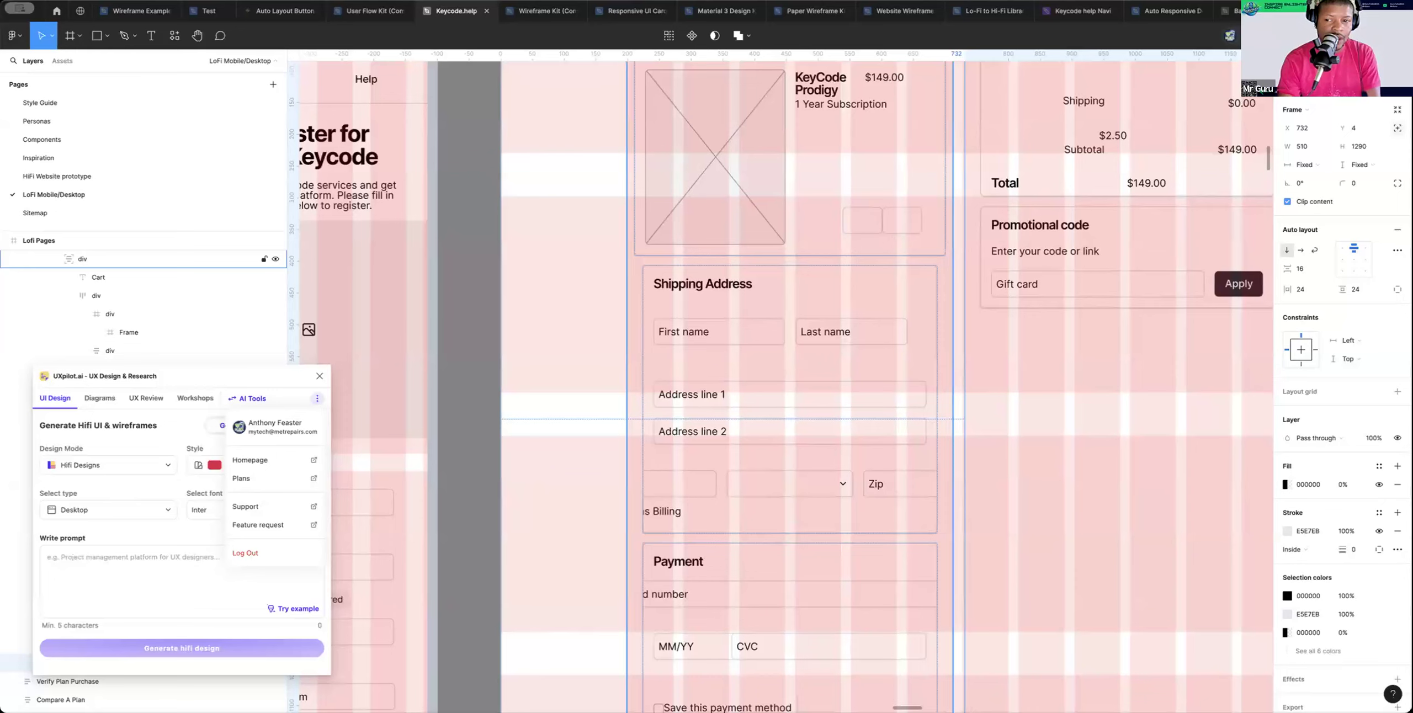
View the full set of LoFi Mobile/Desktop wireframes together with the sitemap beside them
scroll(722, 383, down, 5)
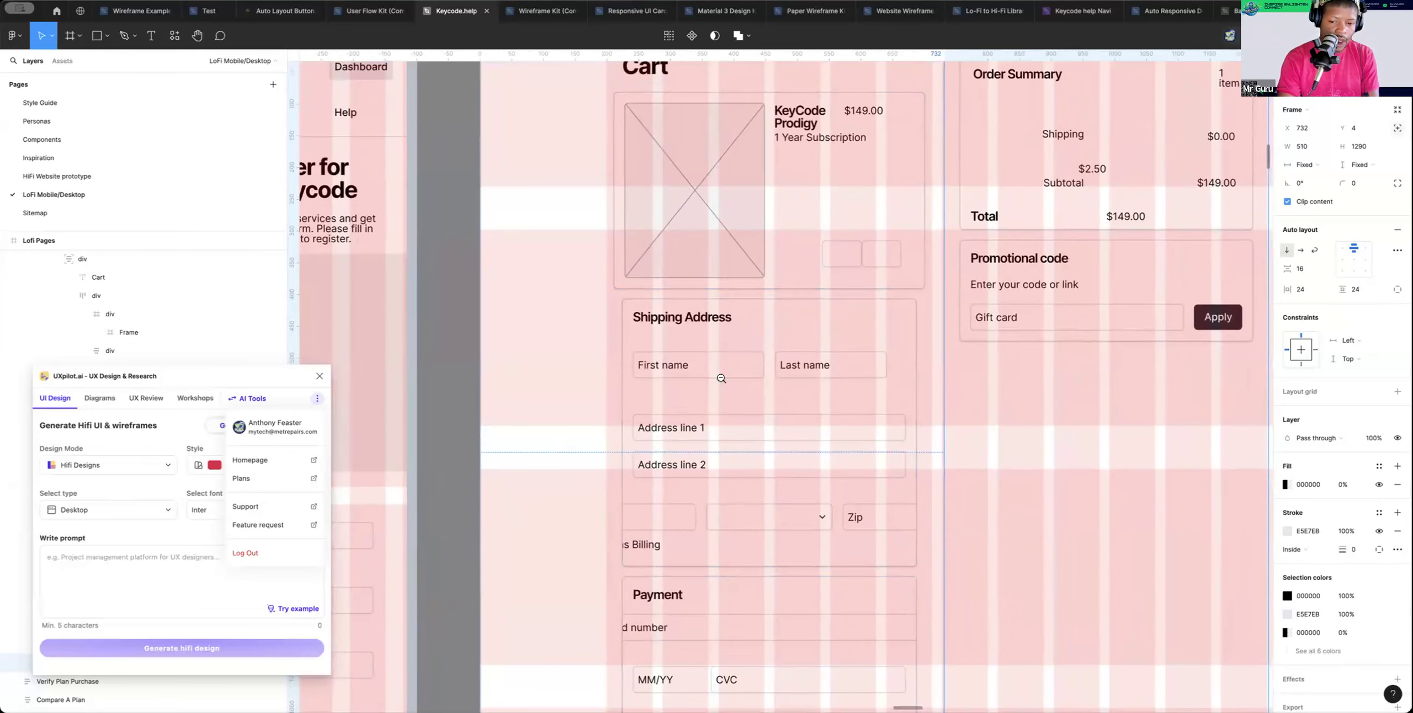
scroll(721, 378, down, 10)
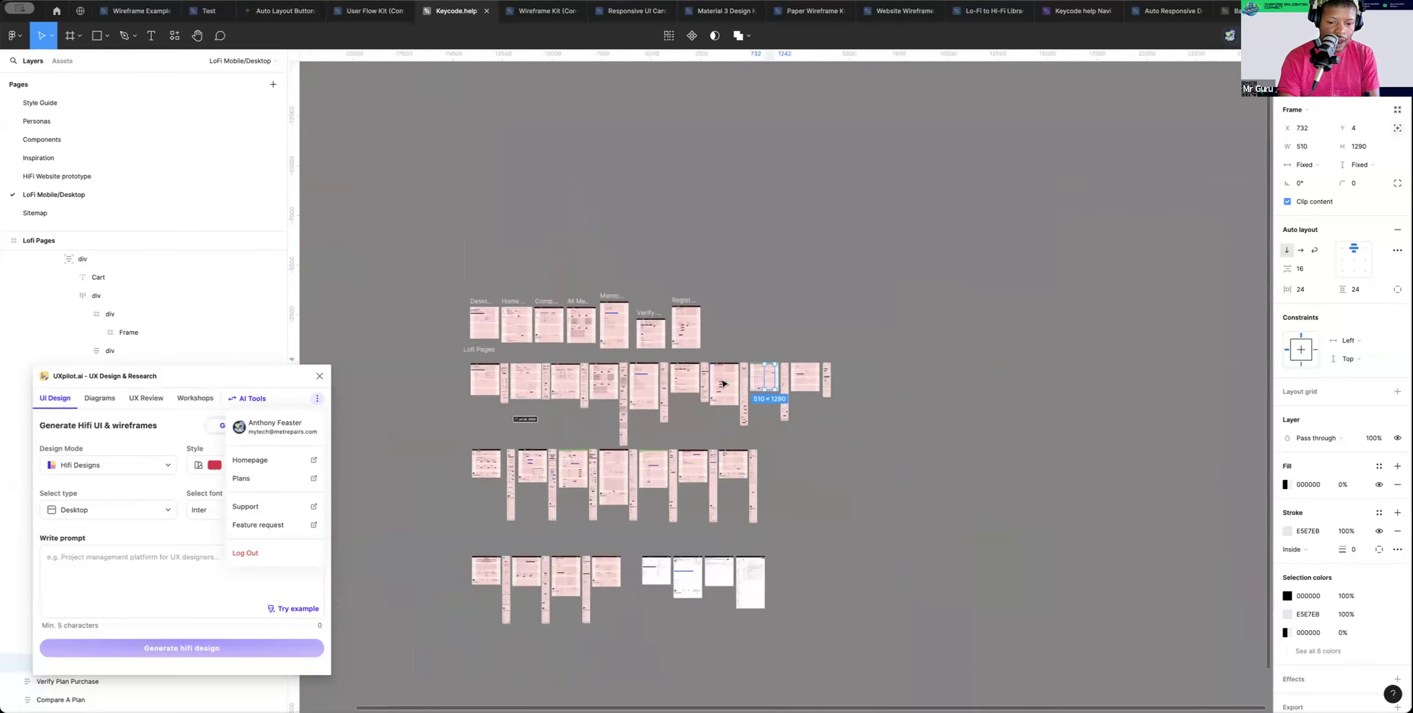
scroll(723, 383, up, 3)
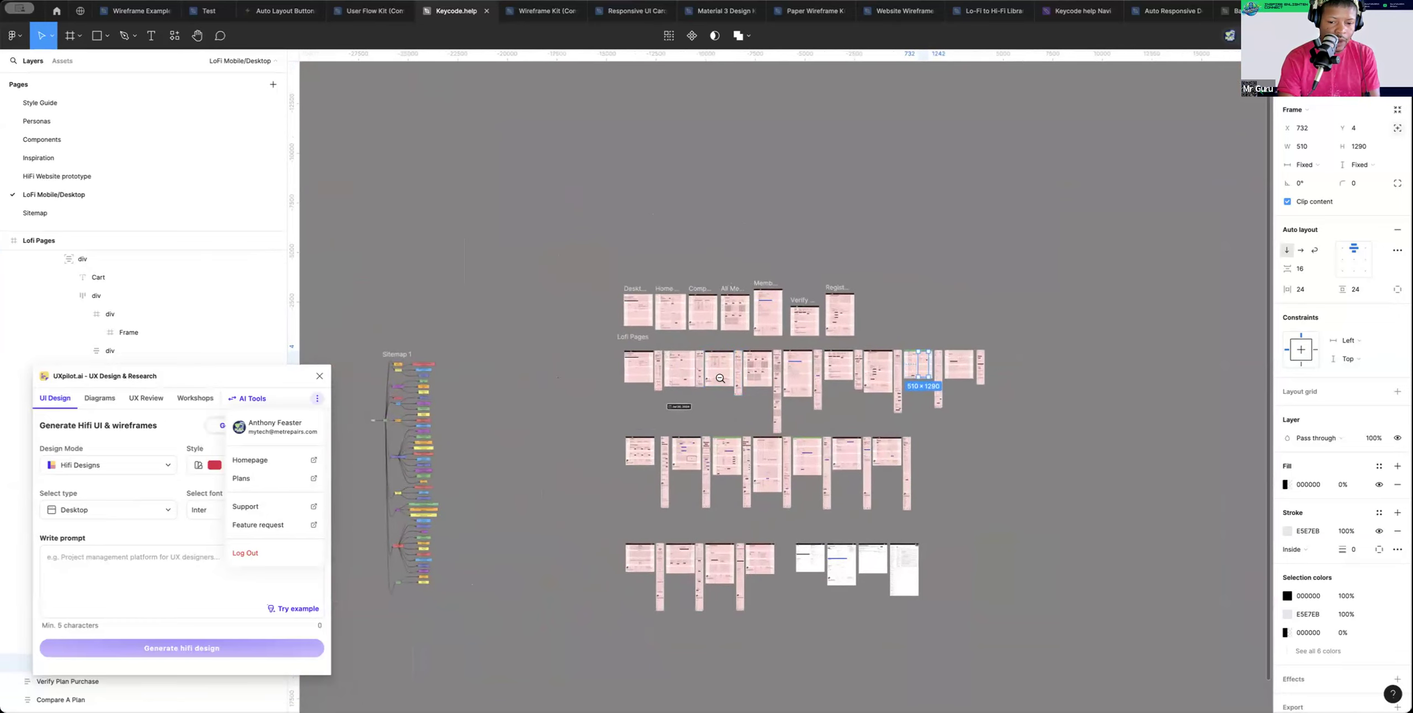
scroll(720, 378, down, 2)
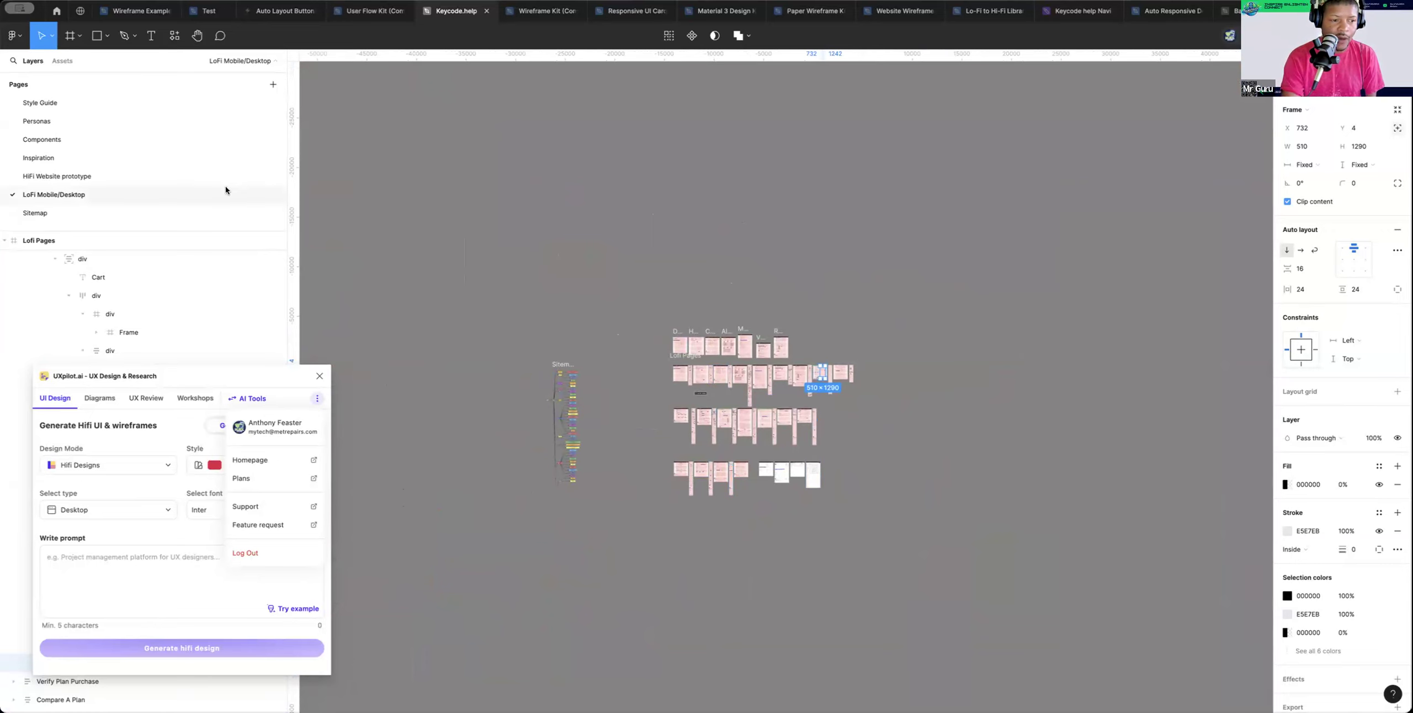
Review the project's Components, Style Guide, Personas and Inspiration pages in turn
click(75, 142)
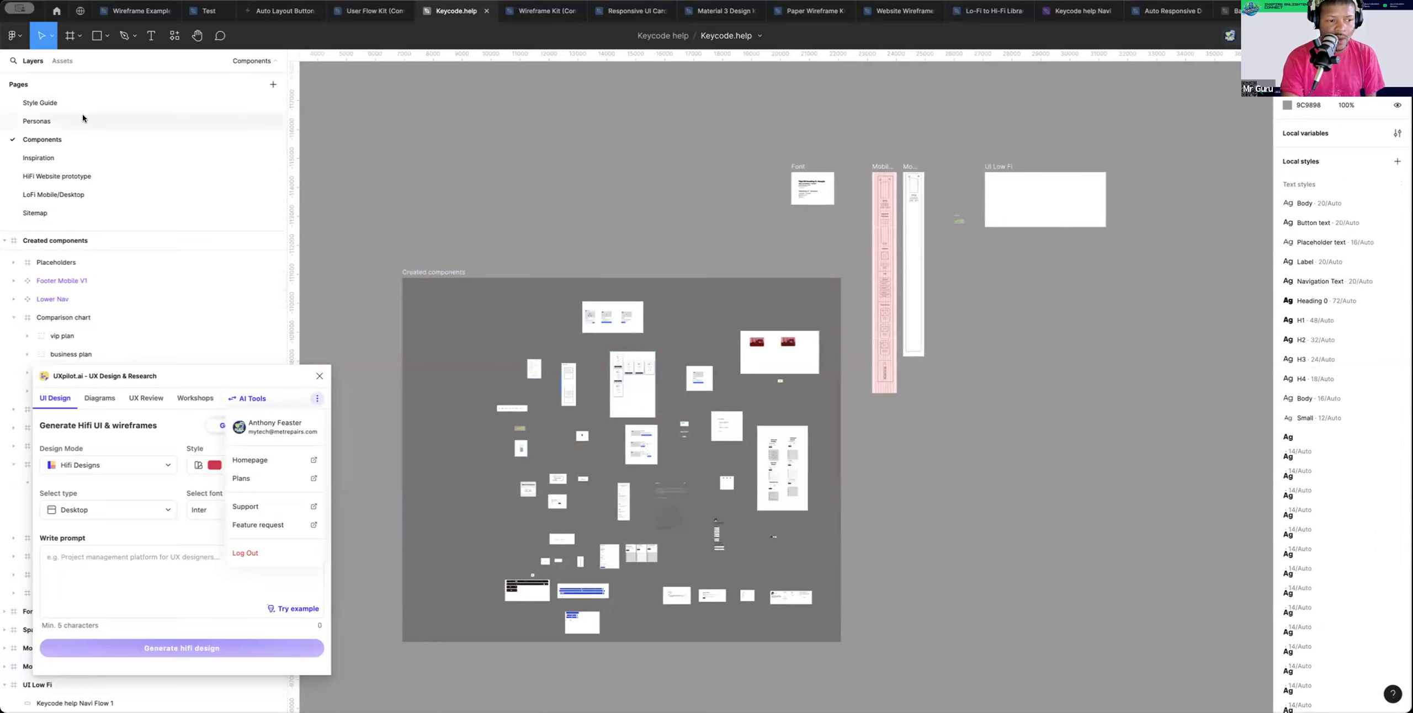
click(54, 103)
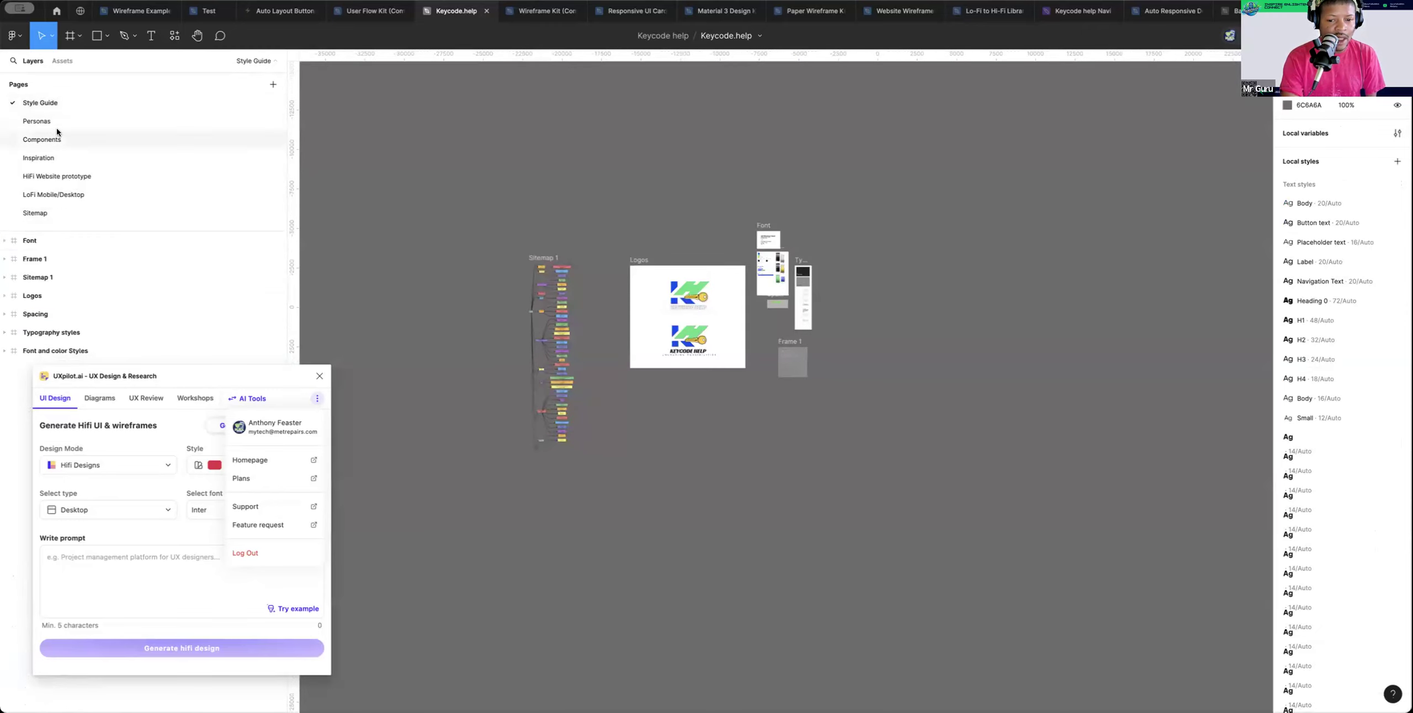
click(49, 121)
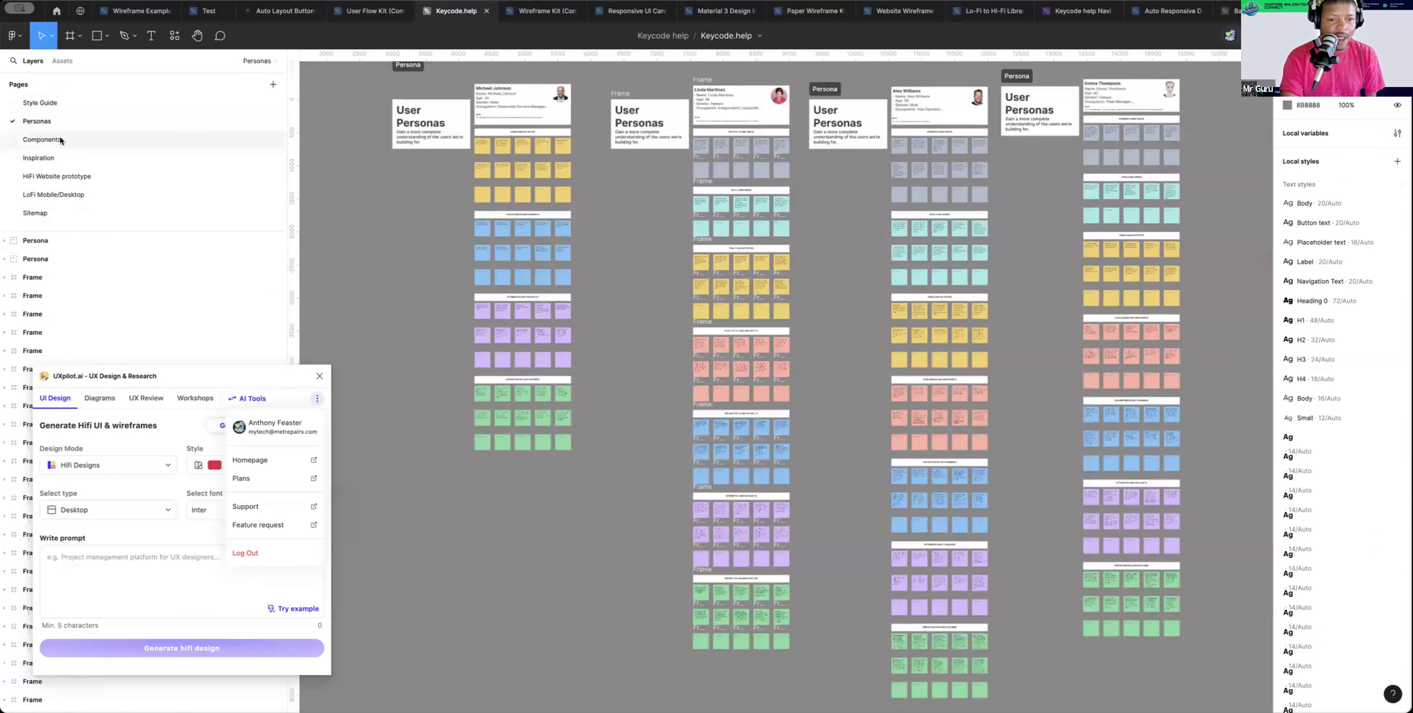
click(60, 138)
click(33, 159)
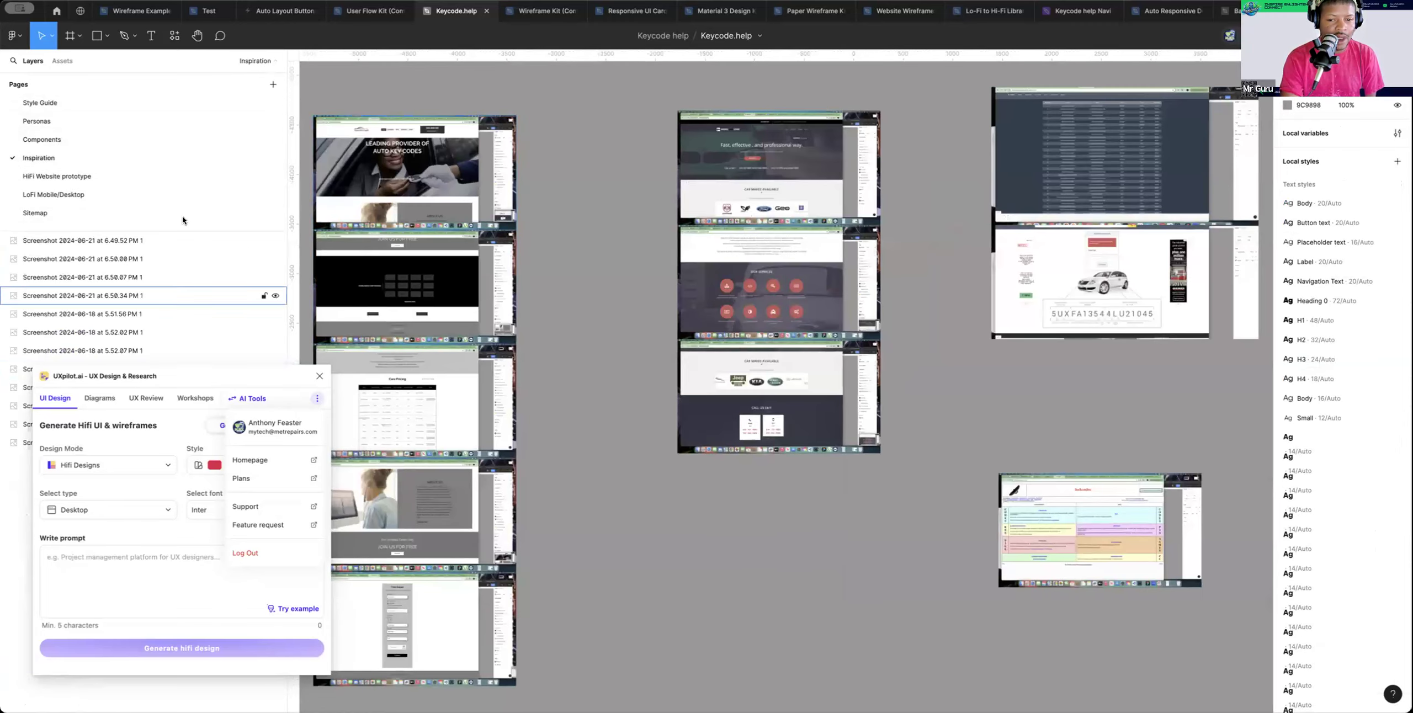
Open the HiFi Website prototype page and examine the landing page and neighbouring website frames
click(67, 178)
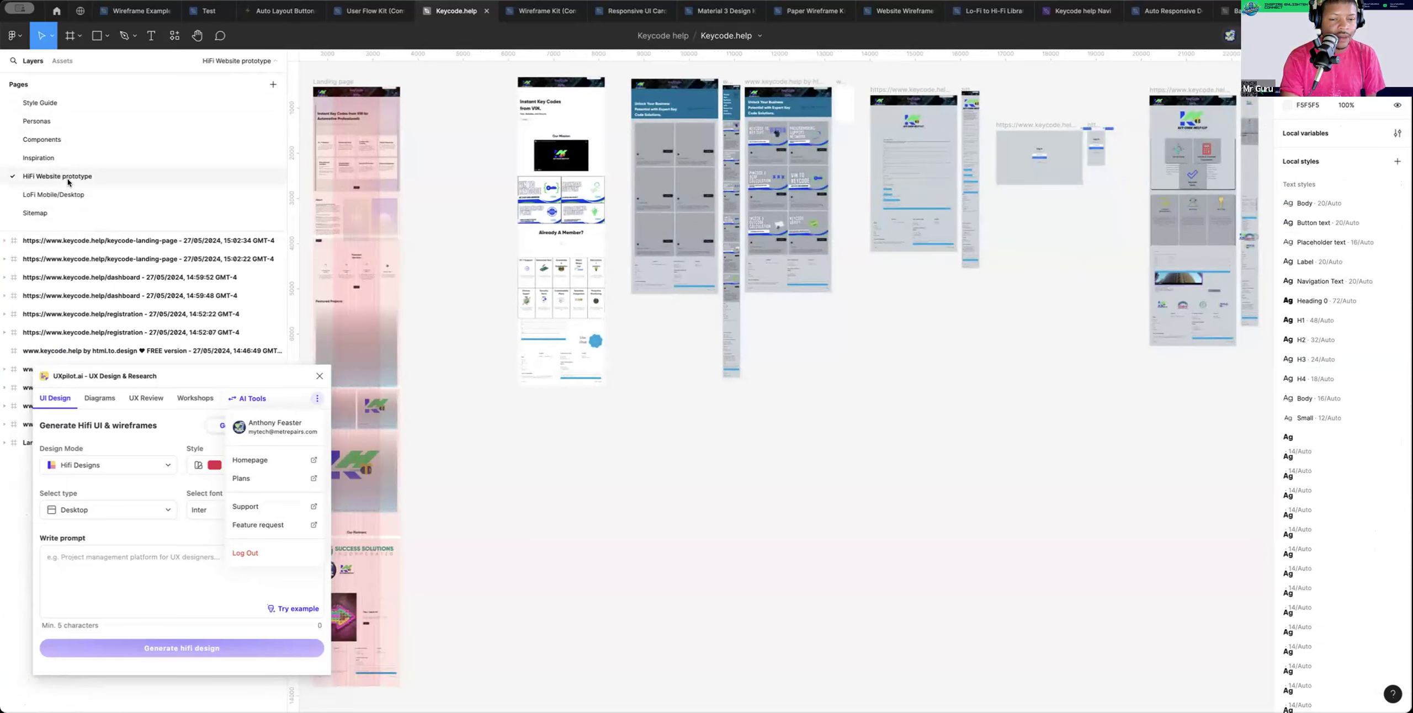
scroll(469, 442, left, 4)
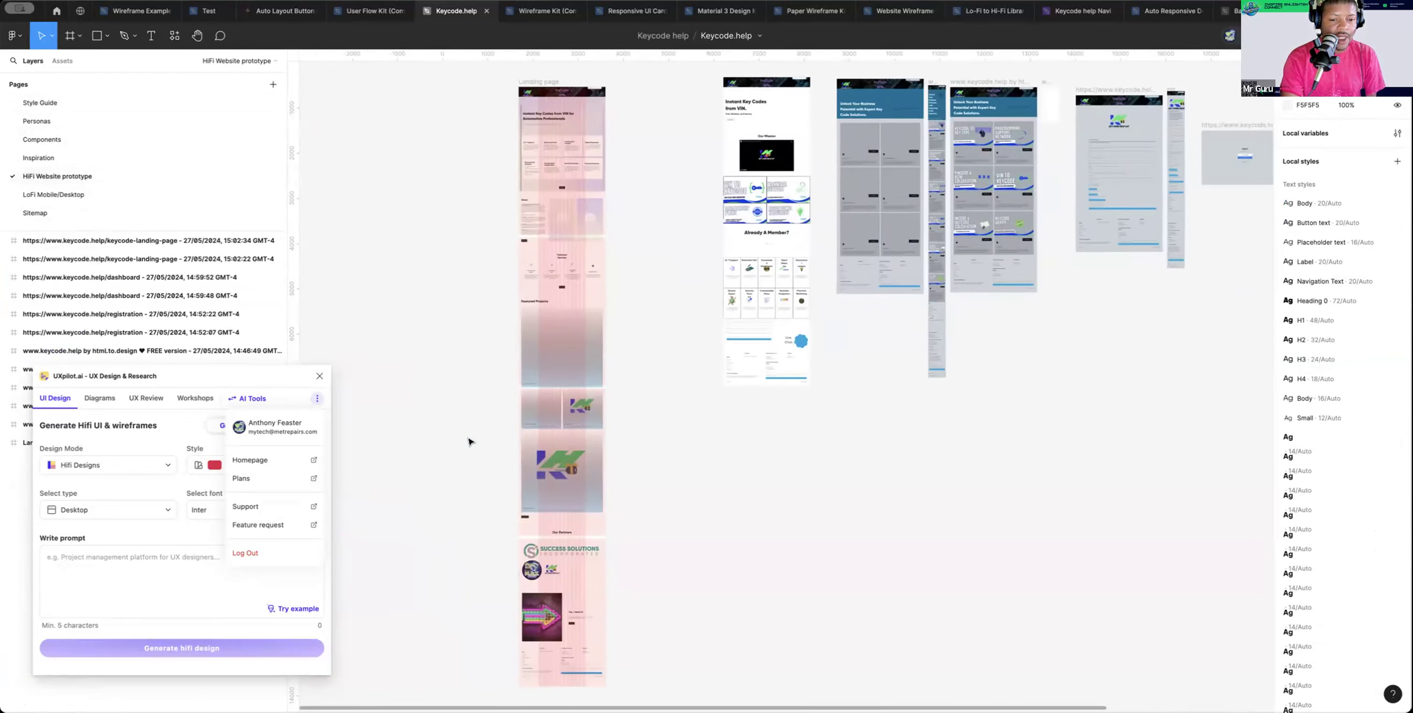
scroll(469, 441, down, 3)
scroll(469, 442, right, 3)
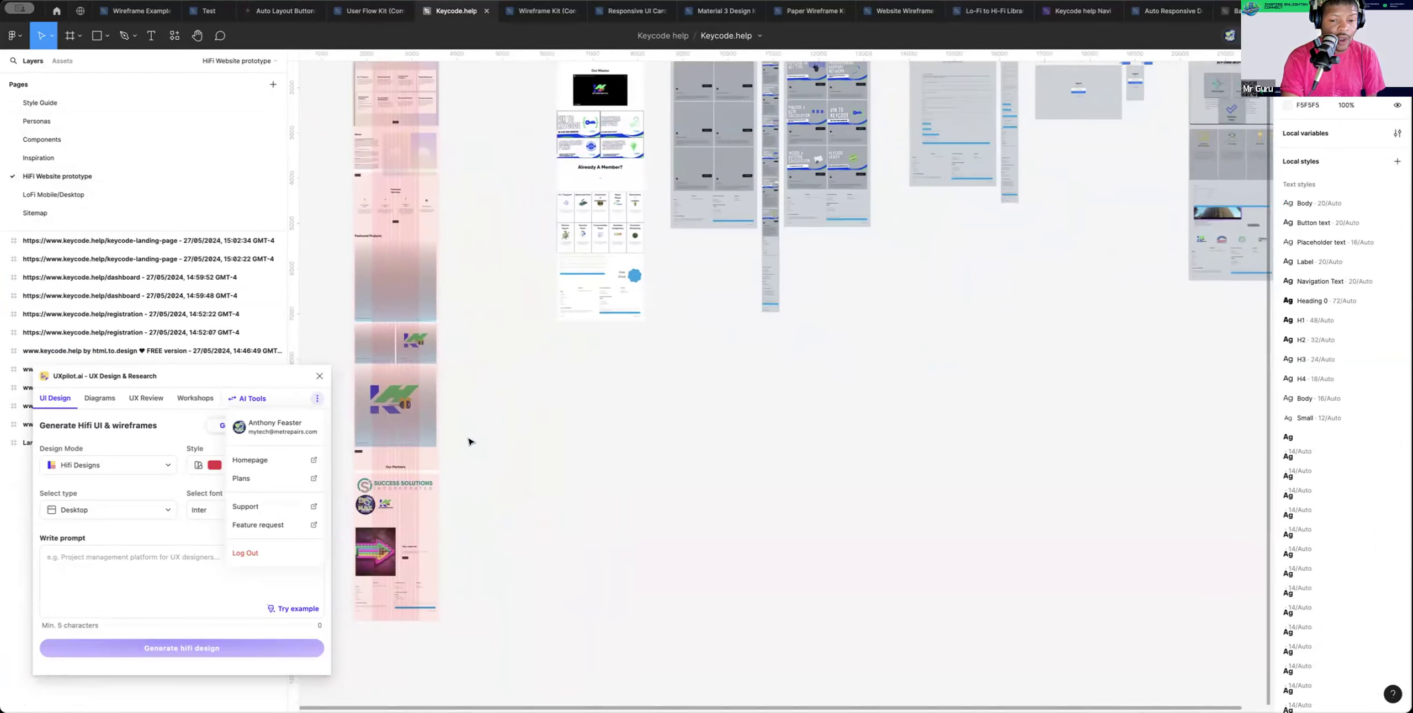
scroll(469, 442, up, 5)
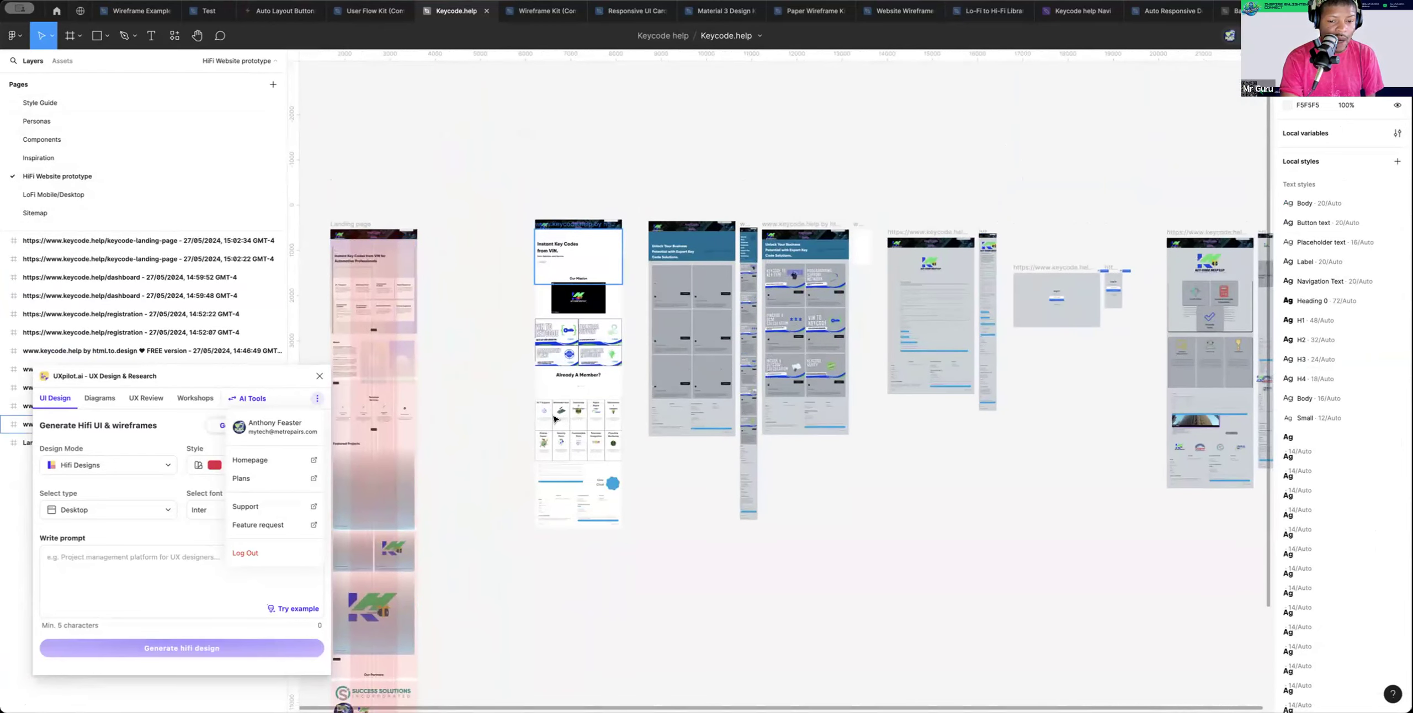
scroll(555, 419, down, 1)
scroll(555, 419, down, 4)
scroll(554, 419, right, 2)
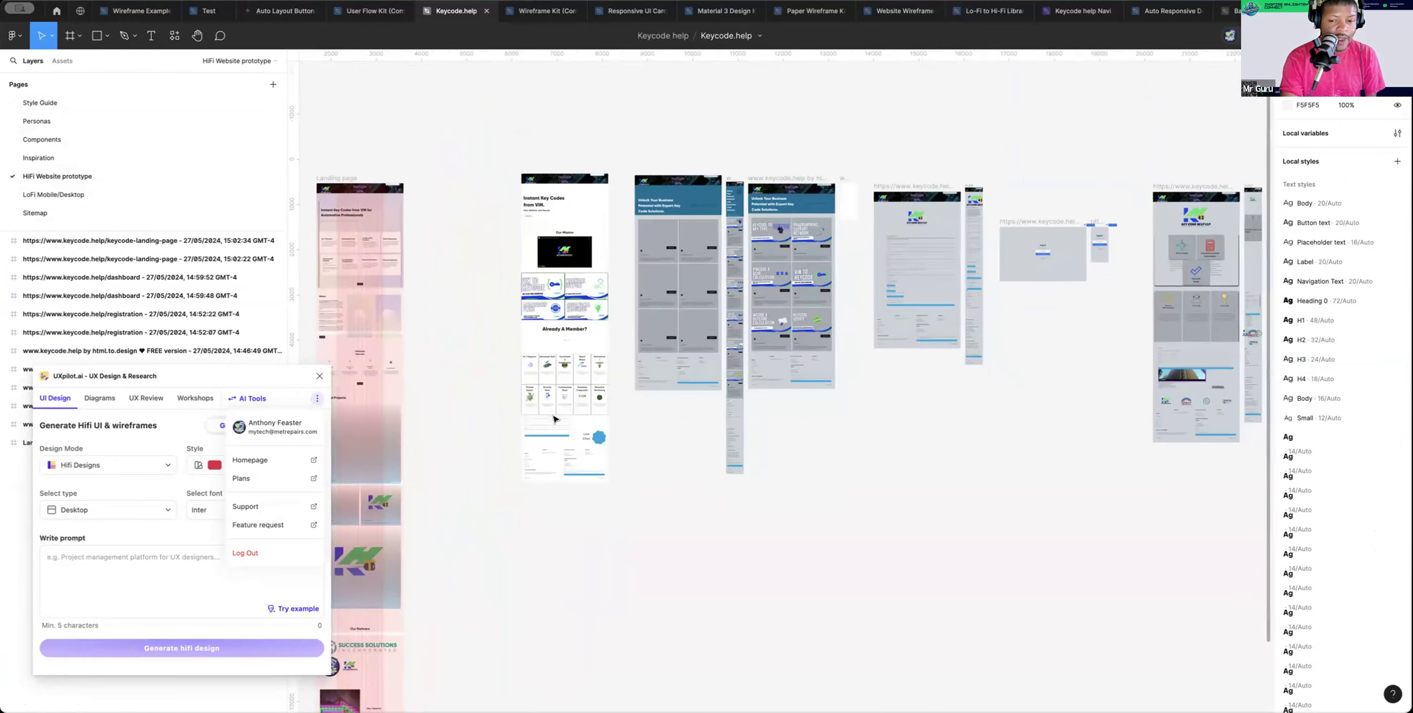
scroll(554, 419, left, 5)
scroll(555, 419, up, 2)
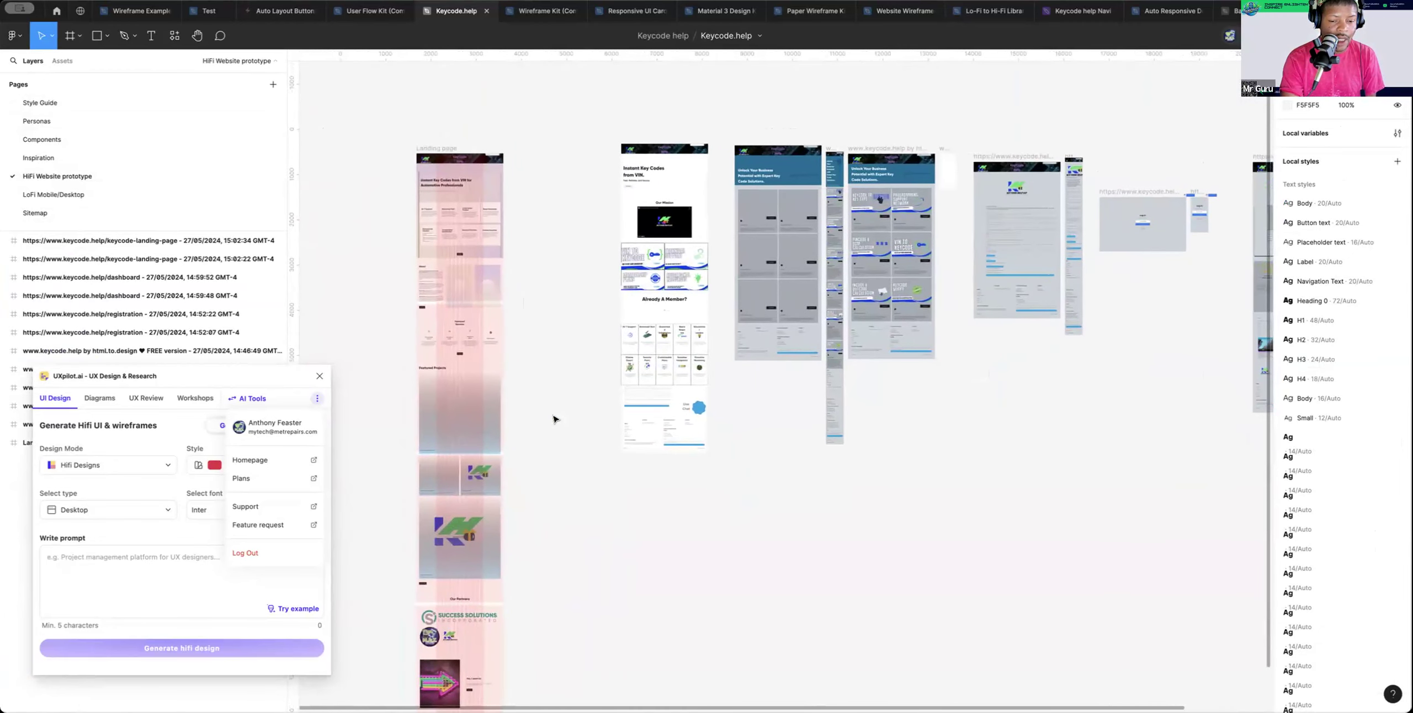
scroll(555, 419, left, 1)
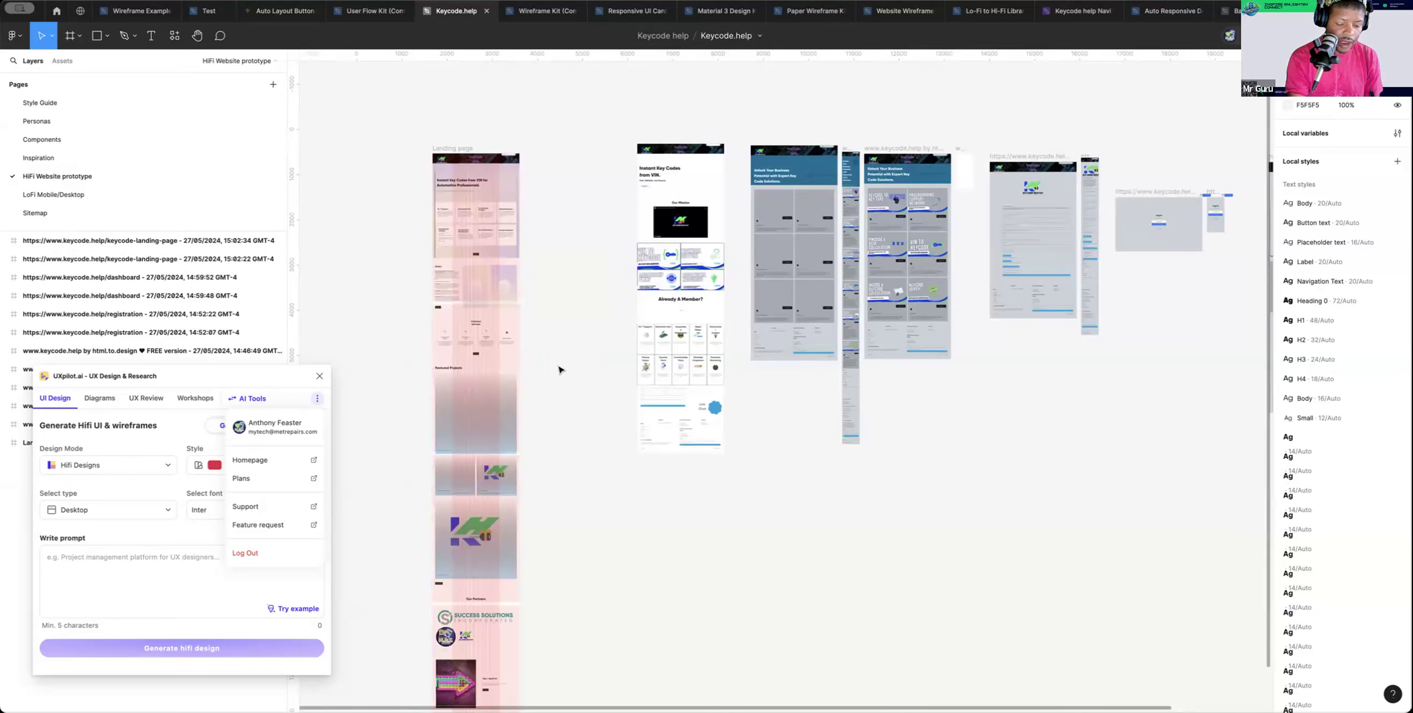
Hide the layout grids and look over the landing page and the other HiFi website frames
key(ctrl+shift+4)
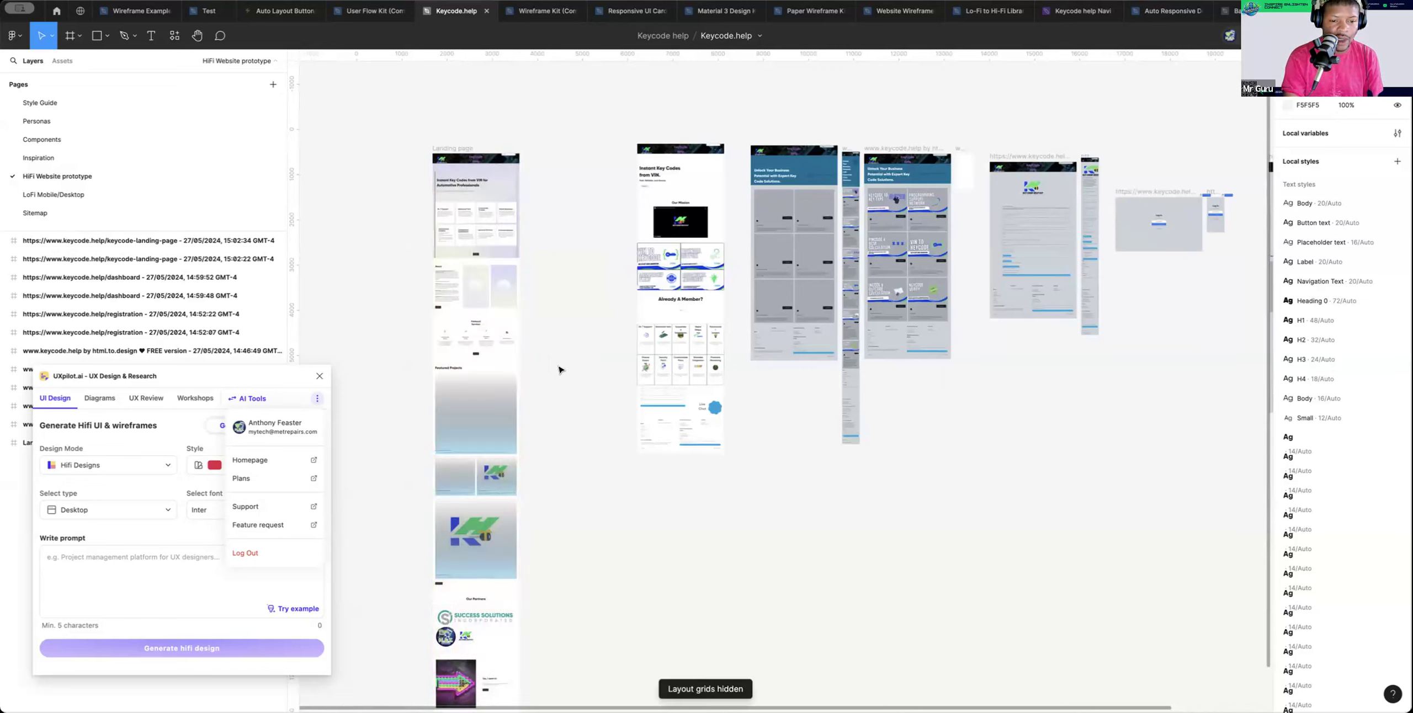
scroll(558, 375, down, 2)
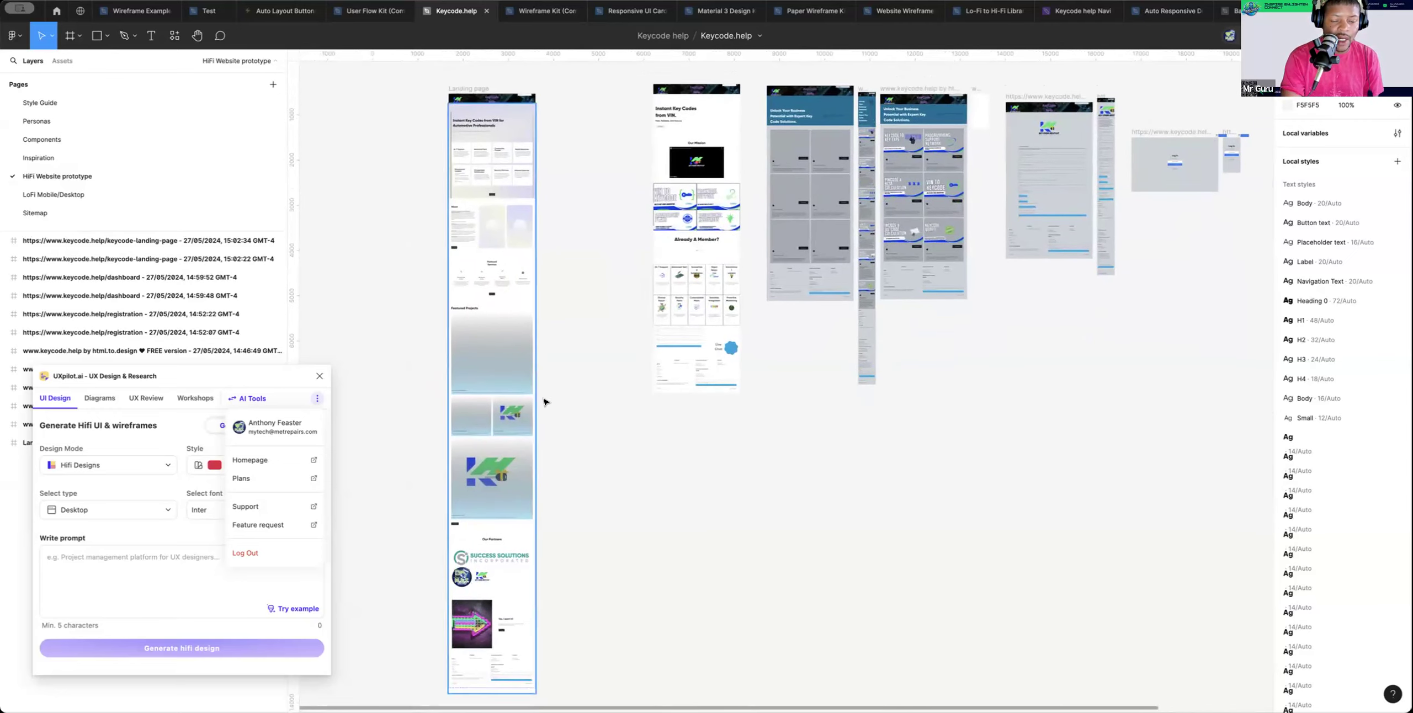
scroll(546, 397, down, 3)
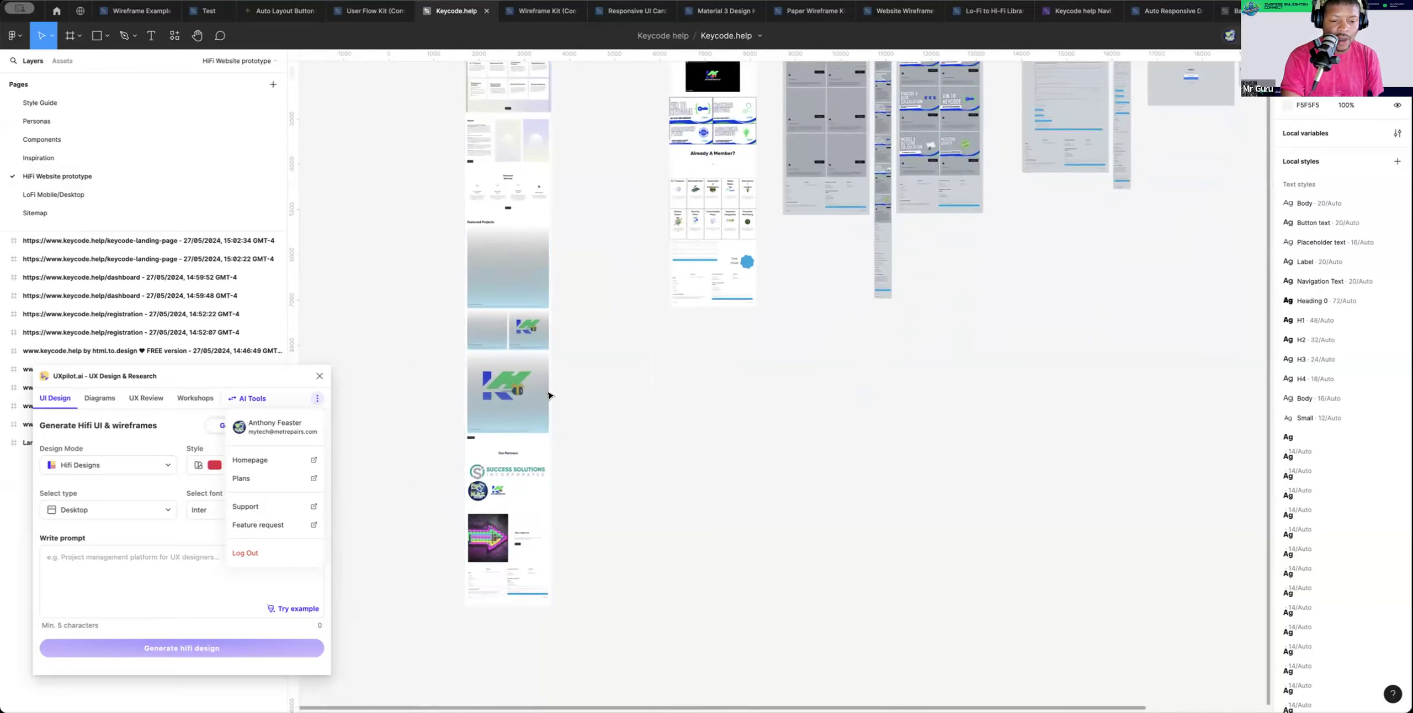
scroll(549, 396, up, 8)
scroll(549, 395, right, 5)
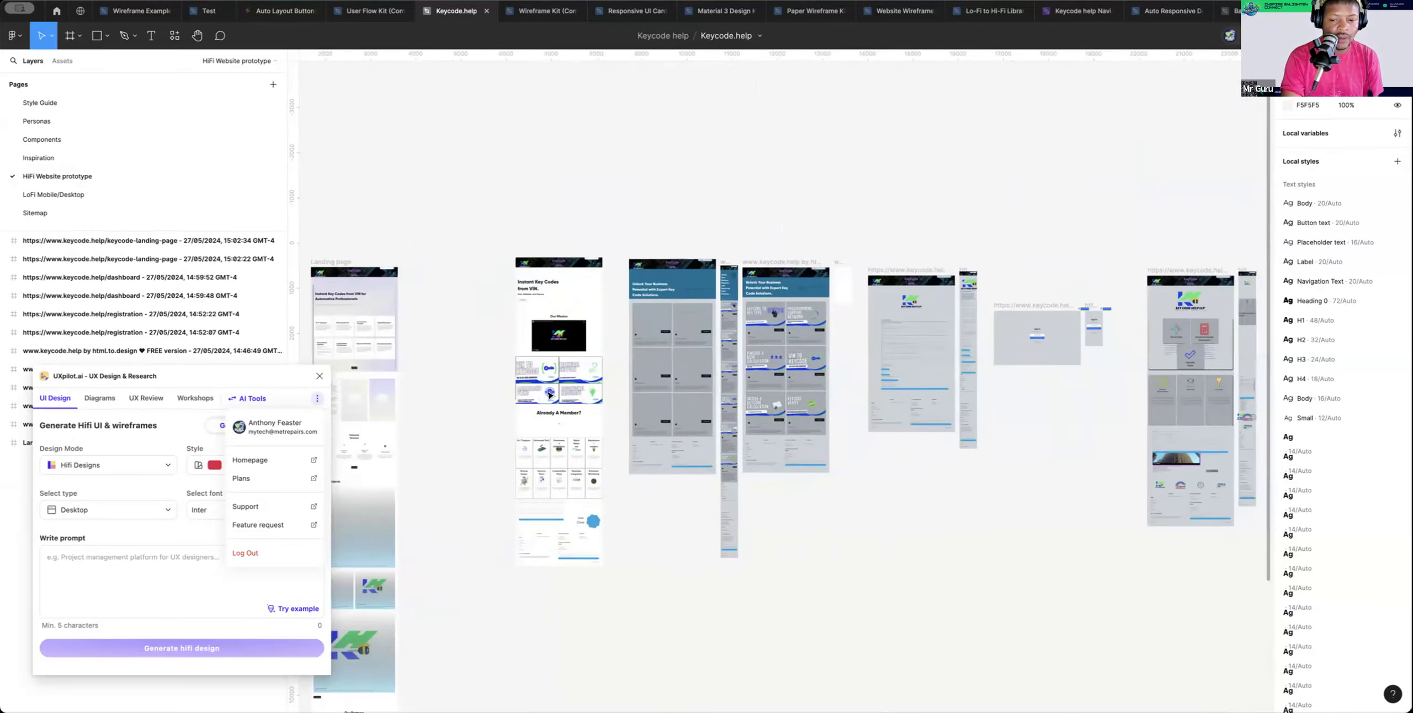
scroll(549, 396, right, 8)
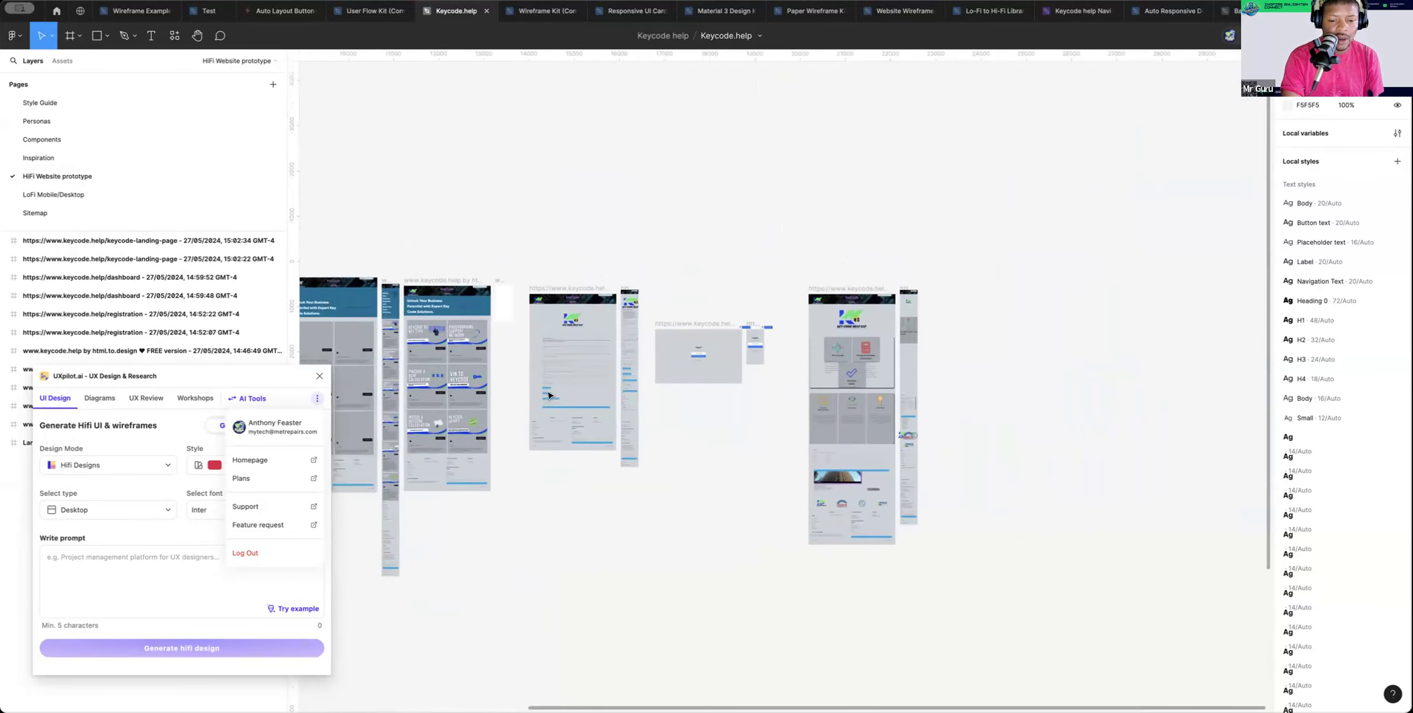
scroll(549, 395, left, 5)
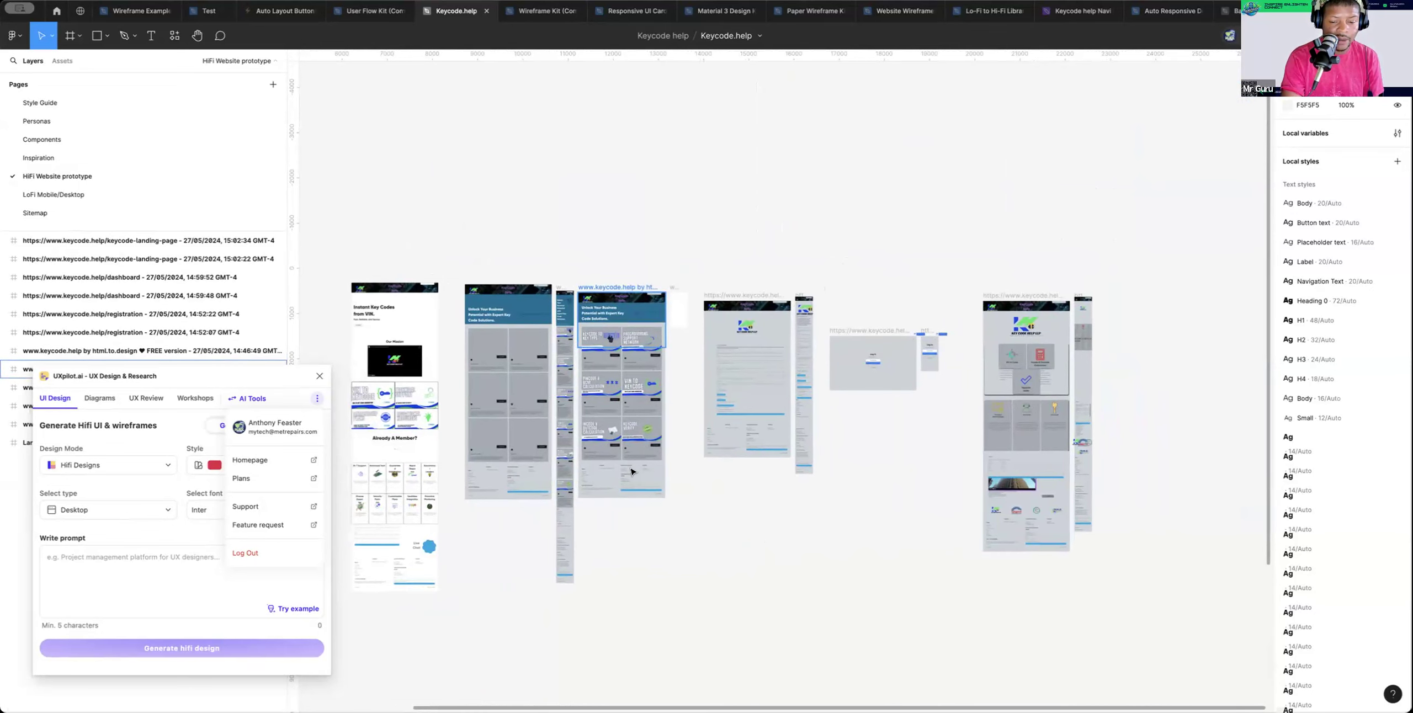
scroll(632, 471, up, 2)
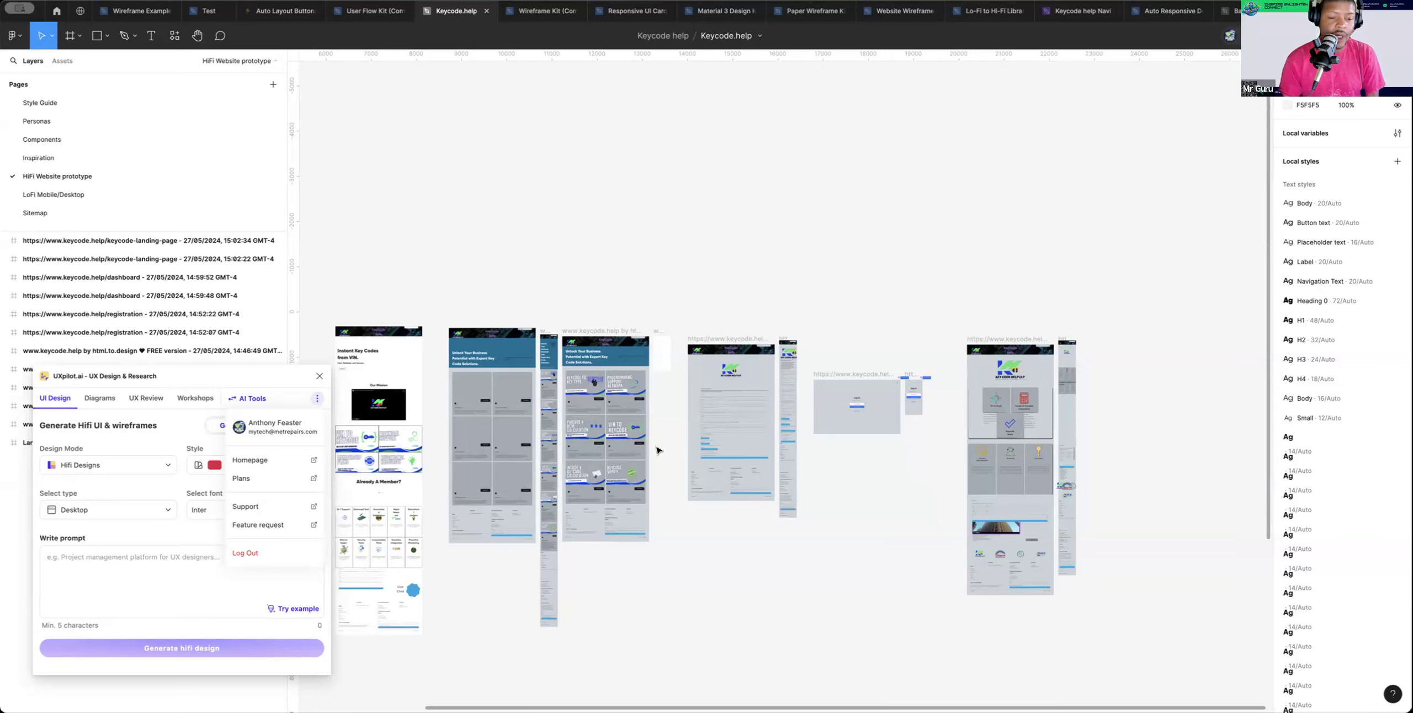
Open the Sitemap page and view the whole sitemap diagram
click(216, 195)
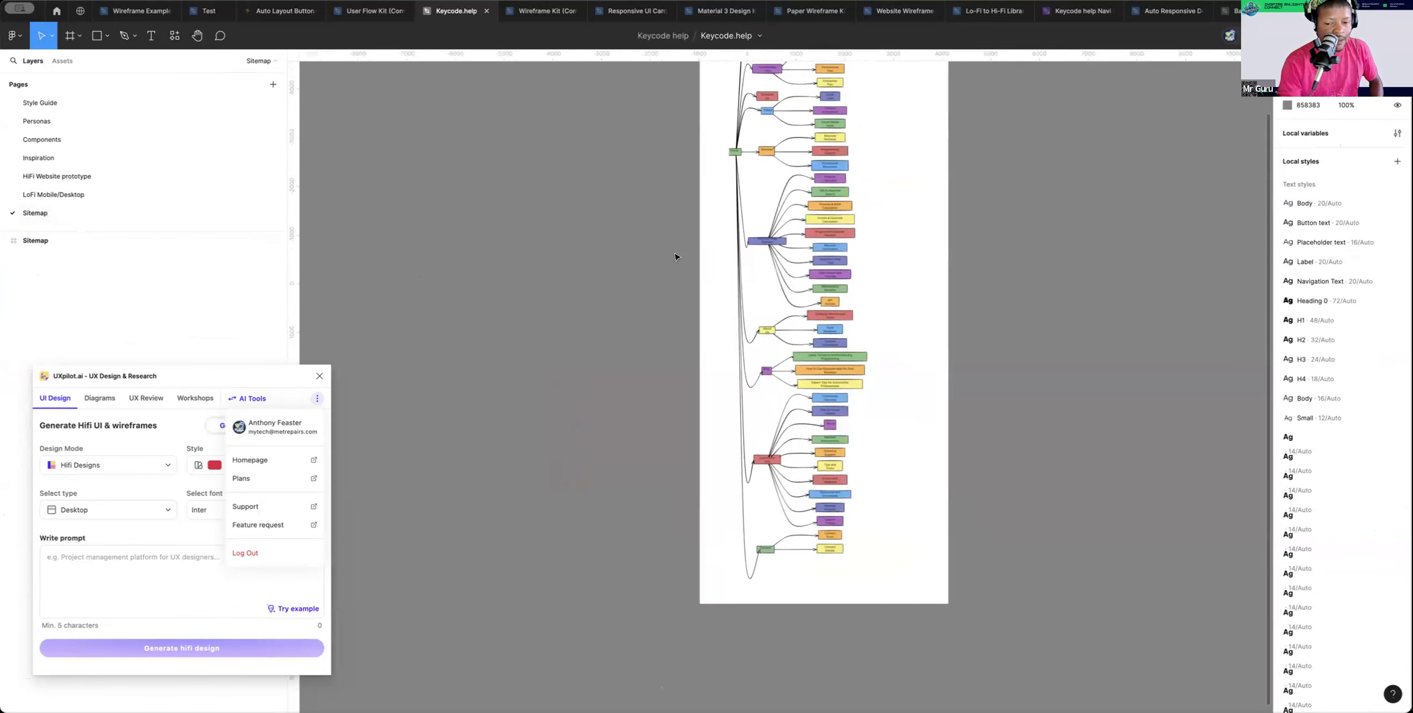
scroll(677, 257, up, 3)
scroll(677, 257, right, 2)
scroll(677, 257, down, 1)
scroll(677, 257, right, 1)
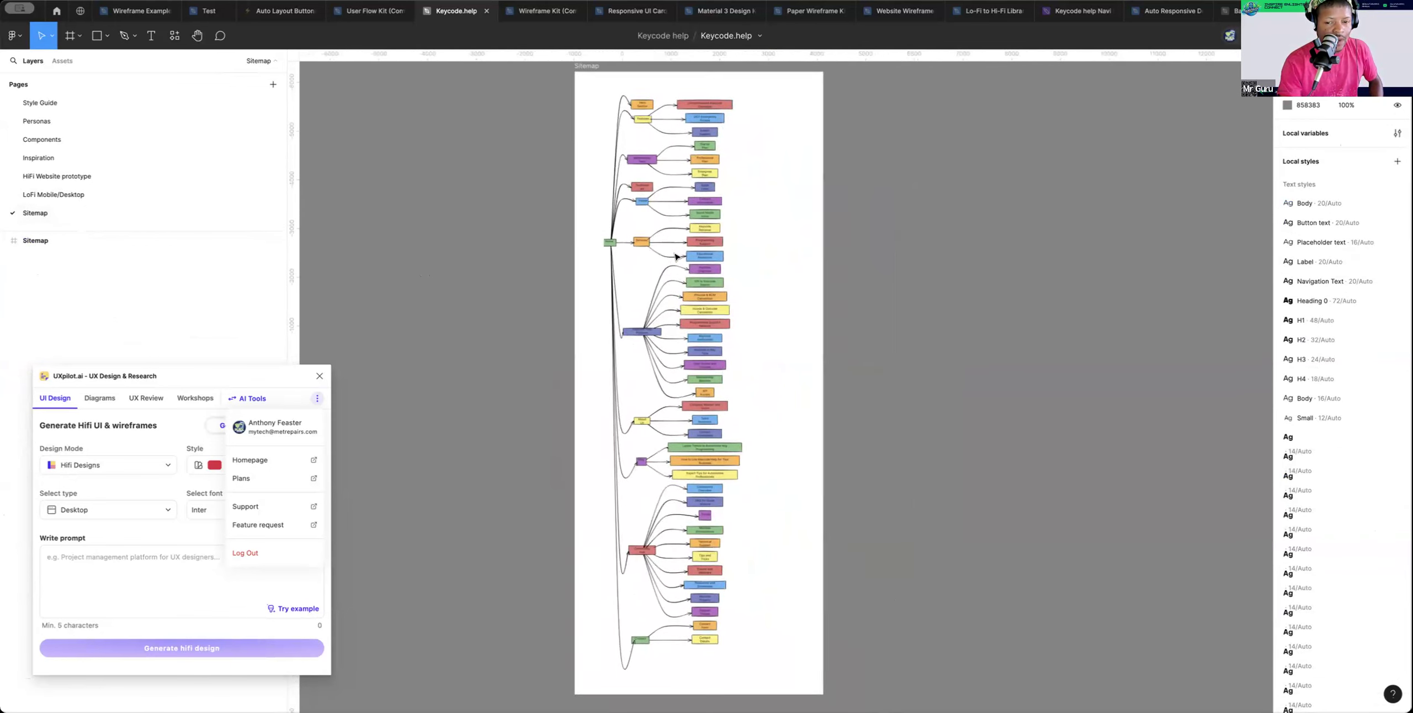
scroll(676, 257, right, 2)
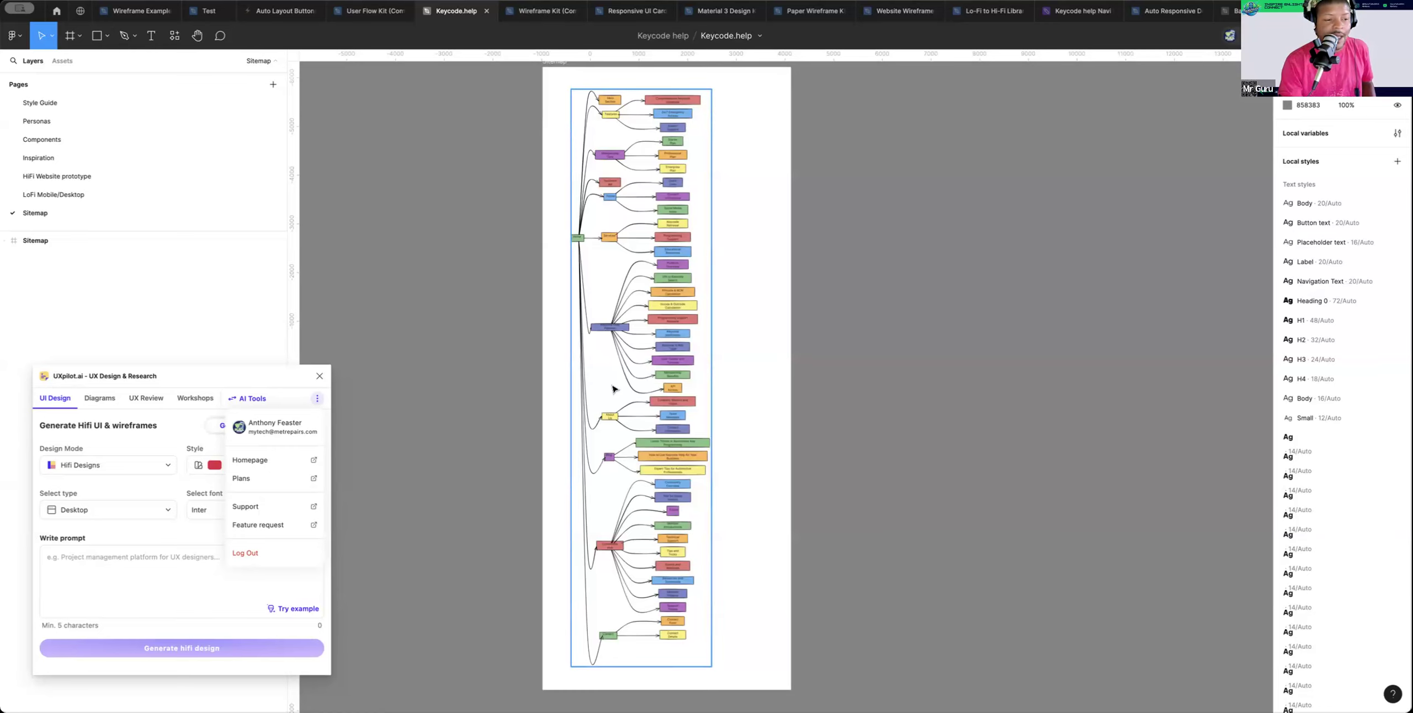
Return to the LoFi Mobile/Desktop page and move the UXpilot.ai plugin window off the layer list
click(102, 199)
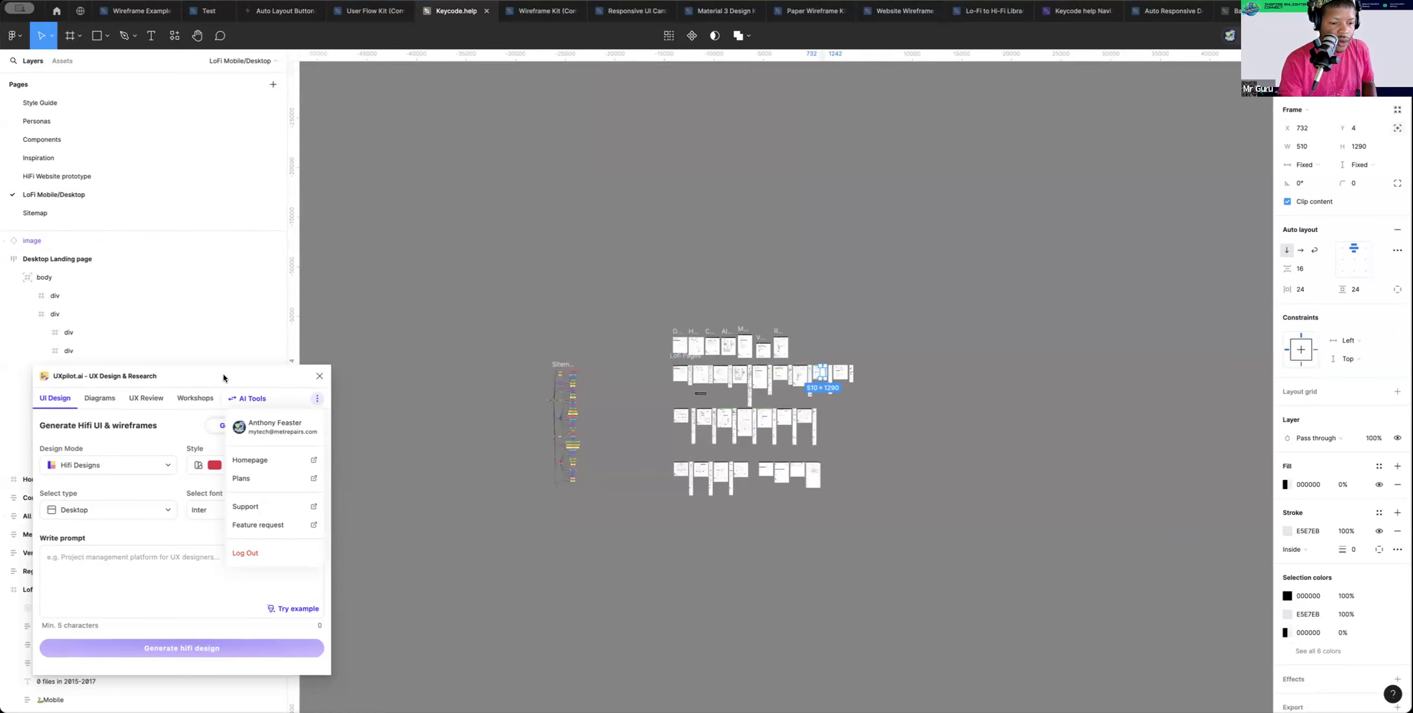
drag(222, 377, 1155, 74)
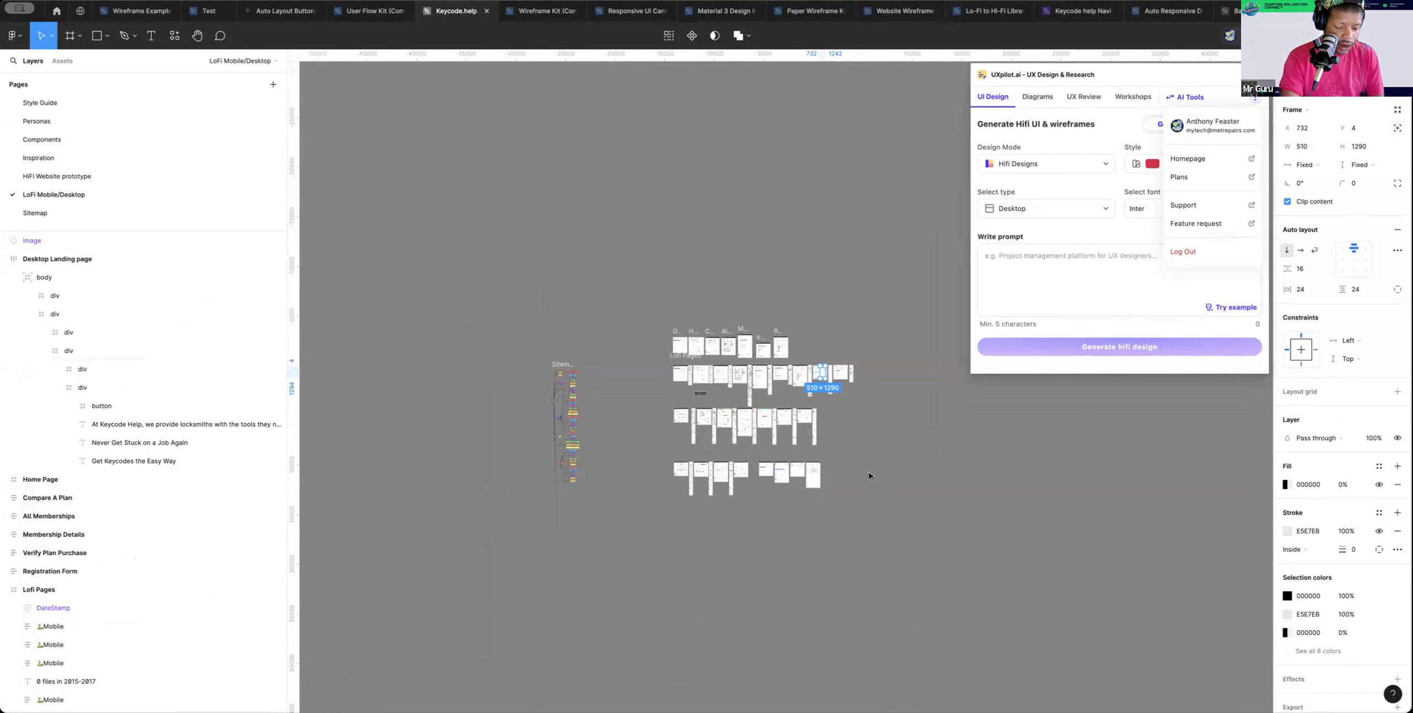
Deselect the Cart frame and show the layout grids on the LoFi wireframes
scroll(850, 419, up, 5)
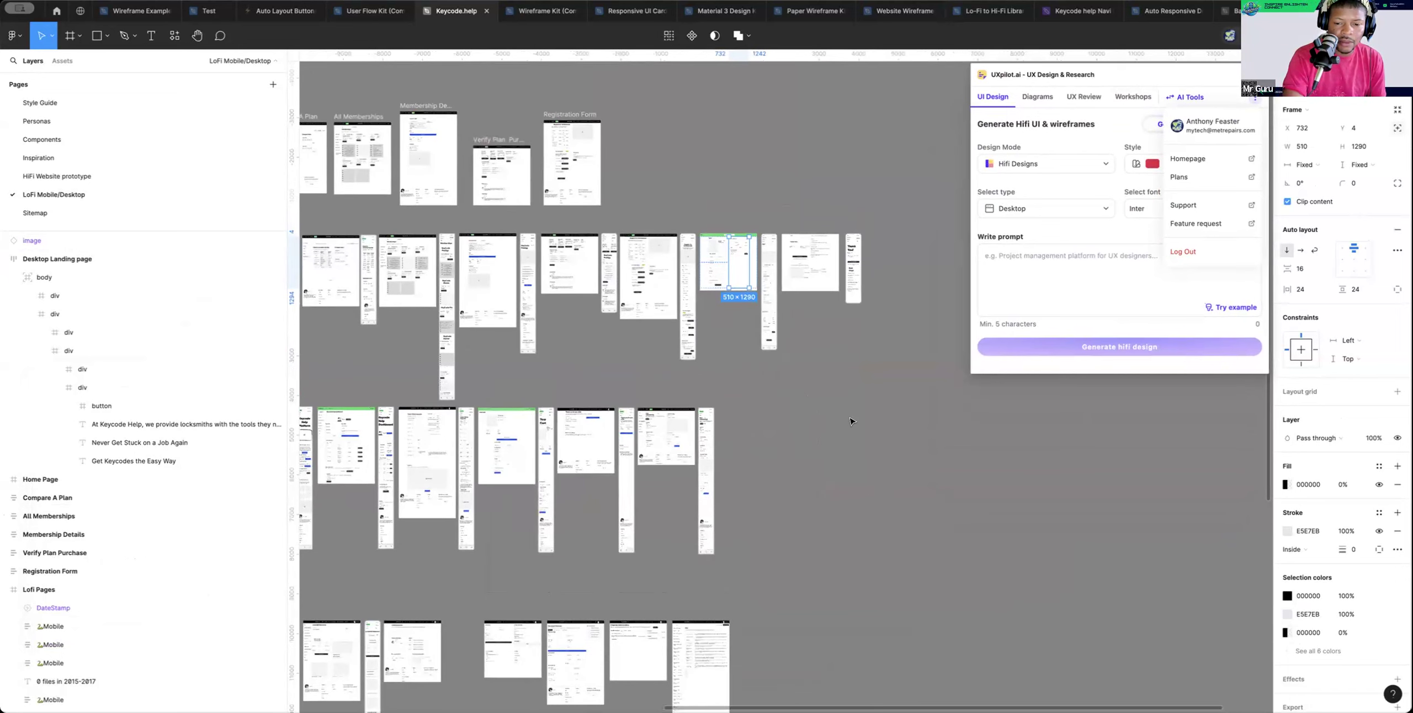
click(801, 418)
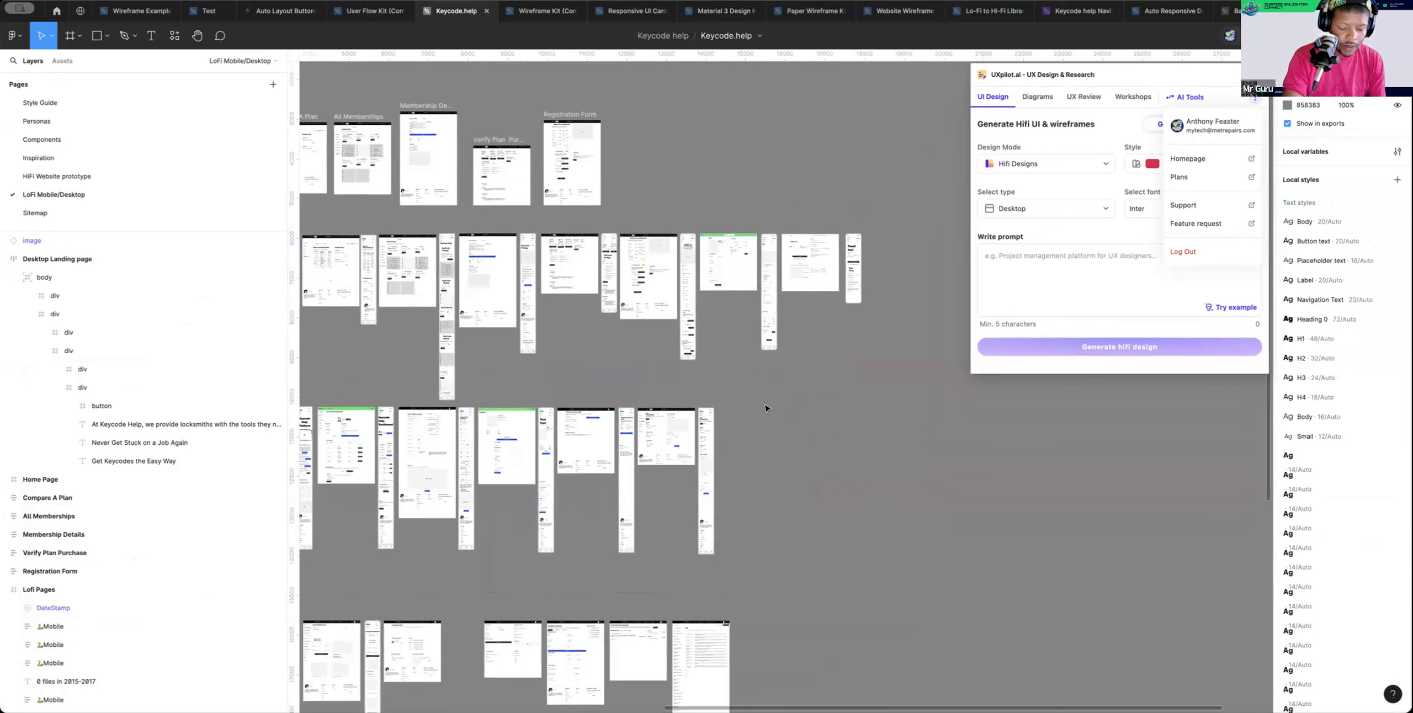
key(ctrl+g)
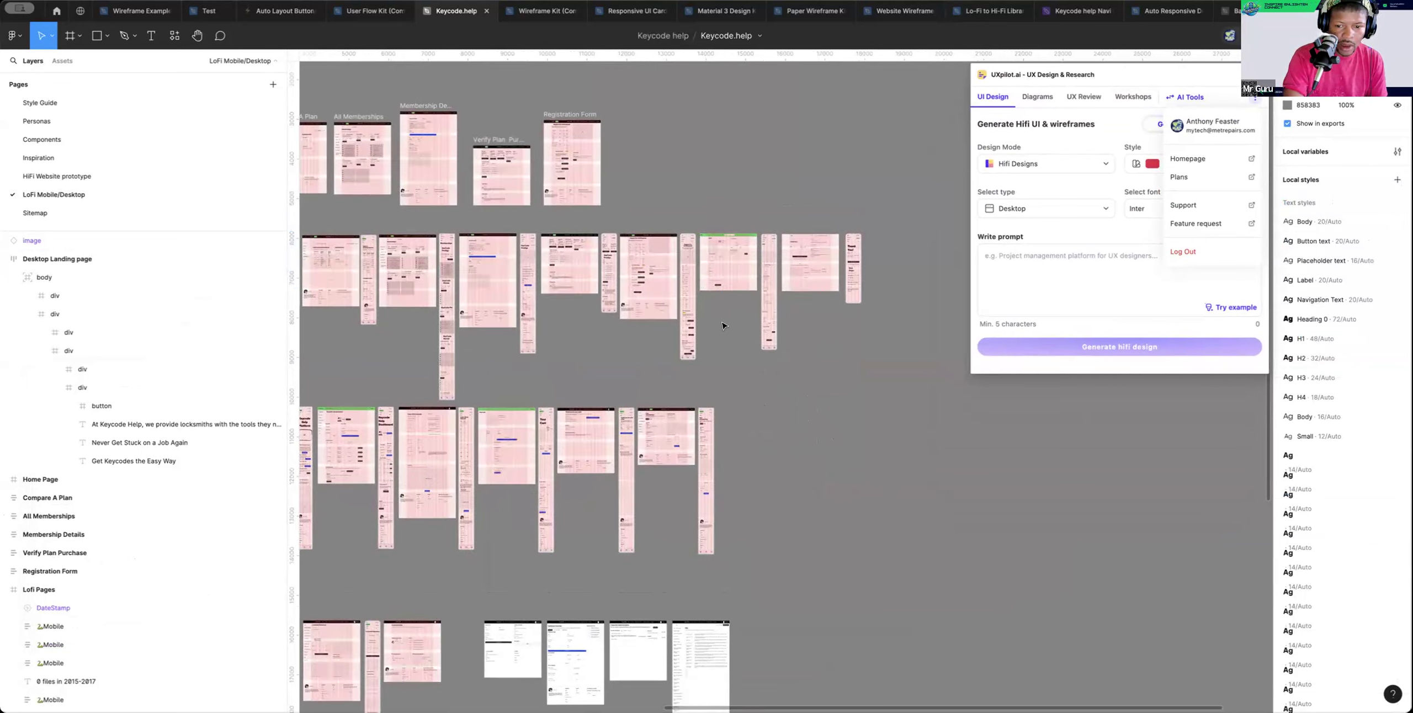
Examine the lower rows of LoFi wireframes, especially the contact, Dashboard Overview and FAQ frames without grids
scroll(723, 326, down, 5)
scroll(723, 325, left, 3)
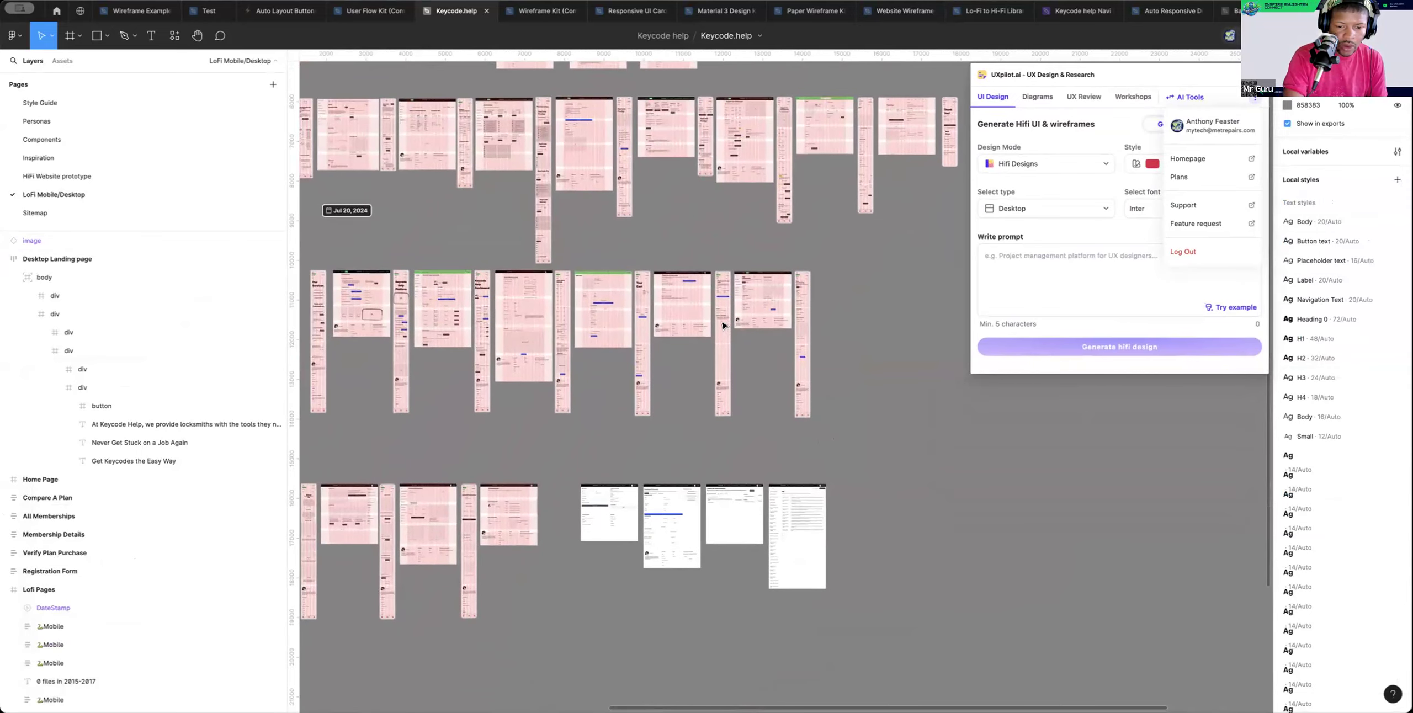
scroll(723, 326, down, 5)
scroll(723, 326, left, 3)
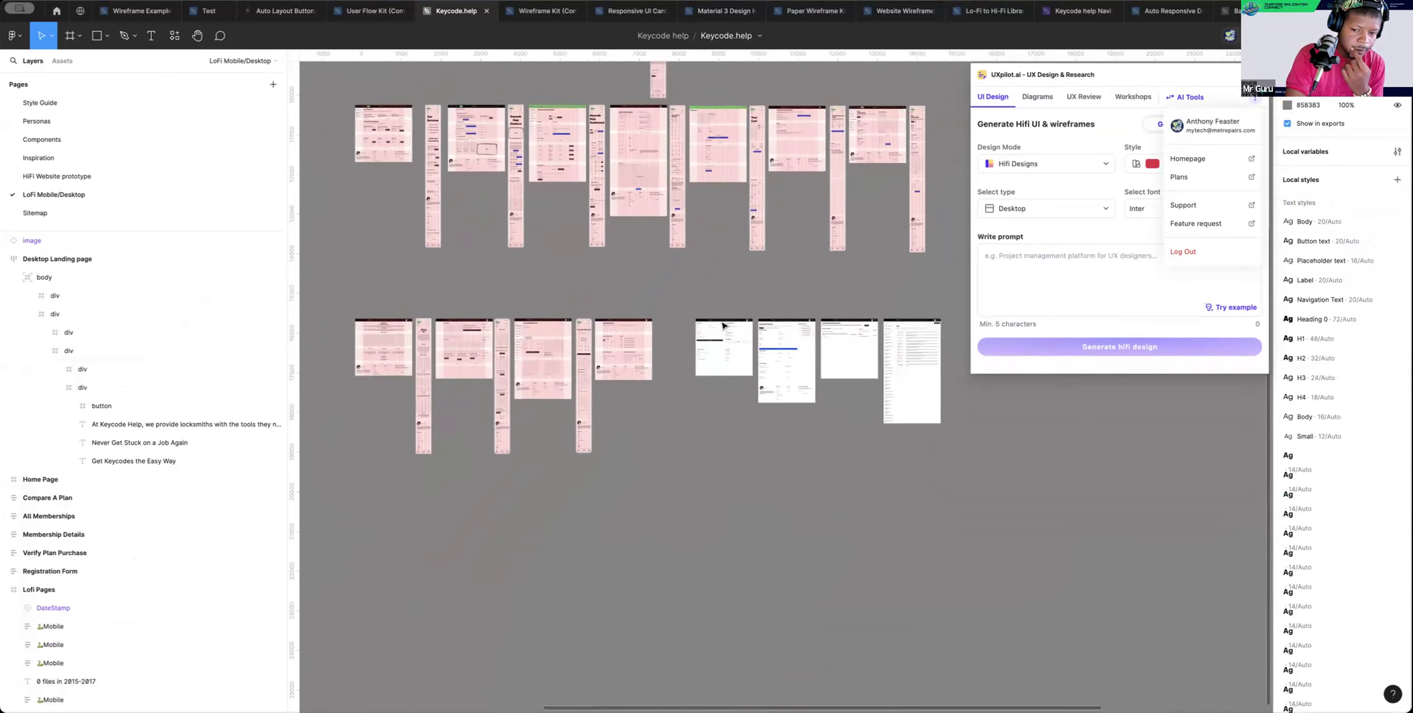
scroll(723, 326, down, 1)
scroll(723, 325, left, 1)
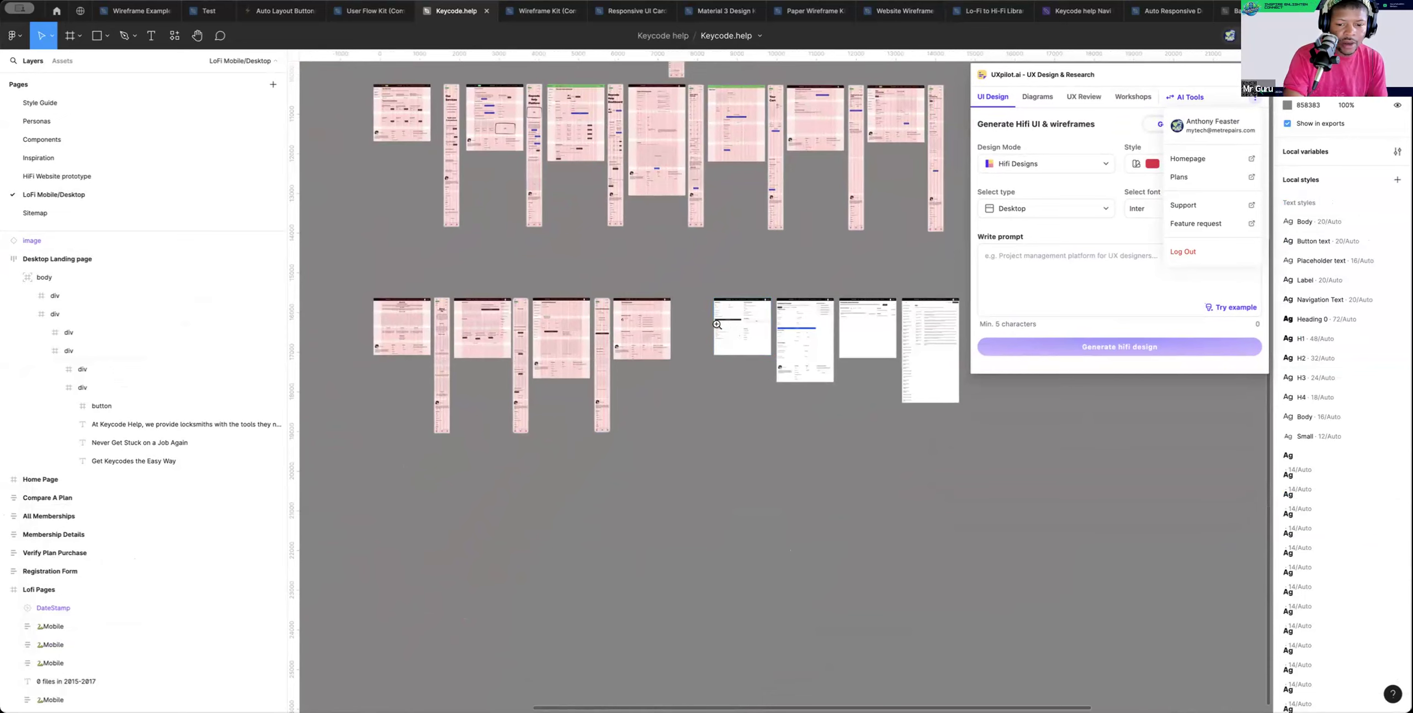
scroll(717, 324, up, 10)
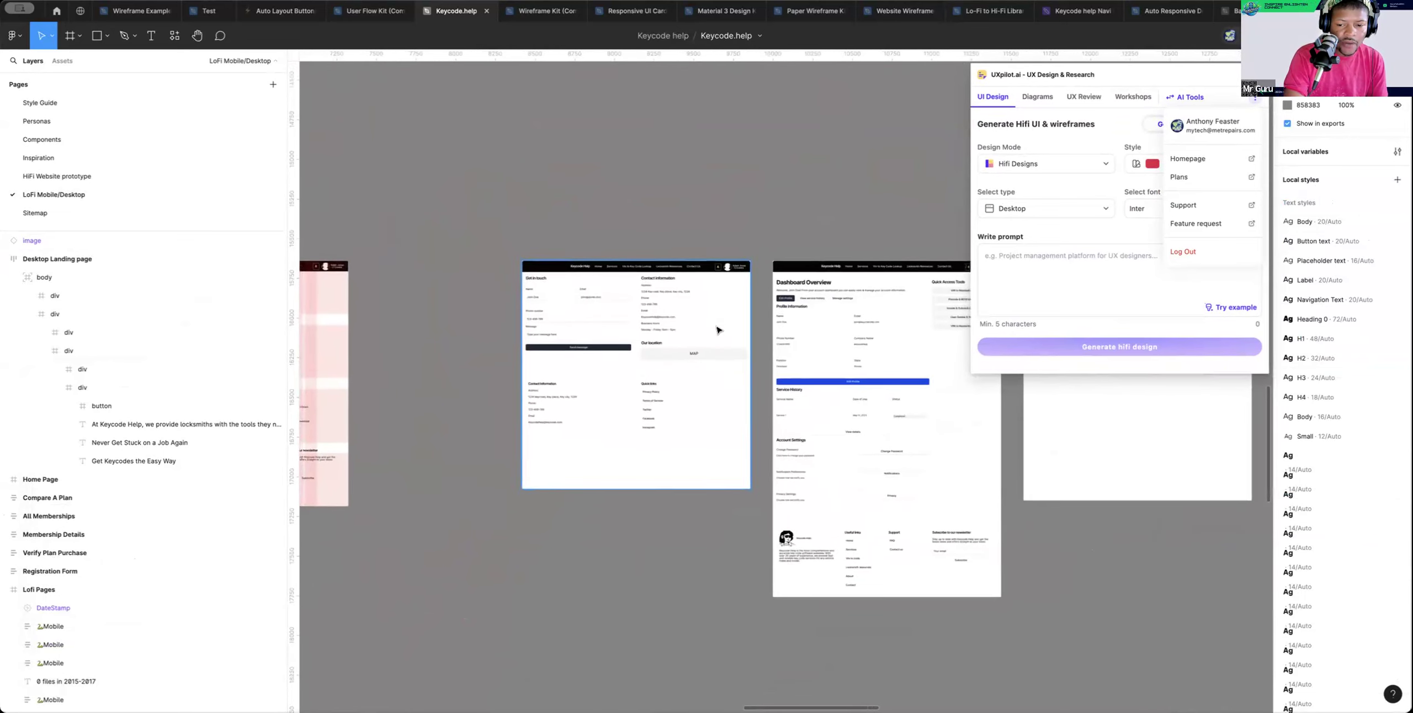
scroll(717, 330, right, 15)
scroll(717, 329, left, 13)
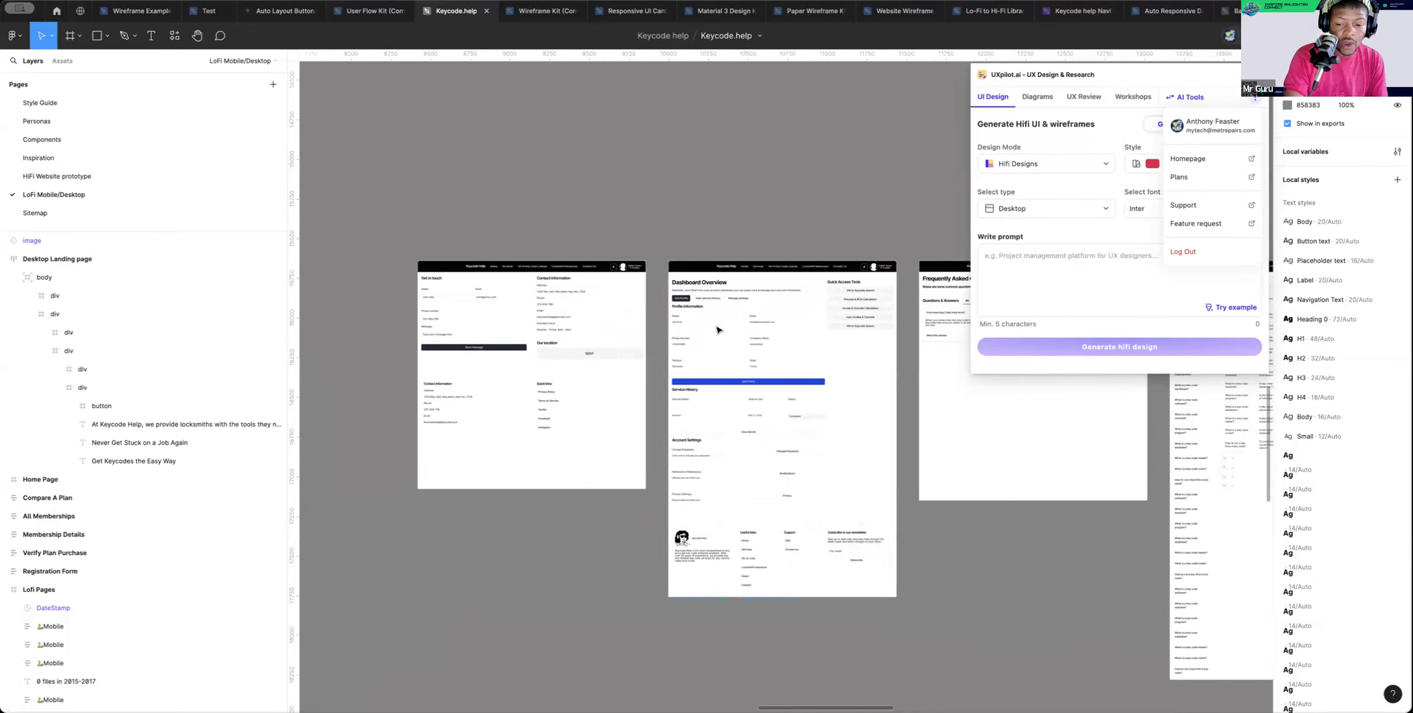
In the Community Hub wireframe, fit the Events and Webinars block to the grid columns, at X 5 and 424 wide
scroll(717, 330, left, 5)
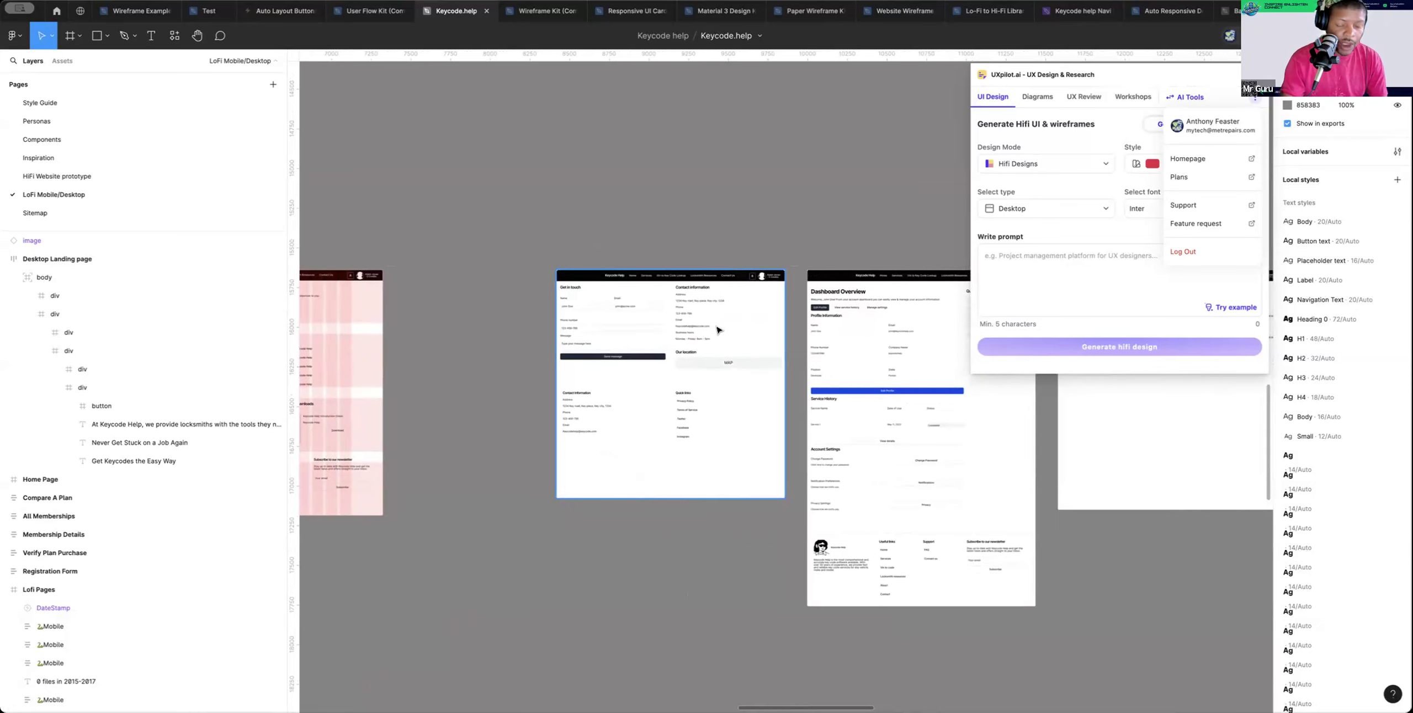
scroll(718, 330, left, 5)
scroll(717, 329, up, 1)
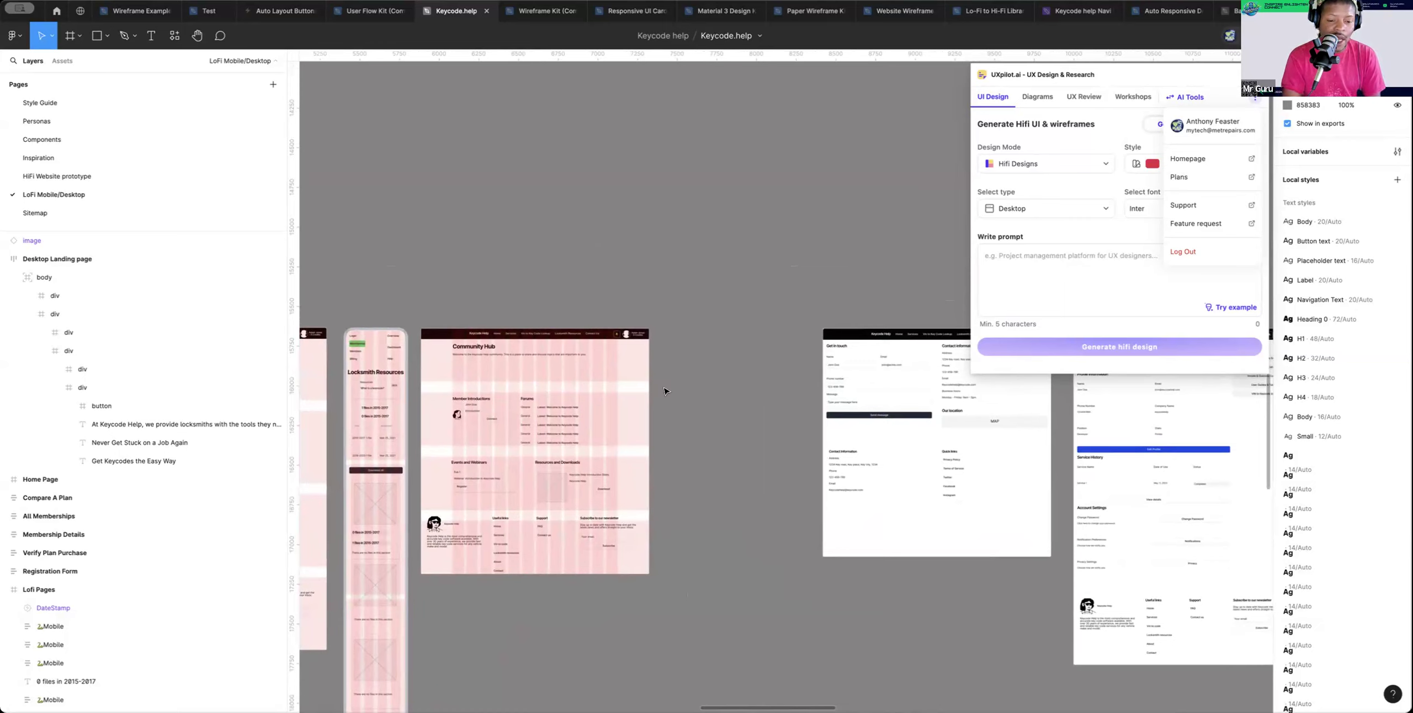
click(500, 473)
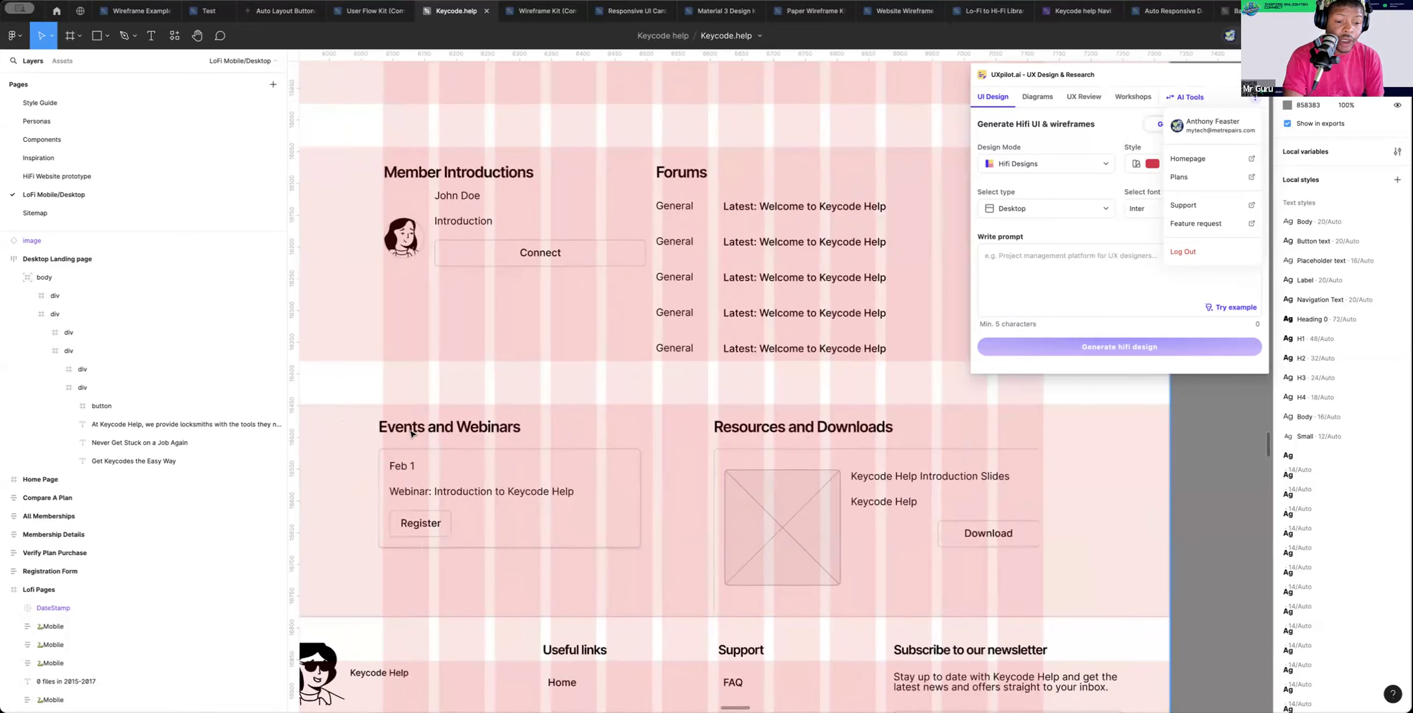
double_click(412, 433)
double_click(411, 433)
double_click(411, 433)
double_click(411, 432)
drag(376, 446, 381, 446)
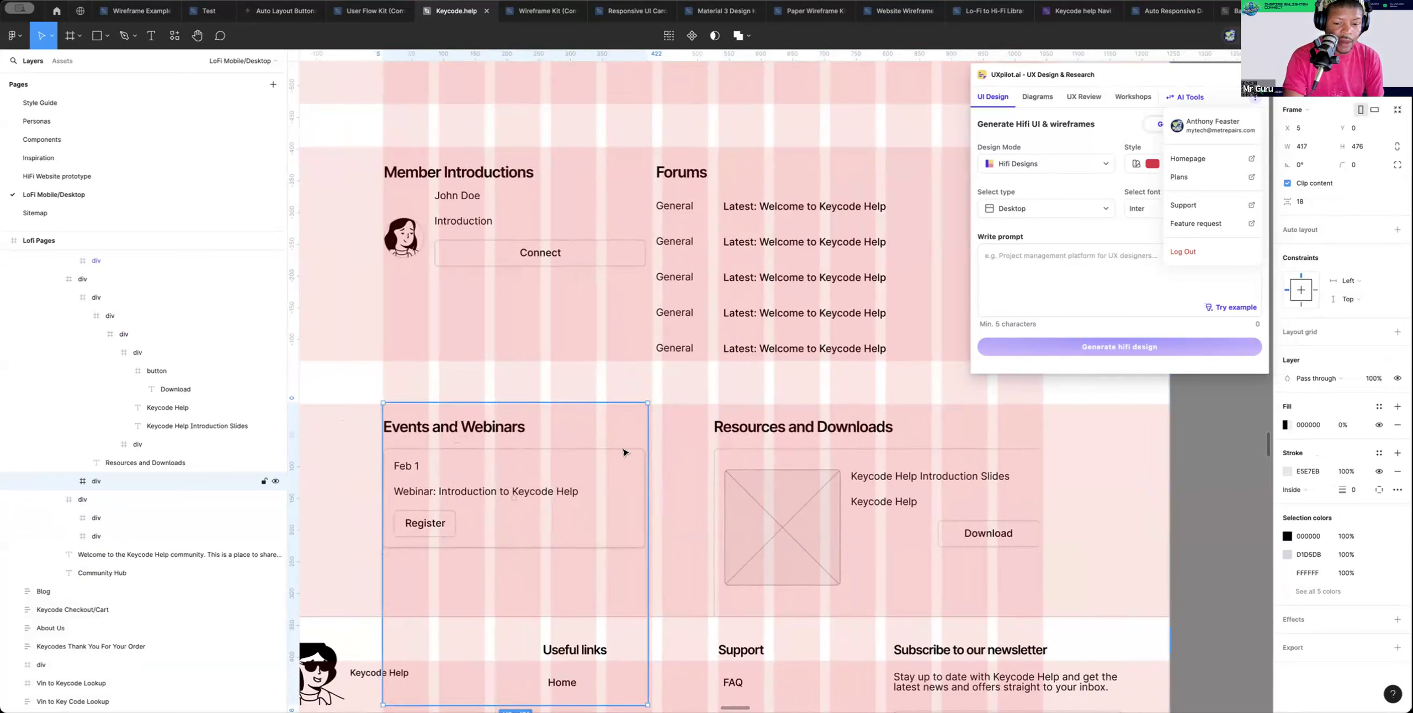
drag(651, 444, 652, 444)
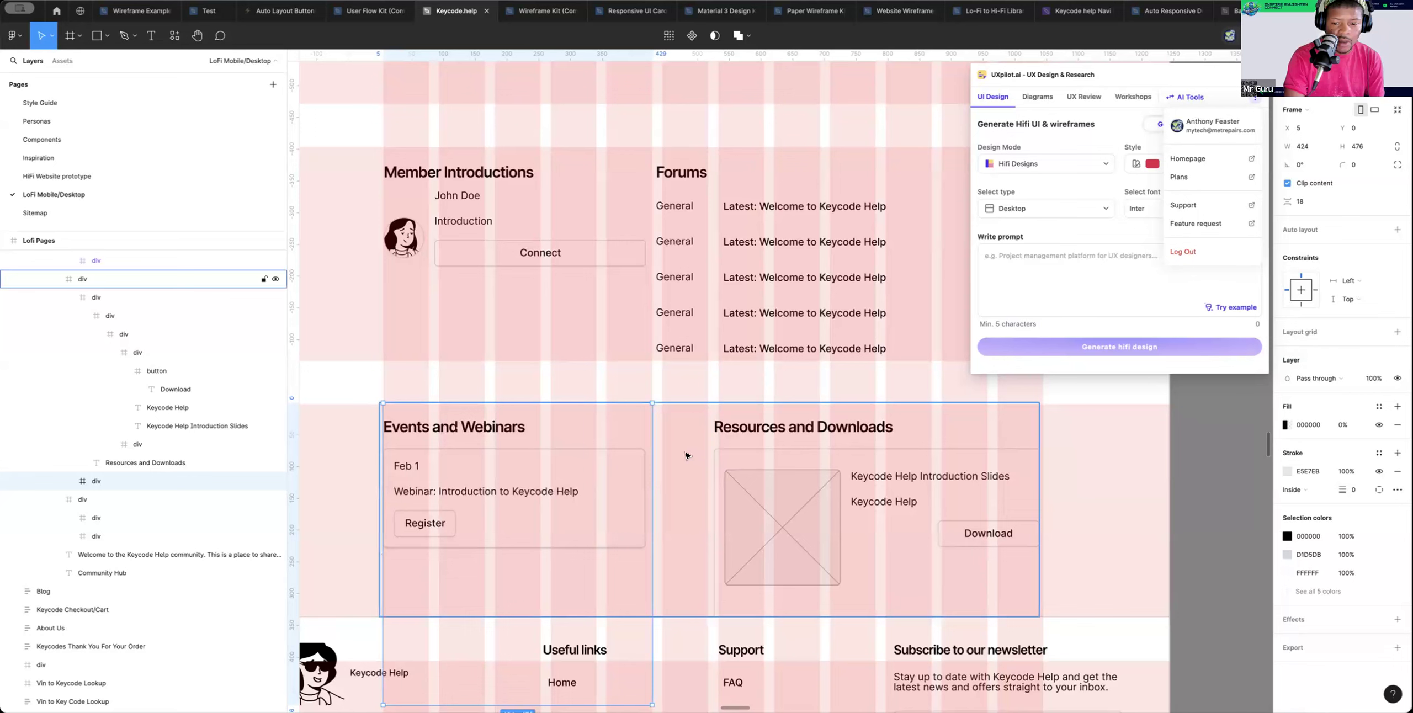
Fit the Resources and Downloads block's side edges to the grid columns, at X 533 and 511 wide
click(1006, 448)
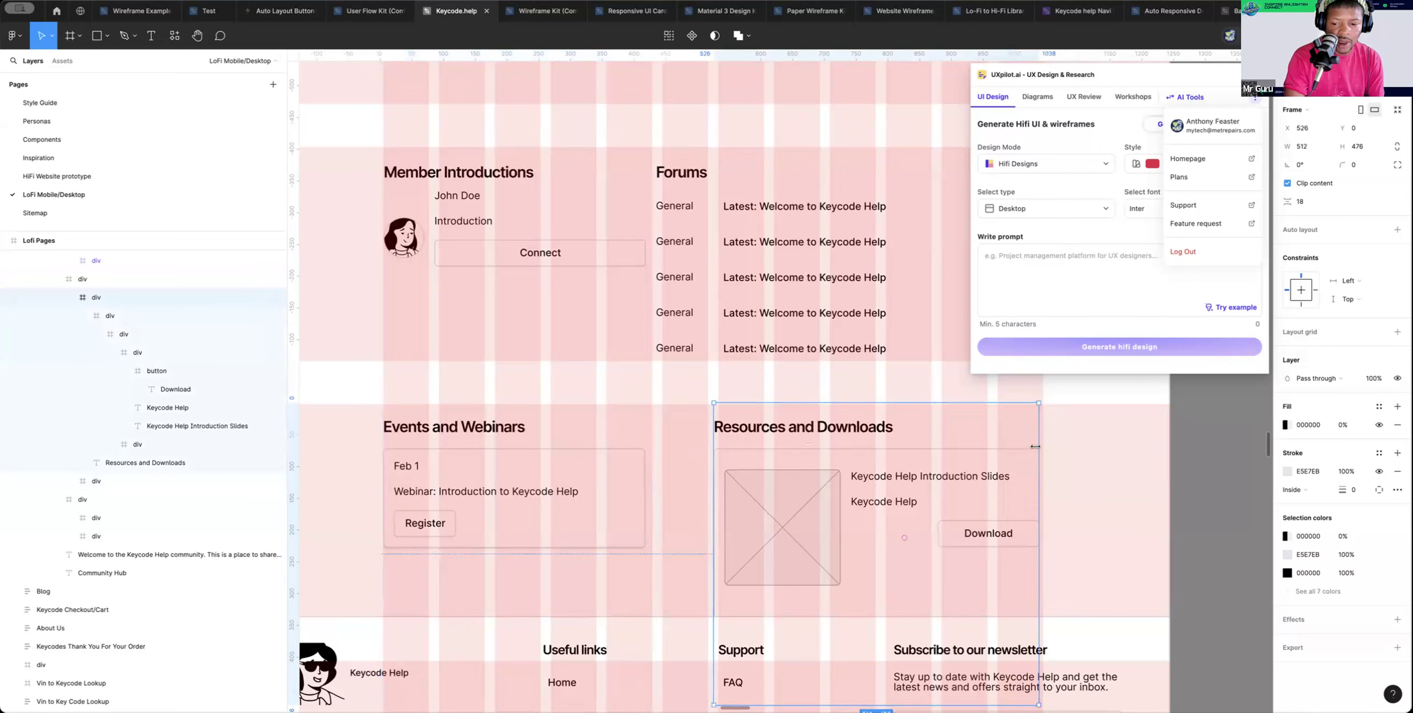
drag(1039, 446, 1040, 445)
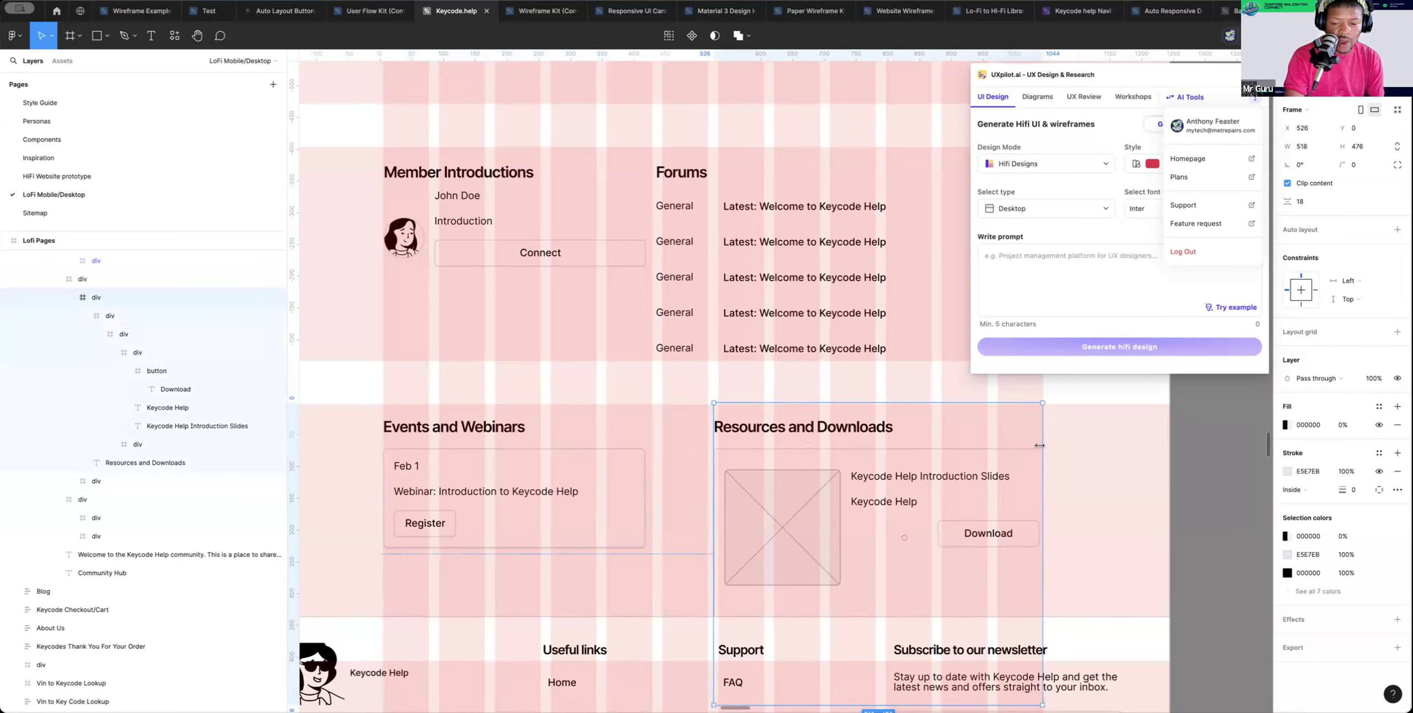
drag(713, 473, 716, 473)
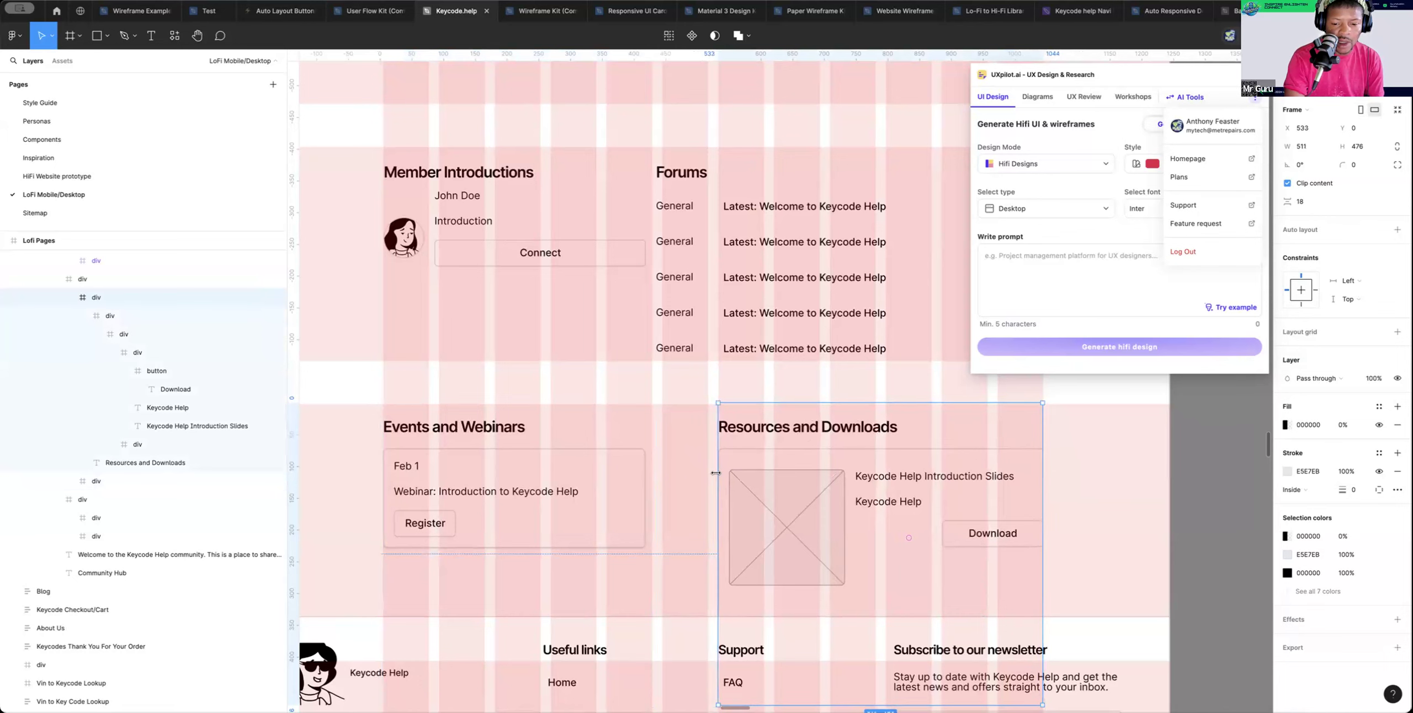
Shorten the Resources and Downloads block to 336 high and end the Events and Webinars block at the footer's upper edge too
scroll(715, 472, down, 1)
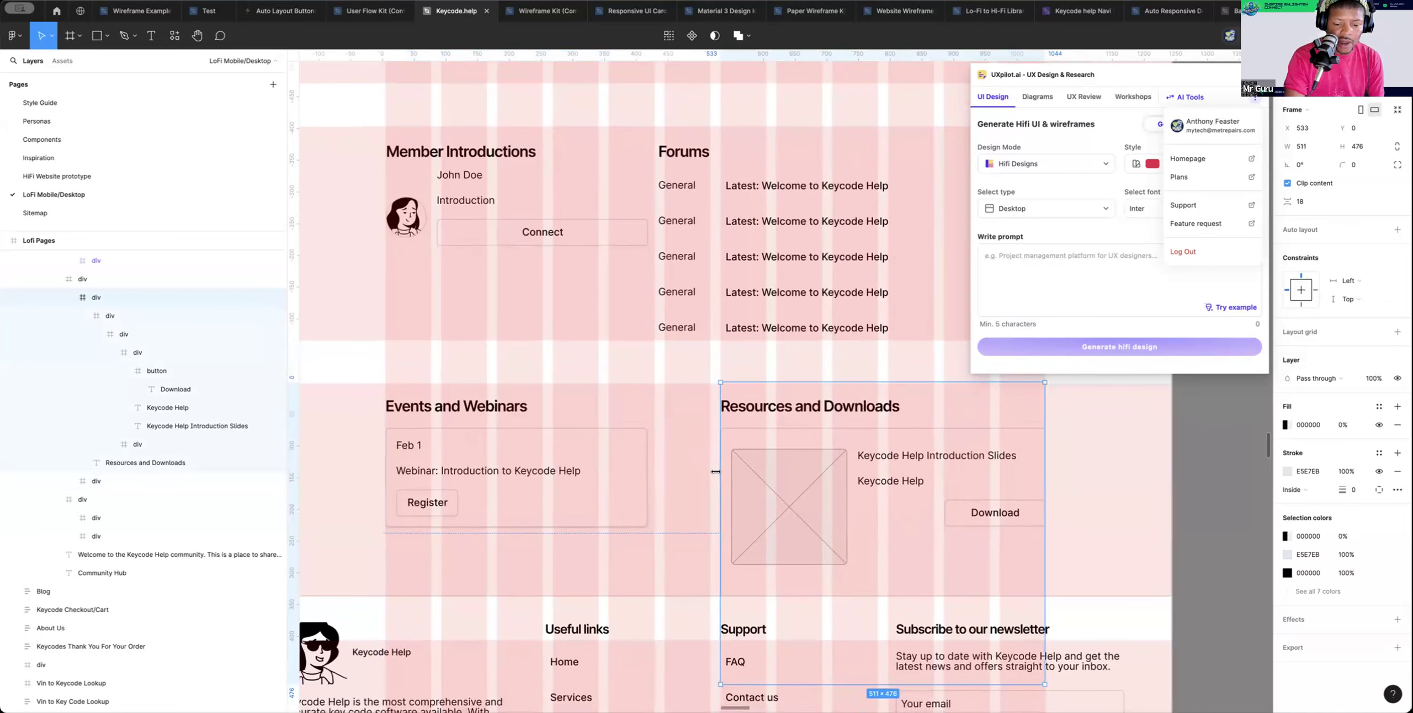
scroll(716, 472, down, 6)
drag(876, 553, 876, 469)
click(693, 444)
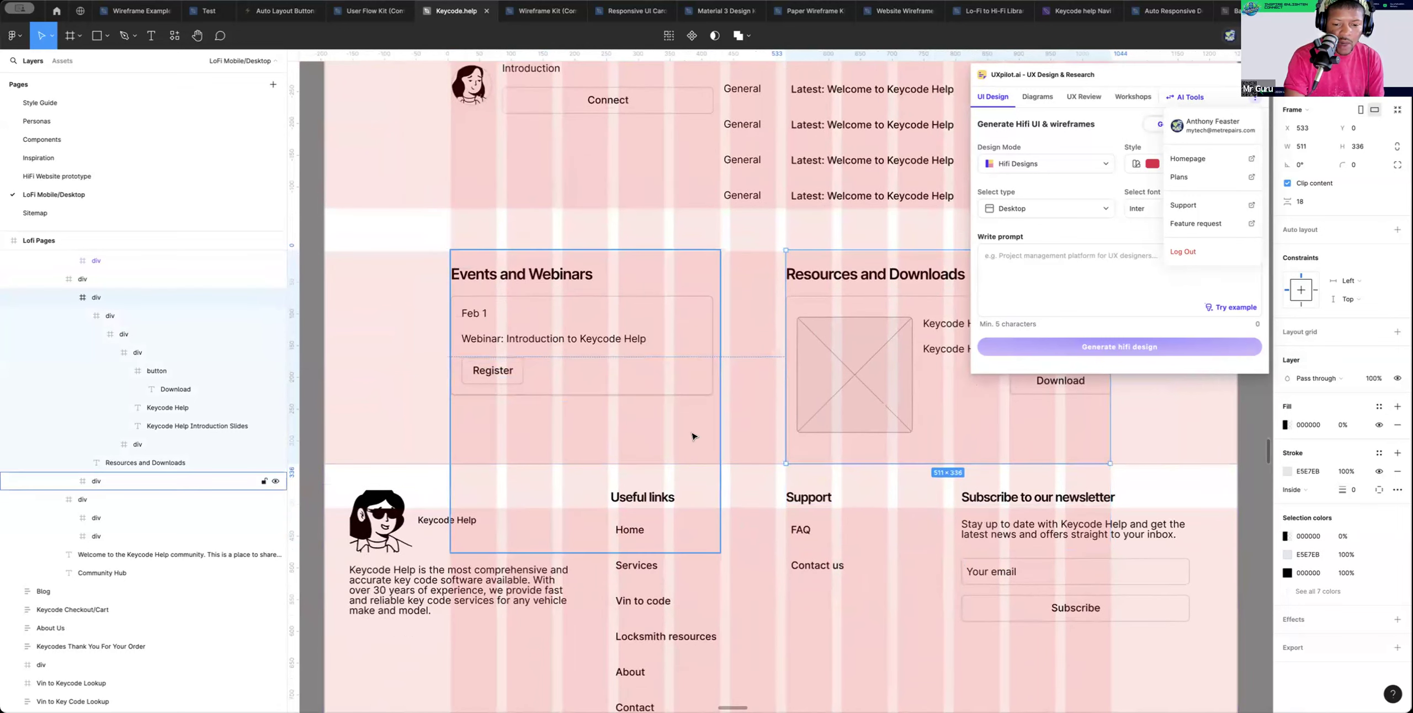
drag(700, 481, 700, 463)
Examine how the Locksmith Resources, Blog and About Us wireframes and their mobile versions line up with the layout grids
click(719, 558)
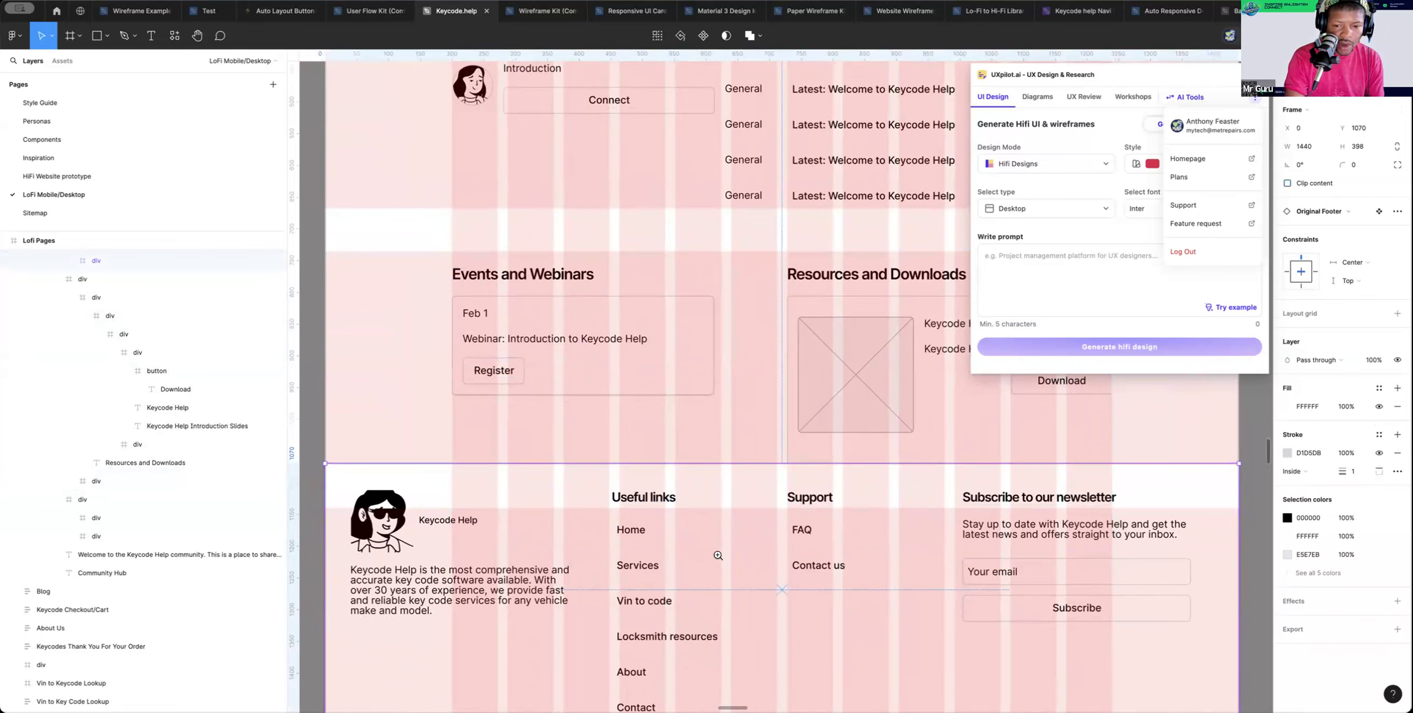
alt+click(718, 557)
alt+click(719, 556)
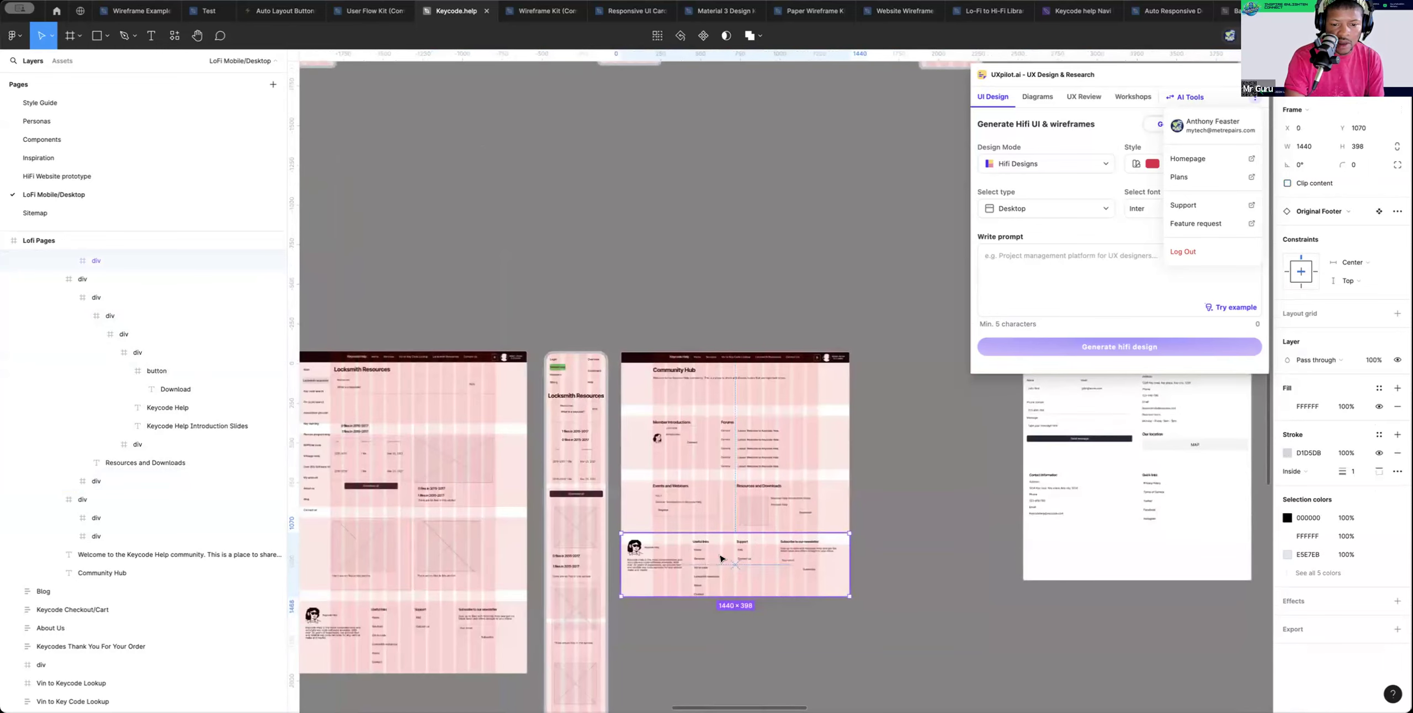
scroll(674, 552, left, 1)
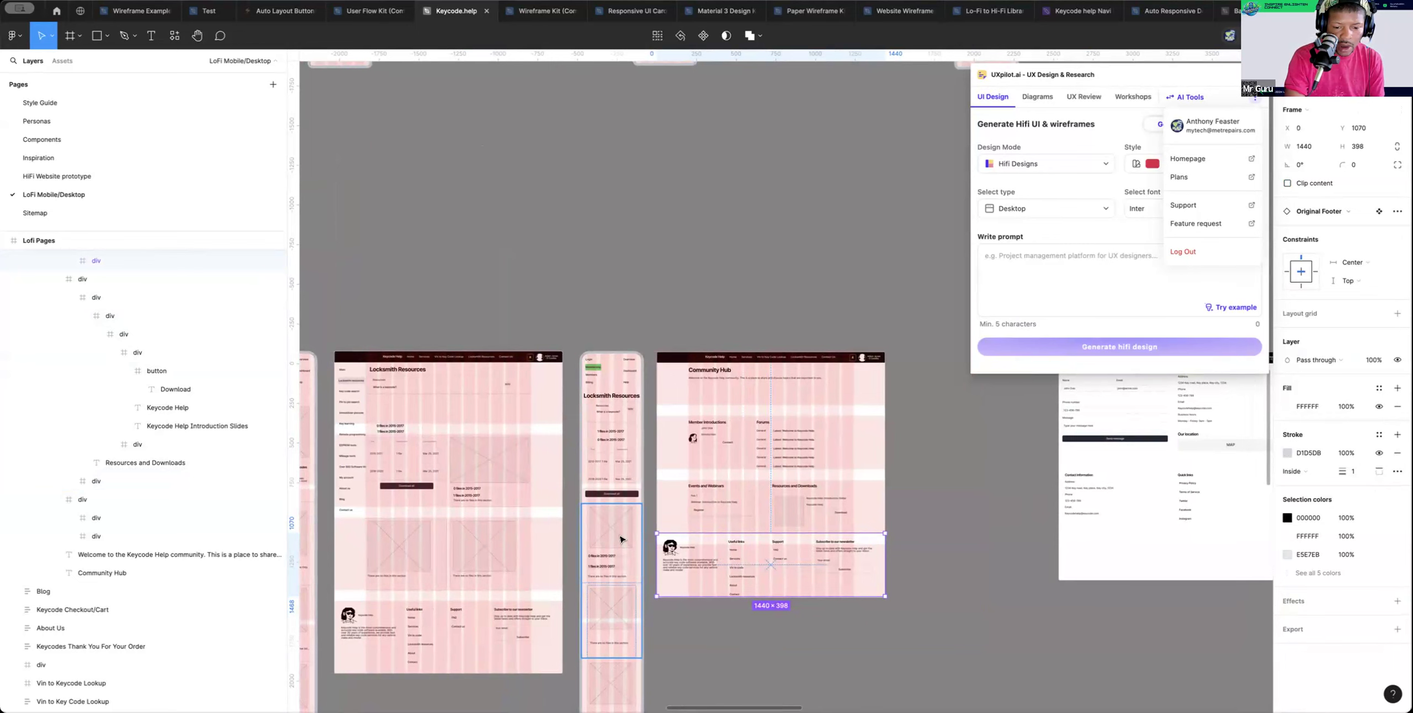
scroll(618, 535, left, 4)
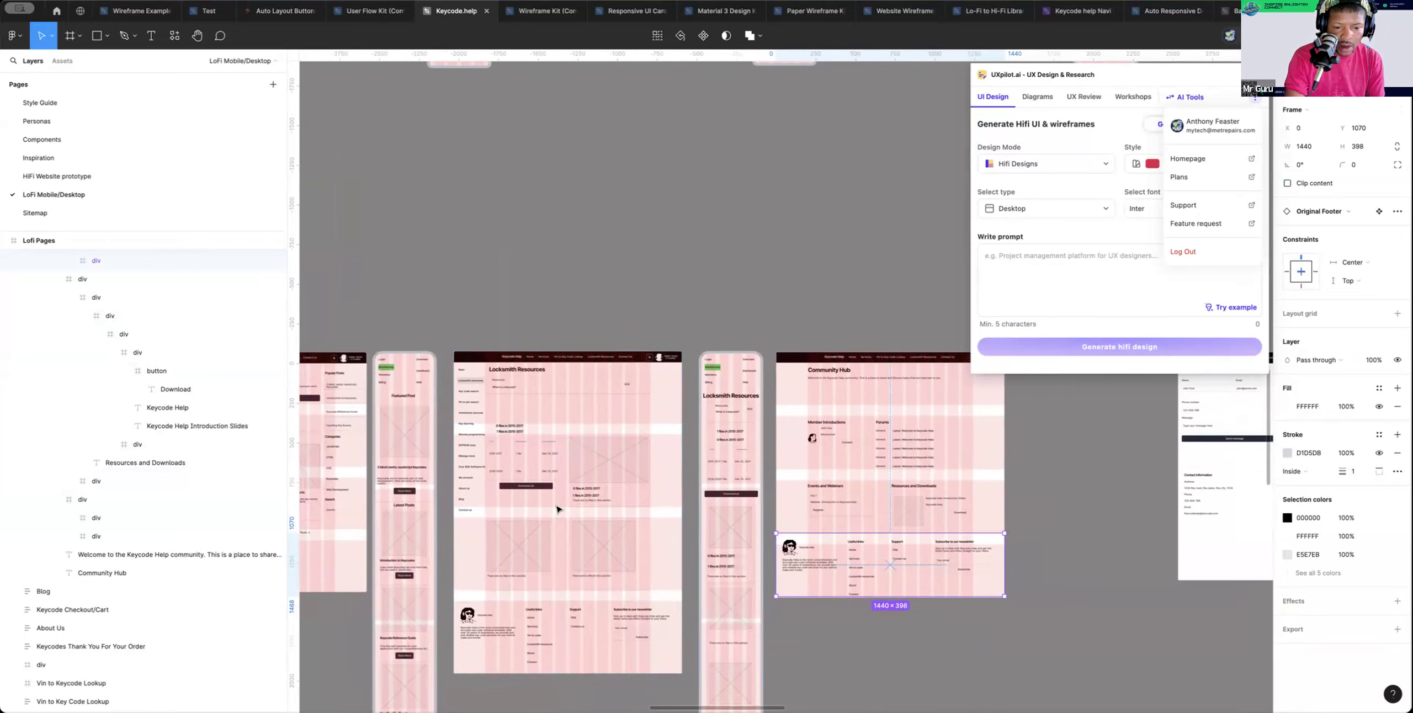
click(602, 460)
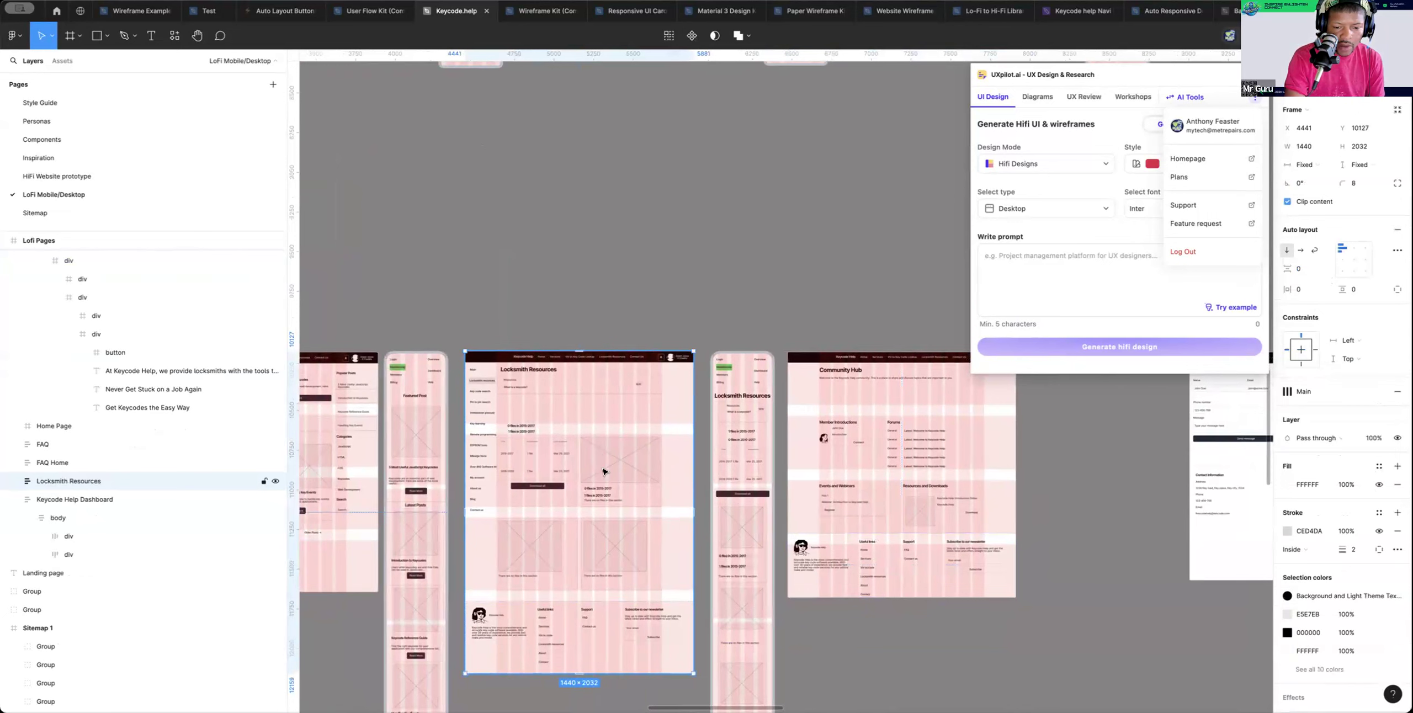
scroll(602, 470, left, 8)
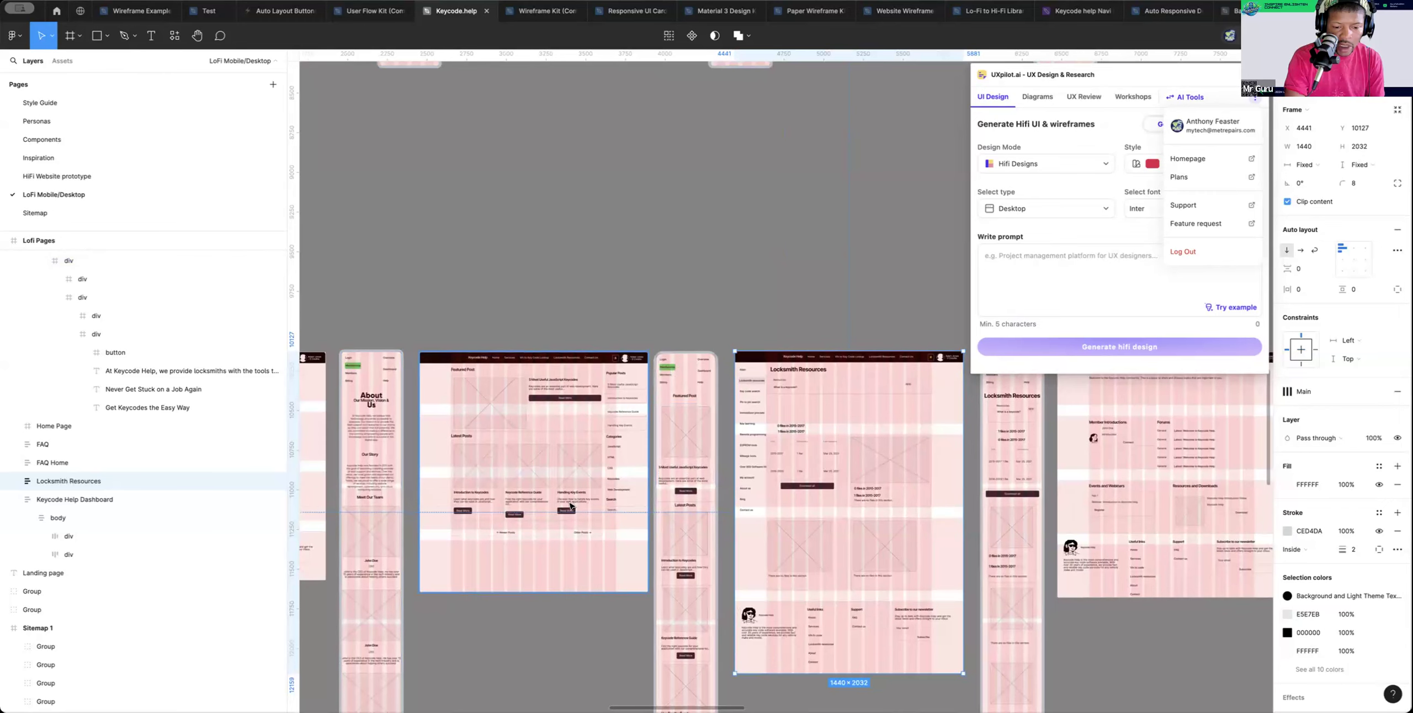
scroll(573, 504, down, 2)
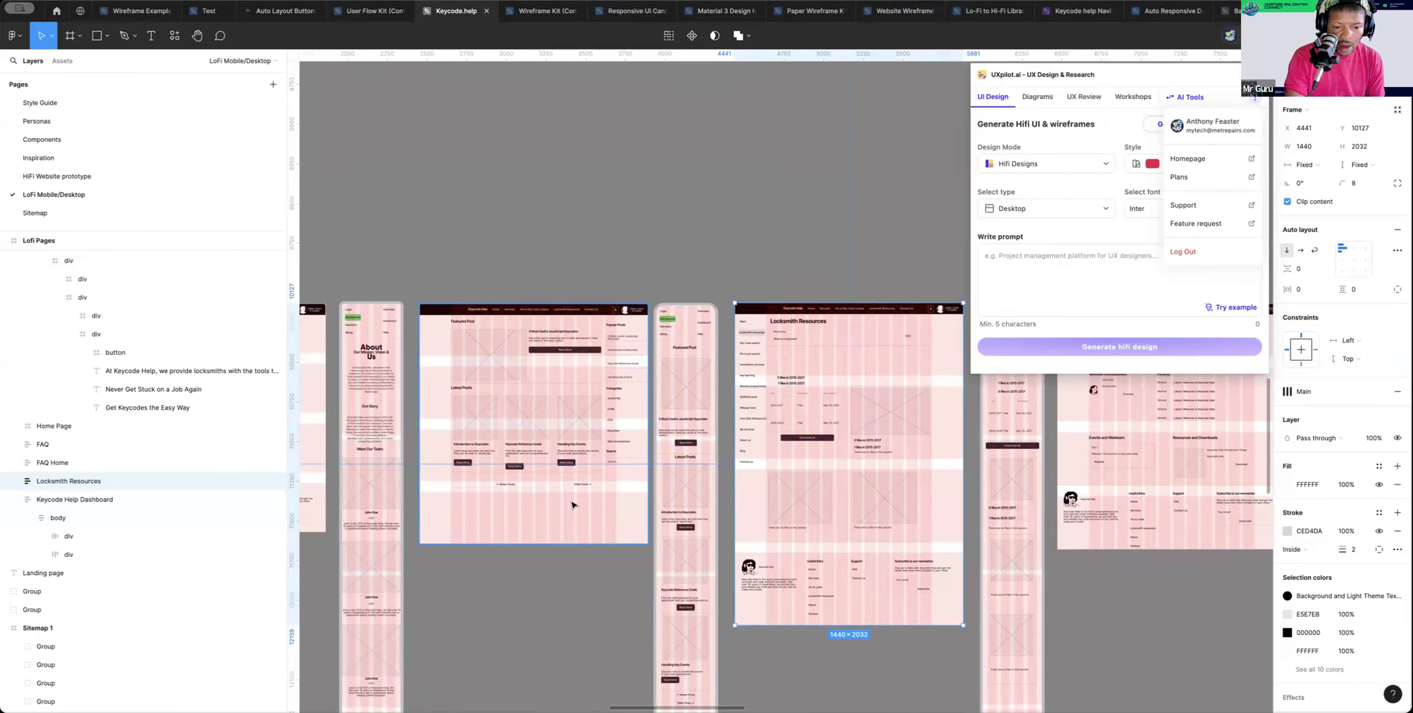
scroll(572, 504, left, 3)
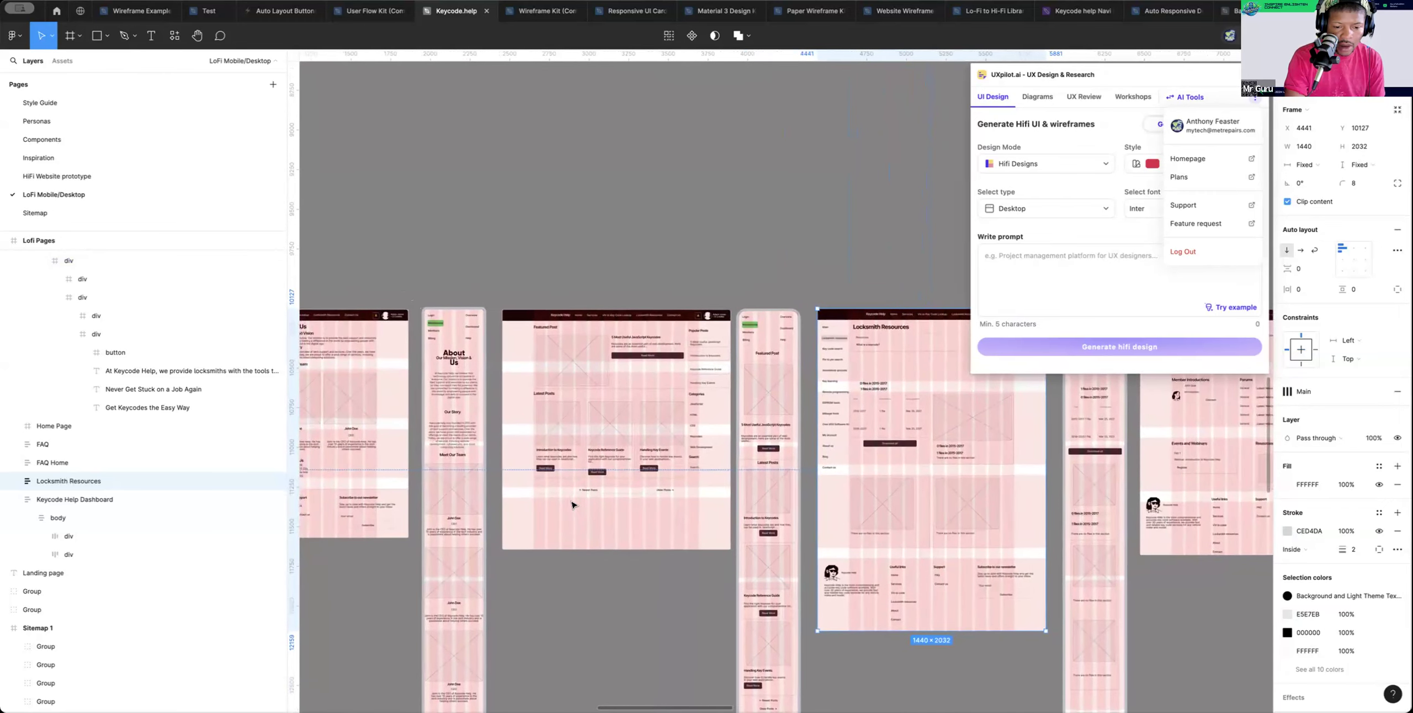
scroll(572, 504, left, 4)
scroll(573, 504, down, 6)
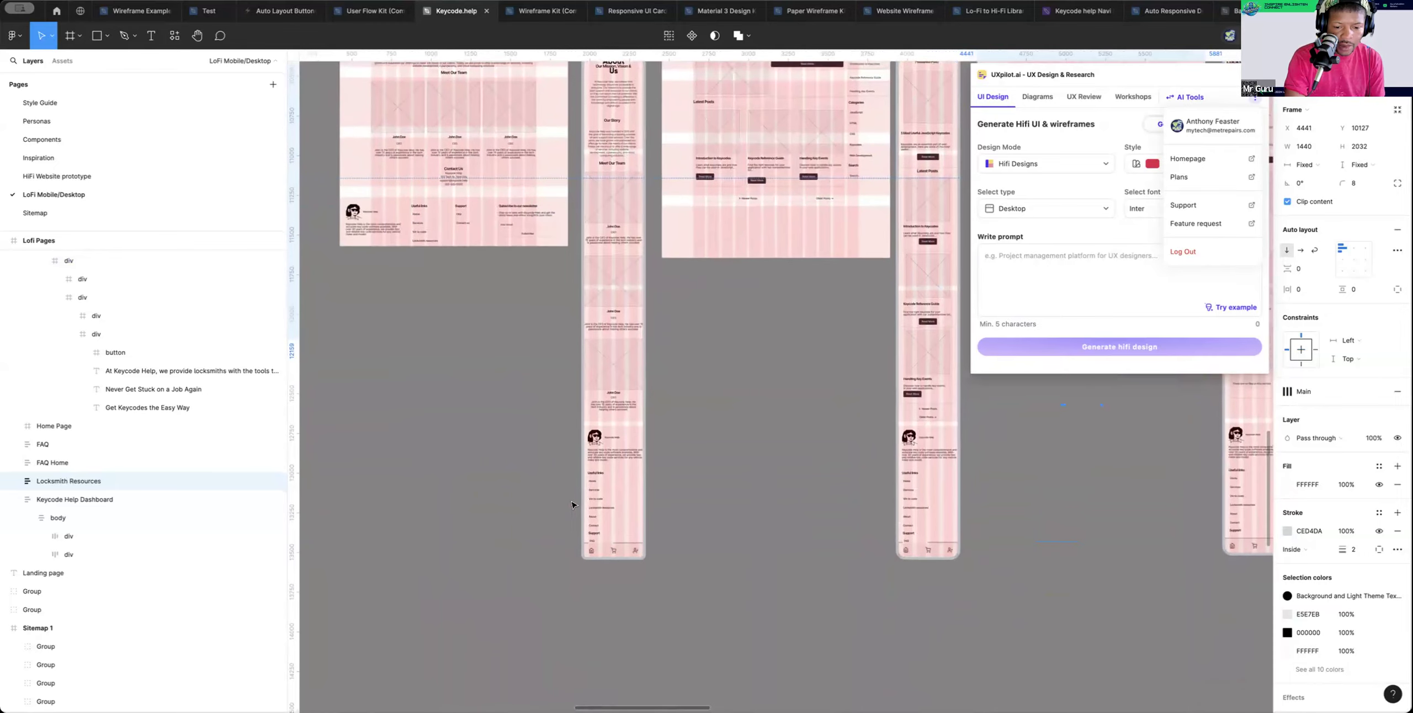
scroll(572, 504, up, 5)
scroll(573, 504, left, 4)
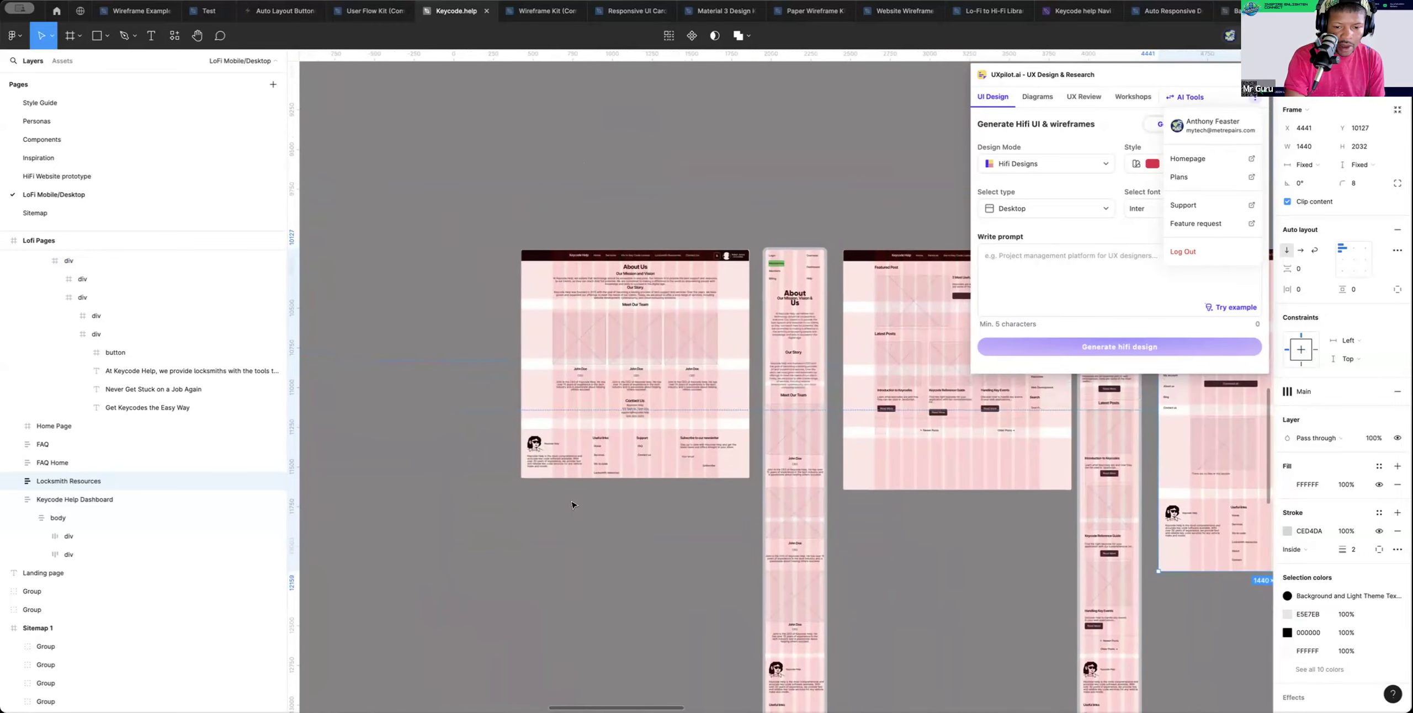
scroll(573, 504, left, 2)
scroll(572, 504, up, 1)
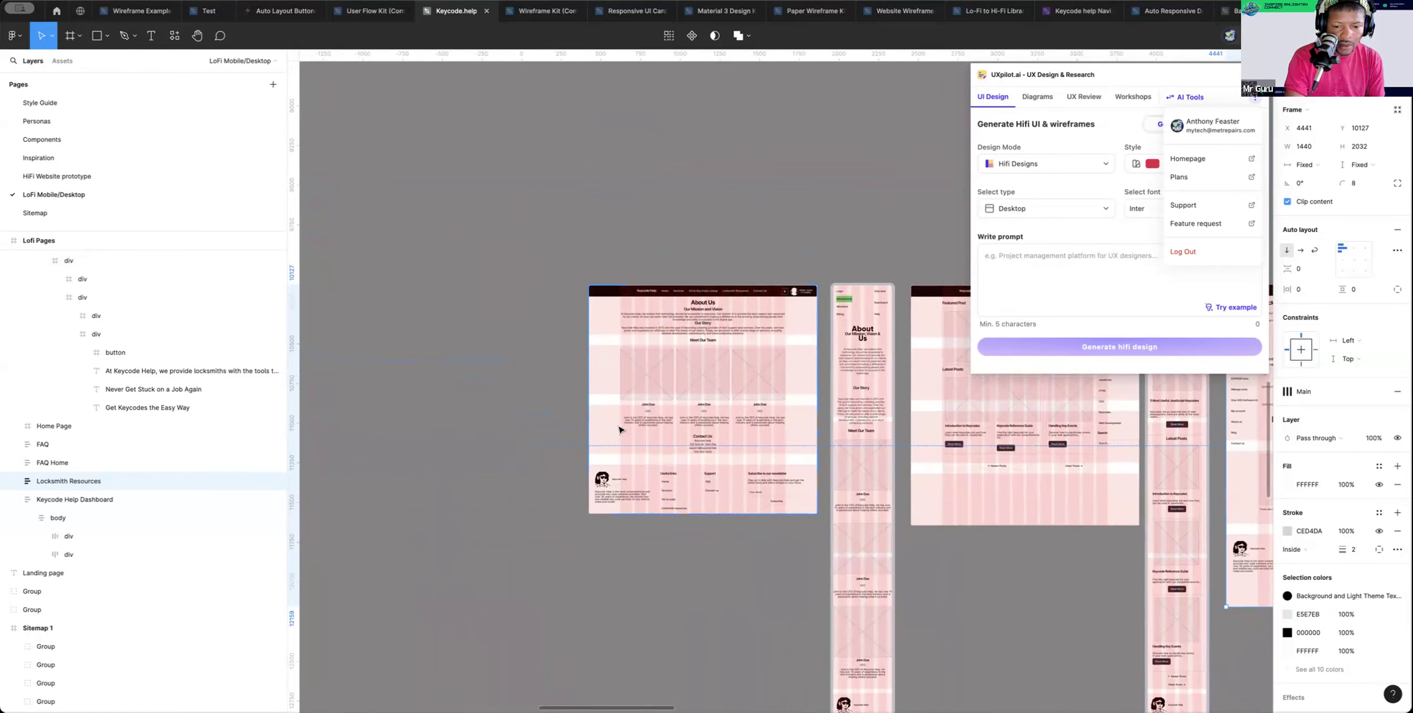
In the About Us wireframe, align the first team photo placeholder to the grid row, at Y 0 and 306 high
click(657, 382)
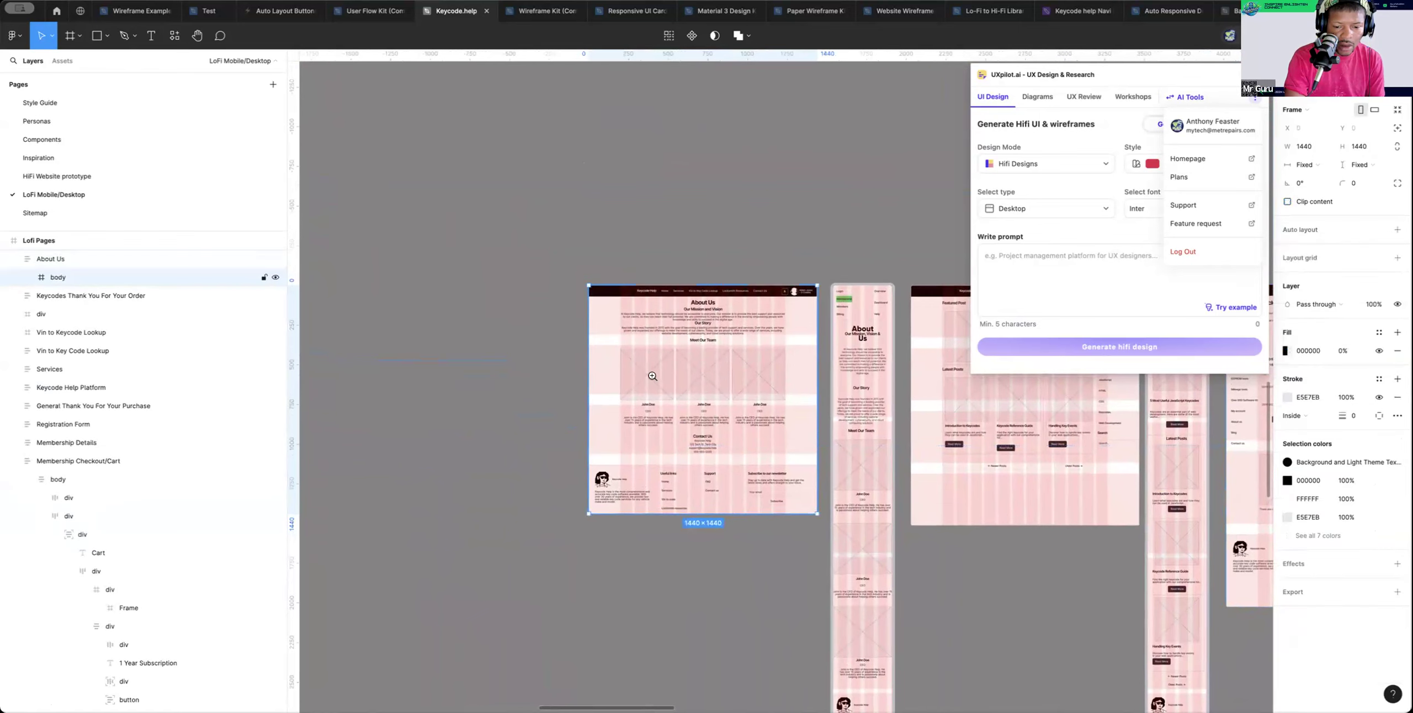
scroll(653, 381, up, 5)
click(648, 389)
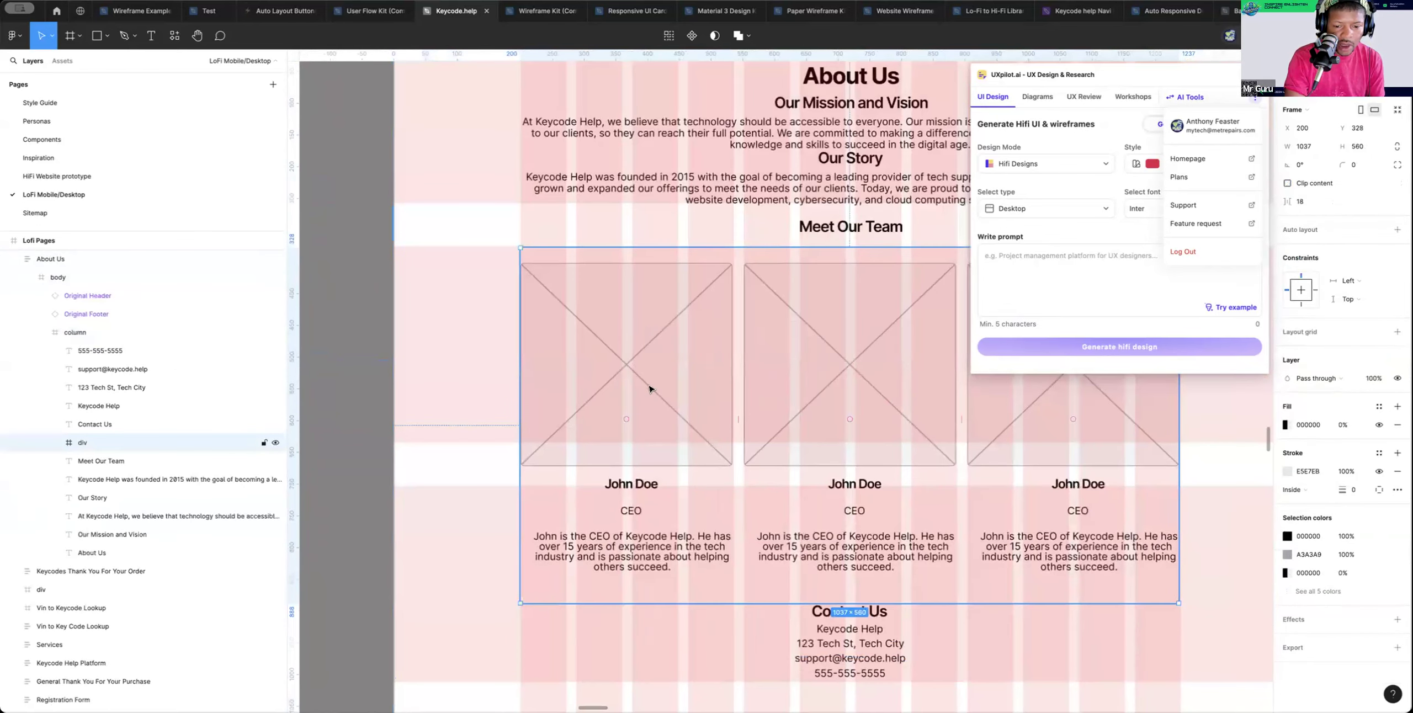
click(649, 389)
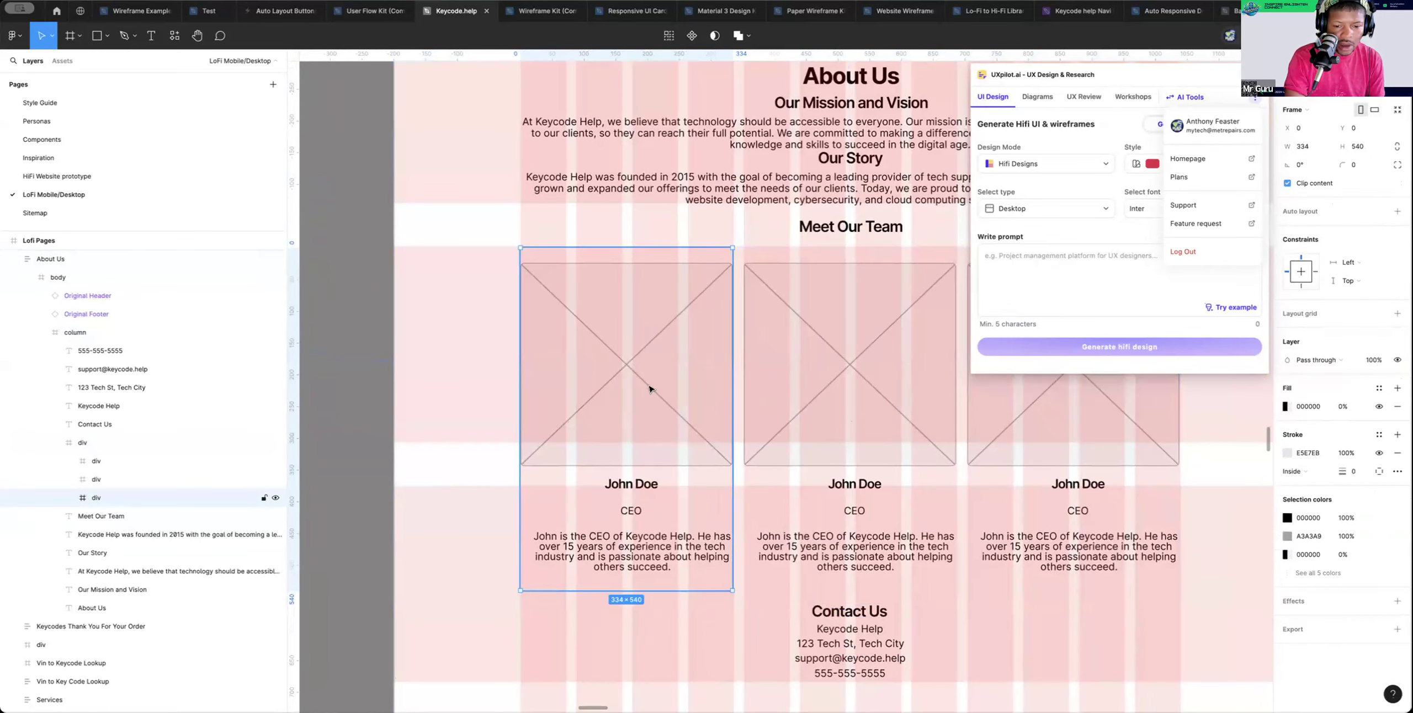
click(649, 385)
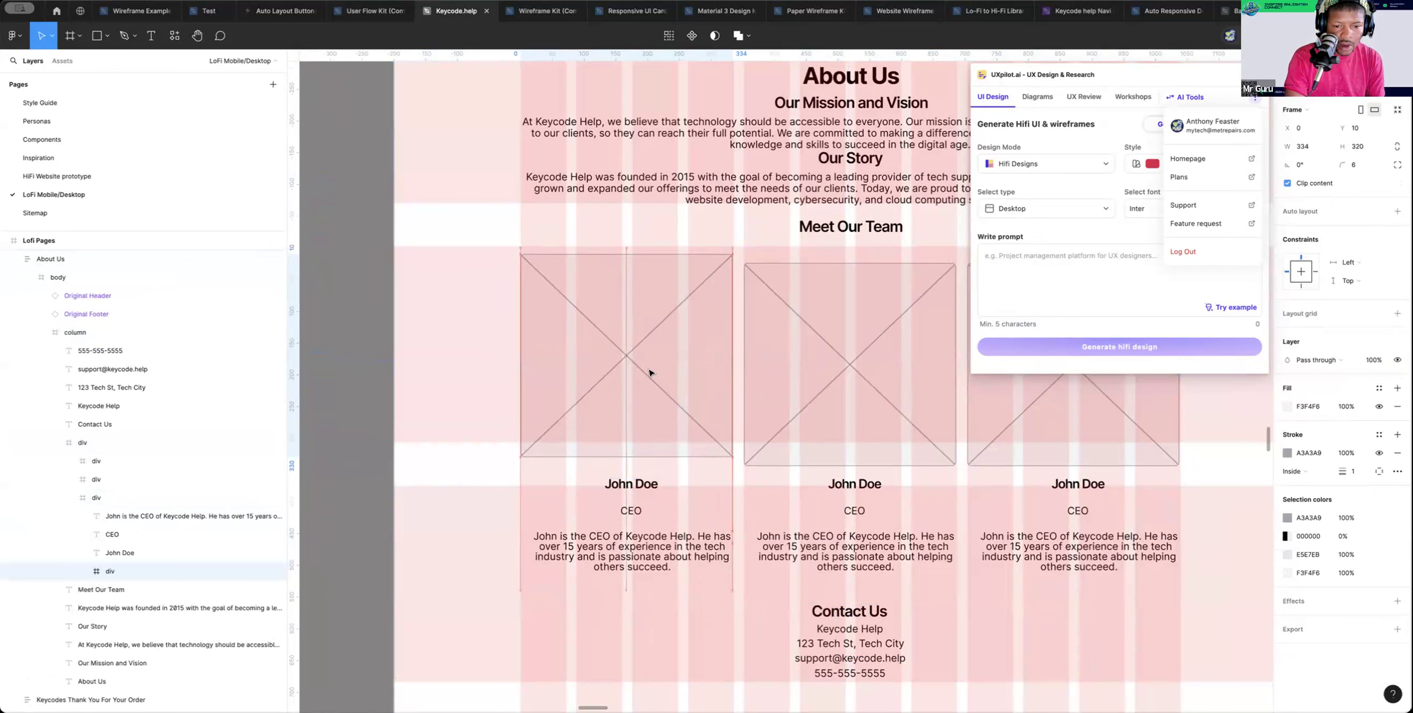
drag(662, 451, 663, 440)
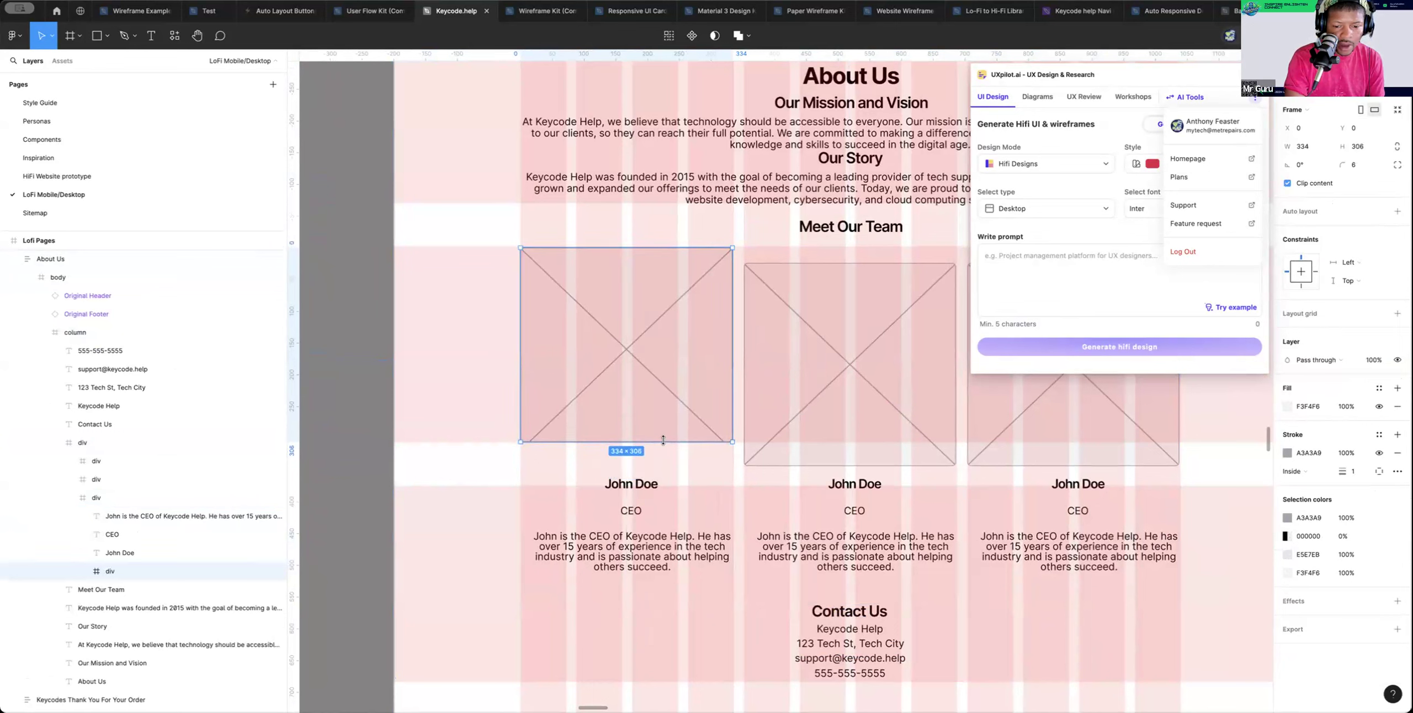
Align the second team photo placeholder to the grid row at Y 0 and 308 high, with its inner frame shortened to 283
click(797, 425)
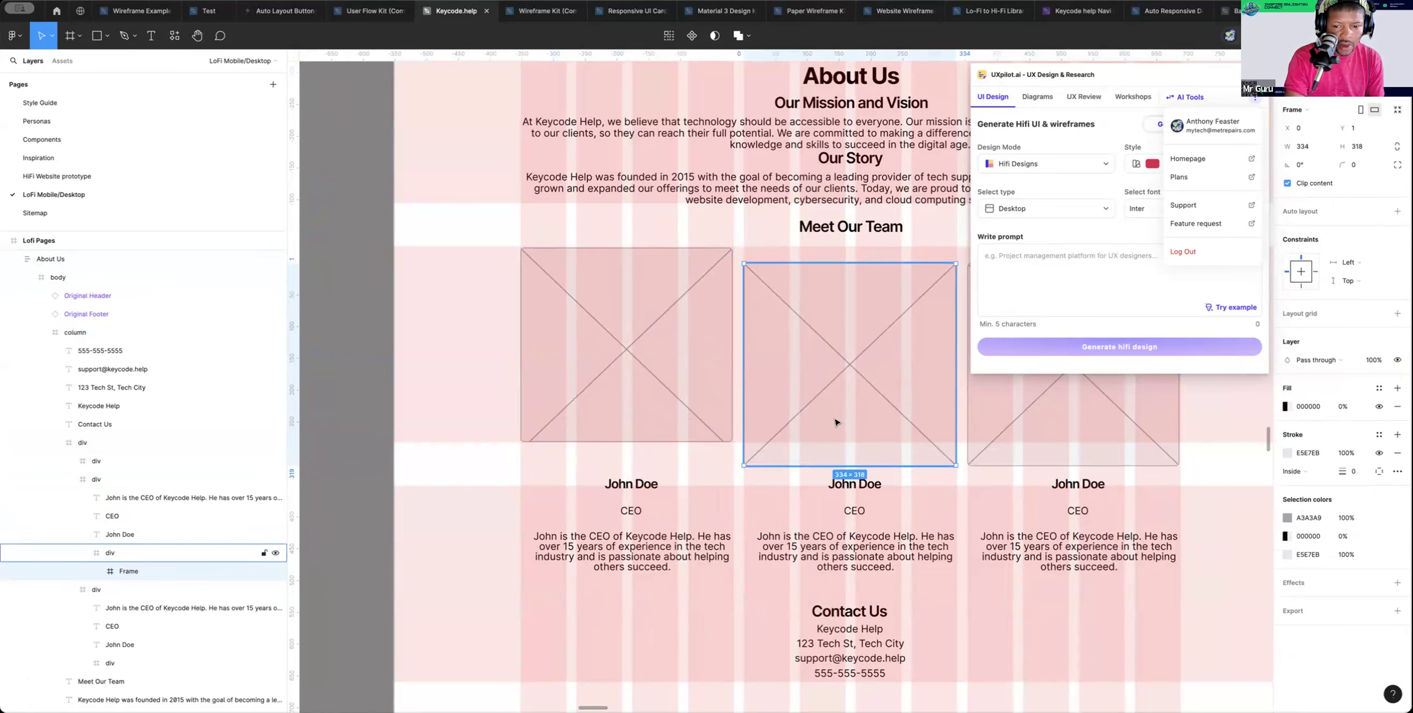
drag(821, 452, 822, 441)
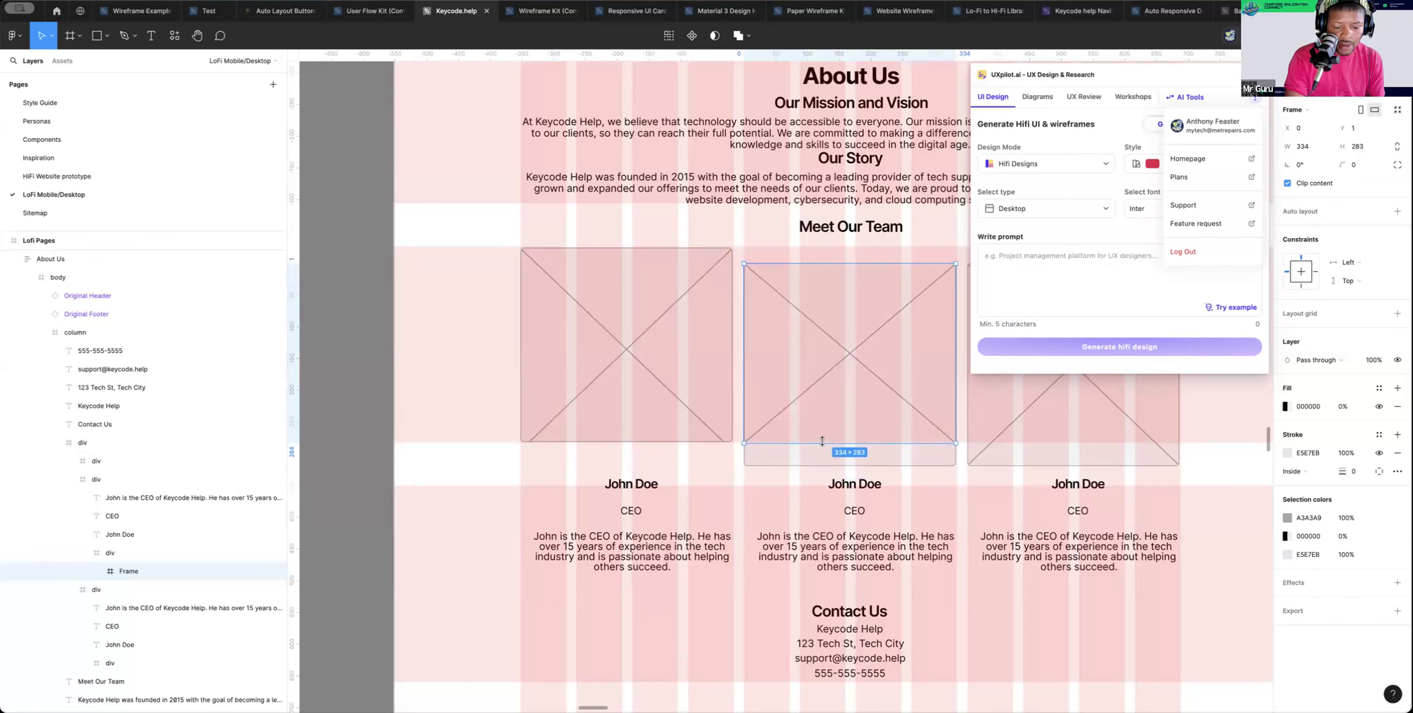
click(810, 462)
drag(810, 451, 811, 443)
drag(830, 260, 831, 248)
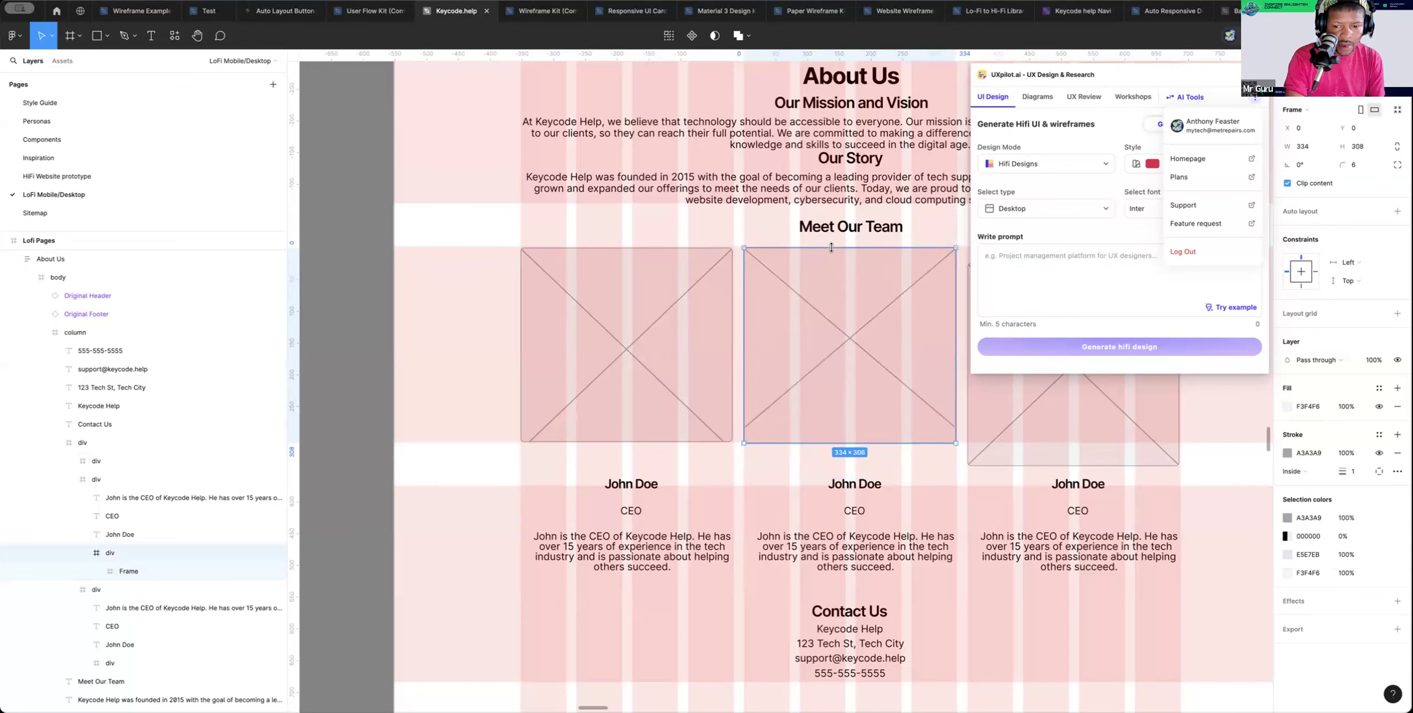
Align the third team photo placeholder to the grid row, at Y 0 and 308 high
scroll(836, 265, right, 5)
click(801, 294)
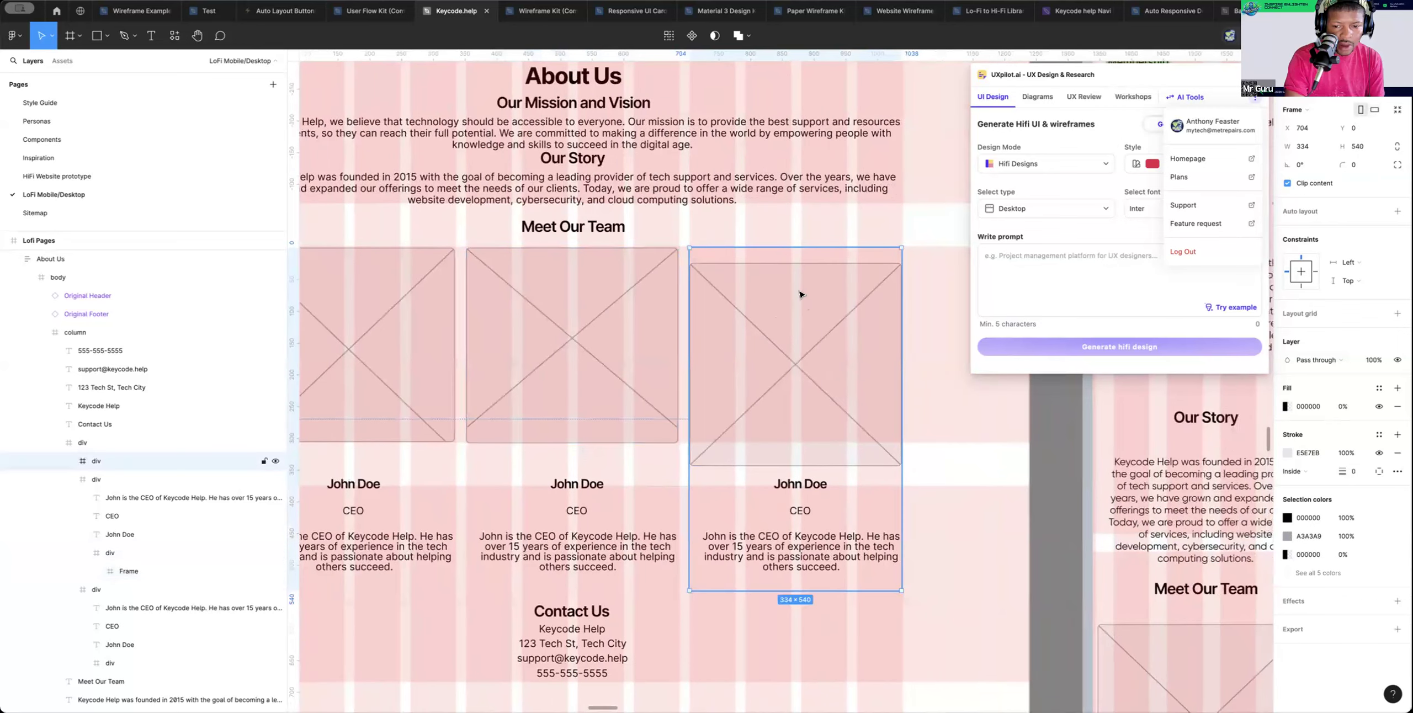
double_click(797, 295)
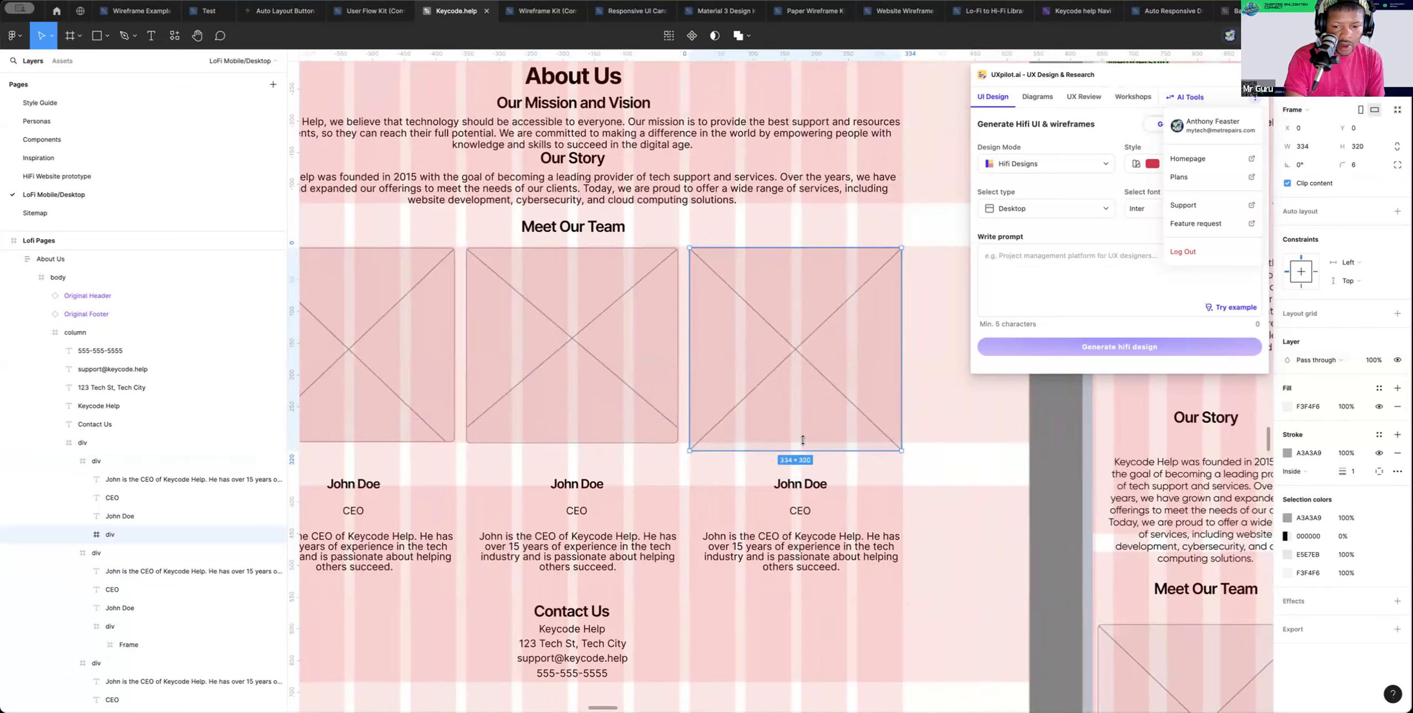
drag(802, 440, 803, 441)
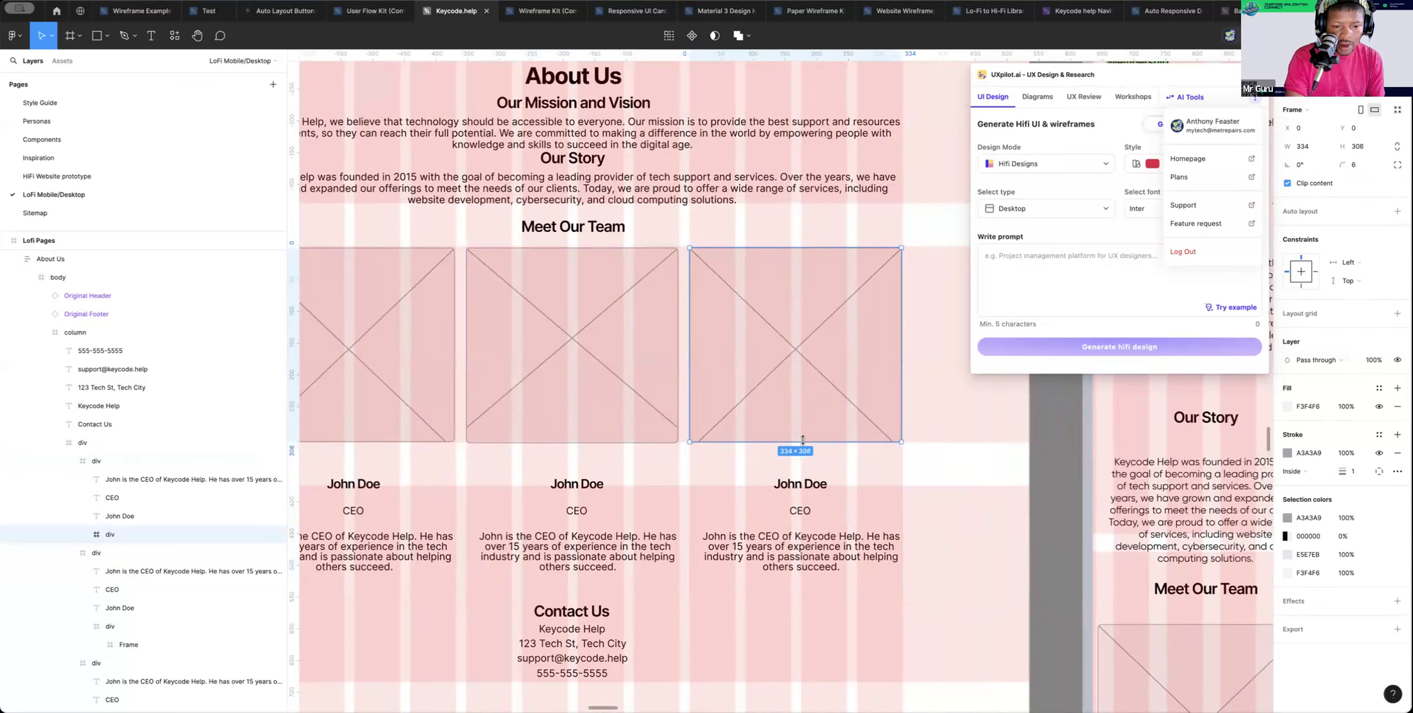
Select the middle team member card and check the Meet Our Team and Contact Us sections against the layout grid
click(594, 367)
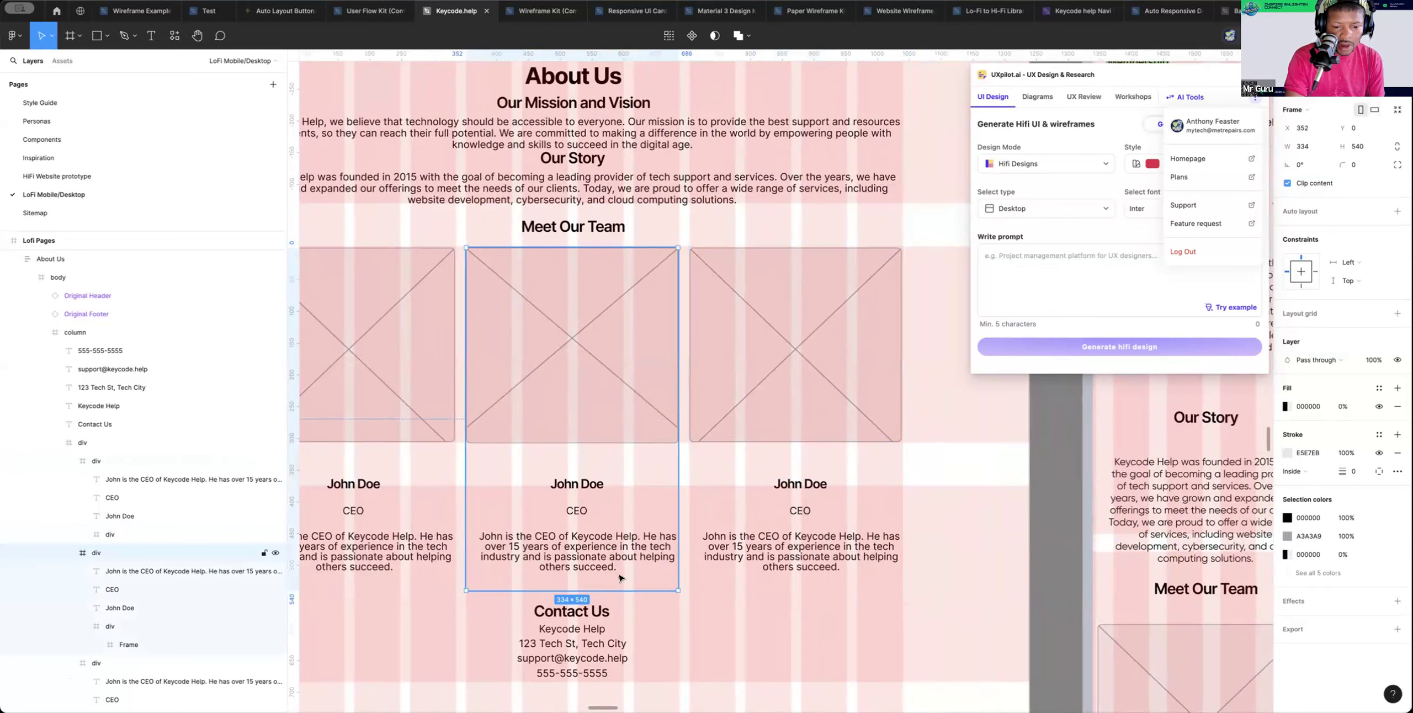
scroll(618, 577, down, 3)
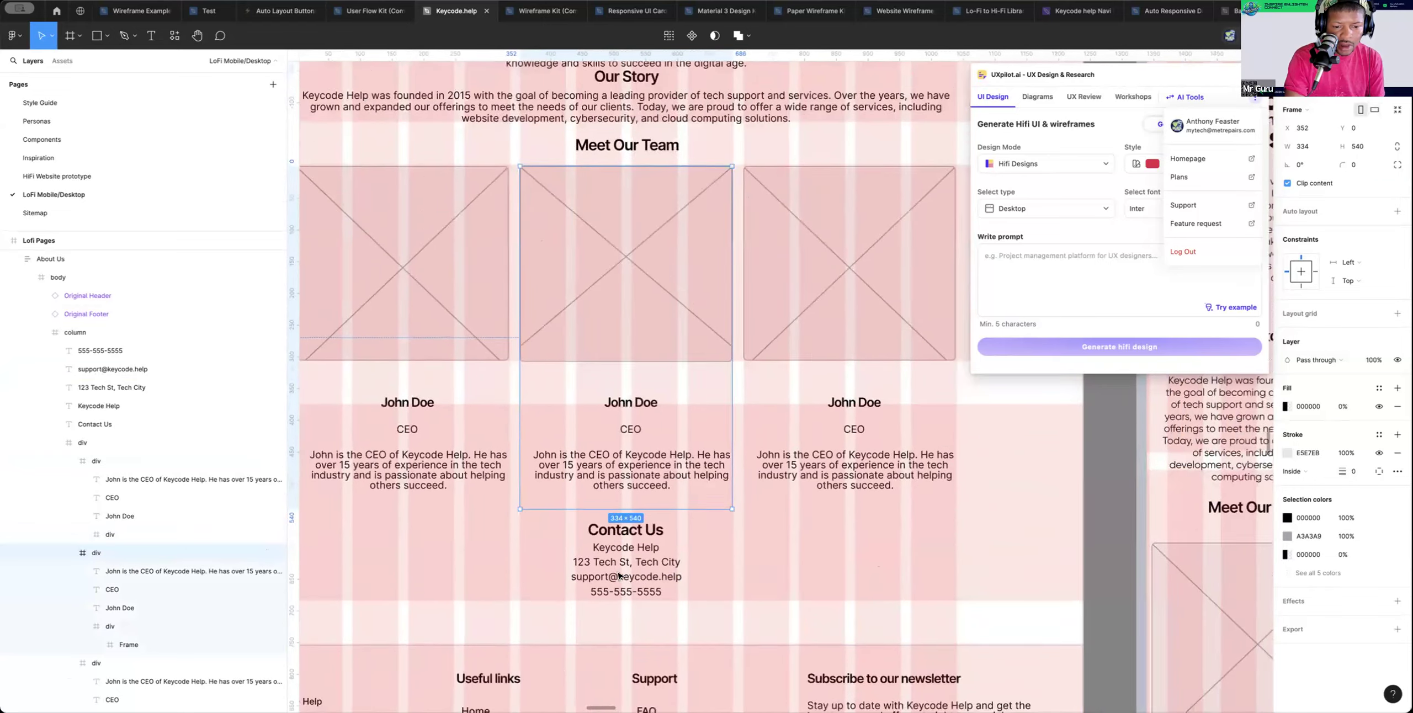
scroll(619, 577, up, 3)
scroll(624, 462, down, 2)
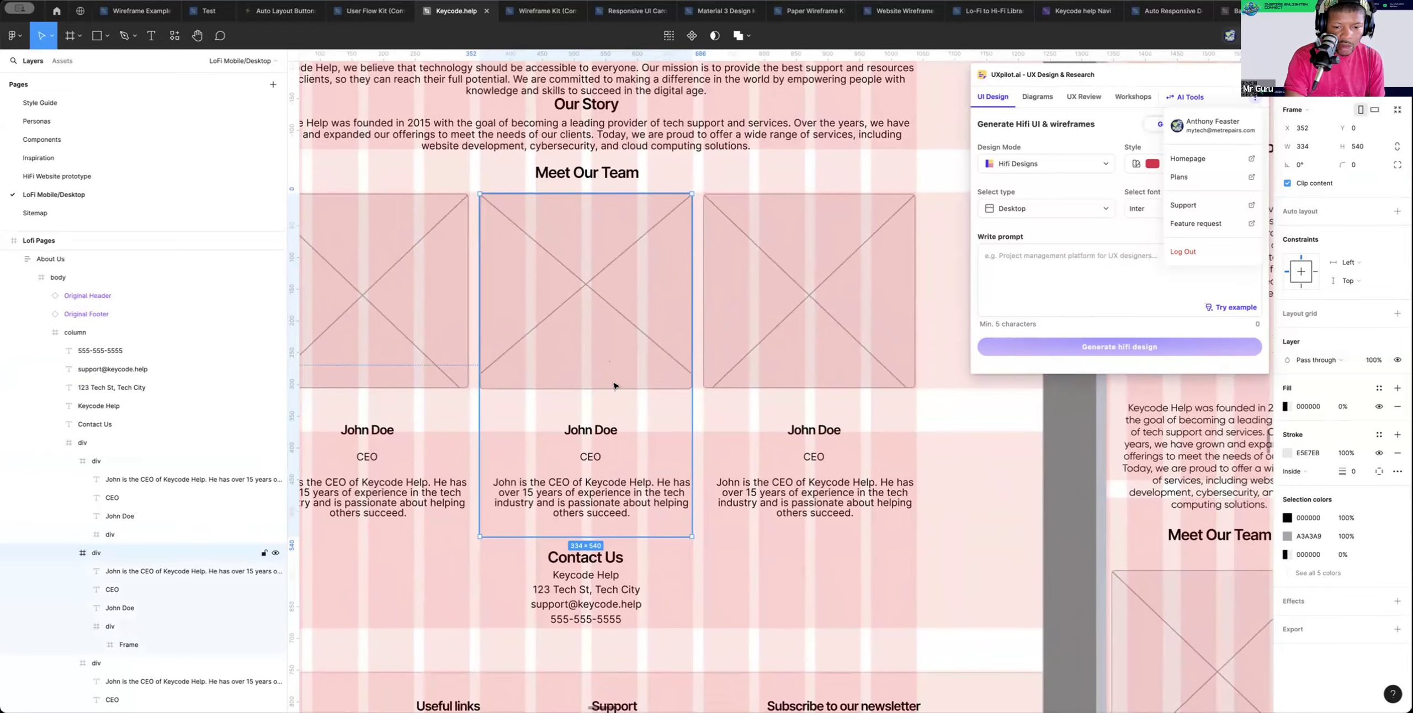
Select the third team member card and check the Meet Our Team row against the layout grid
click(719, 429)
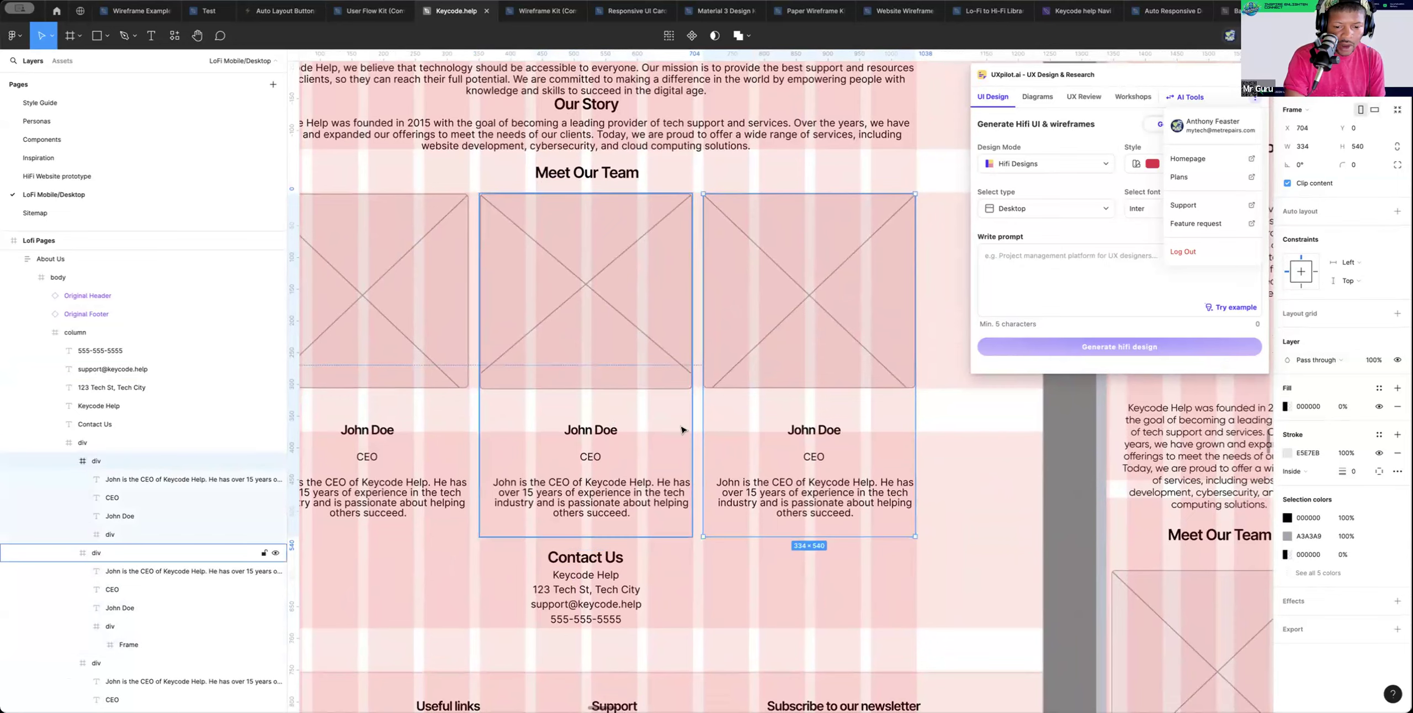
scroll(681, 430, up, 8)
scroll(681, 430, down, 5)
scroll(682, 429, left, 3)
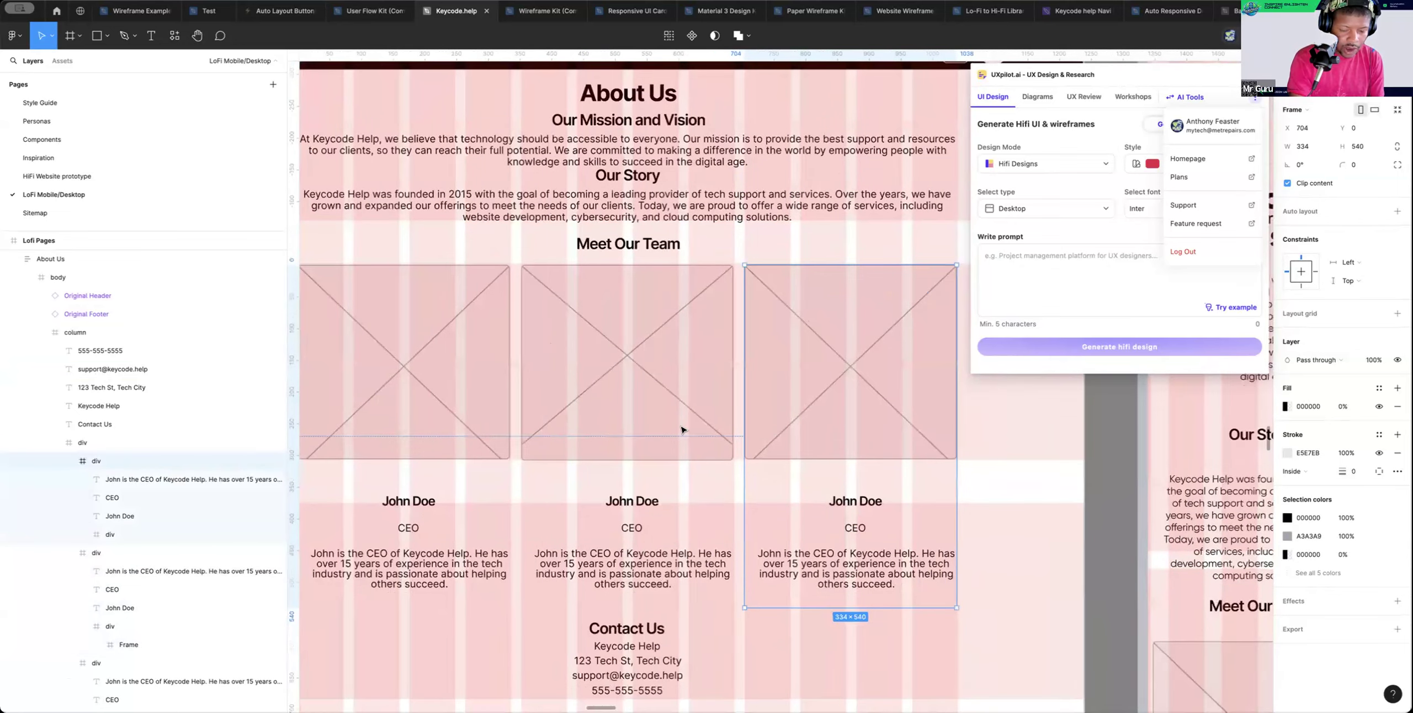
Hide the layout grids and review the whole About Us wireframe without them, with nothing selected
key(ctrl+g)
scroll(711, 473, down, 1)
click(933, 546)
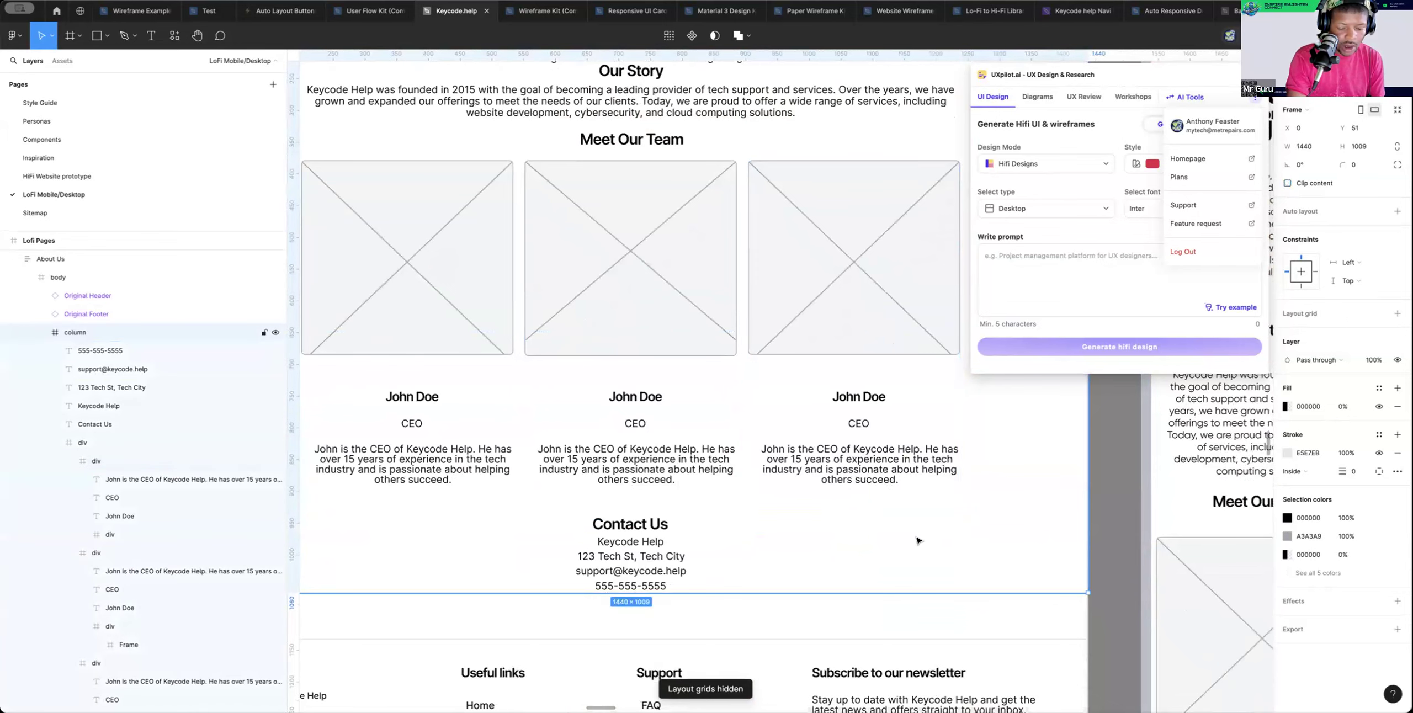
scroll(740, 558, down, 8)
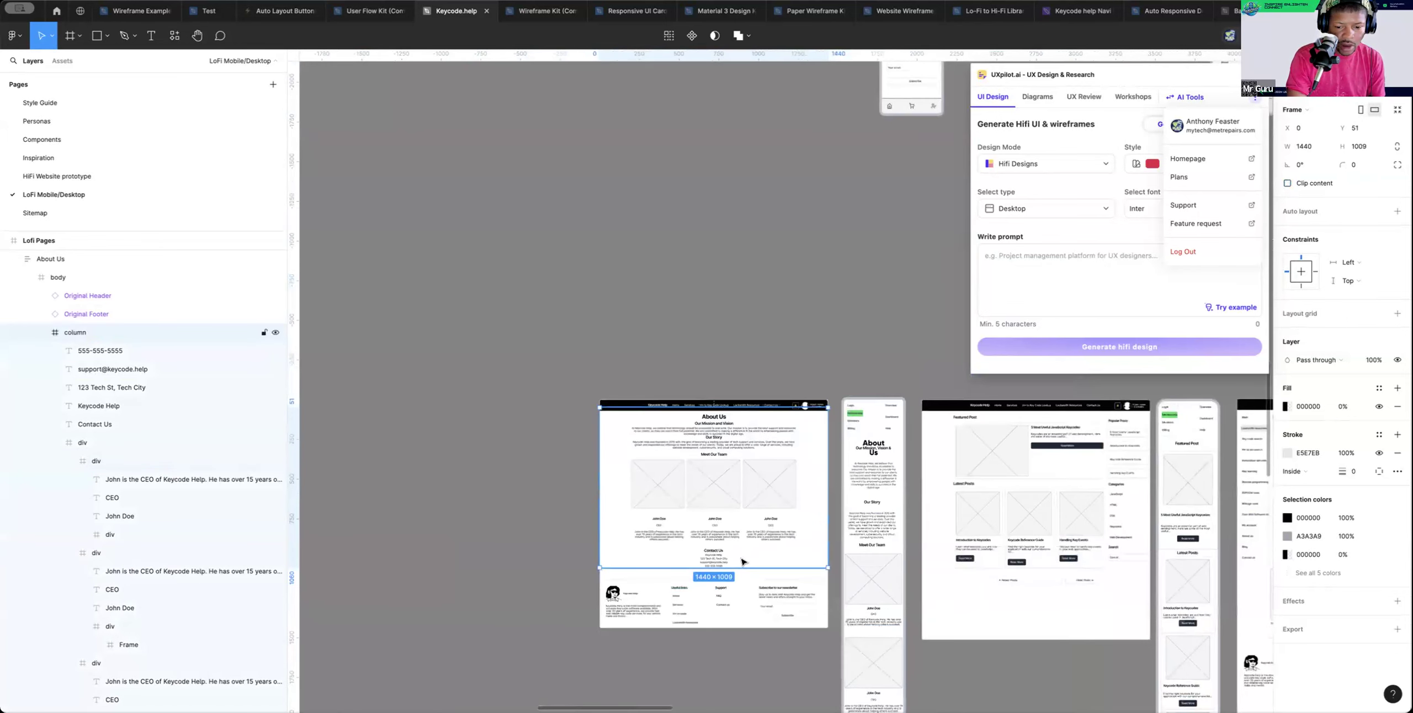
click(426, 504)
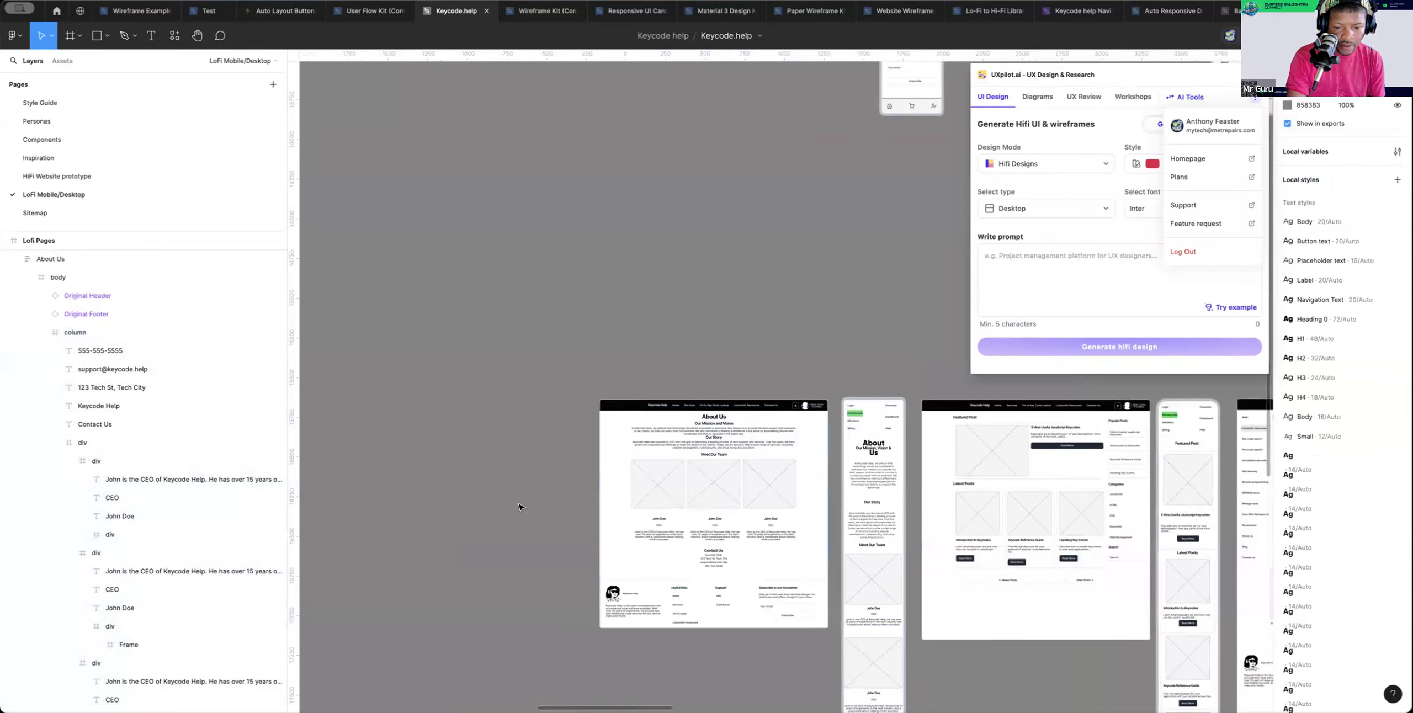
scroll(520, 504, right, 3)
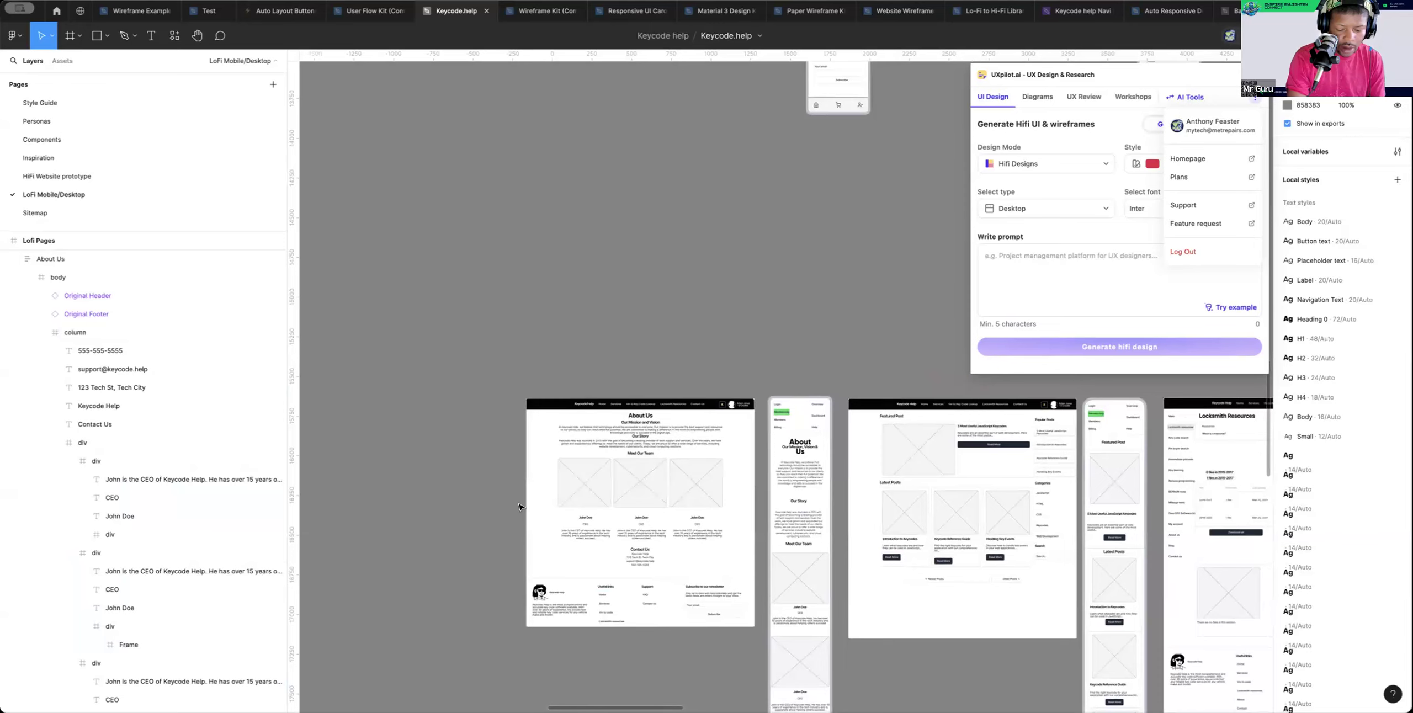
Show the layout grids again and examine the desktop and mobile wireframes from About Us through Locksmith Resources to Community Hub
key(ctrl+g)
scroll(552, 508, right, 3)
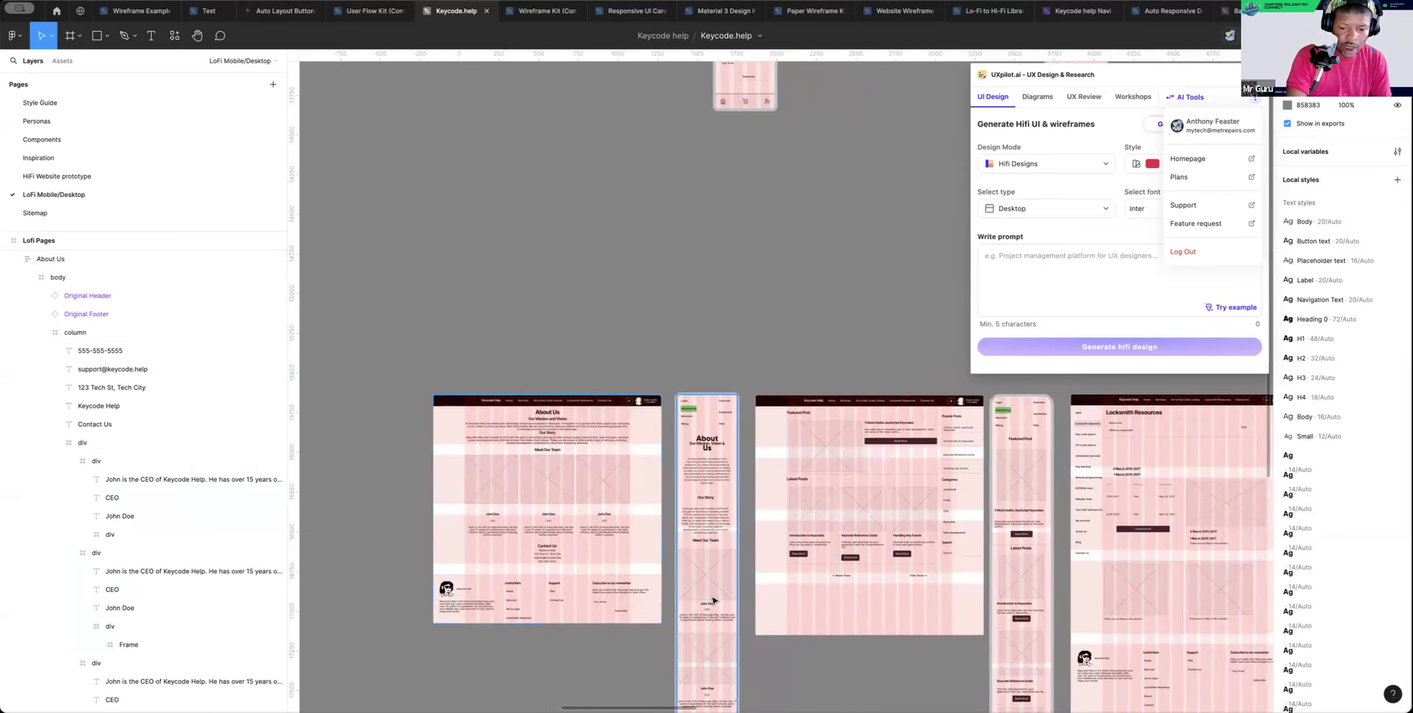
scroll(712, 600, down, 5)
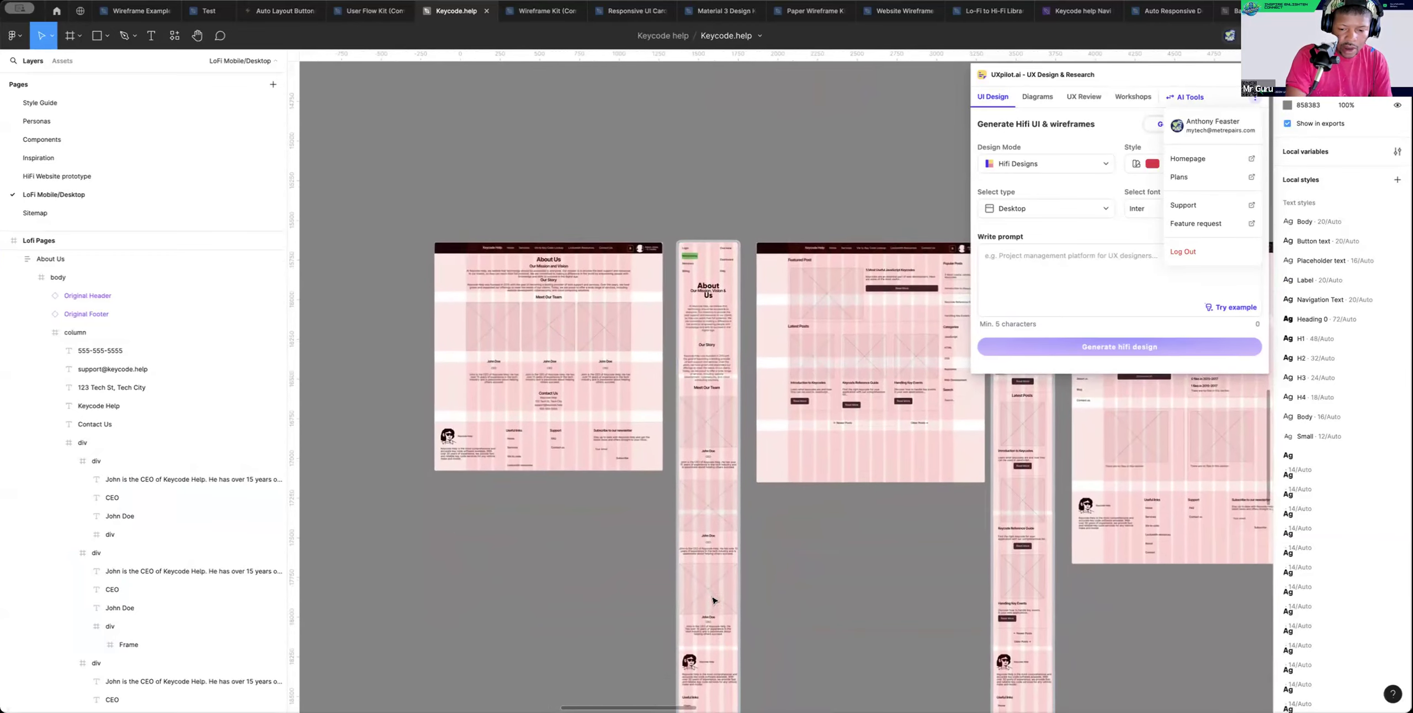
scroll(712, 600, down, 5)
scroll(713, 600, right, 5)
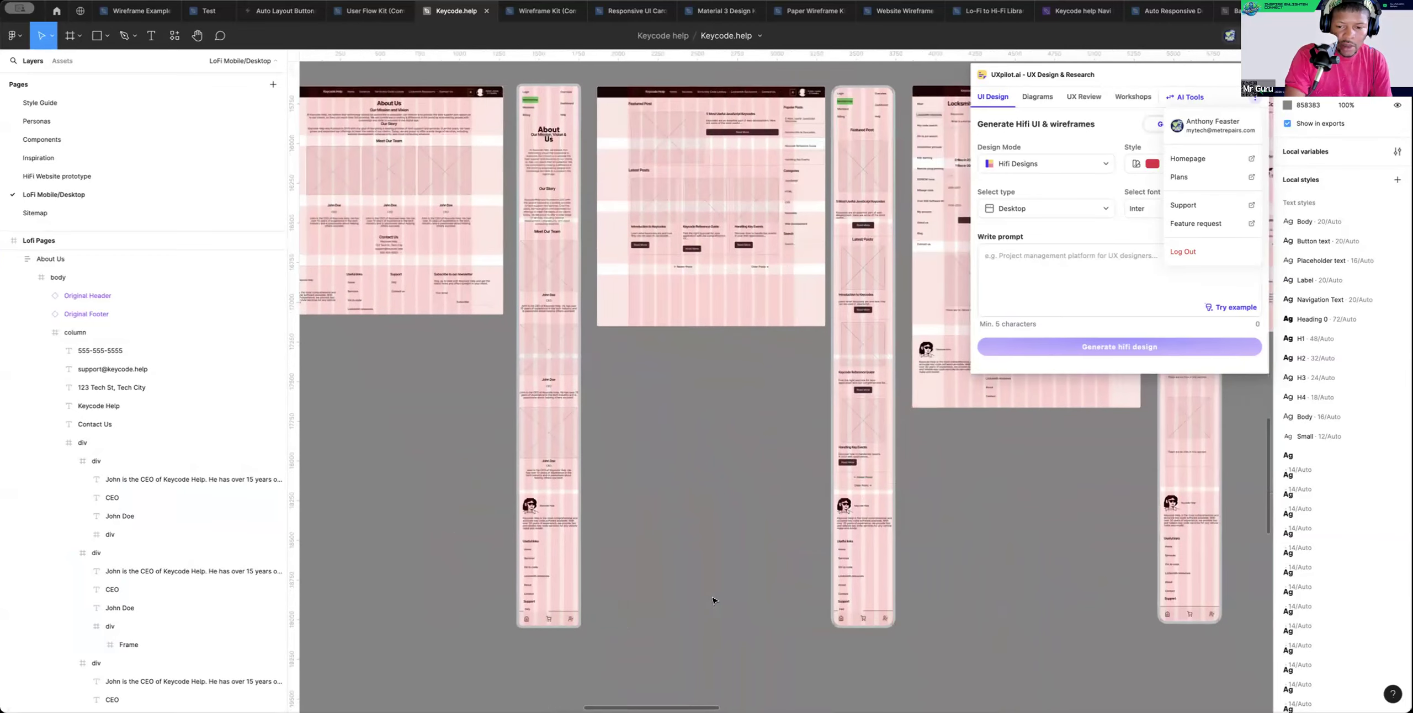
scroll(712, 601, right, 3)
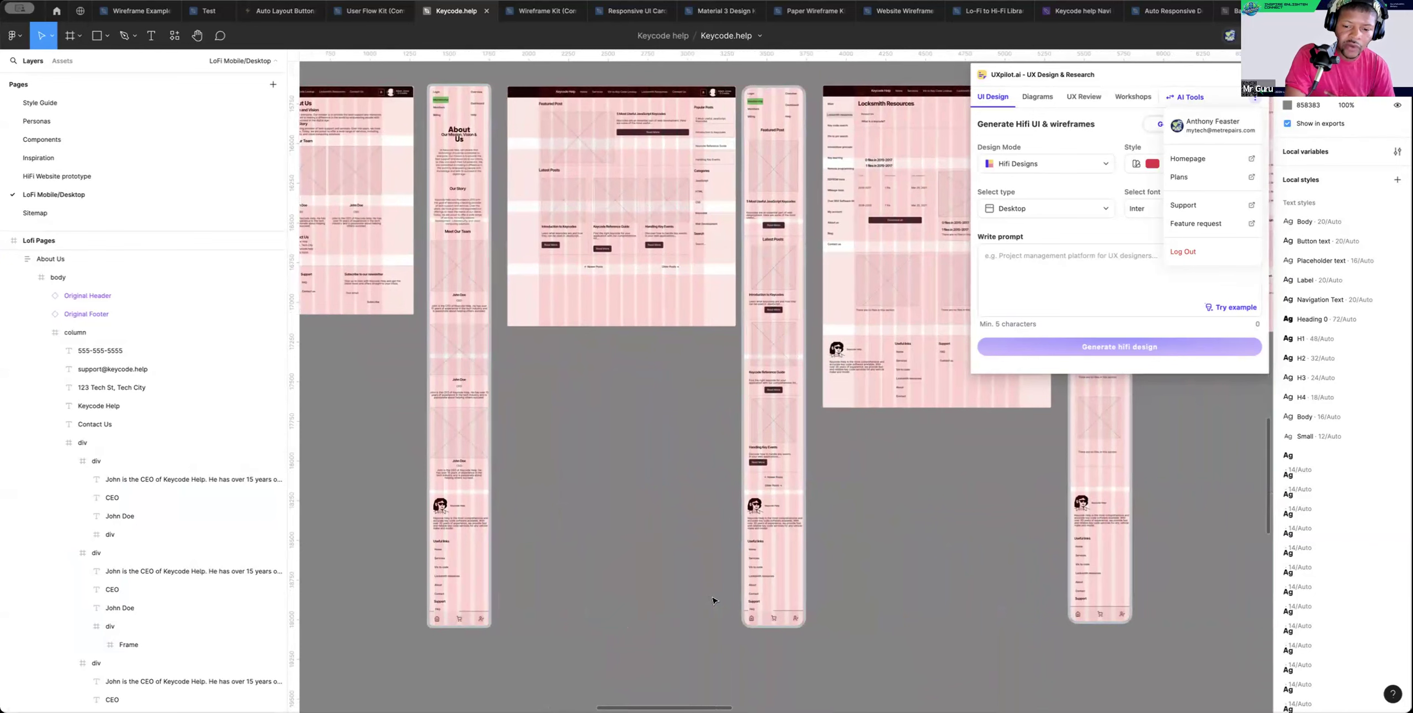
scroll(713, 601, right, 4)
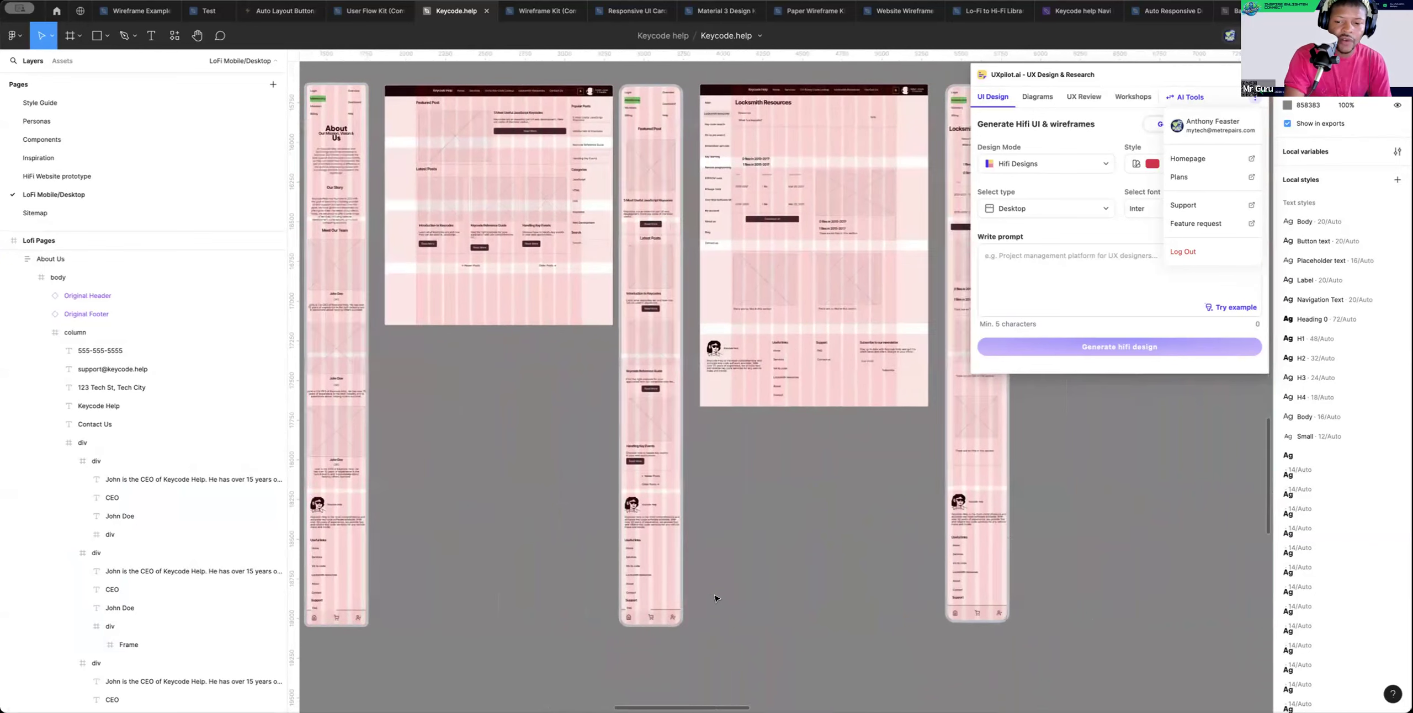
scroll(715, 598, right, 6)
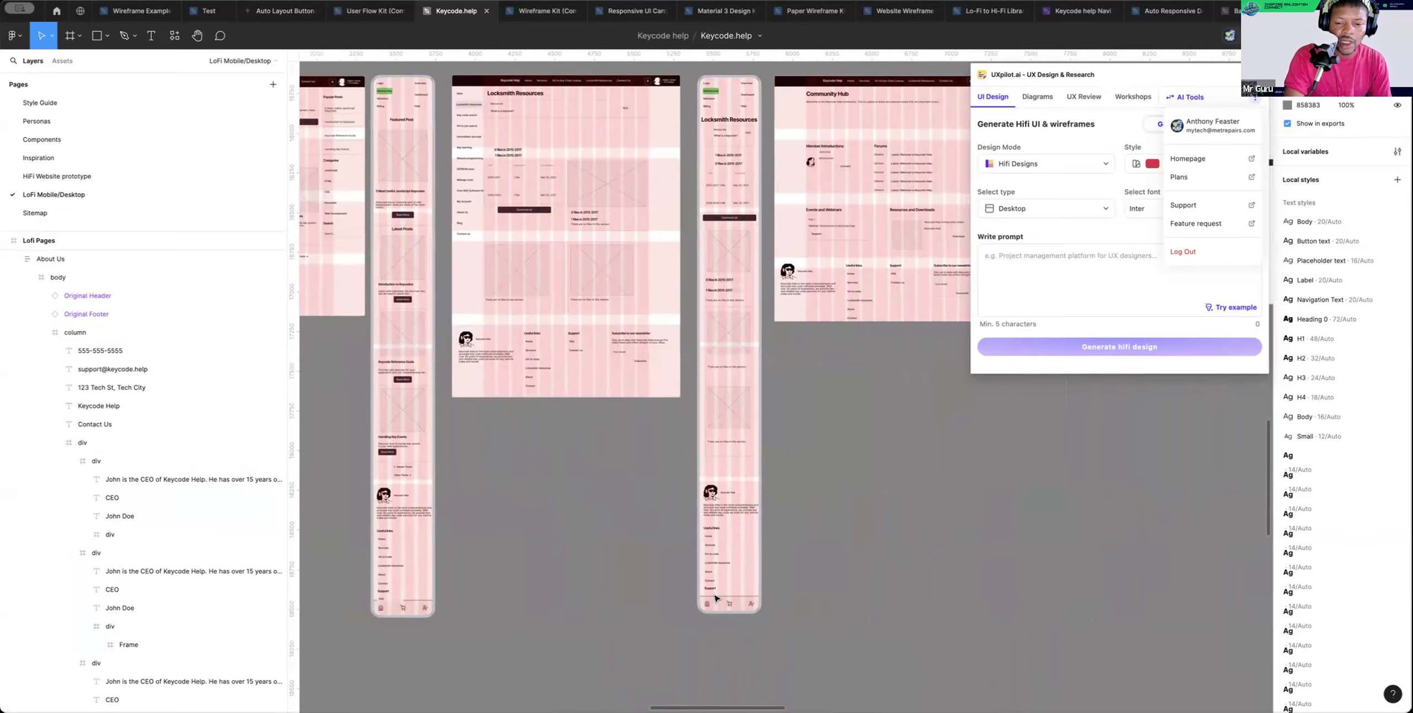
scroll(725, 586, right, 1)
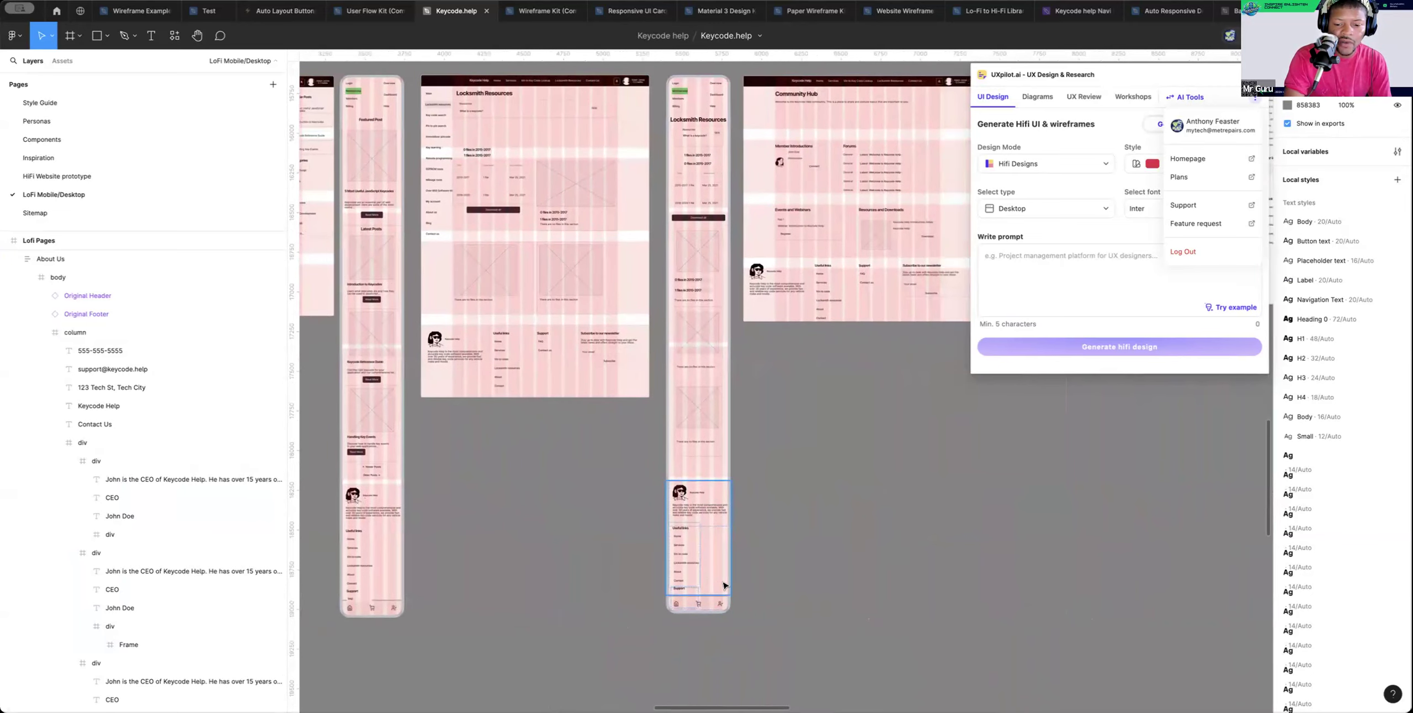
scroll(759, 553, right, 3)
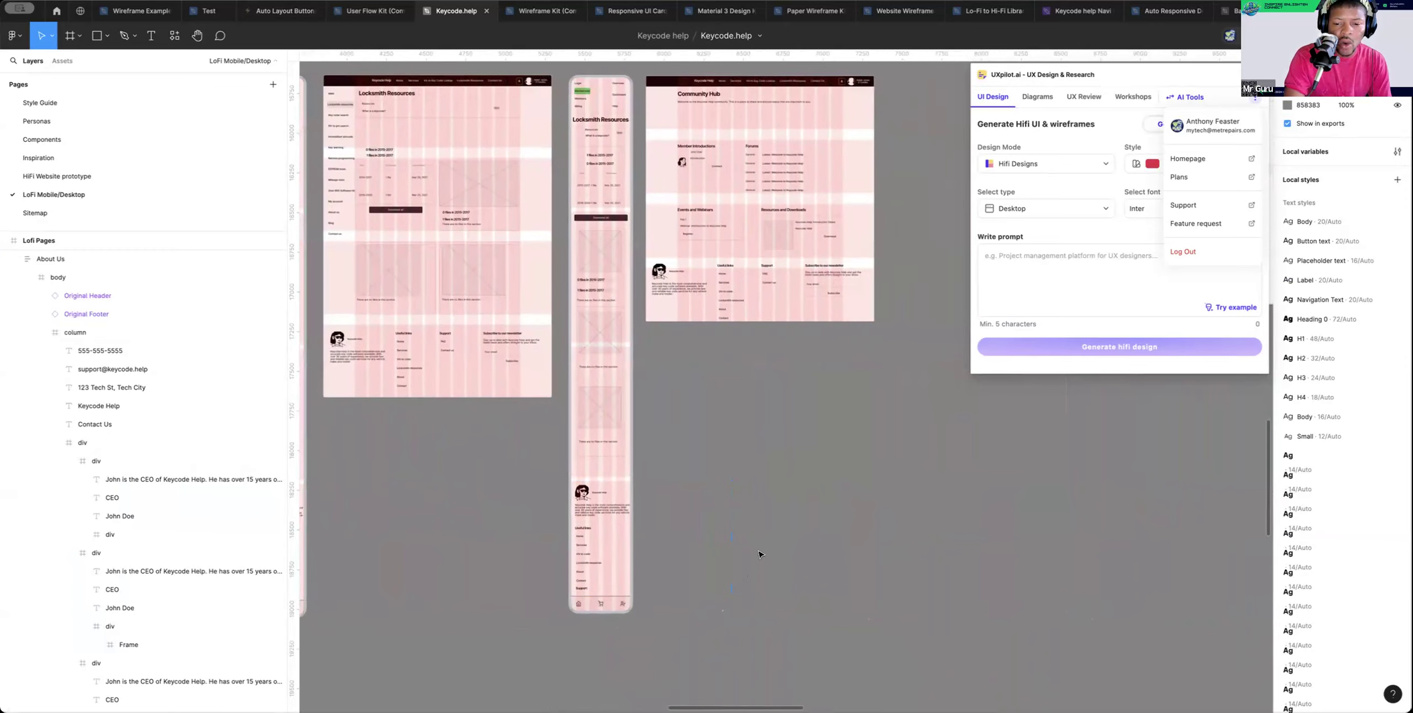
Check the contact, Dashboard Overview and Frequently Asked Questions wireframes beyond Community Hub for layout grids
scroll(759, 554, up, 10)
scroll(759, 554, right, 5)
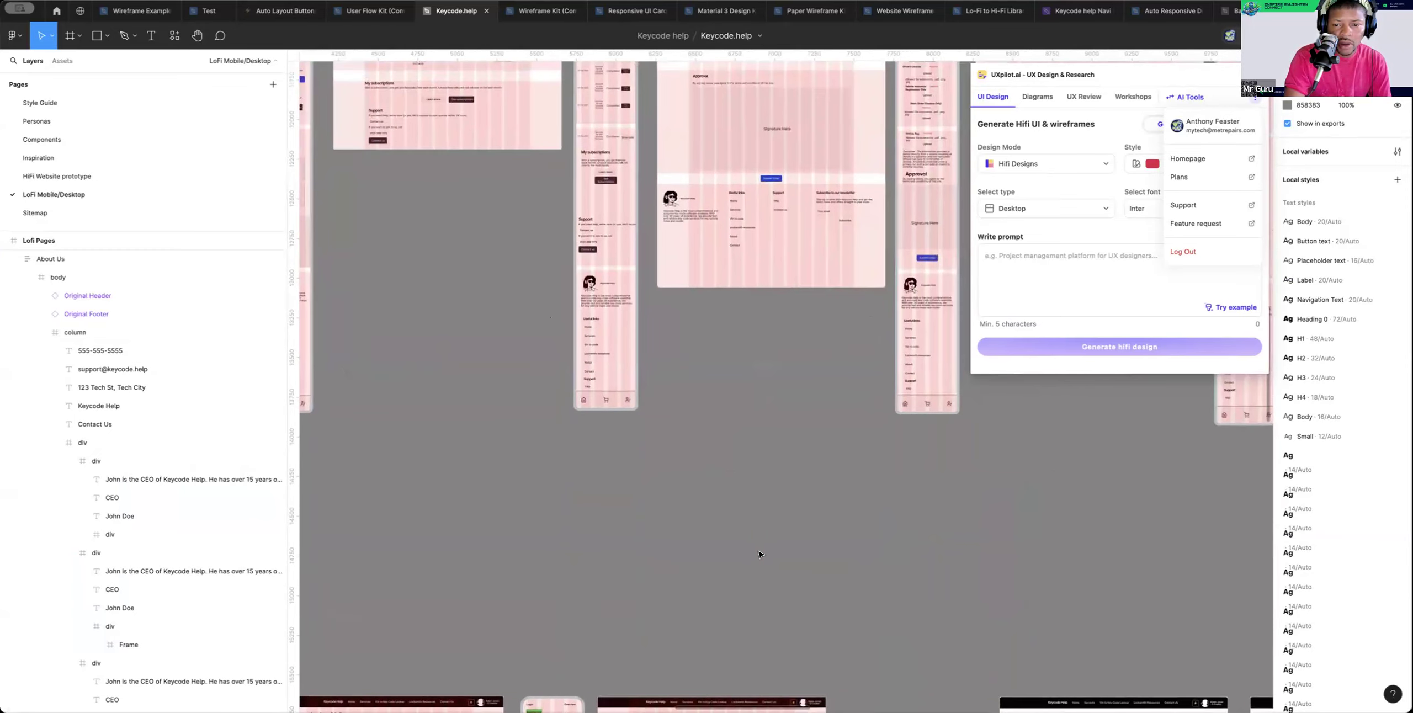
scroll(759, 553, down, 5)
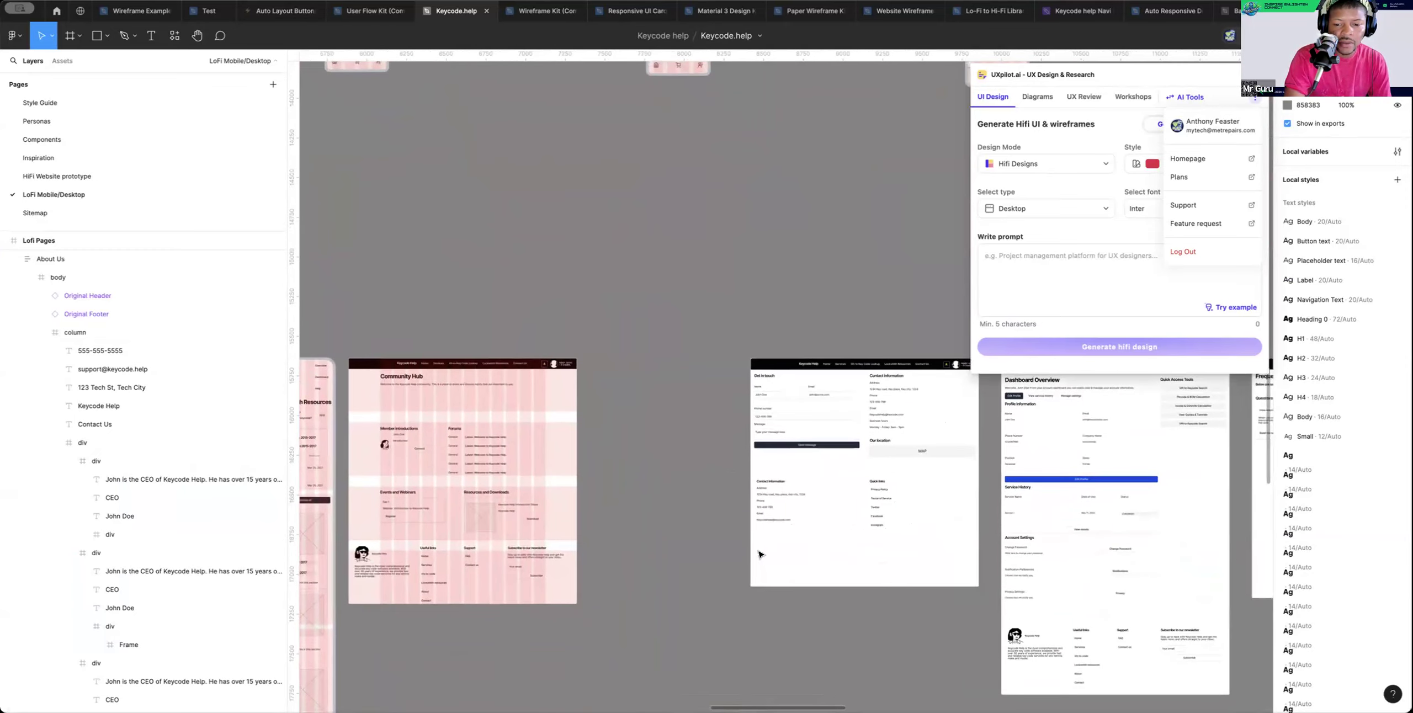
scroll(759, 554, right, 5)
scroll(759, 554, up, 2)
scroll(759, 554, down, 3)
scroll(759, 553, up, 3)
scroll(759, 554, up, 10)
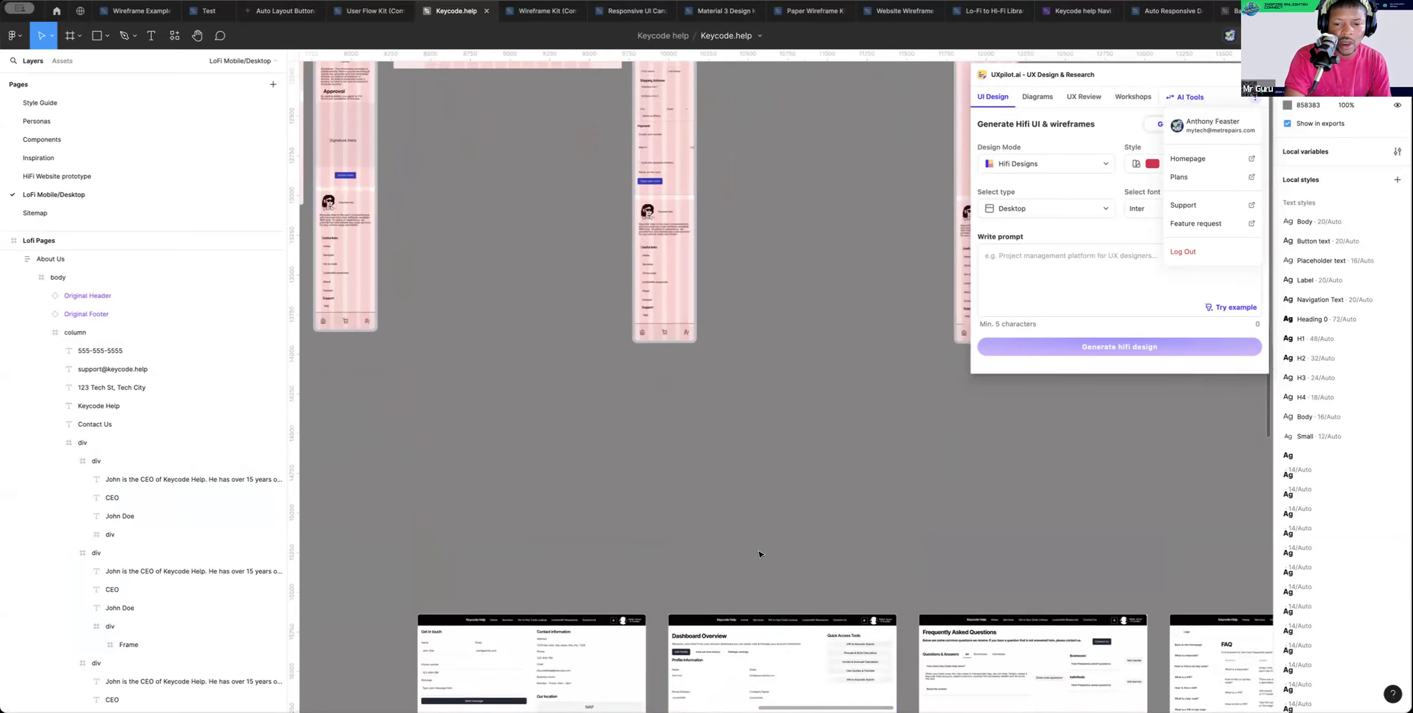
Examine the Your Cart, order thank-you and Your membership wireframes in desktop and mobile versions against their layout grids
scroll(759, 554, right, 3)
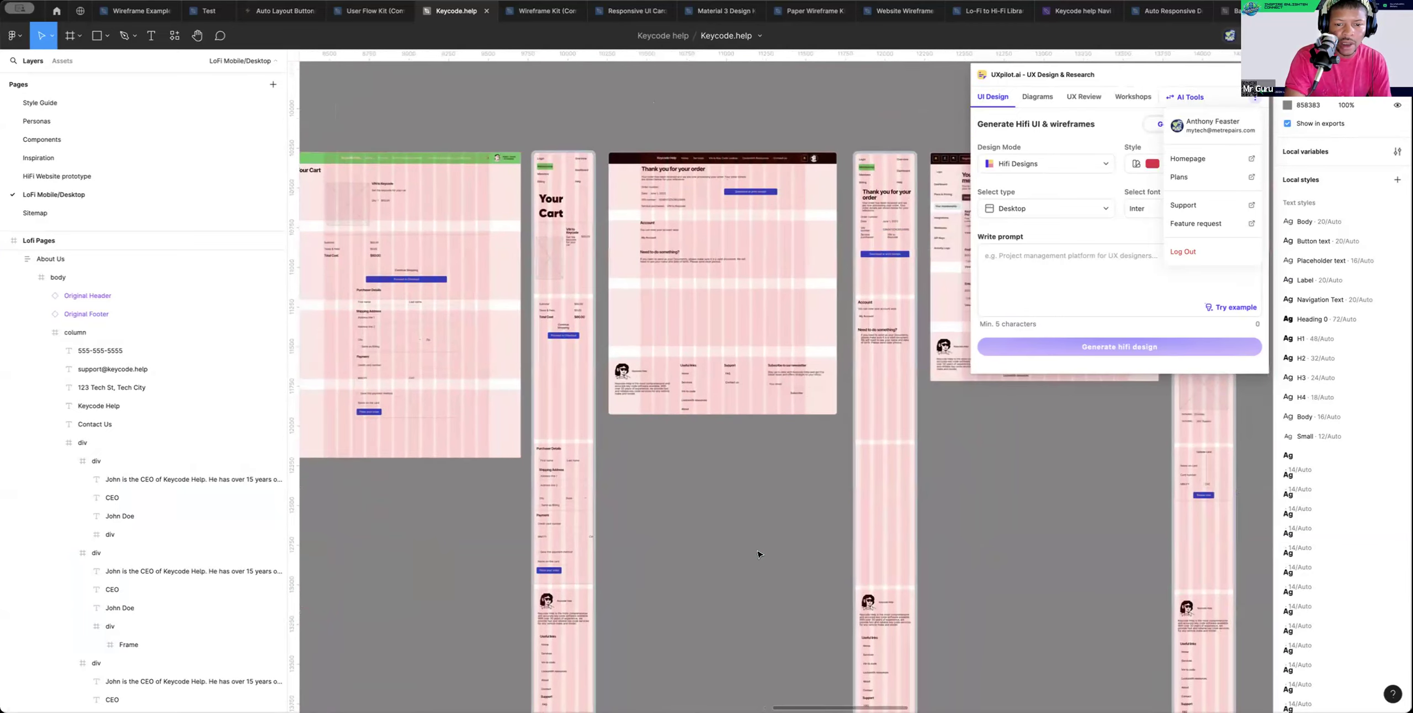
scroll(759, 554, right, 3)
scroll(759, 554, down, 2)
scroll(759, 554, right, 10)
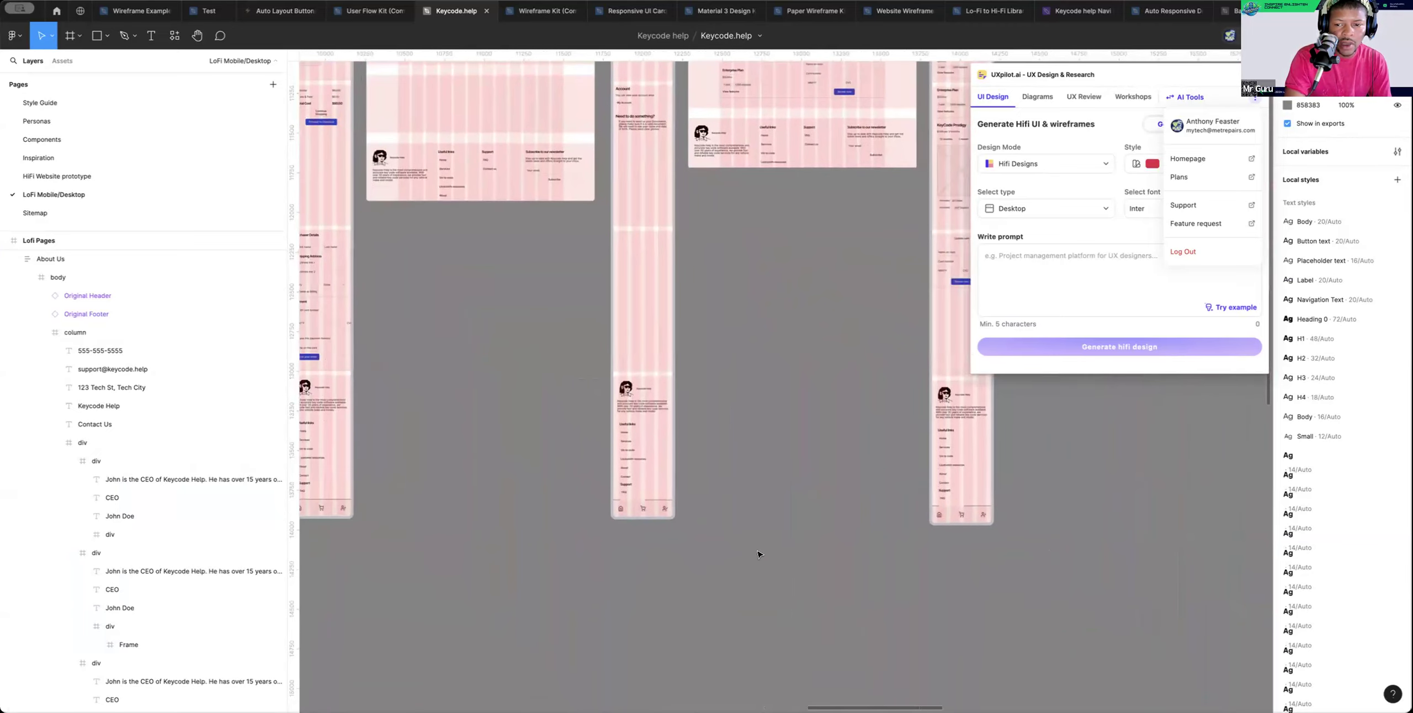
scroll(759, 554, up, 2)
scroll(759, 553, up, 1)
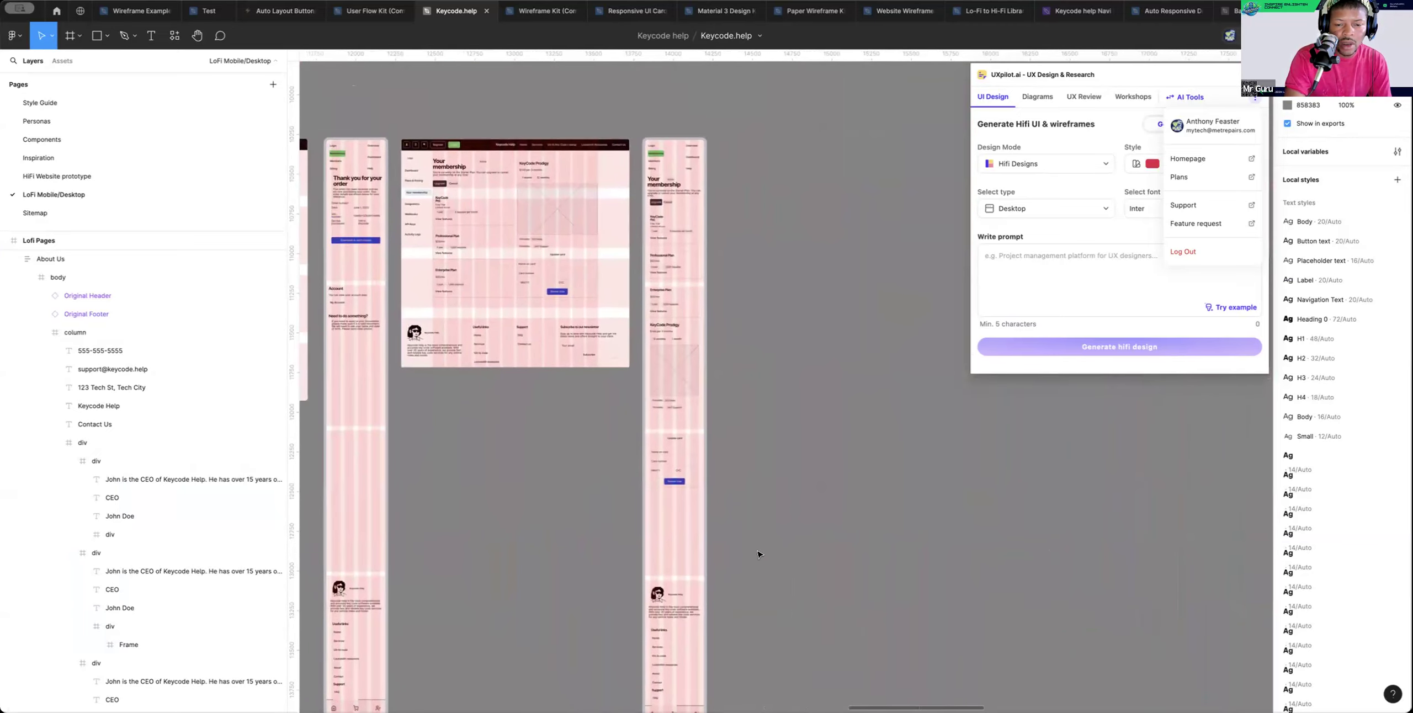
scroll(758, 554, down, 2)
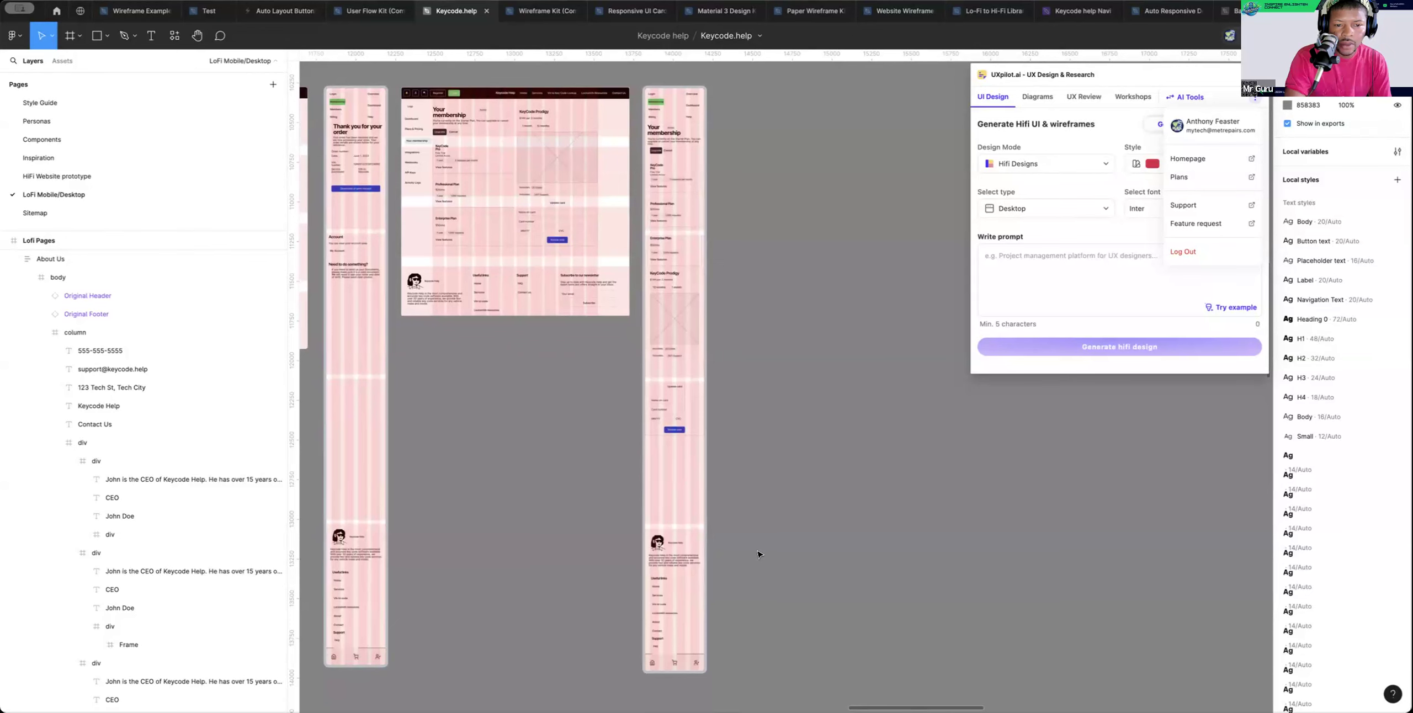
scroll(759, 553, right, 3)
scroll(759, 554, left, 4)
scroll(759, 553, up, 2)
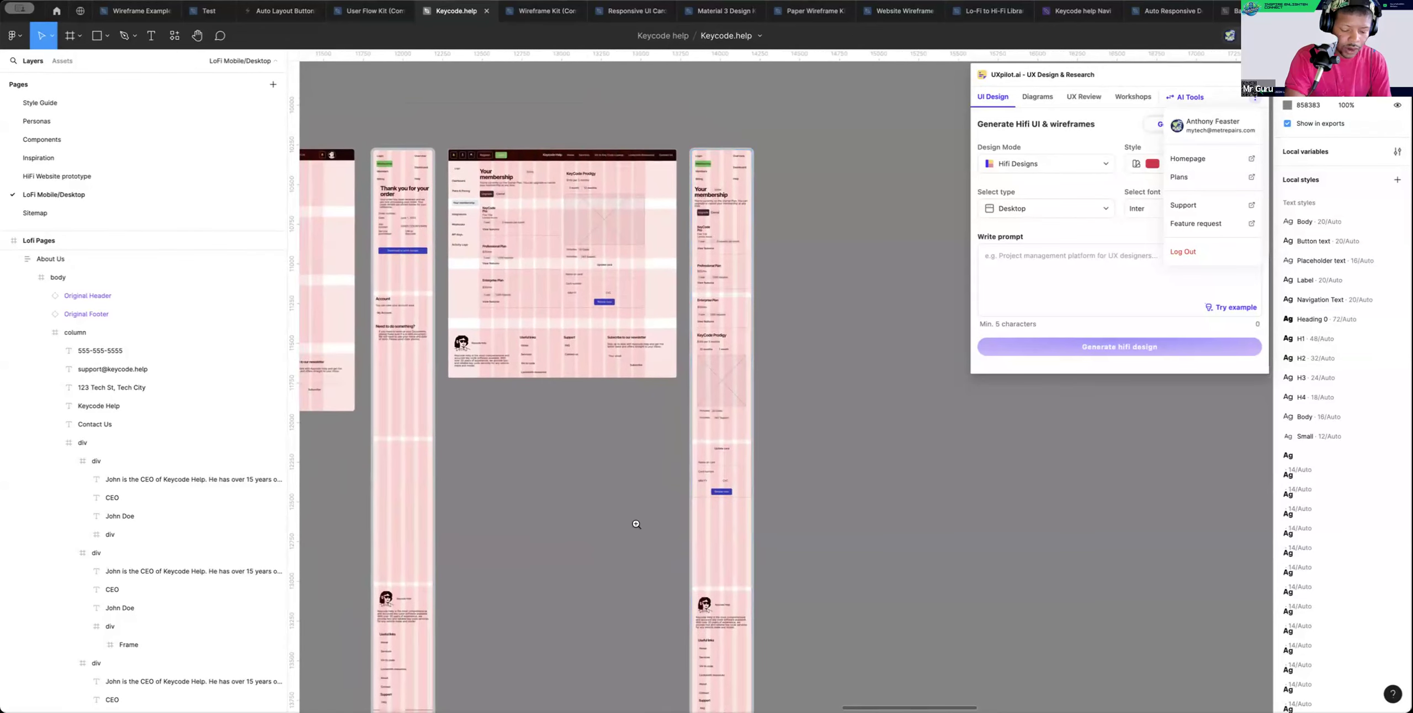
Survey the wireframe rows in overview, from the membership pages back to the Desktop Landing page
scroll(636, 524, down, 3)
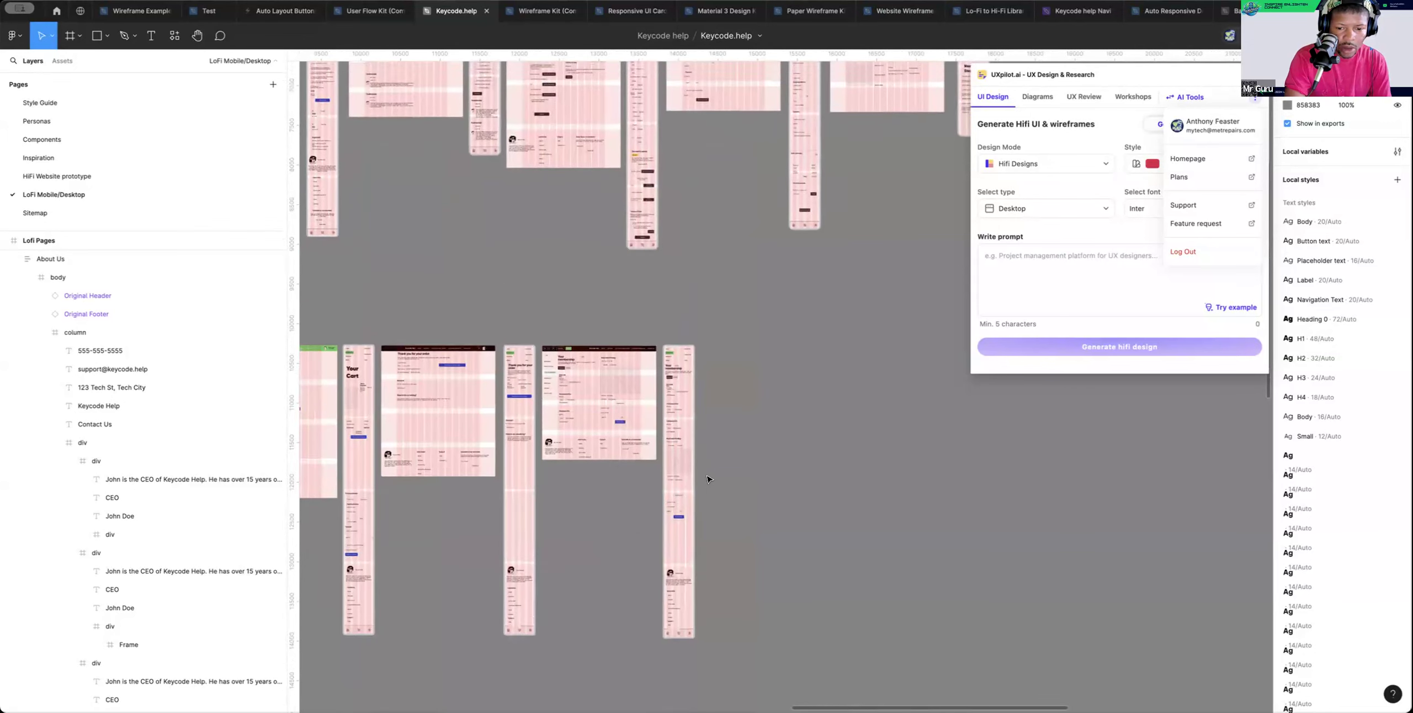
scroll(709, 479, up, 3)
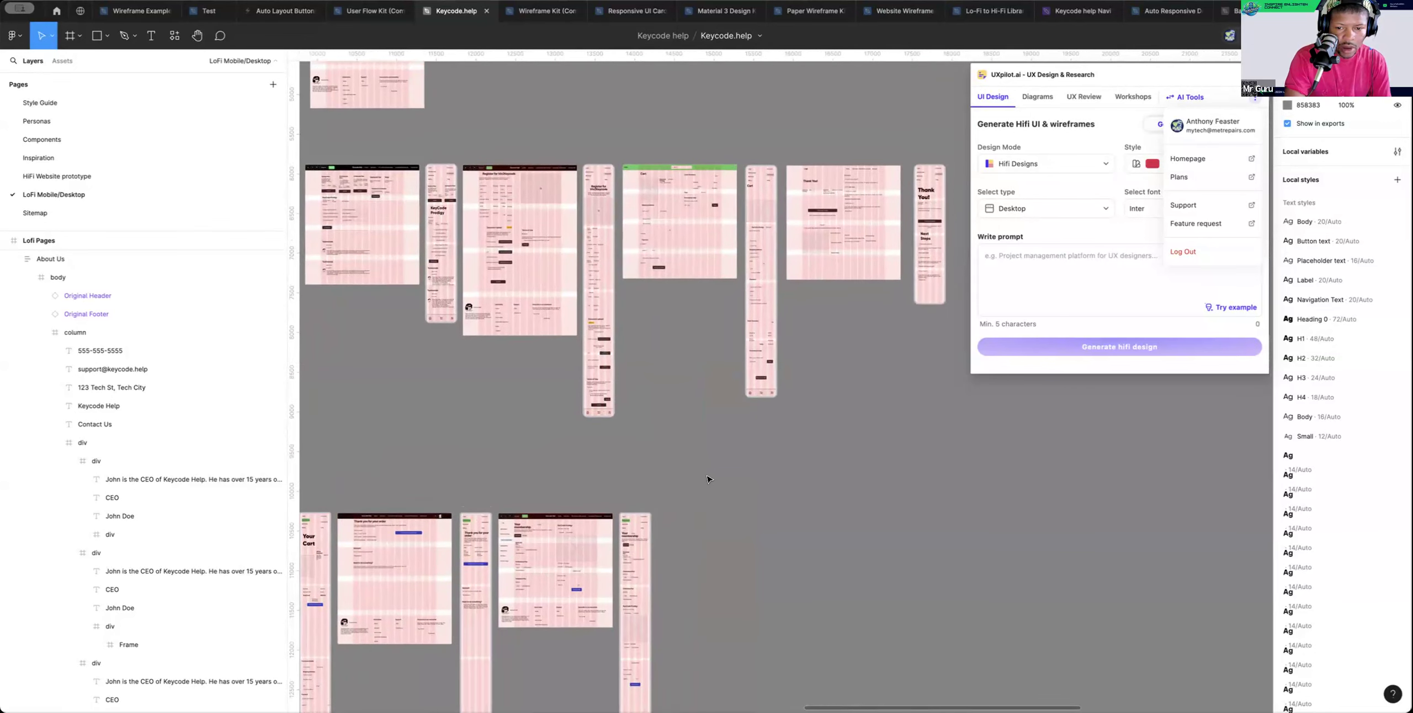
scroll(708, 479, up, 8)
scroll(709, 479, left, 5)
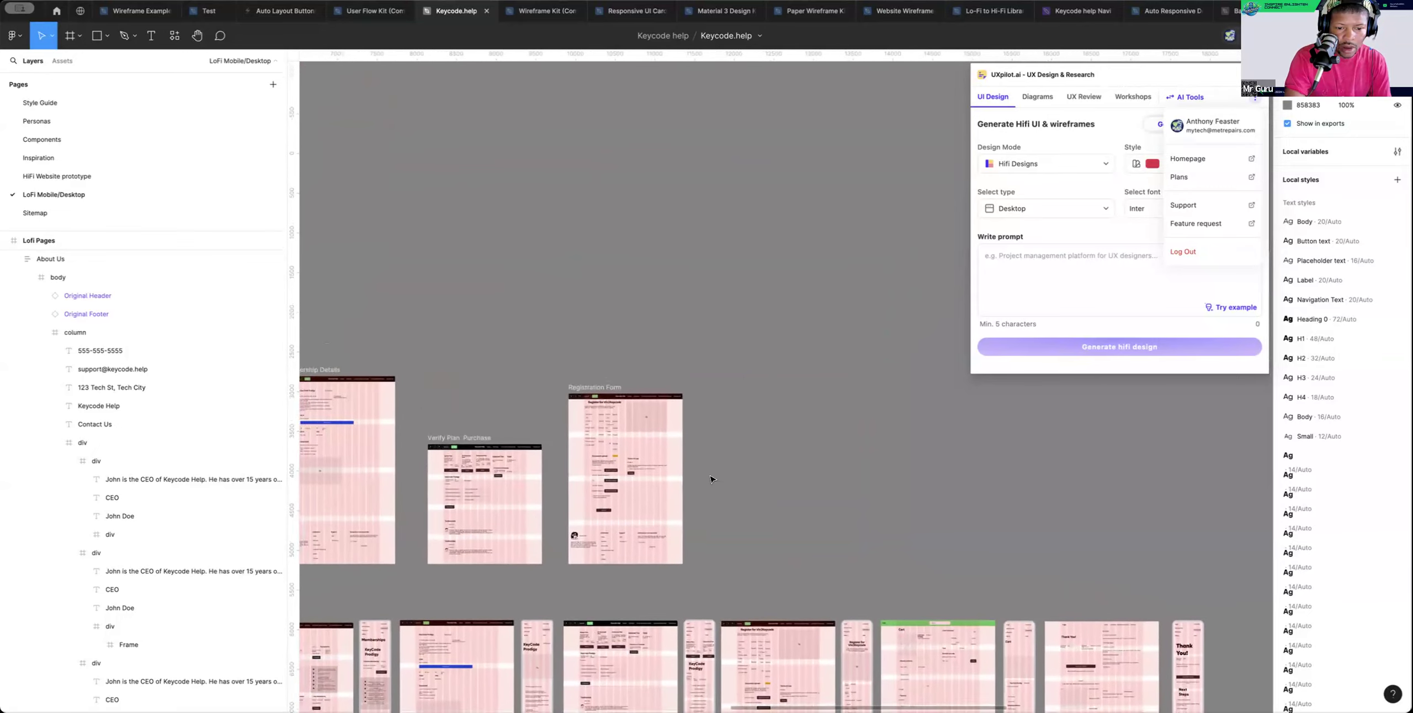
scroll(711, 479, left, 15)
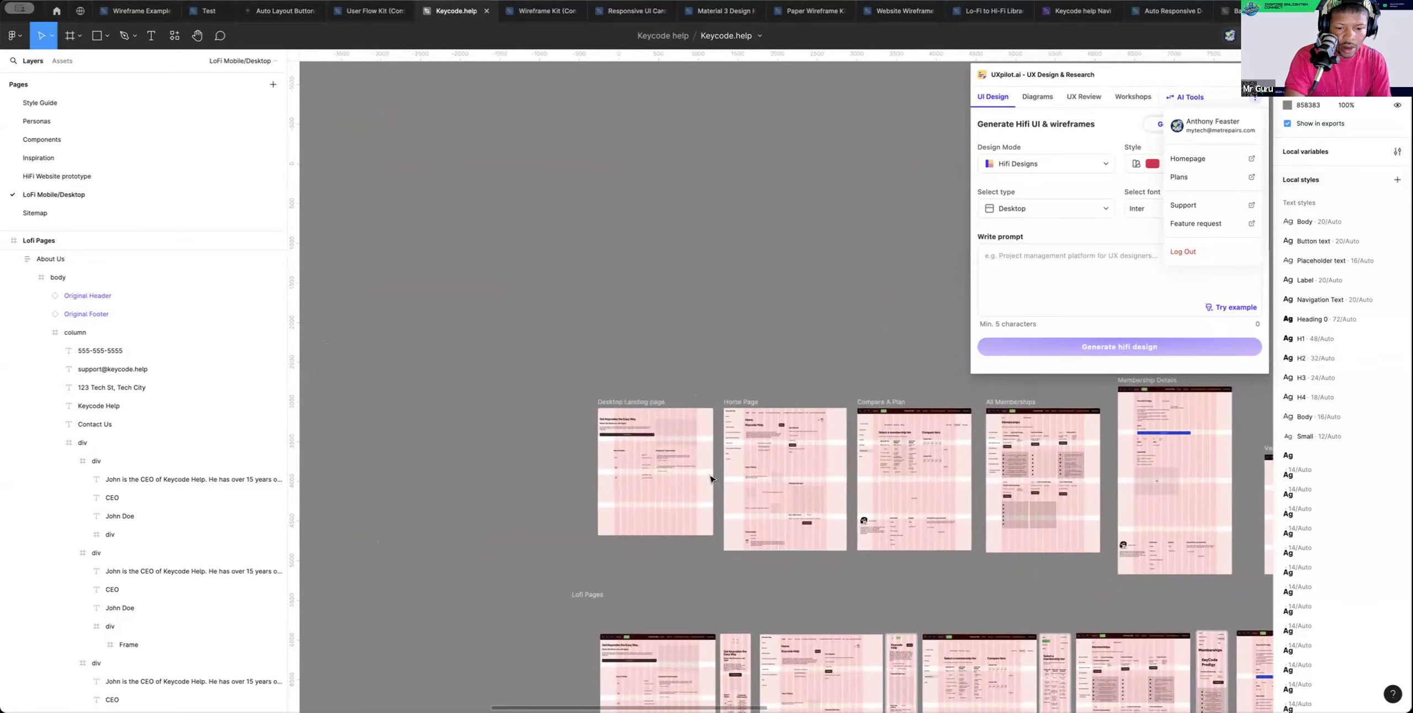
scroll(710, 479, down, 2)
scroll(710, 480, right, 1)
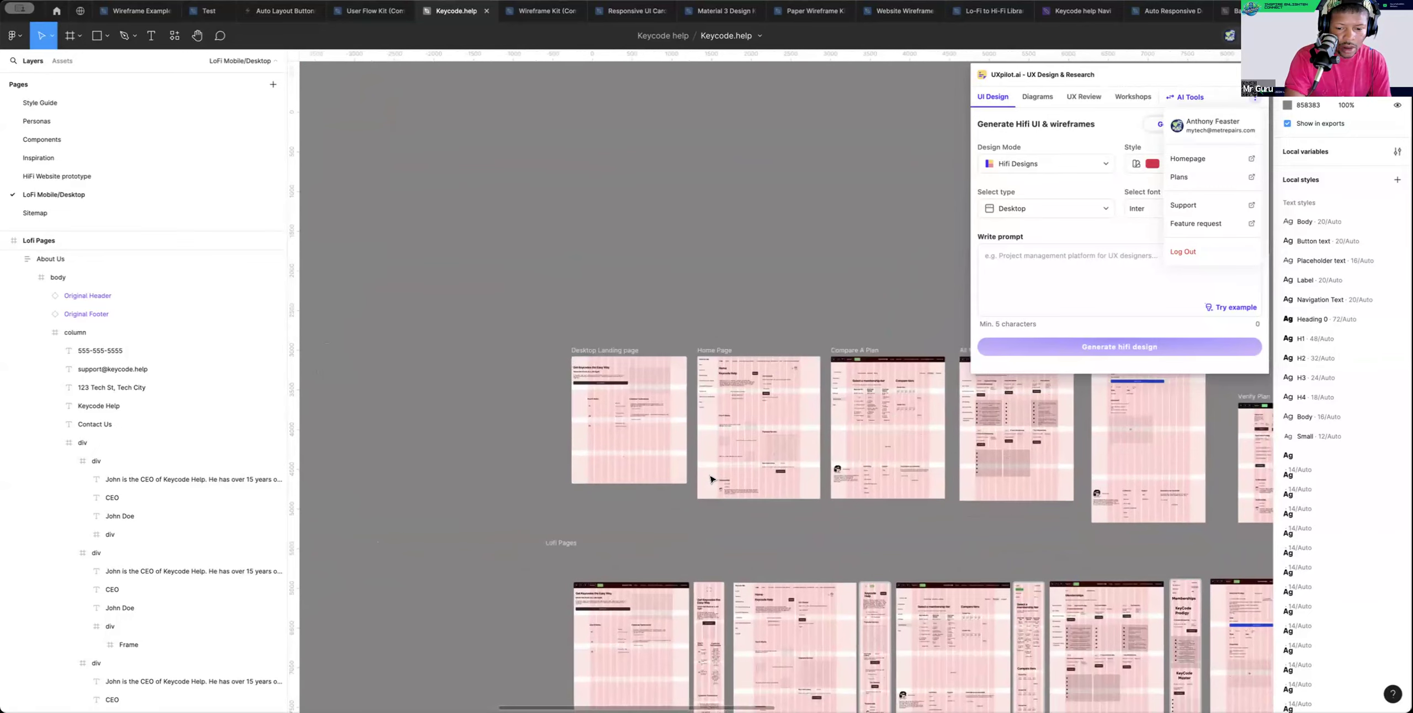
Compare the separate desktop wireframes, from Desktop Landing page to Registration Form, with the desktop and mobile row in Lofi Pages
scroll(710, 479, down, 3)
scroll(711, 479, right, 1)
scroll(710, 479, down, 11)
scroll(710, 479, right, 9)
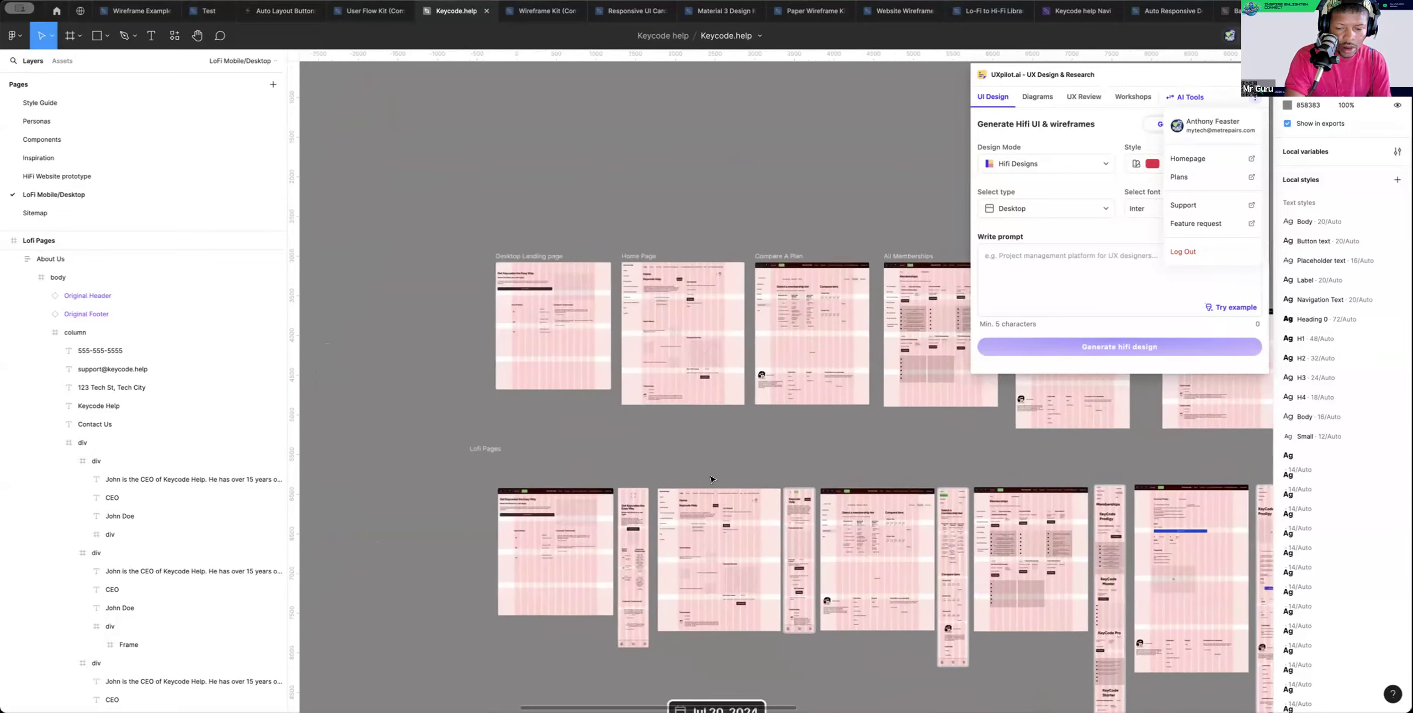
scroll(711, 479, up, 6)
scroll(710, 479, right, 3)
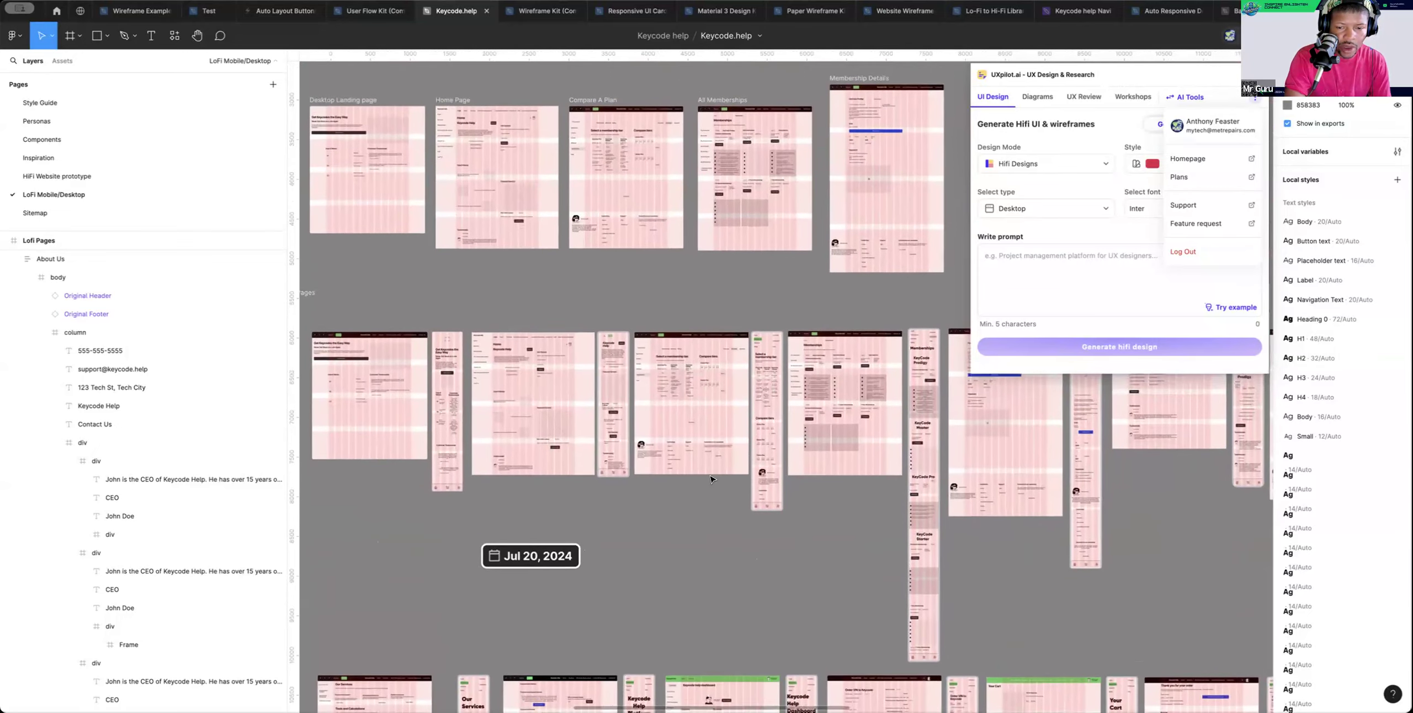
scroll(710, 479, up, 14)
scroll(710, 479, left, 3)
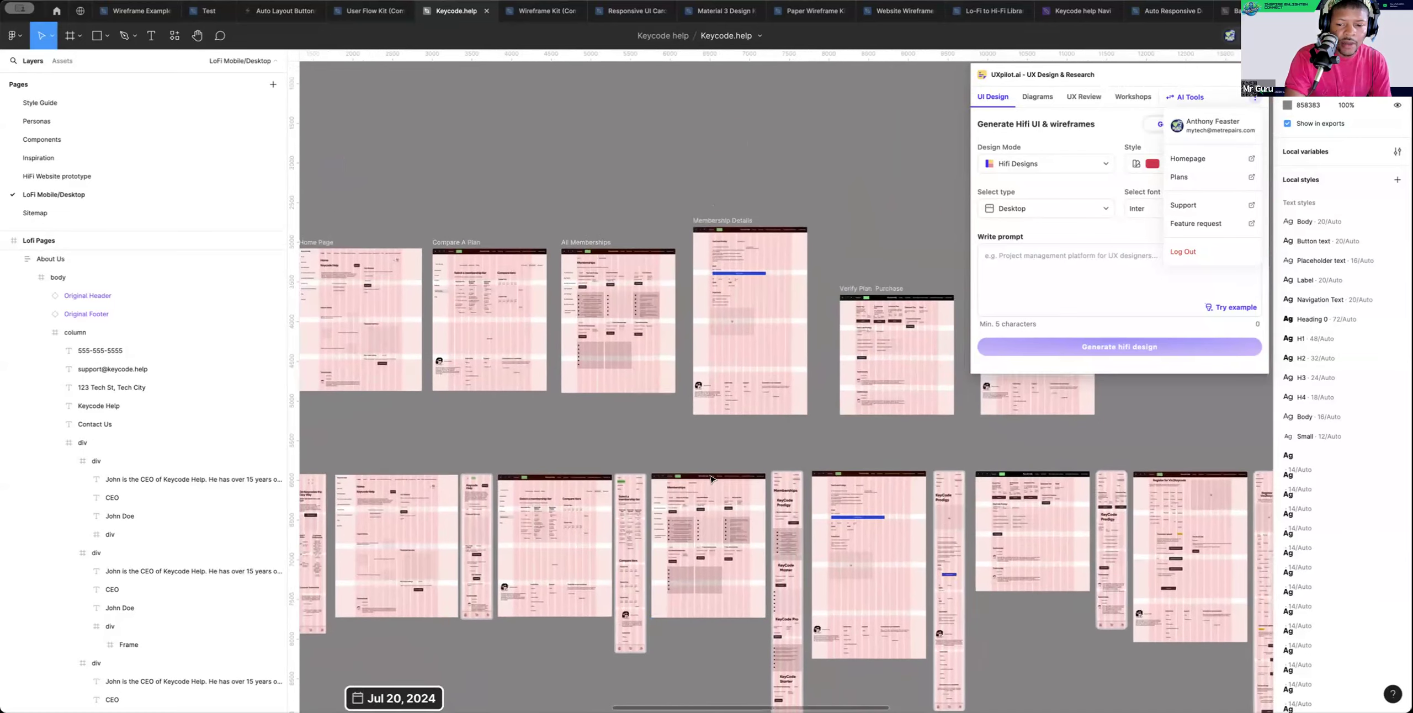
scroll(711, 479, down, 5)
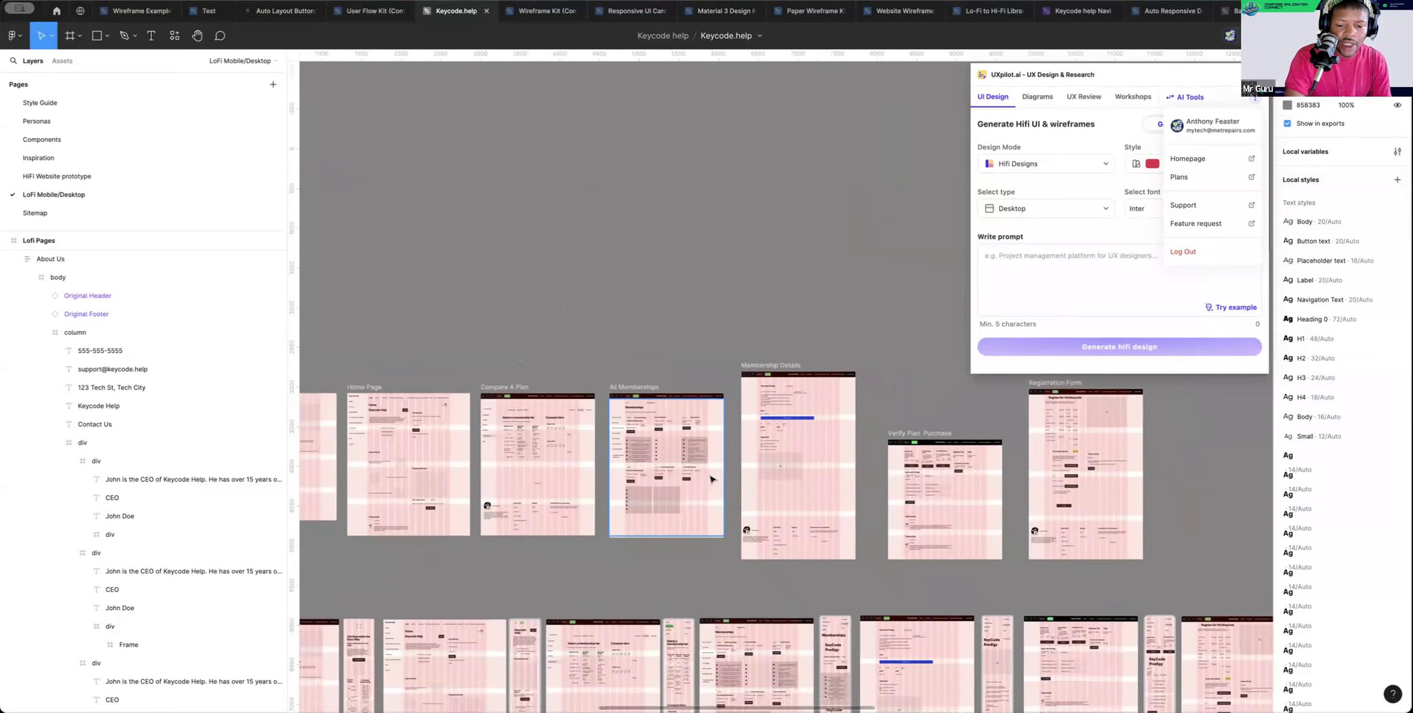
scroll(711, 479, left, 10)
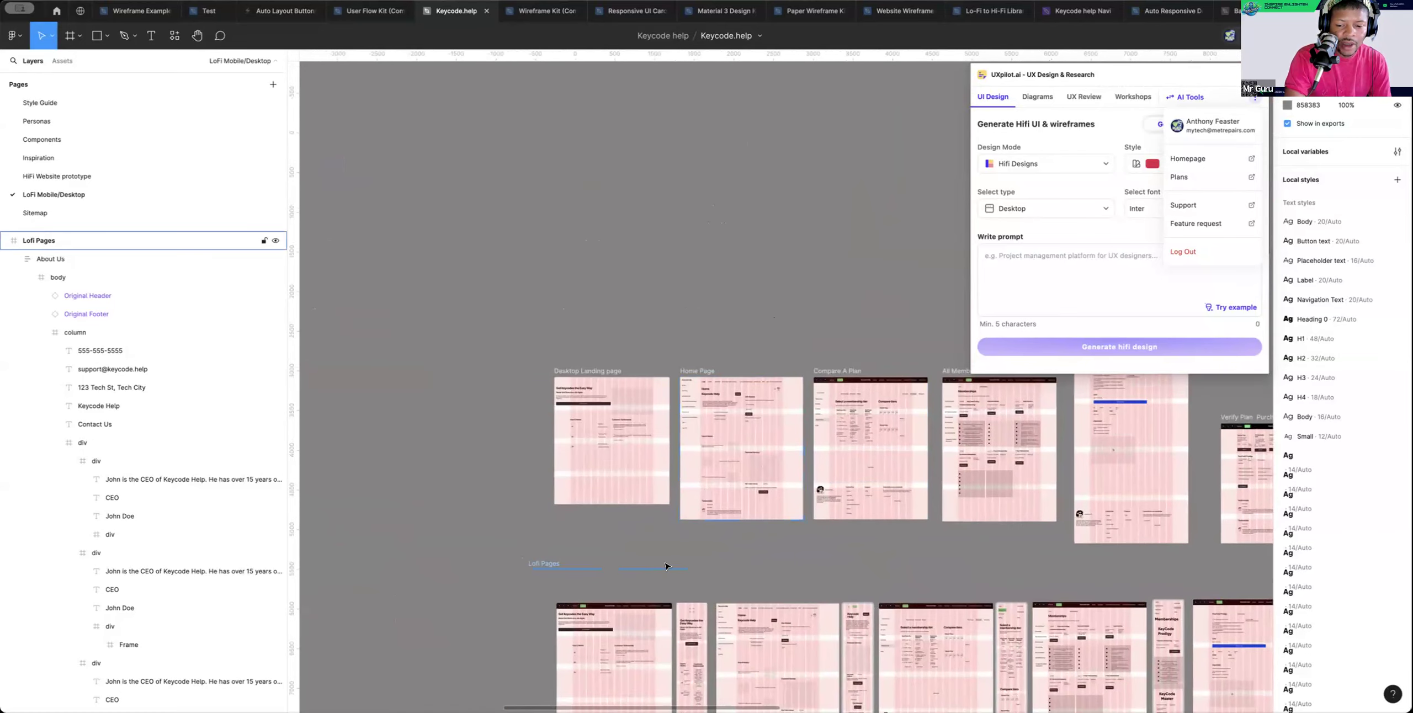
Select the Lofi Pages frame and examine its Memberships desktop and mobile wireframes against the layout grids
click(666, 566)
scroll(666, 566, down, 7)
scroll(666, 565, right, 11)
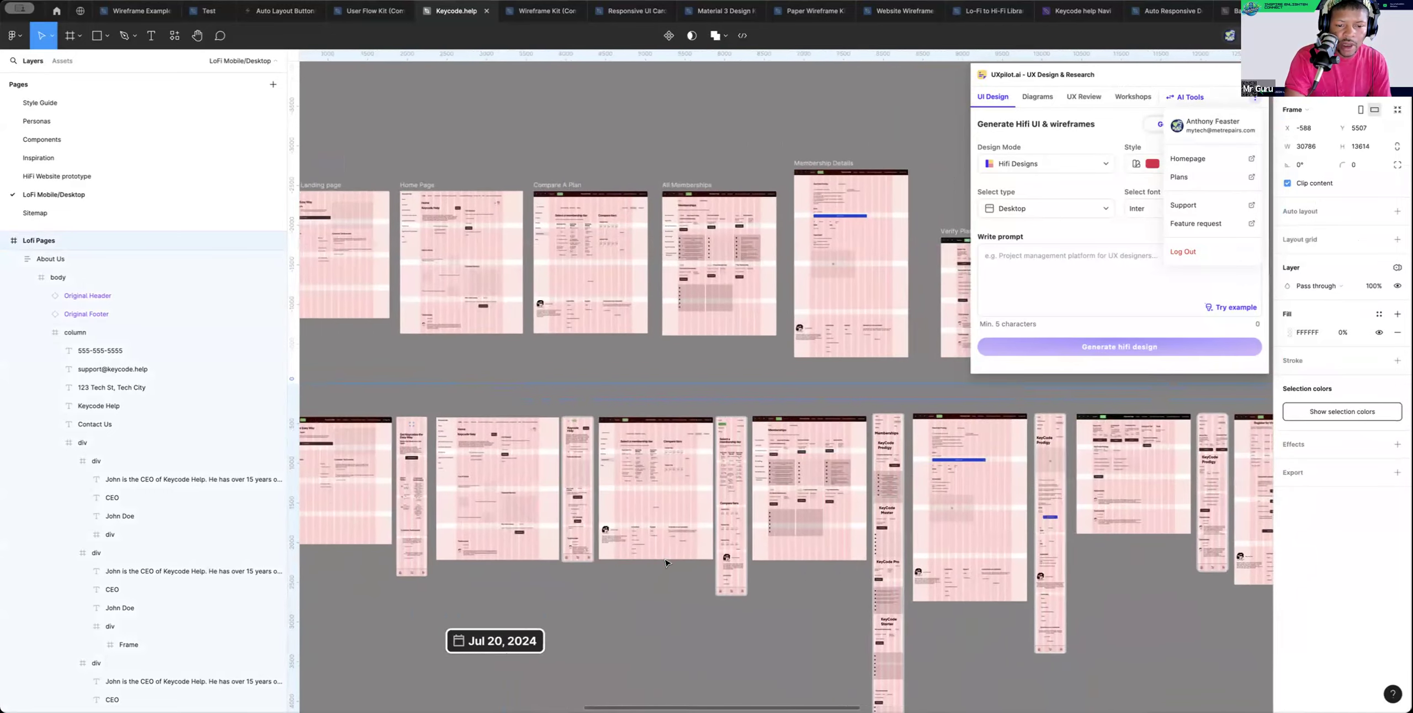
scroll(666, 563, down, 5)
scroll(666, 563, right, 6)
scroll(666, 565, down, 9)
scroll(667, 546, up, 6)
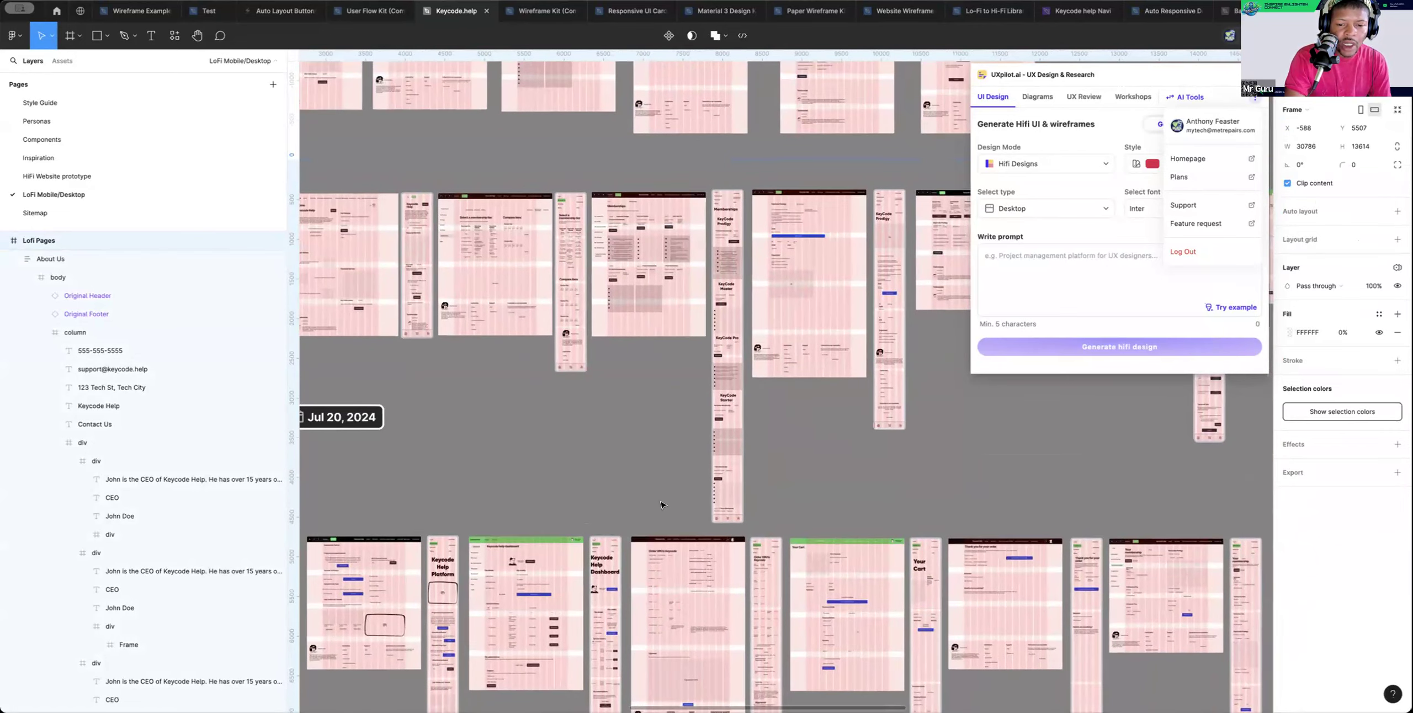
scroll(652, 355, up, 10)
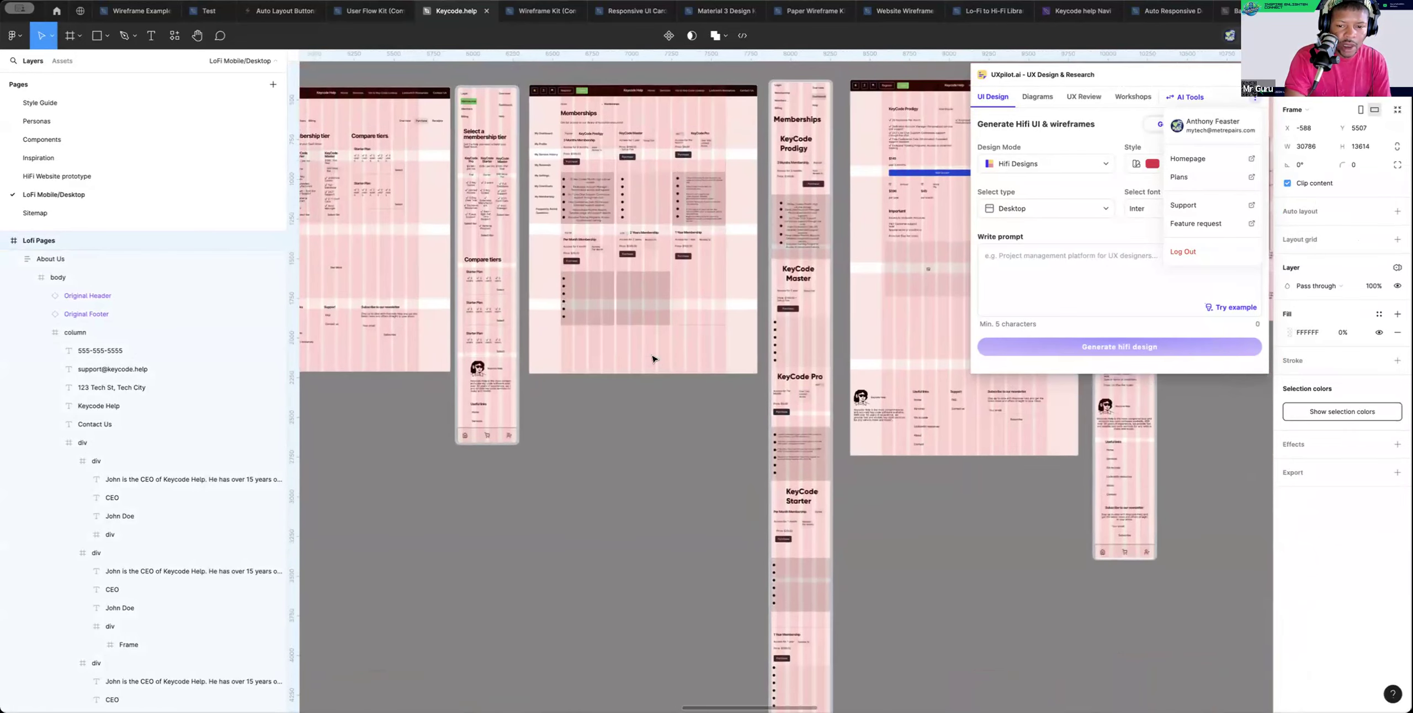
Examine the membership, registration, Cart and Thank You wireframes in desktop and mobile versions against their layout grids
scroll(652, 357, right, 12)
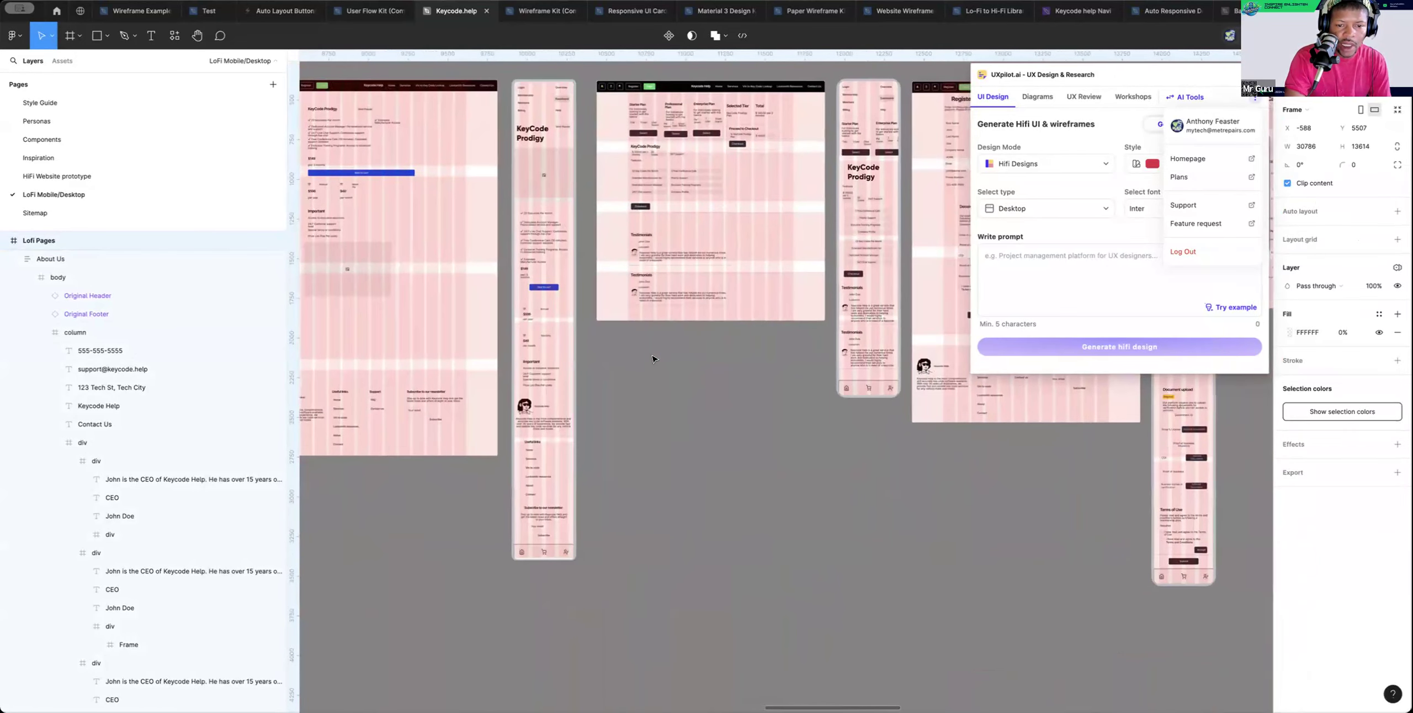
scroll(652, 359, right, 3)
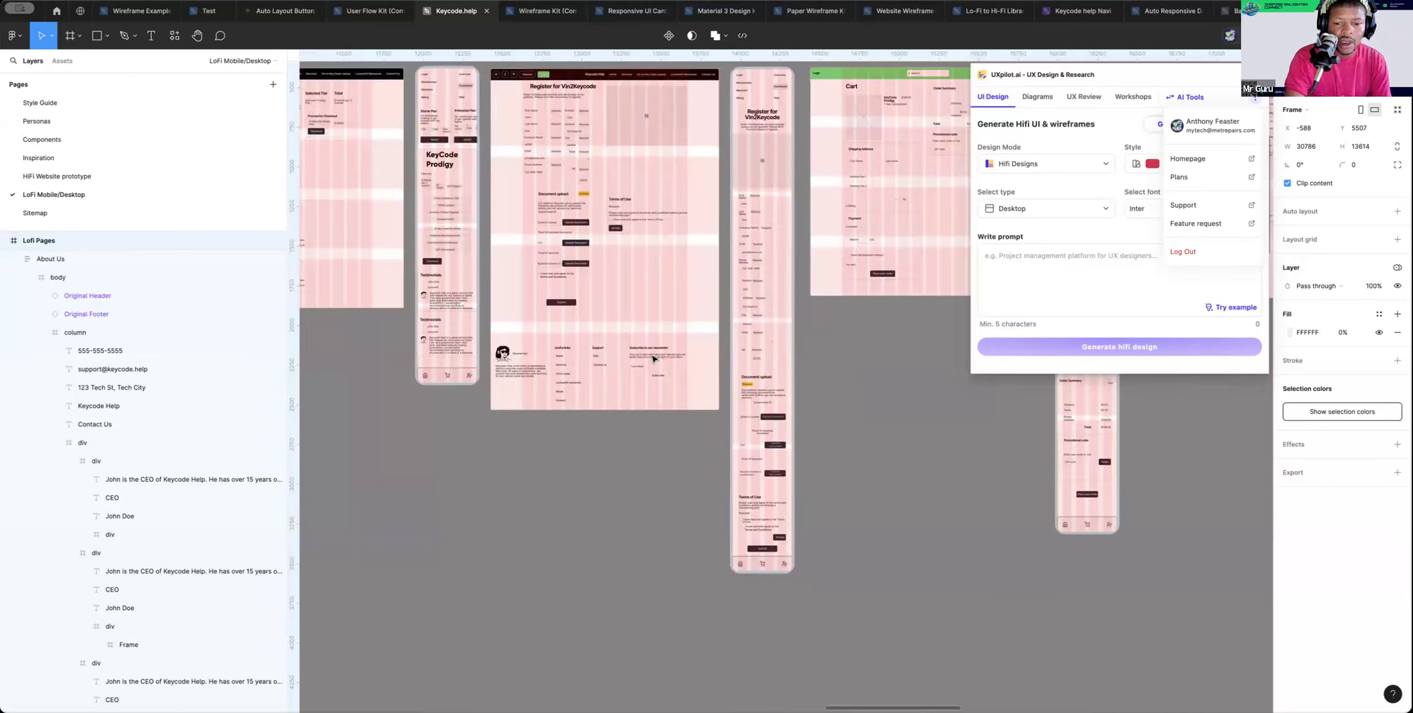
scroll(652, 358, right, 2)
scroll(651, 359, right, 6)
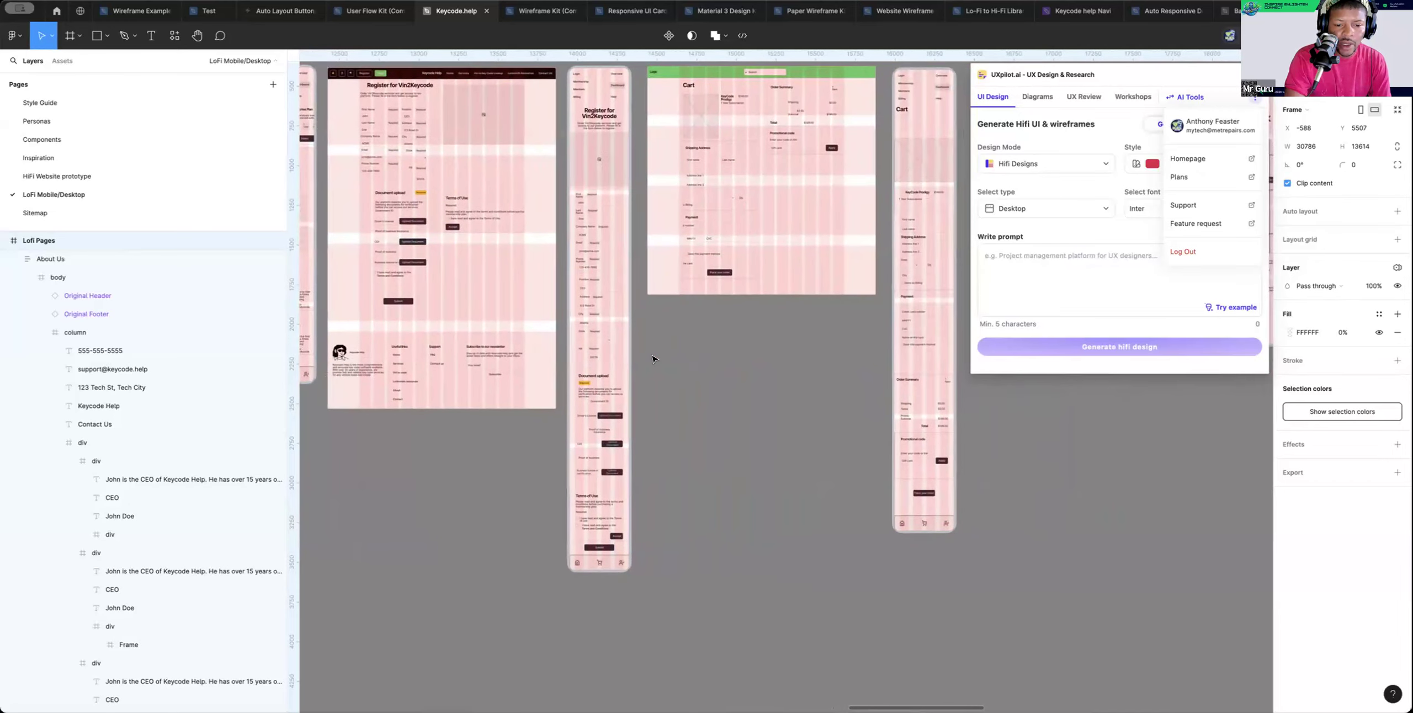
scroll(652, 359, right, 8)
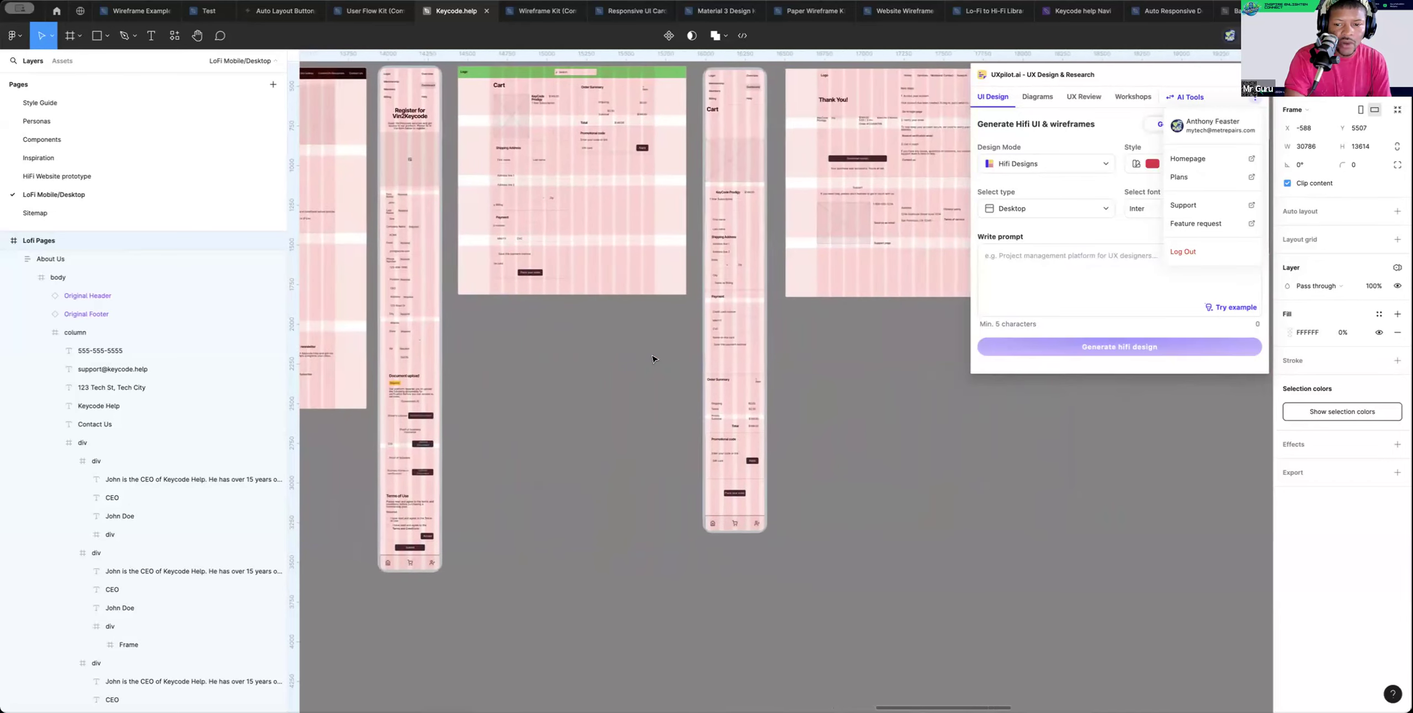
scroll(652, 359, up, 1)
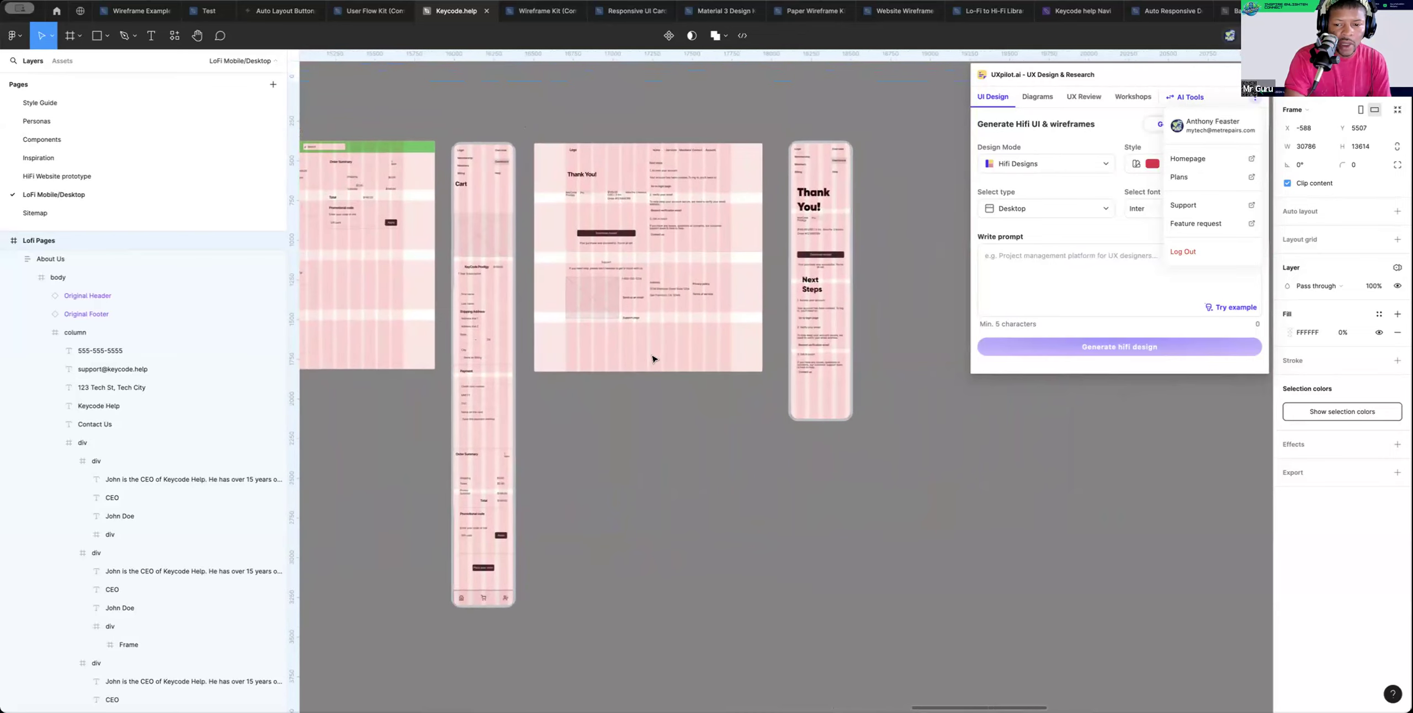
scroll(652, 360, left, 2)
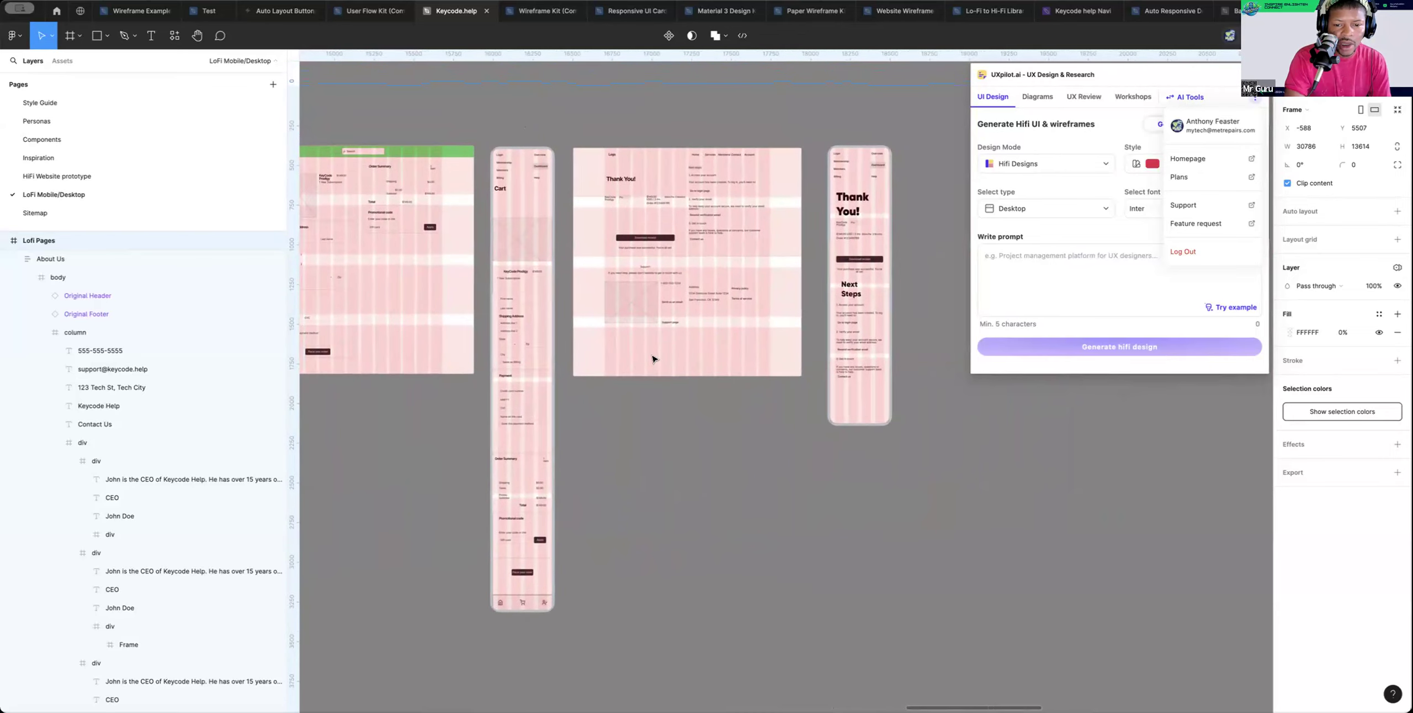
scroll(652, 359, right, 1)
scroll(652, 360, left, 2)
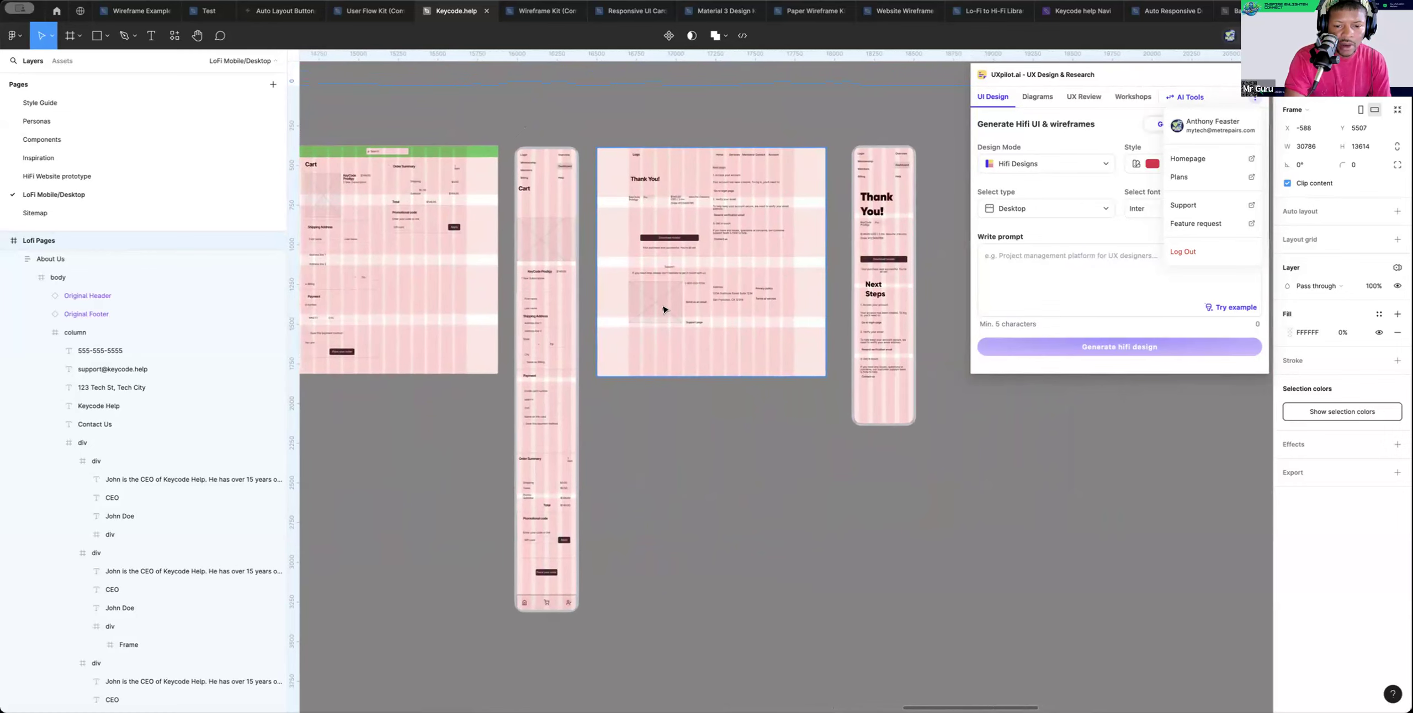
scroll(664, 310, down, 1)
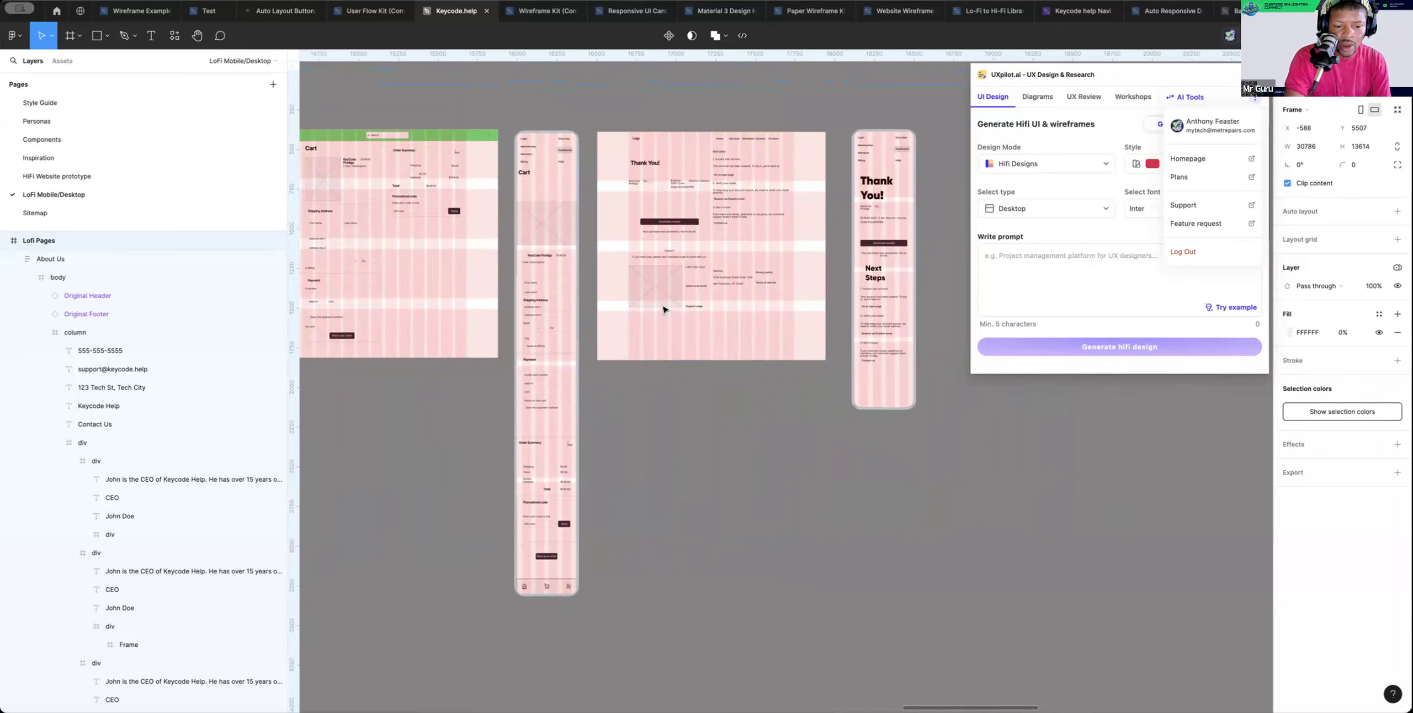
Try placing a copy of the Register for Vin2Keycode desktop footer at the bottom of the desktop Thank You wireframe
scroll(662, 310, left, 5)
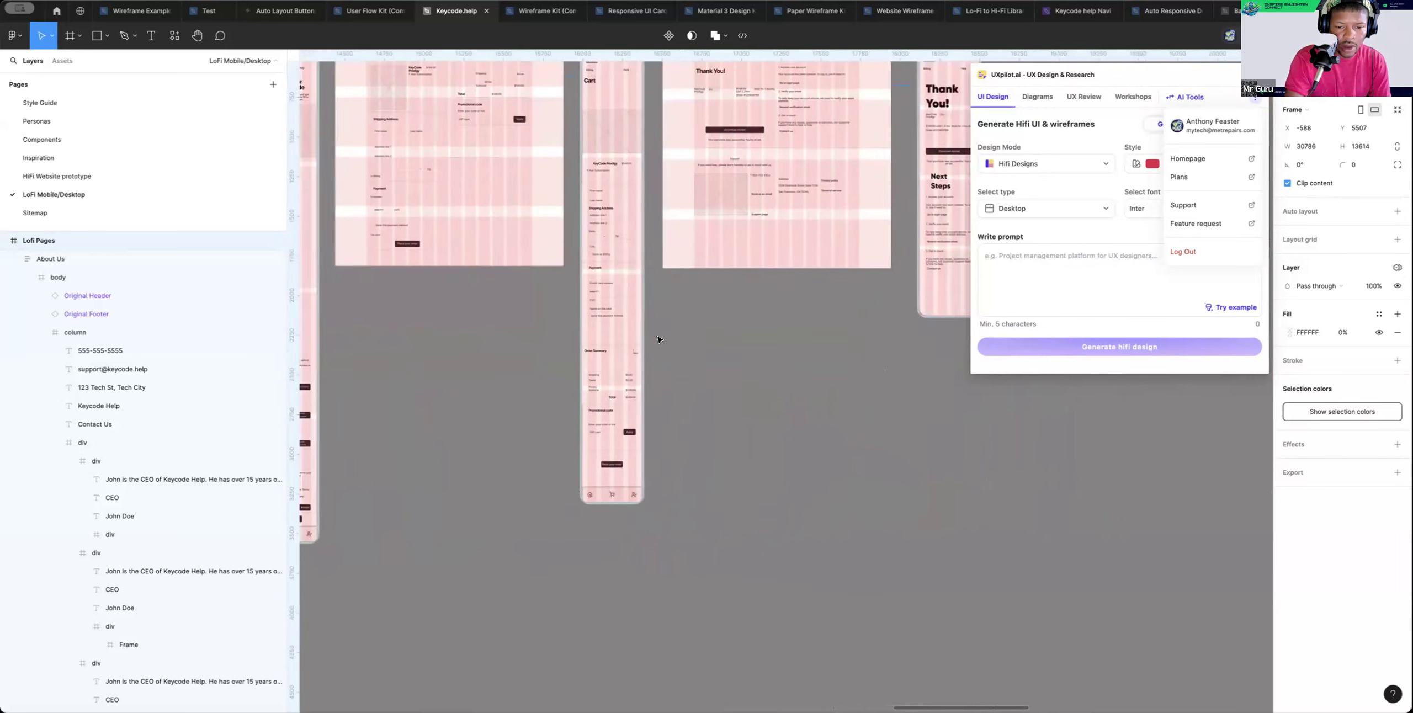
scroll(660, 340, left, 5)
scroll(635, 339, down, 2)
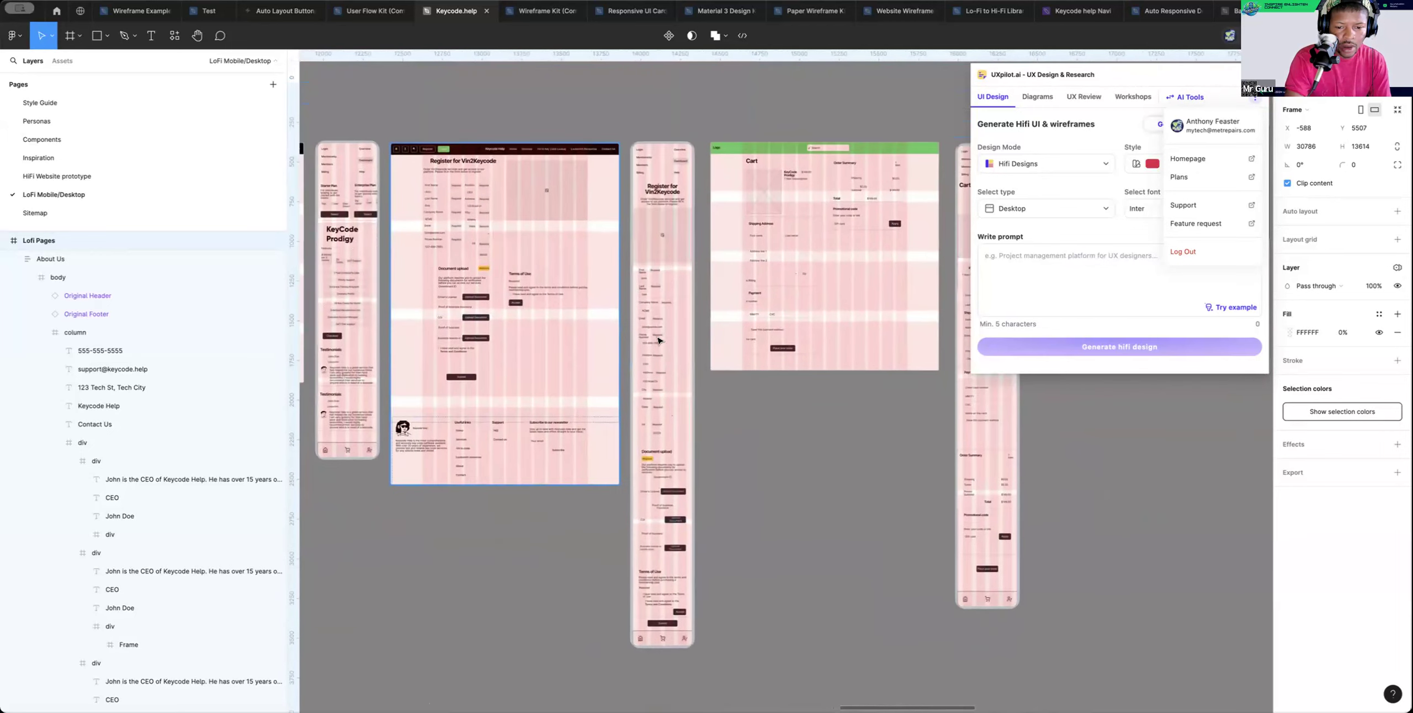
double_click(596, 422)
drag(596, 422, 783, 304)
drag(613, 338, 590, 344)
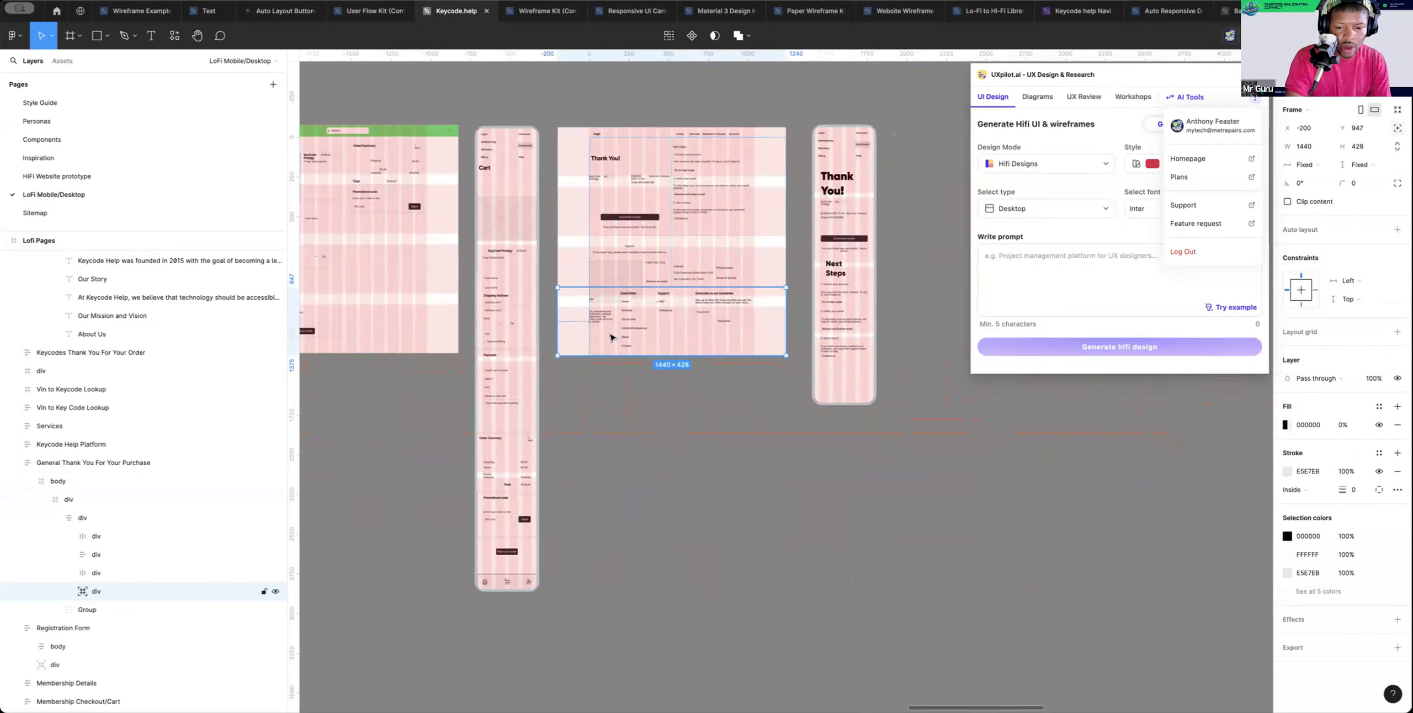
scroll(640, 315, left, 9)
scroll(679, 285, up, 1)
scroll(677, 284, right, 8)
scroll(677, 285, down, 1)
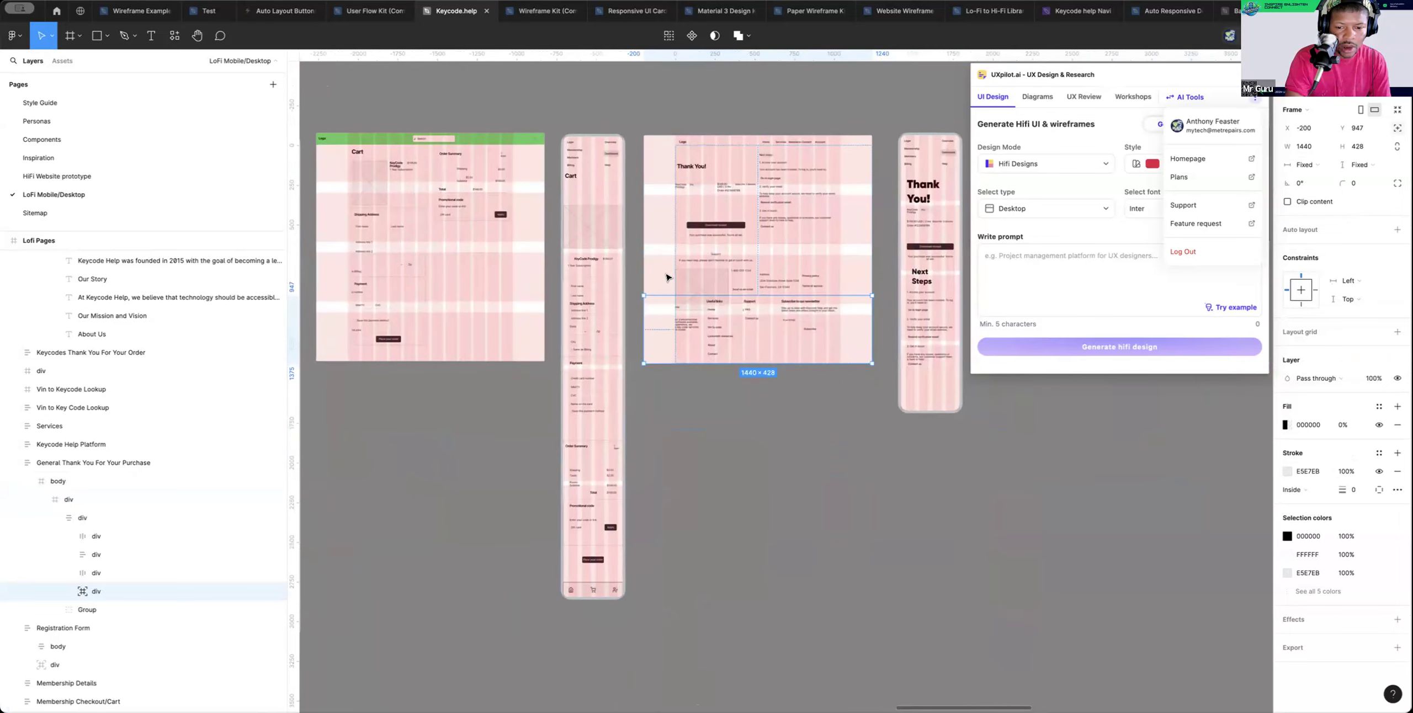
Delete the 1440 × 428 footer block from the desktop Thank You wireframe
click(668, 279)
drag(663, 323, 675, 347)
double_click(694, 352)
click(685, 348)
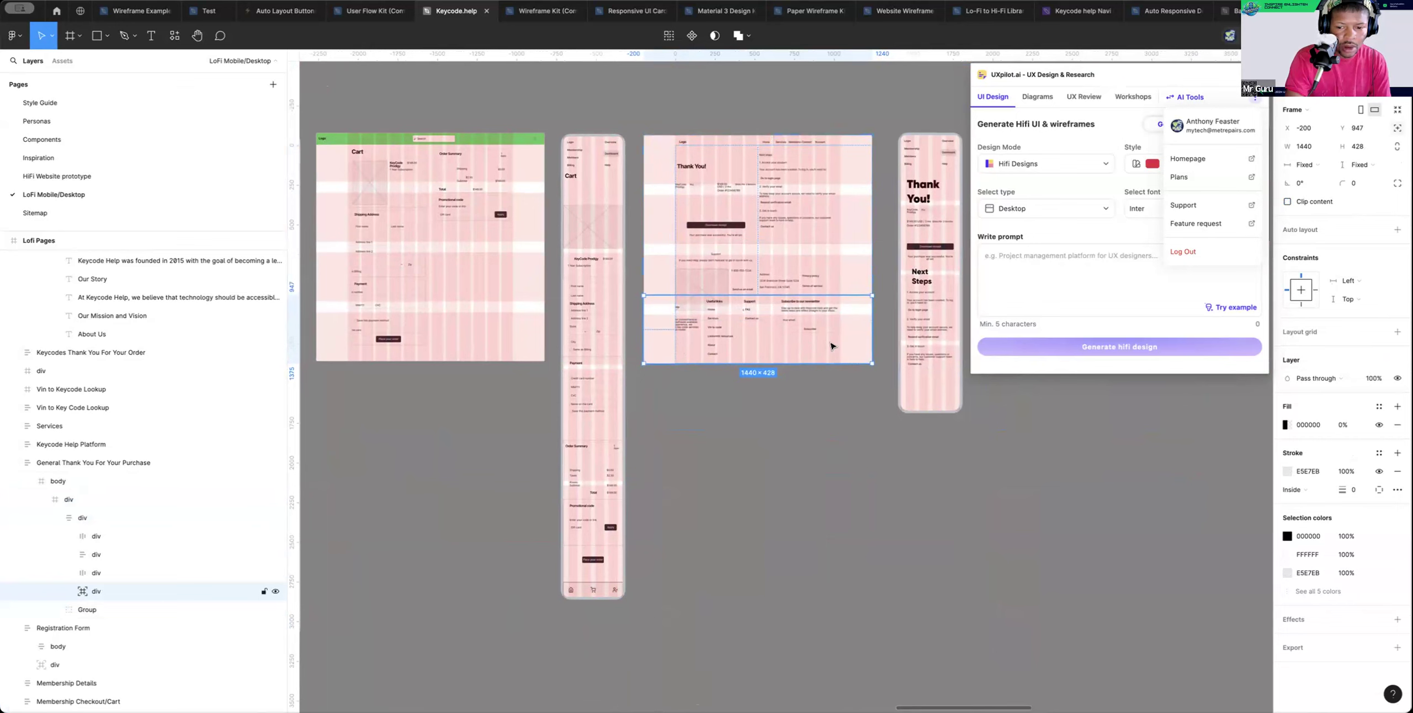
key(Delete)
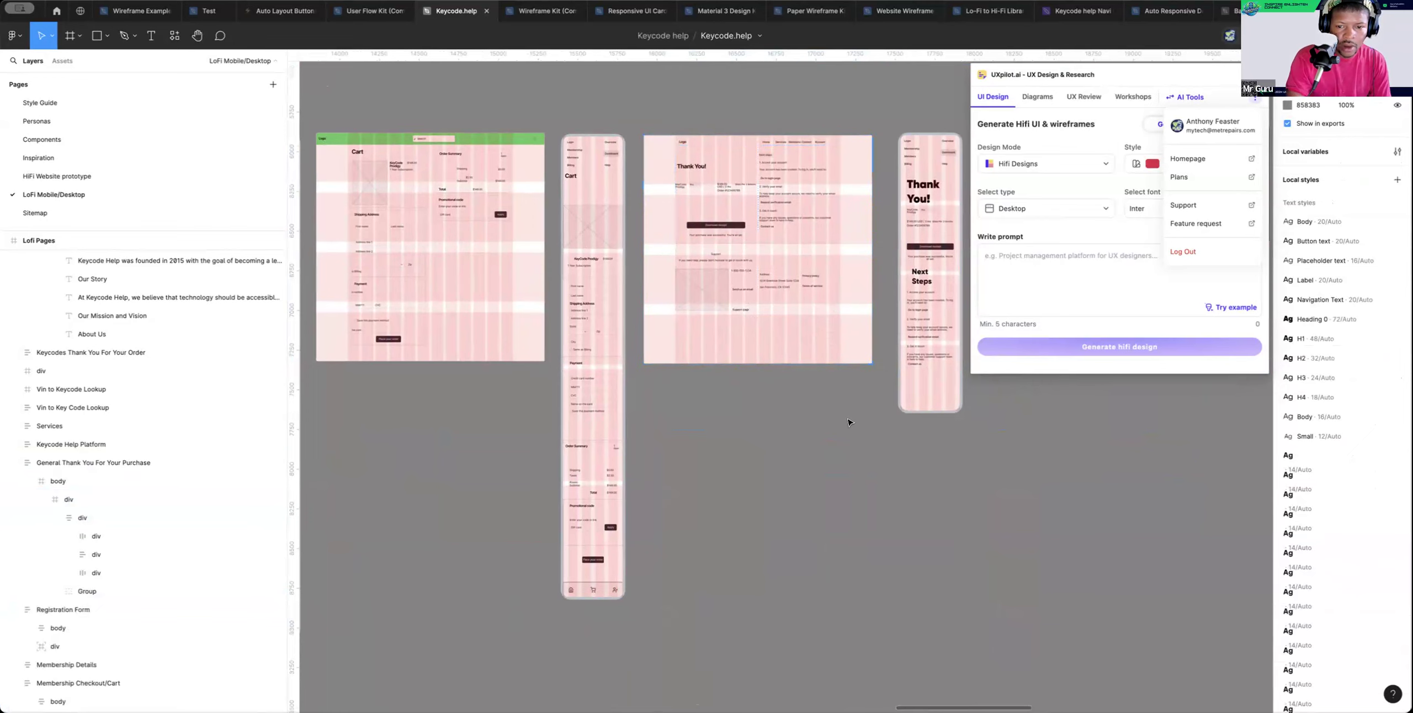
Review the Thank You, Cart, Register for Vin2Keycode and plan purchase wireframes, comparing each desktop page with its mobile version
scroll(844, 418, right, 5)
scroll(849, 423, up, 2)
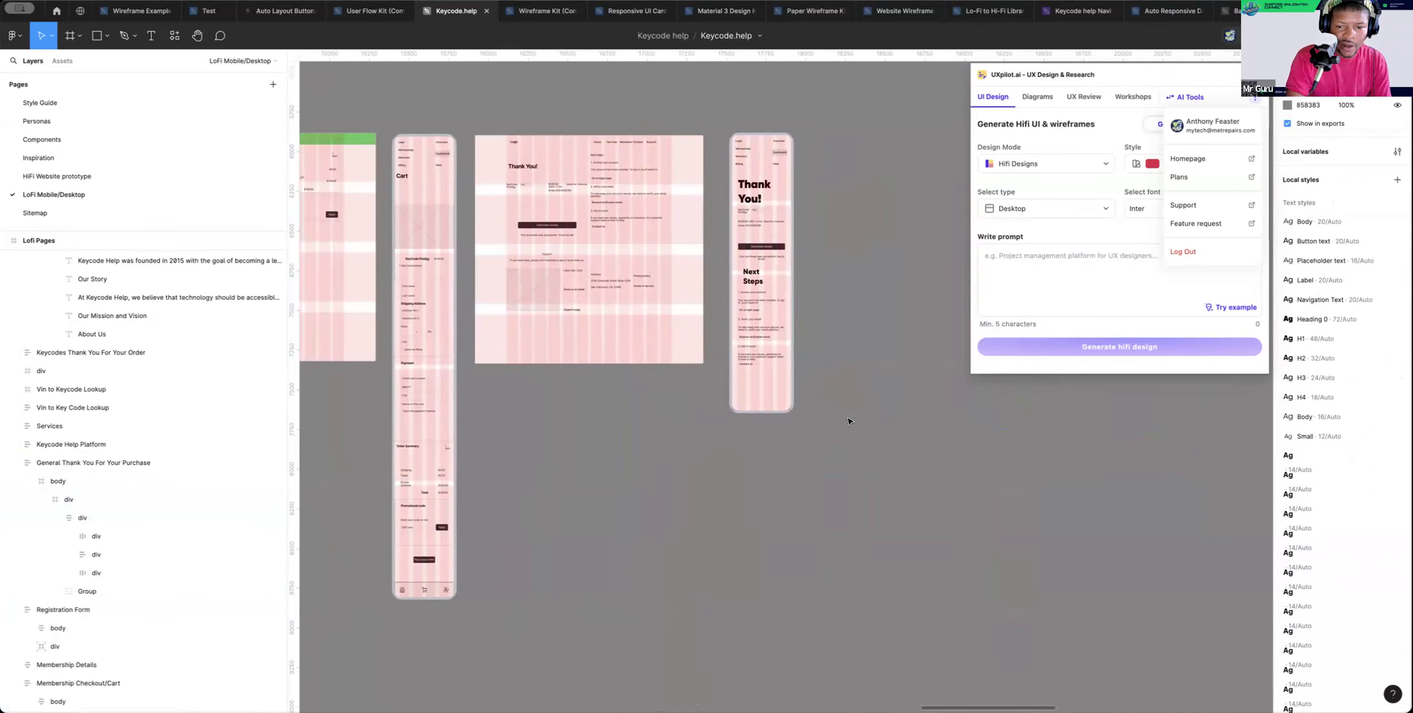
scroll(848, 422, down, 3)
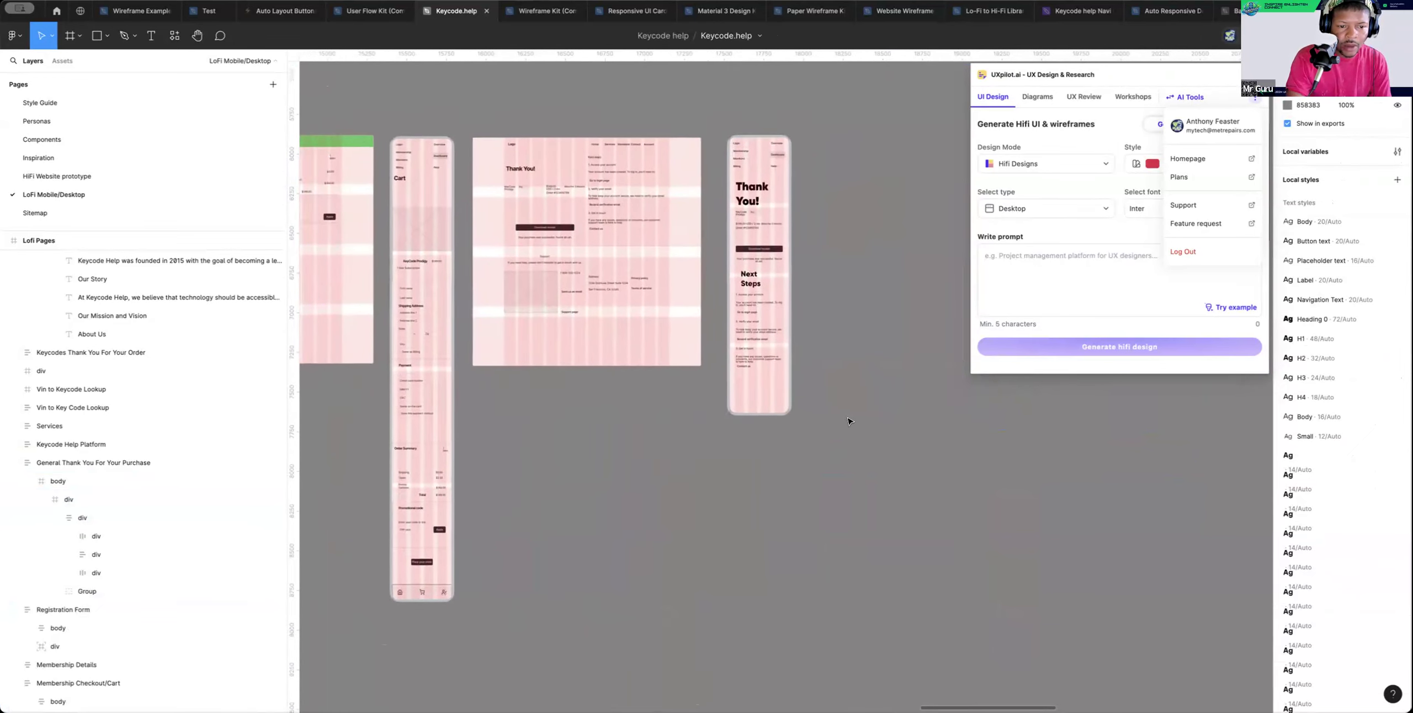
scroll(849, 422, left, 6)
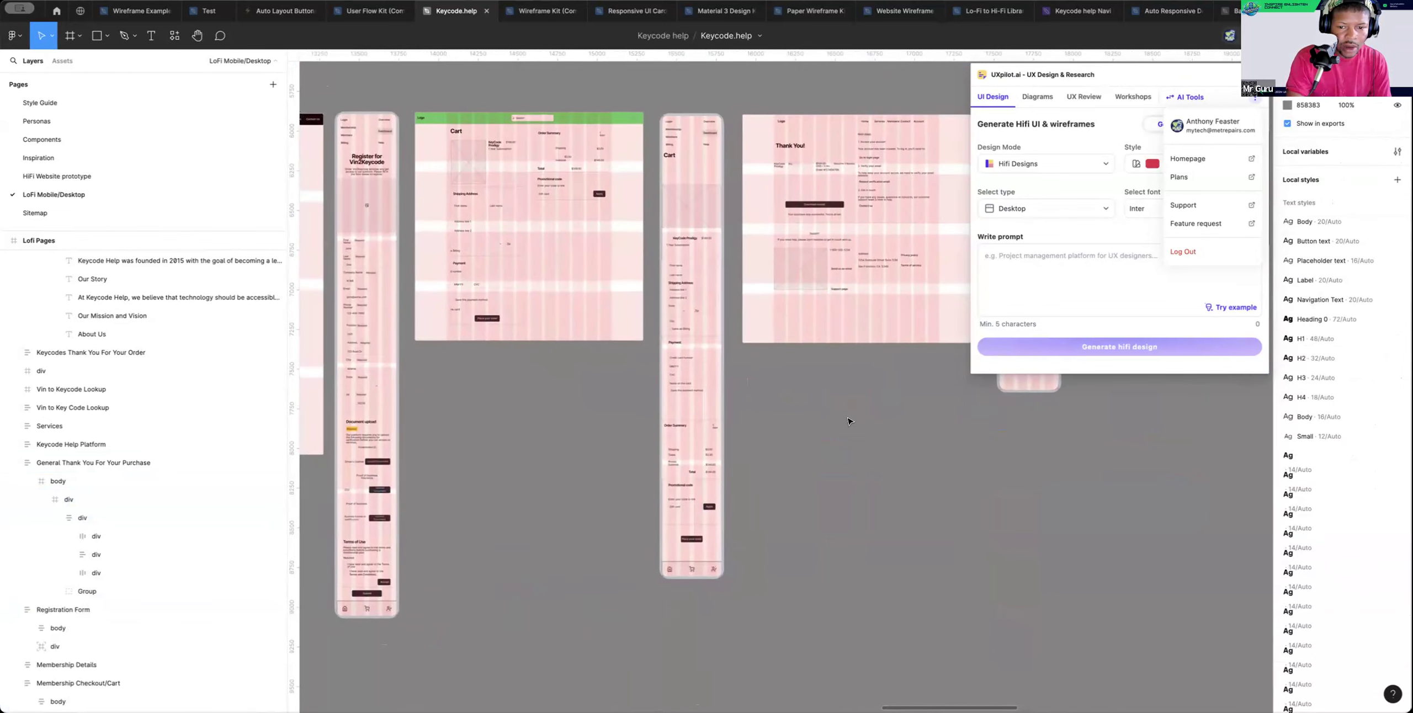
scroll(849, 421, left, 5)
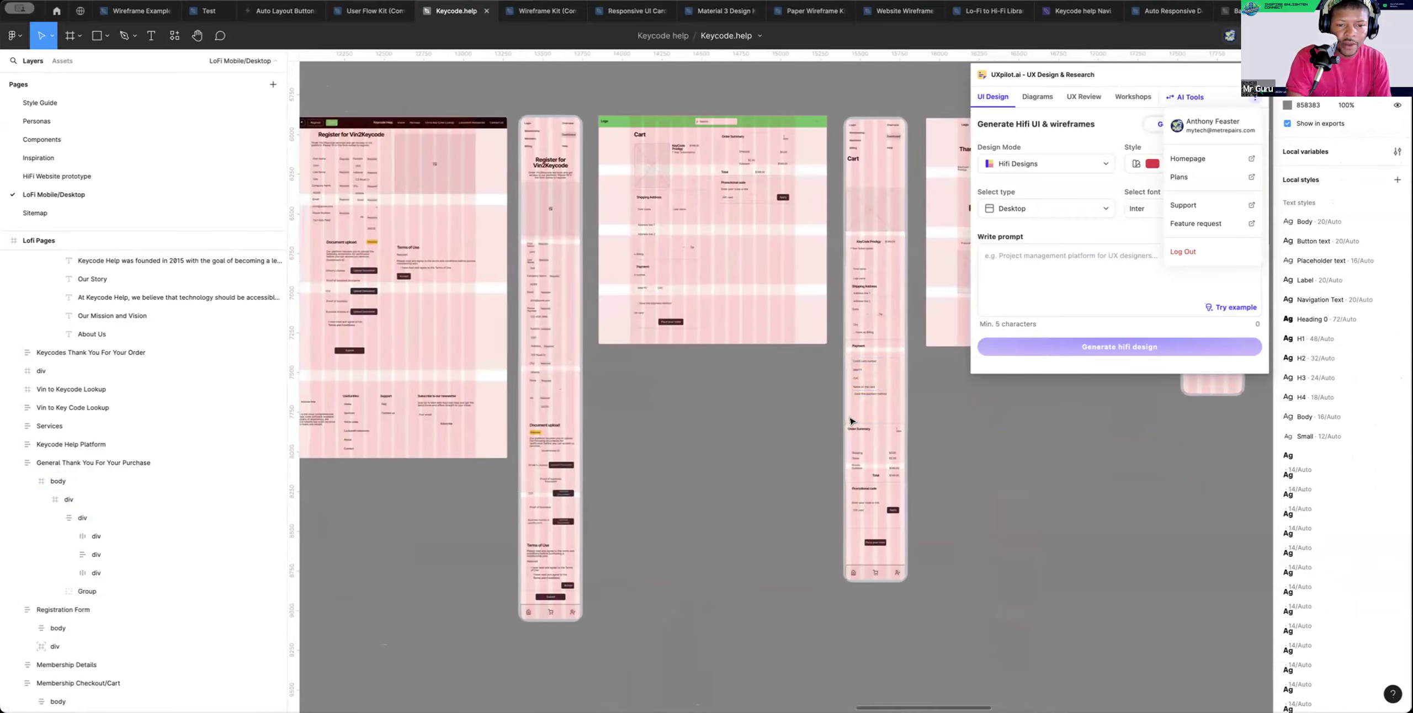
scroll(850, 422, left, 5)
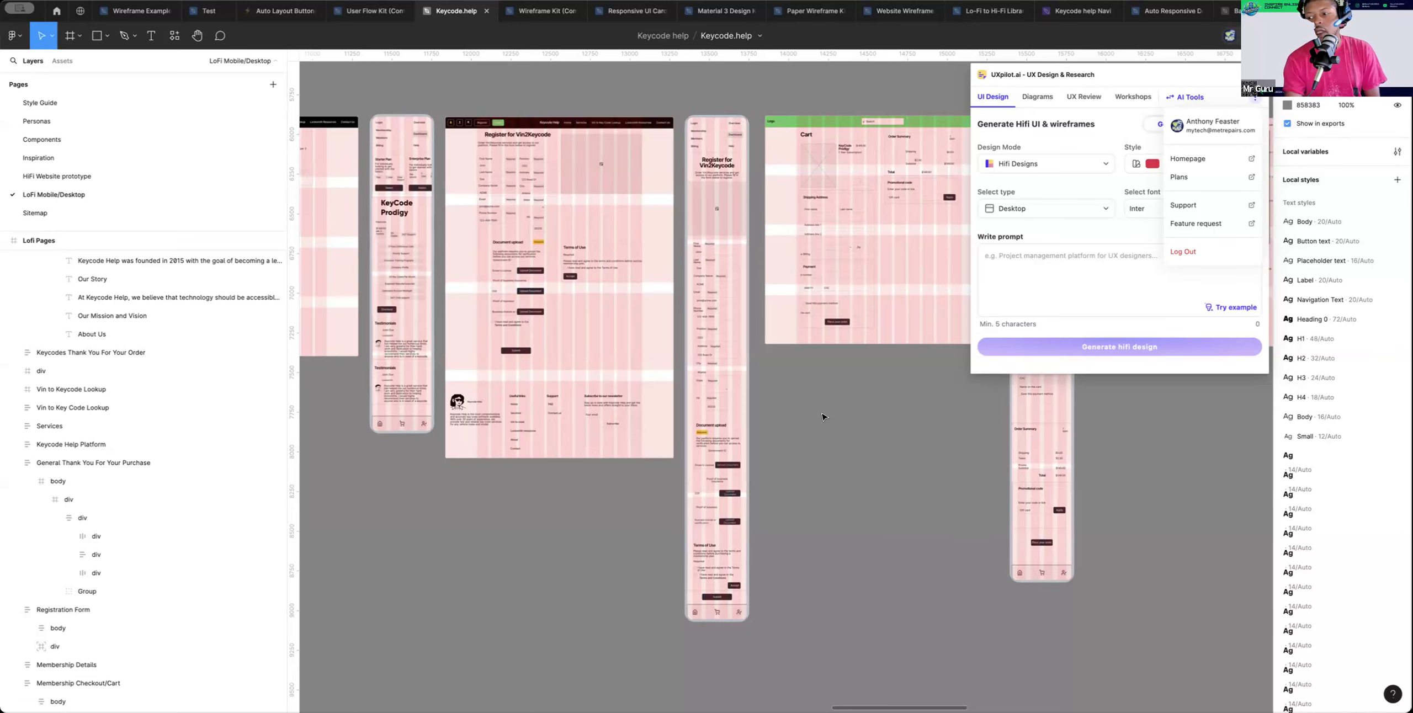
scroll(750, 422, left, 2)
scroll(750, 422, left, 10)
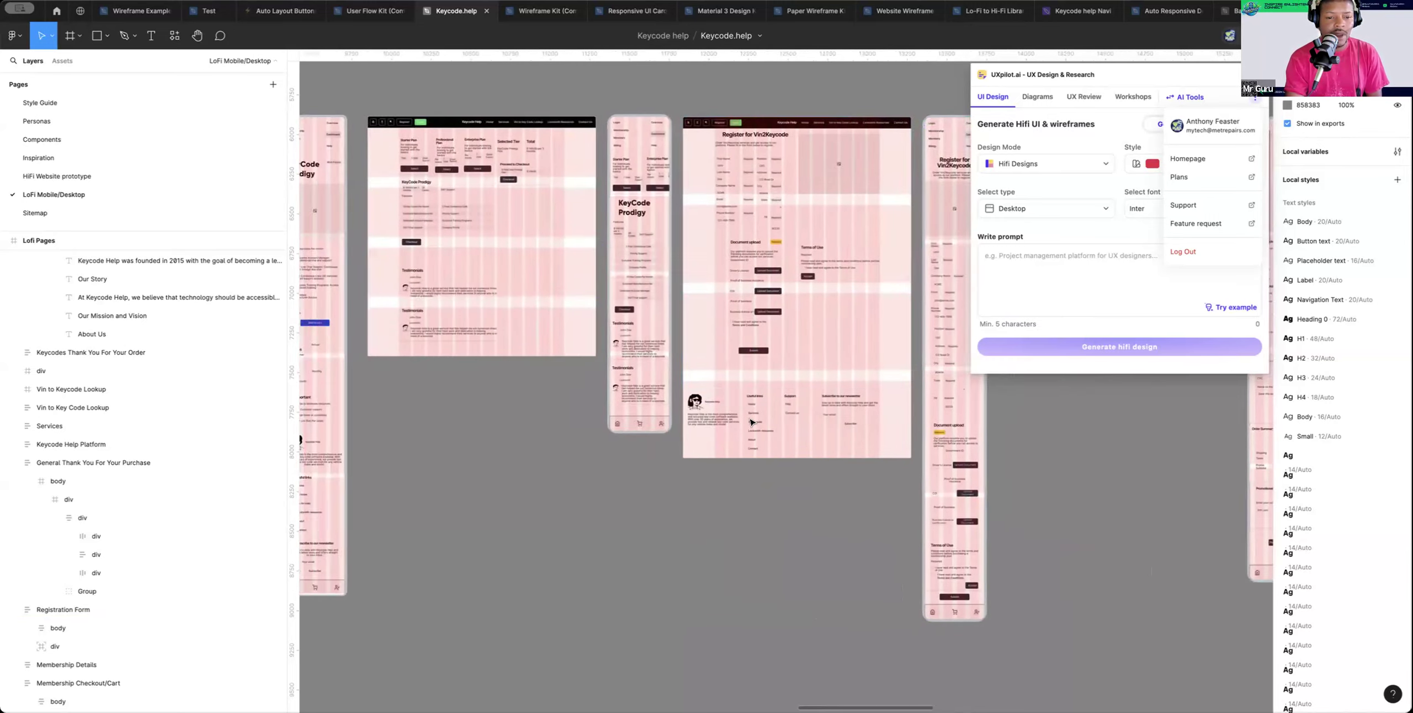
scroll(750, 422, left, 2)
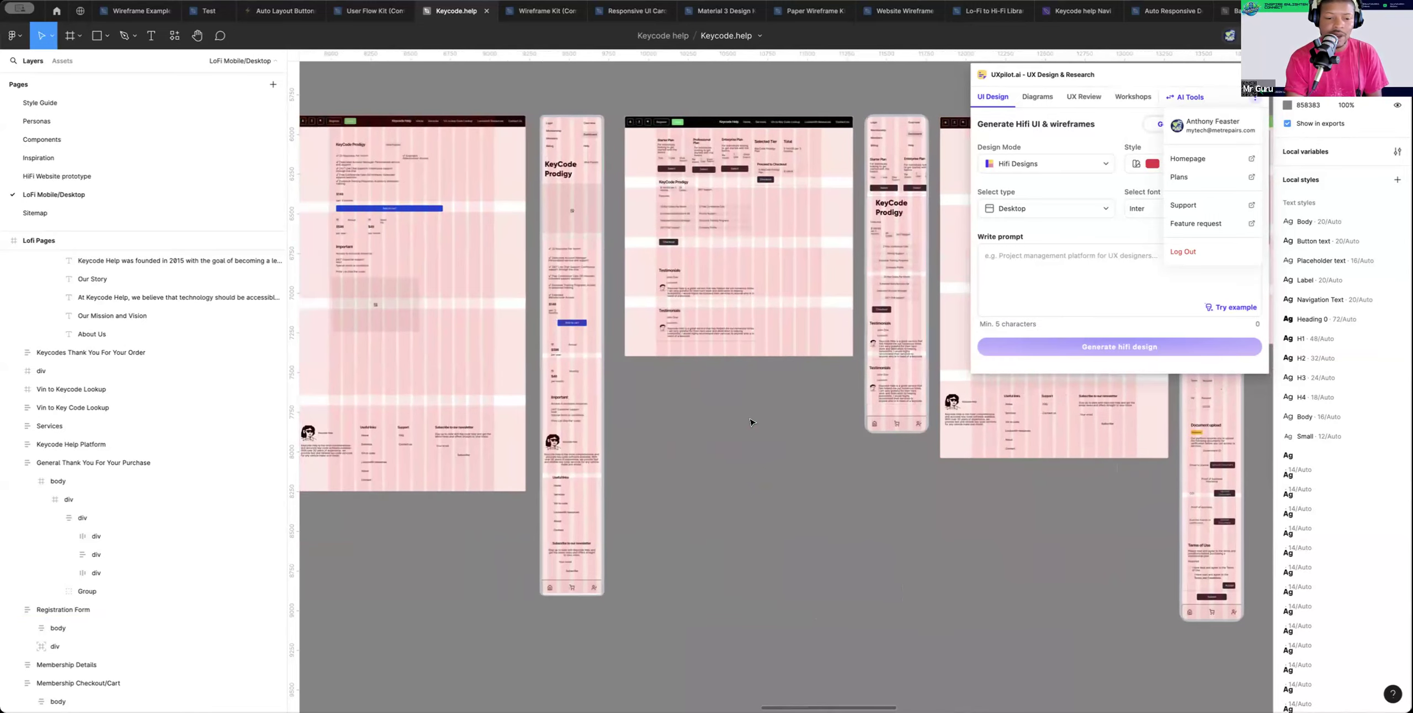
Review the KeyCode Prodigy details, Memberships and Compare tiers wireframes in desktop and mobile versions against their layout grids
scroll(749, 423, left, 11)
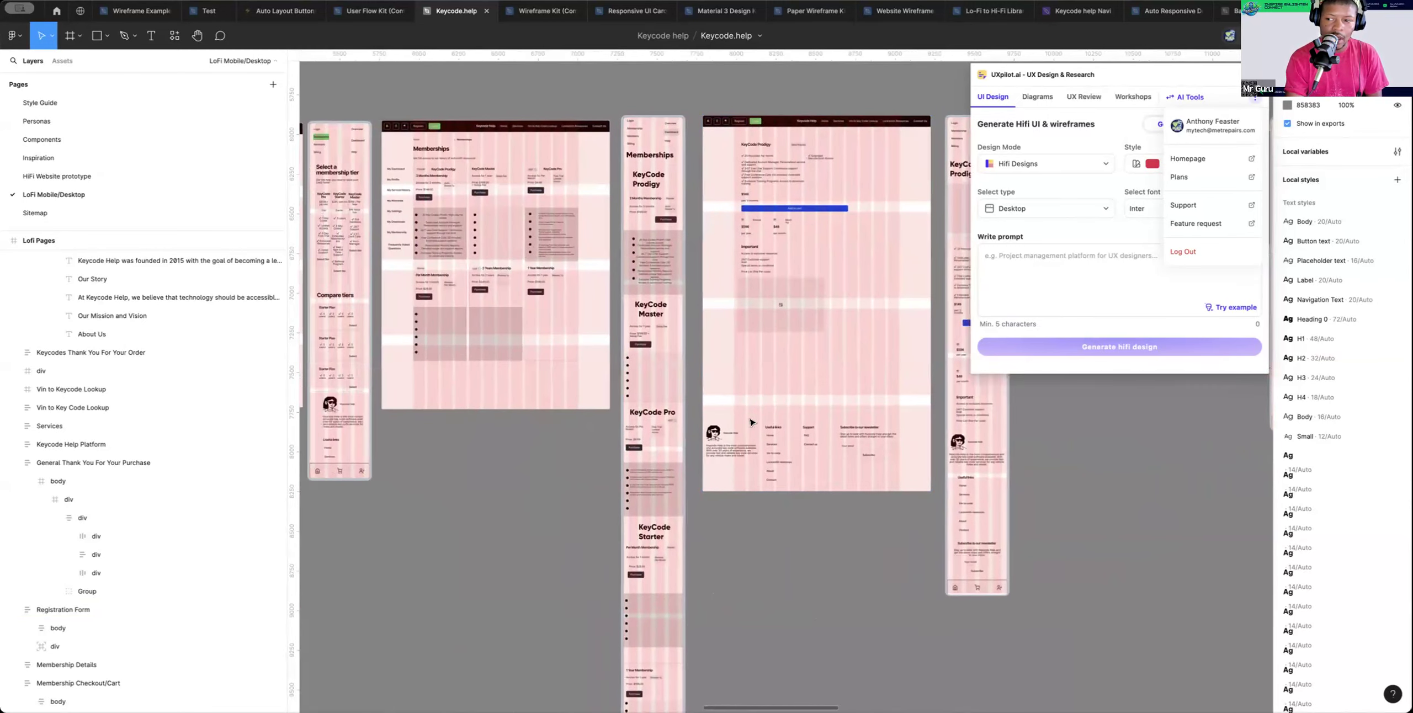
scroll(750, 423, left, 1)
scroll(749, 423, down, 1)
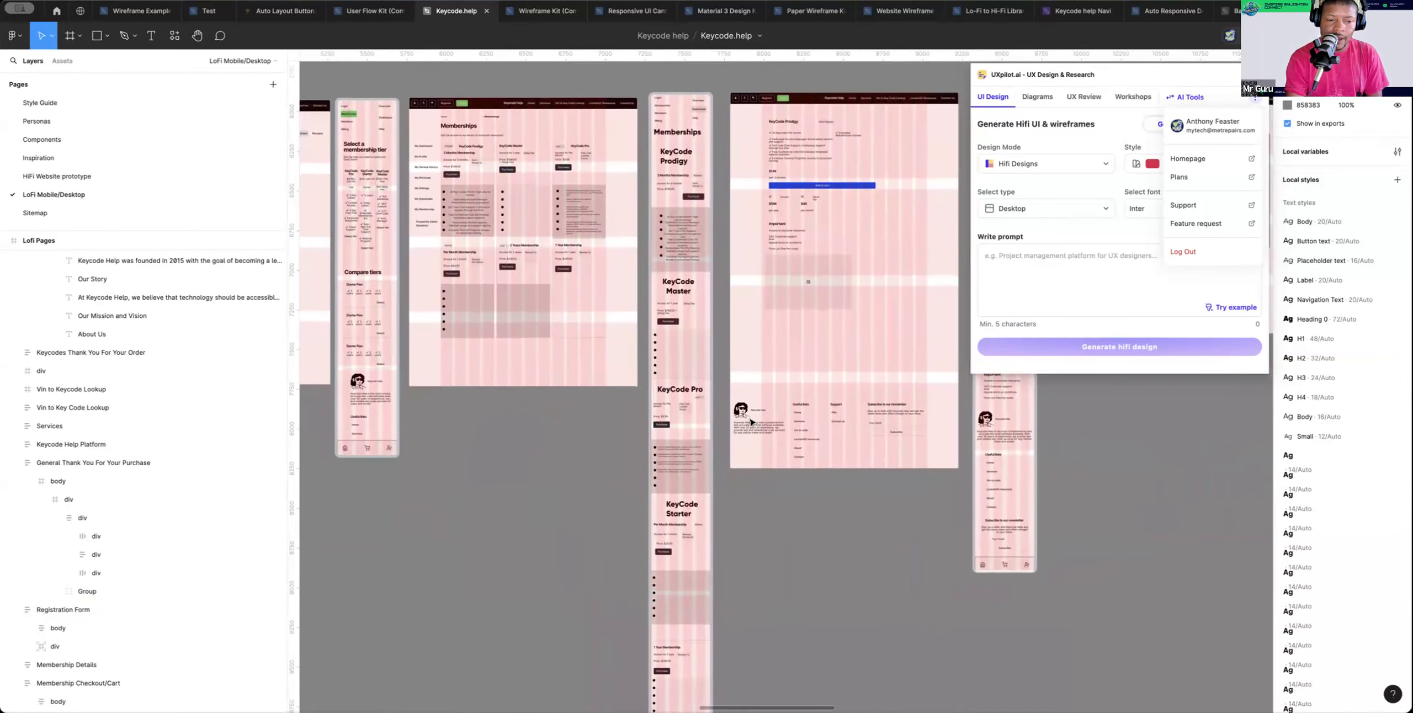
scroll(749, 423, left, 1)
scroll(750, 422, up, 1)
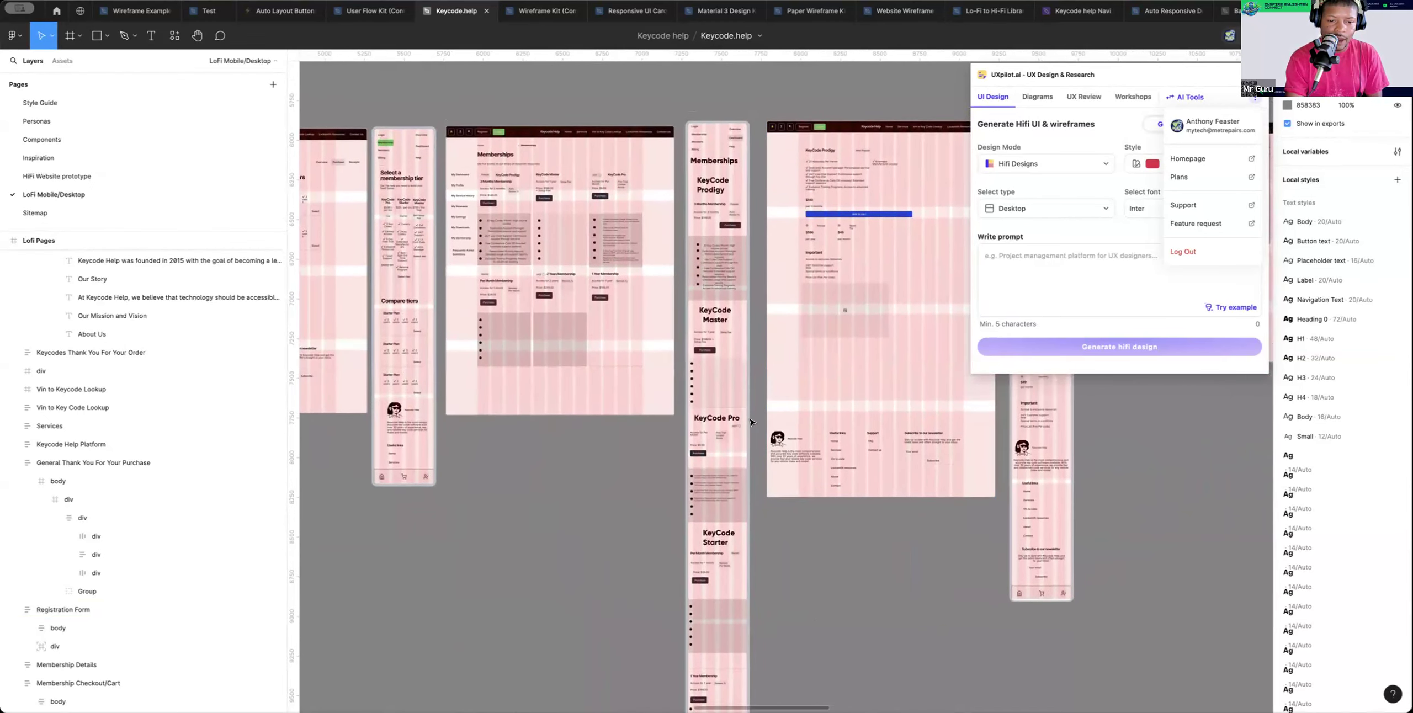
scroll(749, 422, left, 1)
scroll(749, 422, up, 1)
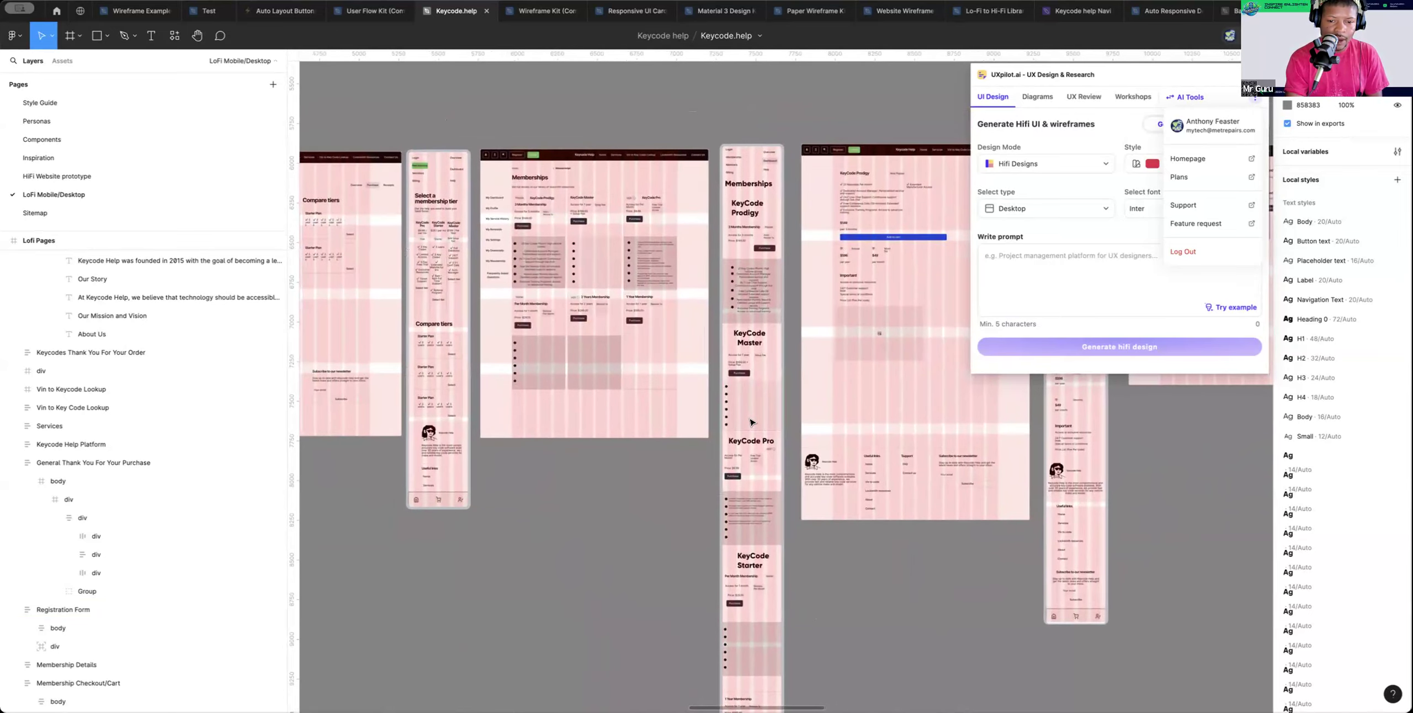
scroll(749, 423, left, 3)
scroll(750, 422, left, 4)
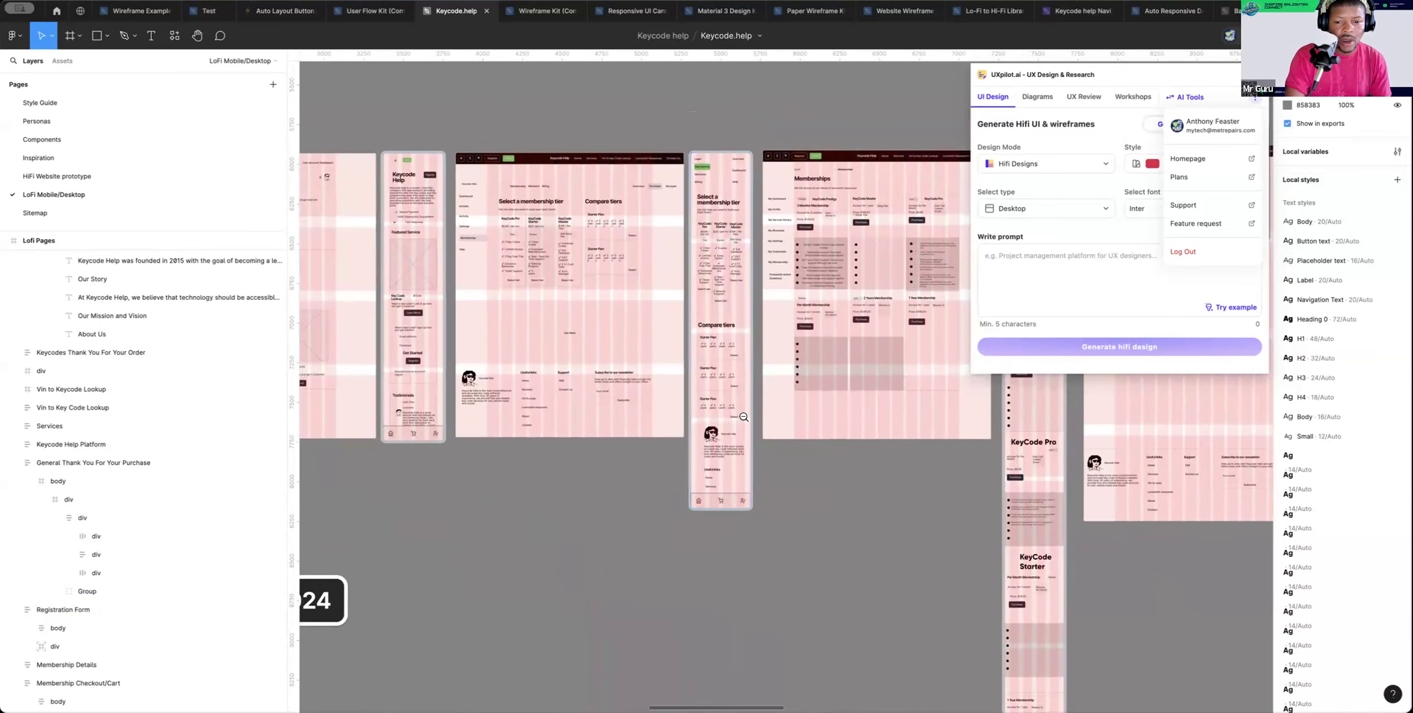
Shift the UXpilot.ai plugin window fully into view and switch to prototype mode over the desktop wireframe row
scroll(743, 417, down, 5)
scroll(766, 400, up, 7)
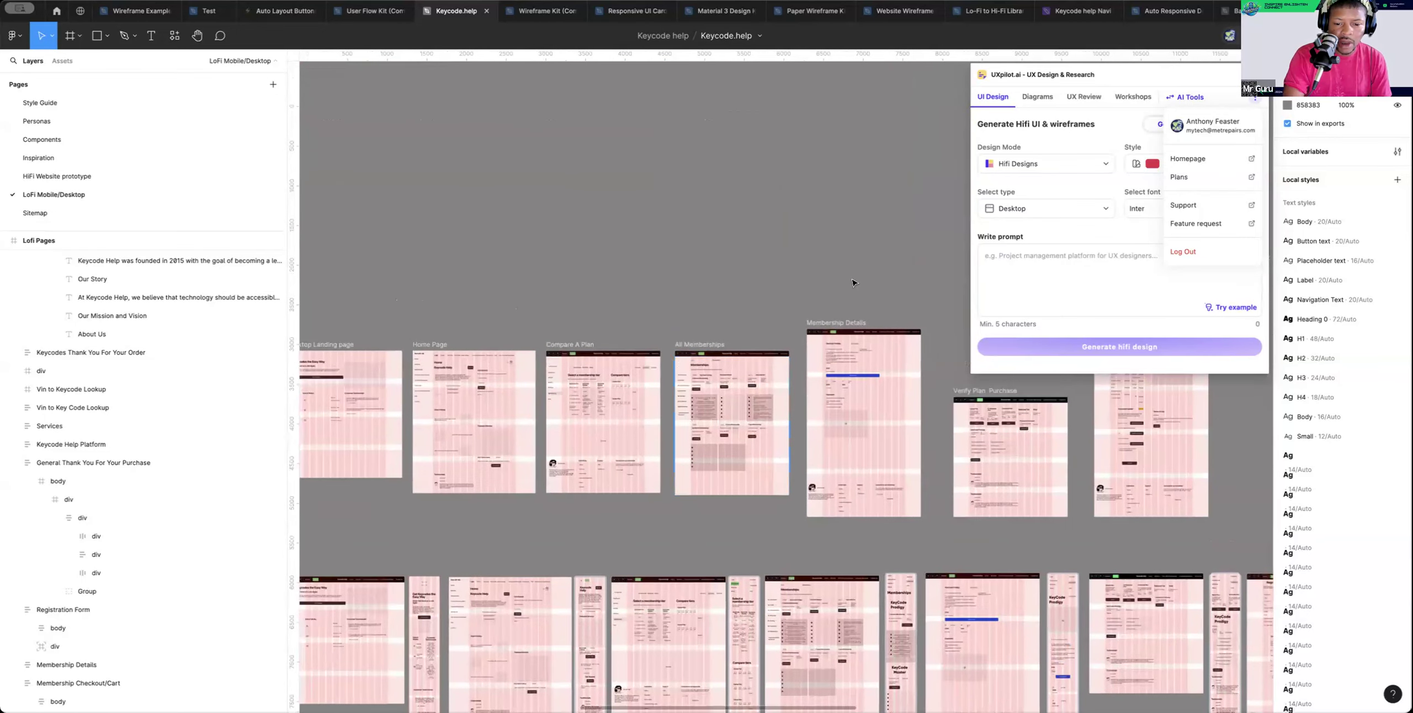
scroll(853, 283, left, 2)
scroll(852, 283, up, 1)
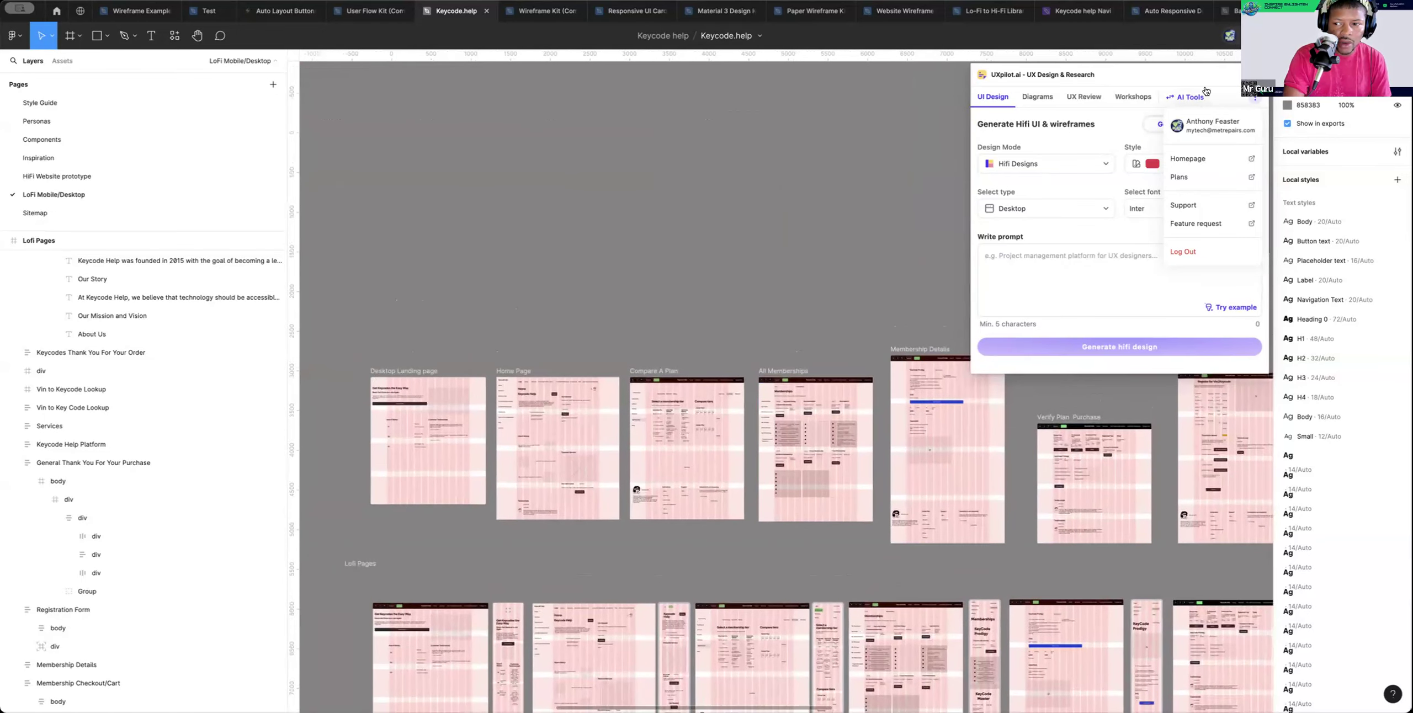
mouse_move(1204, 78)
mouse_down()
mouse_move(1062, 78)
mouse_move(1180, 81)
mouse_up()
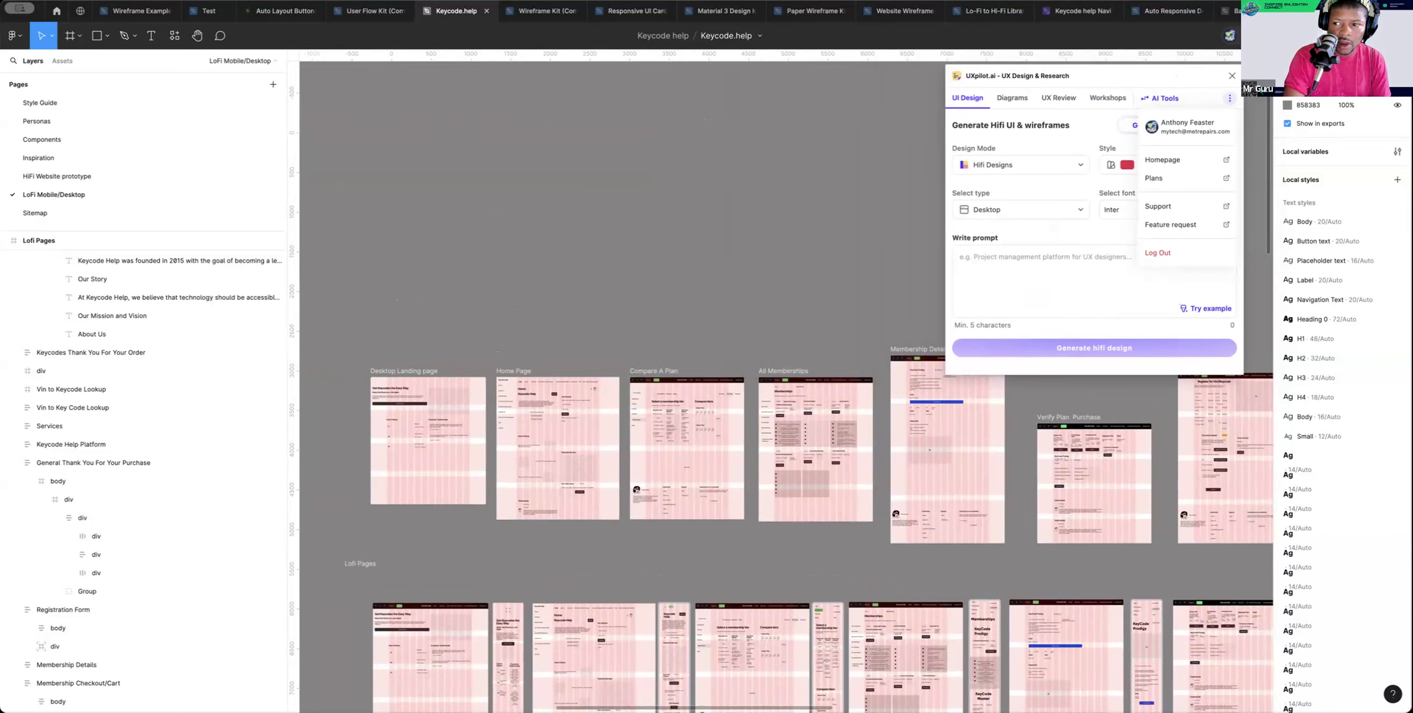
key(shift+e)
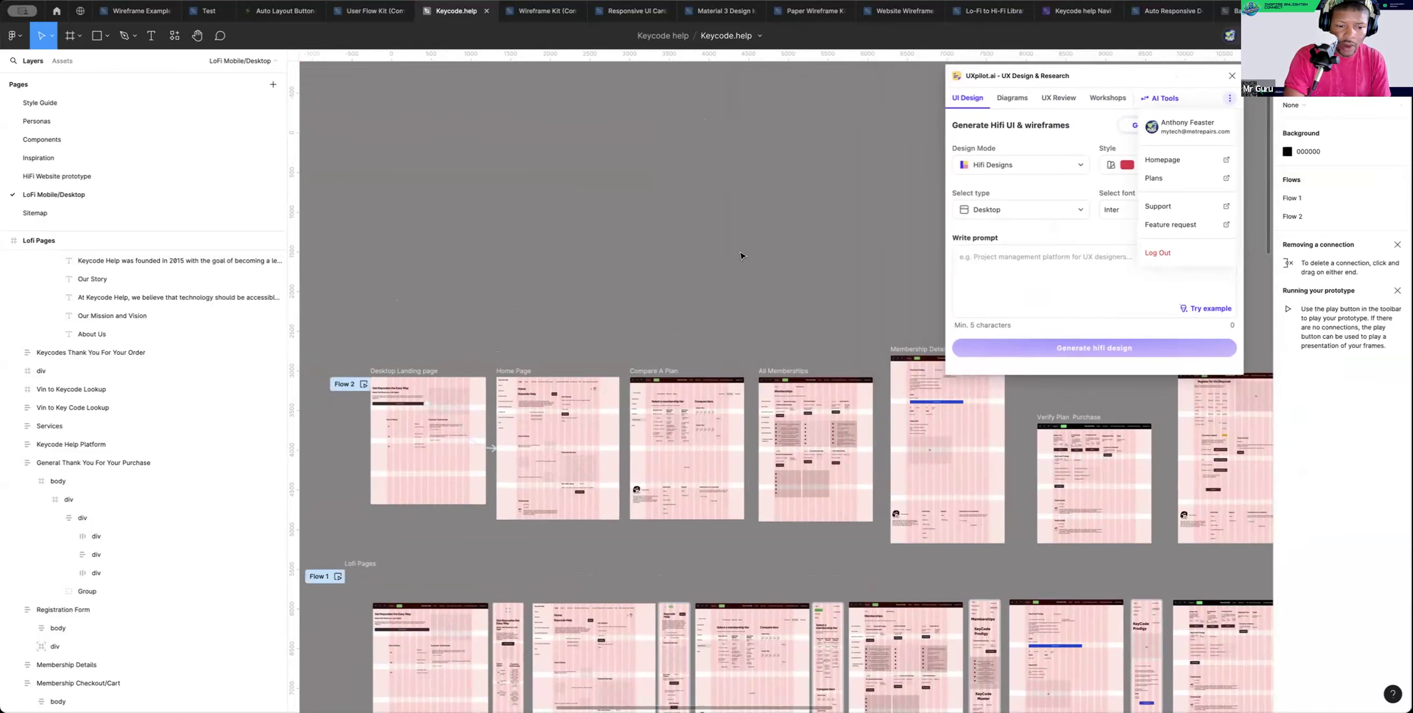
Select the block holding How It Works and Customer Testimonials in the Desktop Landing page wireframe
scroll(475, 405, up, 5)
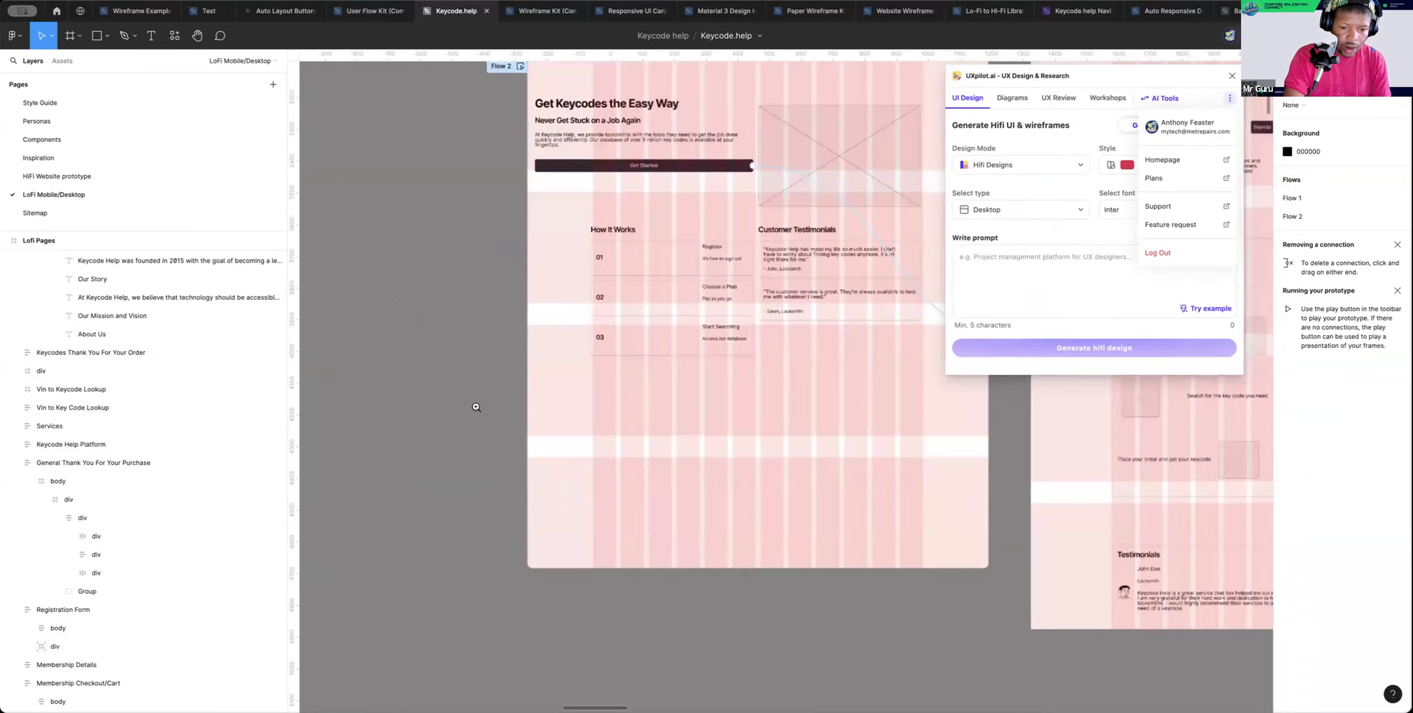
scroll(476, 407, right, 5)
scroll(476, 407, up, 2)
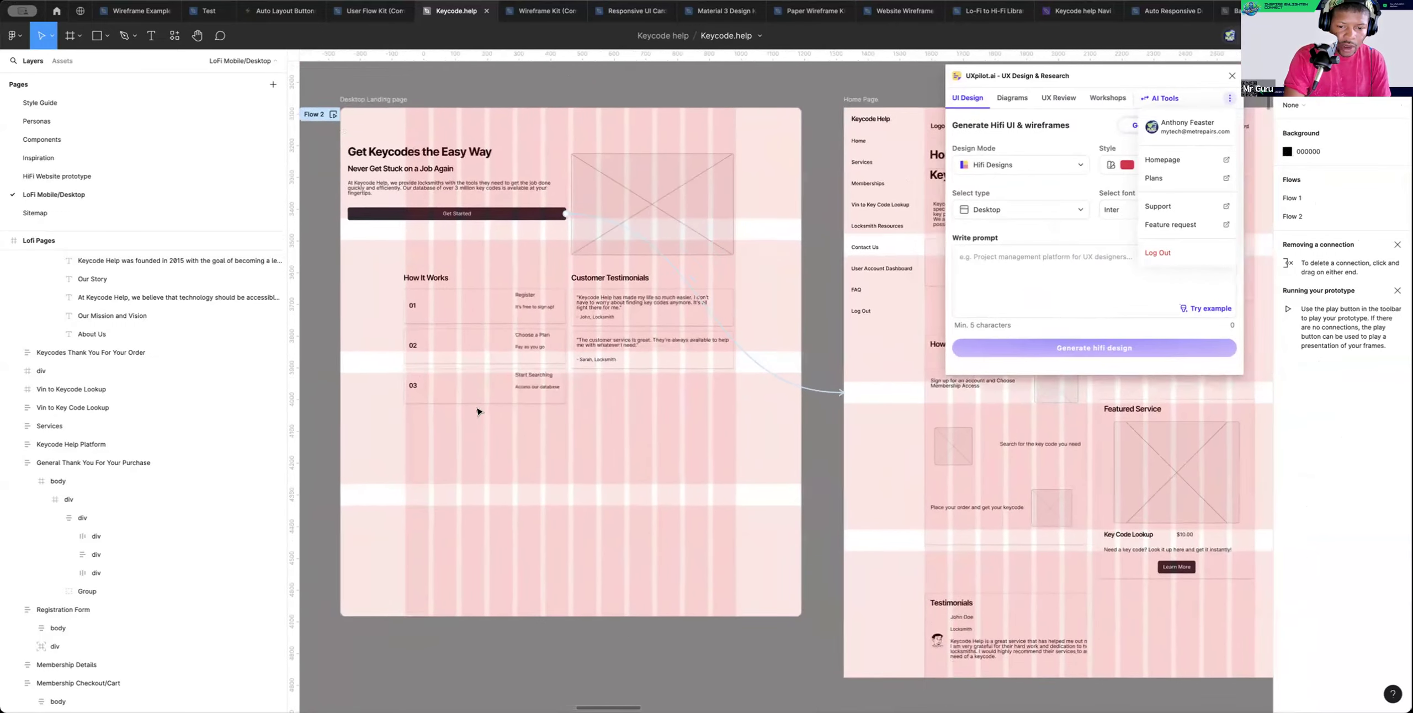
scroll(478, 411, up, 3)
scroll(479, 411, left, 6)
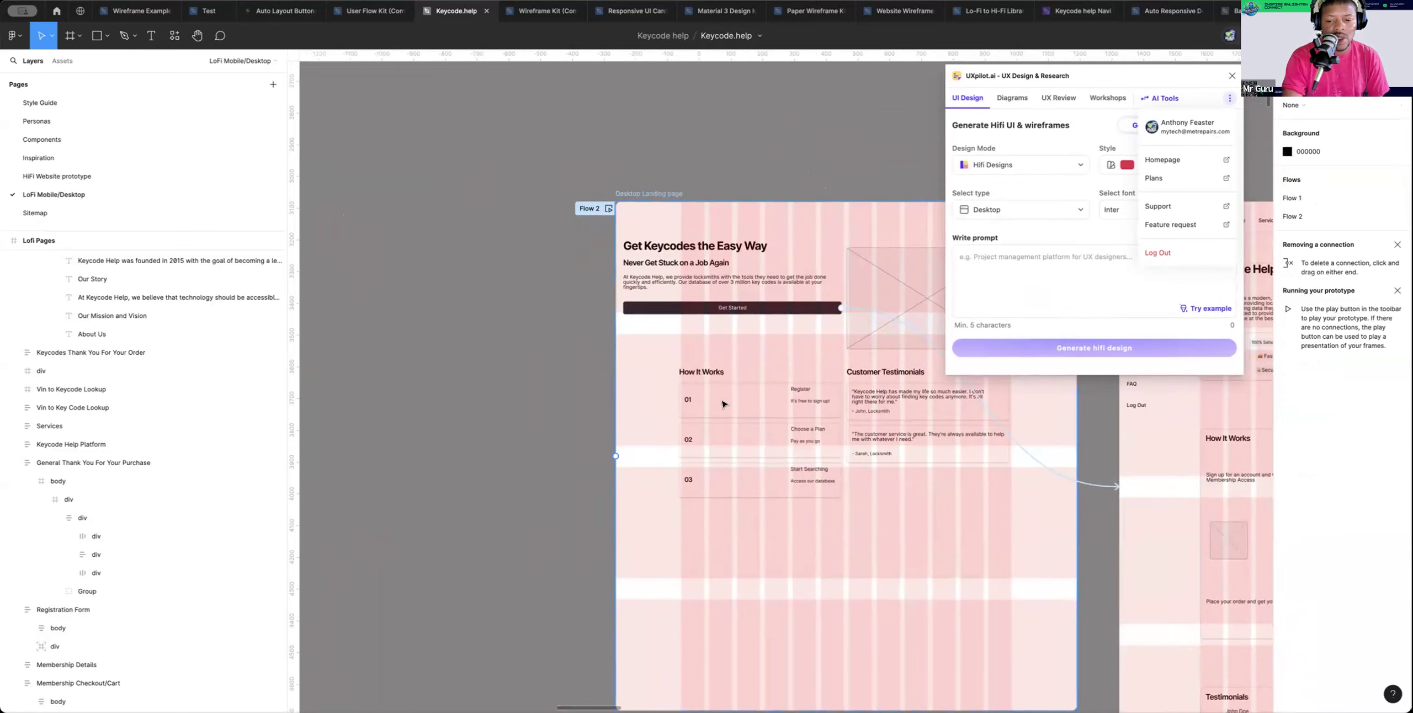
scroll(727, 404, right, 1)
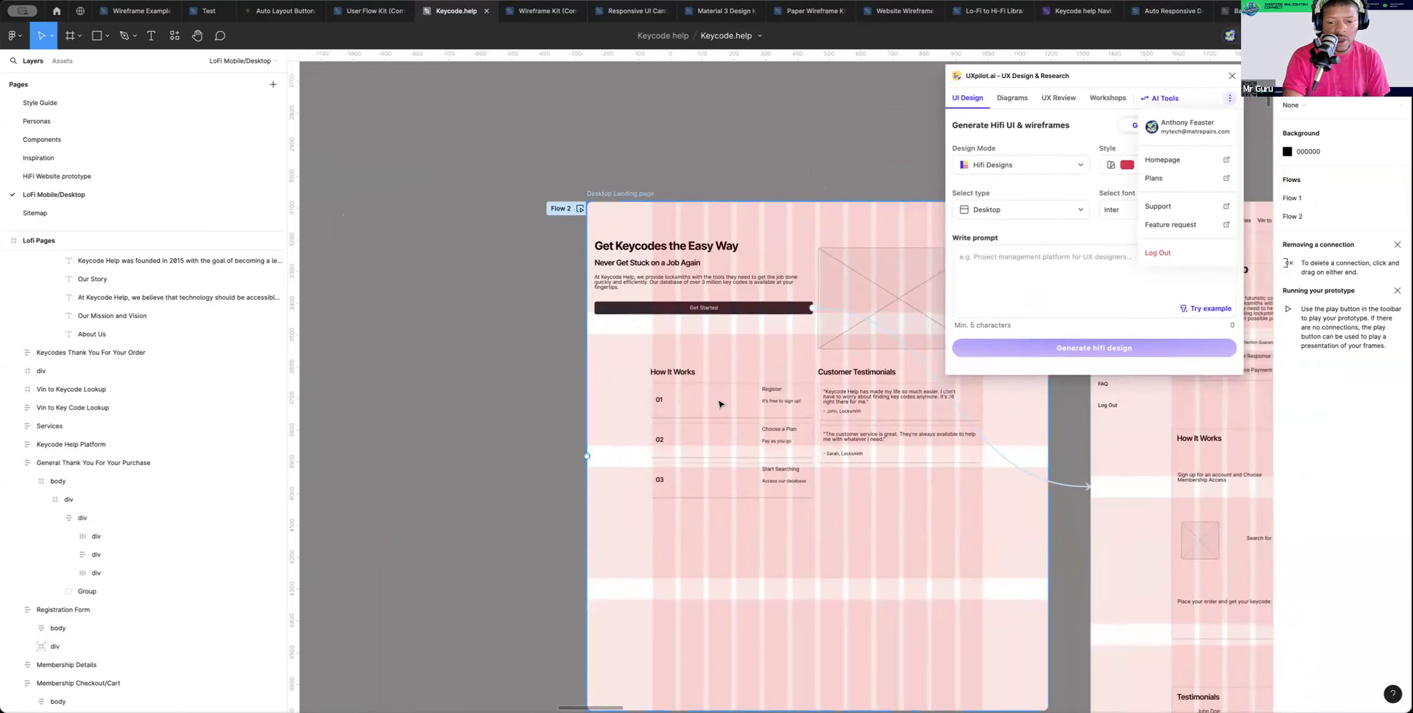
click(719, 404)
double_click(718, 404)
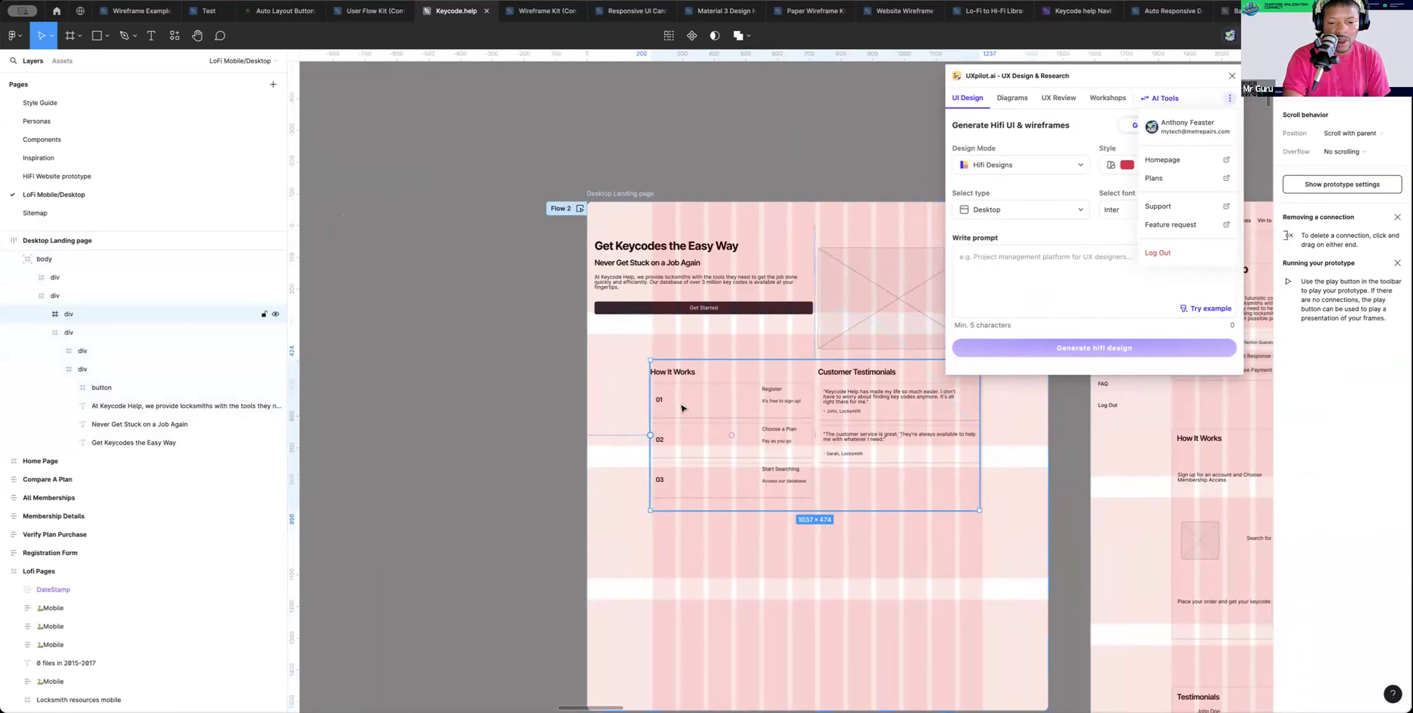
Resize the How It Works and Customer Testimonials block to the layout grid columns, with X at 207 and a width of 1039
click(1294, 61)
key(z)
click(738, 399)
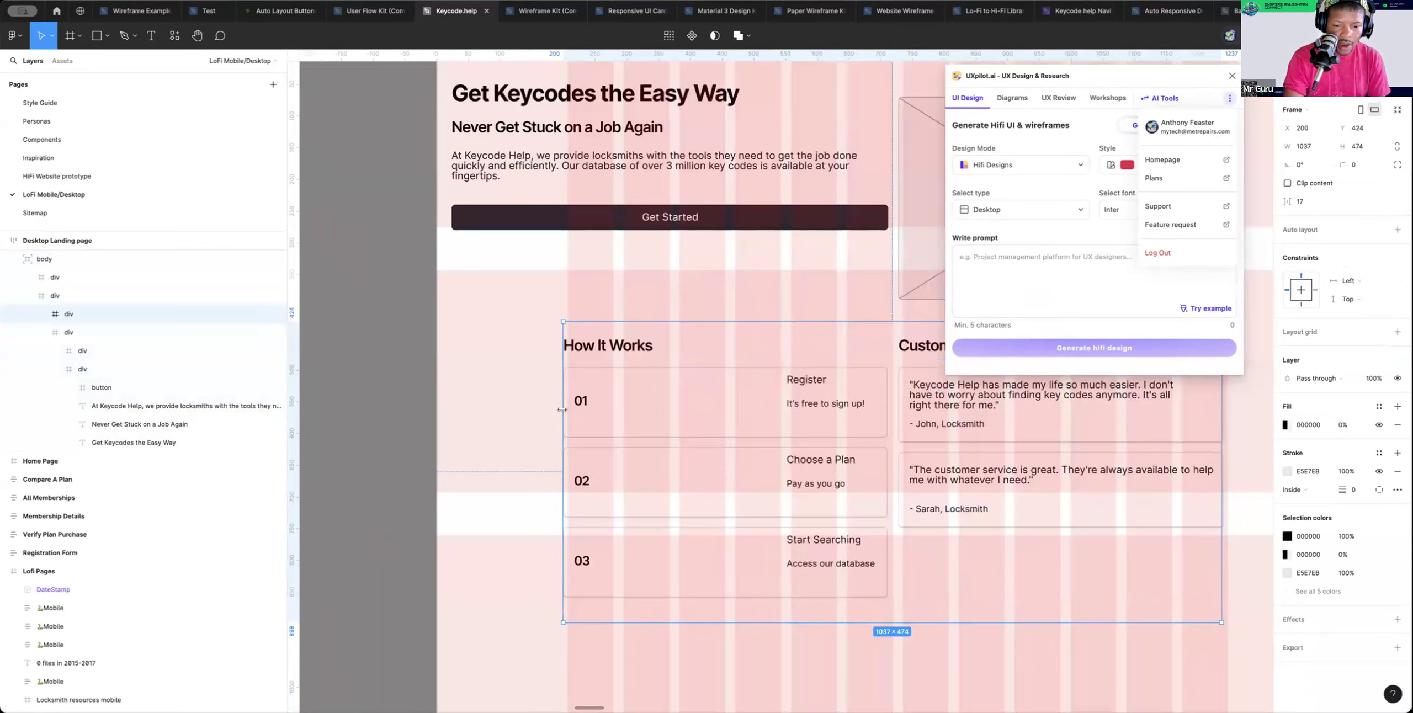
drag(563, 409, 565, 409)
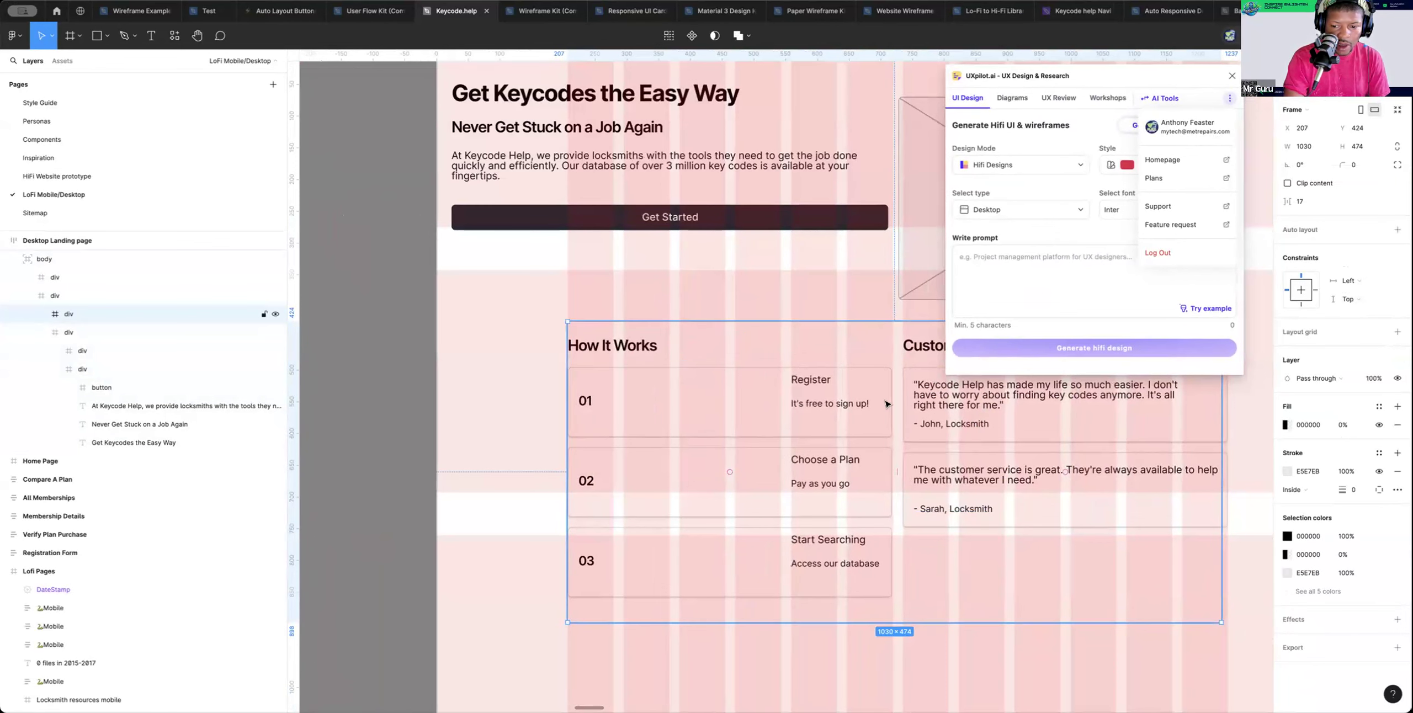
scroll(888, 405, right, 2)
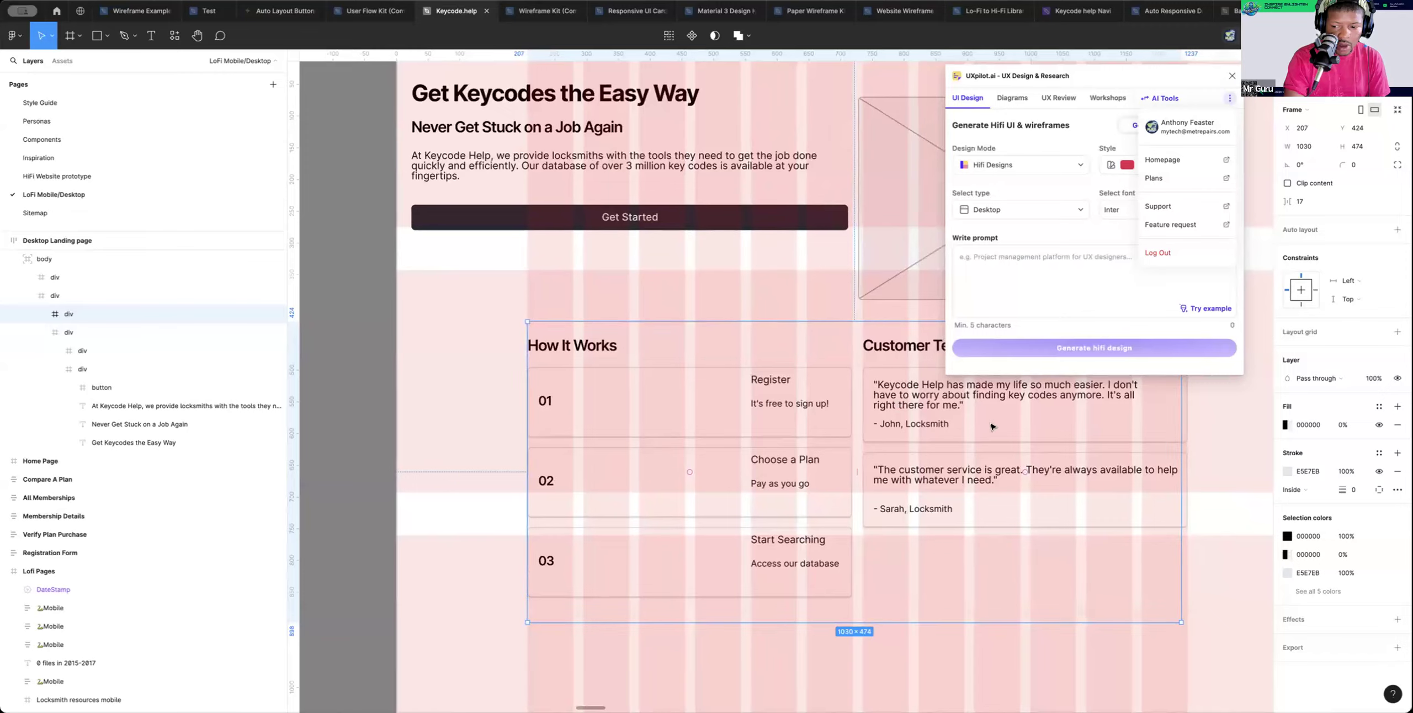
scroll(898, 405, right, 6)
drag(955, 434, 964, 433)
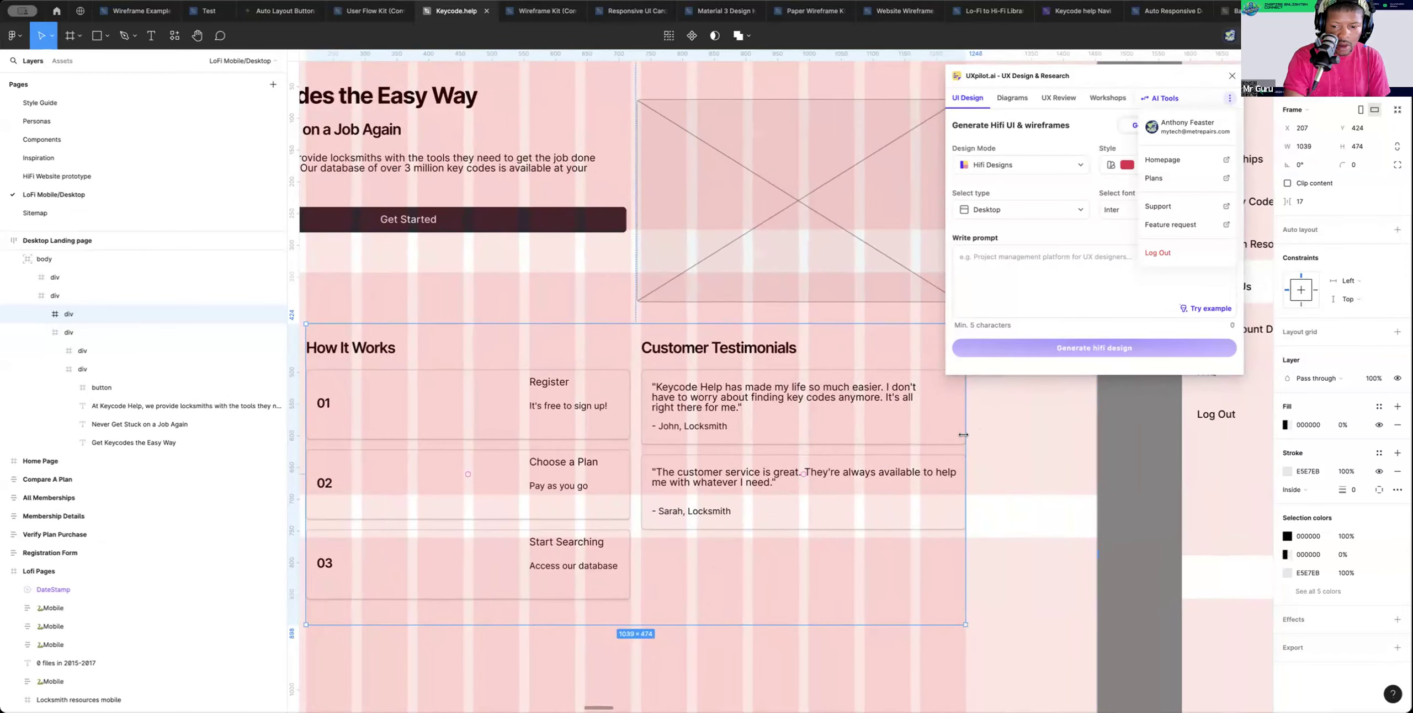
Examine the resized How It Works and Customer Testimonials block against the Desktop Landing page's column grid and the rest of the page
scroll(938, 423, down, 5)
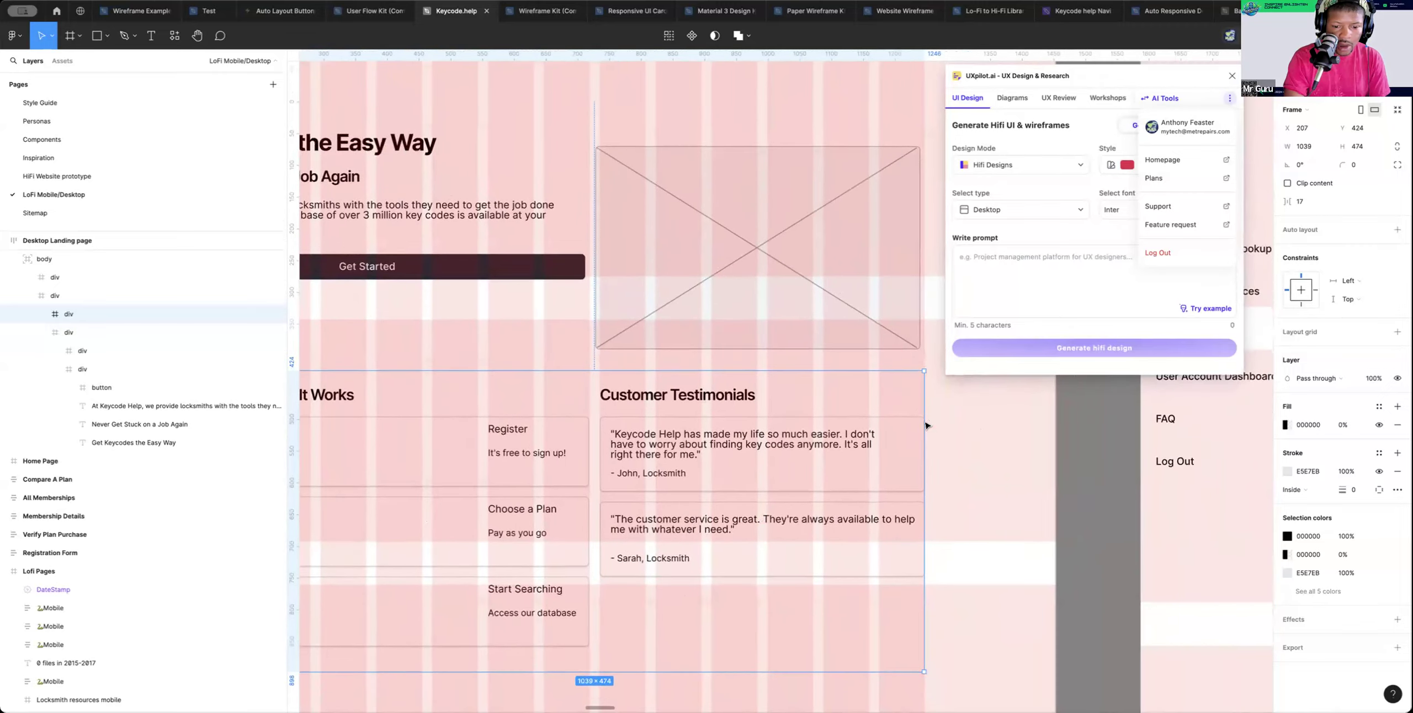
scroll(925, 424, down, 3)
scroll(925, 424, right, 6)
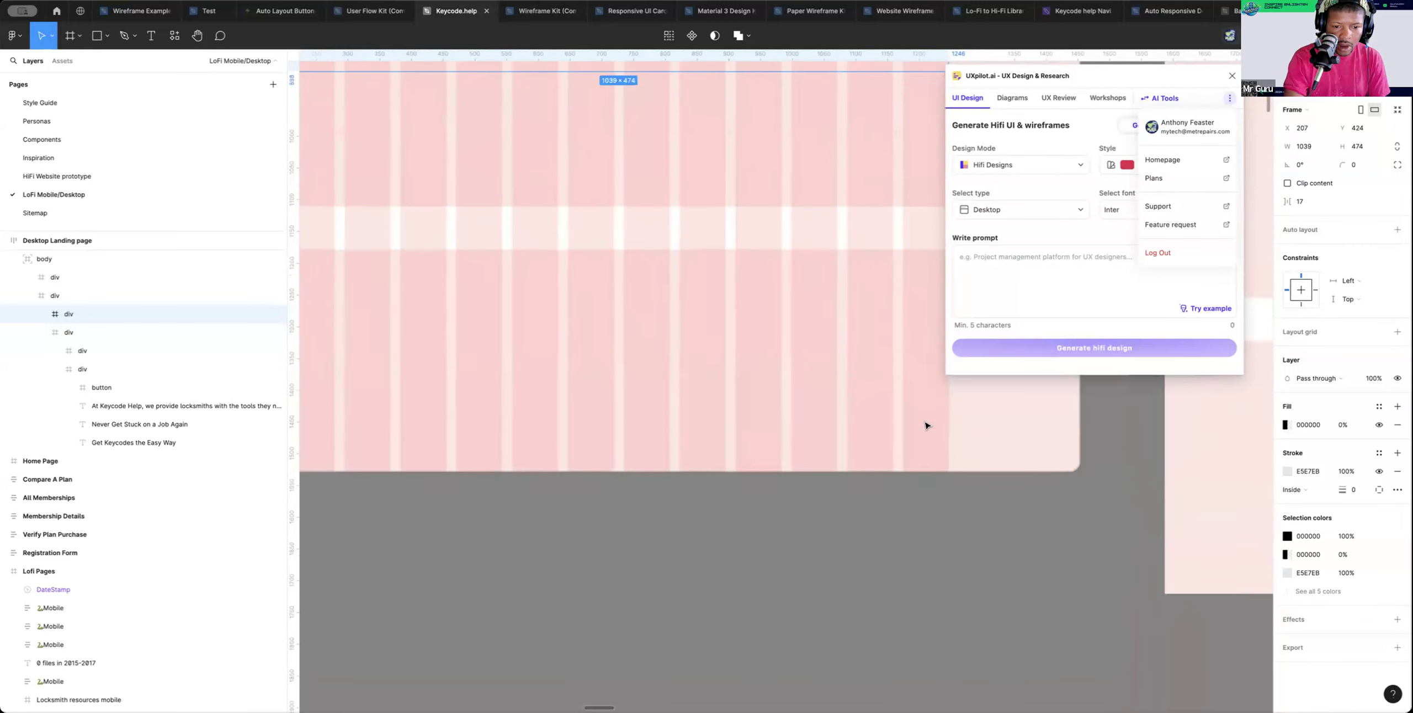
scroll(849, 438, up, 3)
scroll(823, 441, left, 3)
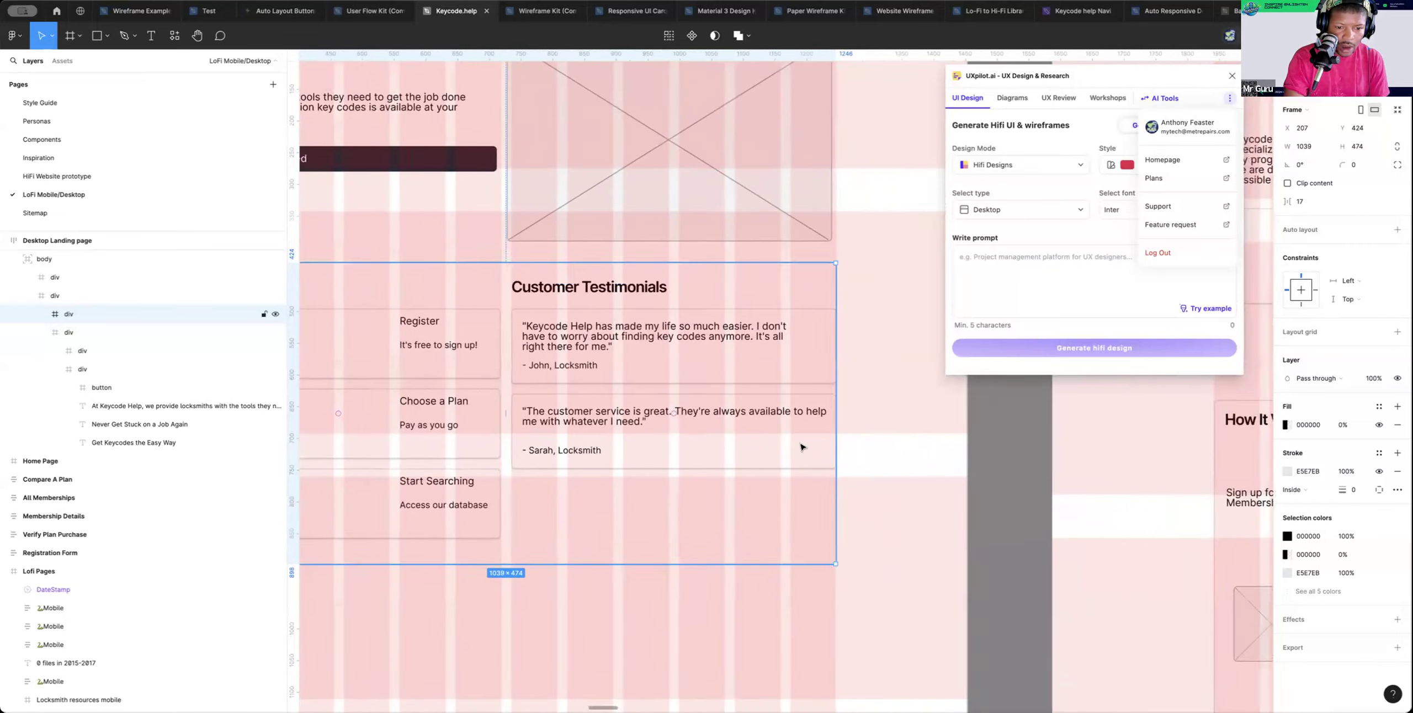
scroll(802, 447, down, 3)
scroll(802, 448, down, 3)
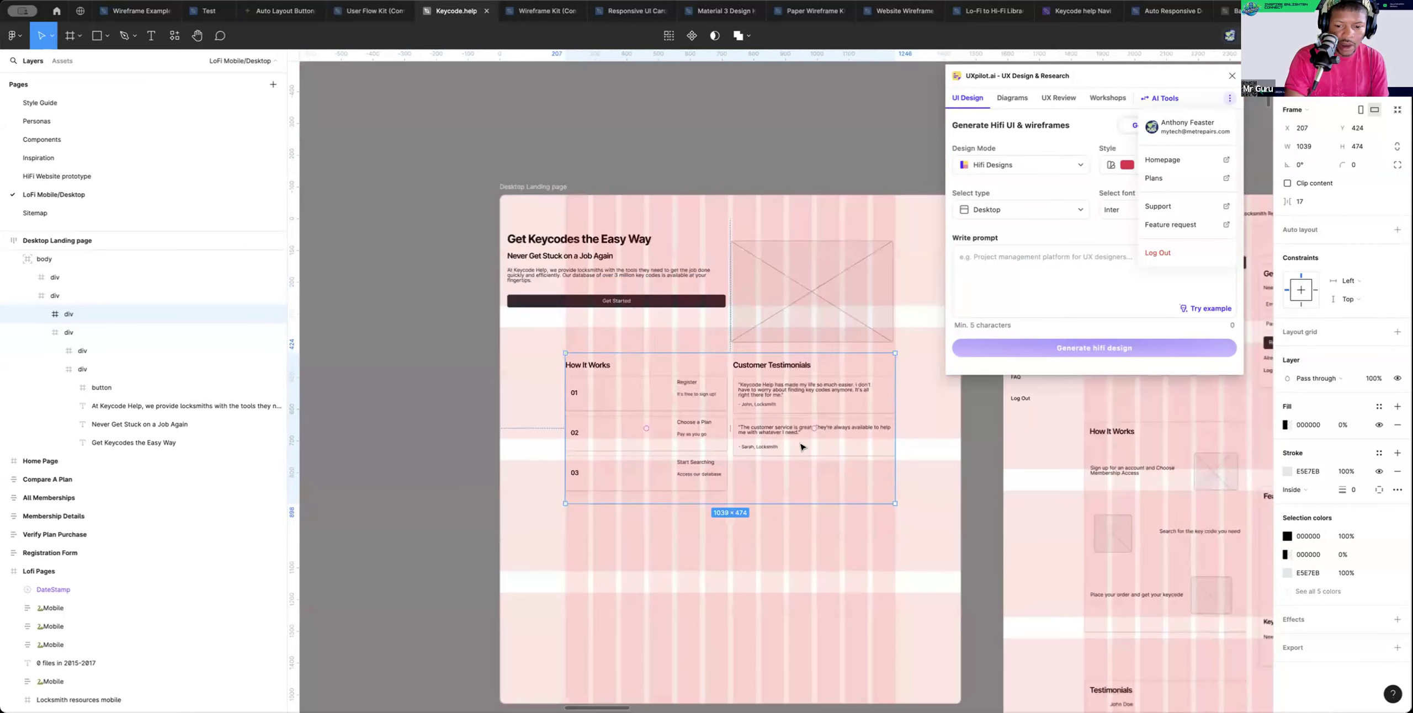
scroll(802, 447, up, 1)
scroll(802, 447, right, 1)
scroll(802, 447, down, 2)
scroll(802, 447, right, 1)
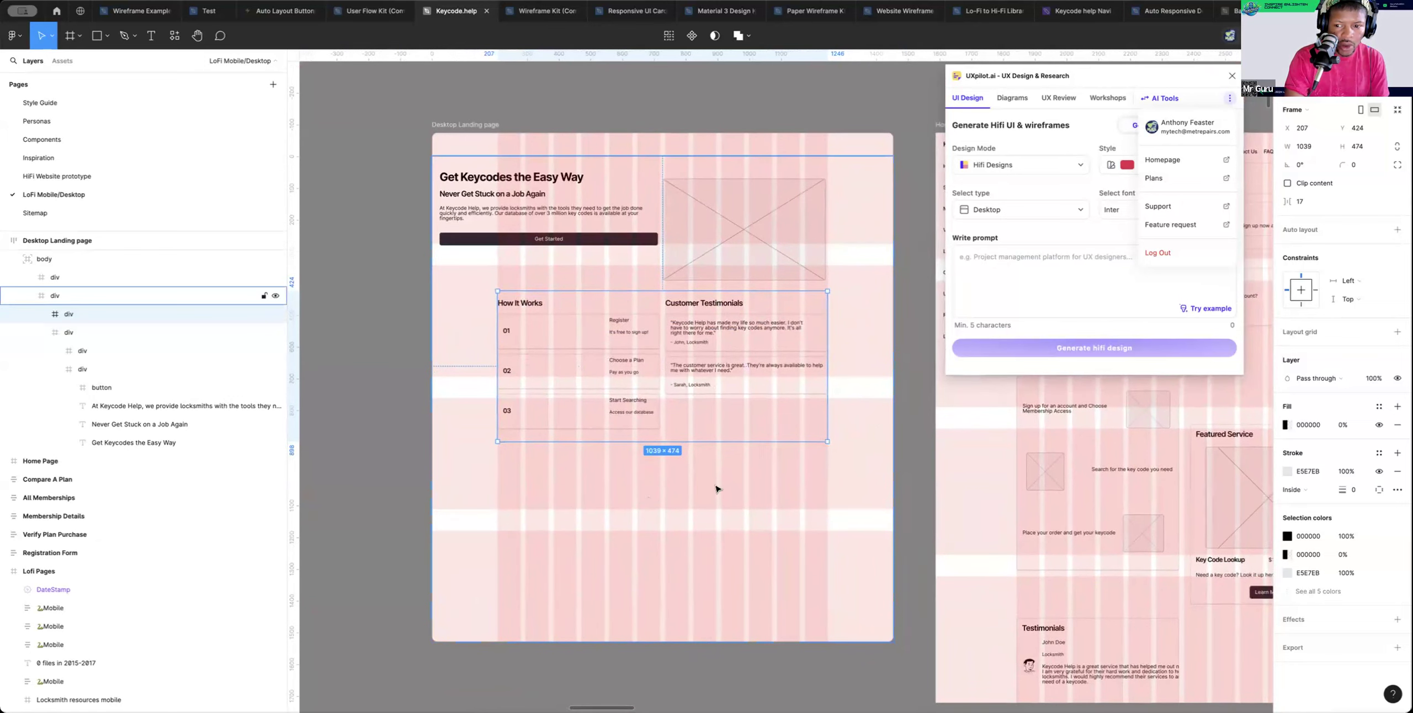
scroll(701, 484, left, 1)
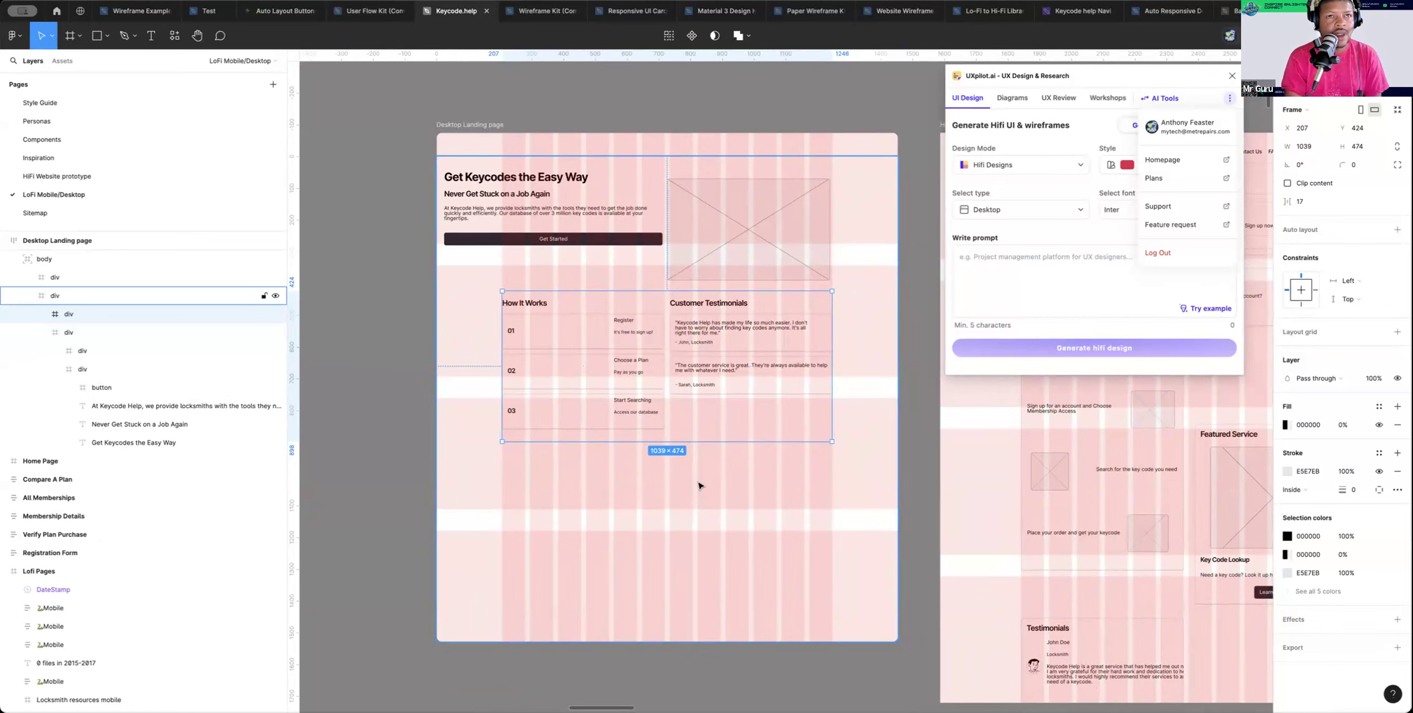
scroll(707, 451, up, 1)
scroll(707, 451, up, 5)
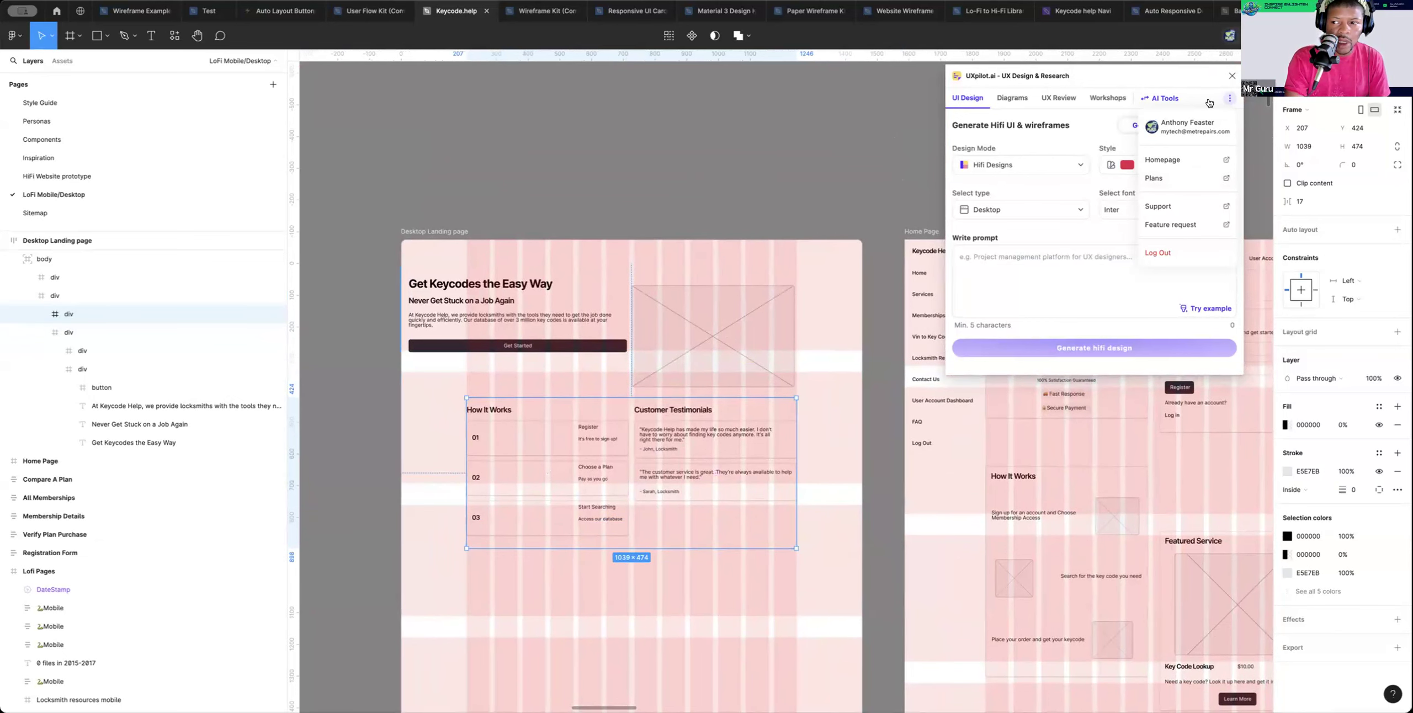
Switch to prototype mode, clear the selection and inspect the connection from the landing page's Get Started button to the Home Page
key(shift+e)
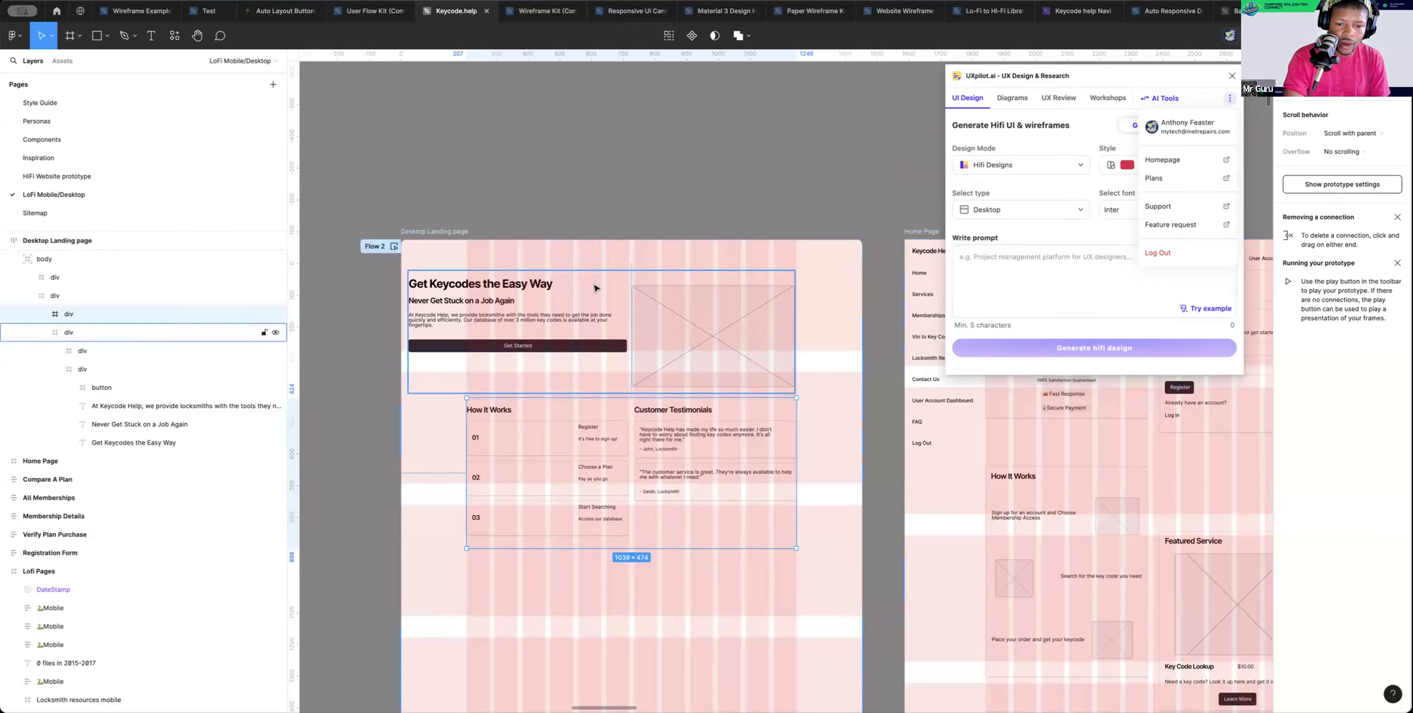
click(627, 194)
click(537, 301)
scroll(662, 445, right, 5)
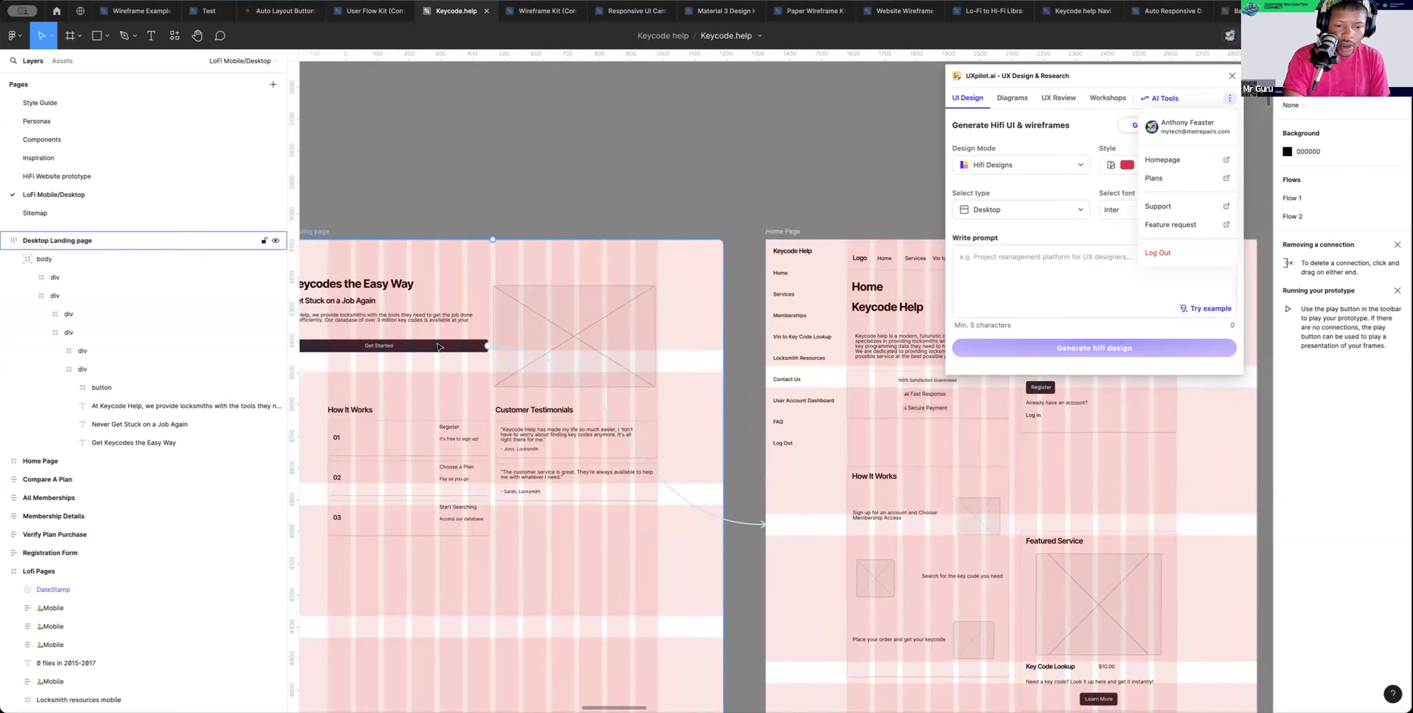
click(751, 424)
scroll(758, 424, right, 9)
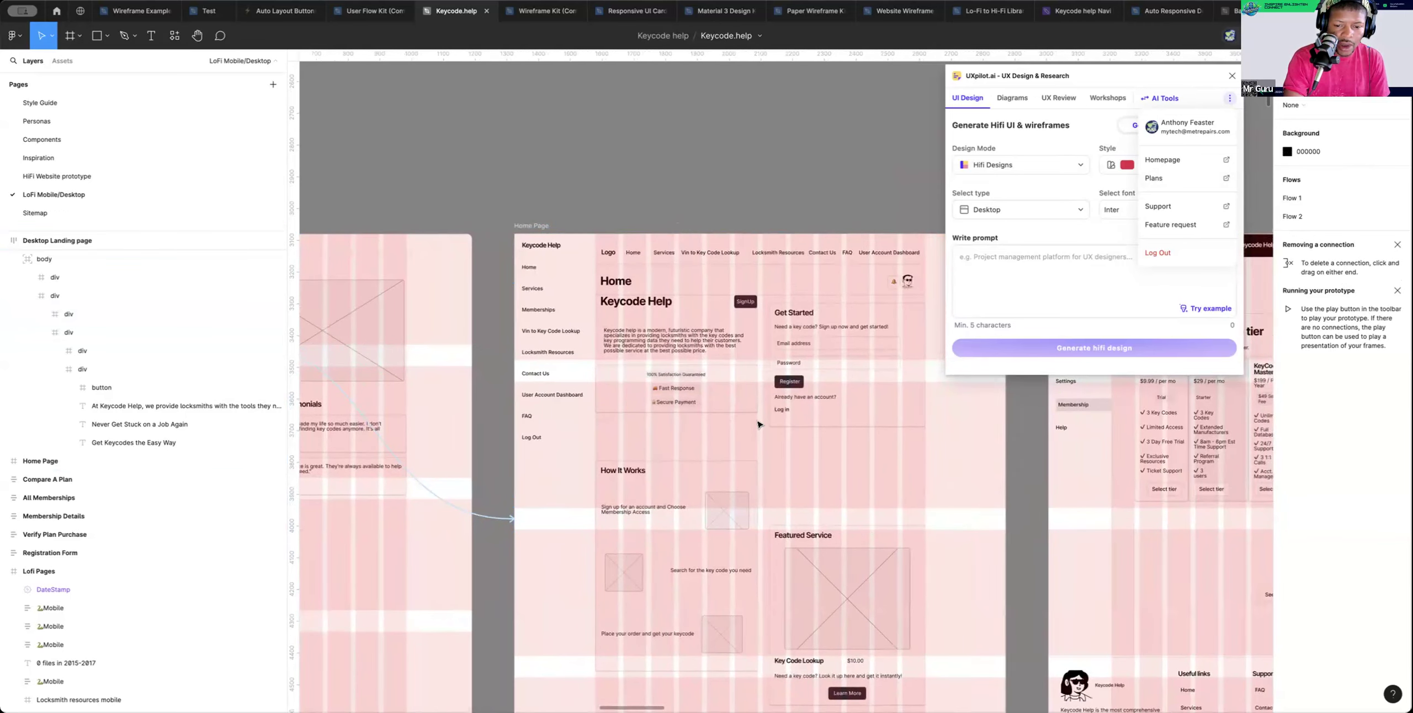
scroll(758, 424, down, 3)
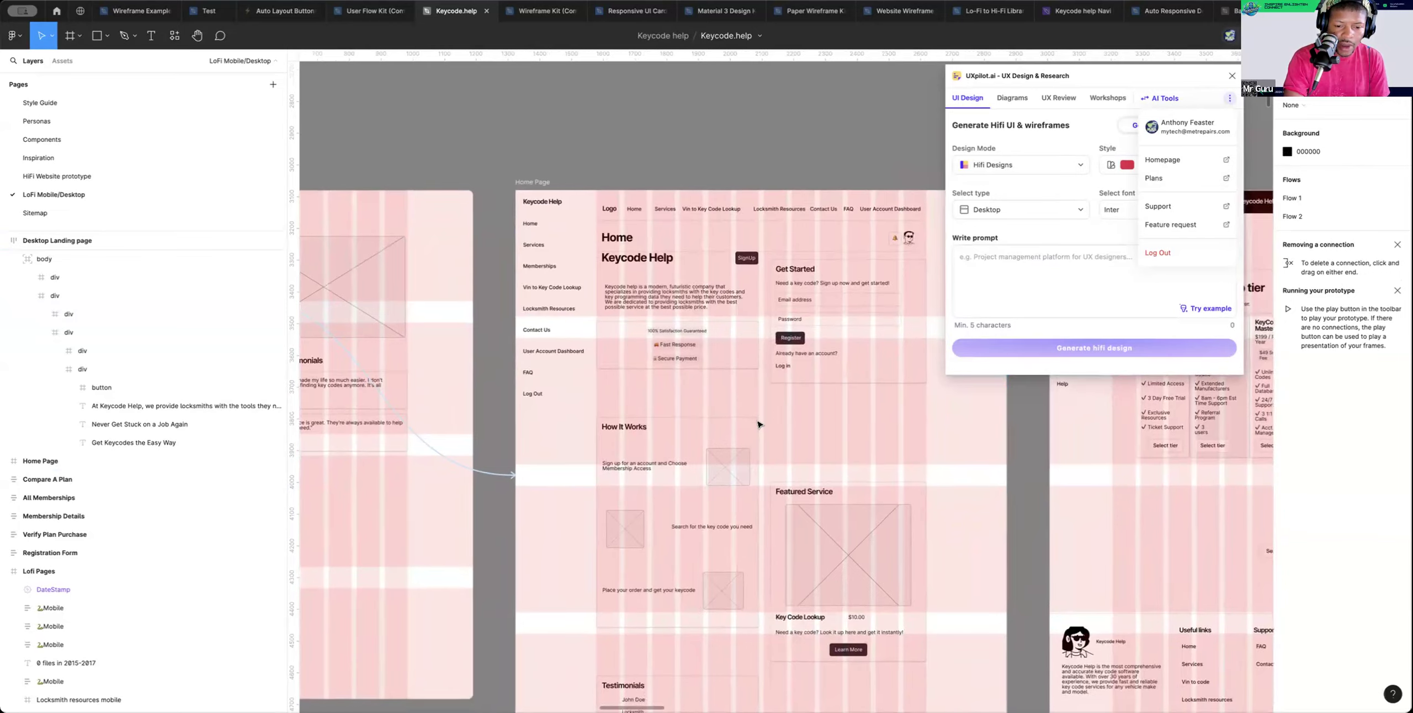
scroll(757, 424, left, 12)
scroll(758, 424, right, 8)
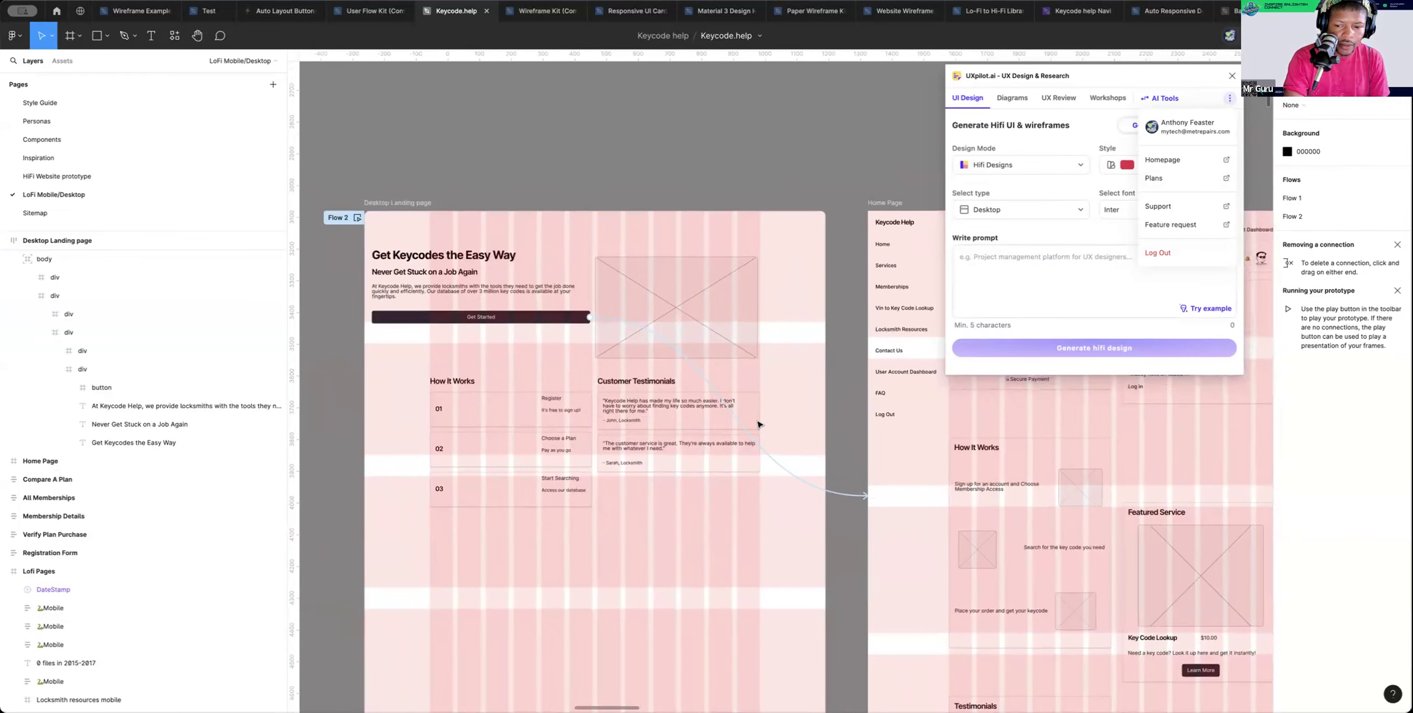
scroll(757, 424, right, 5)
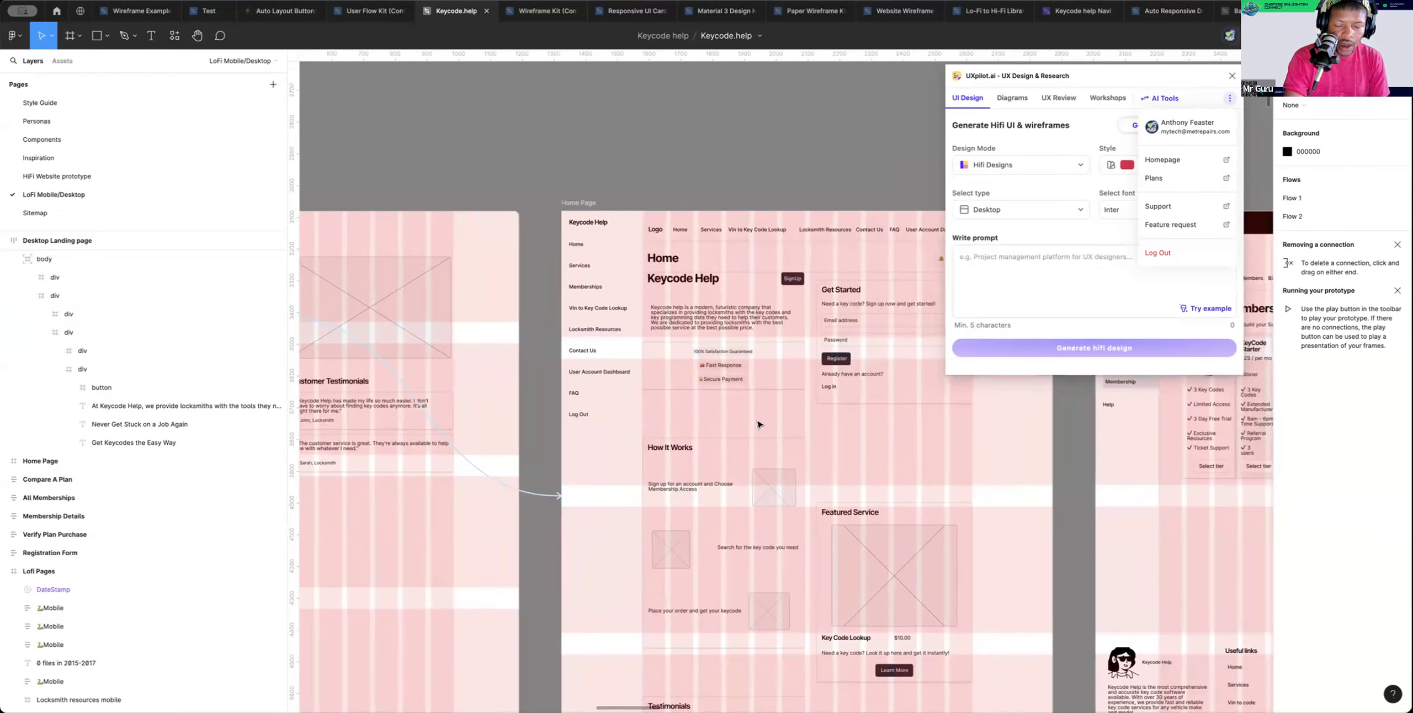
scroll(758, 424, down, 3)
scroll(758, 424, right, 3)
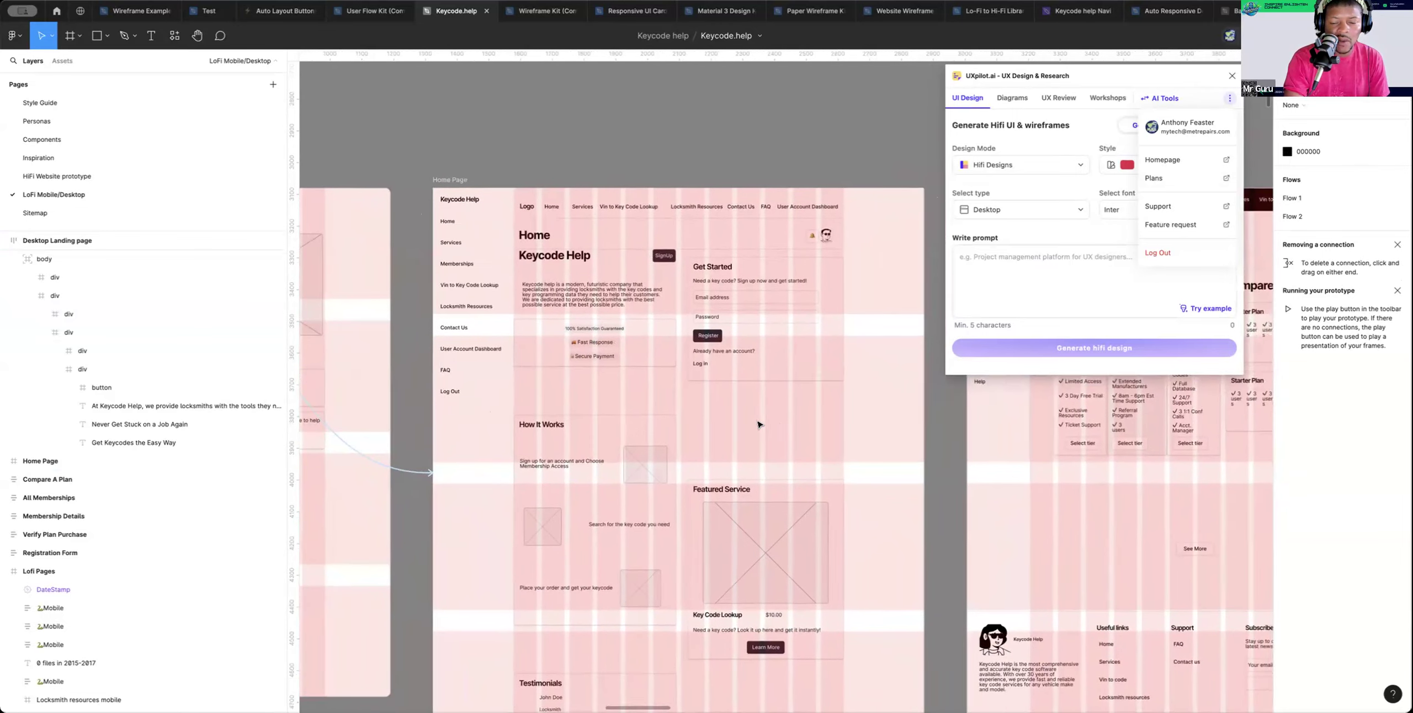
Review the Home Page wireframe's sign-up, How It Works and Featured Service sections alongside the neighbouring Compare A Plan page
click(713, 421)
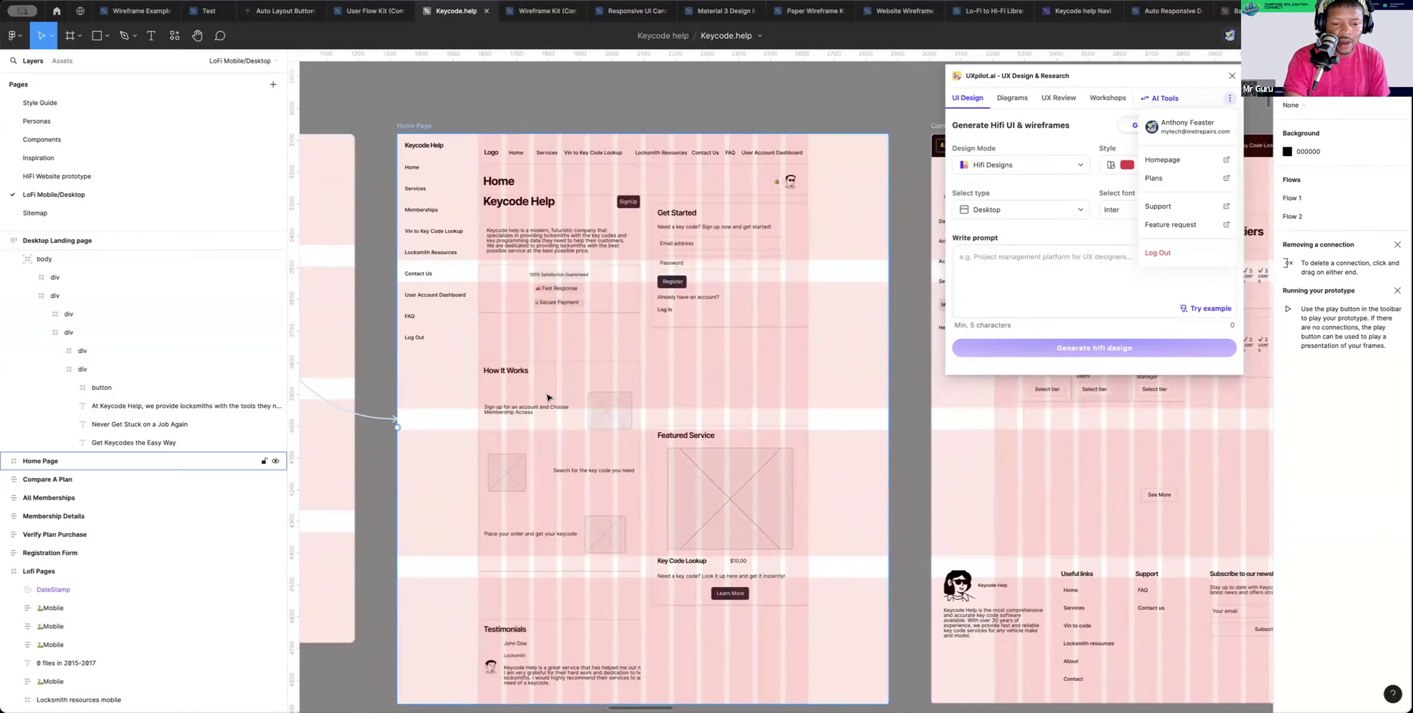
scroll(685, 480, down, 2)
scroll(540, 602, up, 5)
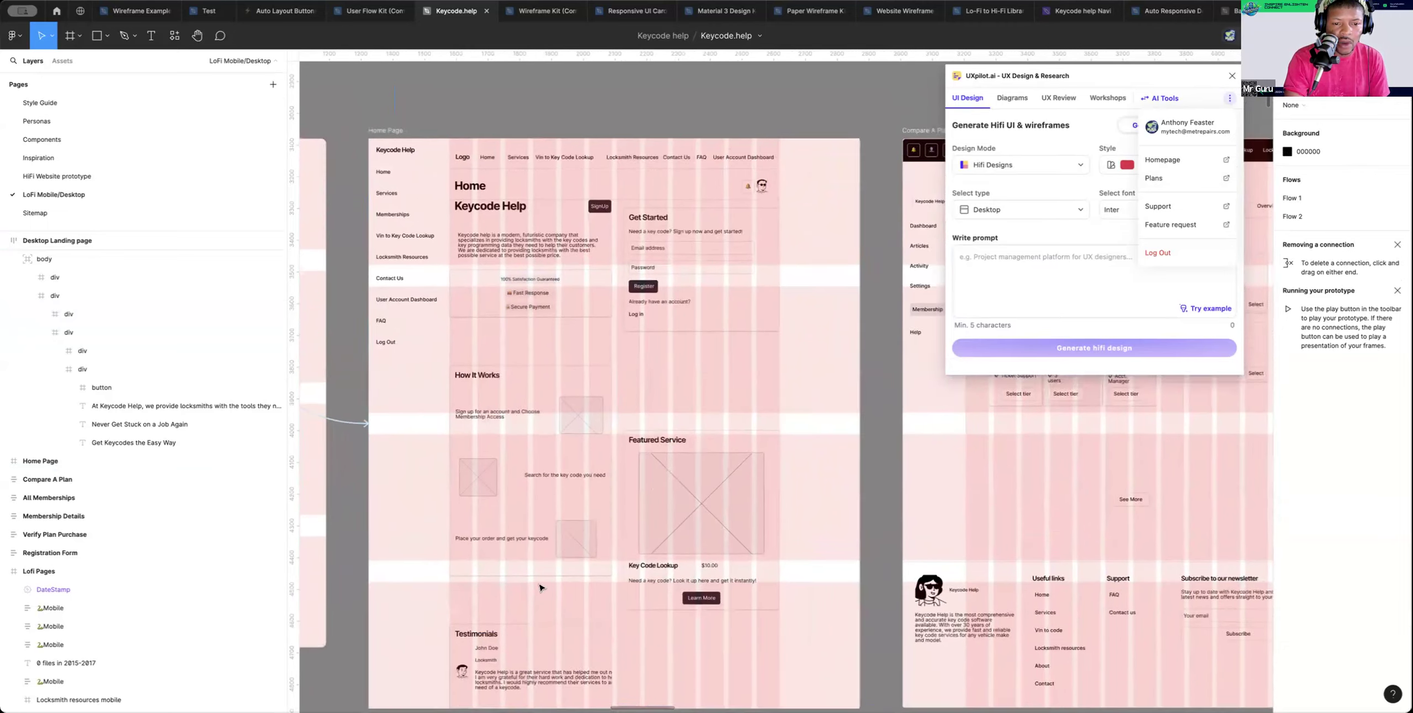
scroll(574, 513, left, 2)
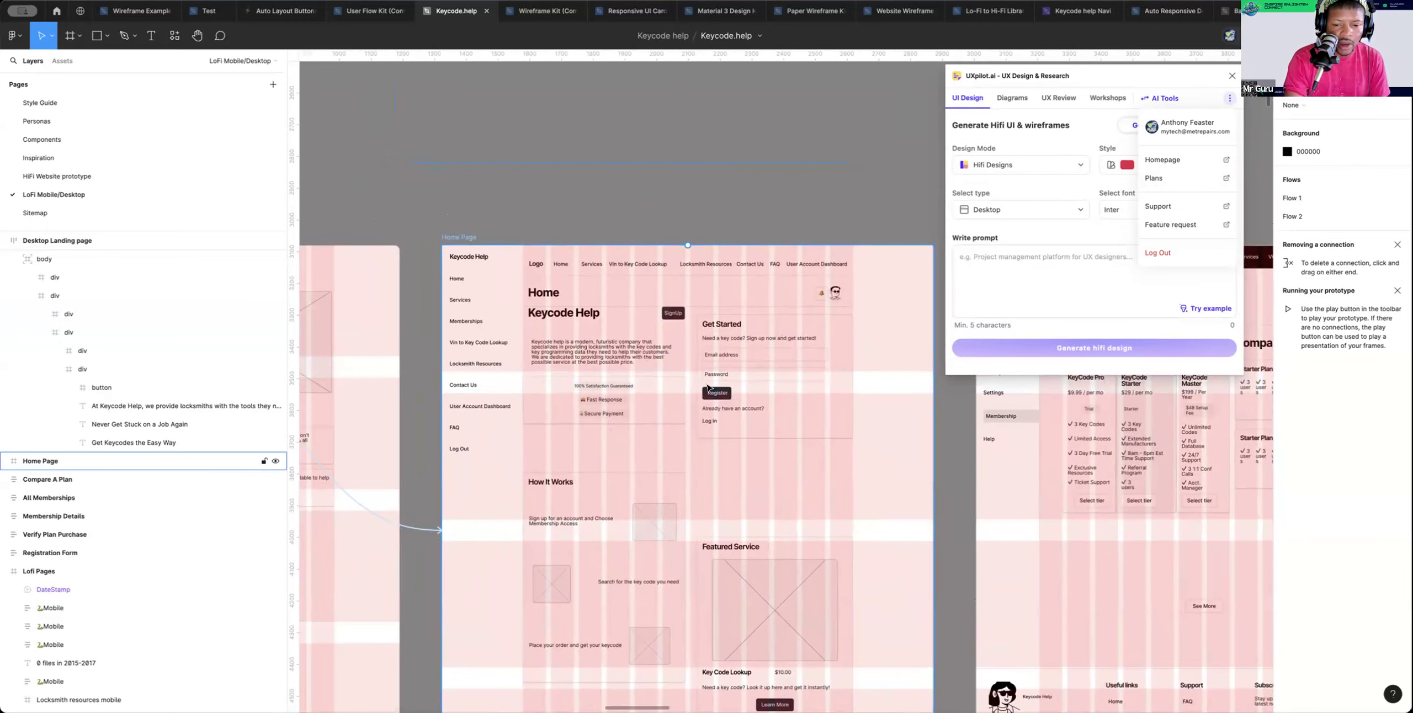
scroll(708, 388, down, 1)
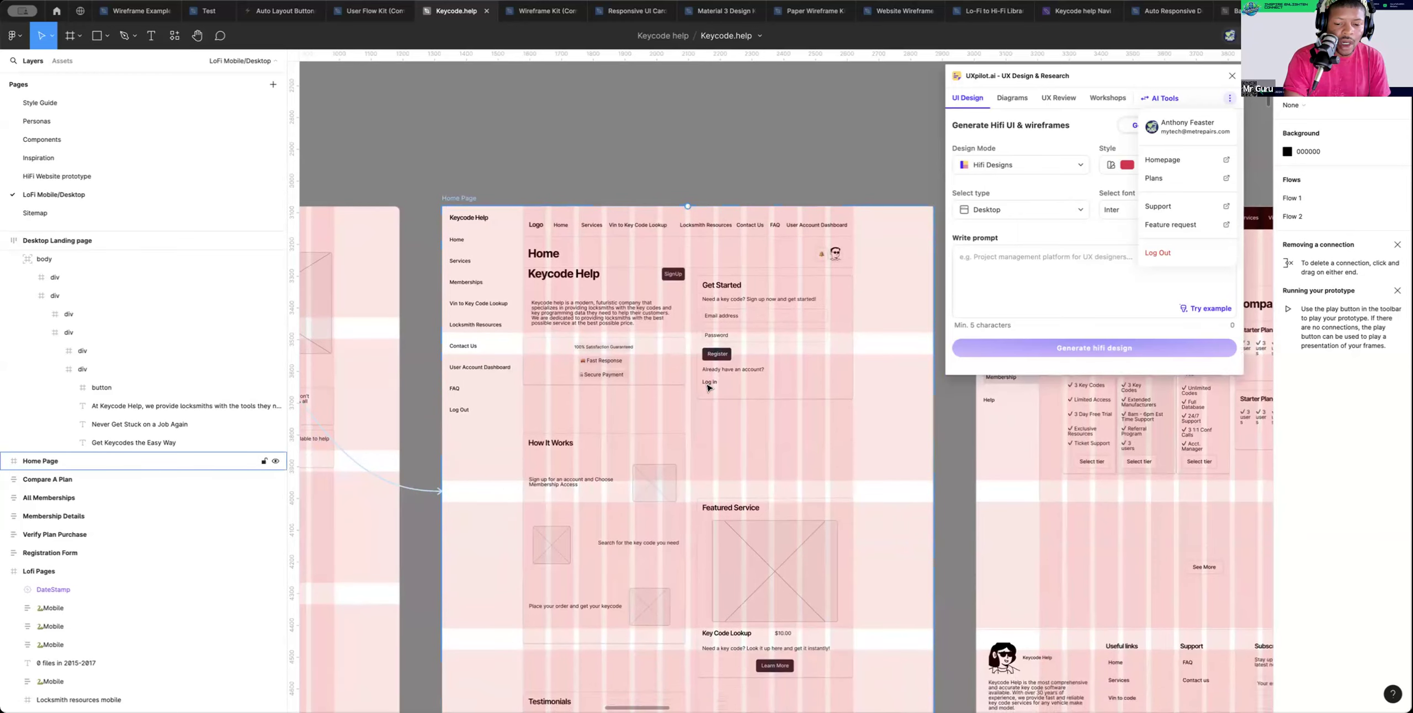
scroll(709, 388, down, 2)
scroll(708, 388, right, 3)
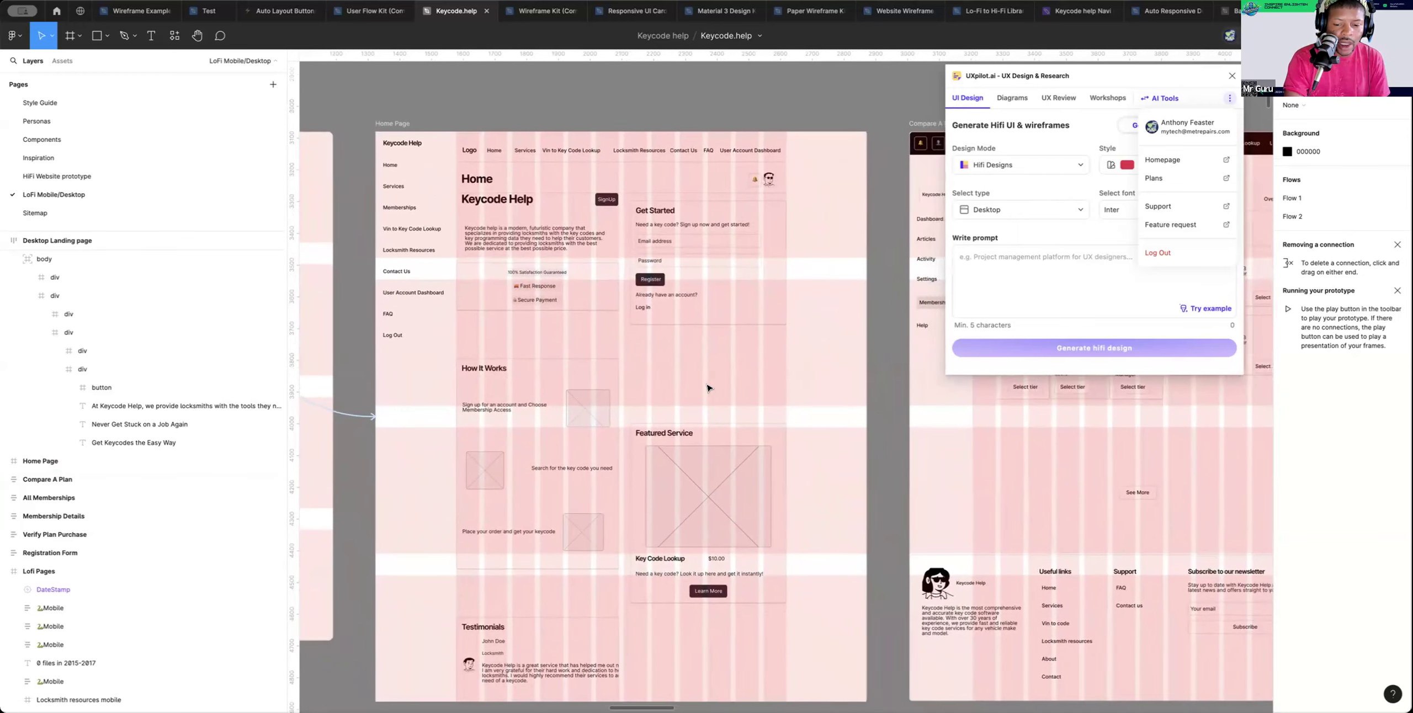
scroll(708, 388, right, 2)
scroll(708, 388, up, 3)
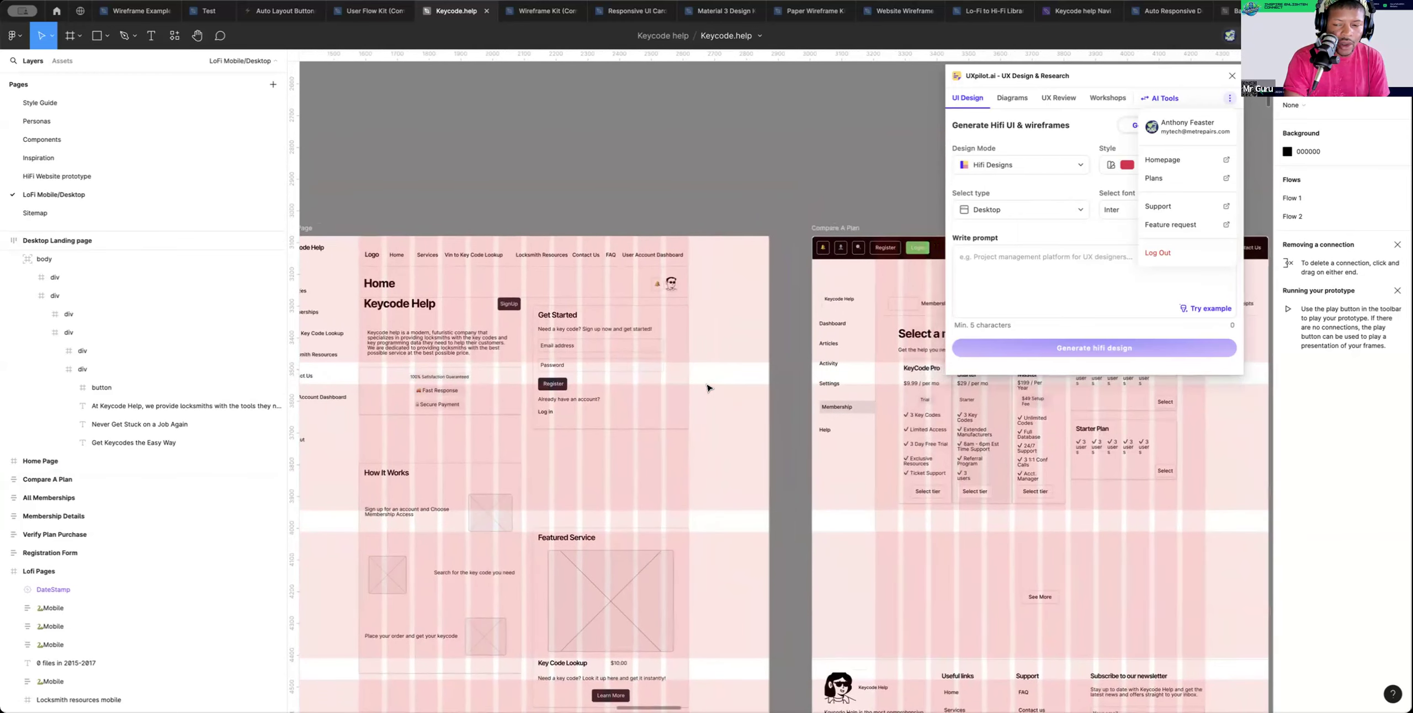
scroll(709, 388, right, 4)
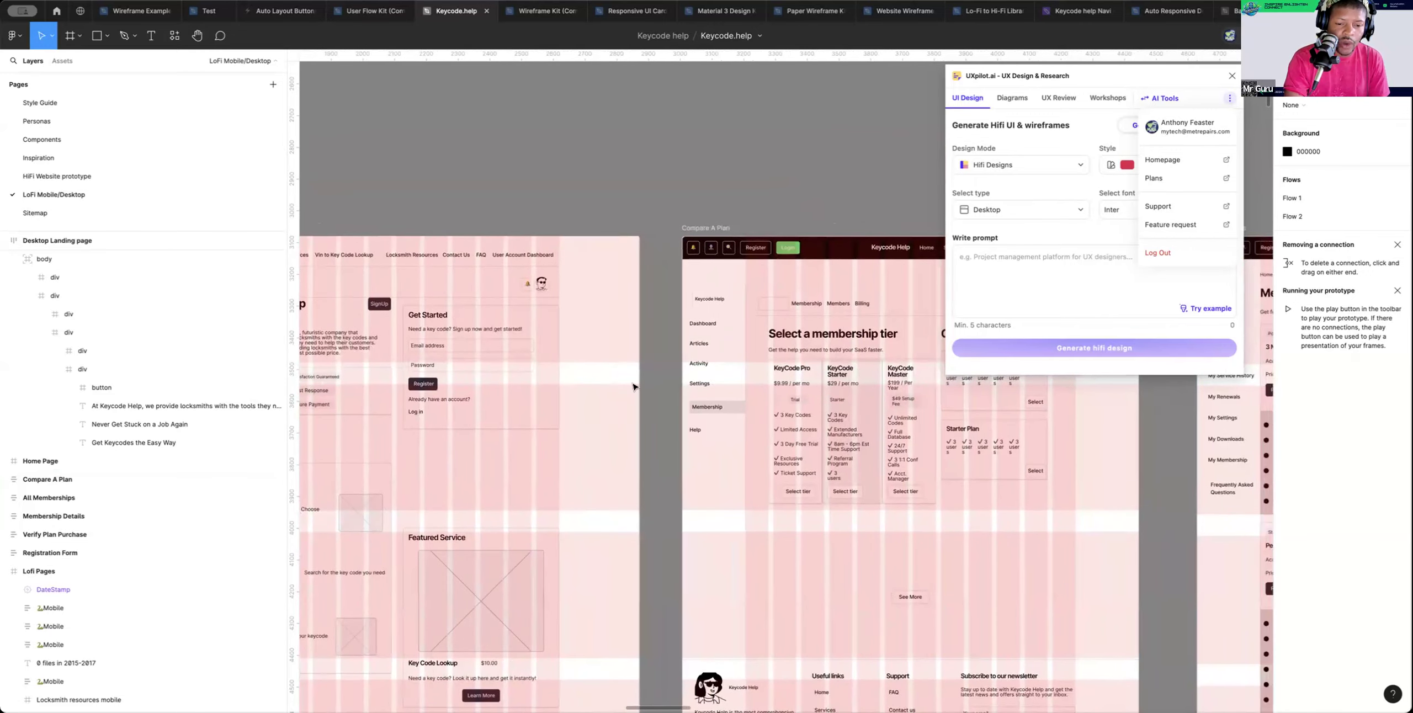
scroll(562, 382, left, 2)
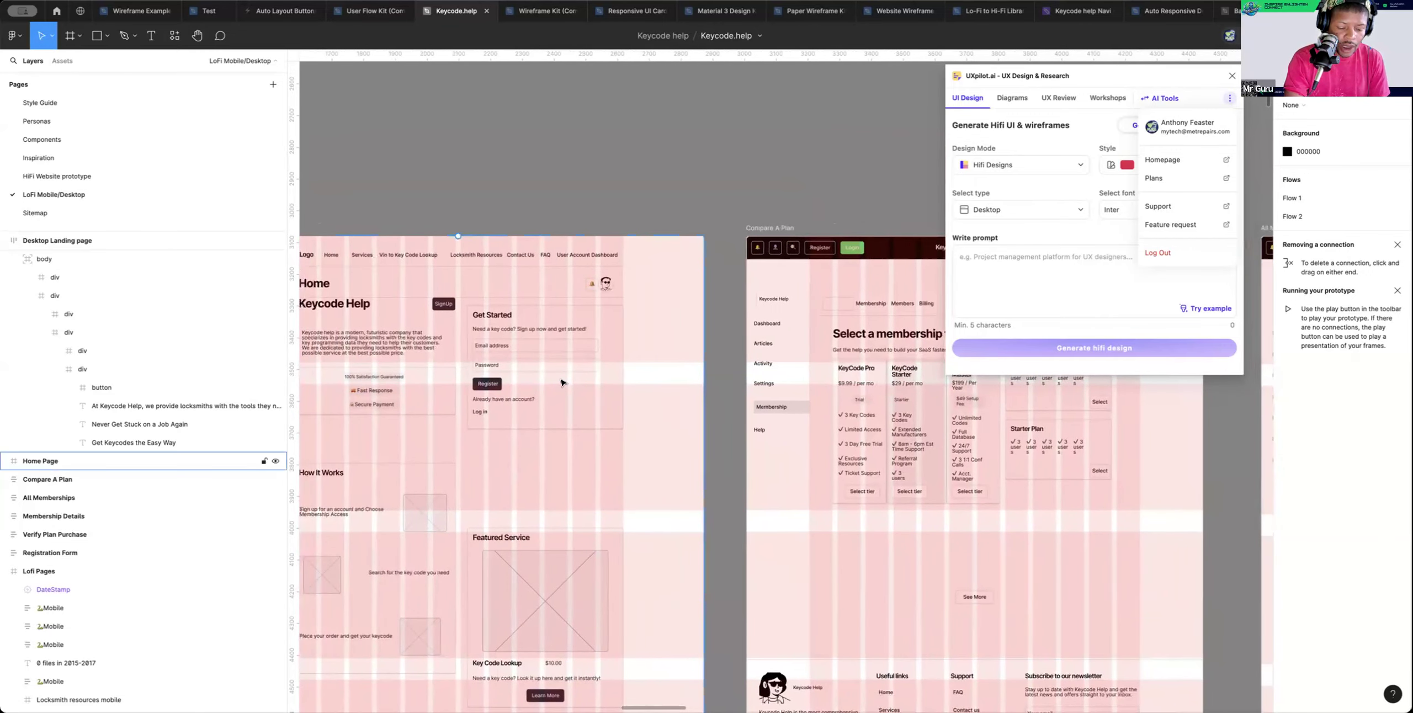
Survey the desktop wireframe row from the Home Page to the Registration Form for prototype connections, and return to the Home Page
scroll(562, 382, down, 3)
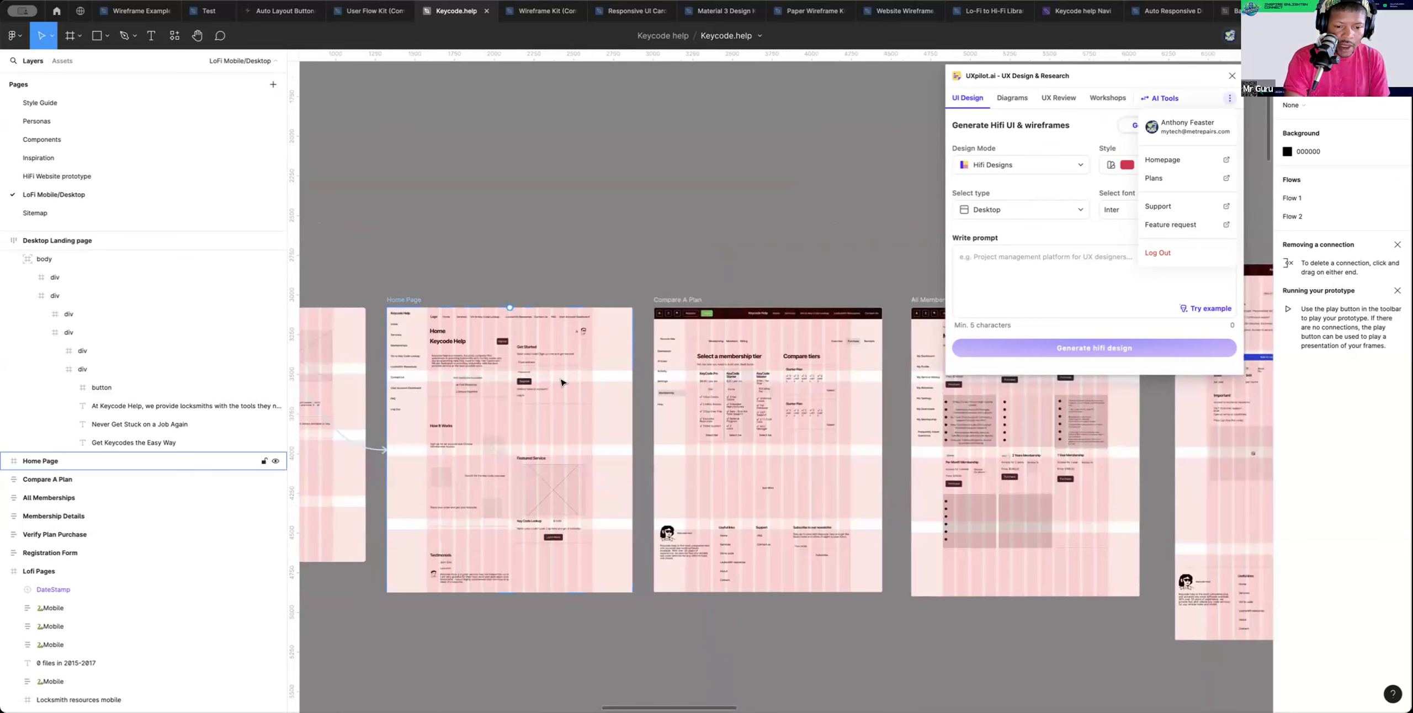
scroll(562, 382, right, 15)
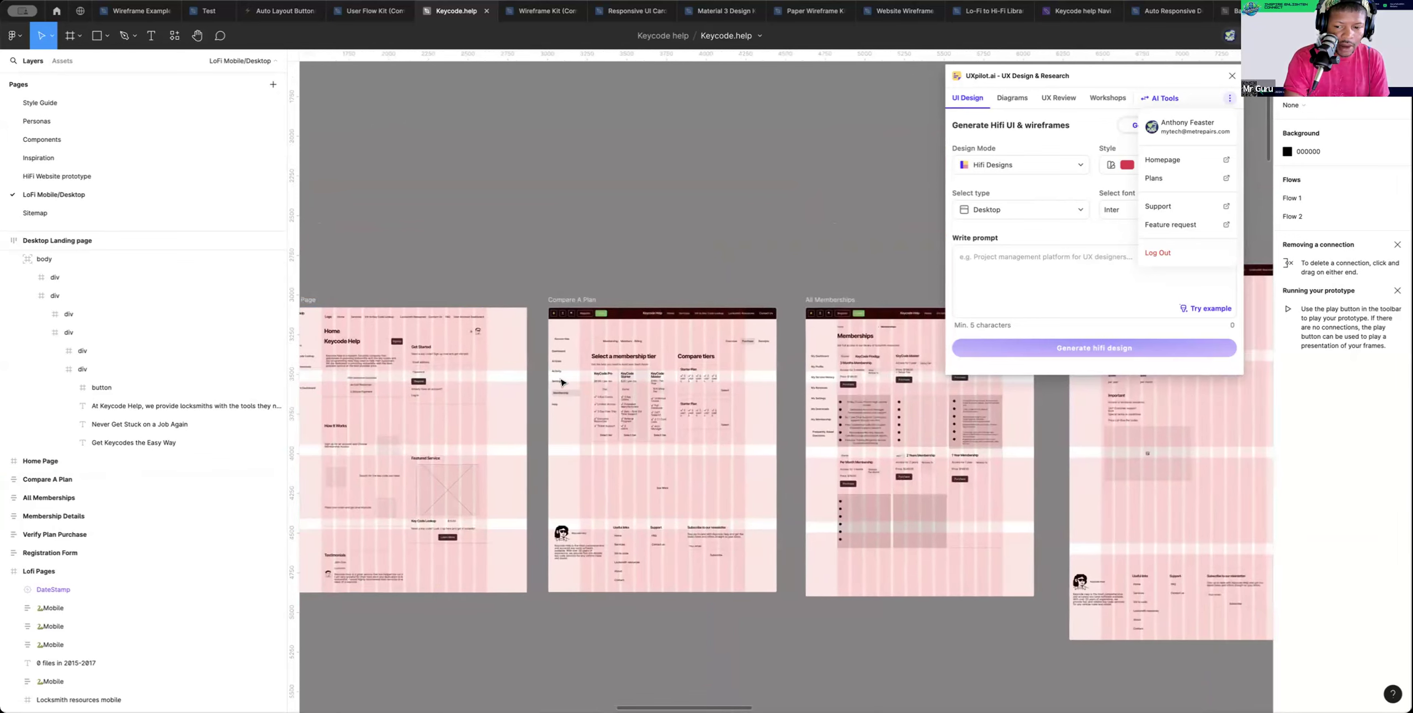
scroll(562, 382, right, 17)
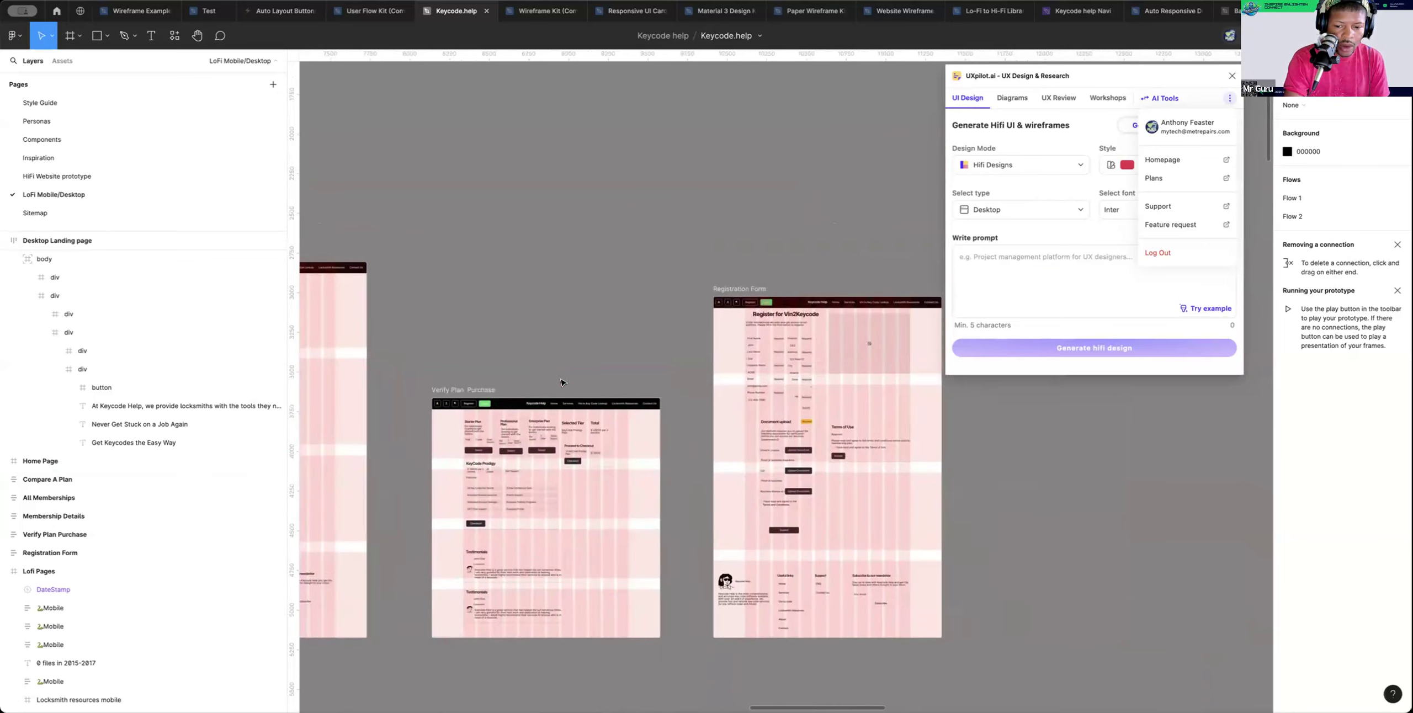
scroll(562, 382, left, 1)
scroll(562, 382, right, 1)
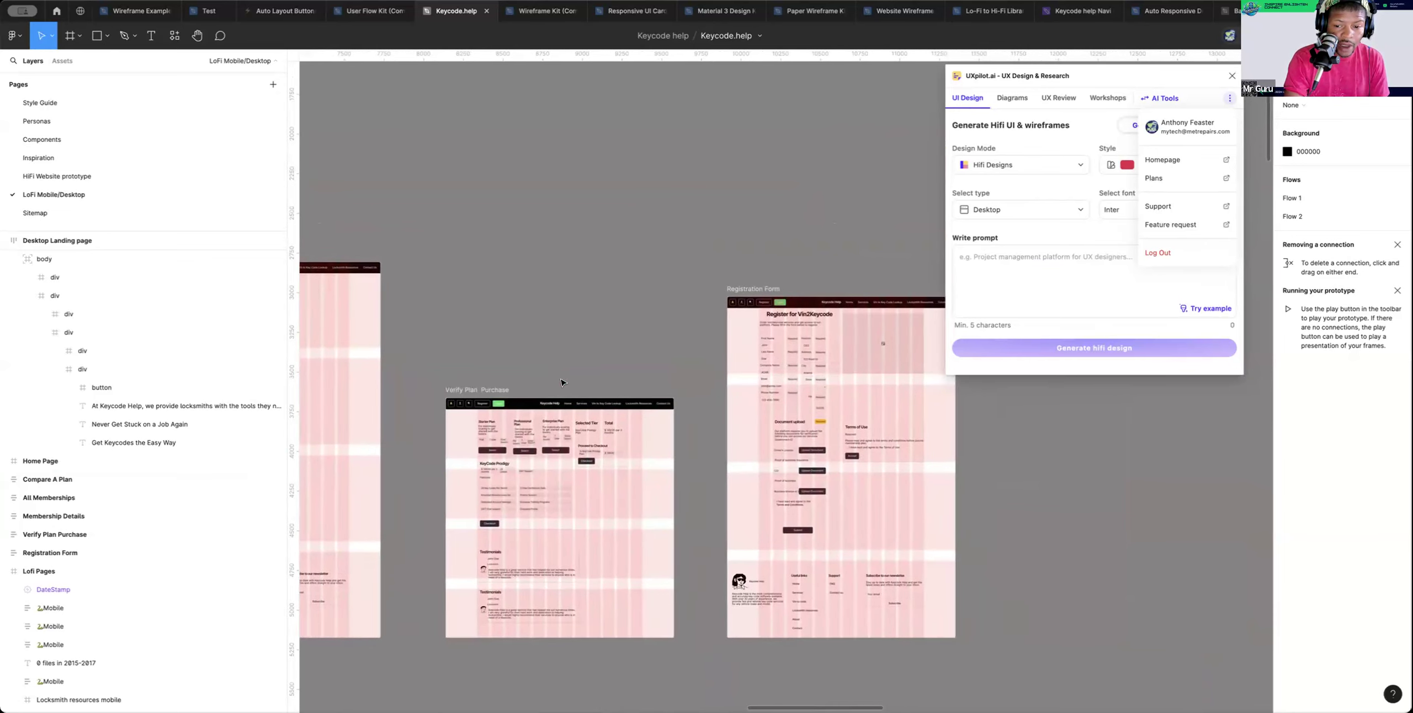
scroll(561, 382, right, 6)
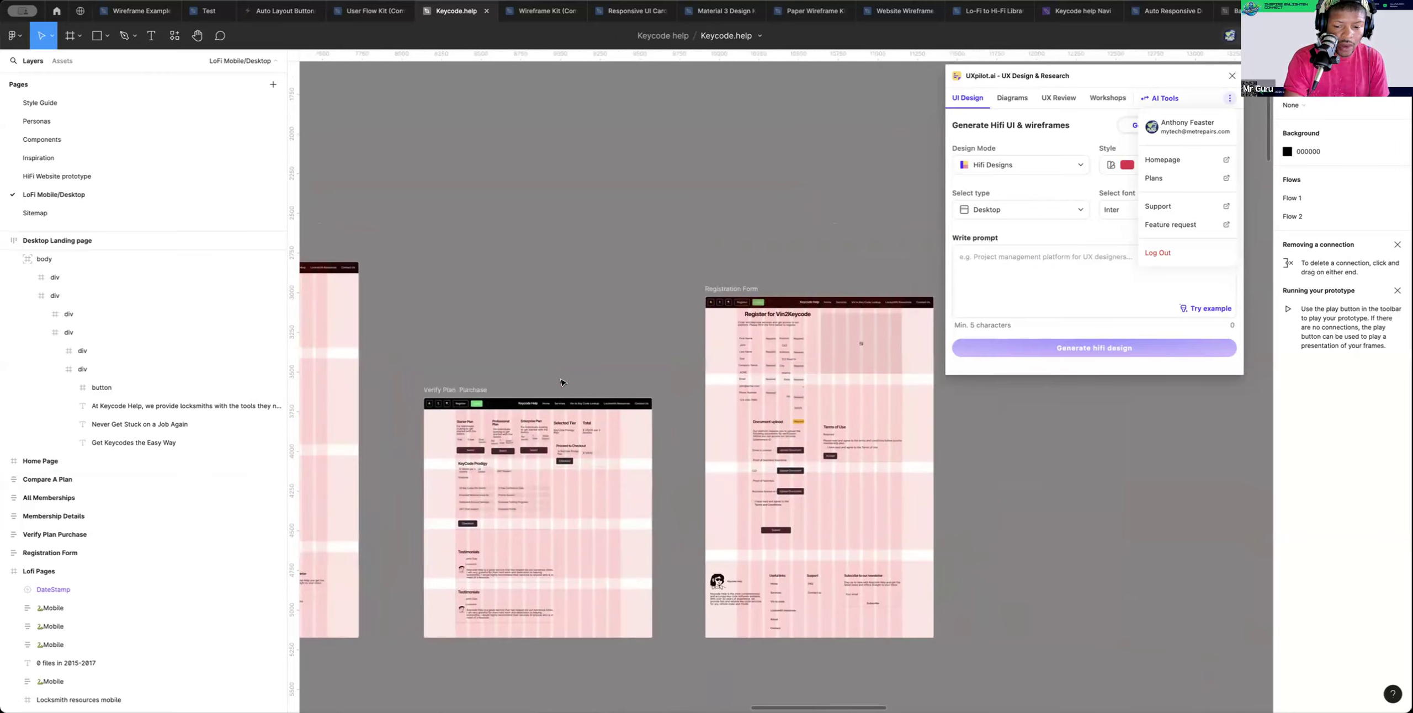
scroll(727, 443, left, 20)
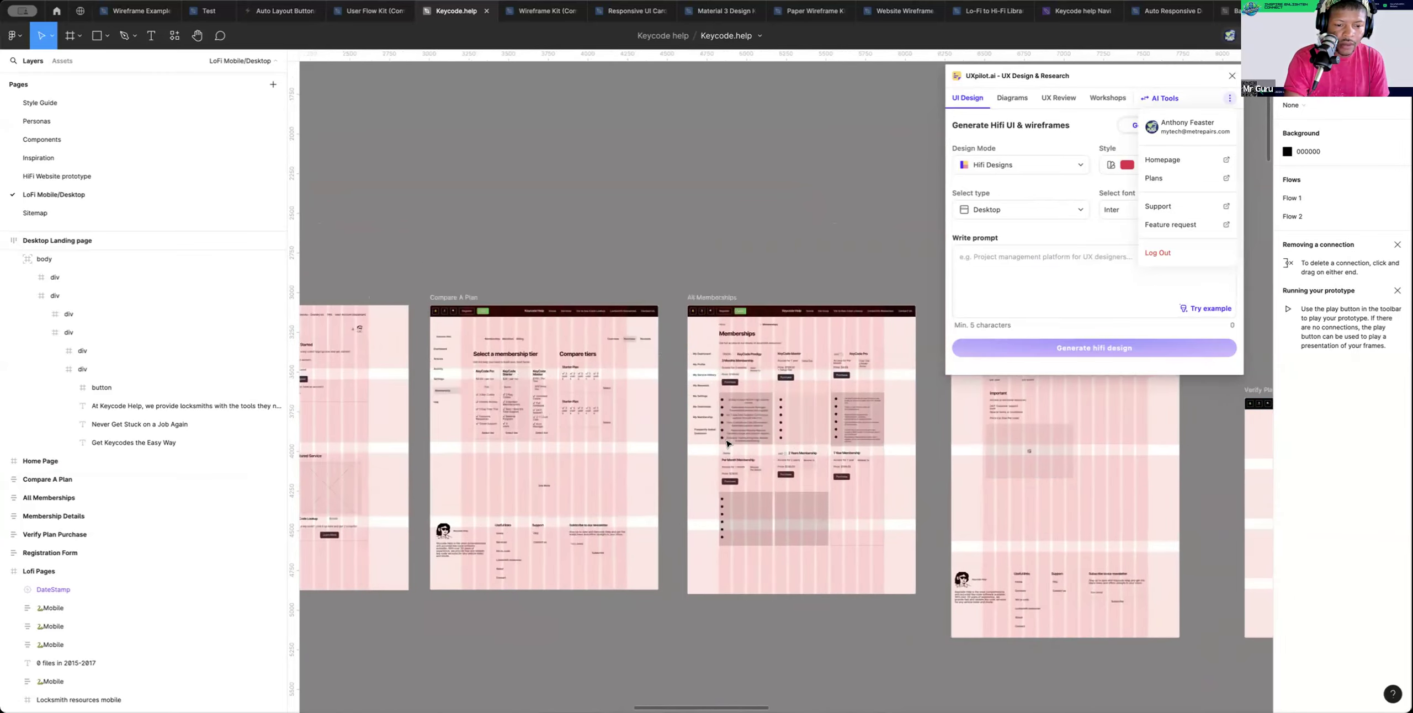
scroll(727, 444, right, 11)
scroll(721, 441, down, 3)
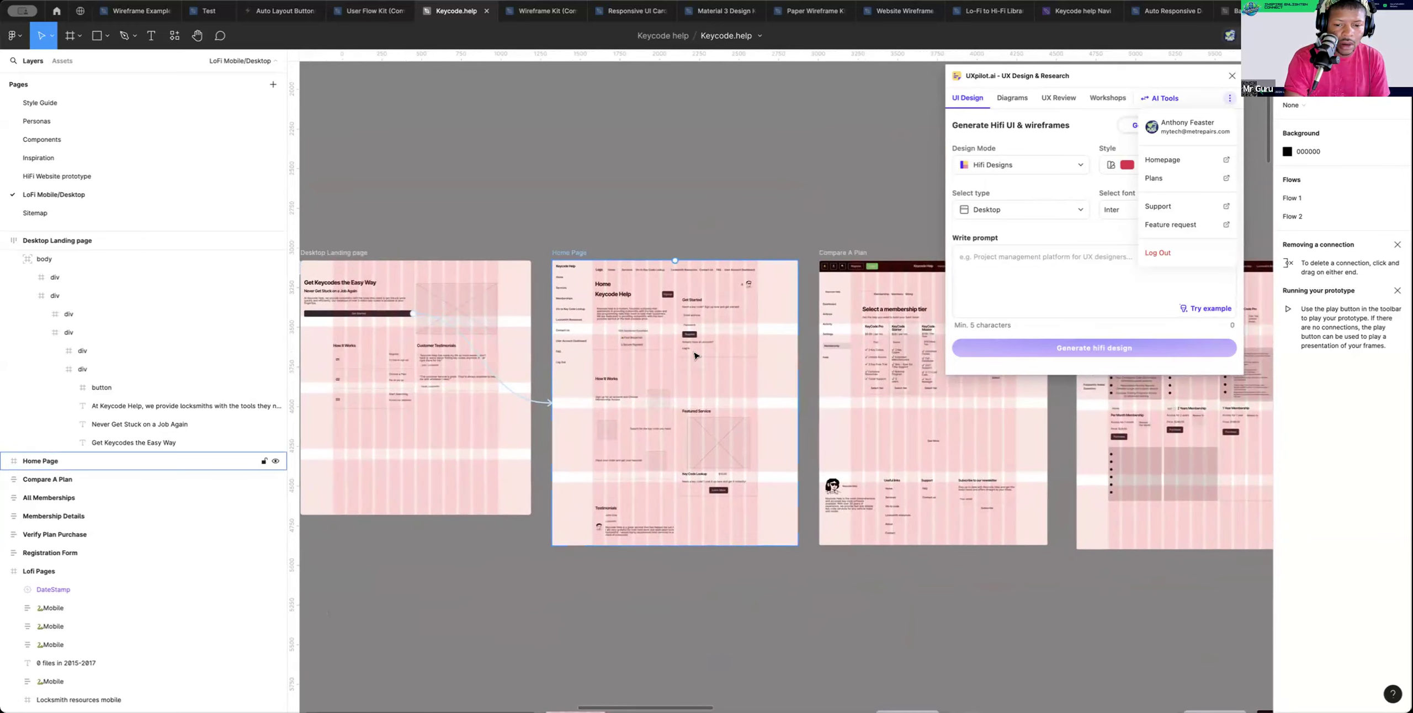
Select the Home Page frame in the desktop wireframe row
scroll(695, 355, right, 3)
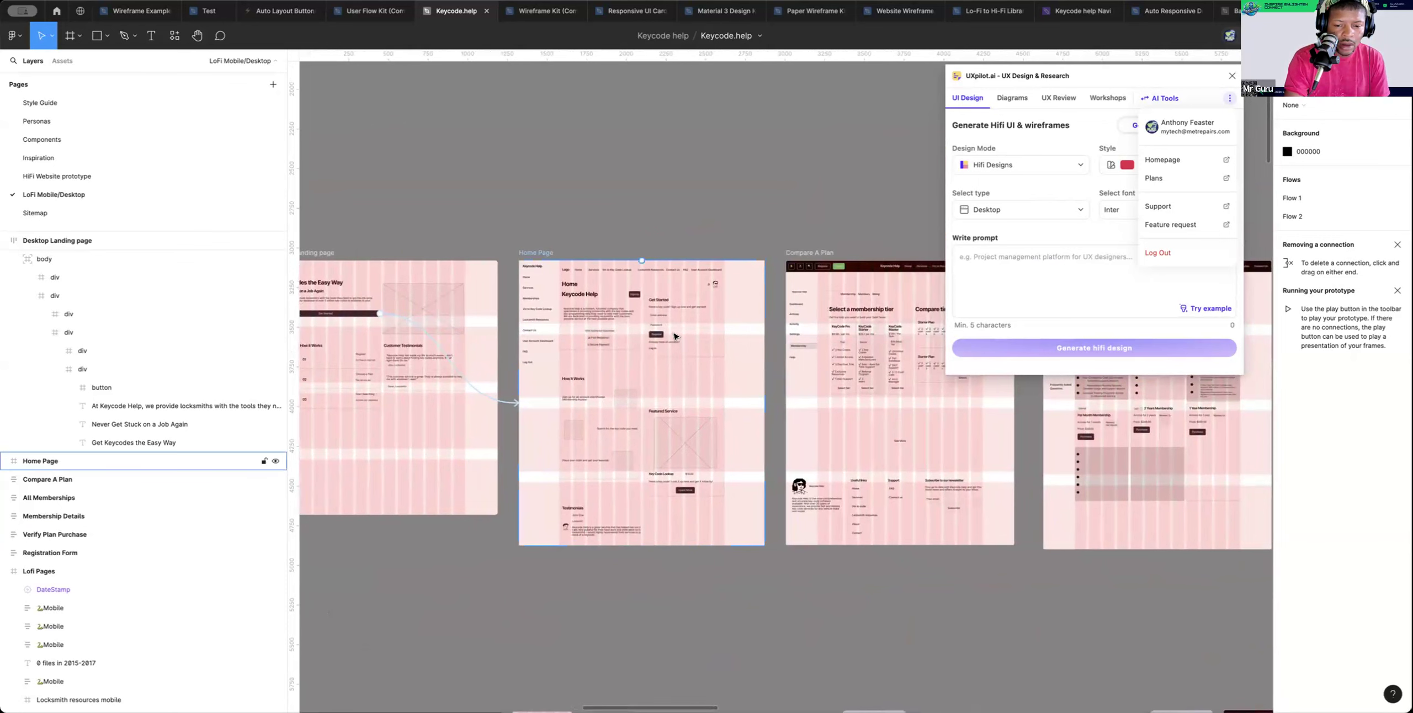
scroll(636, 332, up, 1)
click(635, 315)
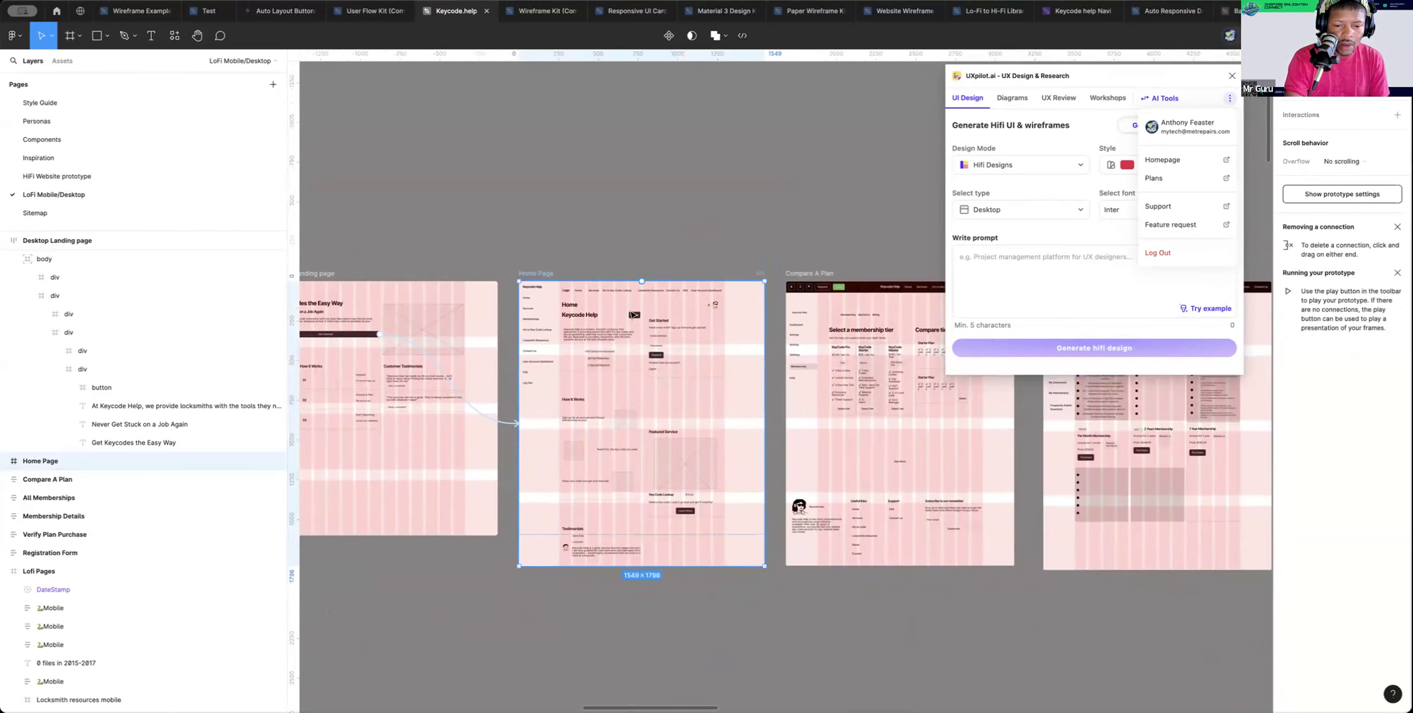
Add an on-click interaction to the SignUp button beside the Home Page's Keycode Help heading that navigates to Registration Form
double_click(634, 315)
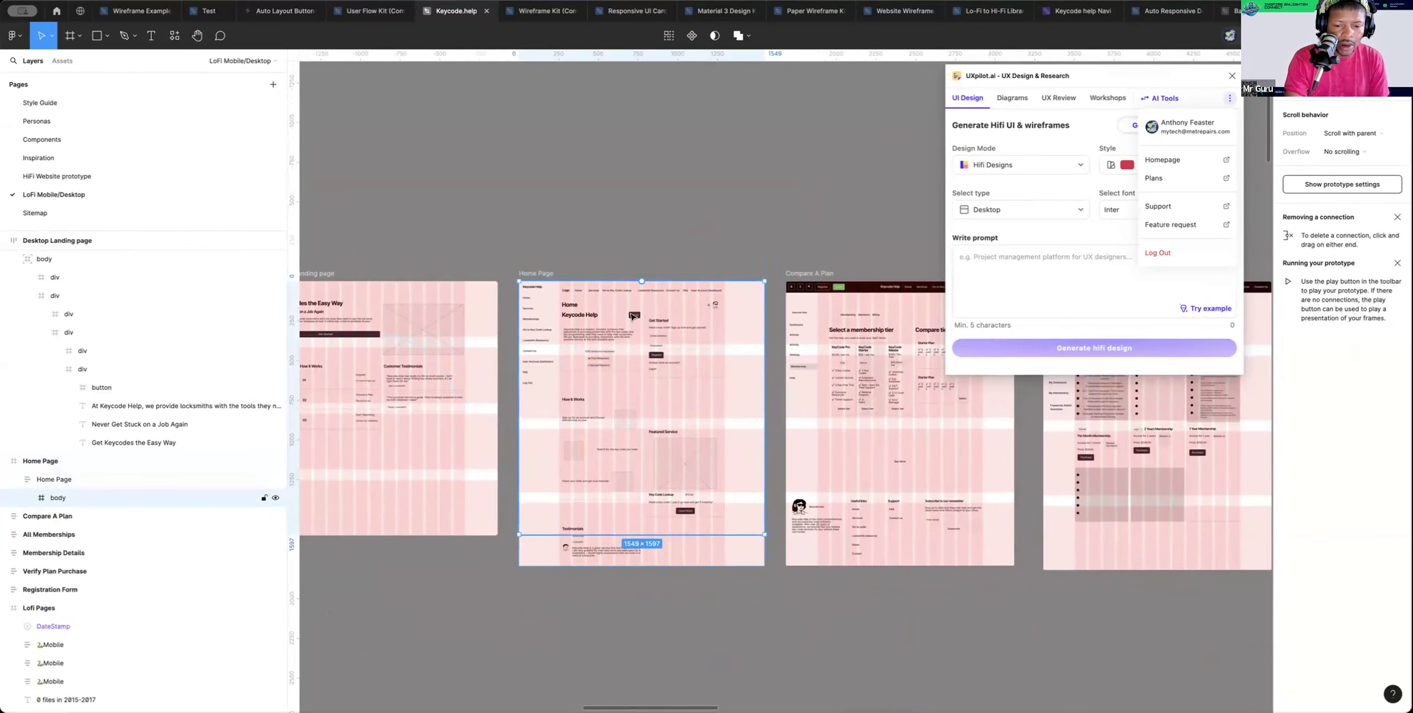
double_click(635, 315)
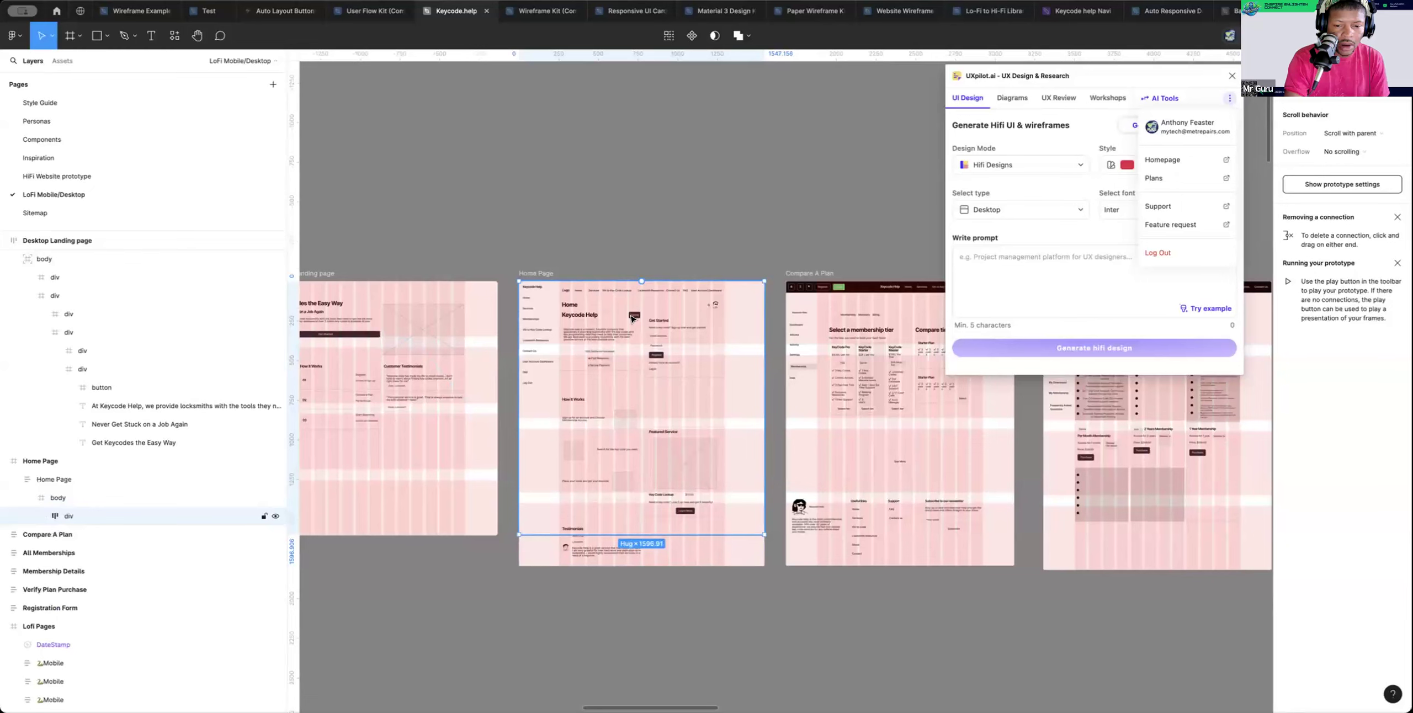
double_click(634, 318)
double_click(634, 316)
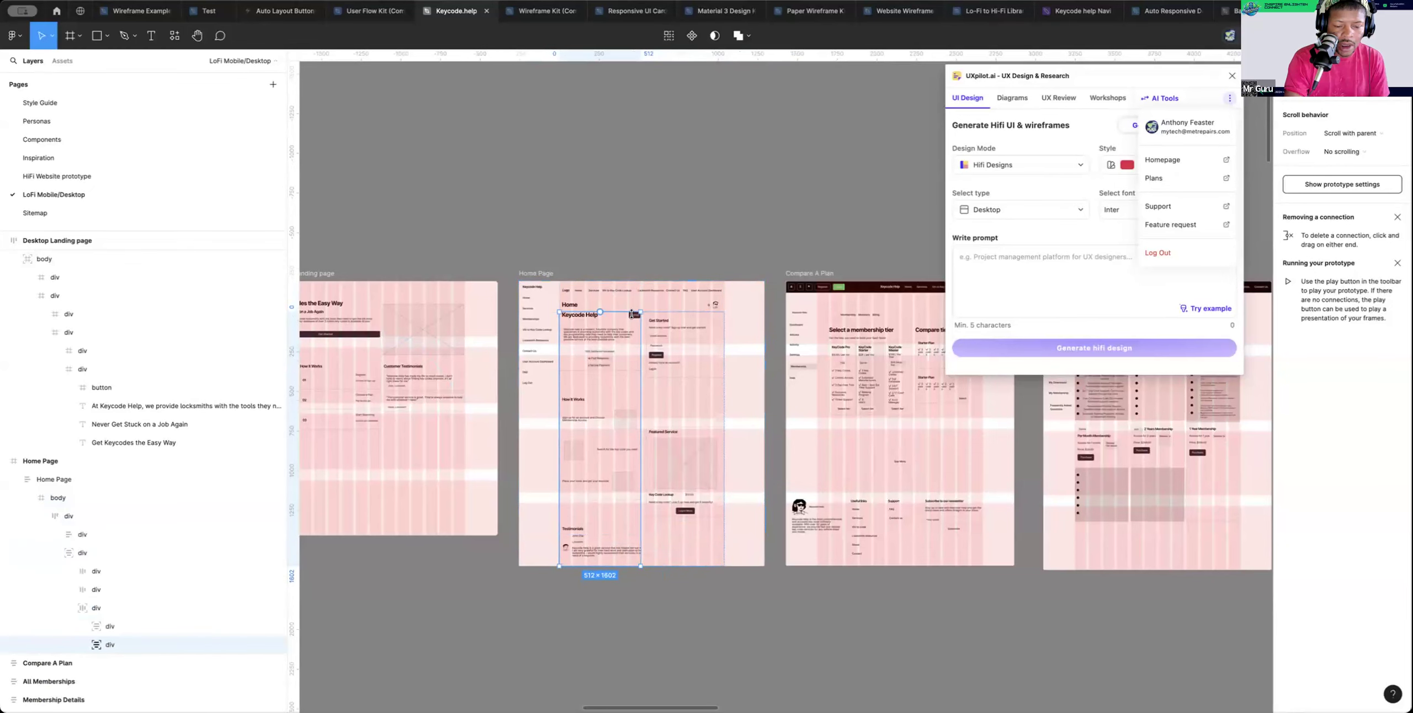
scroll(632, 315, up, 8)
double_click(639, 313)
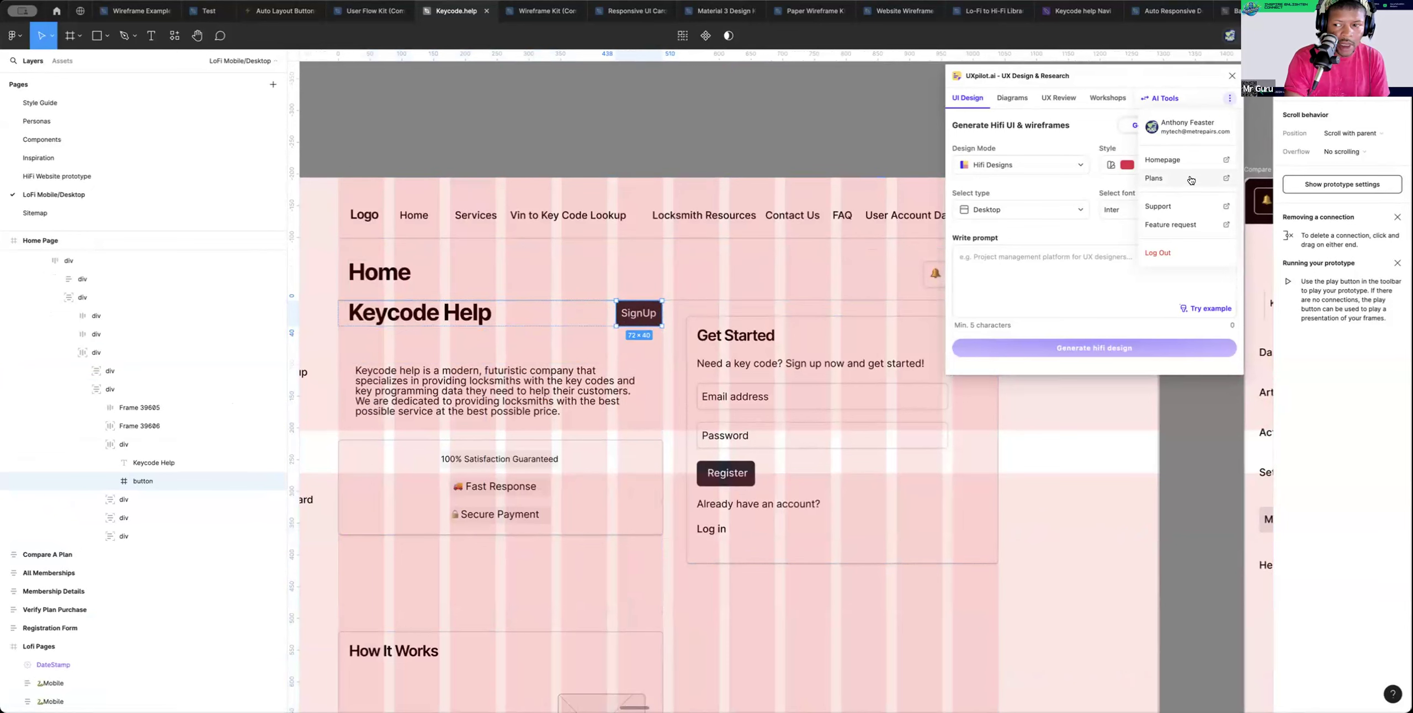
click(1365, 134)
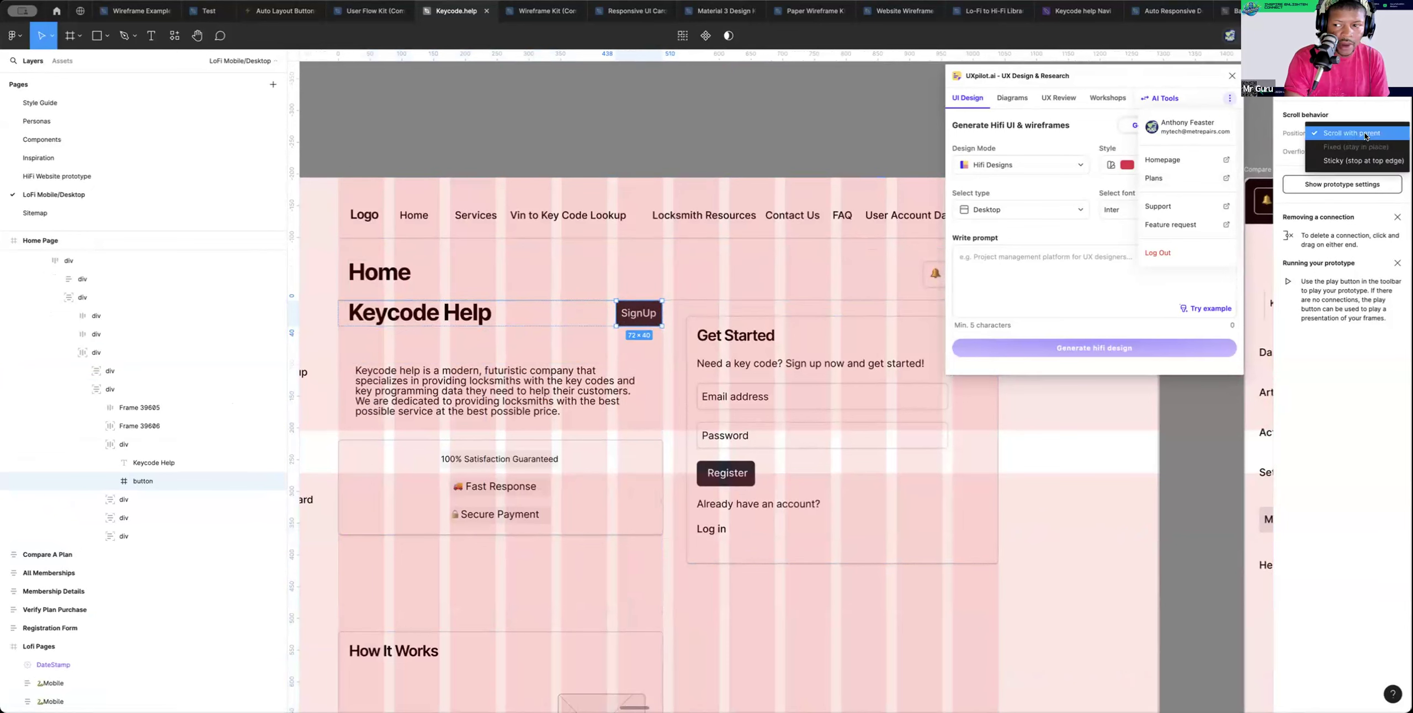
click(1344, 98)
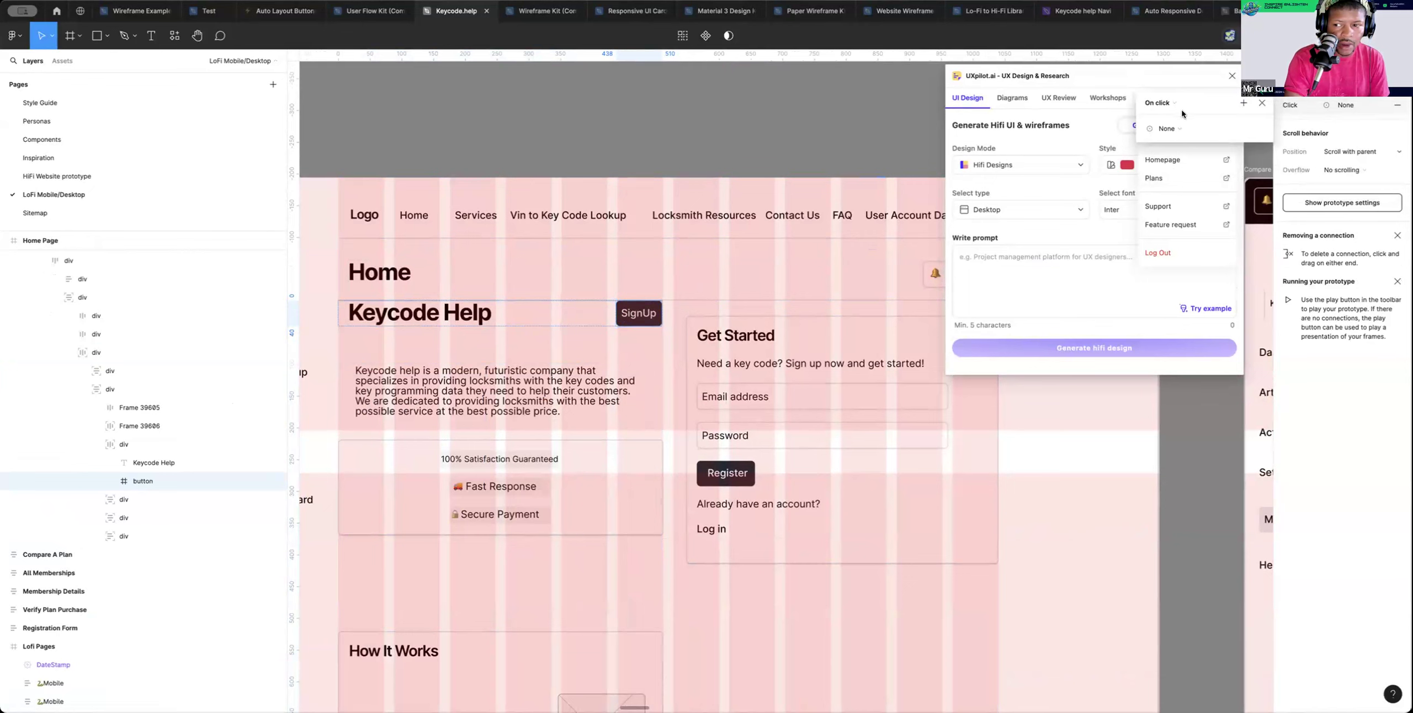
click(1176, 127)
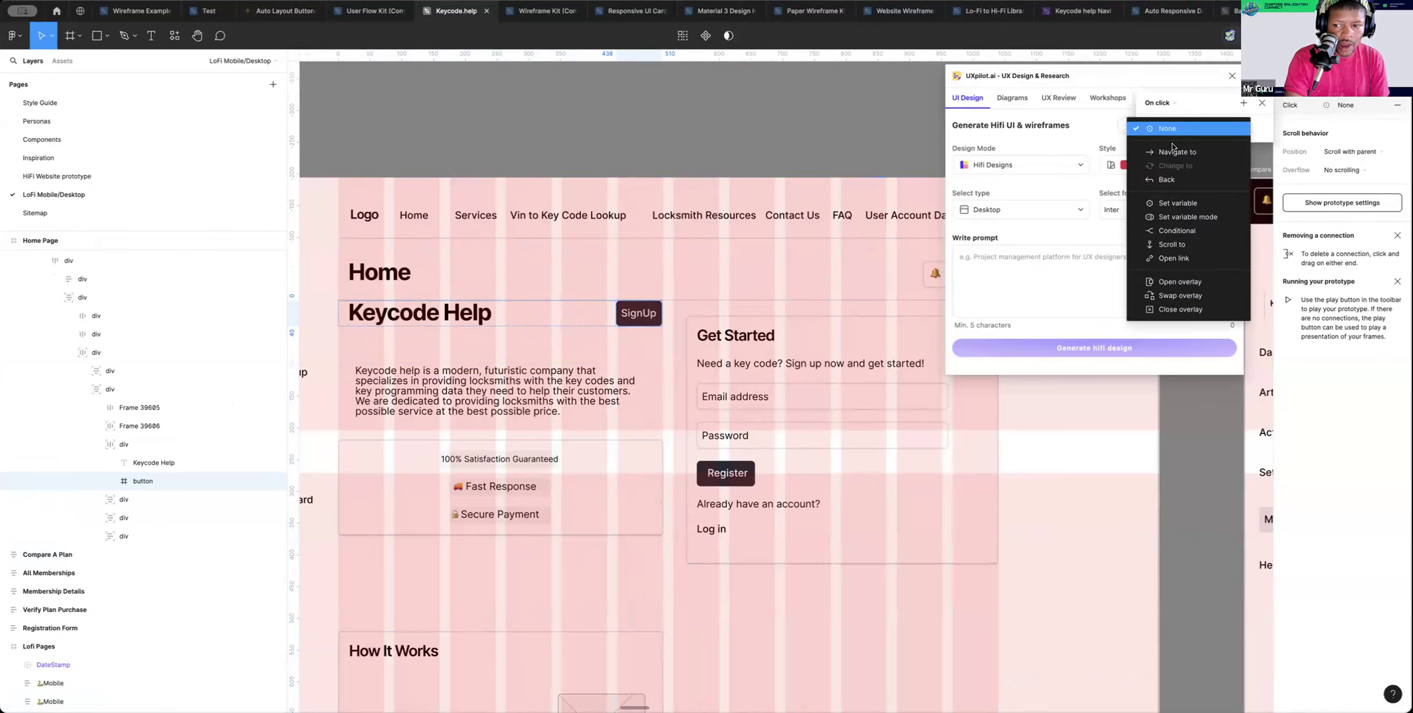
click(1172, 149)
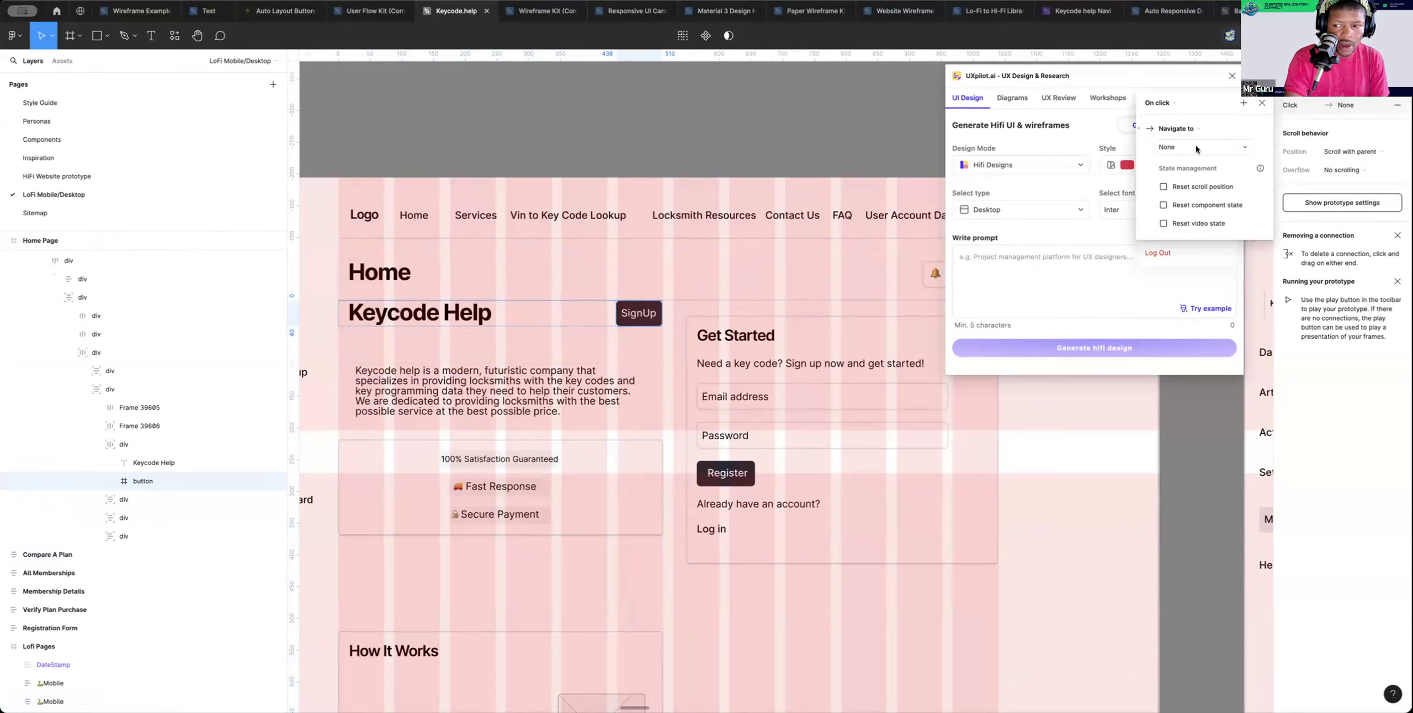
click(1196, 148)
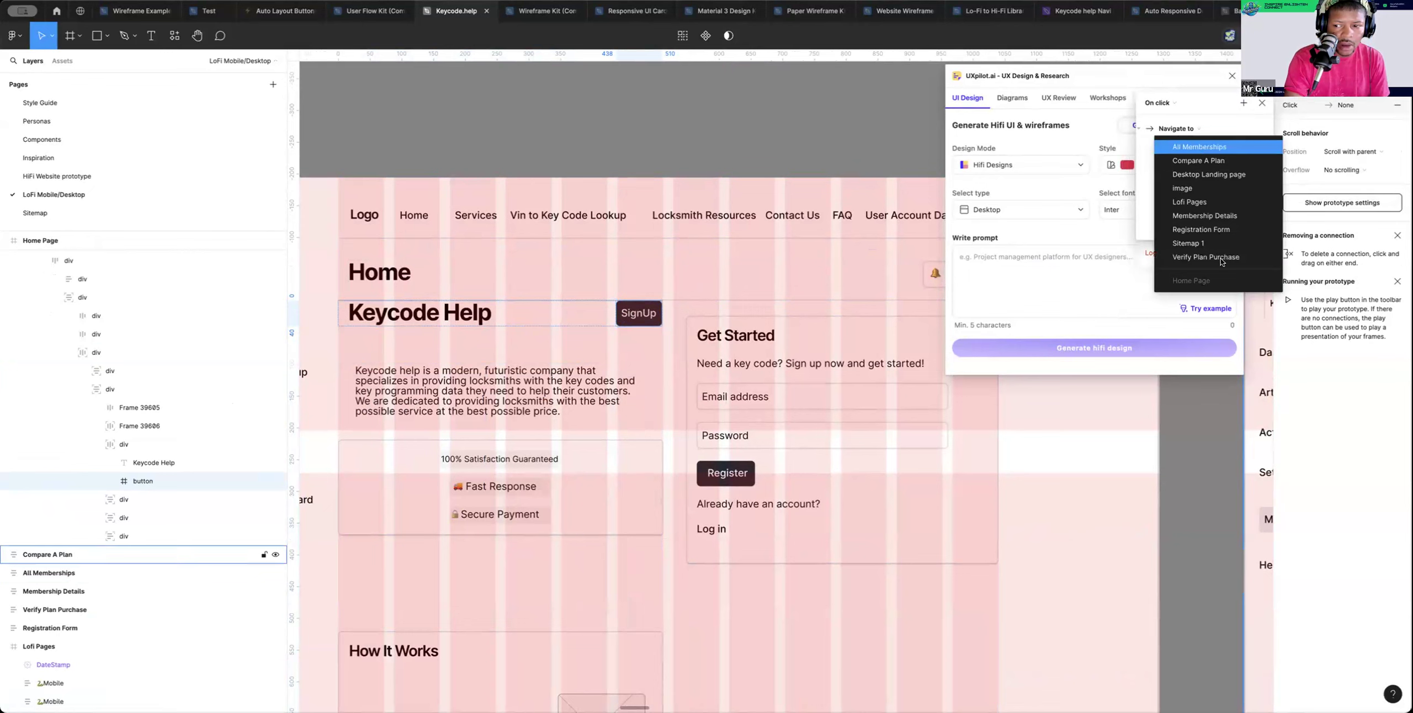
click(1225, 231)
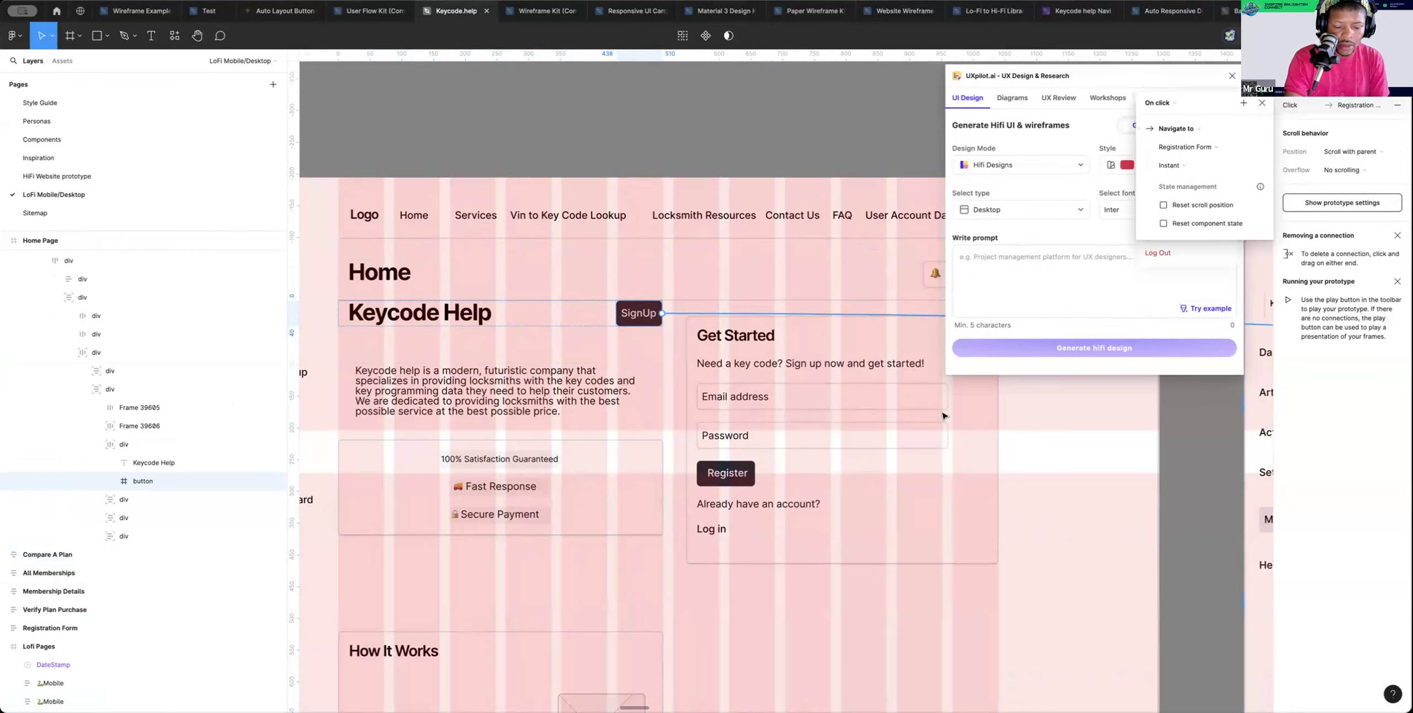
Change the Register button's label in the Home Page's Get Started form to "Become A Member"
scroll(793, 475, down, 5)
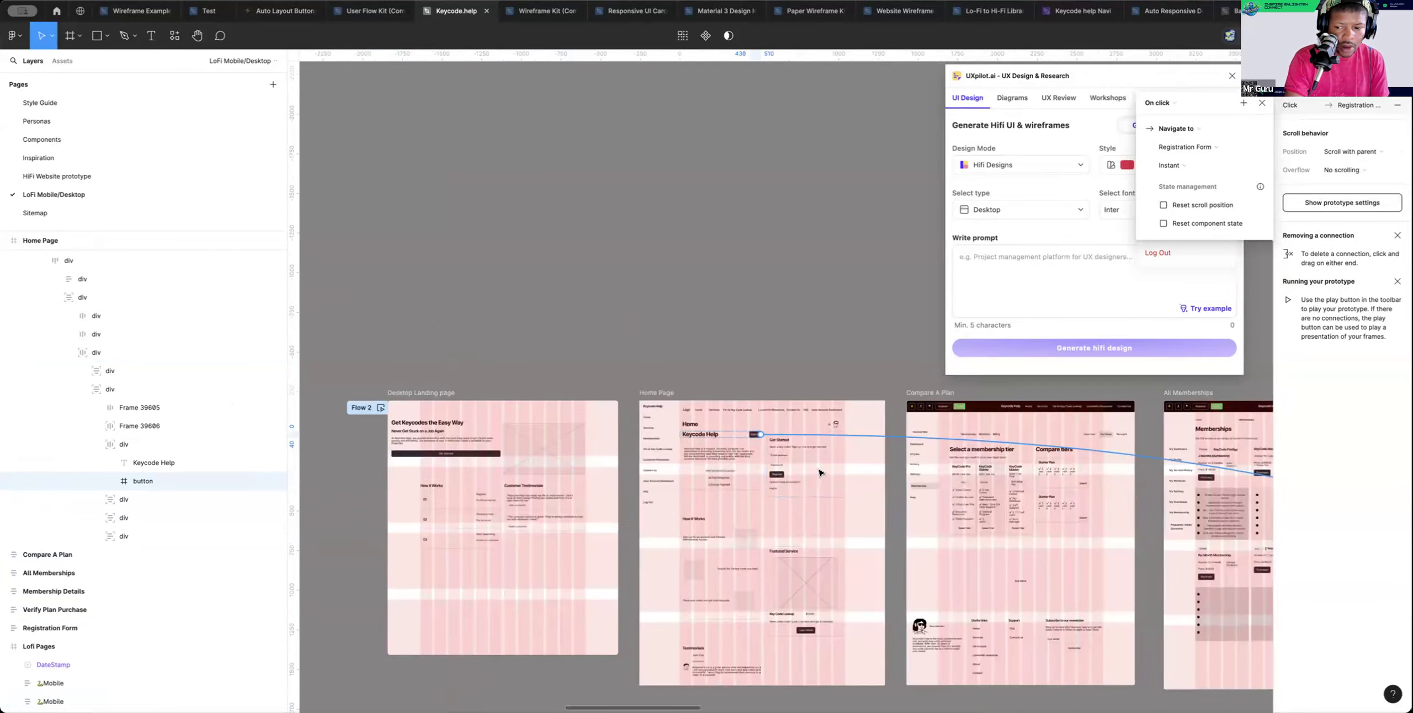
scroll(819, 474, right, 15)
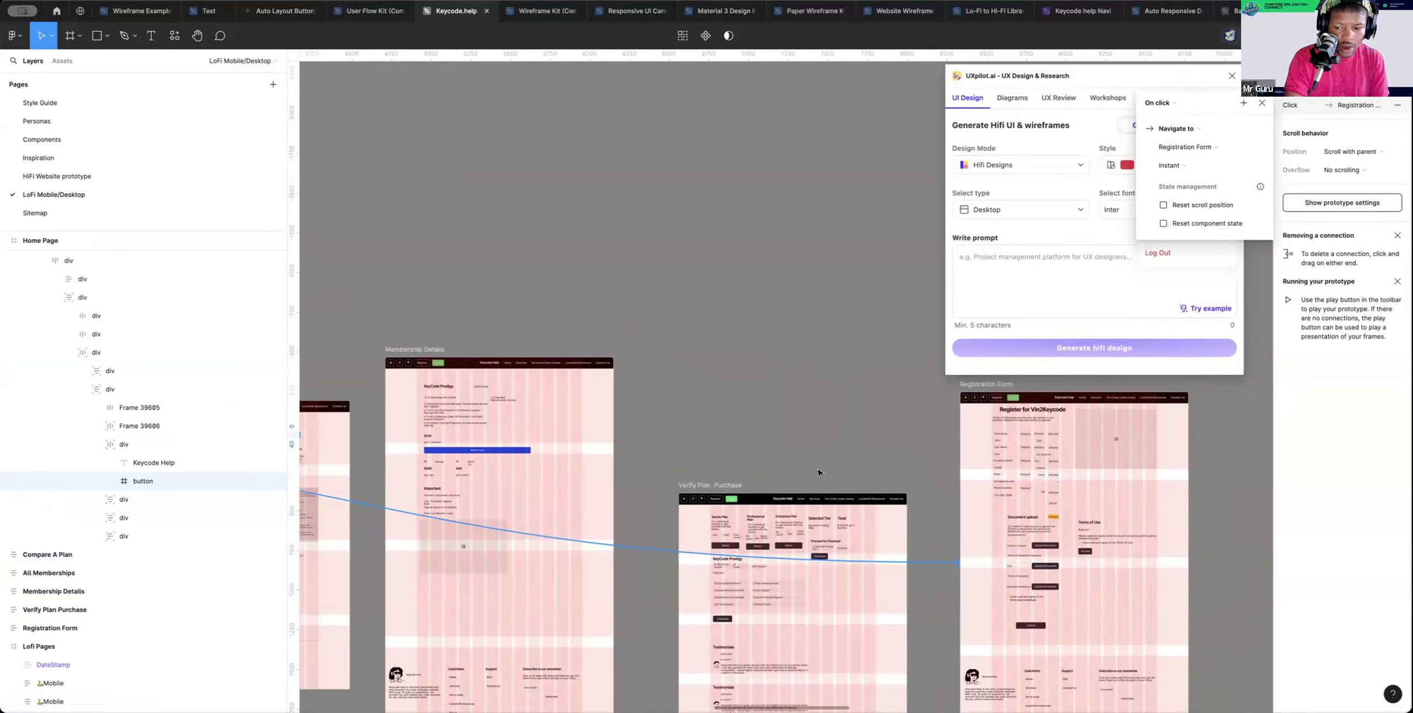
scroll(819, 472, left, 15)
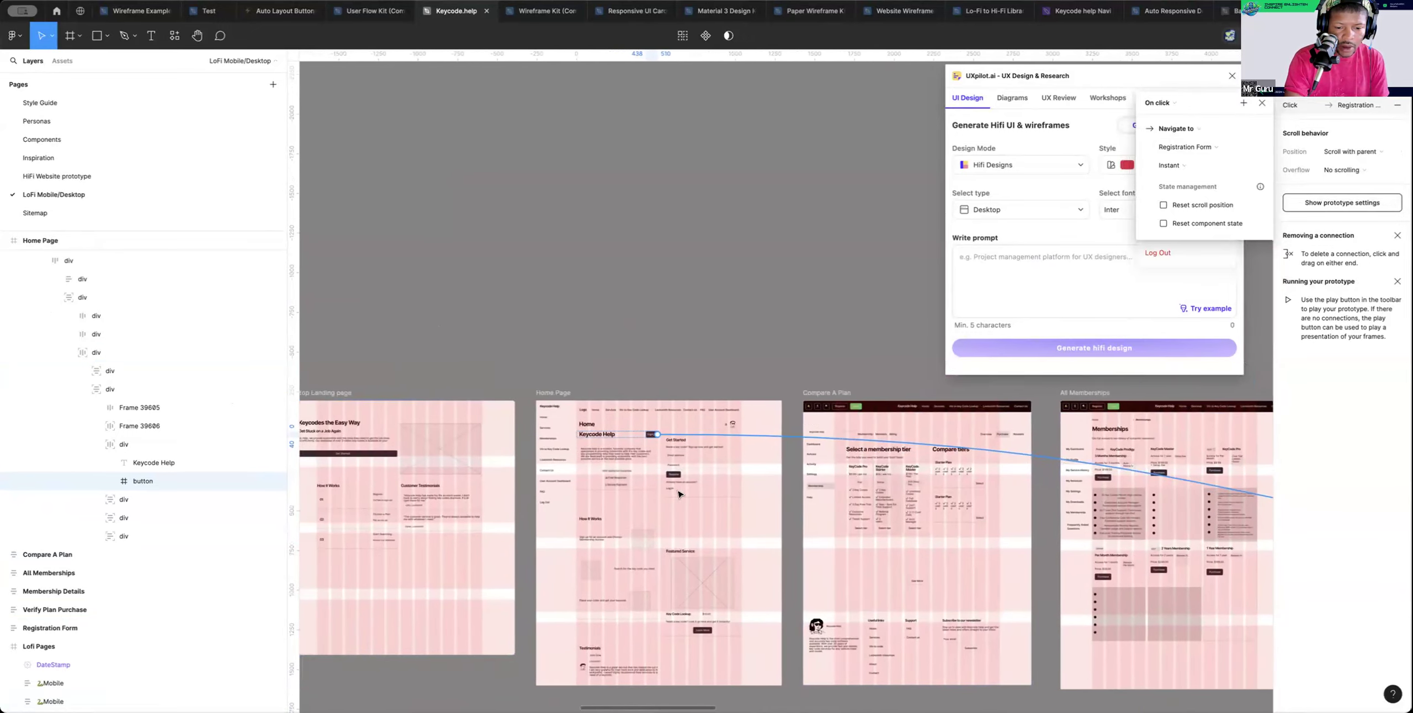
scroll(698, 469, up, 5)
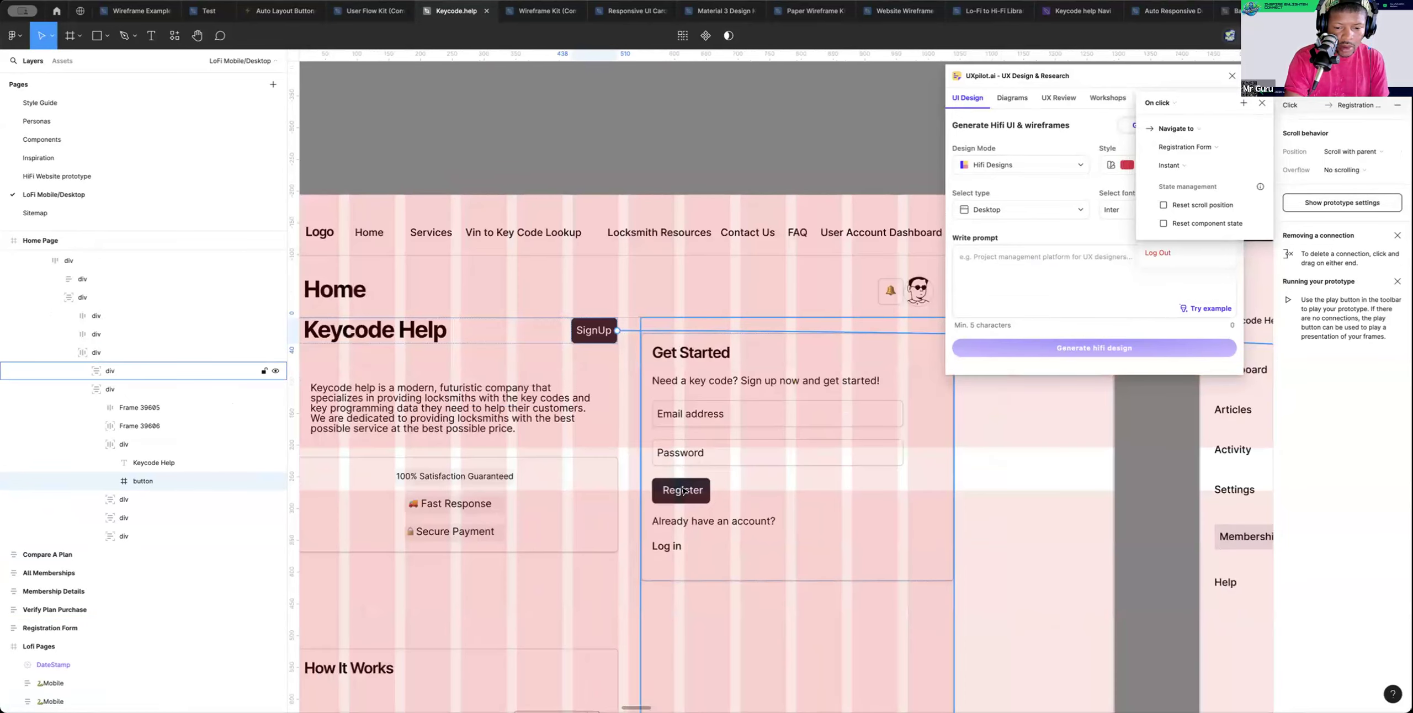
double_click(684, 491)
double_click(685, 490)
double_click(687, 491)
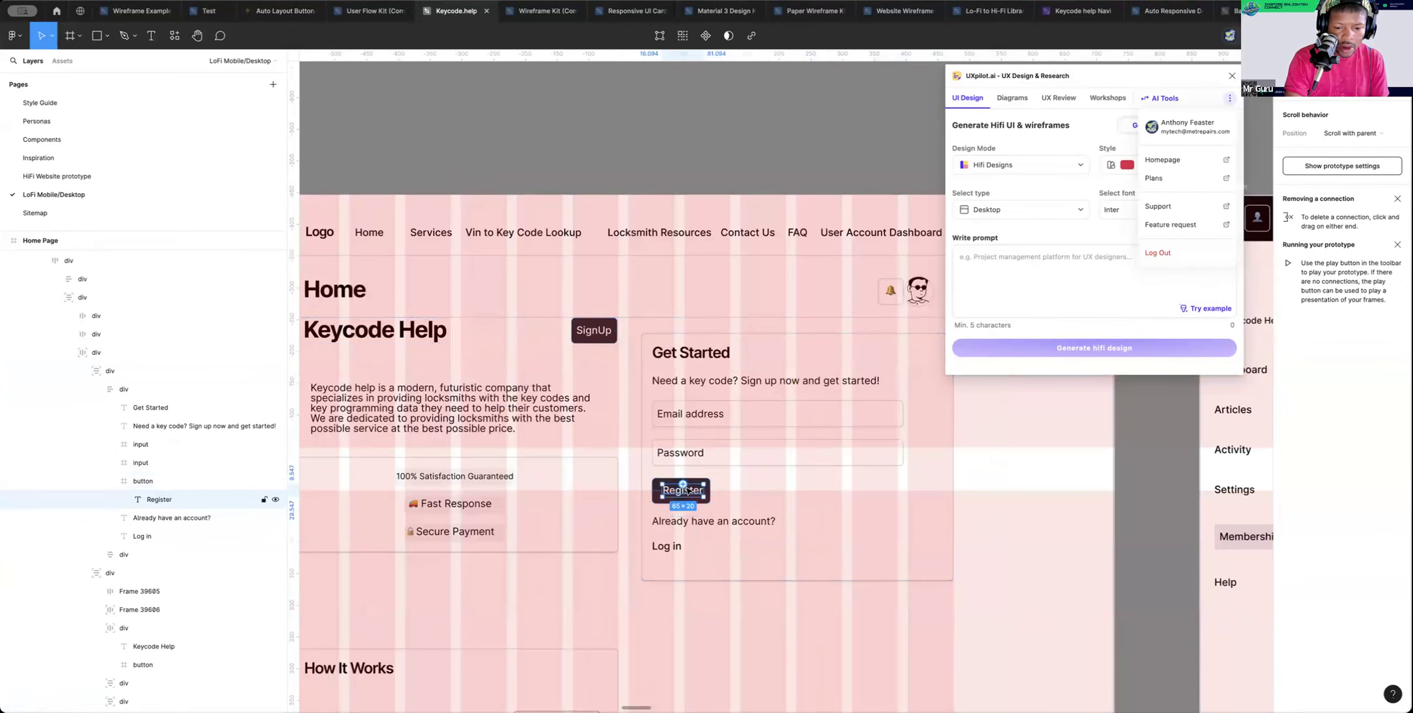
double_click(689, 490)
text(B)
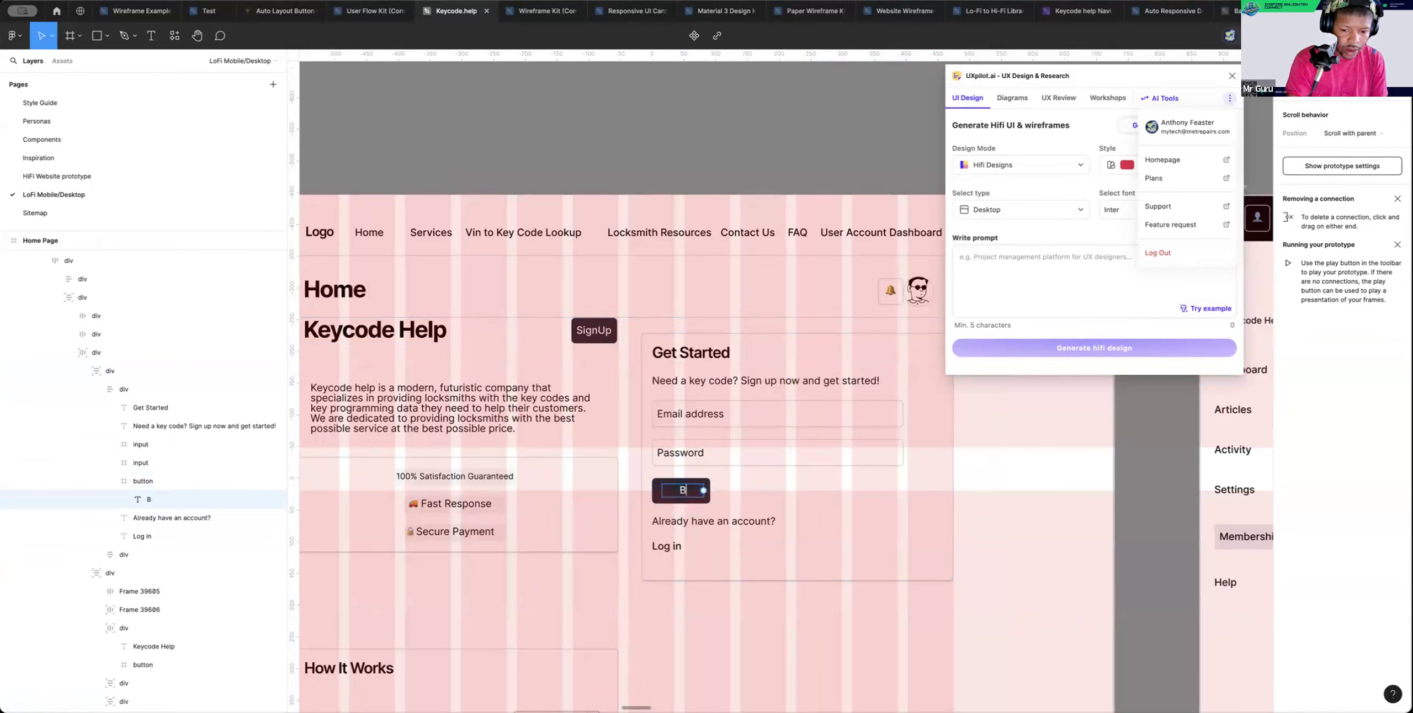
text(ecom)
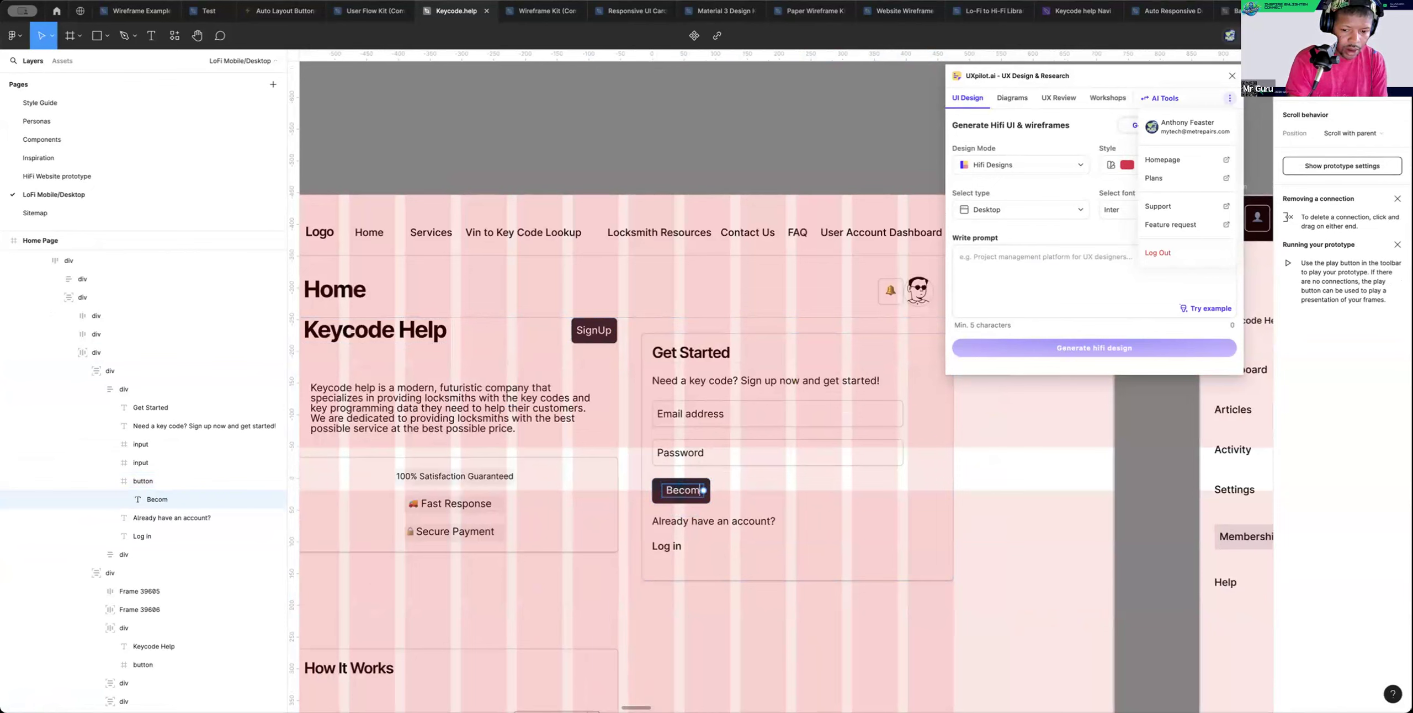
text(e A Mem)
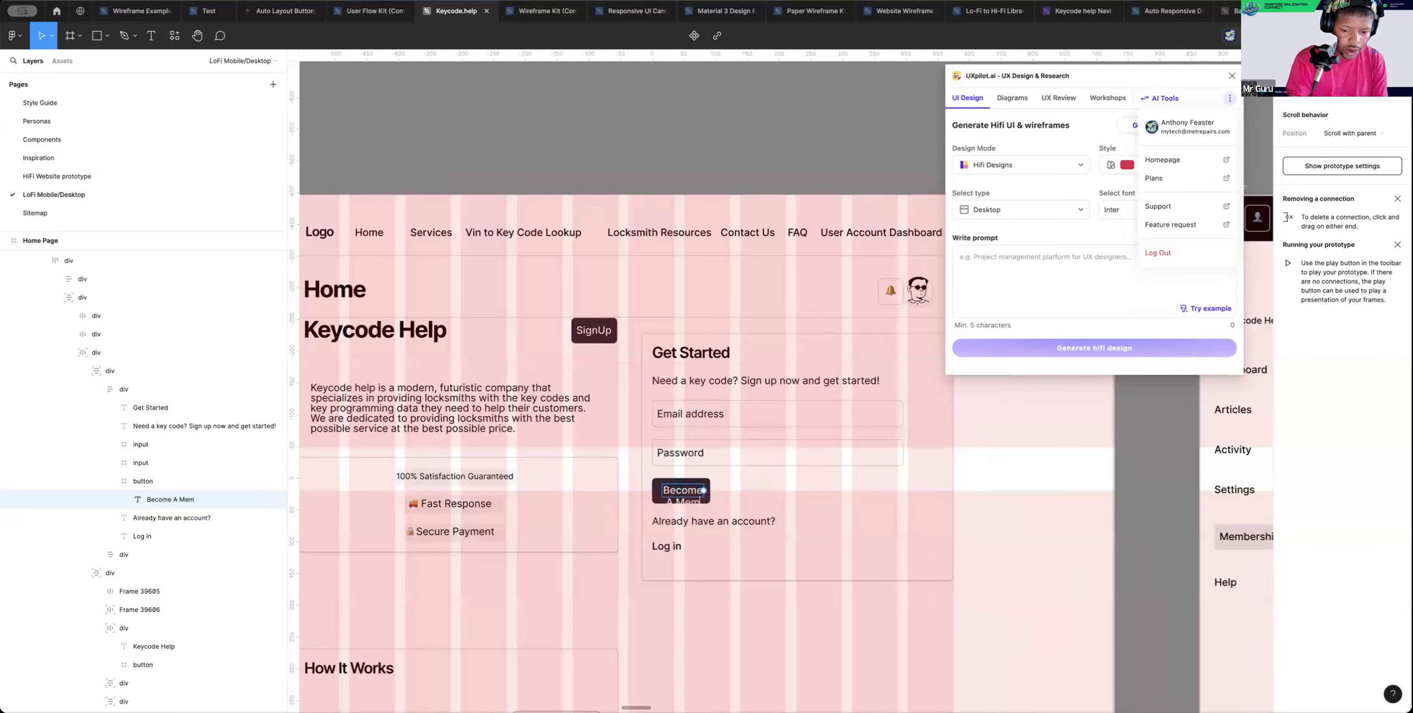
text(ber)
key(Escape)
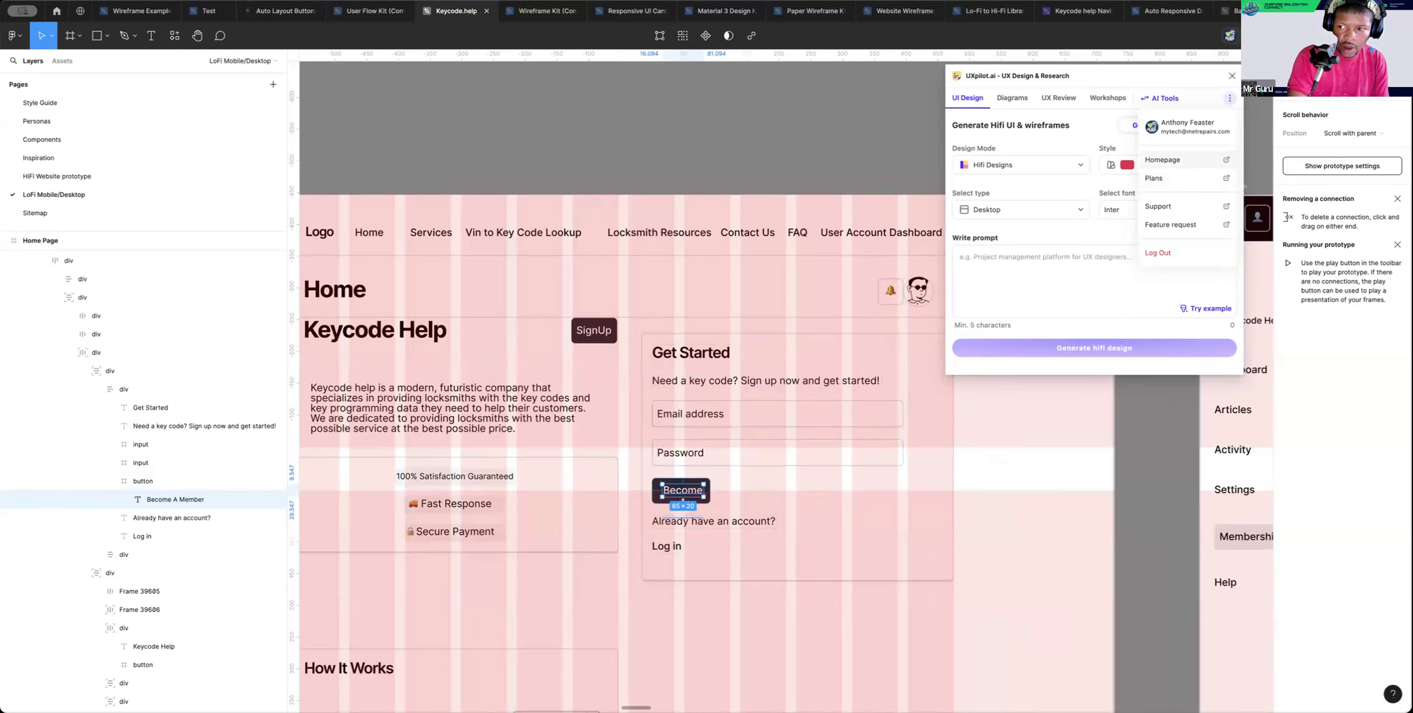
Widen the Become A Member button to about 139 and its label to about 106, and centre the label horizontally
click(1294, 61)
scroll(717, 480, right, 1)
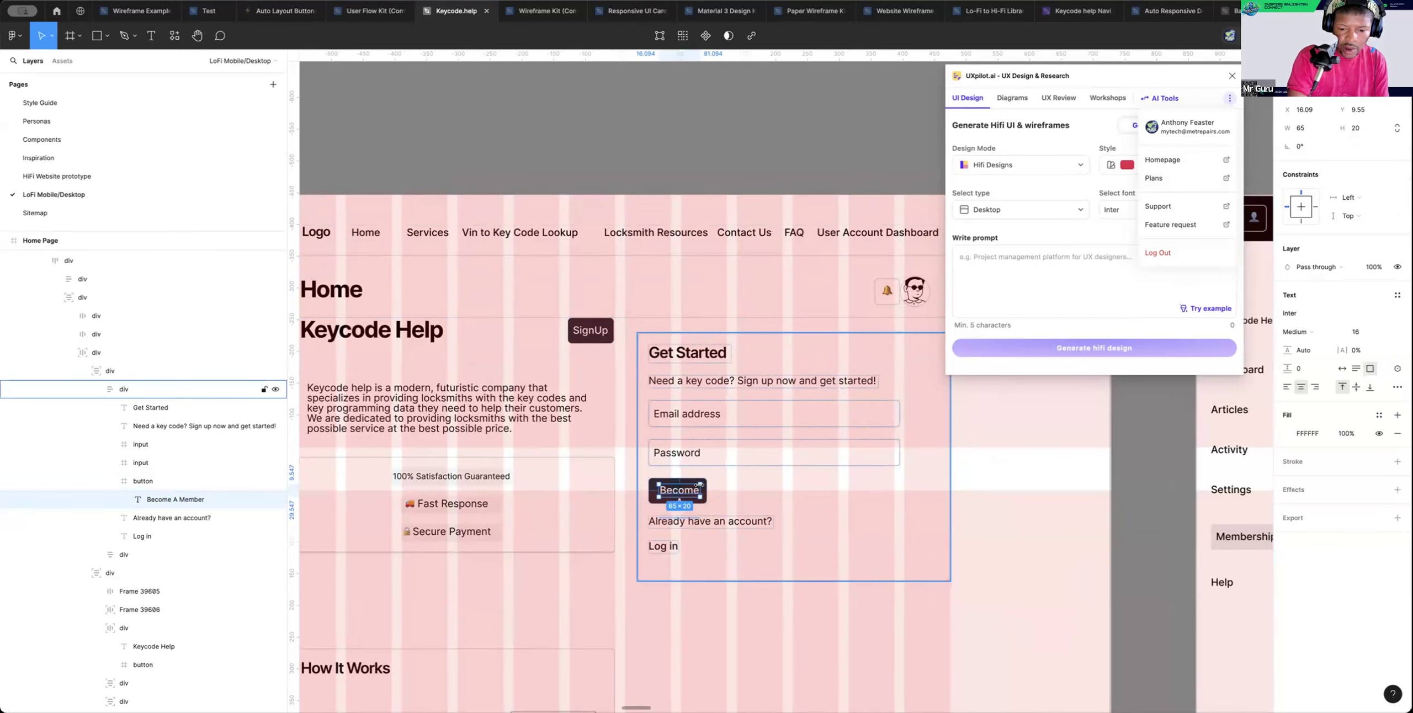
scroll(702, 485, up, 5)
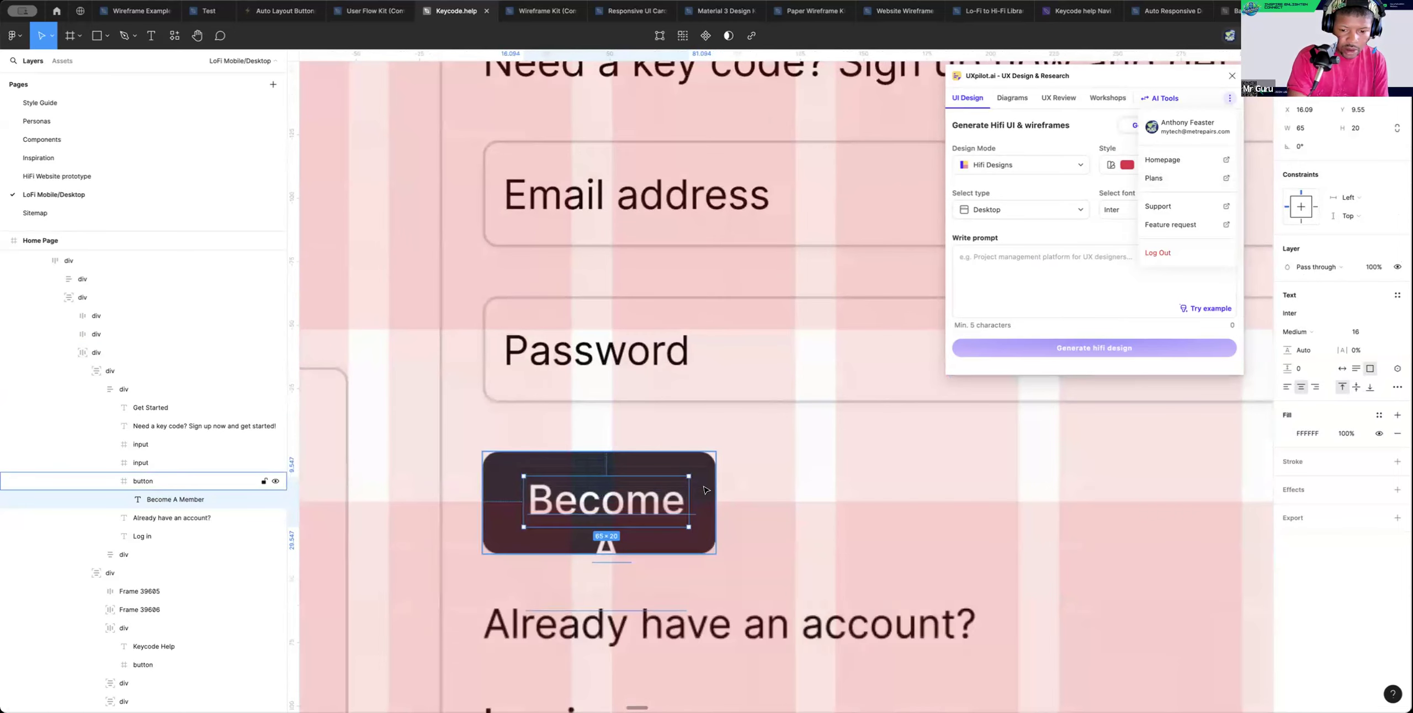
click(710, 485)
drag(710, 485, 790, 491)
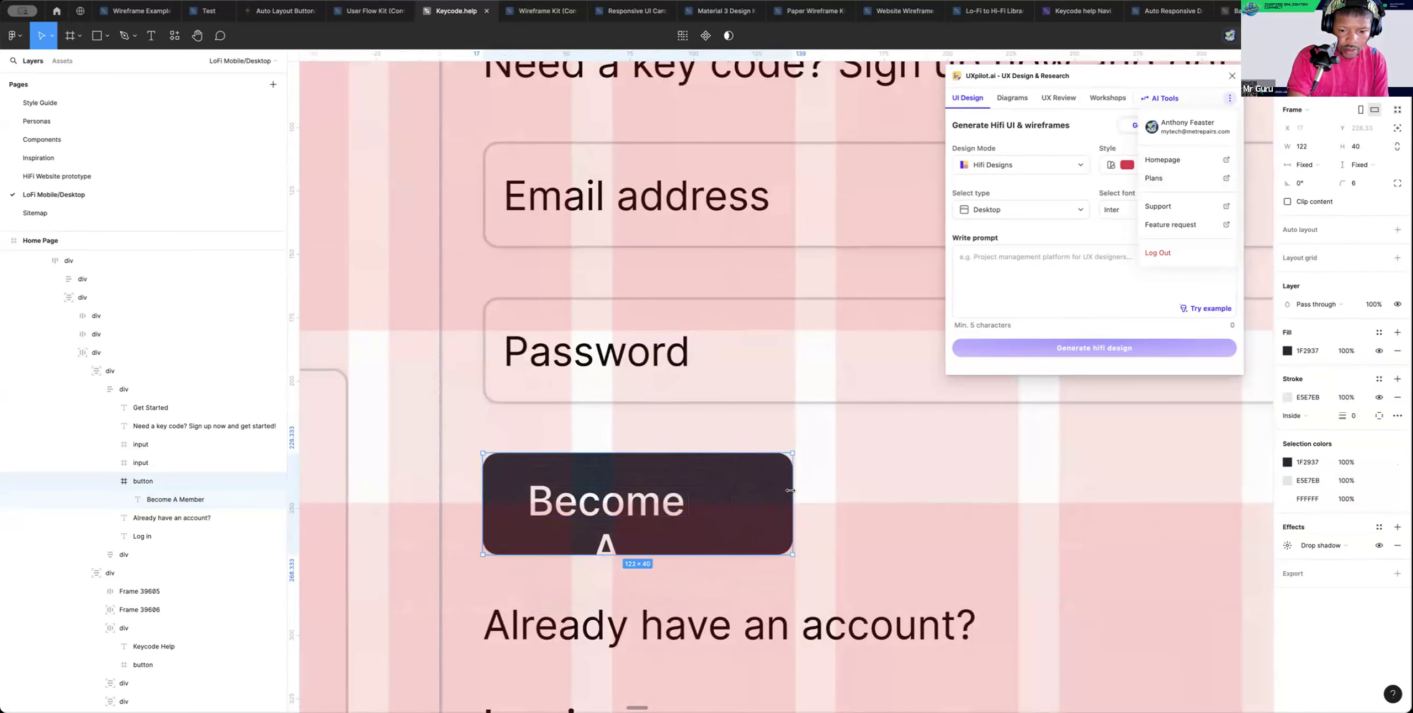
click(643, 510)
drag(685, 501, 755, 500)
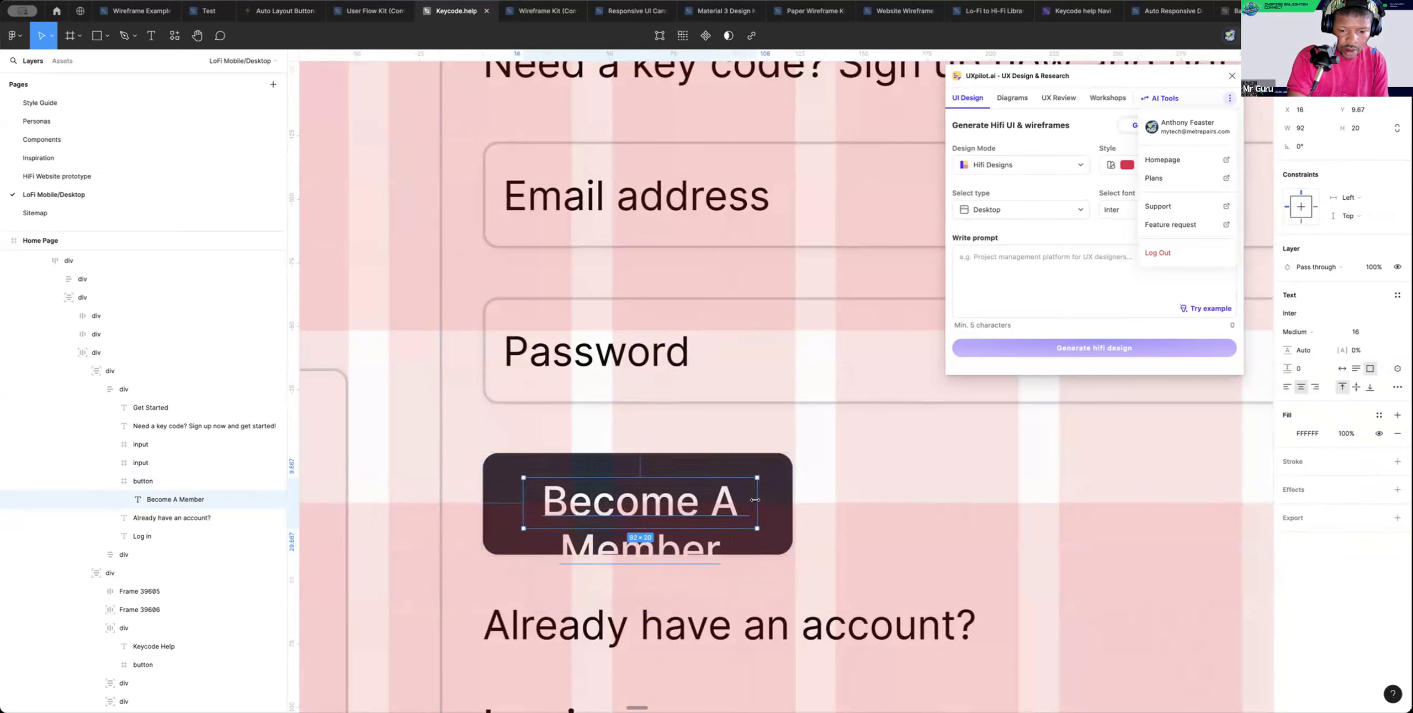
click(795, 502)
mouse_move(792, 500)
mouse_down()
mouse_move(837, 501)
mouse_move(789, 500)
mouse_up()
click(660, 526)
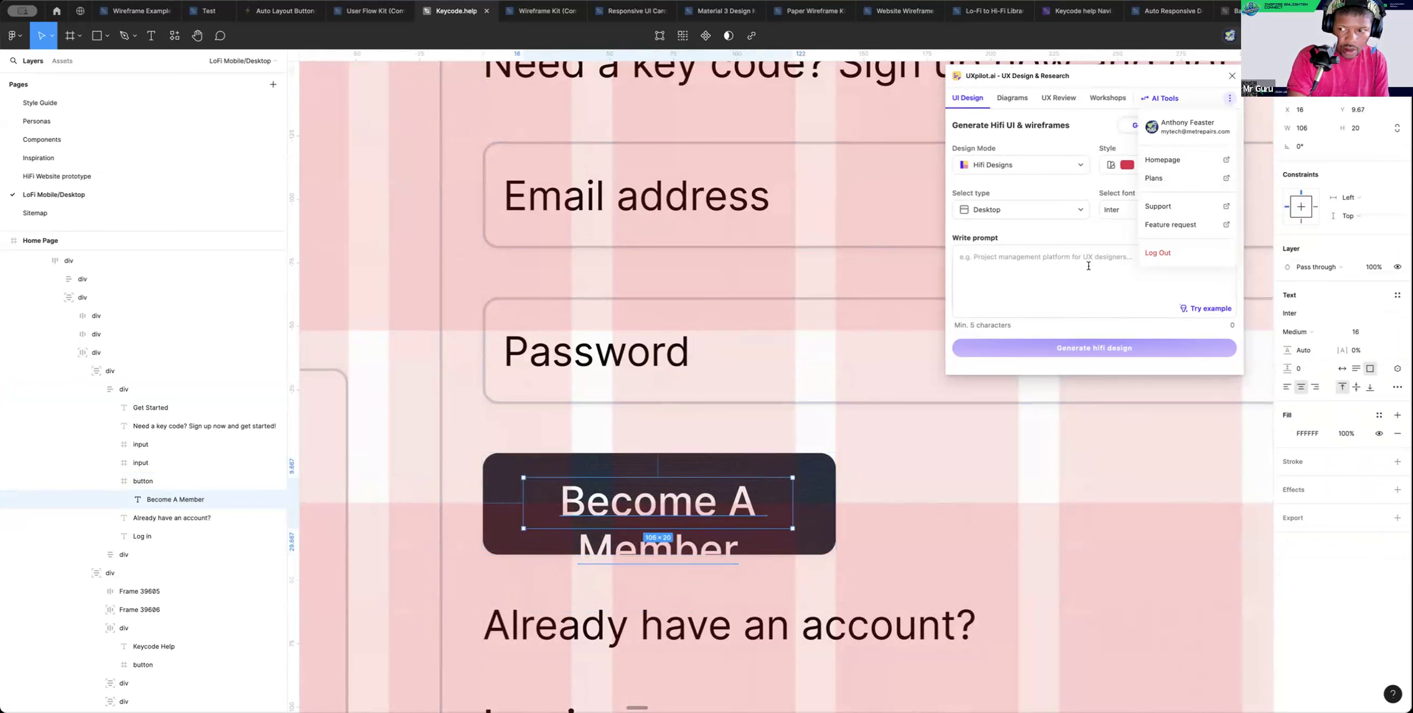
click(1306, 84)
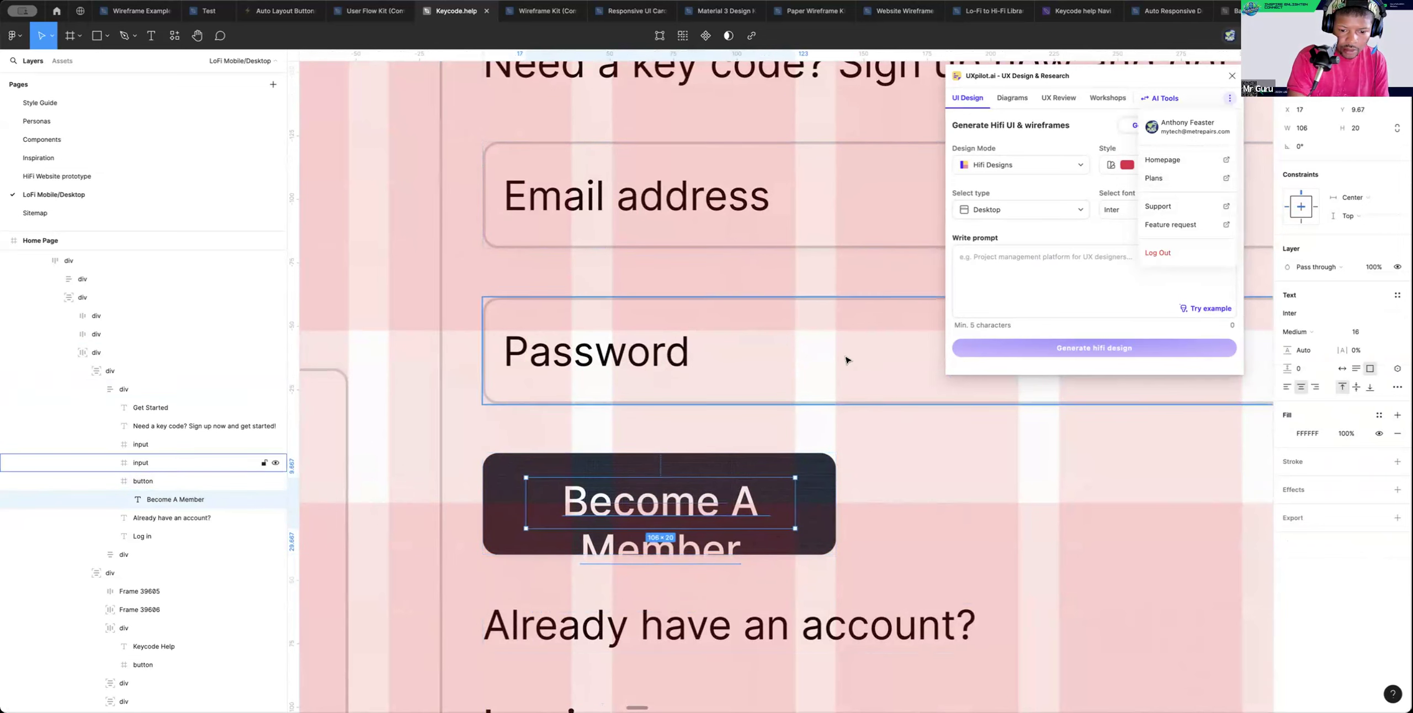
Increase the Become A Member button's height to about 48 and move its two-line label up to Y 4
click(807, 497)
drag(771, 555, 770, 572)
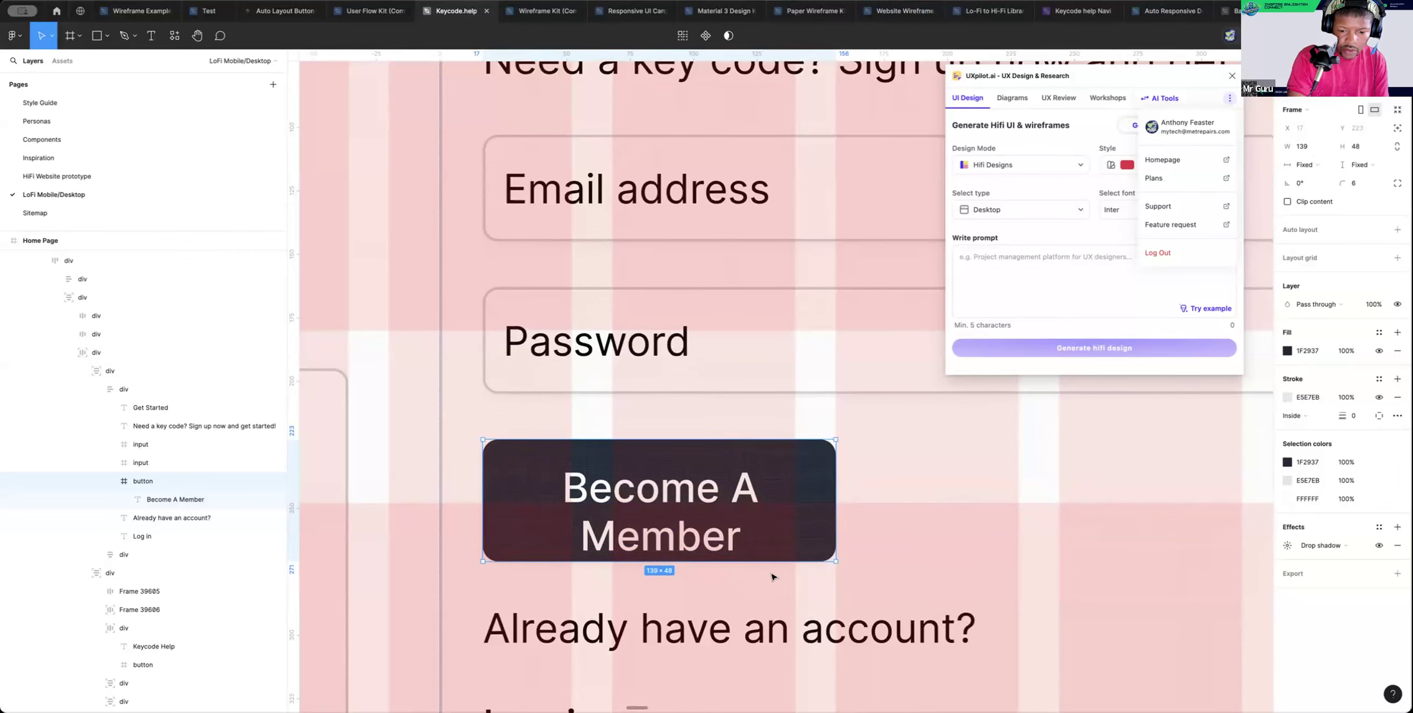
click(175, 499)
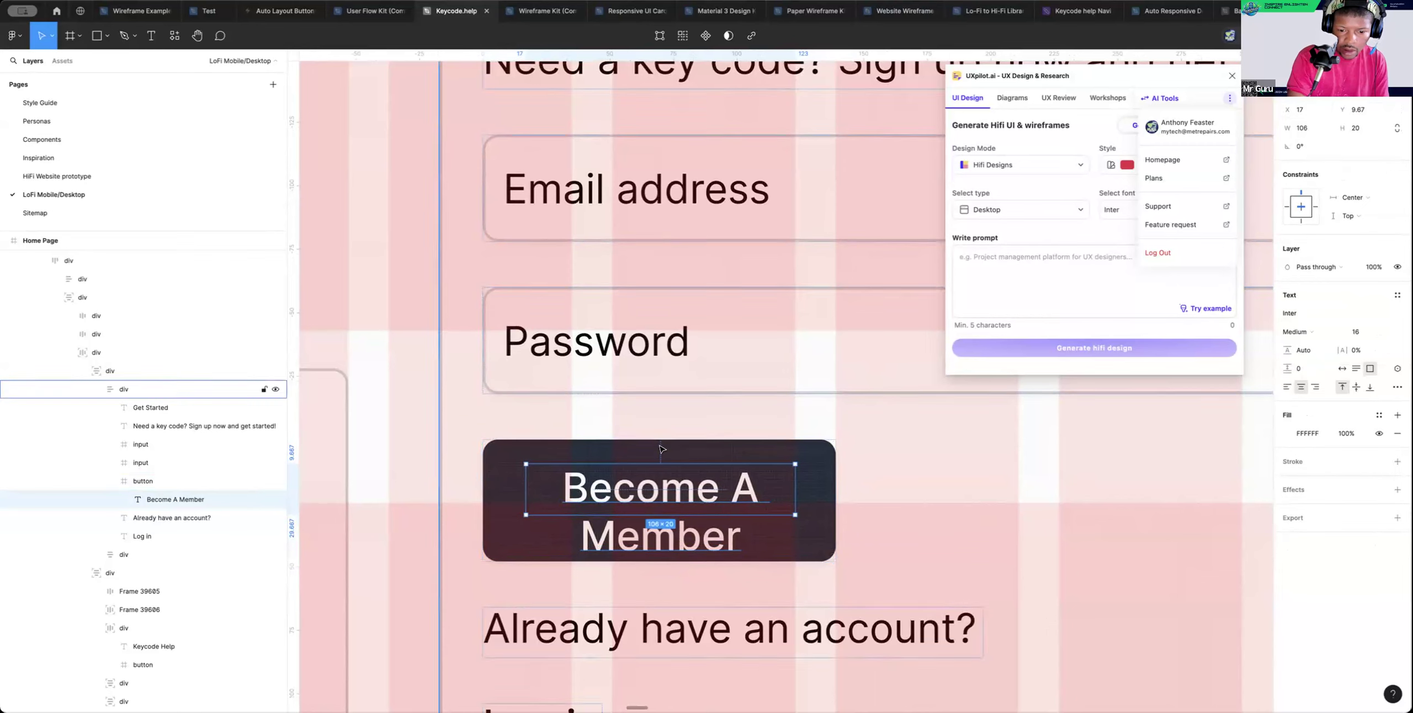
drag(655, 483, 656, 473)
key(Down)
key(Down)
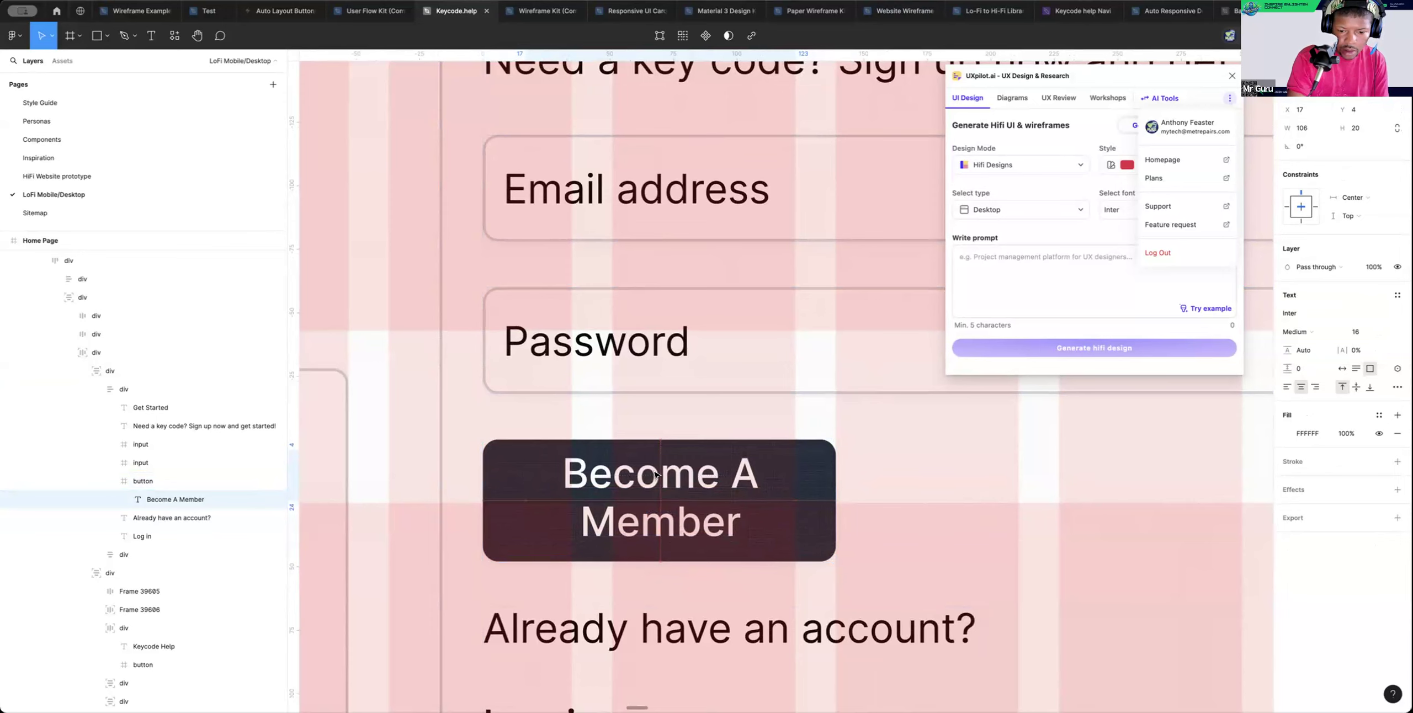
key(Escape)
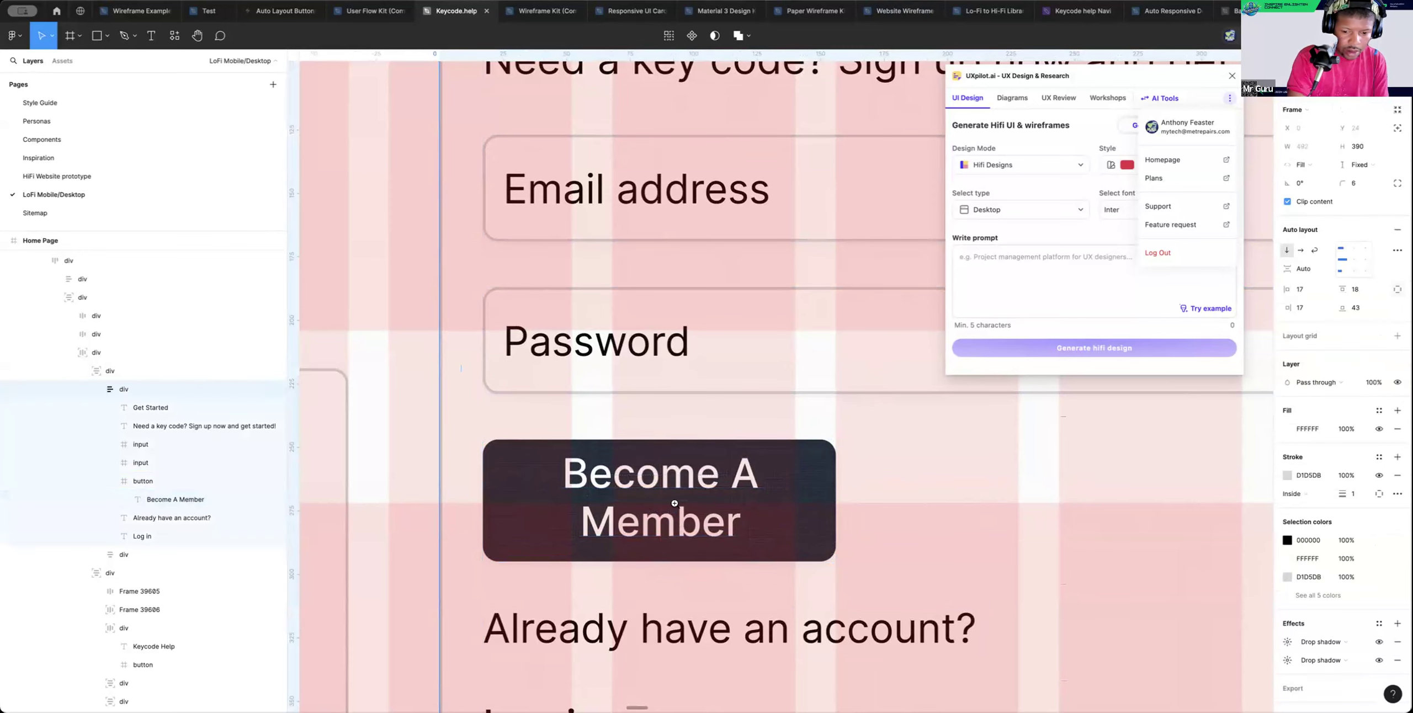
Scale the Become A Member button down proportionally, label included, within the Get Started form
scroll(675, 503, down, 5)
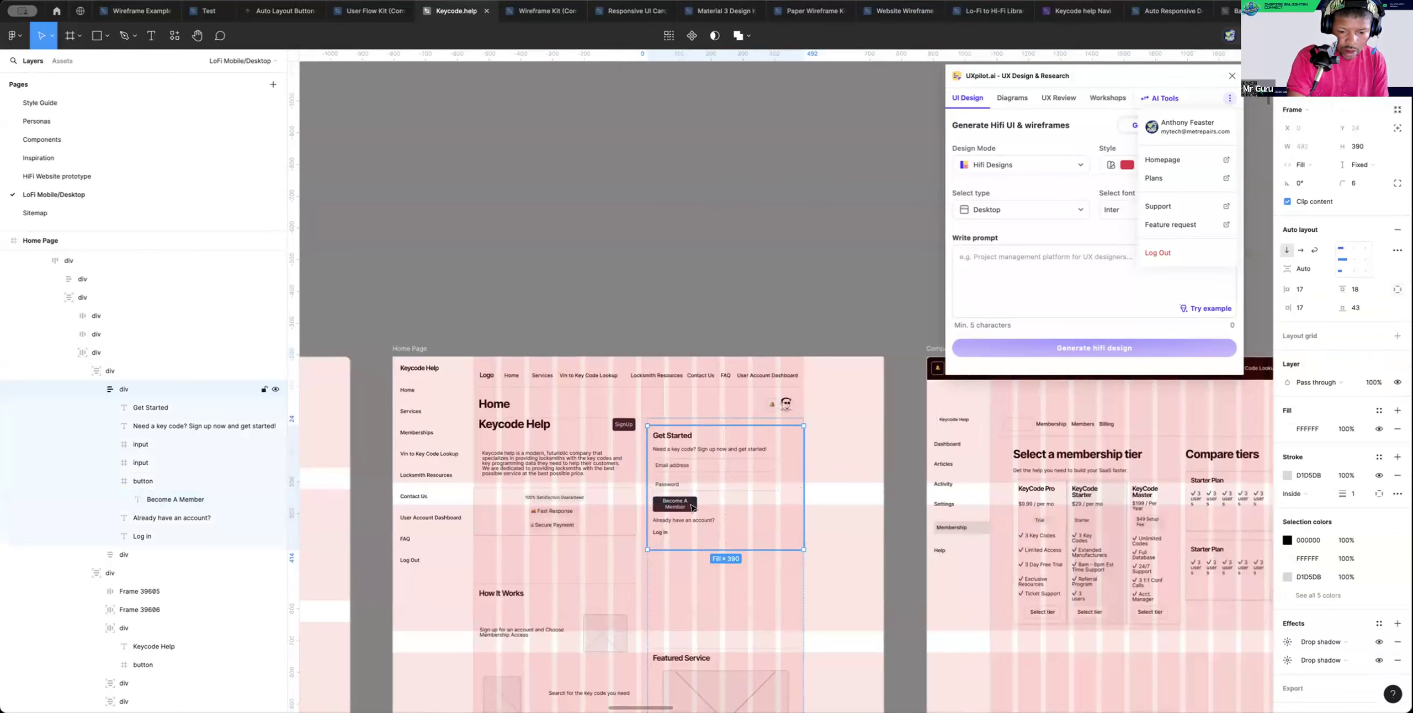
click(693, 506)
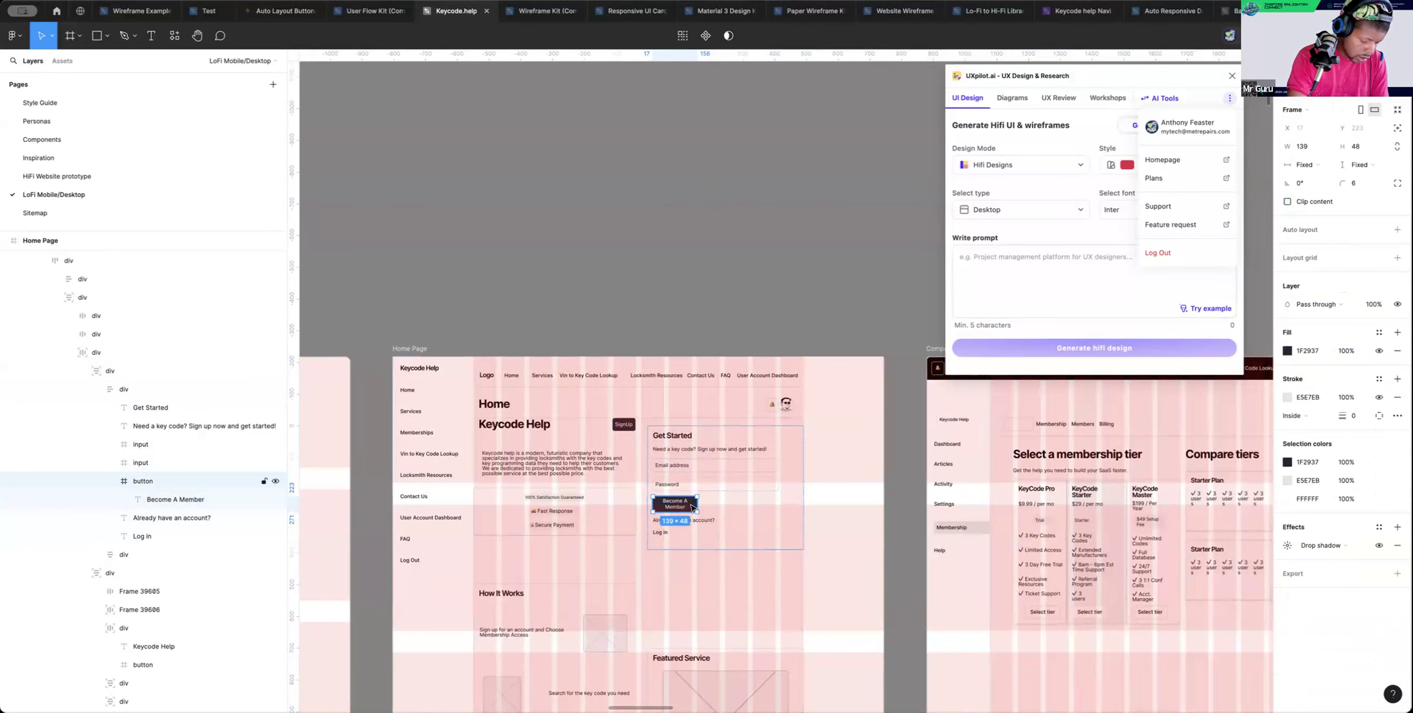
key(k)
scroll(691, 500, right, 1)
scroll(691, 494, up, 1)
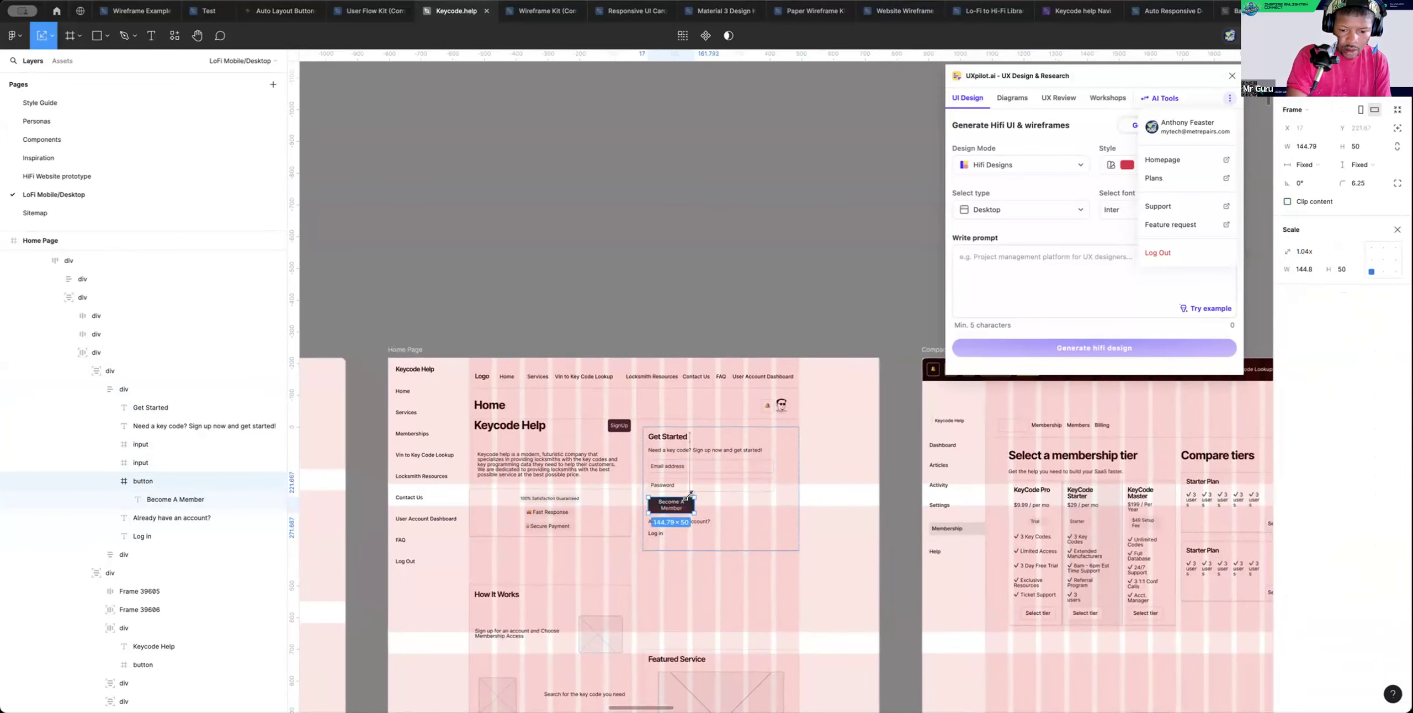
drag(692, 497, 673, 500)
click(836, 496)
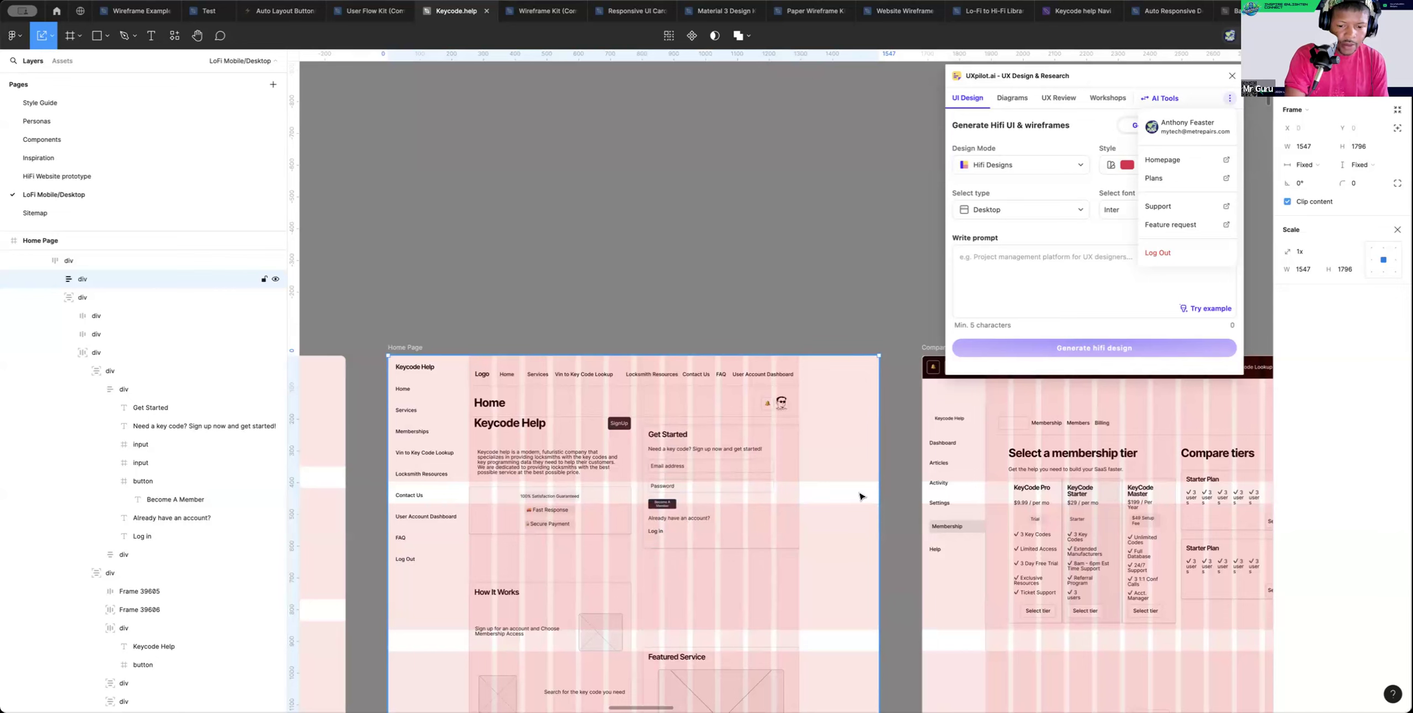
Return to prototype mode with the Home Page frame selected
scroll(850, 495, down, 3)
scroll(850, 495, right, 3)
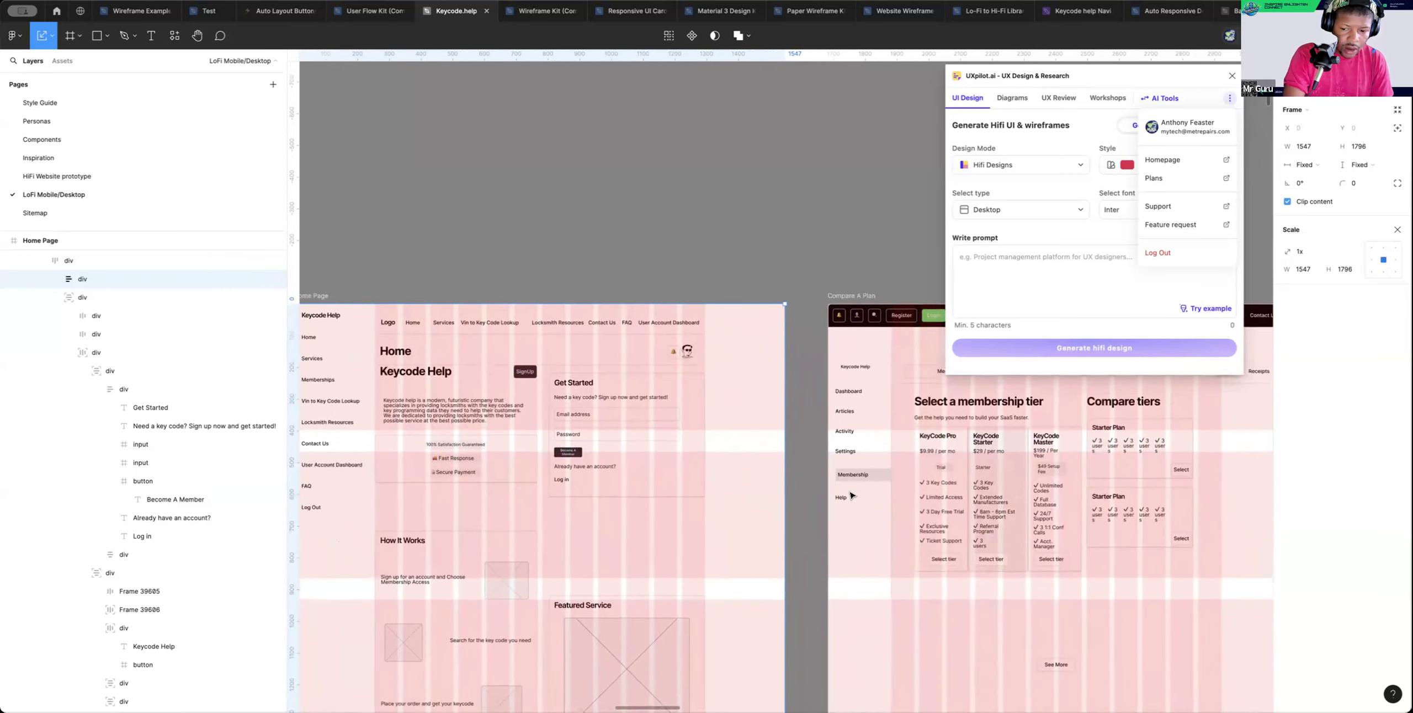
scroll(851, 495, left, 5)
scroll(850, 495, down, 1)
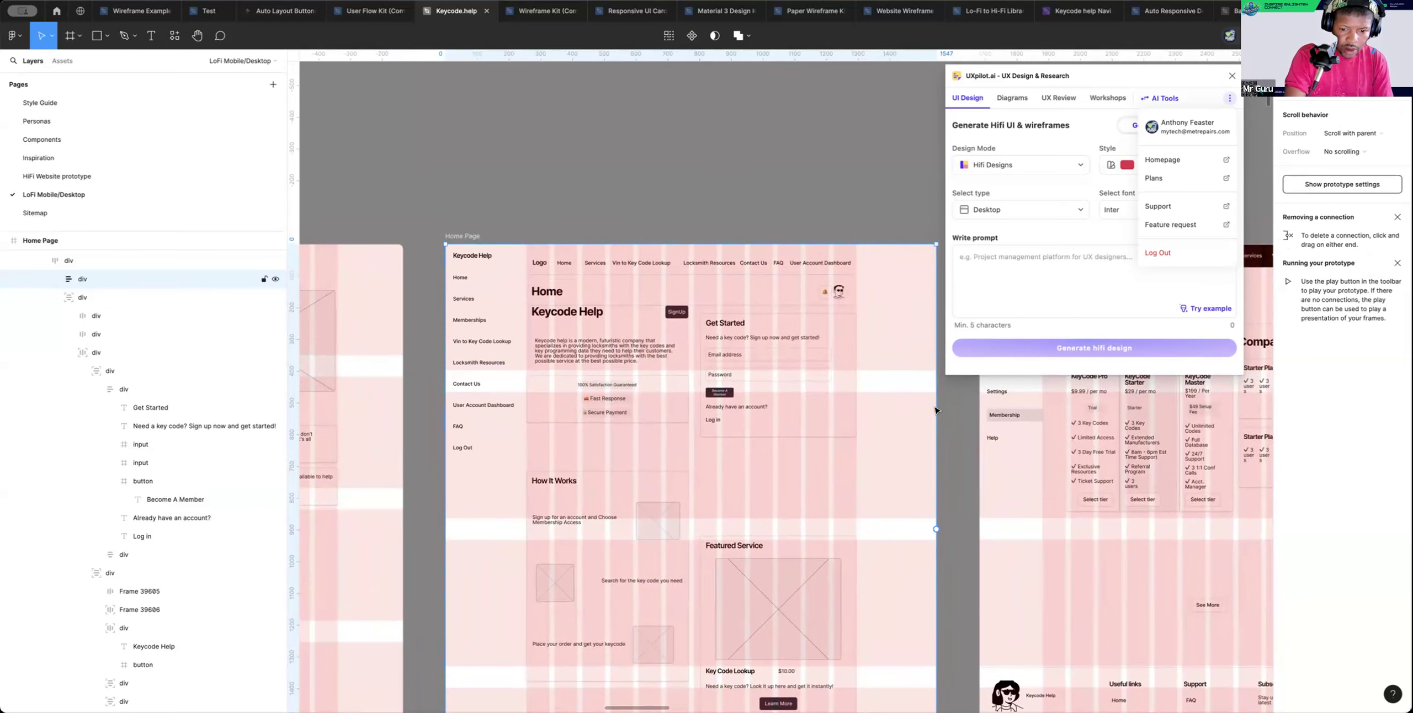
Deselect the Home Page frame and look over the Flow 2 desktop frames and the LoFi Pages row beneath them
click(966, 442)
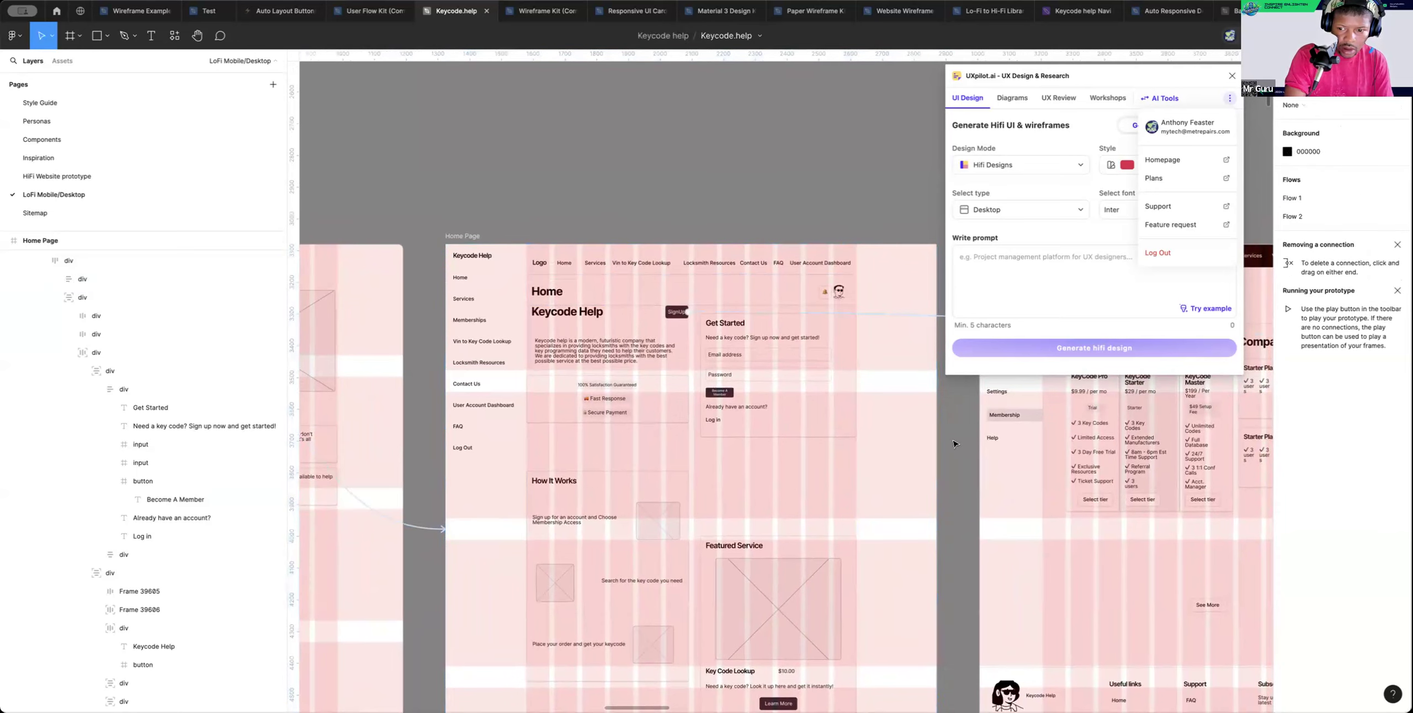
scroll(889, 436, right, 3)
scroll(889, 436, right, 1)
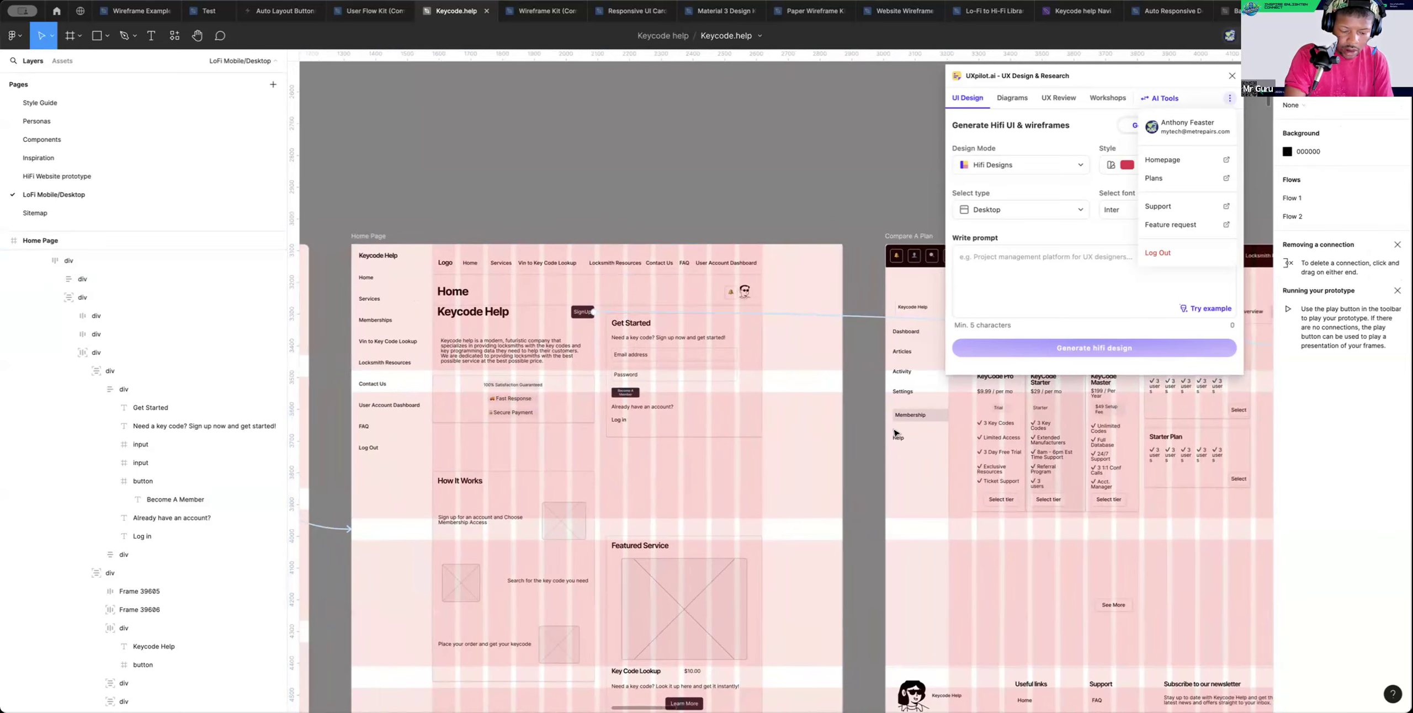
alt+click(830, 429)
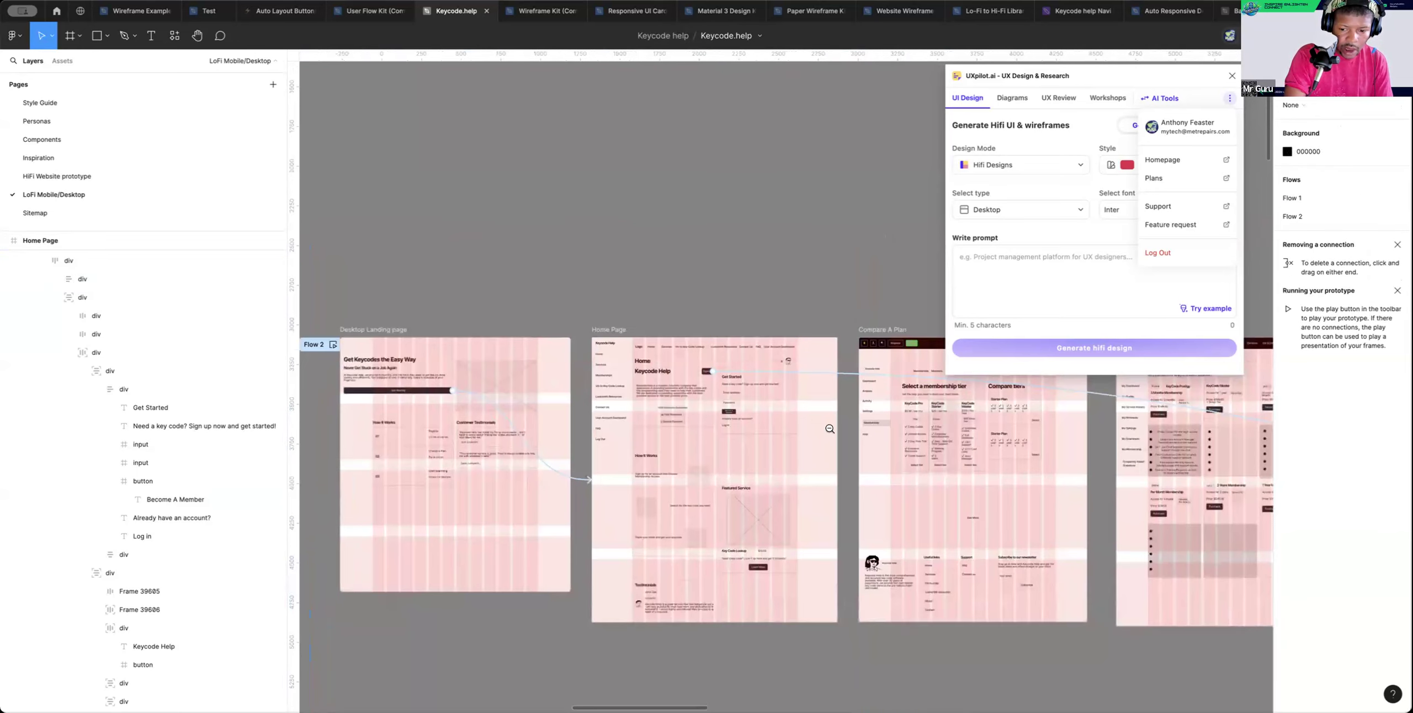
scroll(833, 434, left, 2)
scroll(833, 435, down, 5)
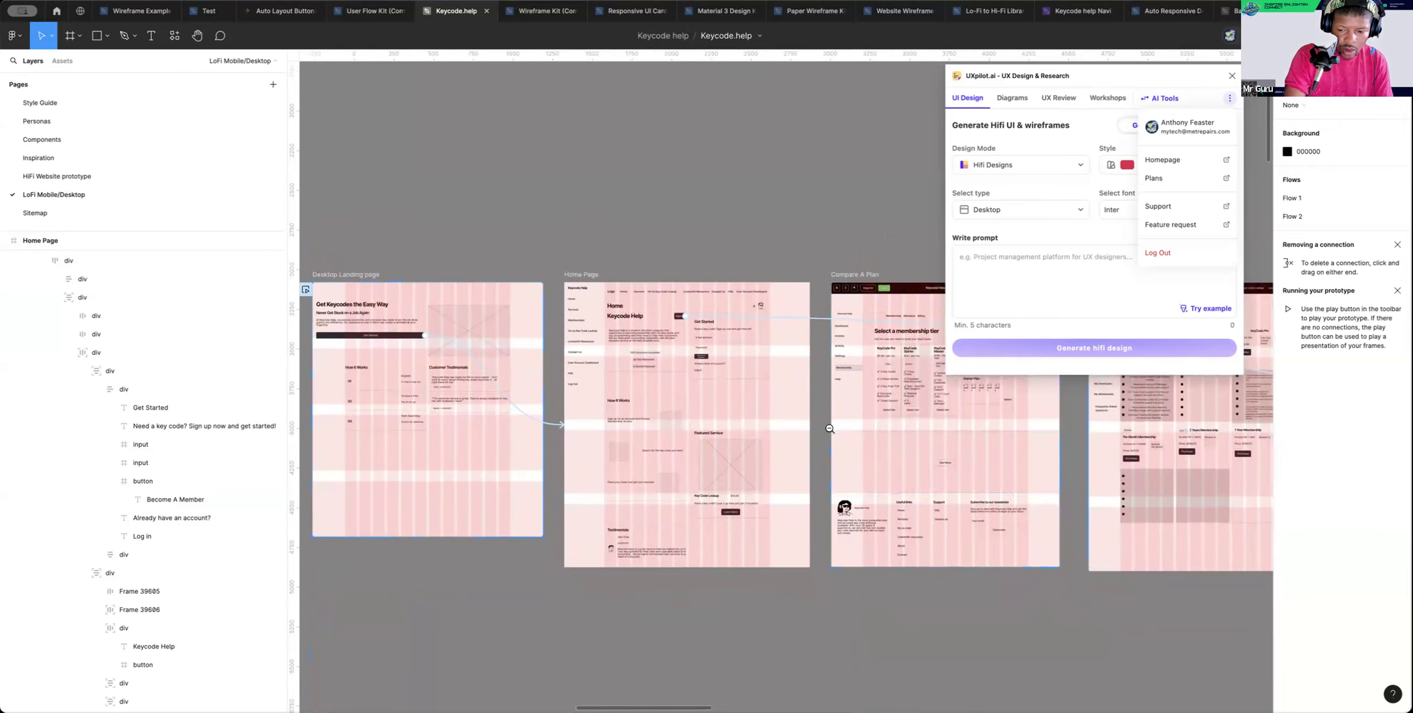
scroll(832, 434, down, 3)
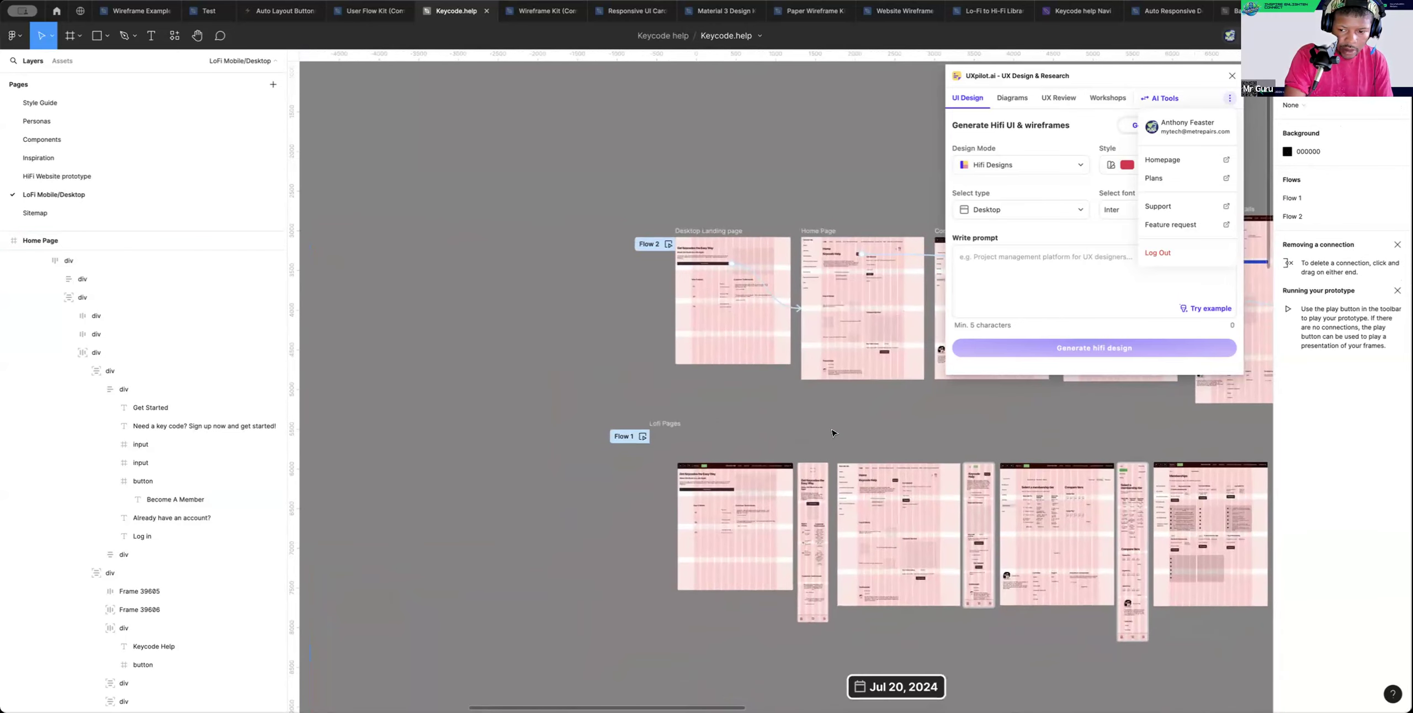
scroll(835, 433, down, 3)
scroll(834, 432, right, 3)
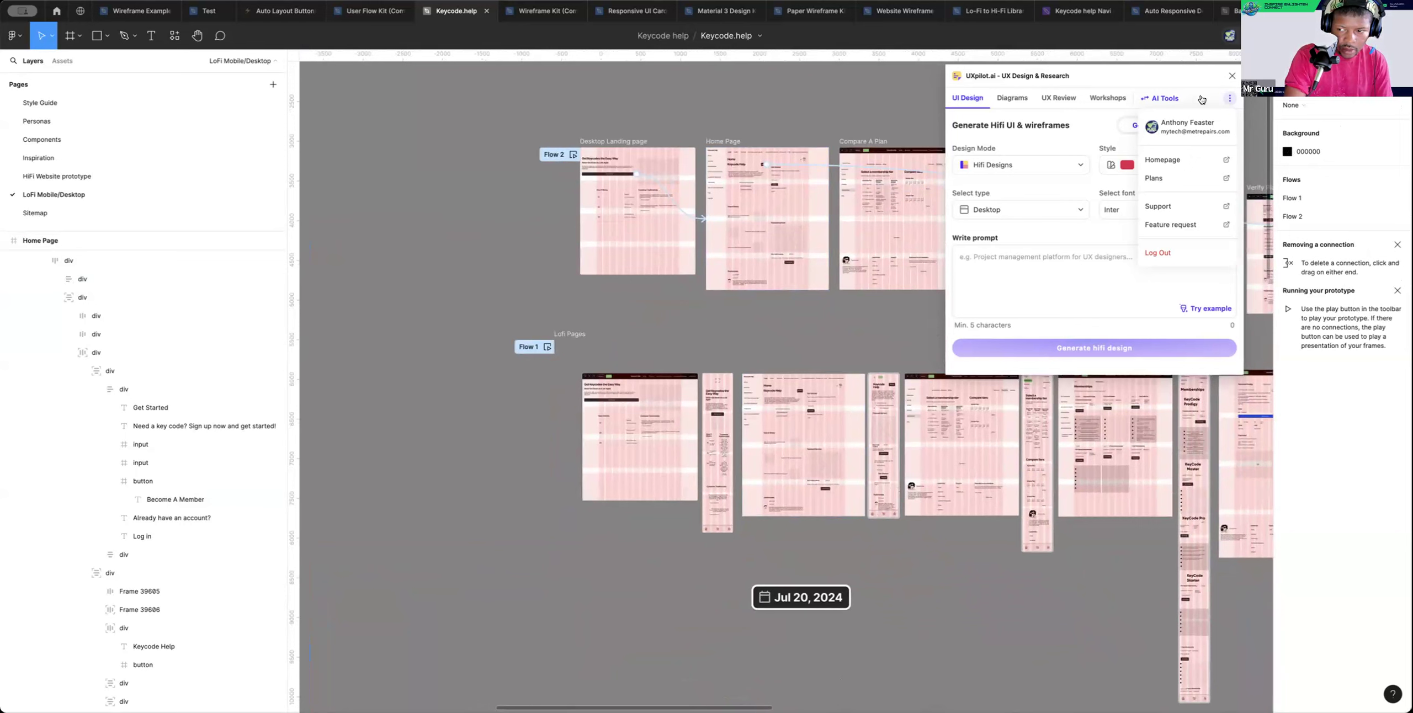
Close the UXpilot.ai plugin's account options and set its design mode to Wireframes
click(1036, 171)
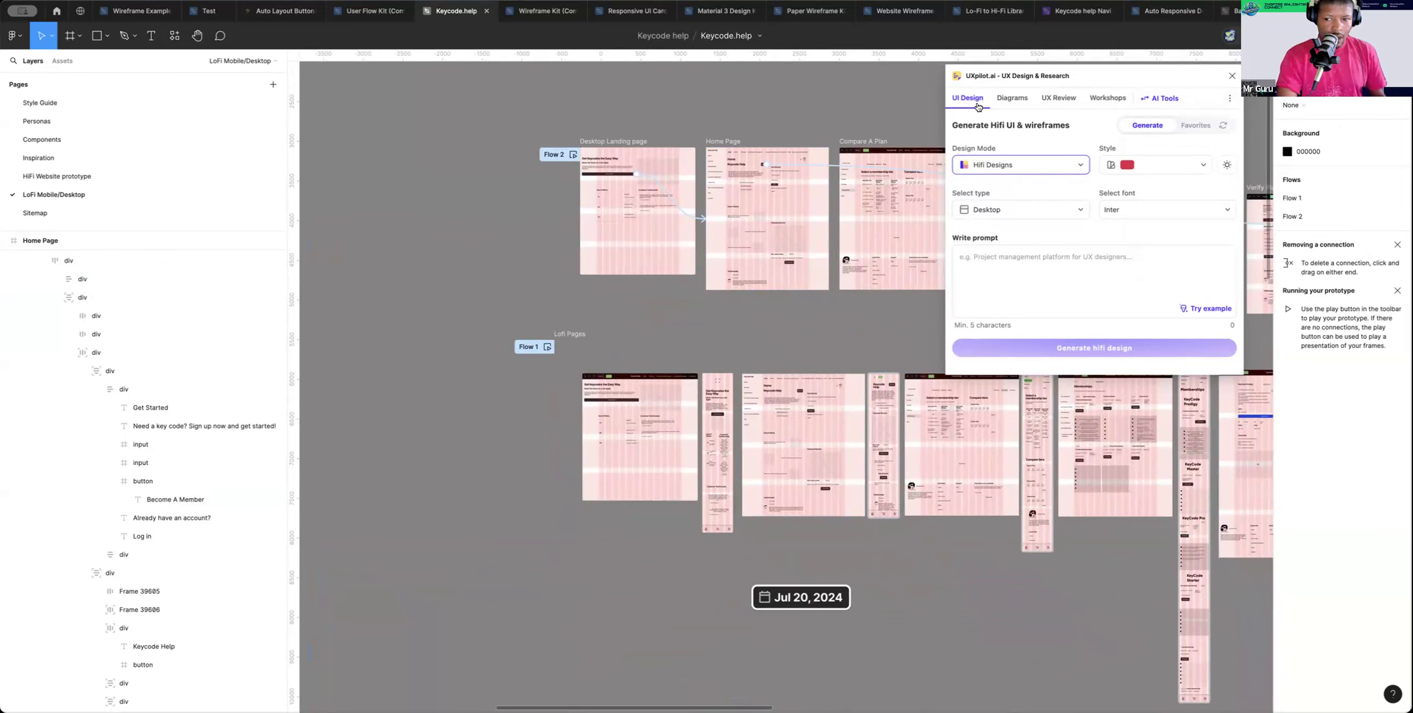
click(1025, 165)
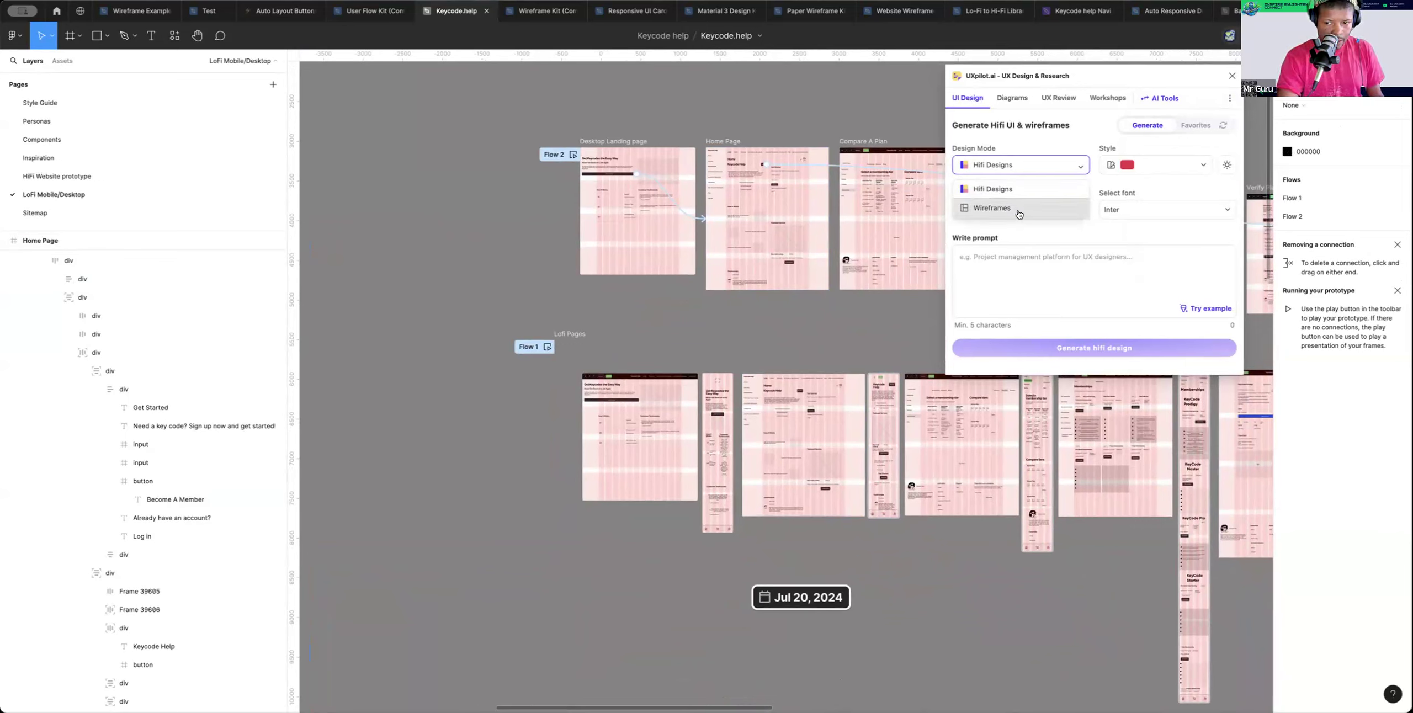
click(1019, 214)
Start the wireframe prompt with "Create" and move the plugin window clear of the All Memberships and Membership Details frames
click(1010, 229)
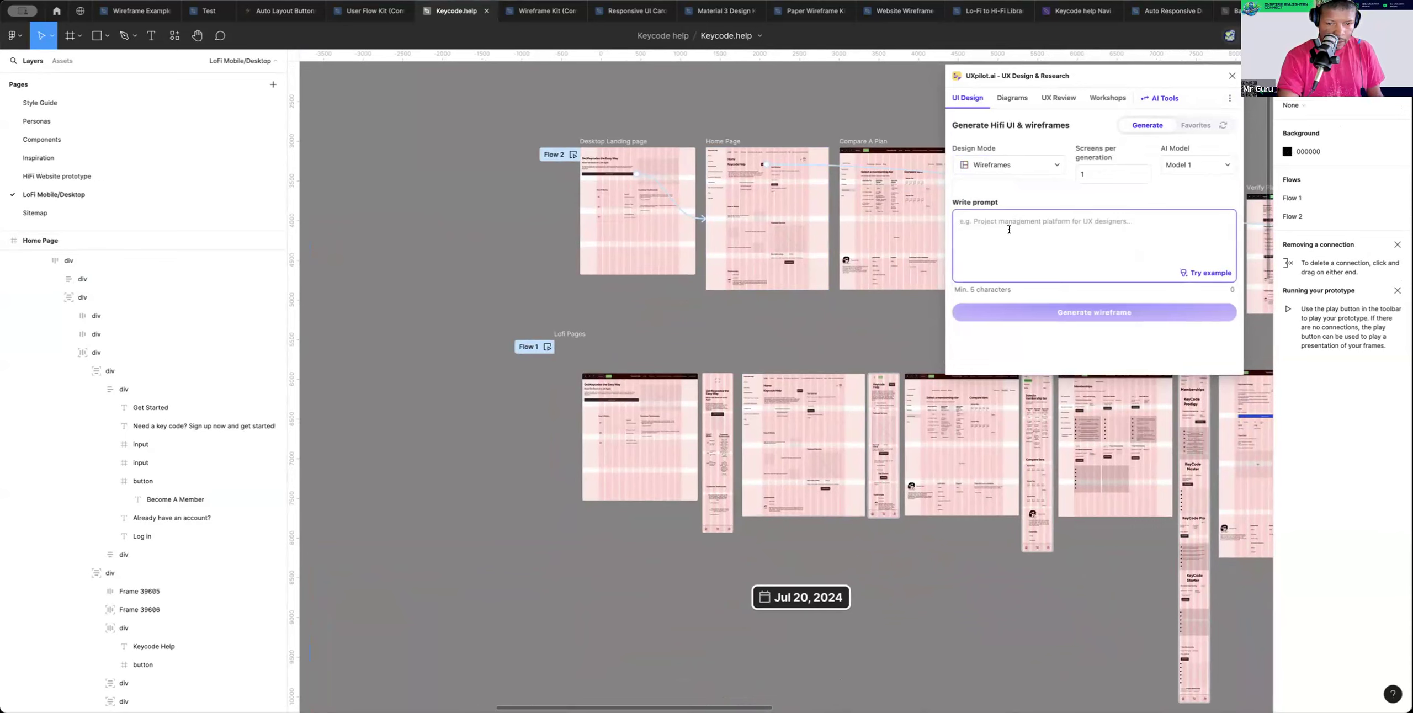
text(Create)
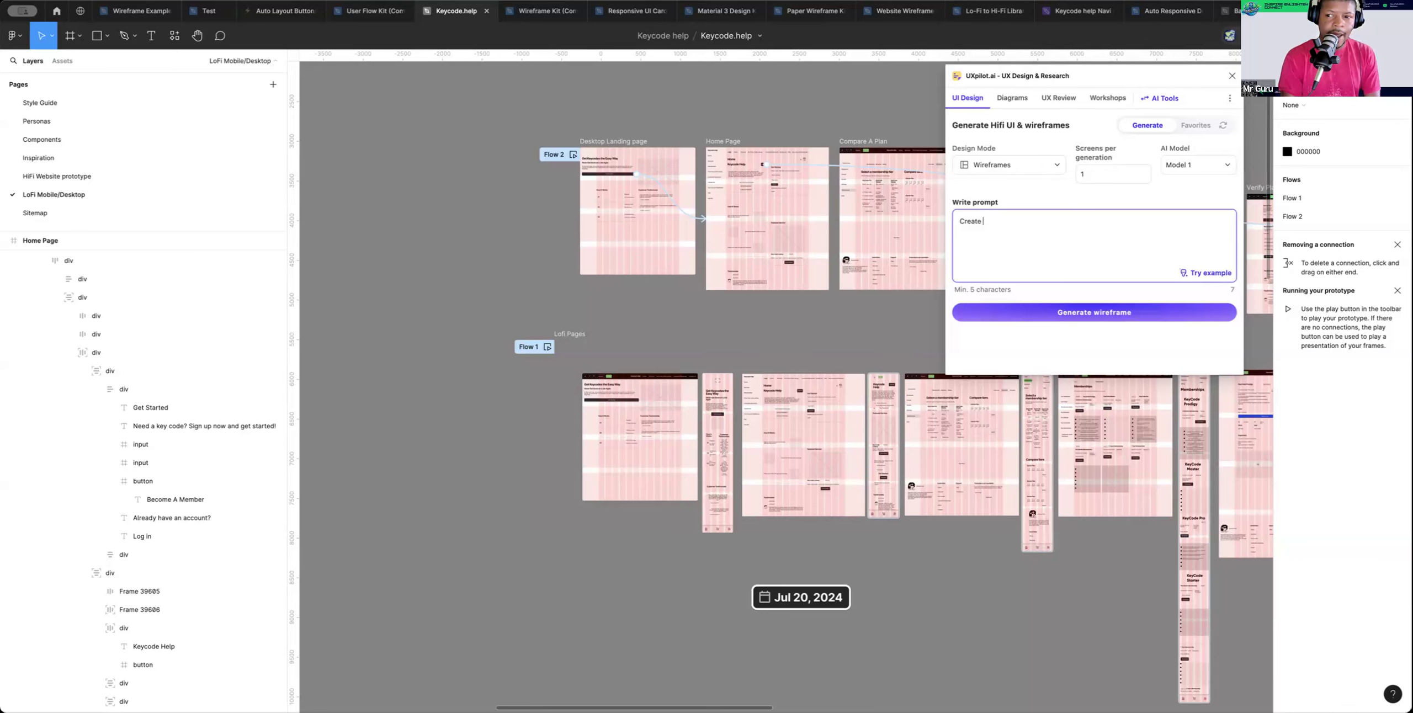
drag(1142, 78, 682, 124)
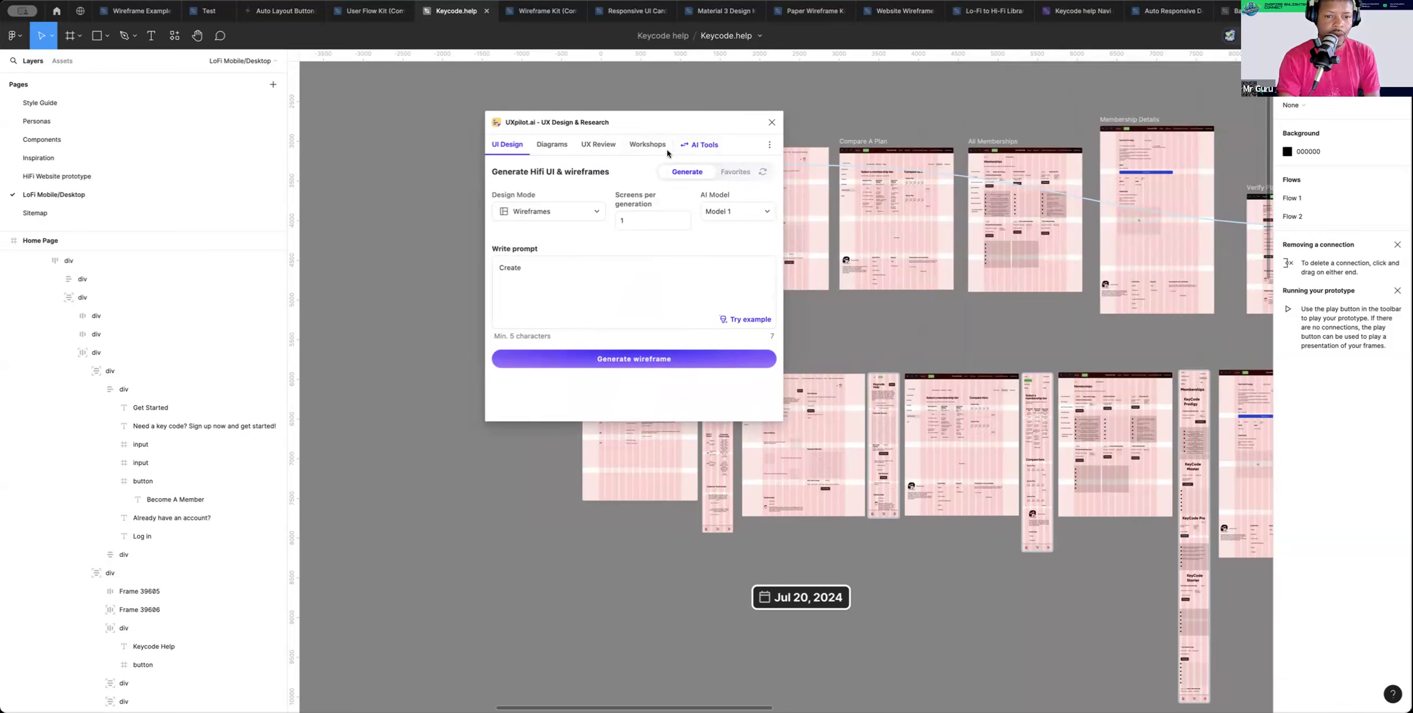
click(569, 299)
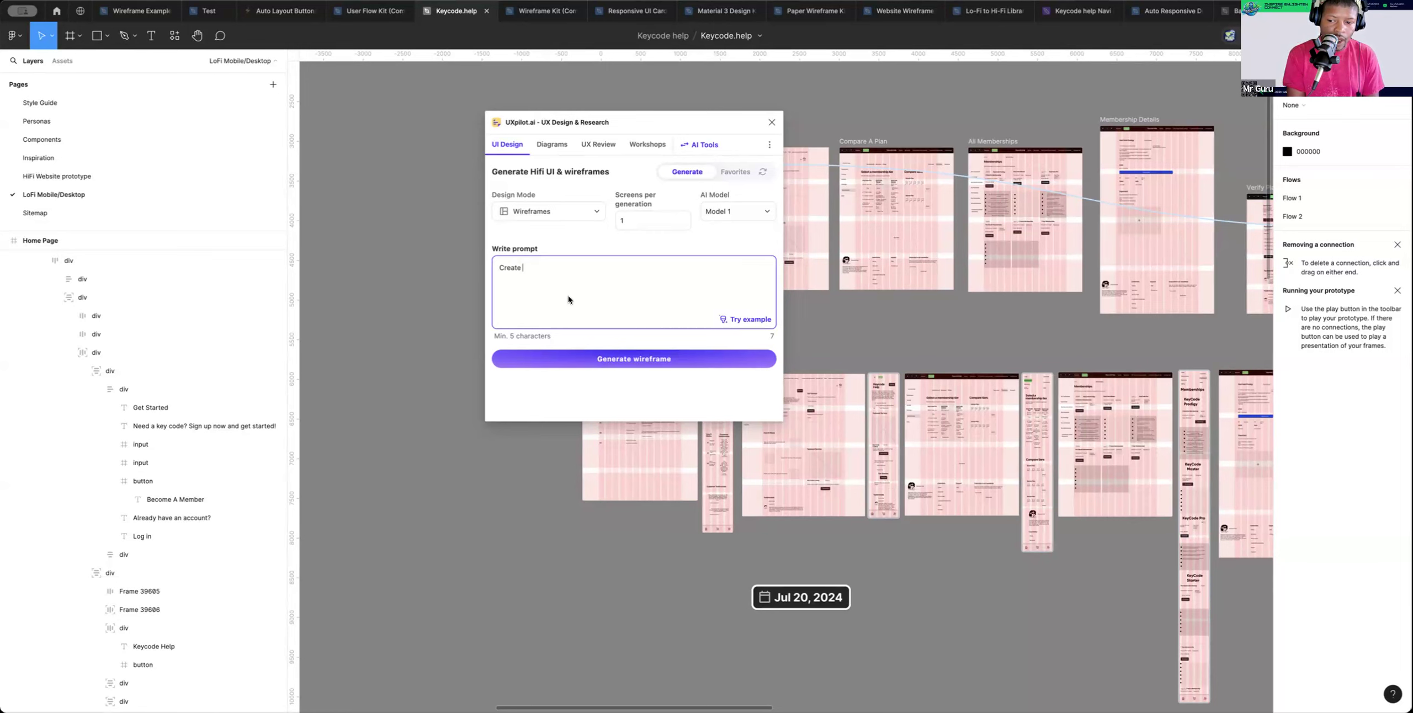
Examine the rows of LoFi mobile and desktop pages, including the services, dashboard, cart and membership pages
scroll(915, 411, right, 1)
scroll(915, 410, right, 6)
scroll(916, 410, down, 5)
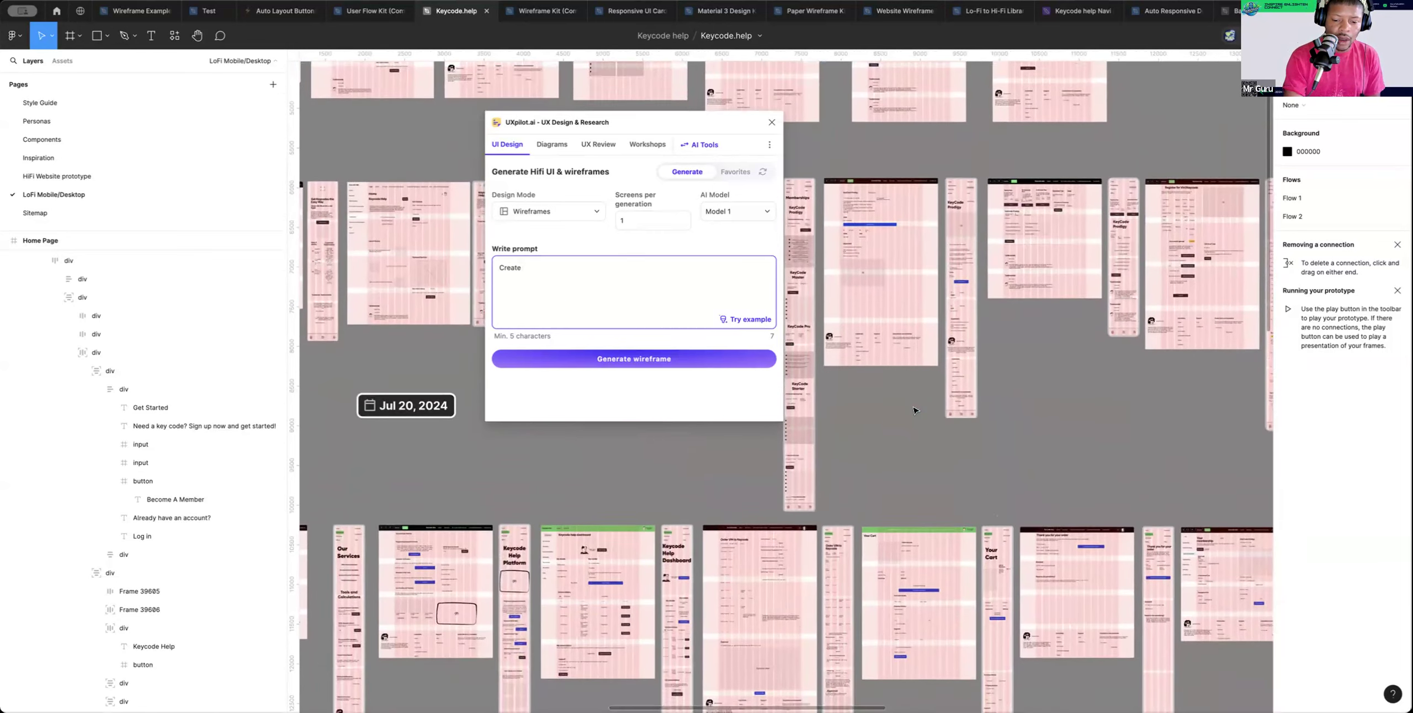
scroll(915, 410, left, 4)
scroll(915, 411, down, 3)
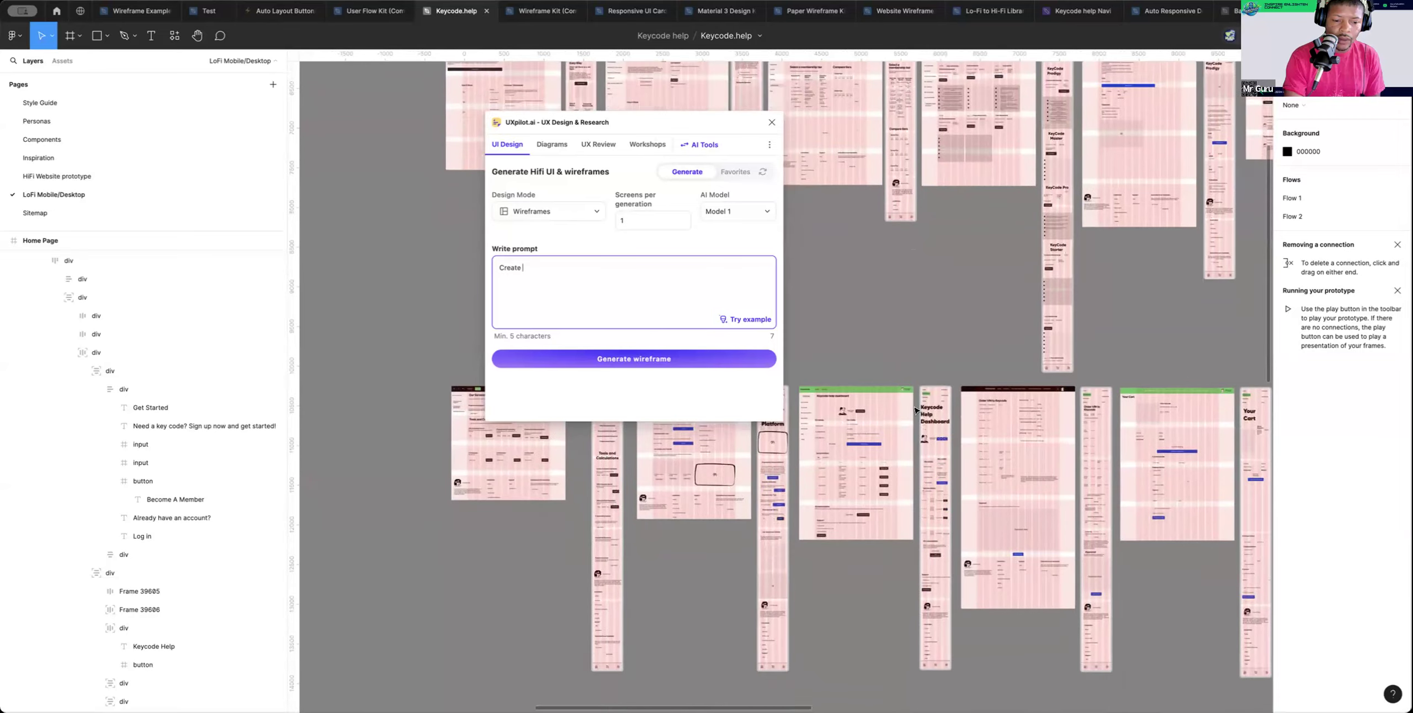
scroll(915, 411, left, 1)
scroll(915, 411, up, 1)
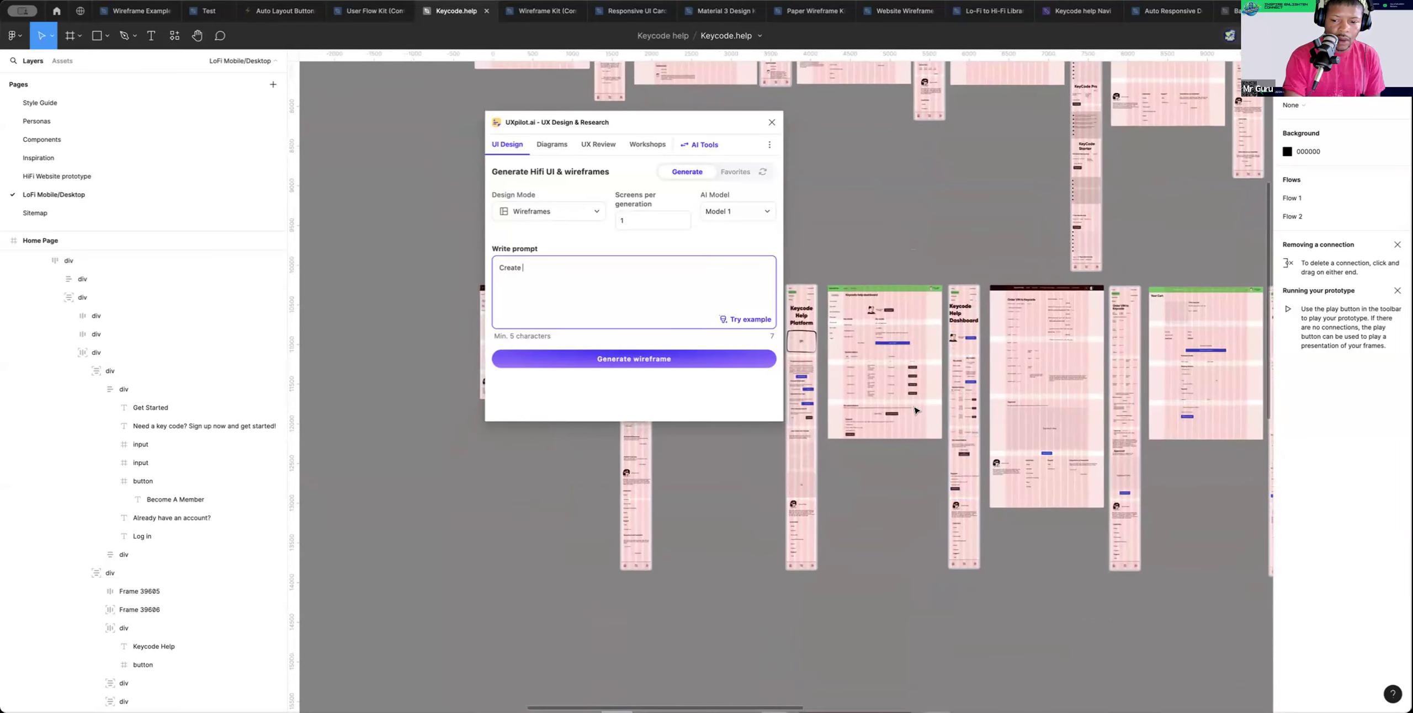
scroll(915, 411, right, 3)
scroll(915, 410, up, 1)
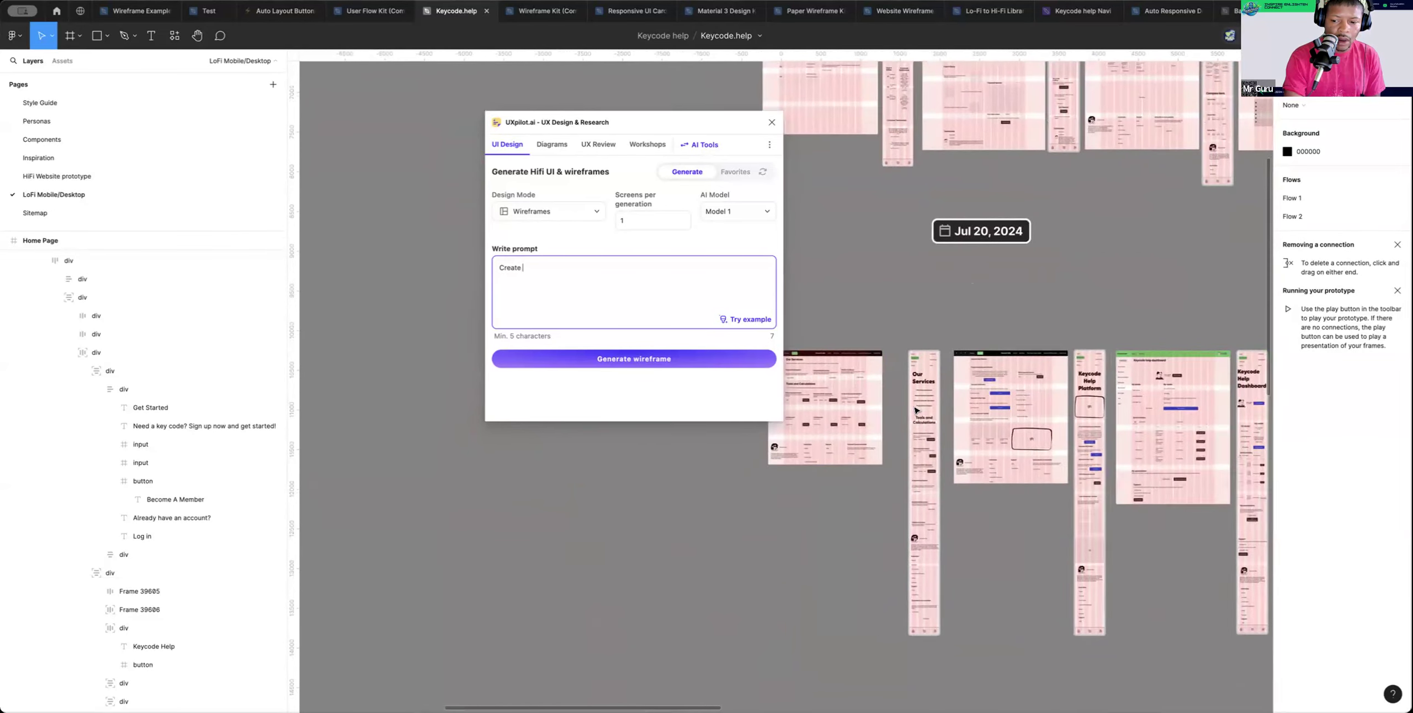
scroll(916, 411, right, 1)
scroll(915, 411, right, 7)
scroll(915, 411, down, 1)
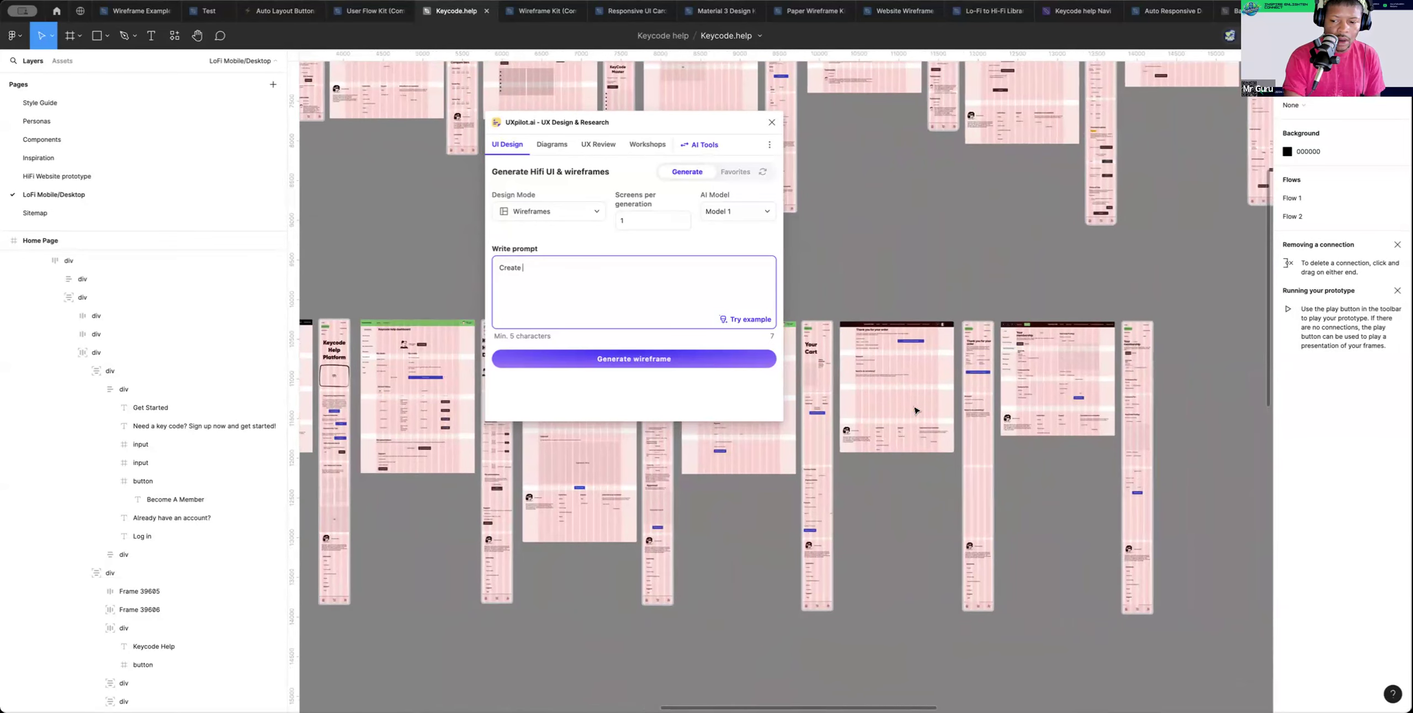
scroll(915, 411, right, 1)
scroll(915, 411, left, 1)
scroll(915, 410, up, 1)
scroll(916, 410, right, 1)
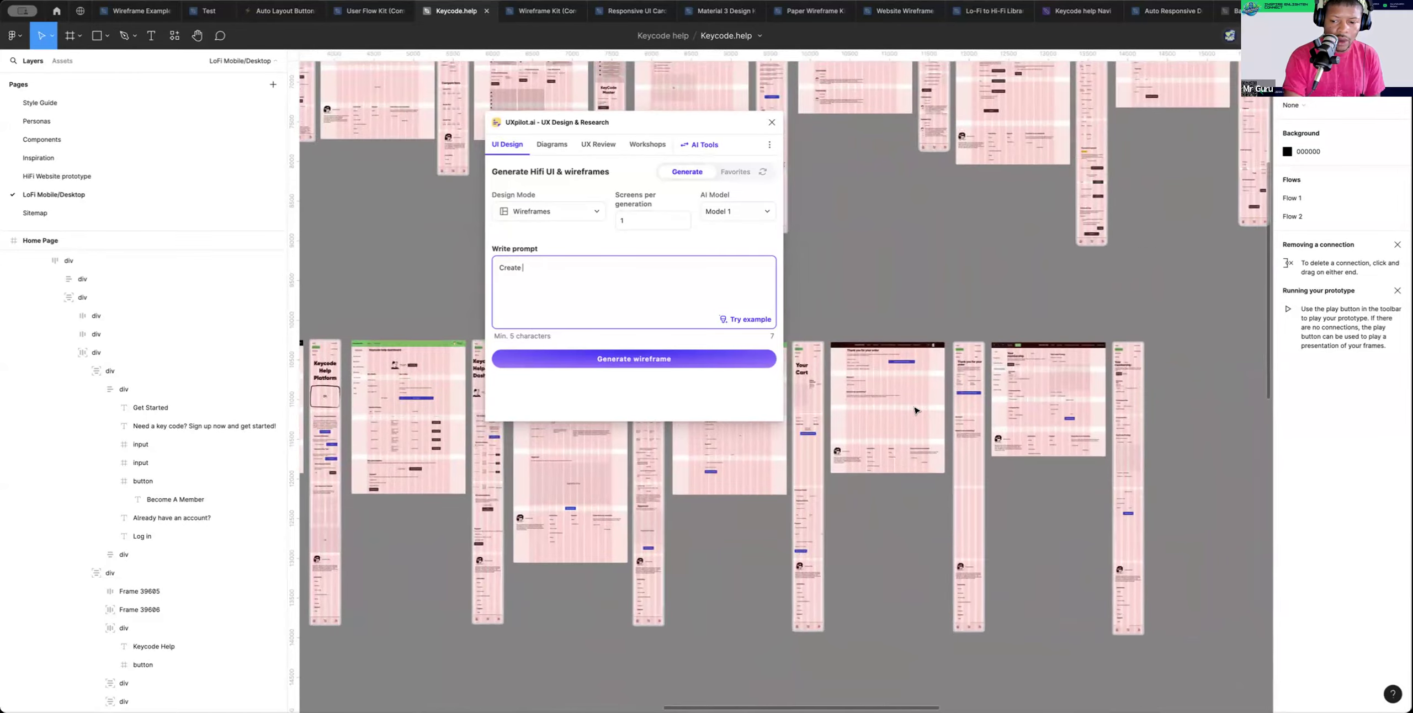
scroll(915, 411, up, 5)
scroll(915, 411, right, 3)
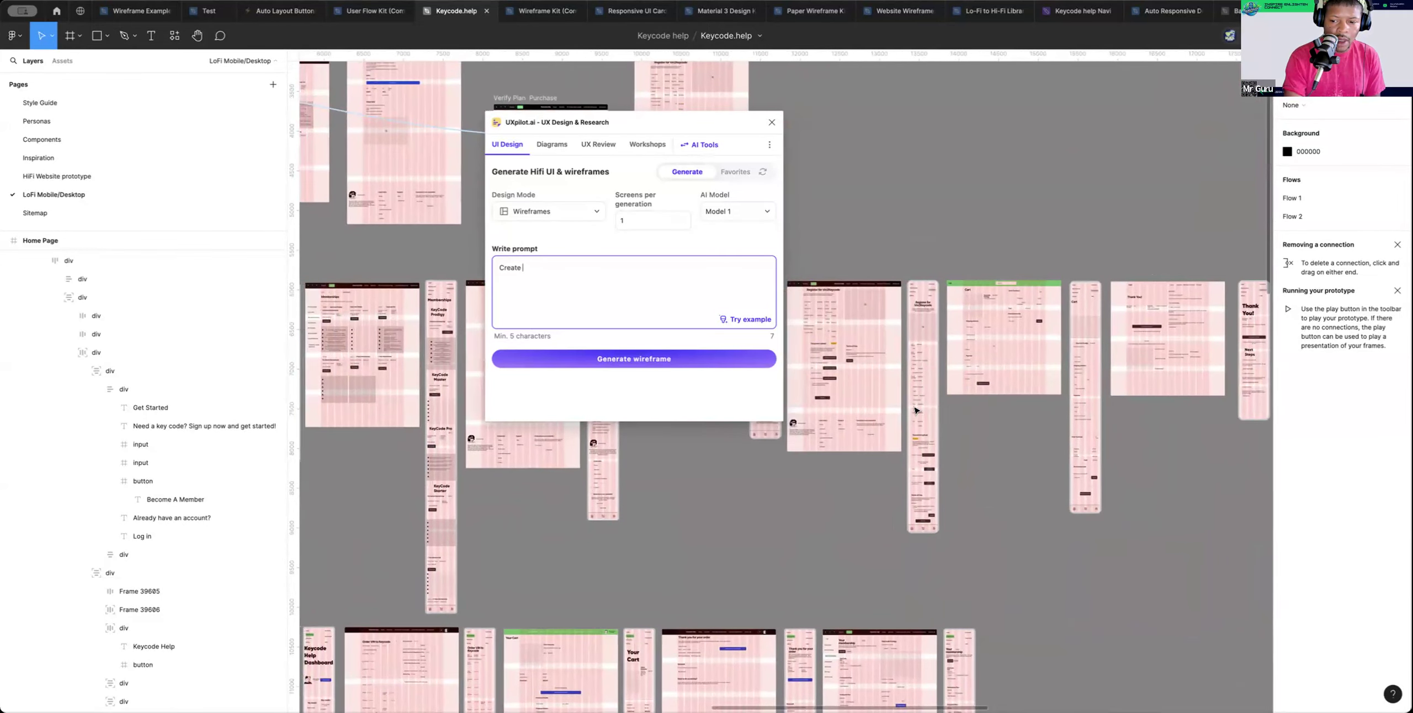
scroll(915, 411, left, 10)
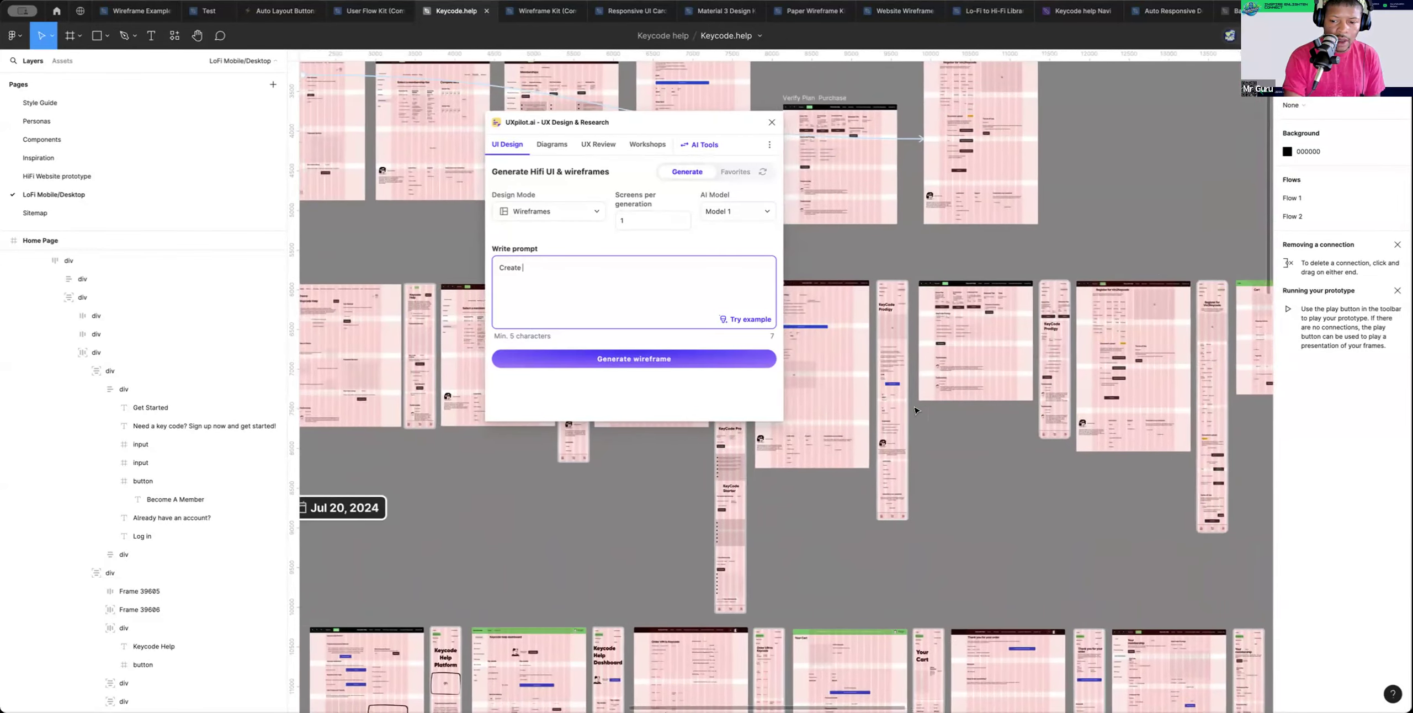
scroll(915, 411, left, 8)
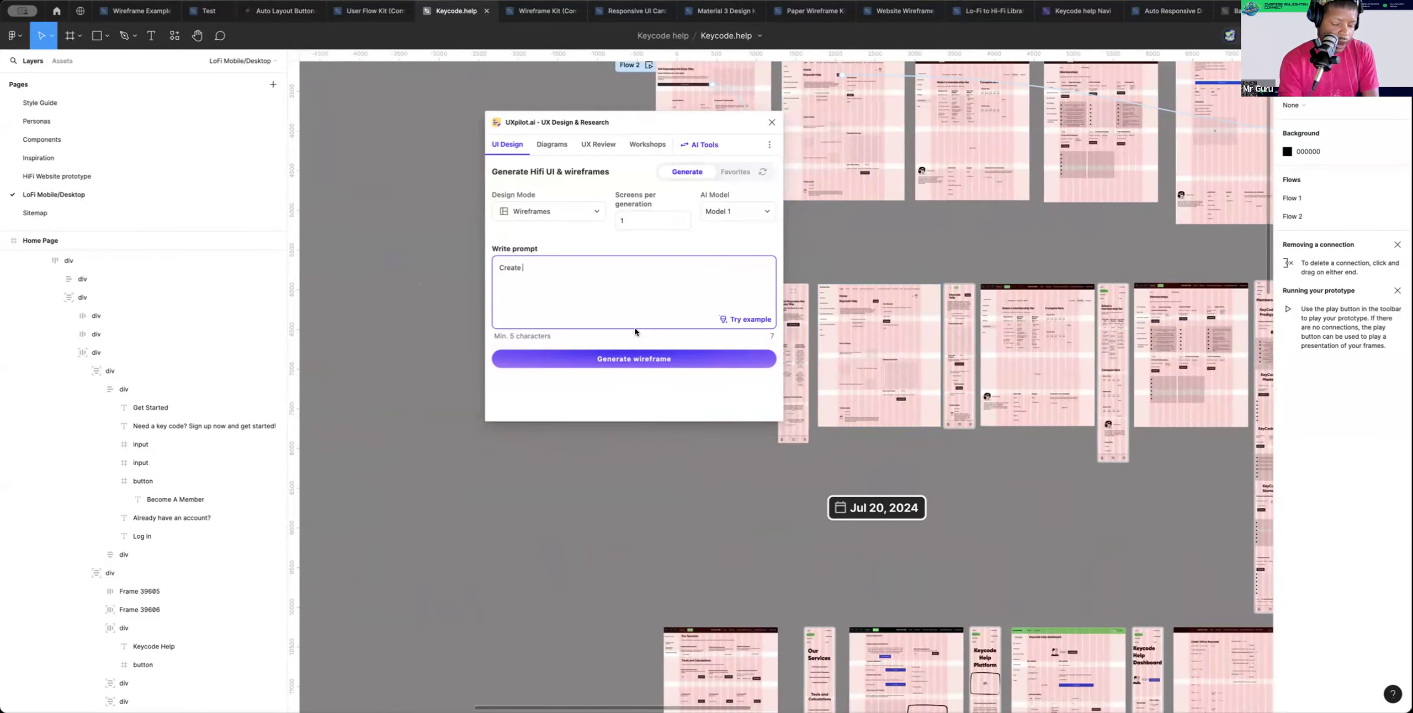
Extend the wireframe prompt to "Create a member sign up page that will allow users to become a site member"
text(member si)
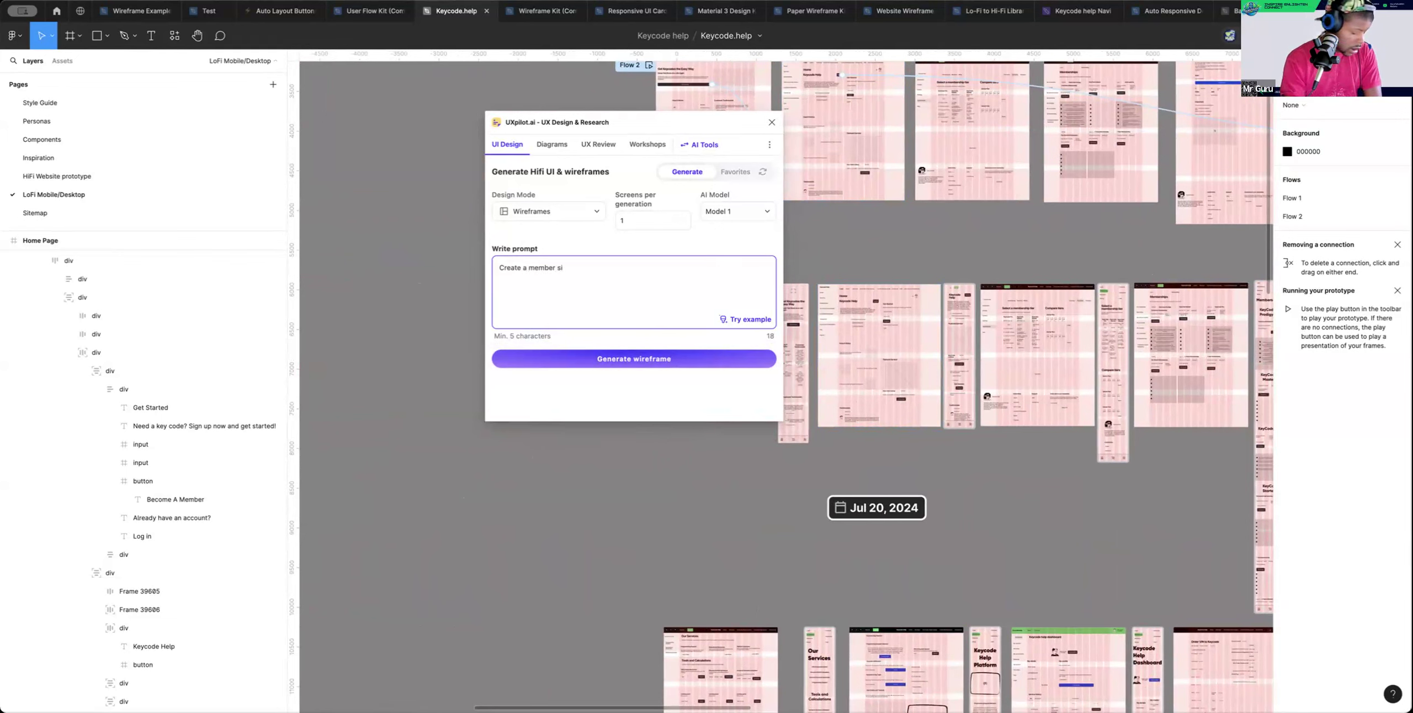
text(gn up )
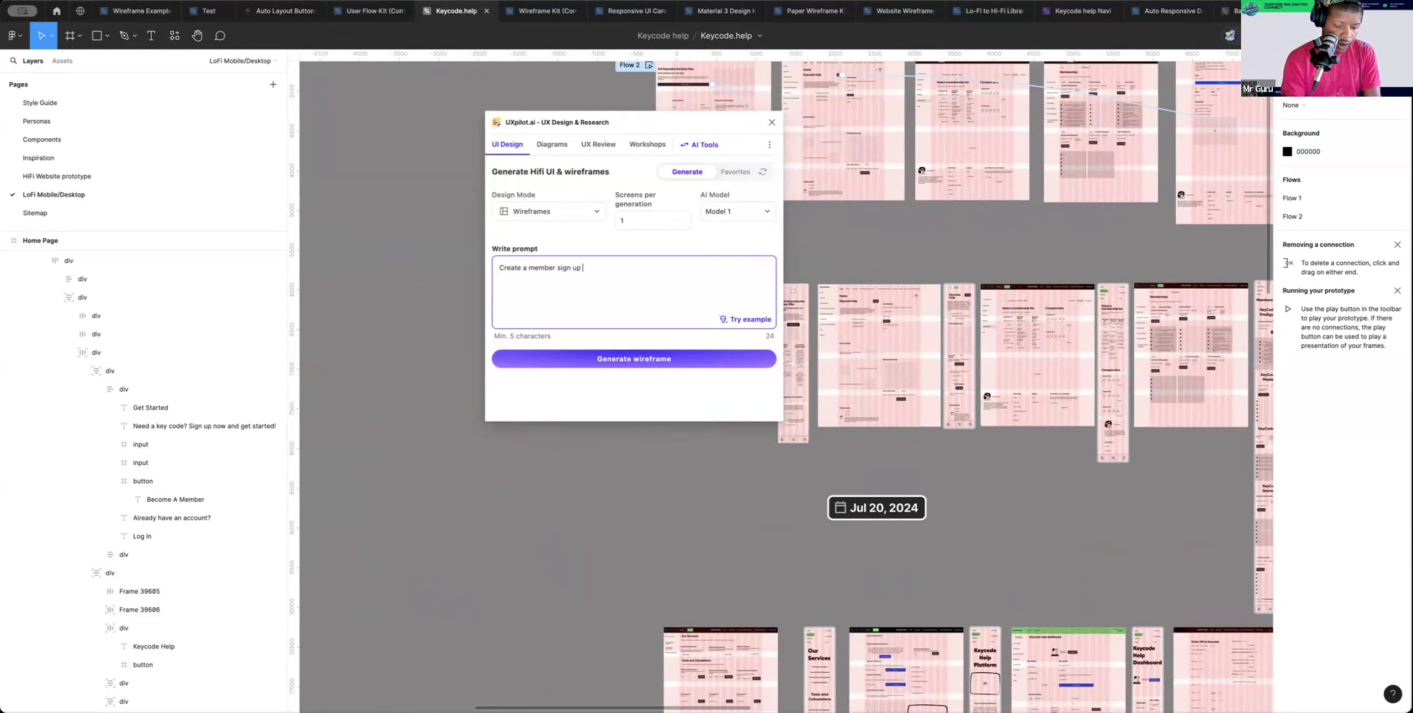
text(page that w)
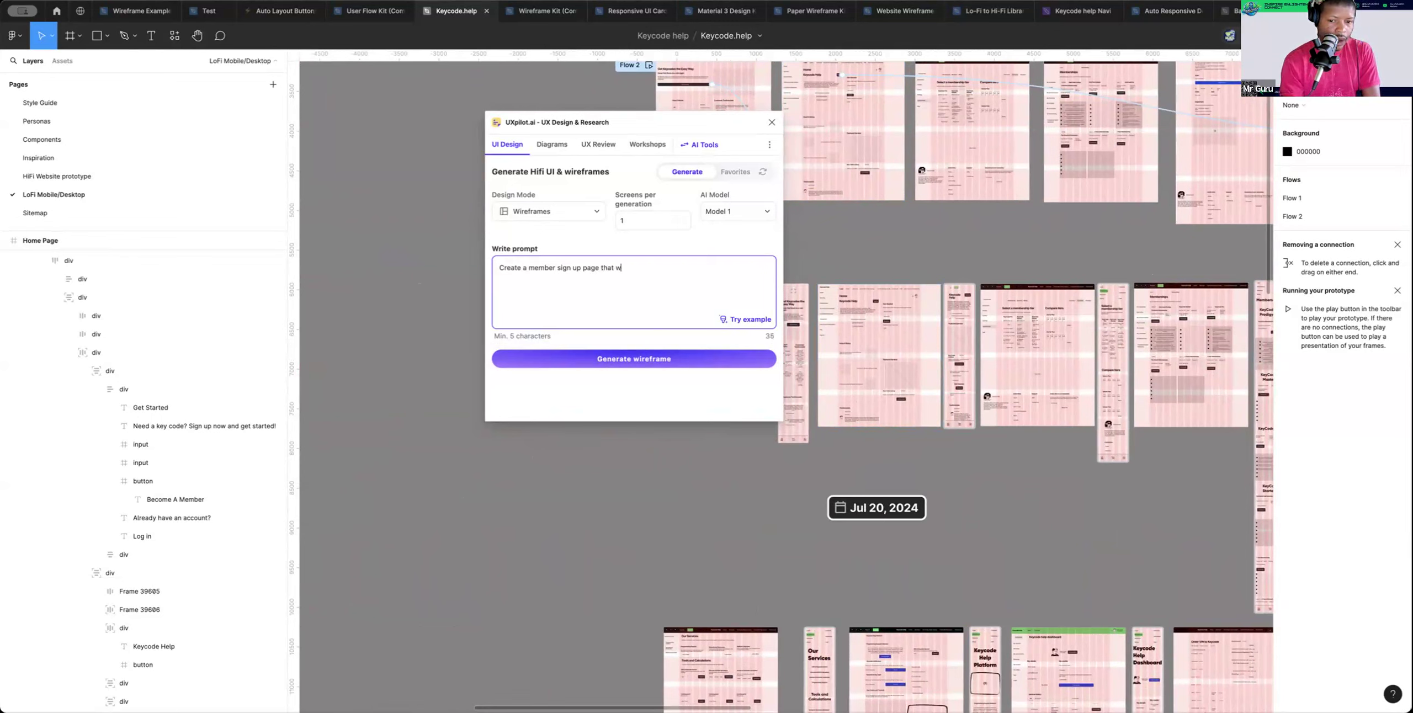
text(ill allow users to )
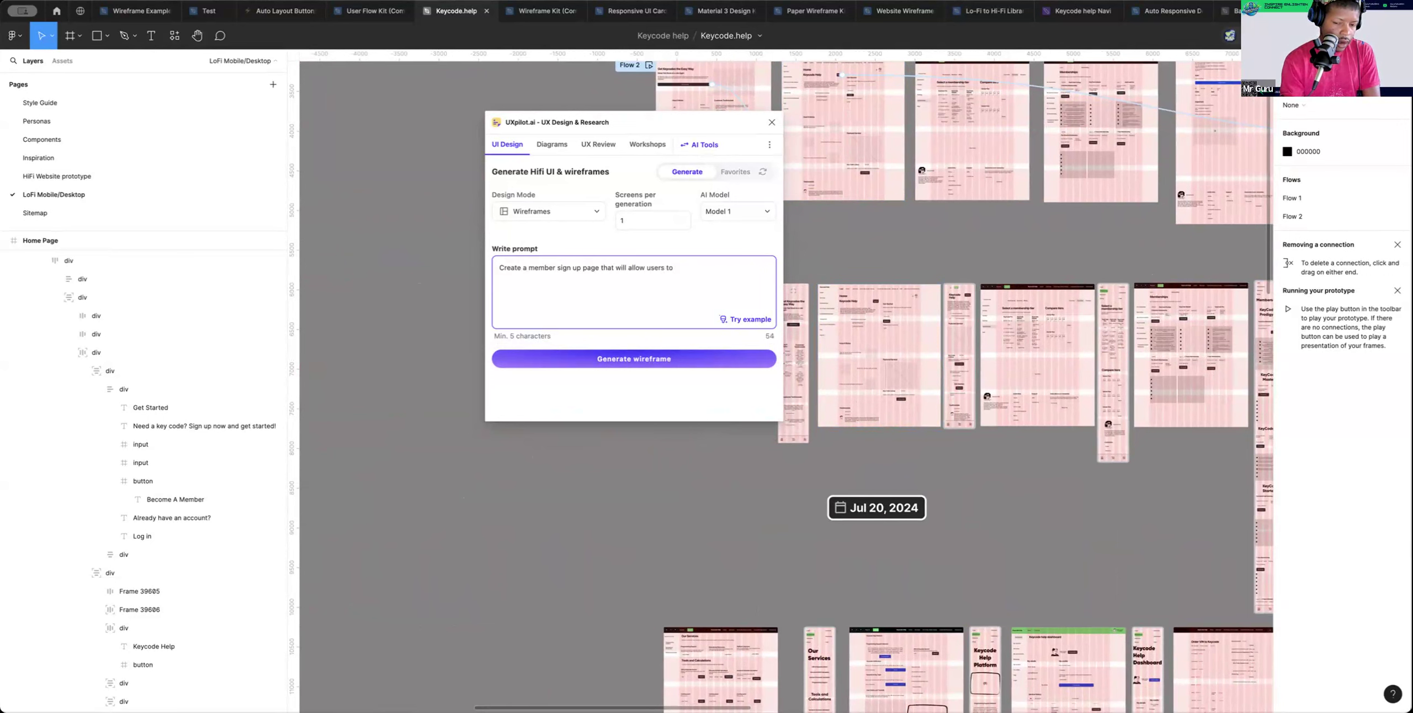
text(become a )
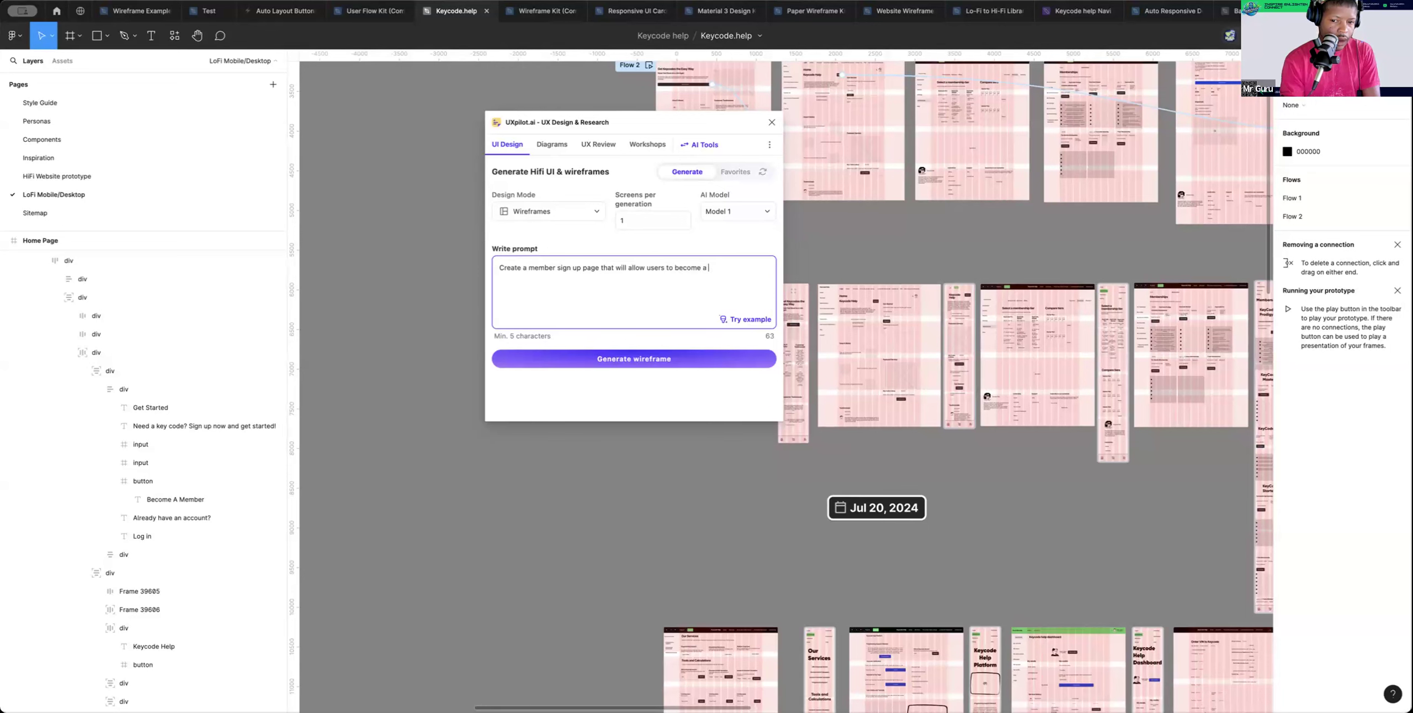
text(site member)
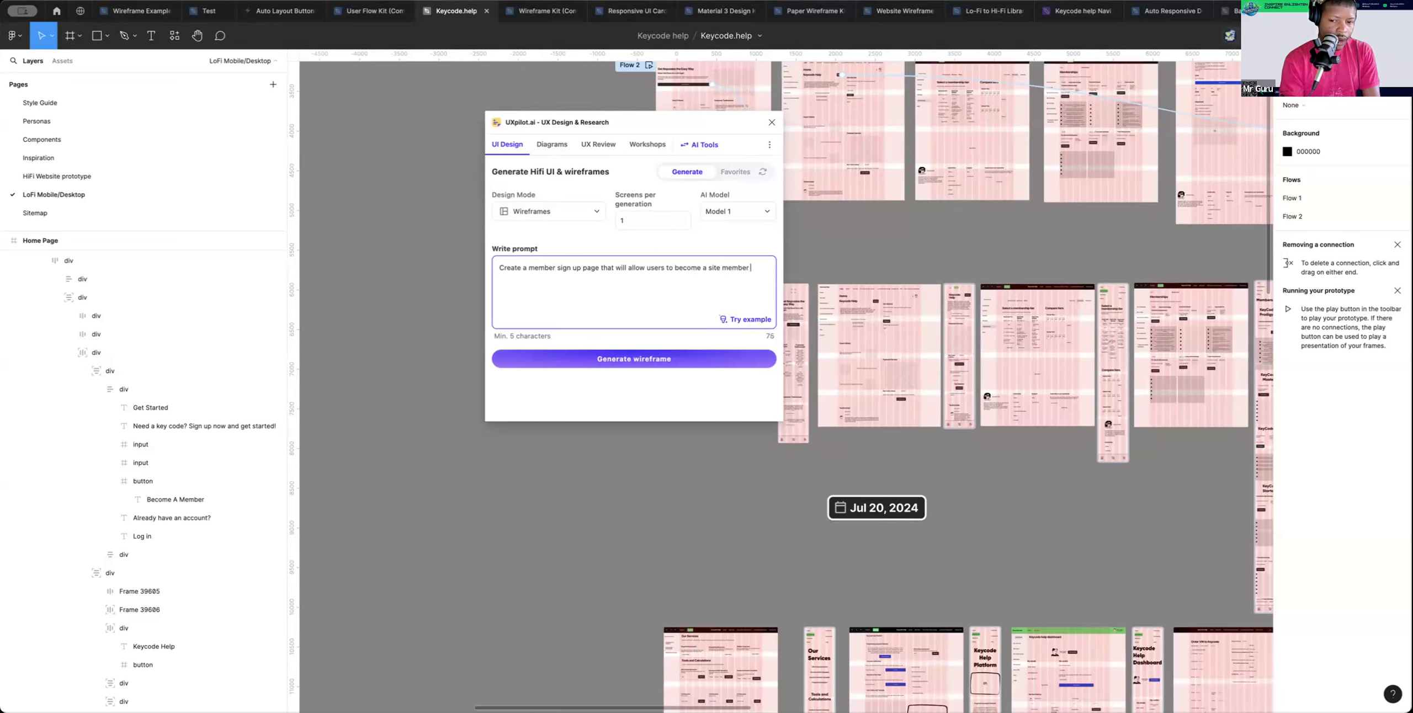
Extend the wireframe prompt with "with sign up options: Google gmail, Apple cloud, Facebook and manual options" and generate the wireframe
text( with )
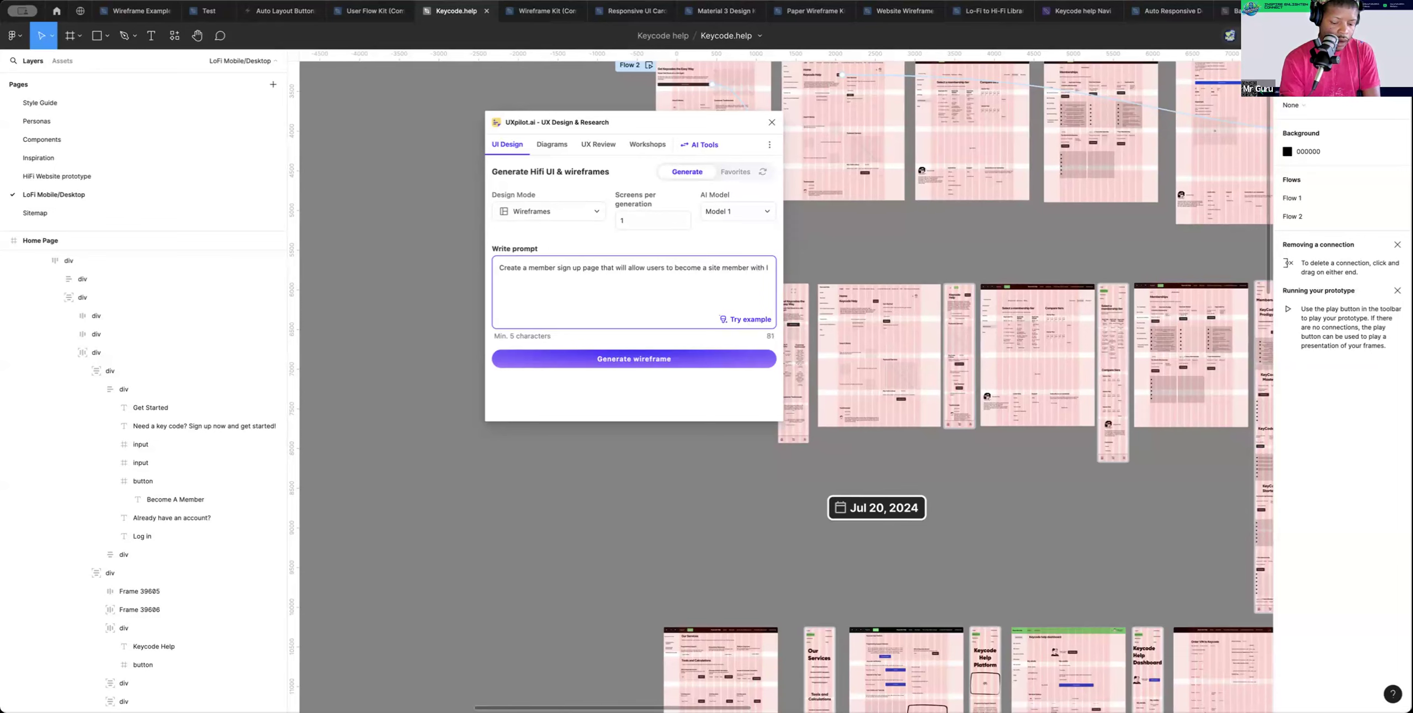
text(sign up options)
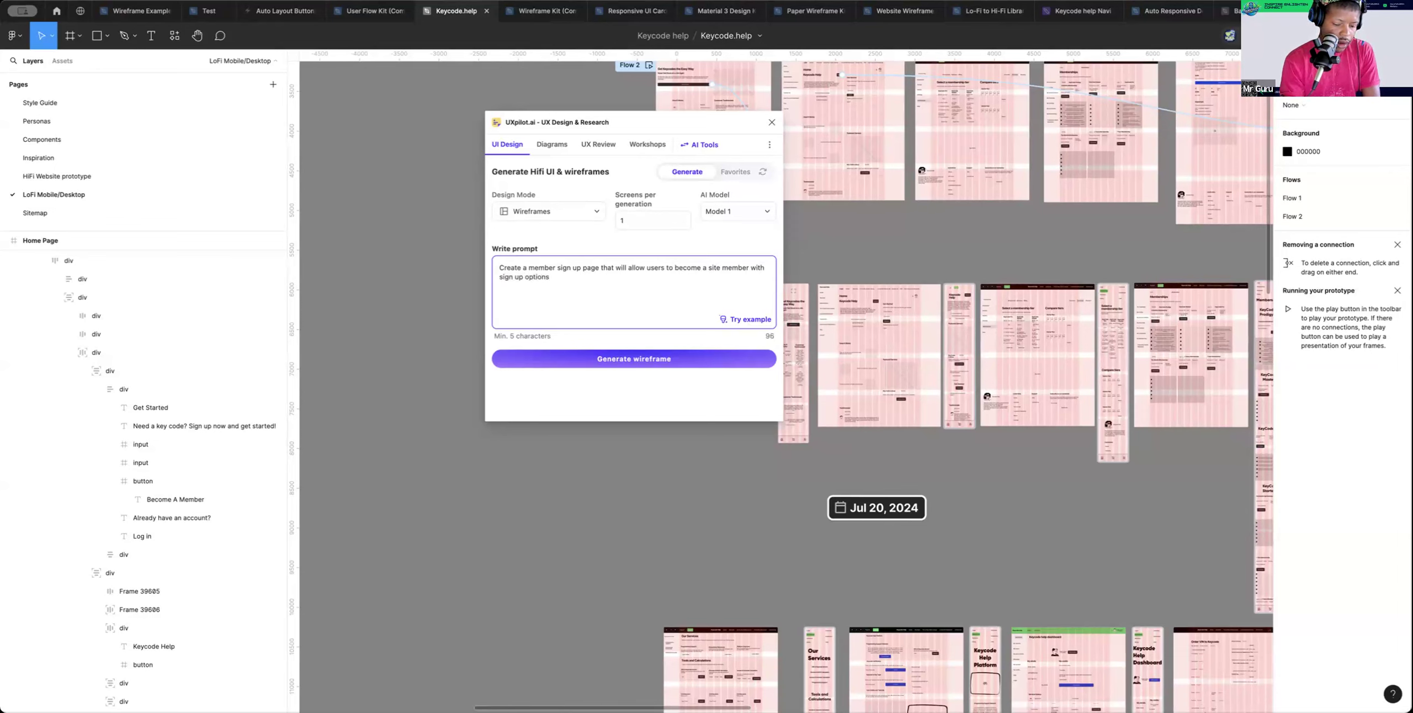
text(:)
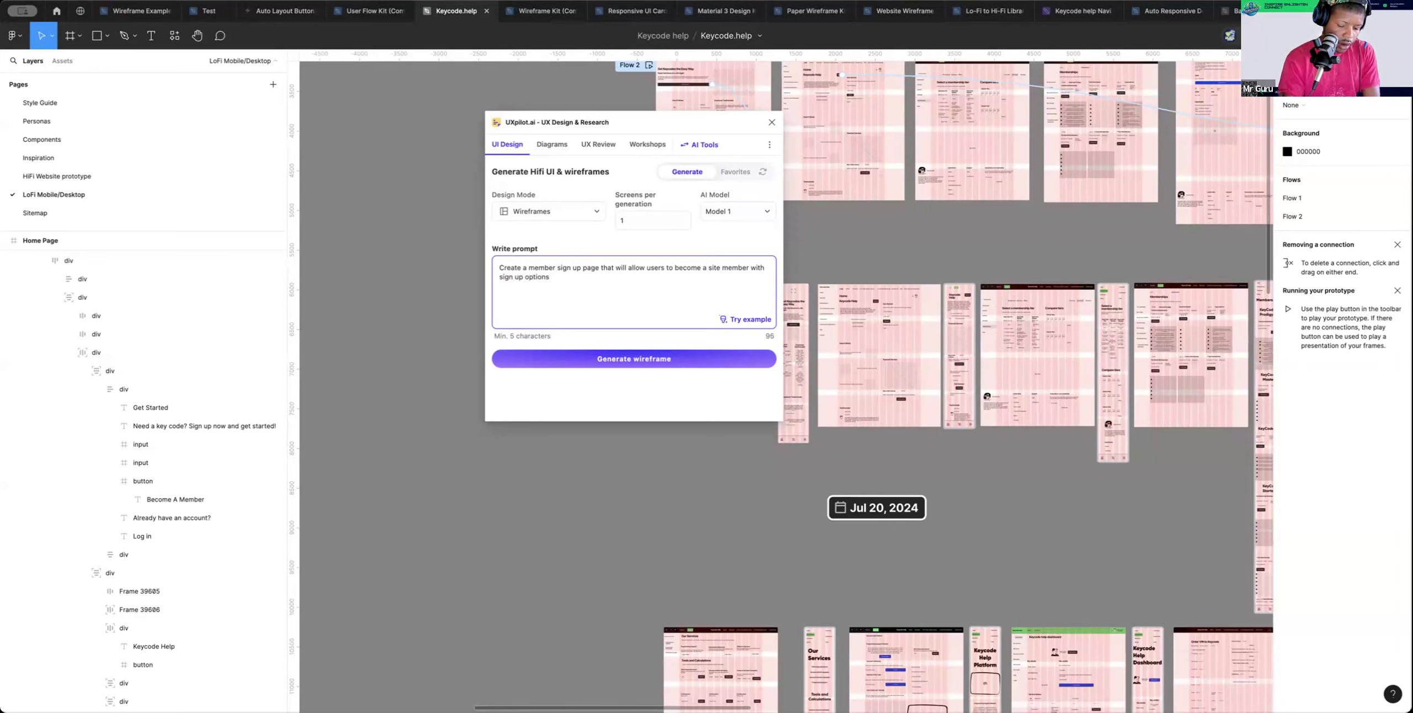
text( Google)
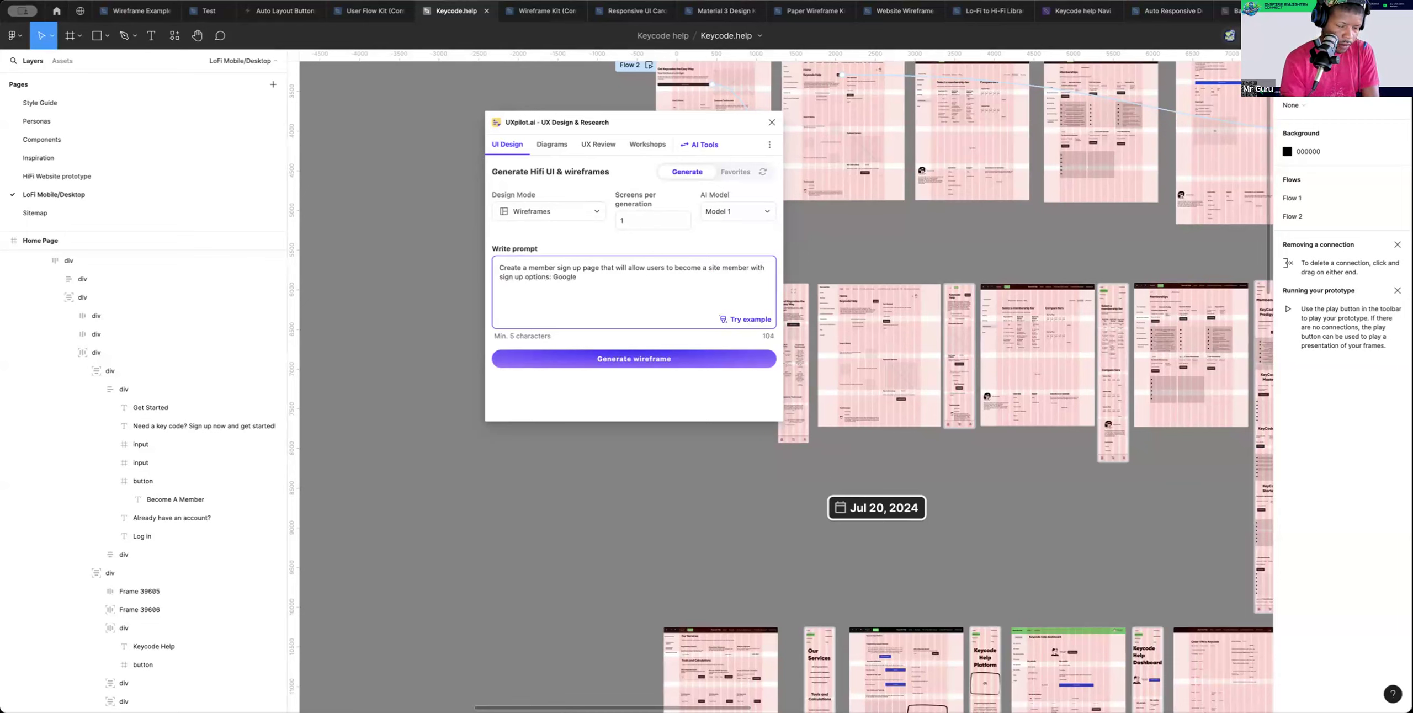
text( gma)
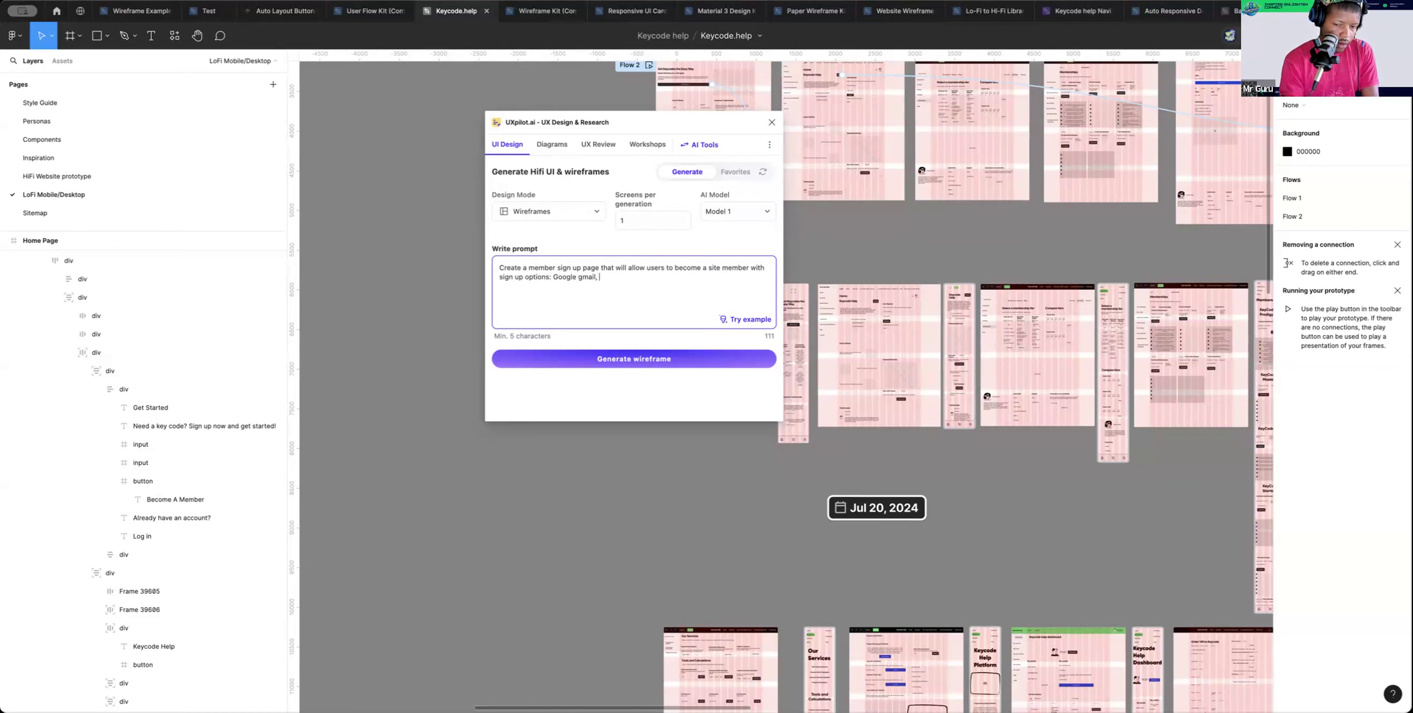
text(il, Apple)
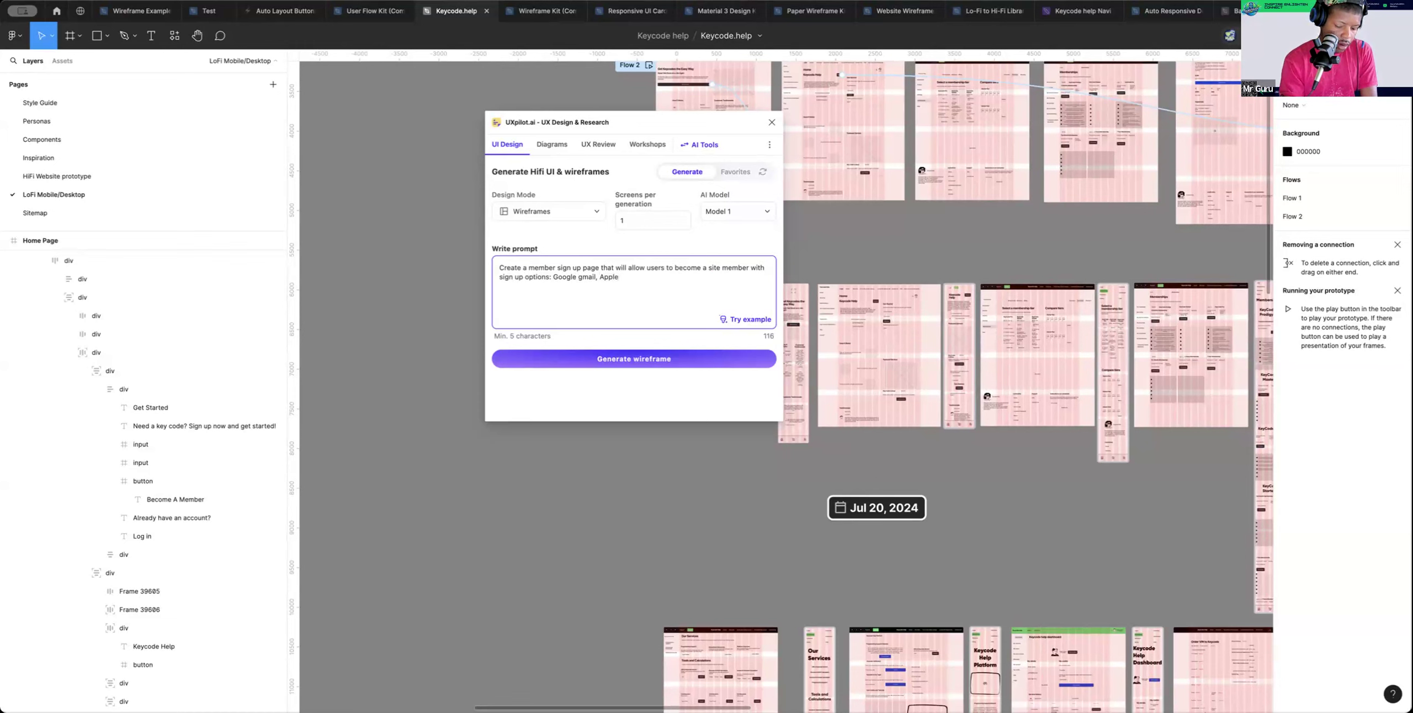
text( cloud)
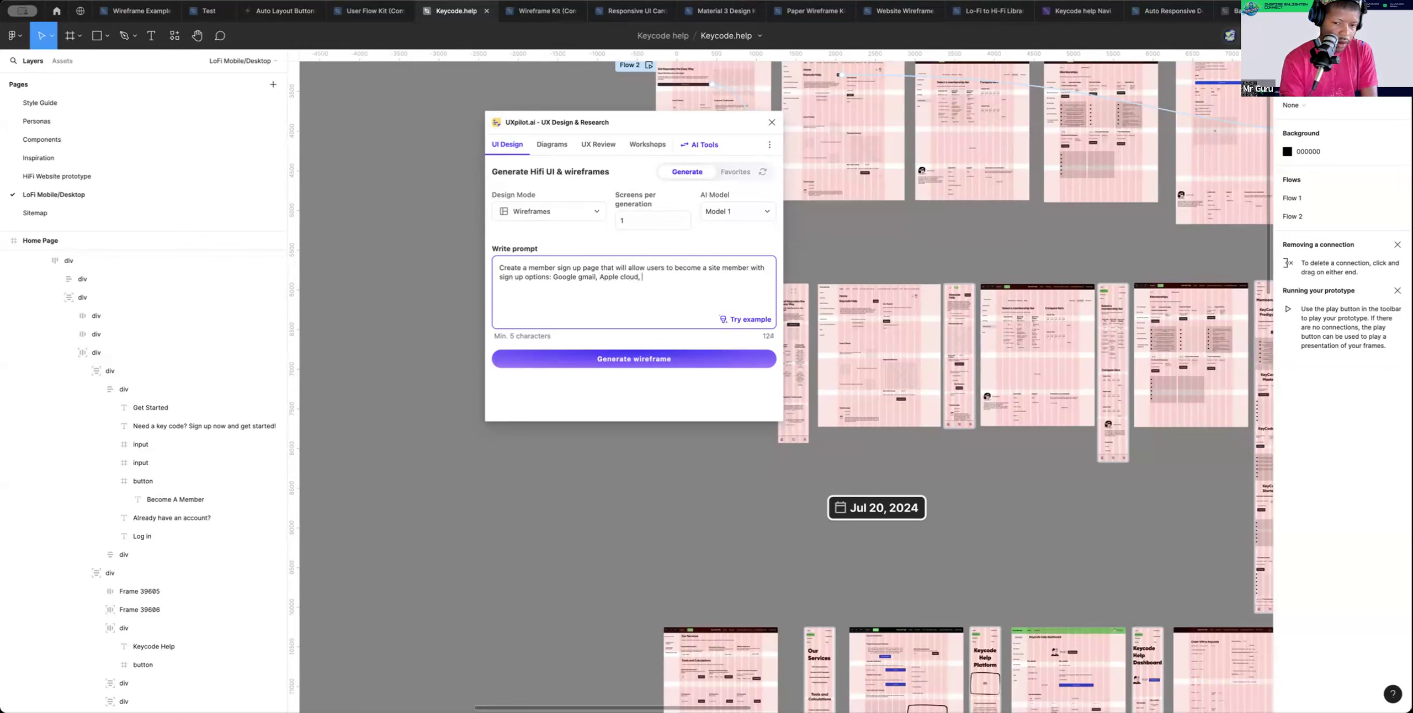
text(, Face)
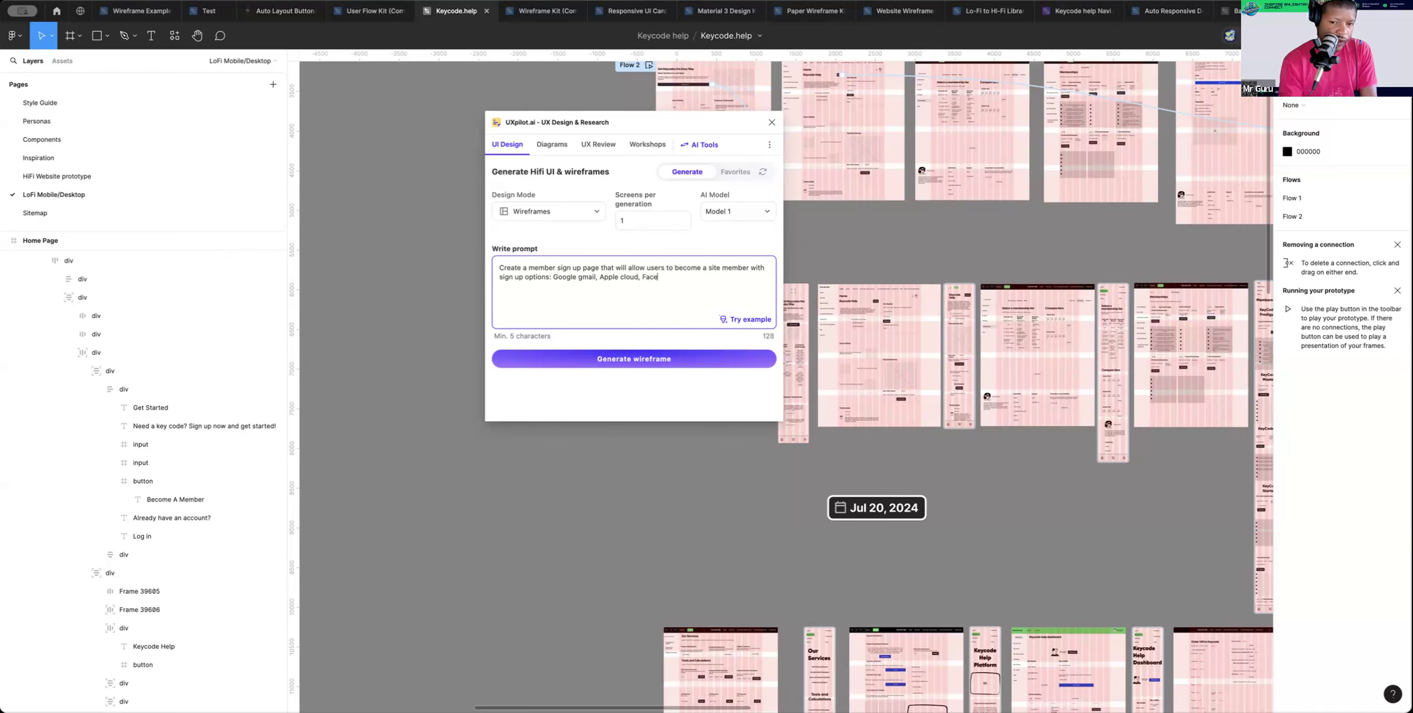
text(book)
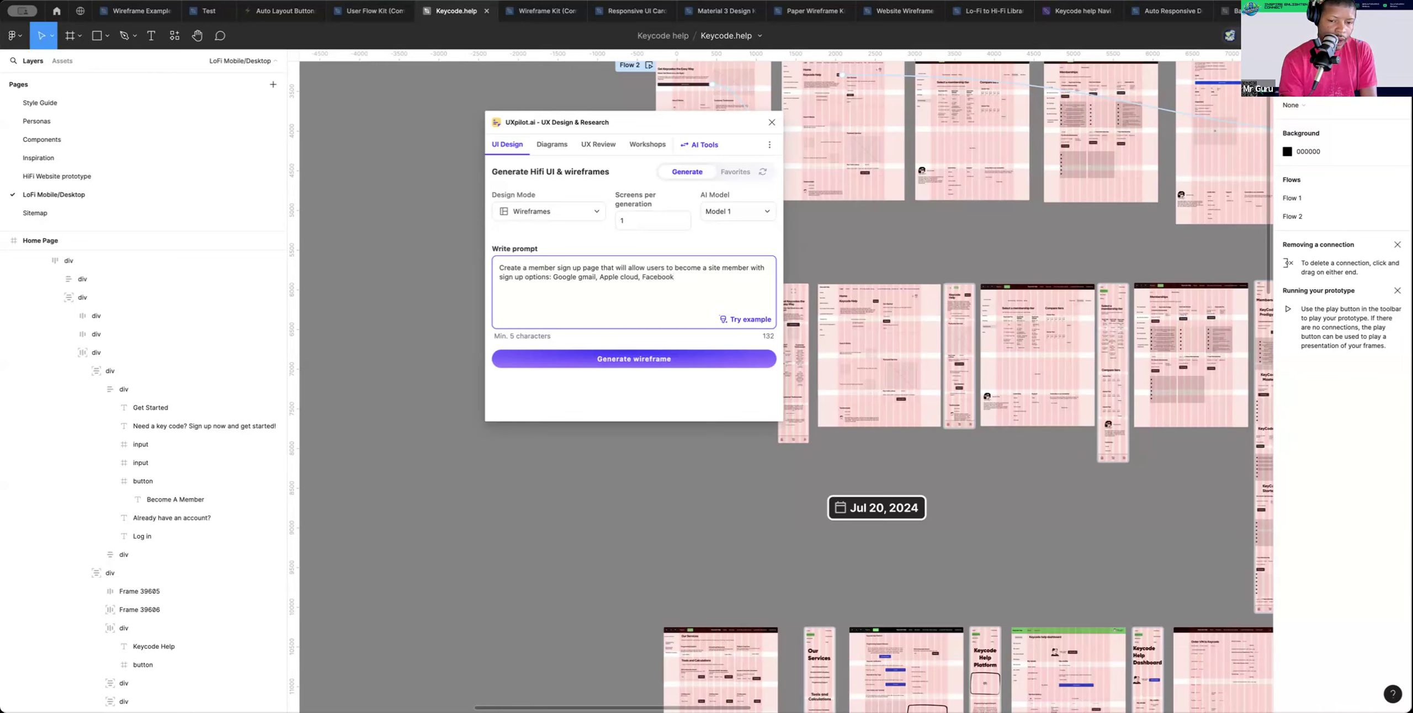
text(and manual options)
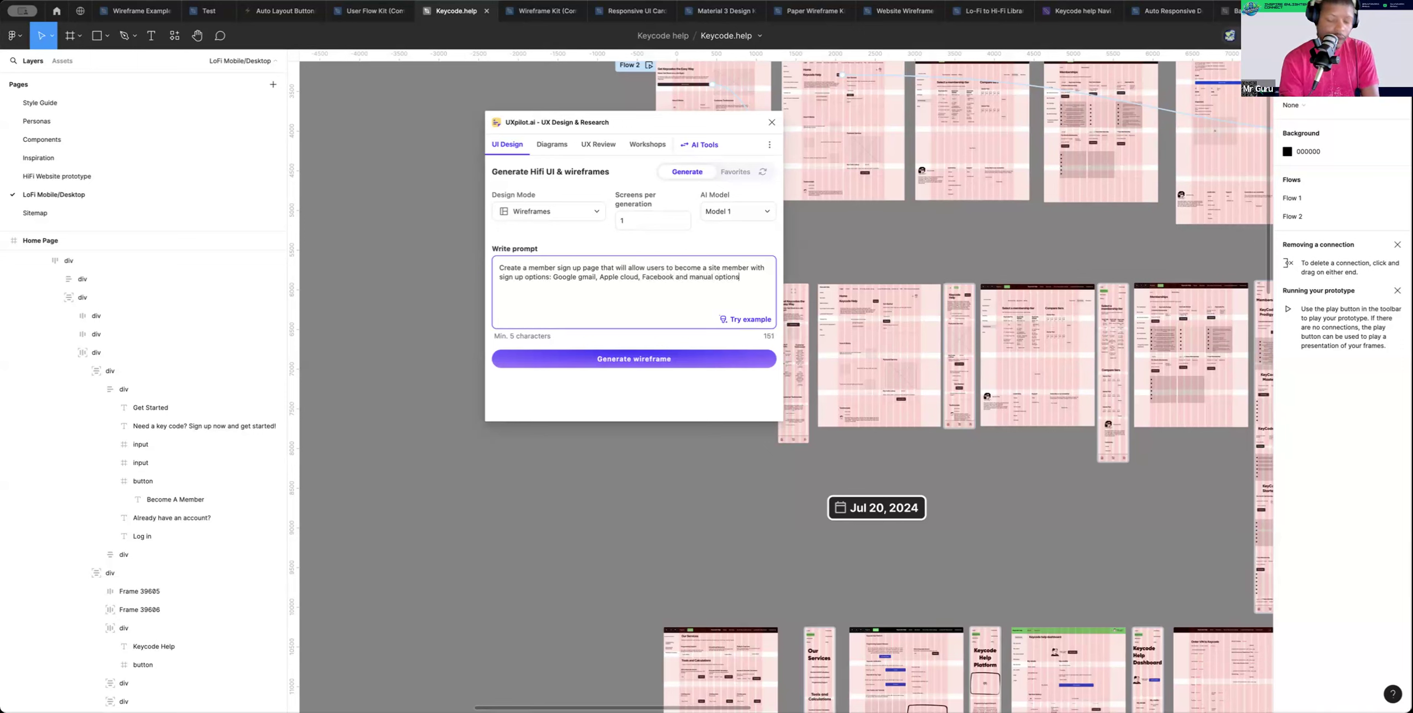
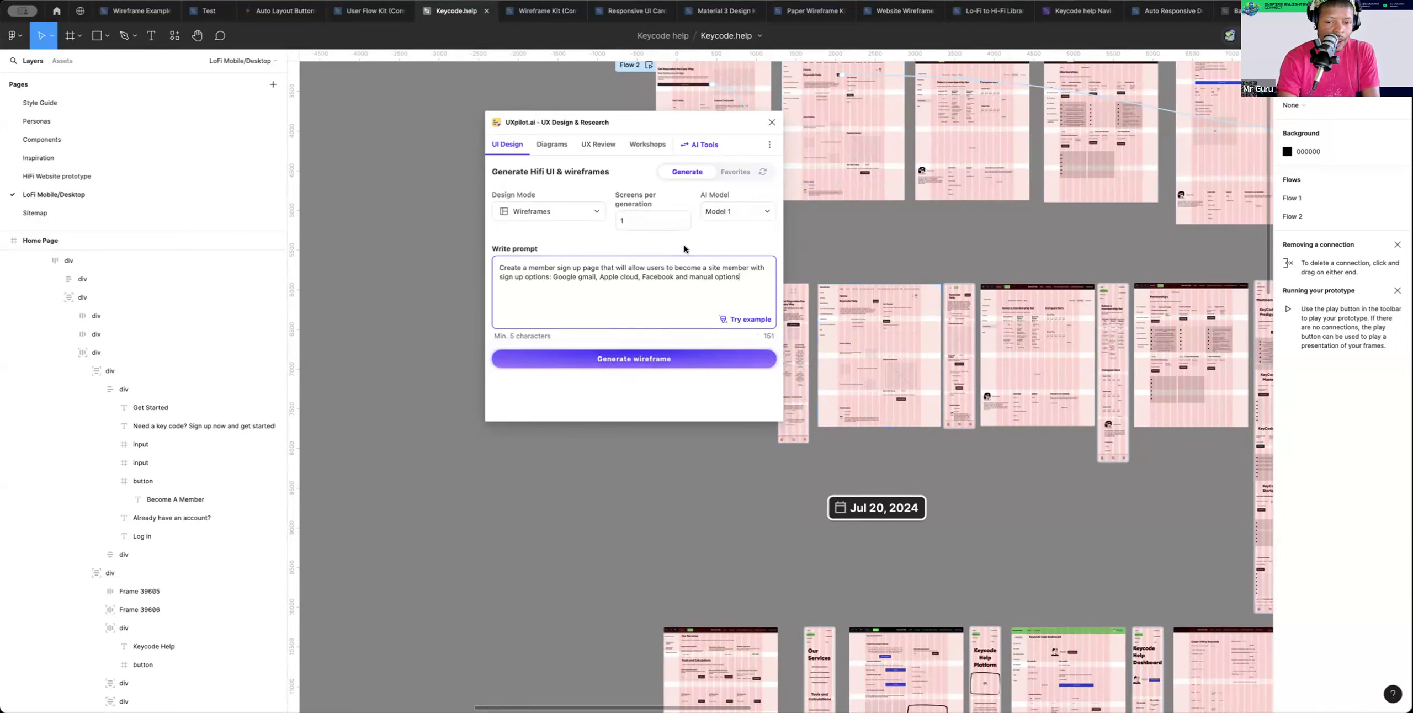
click(668, 360)
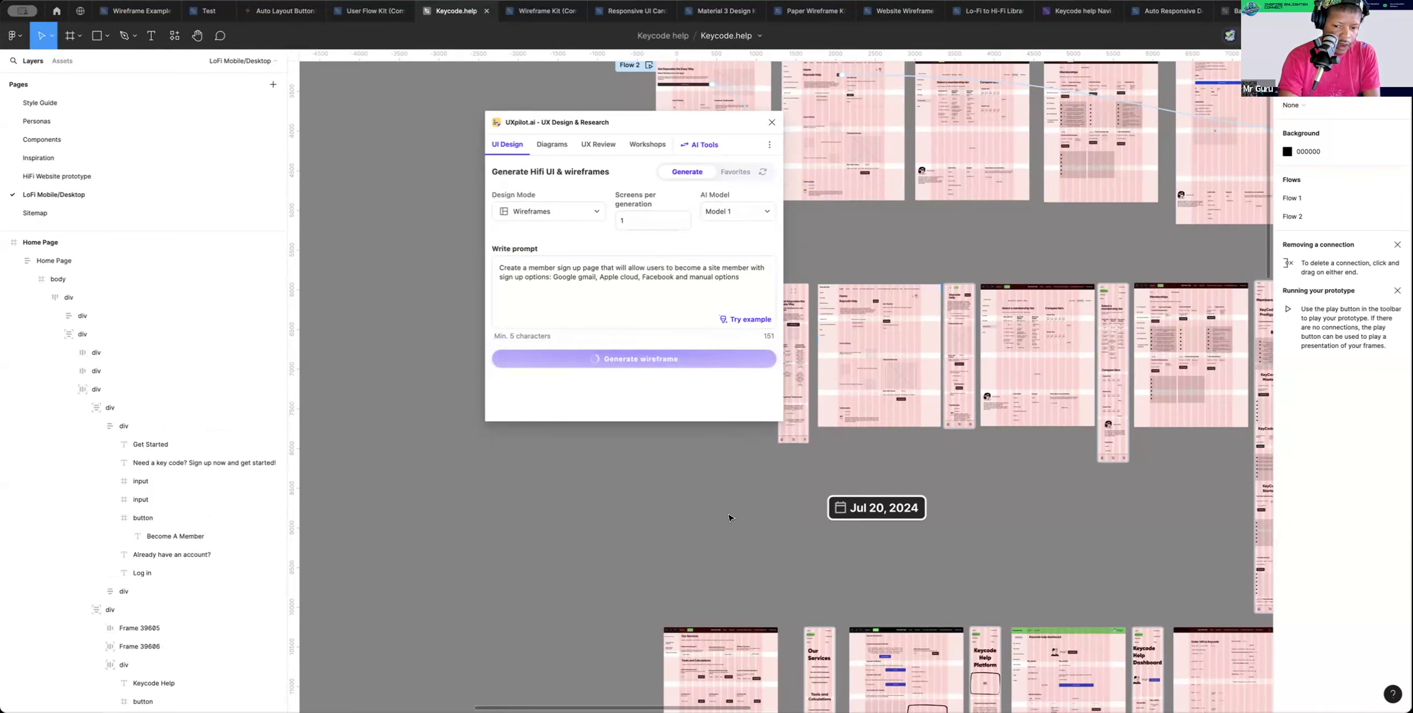
Remove the Flow 1 starting point from the LoFi Pages section
scroll(726, 514, down, 10)
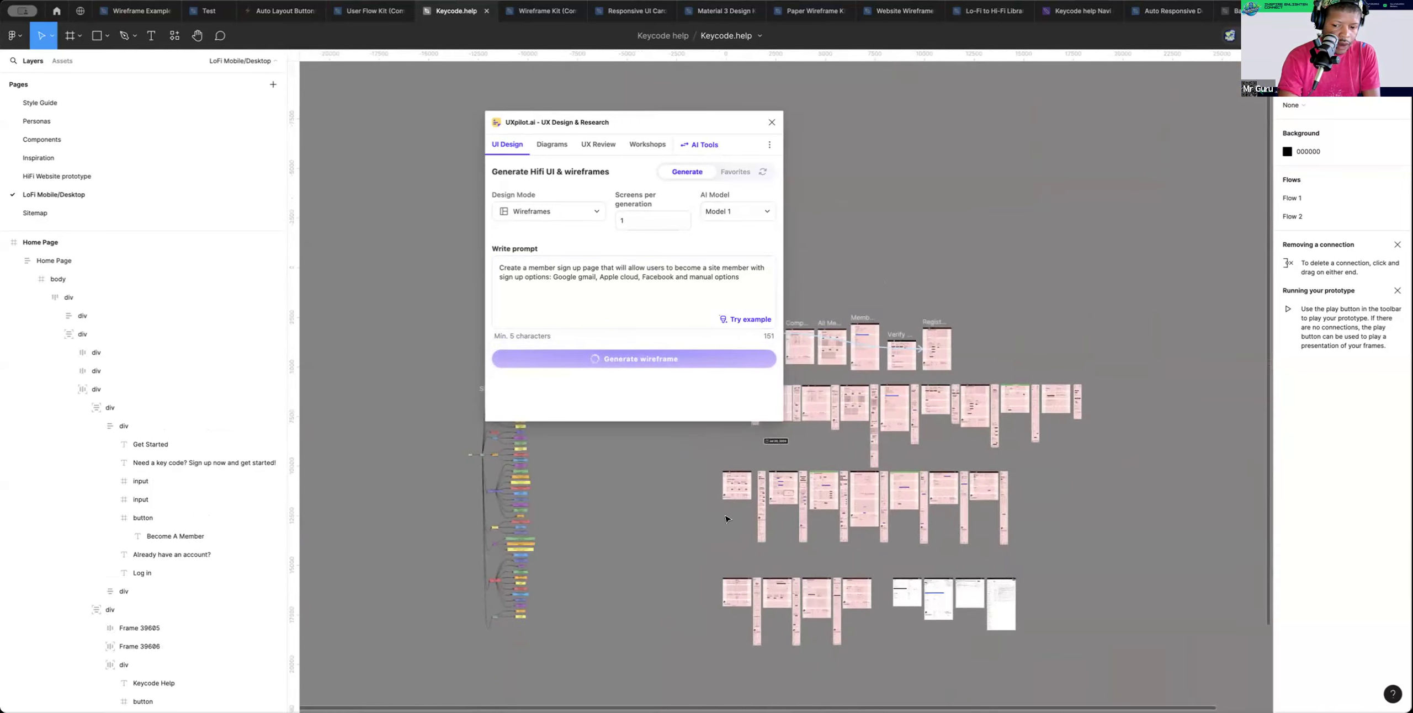
scroll(728, 518, down, 1)
scroll(914, 596, down, 3)
scroll(915, 596, up, 2)
scroll(913, 595, up, 1)
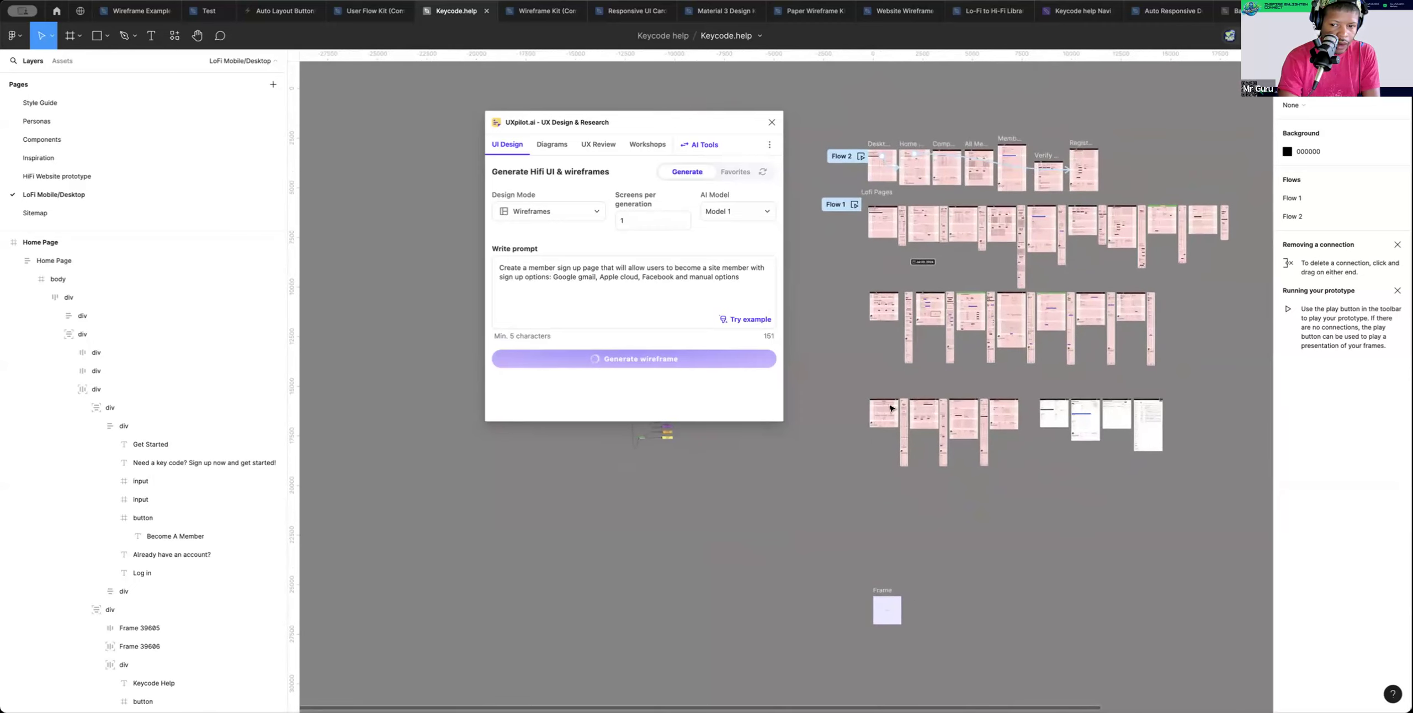
click(847, 205)
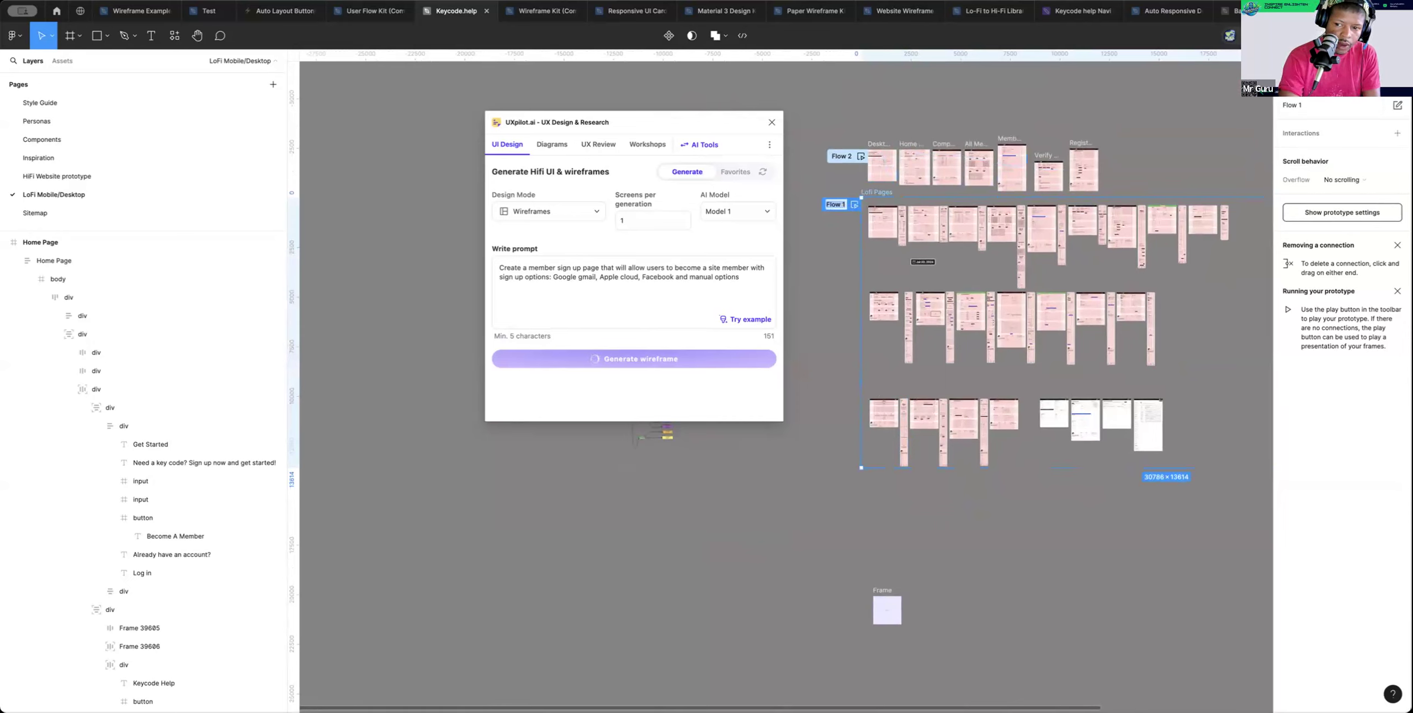
click(1398, 87)
scroll(861, 160, right, 1)
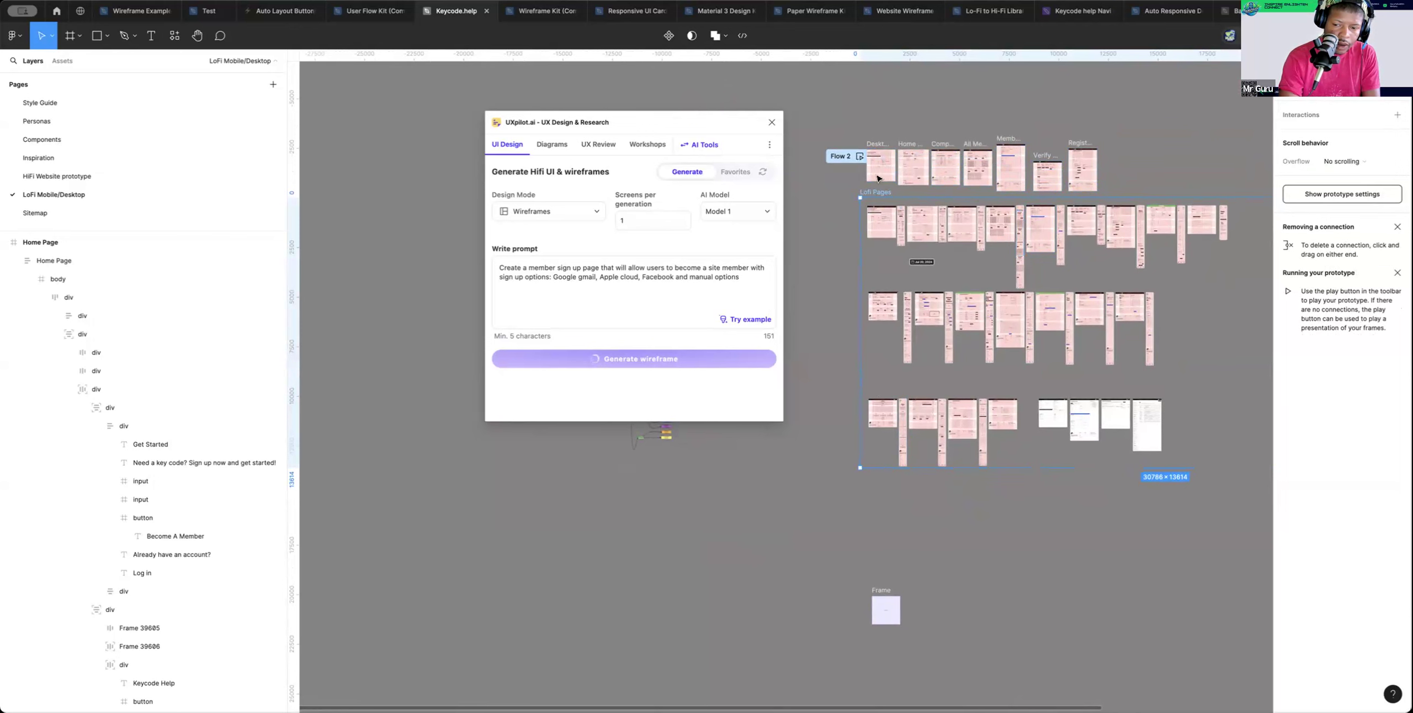
Rename the Flow 2 starting point on the Desktop Landing page to "Flow 1"
click(846, 156)
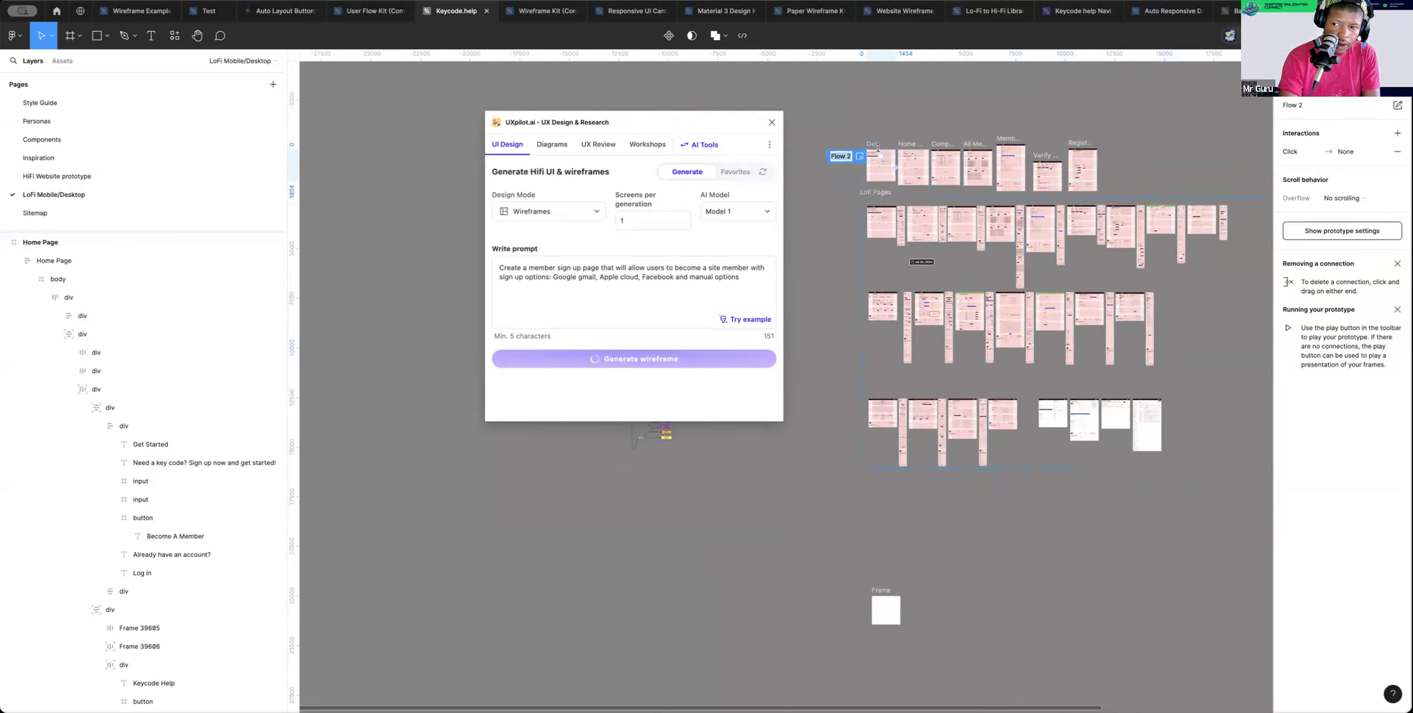
click(1306, 109)
click(1308, 109)
key(BackSpace)
text(1)
key(Return)
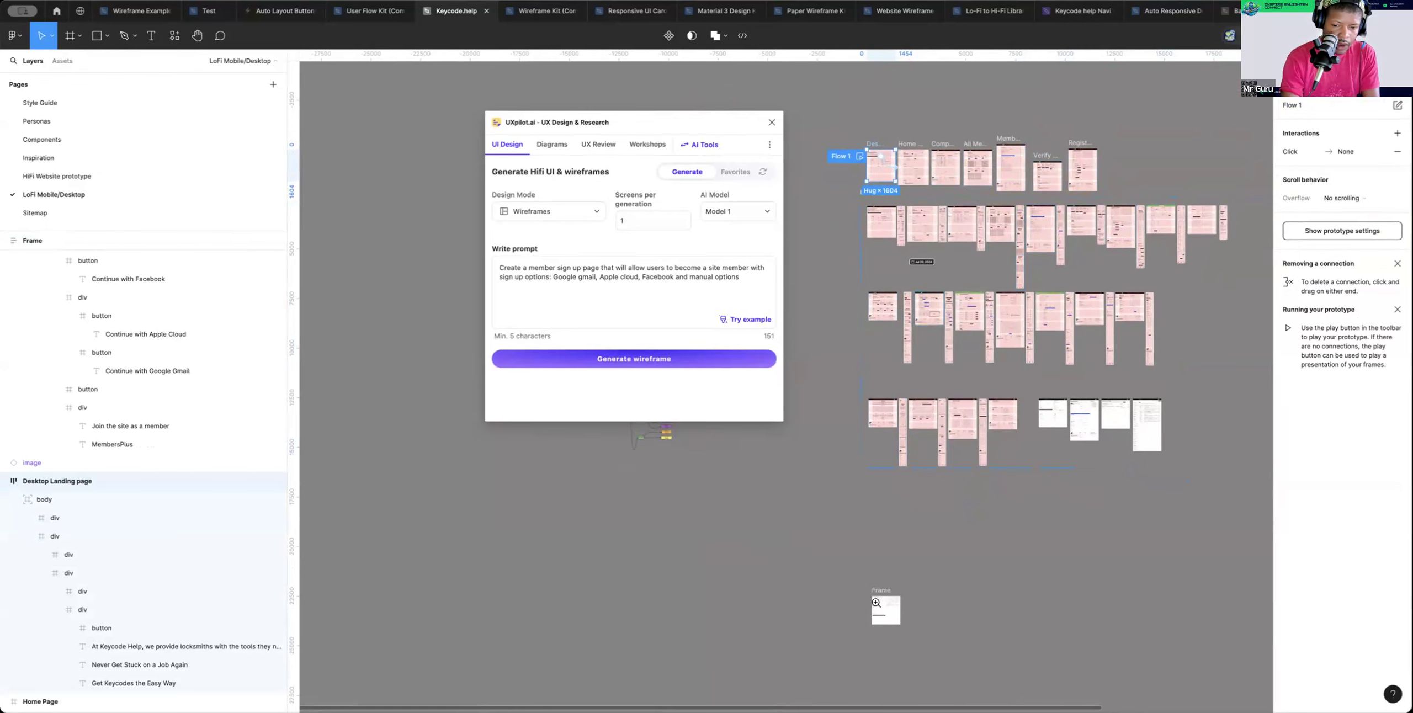
Examine the generated MembersPlus sign-up wireframe, including its social sign-up options, manual form fields and terms section
scroll(877, 604, down, 2)
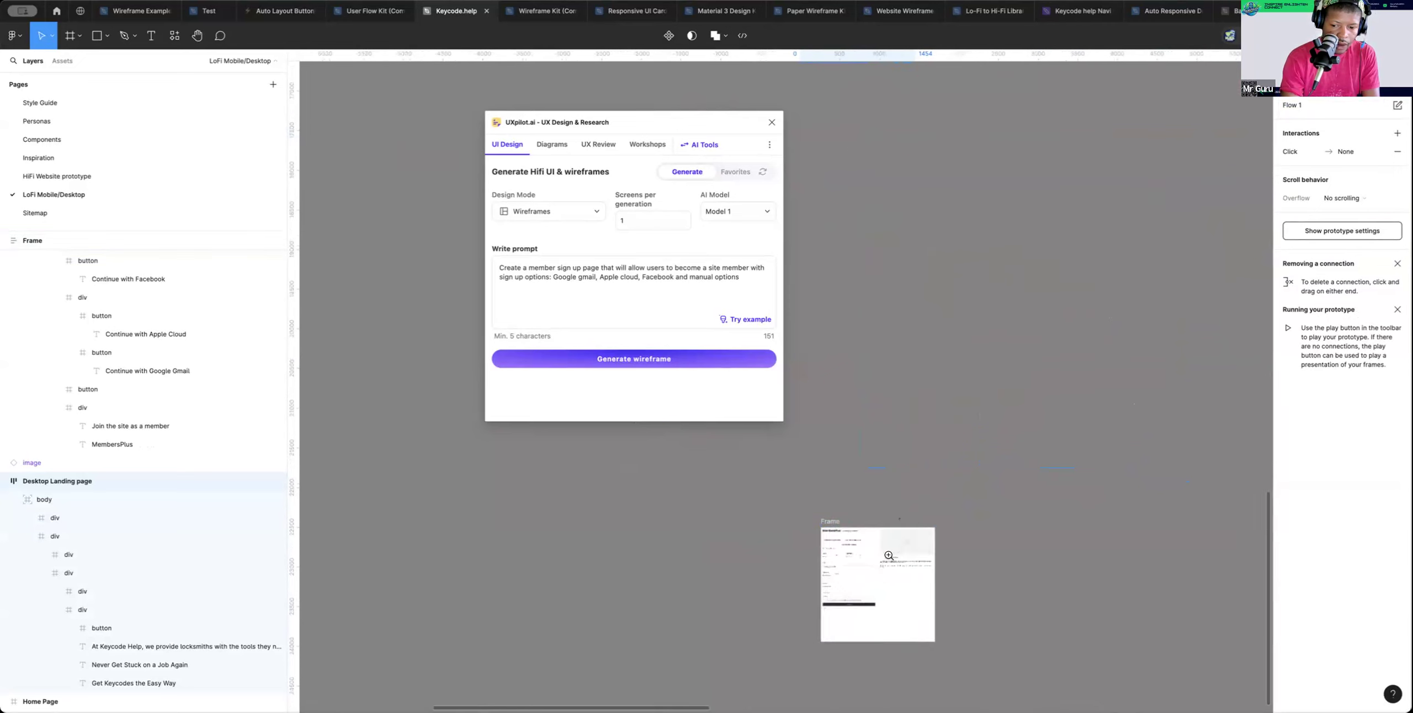
scroll(892, 559, up, 5)
scroll(891, 560, up, 5)
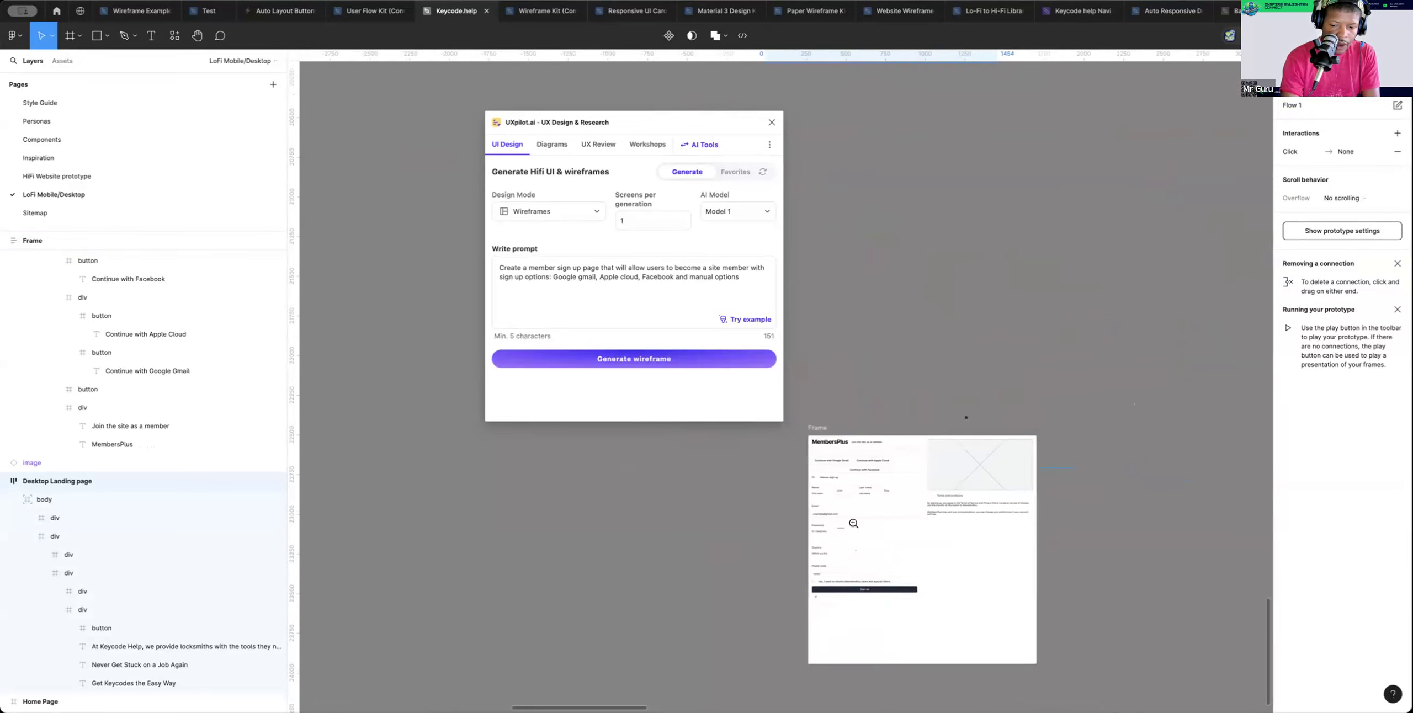
scroll(857, 520, left, 2)
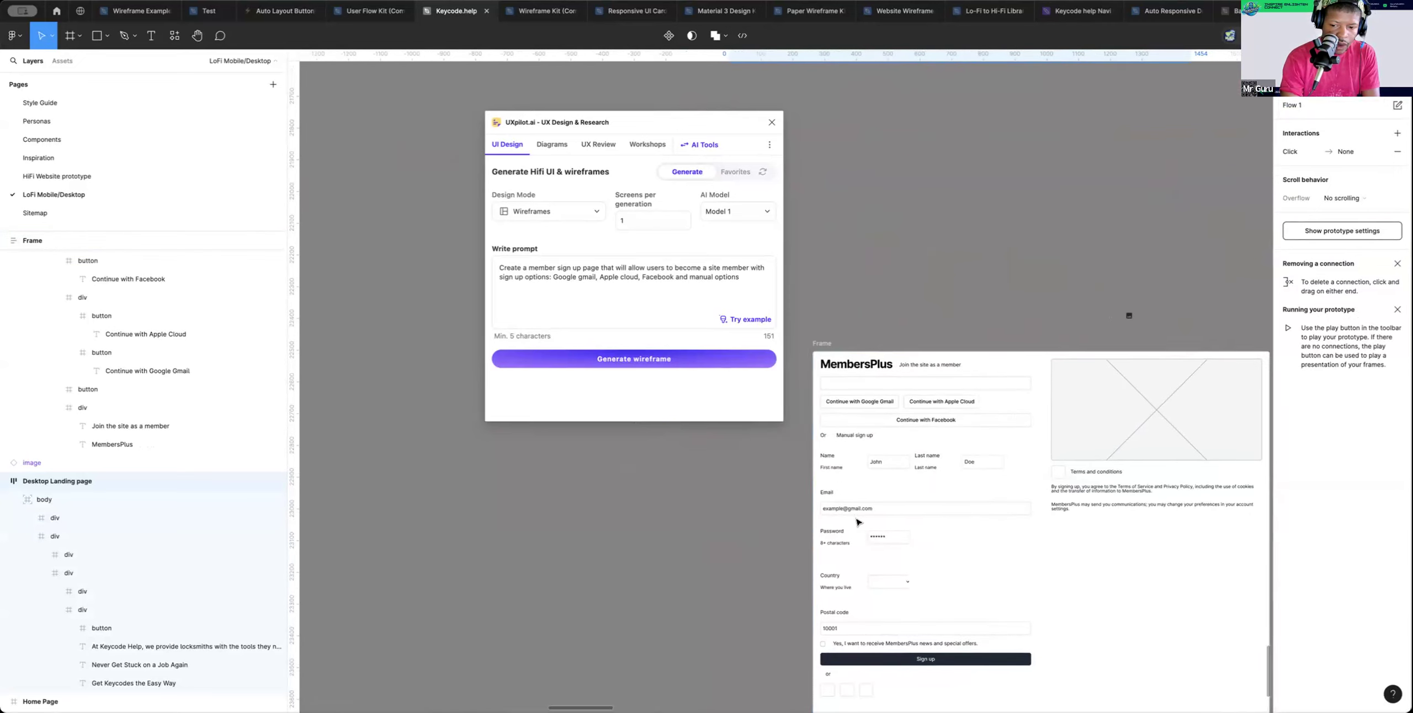
click(886, 384)
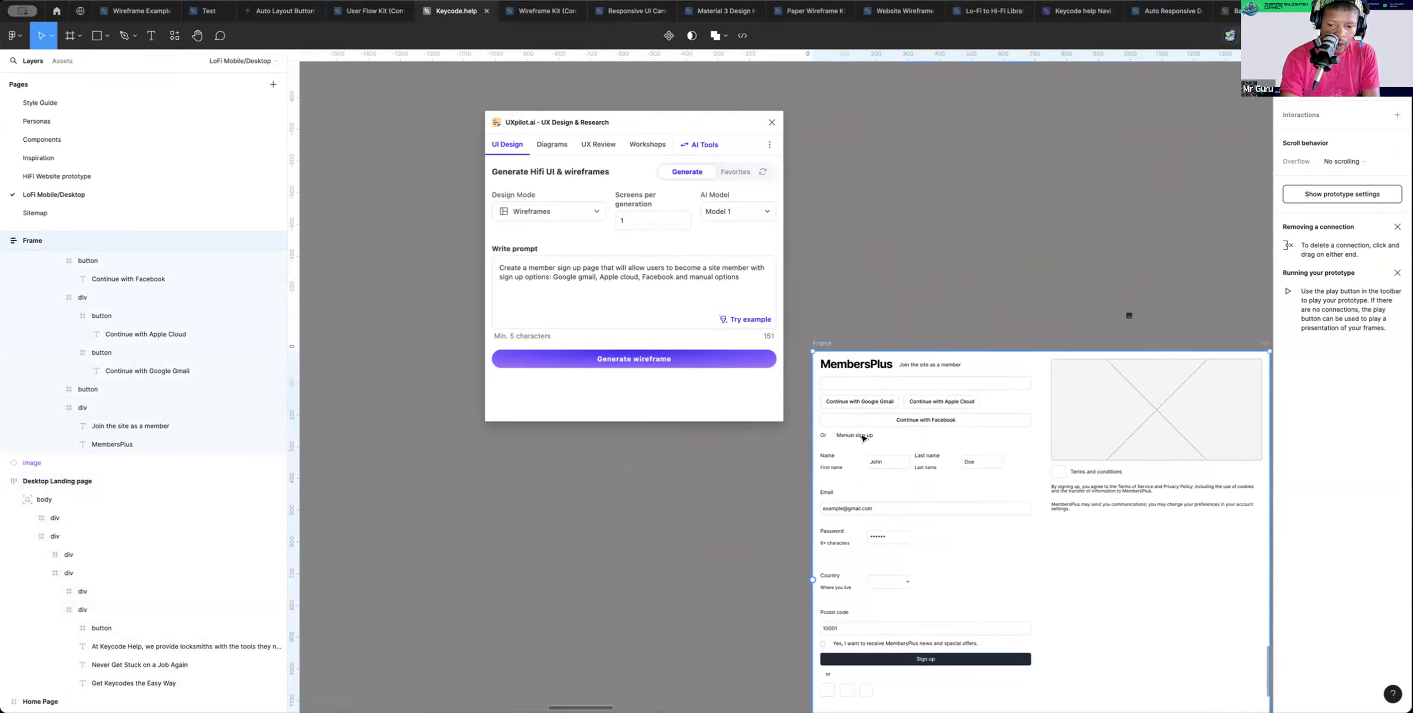
scroll(900, 444, down, 3)
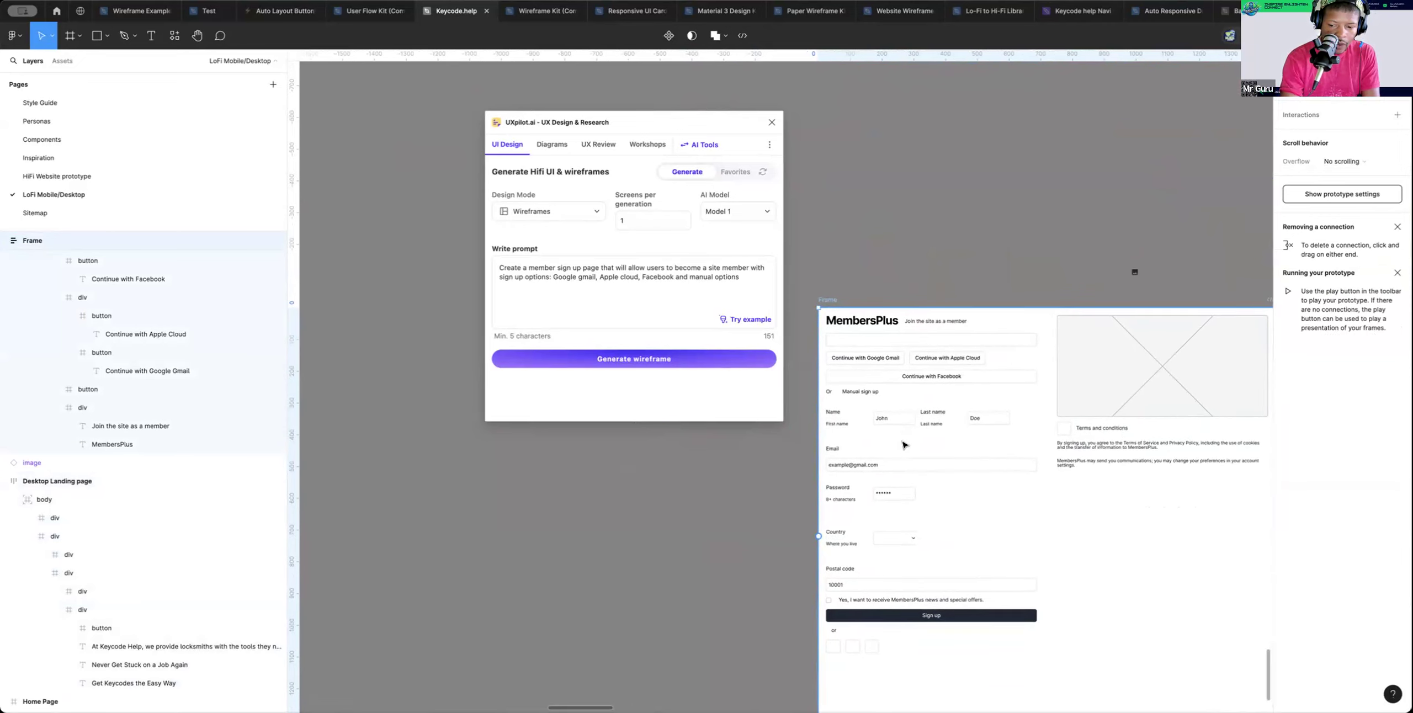
scroll(904, 445, down, 2)
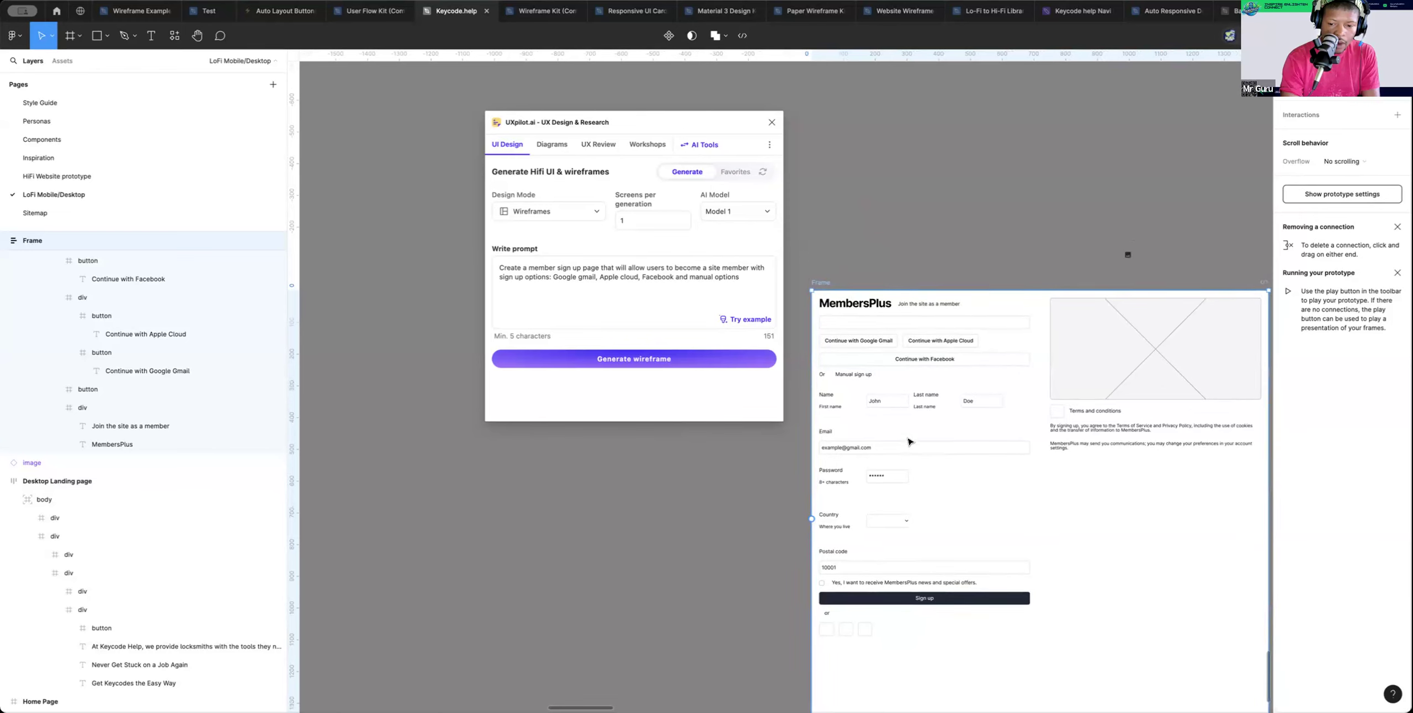
scroll(949, 413, right, 1)
scroll(991, 406, right, 1)
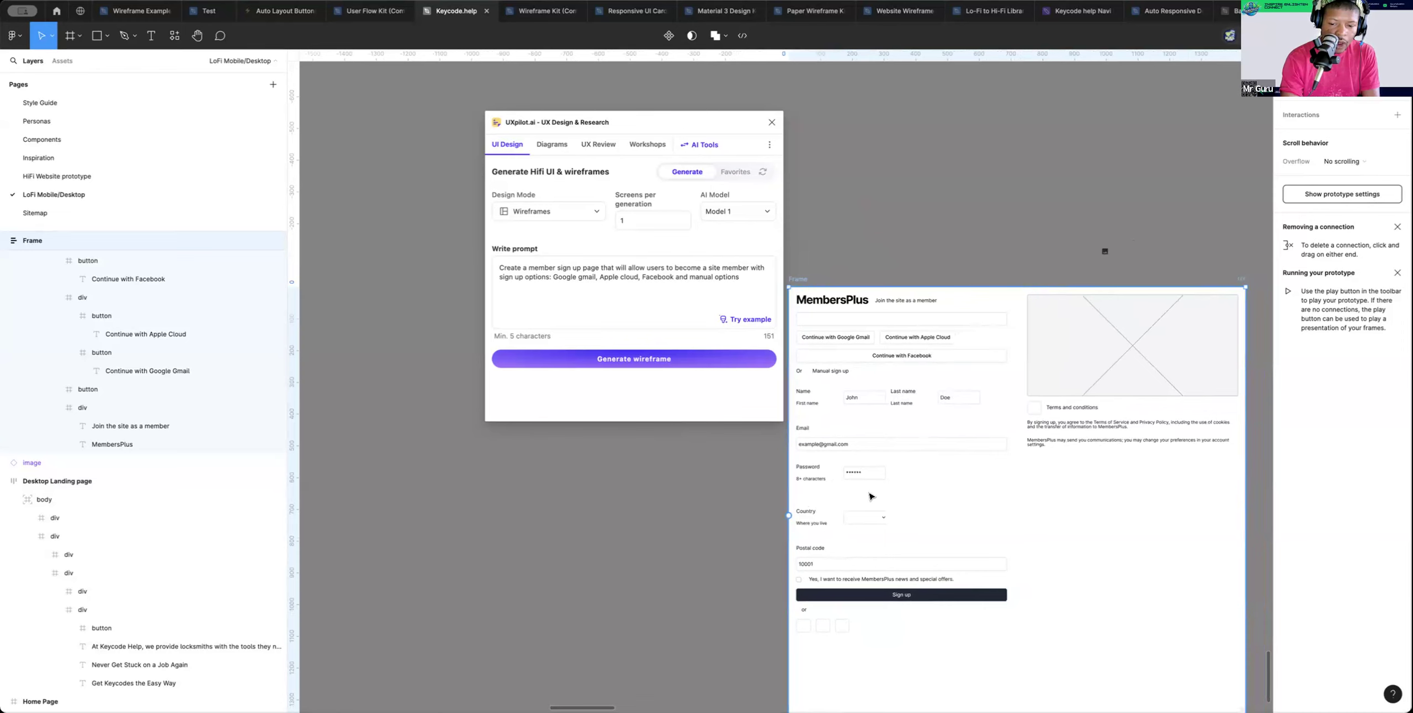
Show the design properties of the sign-up form's password row and extend the row downward to a height of about 166
click(848, 477)
double_click(849, 477)
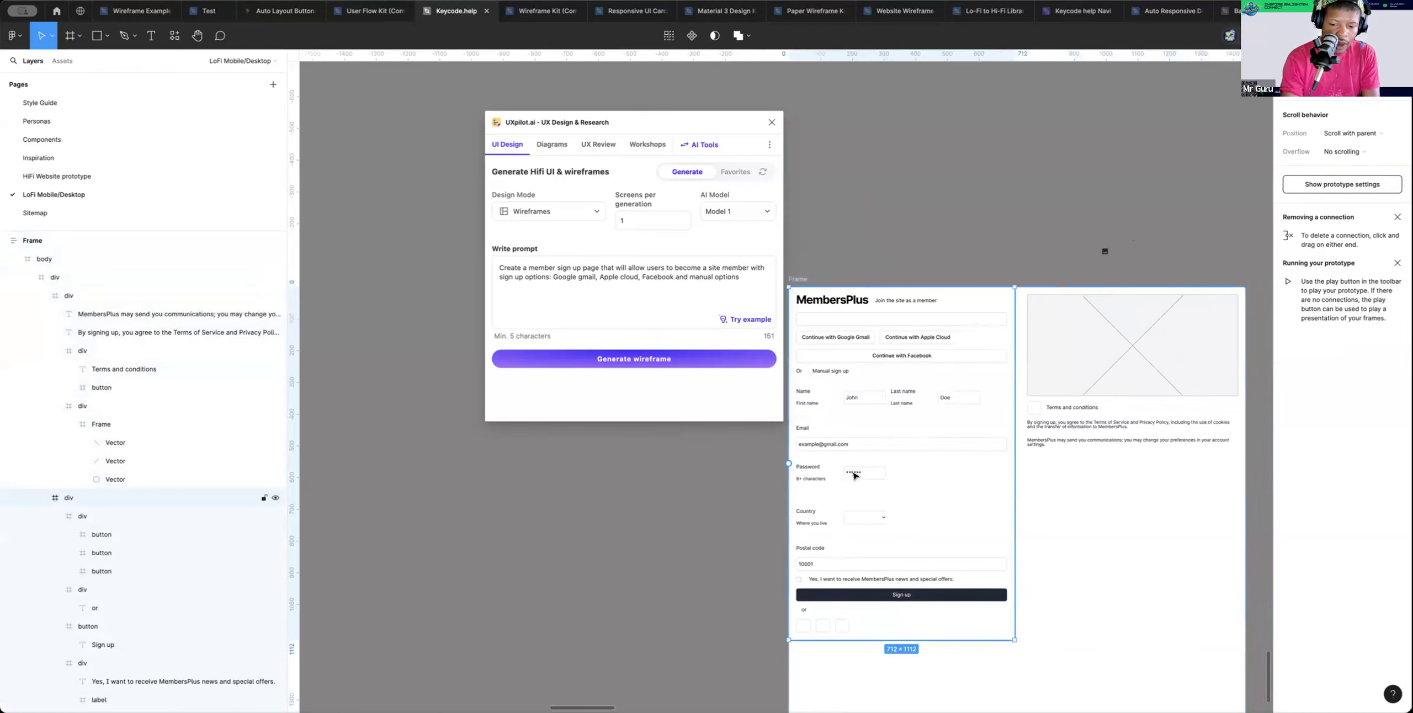
double_click(853, 476)
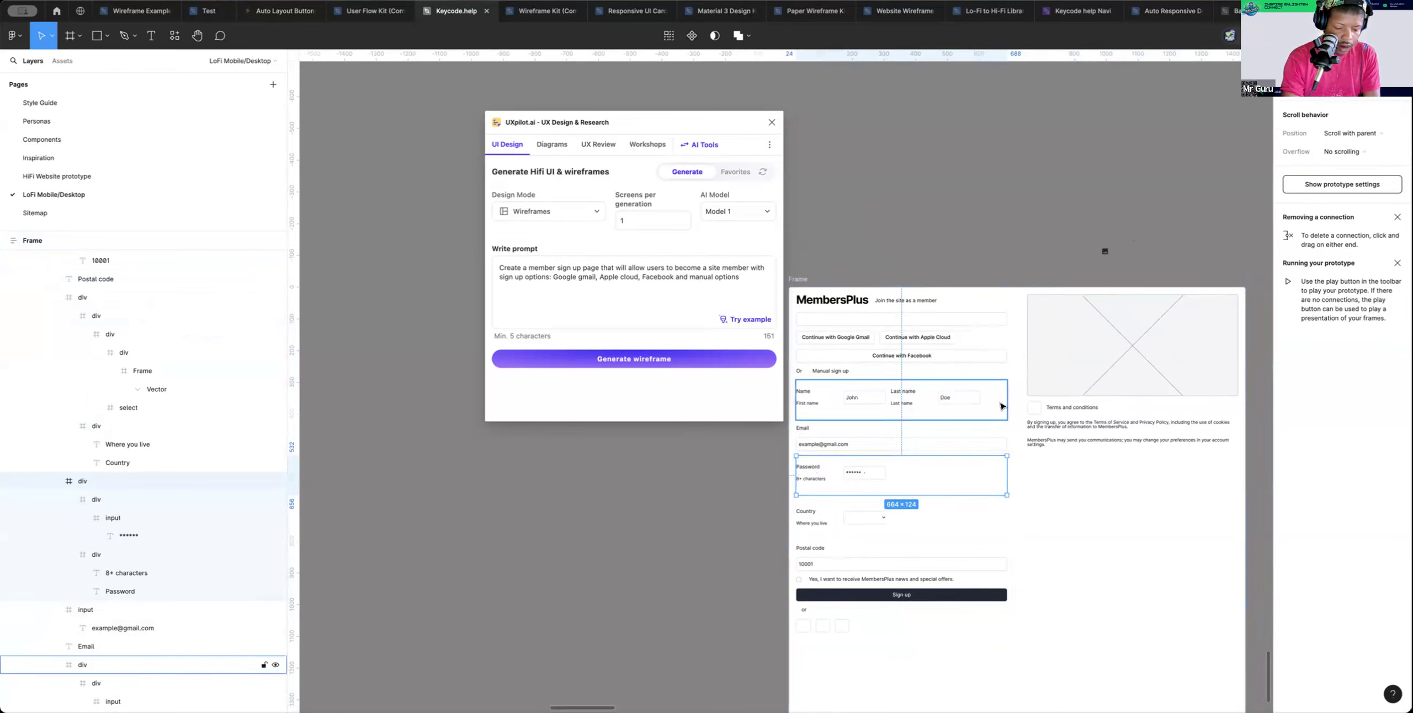
key(shift+e)
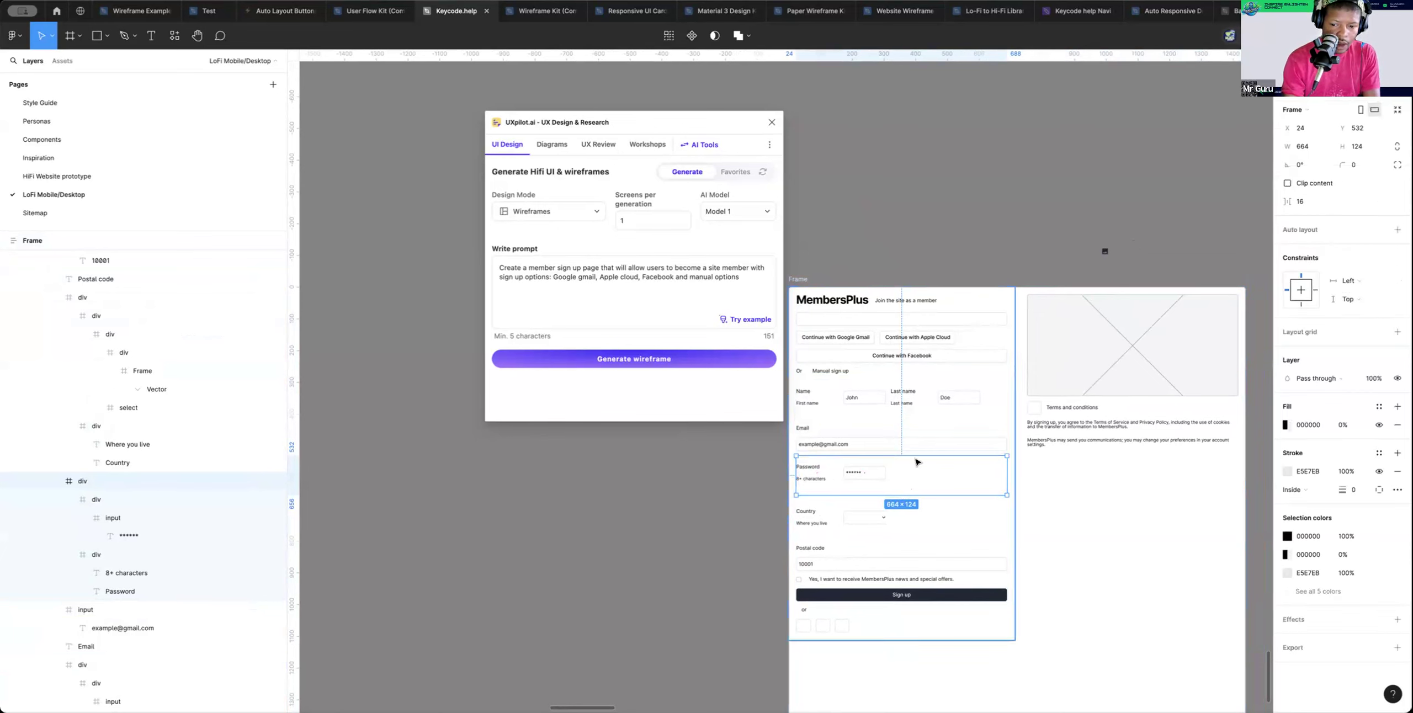
drag(908, 493, 908, 500)
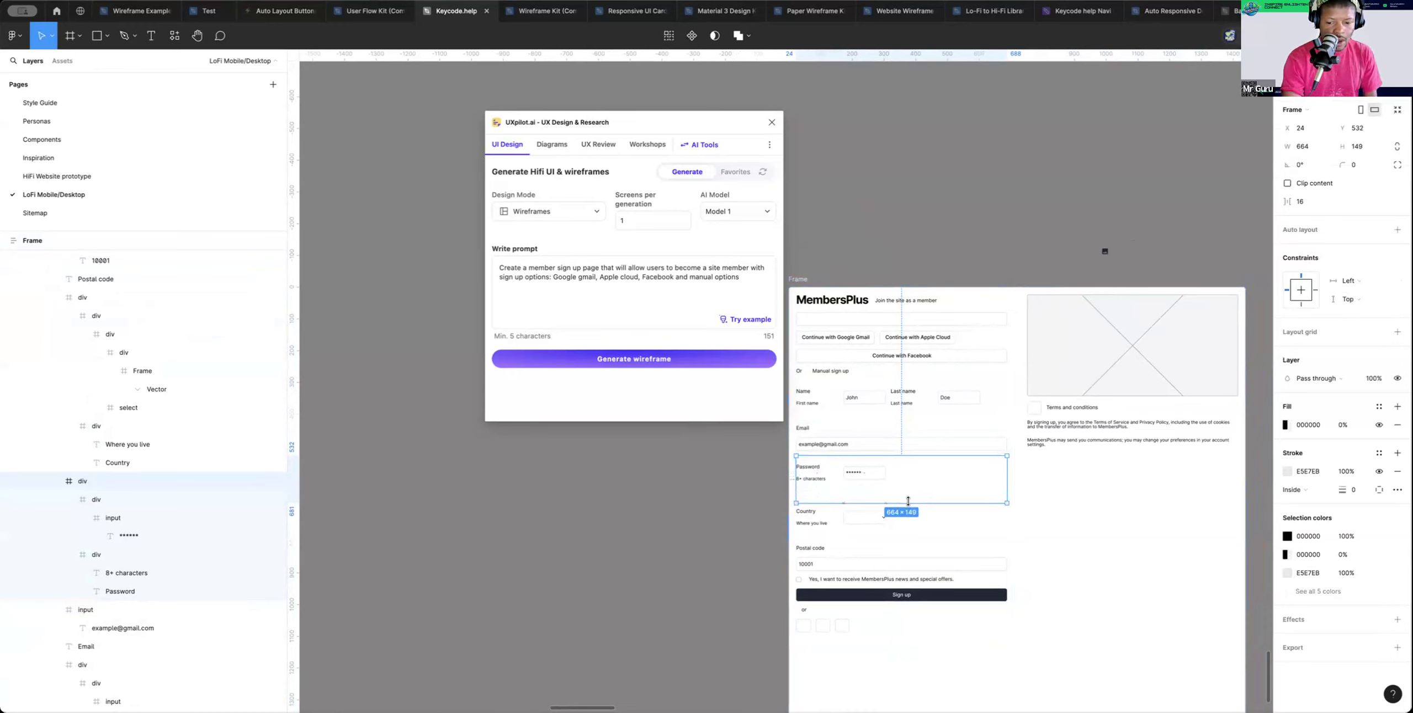
drag(908, 504, 907, 505)
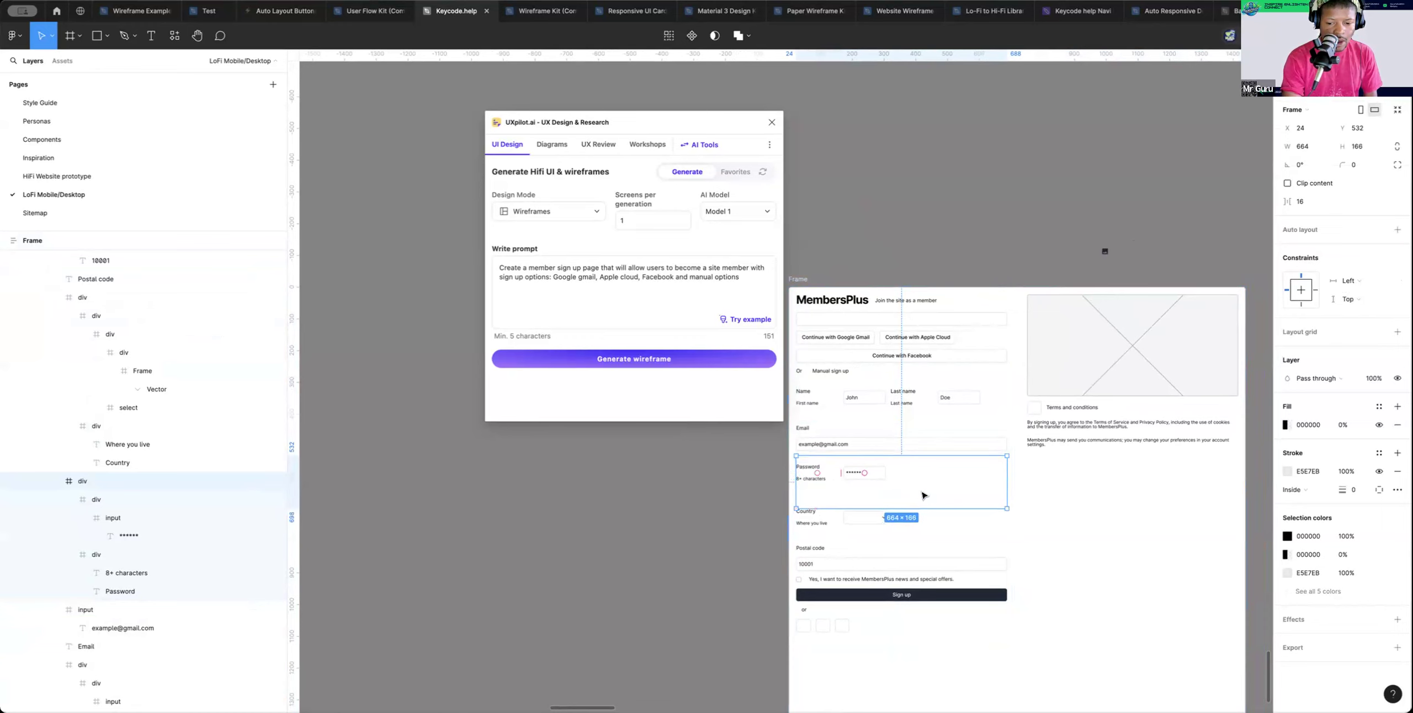
Duplicate the password label and input field together and place the copy beside the original in the same row
key(Escape)
click(814, 470)
click(814, 470)
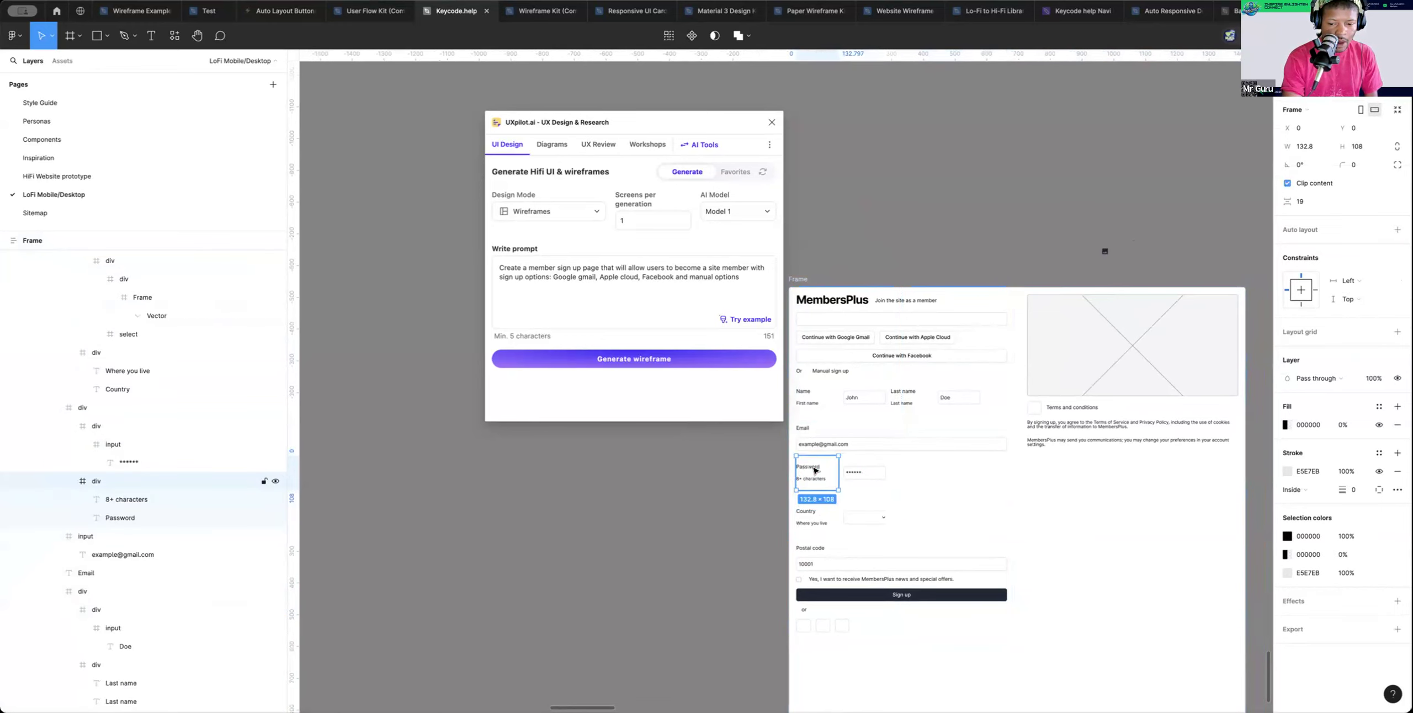
shift+click(853, 473)
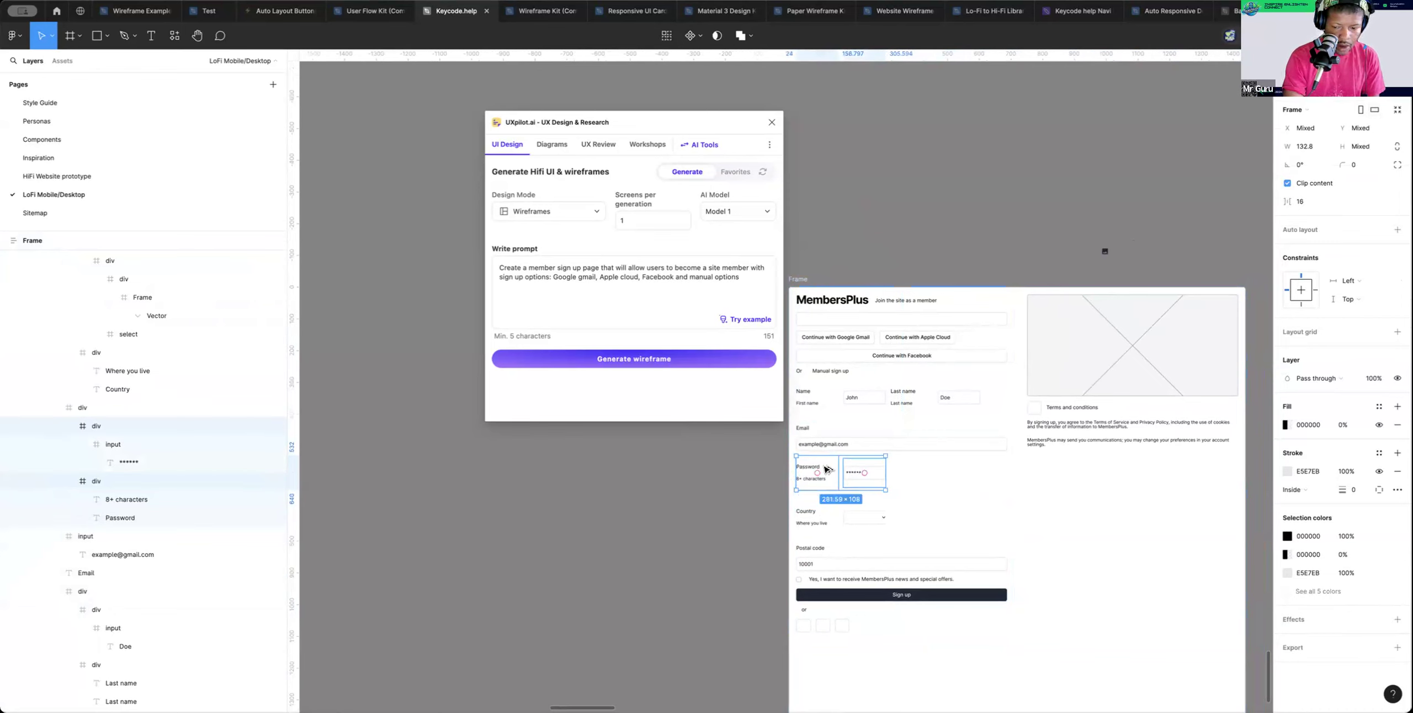
click(825, 484)
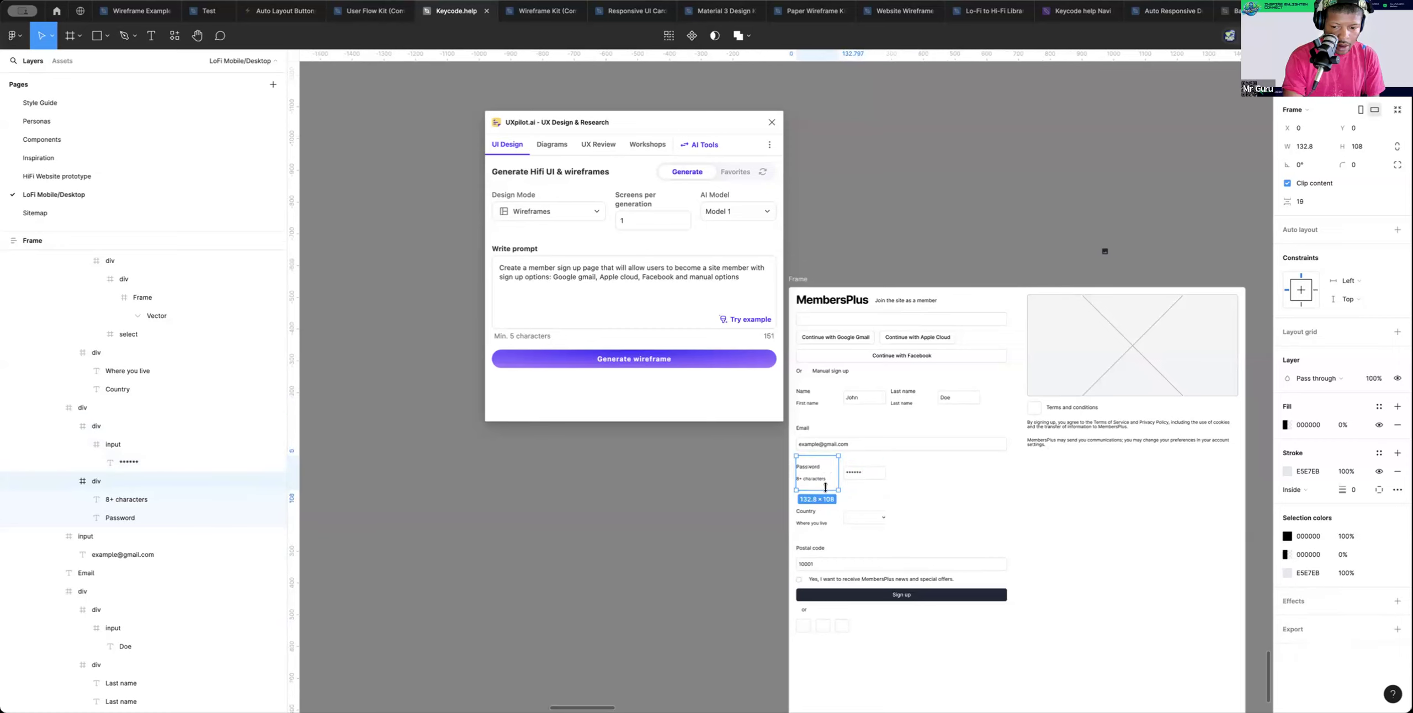
shift+click(866, 474)
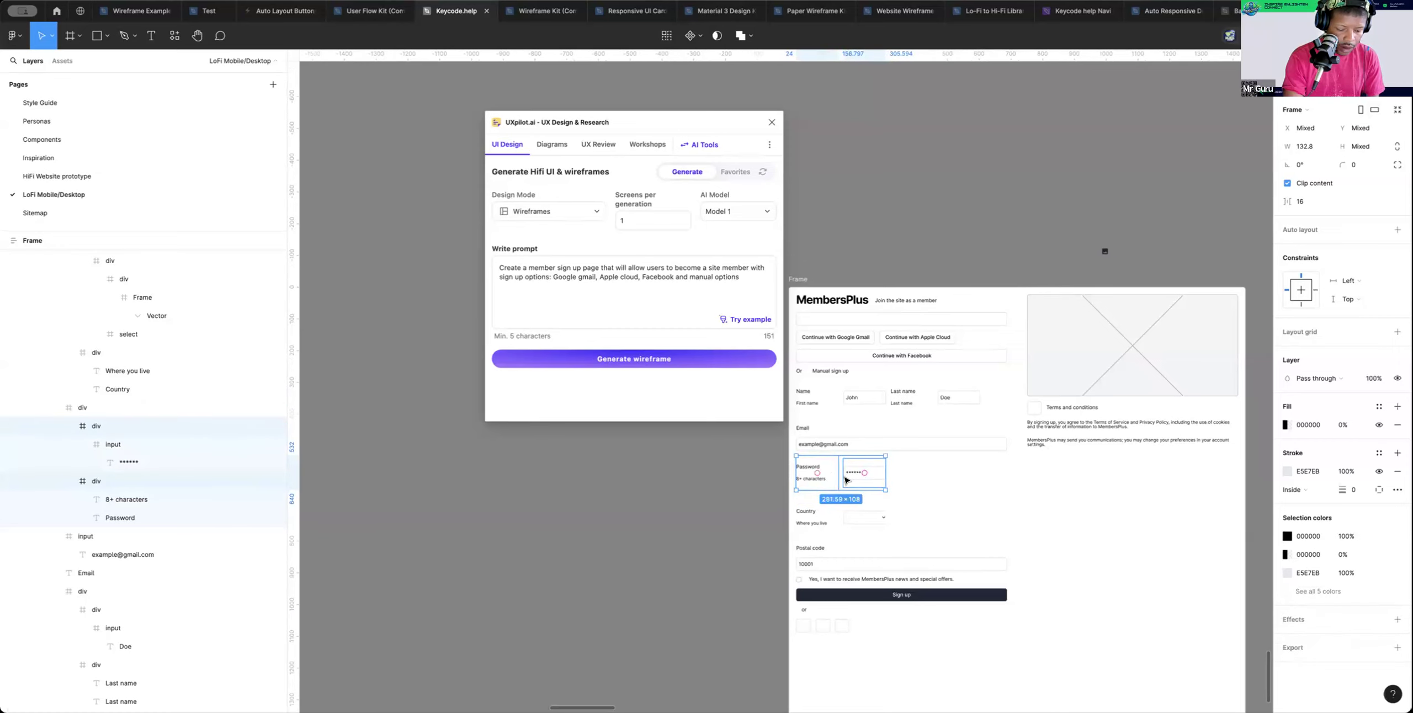
drag(835, 479, 933, 474)
click(1041, 489)
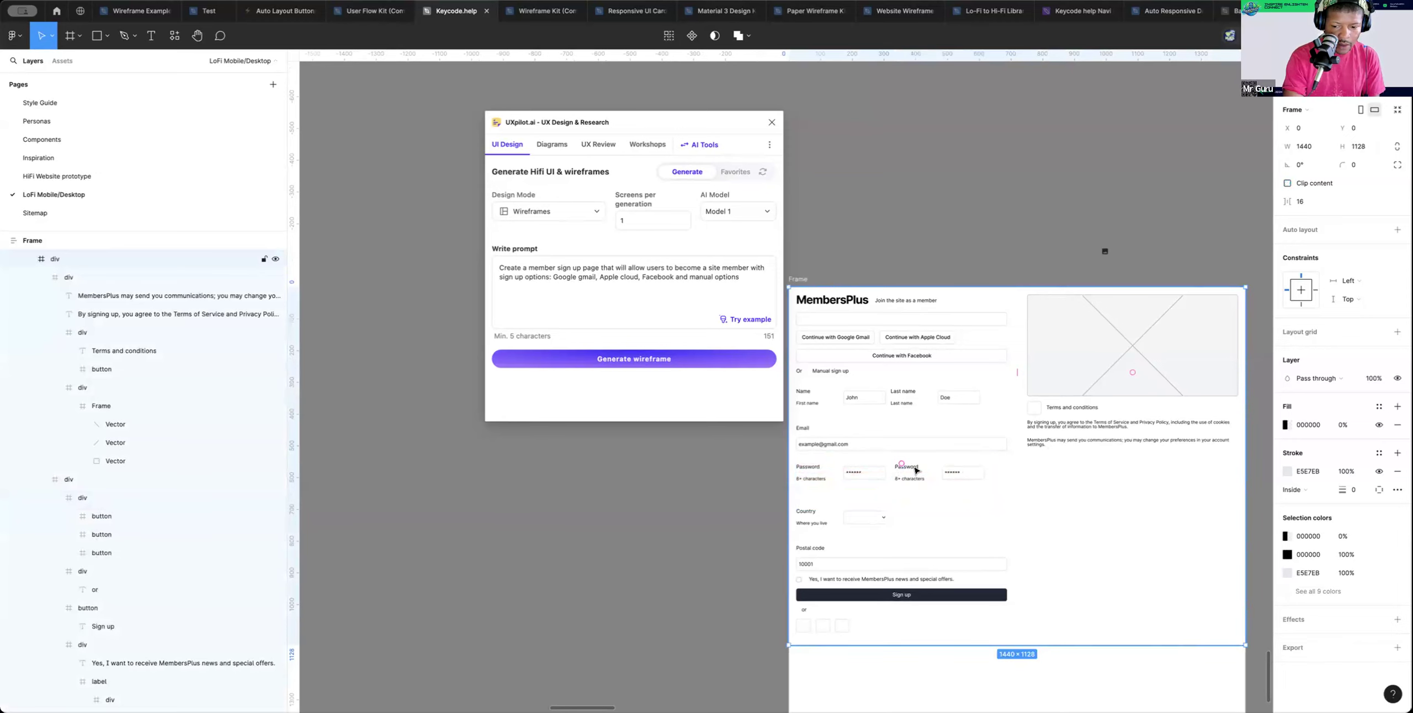
Change the label of the duplicated password field to "Confirm Password"
click(913, 470)
double_click(911, 470)
double_click(908, 470)
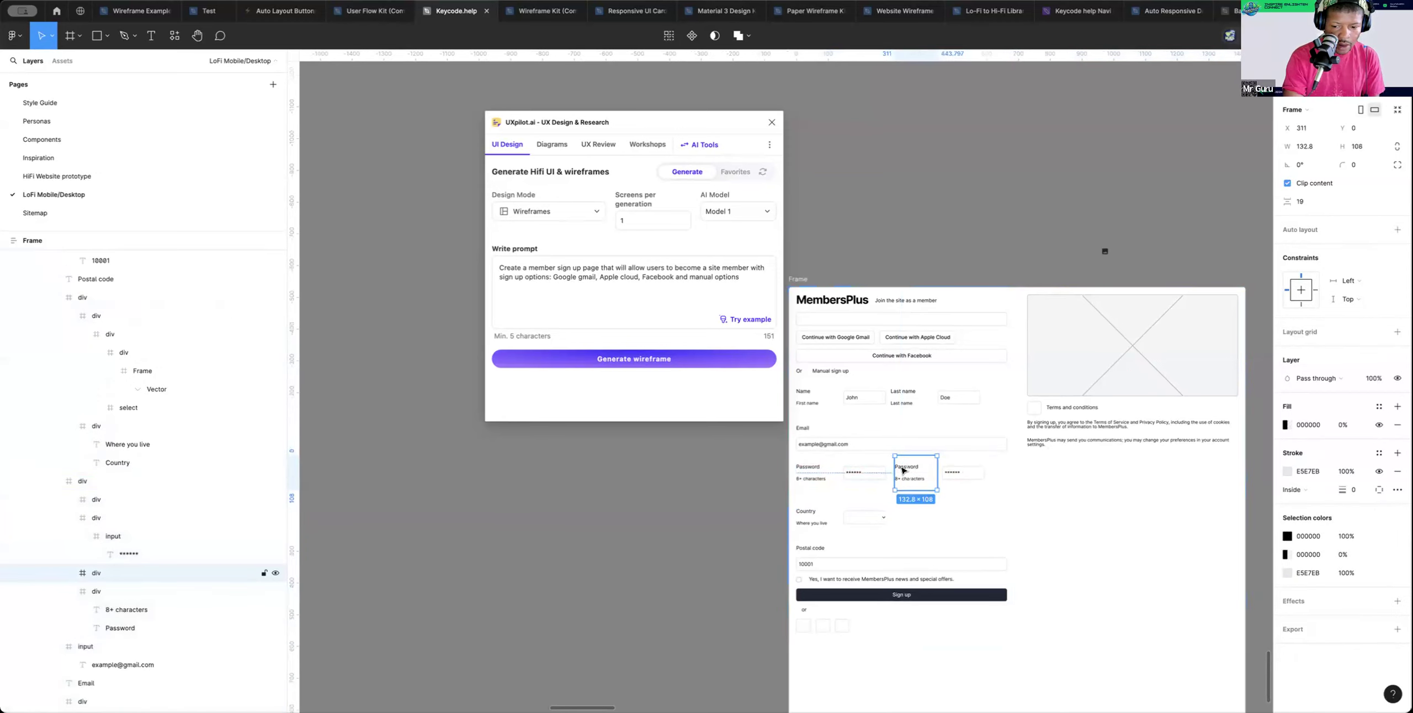
double_click(903, 470)
double_click(896, 467)
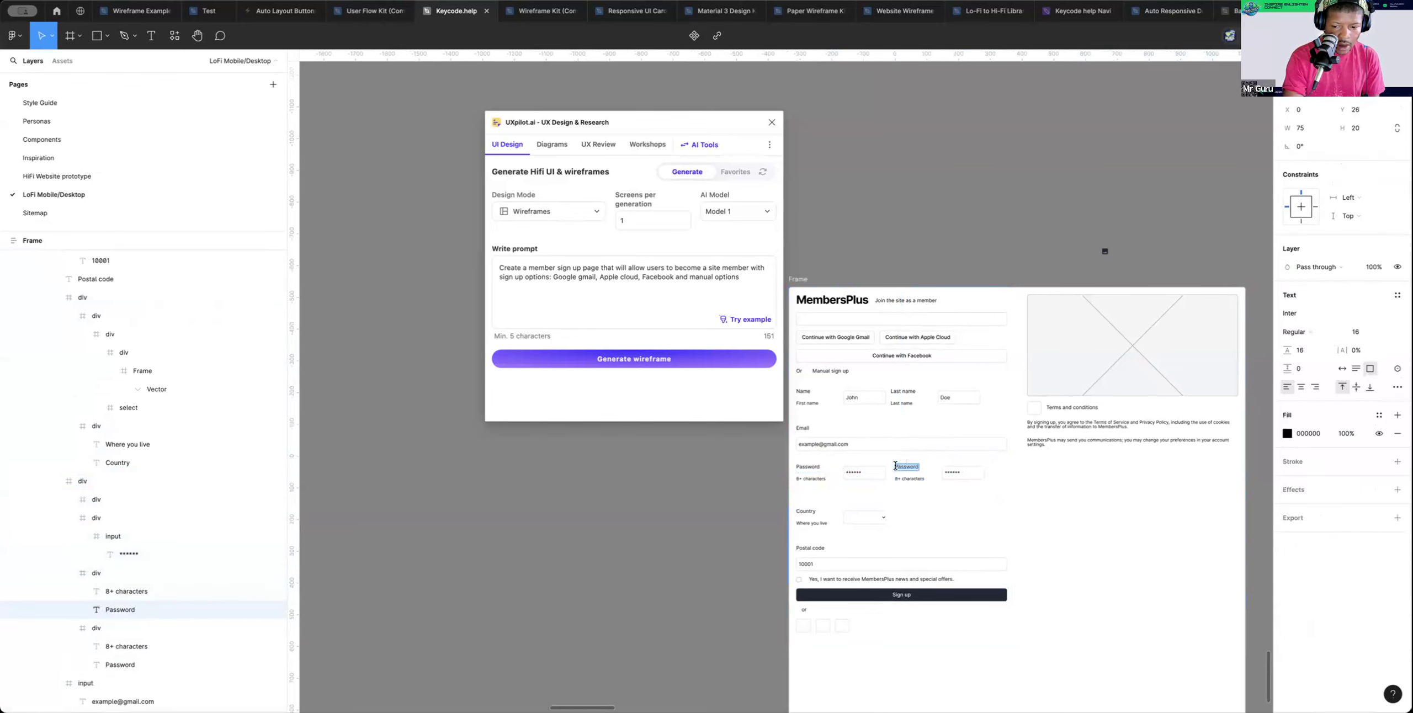
click(895, 467)
text(Con)
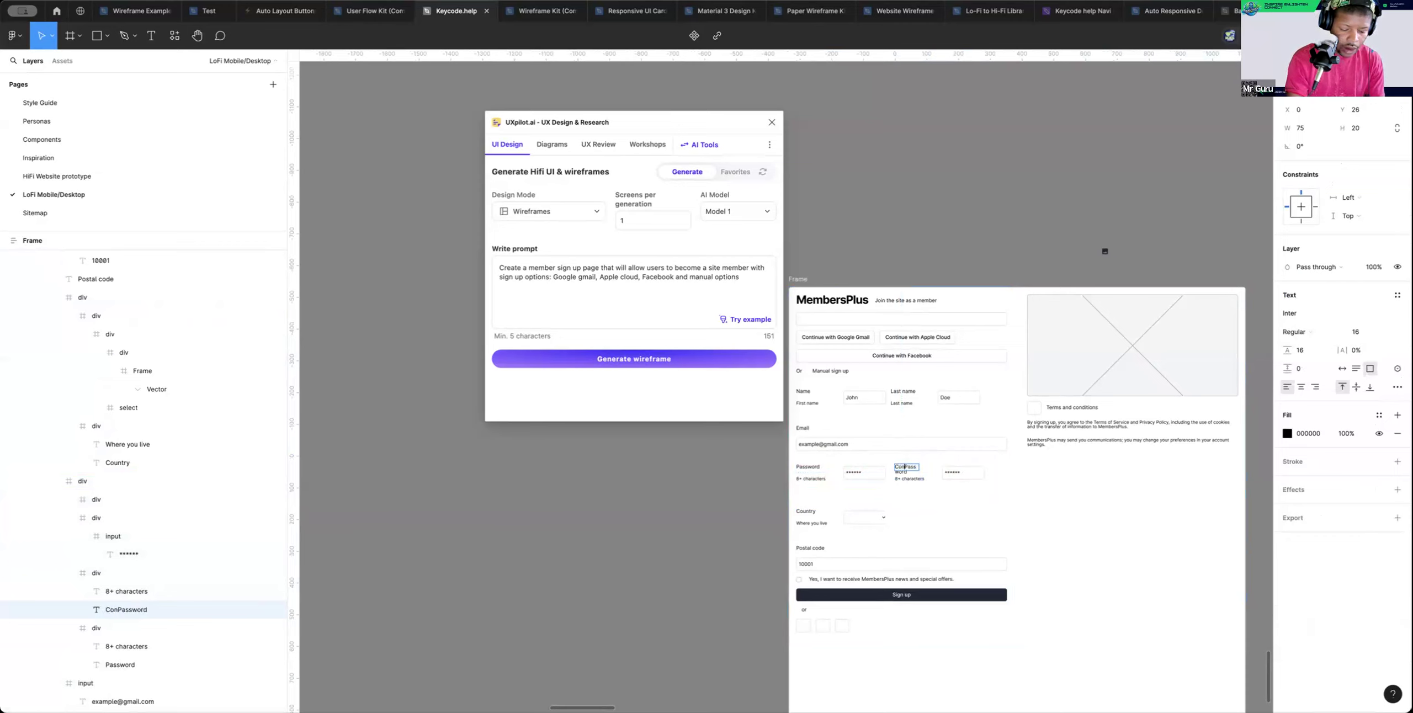
text(firm)
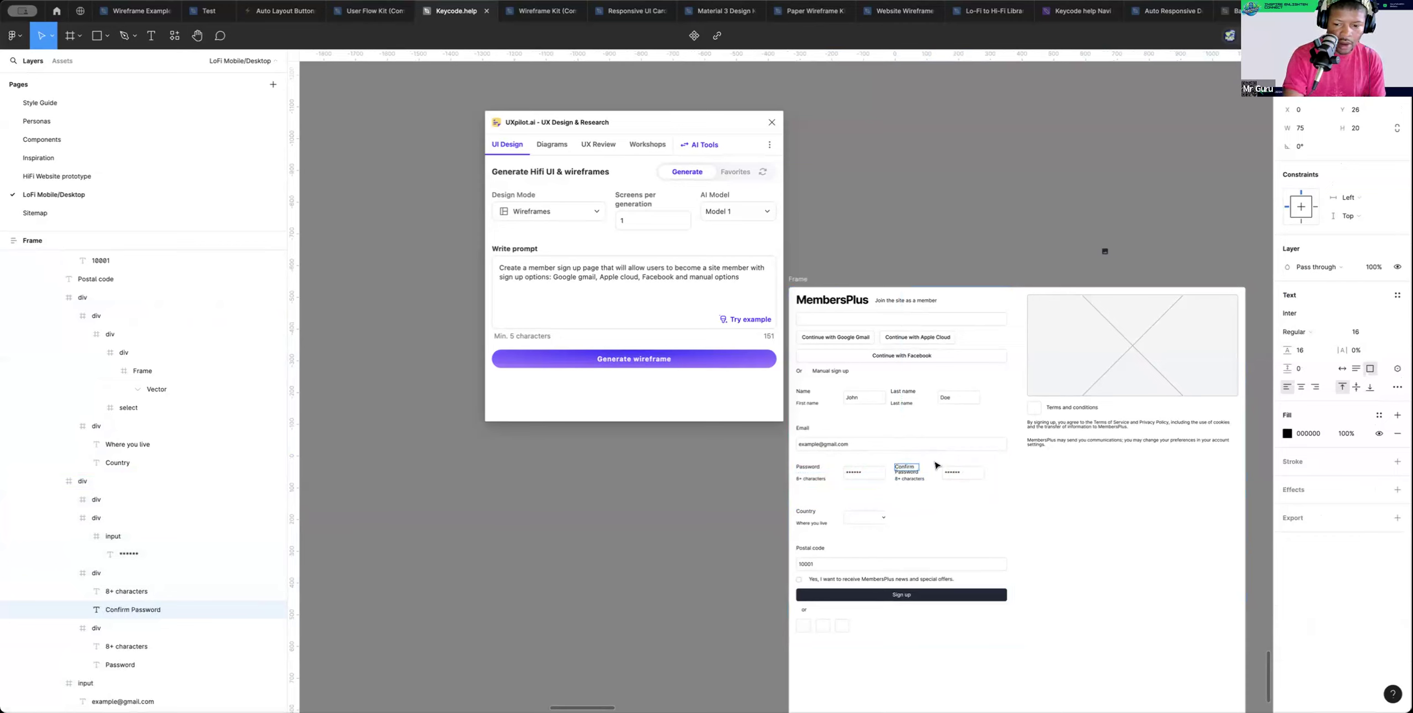
click(974, 503)
click(1074, 490)
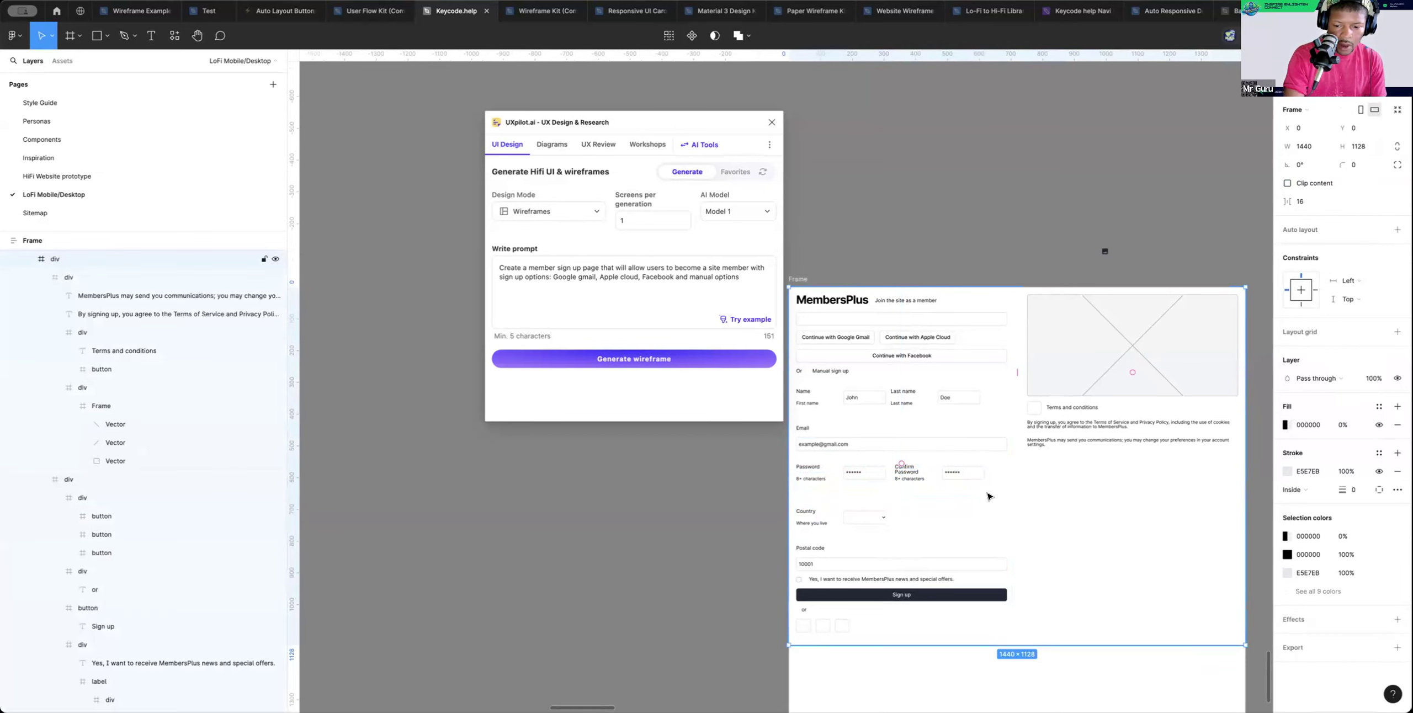
Widen the container of the country dropdown to about 154
click(871, 522)
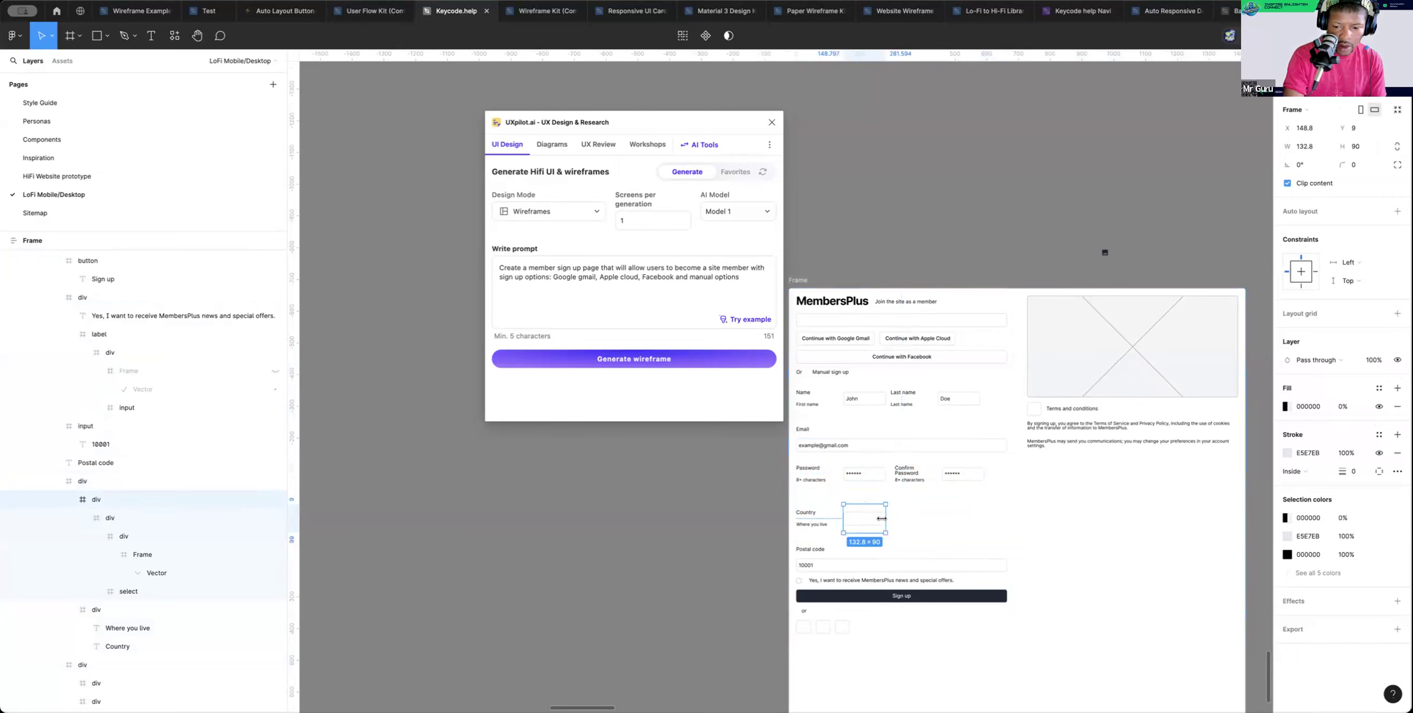
click(1141, 523)
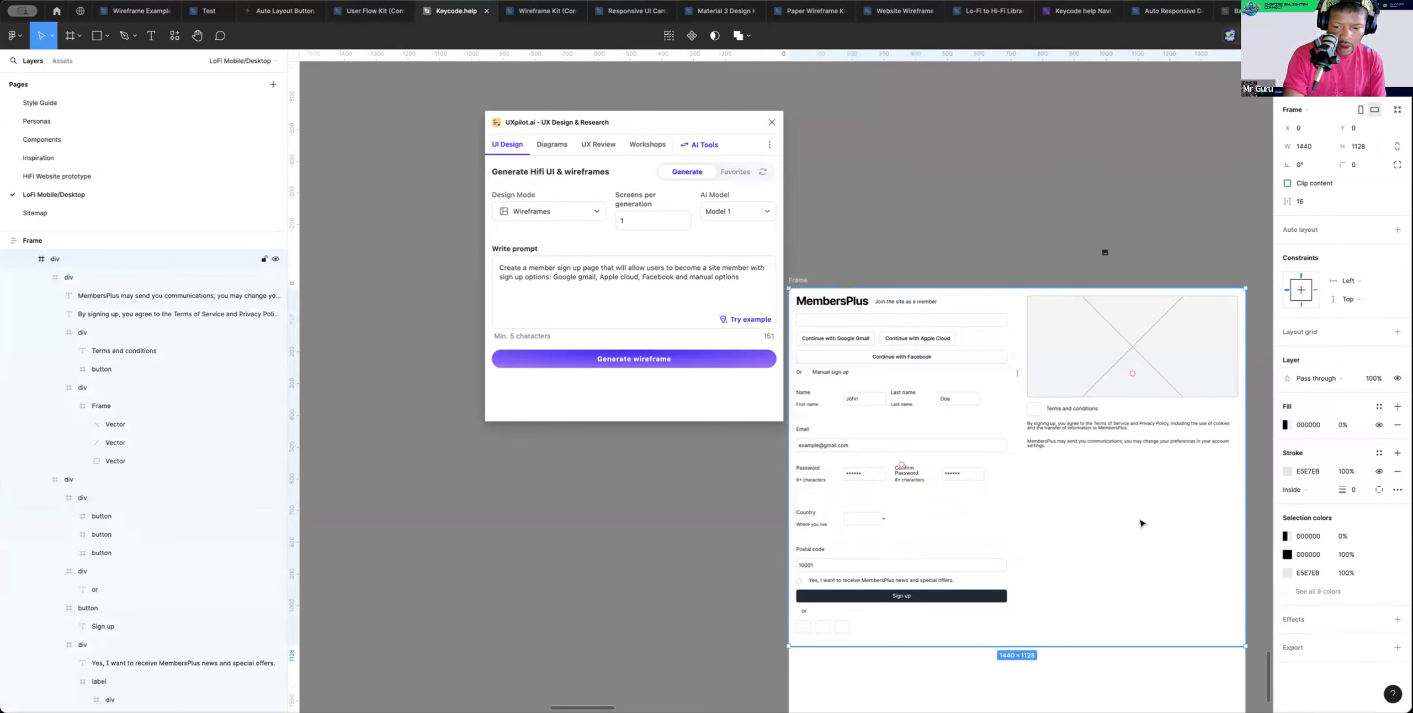
click(864, 524)
click(875, 522)
drag(883, 518, 891, 518)
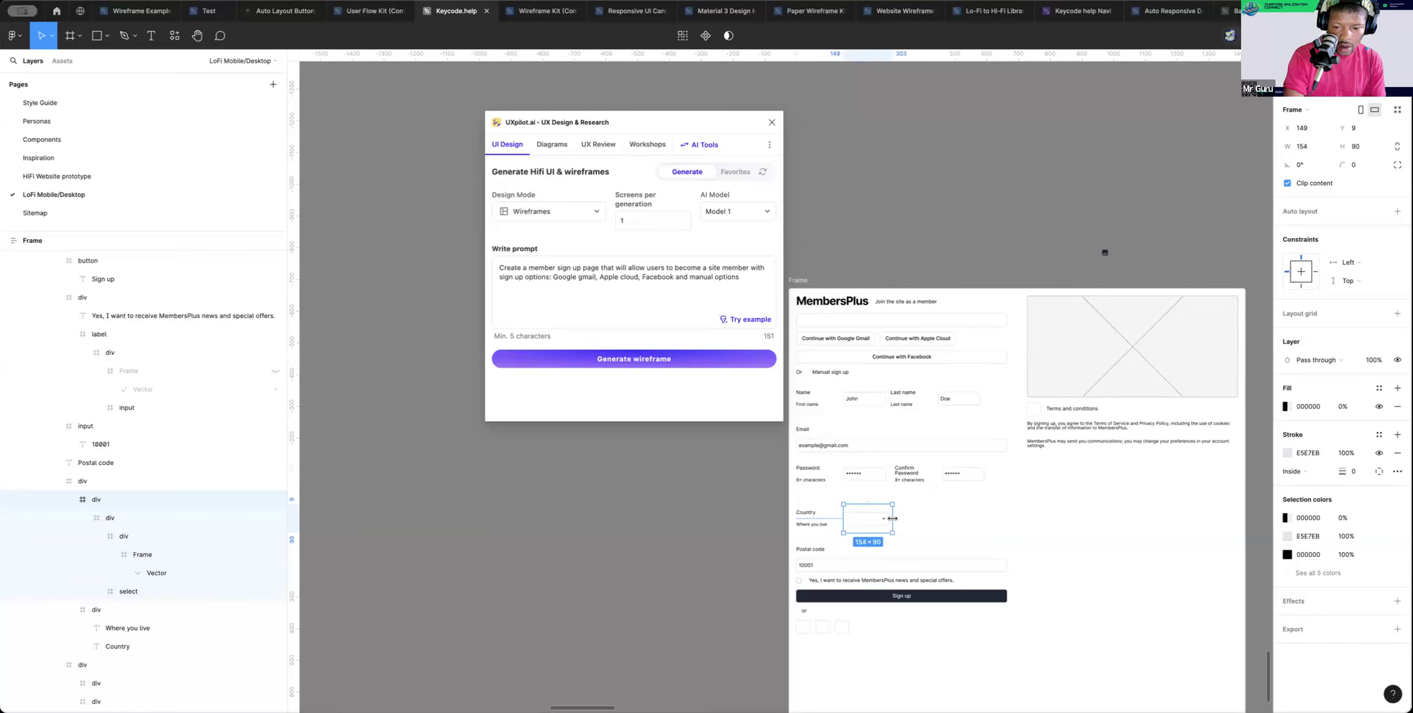
click(1079, 522)
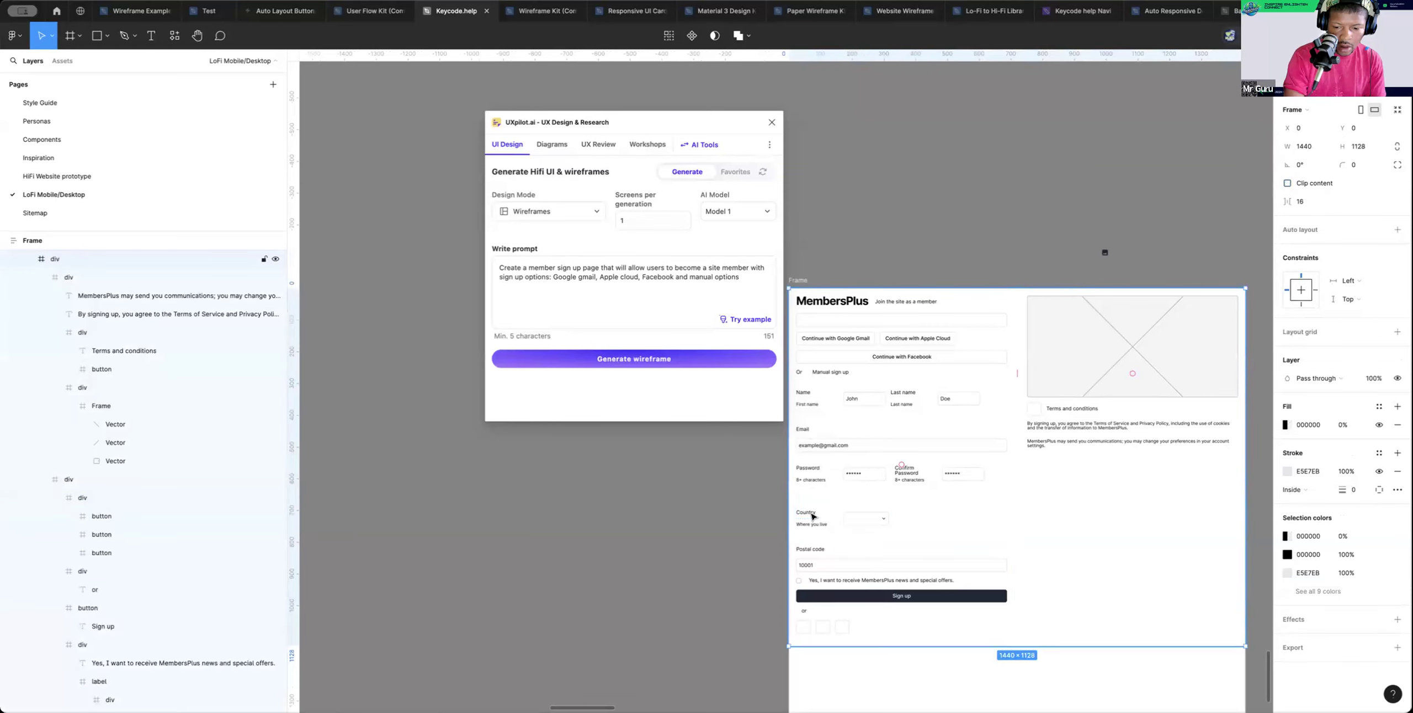
Change the "Country" label beside the dropdown to "State"
click(811, 516)
click(810, 514)
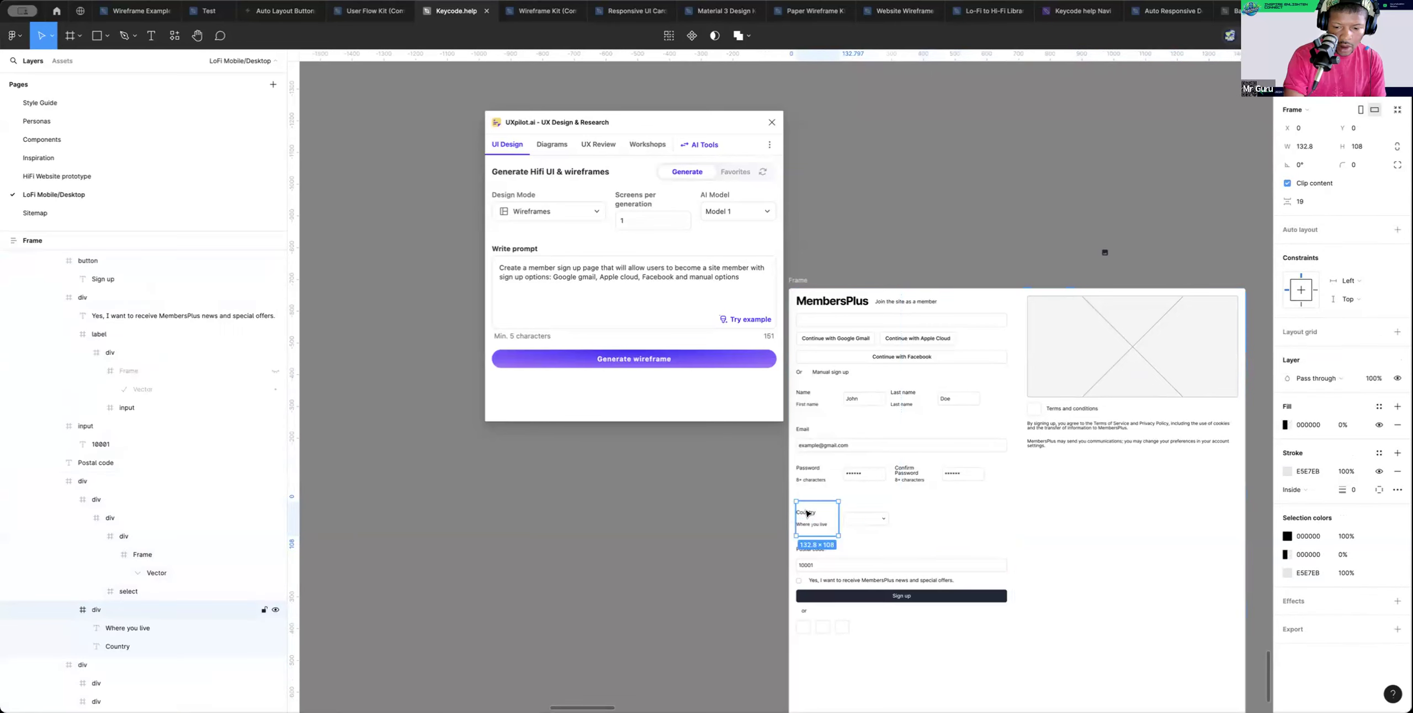
click(809, 514)
double_click(811, 513)
text(State)
key(Escape)
click(1099, 540)
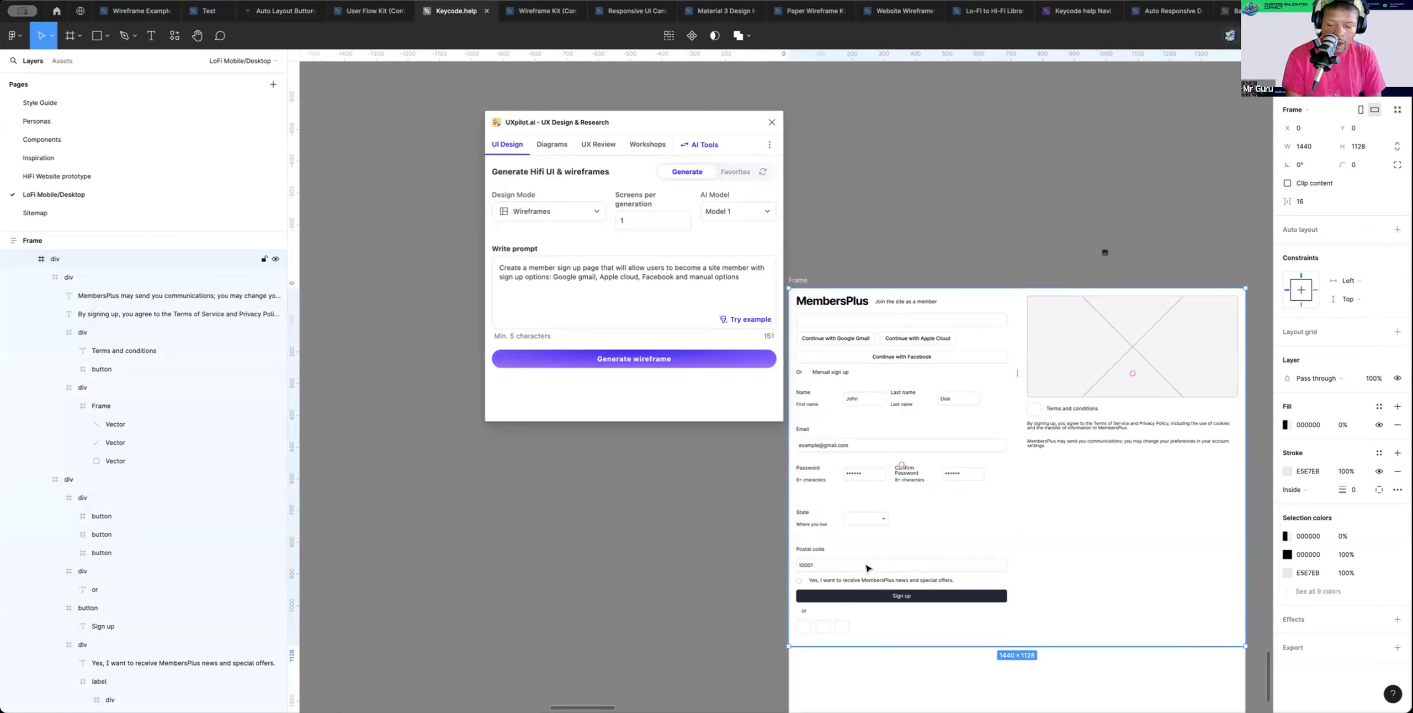
Delete the stray image icon above the sign-up frame and move the UXpilot.ai window farther away from the wireframe
scroll(866, 568, down, 5)
scroll(866, 568, up, 2)
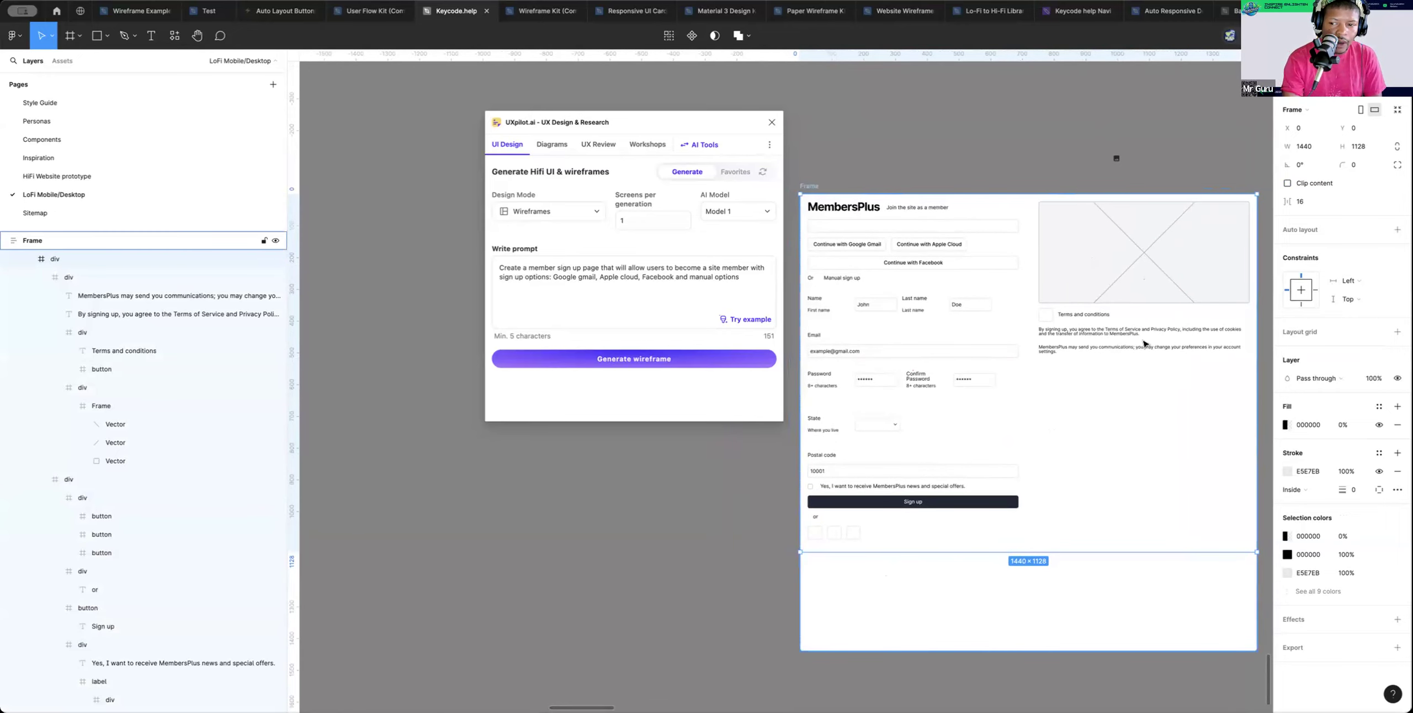
click(1115, 158)
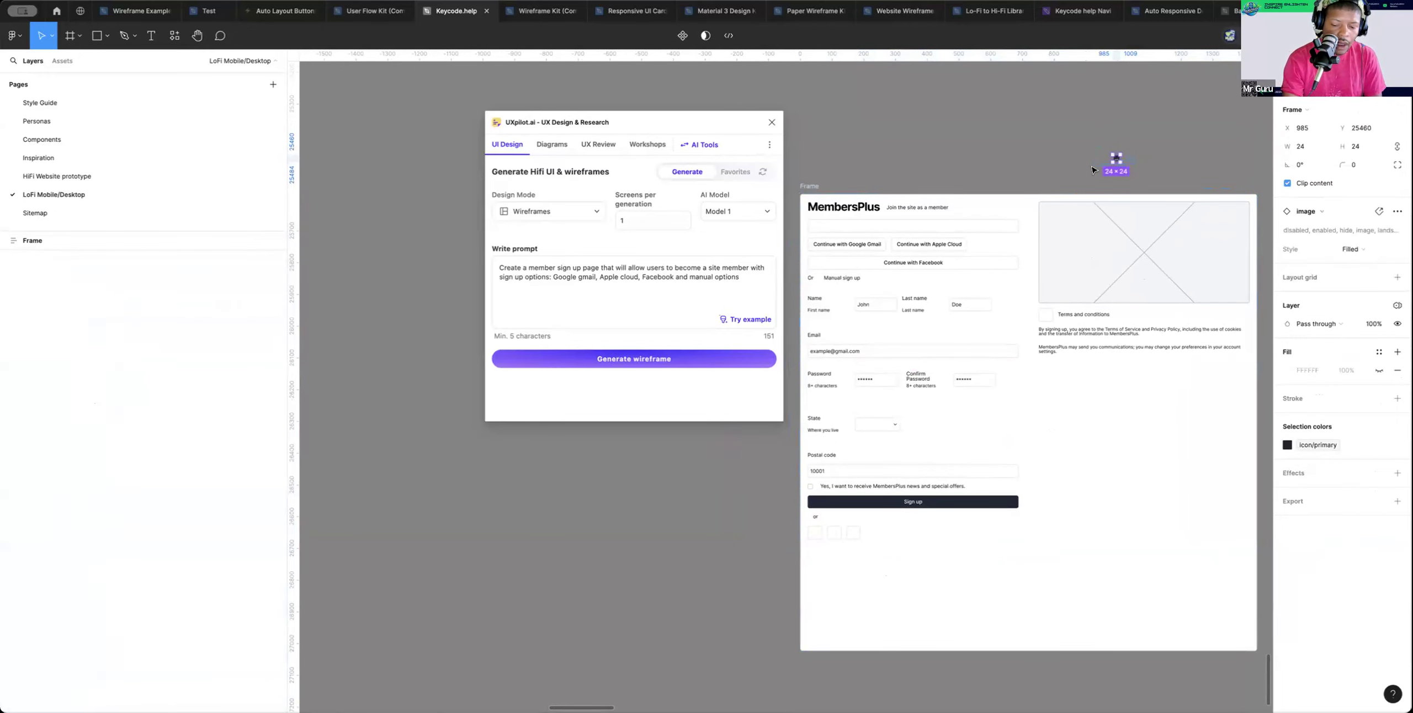
click(1092, 168)
scroll(1093, 168, right, 1)
scroll(1093, 168, up, 2)
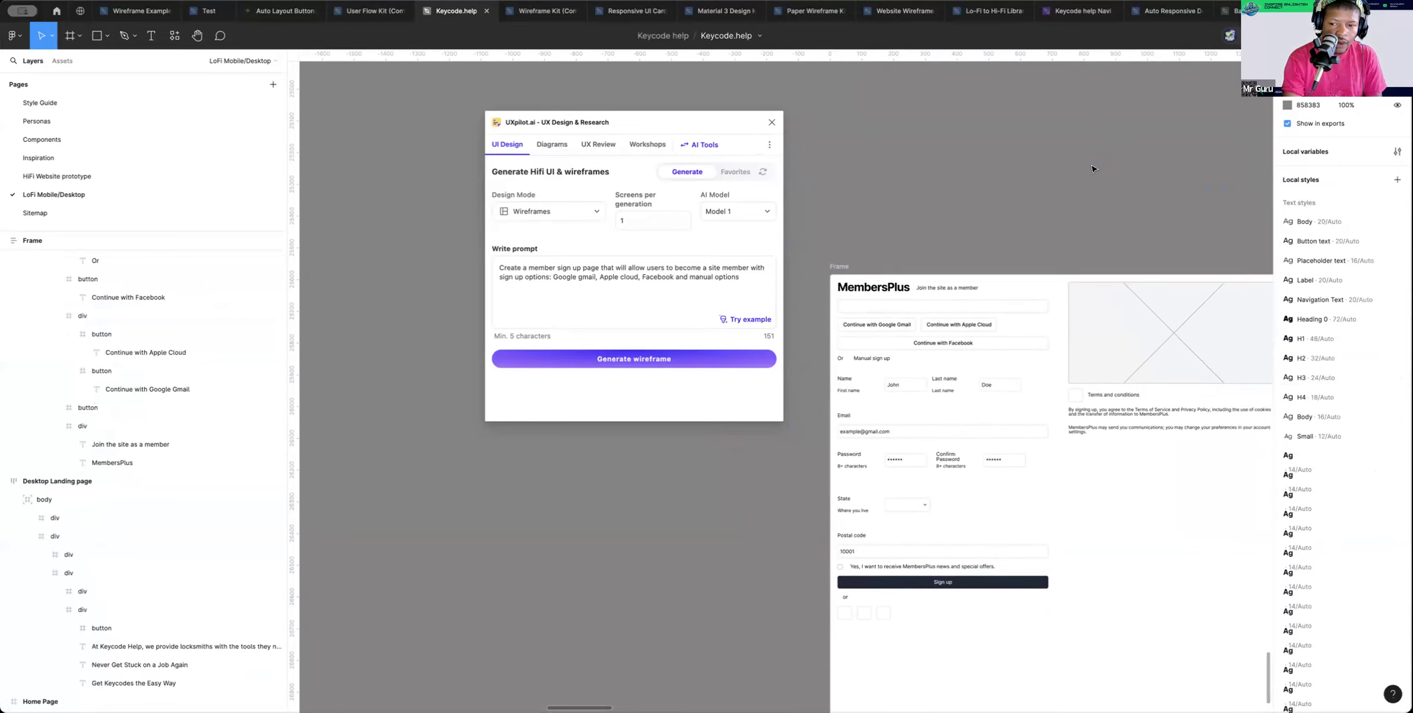
drag(698, 126, 518, 181)
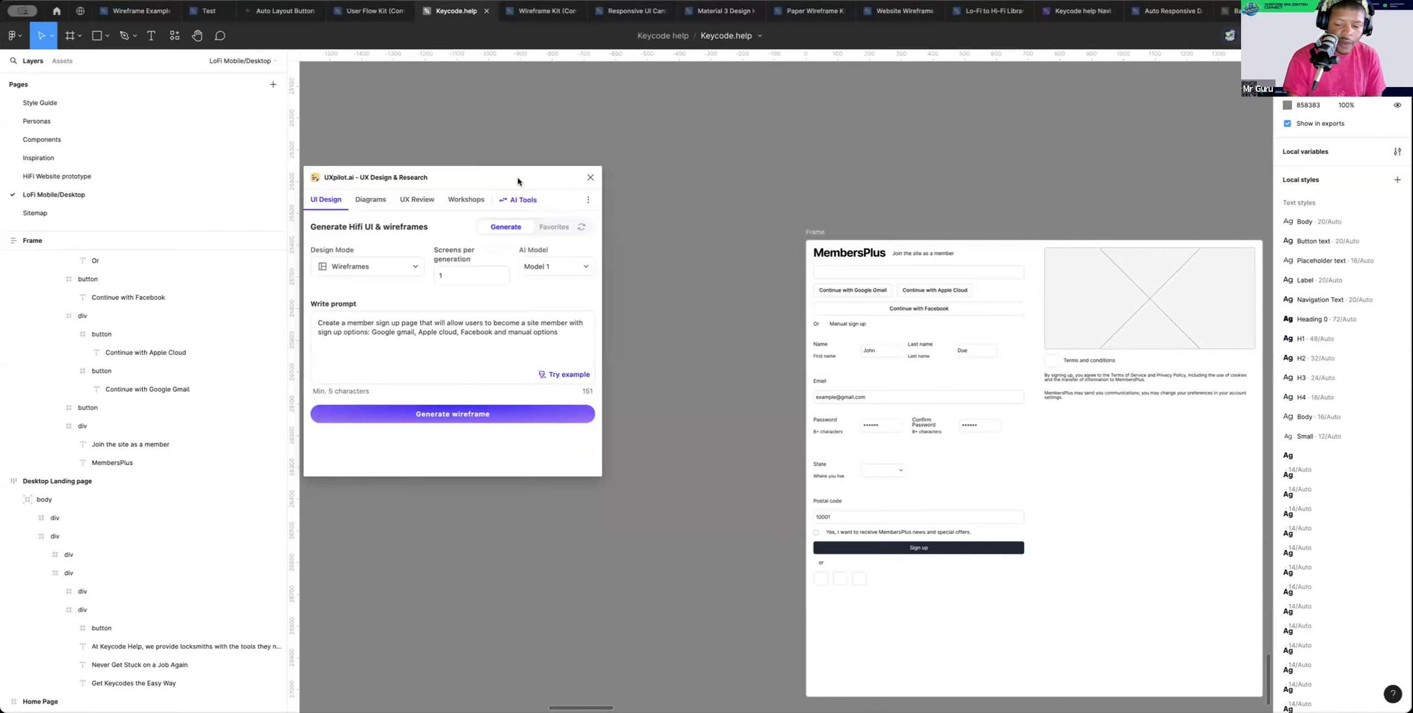
Rename the sign-up page's outer frame as "Desktop Site Member Signup"
click(816, 233)
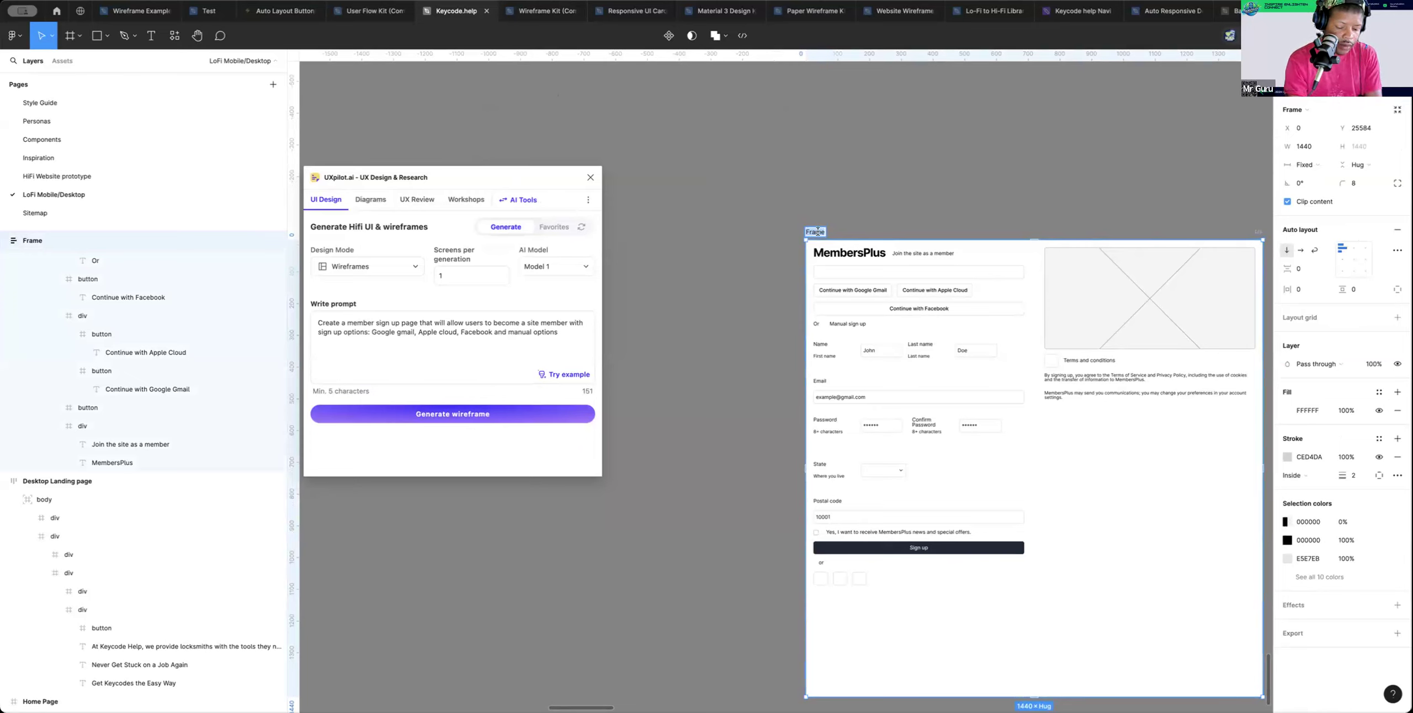
text(Deskto)
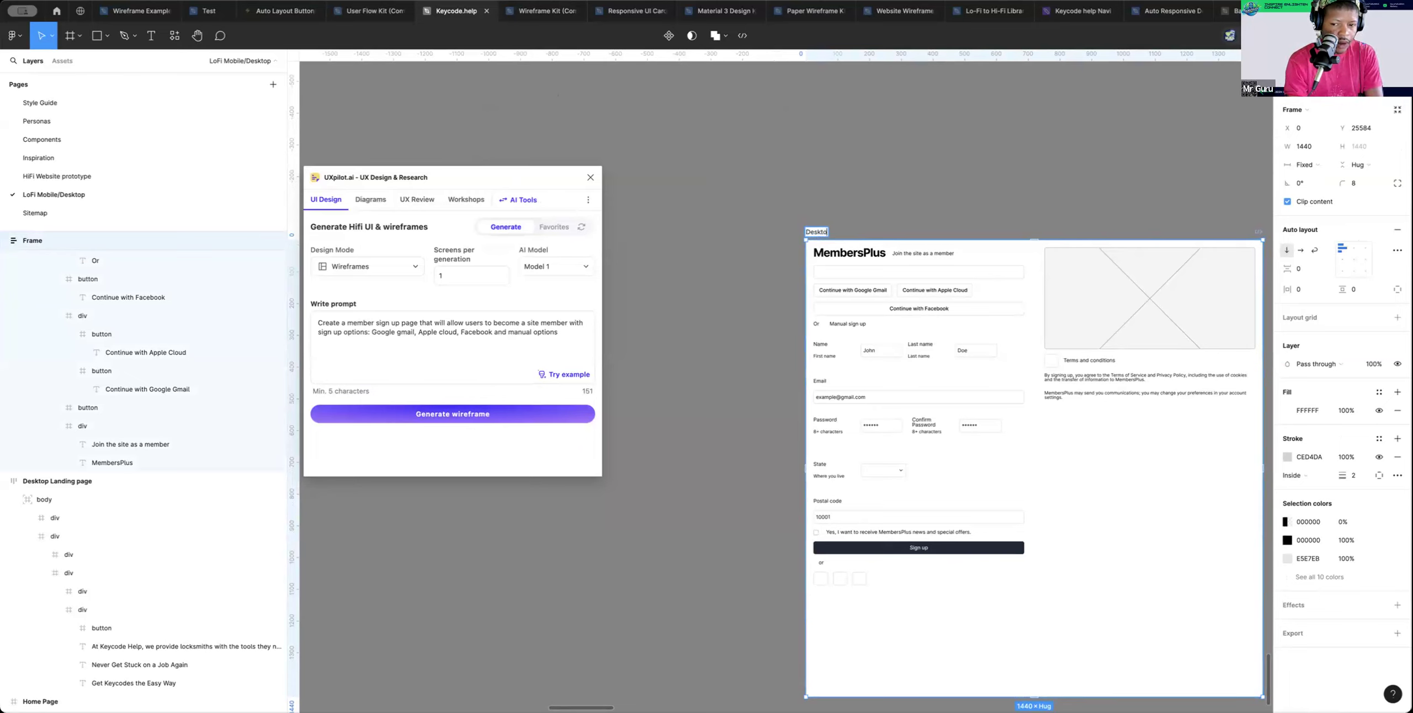
key(BackSpace)
key(BackSpace)
key(BackSpace)
key(BackSpace)
text(Site)
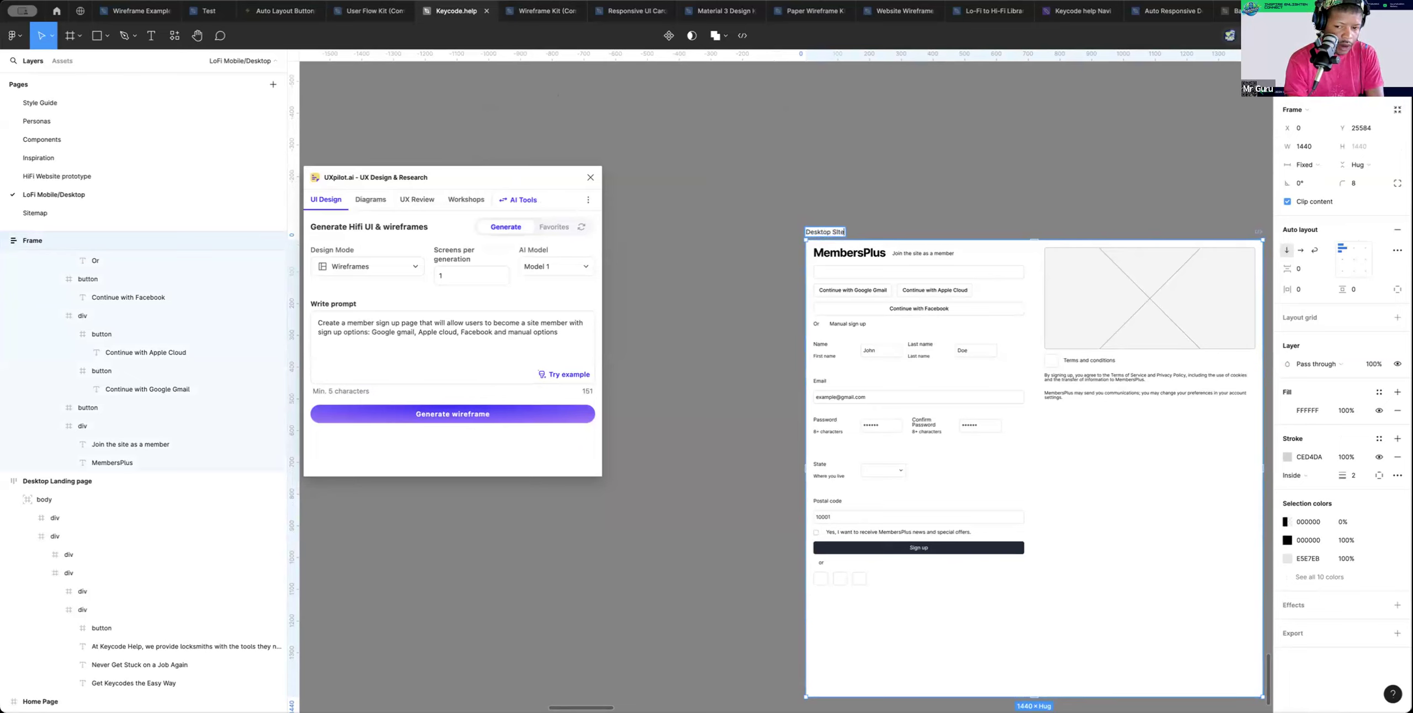
key(BackSpace)
key(BackSpace)
key(BackSpace)
key(BackSpace)
text(ite Member)
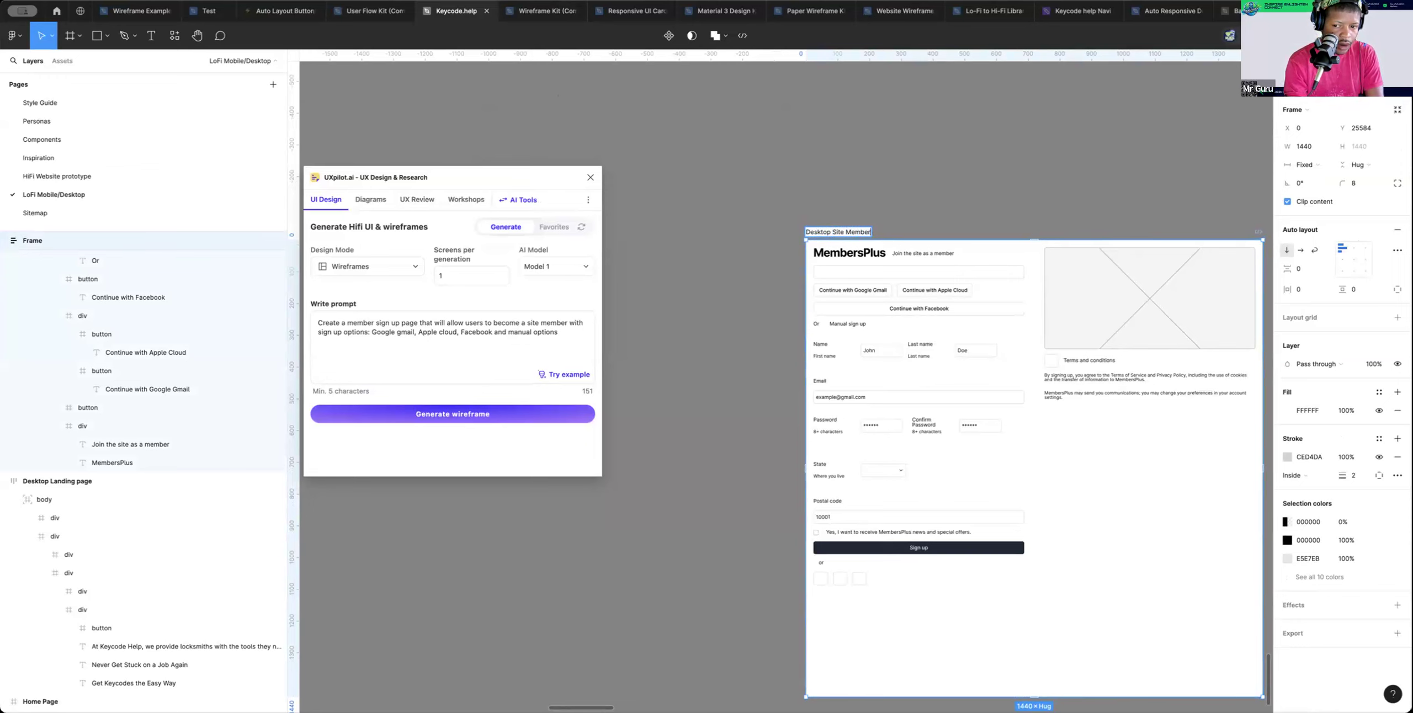
text( Signup)
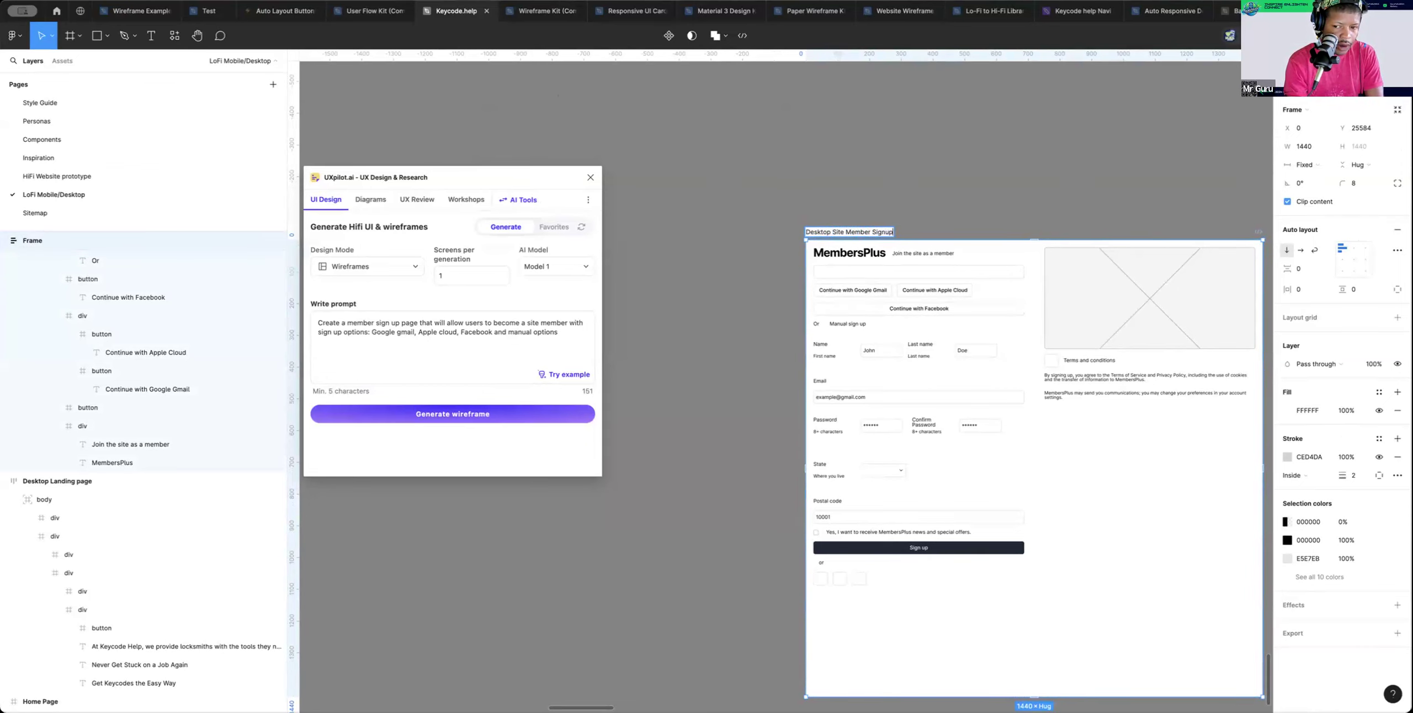
key(Return)
Apply the "Main" grid style to the Desktop Site Member Signup frame
scroll(838, 221, down, 3)
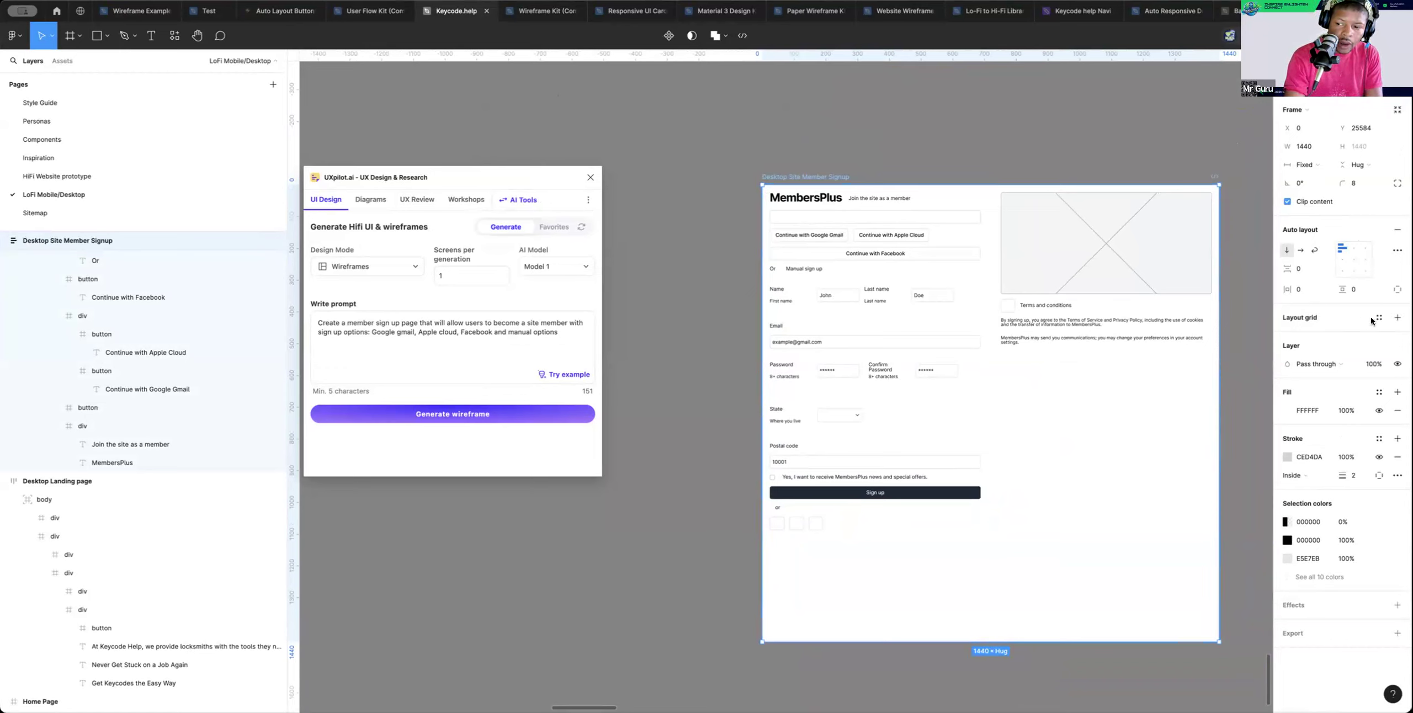
click(1379, 317)
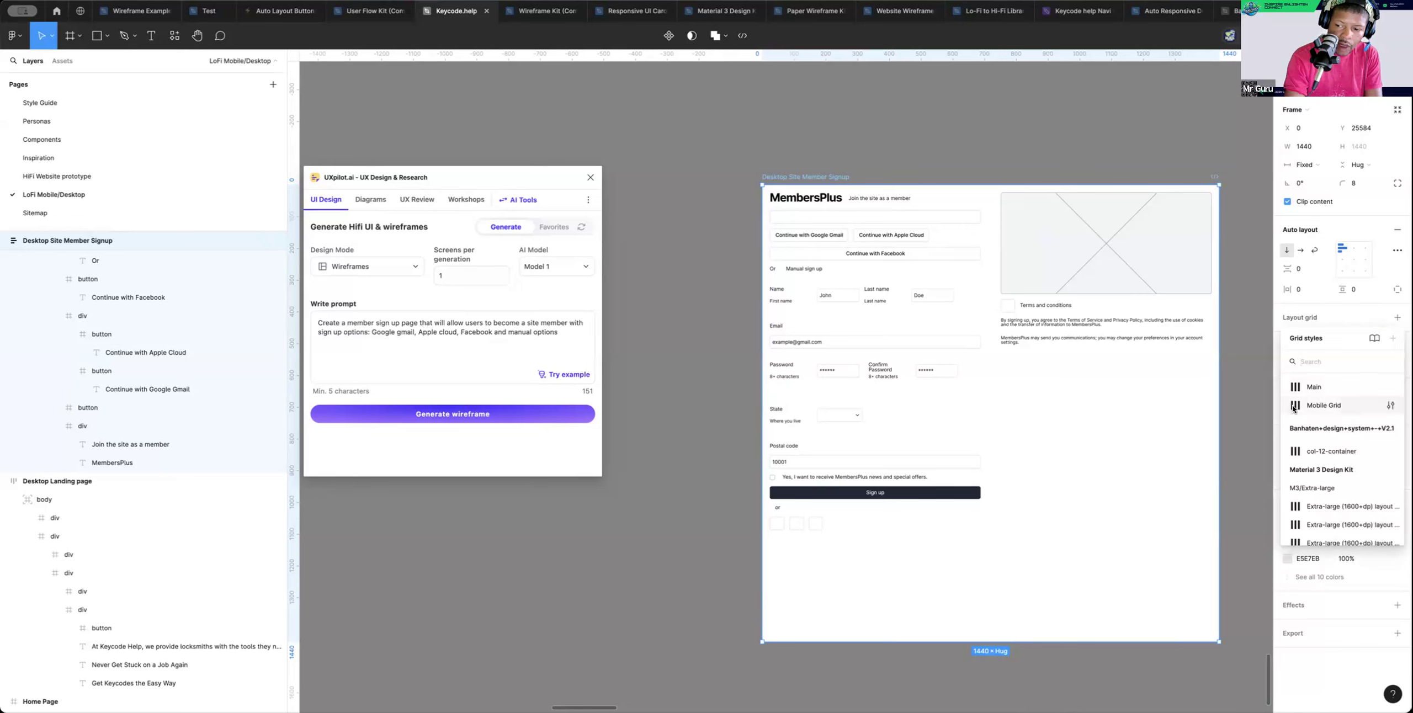
click(1306, 388)
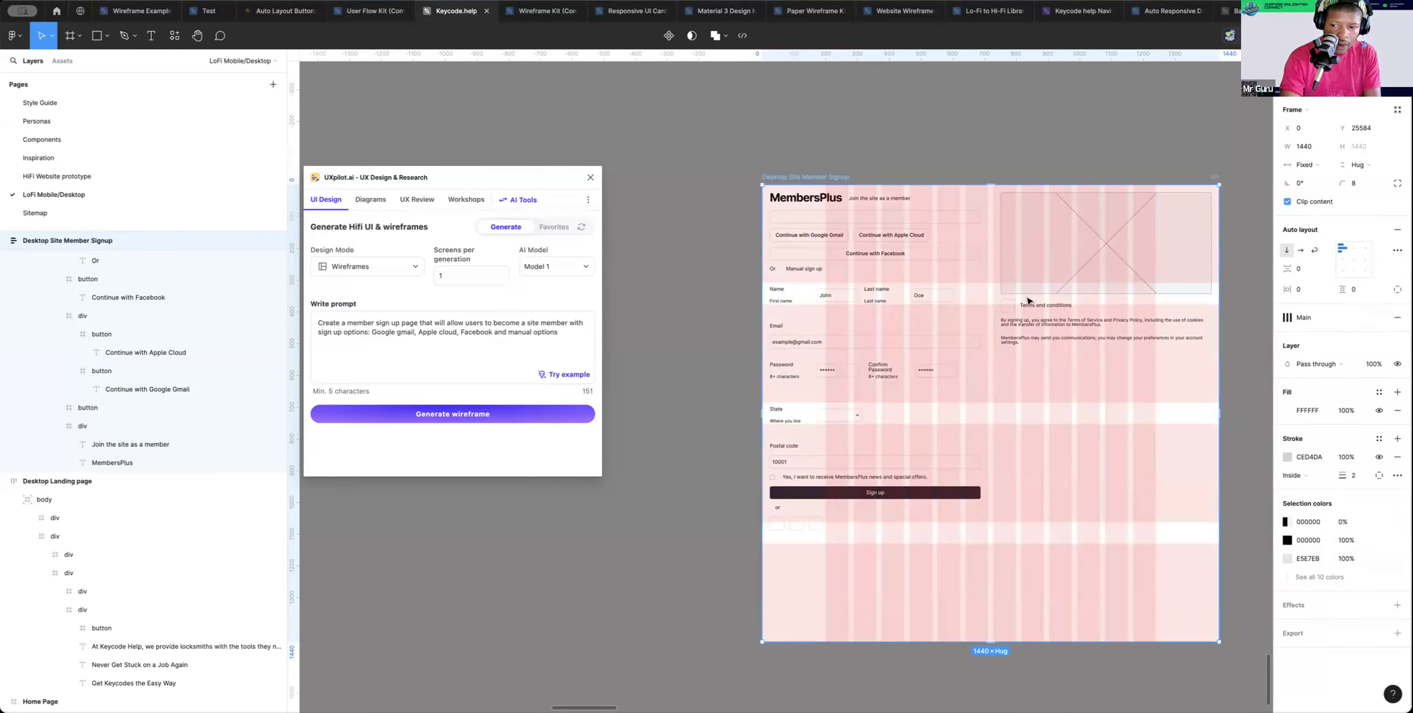
Narrow the column holding the image placeholder and terms text to a width of 511, ending at the grid's outer column edge
double_click(1047, 274)
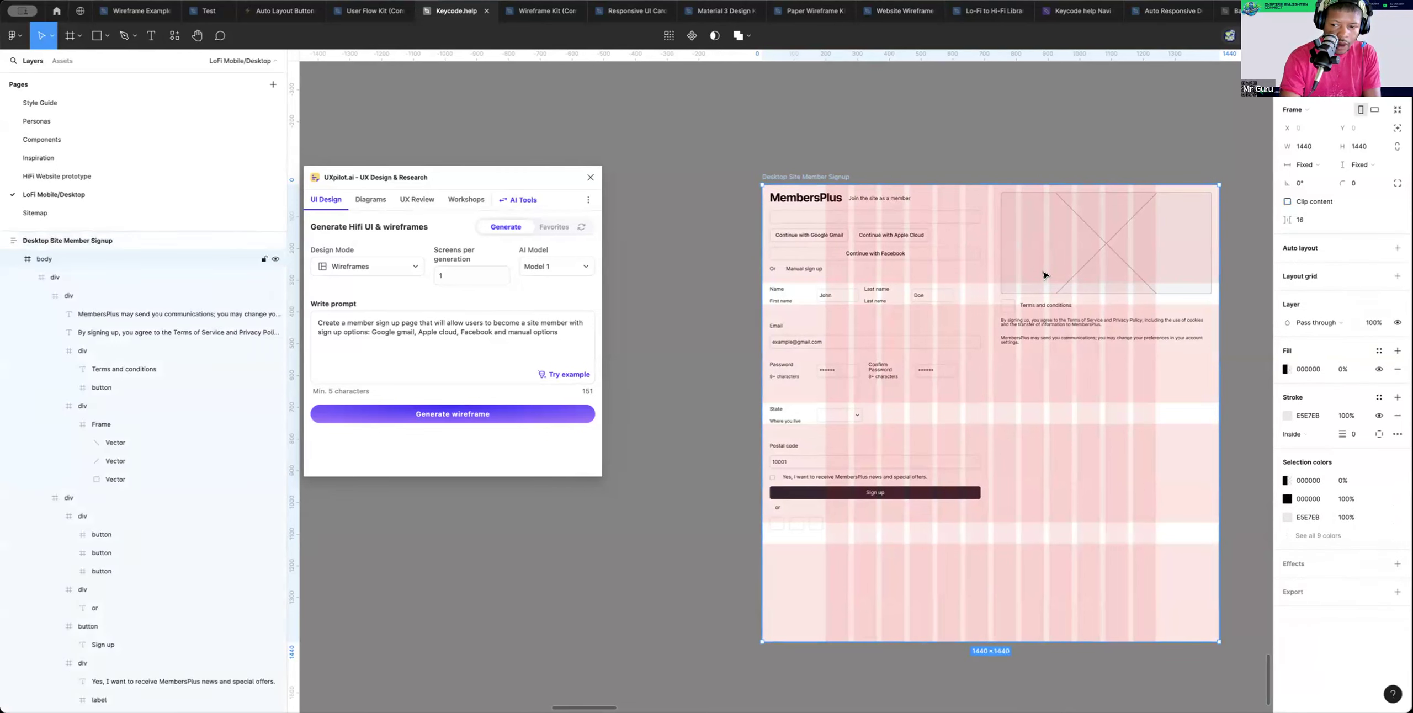
double_click(1047, 274)
double_click(1054, 268)
double_click(1054, 269)
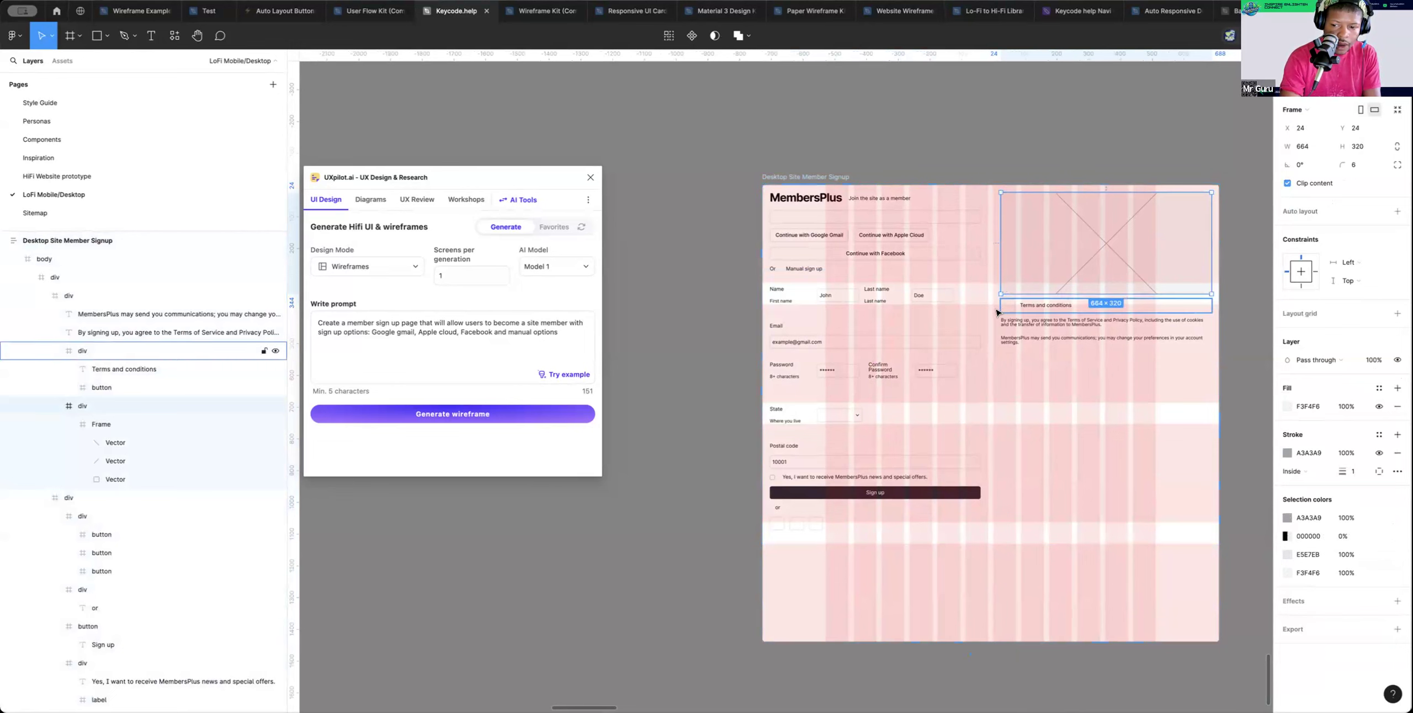
click(1074, 408)
click(1052, 275)
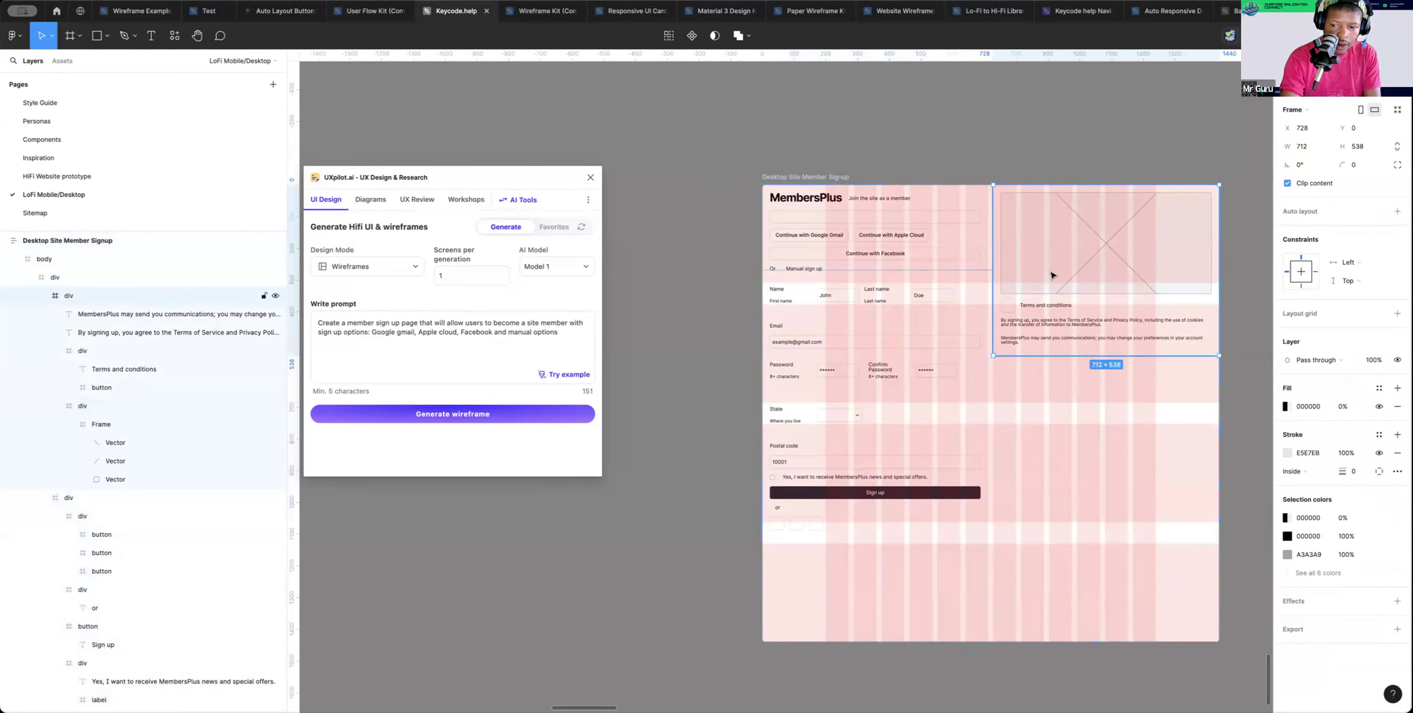
drag(1217, 283, 1149, 281)
scroll(1150, 284, up, 5)
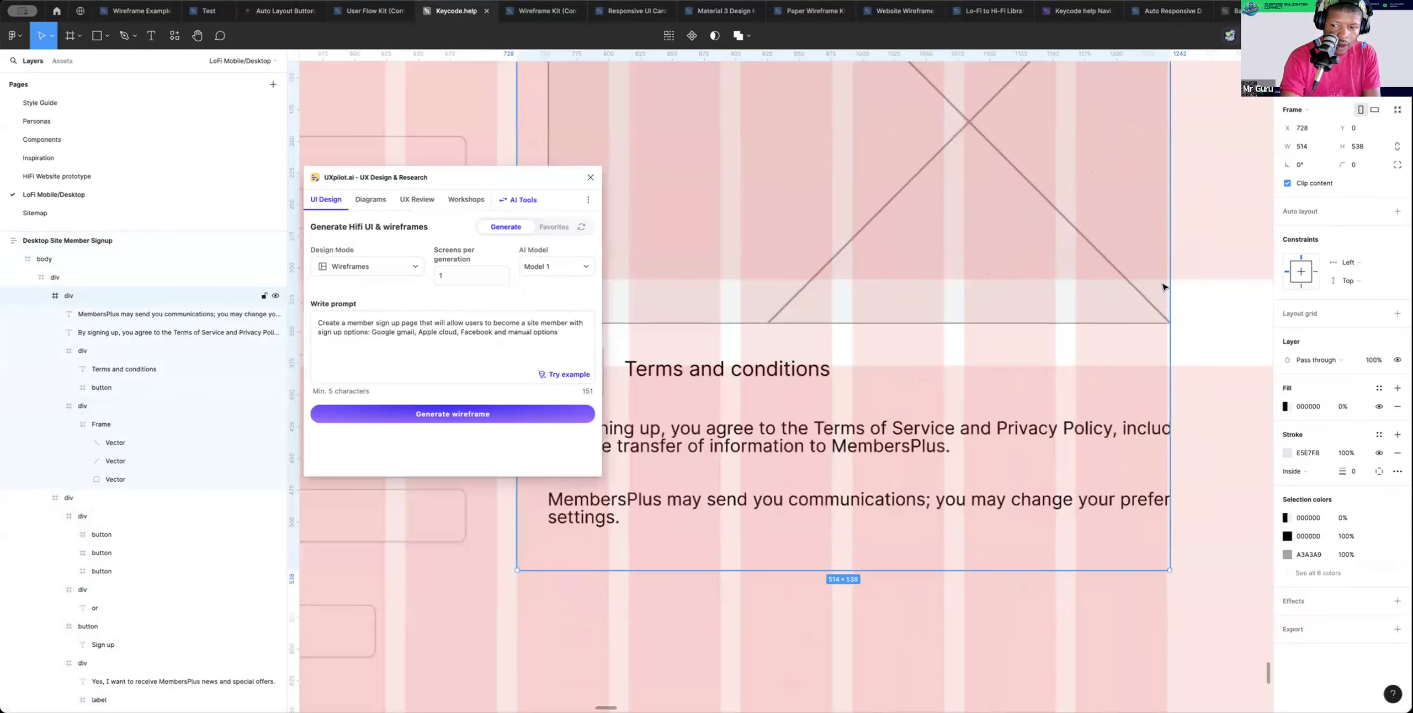
drag(1163, 281, 1159, 282)
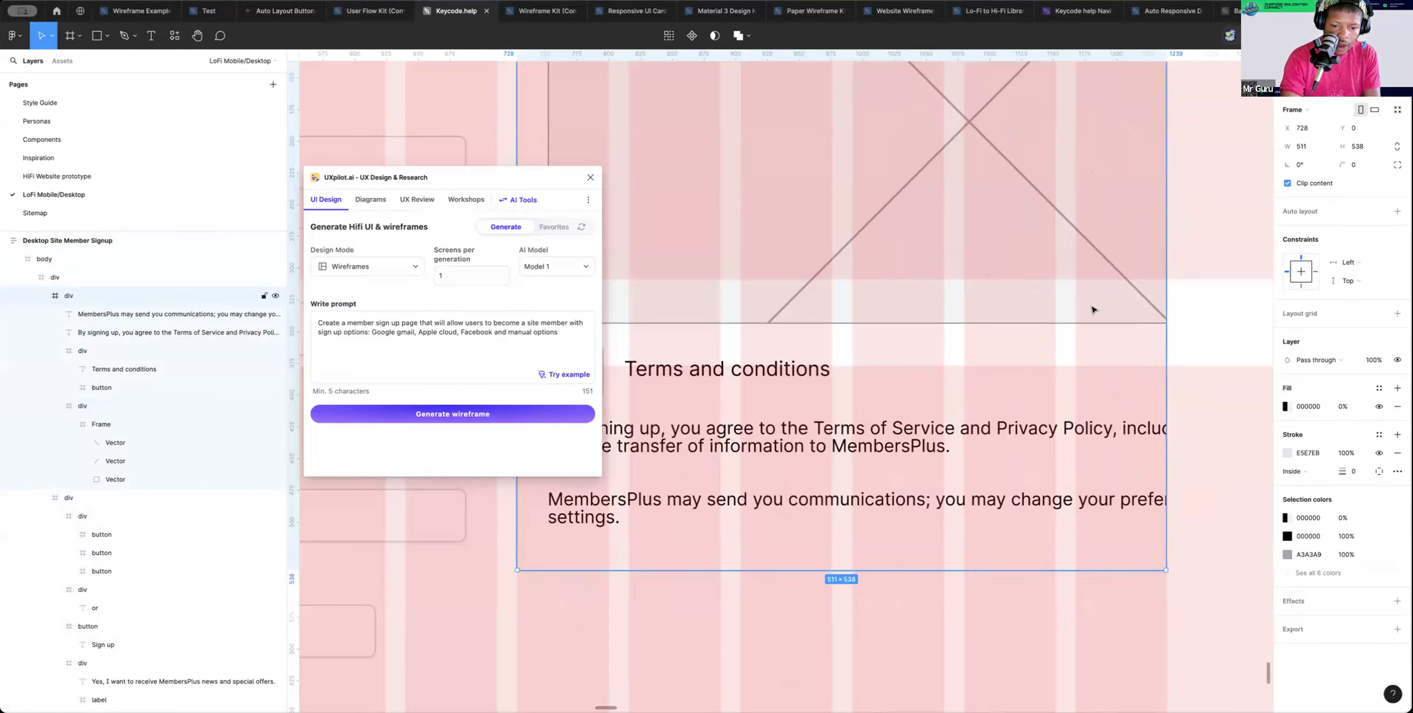
Narrow the grey image placeholder box to about 466 so that it fits inside its column
scroll(1090, 309, up, 1)
scroll(1091, 309, left, 2)
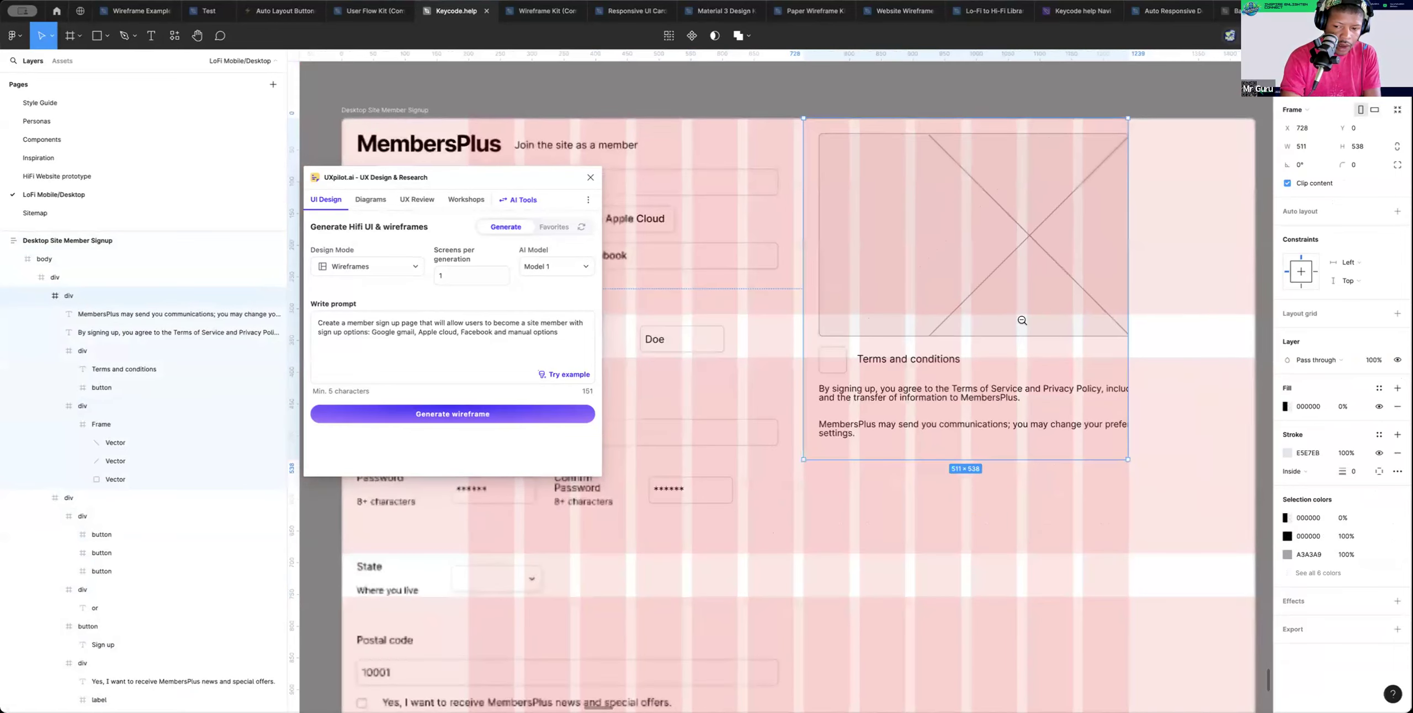
scroll(1021, 324, down, 3)
click(915, 284)
scroll(1111, 293, right, 1)
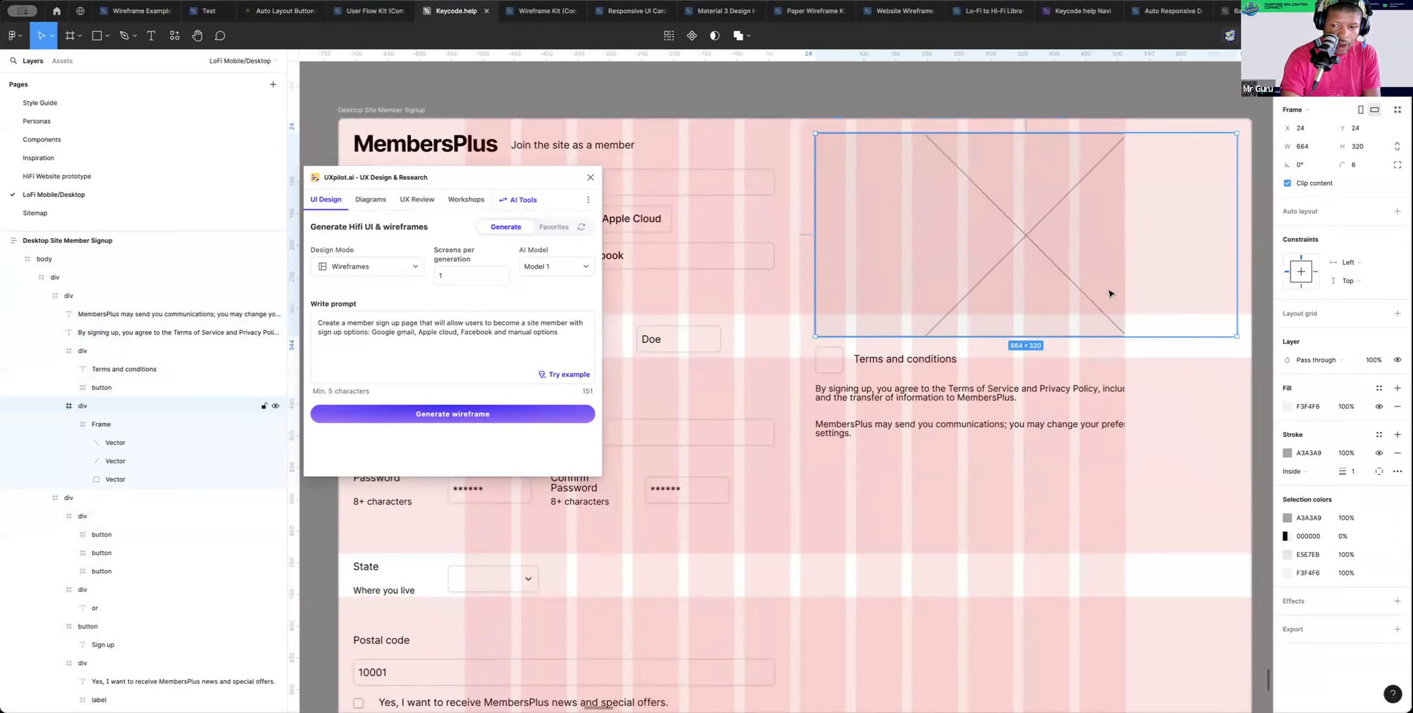
drag(1237, 279, 1109, 279)
Resize the crossed-line frame inside the image placeholder to 466 × 318 so that it spans the whole box
click(1040, 278)
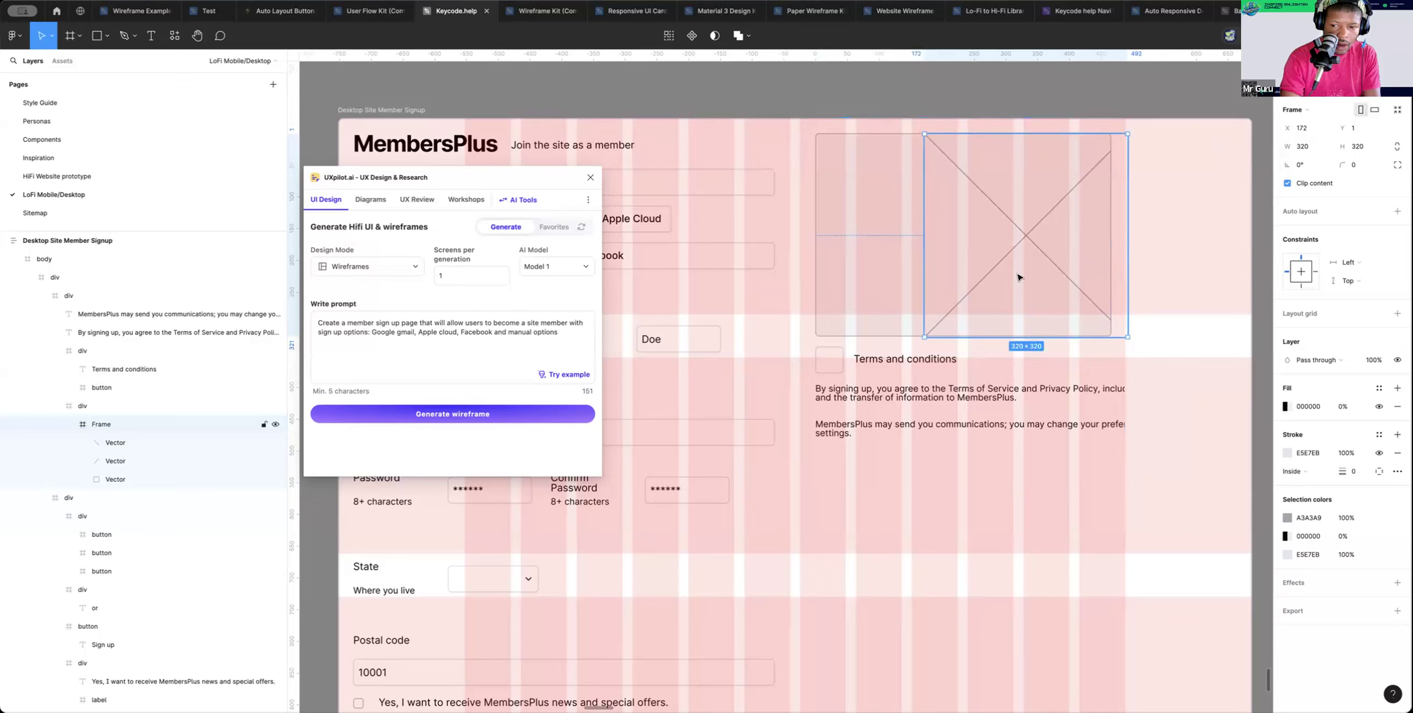
drag(922, 262, 816, 259)
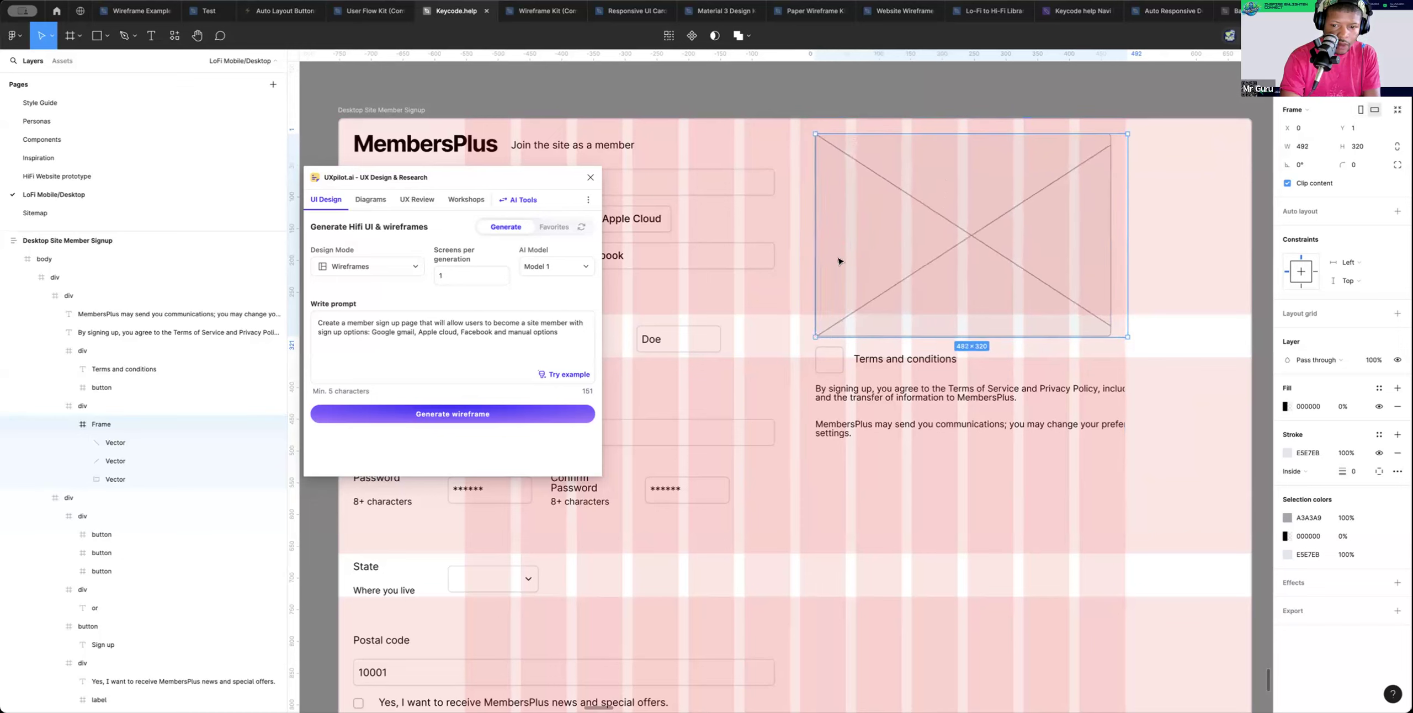
drag(1055, 336, 1054, 334)
drag(1127, 308, 1111, 308)
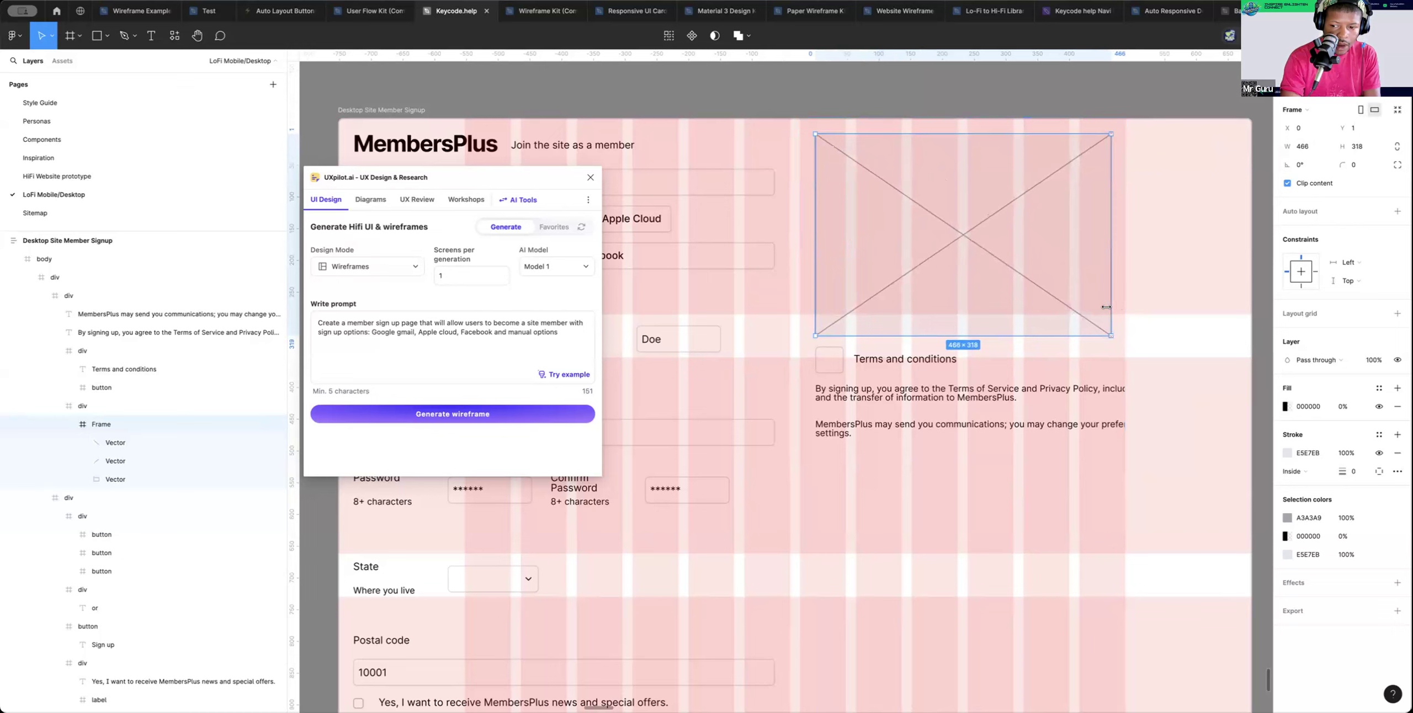
click(1206, 307)
scroll(1176, 307, up, 2)
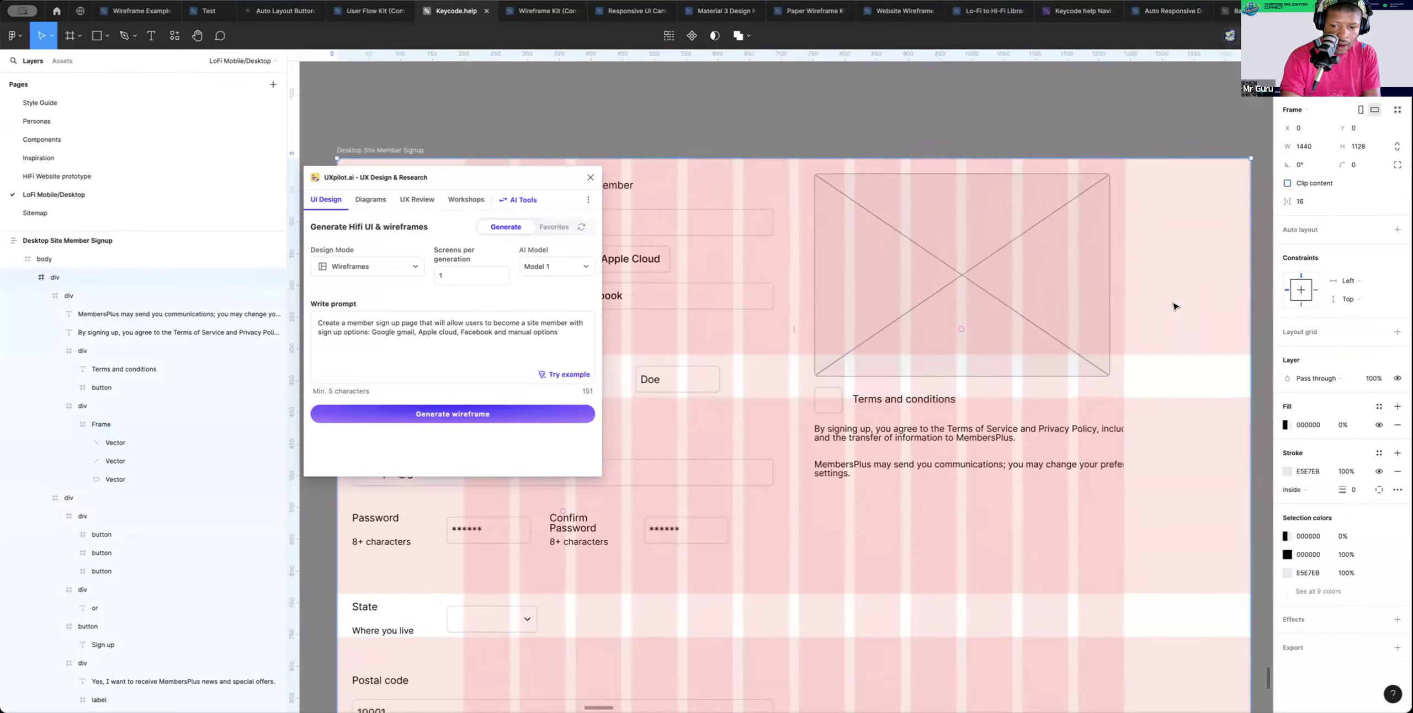
scroll(1175, 306, down, 1)
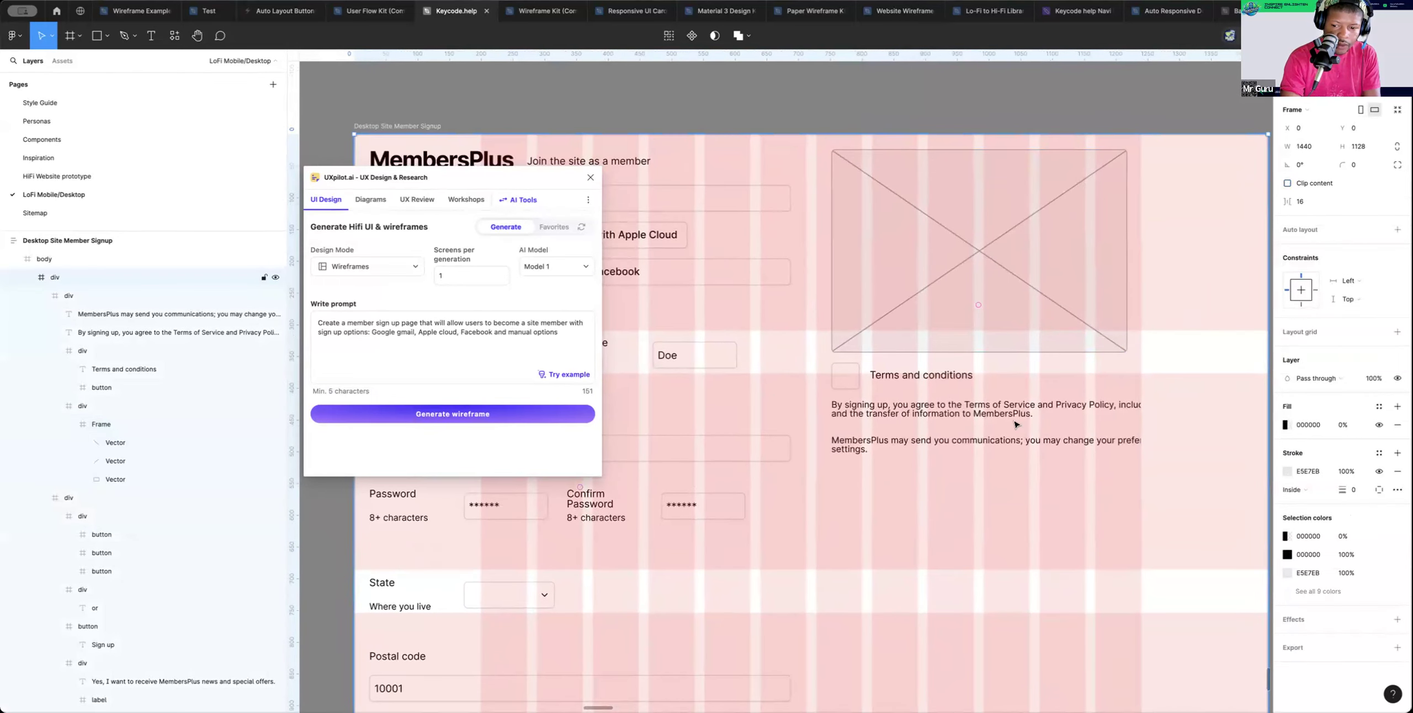
Narrow the "By signing up, you agree..." terms text to a width of 487, ending at its column's outer edge
click(1235, 406)
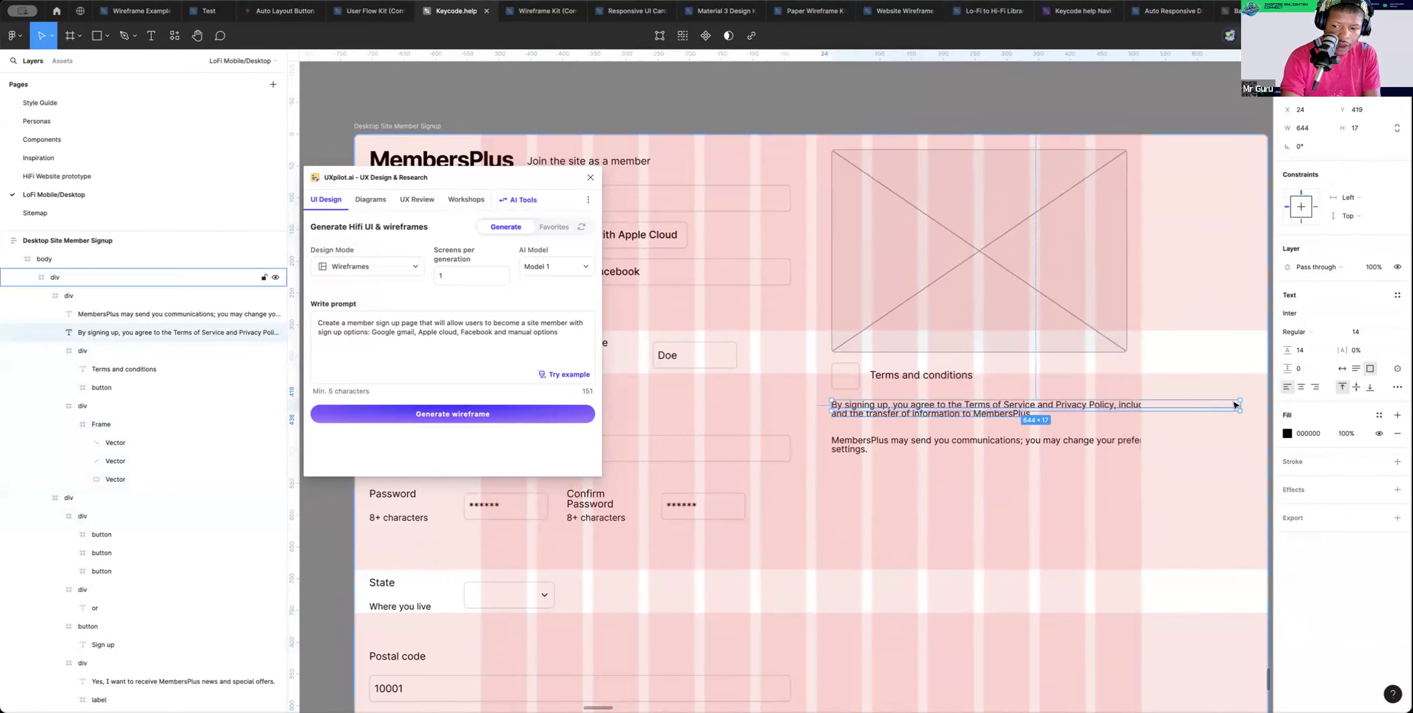
drag(1234, 406, 1095, 408)
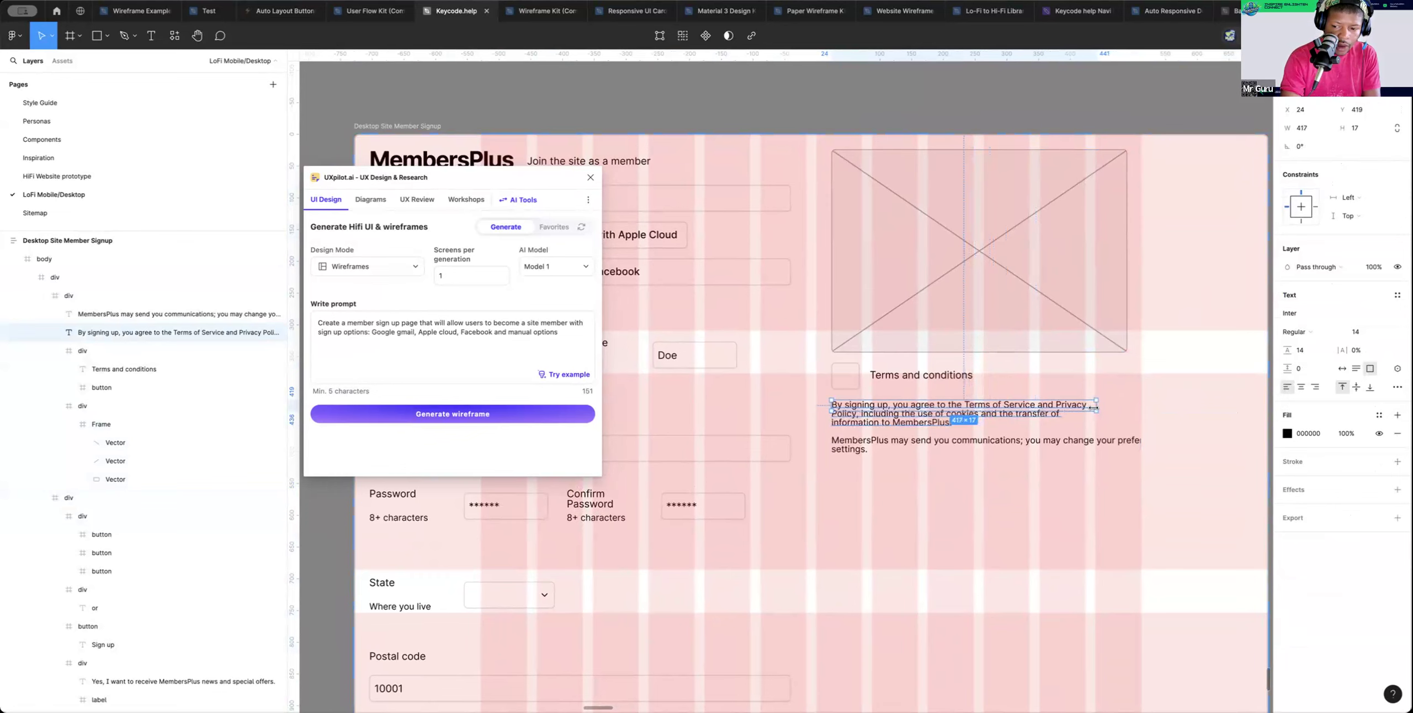
scroll(1093, 407, up, 10)
drag(1098, 407, 1091, 407)
scroll(1091, 407, left, 15)
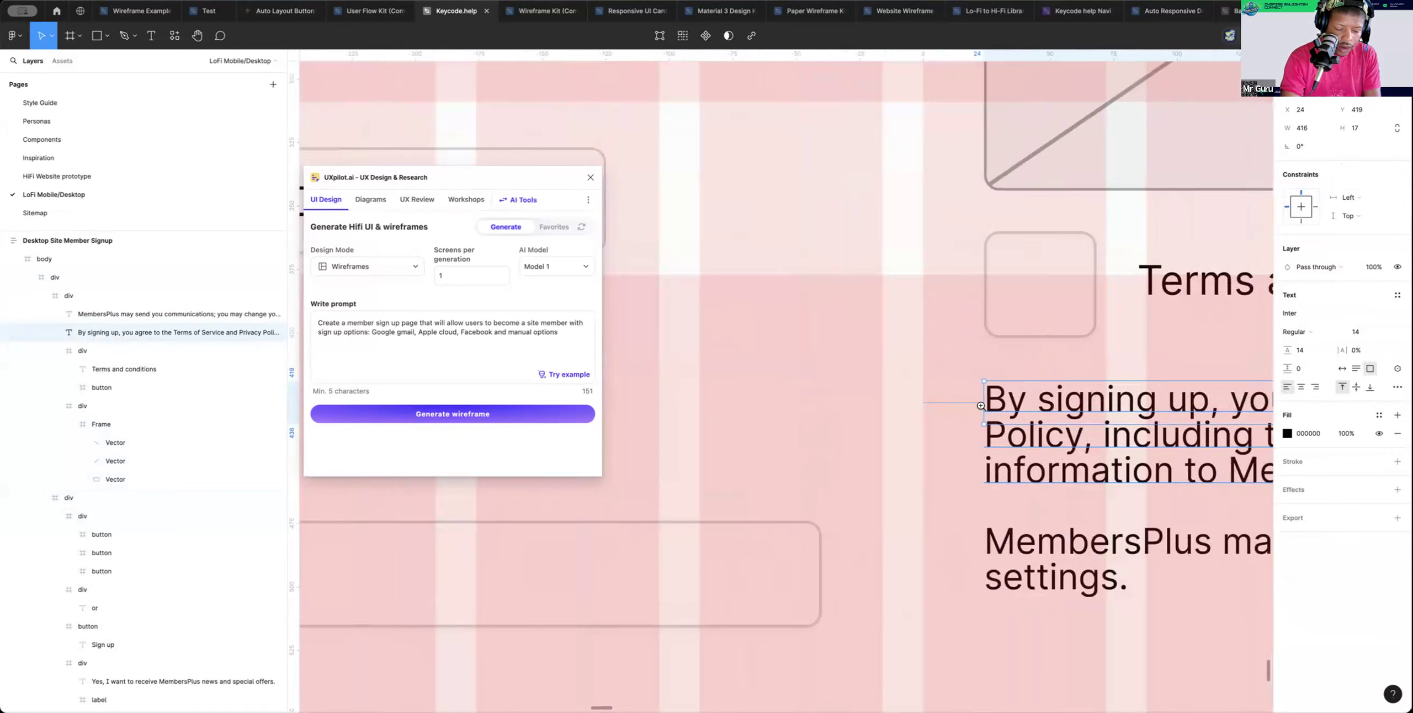
scroll(981, 405, down, 12)
scroll(980, 406, right, 3)
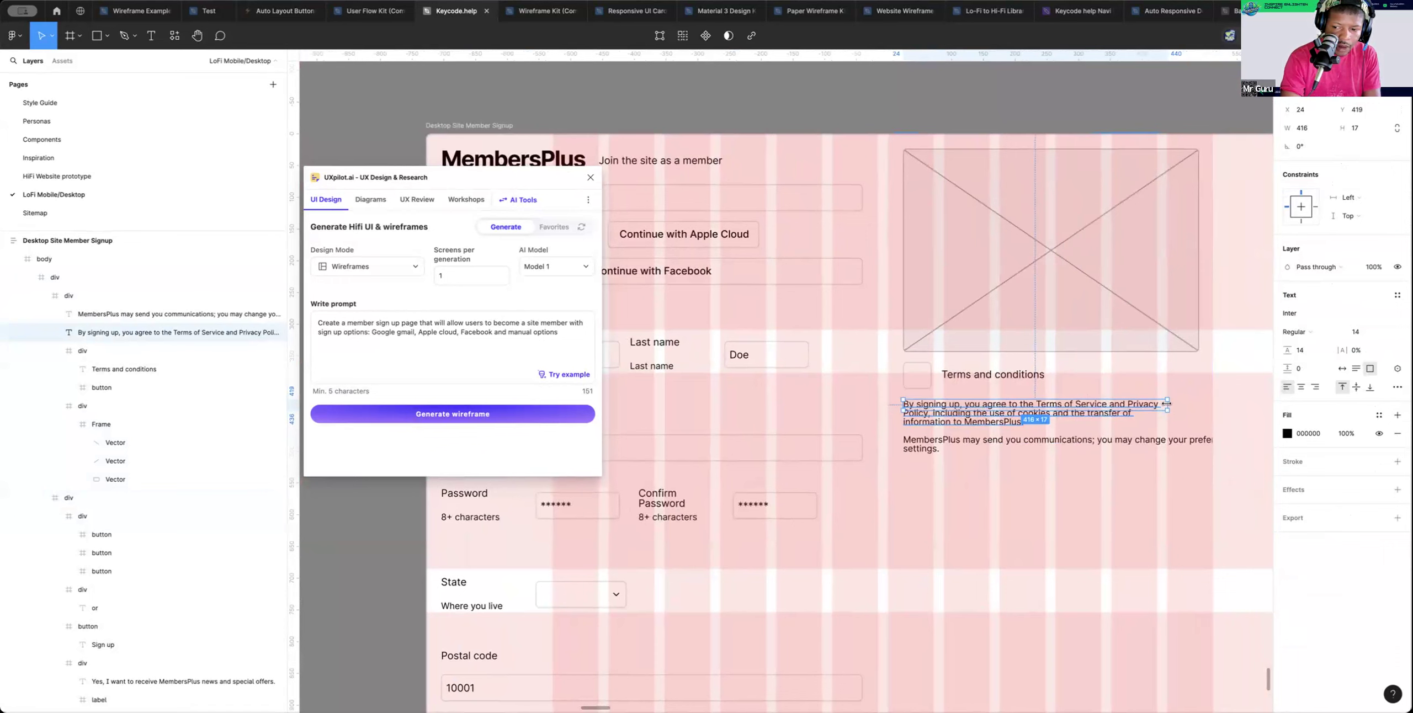
drag(1175, 403, 1212, 403)
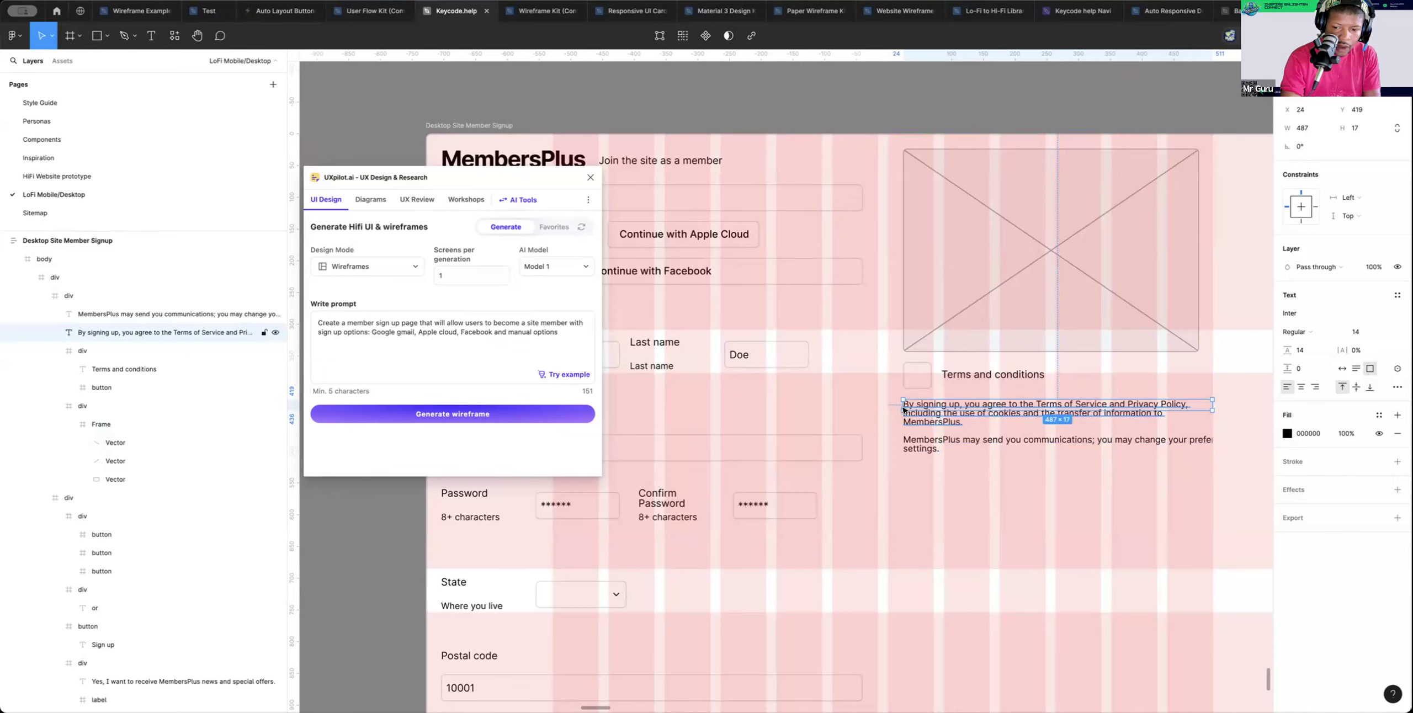
Narrow the "MembersPlus may send you communications..." text so that it wraps inside its column like the terms text above
click(920, 448)
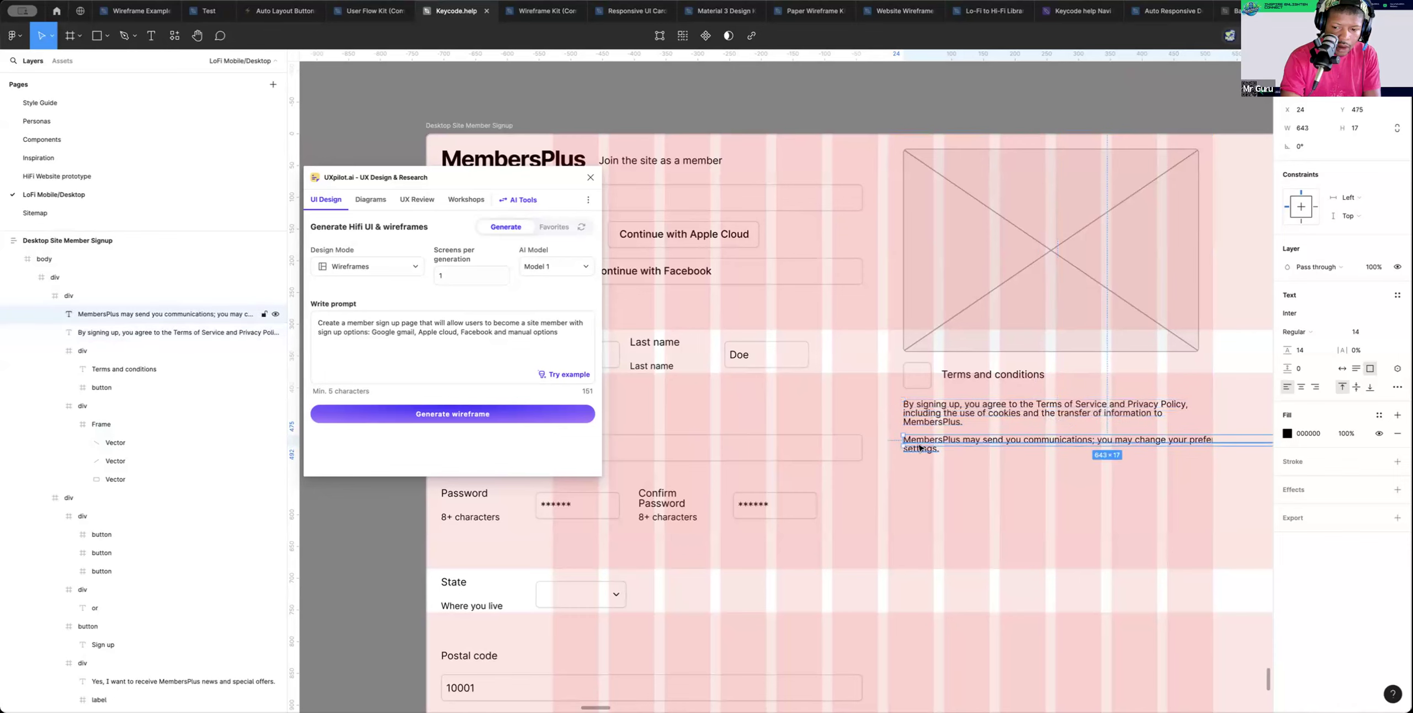
scroll(1261, 442, right, 5)
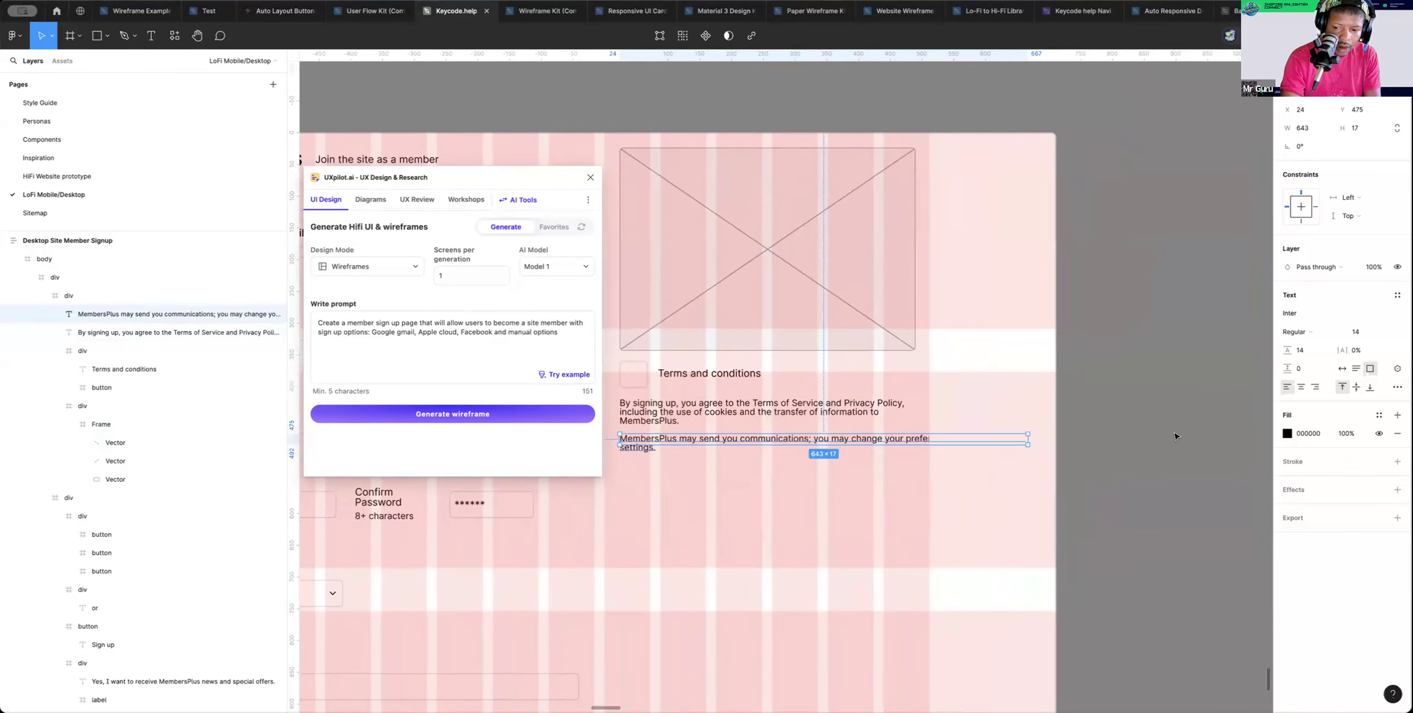
drag(1124, 439, 1033, 438)
click(1105, 422)
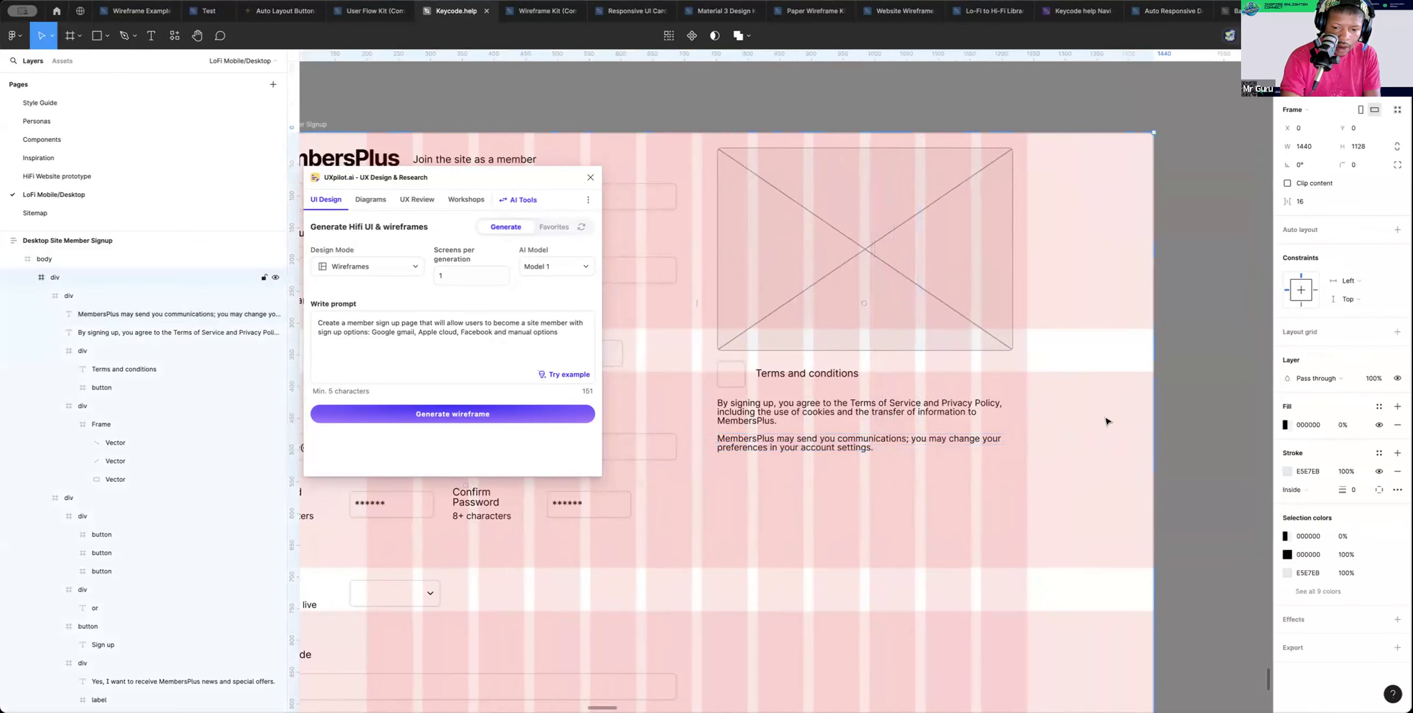
Narrow the column holding the sign-up form to a width of 511, starting at X 201 on the grid's outer column edge
scroll(1105, 422, up, 5)
scroll(1105, 422, left, 5)
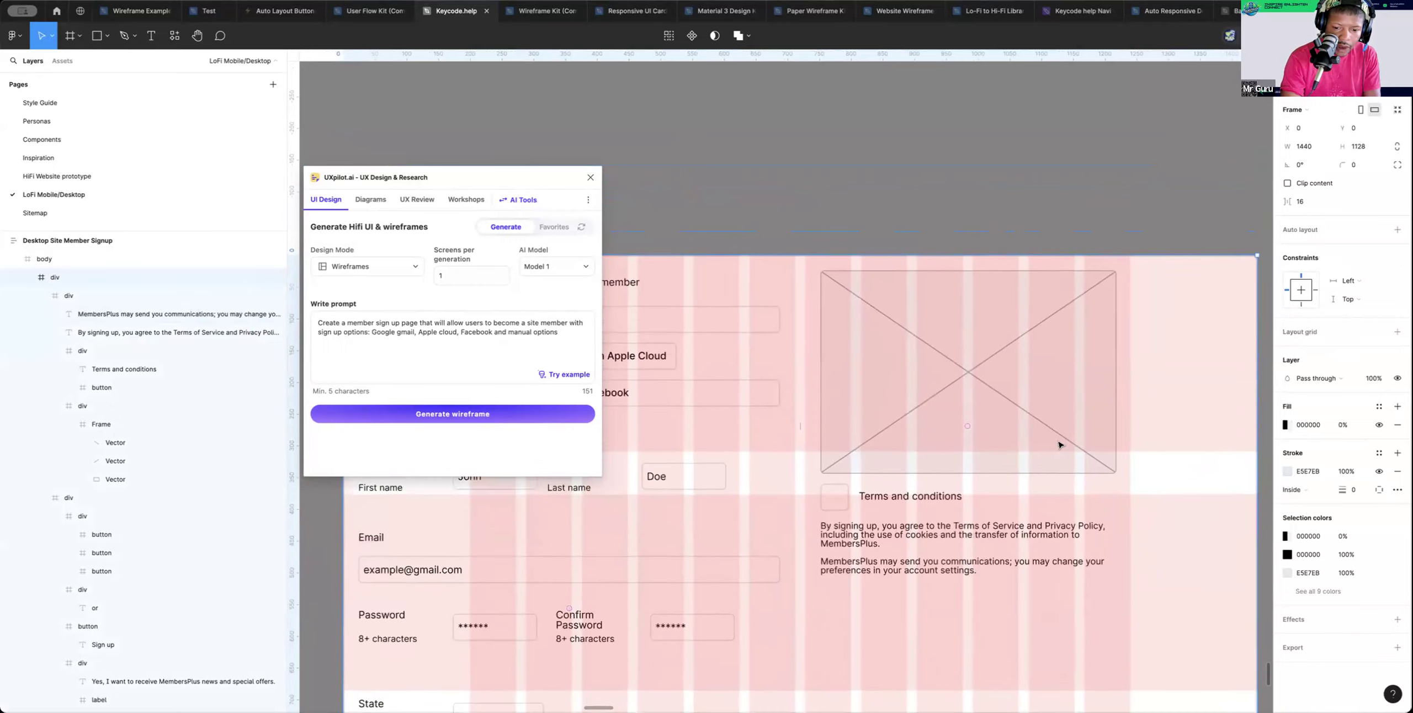
scroll(1059, 444, down, 10)
scroll(1060, 444, left, 5)
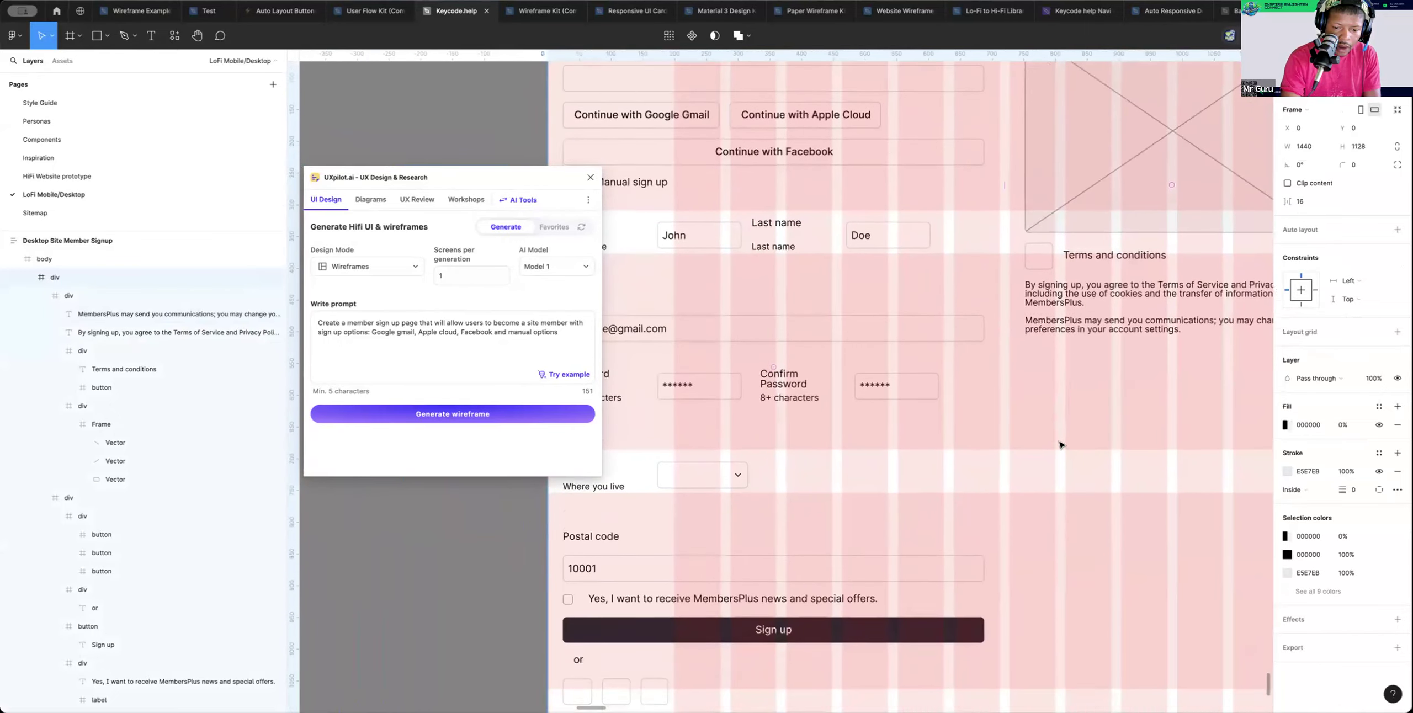
scroll(851, 433, up, 5)
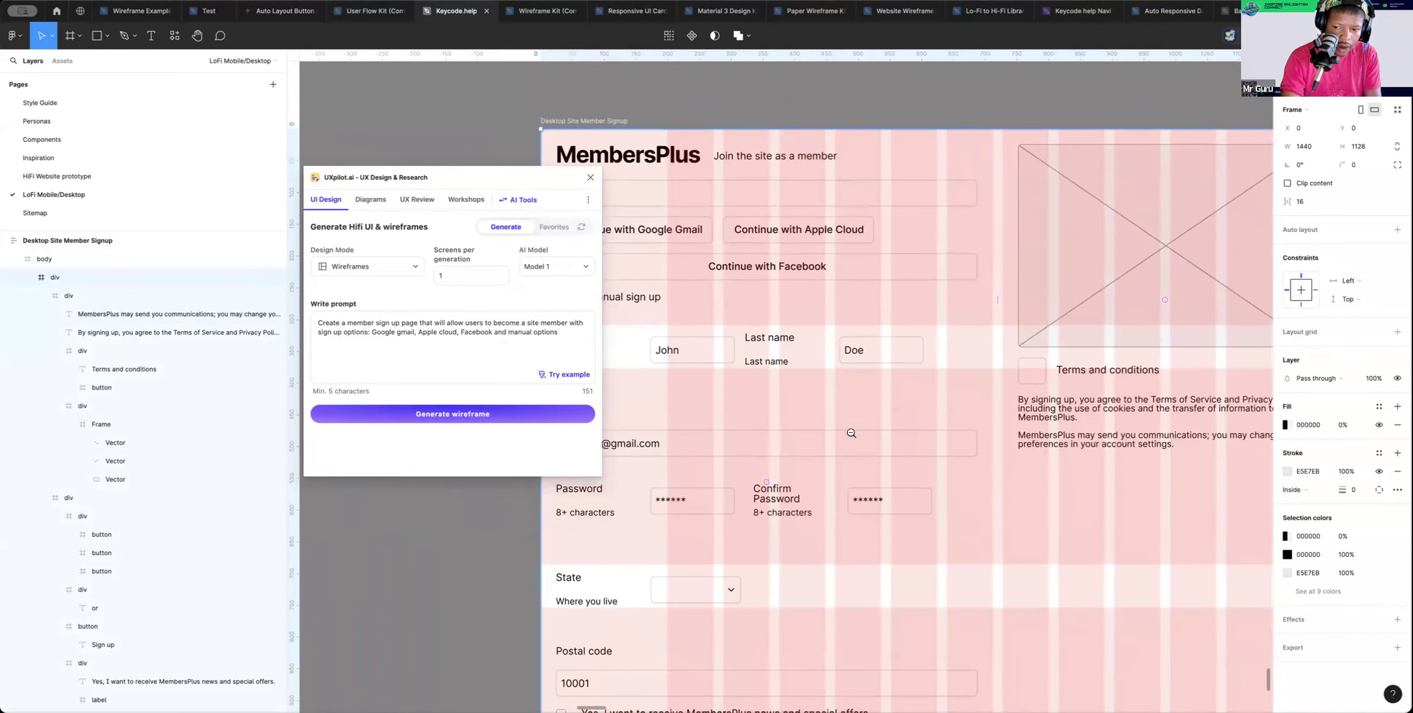
alt+click(851, 433)
click(719, 315)
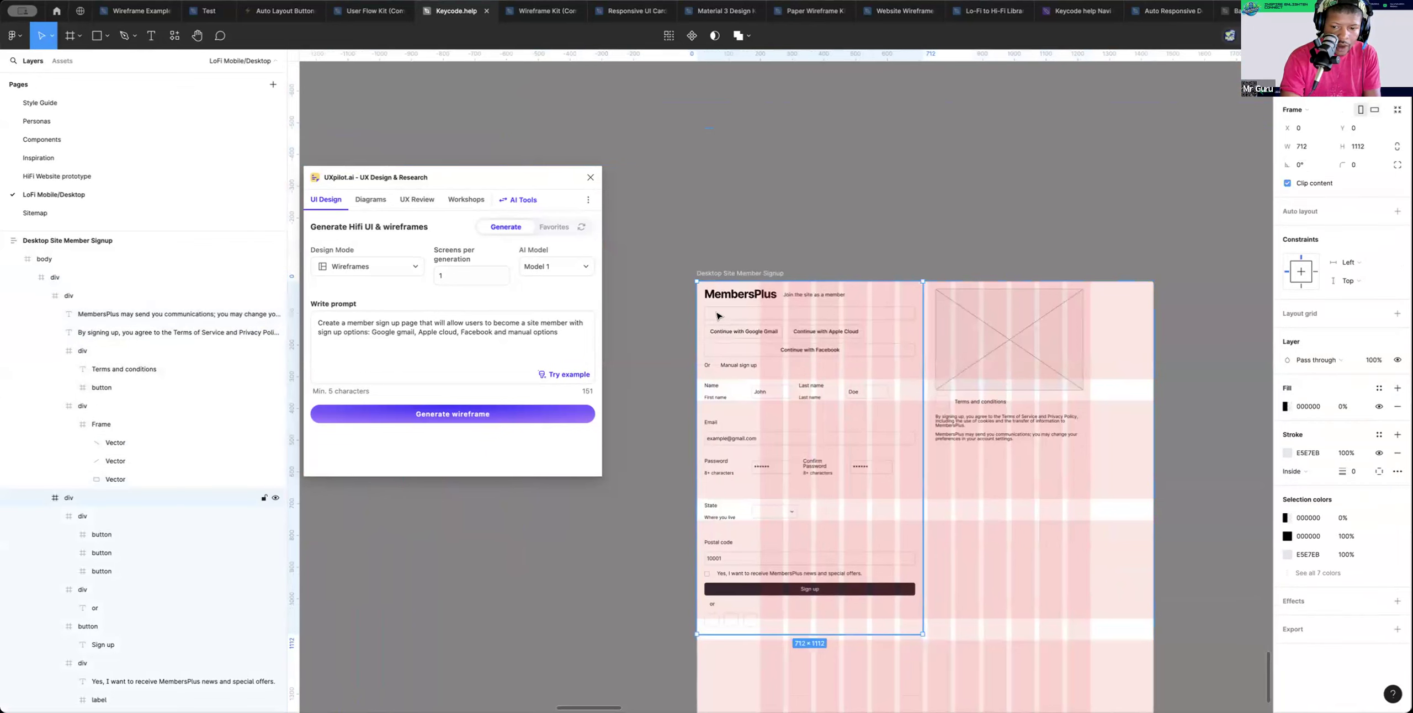
drag(698, 349, 757, 354)
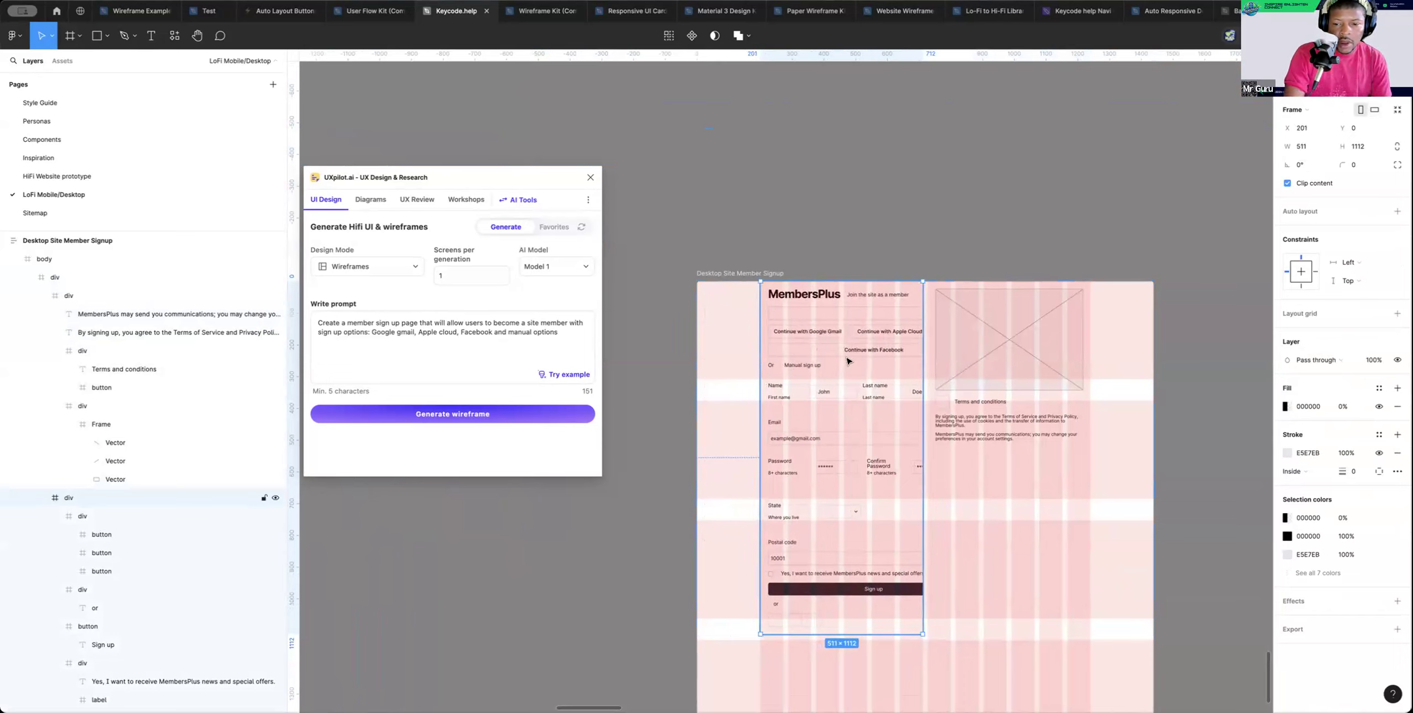
Resize the empty button below the MembersPlus heading to 369 × 42 at X 70, aligning both ends with grid columns
double_click(869, 313)
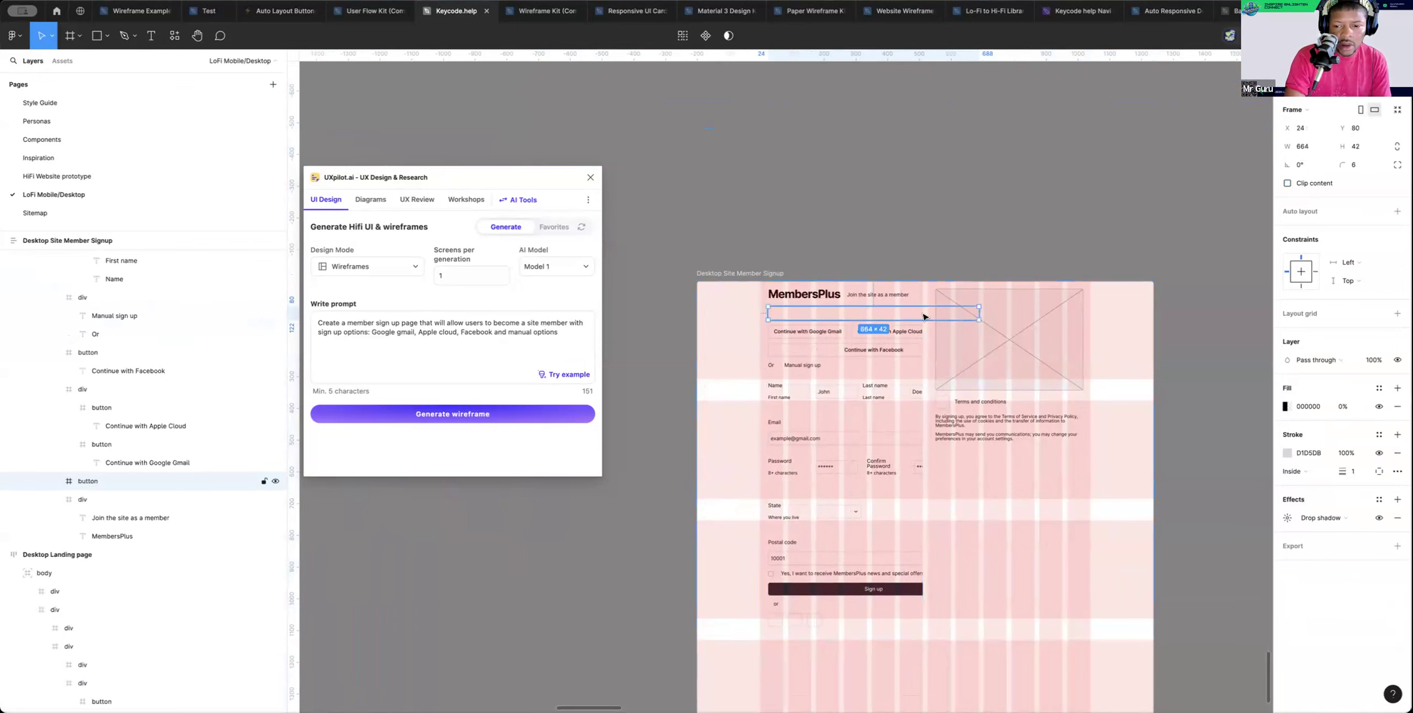
drag(980, 313, 899, 313)
drag(768, 313, 782, 313)
drag(897, 312, 898, 312)
scroll(920, 329, up, 10)
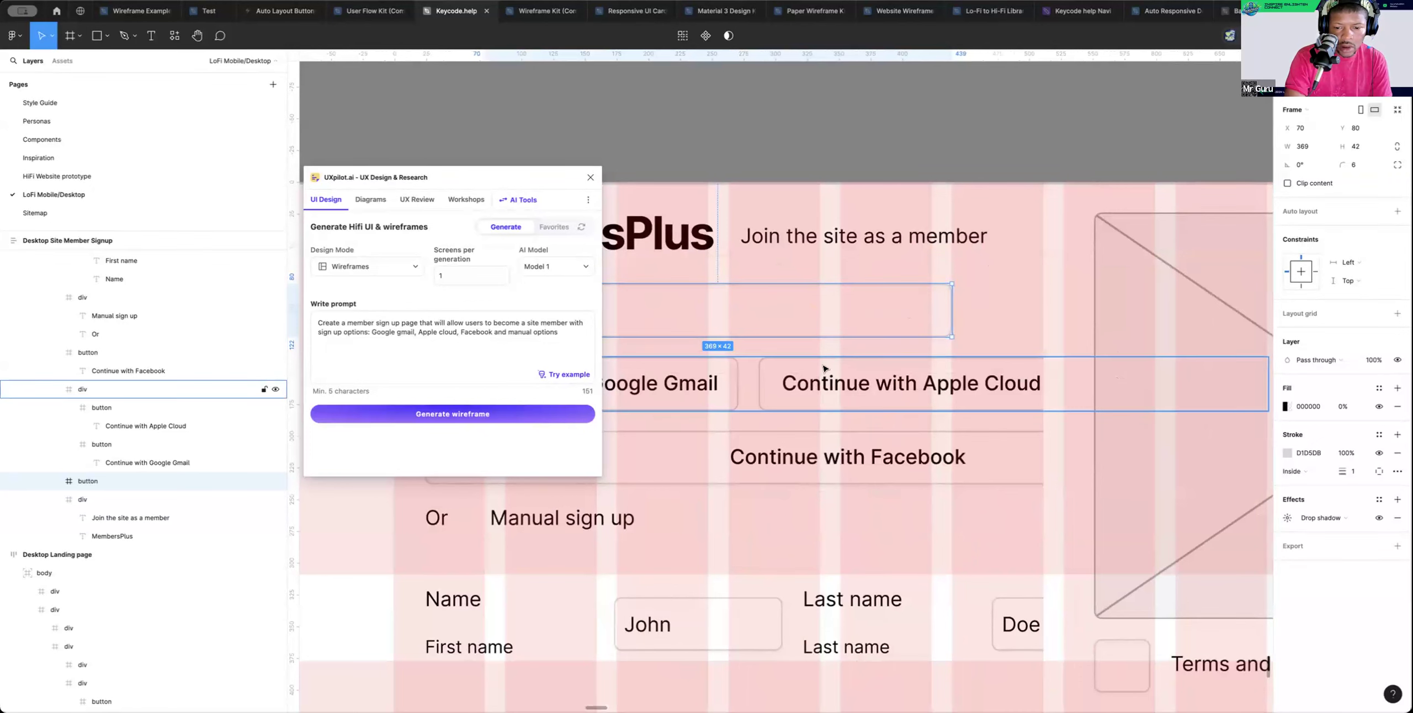
scroll(803, 350, left, 5)
scroll(803, 350, up, 2)
scroll(803, 350, left, 1)
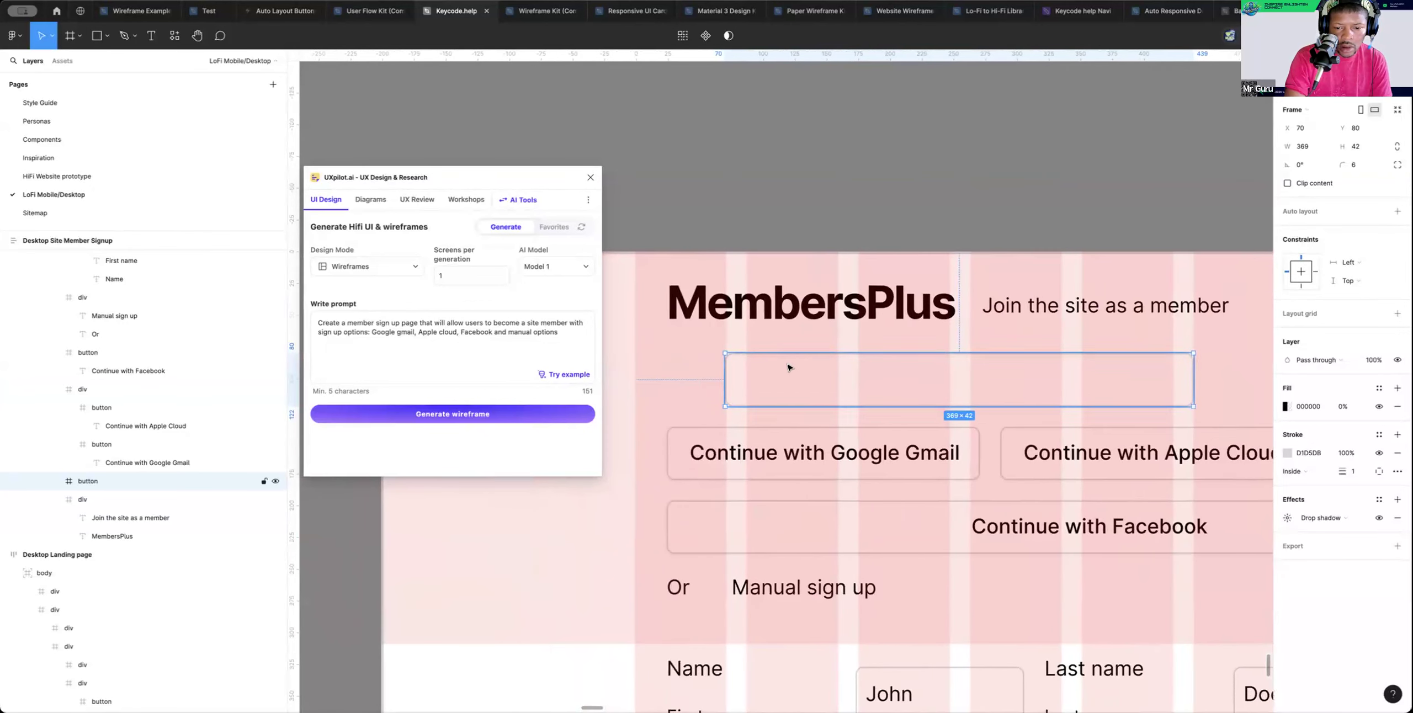
Narrow the row holding the Google Gmail and Apple Cloud buttons to a width of 485 so that it fits the form column
alt+click(763, 443)
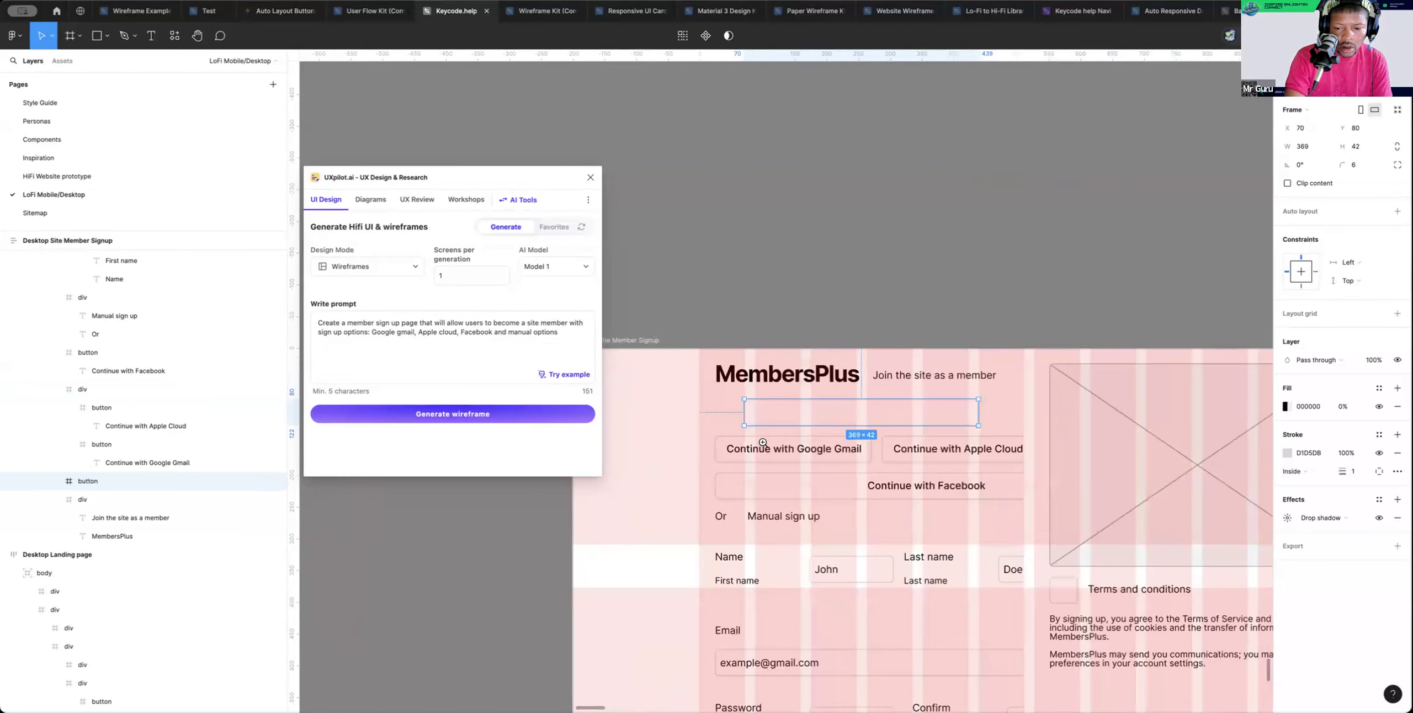
click(931, 450)
drag(1065, 452, 1019, 455)
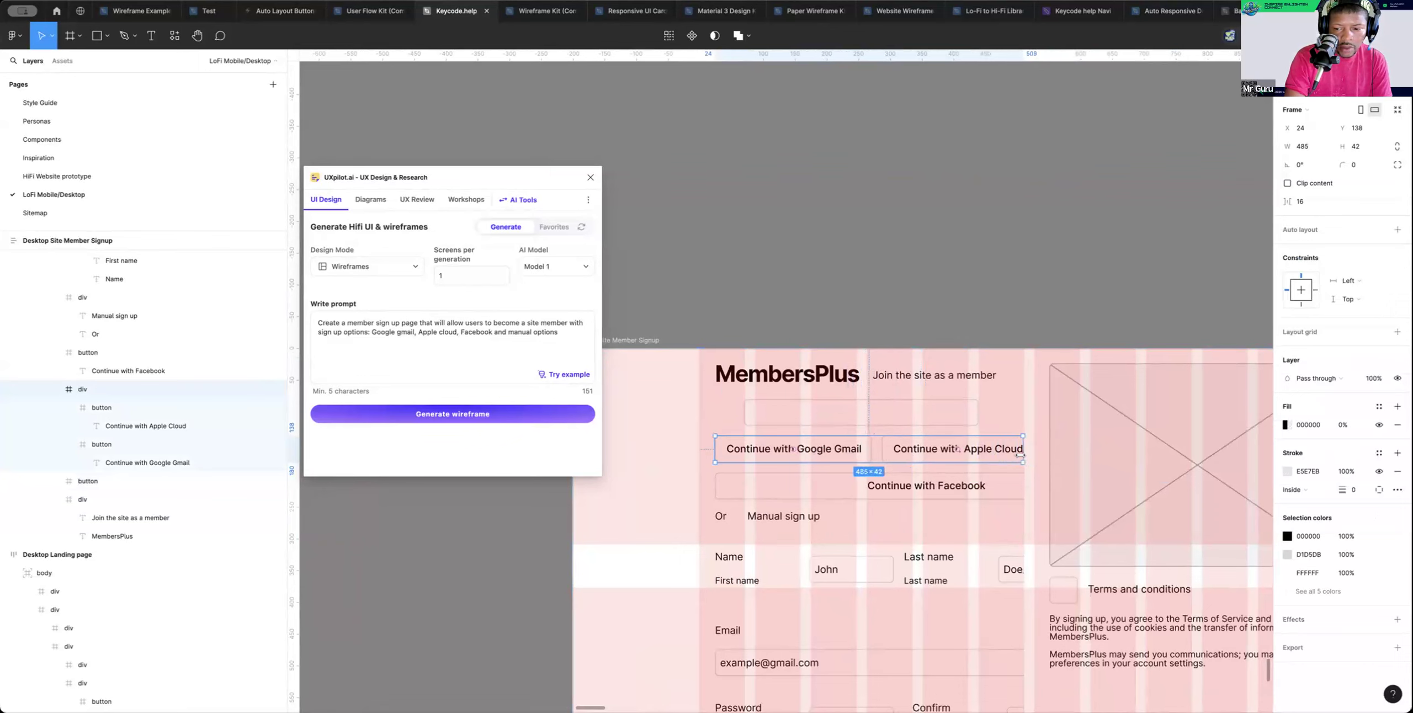
click(906, 454)
drag(1023, 449, 1020, 448)
Narrow the Continue with Apple Cloud button to fit inside its row, keeping its label centered within the button
click(1045, 450)
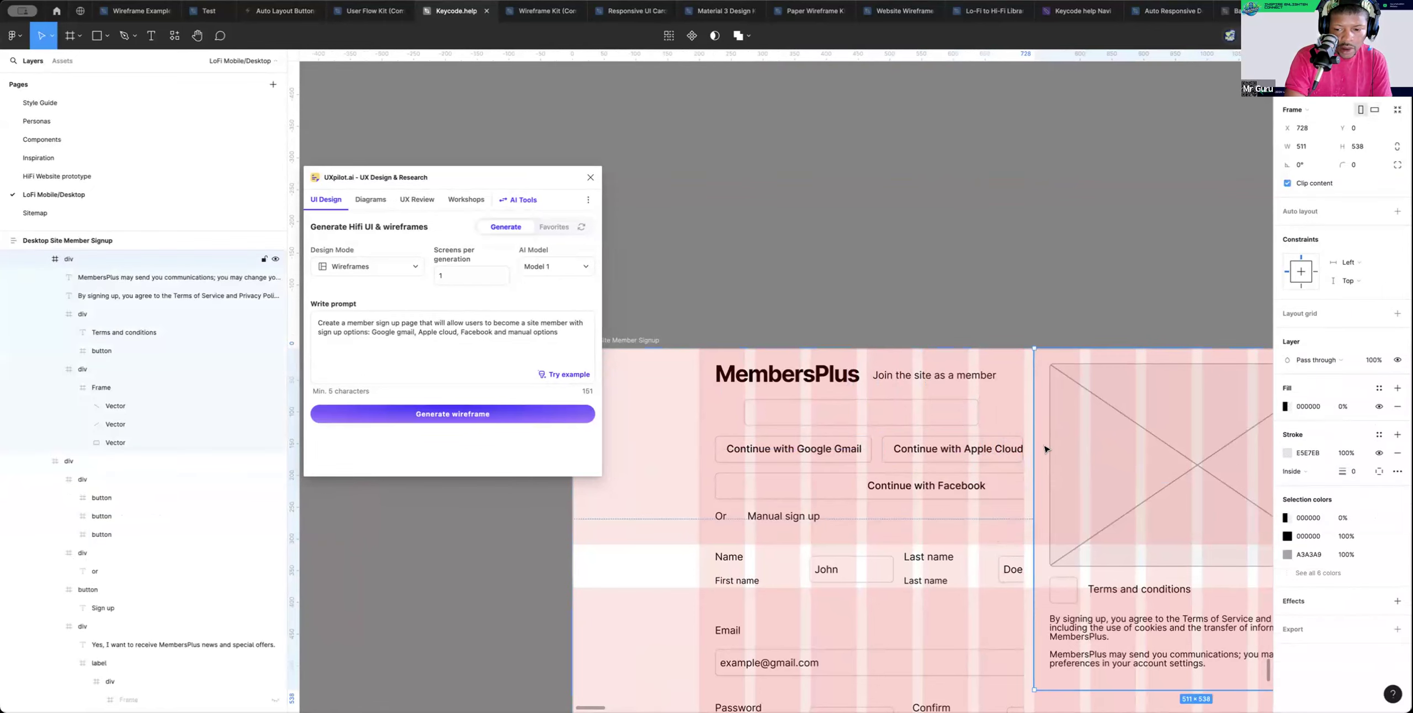
click(966, 451)
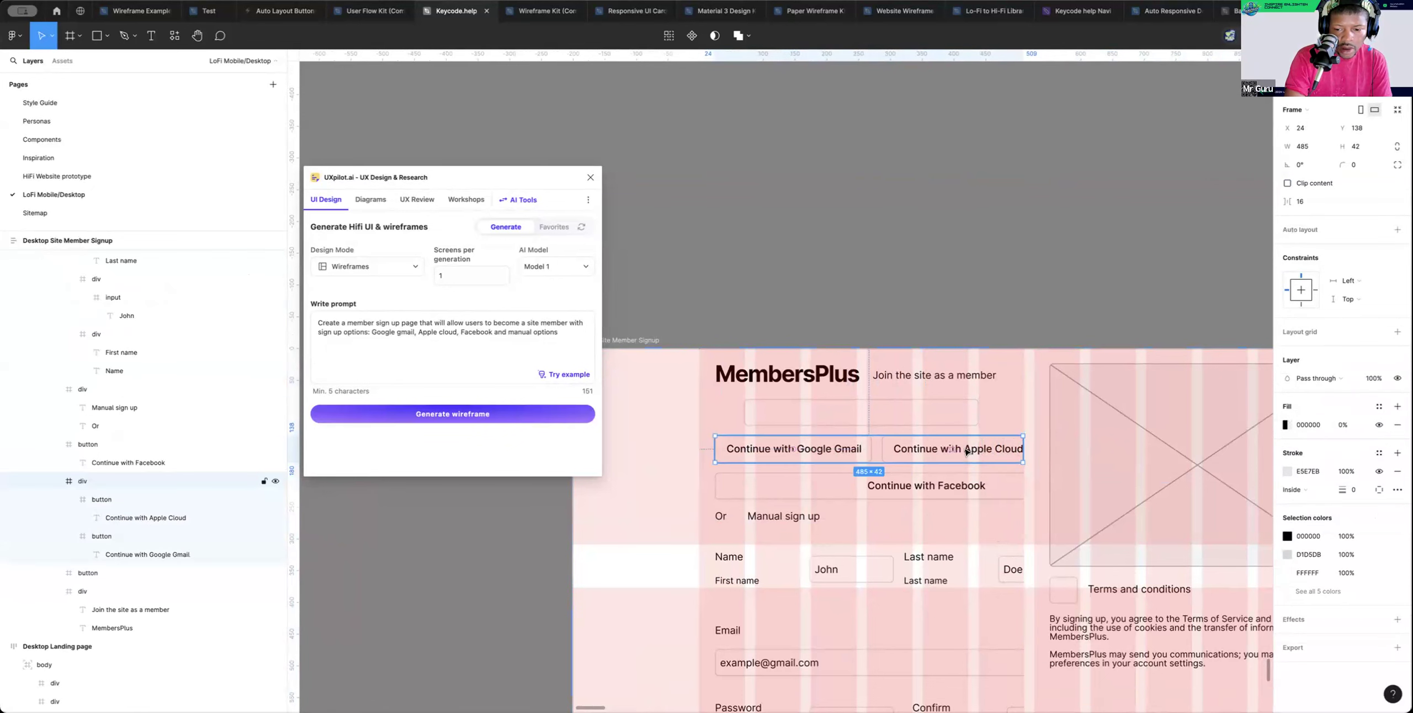
click(964, 451)
click(963, 451)
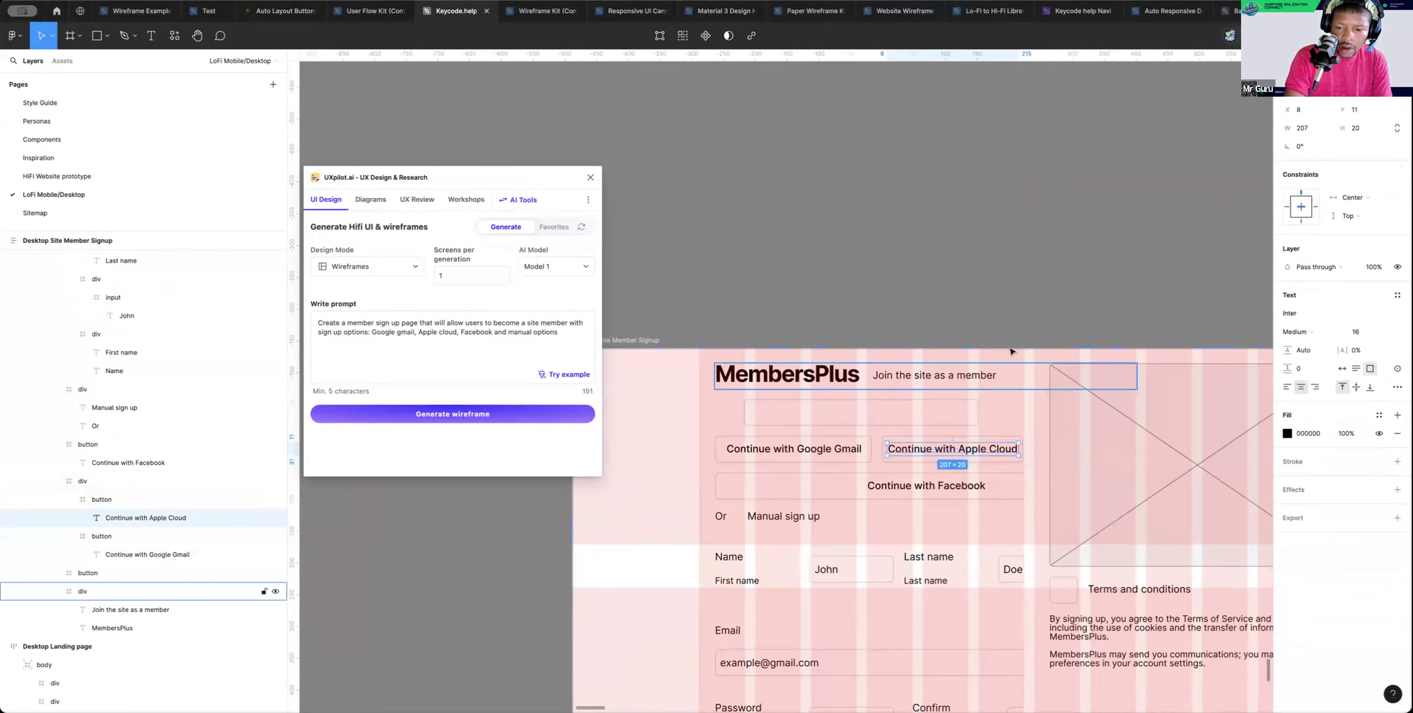
click(1002, 309)
scroll(991, 373, down, 1)
Narrow the heading row with MembersPlus and "Join the site as a member" so that it ends within the form column
click(990, 374)
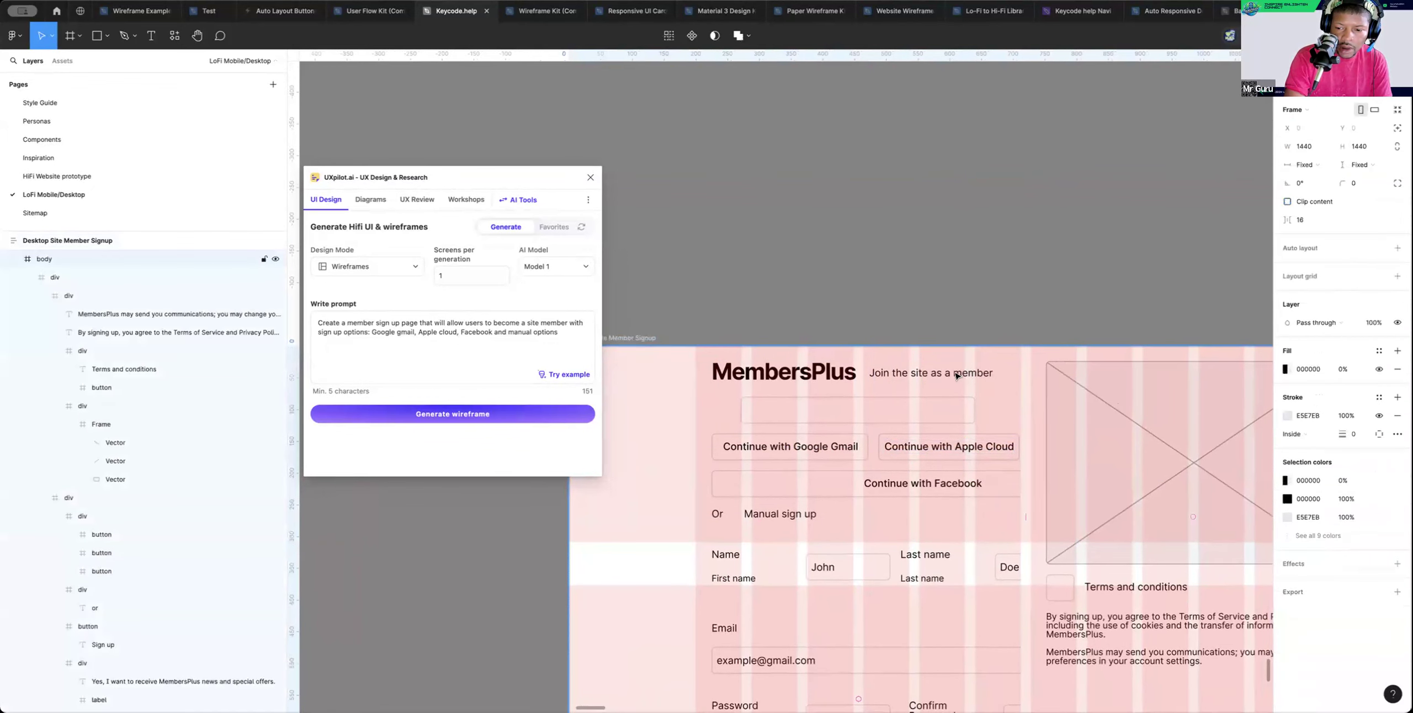
click(960, 376)
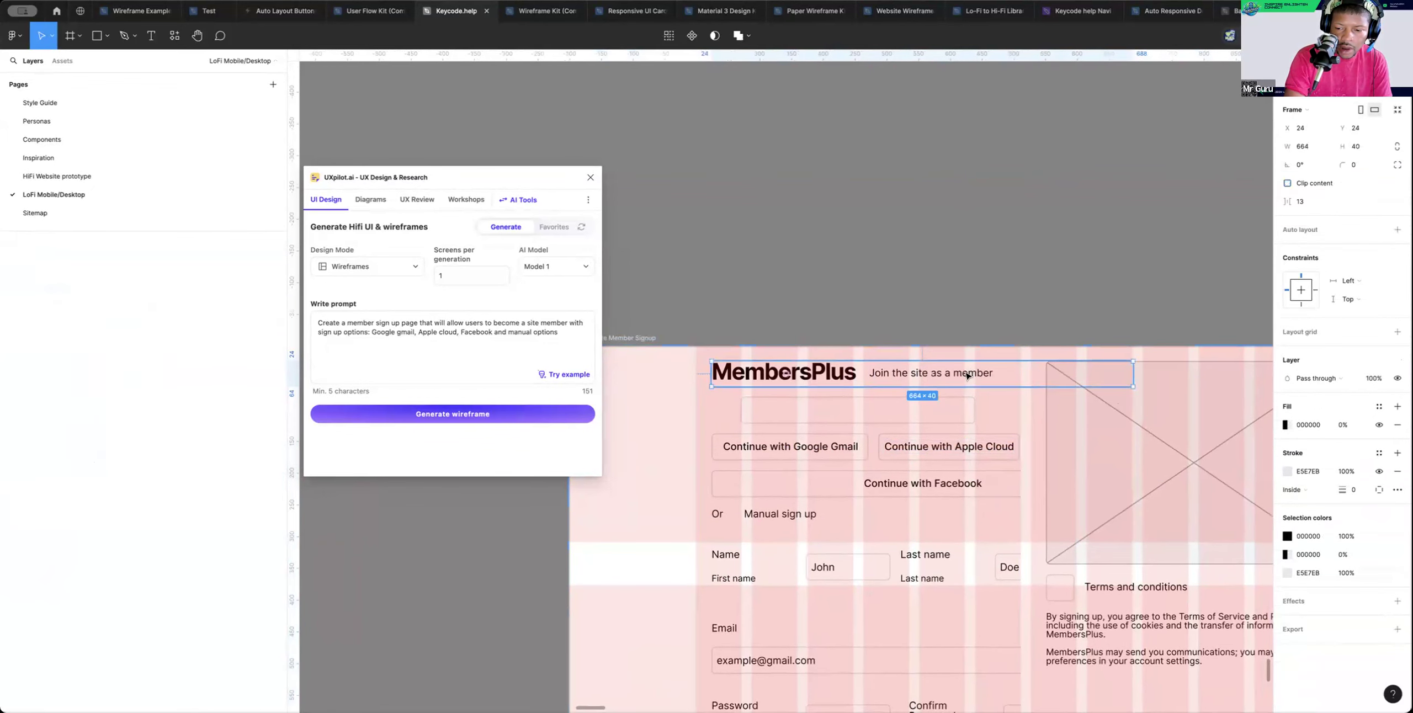
drag(1131, 377, 1019, 376)
click(1193, 277)
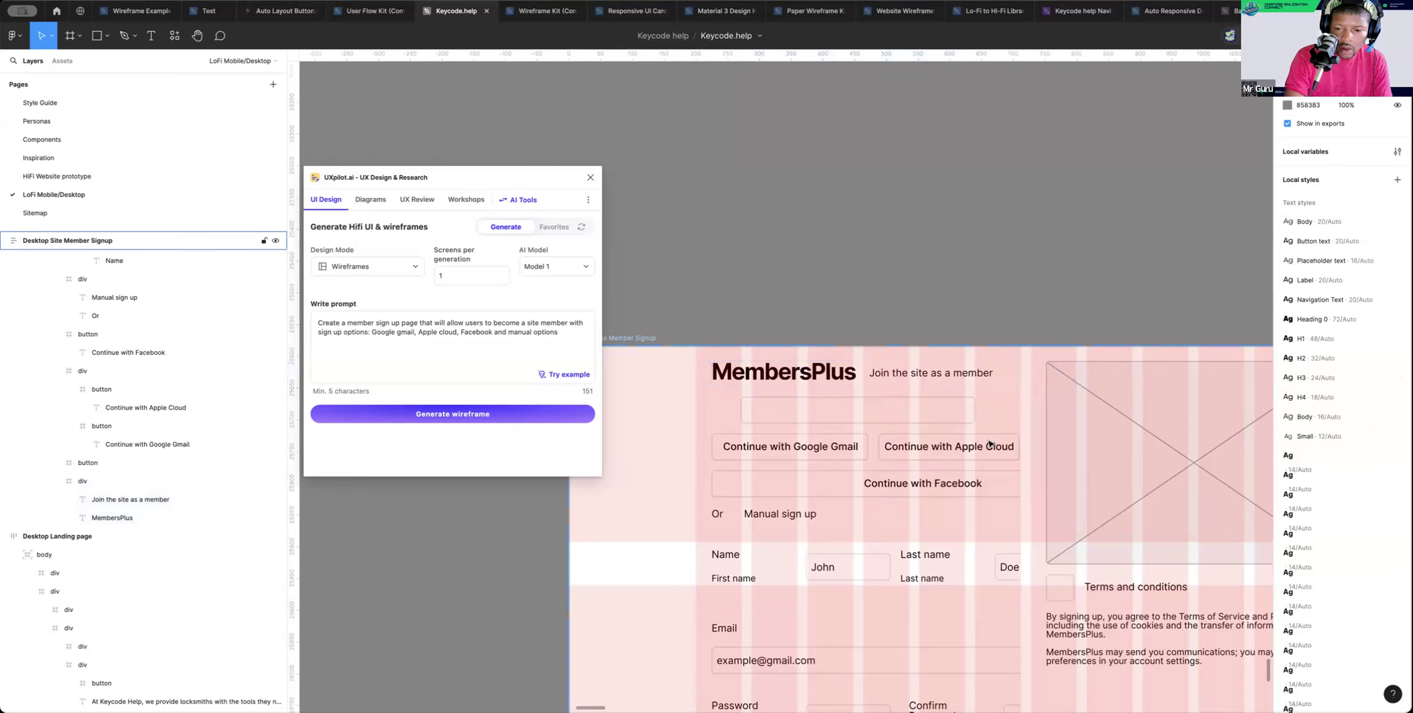
click(939, 375)
click(939, 375)
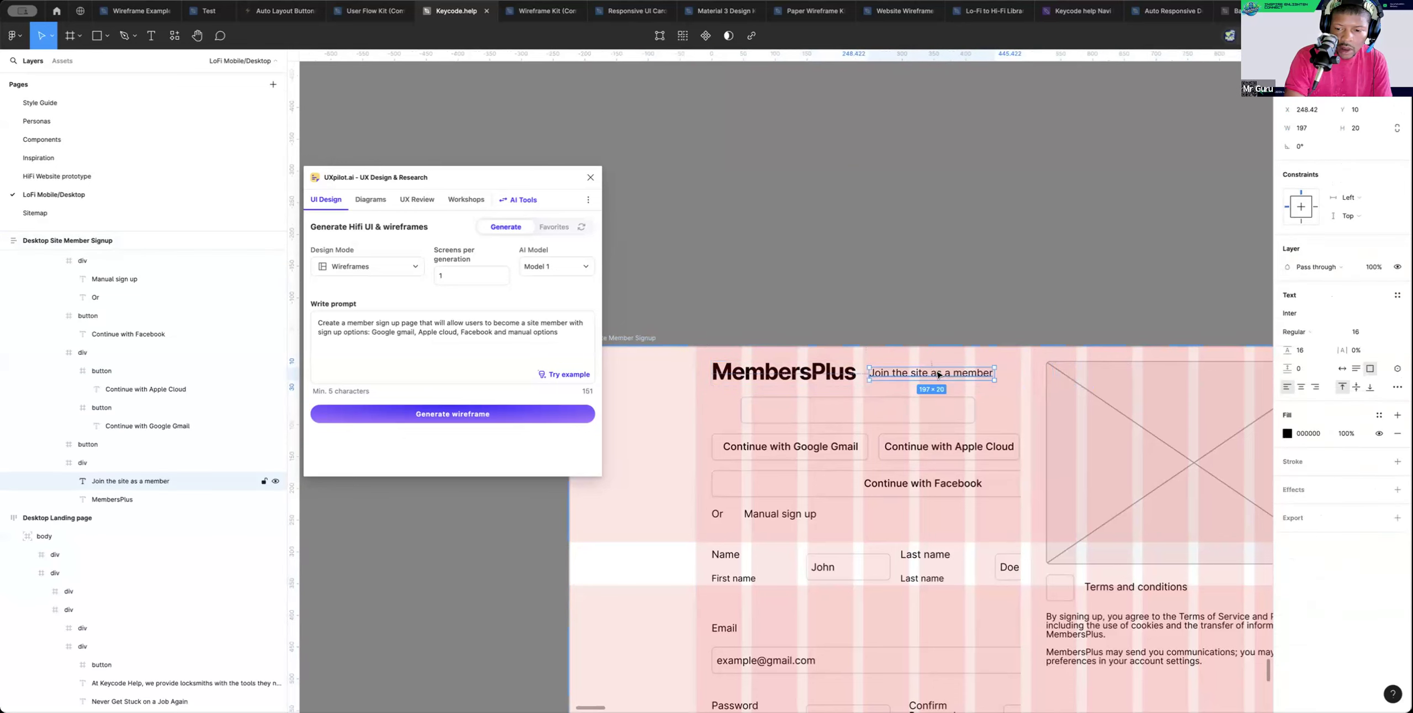
key(Escape)
Narrow the Continue with Facebook button to 423 wide at X 88 and center its label horizontally with a Center constraint
scroll(920, 447, down, 3)
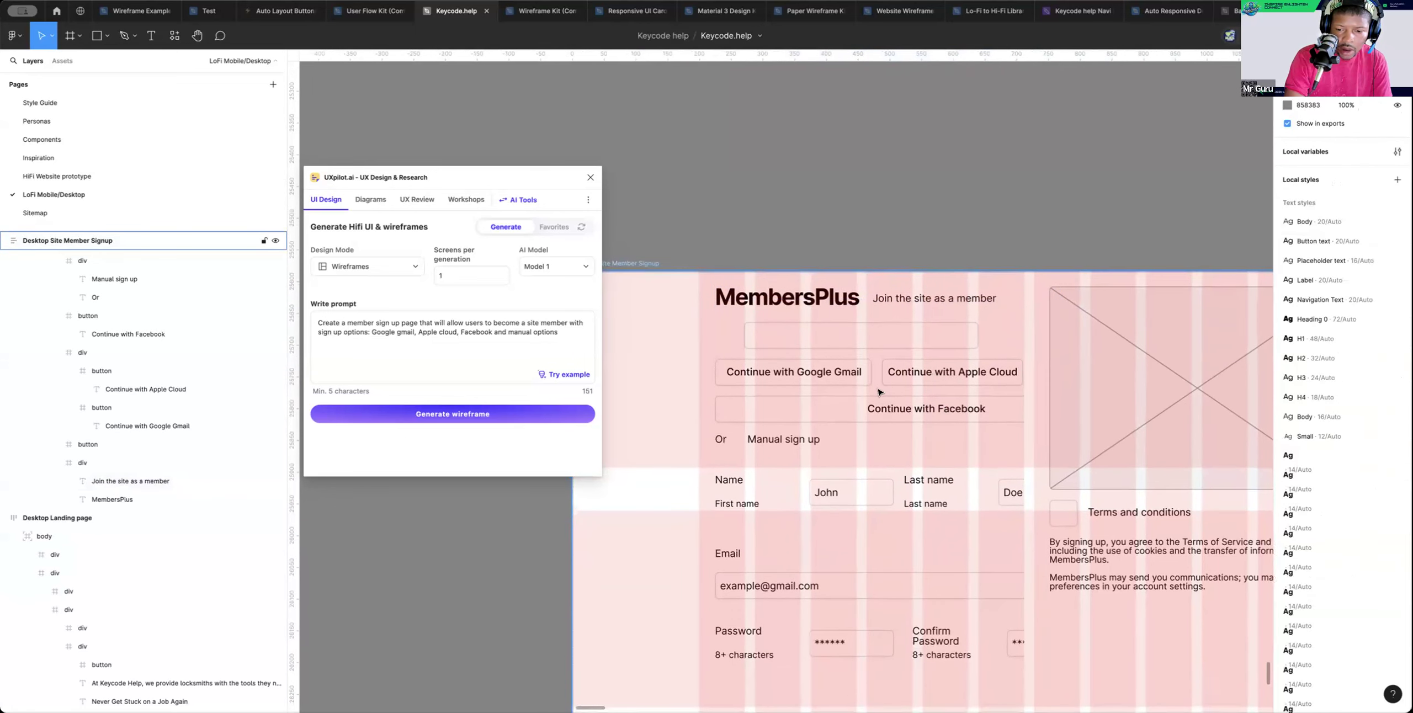
click(932, 410)
click(932, 410)
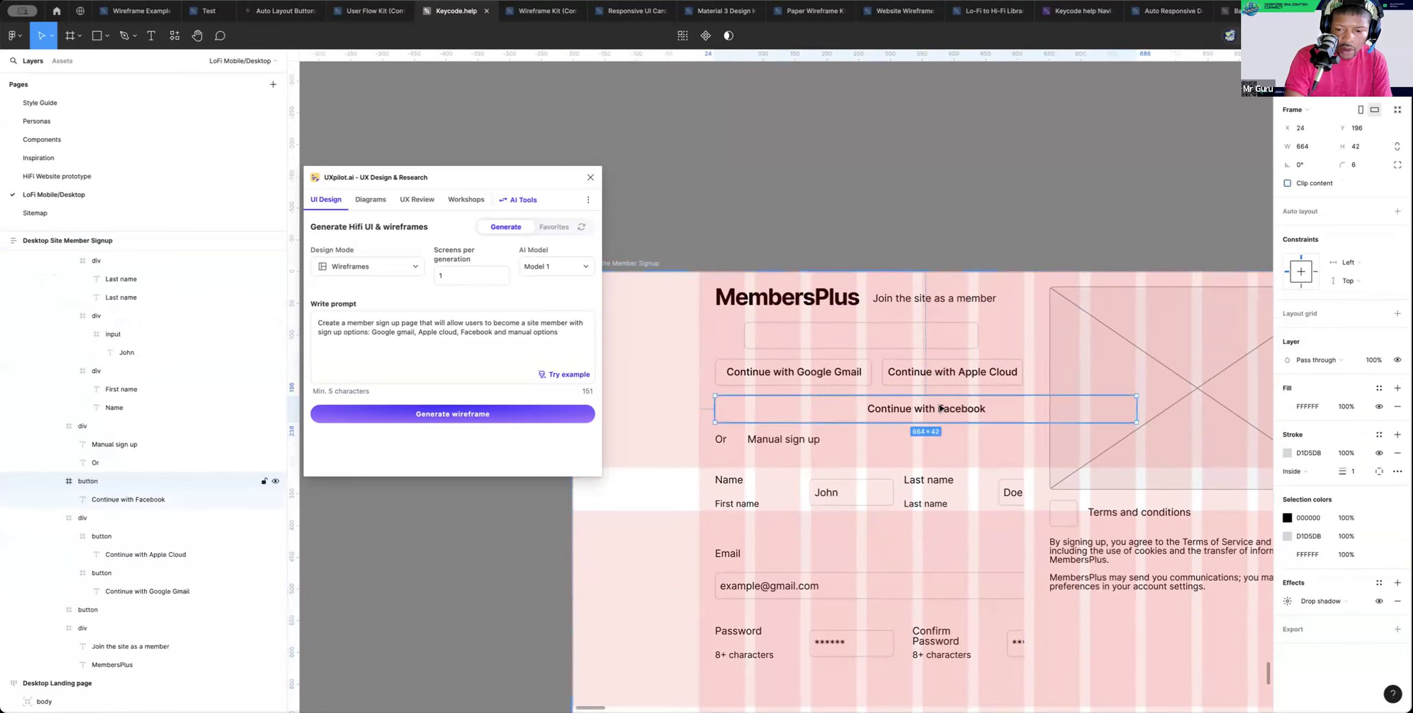
drag(1136, 409, 1022, 415)
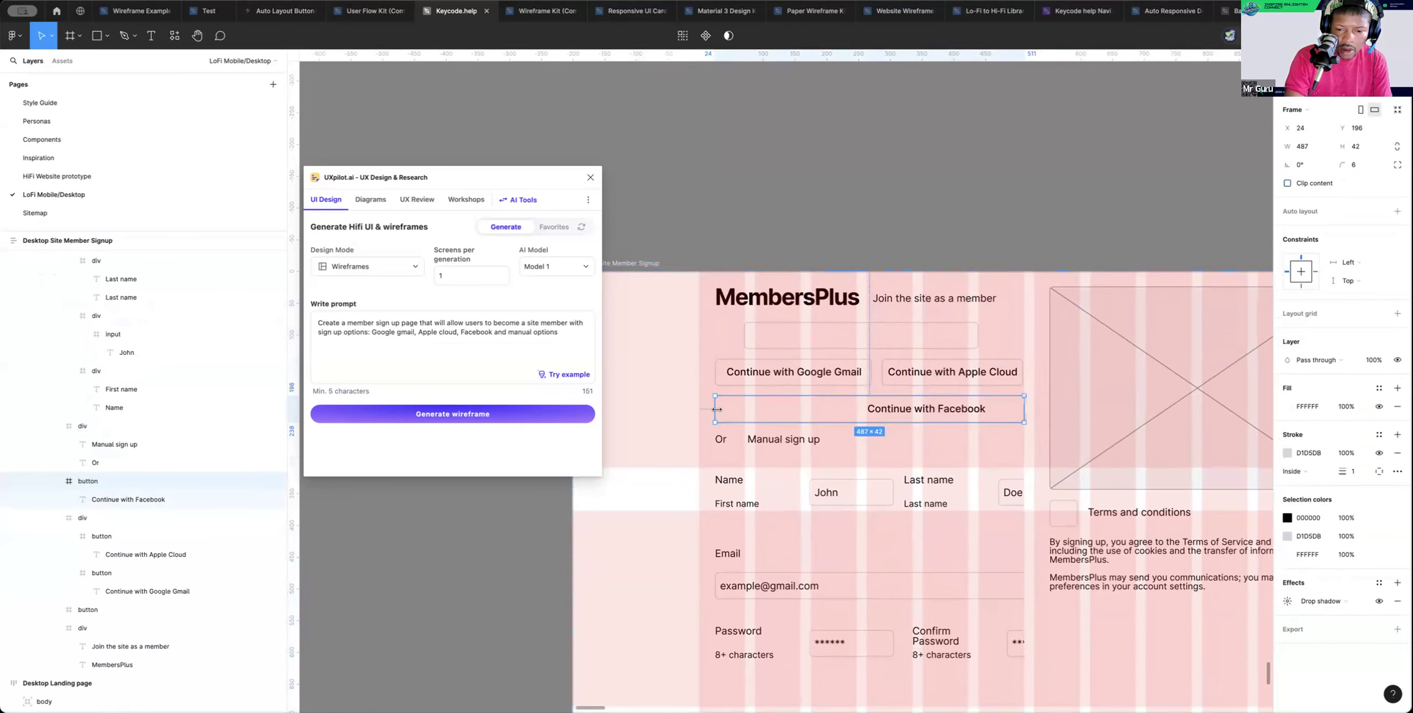
drag(737, 409, 754, 409)
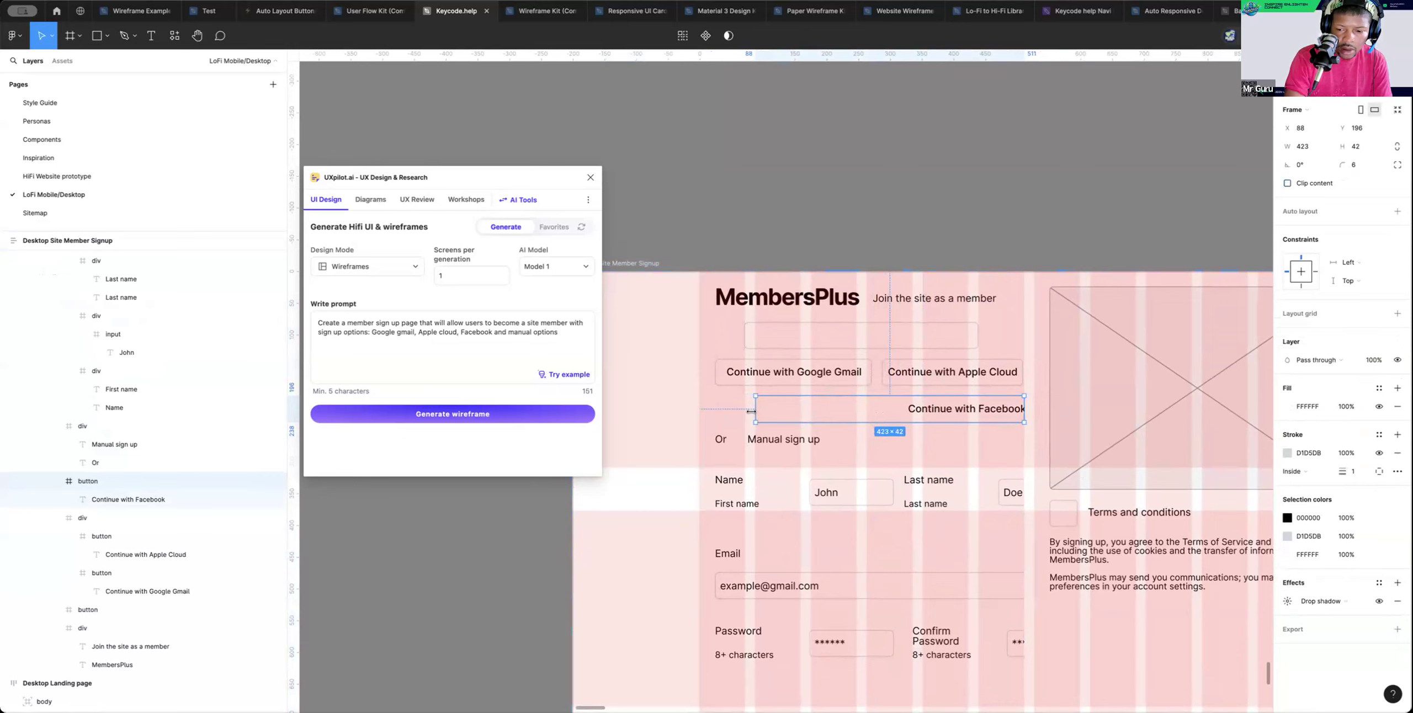
double_click(934, 415)
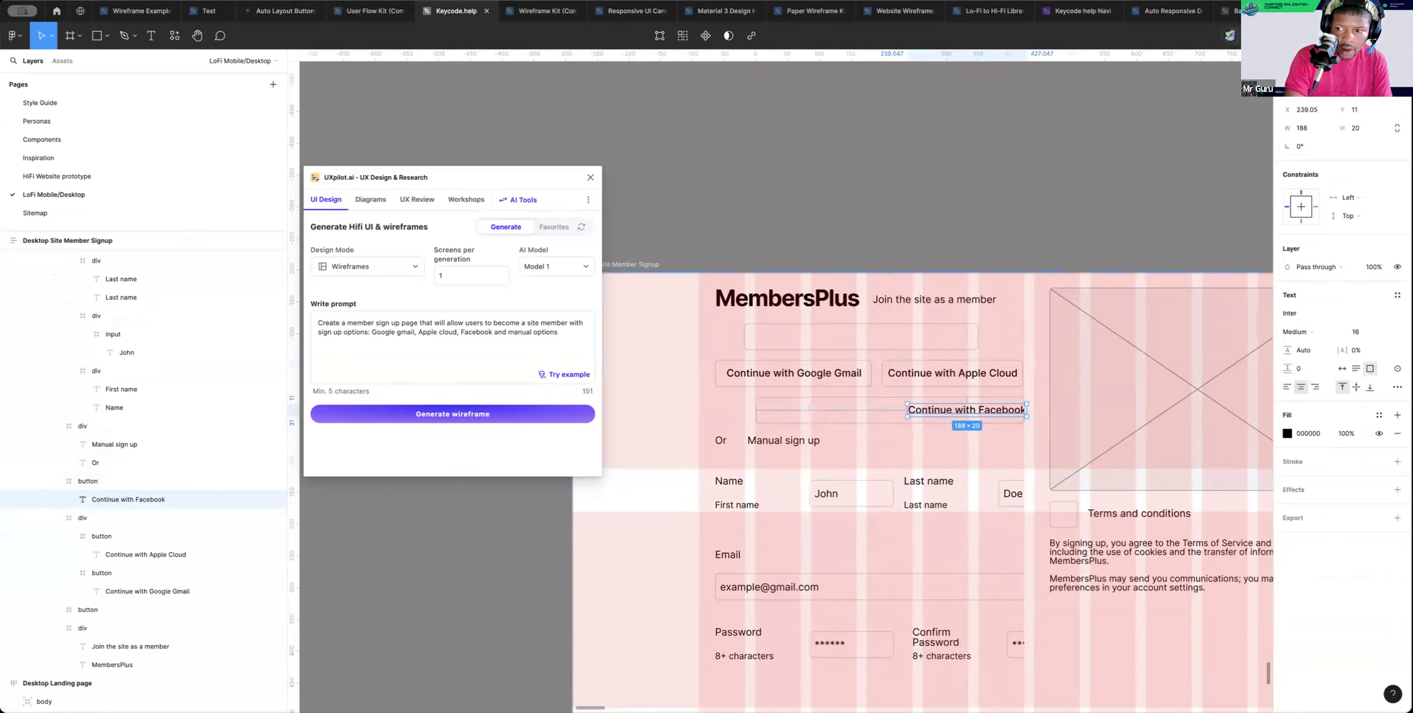
key(alt+h)
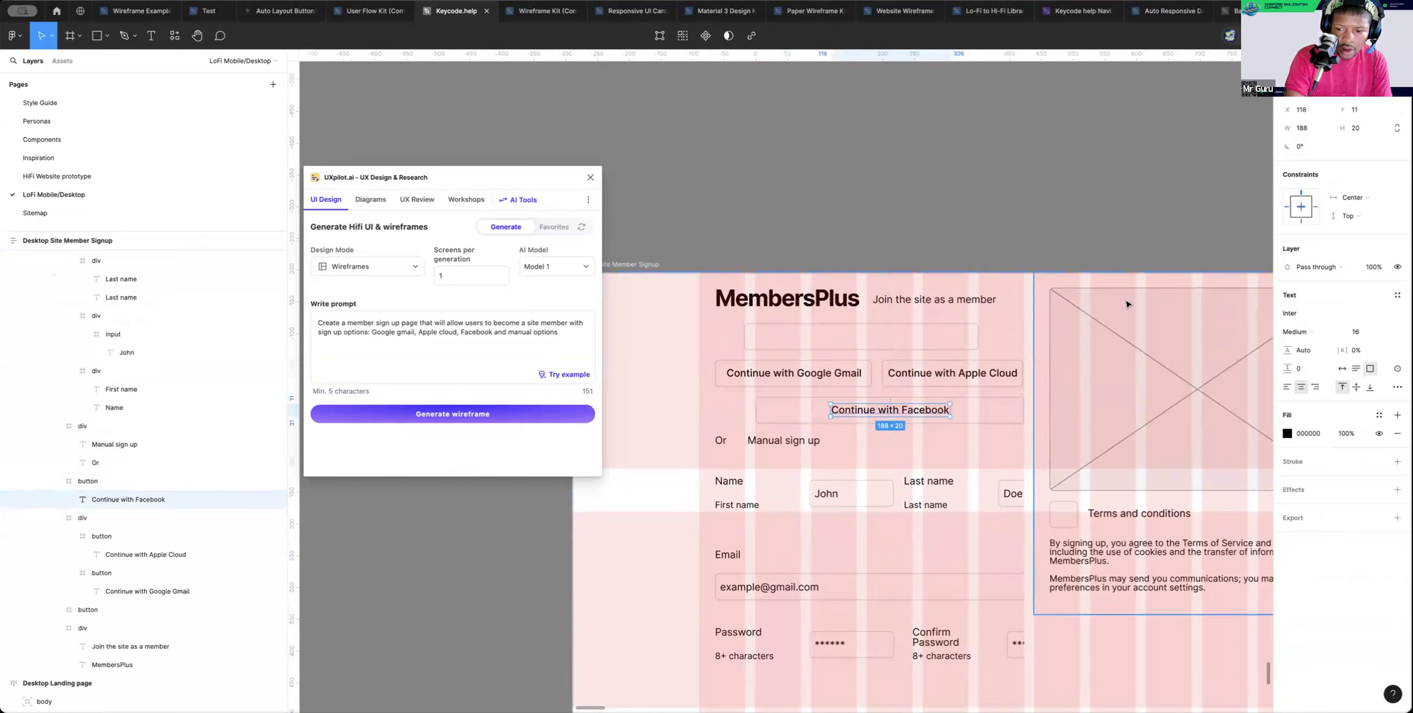
Resize the Continue with Facebook button to 369 × 42 at X 70, matching the empty button above, and hide the layout grids
click(990, 412)
drag(1023, 411, 976, 409)
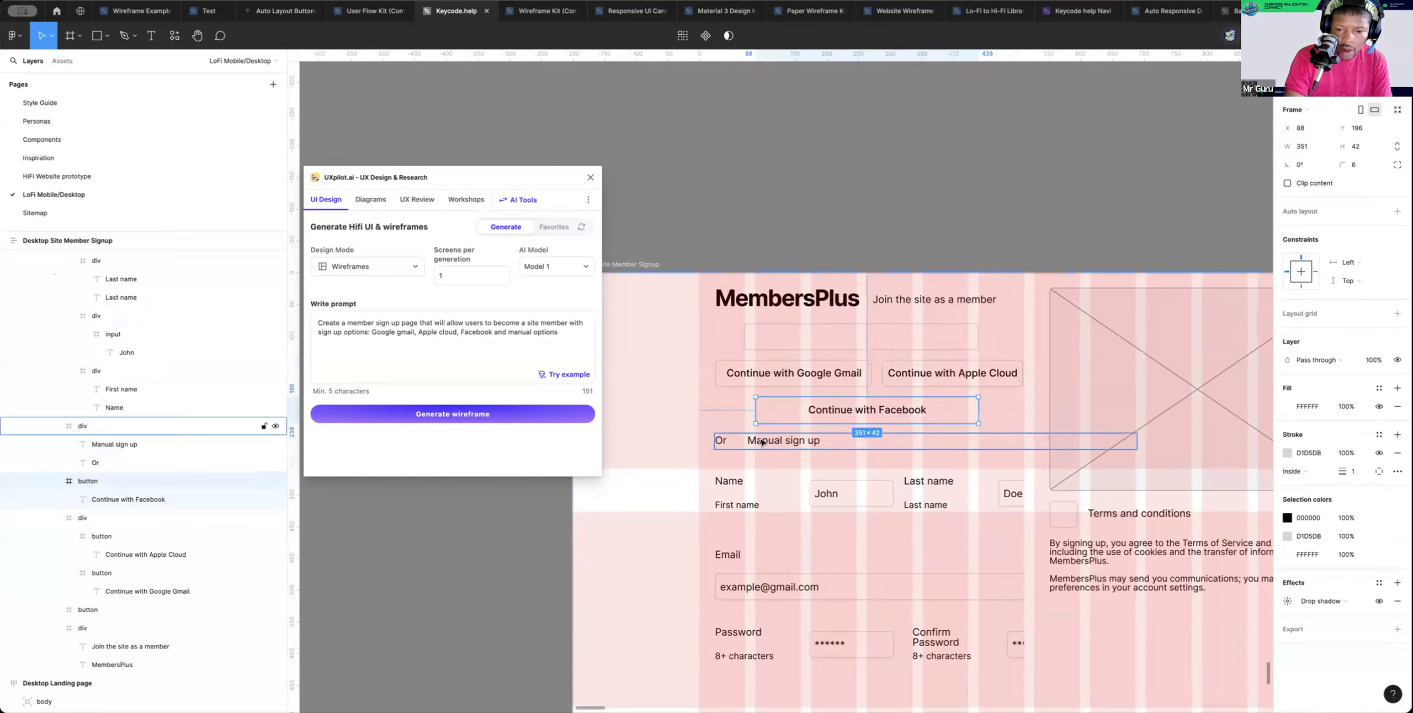
drag(756, 415, 744, 414)
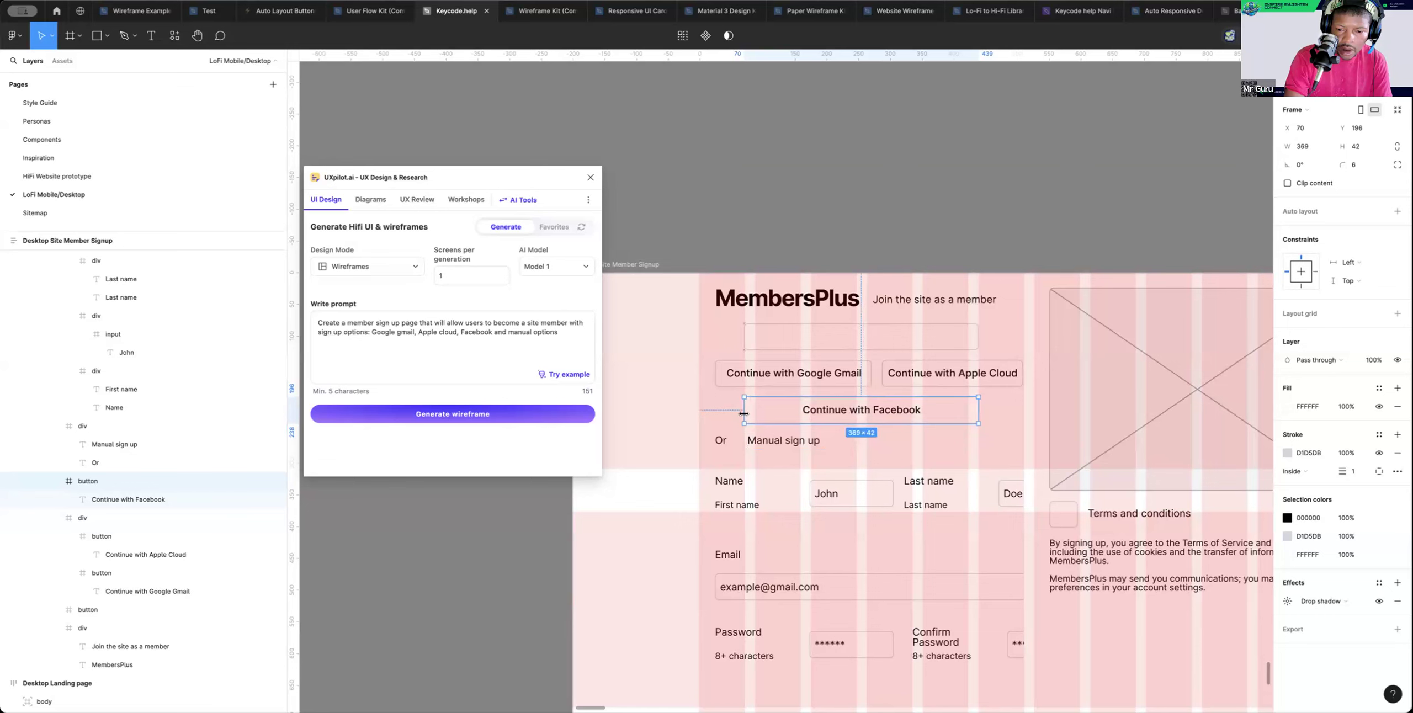
click(683, 401)
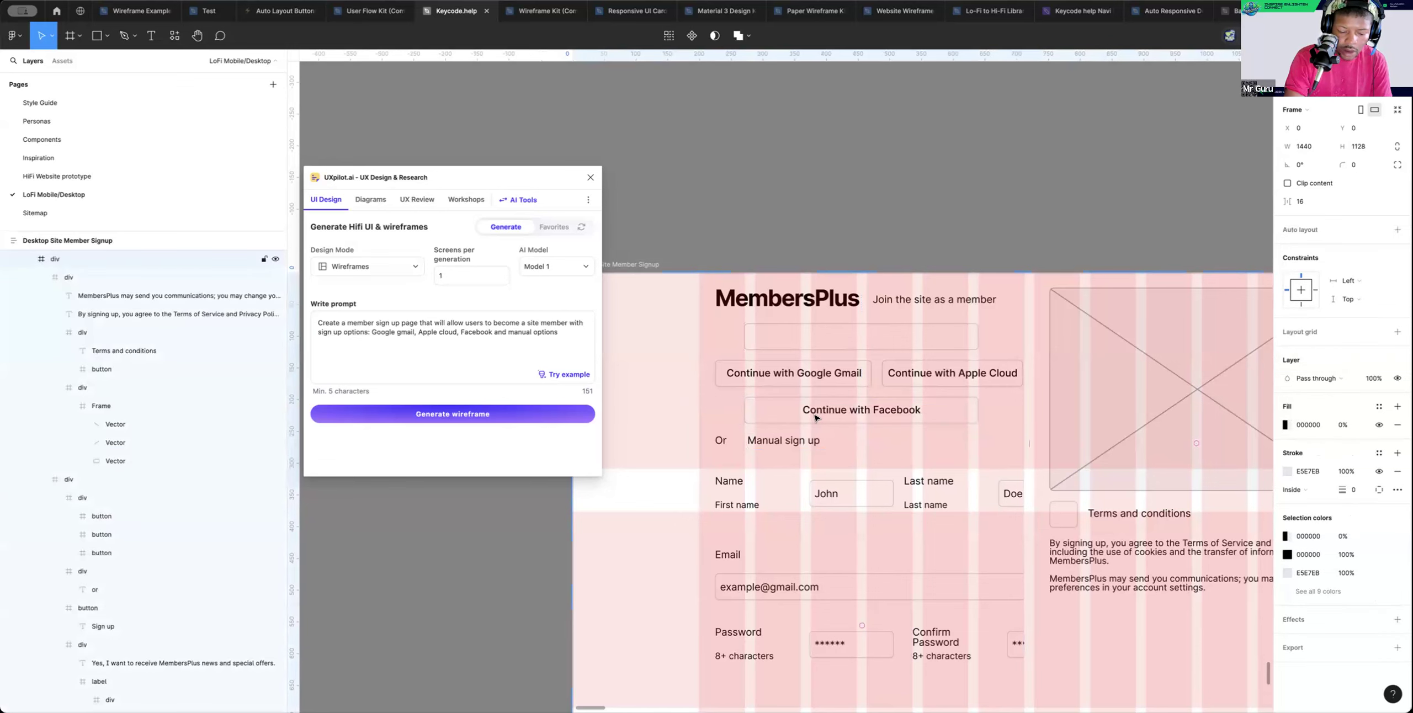
key(shift+g)
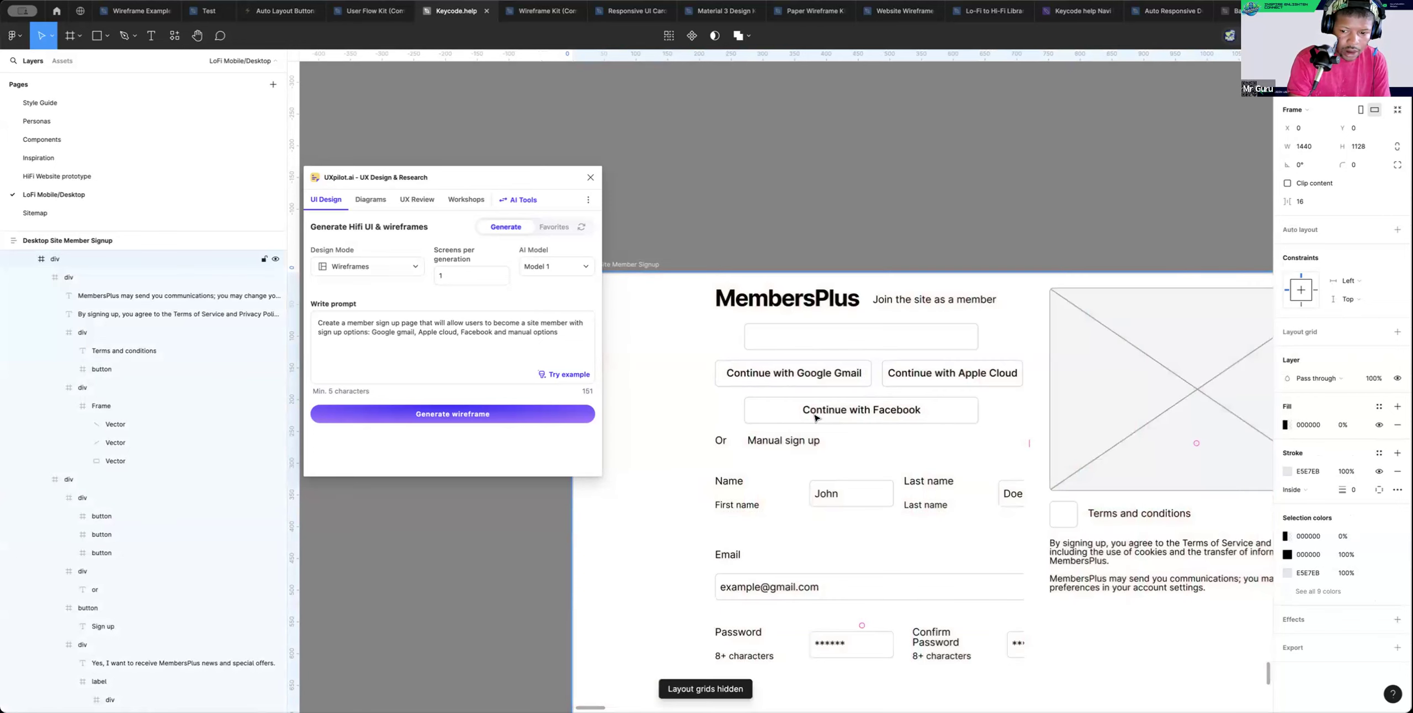
Narrow the "Or Manual sign up" row to 415 wide against the layout grid and center its Manual sign up text horizontally
key(shift+g)
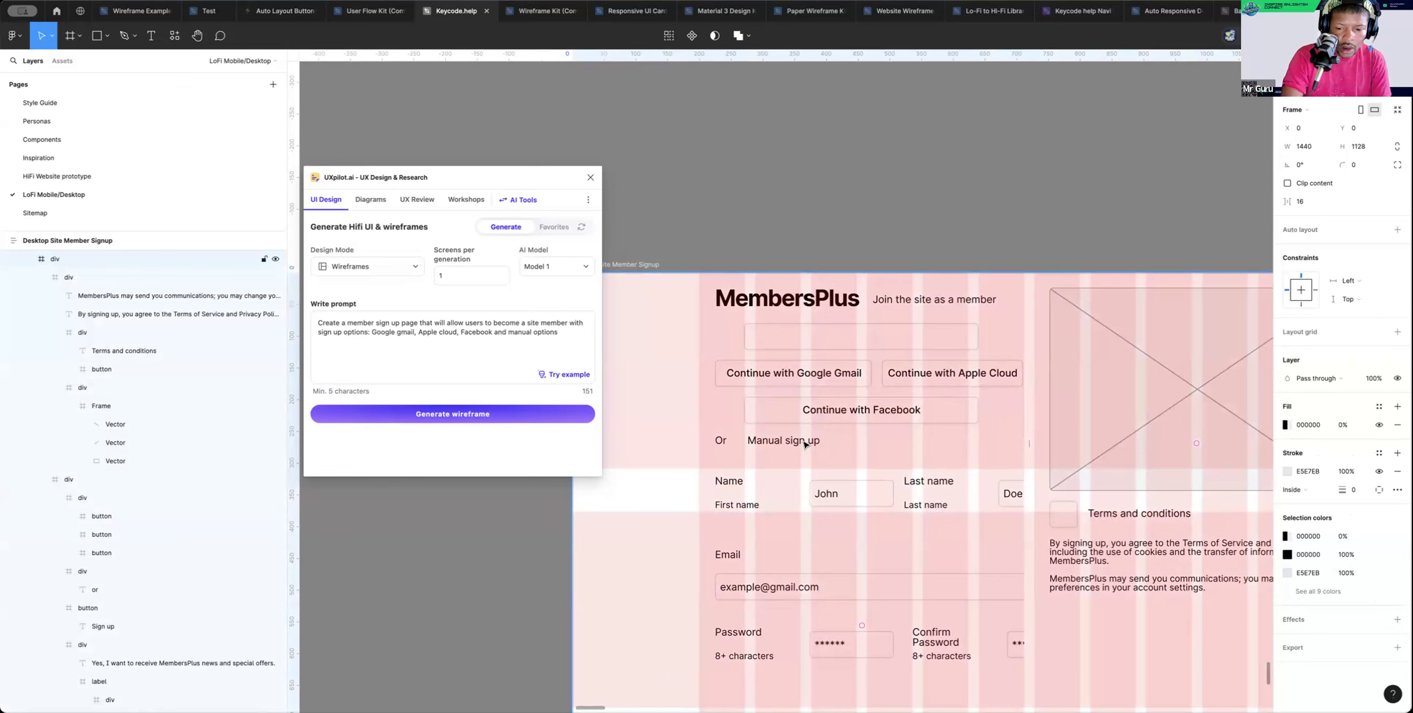
click(808, 443)
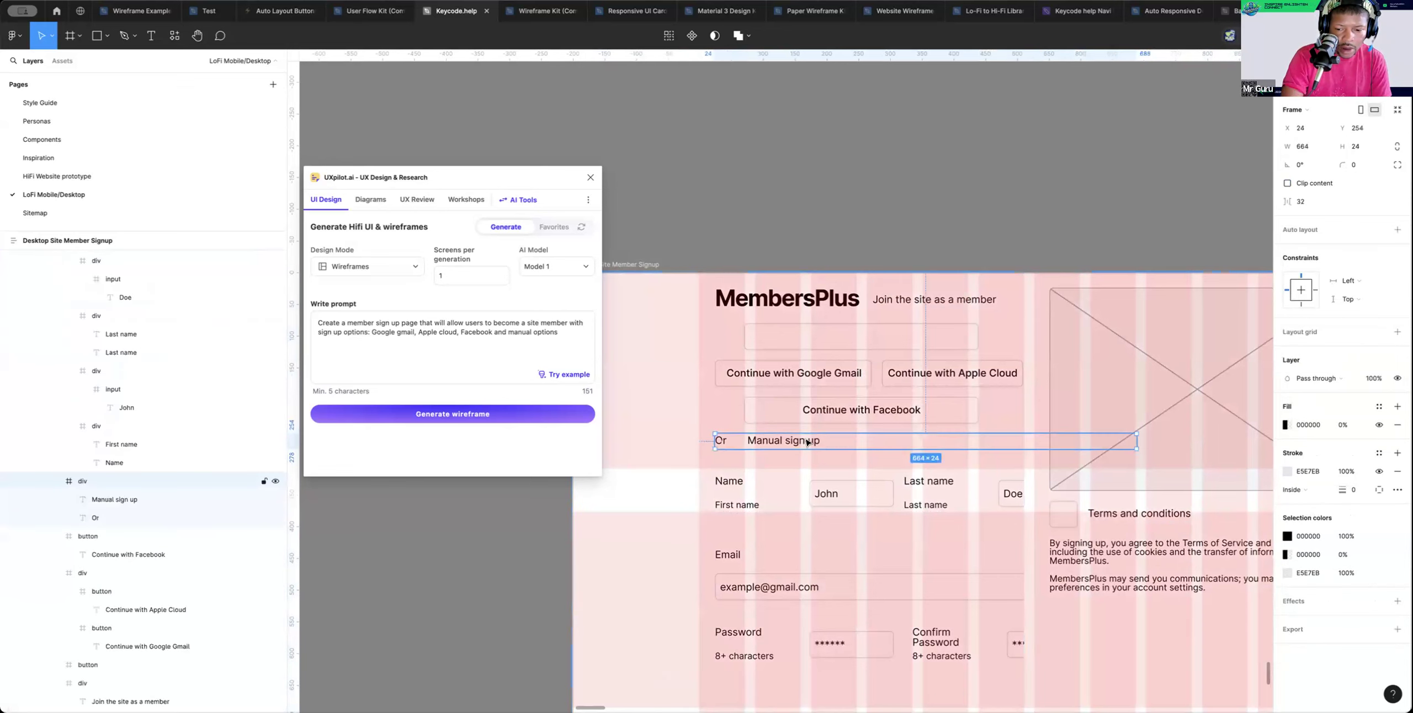
drag(1138, 442, 979, 447)
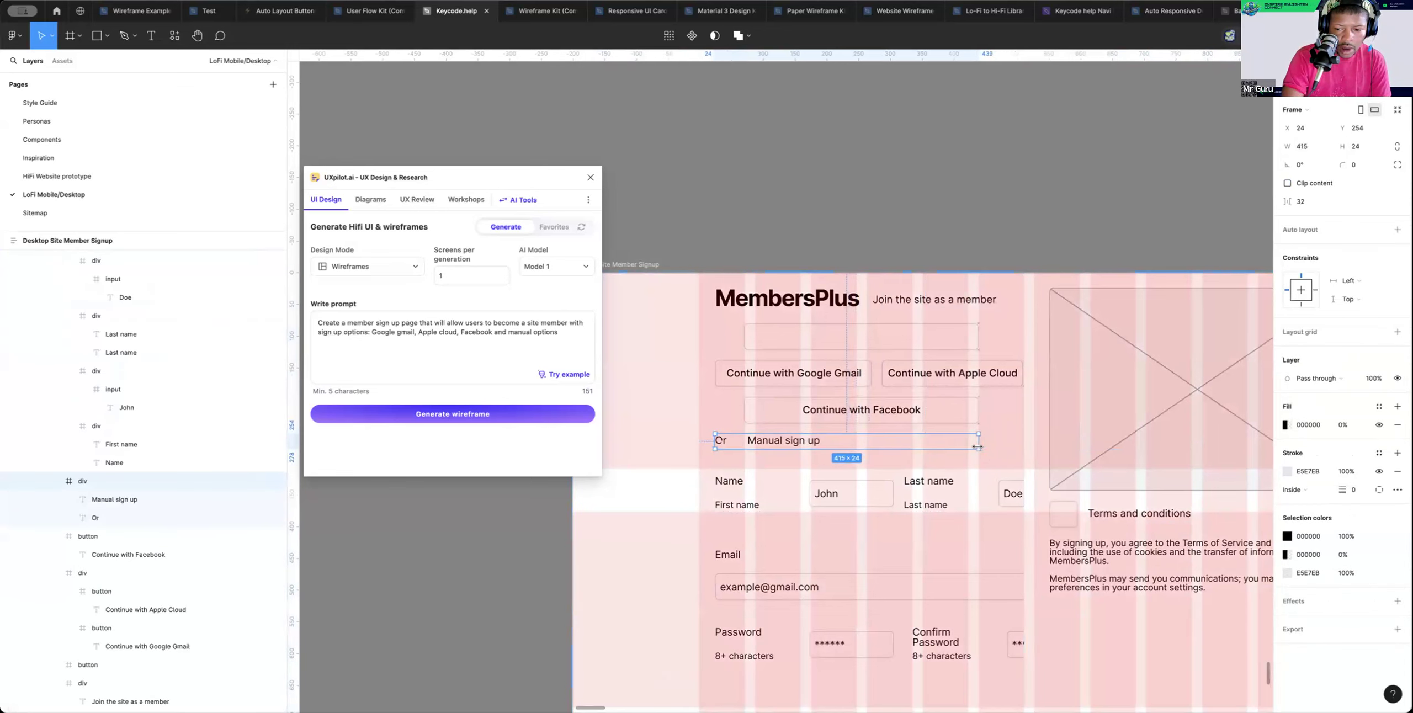
double_click(795, 443)
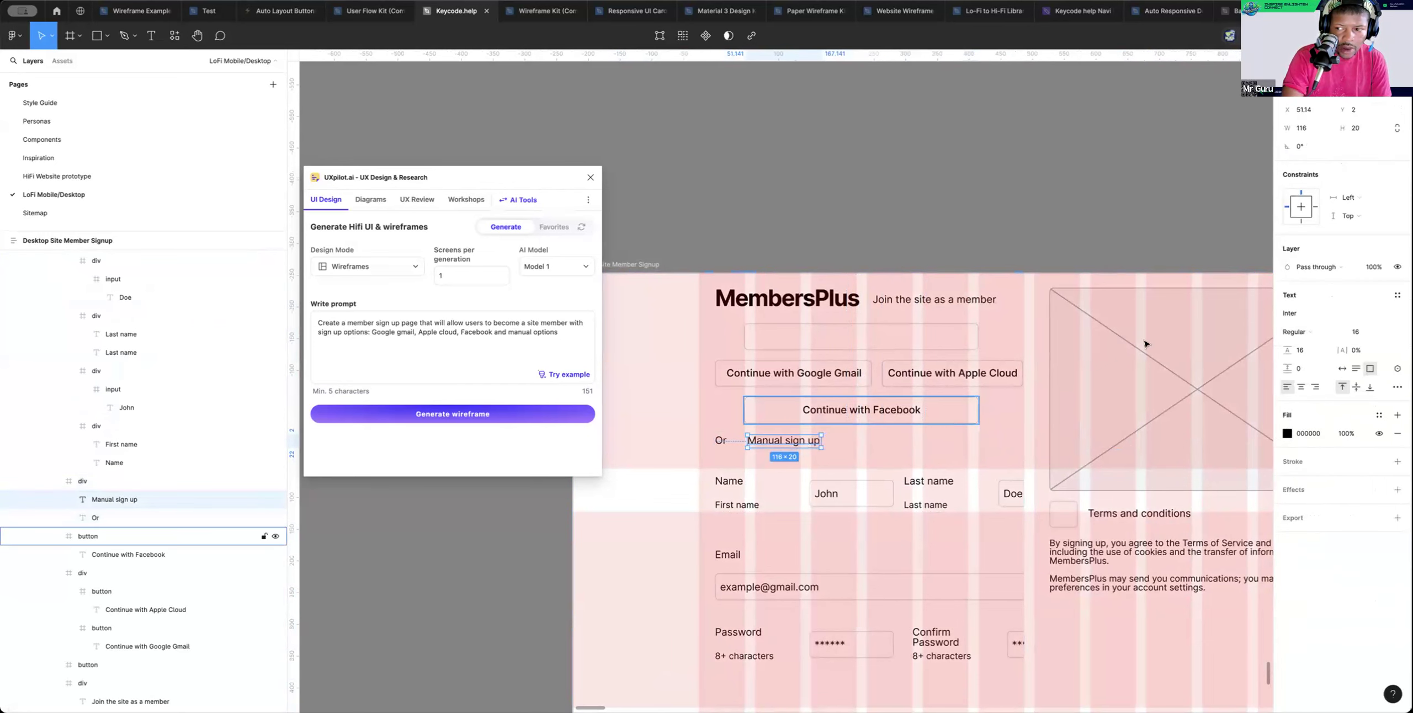
key(alt+h)
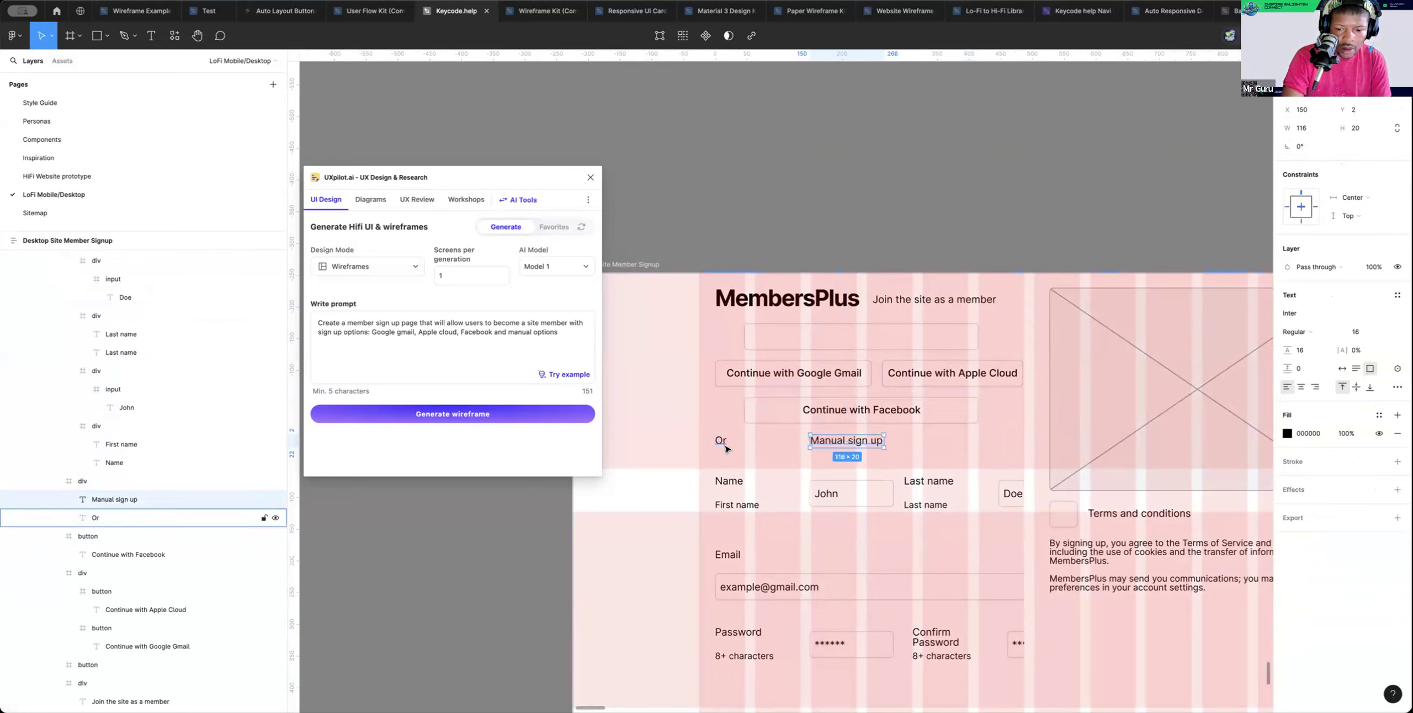
Move the Or text along its row to sit just before the Manual sign up text
click(722, 441)
key(alt+h)
key(ctrl+z)
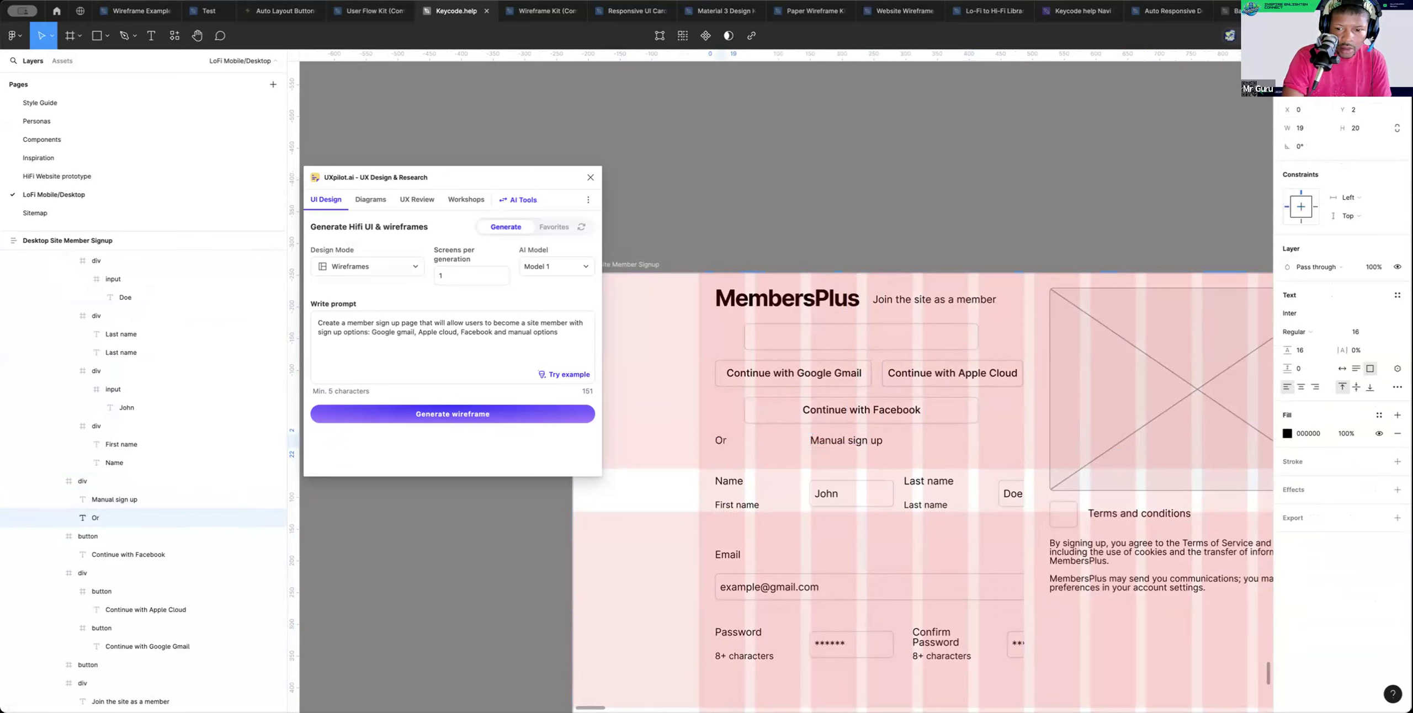
scroll(717, 497, up, 3)
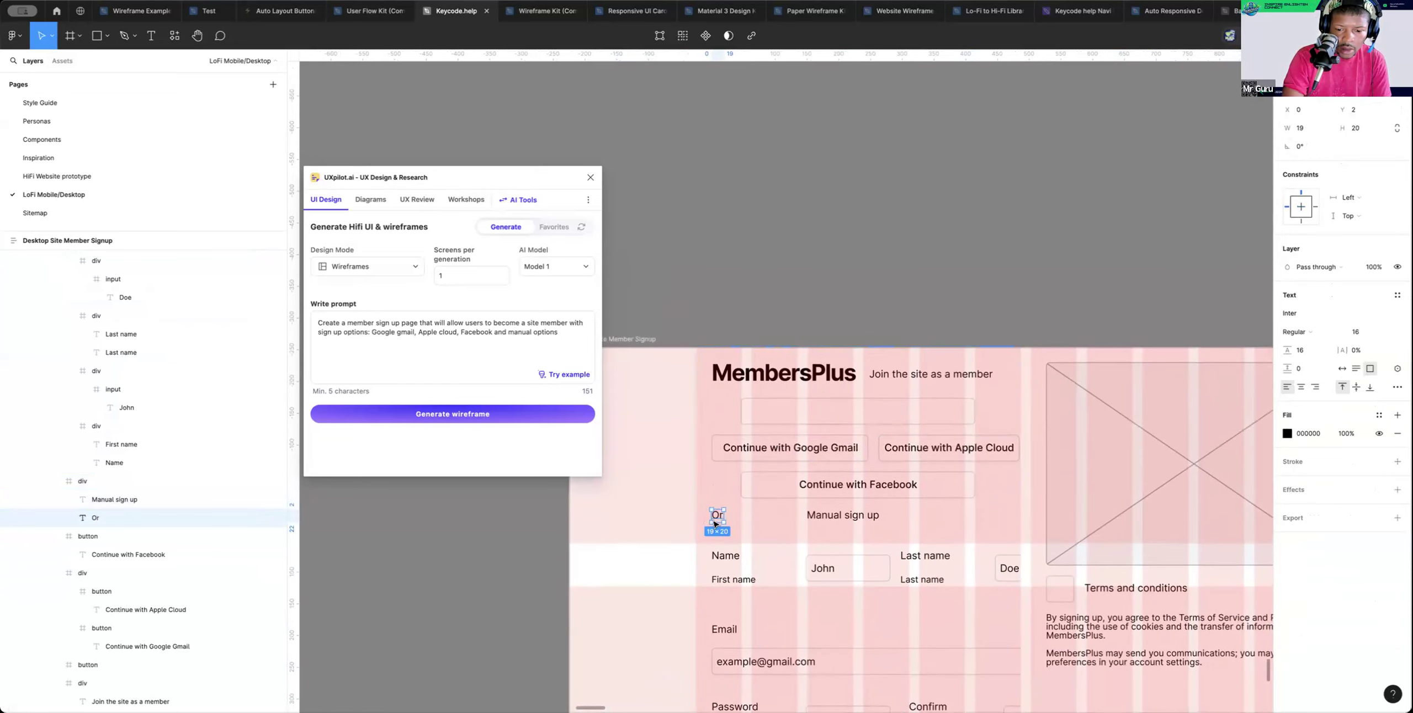
drag(717, 521, 780, 520)
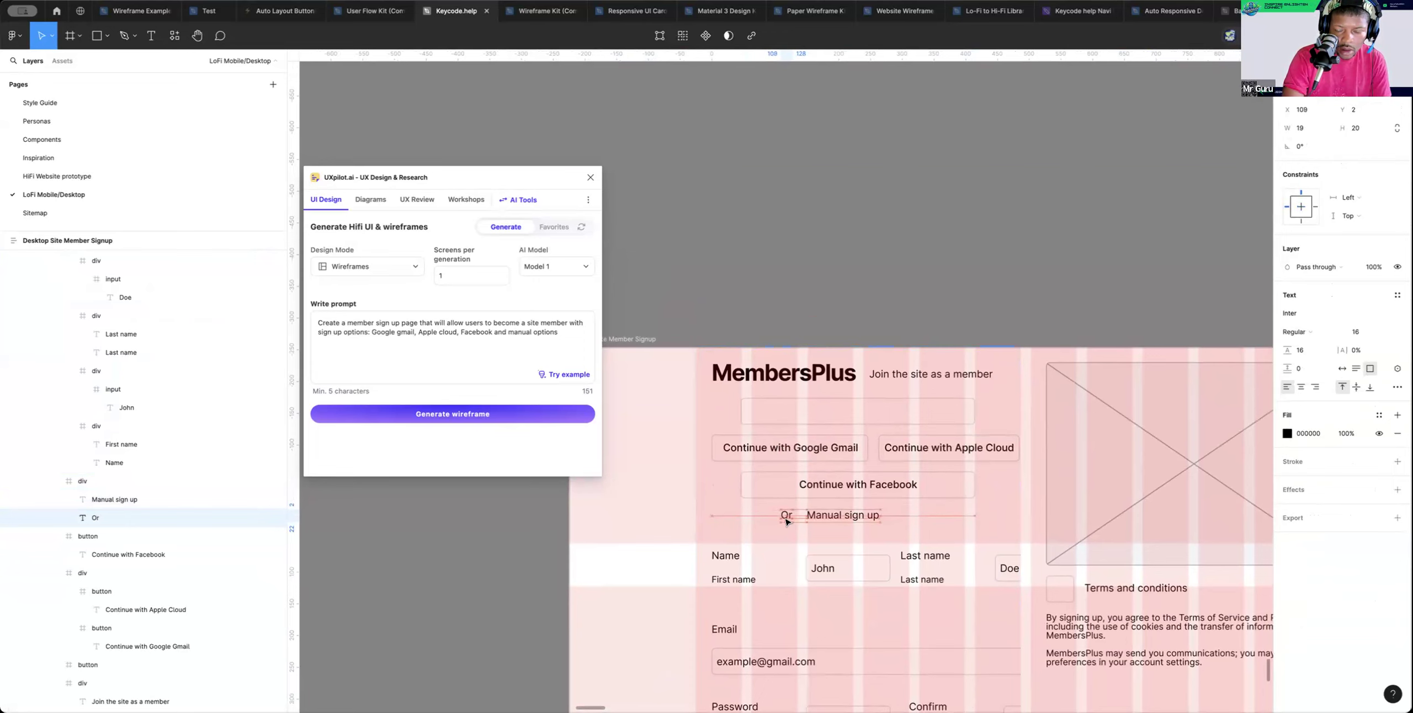
drag(786, 521, 790, 522)
click(608, 527)
Shift the "Or Manual sign up" row to X 48 so that it is centered under the Continue with Facebook button
scroll(606, 526, right, 5)
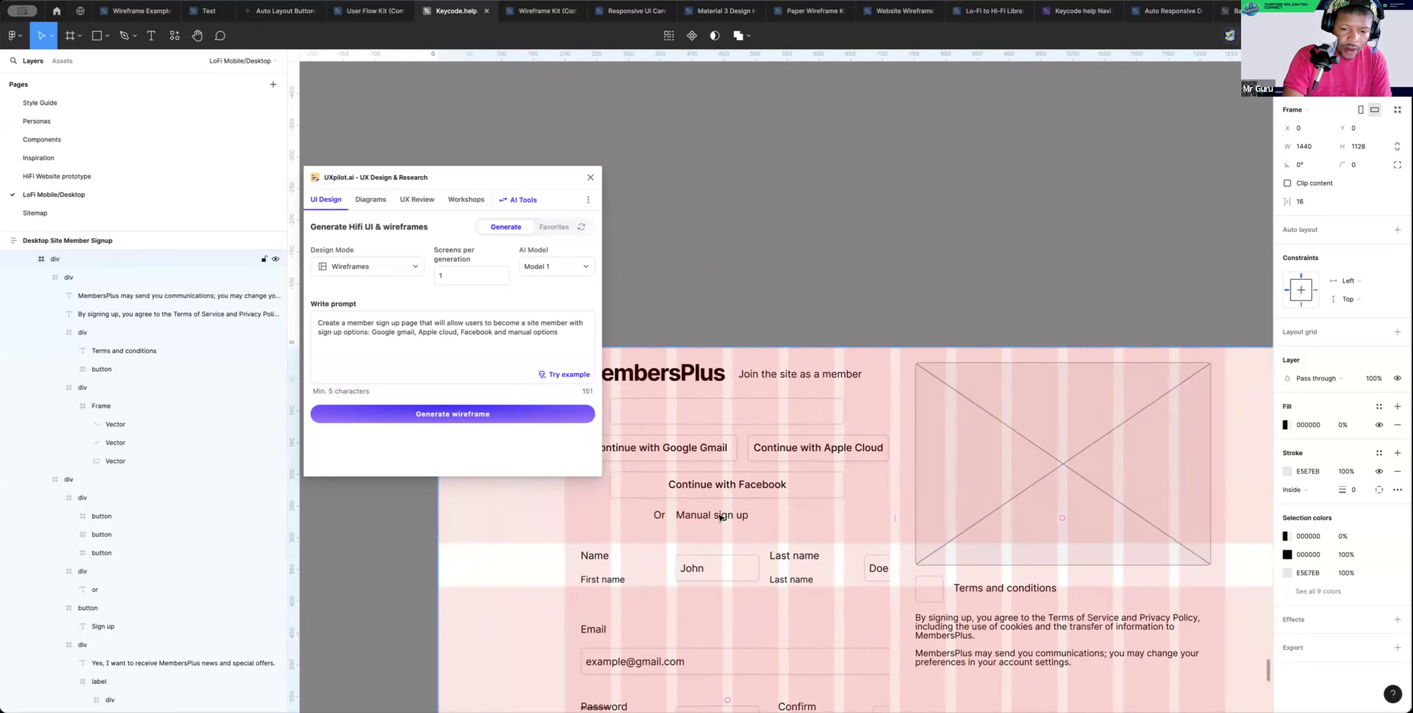
scroll(720, 518, down, 2)
scroll(720, 517, left, 1)
click(717, 479)
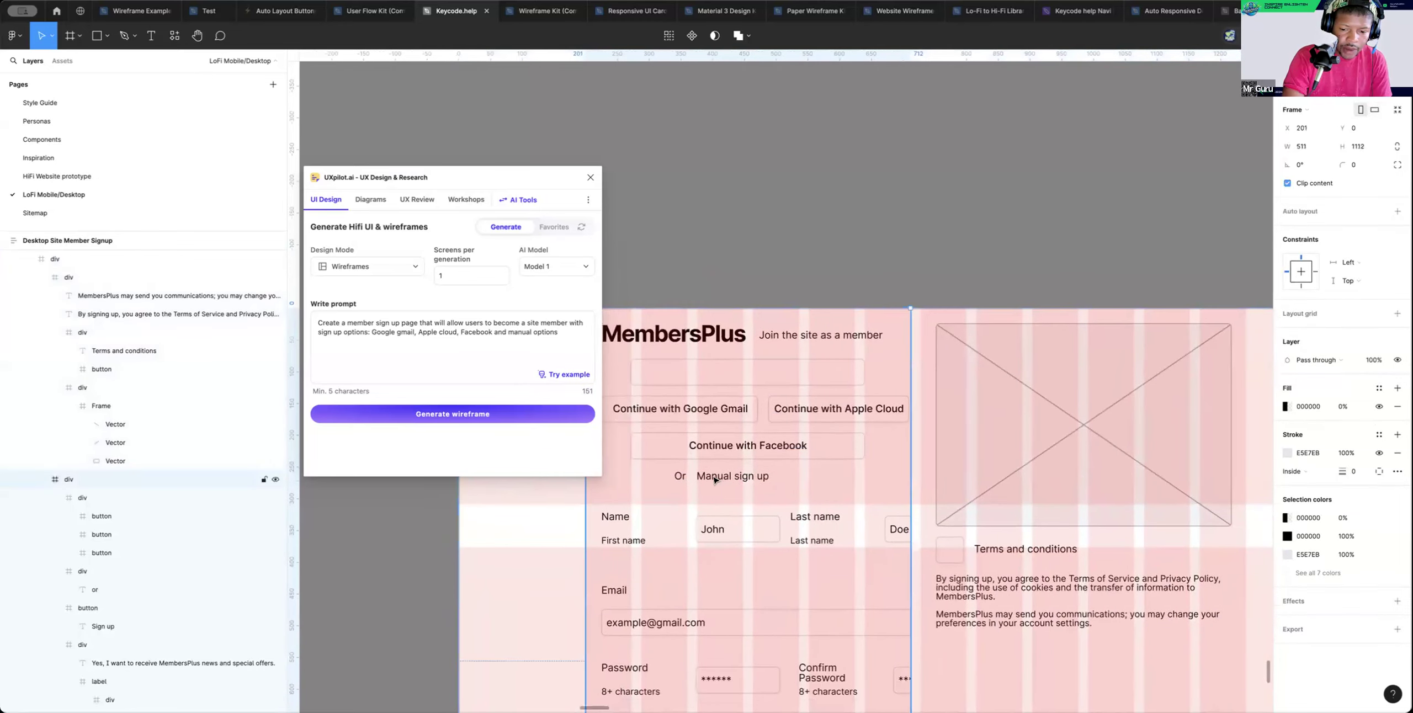
double_click(721, 477)
drag(722, 477, 736, 477)
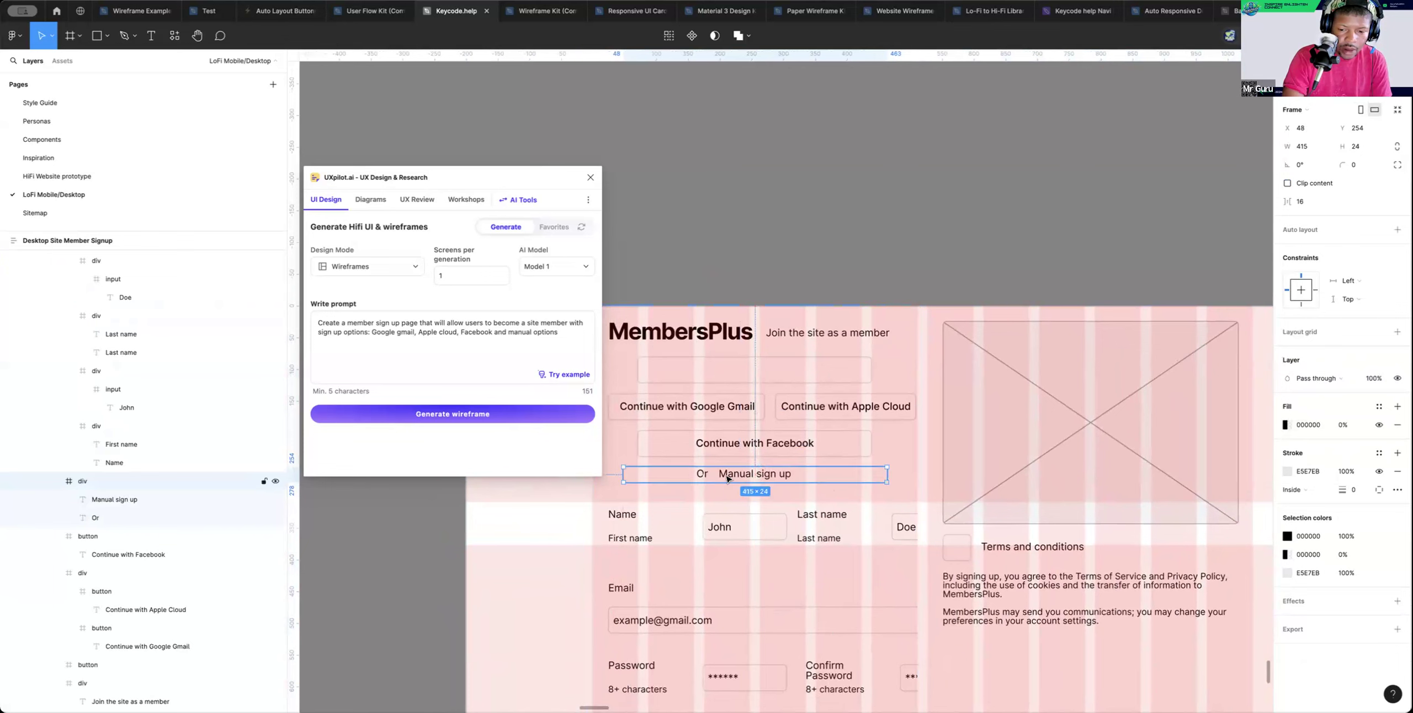
click(776, 242)
Move the Or text closer to Manual sign up, leaving a gap of 5, and toggle the layout grids to check the row
scroll(776, 242, down, 3)
scroll(756, 331, left, 1)
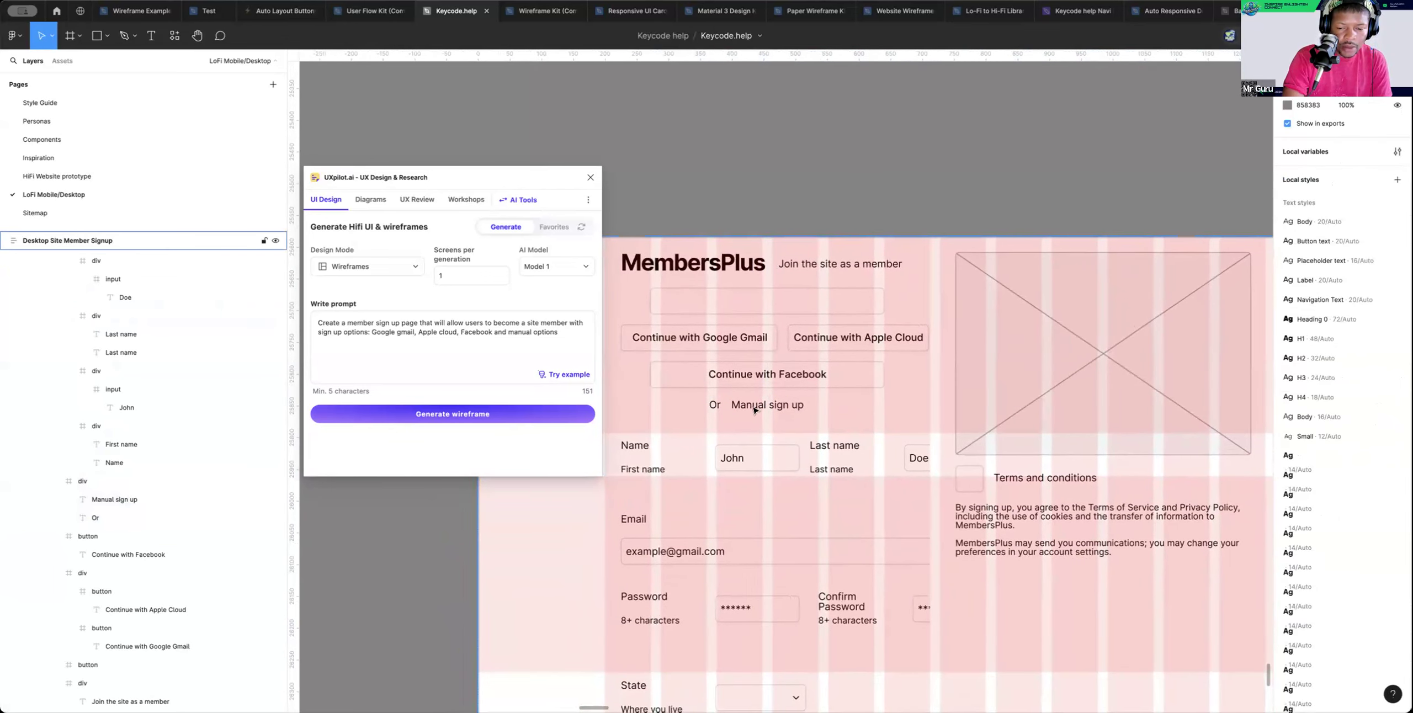
double_click(715, 406)
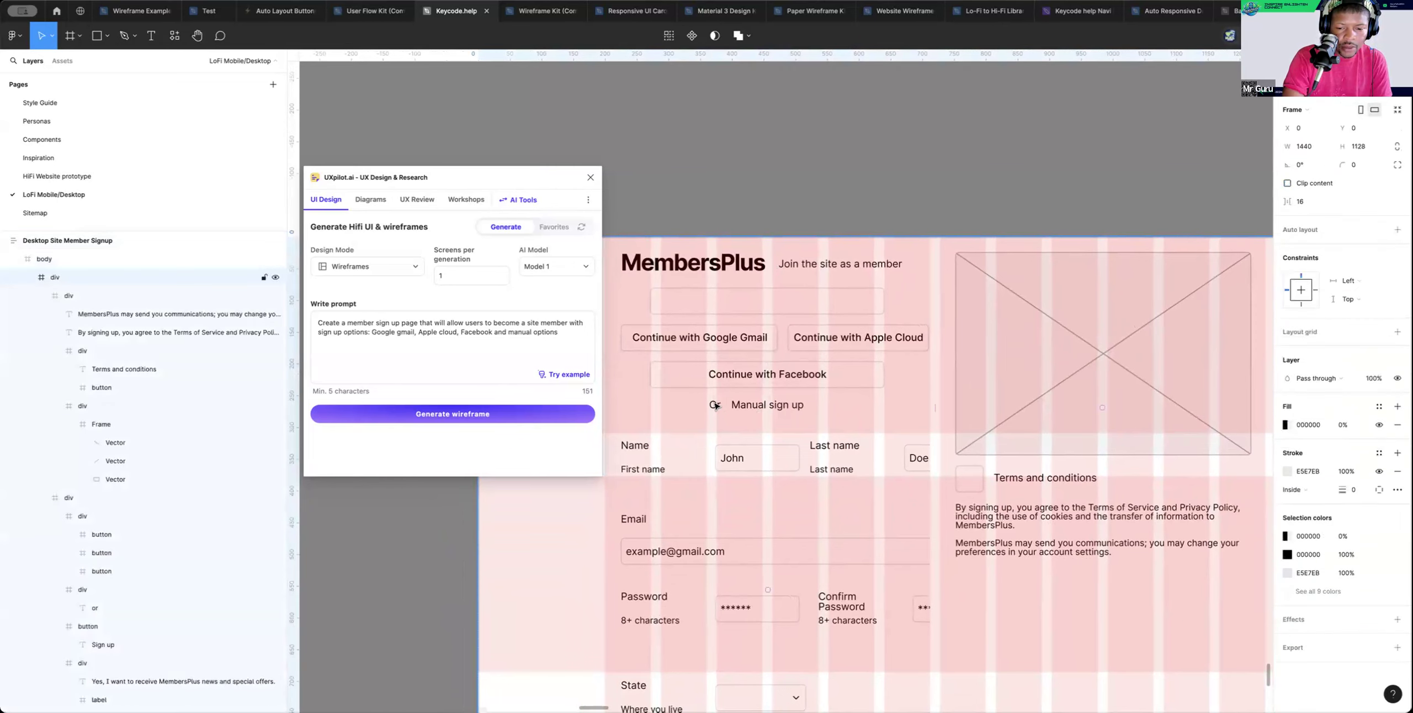
drag(716, 405, 722, 407)
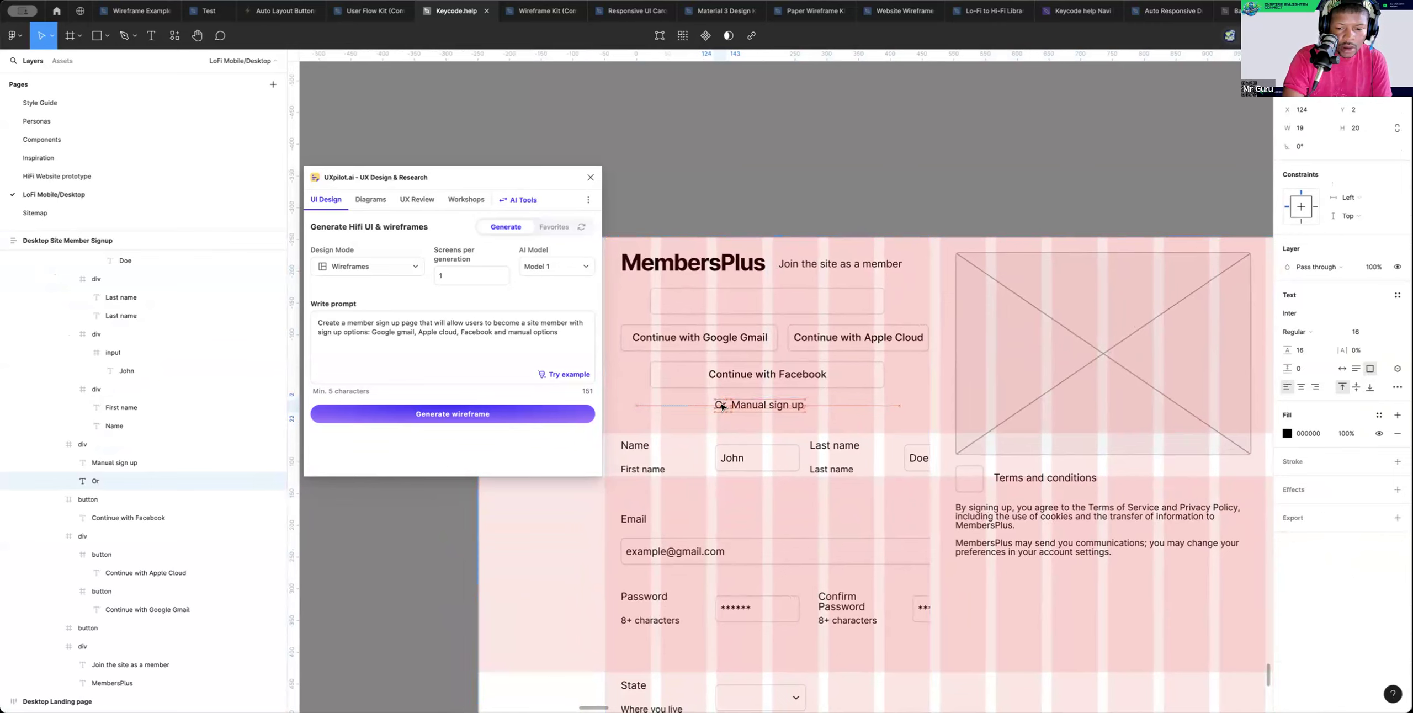
drag(722, 406, 723, 407)
click(936, 328)
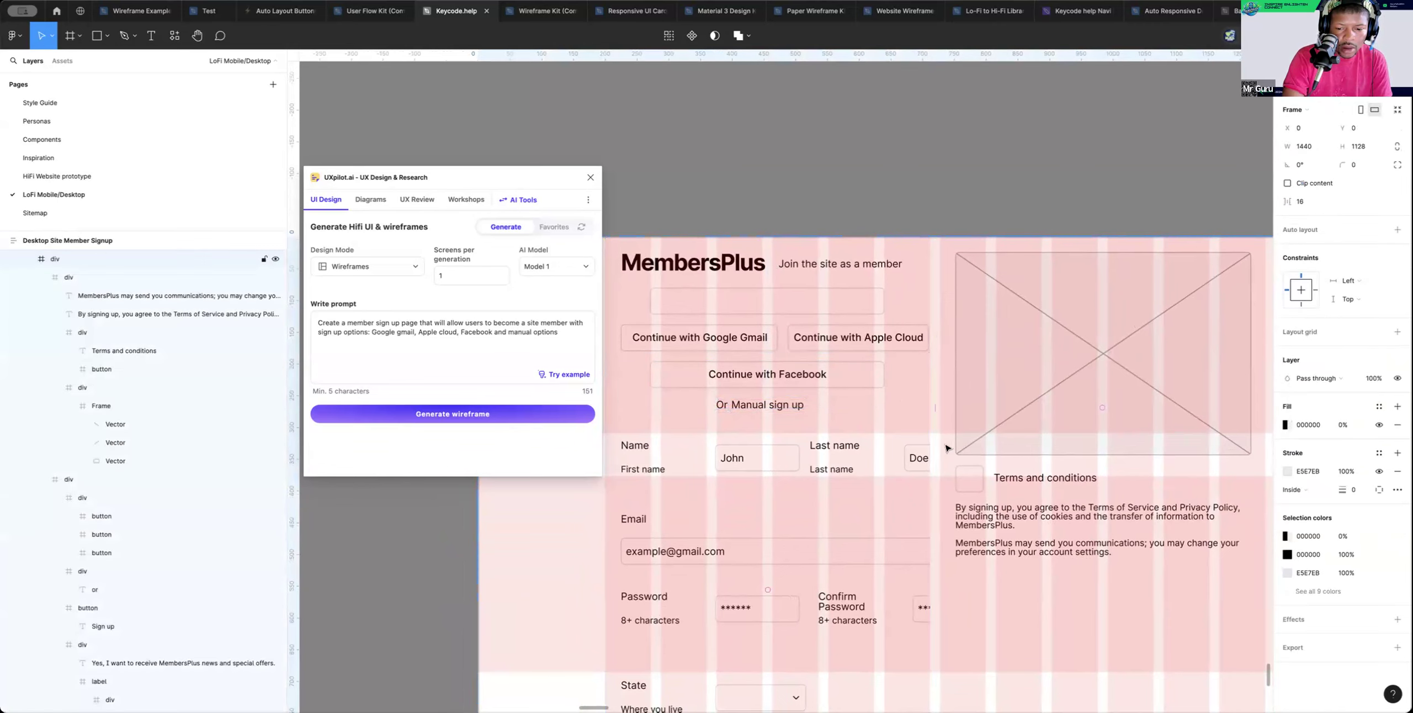
key(ctrl+g)
key(ctrl+g)
Try a black outside stroke of 1 on the Manual sign up text, view its position options and remove it
click(786, 408)
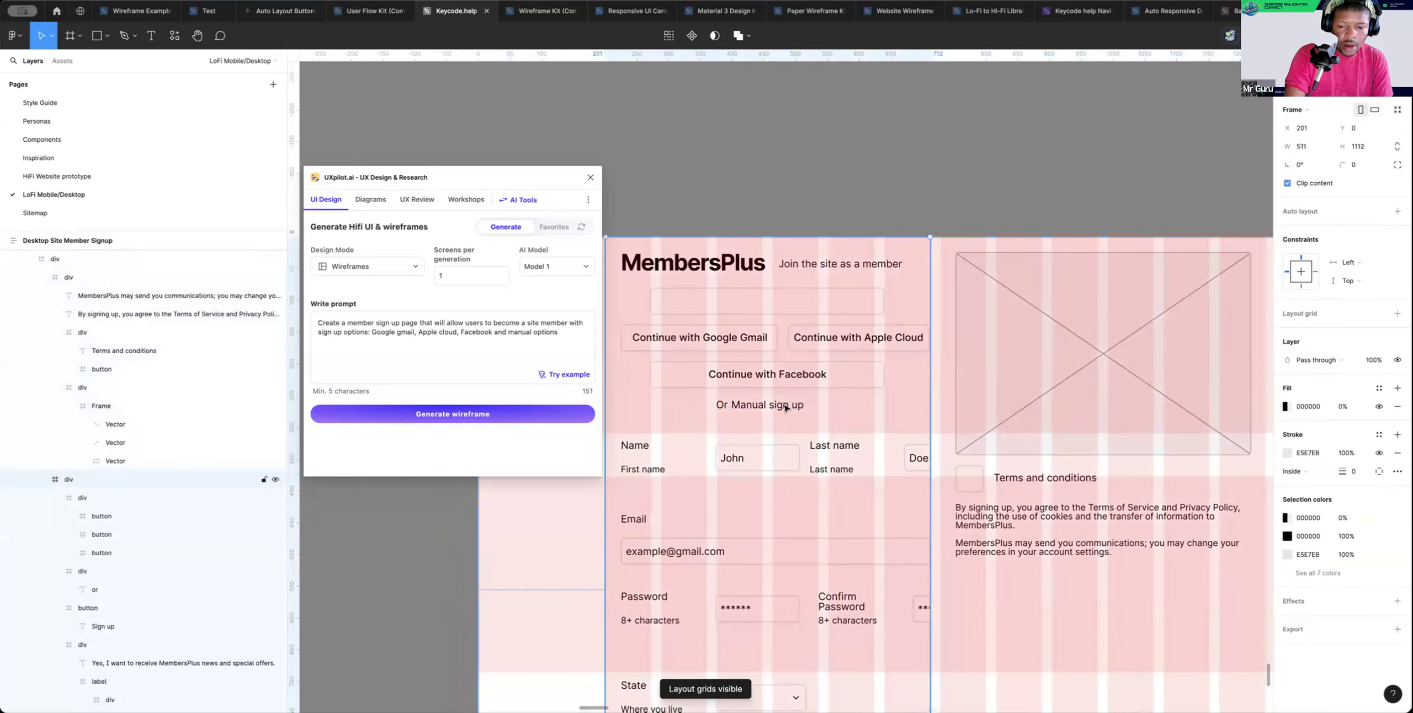
double_click(786, 407)
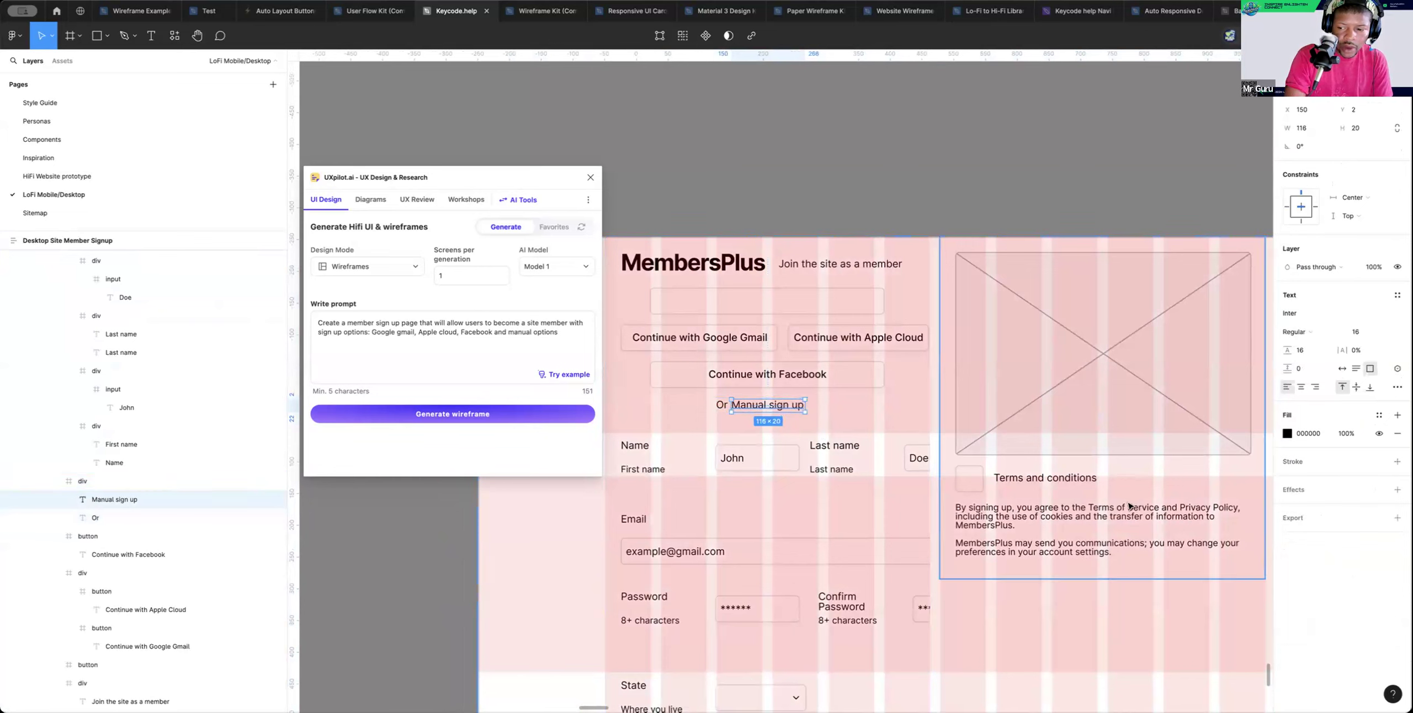
click(1397, 463)
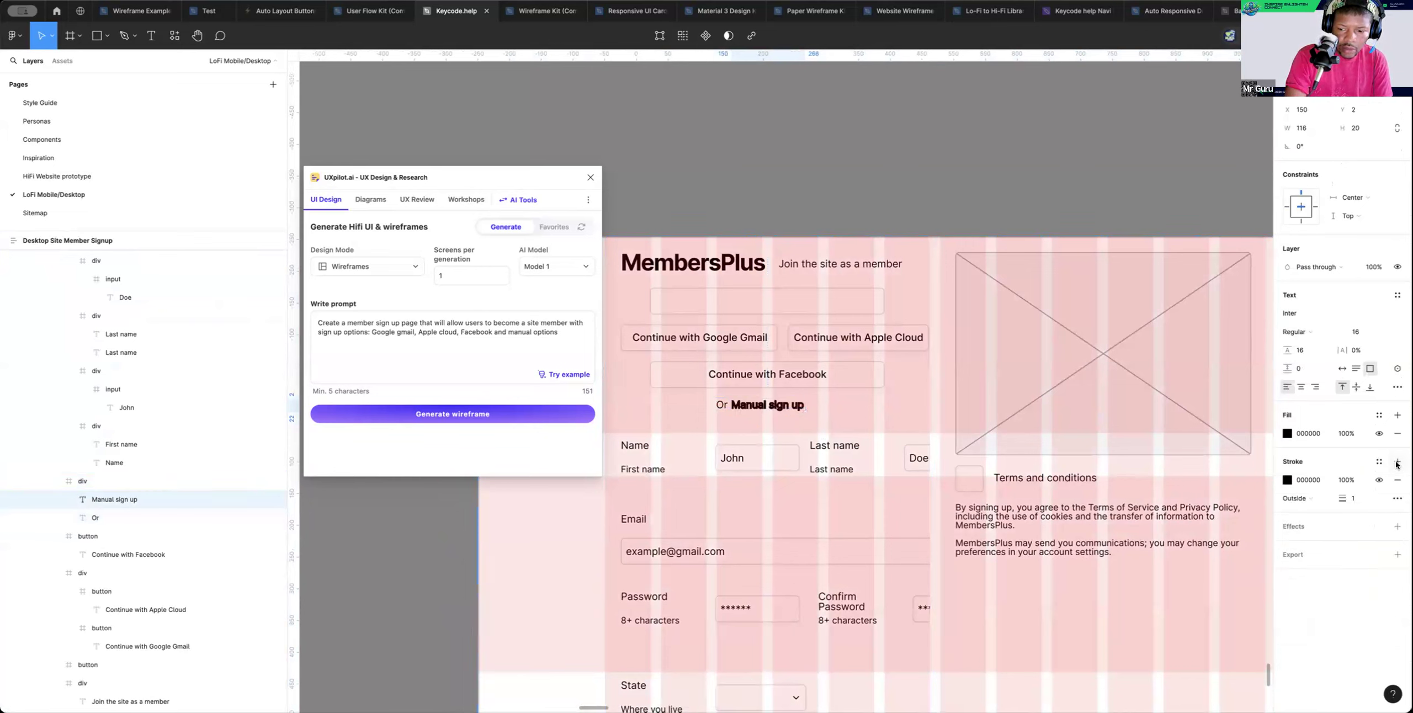
click(1306, 499)
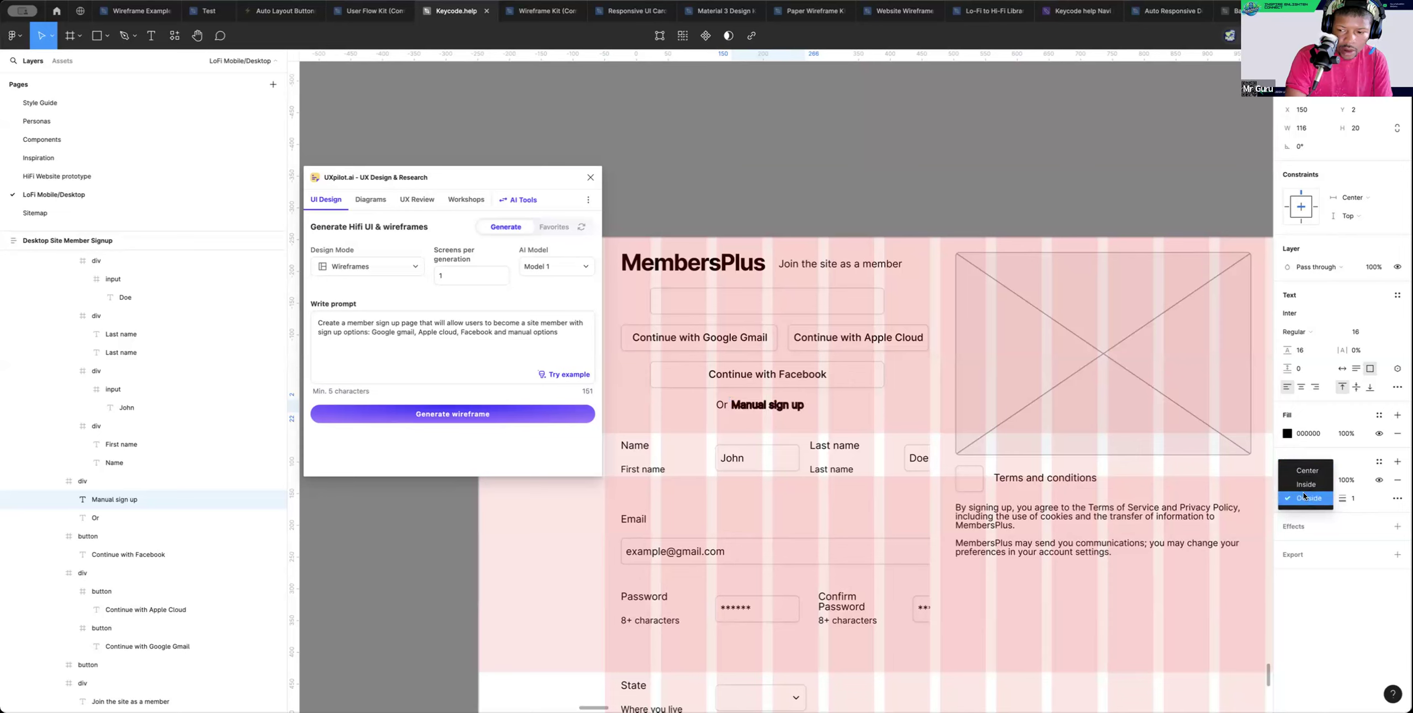
click(1395, 483)
click(1396, 480)
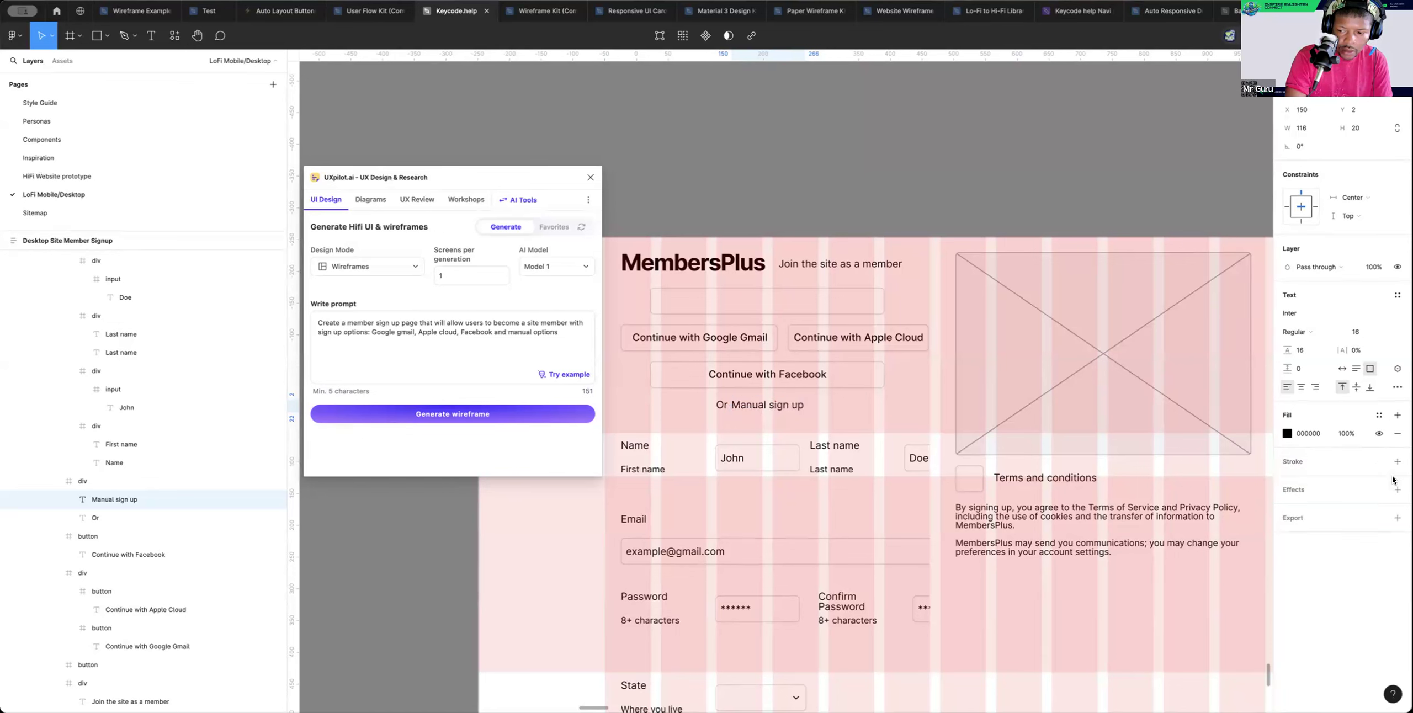
Try a drop shadow effect on the Manual sign up text, look through the other effect types and remove it
click(1397, 490)
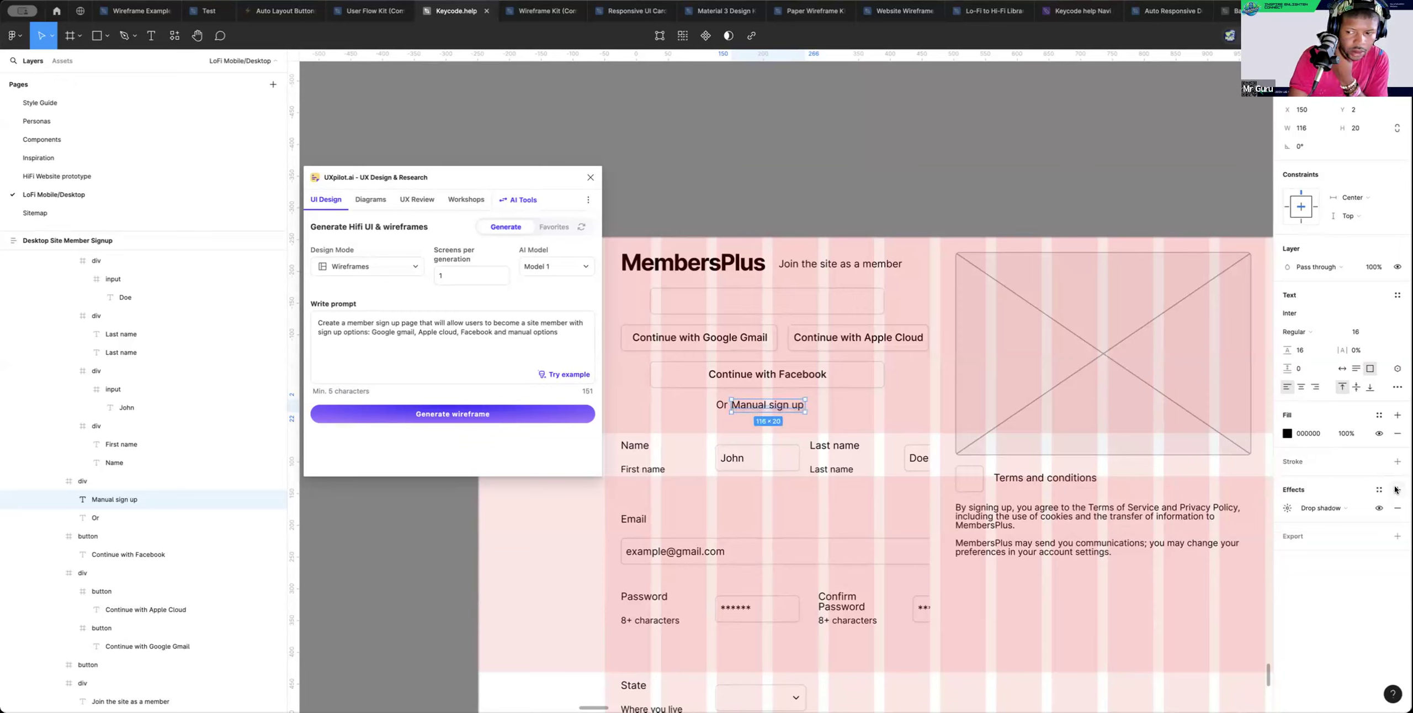
click(1334, 508)
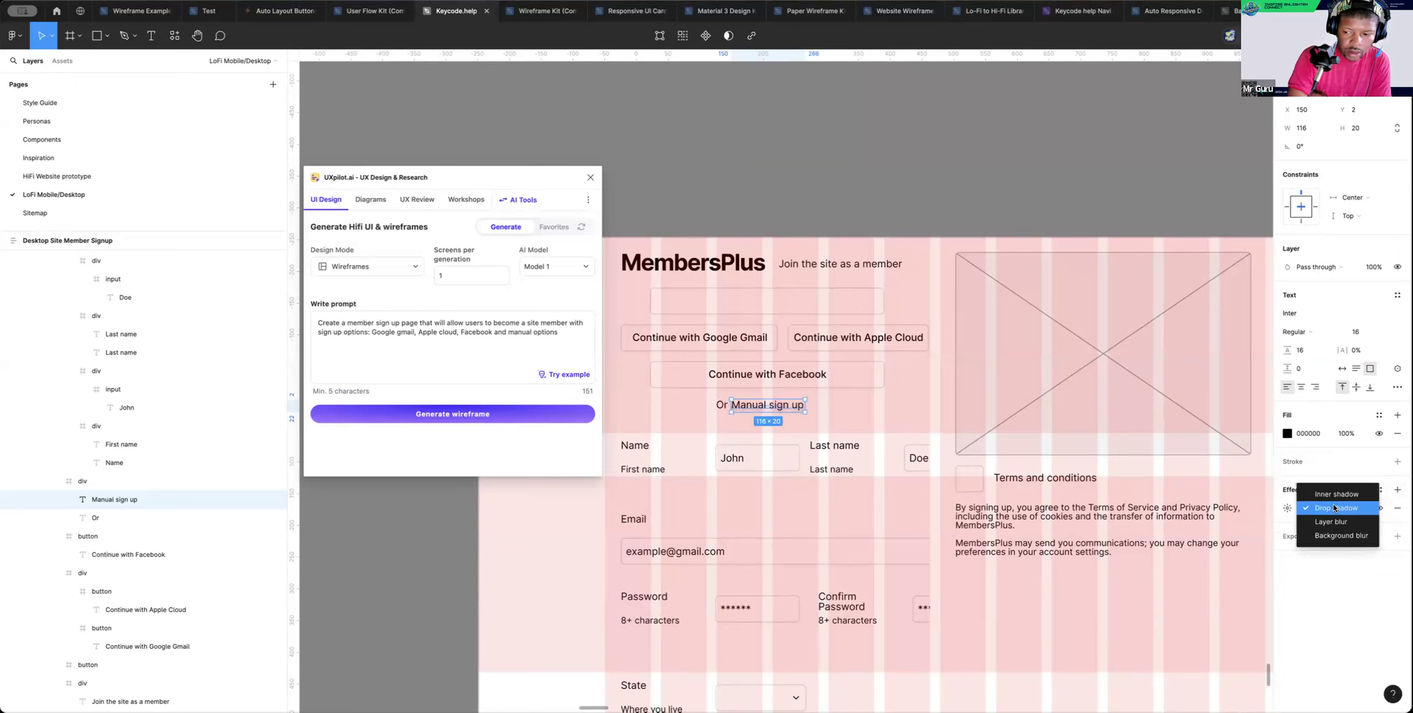
click(1334, 507)
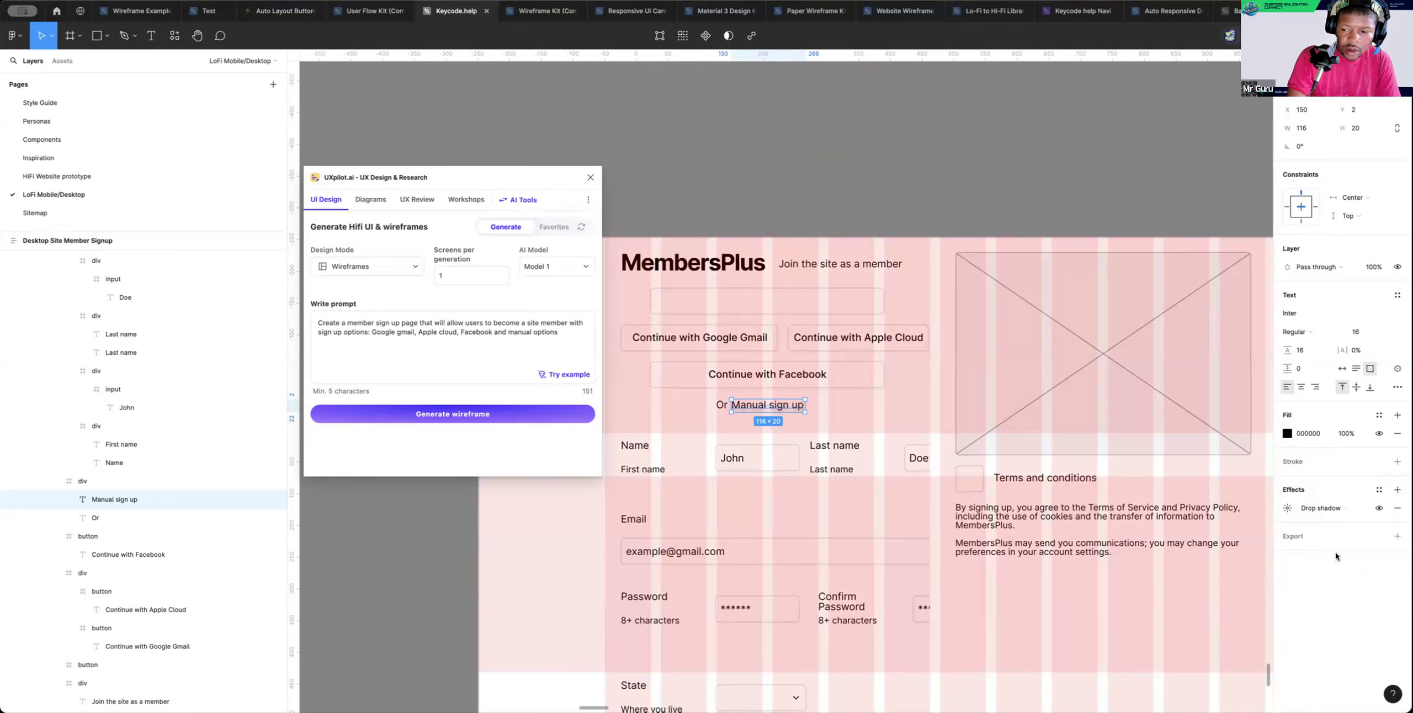
click(1391, 507)
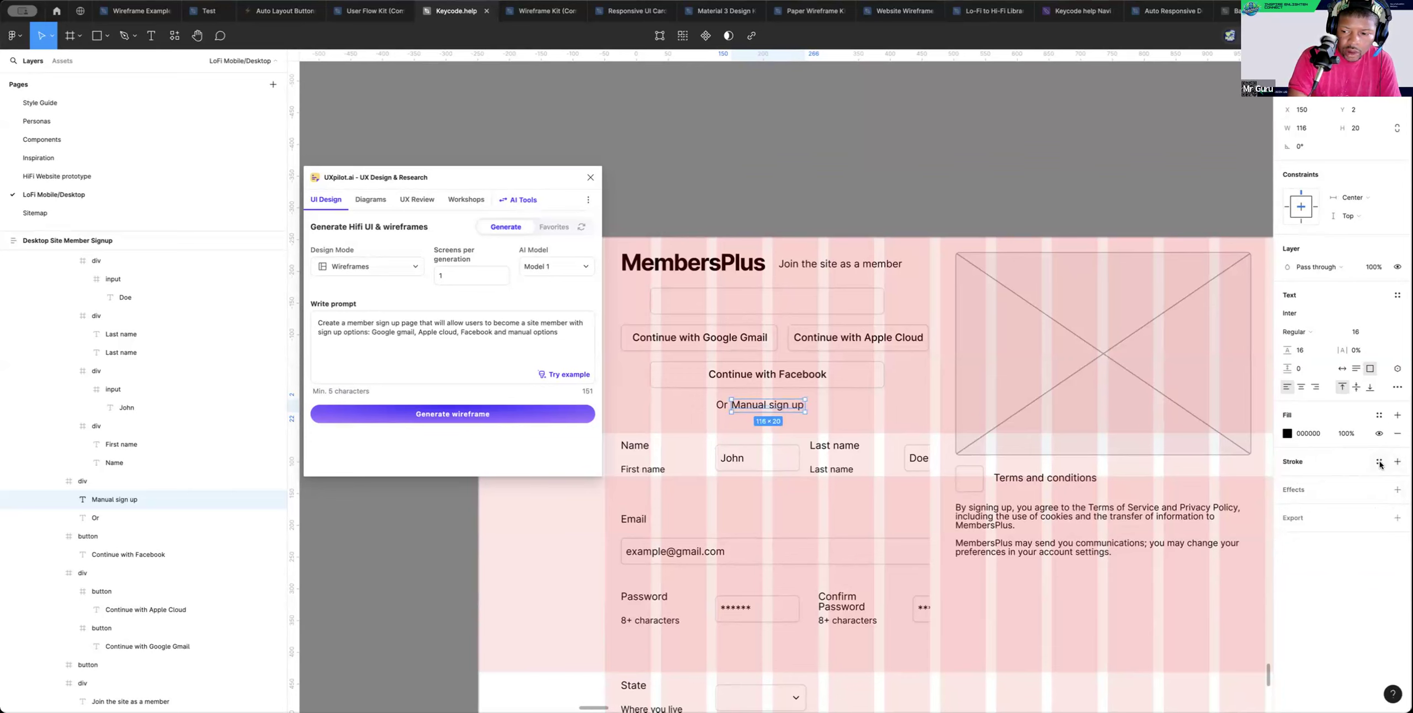
Look through the library stroke colors for the Manual sign up text, and try a second 20% black fill before removing it
click(1379, 462)
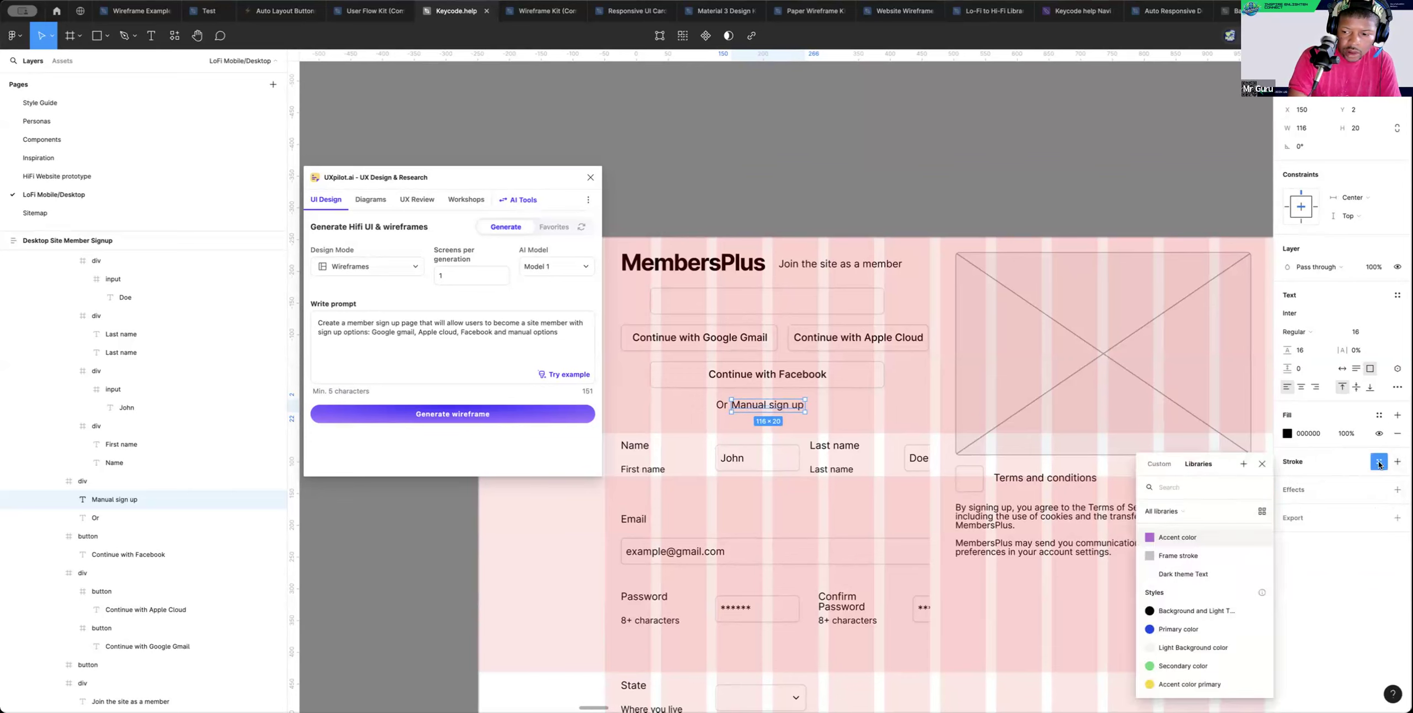
click(1379, 463)
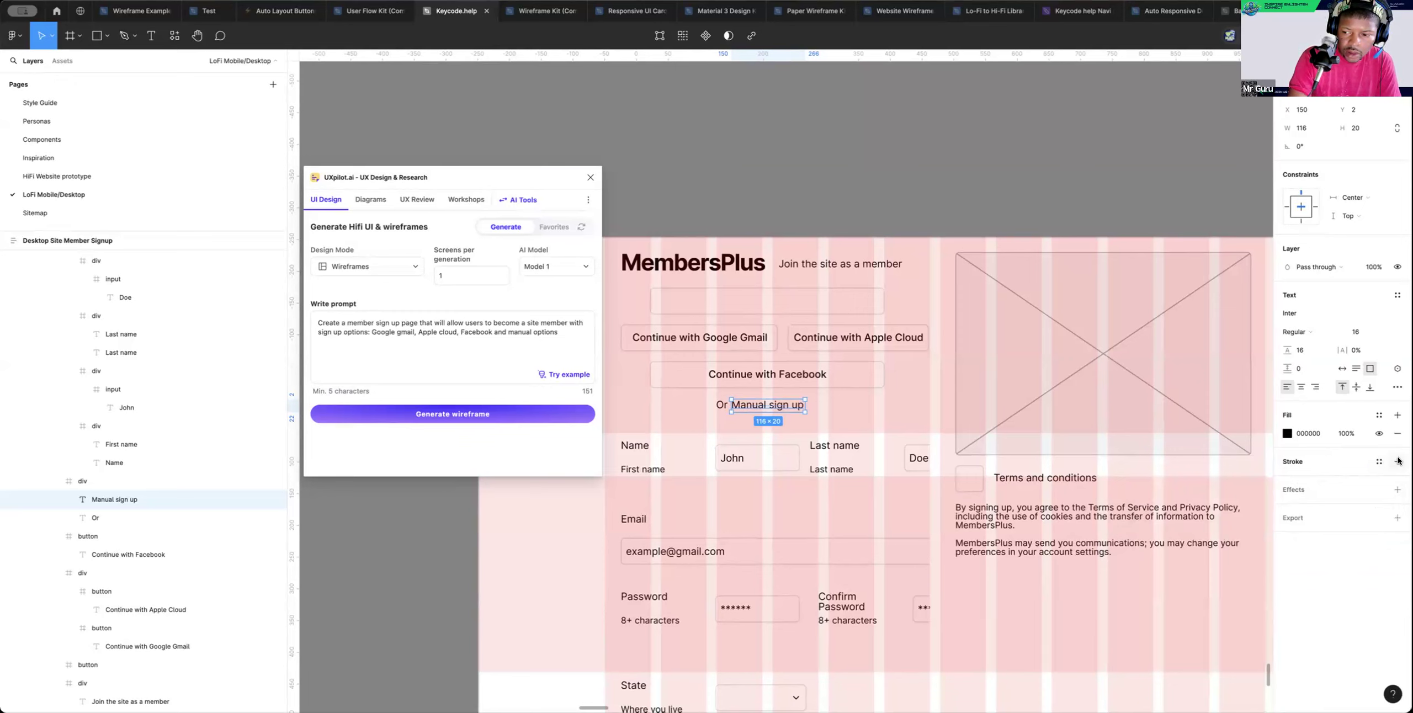
click(1378, 416)
click(1395, 415)
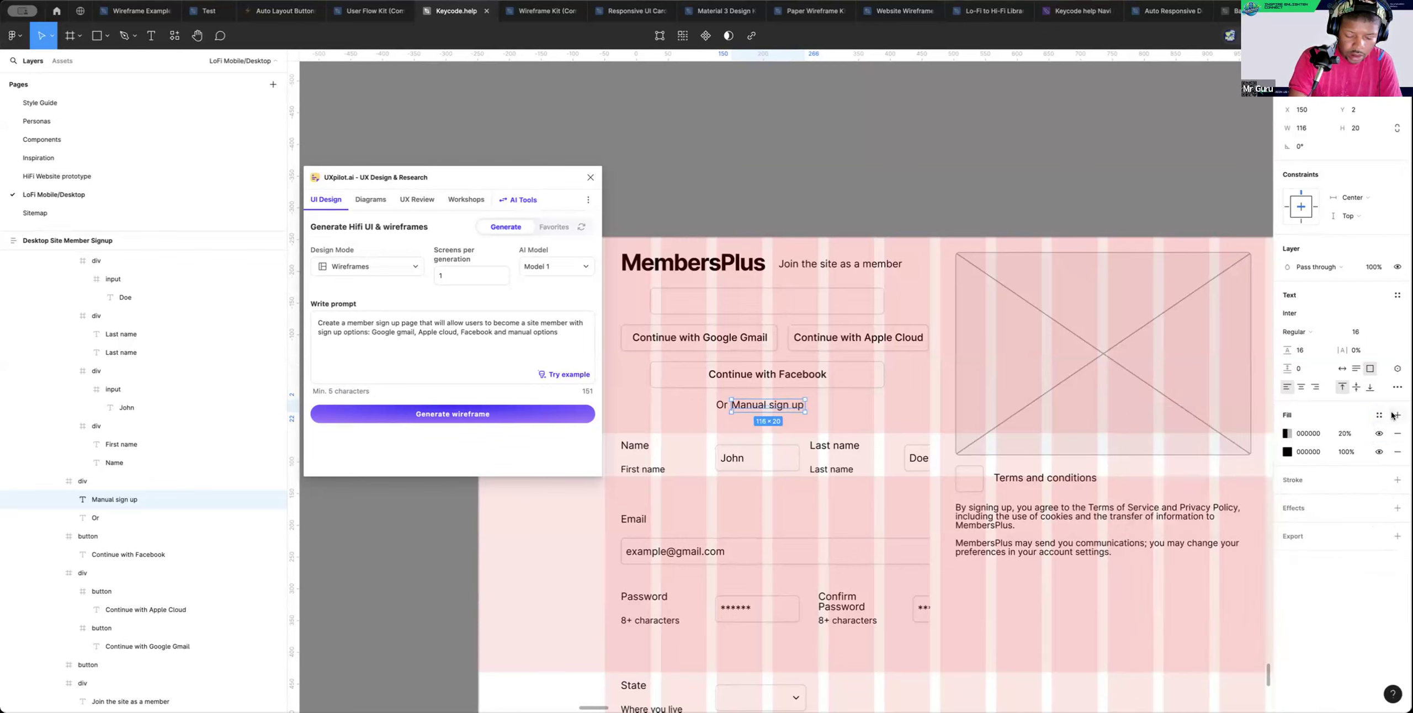
click(1397, 433)
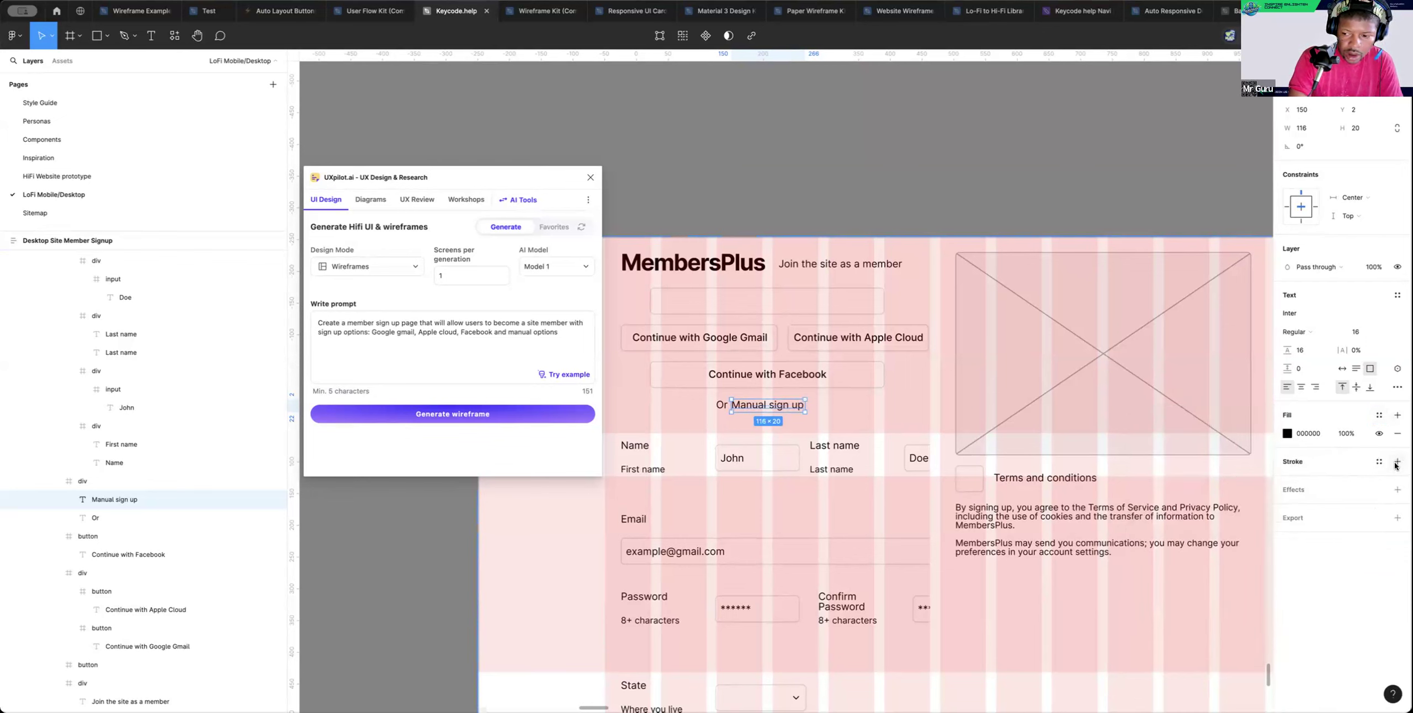
Try the outside stroke on Manual sign up again, inspect its position and advanced stroke settings, and remove it
click(1397, 462)
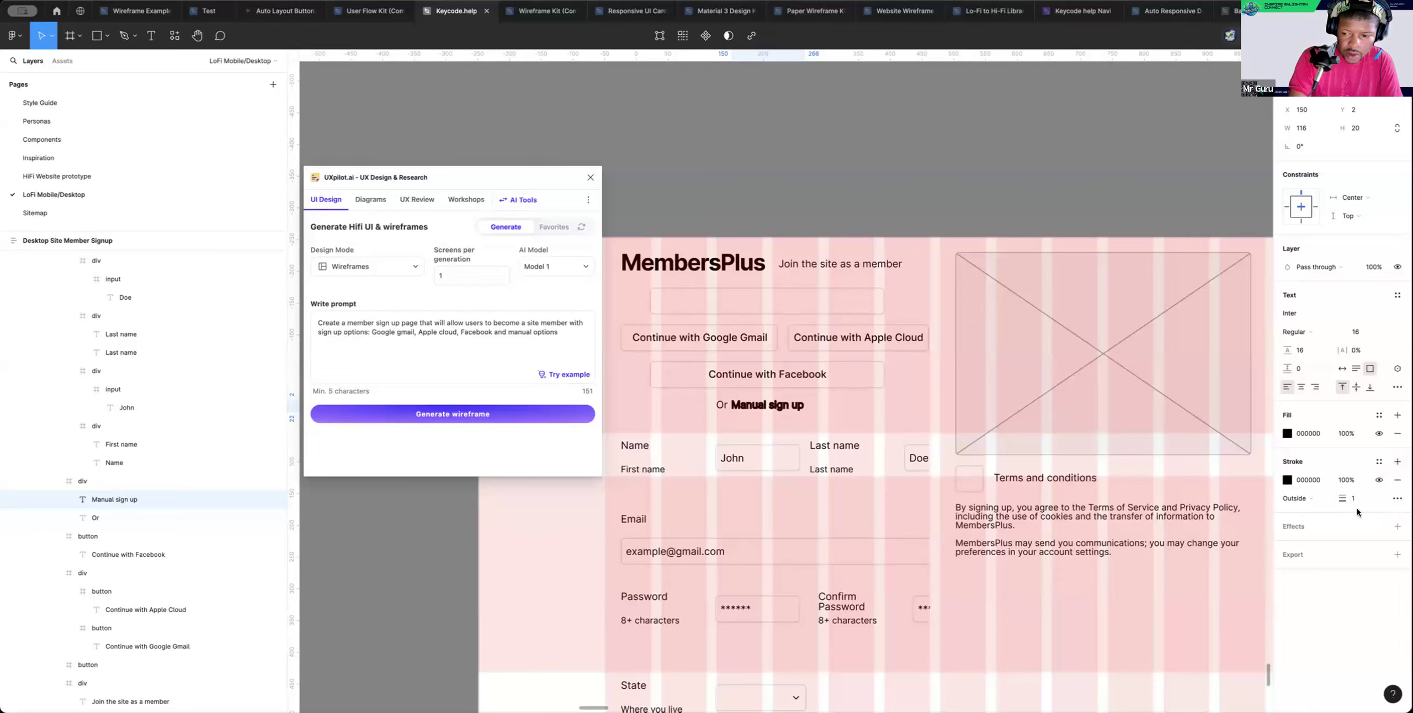
click(1305, 499)
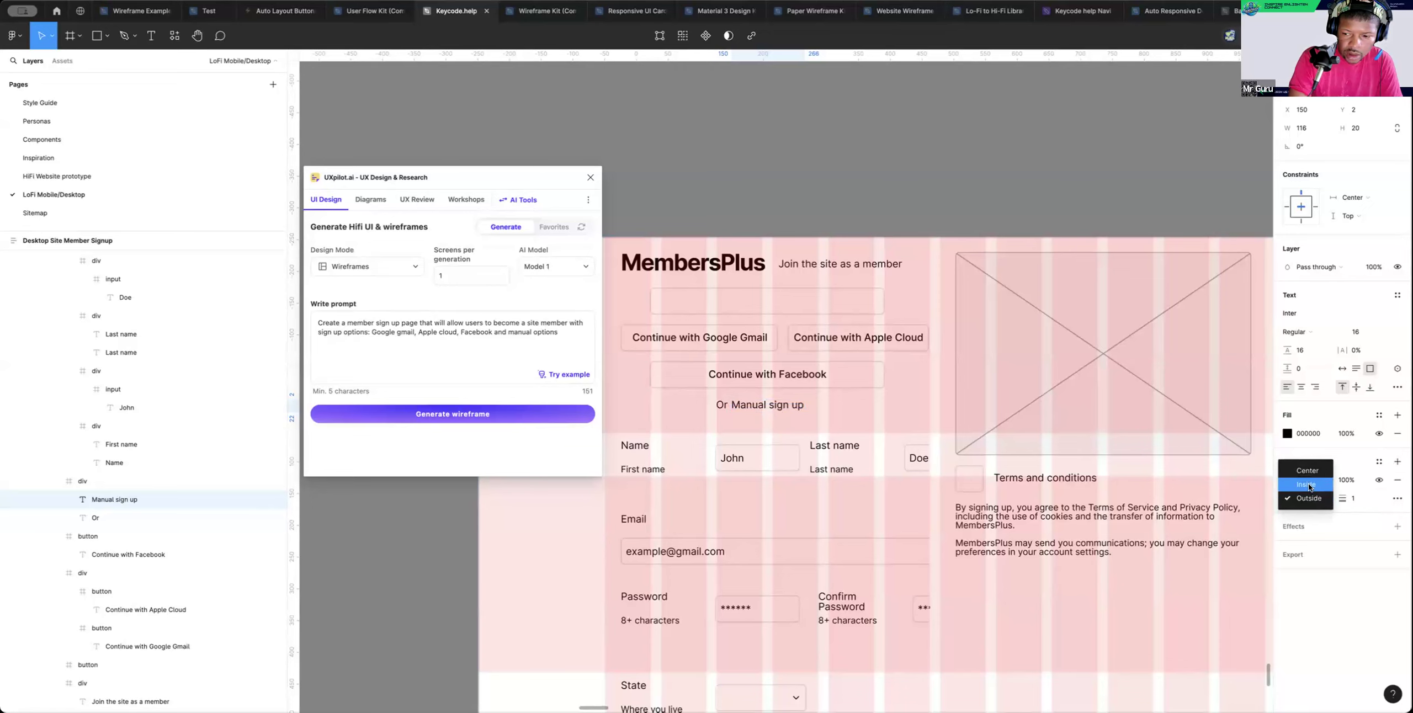
click(1393, 497)
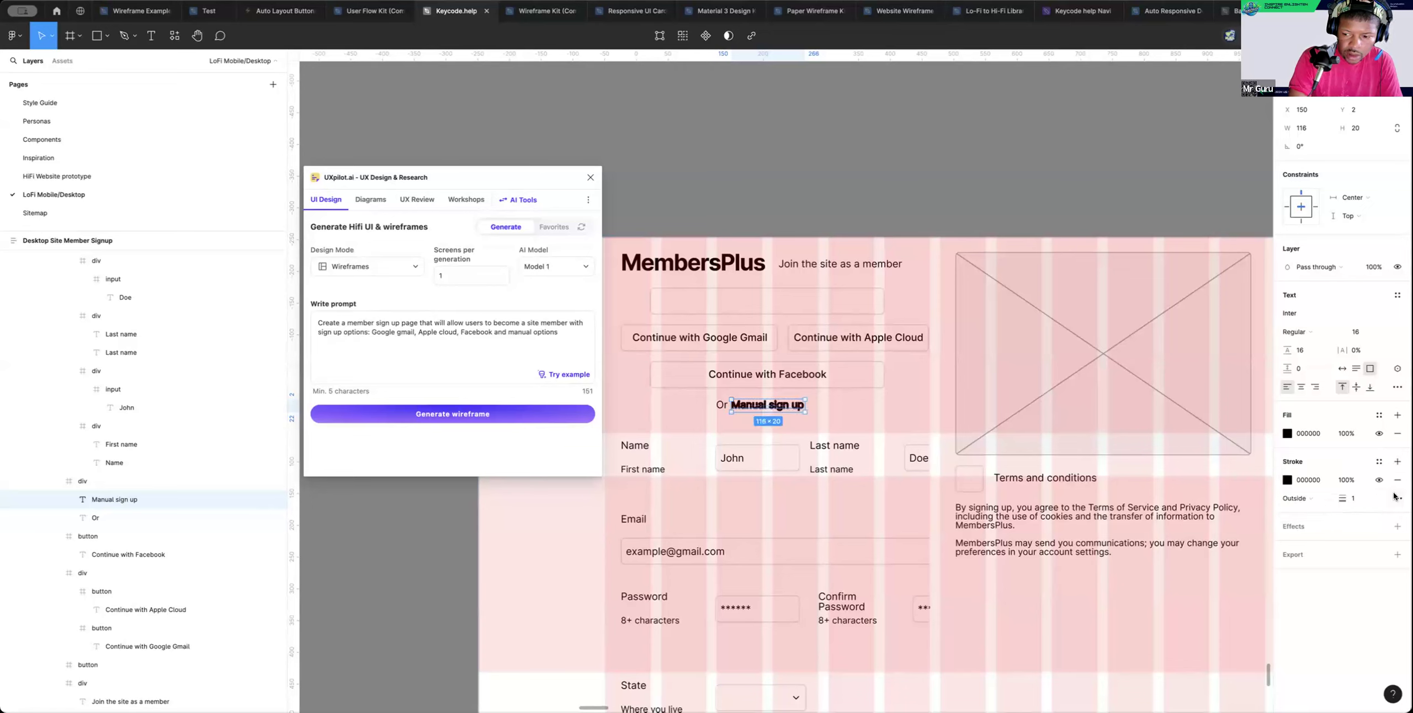
click(1396, 498)
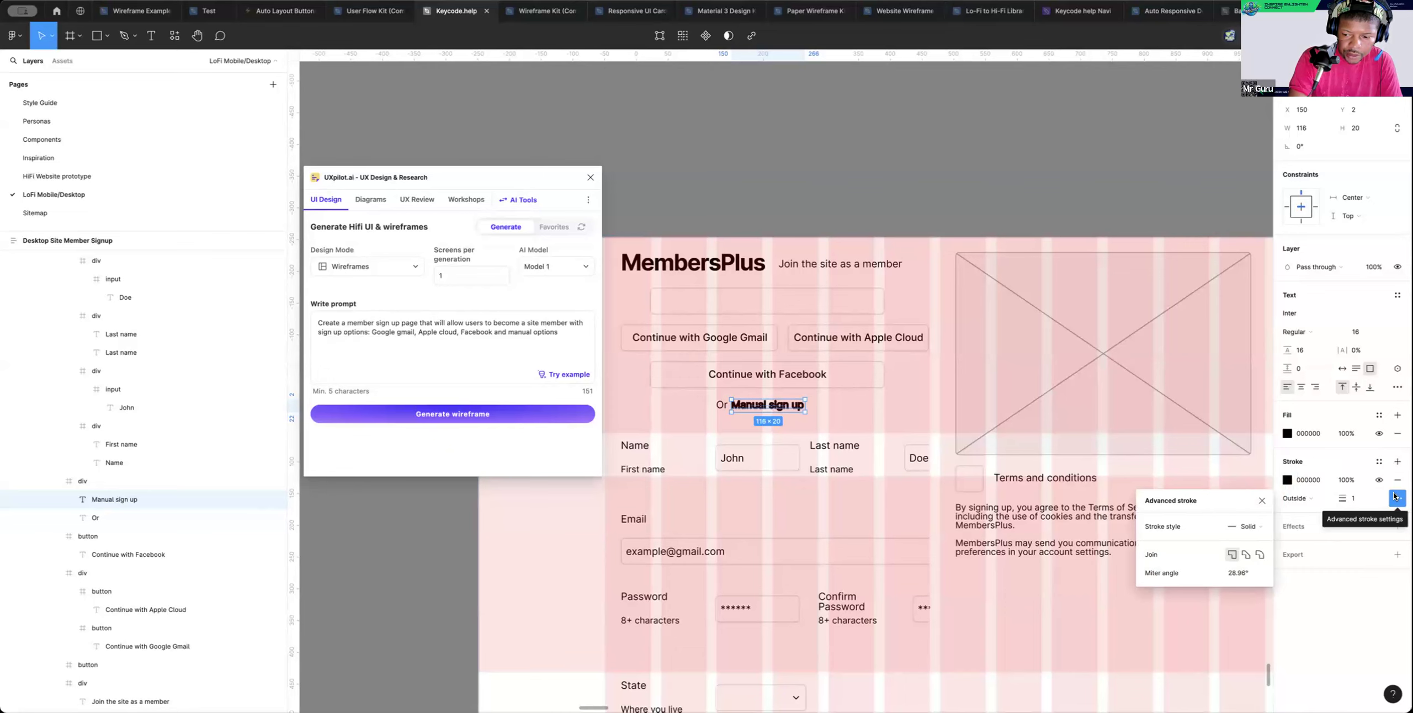
click(1396, 498)
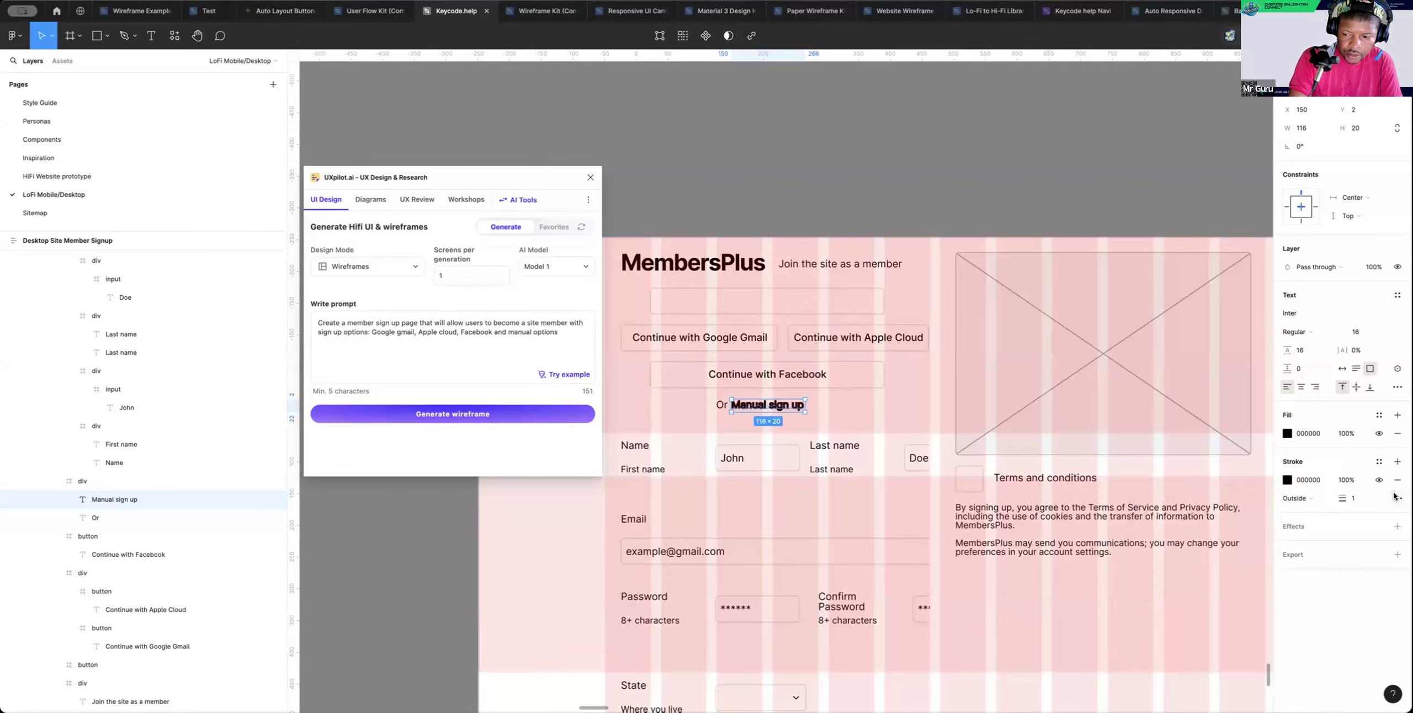
click(1396, 480)
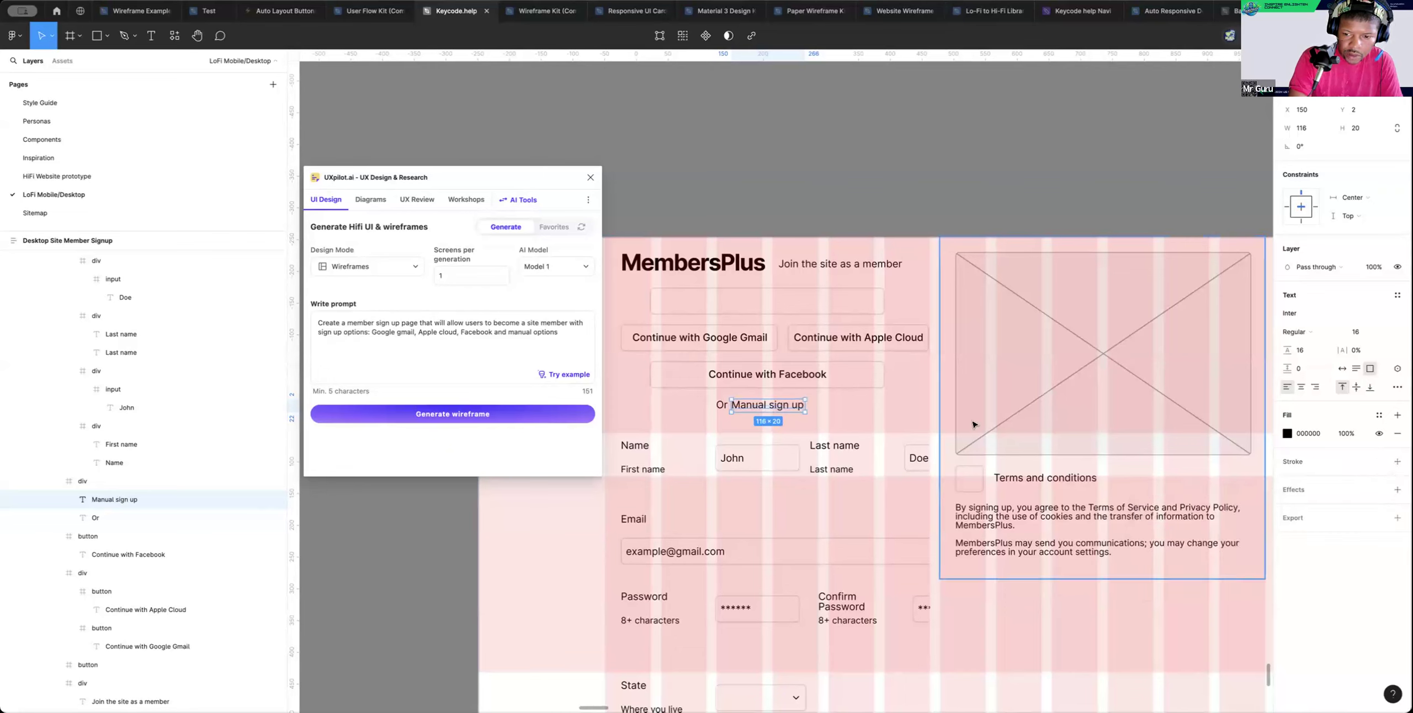
click(829, 411)
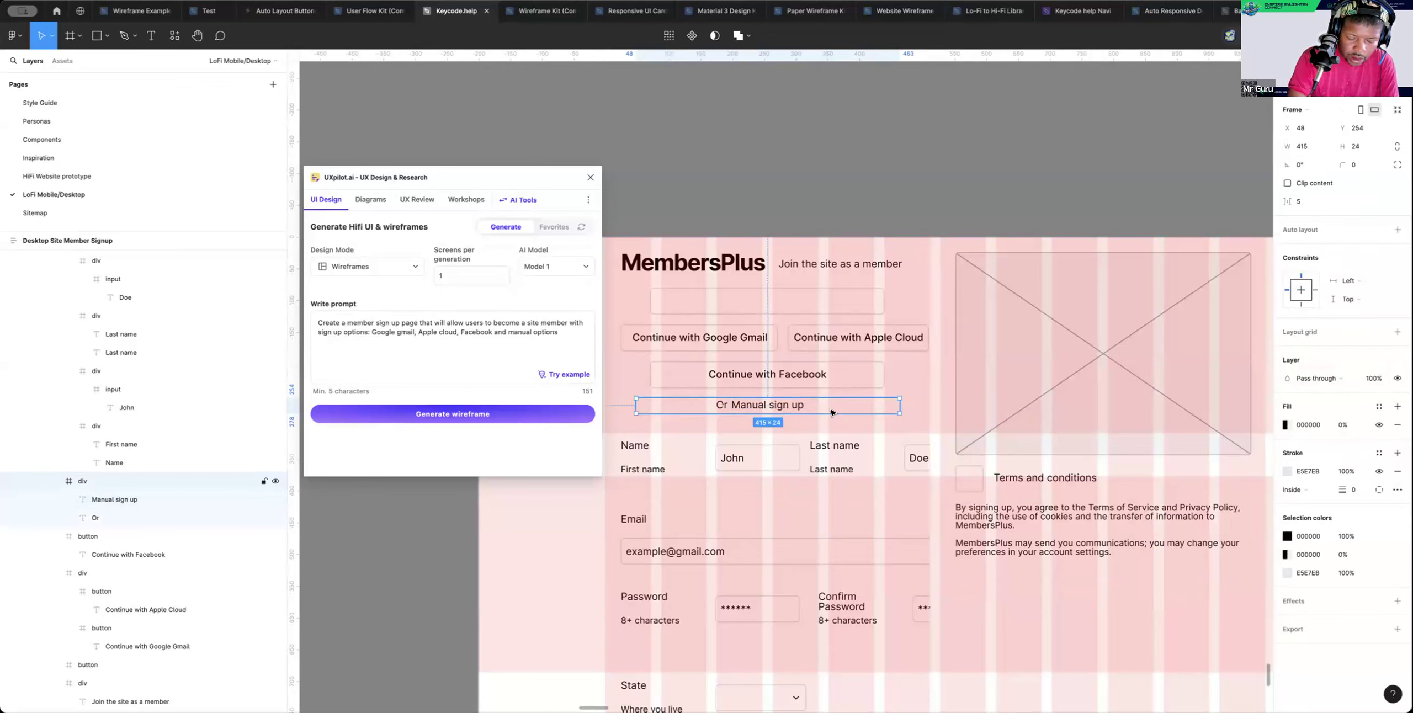
Draw a rectangle about 152 × 31 over the Or Manual sign up text
key(s)
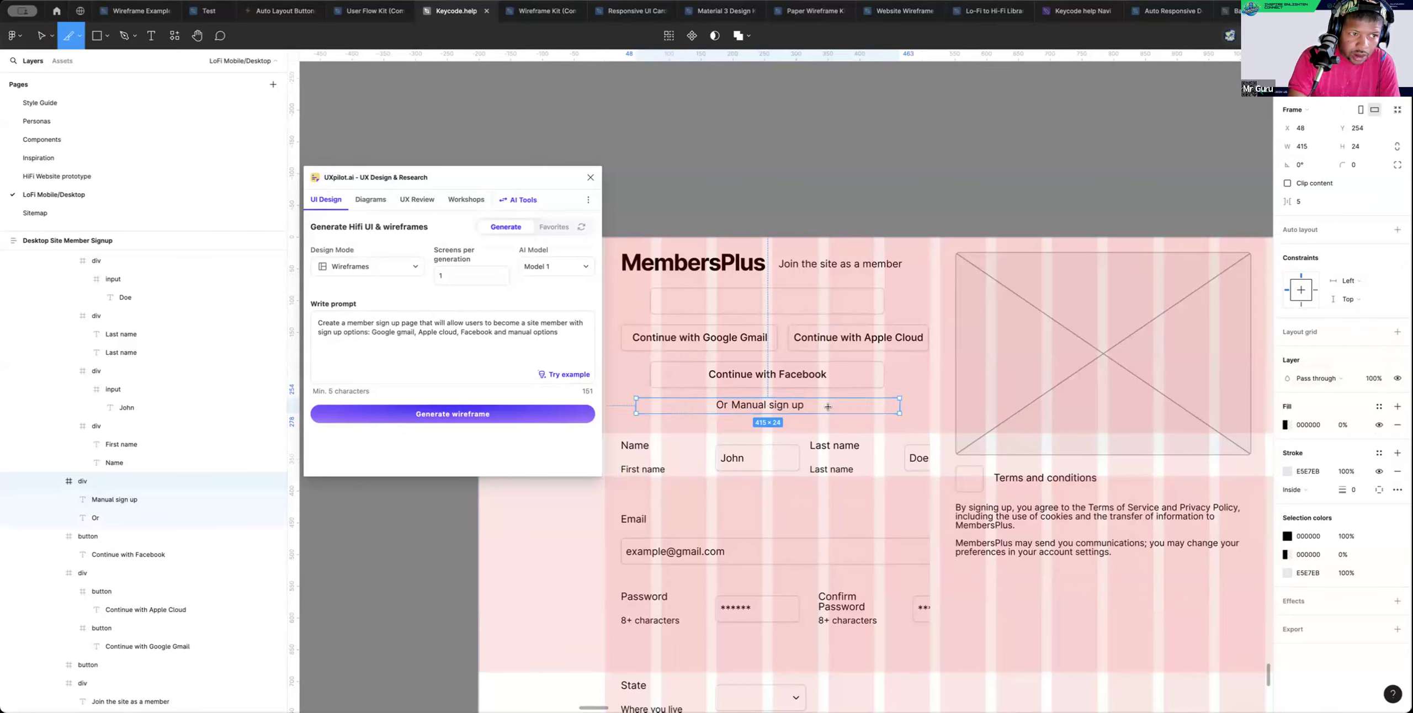
key(v)
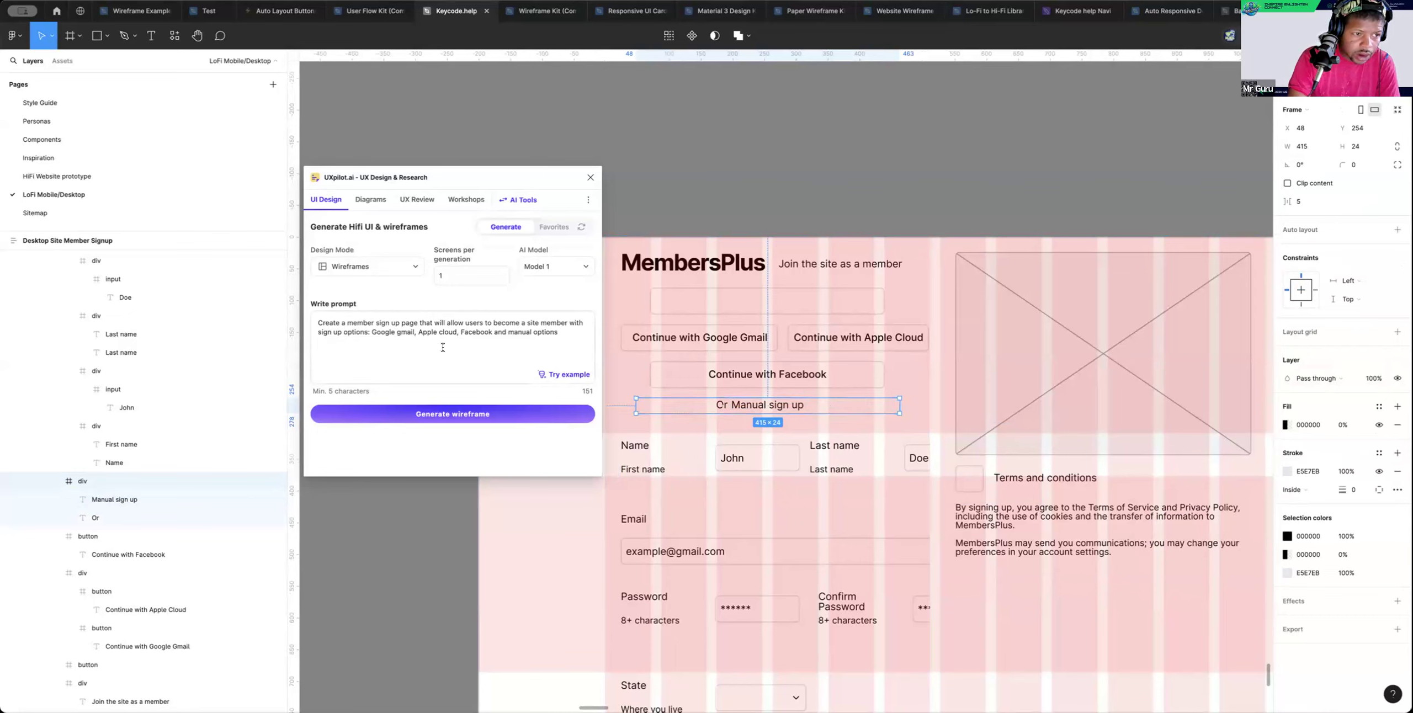
key(r)
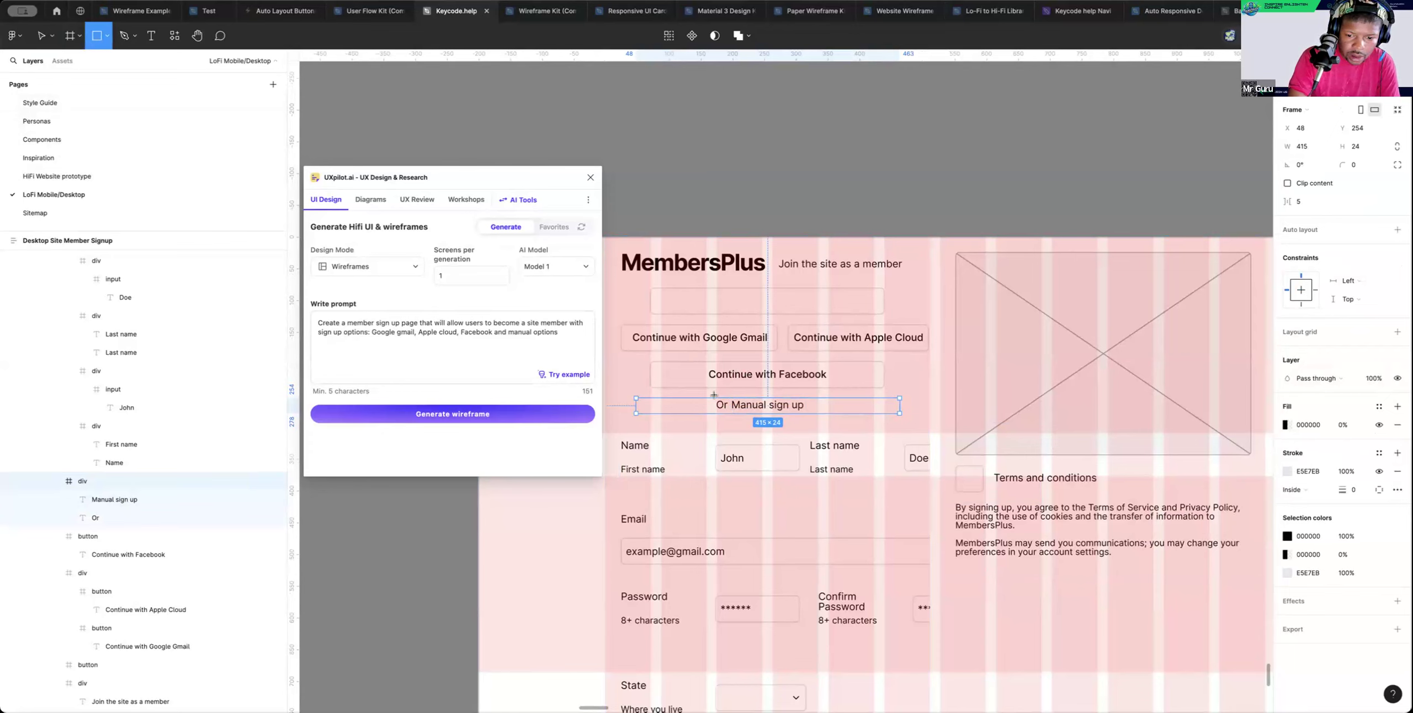
drag(717, 397, 811, 416)
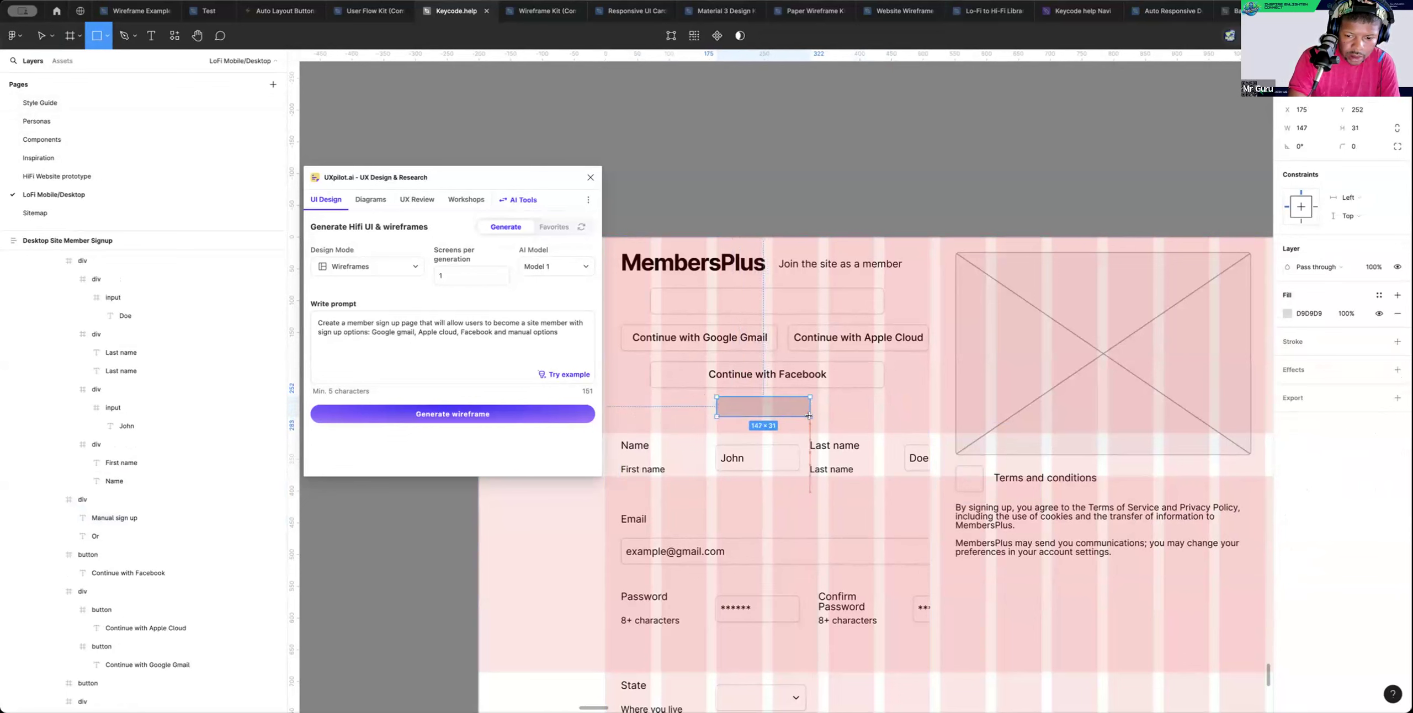
drag(811, 415, 810, 415)
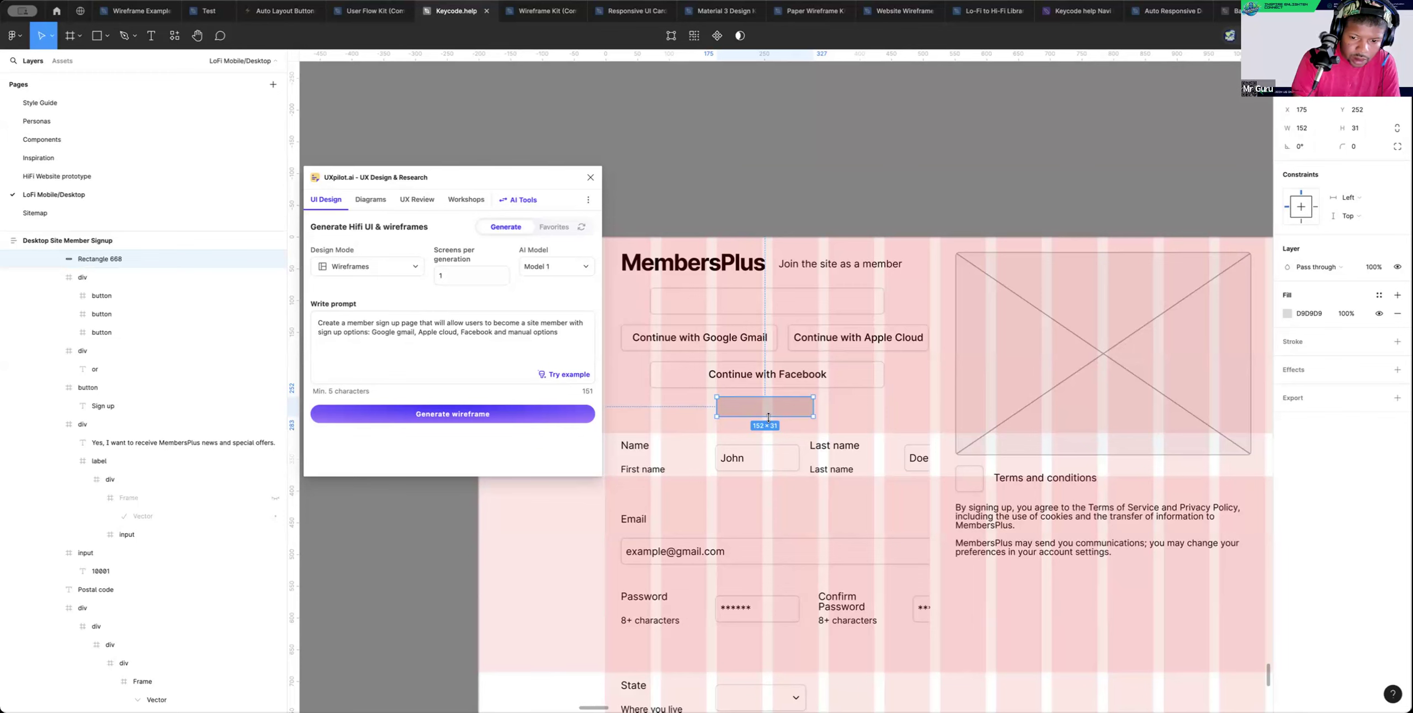
Send the rectangle to the back, behind the Or Manual sign up text, and nudge it left to X 168
key(ctrl+shift+bracketleft)
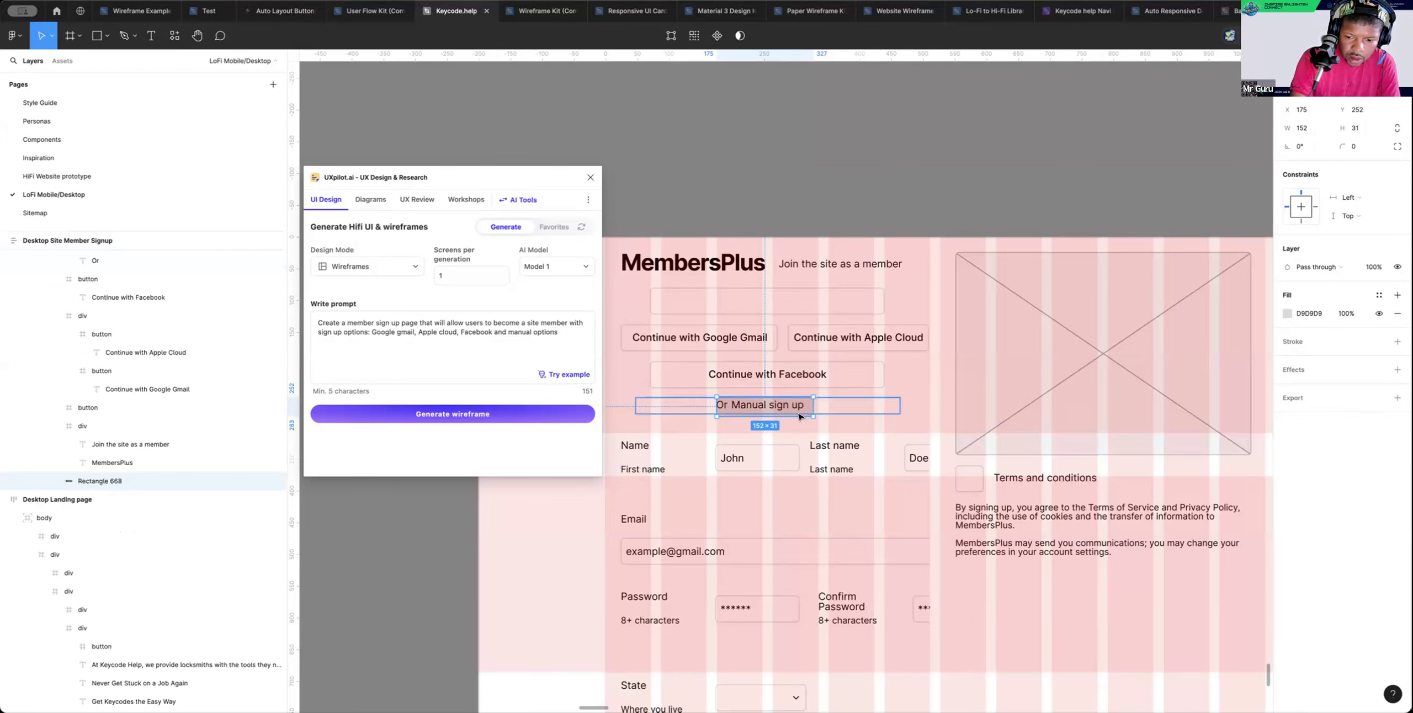
key(Left)
key(Left)
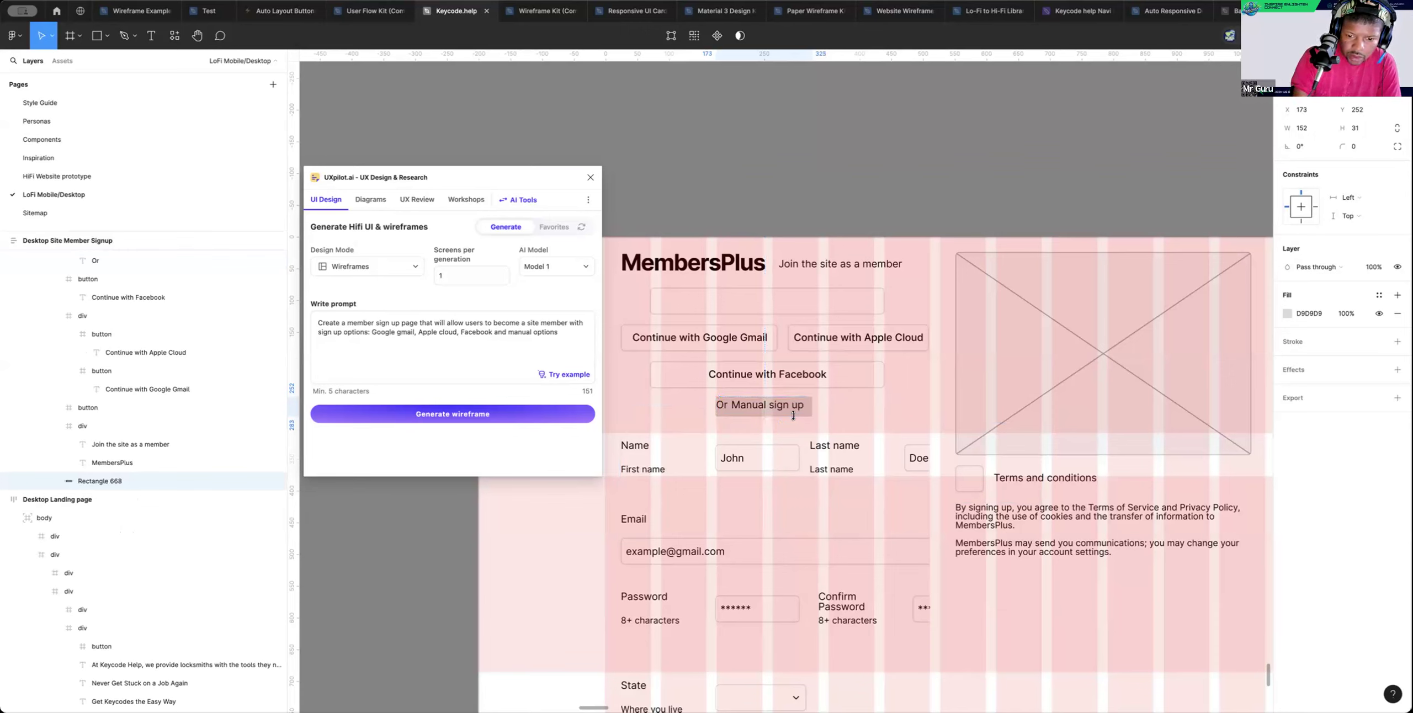
key(Left)
key(Left)
key(Left)
key(Left)
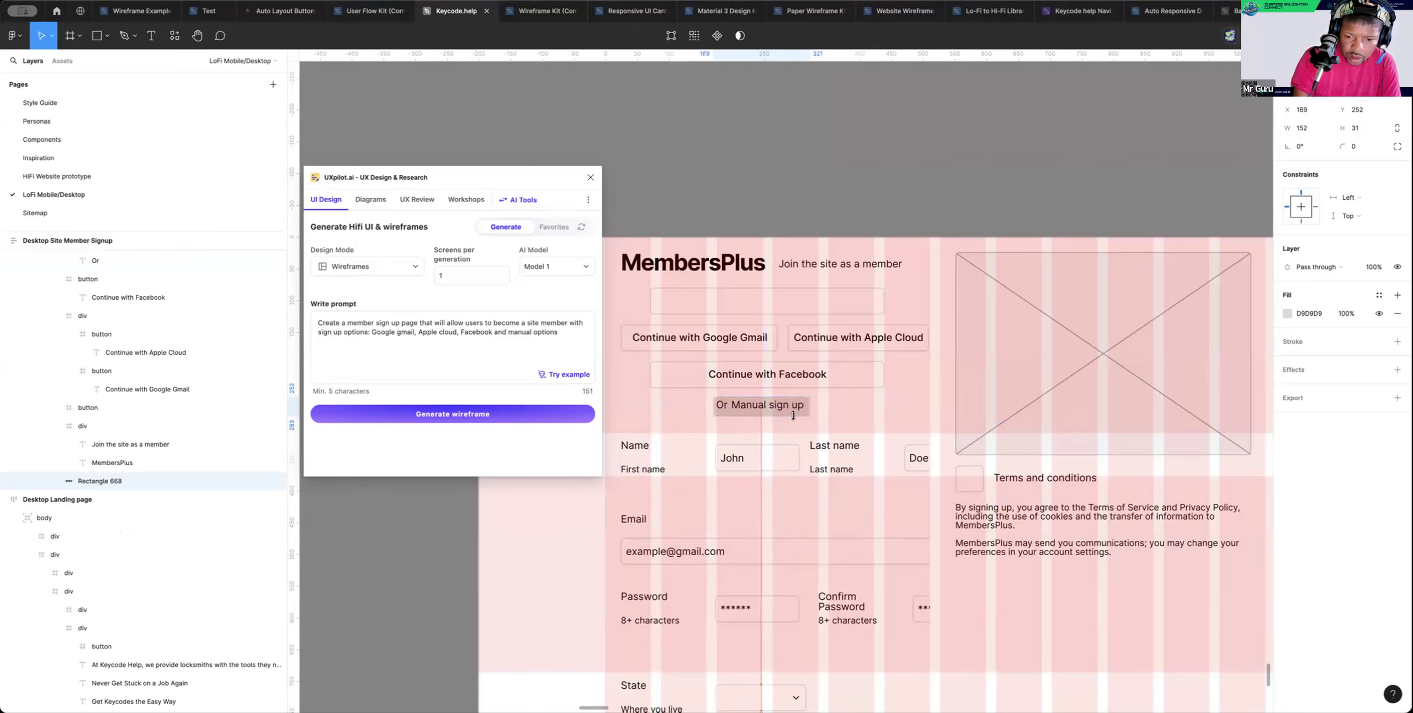
key(Left)
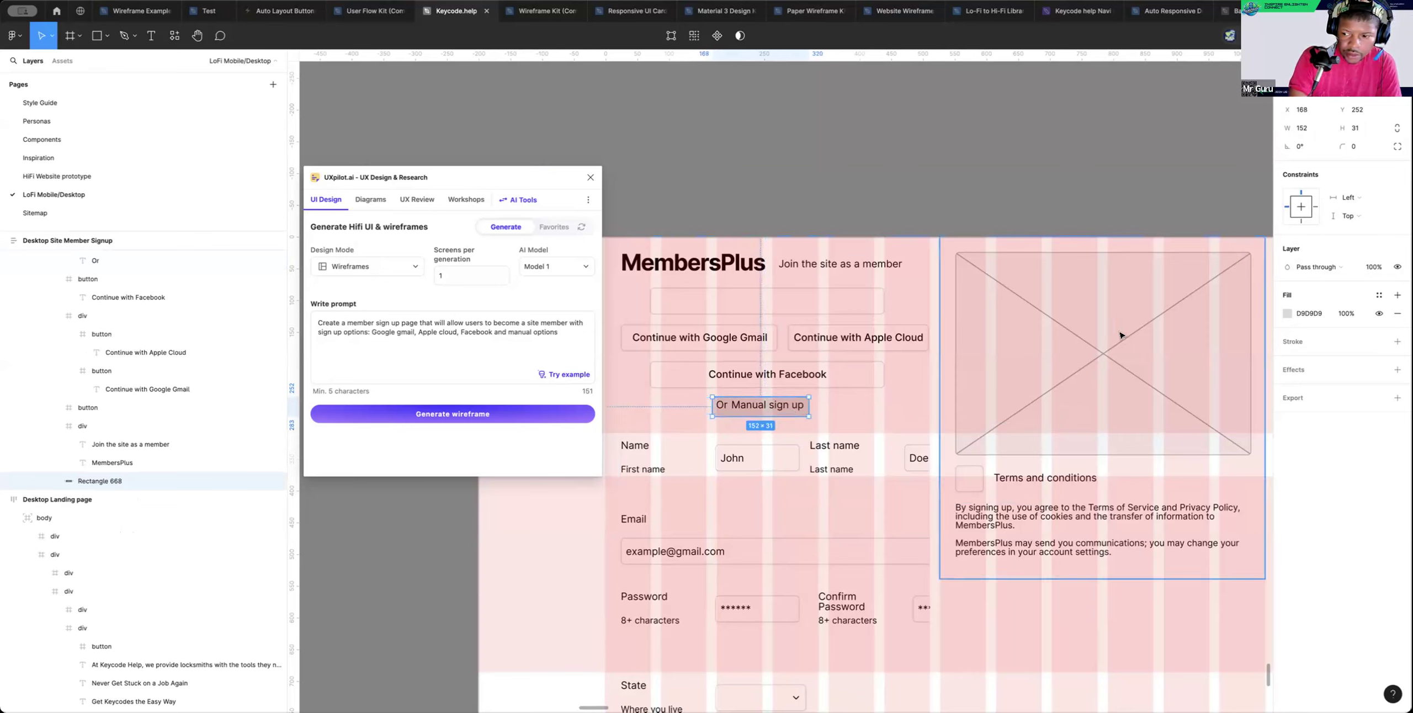
Set the rectangle's D9D9D9 fill to 0% opacity
click(1290, 314)
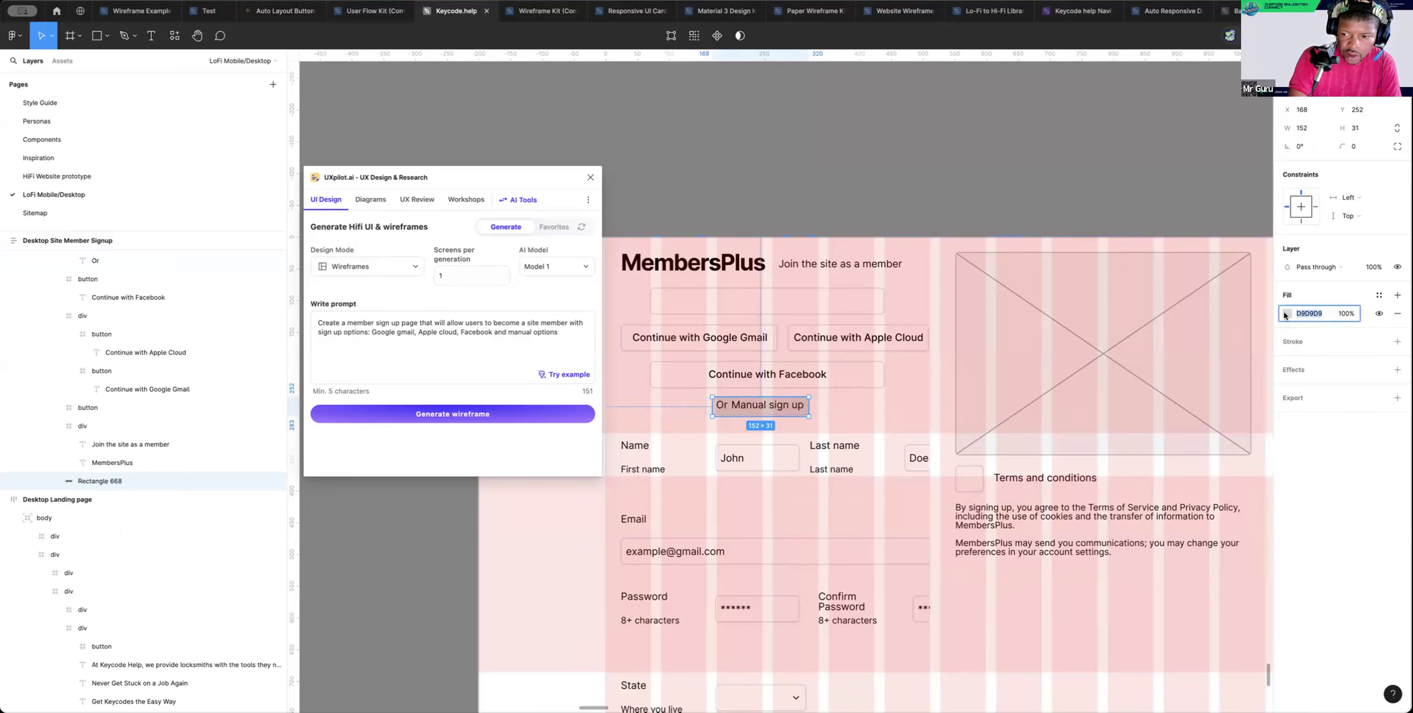
click(1286, 314)
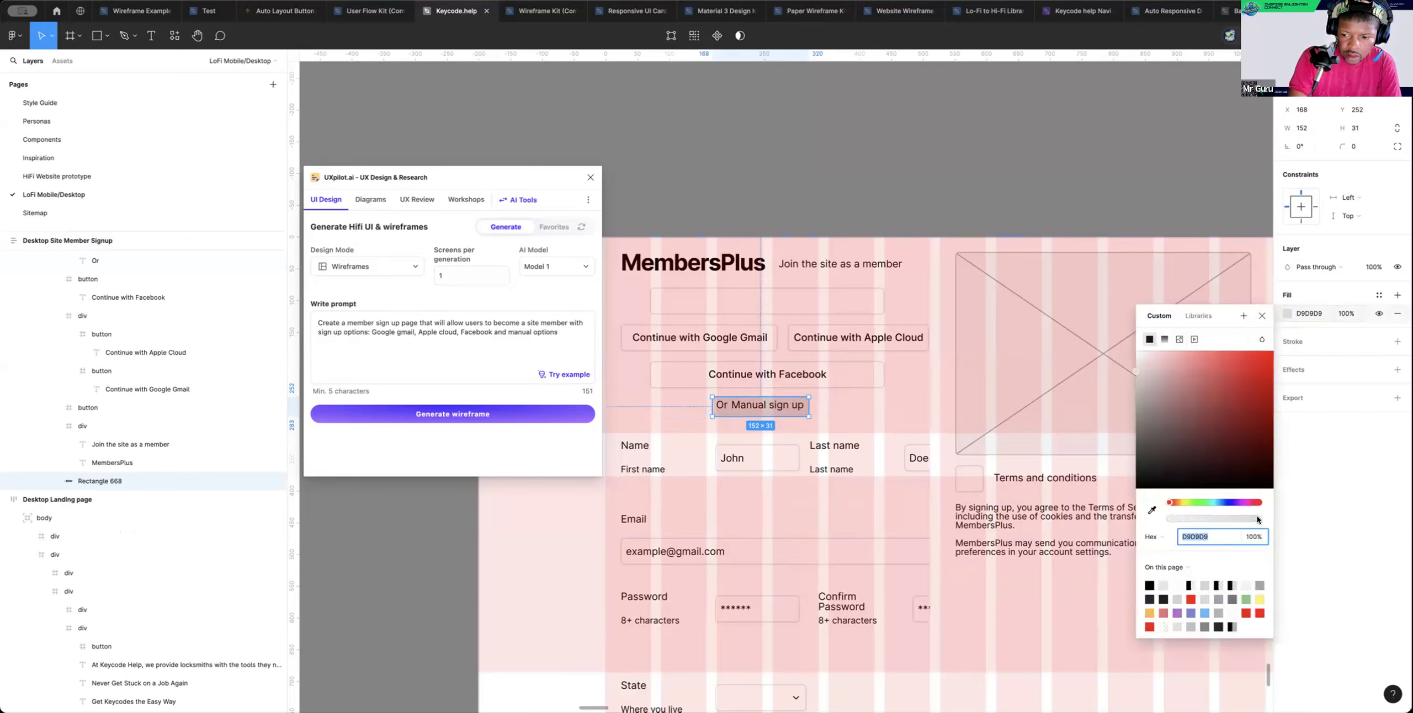
drag(1258, 520, 1099, 535)
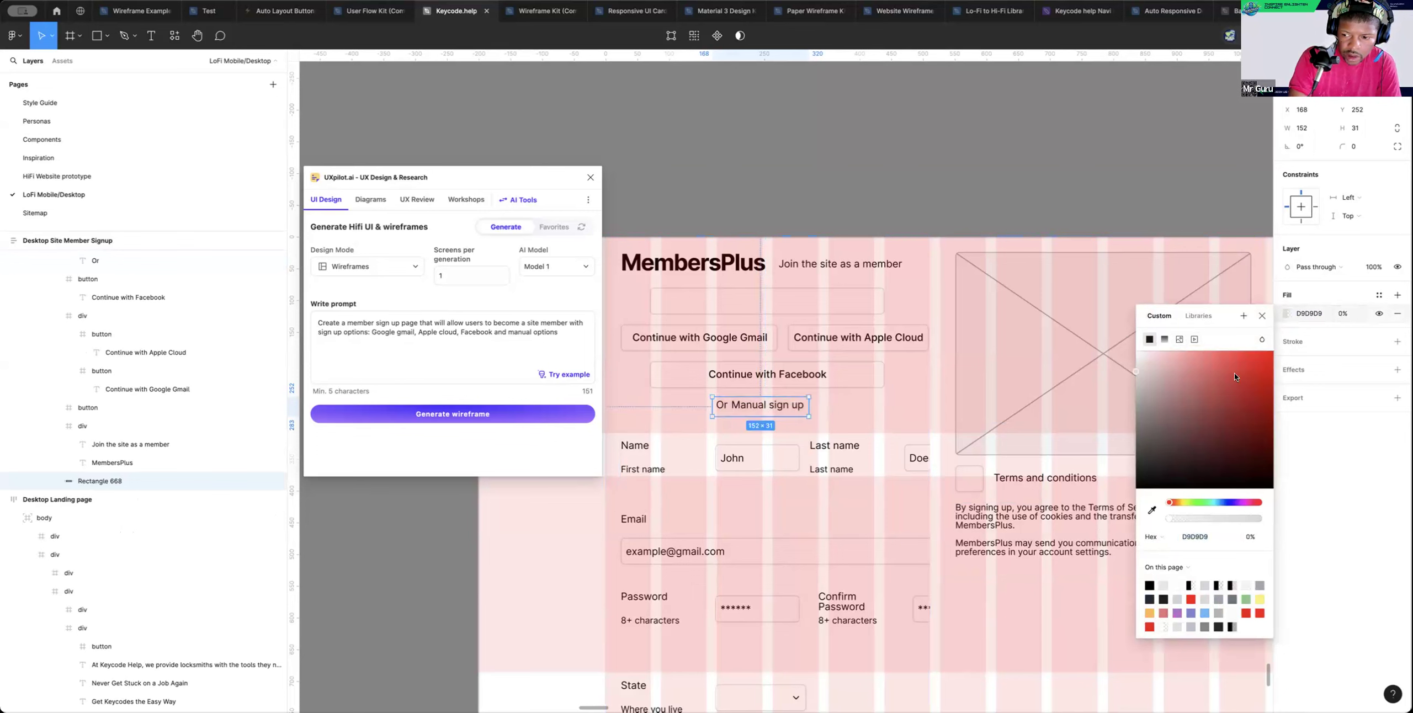
Add a black inside stroke of 1 at 50% opacity to the rectangle and deselect it
click(1396, 341)
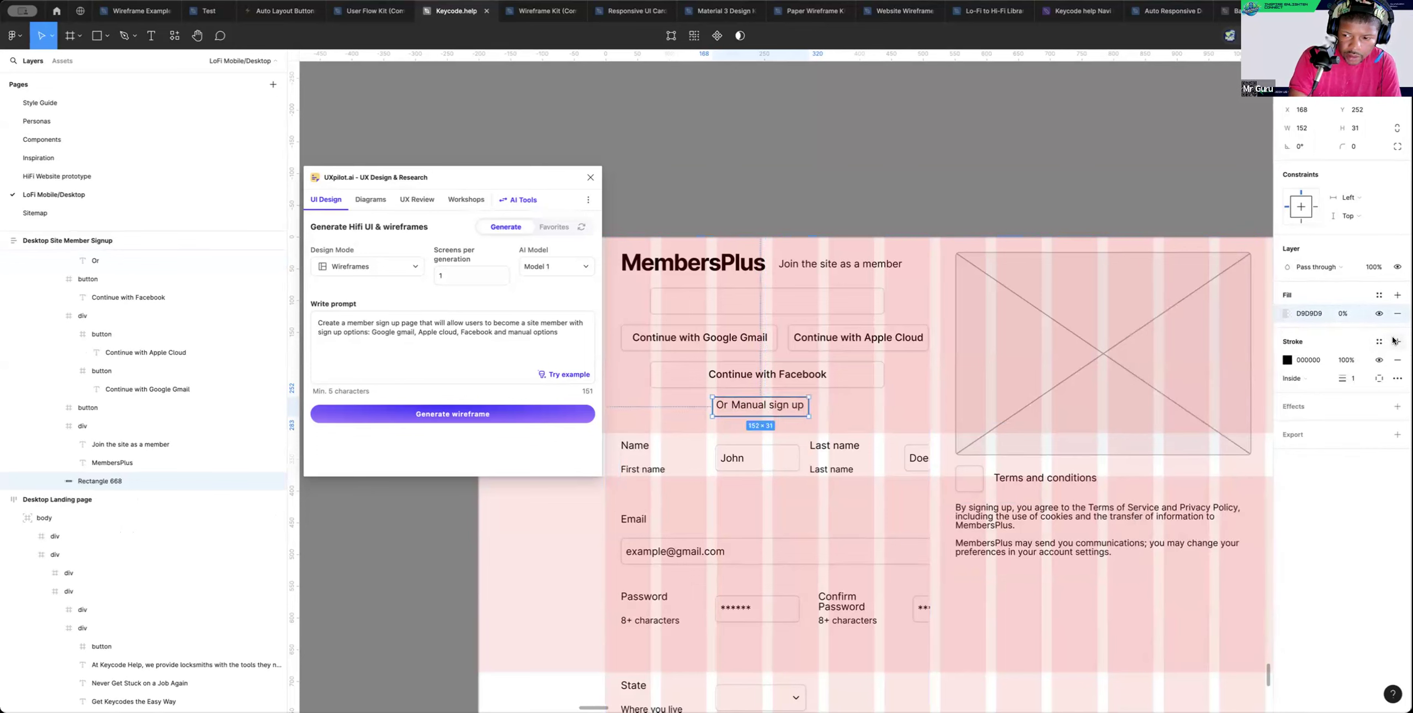
click(1346, 360)
text(50)
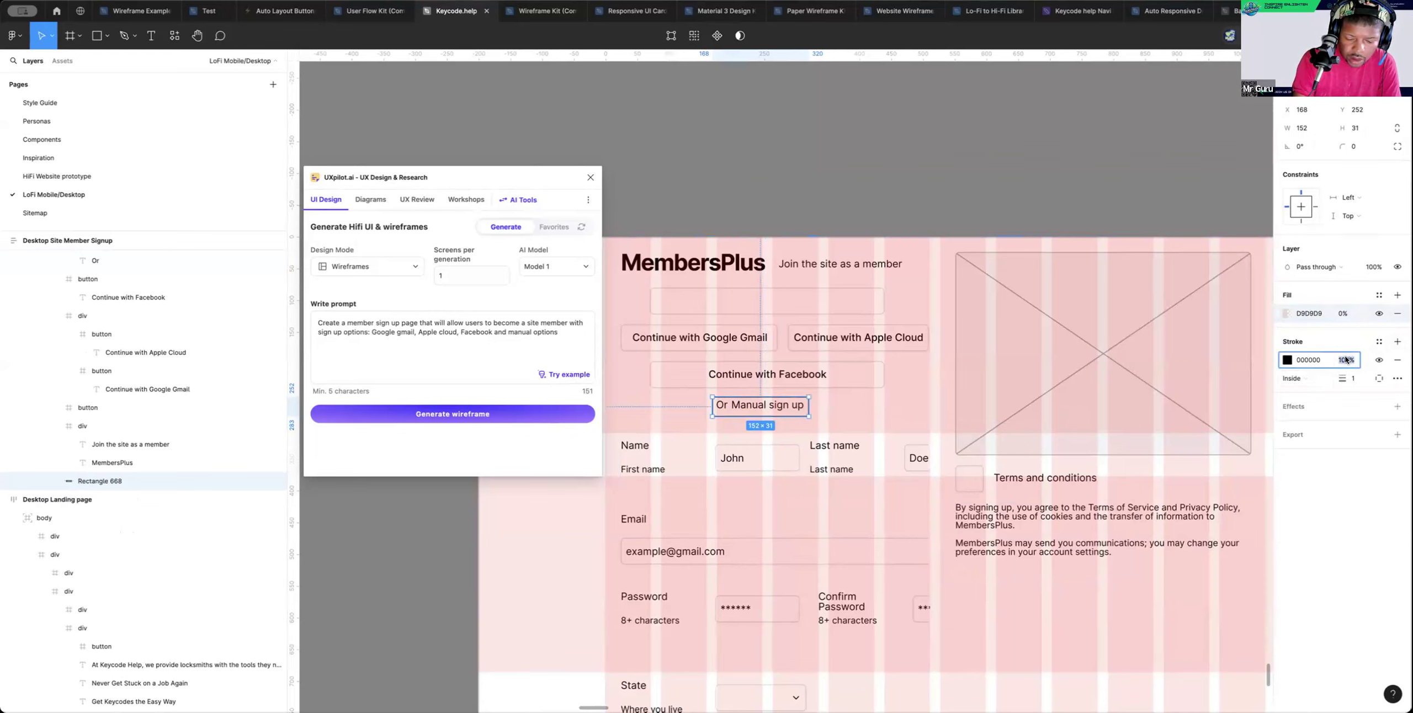
key(Return)
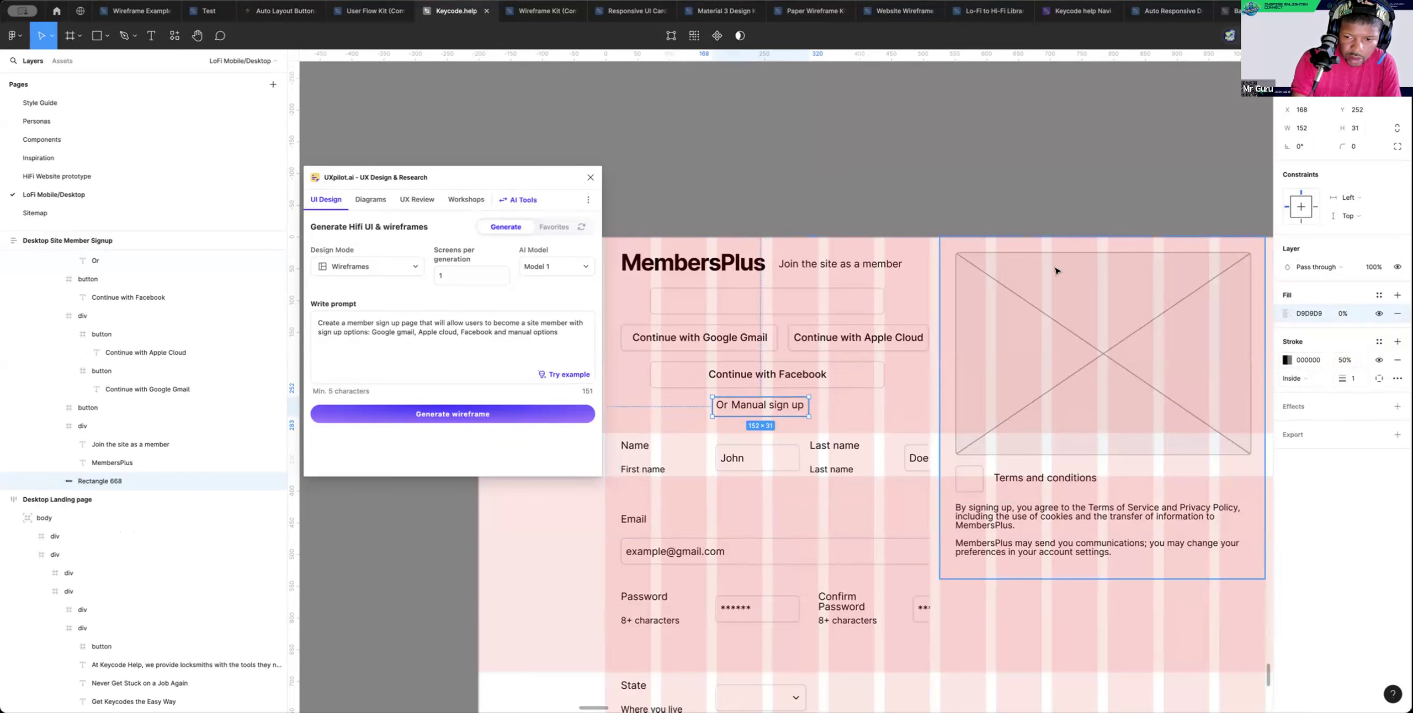
click(1032, 219)
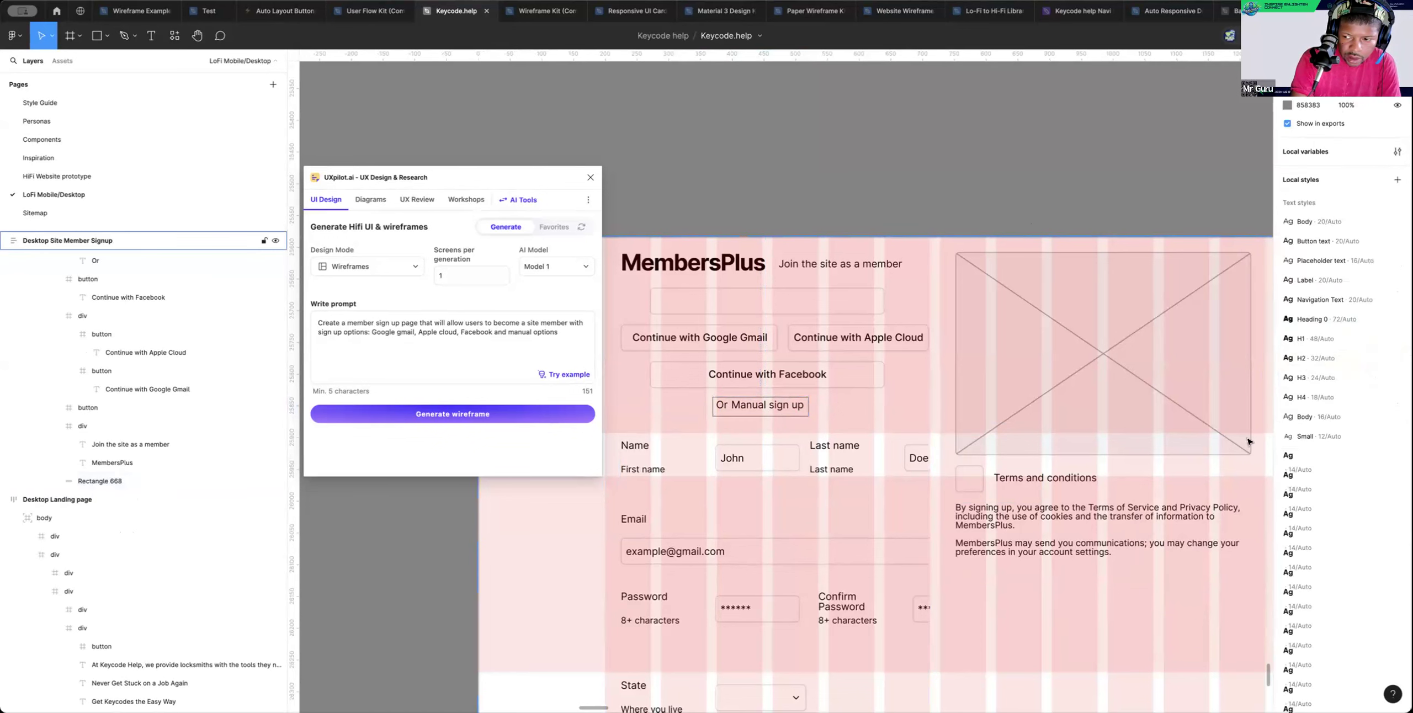
Try to narrow the frame of the "Or Manual sign up" row to a width of 301, and undo it
click(786, 414)
double_click(786, 415)
double_click(786, 416)
scroll(787, 415, left, 1)
double_click(788, 415)
scroll(789, 415, left, 1)
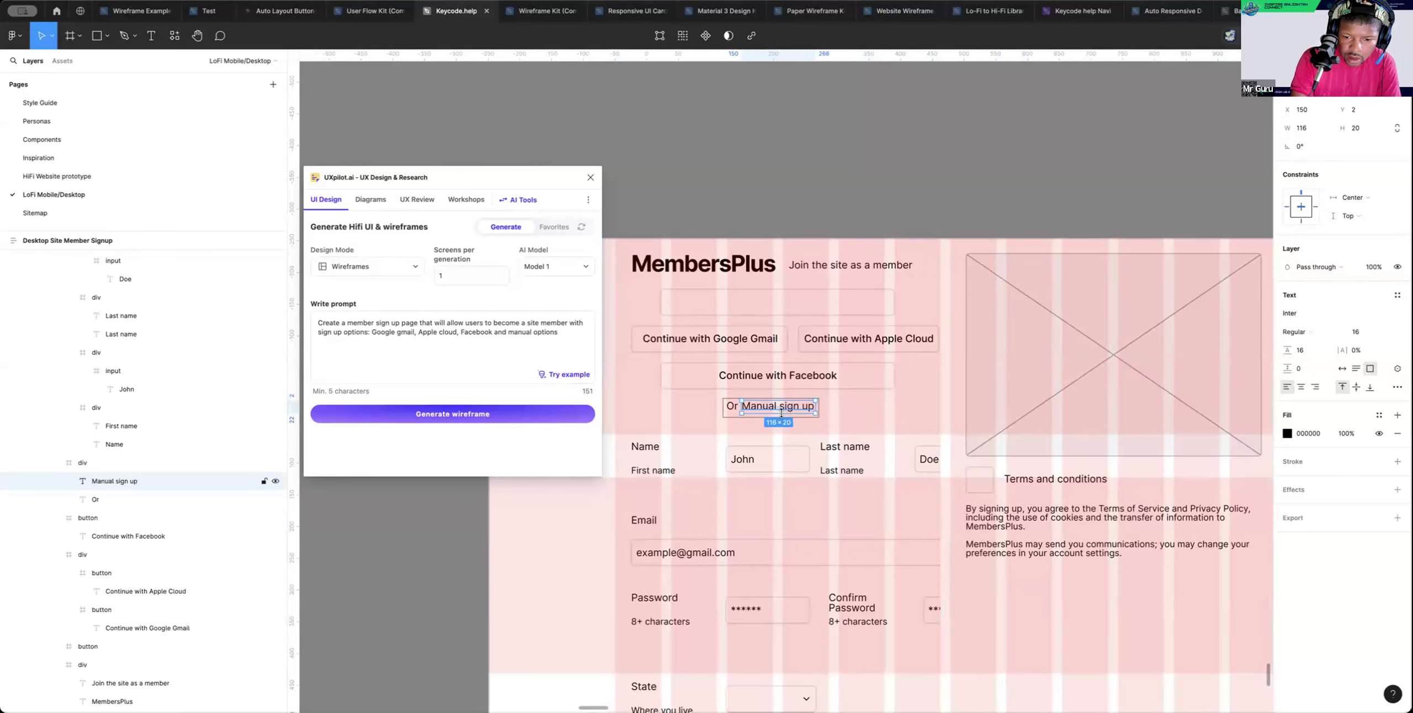
click(724, 415)
scroll(724, 414, left, 1)
scroll(723, 414, left, 1)
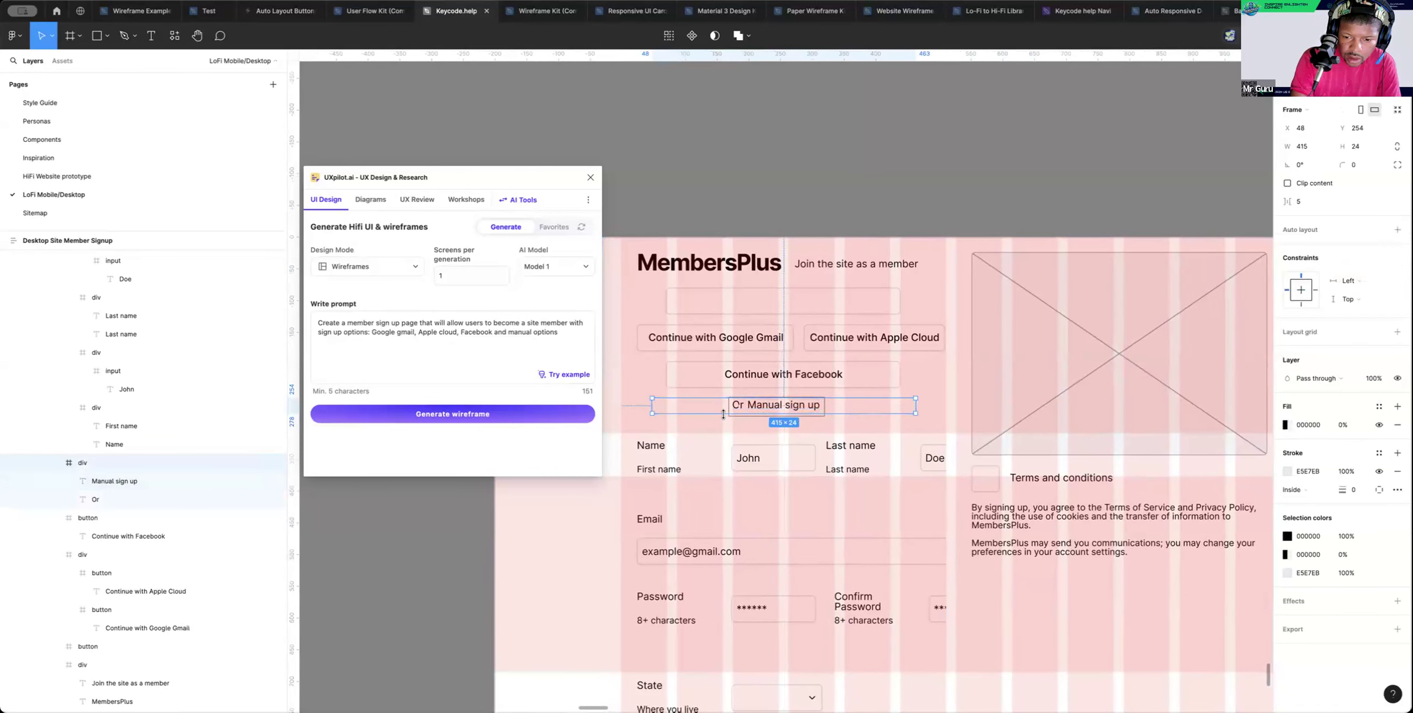
drag(652, 406, 721, 406)
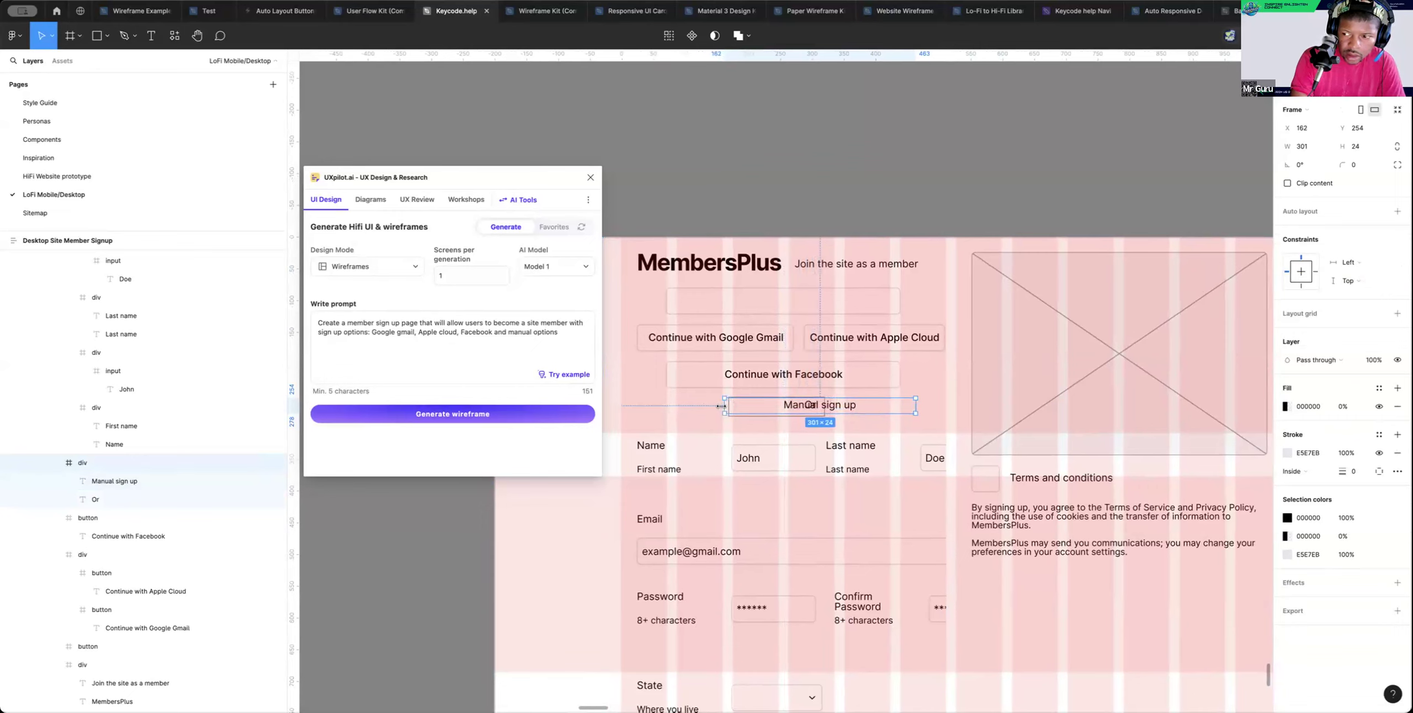
key(ctrl+z)
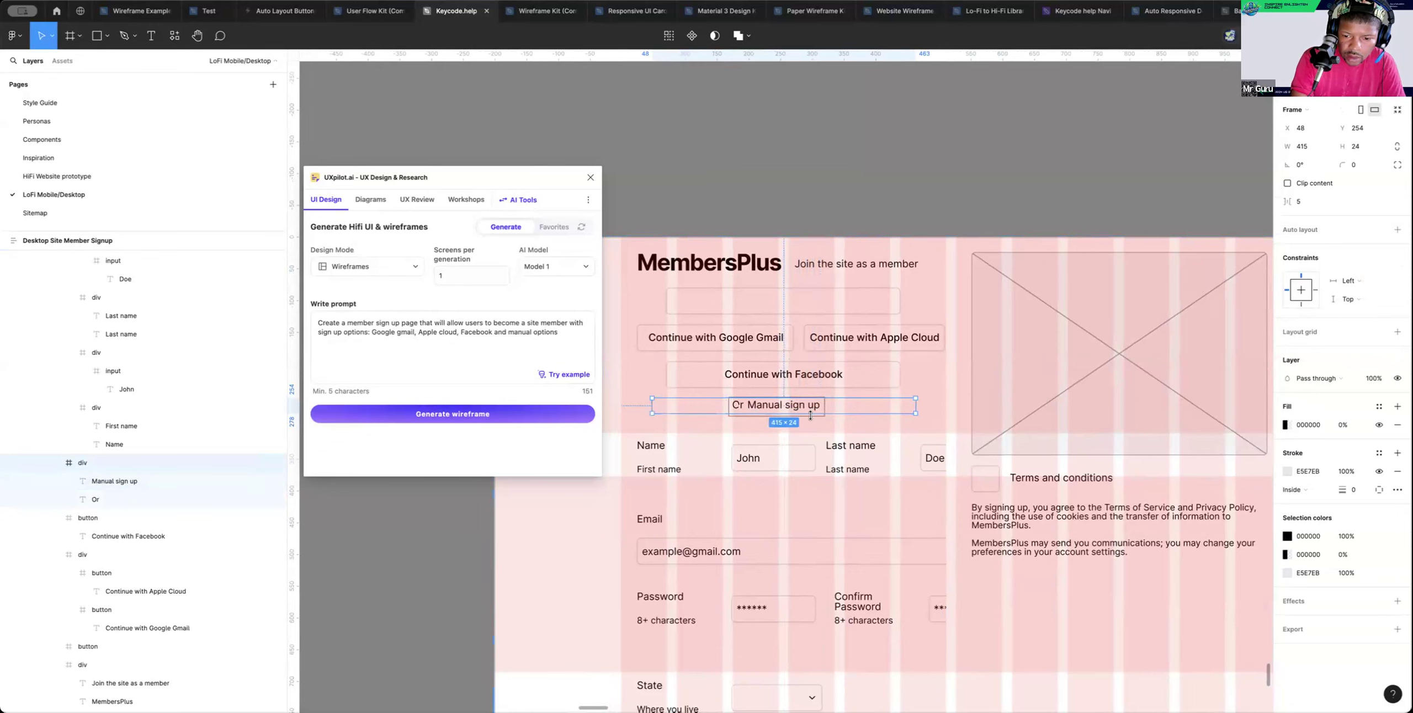
Set the corner radius of the rectangle around "Or Manual sign up" to 8
scroll(811, 416, up, 5)
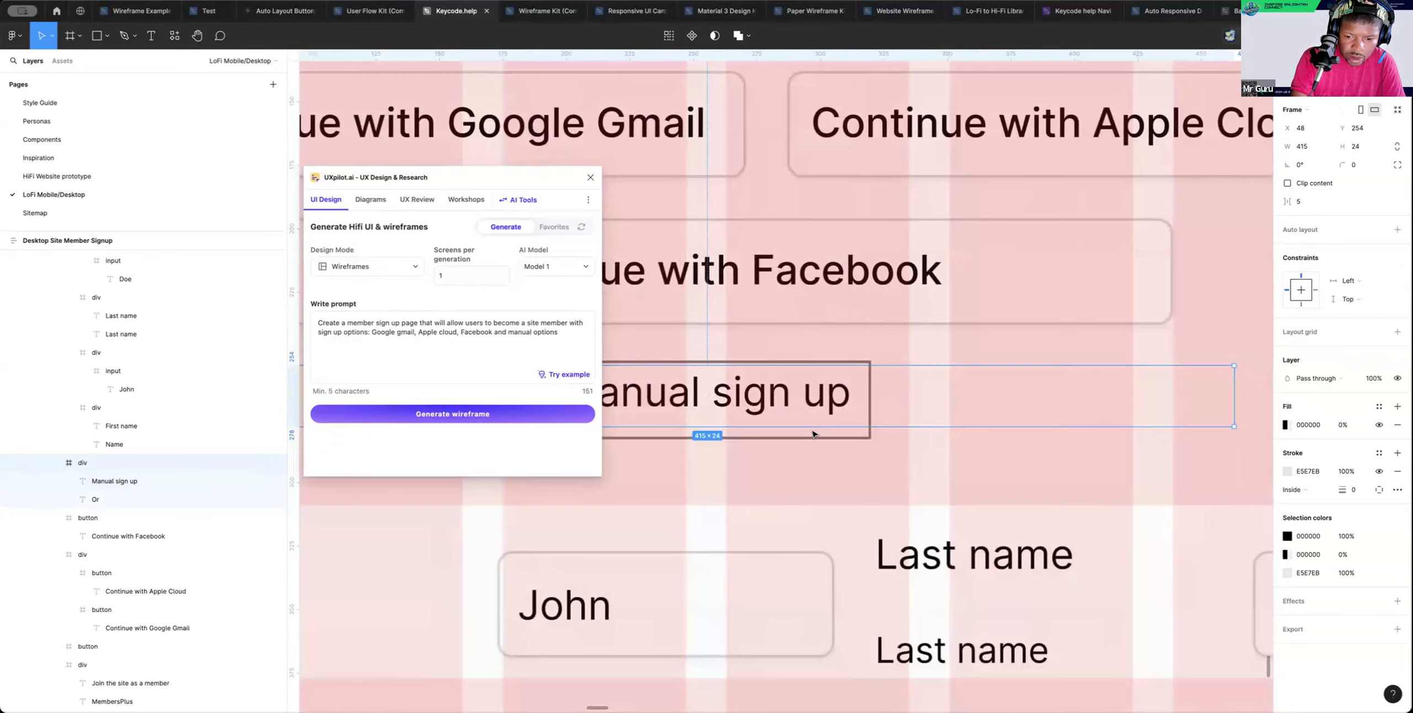
click(812, 437)
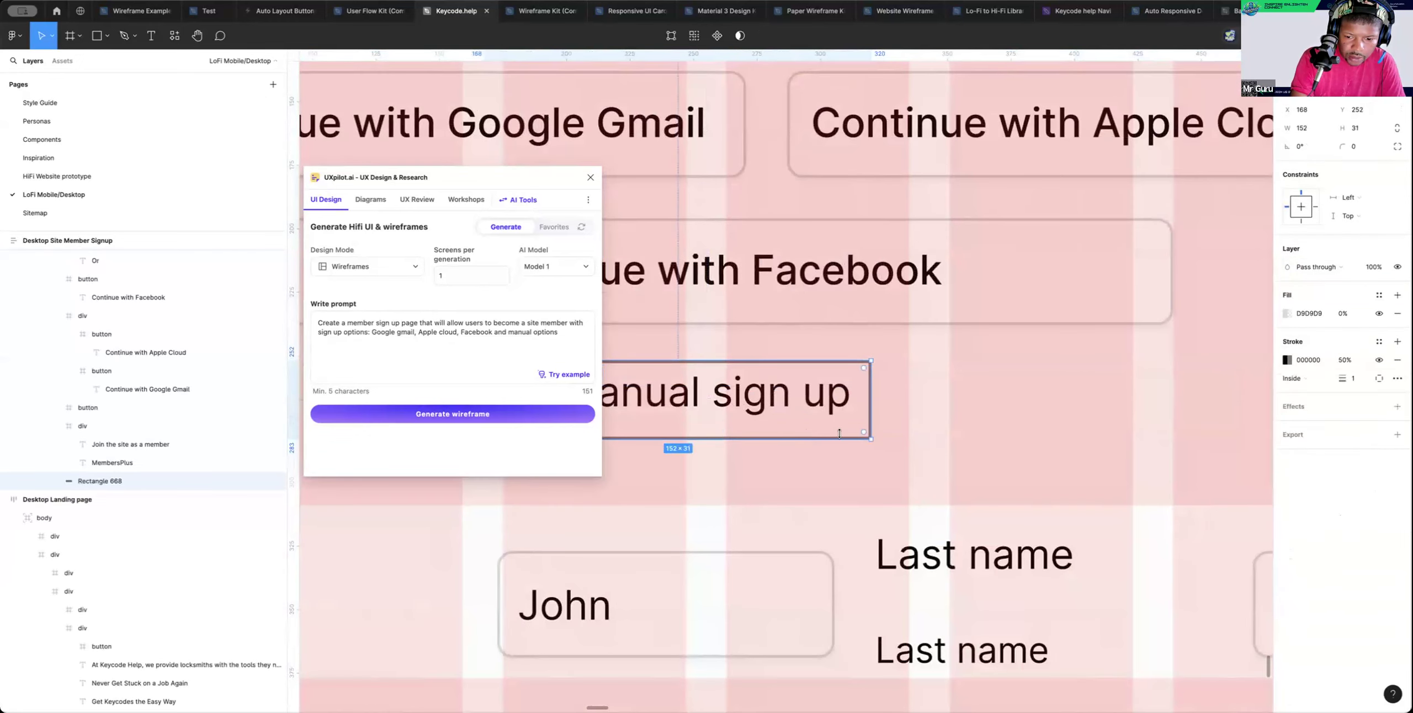
scroll(839, 438, left, 1)
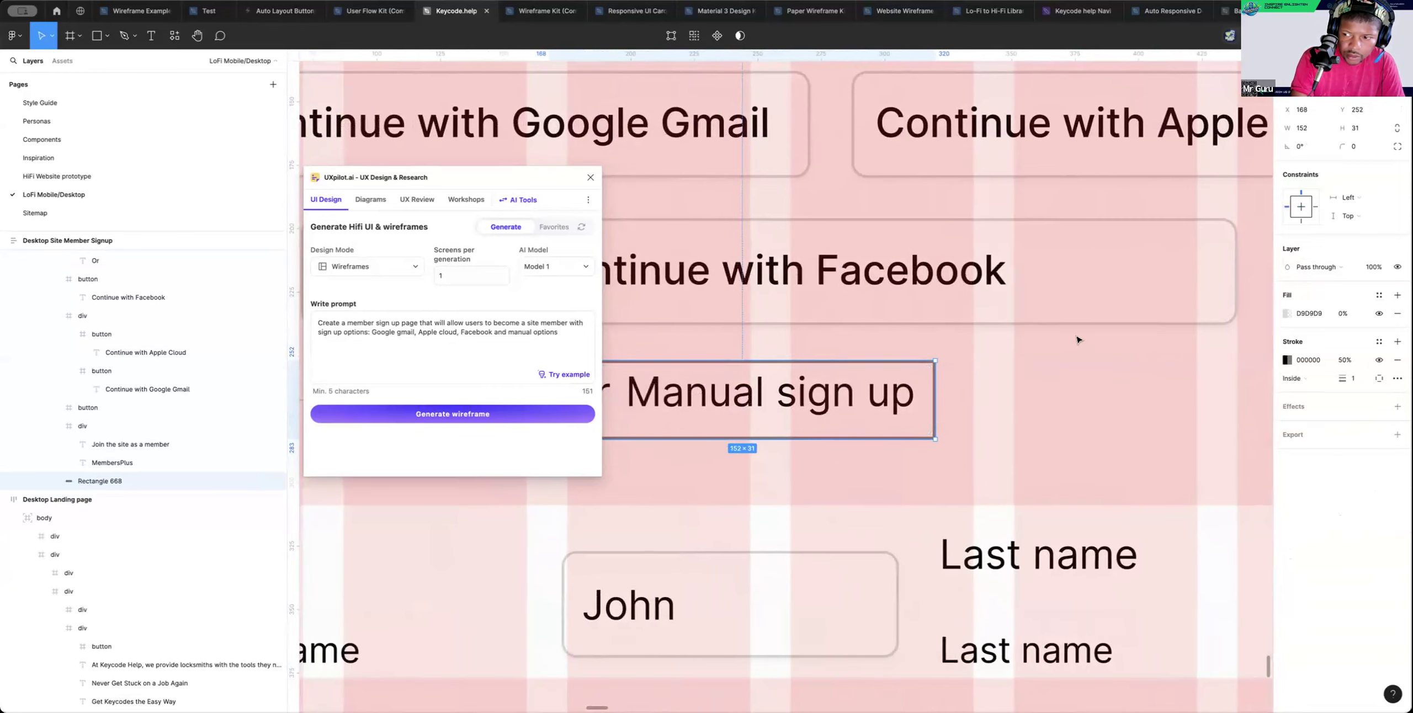
scroll(1079, 341, left, 2)
scroll(1078, 340, down, 2)
click(1353, 147)
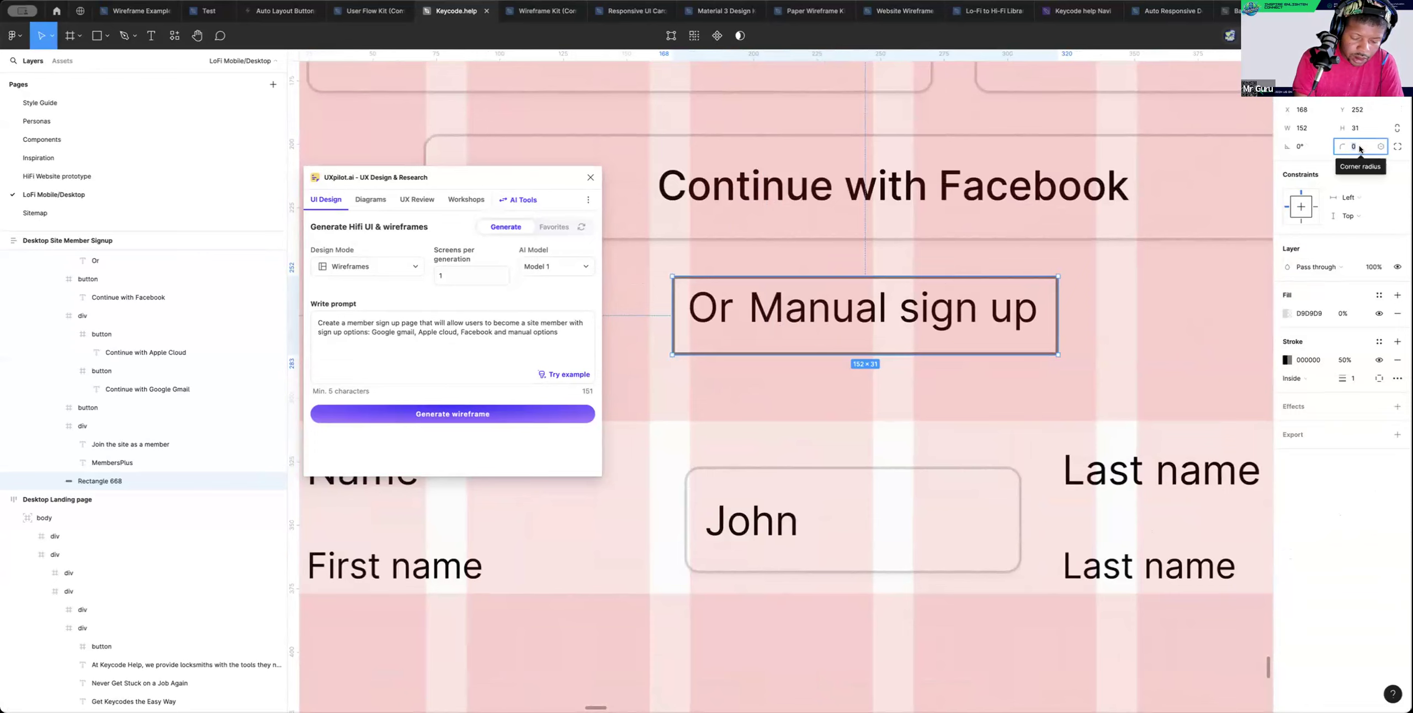
text(8)
key(Return)
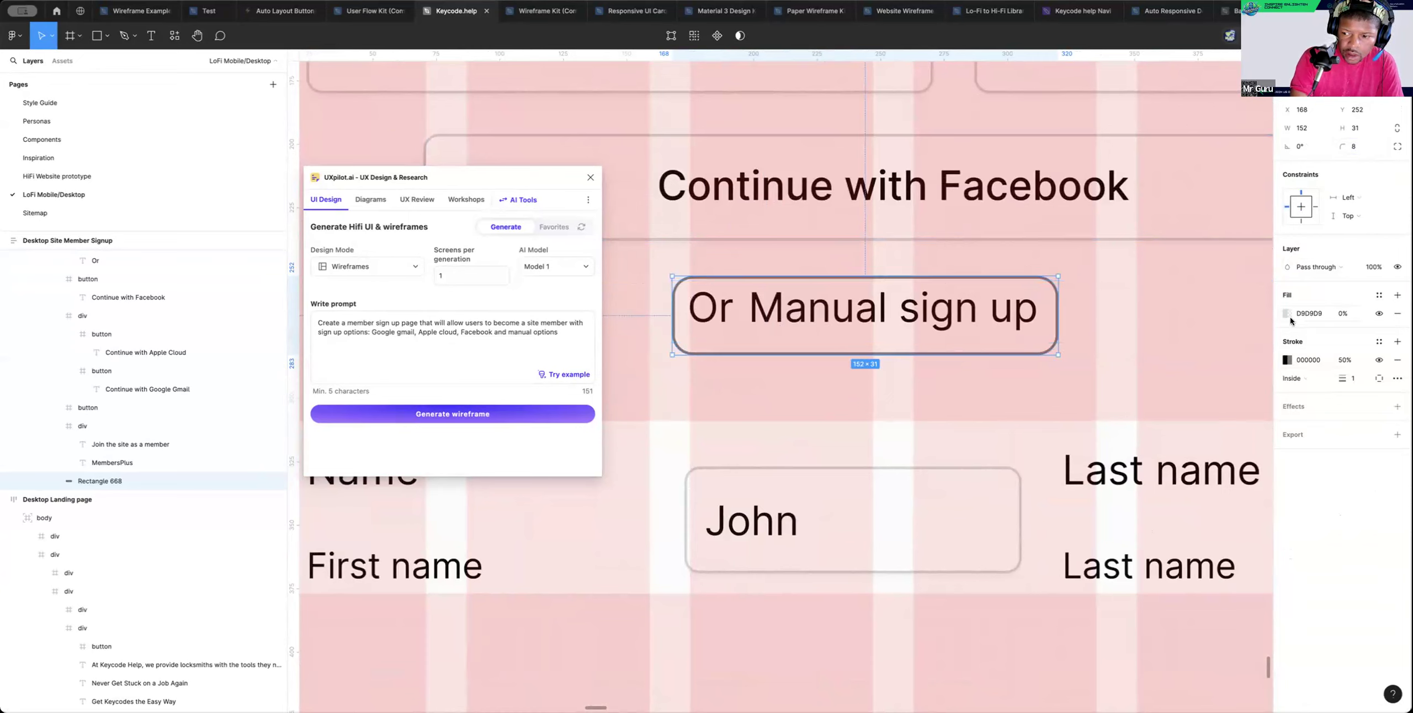
Remove the fill of the "Or Manual sign up" rectangle and set its stroke position to Outside
click(1397, 314)
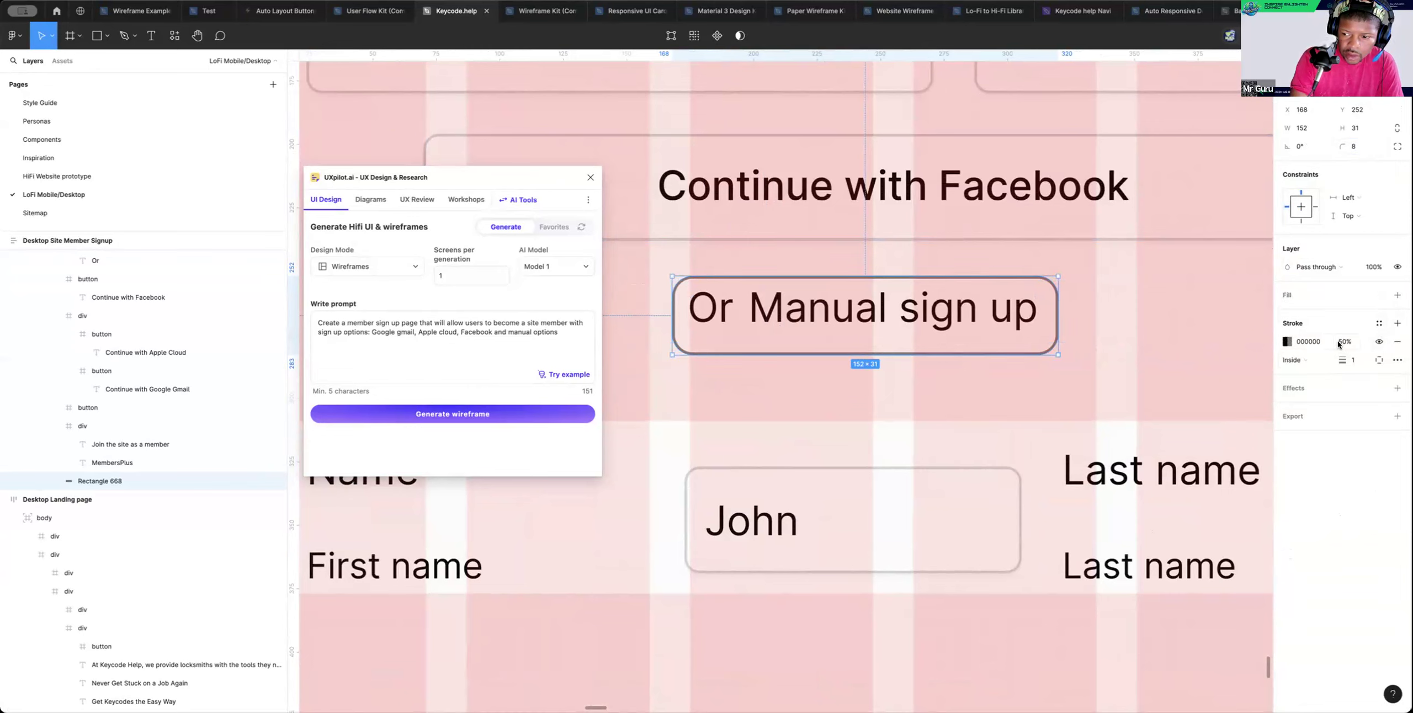
click(1303, 361)
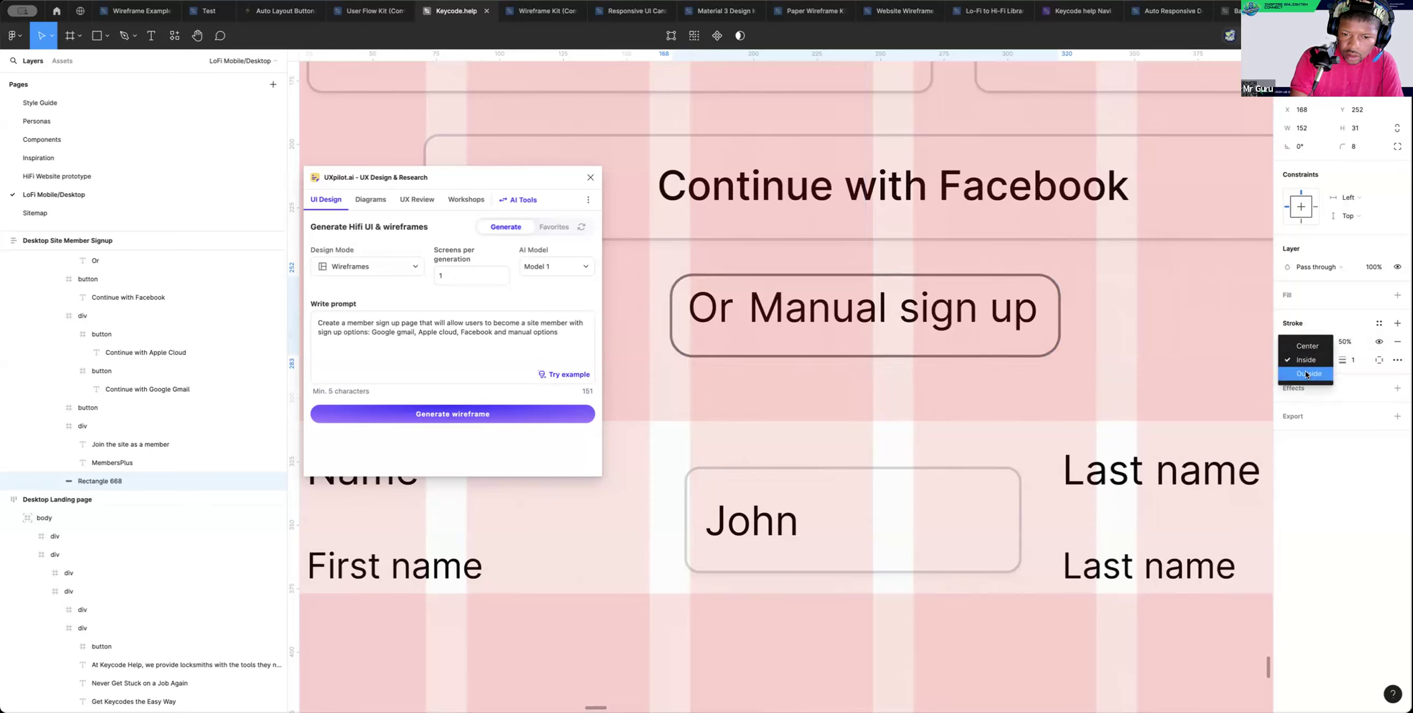
click(1307, 374)
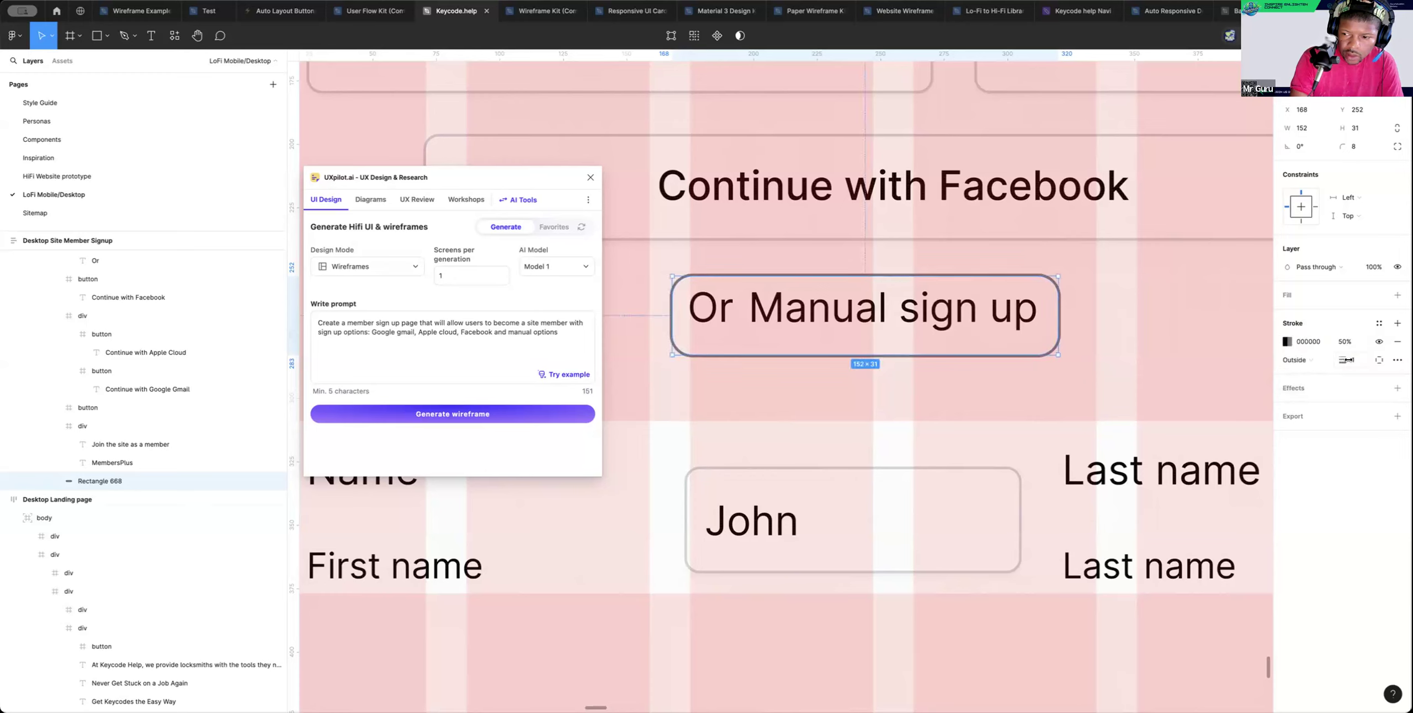
Try a 100% stroke opacity on the rectangle around "Or Manual sign up"
click(1343, 341)
text(100)
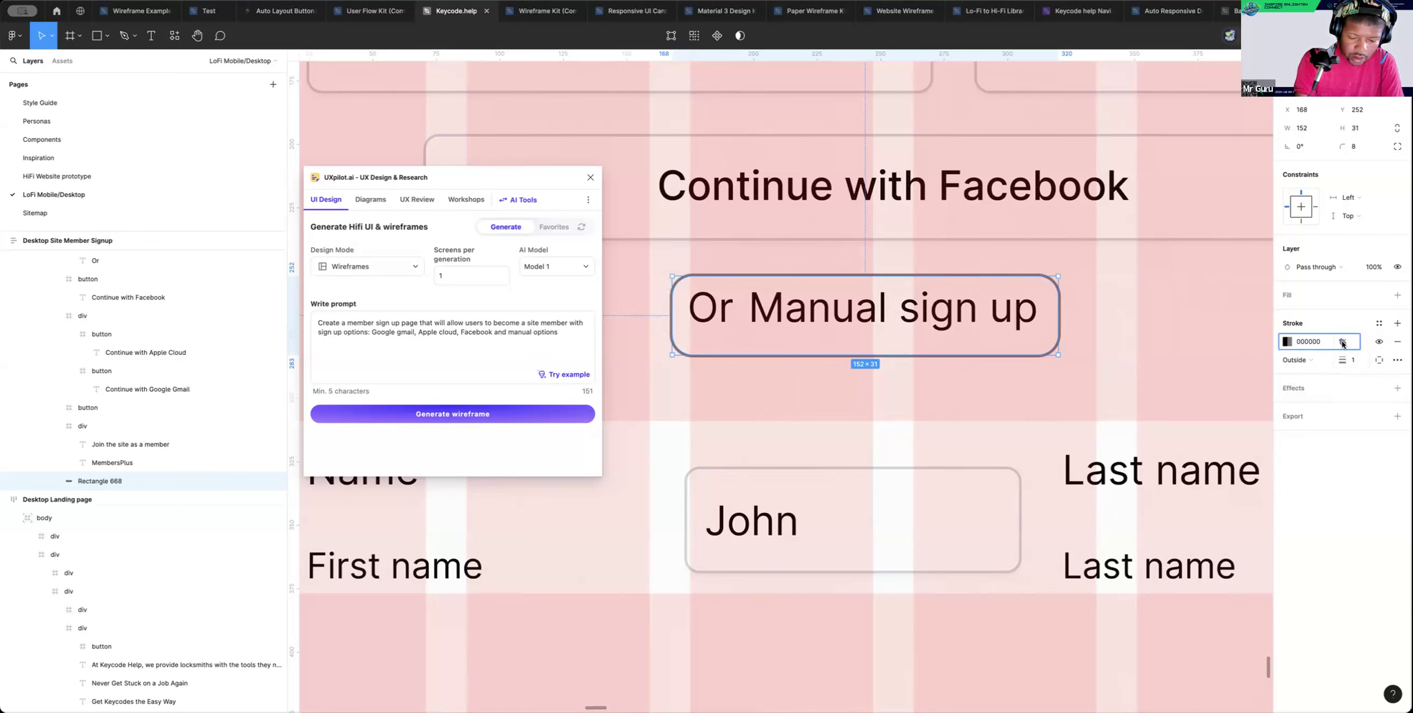
key(Return)
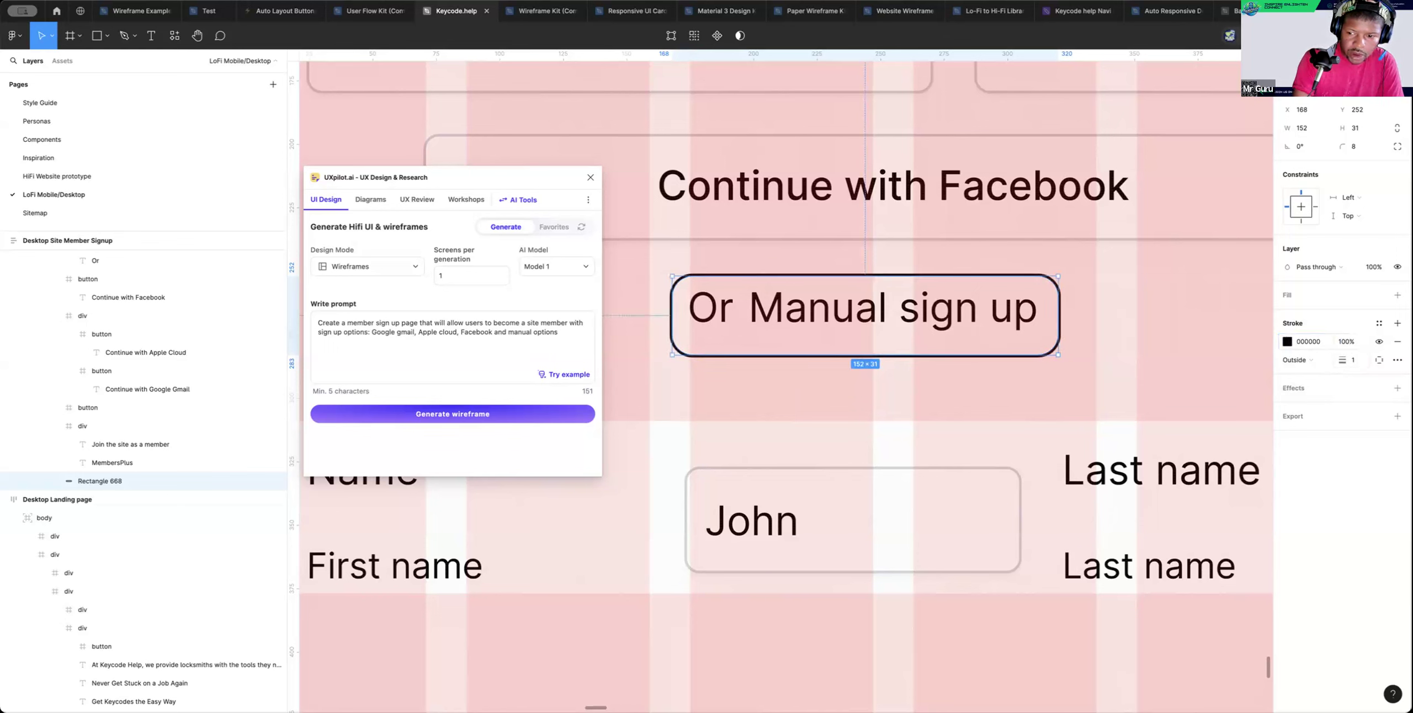
Set the stroke opacity of the rectangle around "Or Manual sign up" to 40%
click(1346, 343)
text(40)
key(Return)
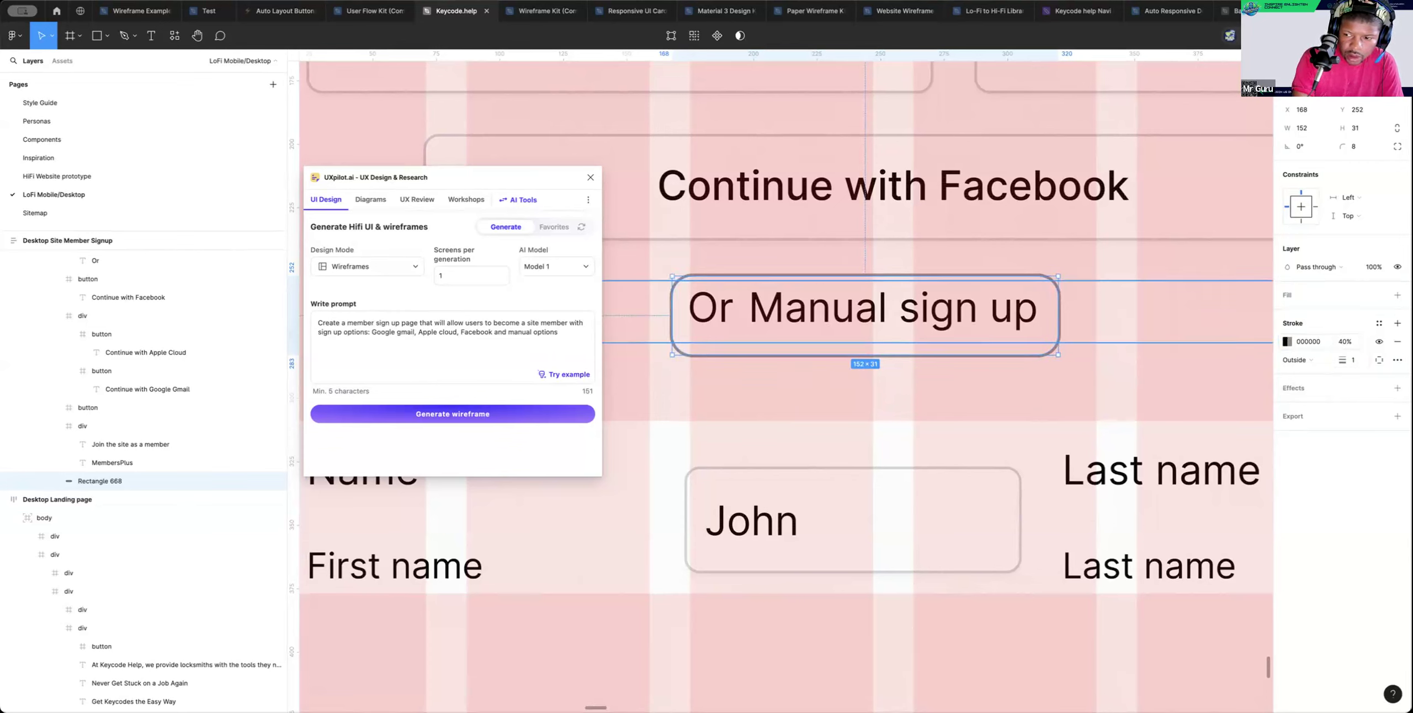
click(1339, 342)
key(Return)
click(1059, 413)
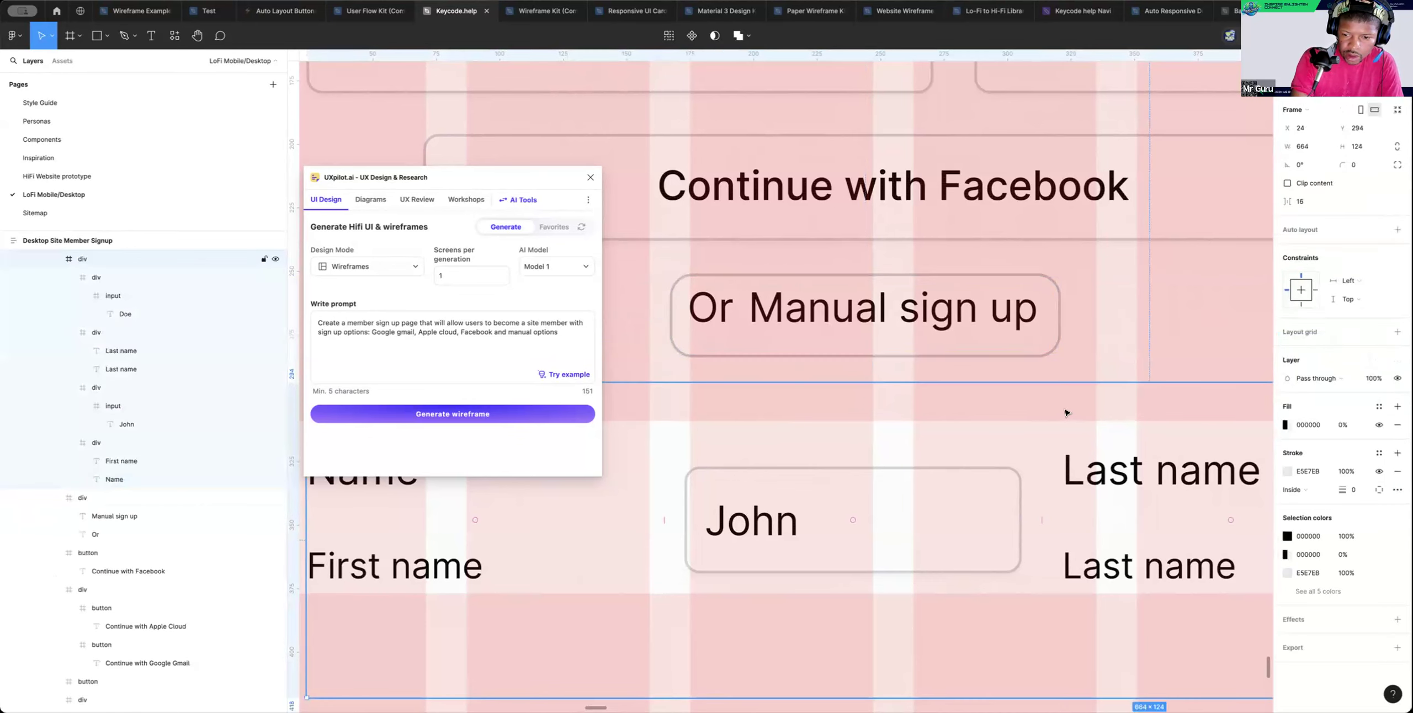
Set the horizontal constraint of the frame holding the "Or Manual sign up" text to Center
key(z)
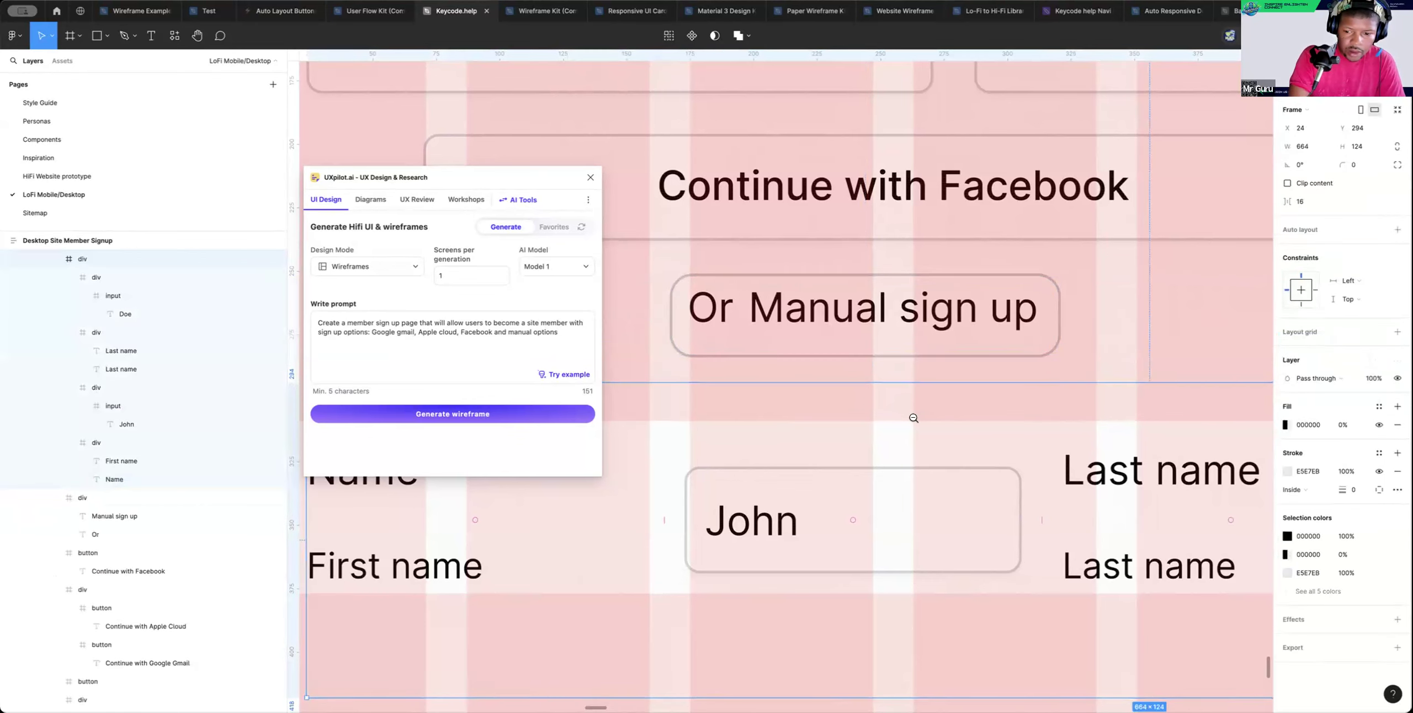
alt+click(914, 418)
alt+click(914, 419)
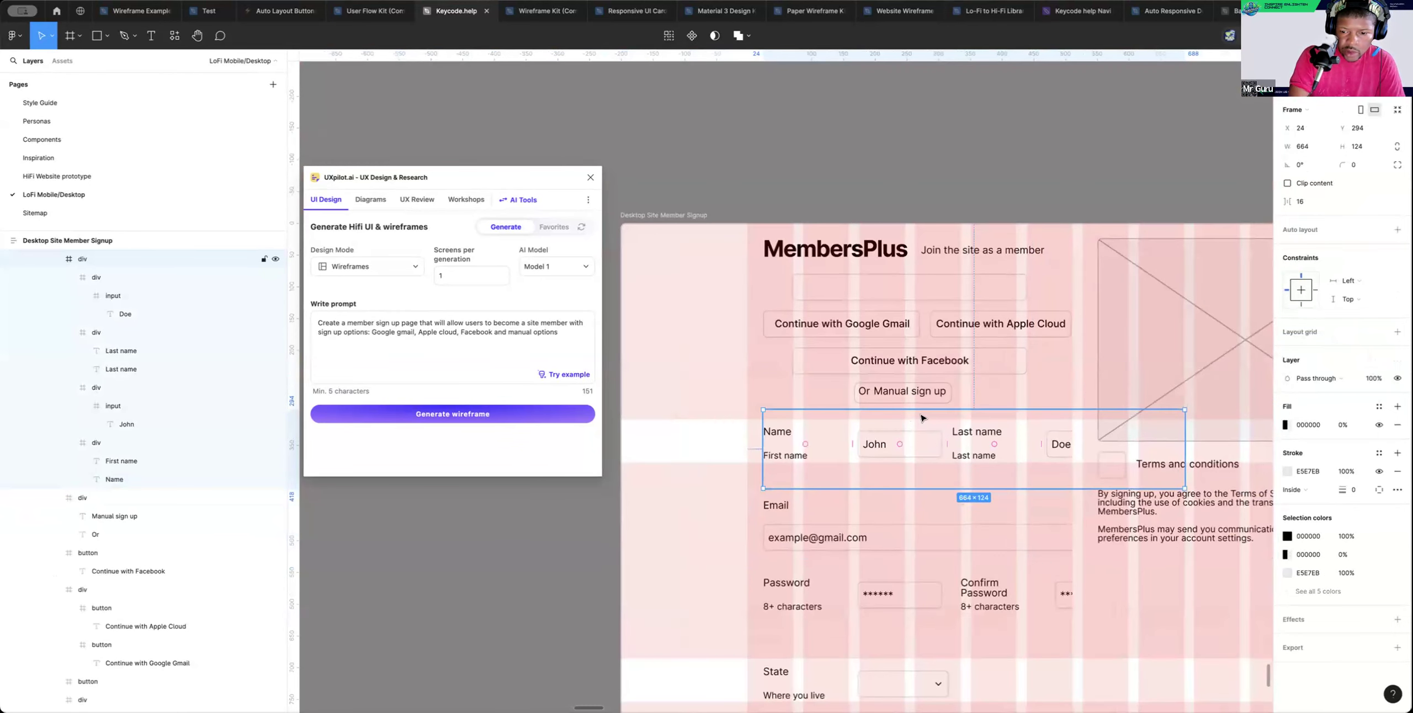
click(921, 393)
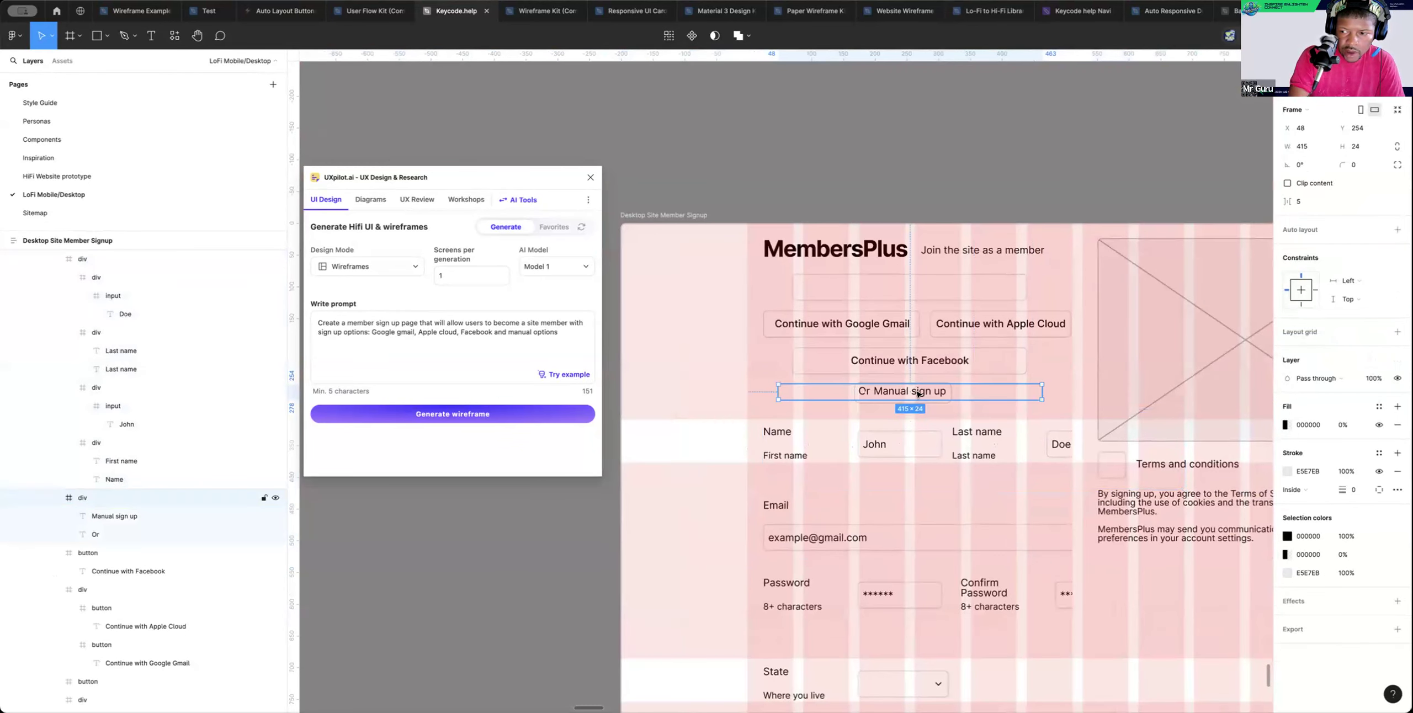
click(1301, 290)
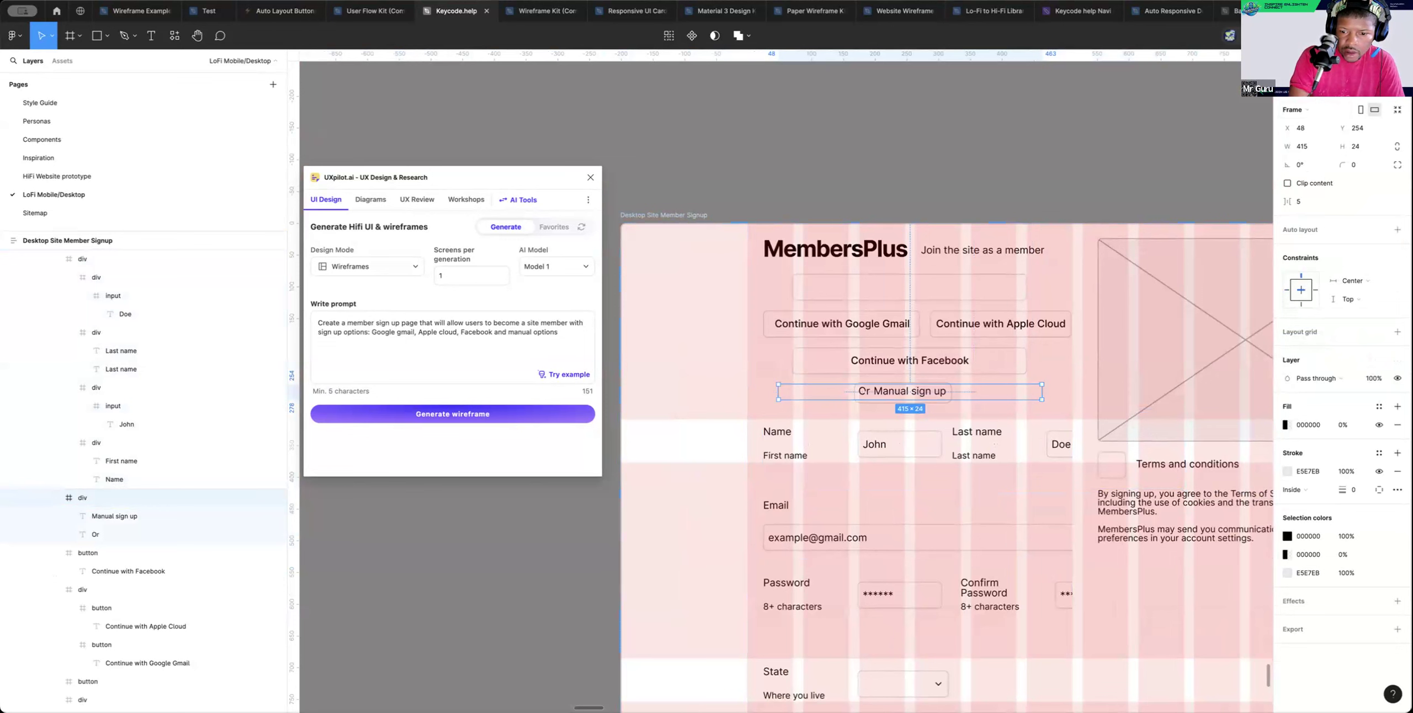
click(1015, 176)
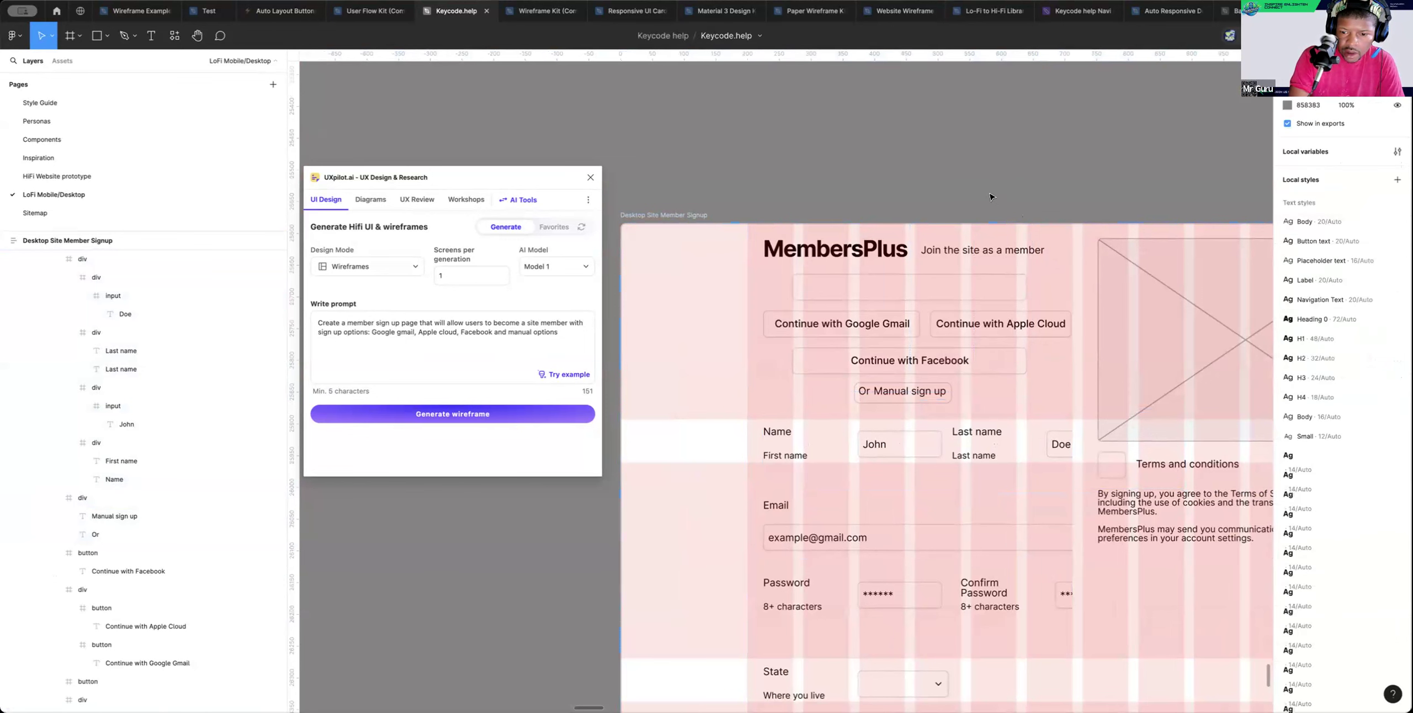
Move the first-name input box left, closer to the "Name" and "First name" labels
scroll(849, 436, right, 3)
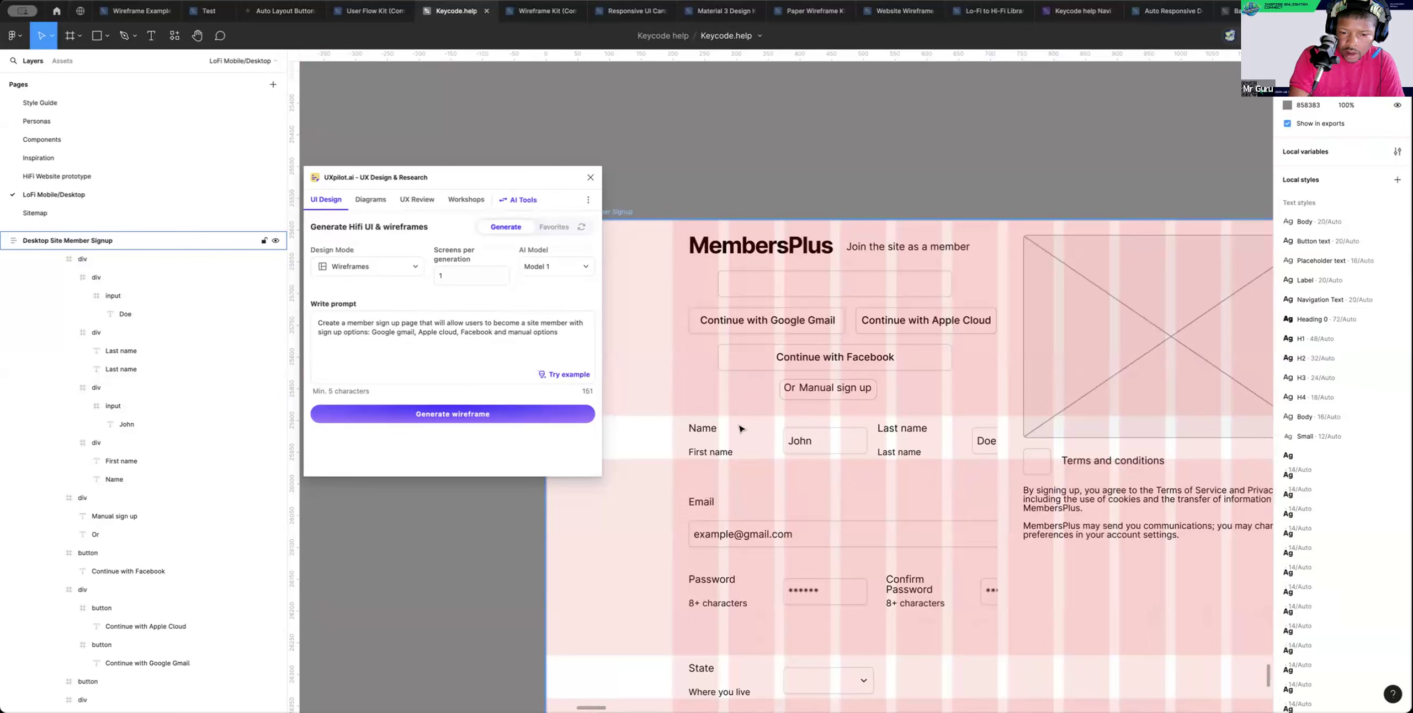
click(704, 433)
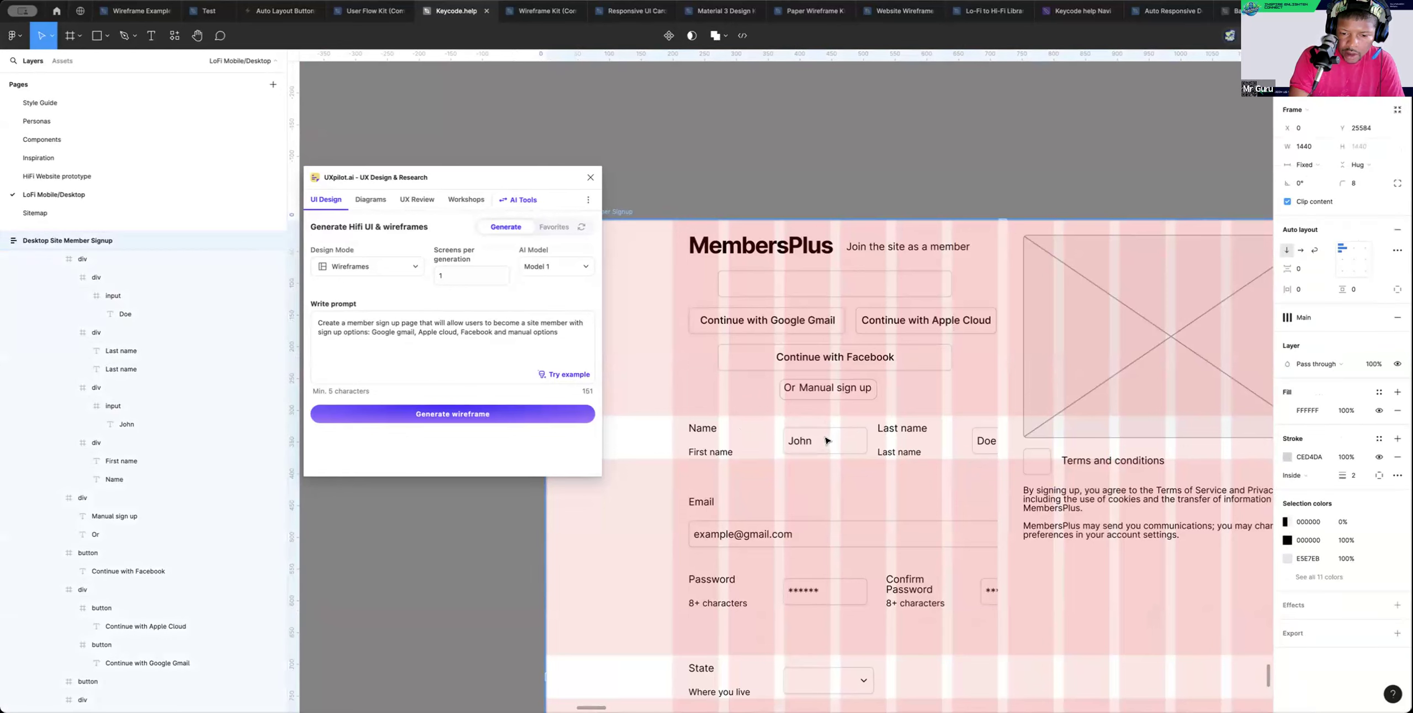
double_click(824, 440)
double_click(824, 440)
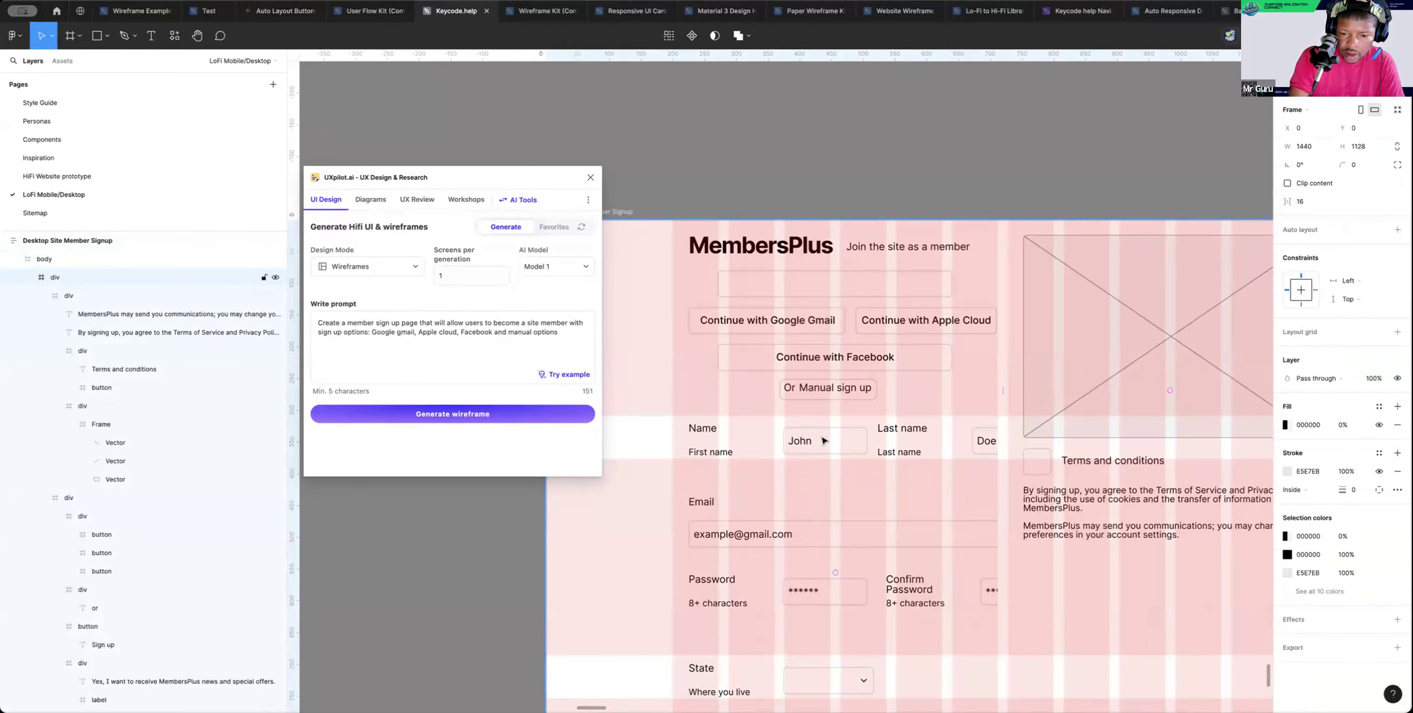
double_click(824, 440)
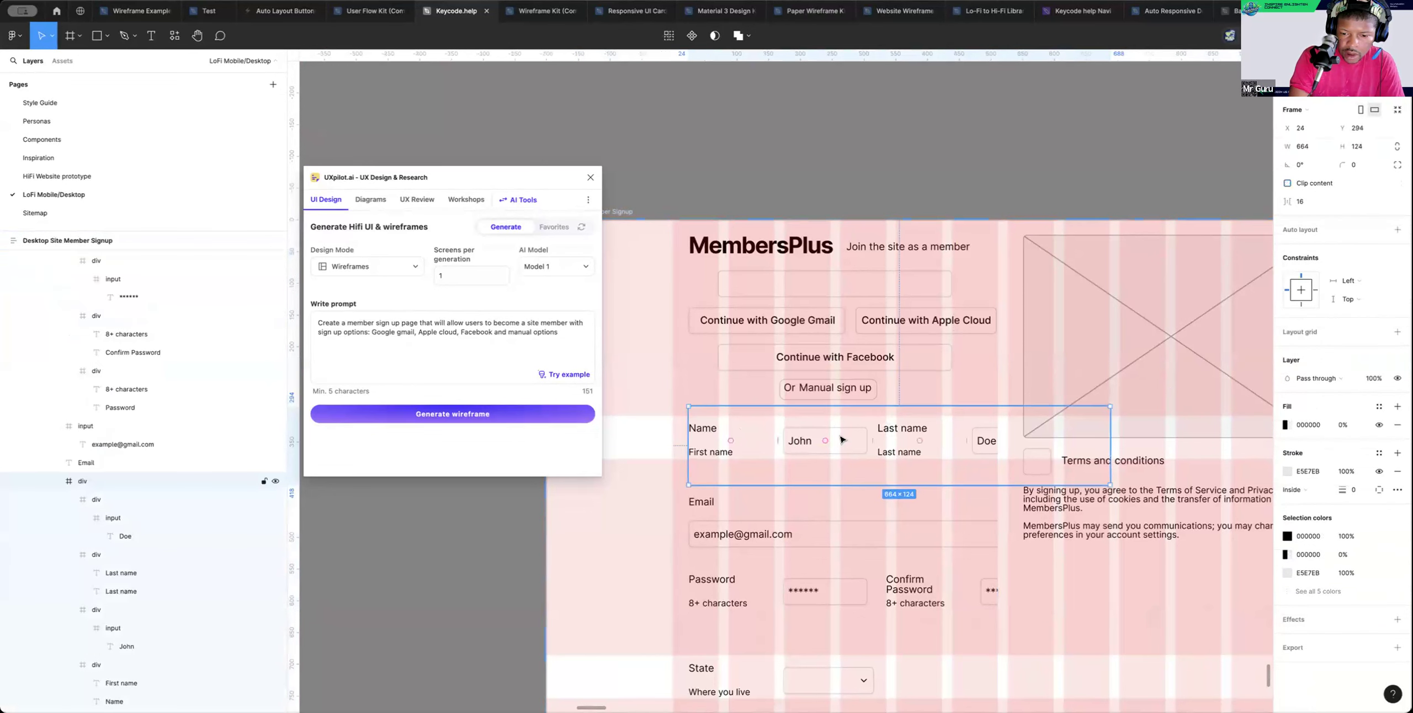
double_click(840, 440)
drag(834, 440, 804, 440)
Resize the frame of the name row to 511 wide, with its left edge at X 0
click(864, 442)
drag(1035, 444, 998, 444)
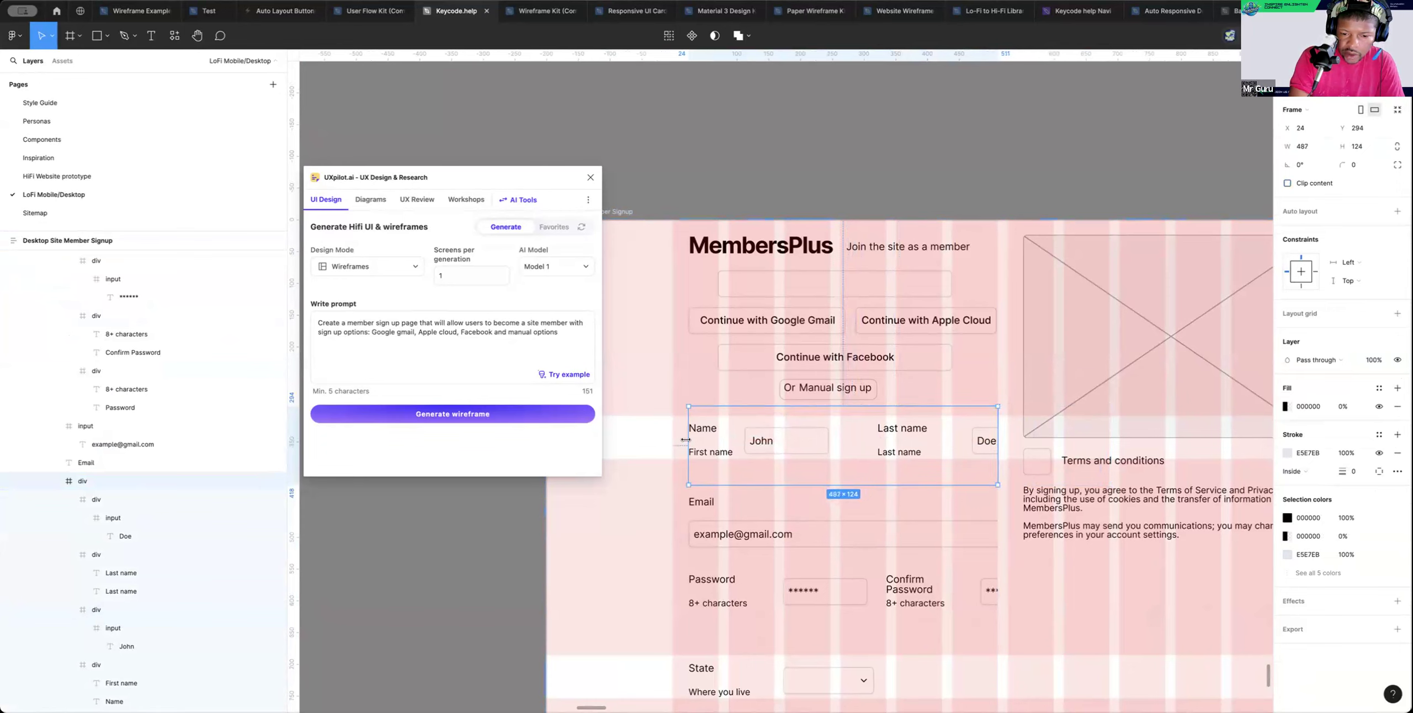
drag(685, 440, 671, 440)
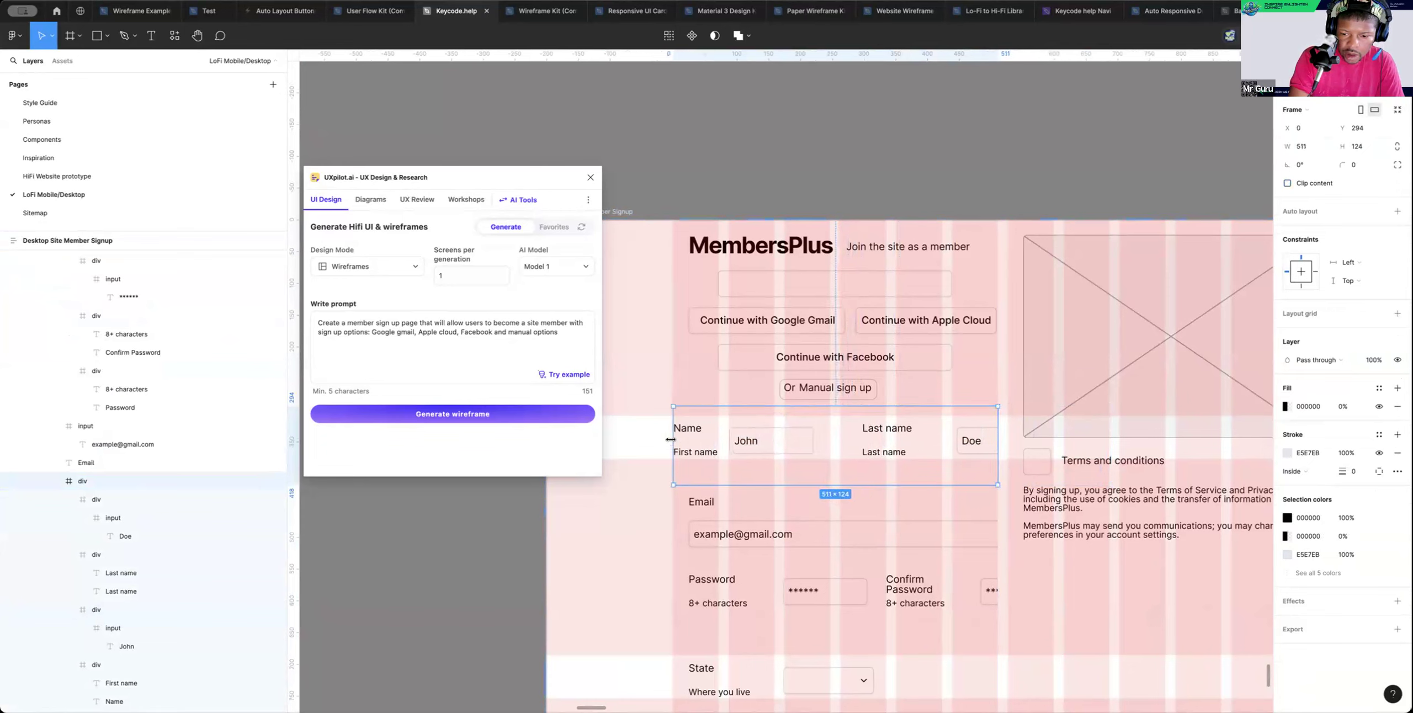
Move the "Last name" labels left and place the last-name input box directly beside them at X 89
click(974, 444)
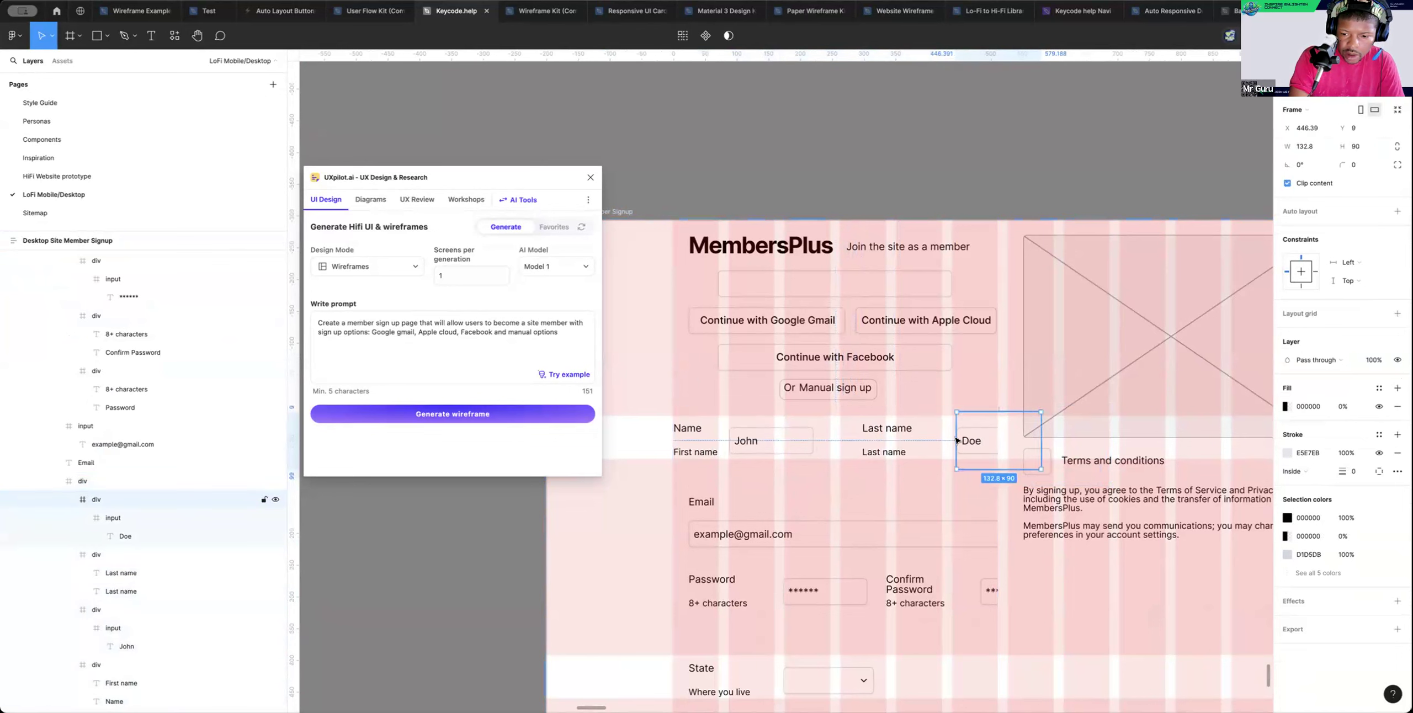
click(889, 436)
drag(895, 432, 873, 434)
click(973, 436)
drag(978, 436, 919, 437)
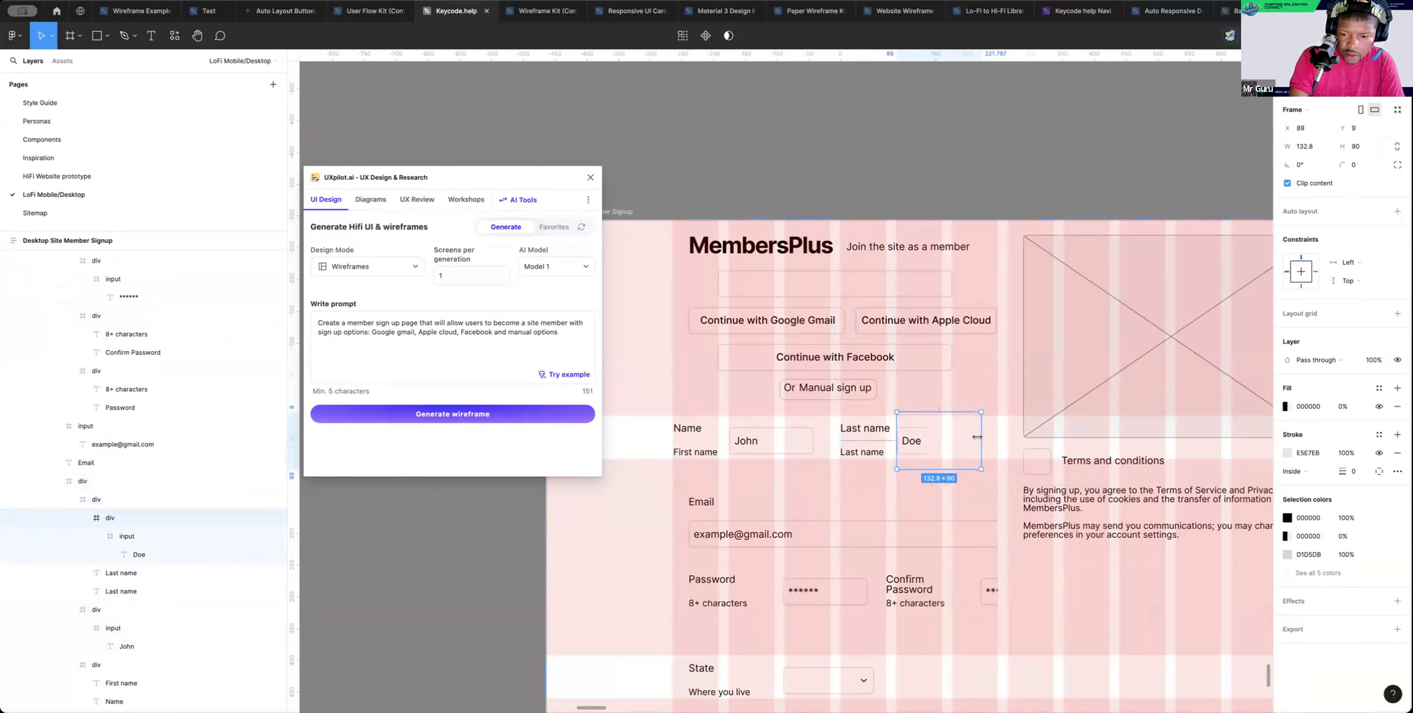
Narrow the placeholder text box inside the last-name input to a width of 109
click(918, 442)
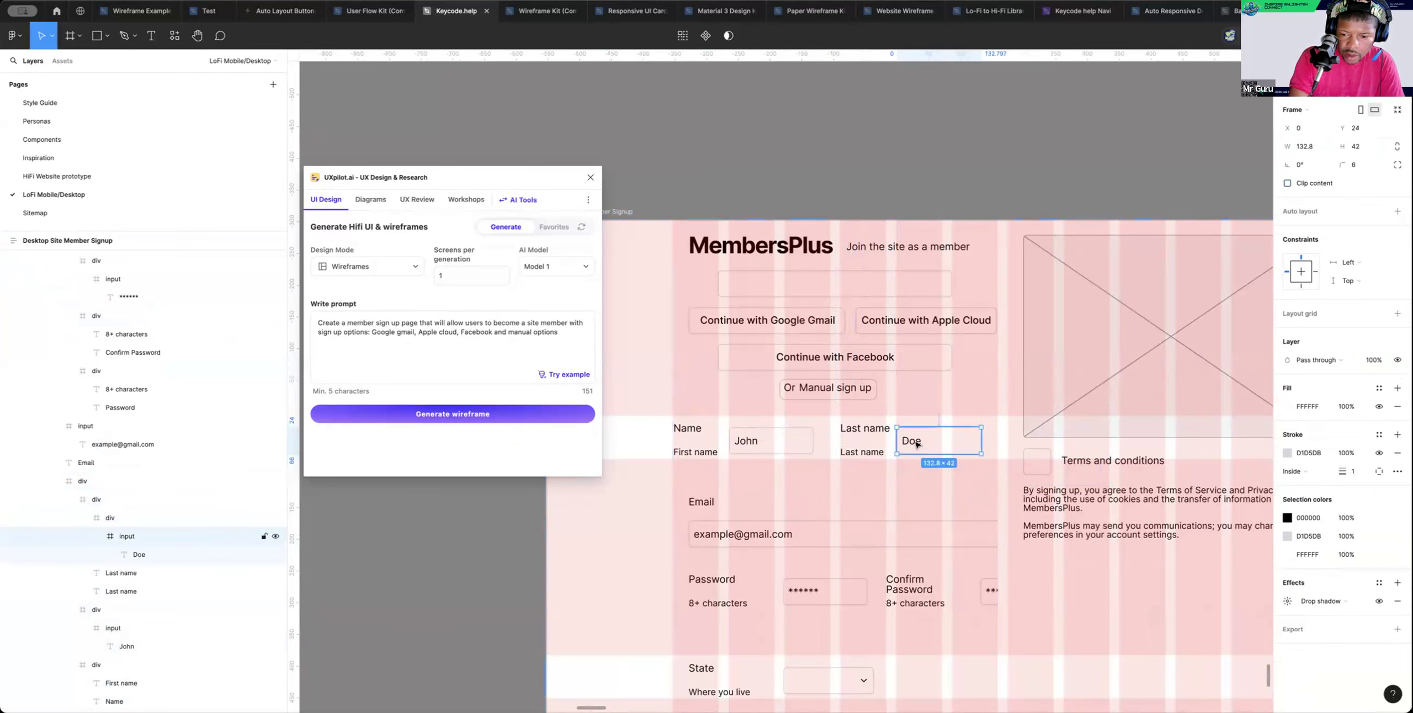
double_click(920, 442)
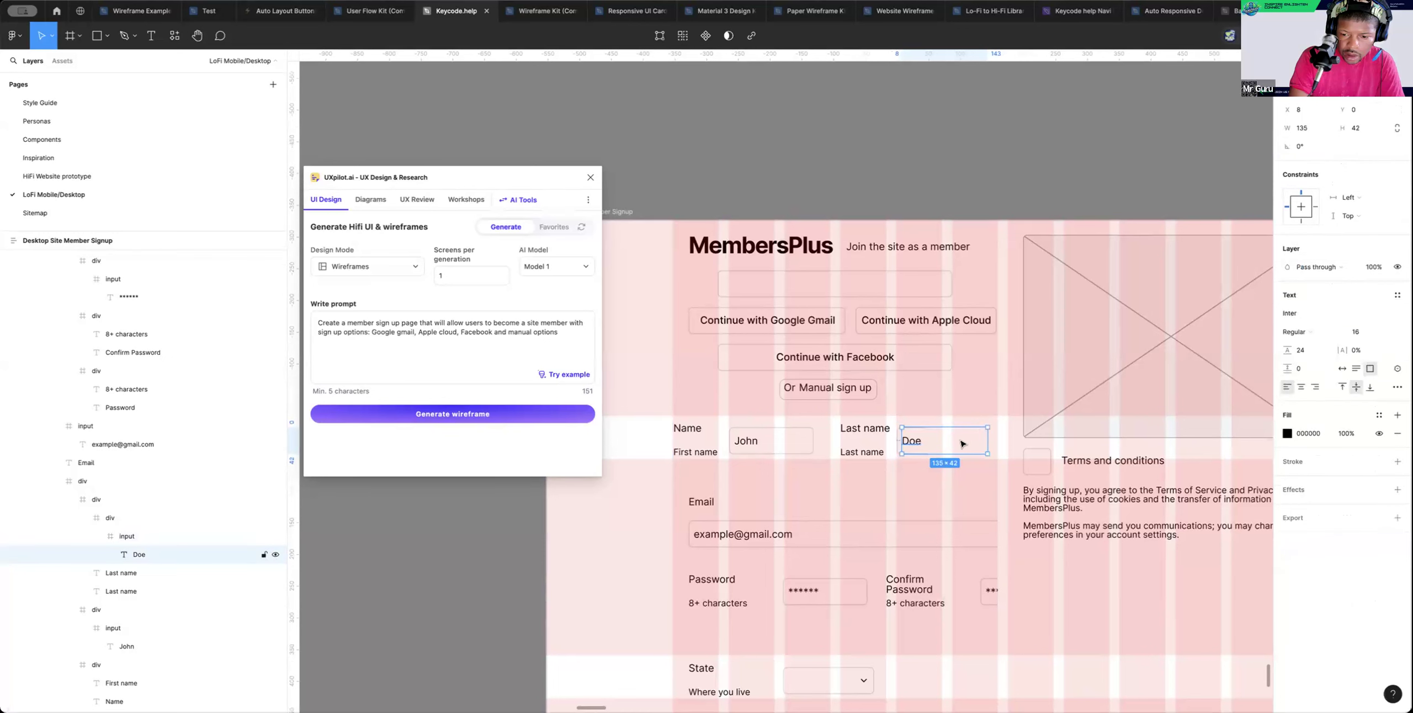
drag(987, 440, 969, 440)
click(970, 439)
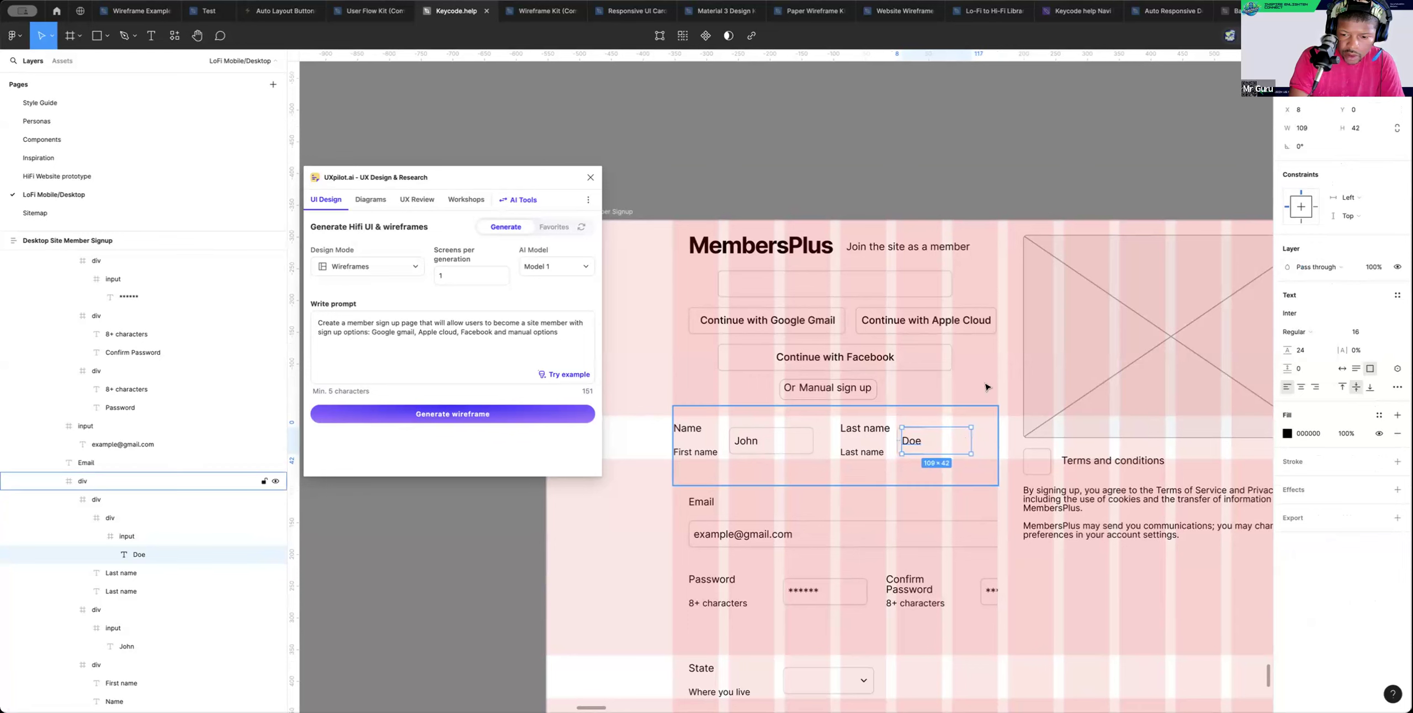
Move the last-name placeholder text box to X 0 within its input frame
double_click(918, 444)
double_click(918, 444)
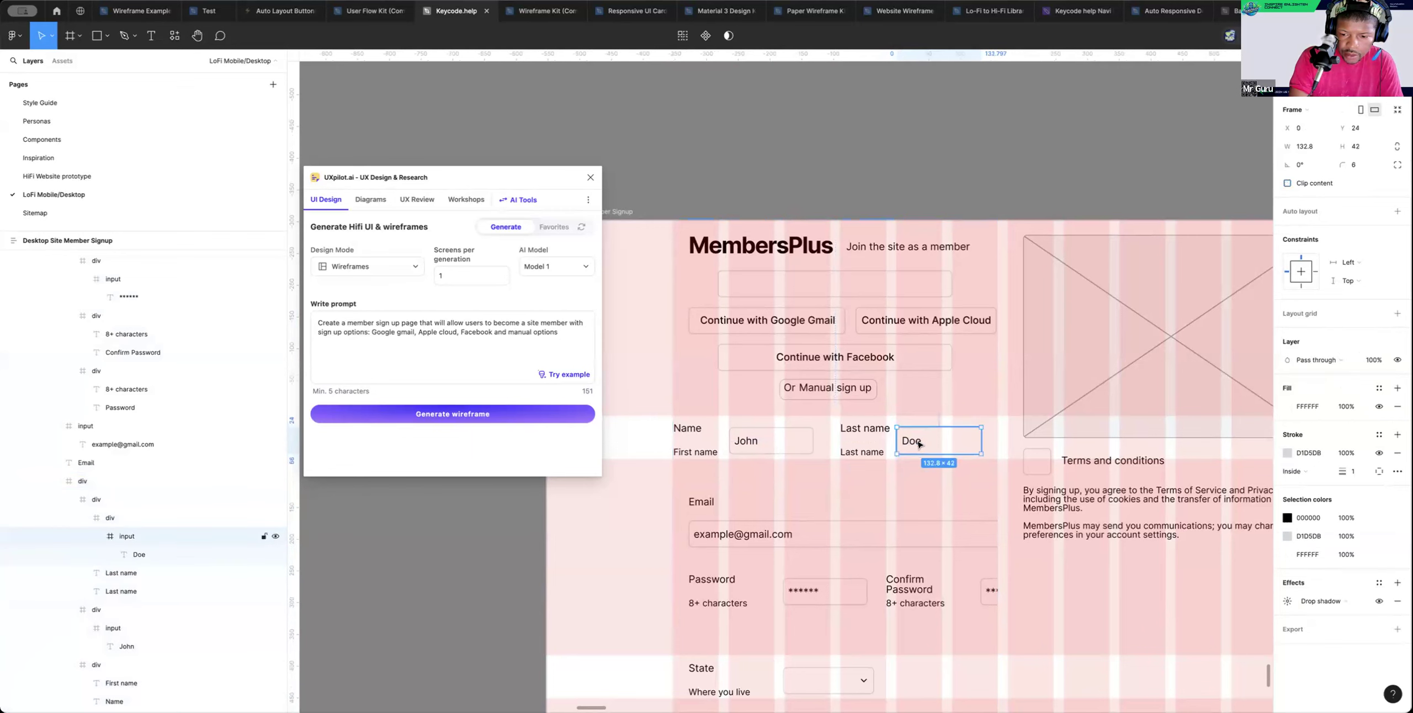
double_click(918, 444)
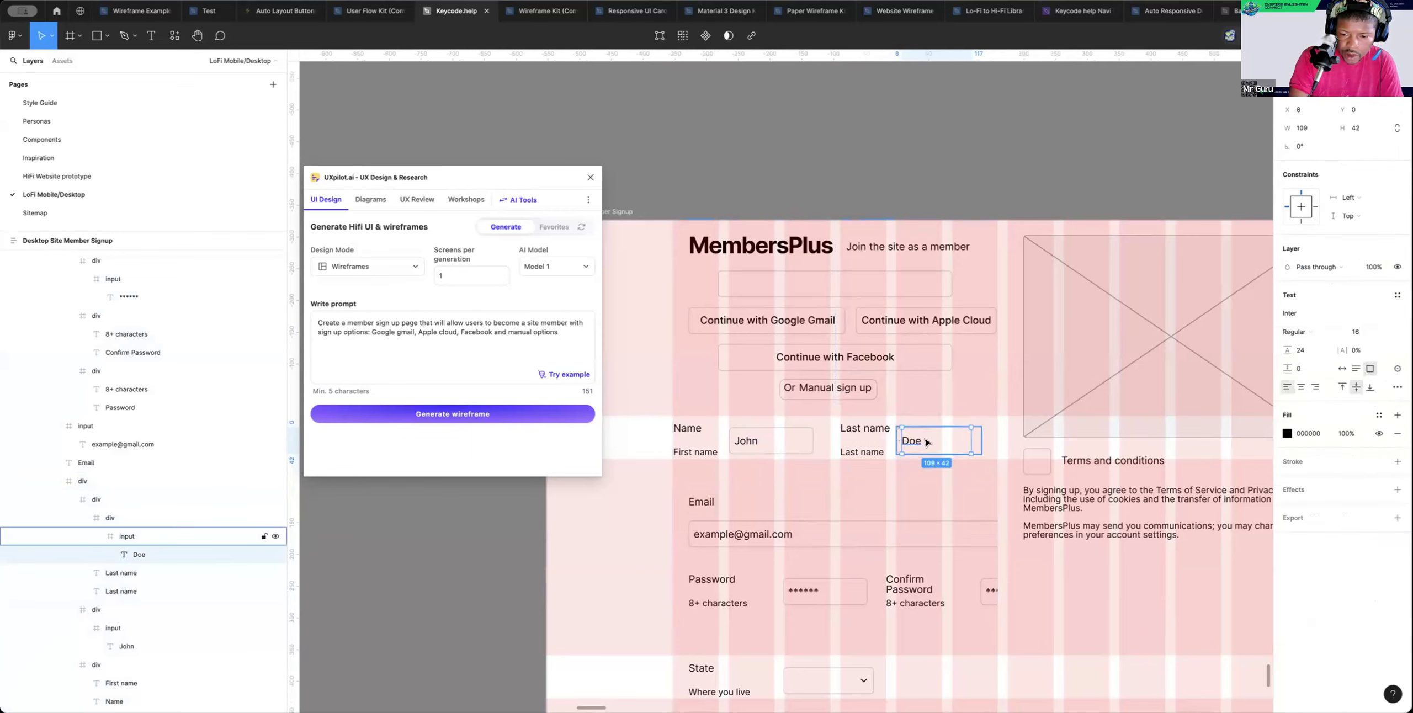
drag(928, 443, 922, 443)
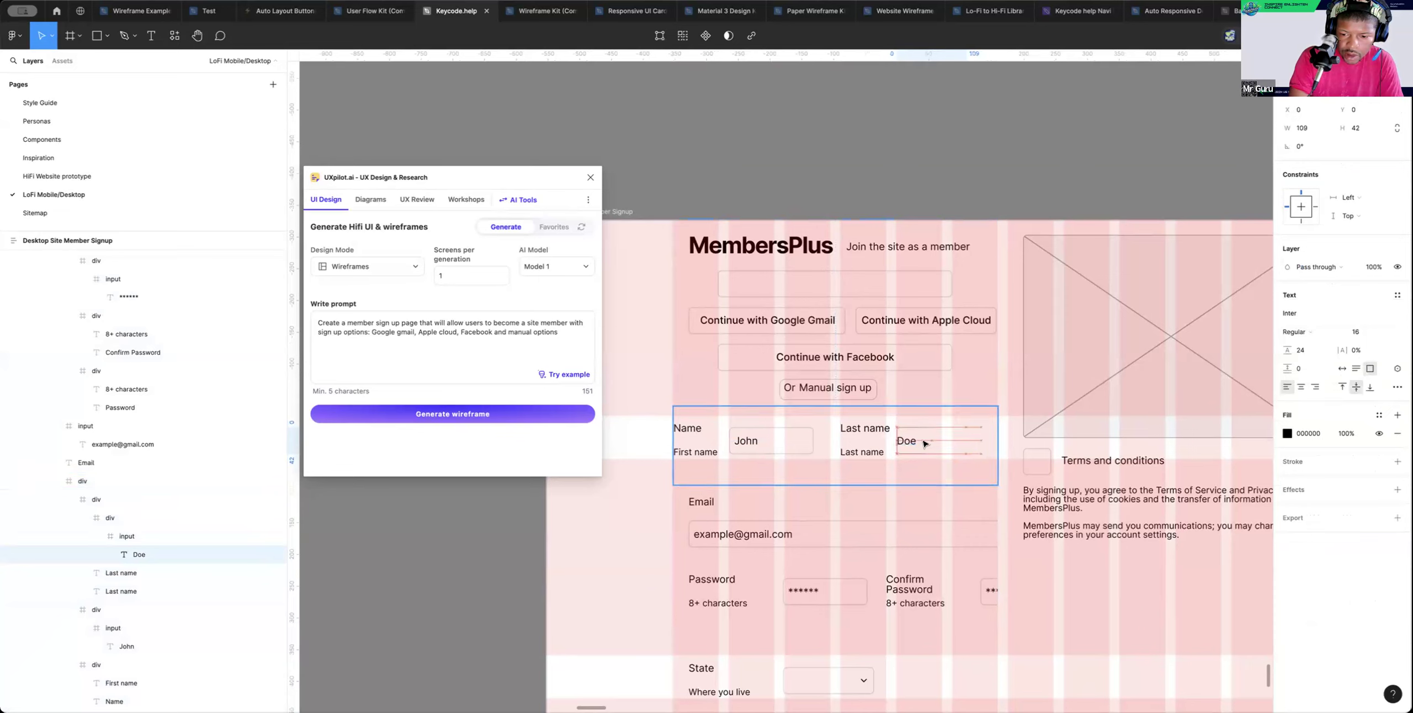
Widen the last-name input box, its enclosing frame and the "Doe" placeholder text box to 158
click(955, 442)
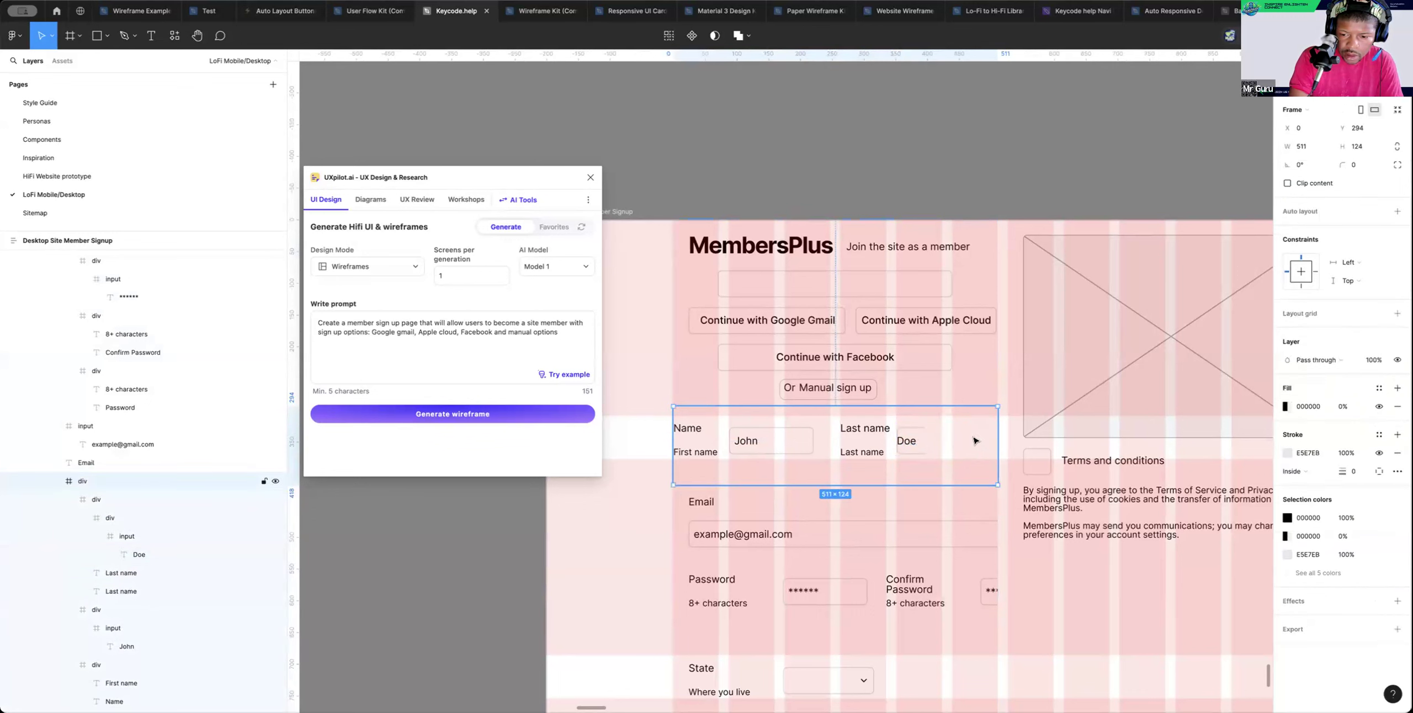
click(919, 442)
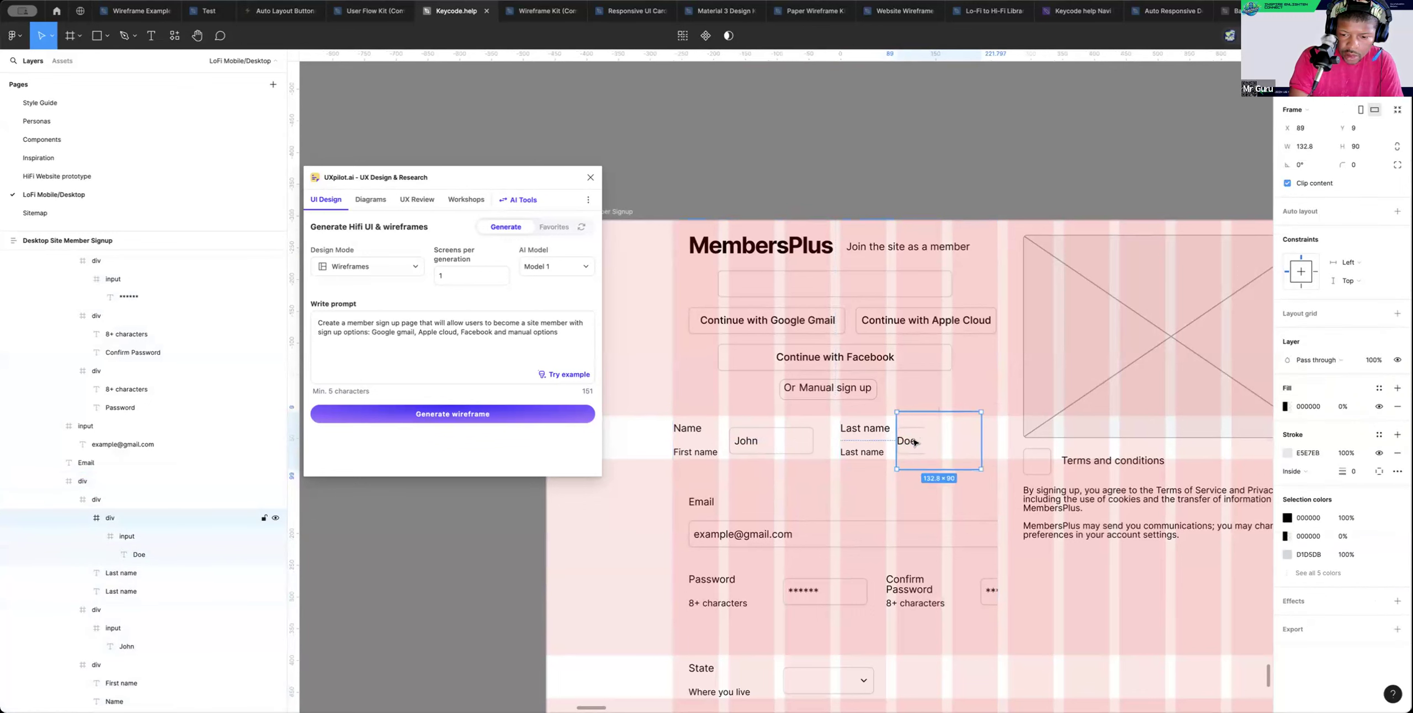
mouse_move(981, 440)
mouse_down()
mouse_move(927, 438)
mouse_move(993, 439)
mouse_up()
click(979, 439)
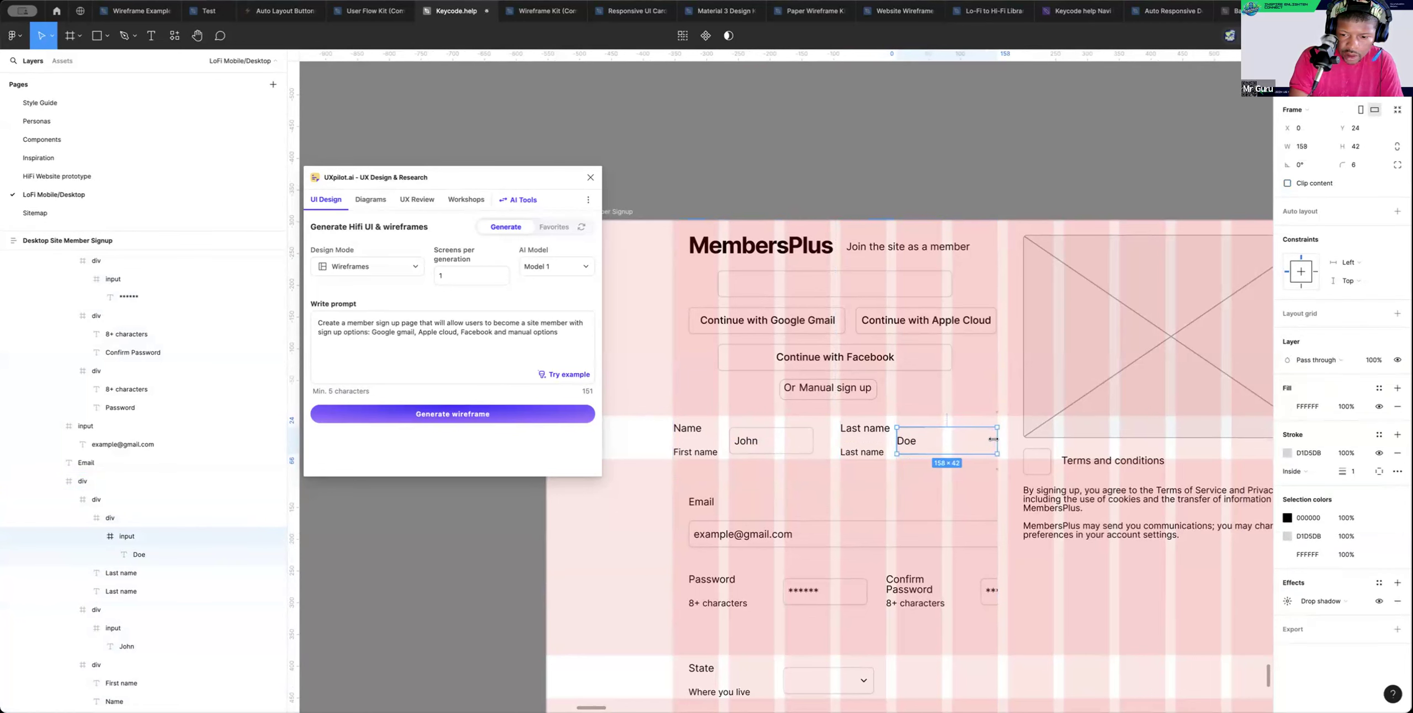
scroll(928, 442, left, 1)
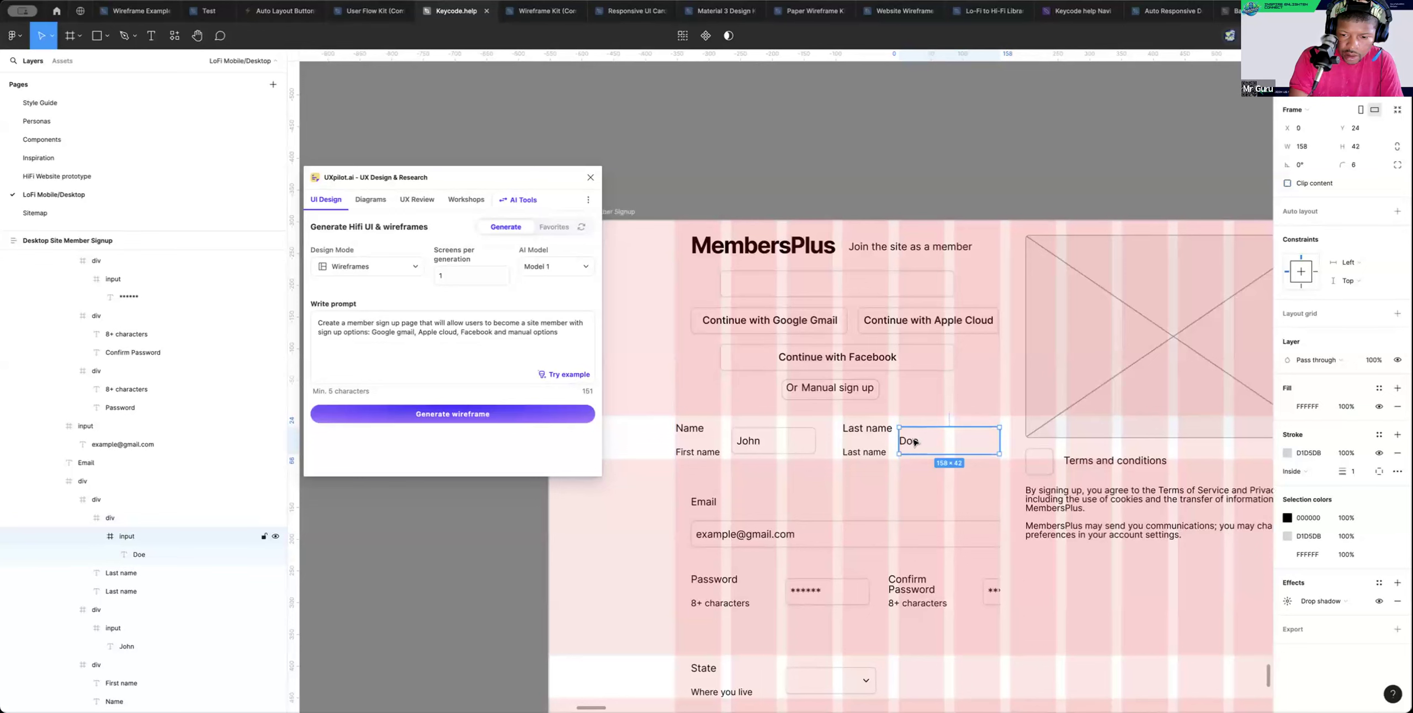
double_click(915, 442)
drag(1000, 439, 999, 439)
double_click(911, 440)
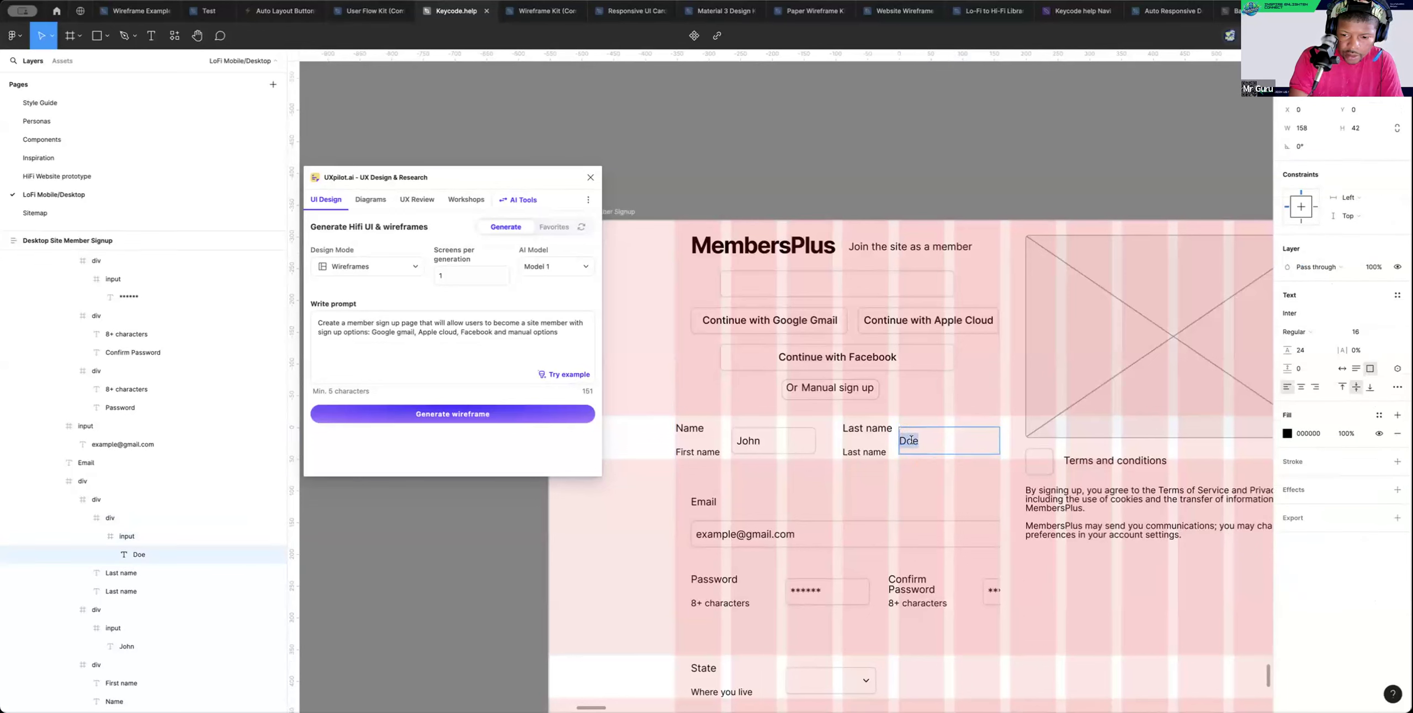
Try to reposition the "Doe" placeholder text within the last-name input box
click(921, 429)
key(Escape)
drag(945, 444, 917, 443)
click(920, 431)
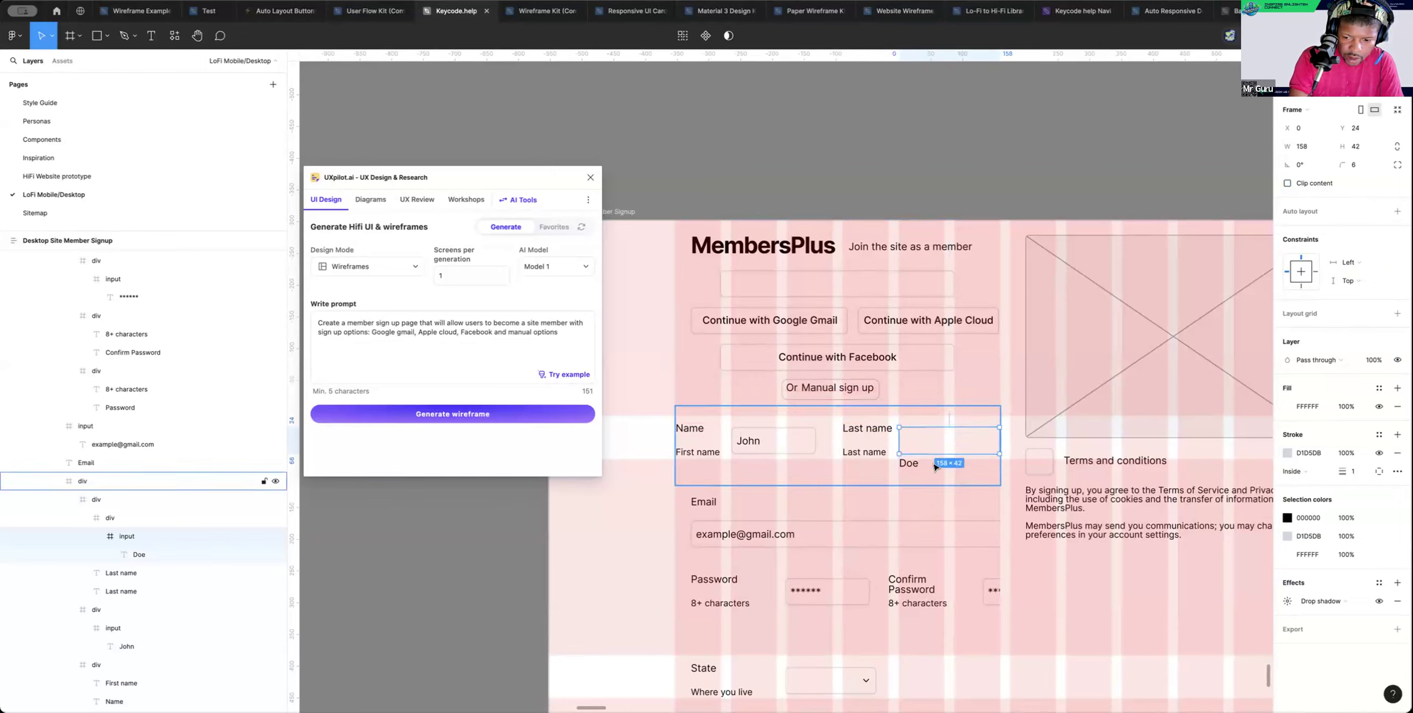
key(shift+Return)
mouse_move(996, 446)
mouse_down()
mouse_move(922, 446)
mouse_move(995, 444)
mouse_up()
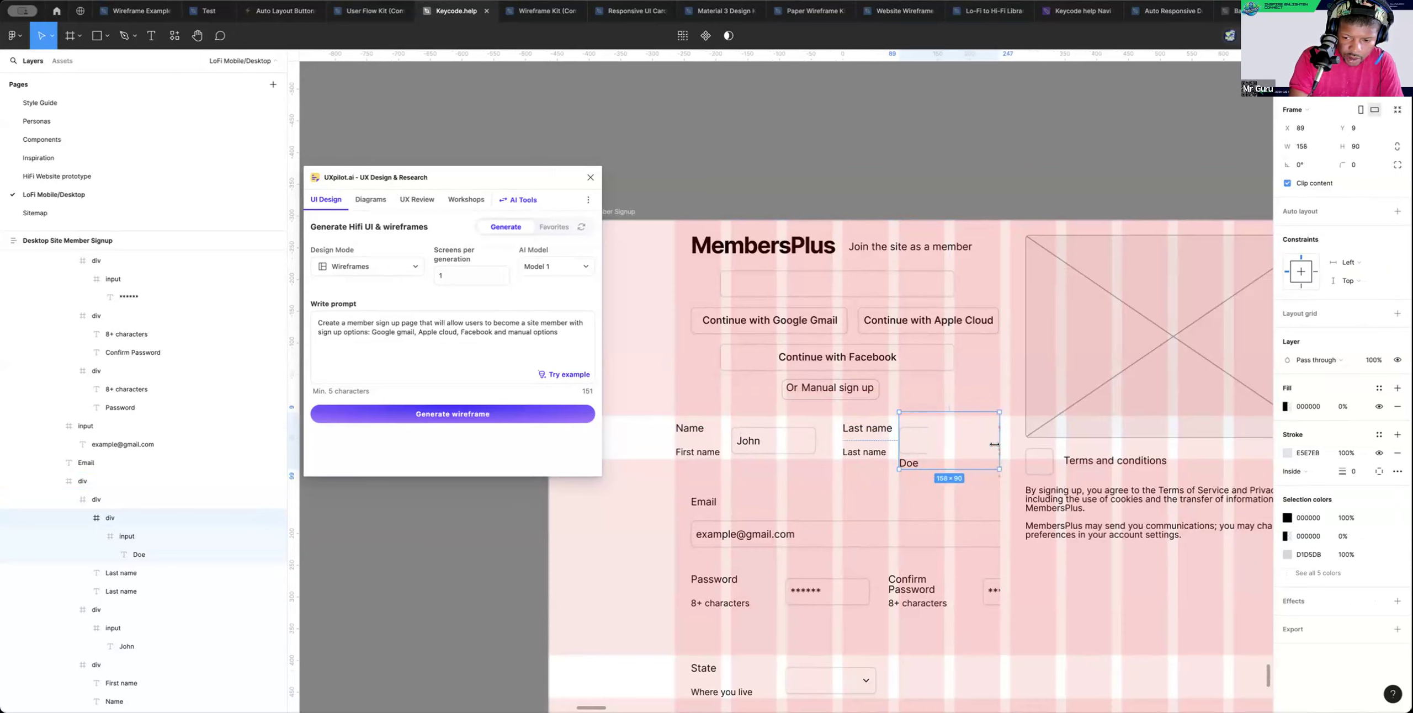
Take the last-name input out of its nested frame and place it directly in the name row at X 352, Y 33
double_click(918, 437)
drag(1000, 432, 954, 392)
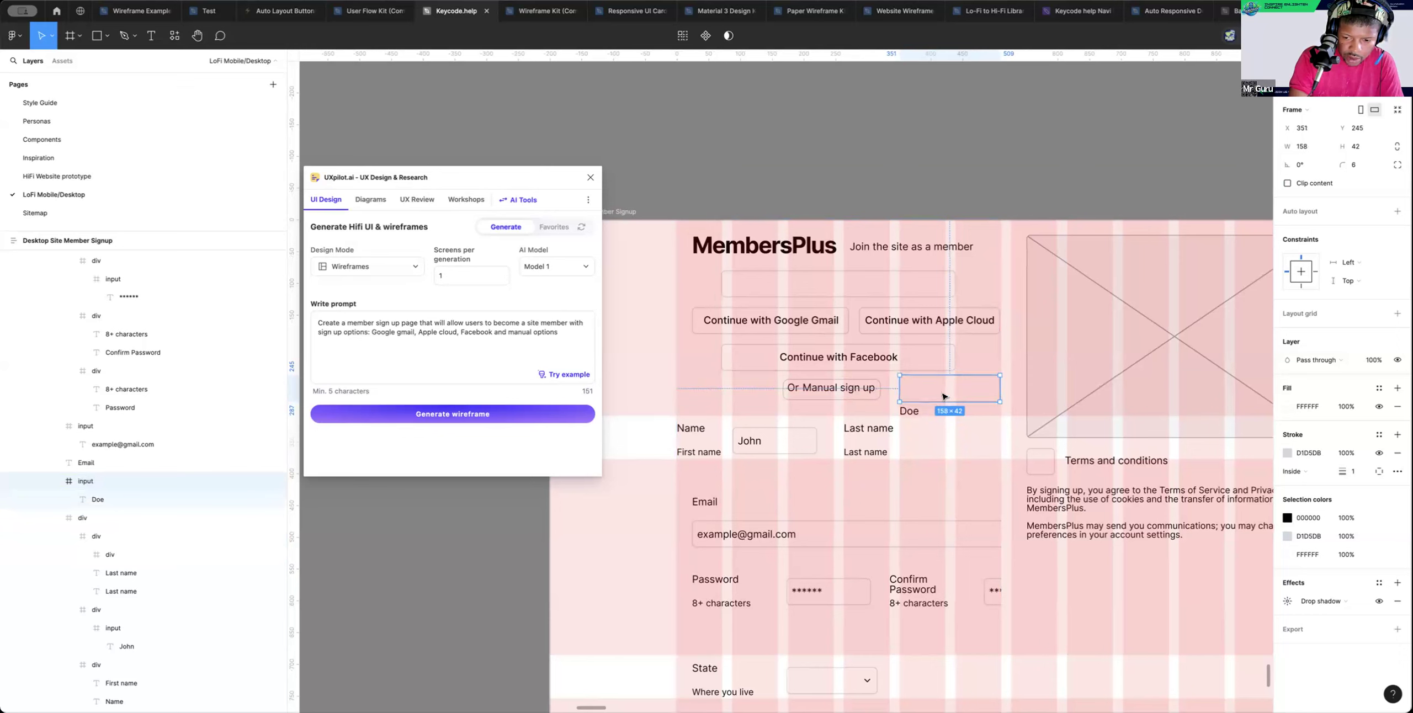
drag(941, 396, 944, 447)
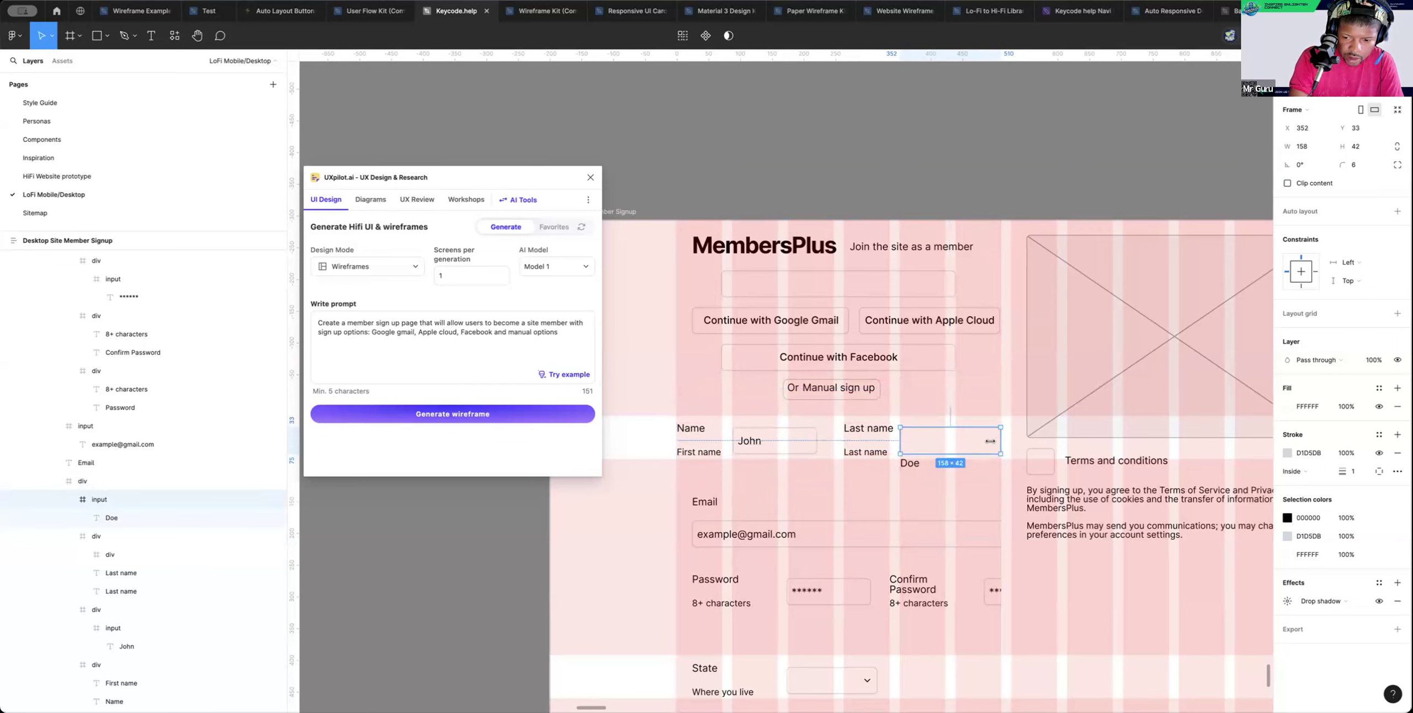
Place the "Doe" placeholder text inside the last-name input at X 6, Y 0, narrow it to 152, and check the row without layout grids
click(1013, 446)
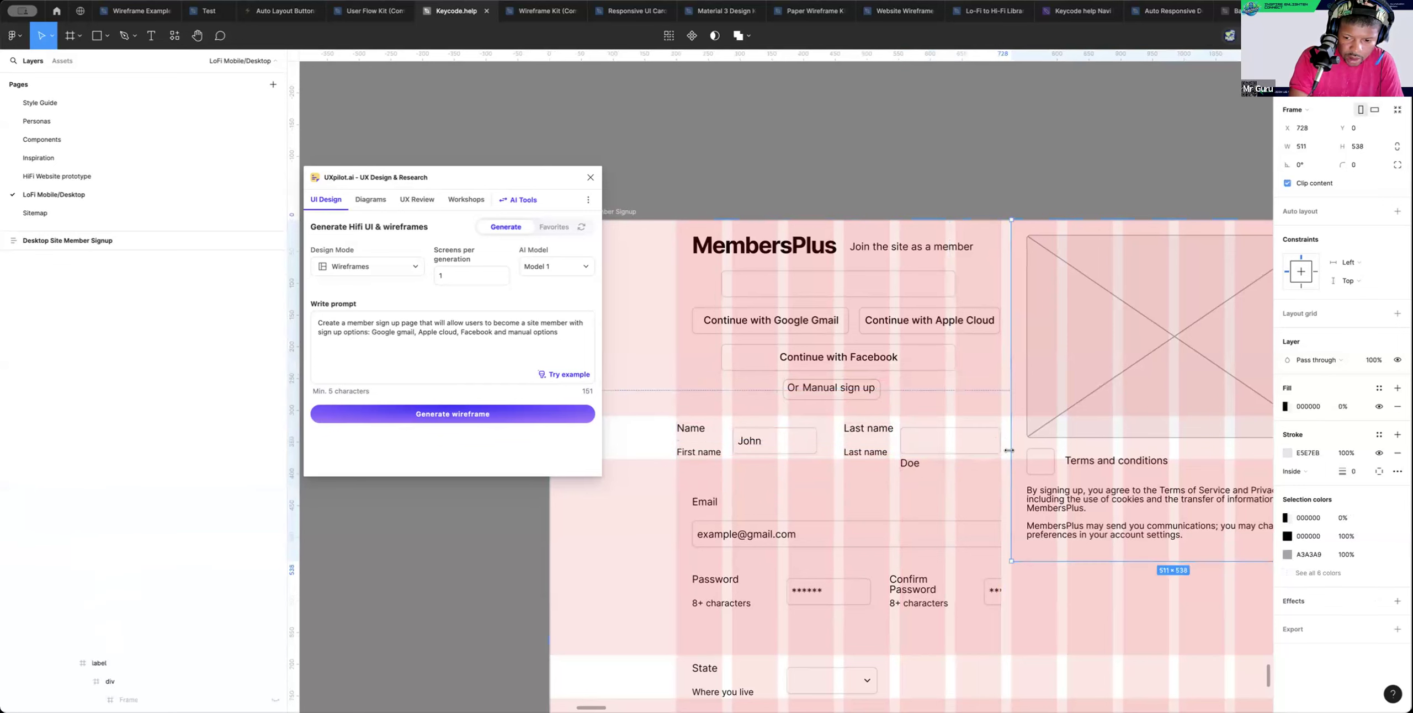
click(909, 465)
drag(909, 465, 914, 442)
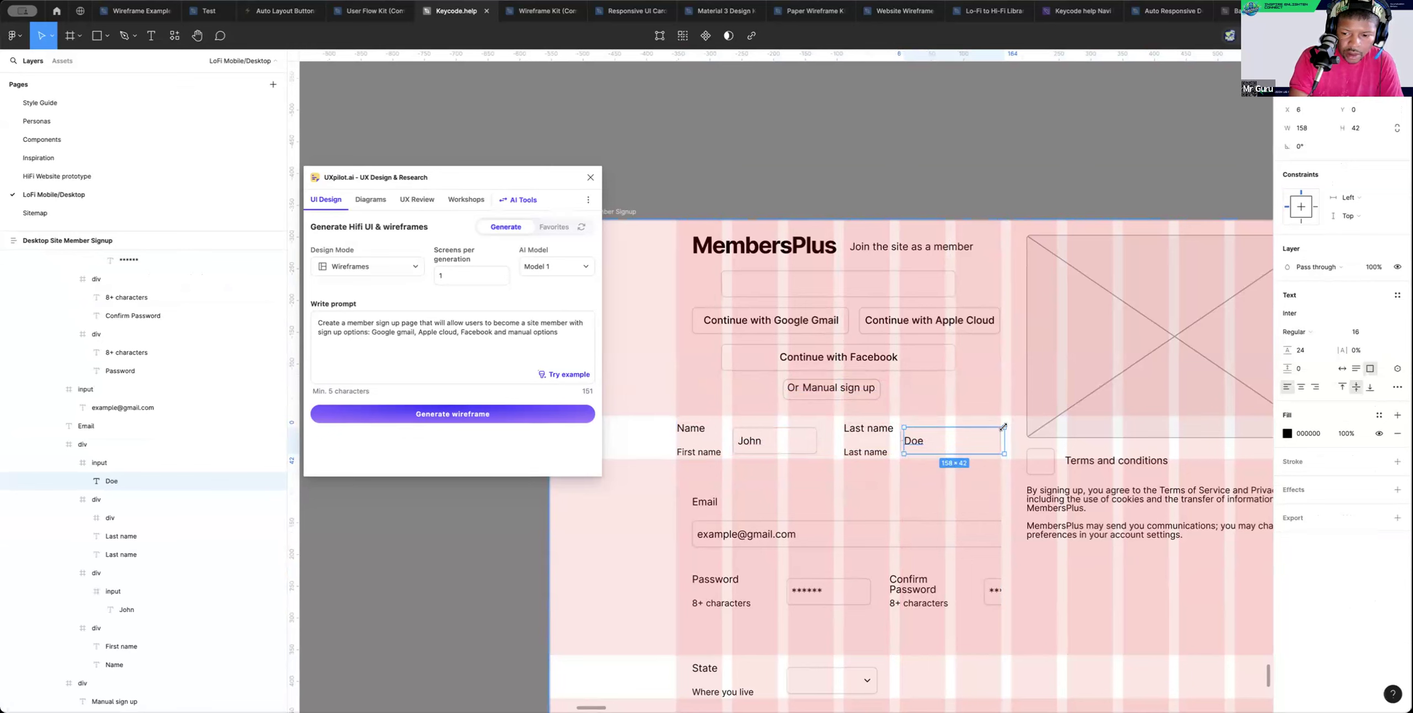
drag(1000, 434, 996, 433)
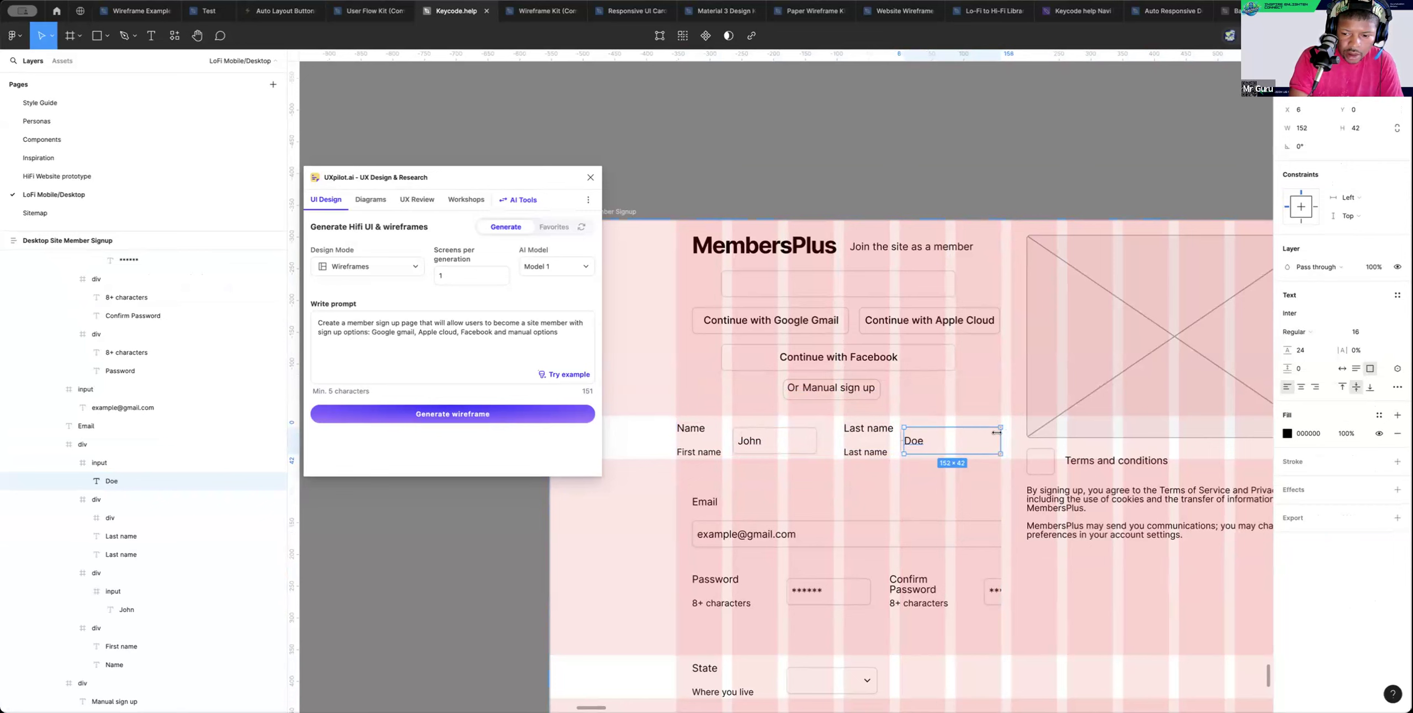
click(1003, 385)
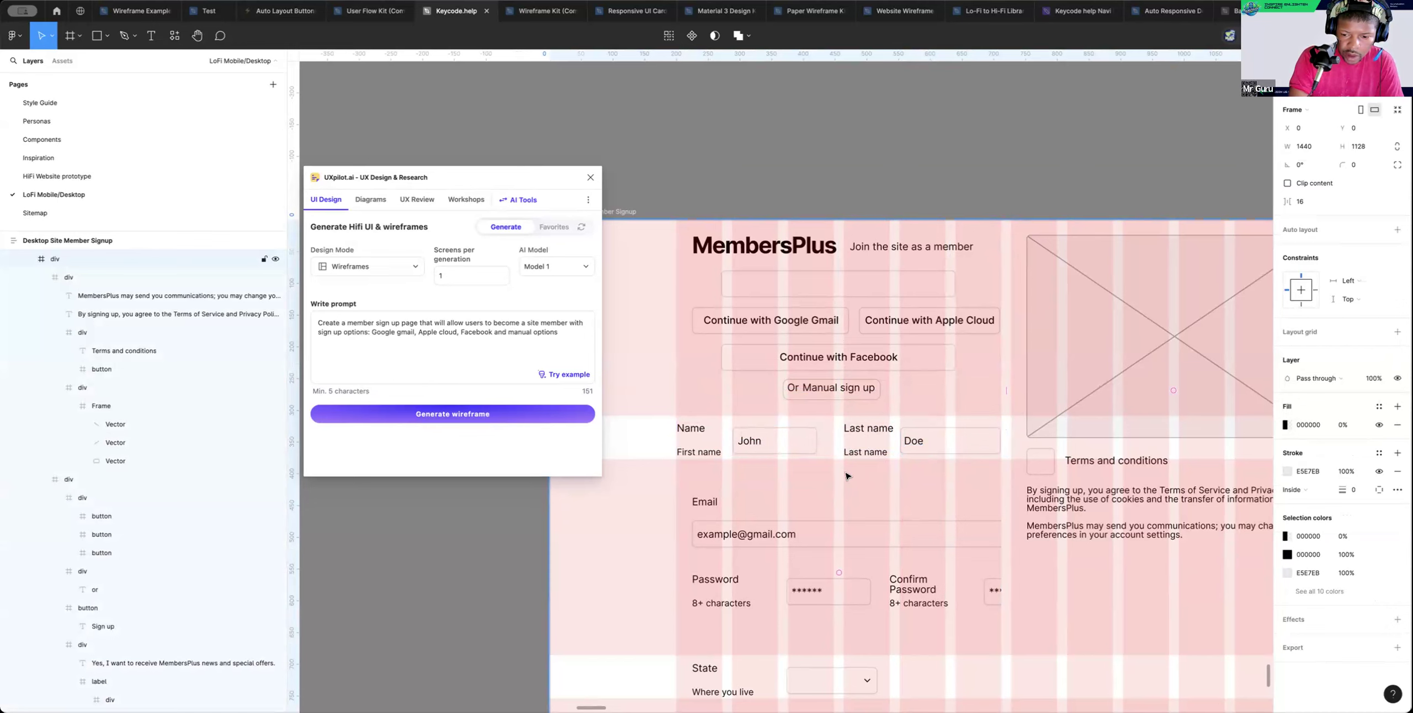
key(shift+g)
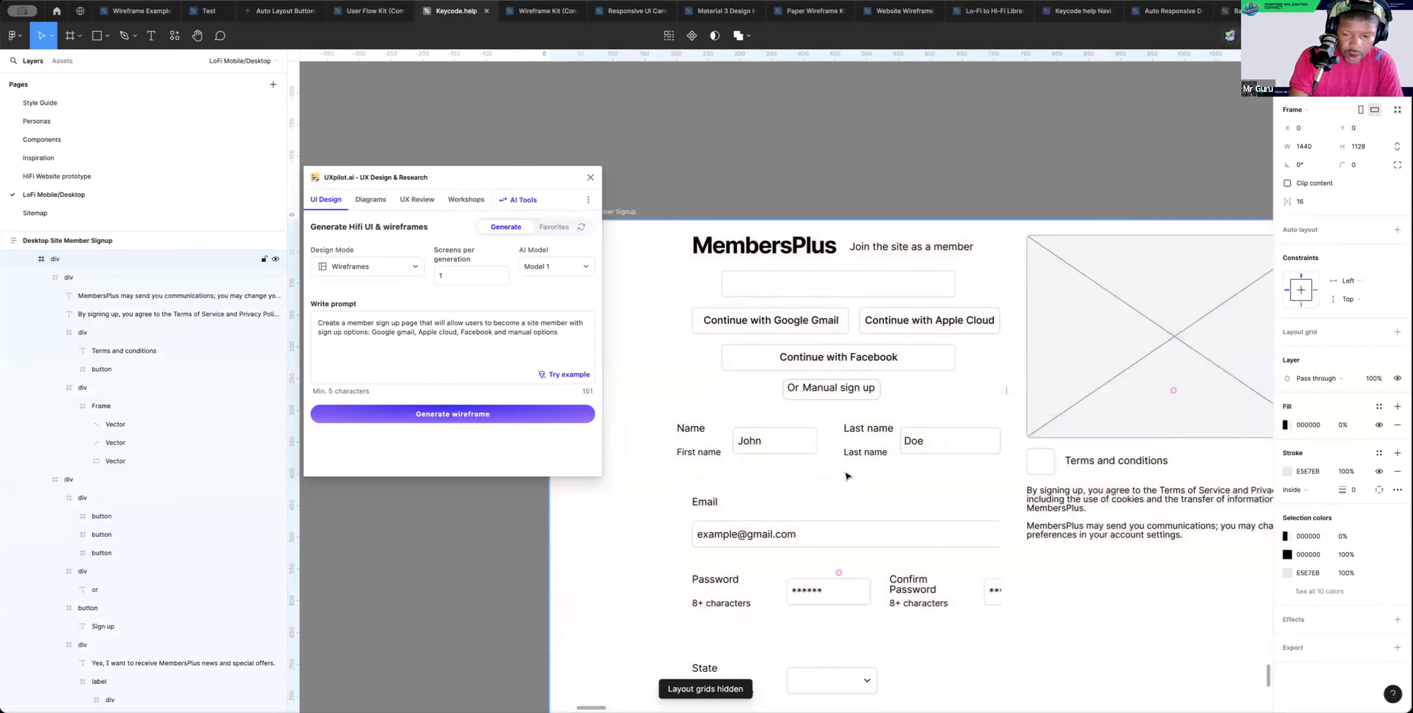
key(shift+g)
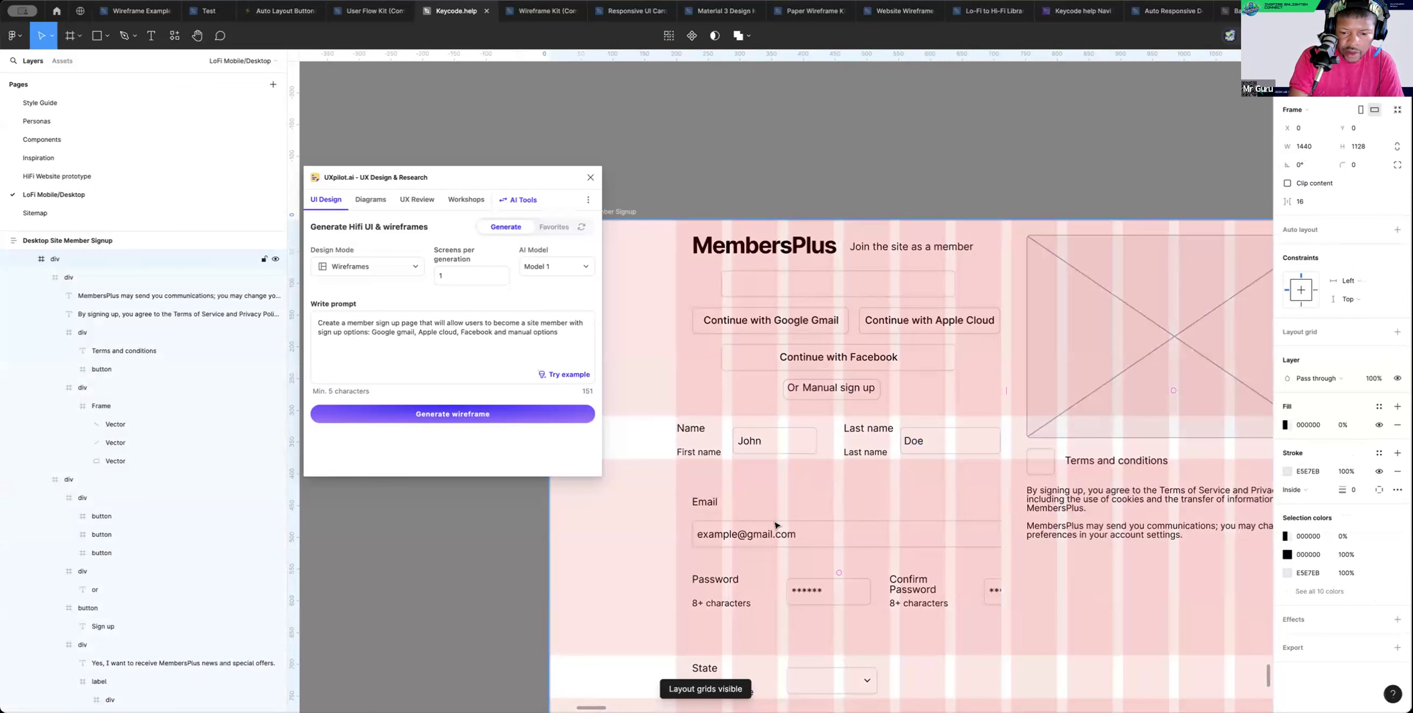
Resize the email input box to 351 wide with its left edge at X 88, and check it with the layout grids hidden
double_click(845, 532)
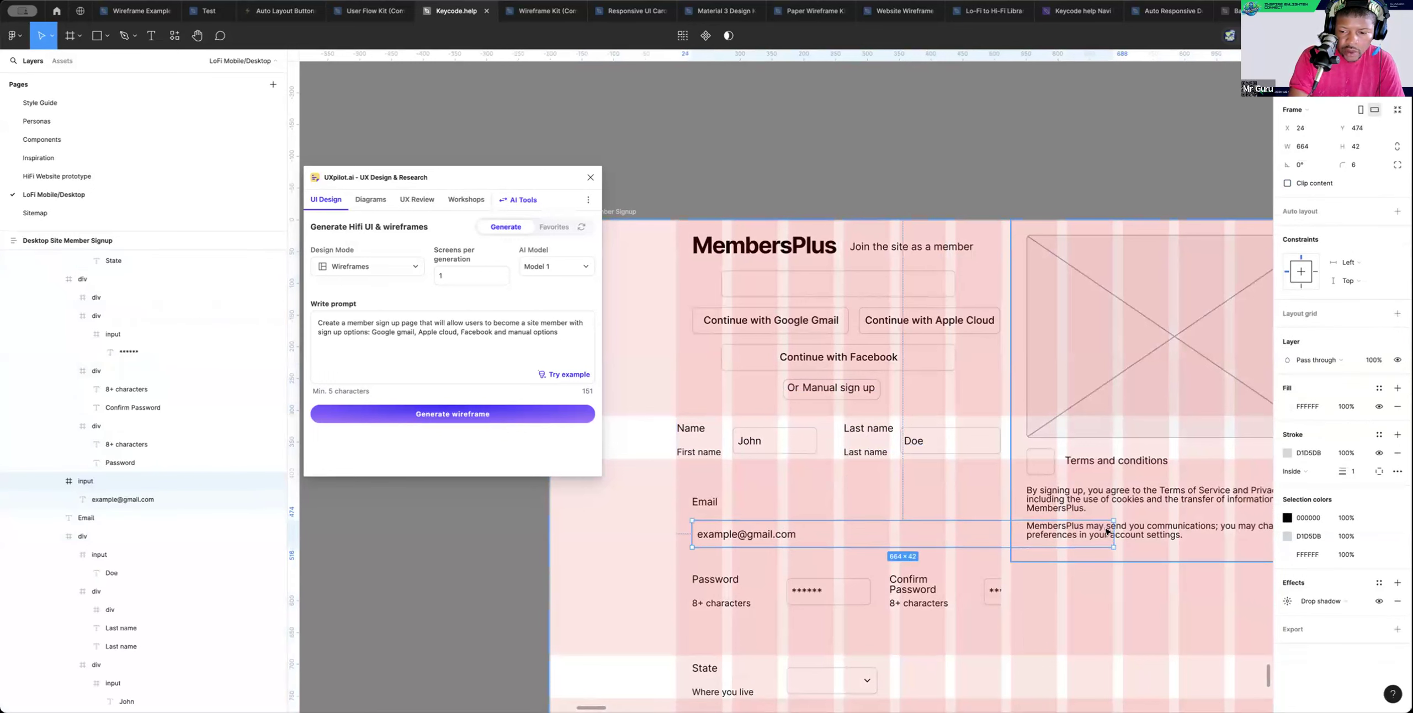
drag(1103, 528, 955, 531)
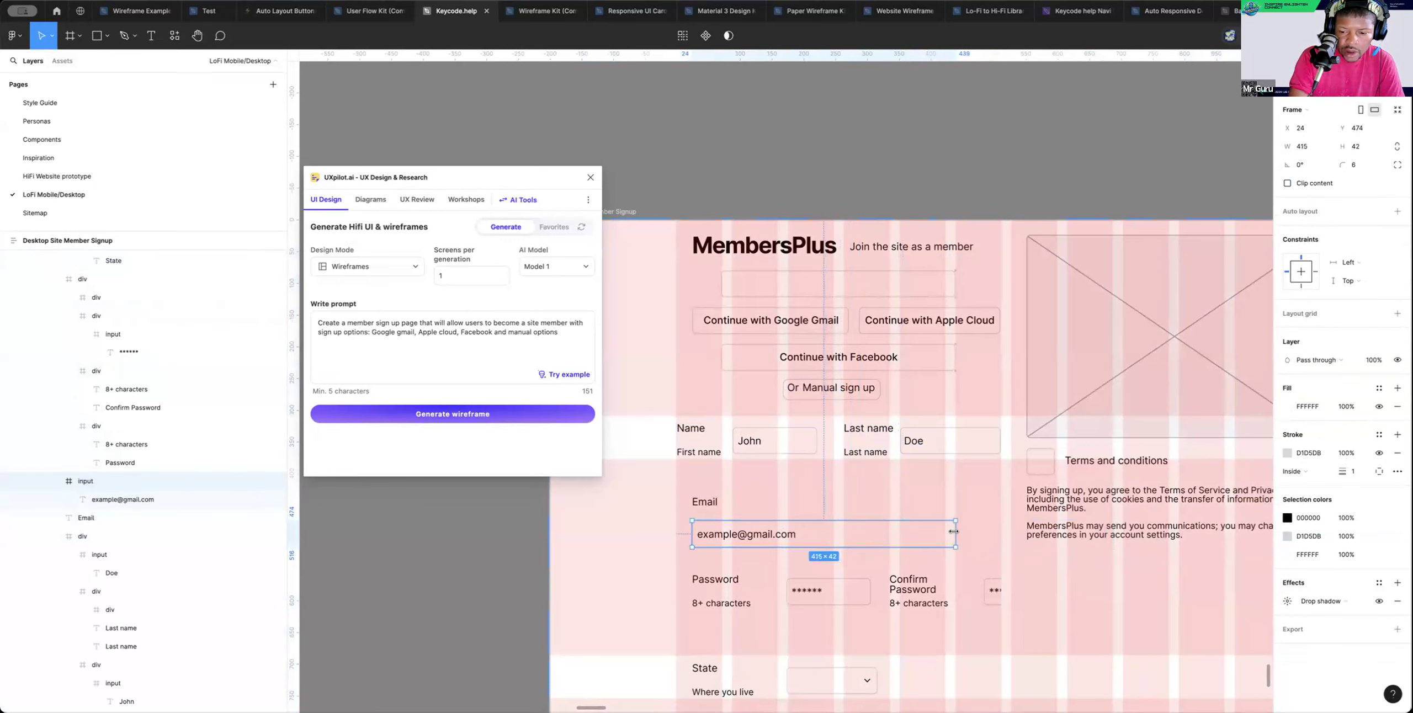
click(970, 518)
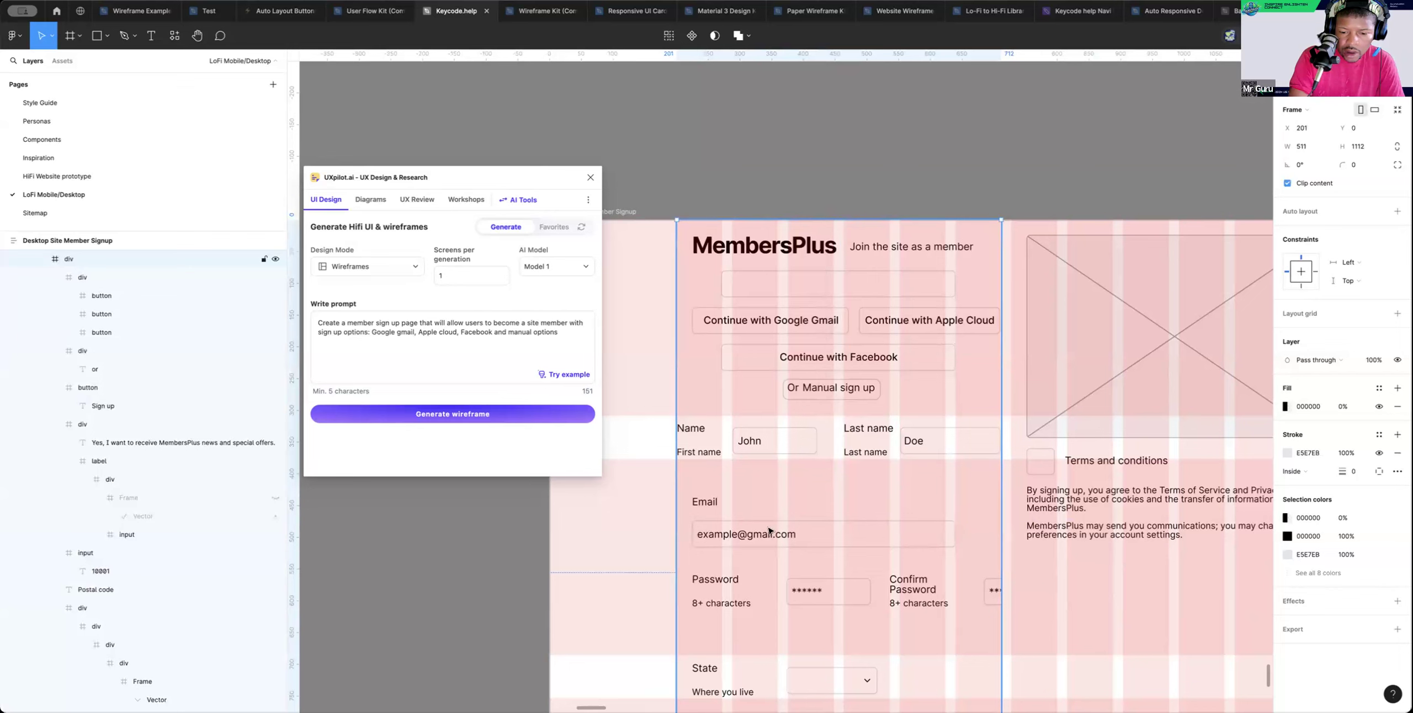
click(717, 534)
drag(690, 532, 731, 532)
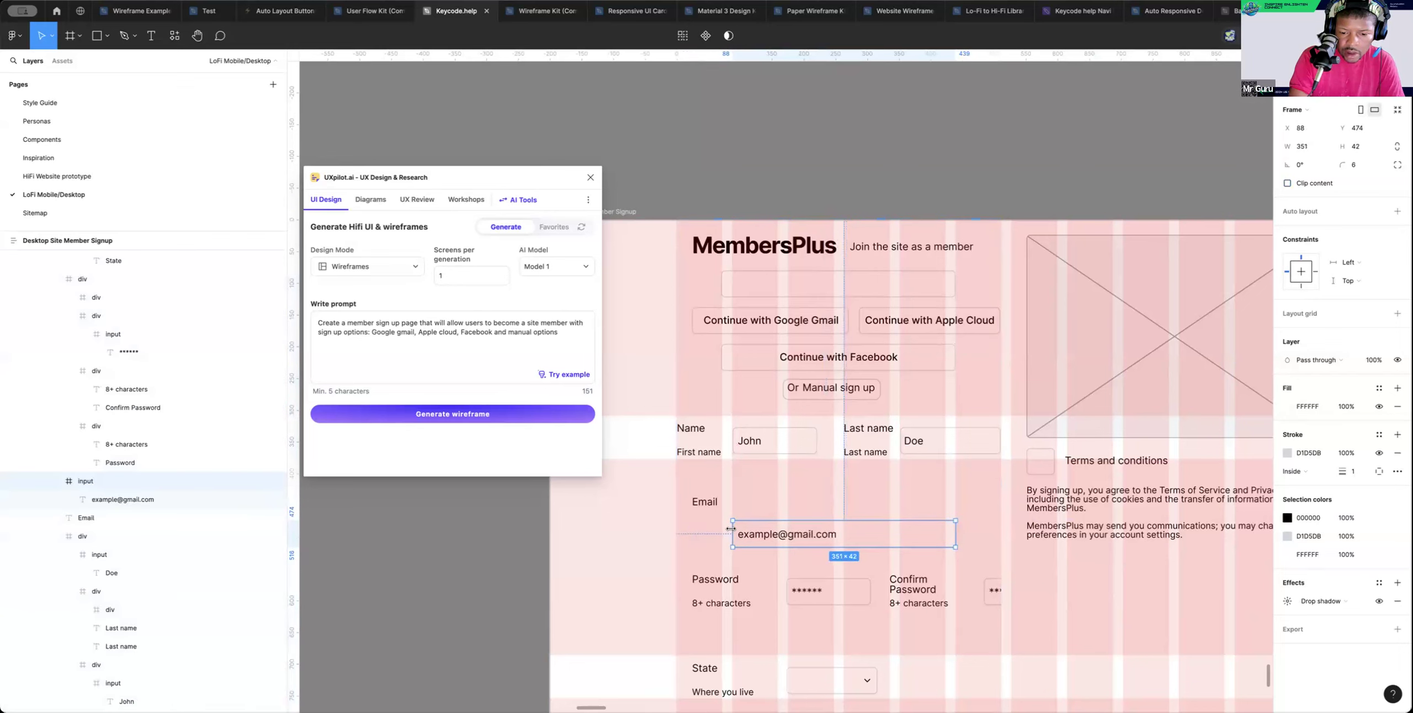
click(807, 507)
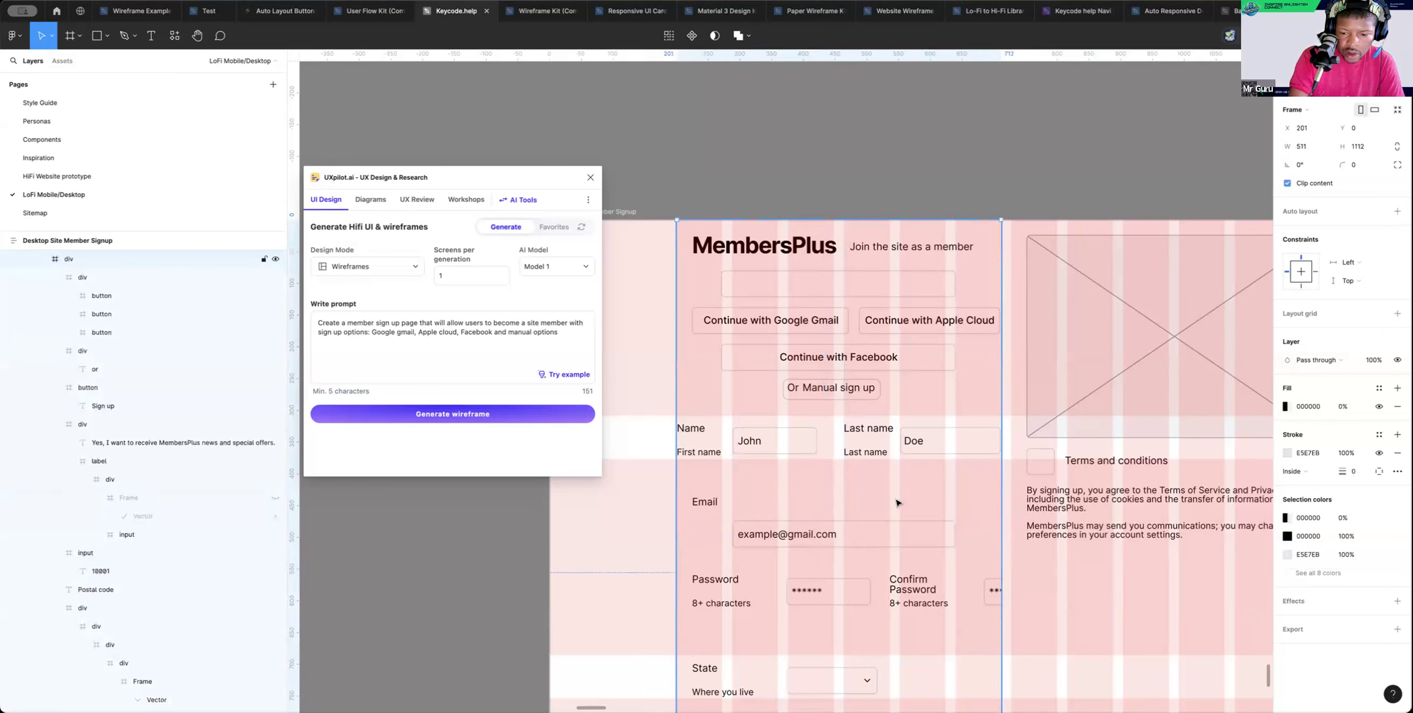
key(ctrl+g)
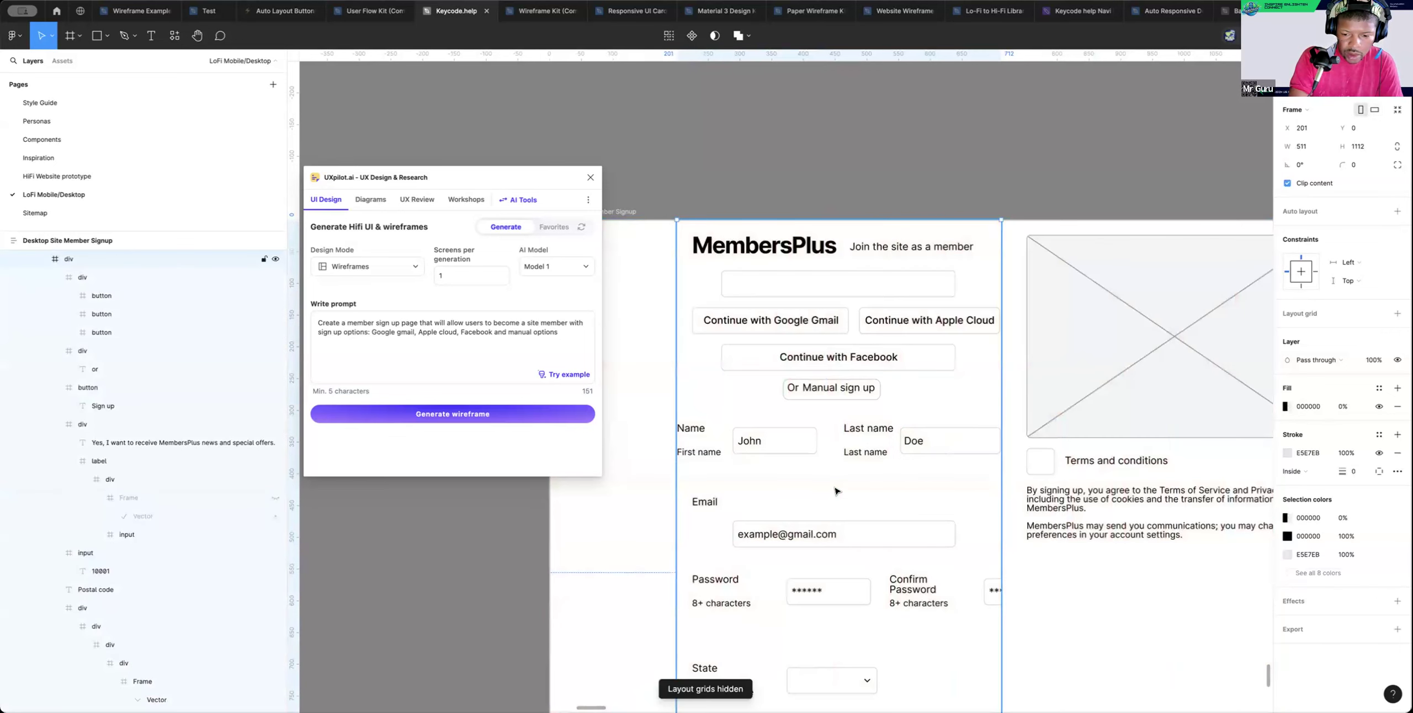
key(ctrl+g)
Move the password row frame to X 0 and narrow it to a width of 511
scroll(835, 491, down, 4)
scroll(835, 490, left, 2)
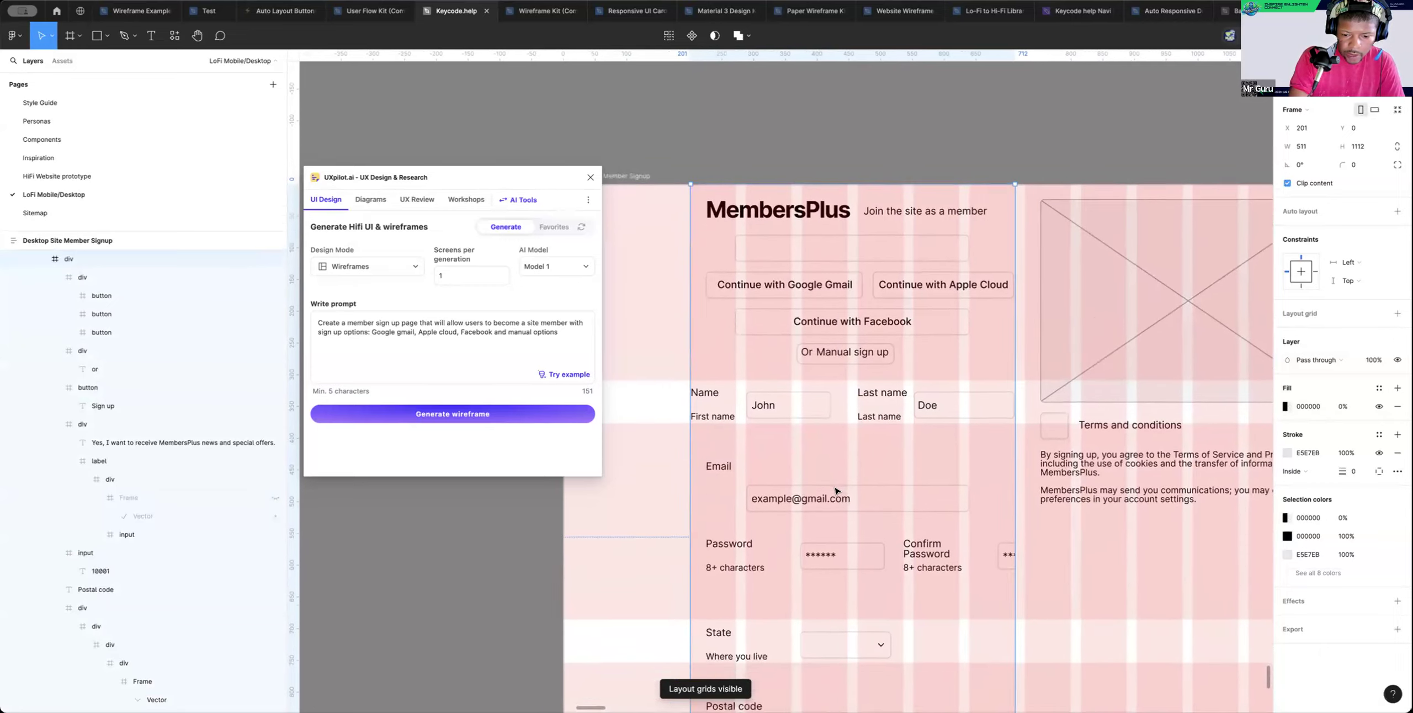
scroll(836, 491, left, 1)
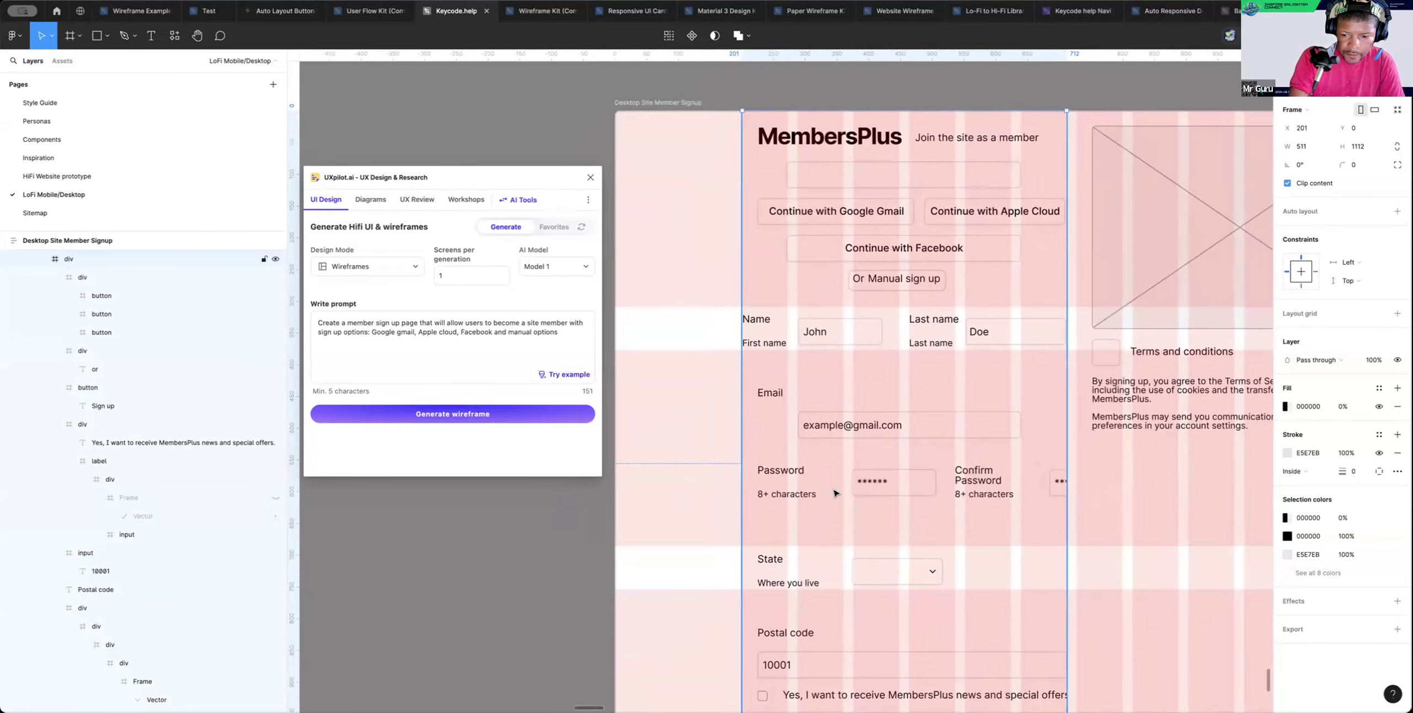
scroll(836, 493, right, 2)
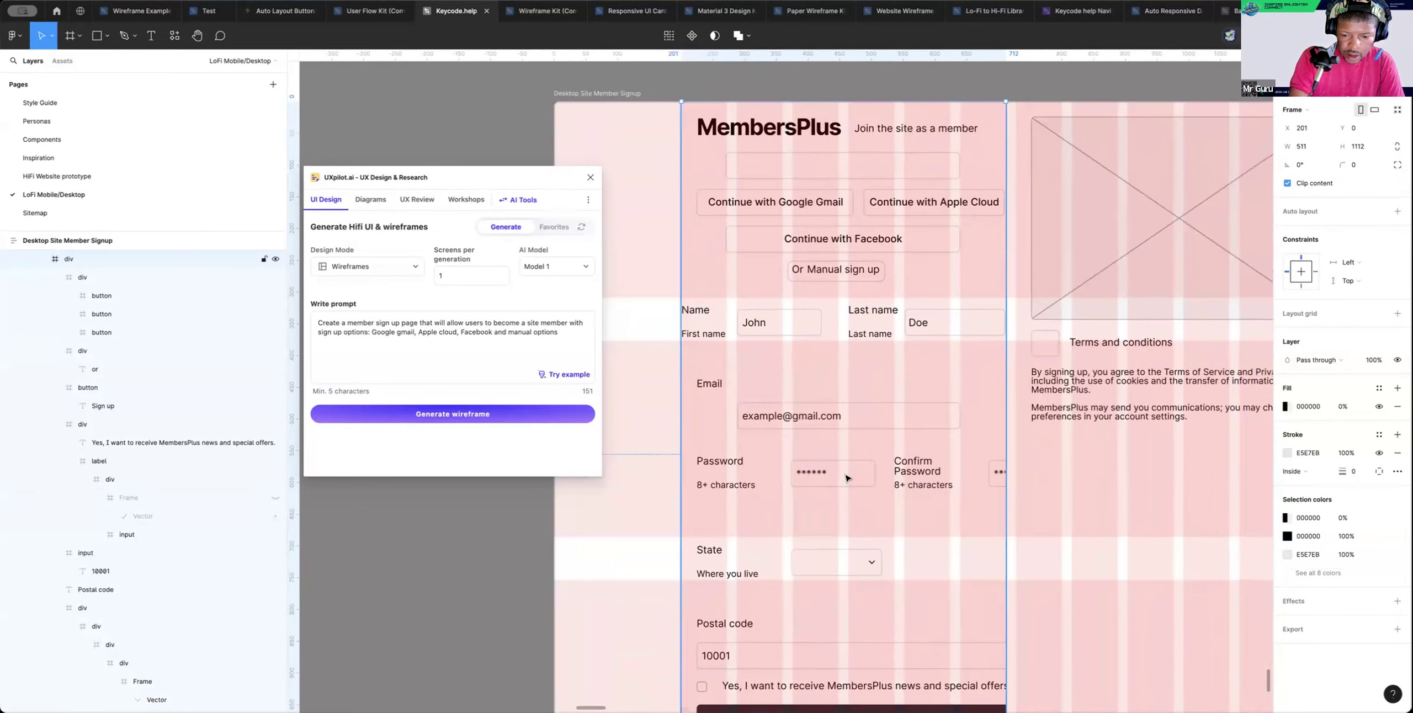
click(846, 477)
drag(701, 491, 682, 497)
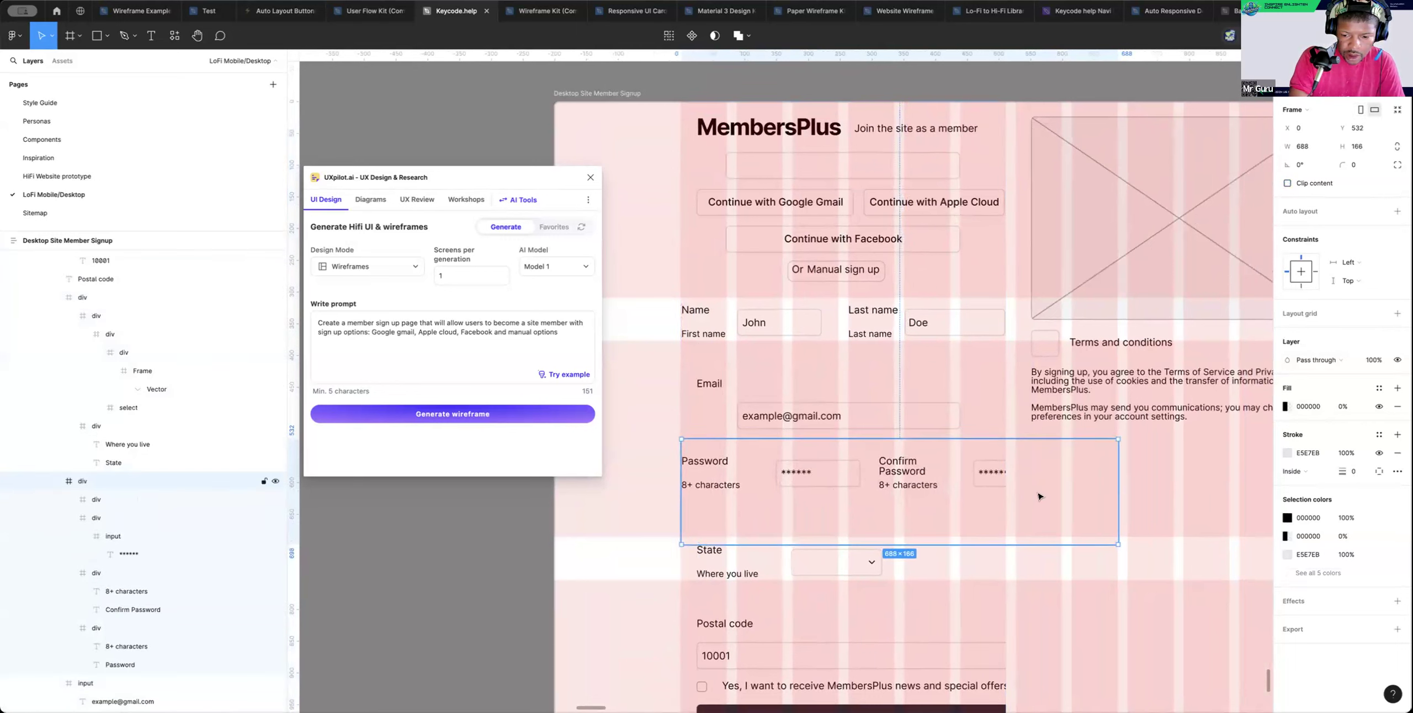
drag(1099, 492, 1004, 491)
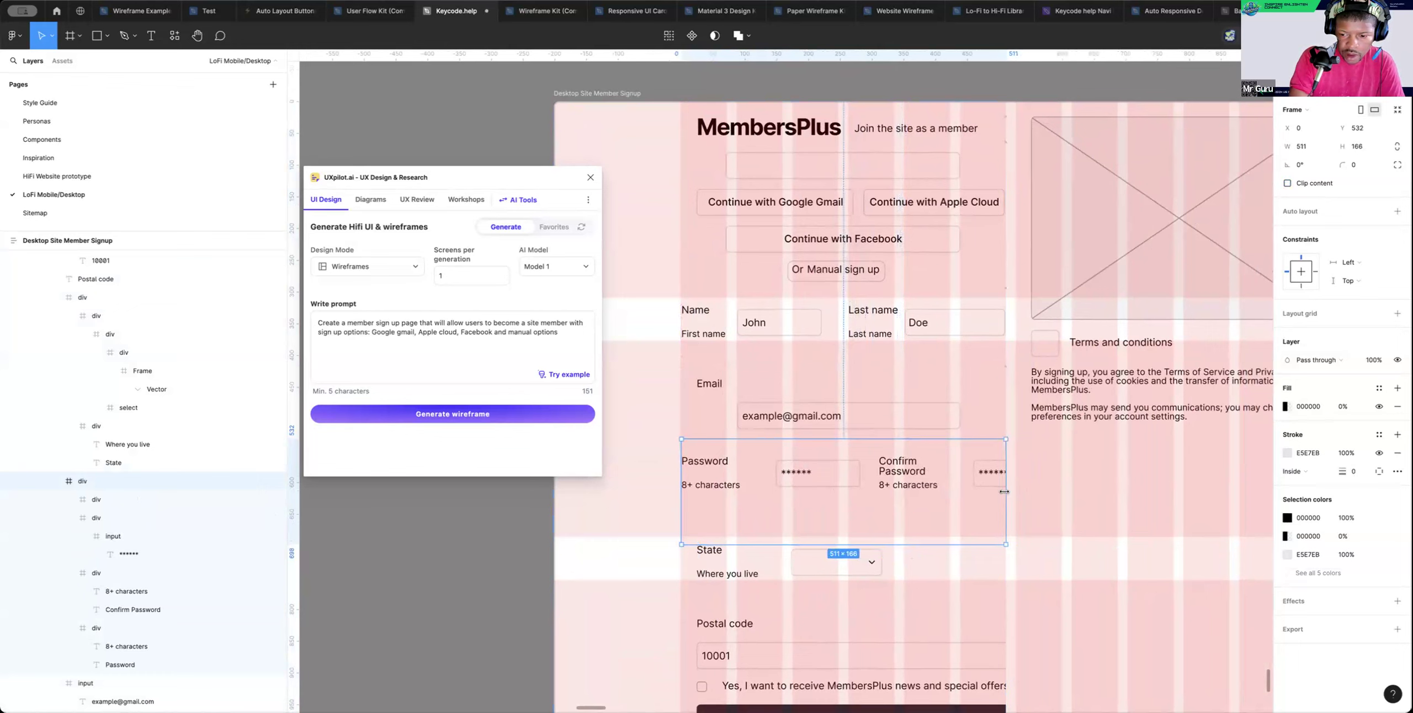
Move the password input beside its labels, and set the "Confirm Password" label frame to X 263 with a width of 99
click(822, 480)
drag(823, 480, 793, 482)
double_click(900, 475)
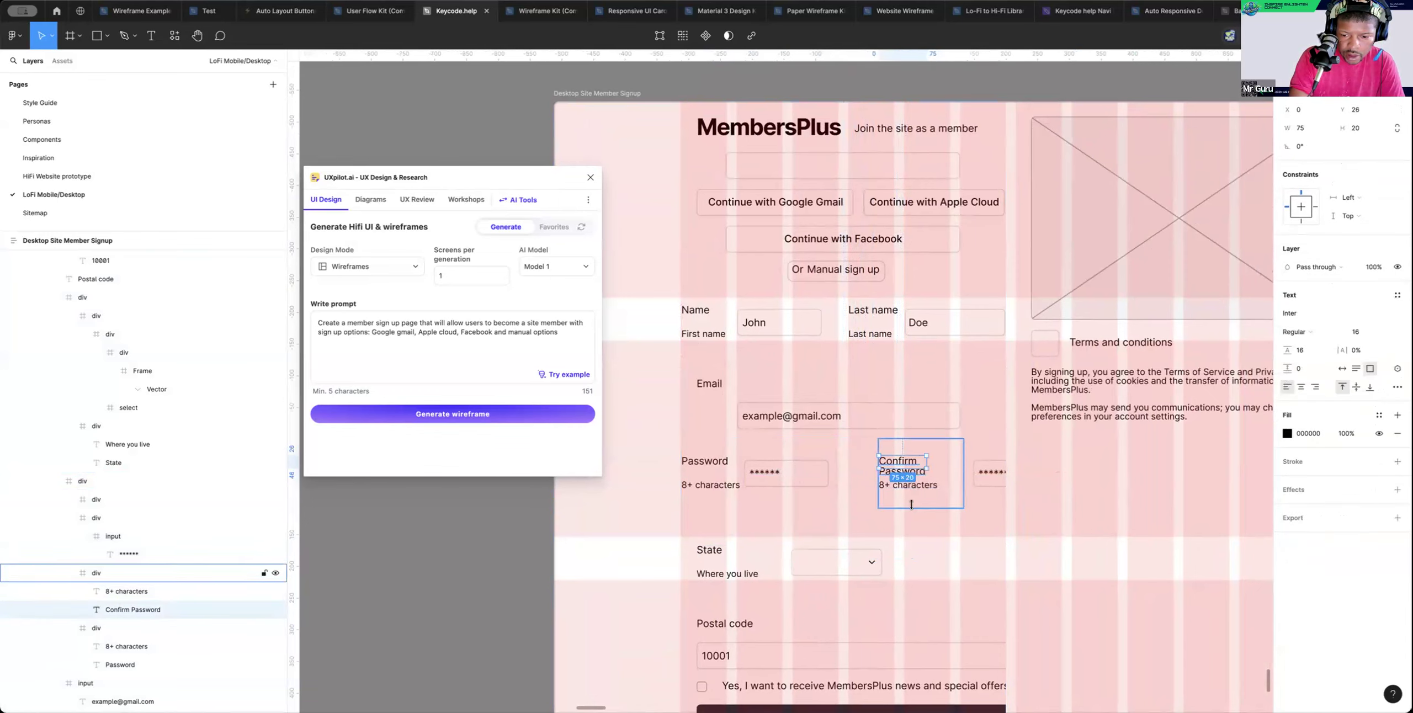
click(912, 504)
drag(925, 478, 896, 479)
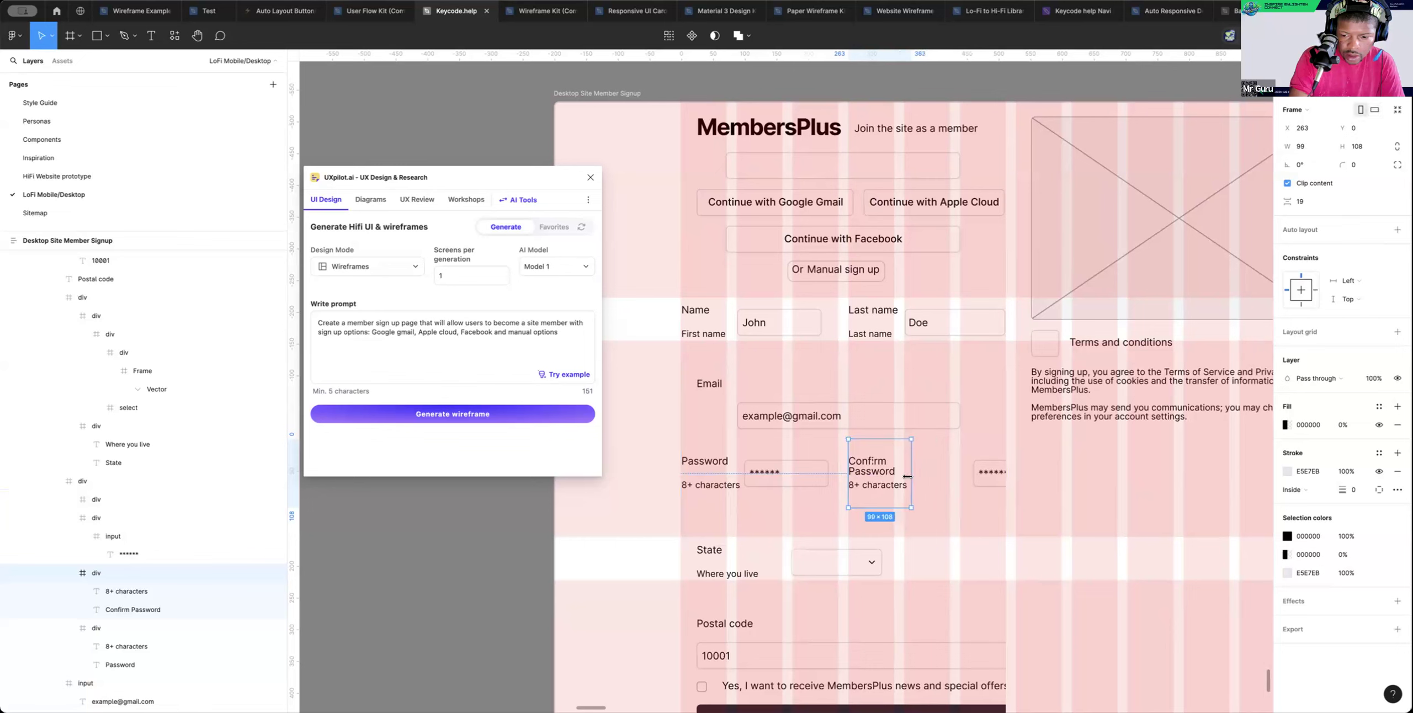
Move the confirm-password input directly beside its labels, and check the row with the layout grids hidden
click(989, 478)
drag(992, 476, 957, 478)
click(1047, 480)
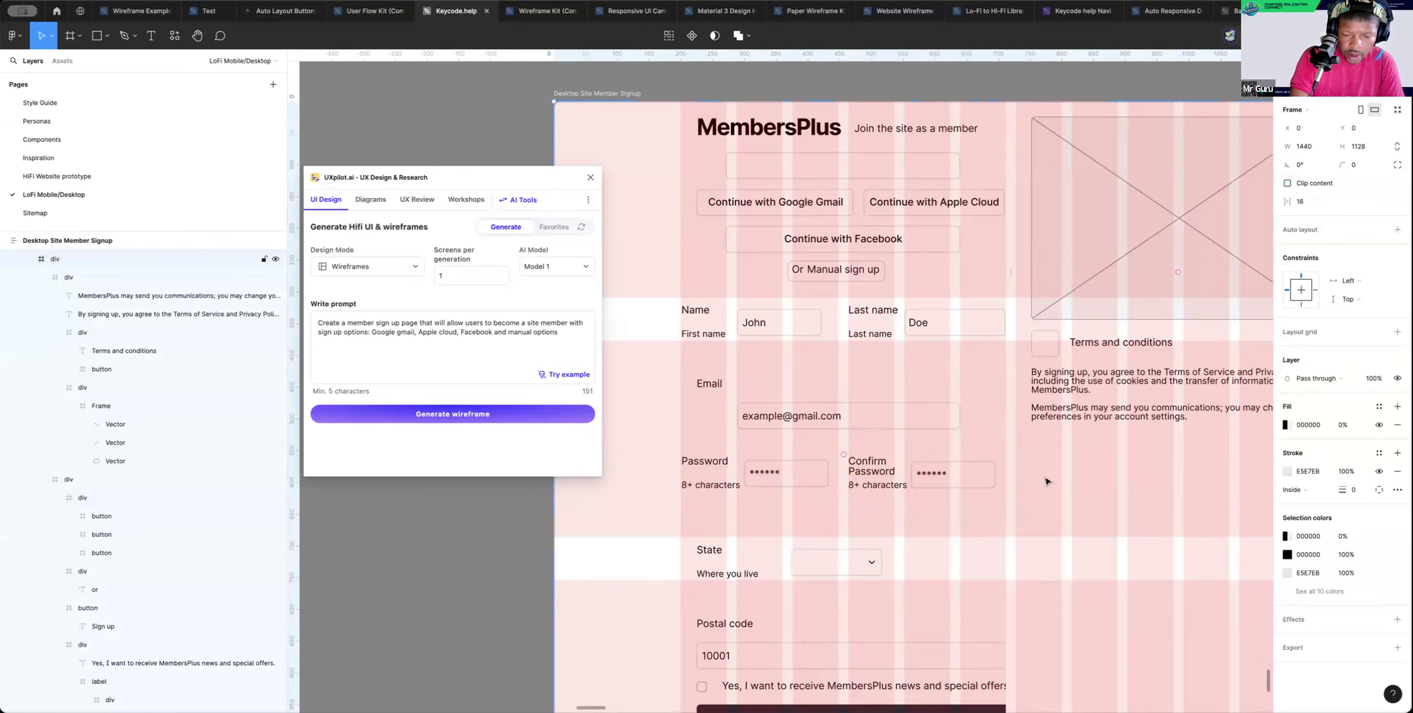
key(ctrl+g)
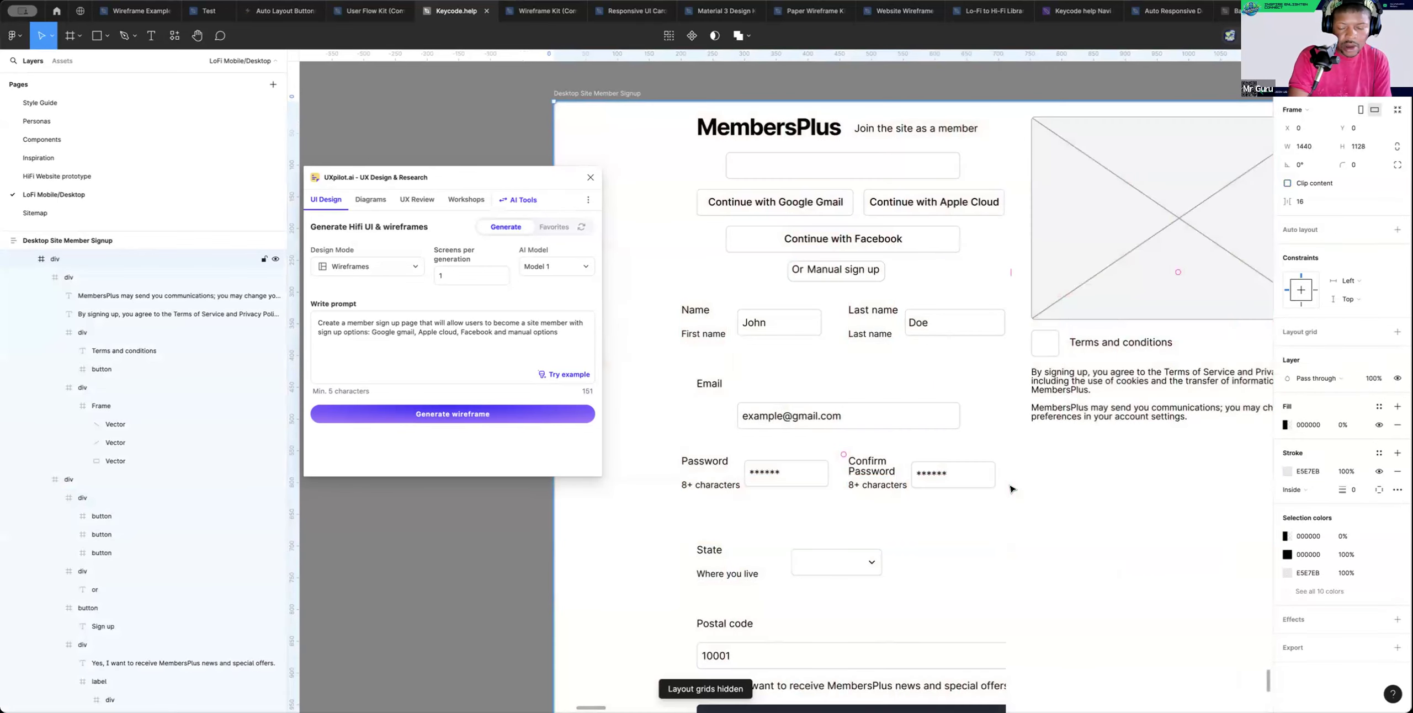
key(ctrl+g)
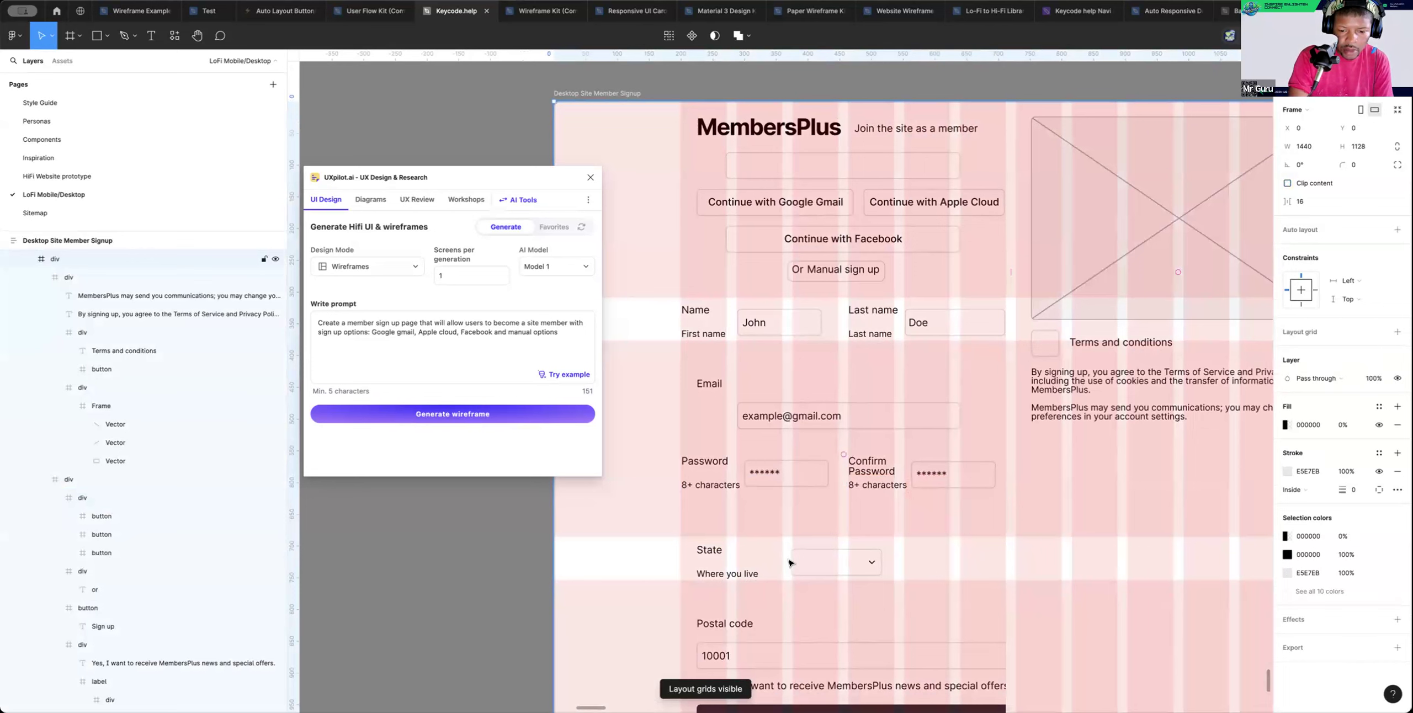
Narrow the postal code input box to a width of 223
scroll(817, 563, down, 5)
scroll(817, 563, left, 2)
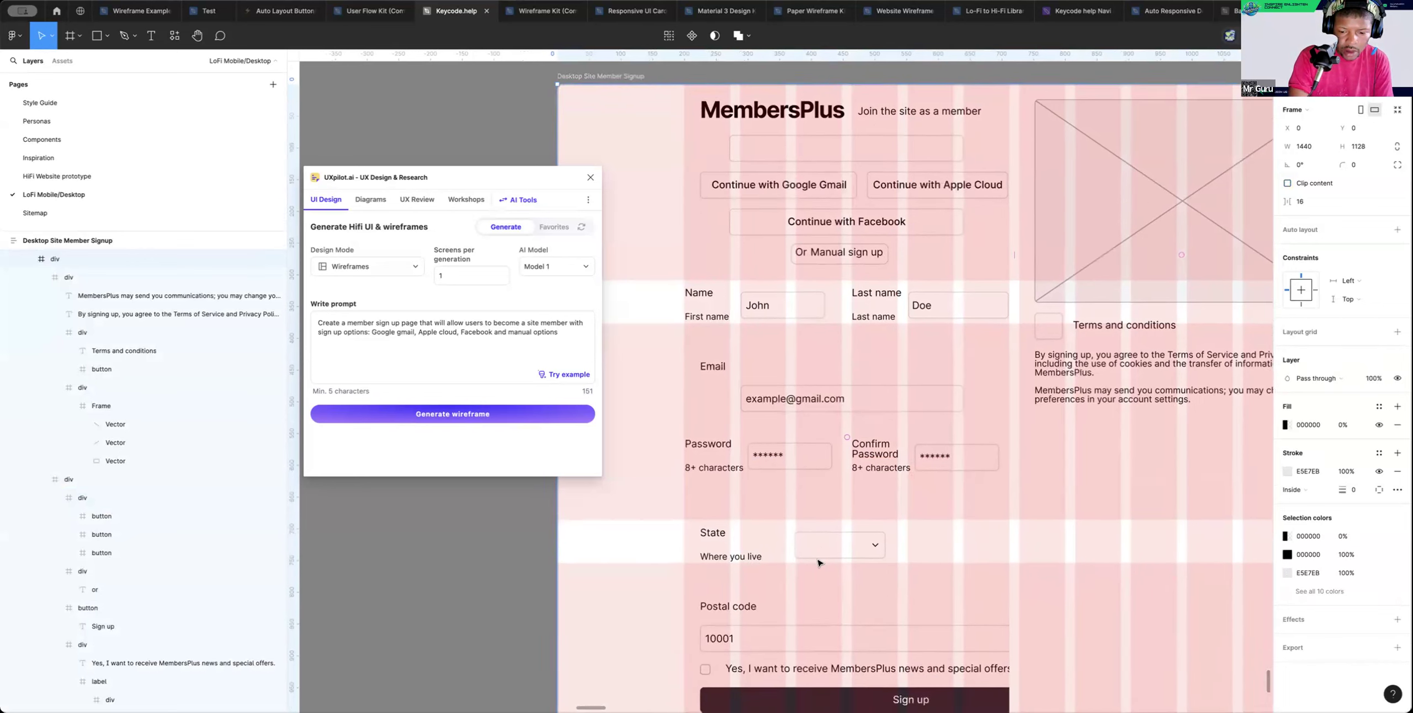
scroll(818, 562, down, 3)
scroll(818, 562, left, 1)
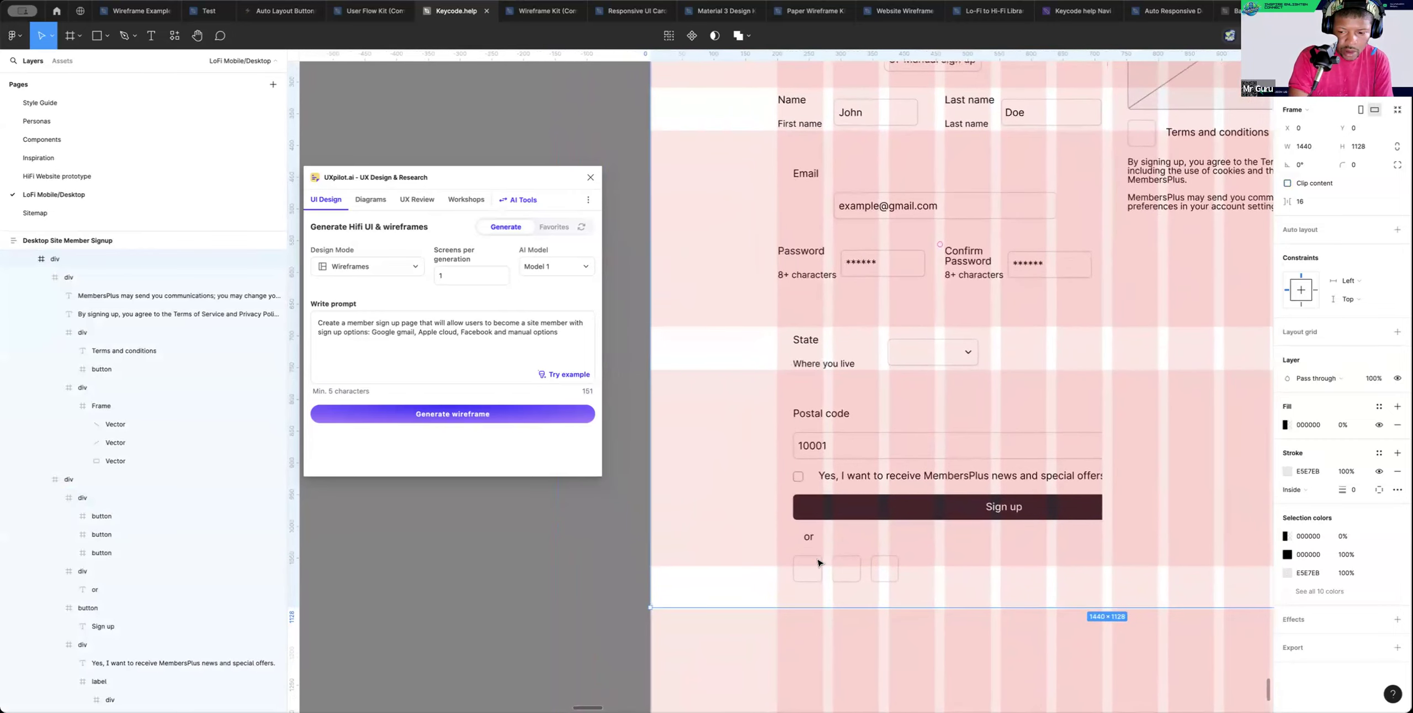
scroll(877, 538, right, 2)
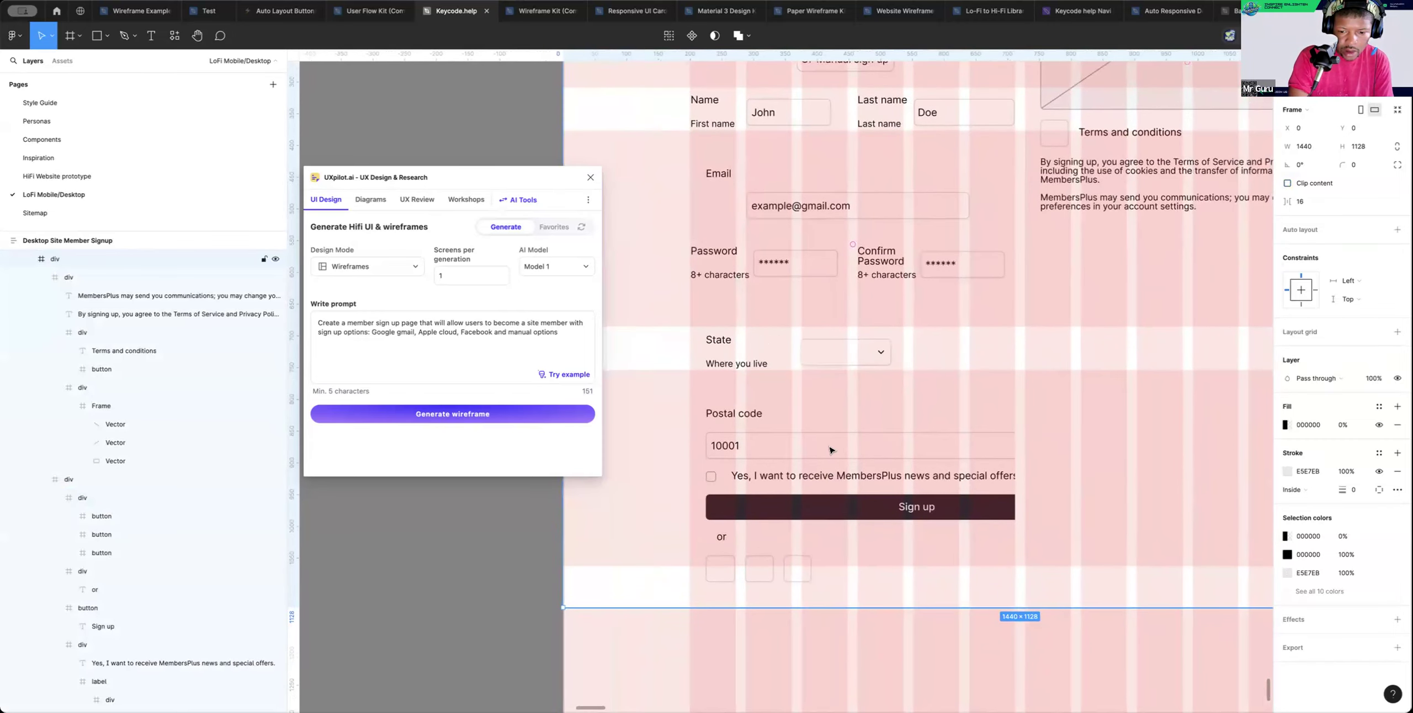
click(830, 450)
drag(1126, 450, 844, 450)
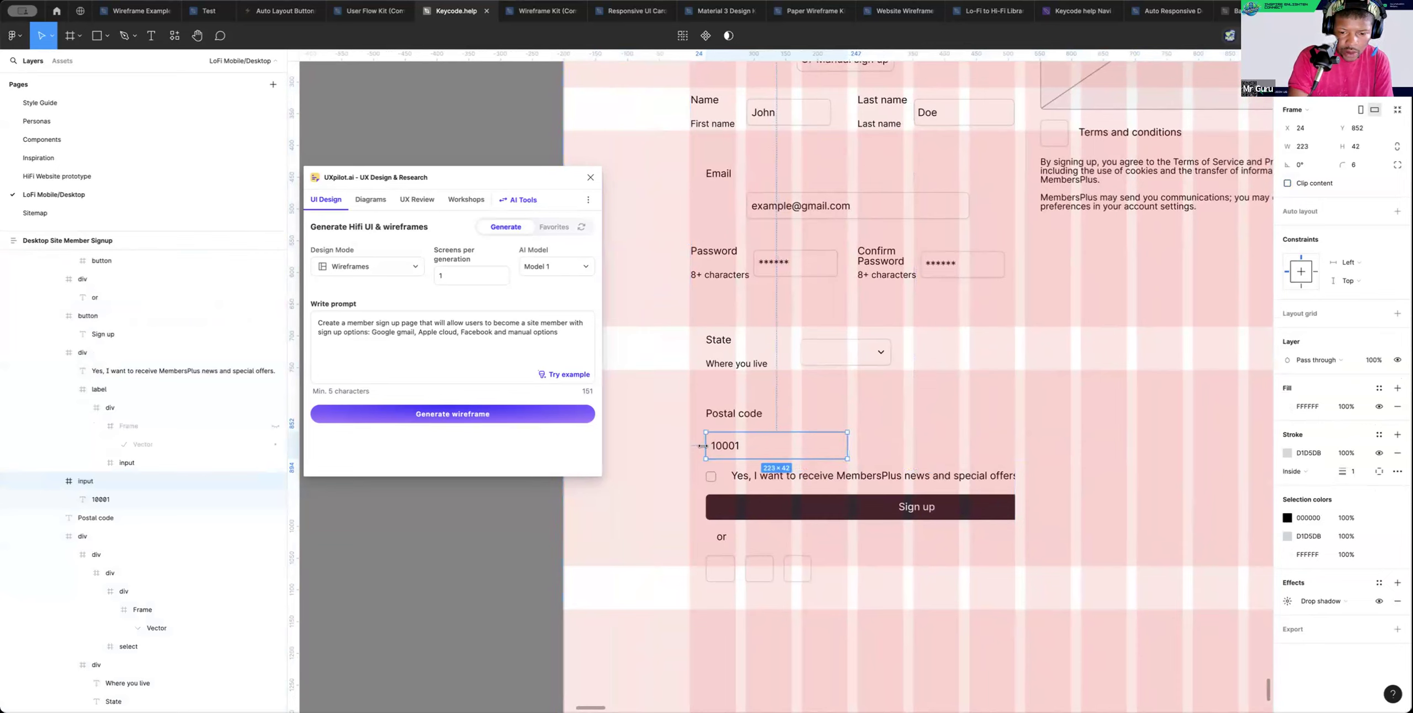
Pull in the leading edge of the postal code input so it starts at X 88 with a width of 159
click(975, 438)
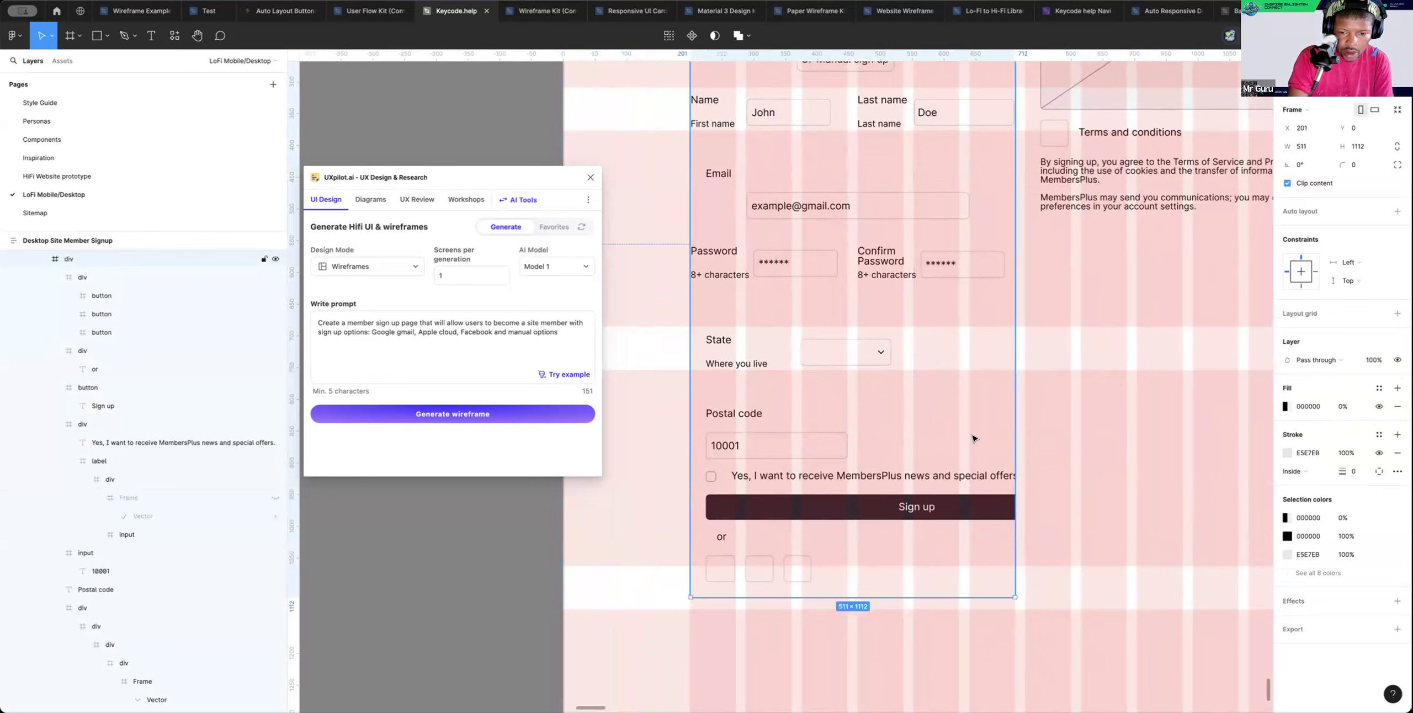
click(786, 454)
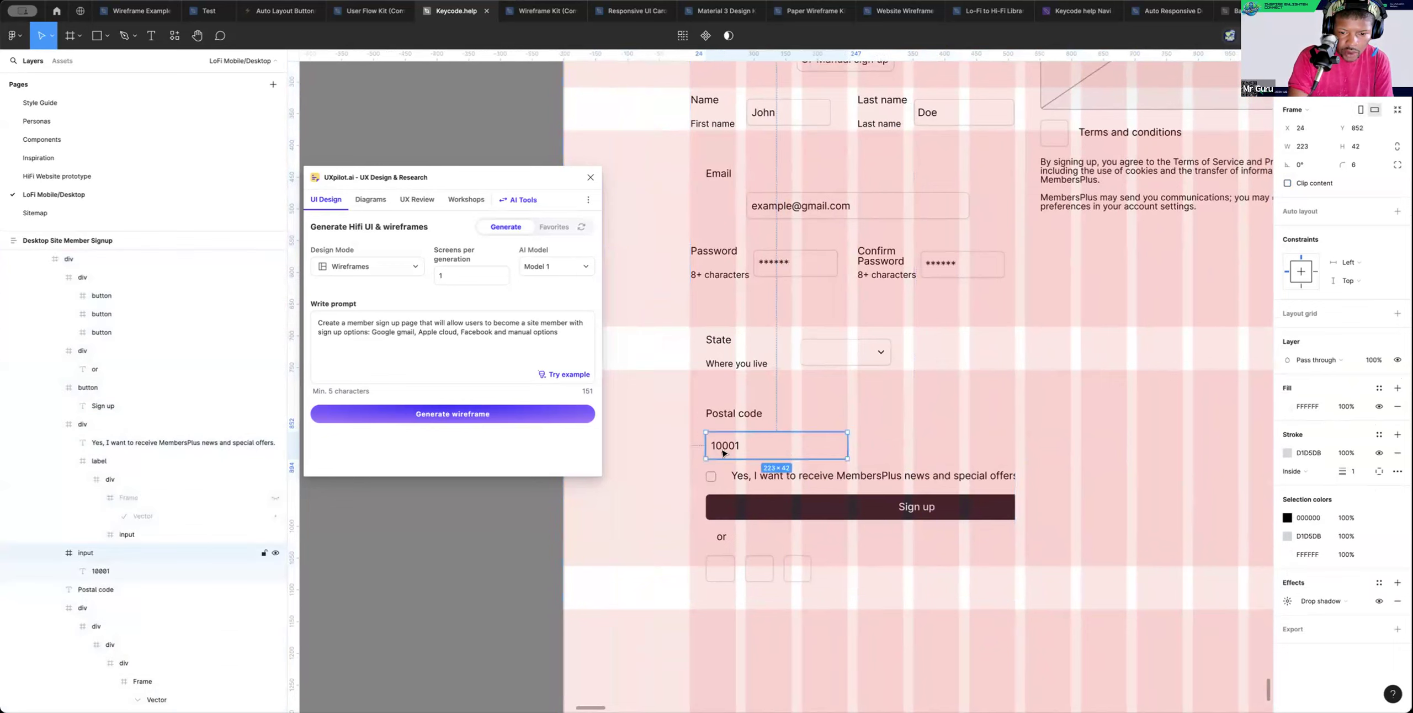
drag(706, 450, 745, 448)
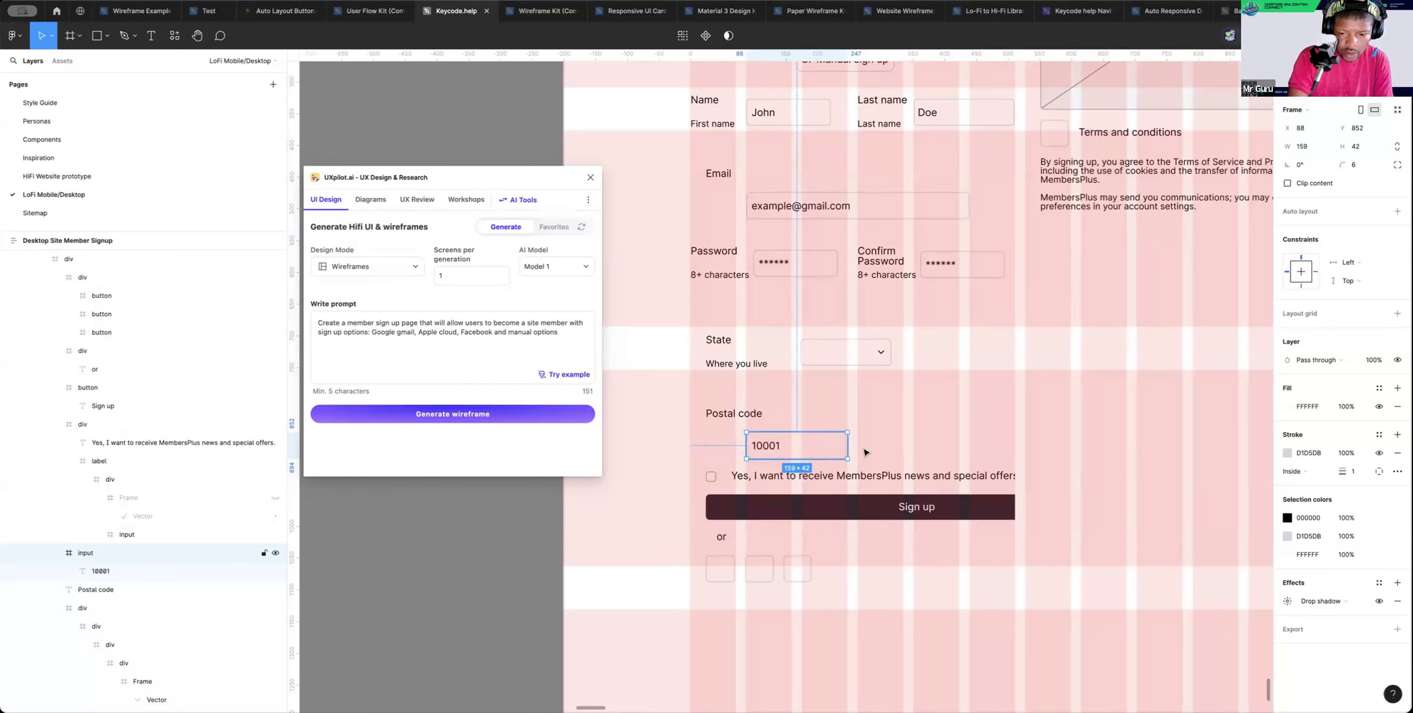
Narrow the "Yes, I want to receive MembersPlus news and special offers." text box to a width of 447
click(894, 442)
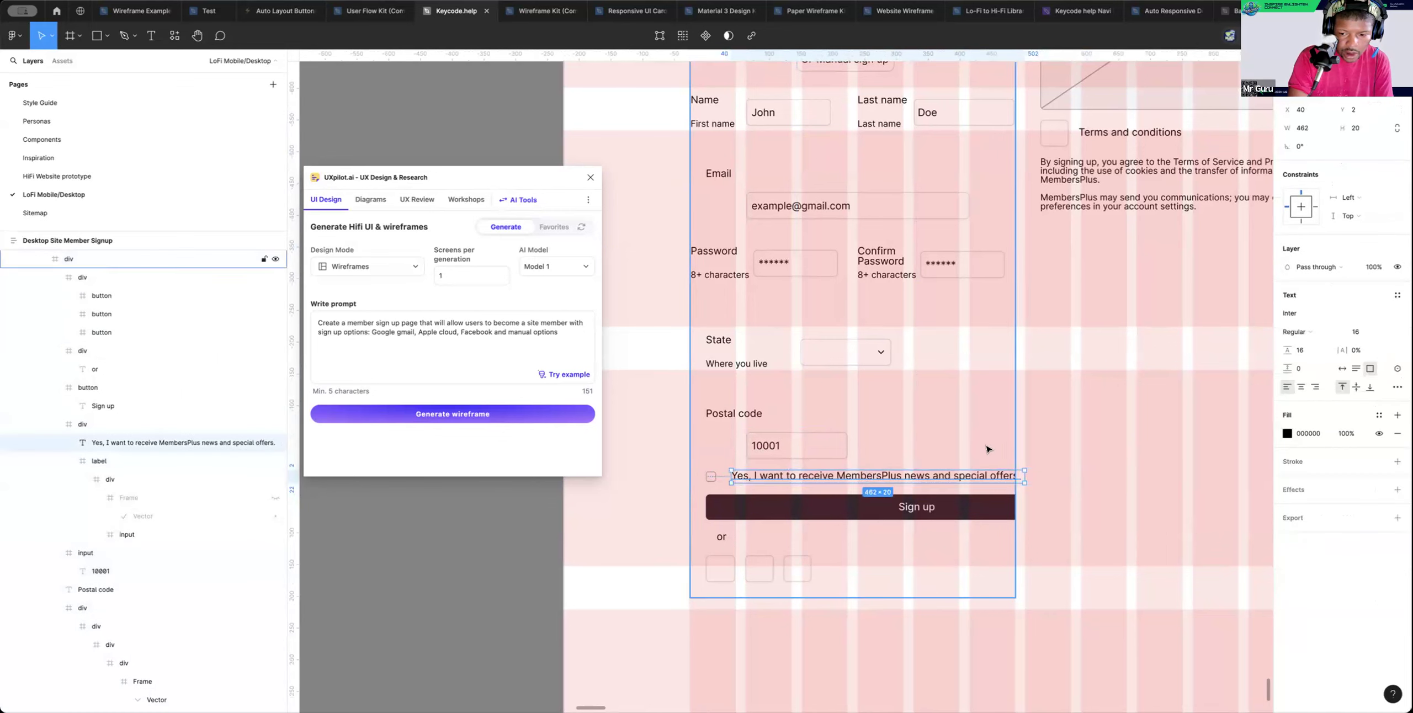
click(969, 474)
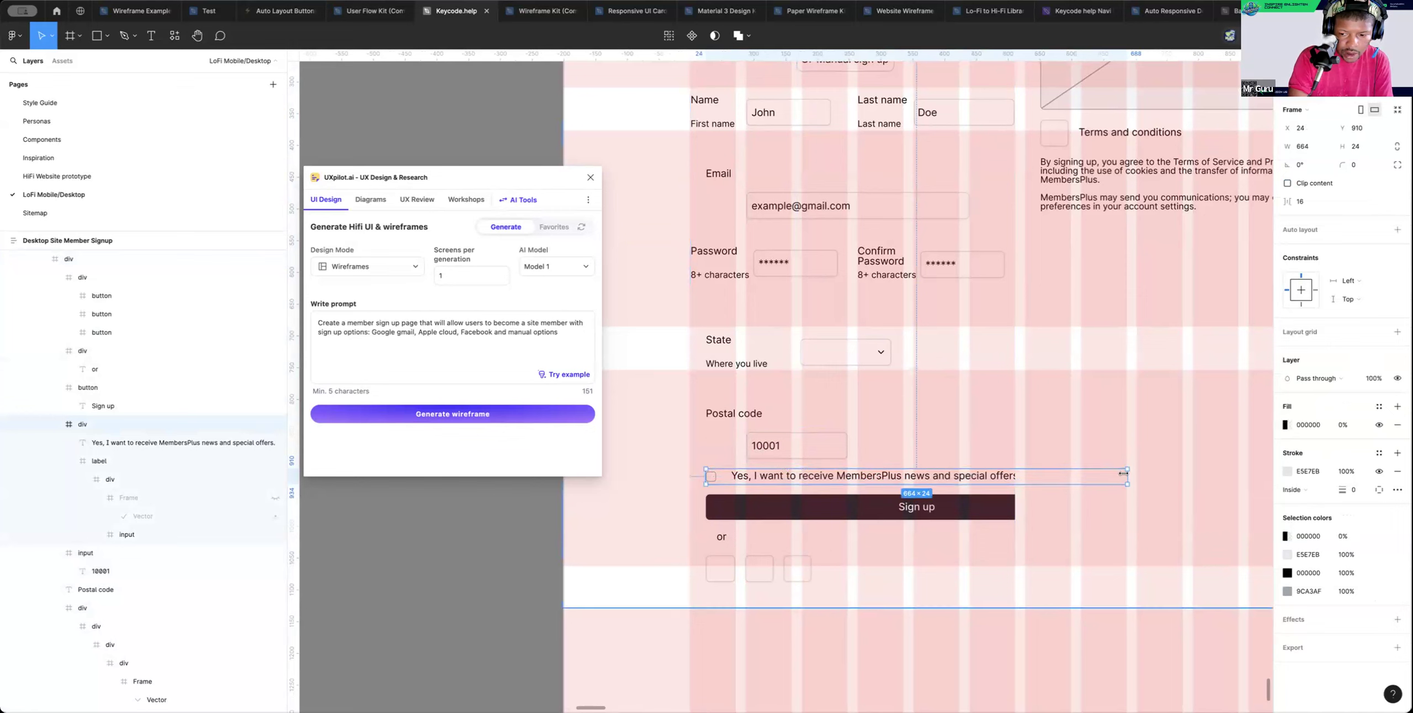
drag(1014, 476, 1009, 473)
double_click(970, 476)
click(1012, 508)
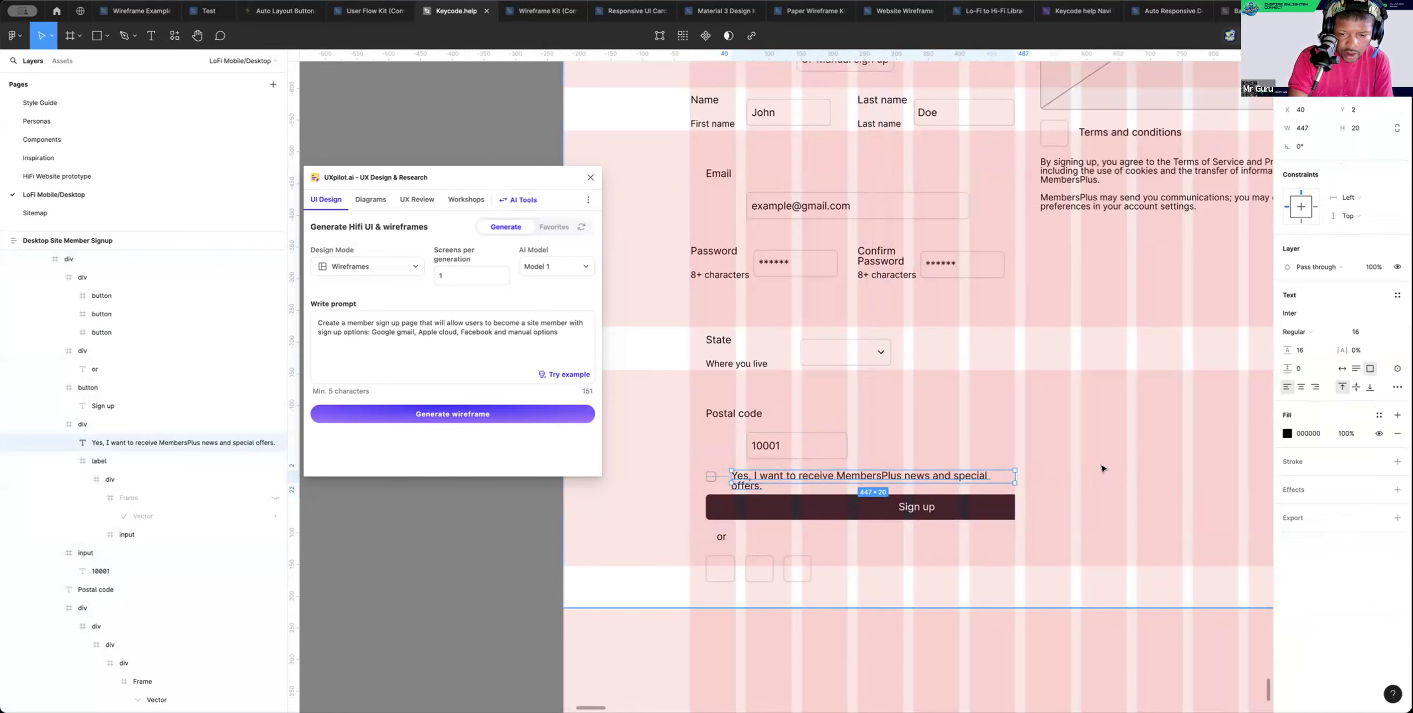
Shorten the "Sign up" button from both ends so it starts at X 88 with a width of 337
click(996, 512)
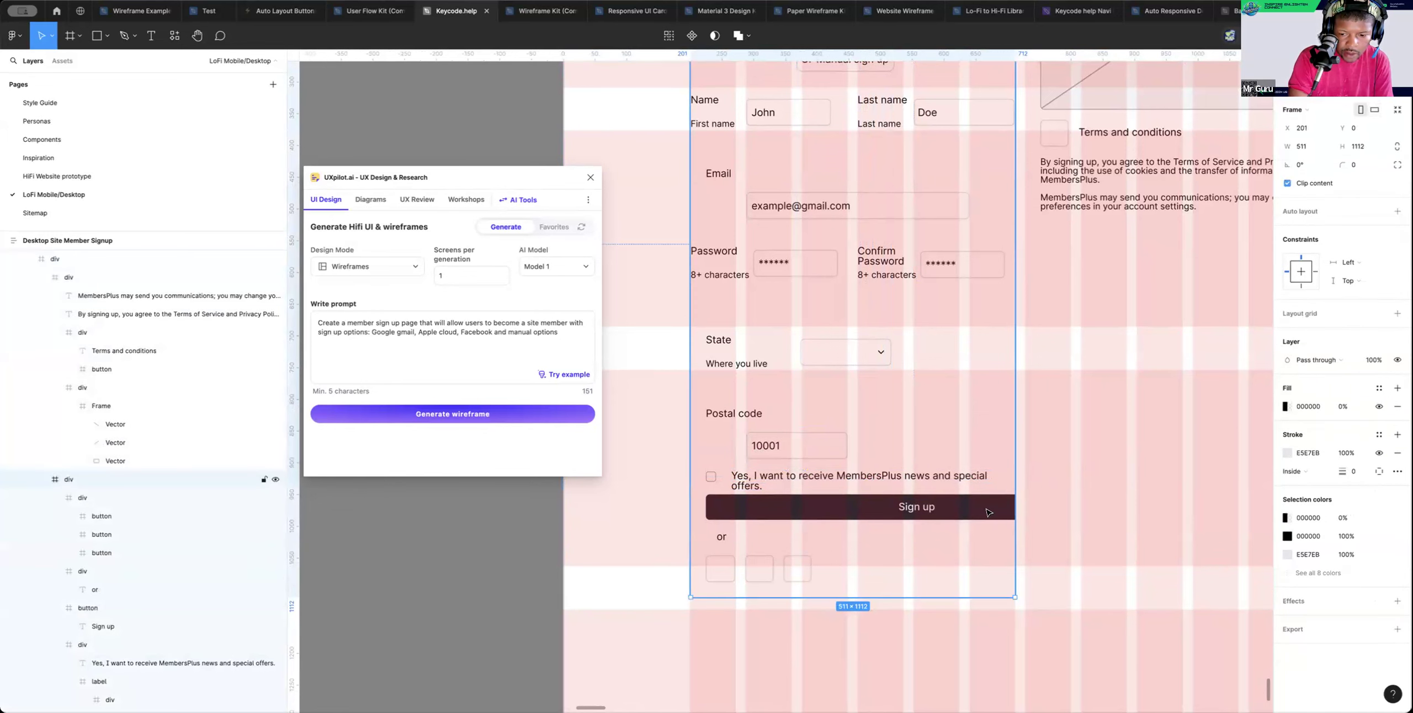
click(988, 513)
drag(1014, 507, 833, 507)
click(915, 507)
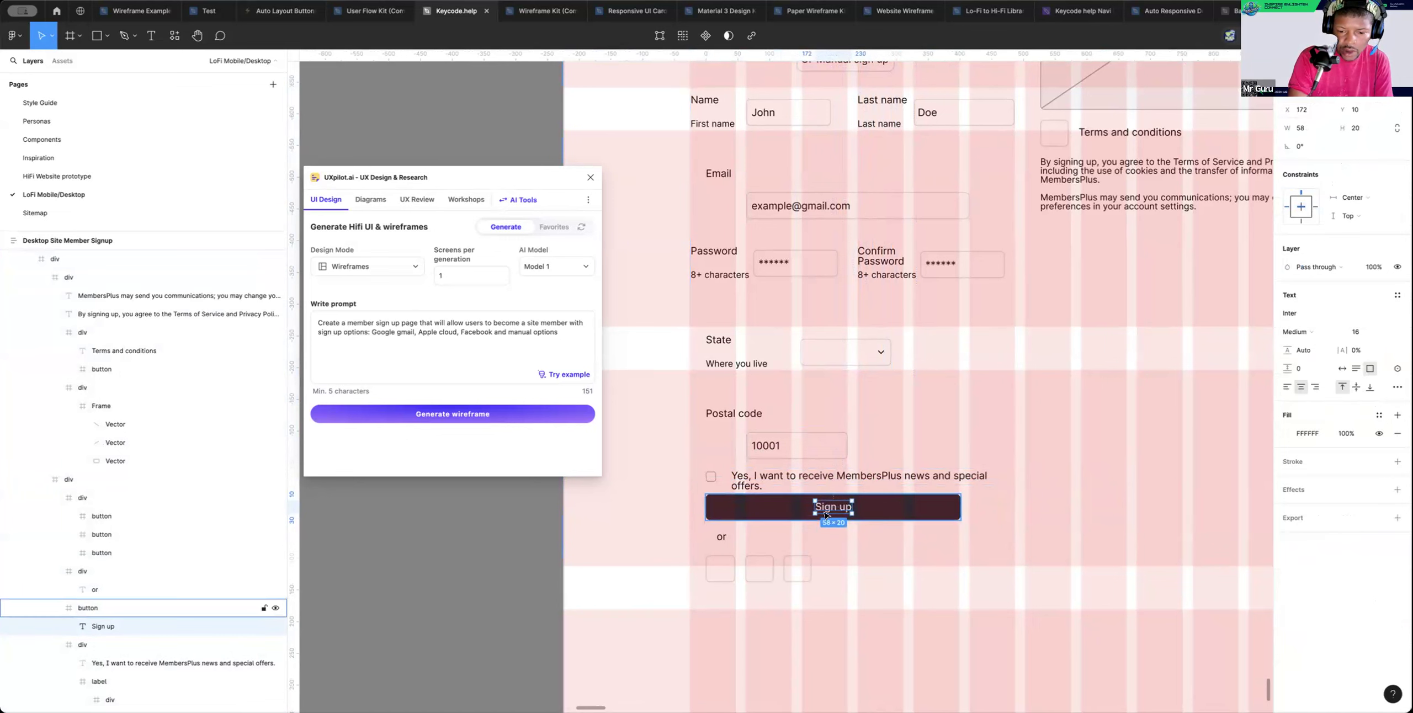
click(710, 511)
drag(707, 506, 743, 504)
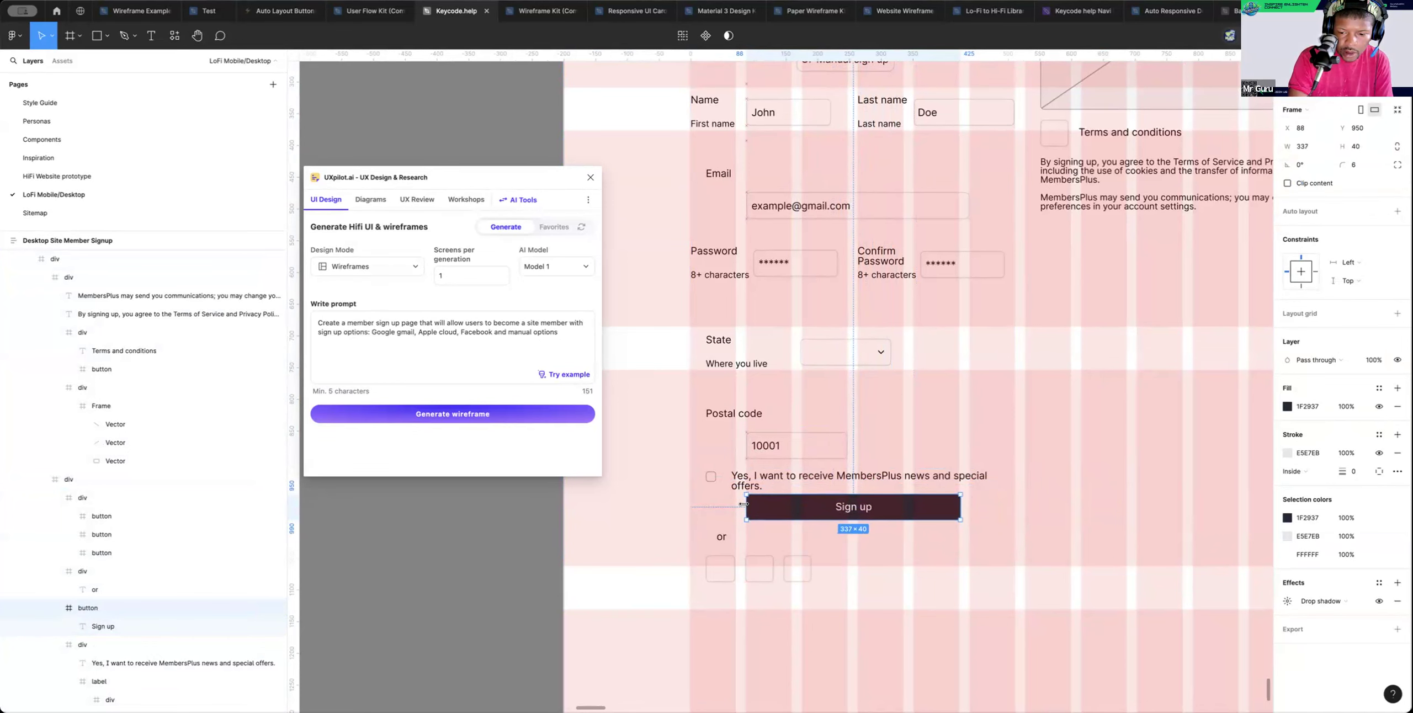
Fine-tune both ends of the "Sign up" button to the column edges, at X 87 with a width of 336
scroll(743, 504, up, 5)
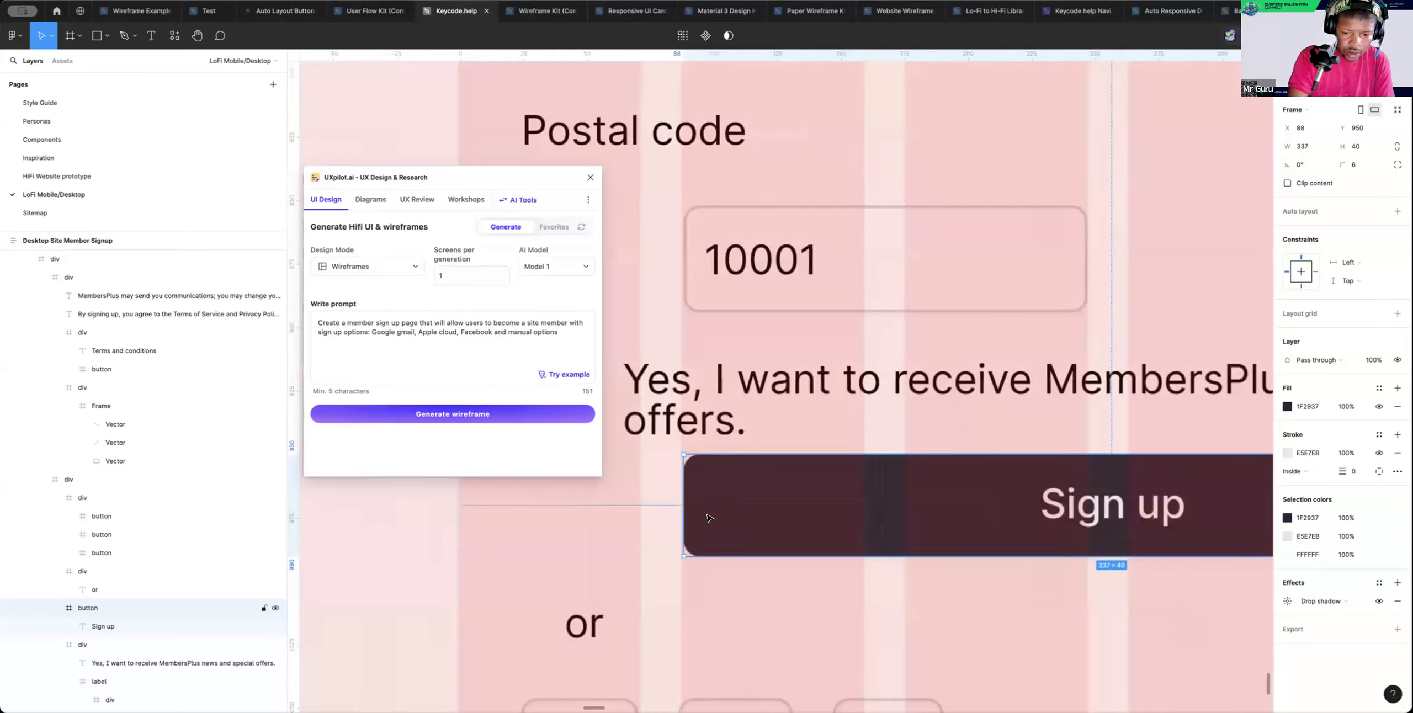
scroll(685, 514, up, 3)
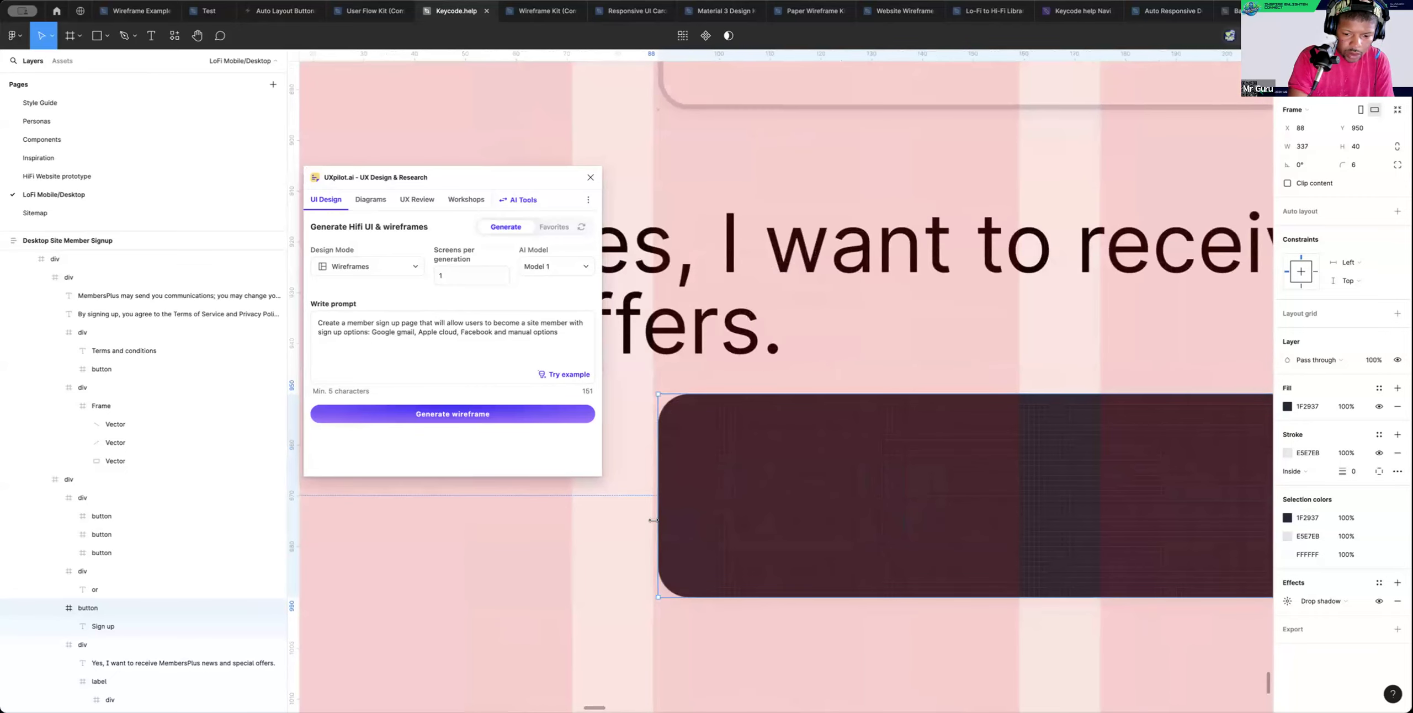
drag(651, 520, 647, 520)
scroll(679, 523, right, 10)
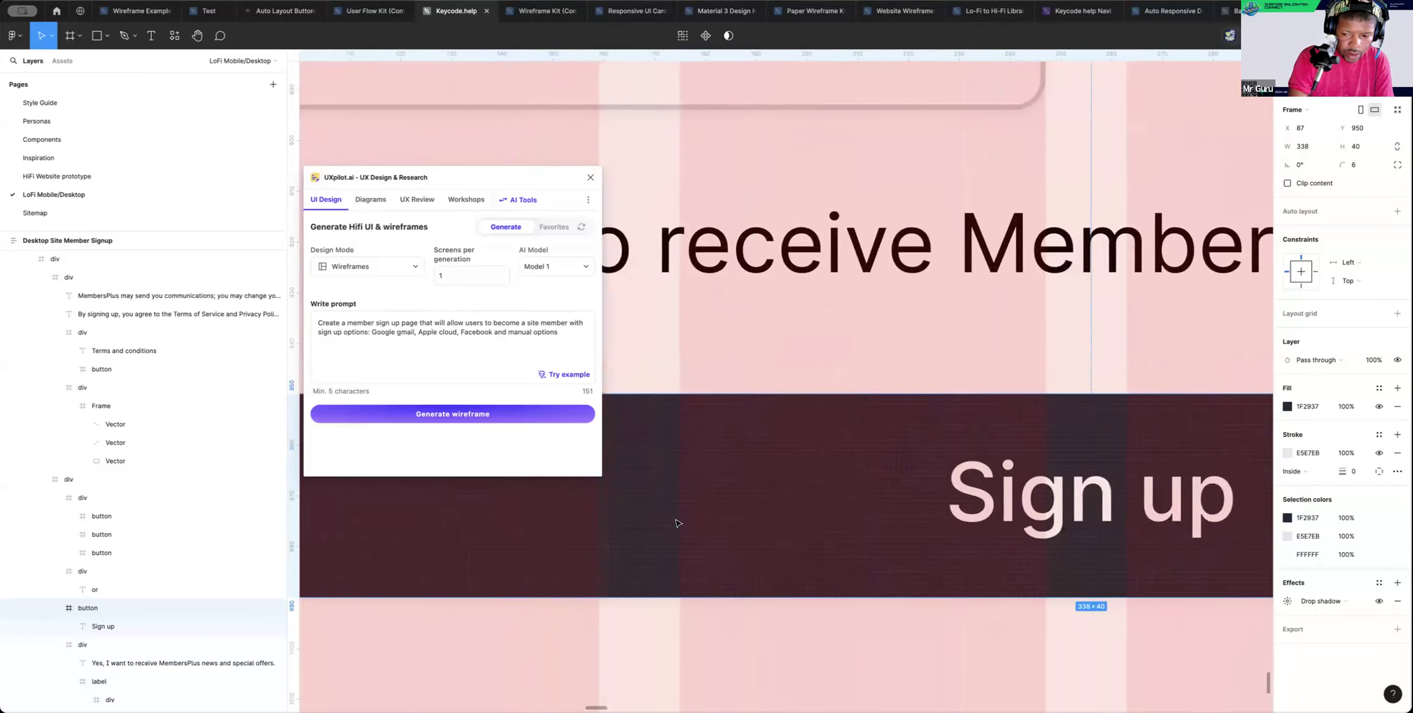
scroll(679, 523, right, 15)
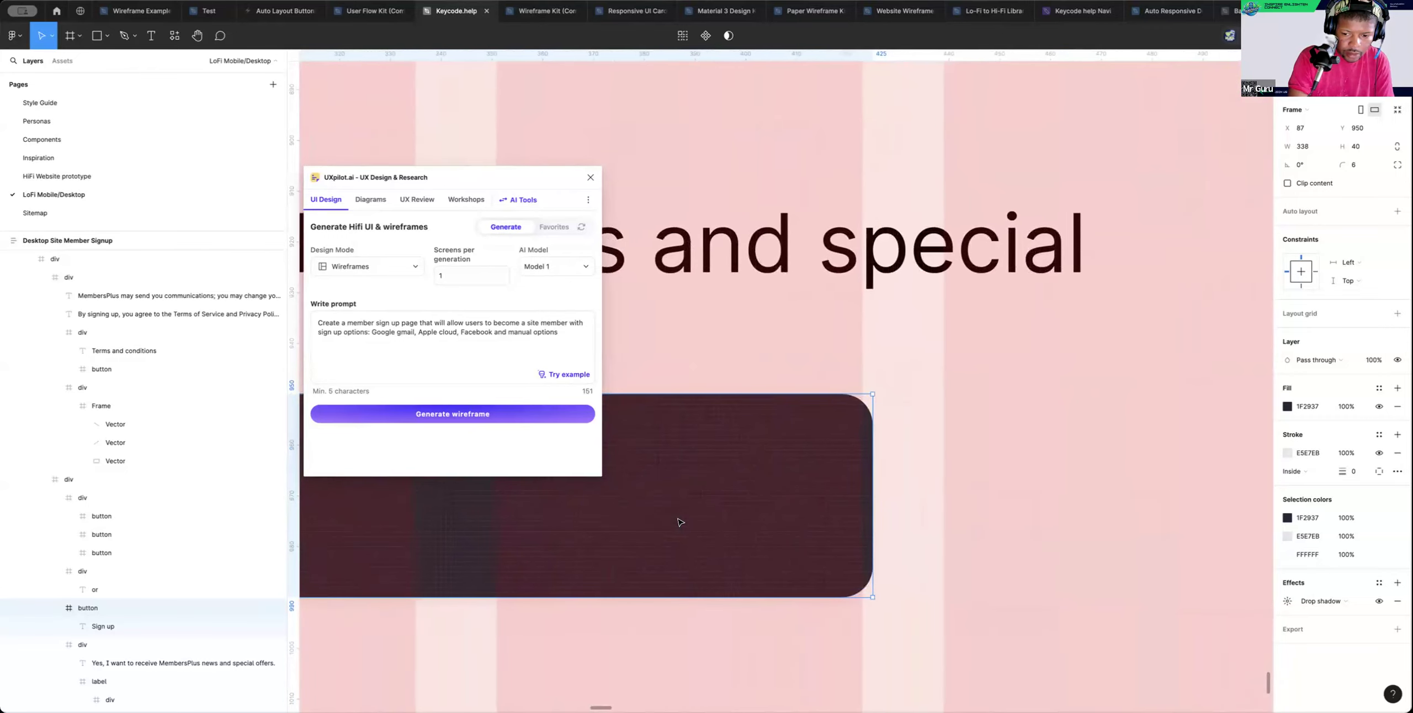
drag(881, 527, 868, 522)
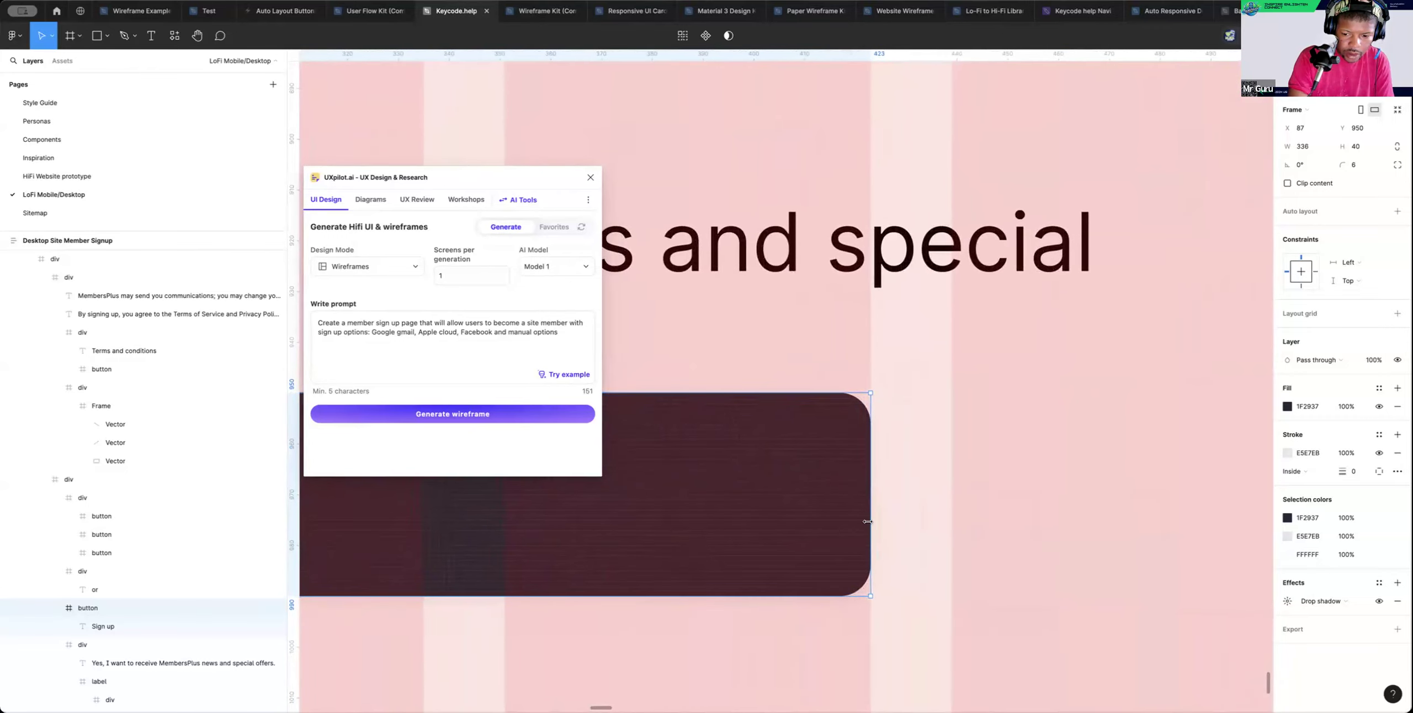
scroll(868, 522, down, 5)
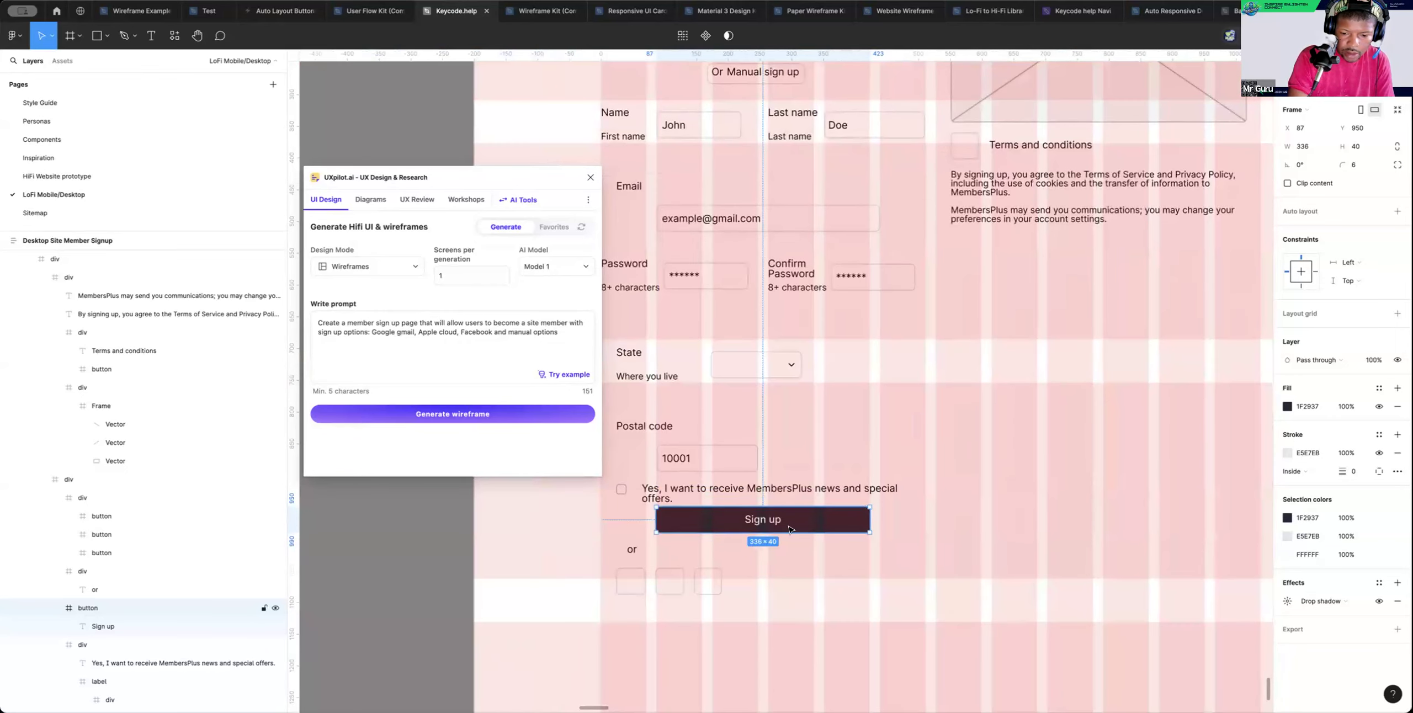
Narrow the "Sign up" button symmetrically about its centre to a width of 166 at X 172
scroll(789, 530, down, 3)
scroll(795, 527, left, 2)
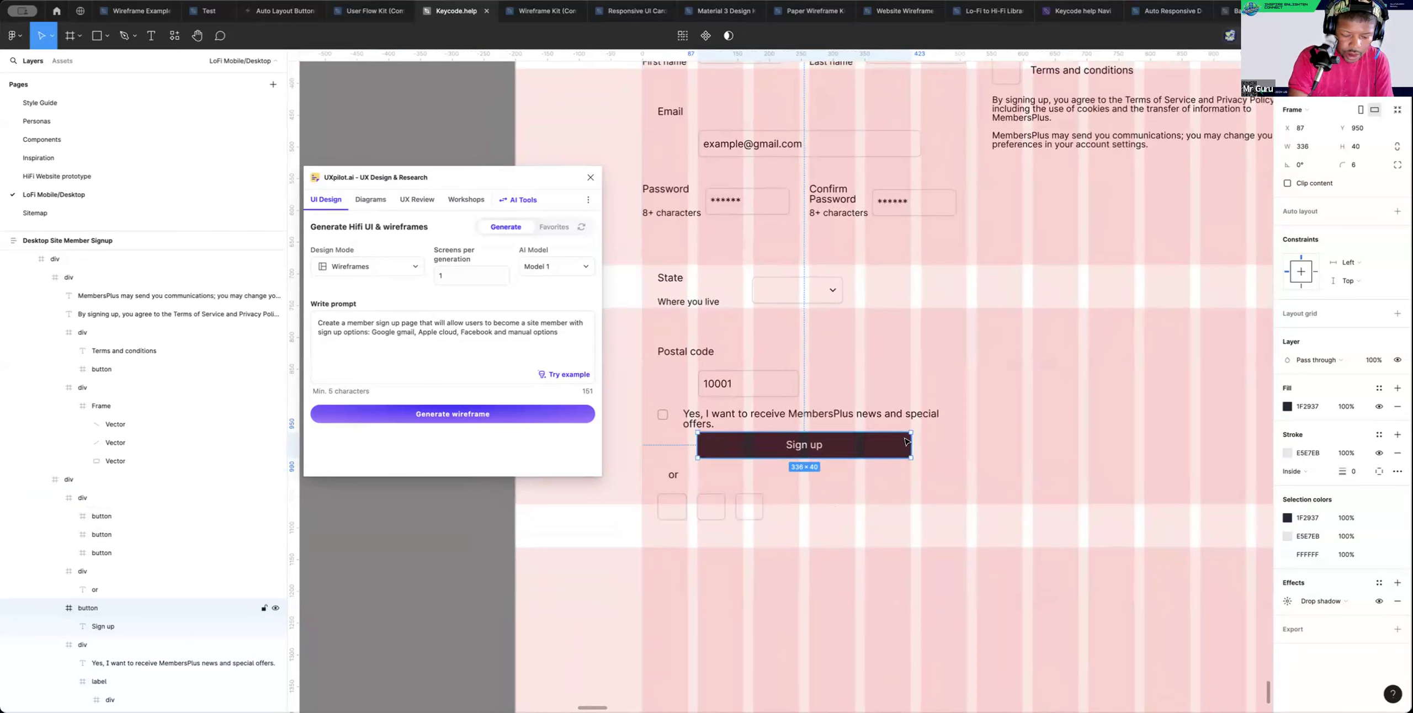
drag(901, 440, 854, 442)
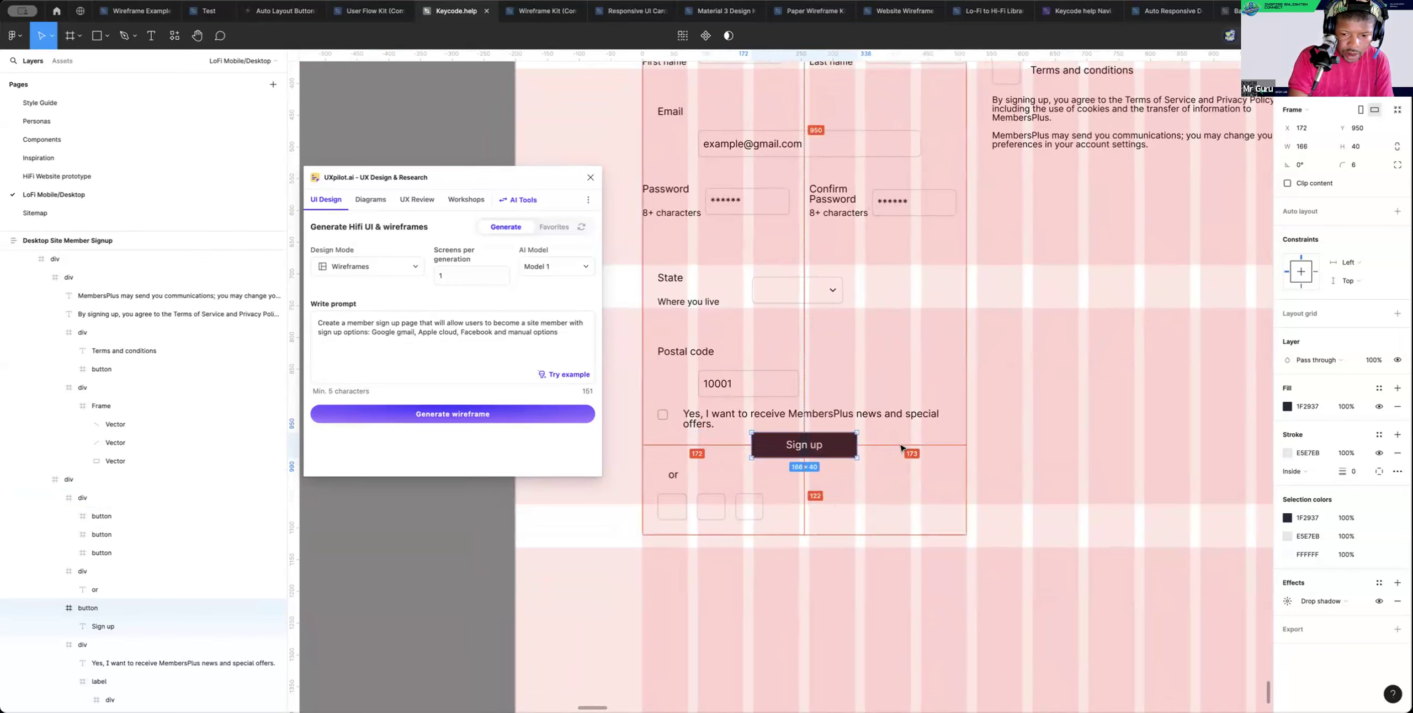
Move the row of three square buttons up to Y 1030 and the "or" row frame to X 25, Y 998
click(715, 497)
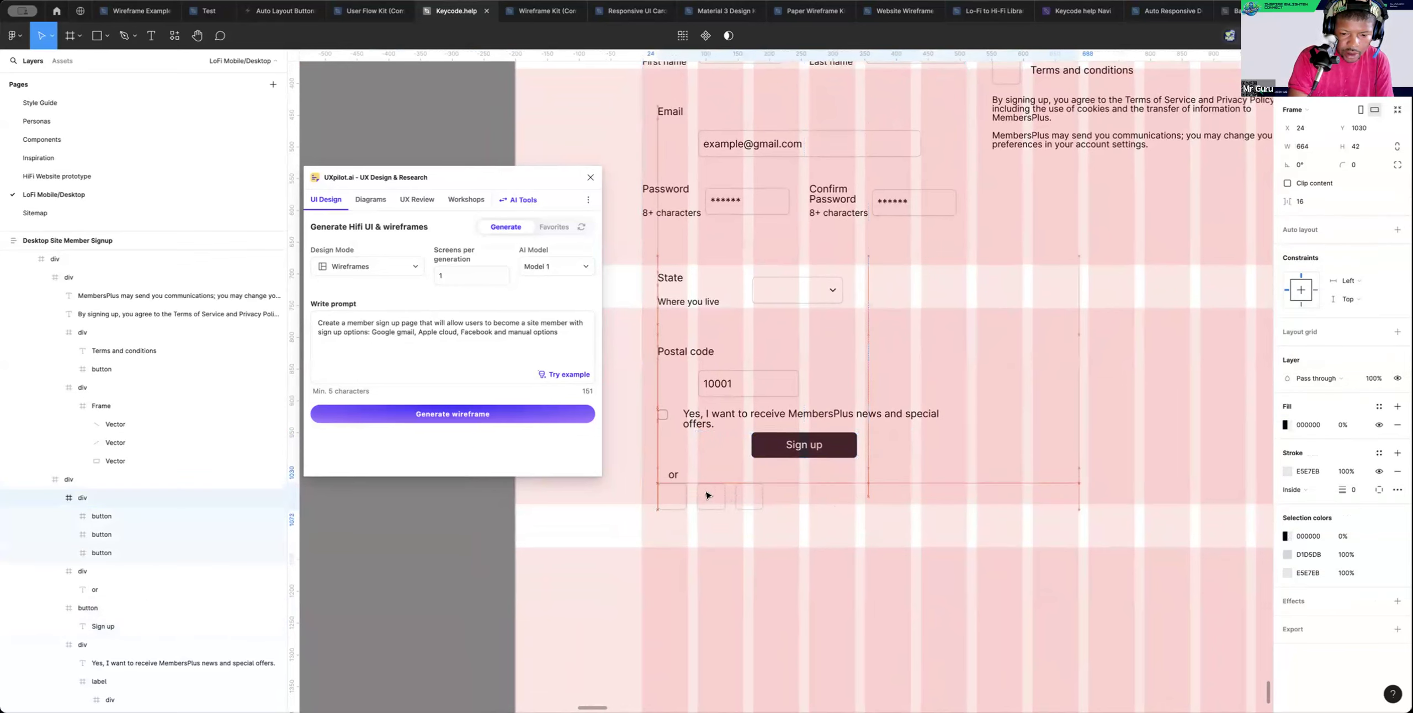
click(679, 477)
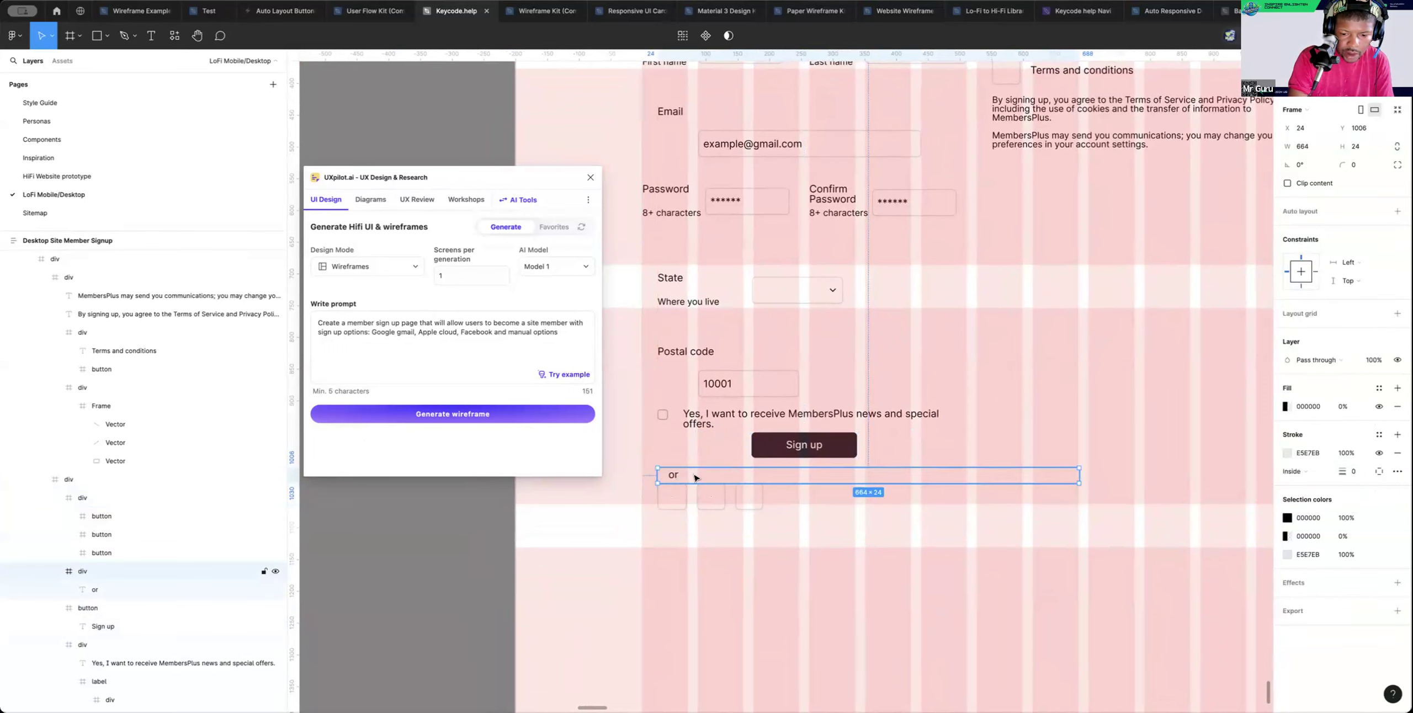
drag(694, 478, 696, 473)
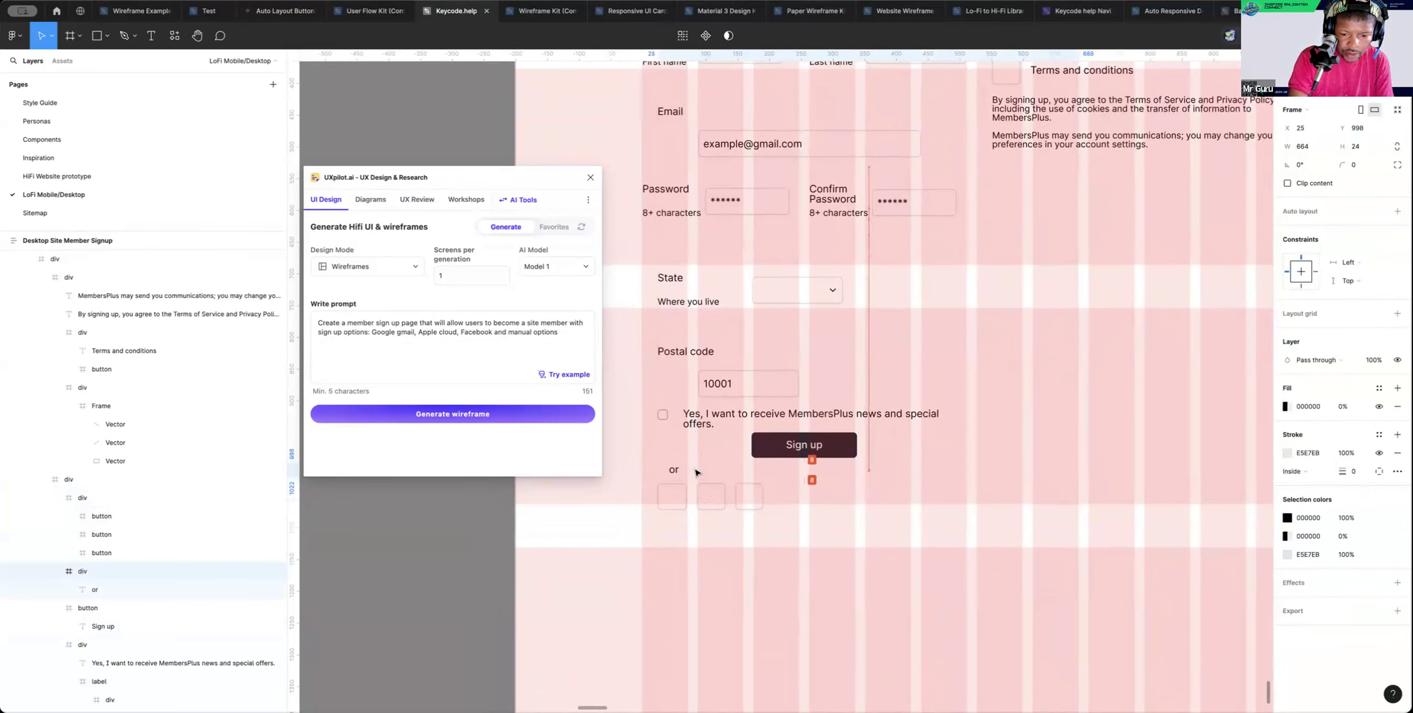
Narrow the frame around the three square buttons to a width of 167 and place it at X 166, Y 1022
click(725, 504)
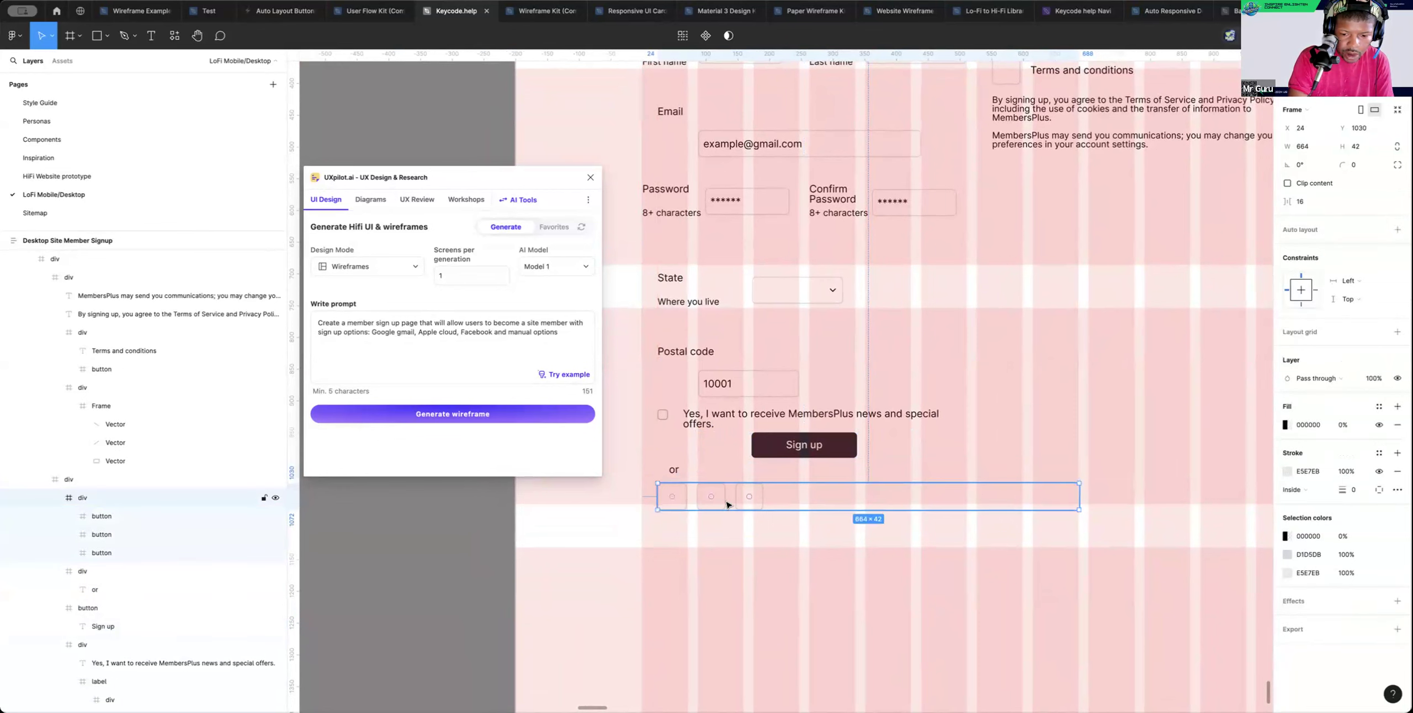
drag(727, 500, 752, 487)
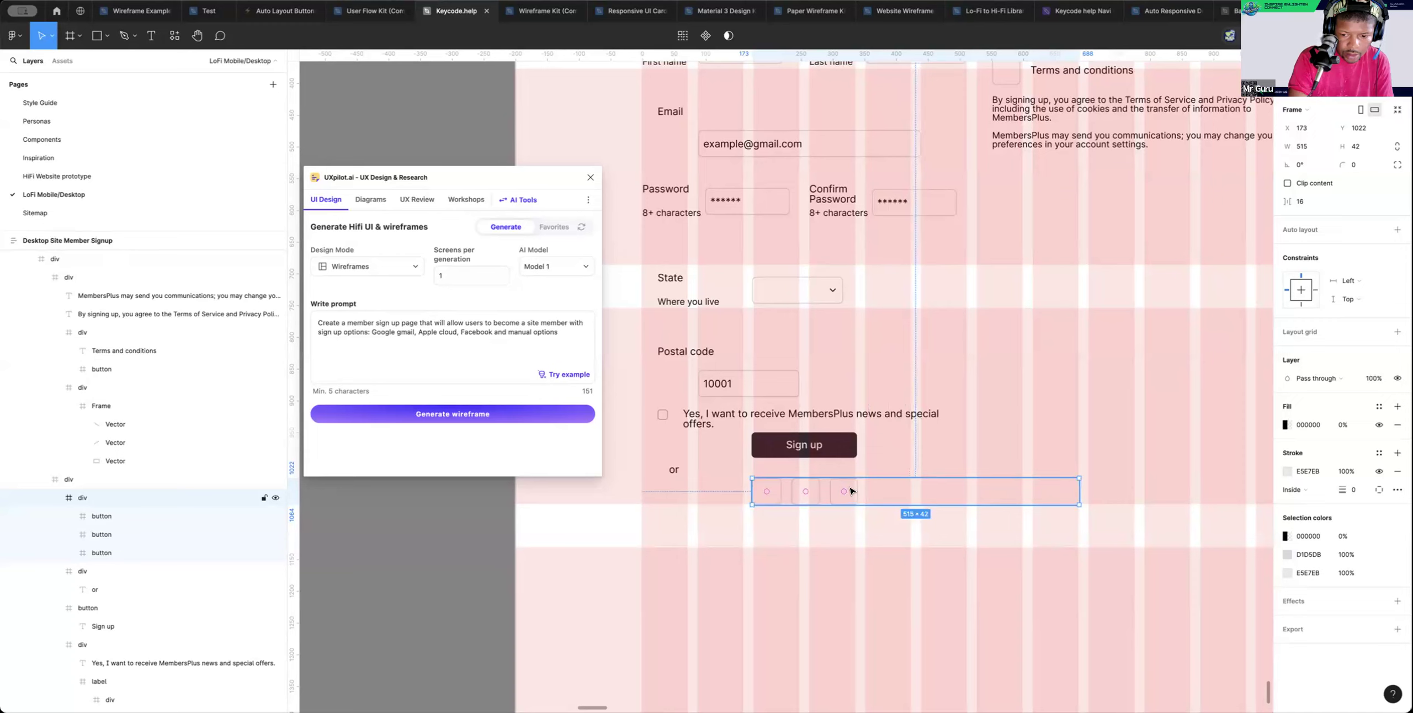
drag(1079, 491, 862, 489)
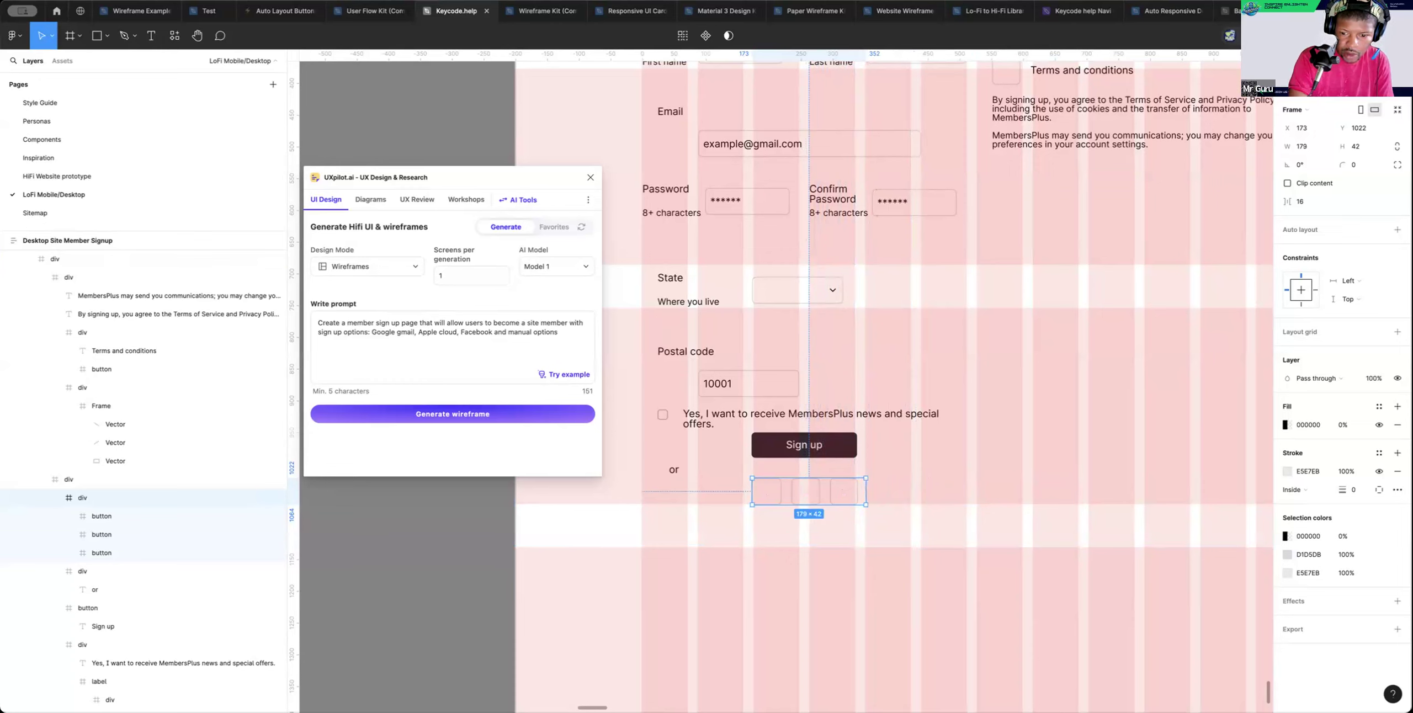
drag(859, 491, 853, 487)
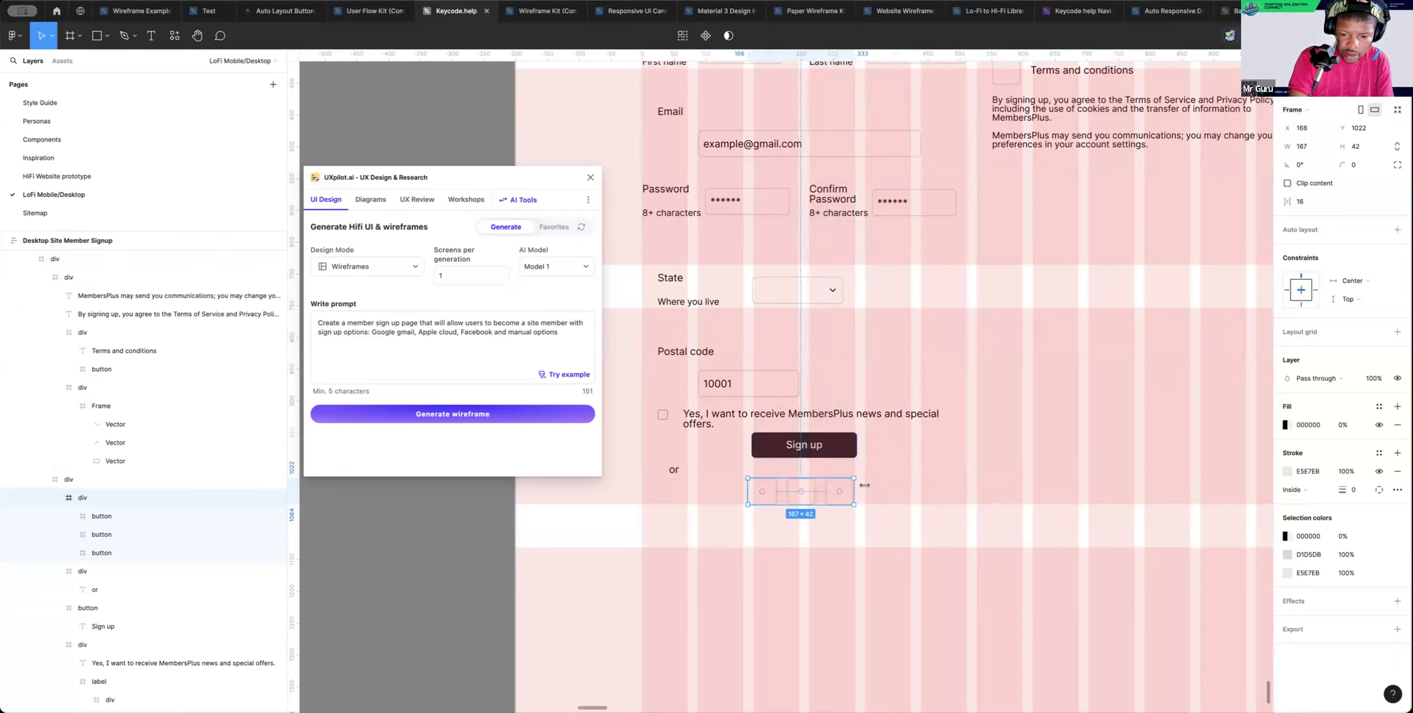
key(Escape)
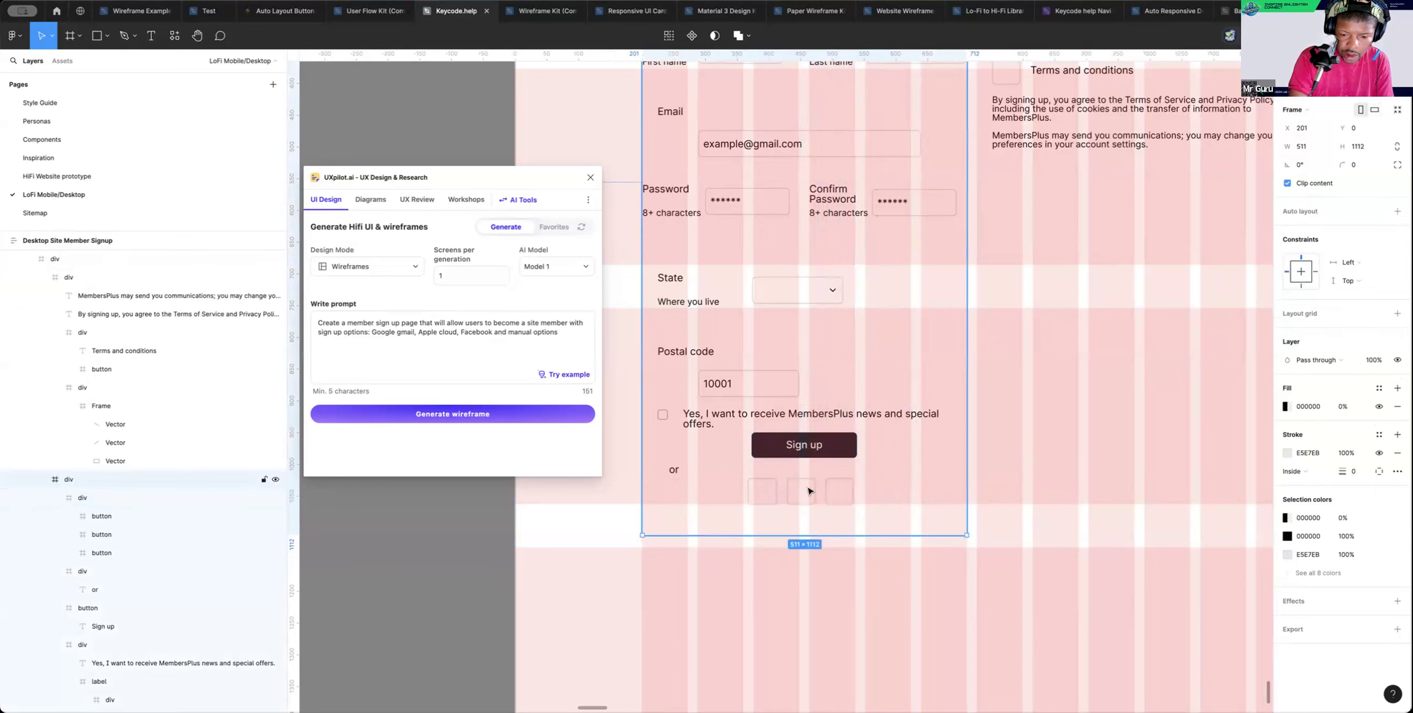
Move the row of three square buttons to X 172, Y 1014, centred under the "Sign up" button
click(802, 493)
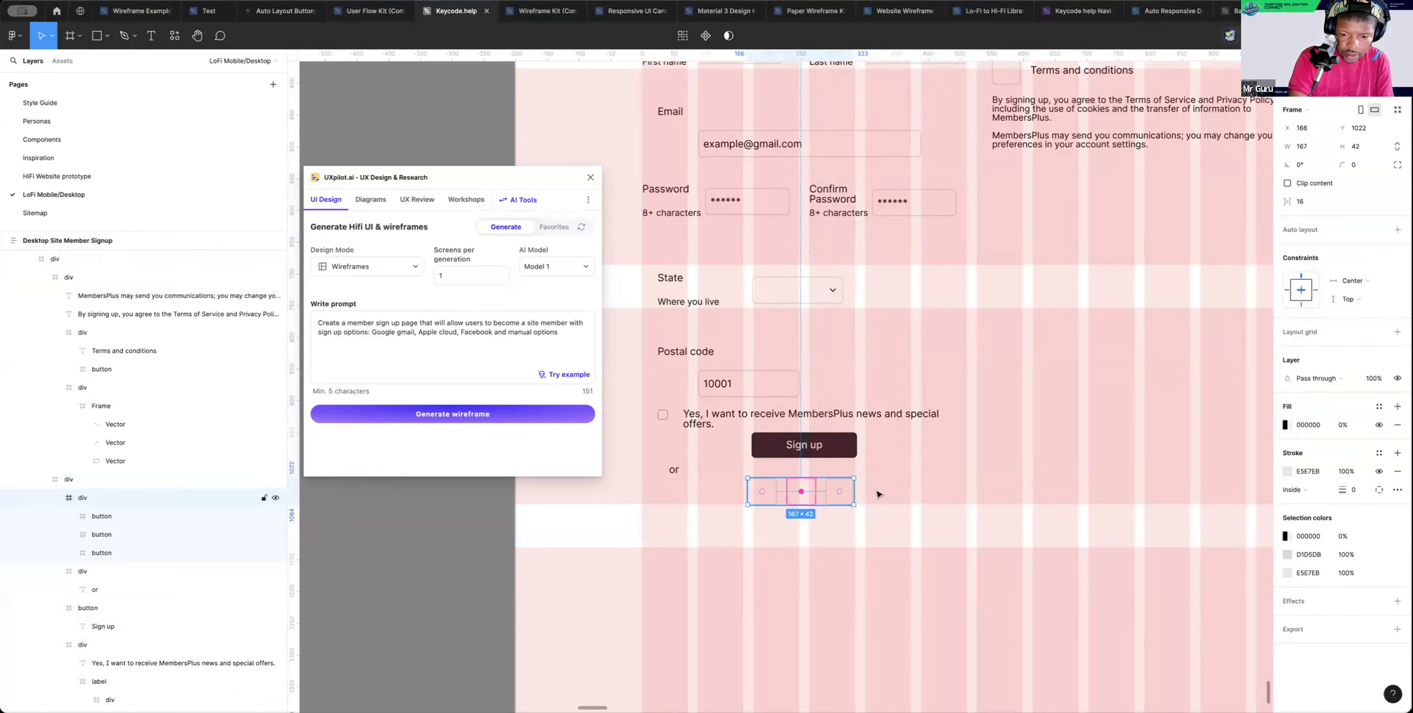
key(Escape)
click(818, 497)
drag(818, 497, 818, 495)
key(Escape)
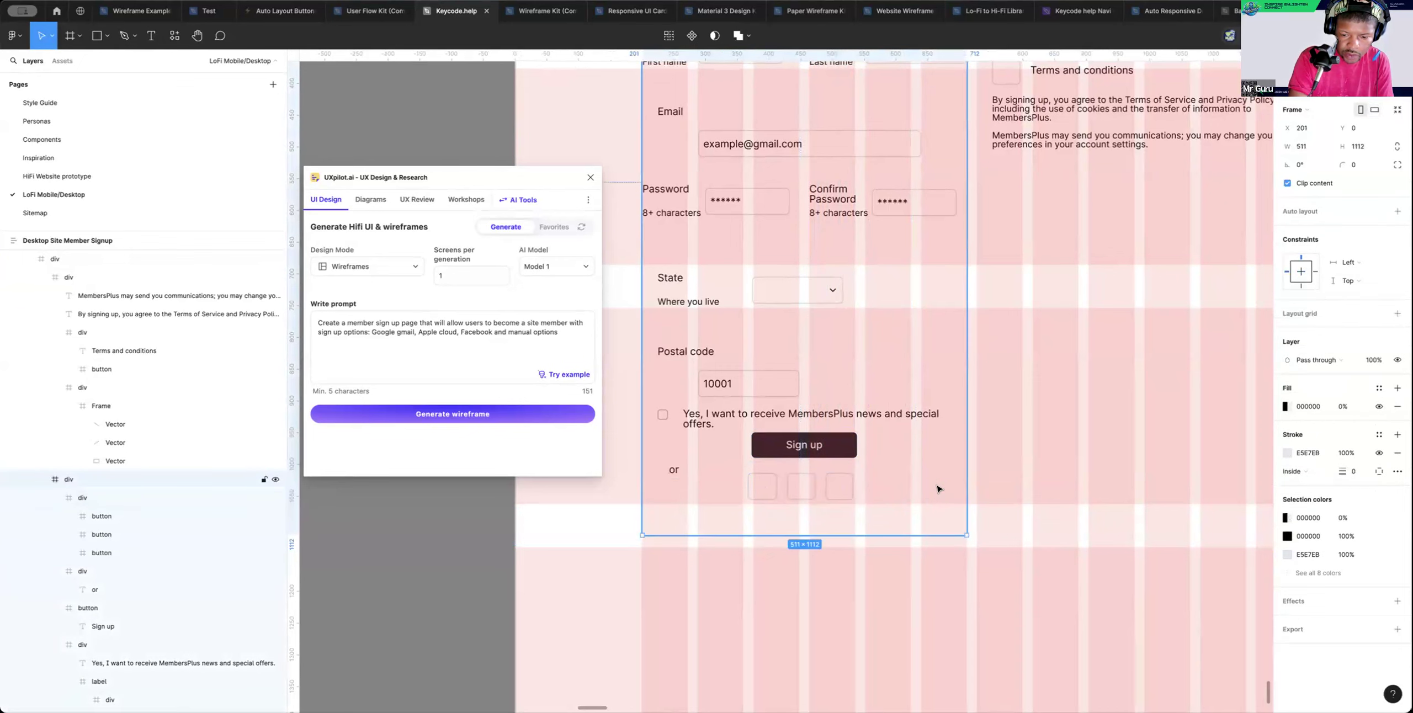
click(824, 493)
drag(820, 493, 823, 493)
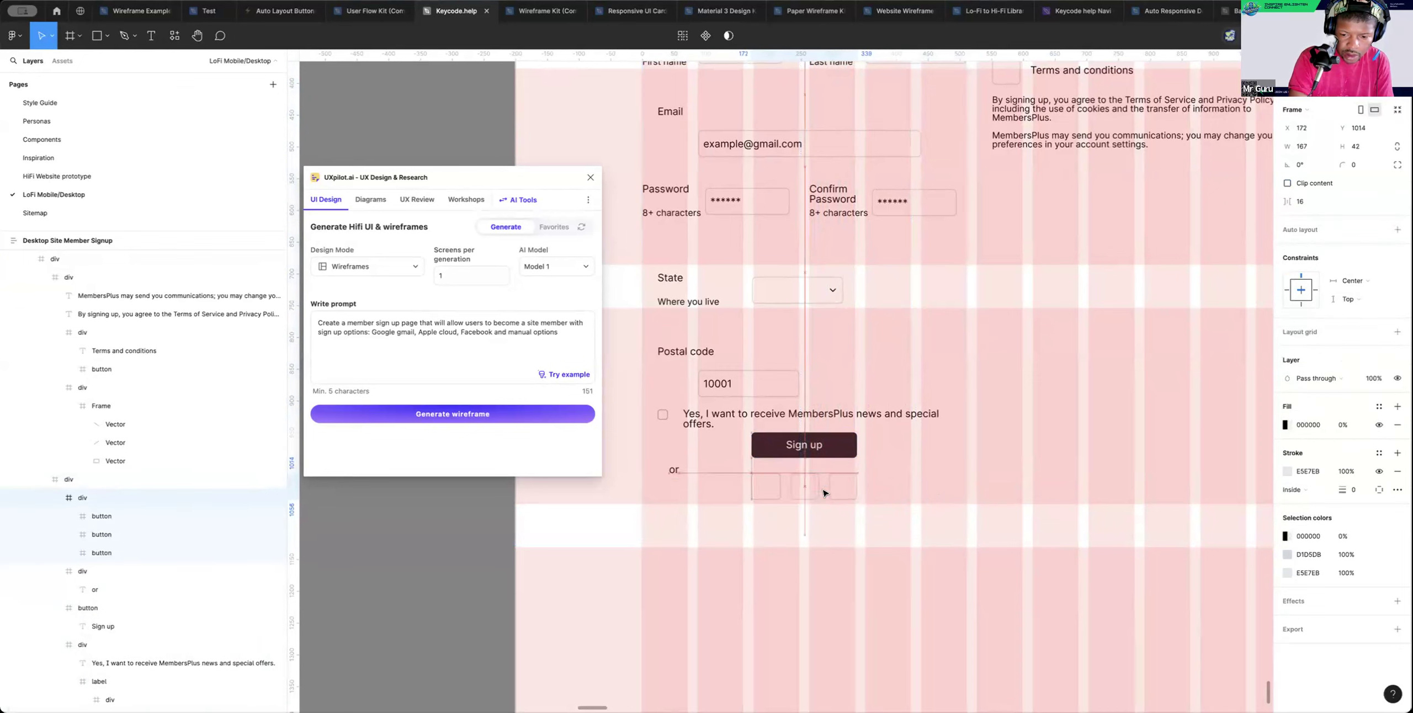
key(Escape)
key(Escape)
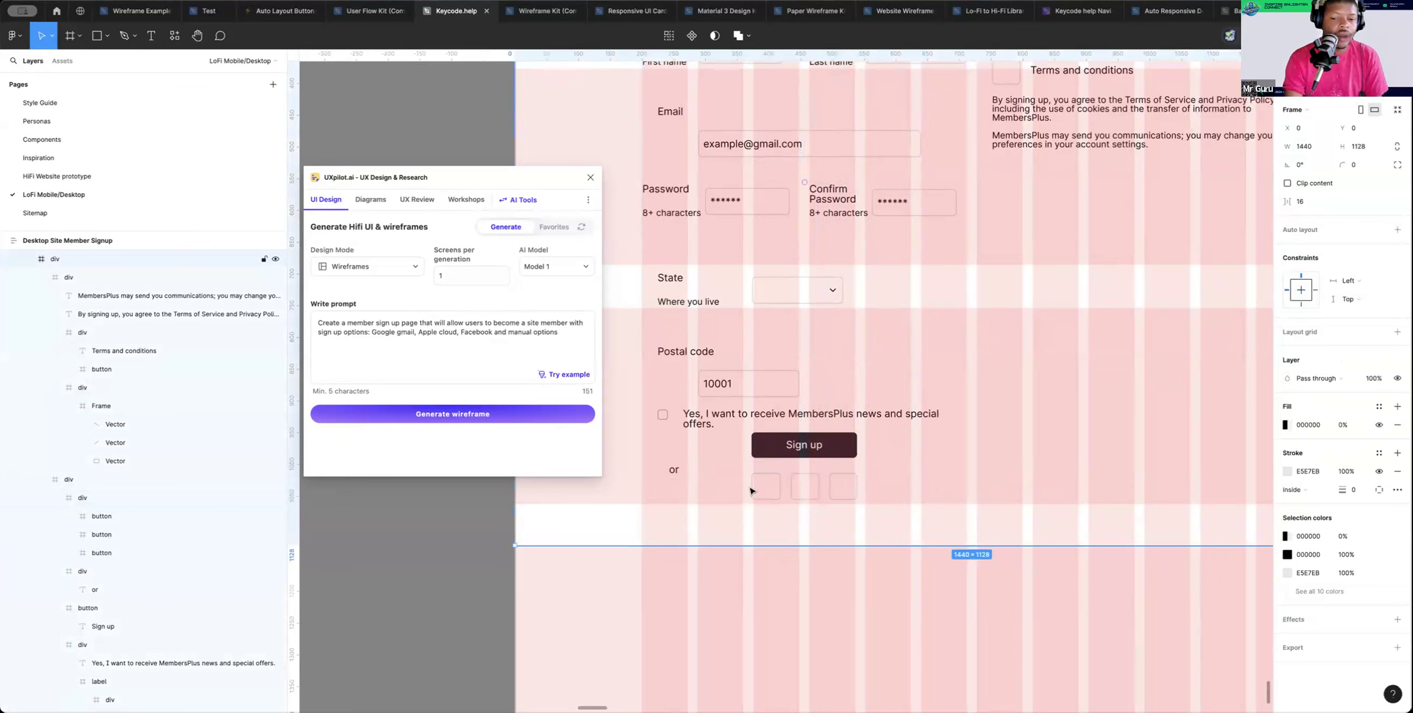
Delete the "or" row frame below the "Sign up" button
click(676, 470)
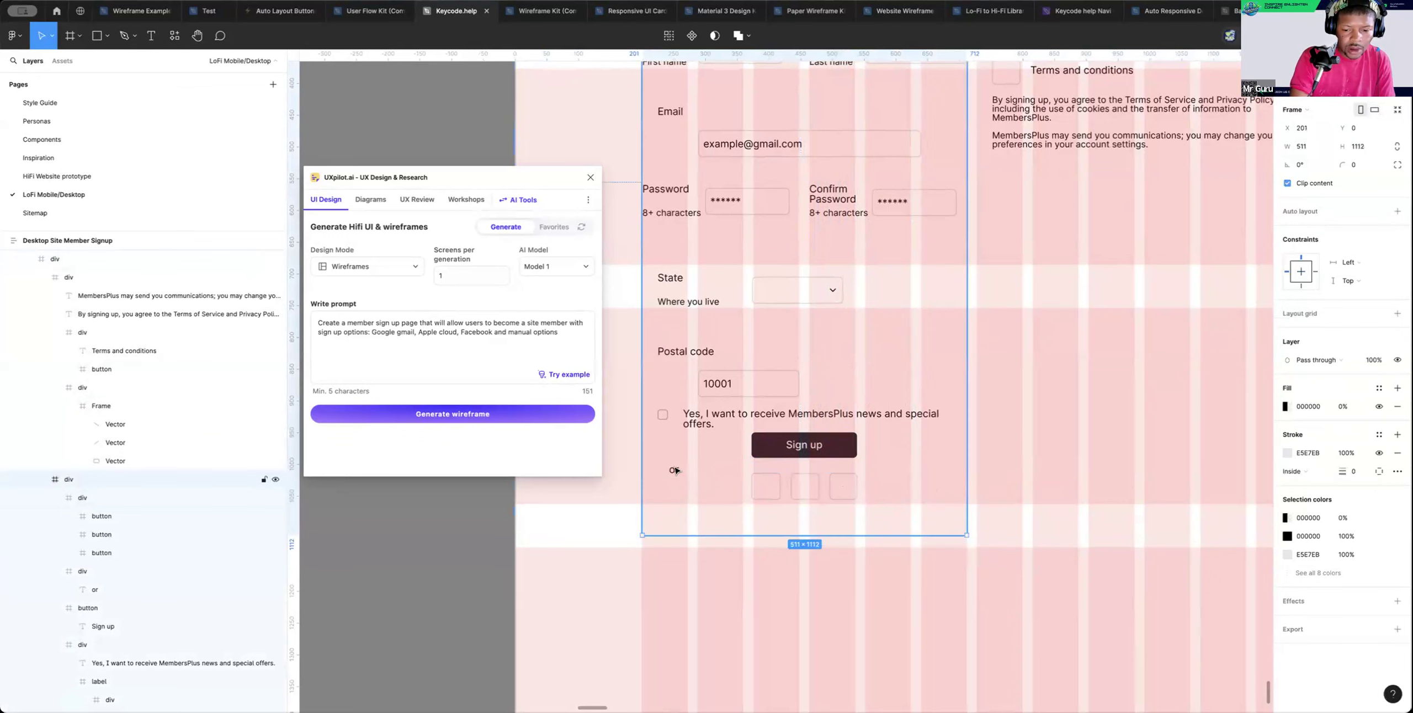
click(677, 471)
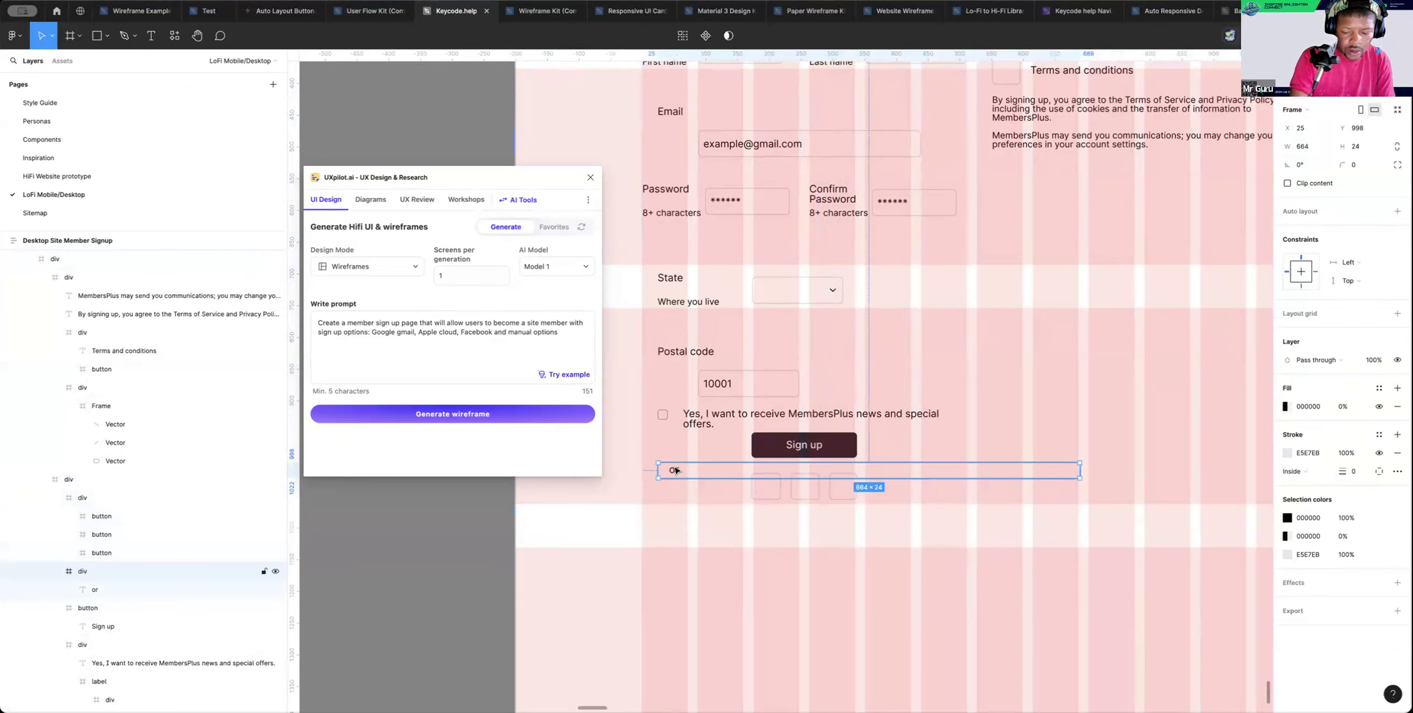
key(Delete)
Check the overall layout of the whole "Desktop Site Member Signup" frame
scroll(913, 477, right, 1)
key(z)
alt+click(903, 473)
alt+click(903, 473)
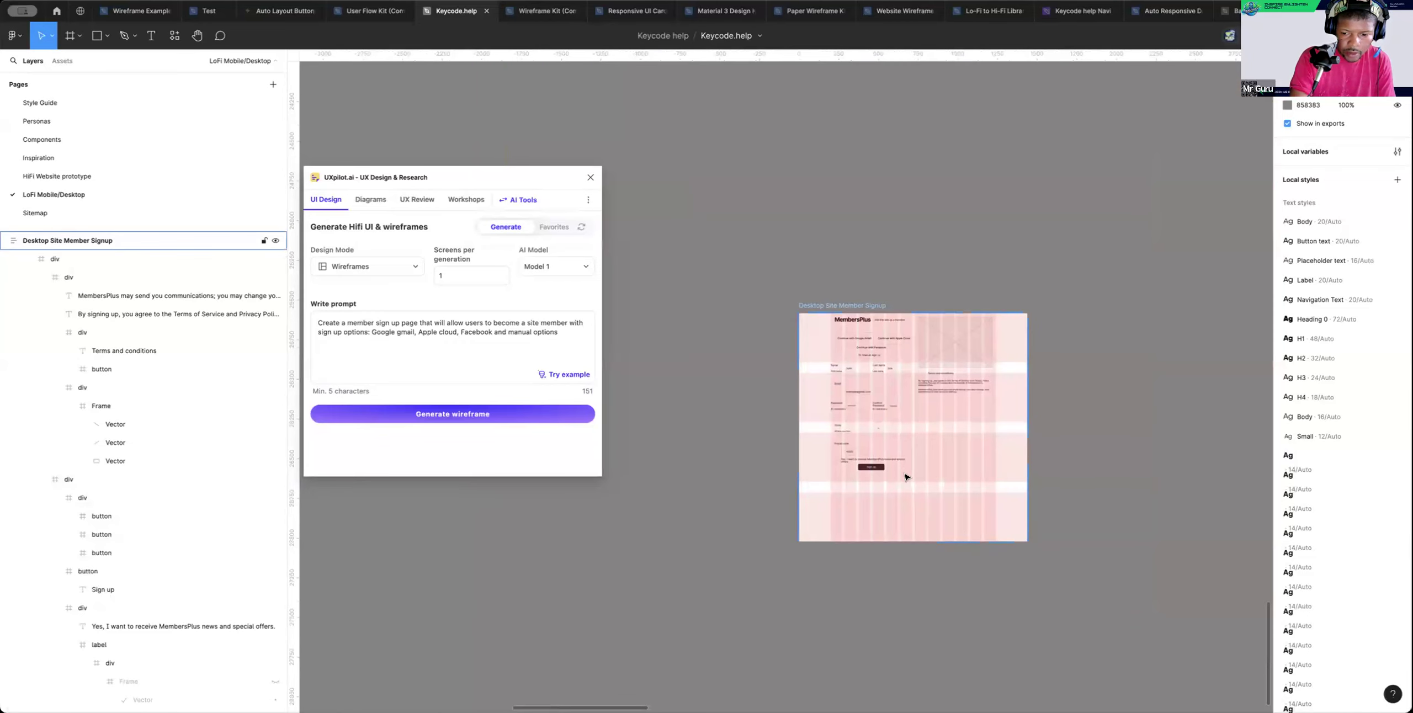
scroll(905, 477, right, 3)
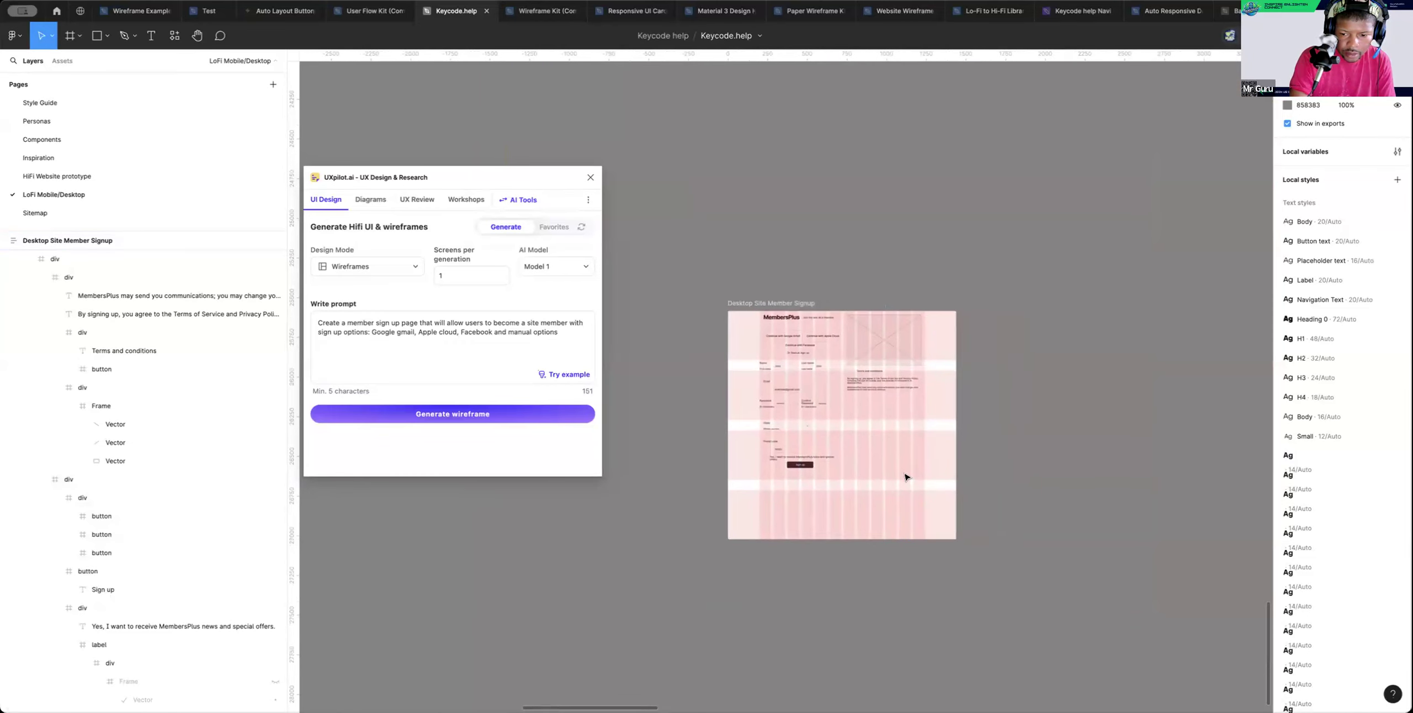
scroll(906, 477, down, 1)
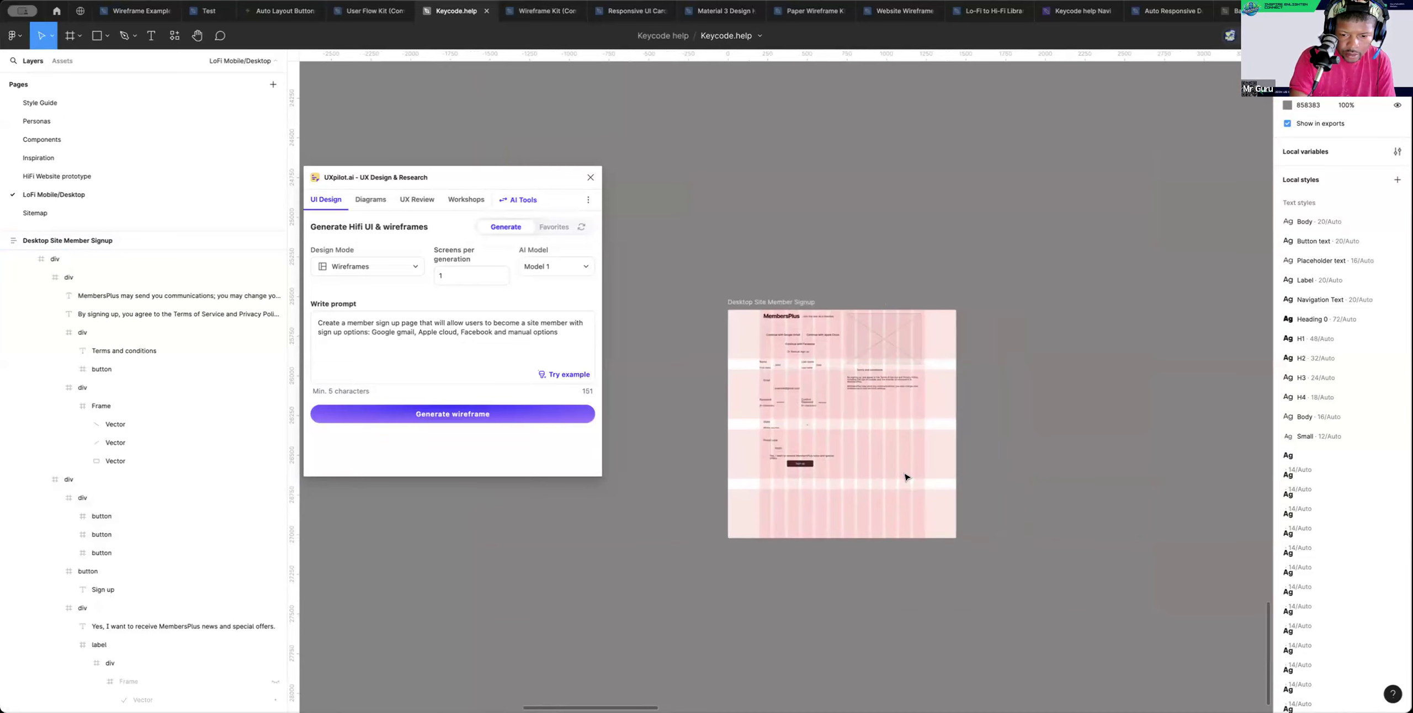
scroll(905, 477, left, 1)
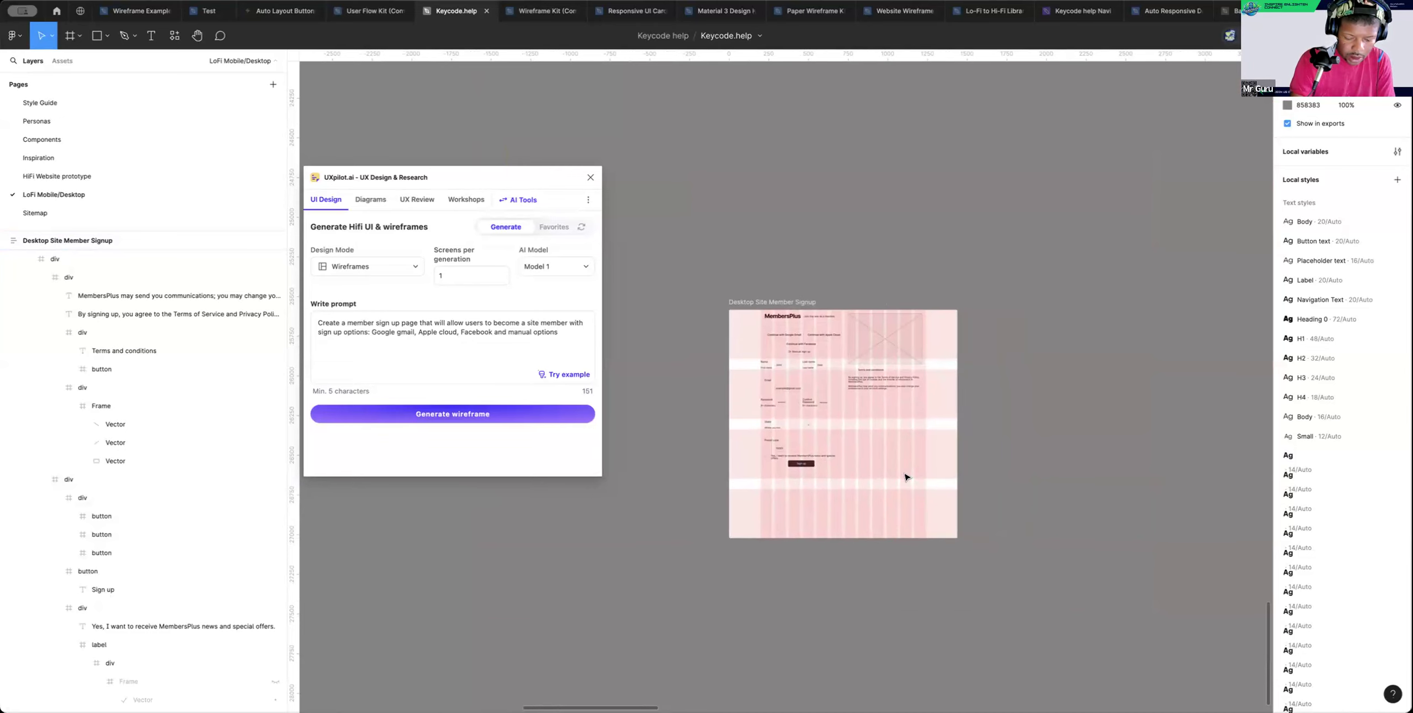
Check the sign-up frame with the layout grids hidden and show the grids again
key(ctrl+shift+4)
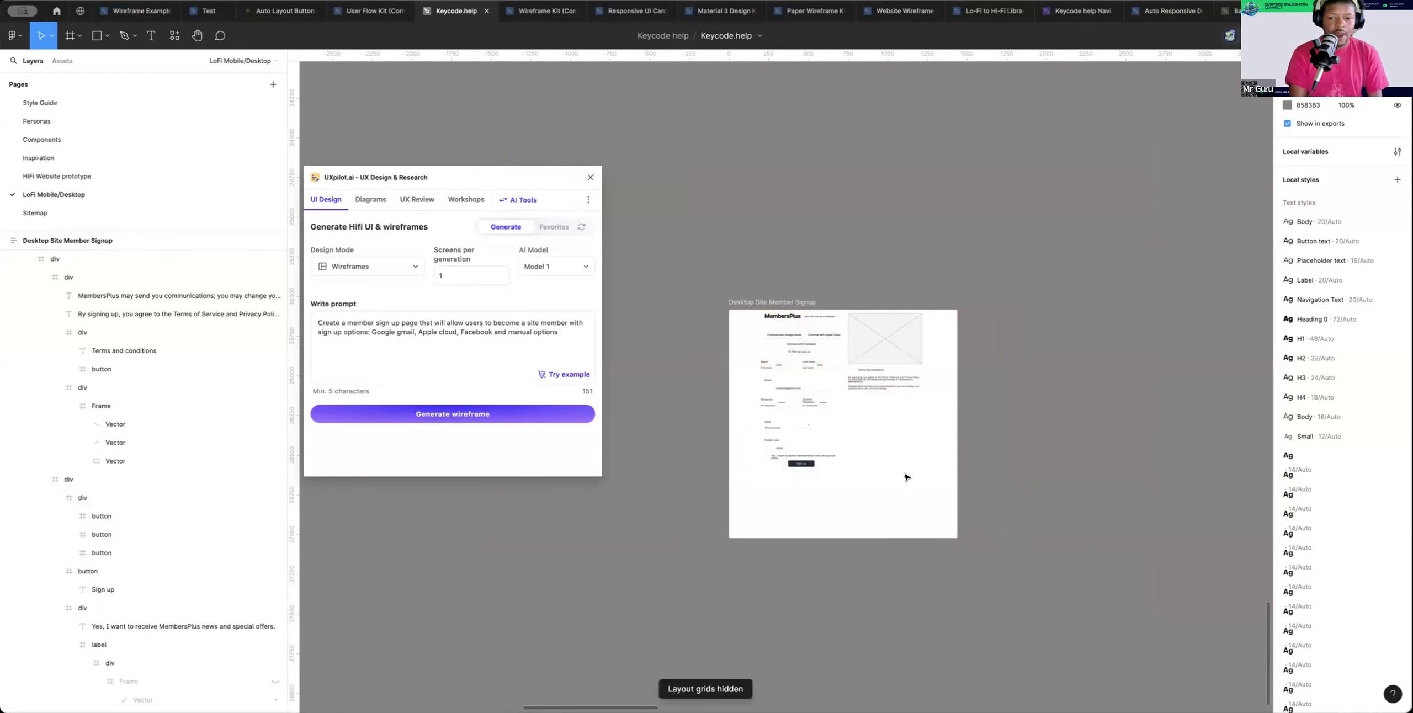
key(ctrl+shift+4)
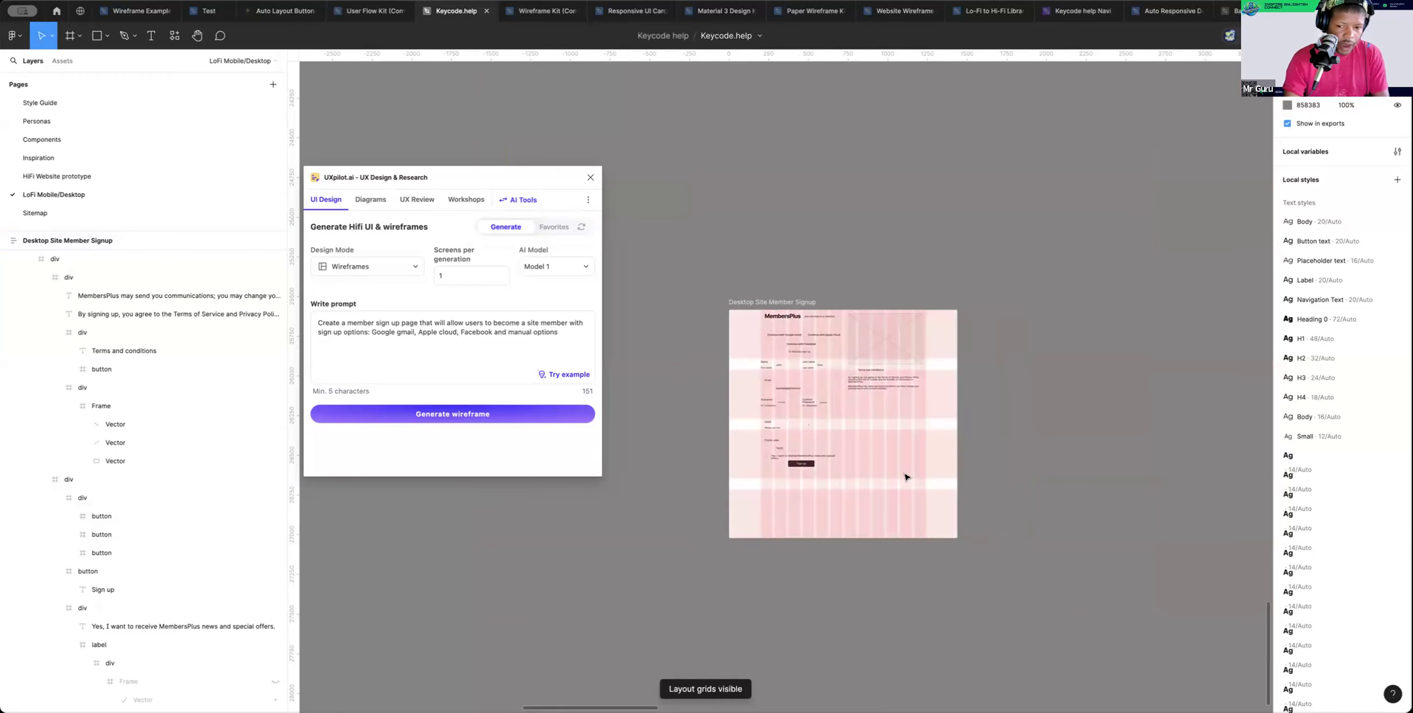
Copy the "Desktop Site Member Signup" frame into Lofi Pages and place it at X 15036, Y 4775, at the end of the second row
scroll(808, 271, down, 5)
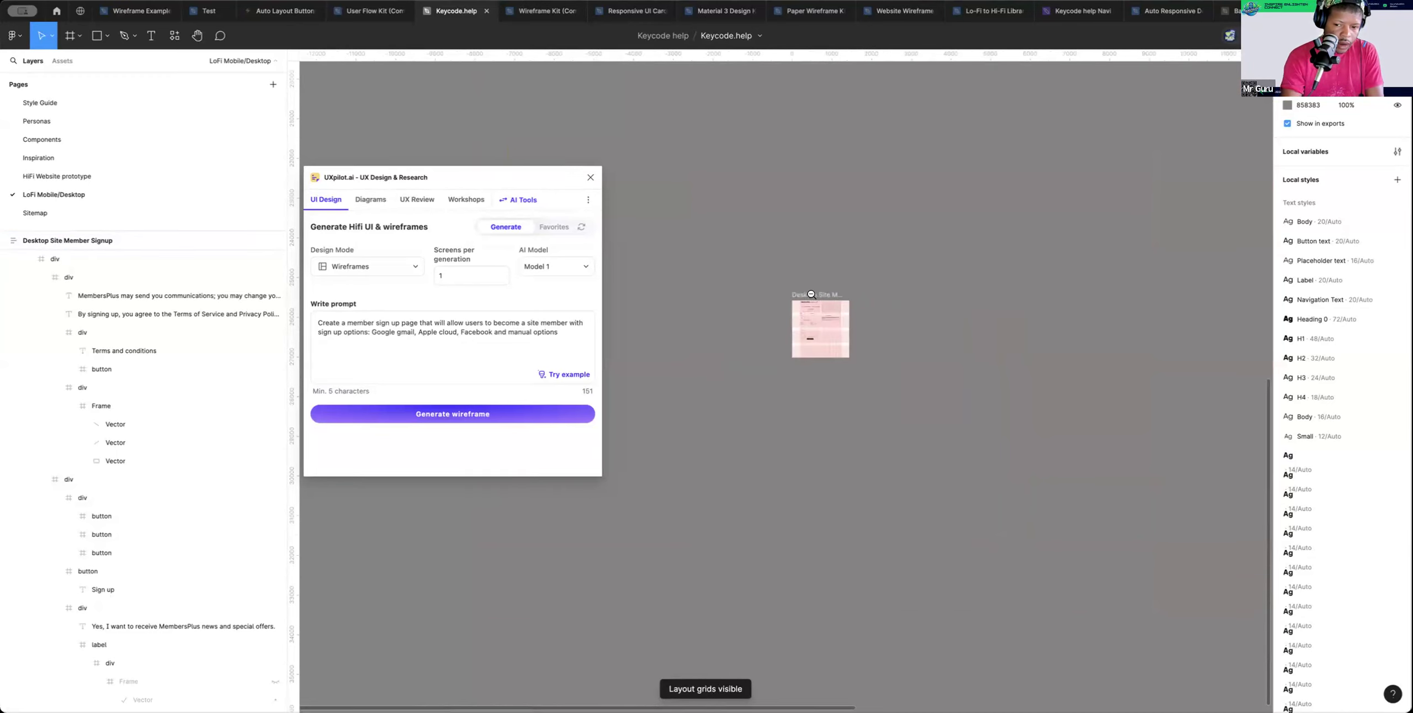
scroll(828, 276, up, 3)
scroll(828, 276, right, 2)
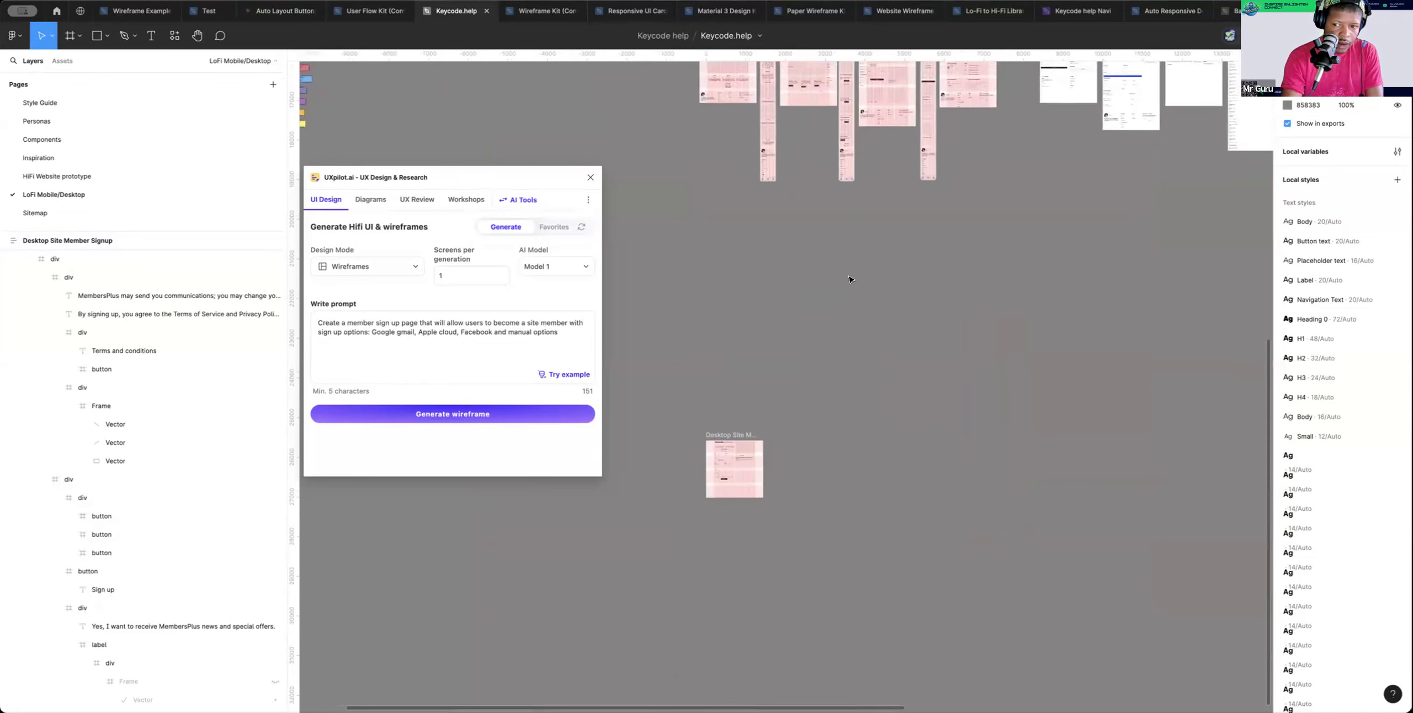
click(737, 476)
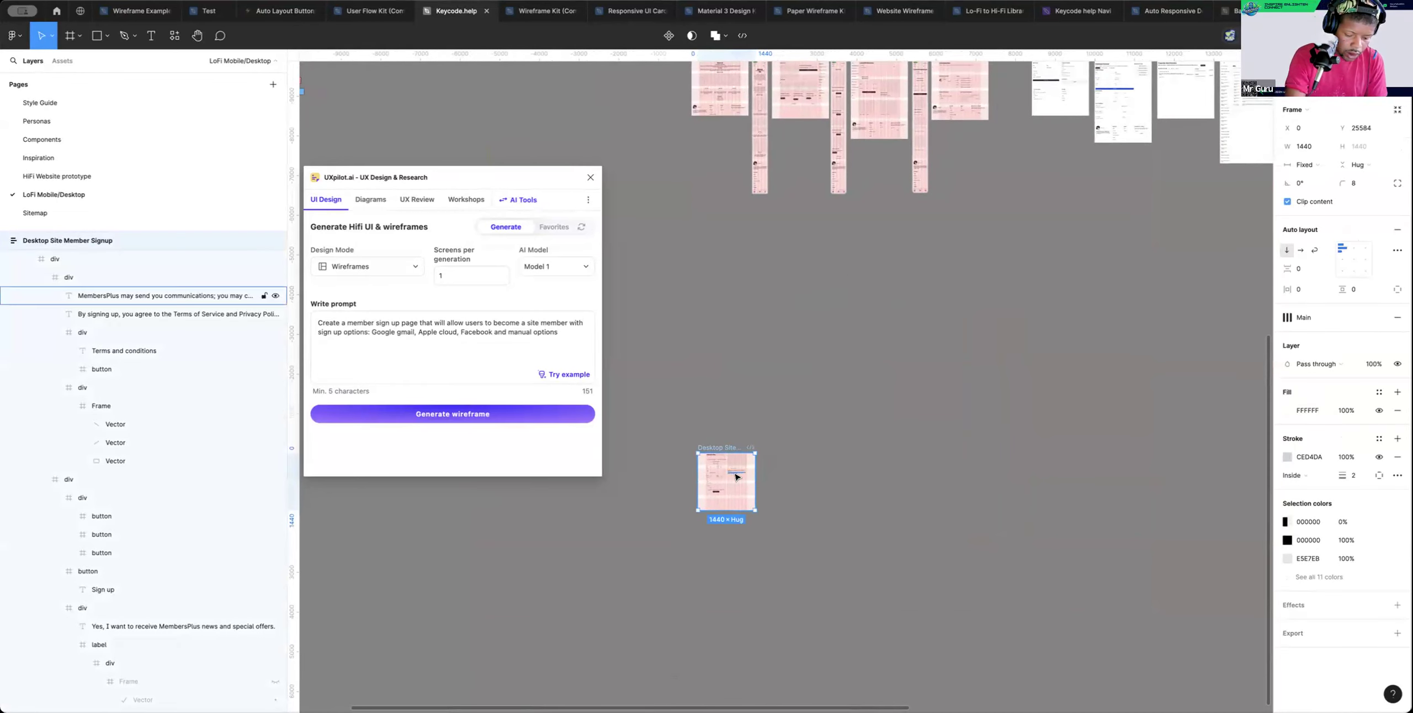
scroll(769, 458, up, 2)
scroll(768, 458, right, 3)
scroll(769, 458, up, 8)
scroll(769, 458, right, 1)
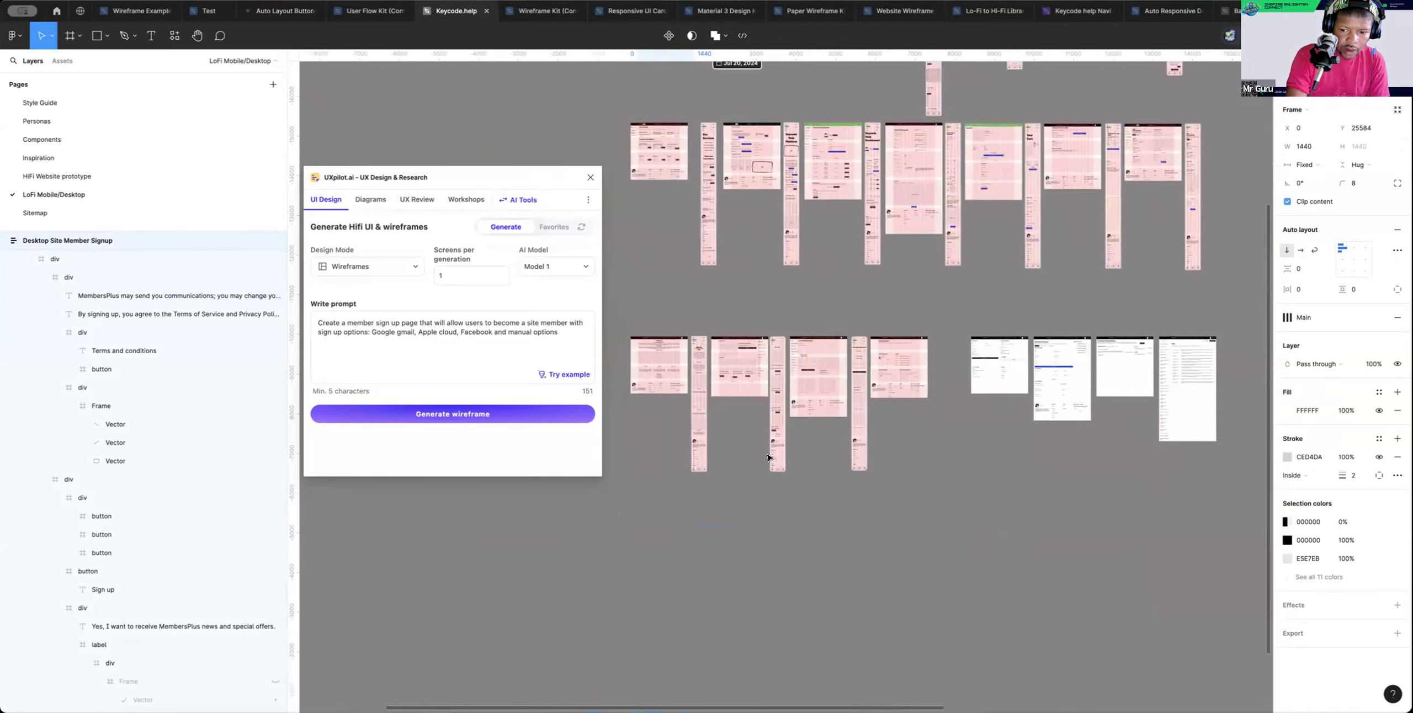
scroll(767, 457, right, 8)
click(814, 394)
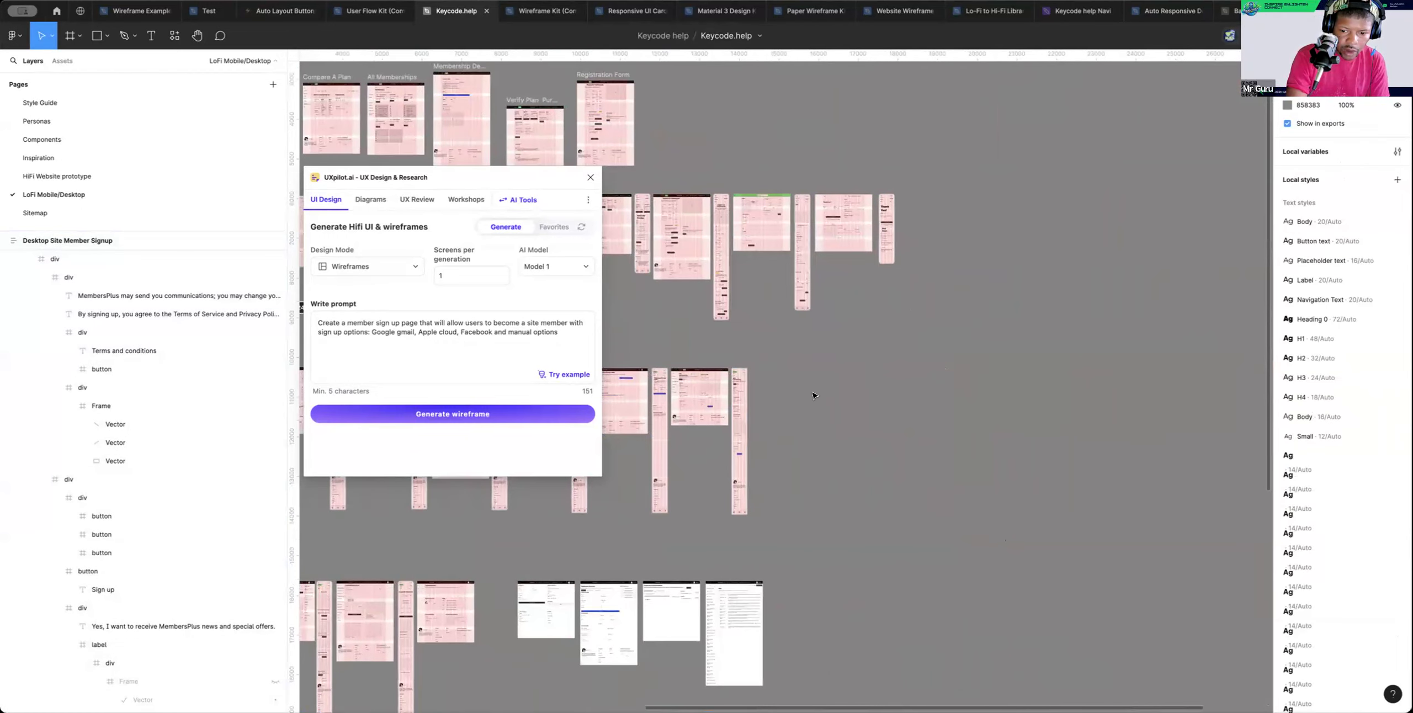
key(ctrl+v)
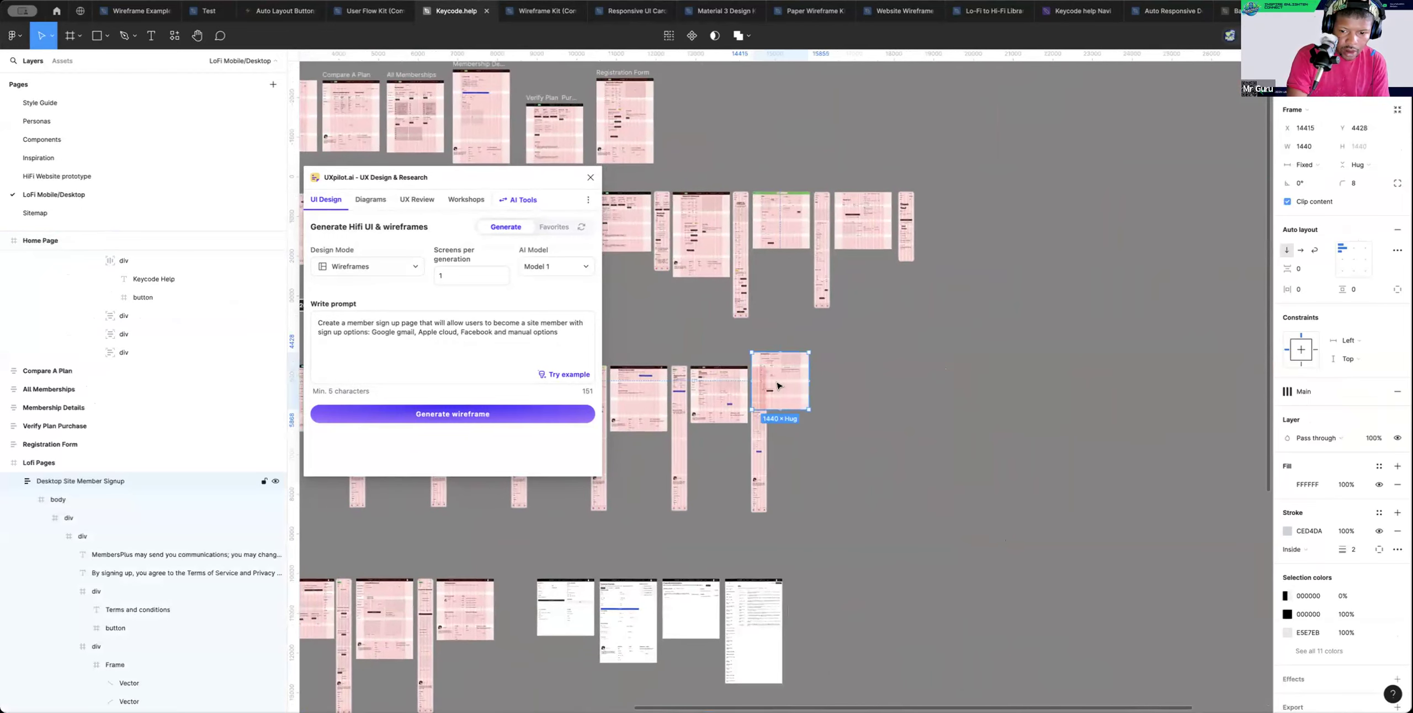
drag(784, 385, 805, 401)
Delete the original "Desktop Site Member Signup" frame that stands alone below the page rows
scroll(839, 436, down, 3)
scroll(839, 436, left, 5)
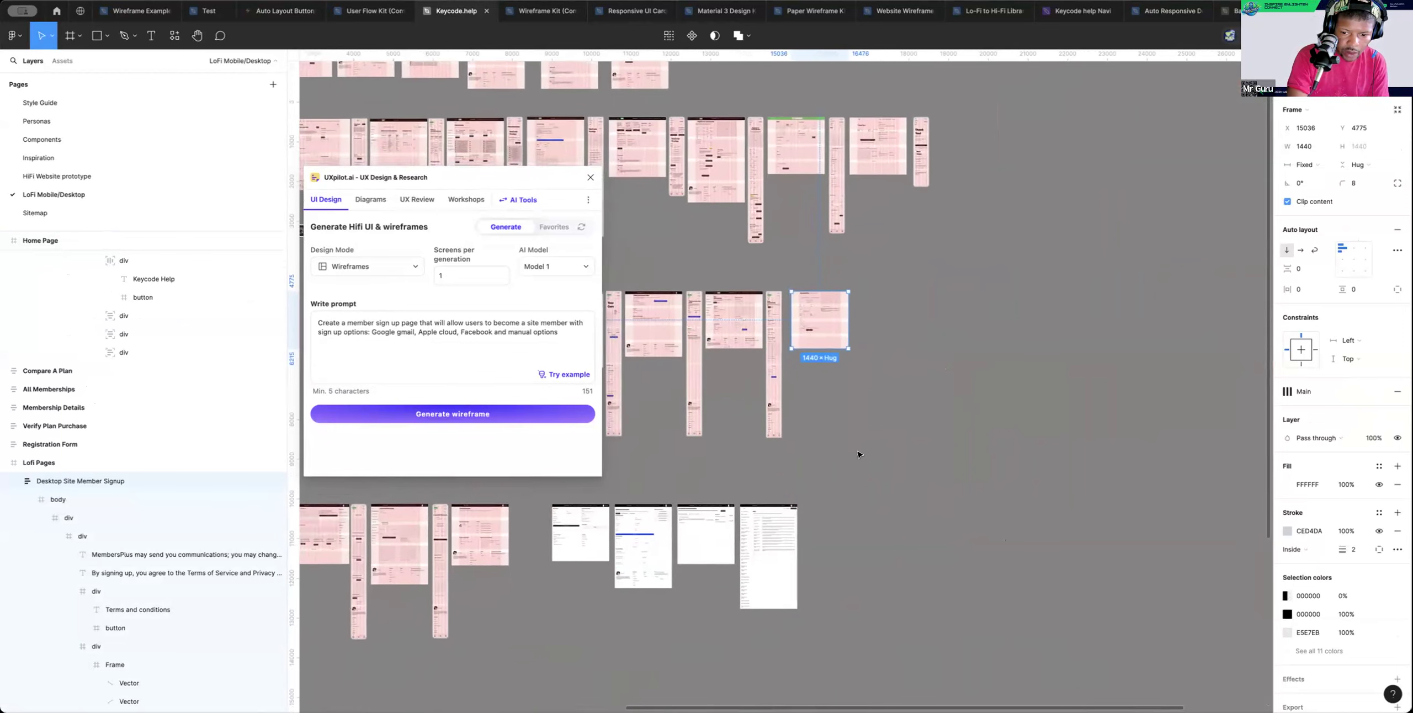
scroll(861, 453, left, 10)
scroll(861, 453, down, 7)
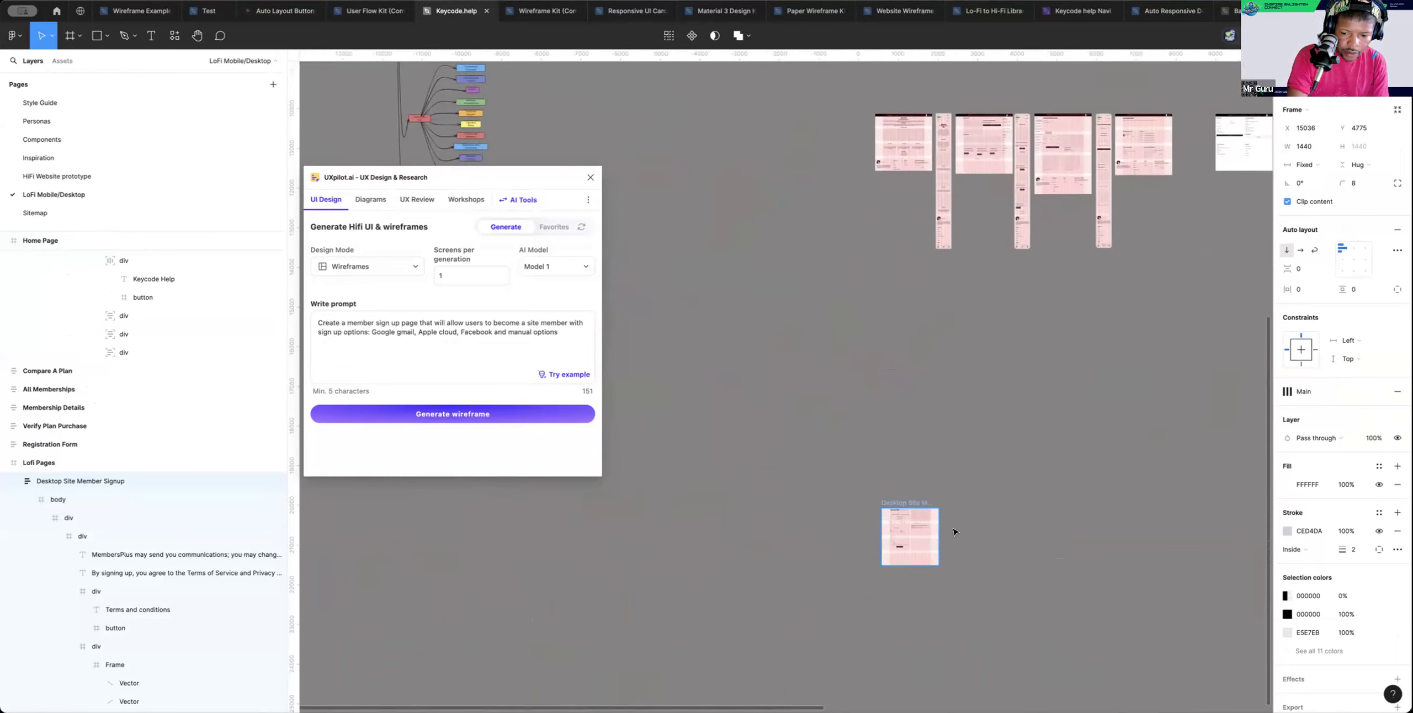
click(938, 522)
key(Delete)
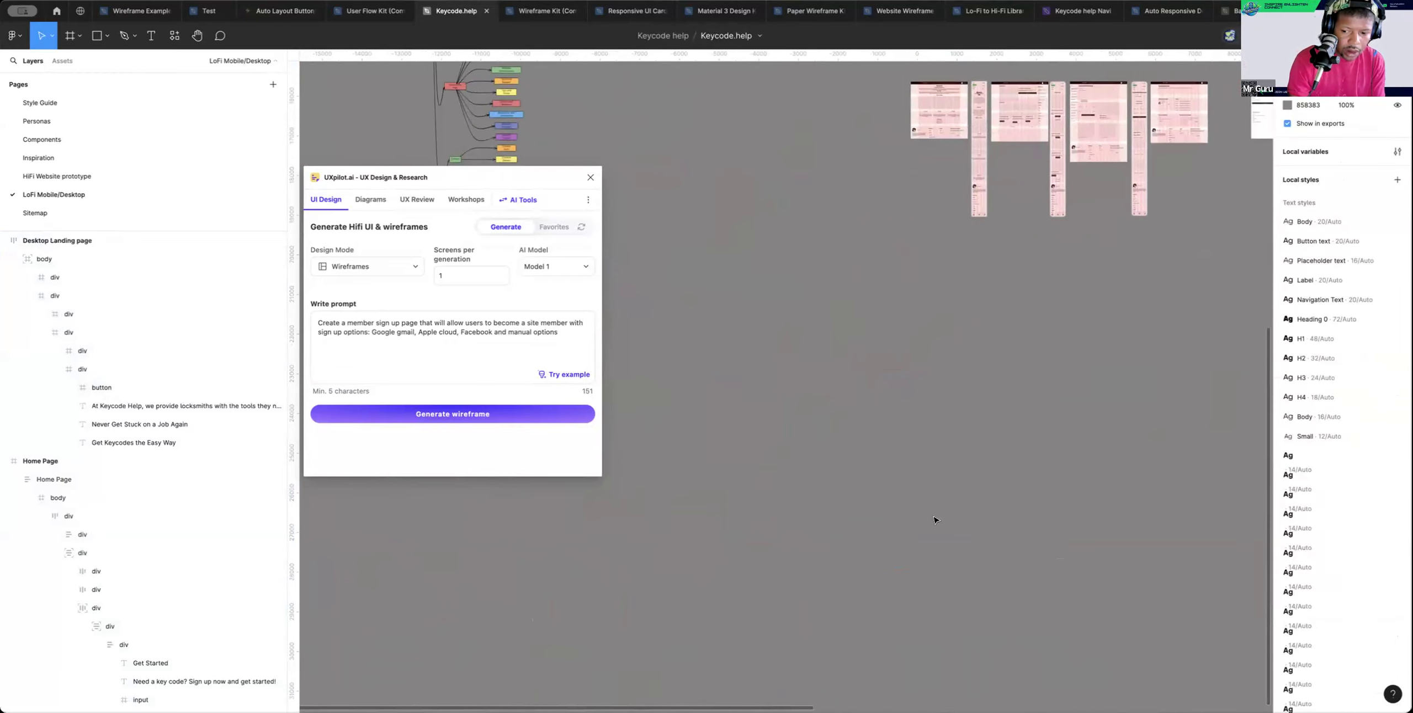
Inspect the copied sign-up frame at the end of its Lofi Pages row
scroll(958, 488, right, 10)
scroll(957, 488, up, 10)
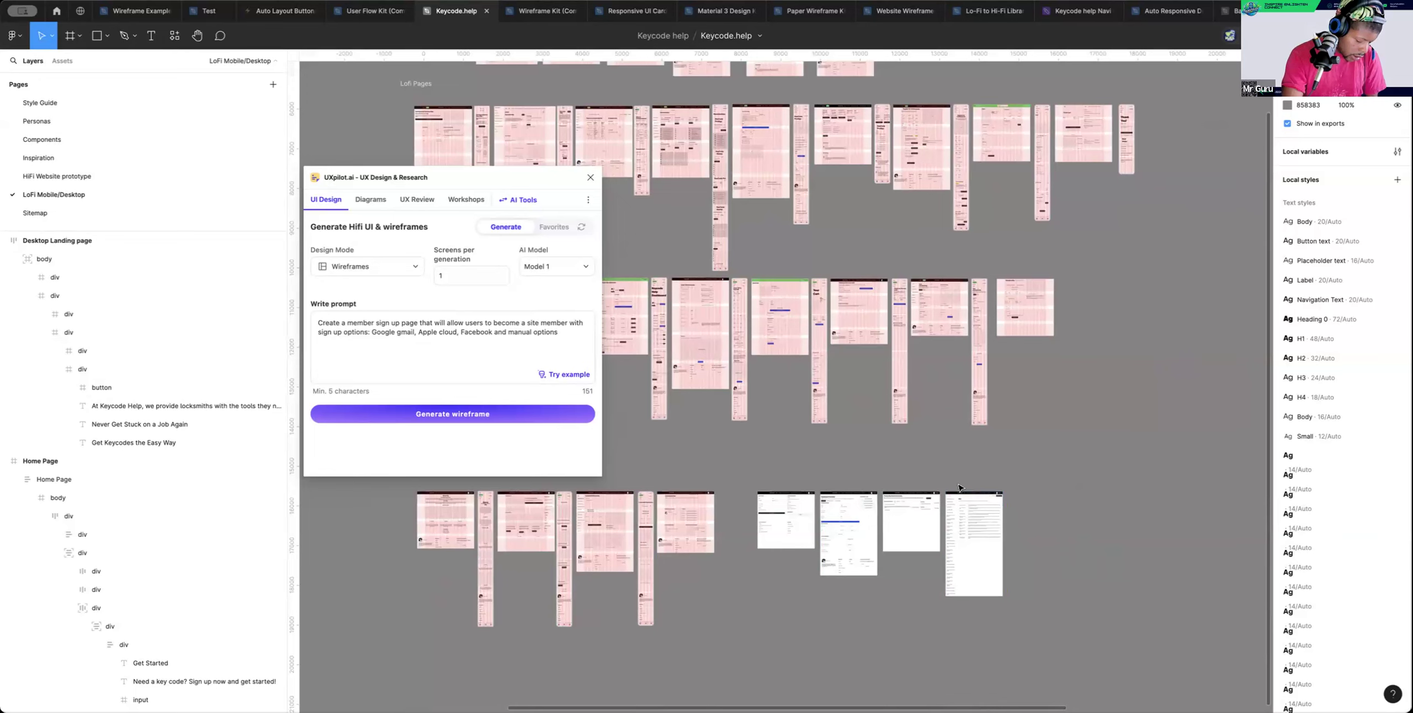
scroll(958, 488, up, 2)
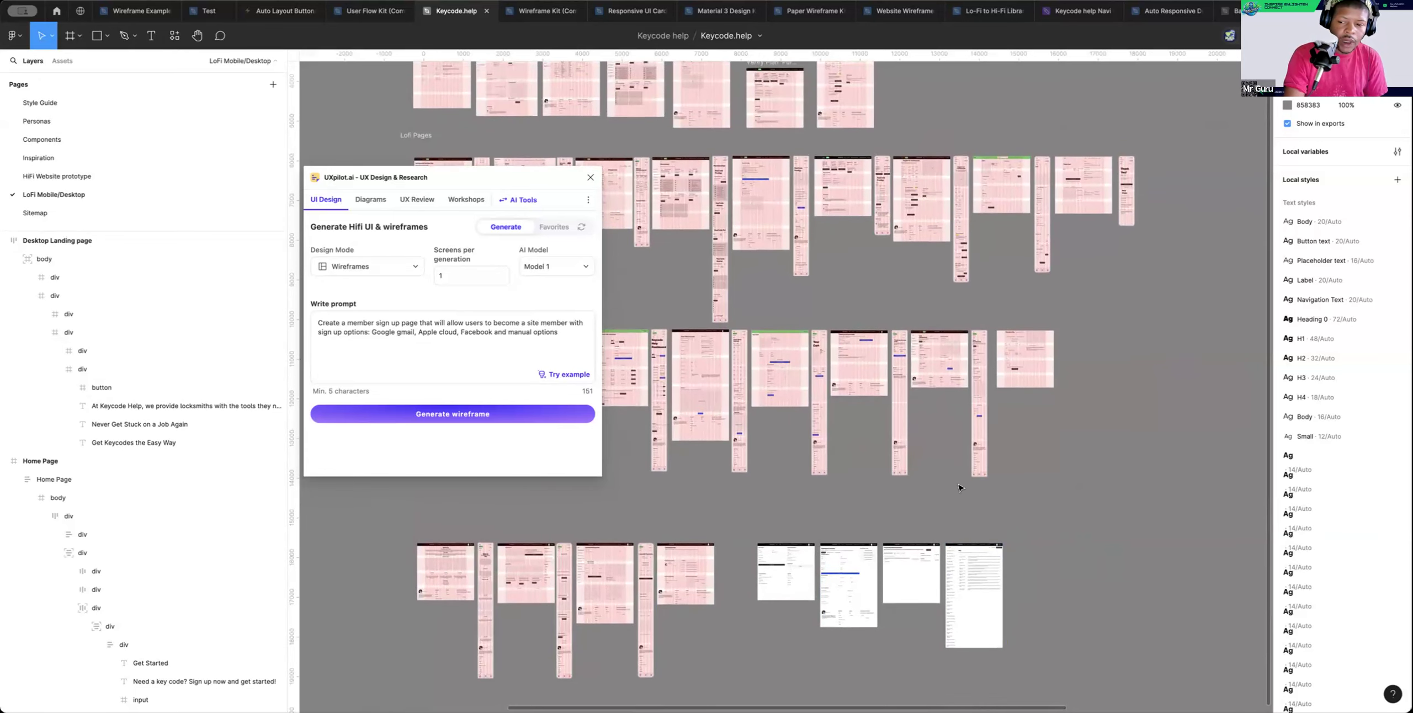
click(1025, 357)
key(shift+2)
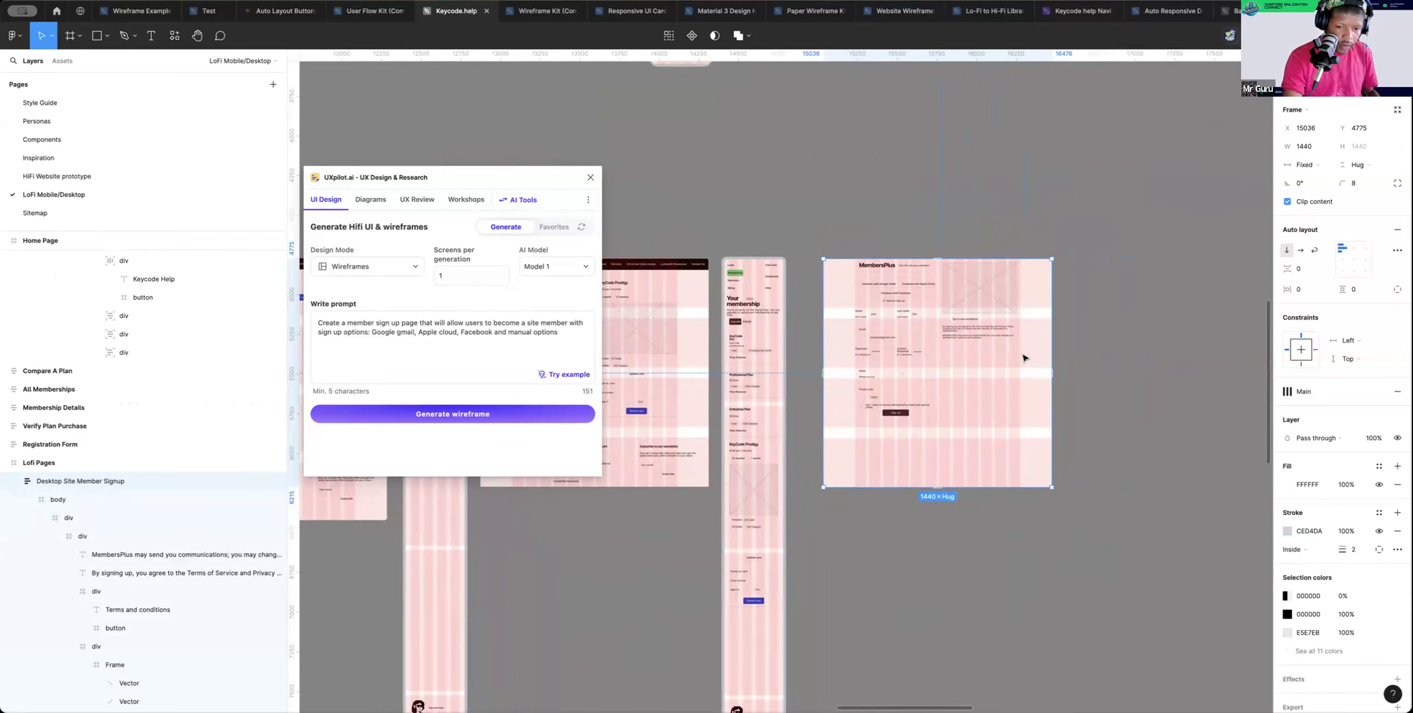
Copy the whole member sign-up prompt from the UXpilot.ai plugin
click(378, 271)
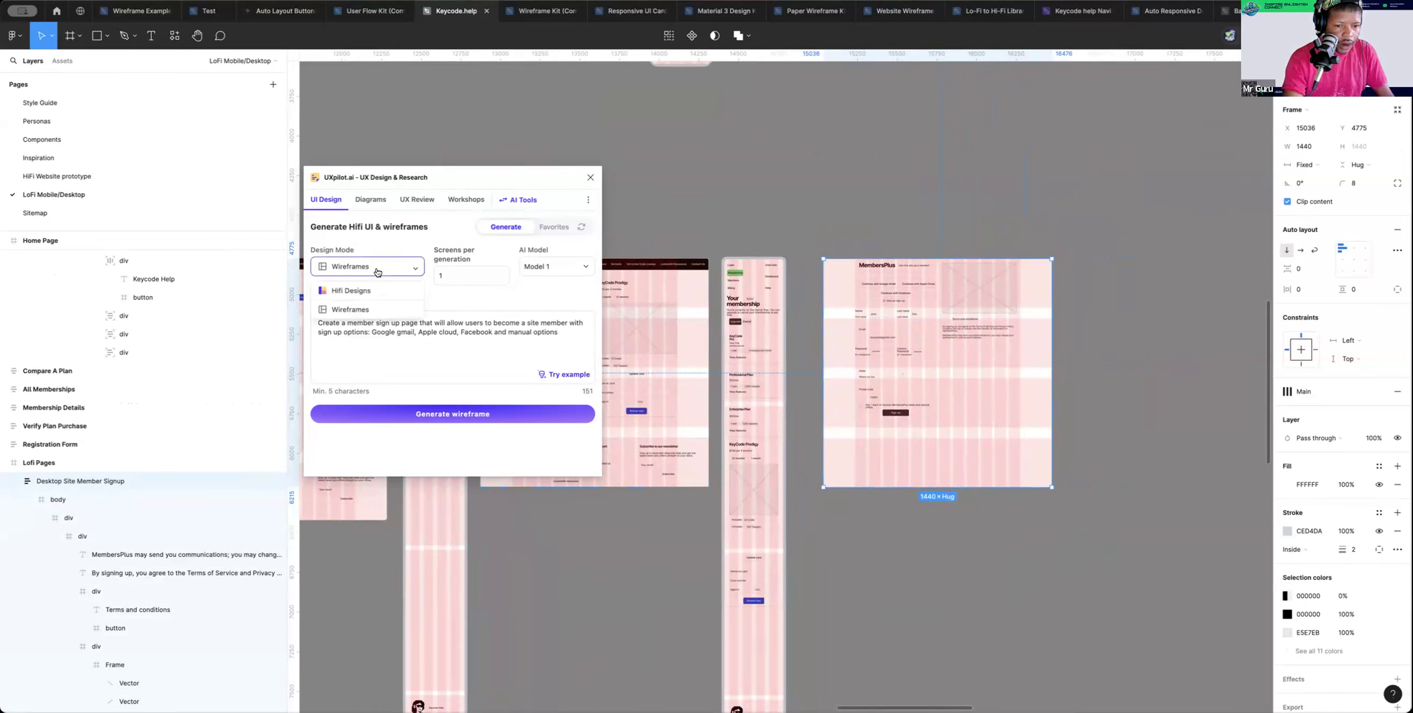
click(416, 327)
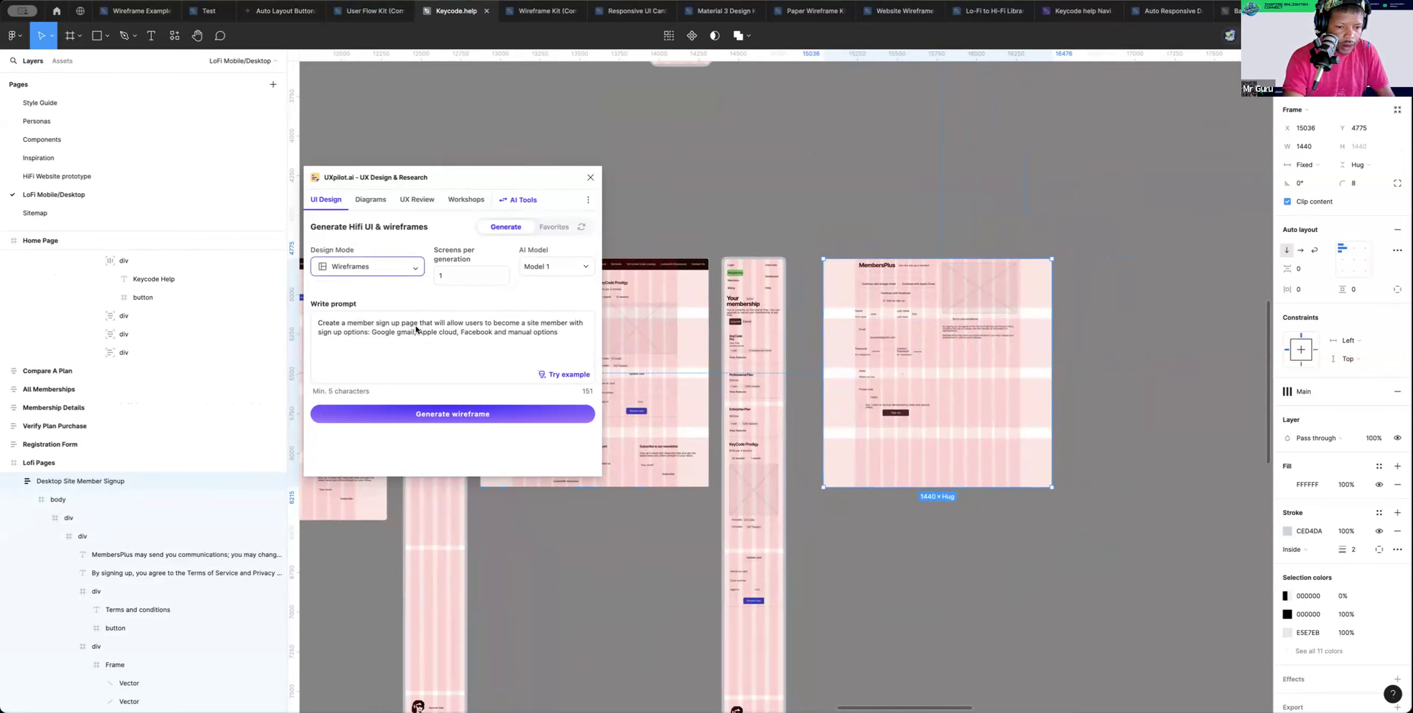
triple_click(574, 347)
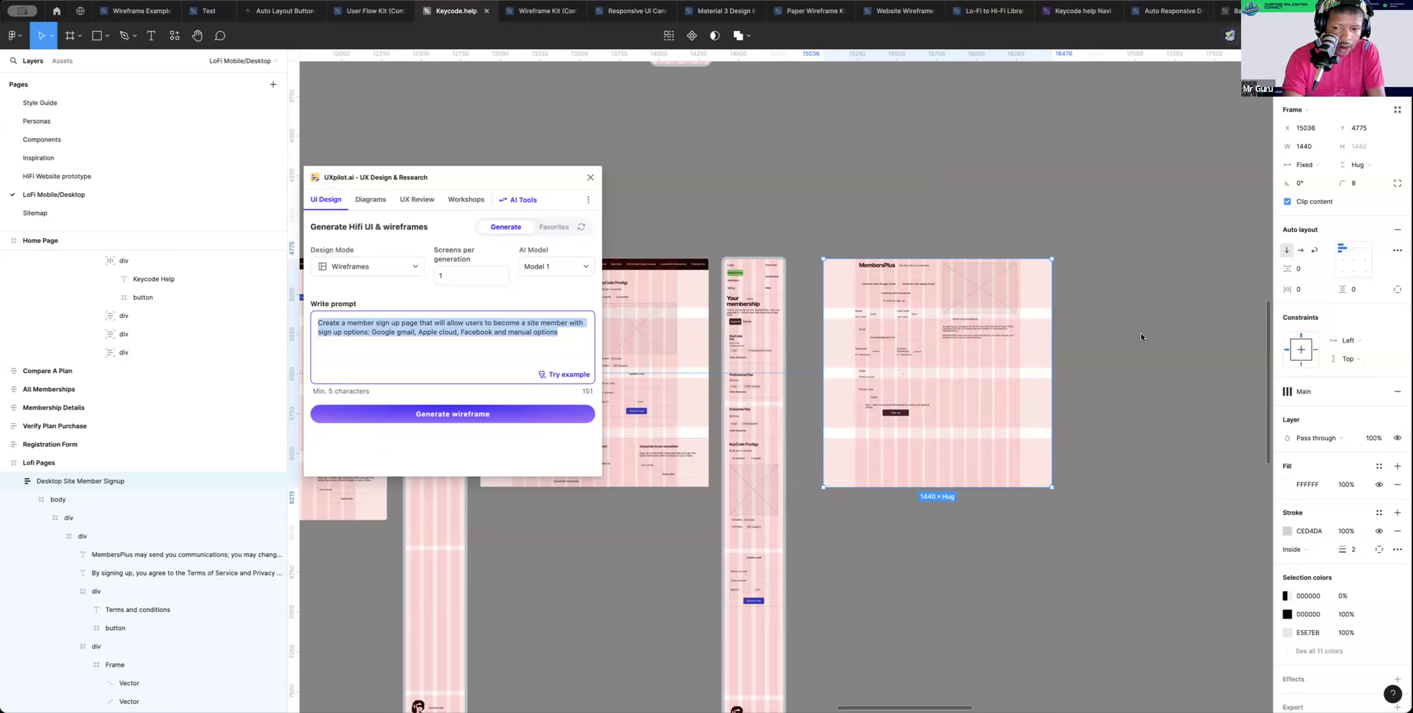
click(1005, 236)
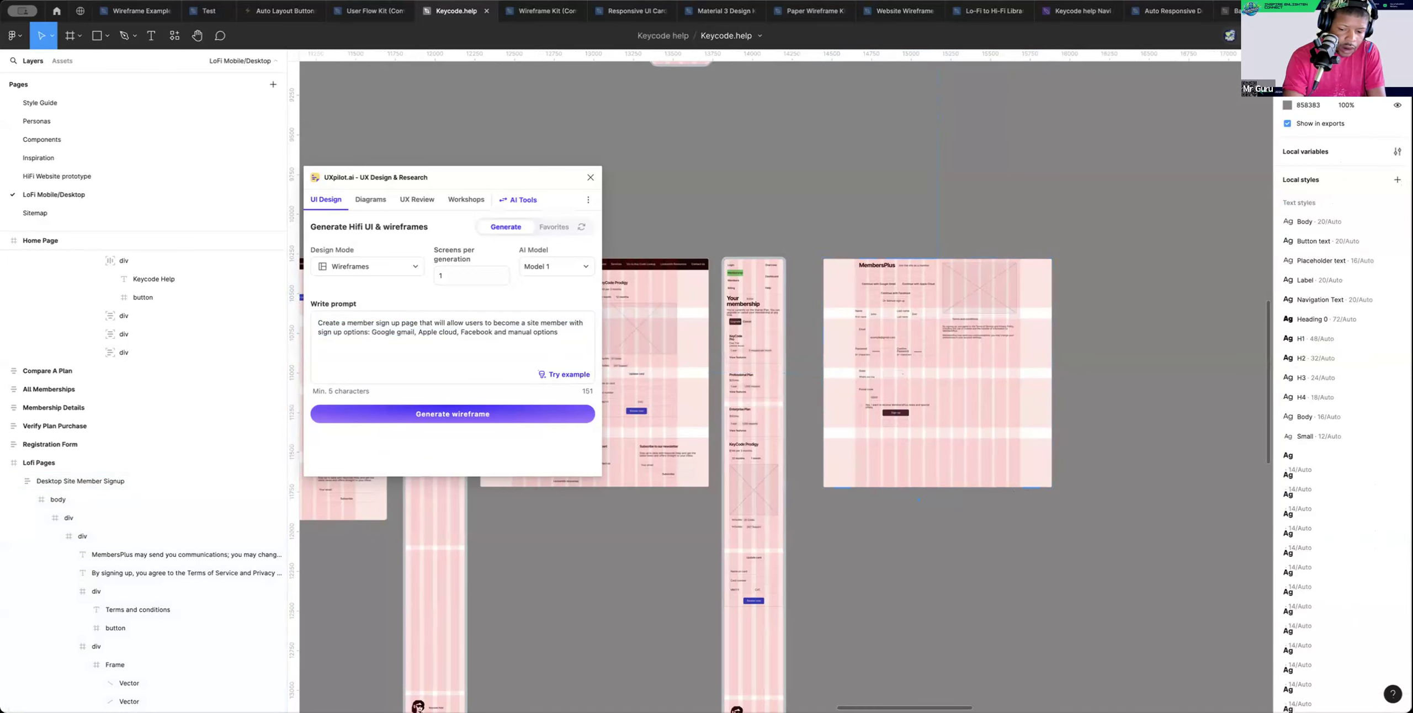
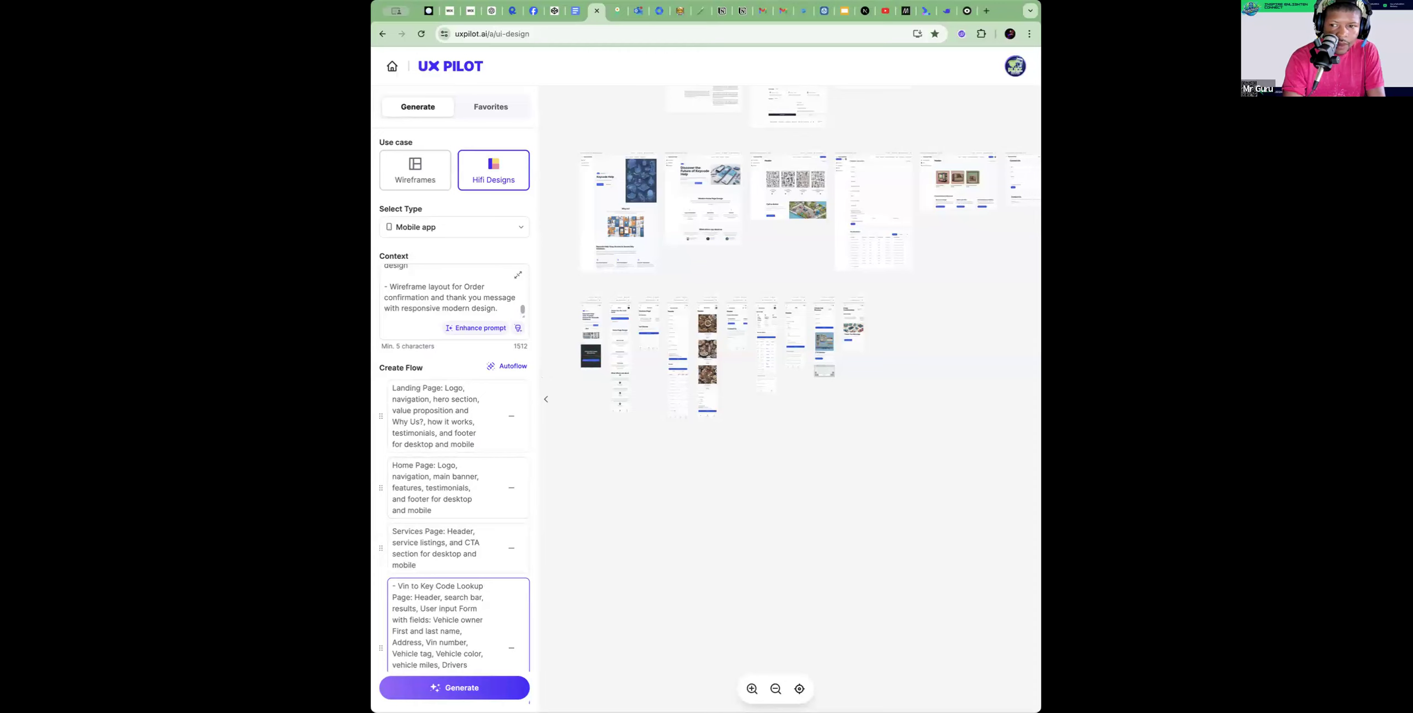
Switch to the UX Pilot web app and add a flow screen with the copied sign-up prompt covering Google gmail, Apple cloud, Facebook and manual options
scroll(582, 293, up, 1)
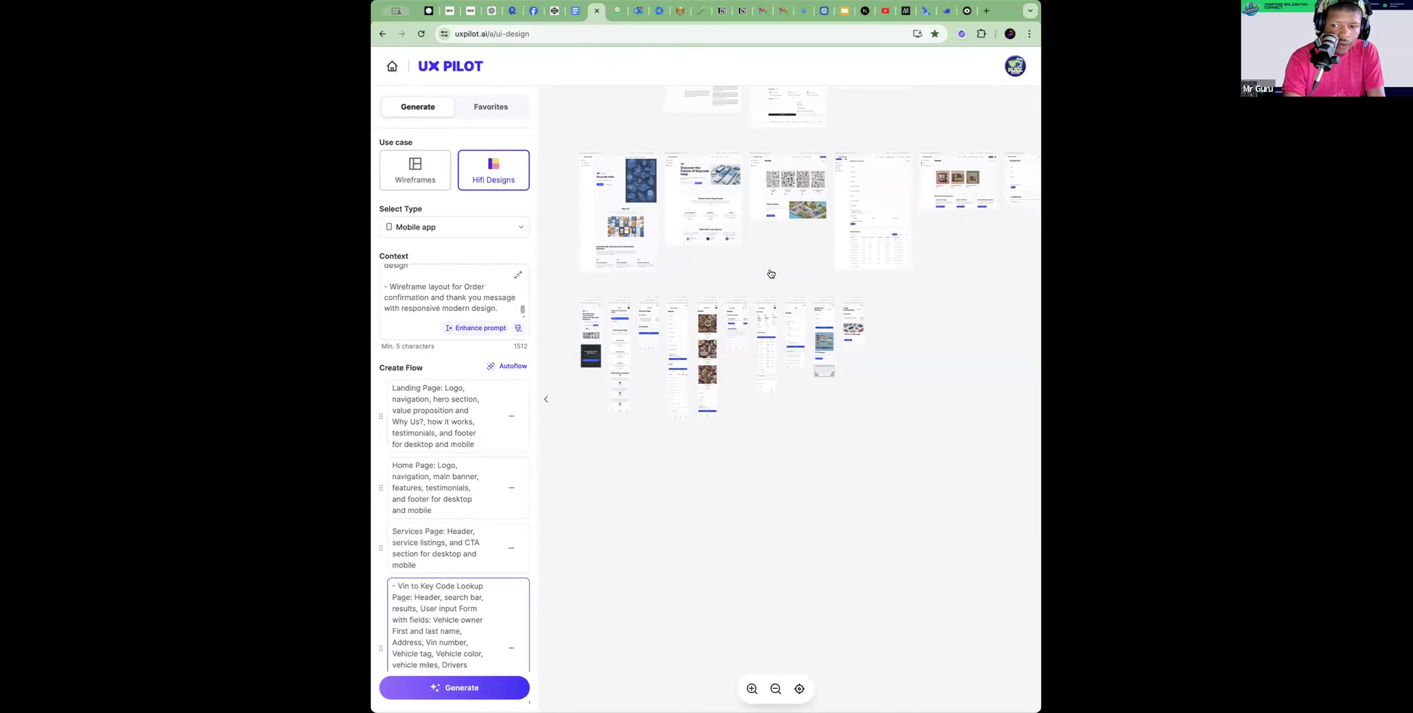
drag(766, 495, 791, 571)
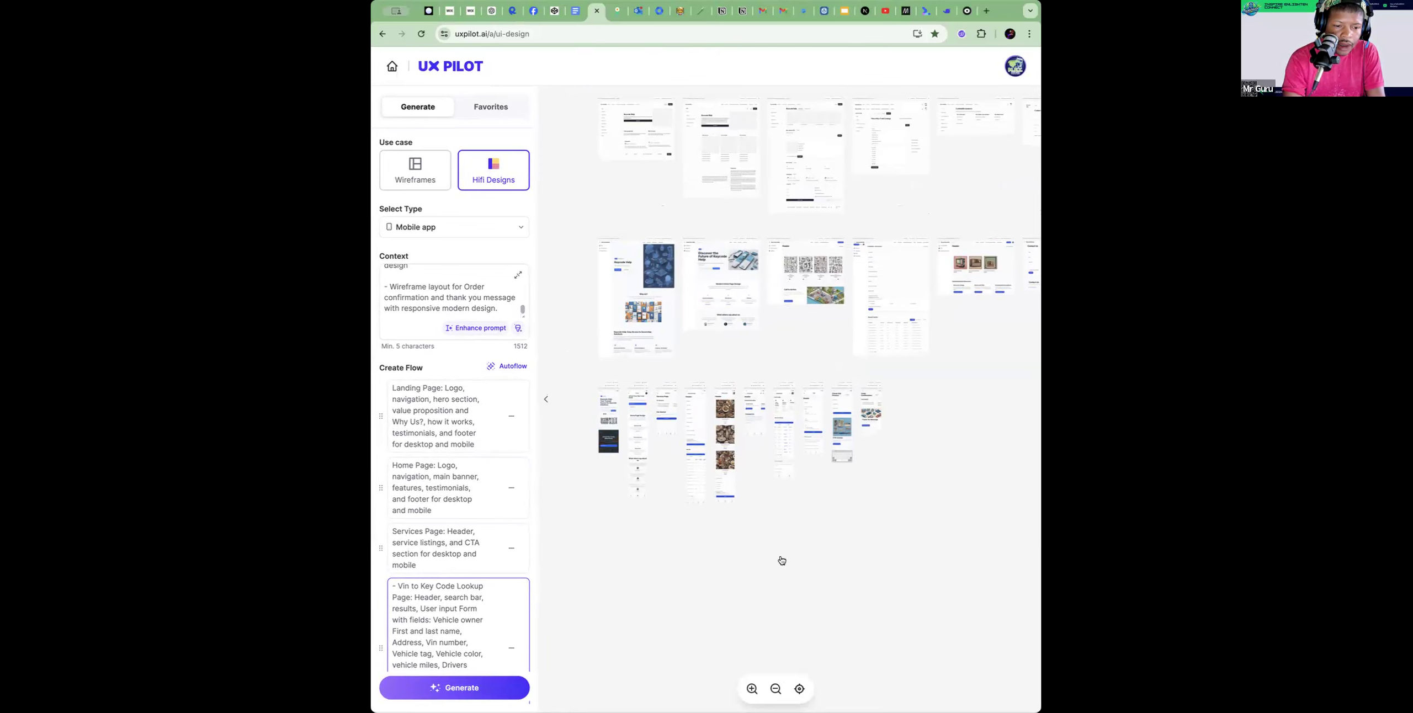
scroll(464, 542, down, 10)
click(411, 604)
text(Create a member sign up page that will allow users to become a site member with sign up options: Google gmail, Apple cloud, Facebook and manual options)
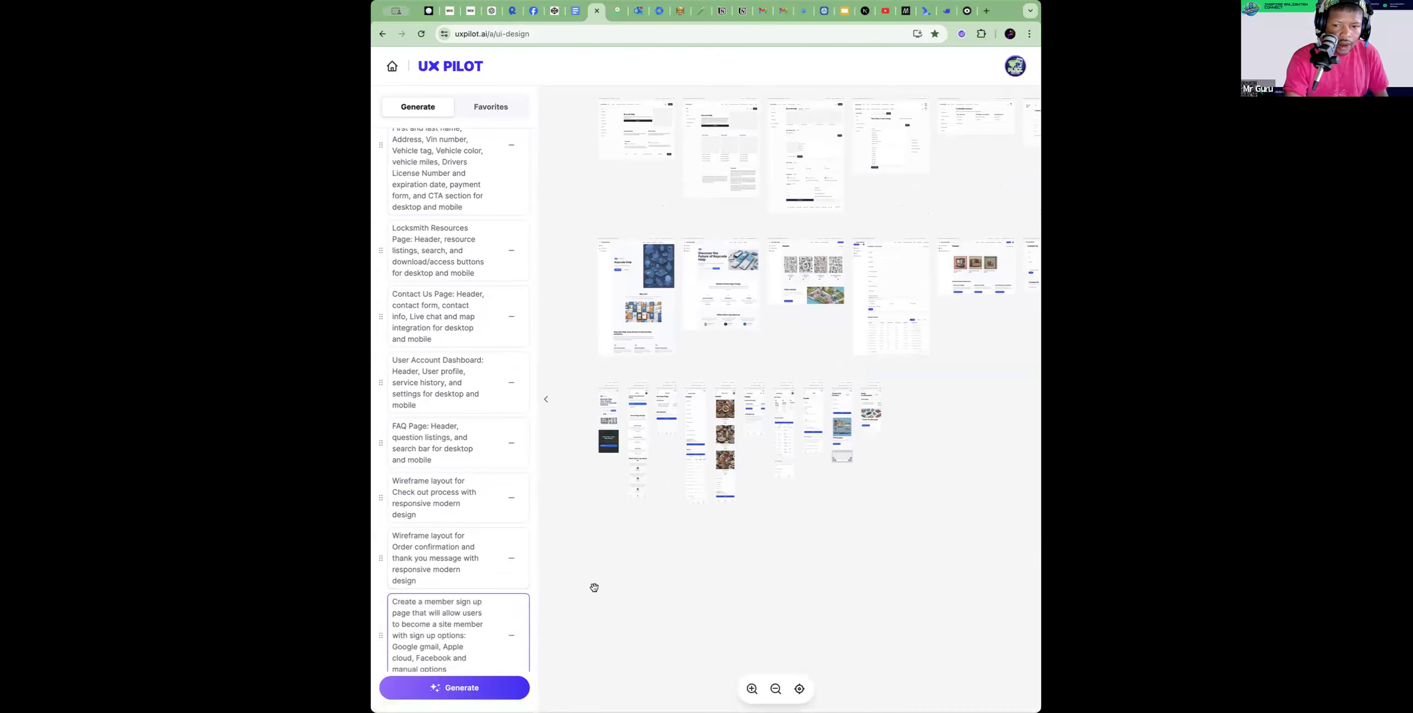
Review the design mode, type, context and all screen prompts of the flow, from the landing page to the member sign-up page
scroll(519, 560, up, 10)
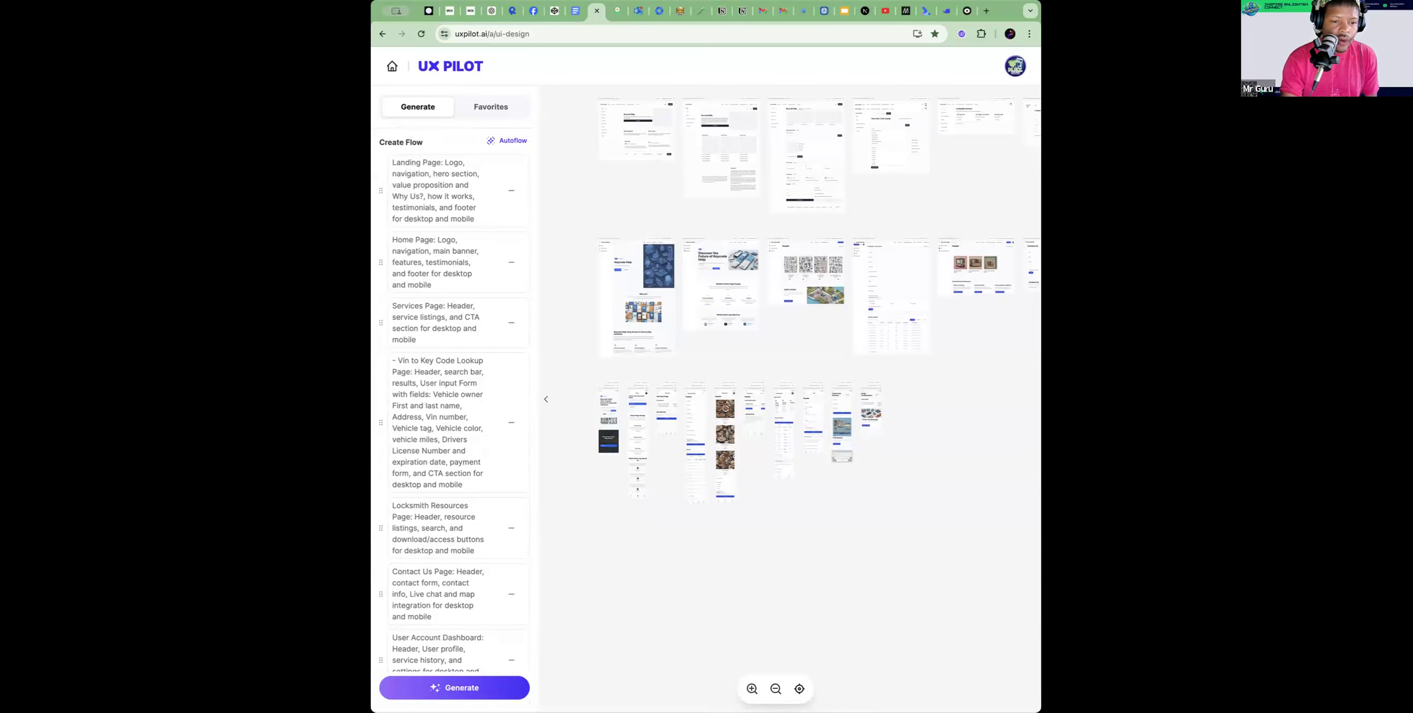
scroll(424, 377, up, 3)
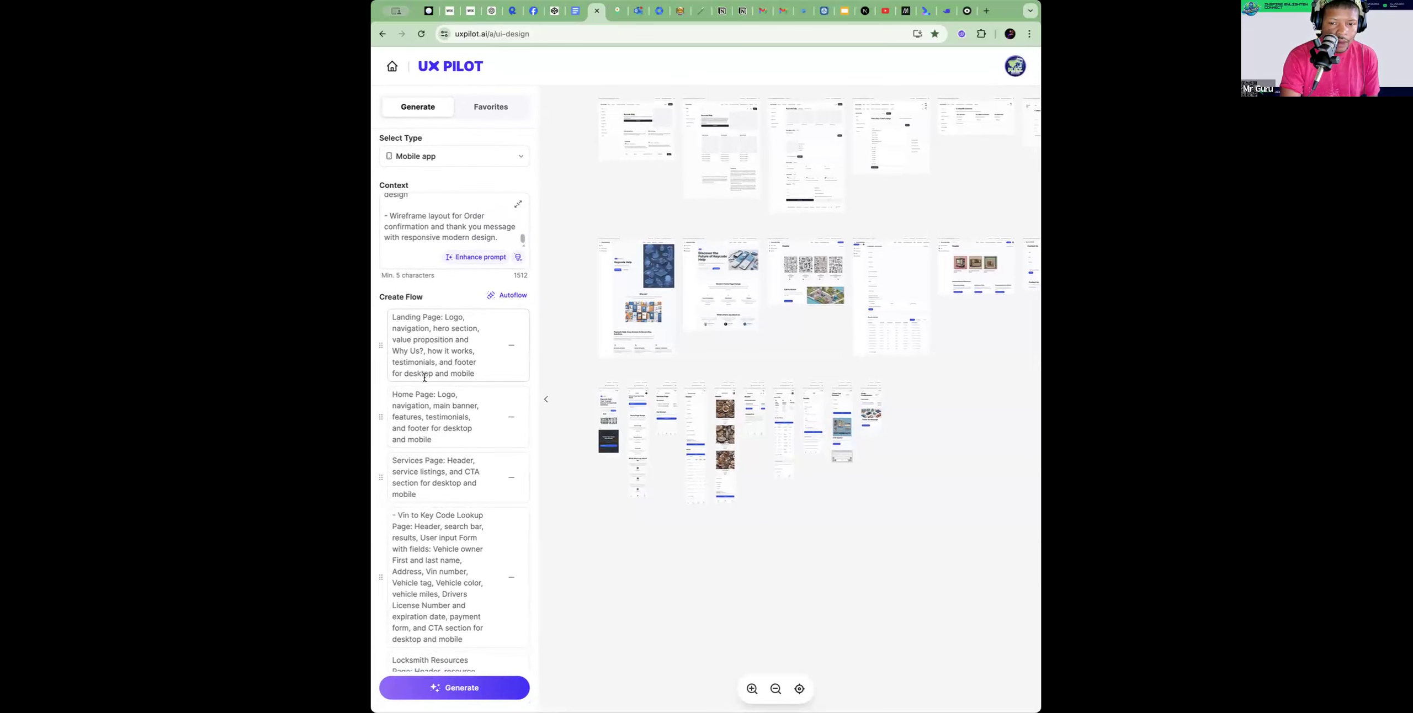
scroll(424, 377, up, 1)
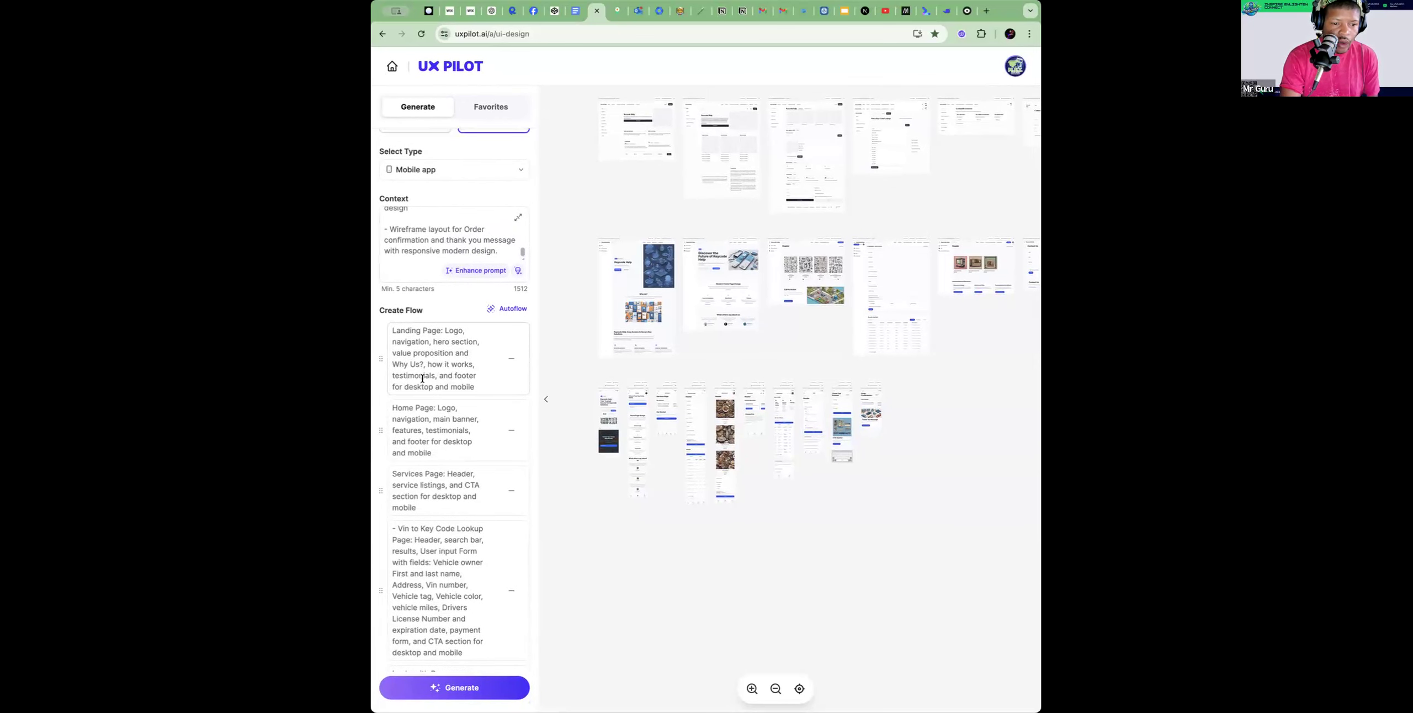
scroll(423, 379, down, 1)
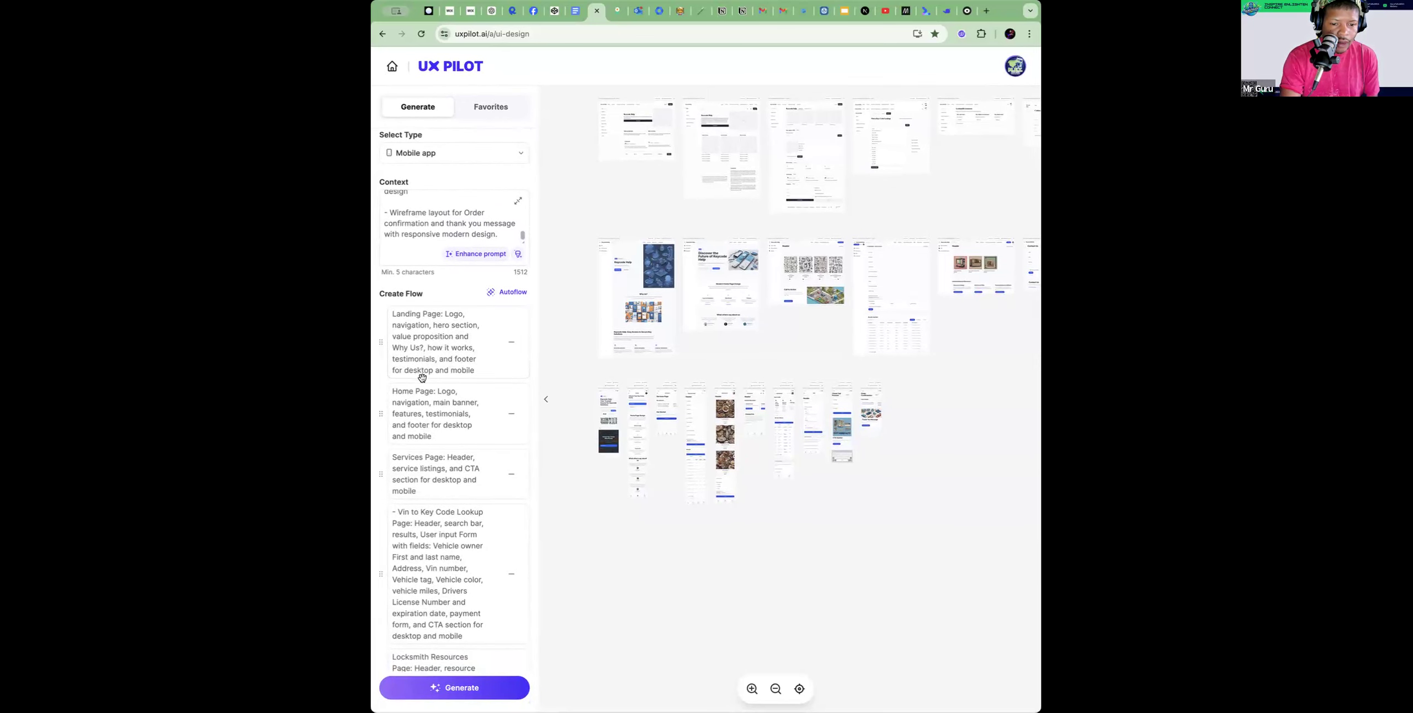
scroll(423, 377, down, 7)
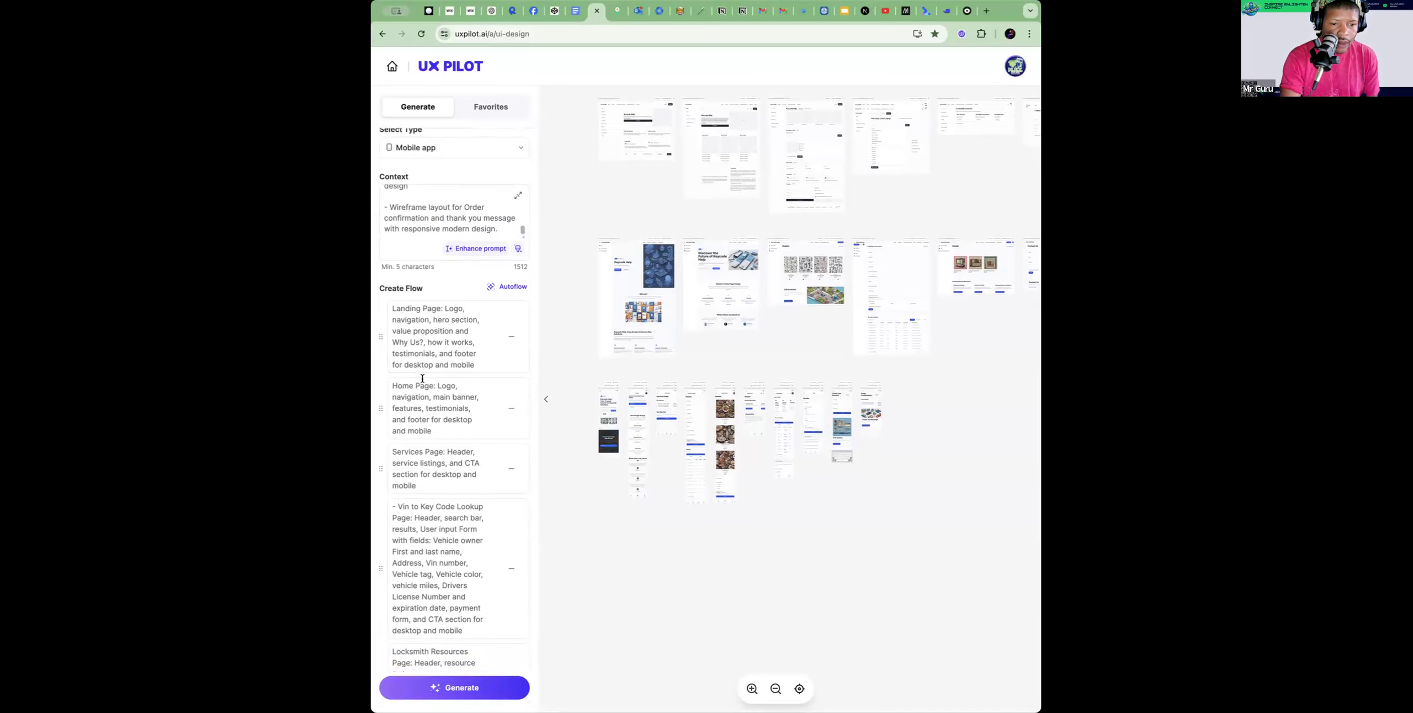
scroll(422, 378, down, 3)
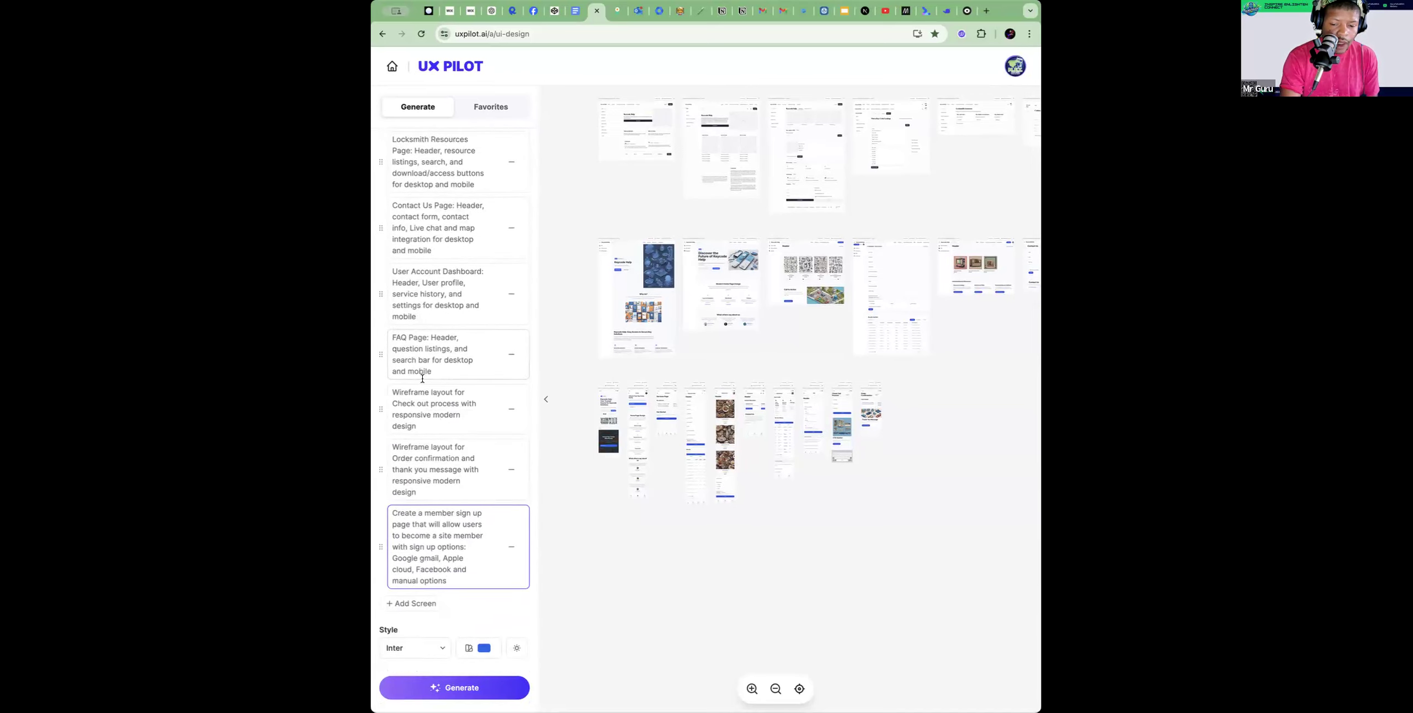
scroll(449, 534, up, 1)
scroll(478, 615, down, 1)
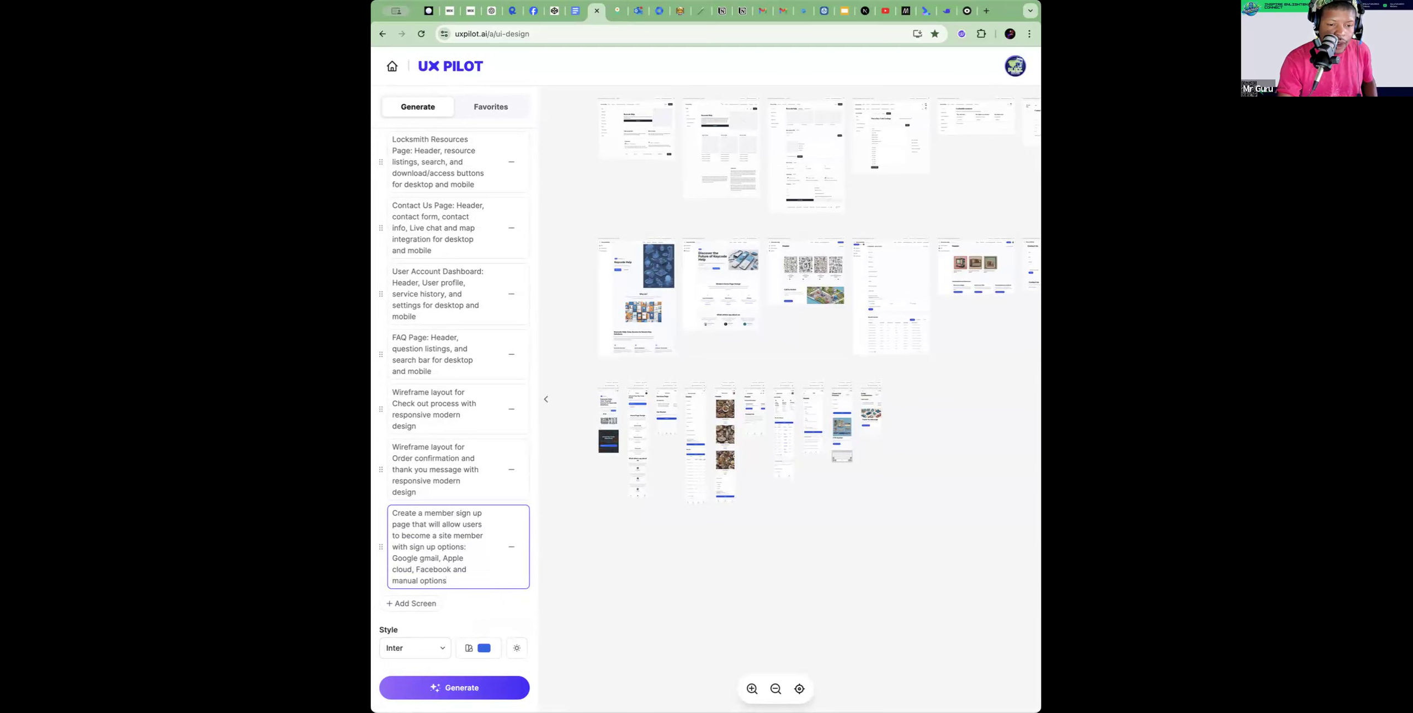
scroll(462, 535, up, 10)
scroll(462, 535, up, 5)
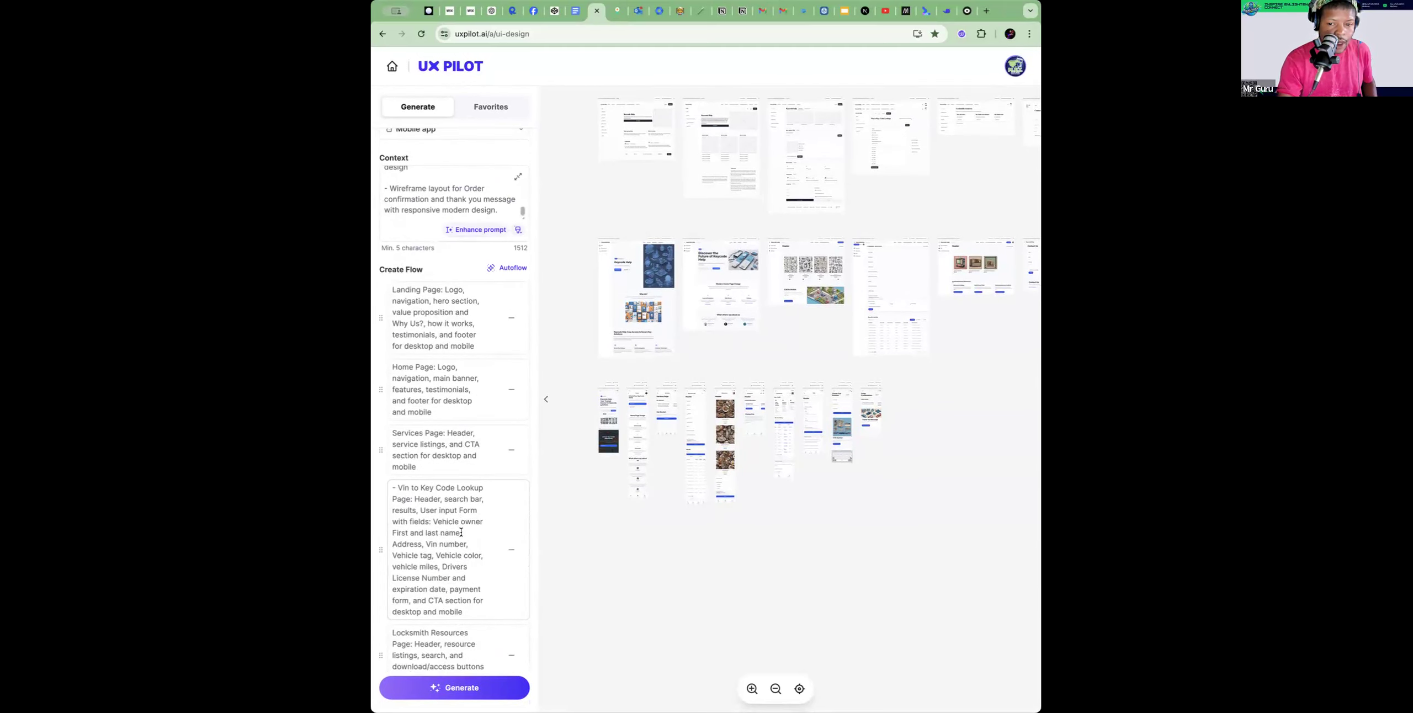
scroll(458, 538, down, 15)
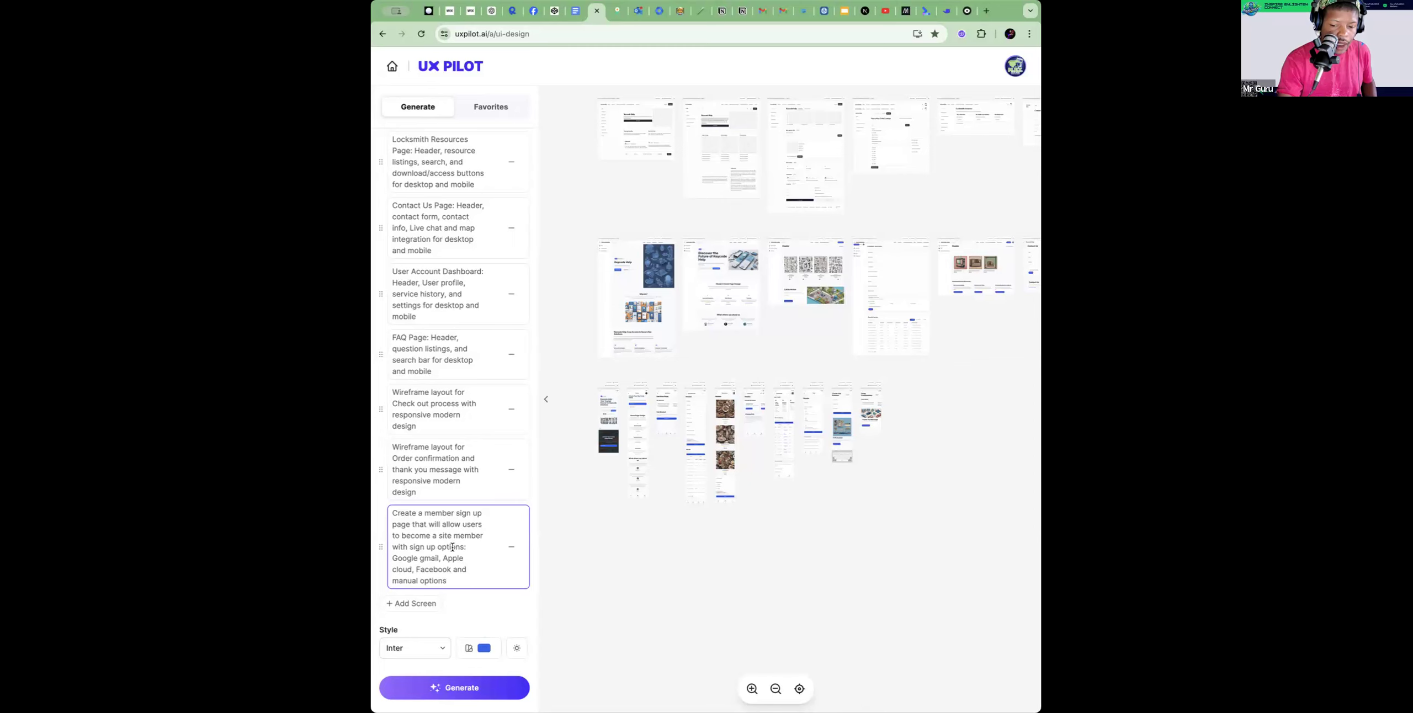
scroll(453, 547, up, 15)
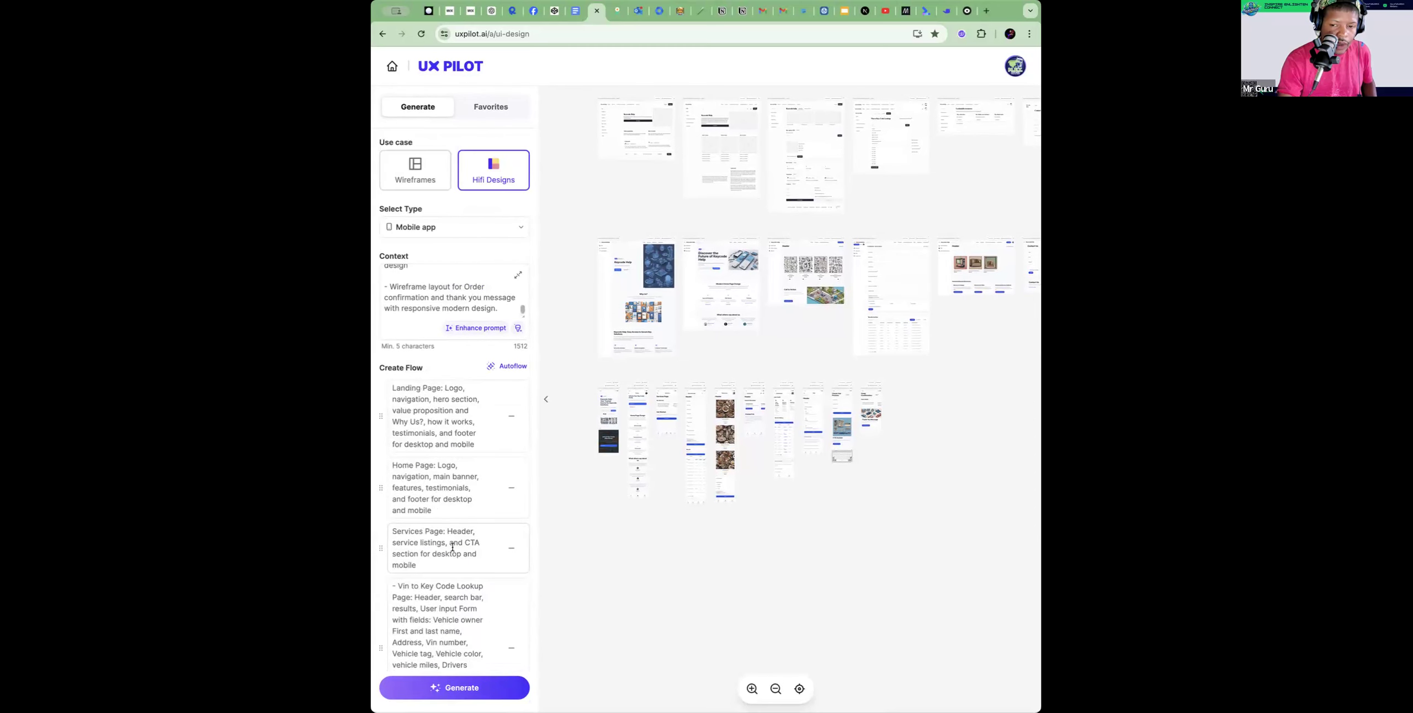
scroll(453, 547, down, 1)
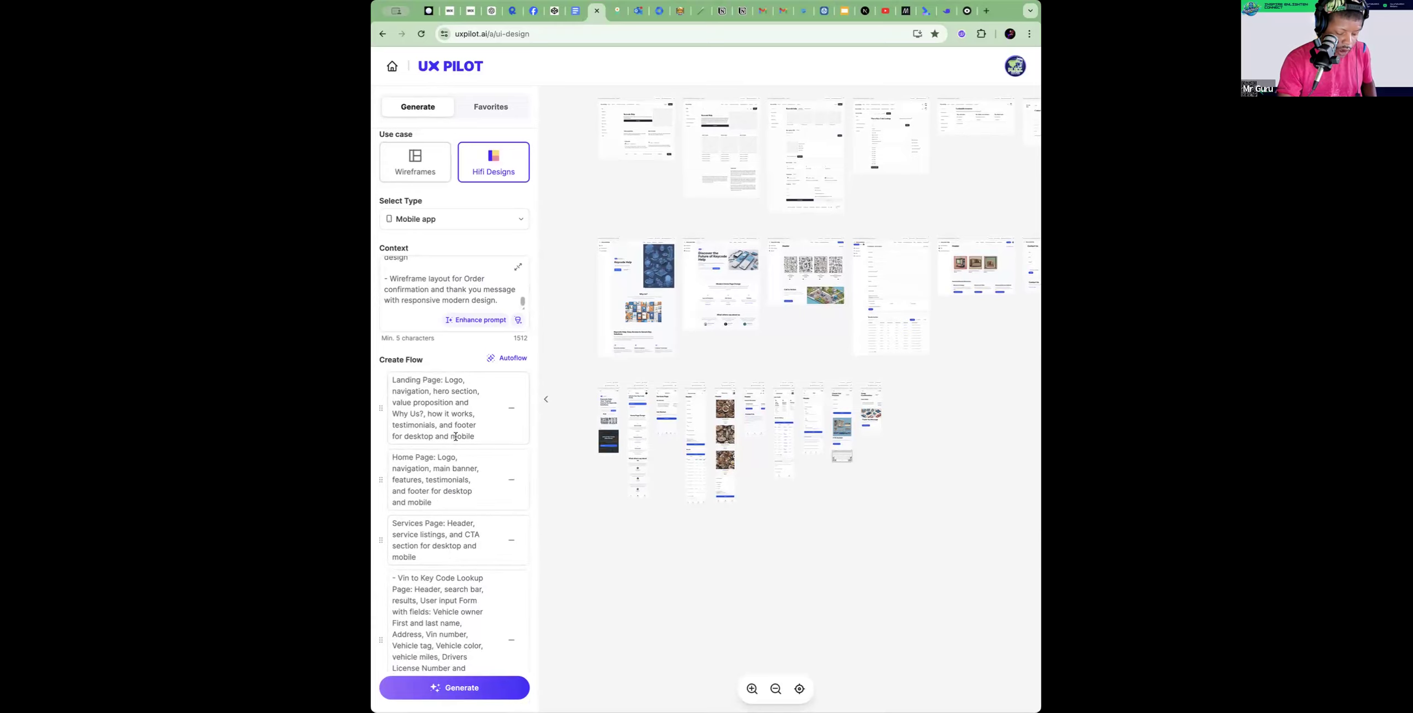
scroll(455, 438, down, 15)
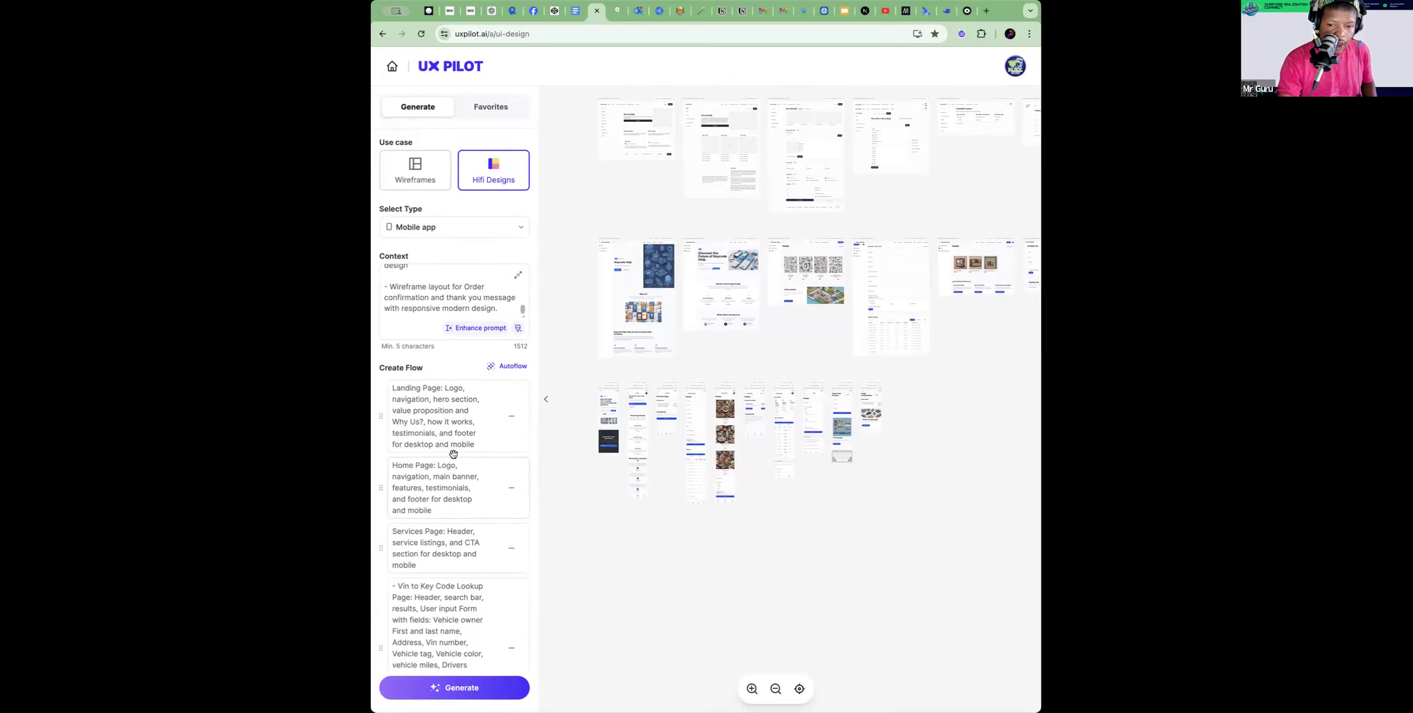
scroll(452, 452, up, 20)
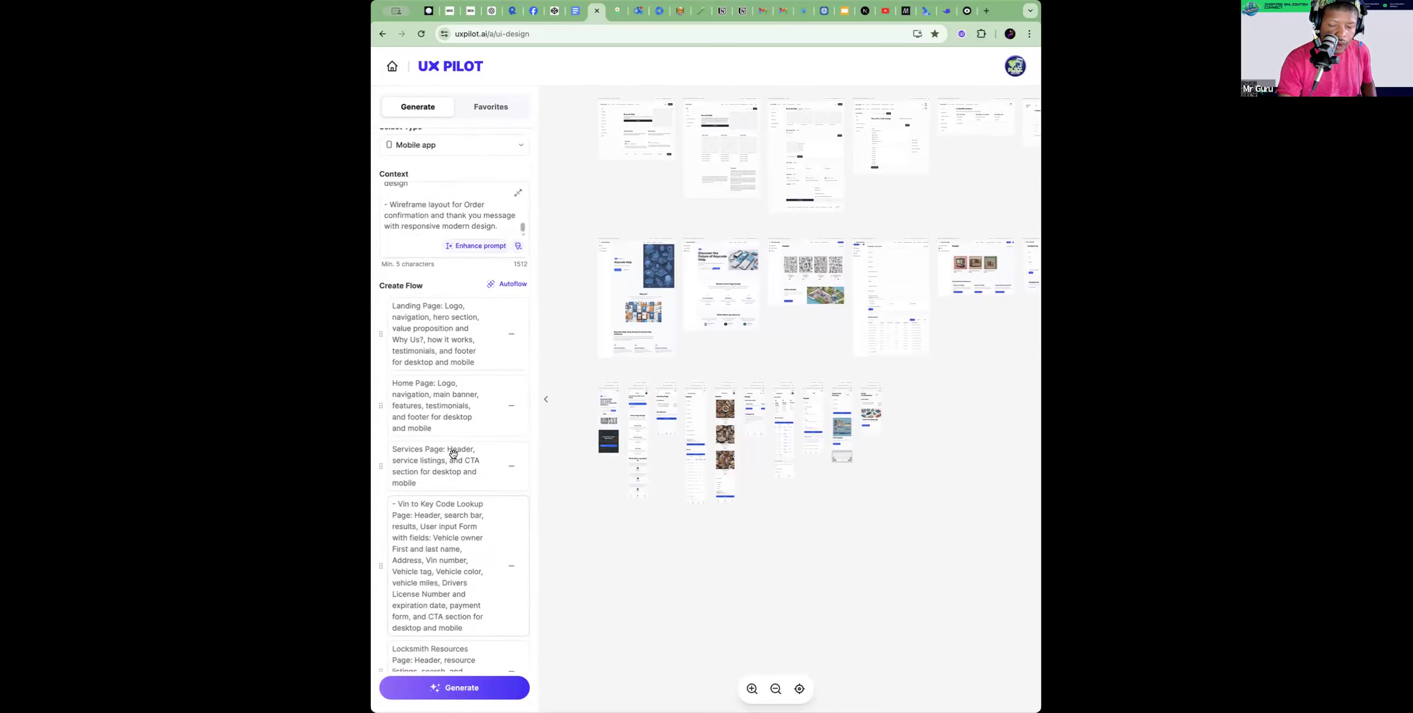
Append the member sign-up prompt with Google gmail, Apple cloud, Facebook and manual options as a new paragraph at the end of the context
click(437, 298)
scroll(436, 295, down, 5)
scroll(420, 292, up, 5)
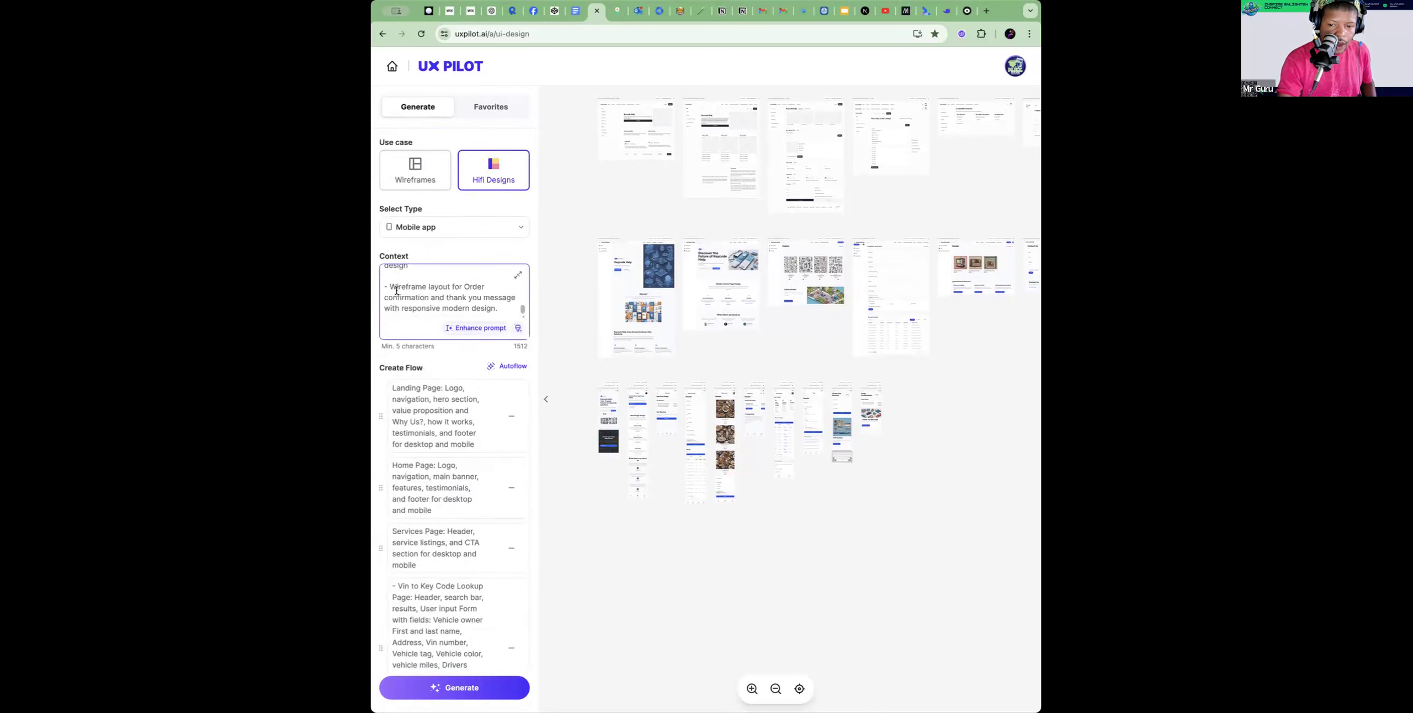
drag(396, 287, 495, 312)
click(501, 311)
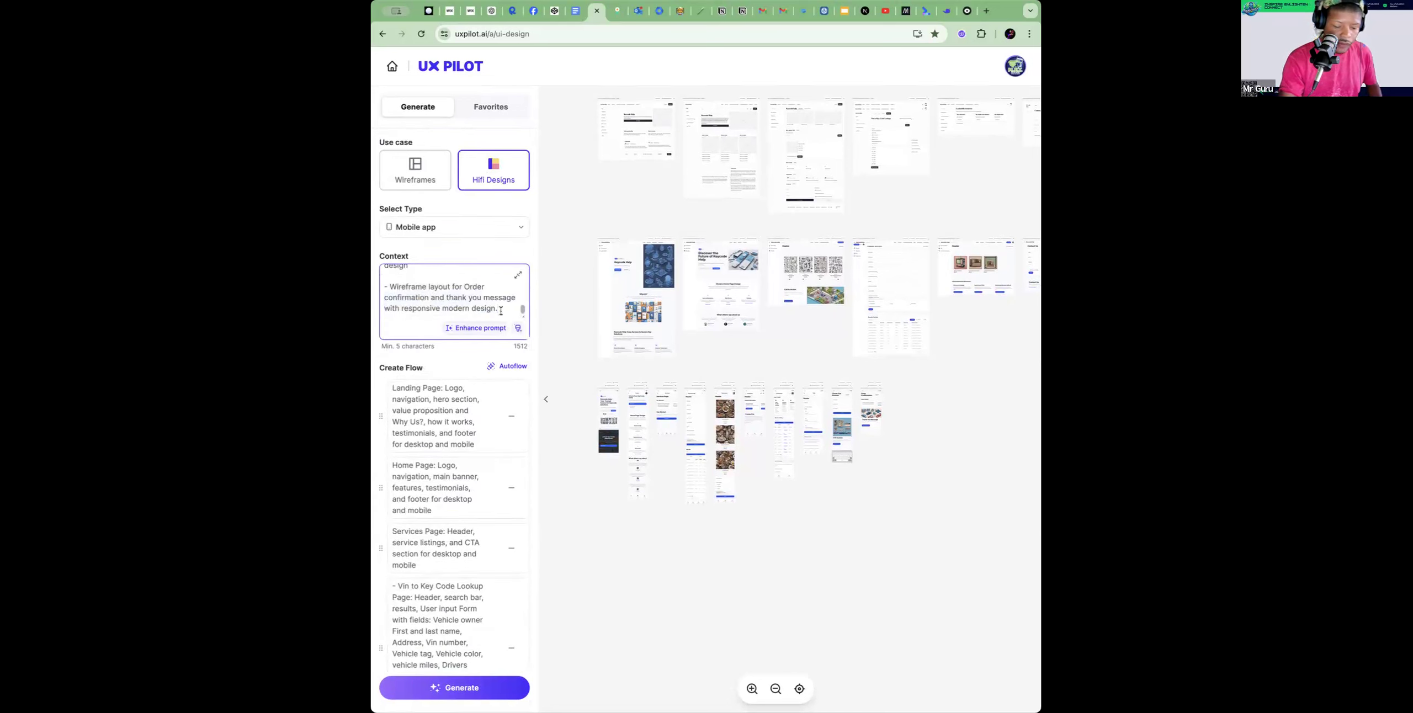
key(Return)
key(Return)
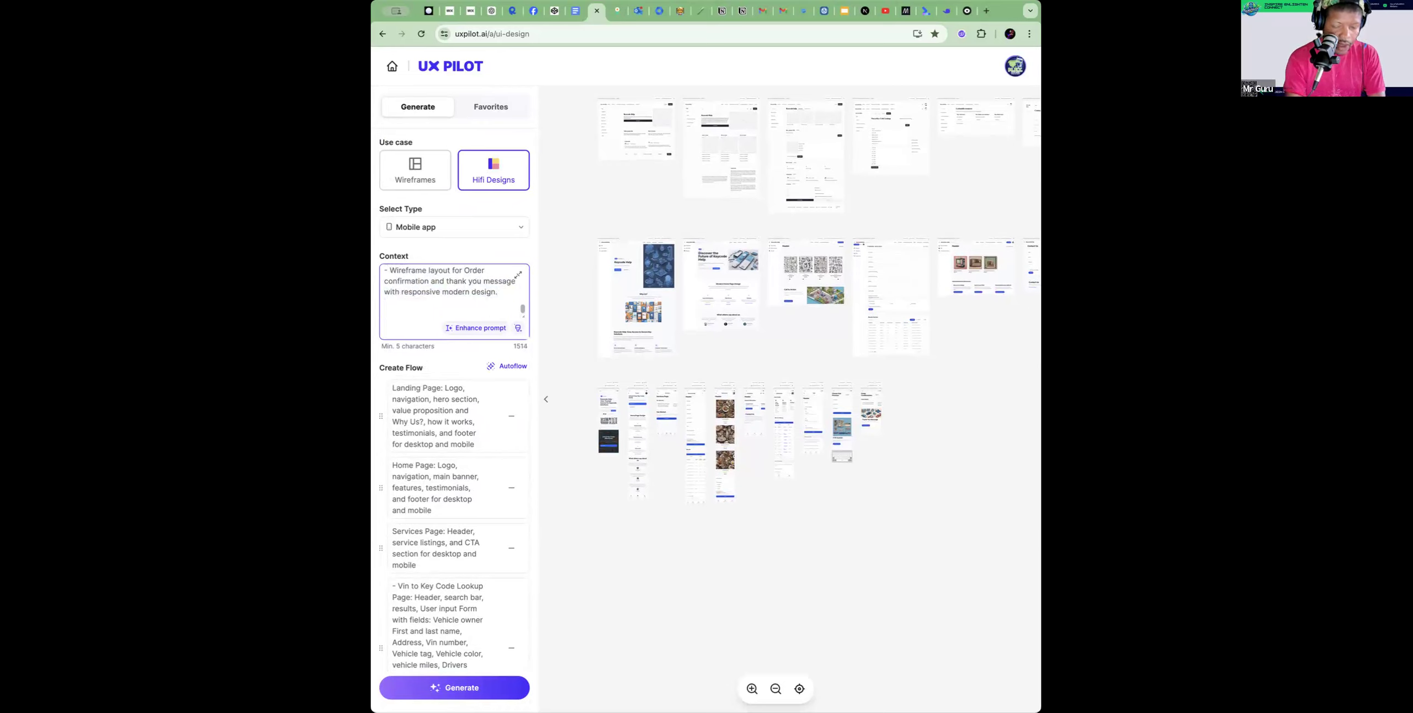
text(Create a member sign up page that will allow users to become a site member with sign up options: Google gmail, Apple cloud, Facebook and manual options)
scroll(497, 308, up, 3)
scroll(476, 302, down, 3)
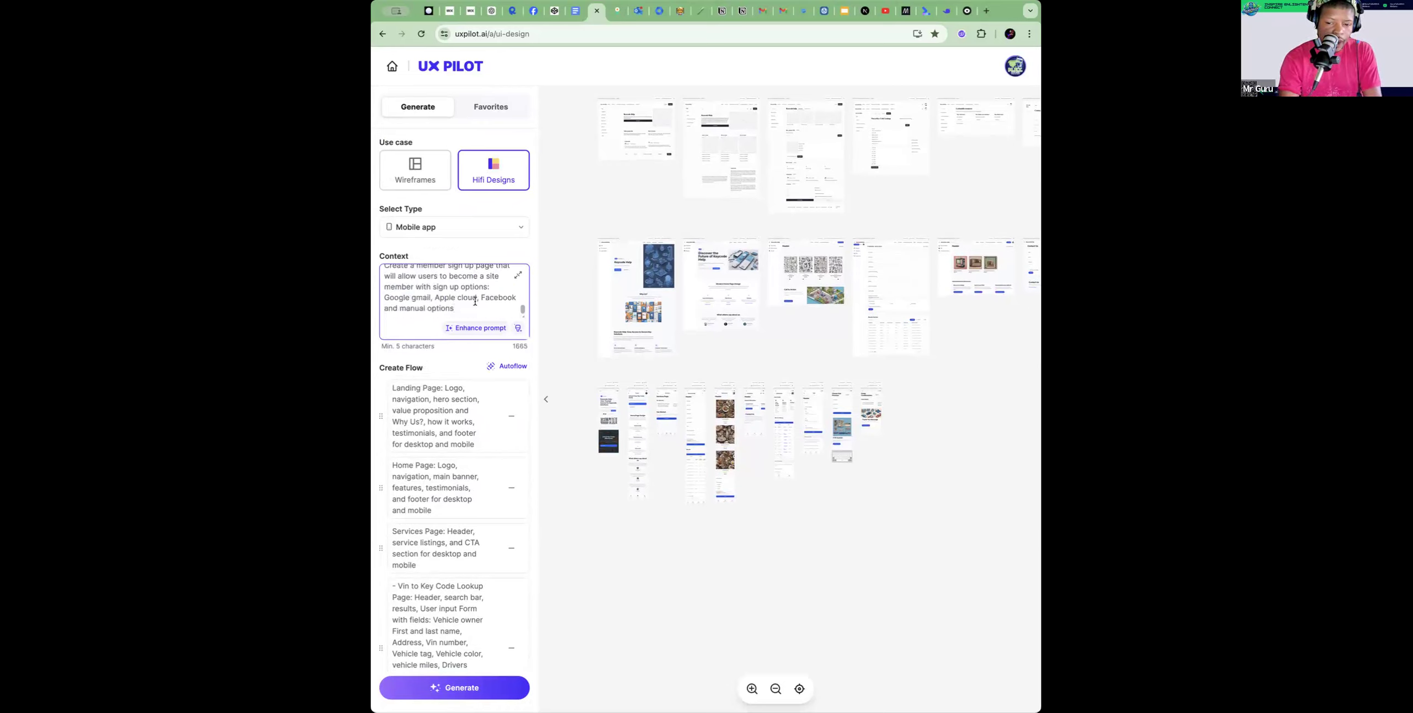
scroll(474, 302, down, 2)
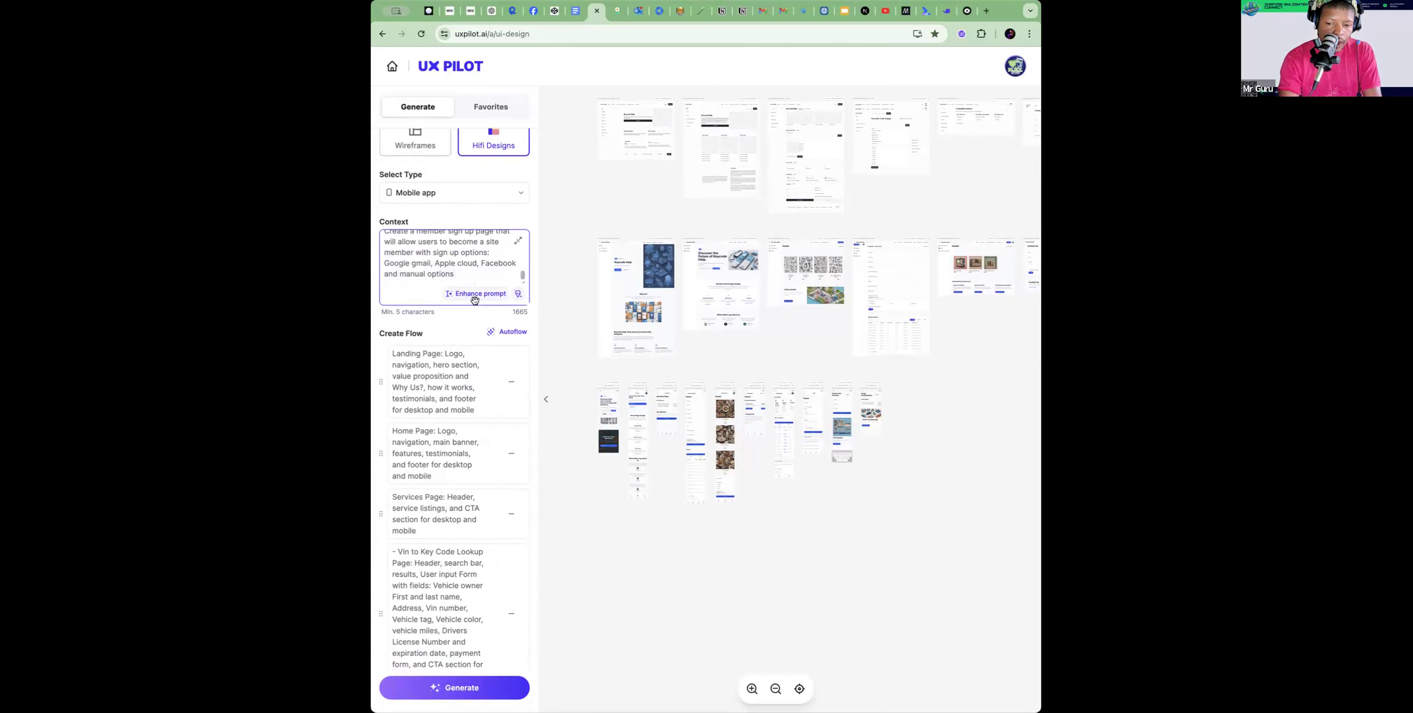
scroll(474, 301, up, 1)
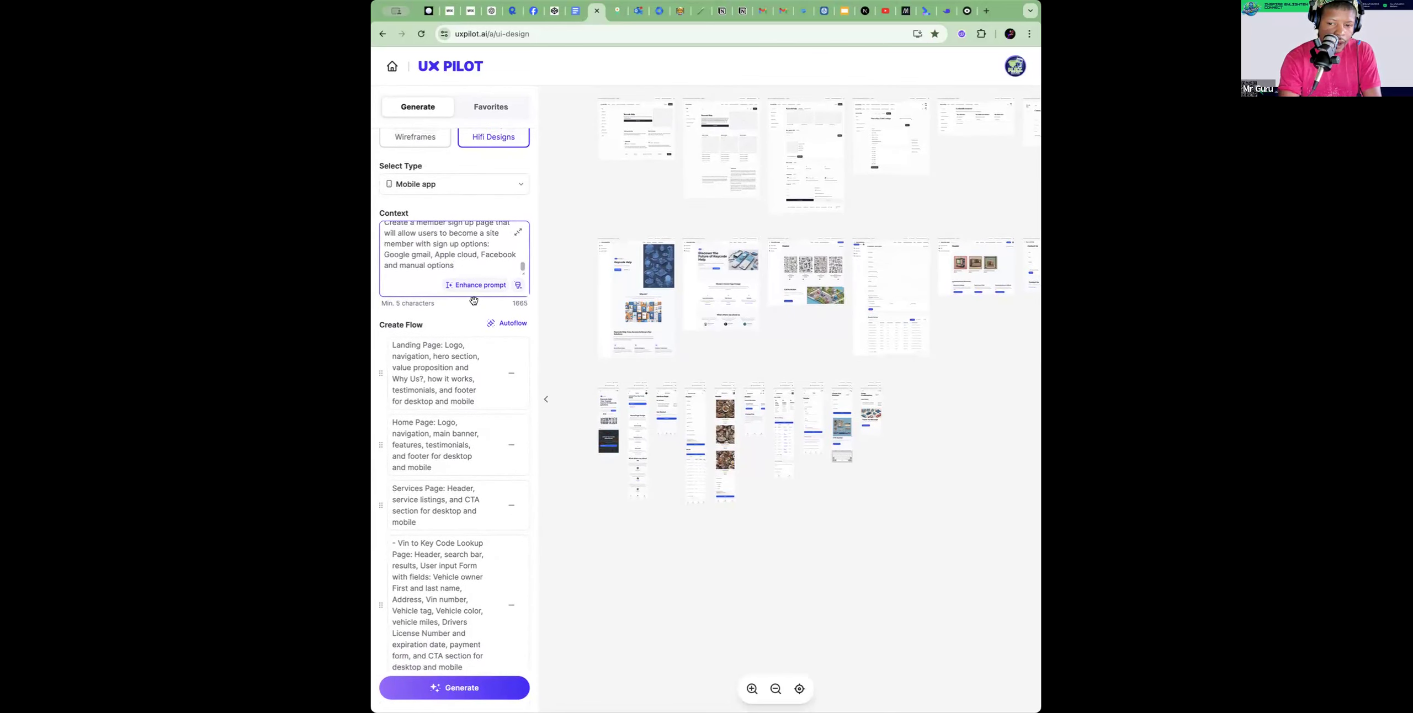
Set the design type of the Hifi flow to Desktop
click(461, 187)
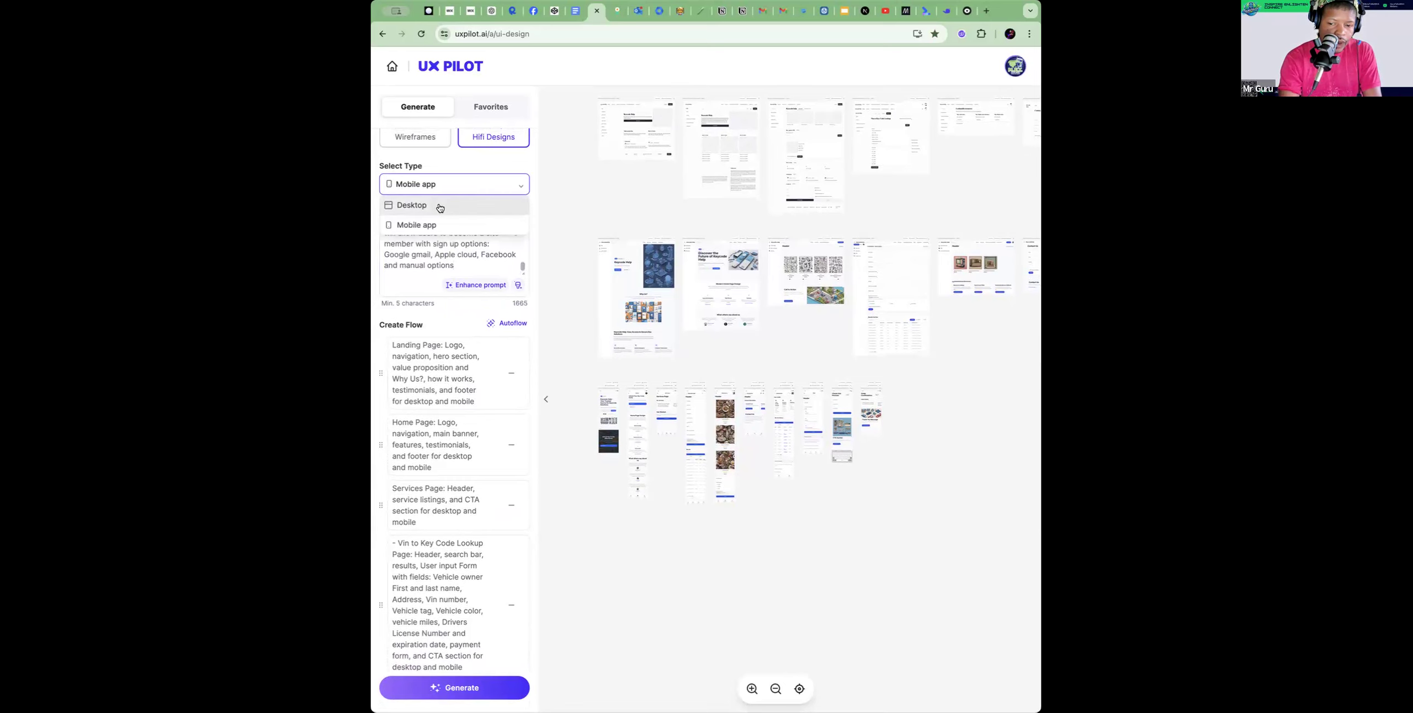
click(440, 207)
scroll(475, 210, up, 2)
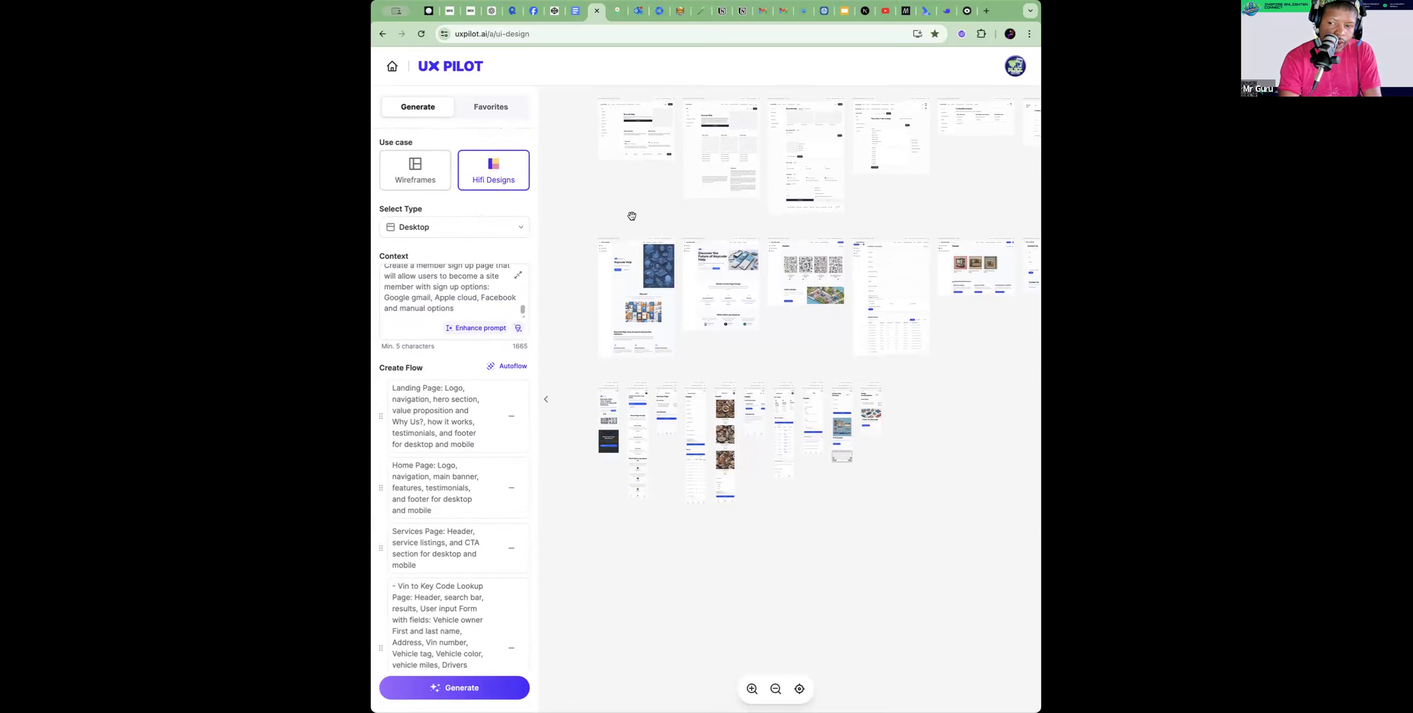
Look over the existing wireframe and Hifi design rows on the canvas and the flow's screen prompts down to the style settings
scroll(575, 283, up, 3)
scroll(575, 284, right, 2)
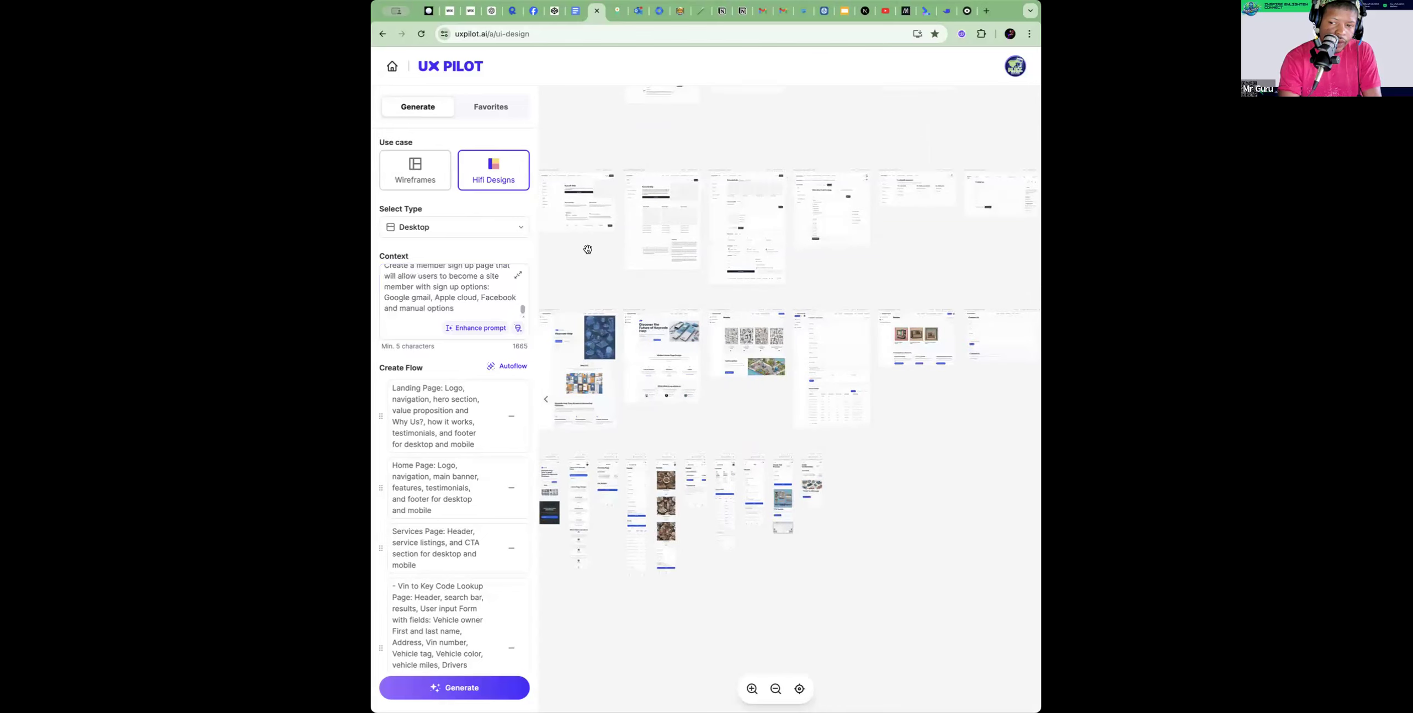
scroll(575, 282, up, 2)
scroll(575, 281, left, 1)
scroll(574, 274, right, 8)
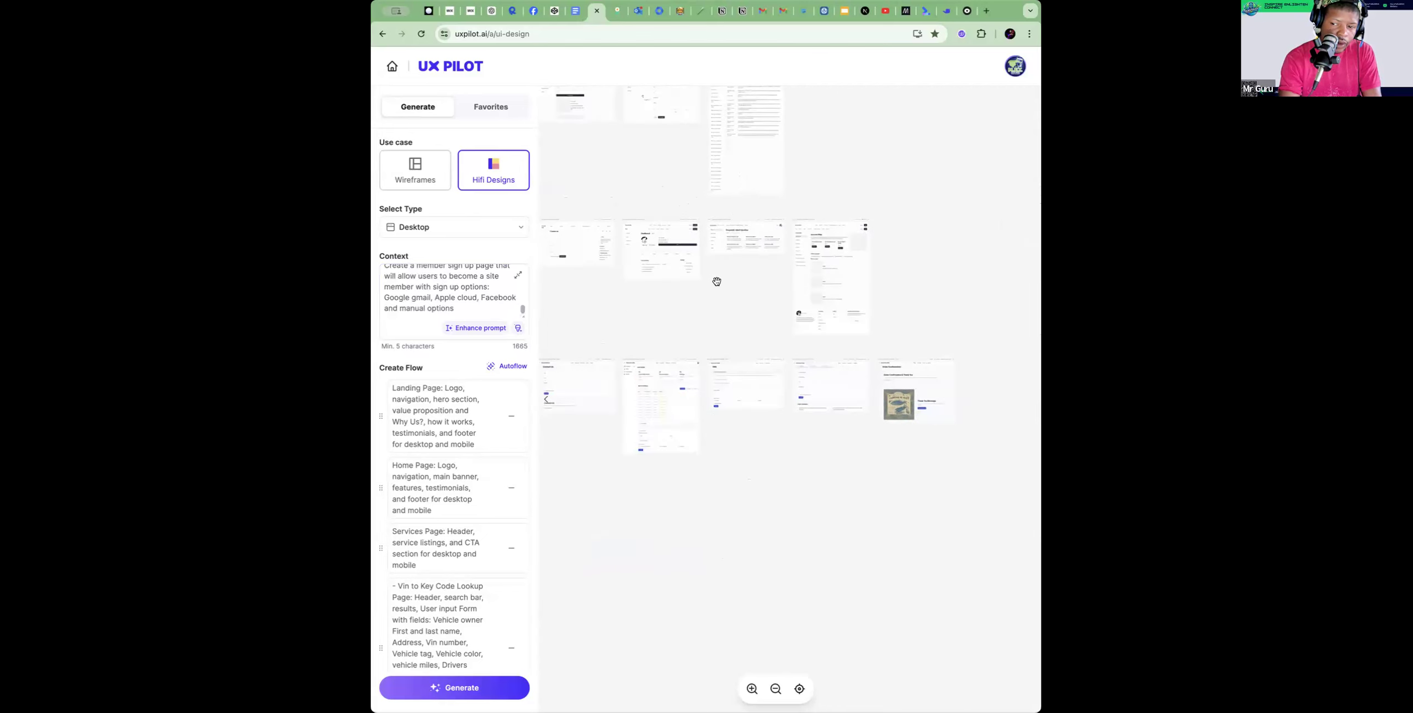
scroll(712, 287, down, 4)
scroll(712, 287, left, 2)
scroll(677, 294, left, 8)
scroll(677, 293, down, 2)
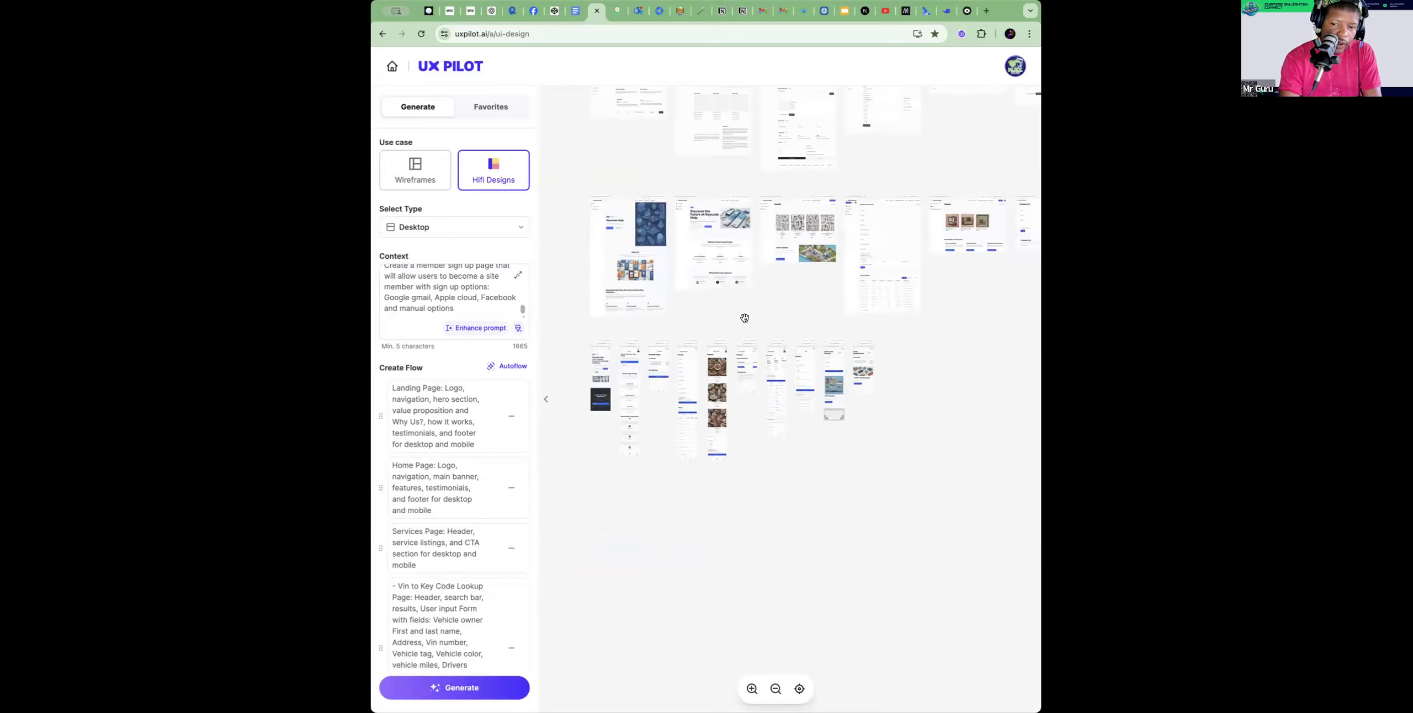
scroll(696, 319, right, 1)
drag(690, 319, 700, 317)
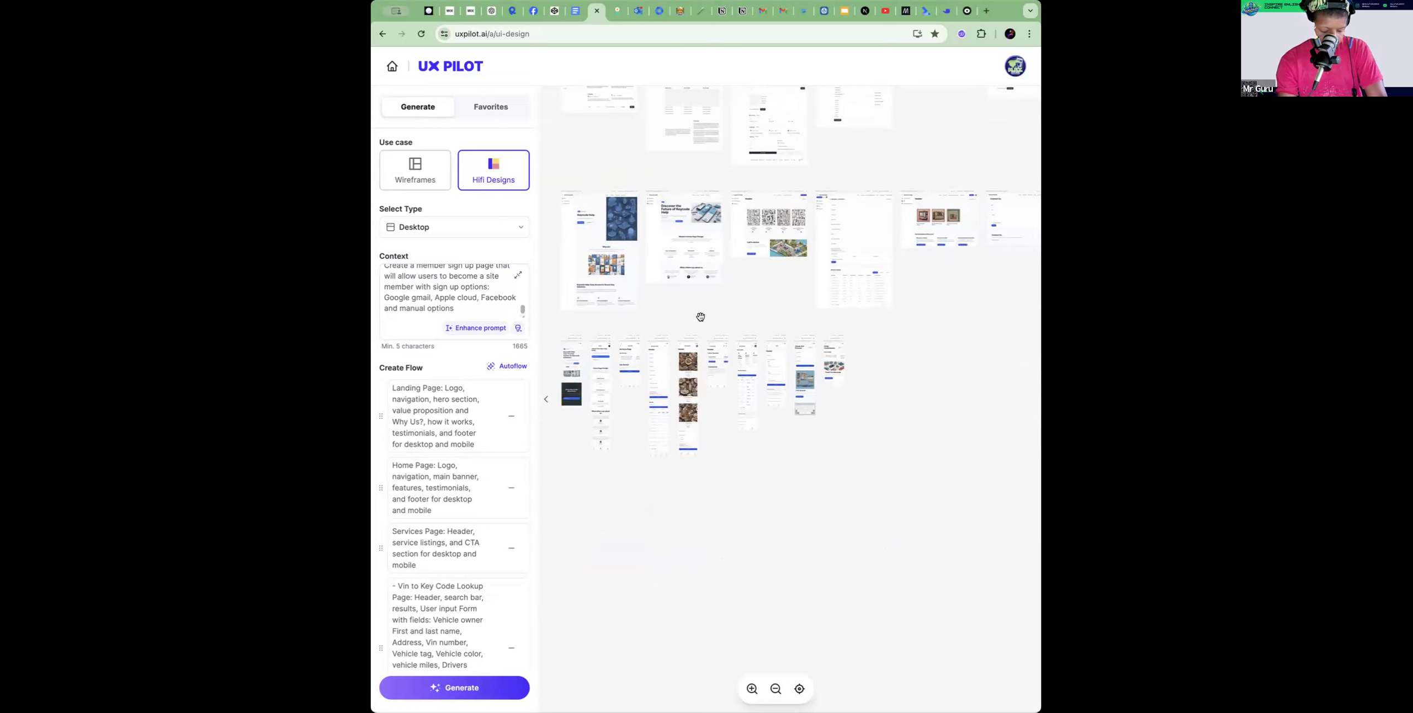
scroll(429, 354, down, 10)
scroll(427, 532, down, 2)
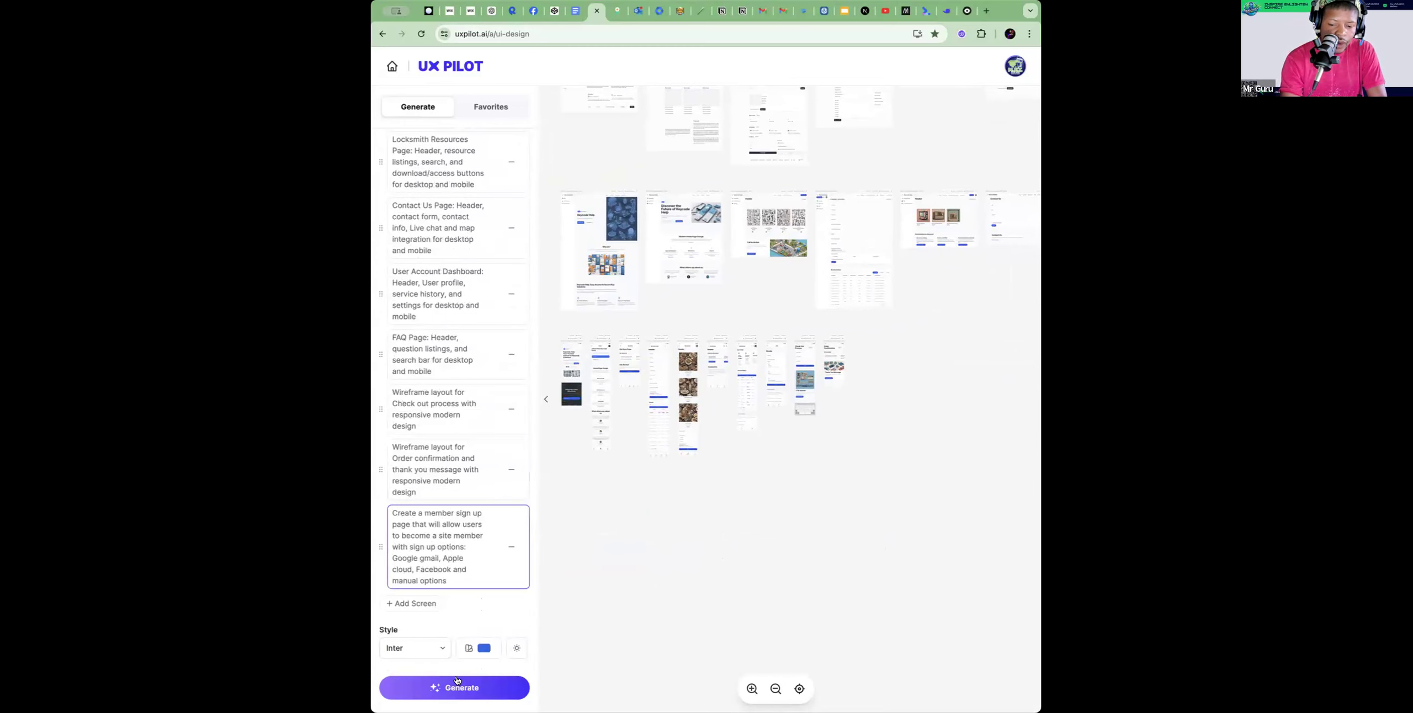
scroll(469, 635, up, 12)
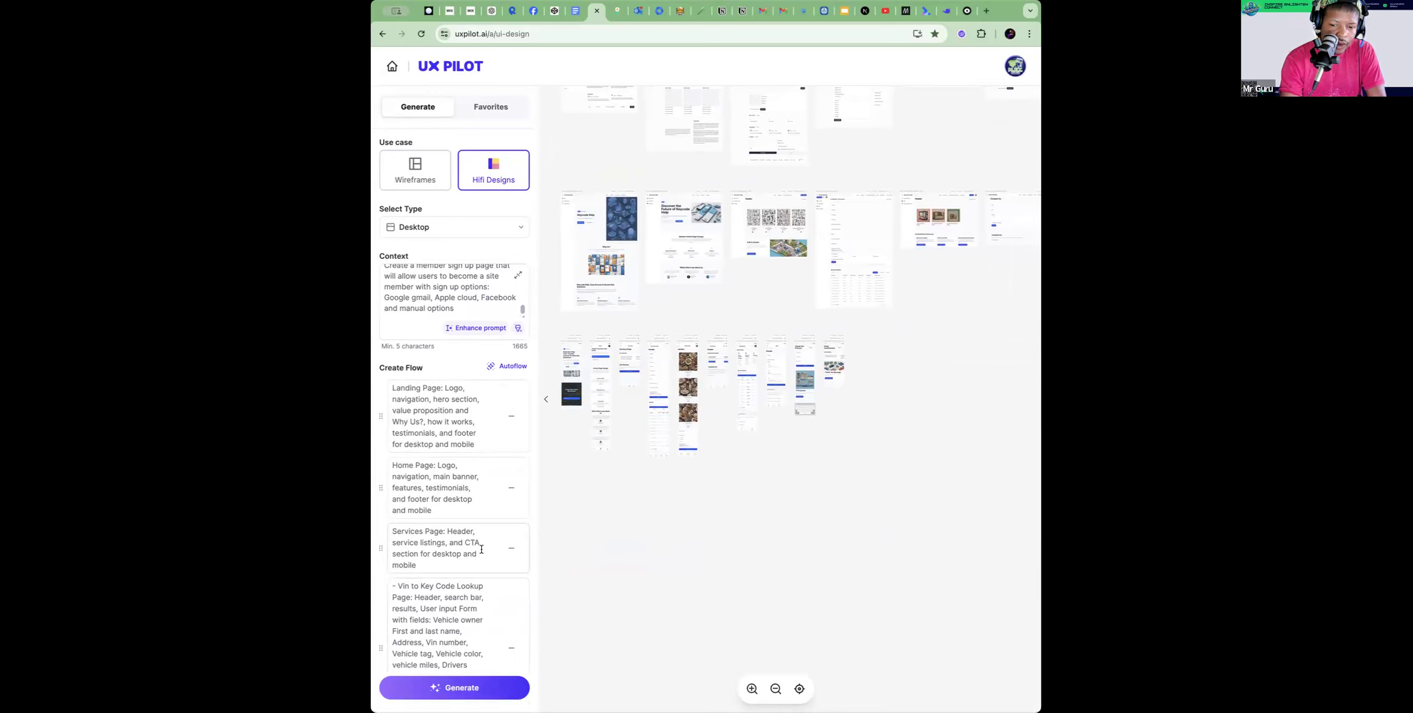
scroll(481, 549, down, 15)
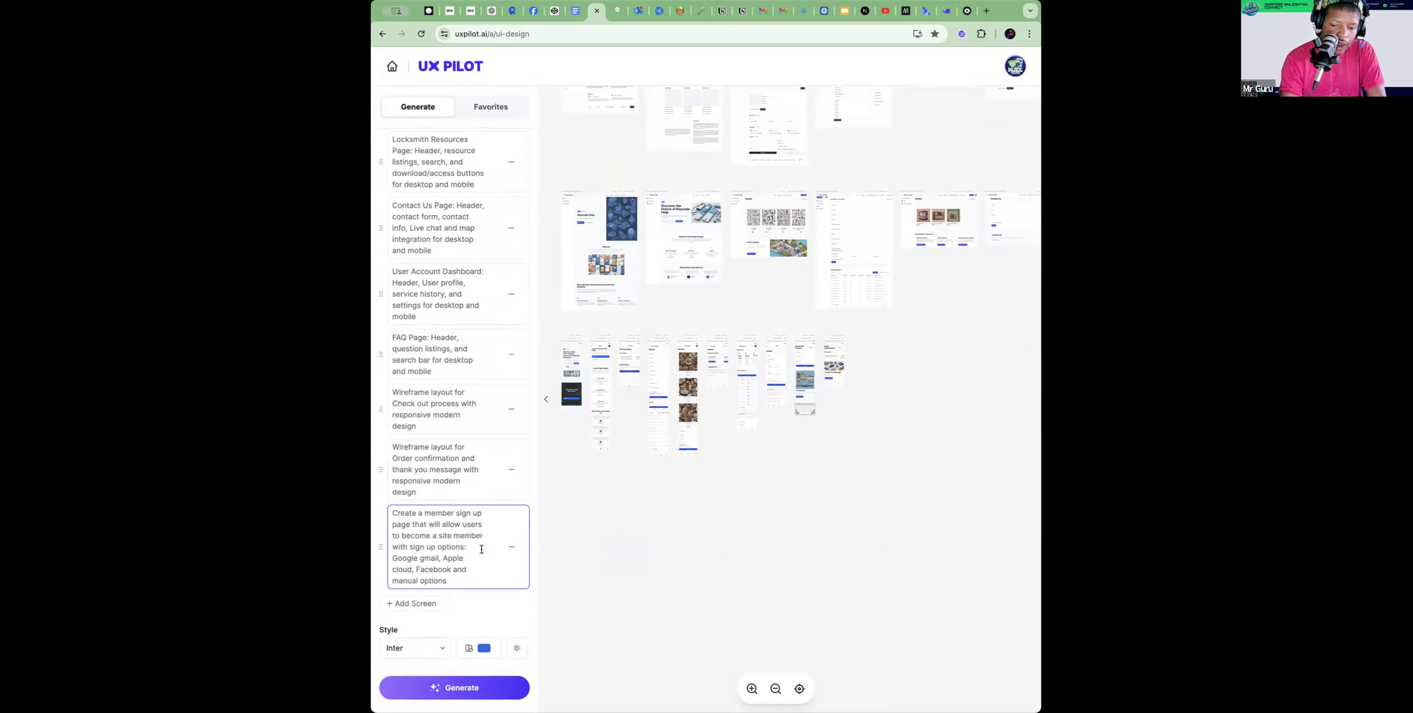
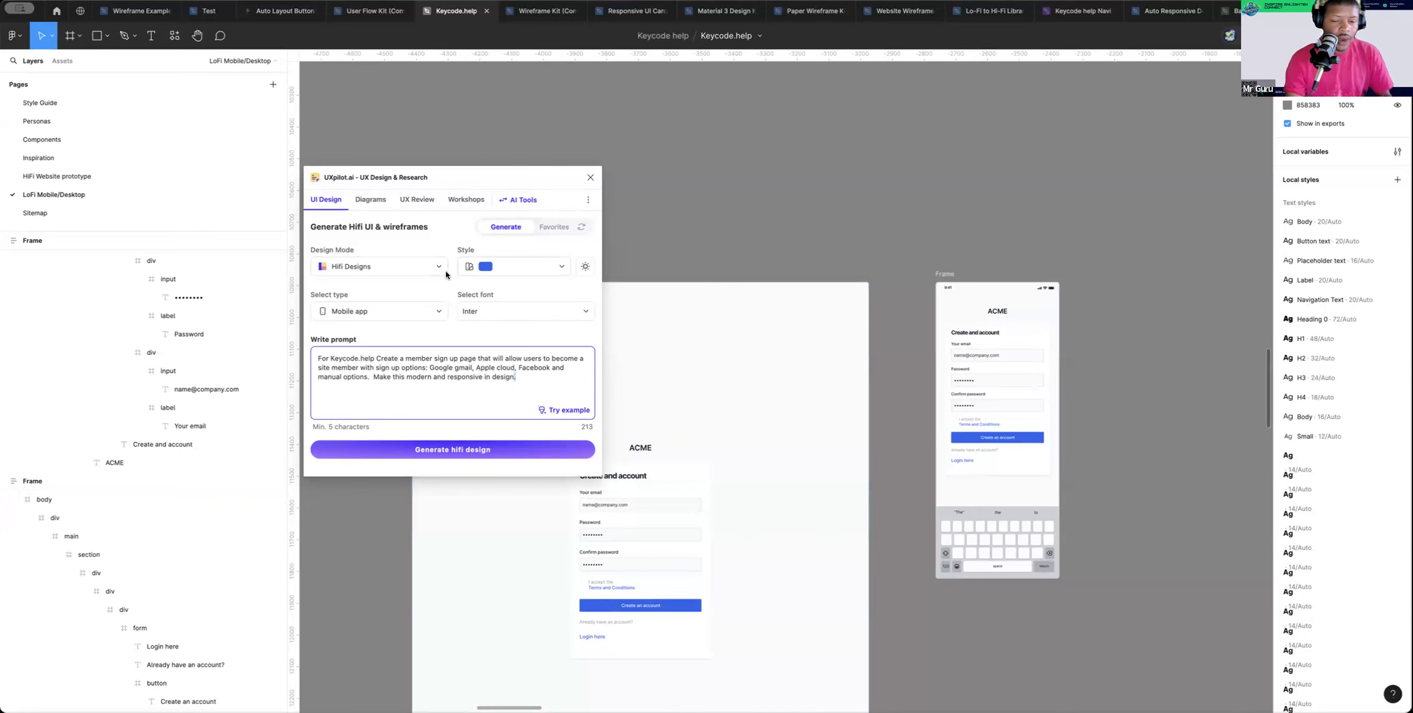
In Figma's Keycode.help file, move the desktop and mobile sign-up frames up so they sit side by side with their tops aligned
drag(692, 389, 712, 313)
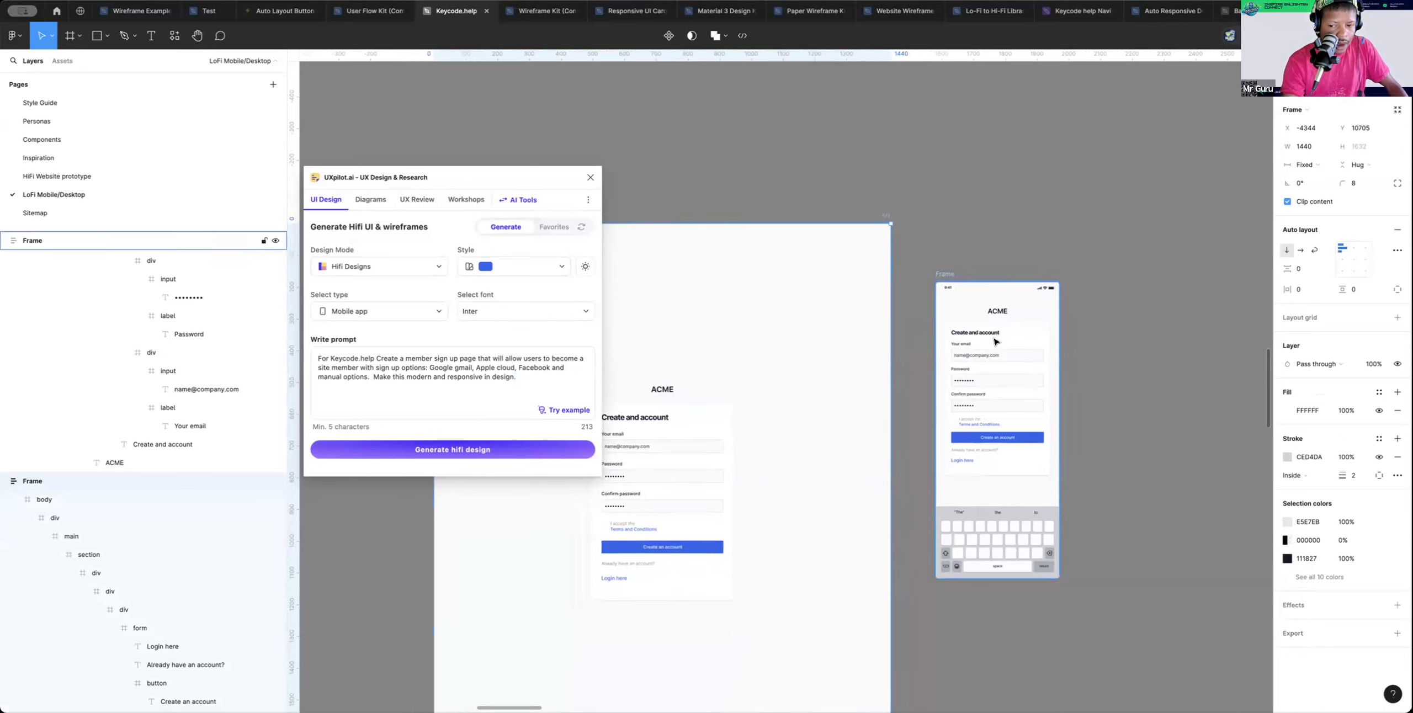
drag(974, 296, 940, 236)
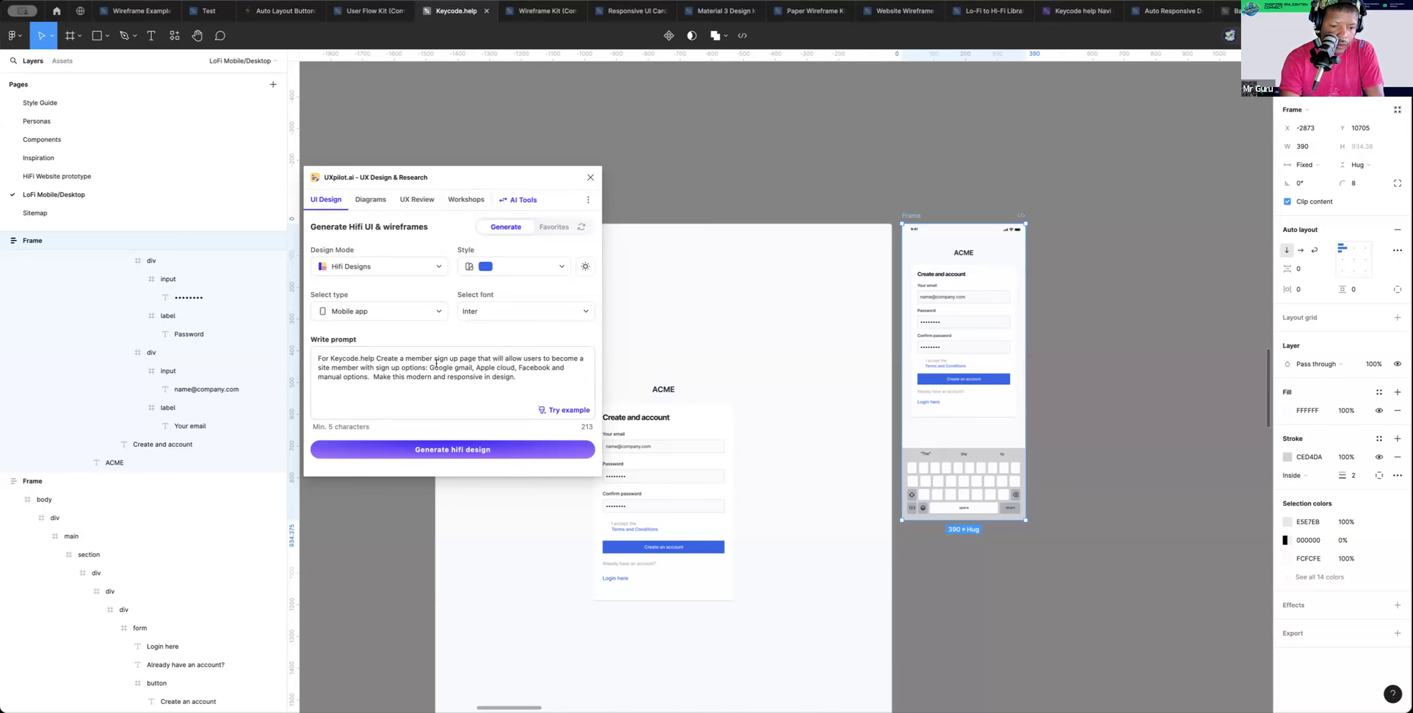
Insert "button" before "options" in the UXpilot.ai sign-up prompt, generate the Hifi mobile design and inspect the resulting frame
click(404, 367)
text(button)
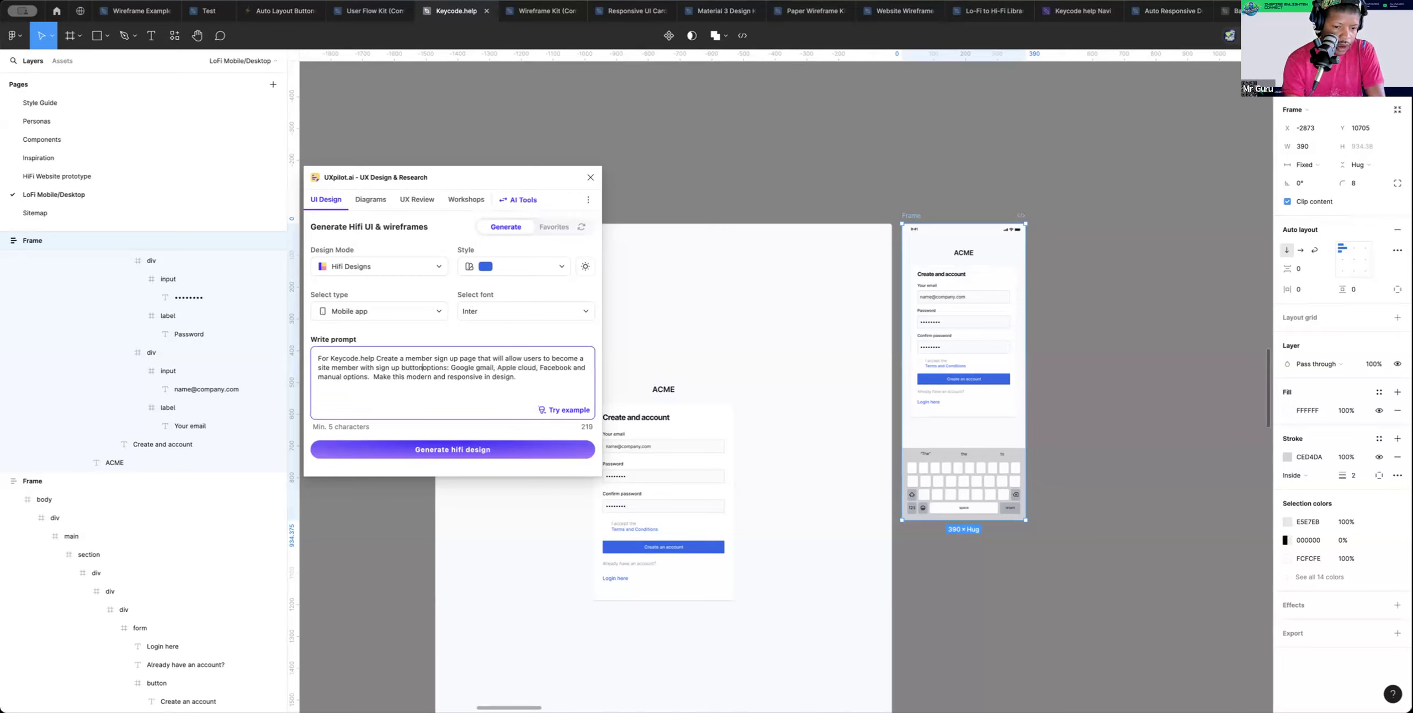
click(491, 449)
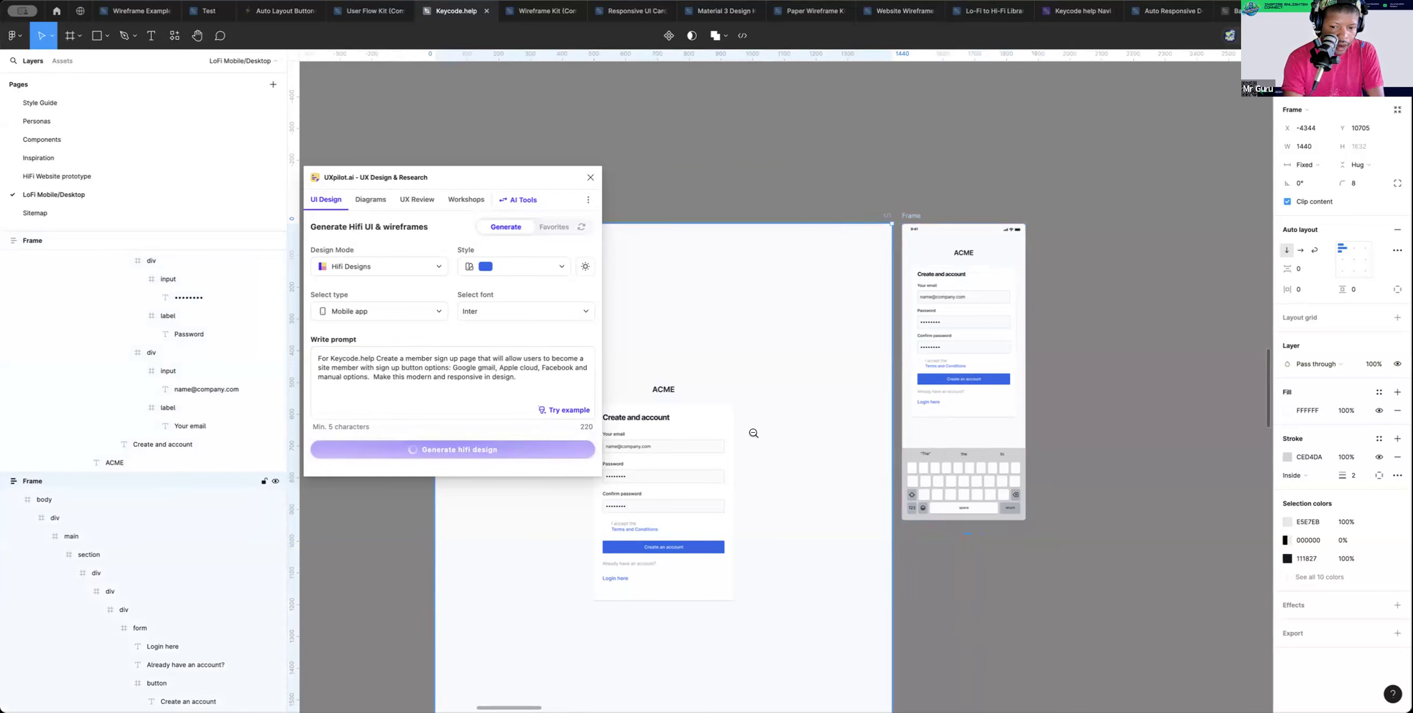
scroll(754, 433, down, 8)
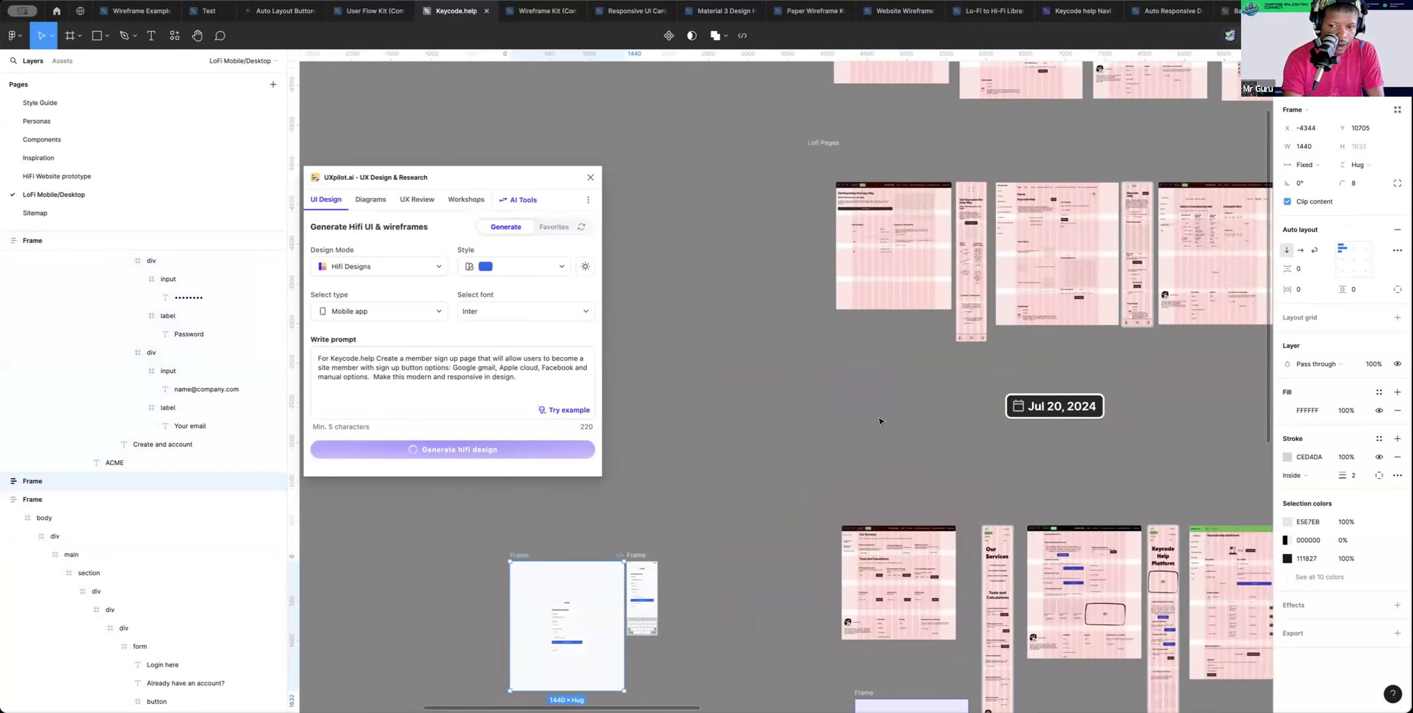
scroll(817, 437, left, 4)
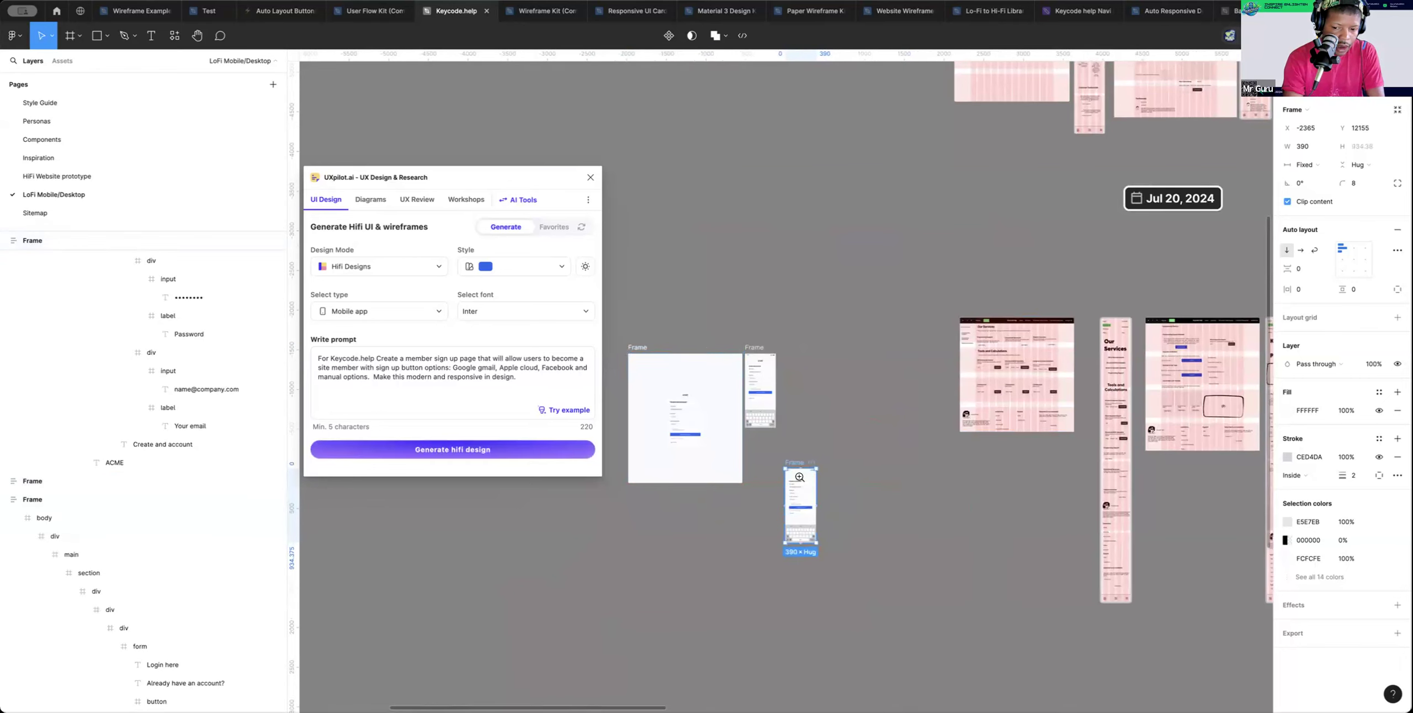
scroll(802, 478, up, 7)
scroll(801, 479, left, 2)
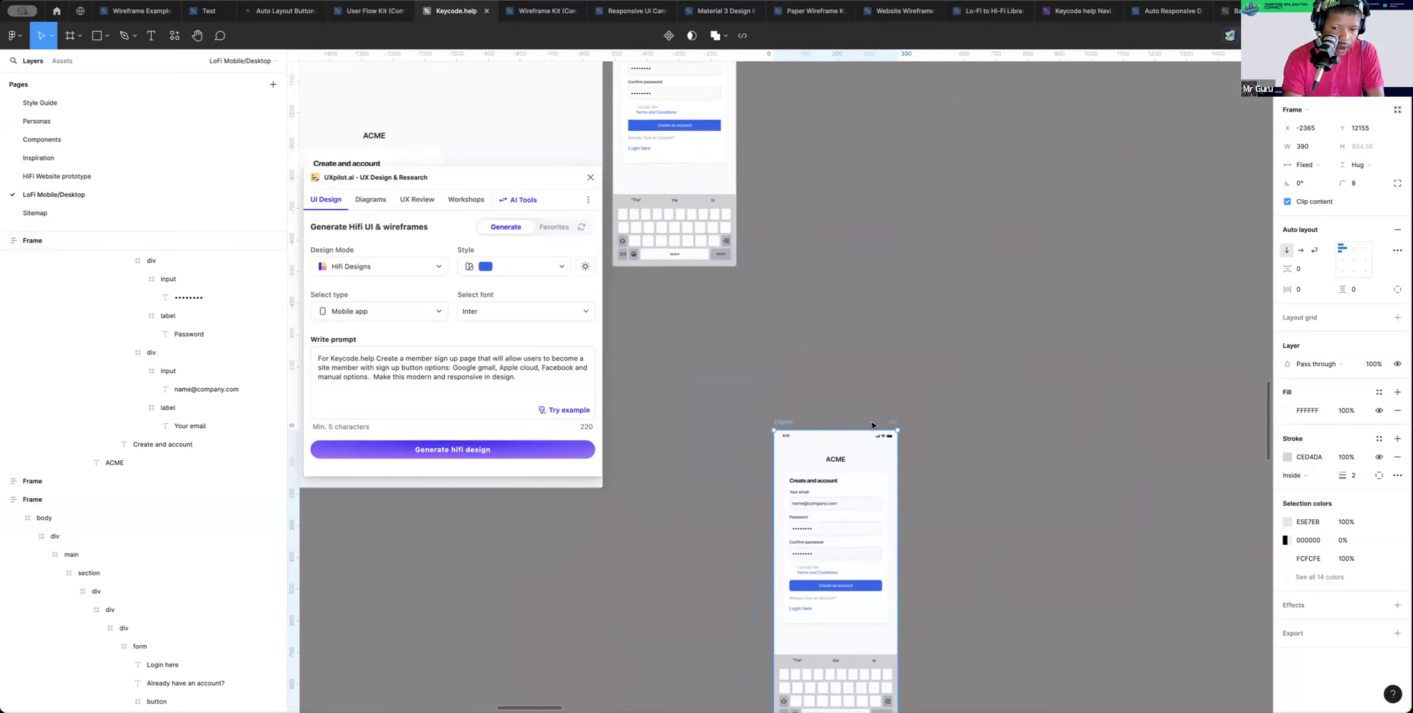
Delete the contents of the newly generated mobile sign-up frame together with the emptied frame itself
click(847, 488)
click(847, 488)
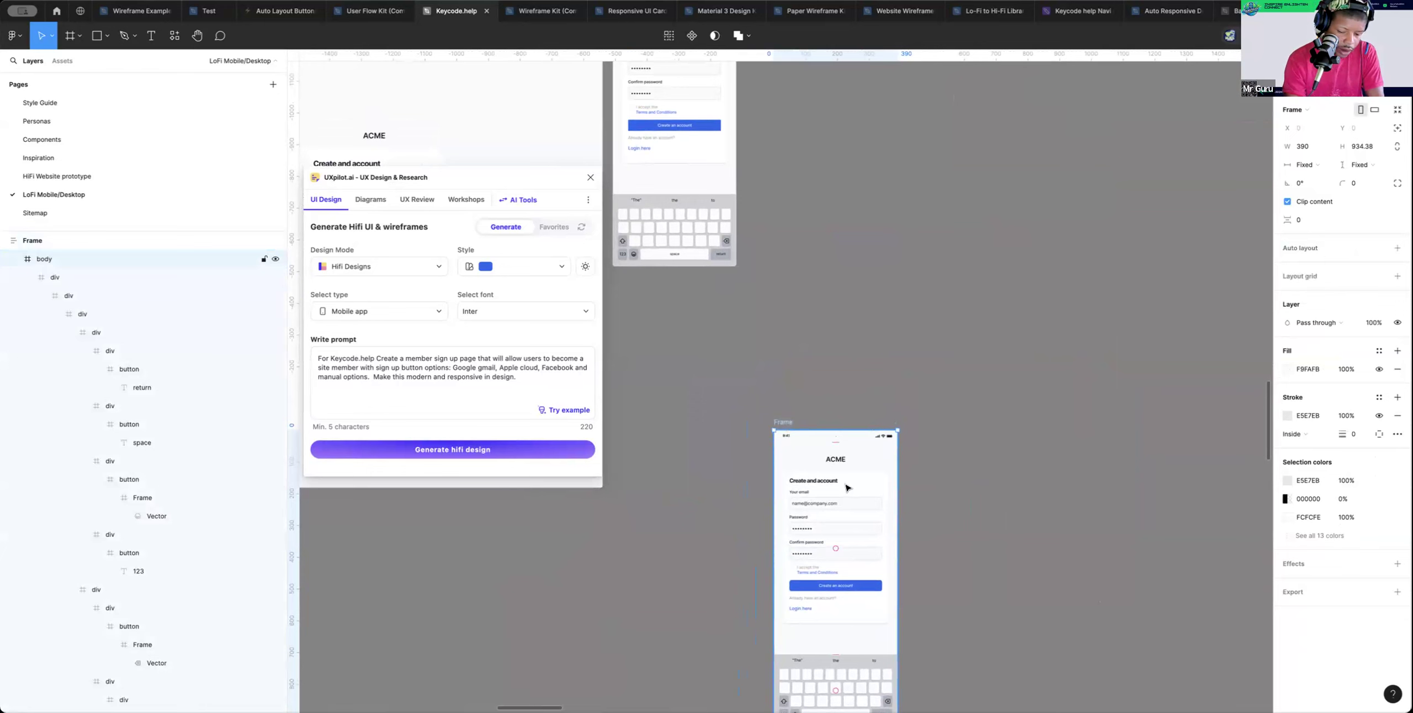
key(Delete)
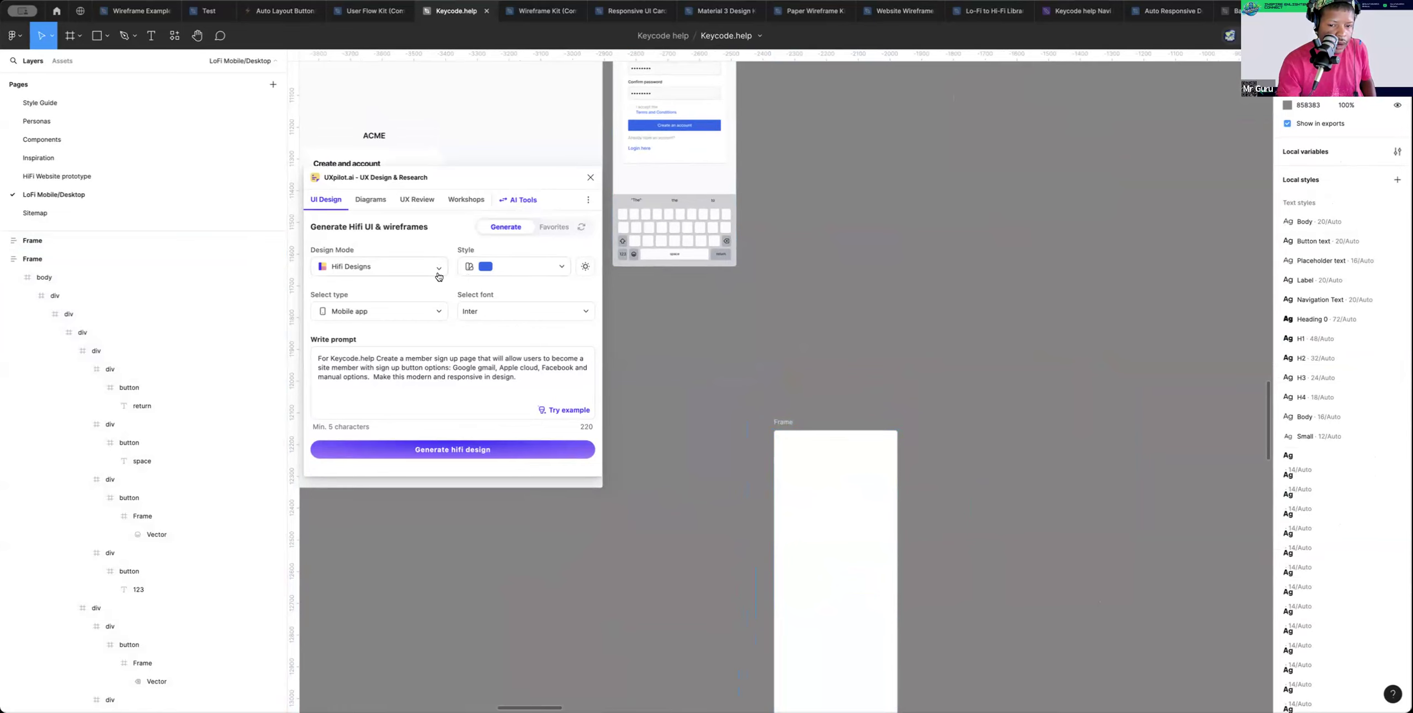
click(784, 424)
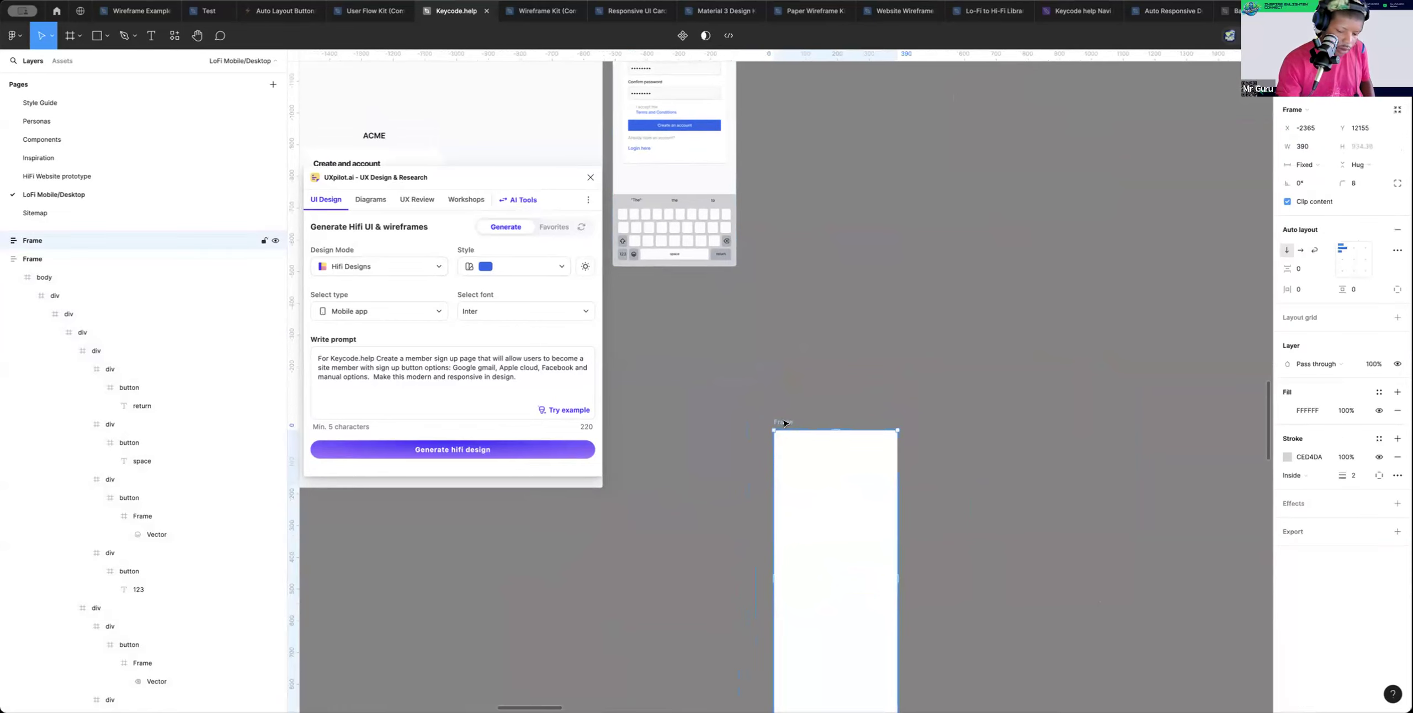
key(Delete)
Delete the two earlier ACME sign-up frames, the desktop one and the mobile one beside it
scroll(757, 404, up, 2)
scroll(762, 404, left, 5)
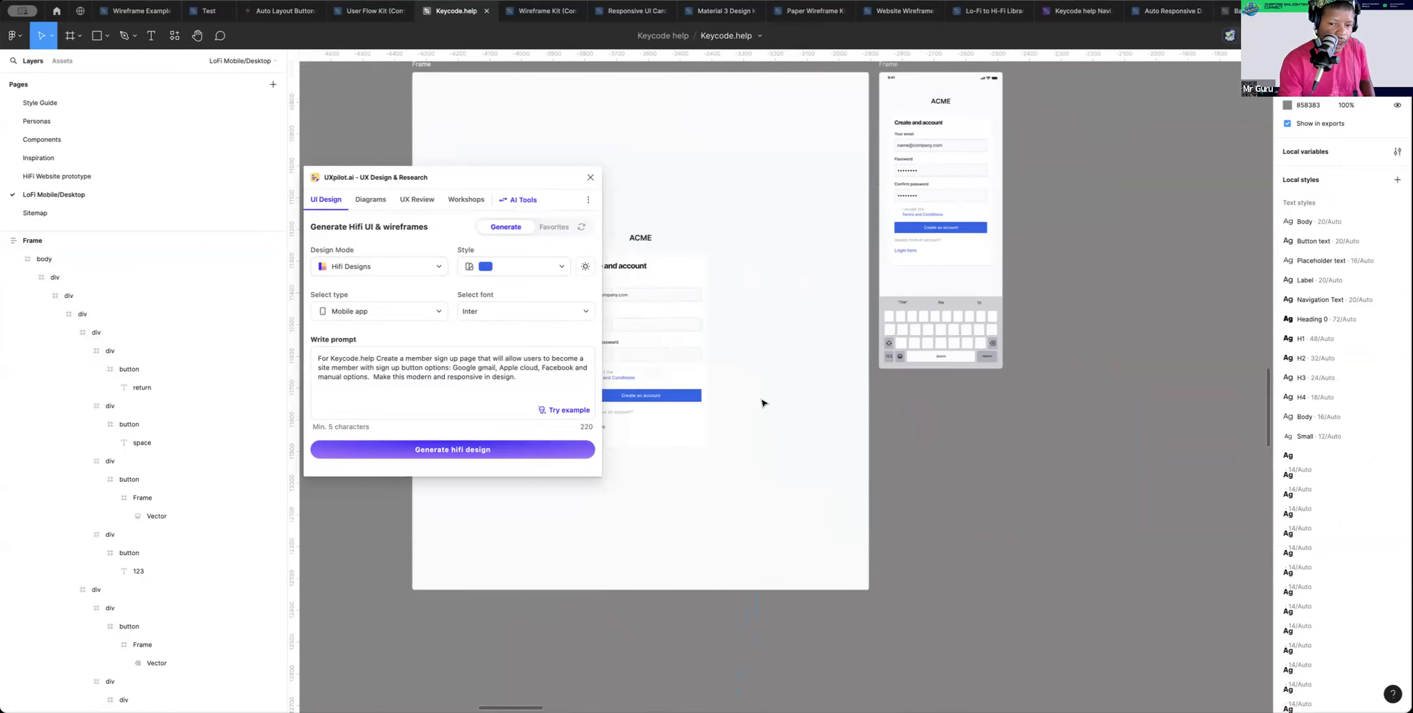
click(764, 403)
key(Delete)
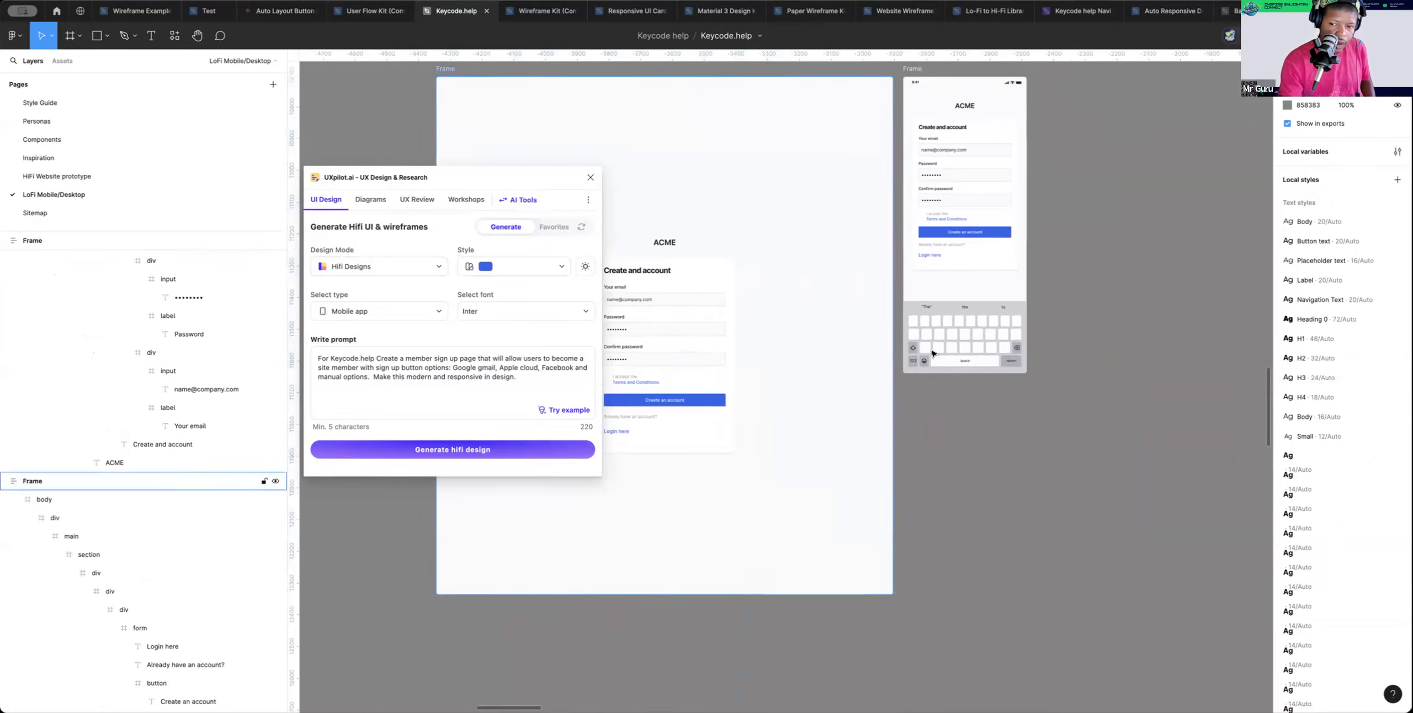
click(786, 320)
key(Delete)
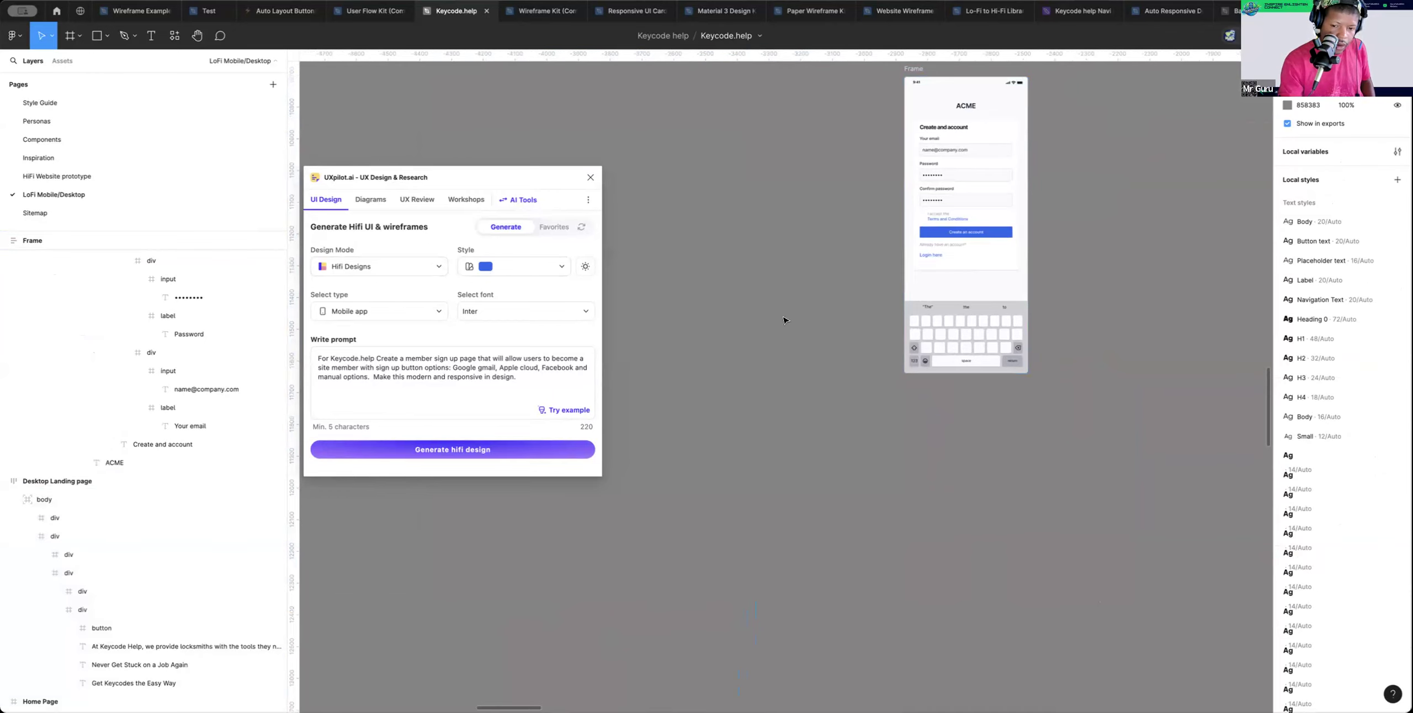
scroll(784, 321, left, 3)
scroll(1026, 320, up, 5)
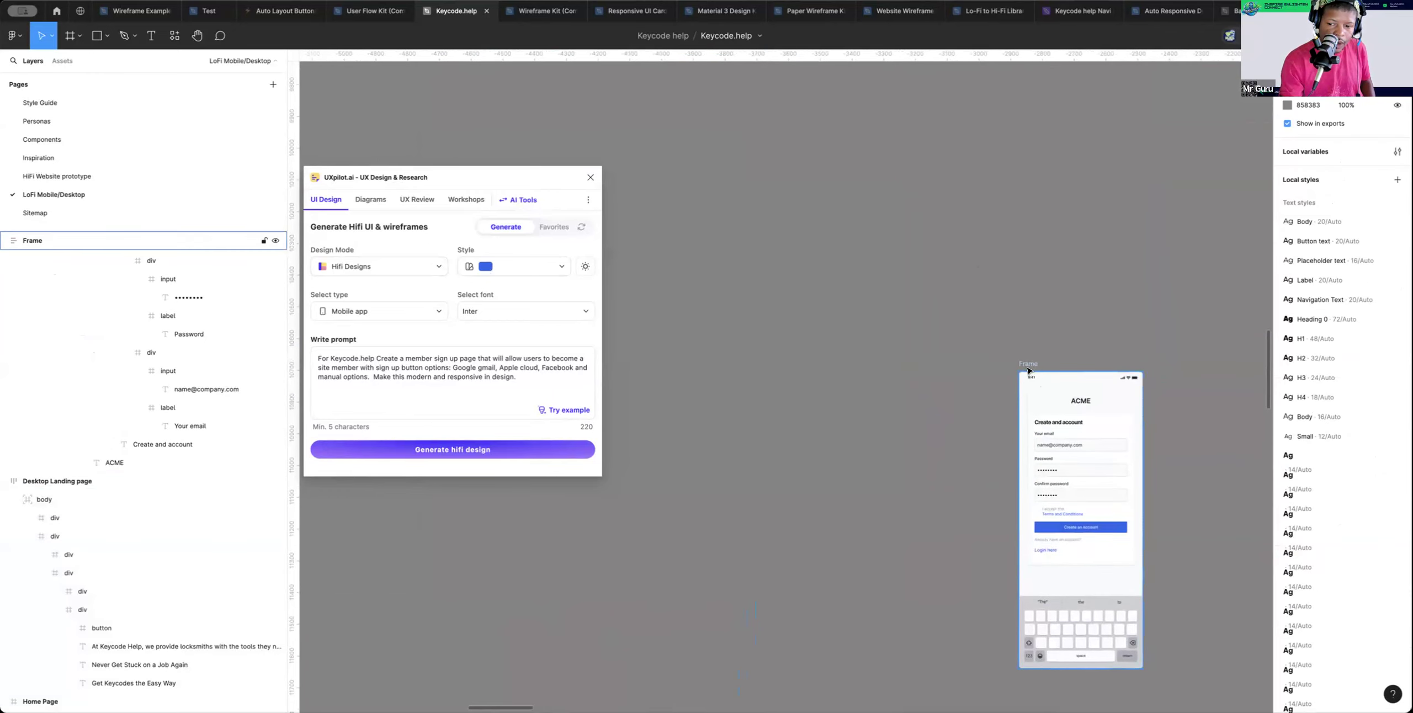
click(1028, 368)
key(Delete)
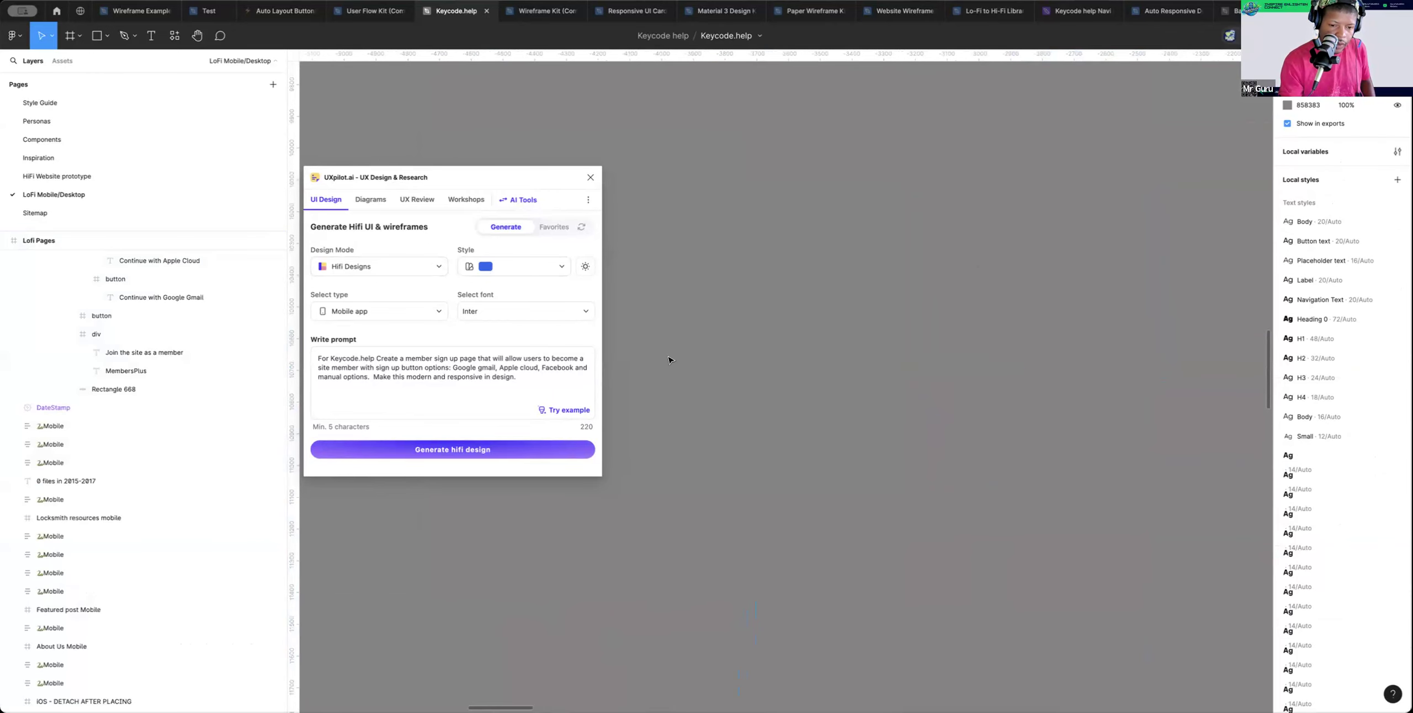
Set the UXpilot.ai design type to Desktop and insert "quick" before "sign up button options" in the prompt
click(400, 311)
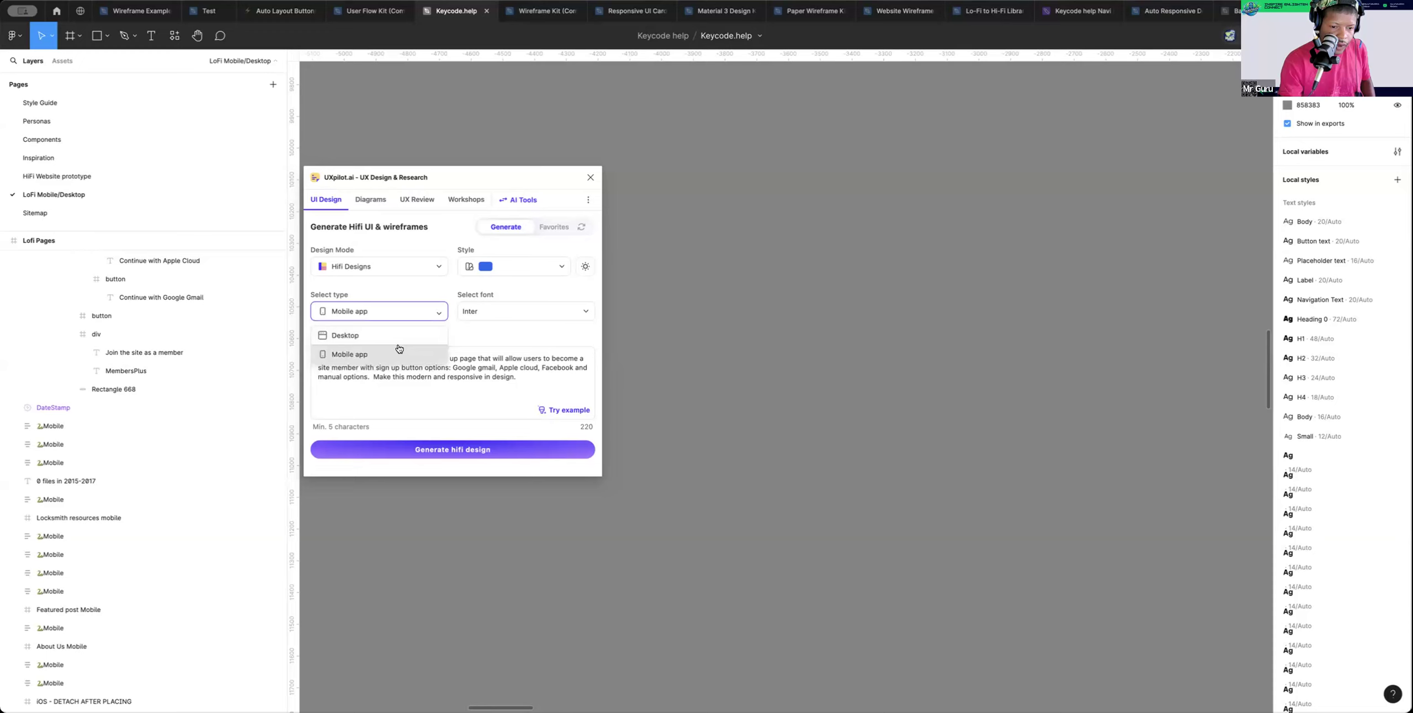
click(391, 335)
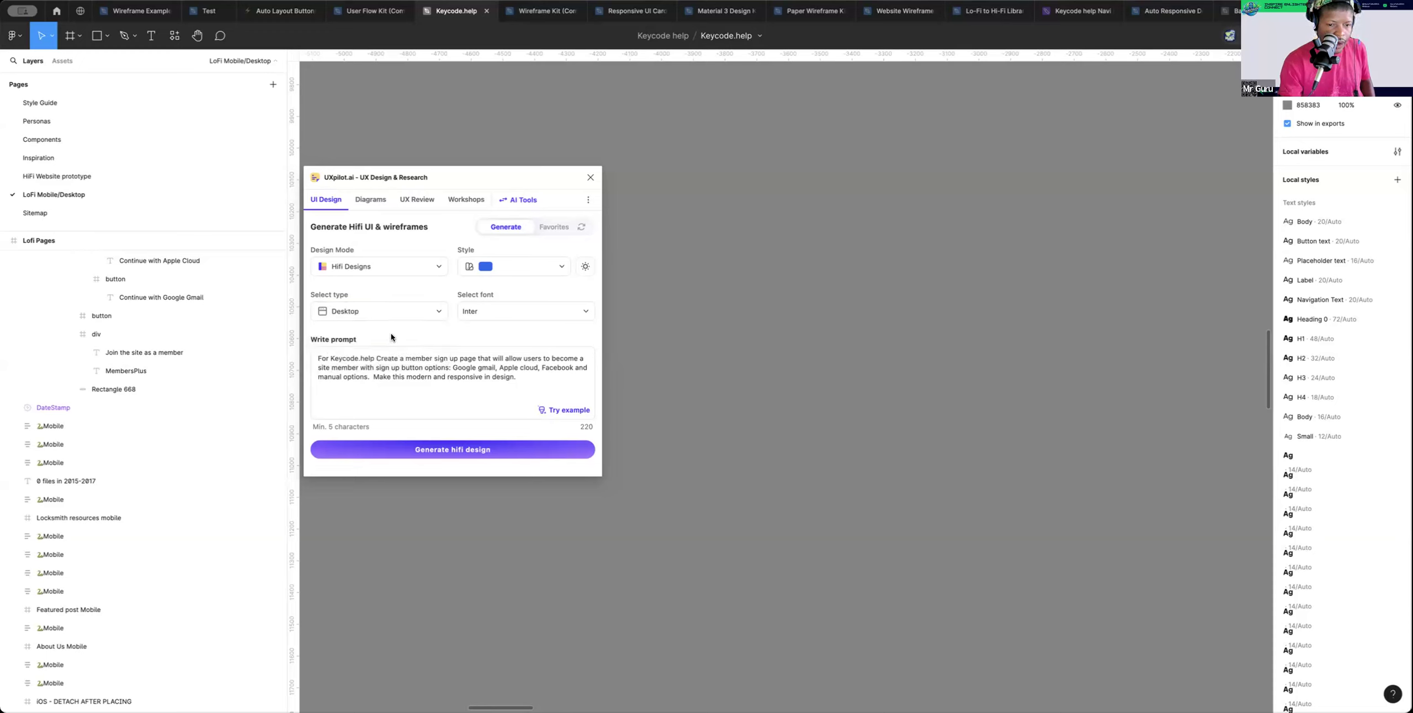
click(568, 377)
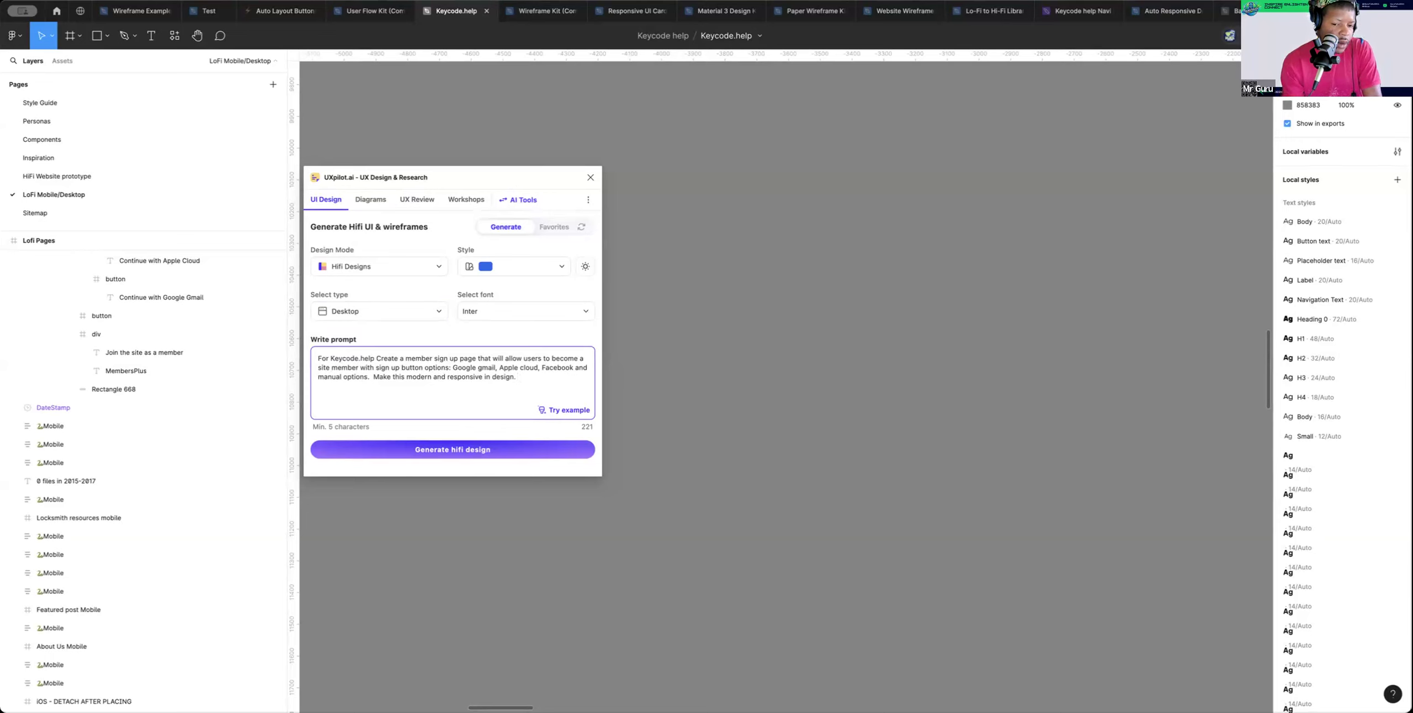
click(374, 365)
text(quick)
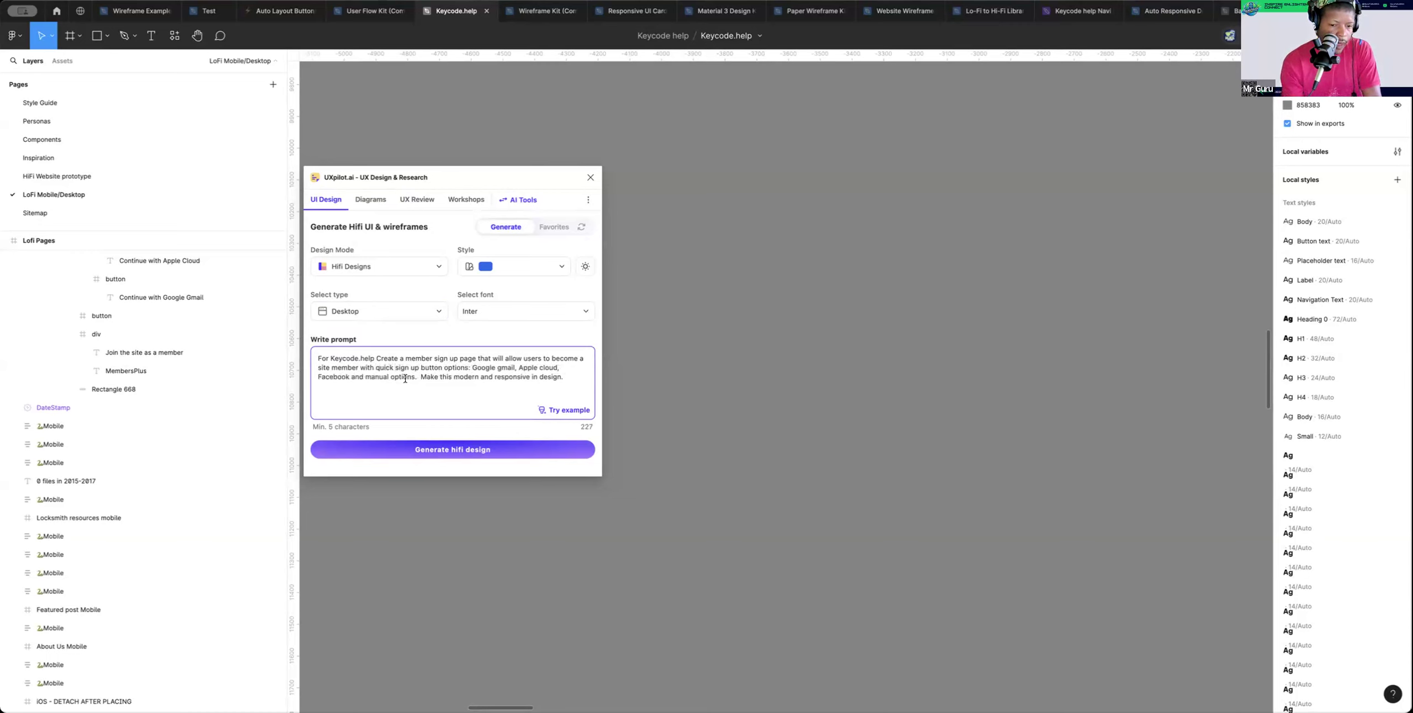
Generate the Hifi desktop sign-up design and move the resulting frame onto empty canvas, clear of the existing page layouts
click(436, 450)
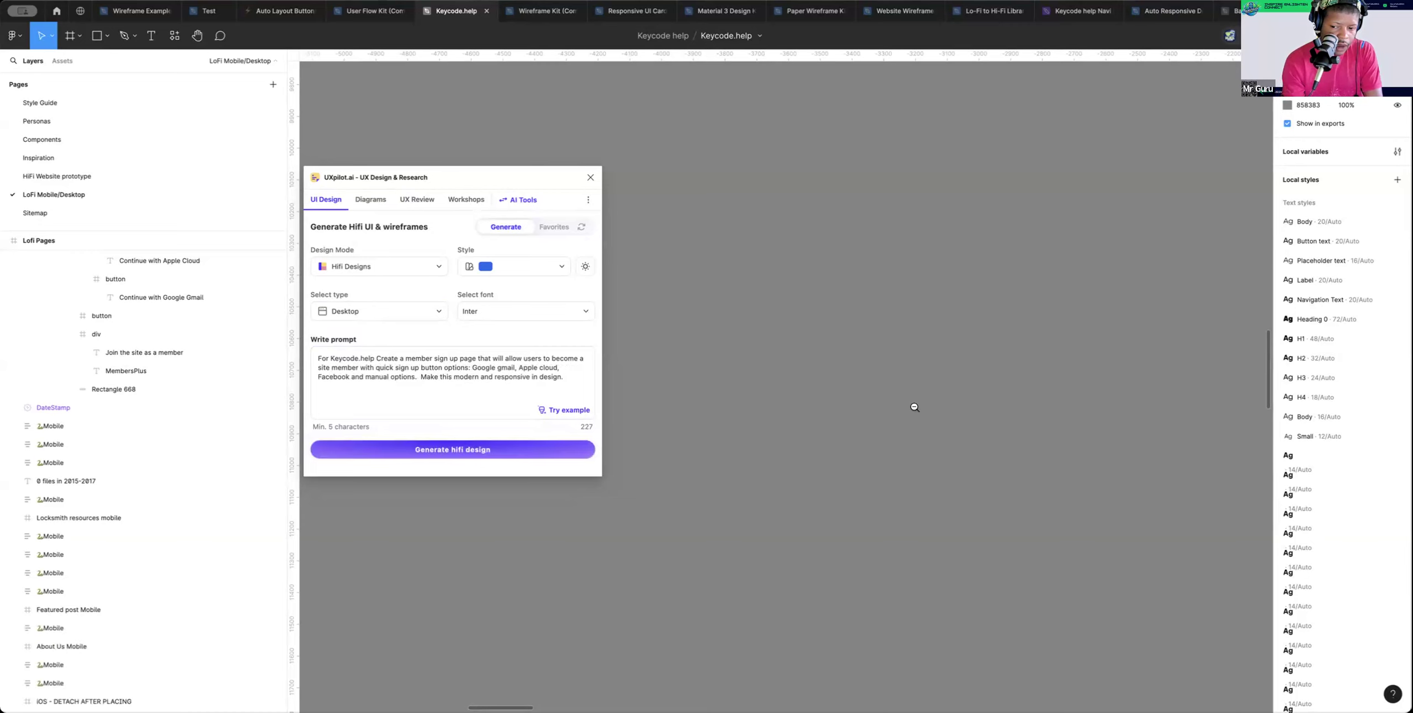
scroll(918, 413, right, 4)
scroll(918, 413, up, 2)
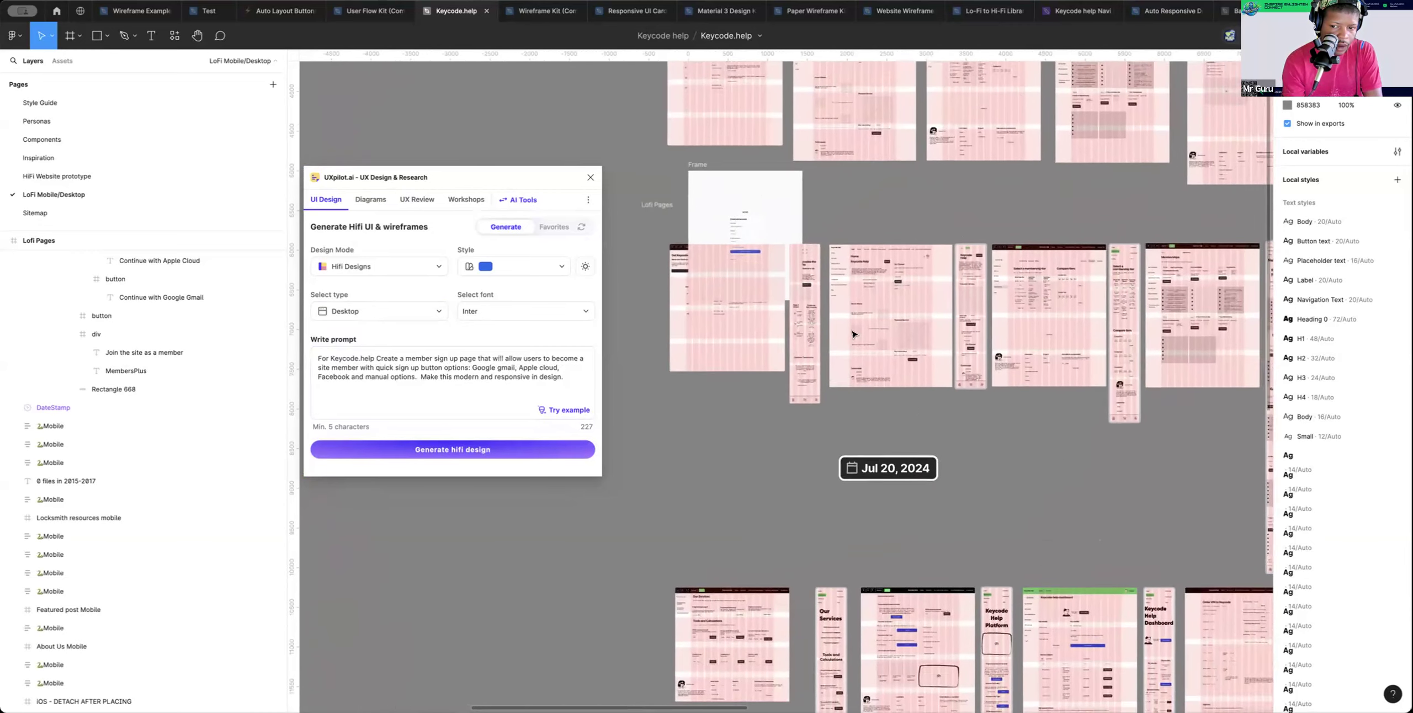
click(698, 231)
drag(683, 236, 434, 586)
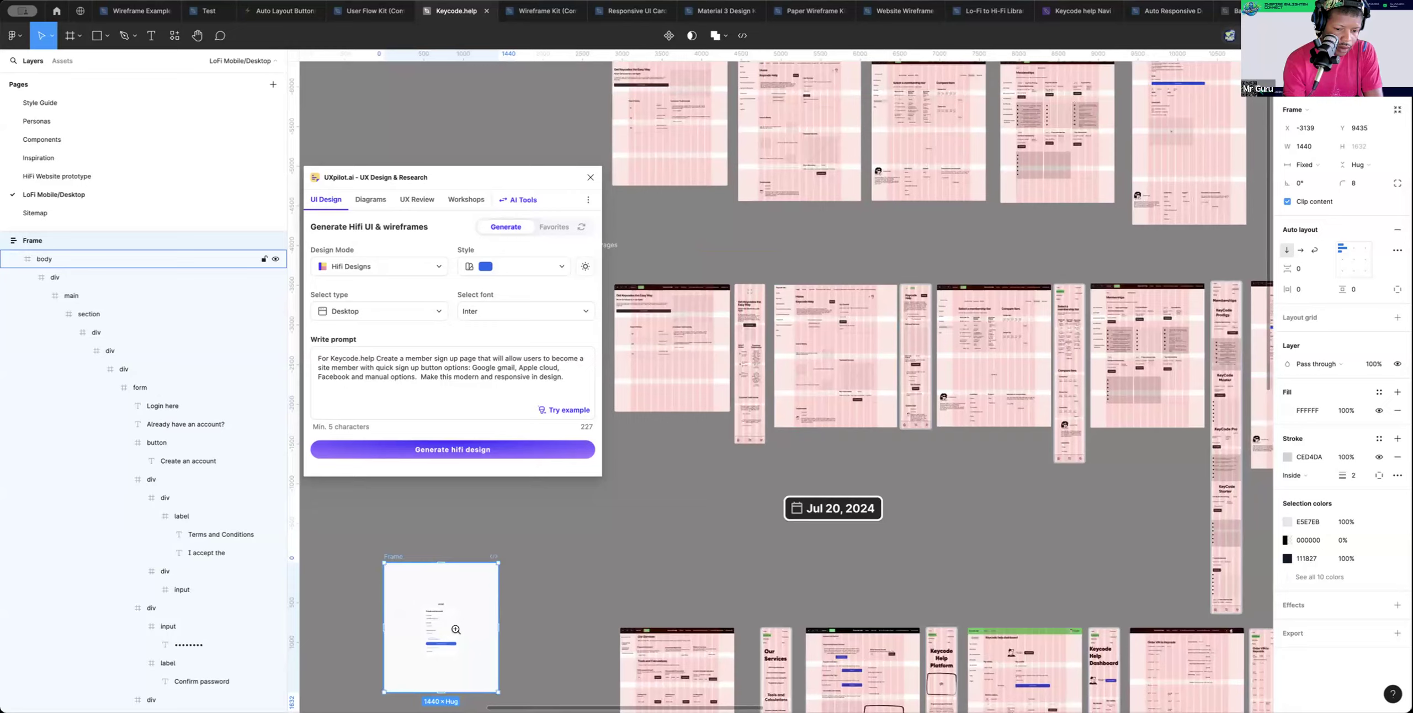
Select the white "Create and account" form card inside the generated frame and stretch its height to 634
scroll(458, 631, up, 5)
scroll(458, 633, left, 5)
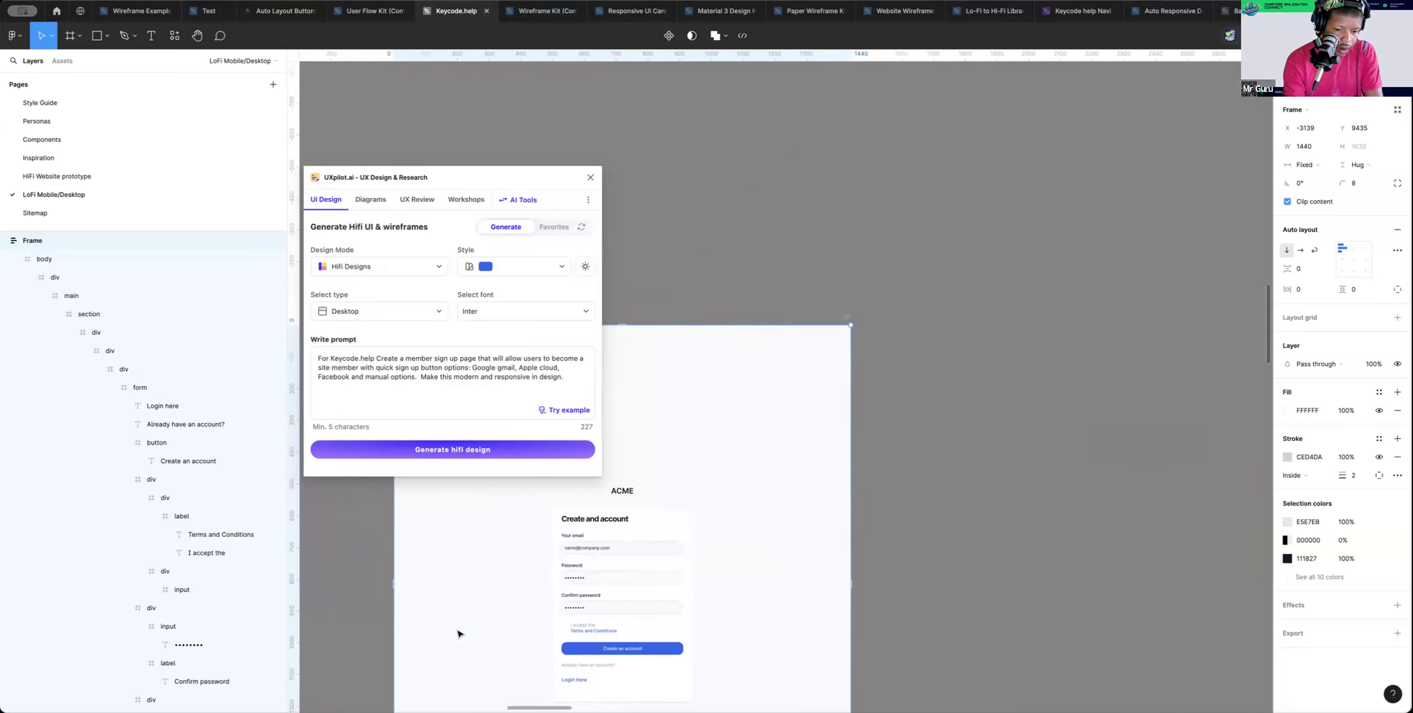
scroll(459, 633, down, 3)
scroll(459, 634, left, 2)
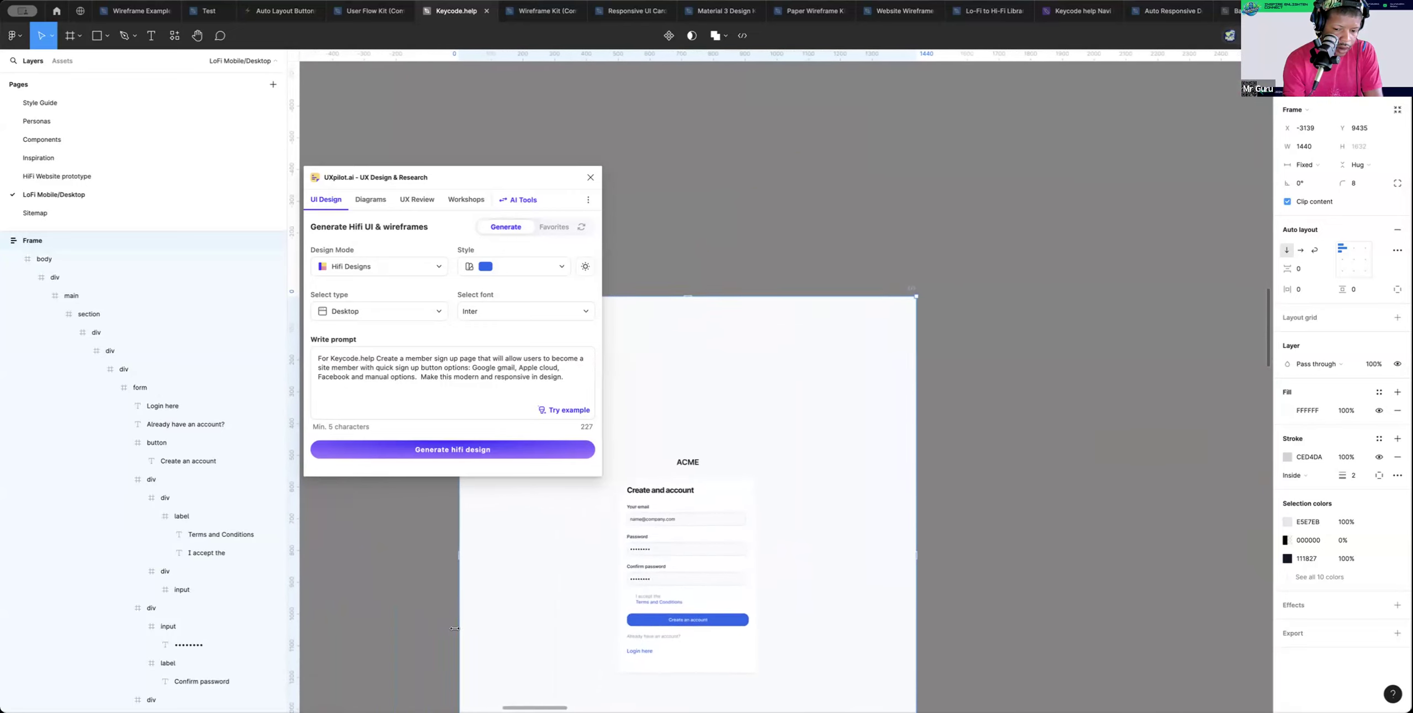
click(734, 616)
double_click(737, 617)
double_click(737, 617)
double_click(738, 617)
double_click(736, 617)
double_click(737, 620)
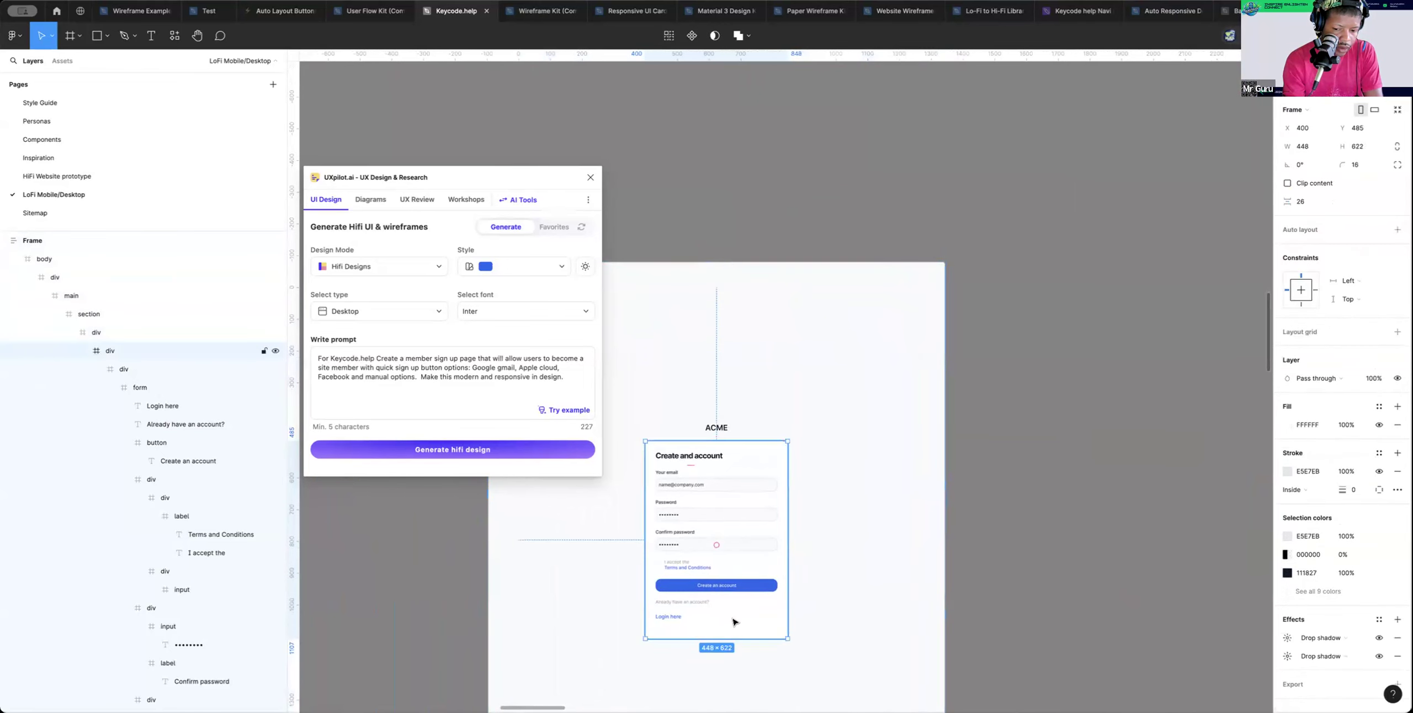
drag(727, 664, 721, 642)
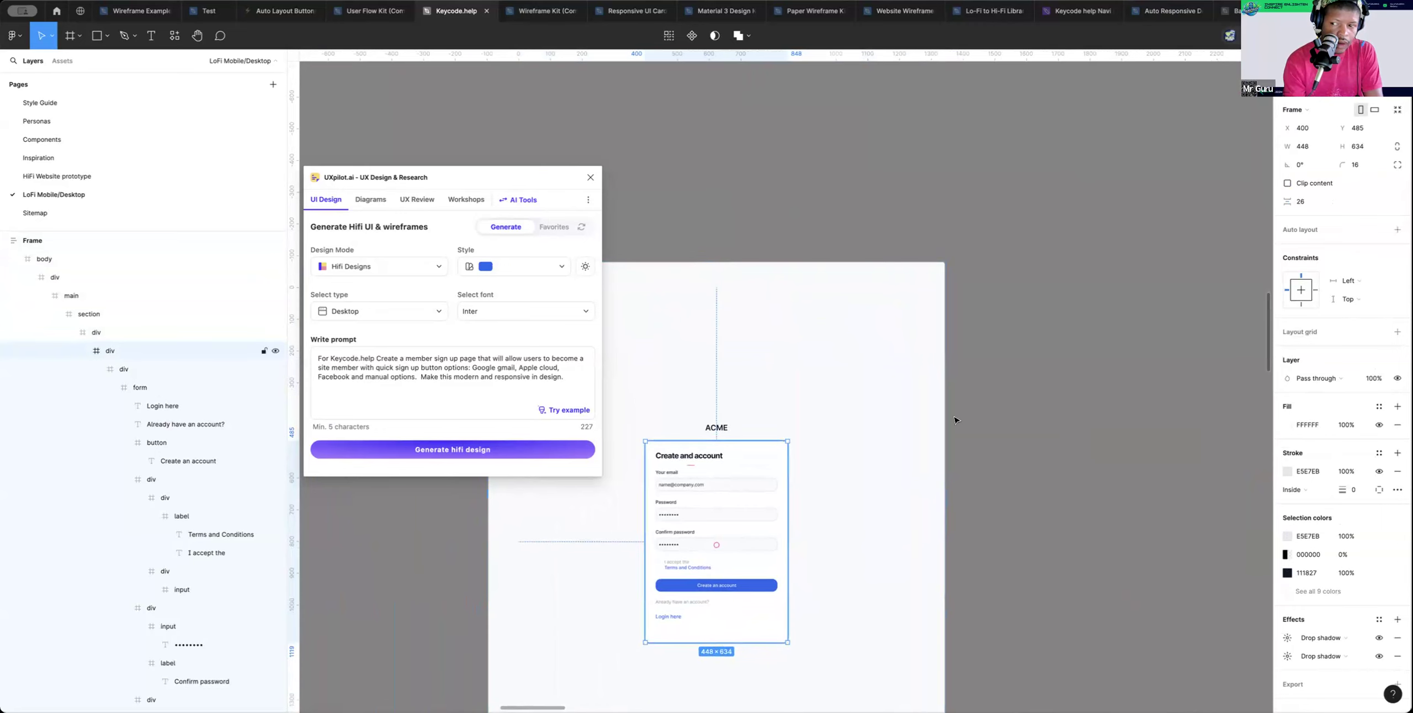
Add auto layout to the form card and extend its lower edge to a height of 961
click(1396, 229)
scroll(745, 599, up, 2)
scroll(745, 599, down, 3)
drag(743, 581, 739, 690)
scroll(808, 613, left, 3)
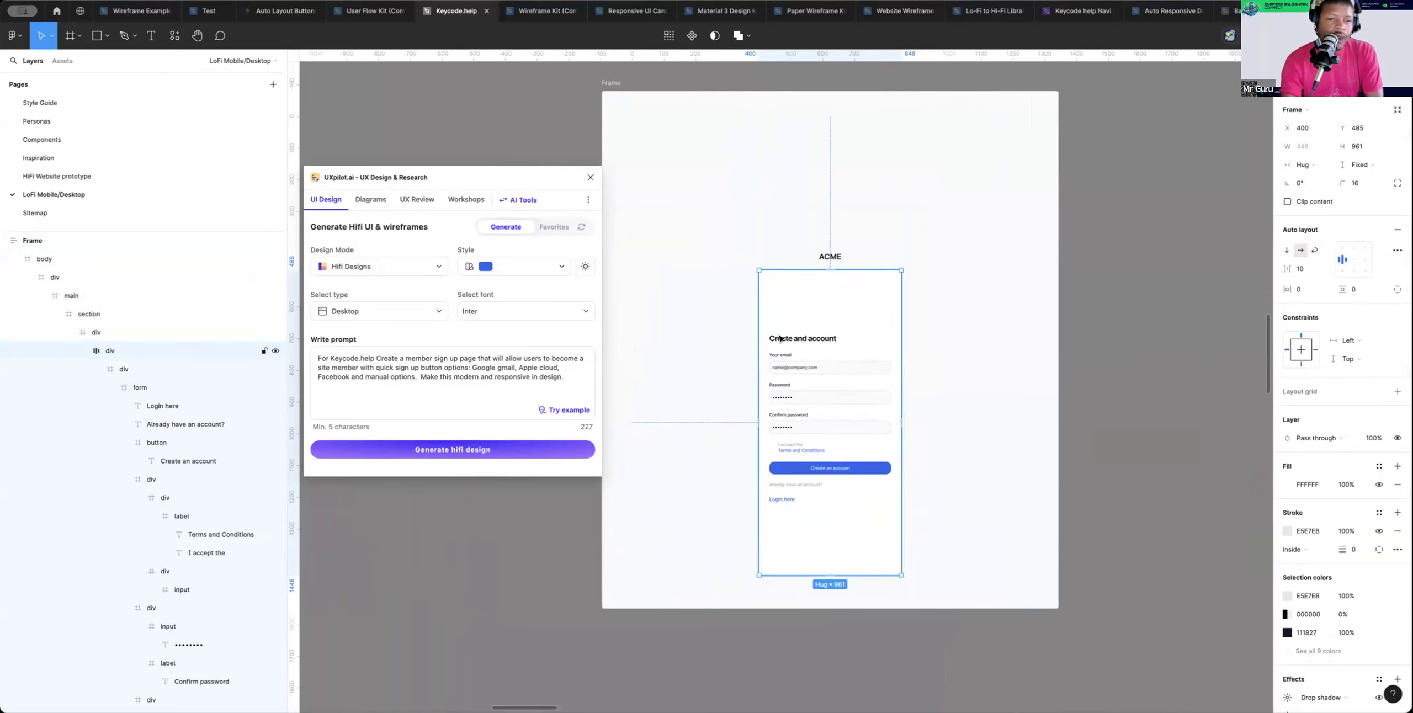
Switch to the UX Pilot web app and compare the Wireframes and Hifi Designs use cases, ending on Hifi Designs
triple_click(476, 367)
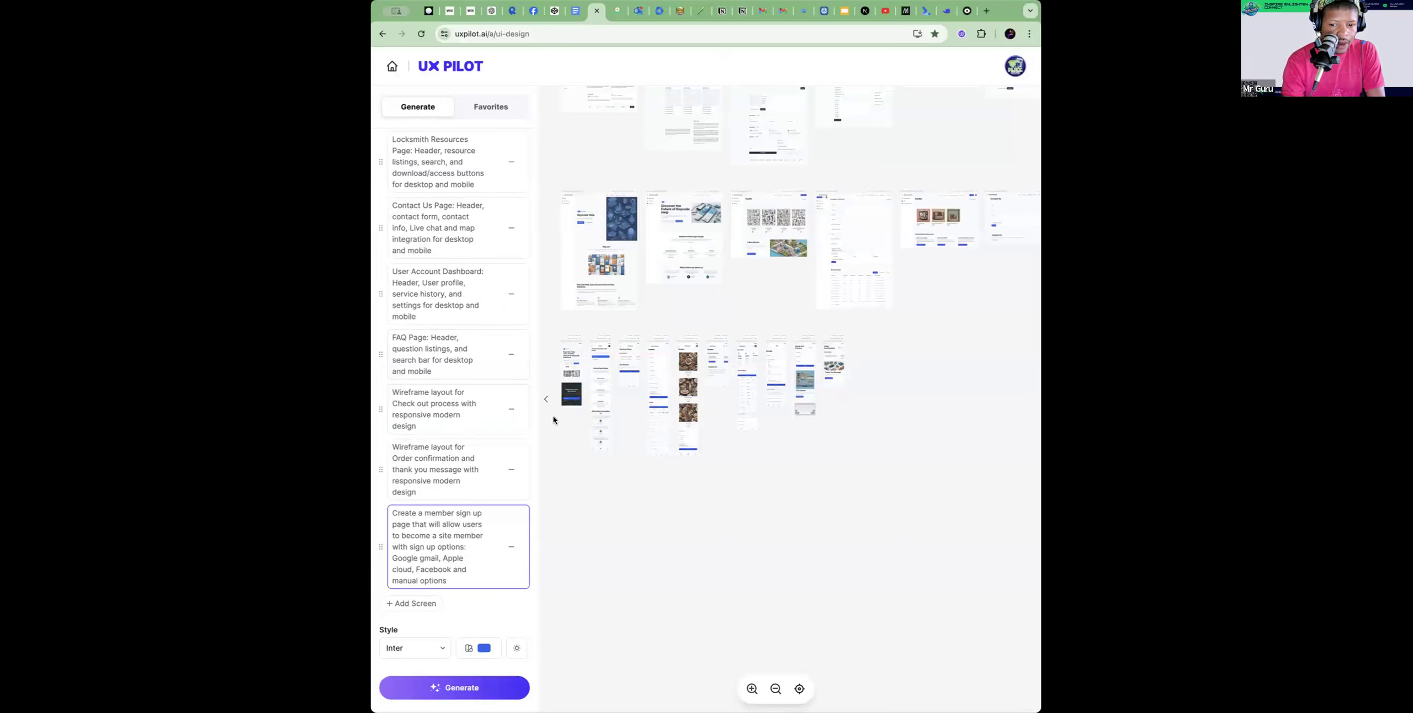
scroll(487, 486, up, 15)
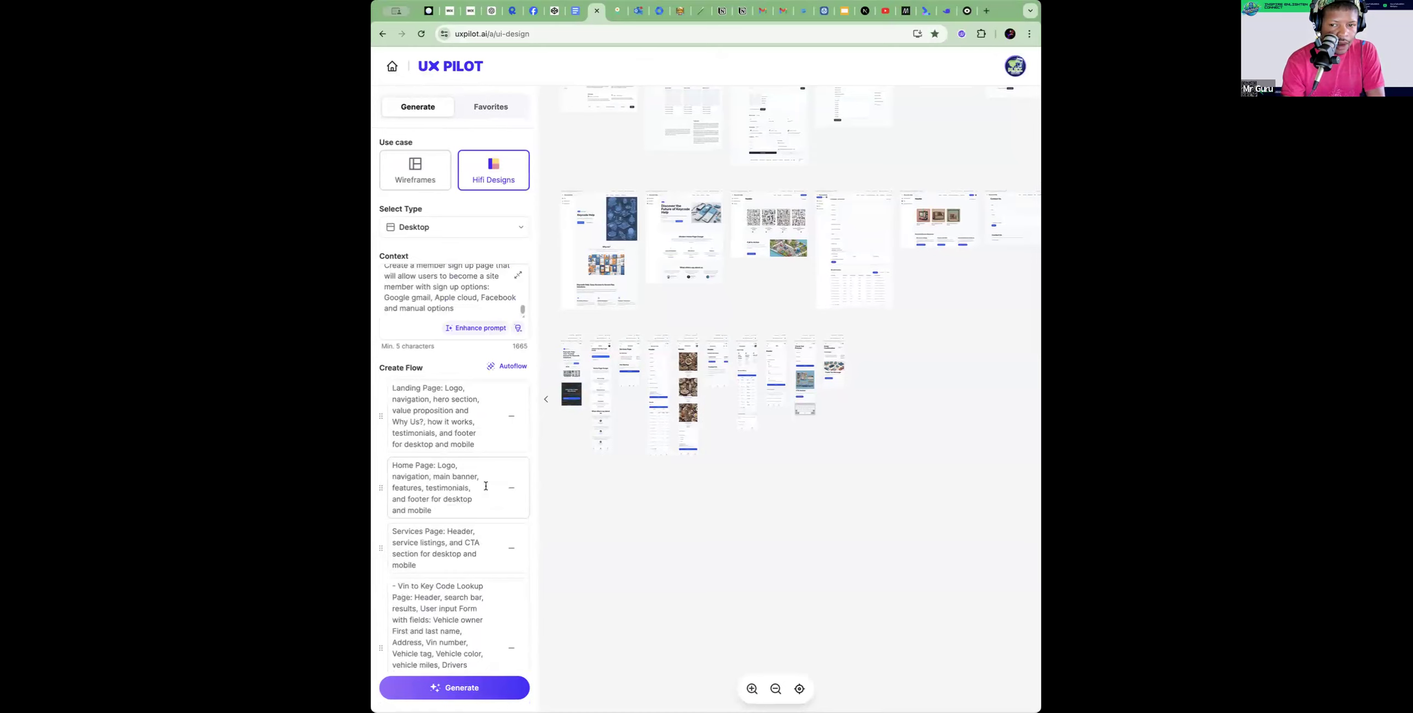
click(436, 179)
click(490, 179)
click(440, 180)
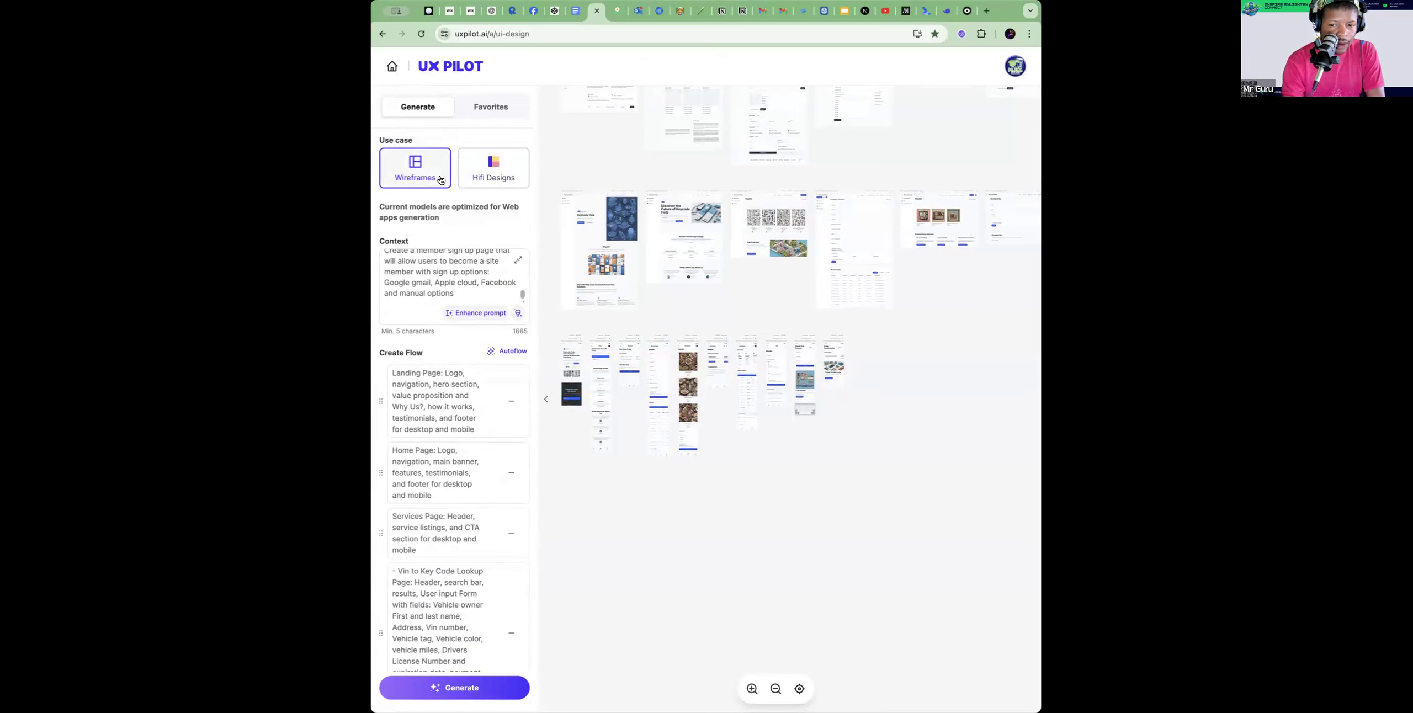
scroll(445, 354, down, 15)
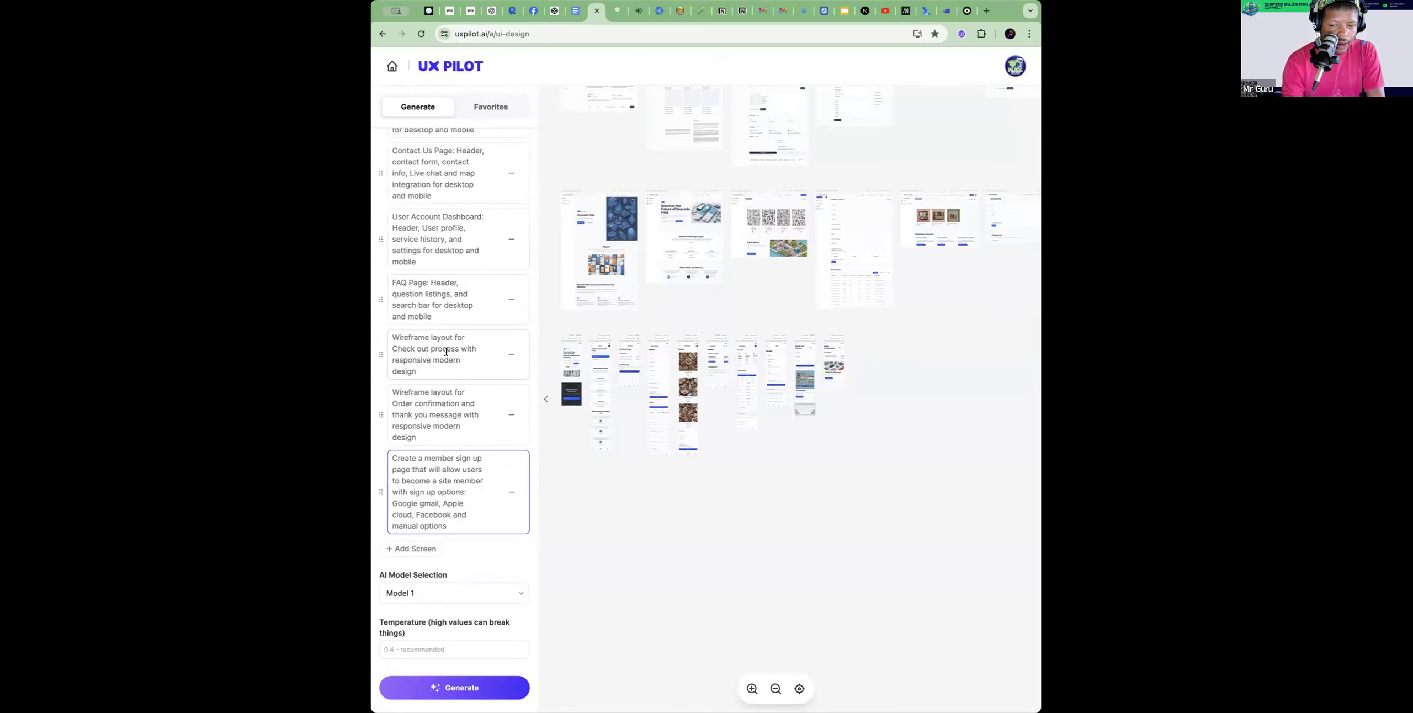
scroll(446, 352, up, 15)
click(493, 175)
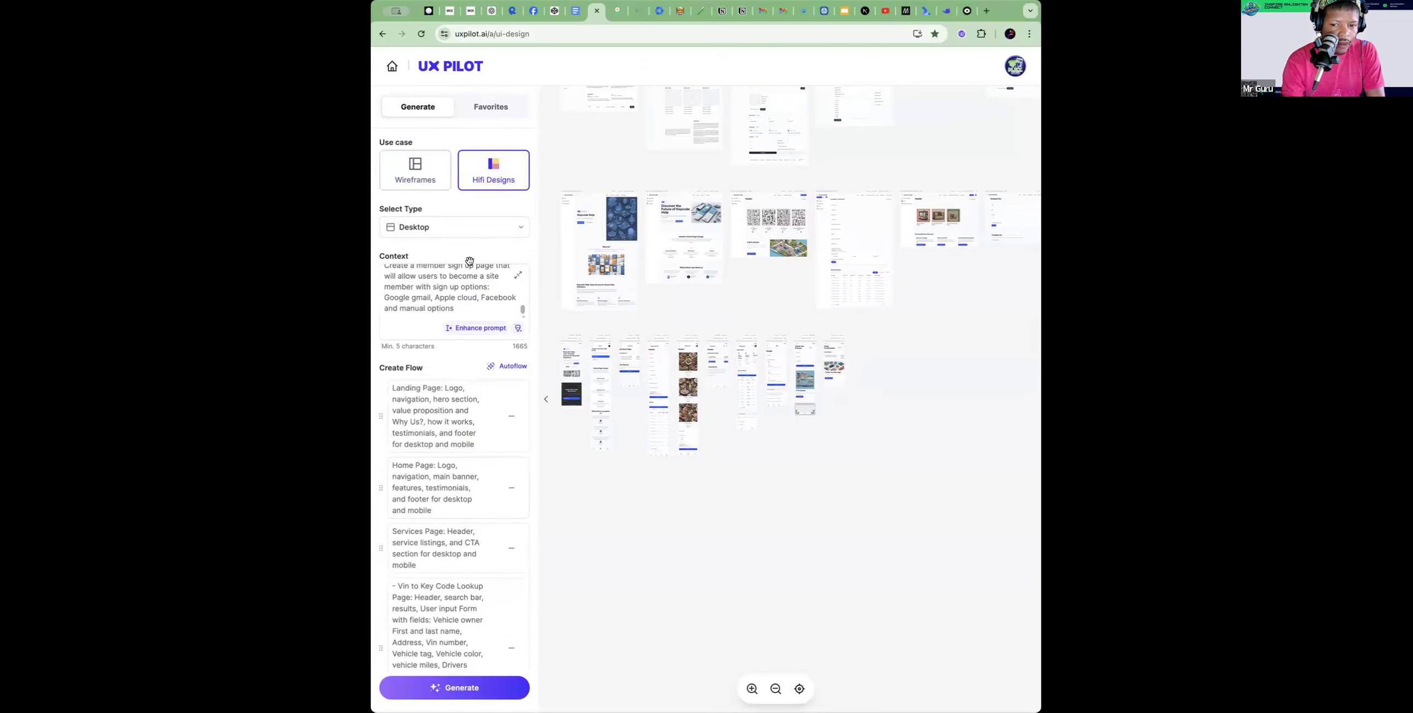
Review the flow's screen prompts down to the member sign-up page and generate the Hifi desktop screens
scroll(450, 442, down, 15)
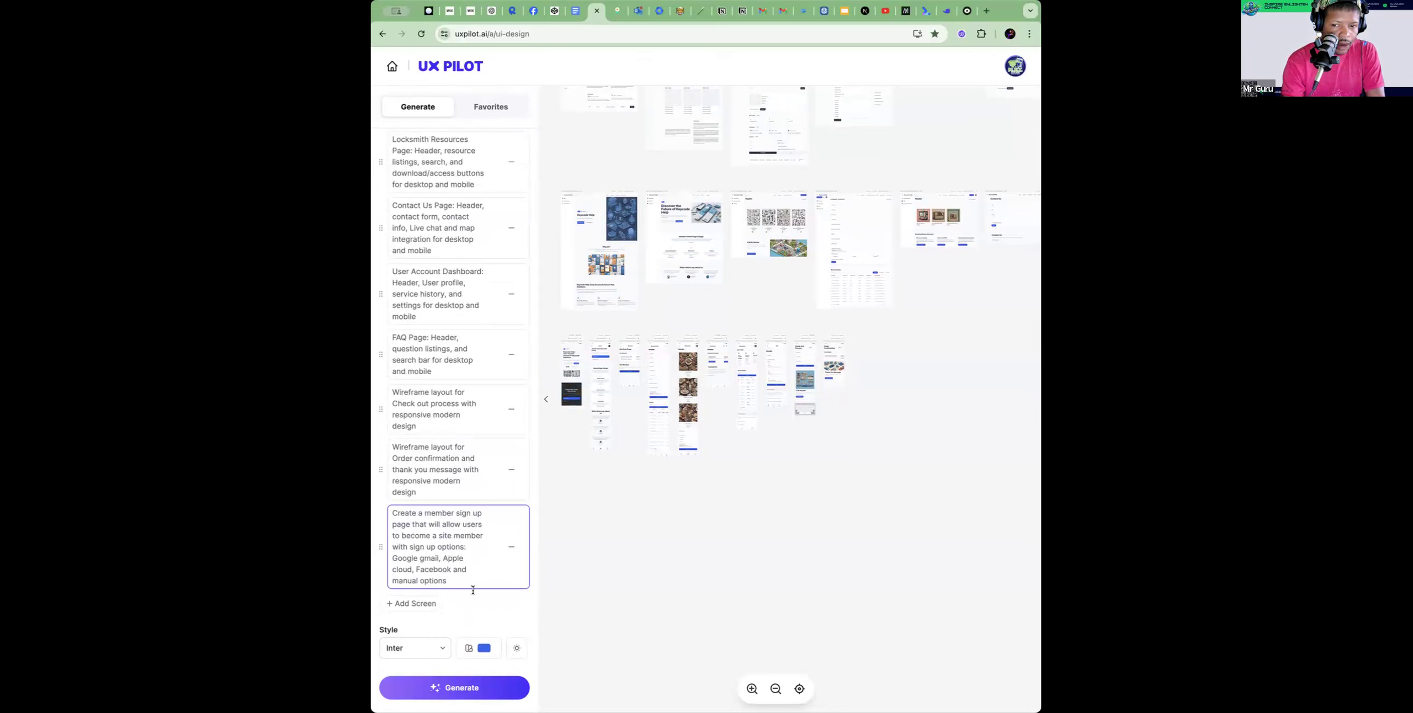
scroll(473, 591, up, 15)
scroll(474, 591, down, 15)
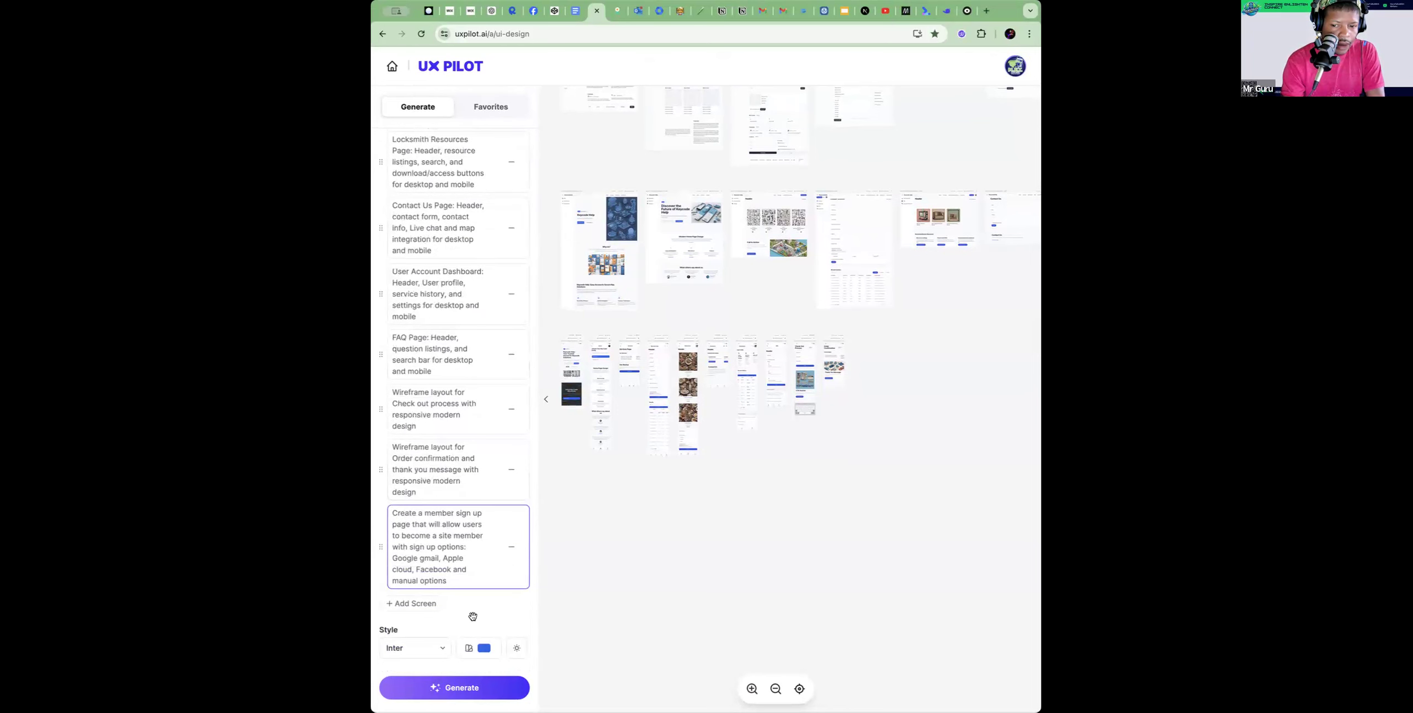
click(473, 690)
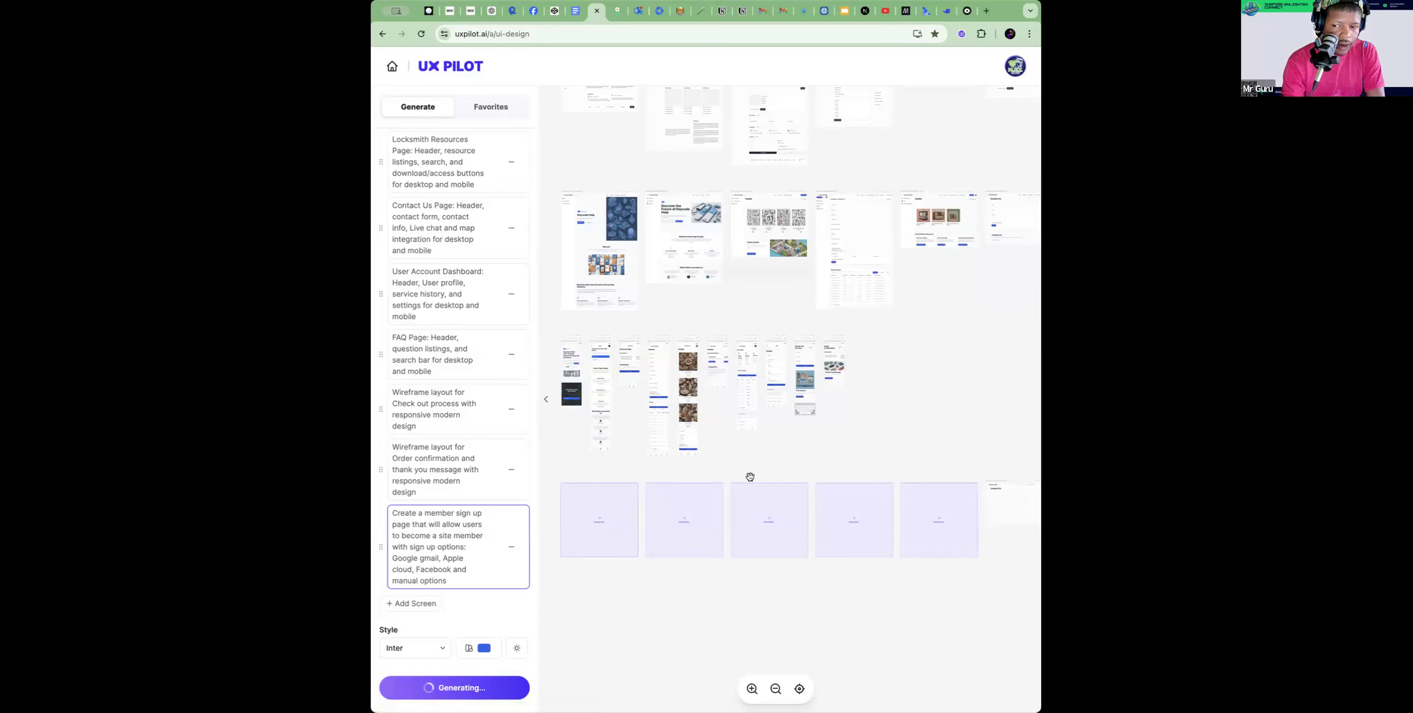
Examine the newly generated member sign-up screen at the end of the new row of designs
scroll(773, 460, right, 5)
scroll(555, 438, right, 10)
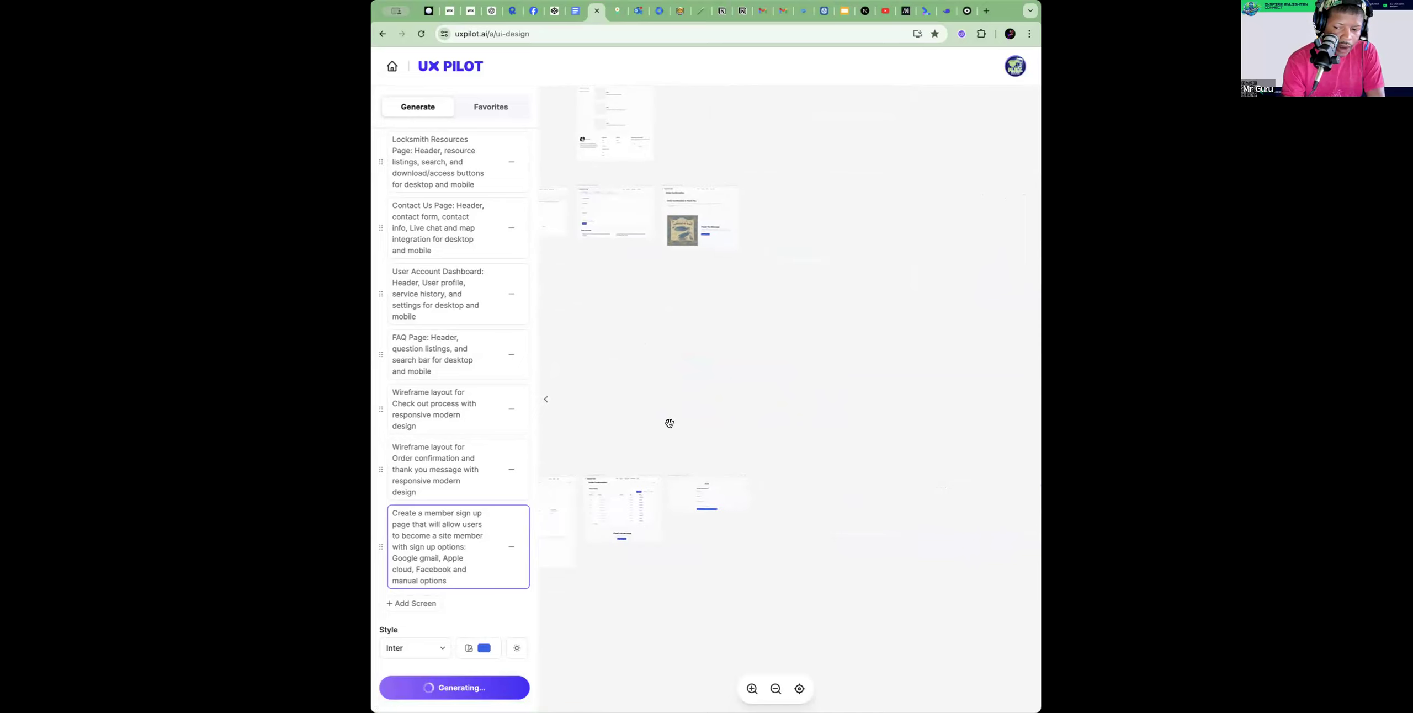
scroll(731, 527, right, 2)
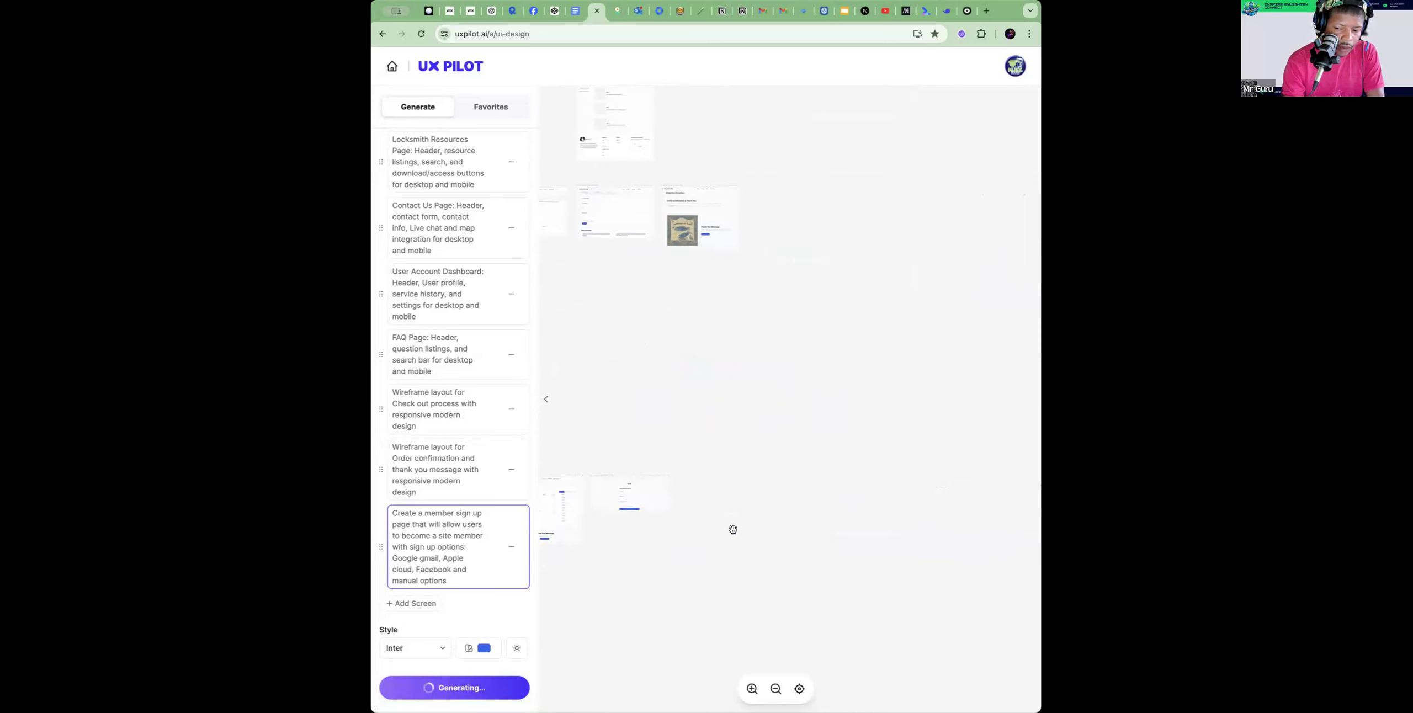
click(751, 689)
click(751, 688)
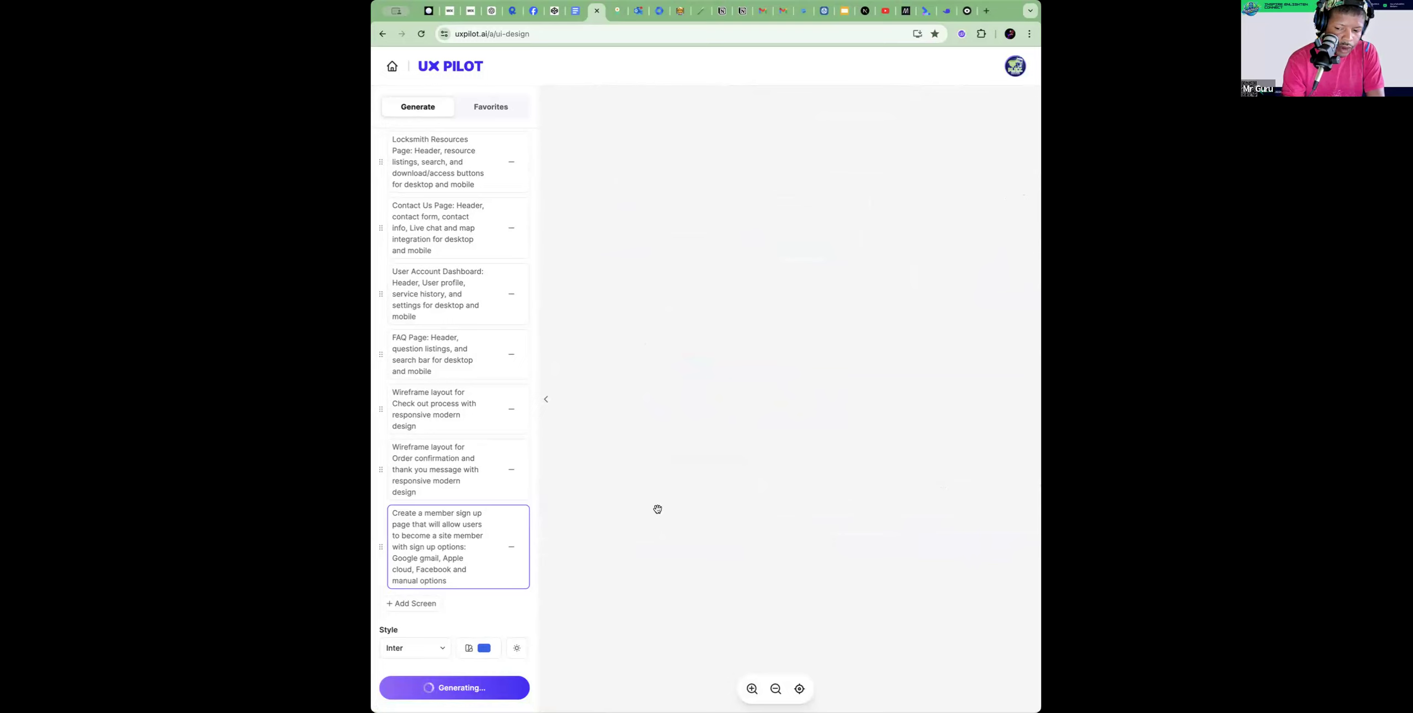
click(775, 689)
click(776, 690)
drag(680, 616, 898, 591)
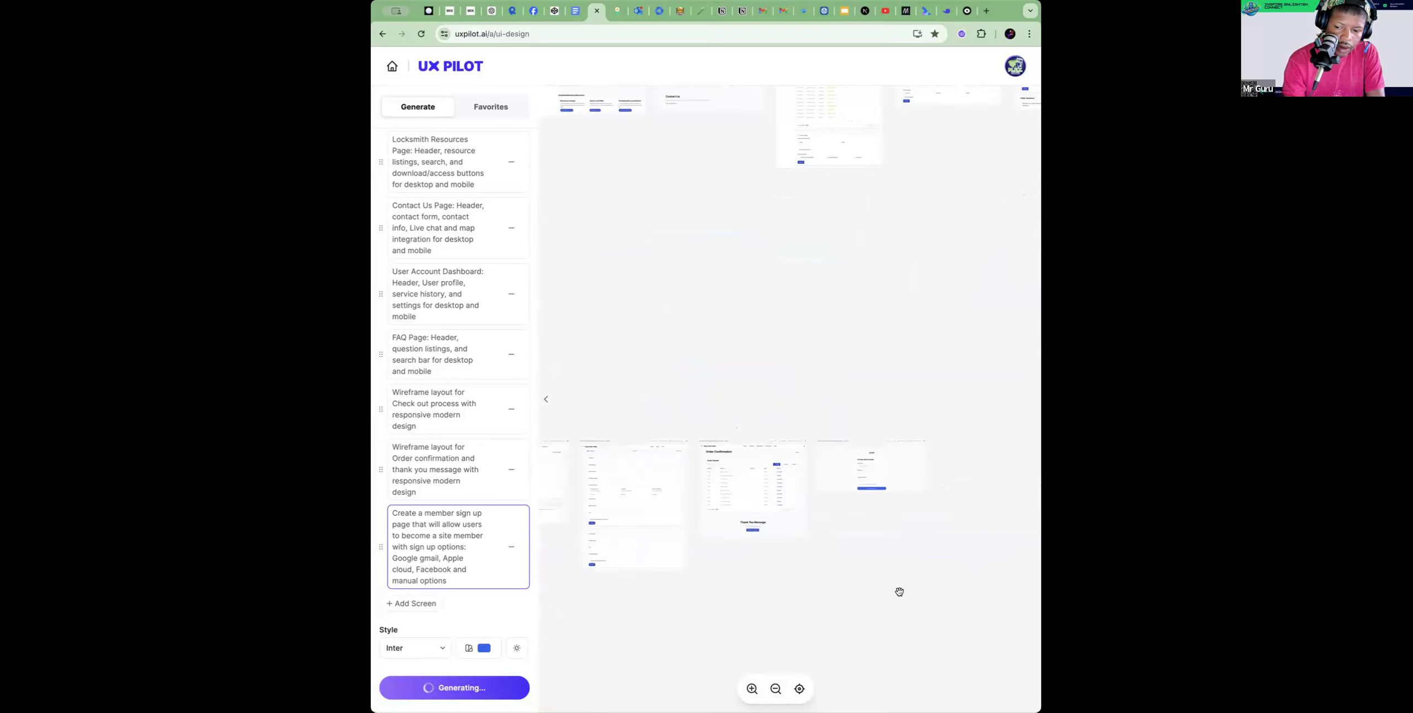
click(752, 689)
click(751, 689)
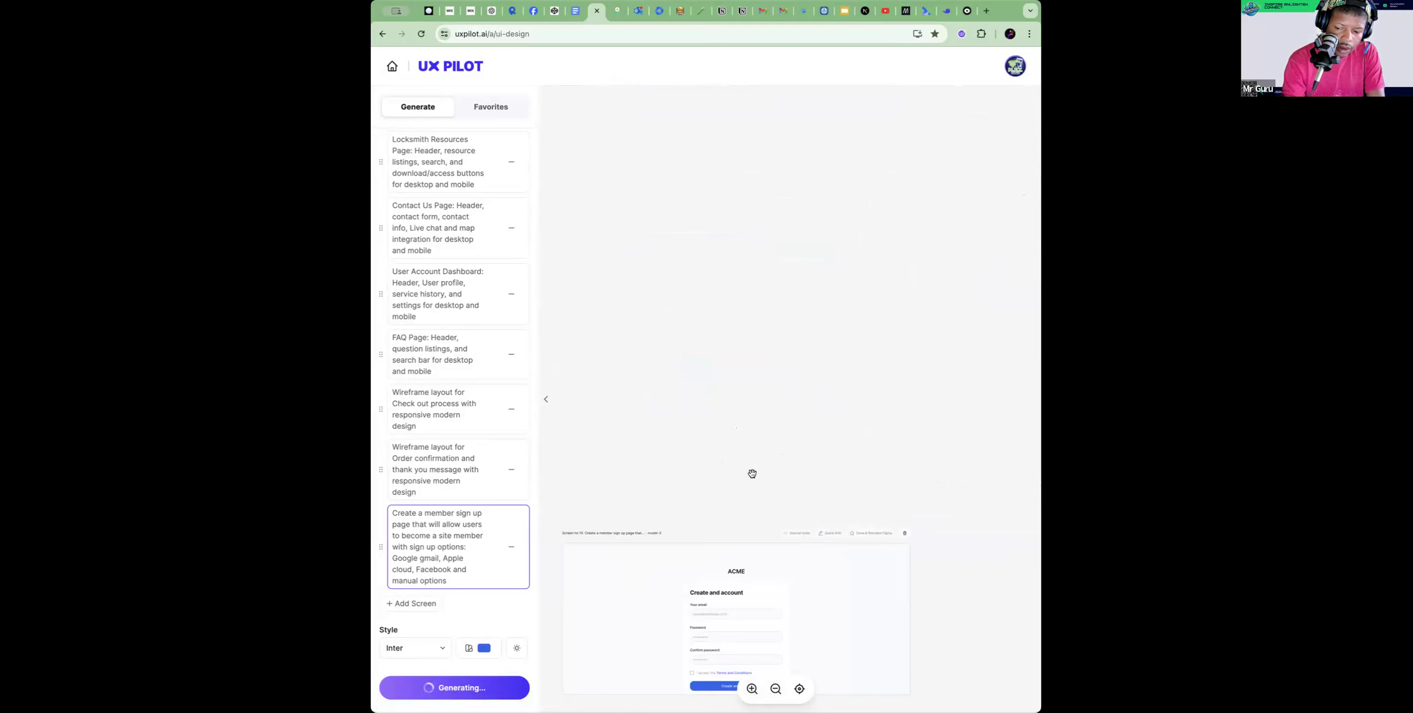
drag(751, 473, 760, 428)
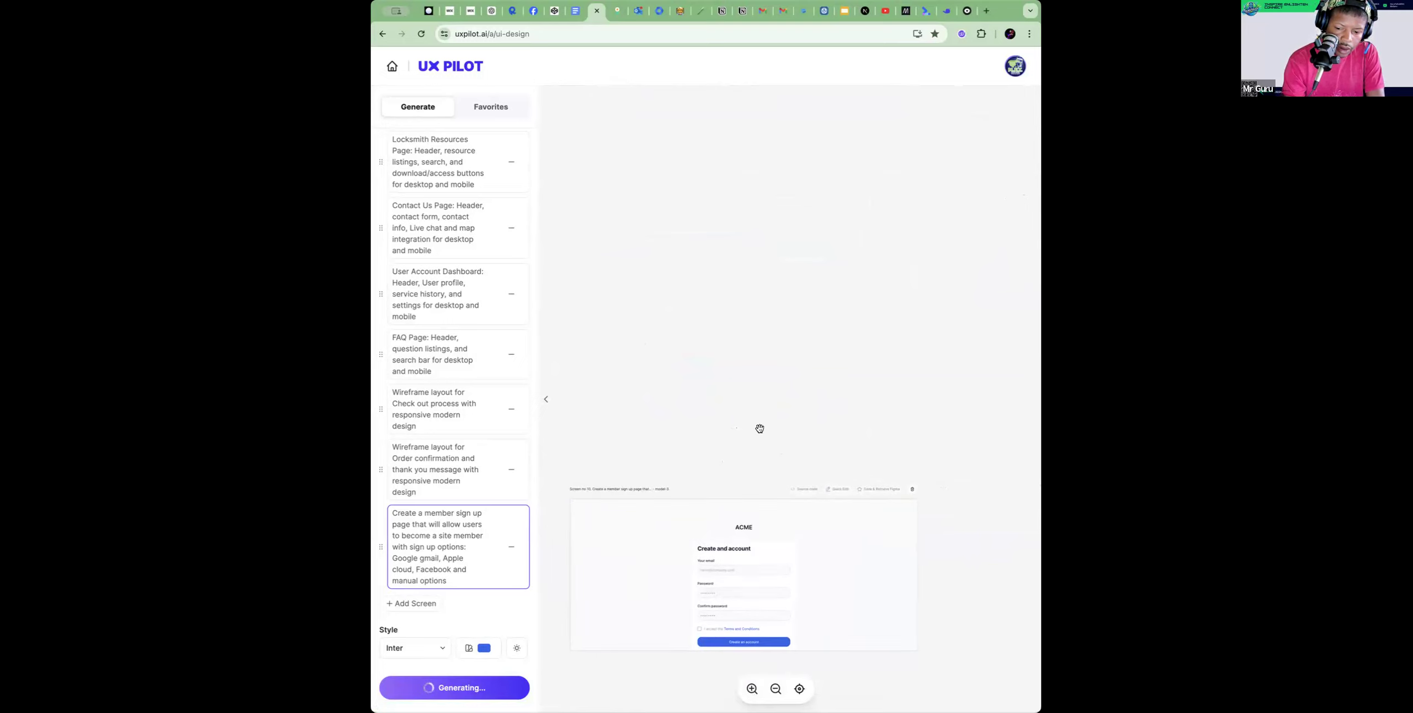
drag(704, 499, 878, 427)
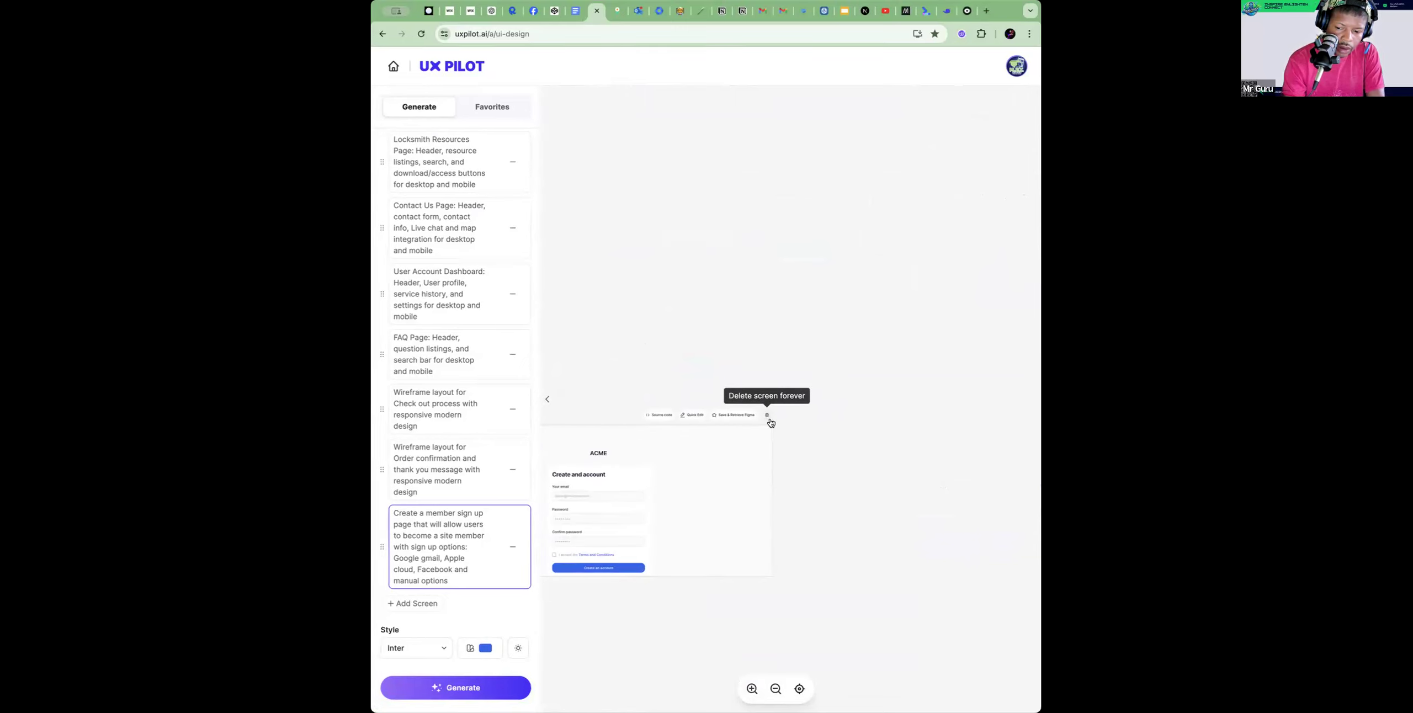
Go back along the newly generated desktop screens to the landing page and delete that new row of designs
drag(635, 386, 906, 354)
drag(680, 349, 920, 351)
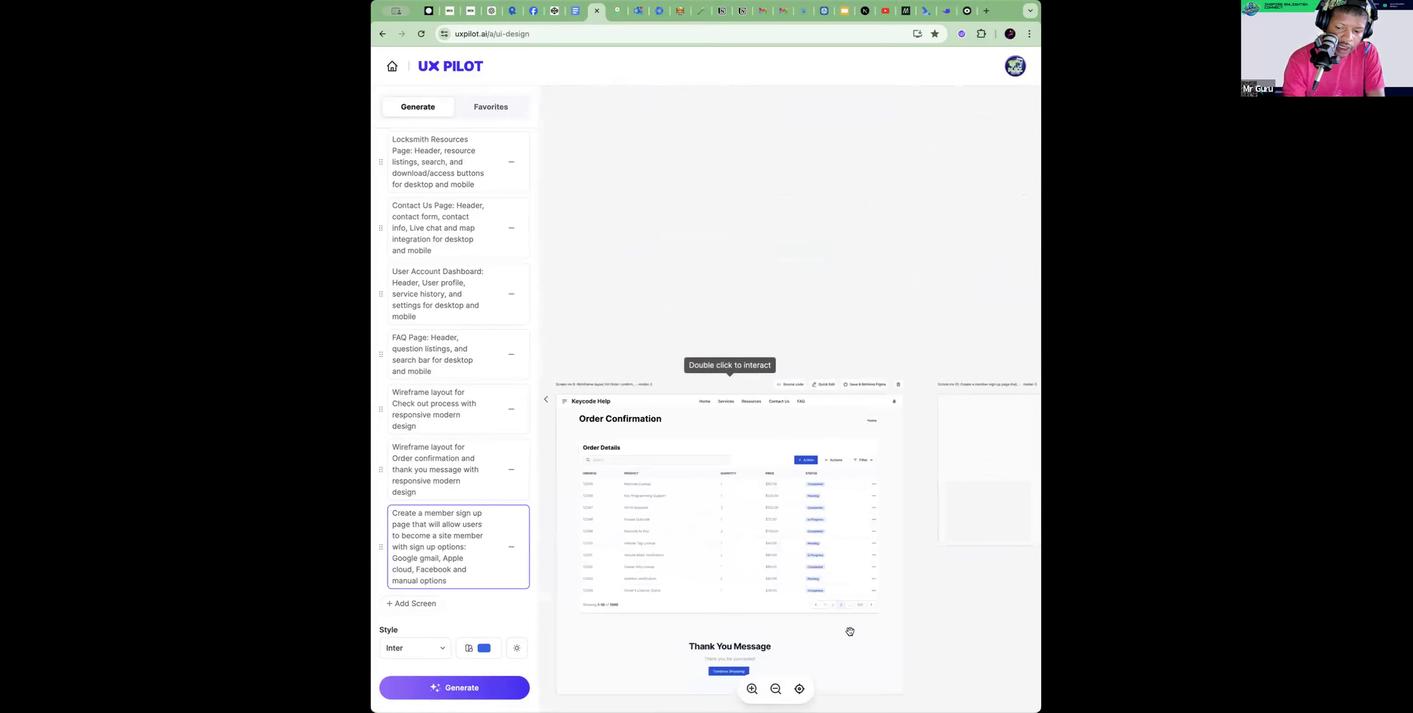
click(775, 689)
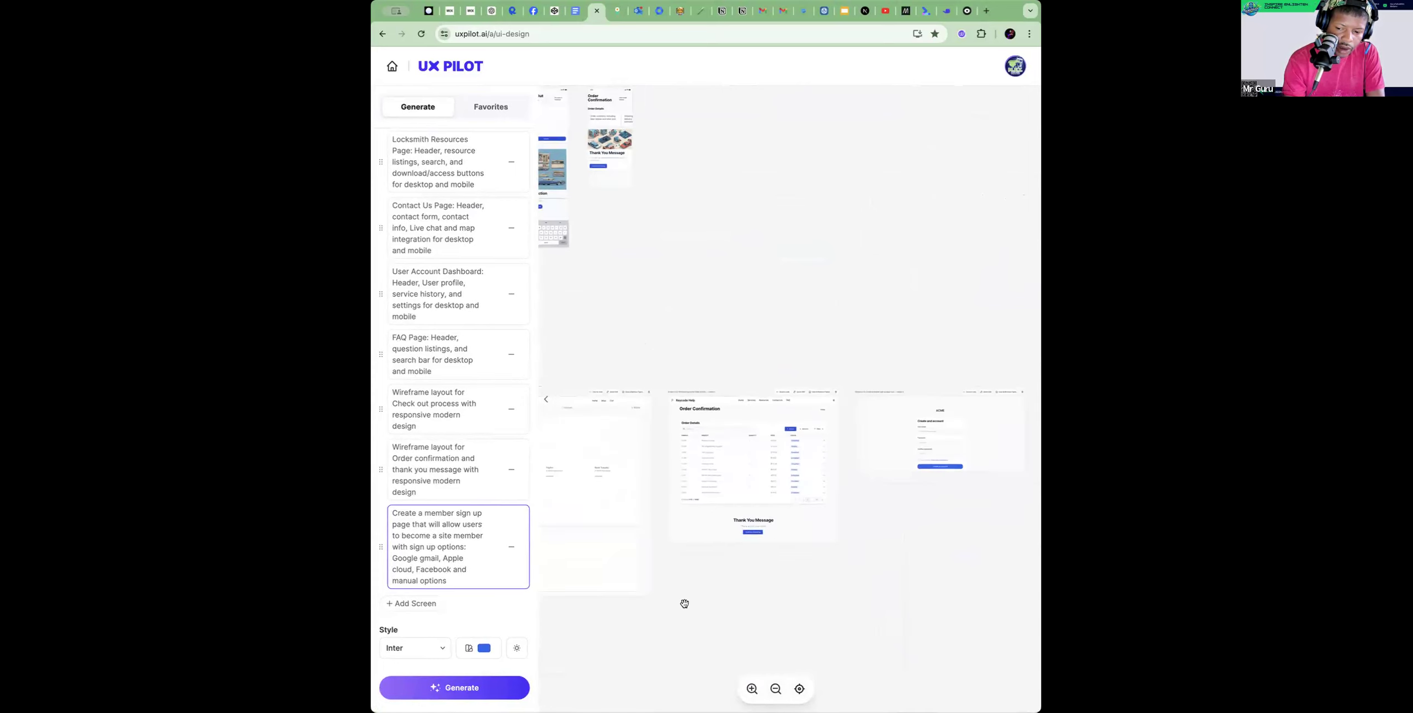
drag(685, 604, 931, 560)
drag(653, 581, 927, 559)
drag(696, 545, 969, 560)
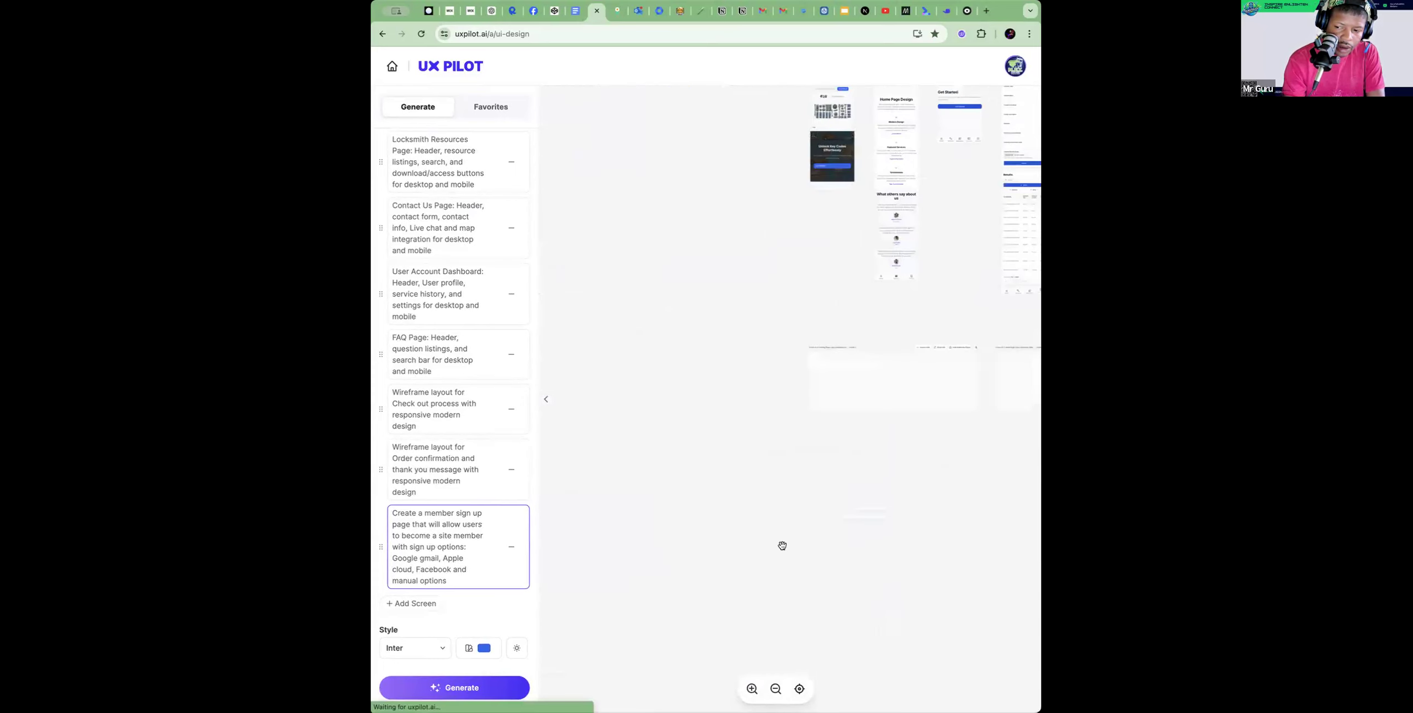
drag(788, 504, 690, 514)
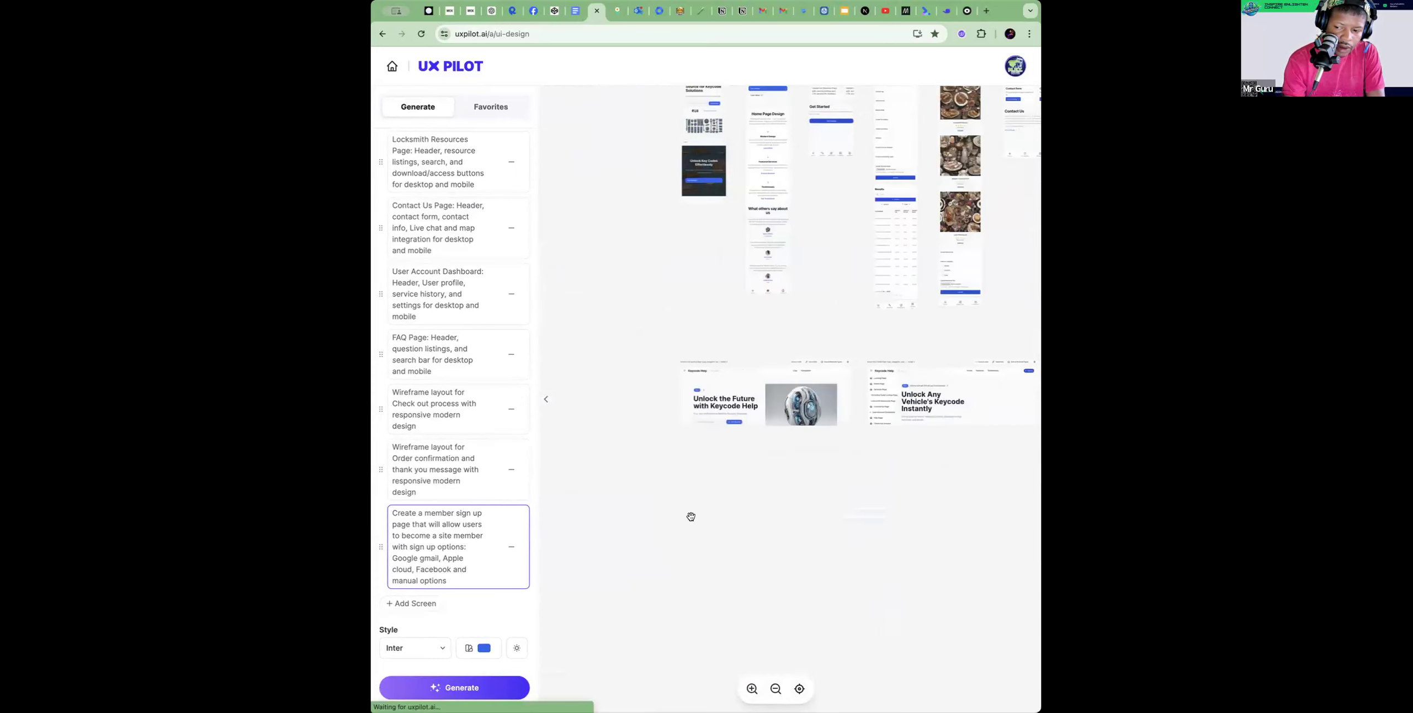
click(849, 363)
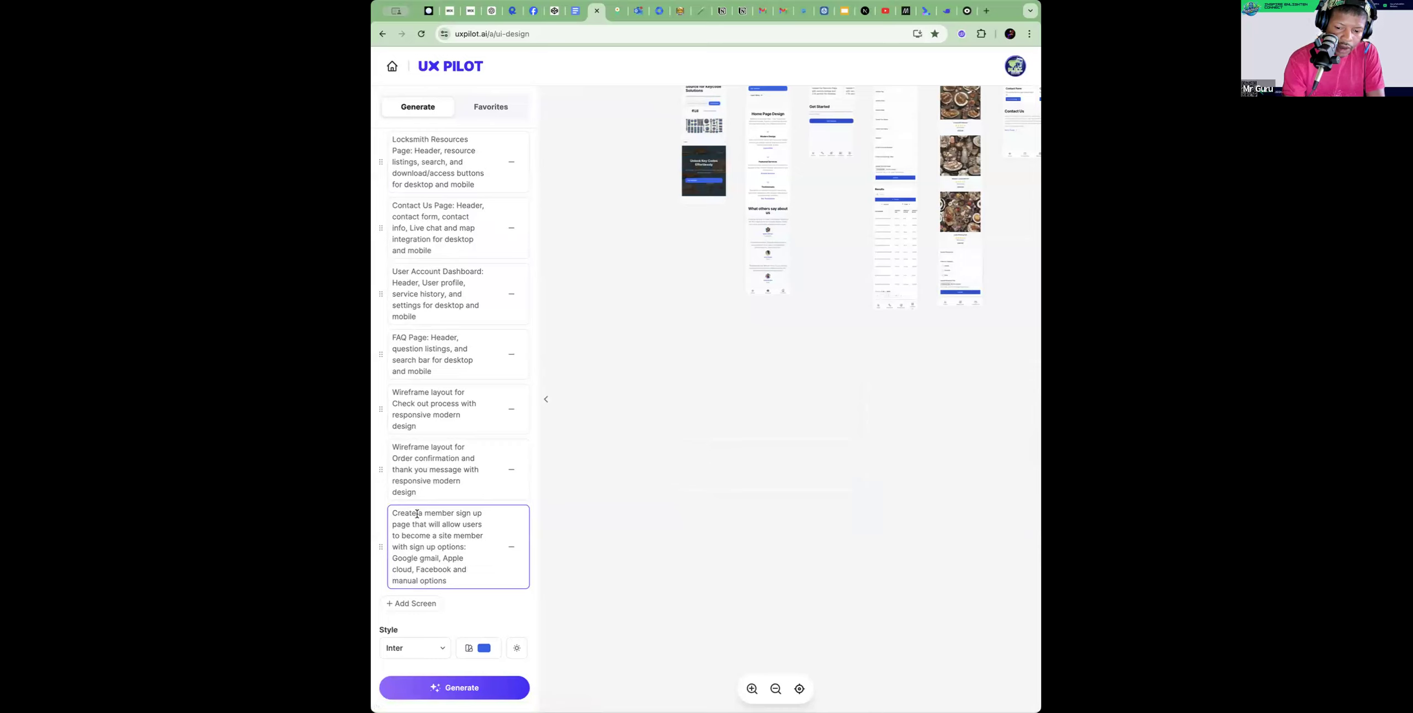
Replace "Create" with "Wireframe layout for" at the start of the member sign-up screen prompt in the flow
drag(416, 514, 379, 514)
text(Wi)
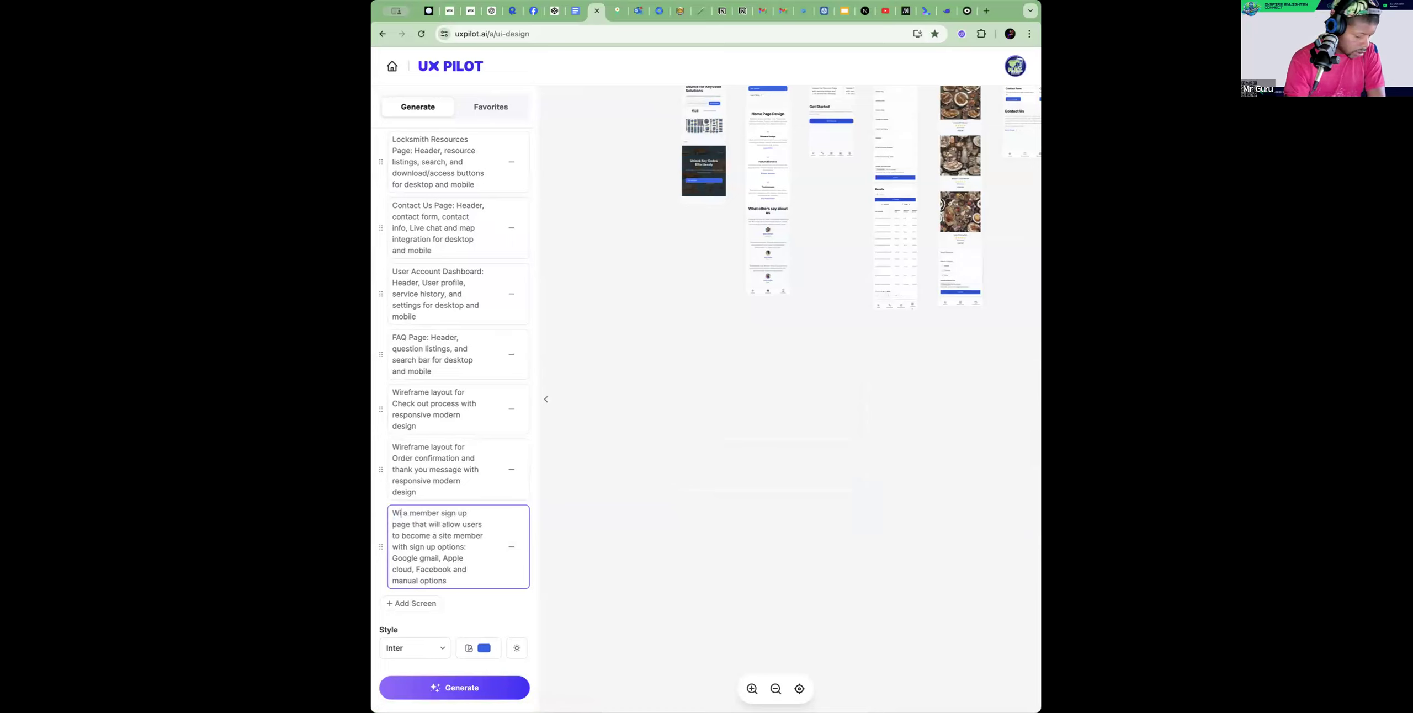
text(refre)
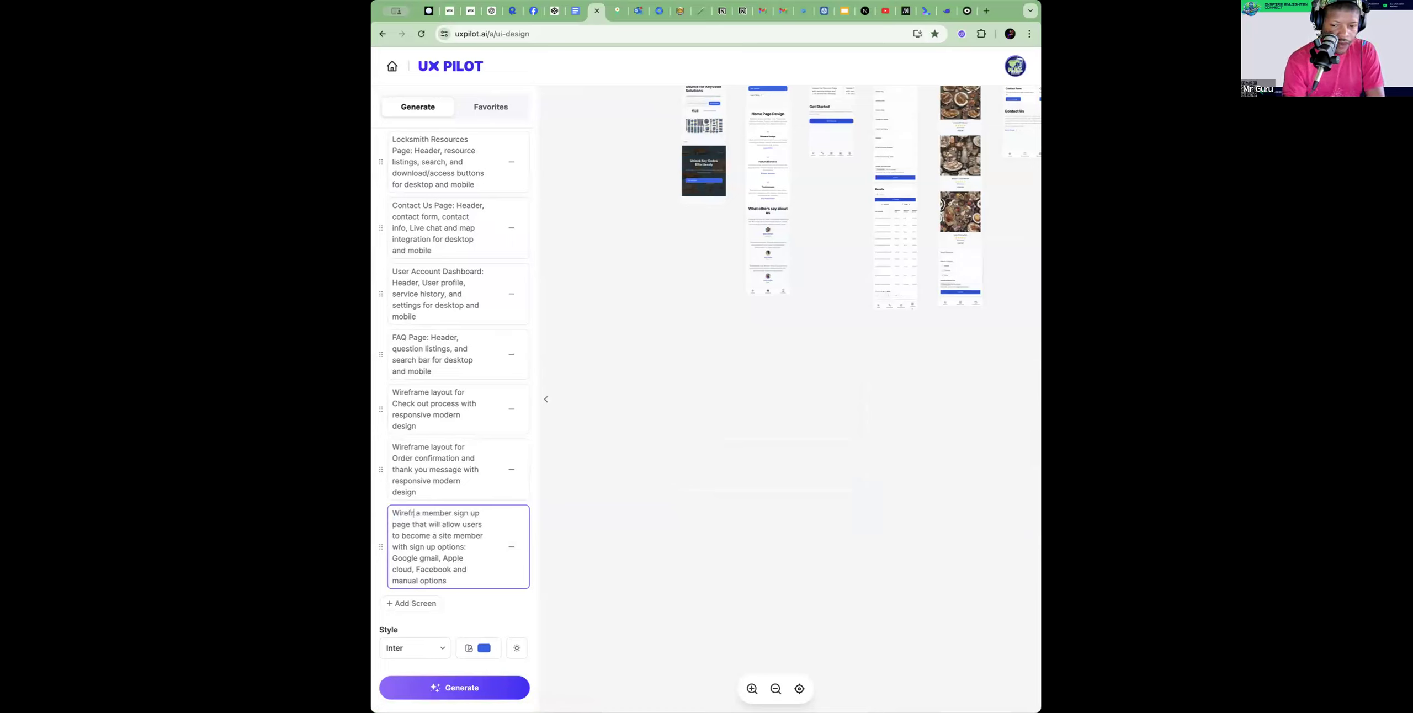
key(BackSpace)
text(ame)
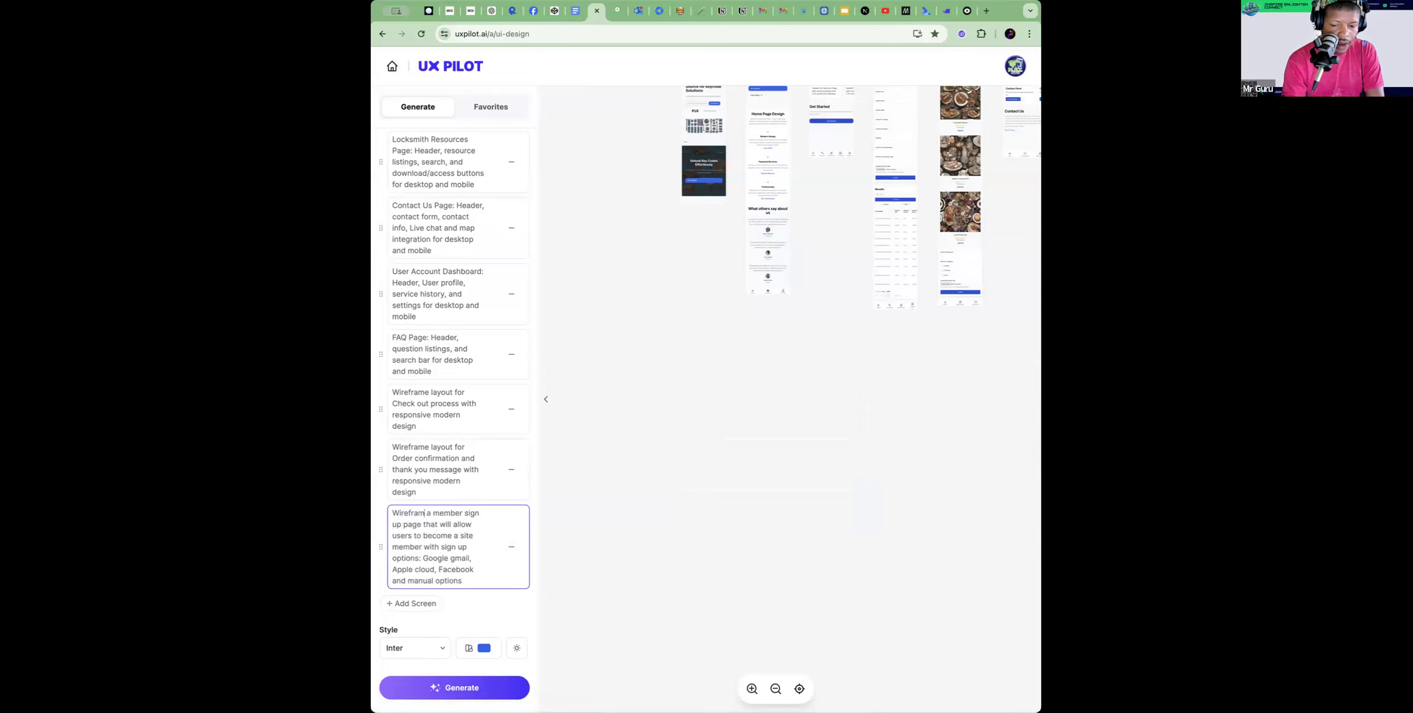
text( layout for)
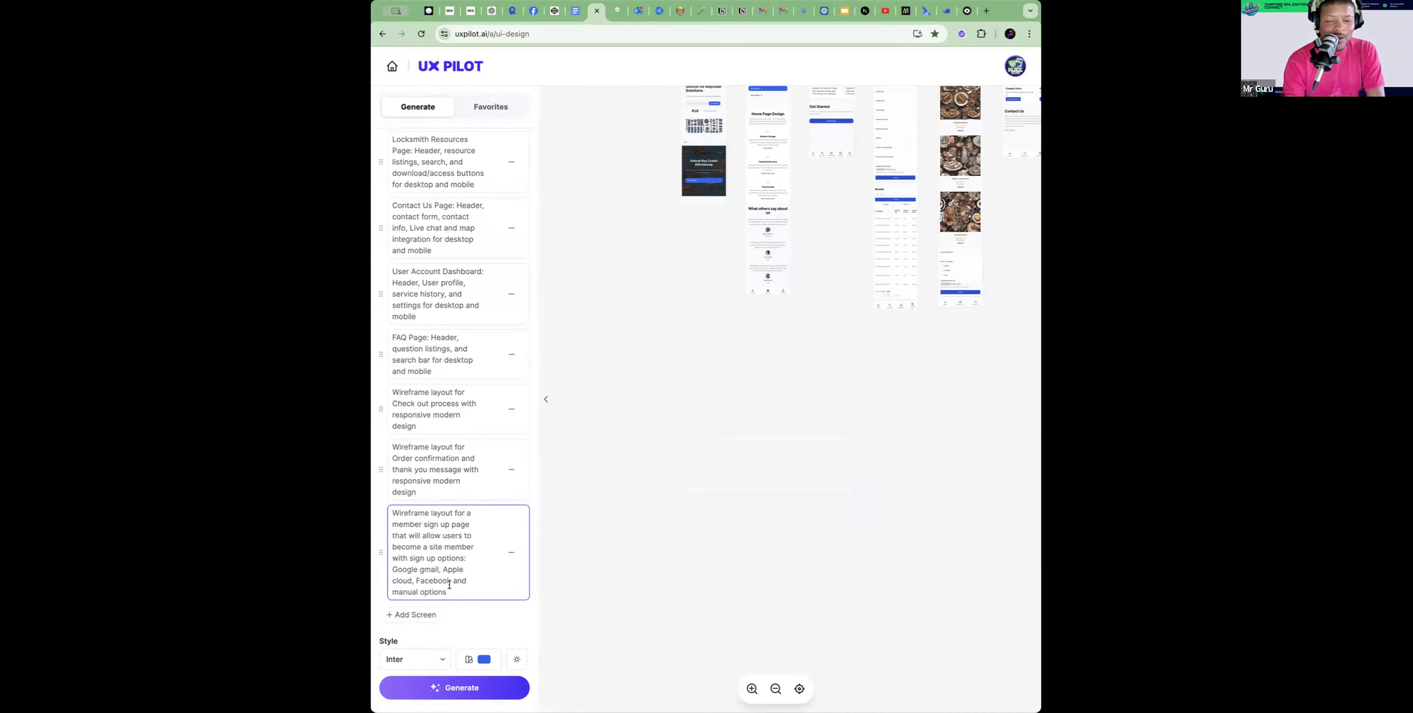
Generate the flow's desktop screens again as Hifi Designs and view the new landing and home pages
scroll(450, 608, up, 10)
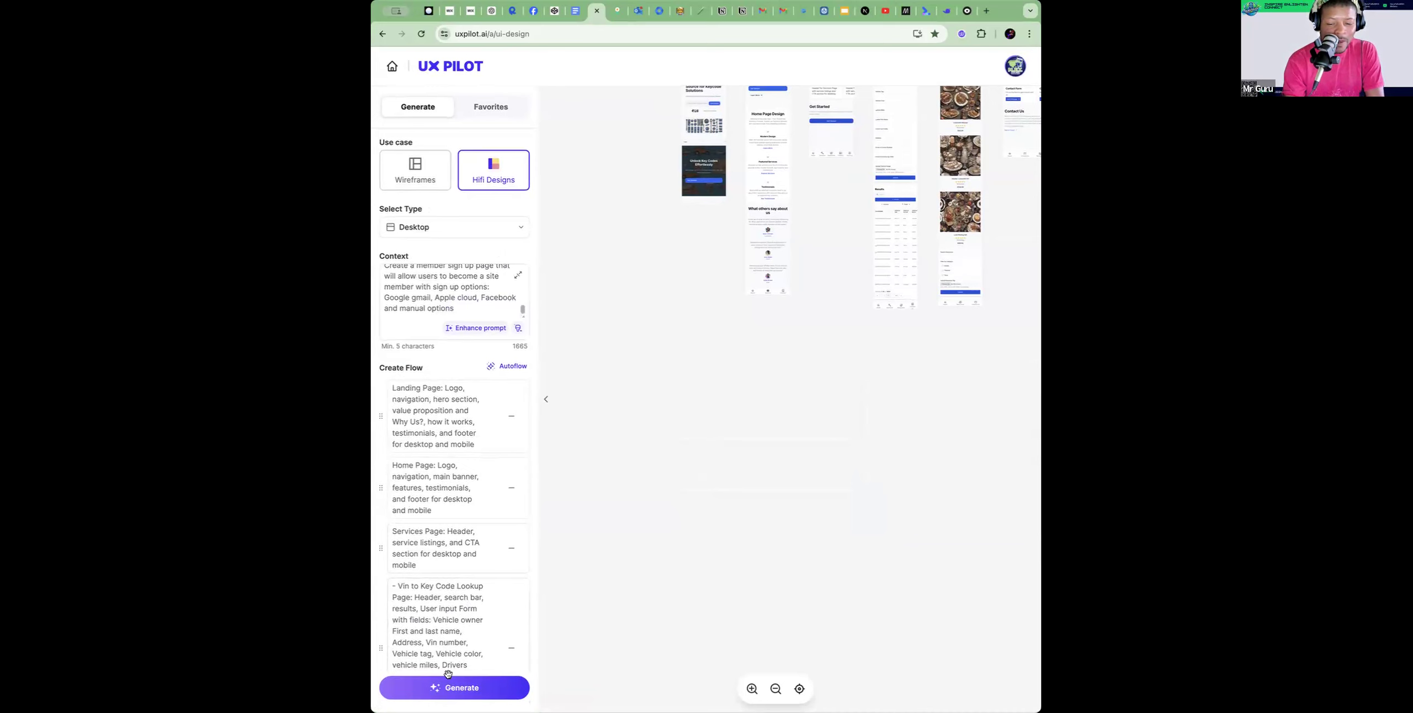
click(444, 694)
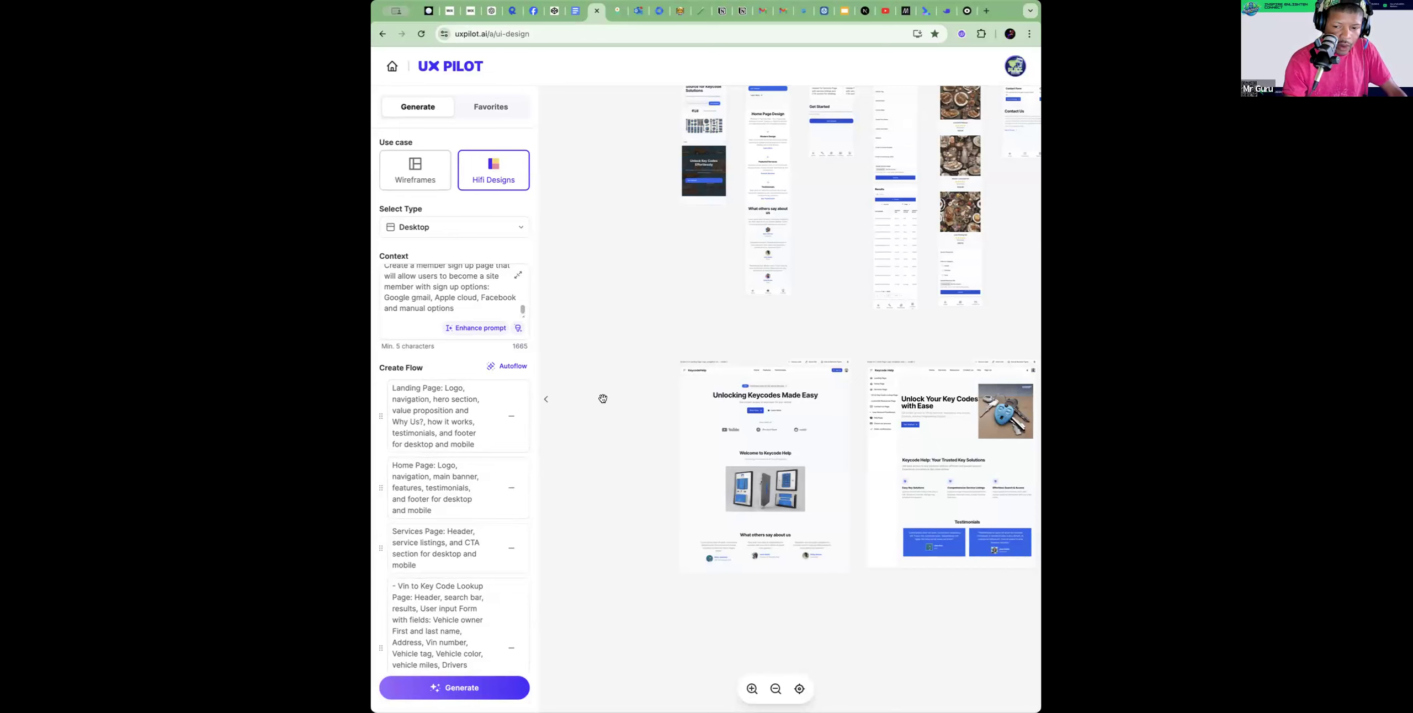
scroll(589, 378, right, 2)
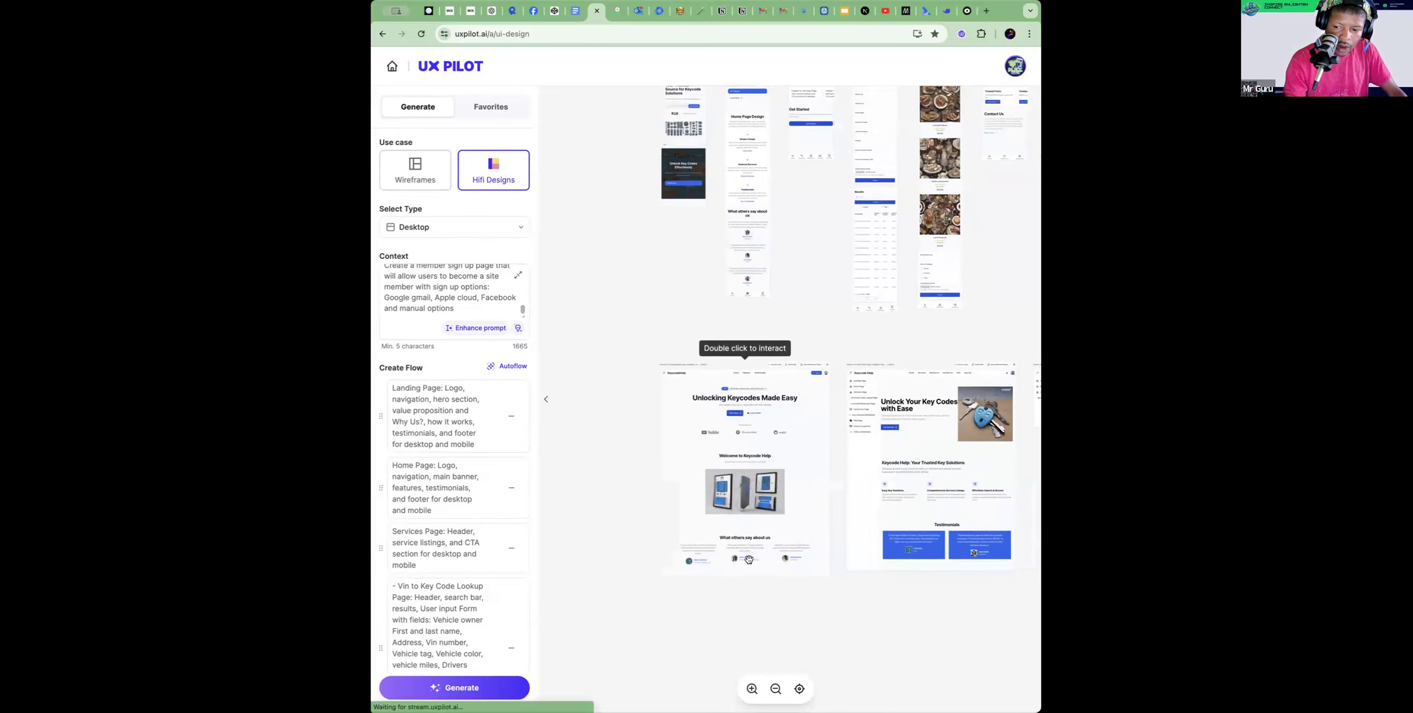
Look through the newly generated desktop screens from the landing page to the member sign-up screen and examine the sign-up form up close
scroll(747, 618, right, 5)
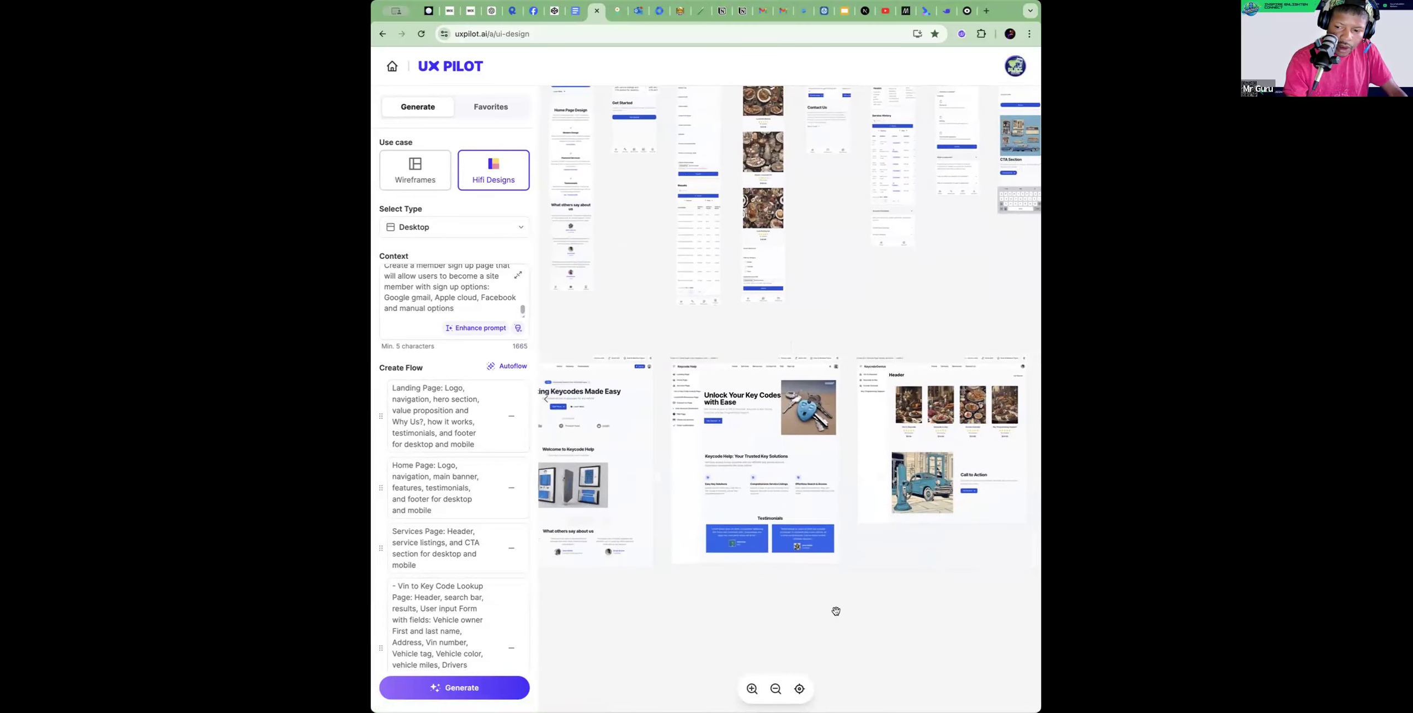
scroll(836, 611, right, 3)
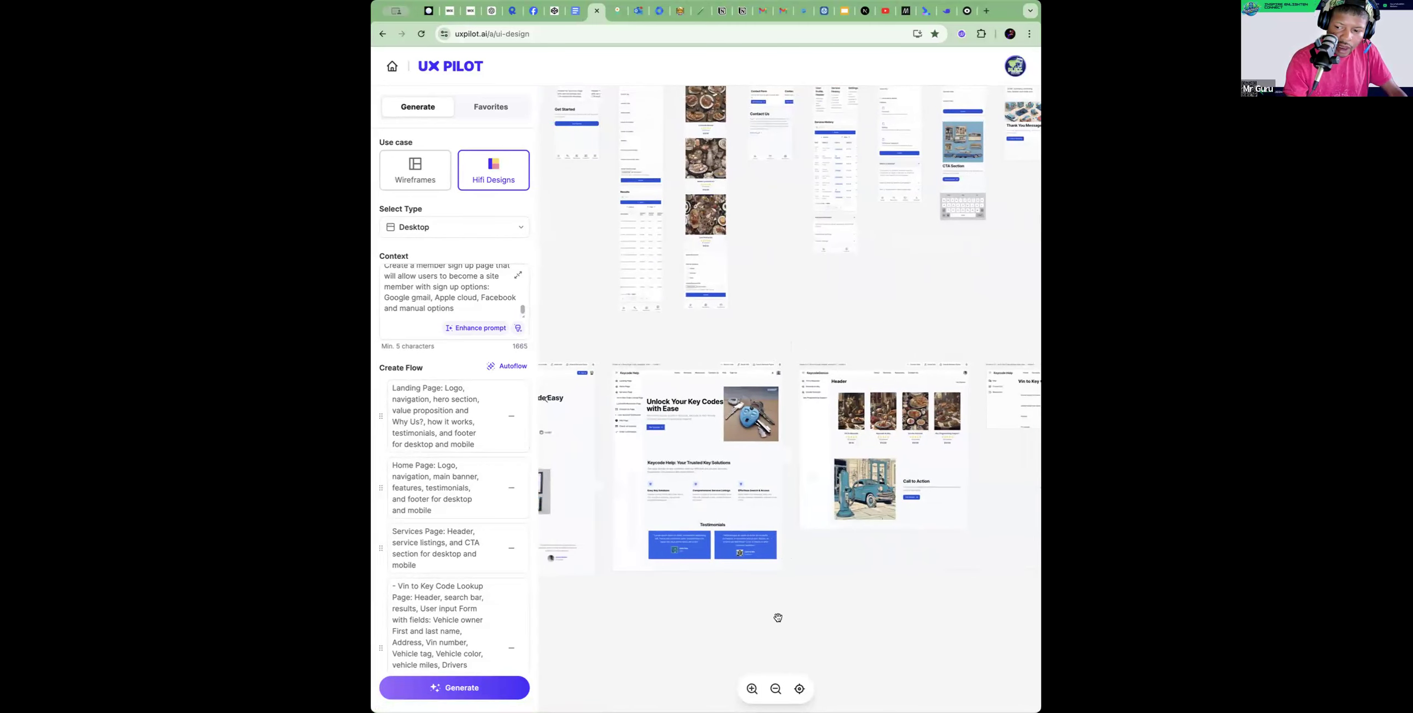
scroll(824, 578, right, 6)
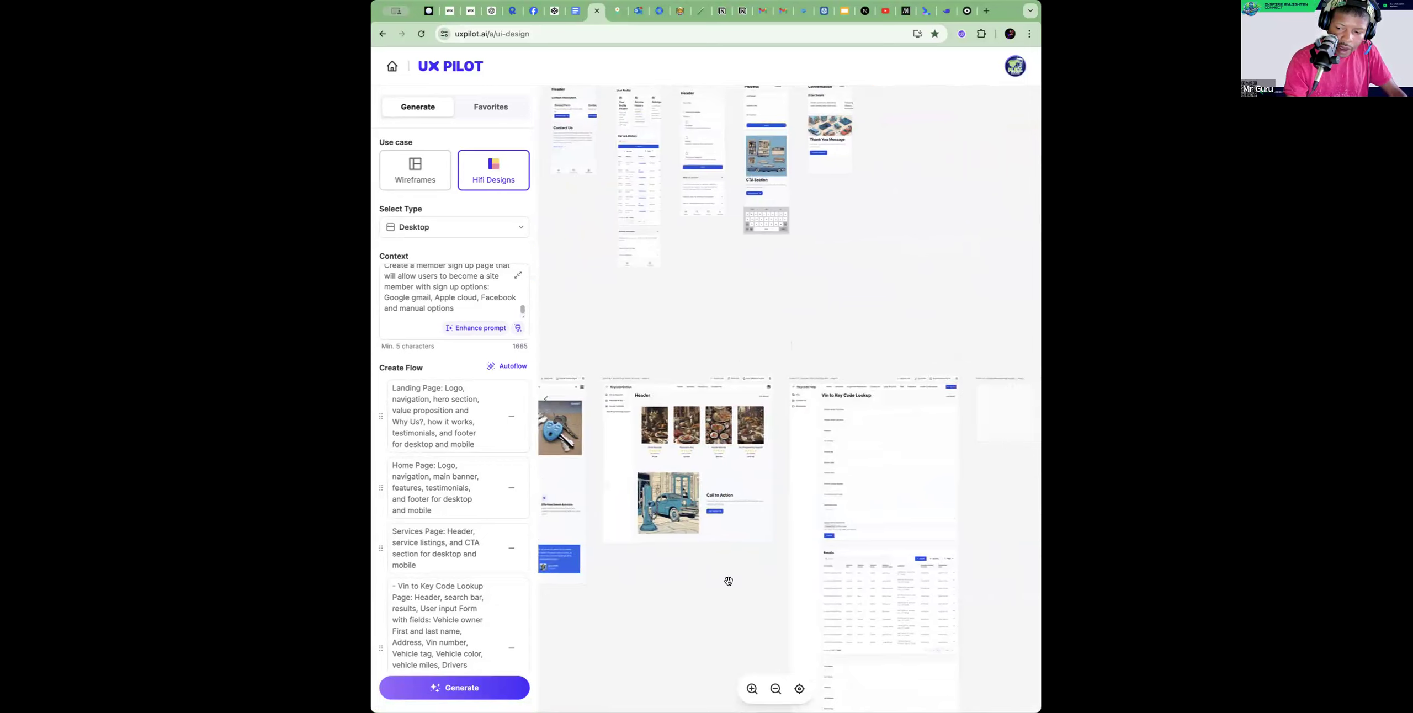
scroll(934, 573, right, 8)
scroll(833, 514, down, 2)
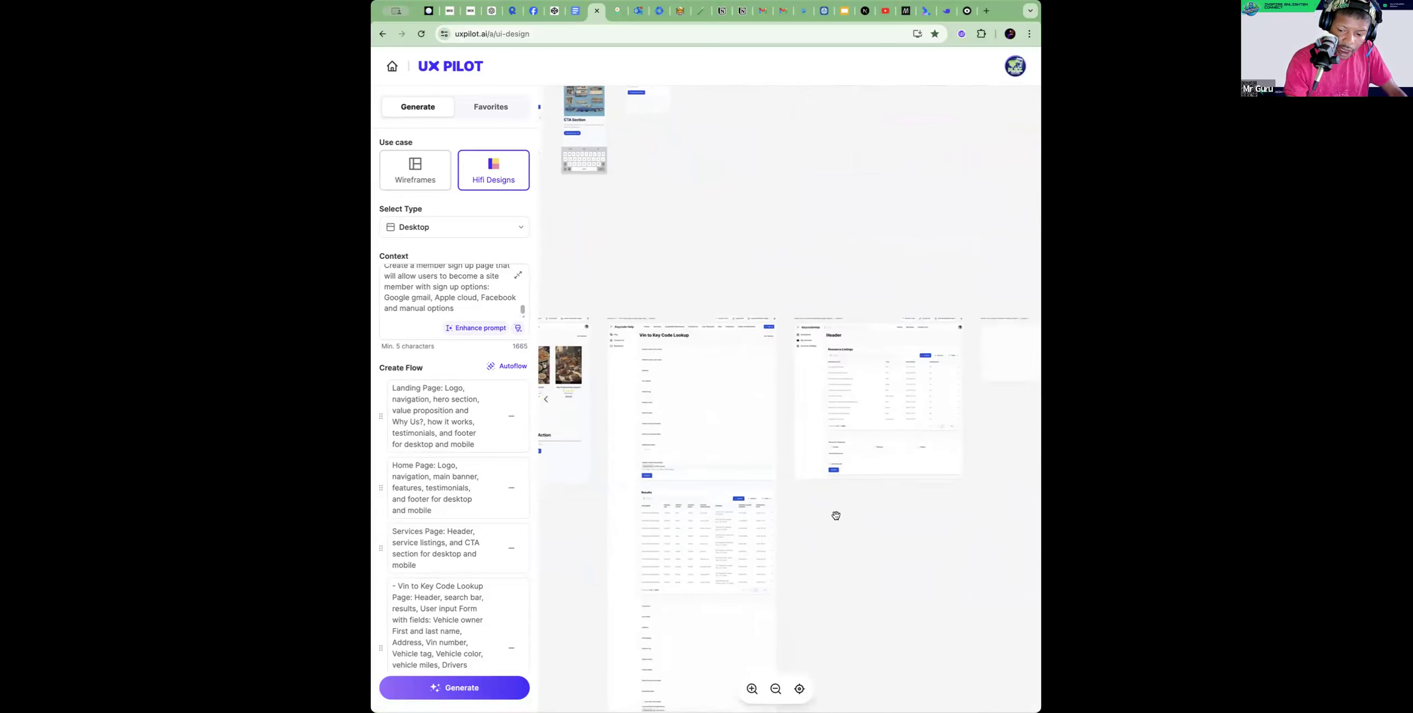
scroll(797, 522, right, 12)
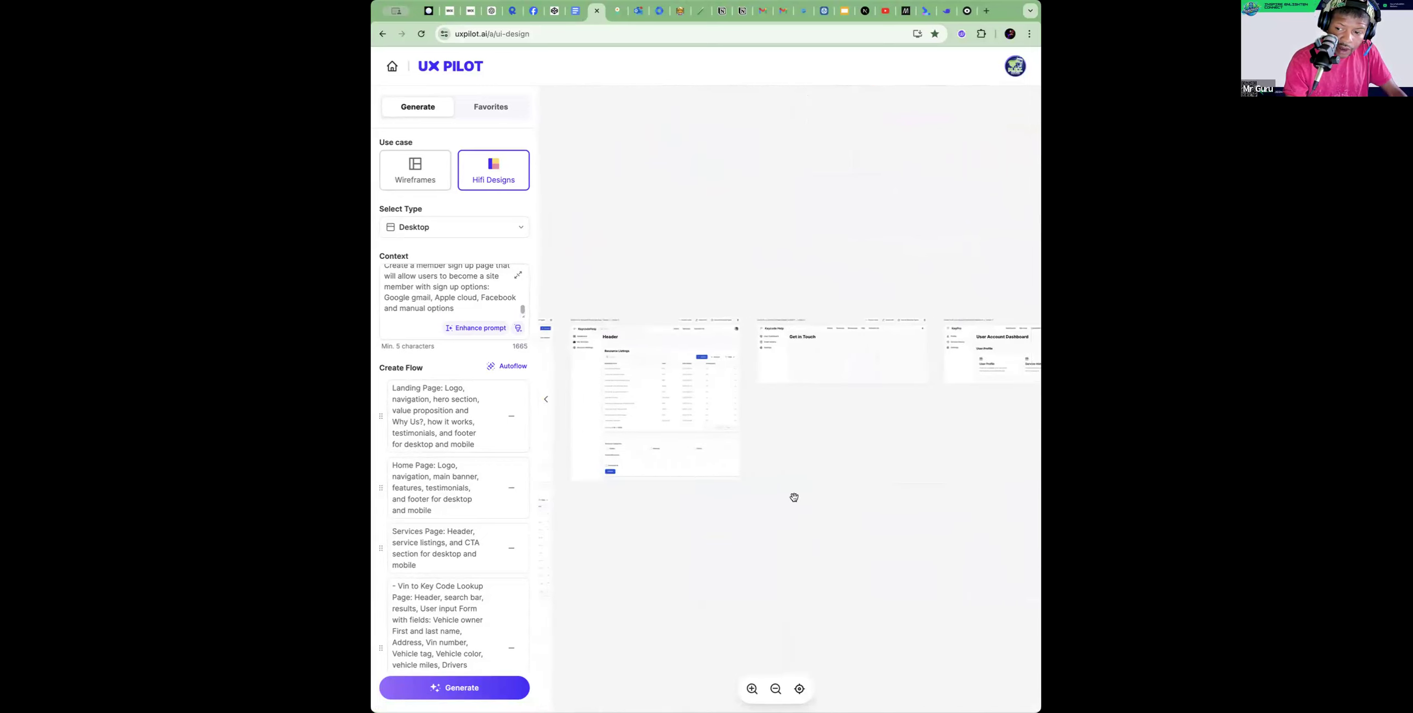
scroll(795, 476, right, 5)
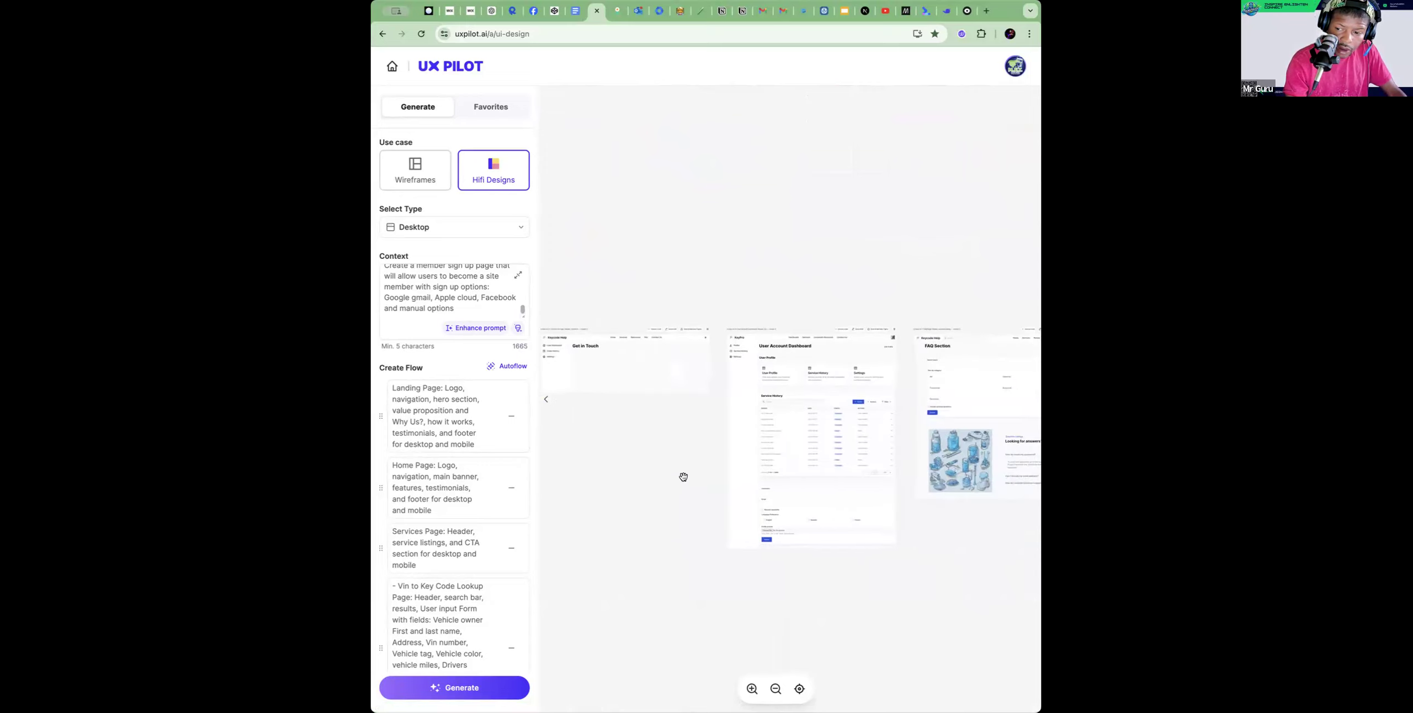
scroll(964, 516, right, 15)
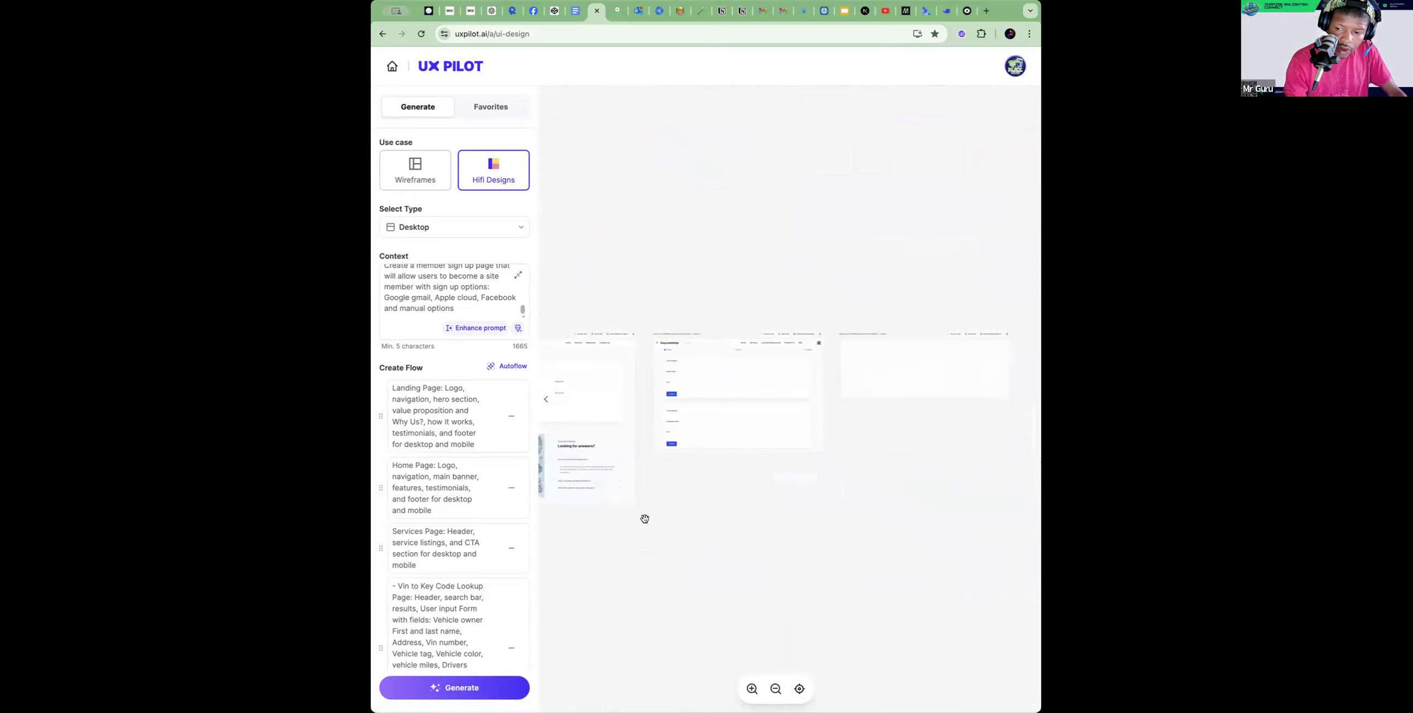
scroll(697, 477, right, 6)
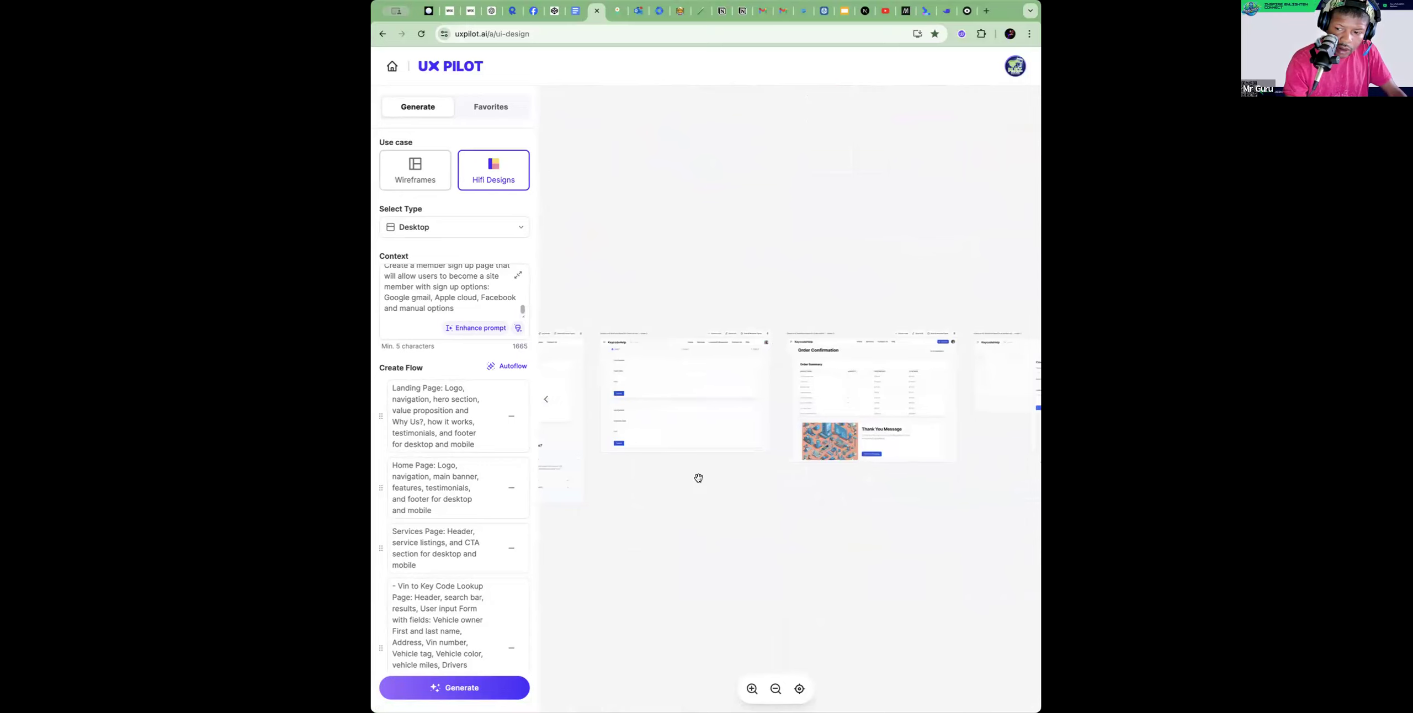
scroll(652, 483, right, 7)
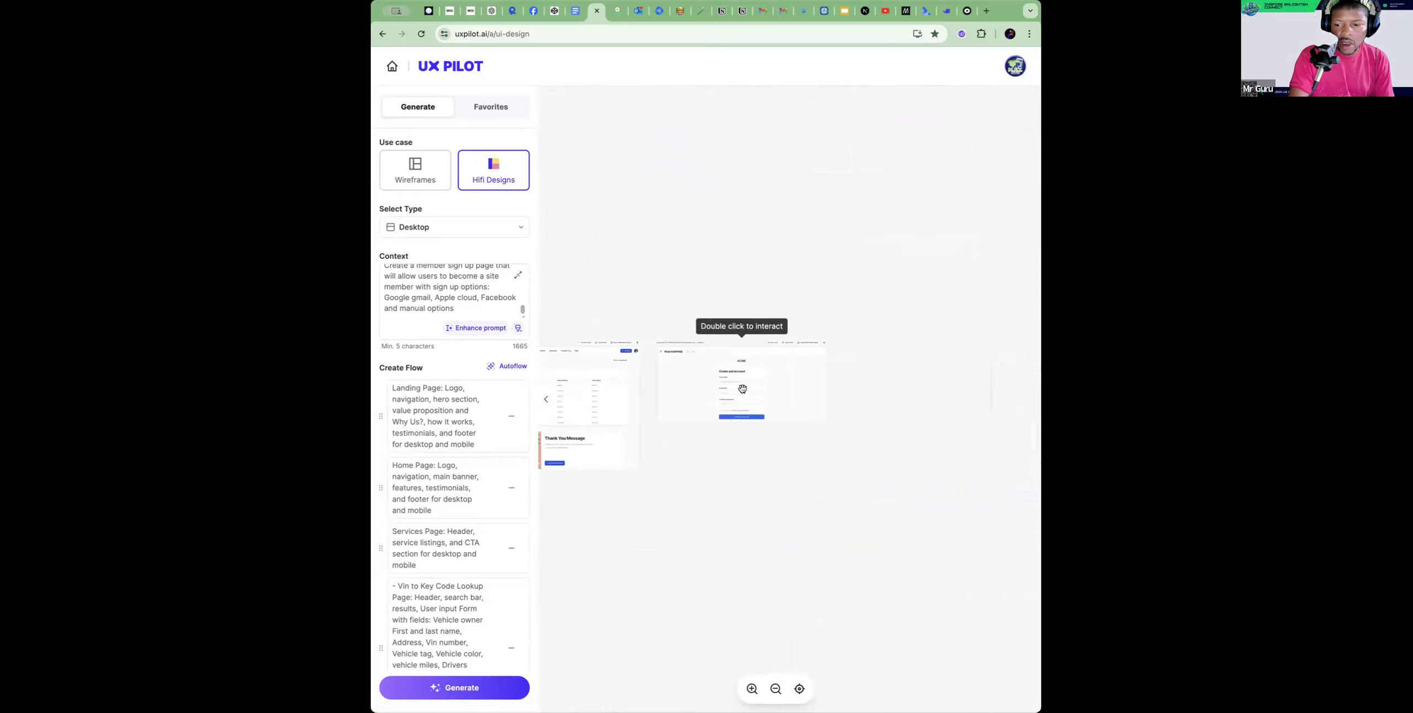
click(752, 689)
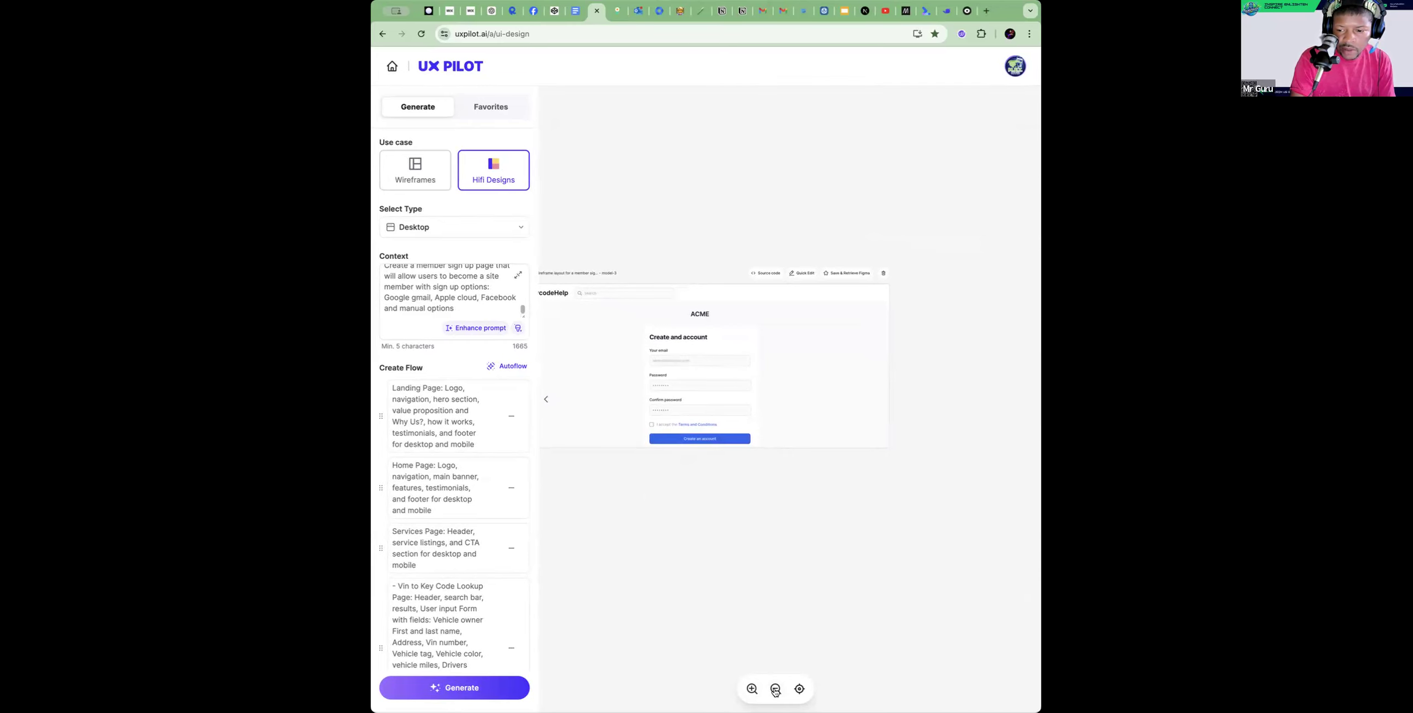
Return along the desktop screens to the start of the newest row and delete that row of designs
click(775, 689)
click(776, 689)
drag(845, 594, 924, 580)
drag(698, 579, 839, 579)
click(752, 688)
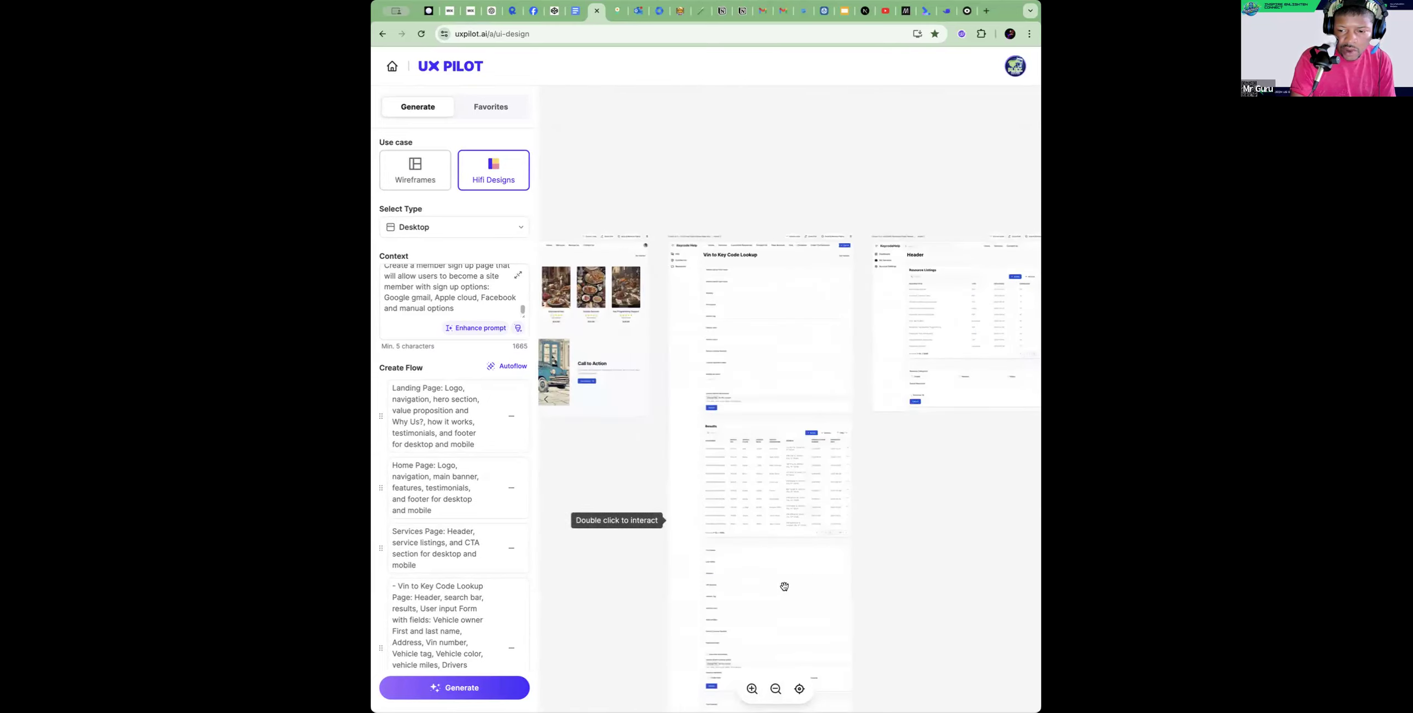
drag(606, 570, 805, 586)
drag(715, 509, 946, 564)
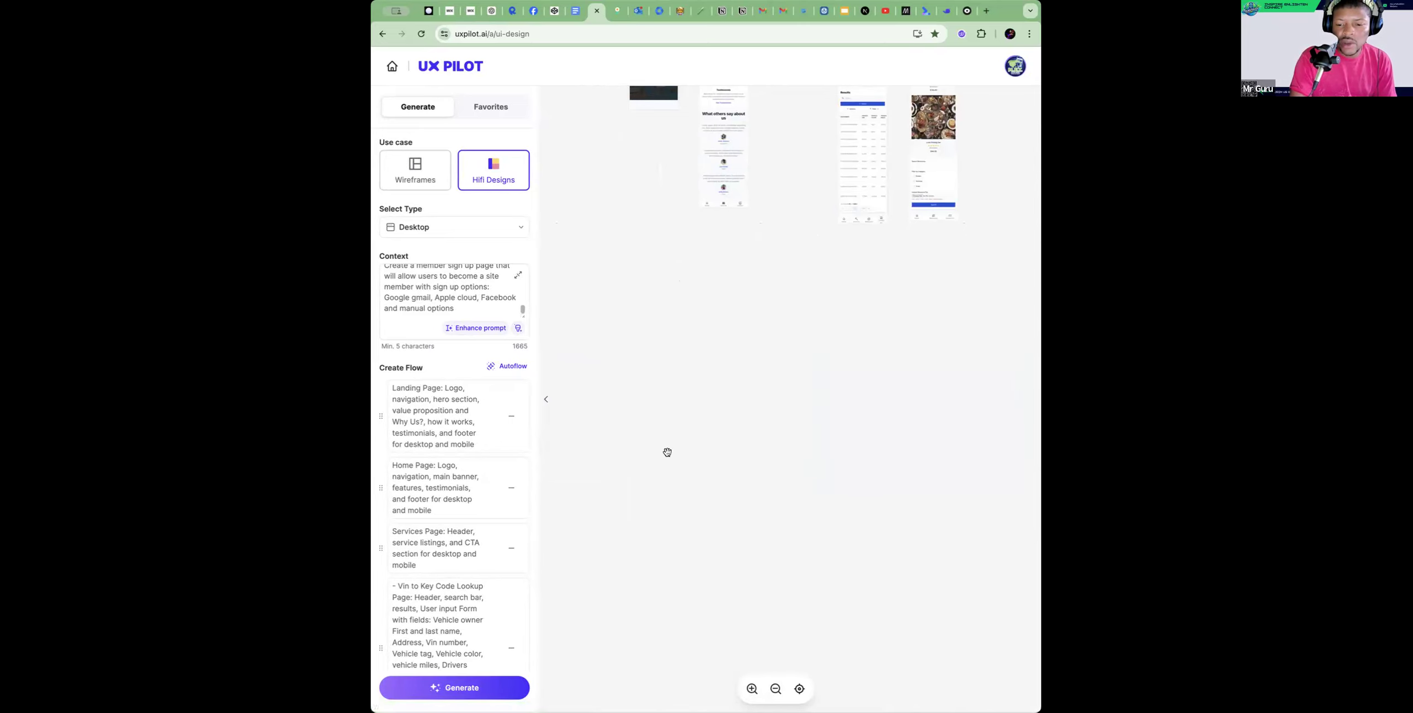
Rebuild the flow's screen prompts from the full context with Autoflow and review the list through to the member sign-up page prompt
scroll(444, 284, up, 2)
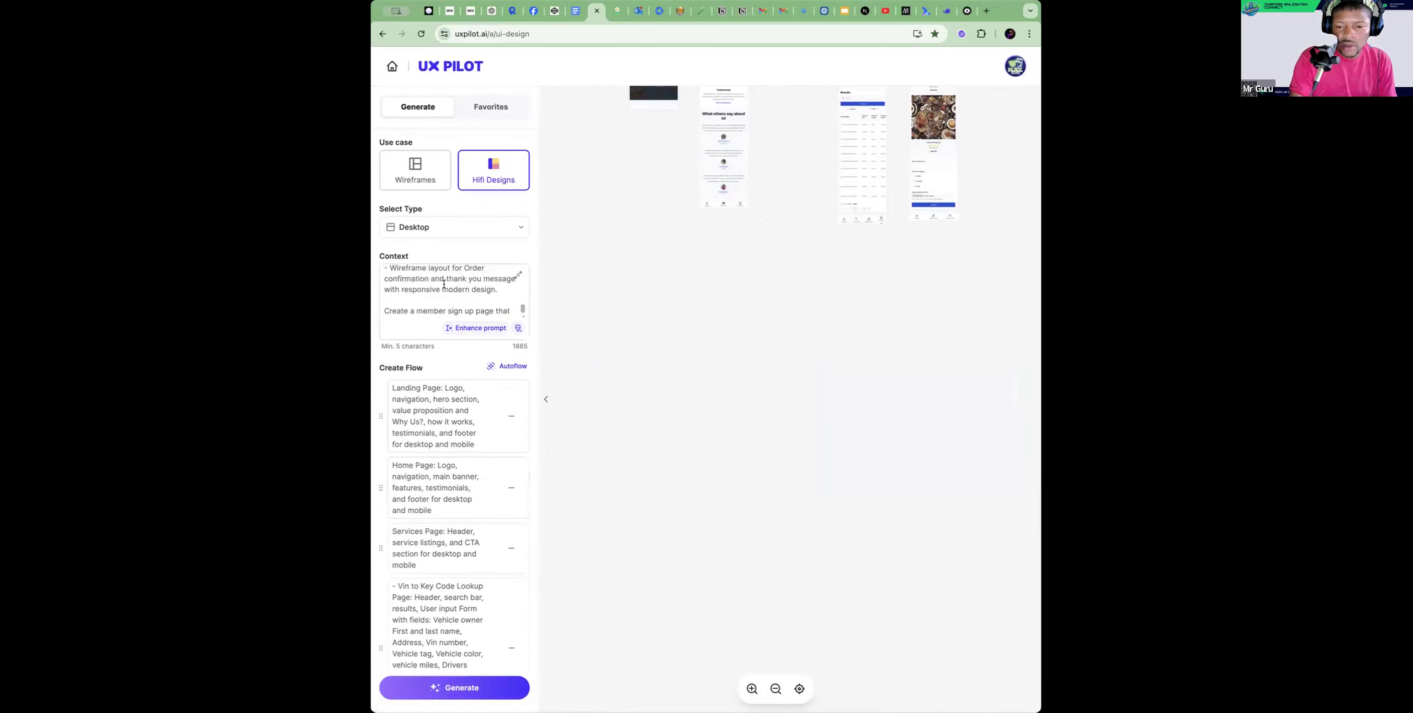
scroll(444, 284, down, 2)
click(444, 284)
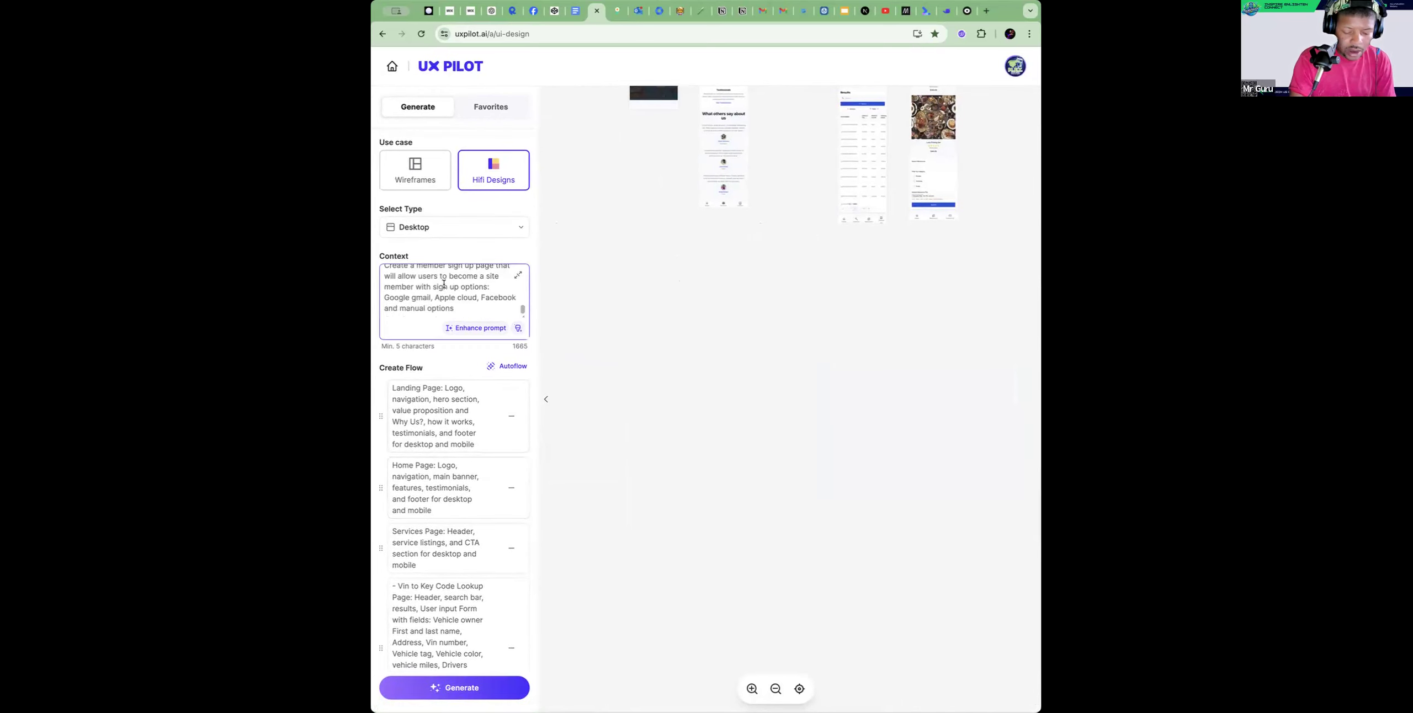
key(super+a)
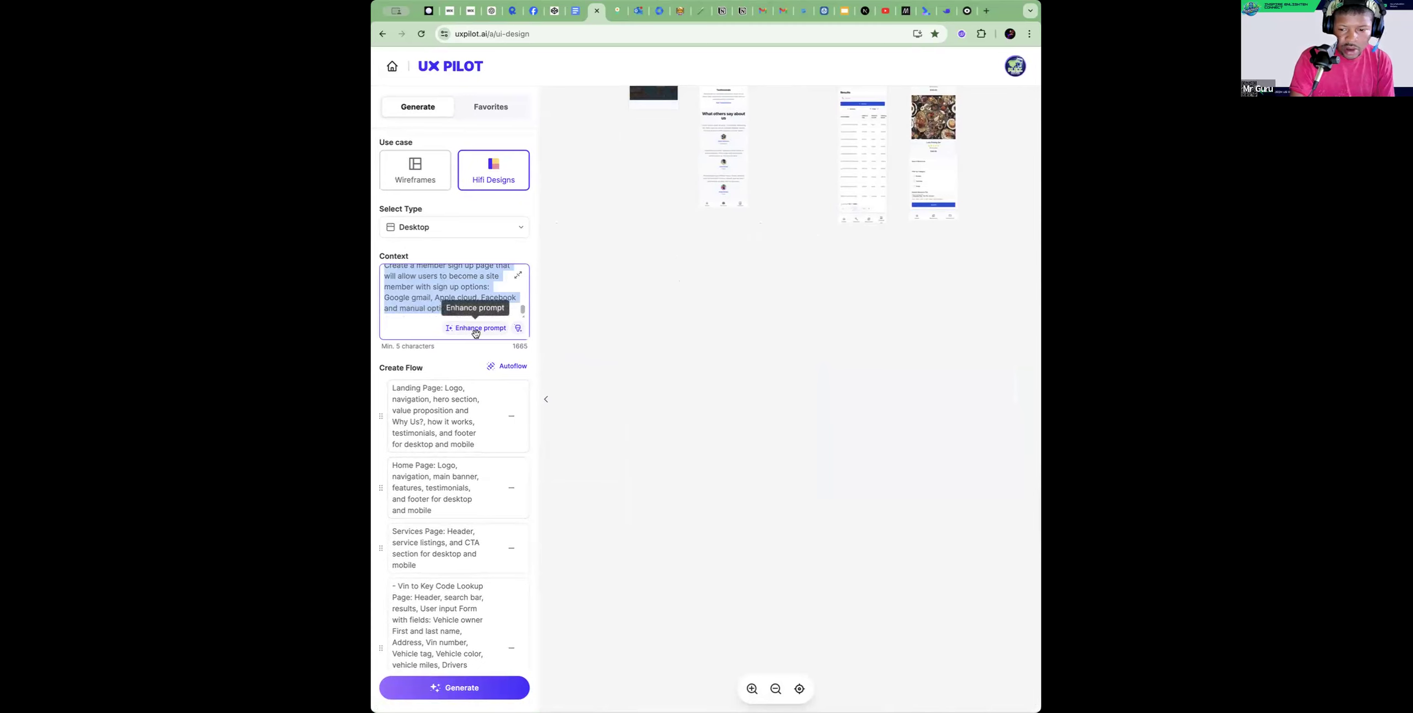
click(502, 368)
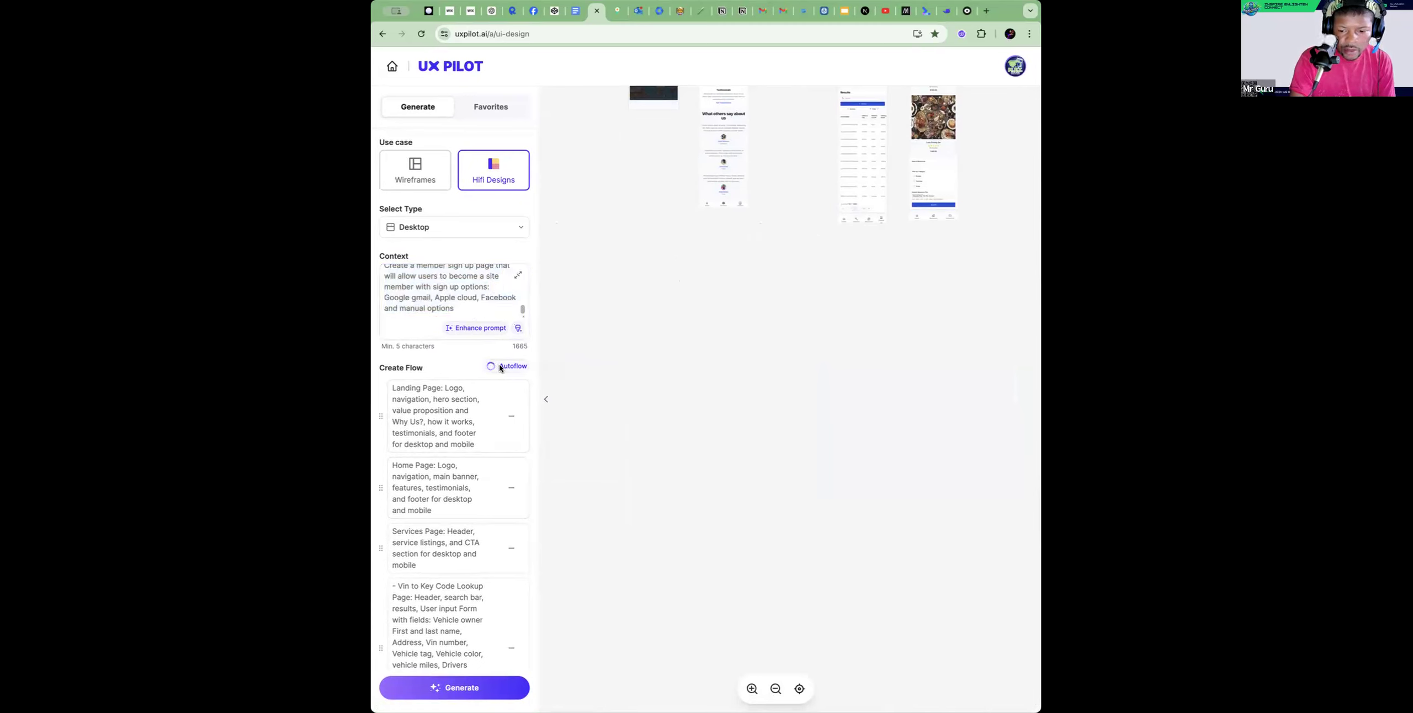
scroll(443, 429, down, 8)
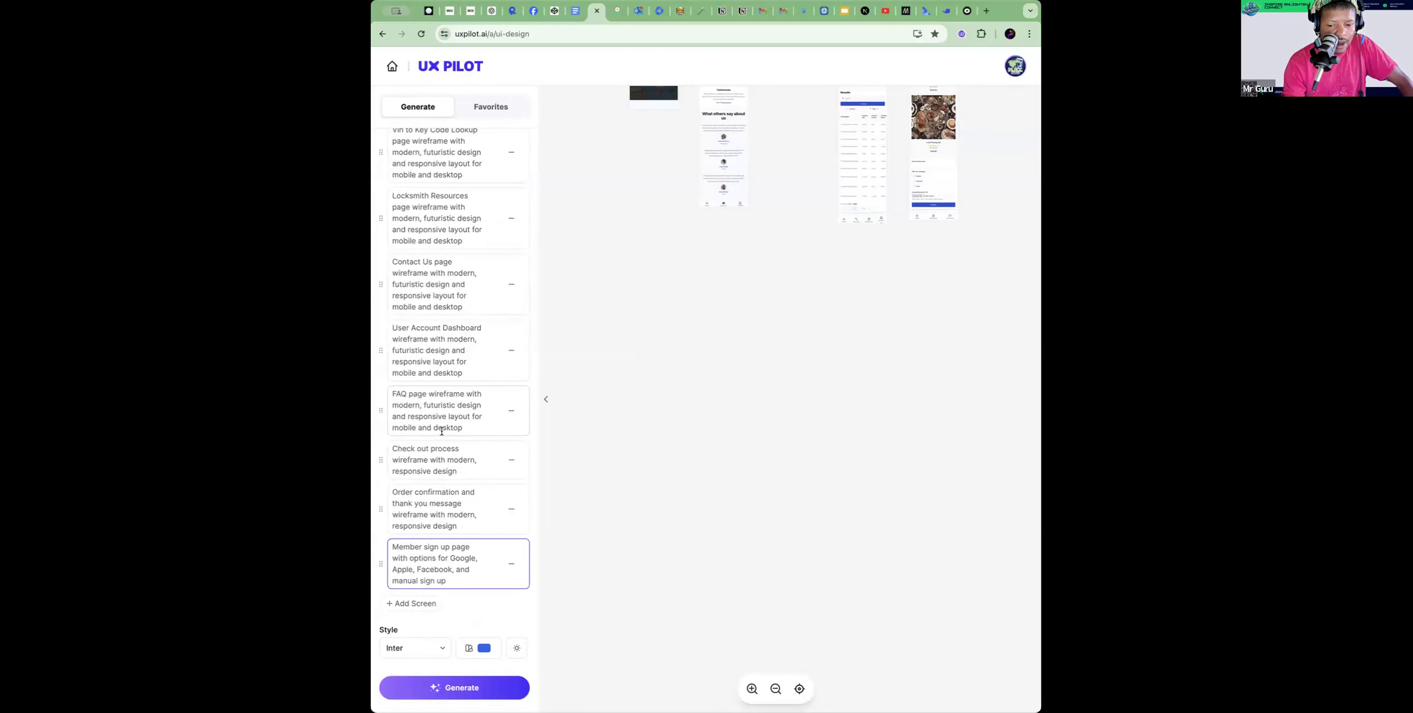
scroll(441, 431, up, 8)
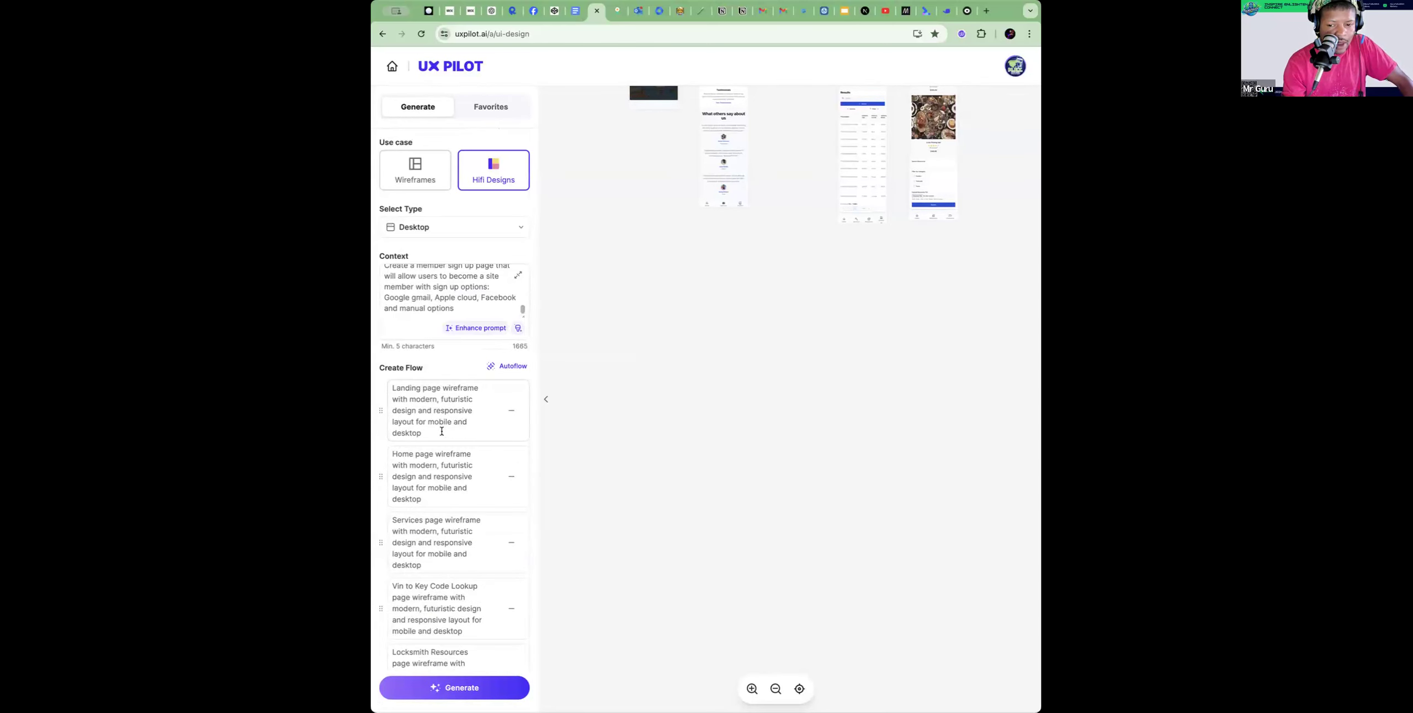
Generate the rebuilt flow as desktop Hifi Designs and look through the new screens up to the member sign-up page
click(454, 688)
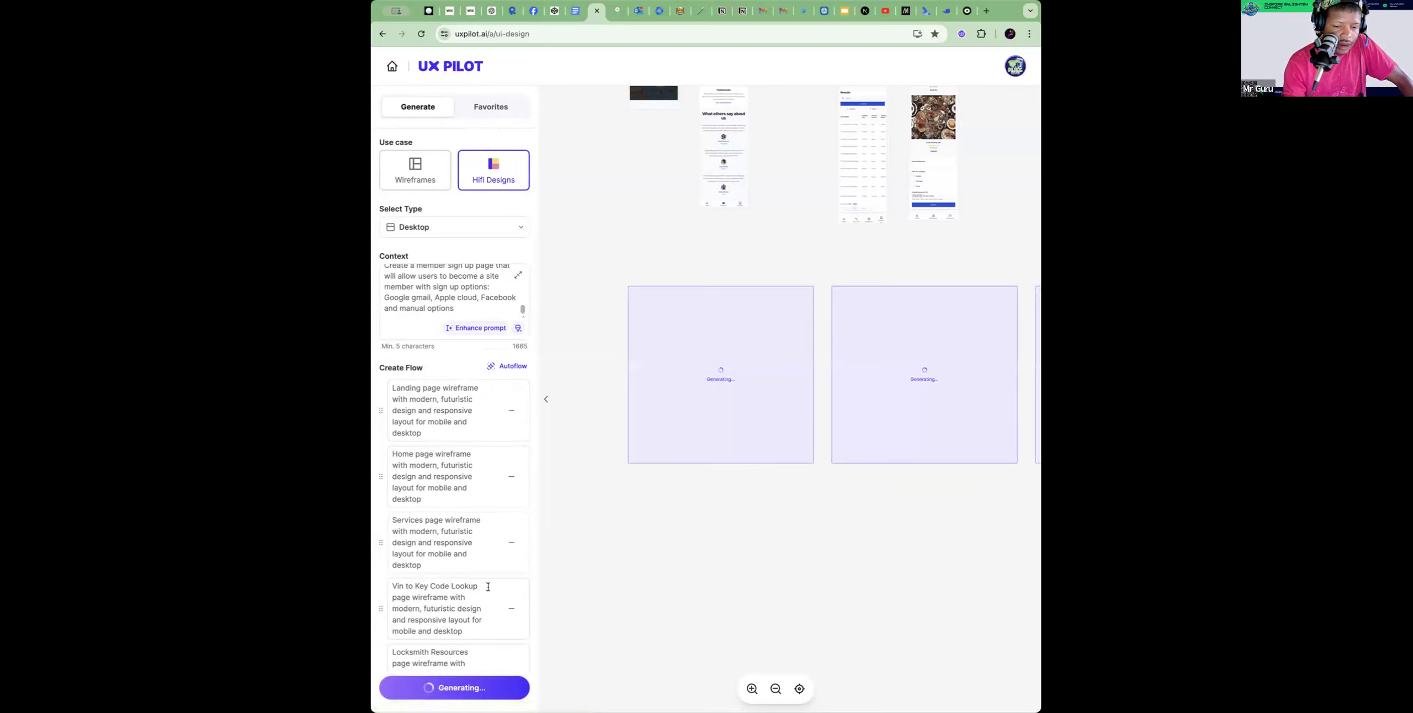
mouse_move(760, 508)
mouse_down()
mouse_move(694, 508)
mouse_move(733, 511)
mouse_up()
scroll(724, 535, up, 2)
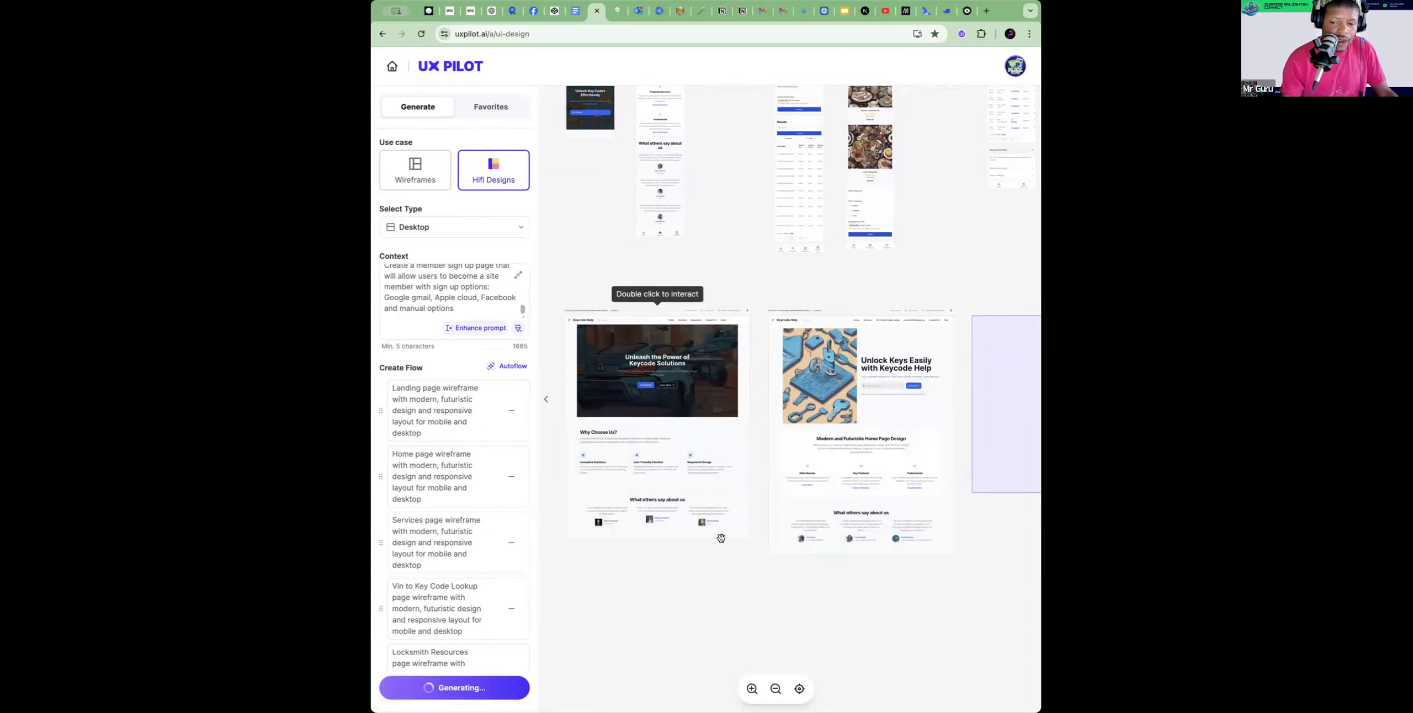
drag(867, 571, 590, 577)
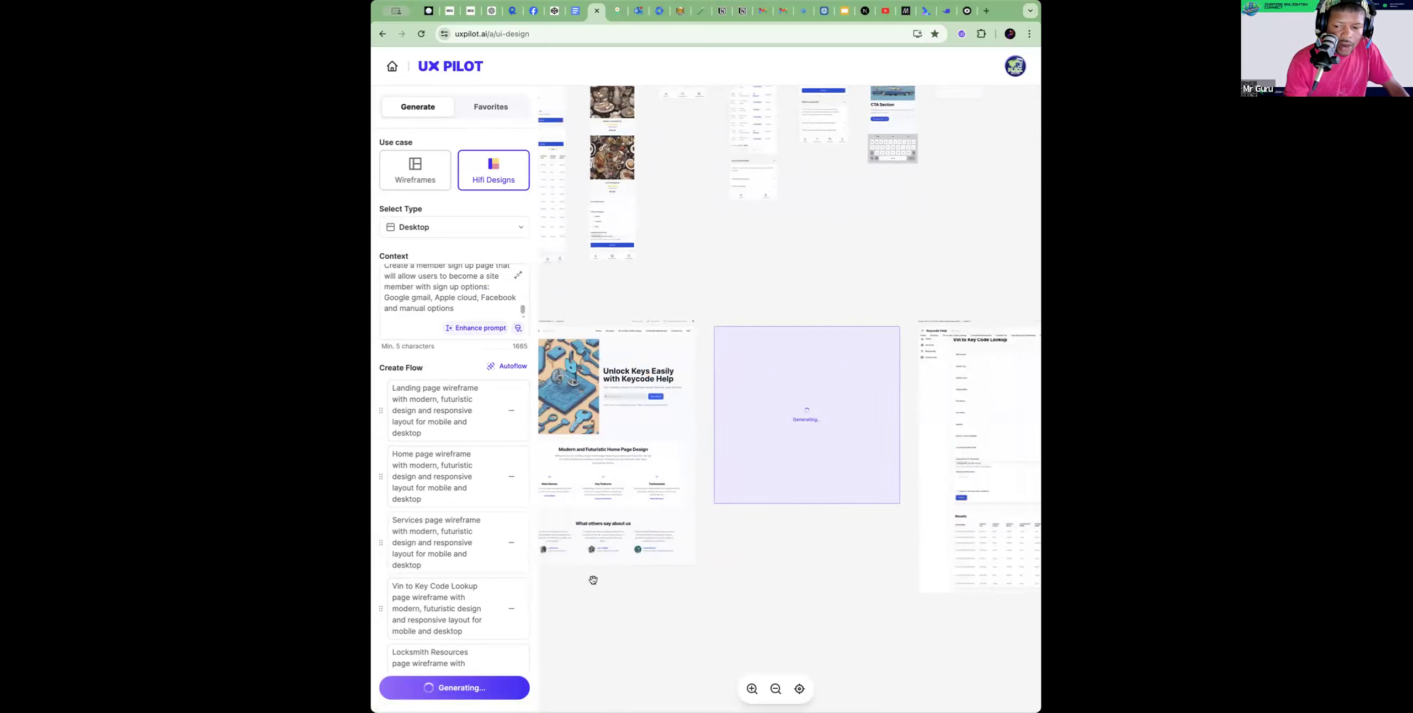
drag(866, 556, 628, 556)
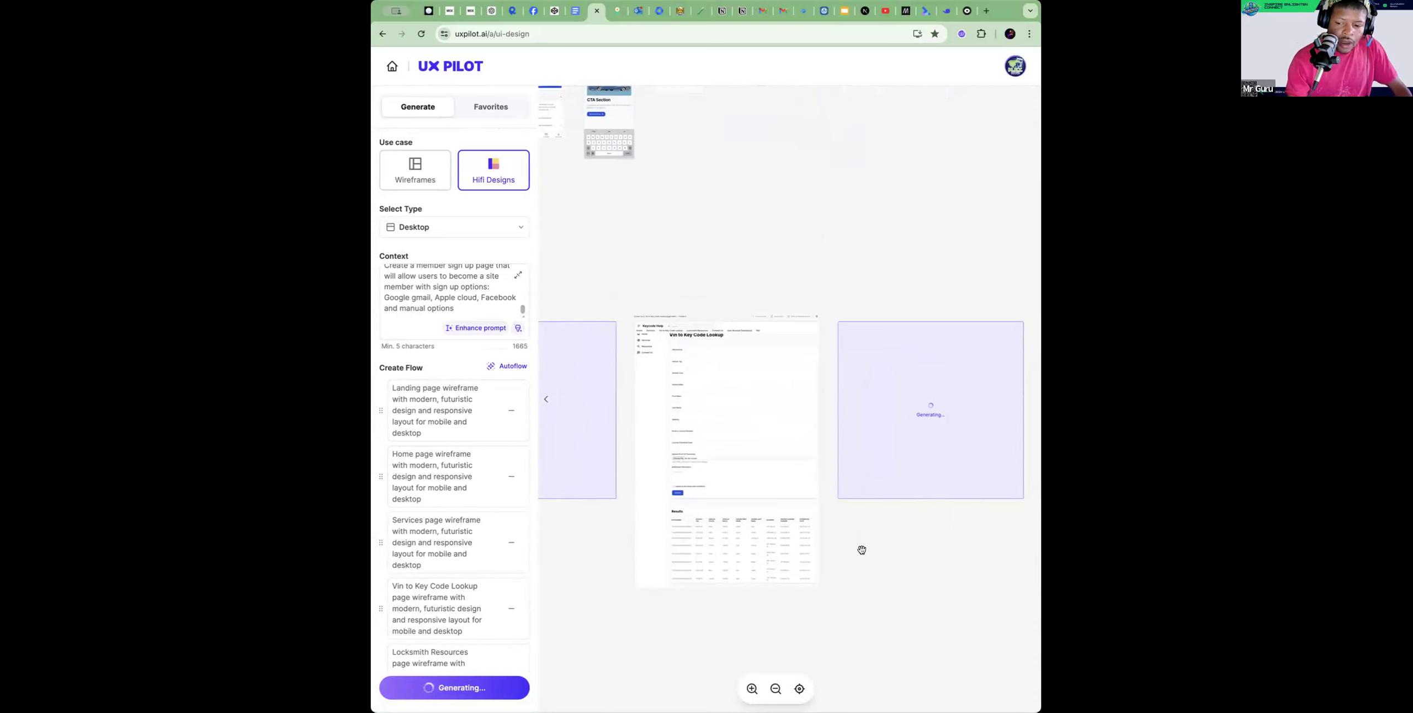
drag(862, 549, 624, 558)
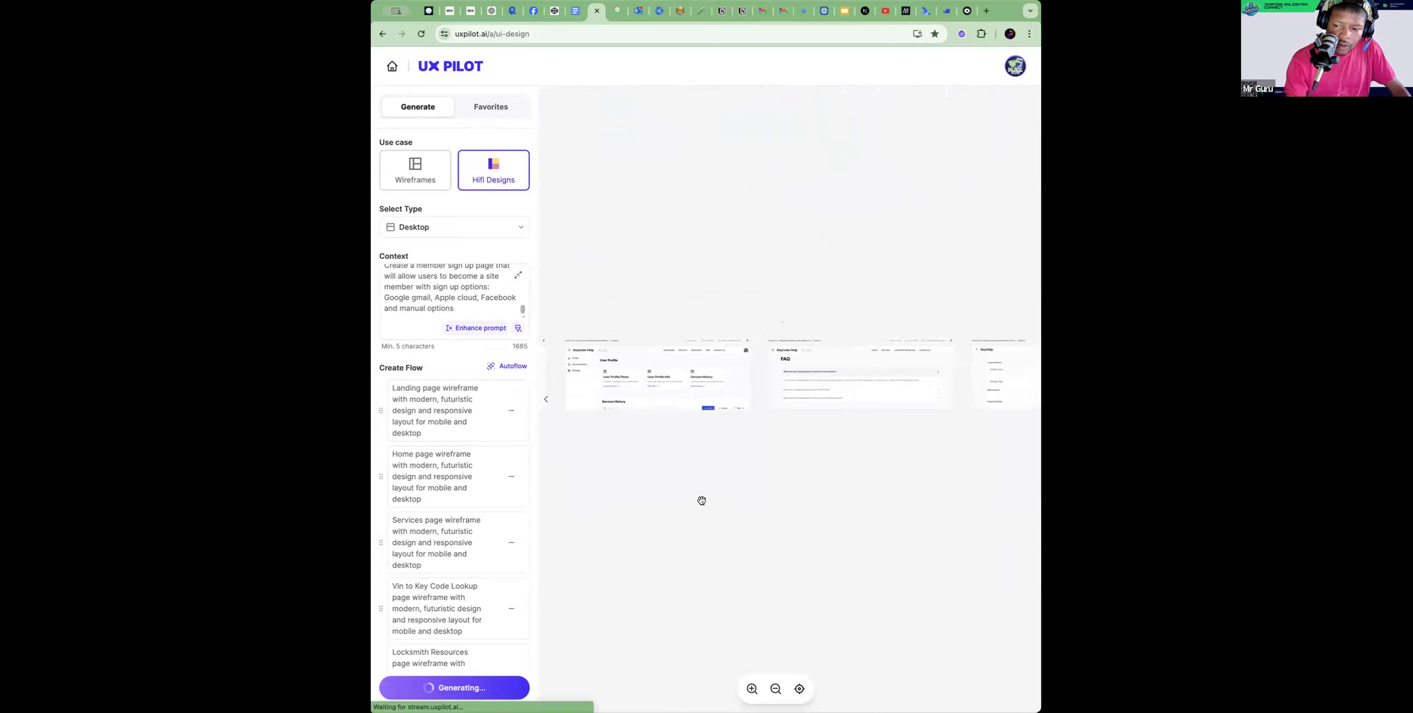
drag(800, 479, 673, 485)
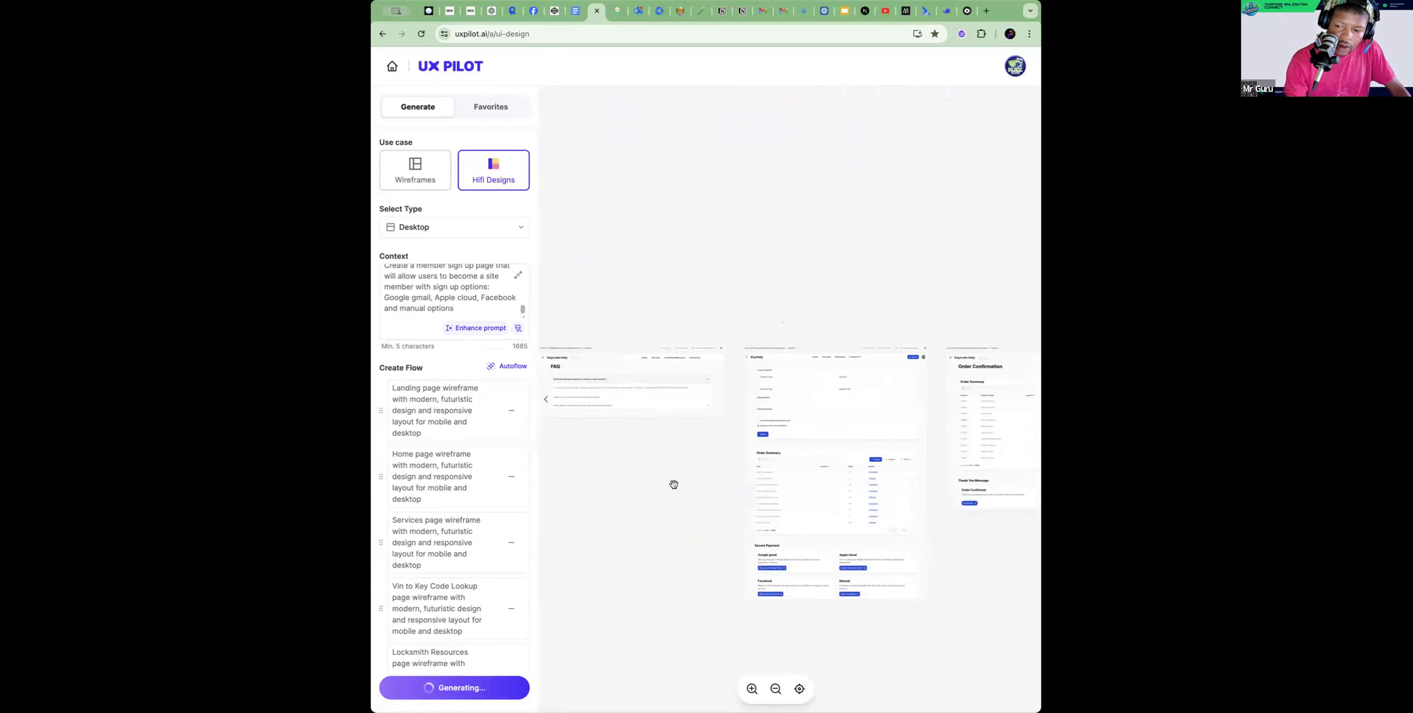
drag(936, 484, 742, 498)
drag(822, 522, 658, 518)
drag(888, 509, 866, 490)
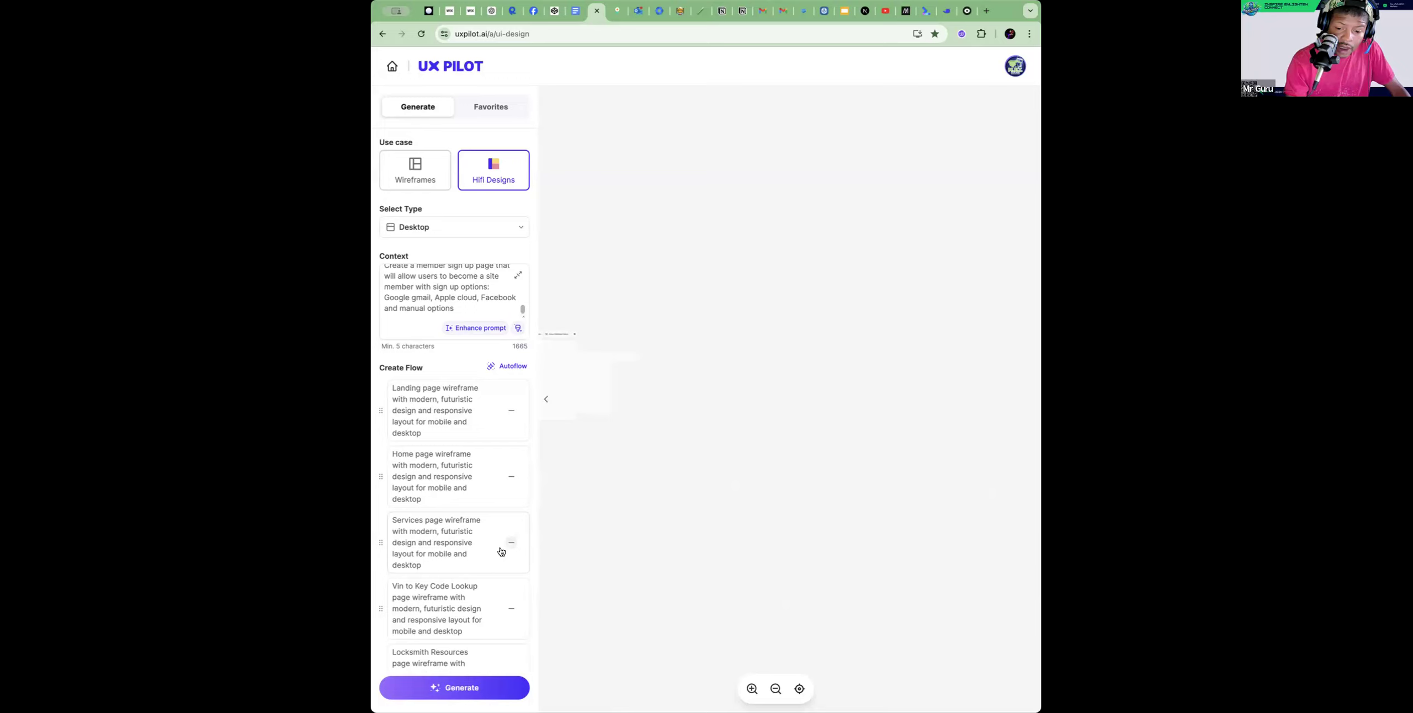
drag(621, 517, 691, 510)
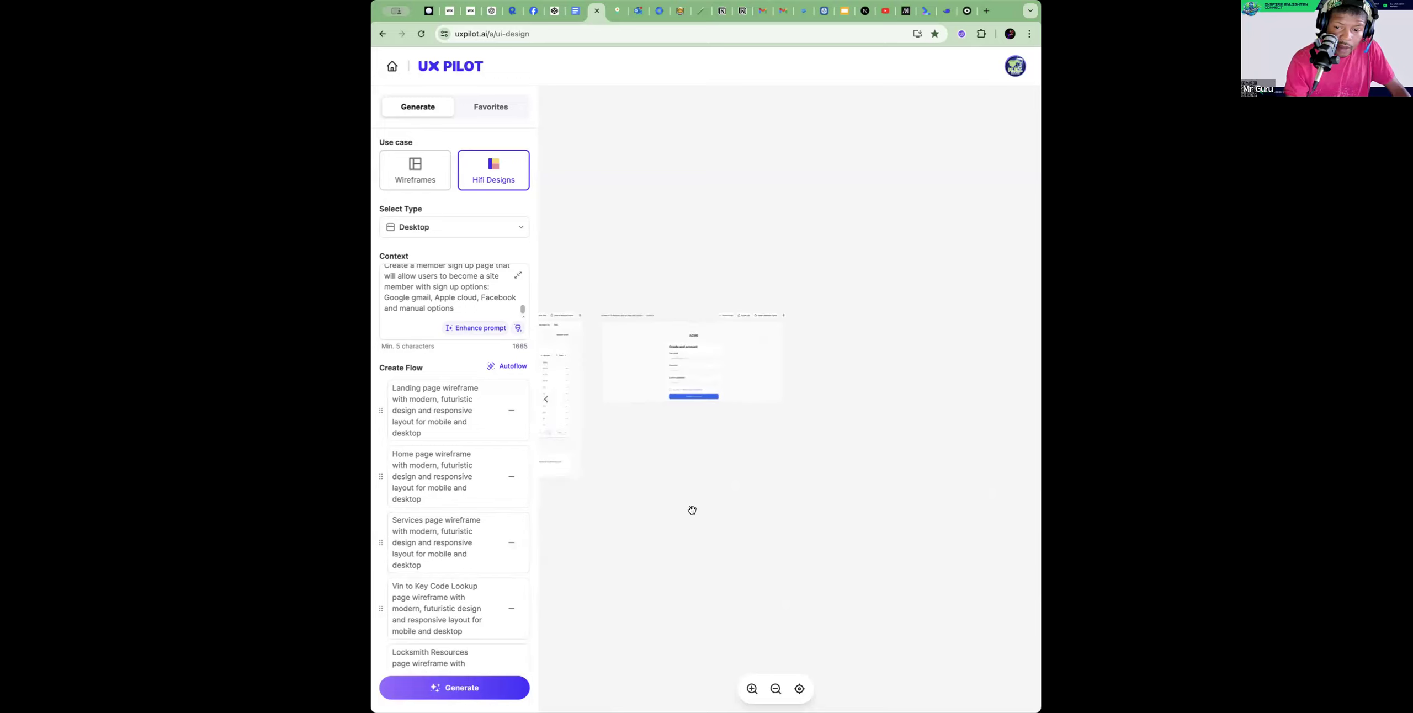
Enhance the context prompt and delete the newest row of desktop designs, starting from its landing page
click(475, 331)
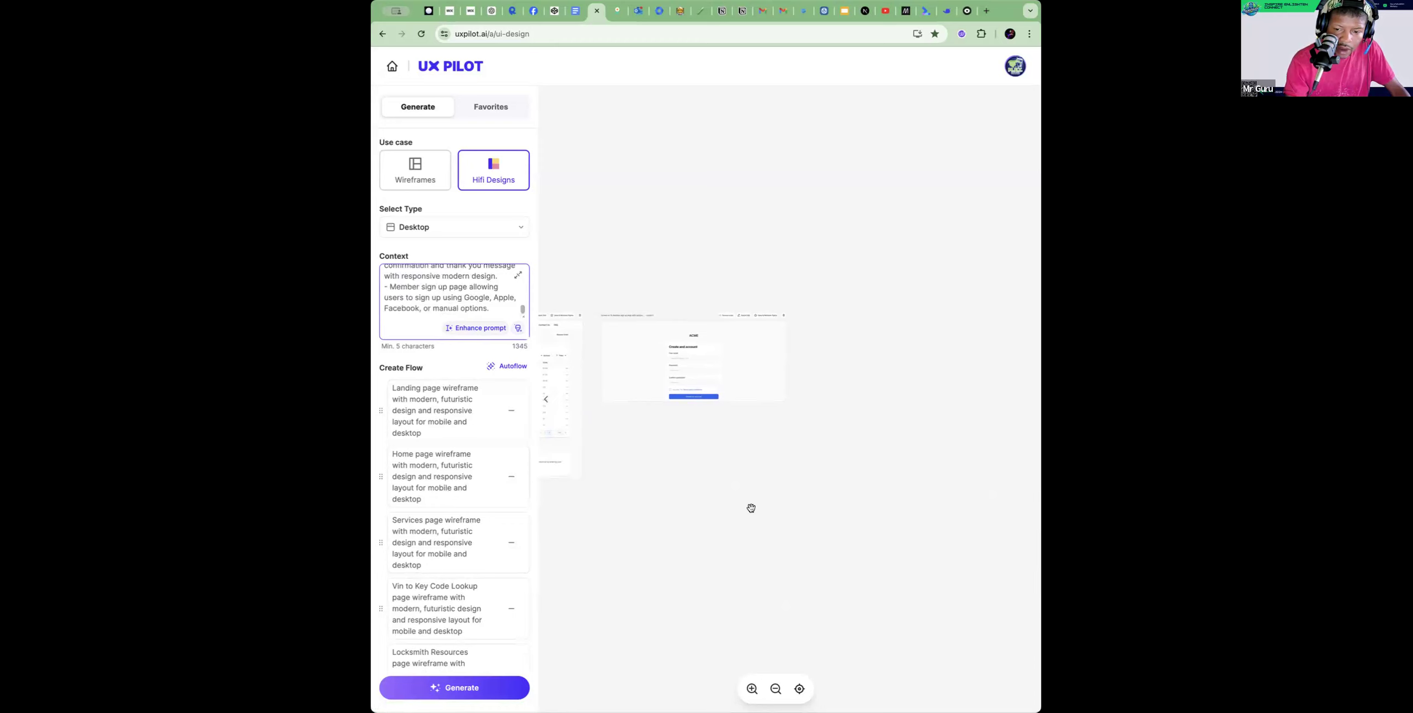
scroll(648, 521, left, 10)
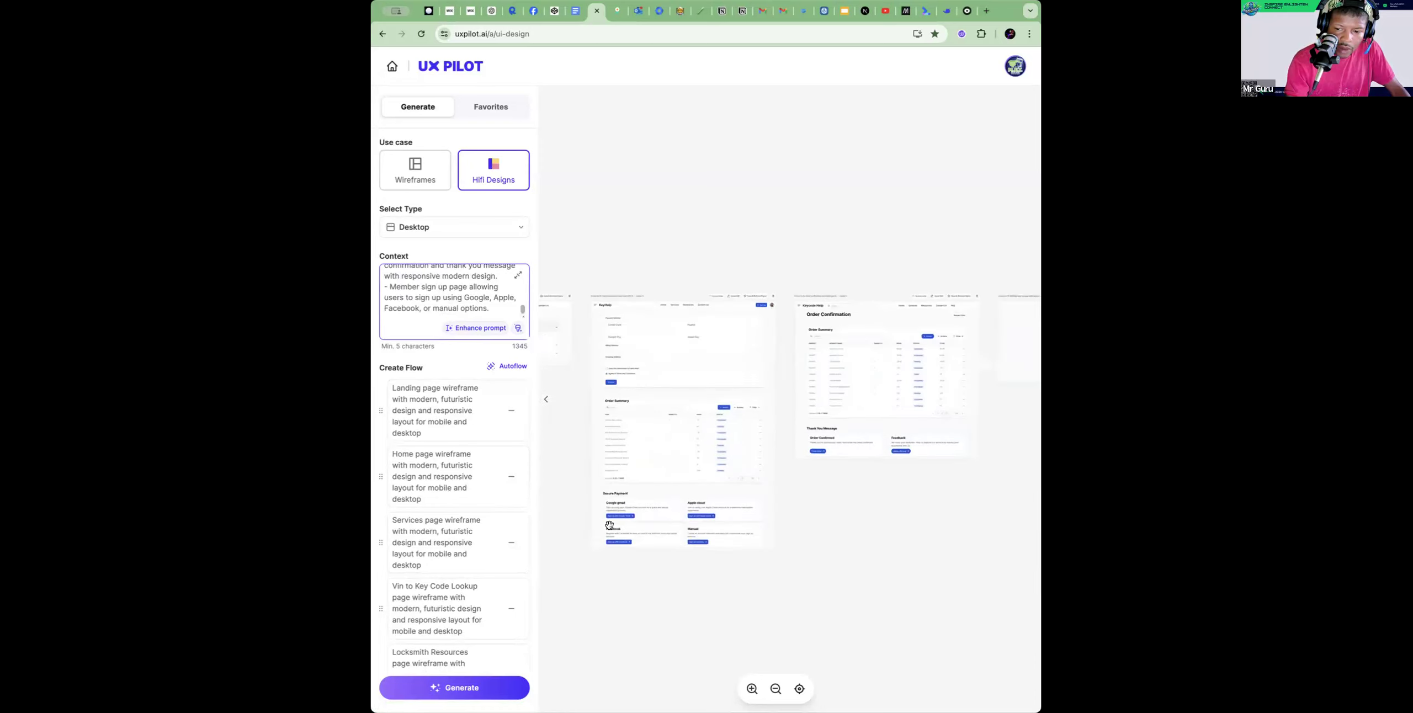
scroll(785, 551, left, 10)
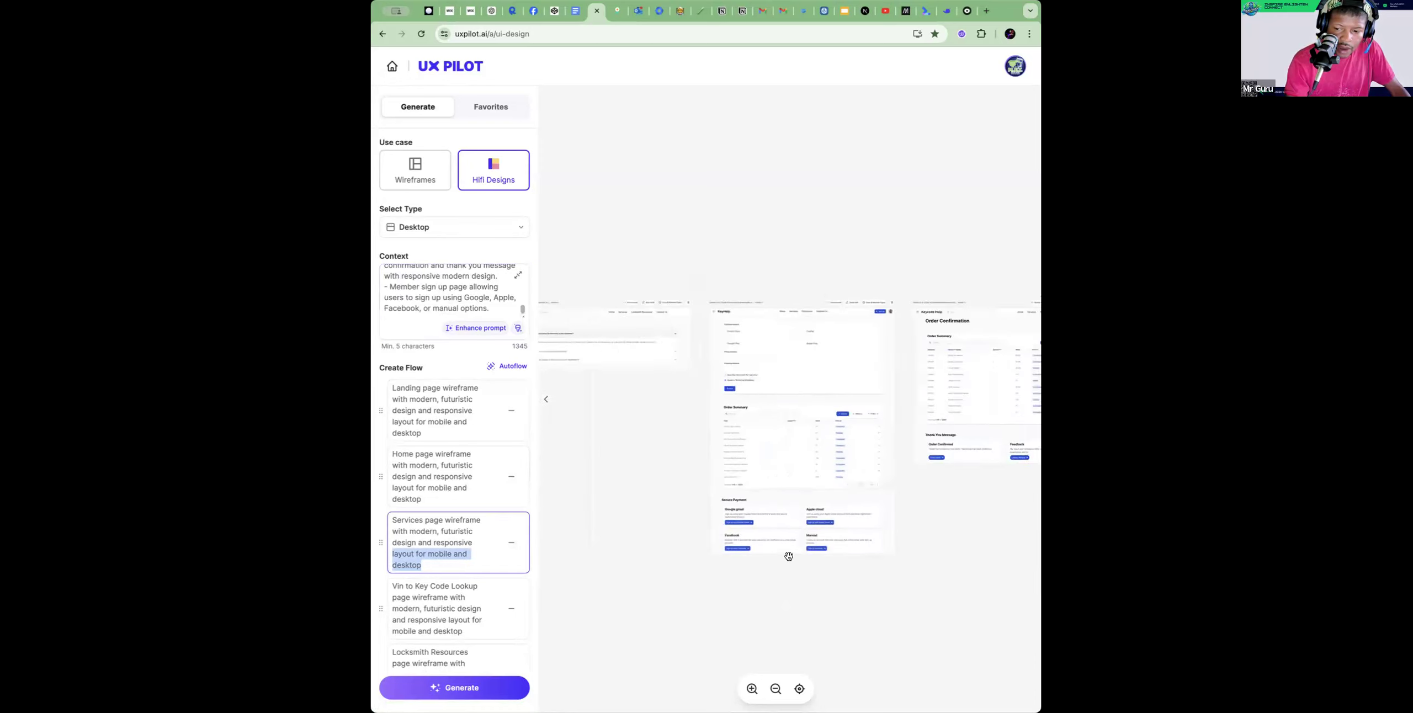
scroll(796, 549, left, 10)
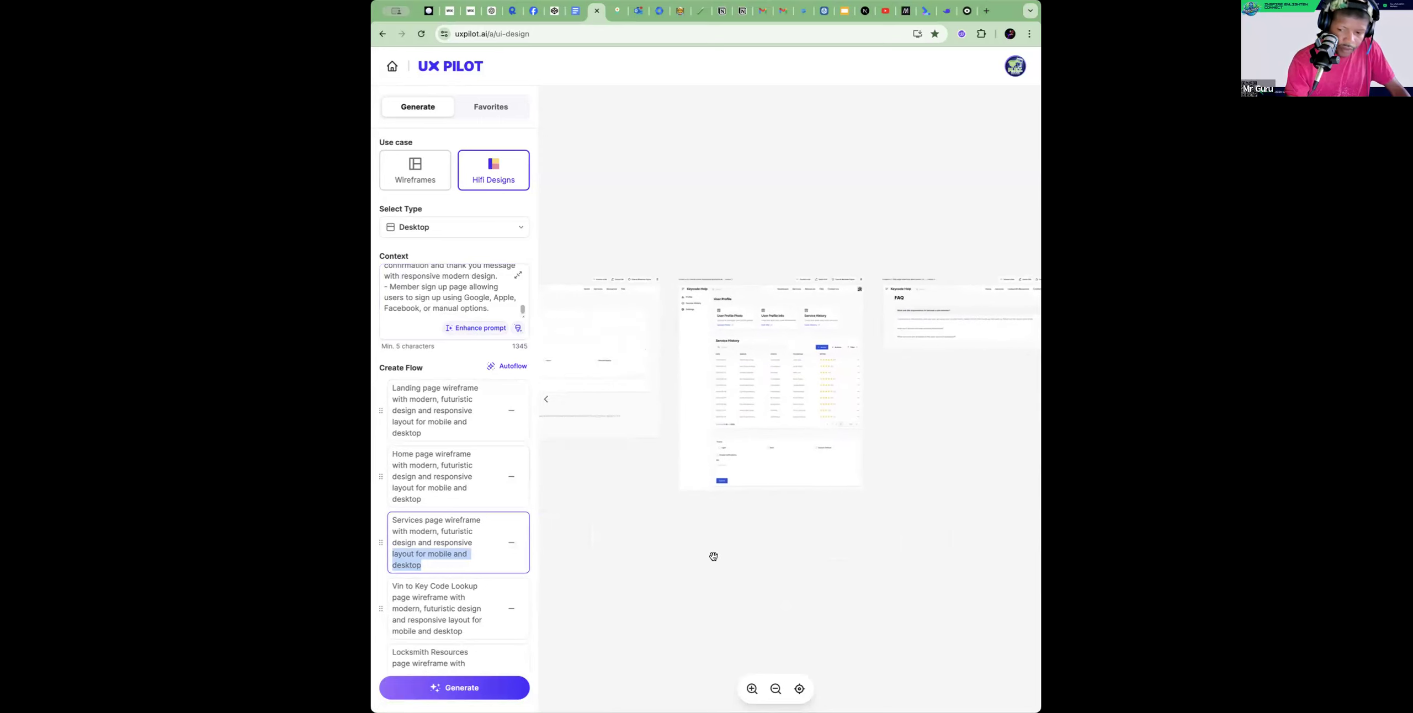
scroll(800, 542, left, 10)
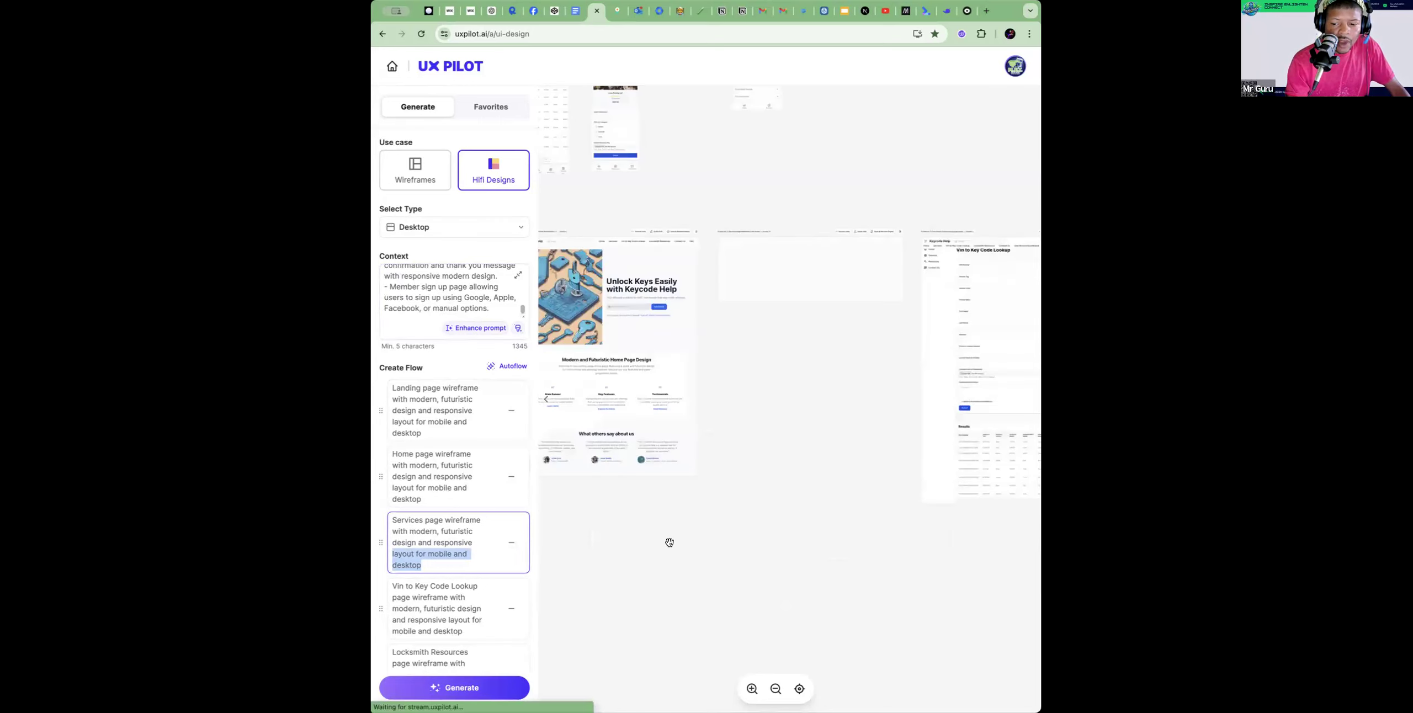
scroll(778, 531, left, 5)
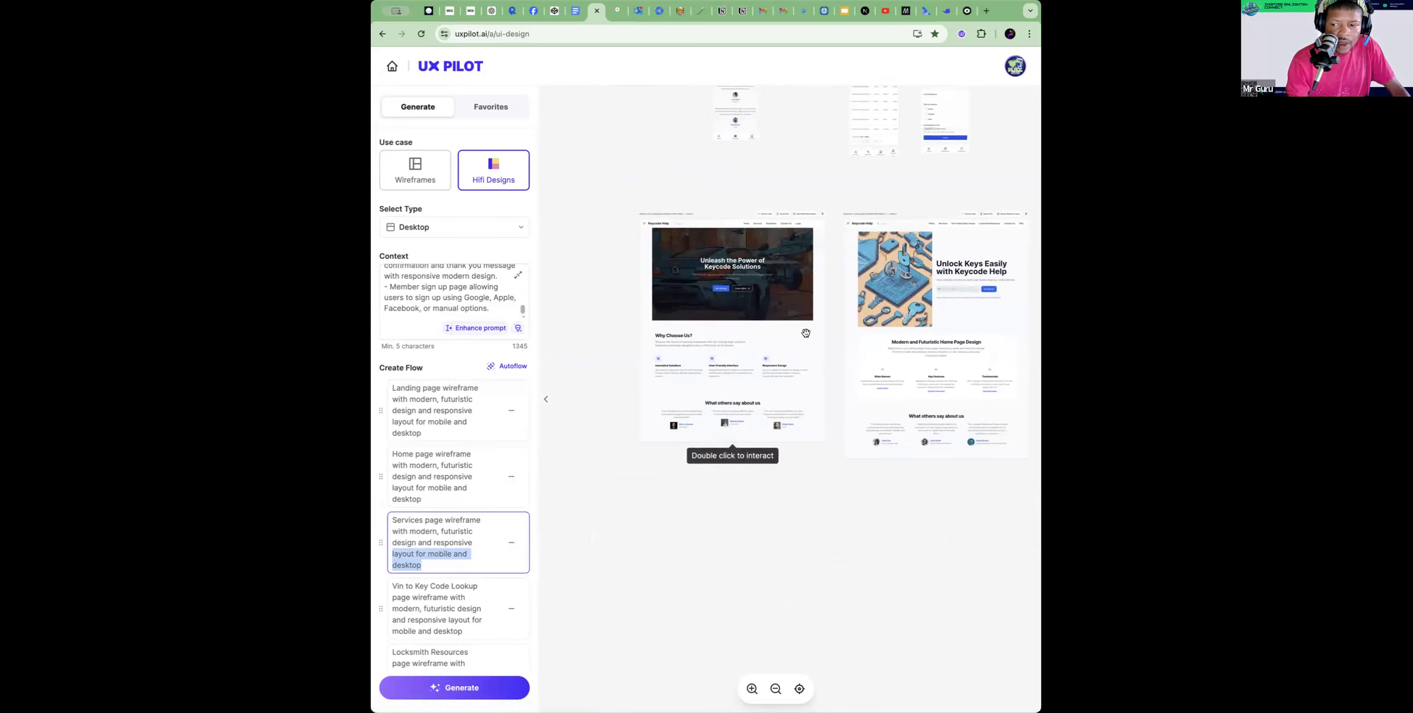
click(823, 214)
click(823, 214)
click(823, 215)
click(823, 214)
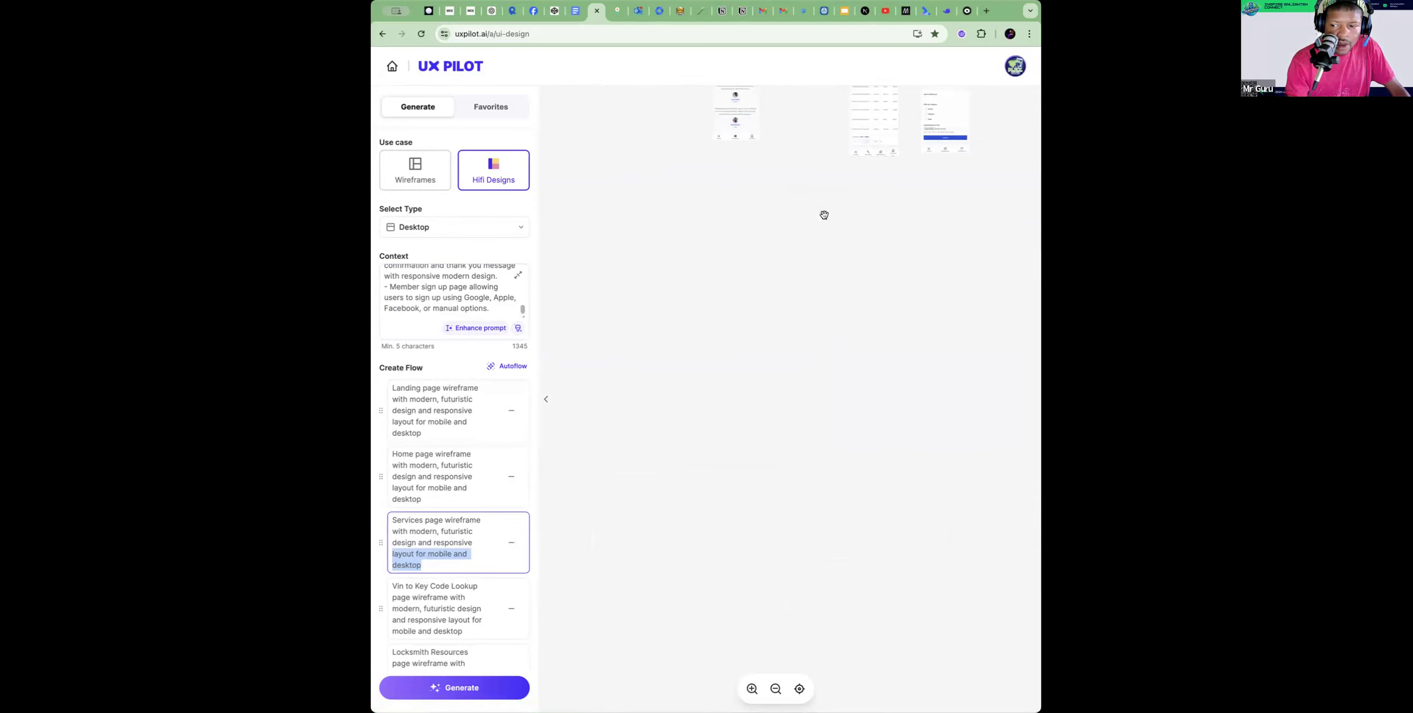
Generate the flow again as desktop Hifi Designs and look along the new row of screens being generated
click(455, 687)
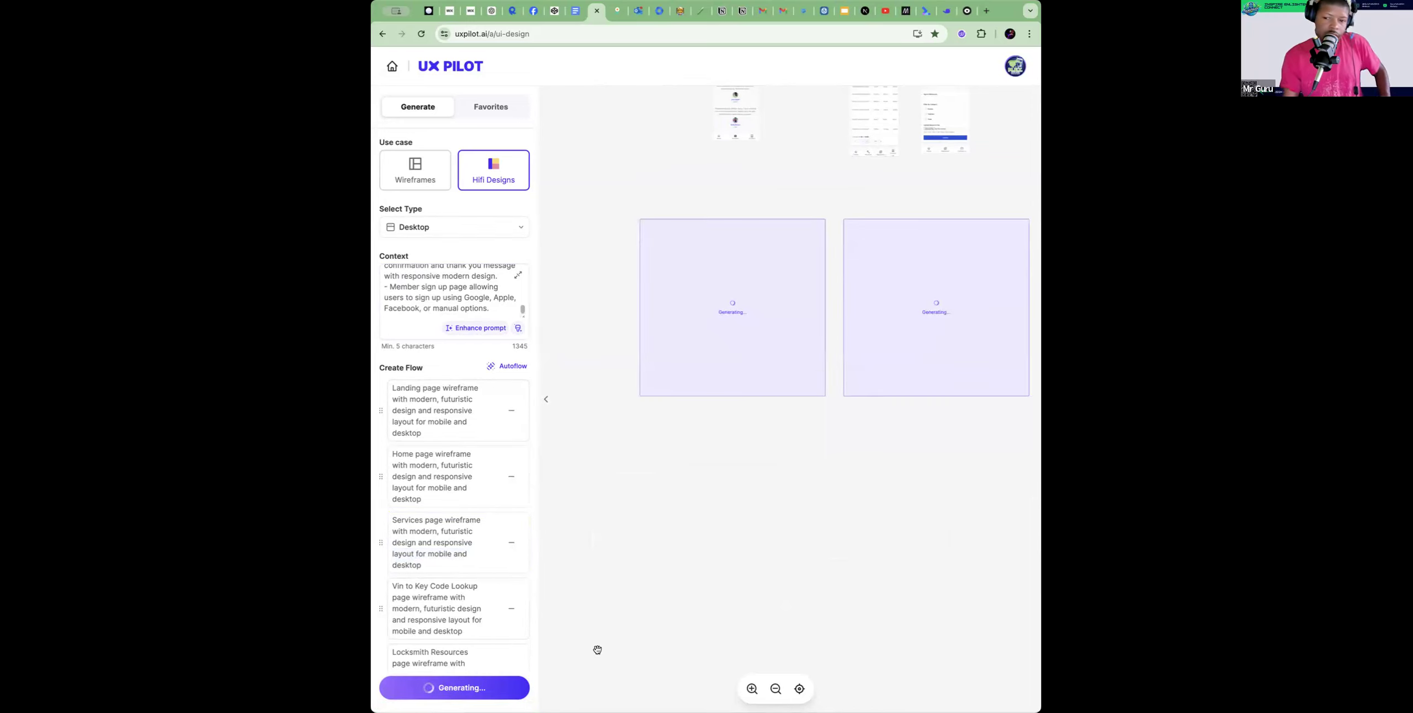
drag(742, 460, 615, 465)
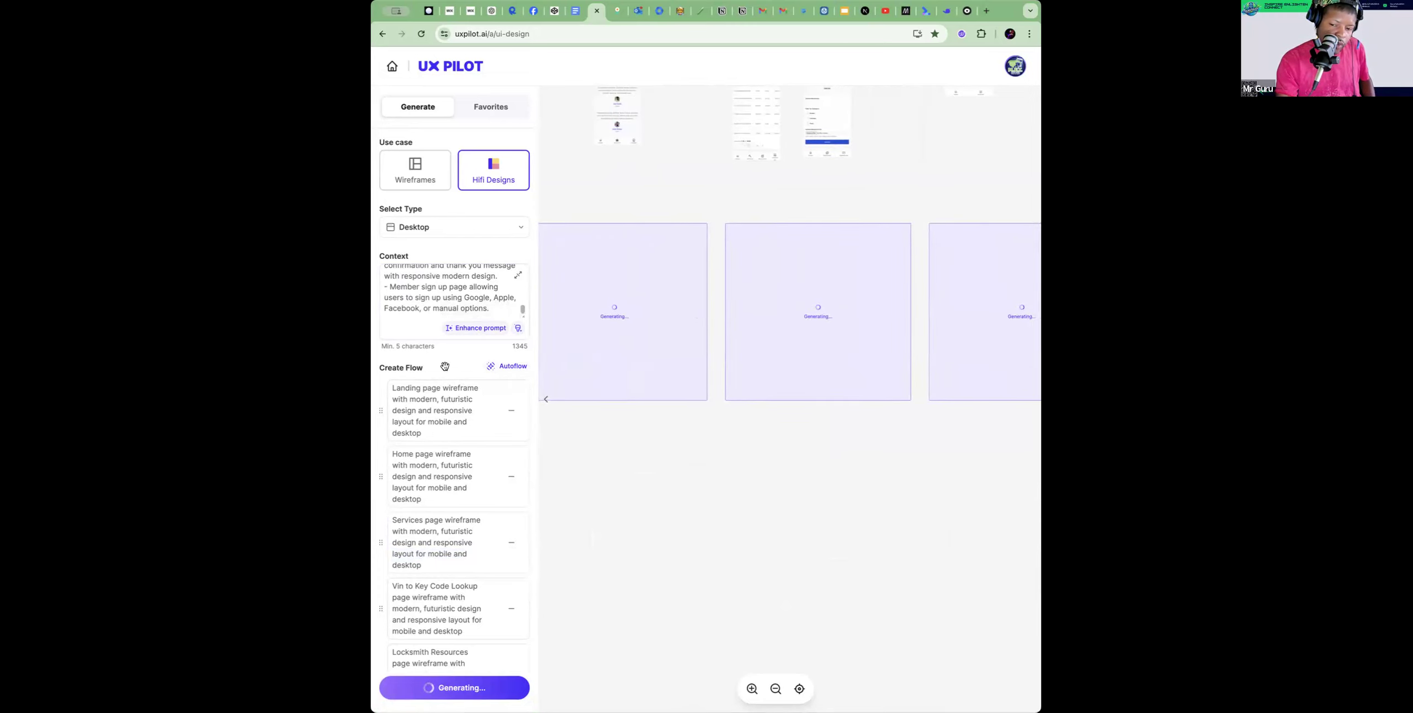
drag(748, 433, 669, 445)
drag(800, 434, 720, 423)
drag(846, 410, 734, 398)
drag(939, 408, 770, 398)
drag(881, 397, 722, 396)
drag(868, 383, 694, 381)
drag(997, 380, 826, 372)
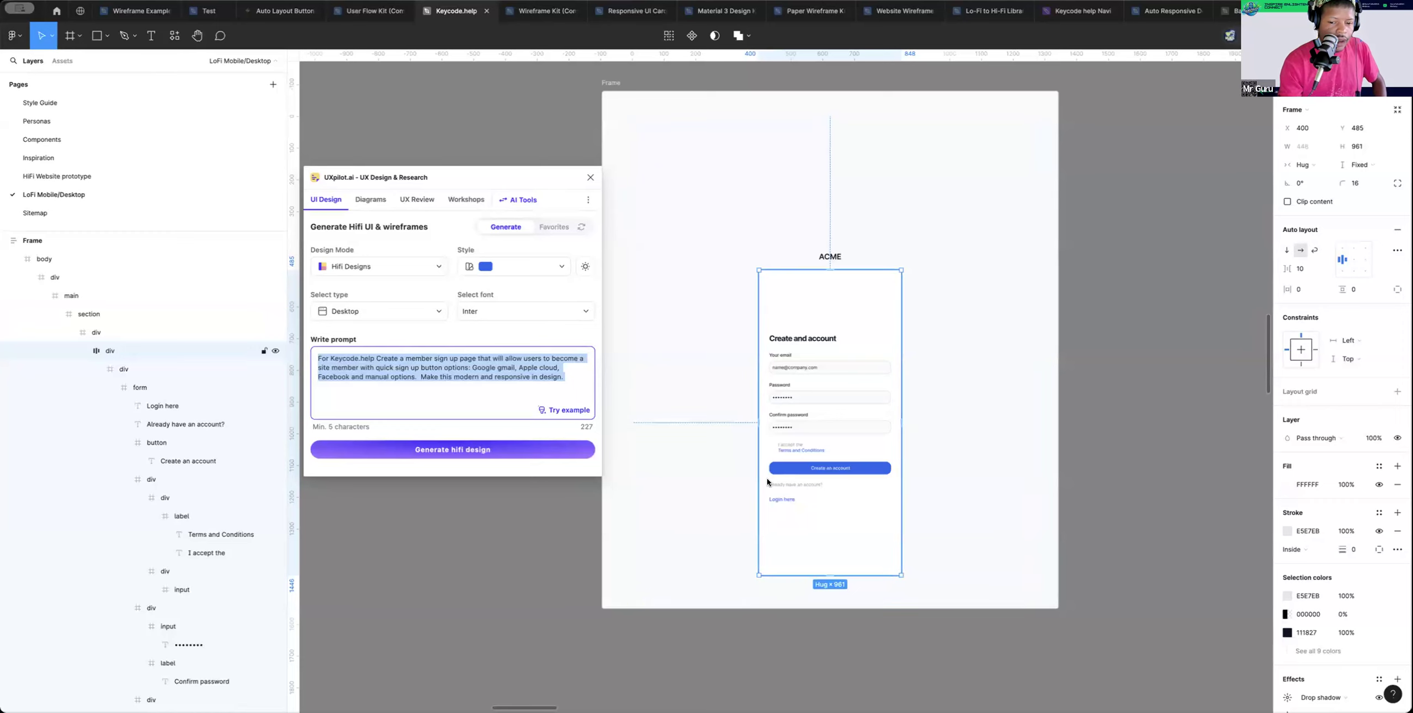
In Figma's UXpilot plugin, change the design type to Mobile app and generate a Hifi sign-up page from the existing prompt
scroll(743, 488, up, 3)
scroll(743, 489, down, 3)
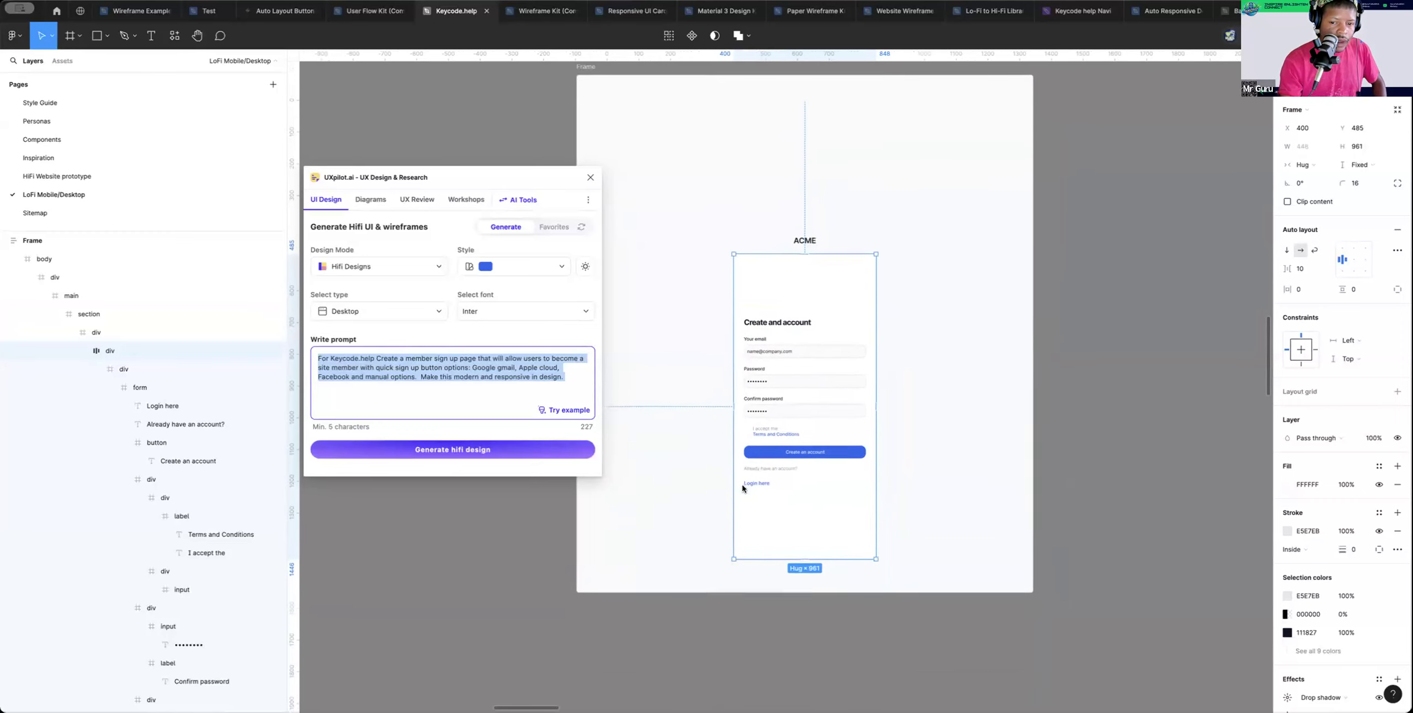
scroll(743, 489, left, 2)
scroll(742, 484, left, 1)
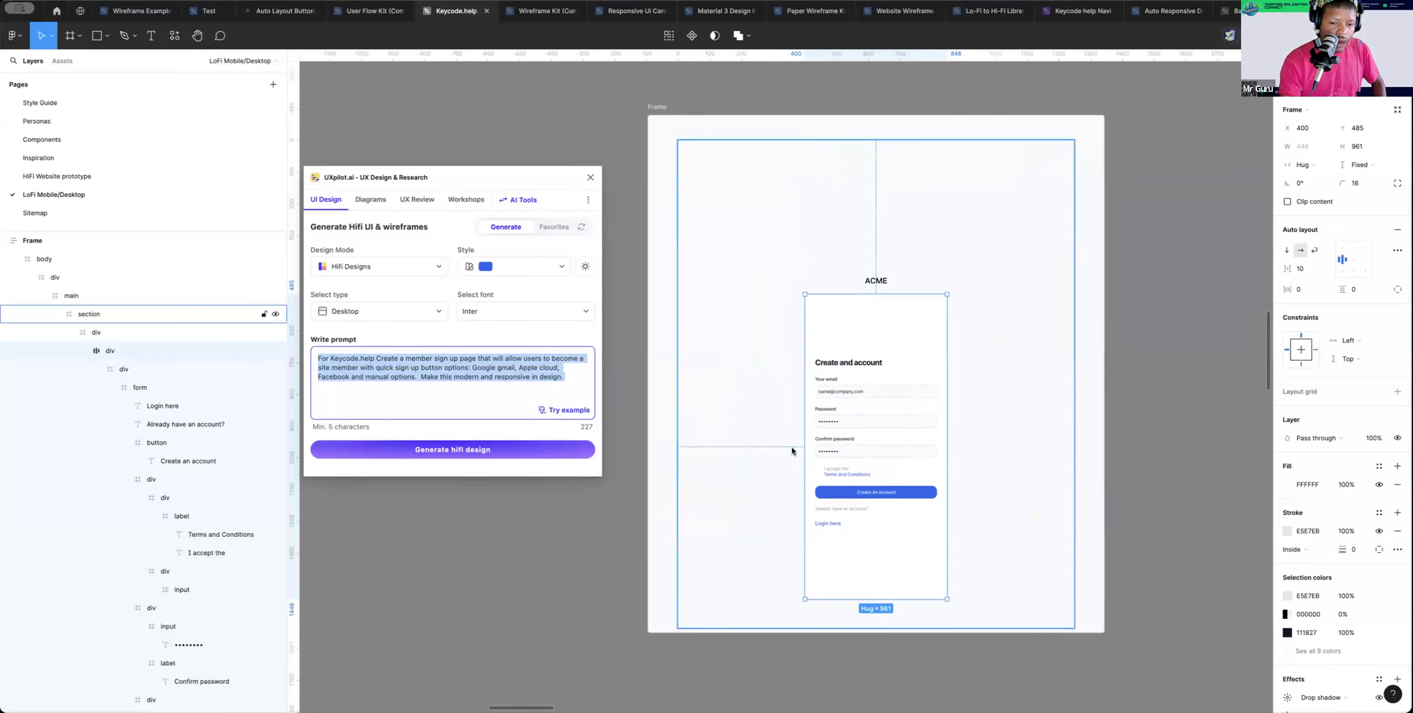
click(418, 314)
click(388, 351)
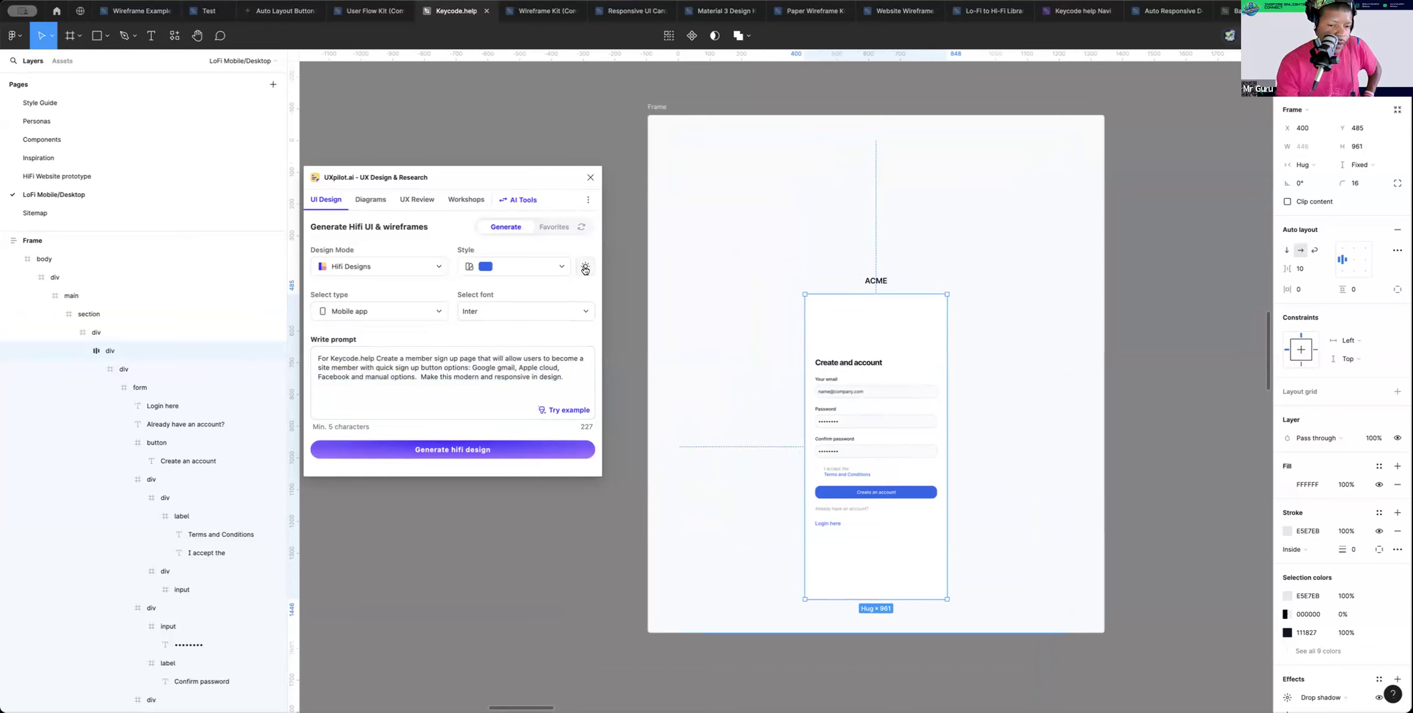
click(500, 450)
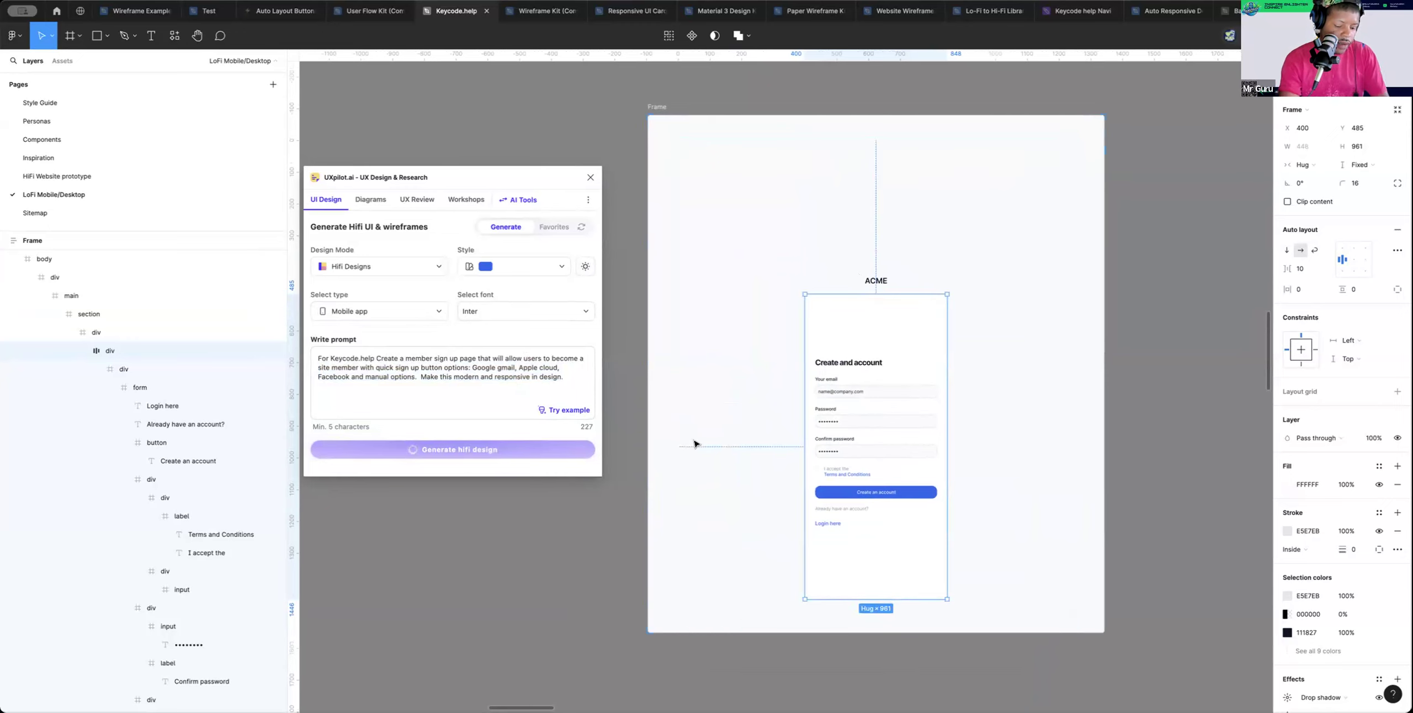
Place the generated mobile sign-up frame directly beside the desktop sign-up frame, at X -1613, Y 9435
click(1137, 441)
scroll(1139, 440, down, 5)
scroll(1142, 439, up, 3)
scroll(1142, 439, right, 3)
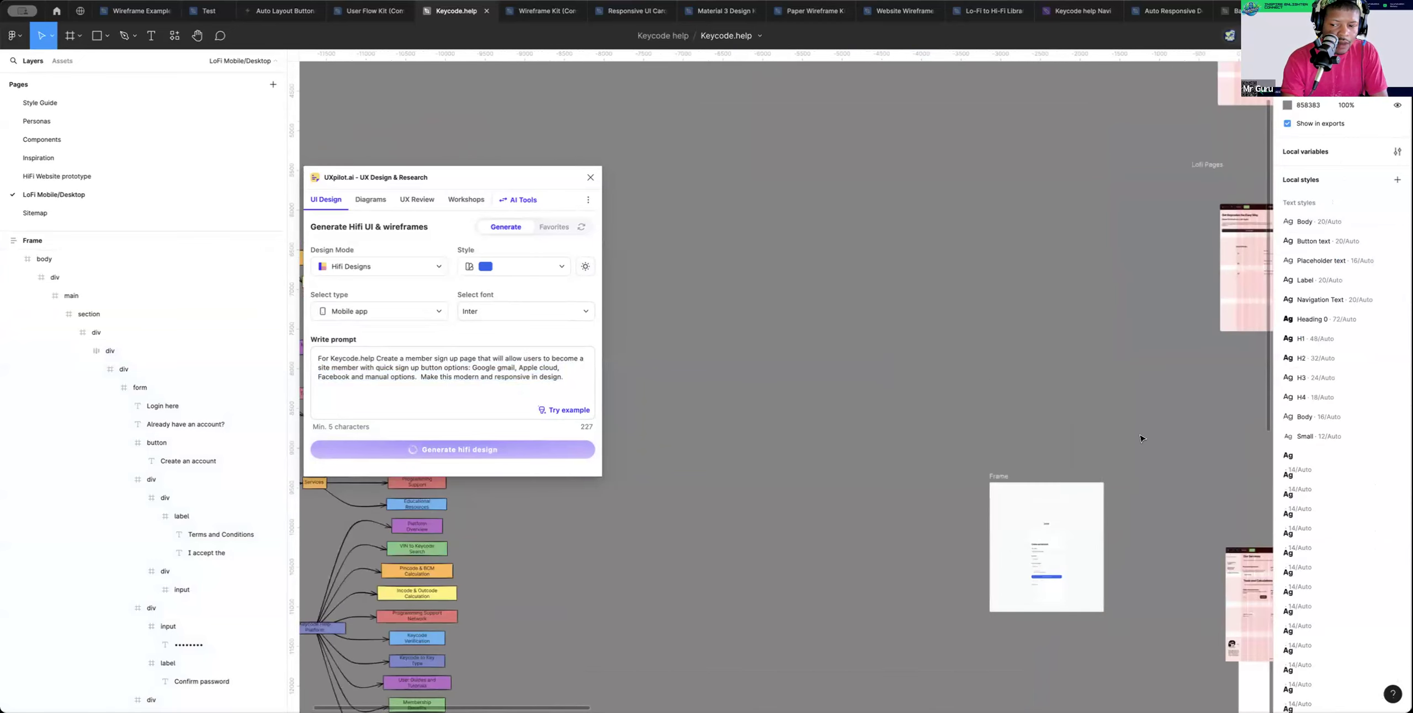
scroll(1136, 438, down, 4)
scroll(1136, 438, right, 3)
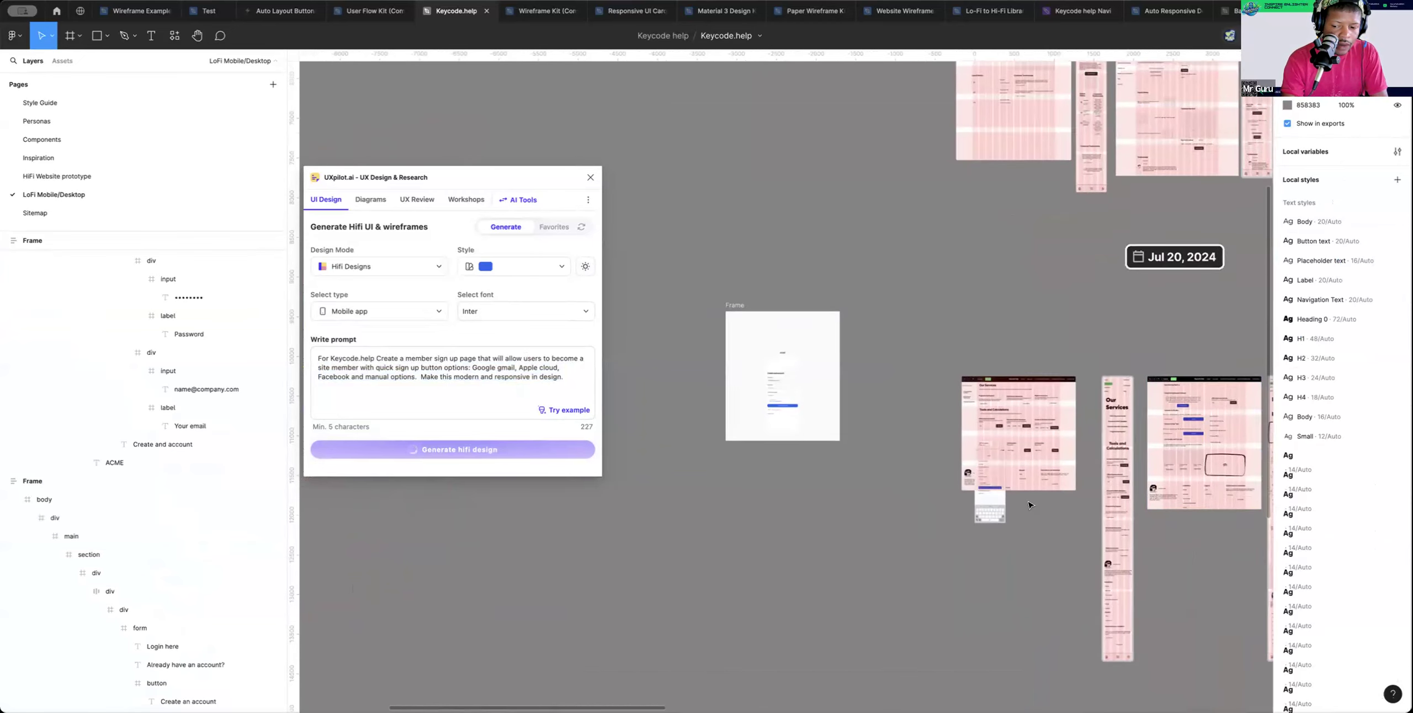
click(963, 467)
drag(963, 467, 836, 329)
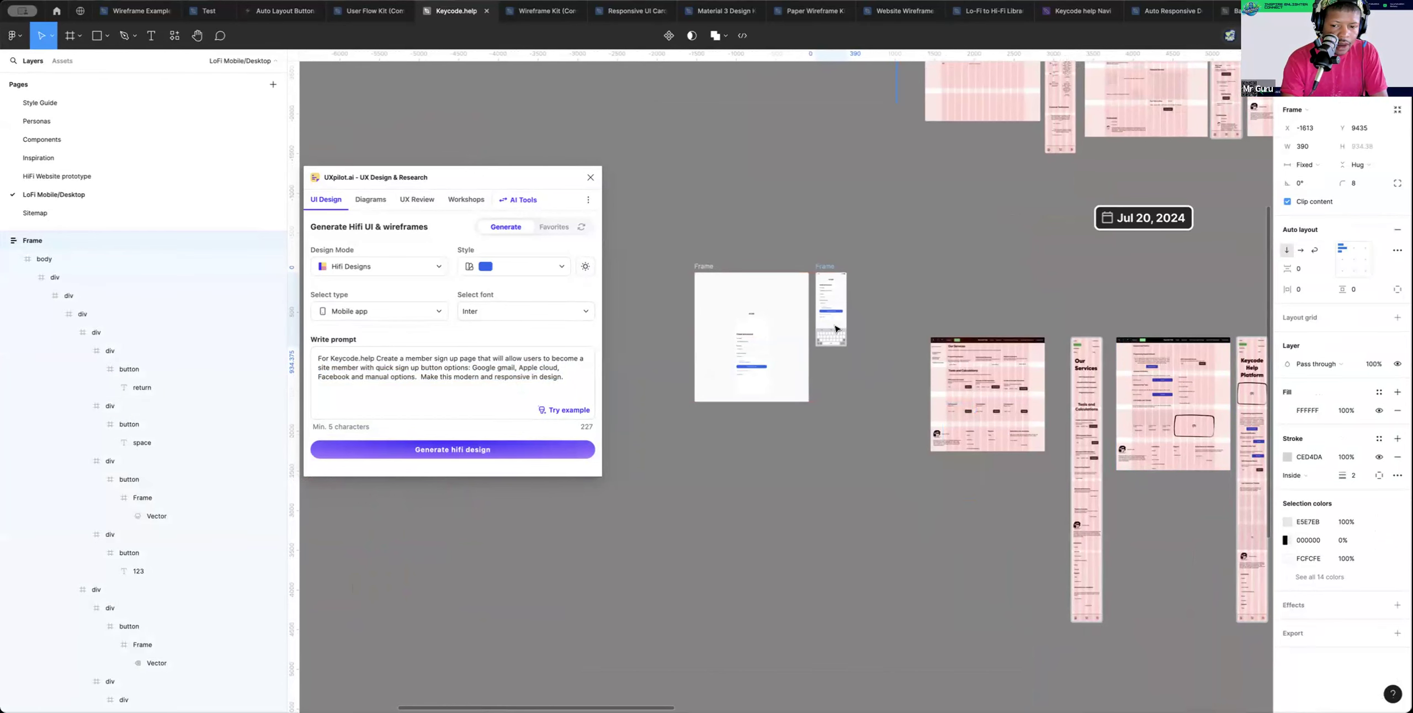
Apply the Main layout grid style to the 1440-wide desktop sign-up frame
scroll(874, 401, left, 2)
click(816, 293)
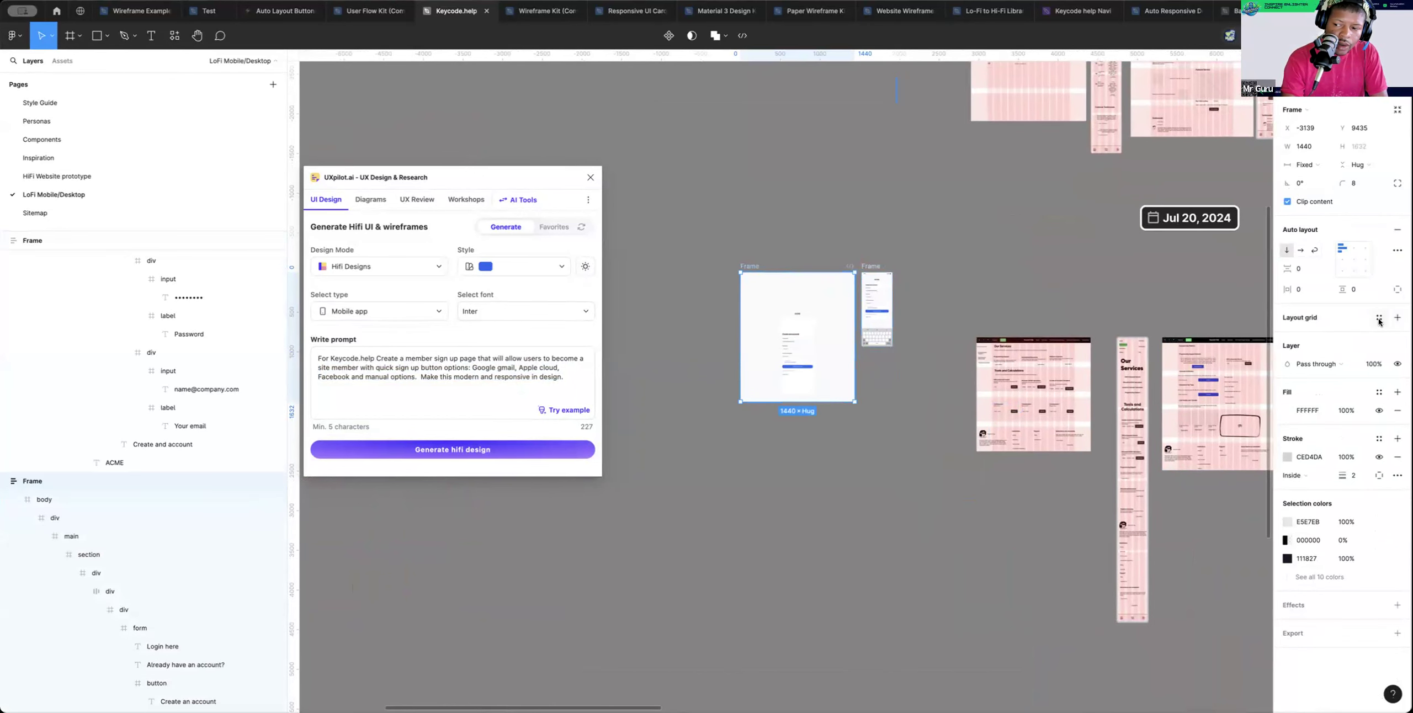
click(1379, 318)
click(1325, 388)
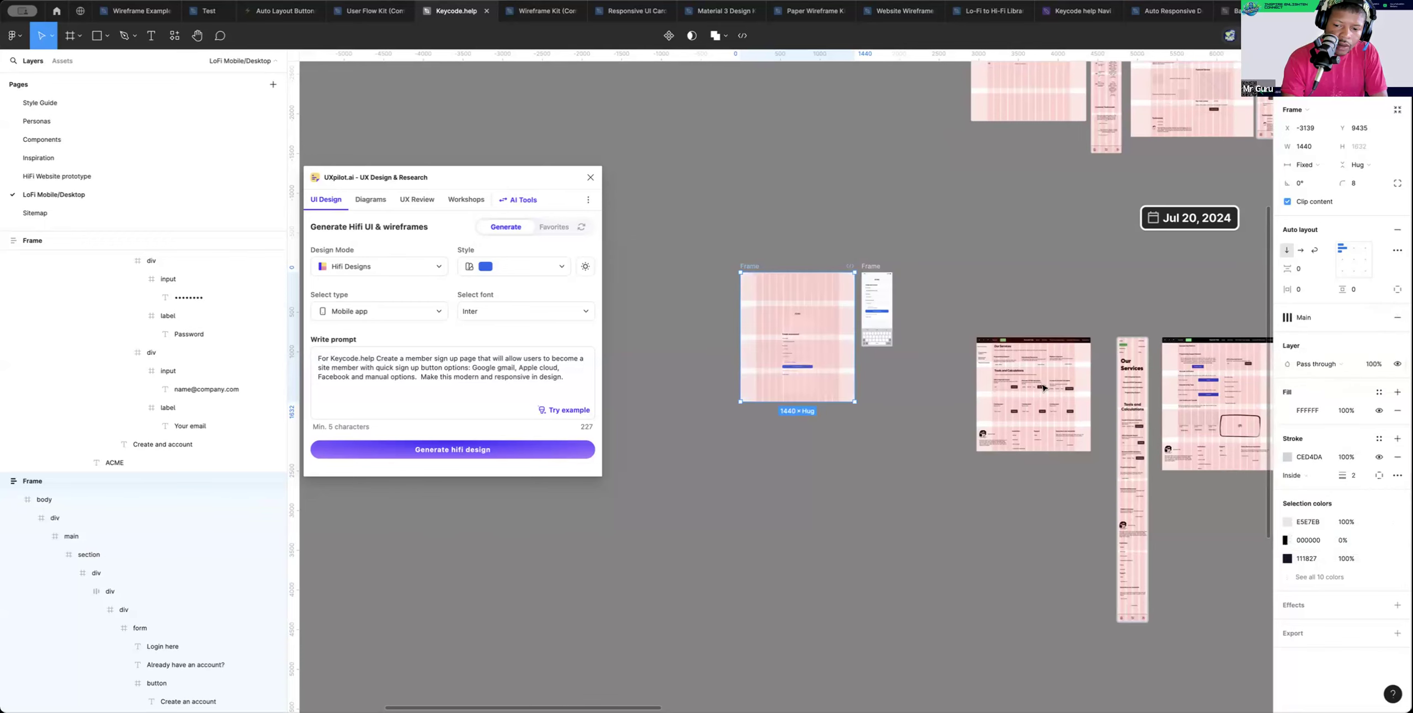
Select the nested account-creation card inside the desktop frame and shift it to X 387, Y 489
scroll(789, 353, up, 5)
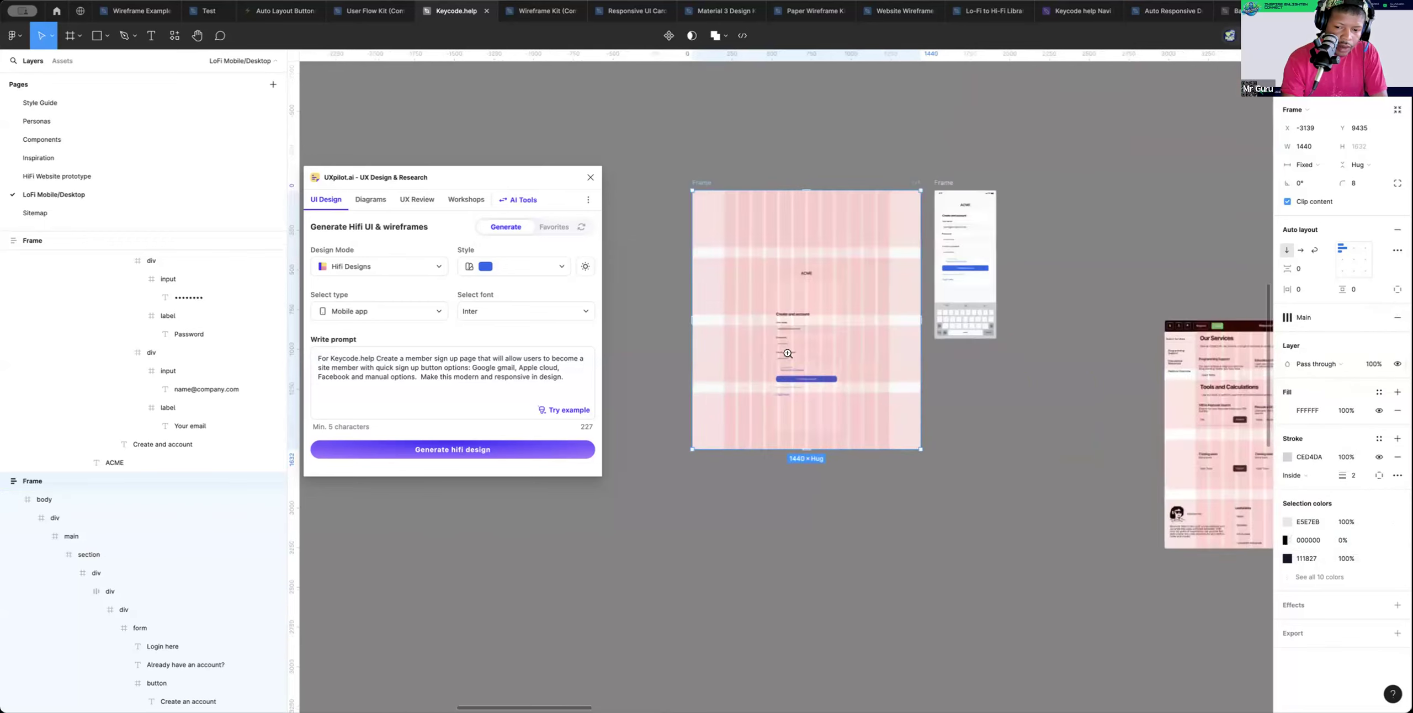
key(Return)
key(Return)
key(Return)
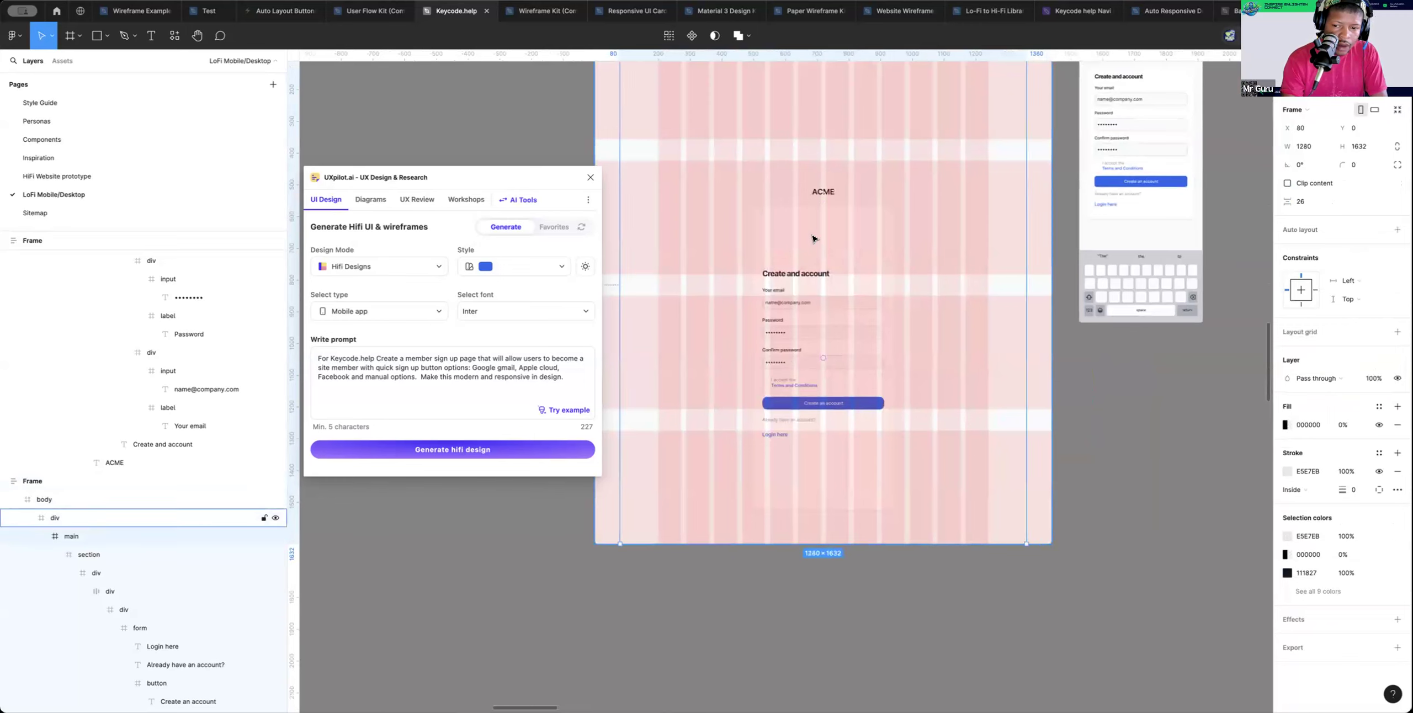
key(Return)
key(Return)
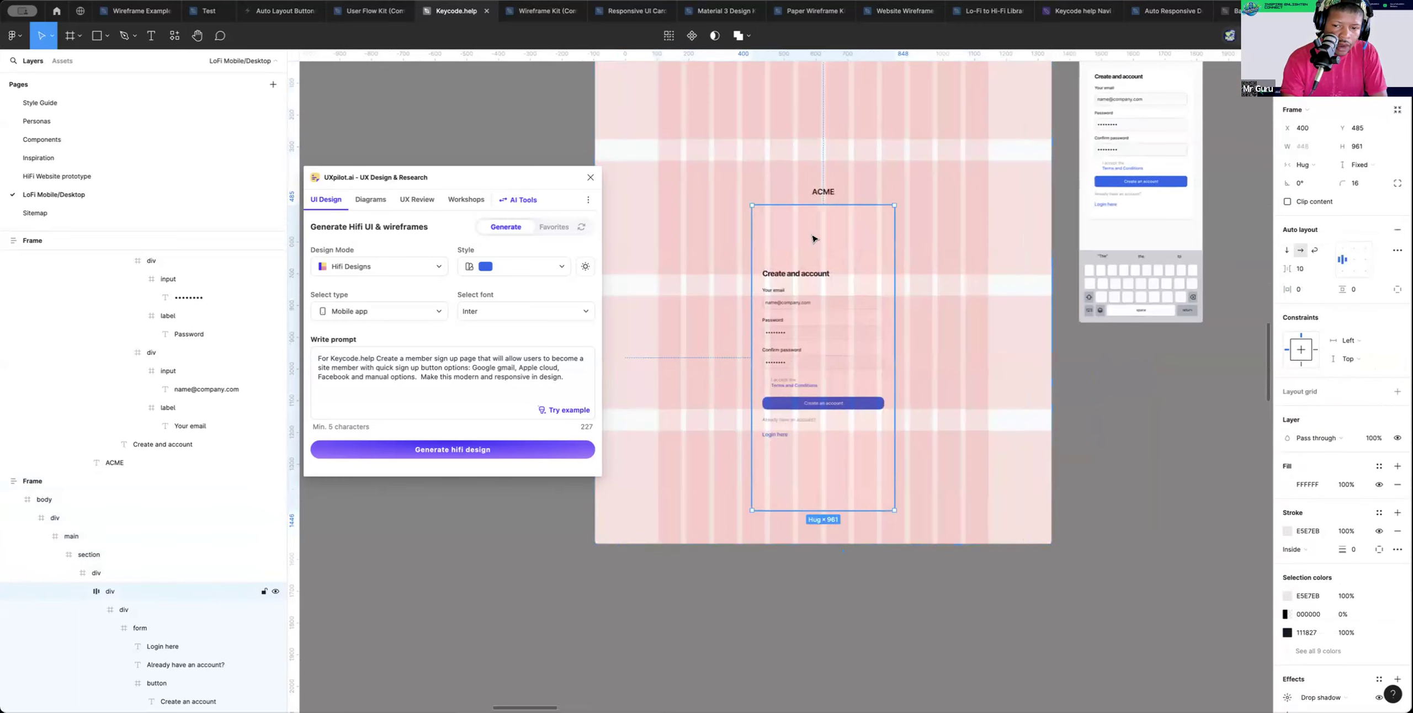
scroll(813, 239, down, 2)
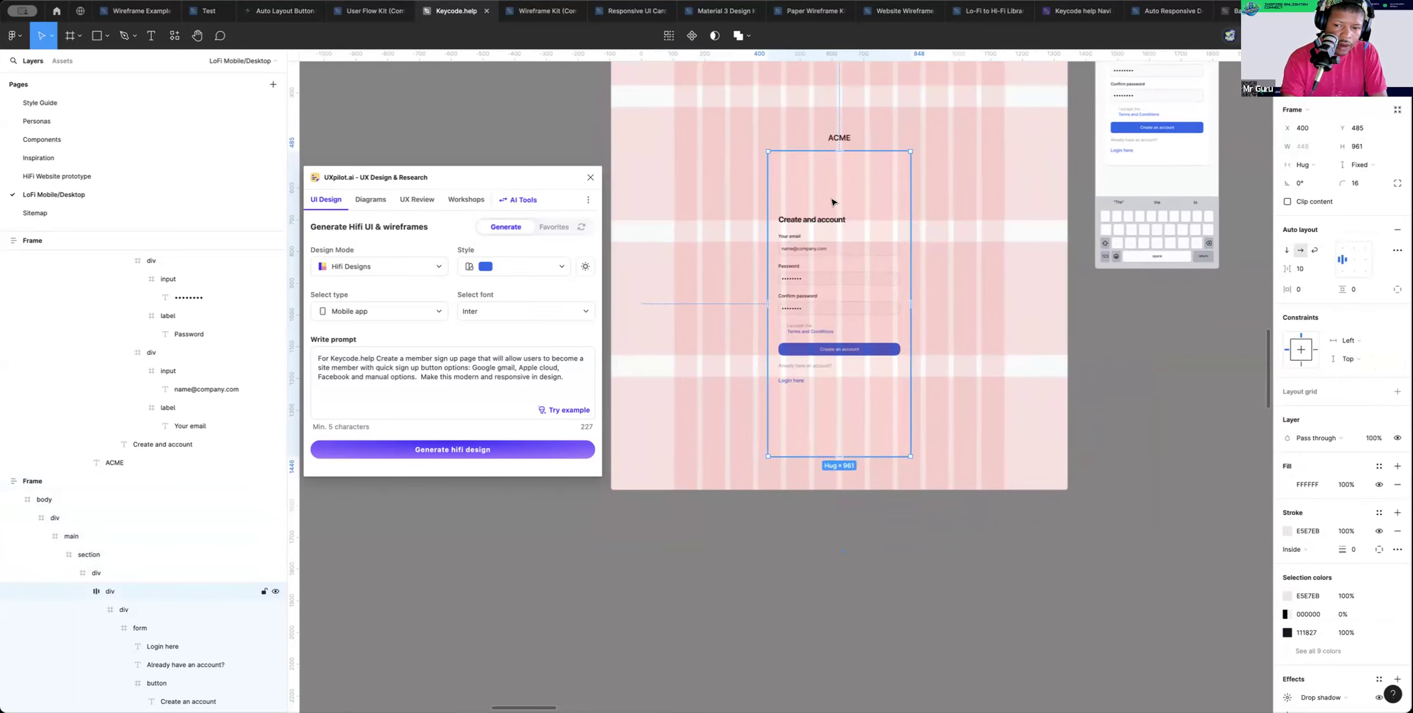
drag(832, 174, 830, 193)
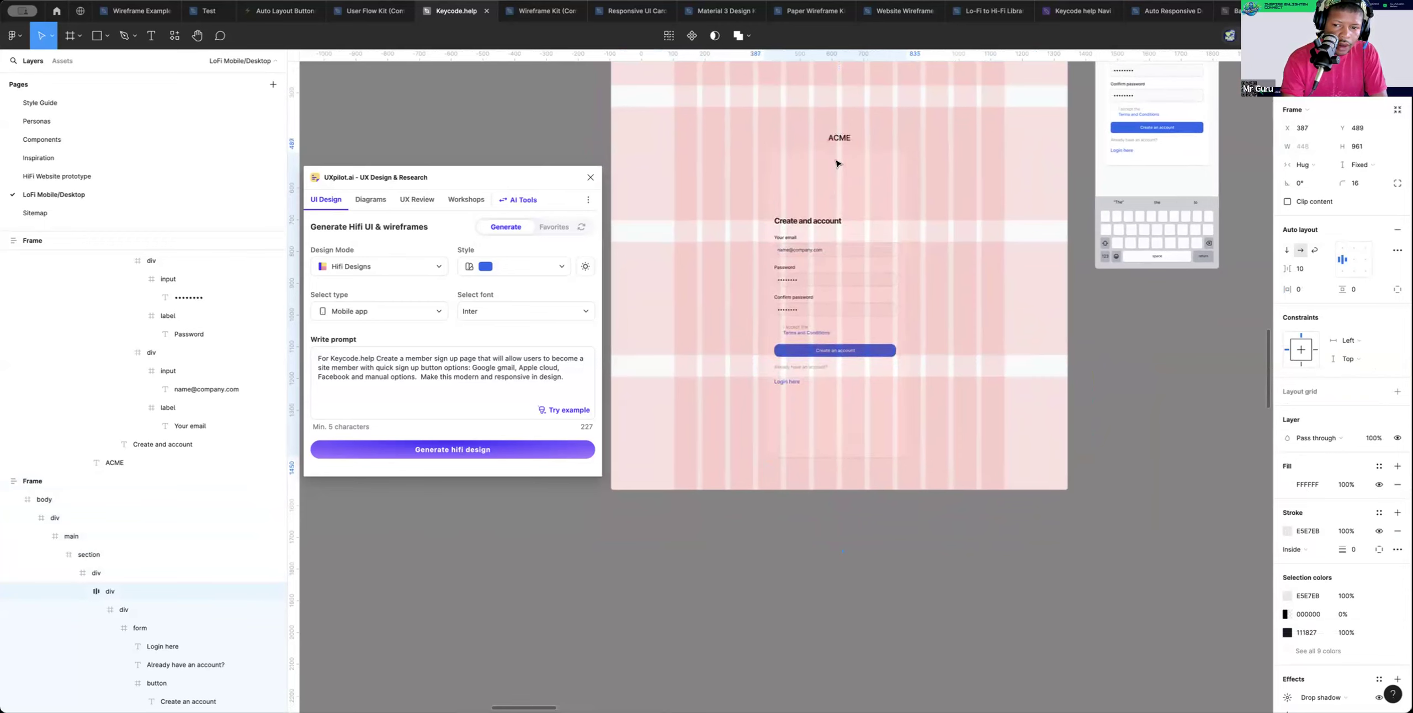
Move the ACME title to the desktop frame's left margin and raise the account-creation card to Y 275
click(839, 141)
drag(839, 140, 647, 131)
click(830, 196)
drag(824, 150, 827, 111)
scroll(827, 113, up, 4)
drag(806, 288, 808, 299)
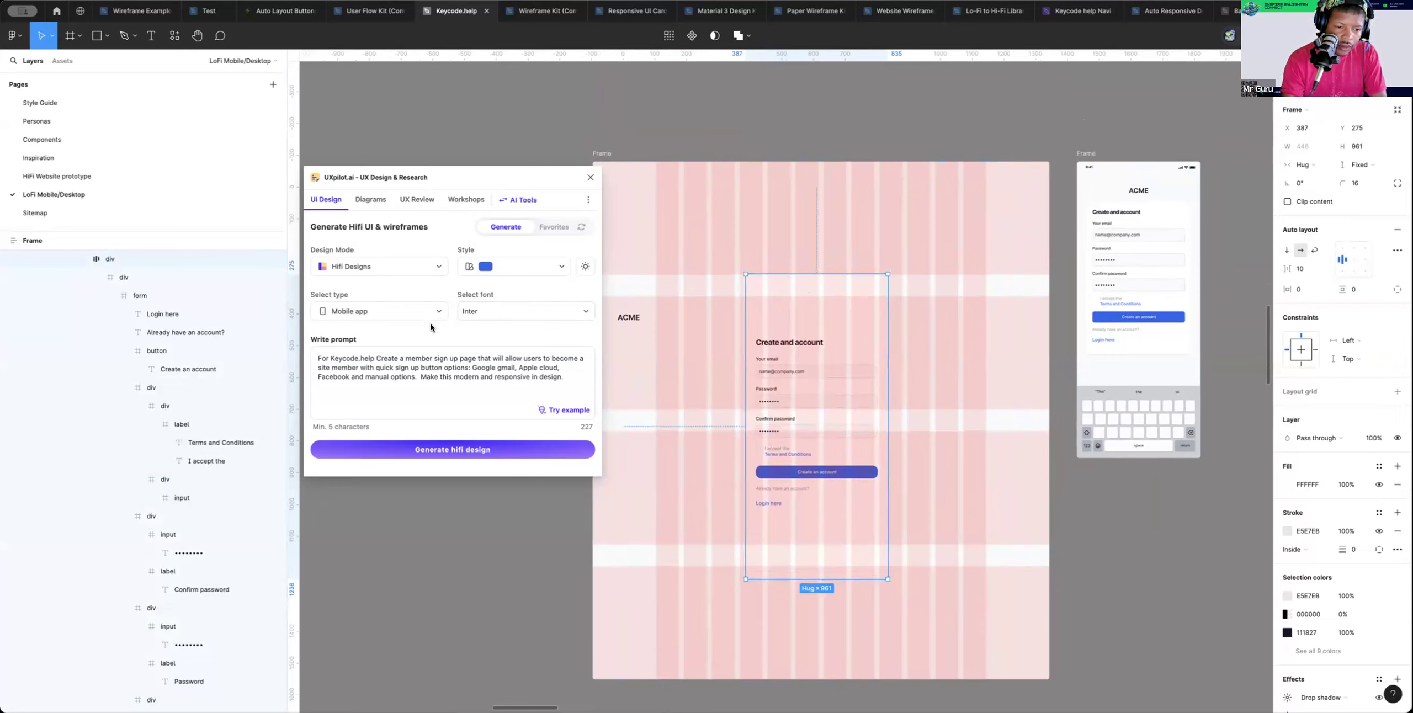
Switch the plugin's design mode to Wireframes, generate one screen from the same sign-up prompt, and view it below the desktop frame
click(414, 263)
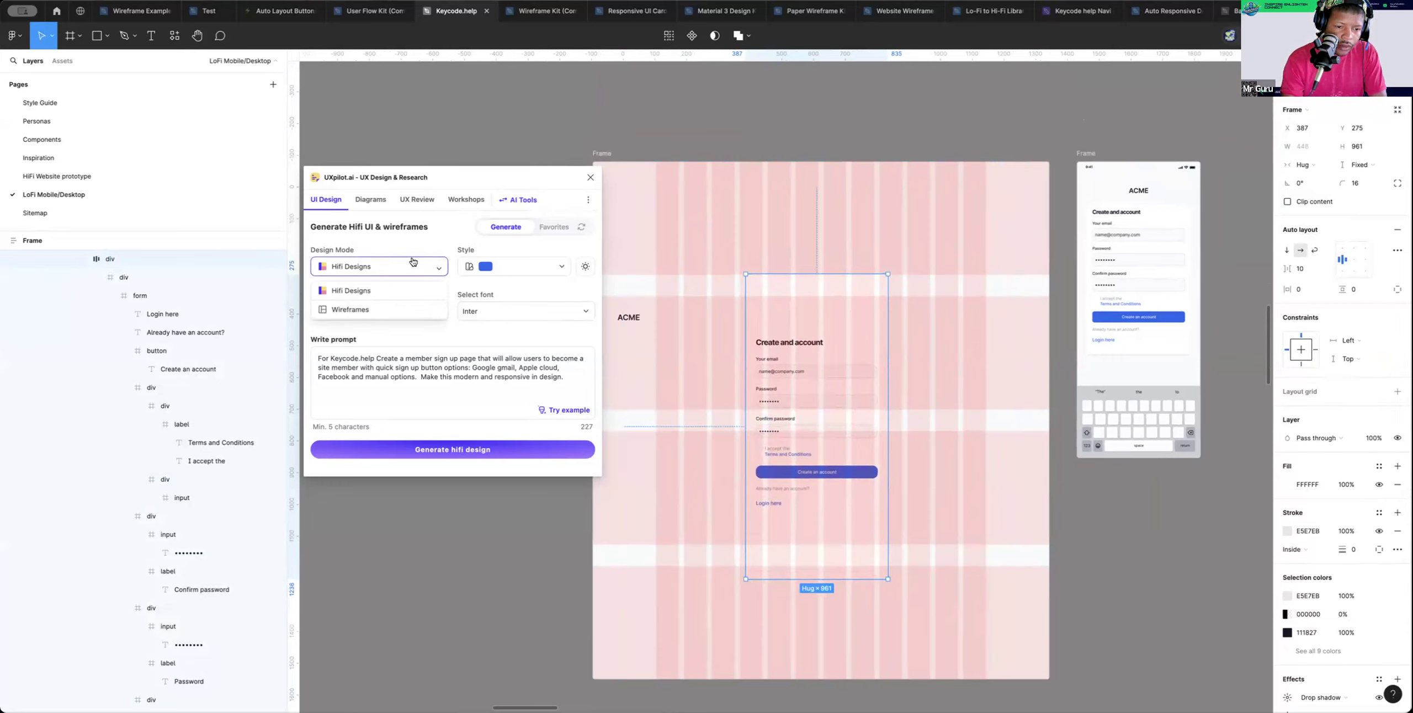
click(388, 311)
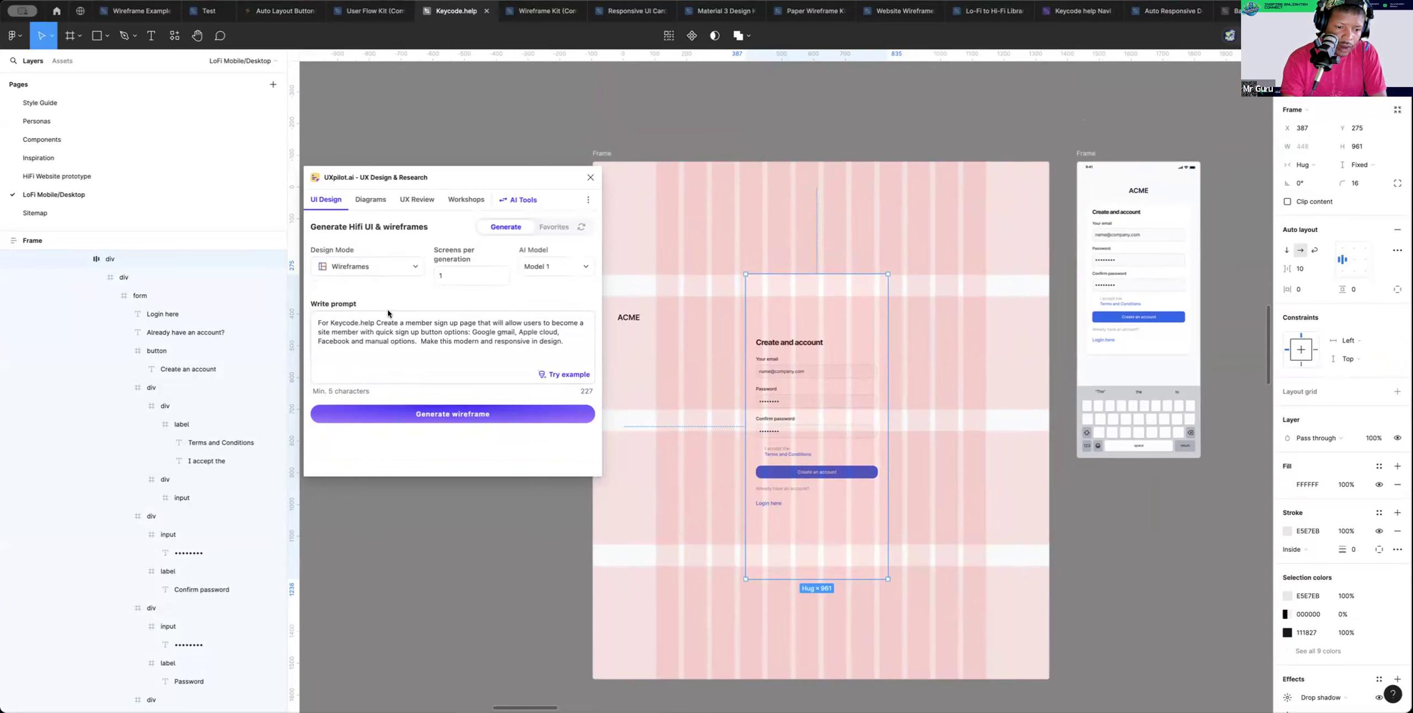
click(475, 416)
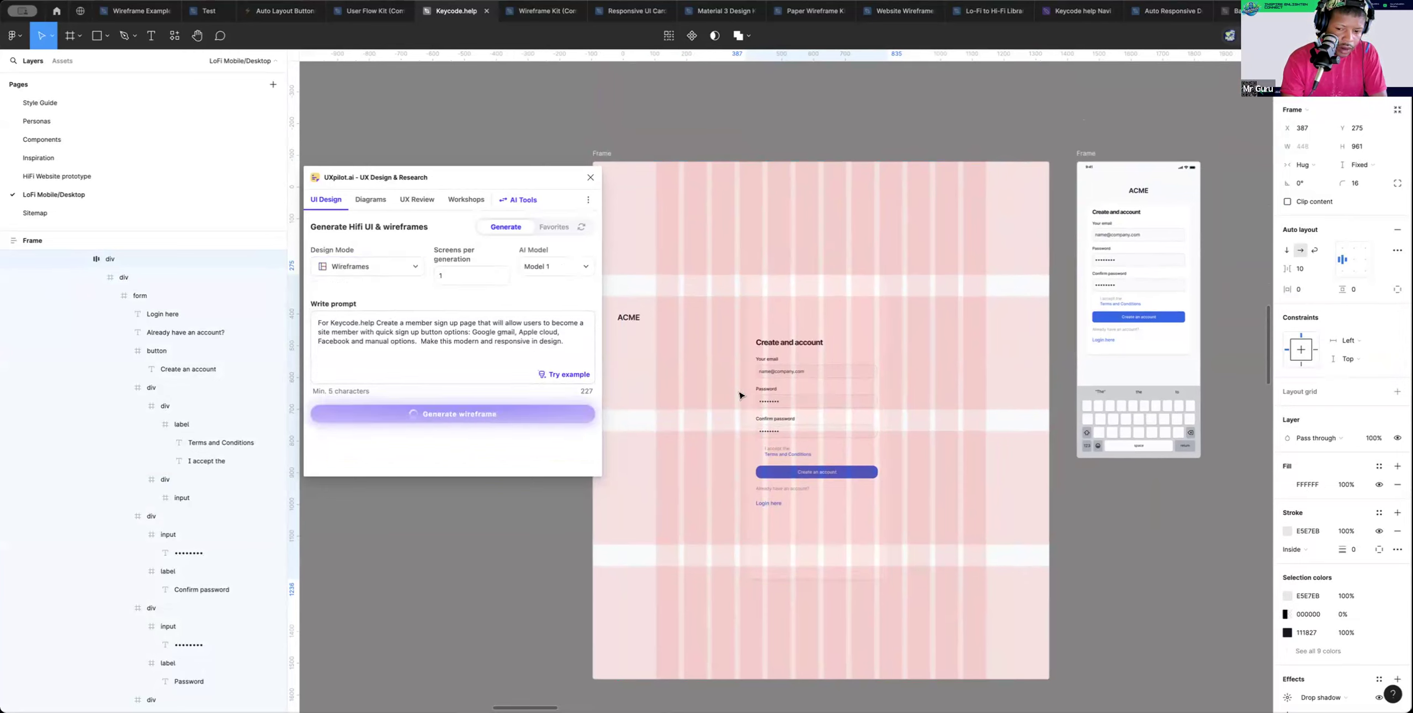
click(681, 135)
scroll(673, 211, down, 2)
drag(931, 407, 683, 424)
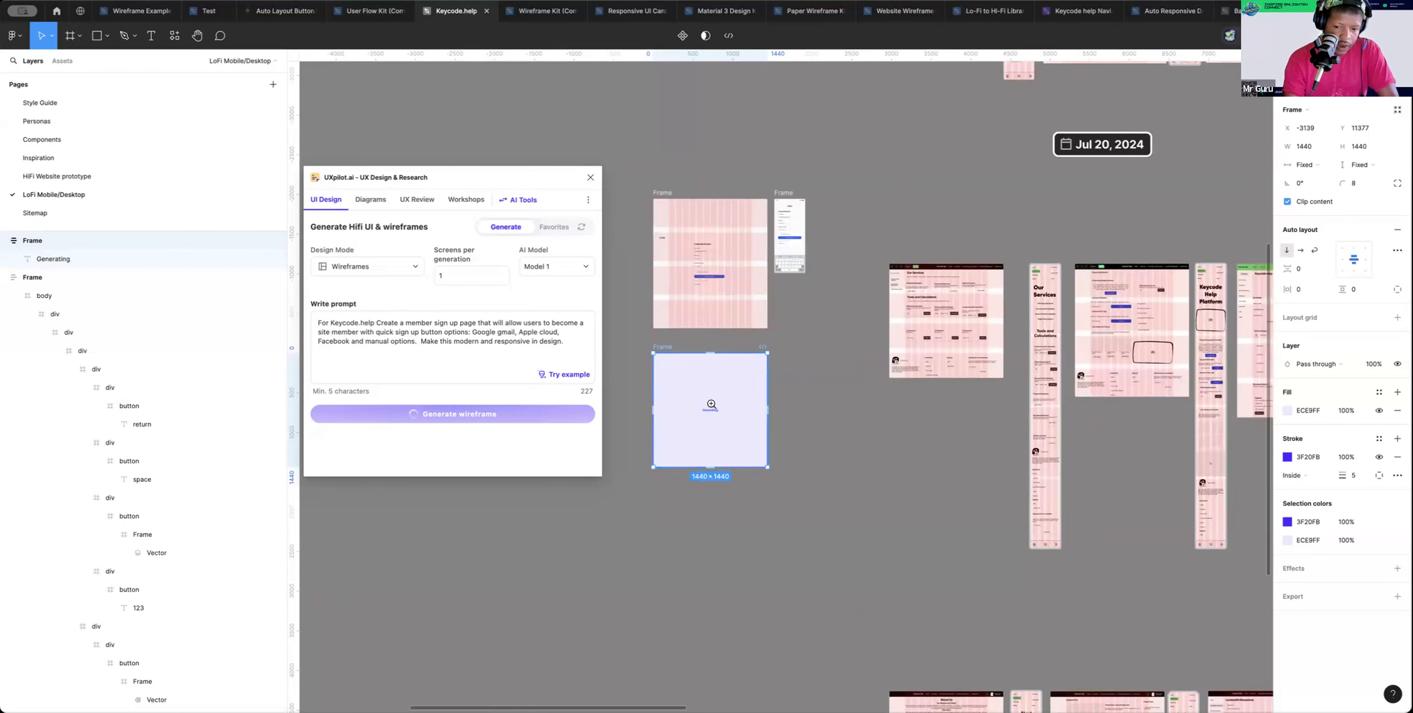
scroll(704, 414, up, 4)
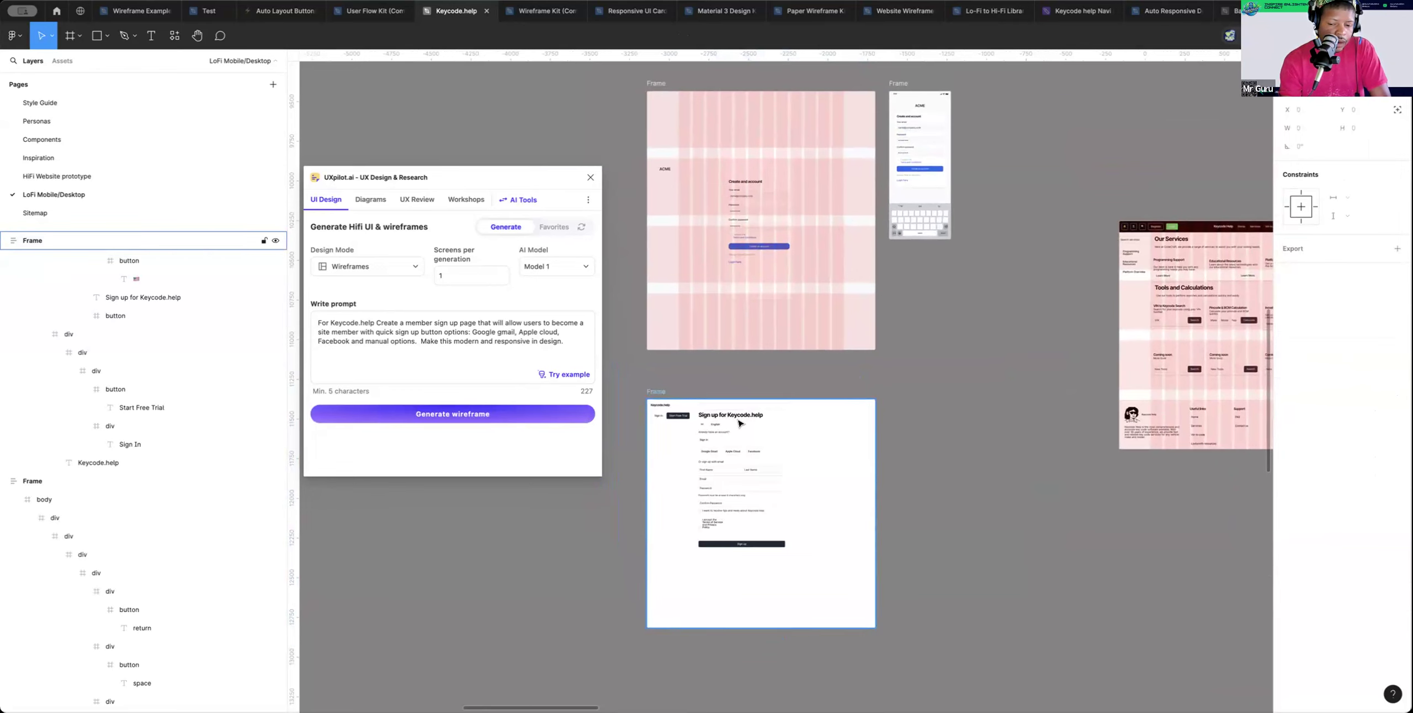
scroll(740, 423, up, 2)
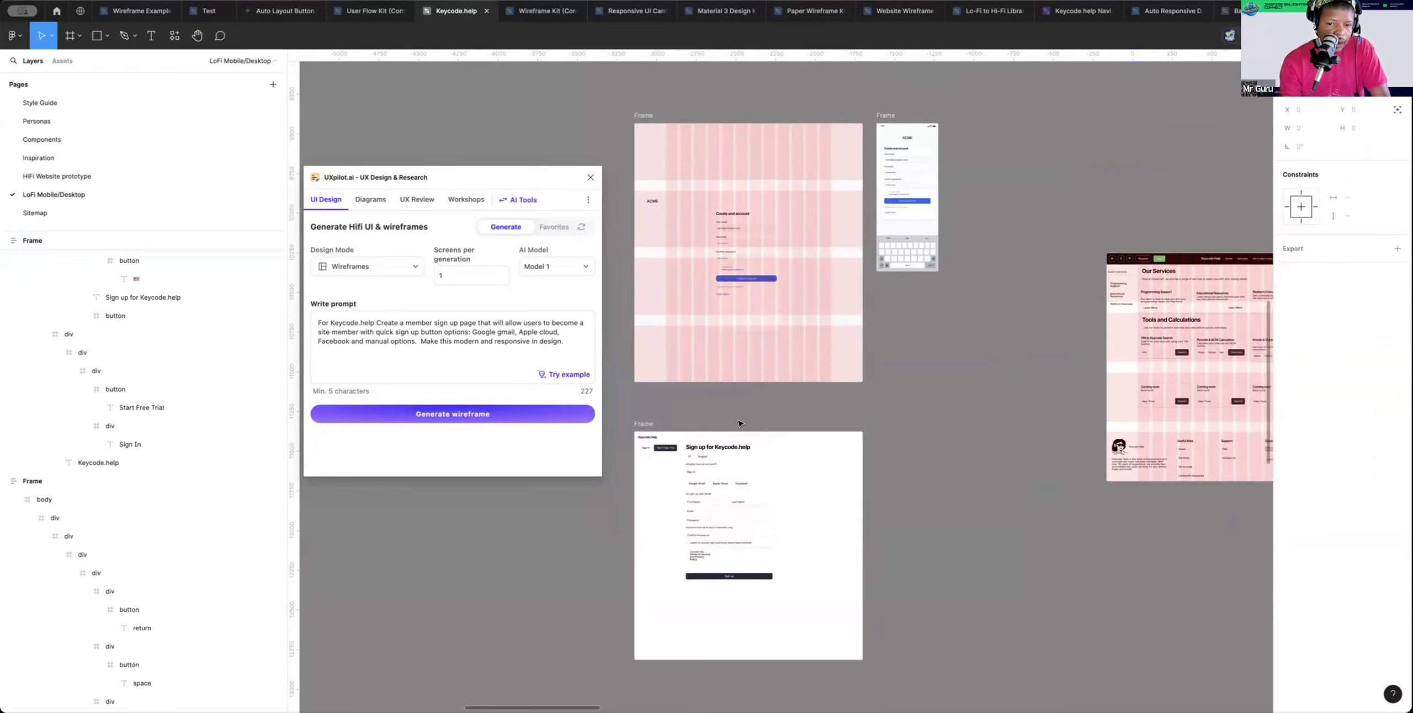
Set the plugin's design mode back to Hifi Designs and examine the generated Keycode.help sign-up wireframe up close
click(380, 266)
click(397, 289)
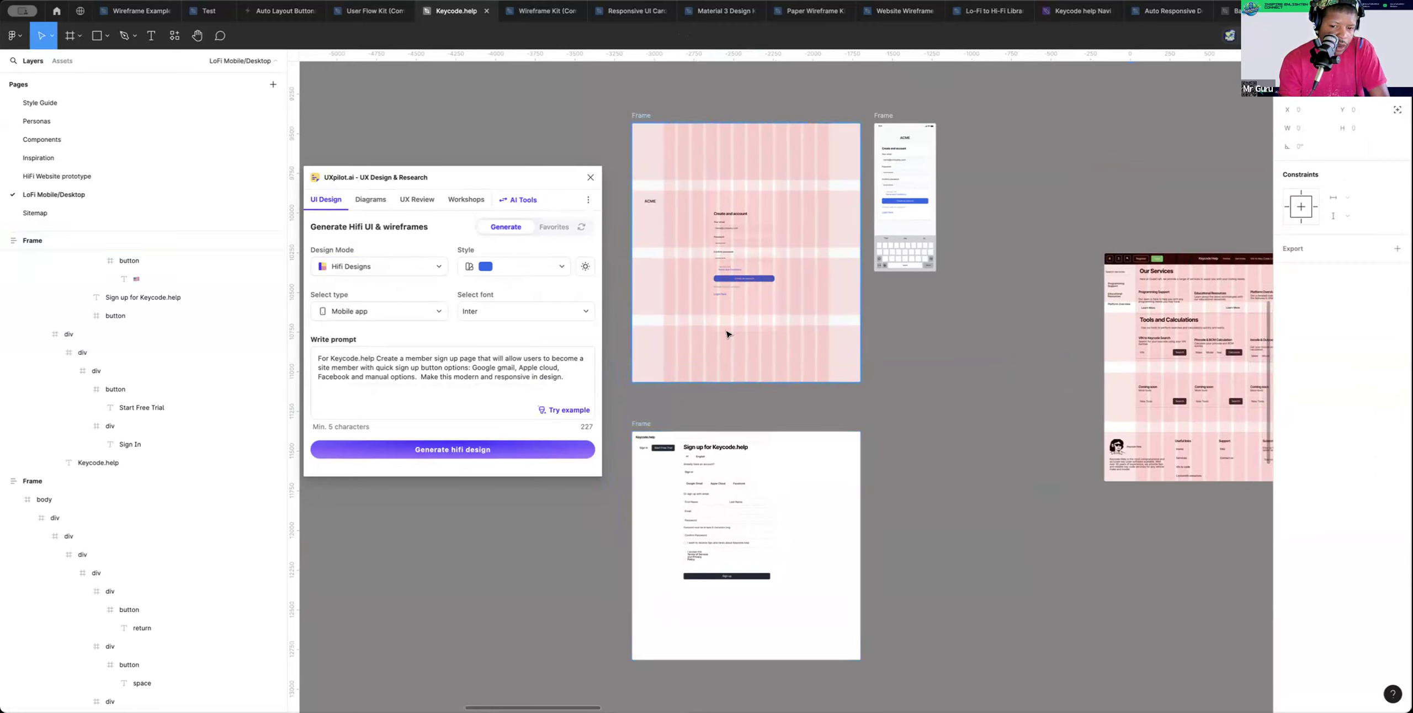
click(699, 466)
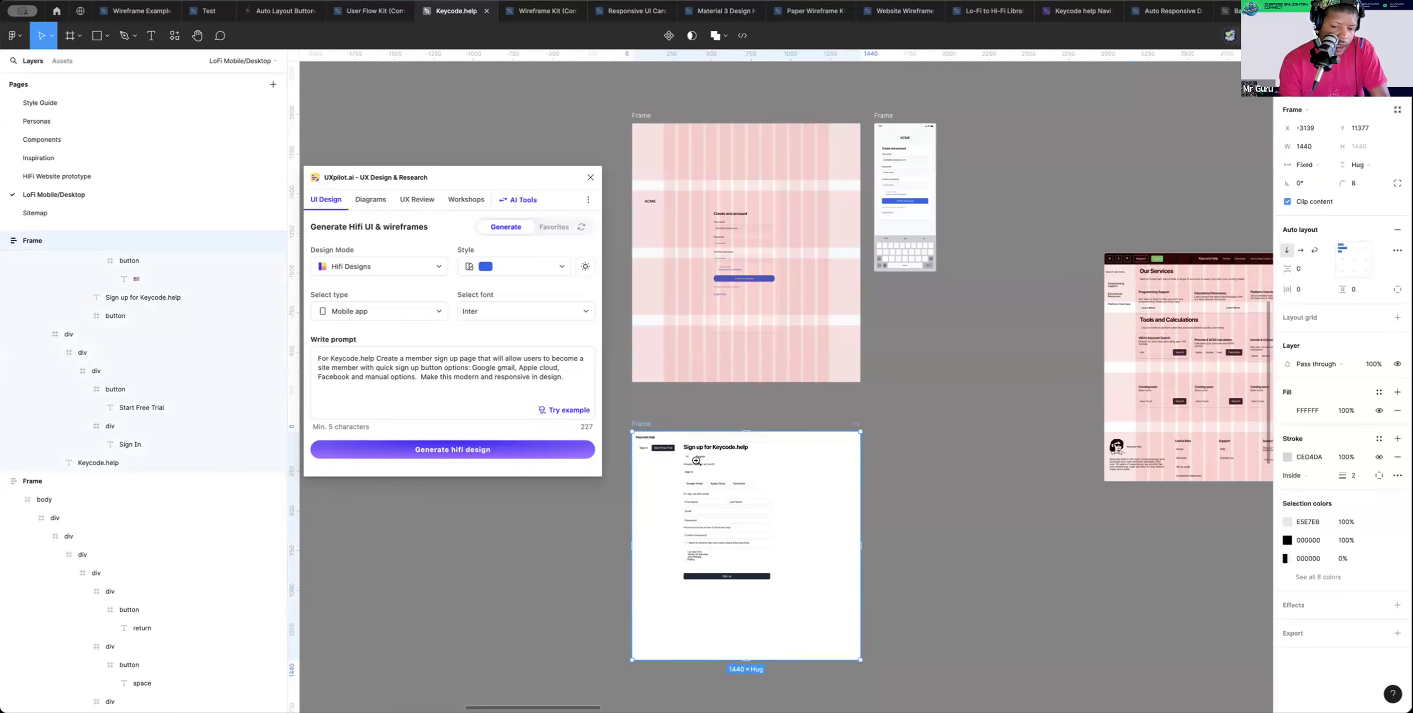
key(shift+2)
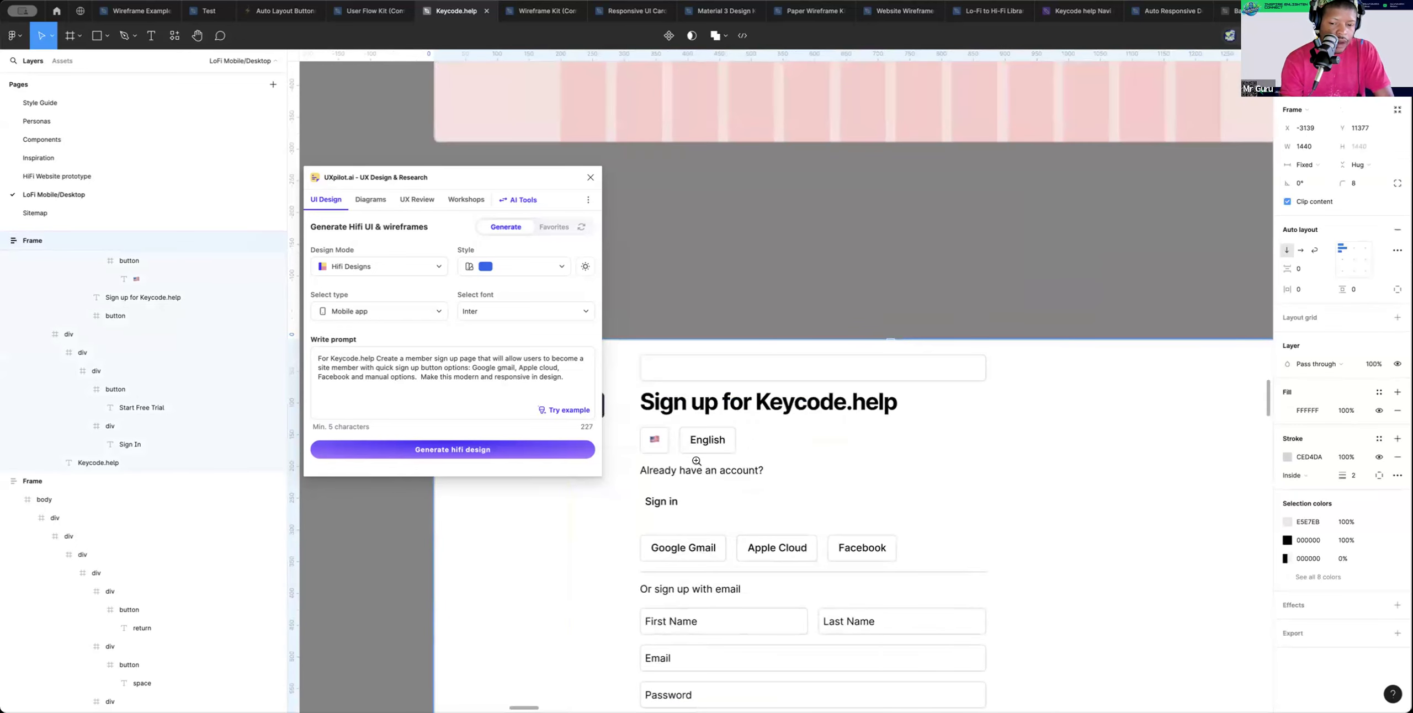
scroll(697, 461, down, 5)
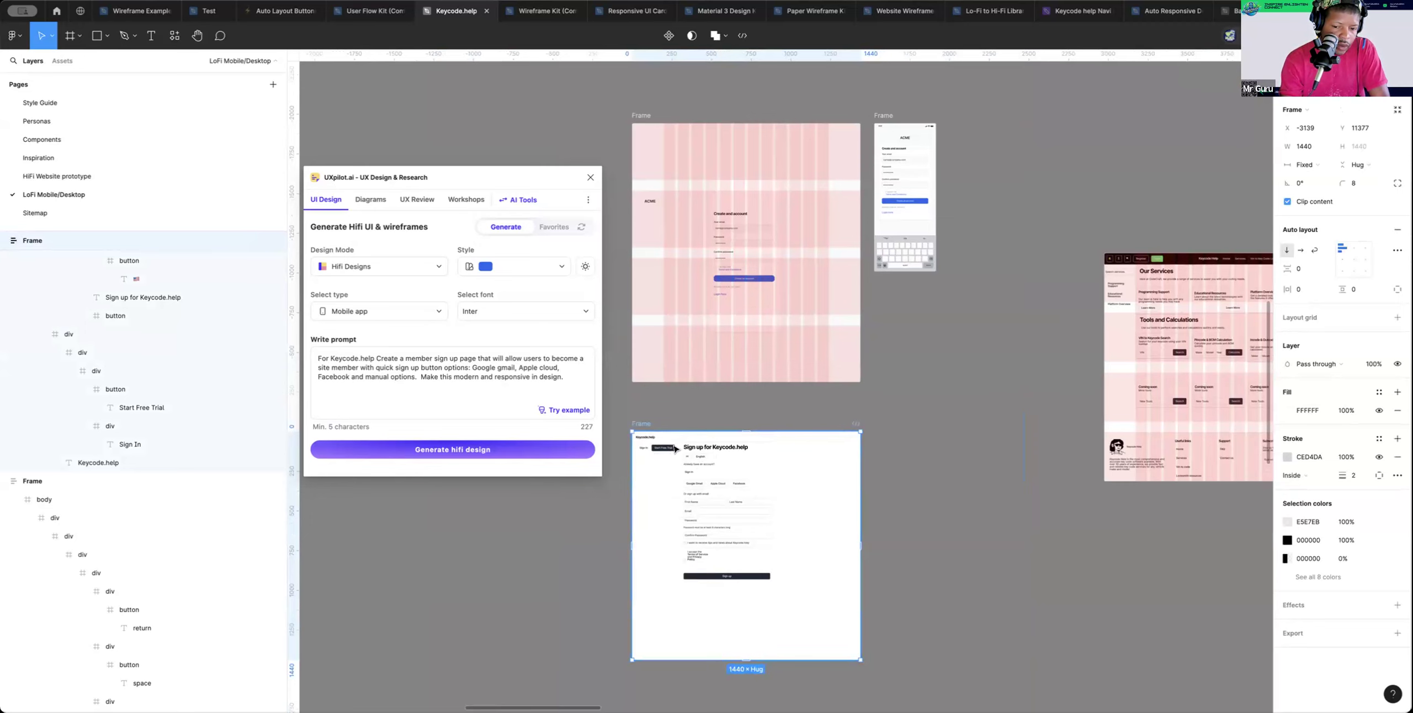
scroll(674, 449, up, 3)
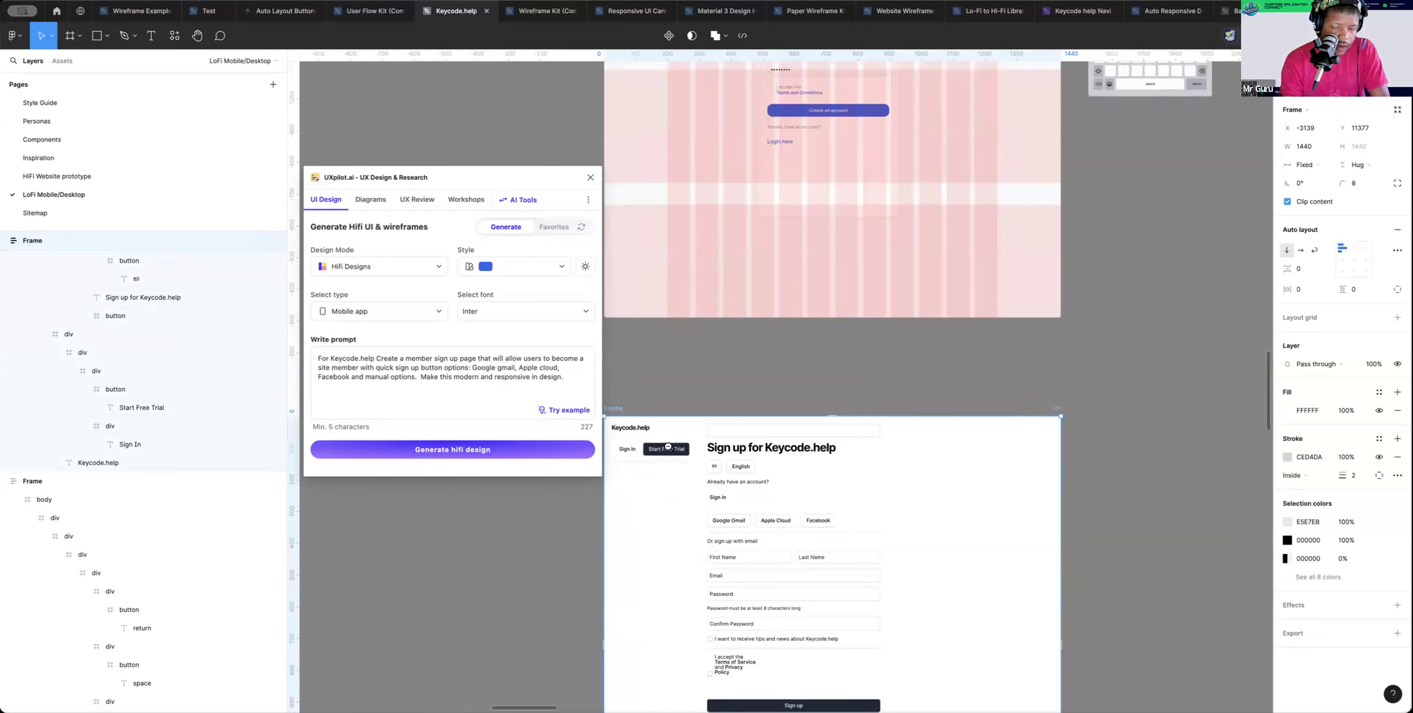
scroll(668, 447, down, 3)
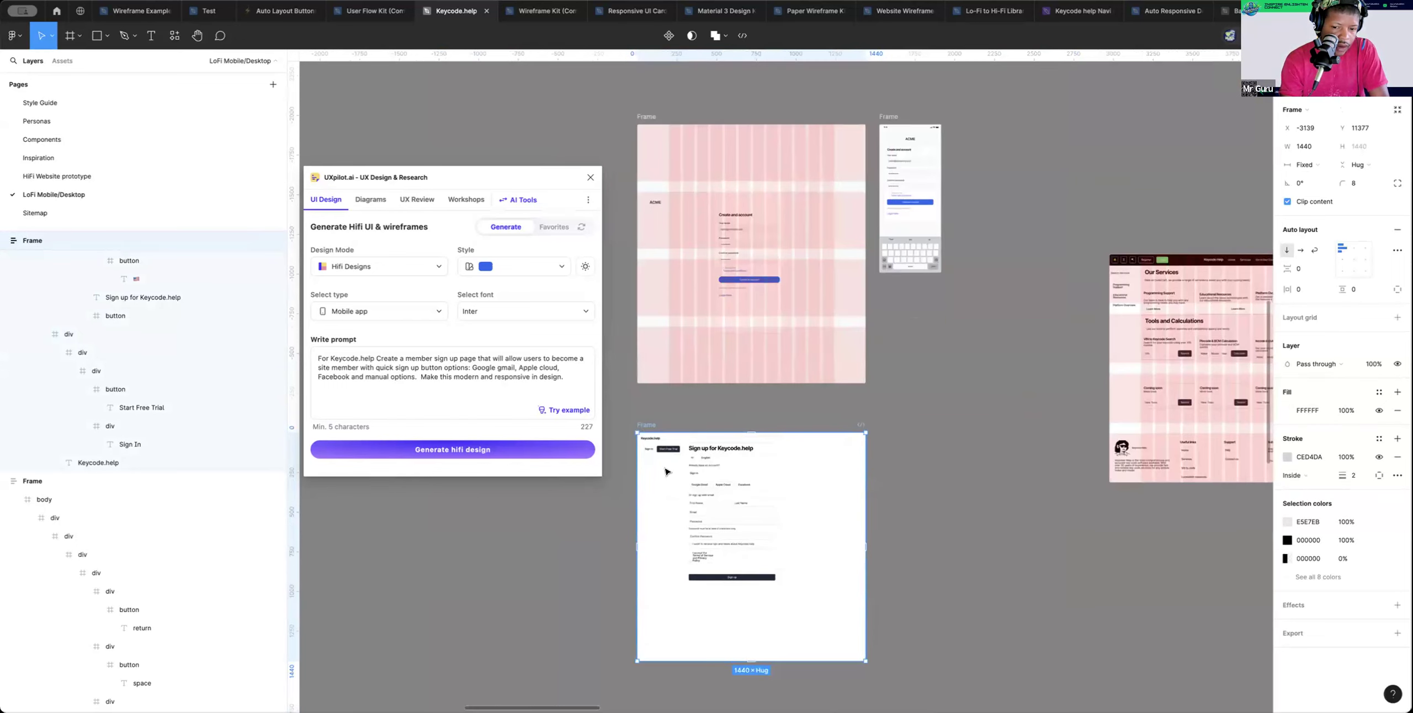
scroll(694, 387, down, 1)
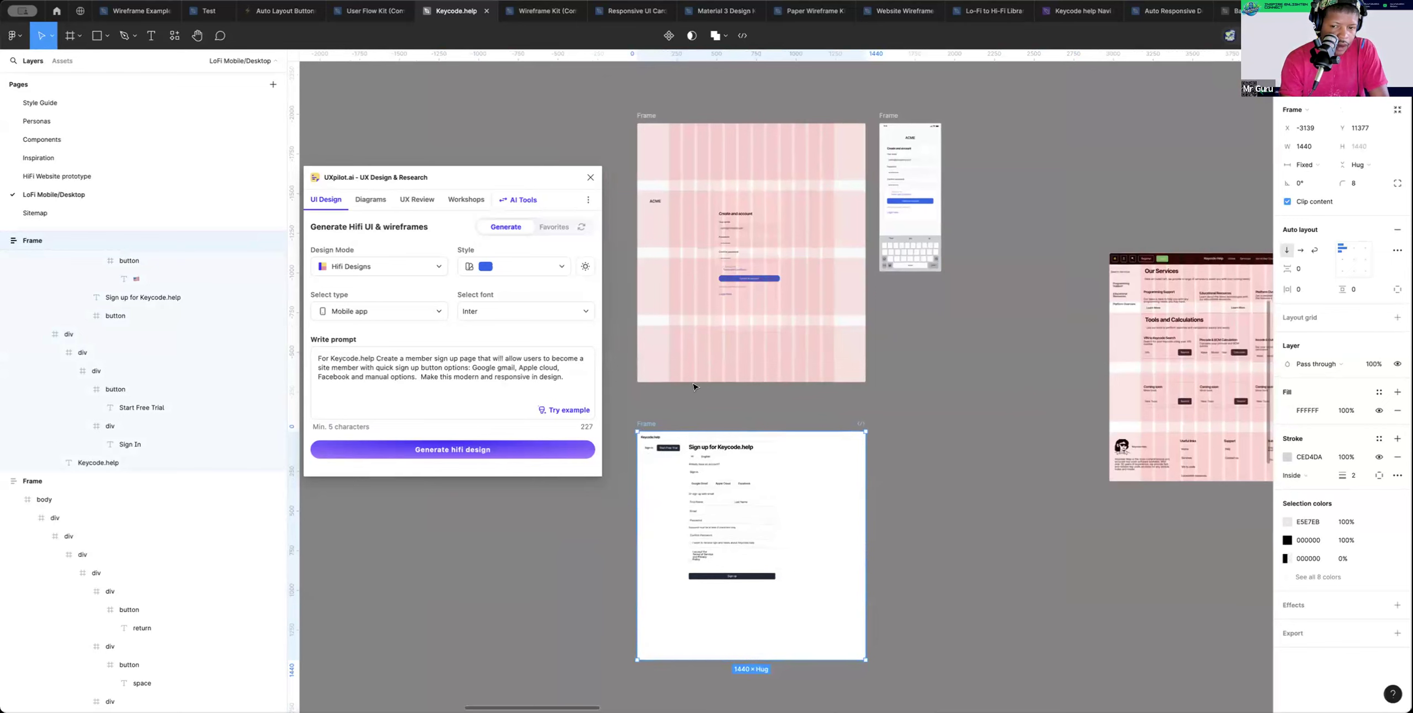
Reposition the account-creation card in the desktop frame to X 400, Y 275 and check its alignment with the layout grid
scroll(757, 240, up, 2)
scroll(757, 241, right, 1)
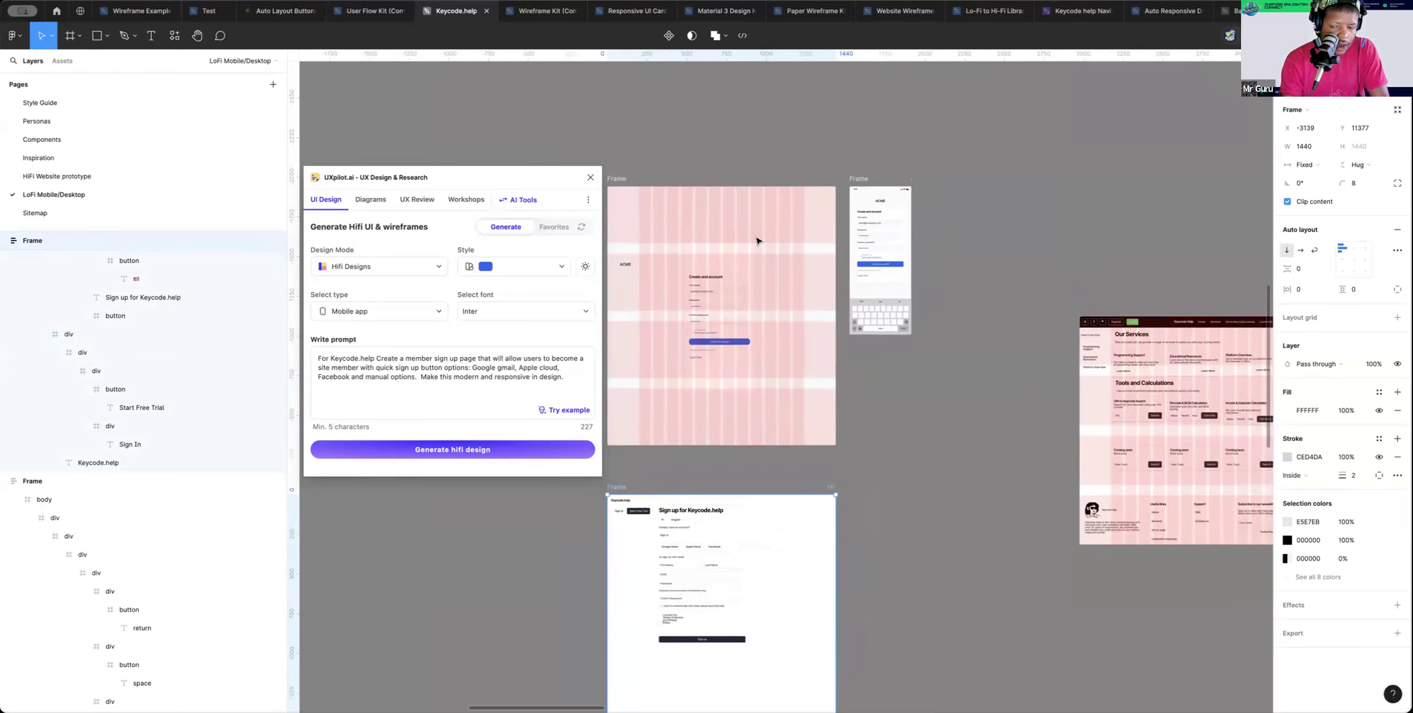
scroll(757, 240, up, 1)
scroll(756, 240, left, 1)
click(744, 311)
double_click(762, 292)
double_click(762, 293)
double_click(762, 293)
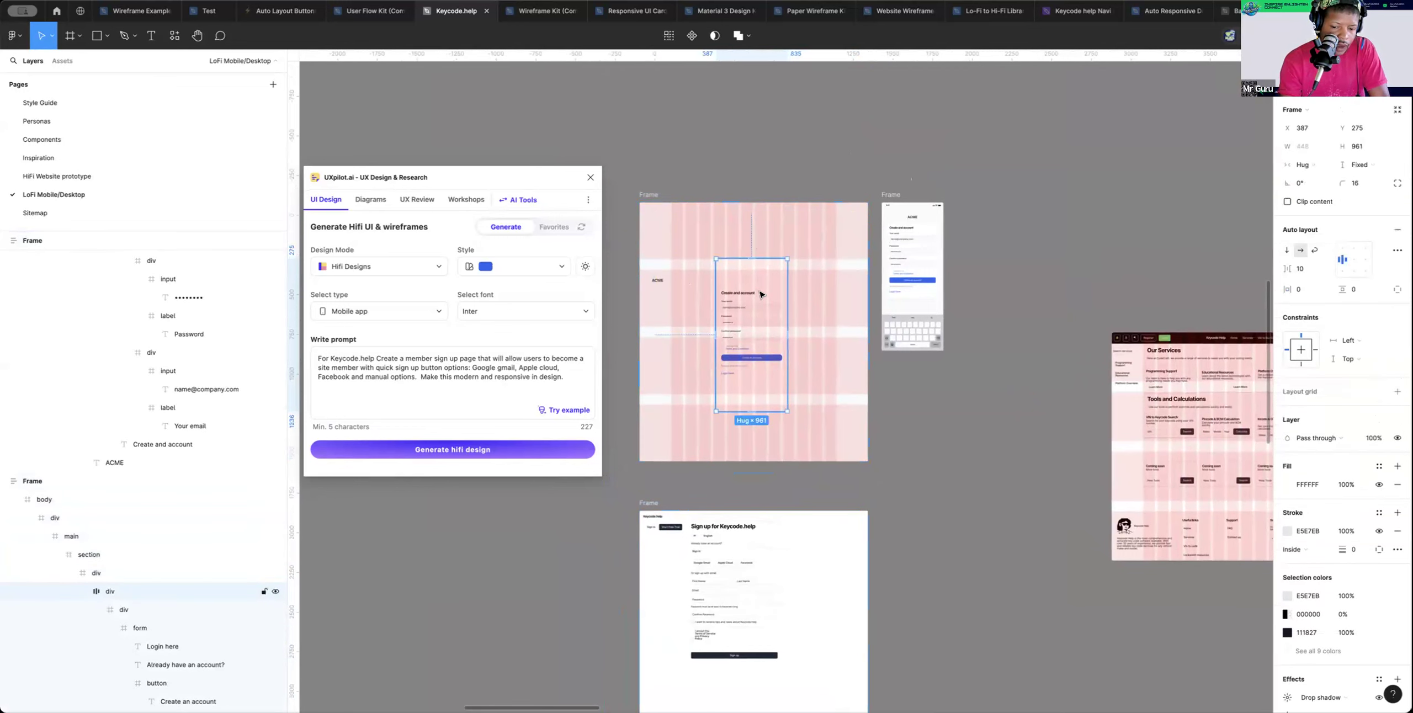
mouse_move(761, 287)
mouse_down()
mouse_move(754, 276)
mouse_move(742, 303)
mouse_move(755, 266)
mouse_move(758, 326)
mouse_move(760, 290)
mouse_up()
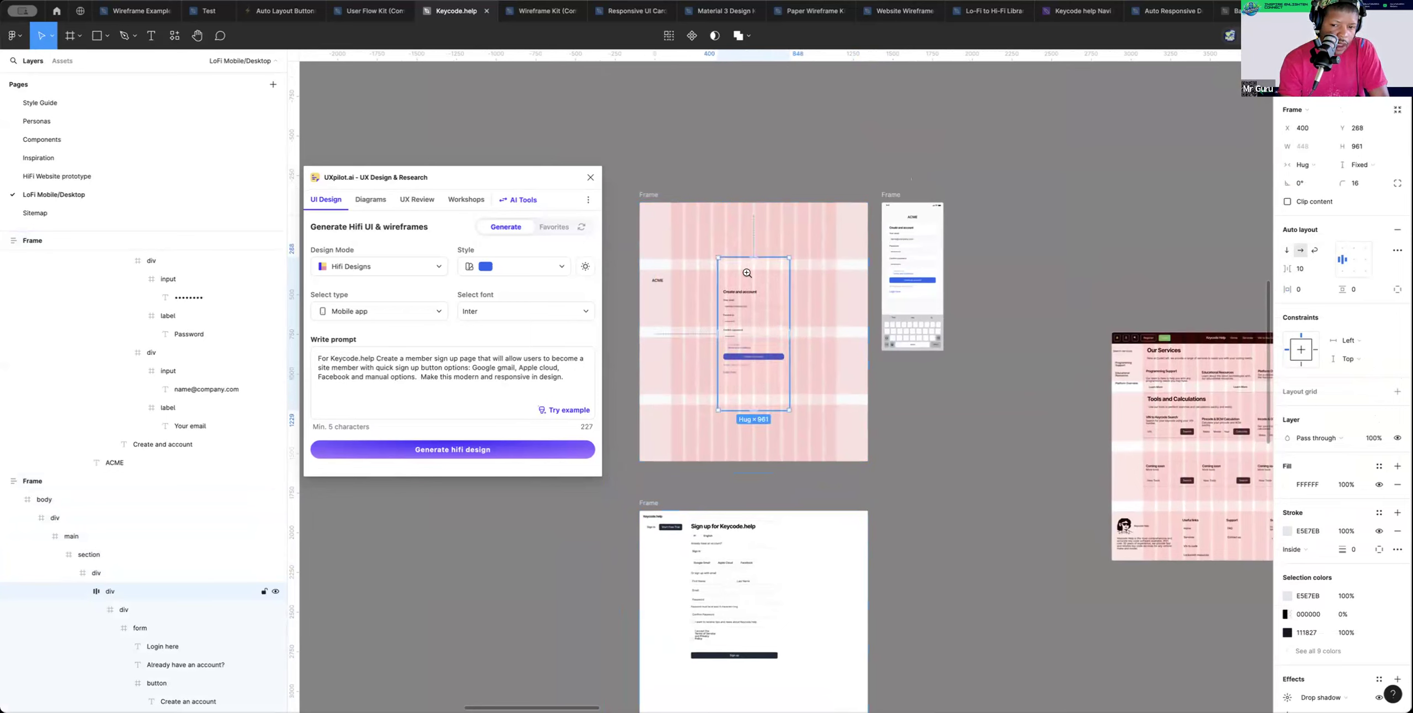
click(747, 273)
click(747, 273)
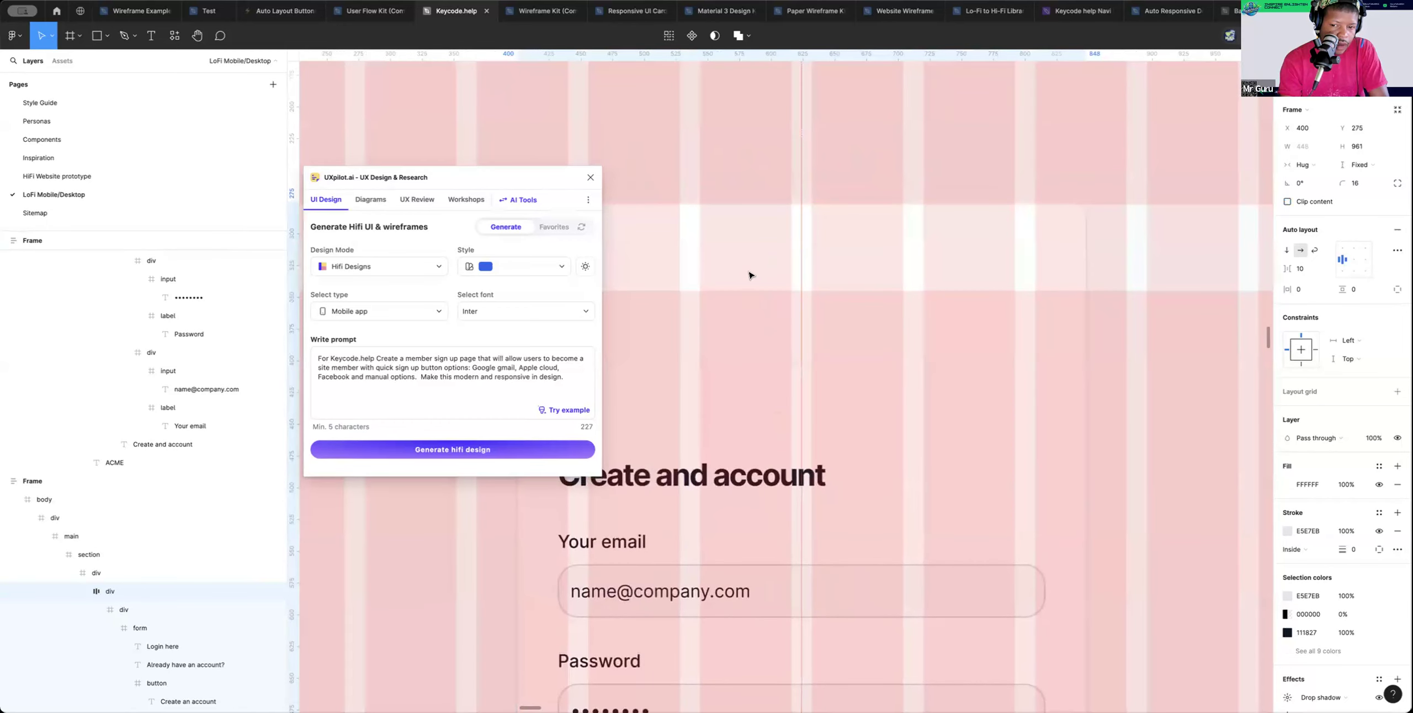
Nudge the account-creation card in the desktop frame down to Y 277
key(Down)
key(Down)
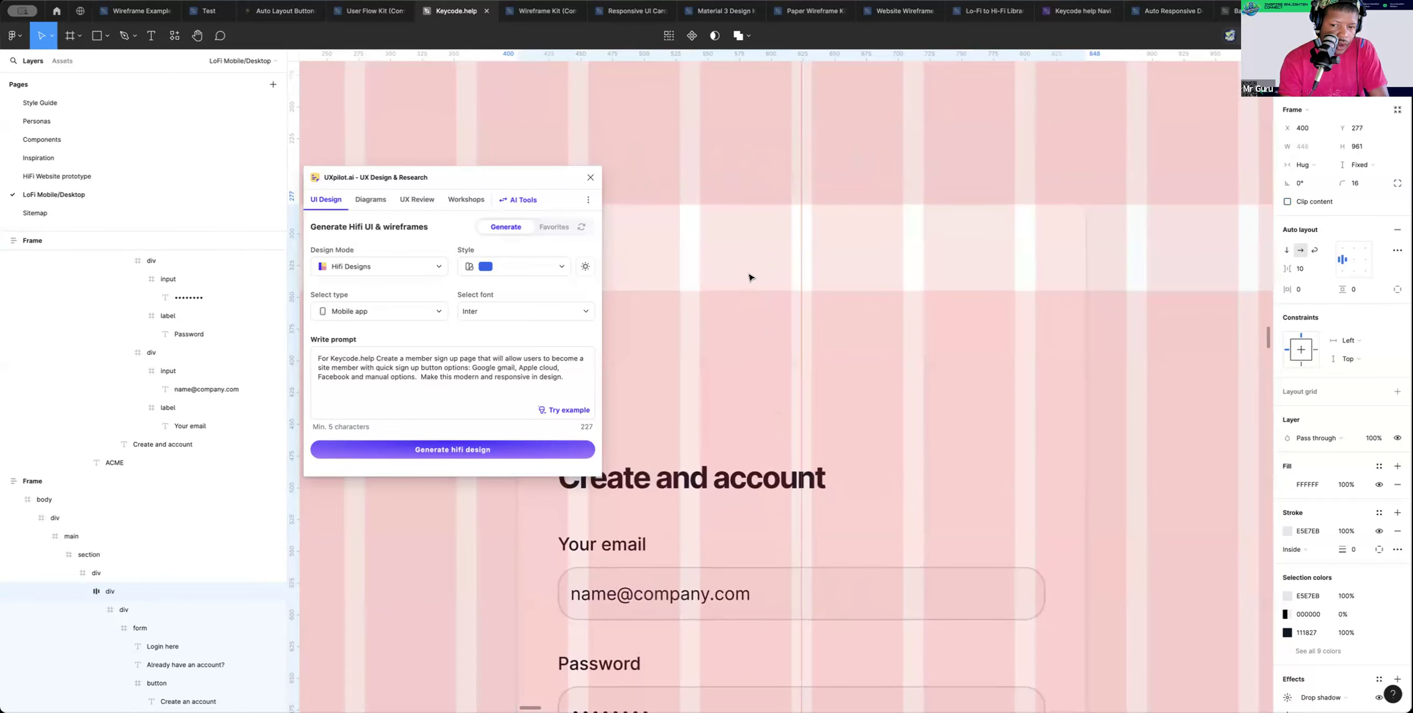
alt+click(748, 273)
alt+click(748, 273)
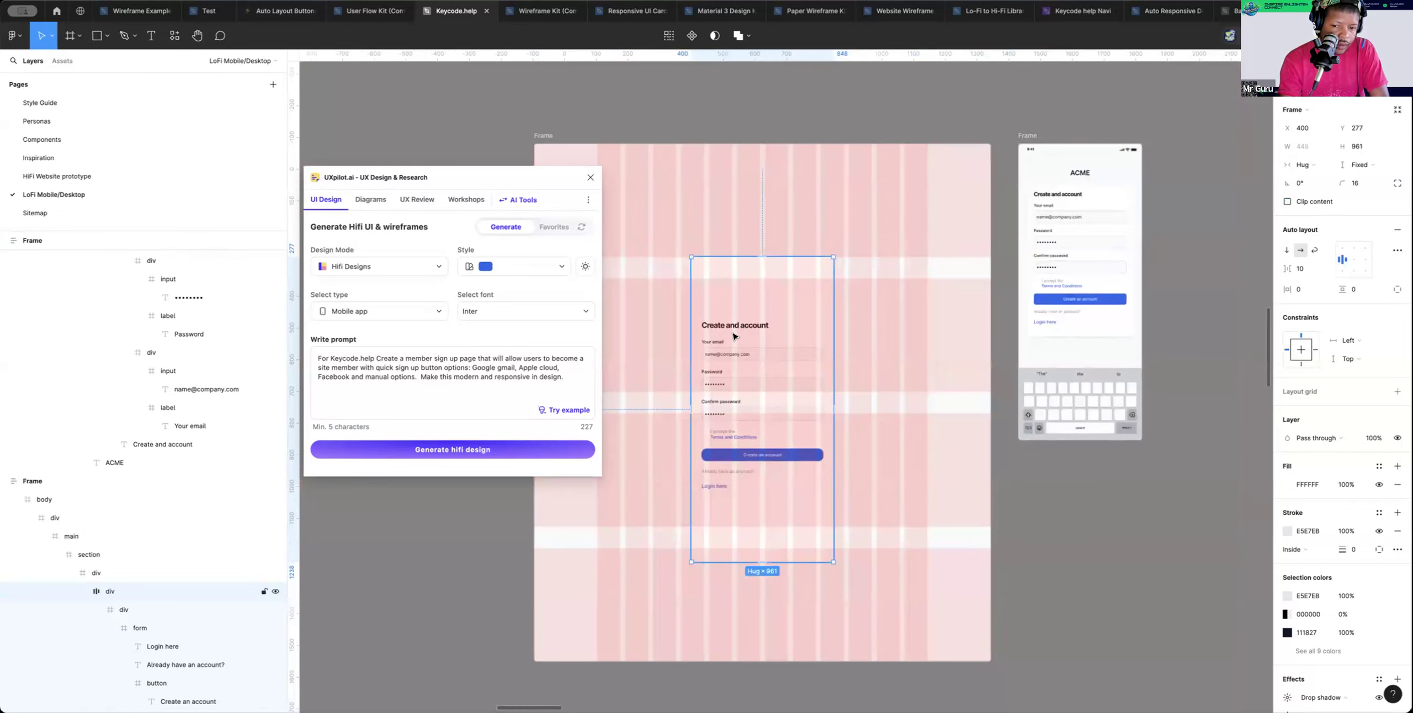
Align the card's inner container to Y 0 and set its height to 847
click(760, 340)
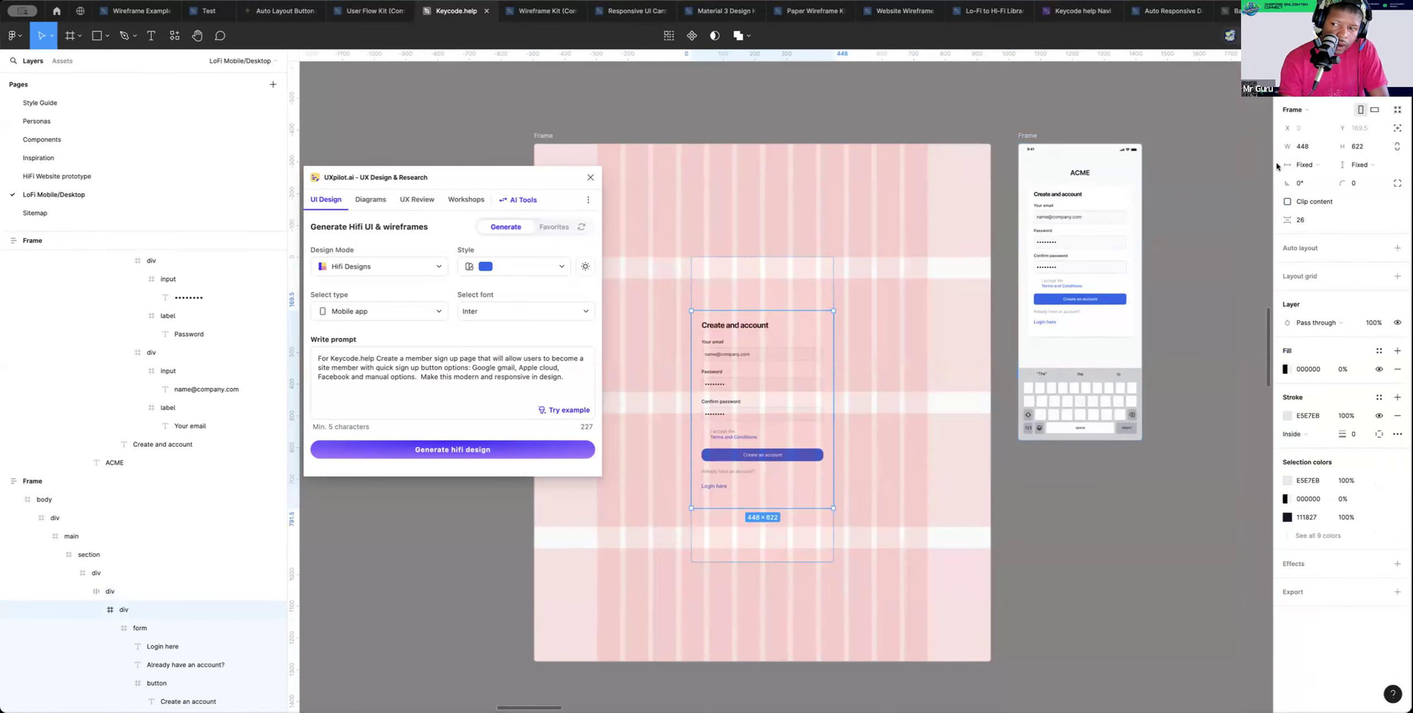
click(1397, 128)
scroll(760, 370, up, 1)
drag(779, 332, 781, 275)
scroll(790, 282, left, 1)
drag(790, 455, 786, 560)
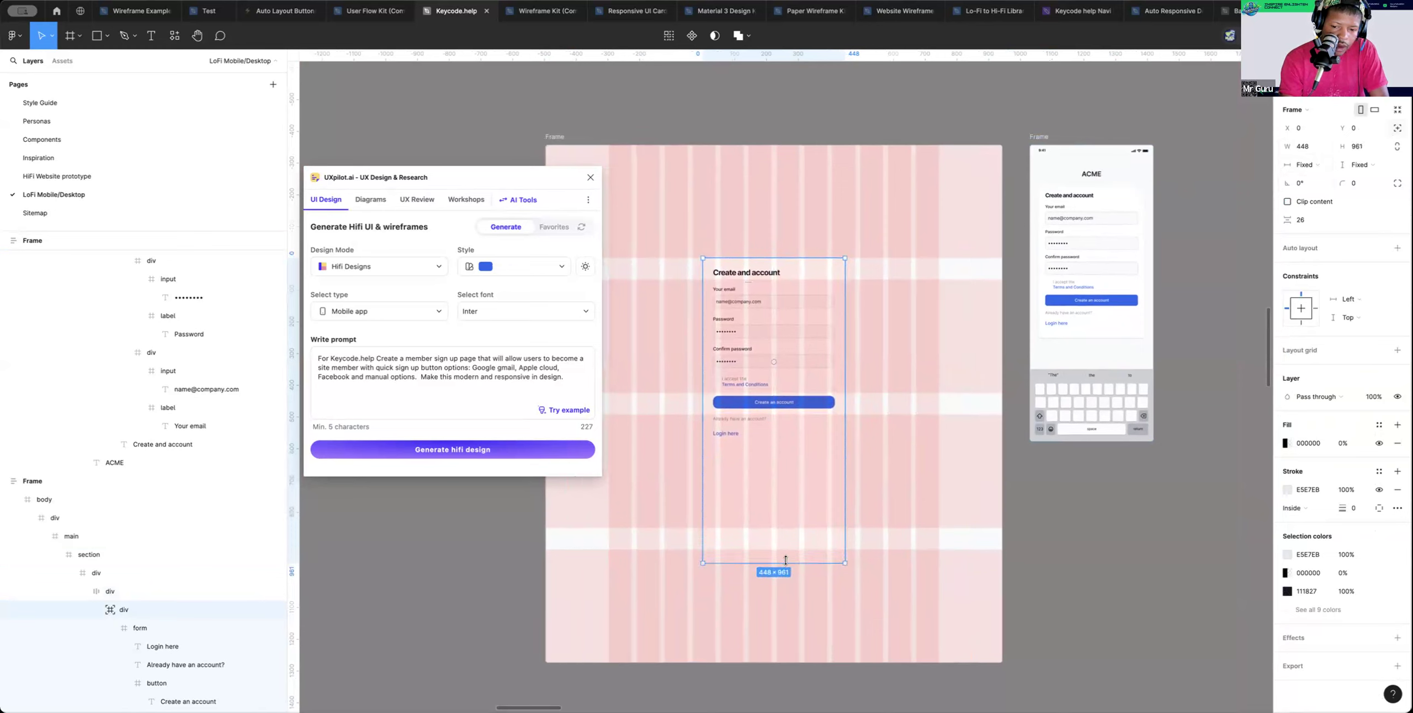
drag(788, 541, 790, 524)
scroll(793, 530, down, 5)
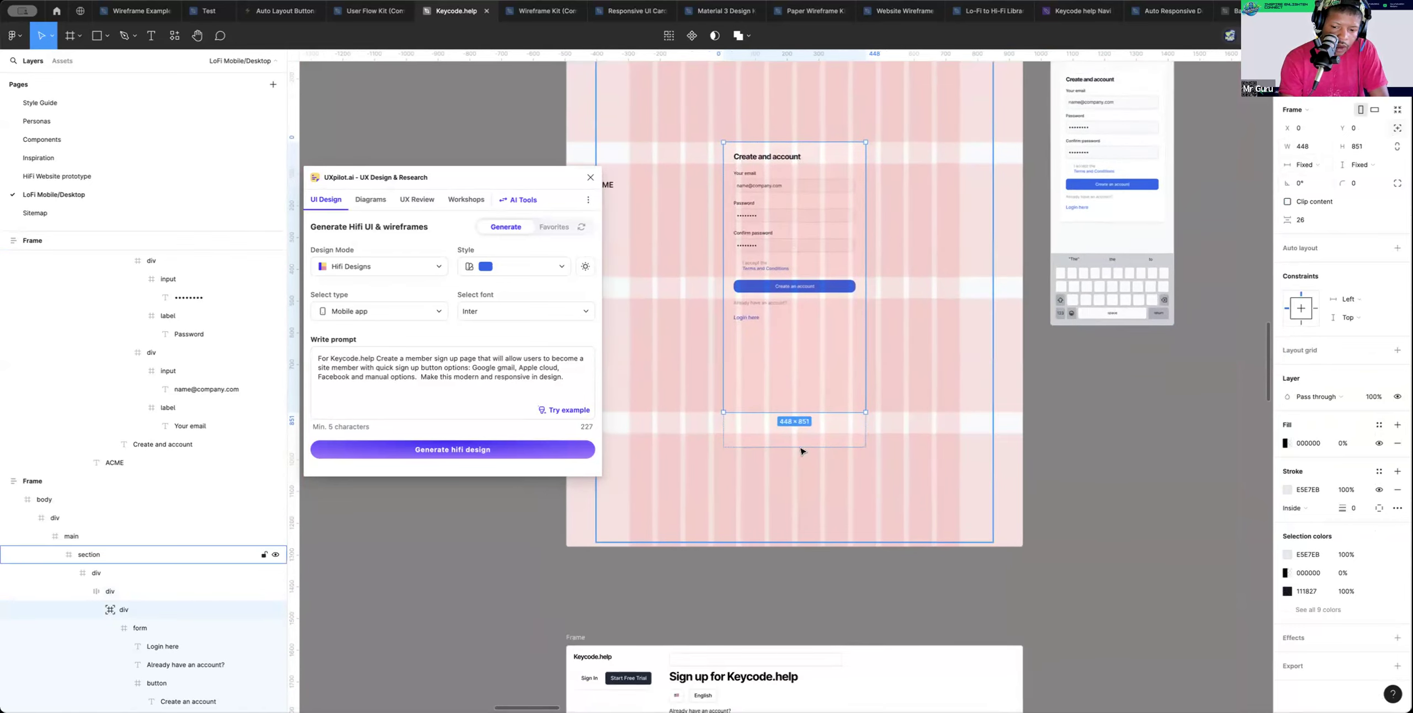
drag(786, 407, 784, 409)
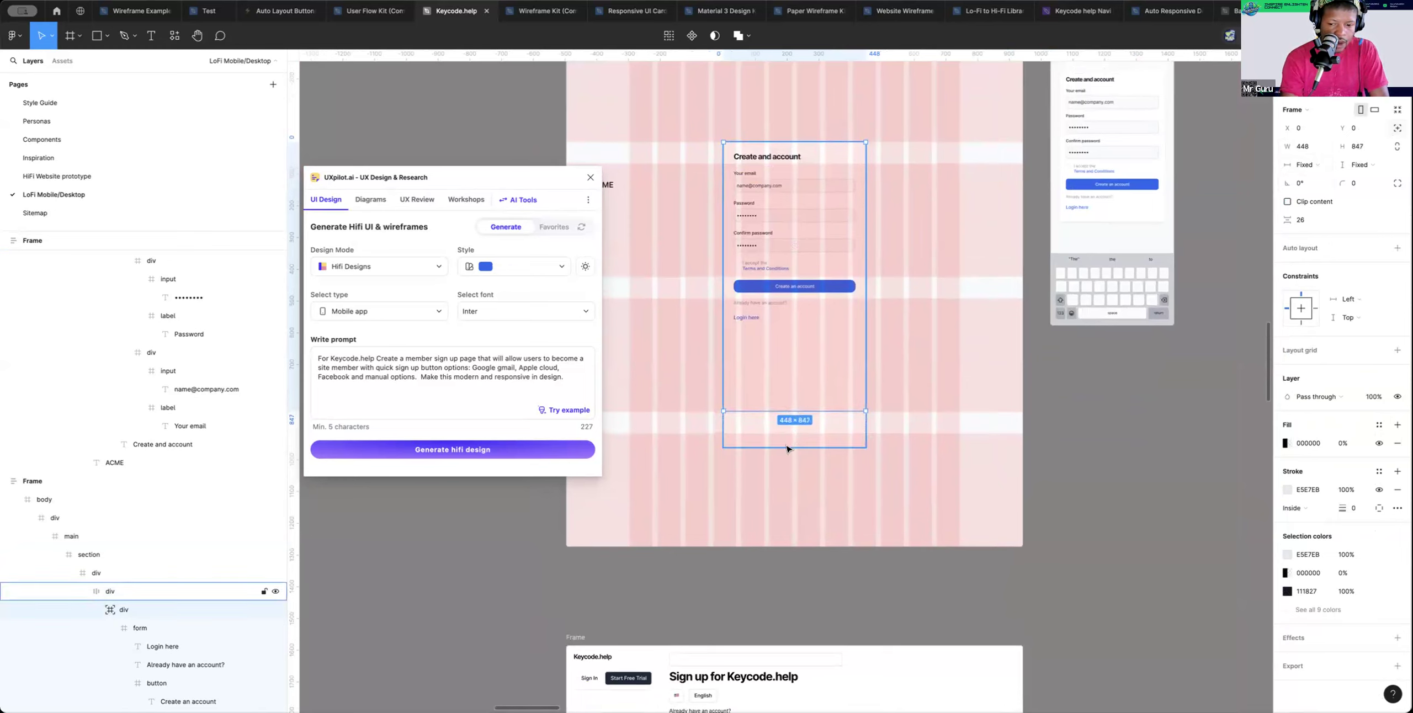
Shorten the outer account-creation card to a height of 847 to match its inner container
click(788, 448)
drag(787, 447, 785, 408)
scroll(785, 409, up, 1)
scroll(825, 395, up, 1)
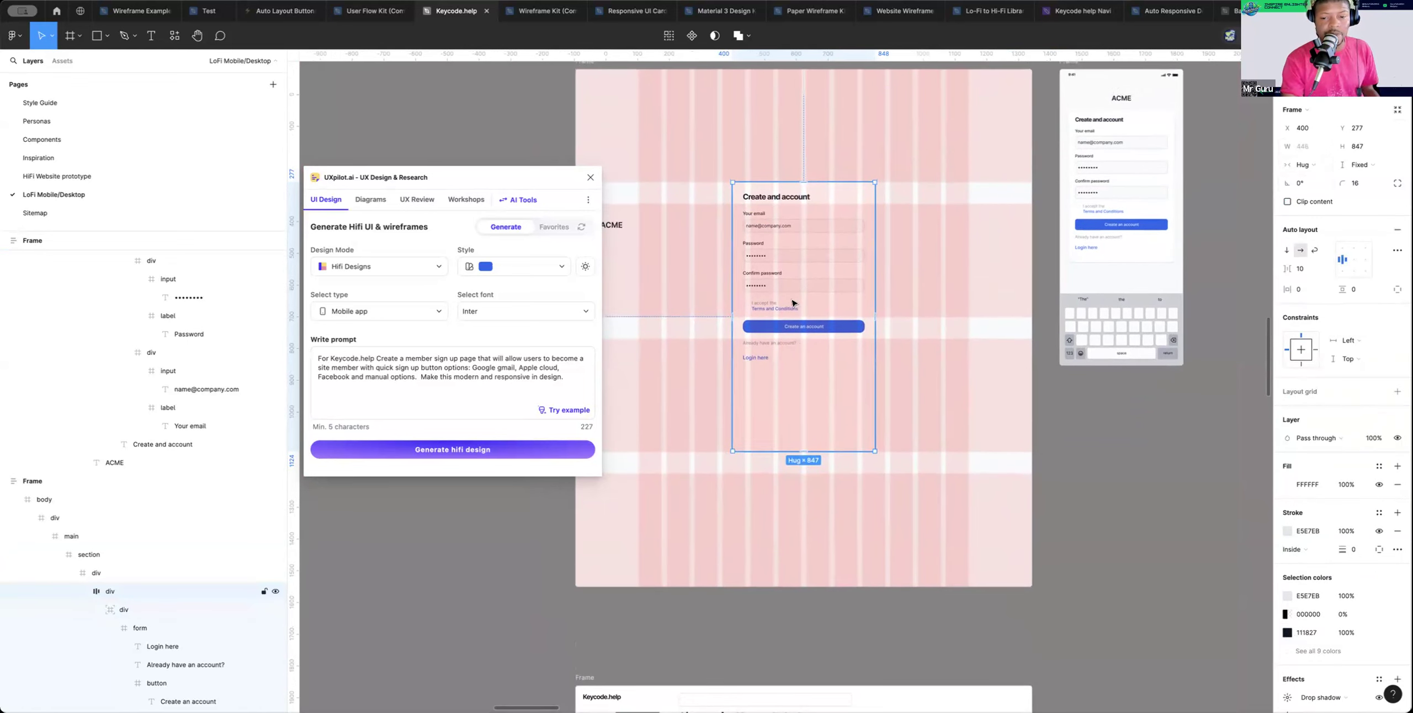
Move the form inside the account-creation card down to Y 301, leaving a gap beneath the heading
click(785, 239)
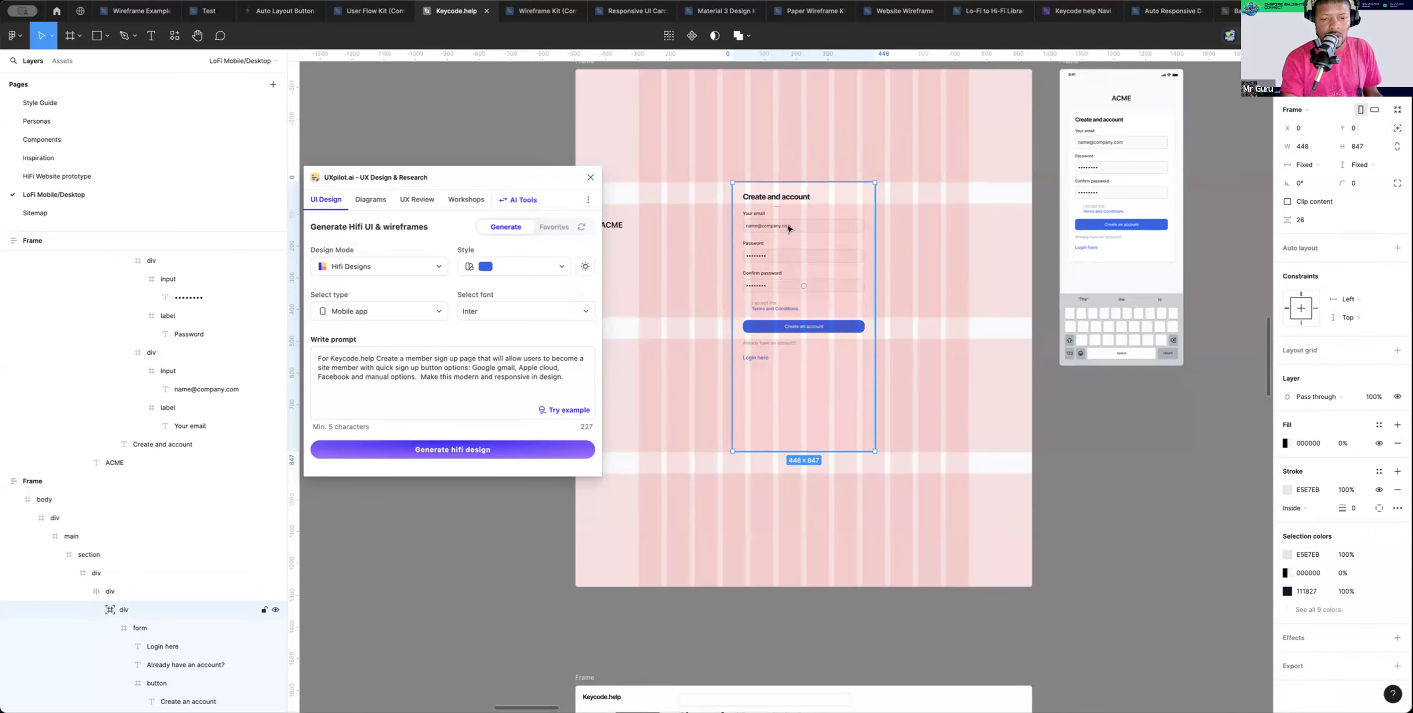
scroll(788, 228, up, 3)
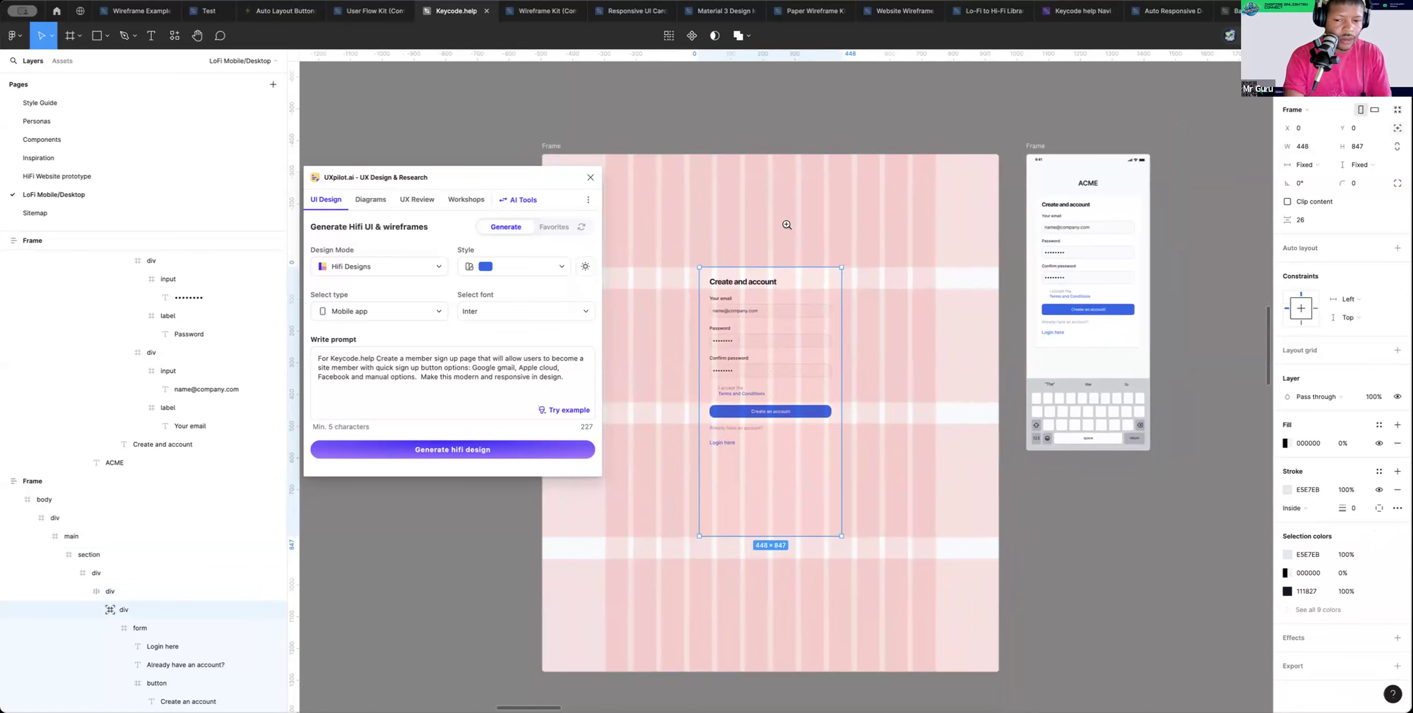
scroll(787, 224, down, 3)
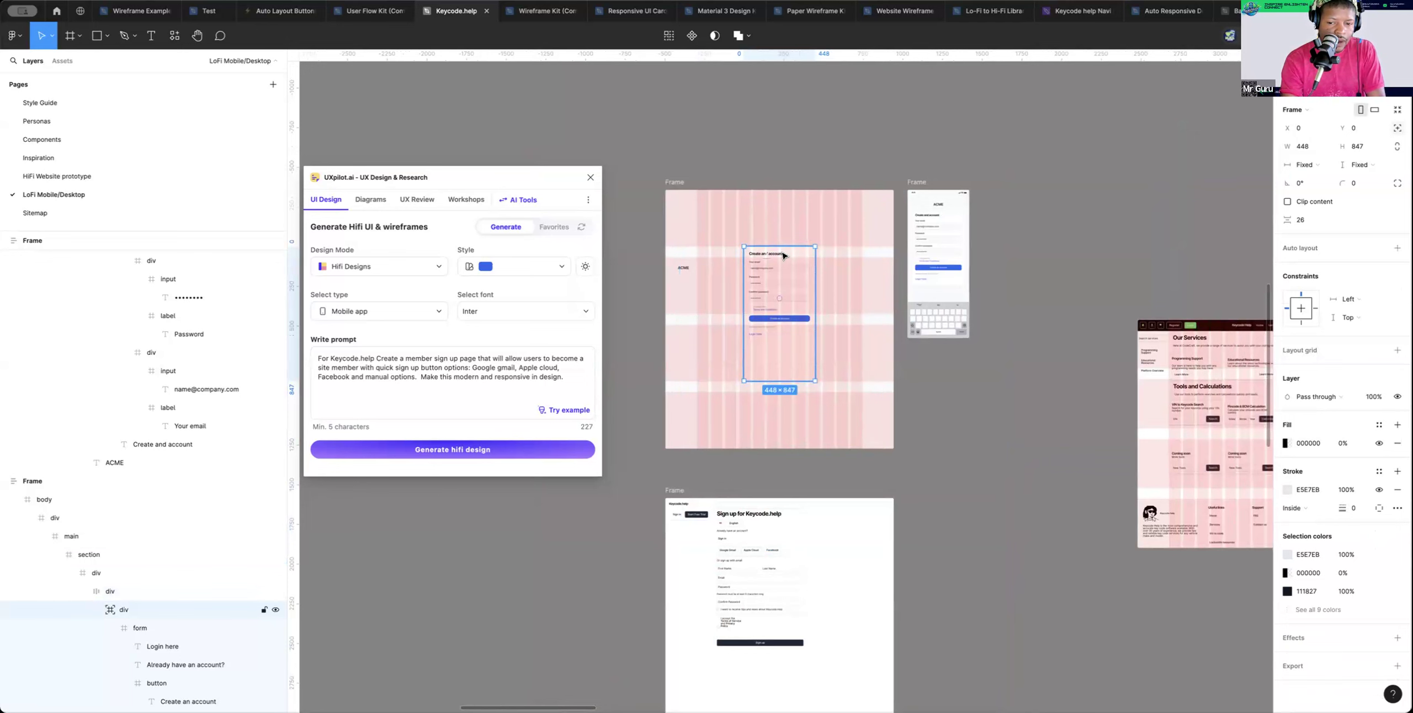
key(shift+Return)
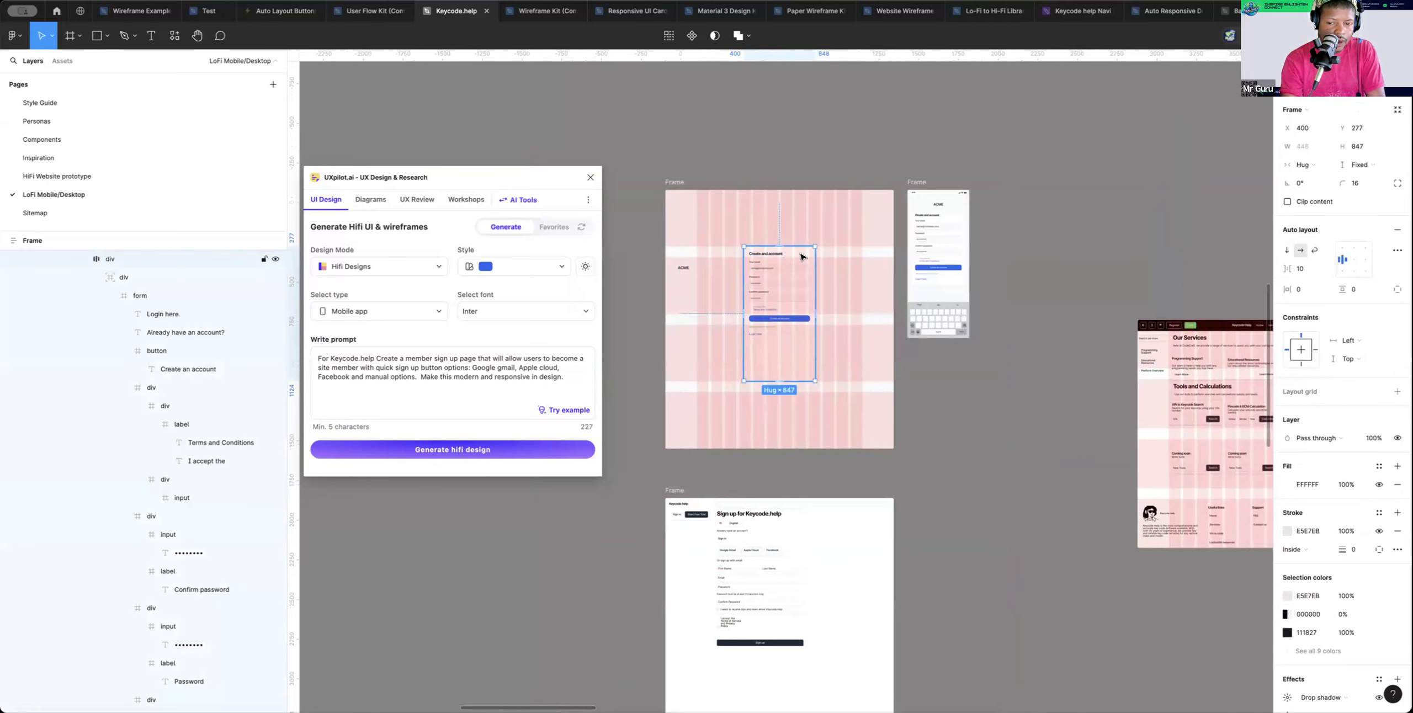
key(Return)
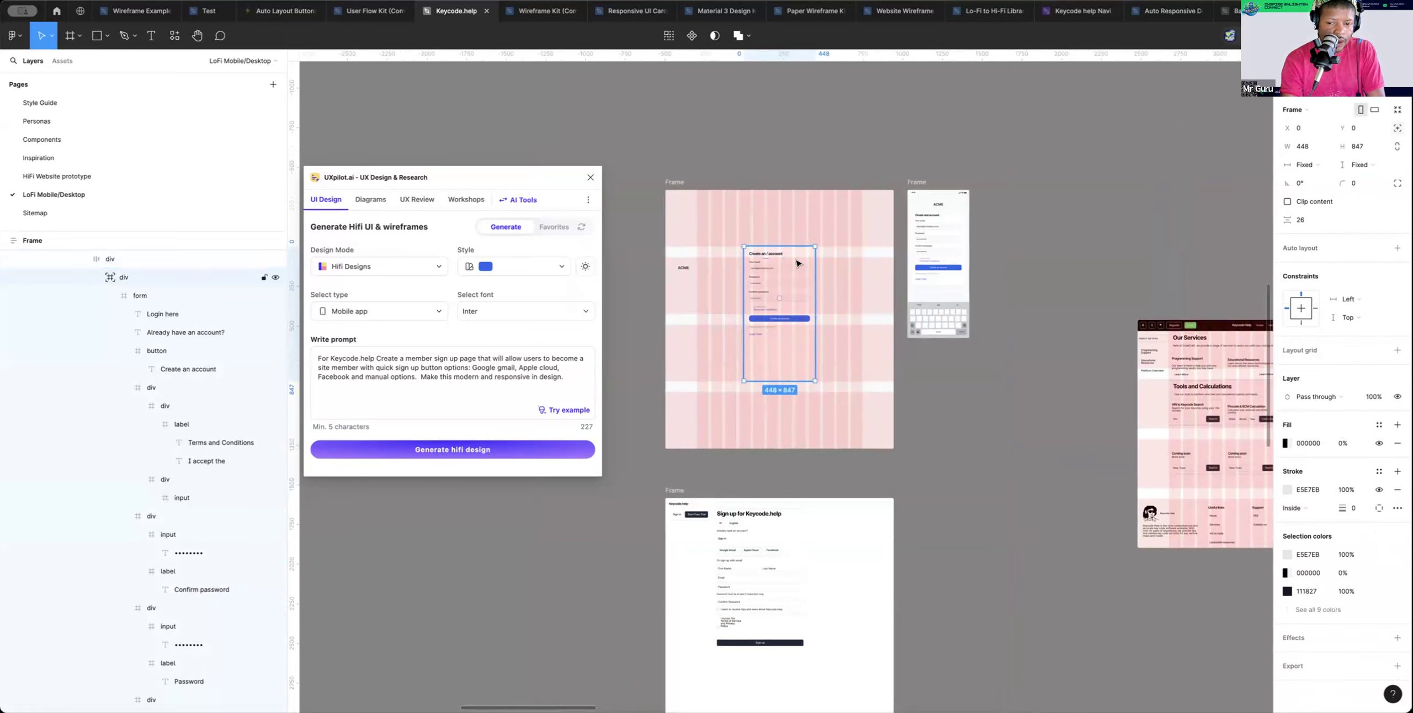
key(Return)
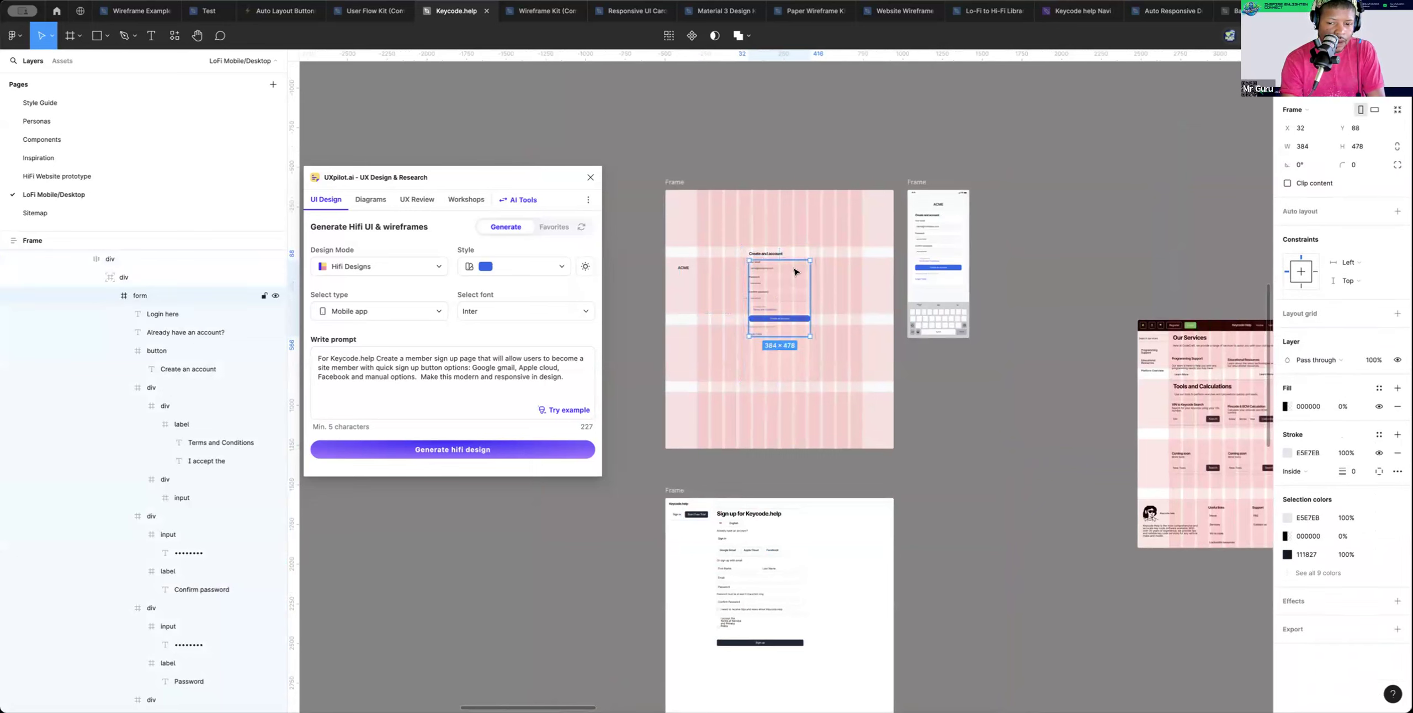
drag(788, 278, 788, 309)
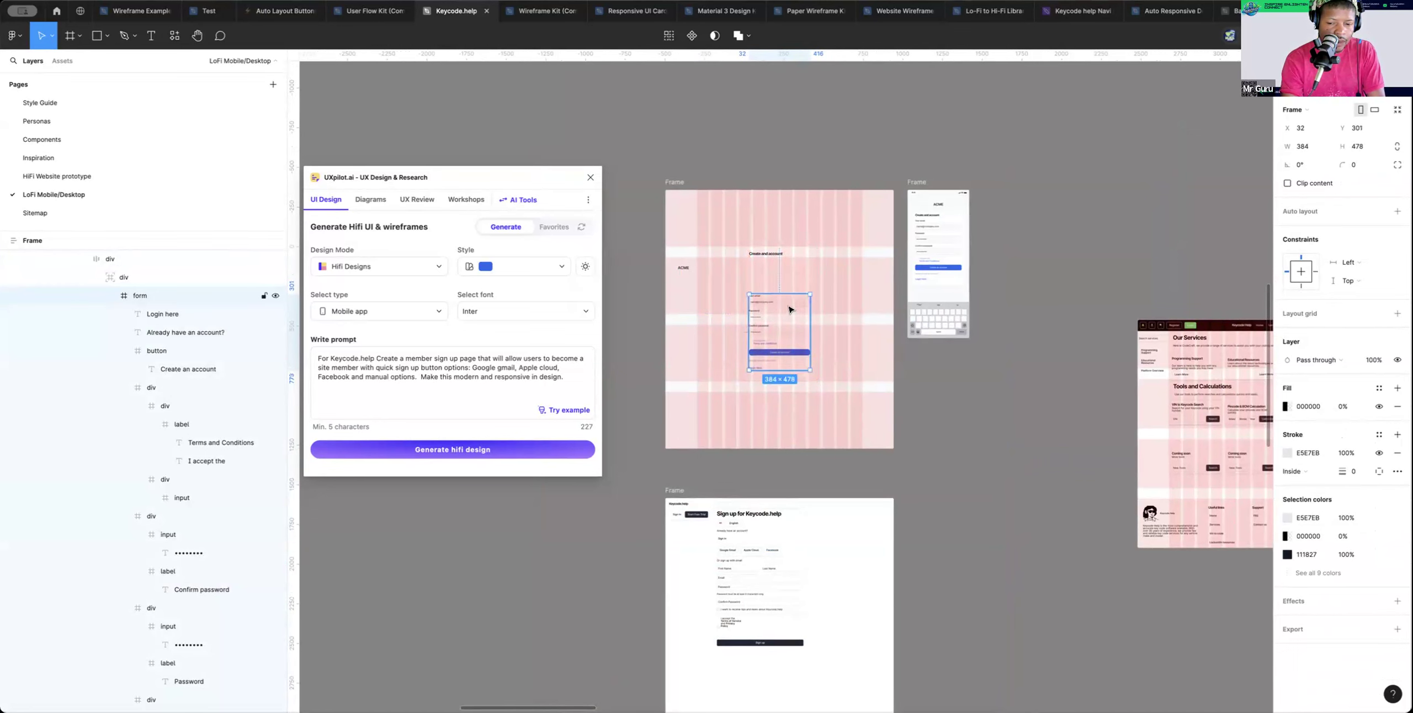
Search the Banhaten design system assets for "login" and clear the search again
click(852, 287)
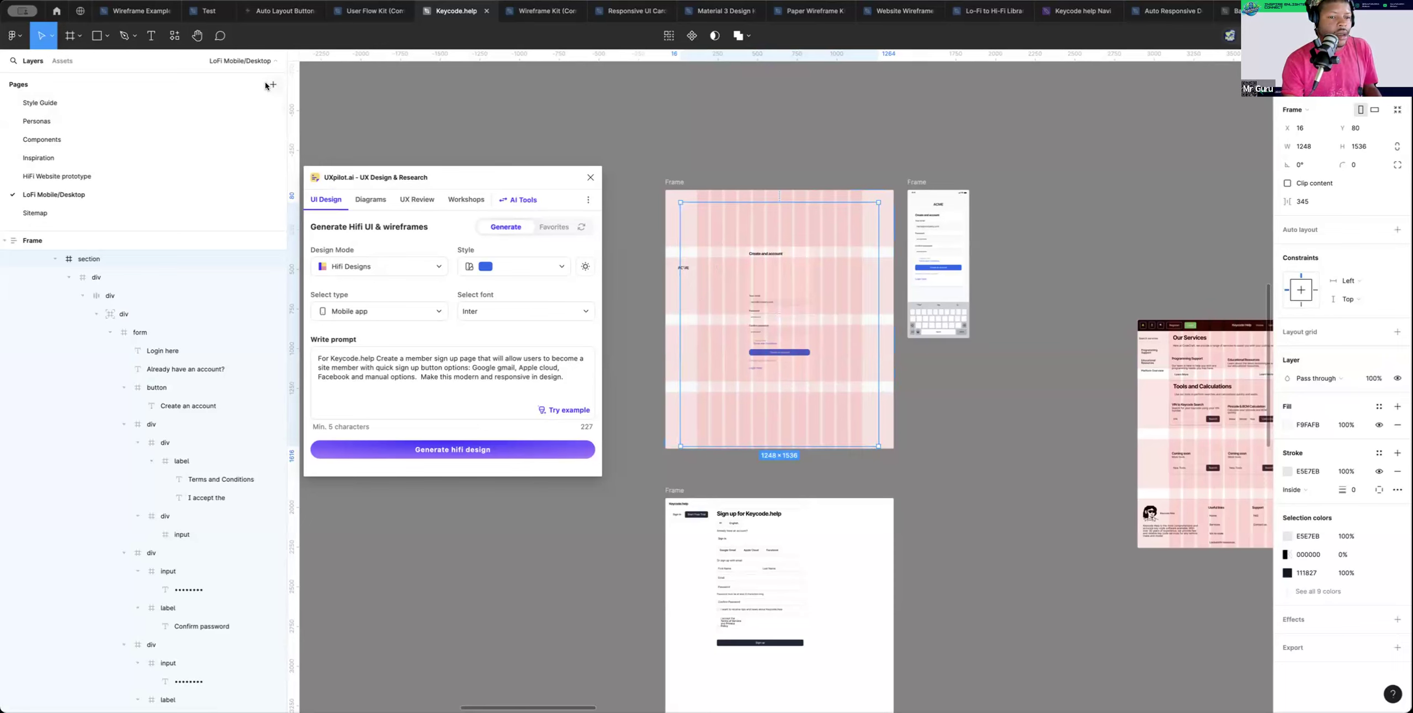
click(63, 60)
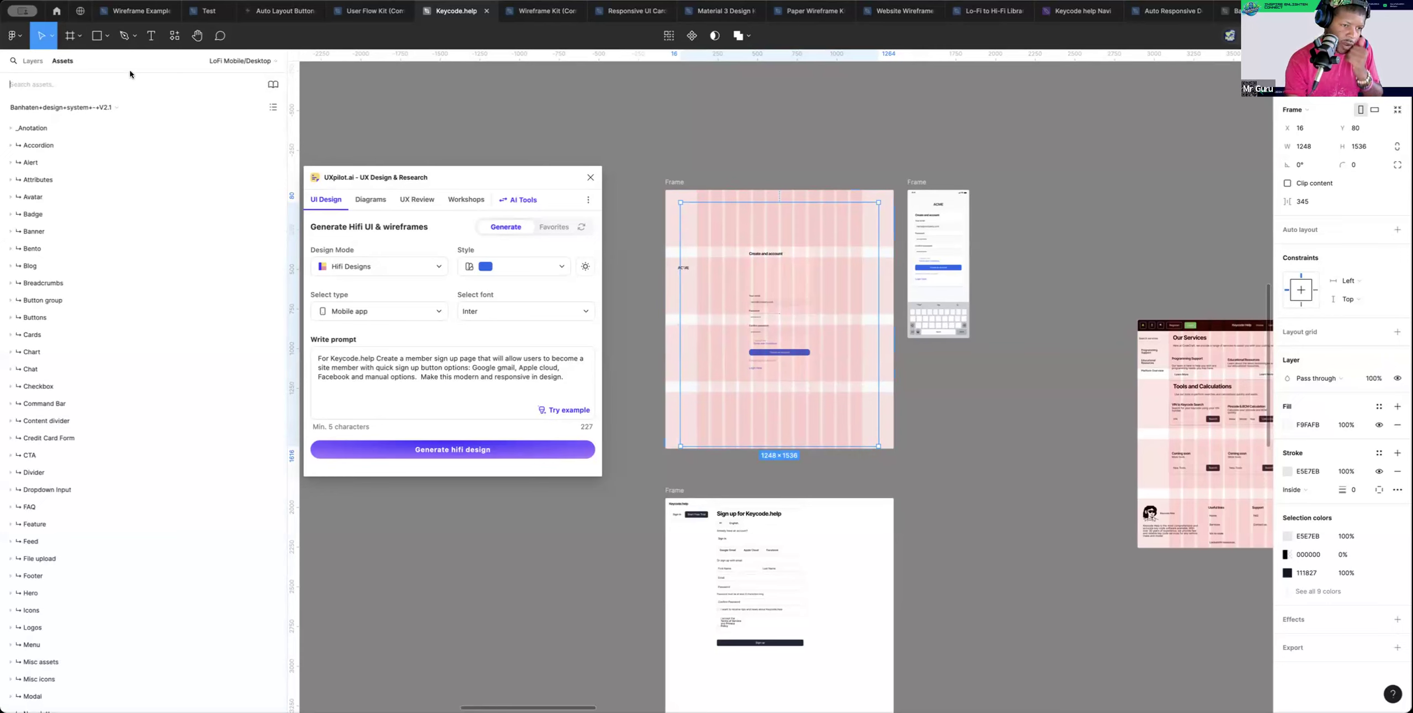
text(login)
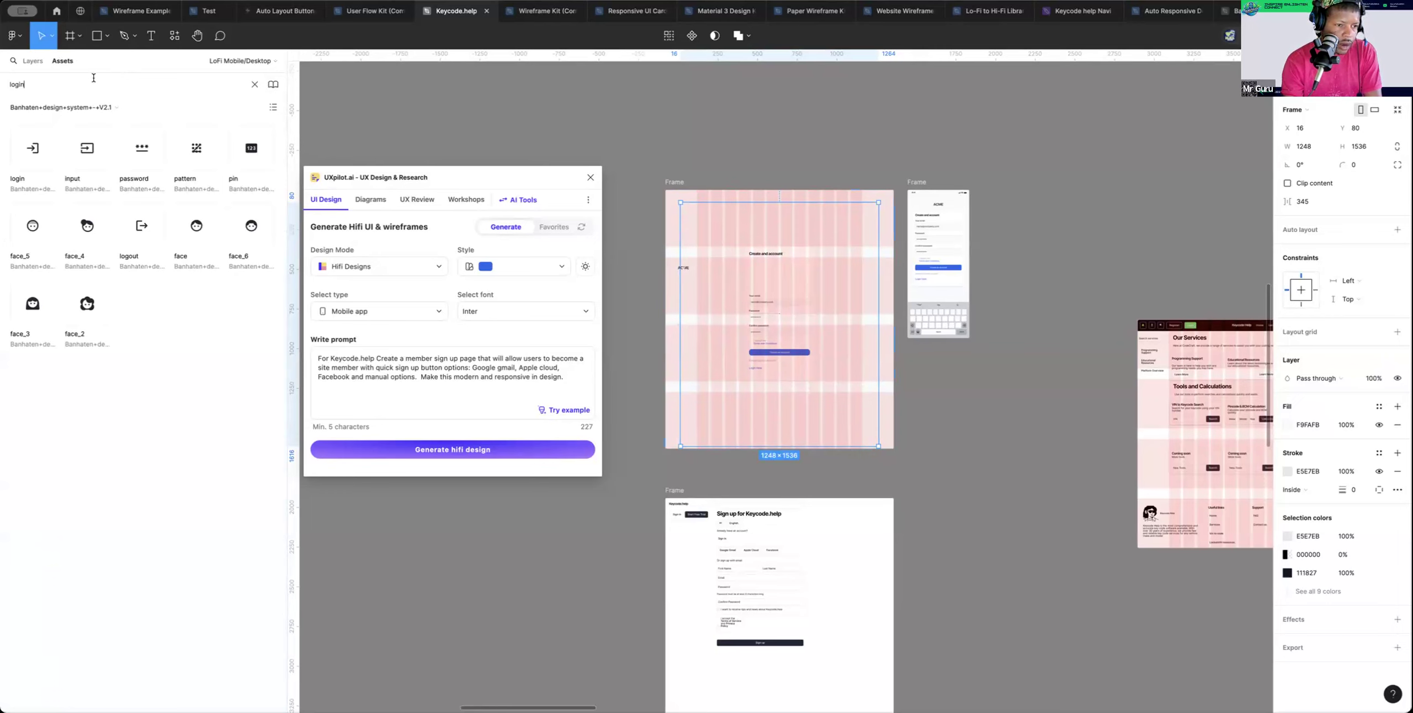
key(BackSpace)
key(BackSpace)
key(BackSpace)
key(BackSpace)
key(BackSpace)
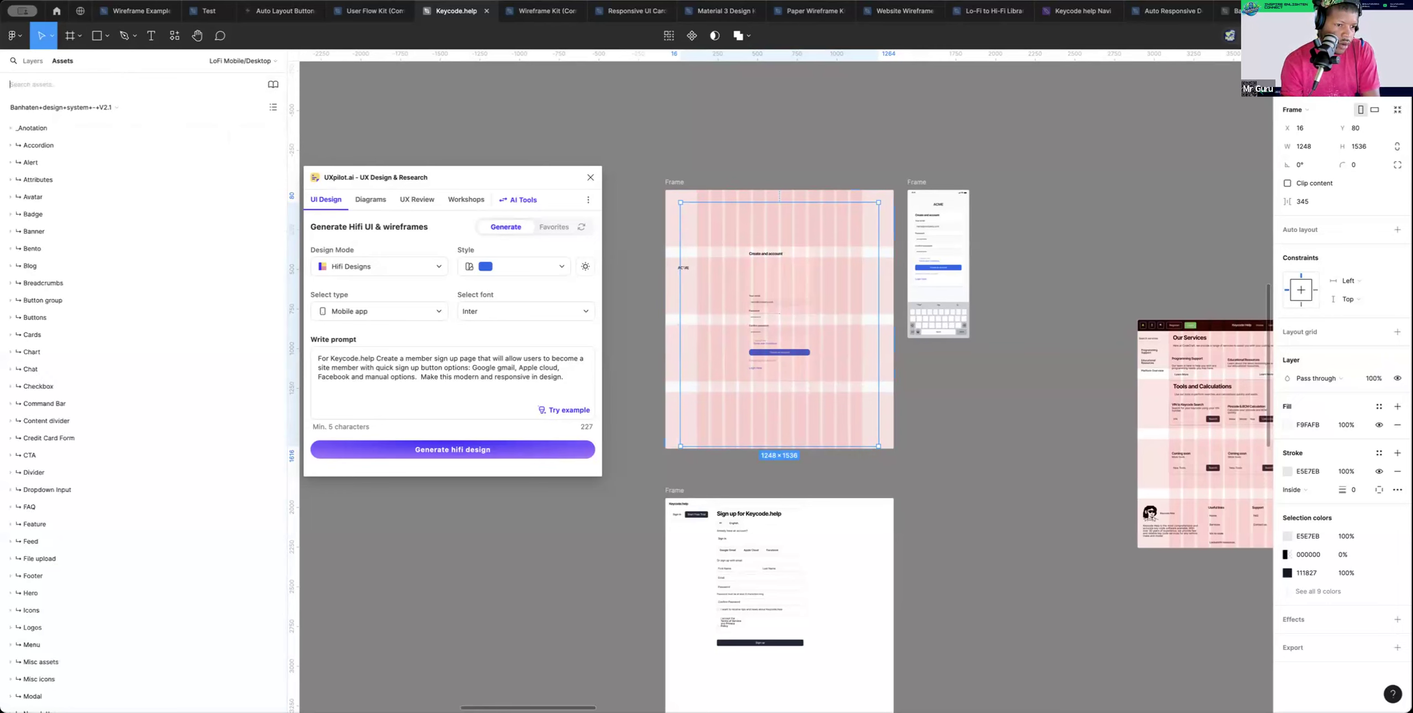
Expand the Buttons and Cards categories of the design system and look through their components
click(11, 317)
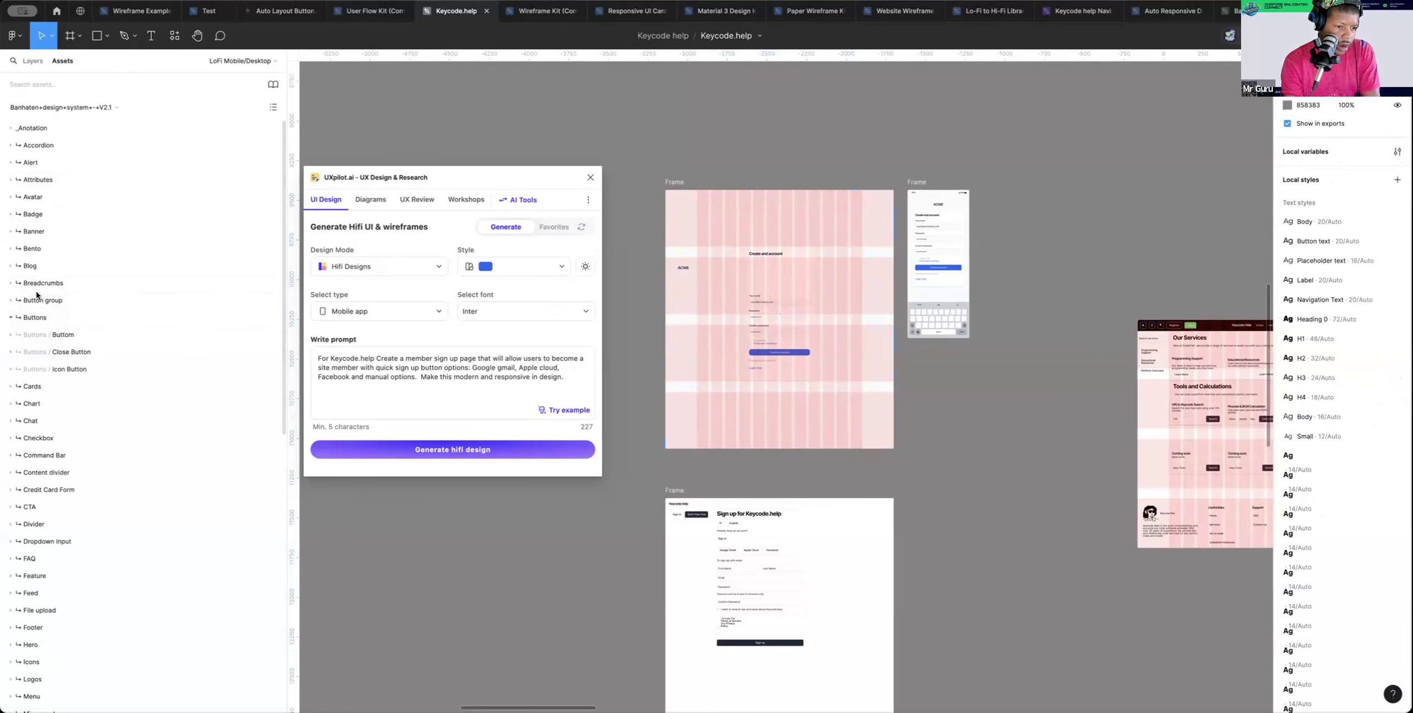
scroll(35, 292, down, 4)
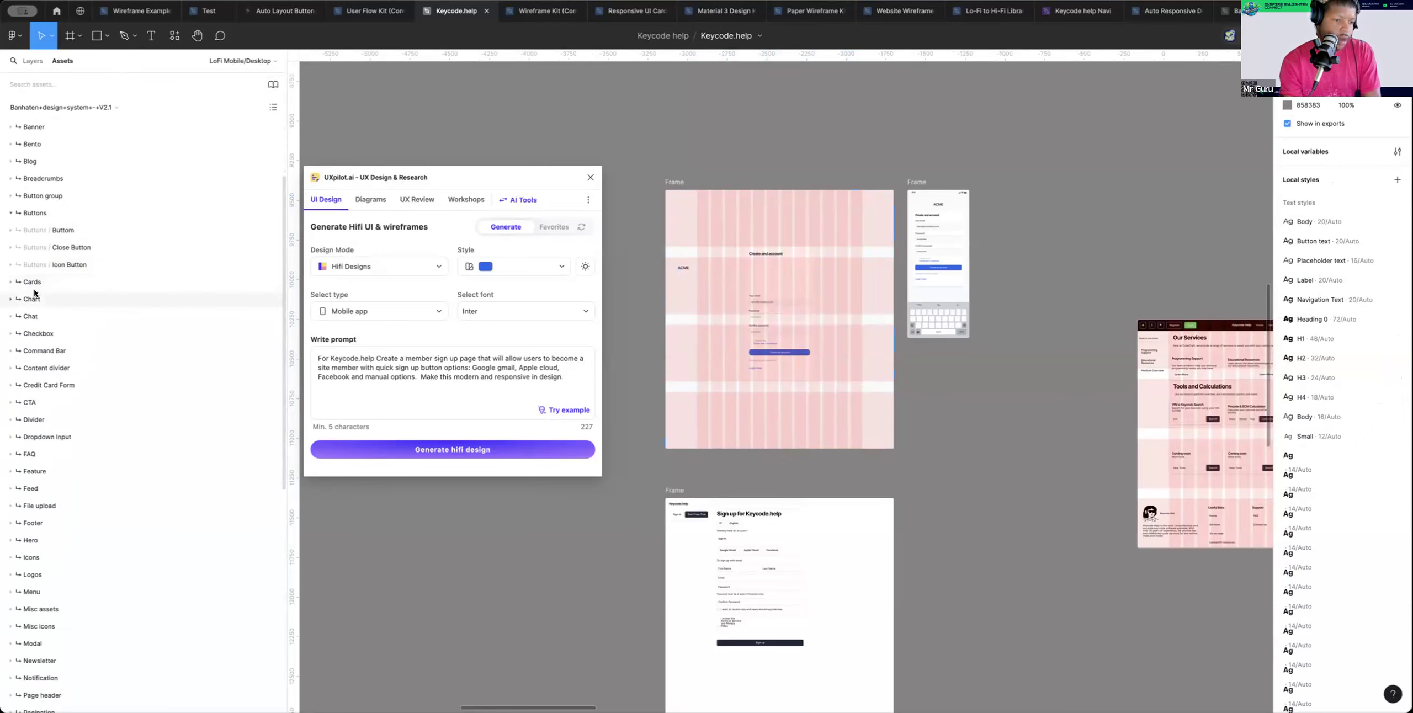
click(9, 282)
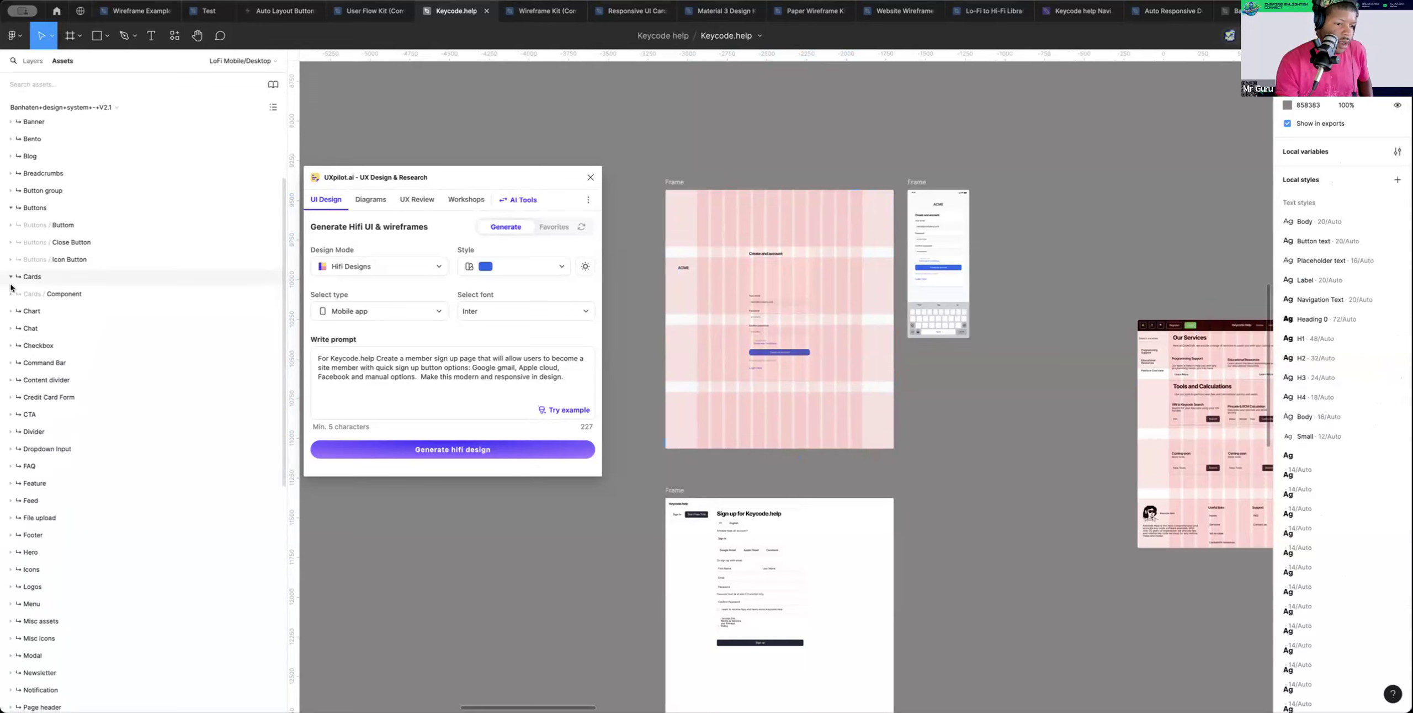
click(9, 295)
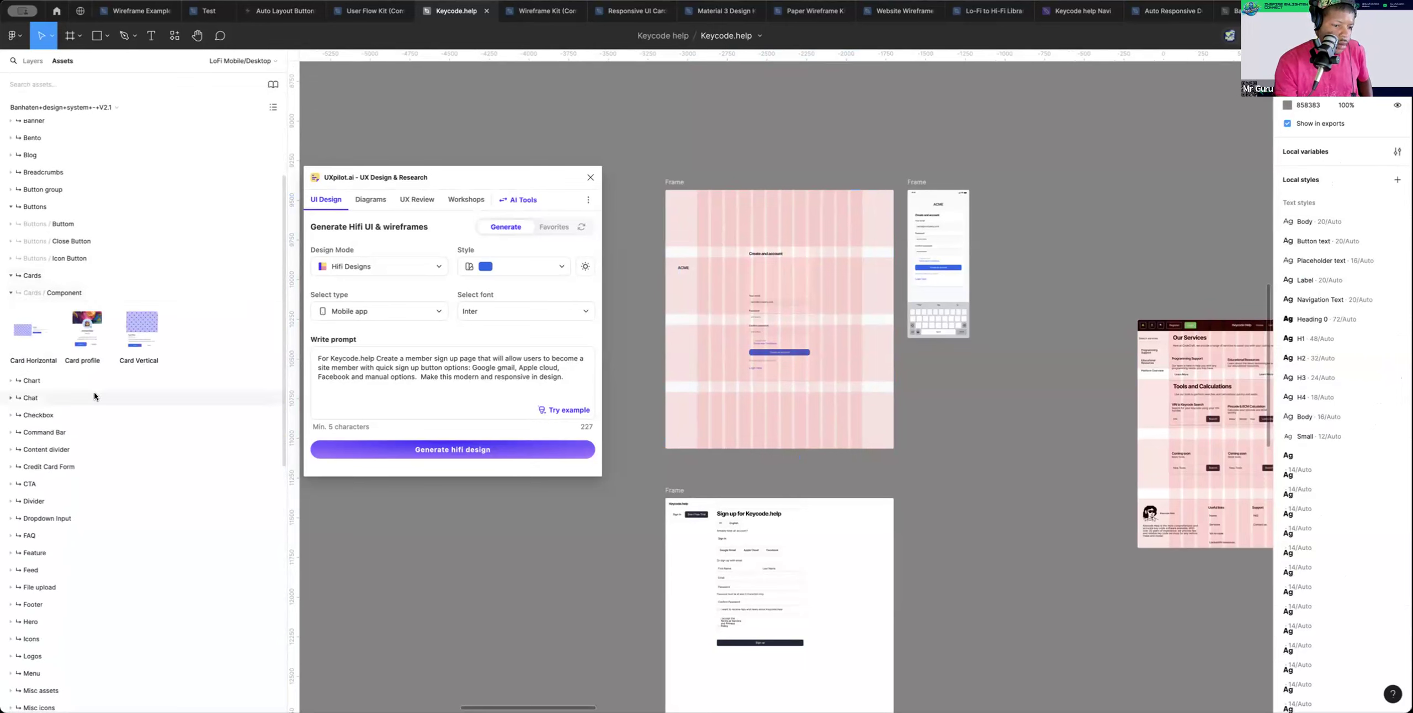
scroll(70, 411, down, 1)
scroll(65, 409, down, 5)
scroll(57, 407, down, 3)
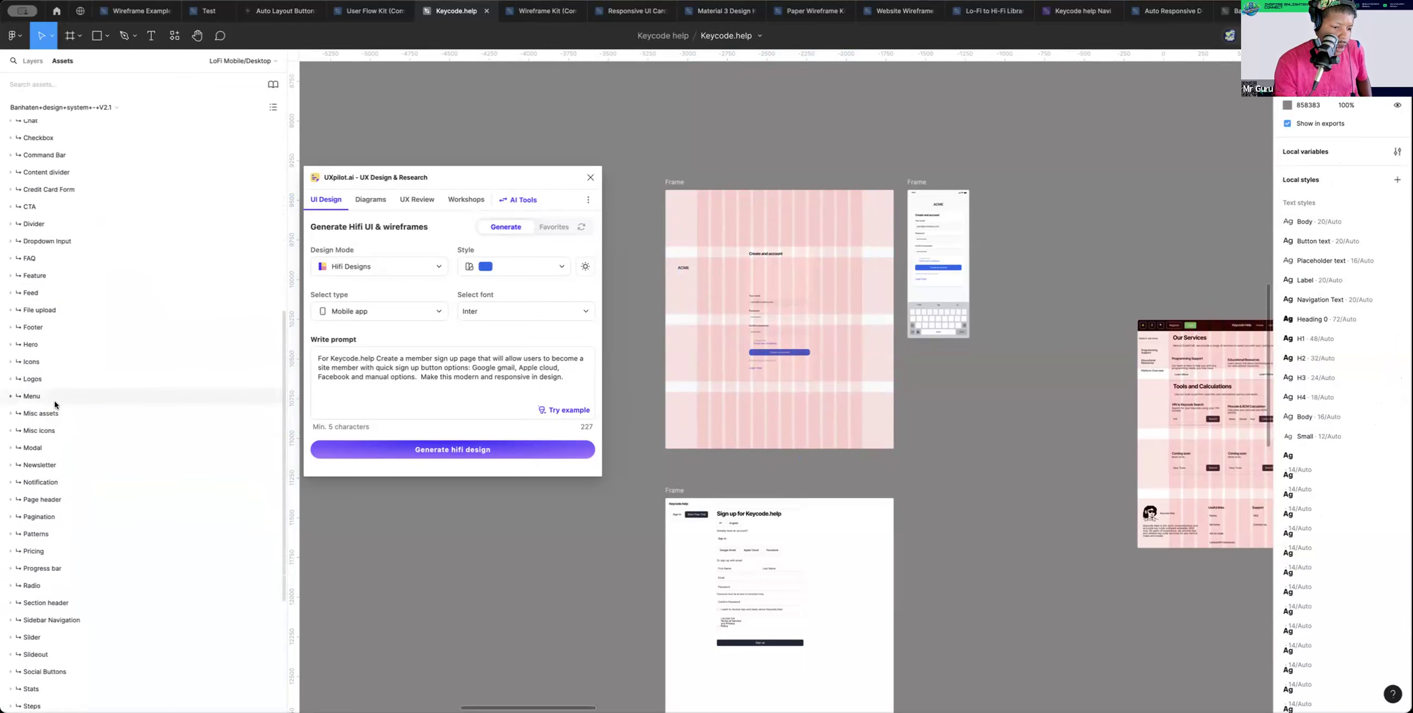
Check the Misc assets and Misc icons categories, including Social icon, for usable sign-up elements
scroll(28, 402, down, 1)
click(9, 401)
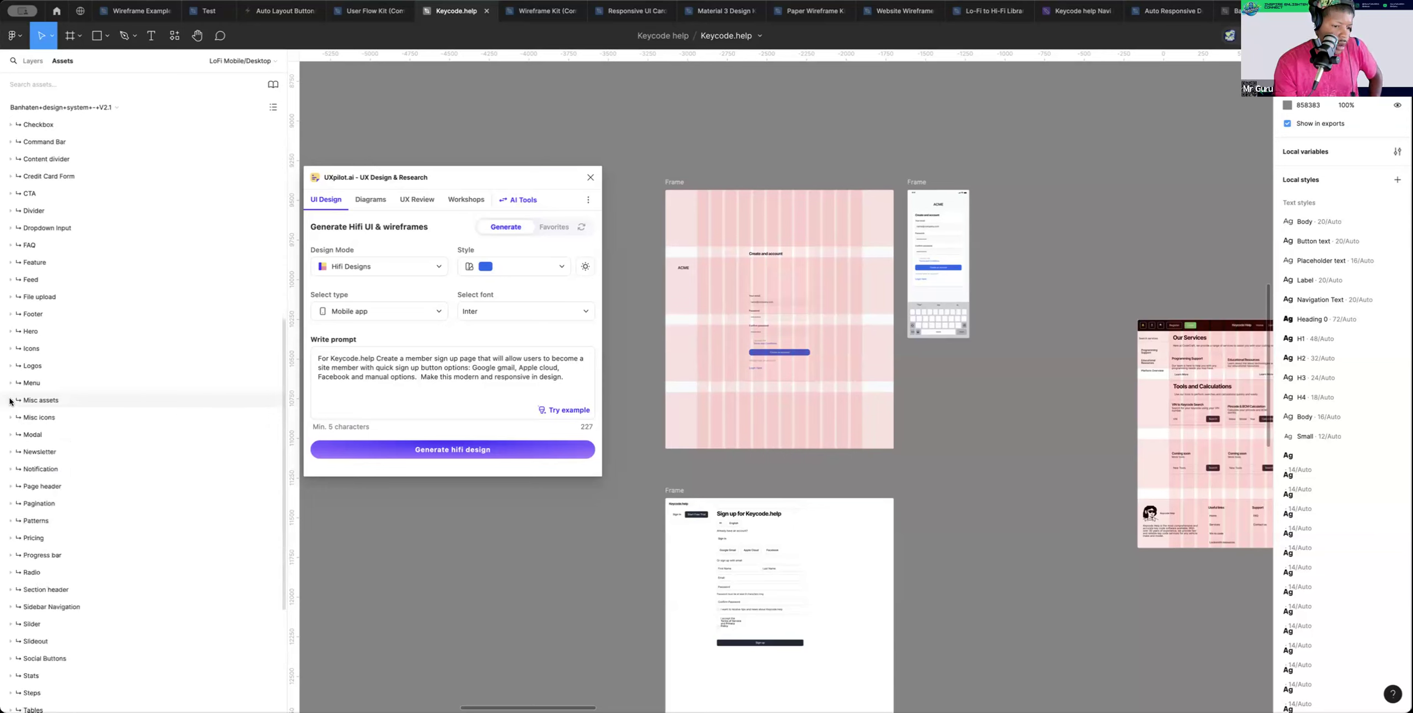
click(10, 402)
scroll(10, 402, down, 1)
scroll(11, 401, down, 1)
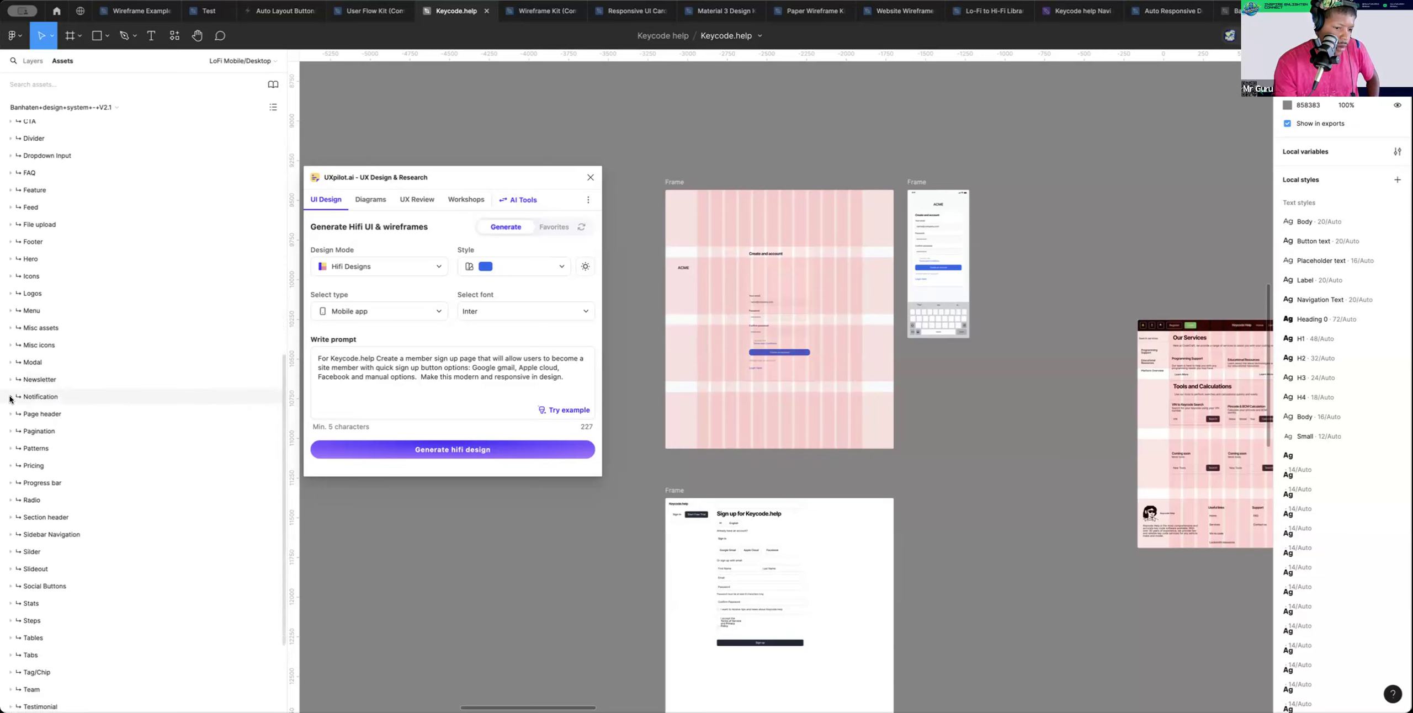
click(10, 346)
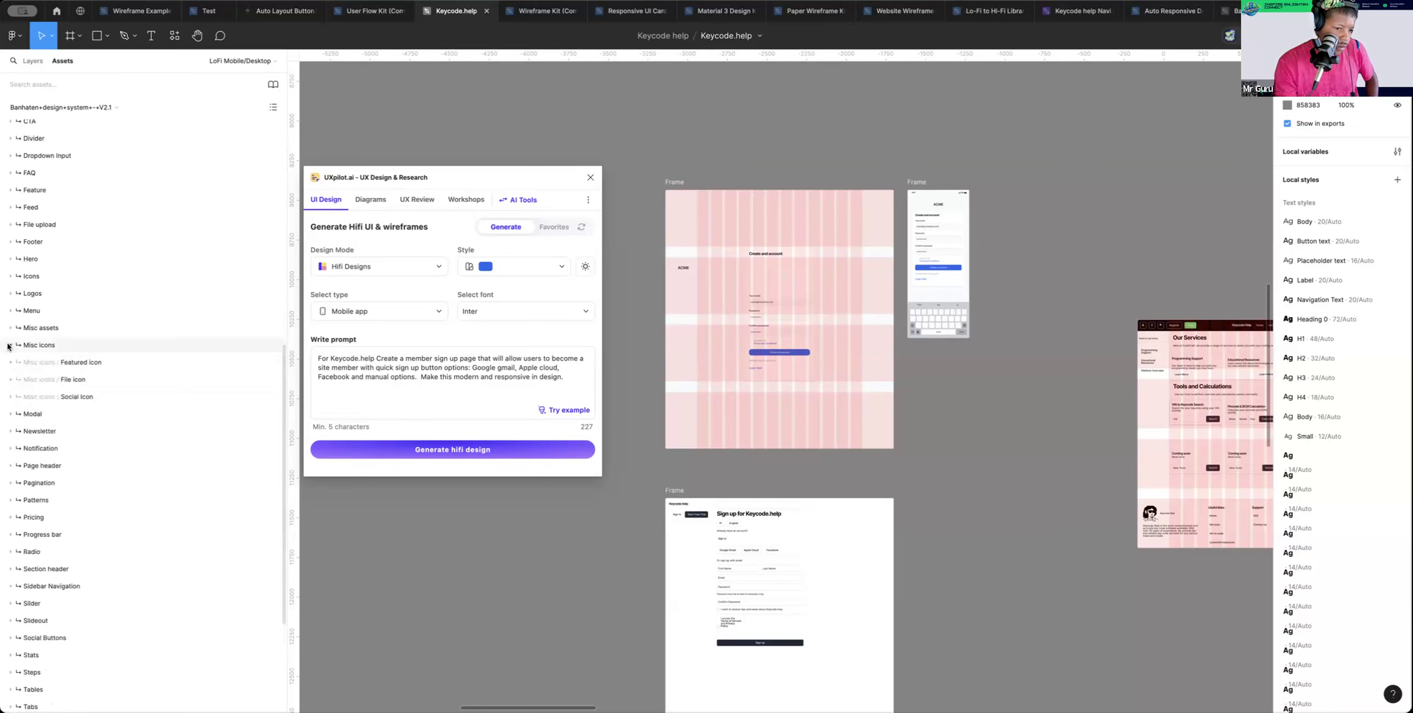
click(10, 396)
click(10, 397)
scroll(28, 398, down, 3)
scroll(28, 398, down, 3)
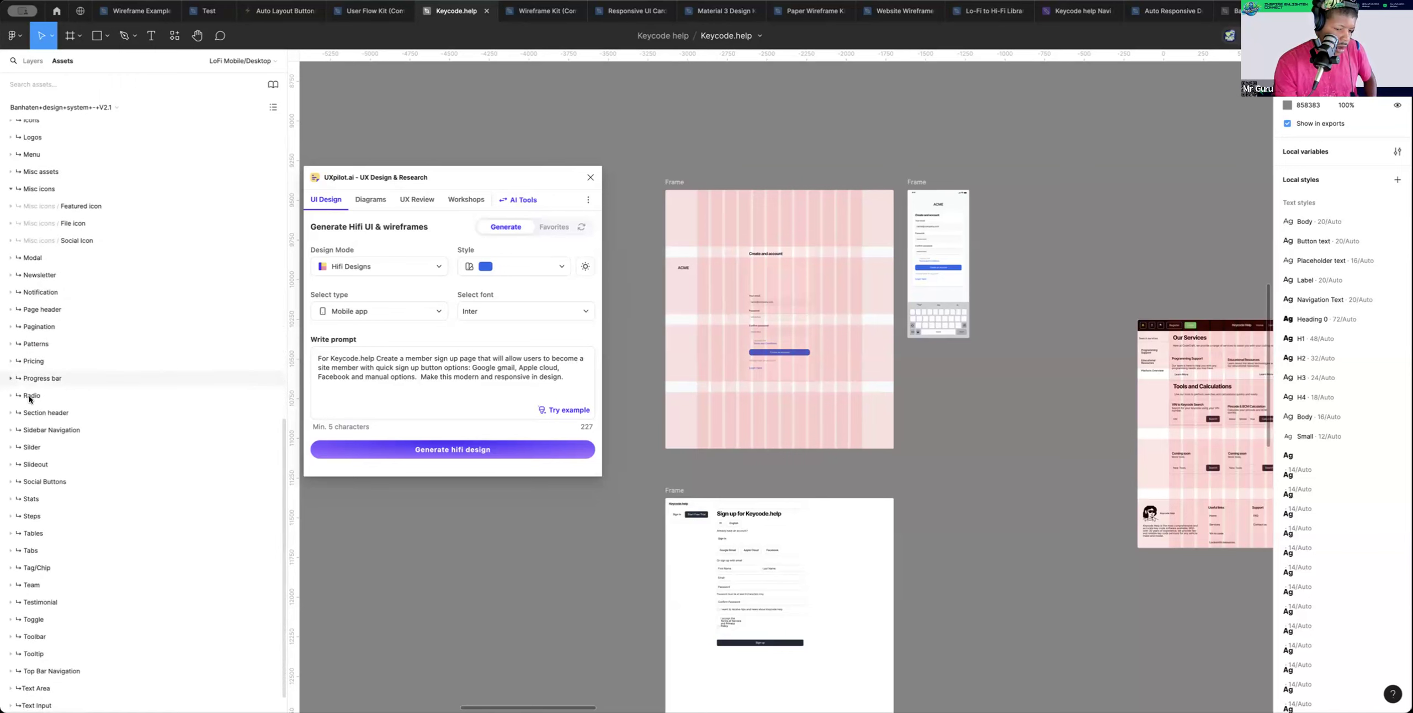
Expand the Social Buttons components and view the details of the Social button component
scroll(28, 398, down, 2)
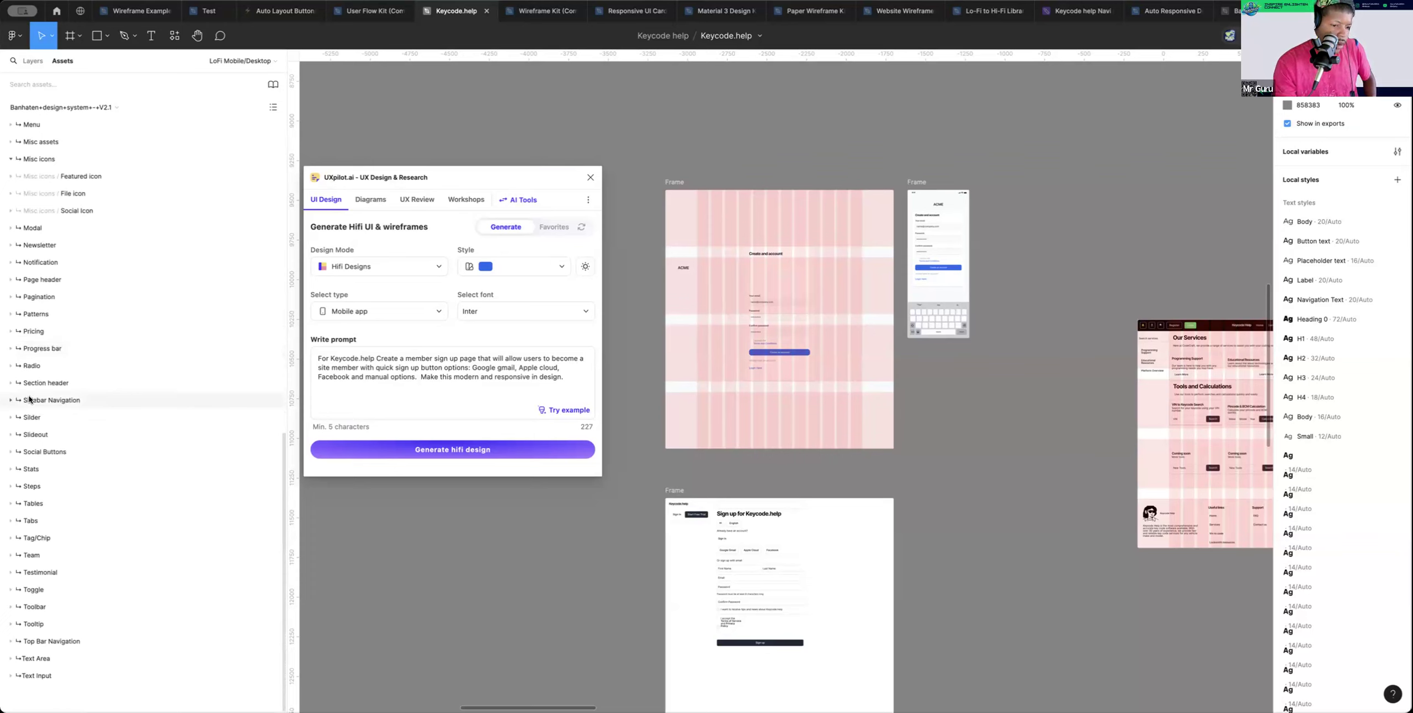
click(11, 452)
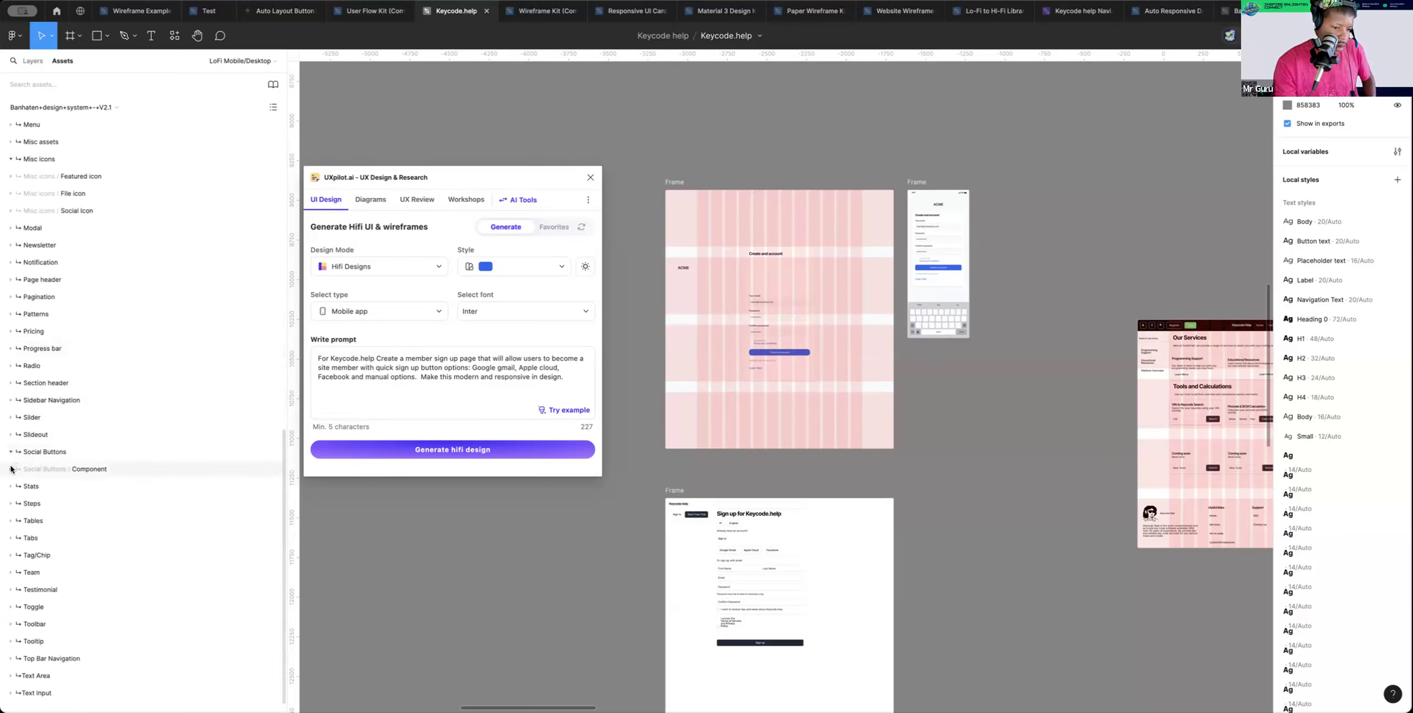
click(9, 469)
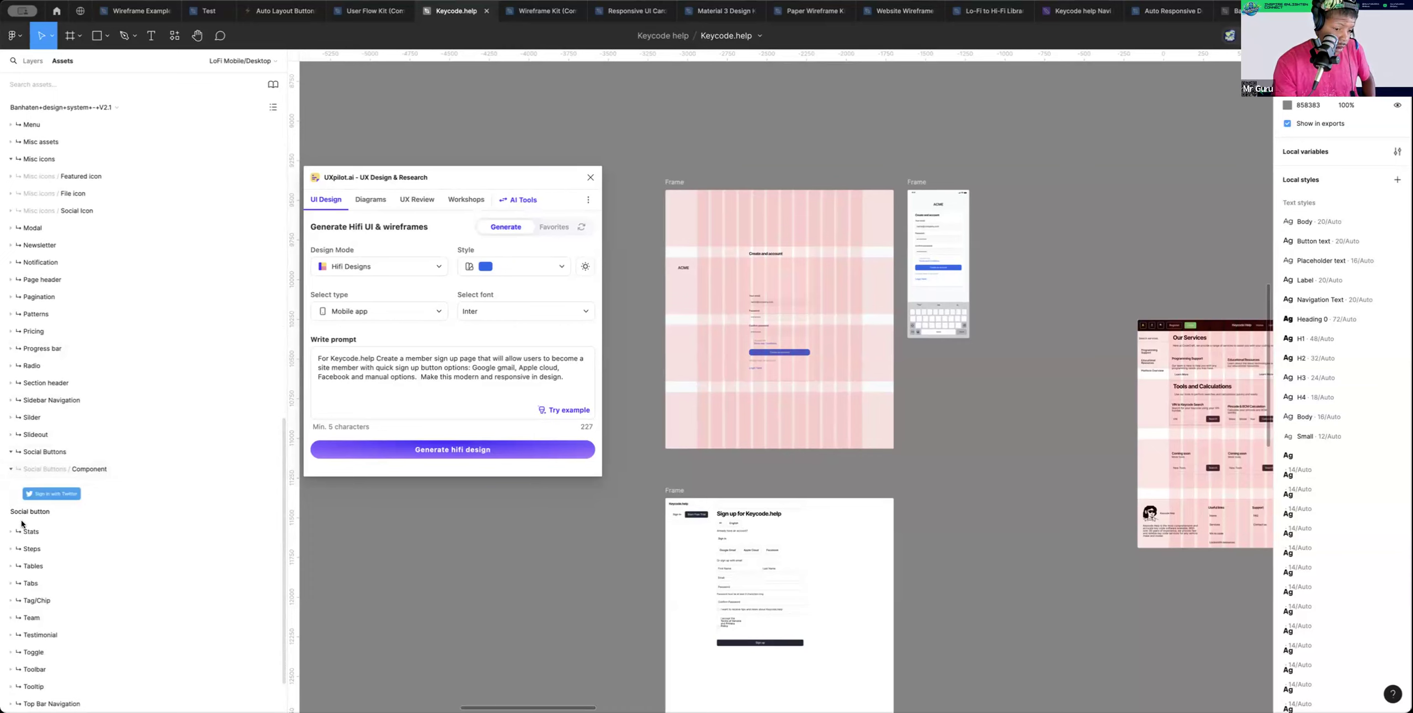
scroll(27, 511, down, 2)
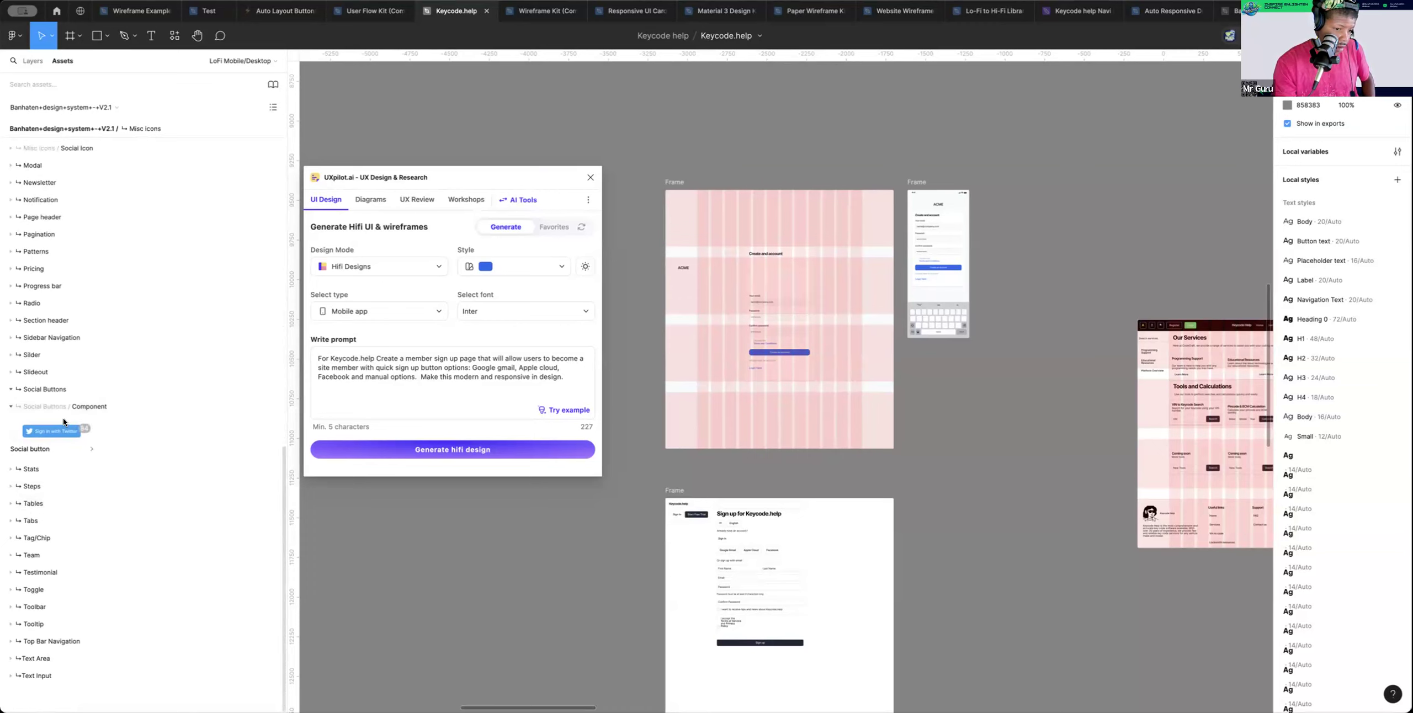
click(90, 450)
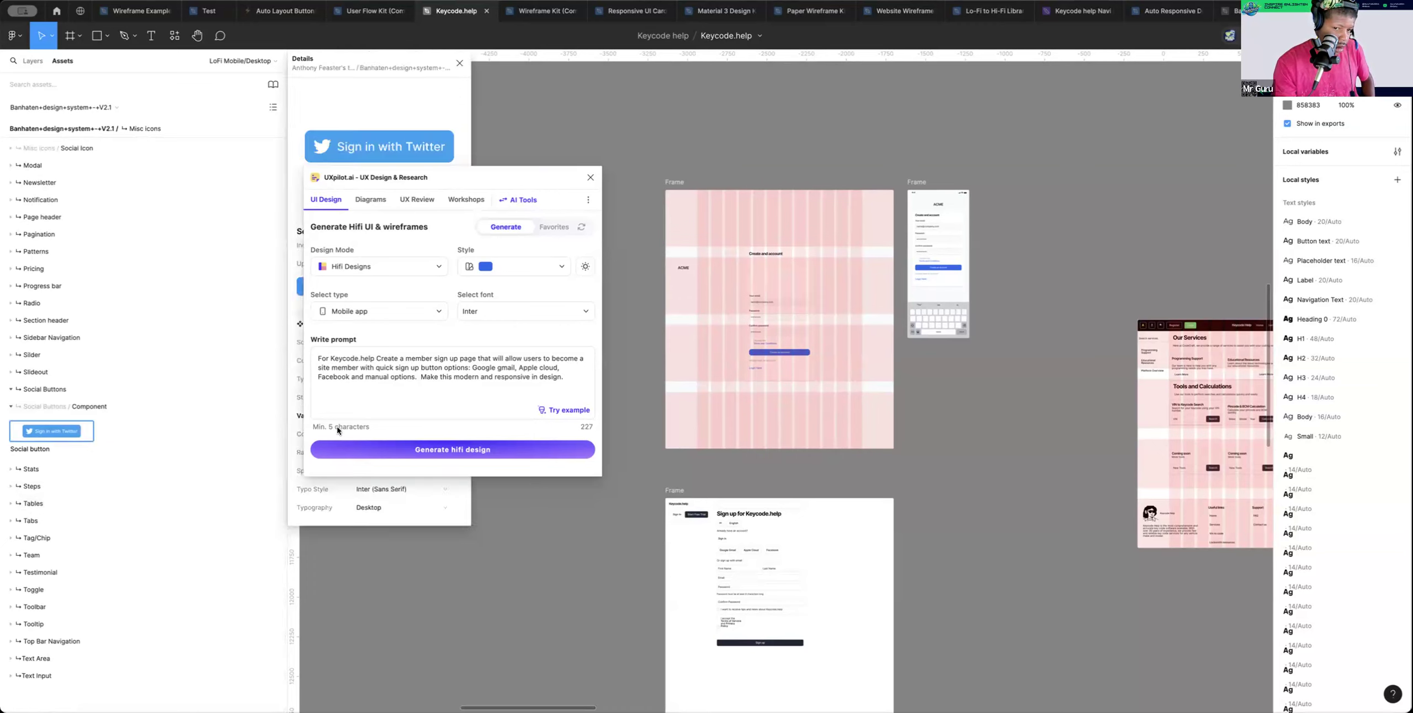
Move the UXpilot.ai plugin window away from the asset list and expand the Toggle category
mouse_move(480, 192)
mouse_down()
mouse_move(540, 396)
mouse_move(490, 215)
mouse_up()
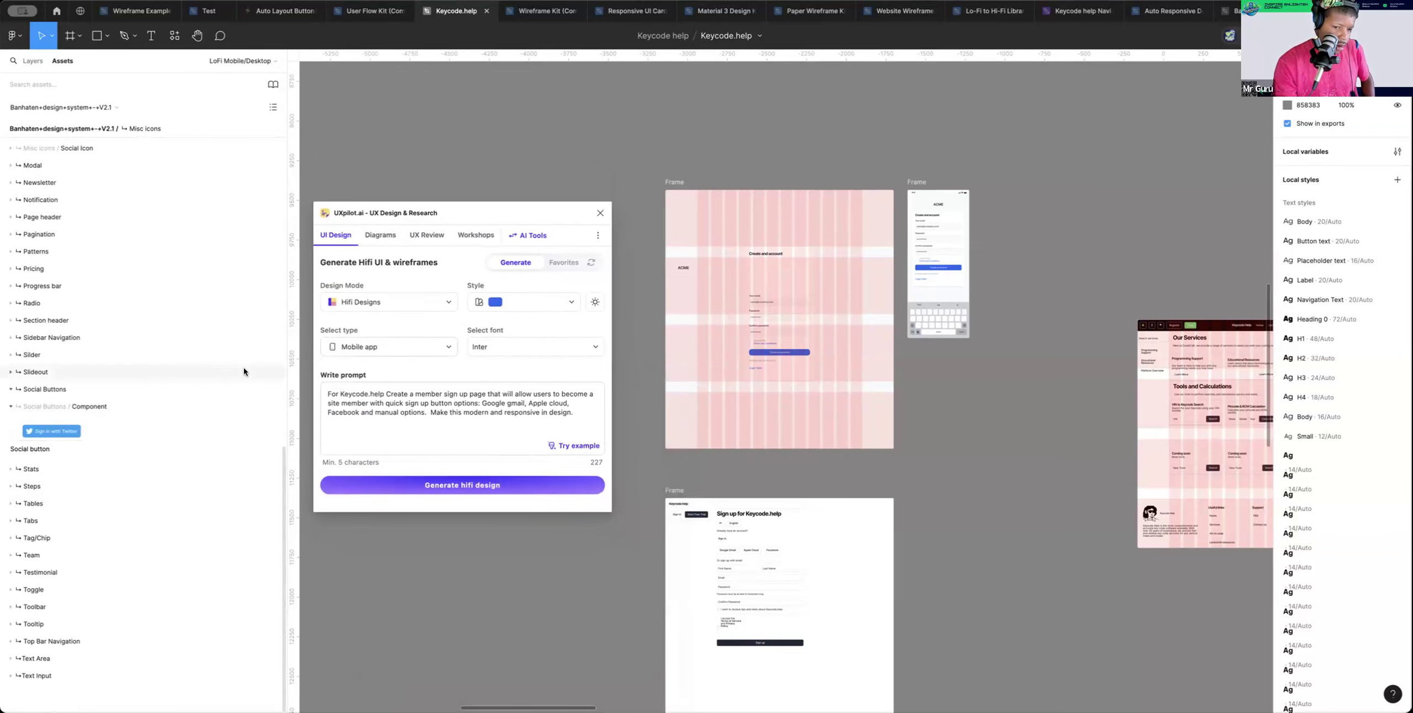
drag(457, 210, 1118, 396)
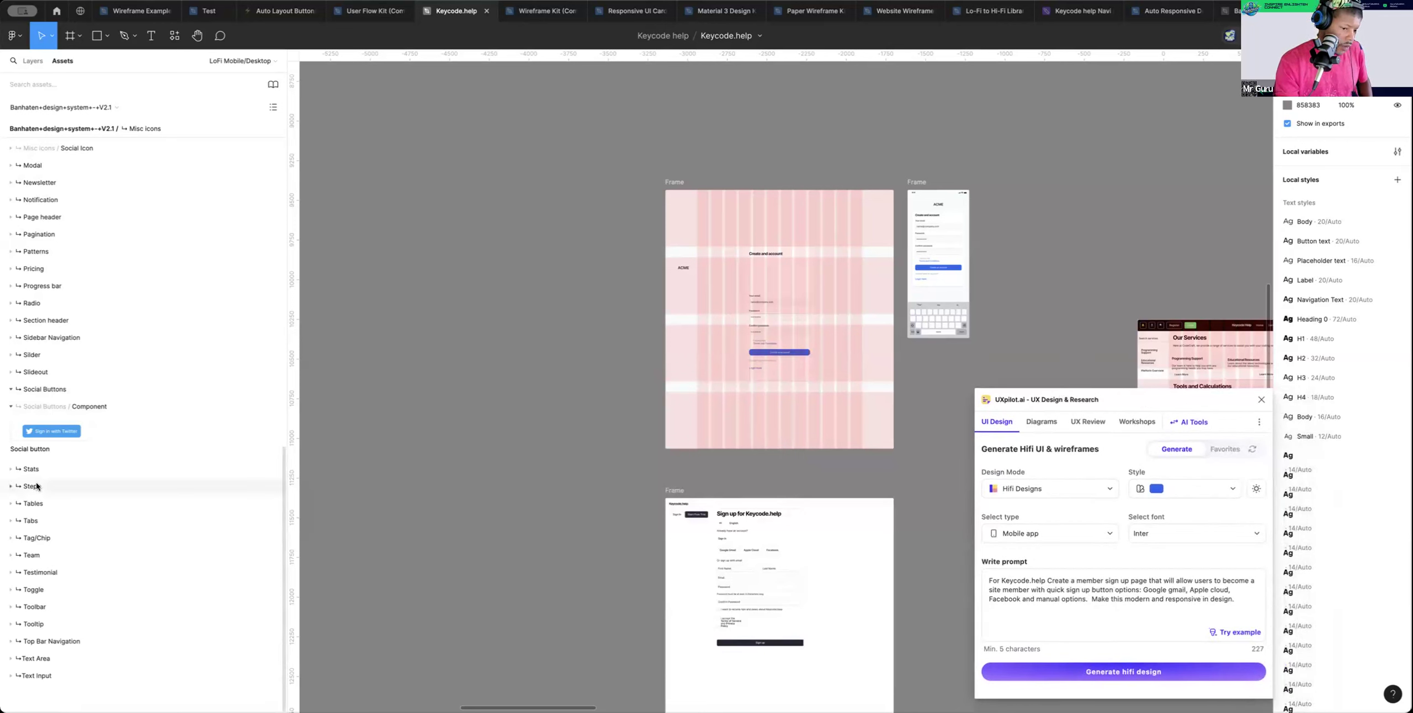
click(10, 588)
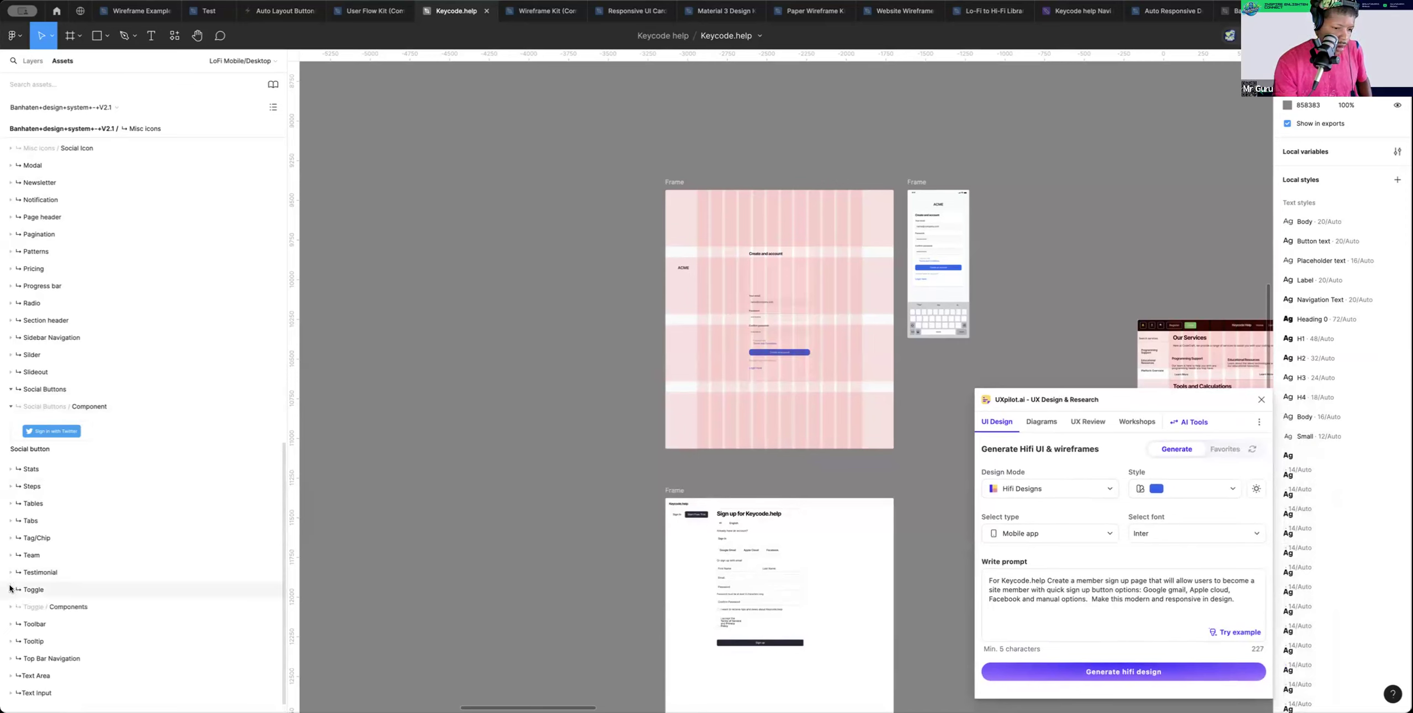
Expand the Toggle components and check the details of the Social button component
click(11, 606)
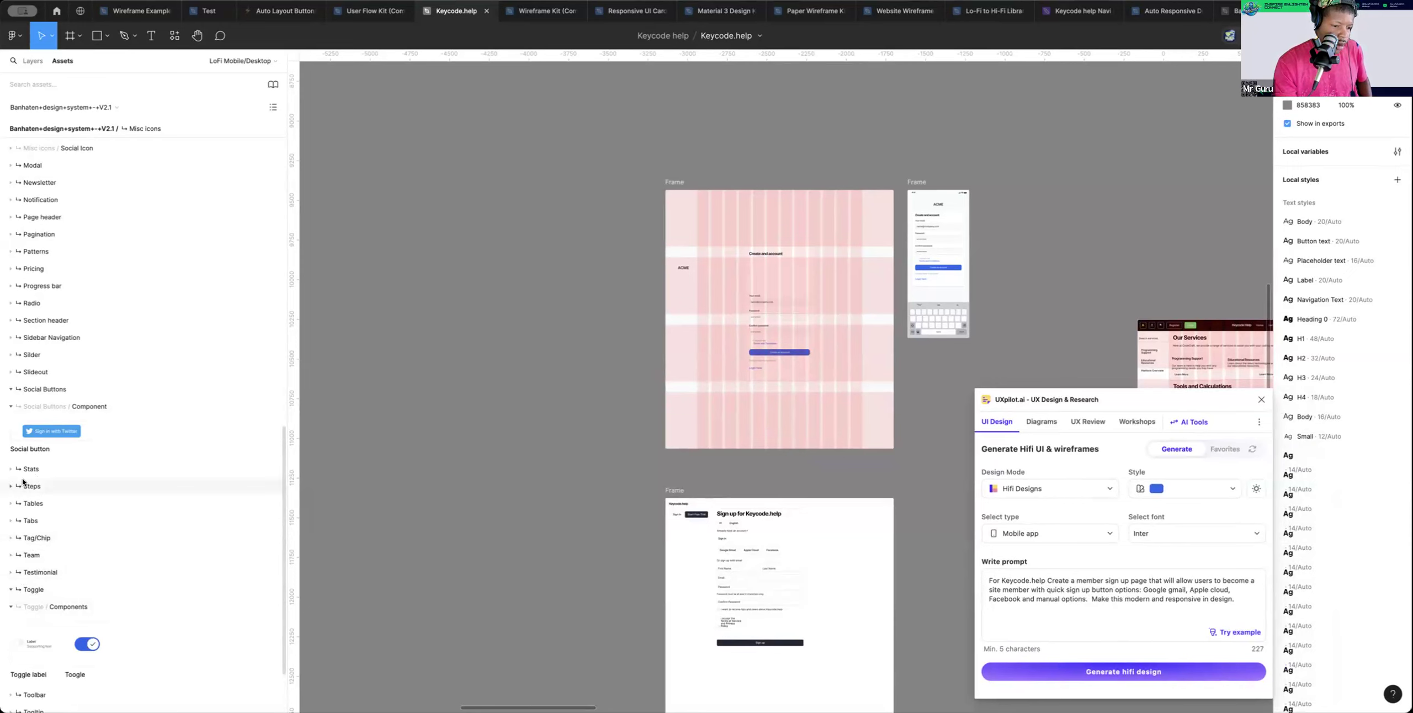
click(61, 432)
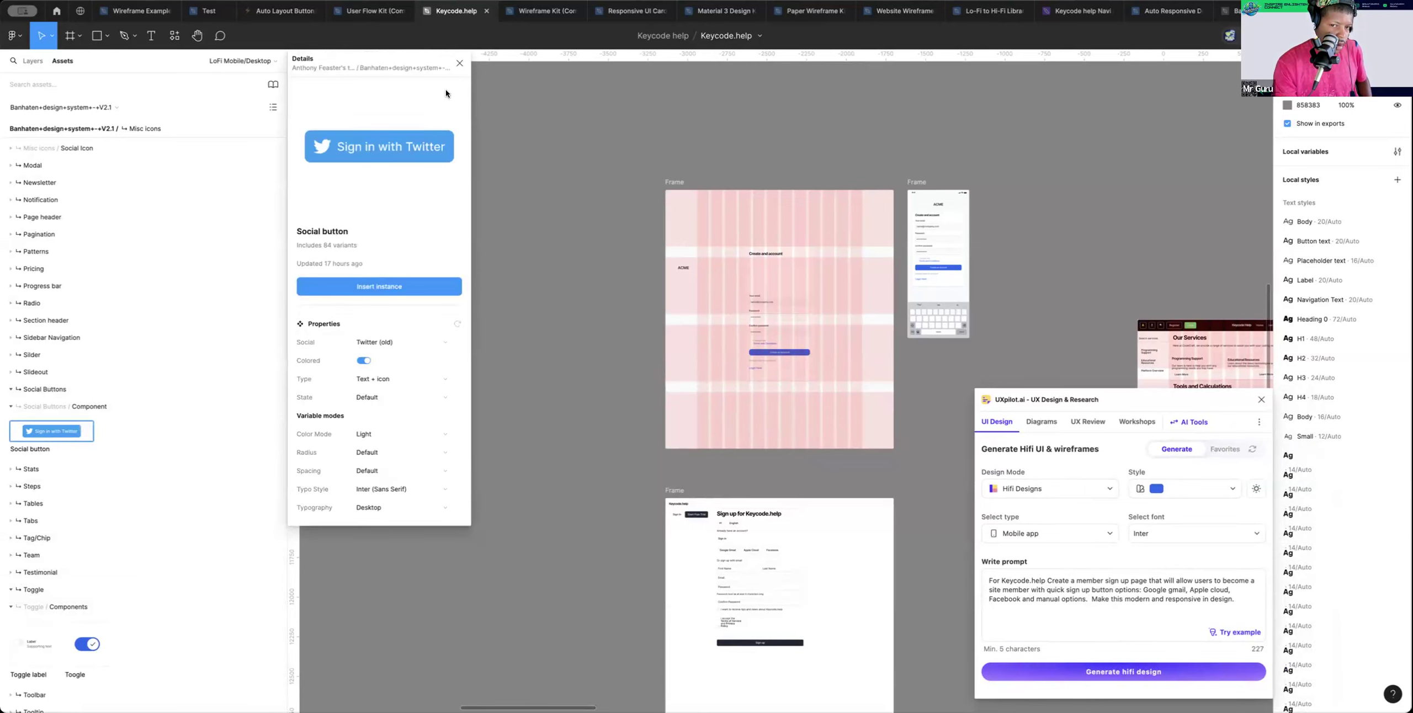
click(458, 65)
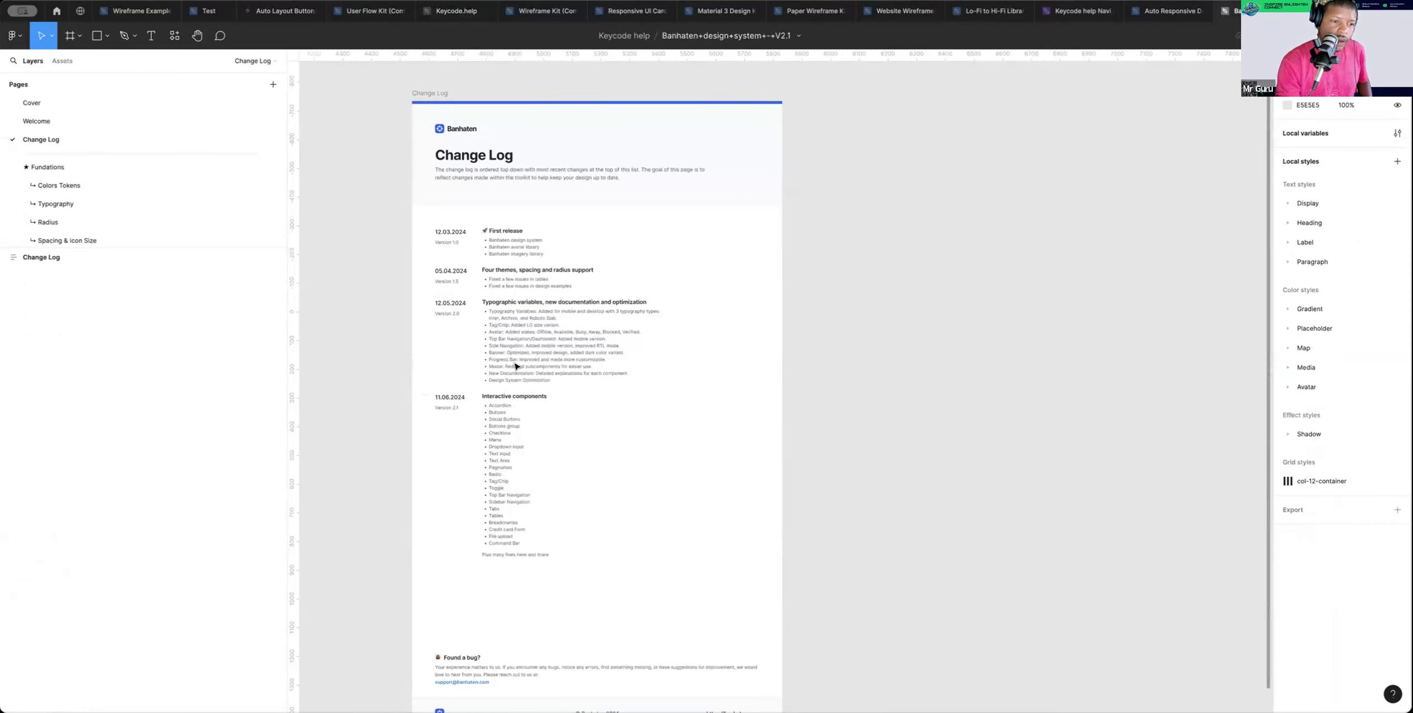
Browse the Elevation and Media foundation pages in the Banhaten design system file
scroll(73, 205, down, 2)
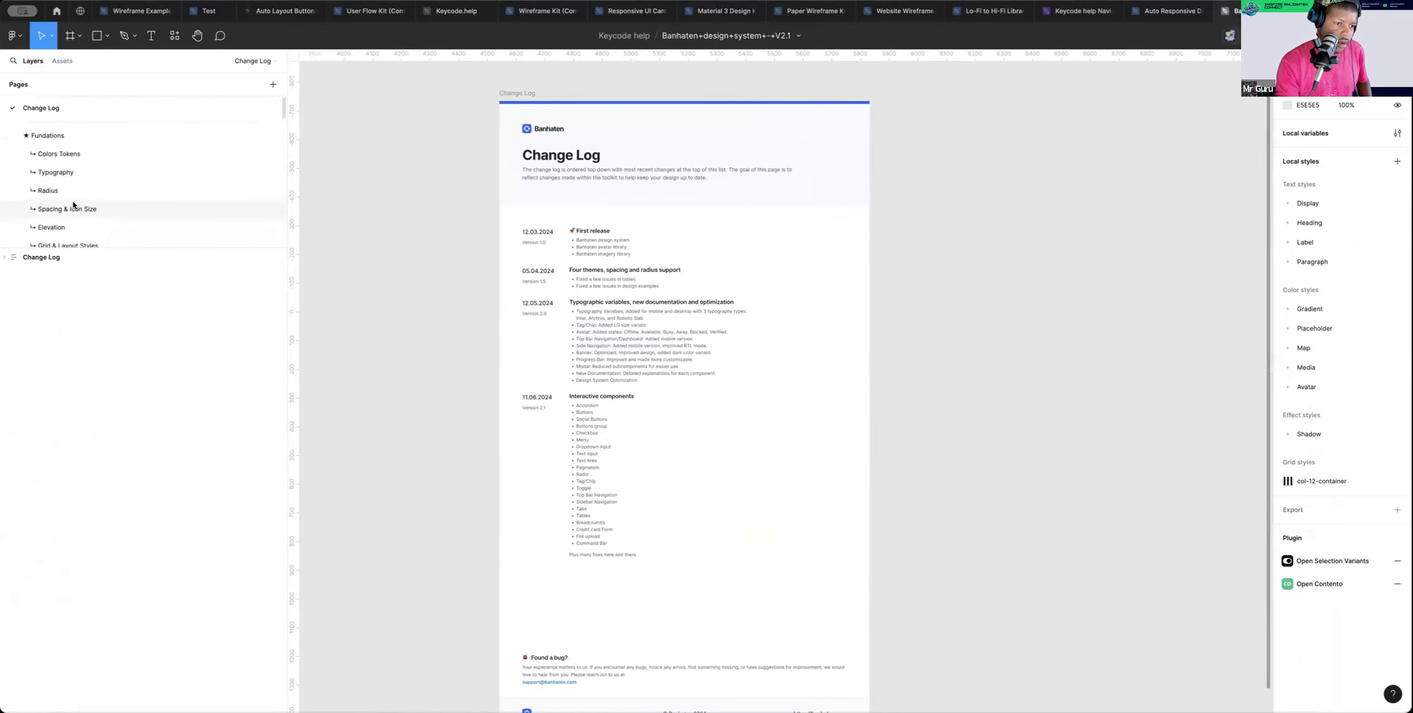
scroll(74, 205, down, 2)
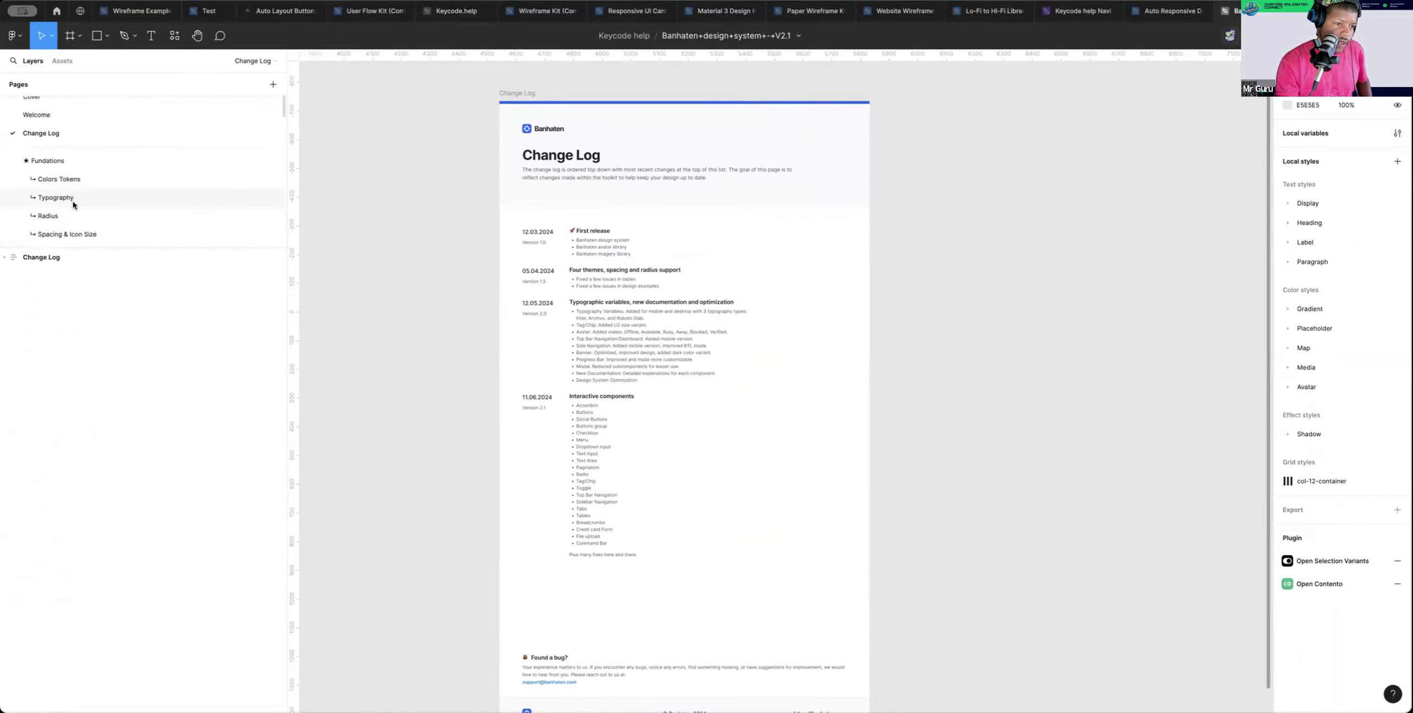
scroll(73, 205, down, 1)
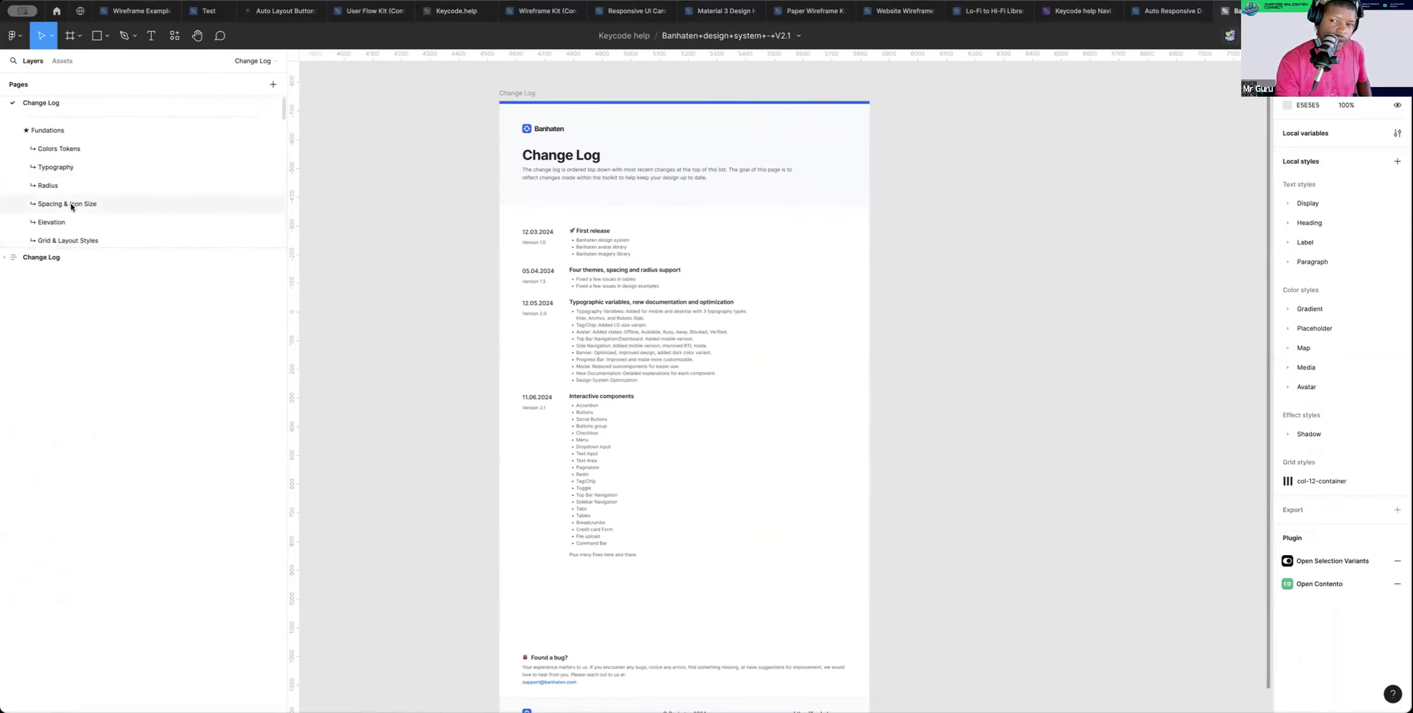
scroll(72, 206, down, 2)
click(71, 205)
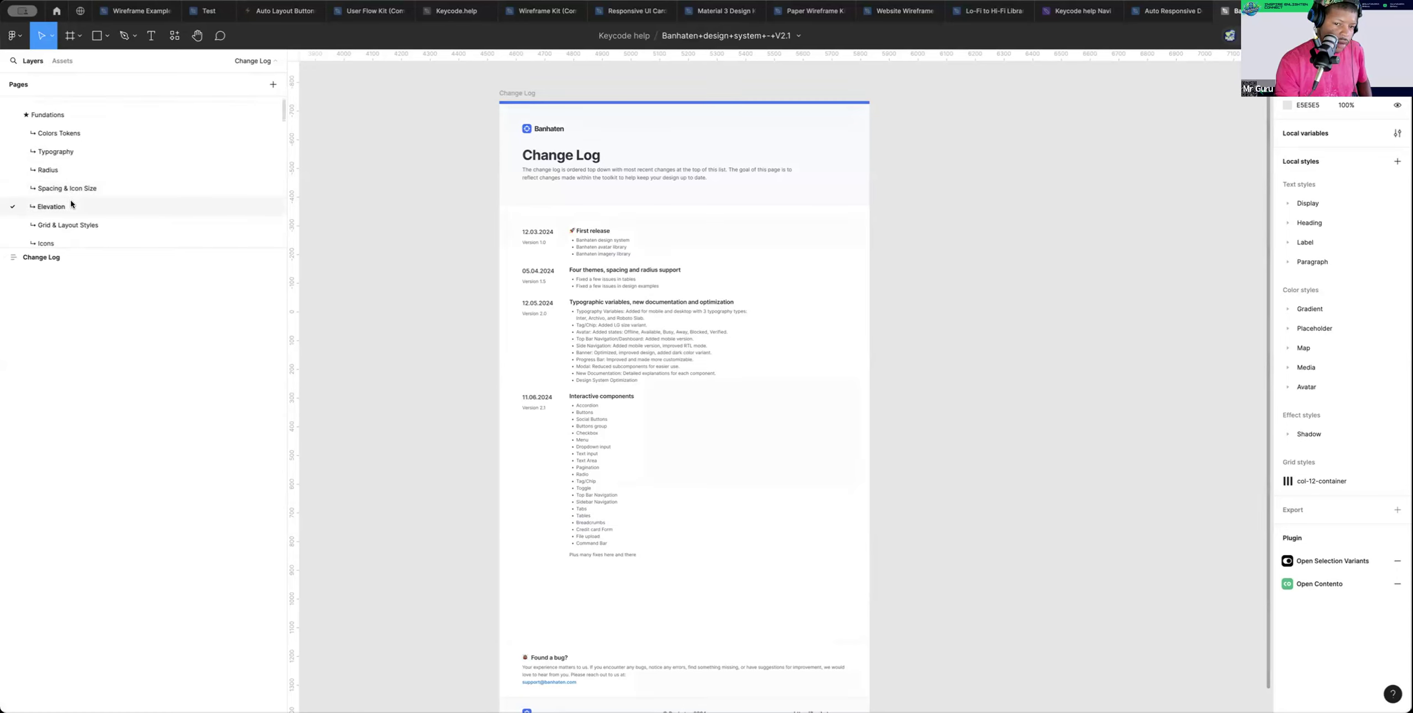
scroll(71, 205, down, 3)
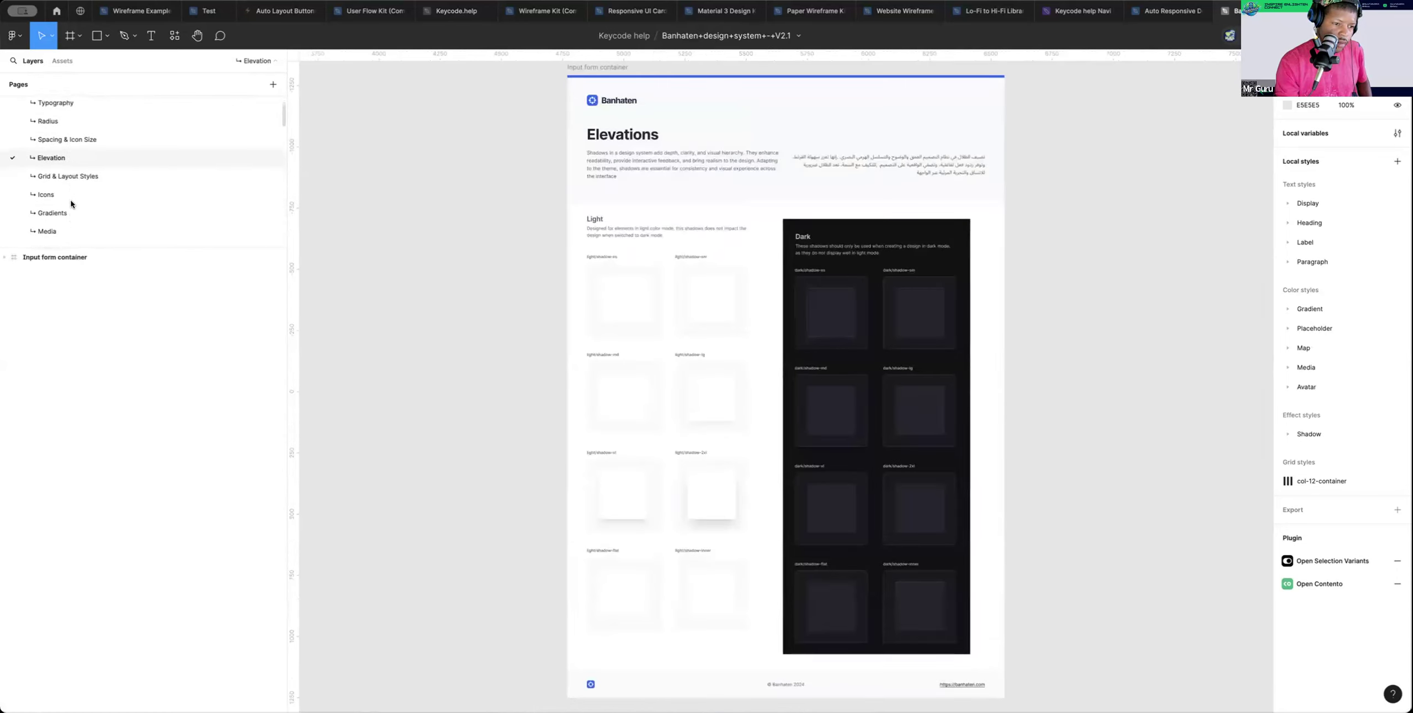
scroll(72, 204, up, 3)
scroll(71, 203, down, 3)
click(49, 236)
scroll(49, 234, down, 1)
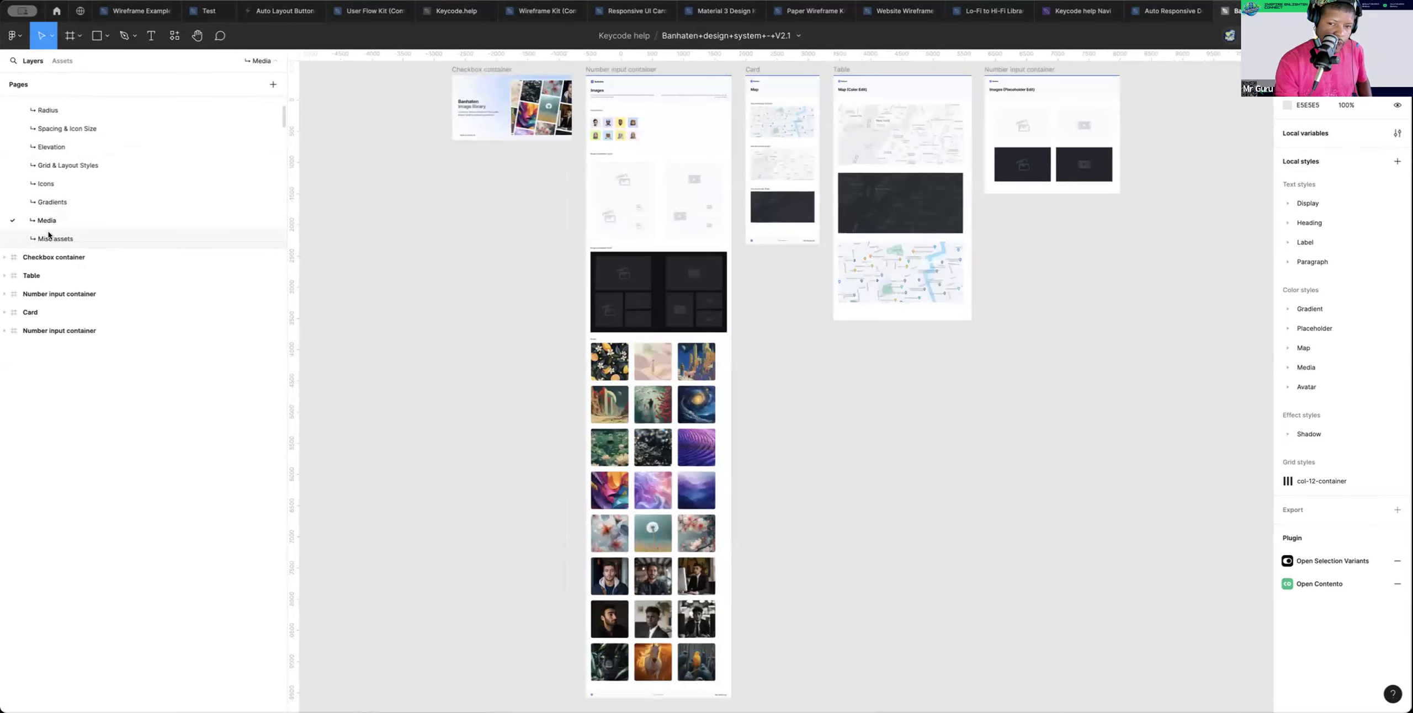
Open the Icons page of the design system and look over its icon sets
scroll(49, 234, down, 2)
scroll(61, 202, up, 2)
scroll(66, 198, up, 1)
click(66, 199)
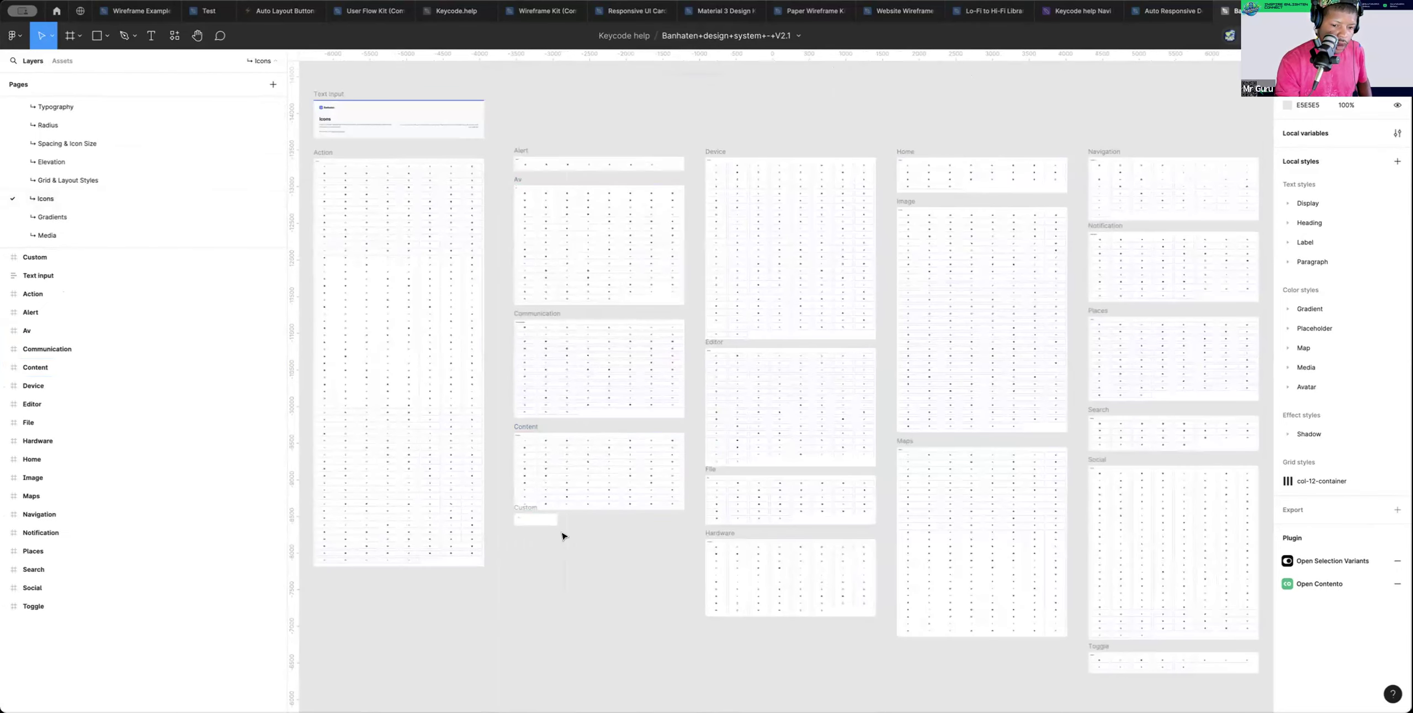
scroll(605, 559, down, 3)
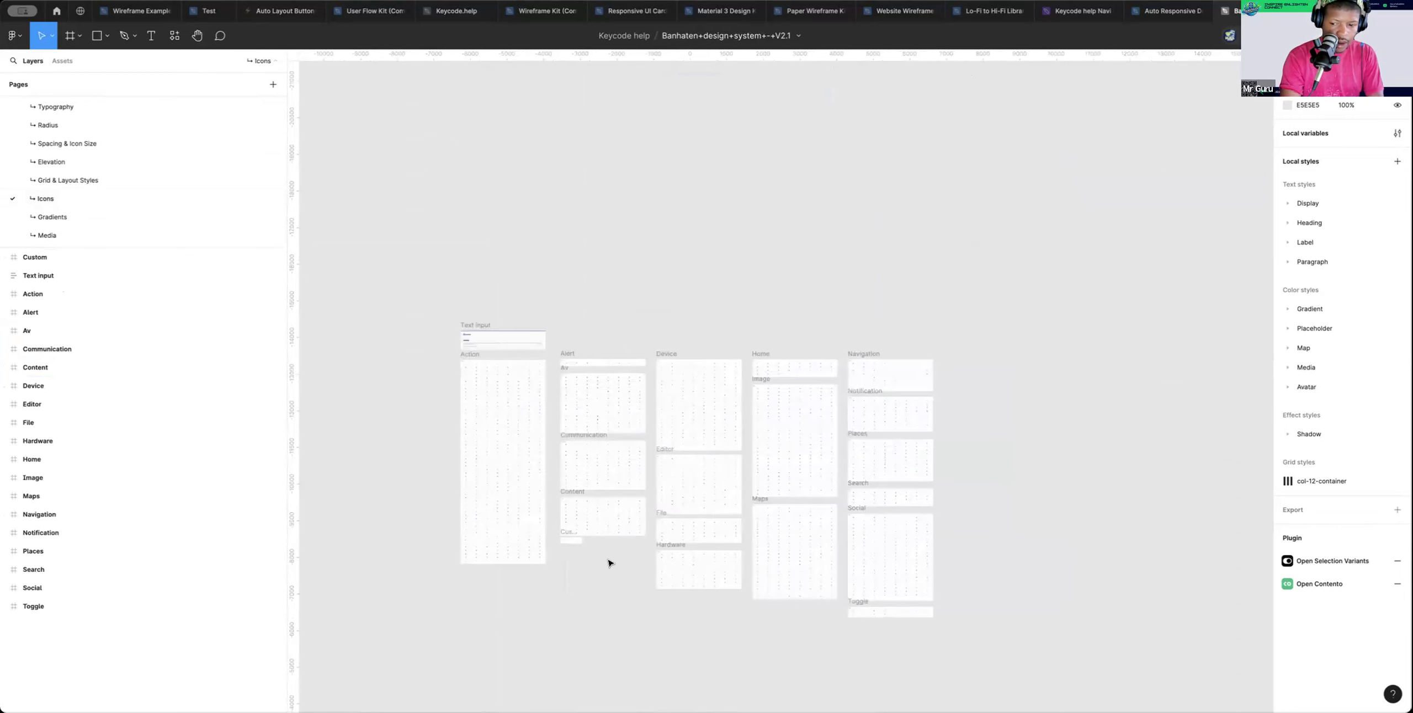
scroll(63, 217, down, 3)
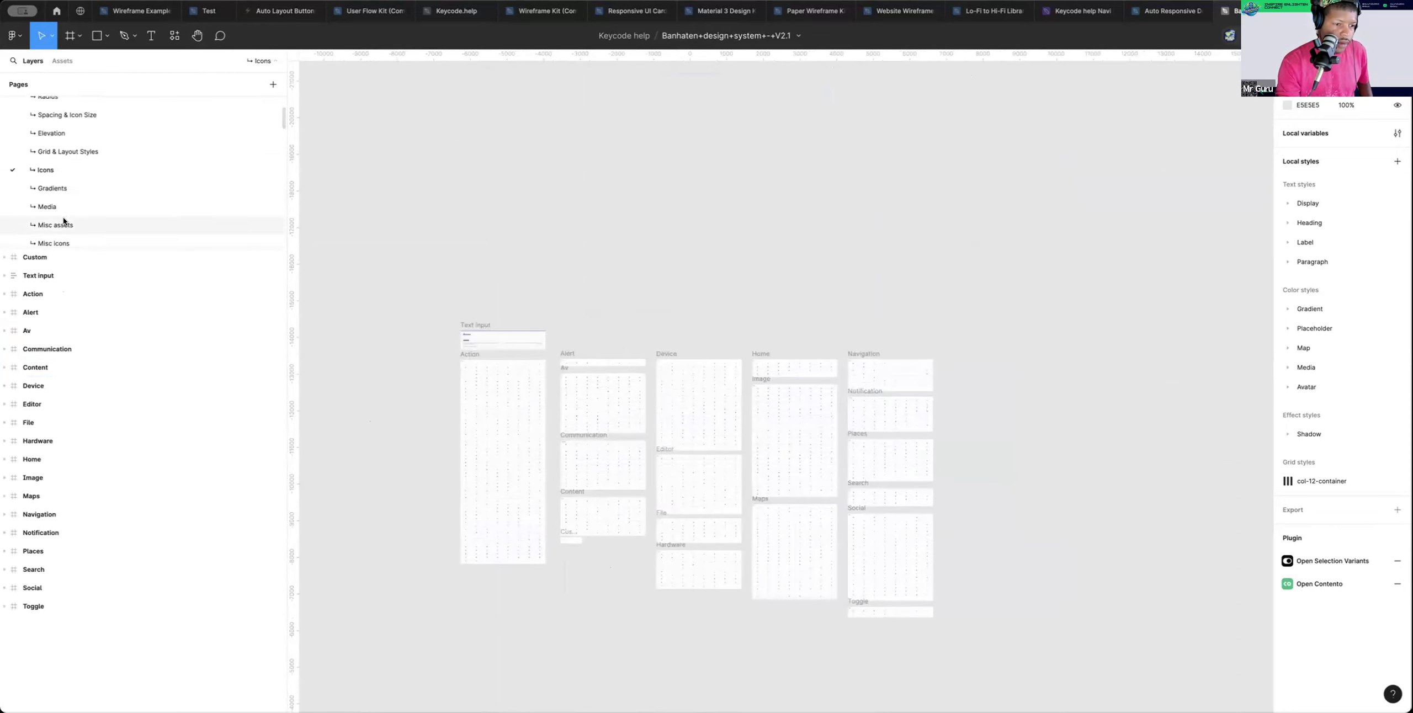
Look at the Misc assets and Patterns pages of the design system
click(53, 181)
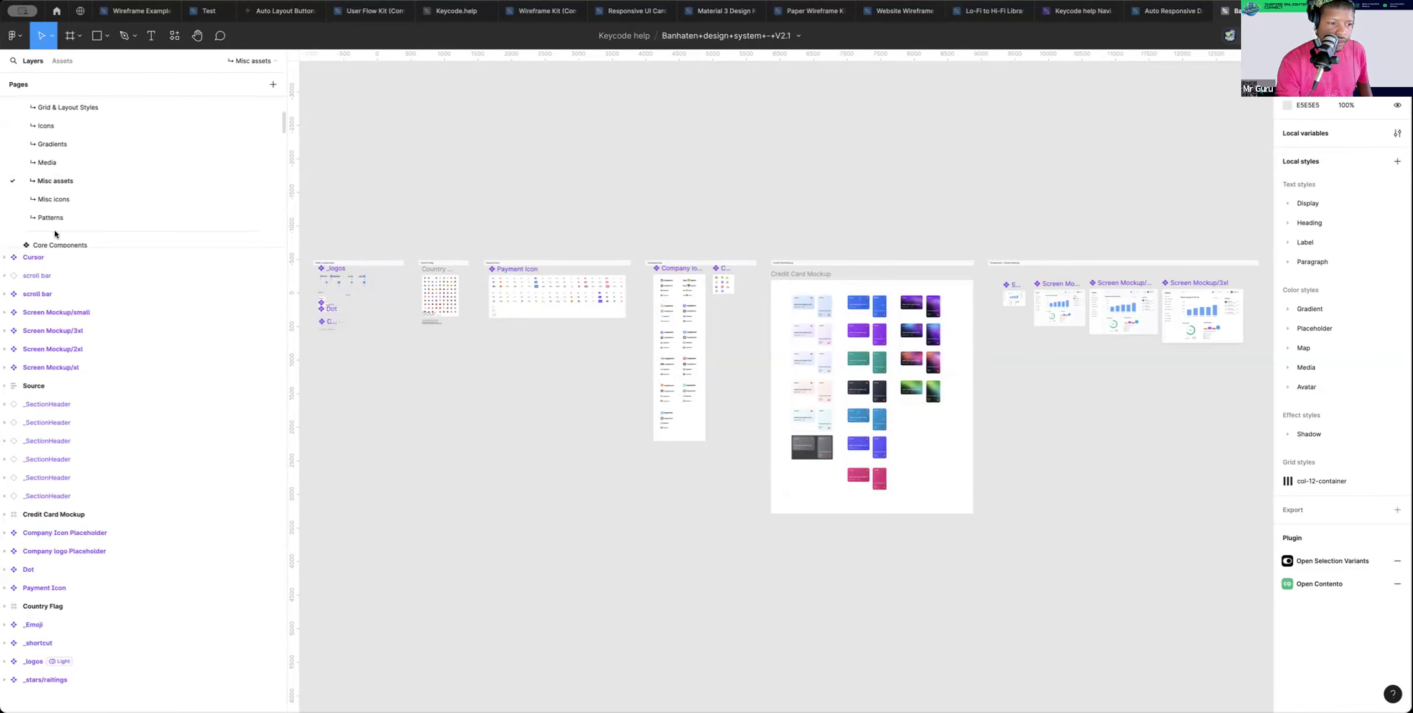
scroll(57, 197, down, 1)
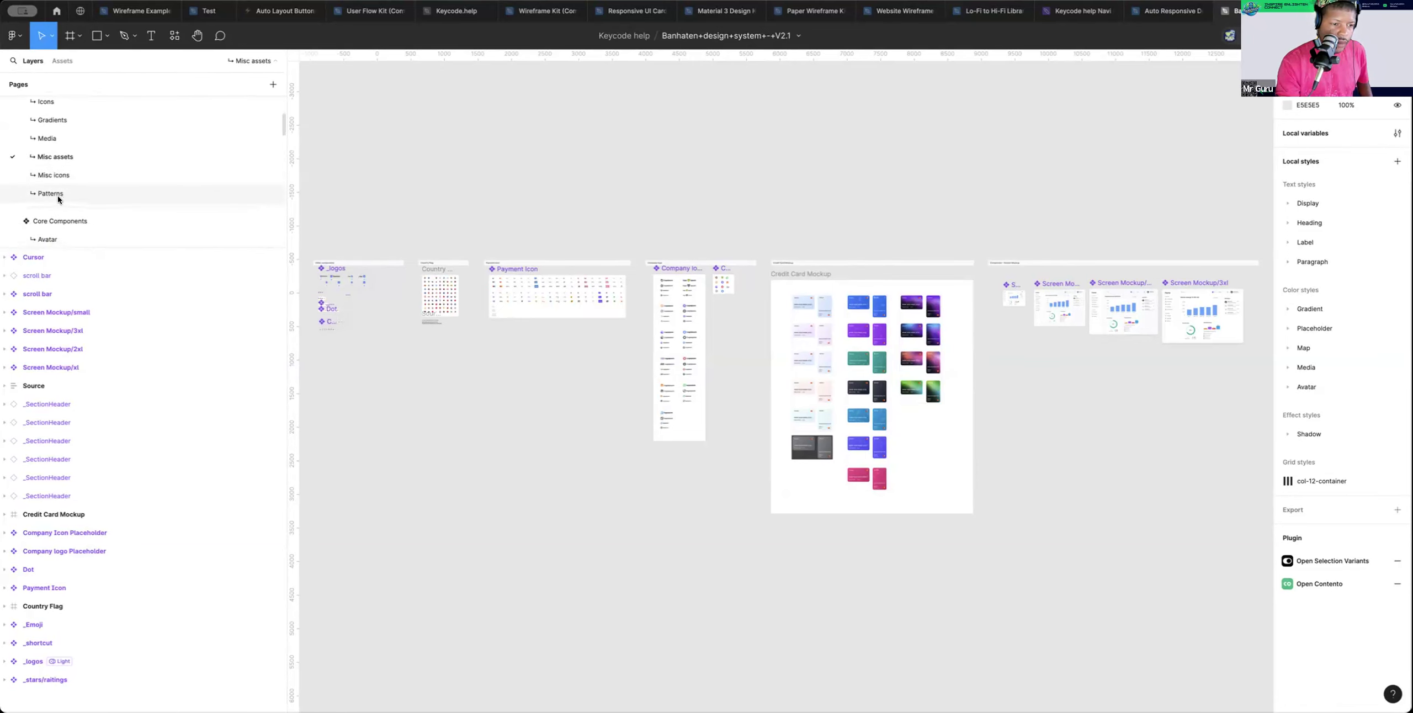
click(54, 196)
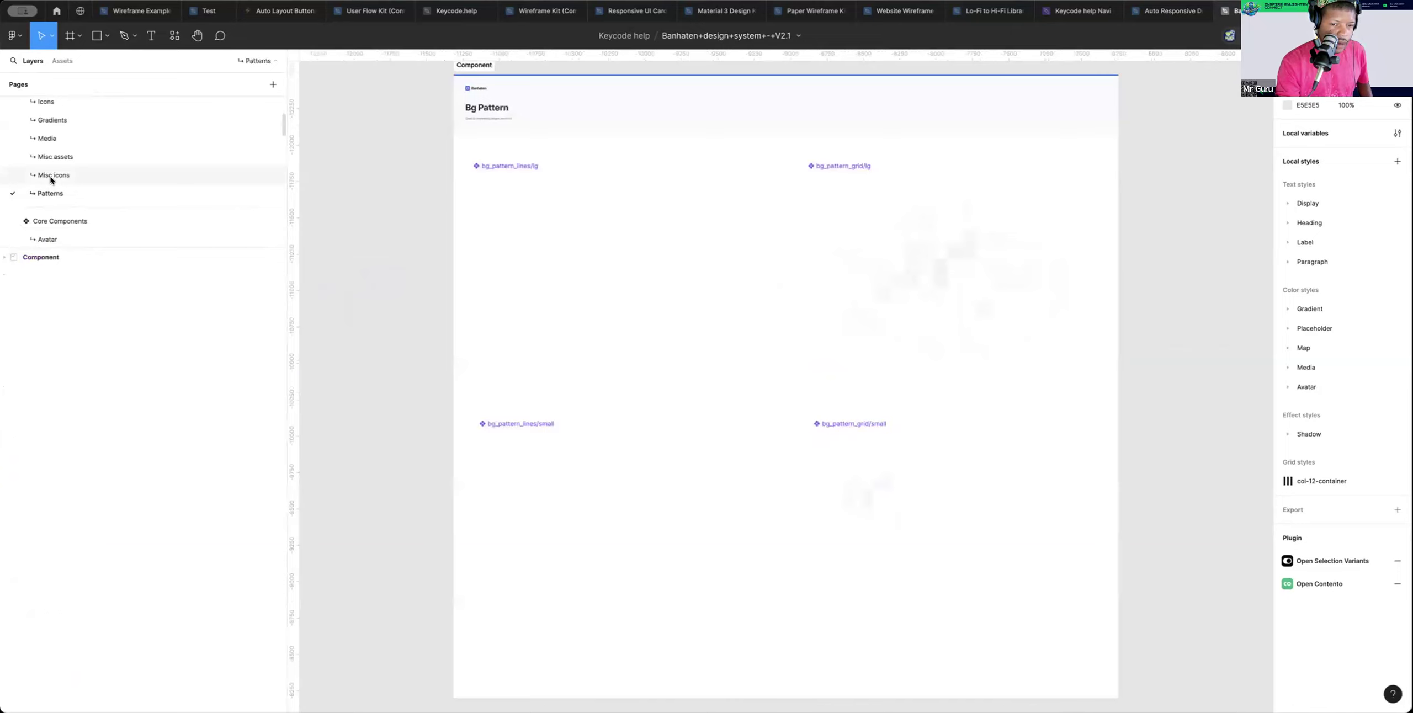
Look through the Badge and Buttons core component pages and open the Social Buttons page
scroll(51, 179, down, 3)
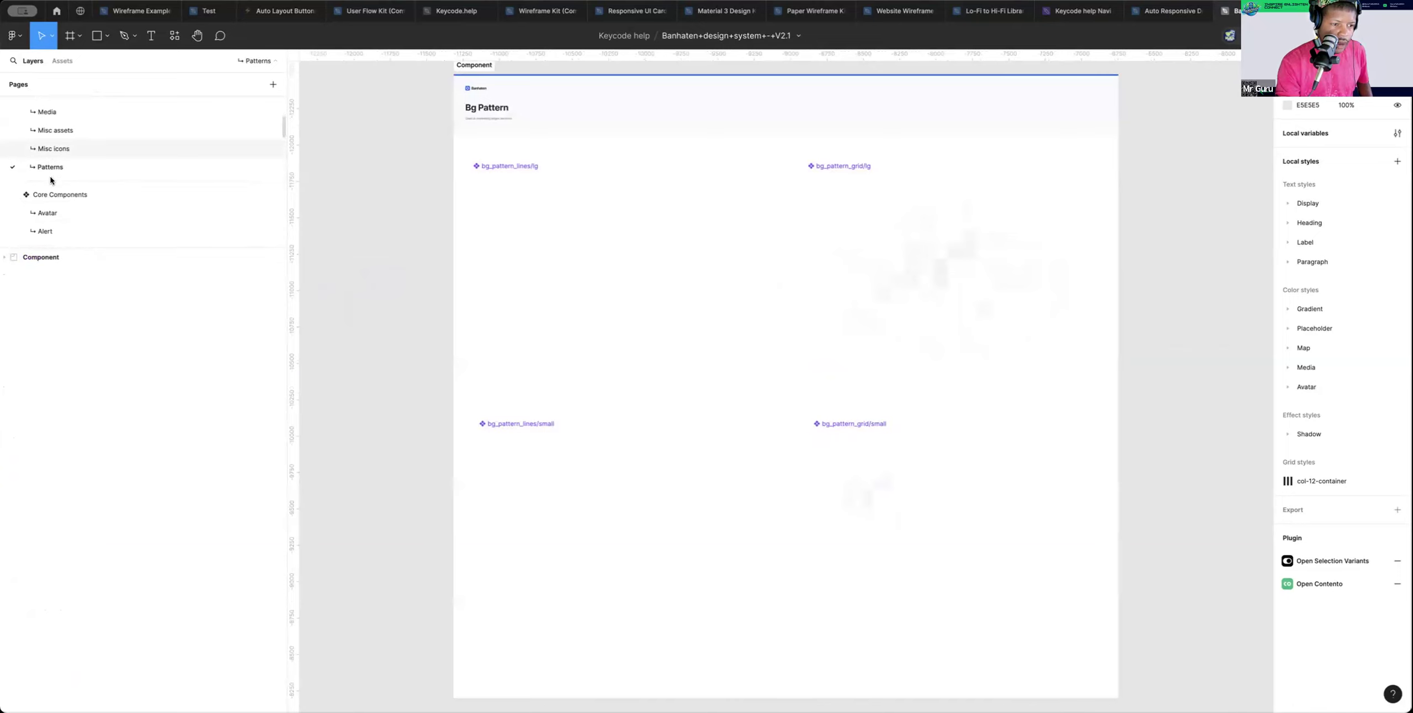
scroll(48, 180, down, 1)
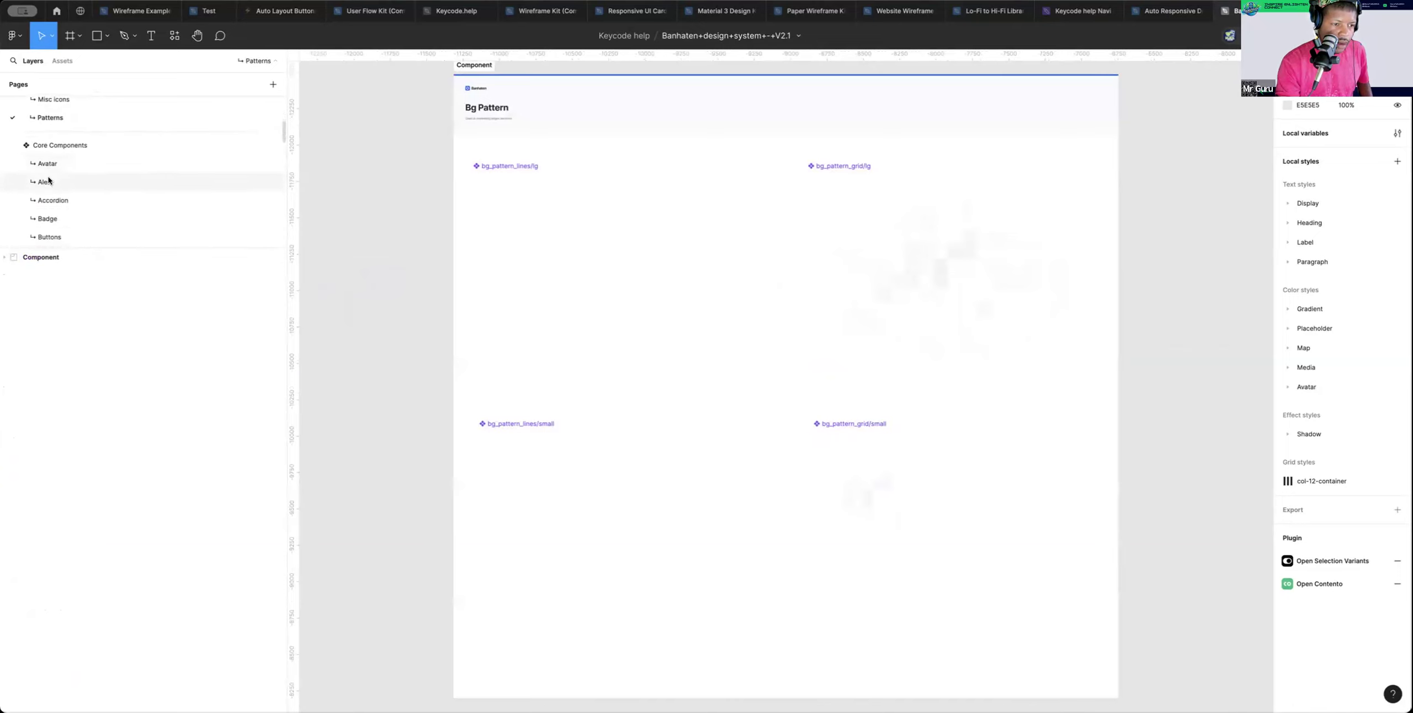
scroll(62, 175, down, 2)
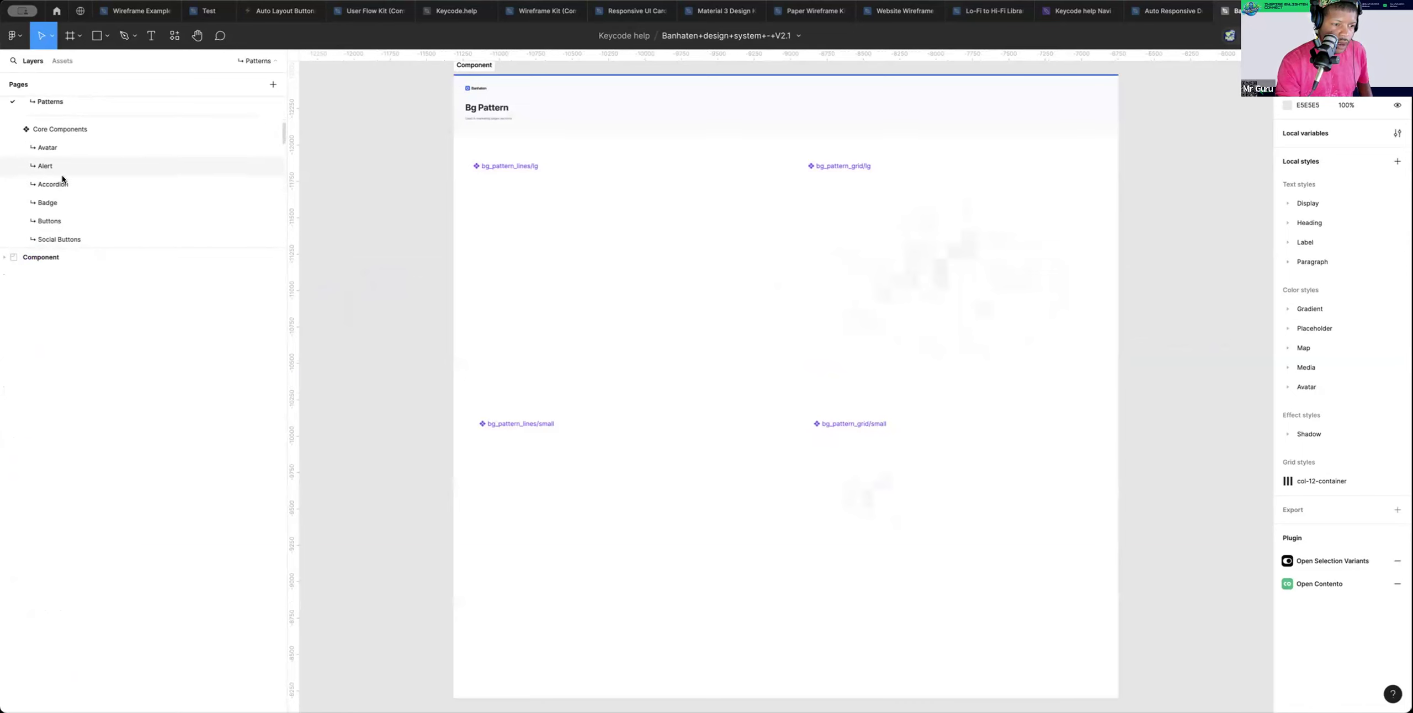
click(56, 182)
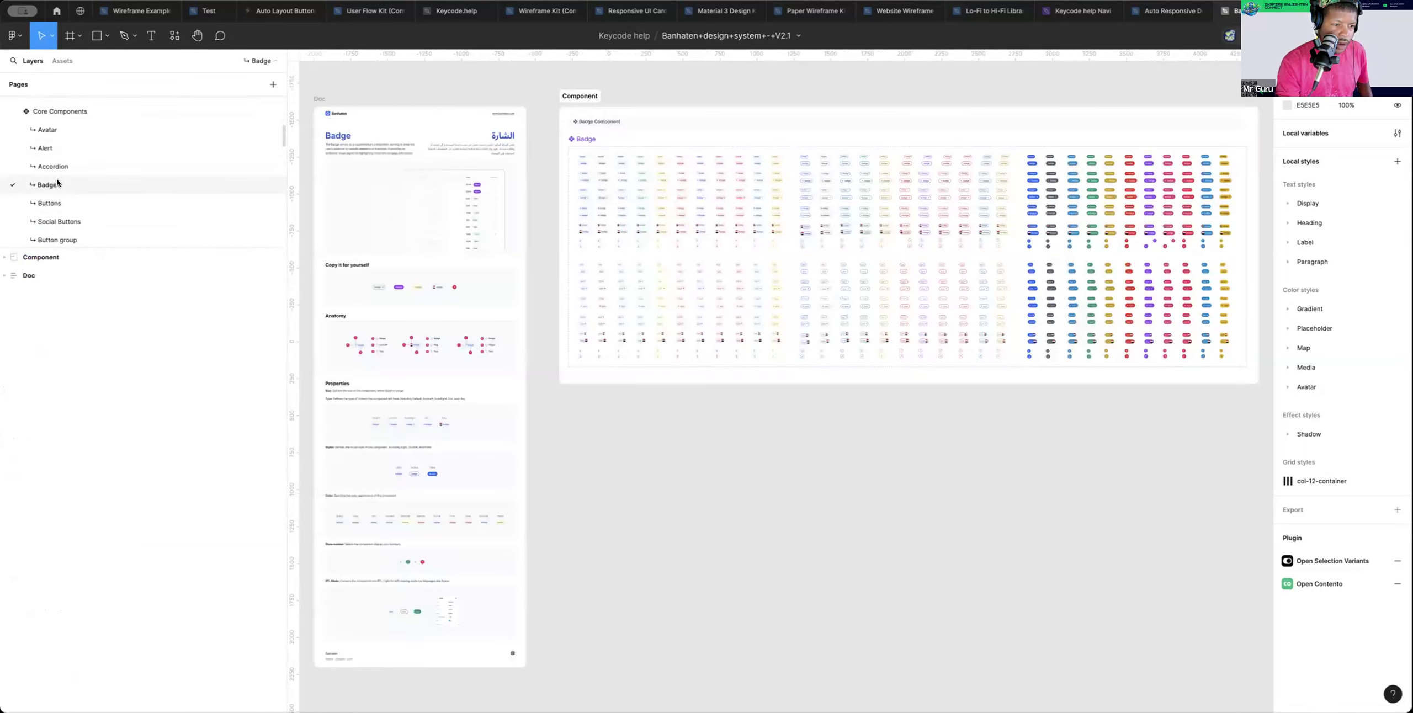
scroll(57, 181, down, 2)
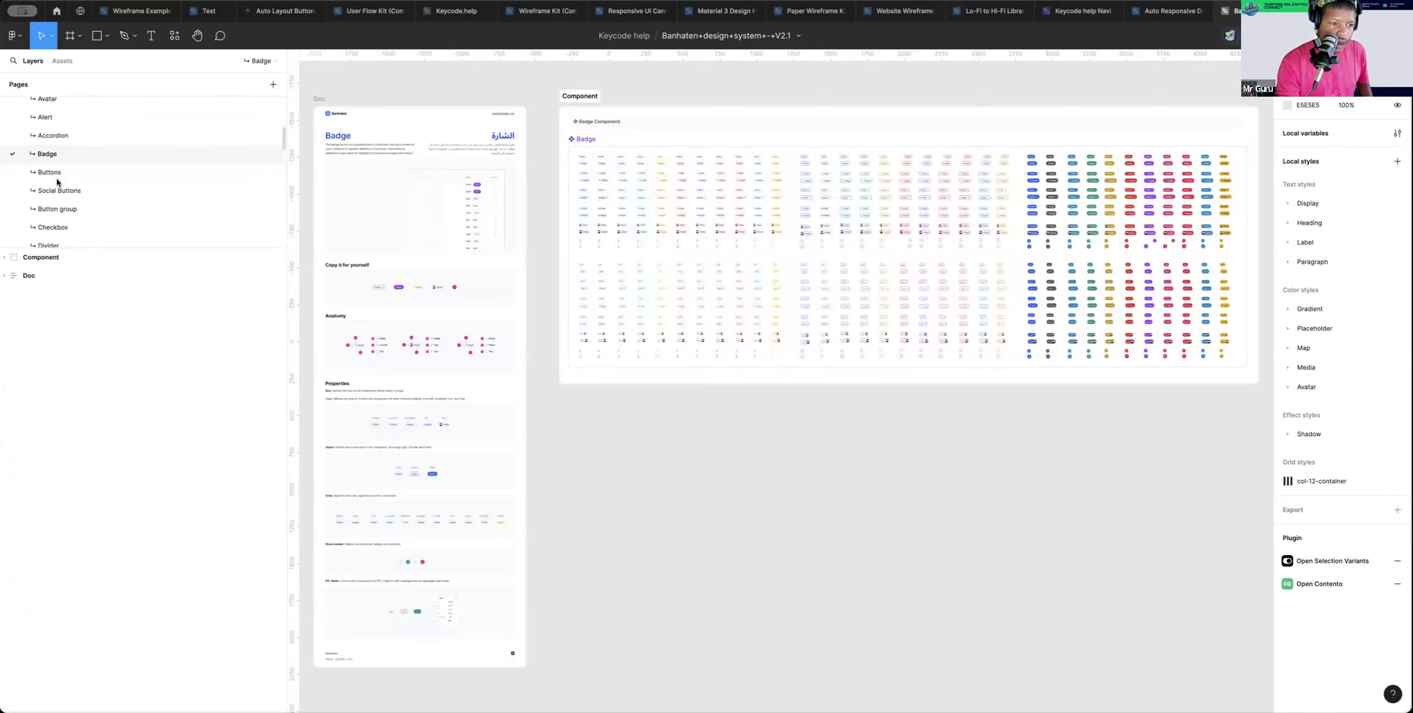
click(58, 173)
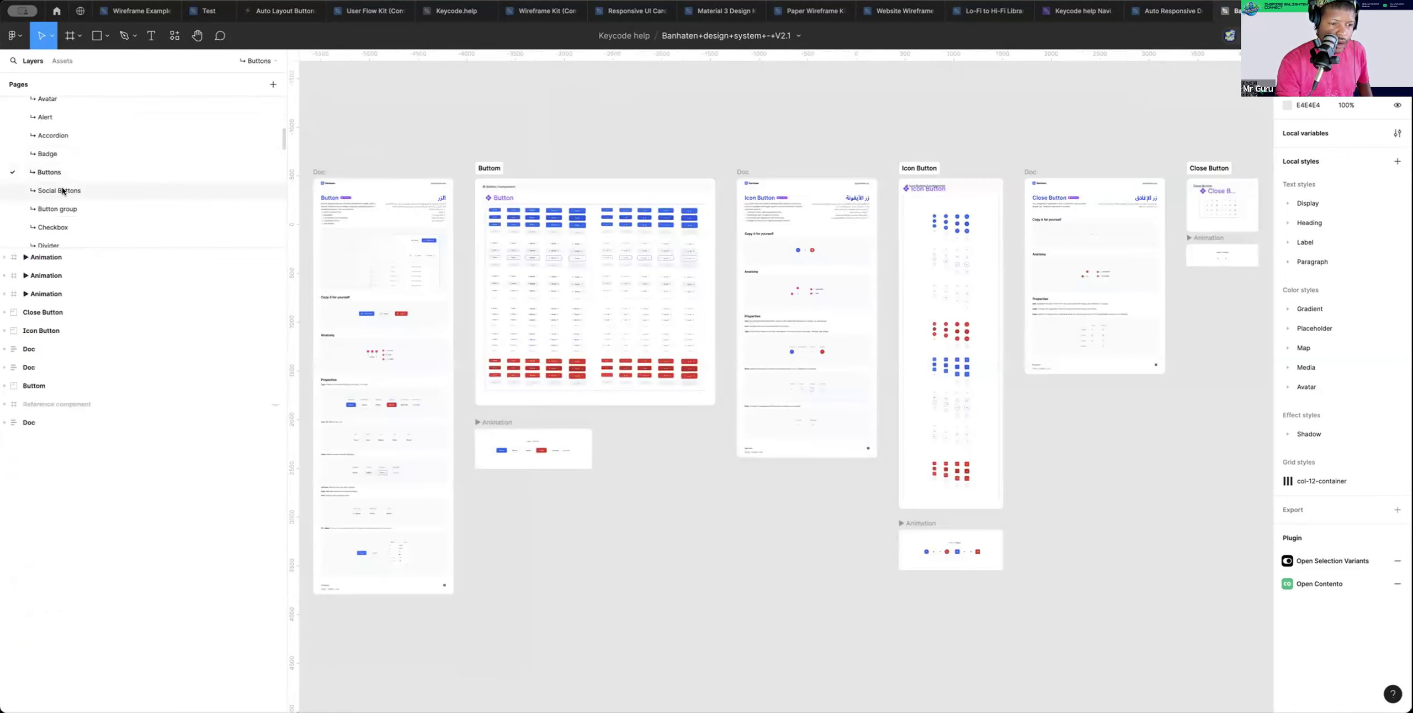
click(62, 190)
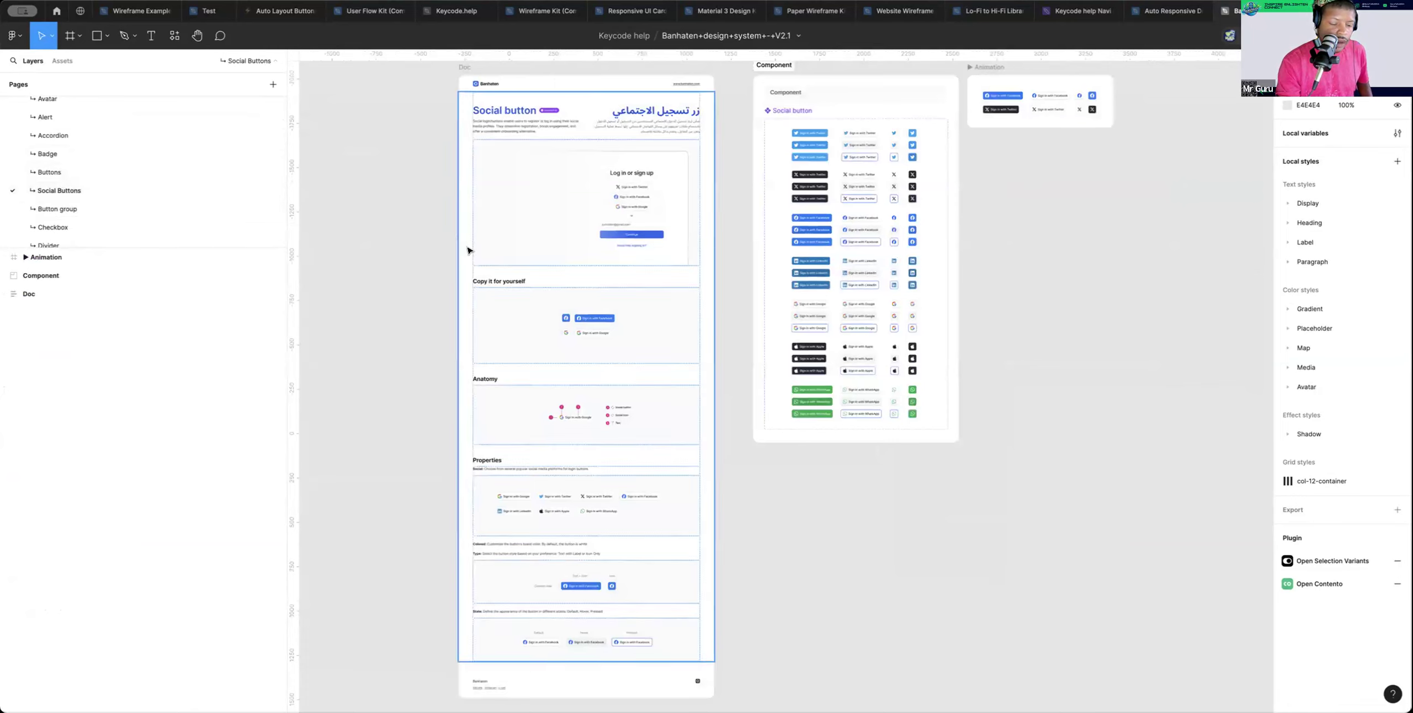
Select the colored Twitter (old) text and icon variant in its default state within the Social button component set
click(841, 110)
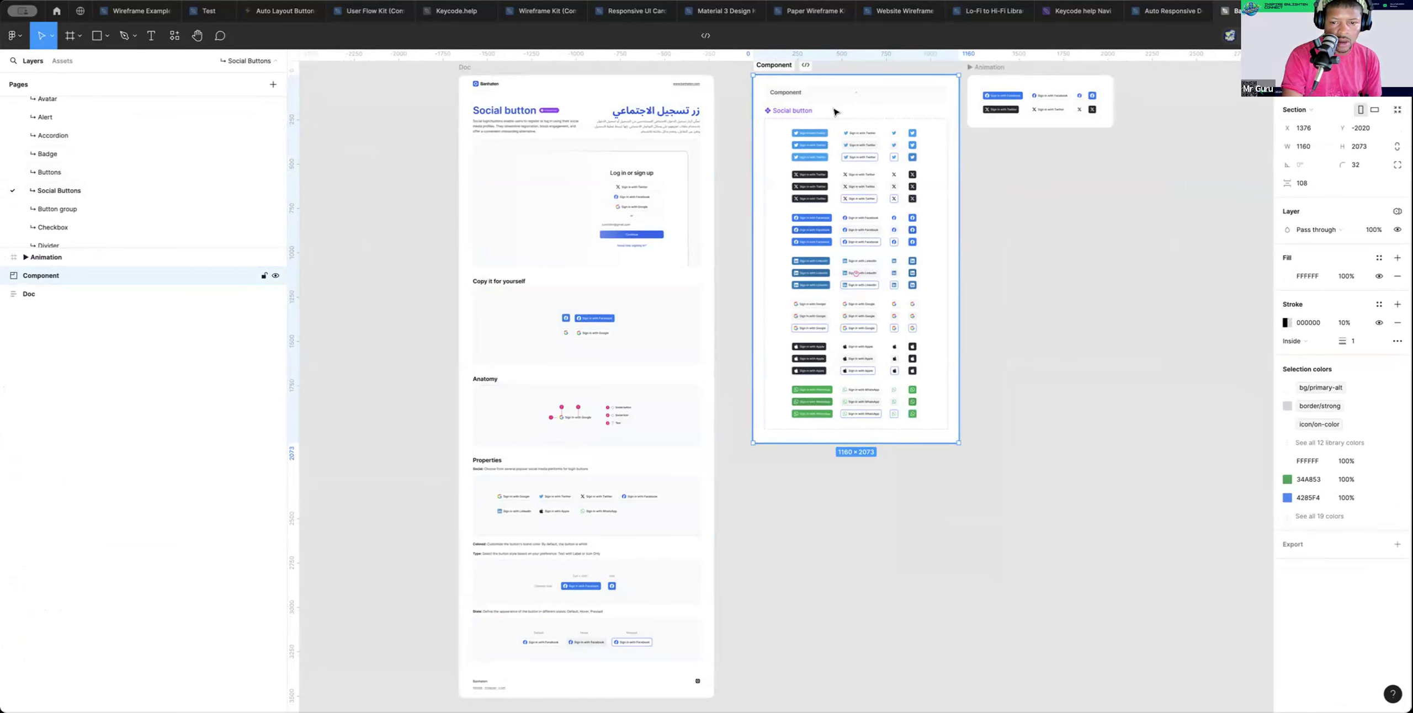
click(816, 135)
double_click(815, 136)
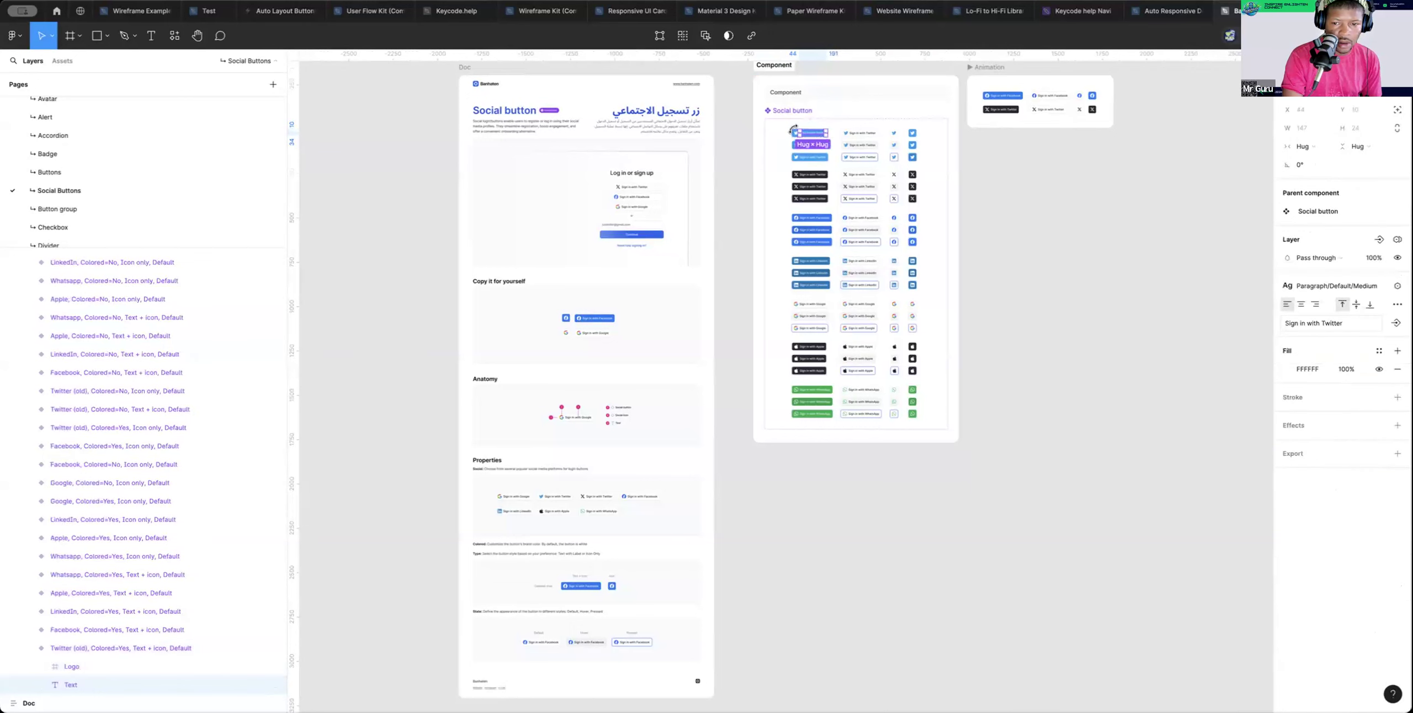
key(Escape)
click(795, 130)
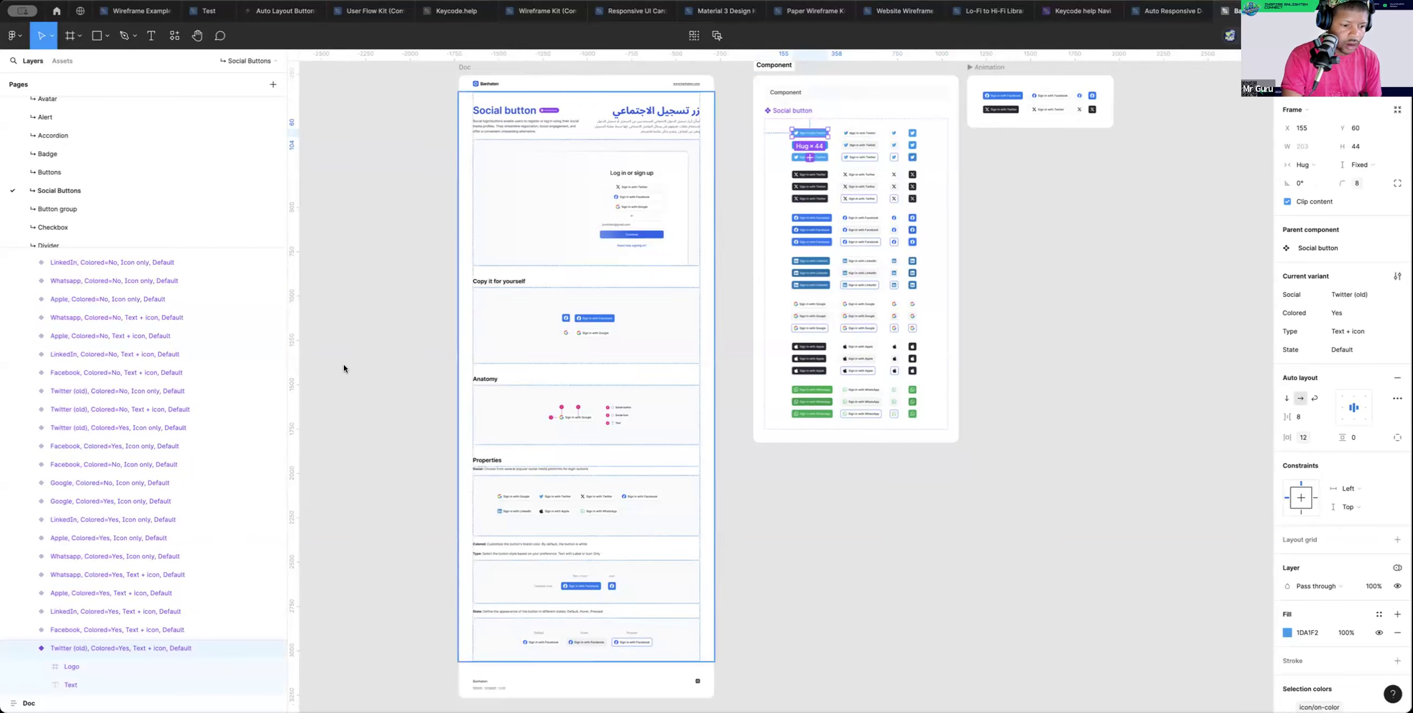
right_click(139, 647)
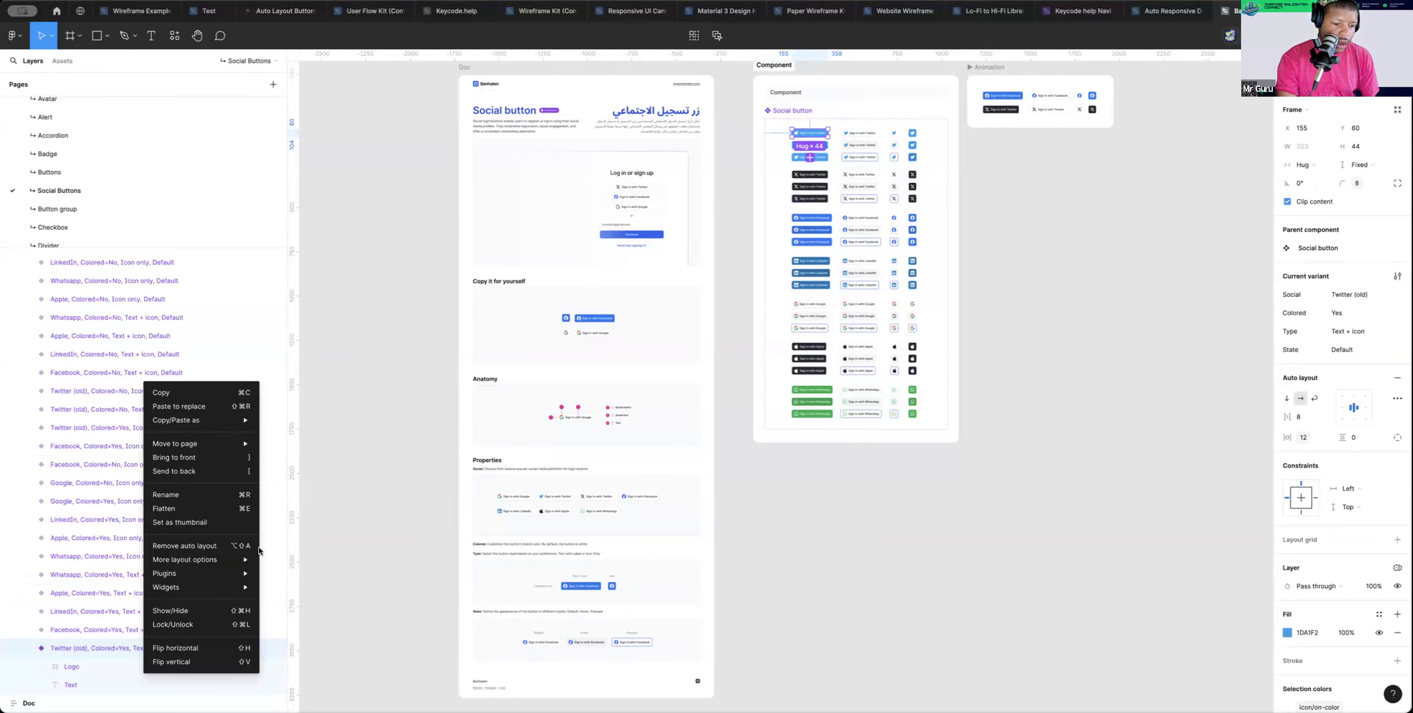
mouse_move(243, 573)
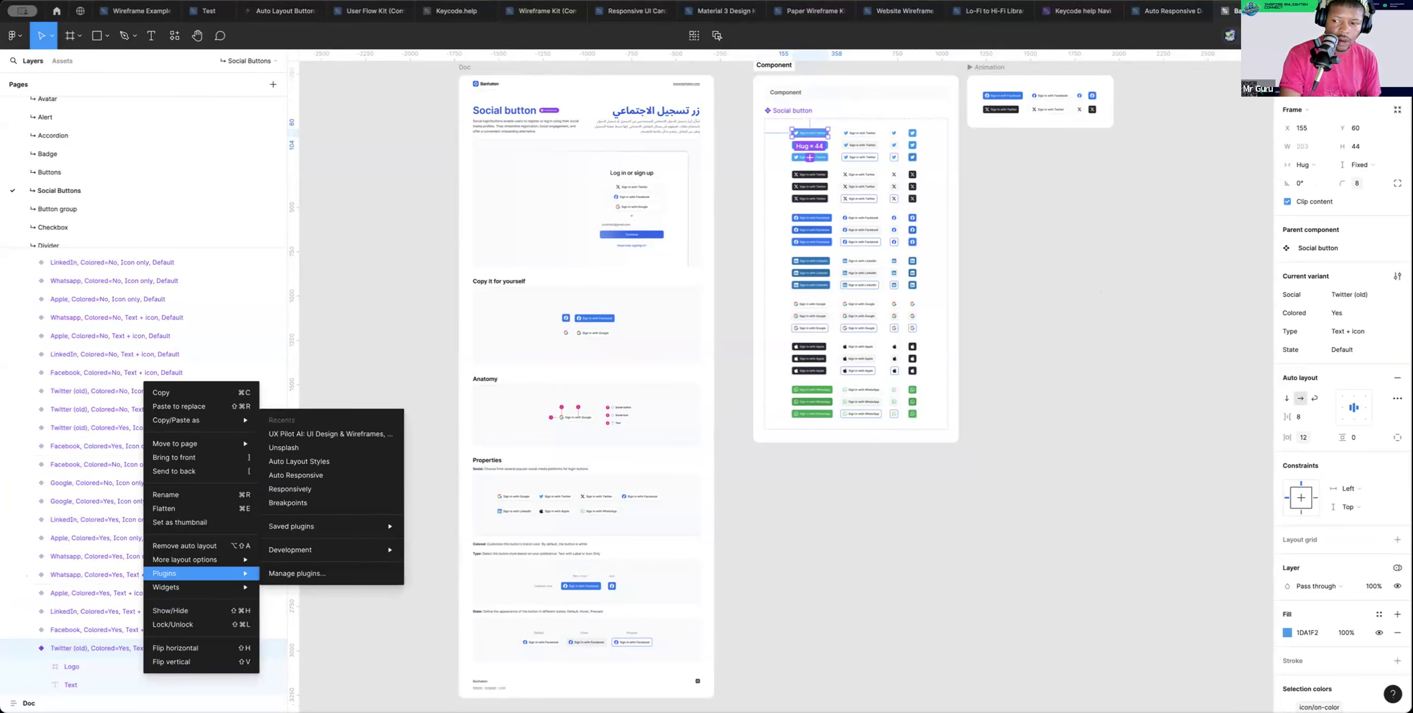
click(1387, 239)
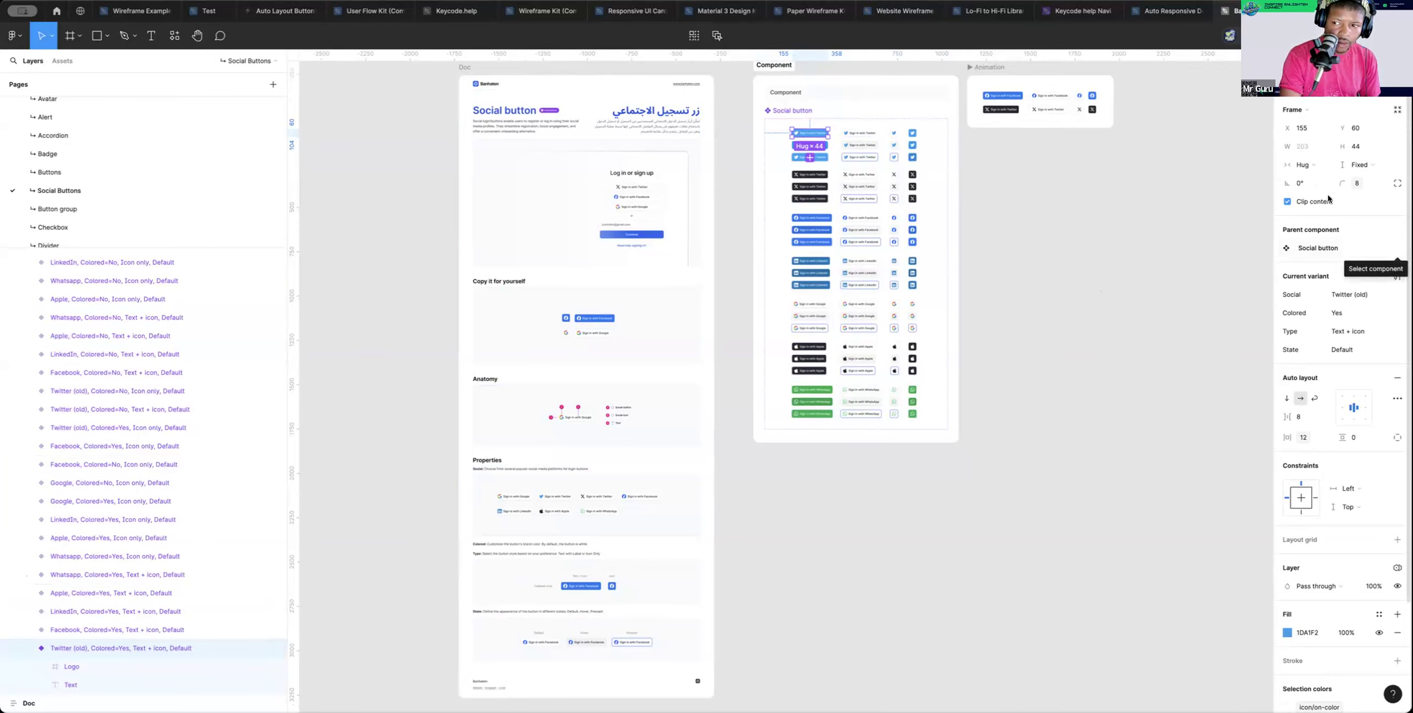
Open the Libraries window and examine the missing libraries and the Banhaten design system's variable collections and styles
key(alt+3)
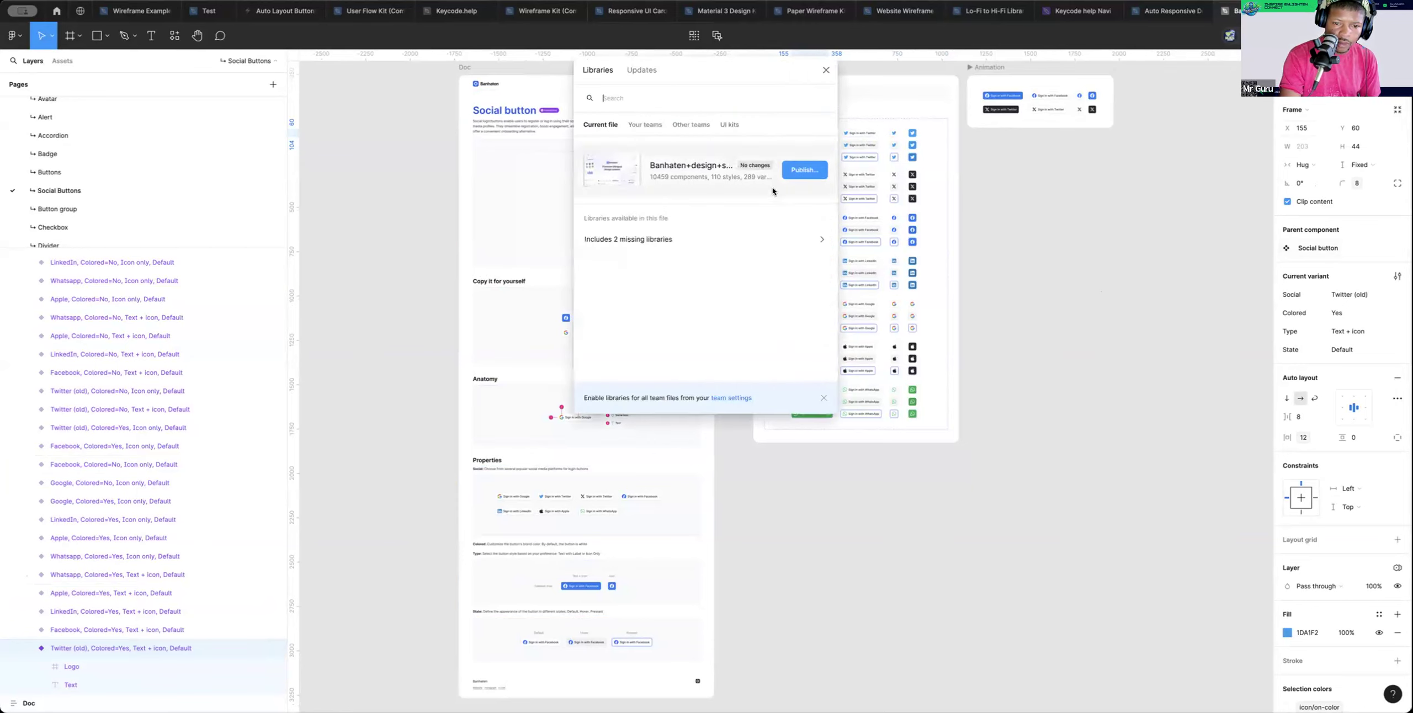
click(663, 237)
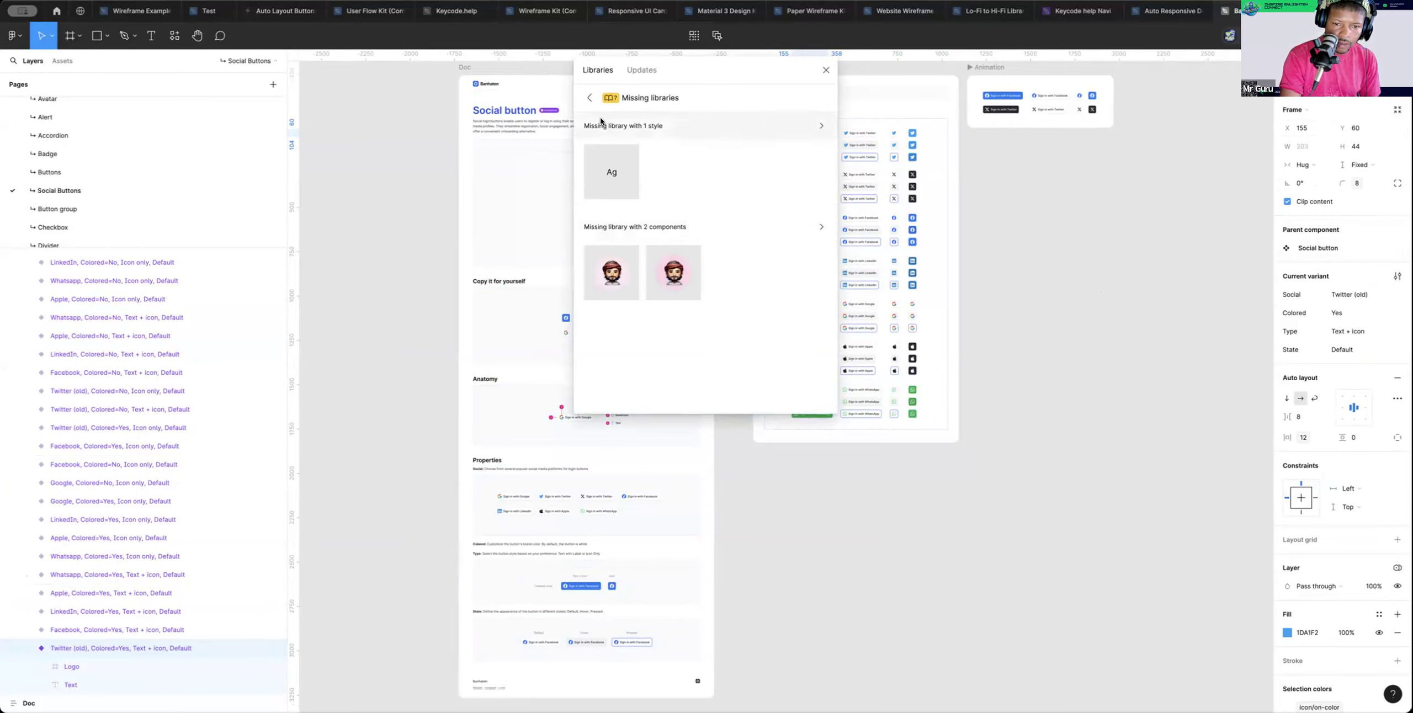
click(589, 98)
click(695, 184)
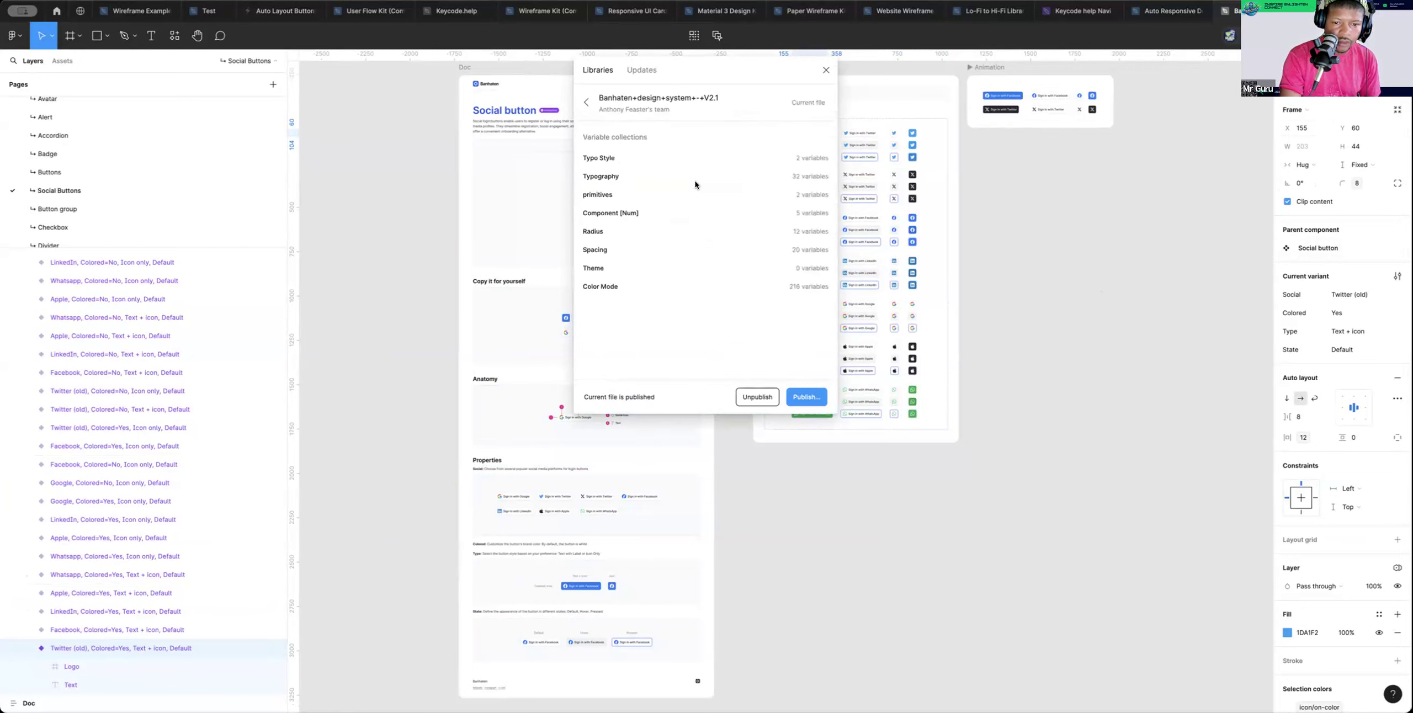
scroll(695, 185, down, 1)
scroll(695, 185, up, 1)
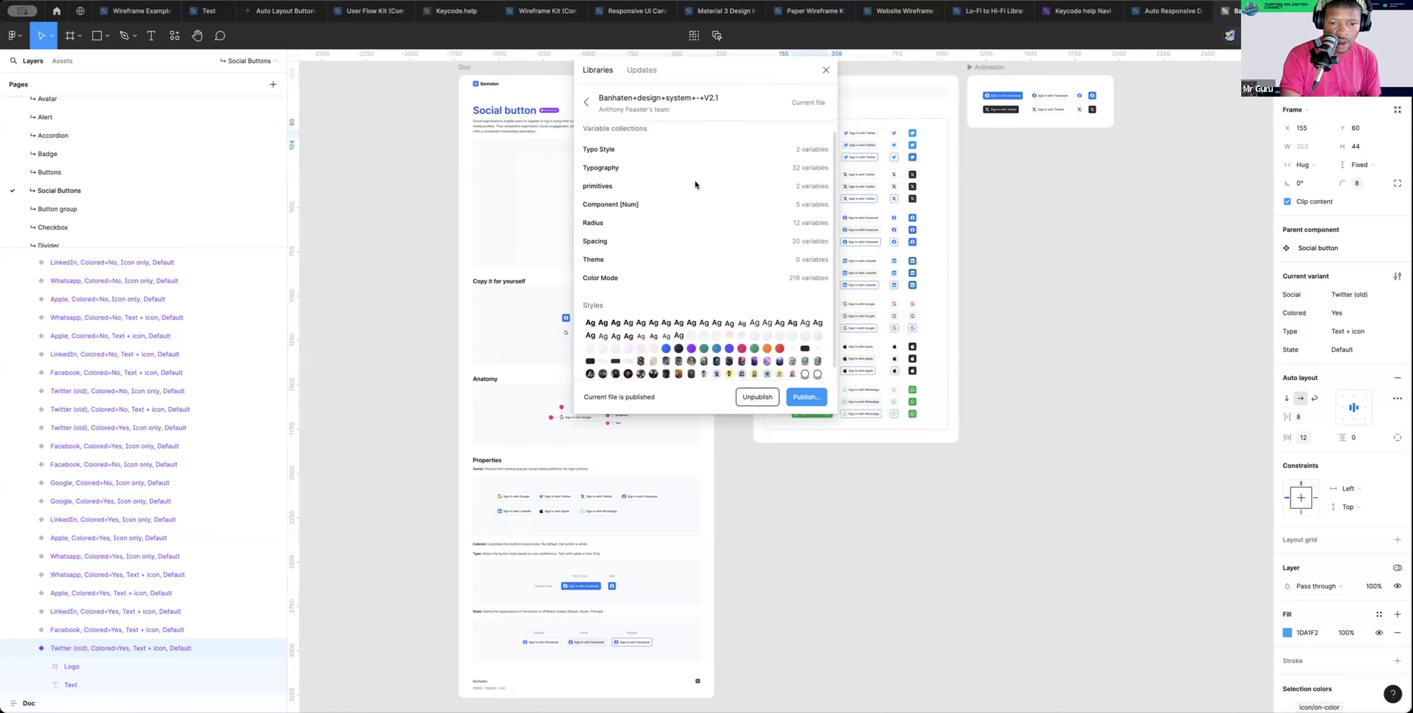
scroll(744, 268, down, 1)
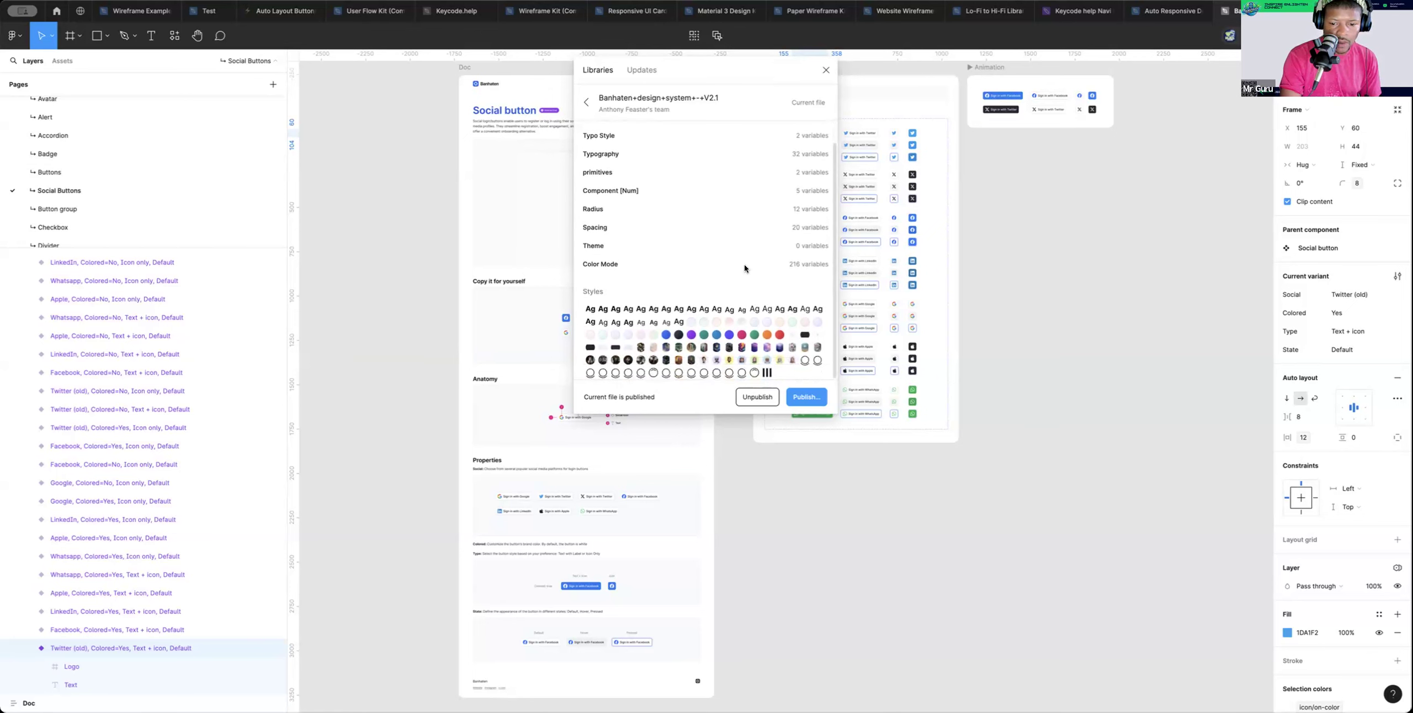
scroll(743, 268, up, 1)
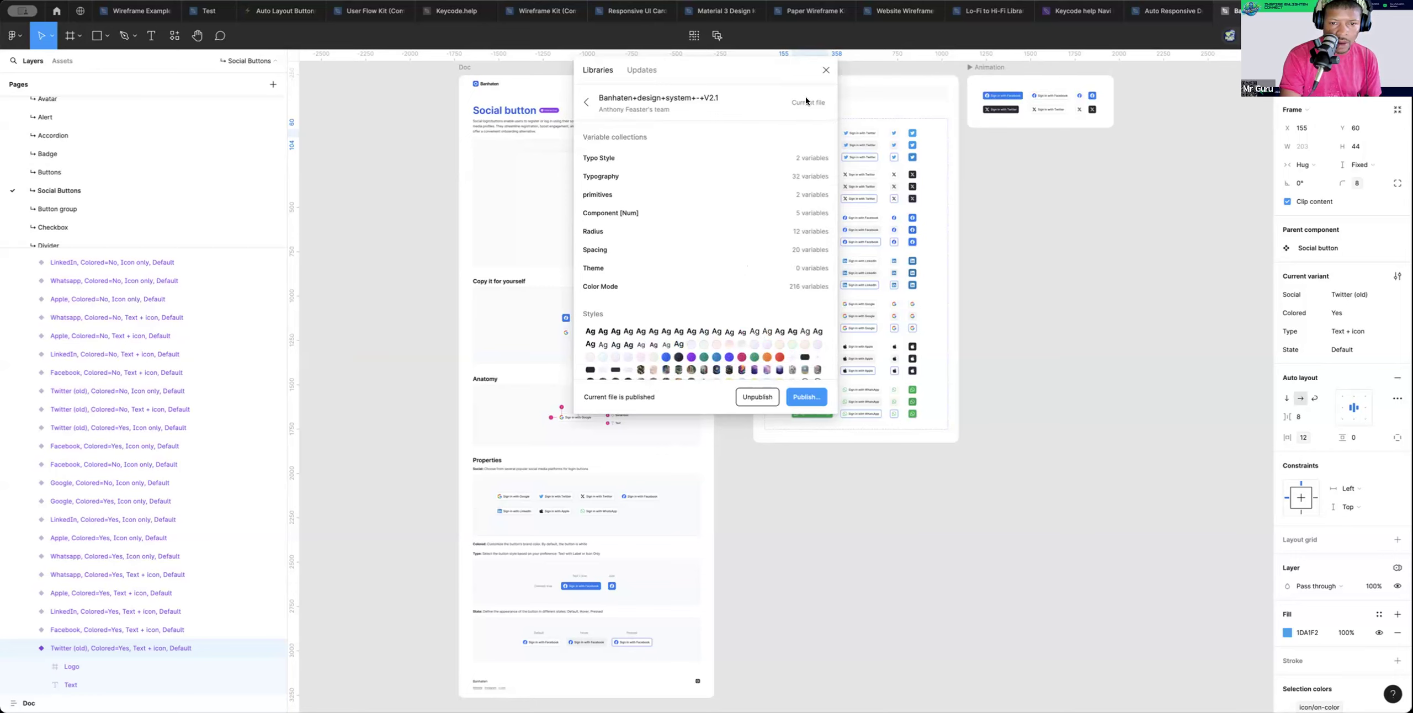
click(586, 102)
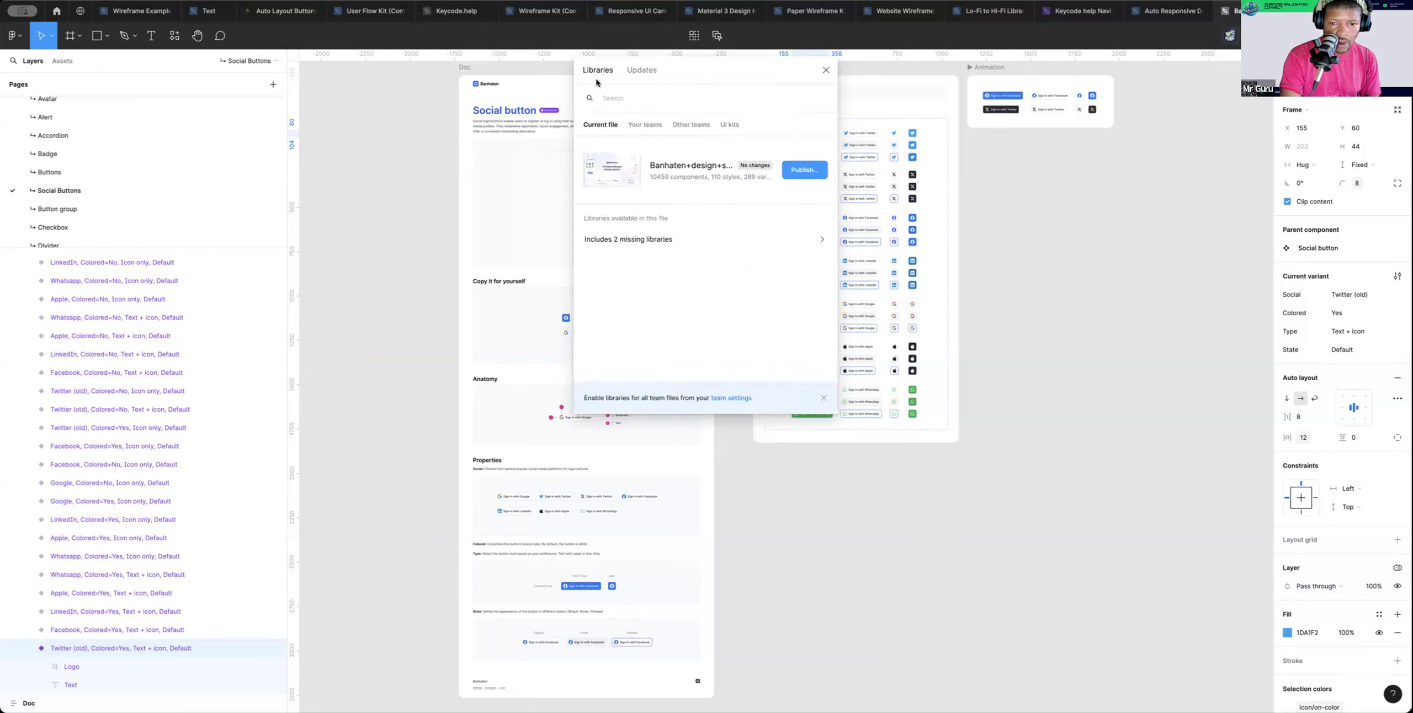
Close the Libraries window, clear the variant selection and look over the Doc, Component and Animation areas of the Social Buttons page
click(826, 70)
scroll(883, 188, up, 2)
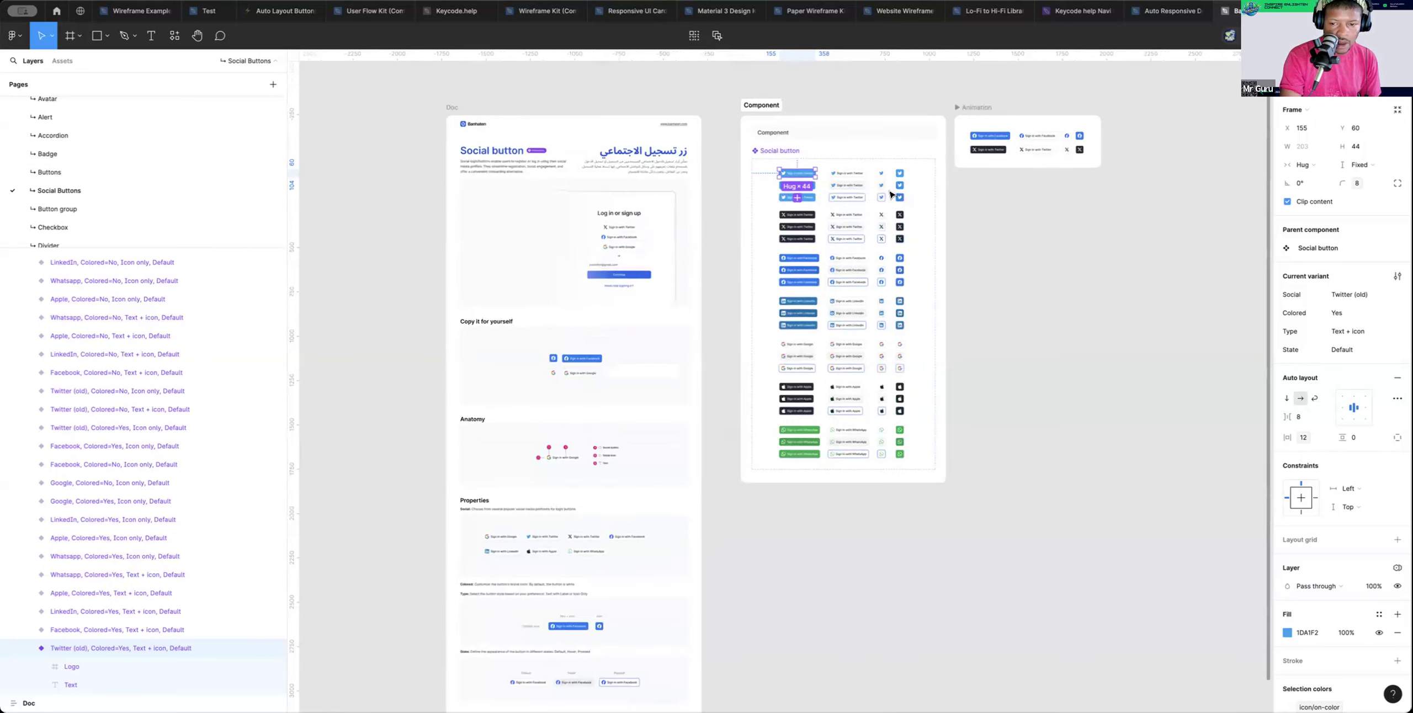
scroll(890, 194, up, 1)
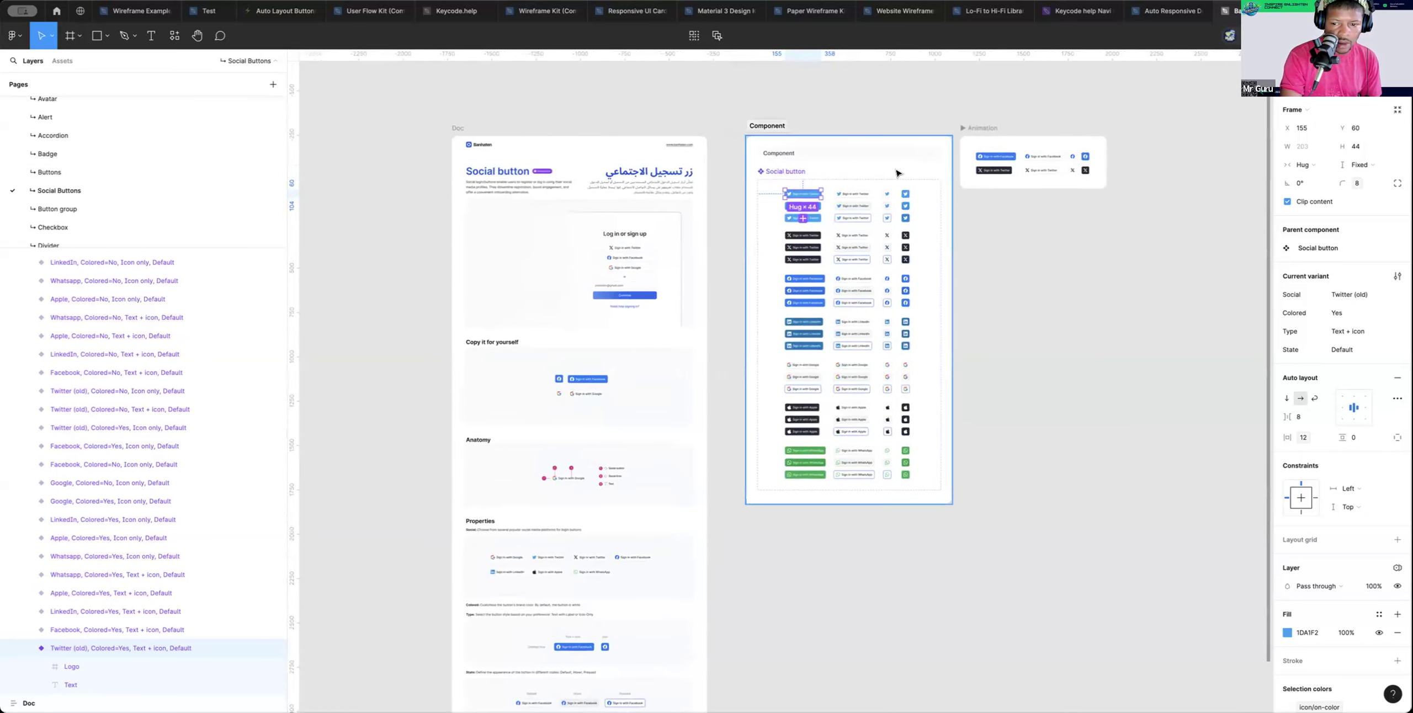
click(896, 173)
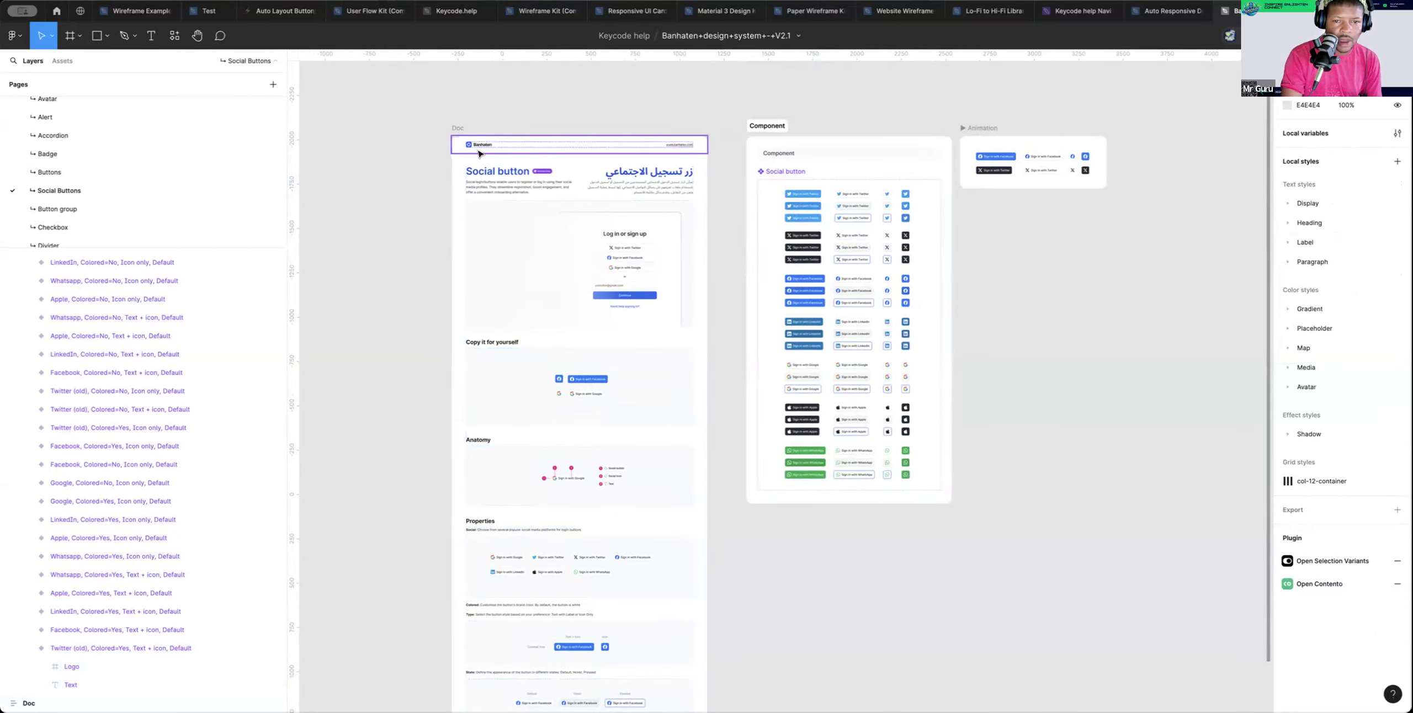
scroll(601, 153, right, 5)
scroll(601, 152, up, 2)
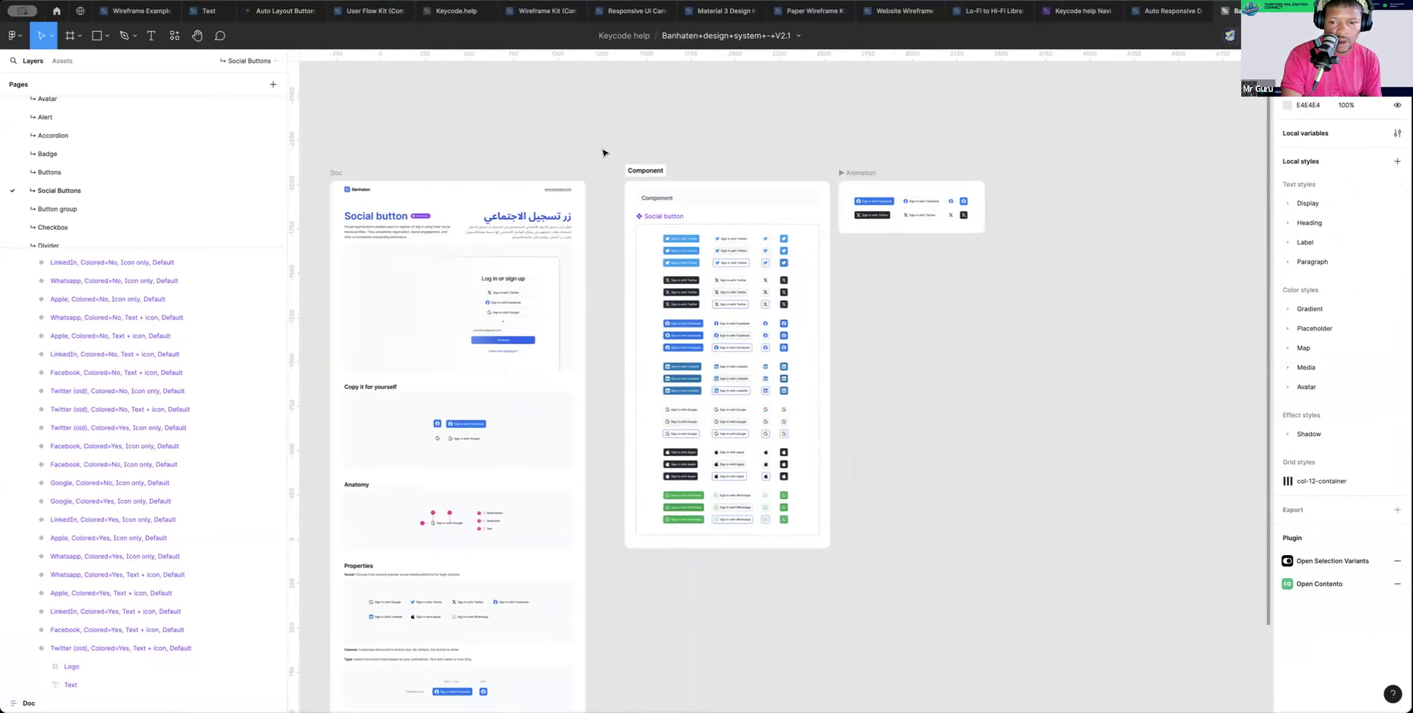
scroll(604, 152, left, 2)
scroll(604, 152, up, 1)
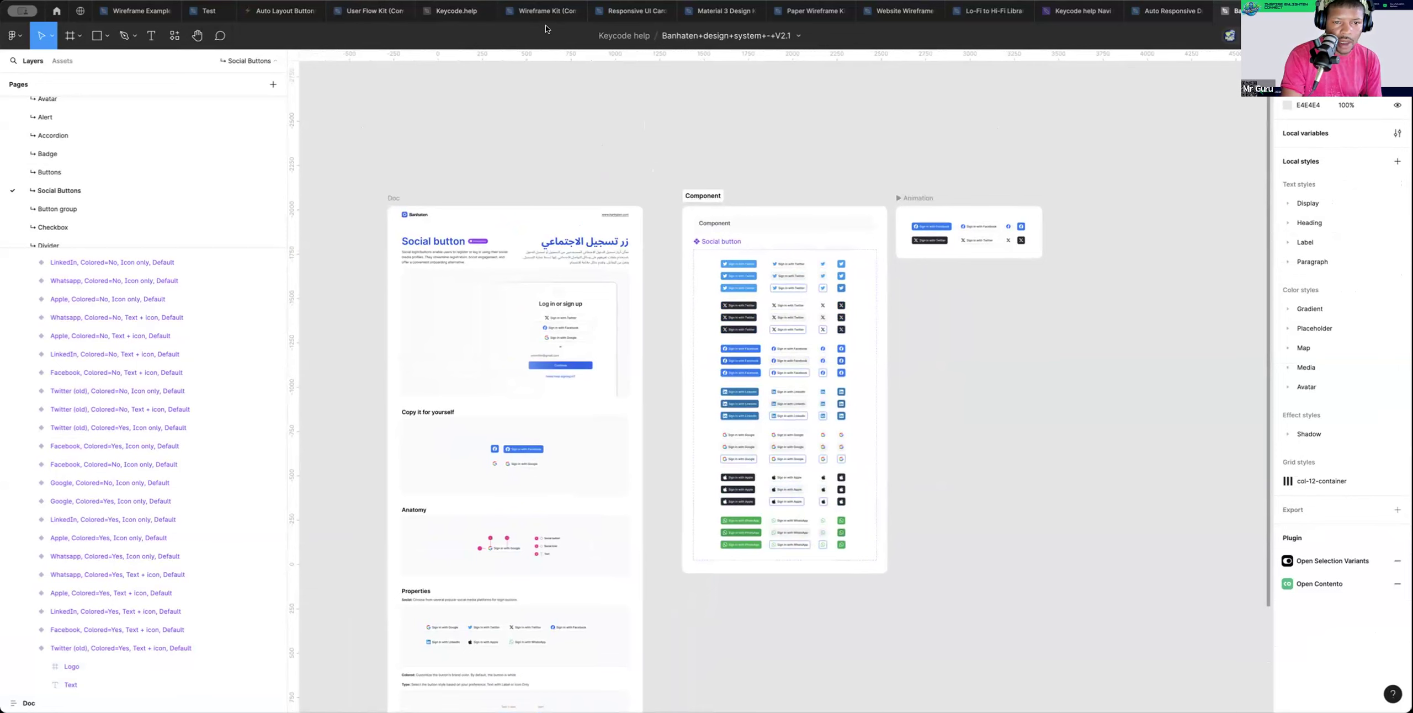
Switch to the Keycode.help file and open its Components page at the empty canvas above the created components
click(454, 13)
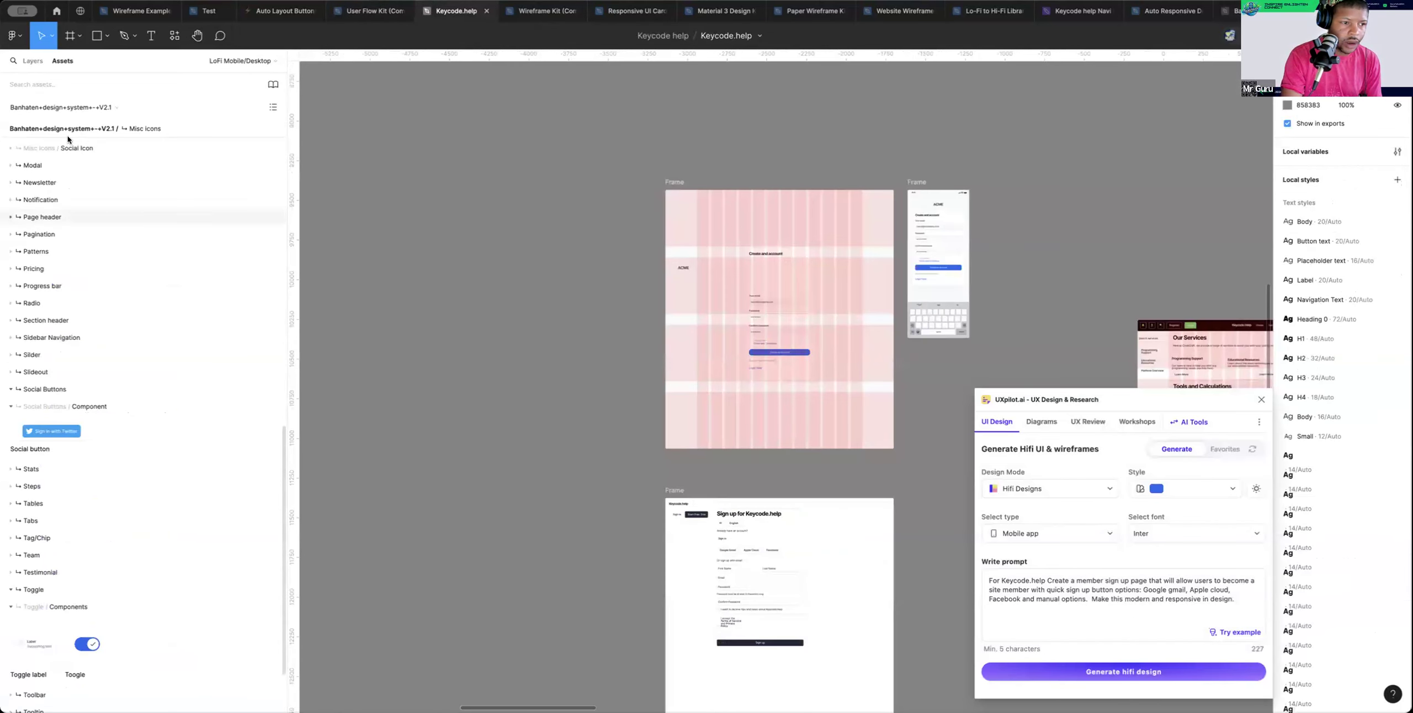
click(33, 61)
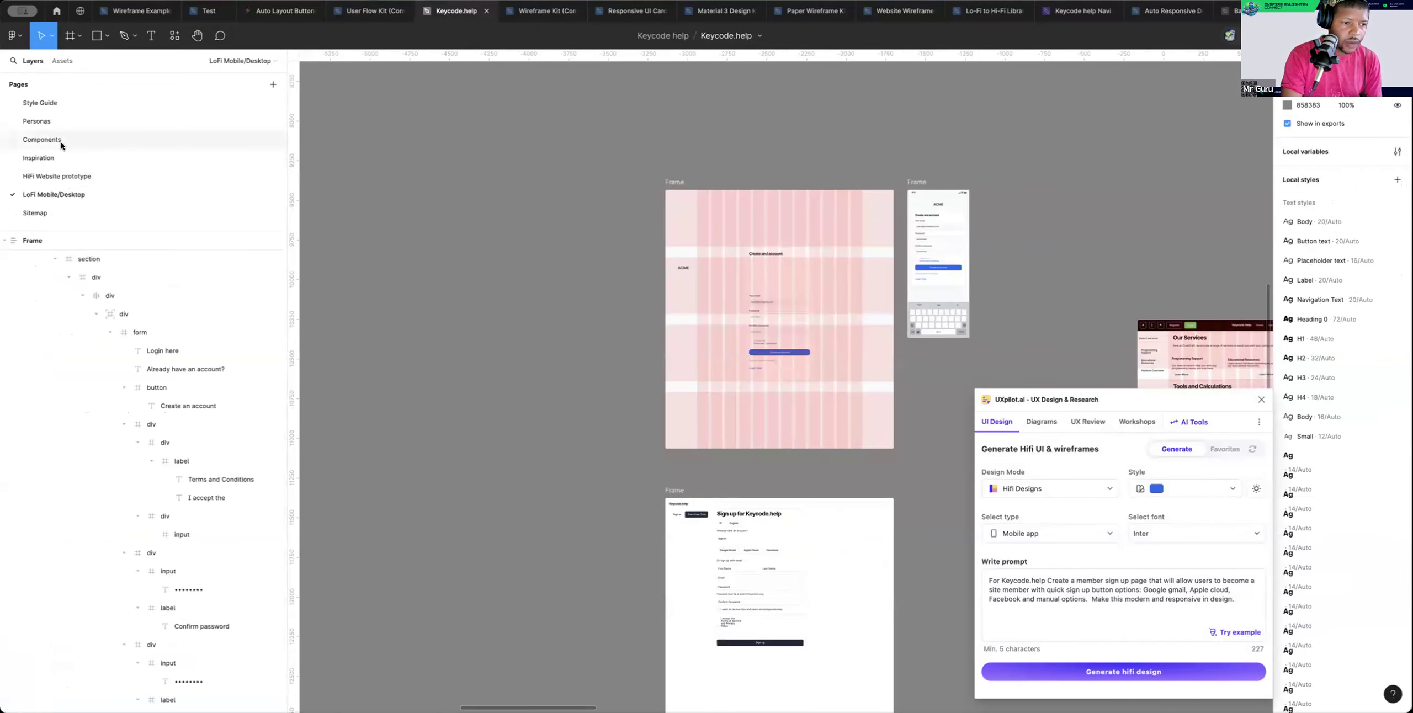
click(60, 142)
scroll(474, 216, up, 3)
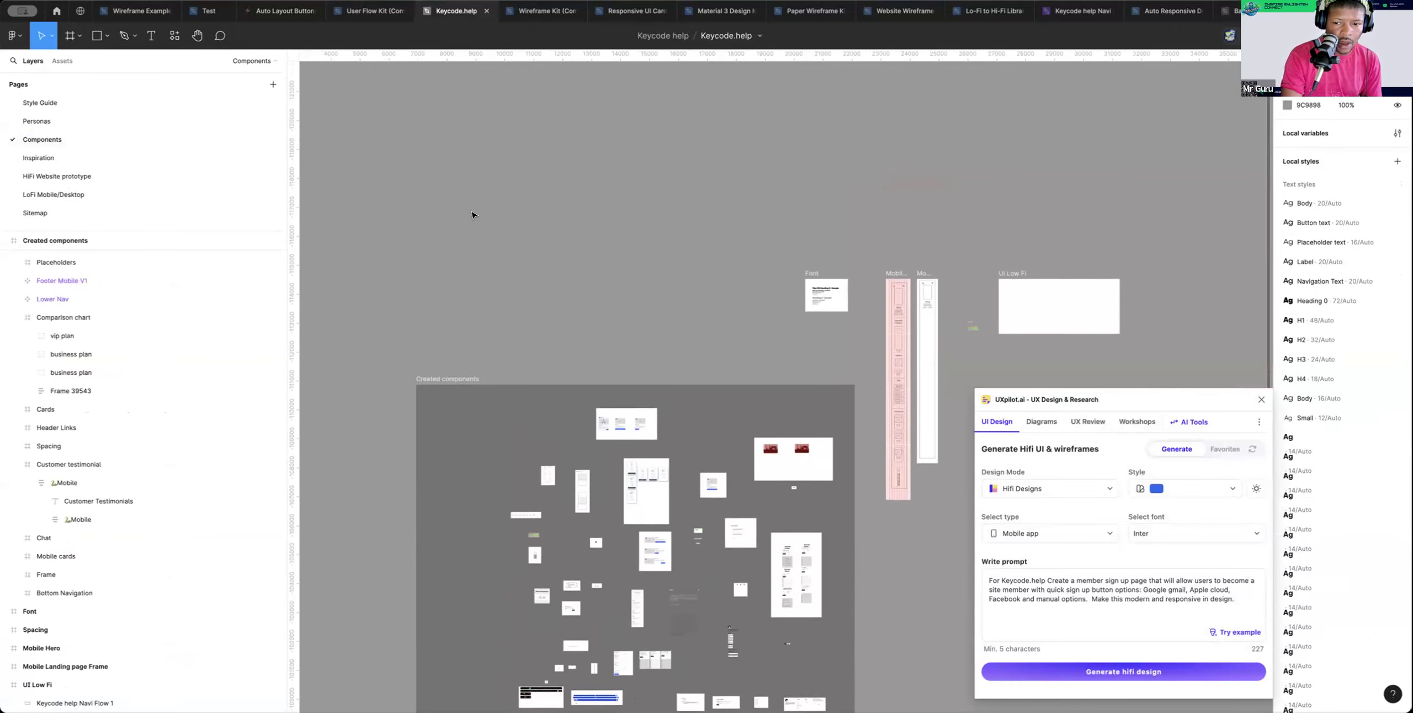
key(super+v)
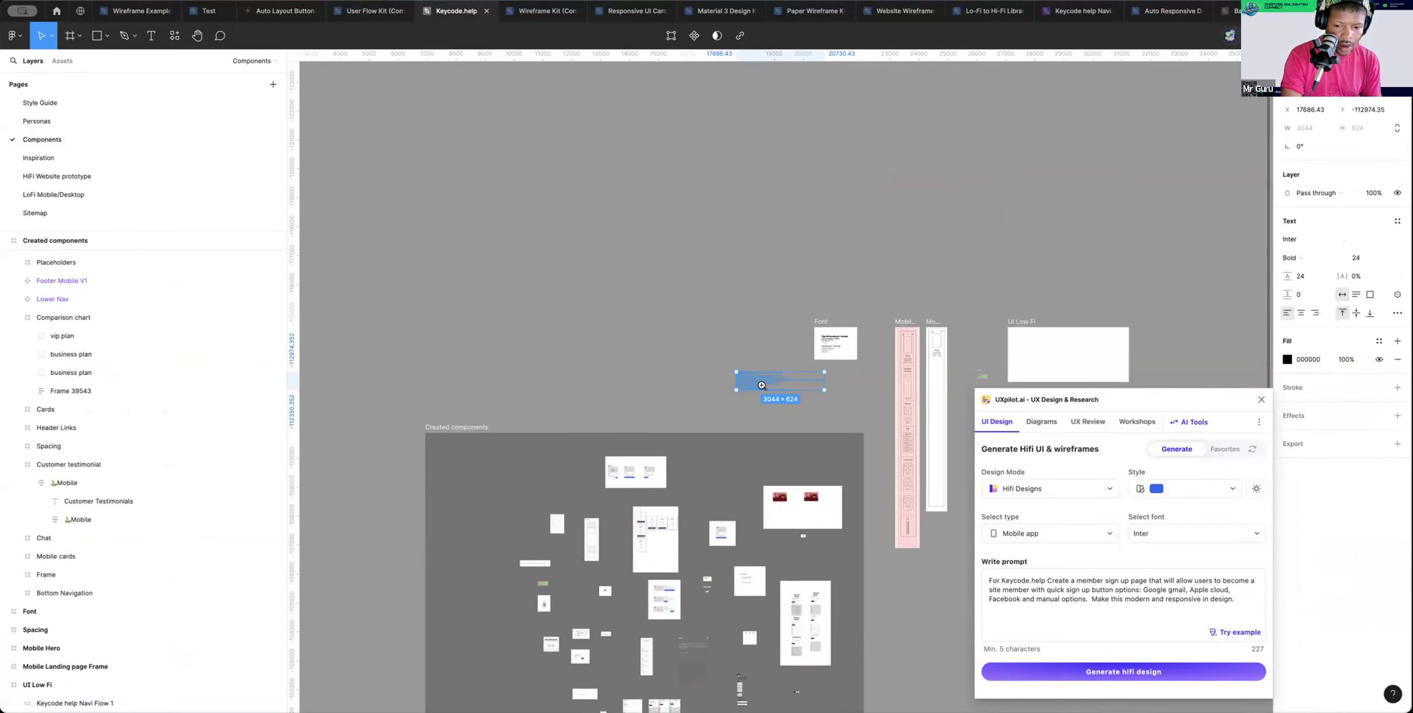
scroll(764, 390, up, 5)
scroll(762, 386, up, 3)
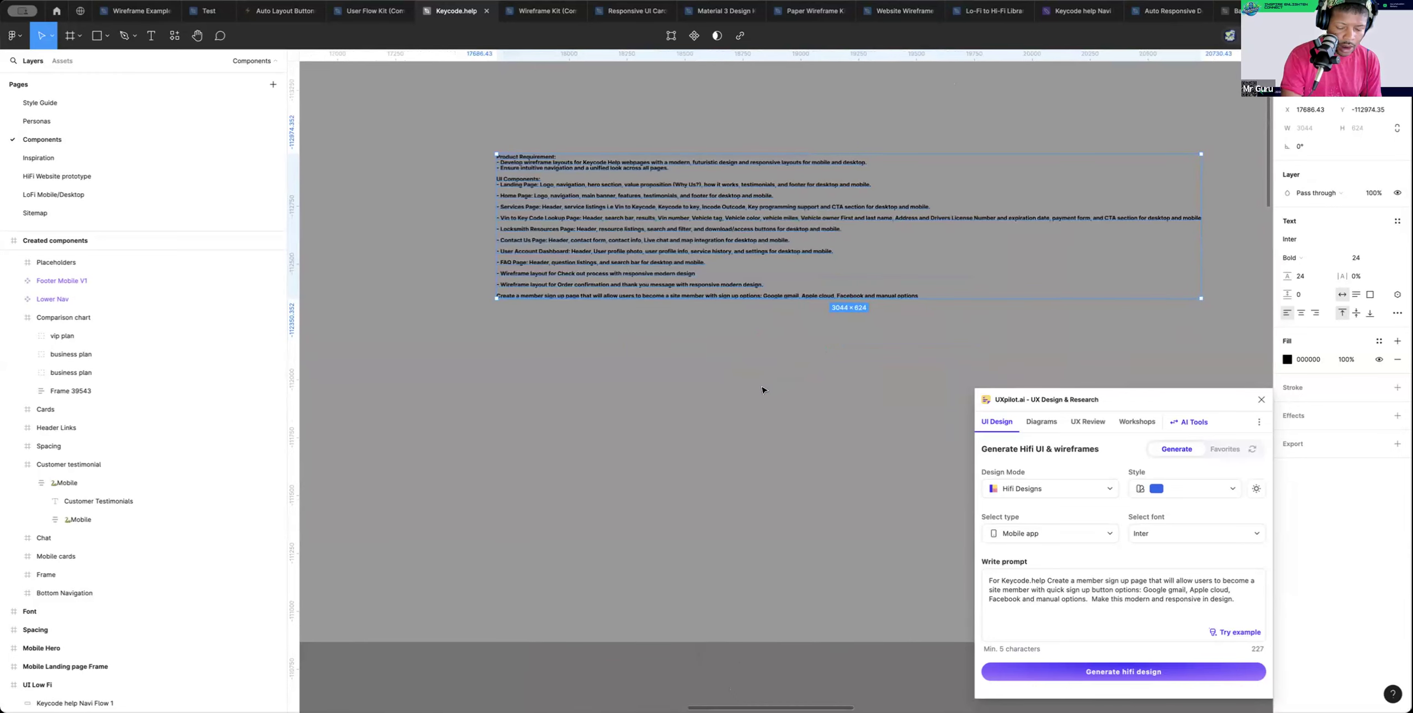
key(Delete)
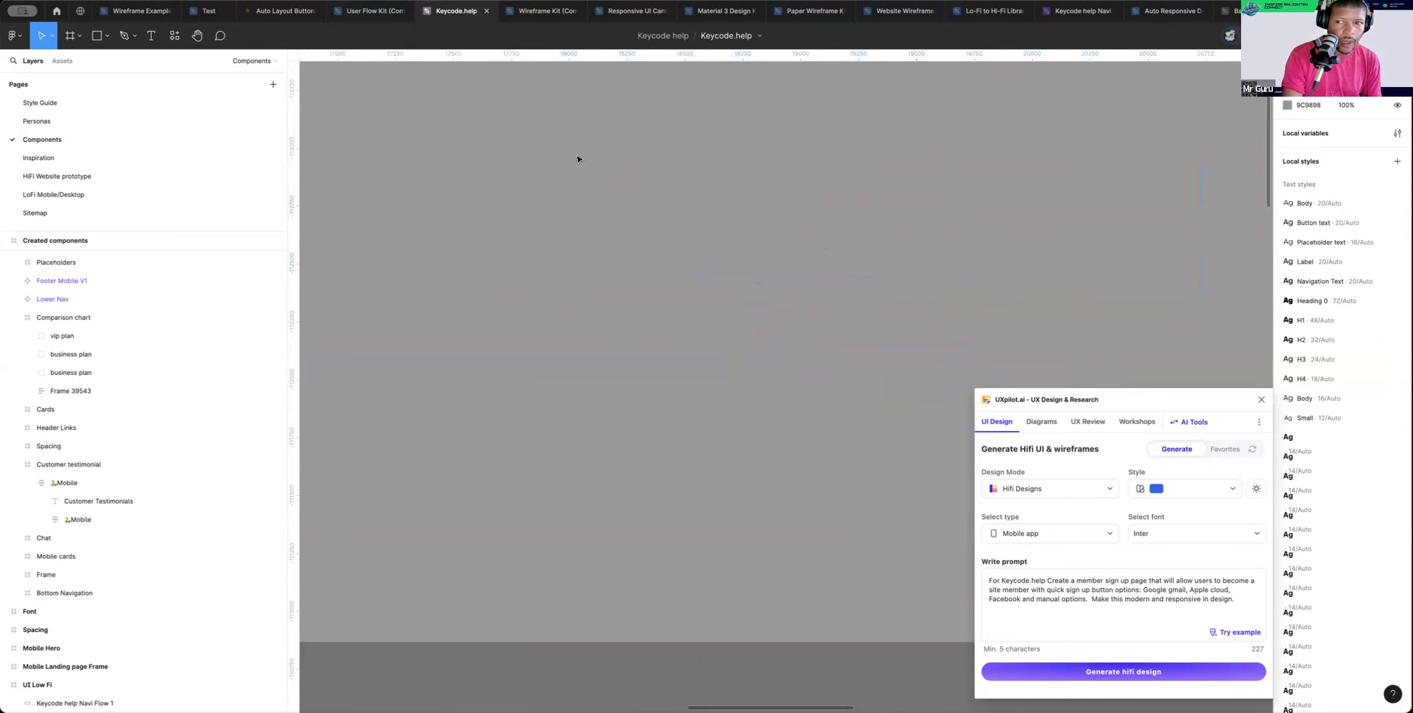
click(1235, 12)
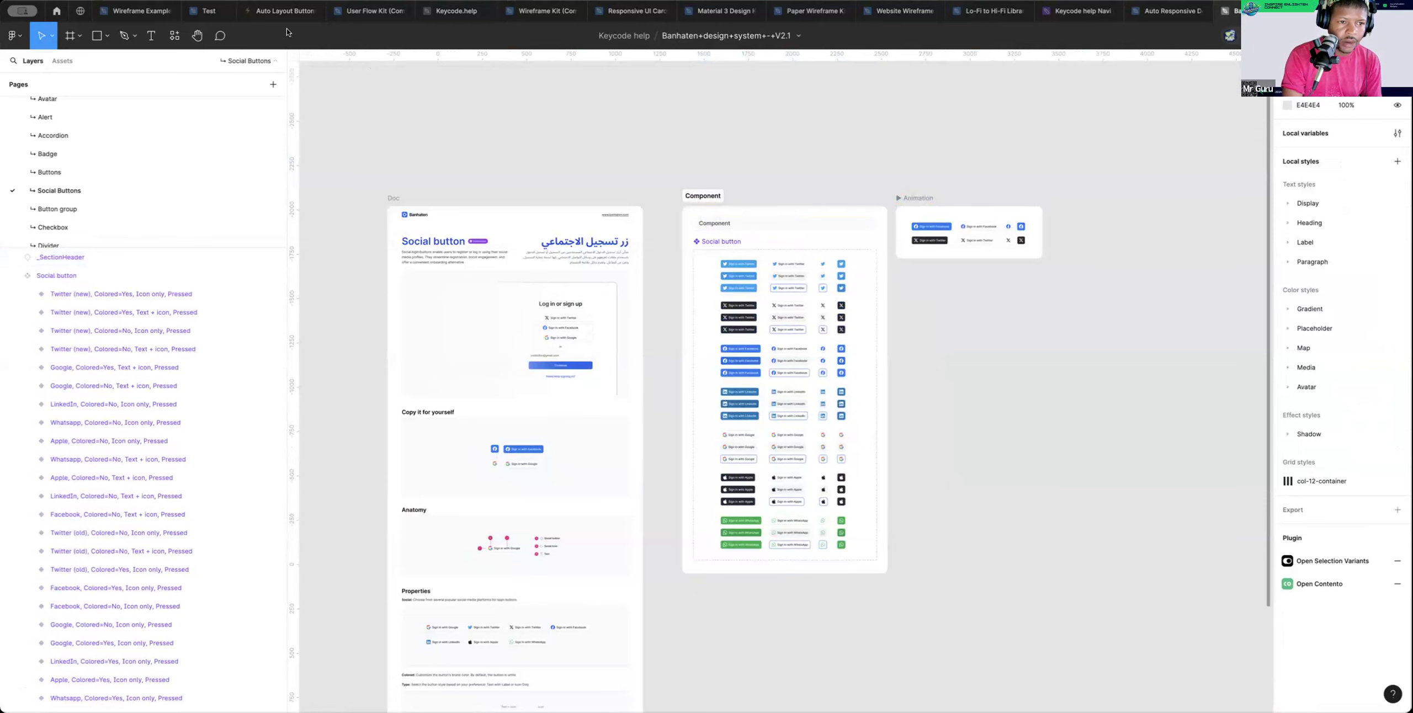
click(445, 20)
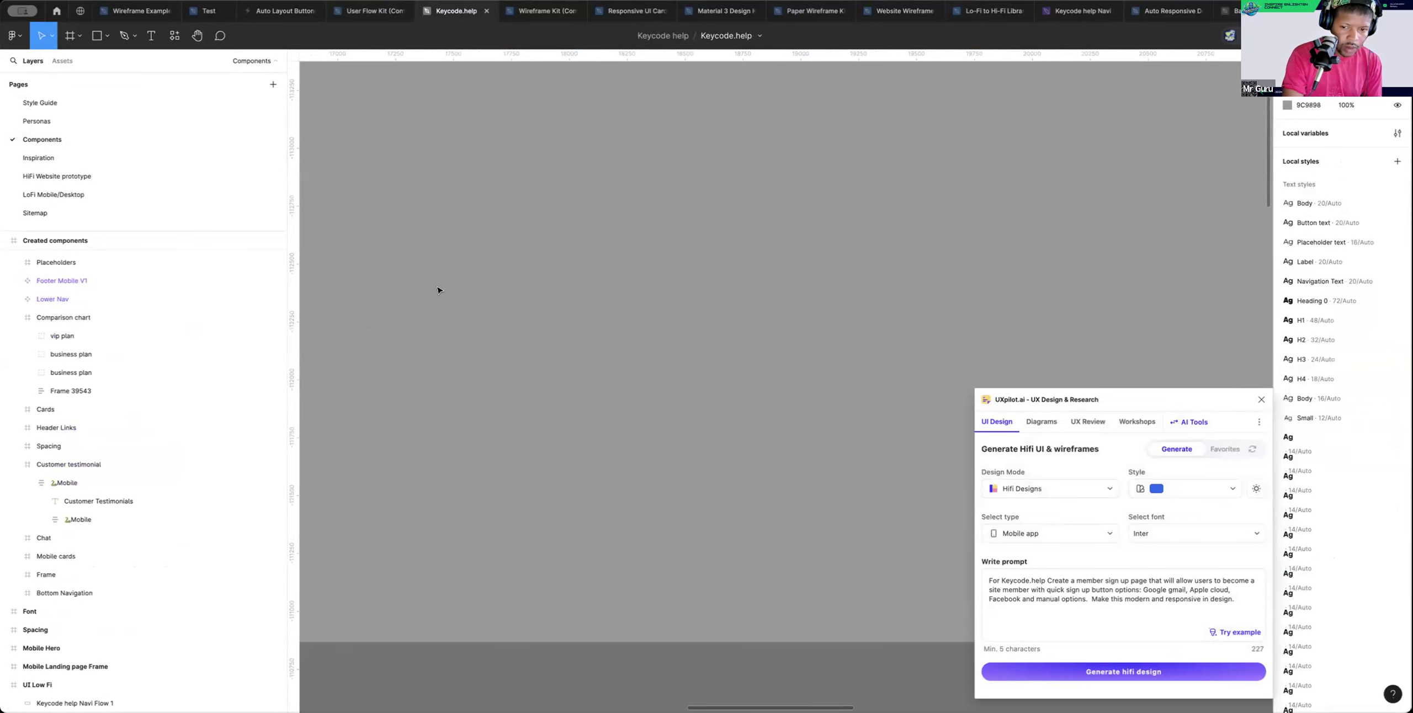
key(ctrl+v)
key(Delete)
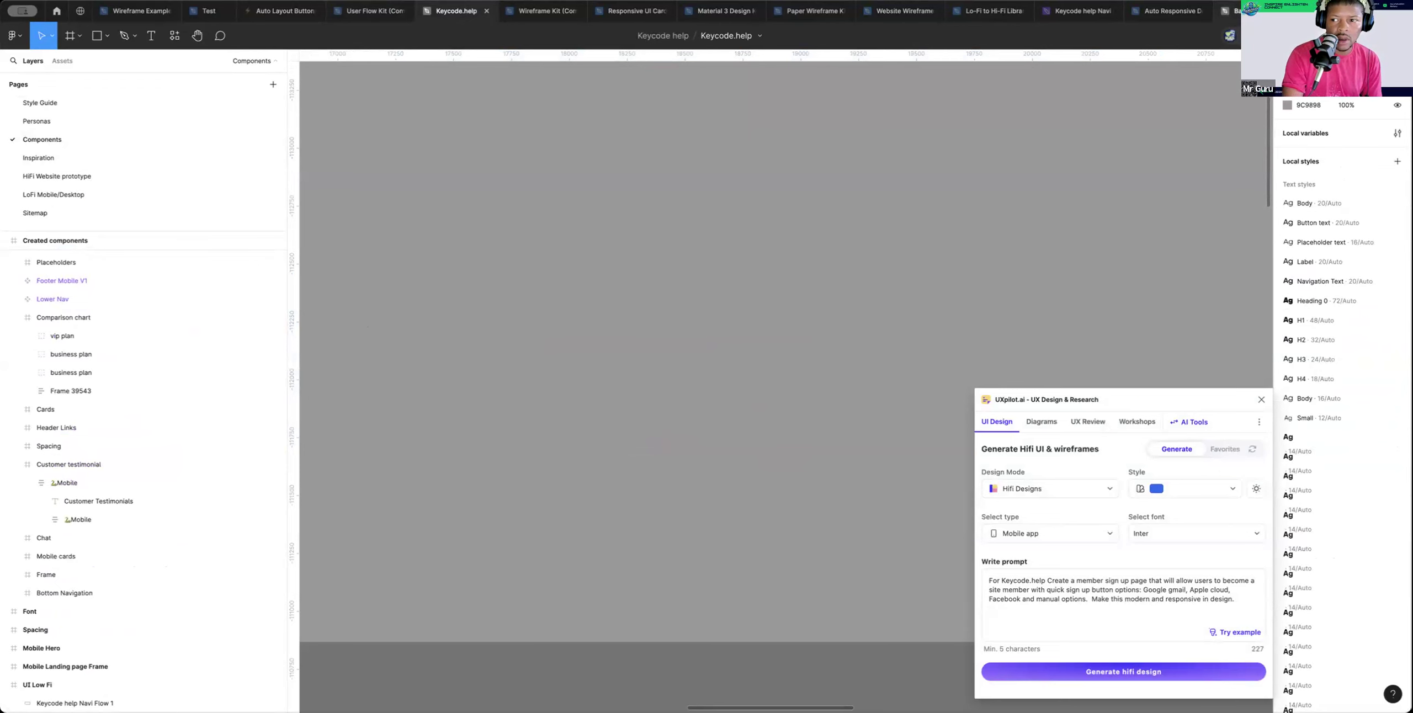
Copy the Component section holding the Social button set from the Banhaten design system onto the Components page of the Keycode.help file
click(1232, 11)
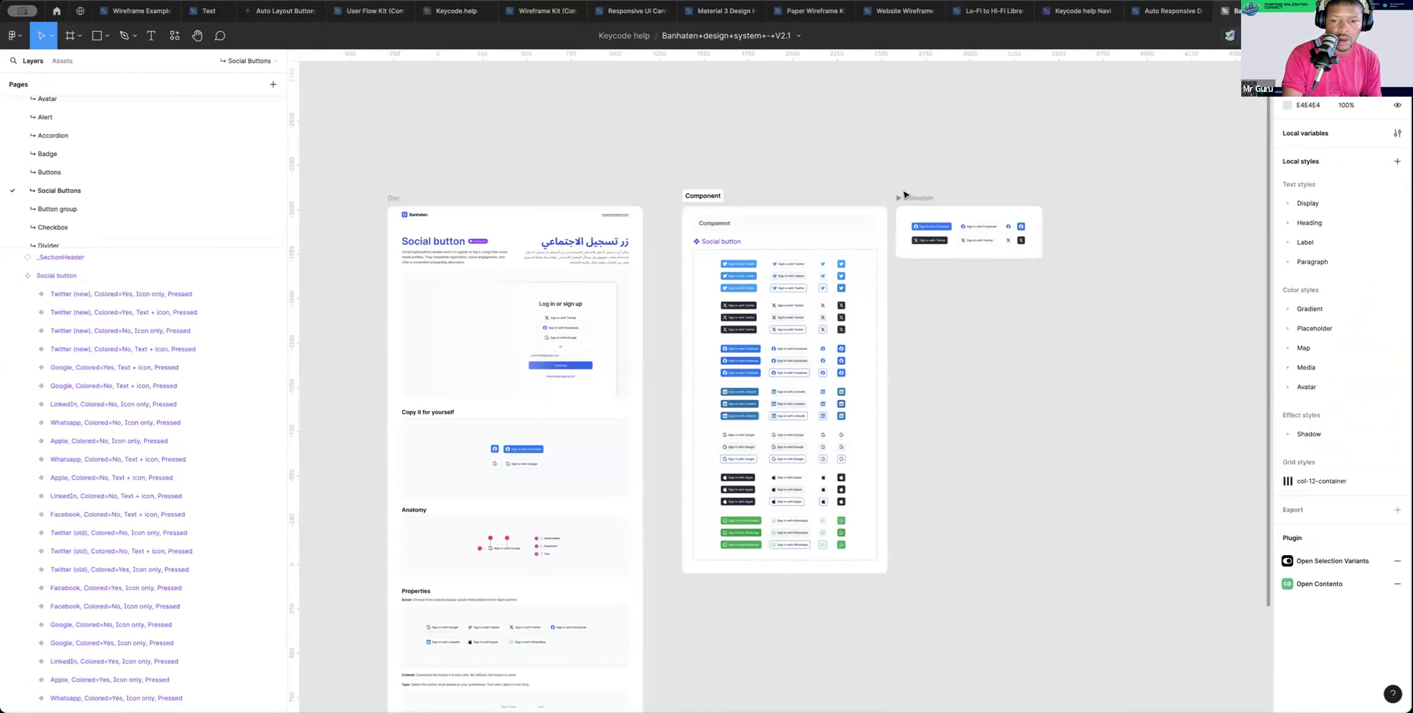
click(697, 199)
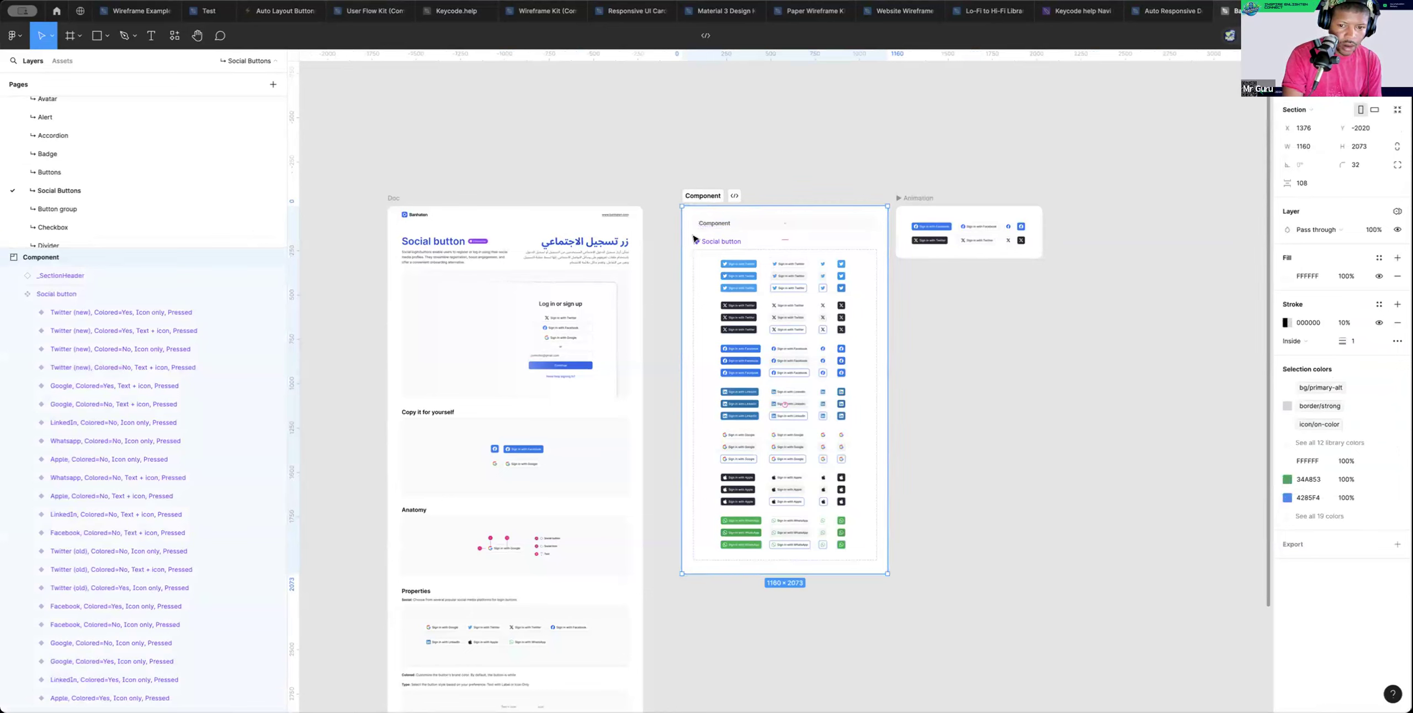
right_click(158, 257)
click(177, 265)
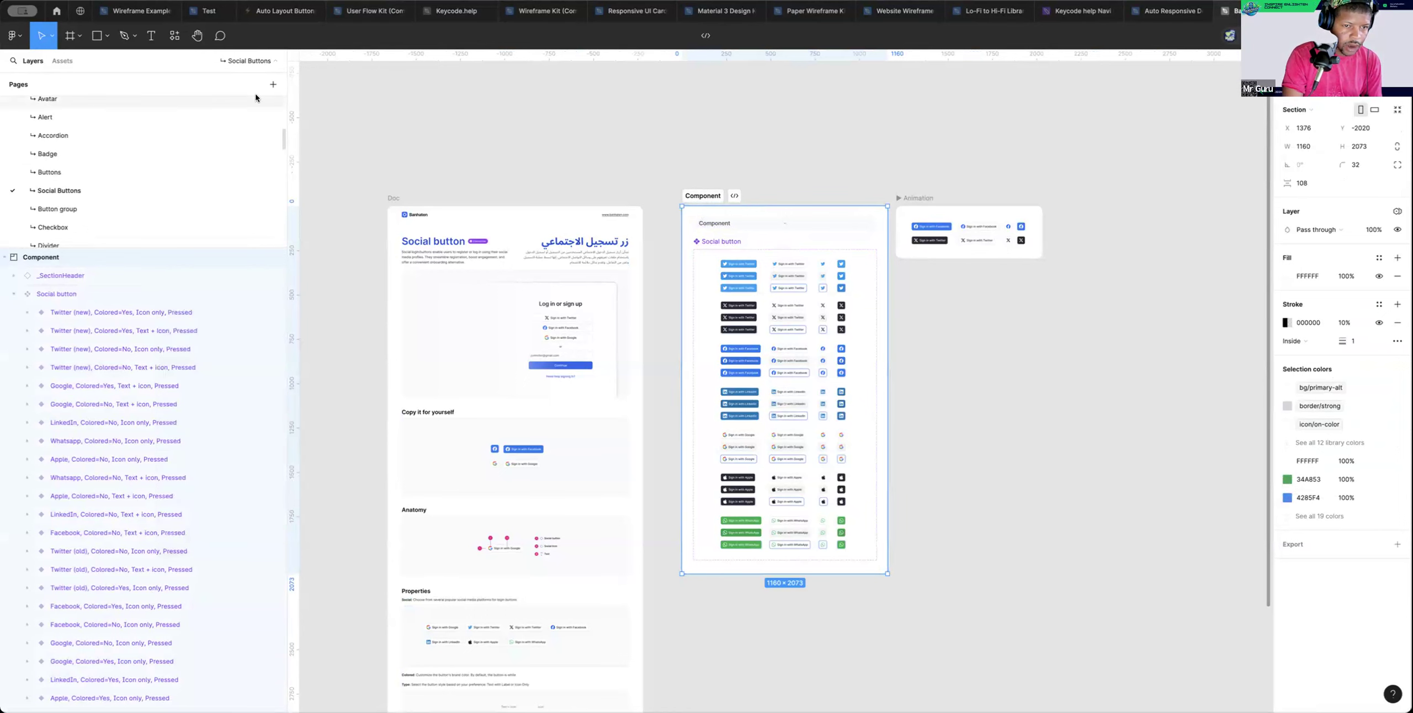
click(456, 10)
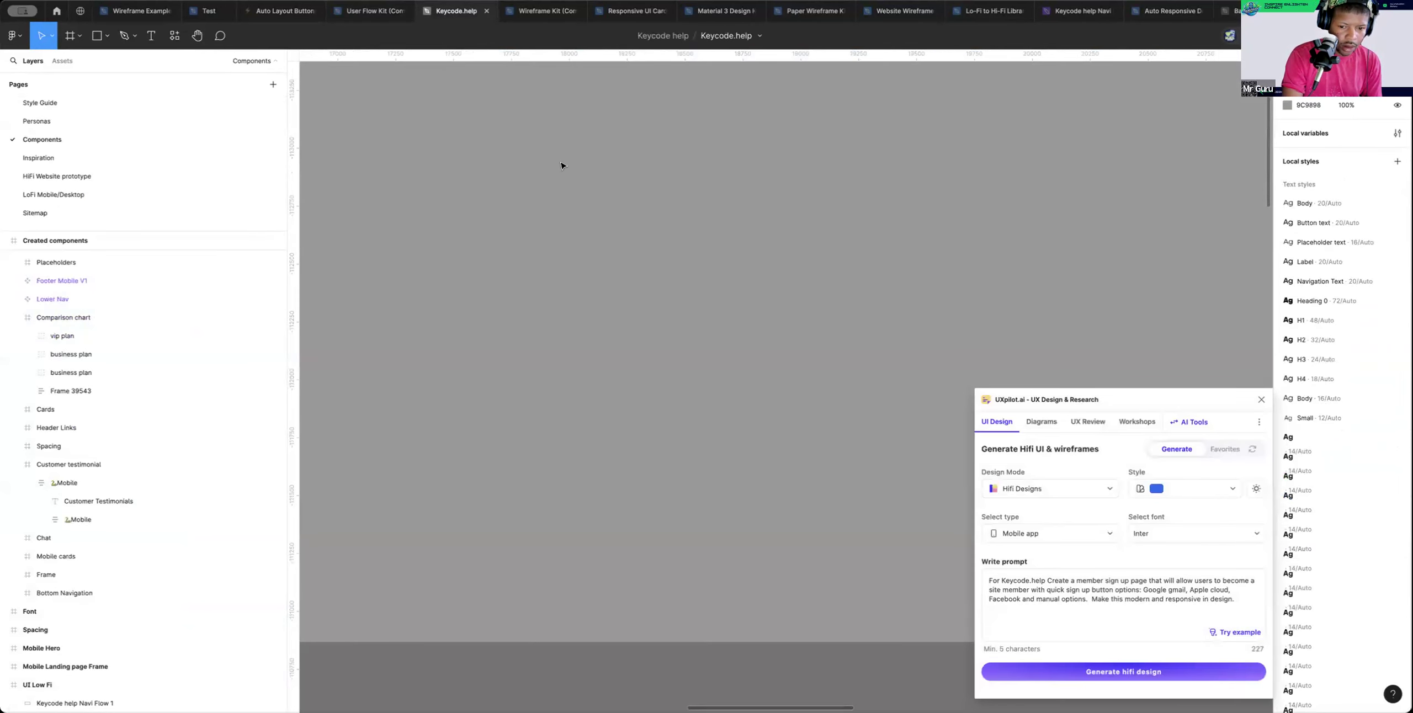
key(ctrl+v)
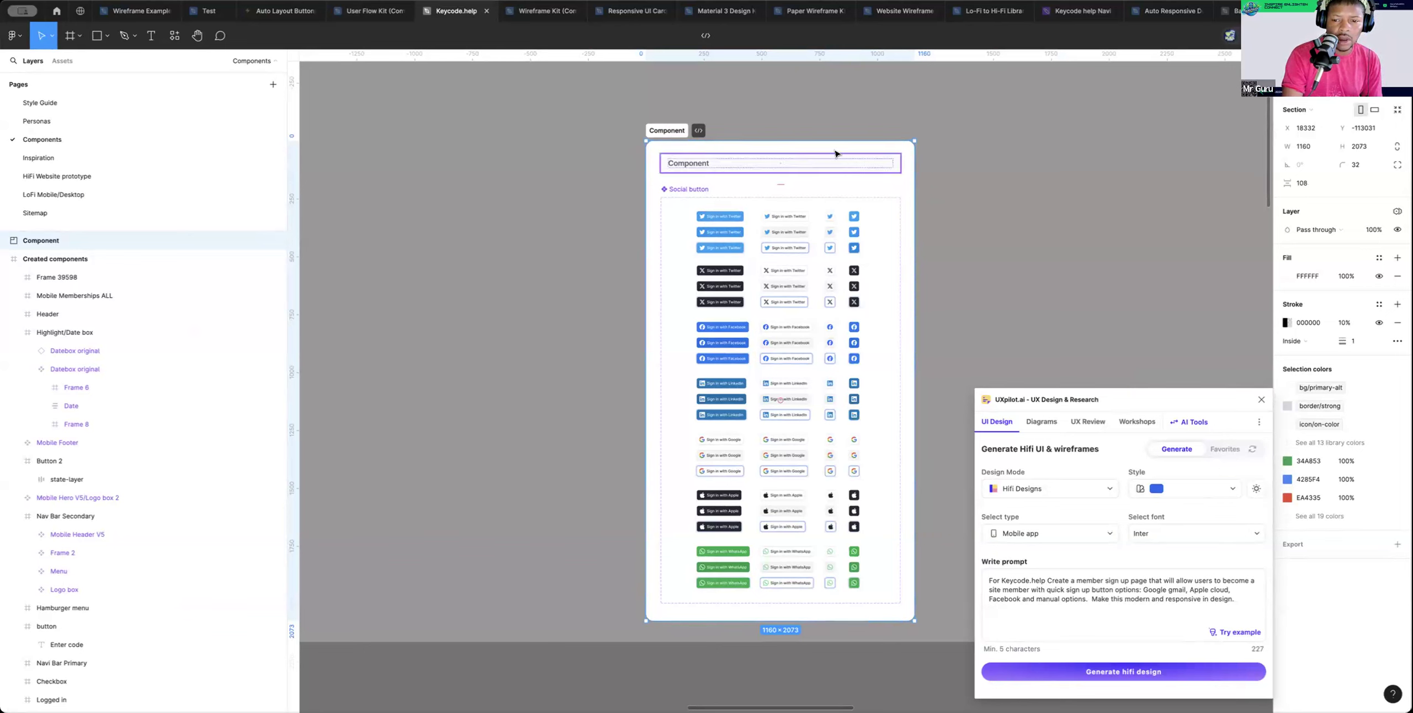
drag(812, 140, 807, 142)
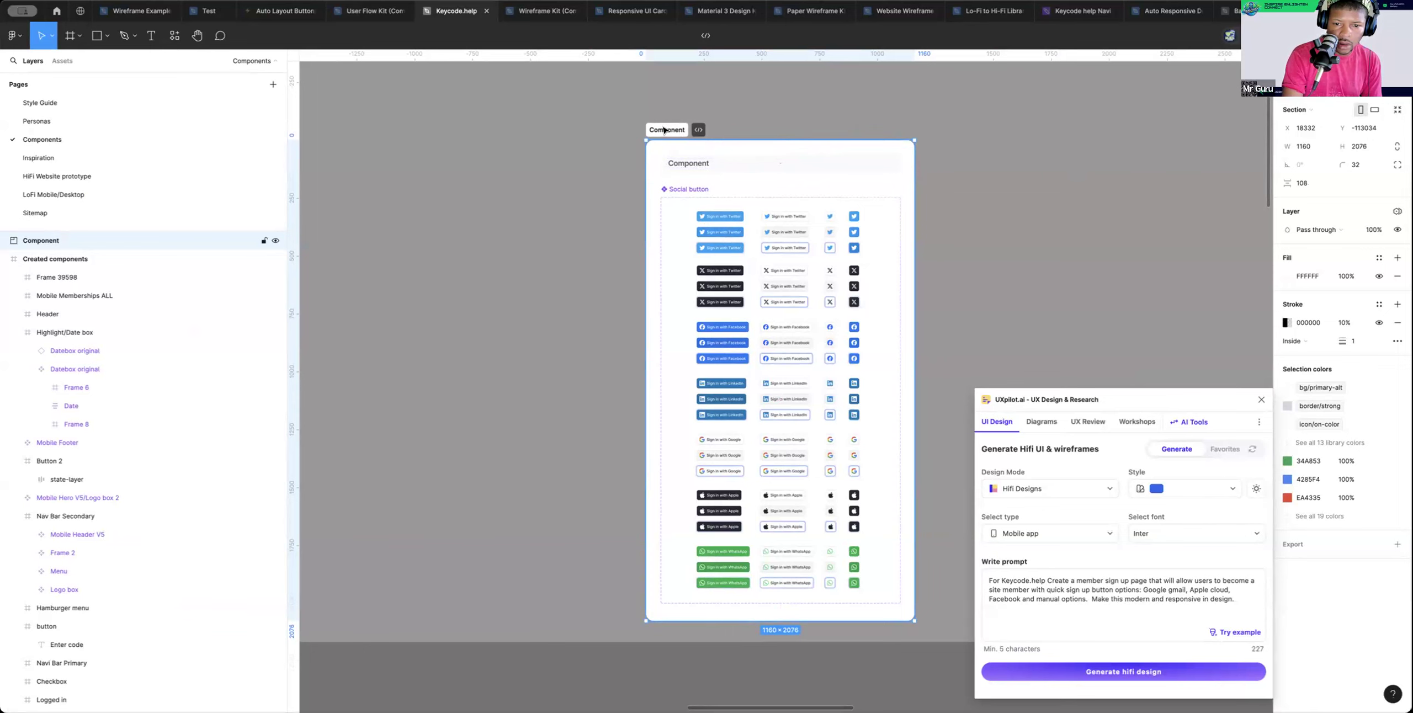
click(677, 213)
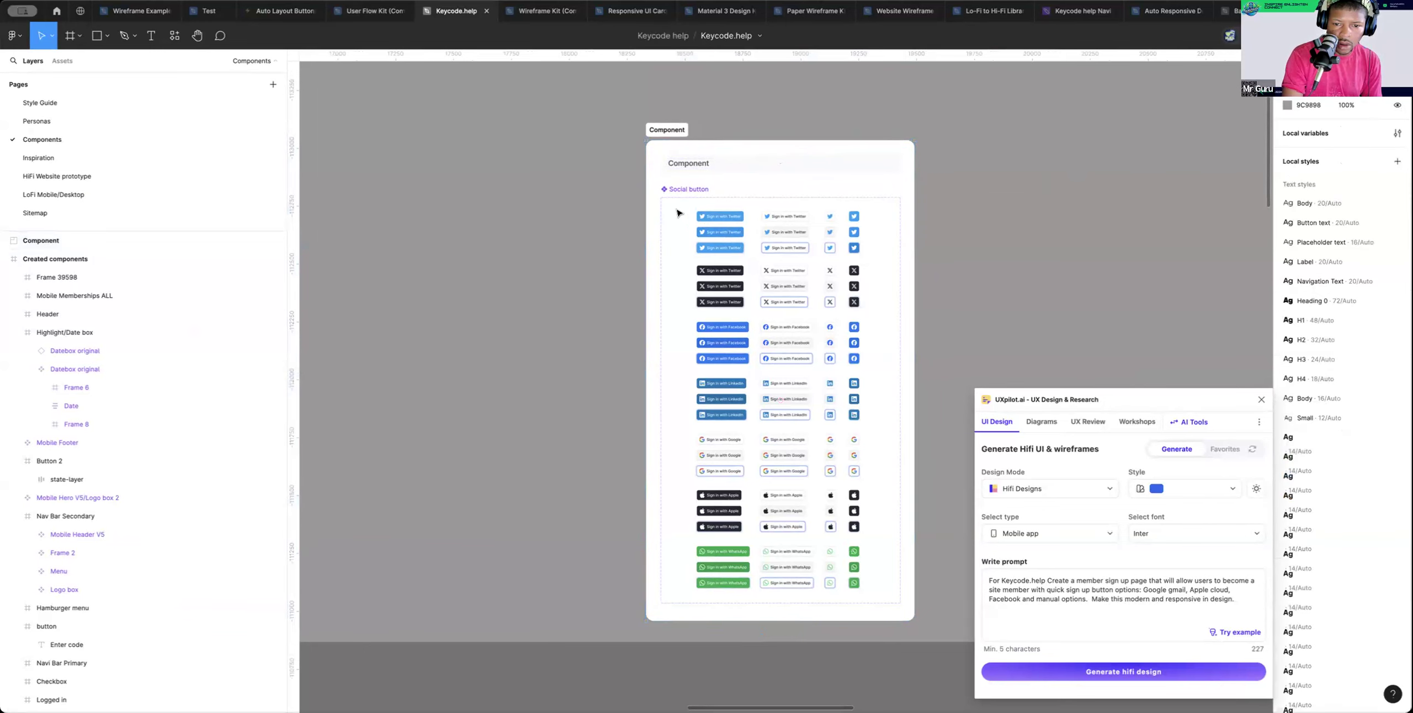
Examine the component configuration of the pasted Social button component set
click(682, 191)
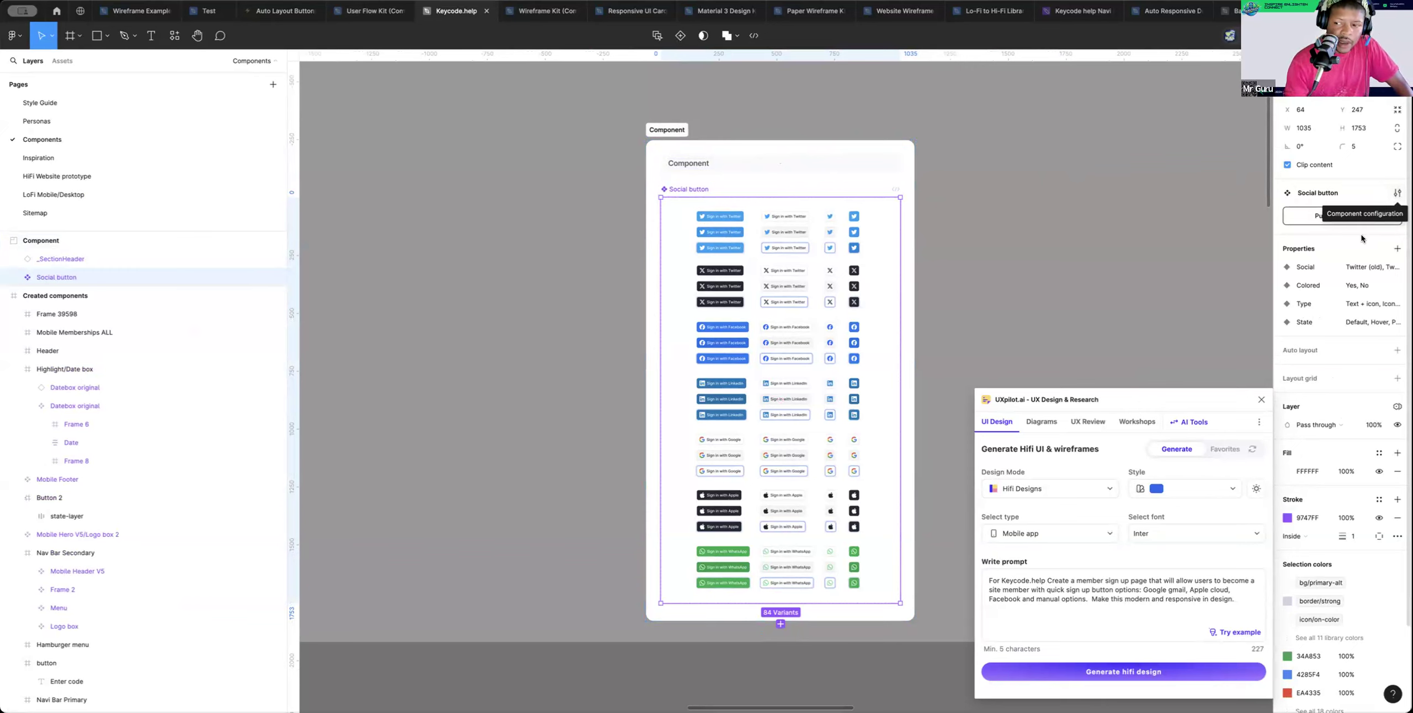
click(1397, 193)
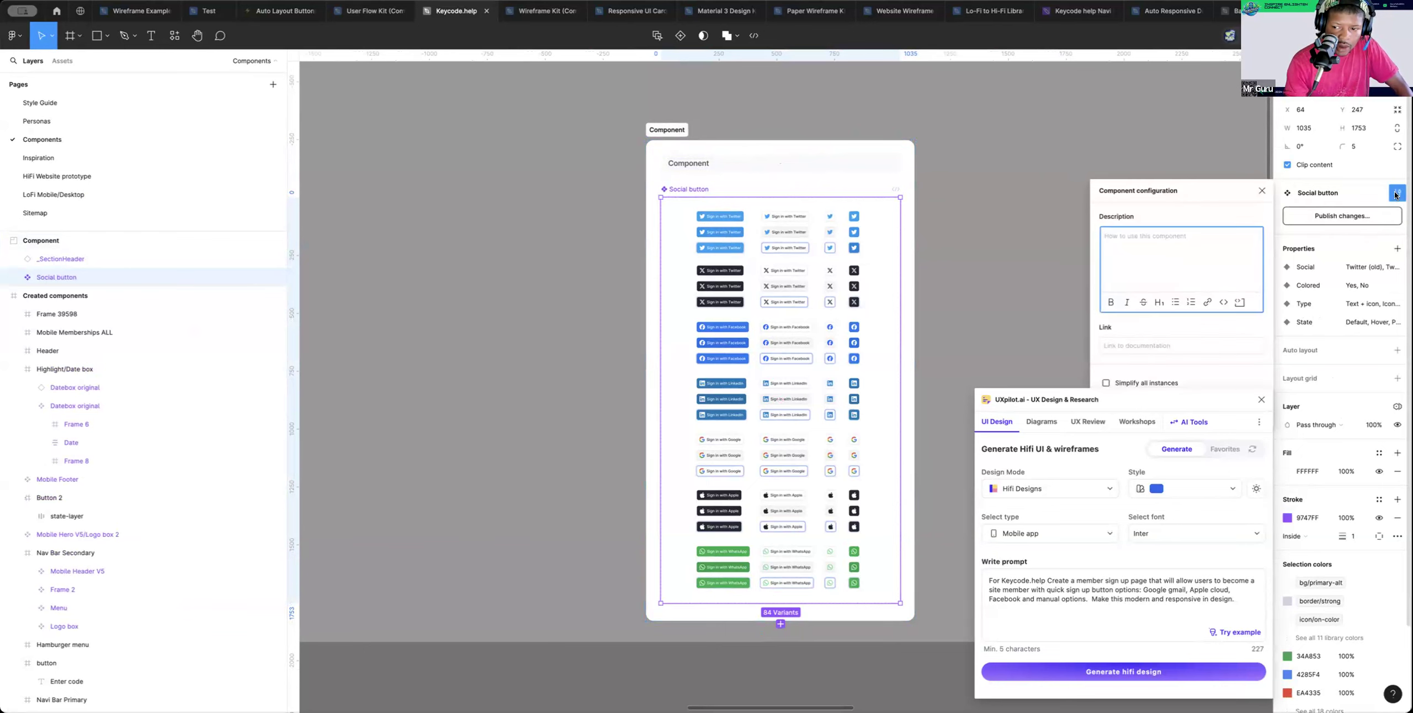
click(1374, 193)
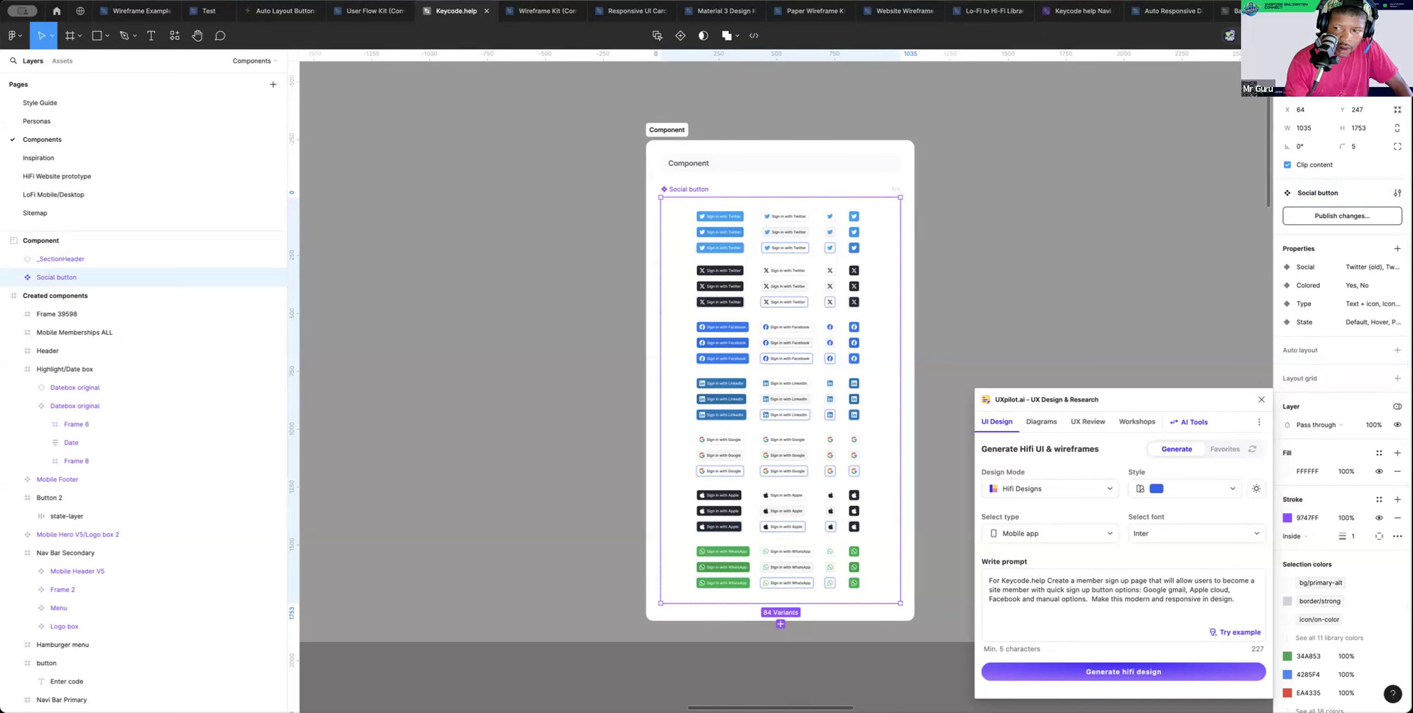
click(1397, 193)
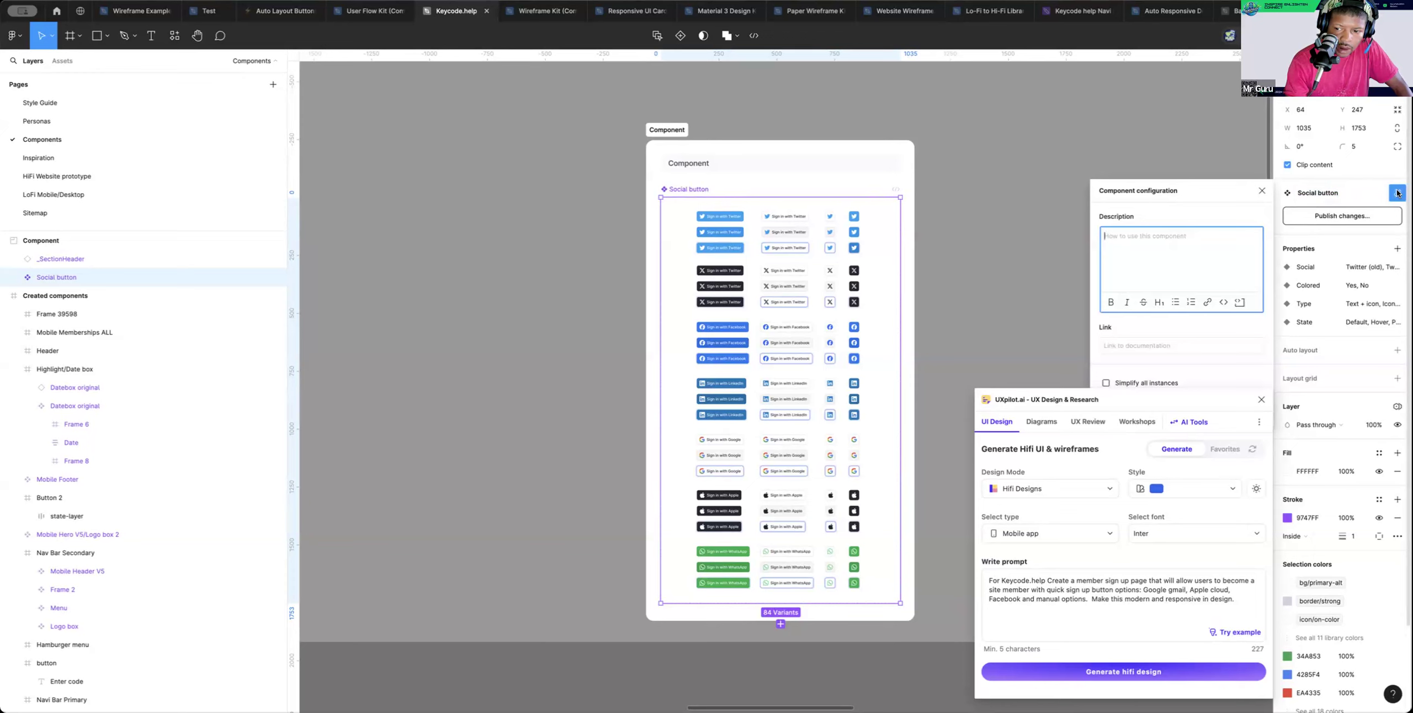
click(1398, 193)
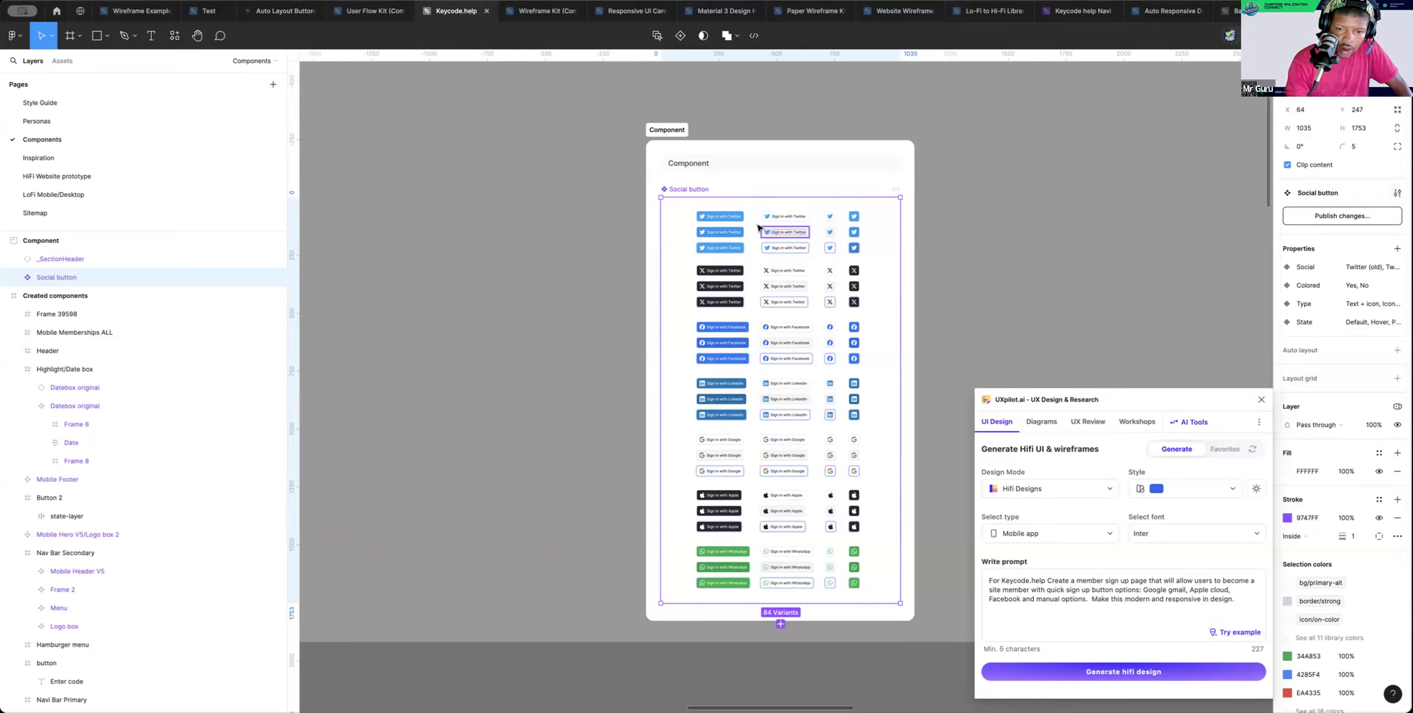
key(Escape)
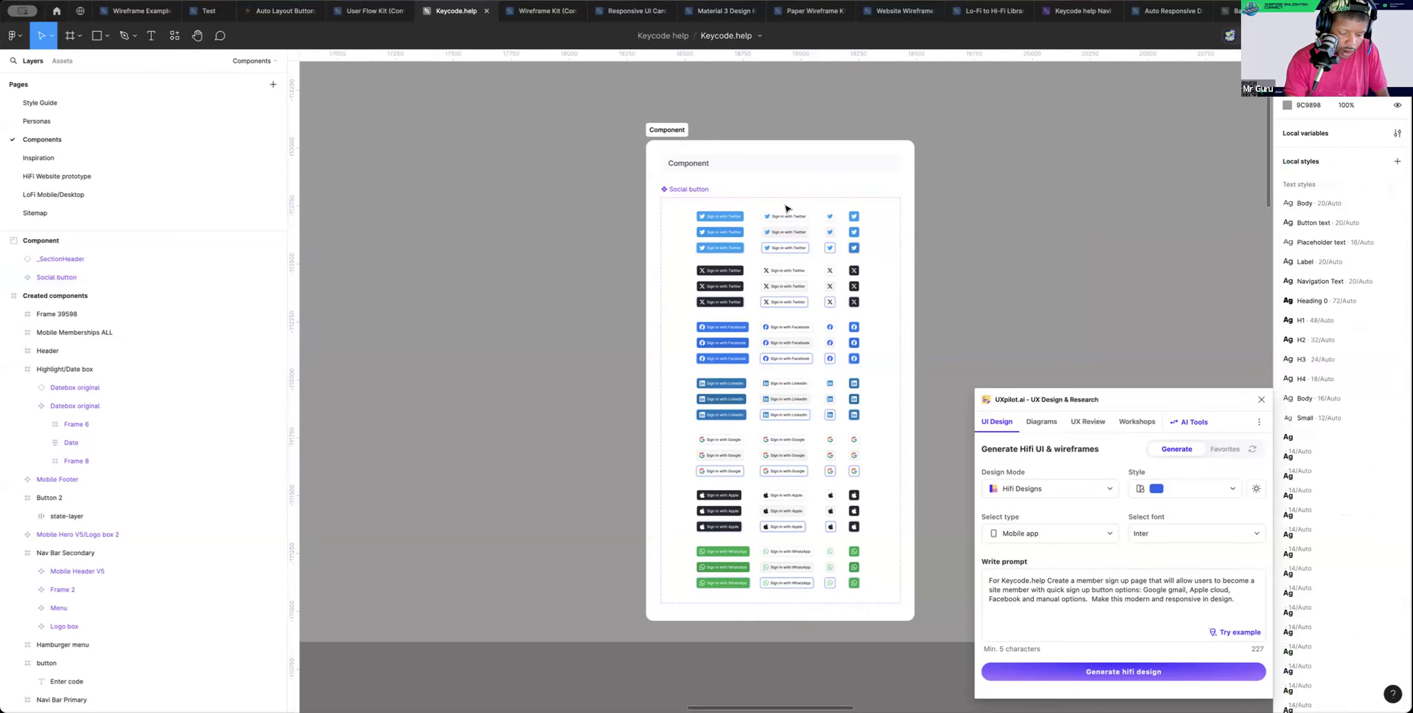
Try out a duplicate of the Social button component set beside the Component section and delete the duplicate
drag(794, 204, 705, 204)
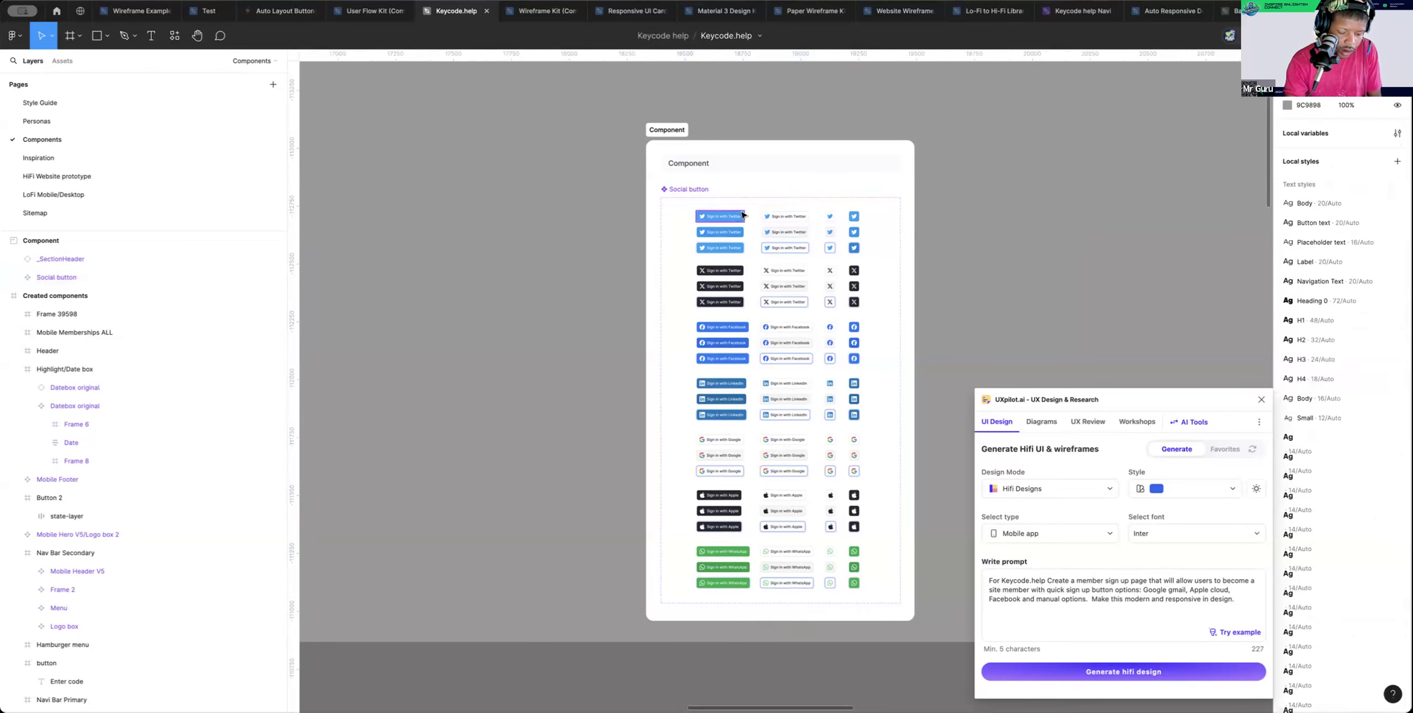
click(687, 188)
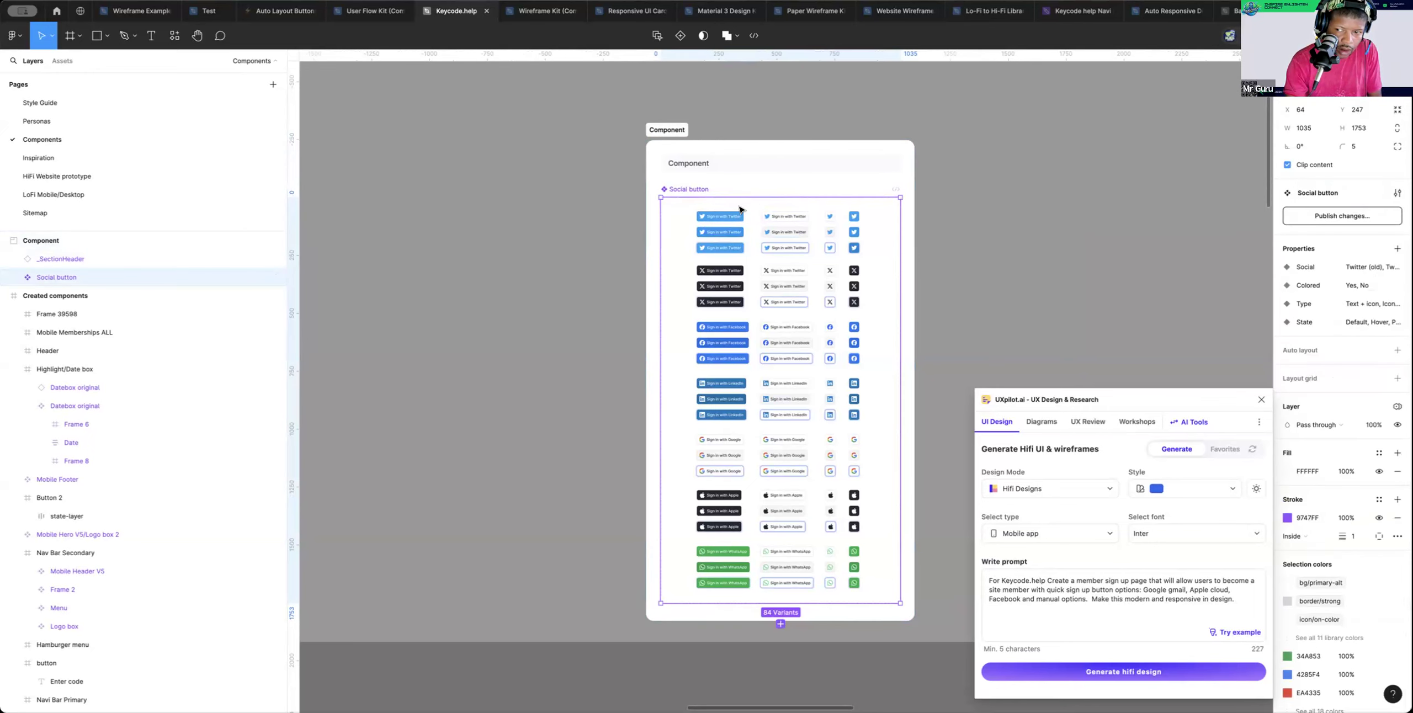
drag(740, 210, 415, 205)
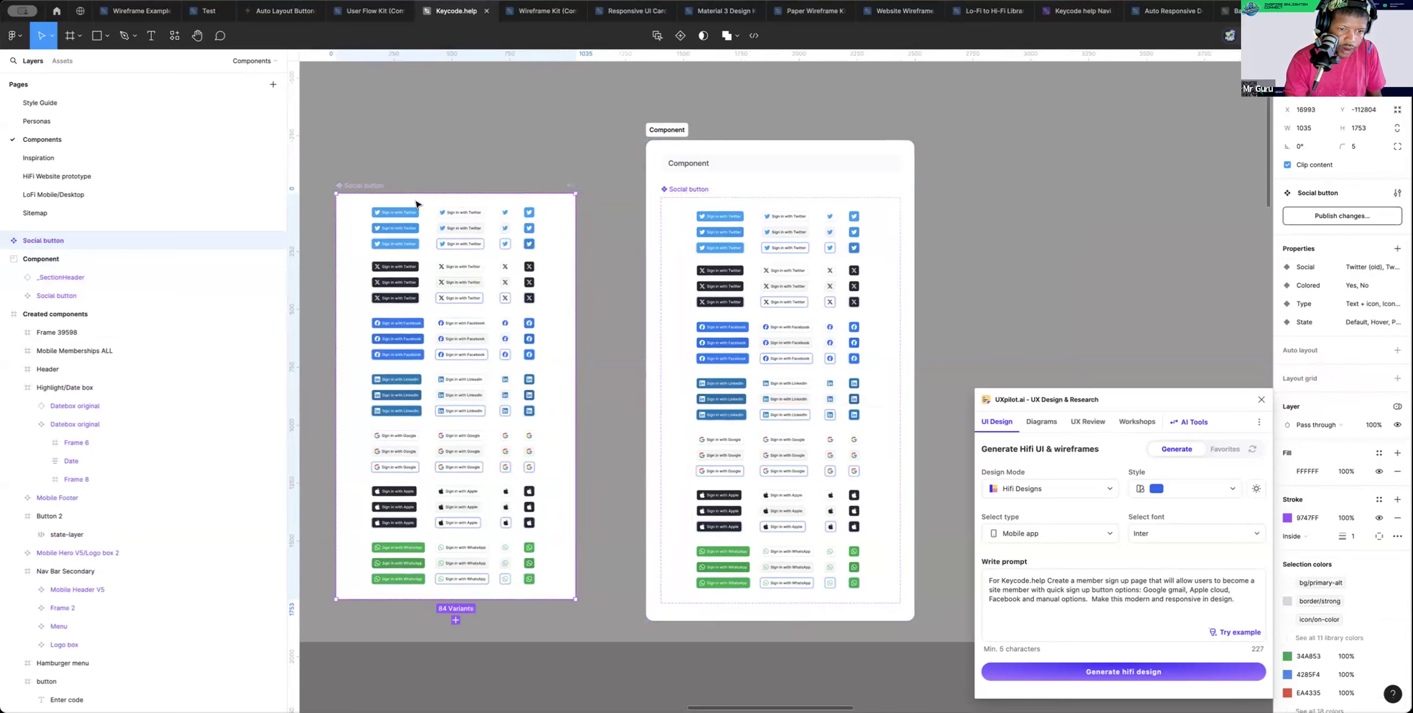
click(1315, 193)
click(1287, 195)
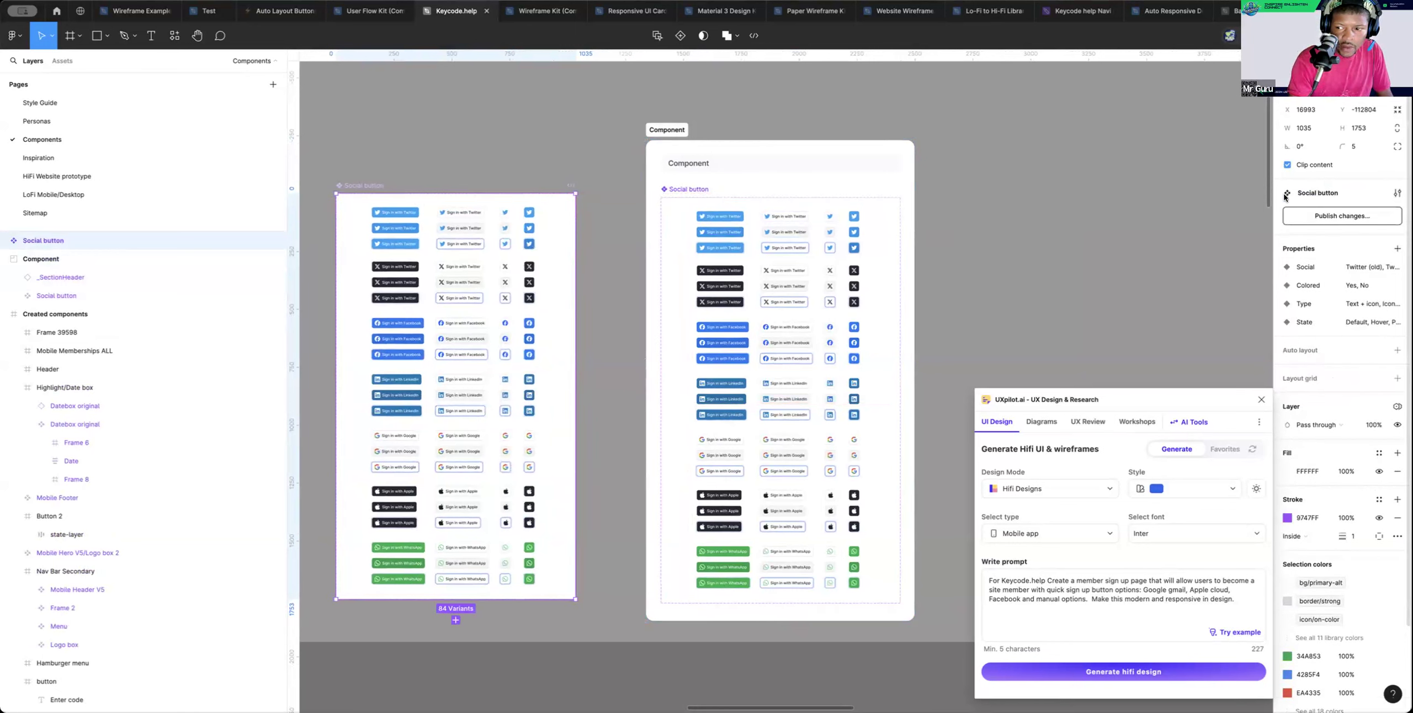
click(1396, 193)
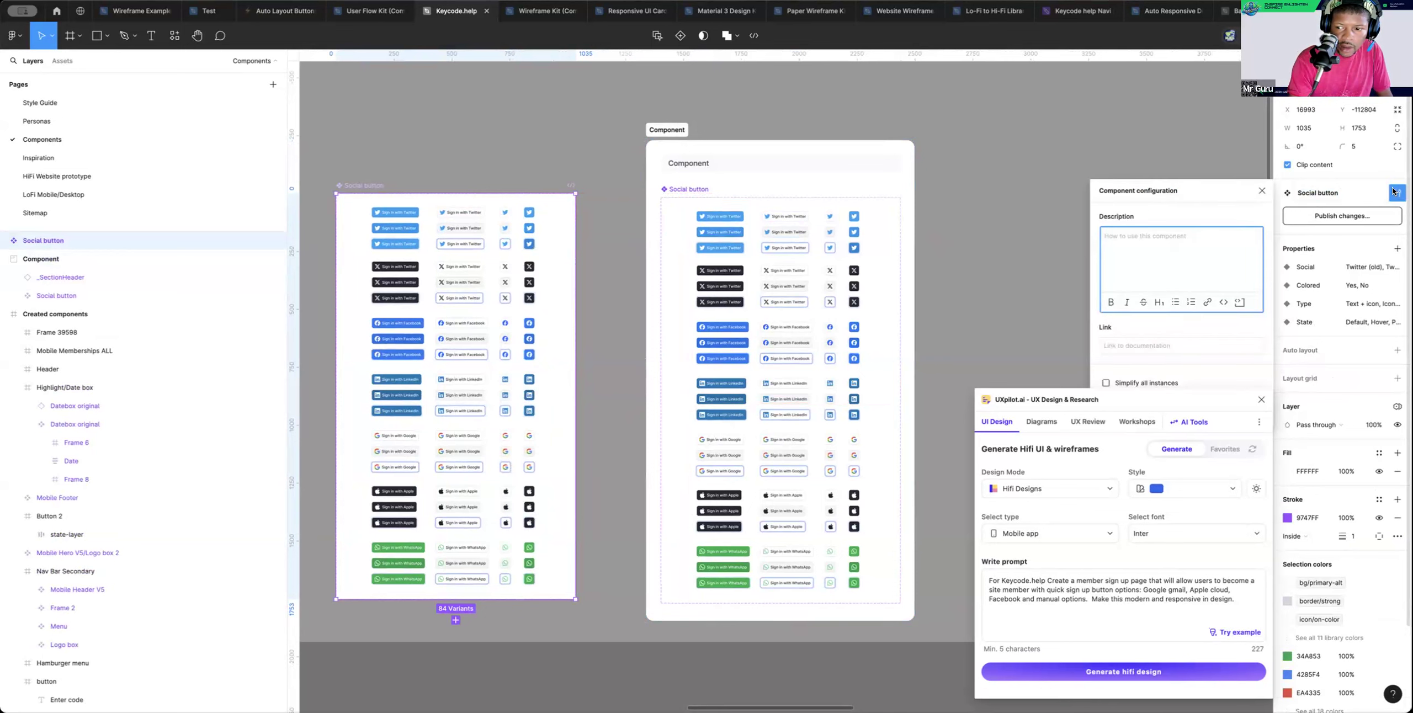
click(1262, 191)
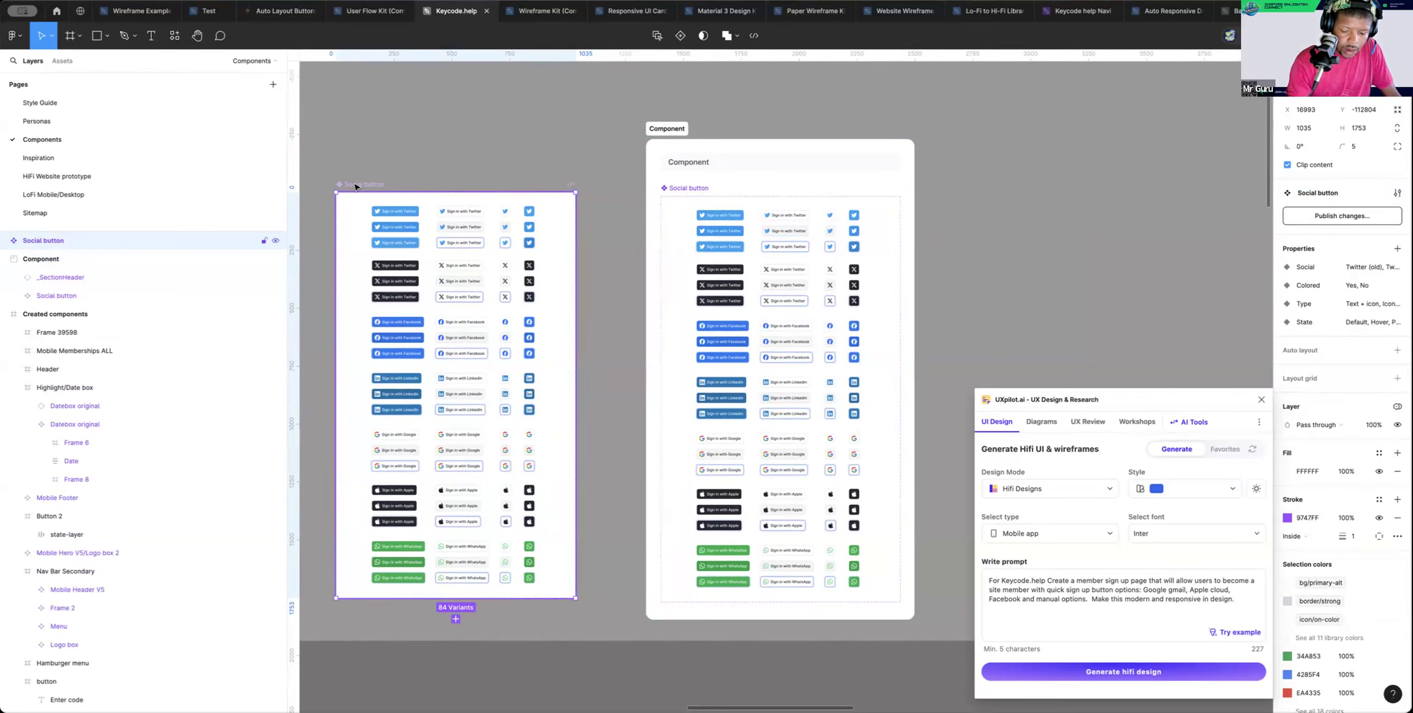
key(Delete)
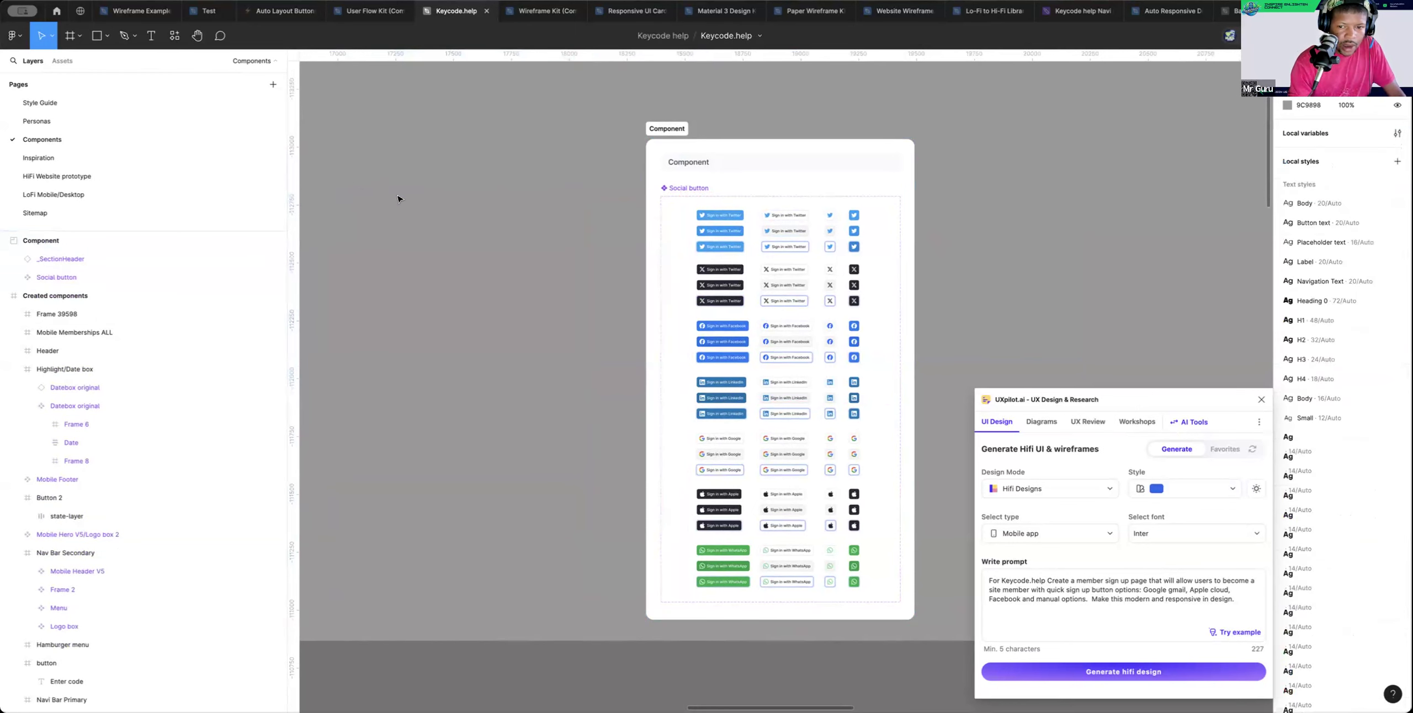
scroll(906, 205, right, 3)
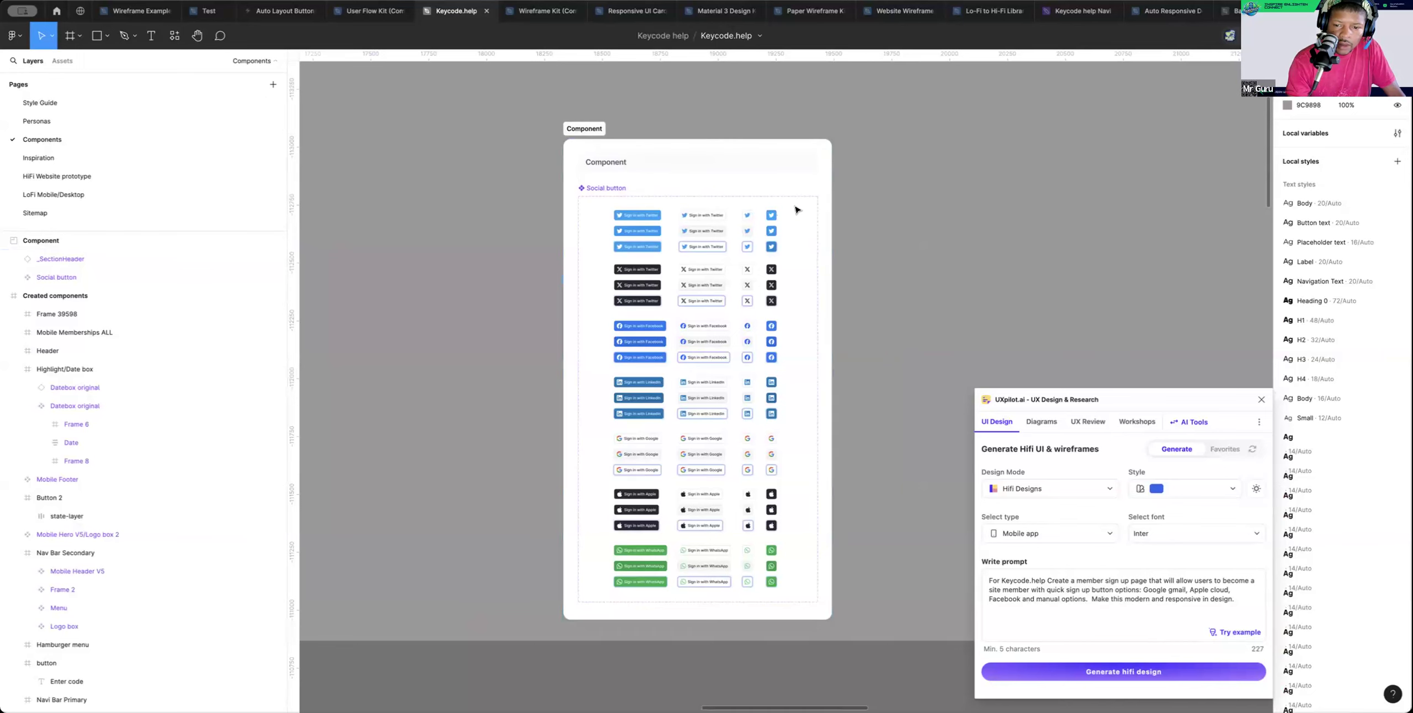
Review the Social button set's component configuration, moving the UXpilot.ai window down clear of its options
click(618, 188)
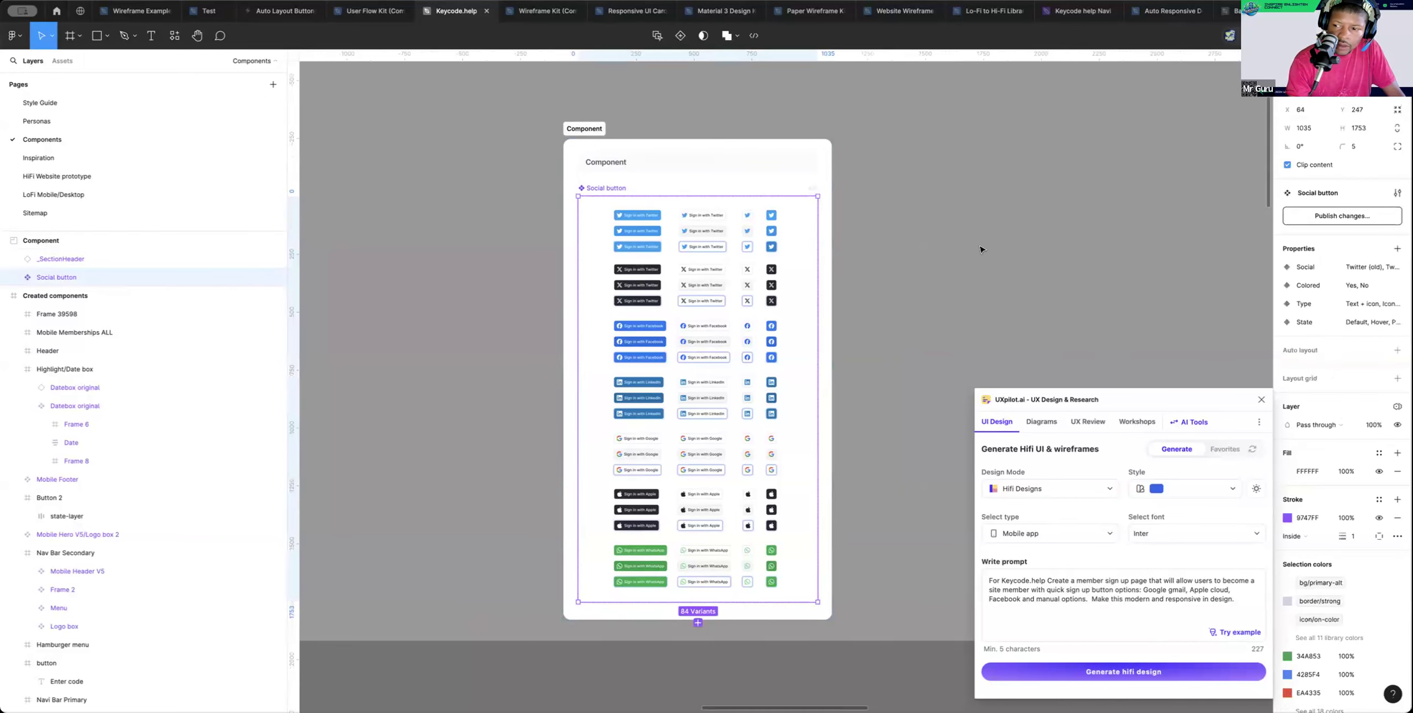
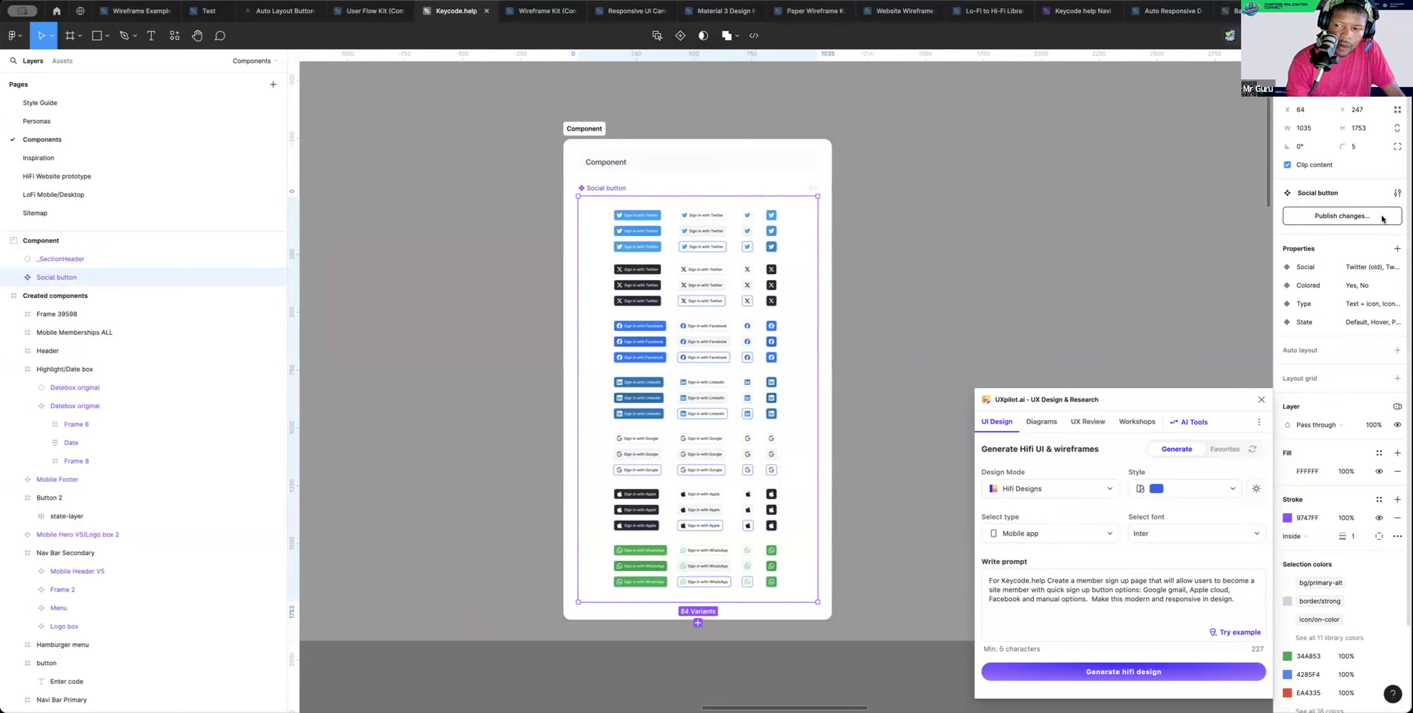
click(1396, 194)
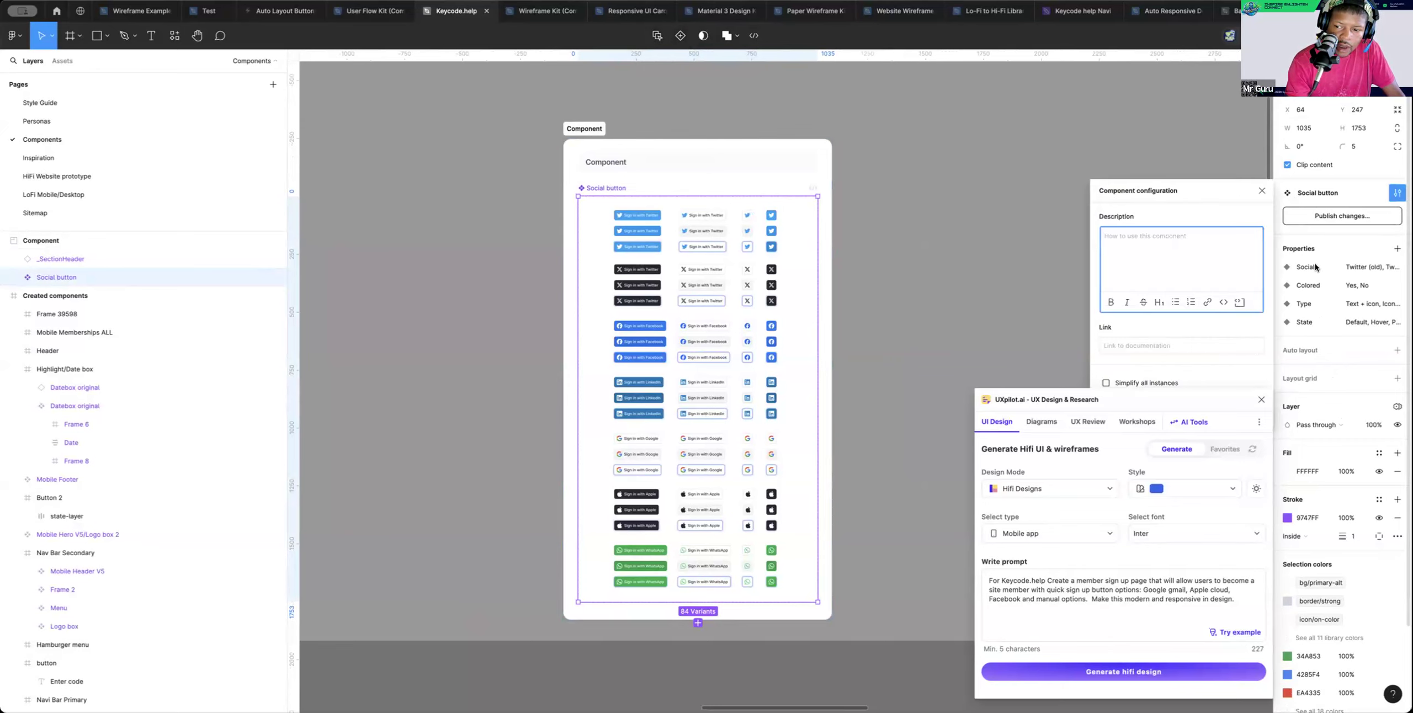
drag(1191, 394, 1188, 424)
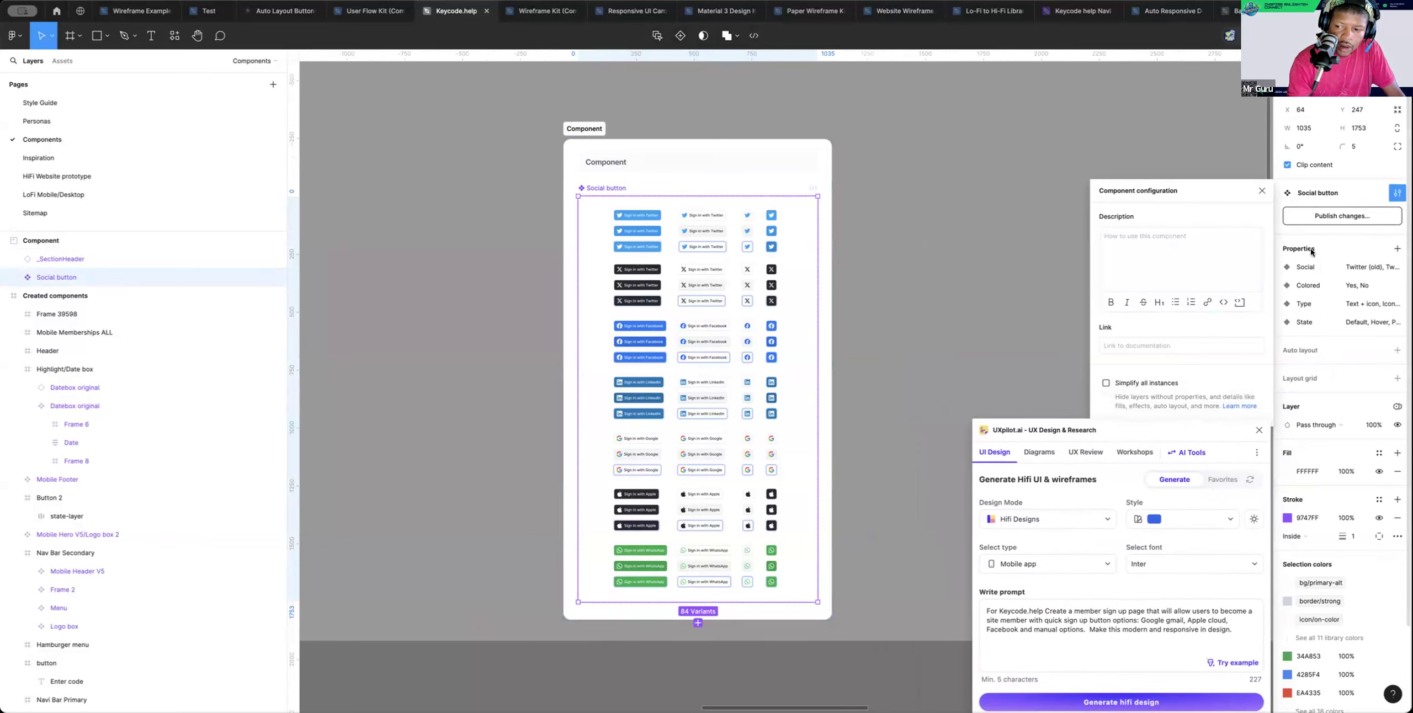
click(1392, 193)
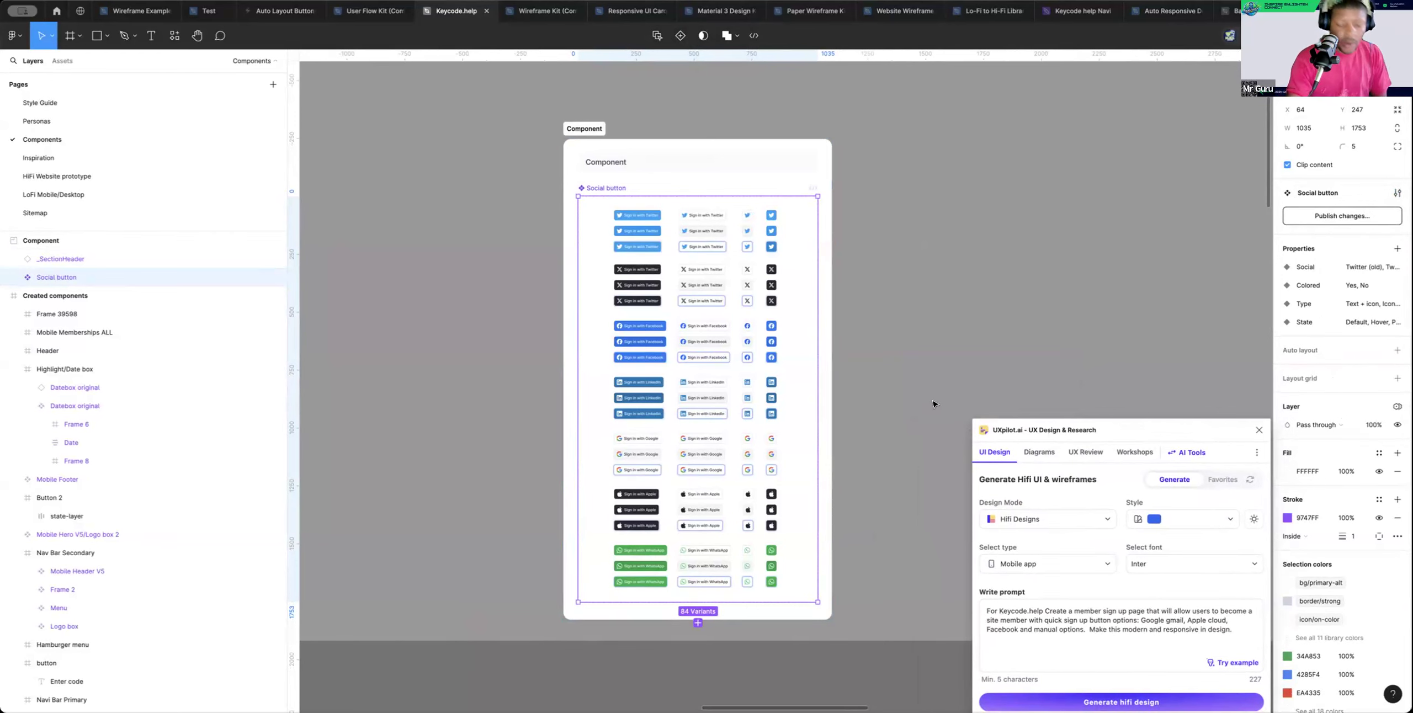
Display the Banhaten design system's assets and move the Social button component set slightly higher inside the Component section
scroll(898, 382, down, 2)
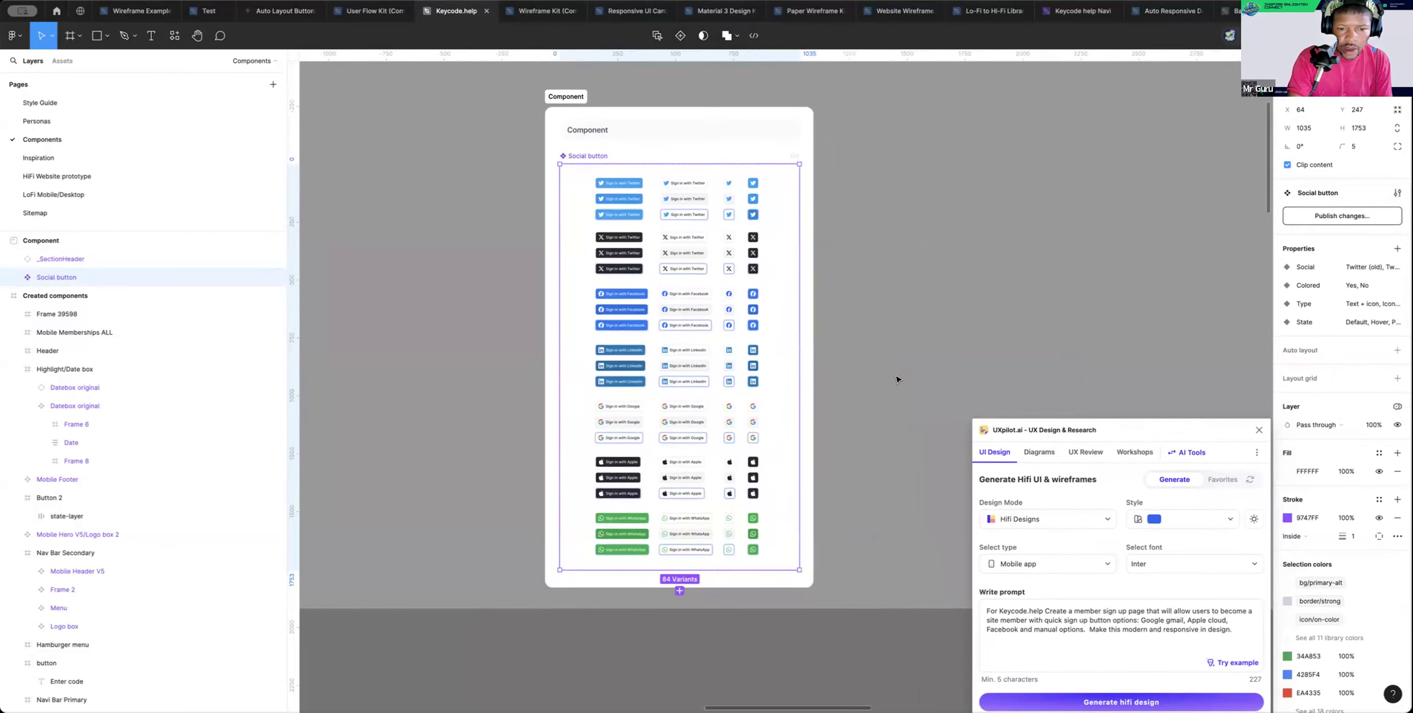
click(659, 140)
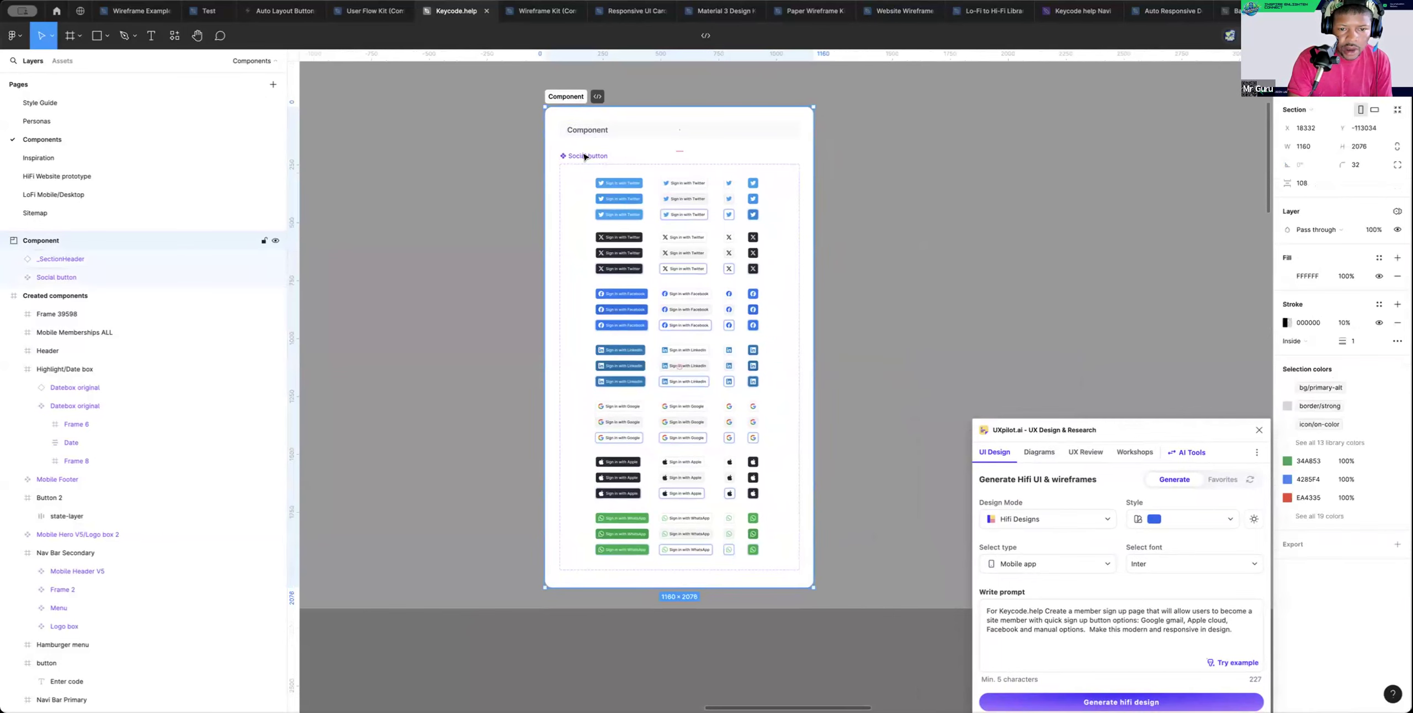
click(584, 158)
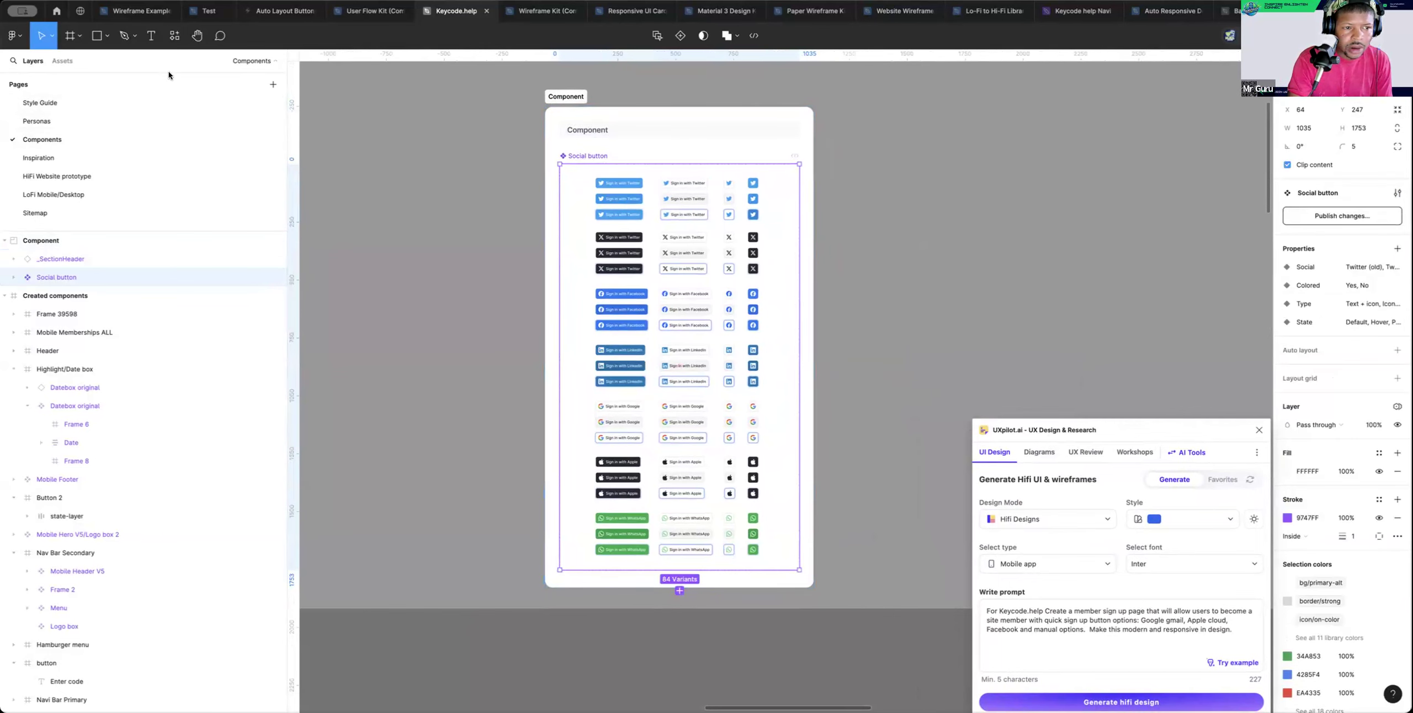
click(60, 61)
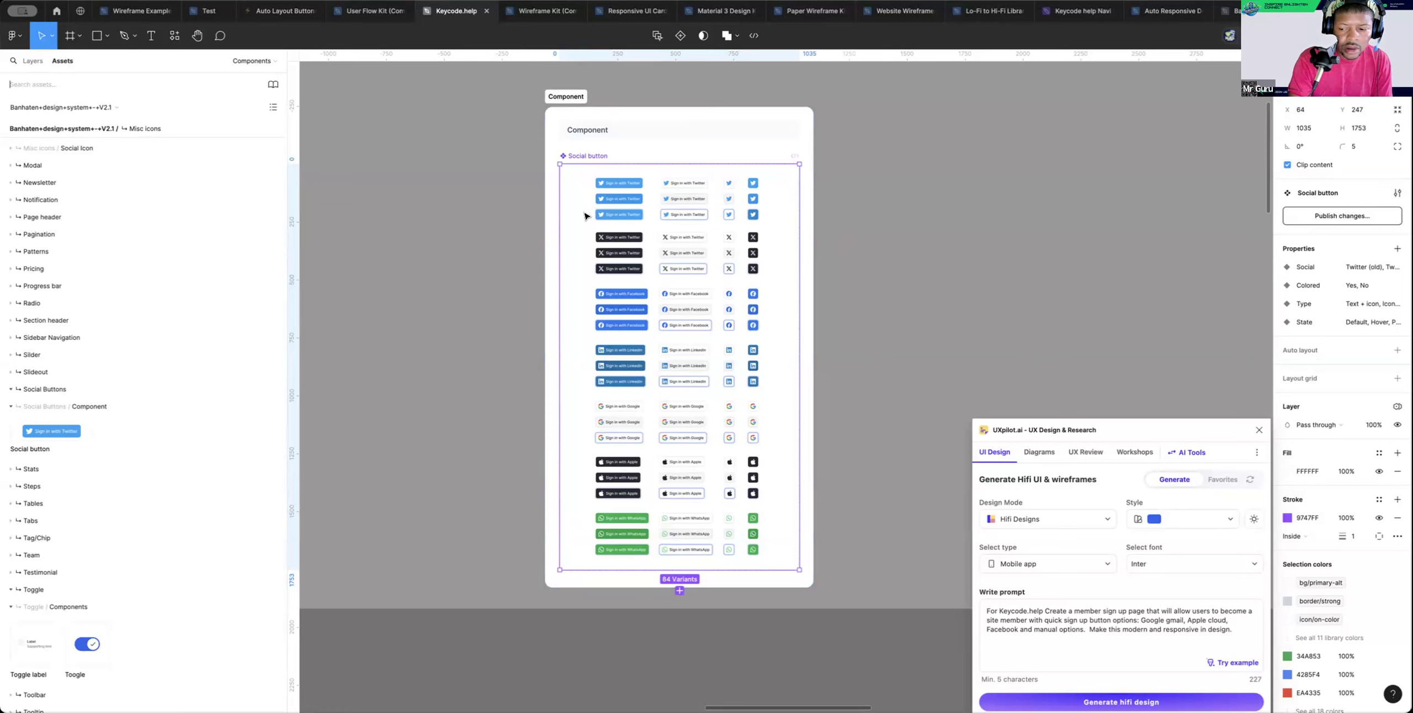
drag(586, 217, 1034, 207)
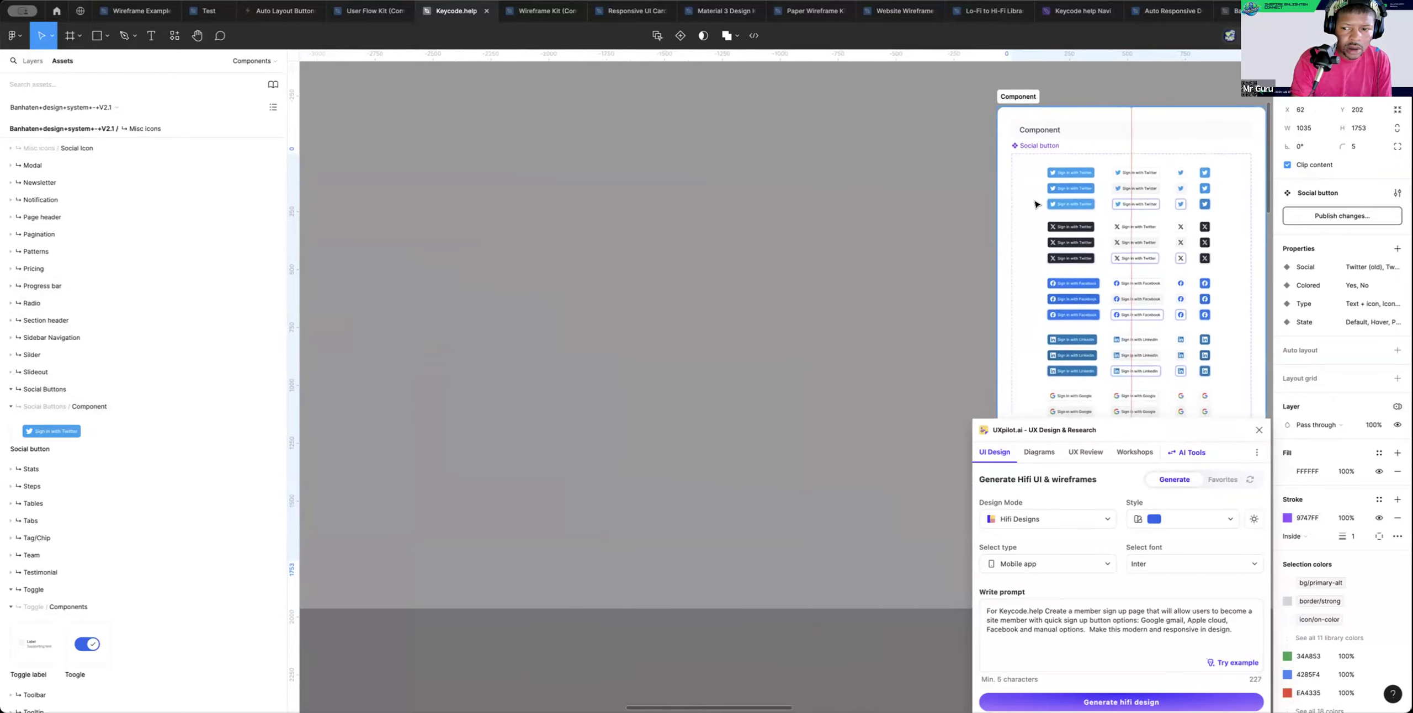
Open the library manager and look through the published components of the Keycode.help library
scroll(1026, 207, right, 5)
scroll(1025, 207, right, 3)
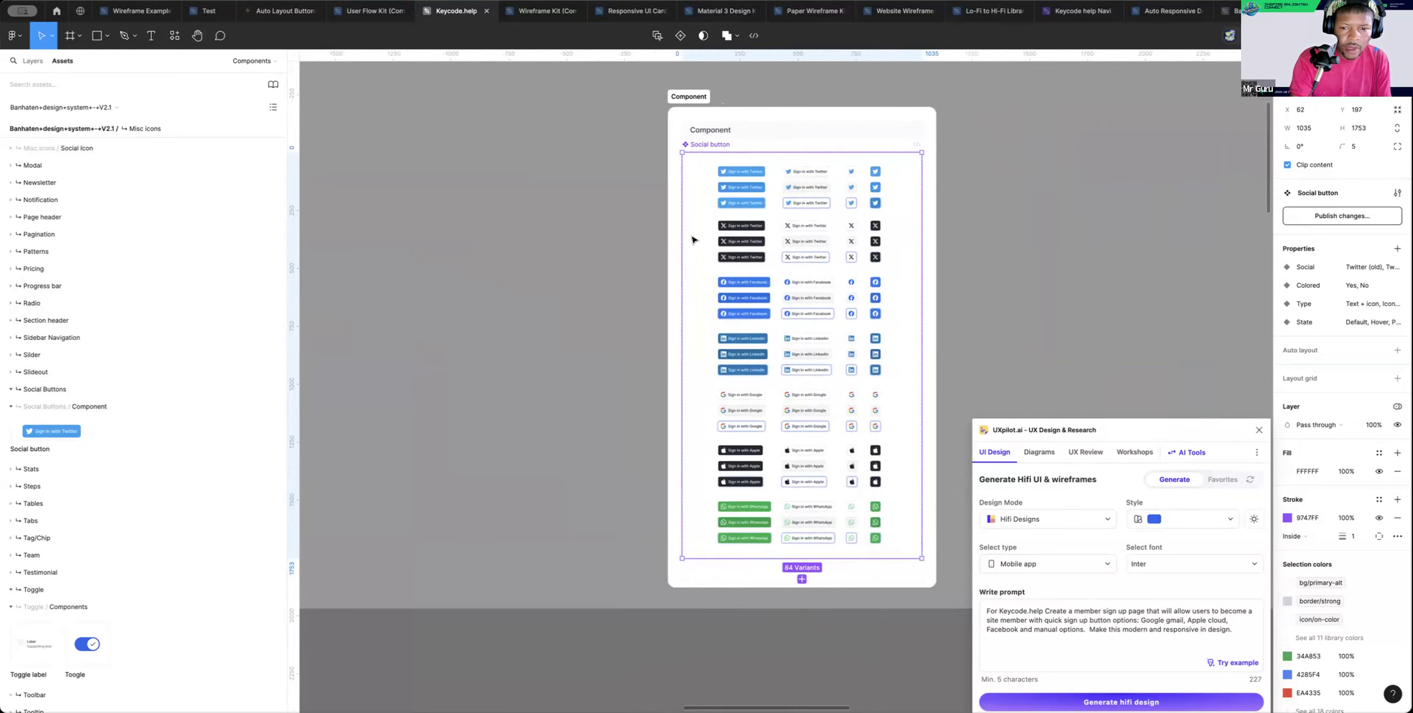
scroll(716, 235, right, 1)
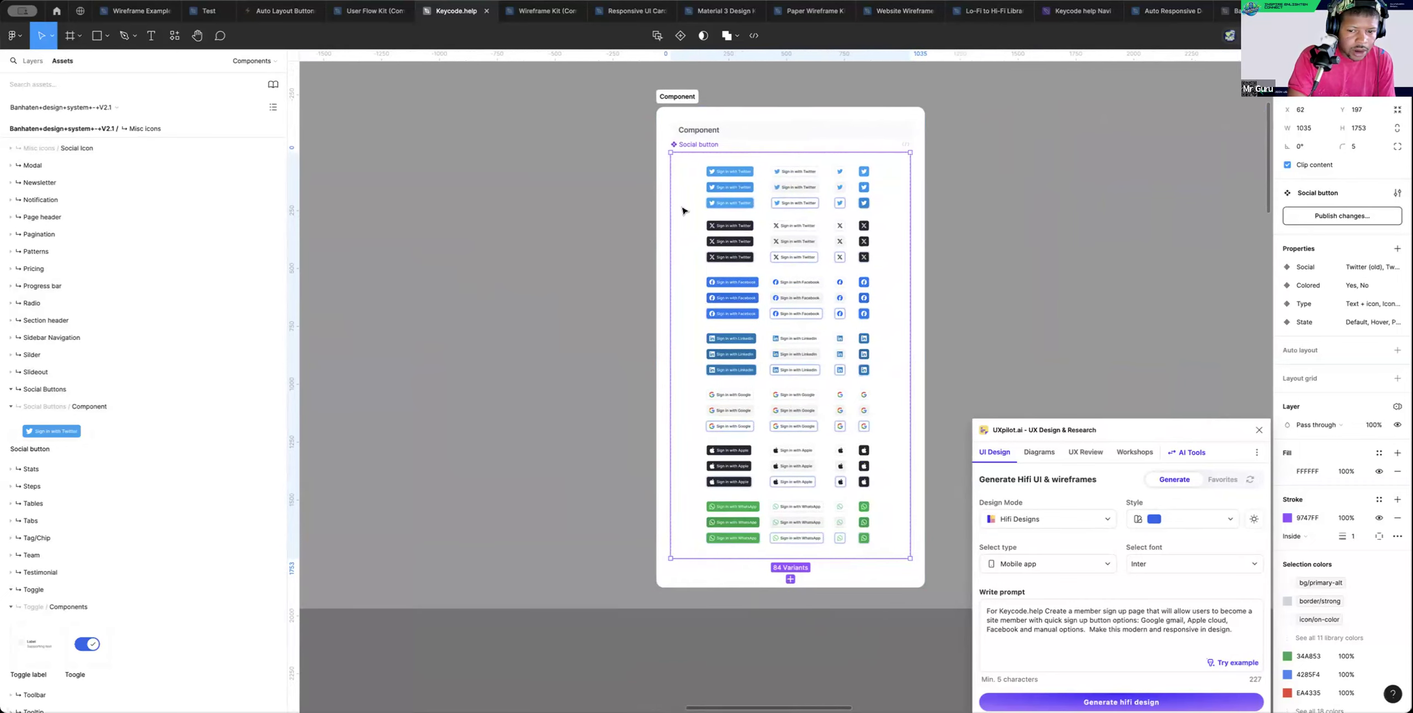
click(273, 86)
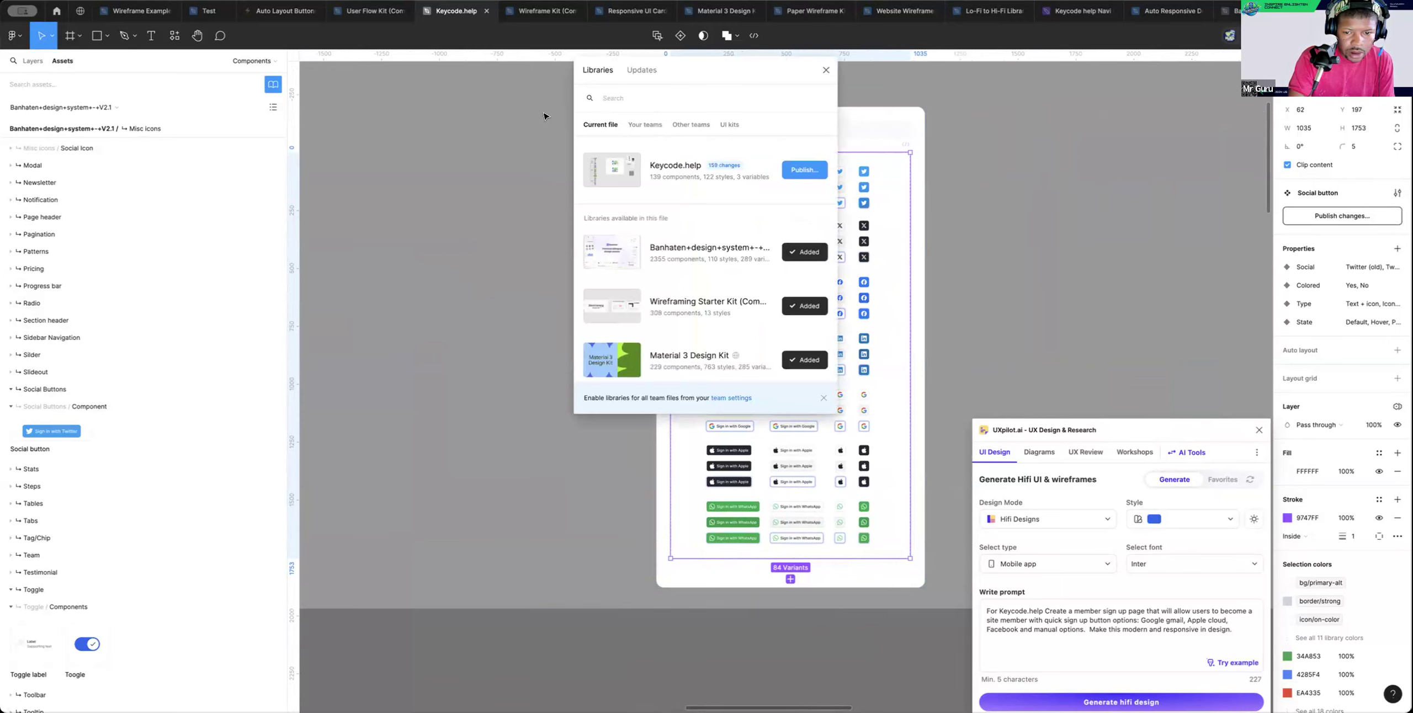
click(680, 166)
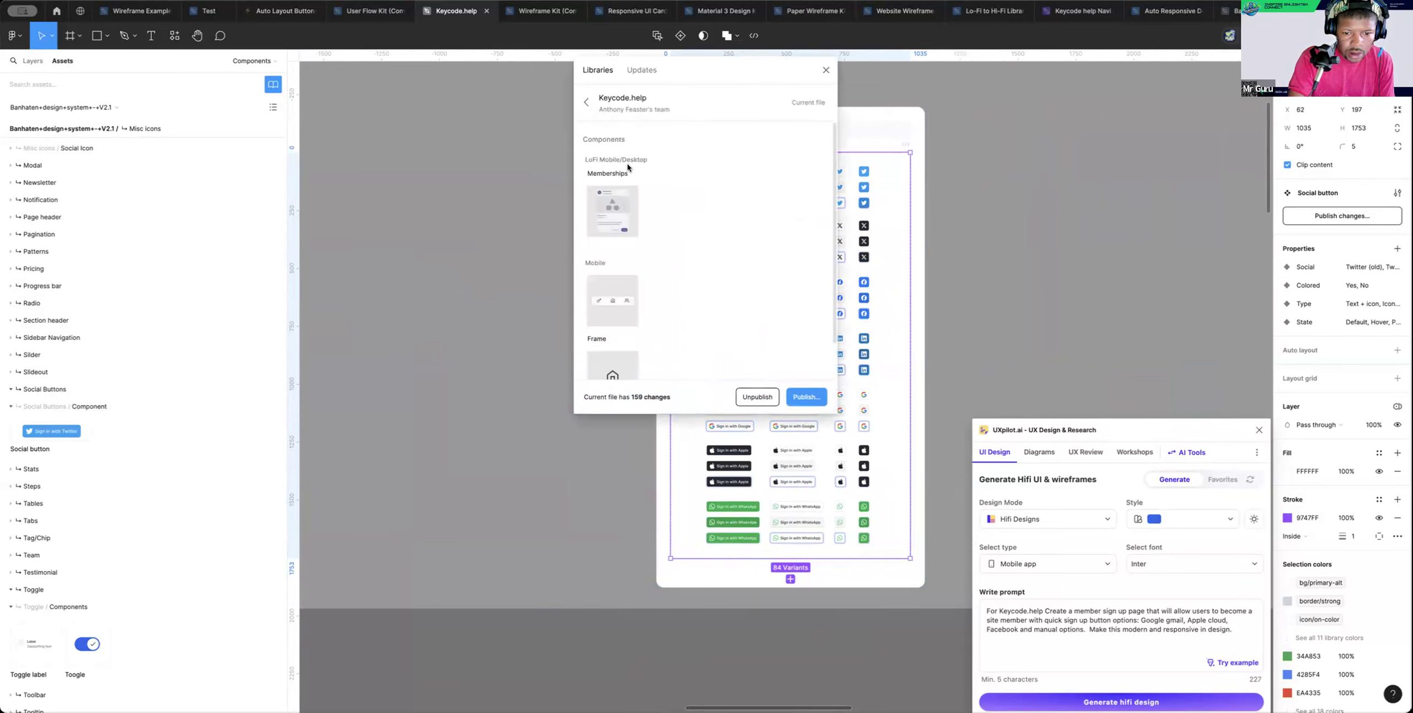
scroll(627, 167, down, 1)
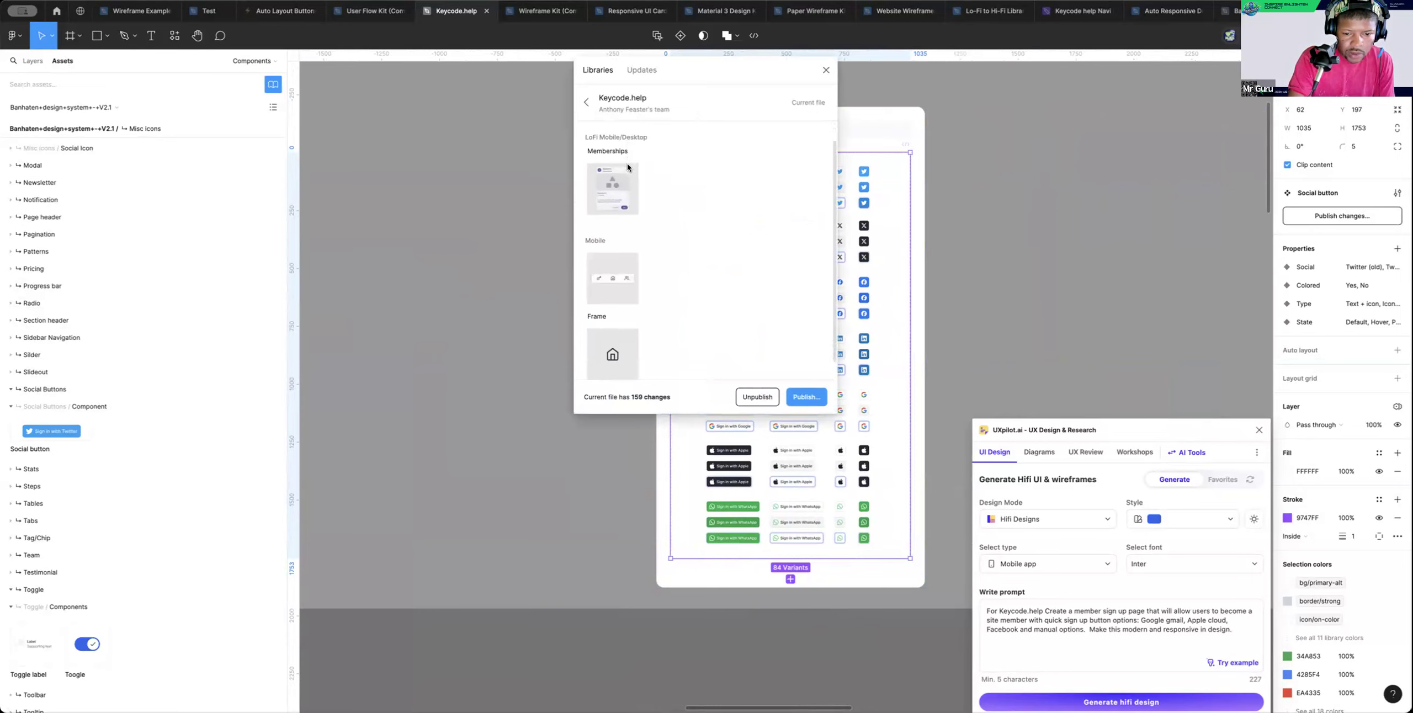
scroll(628, 167, down, 2)
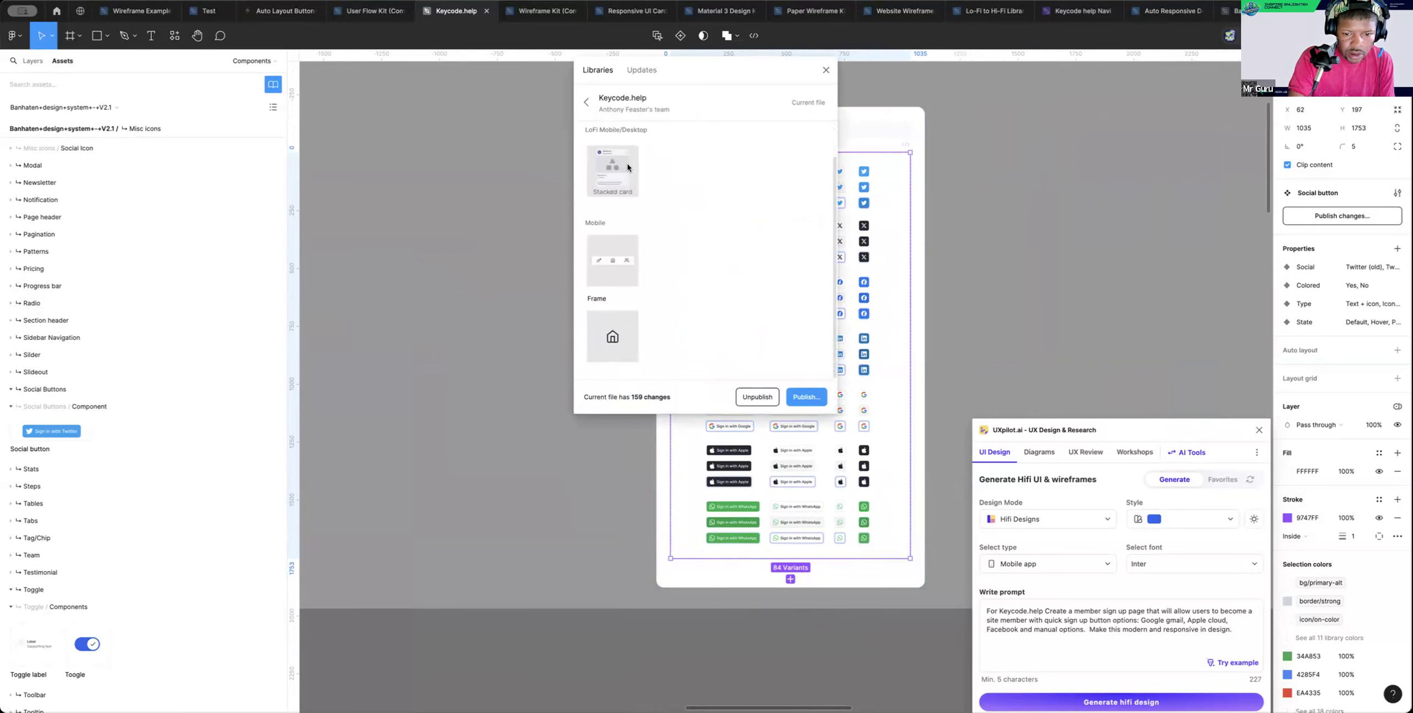
scroll(627, 163, up, 3)
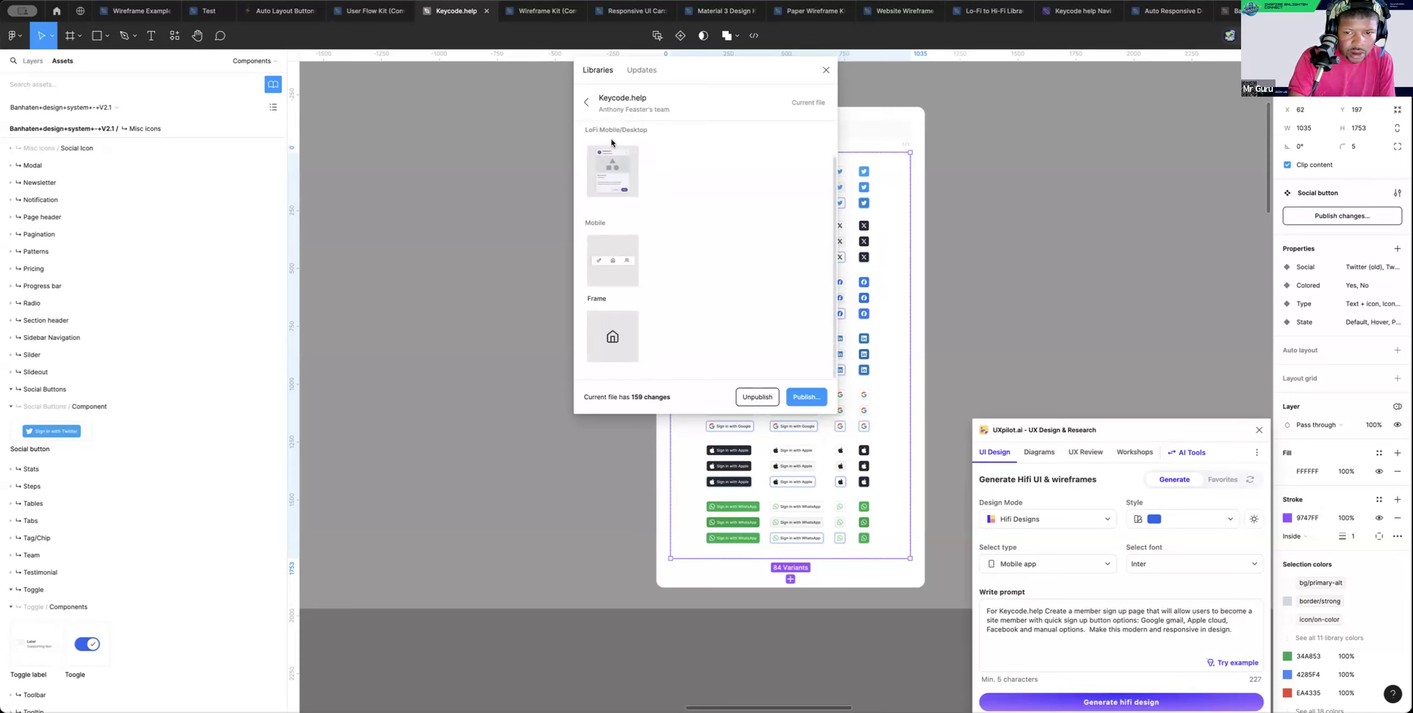
scroll(612, 141, up, 2)
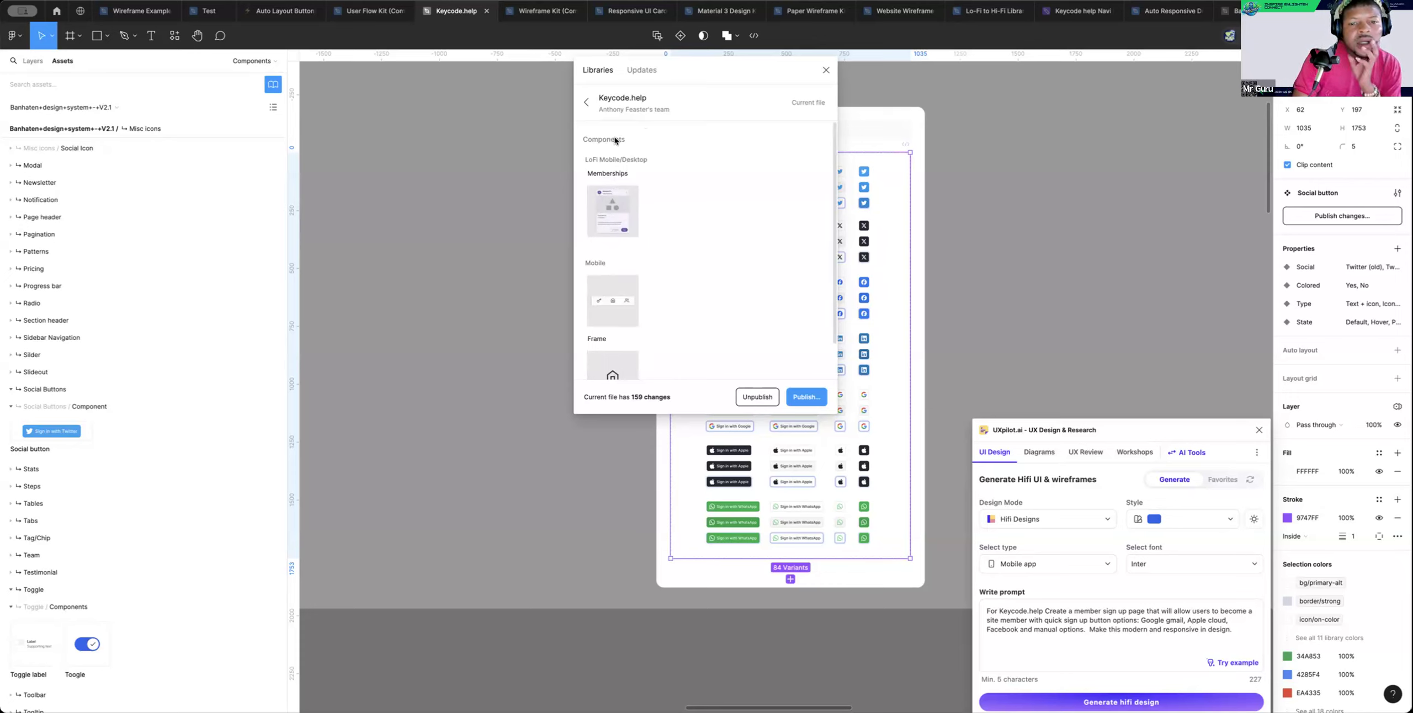
click(585, 102)
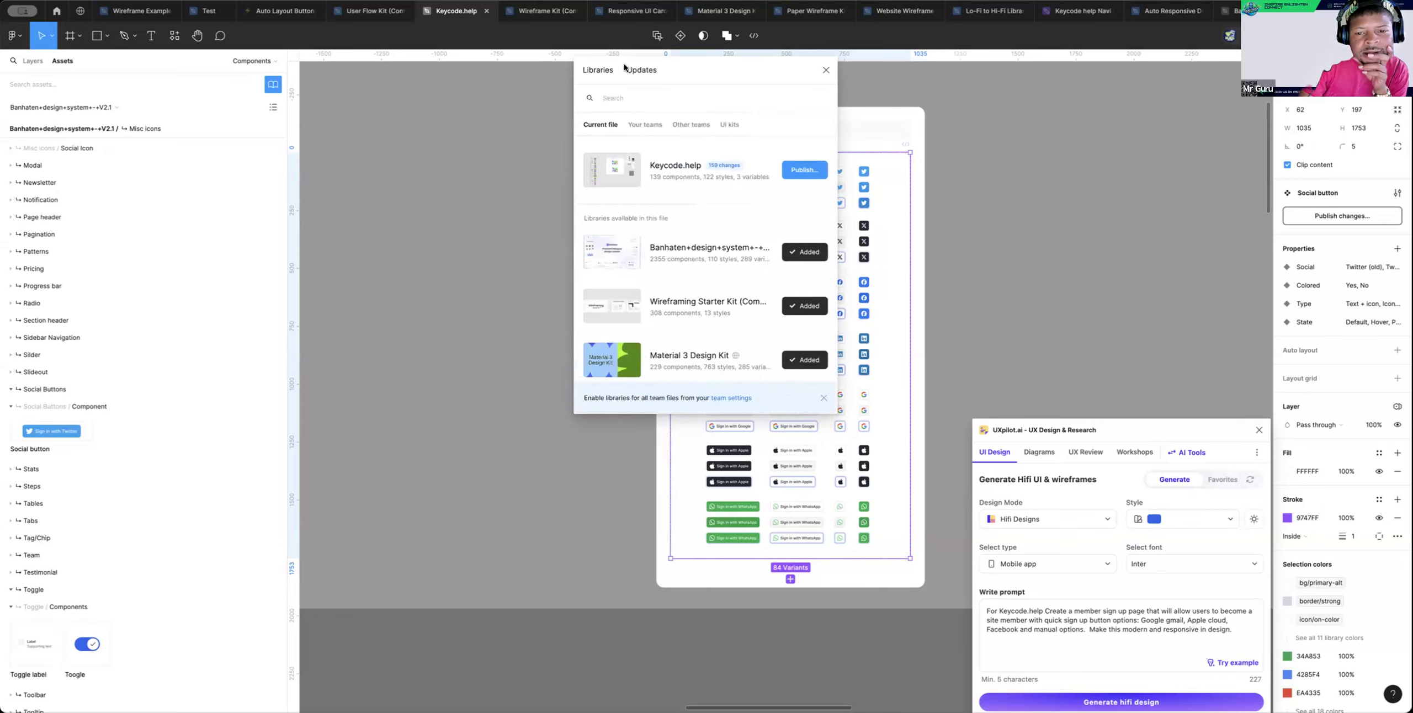
Examine the variable collections and styles of the Banhaten design system V2.1 library, and close the library manager
click(641, 69)
click(601, 70)
click(642, 71)
click(606, 70)
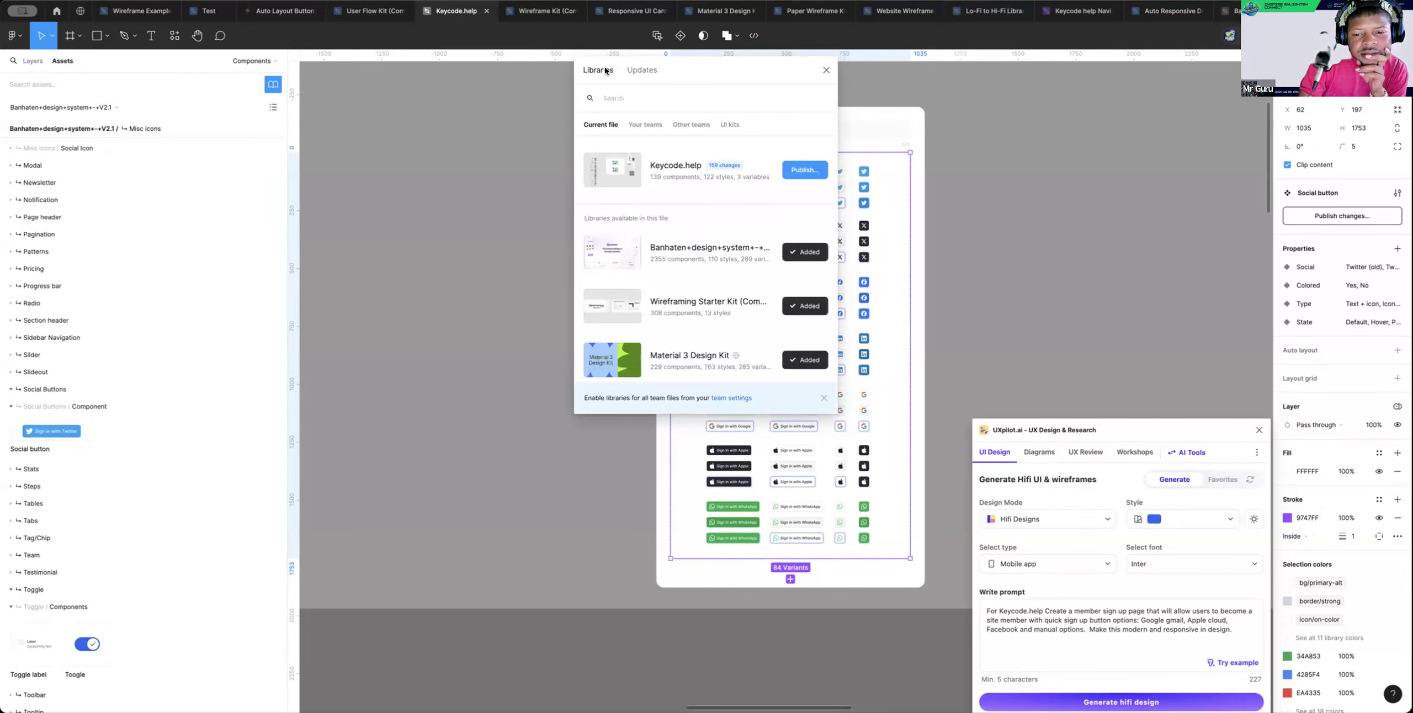
click(733, 254)
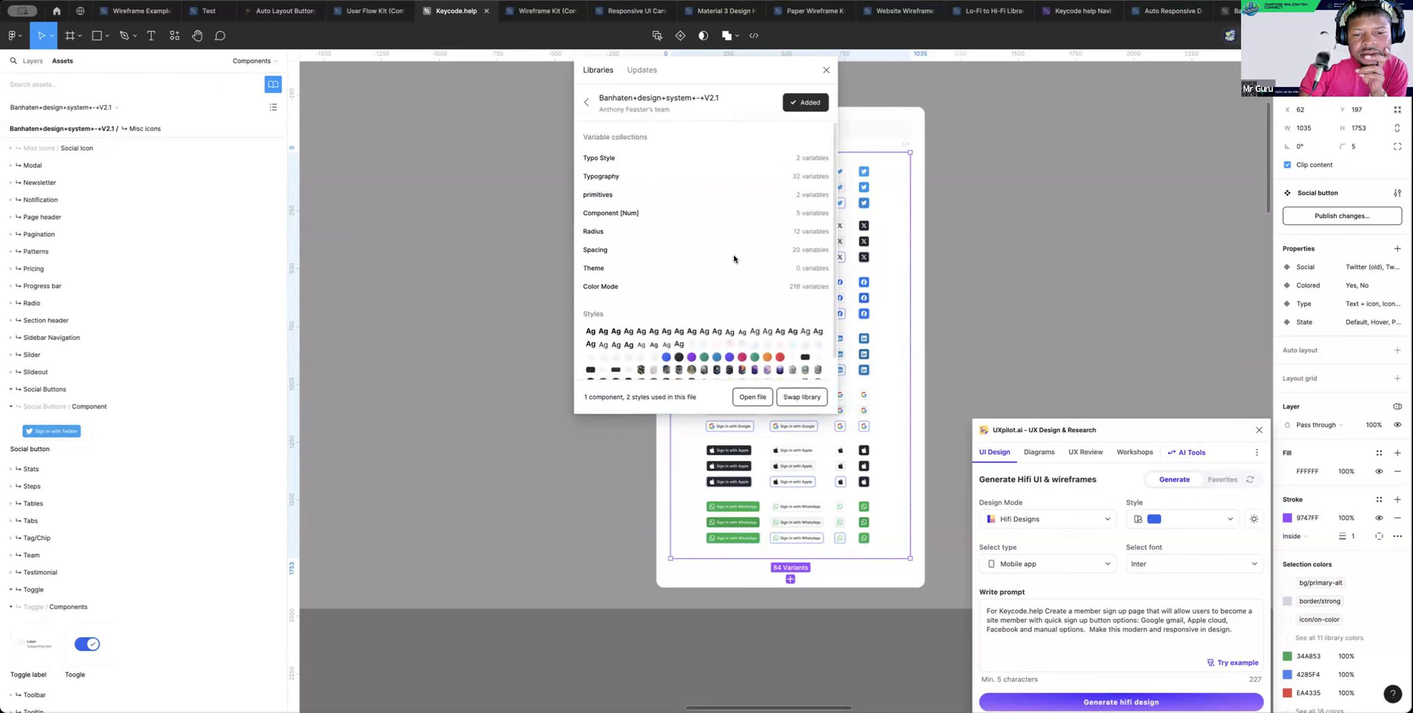
scroll(745, 259, down, 1)
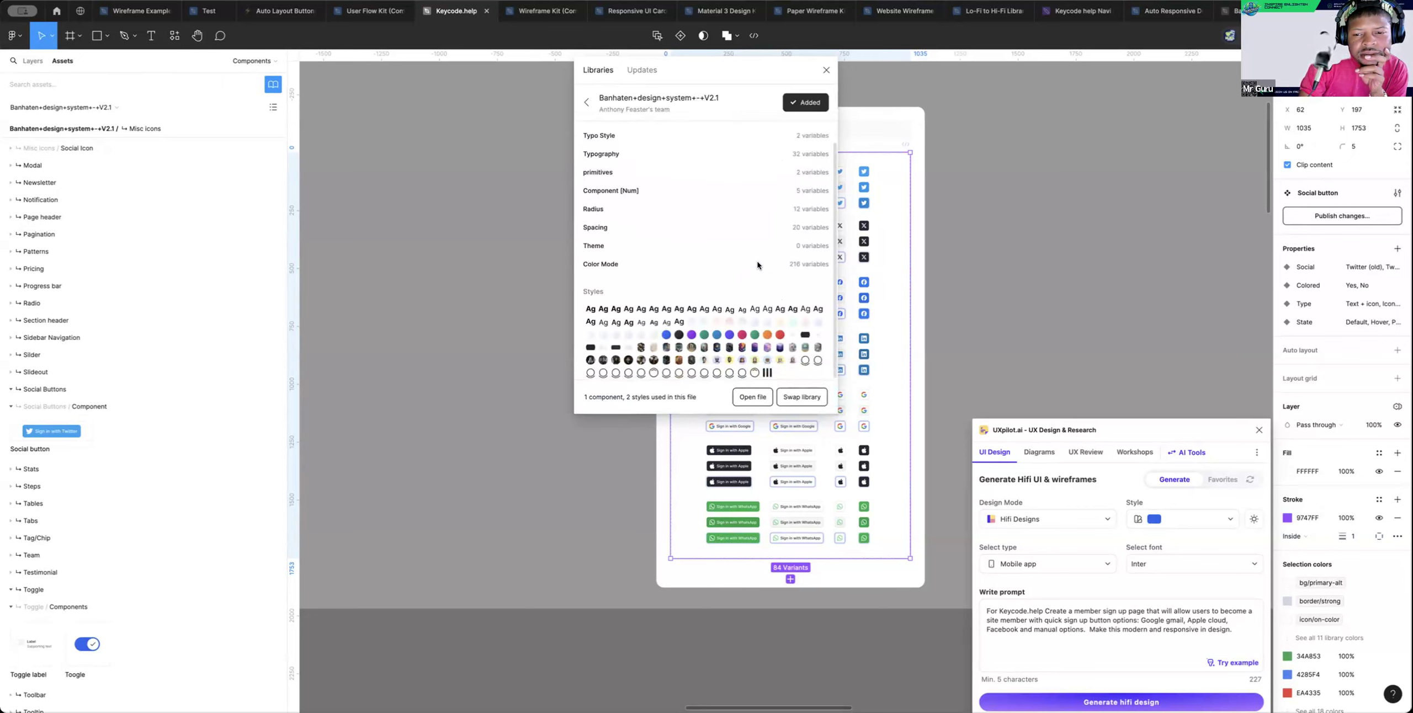
scroll(758, 266, up, 1)
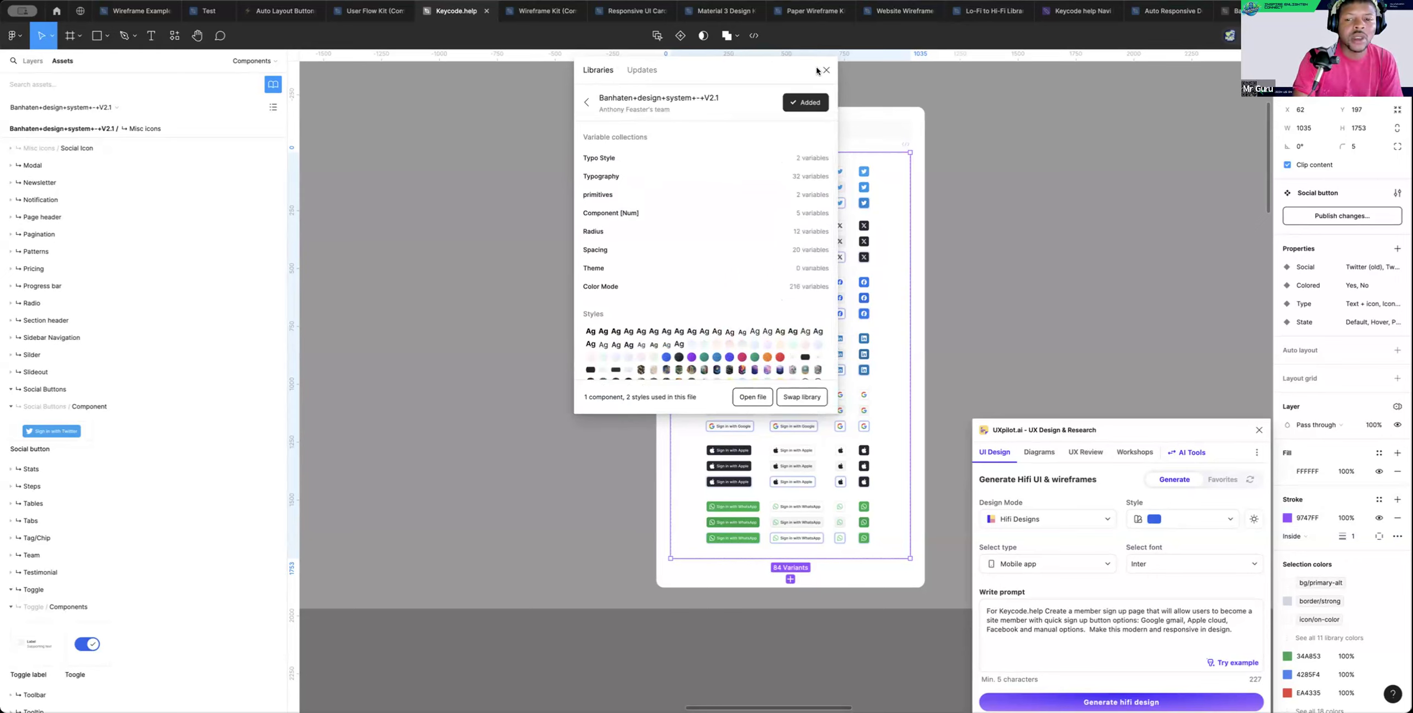
click(824, 70)
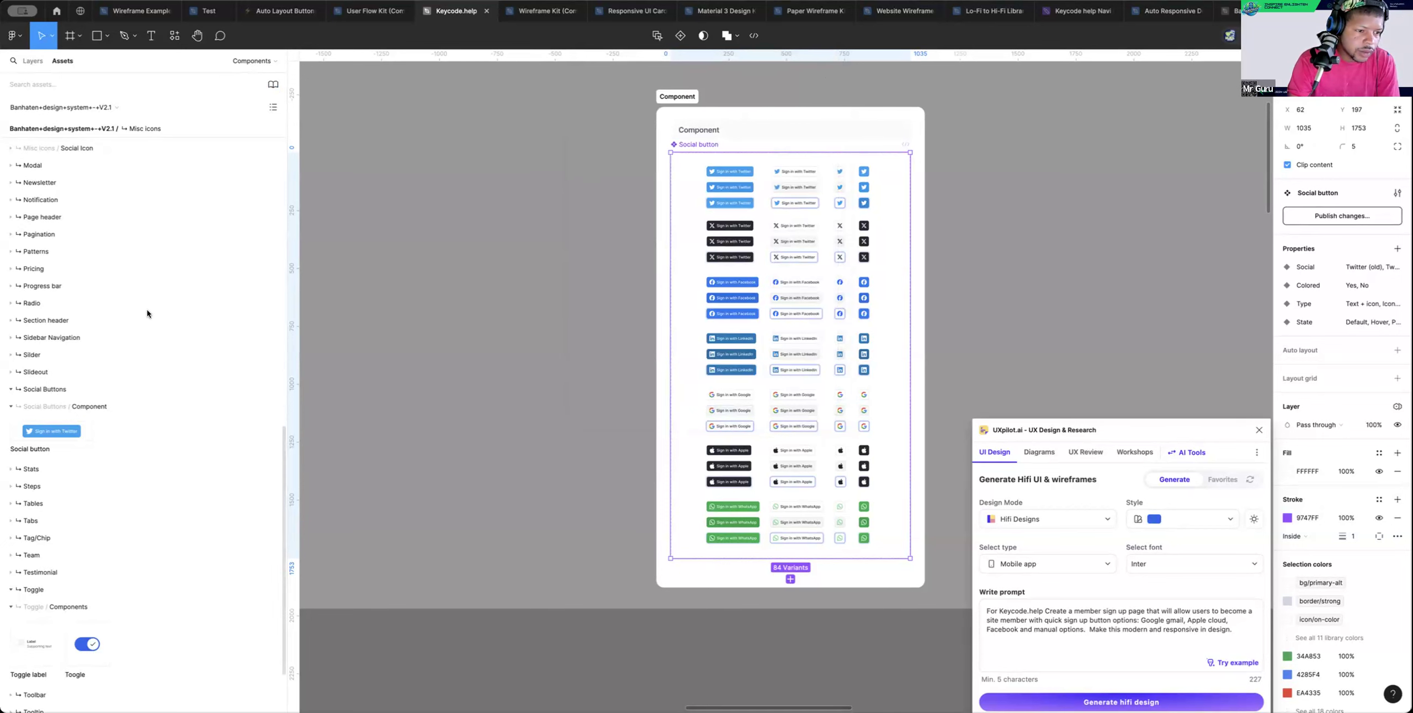
click(32, 407)
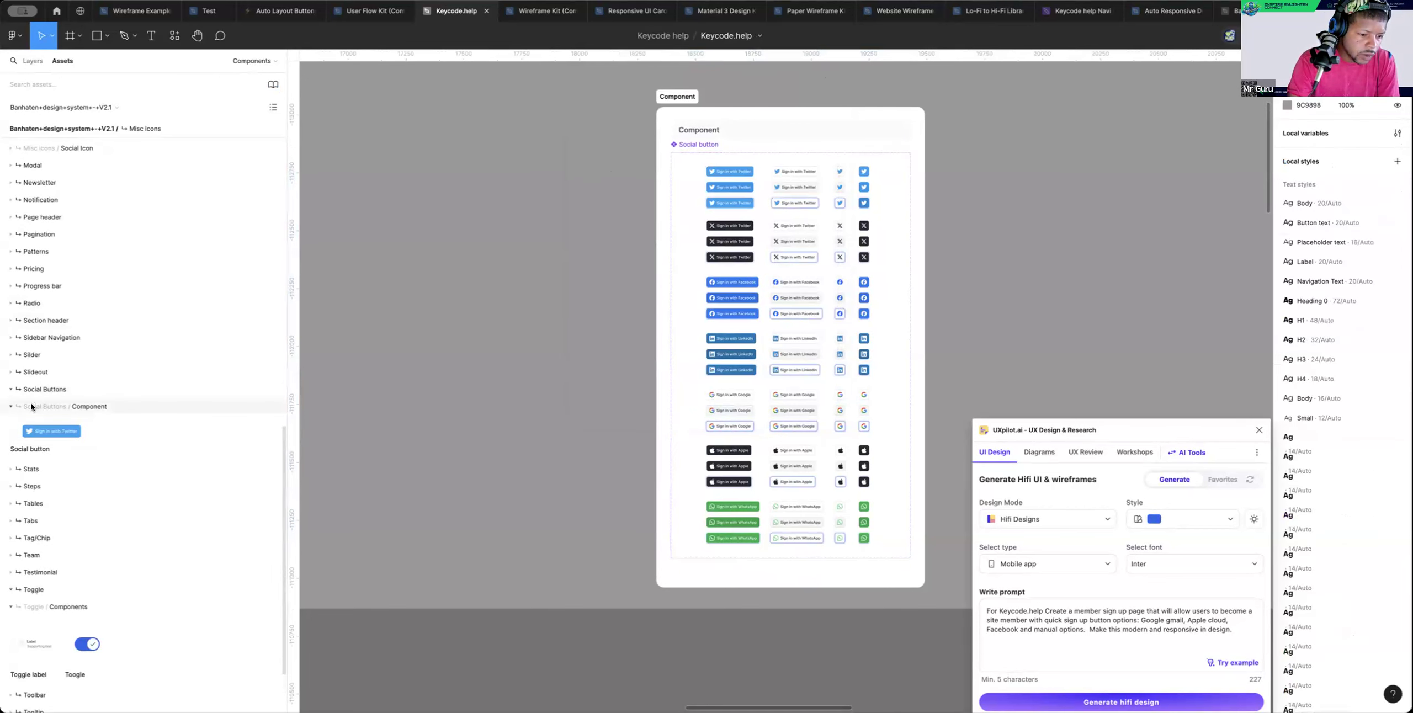
click(81, 434)
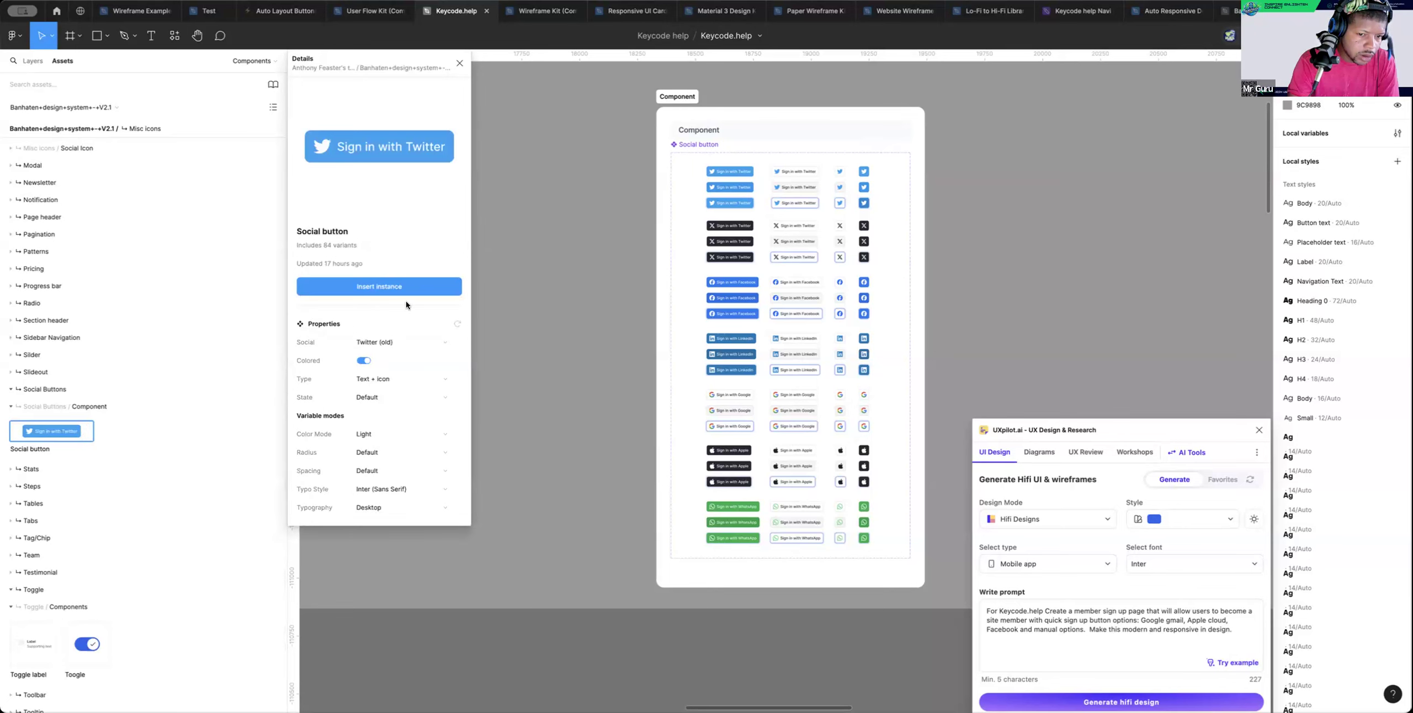
click(404, 285)
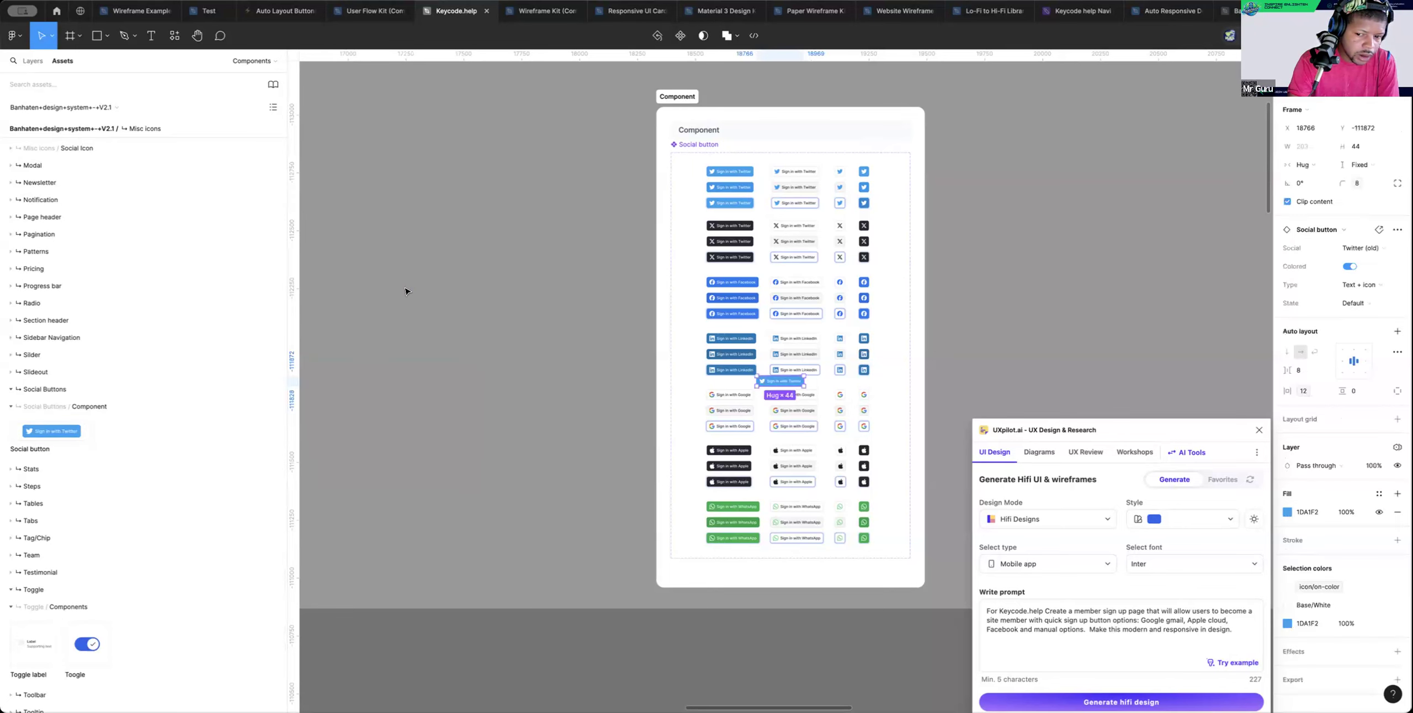
key(Delete)
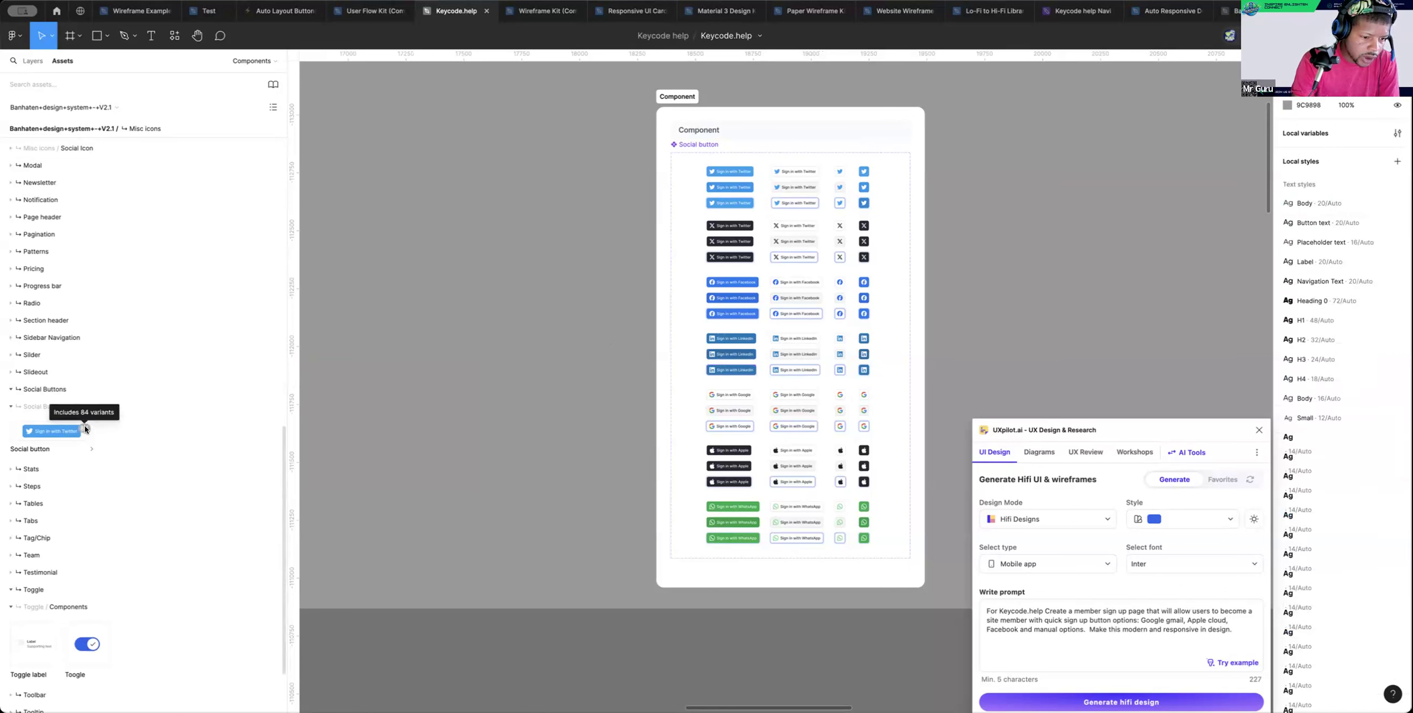
click(86, 429)
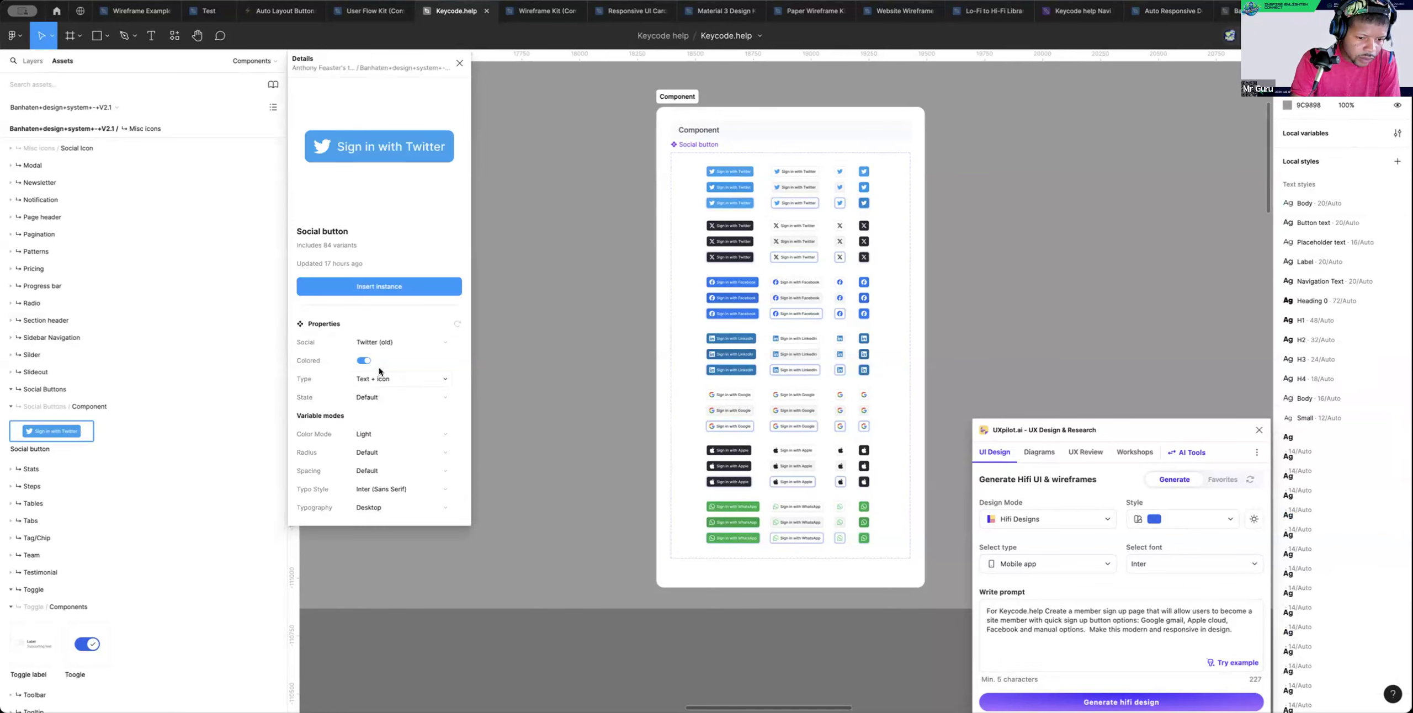
click(397, 378)
click(528, 381)
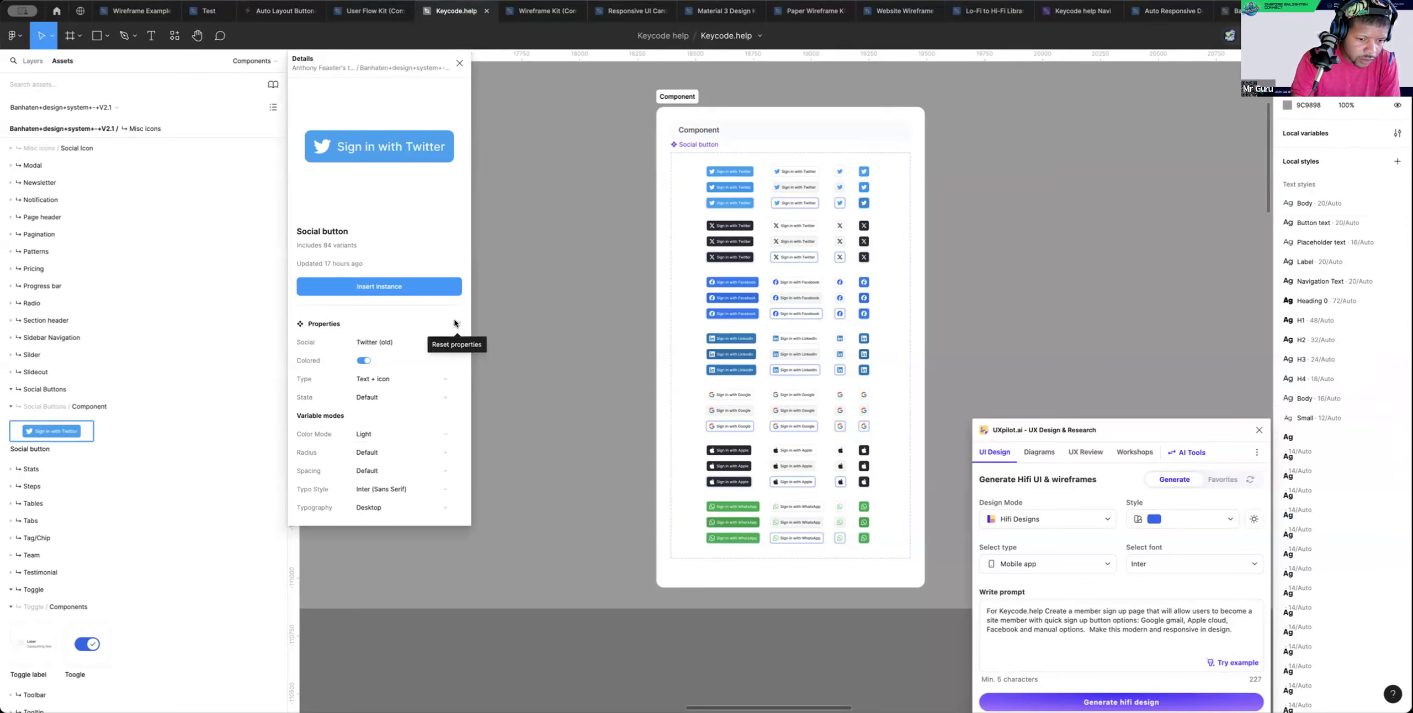
click(409, 343)
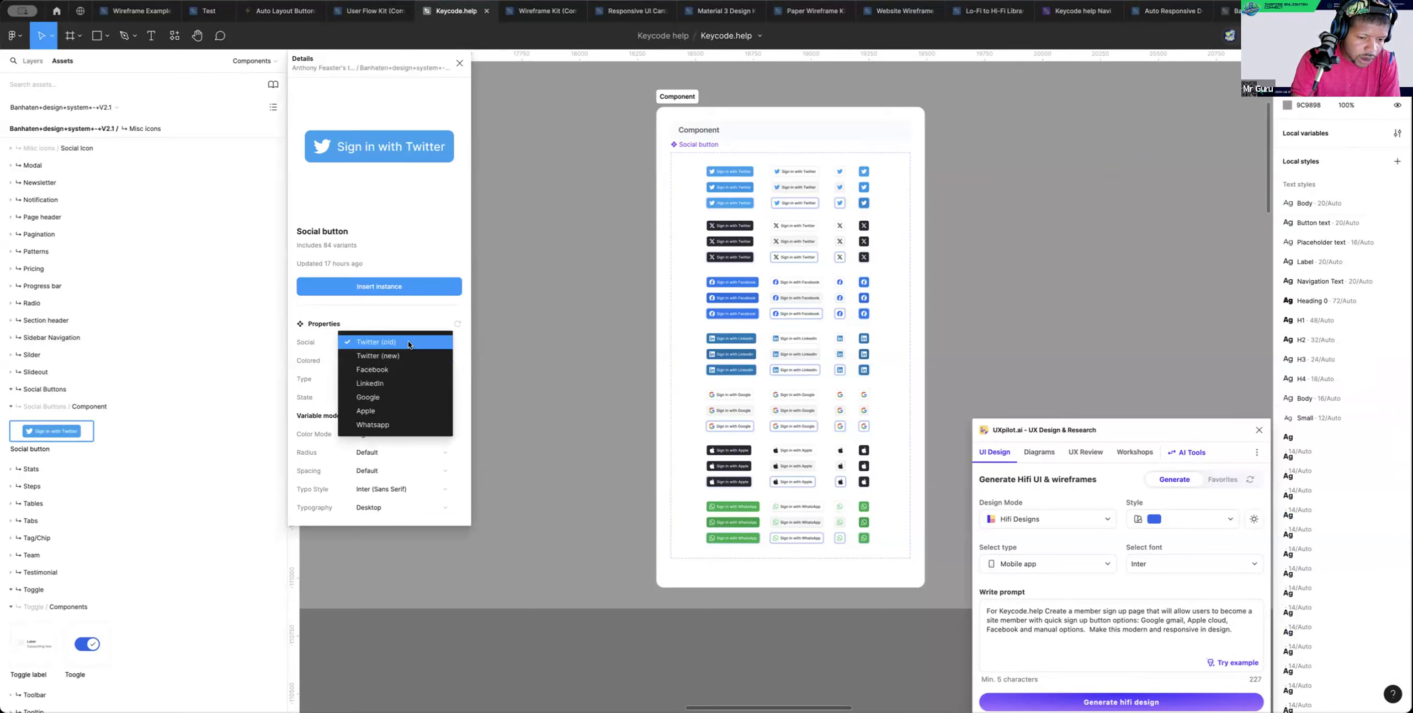
click(384, 373)
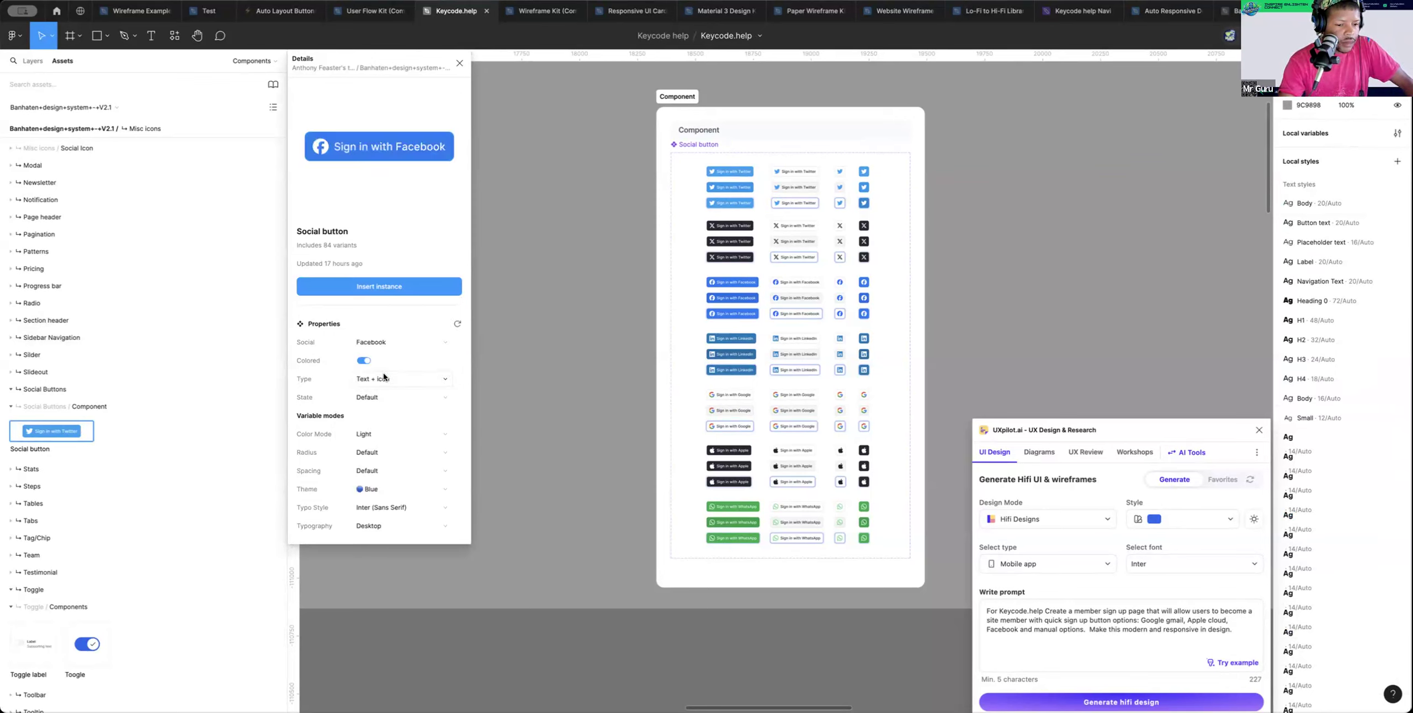
click(401, 292)
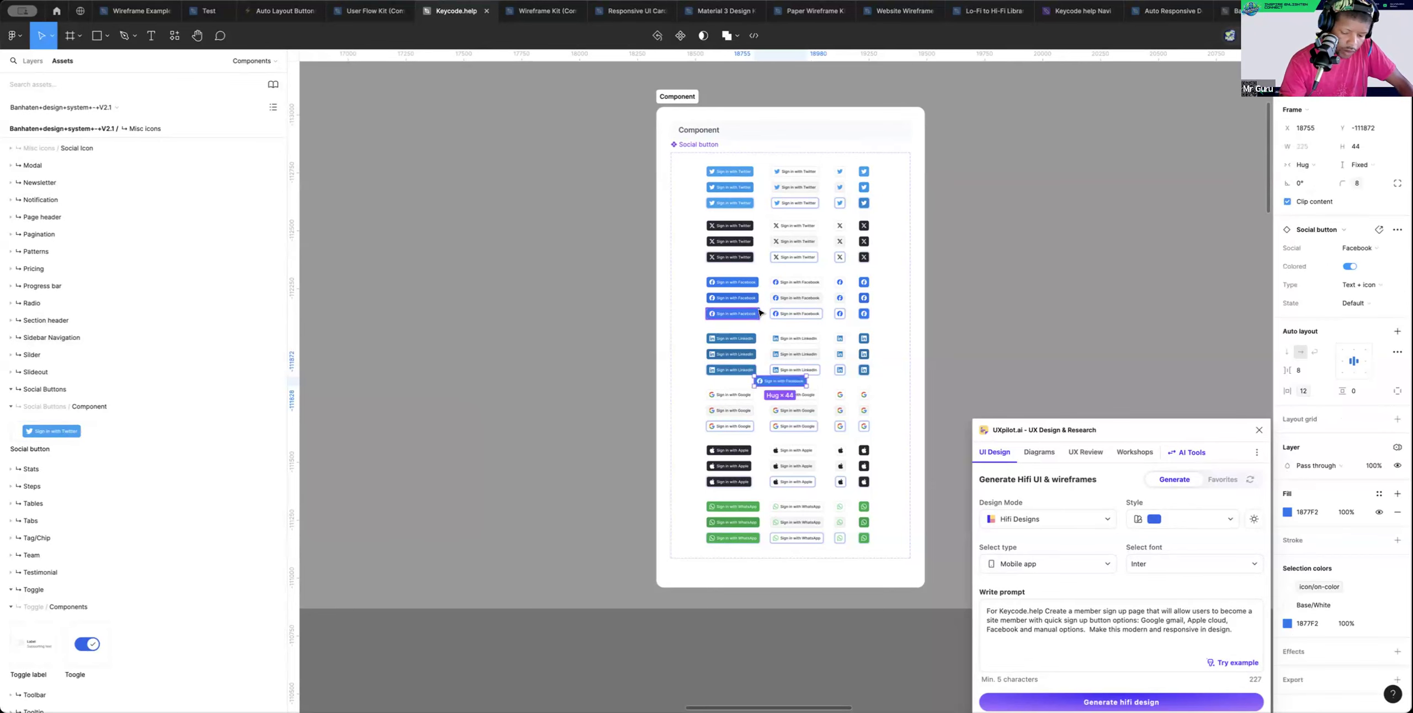
key(Delete)
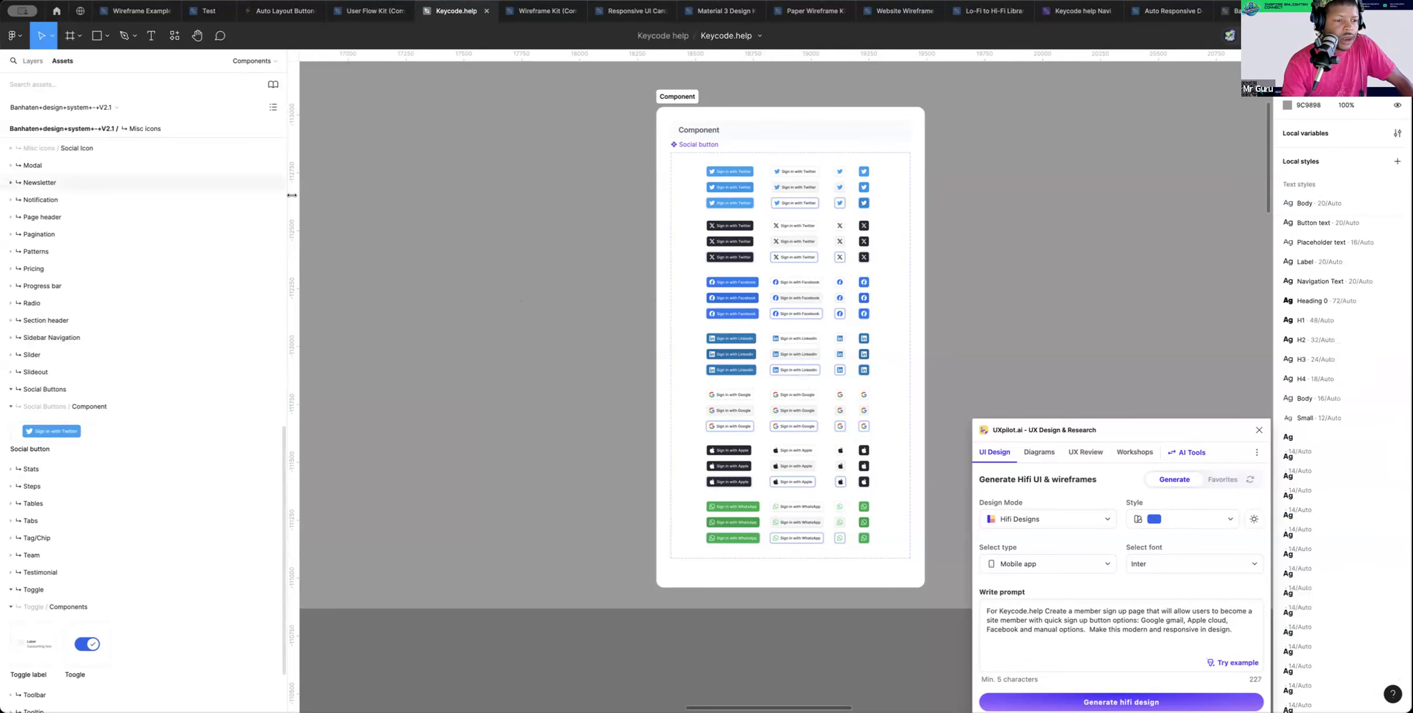
On the LoFi Mobile/Desktop page, insert a Social button instance from the Banhaten library with its Social property set to Facebook
click(31, 63)
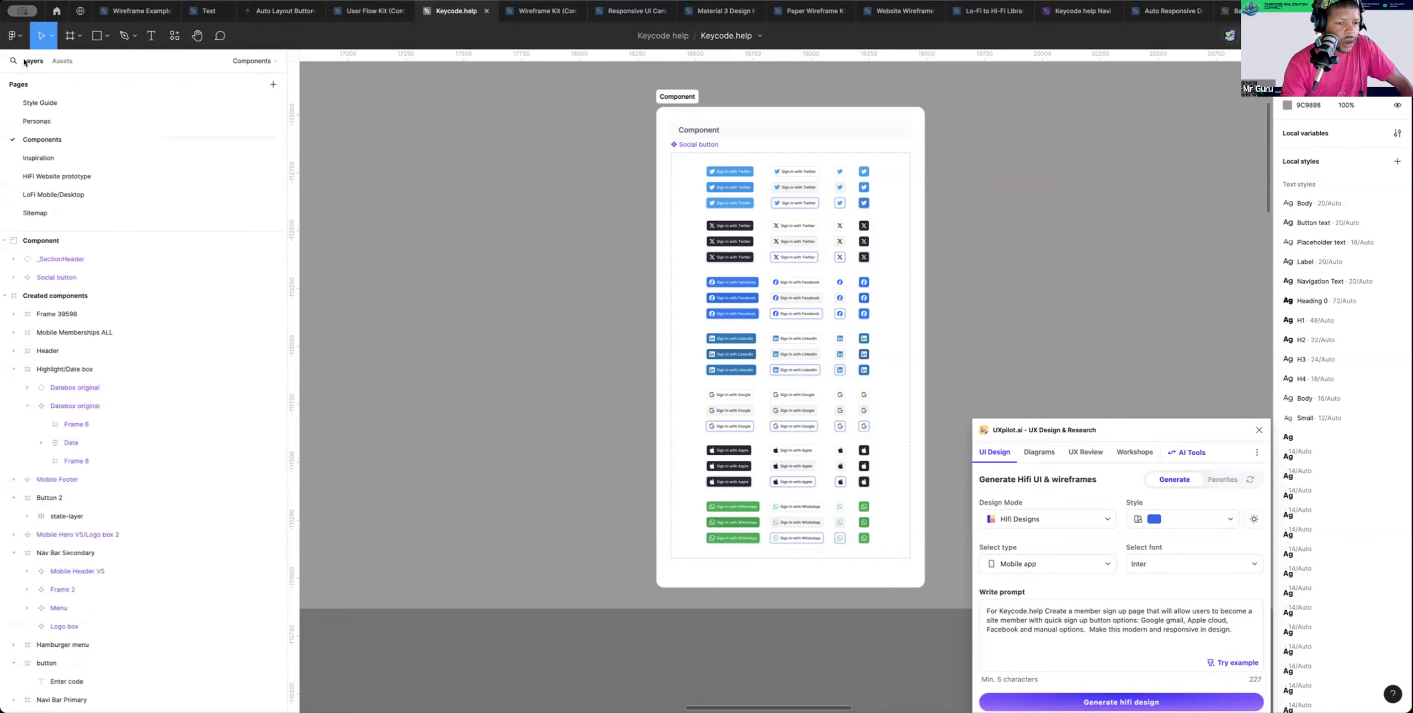
click(88, 195)
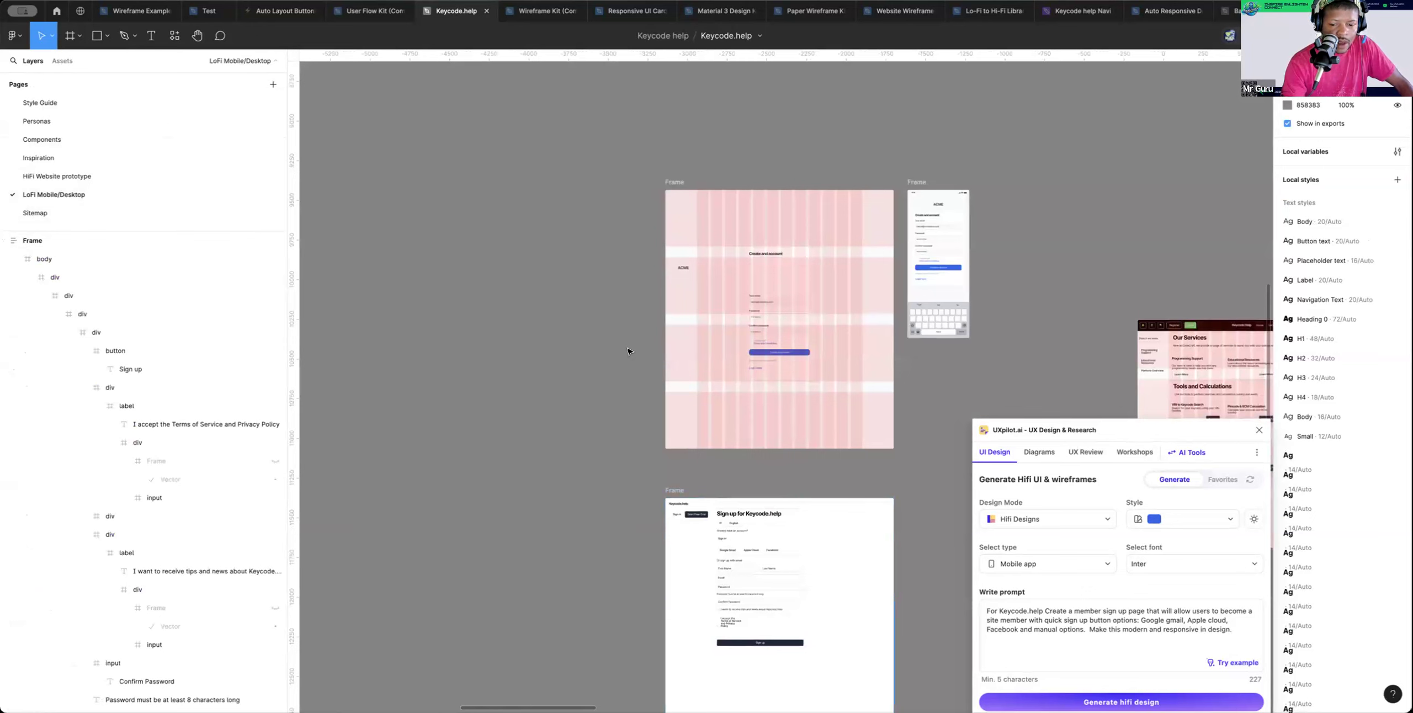
click(71, 65)
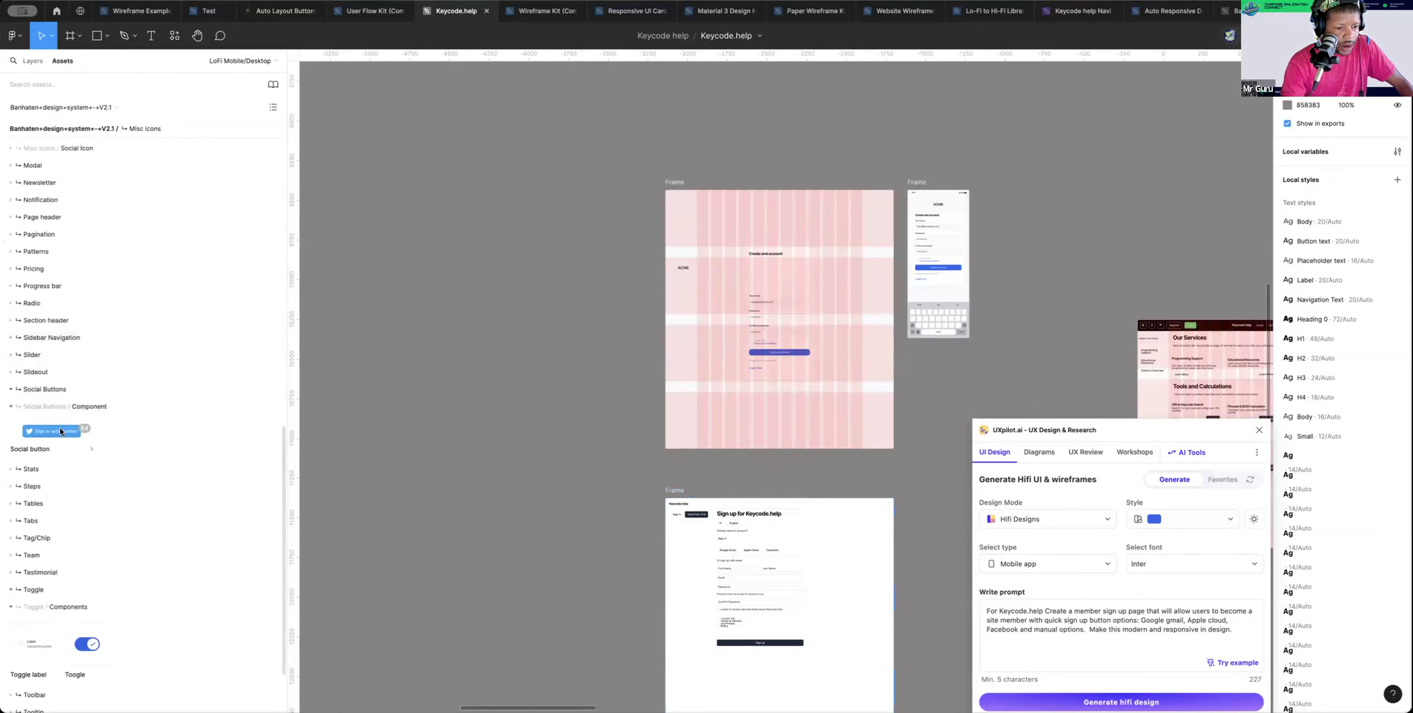
click(60, 427)
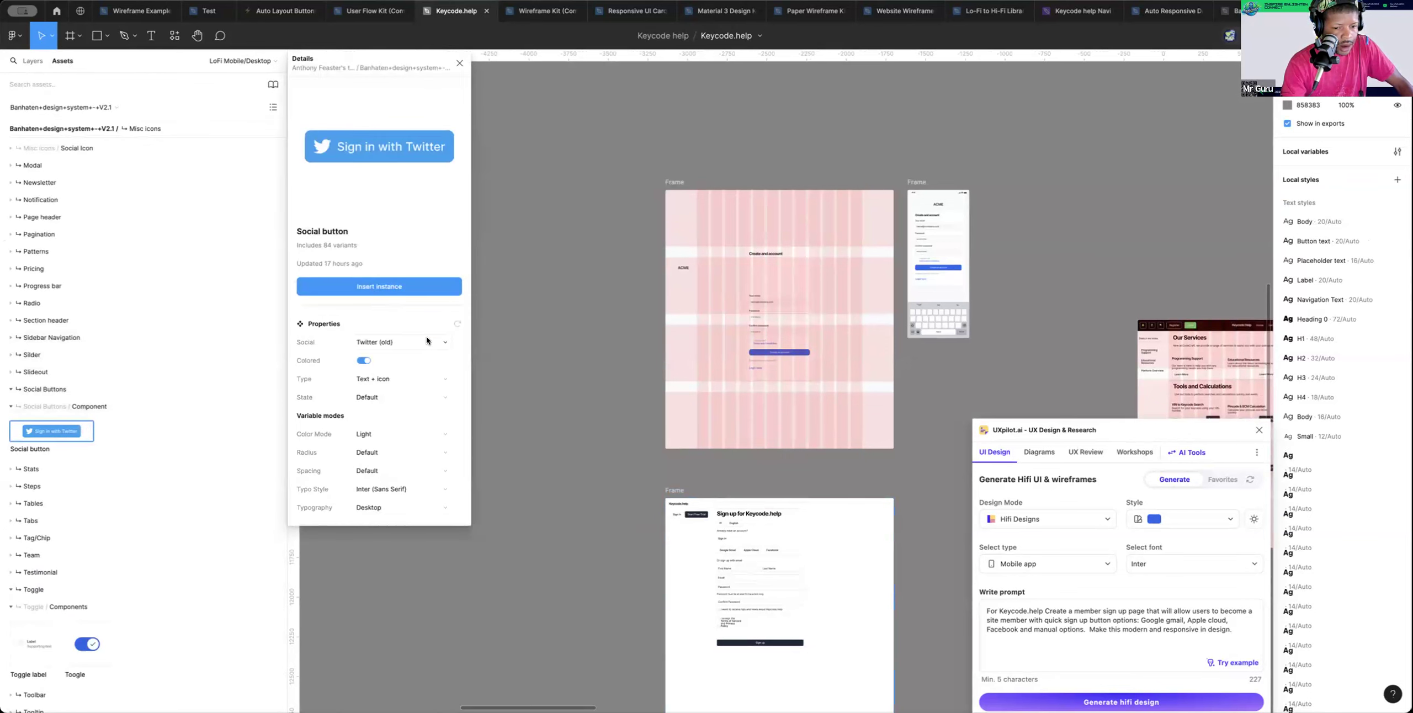
click(418, 343)
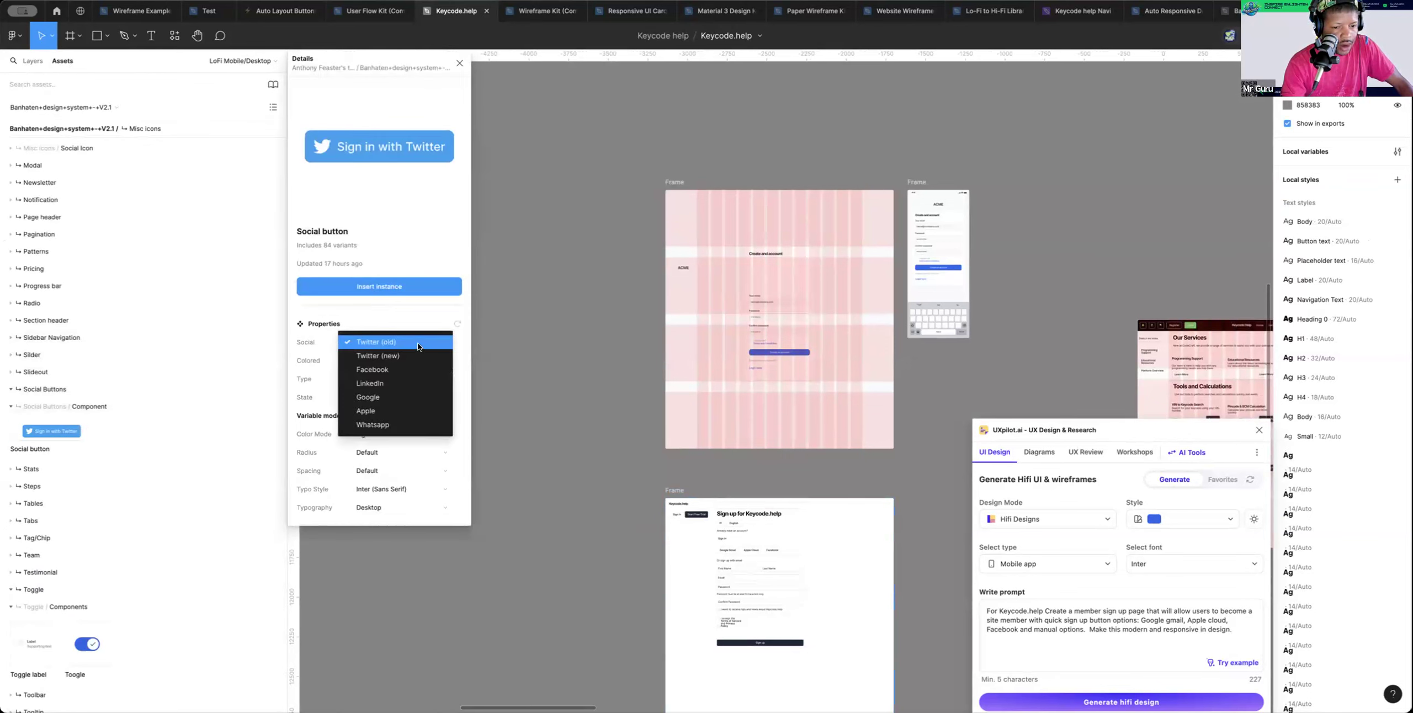
click(400, 369)
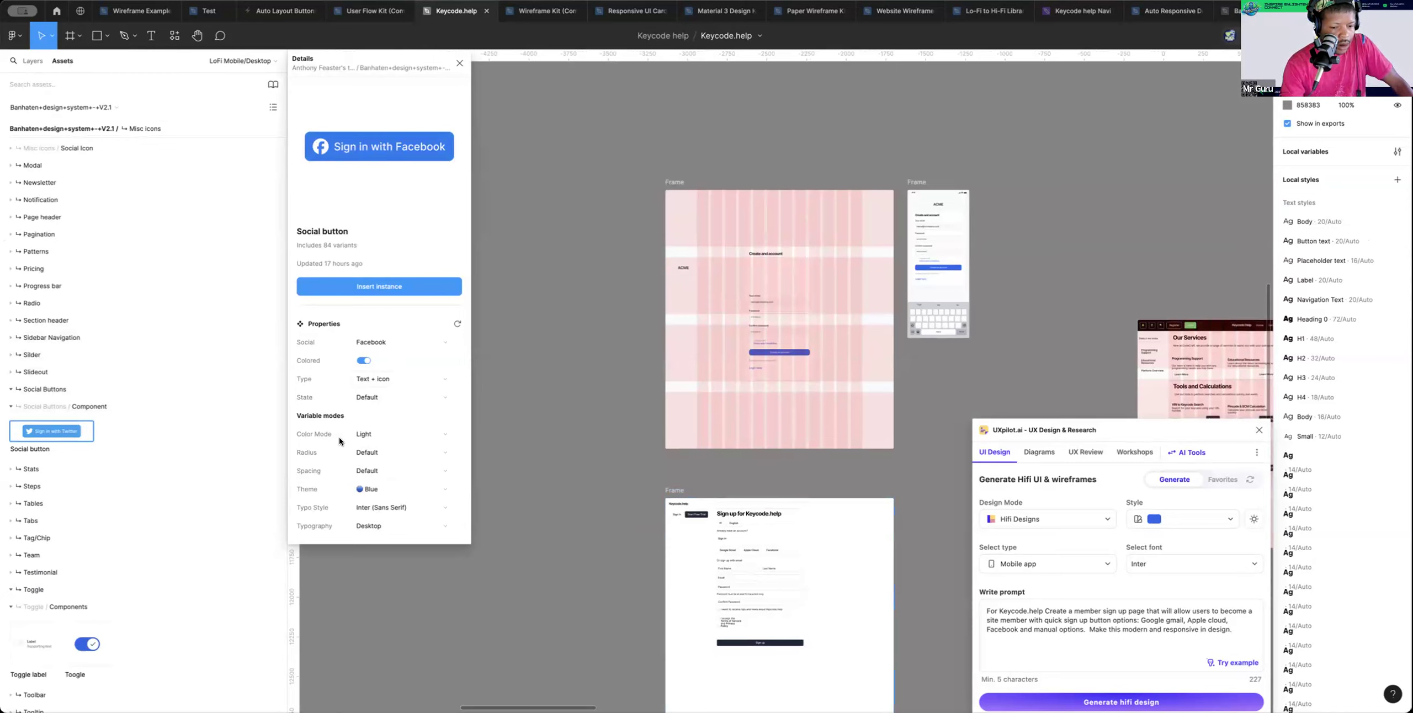
click(407, 286)
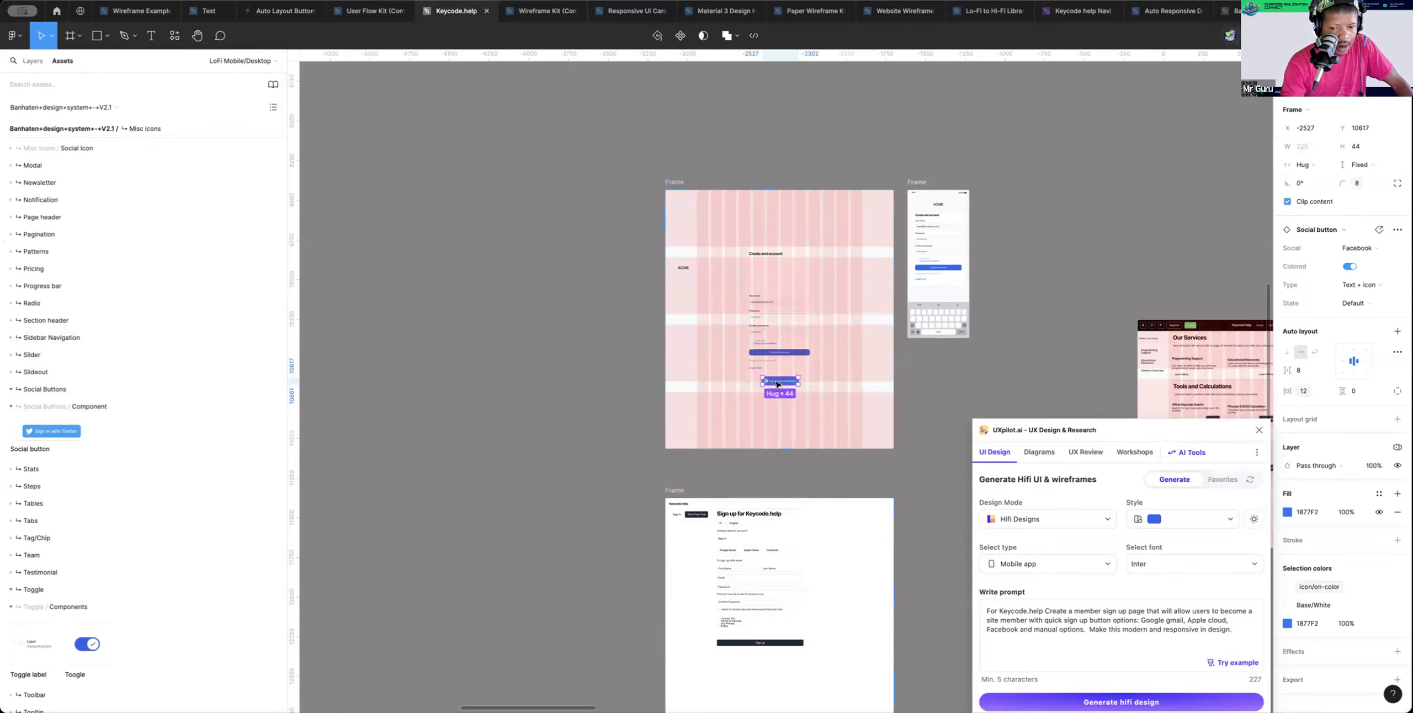
Move the Facebook button into the desktop sign-up form, just below the "Create and account" heading
ctrl+scroll(777, 376, up, 5)
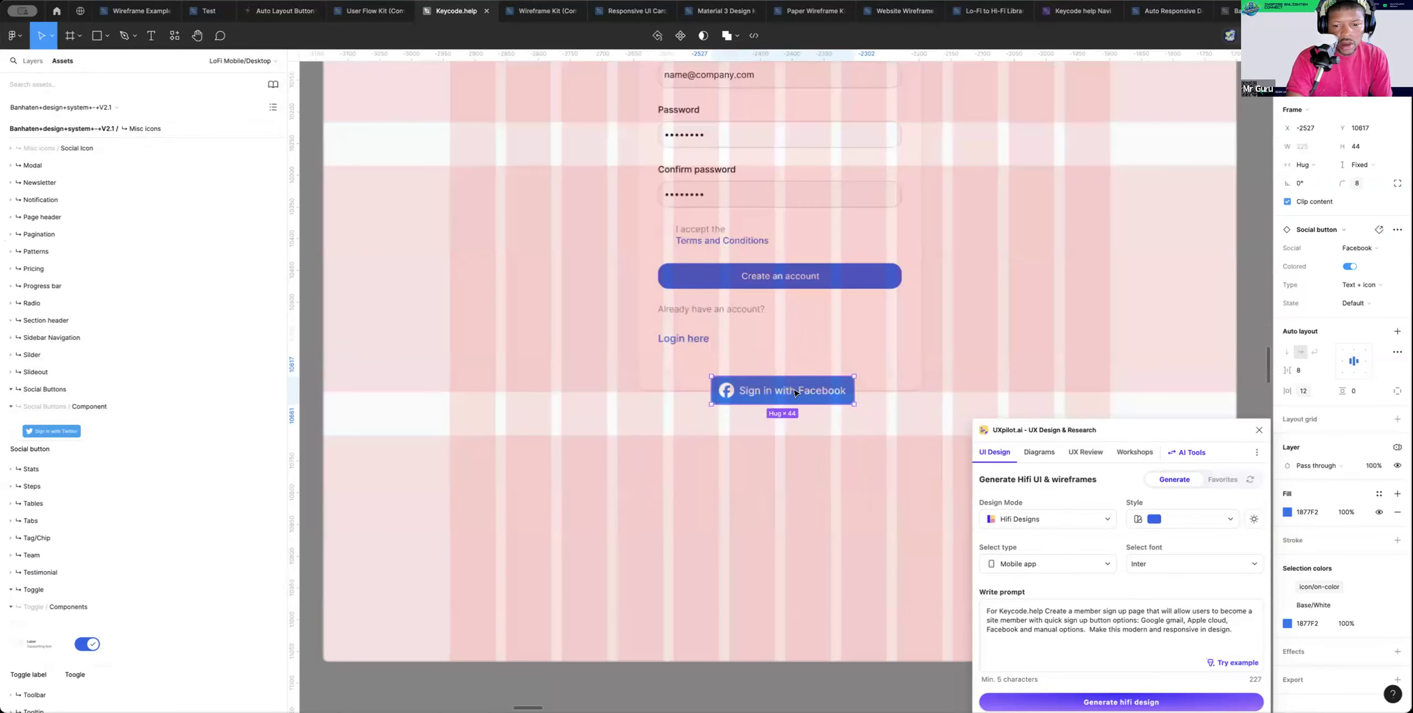
drag(791, 396, 685, 147)
scroll(784, 418, up, 1)
scroll(784, 400, up, 3)
scroll(685, 147, left, 1)
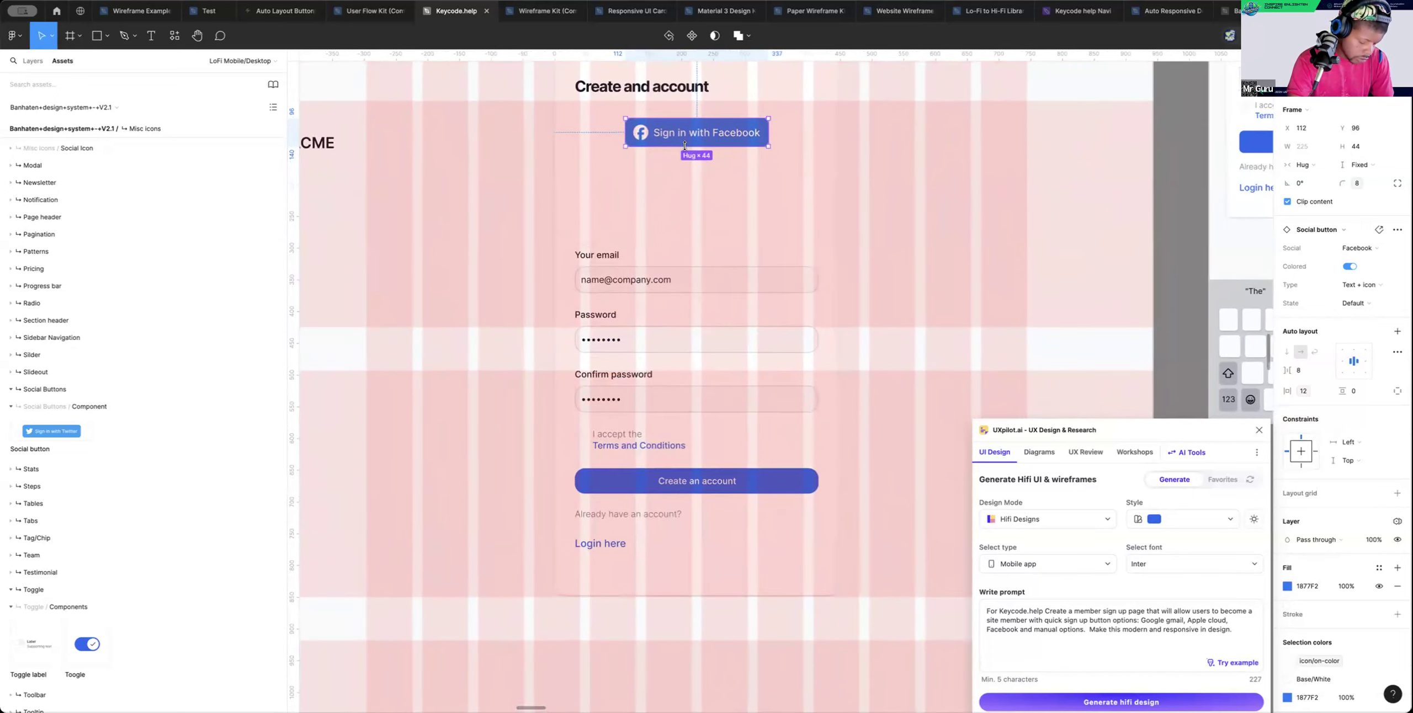
Change the Facebook button's label in the desktop form to "Sign up with Facebook"
scroll(682, 144, up, 1)
double_click(681, 144)
click(679, 145)
scroll(679, 144, left, 1)
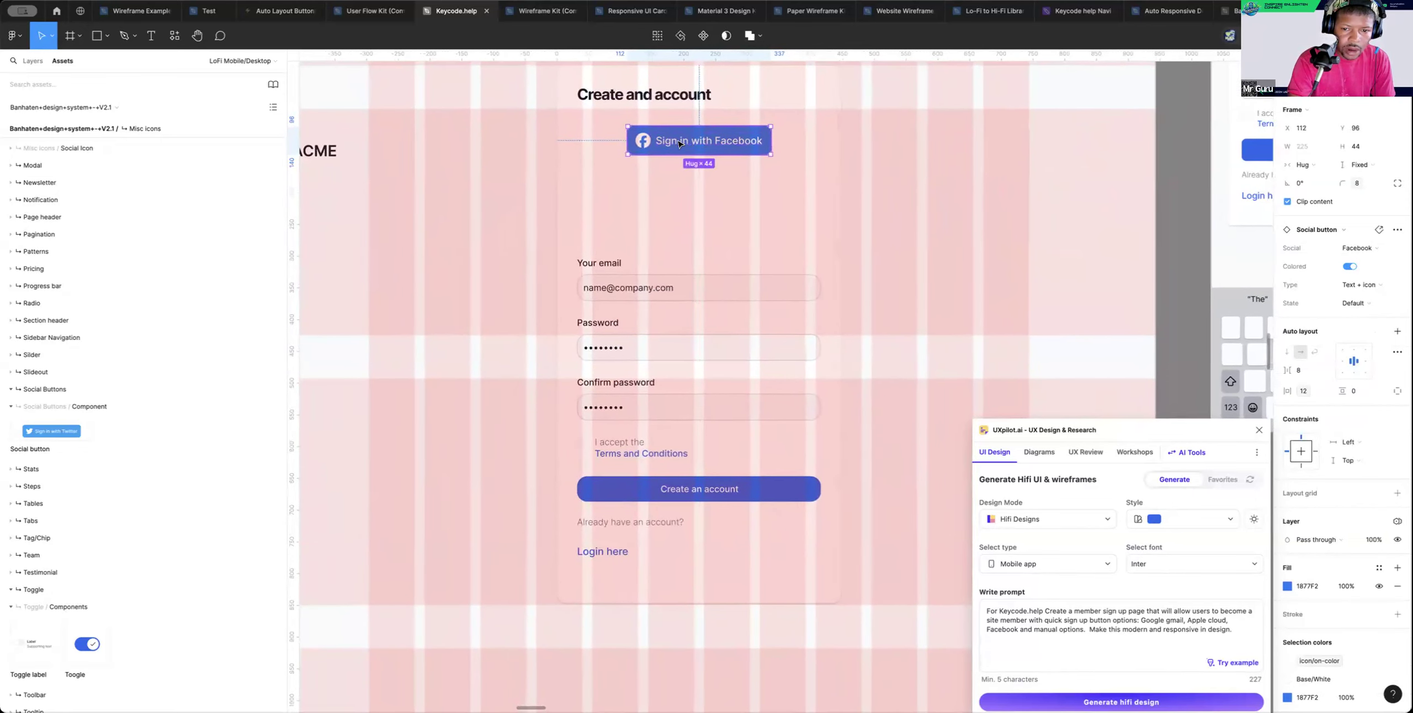
double_click(685, 142)
double_click(686, 141)
click(692, 140)
key(BackSpace)
key(BackSpace)
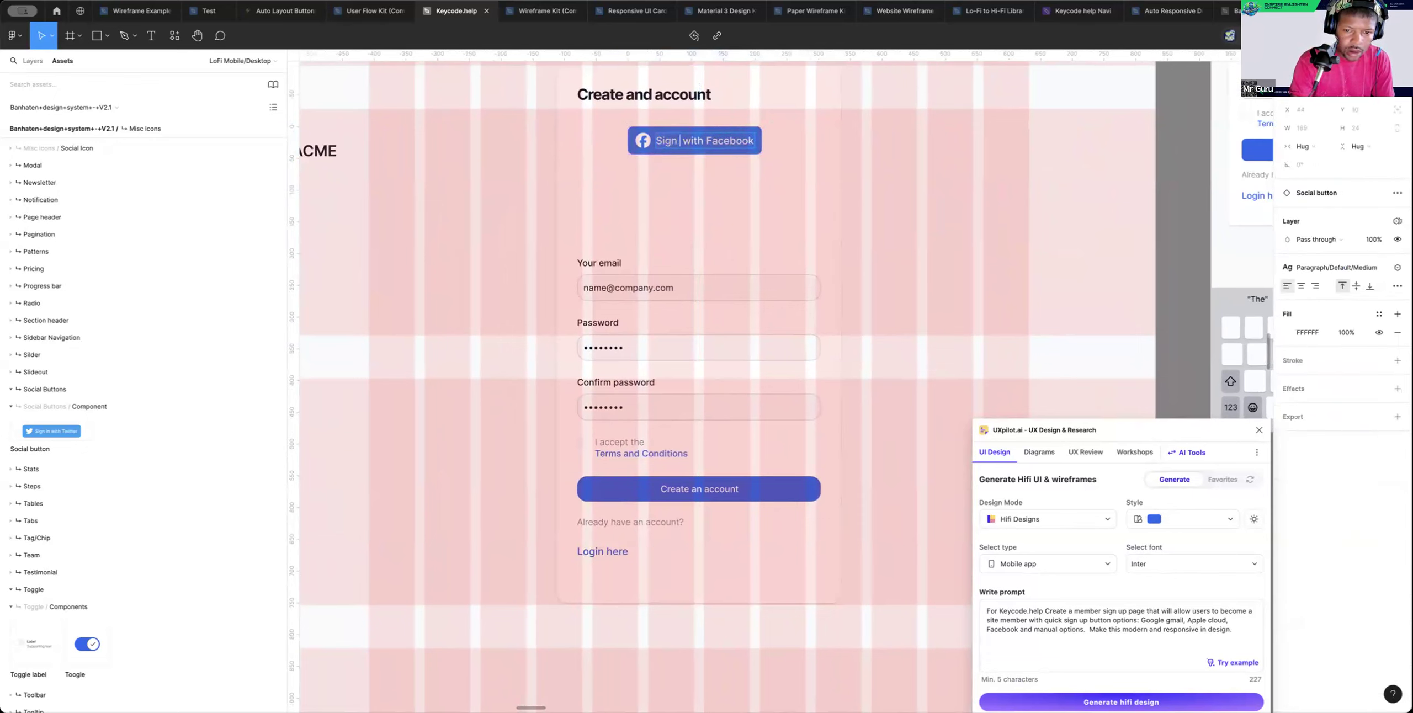
text(up)
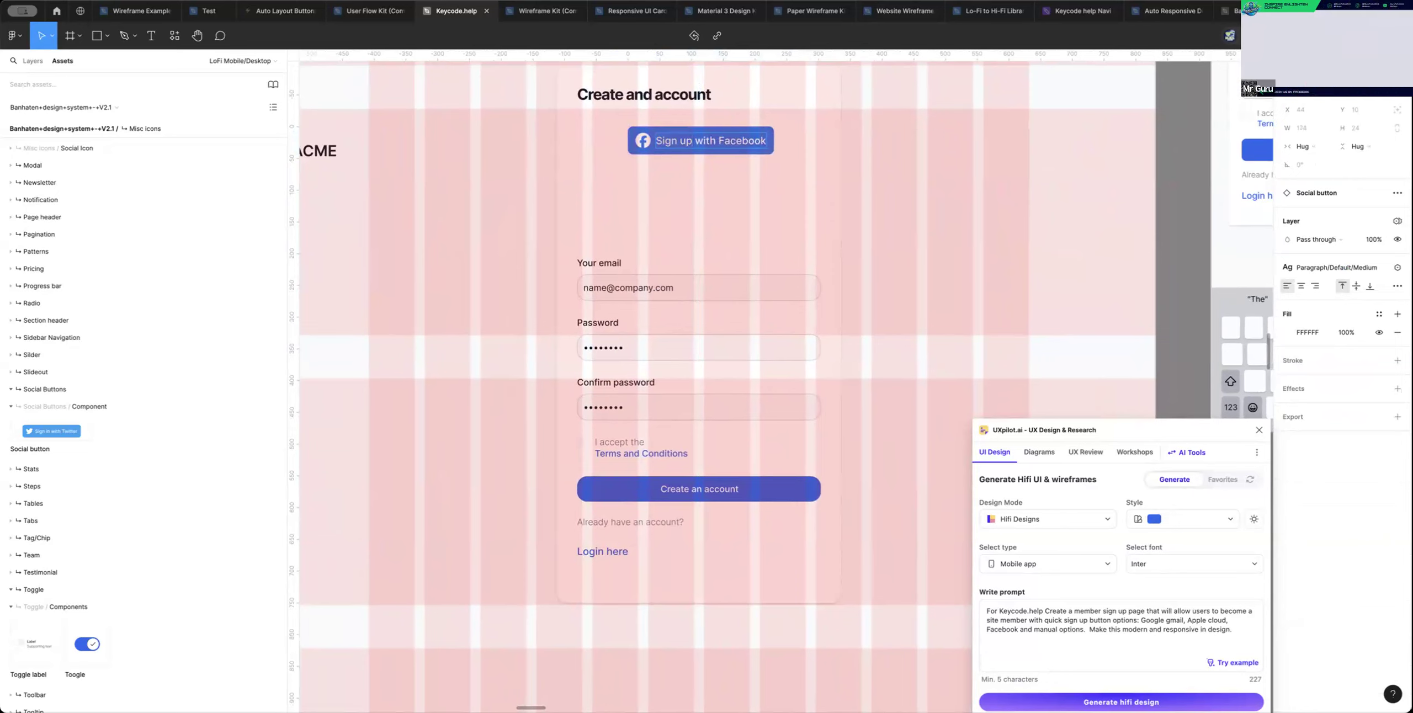
key(Escape)
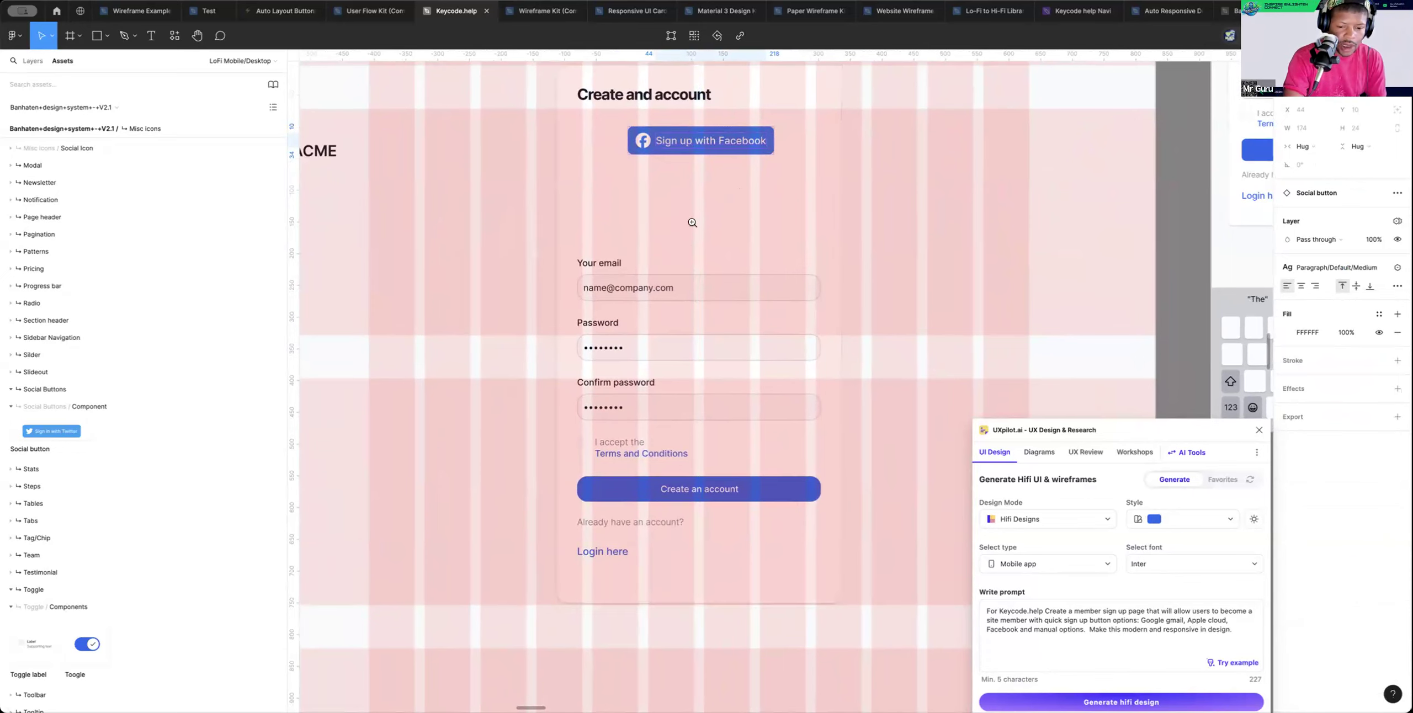
Insert a Social button instance with its Social property set to Google and place it just below the Facebook button
alt+click(666, 289)
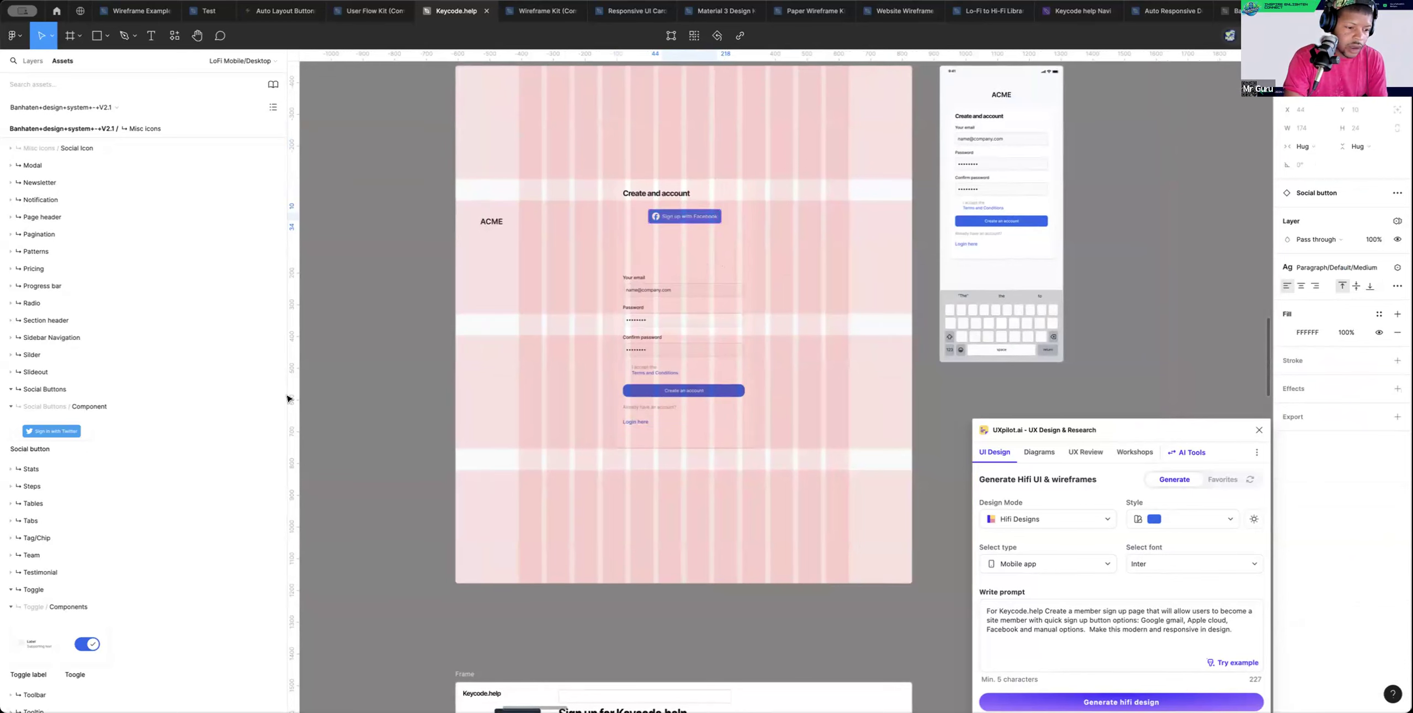
click(63, 430)
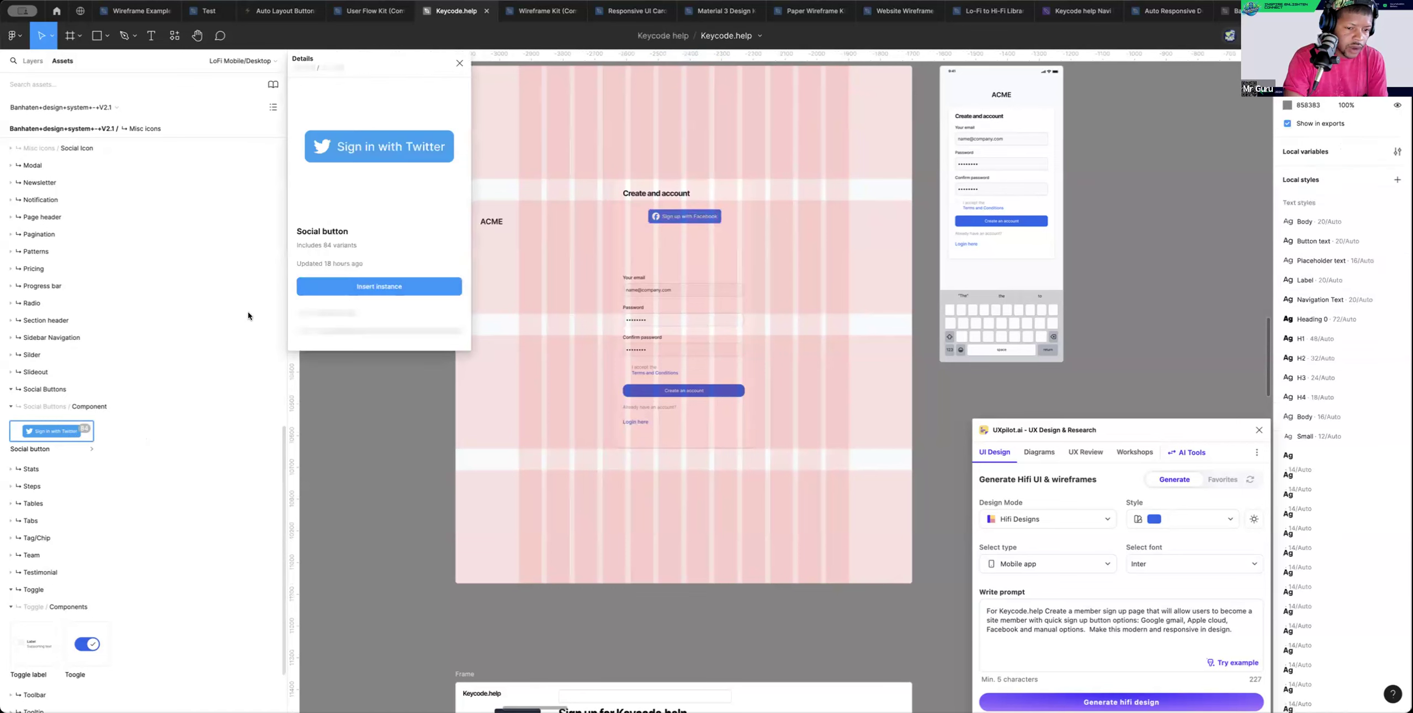
click(392, 342)
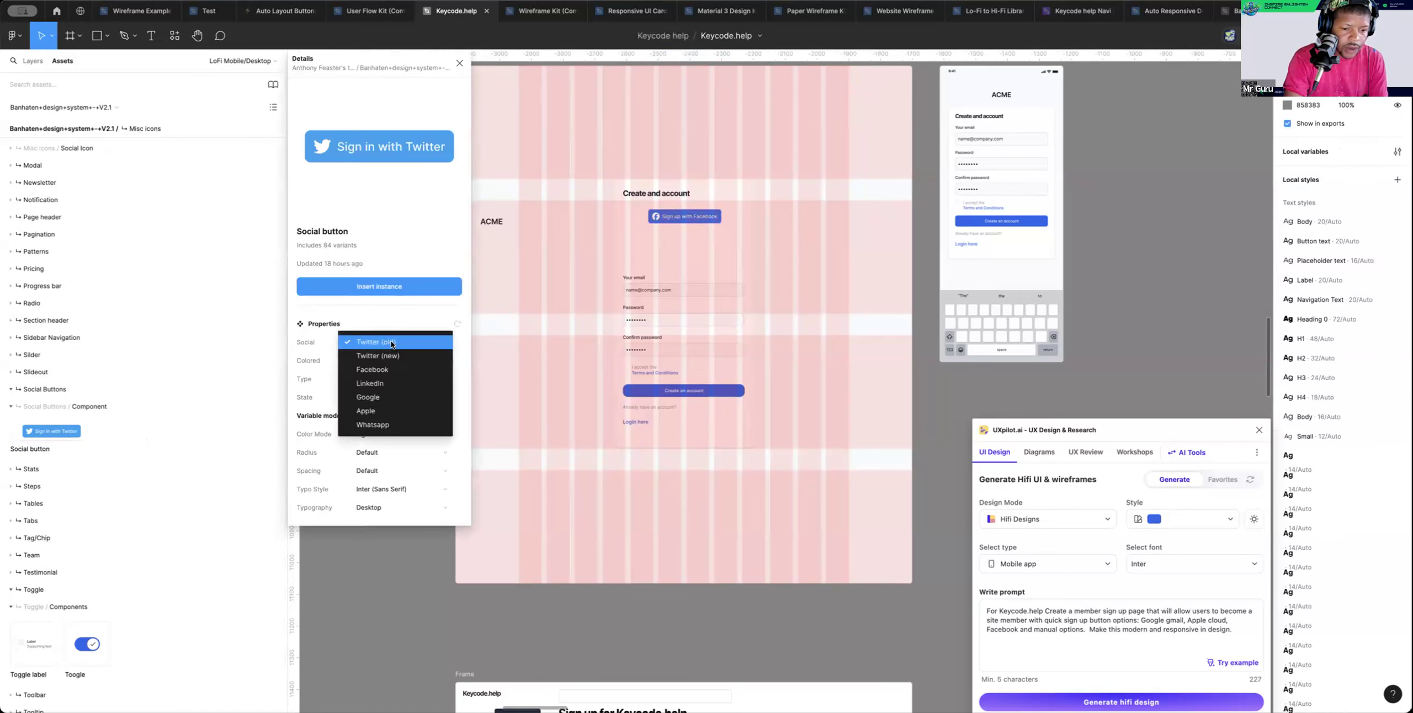
click(378, 395)
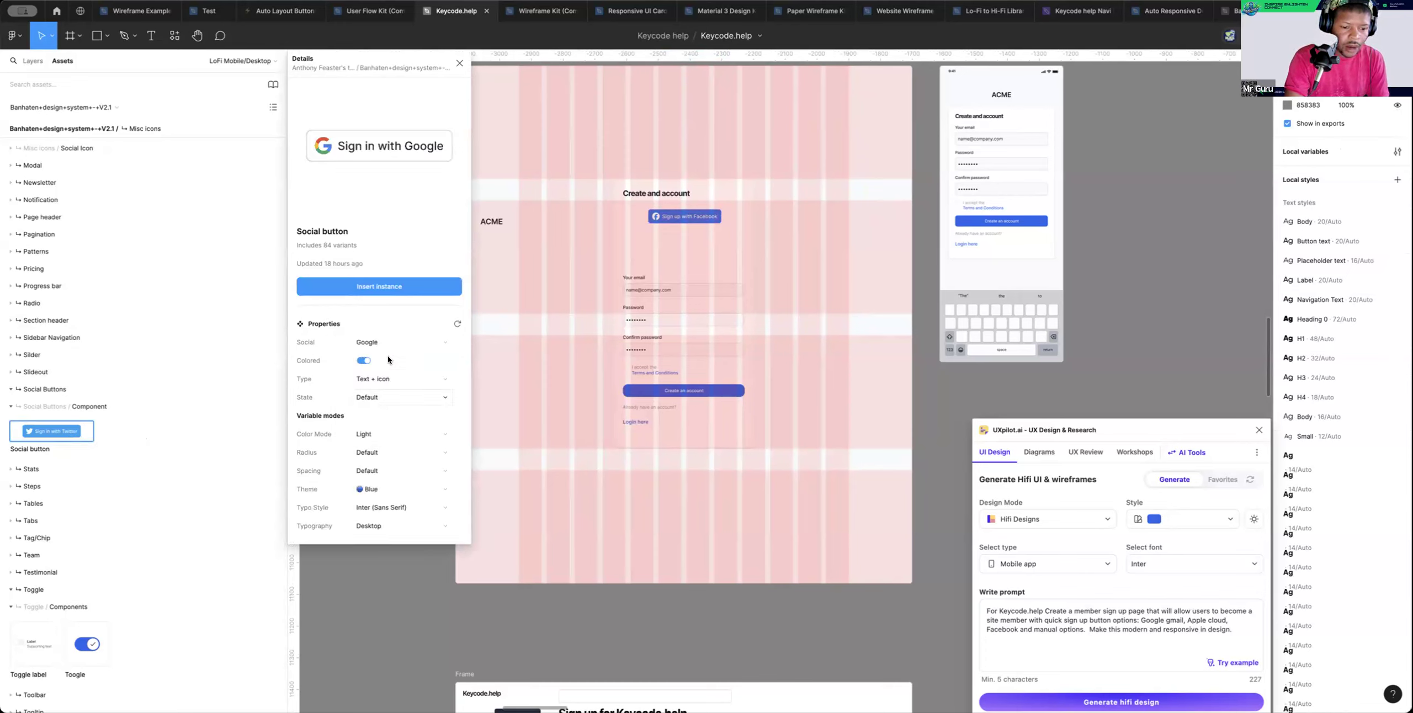
click(386, 288)
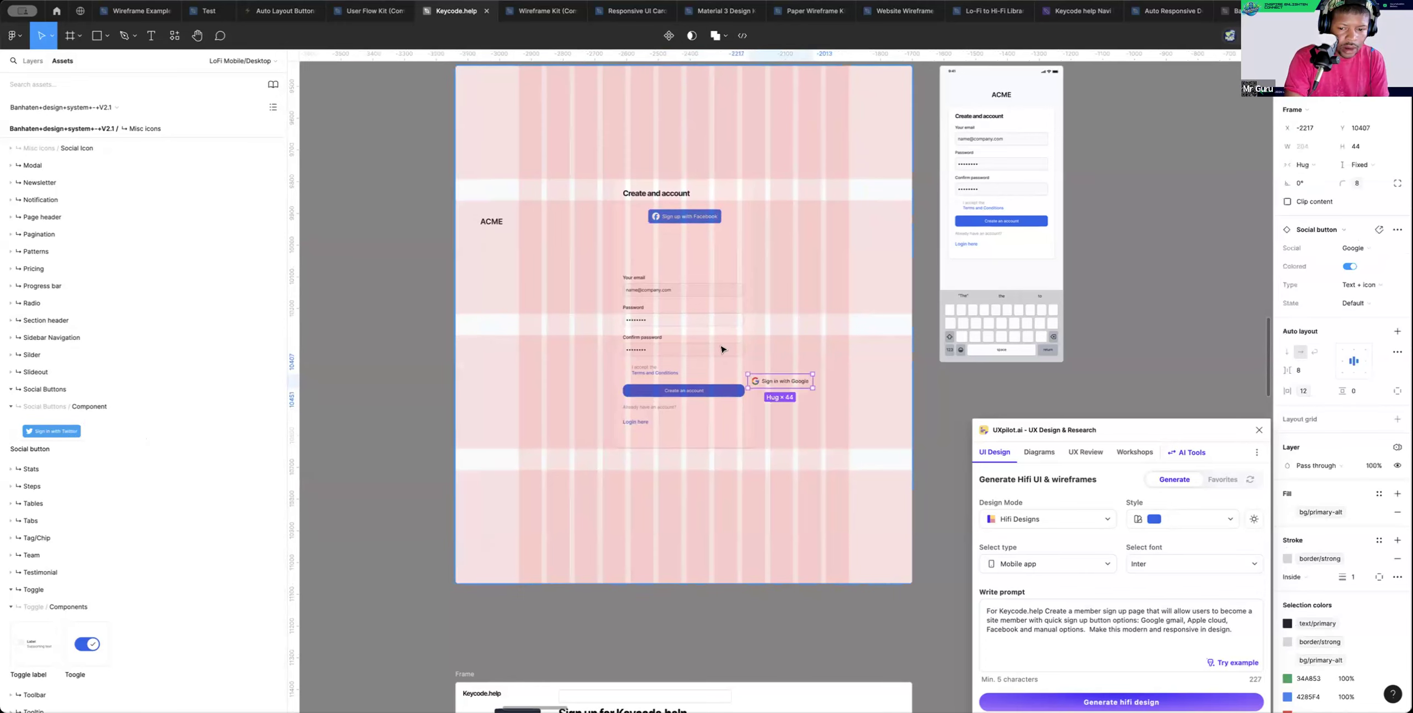
drag(779, 383, 684, 238)
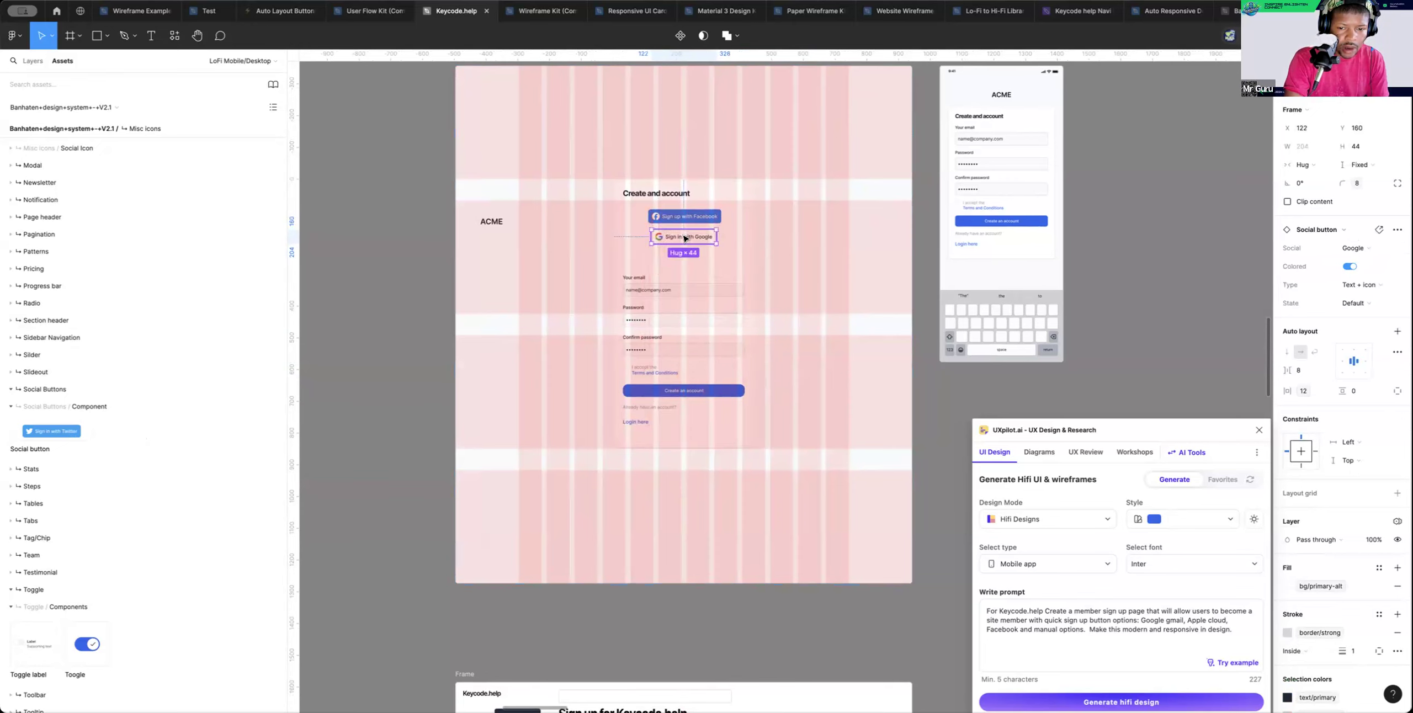
click(849, 267)
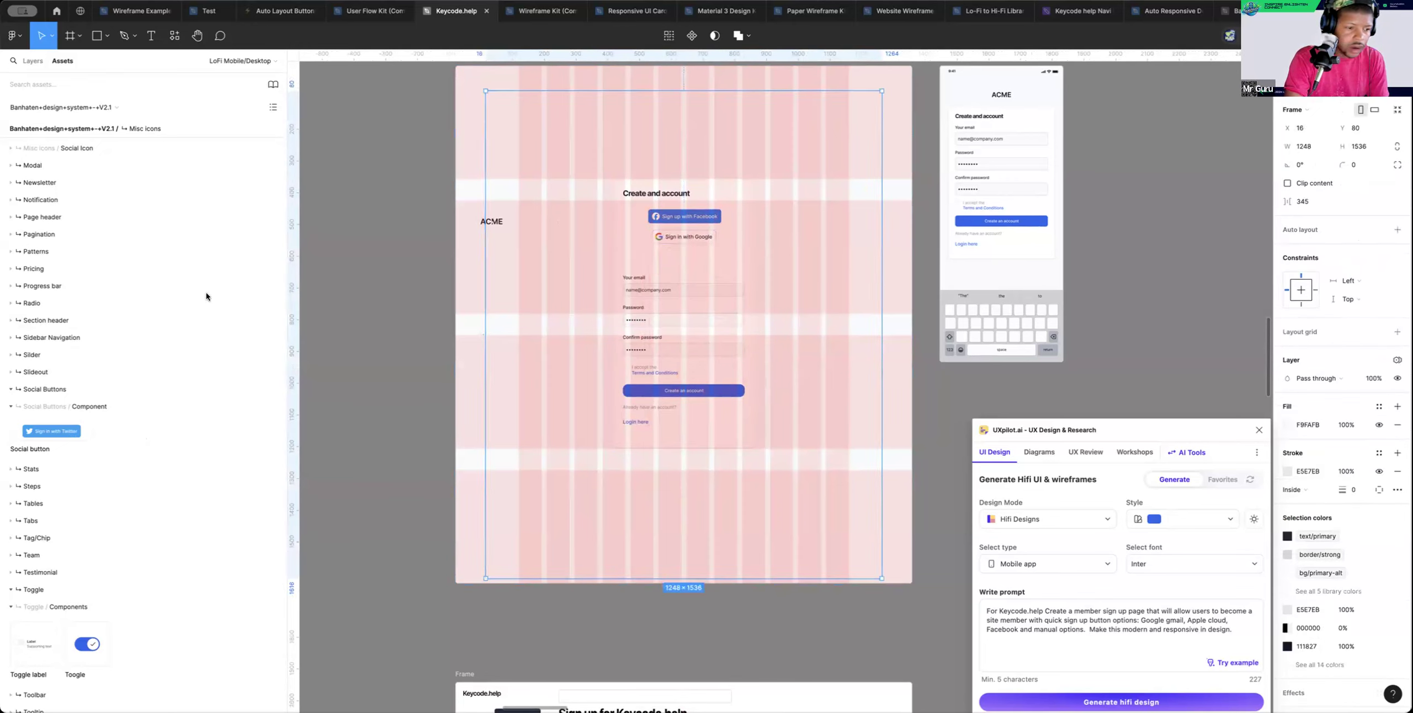
Insert a Social button instance with its Social property set to Apple and place it just below the Google button
click(57, 437)
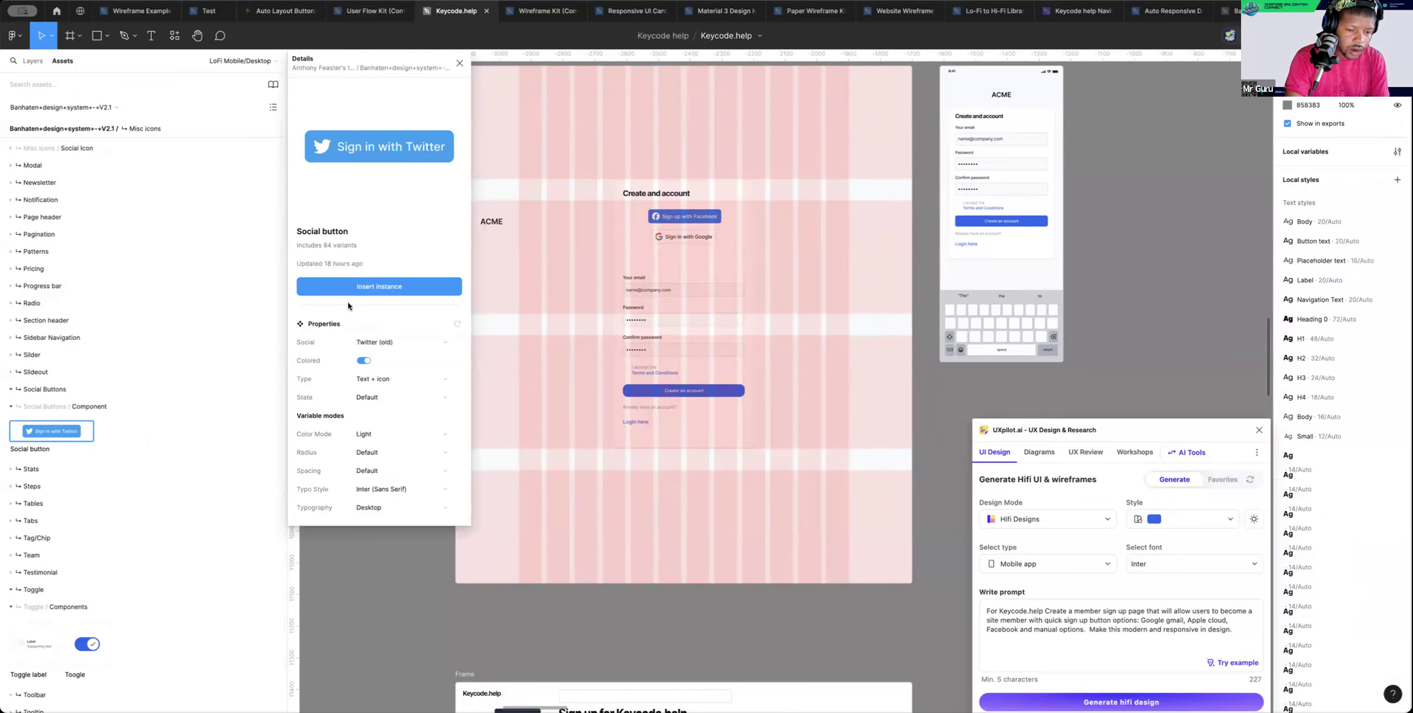
click(386, 344)
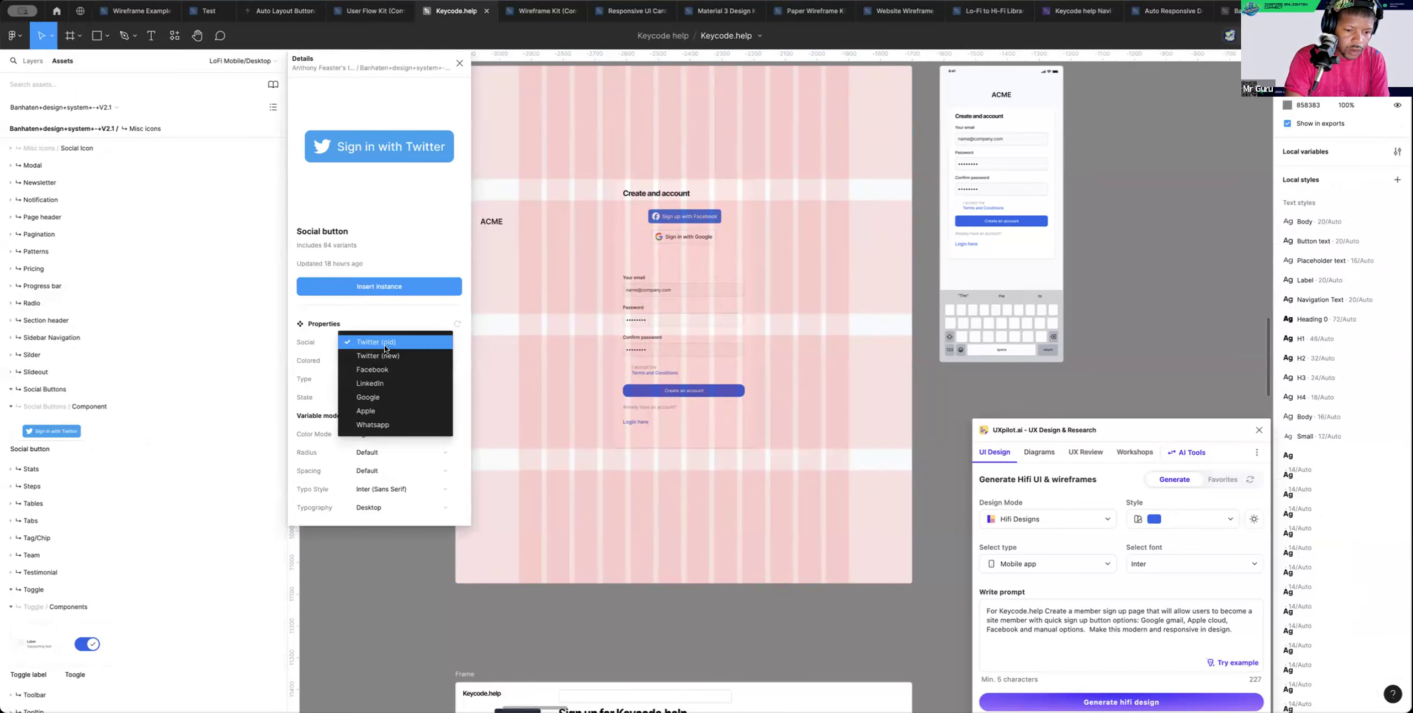
click(375, 409)
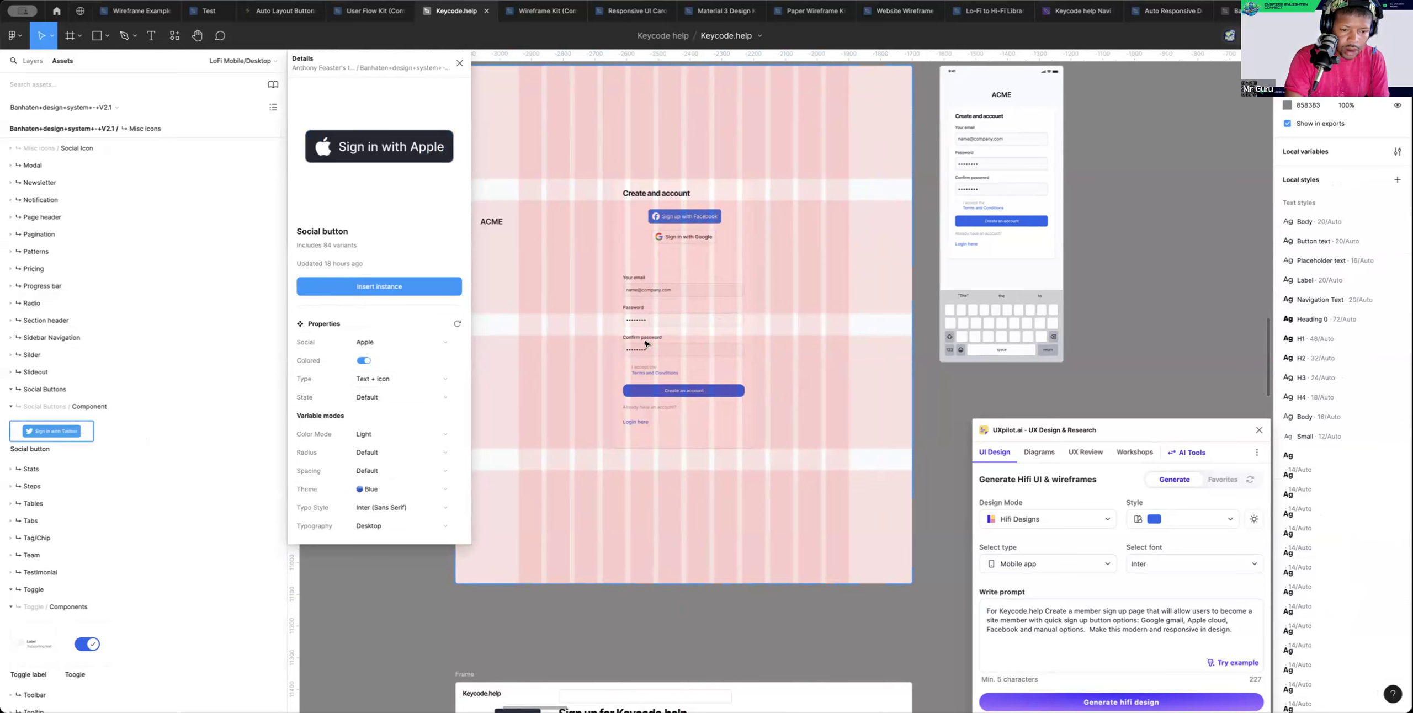
click(397, 287)
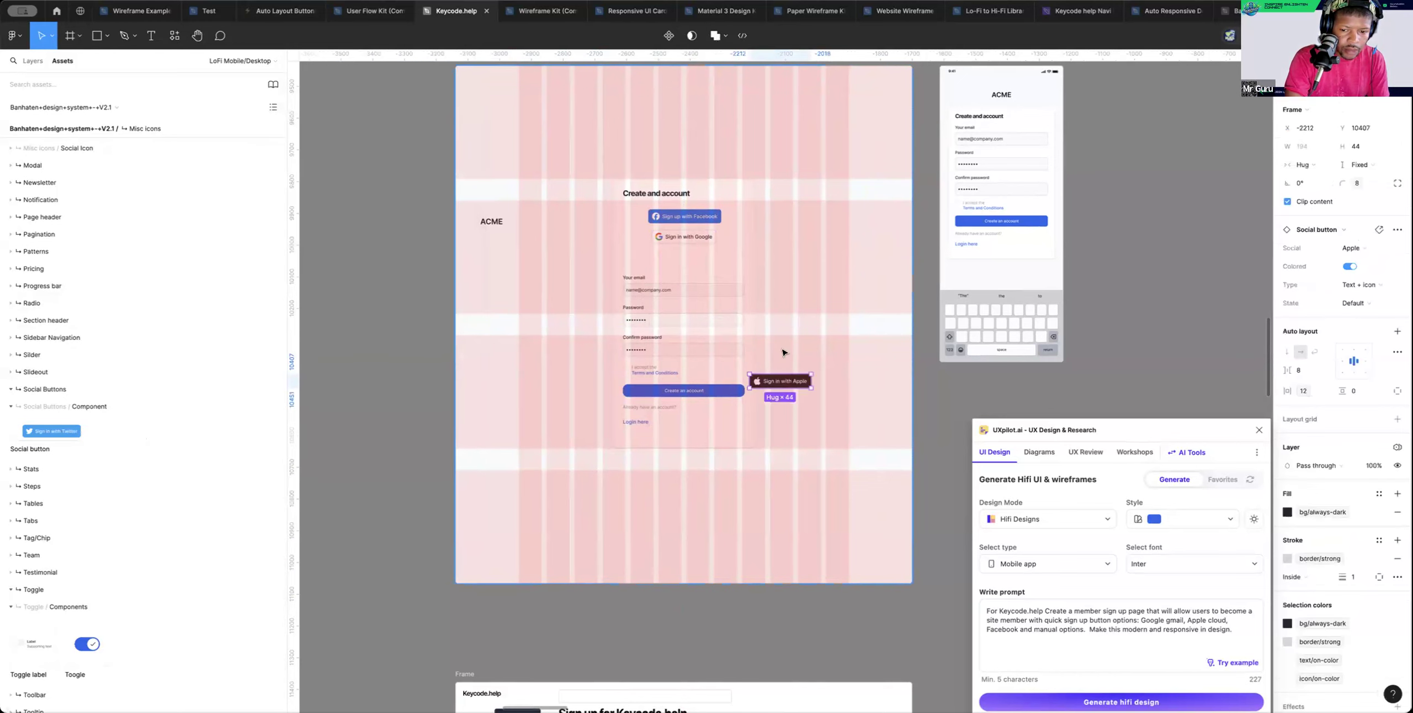
drag(735, 289, 682, 254)
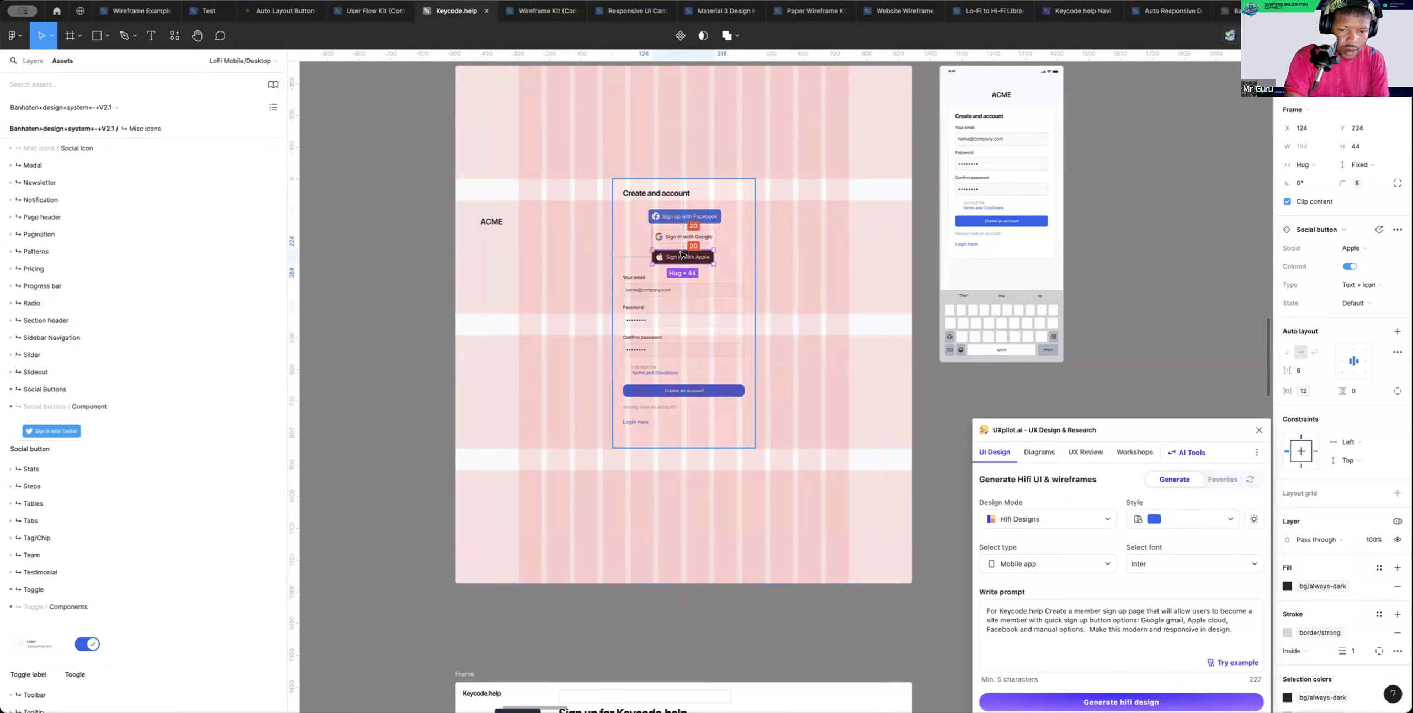
click(875, 257)
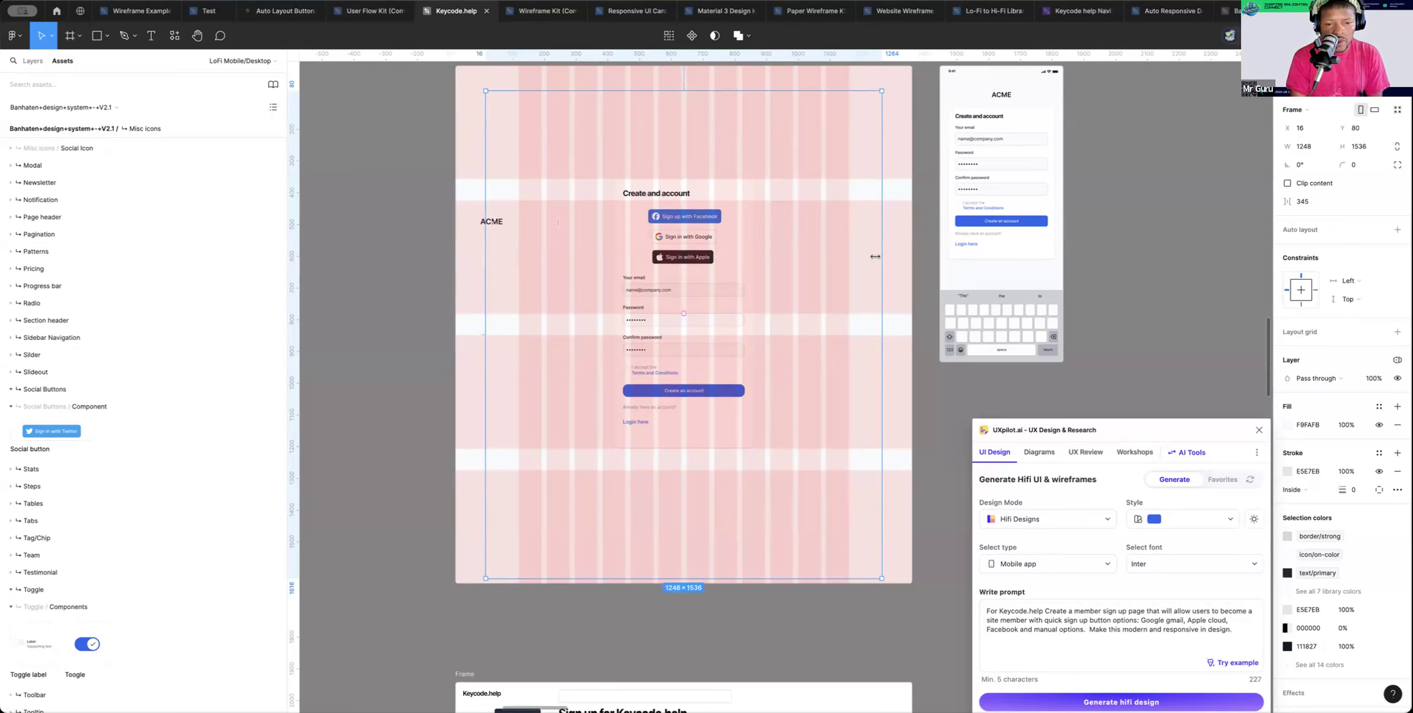
Change the Google button's label in the desktop form to "Sign up with Google"
click(681, 238)
click(681, 238)
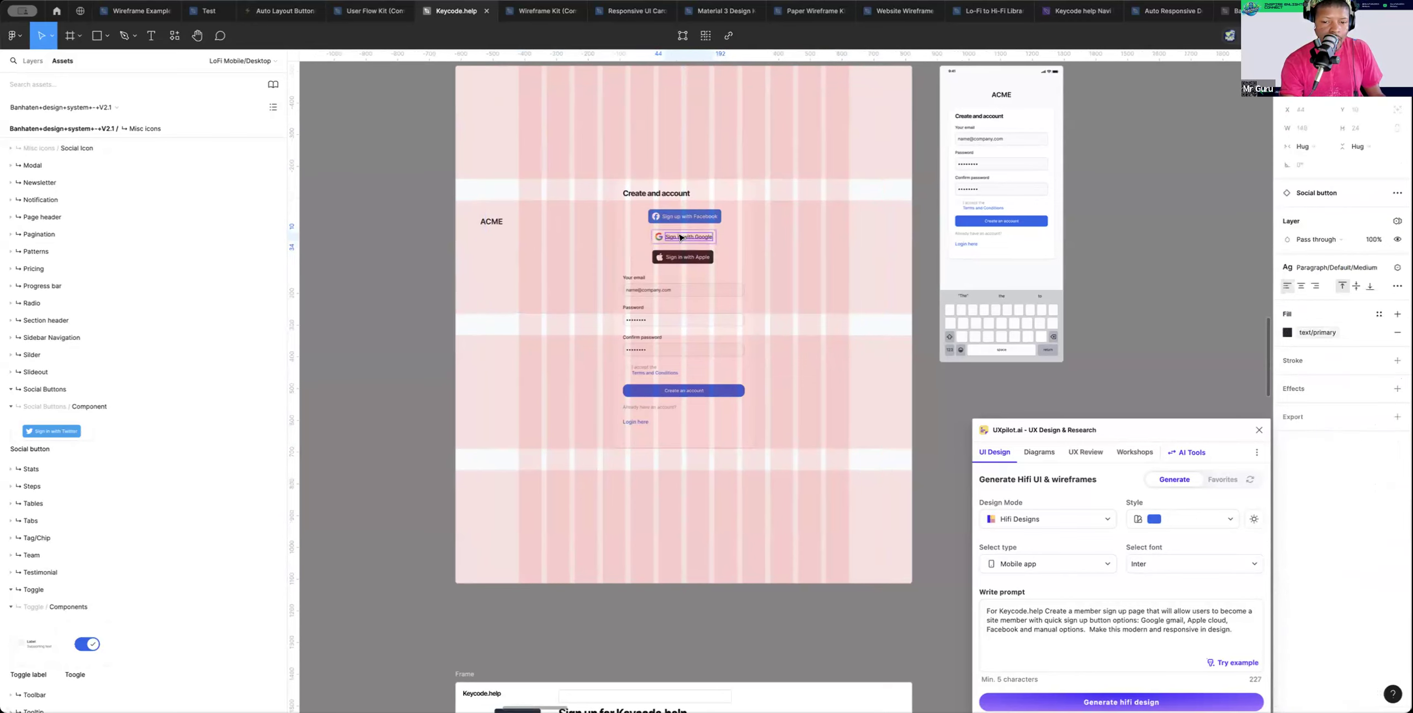
double_click(682, 237)
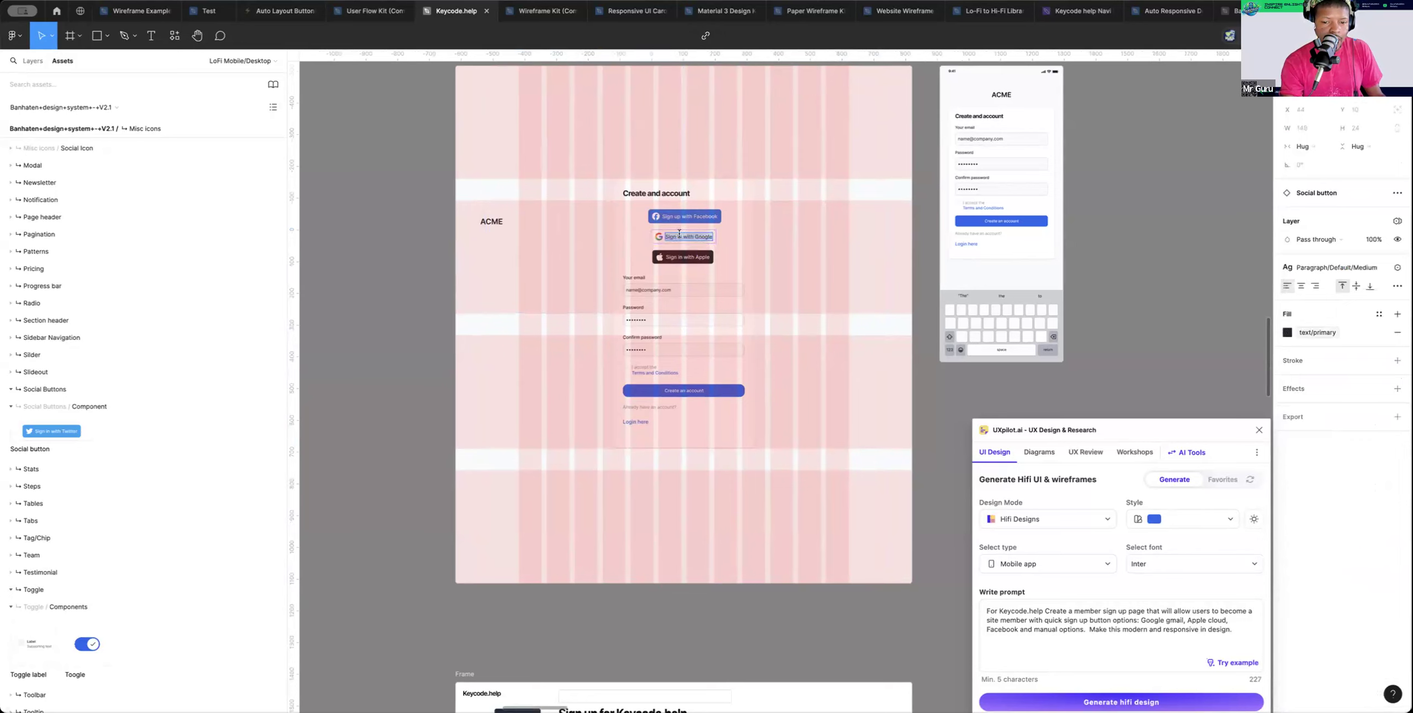
double_click(683, 237)
text(up)
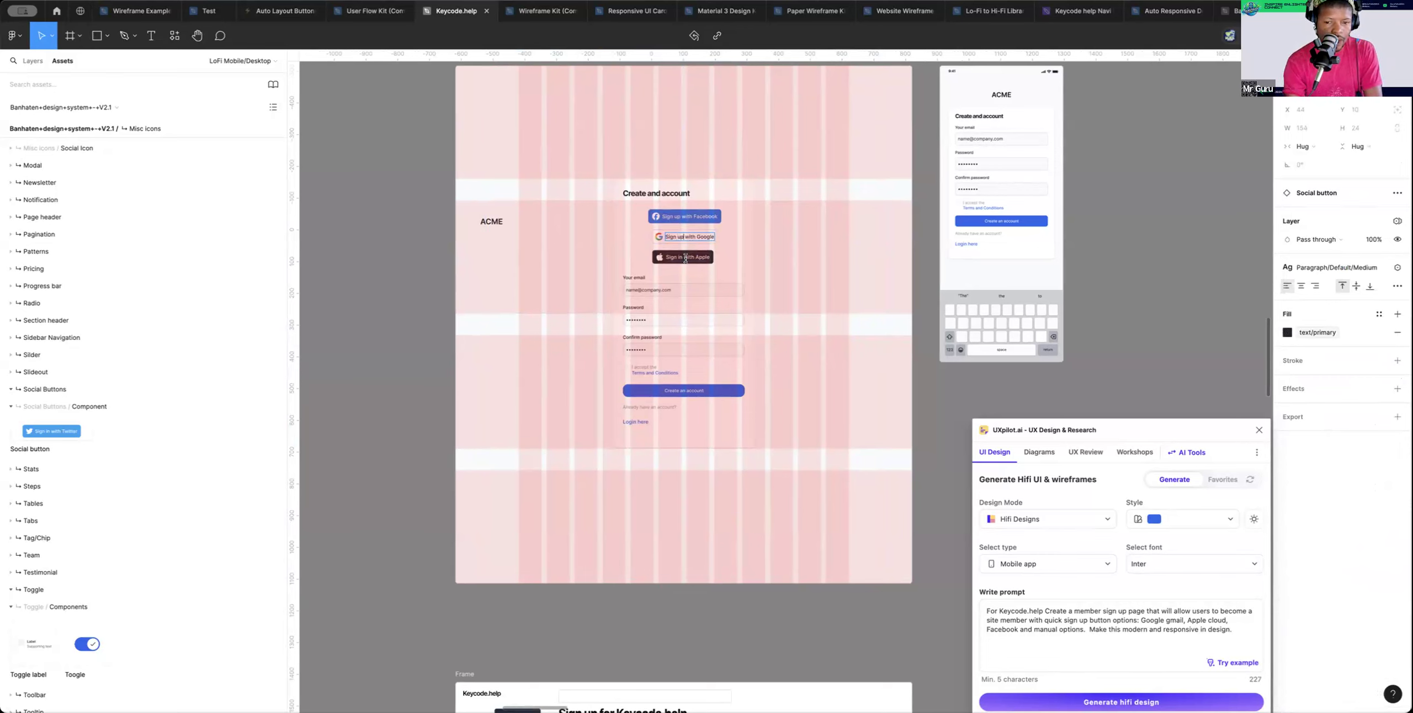
Change the Apple button's label to "Sign up with Apple" and clear the selection
double_click(685, 258)
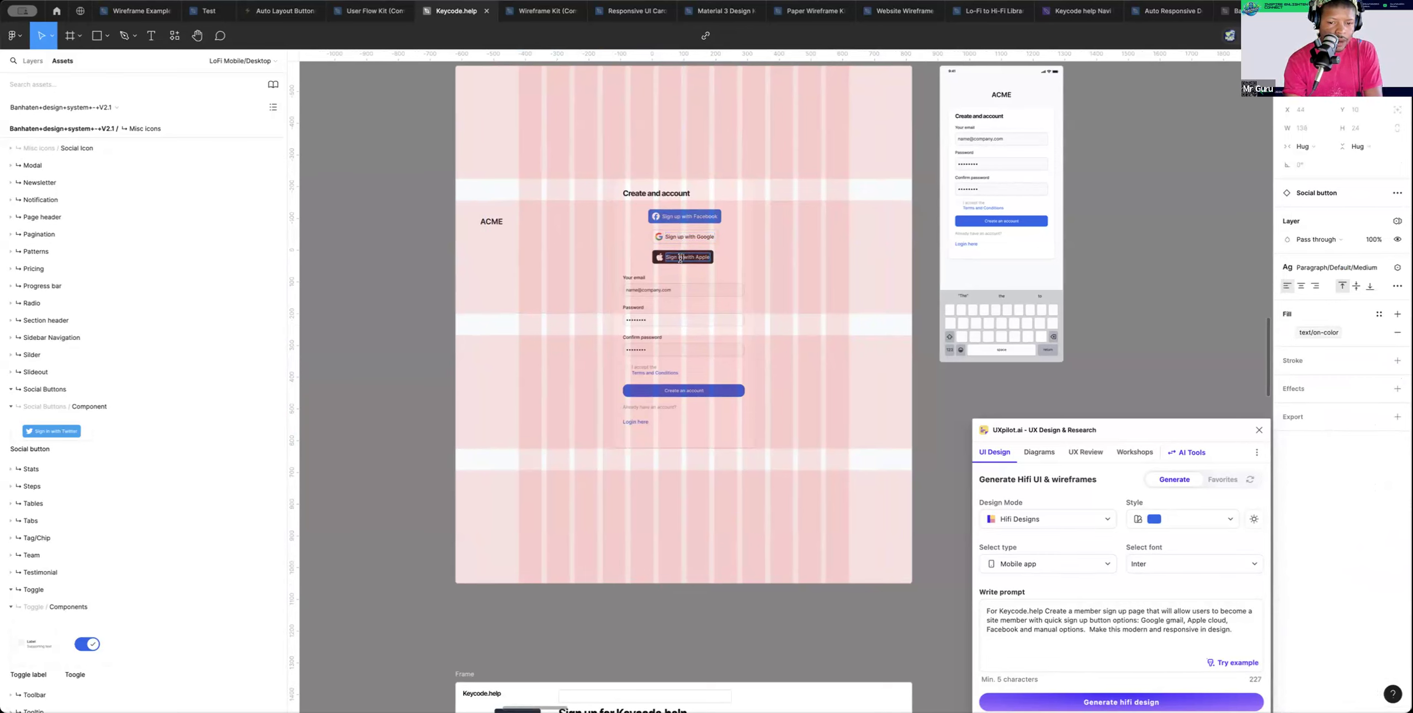
key(BackSpace)
key(BackSpace)
text(up)
key(Escape)
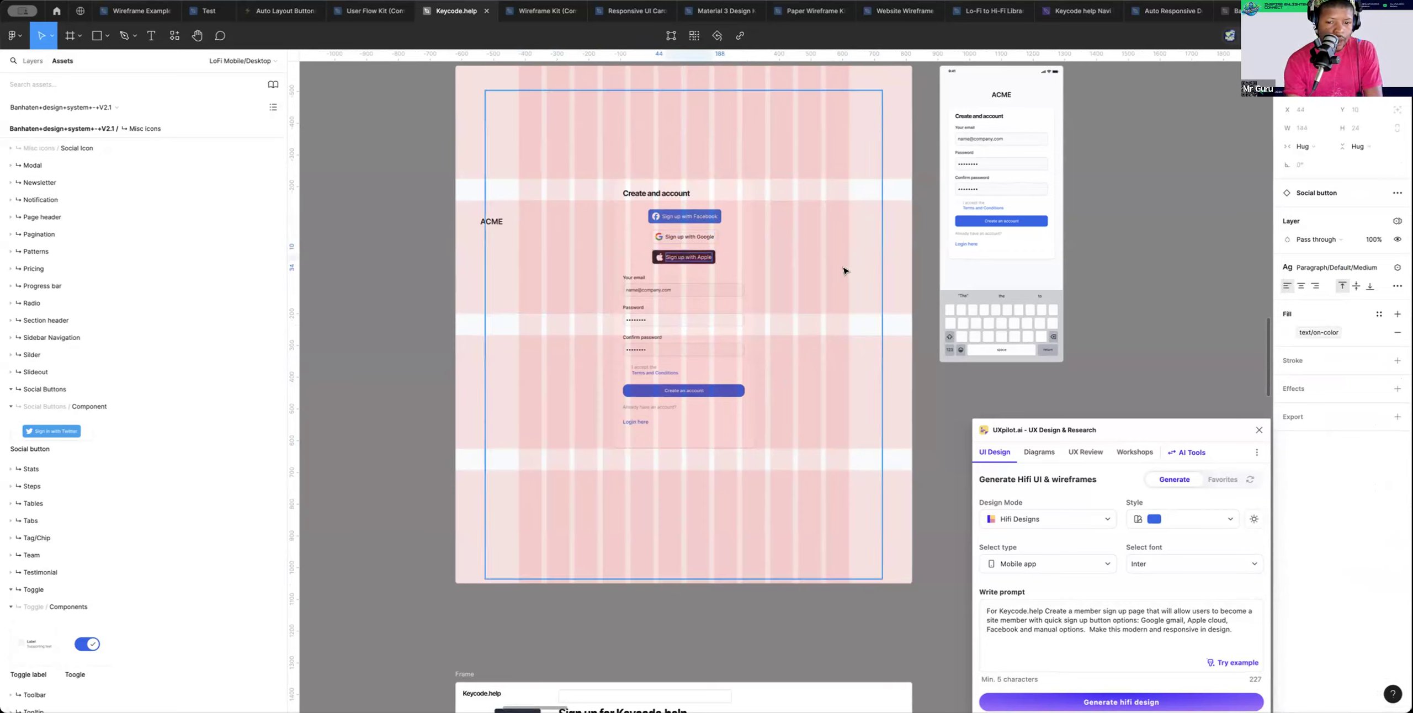
click(1066, 366)
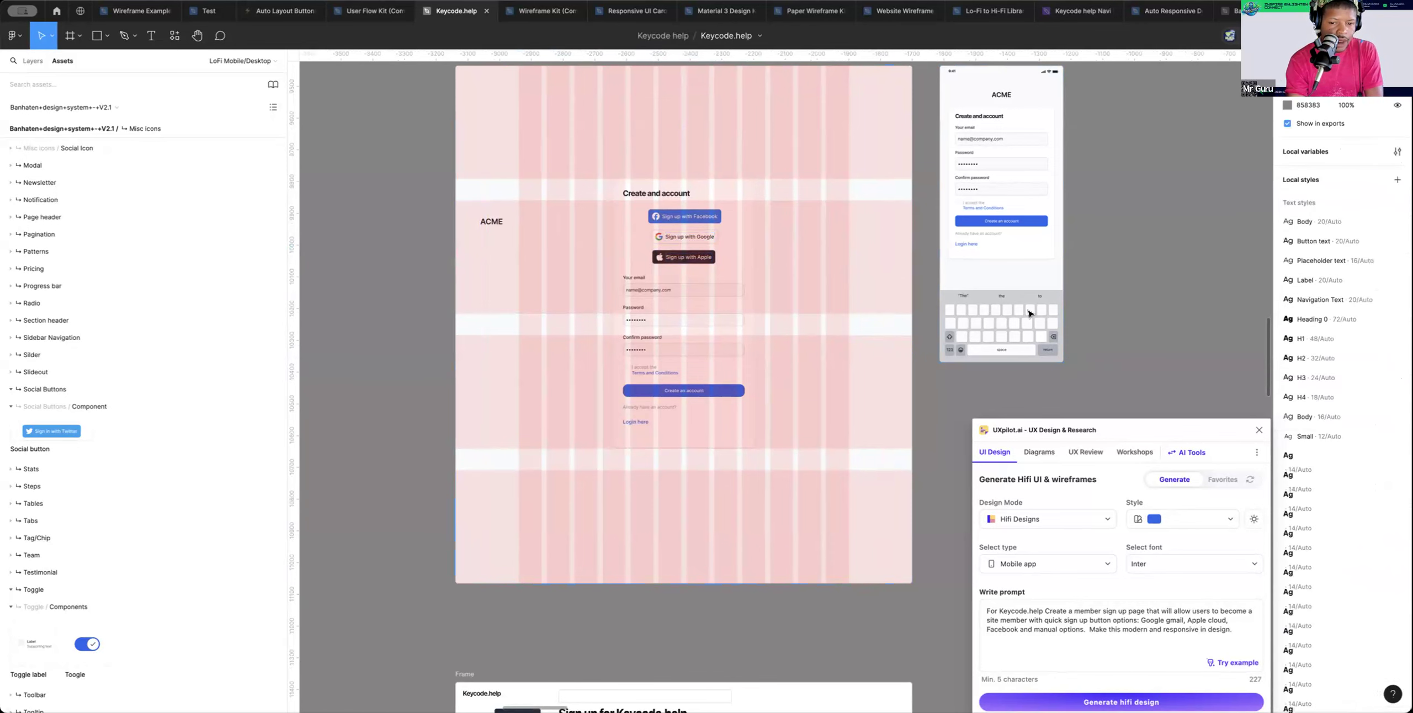
scroll(777, 299, right, 1)
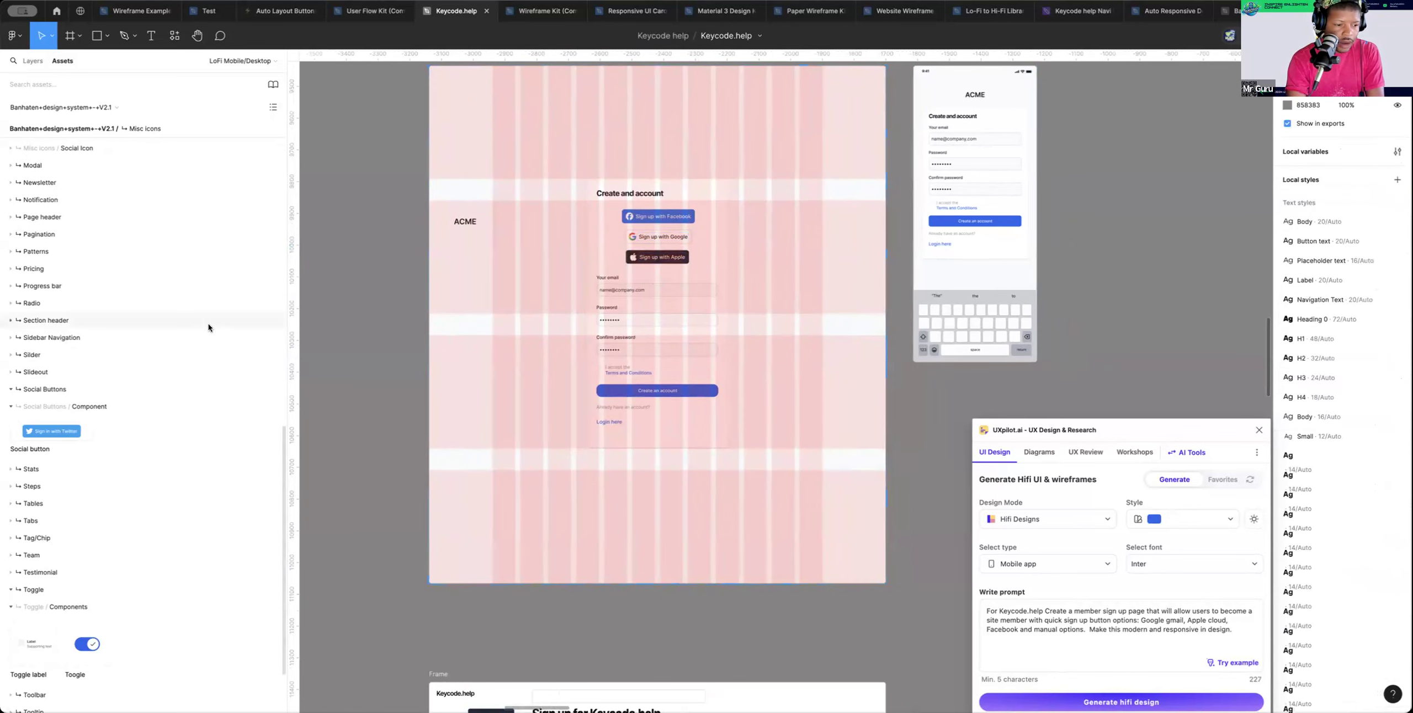
click(38, 428)
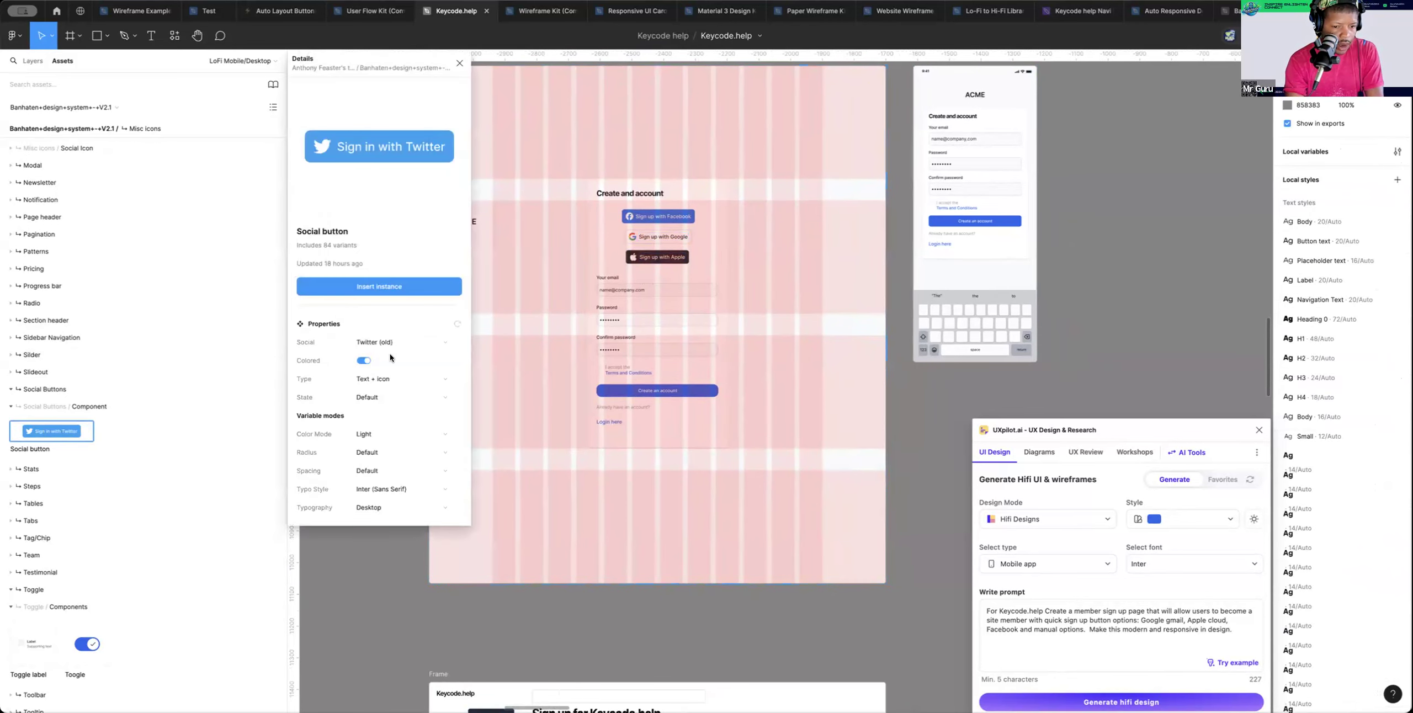
click(386, 338)
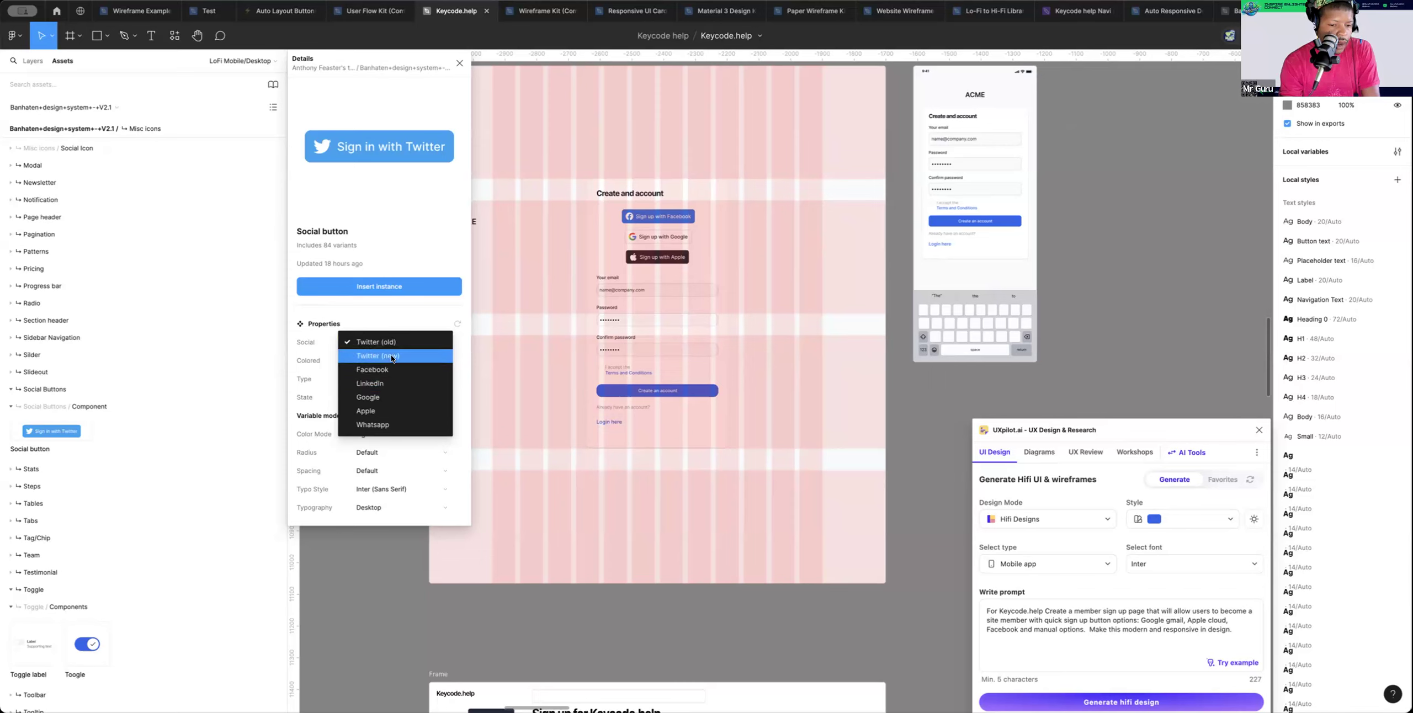
click(392, 358)
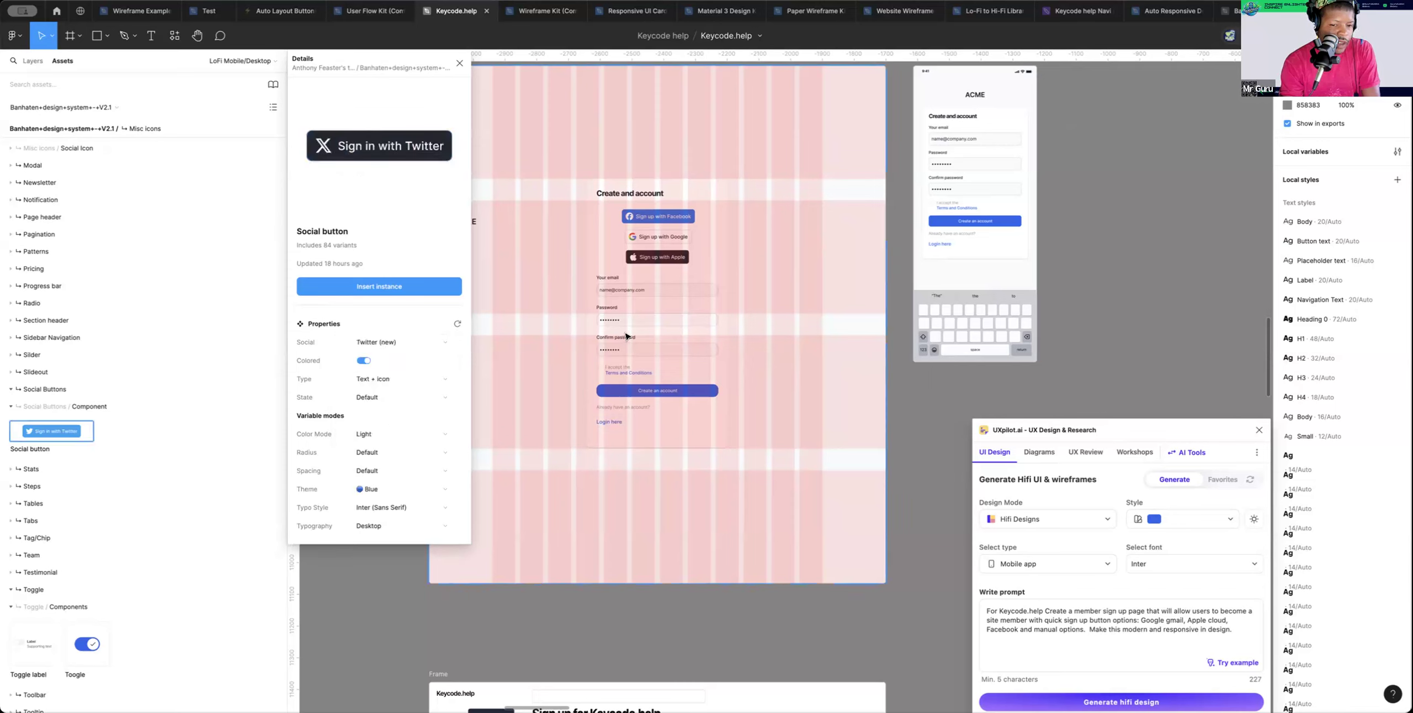
click(383, 286)
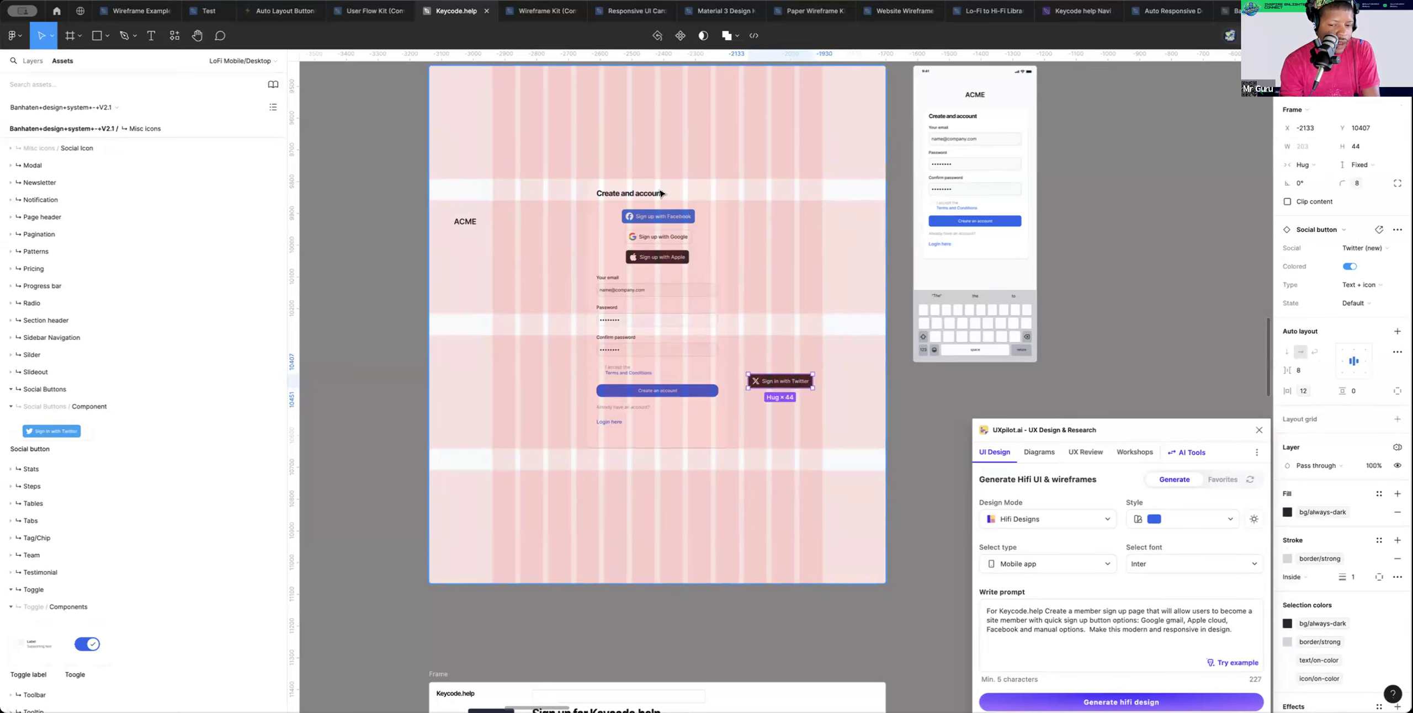
key(Delete)
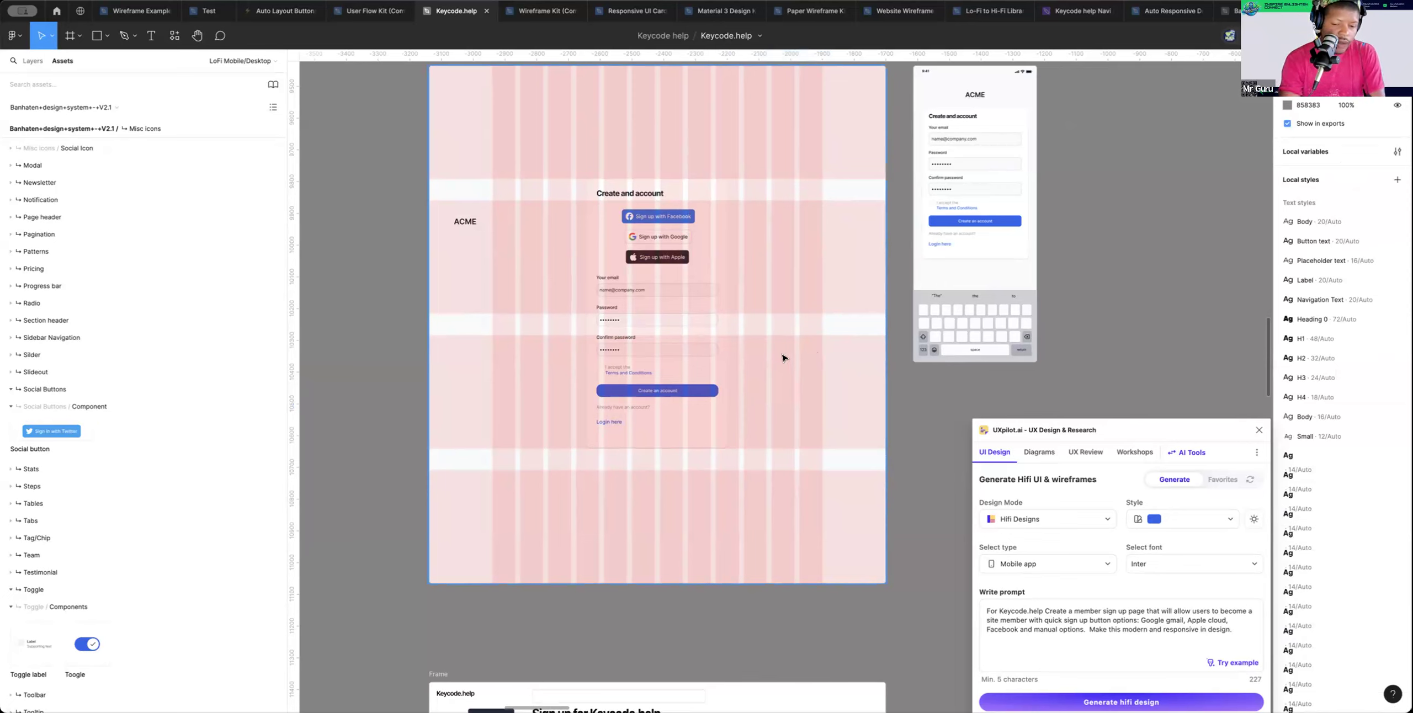
Hide the layout grids over the desktop create-account frame
click(757, 355)
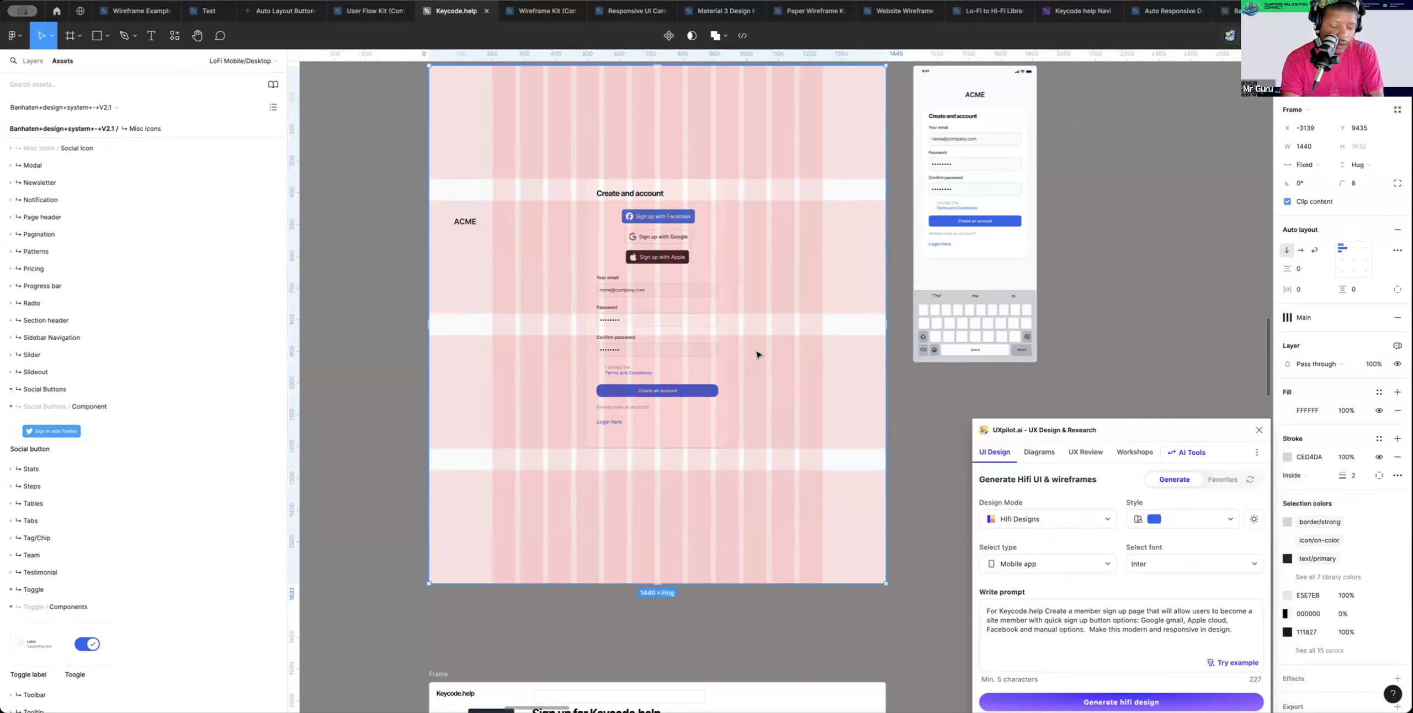
alt+click(756, 351)
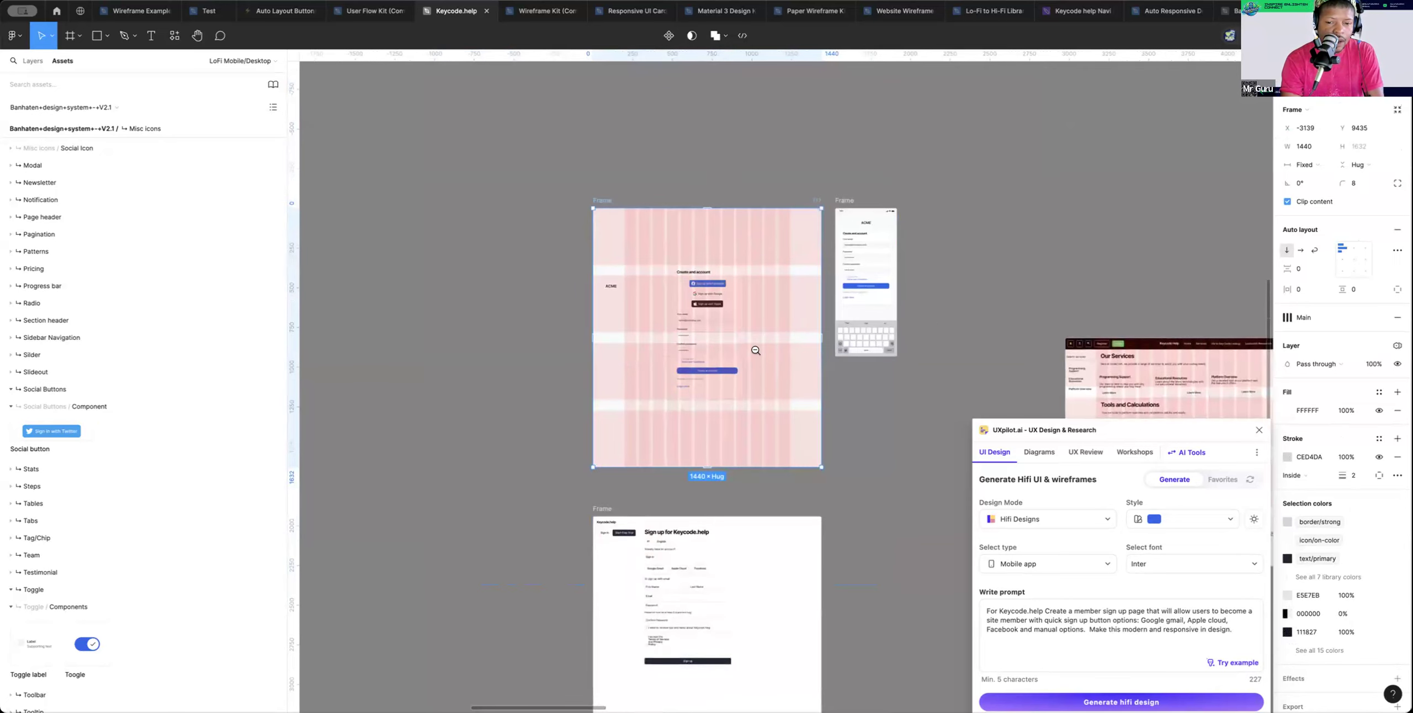
click(712, 329)
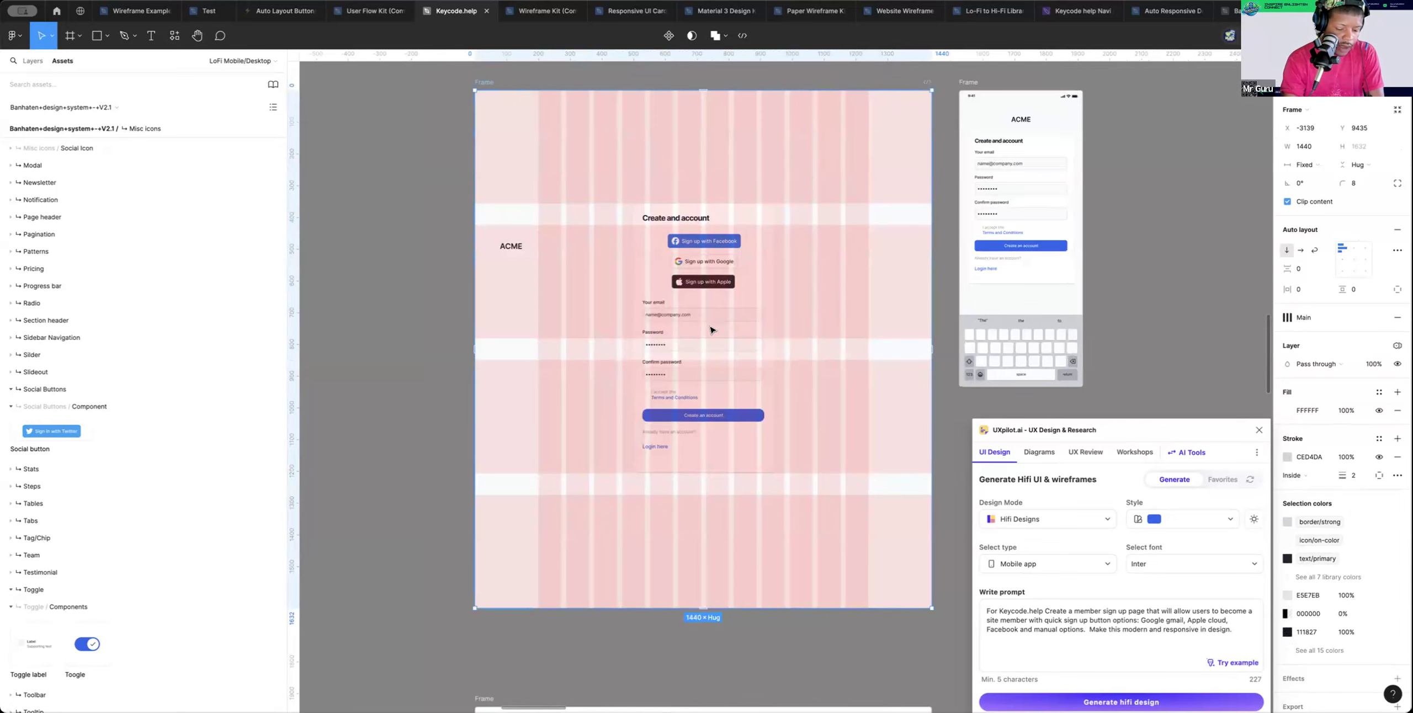
key(shift+g)
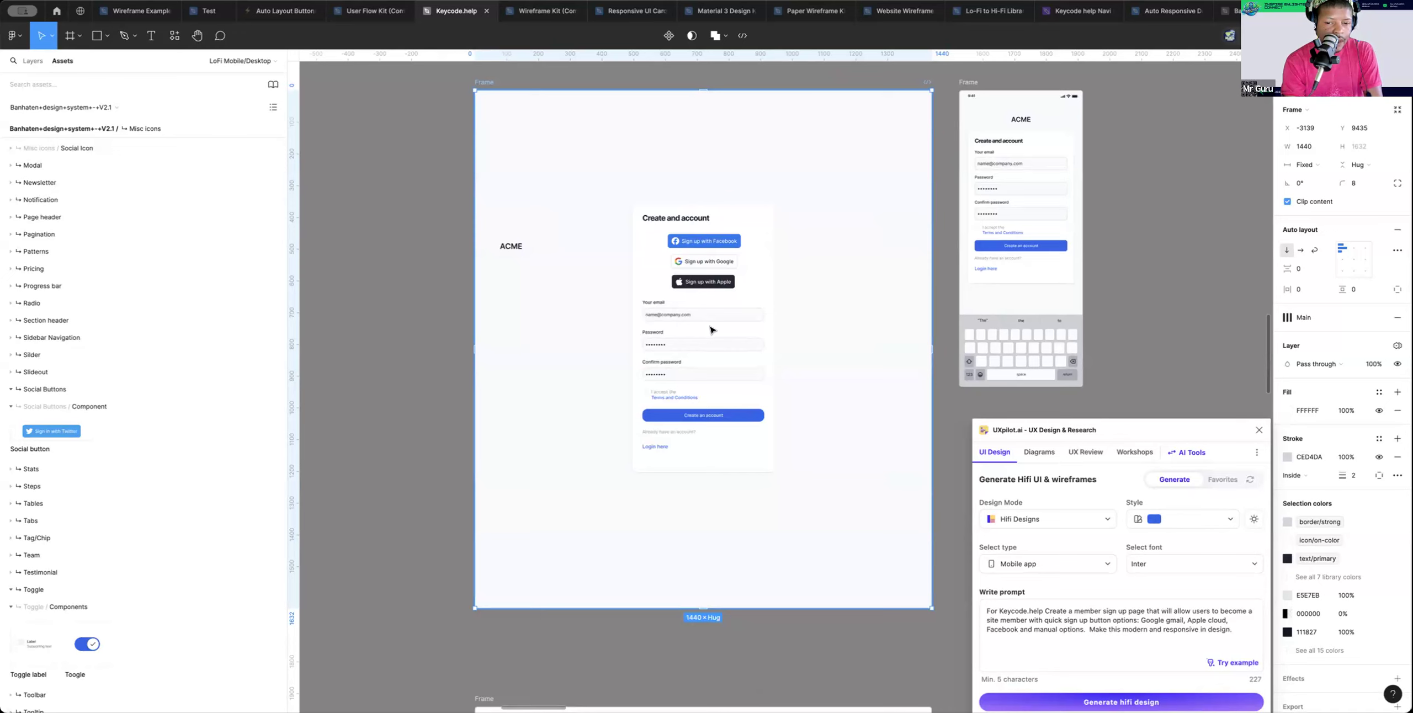
key(shift+g)
key(shift+g)
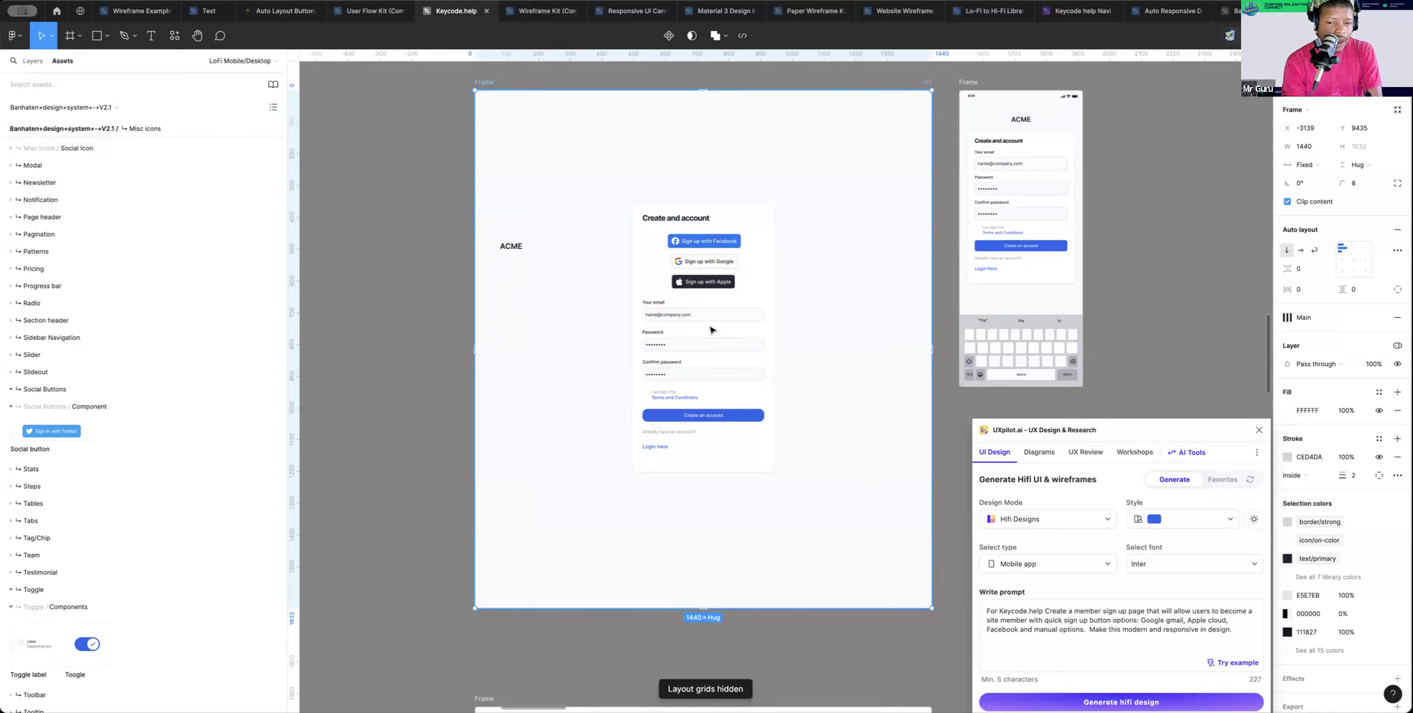
Place a copy of the desktop create-account form's div on the empty canvas just left of the desktop frame
click(651, 281)
double_click(650, 282)
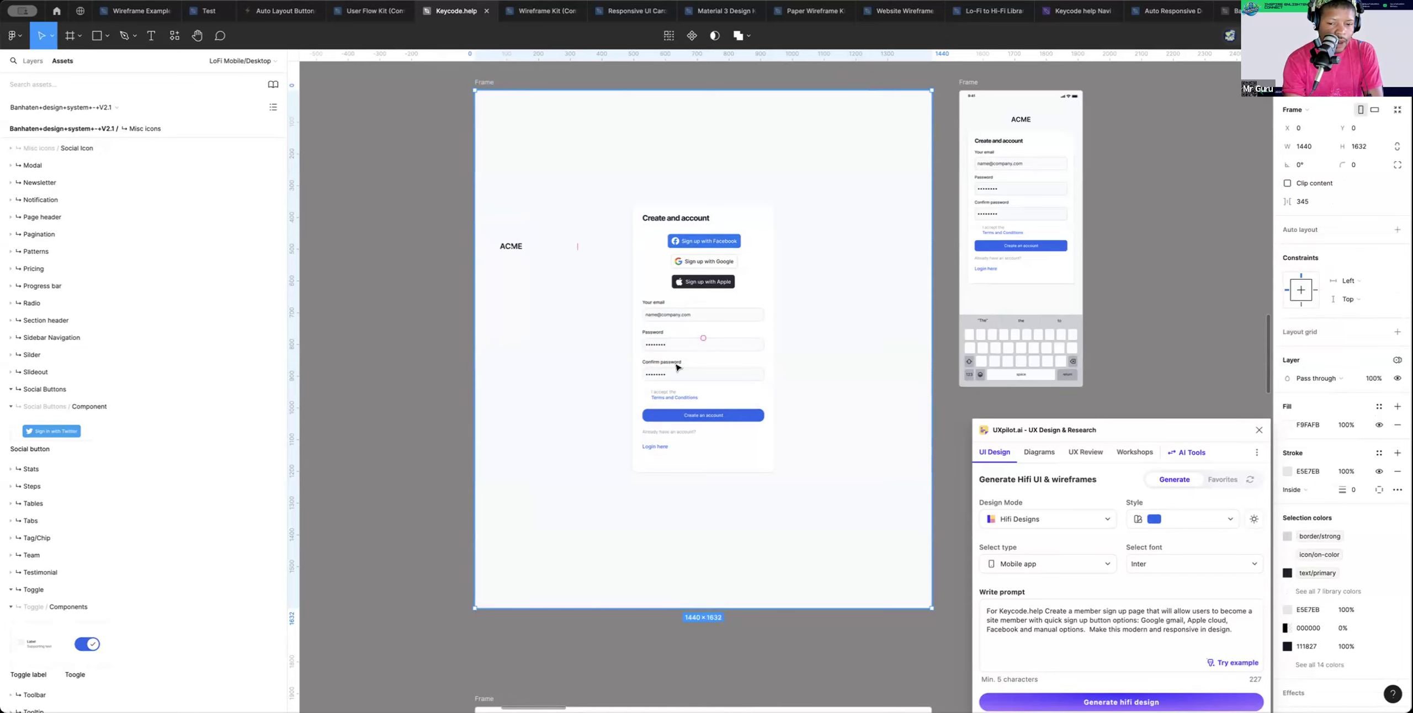
scroll(666, 377, right, 1)
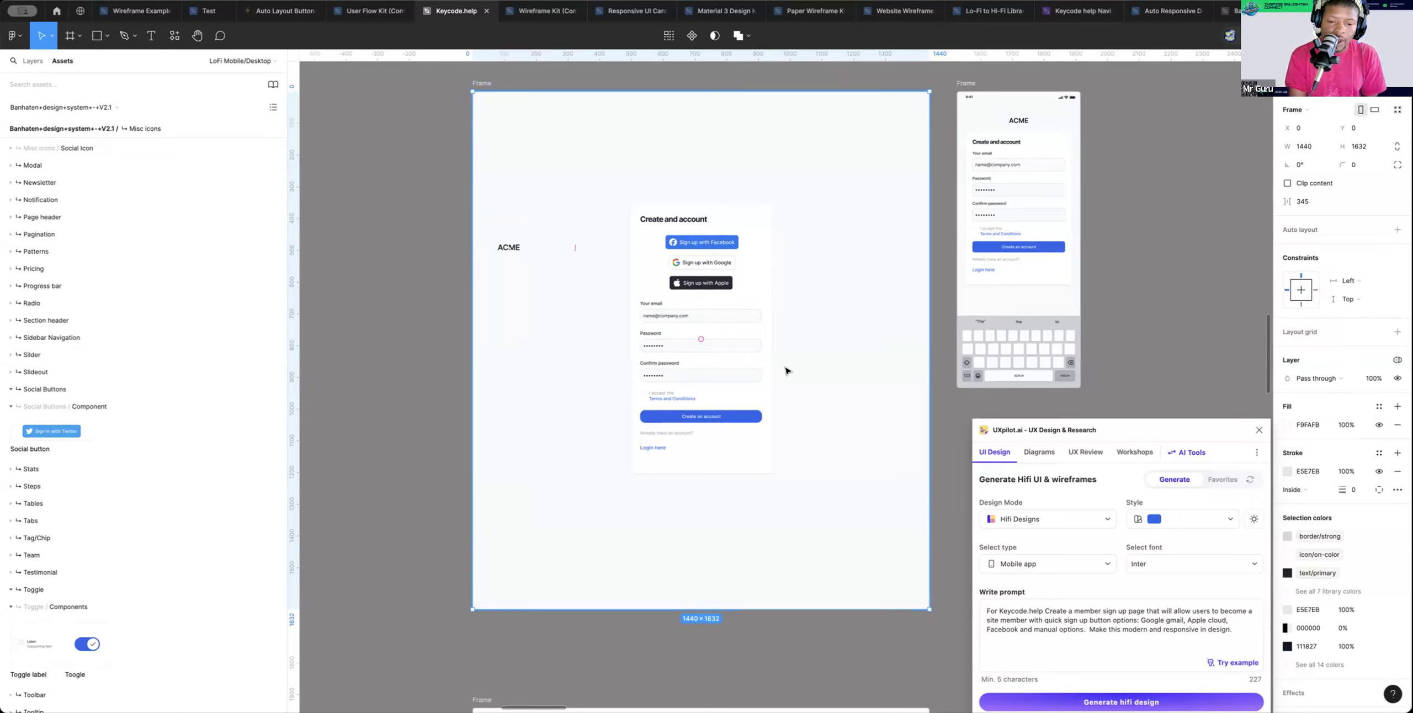
click(640, 264)
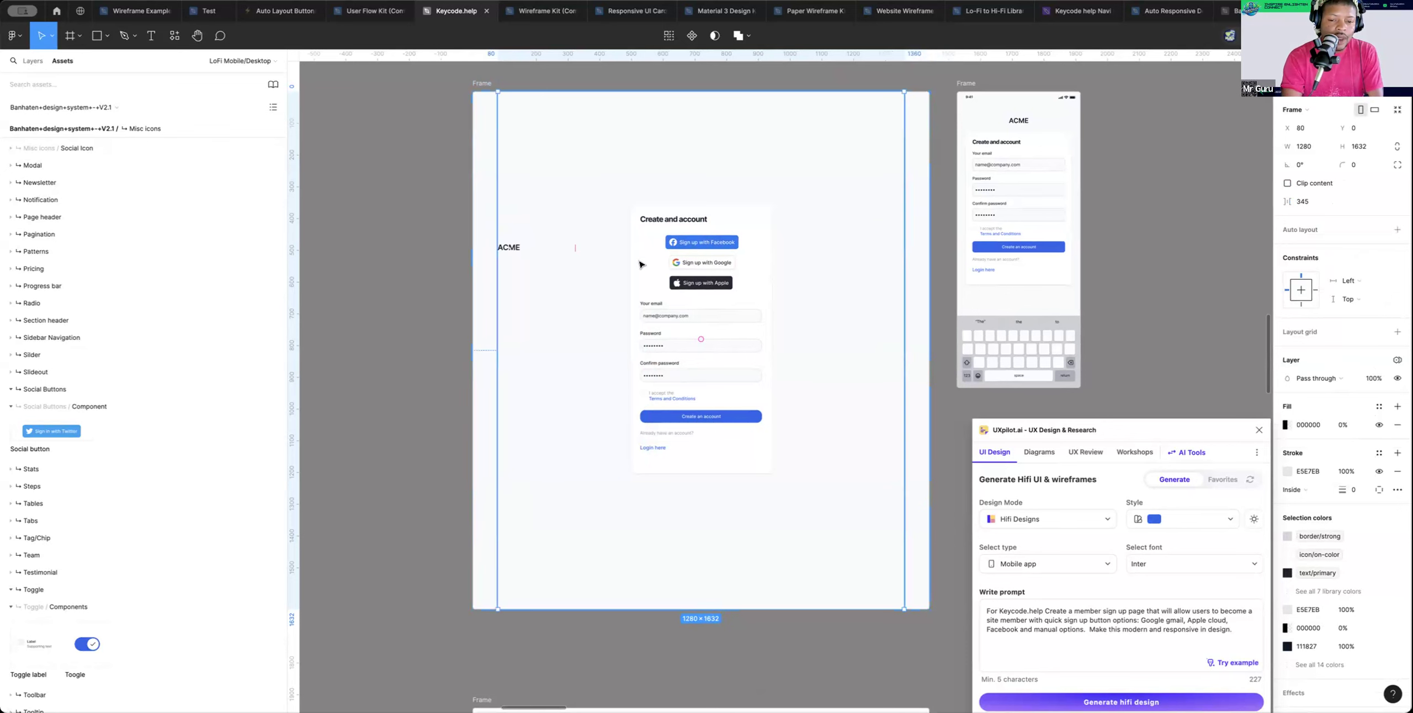
click(640, 264)
scroll(637, 265, right, 1)
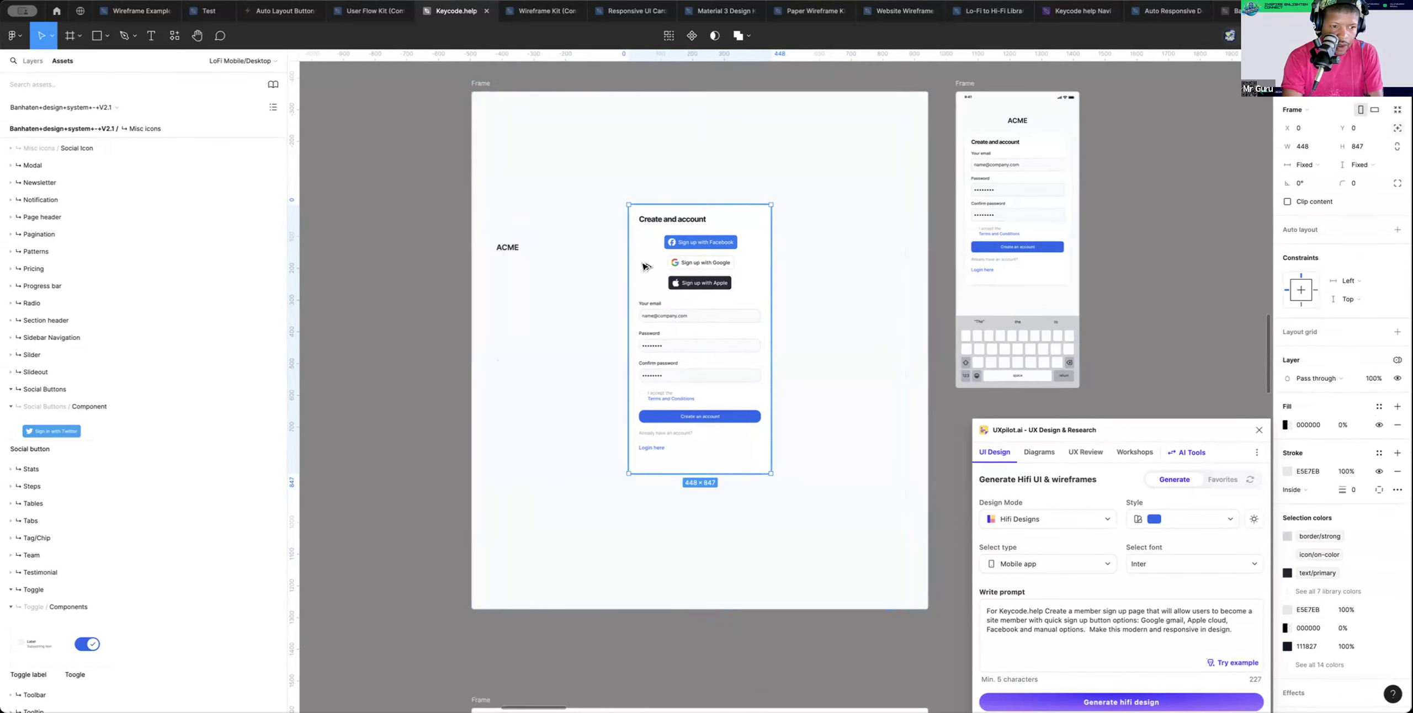
drag(630, 269, 320, 271)
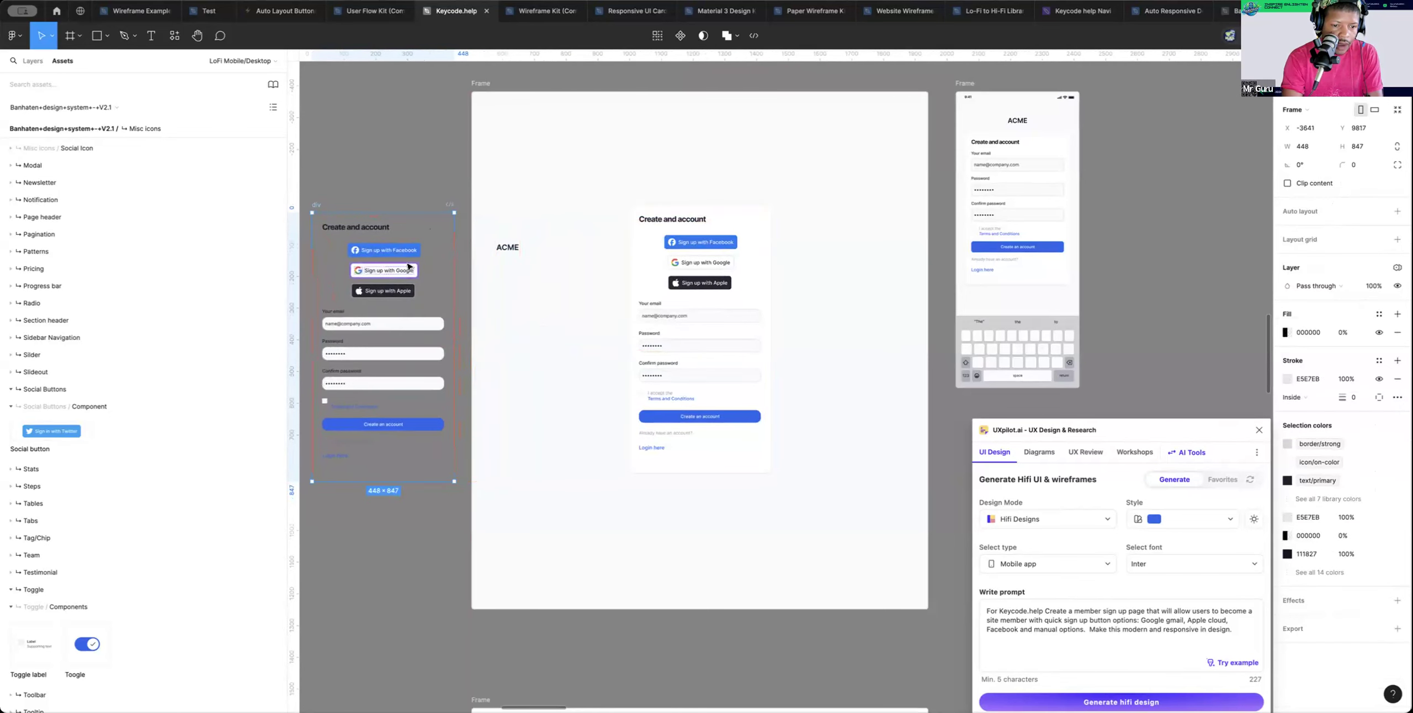
Rename the copied form div as "Desktop Quick signup"
scroll(442, 267, down, 1)
scroll(445, 268, left, 1)
scroll(446, 266, up, 2)
scroll(446, 266, left, 3)
scroll(446, 266, up, 2)
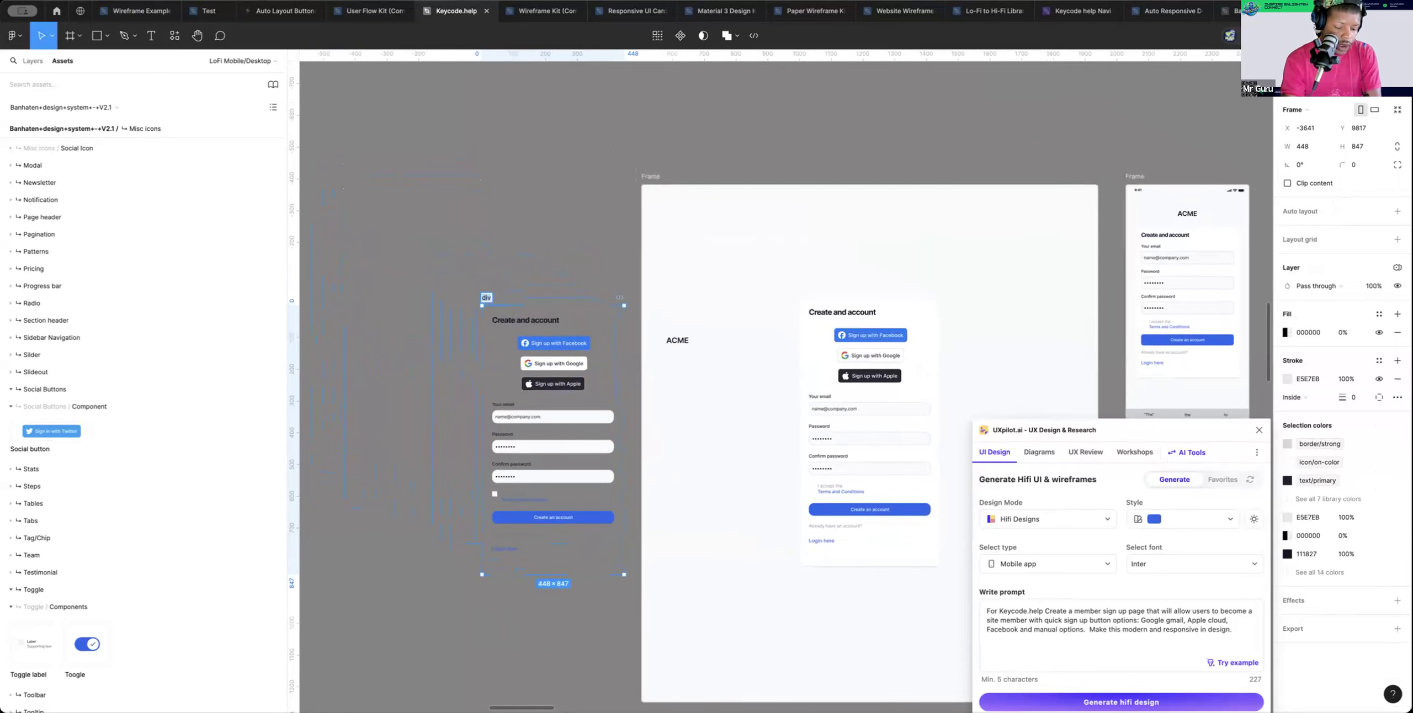
double_click(486, 297)
text(Quick)
key(BackSpace)
key(BackSpace)
key(BackSpace)
key(BackSpace)
text(Desk)
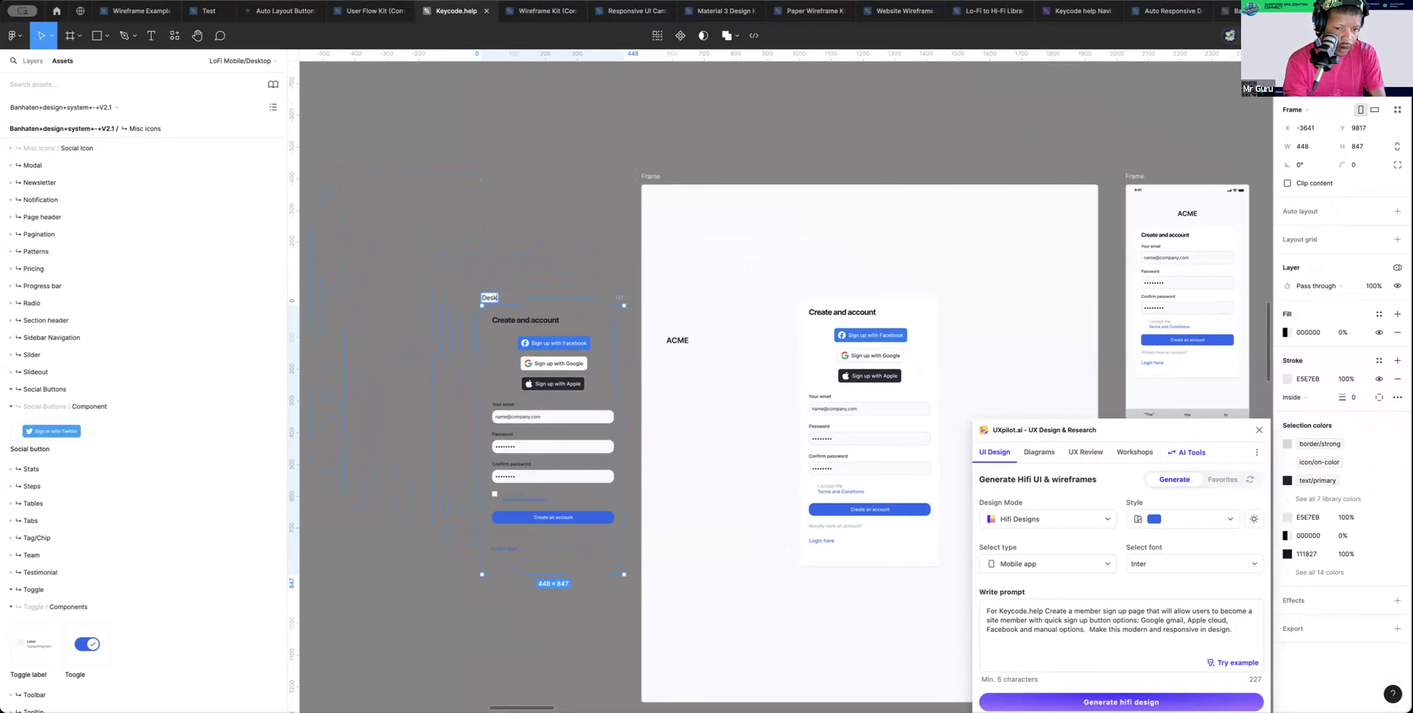
text(top Quic)
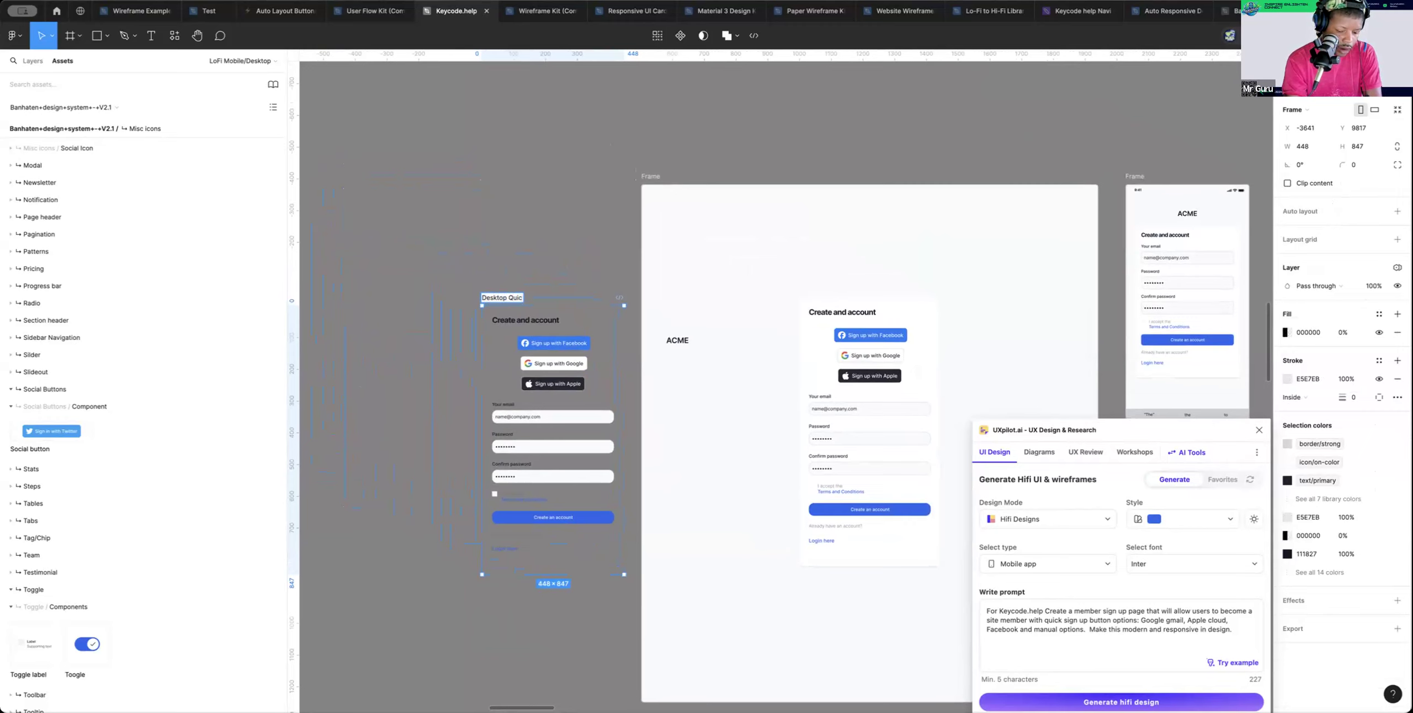
text(k signup)
key(Return)
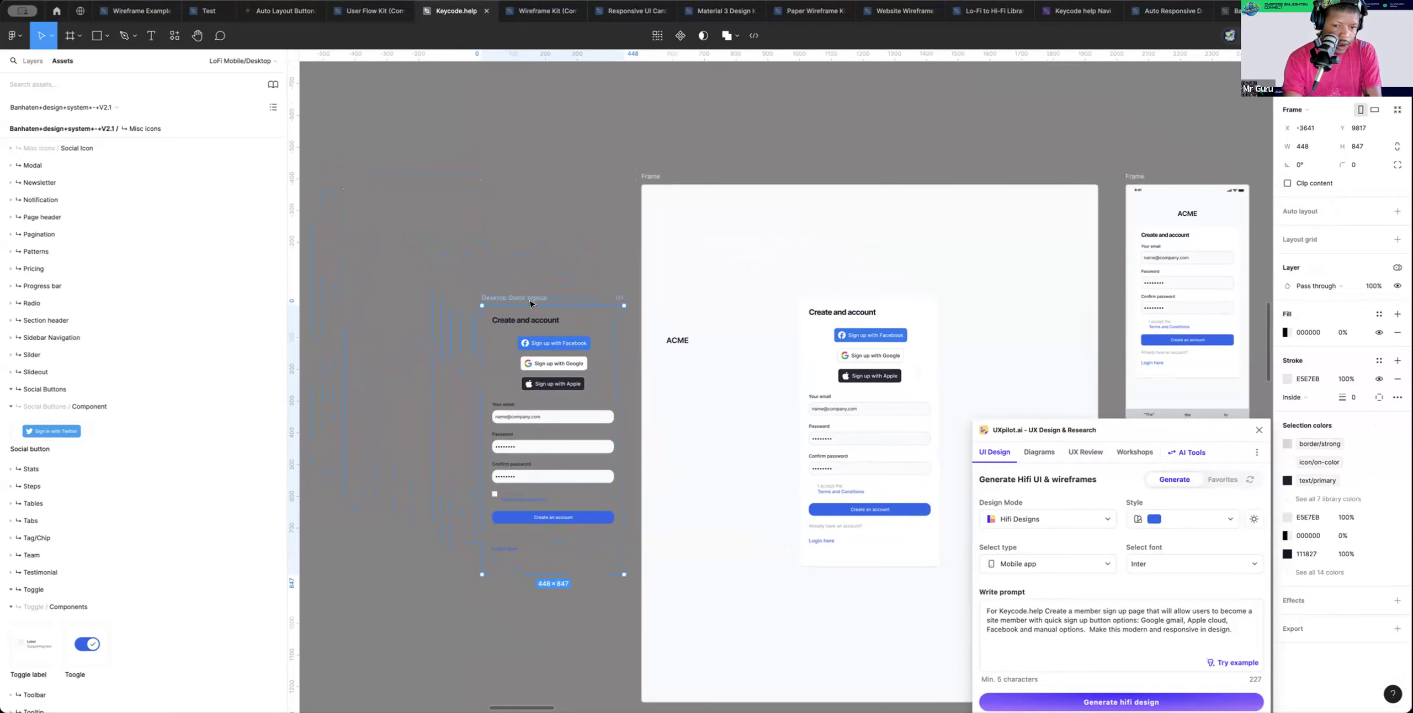
Turn the Desktop Quick signup copy into a component on free canvas and draw a frame of about 616 × 982 around it
drag(524, 300, 445, 251)
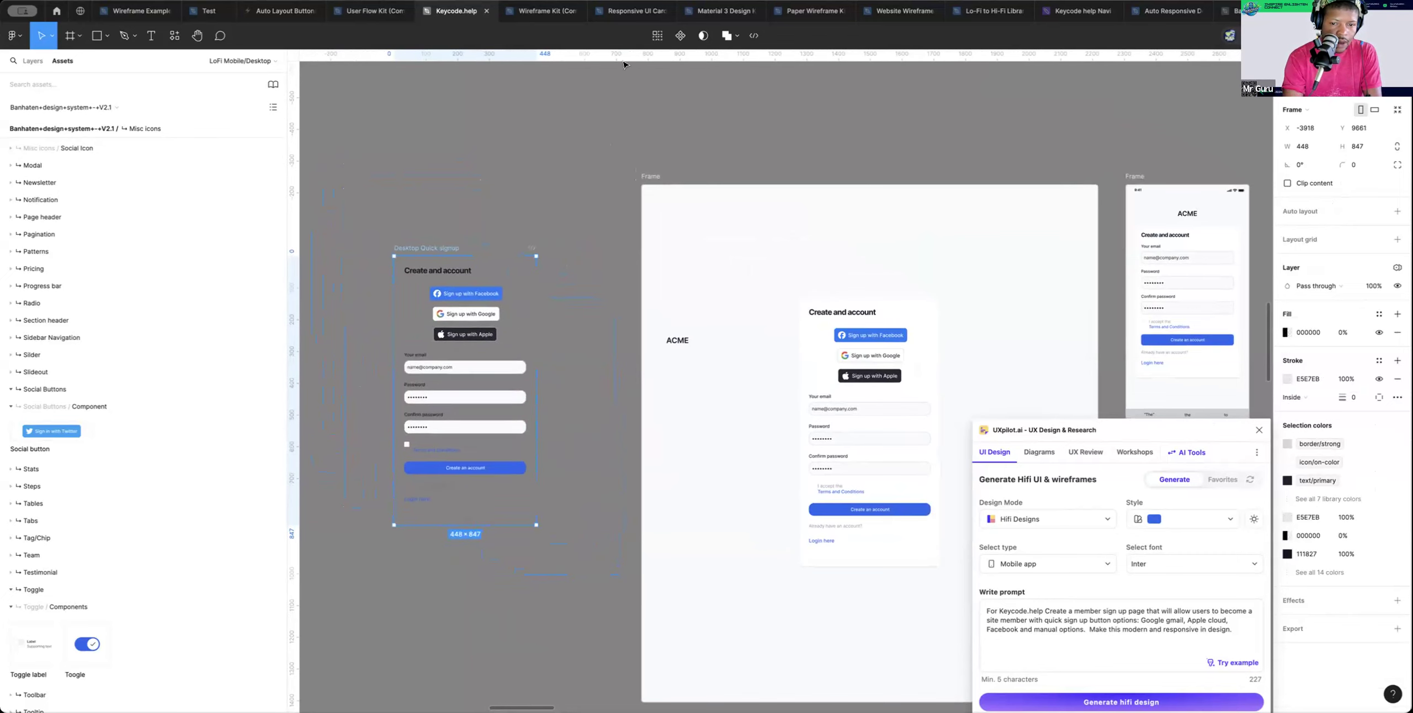
click(680, 37)
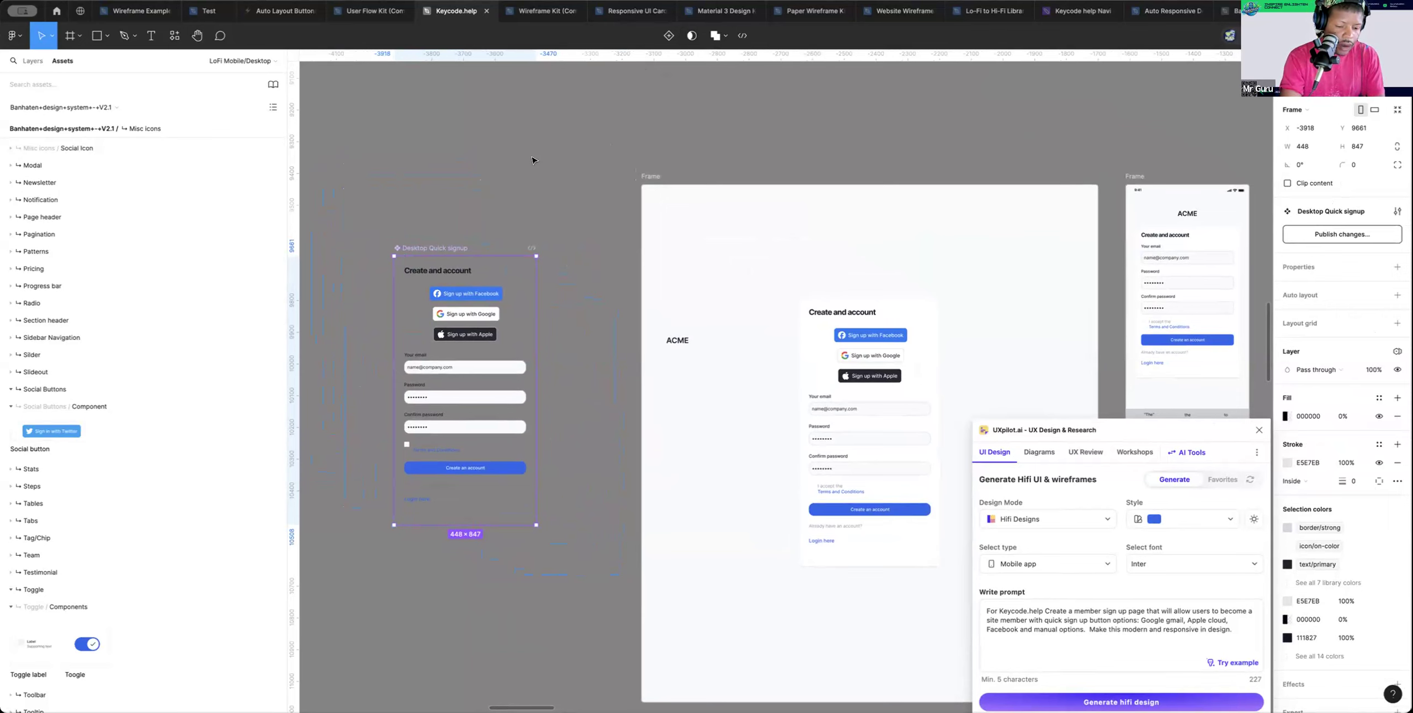
key(f)
mouse_move(373, 230)
mouse_down()
mouse_move(625, 466)
mouse_move(591, 534)
mouse_move(569, 542)
mouse_up()
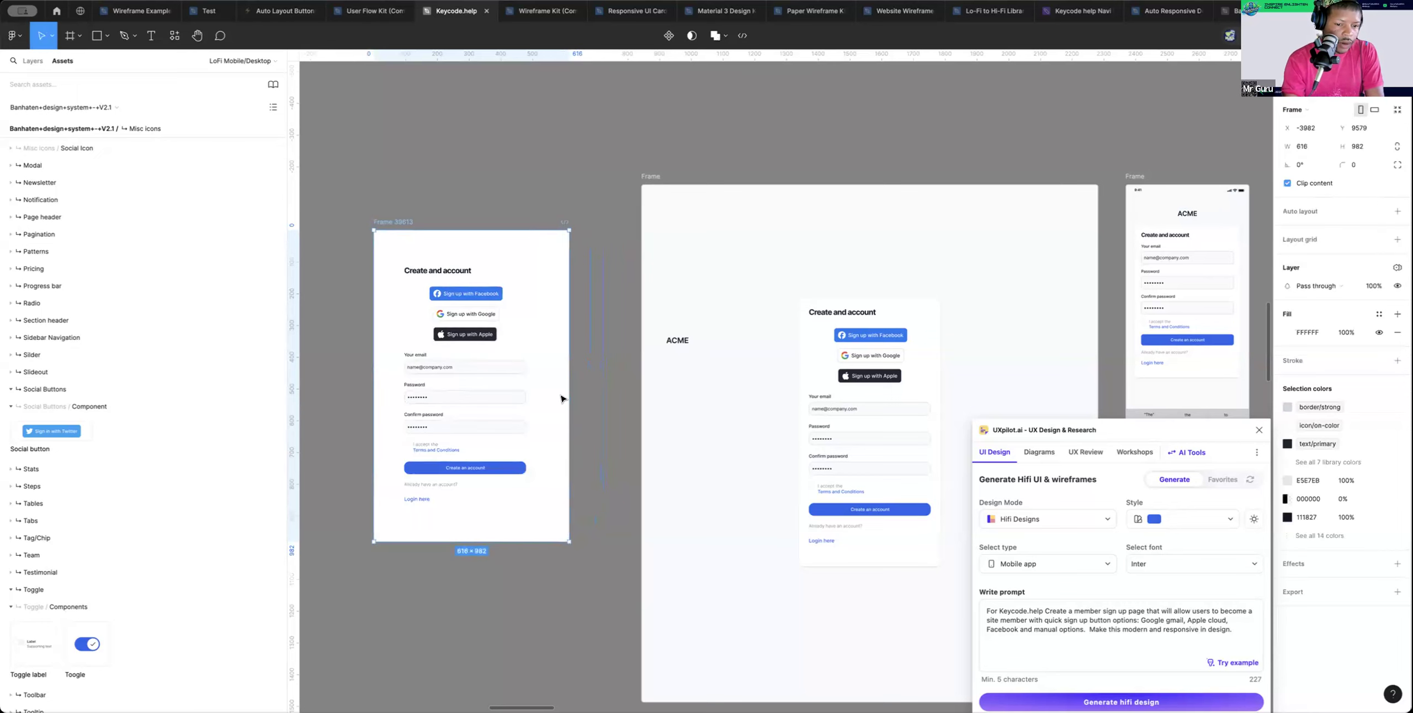
Rename the new enclosing frame "Desktop Quick signup" by reusing the name of the component inside it
click(417, 259)
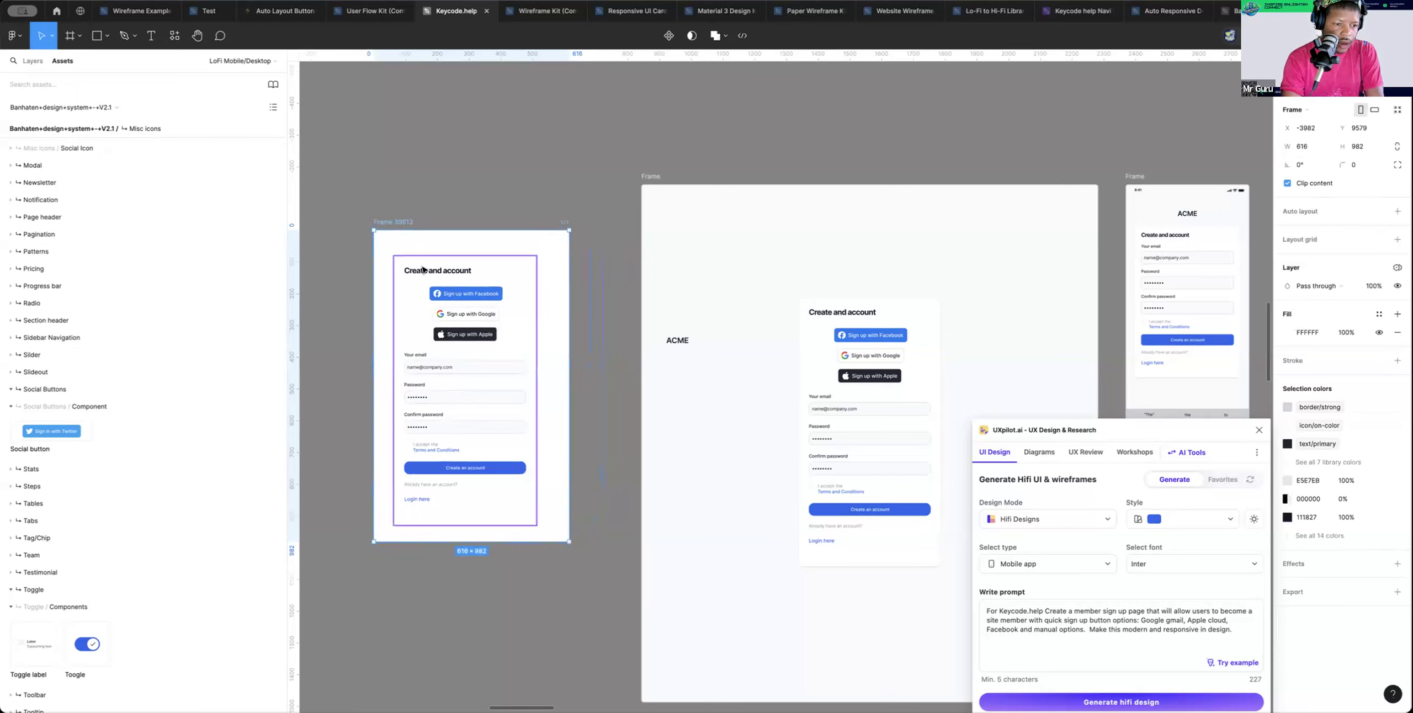
click(32, 60)
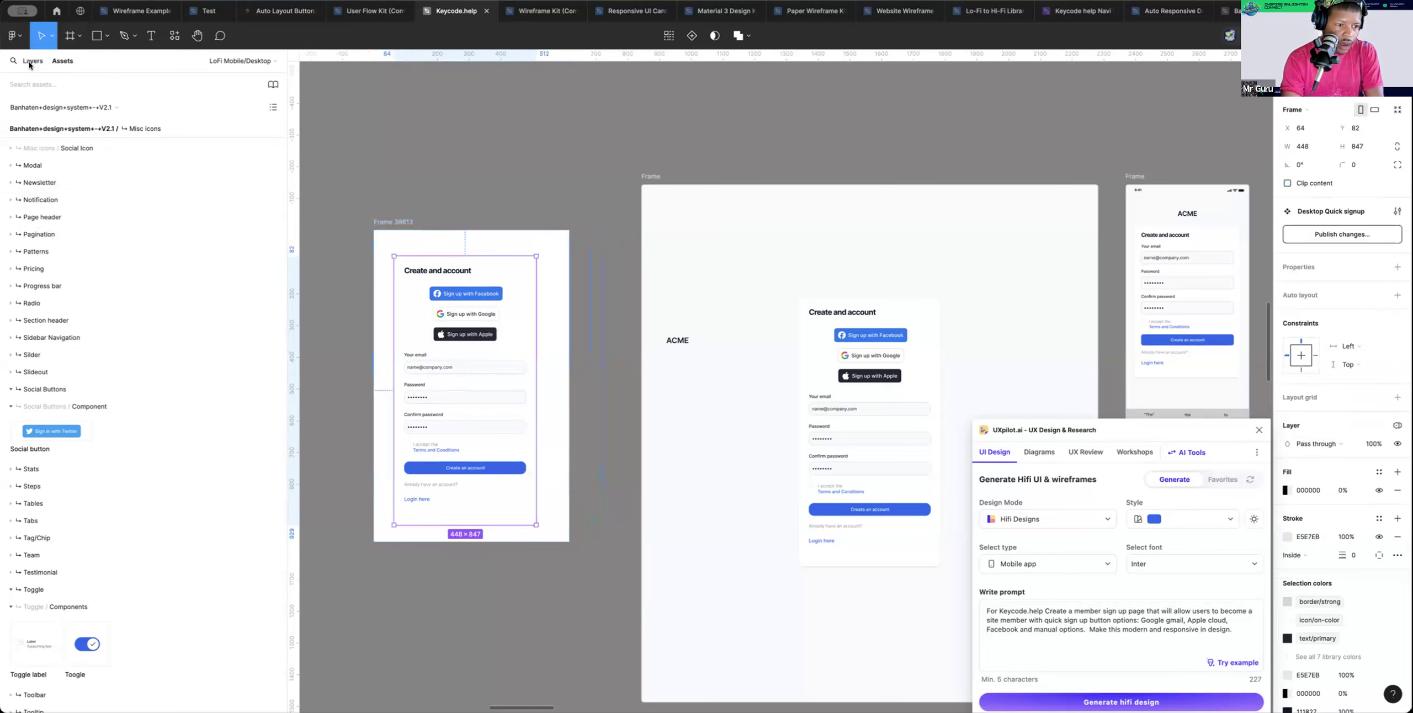
double_click(96, 259)
key(ctrl+c)
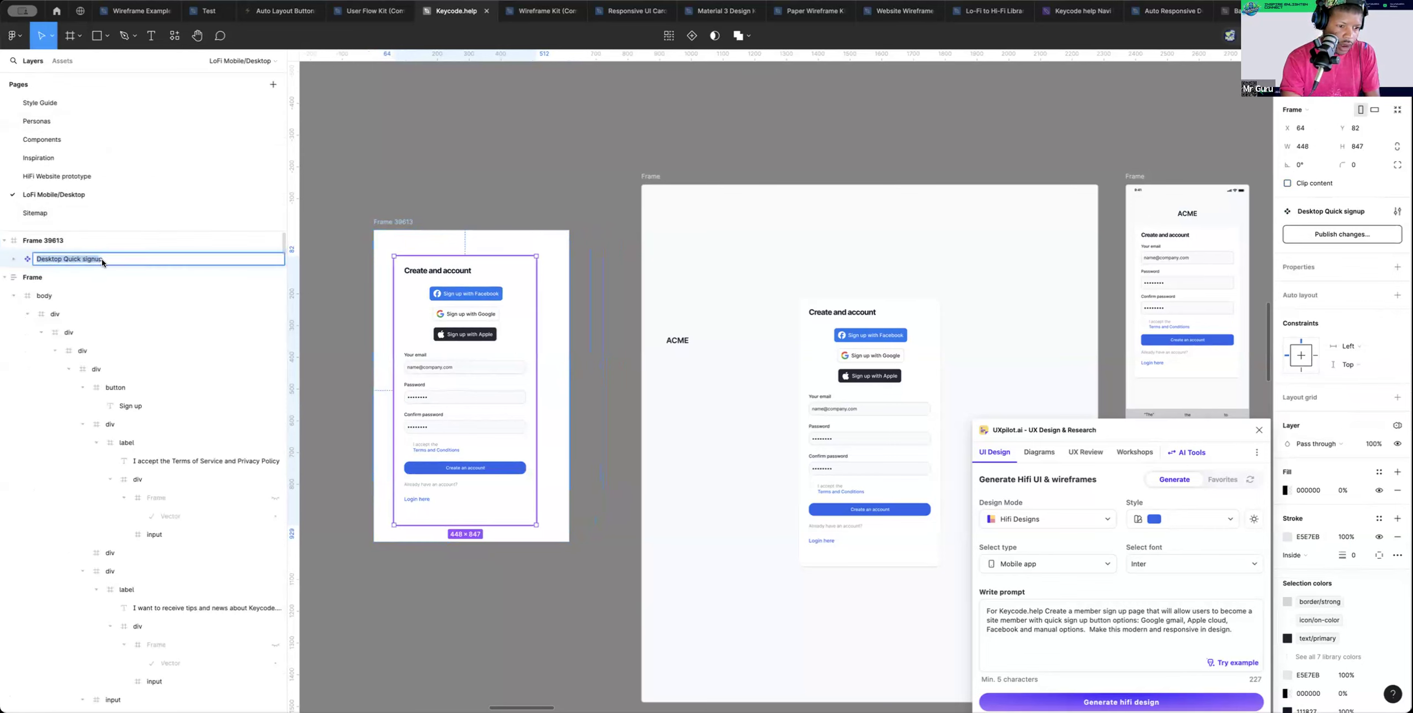
double_click(50, 246)
key(ctrl+v)
key(Return)
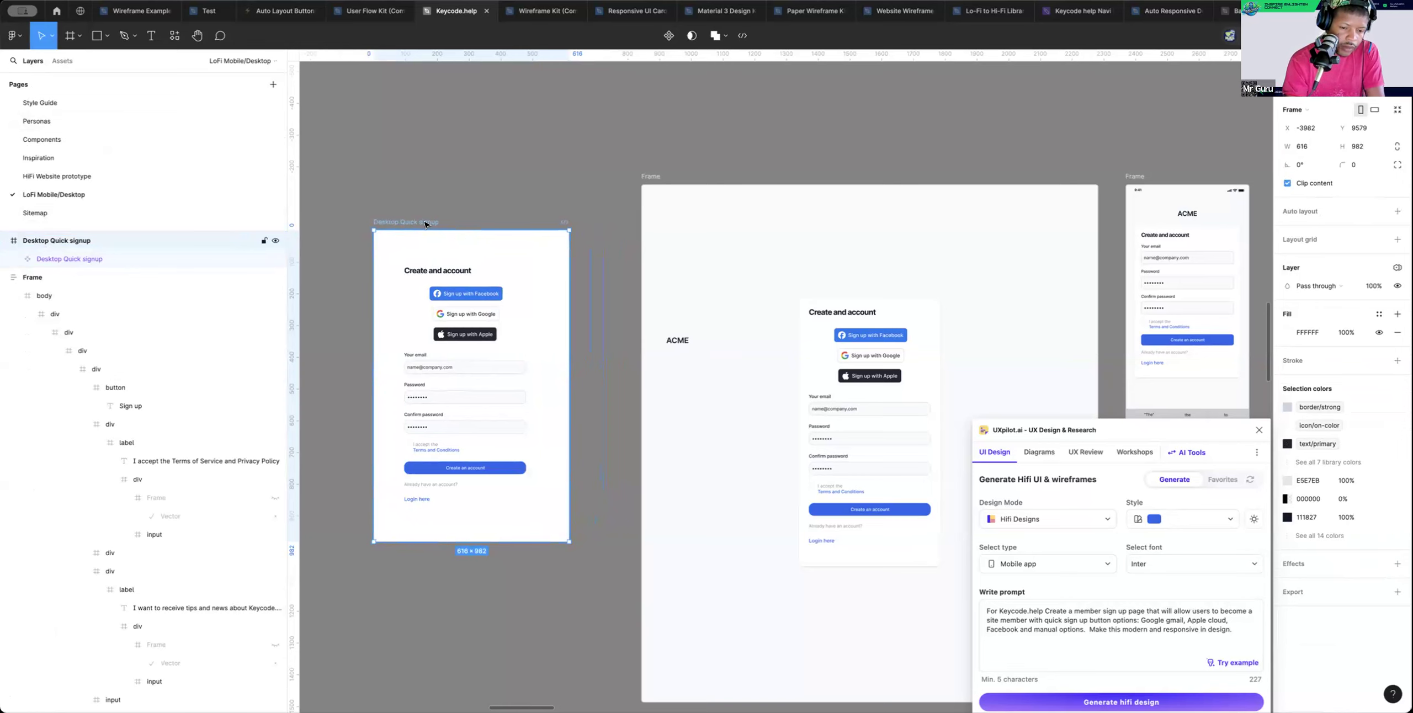
Move the Desktop Quick signup frame to the Components page and place it in a free spot inside the Created components frame
key(Delete)
click(44, 139)
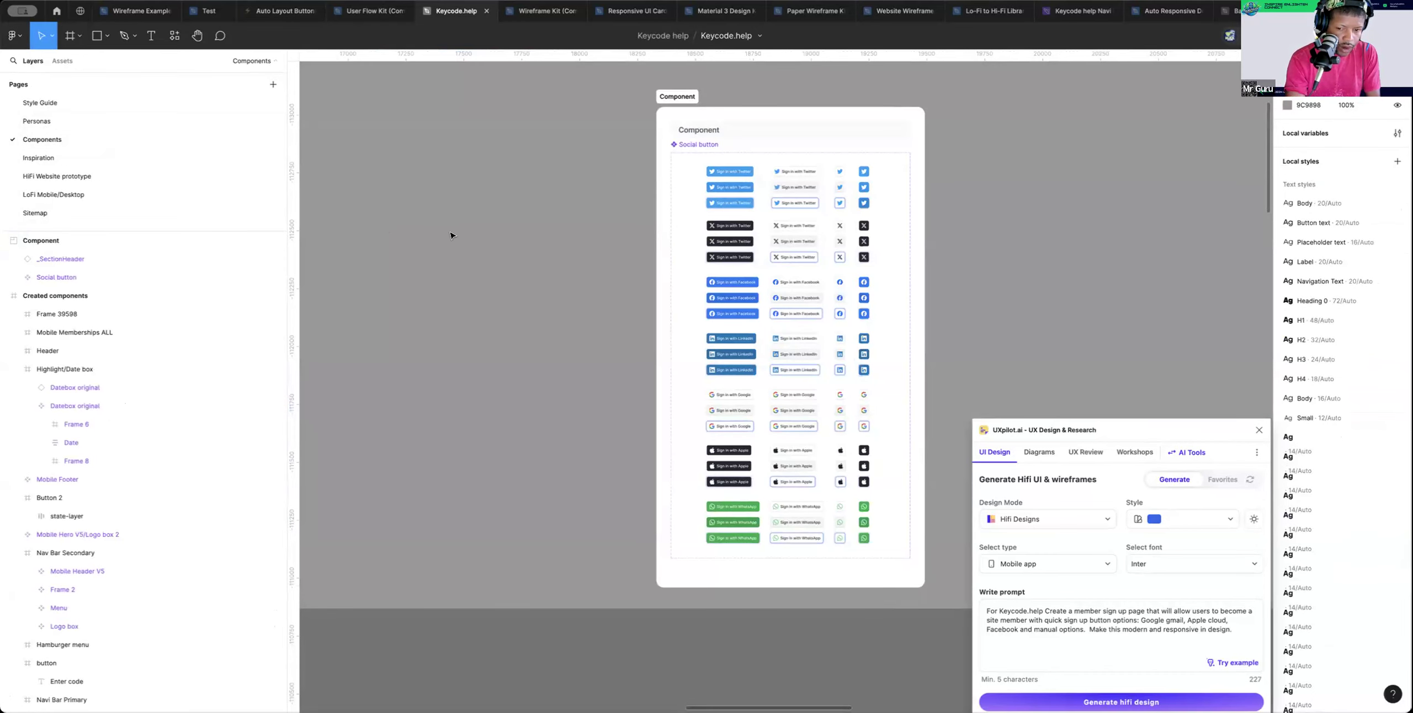
key(ctrl+v)
drag(808, 276, 568, 213)
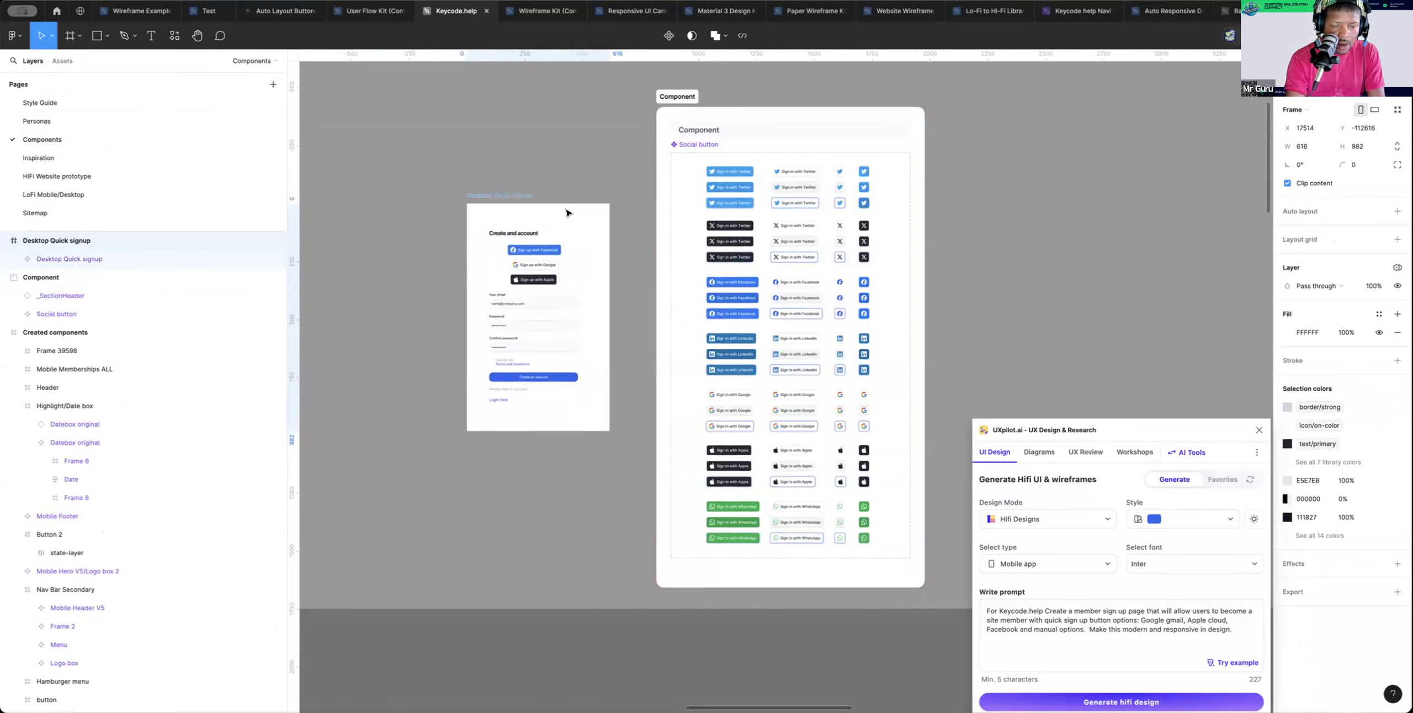
scroll(567, 213, down, 5)
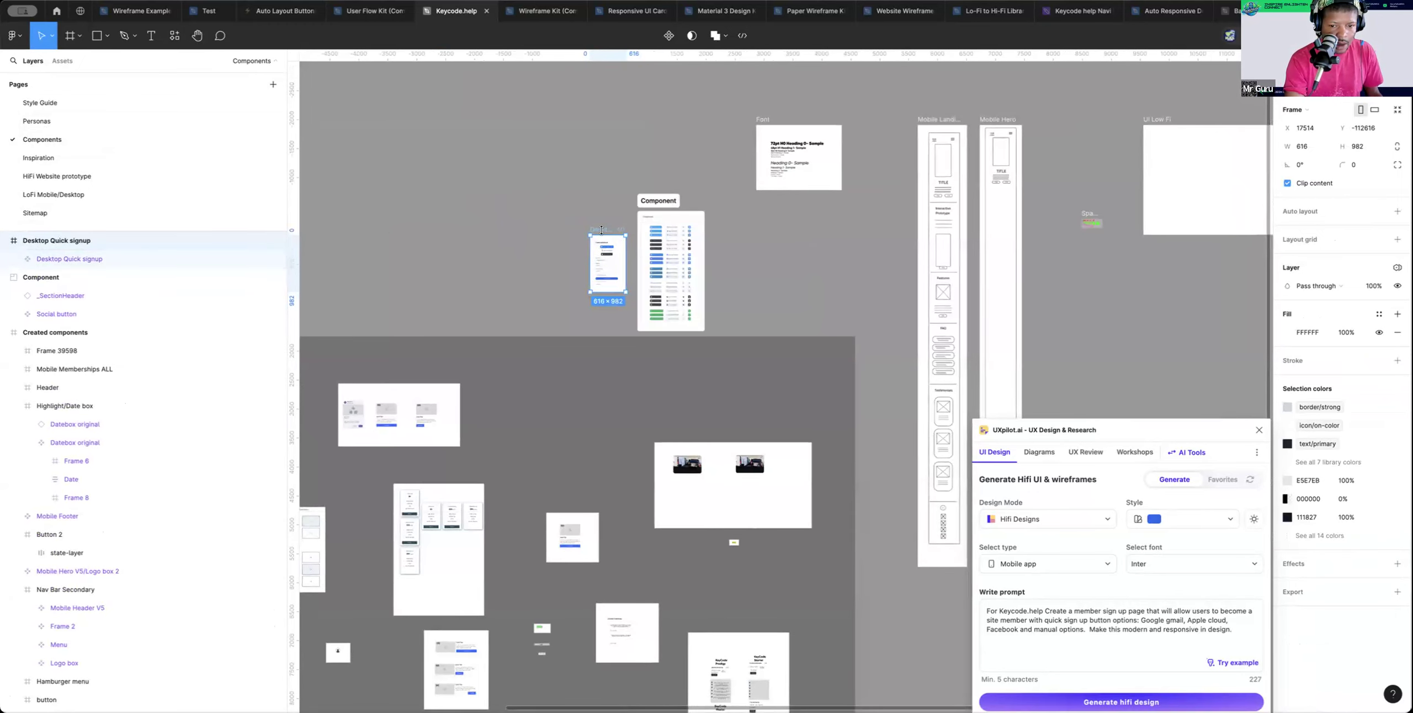
drag(605, 231, 548, 387)
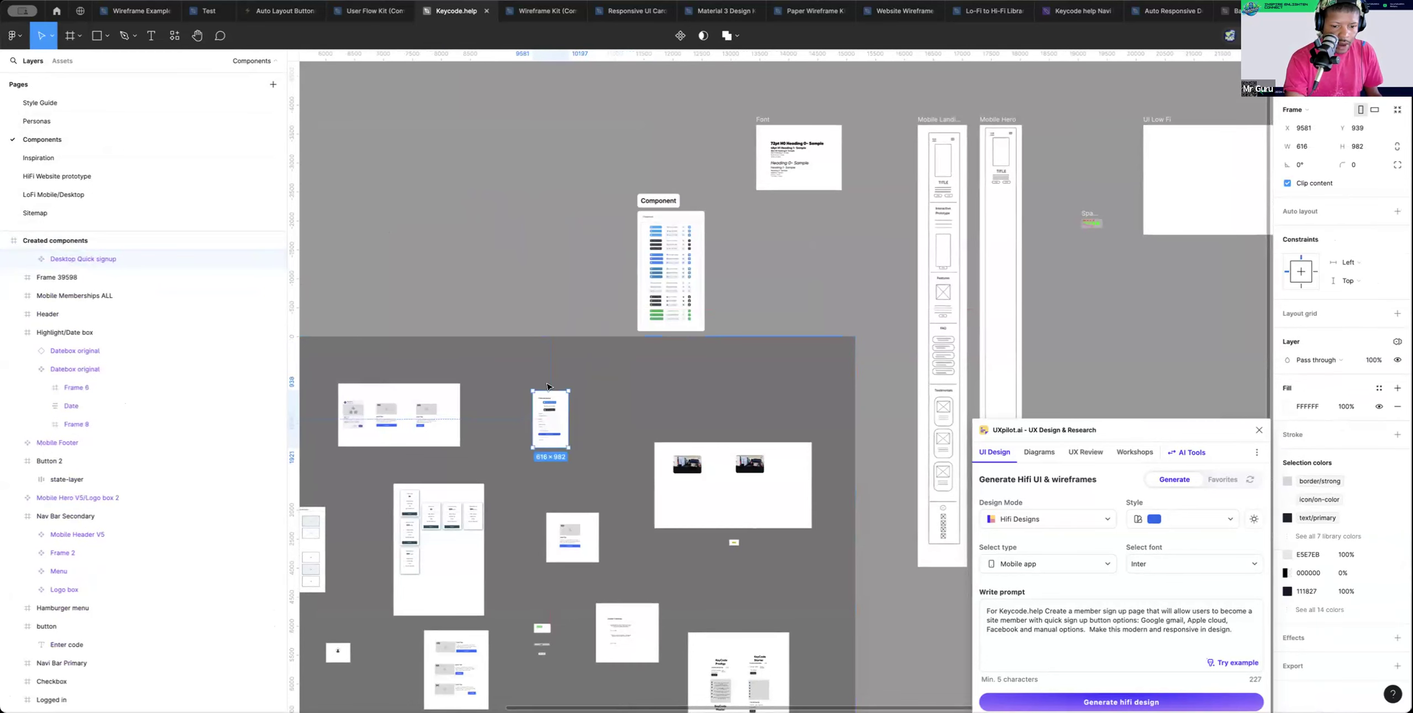
scroll(571, 332, down, 4)
scroll(572, 332, up, 3)
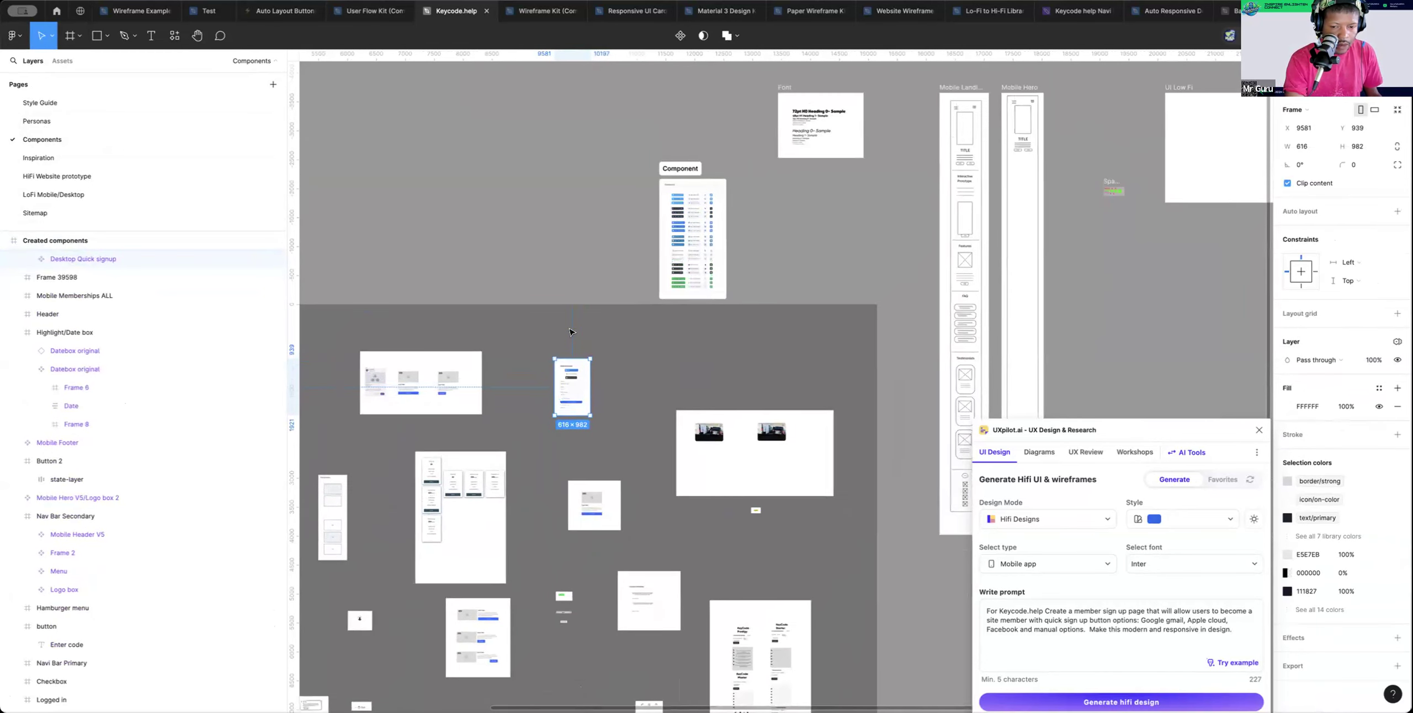
Return to the LoFi Mobile/Desktop page and show the layout grids over the desktop create-account frame
click(71, 195)
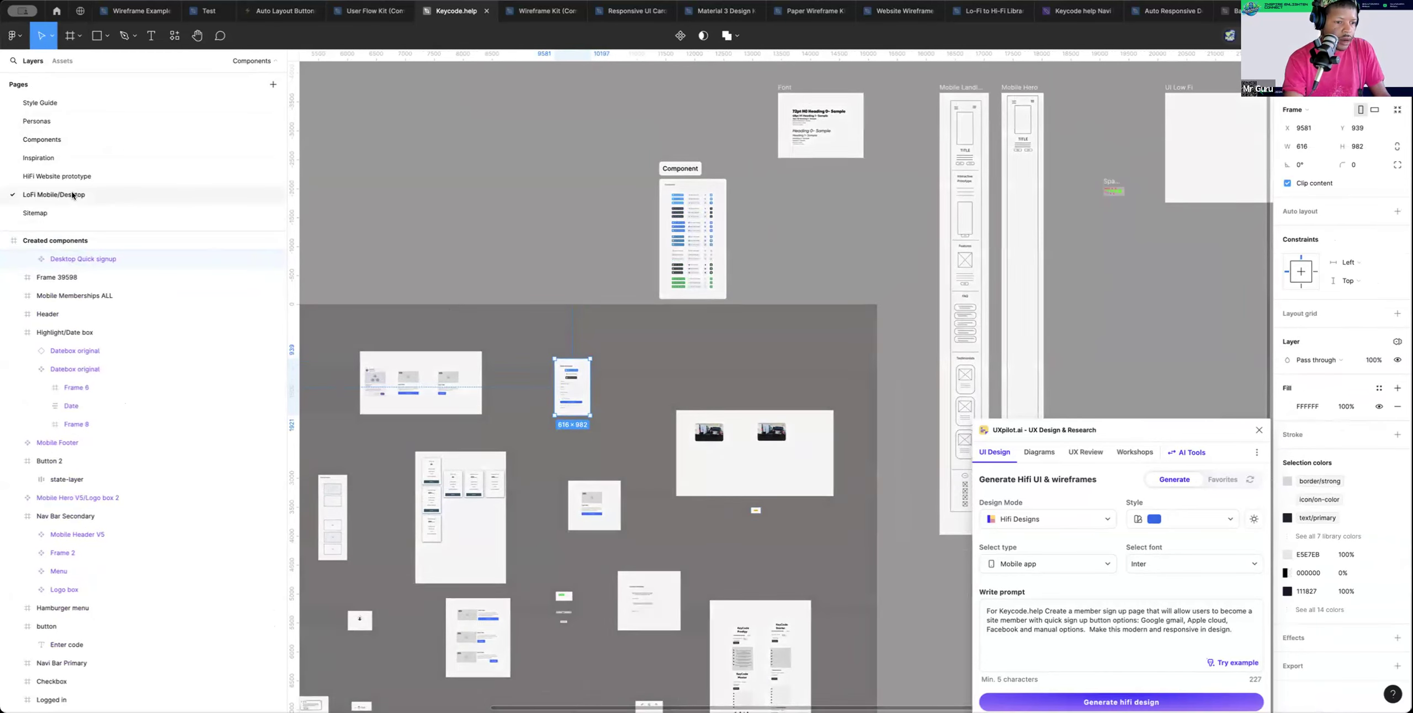
scroll(697, 336, right, 2)
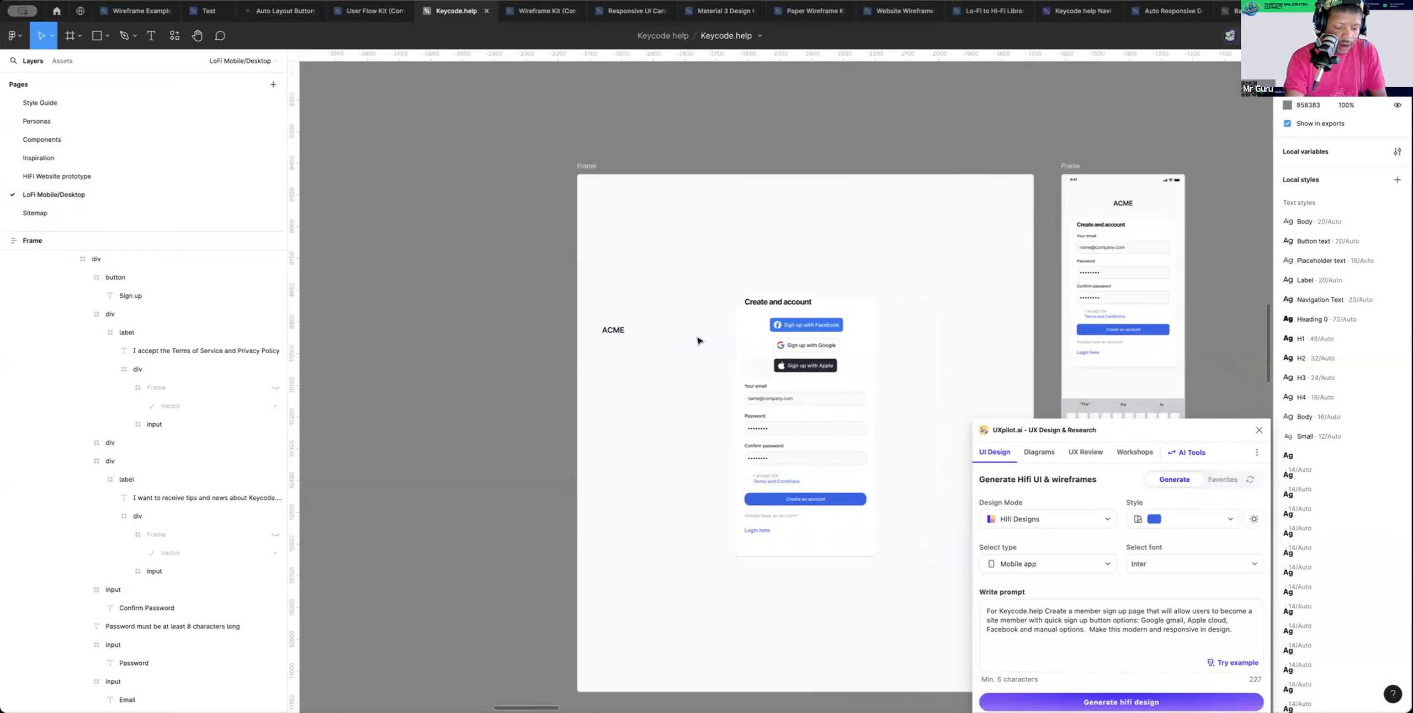
scroll(697, 336, down, 5)
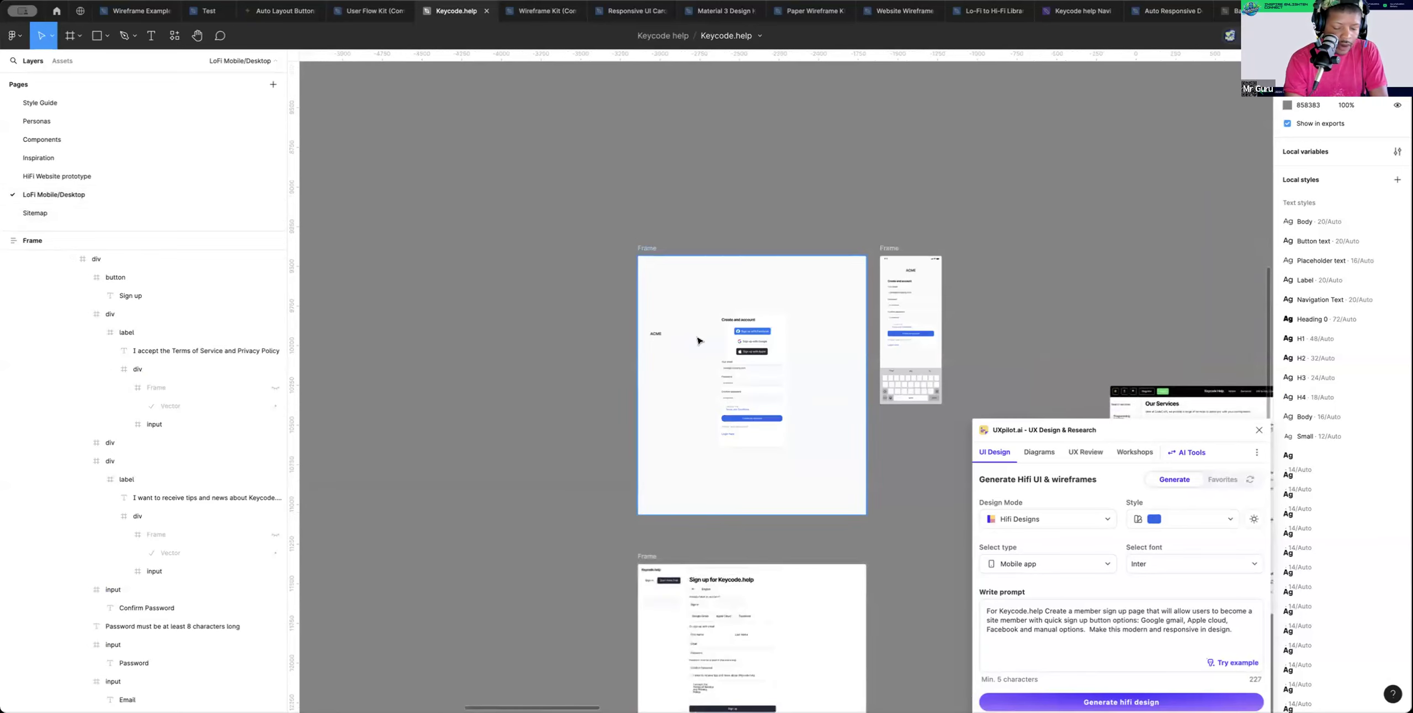
key(ctrl+g)
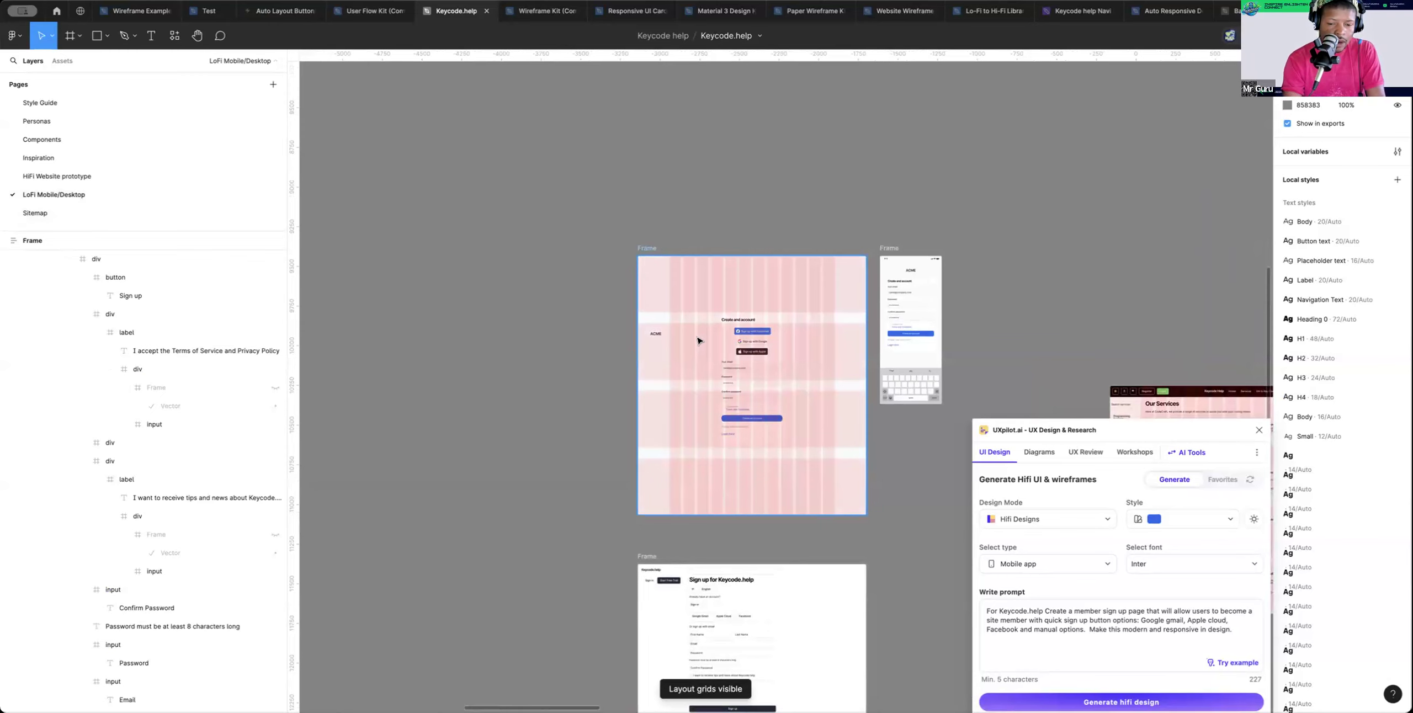
Bring the left edge of the desktop form's container div in to the start of the first grid column
scroll(697, 341, right, 2)
scroll(698, 340, down, 1)
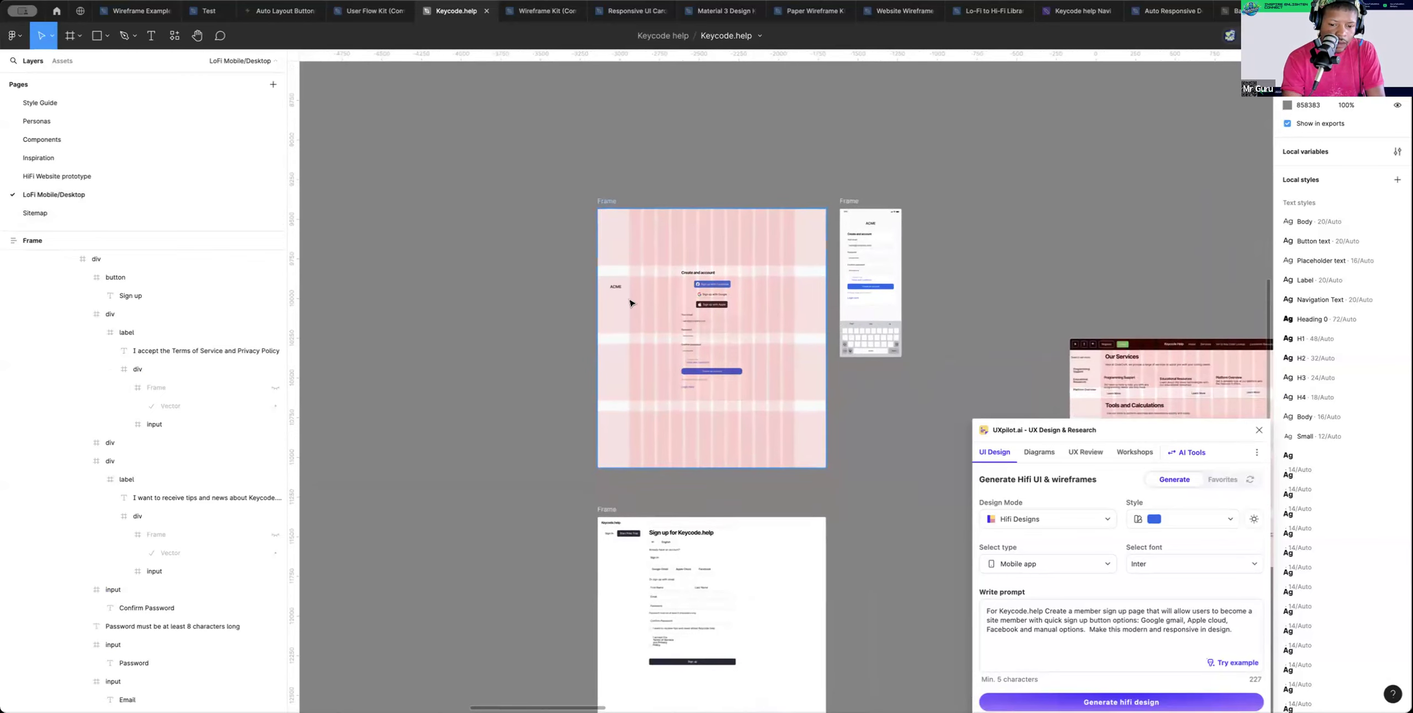
double_click(616, 288)
double_click(615, 287)
double_click(613, 286)
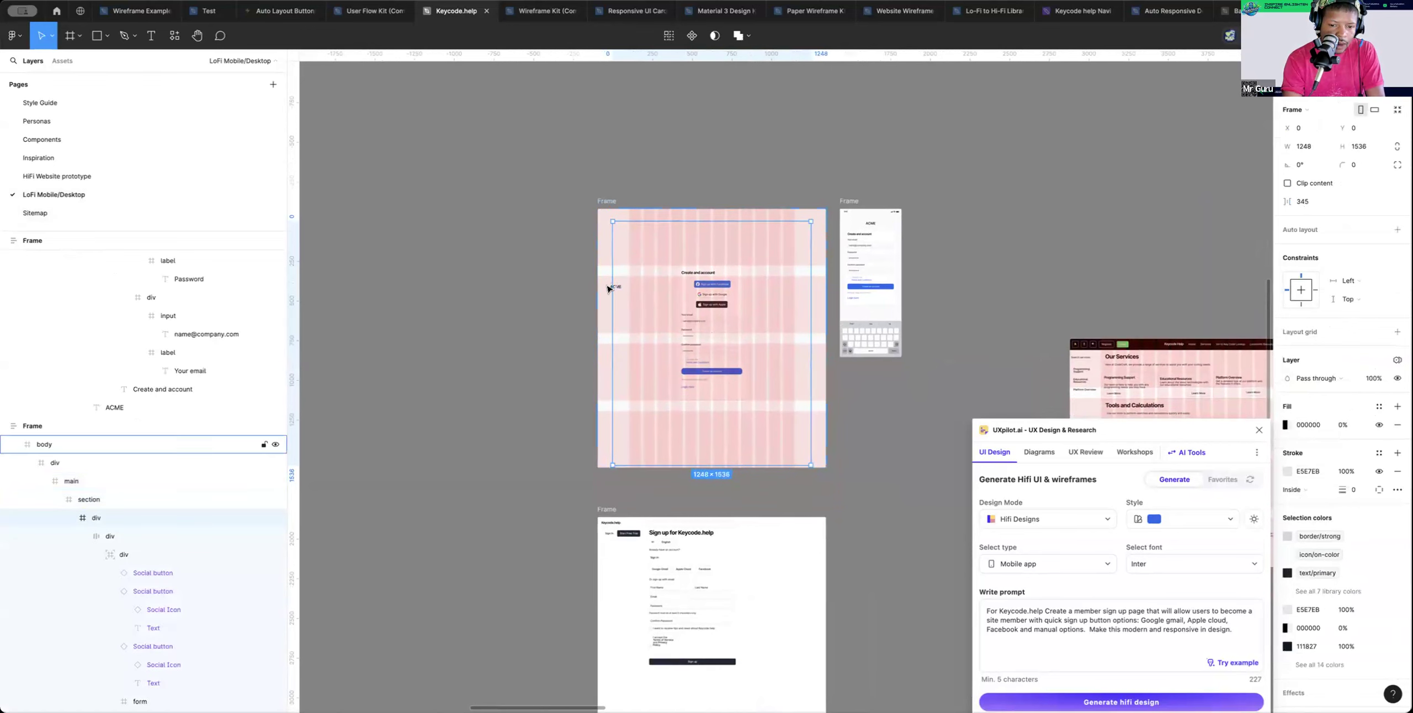
scroll(608, 285, up, 5)
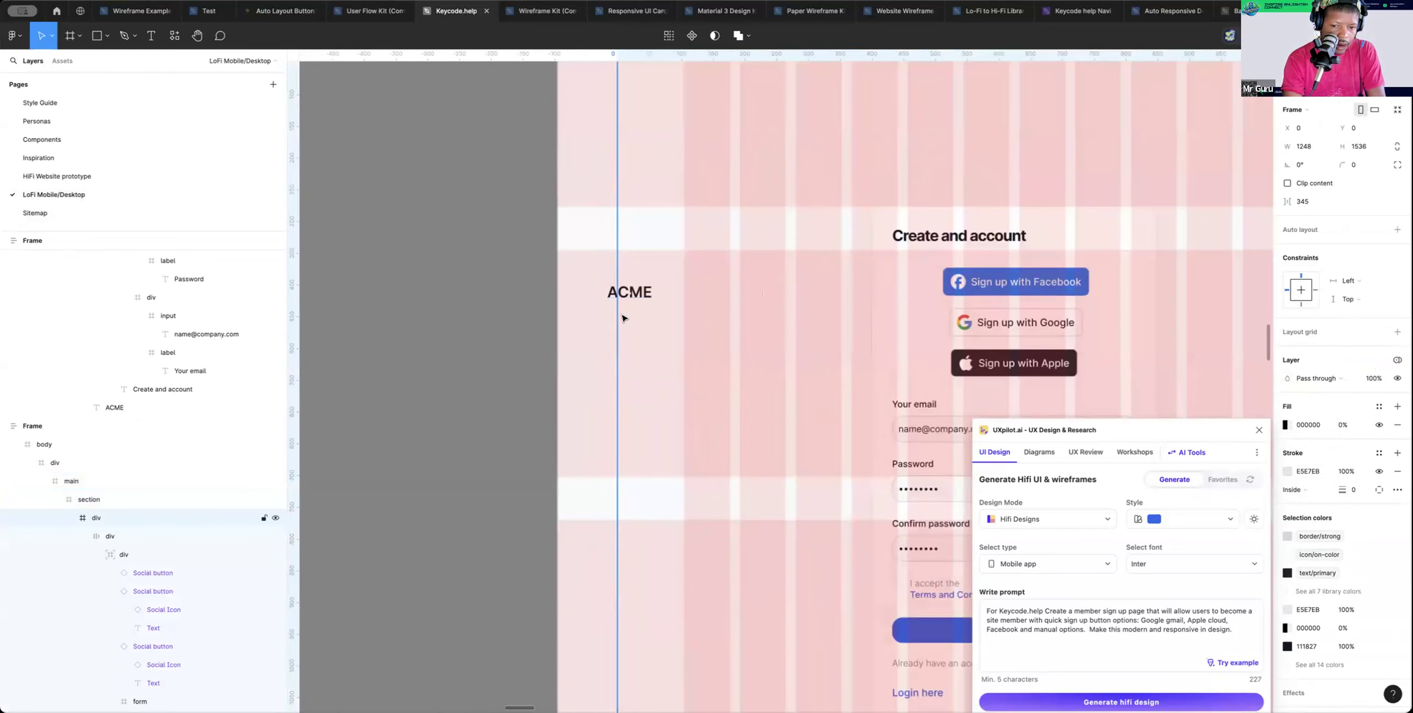
drag(618, 316, 682, 315)
Move the ACME text out of the form container into the left margin at the first row gap, about X -10, Y 369
click(676, 292)
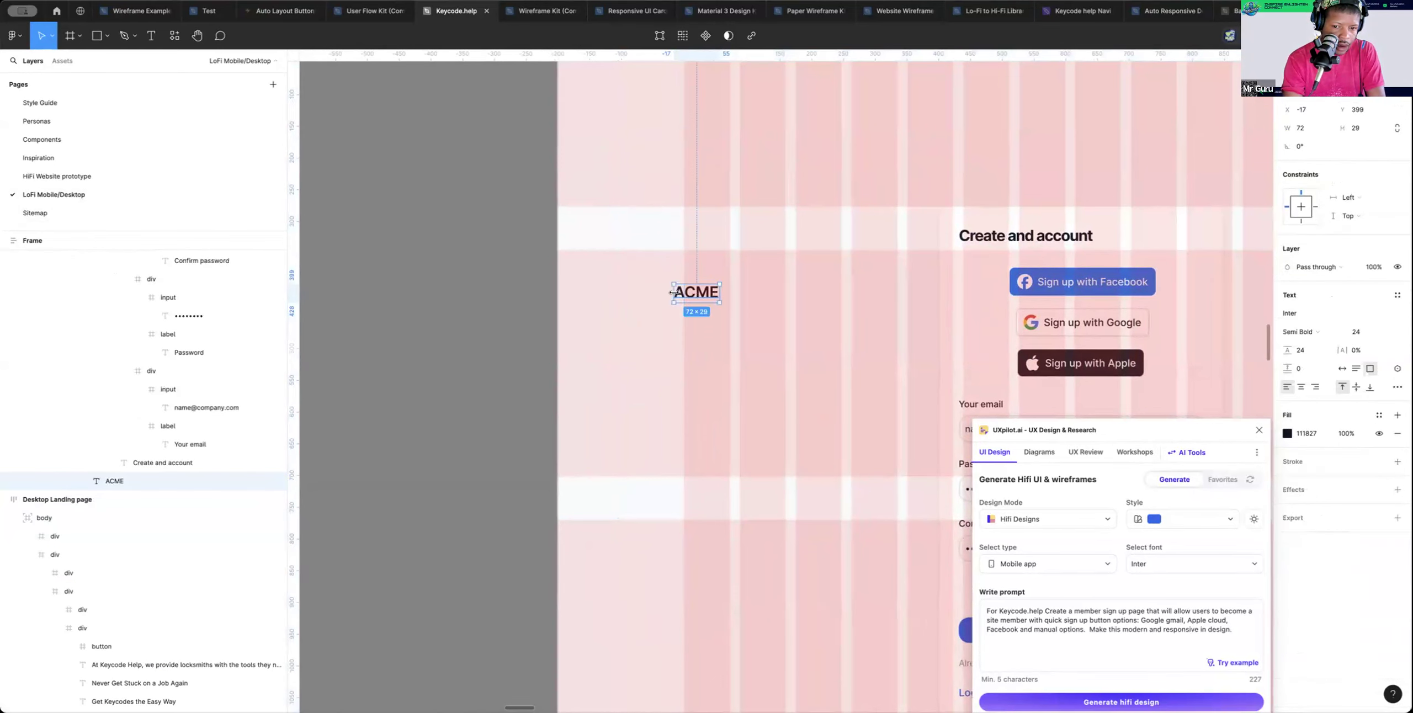
drag(669, 291, 593, 219)
scroll(680, 313, right, 2)
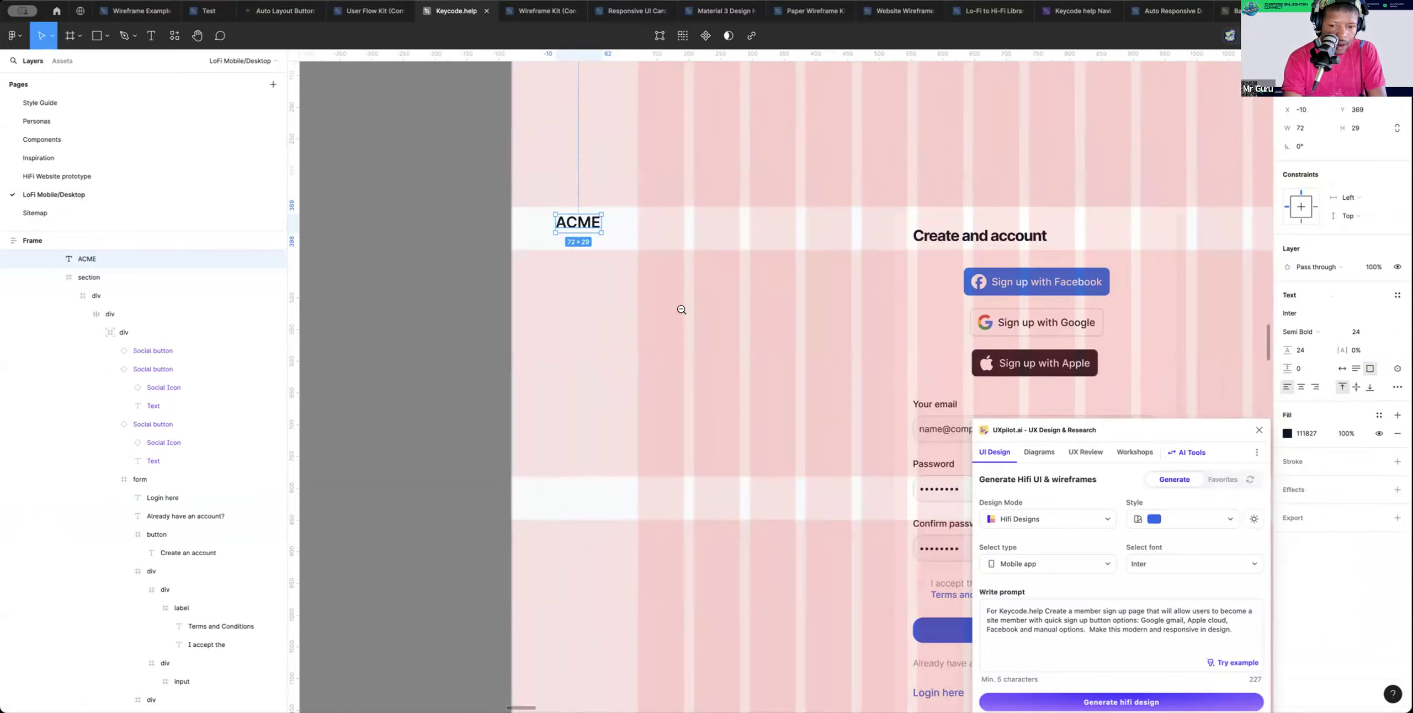
Resize the section frame to about 1032 × 1616 so it spans the grid columns and starts at the desktop frame's top edge
scroll(679, 314, down, 5)
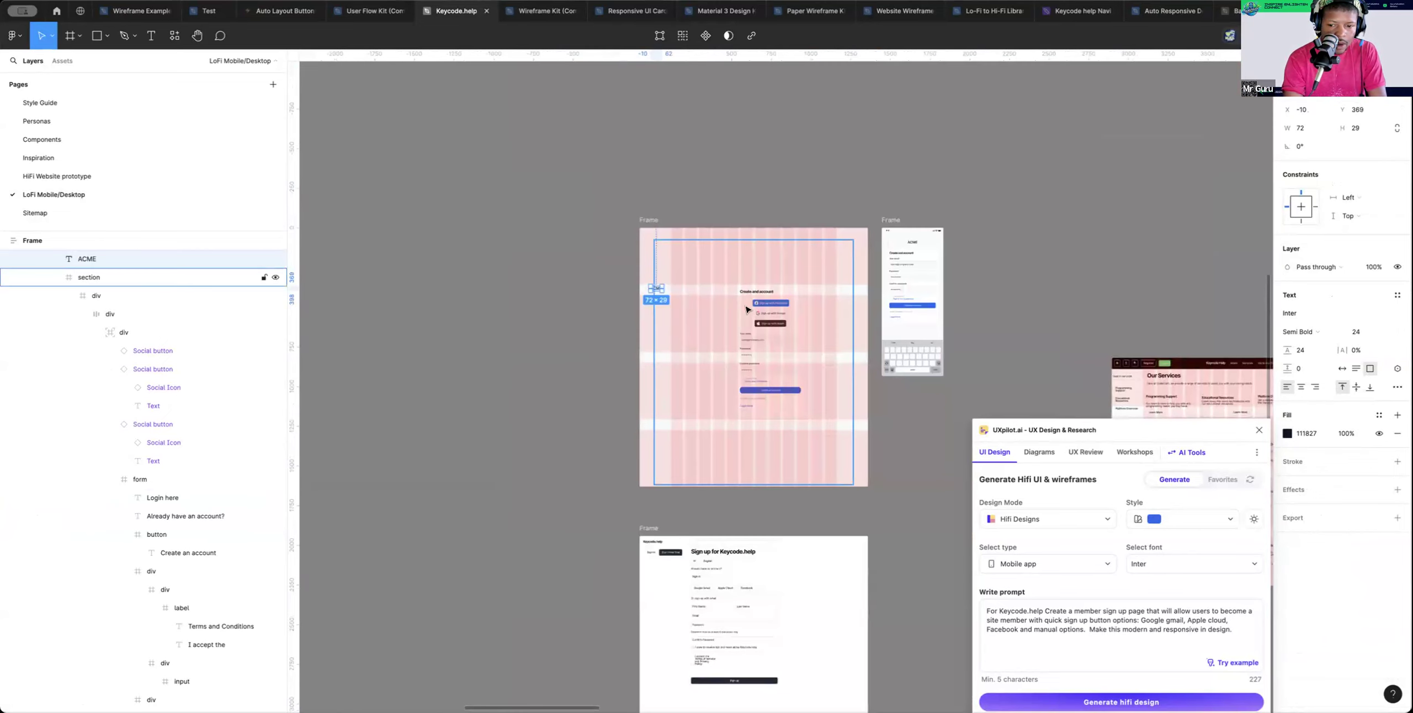
click(850, 304)
drag(852, 304, 836, 304)
drag(652, 333, 668, 332)
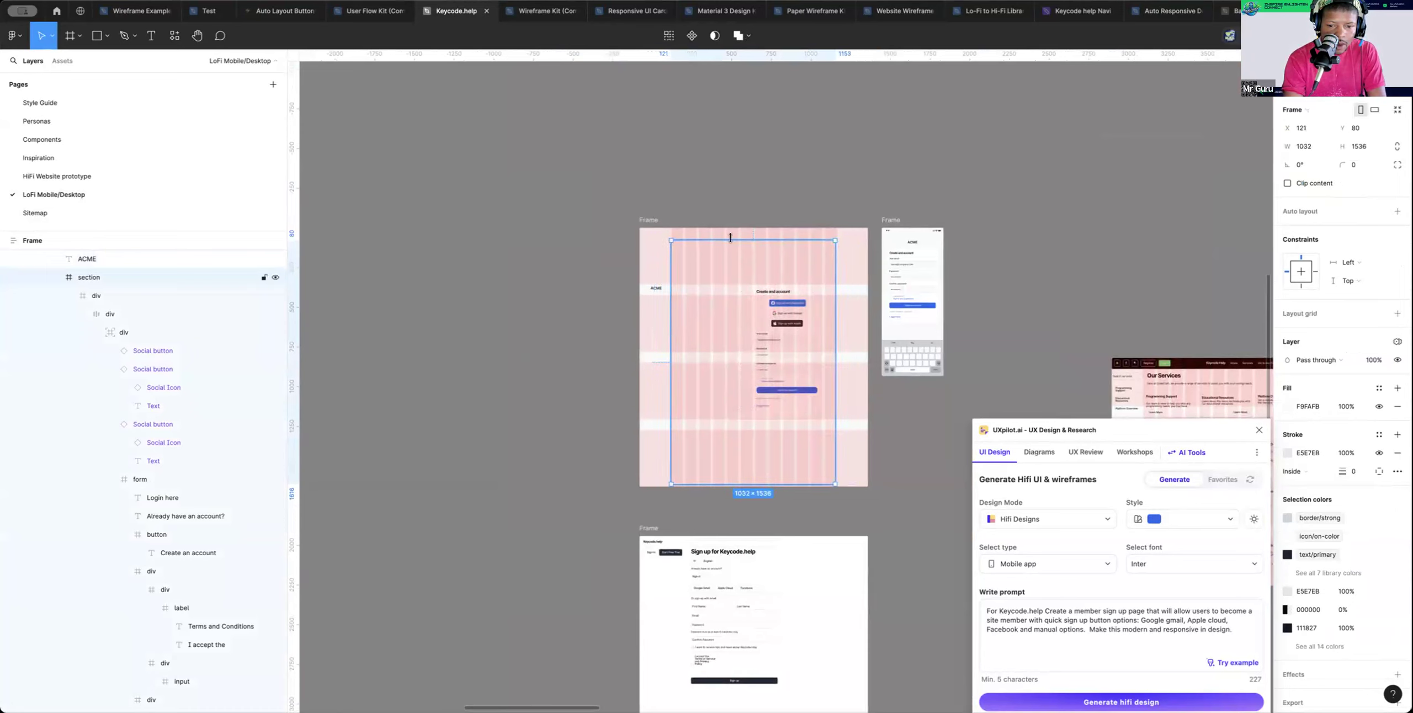
drag(729, 240, 729, 225)
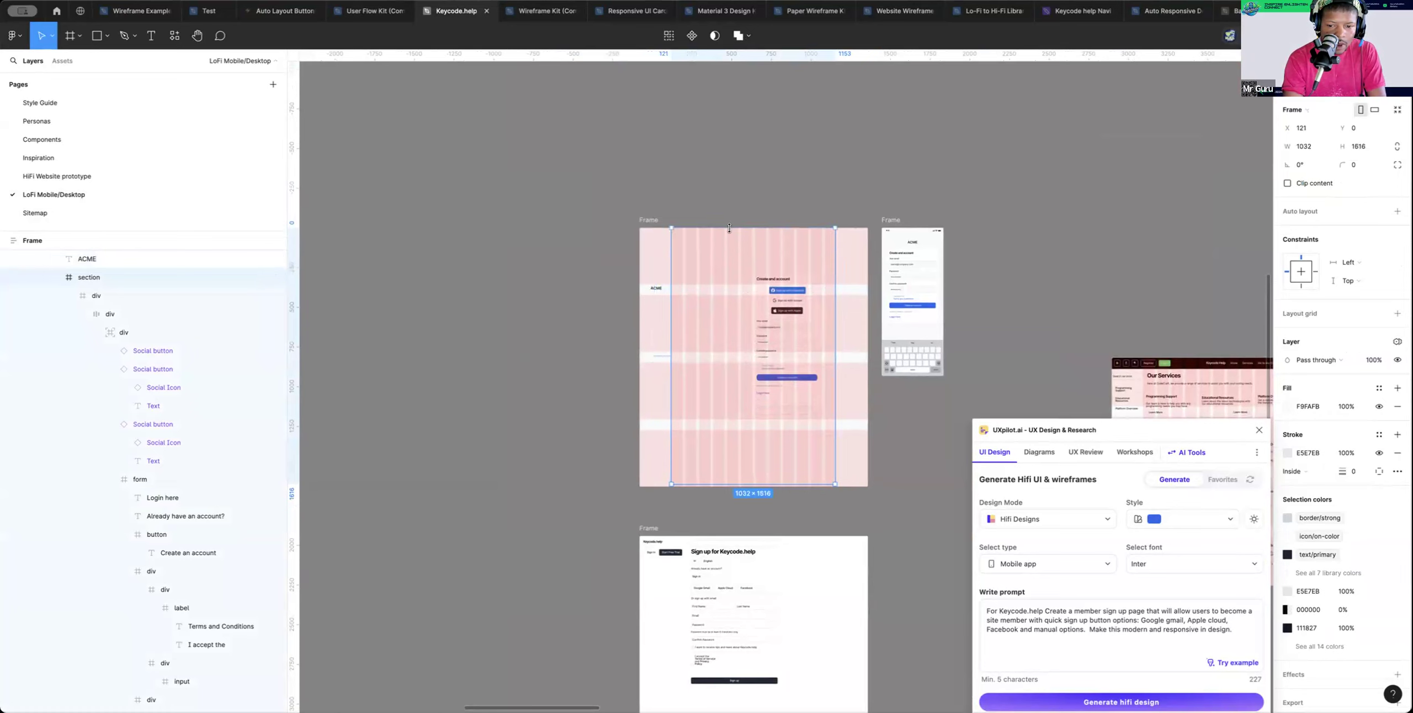
Align the div inside the section with the section's left edge and resize it to about 1032 wide
double_click(753, 329)
drag(686, 329, 671, 331)
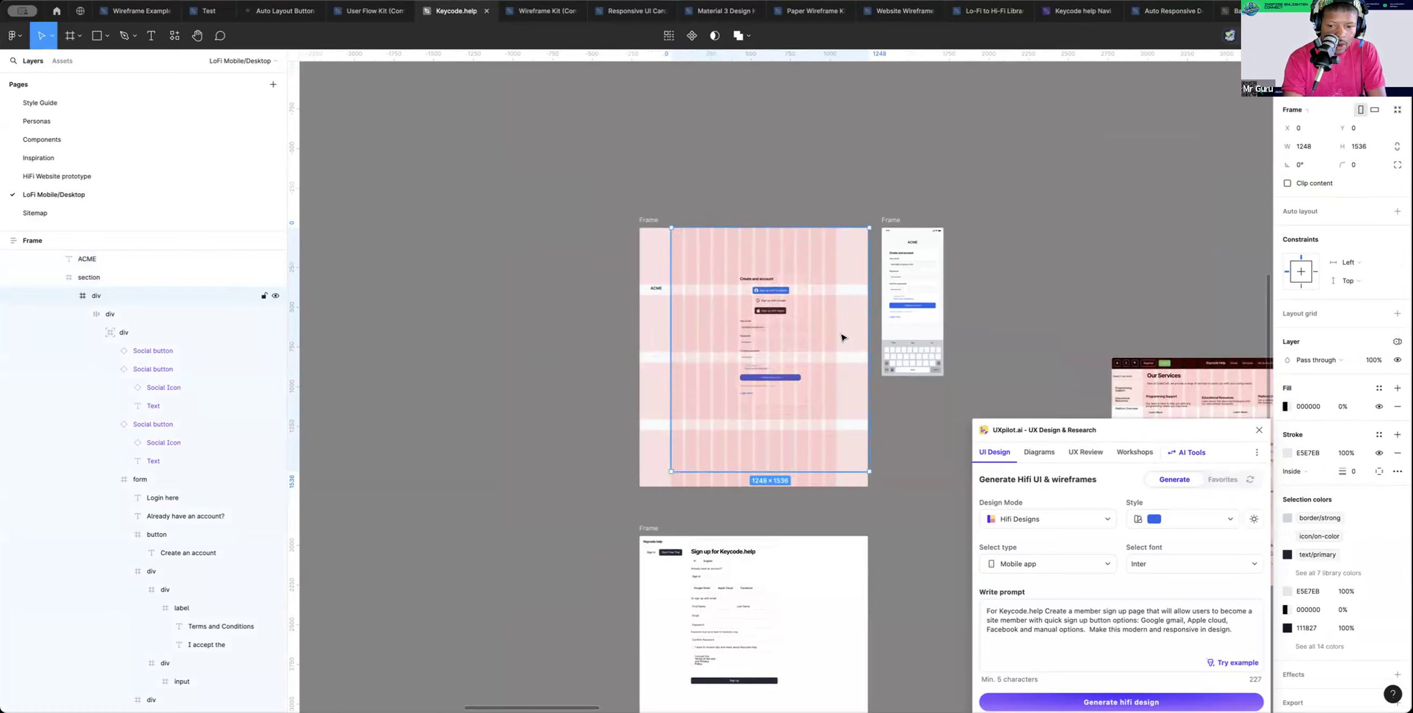
drag(870, 335, 833, 334)
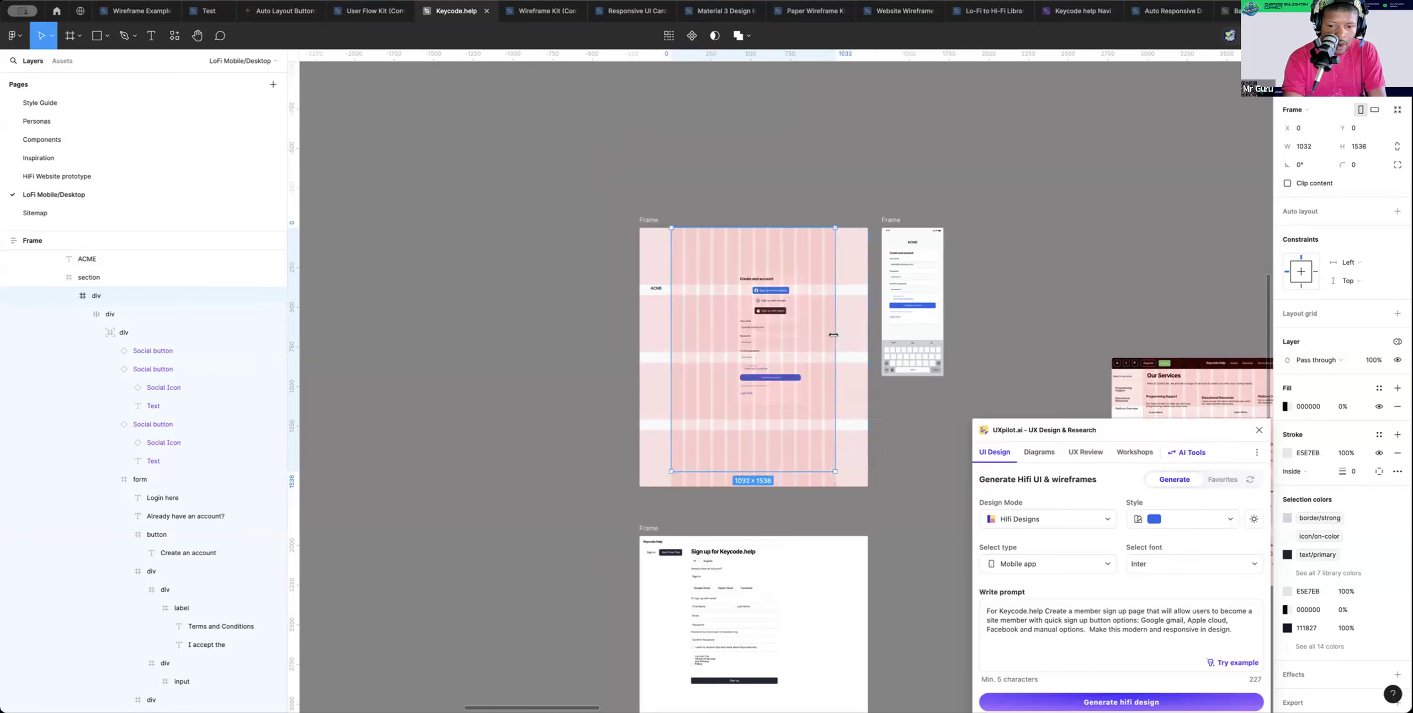
Shorten the container div in the section to about 1206 high and position the form card inside it at about X 292, Y 359
drag(782, 469, 782, 418)
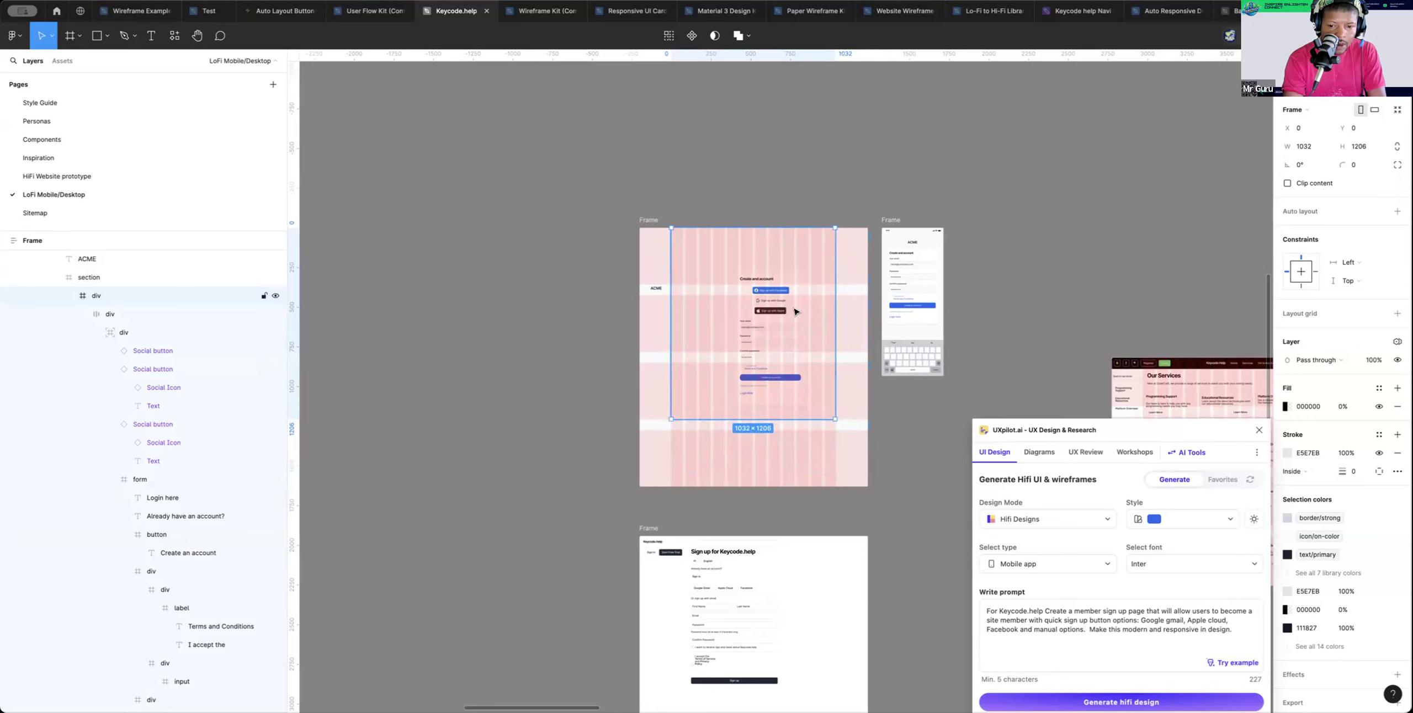
double_click(795, 312)
drag(795, 312, 779, 312)
drag(780, 312, 780, 325)
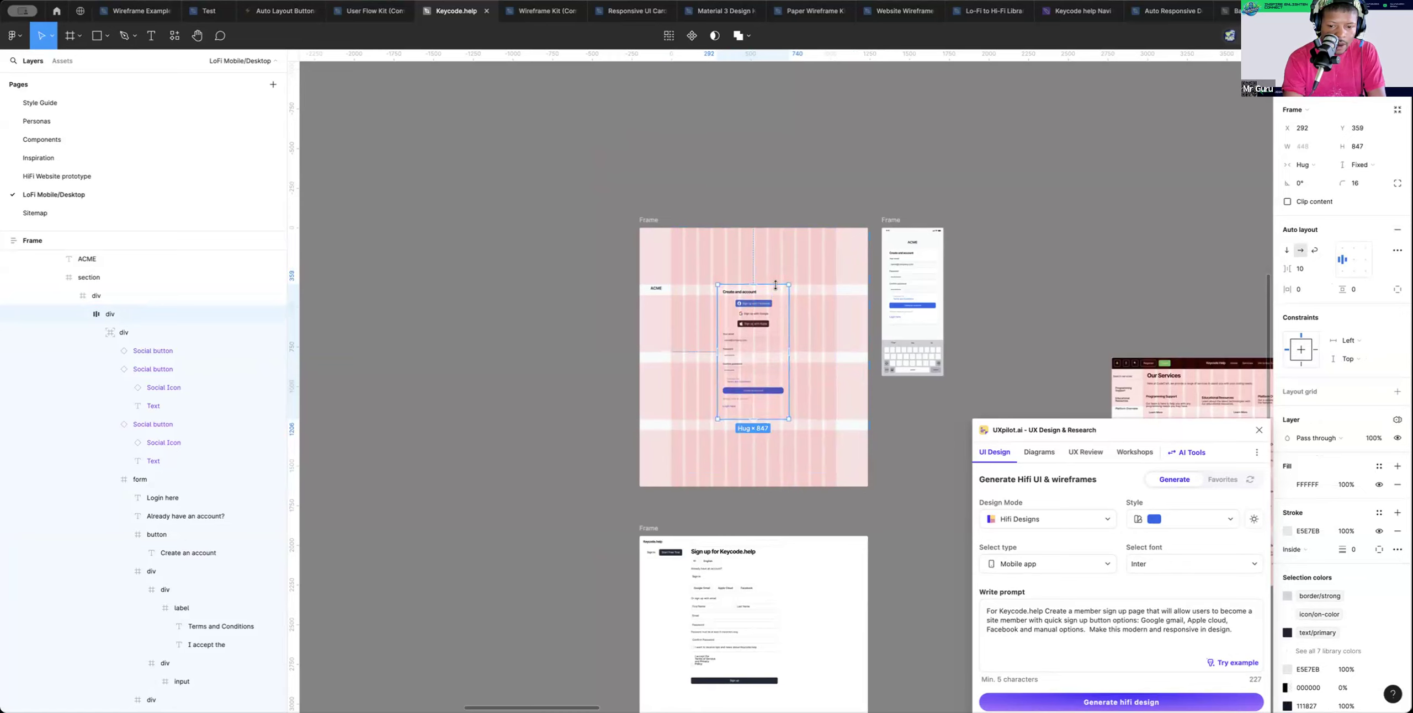
Lower the form card's top edge to the start of the second grid row, about Y 427, making it about 779 high
drag(777, 283, 775, 293)
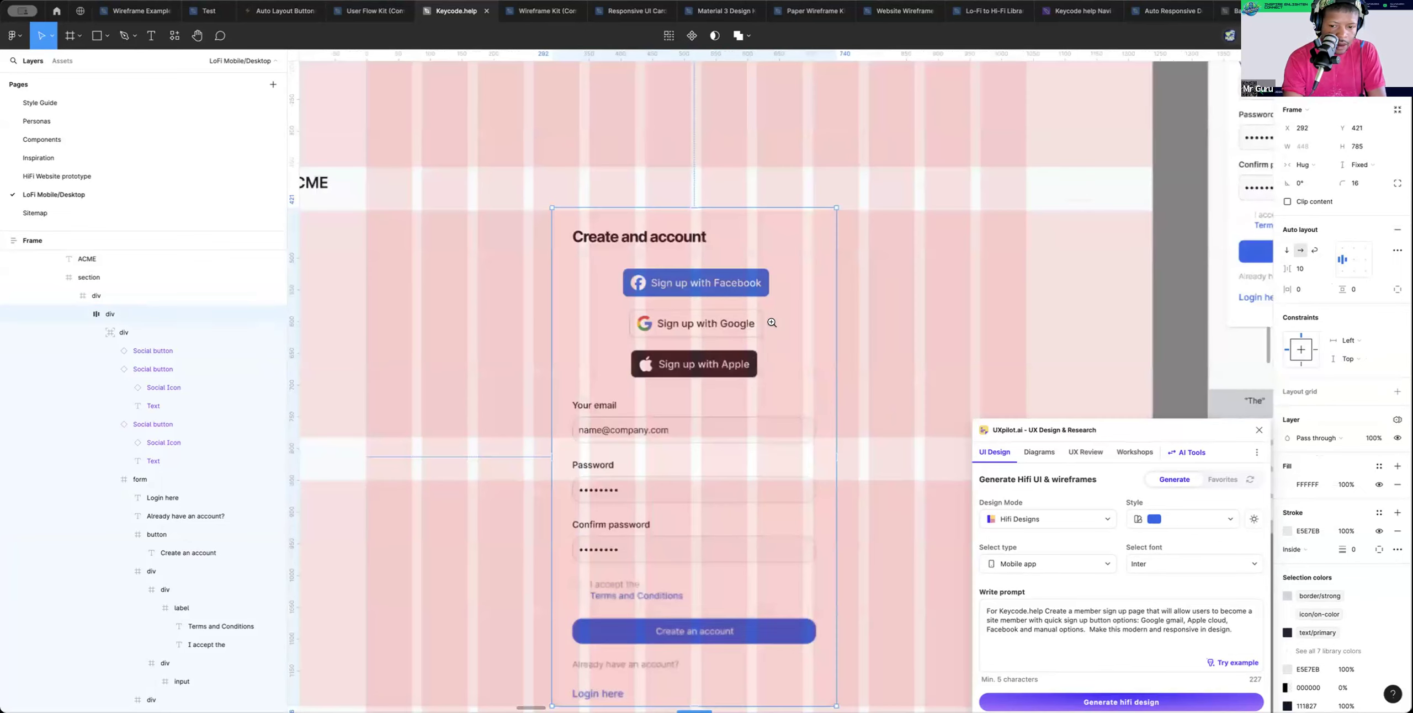
scroll(772, 324, up, 5)
drag(723, 208, 723, 211)
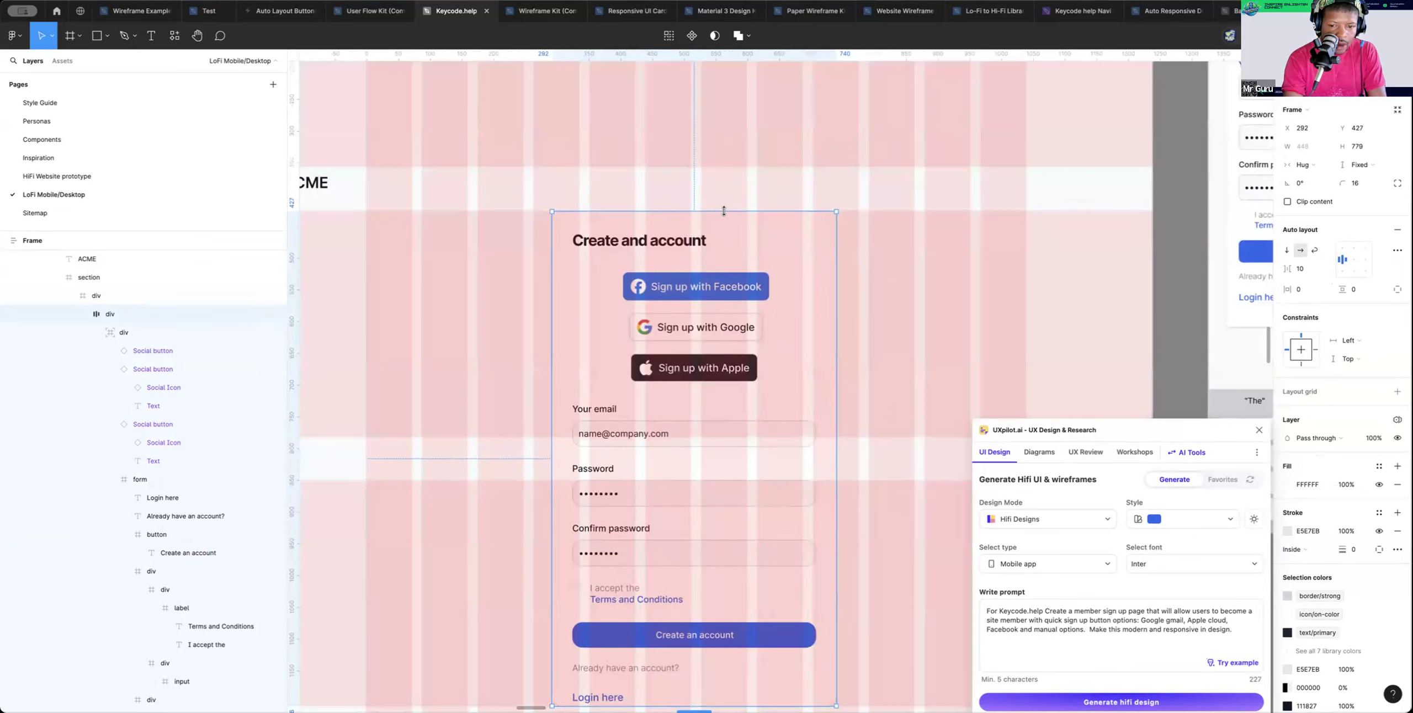
scroll(723, 211, down, 6)
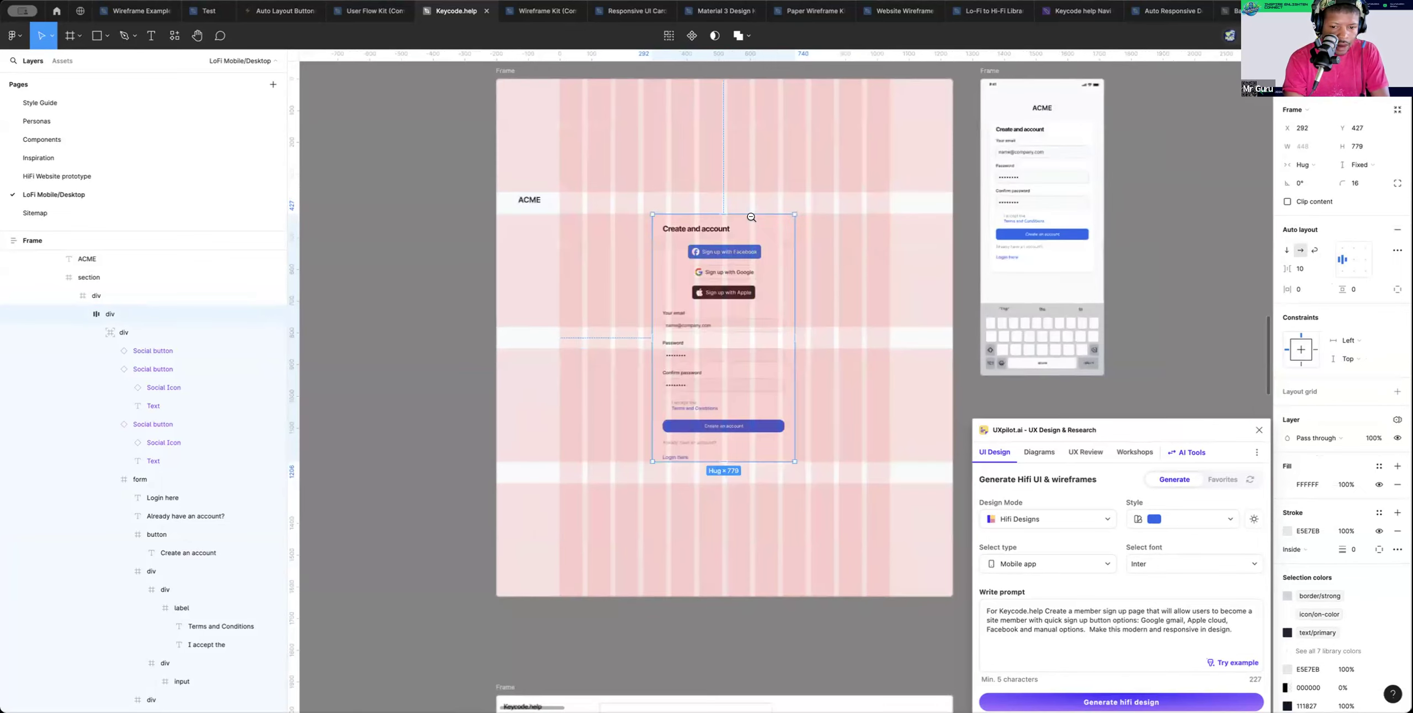
click(814, 211)
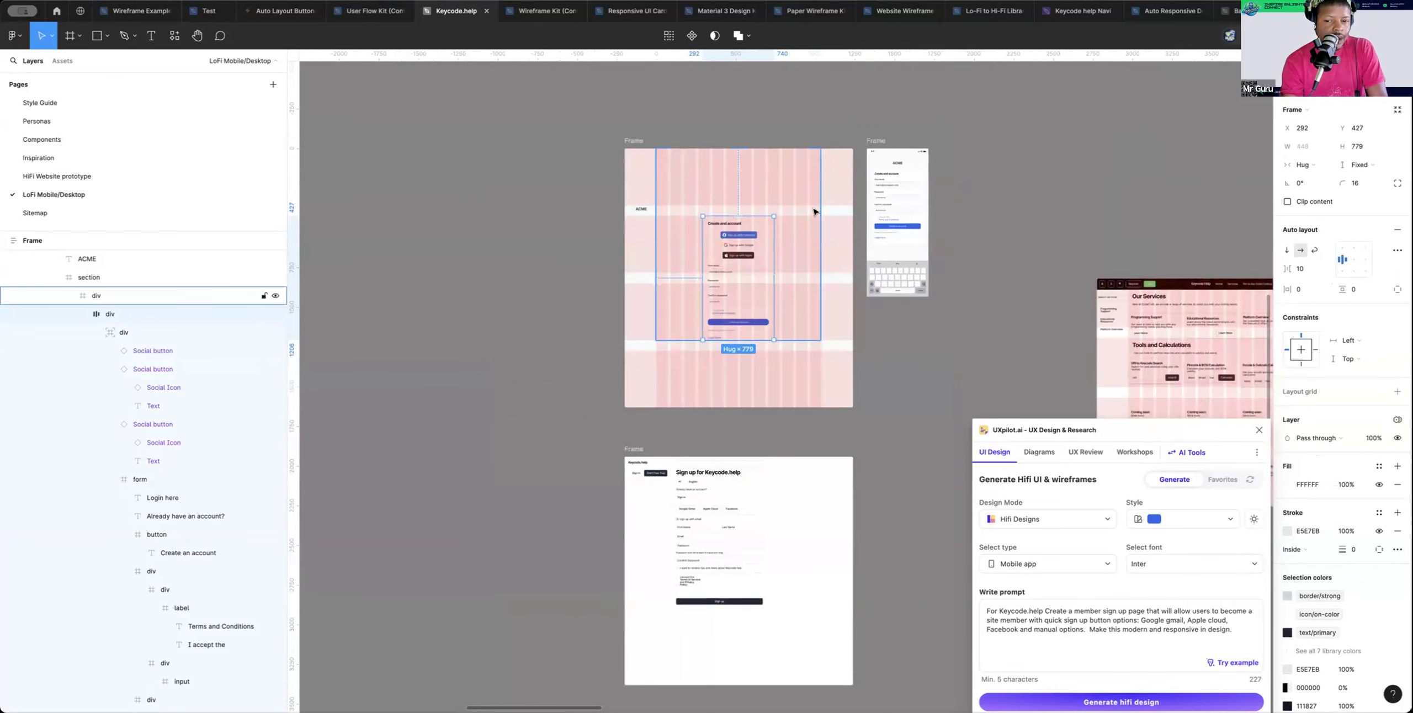
Move the ACME text to about X 90, Y 43, rewrite it as "Sign Up for Keycode.help" and widen its box to about 326
click(641, 212)
drag(643, 212, 678, 160)
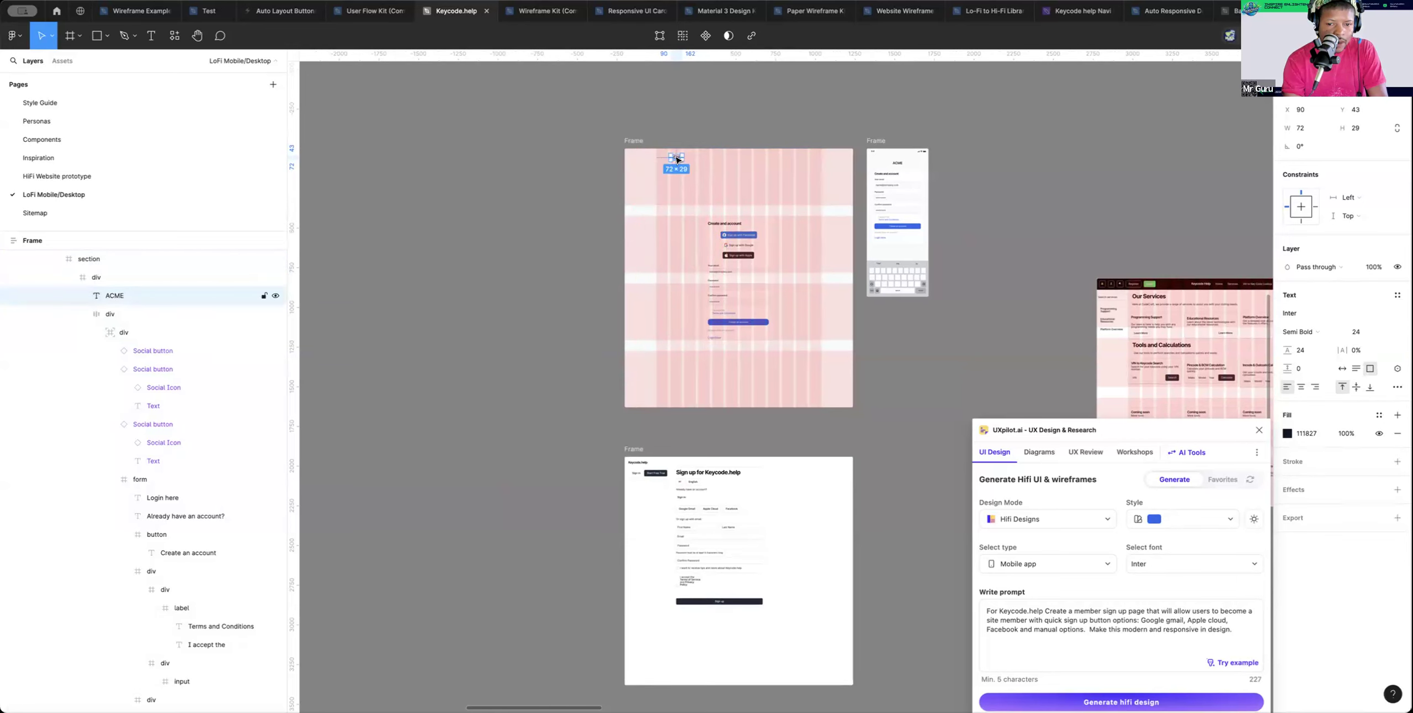
double_click(678, 160)
text(Sign Up for Keycode.help)
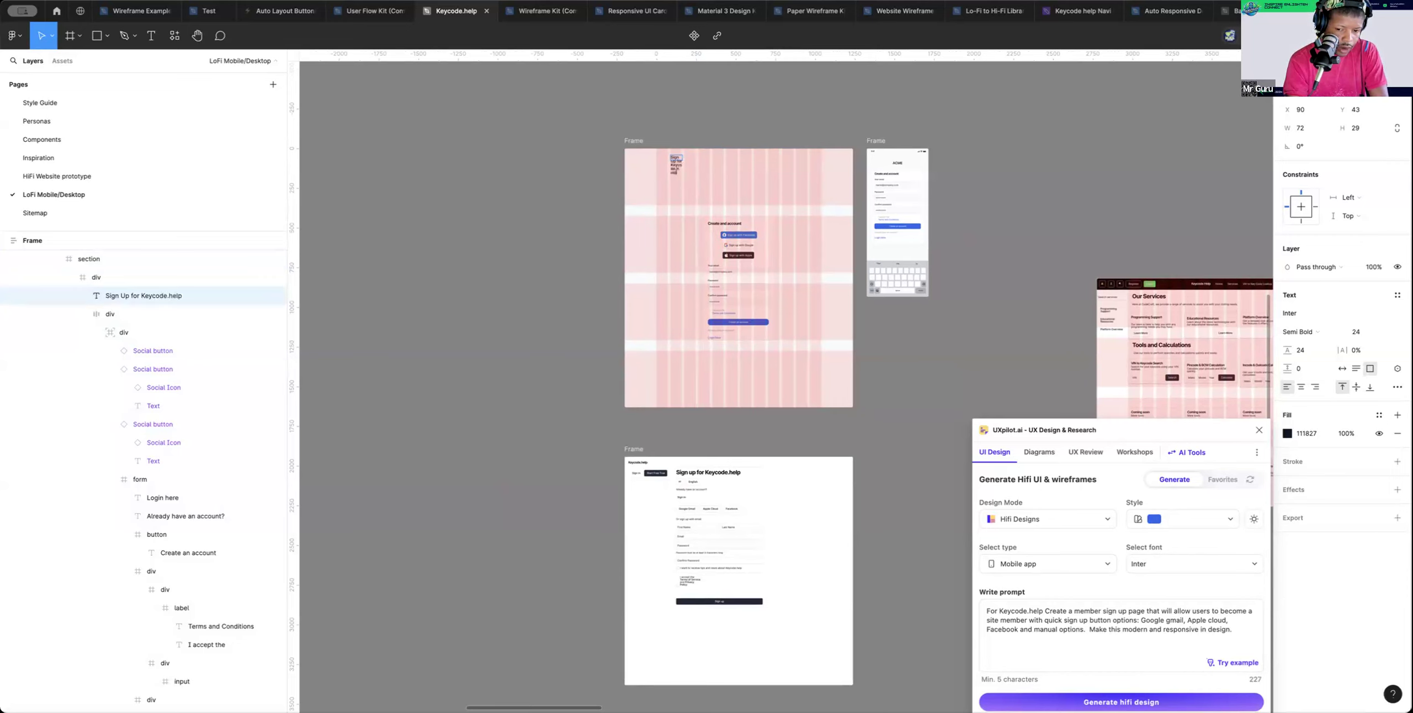
click(683, 159)
drag(683, 159, 721, 157)
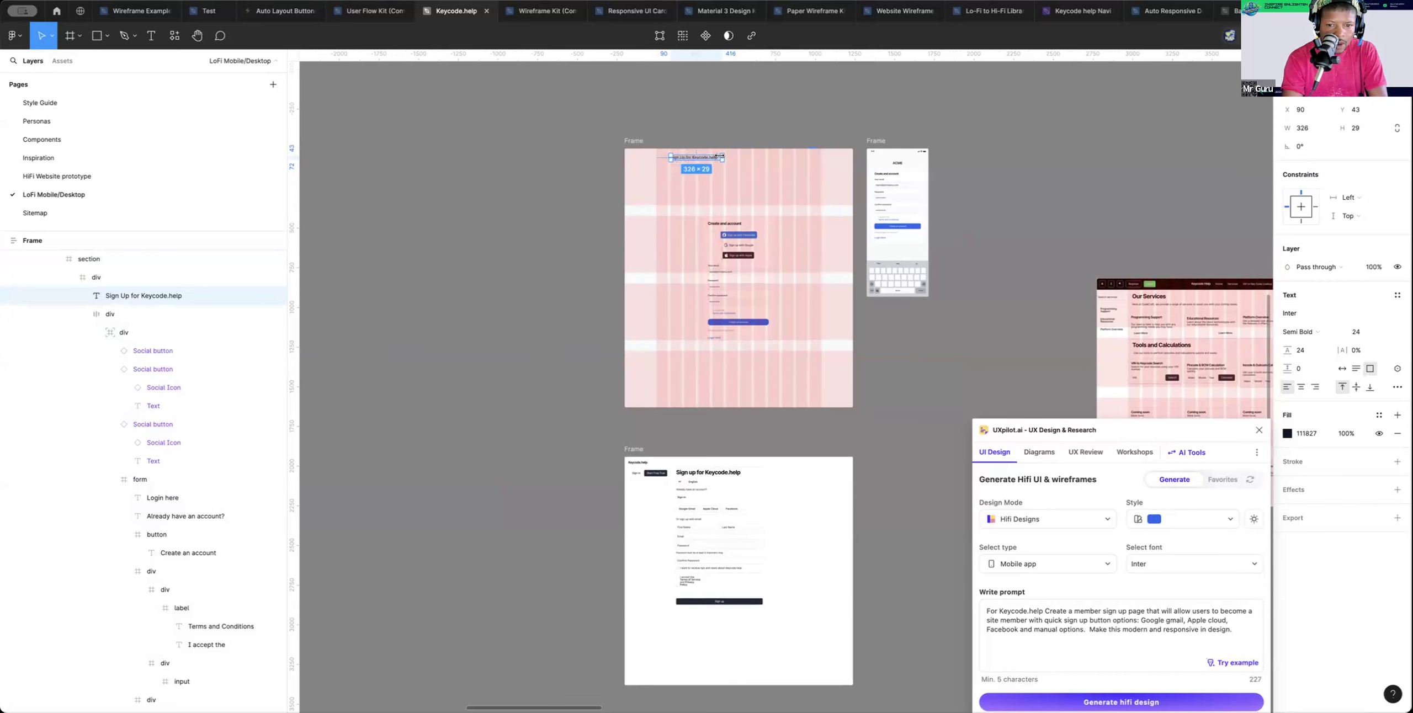
Apply the Heading 0 text style to the "Sign Up for Keycode.help" title
click(722, 149)
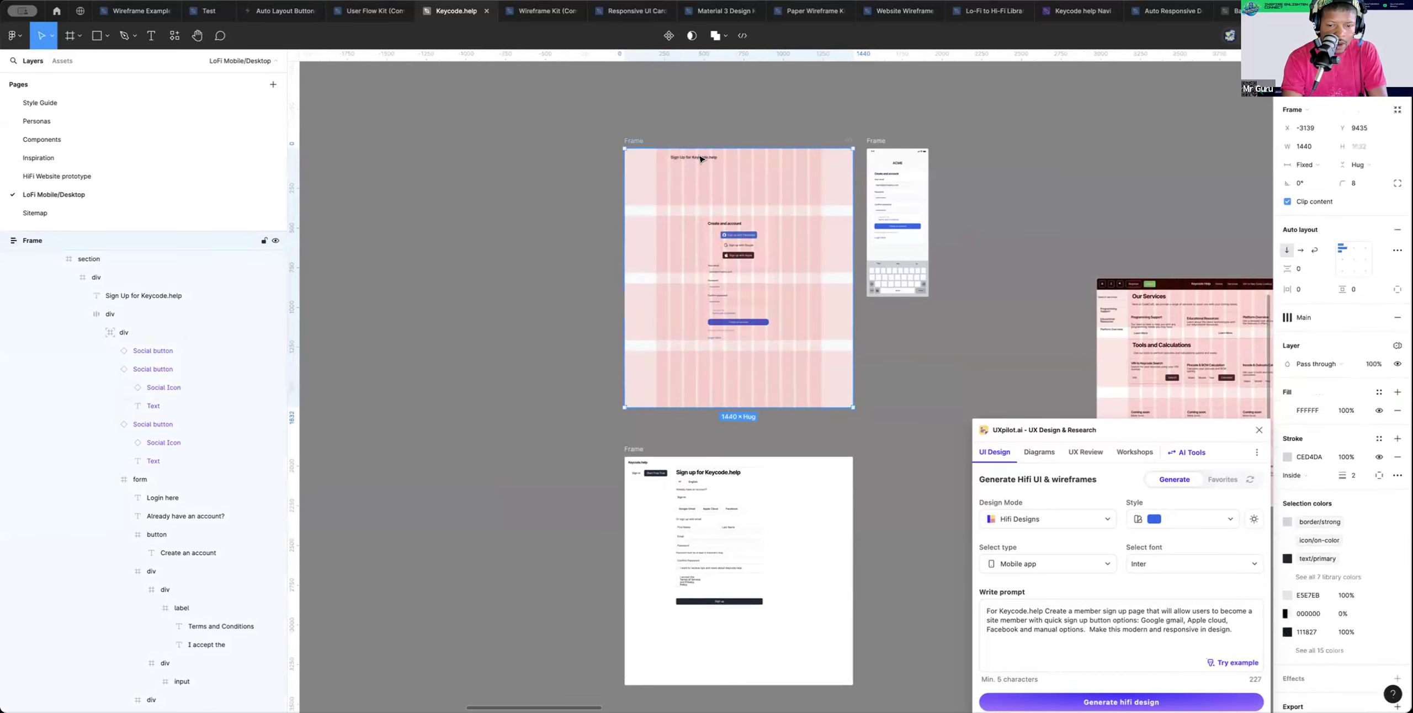
click(706, 159)
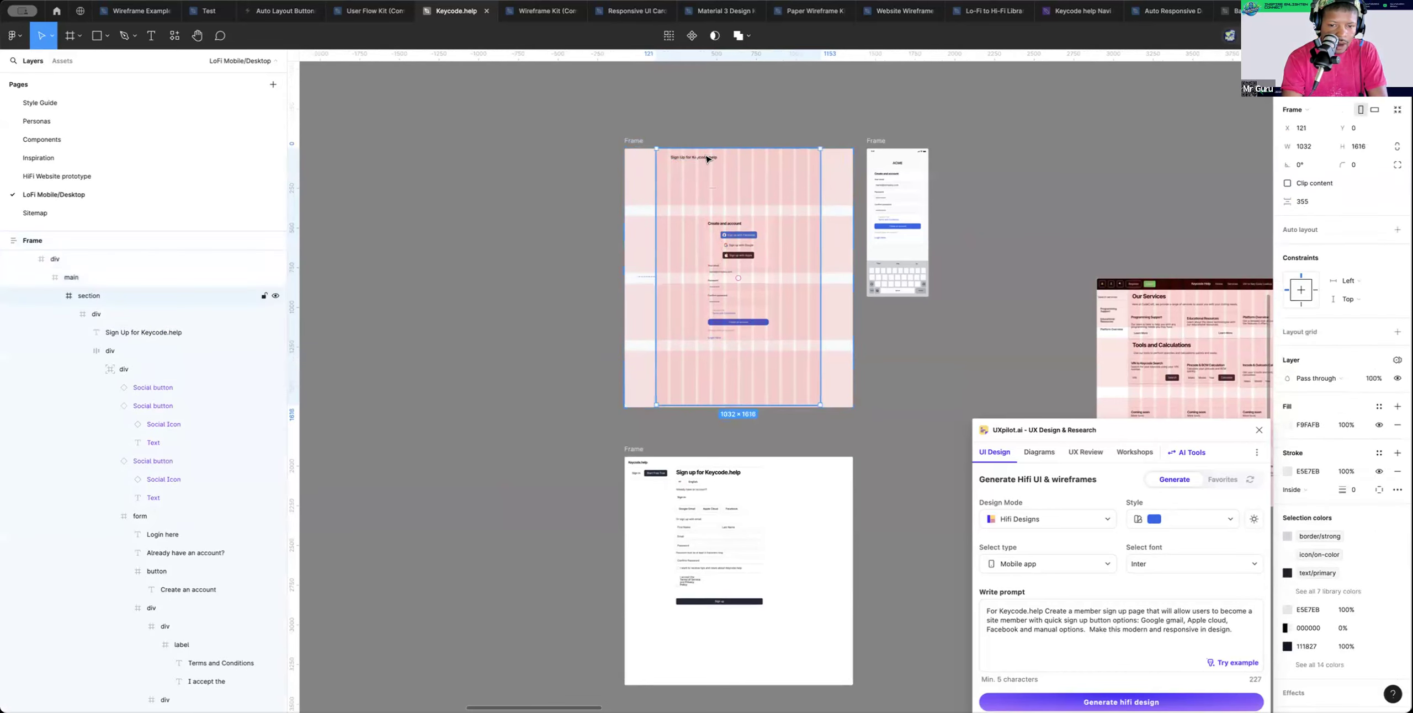
click(707, 159)
click(707, 159)
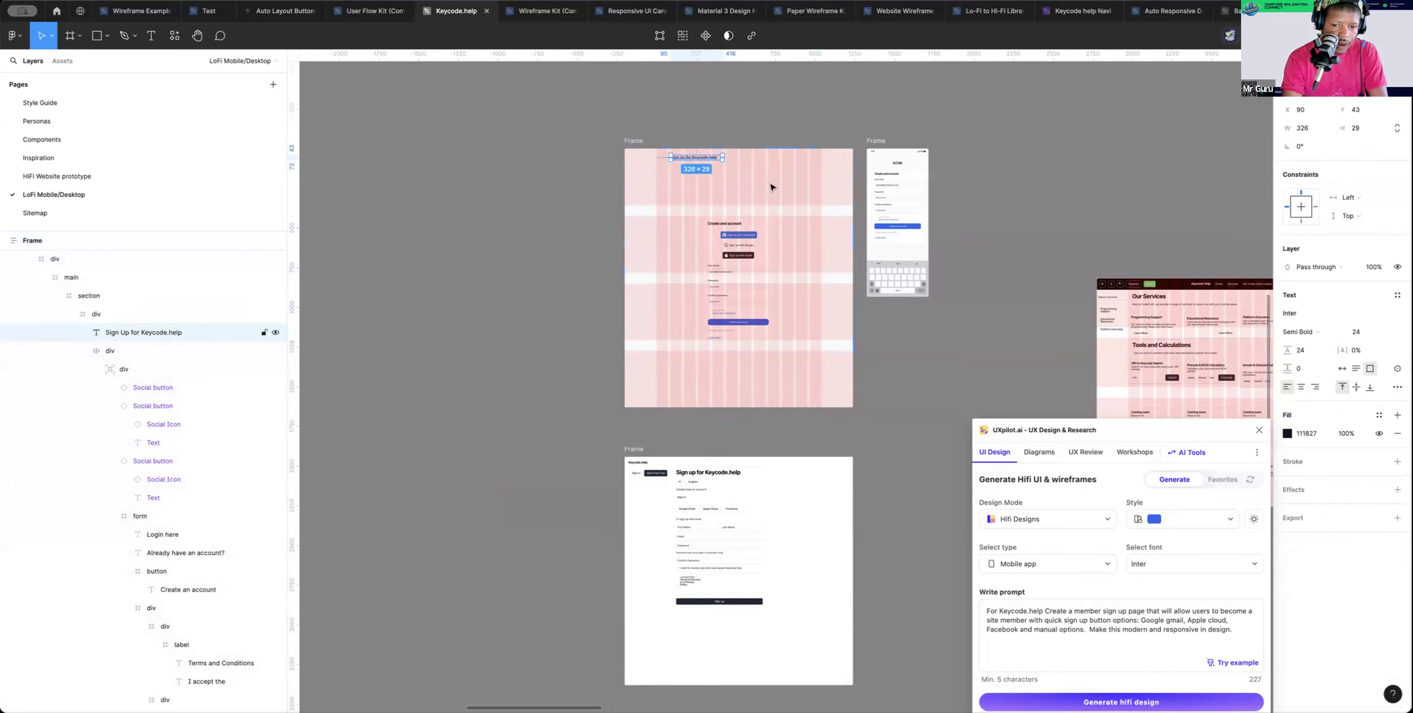
click(1397, 294)
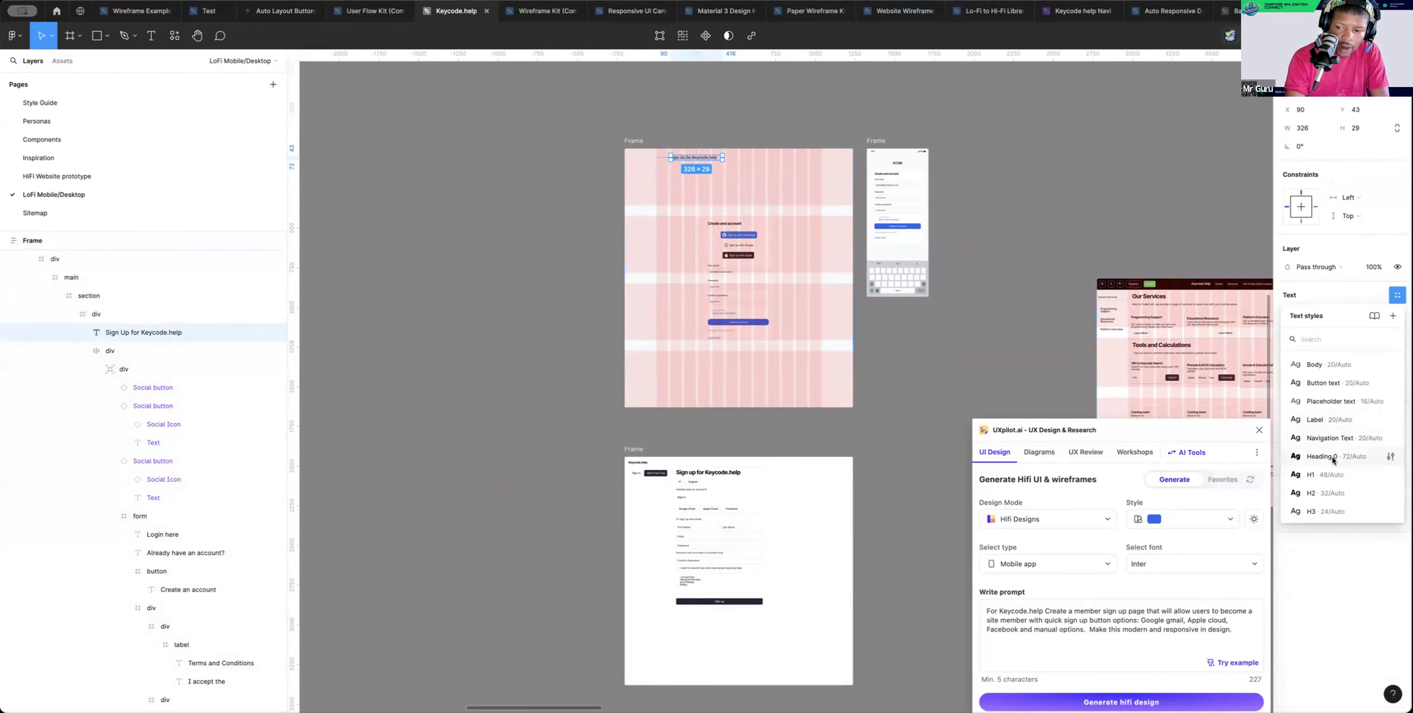
click(1320, 456)
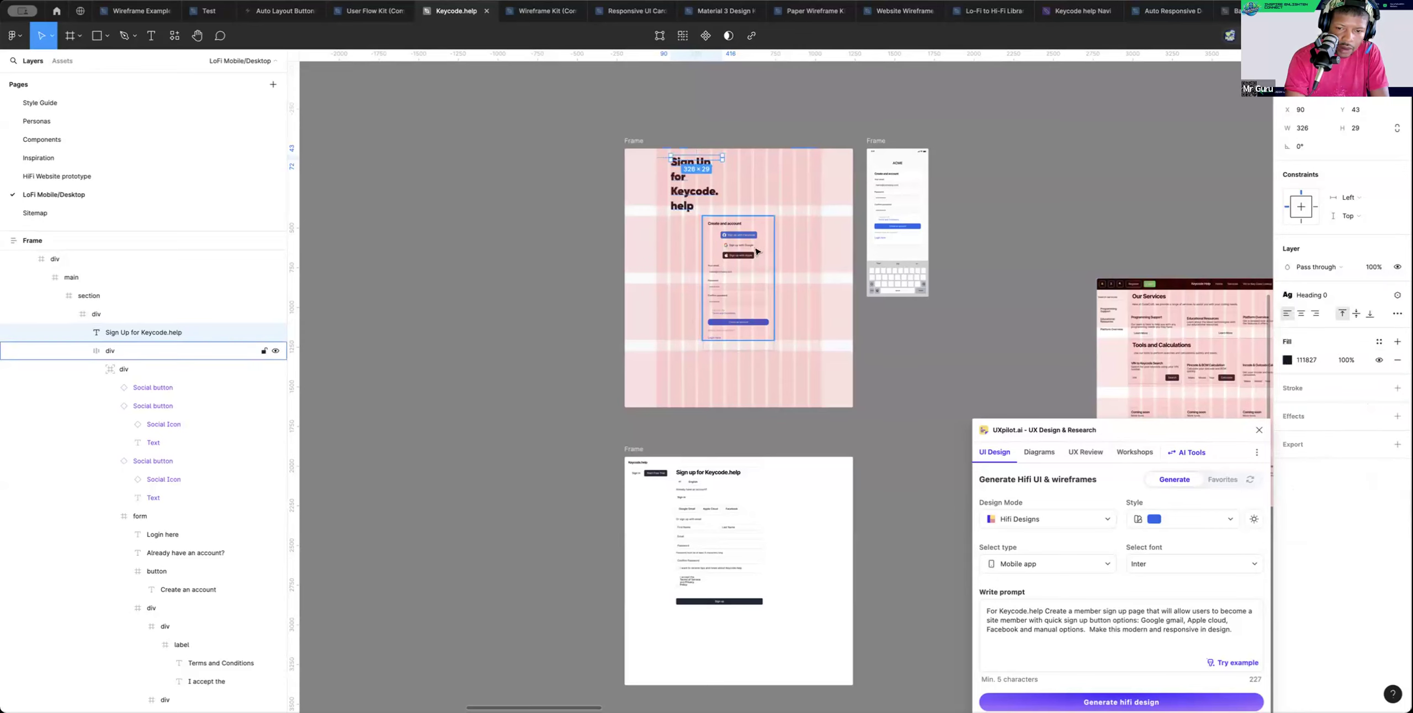
Widen the title's text box to about 446 so that Keycode.help fits on one line
drag(721, 156, 734, 157)
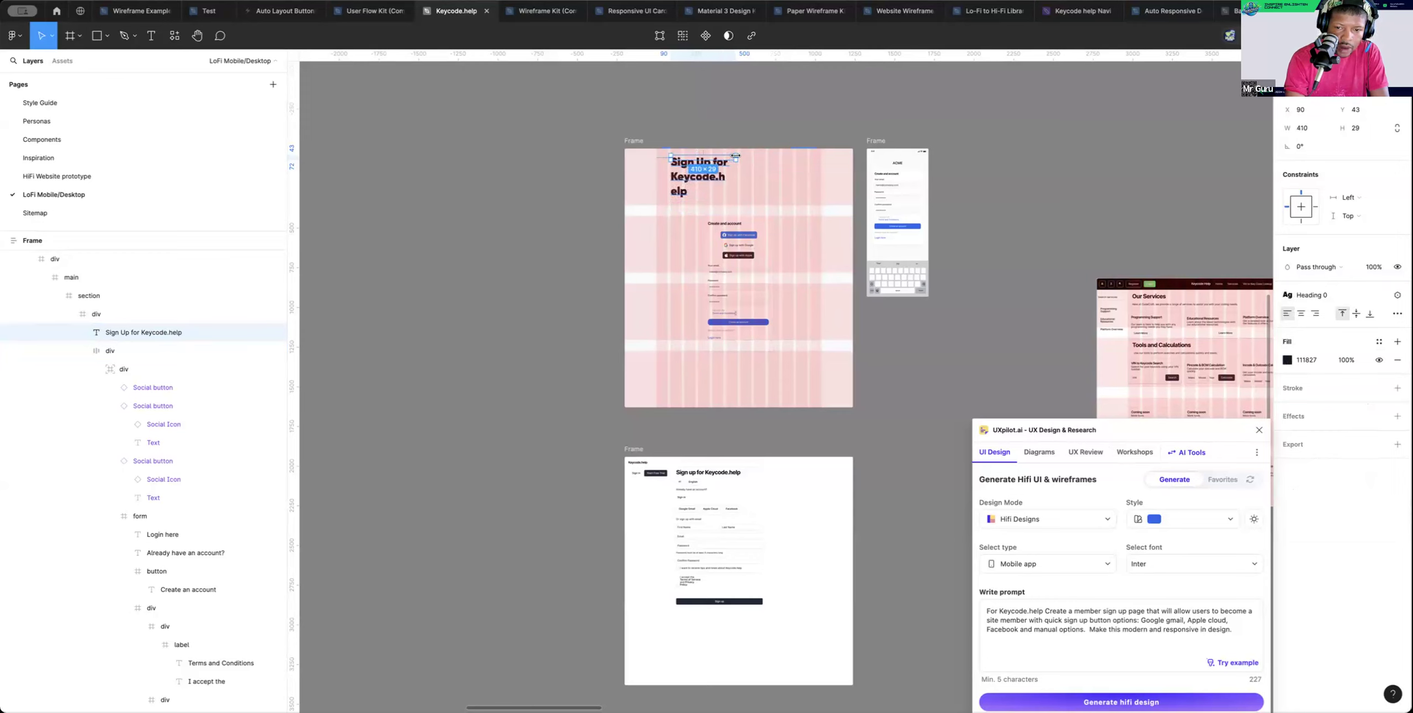
drag(735, 156, 740, 156)
mouse_move(740, 155)
mouse_down()
mouse_move(817, 157)
mouse_move(739, 159)
mouse_up()
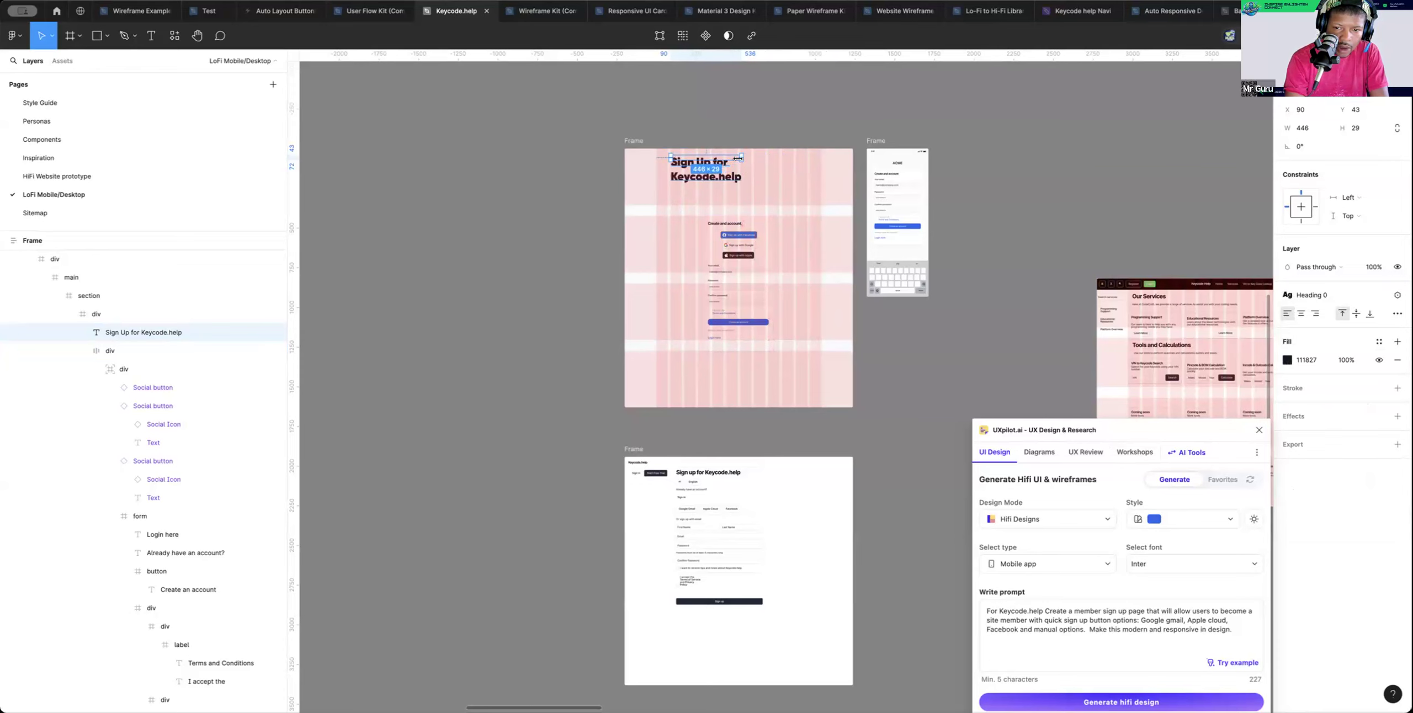
click(758, 176)
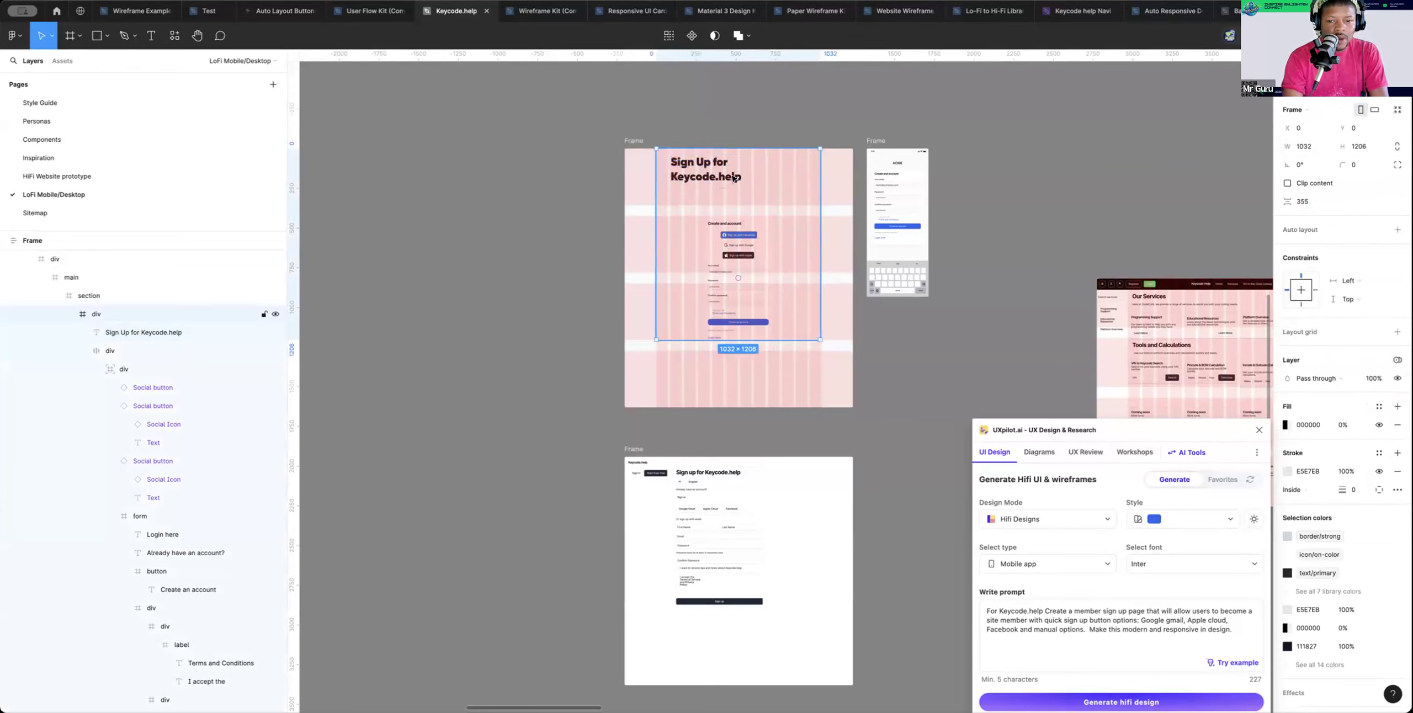
click(830, 119)
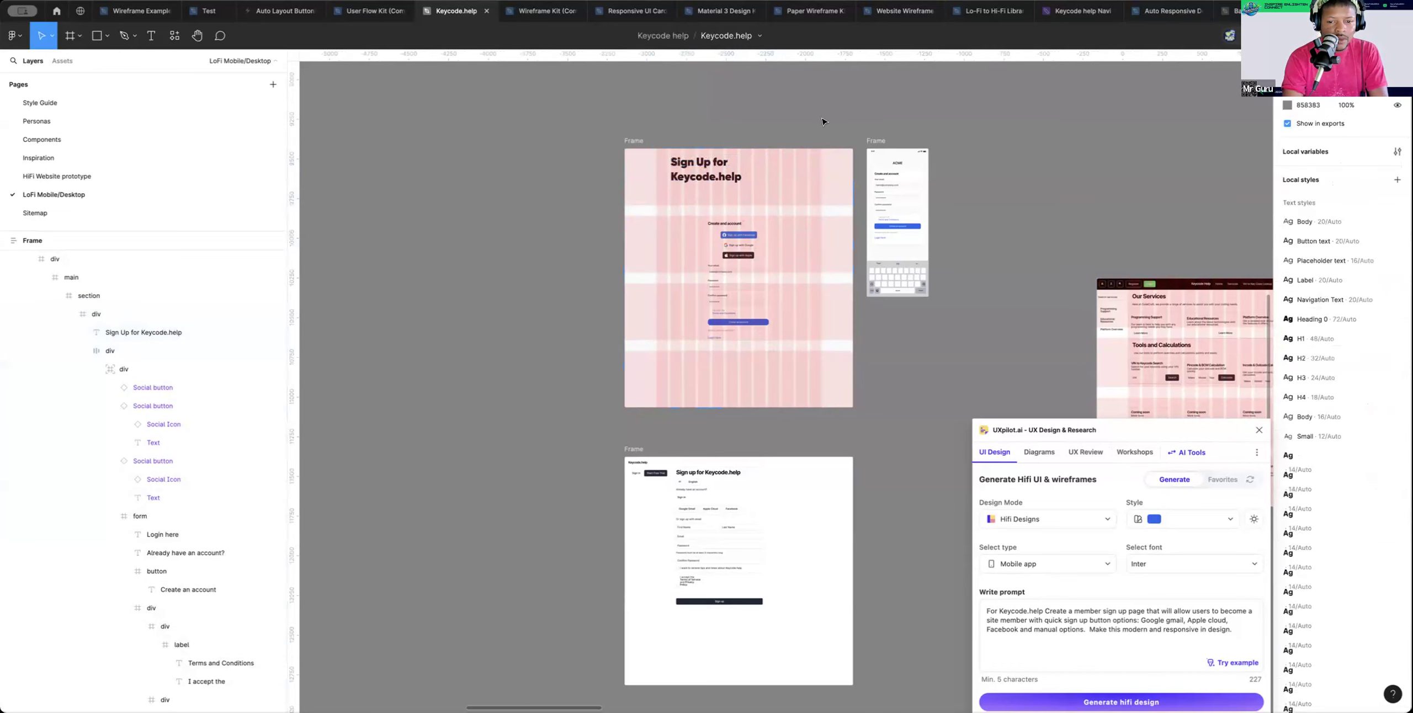
Move the "Sign Up for Keycode.help" title to the start of the first grid column, at about X 0, Y 25
click(704, 175)
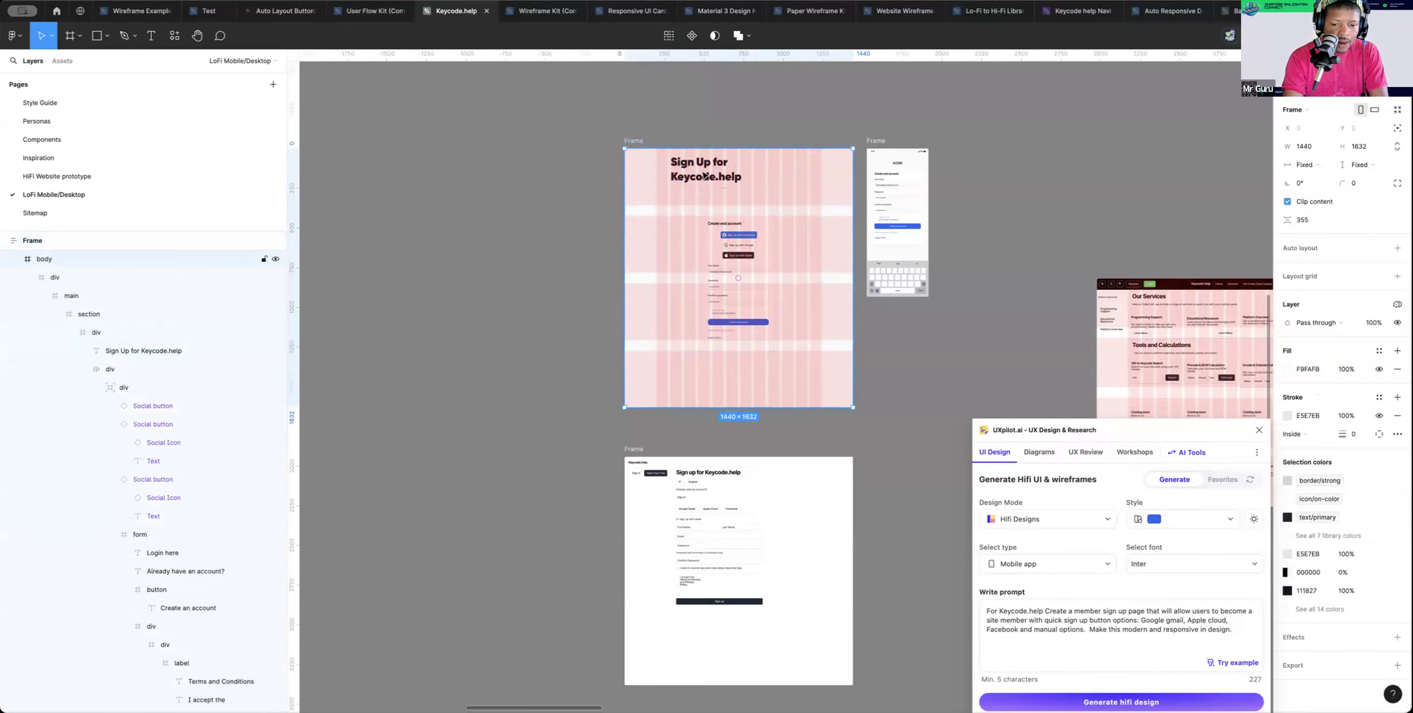
click(702, 176)
click(697, 177)
click(696, 178)
click(695, 177)
click(695, 177)
drag(695, 177, 681, 176)
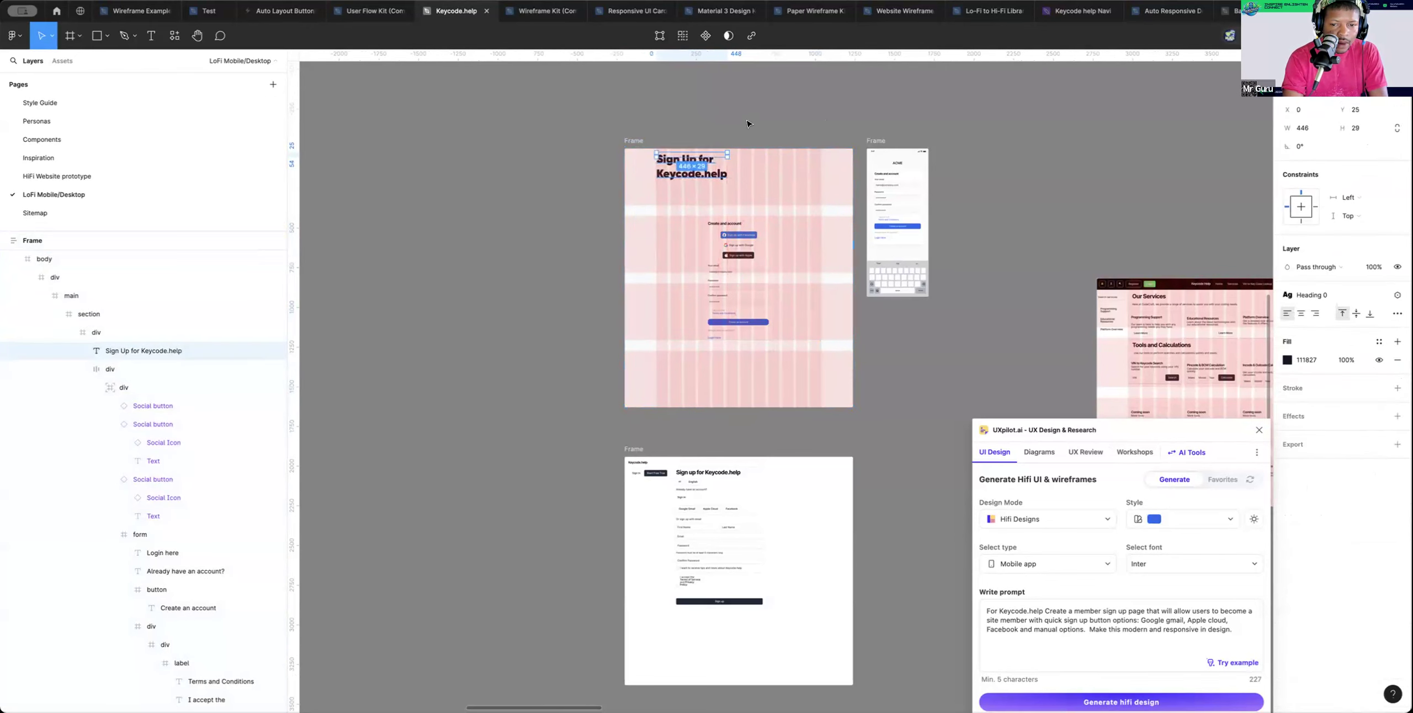
click(747, 126)
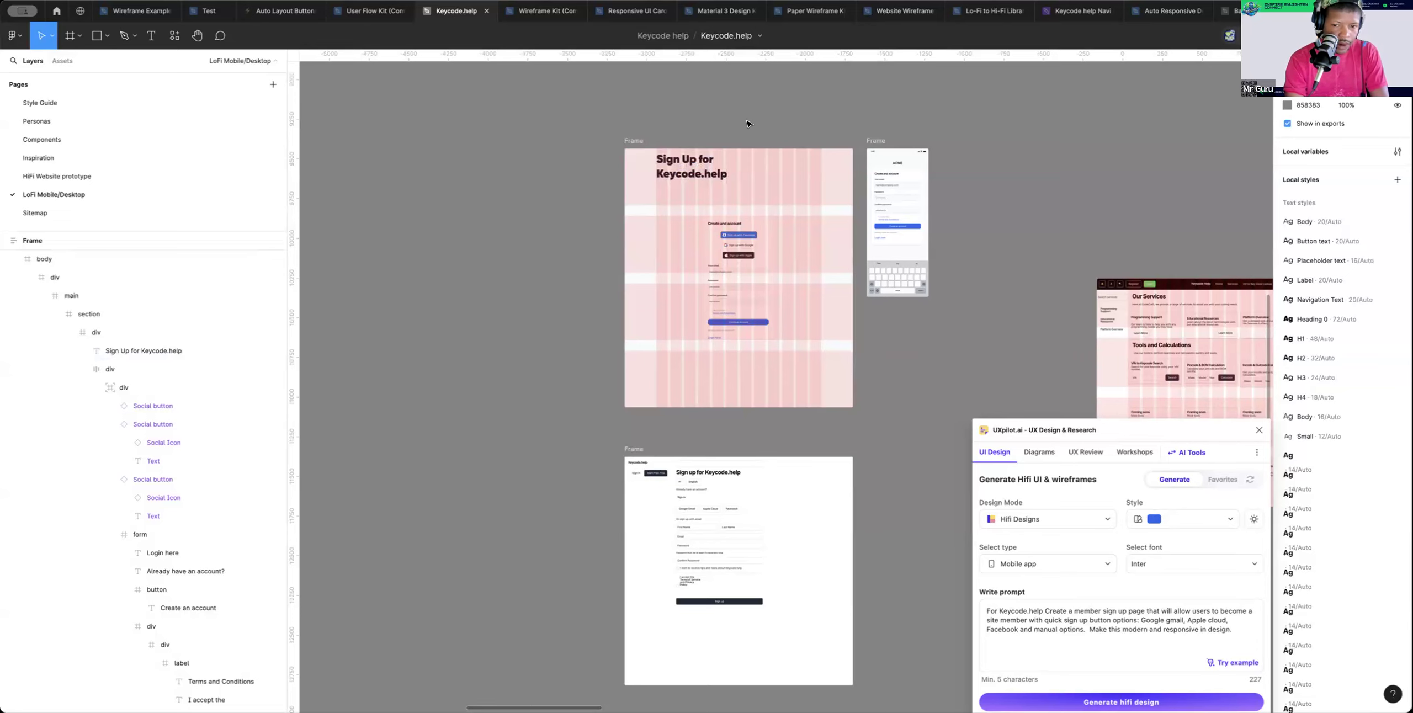
key(ctrl+g)
key(ctrl+g)
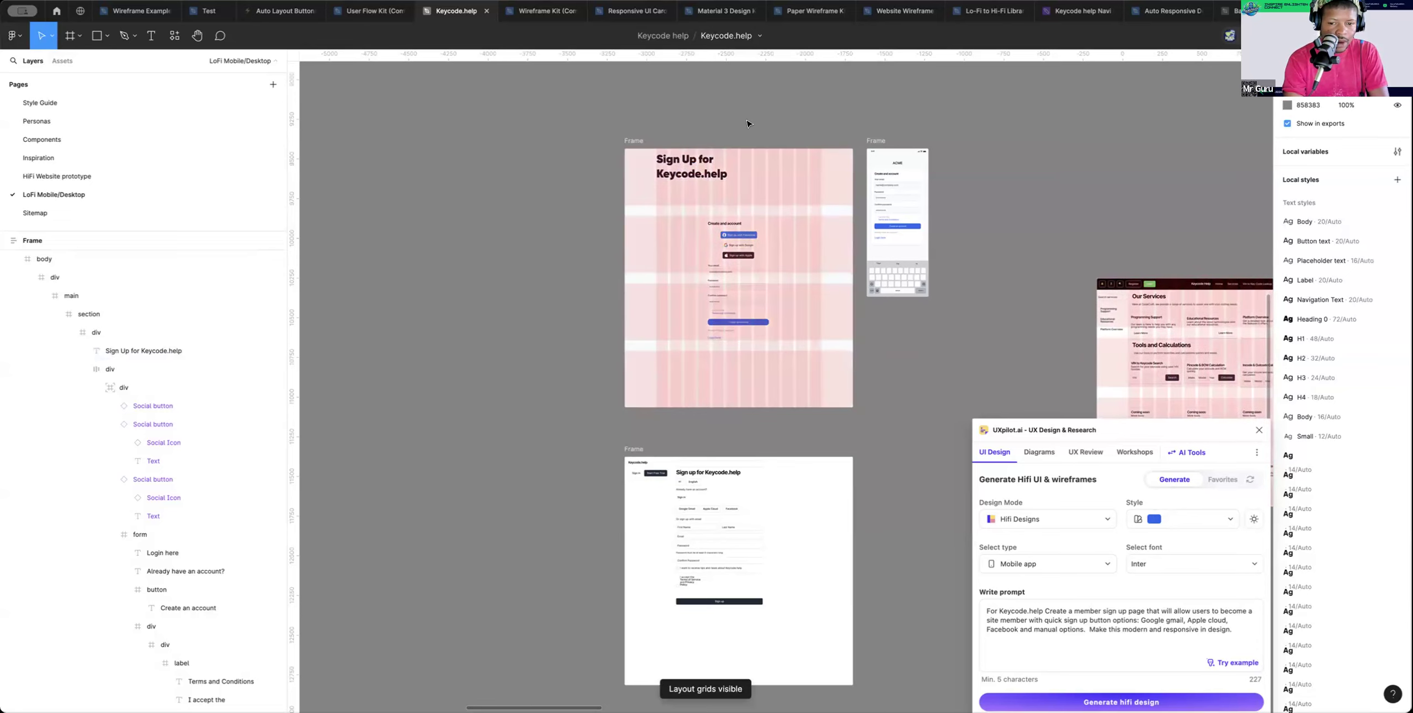
Extend the title's text box to about 183 high so it encloses both lines and place it at about Y 43
click(690, 173)
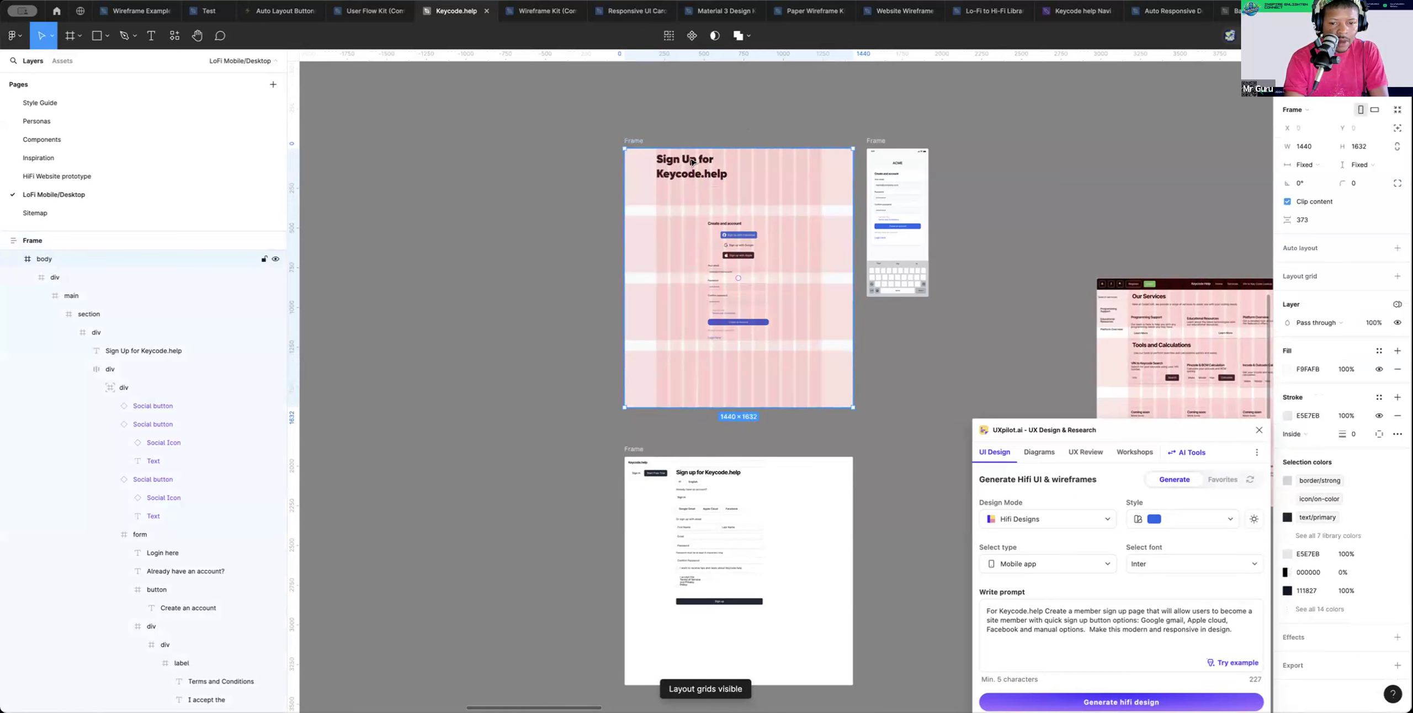
scroll(691, 160, up, 5)
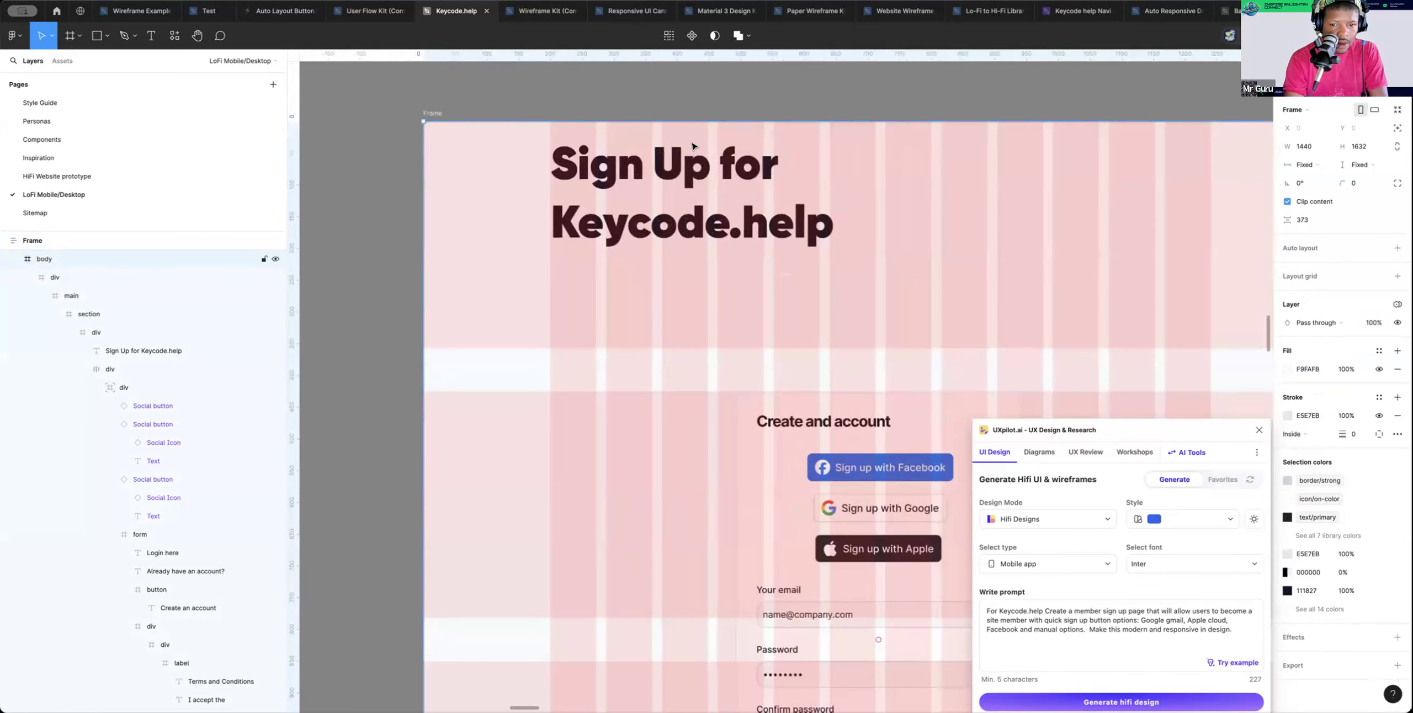
click(685, 160)
click(685, 162)
click(685, 164)
click(682, 159)
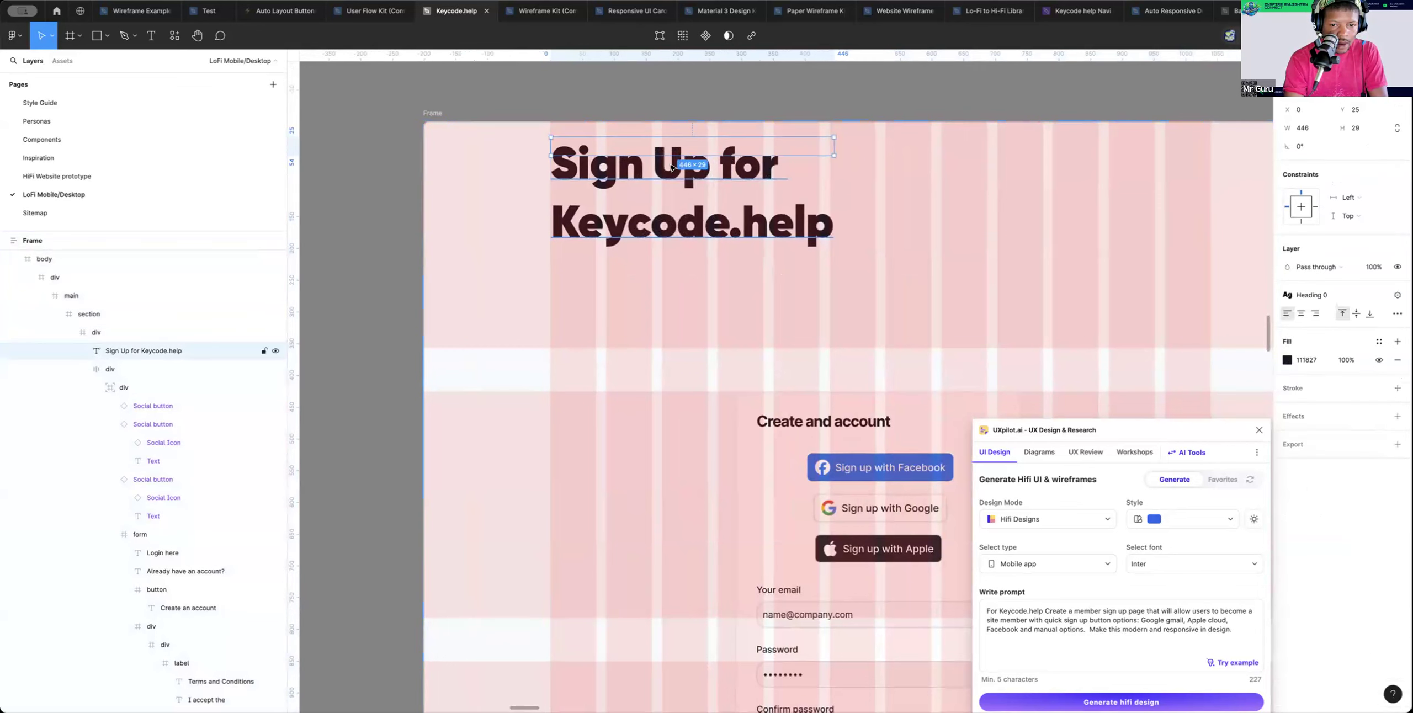
drag(673, 155, 678, 249)
drag(680, 169, 678, 183)
scroll(679, 166, down, 5)
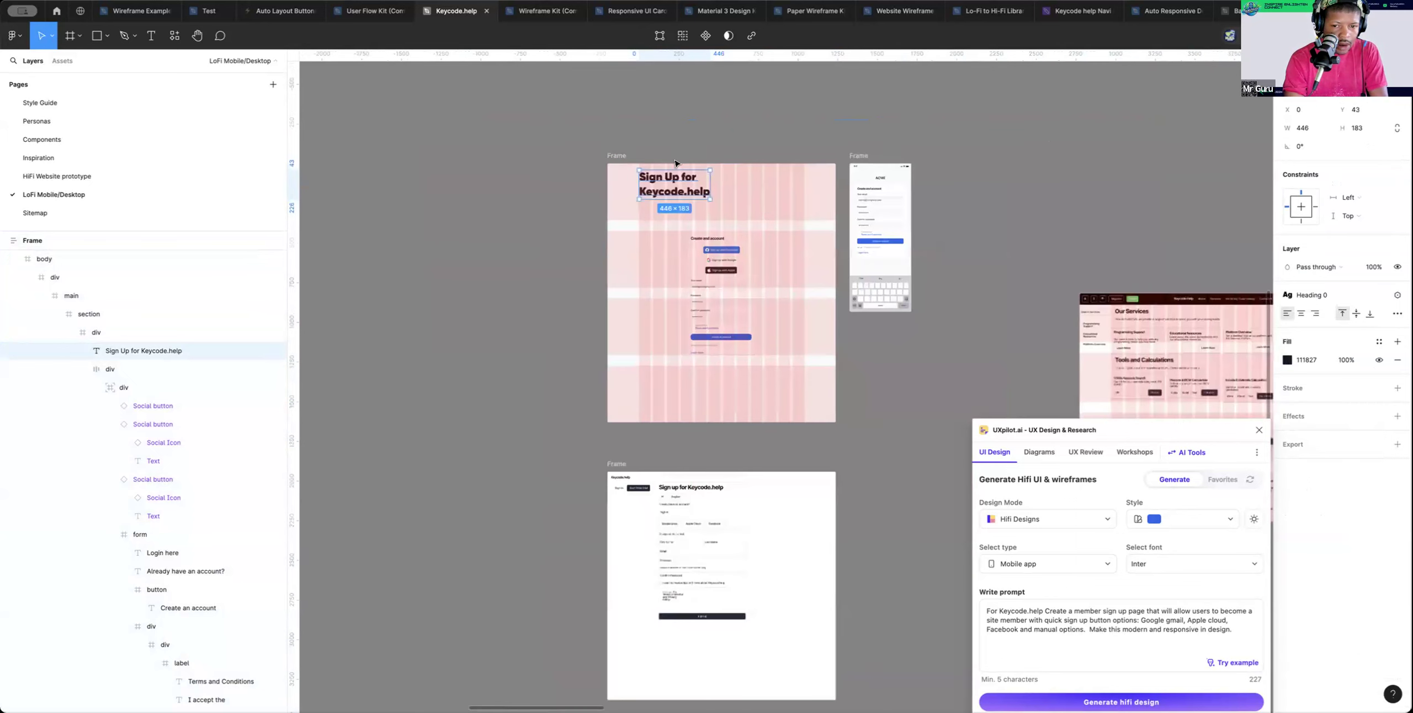
click(679, 127)
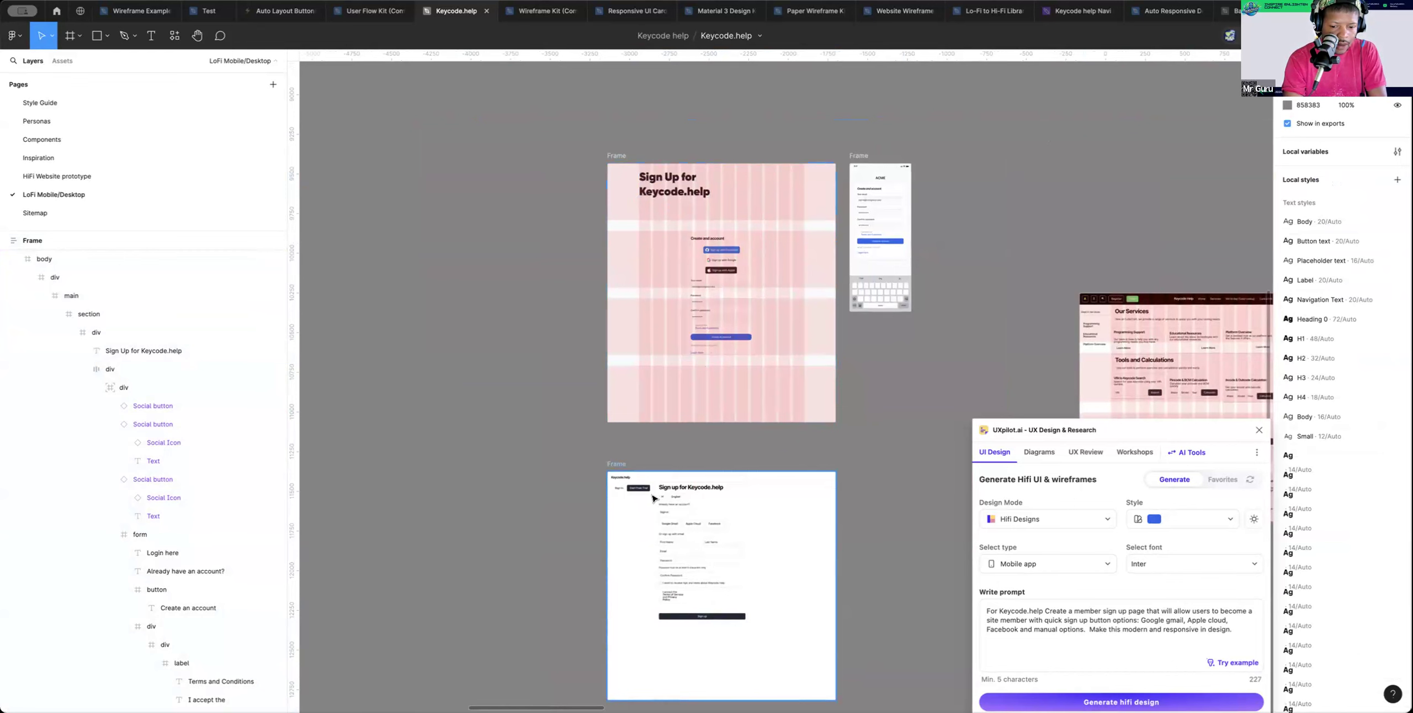
Duplicate the Keycode.help header block from the lower desktop frame onto the empty canvas left of the frames and widen it to about 396
scroll(642, 487, up, 3)
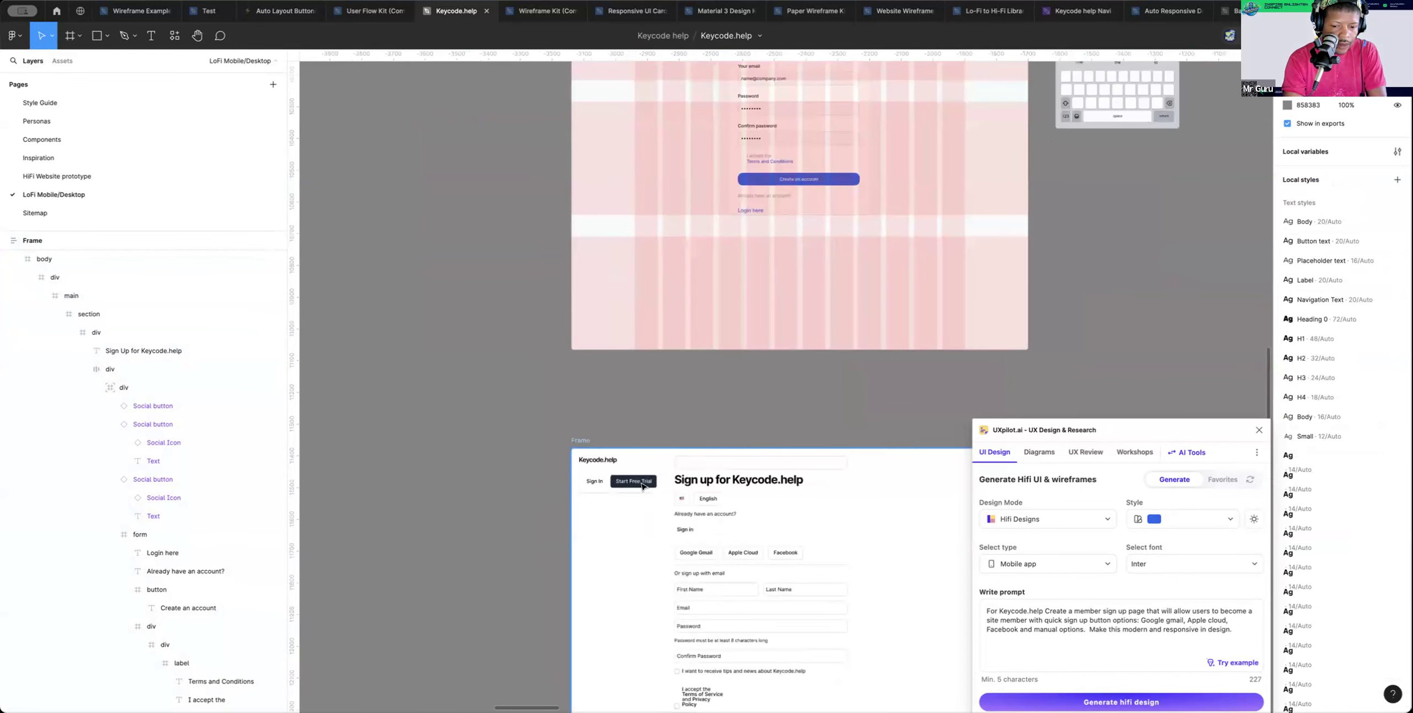
click(642, 486)
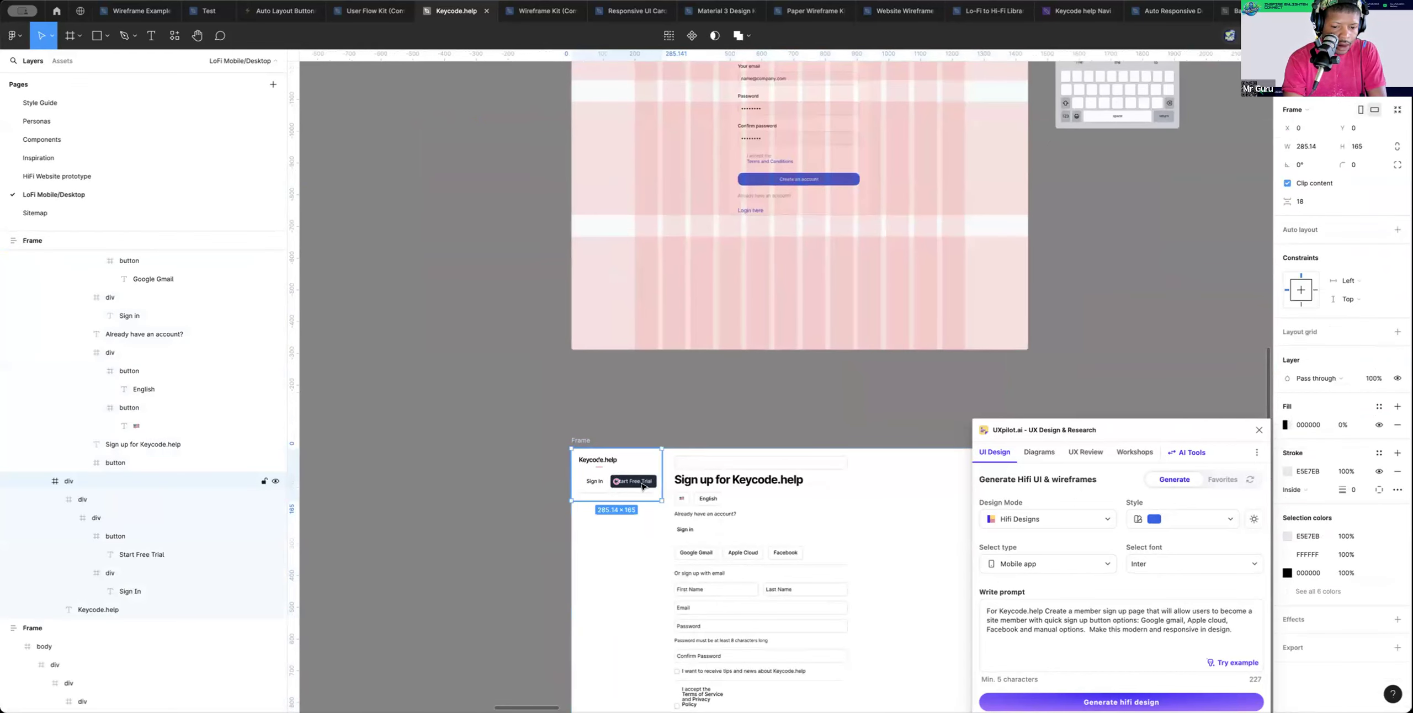
scroll(642, 486, up, 2)
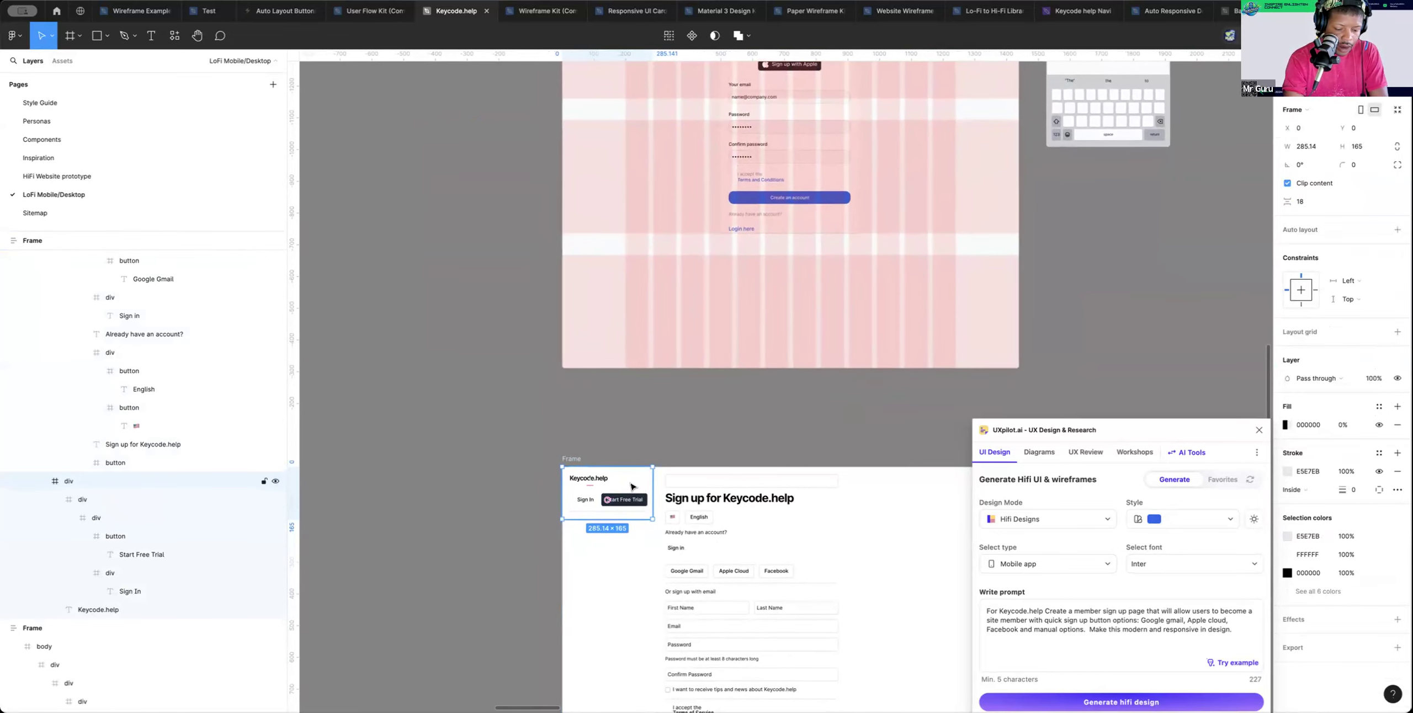
drag(632, 486, 409, 389)
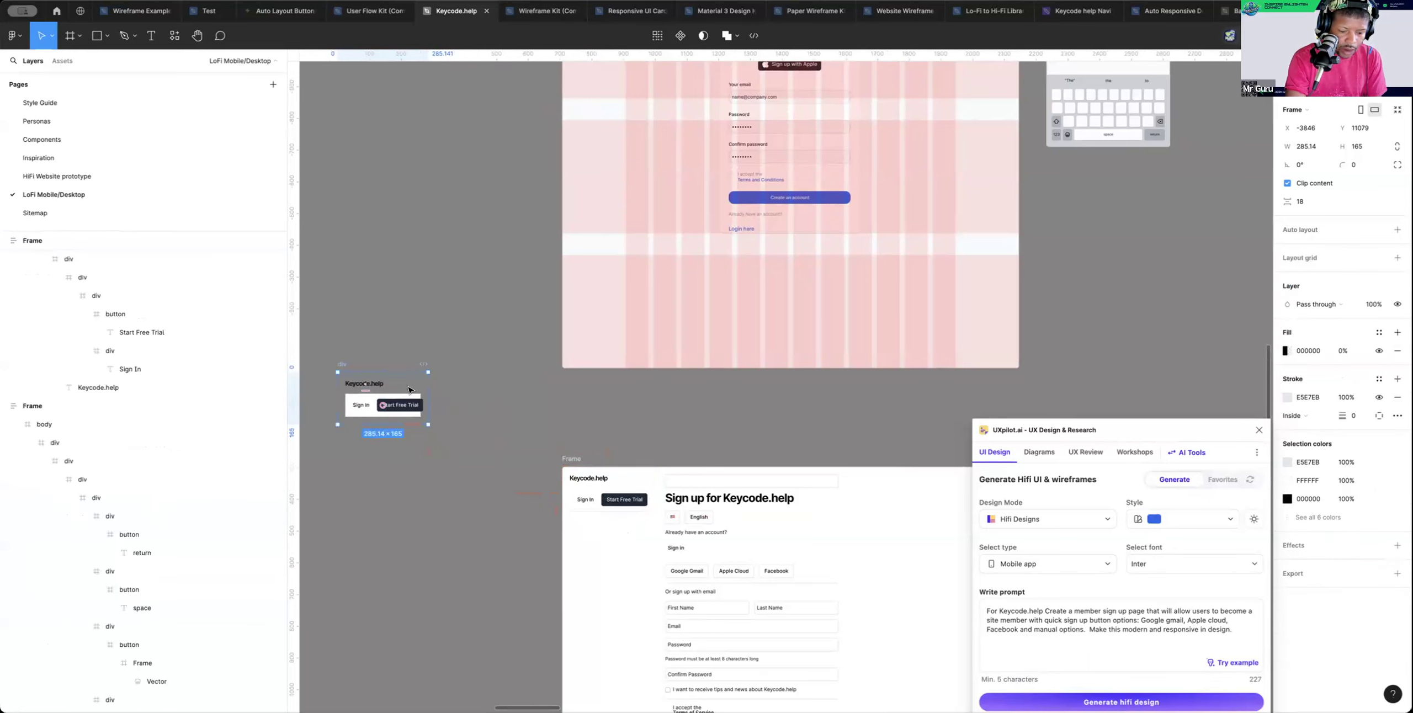
key(ctrl+z)
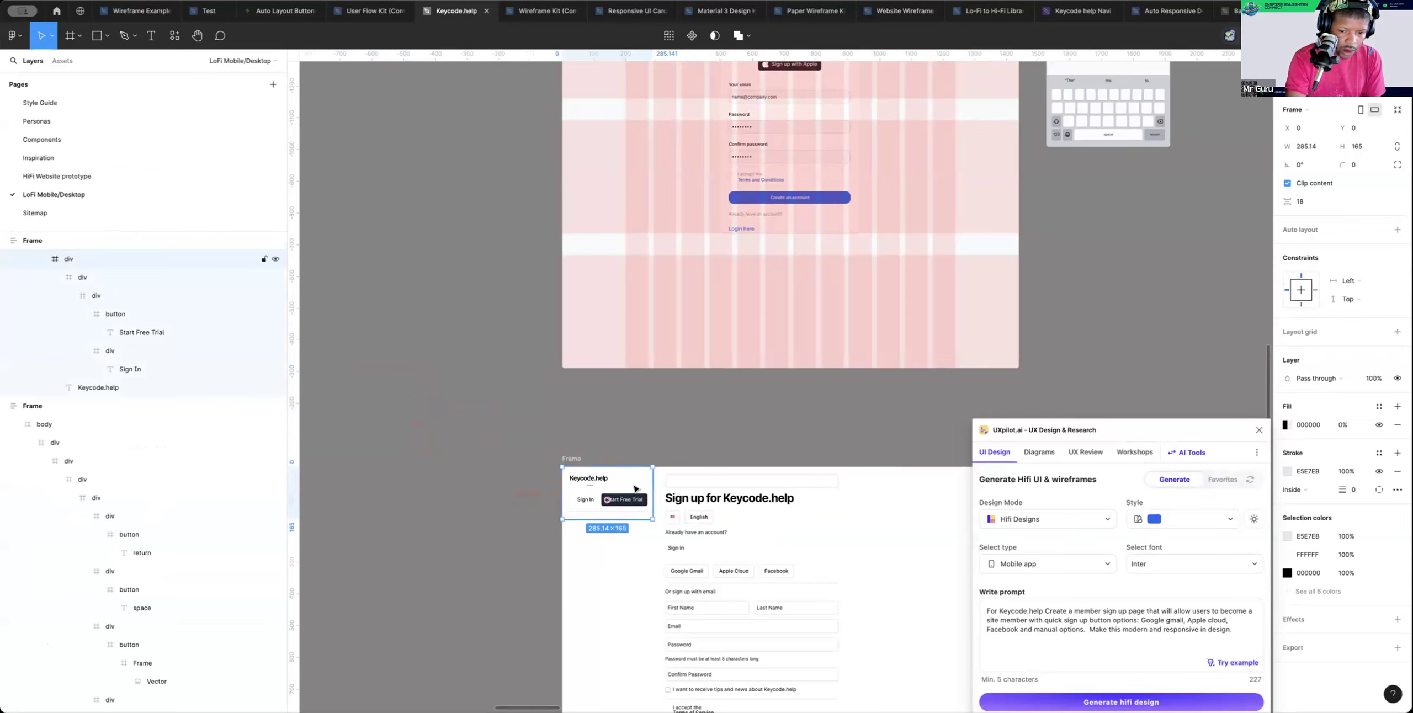
drag(635, 488, 524, 401)
scroll(450, 375, left, 1)
scroll(453, 375, up, 1)
scroll(470, 399, left, 1)
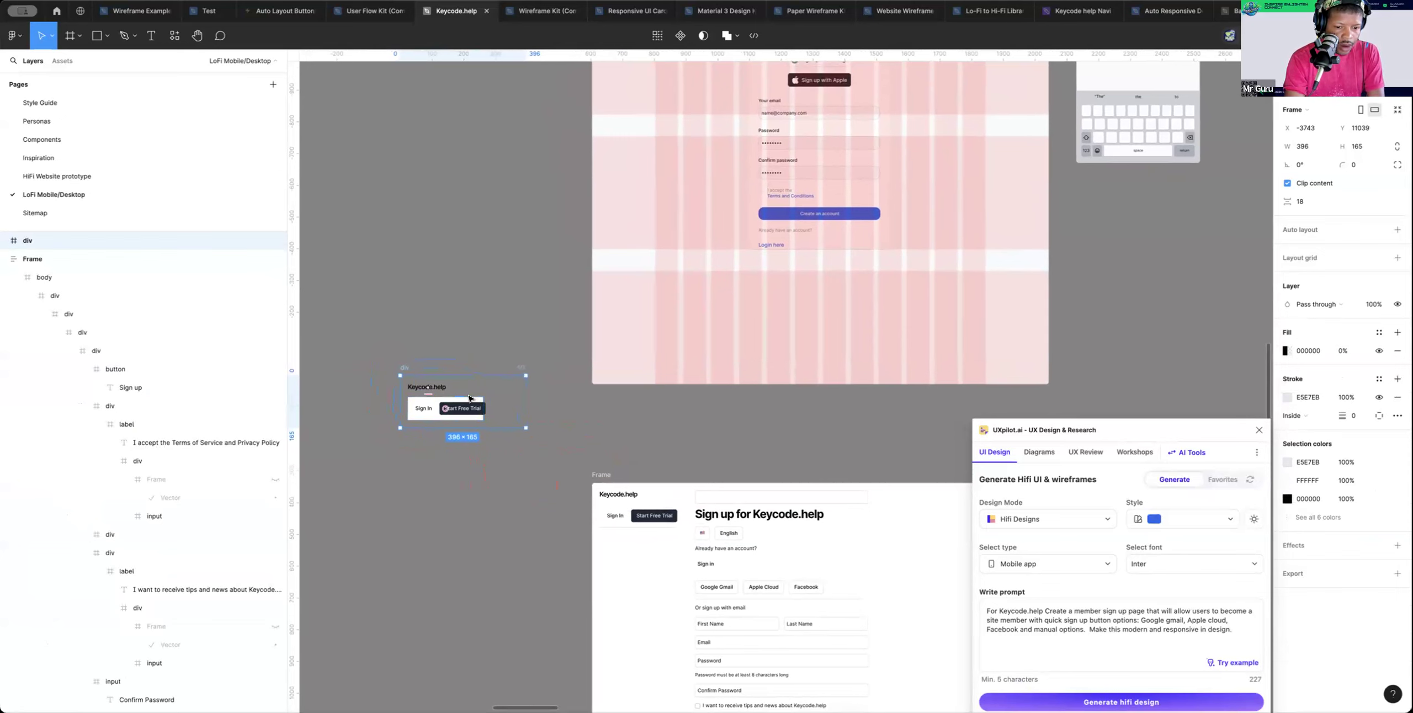
scroll(466, 399, right, 1)
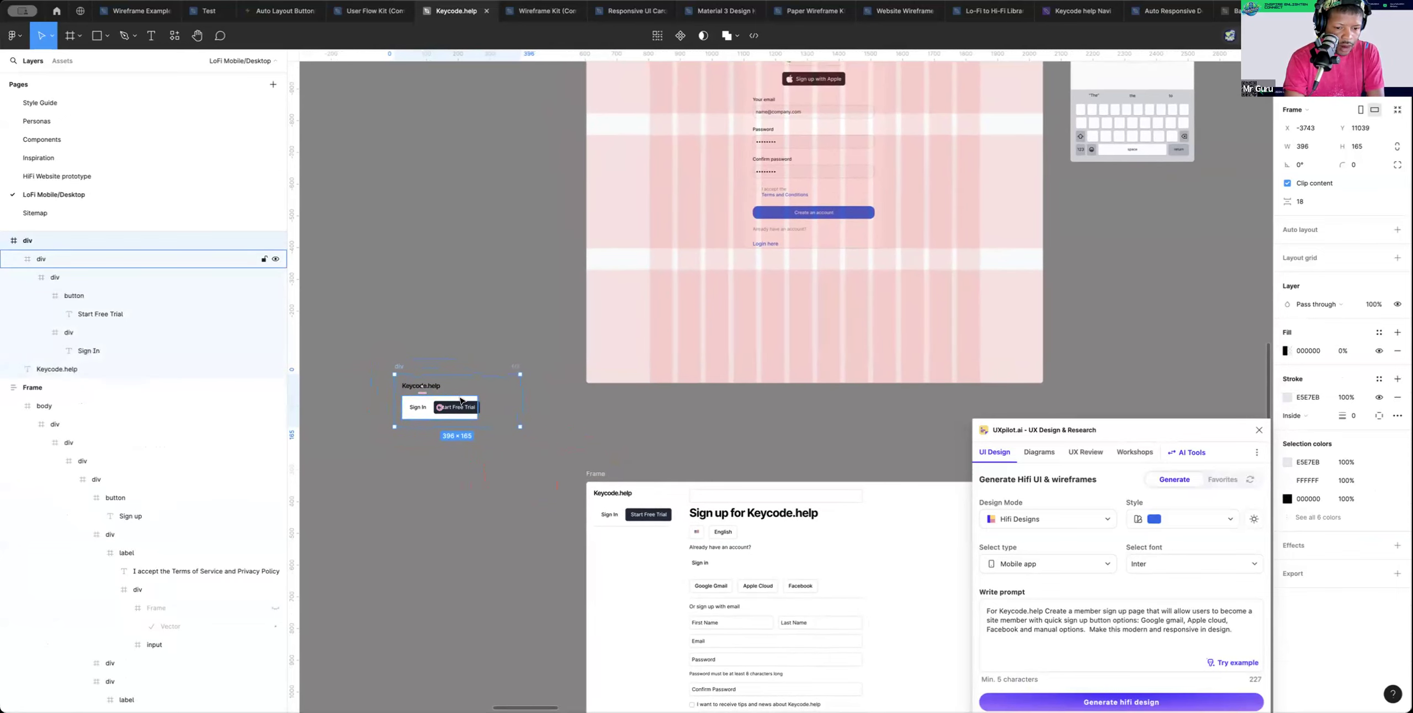
Rename the copied Keycode.help header frame beside the desktop frames as Free Trial Button
click(462, 401)
scroll(464, 400, down, 1)
scroll(463, 400, left, 1)
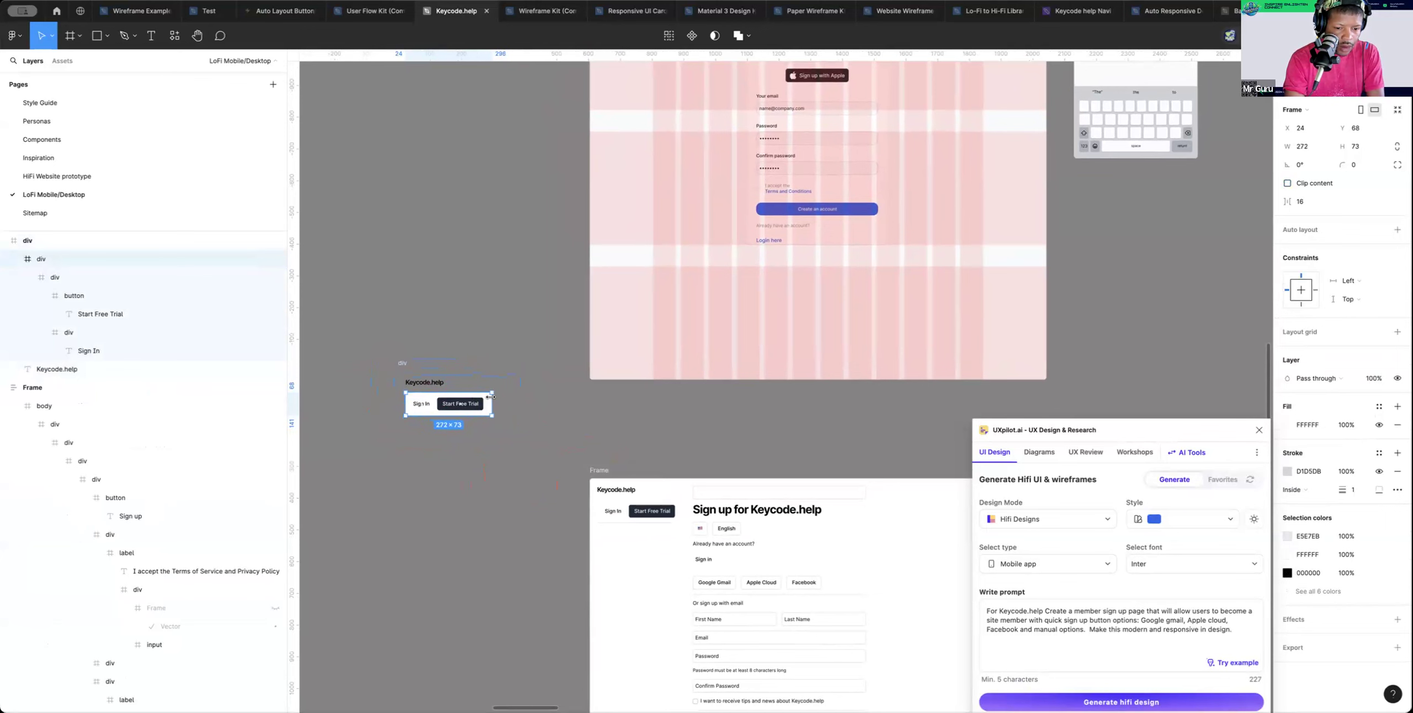
click(511, 367)
scroll(464, 360, left, 1)
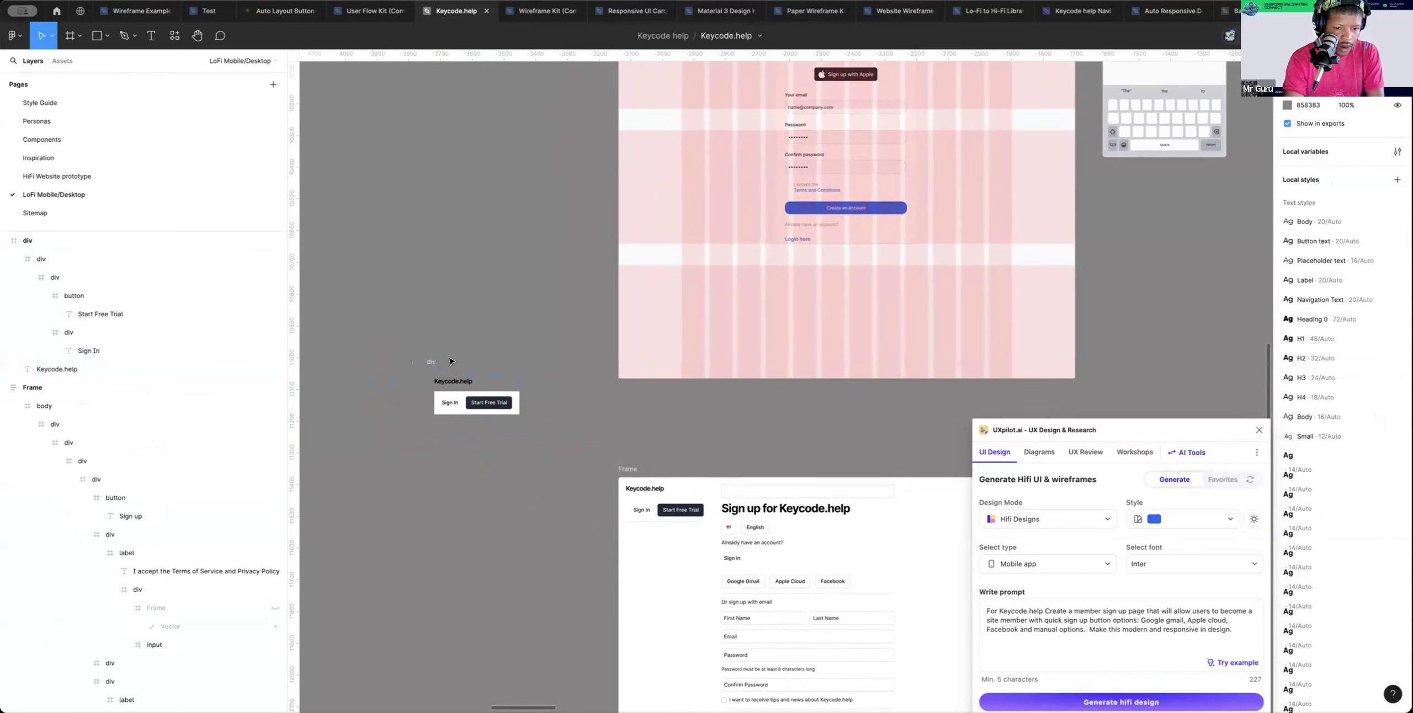
click(433, 361)
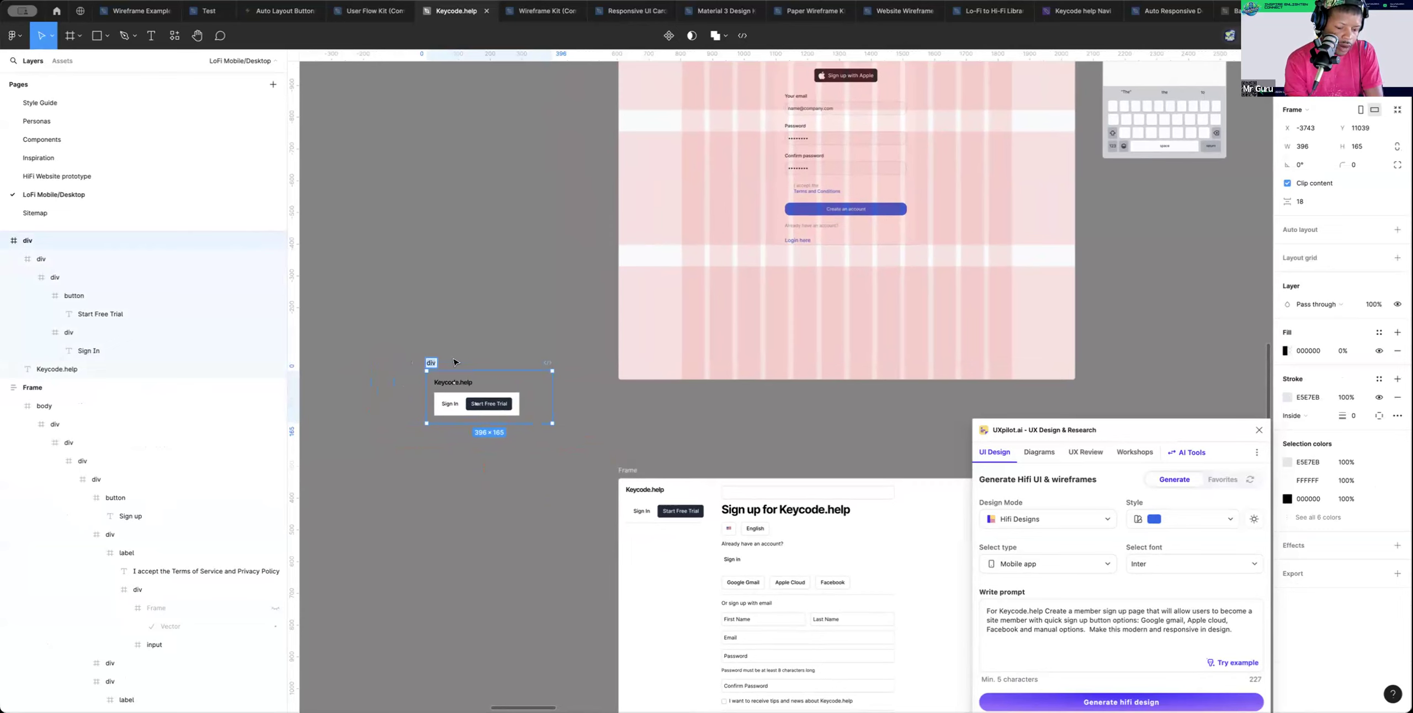
text(Free)
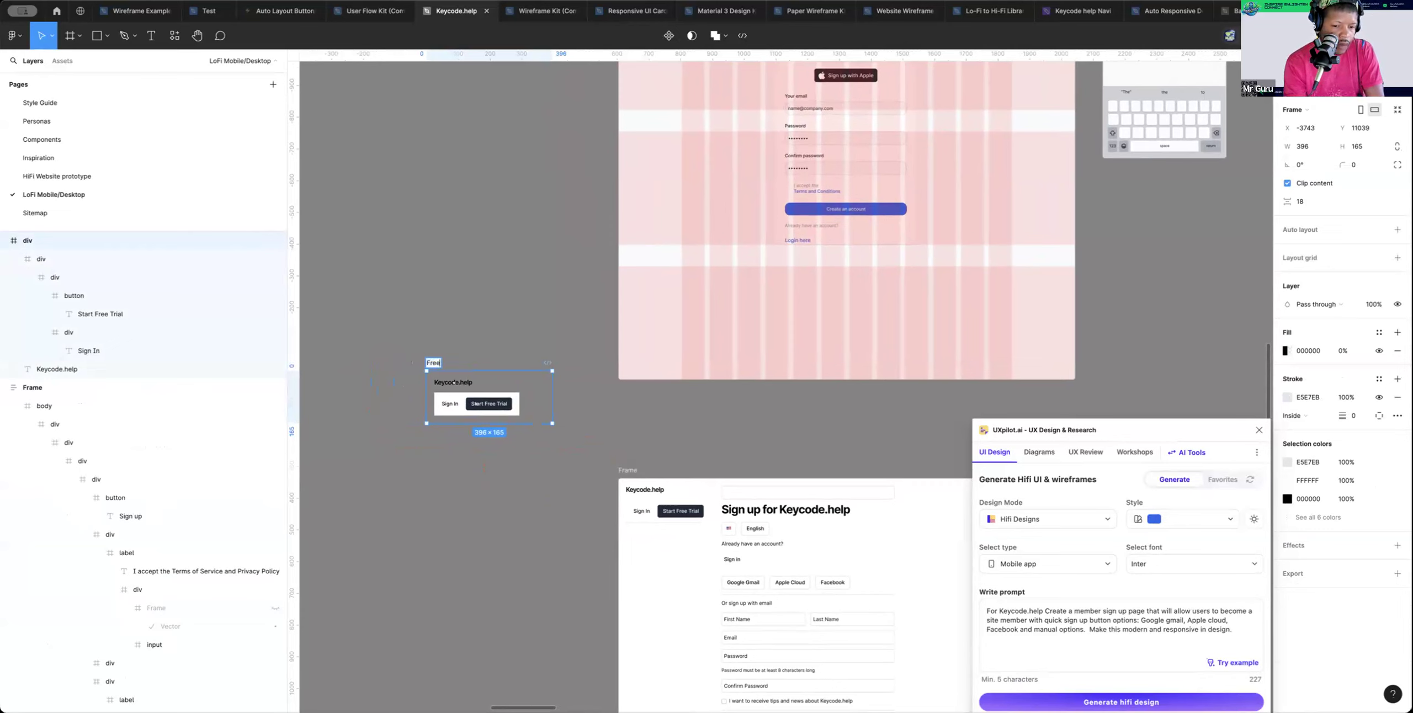
text( Tri)
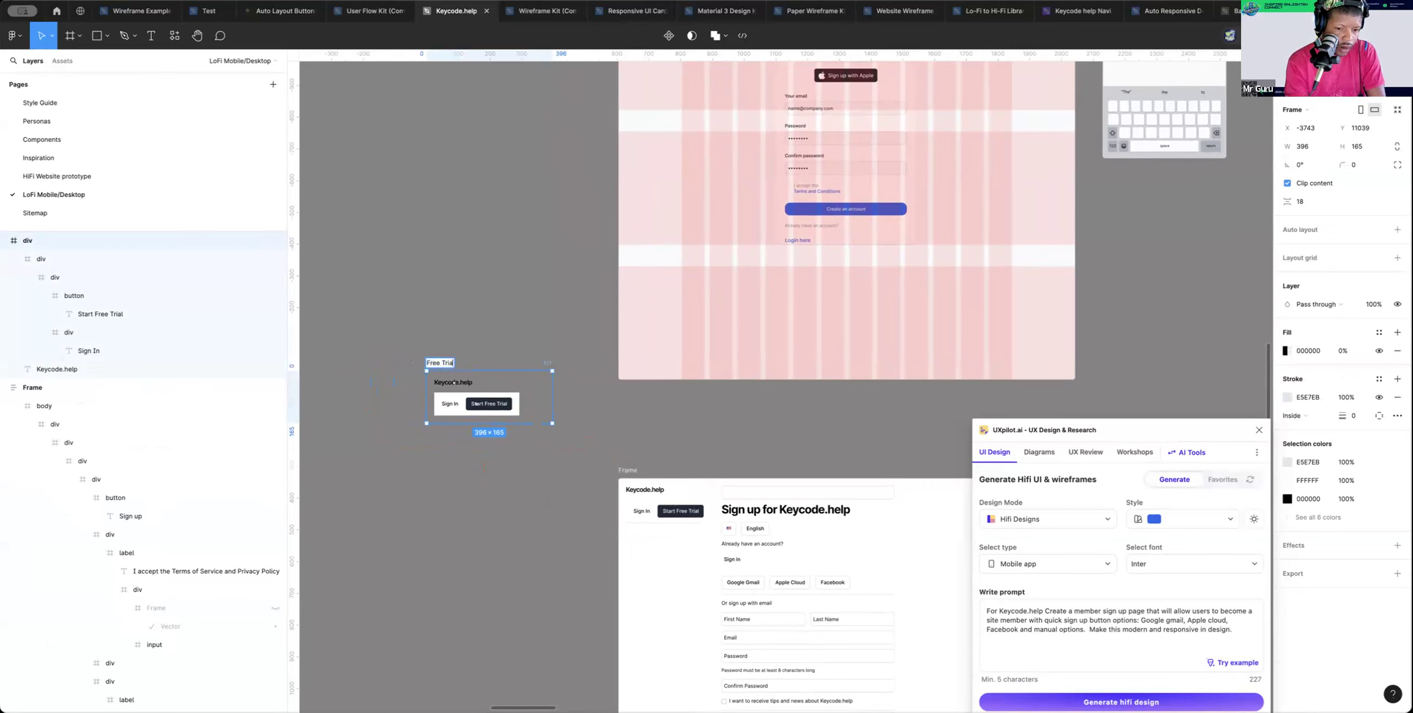
text(al But)
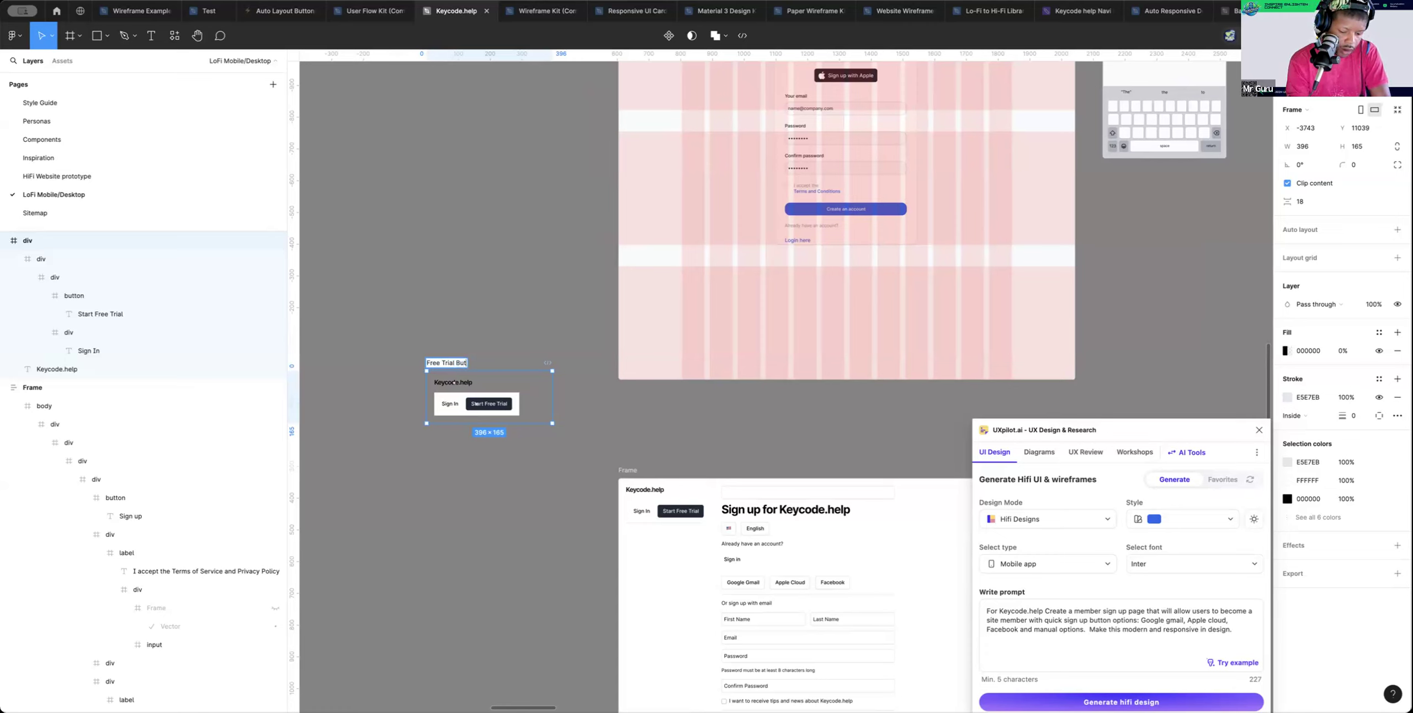
text(ton)
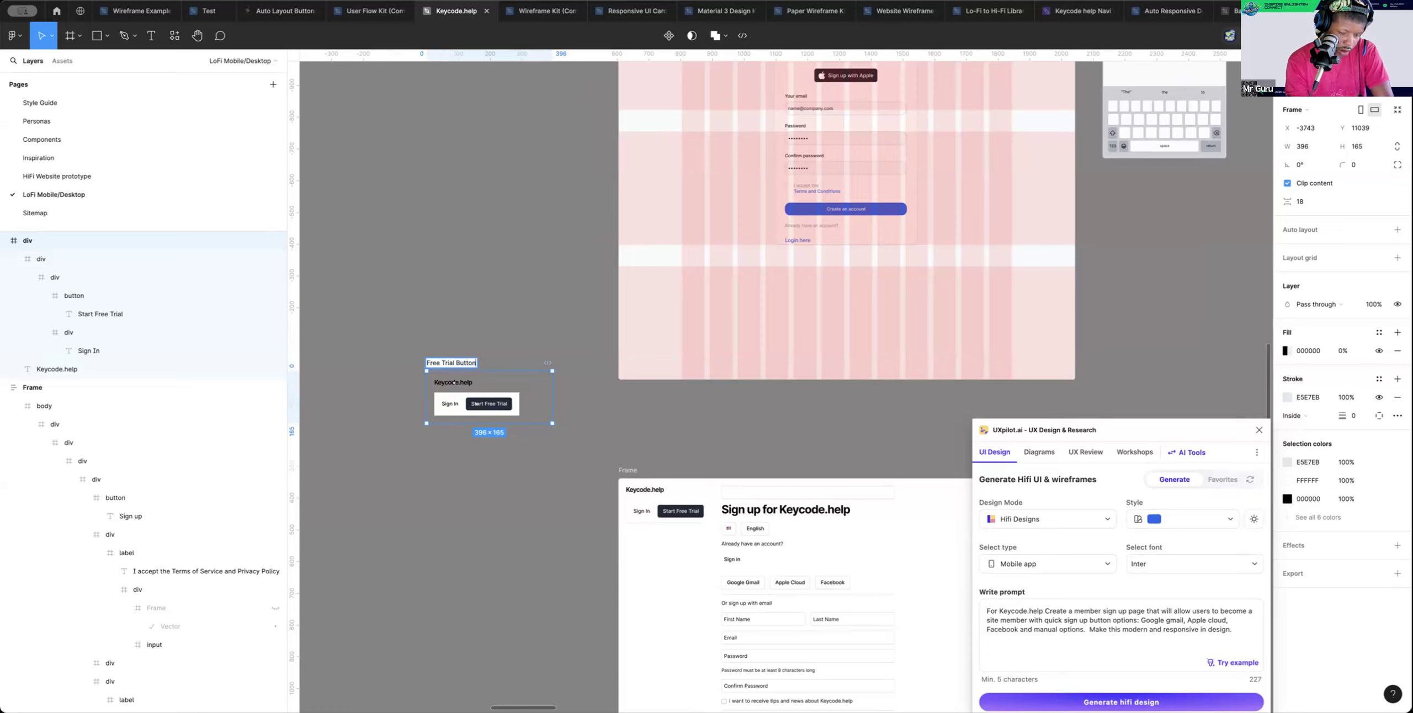
key(Return)
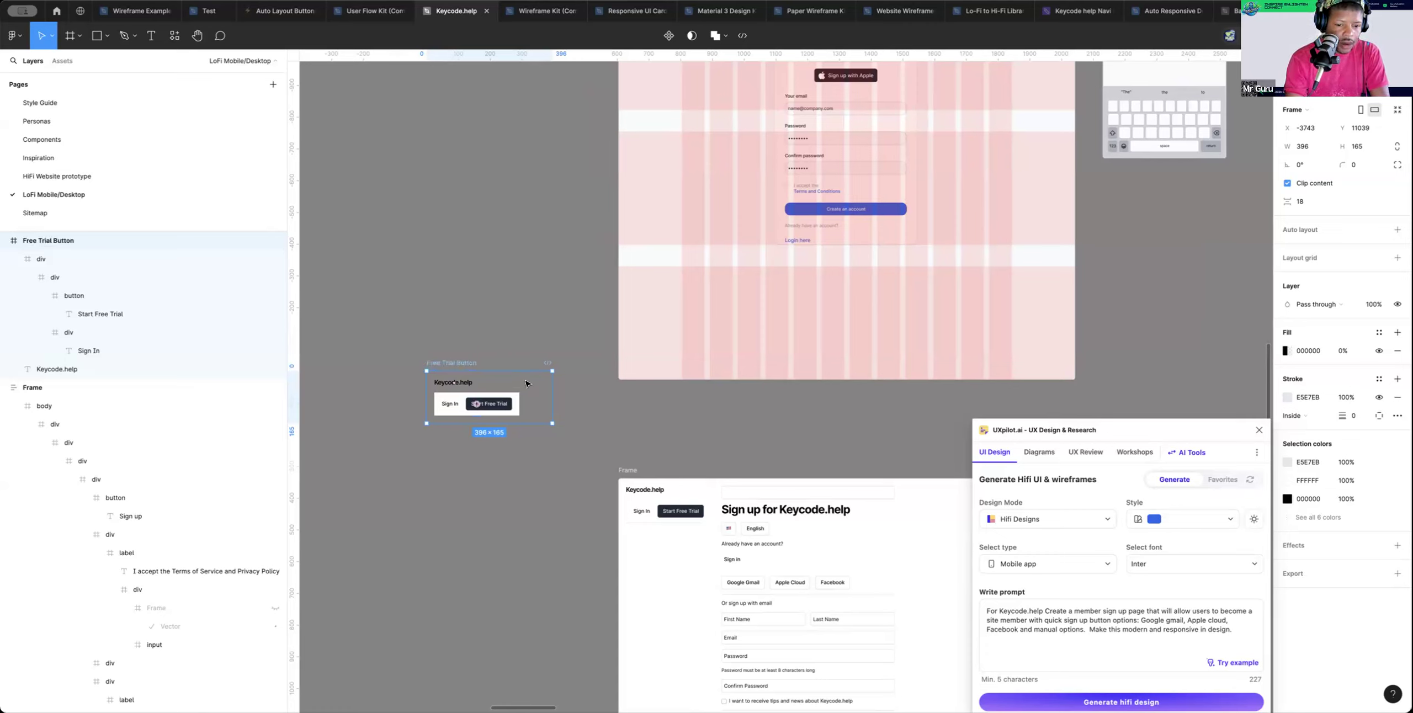
key(Escape)
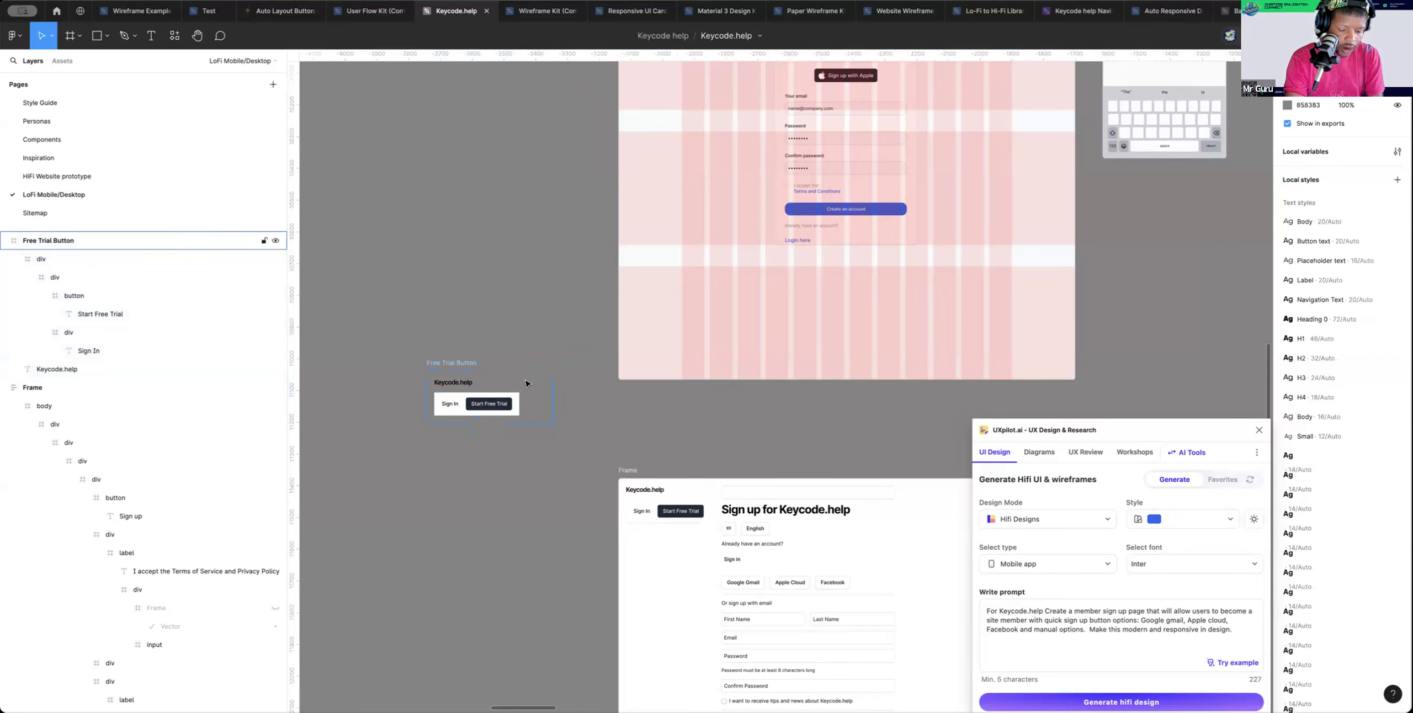
Paste the Keycode.help header block into the Created components section of the Components page and convert it into a component
click(58, 138)
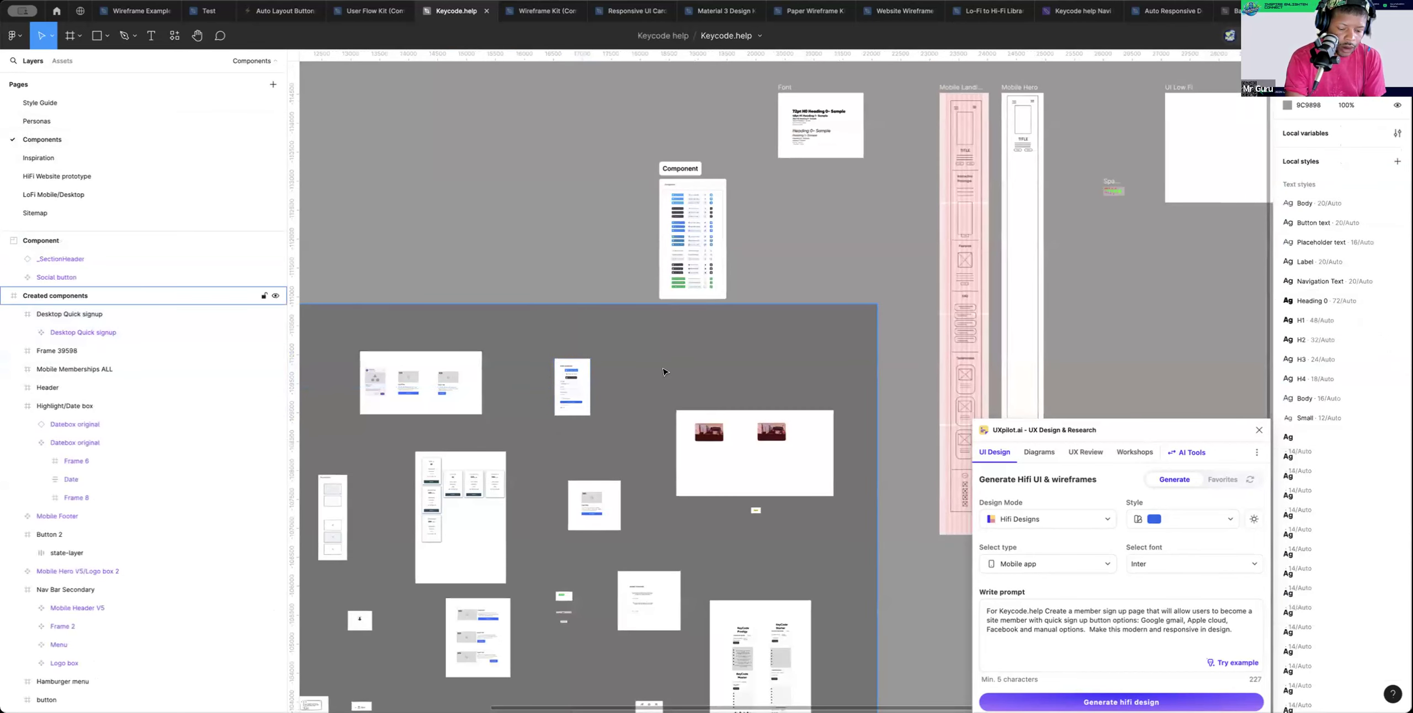
key(ctrl+v)
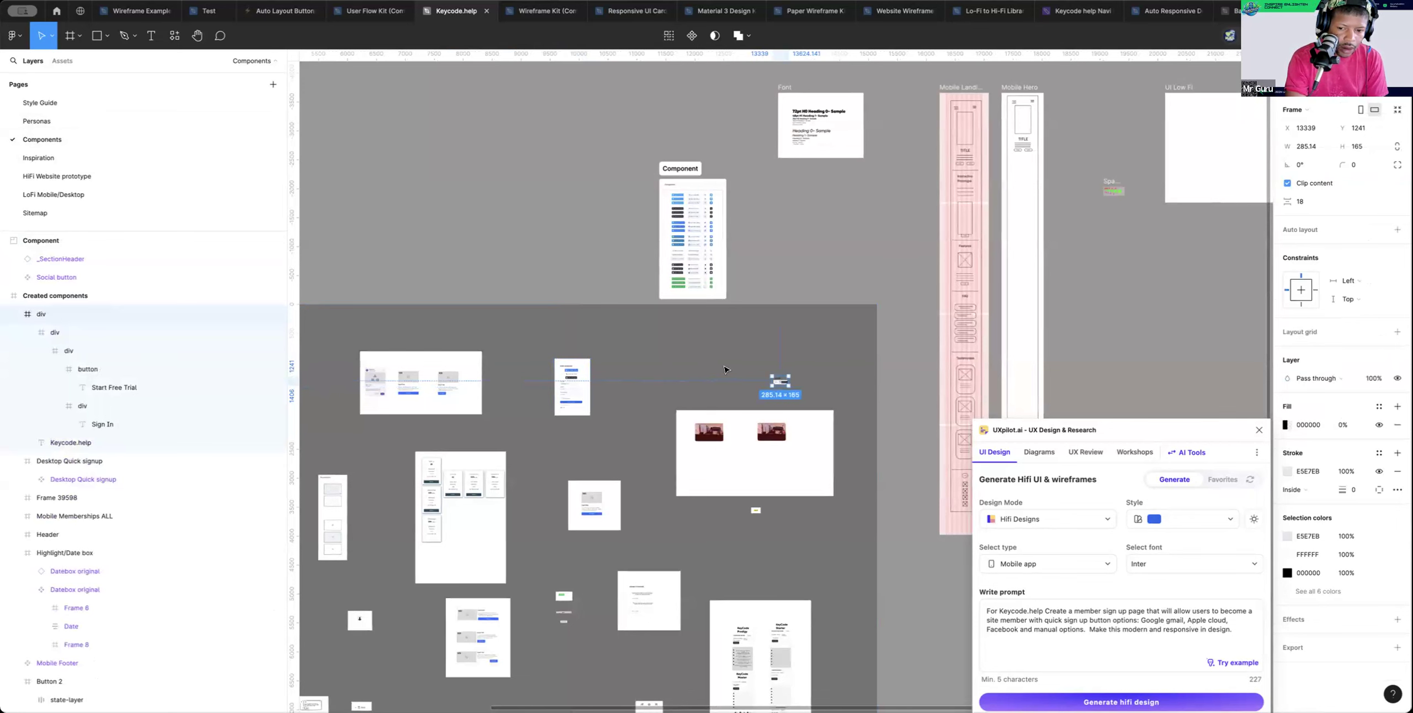
click(805, 364)
click(771, 382)
key(shift+2)
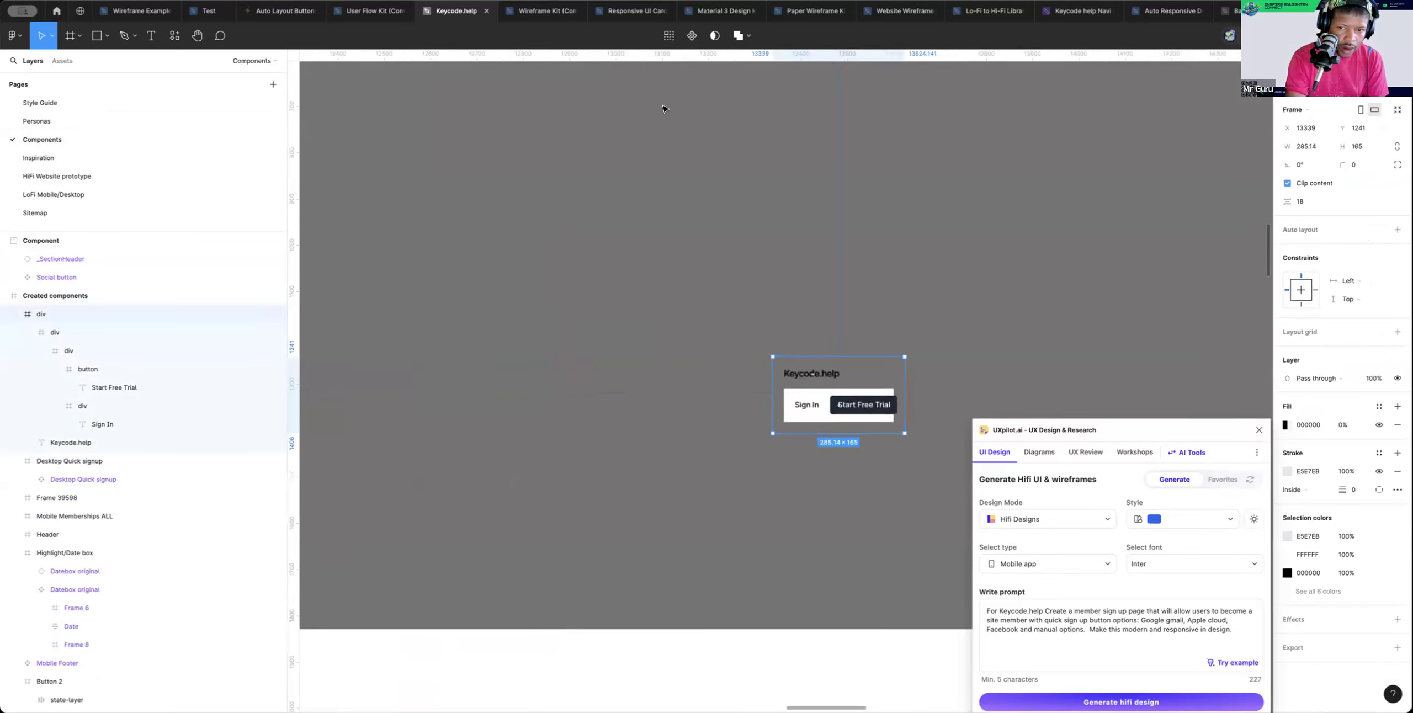
click(692, 35)
Delete the Free Trial Button frame from the canvas of the LoFi Mobile/Desktop page
click(77, 194)
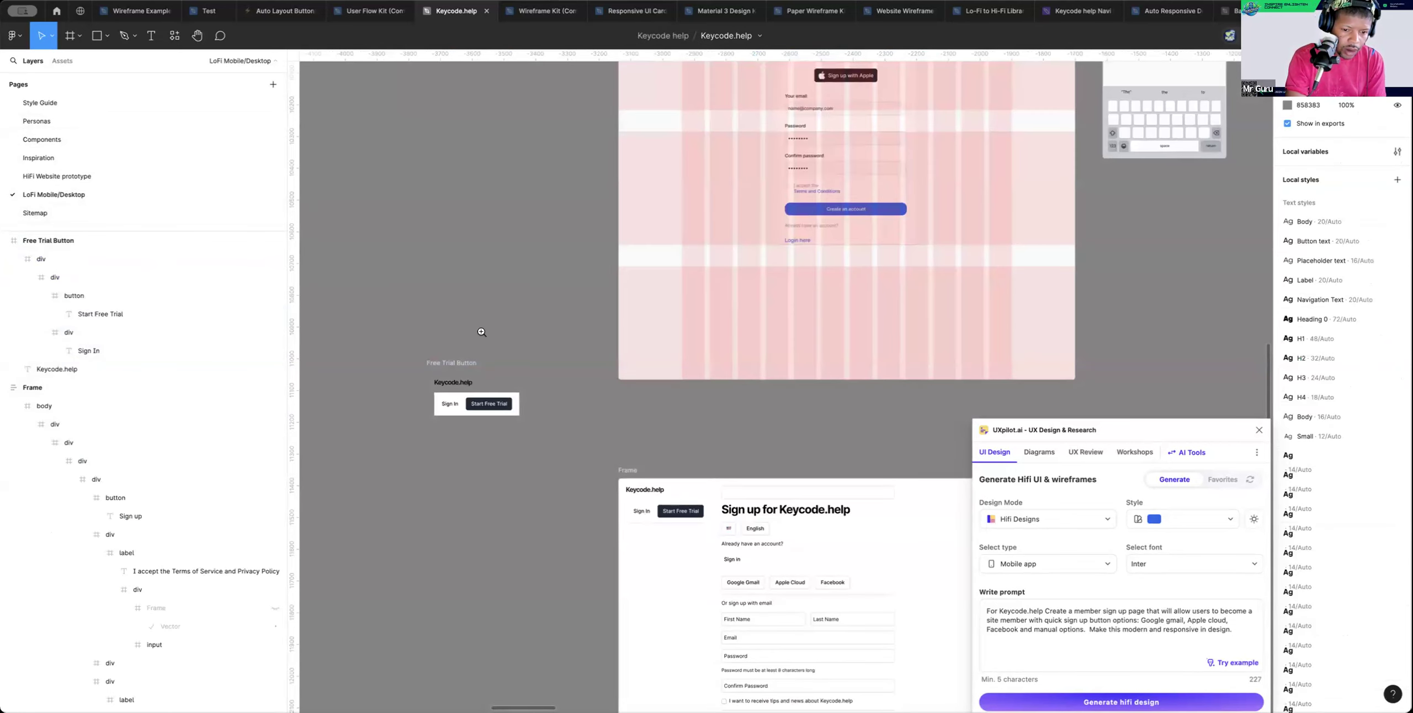
scroll(482, 335, down, 5)
click(477, 335)
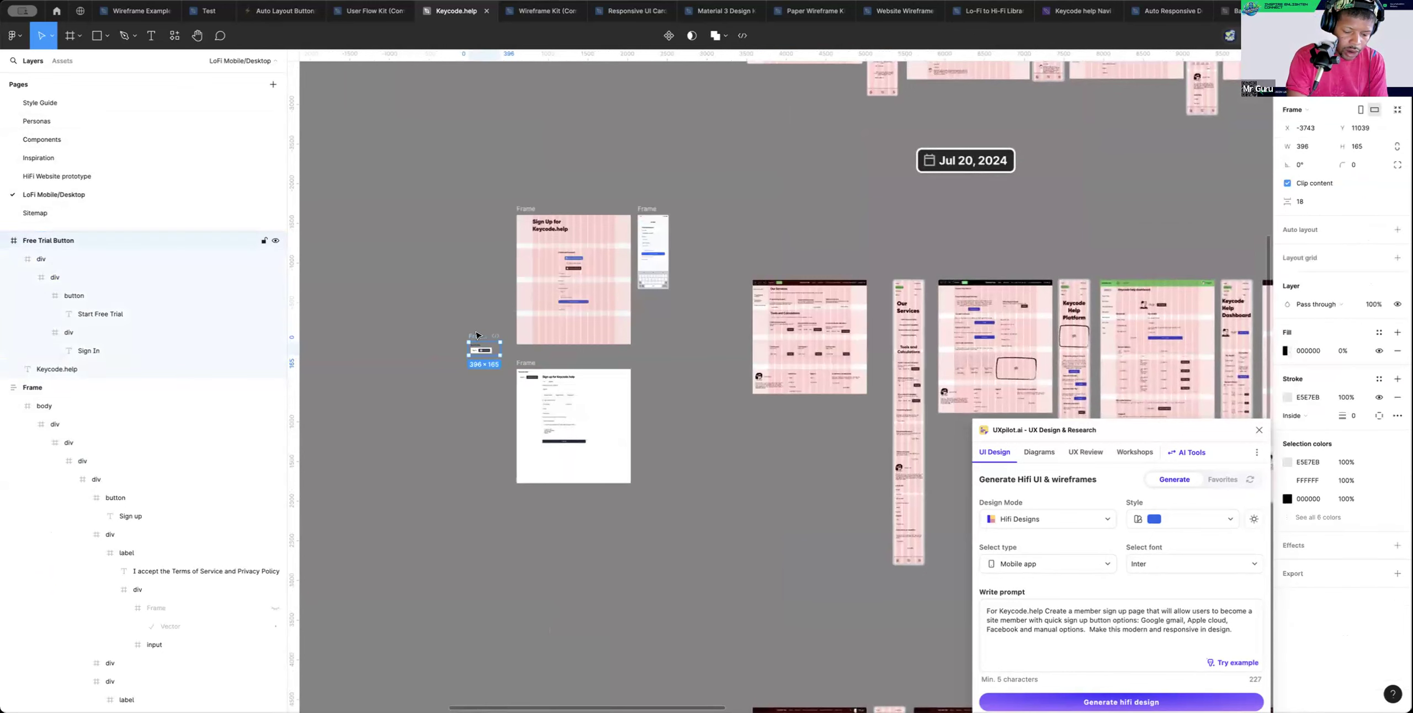
key(Delete)
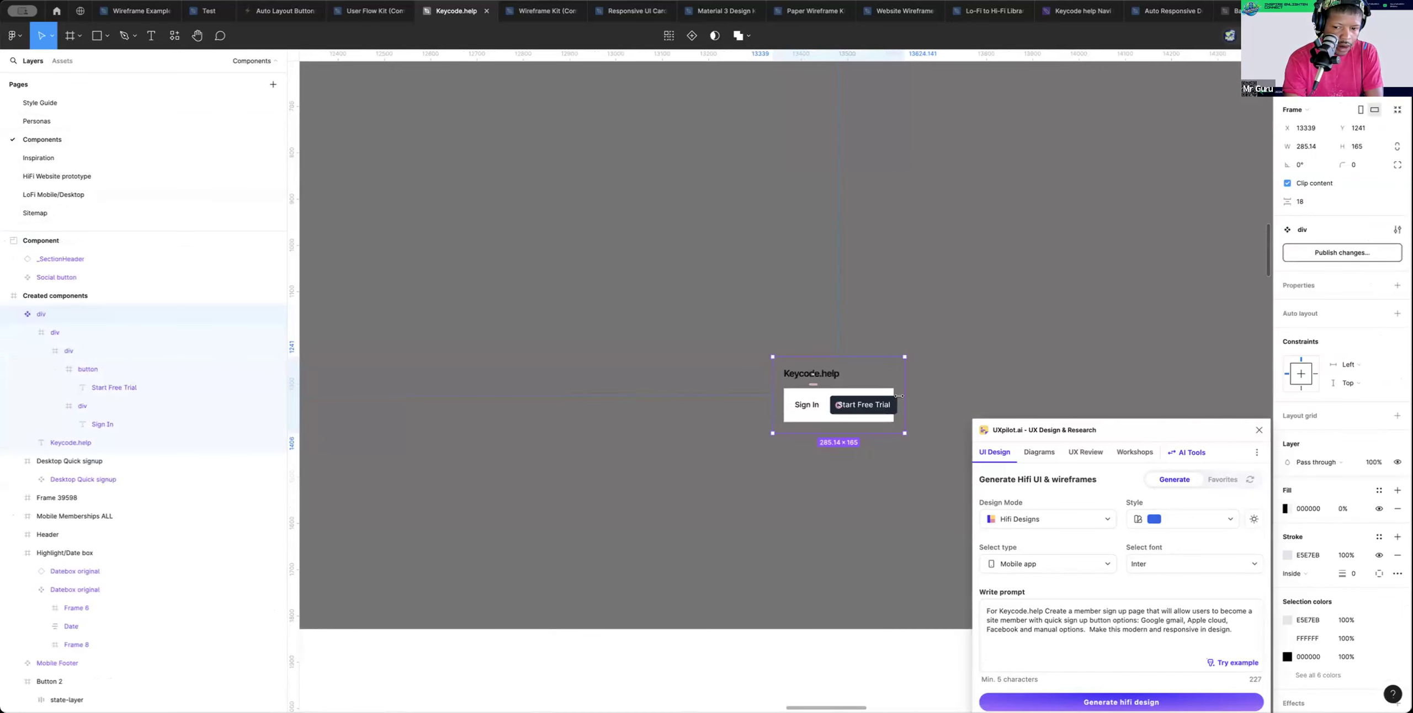
On the Components page, resize the header component's white button box to about 254 wide and 78 high
scroll(854, 387, up, 5)
scroll(899, 390, right, 3)
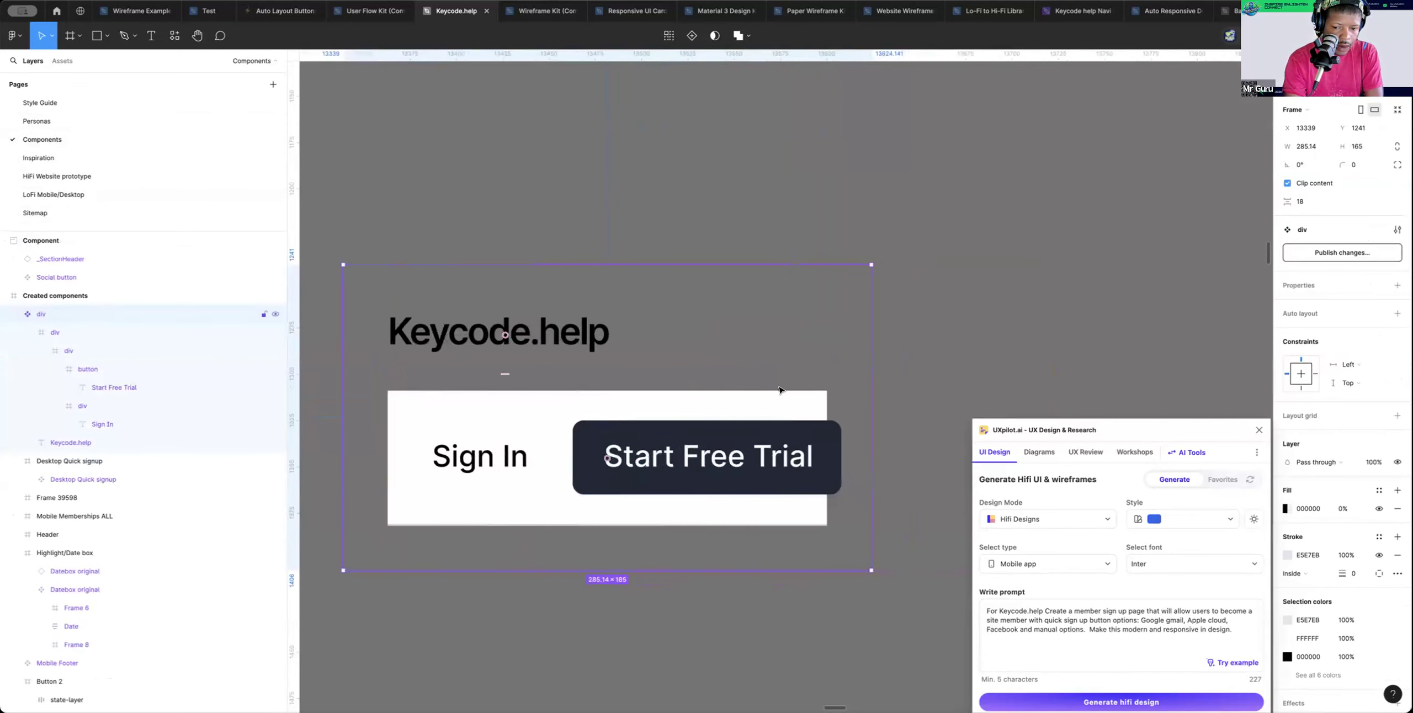
double_click(779, 396)
drag(844, 407, 857, 409)
click(1358, 147)
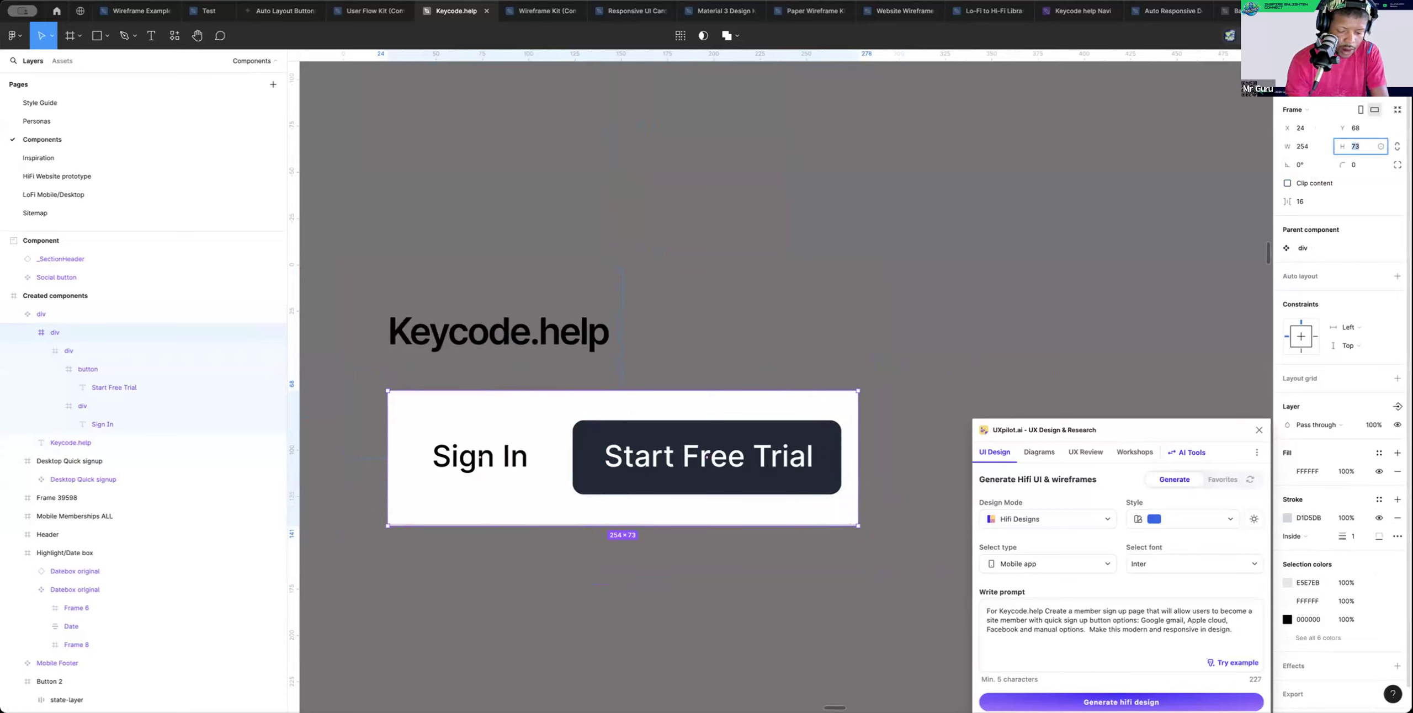
text(78)
key(Return)
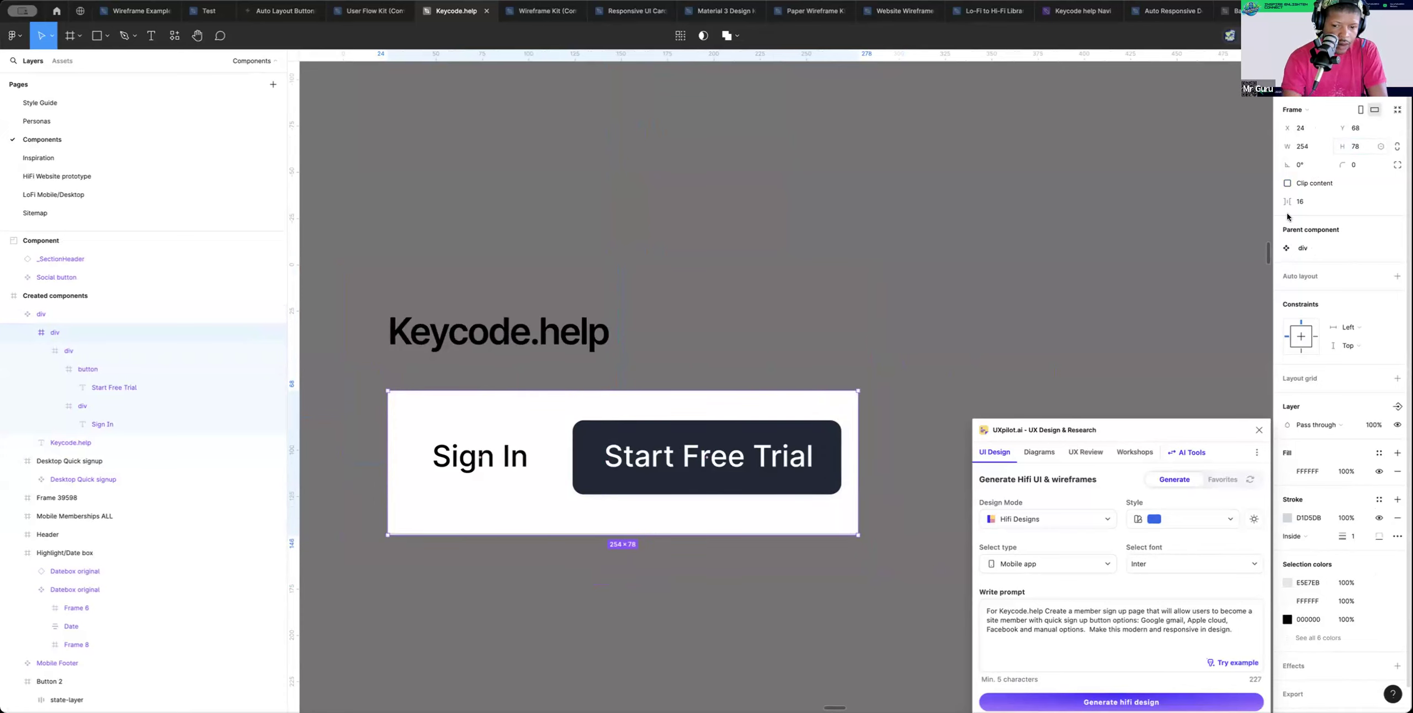
click(887, 360)
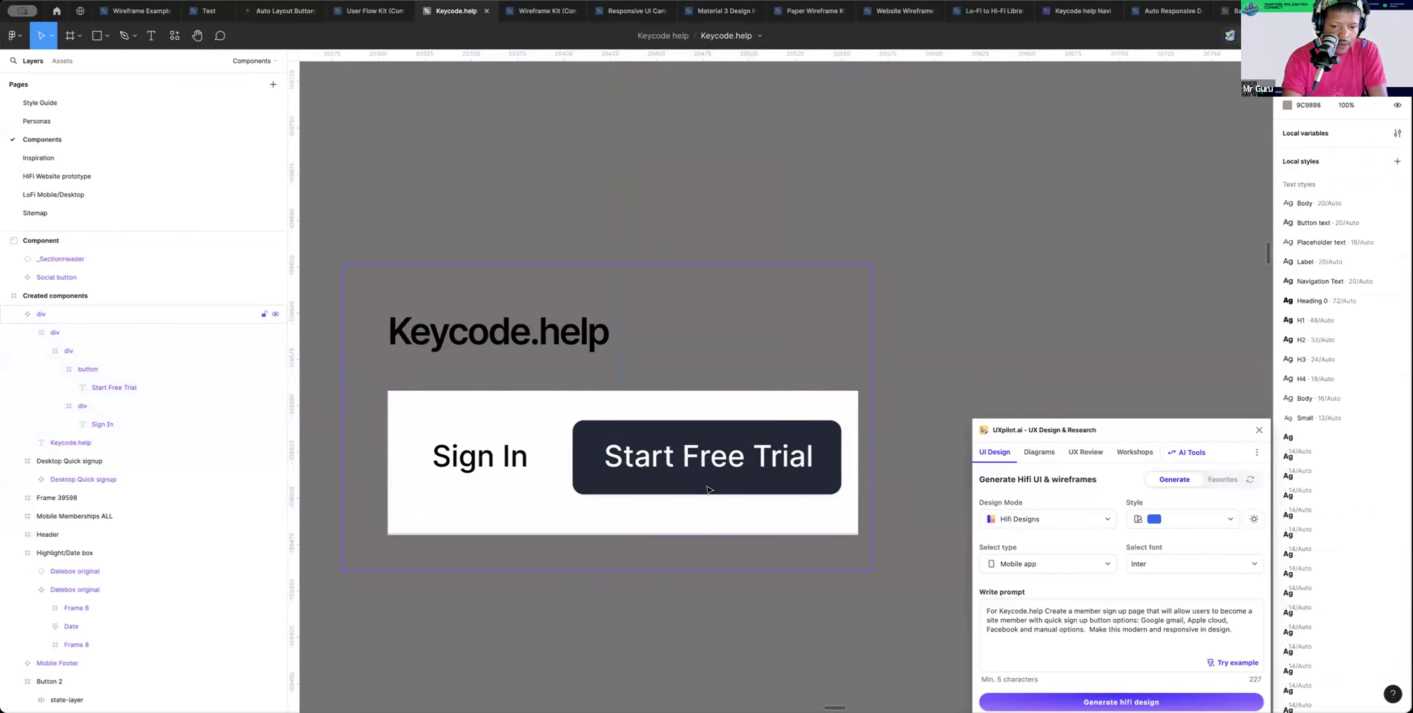
Apply the Primary color style to the fill of the Start Free Trial button
click(704, 488)
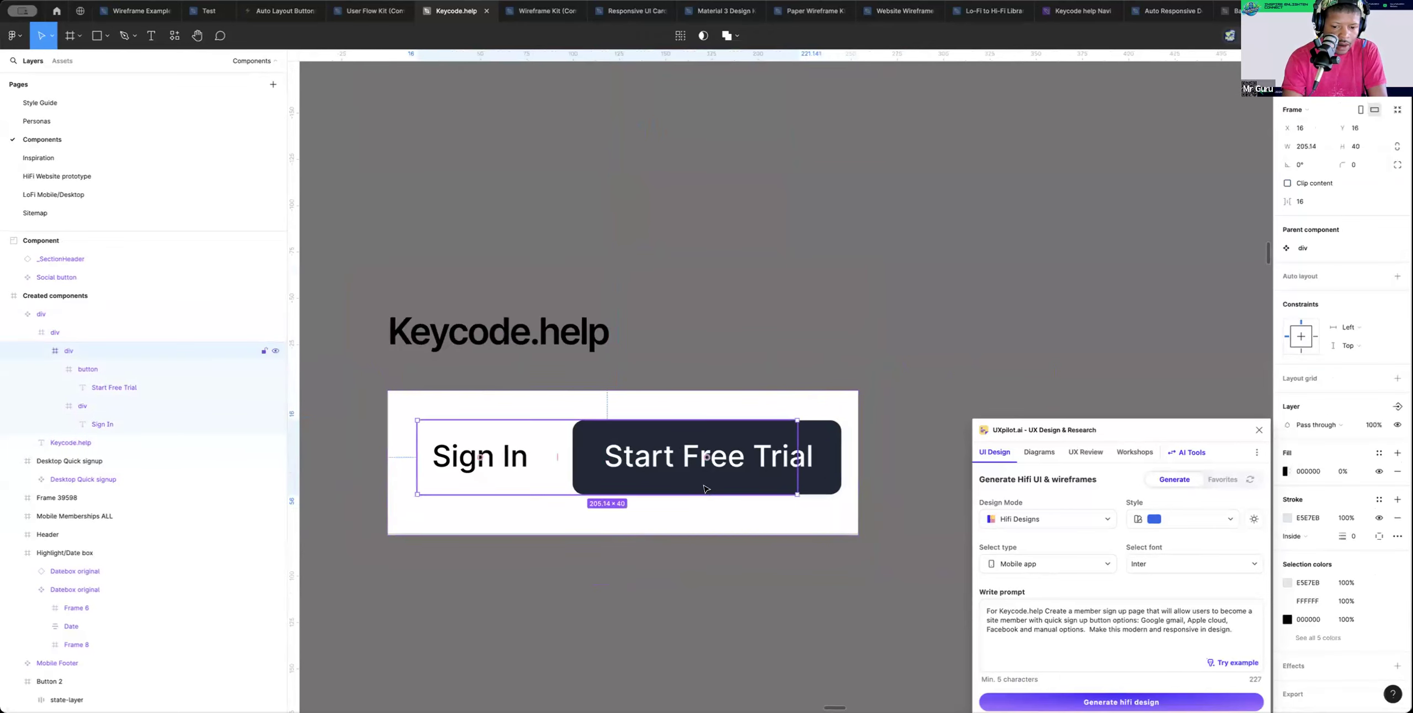
click(794, 481)
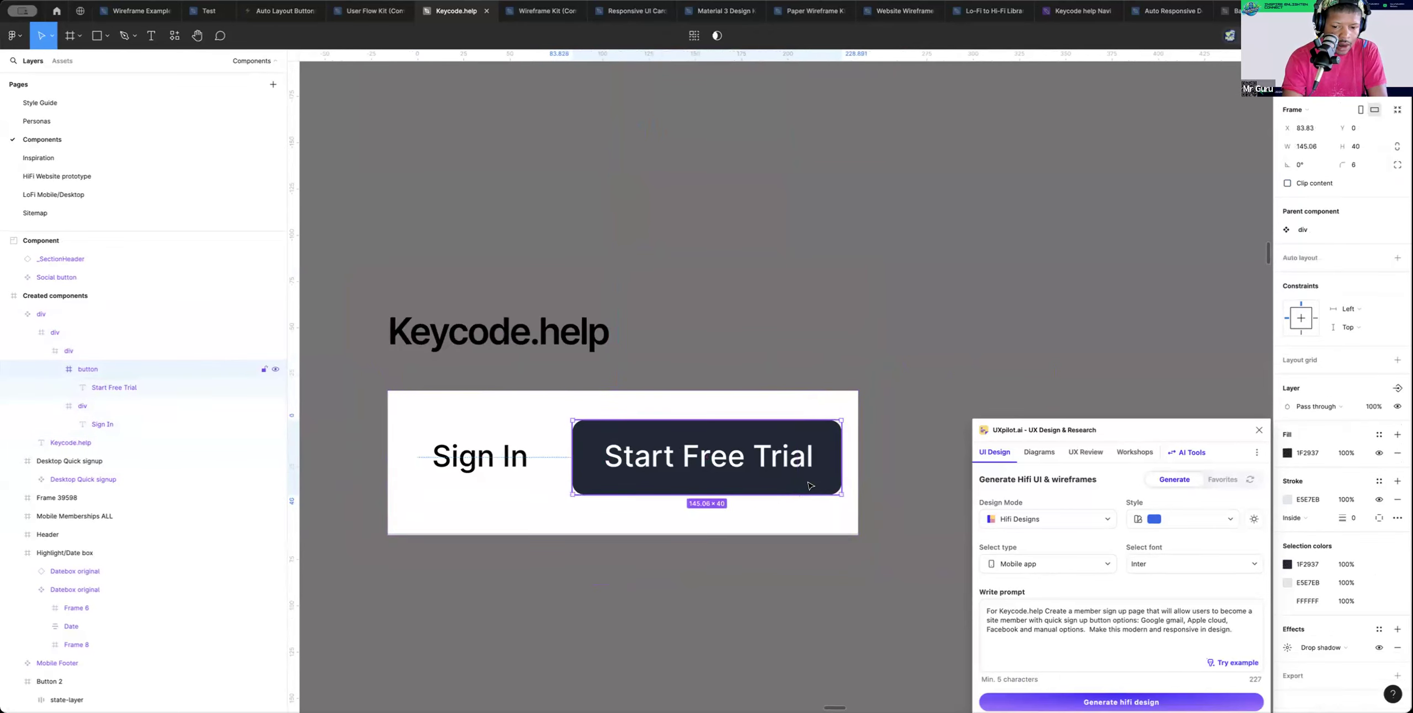
click(1287, 453)
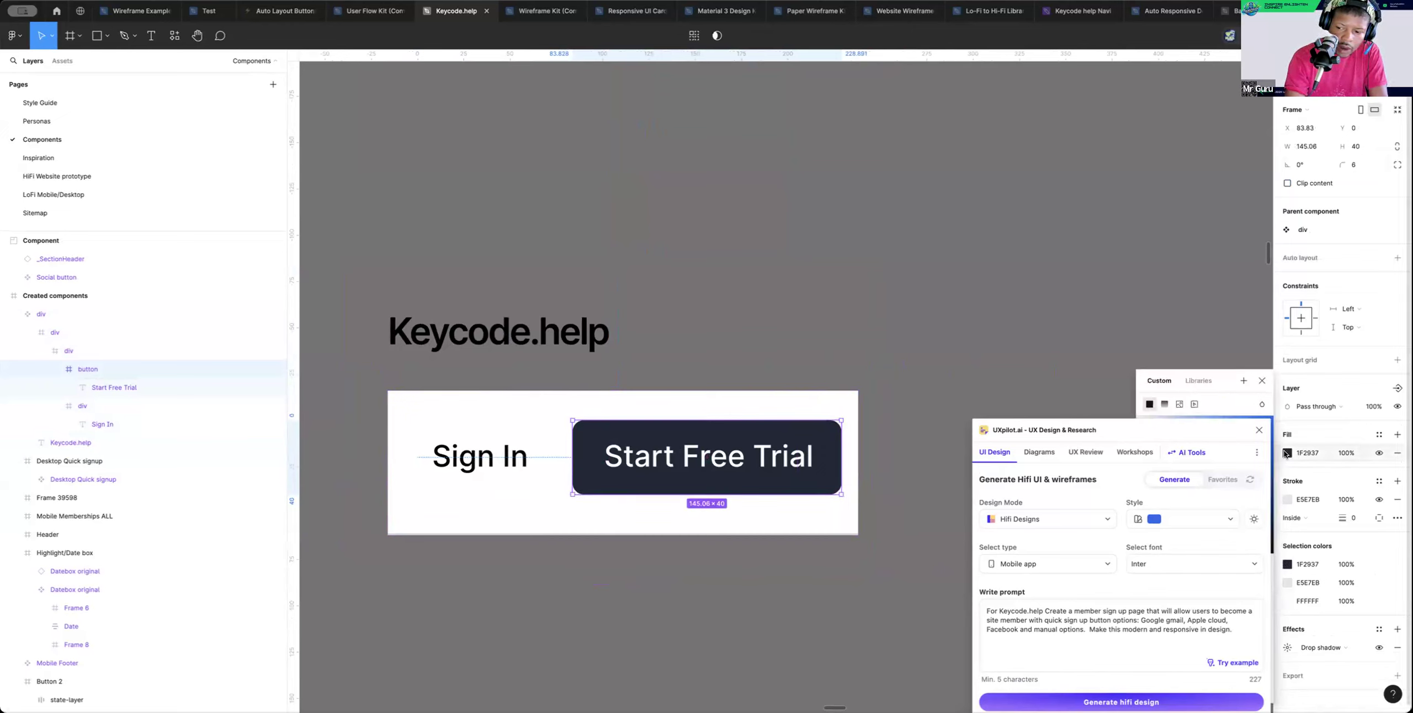
drag(1179, 428, 1065, 61)
click(1198, 380)
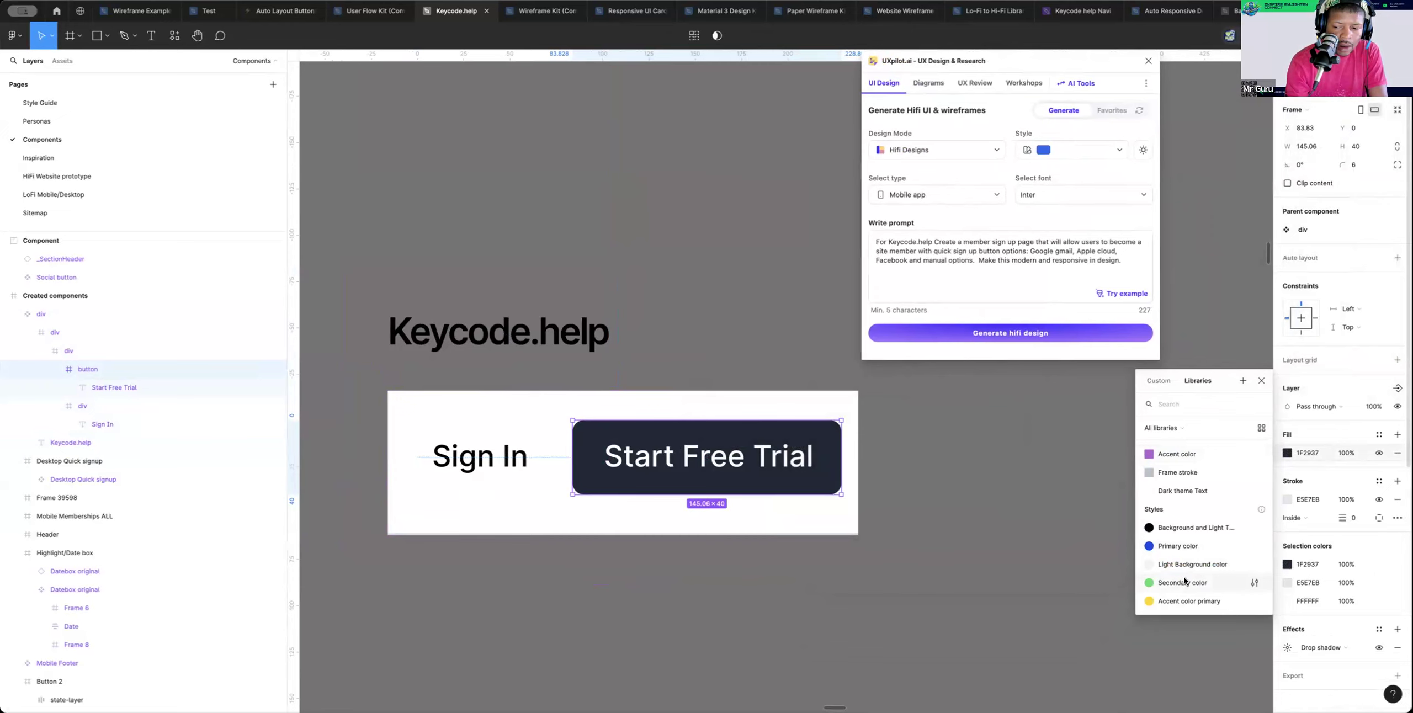
click(1177, 546)
click(975, 559)
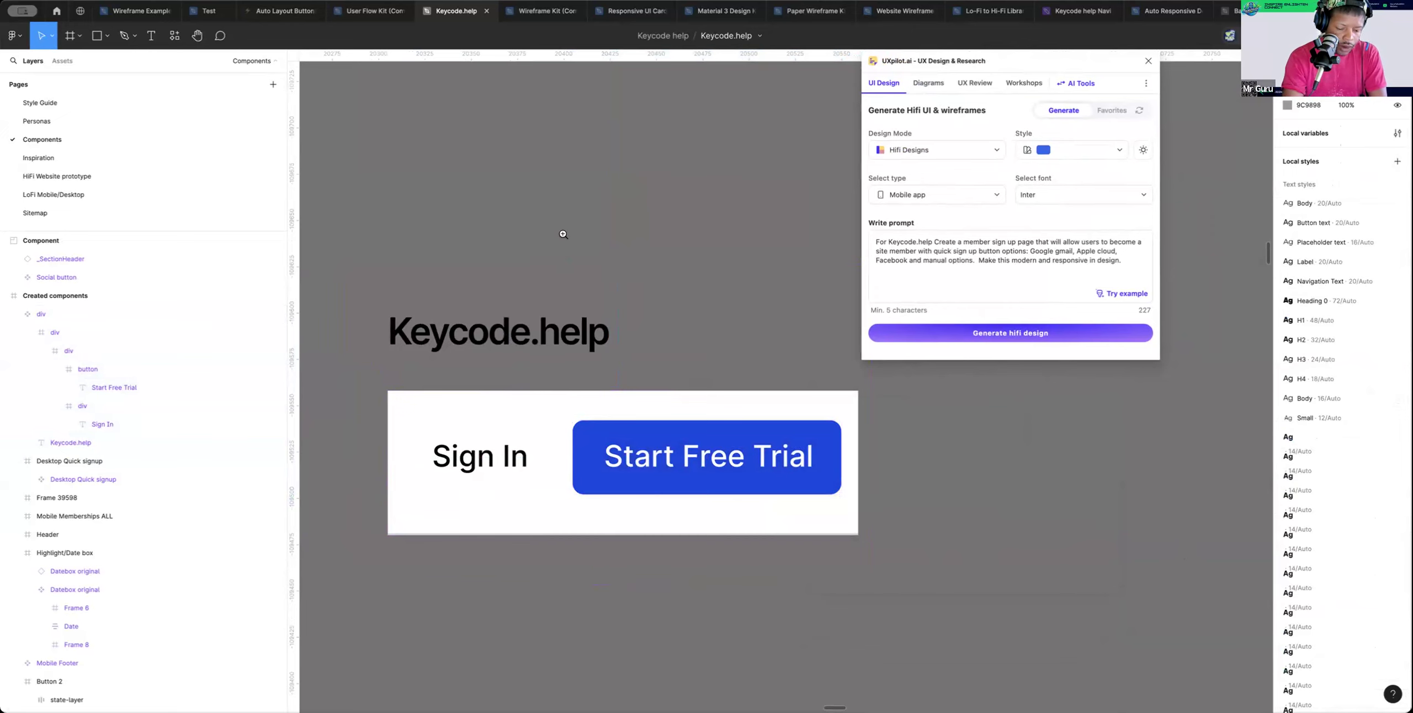
Apply the Secondary color style to the Keycode.help text in the header component
scroll(549, 297, down, 2)
double_click(540, 313)
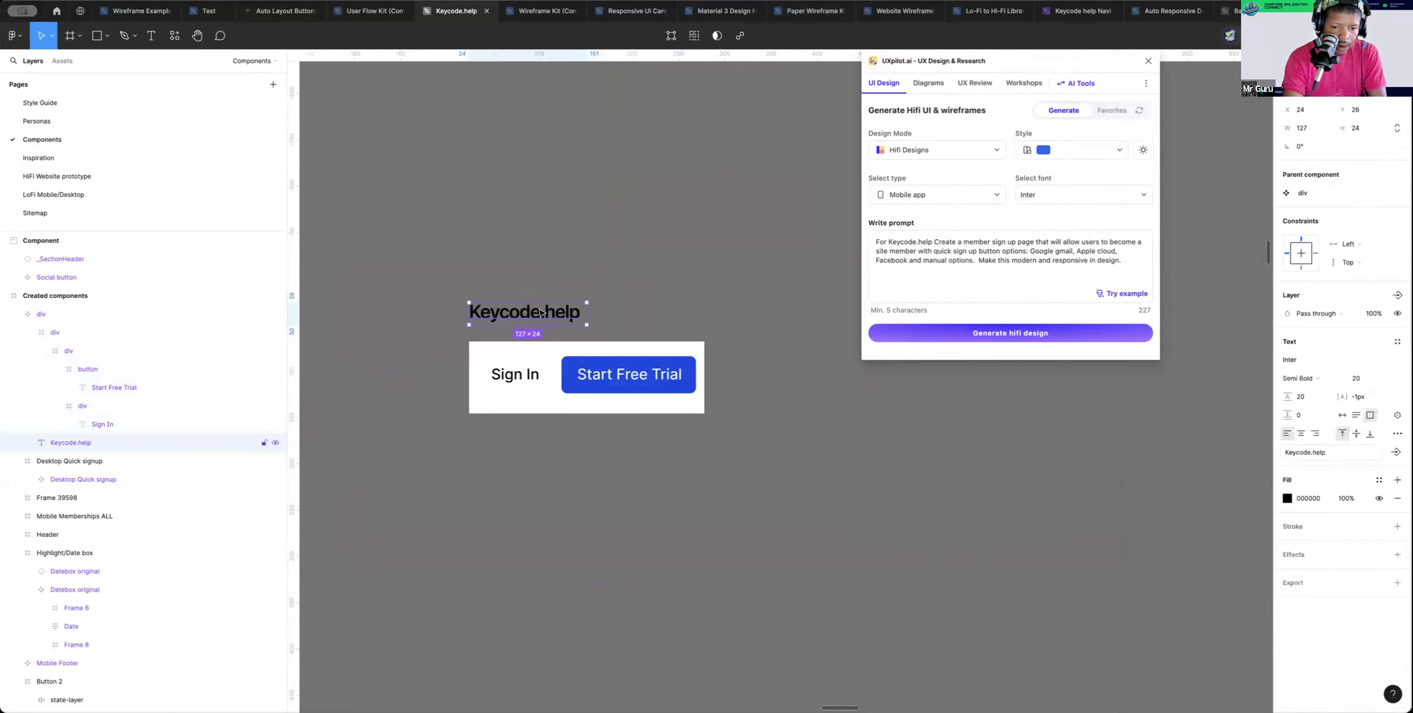
click(1288, 497)
click(1198, 379)
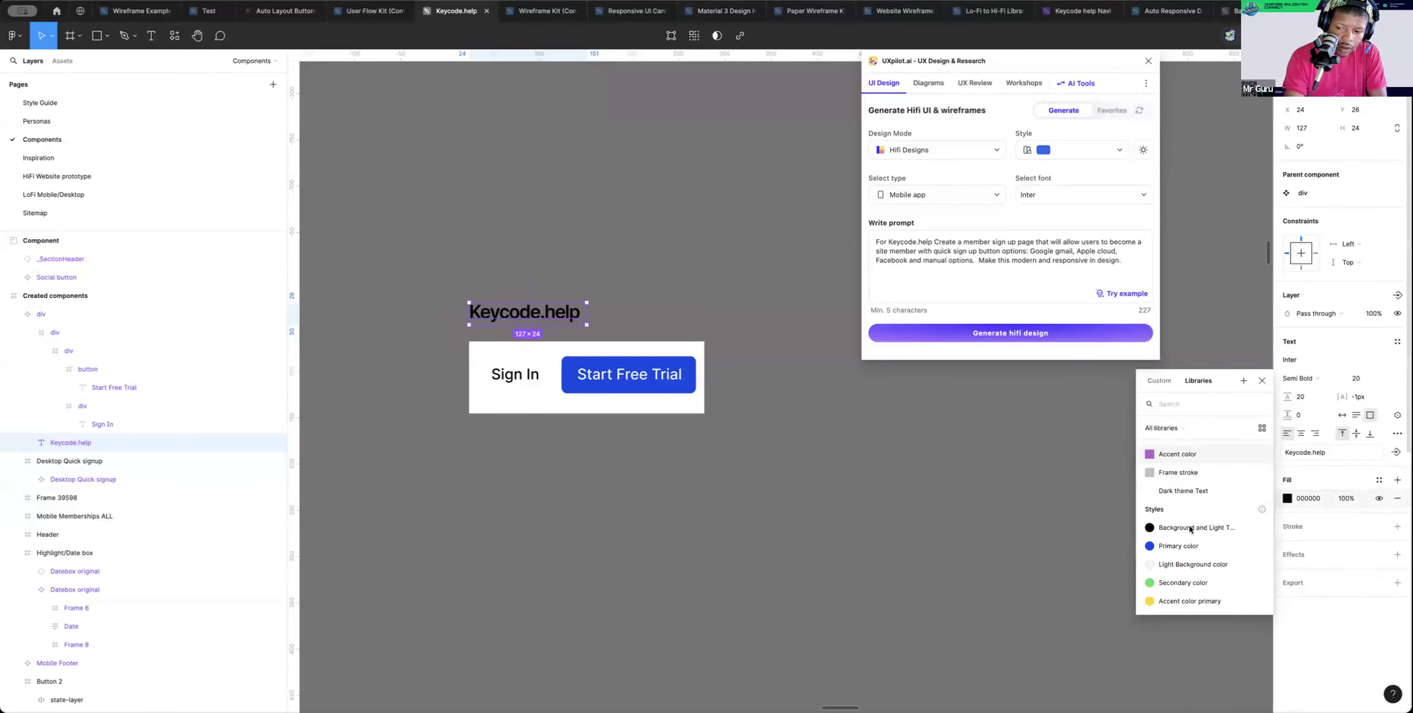
click(1164, 582)
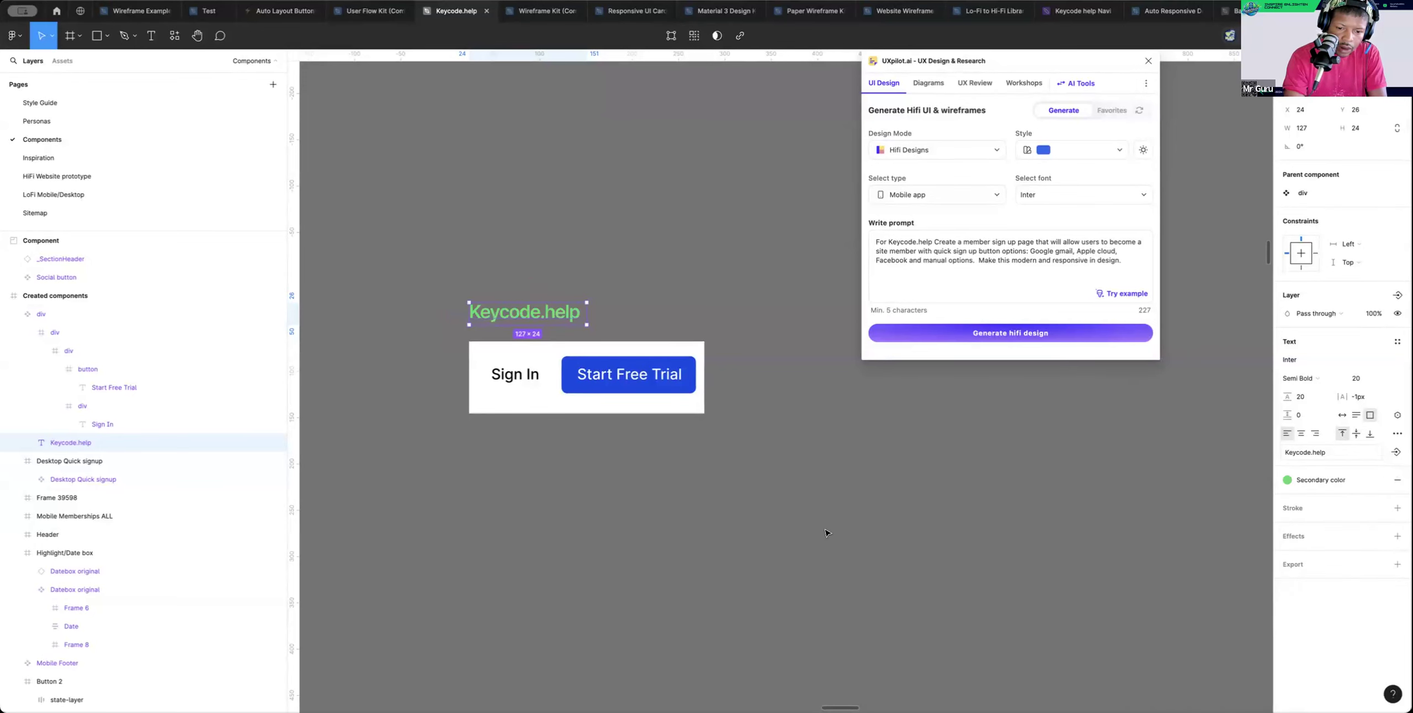
click(722, 507)
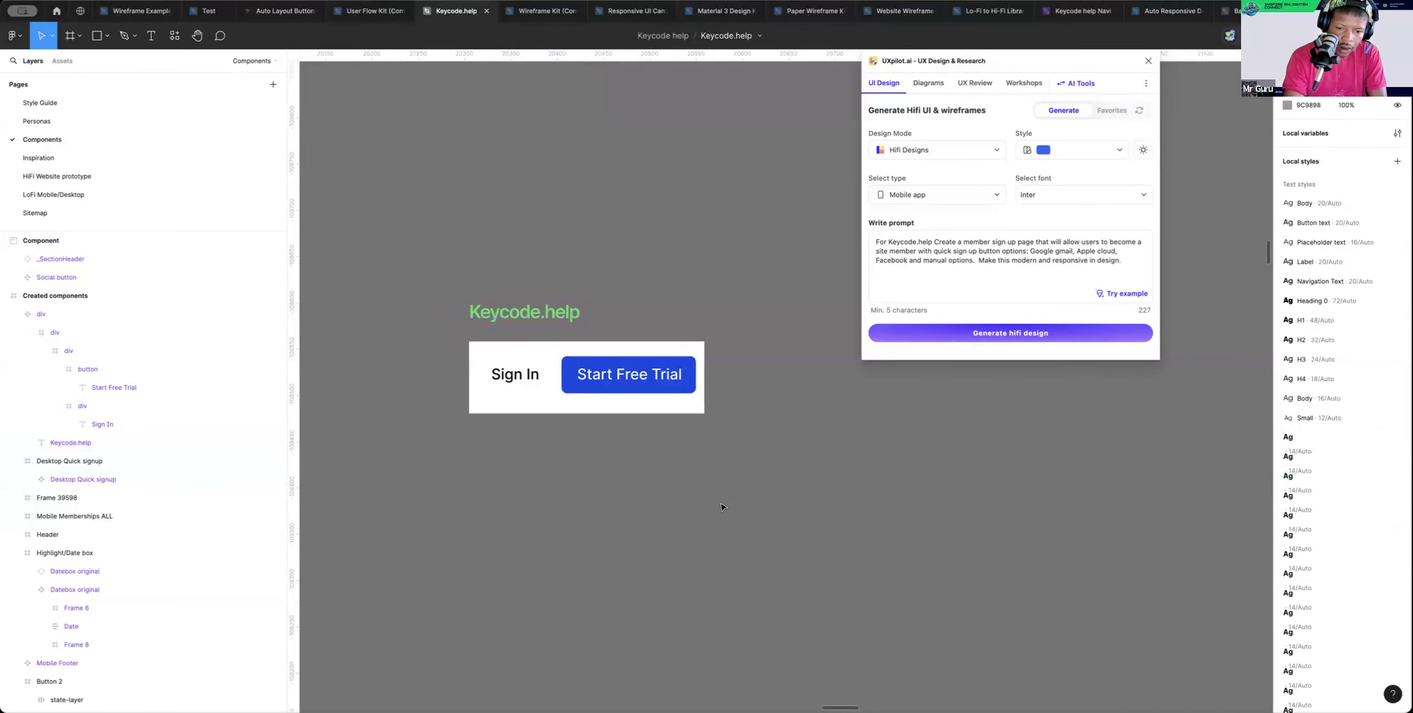
Copy the header component to the LoFi Mobile/Desktop page and place the instance in the upper desktop frame's top-left corner
click(695, 402)
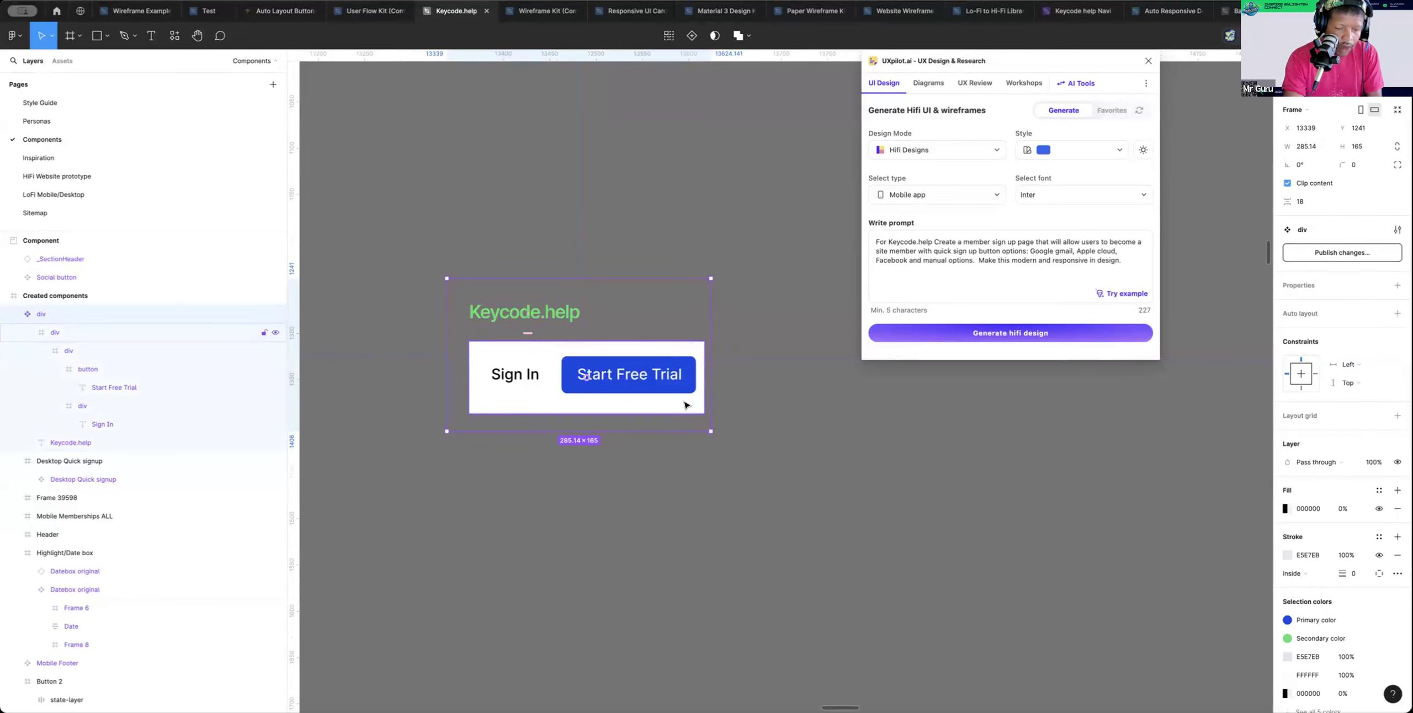
click(79, 195)
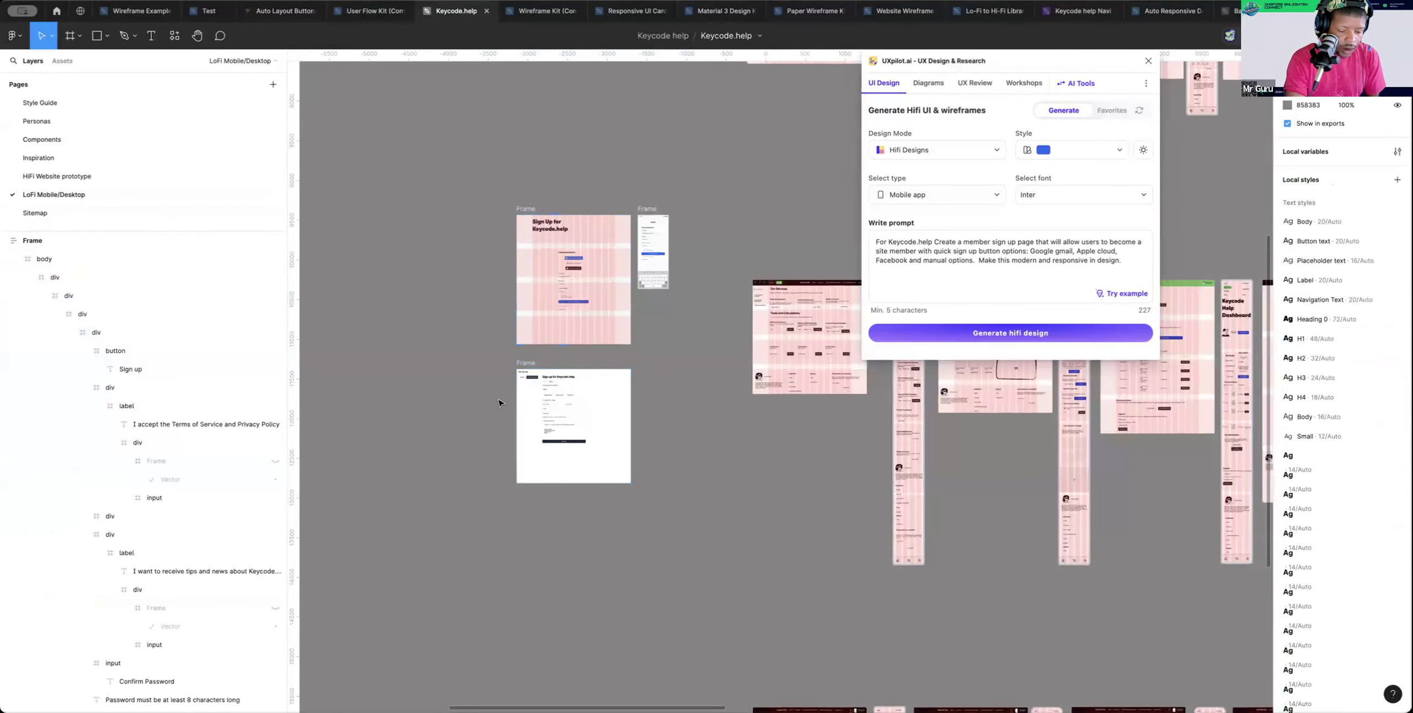
key(super+v)
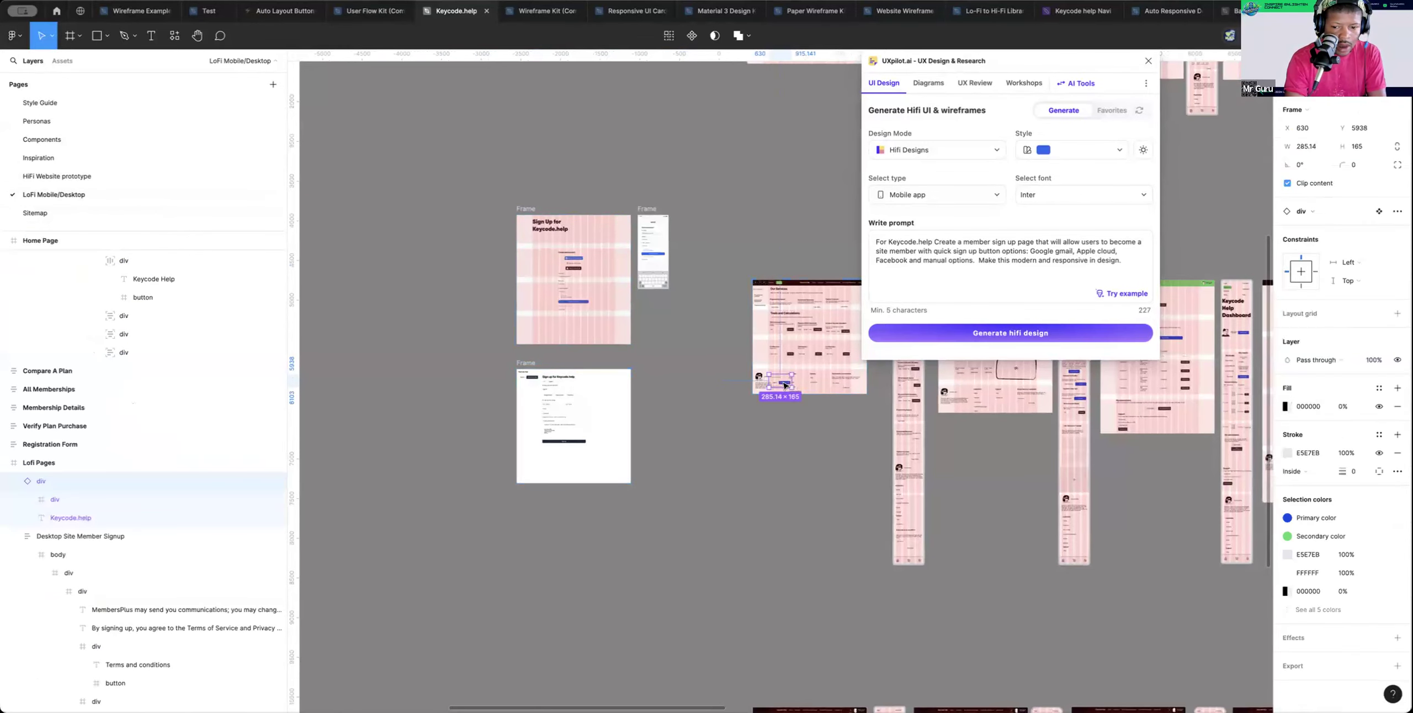
drag(784, 380, 686, 385)
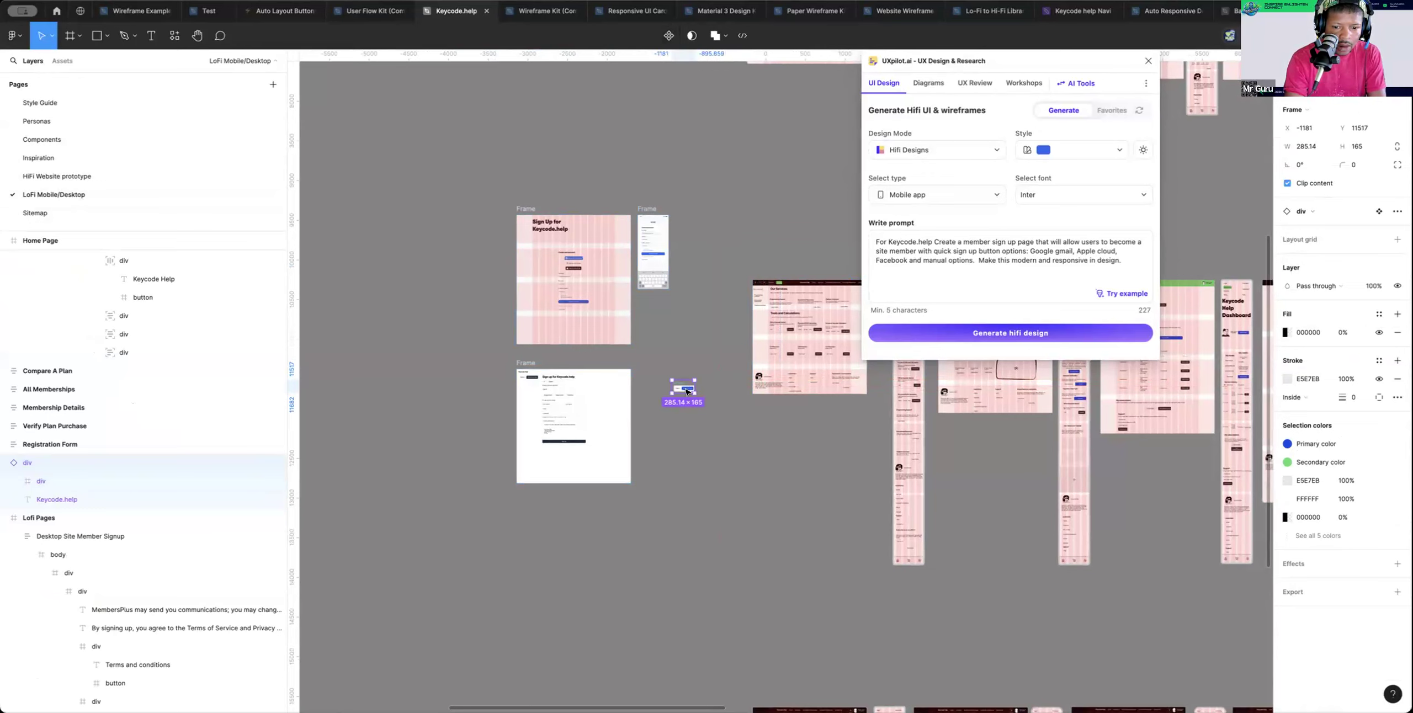
drag(678, 384, 524, 223)
Narrow the header instance to about 201 so that it ends at the start of the first grid column
key(z)
click(524, 219)
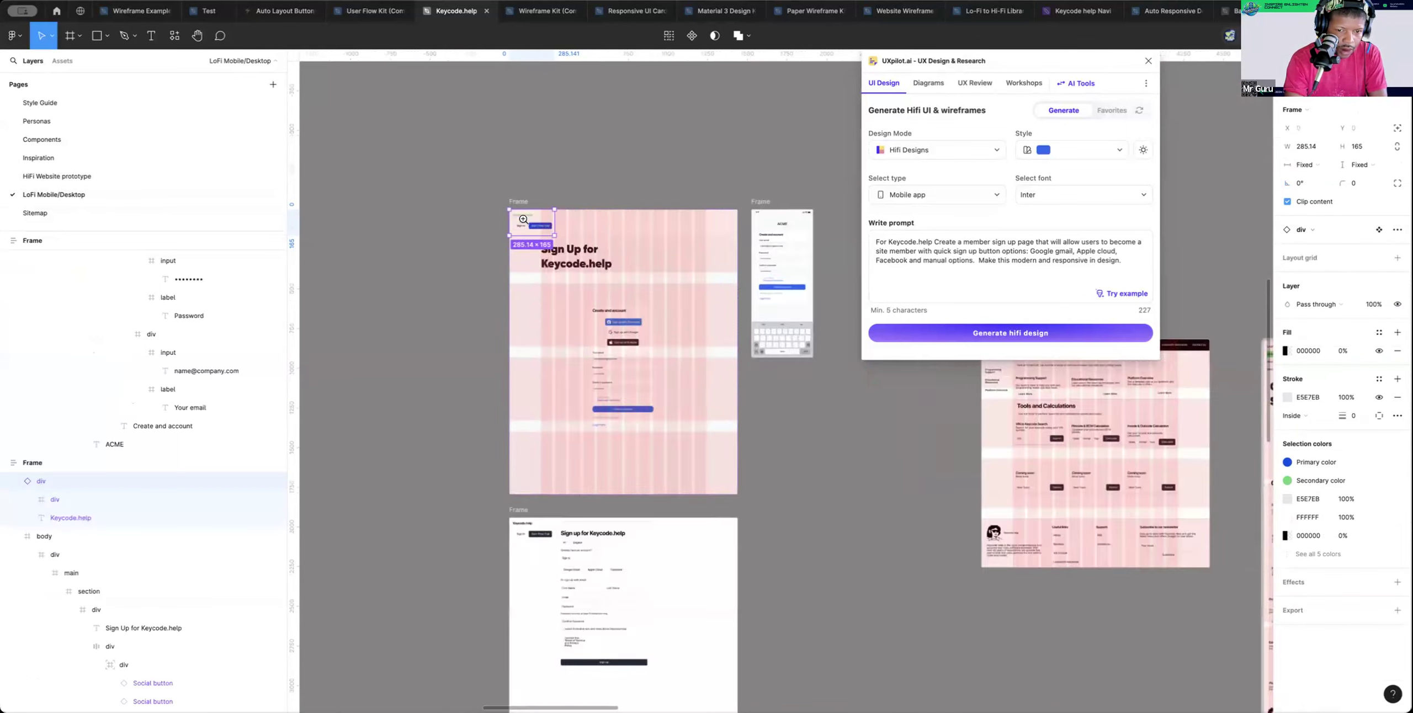
click(524, 220)
drag(585, 220, 555, 220)
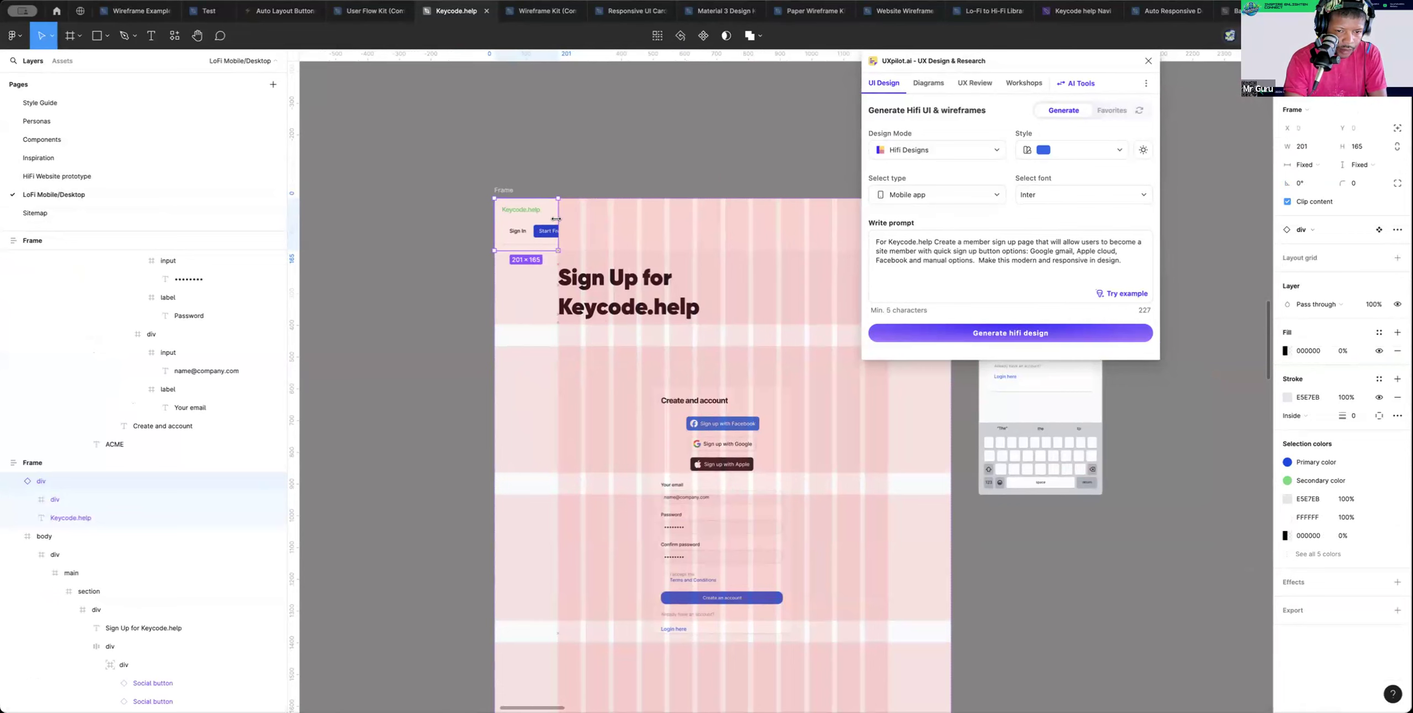
click(595, 174)
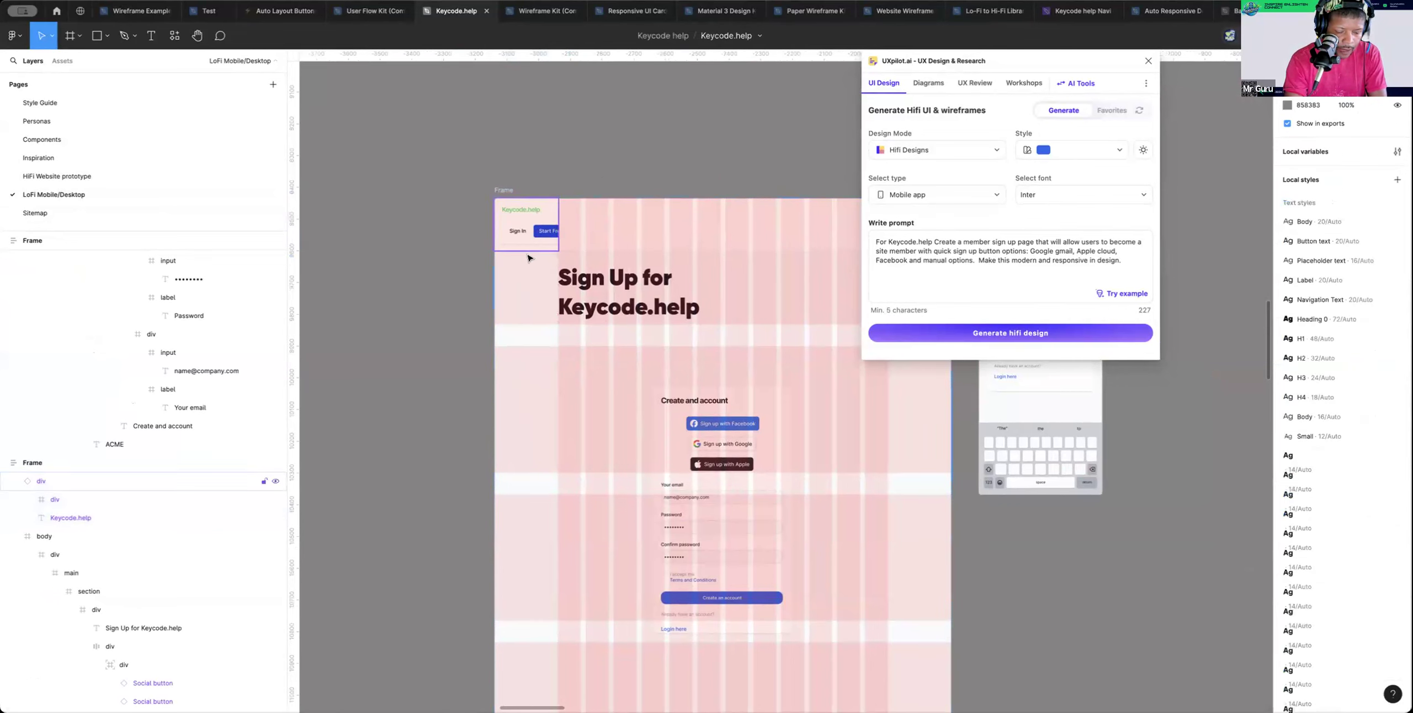
Narrow the header instance to 200 so that its edge meets the start of the first grid column exactly
ctrl+scroll(524, 254, up, 5)
click(529, 184)
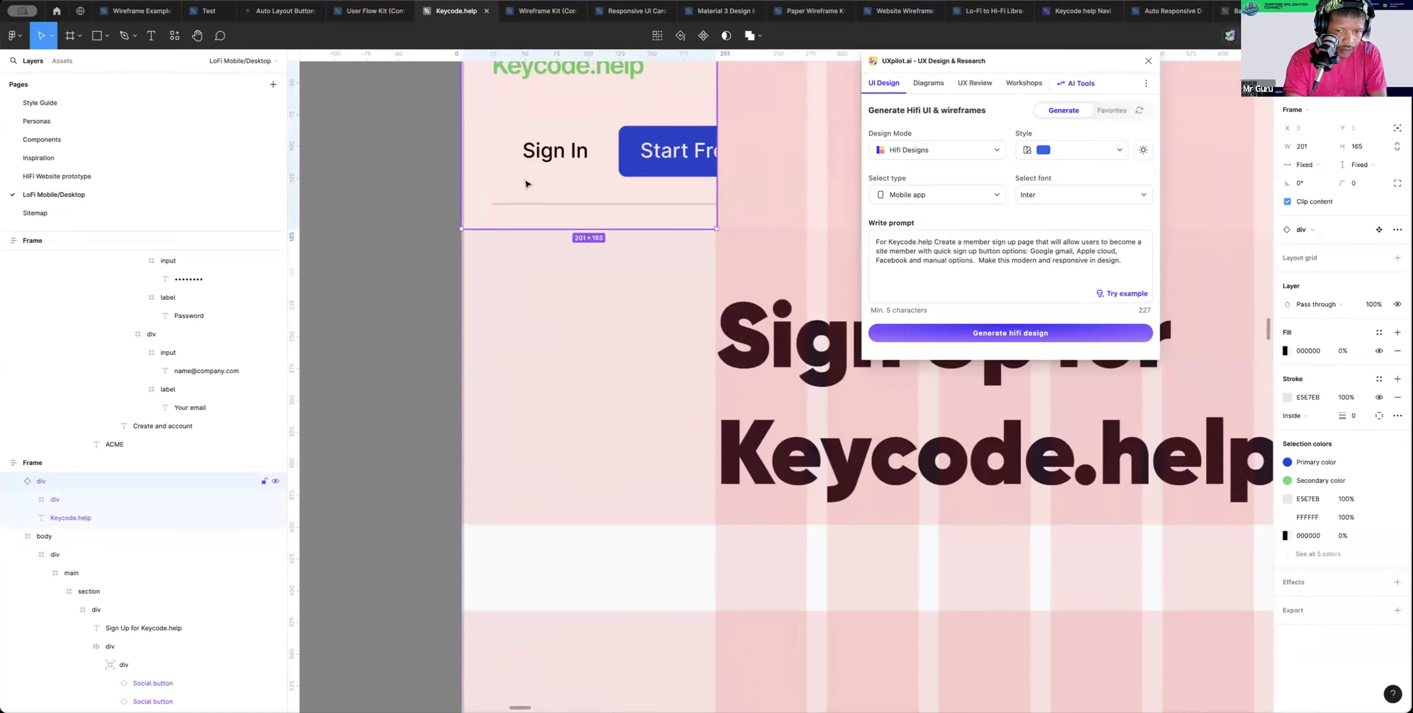
ctrl+scroll(679, 206, up, 3)
drag(757, 210, 755, 206)
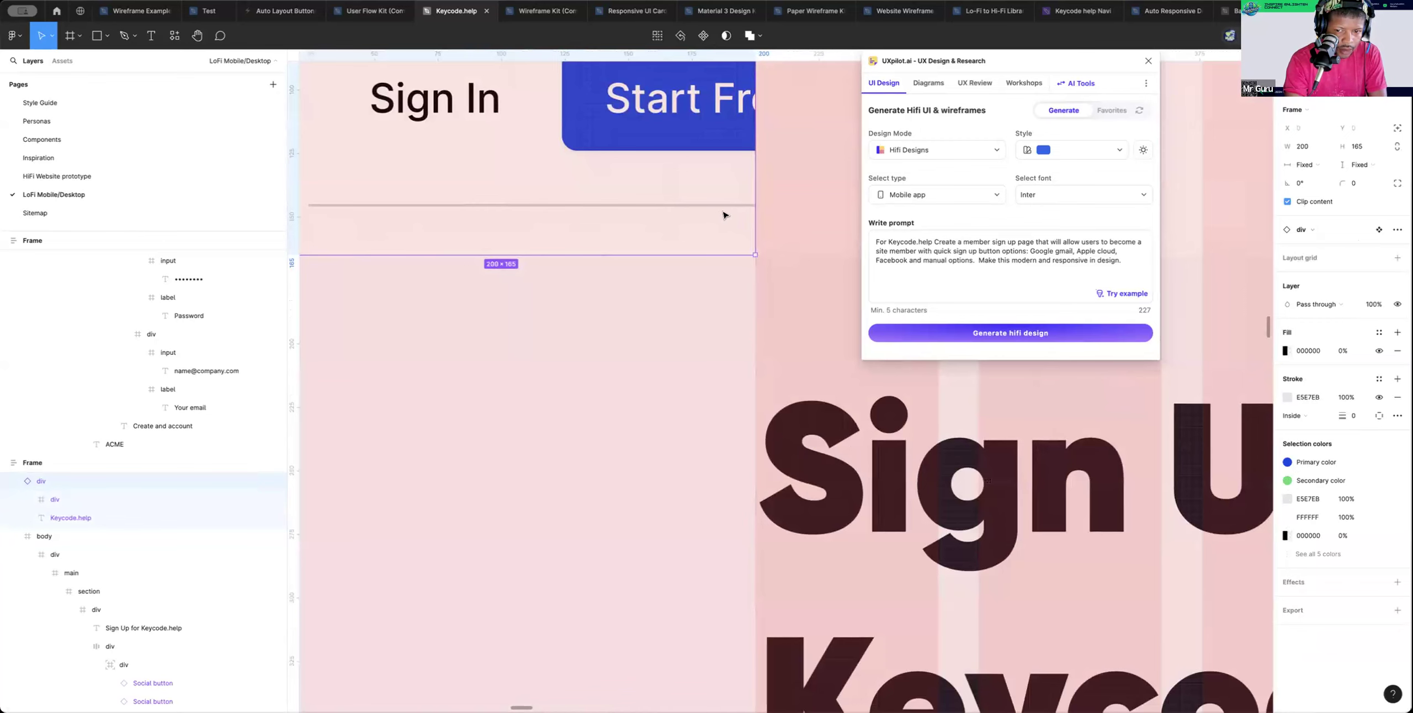
Select the whole header instance and go to its main component on the Components page
alt+click(683, 215)
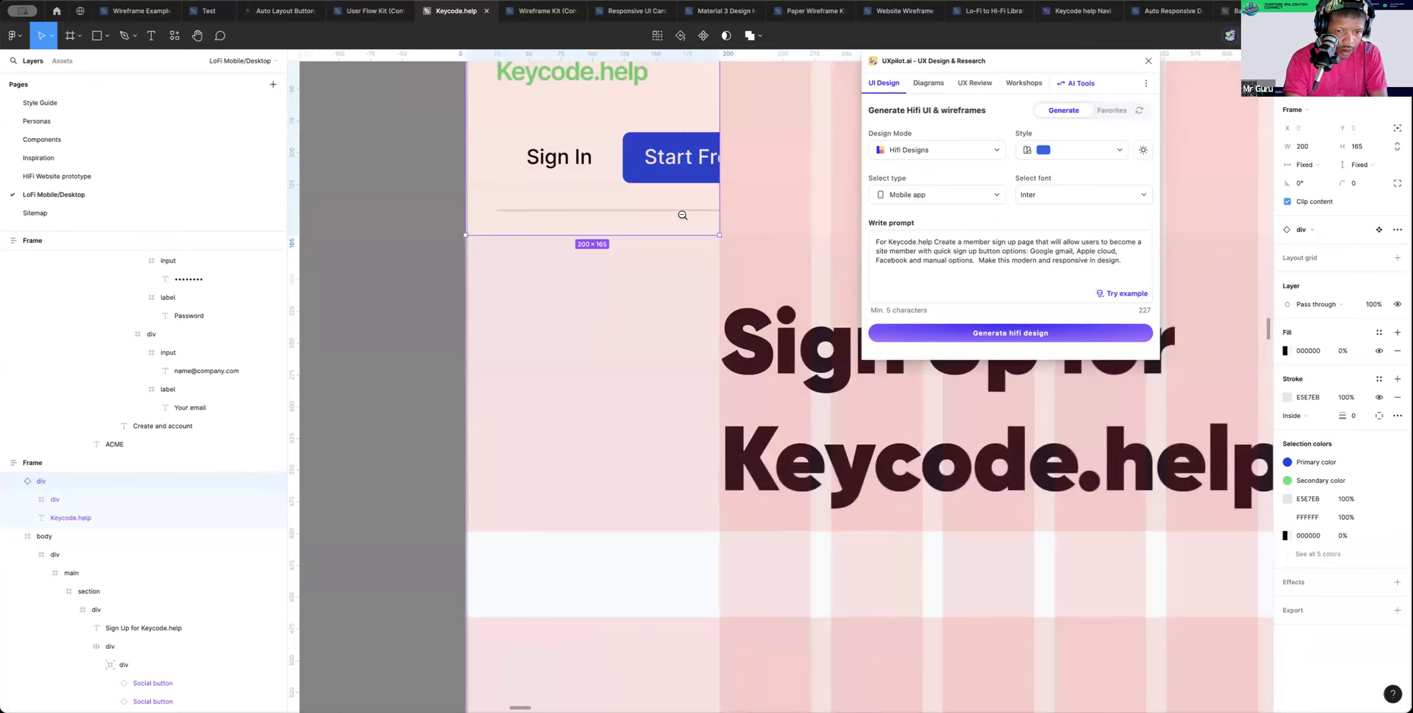
alt+click(684, 215)
drag(613, 191, 629, 189)
scroll(629, 189, left, 2)
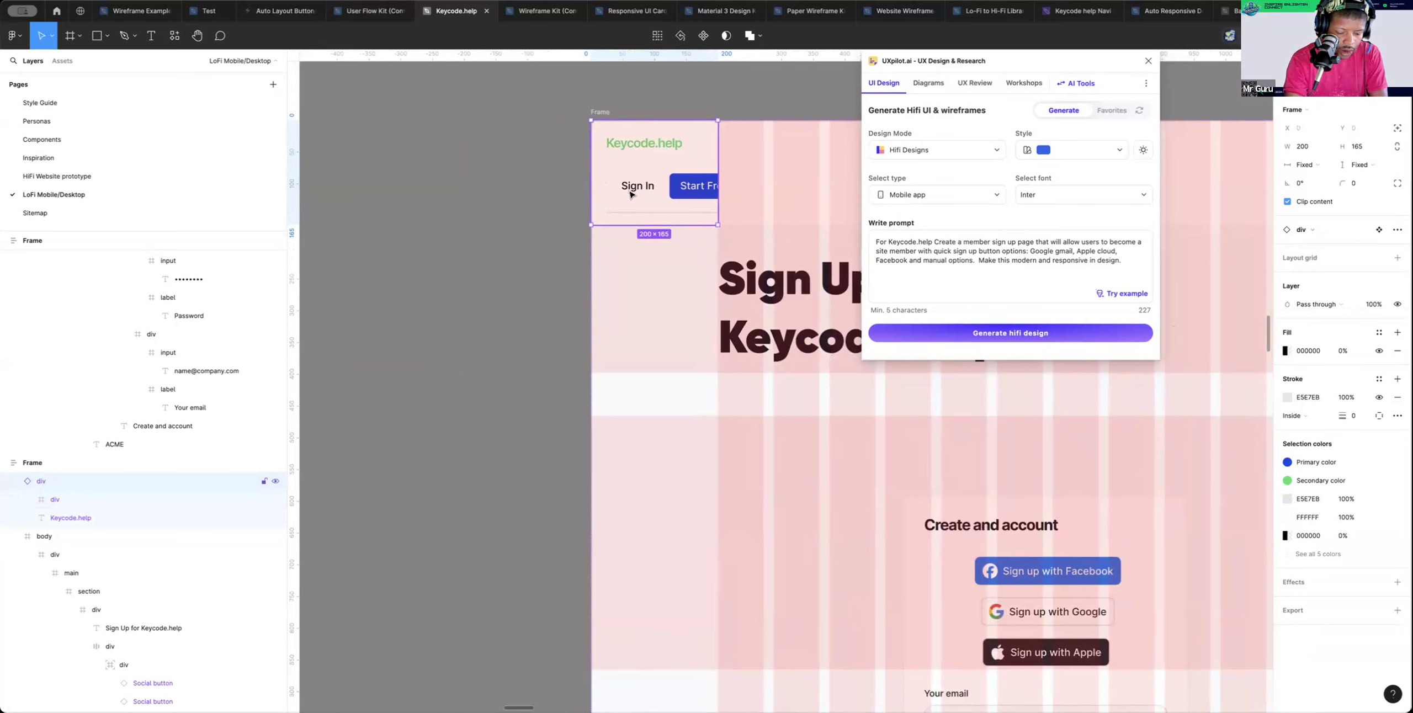
double_click(630, 195)
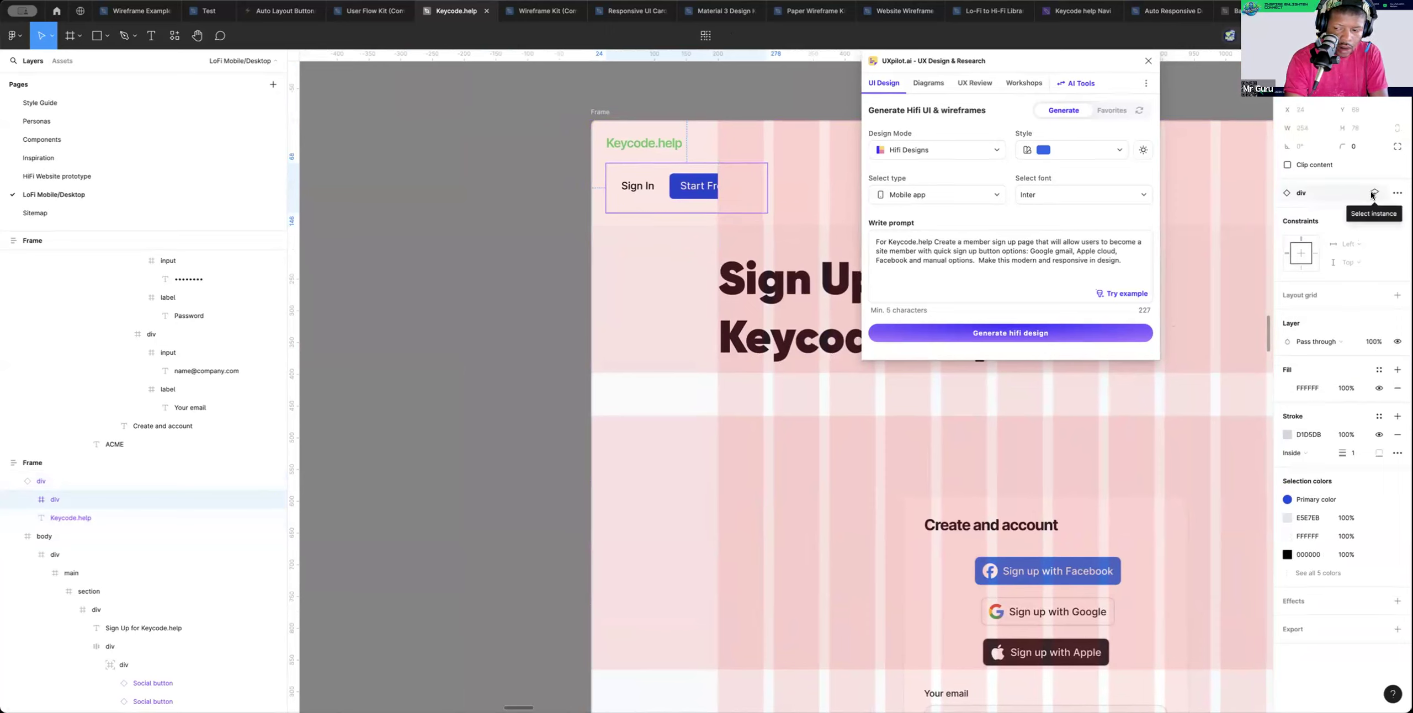
click(1373, 193)
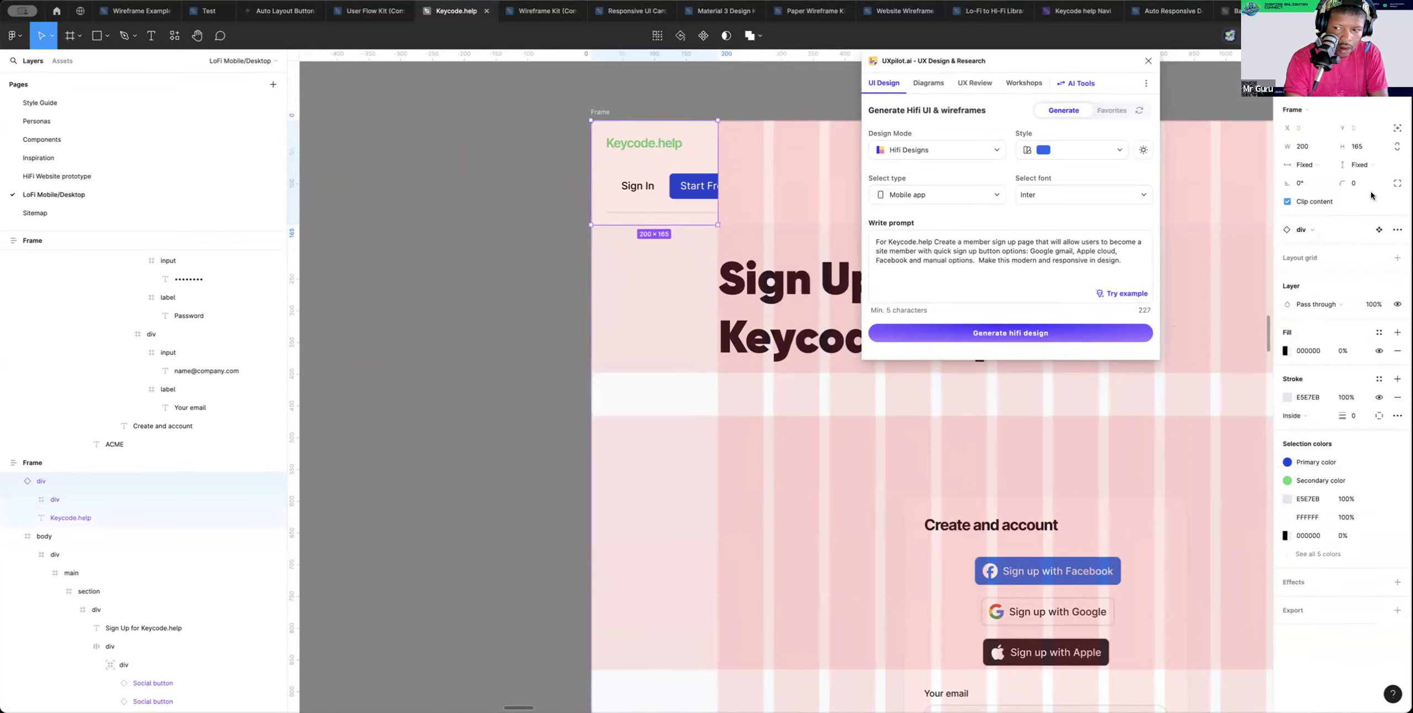
click(1377, 230)
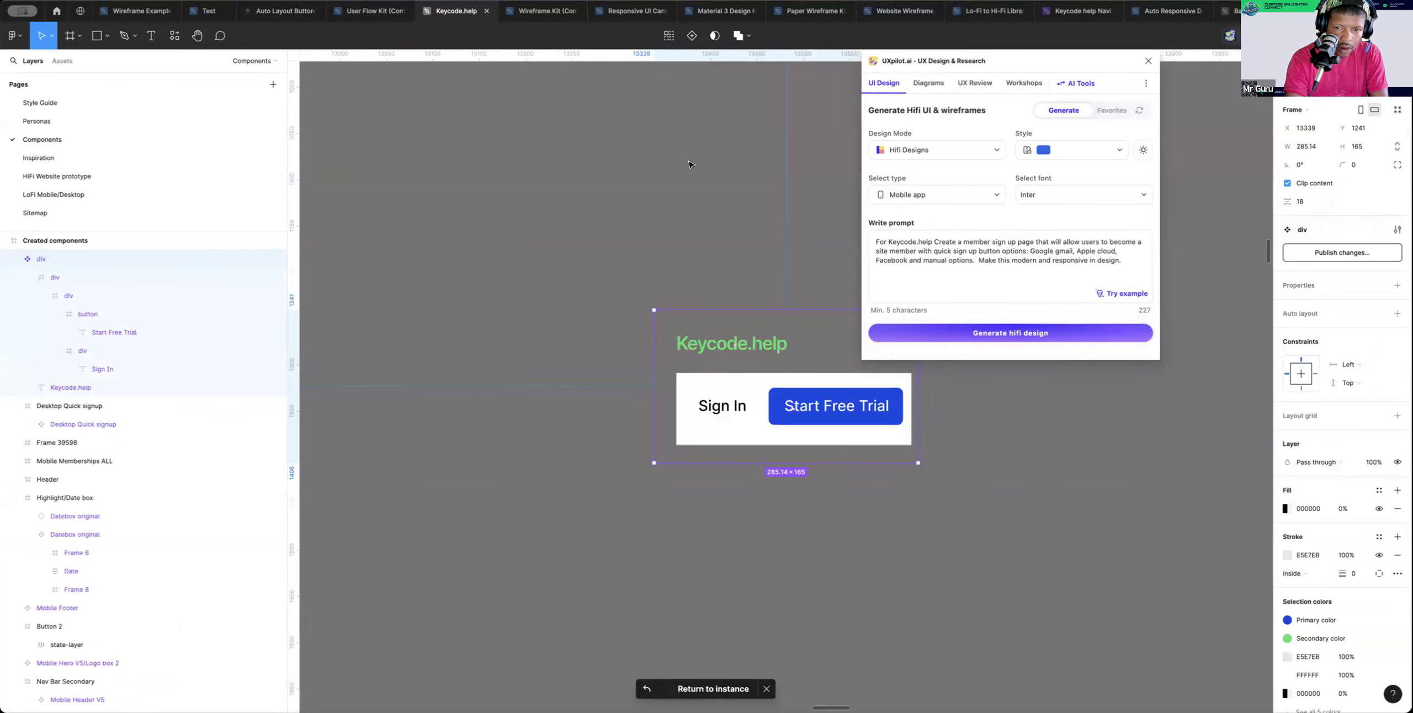
Add a second variant to the header component
click(690, 36)
scroll(800, 514, up, 6)
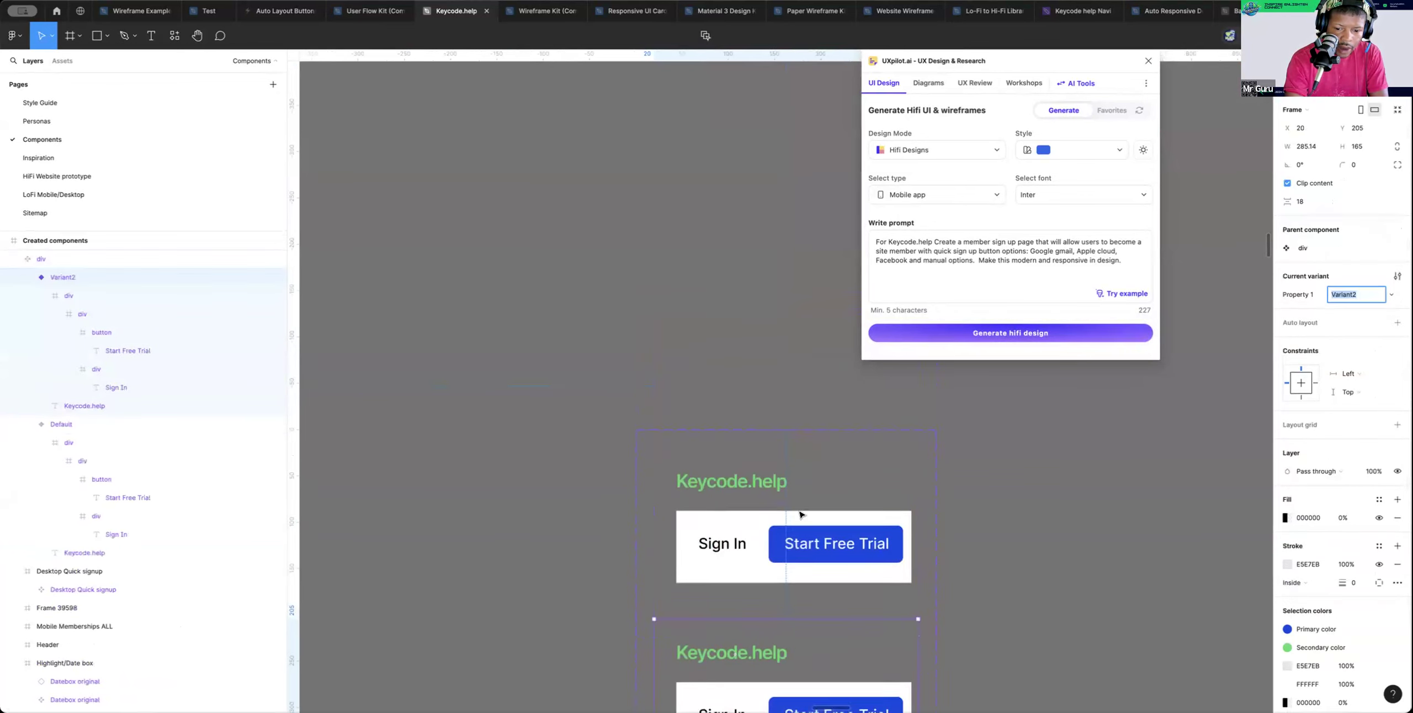
scroll(791, 513, down, 5)
scroll(791, 514, left, 3)
scroll(789, 512, down, 2)
scroll(790, 512, right, 3)
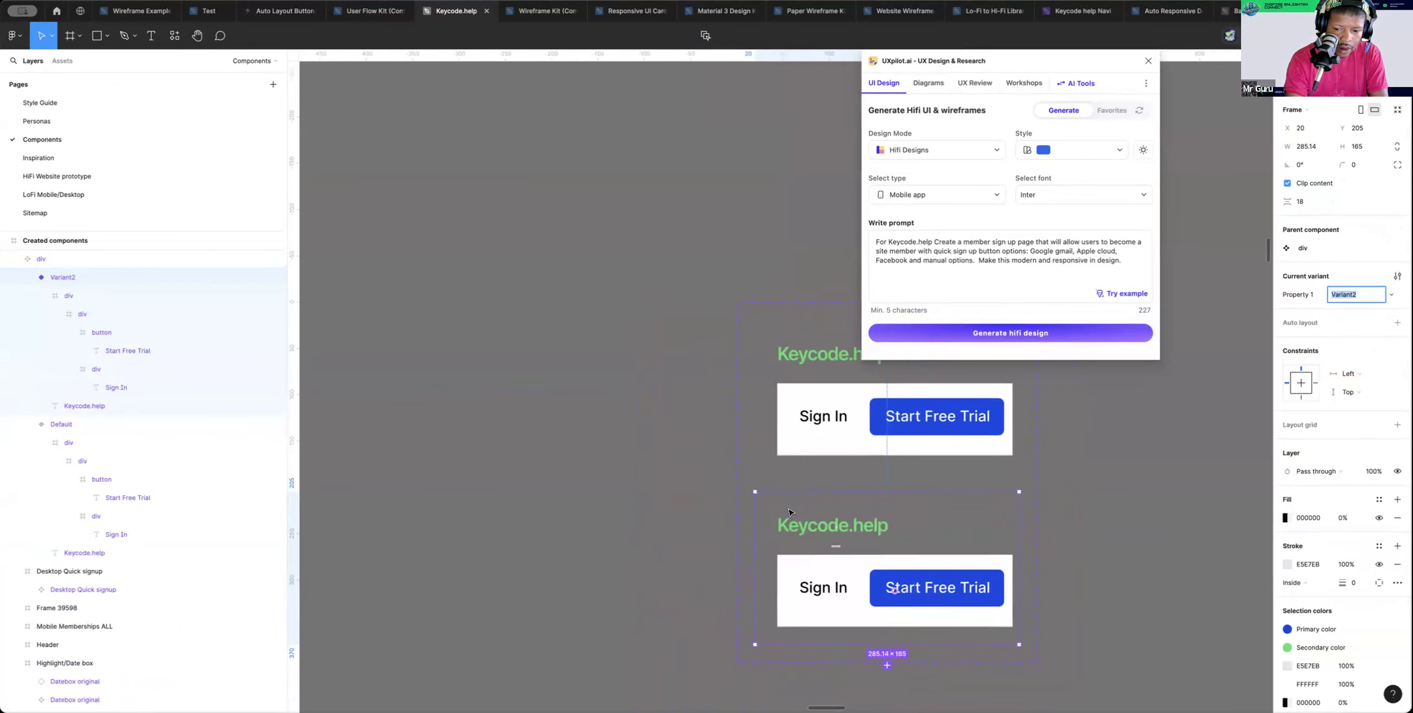
scroll(789, 512, right, 3)
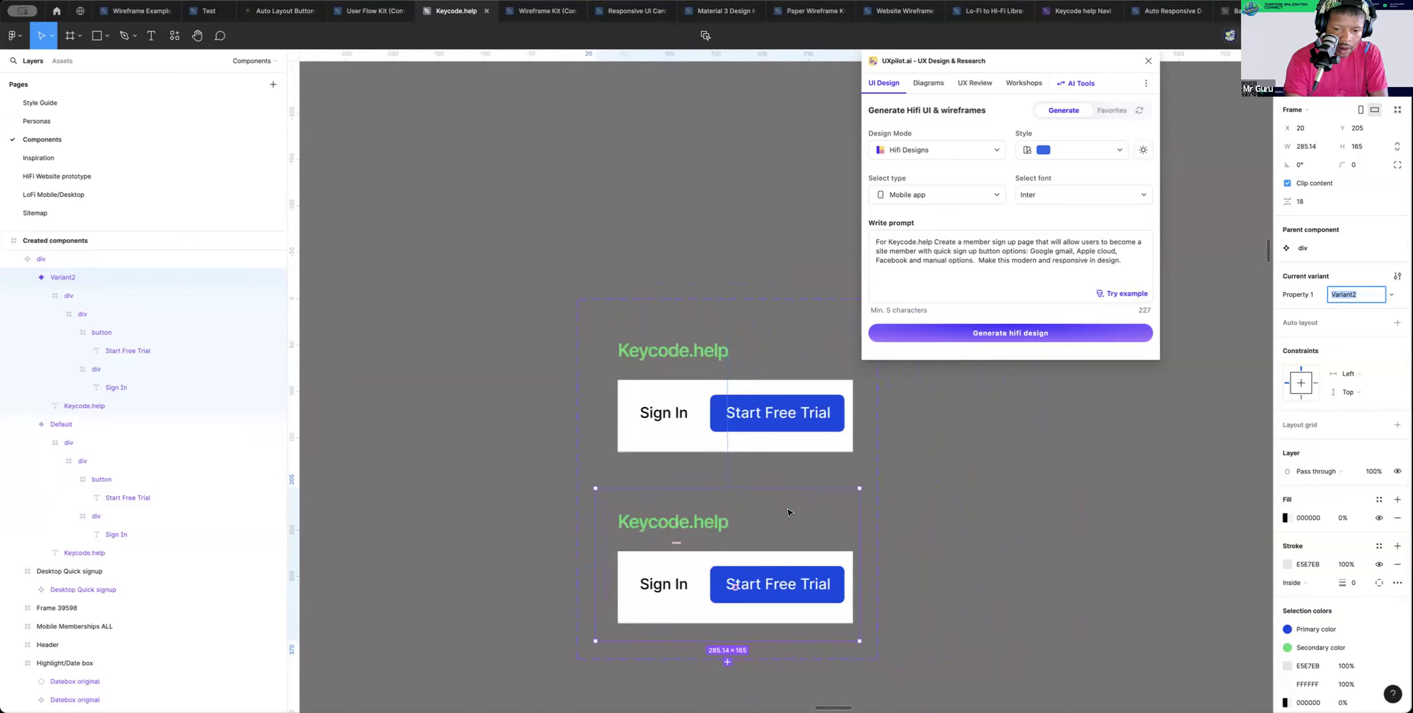
Add vertical auto layout to the header's Default variant and resize the variant to about 273 wide
click(780, 364)
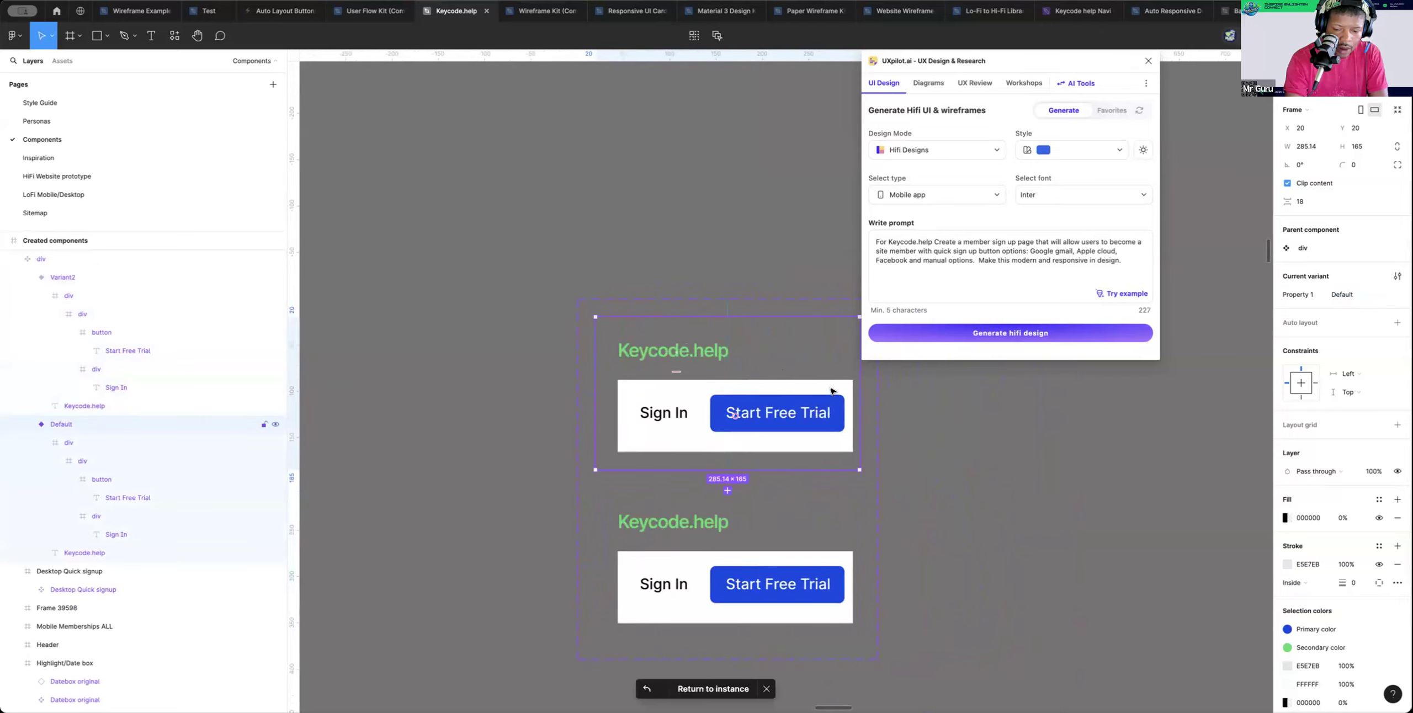
drag(855, 385, 851, 385)
click(842, 388)
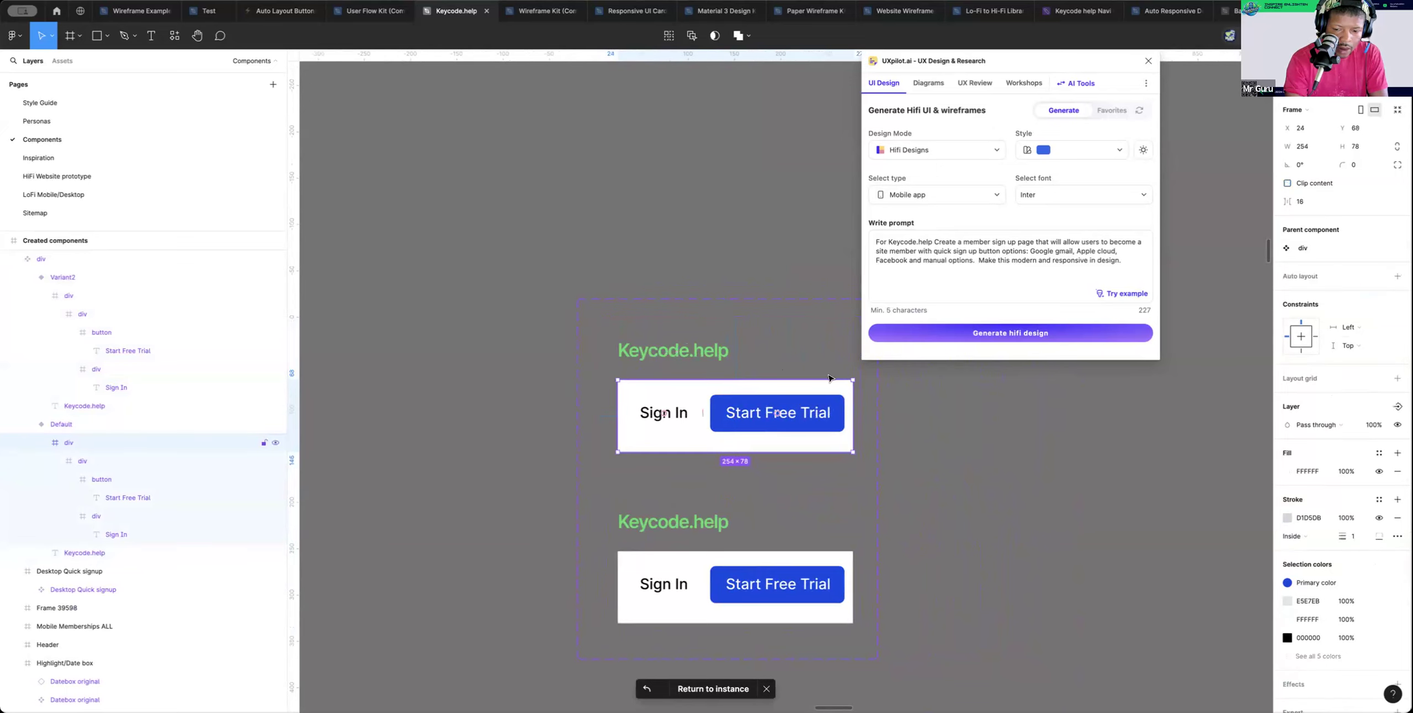
click(828, 378)
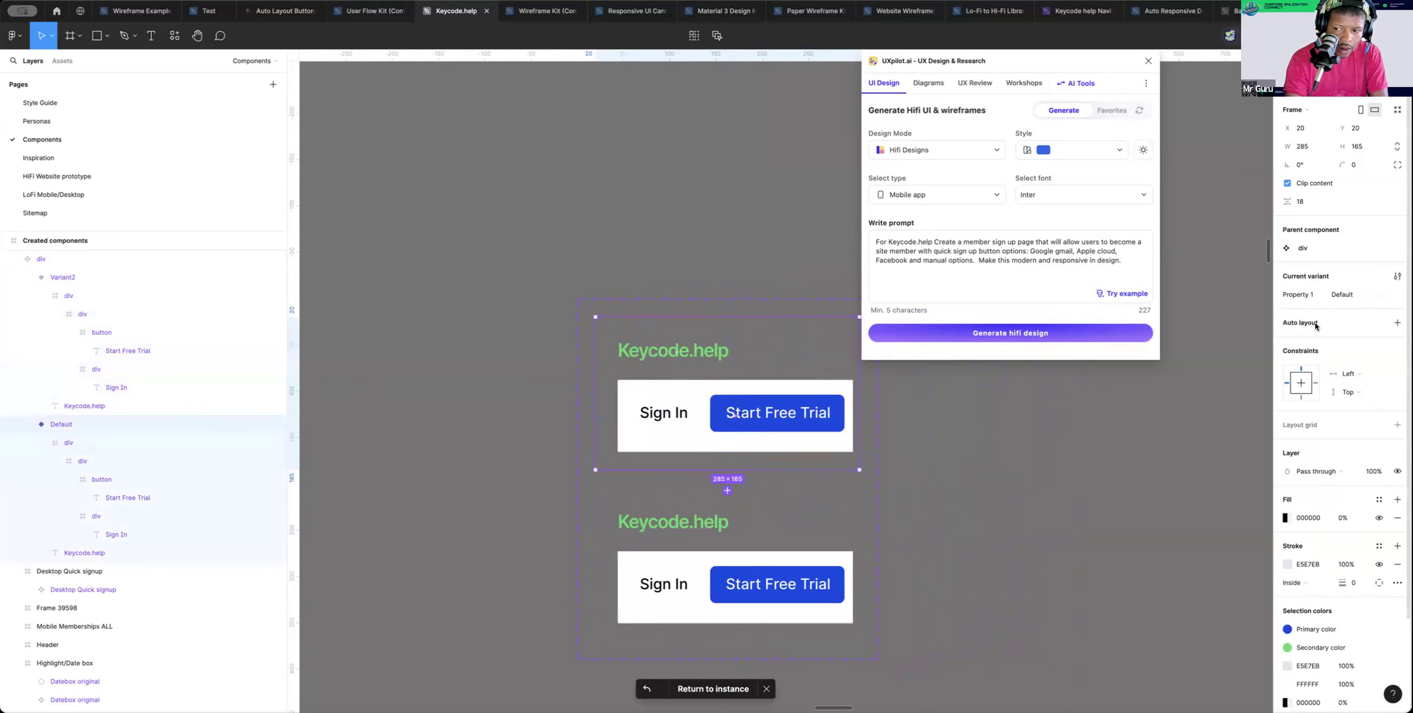
click(1397, 322)
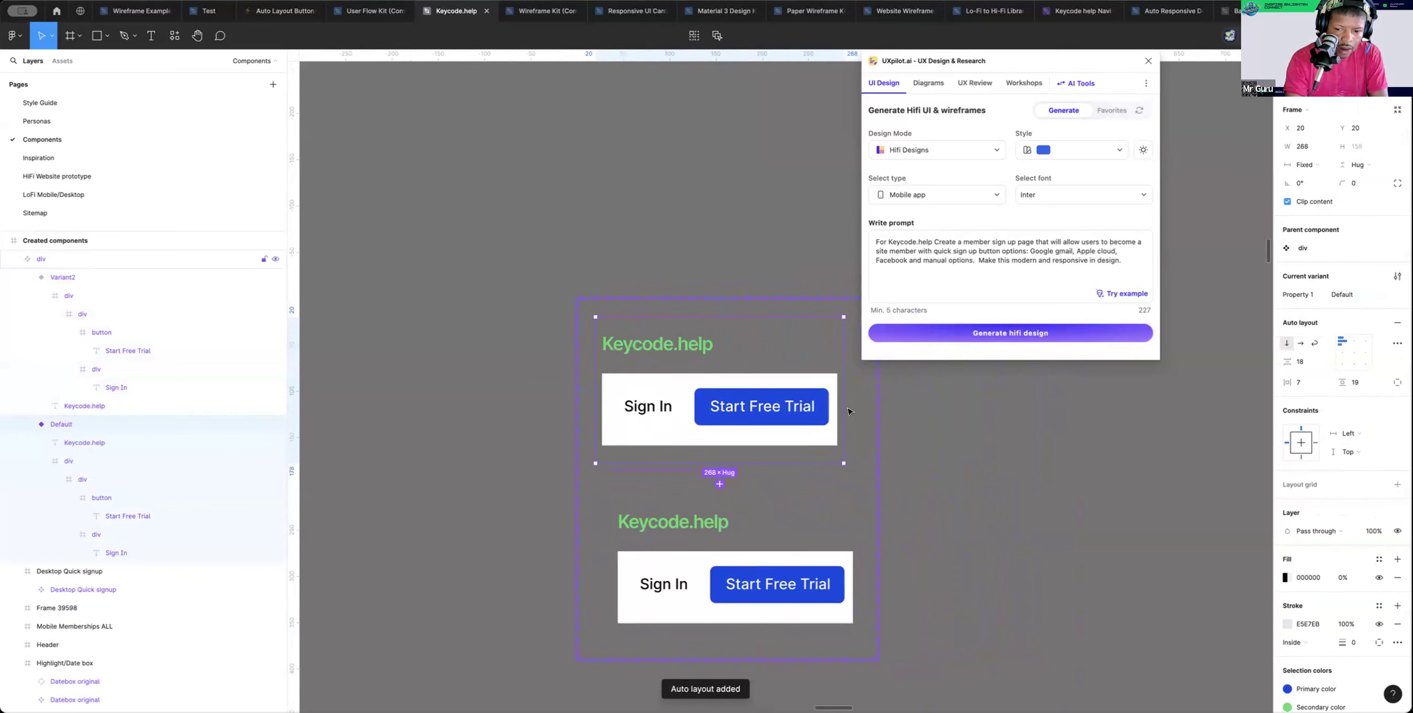
mouse_move(844, 410)
mouse_down()
mouse_move(820, 408)
mouse_move(846, 408)
mouse_up()
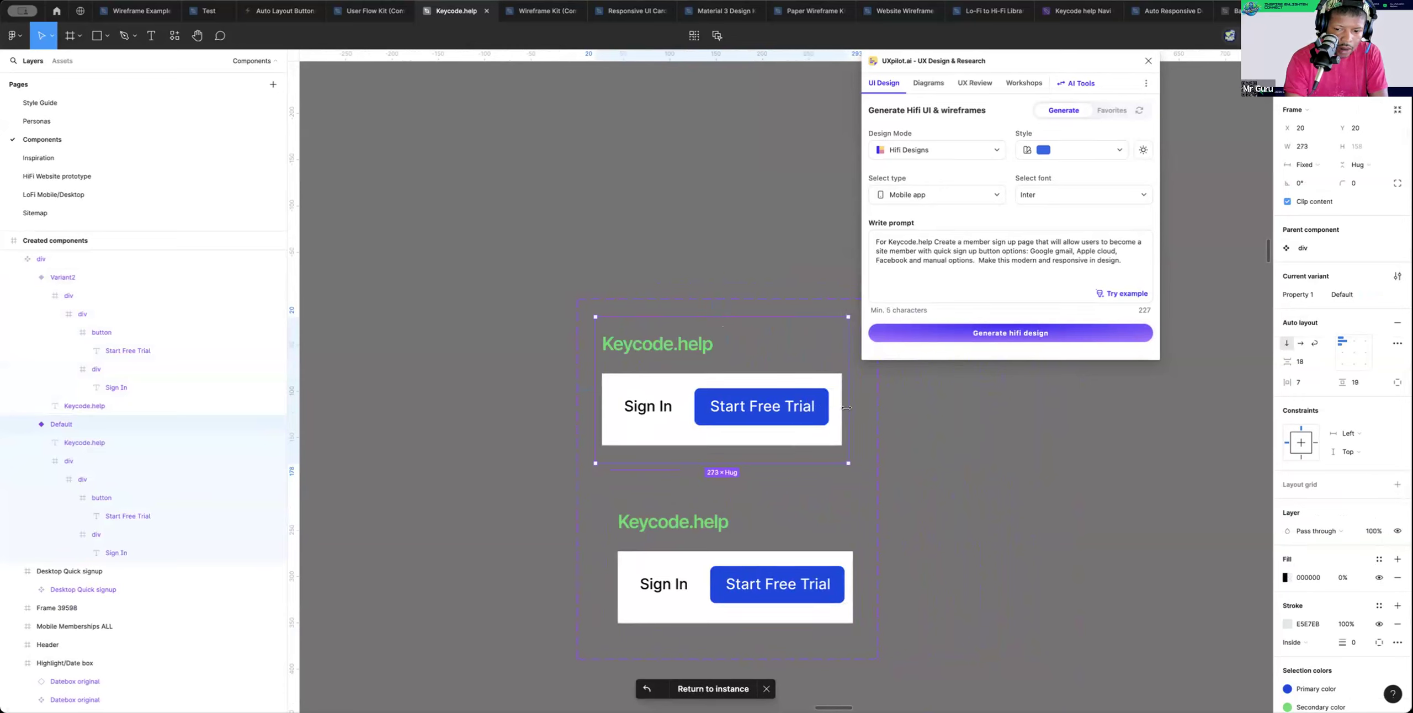
Add horizontal auto layout to the inner div that holds Sign In and Start Free Trial in the Default variant
click(790, 412)
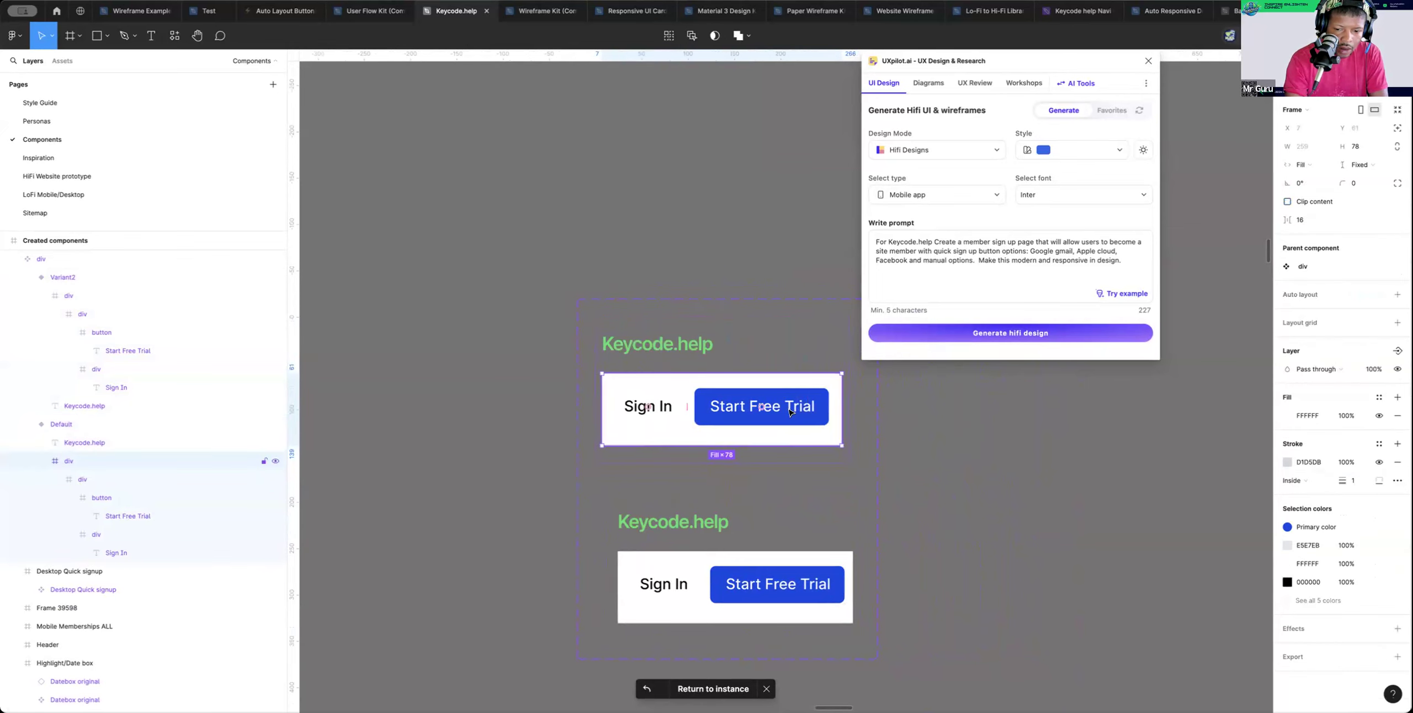
click(791, 417)
drag(806, 416, 826, 413)
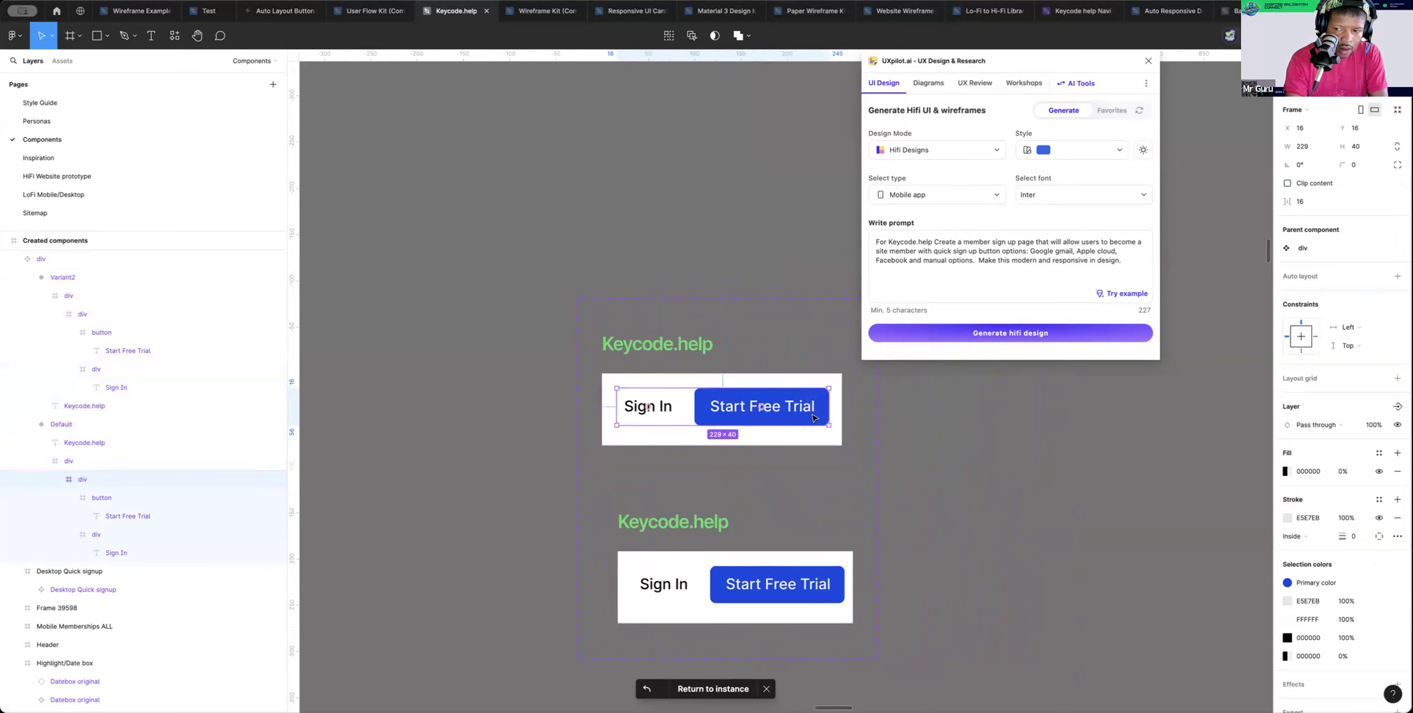
key(shift+a)
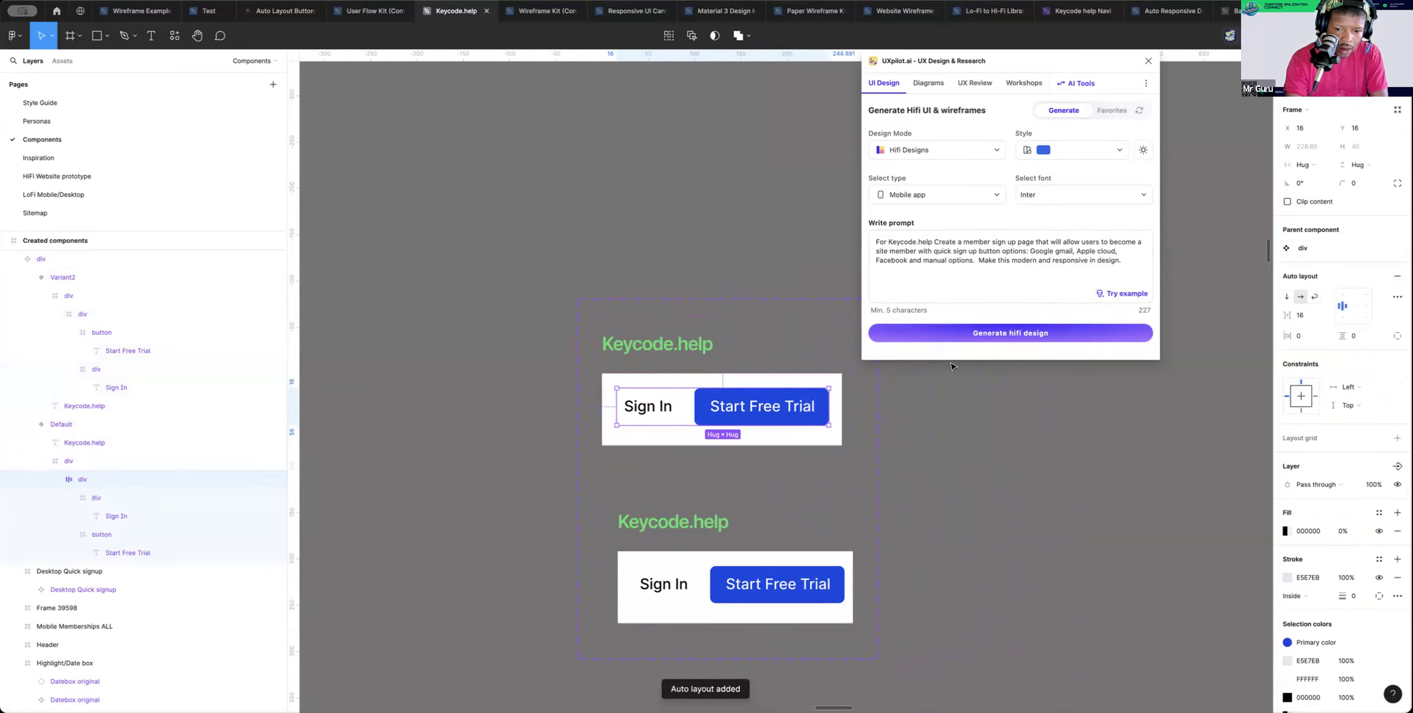
Wrap the Default variant's Keycode.help text in an auto layout frame and widen the variant to about 278
click(668, 349)
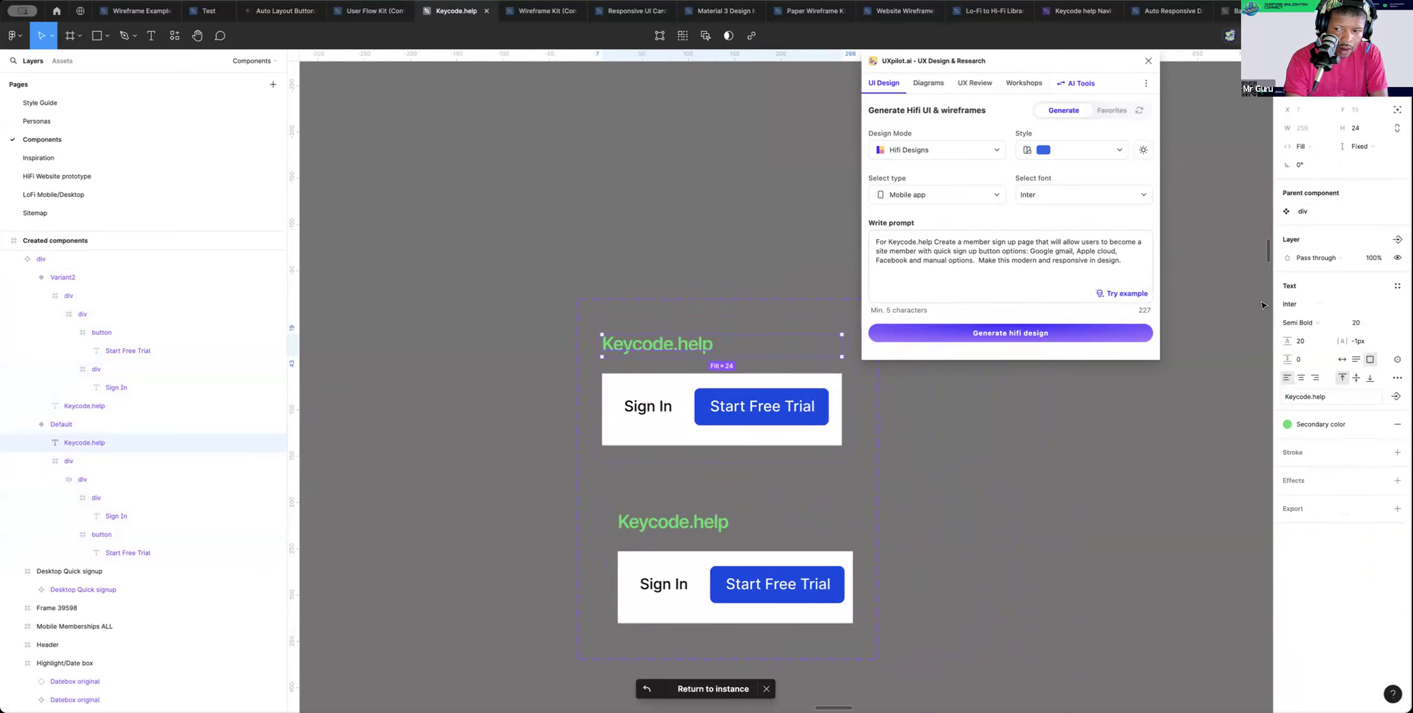
key(shift+a)
click(1312, 250)
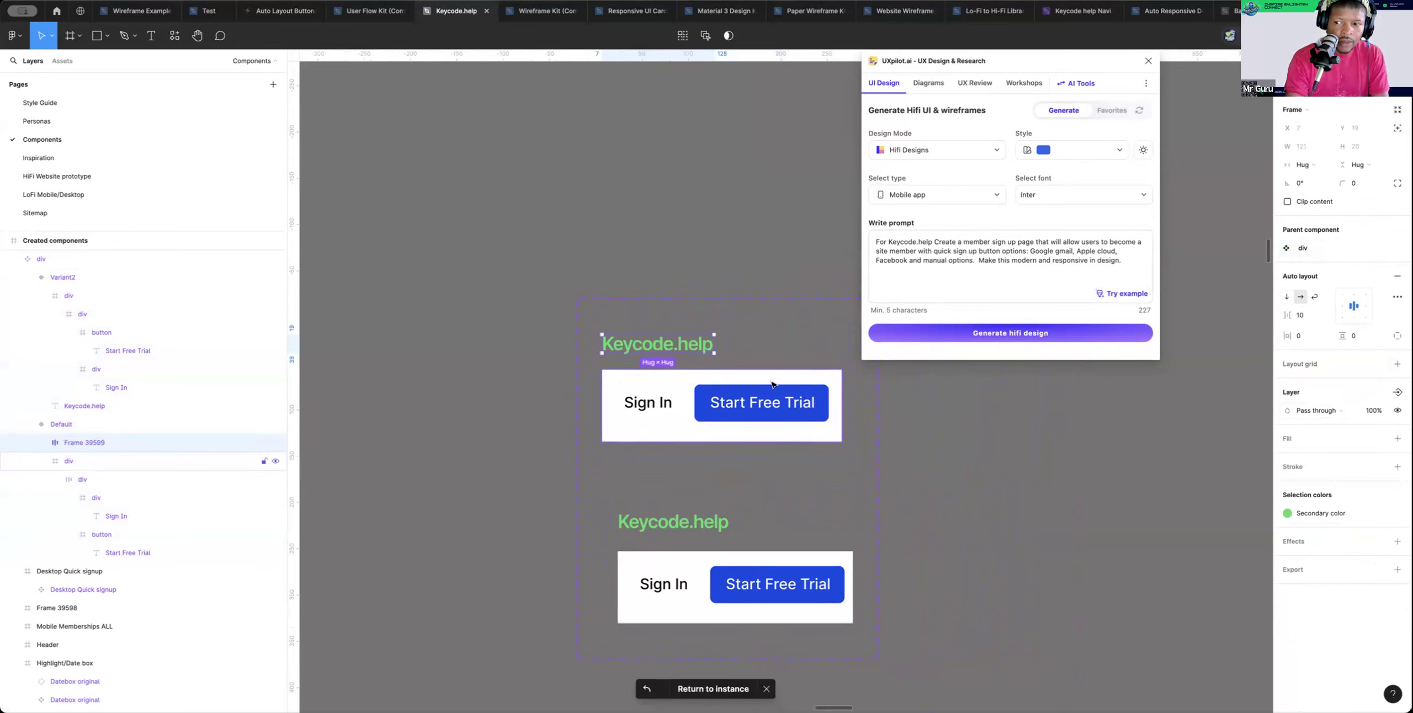
click(830, 354)
mouse_move(849, 356)
mouse_down()
mouse_move(786, 357)
mouse_move(853, 364)
mouse_up()
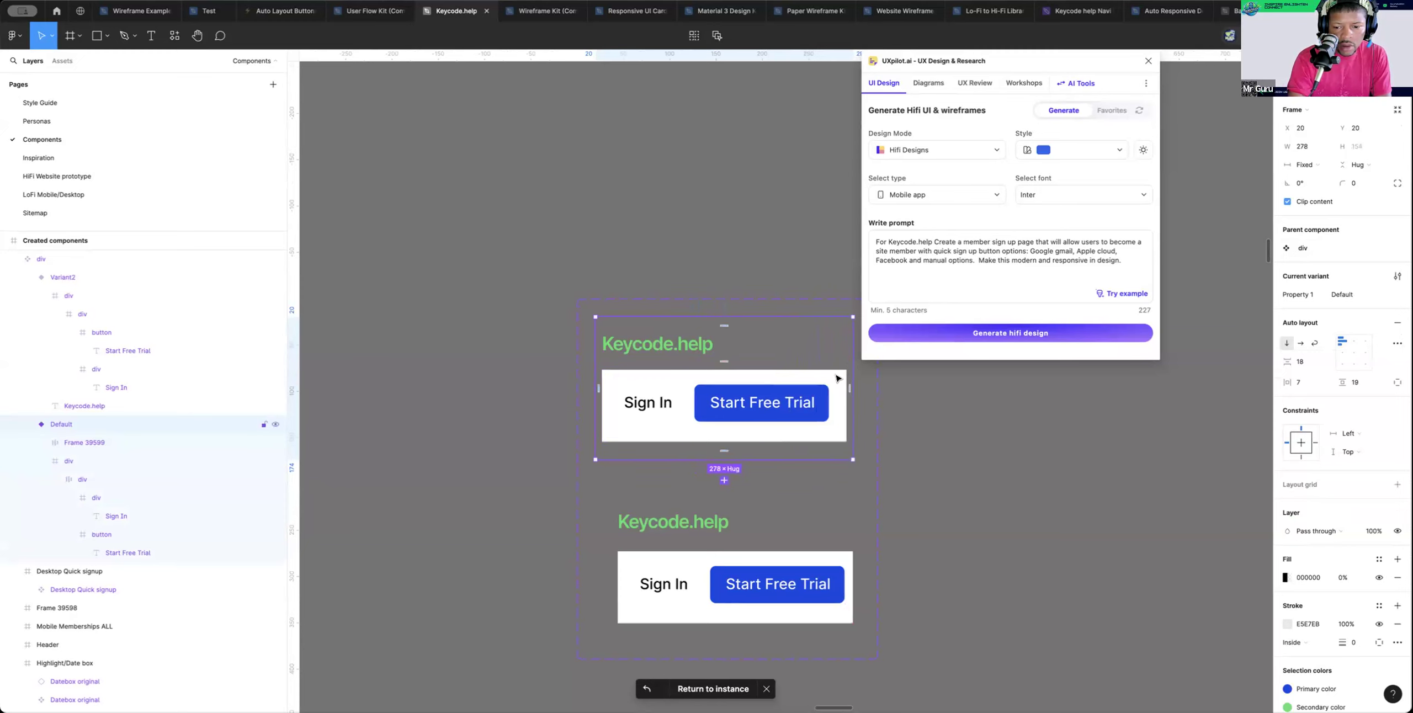
Add auto layout to the white container around the Default variant's two buttons and test how the variant resizes
click(838, 379)
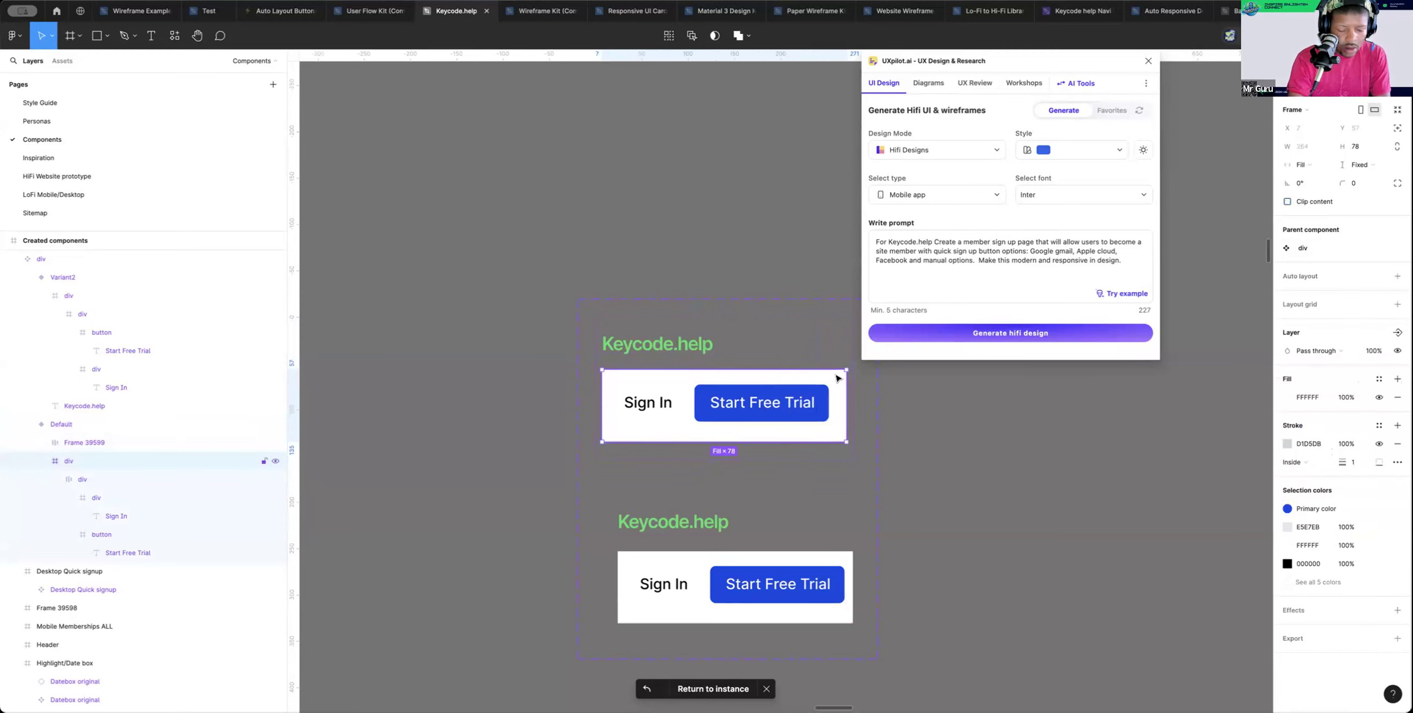
key(shift+a)
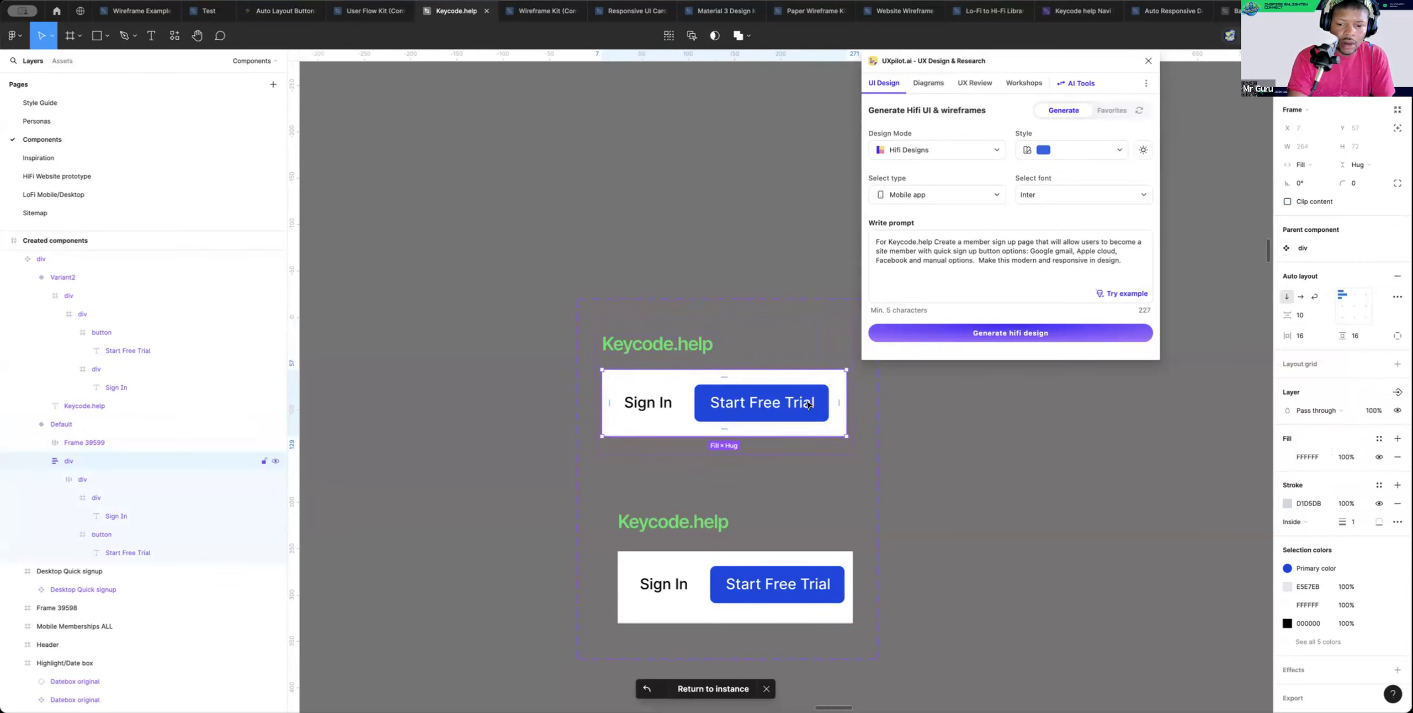
click(849, 358)
mouse_move(837, 354)
mouse_down()
mouse_move(739, 354)
mouse_move(849, 352)
mouse_up()
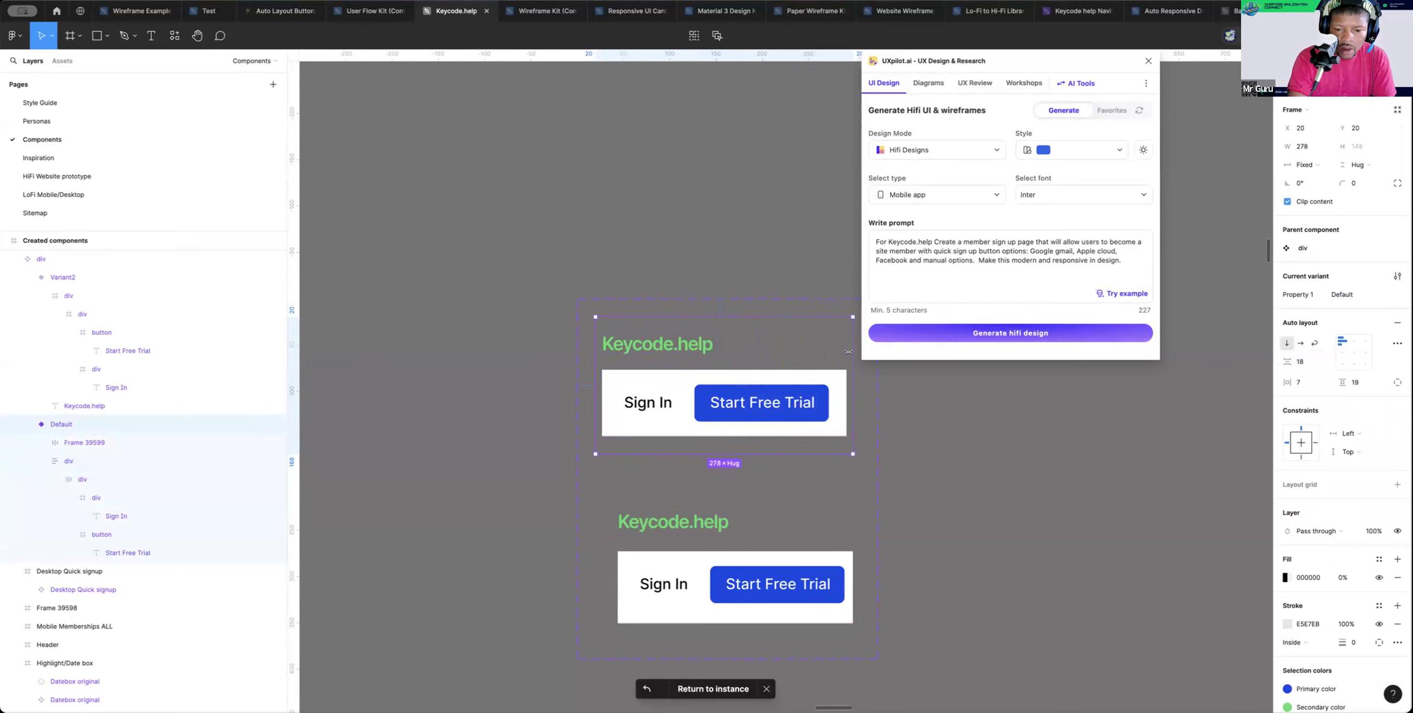
Give the Default variant's Start Free Trial button an absolute position with a Left and right horizontal constraint
click(803, 393)
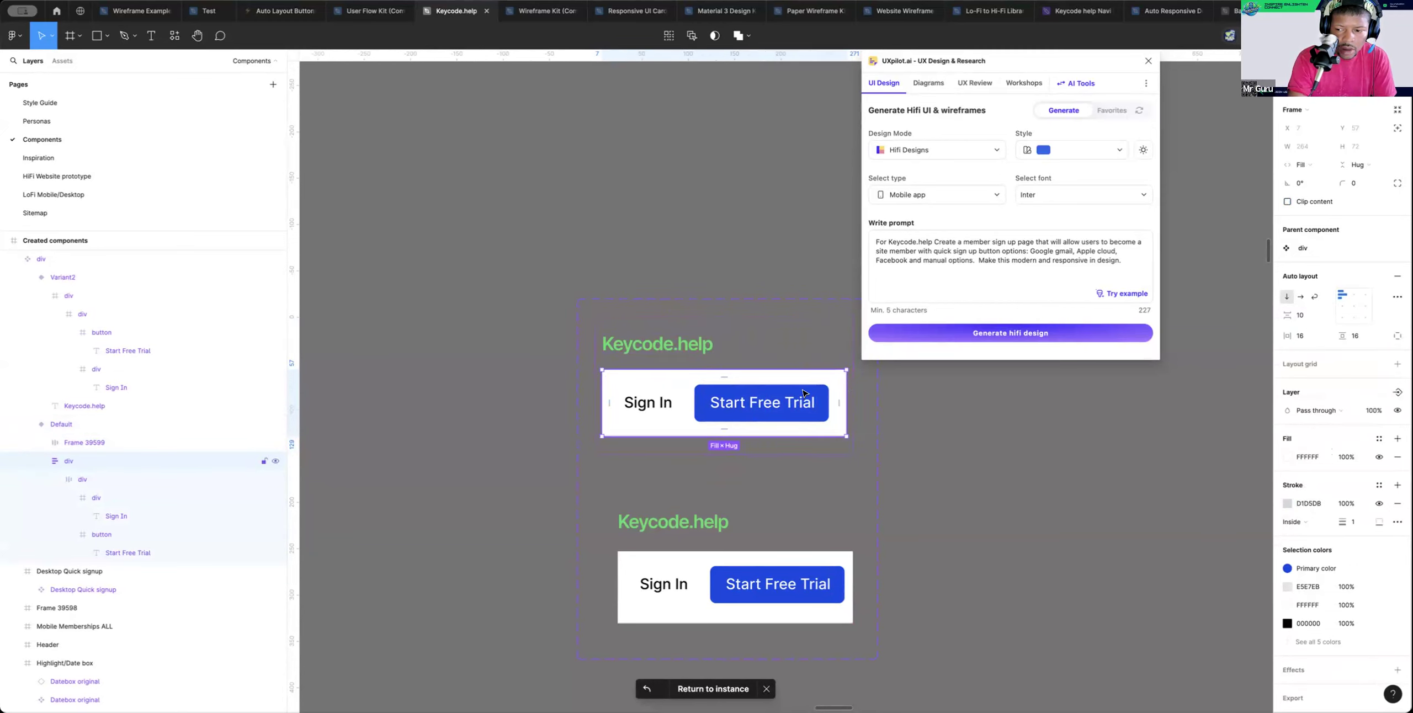
click(803, 393)
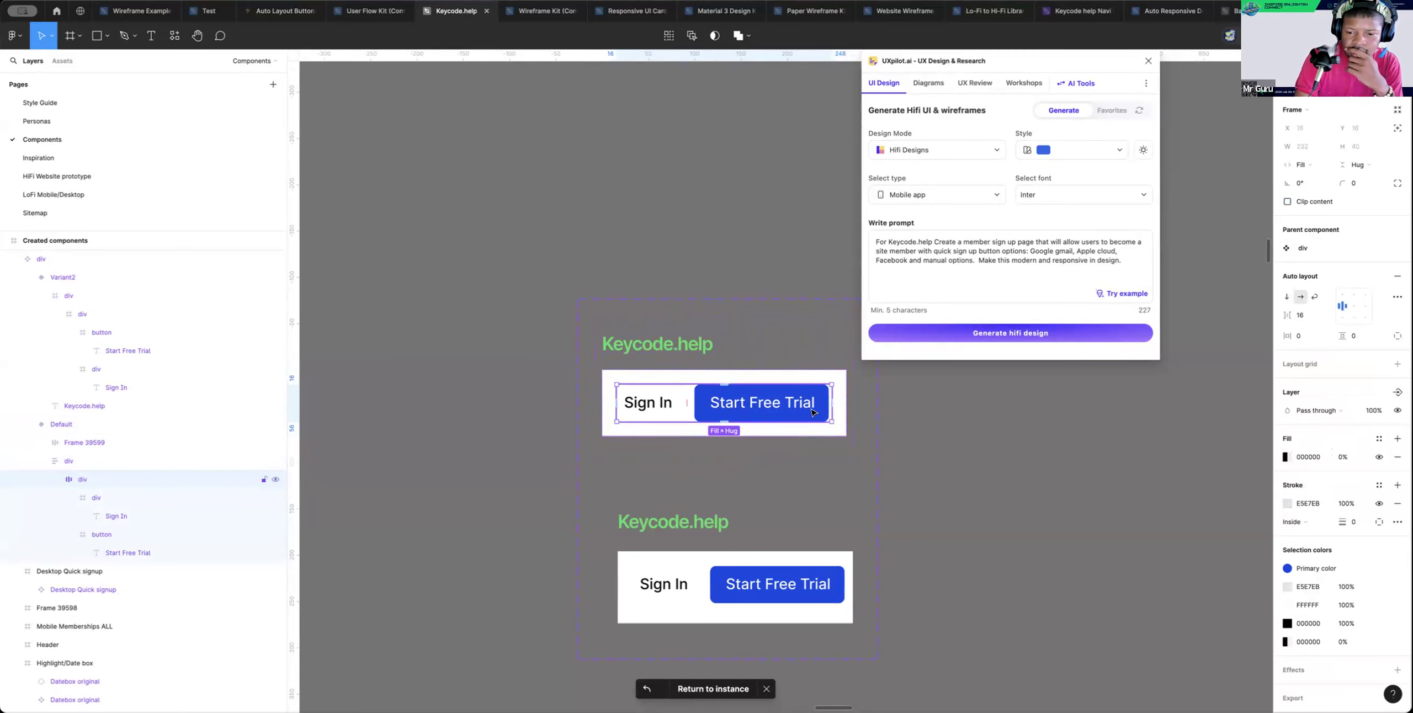
click(806, 414)
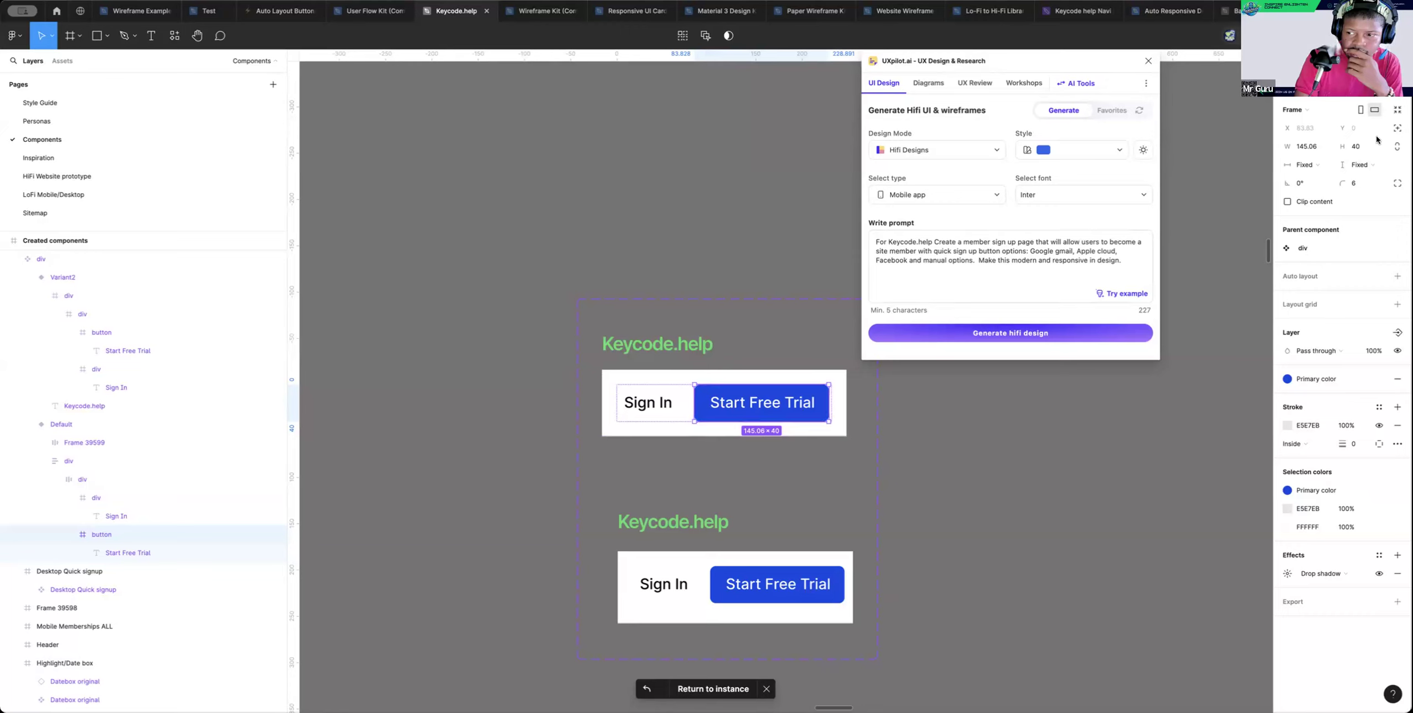
click(1397, 129)
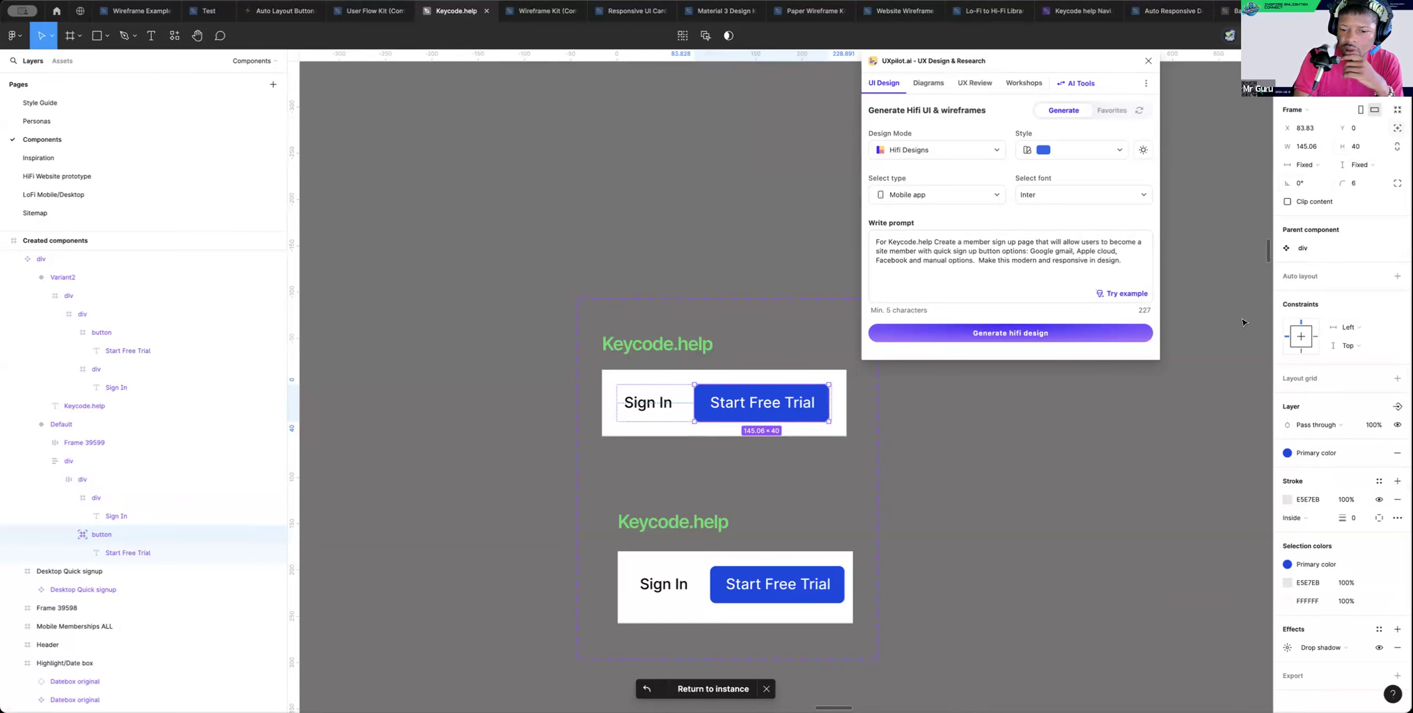
click(1350, 327)
click(1363, 354)
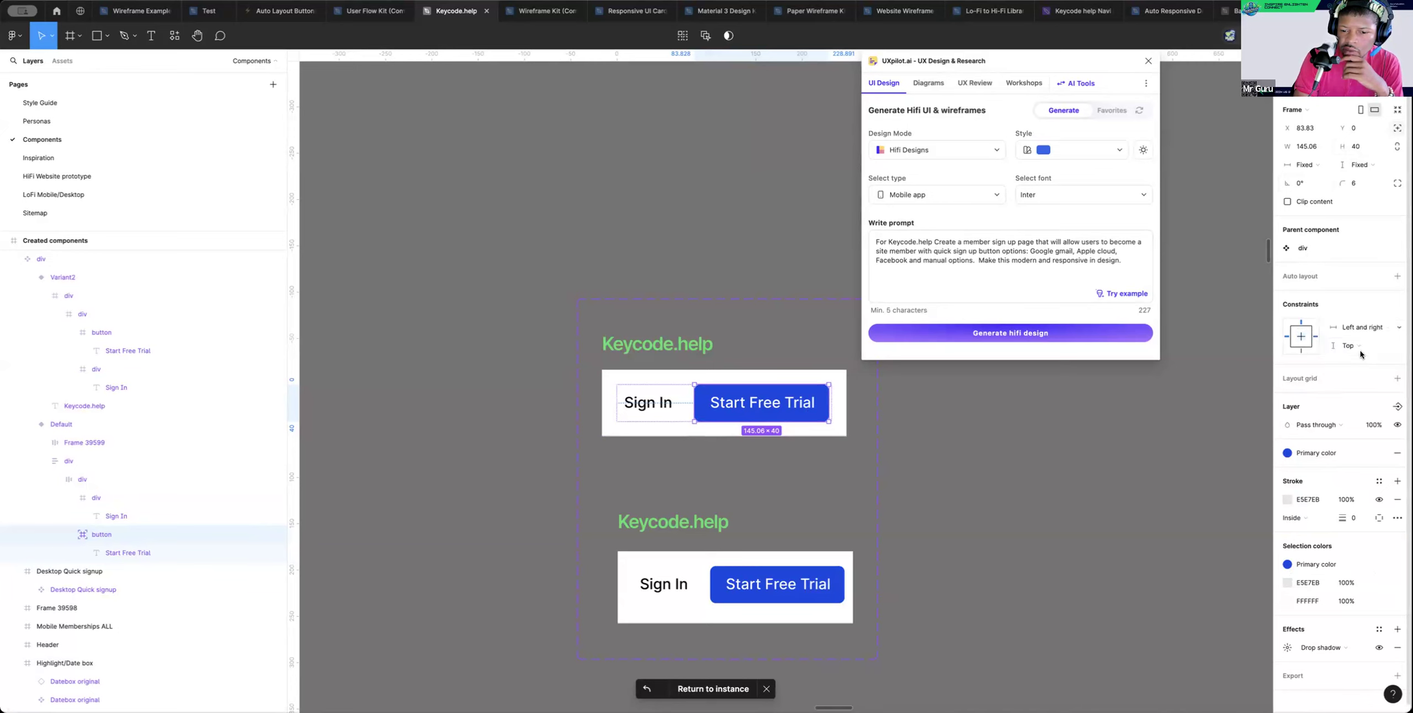
Give the Default variant's Sign In frame an absolute position with a Center horizontal constraint and its own auto layout
click(641, 401)
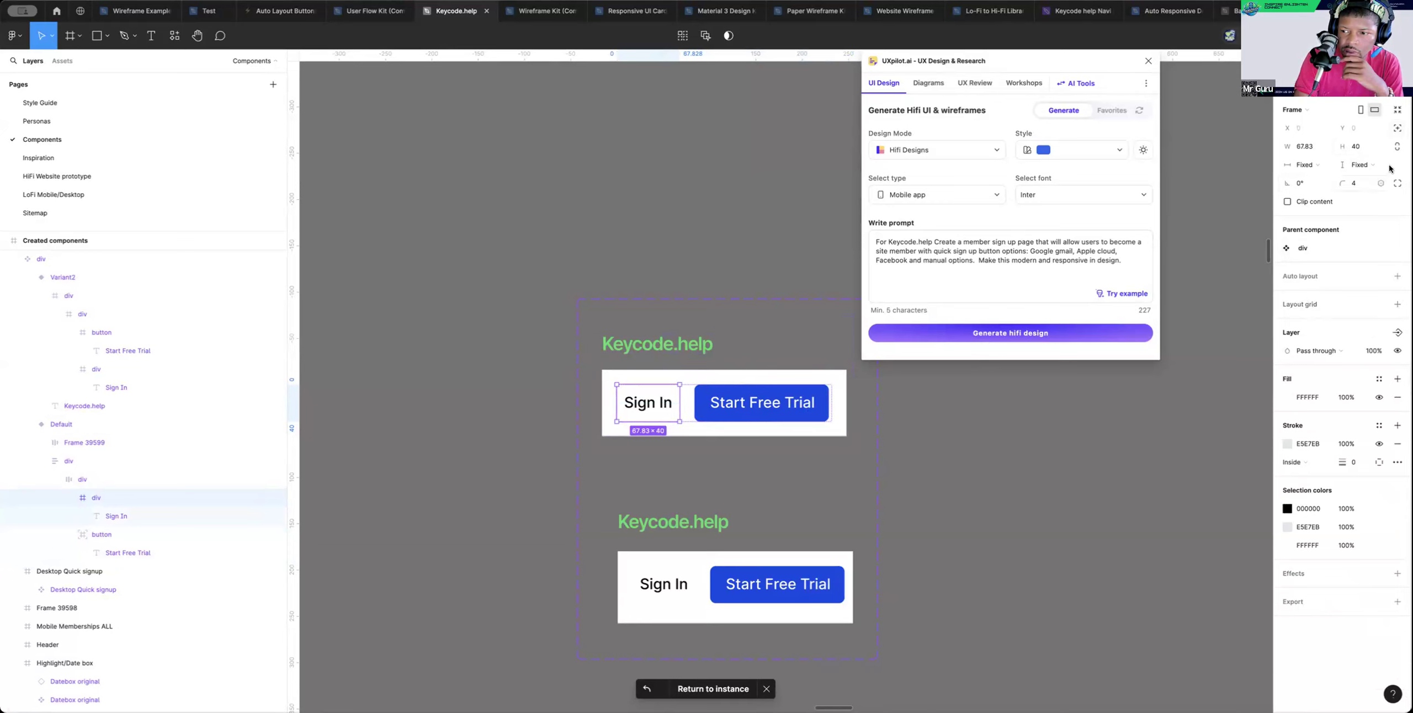
click(1398, 127)
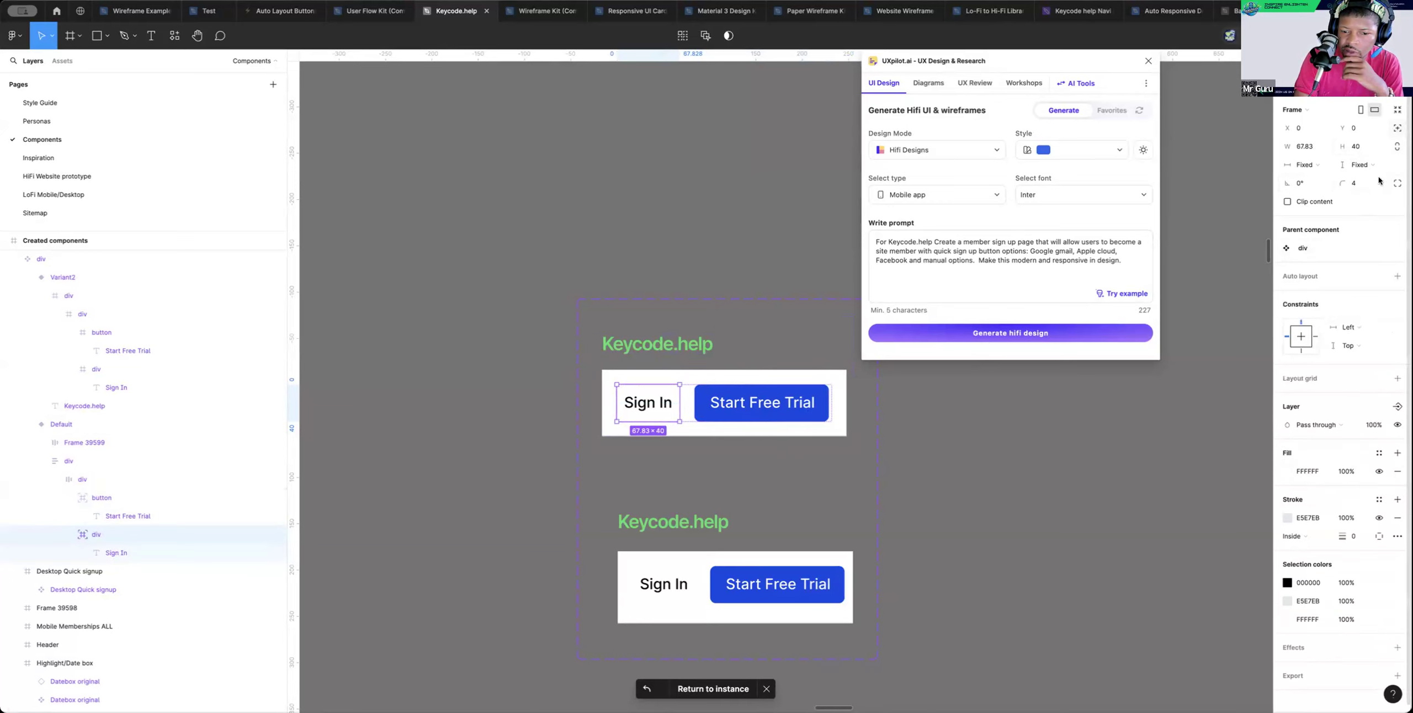
click(1349, 331)
click(1357, 355)
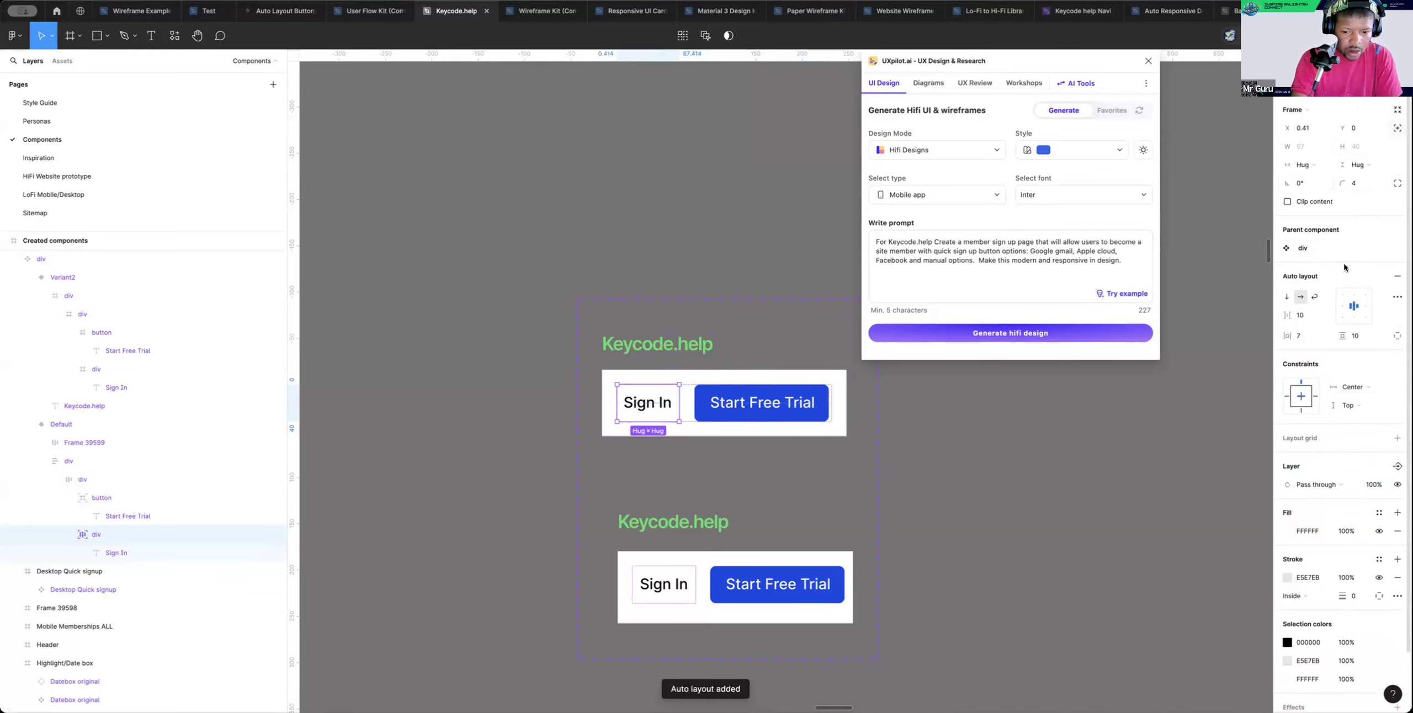
Add auto layout to the Default variant's Start Free Trial button and nudge it slightly to the right, to X 85.86
click(783, 415)
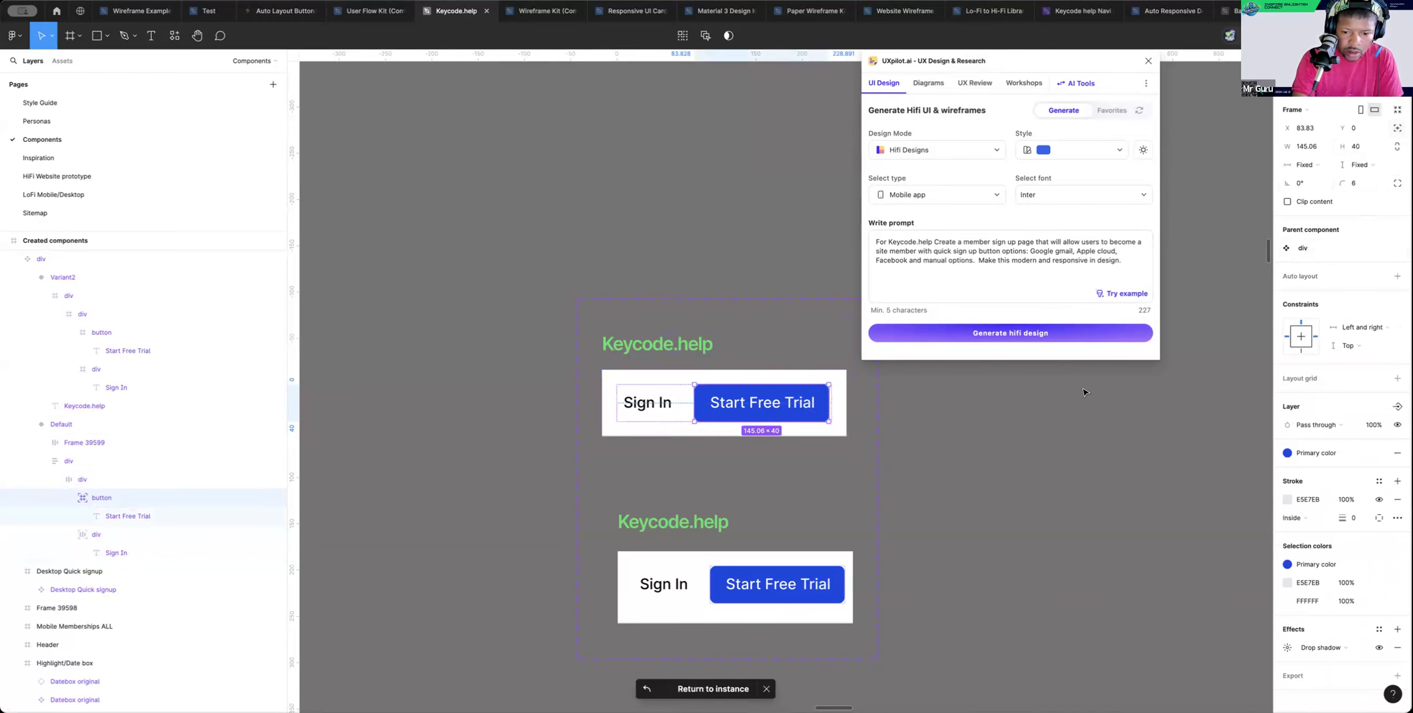
key(shift+a)
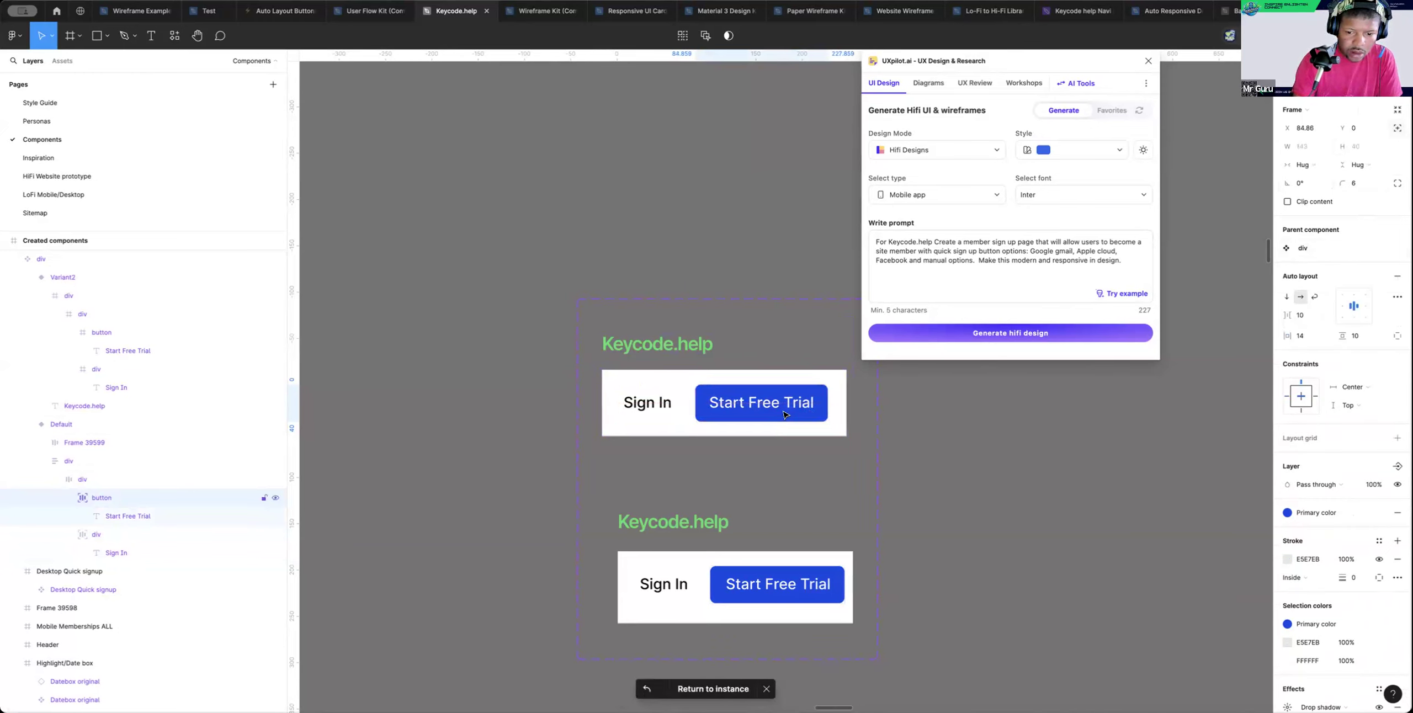
key(Right)
key(Right)
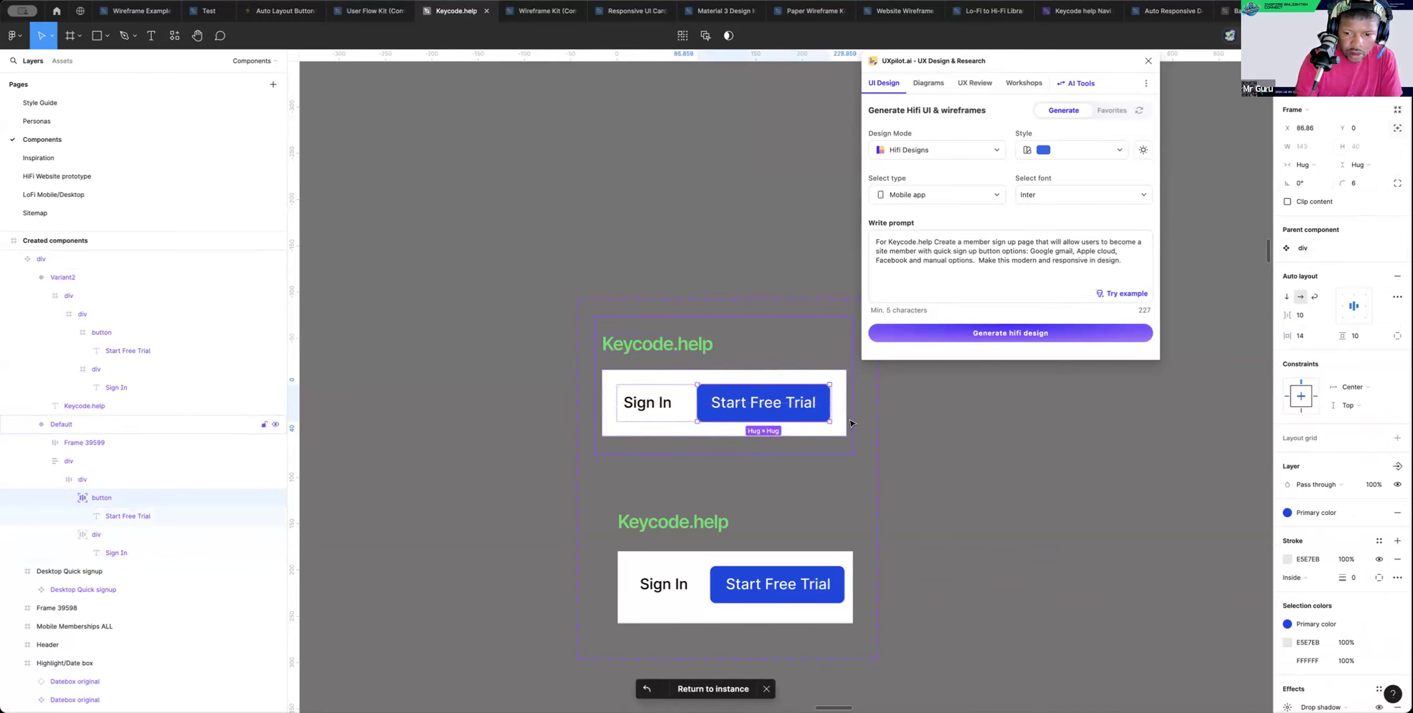
Nudge the Default variant's Start Free Trial button right to X 87.86, and remove and reapply auto layout on the frame holding both buttons
scroll(850, 424, down, 1)
key(Right)
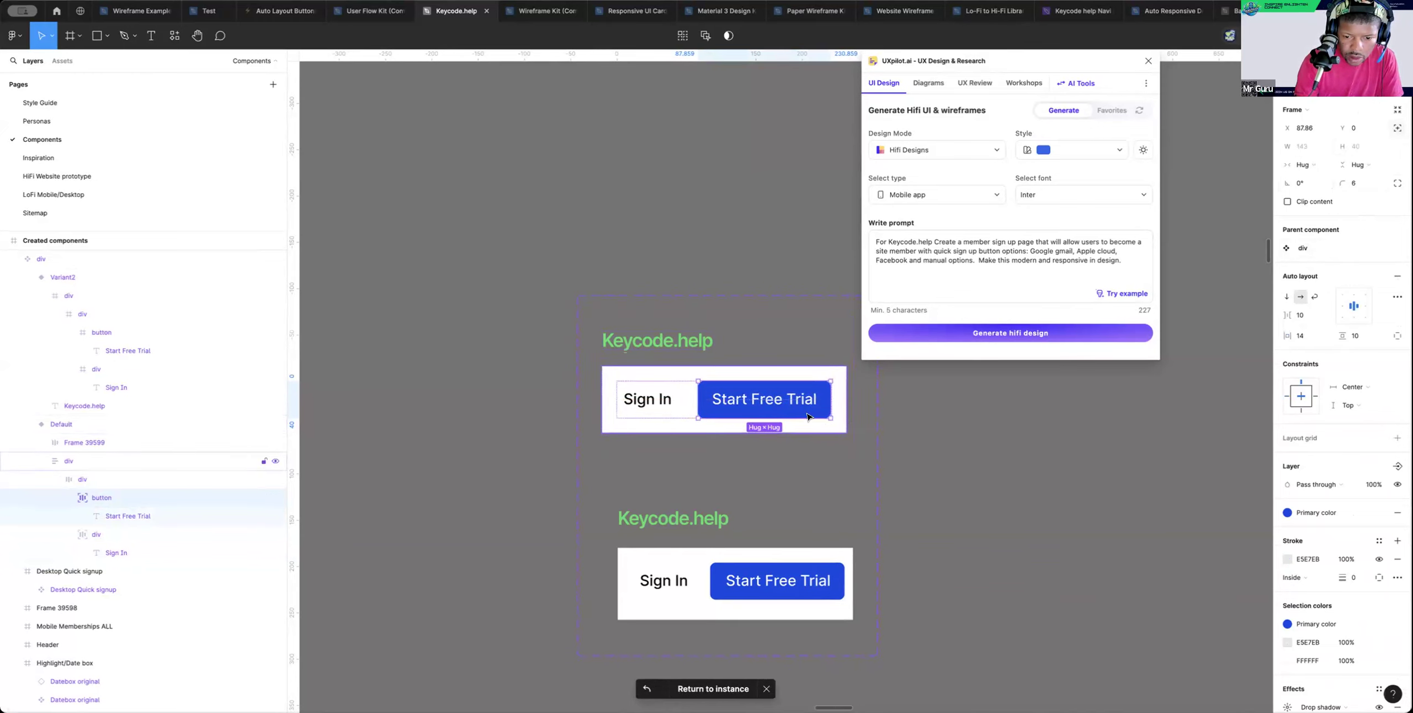
shift+click(665, 401)
click(689, 405)
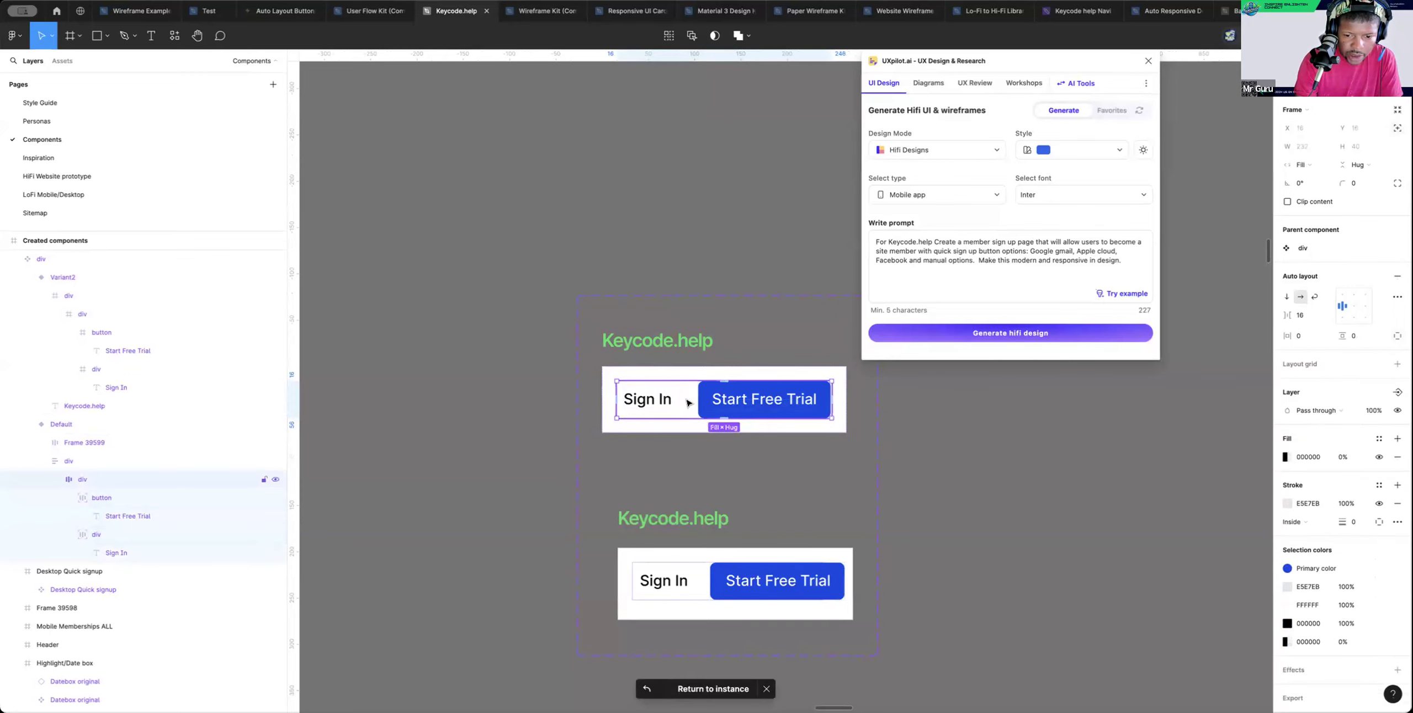
click(1397, 276)
click(1397, 294)
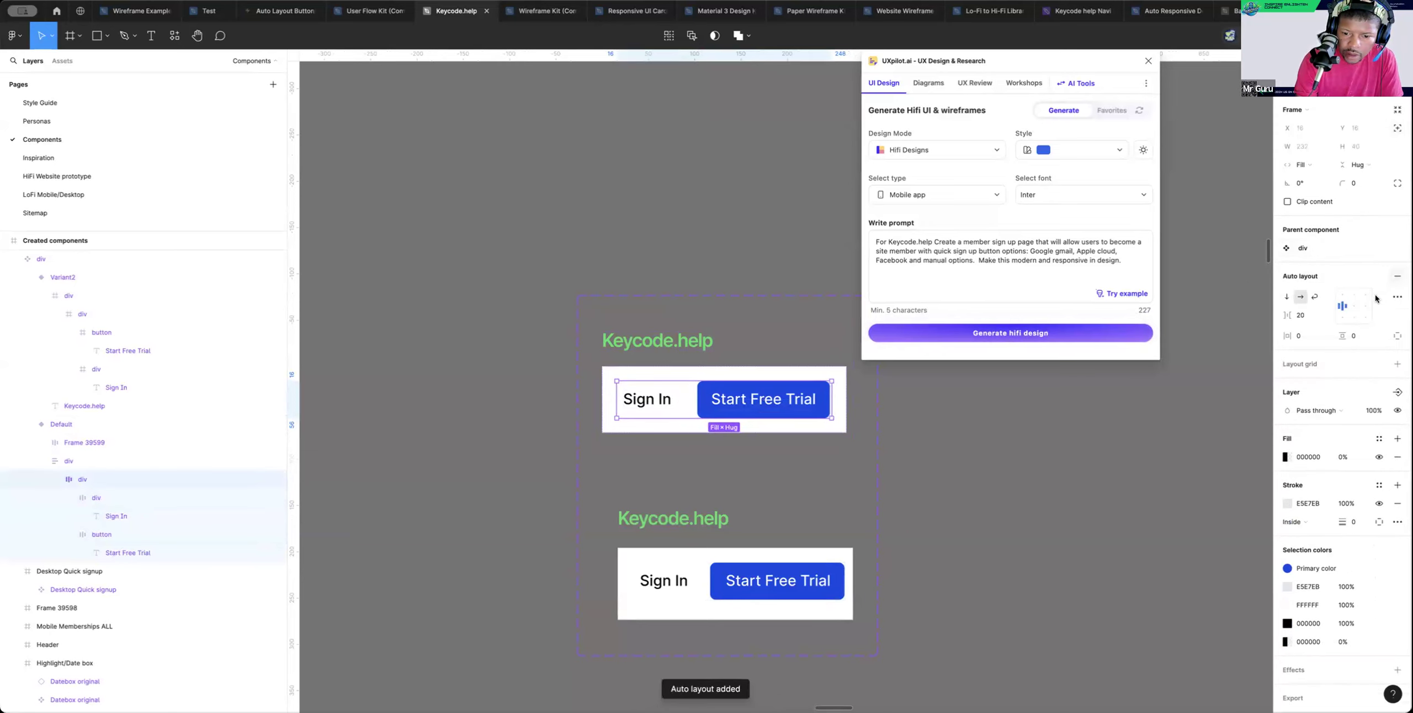
Try to nudge the Default variant's Start Free Trial button inside its frame and widen the surrounding white container
click(807, 430)
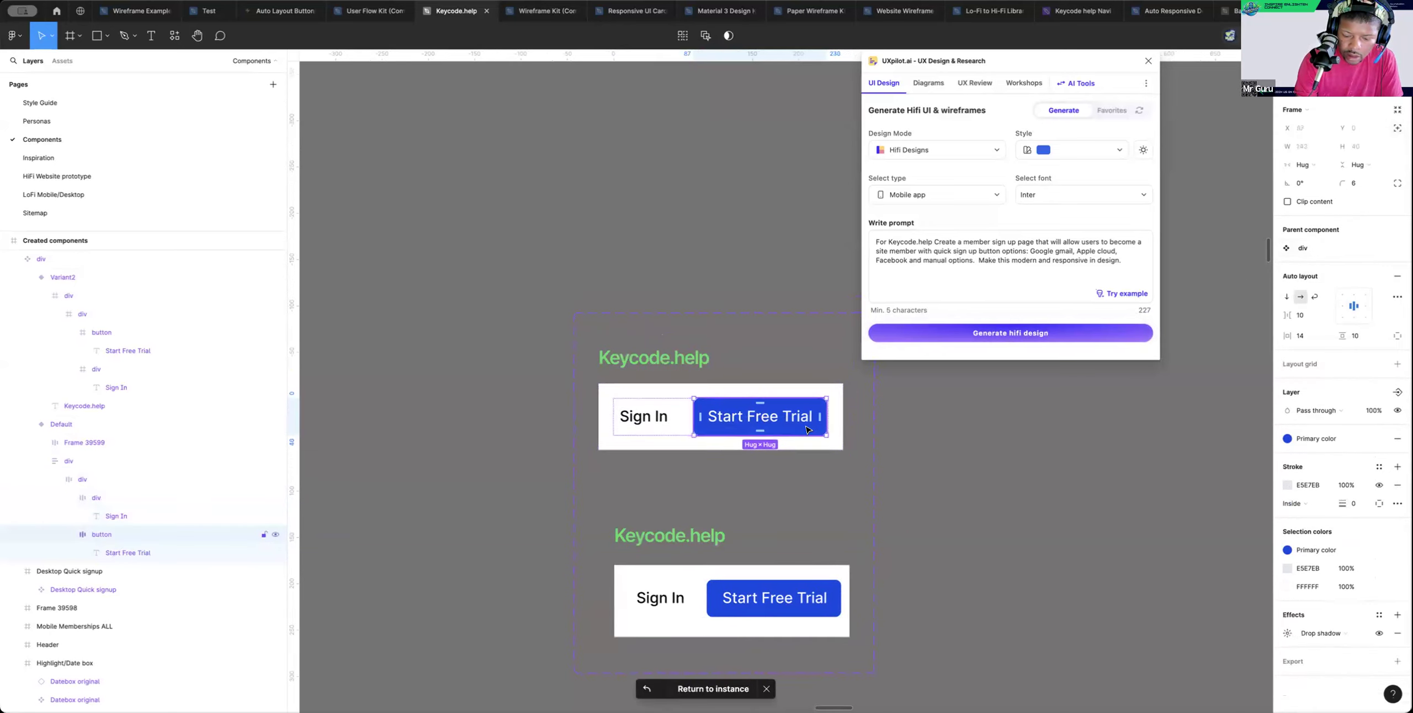
key(Left)
key(Right)
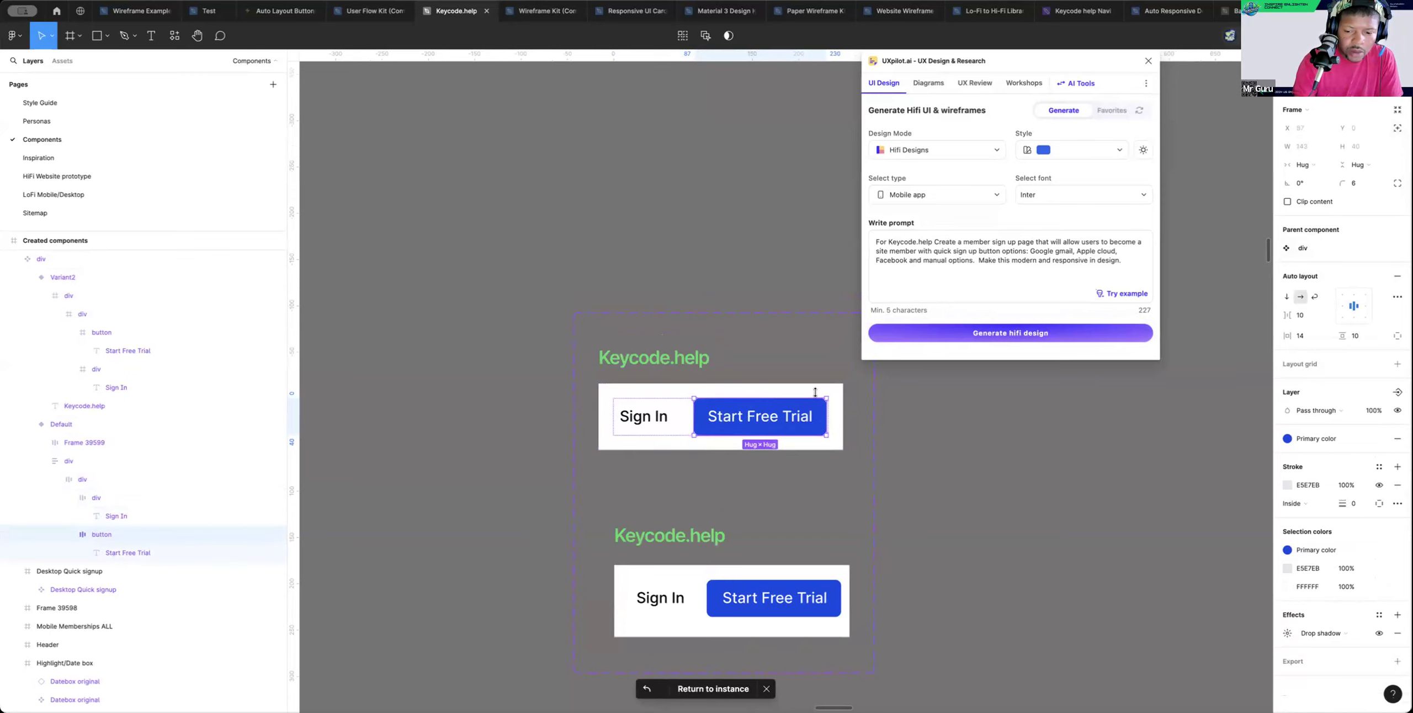
click(836, 391)
mouse_move(828, 393)
mouse_down()
mouse_move(788, 393)
mouse_move(843, 391)
mouse_up()
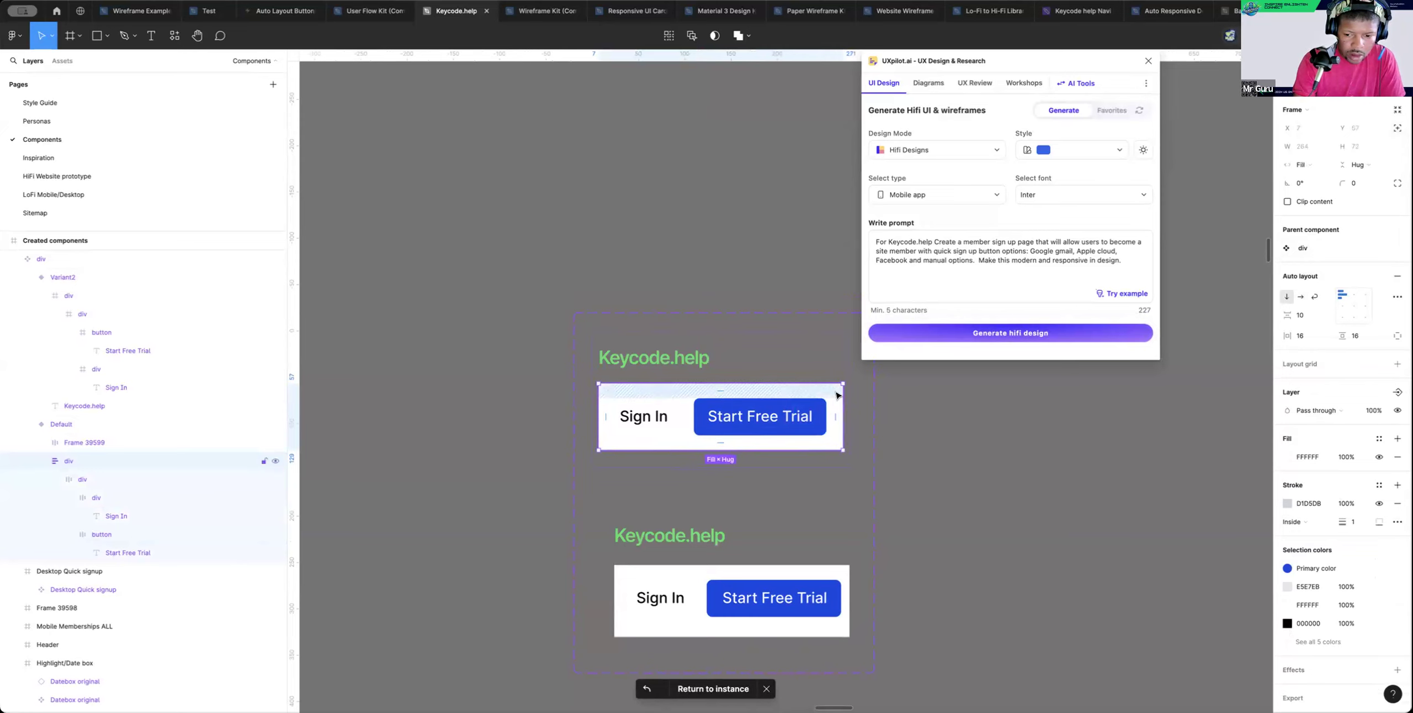
click(797, 425)
click(797, 425)
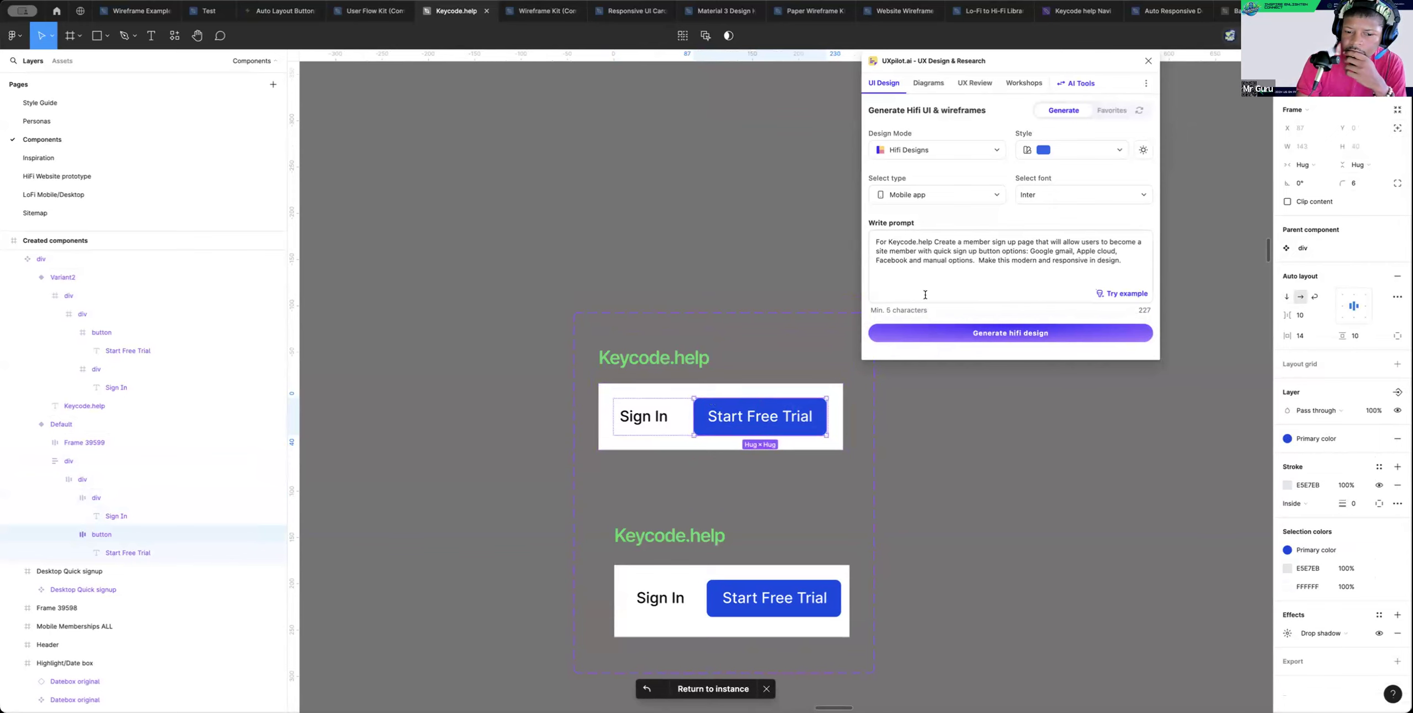
Give the Default variant's frame around both buttons an absolute position with a Left and right horizontal constraint, and test resizing the variant
click(665, 413)
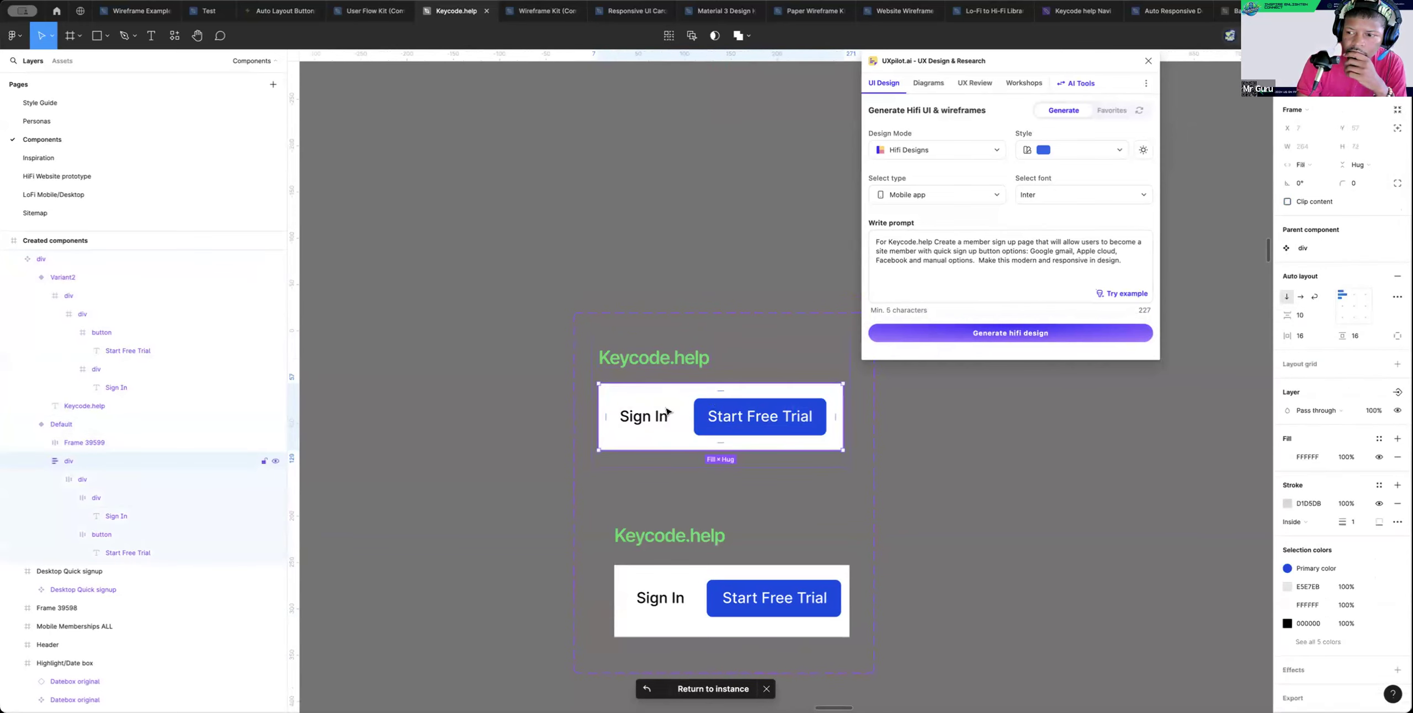
click(667, 412)
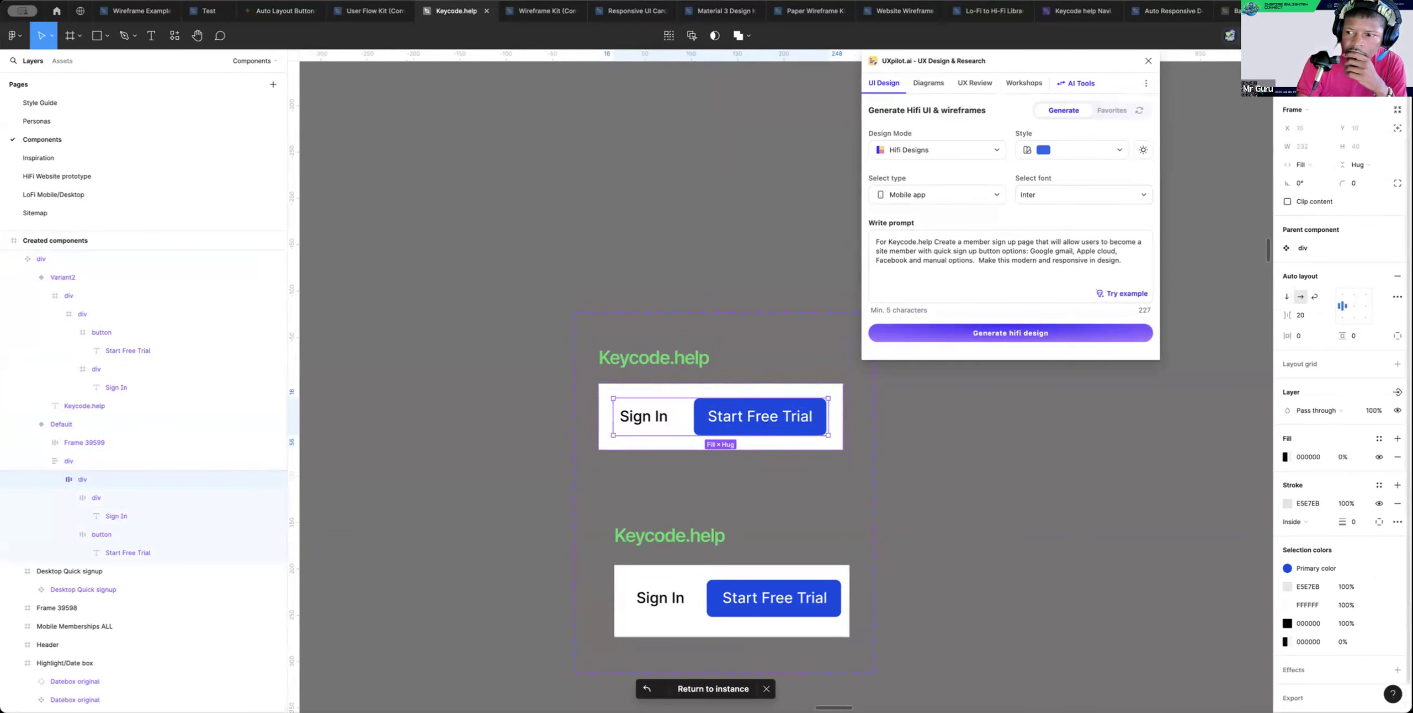
click(1398, 128)
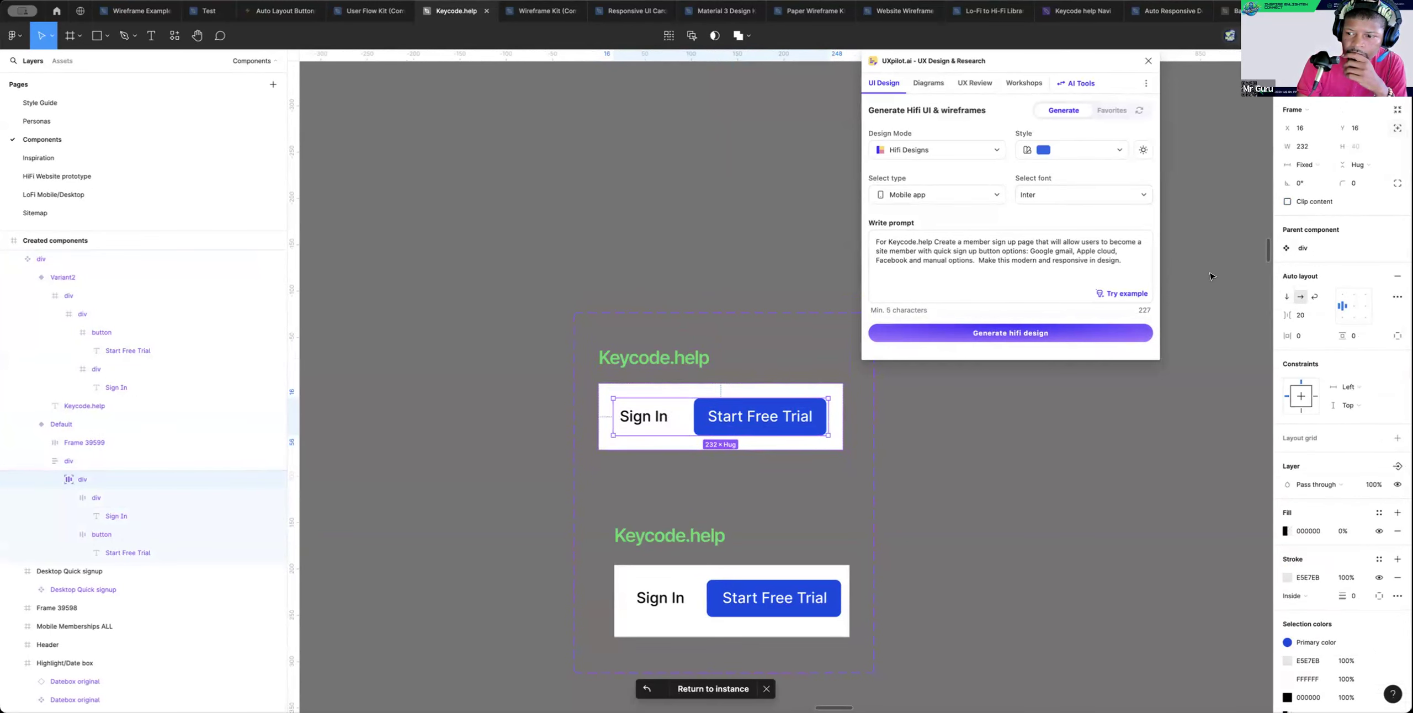
click(1348, 387)
click(1353, 411)
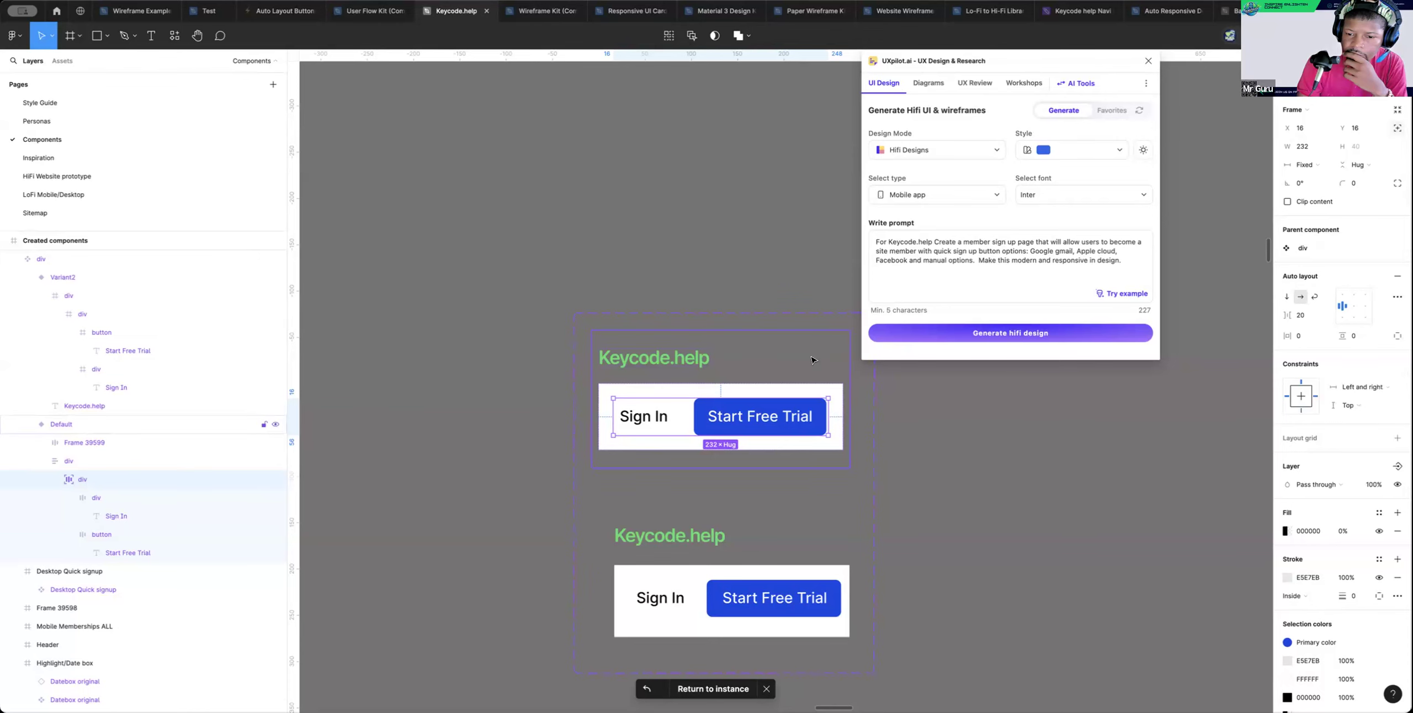
click(845, 369)
mouse_move(827, 368)
mouse_down()
mouse_move(799, 369)
mouse_move(846, 368)
mouse_up()
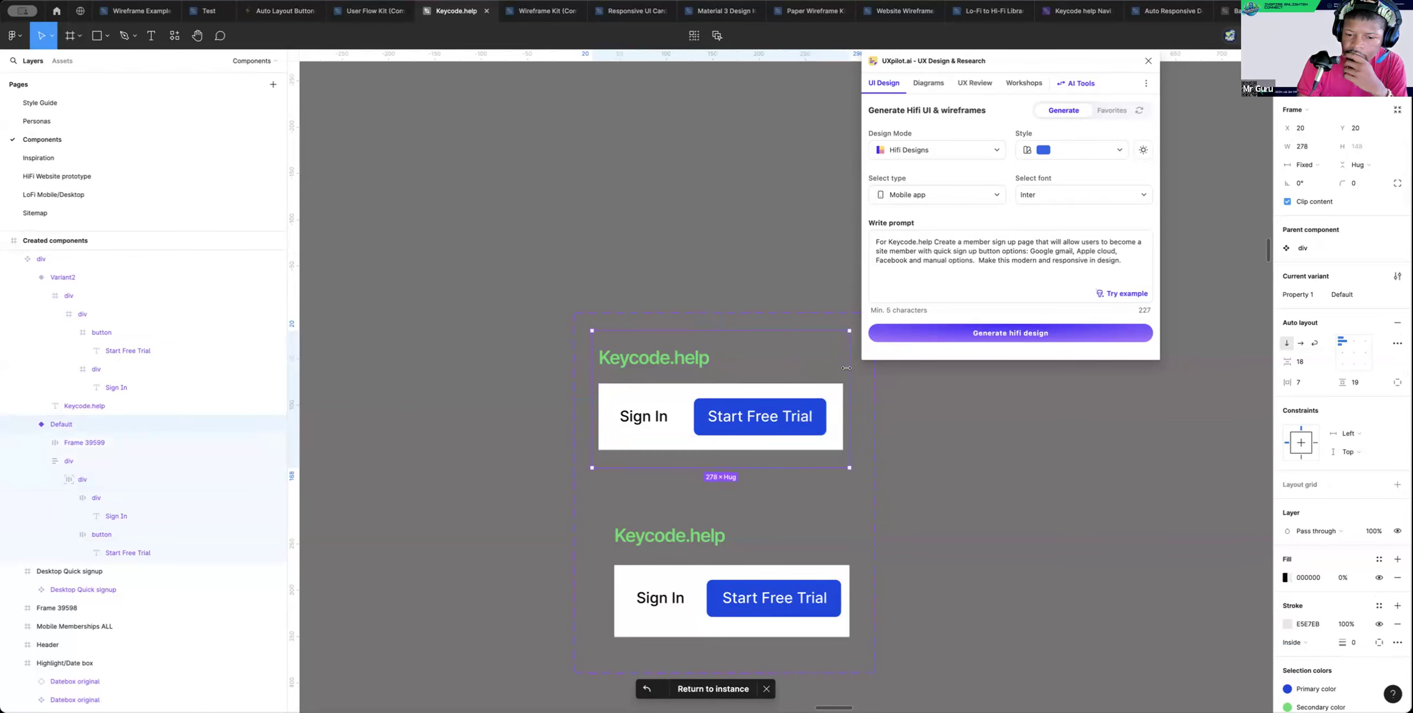
Give the Default variant's white container an absolute position, a height of 90, and Center constraints horizontally and vertically
click(823, 393)
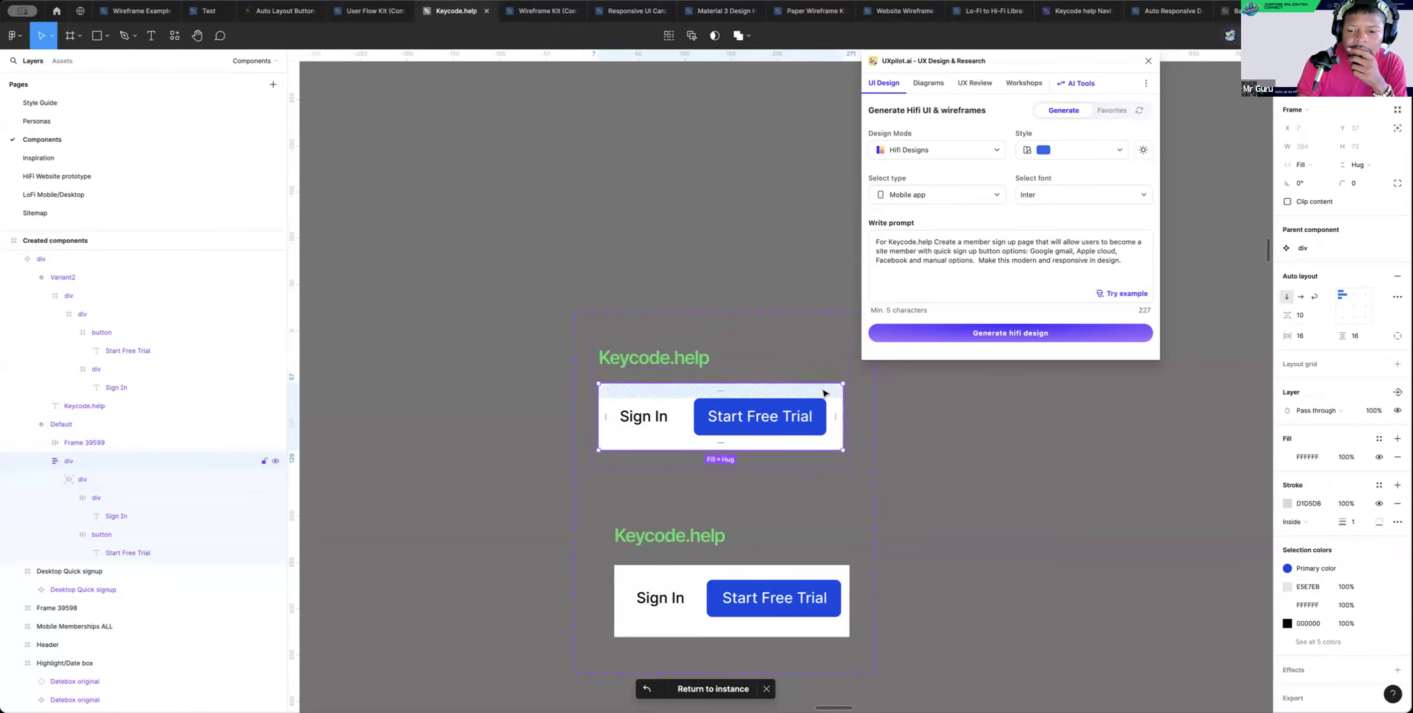
click(1396, 128)
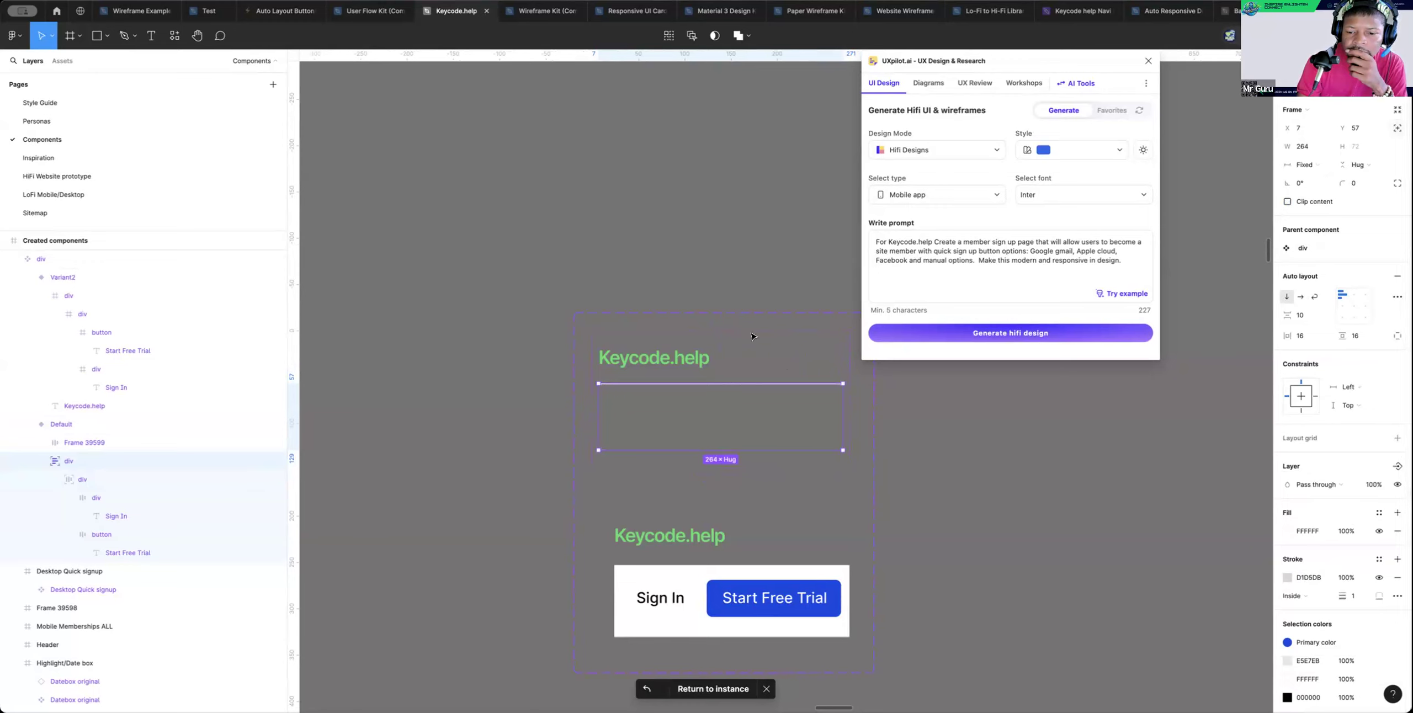
drag(726, 392, 728, 366)
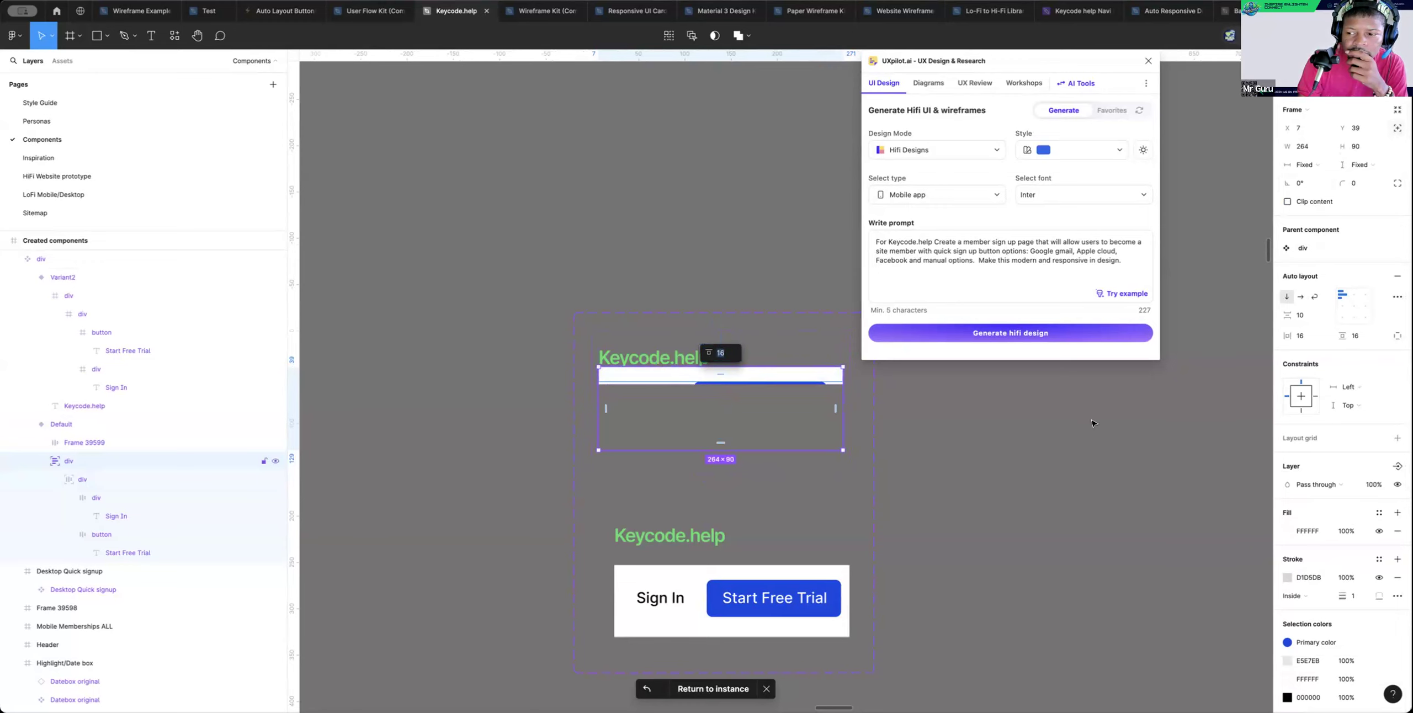
click(1350, 387)
click(1353, 414)
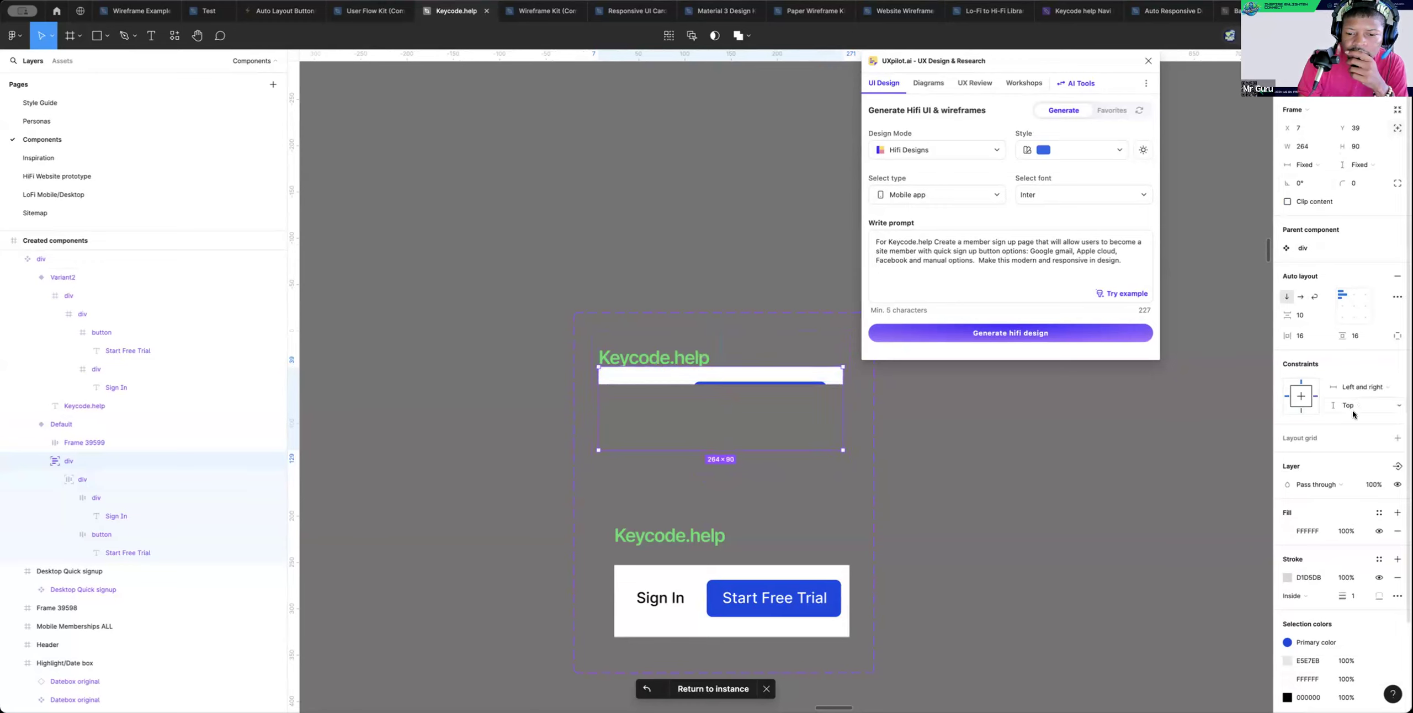
click(1343, 405)
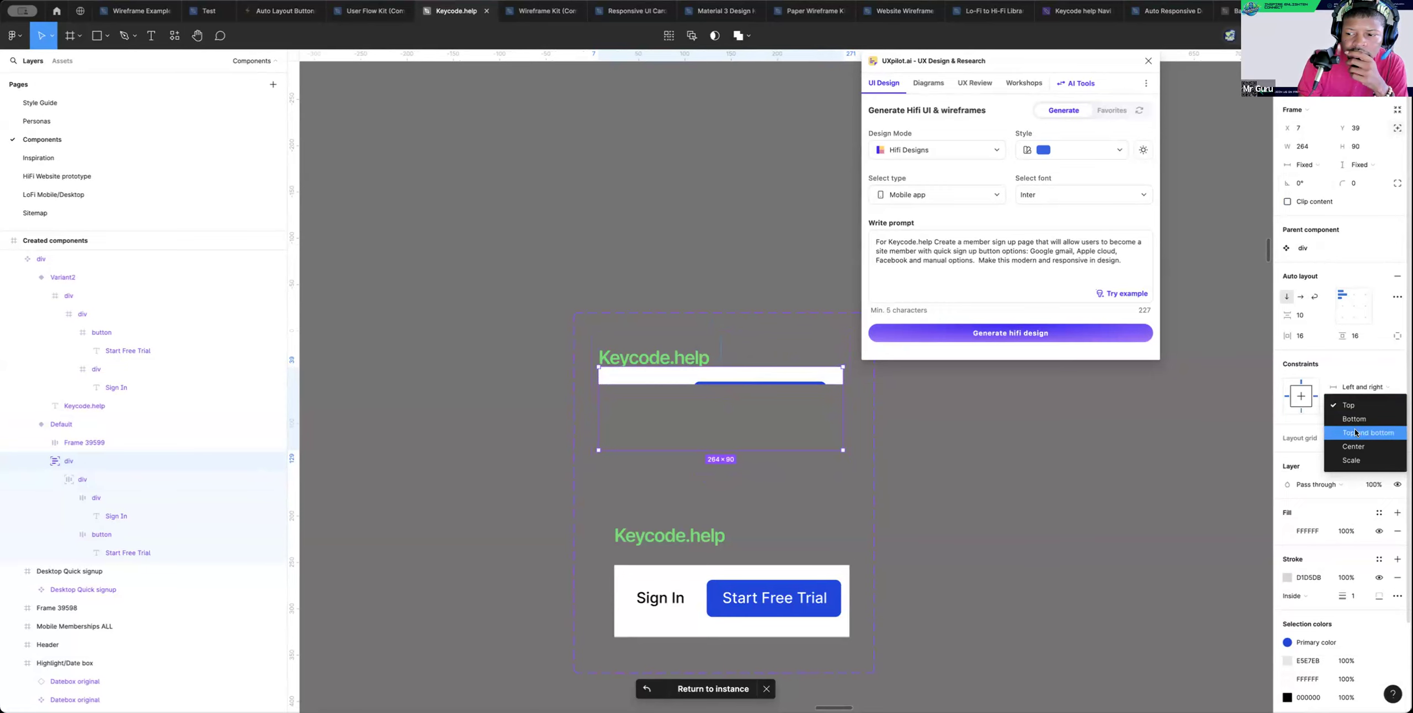
click(1355, 446)
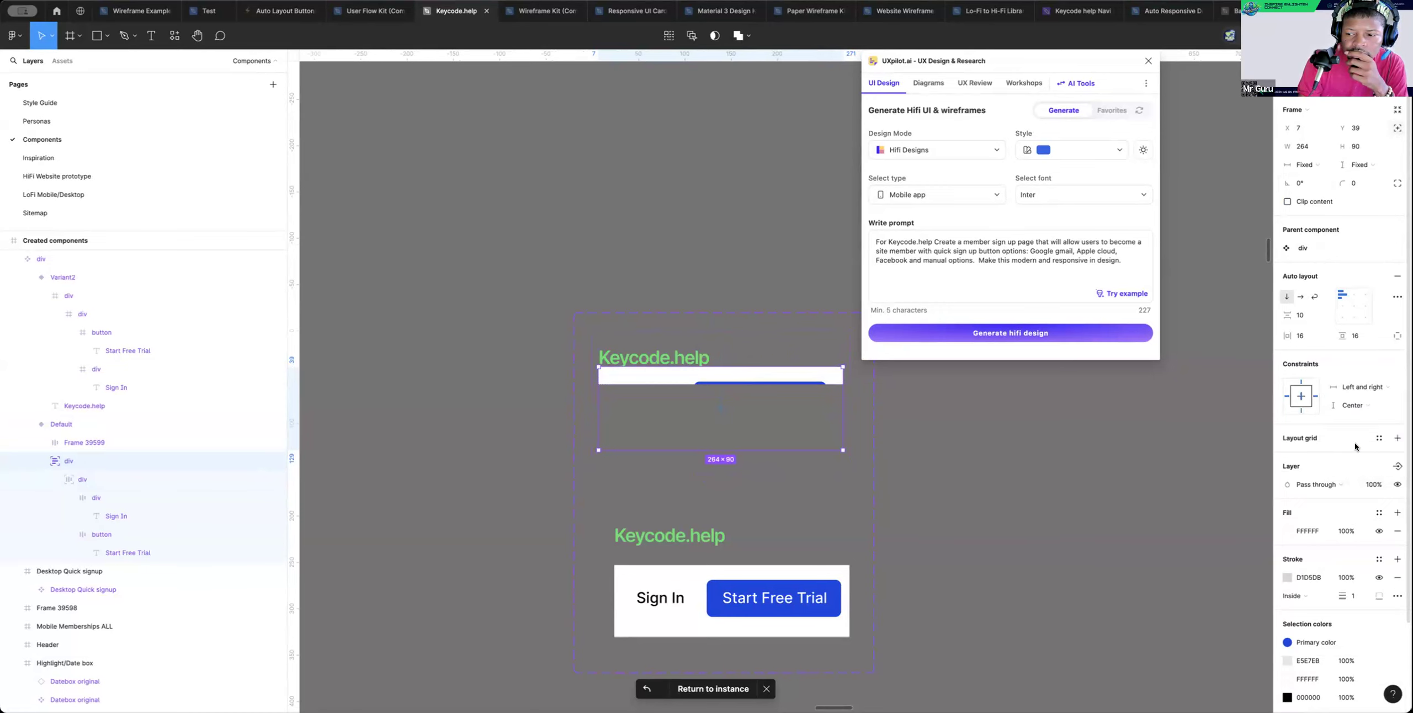
scroll(833, 382, up, 1)
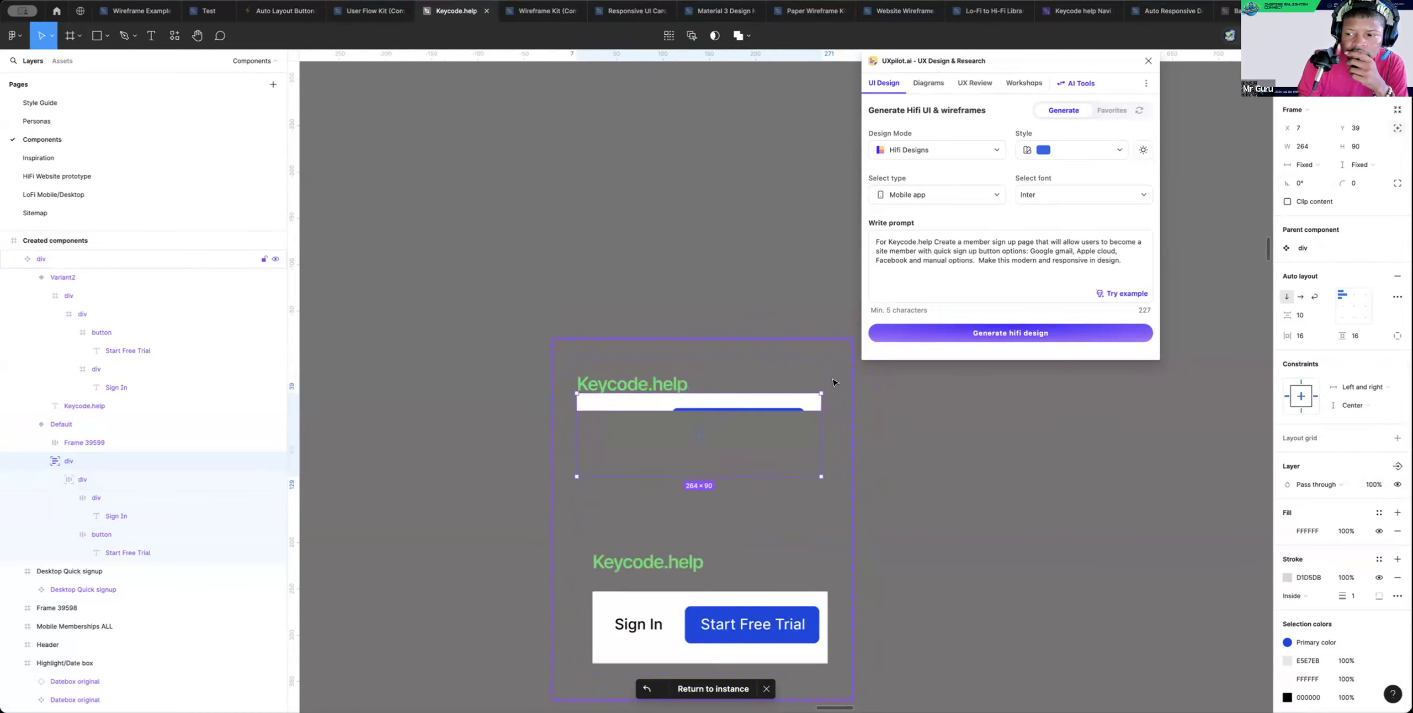
click(1305, 84)
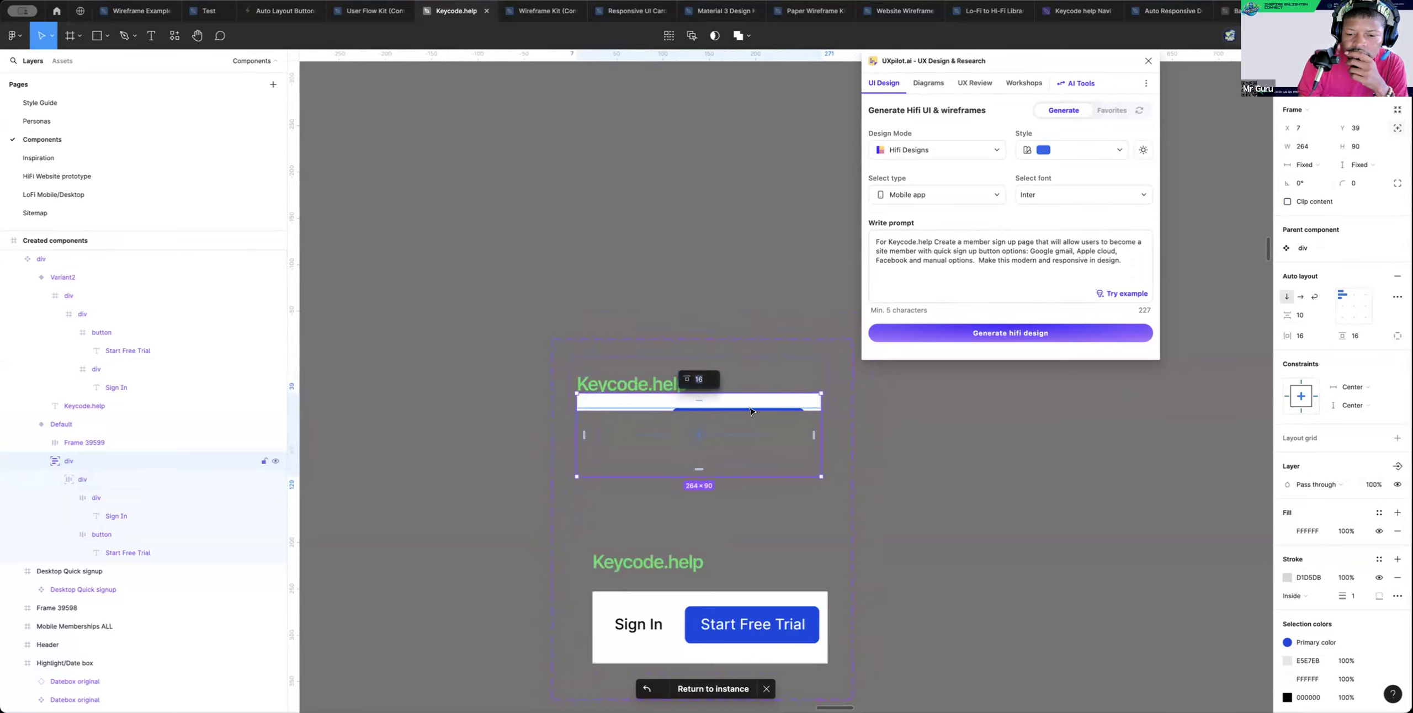
Reposition the white container below the upper Keycode.help title and resize it to 263 by 70
drag(754, 403, 759, 368)
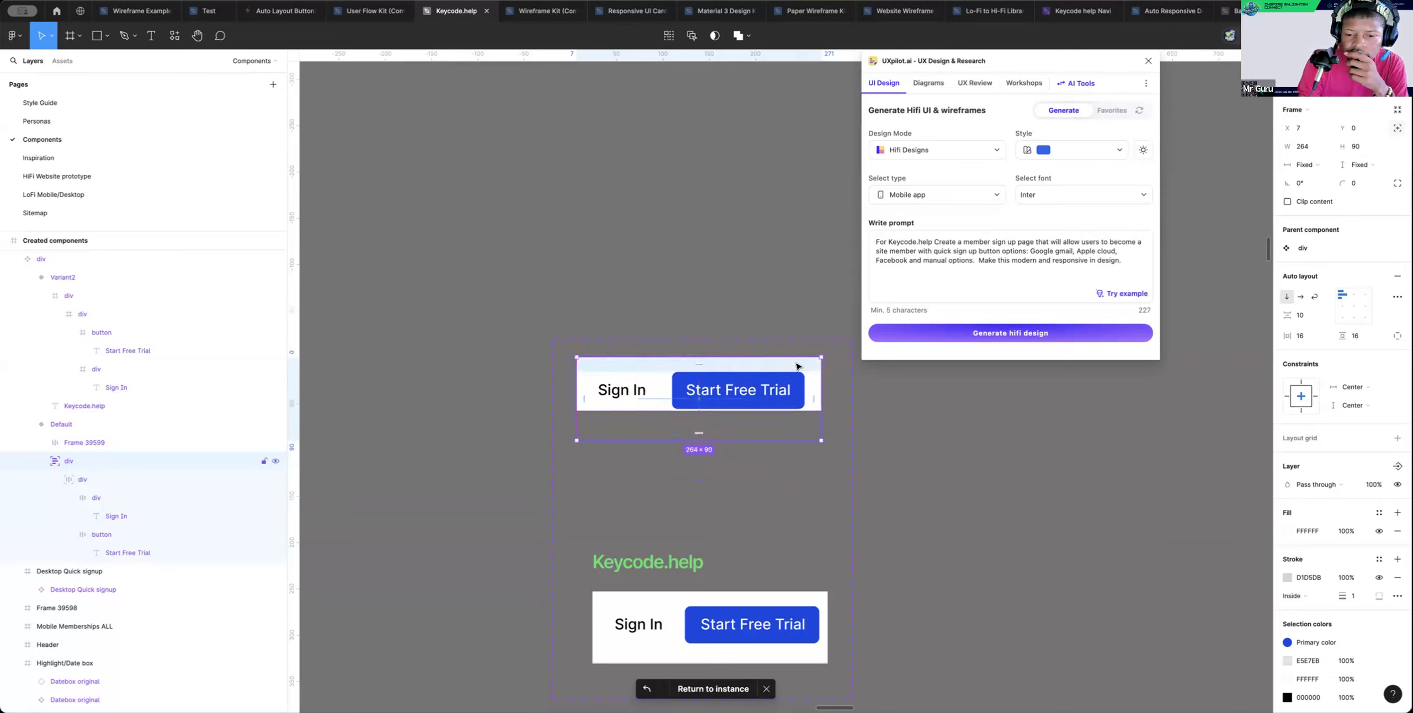
drag(797, 422, 793, 467)
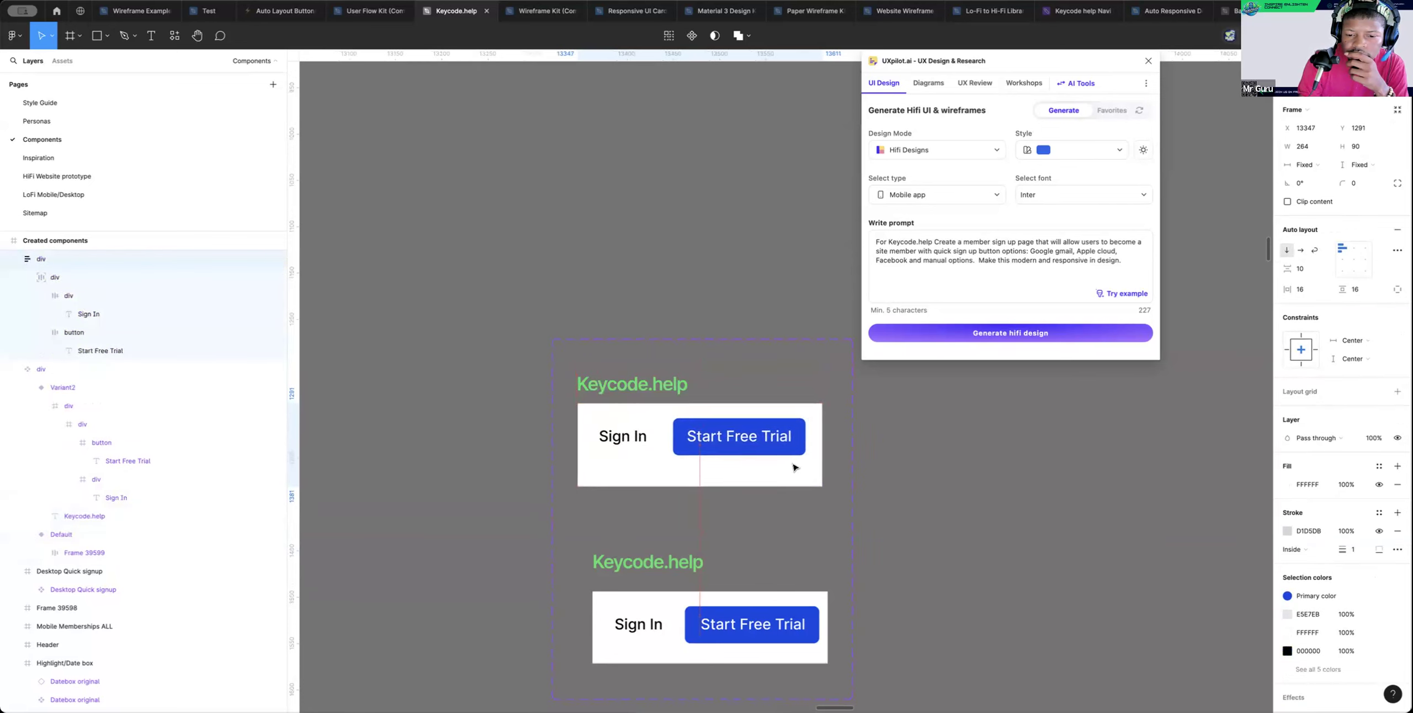
scroll(776, 446, up, 1)
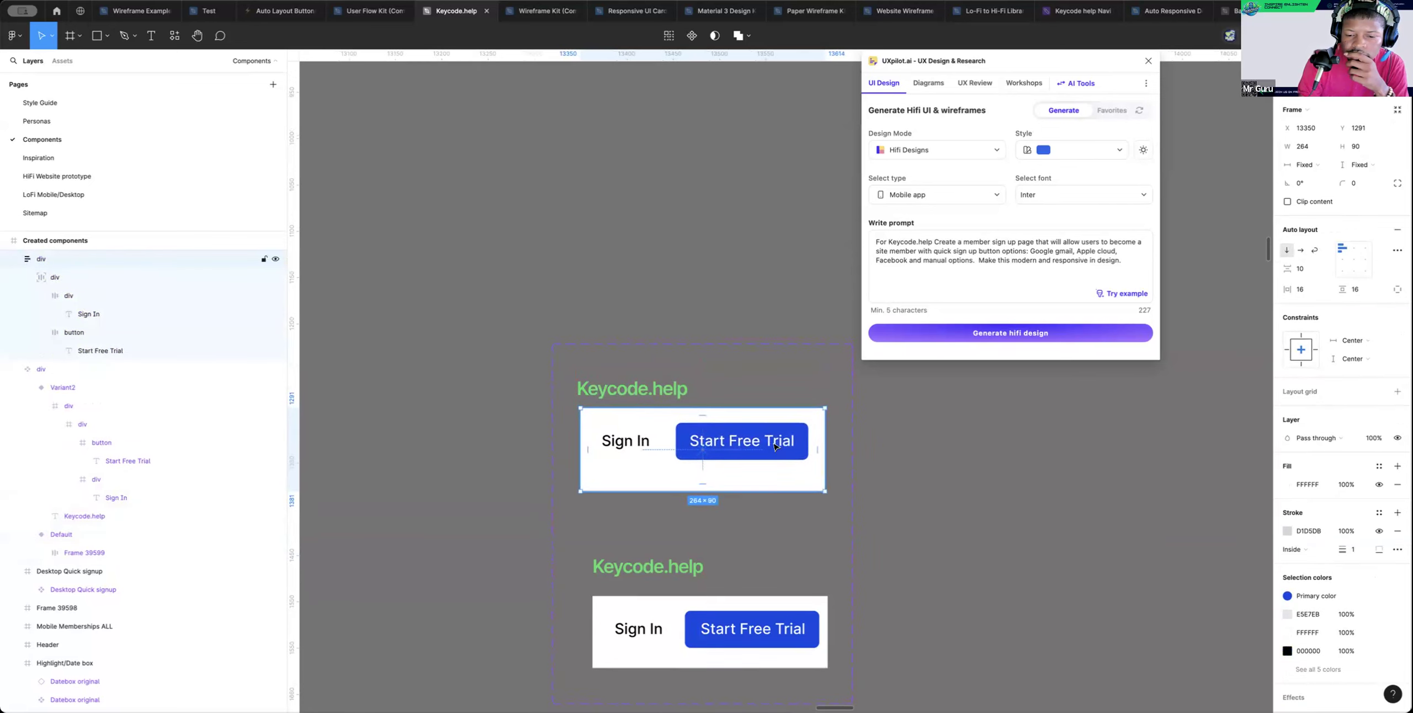
drag(771, 479, 770, 470)
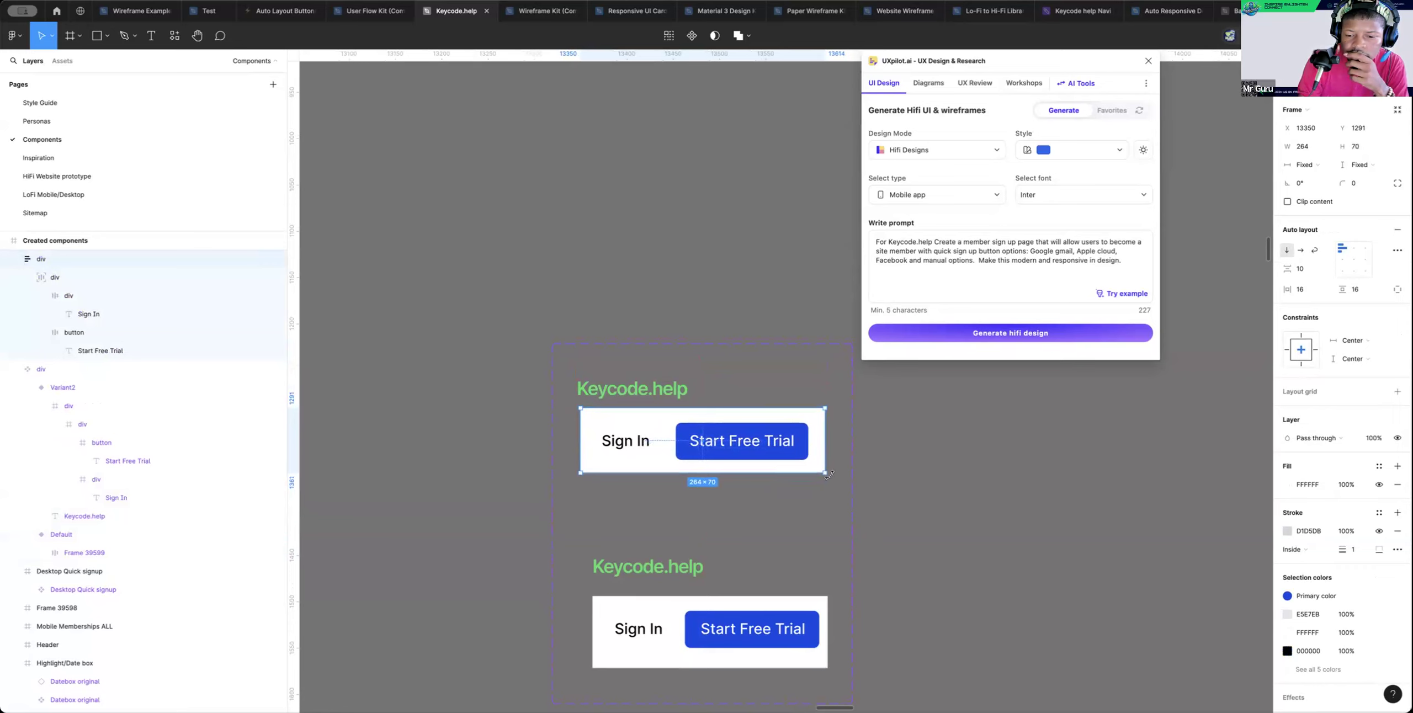
drag(775, 441, 824, 441)
click(790, 451)
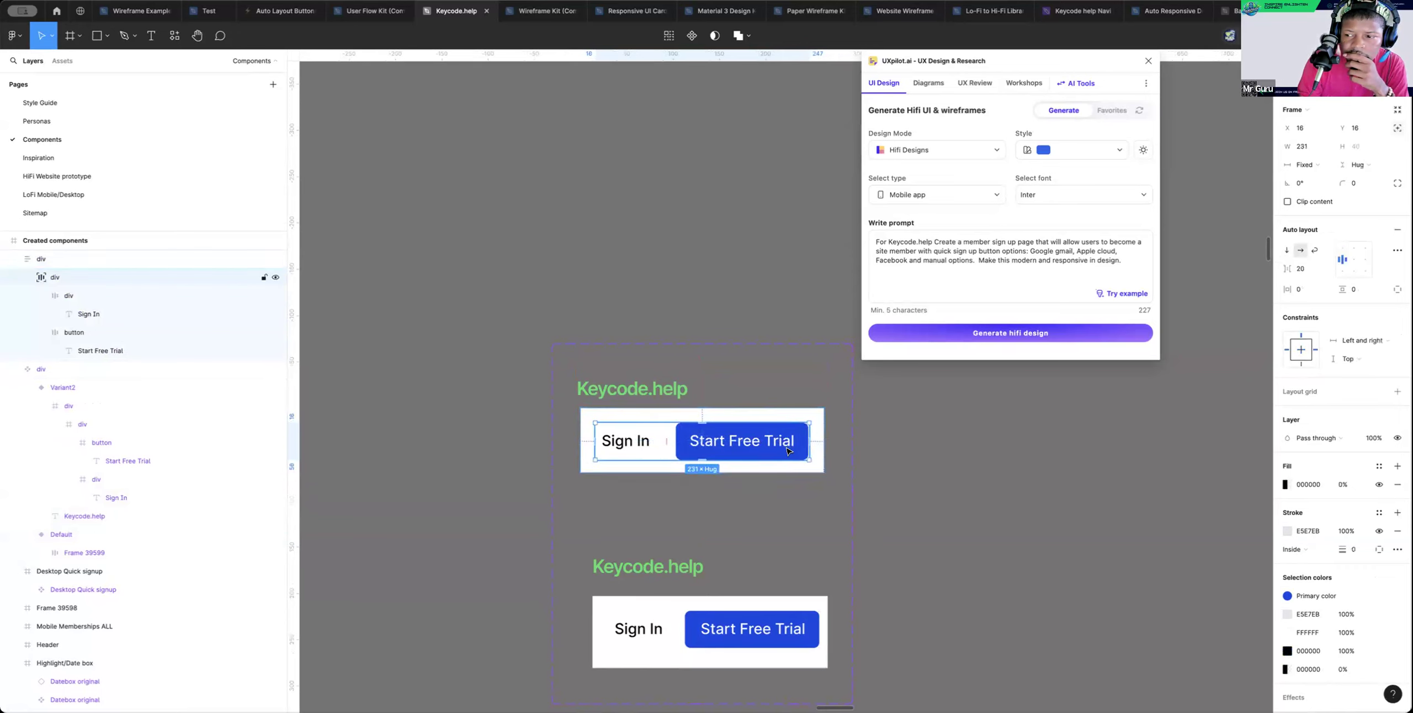
click(802, 416)
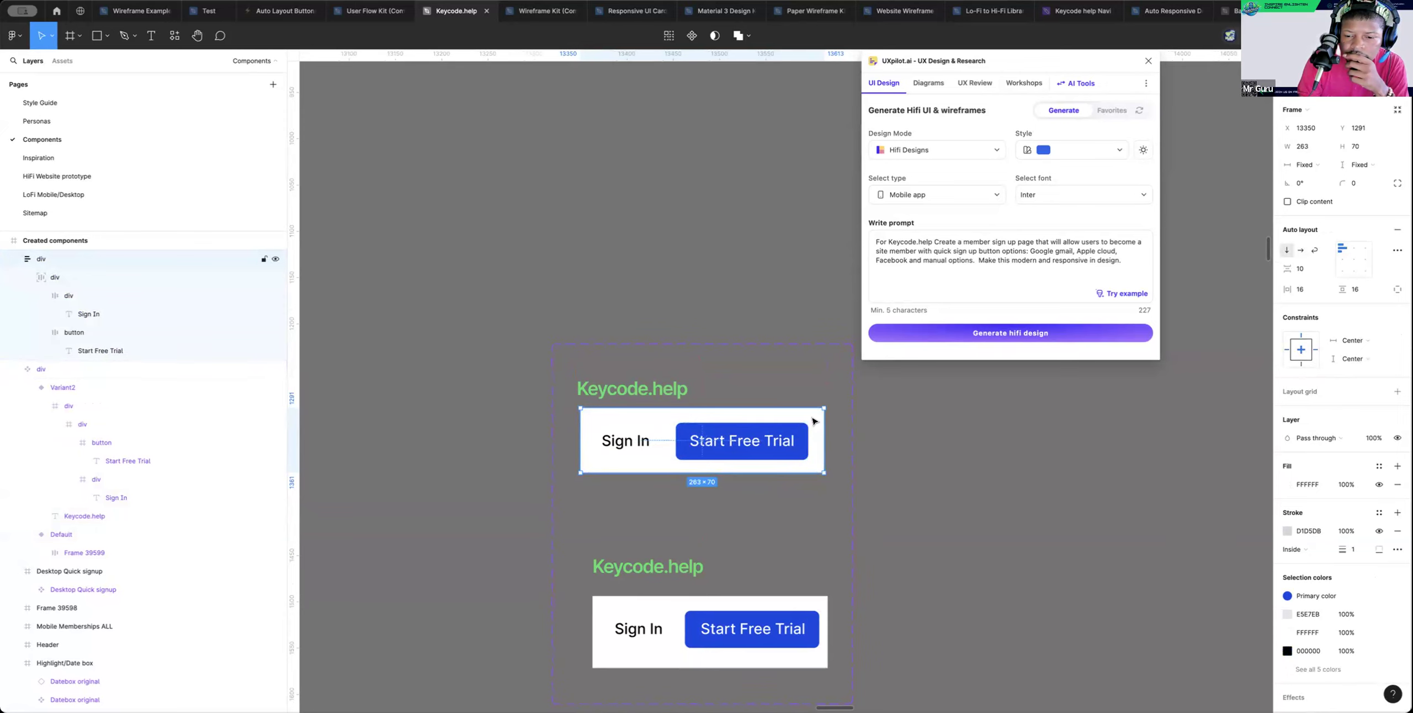
Inspect the Default variant beside the moved container and widen the header component set to 339
click(785, 399)
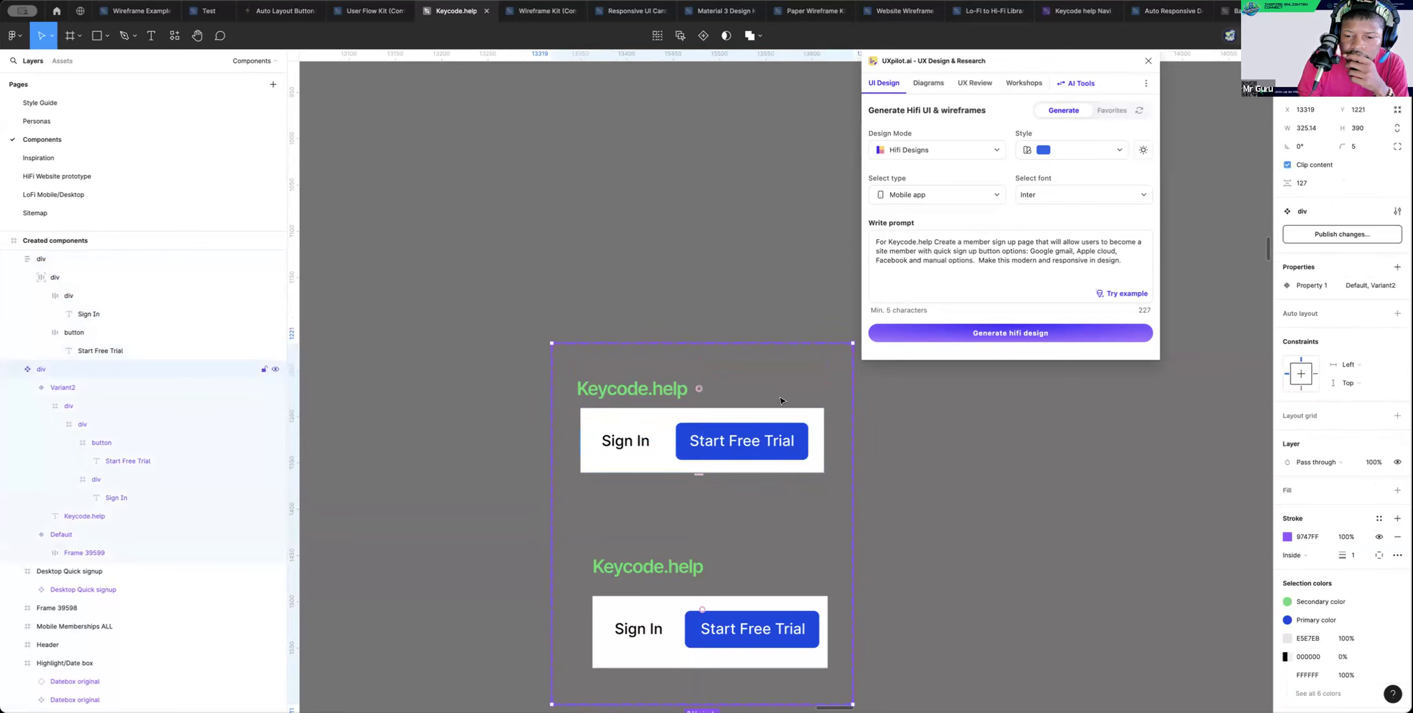
double_click(780, 402)
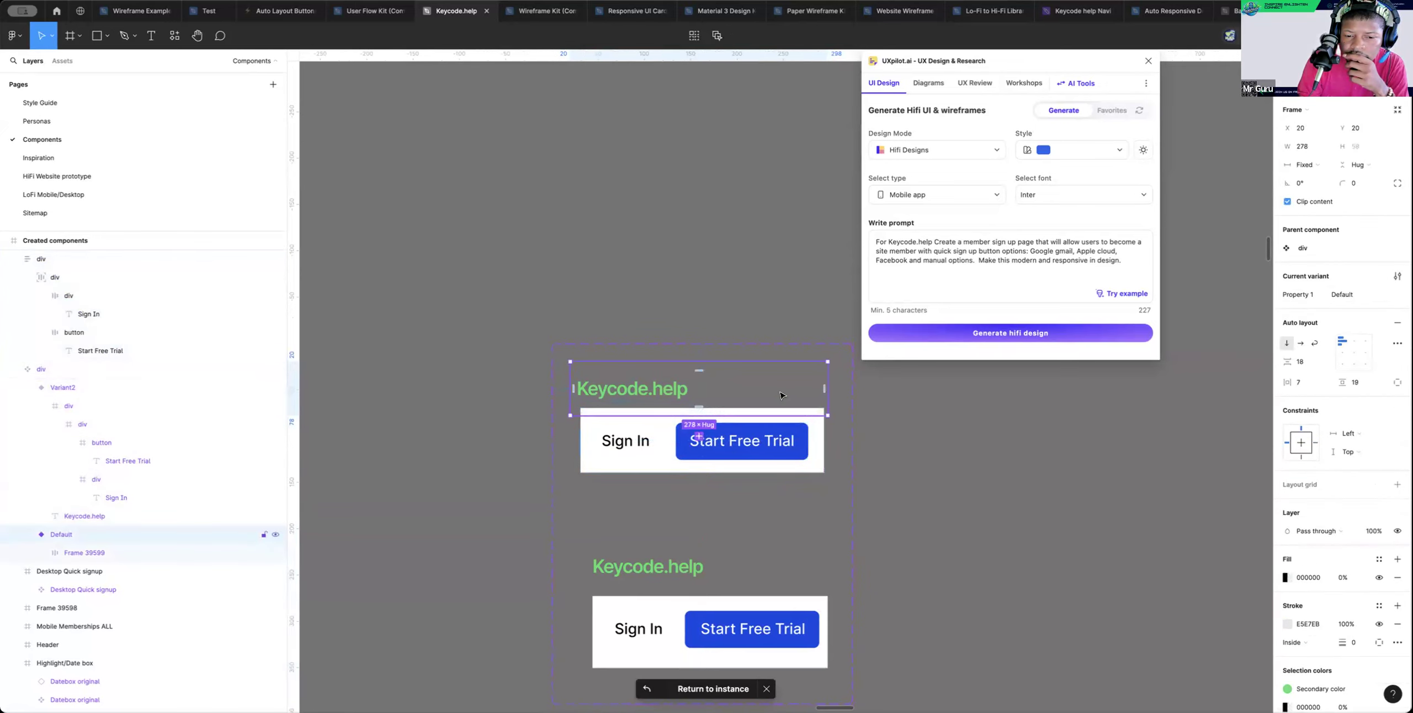
key(Escape)
scroll(798, 495, up, 1)
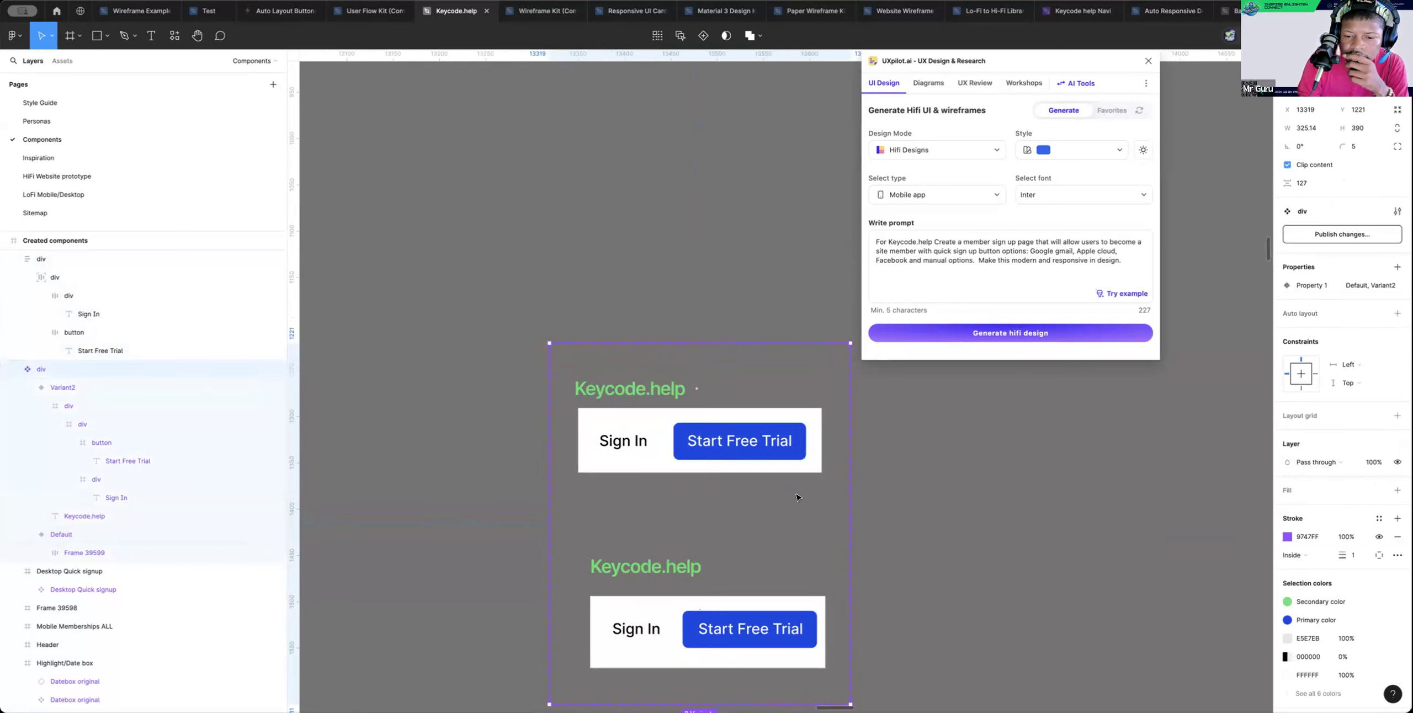
click(750, 463)
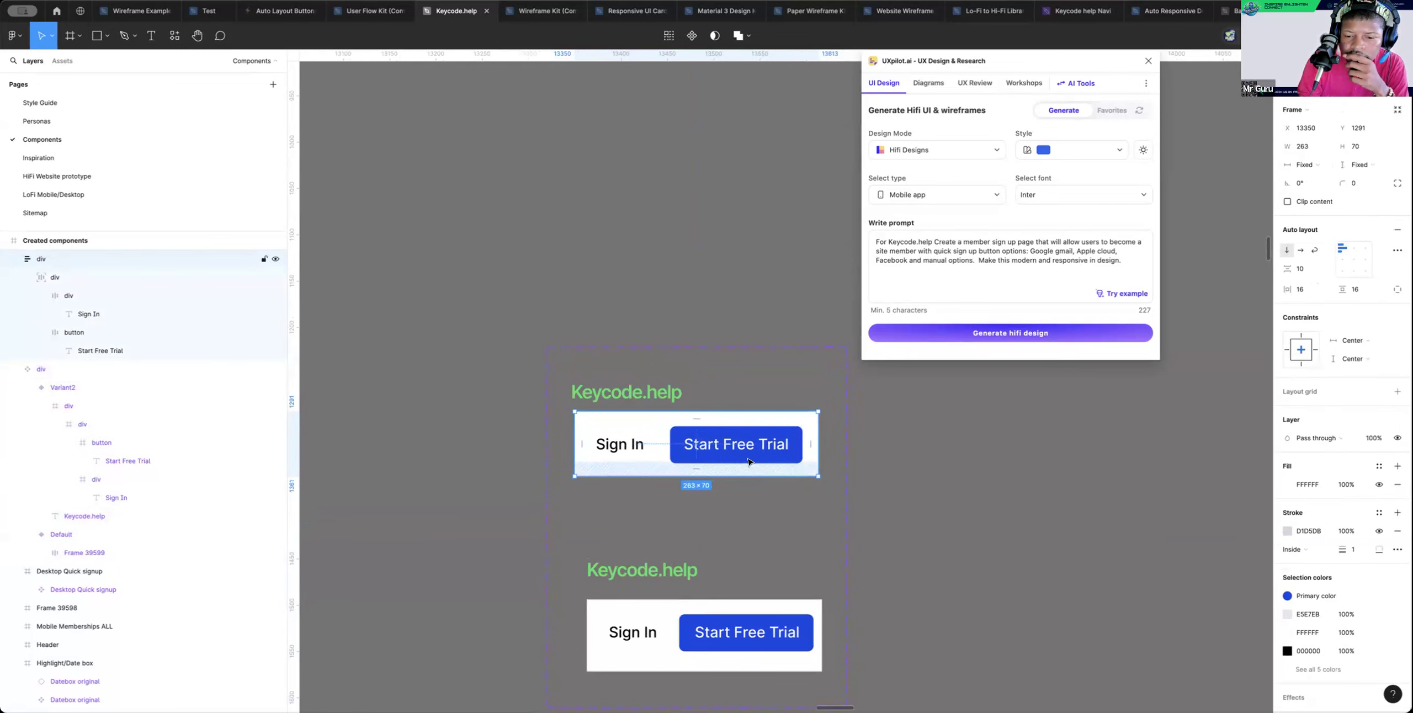
click(845, 403)
mouse_move(848, 404)
mouse_down()
mouse_move(760, 404)
mouse_move(858, 406)
mouse_up()
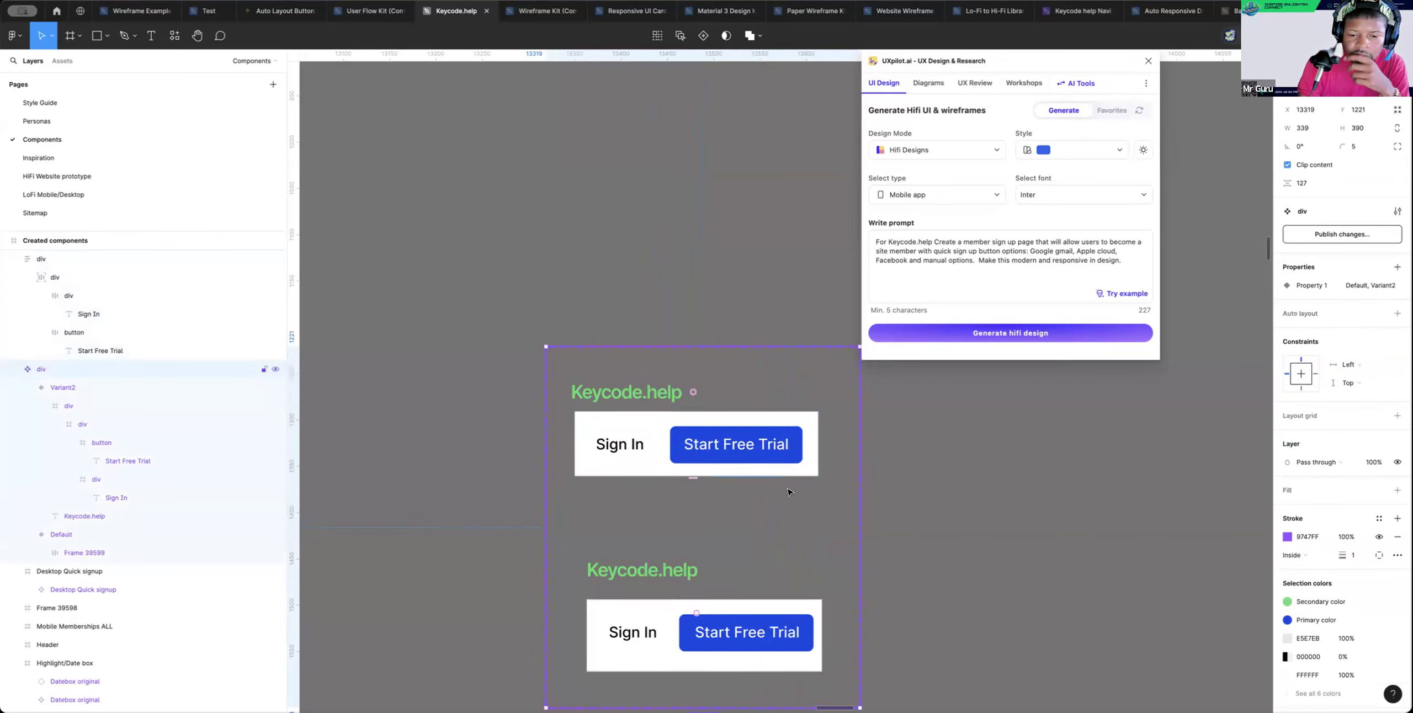
key(Escape)
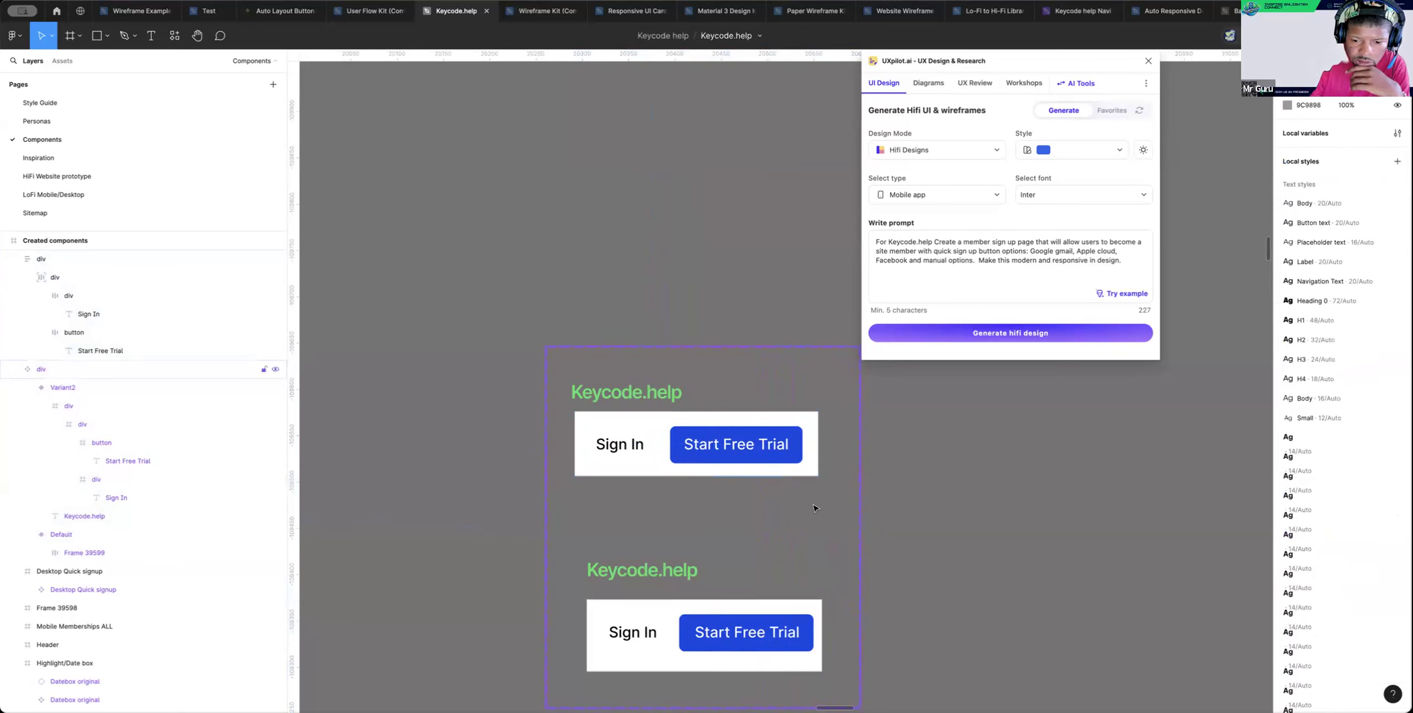
Undo the component set widening and the white container's resizing, repositioning, constraint and absolute position changes
click(812, 507)
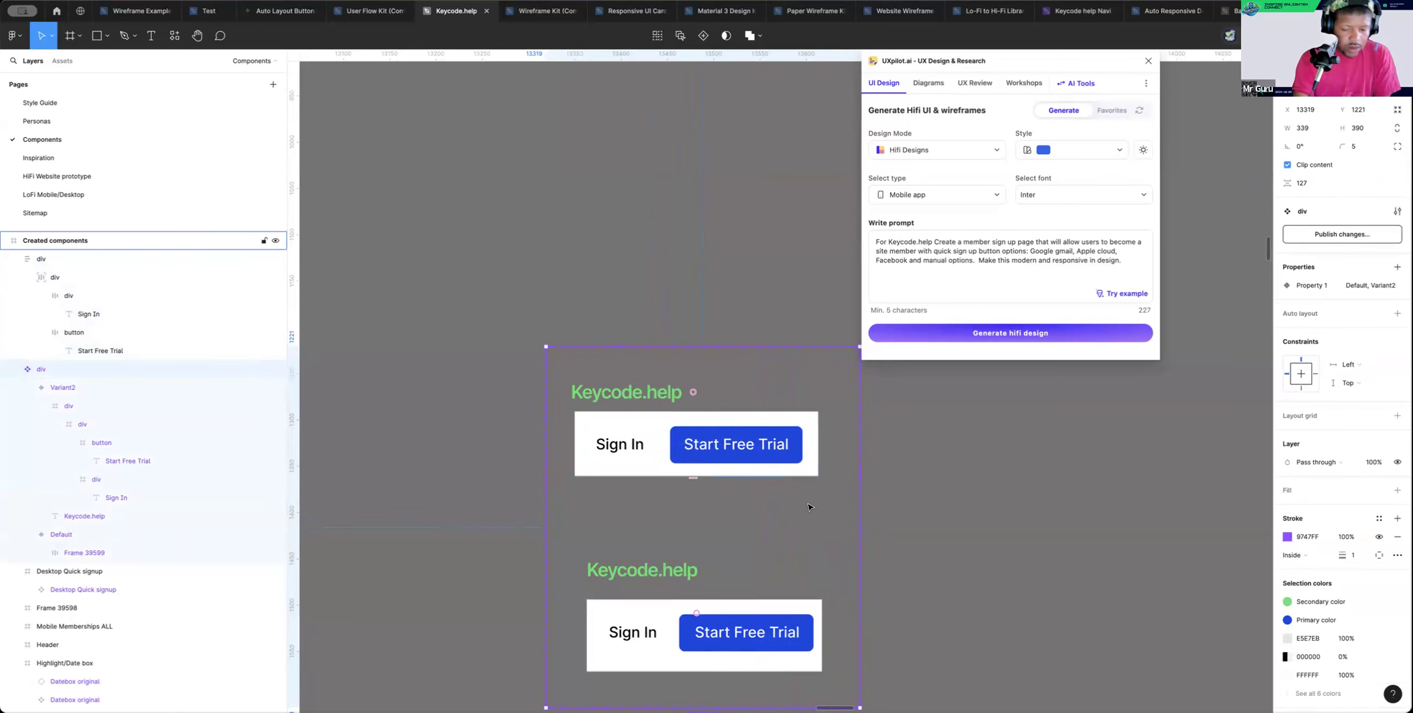
key(Escape)
key(super+z)
key(super+z)
key(super+z)
key(super+z)
key(super+z)
key(super+z)
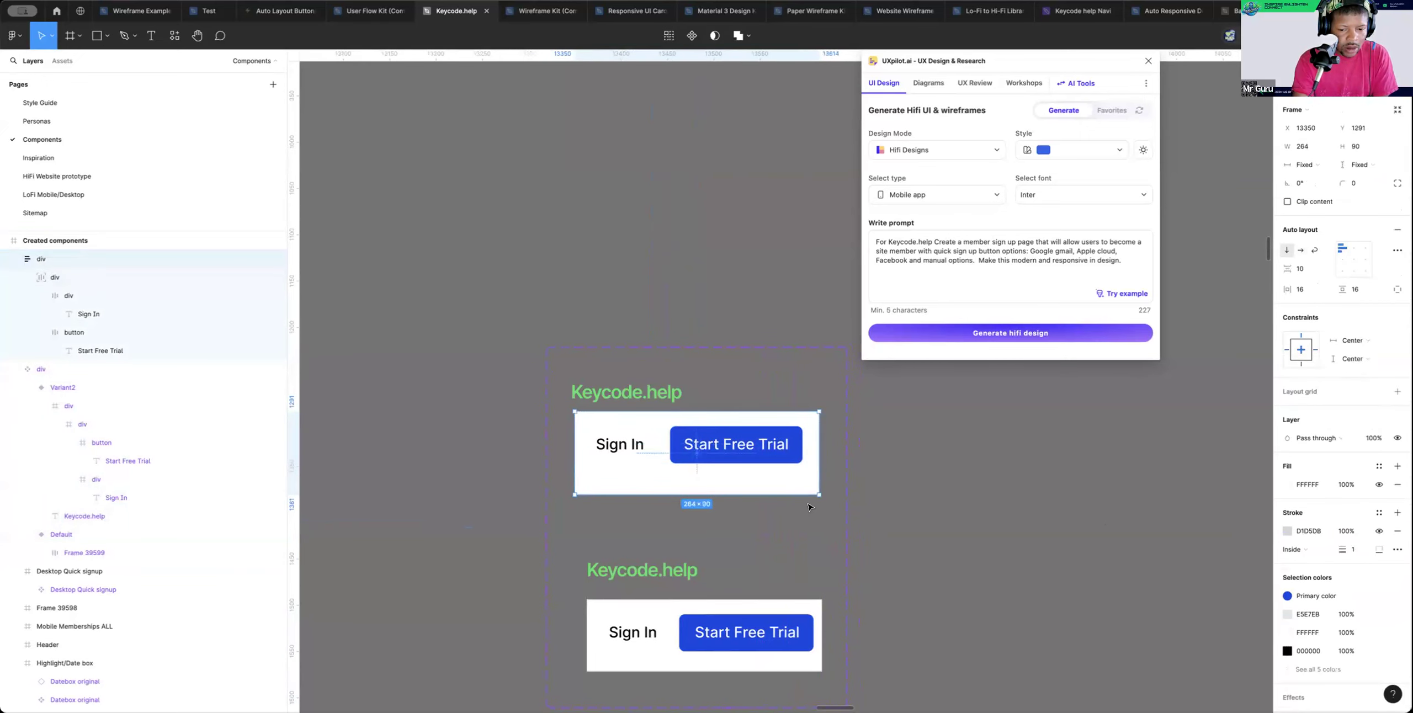
key(super+z)
key(super+z)
key(super+z)
key(super+z)
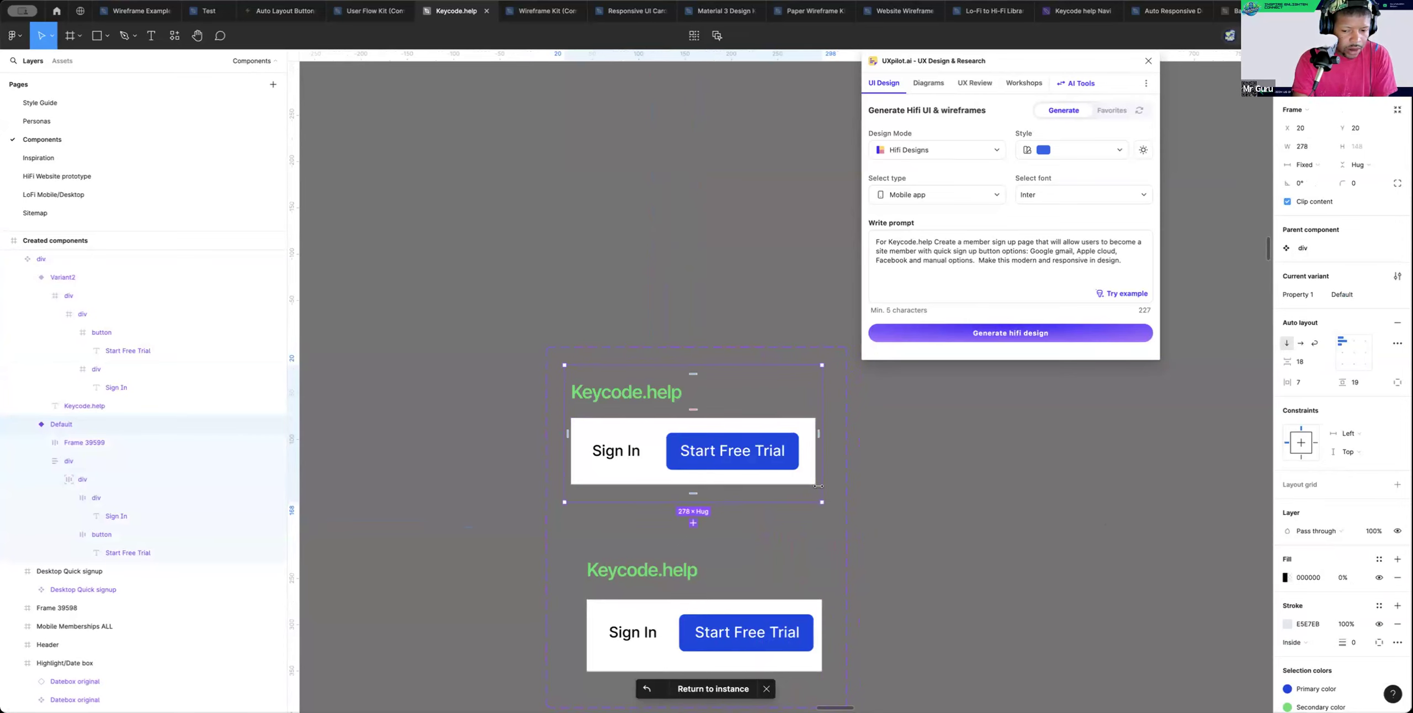
Narrow the Default header variant to a width of 227
key(super+z)
key(super+z)
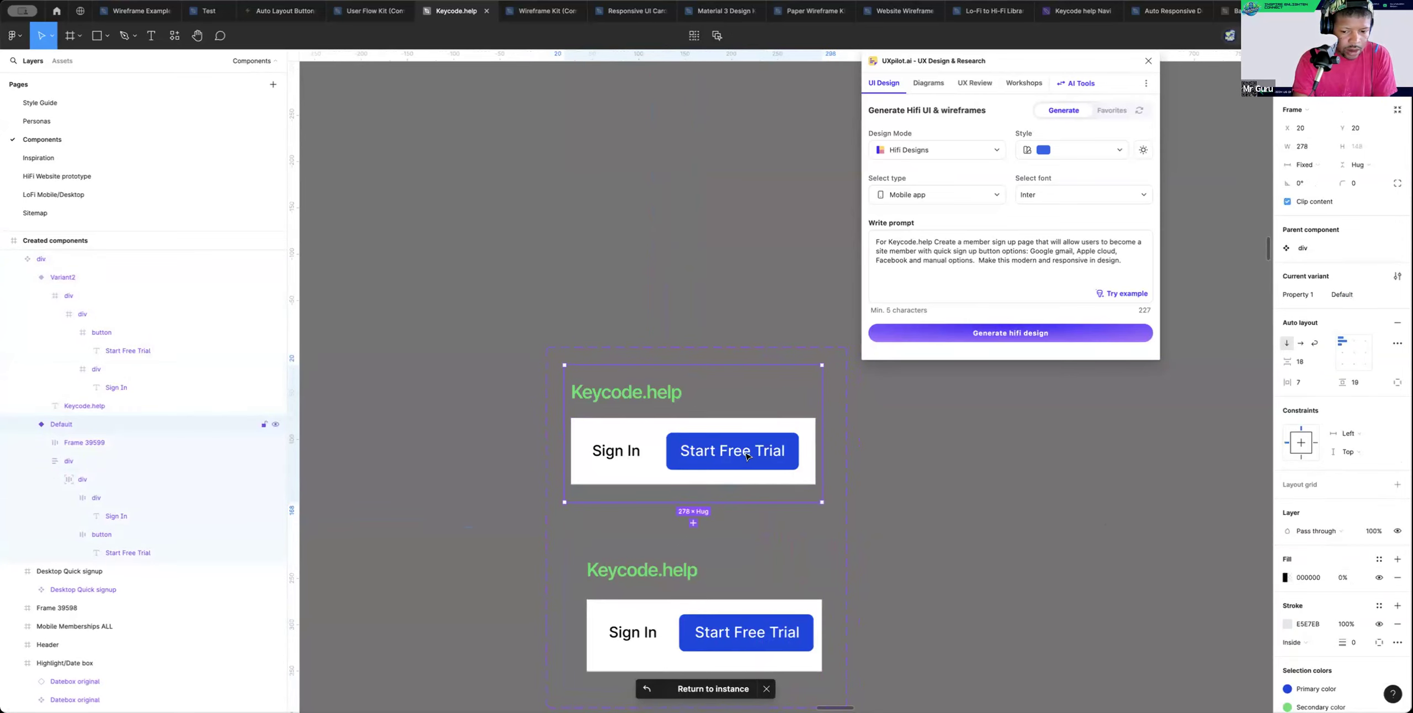
key(super+z)
click(750, 457)
key(super+z)
key(super+z)
drag(819, 451, 772, 451)
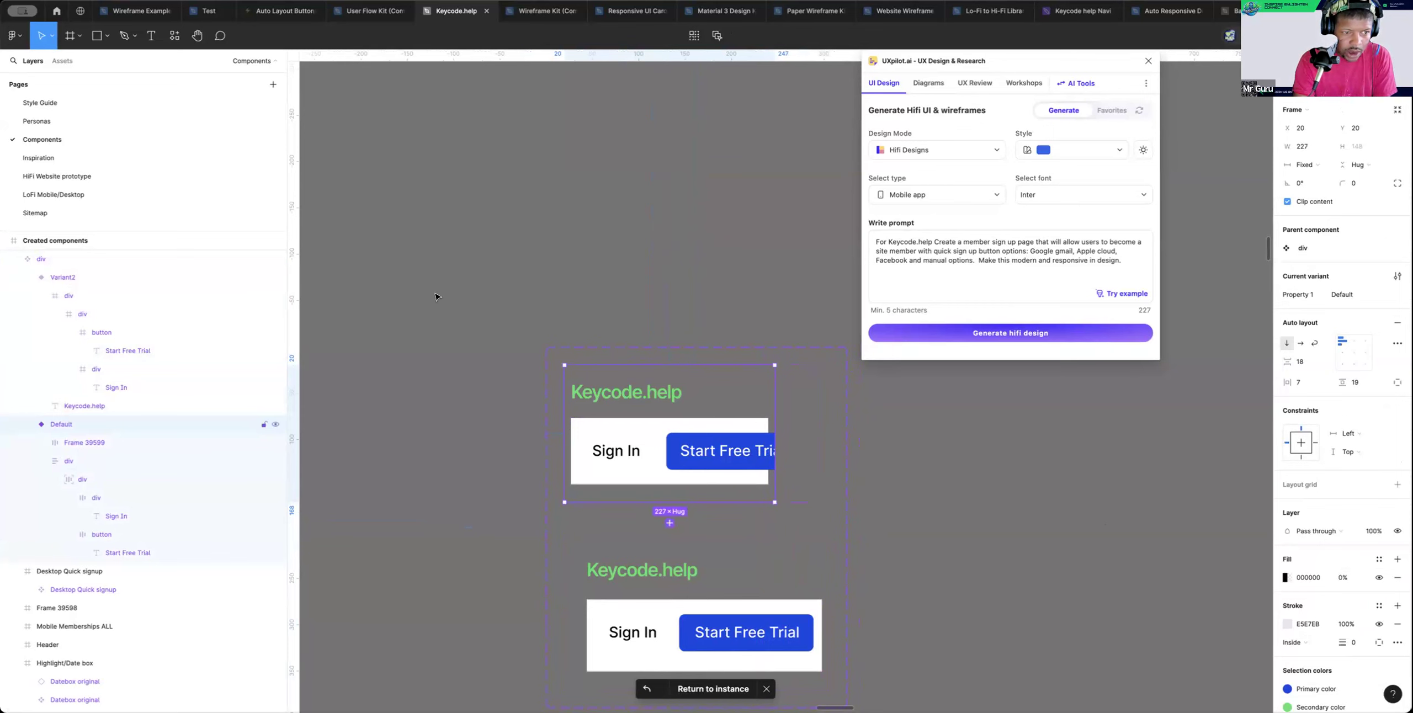
Open the LoFi Mobile/Desktop page and examine the header instance's width and its sign-in and trial buttons
click(108, 172)
click(88, 194)
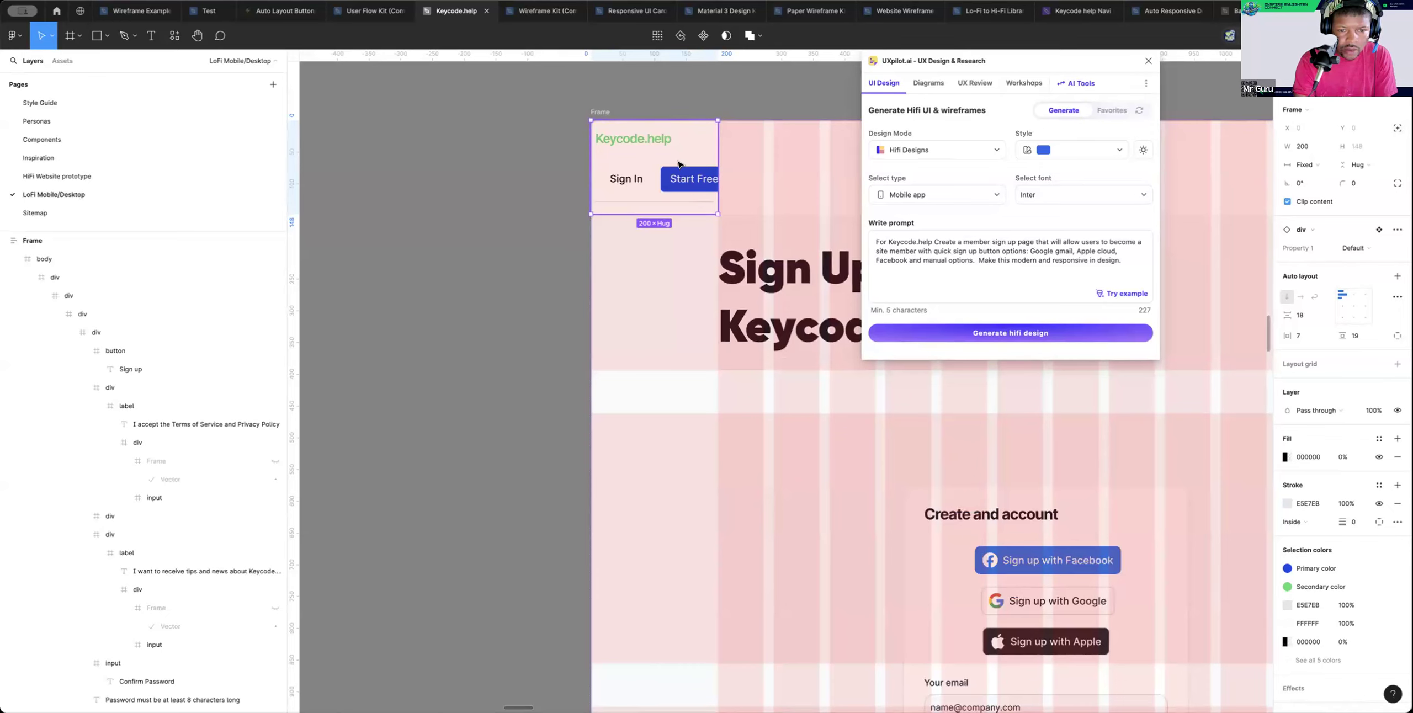
scroll(669, 157, up, 5)
scroll(669, 158, up, 3)
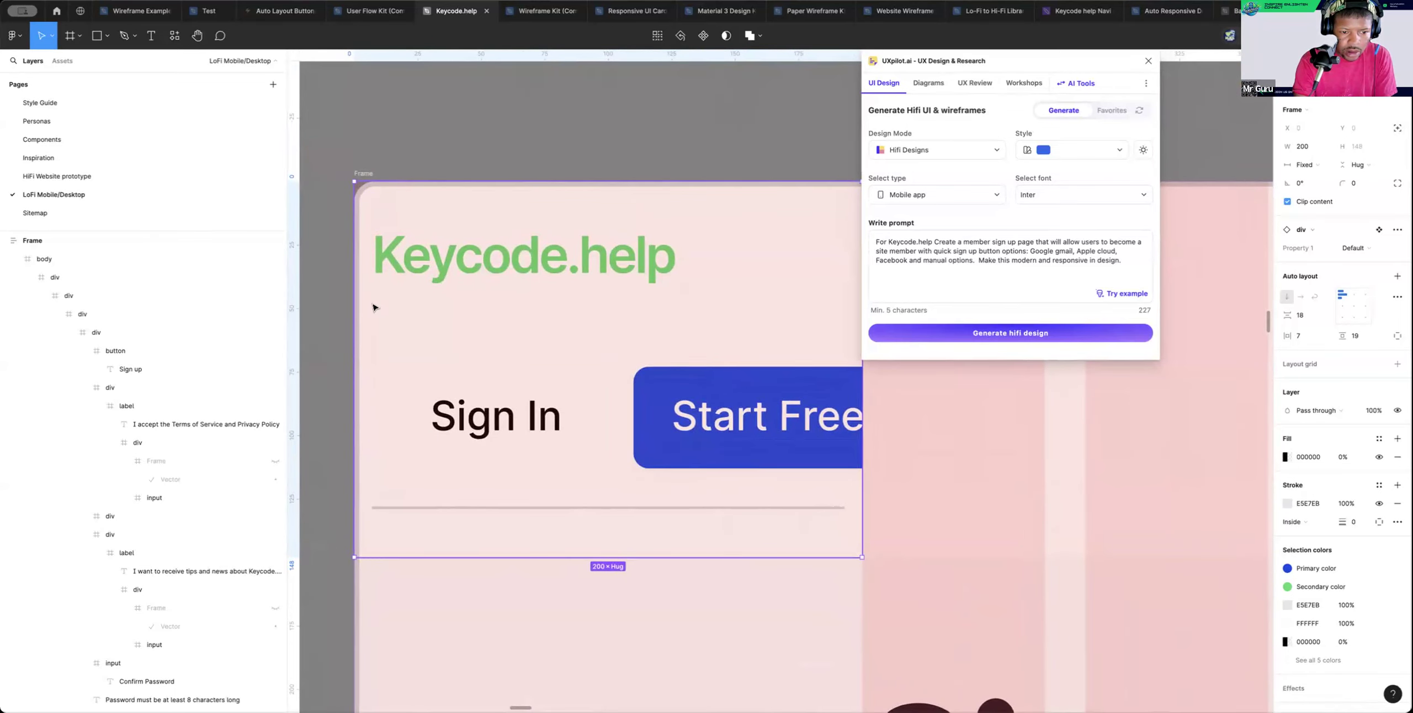
alt+click(461, 314)
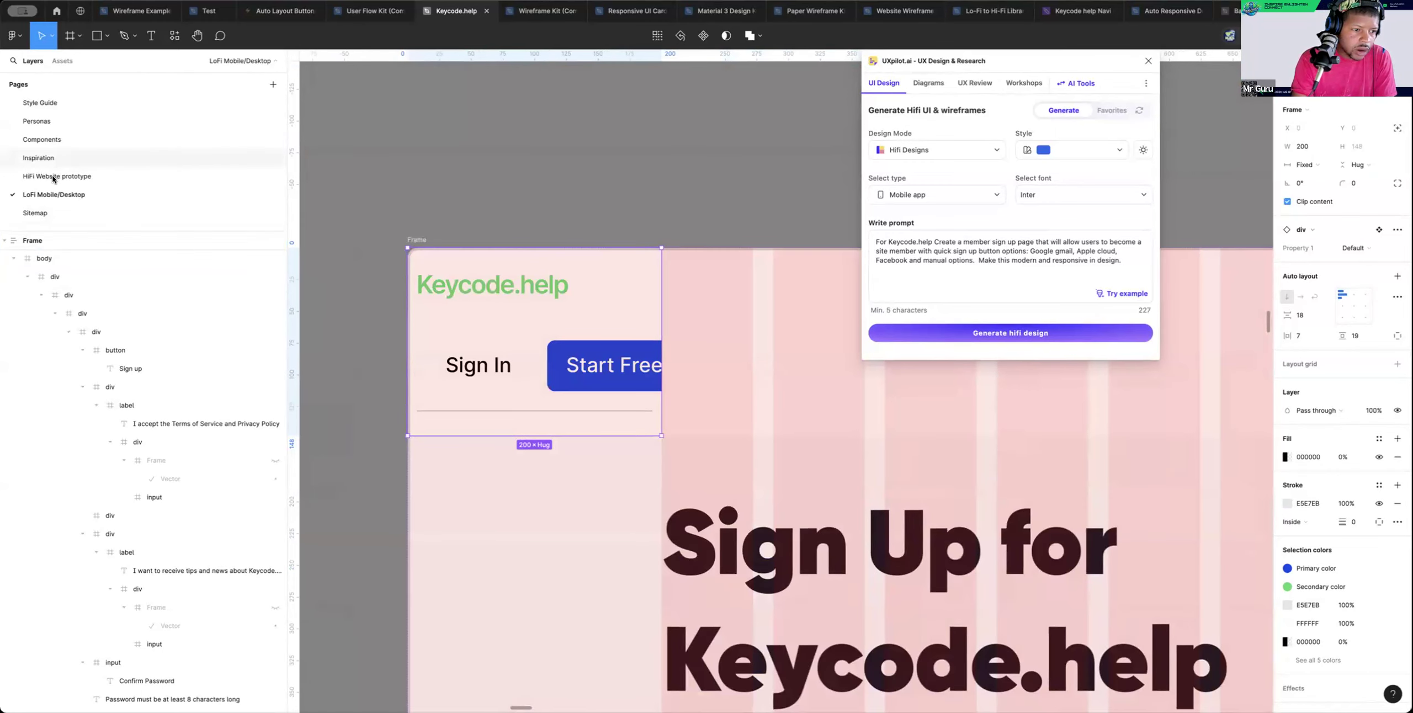
Return to the Components page and set the Default header variant's width to 200
click(50, 140)
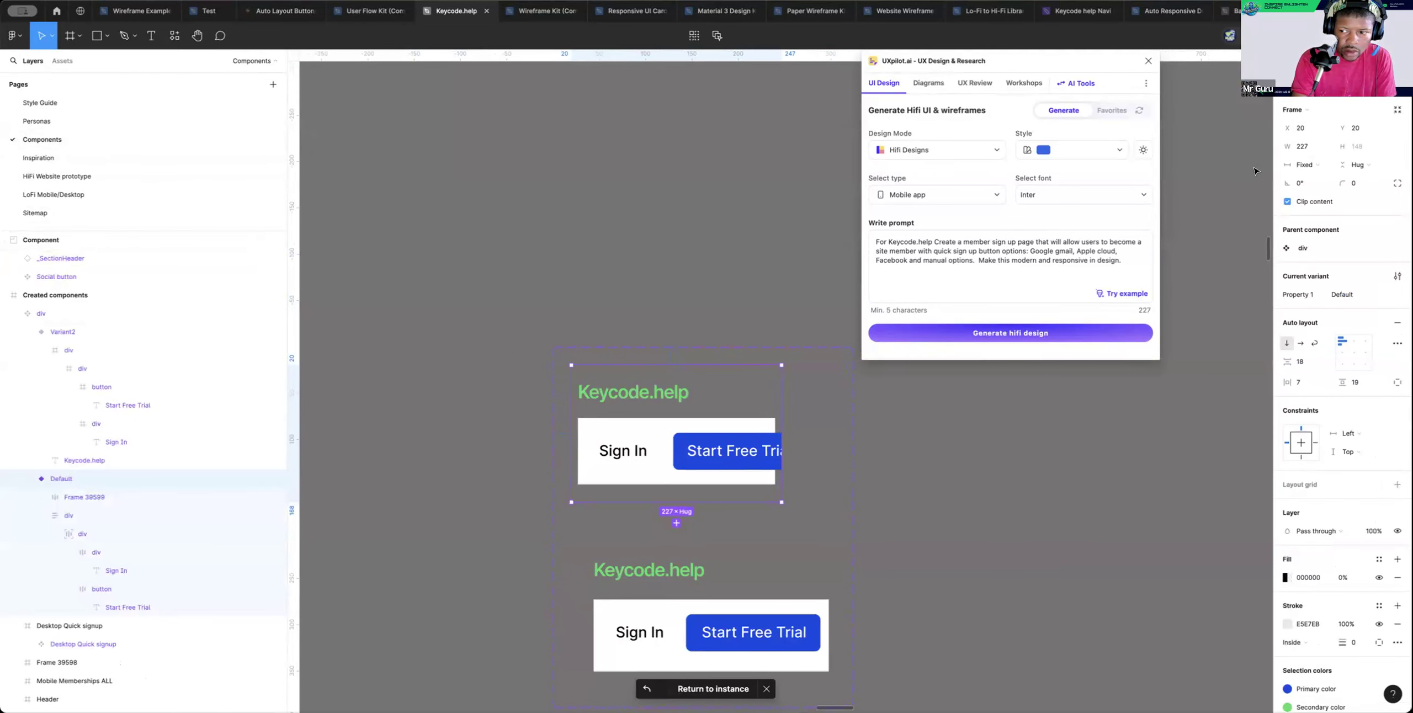
click(1305, 146)
text(200)
key(Return)
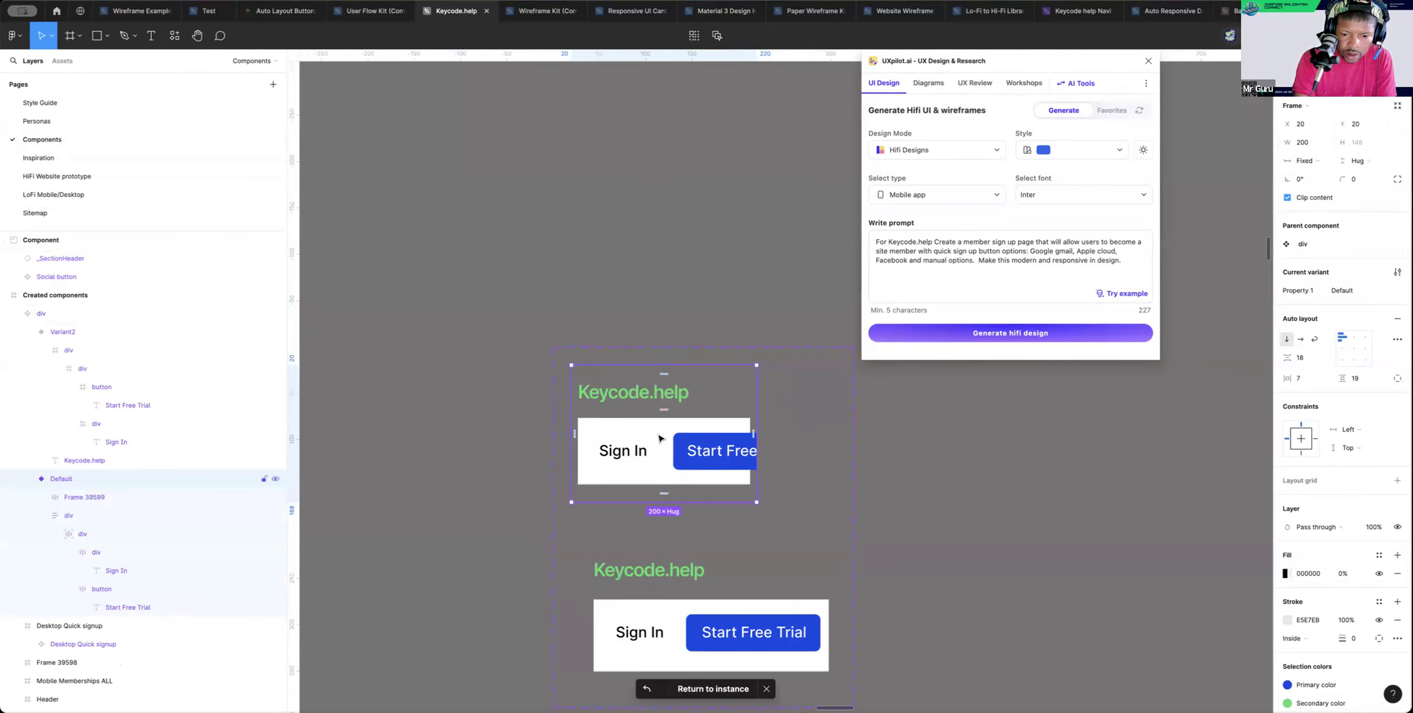
Narrow the Default variant's inner button row to 170 and its Start Free Trial button, given an absolute position, to 83
click(706, 451)
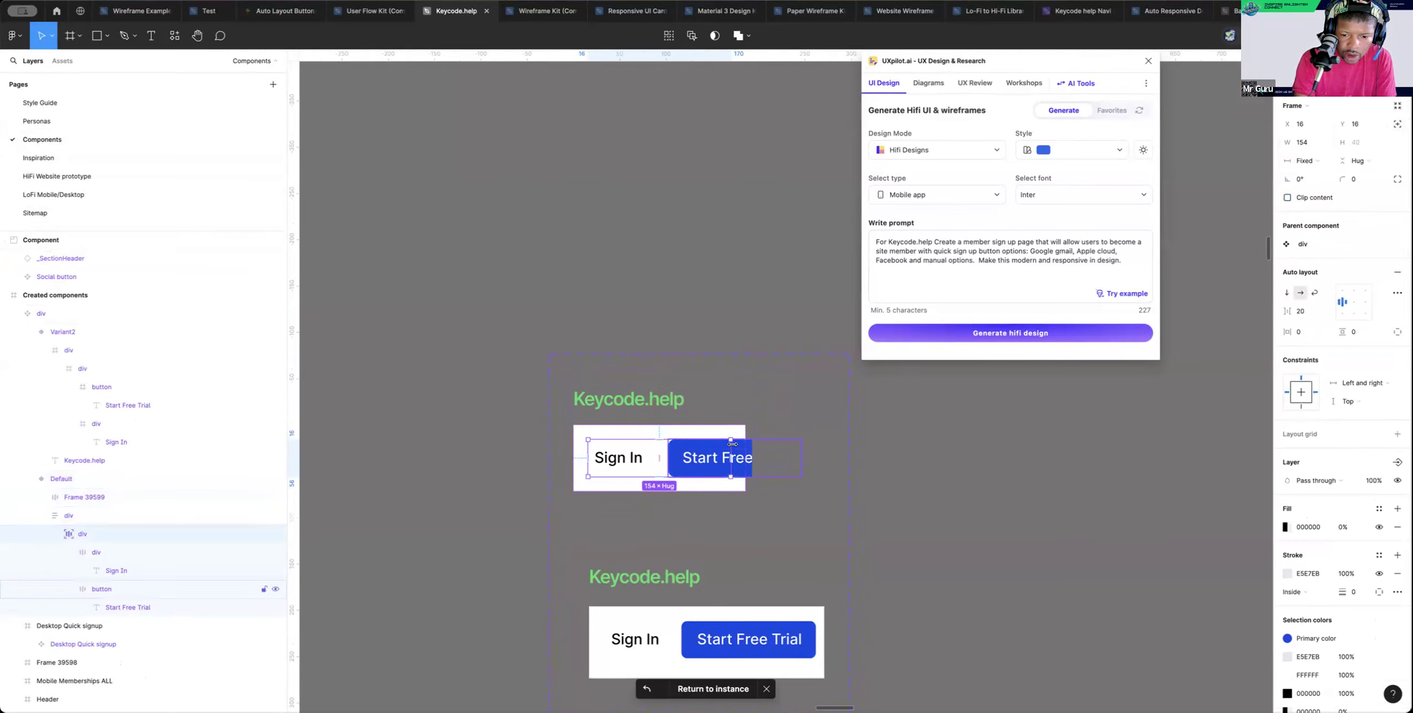
drag(731, 446, 744, 446)
click(752, 458)
drag(752, 458, 744, 457)
drag(743, 457, 743, 458)
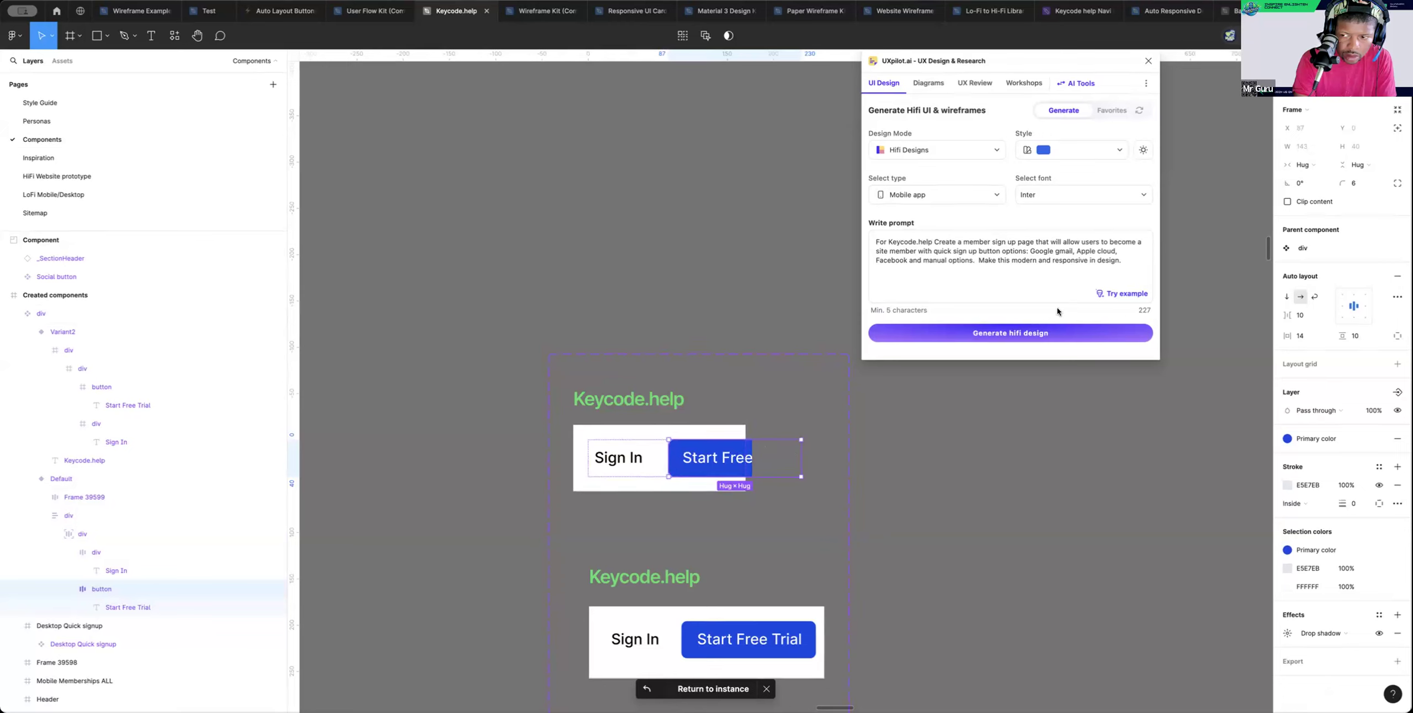
click(1394, 130)
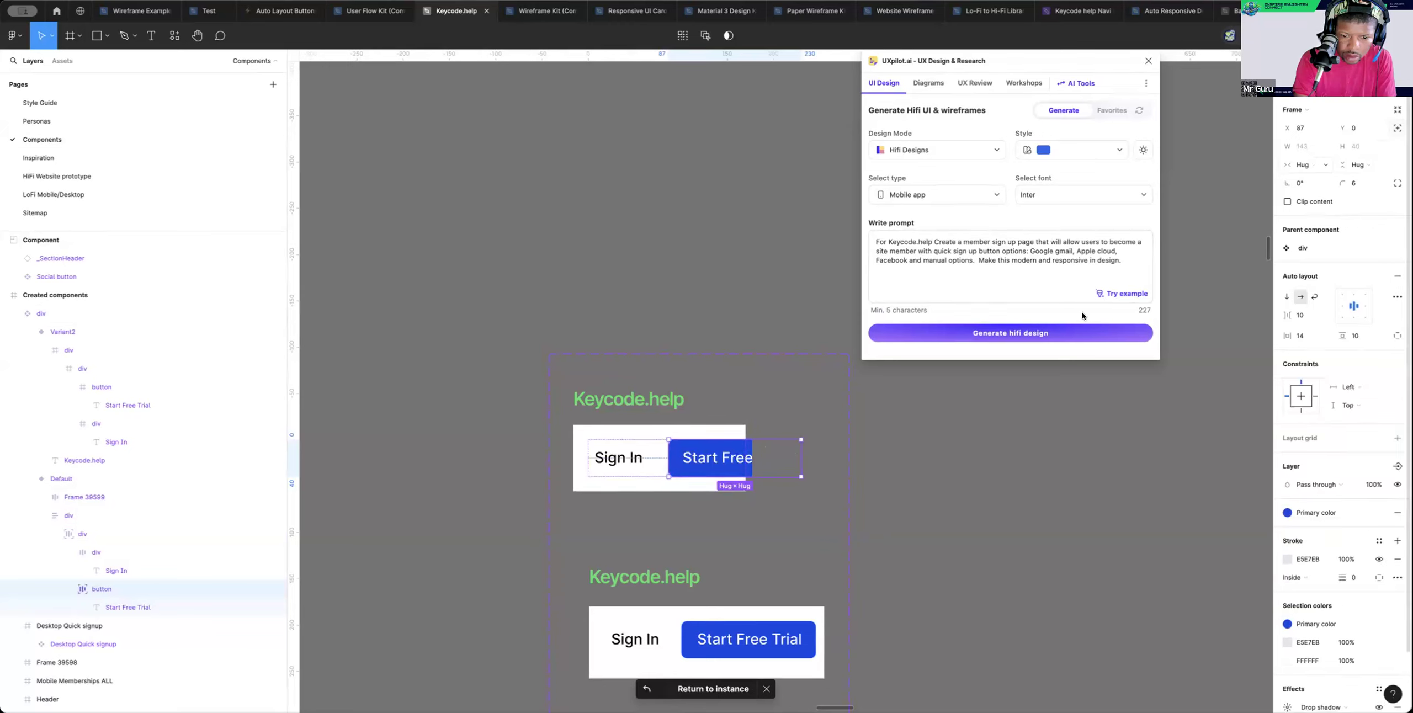
drag(759, 458, 745, 458)
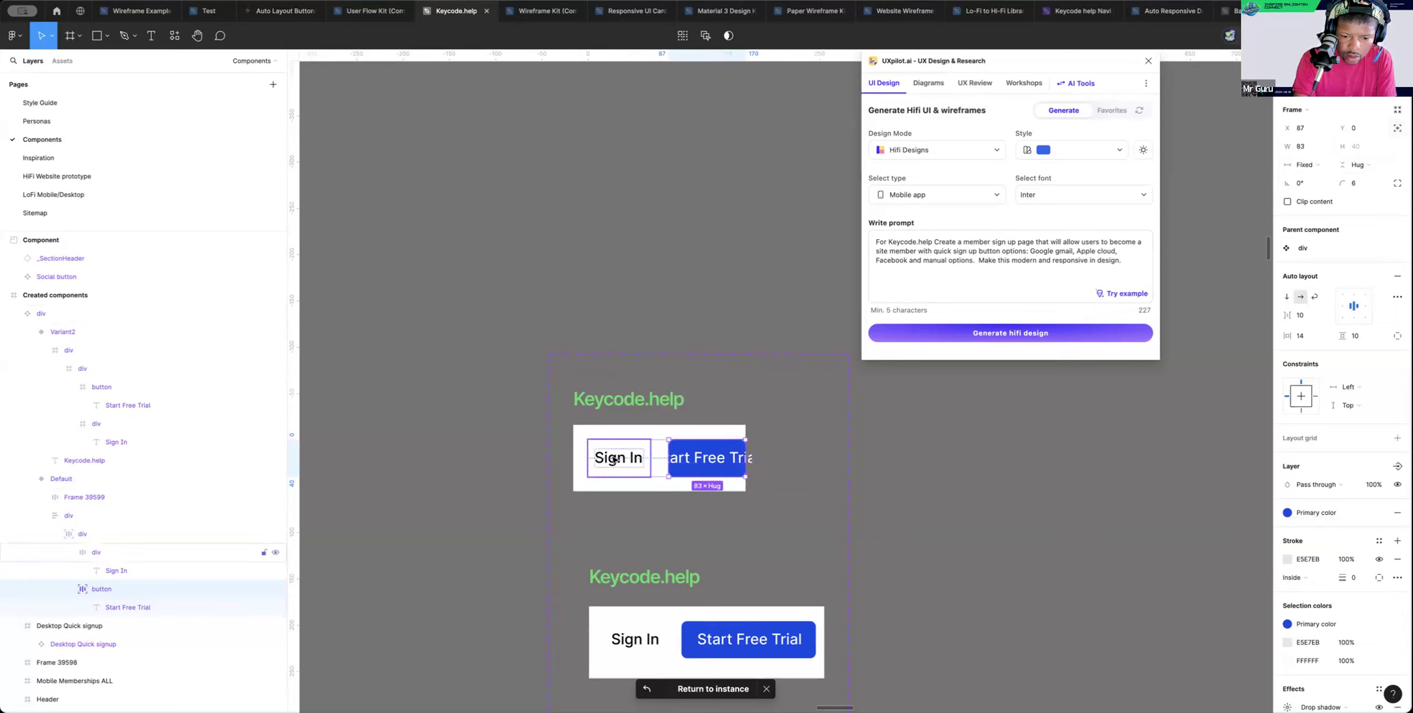
Give the Default variant's Start Free Trial label an absolute position and horizontal Center constraint, and fit it to the button at 83 wide
click(679, 460)
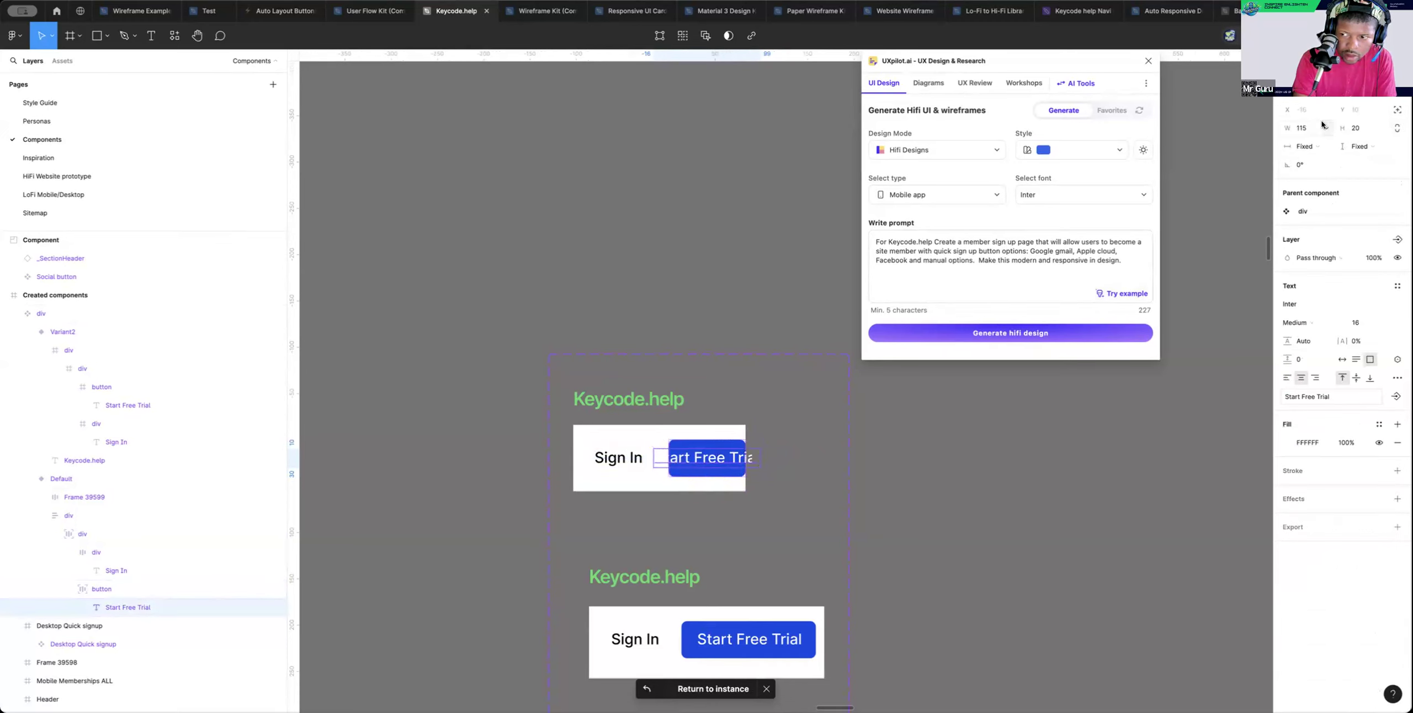
click(1396, 110)
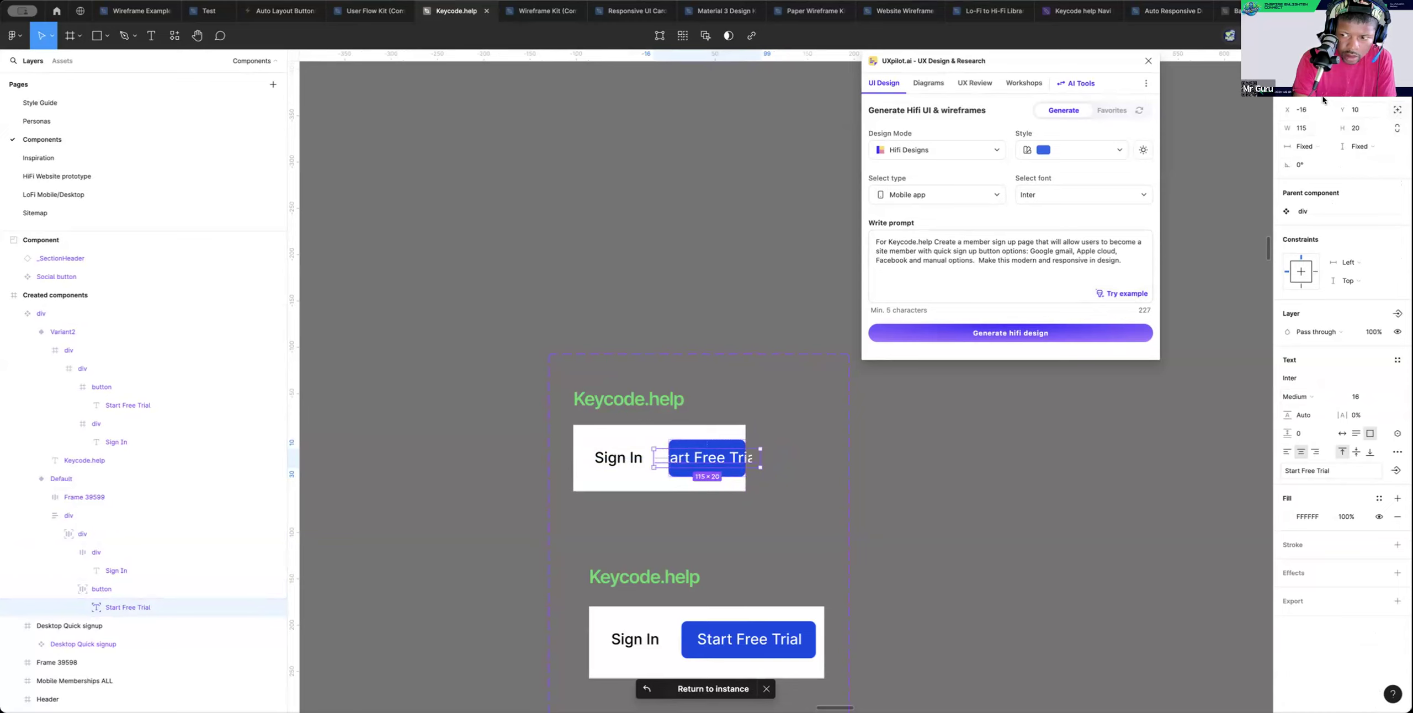
click(1301, 272)
drag(760, 457, 744, 458)
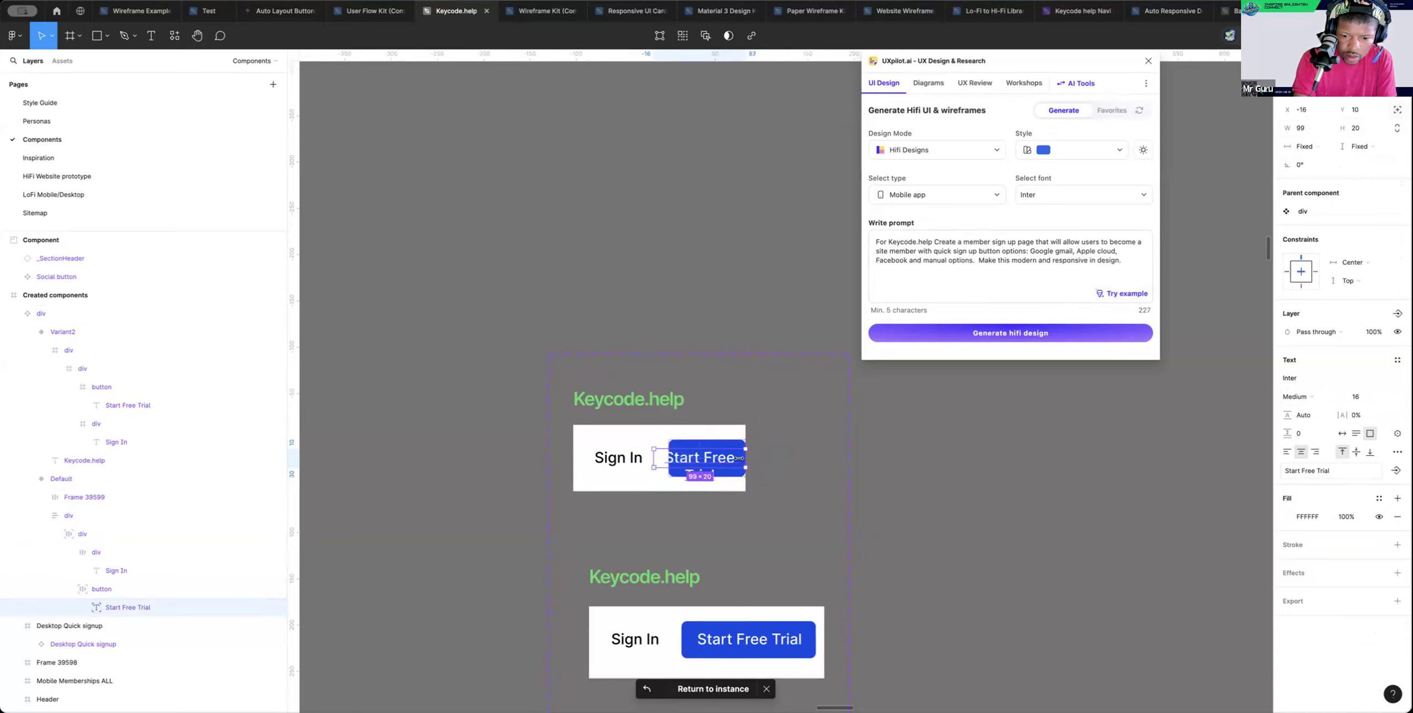
drag(655, 458, 667, 455)
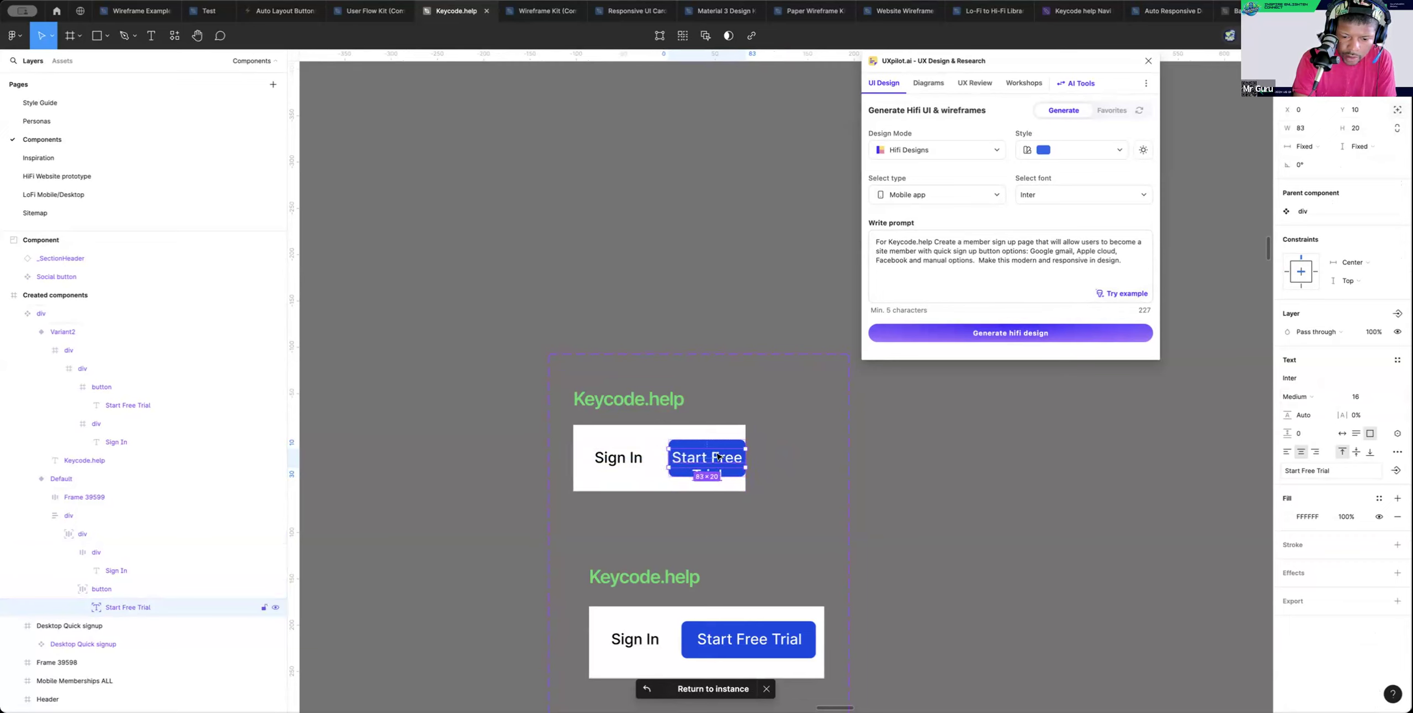
Shift the Start Free Trial label up 5 px inside its button to Y 5
key(Up)
key(Up)
key(Up)
key(Up)
key(Up)
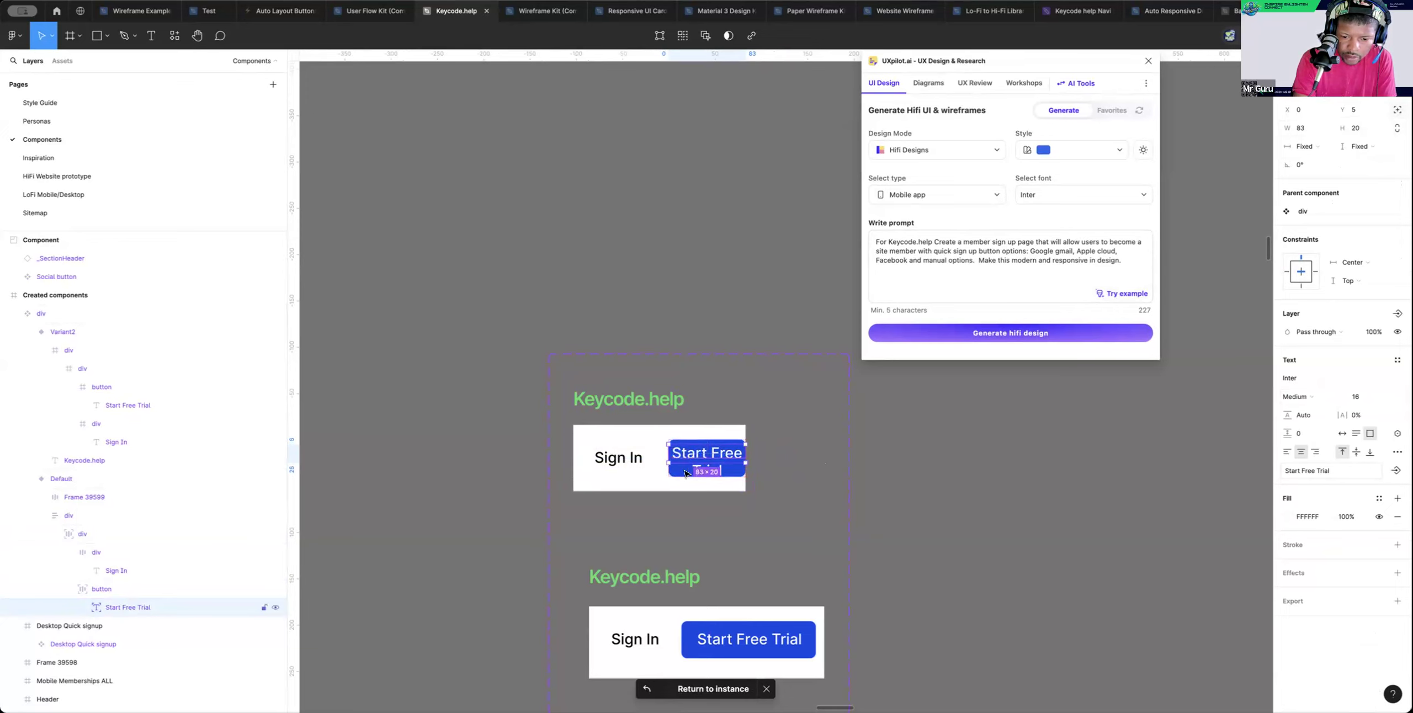
Increase the Default variant's Start Free Trial button height to 44 so it holds the two-line label
click(682, 472)
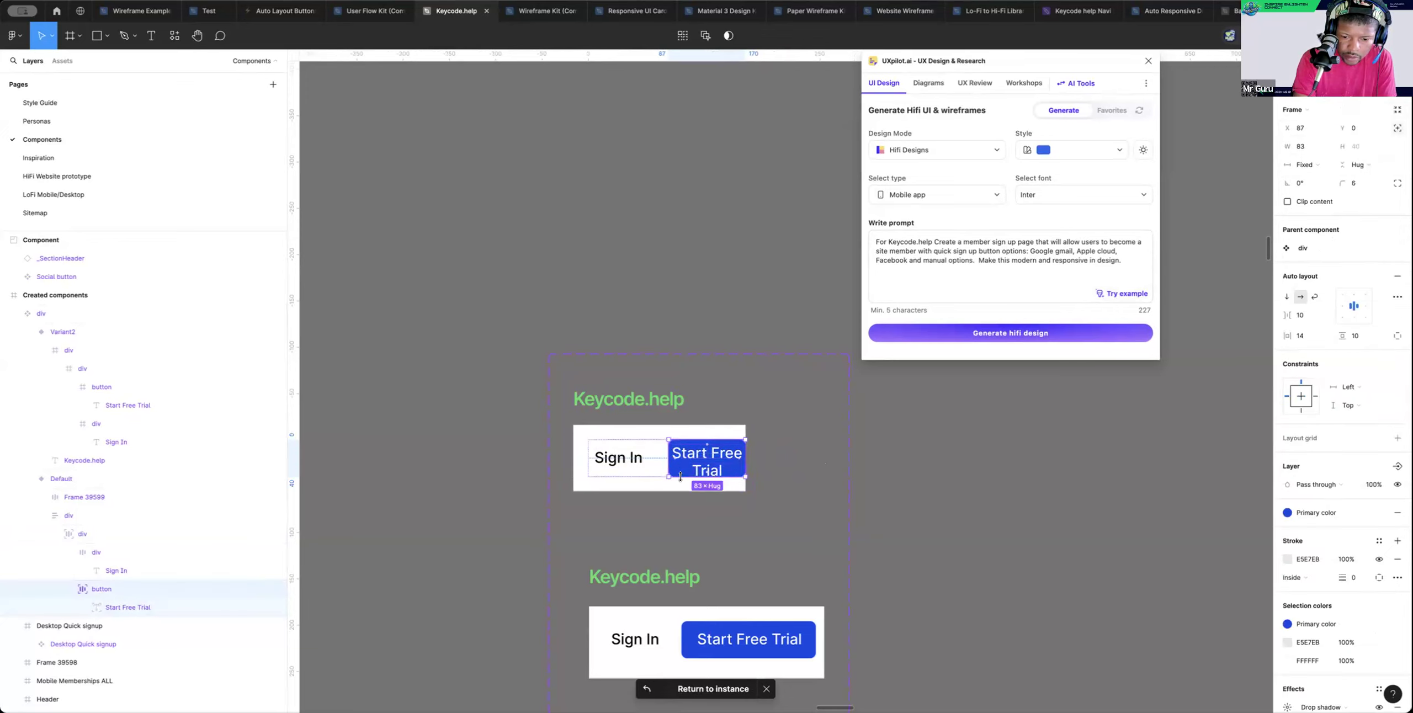
drag(680, 477, 679, 479)
click(801, 473)
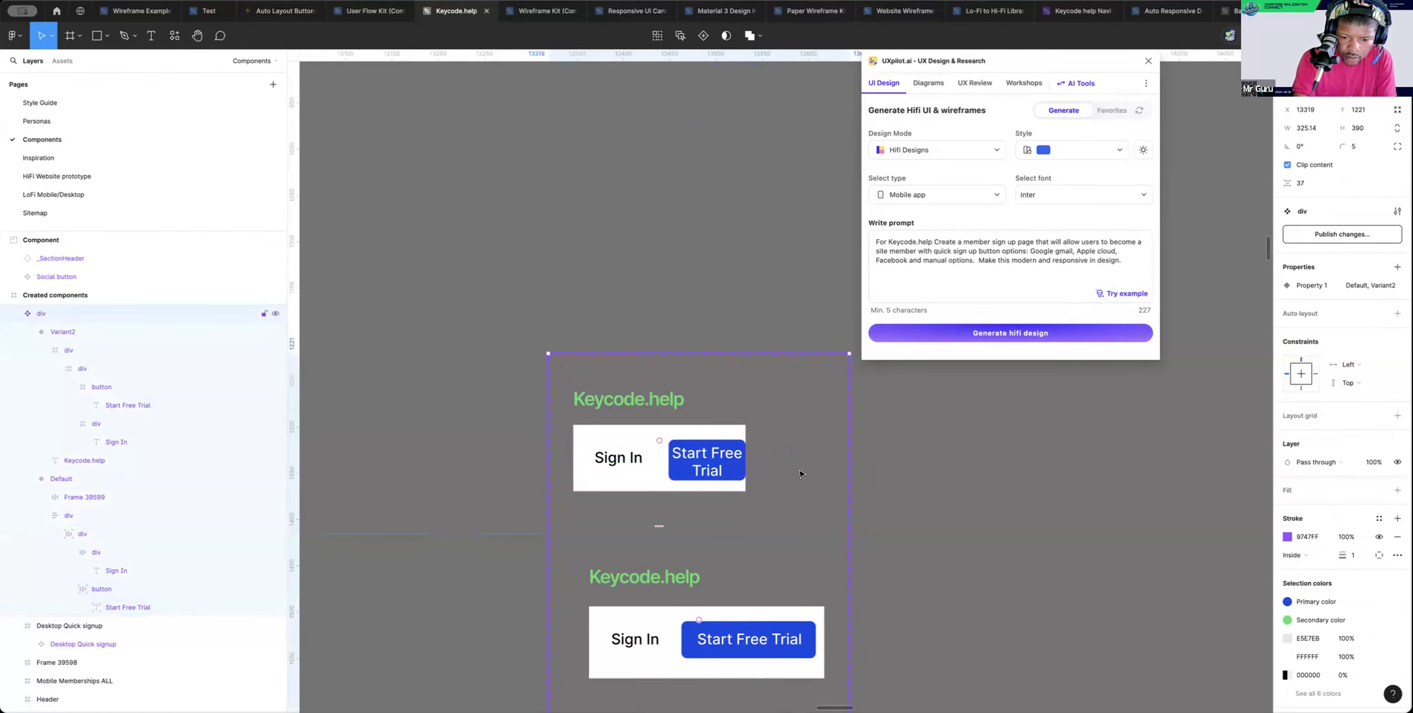
Increase the inner button row's height to 44 and move the Start Free Trial button left to X 81
click(727, 469)
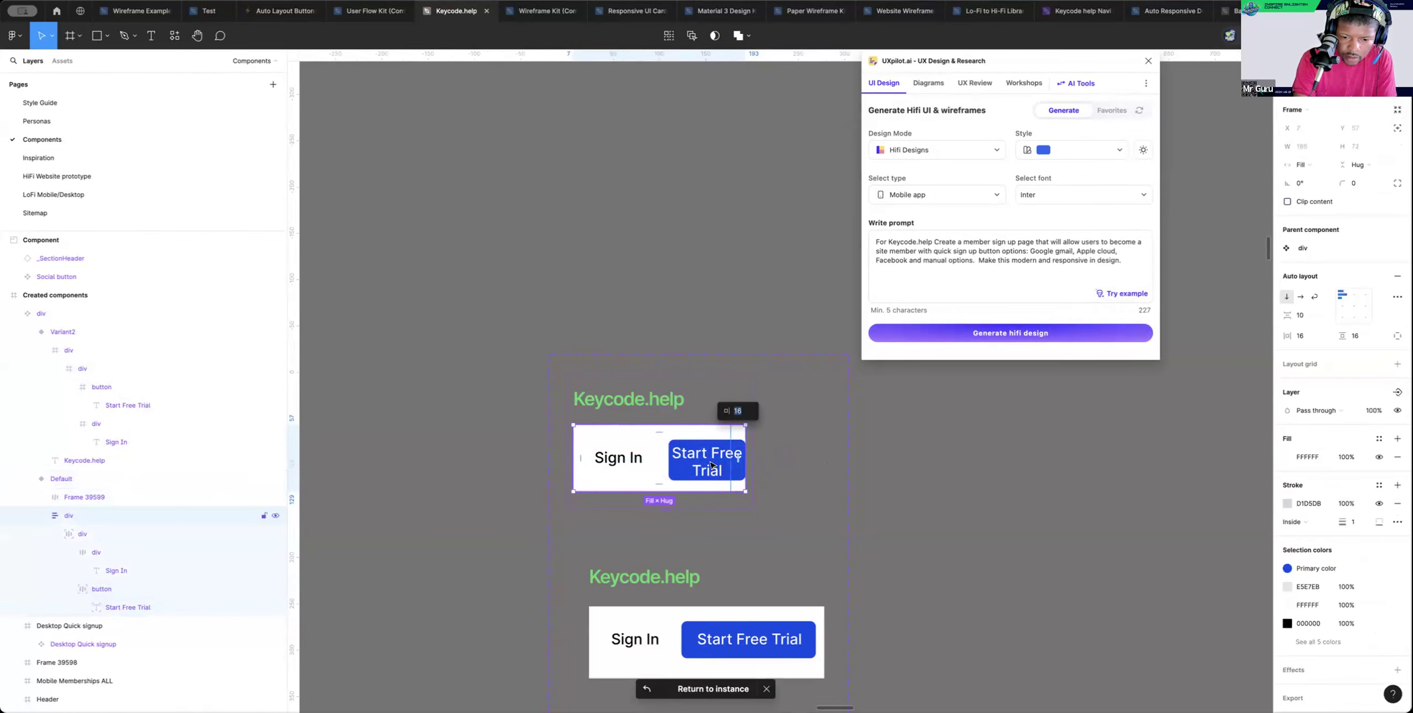
click(712, 465)
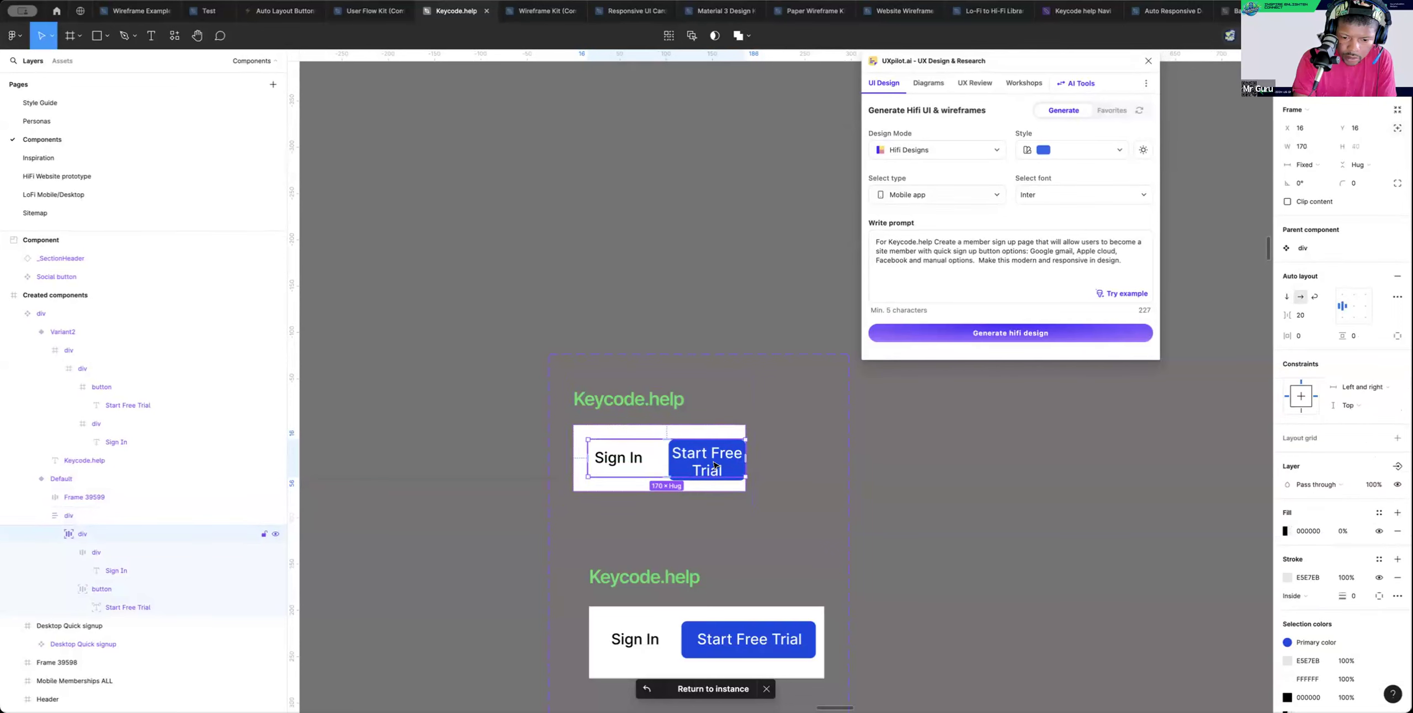
drag(708, 477, 708, 478)
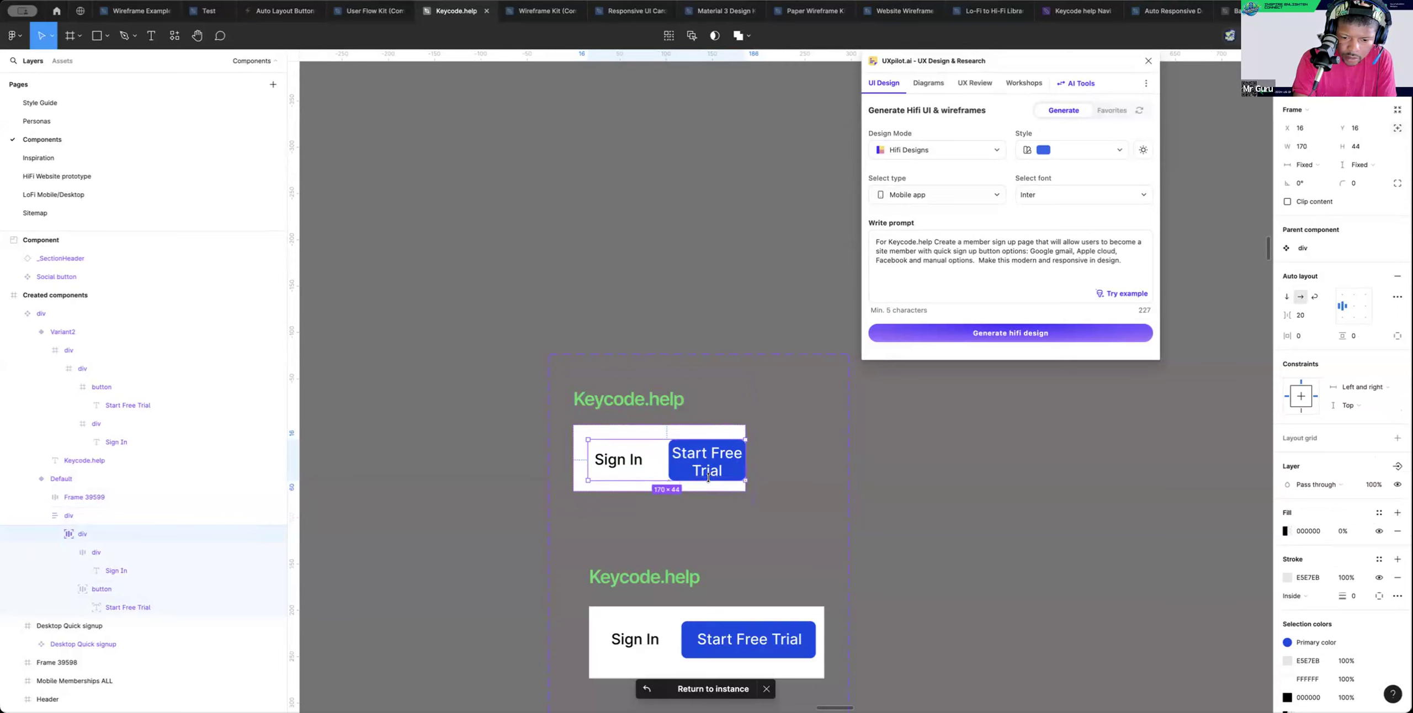
click(732, 471)
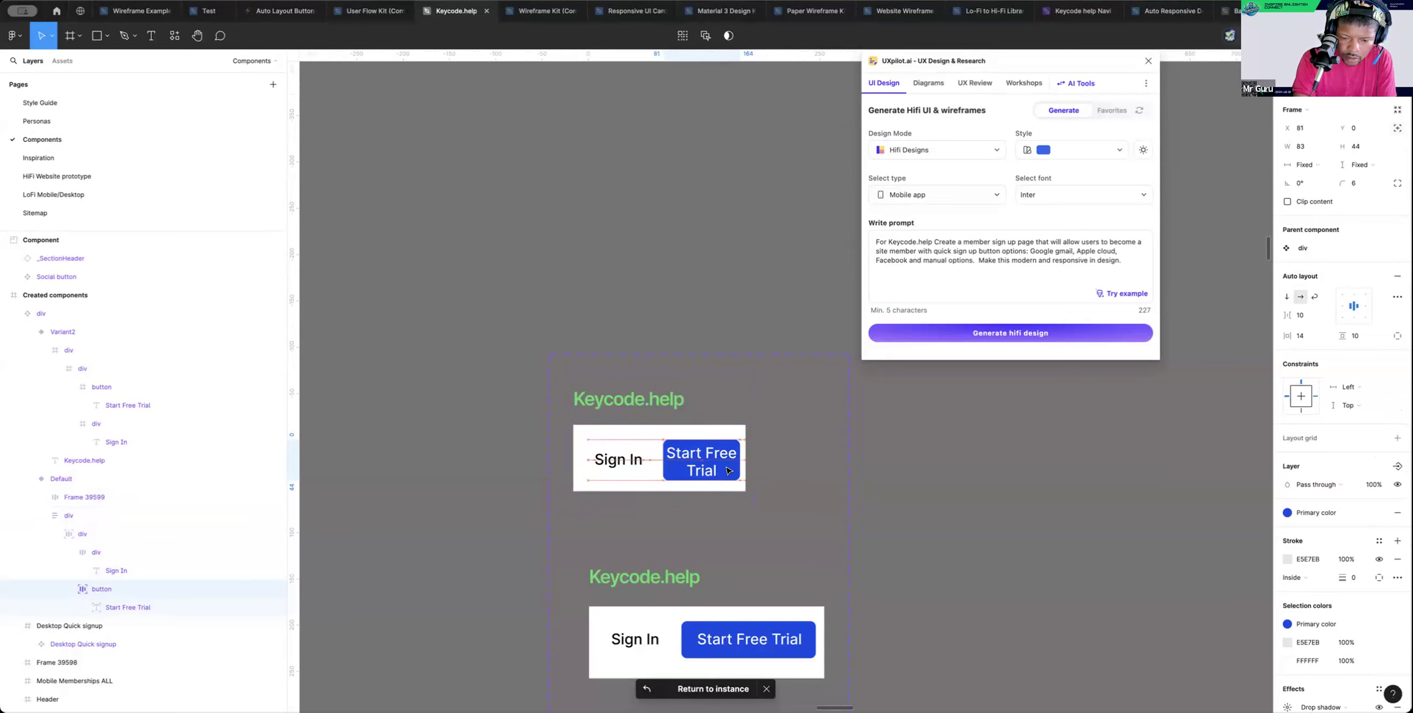
click(788, 470)
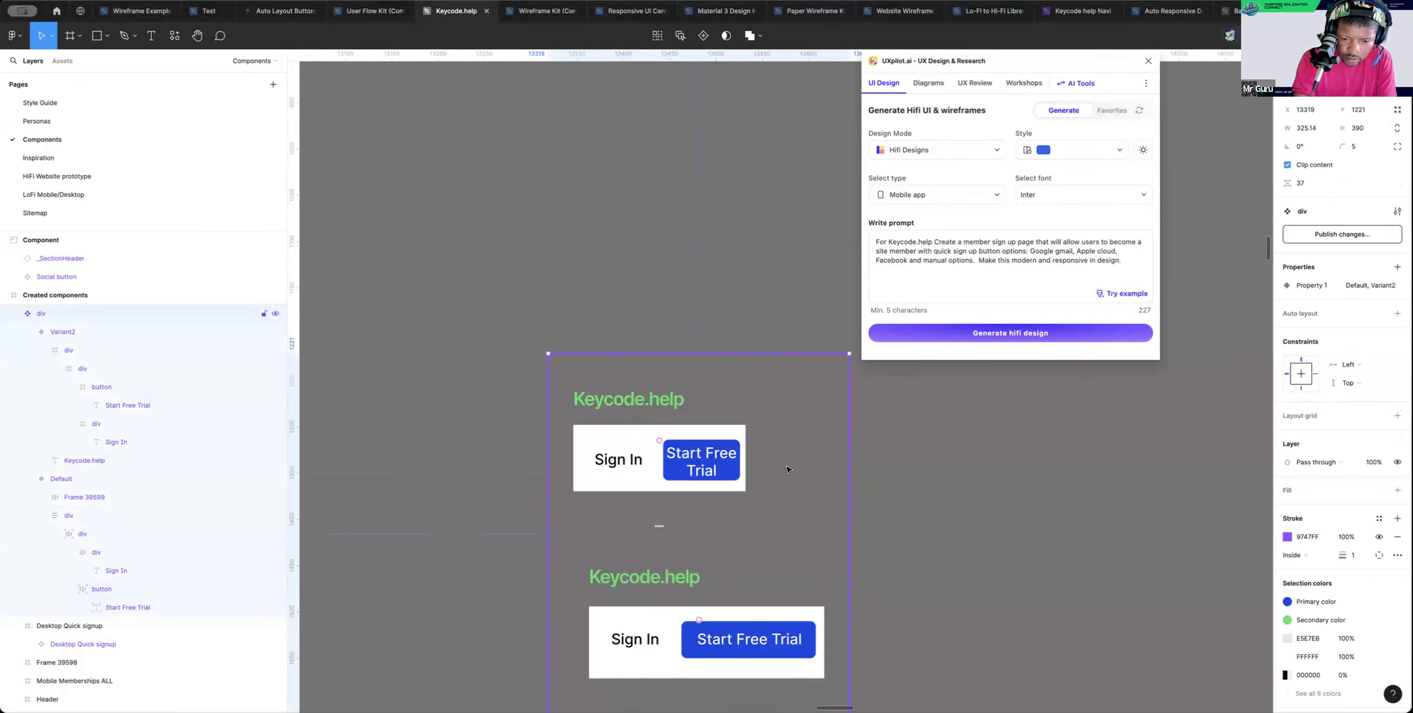
Move the inner button row to X 8, Y 14 to centre it within the Default variant's white container
click(715, 470)
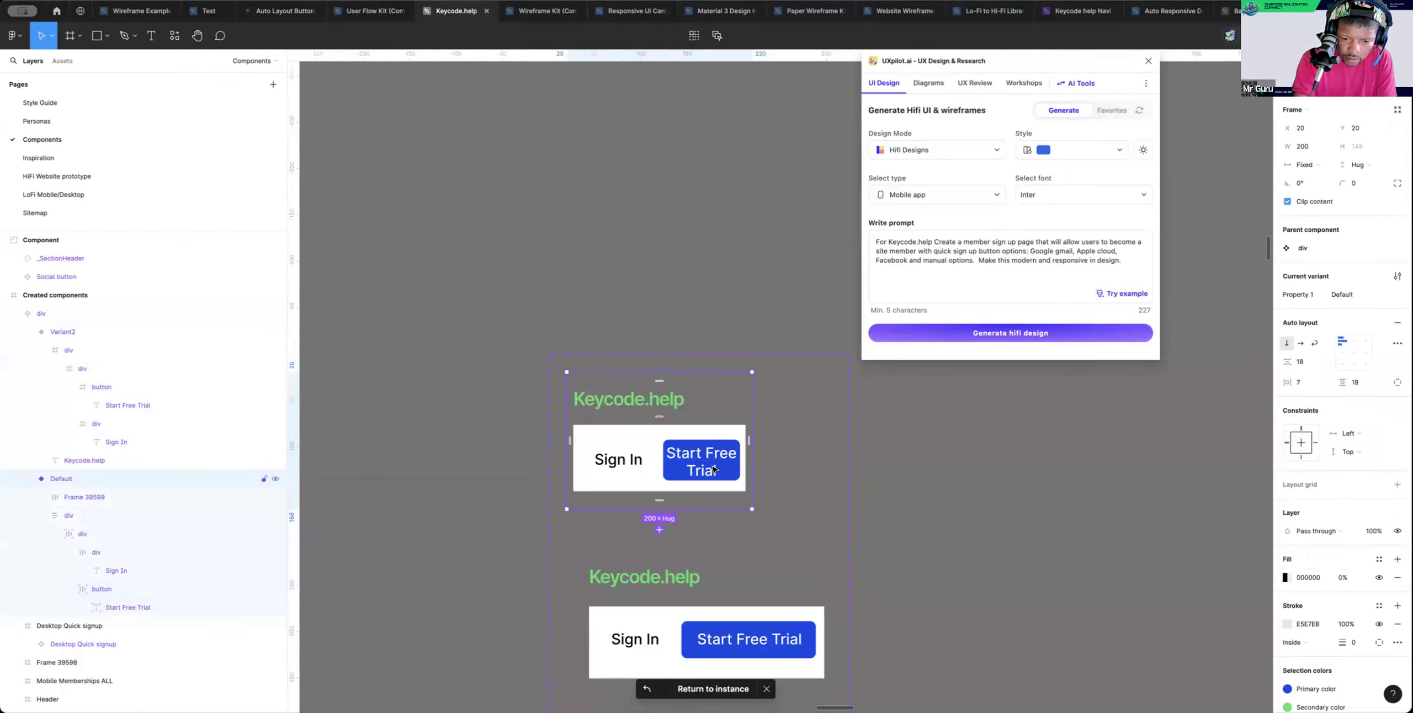
click(714, 469)
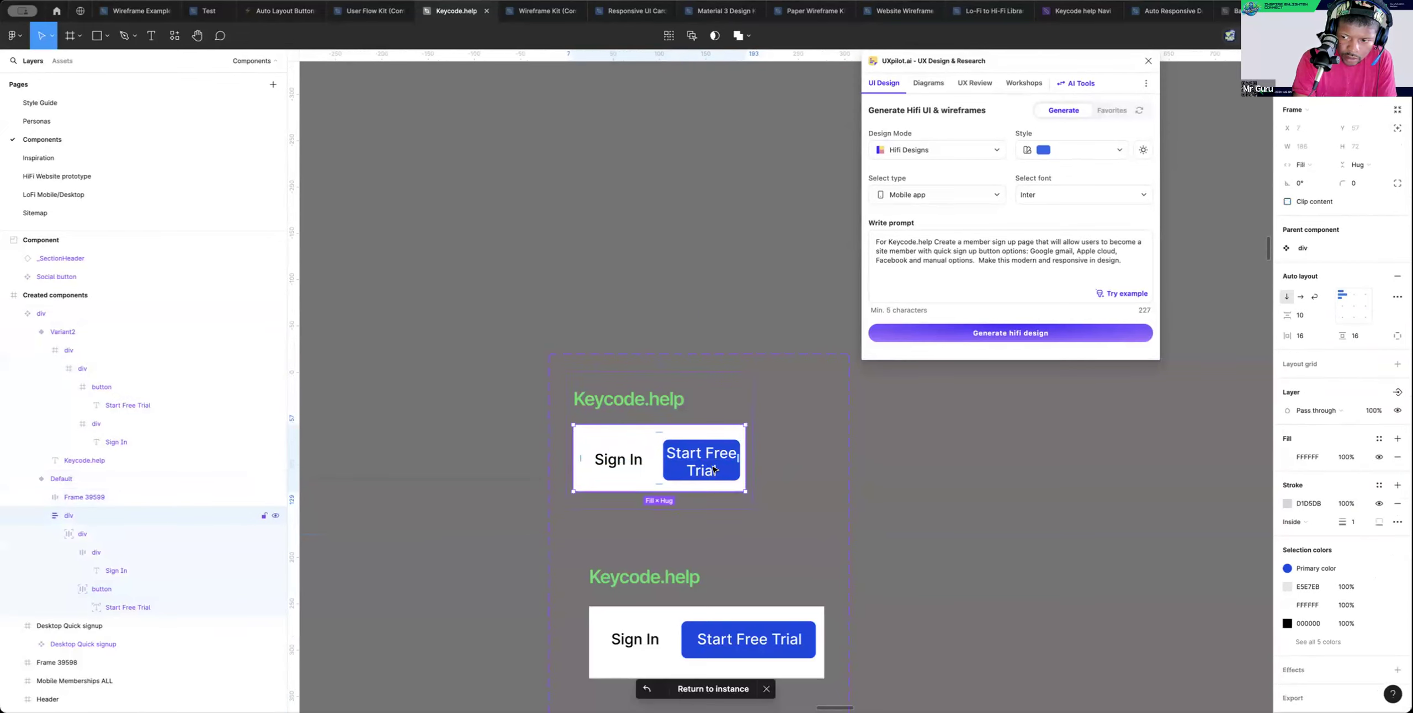
click(715, 470)
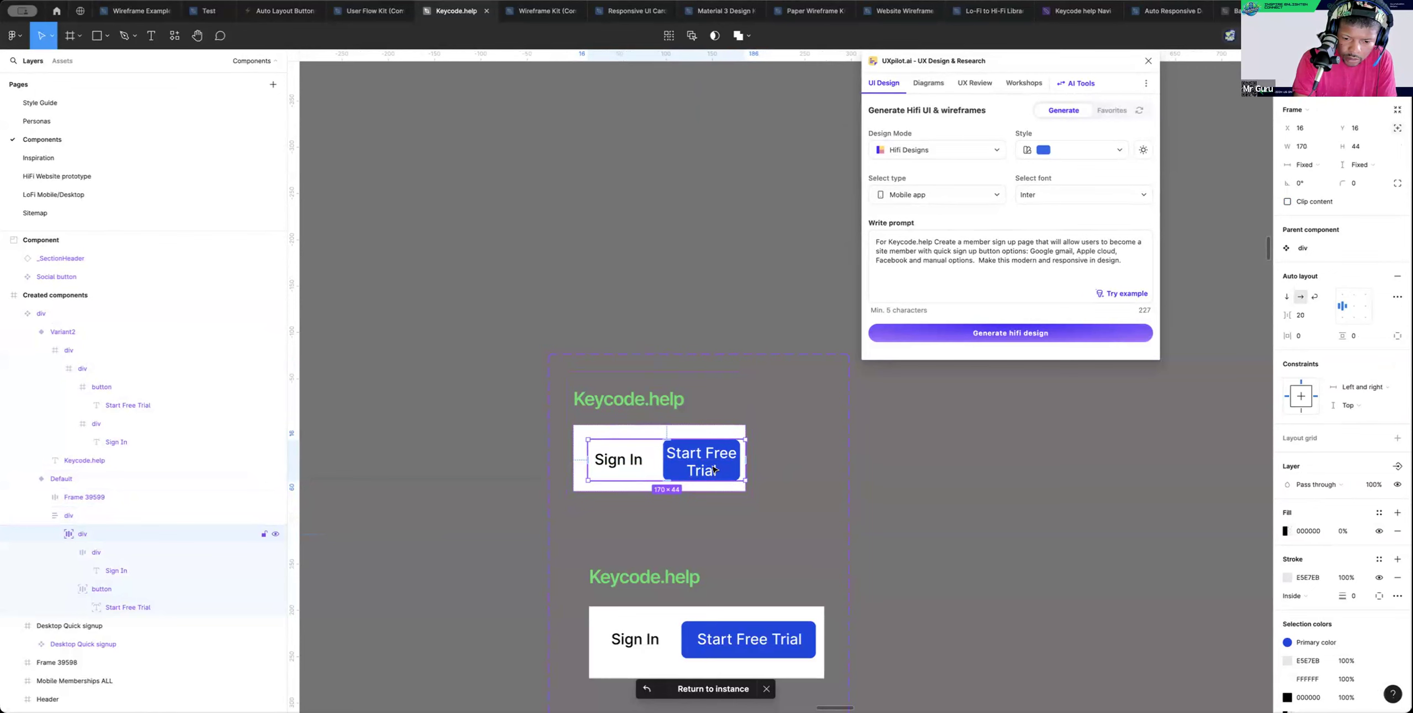
drag(724, 467, 722, 468)
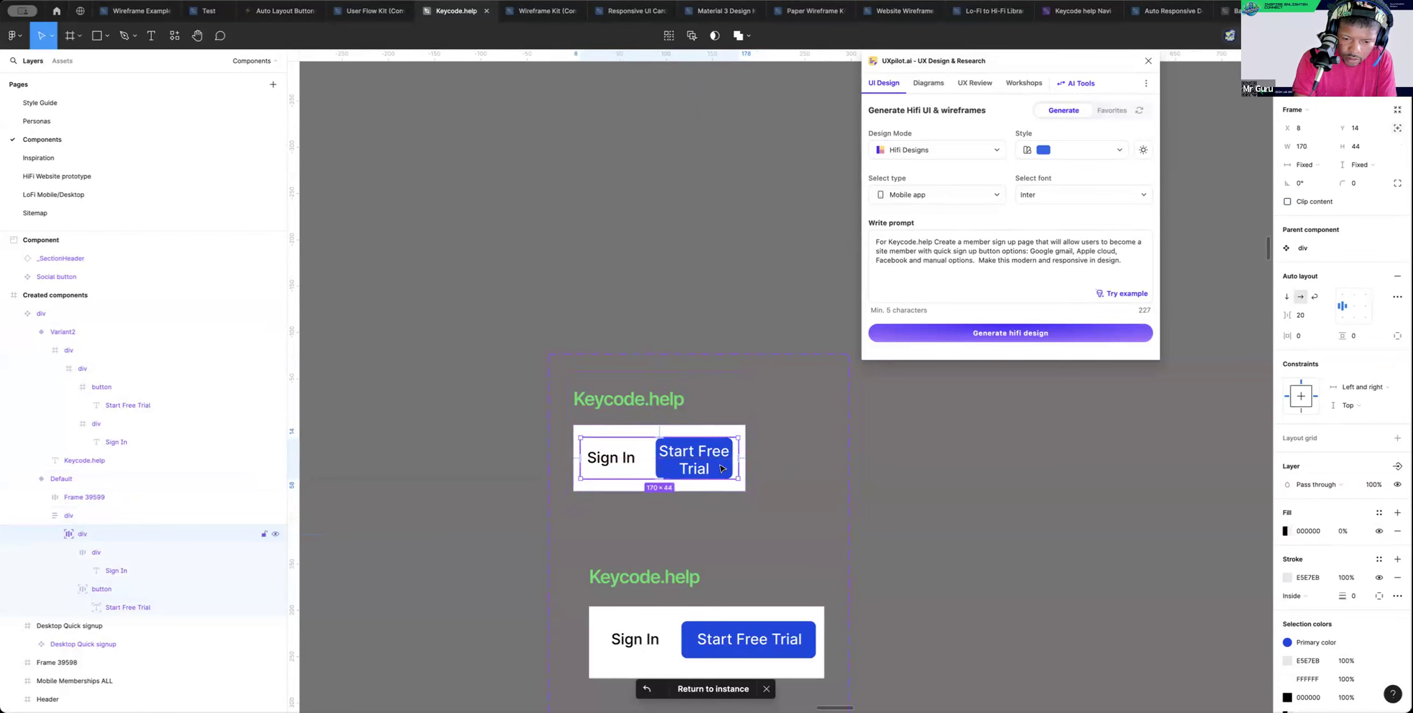
Remove auto layout from the Start Free Trial button and wrap it with the Sign In box in a new auto layout frame
click(721, 468)
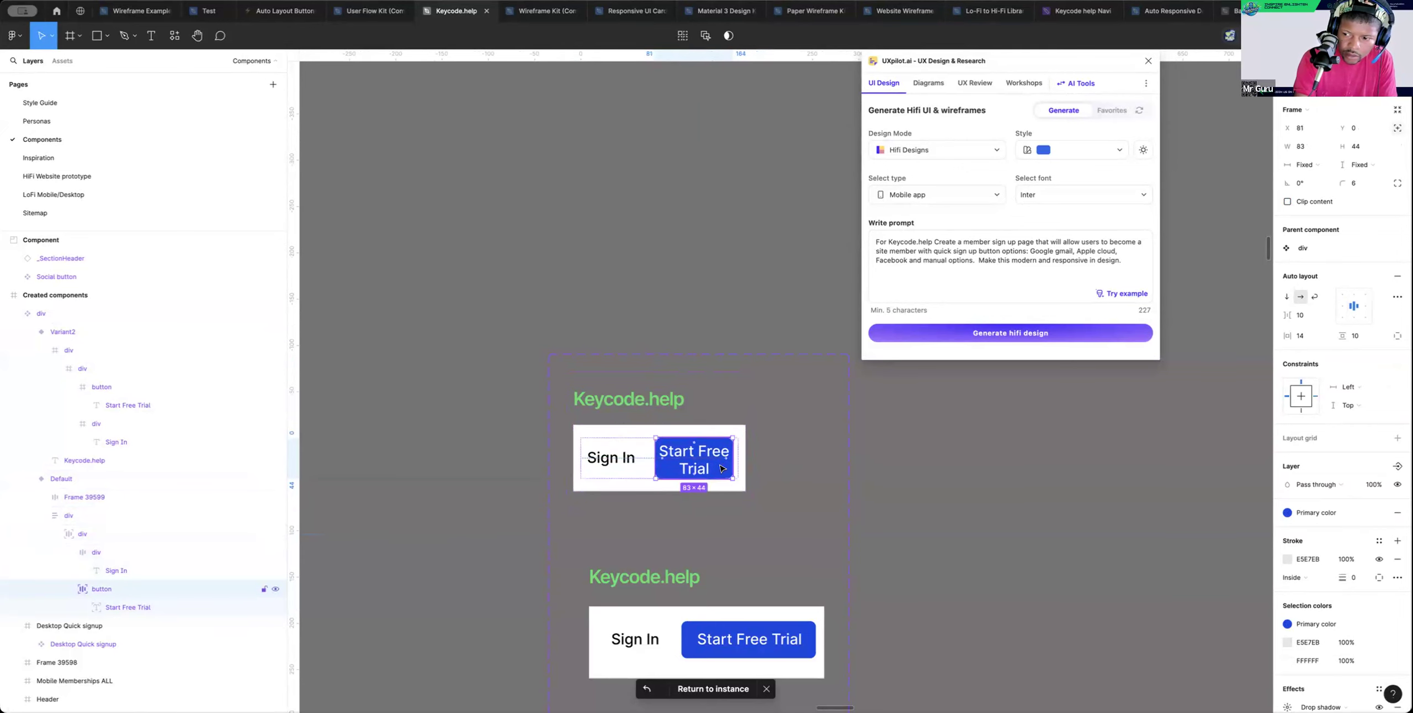
click(1395, 276)
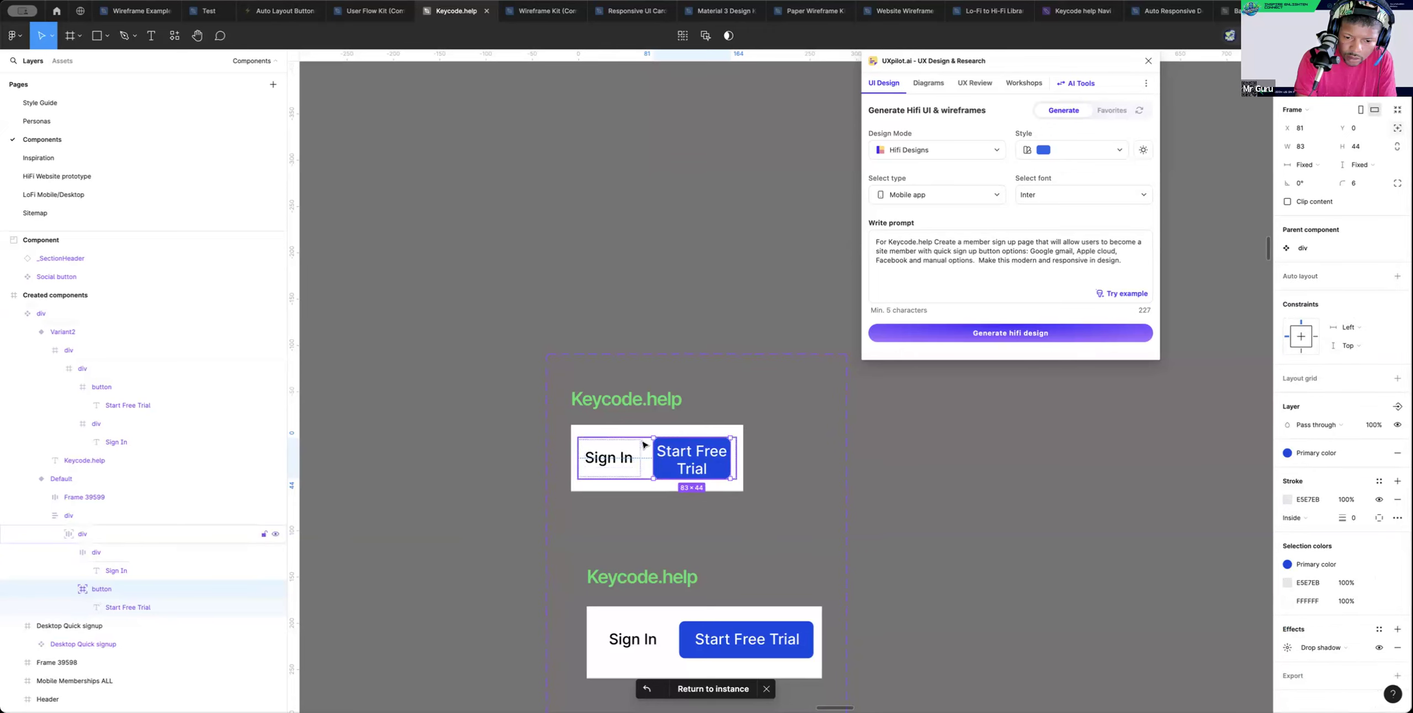
click(643, 444)
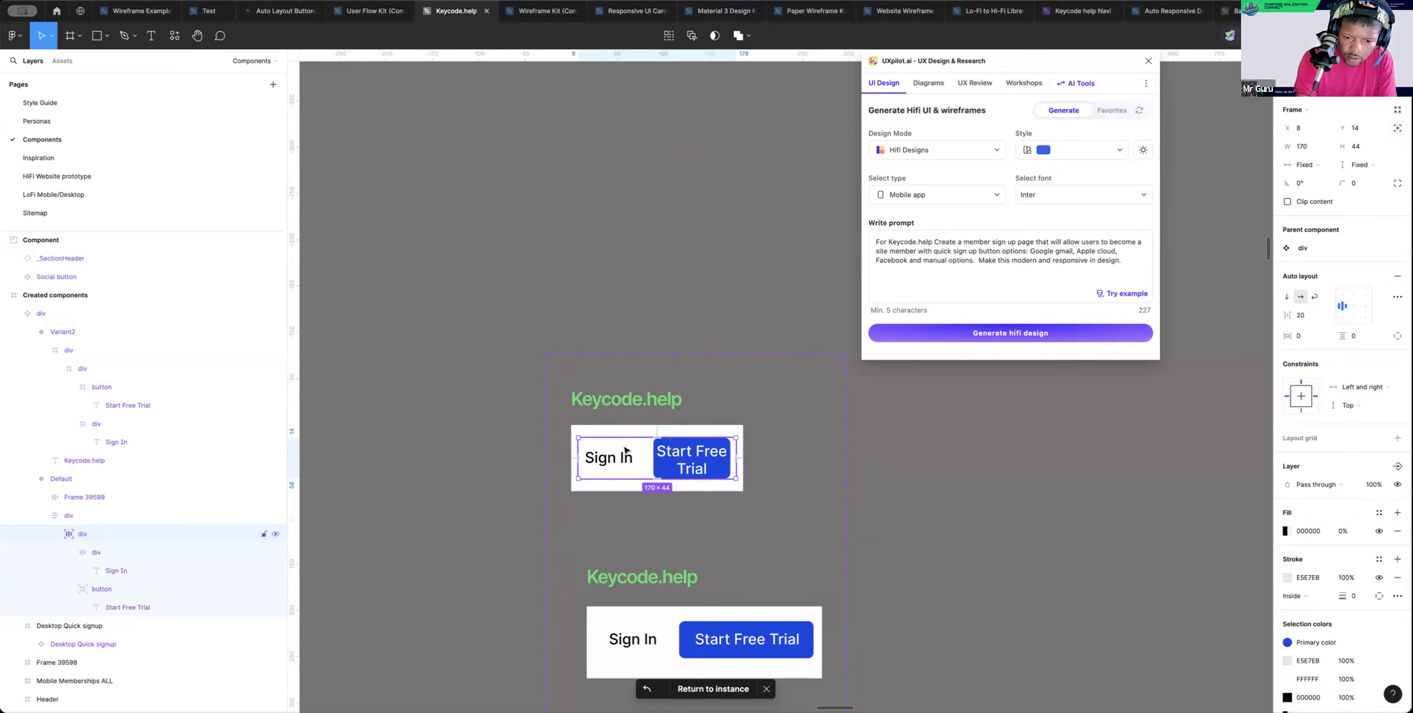
click(618, 452)
shift+click(678, 459)
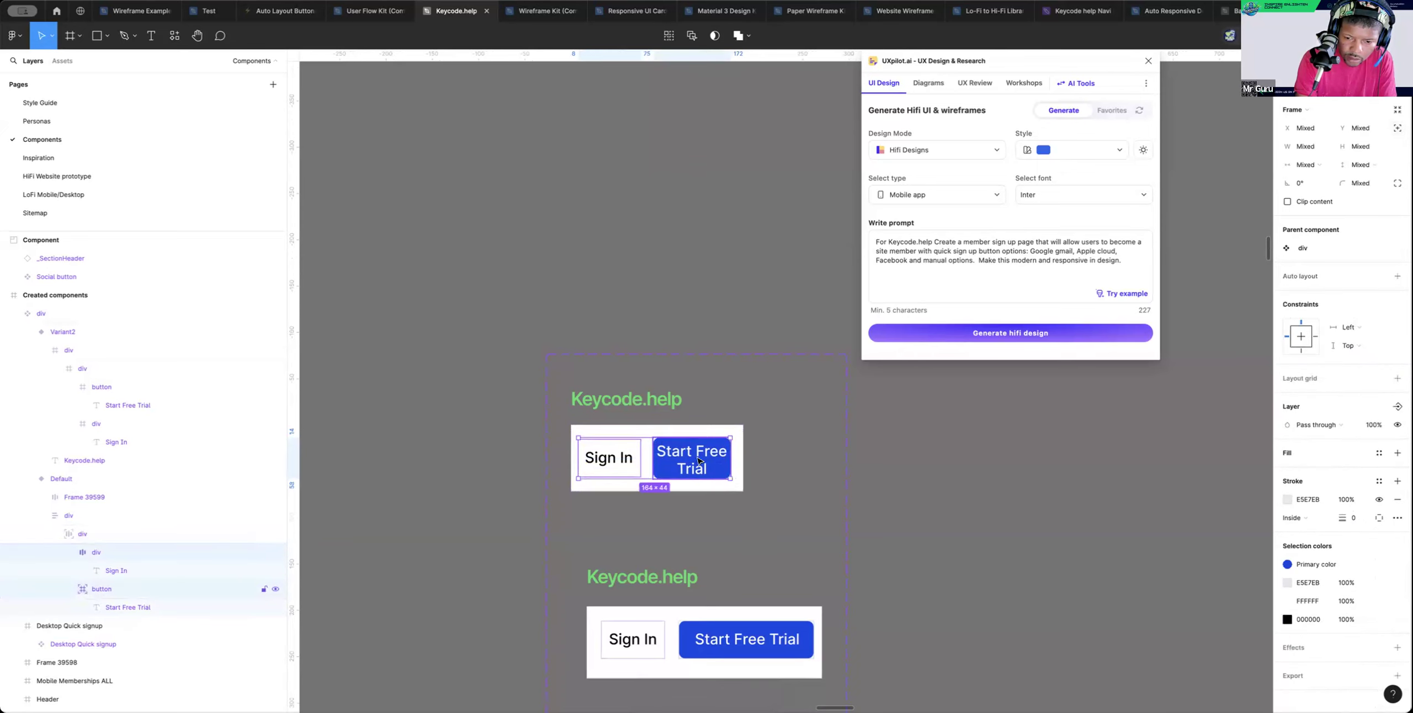
click(1396, 275)
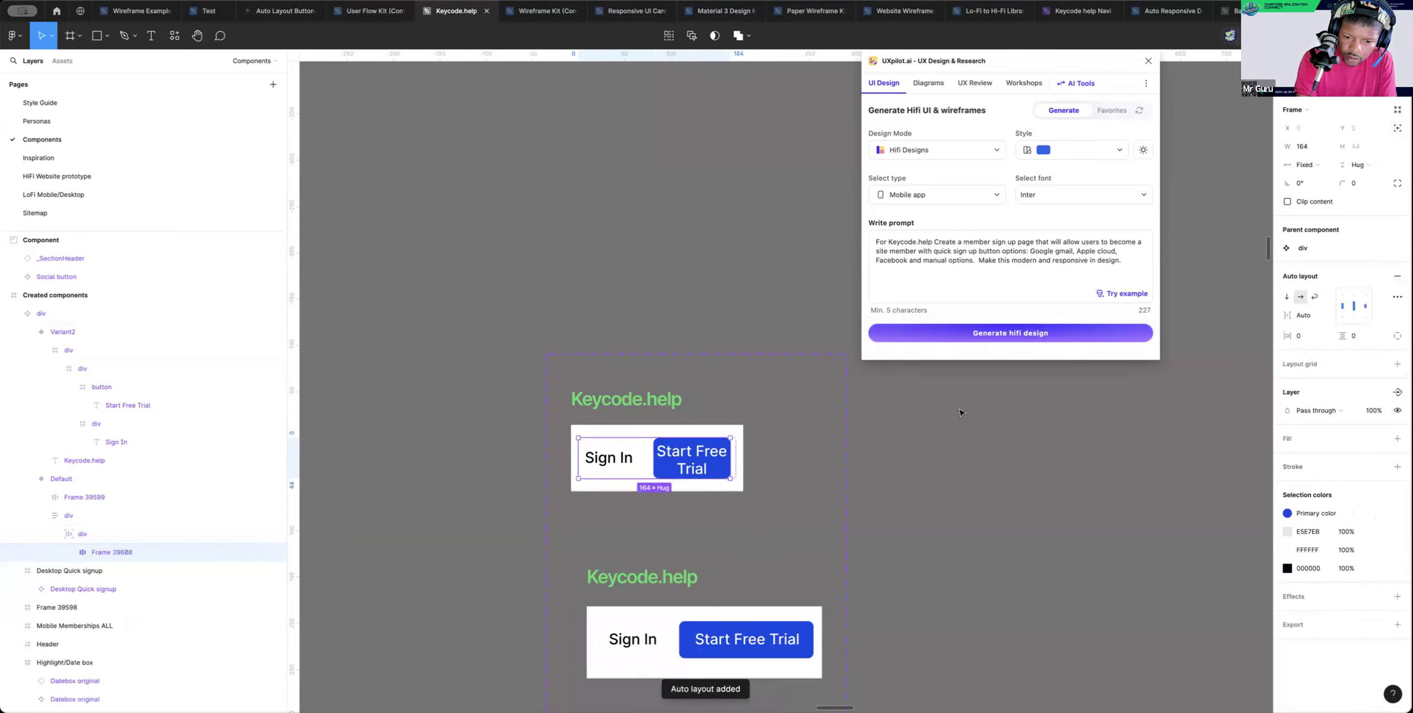
scroll(669, 482, up, 5)
scroll(652, 590, down, 5)
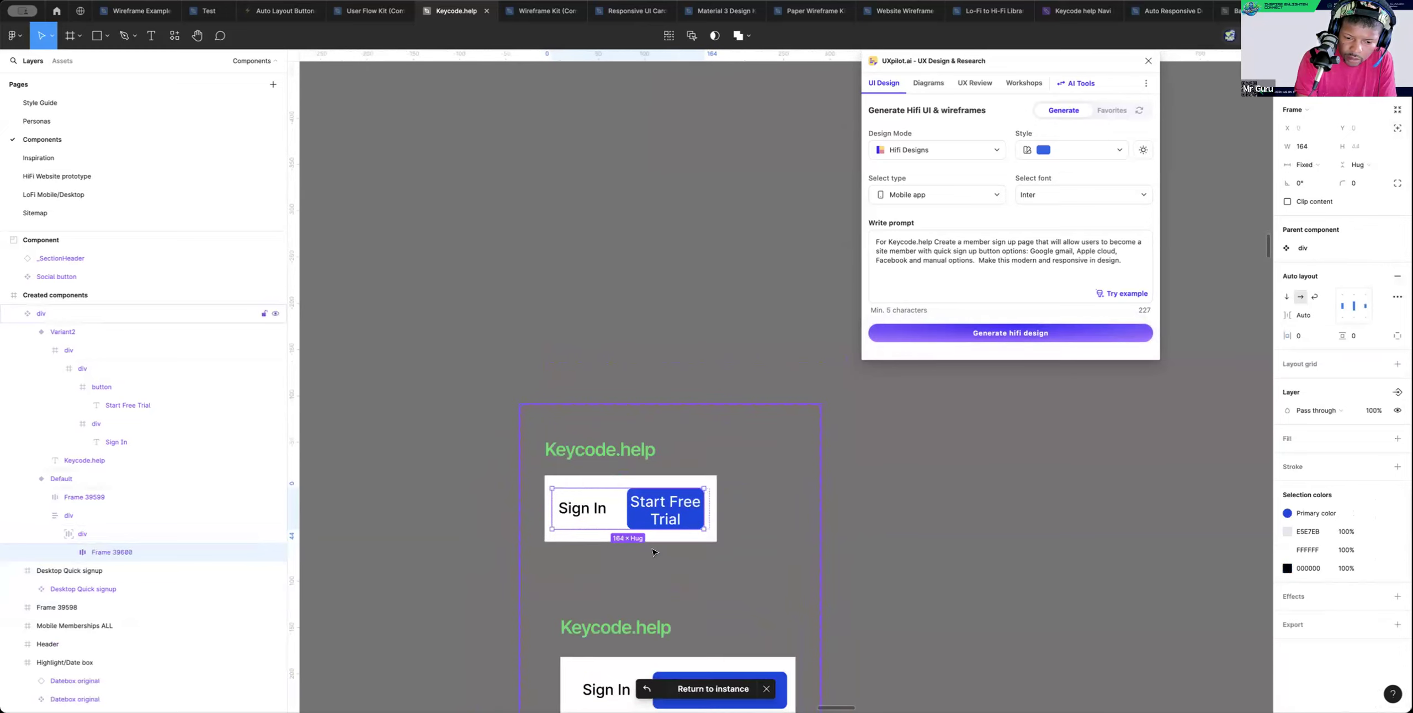
click(662, 513)
key(Left)
key(Right)
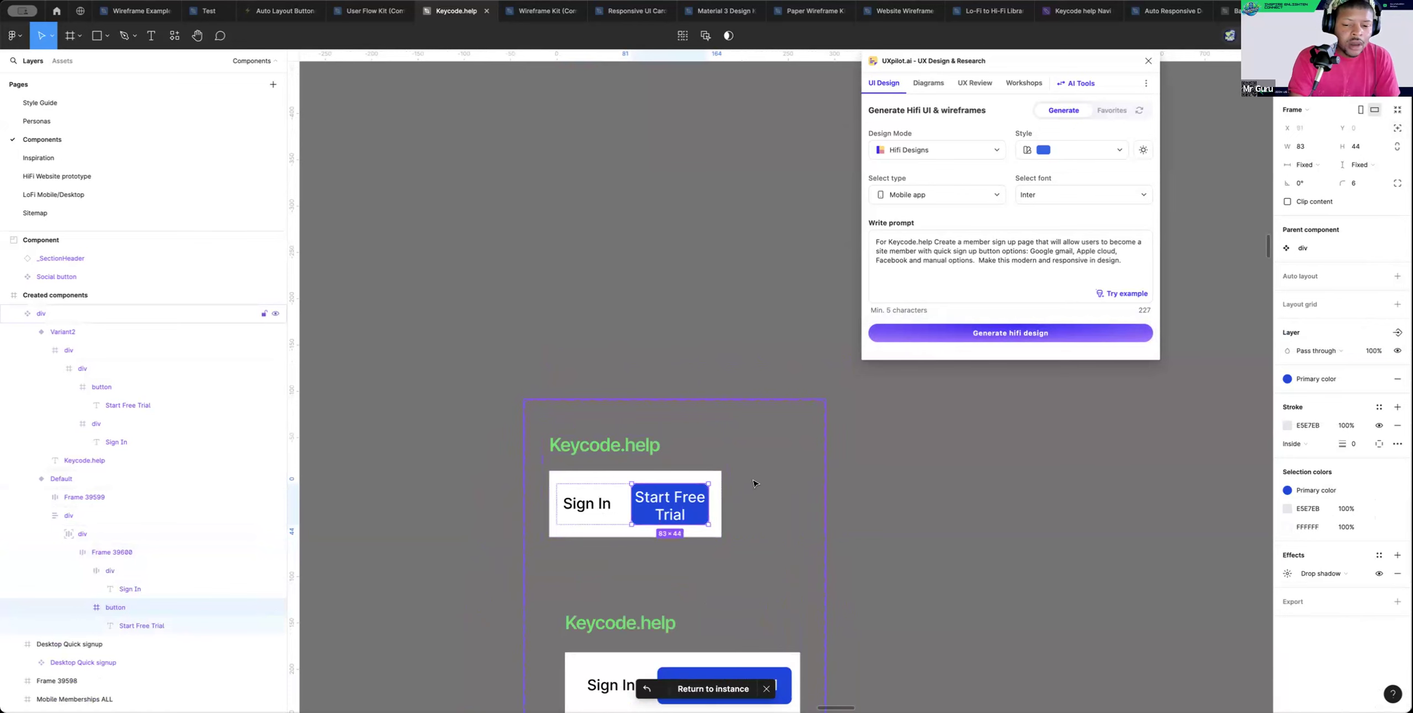
Open the LoFi Mobile/Desktop page to check the revised header instance on the sign-up frame
click(863, 477)
click(73, 194)
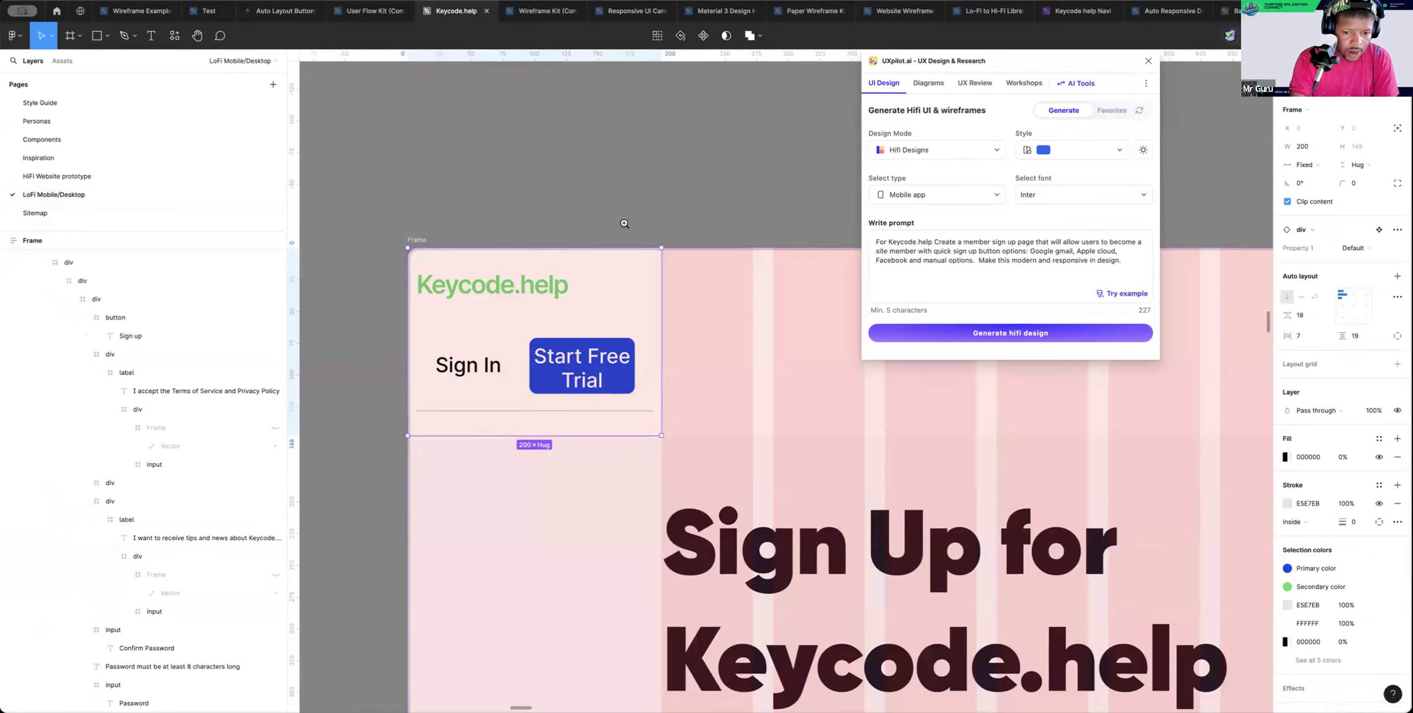
Hide the layout grids to view the whole sign-up frame with its revised header
scroll(625, 224, down, 5)
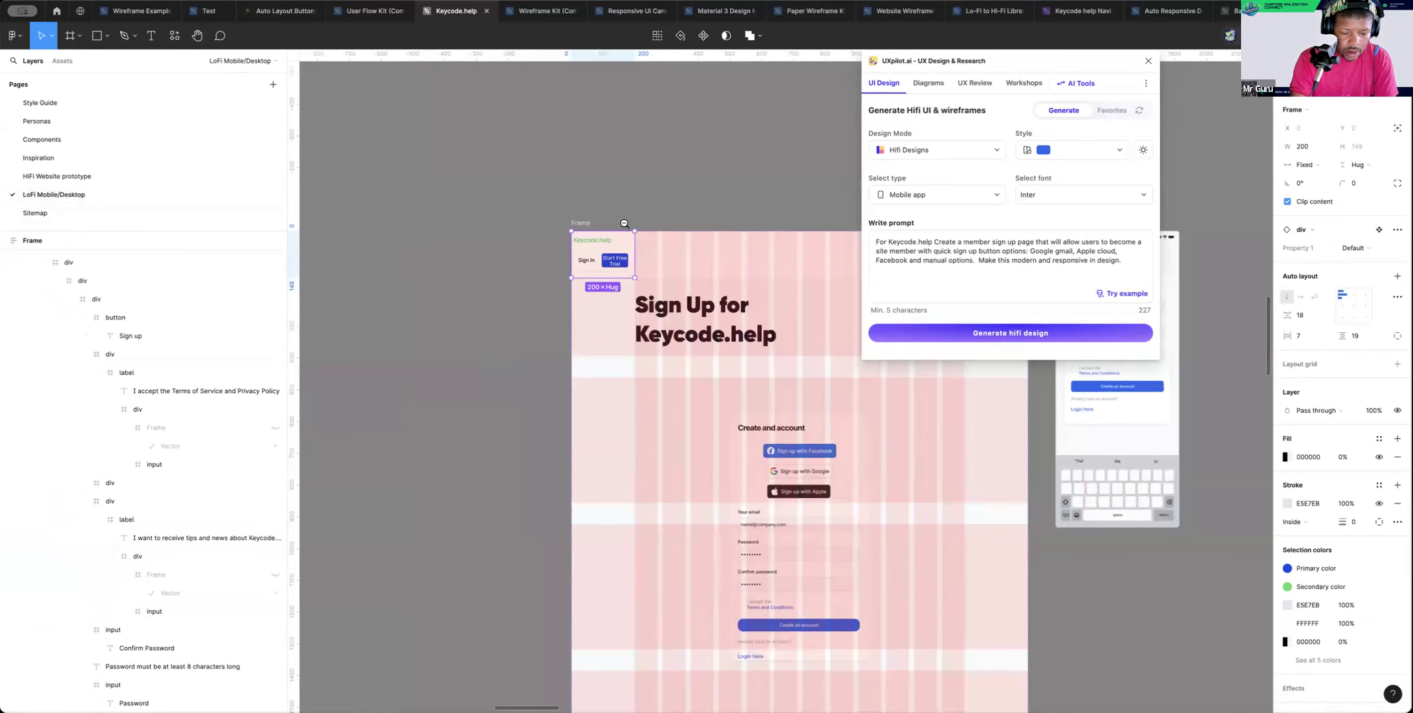
key(ctrl+g)
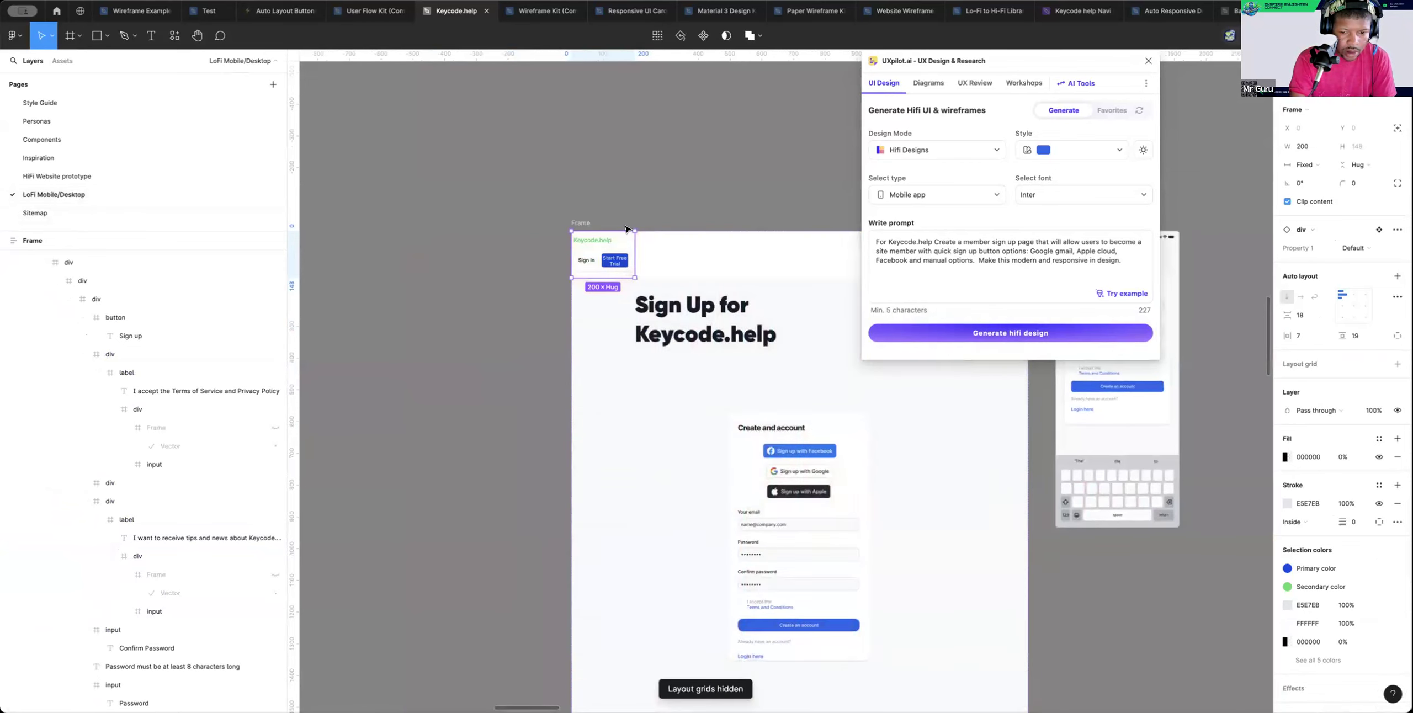
click(669, 218)
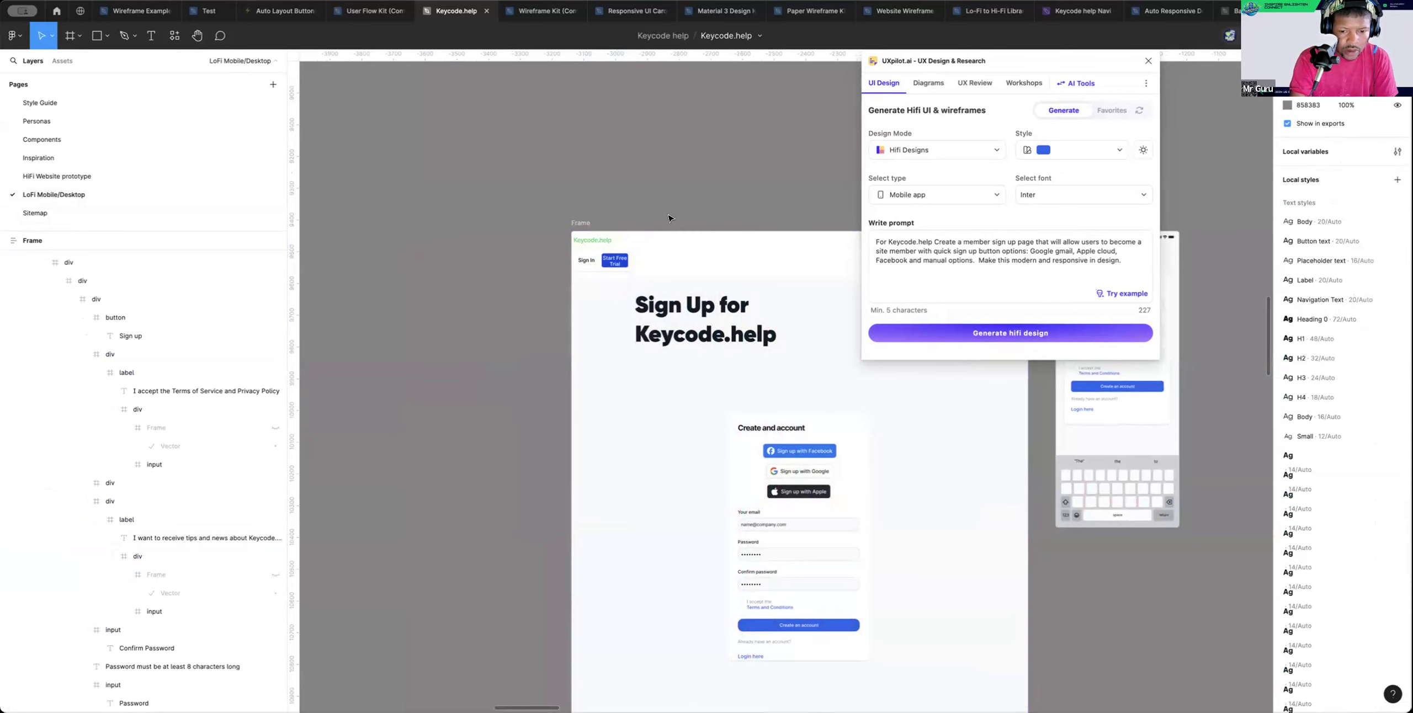
scroll(669, 218, right, 2)
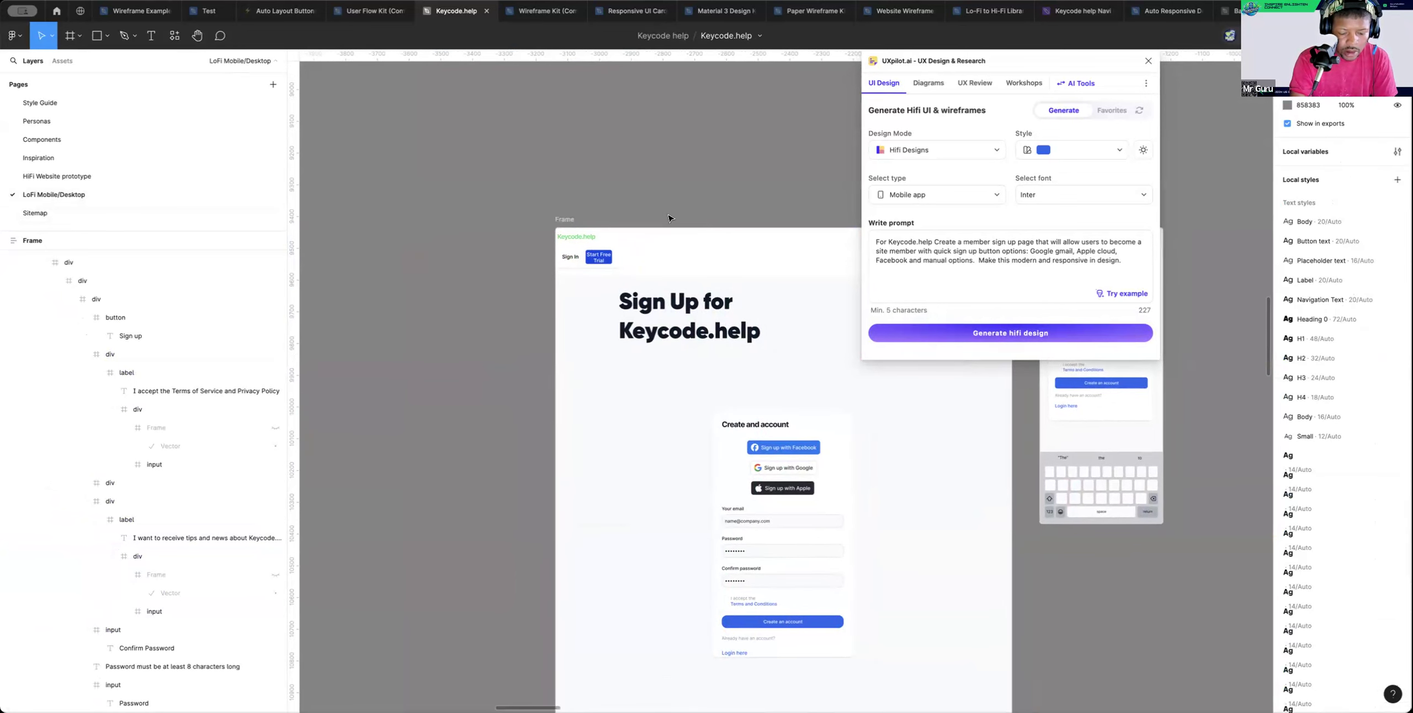
scroll(669, 218, right, 8)
scroll(669, 218, left, 3)
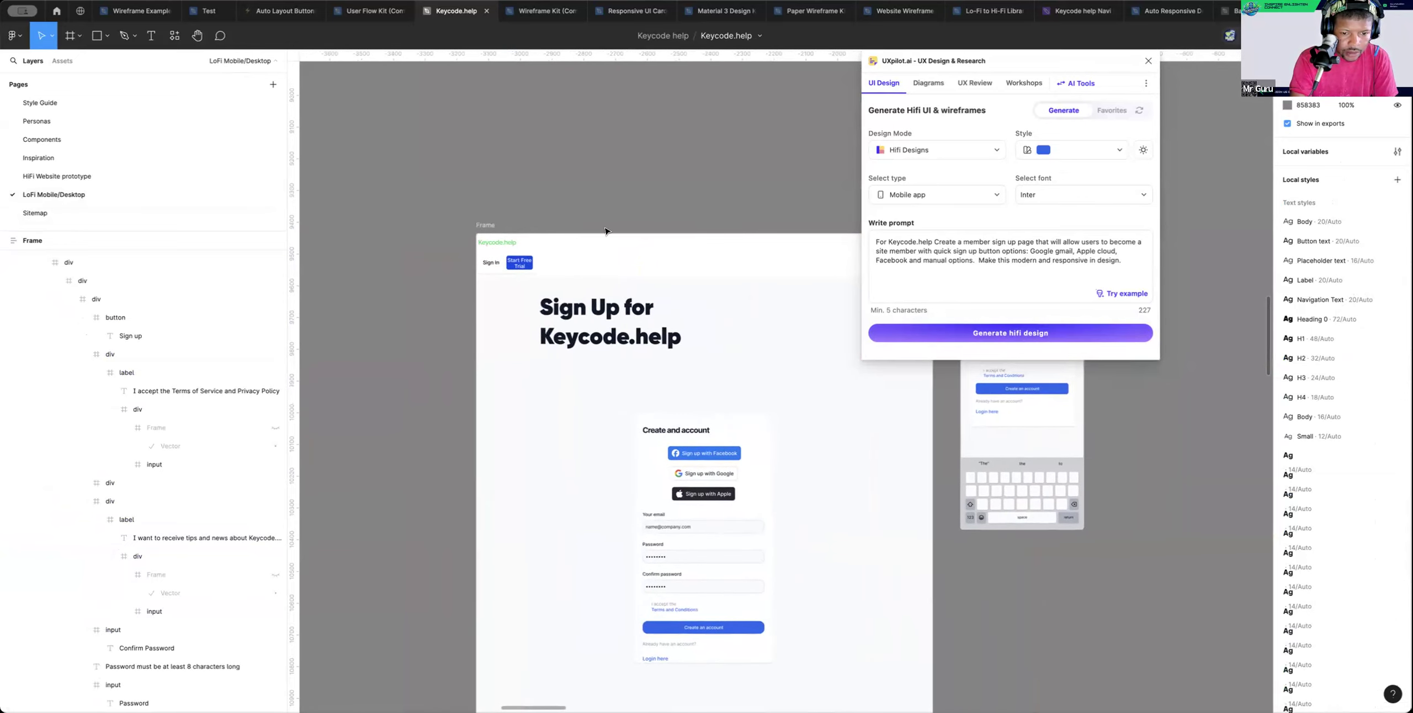
scroll(606, 231, right, 6)
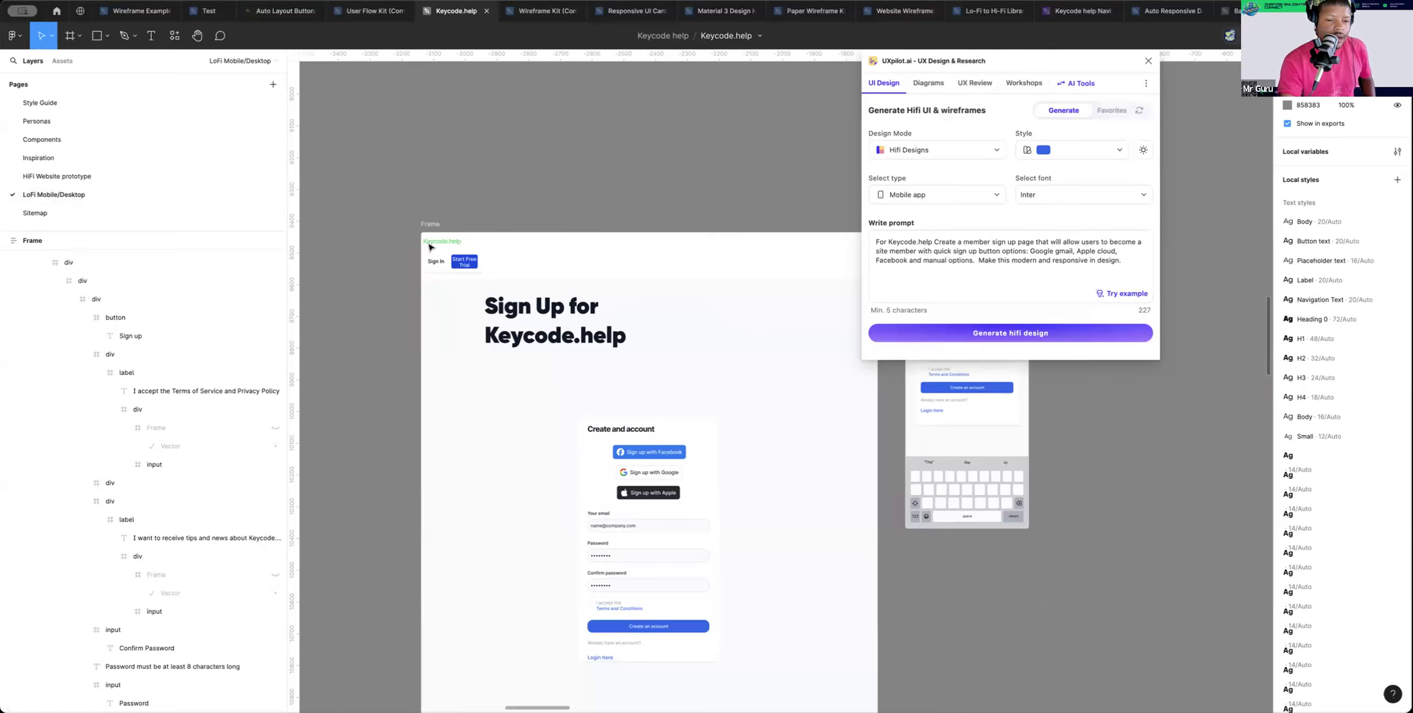
Try to change the Sign In text in the sign-up frame's header instance to Login
click(438, 265)
double_click(437, 265)
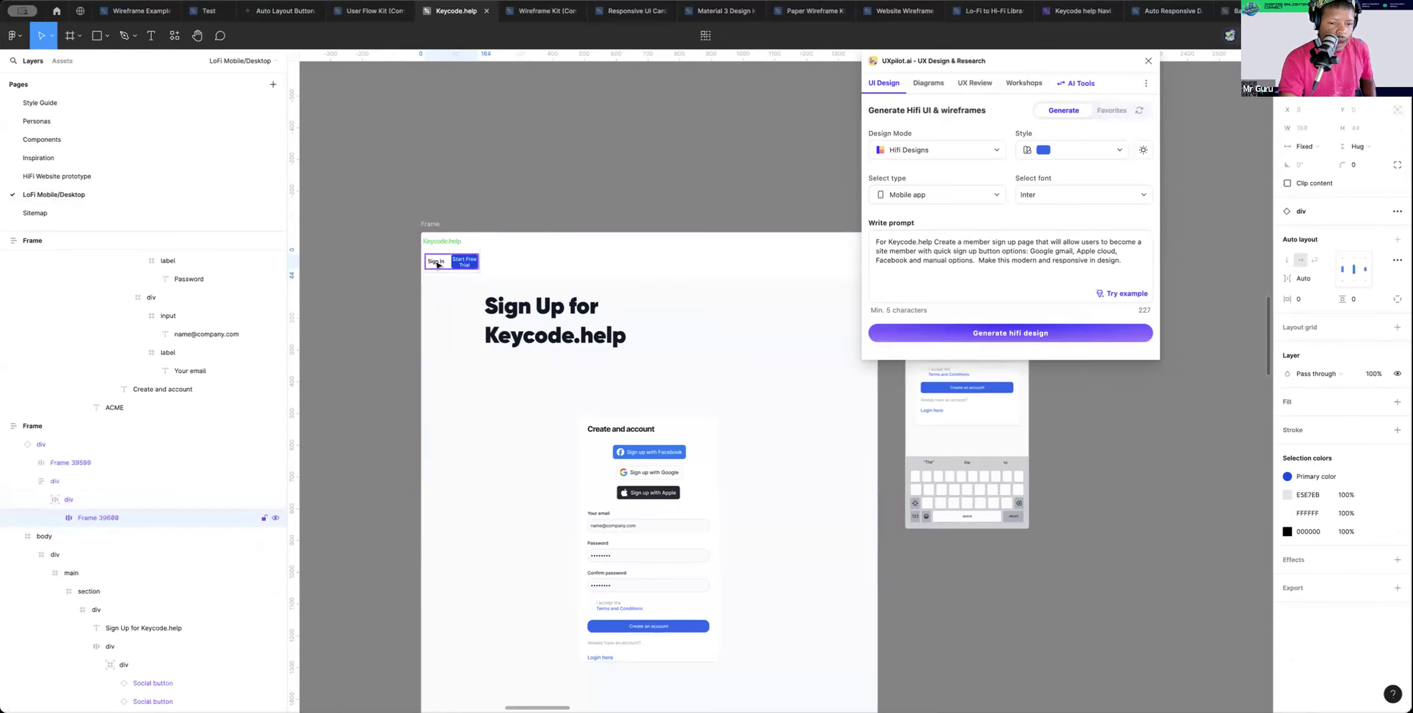
double_click(435, 259)
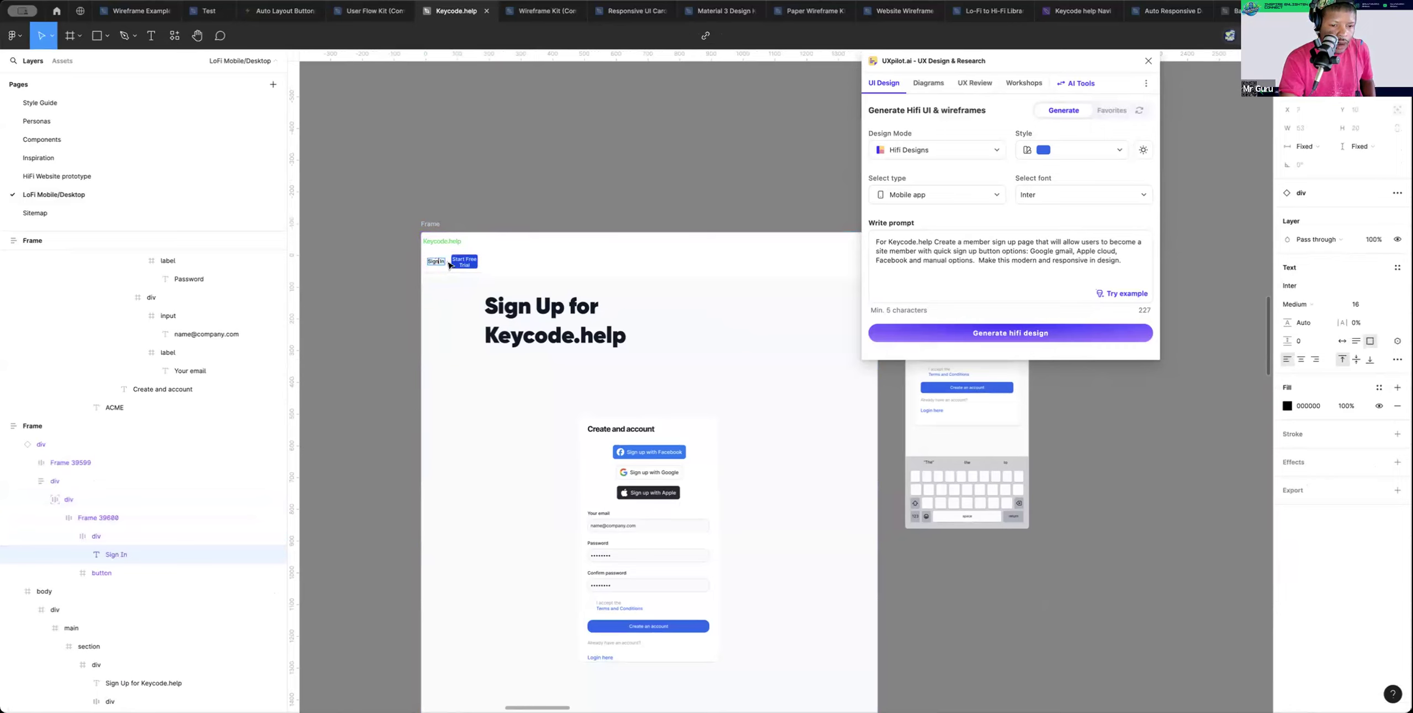
key(BackSpace)
key(BackSpace)
key(BackSpace)
key(BackSpace)
text(Login)
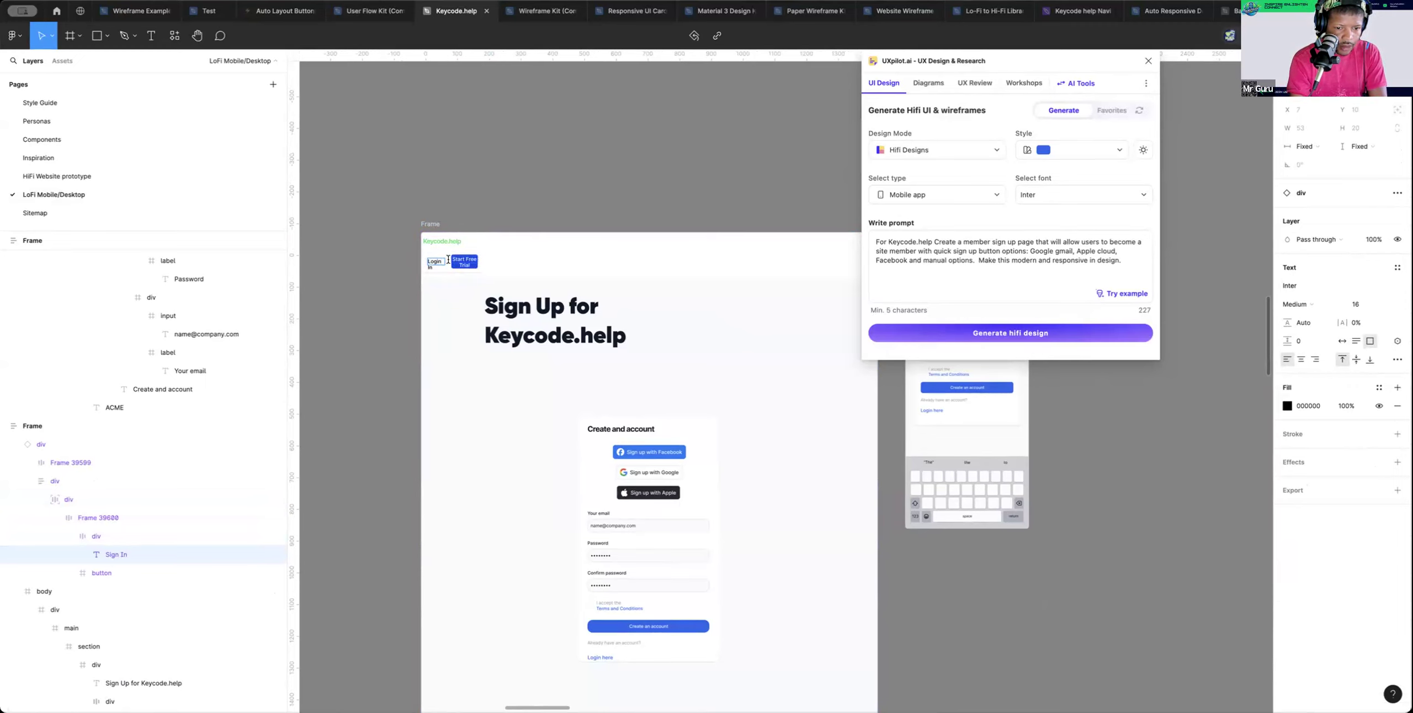
key(Escape)
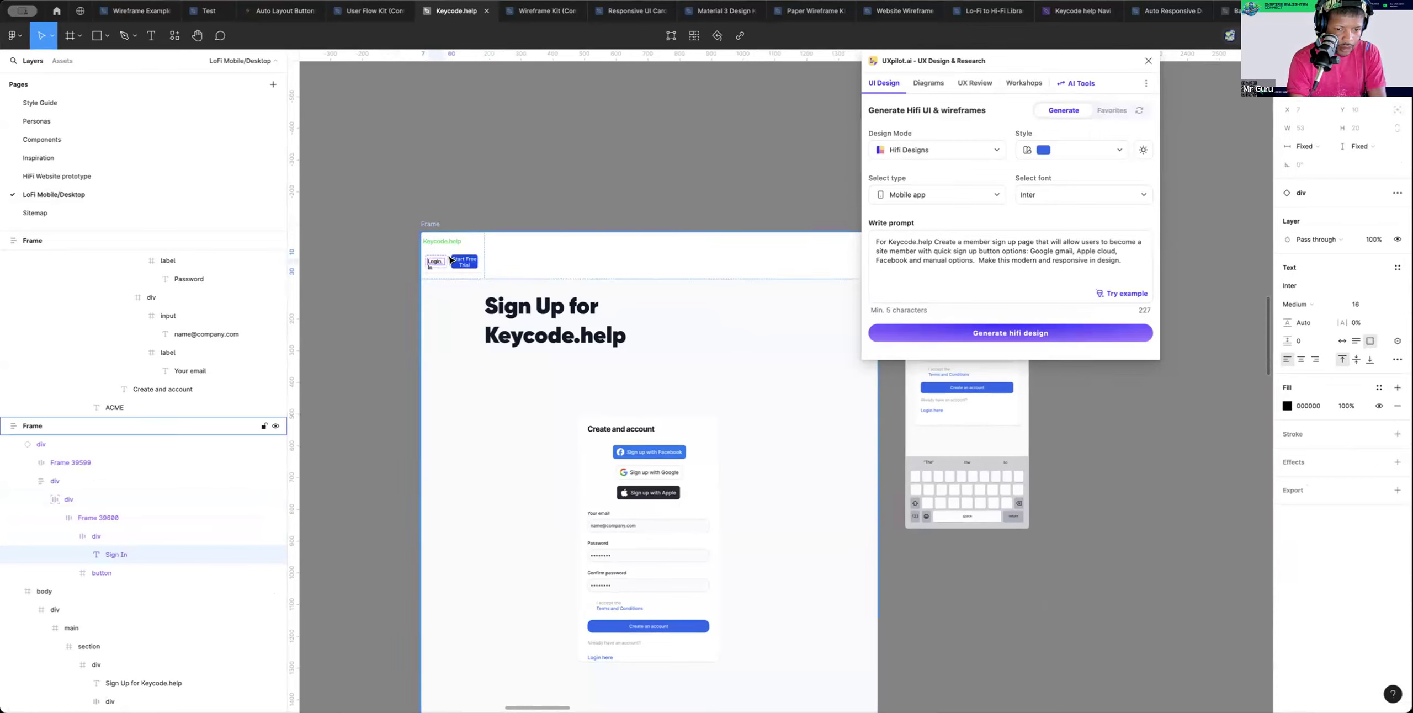
scroll(430, 265, up, 10)
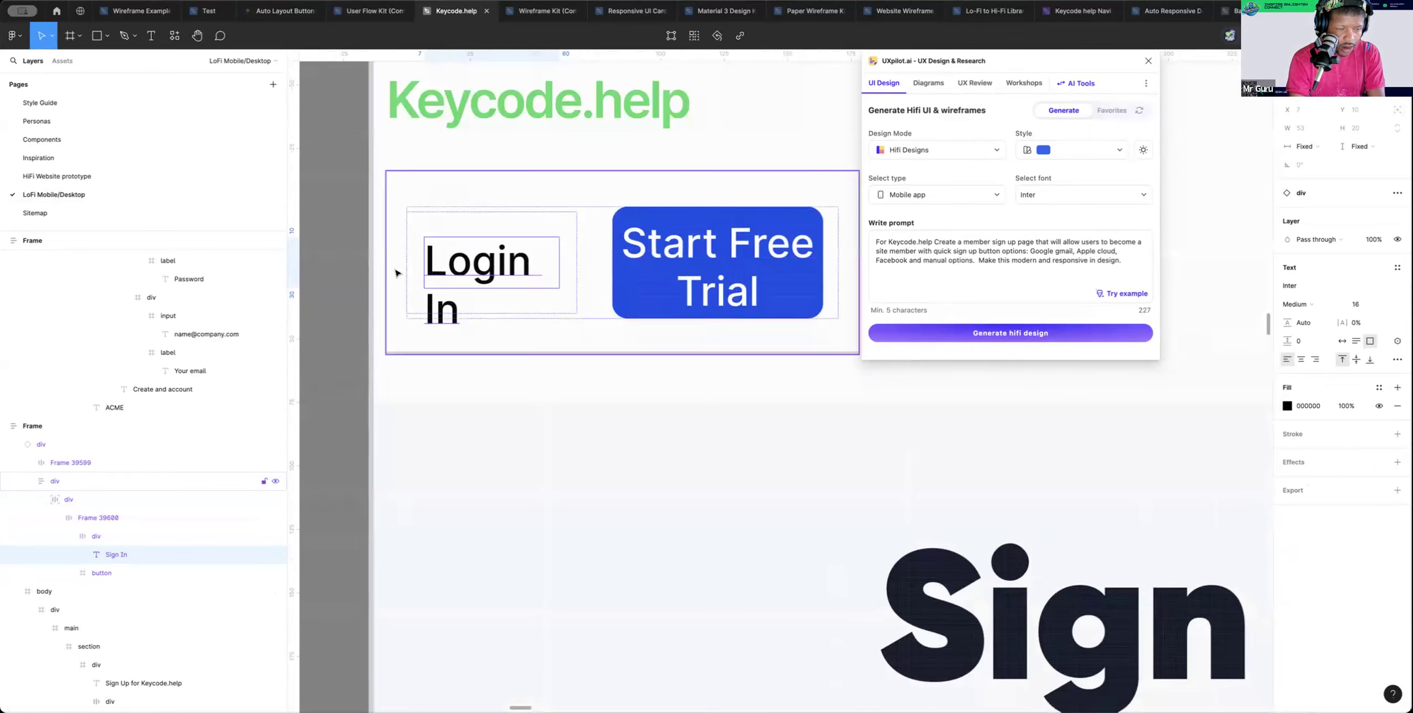
scroll(391, 206, up, 1)
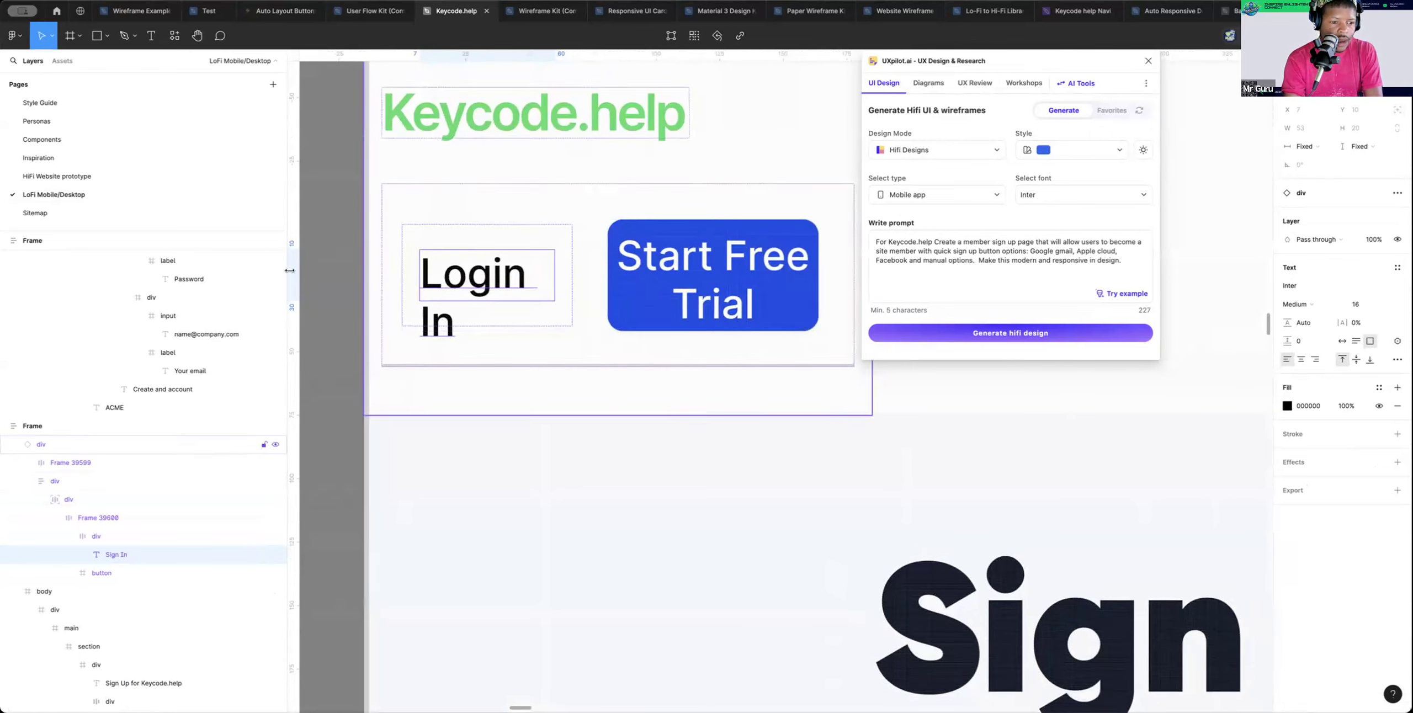
On the Components page, change the header's Default variant text from Sign In to Login
click(82, 140)
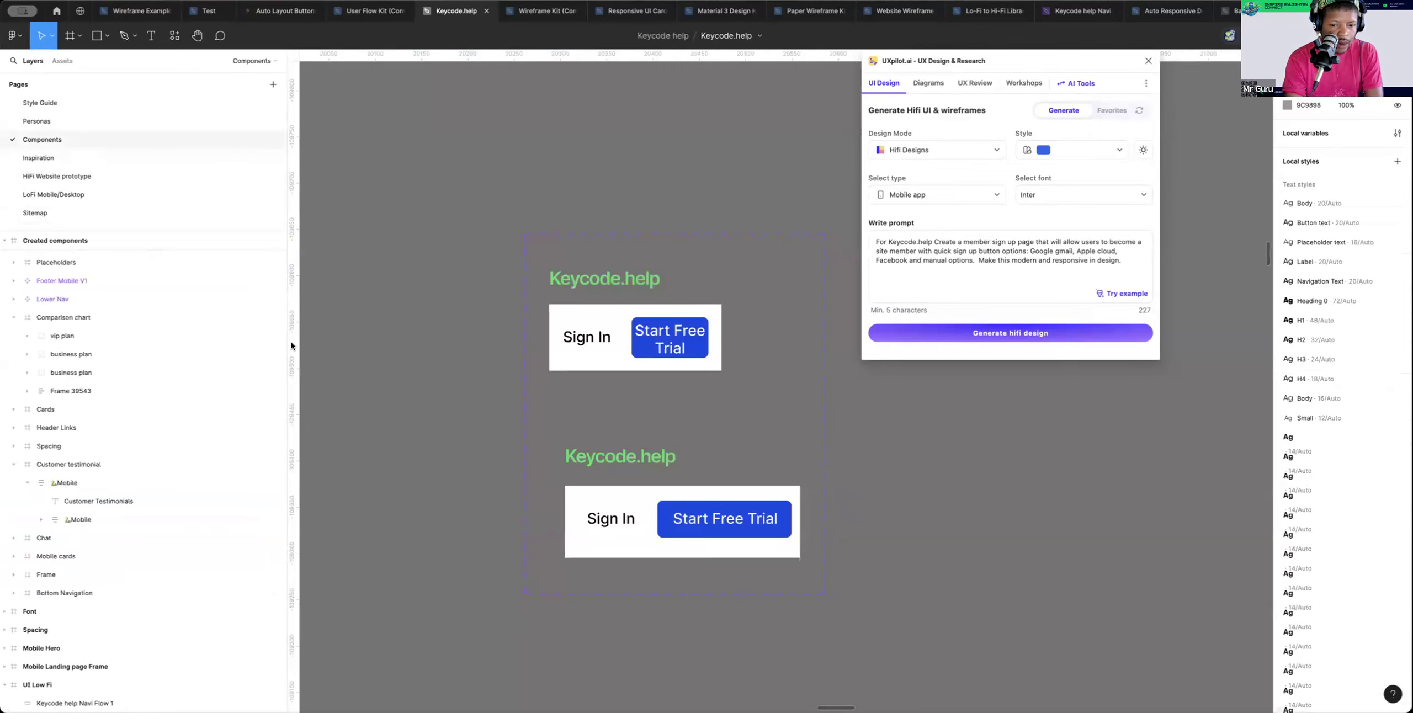
click(583, 339)
double_click(583, 338)
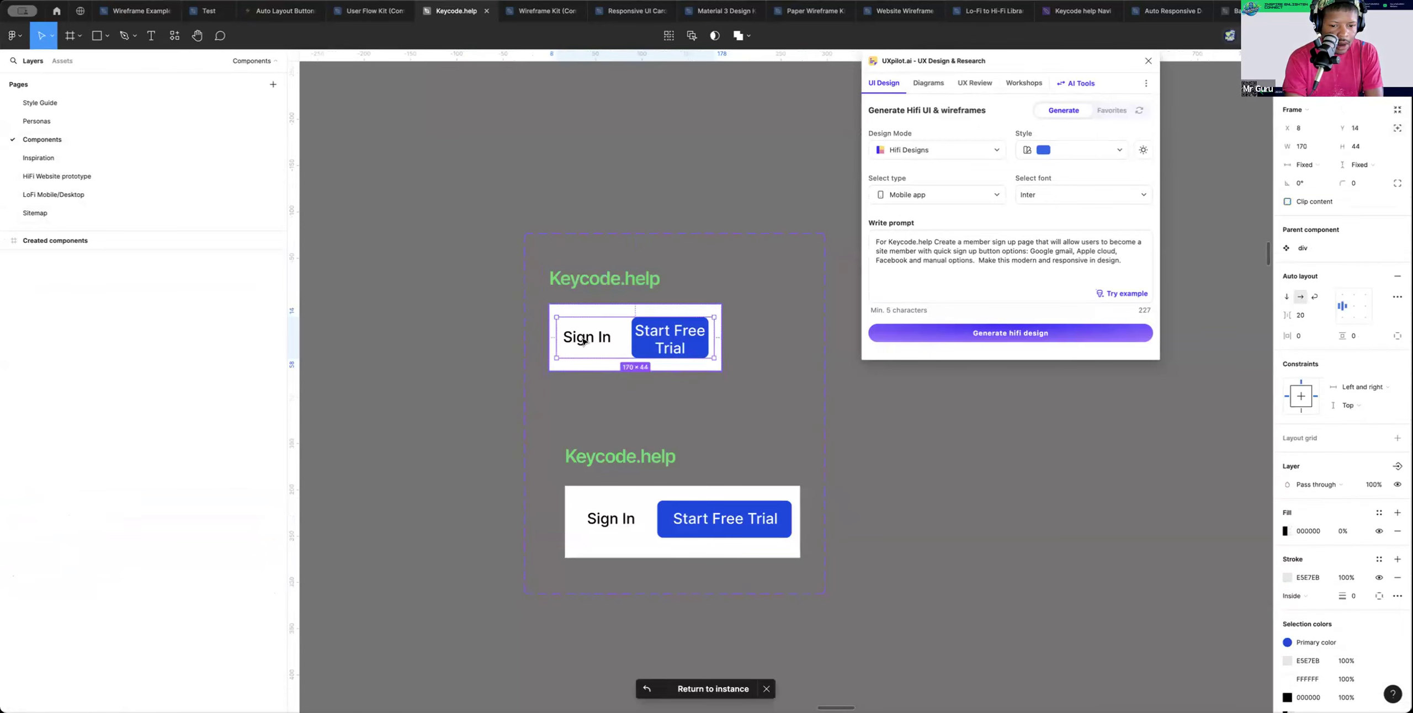
double_click(586, 340)
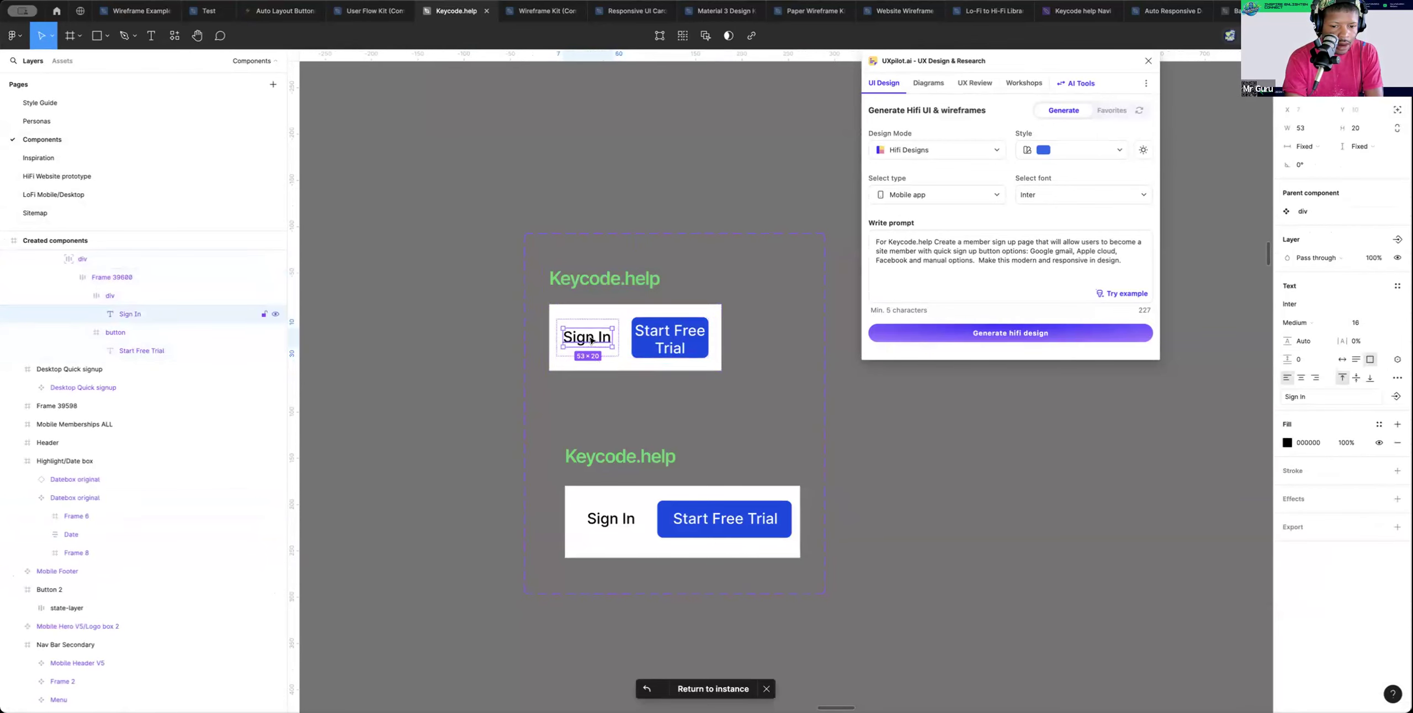
double_click(593, 340)
drag(595, 338, 561, 335)
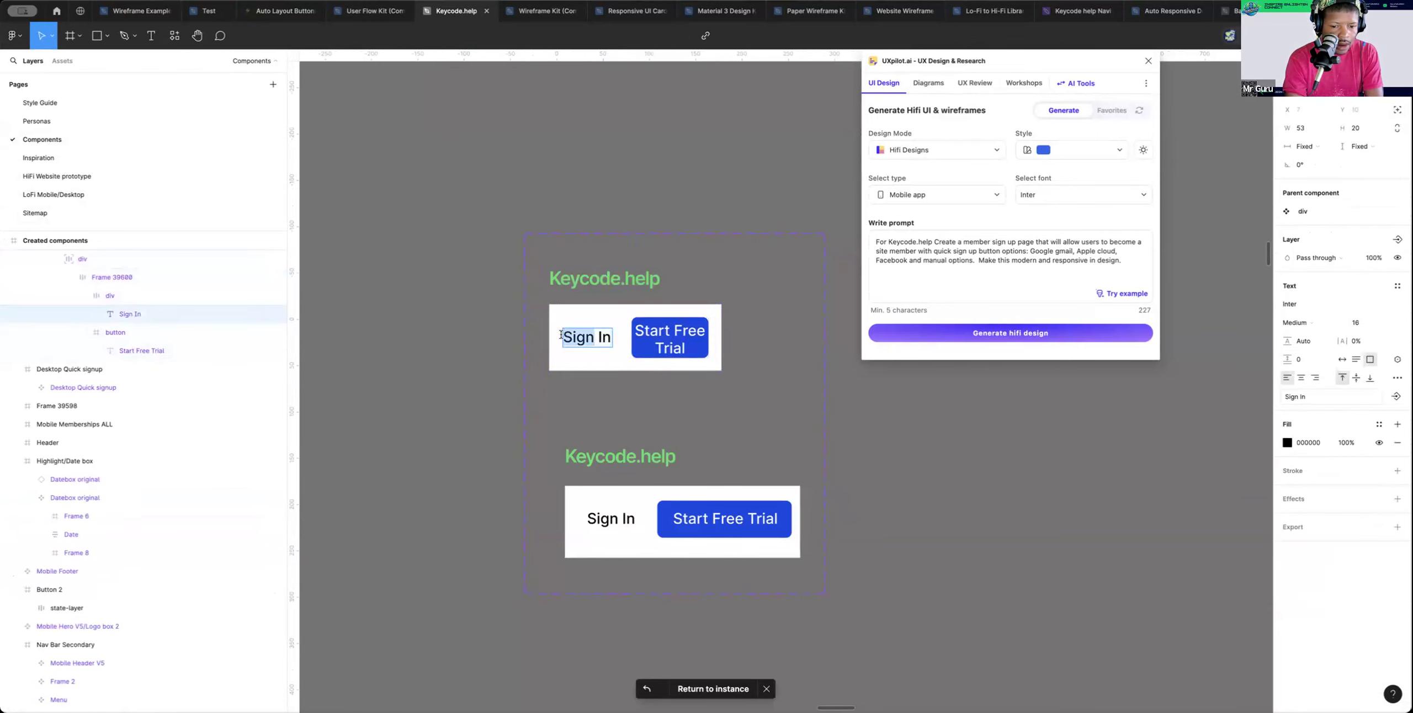
text(Log)
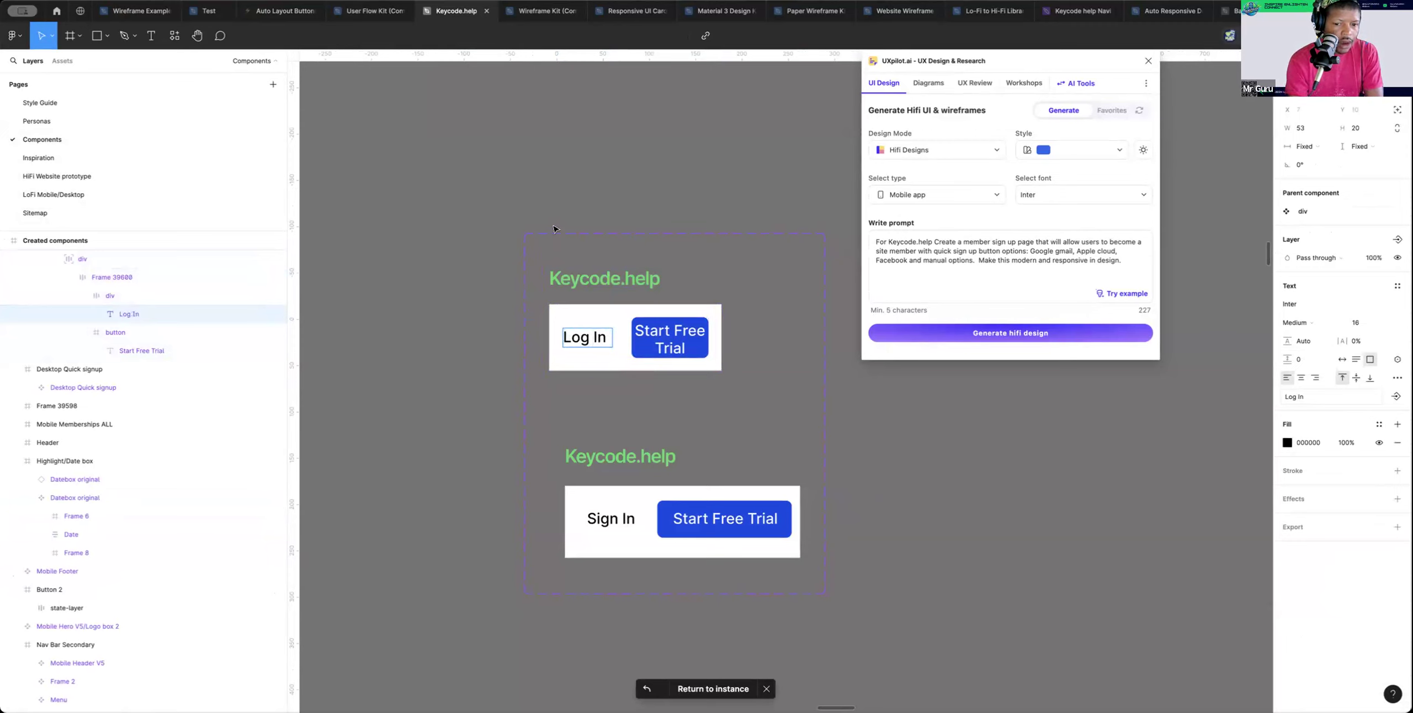
click(596, 335)
key(BackSpace)
key(BackSpace)
text(i)
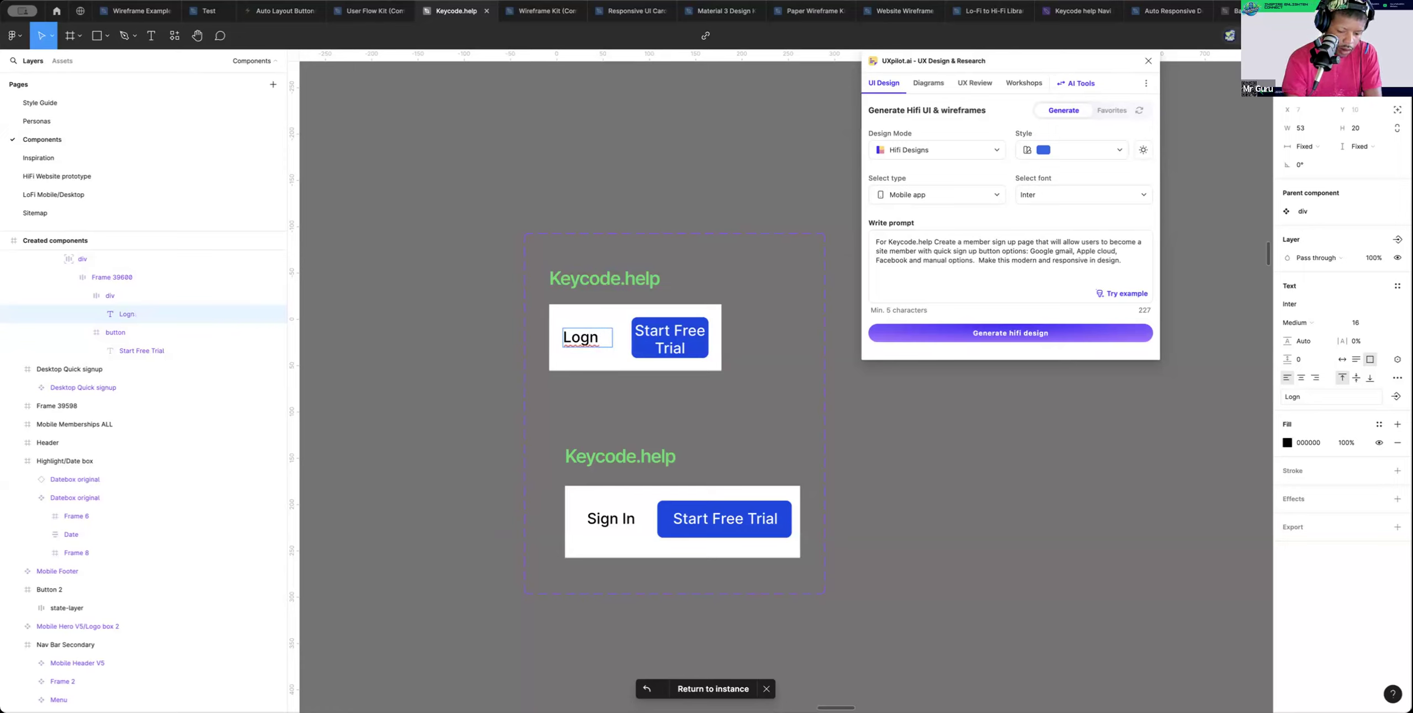
key(Escape)
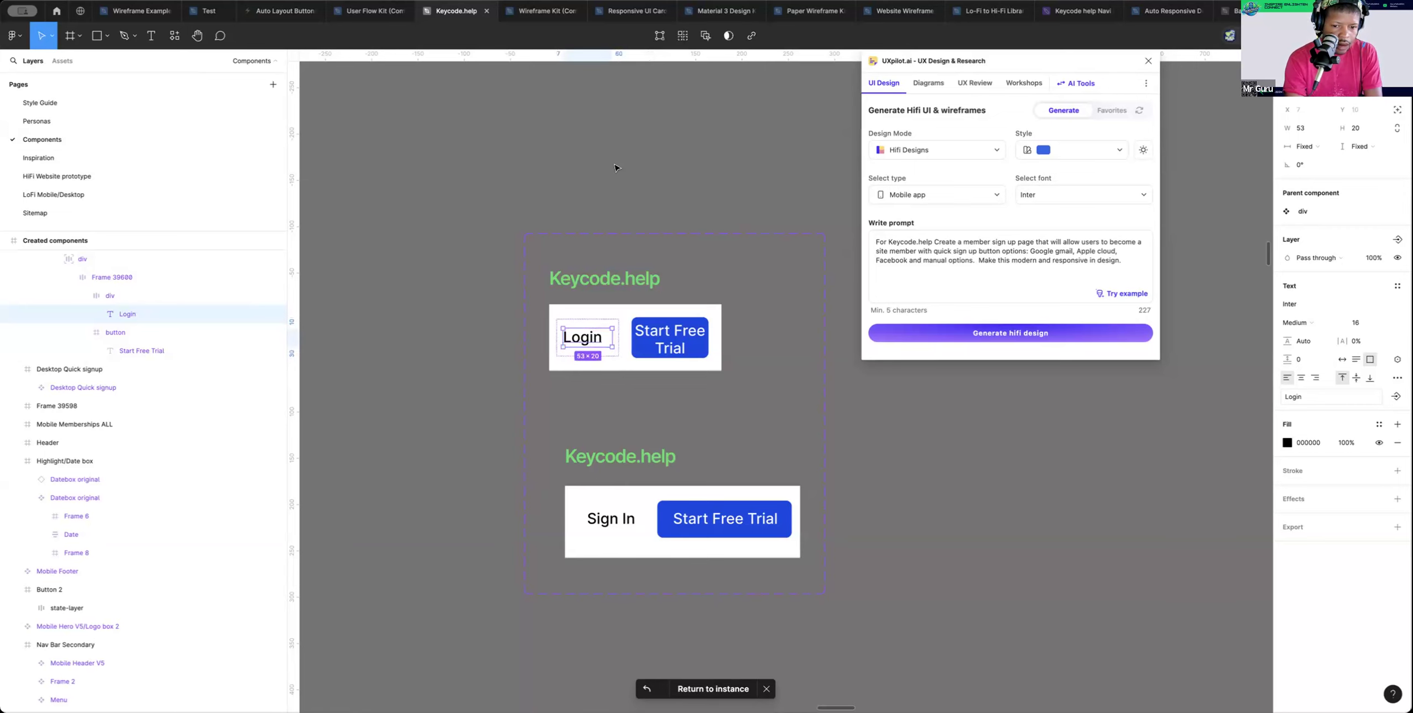
Return to the LoFi Mobile/Desktop page to check the header instance's login label
click(50, 194)
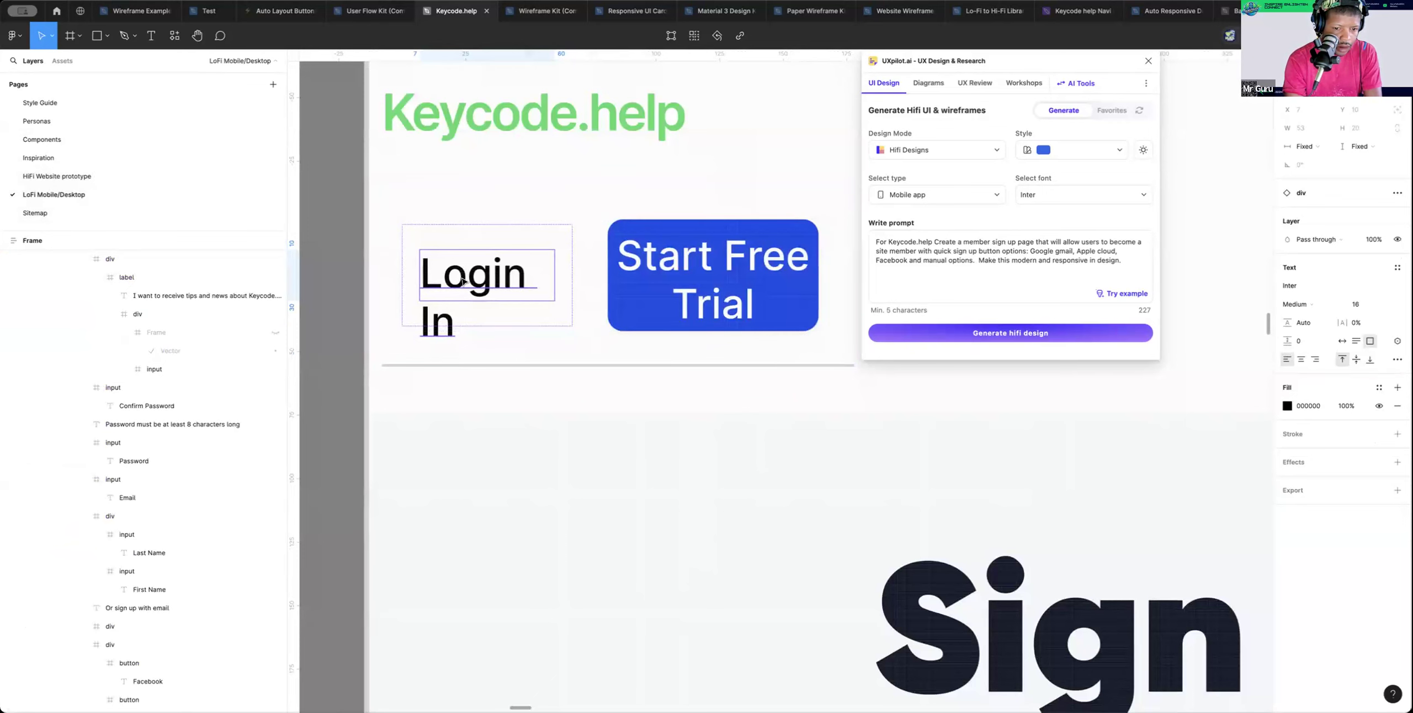
key(super+z)
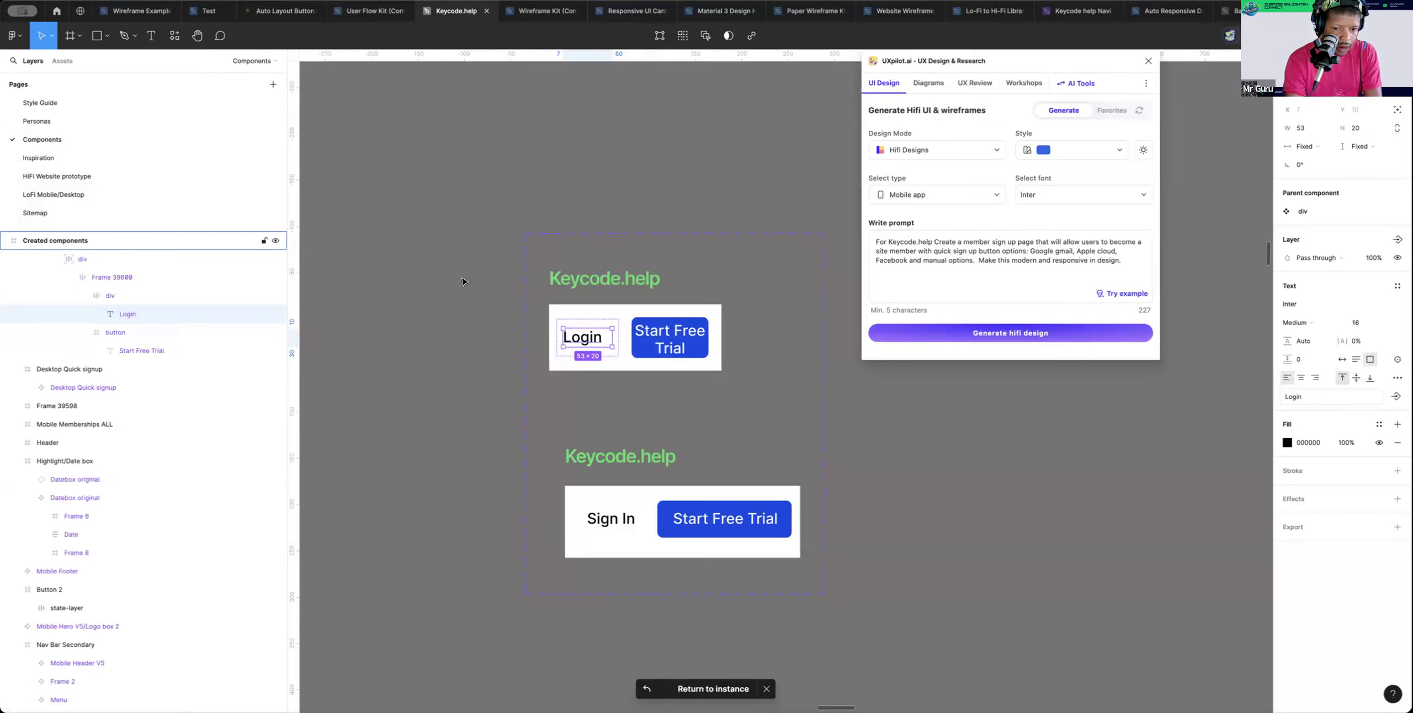
click(48, 194)
click(520, 326)
double_click(503, 286)
double_click(503, 286)
double_click(445, 326)
double_click(444, 327)
double_click(444, 329)
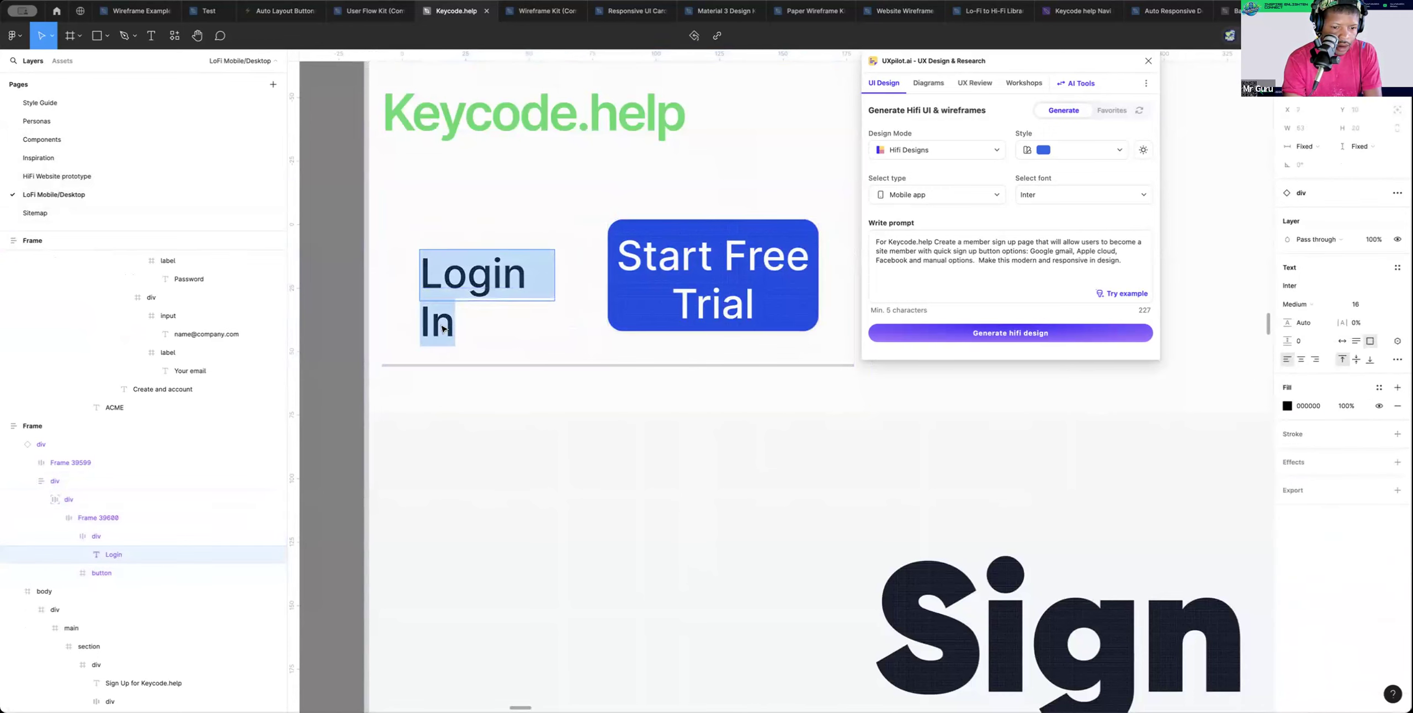
key(Escape)
double_click(439, 335)
key(Escape)
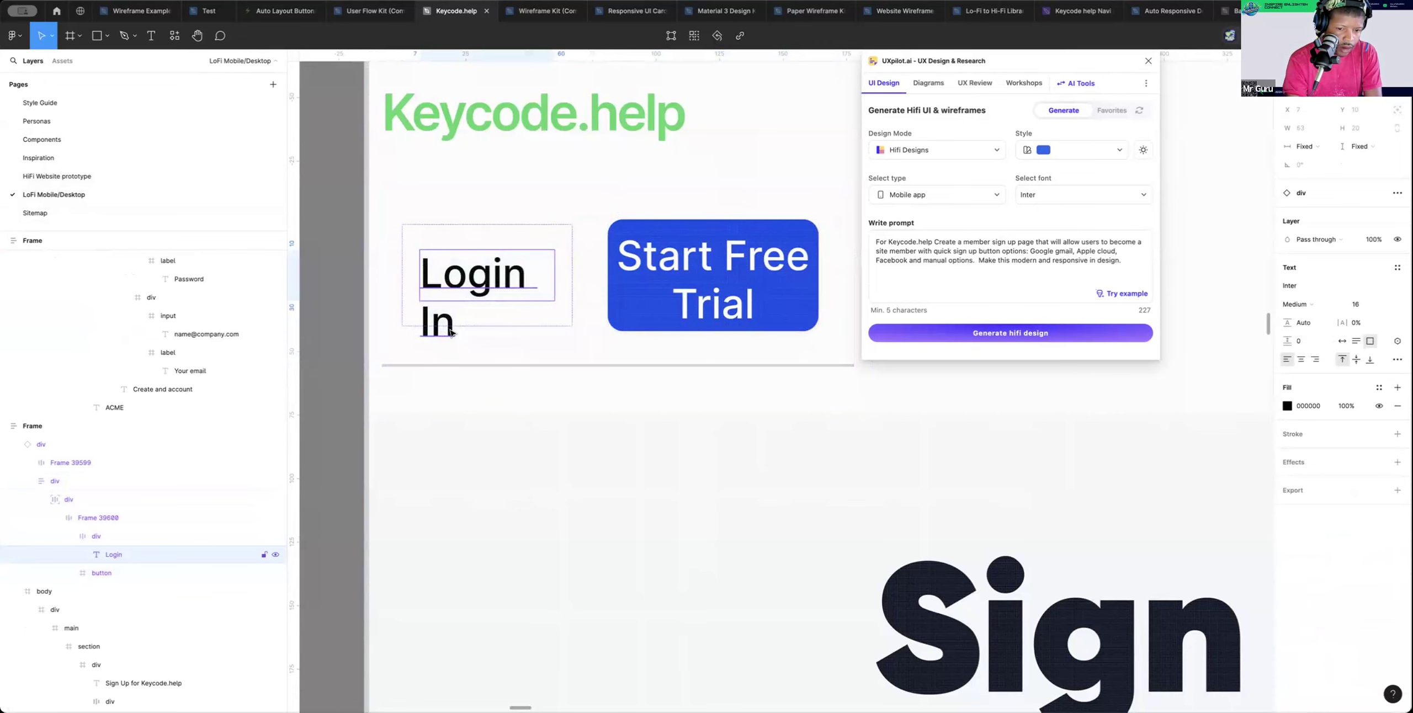
key(super+shift+h)
key(super+z)
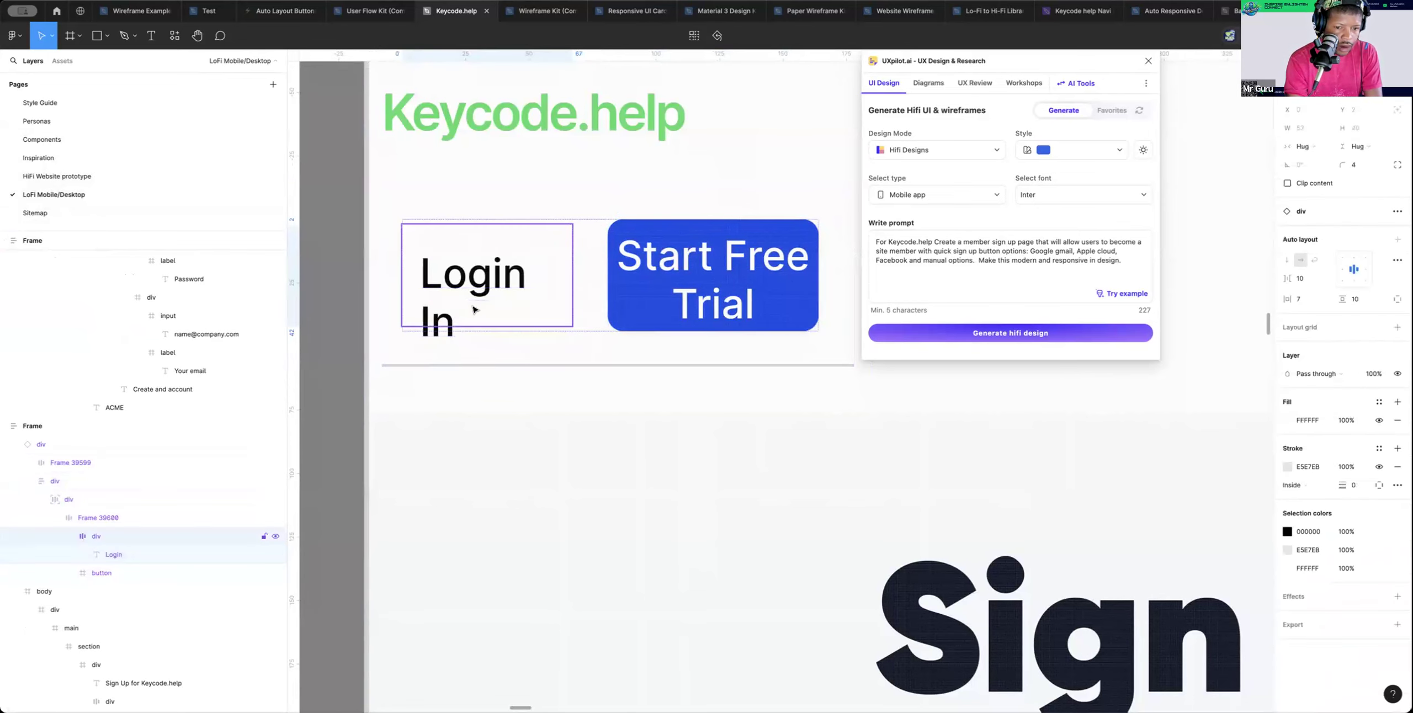
Clear the whole Login In label in the sign-up frame's header instance and replace it with Login
double_click(485, 288)
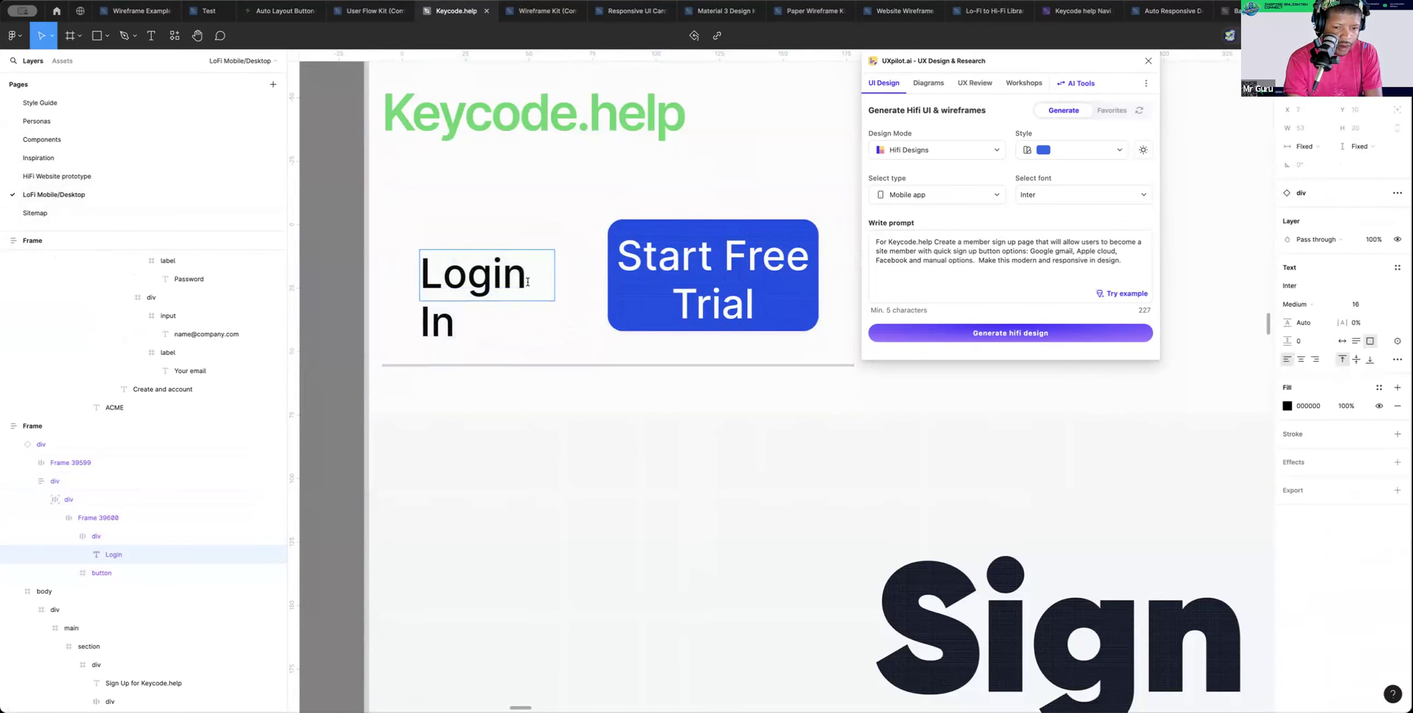
drag(527, 276, 424, 275)
key(BackSpace)
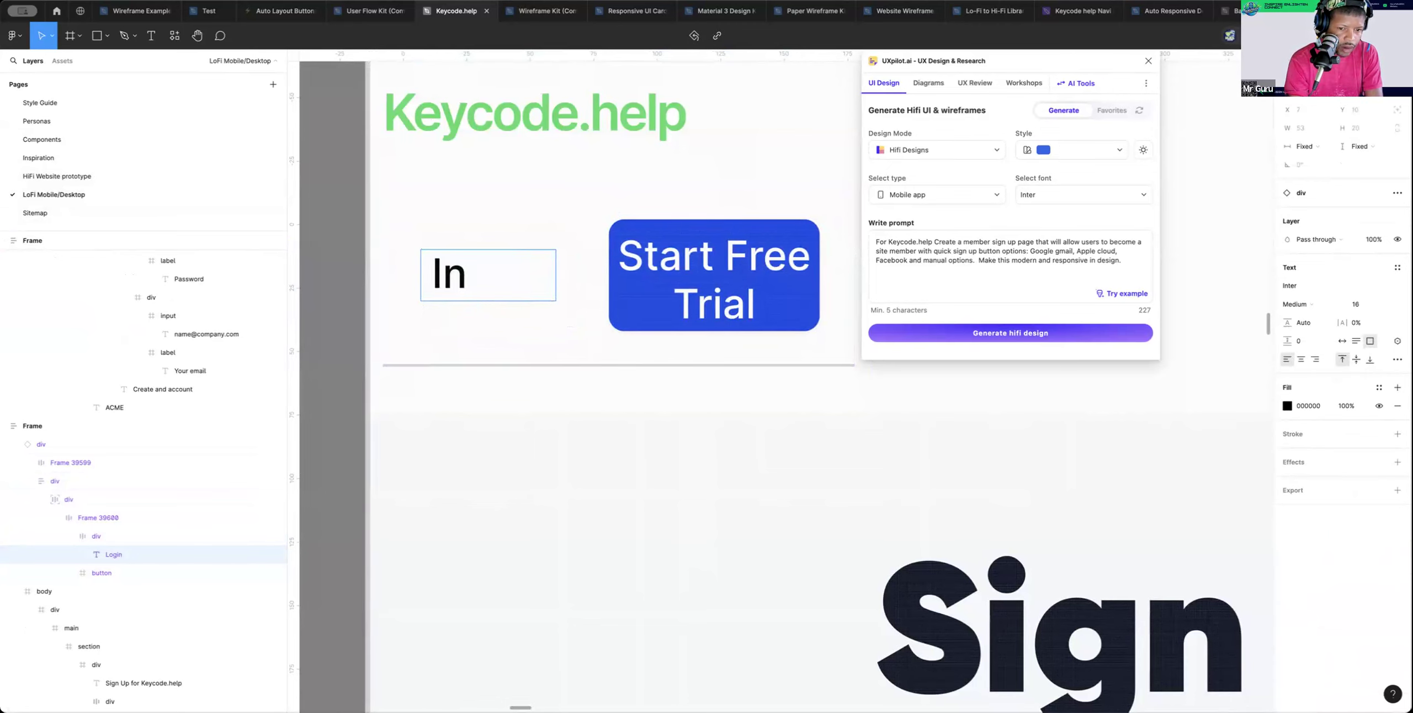
click(477, 274)
key(BackSpace)
key(BackSpace)
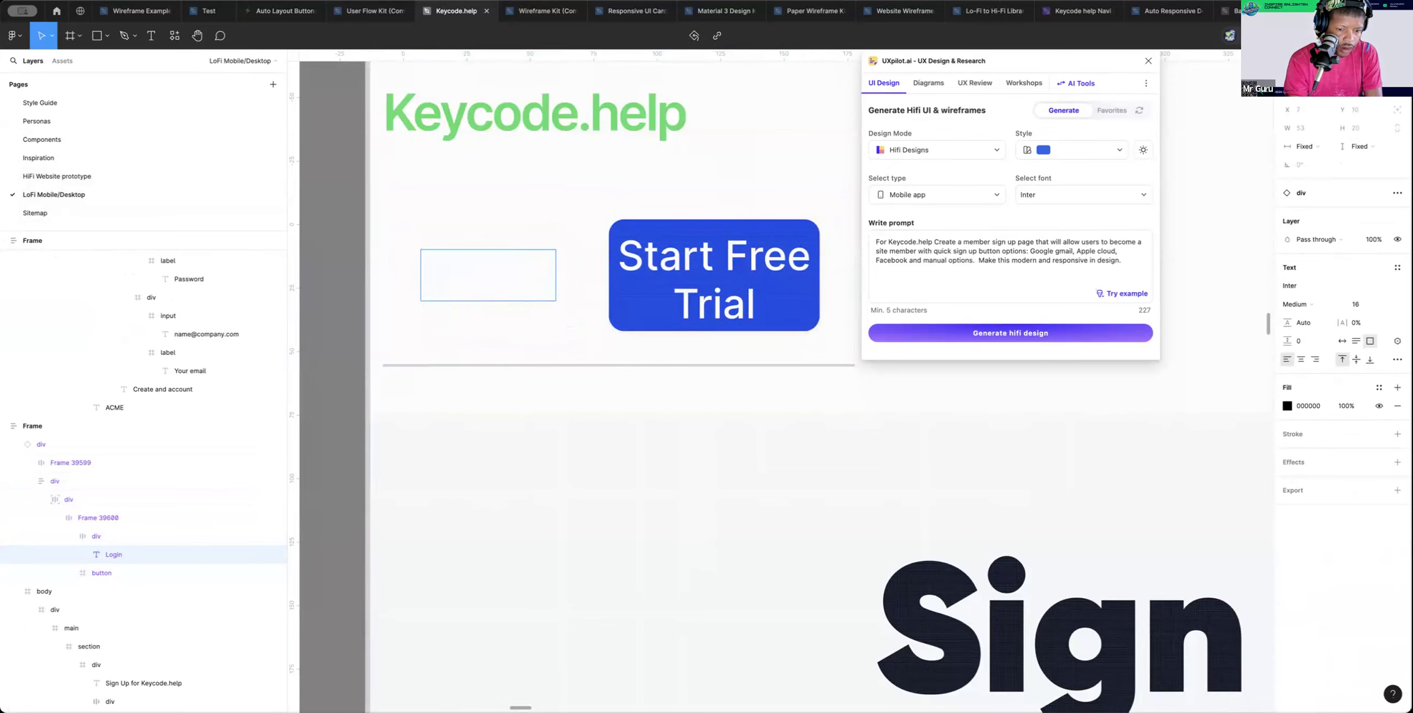
text(Login)
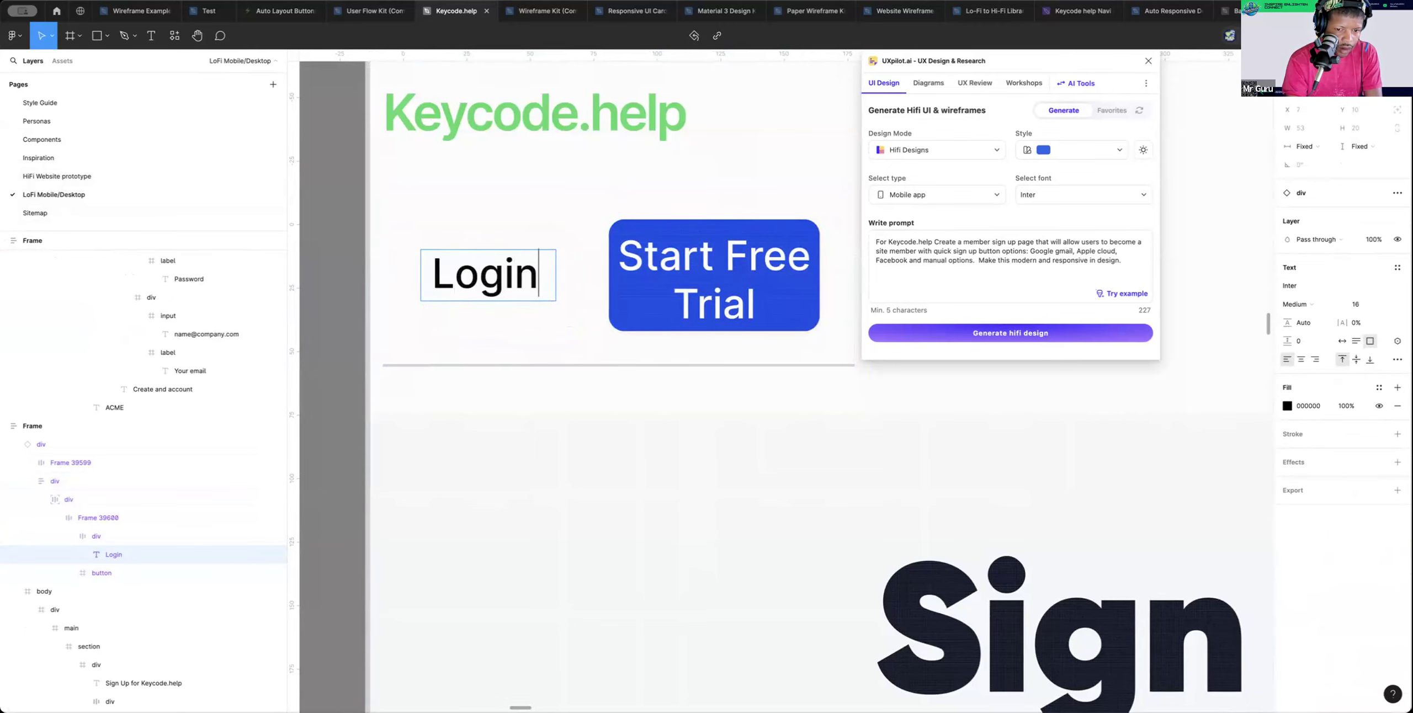
click(735, 138)
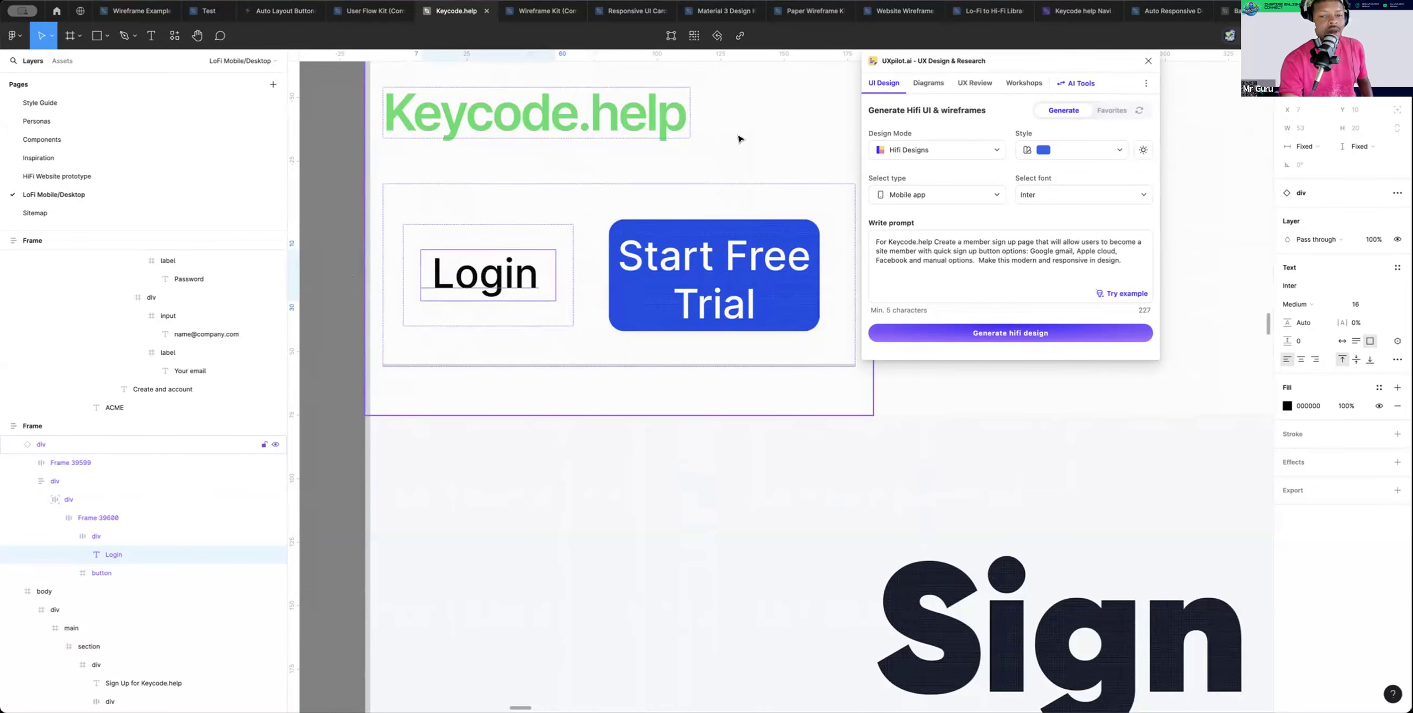
Select the sign-up frame's body section and show the layout grids
alt+click(667, 397)
alt+click(668, 397)
alt+click(667, 398)
click(666, 397)
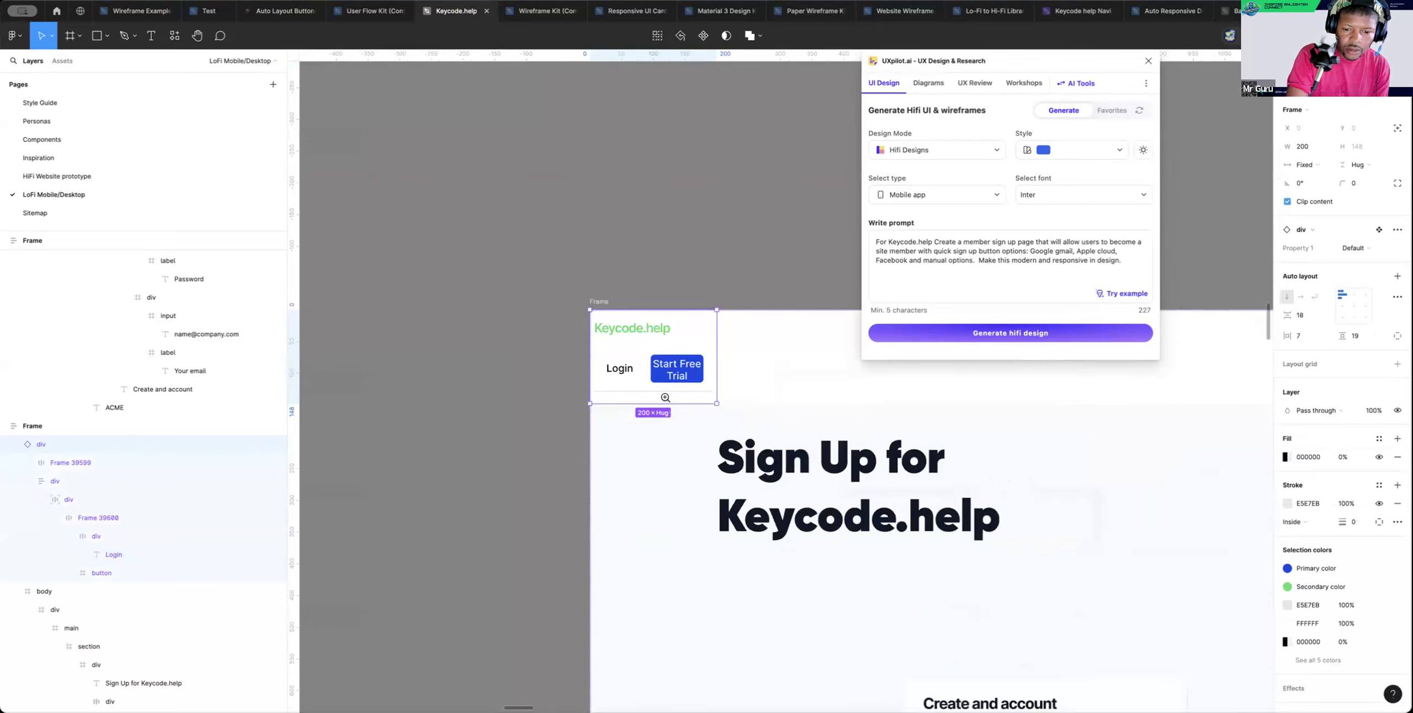
alt+click(666, 398)
alt+click(666, 397)
click(830, 437)
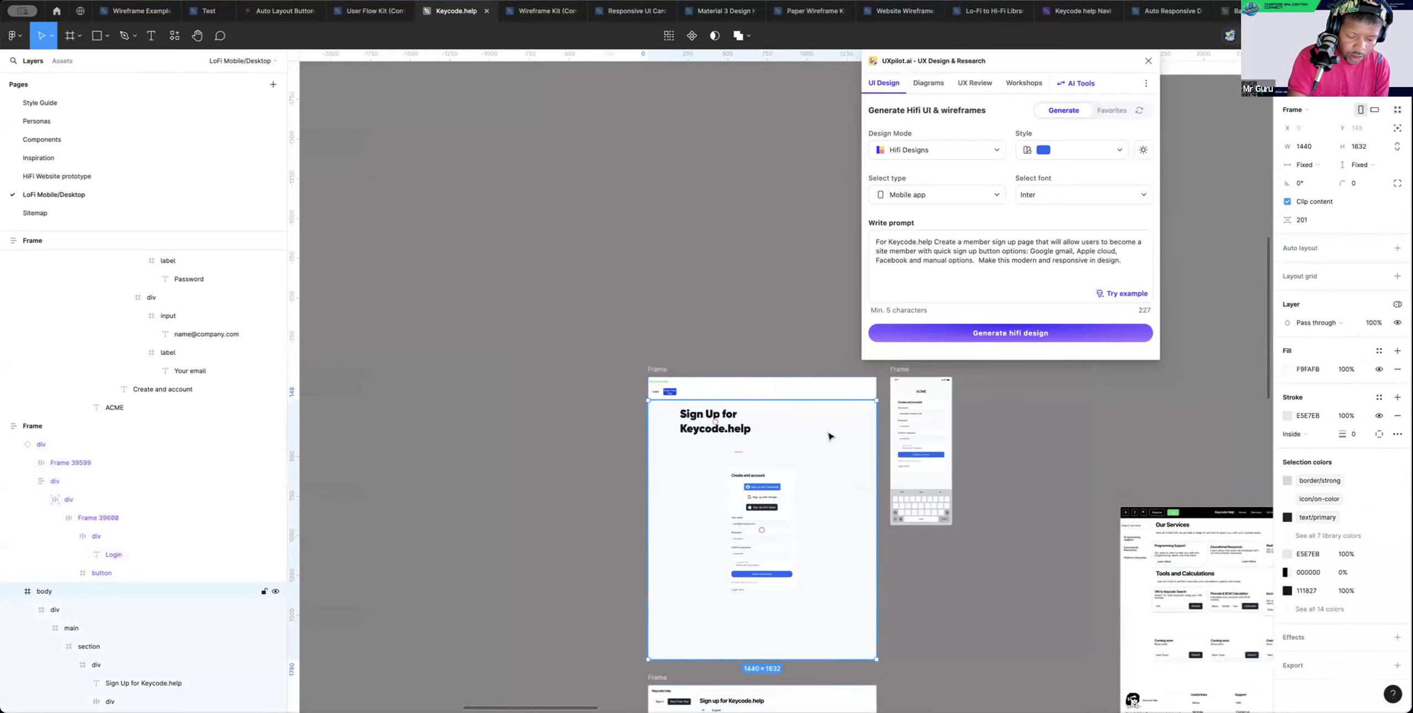
key(ctrl+g)
Examine the heading, language and sign-in options of the sign-up wireframe below the desktop page
scroll(756, 444, down, 4)
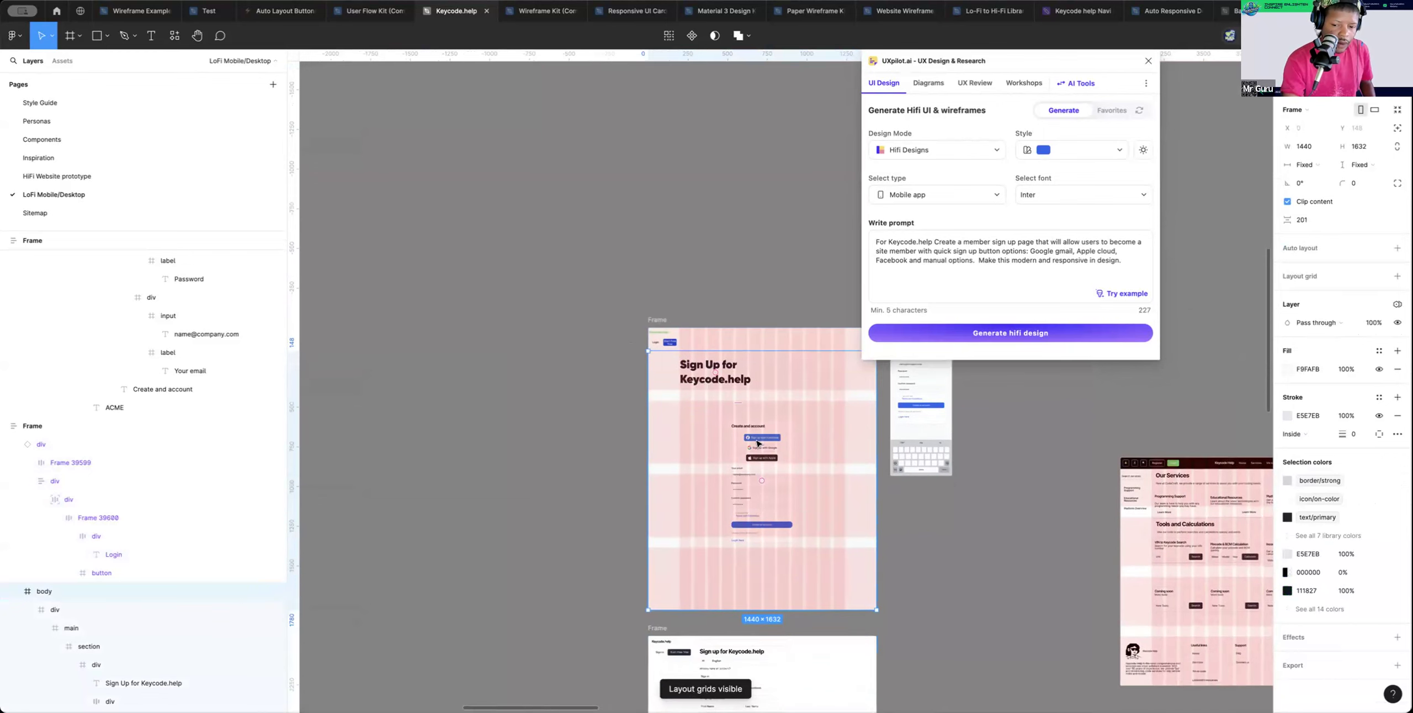
scroll(756, 444, right, 2)
scroll(756, 445, down, 1)
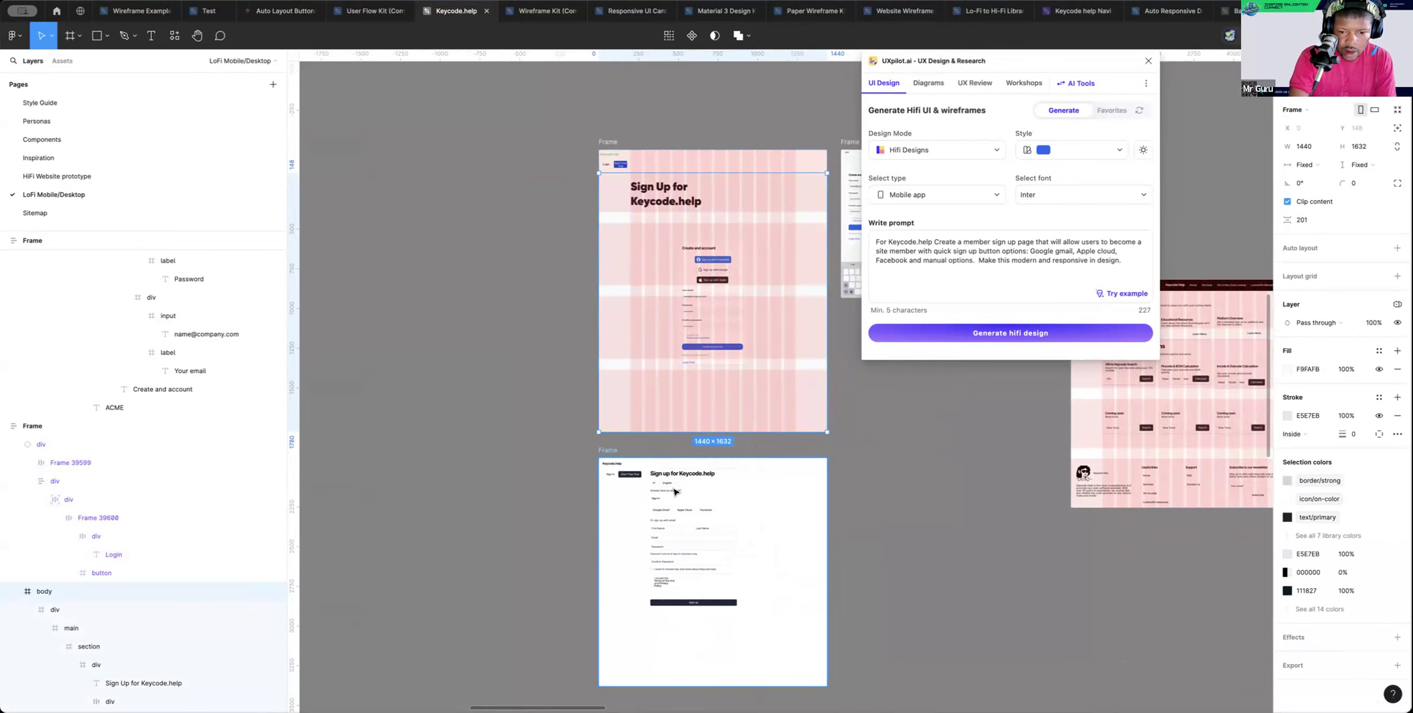
key(z)
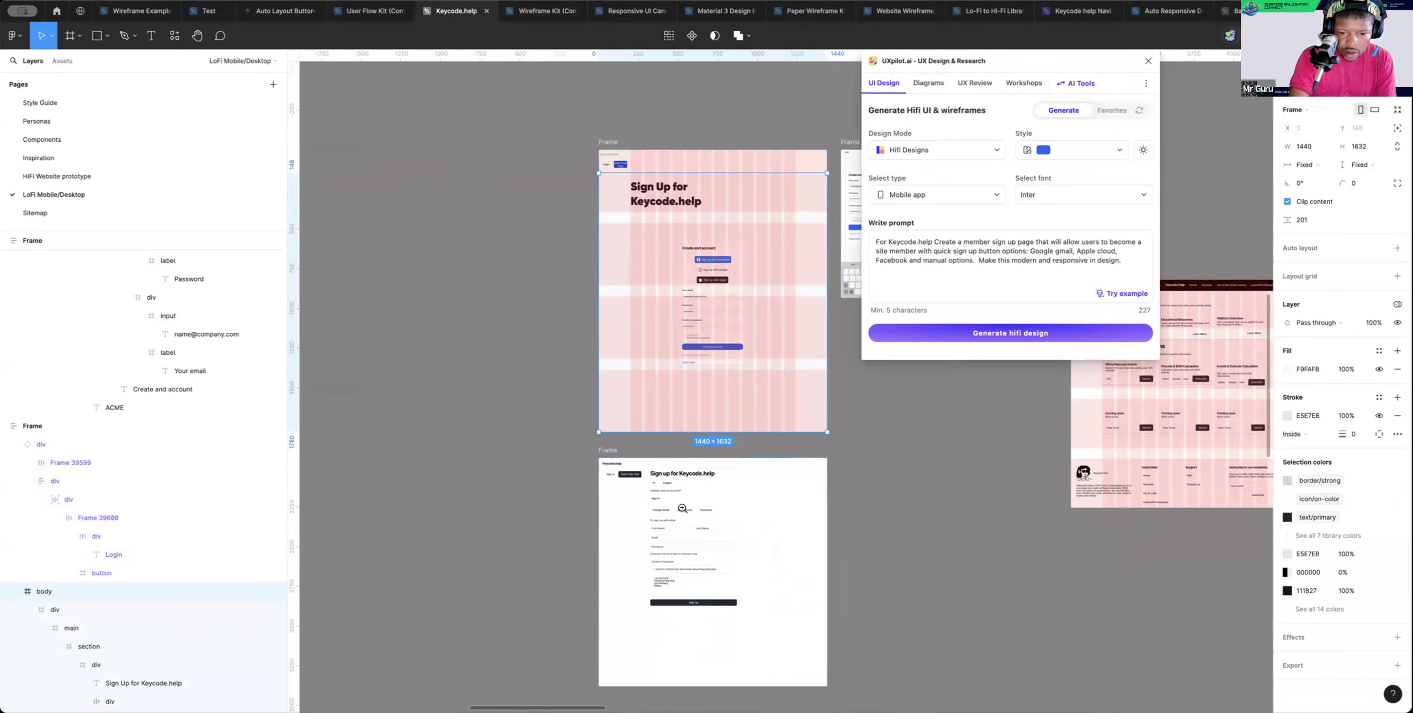
click(690, 488)
click(689, 488)
click(689, 488)
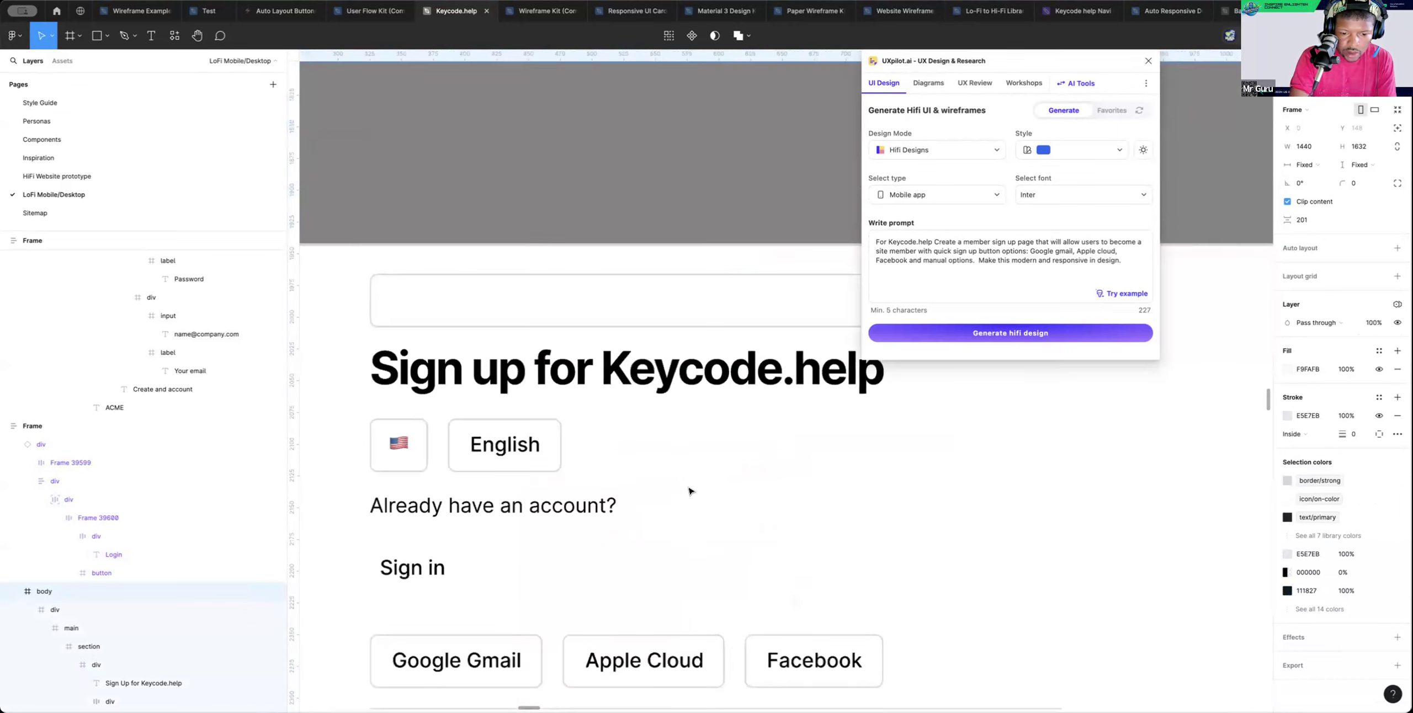
Place the sign-up wireframe's flag and English language row beneath the desktop page's Sign Up for Keycode.help heading
scroll(574, 450, left, 2)
click(574, 450)
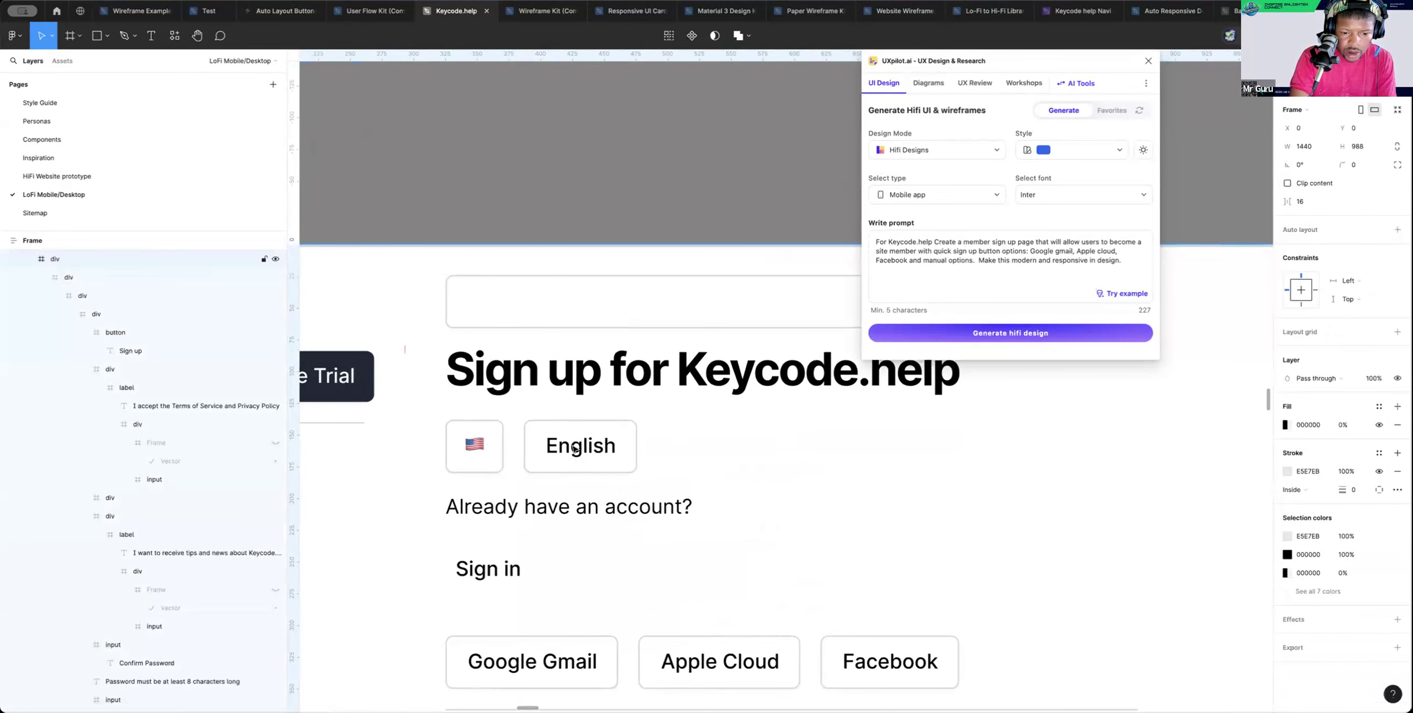
double_click(574, 450)
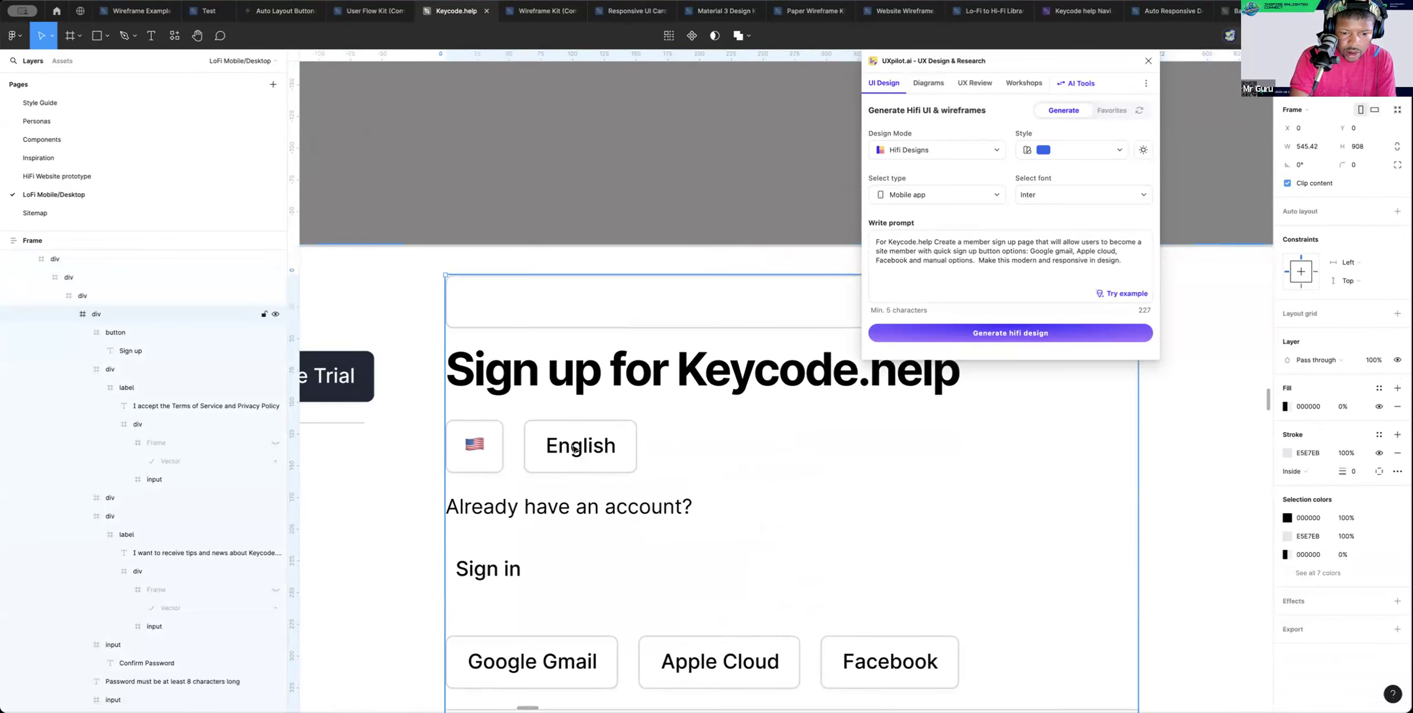
double_click(574, 450)
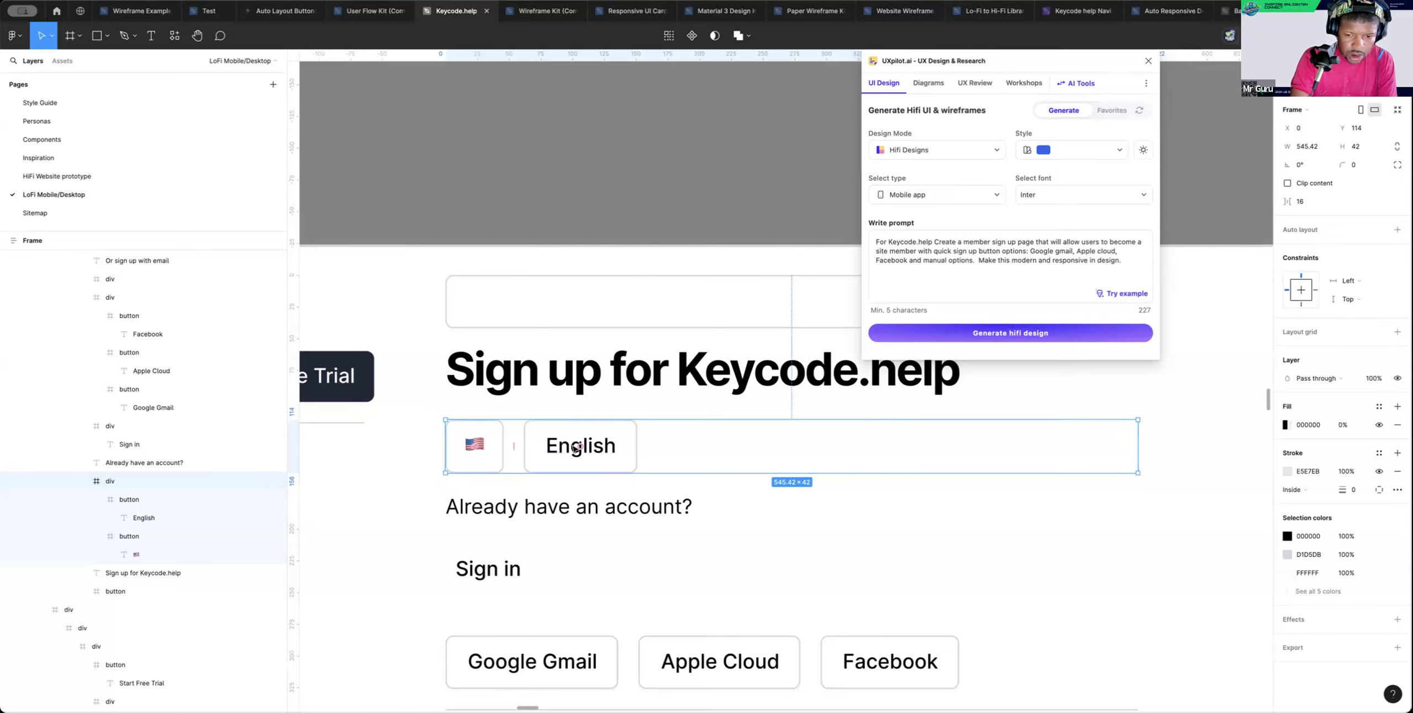
scroll(576, 450, up, 3)
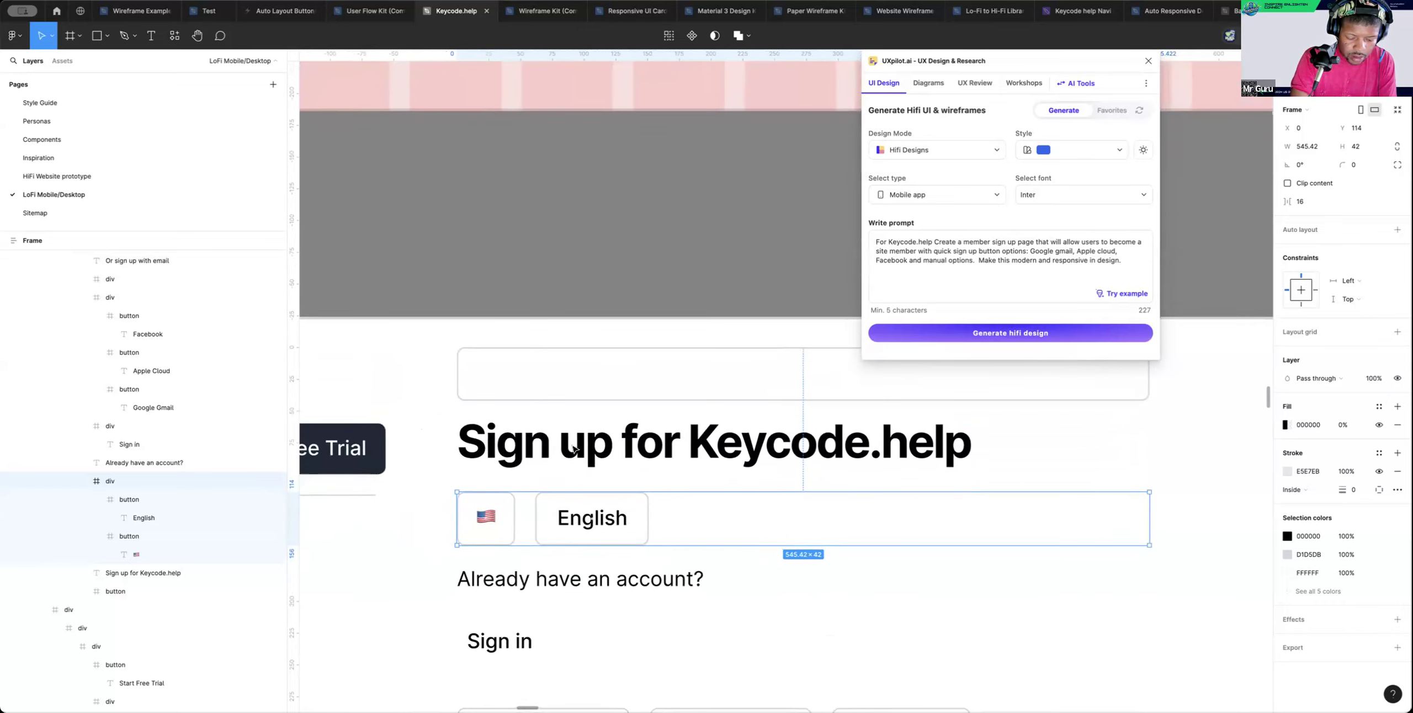
scroll(574, 449, down, 5)
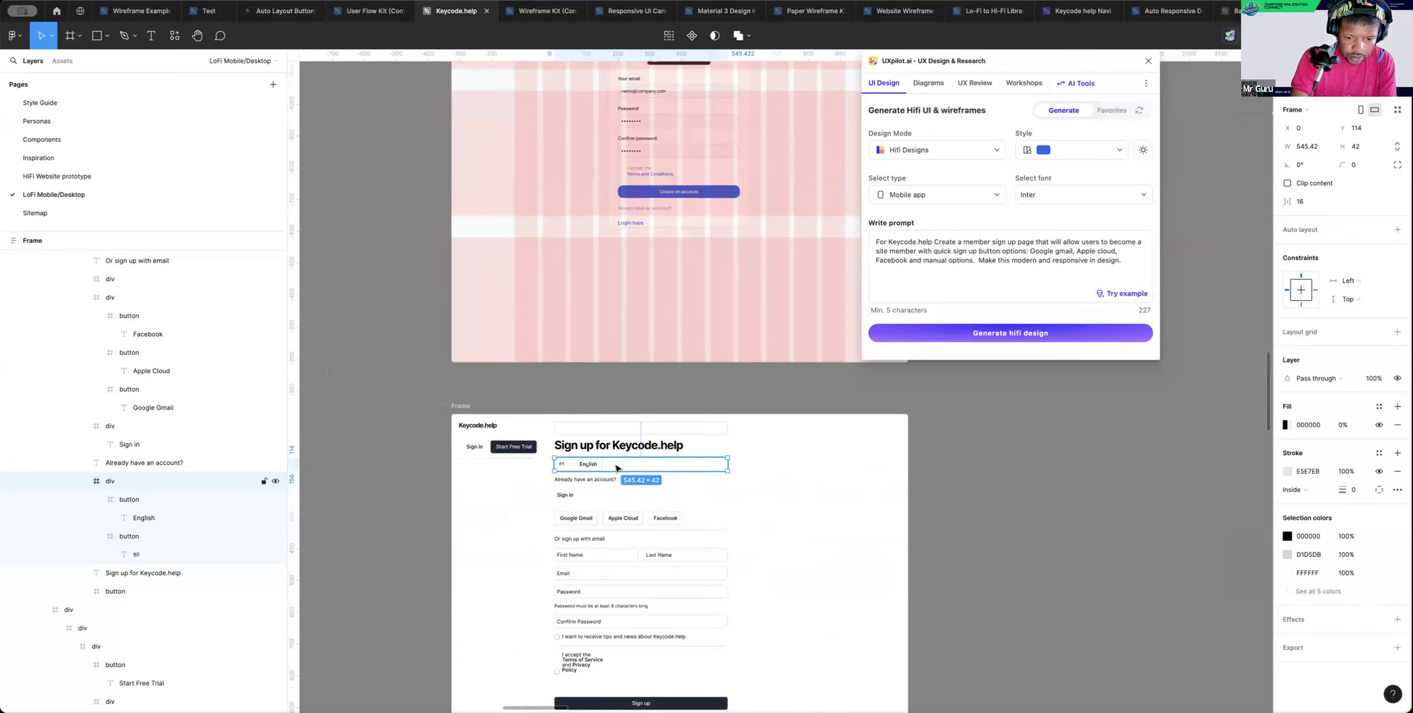
scroll(617, 468, up, 3)
scroll(617, 467, right, 3)
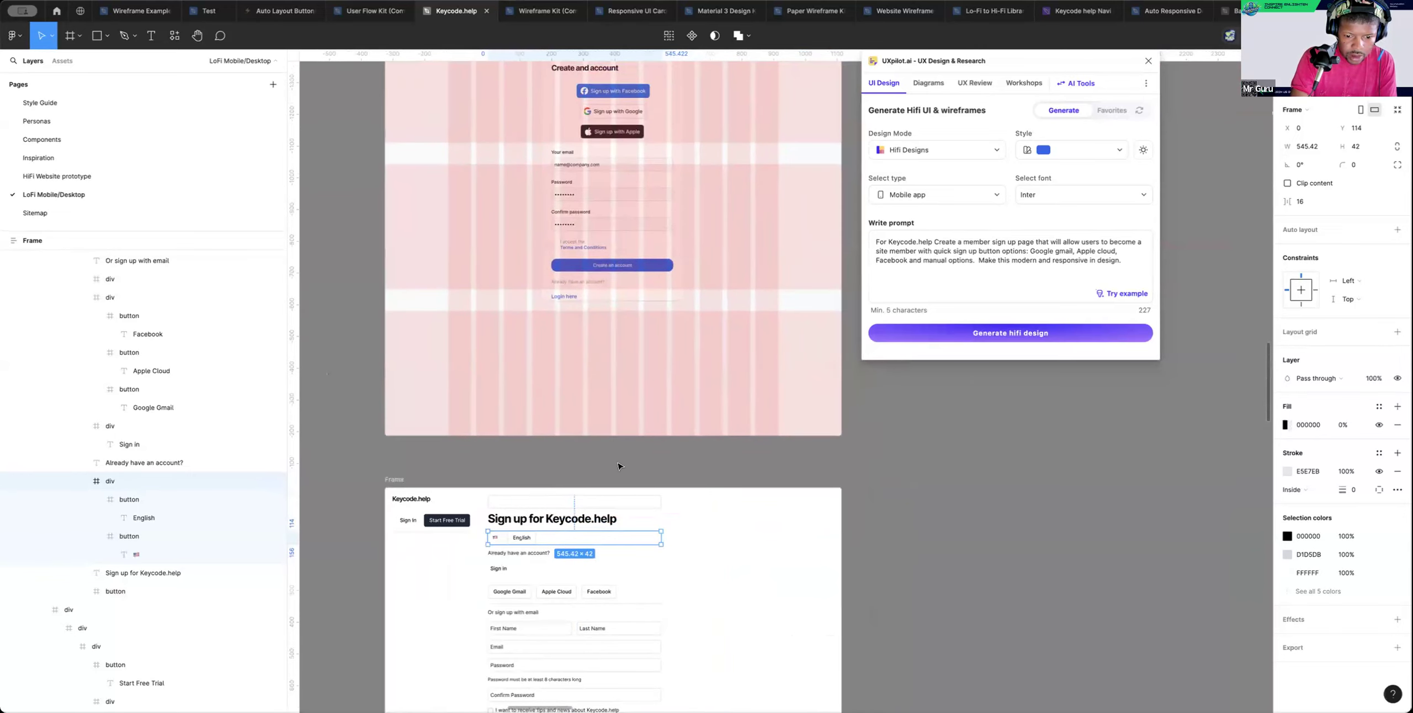
scroll(618, 466, up, 3)
scroll(618, 467, right, 2)
scroll(580, 525, down, 2)
drag(539, 566, 561, 324)
scroll(549, 385, up, 6)
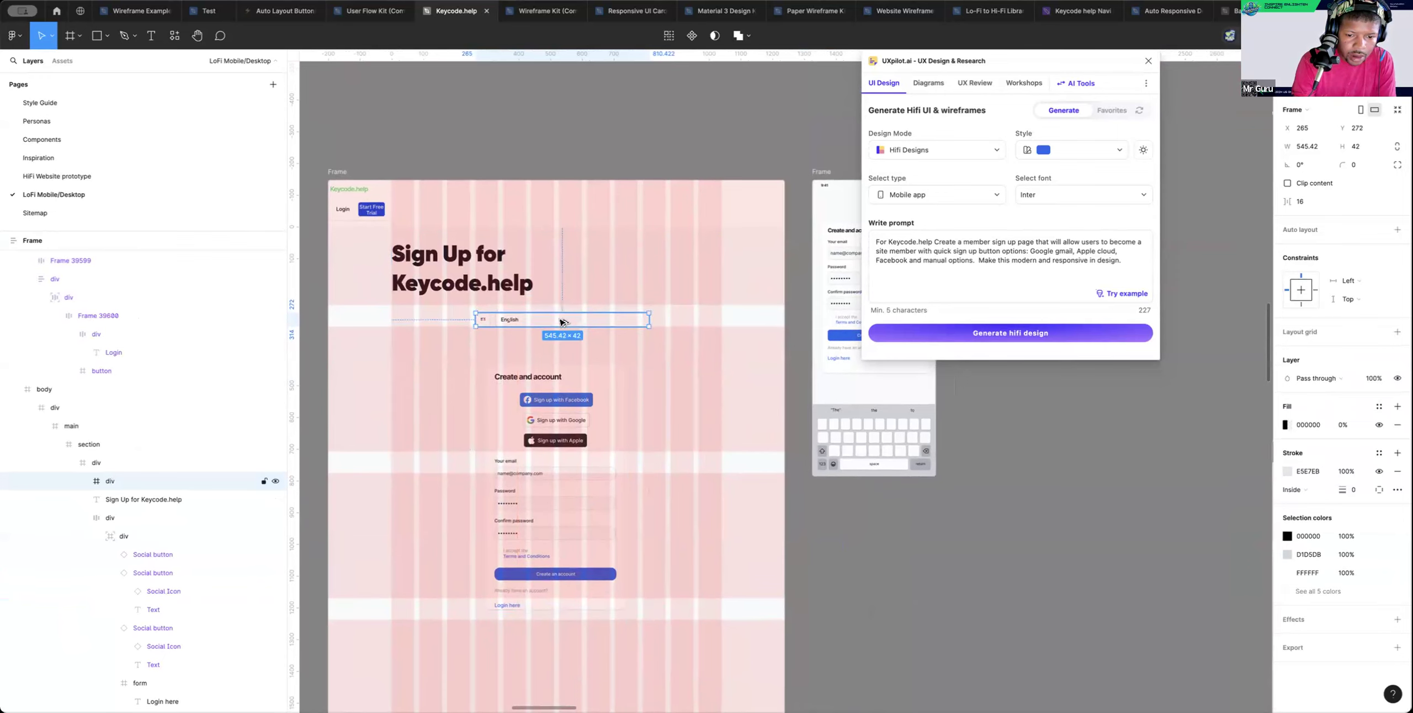
Align the language row with the account card's grid columns at X 292 and width 448, checking it with layout grids hidden and shown
click(689, 321)
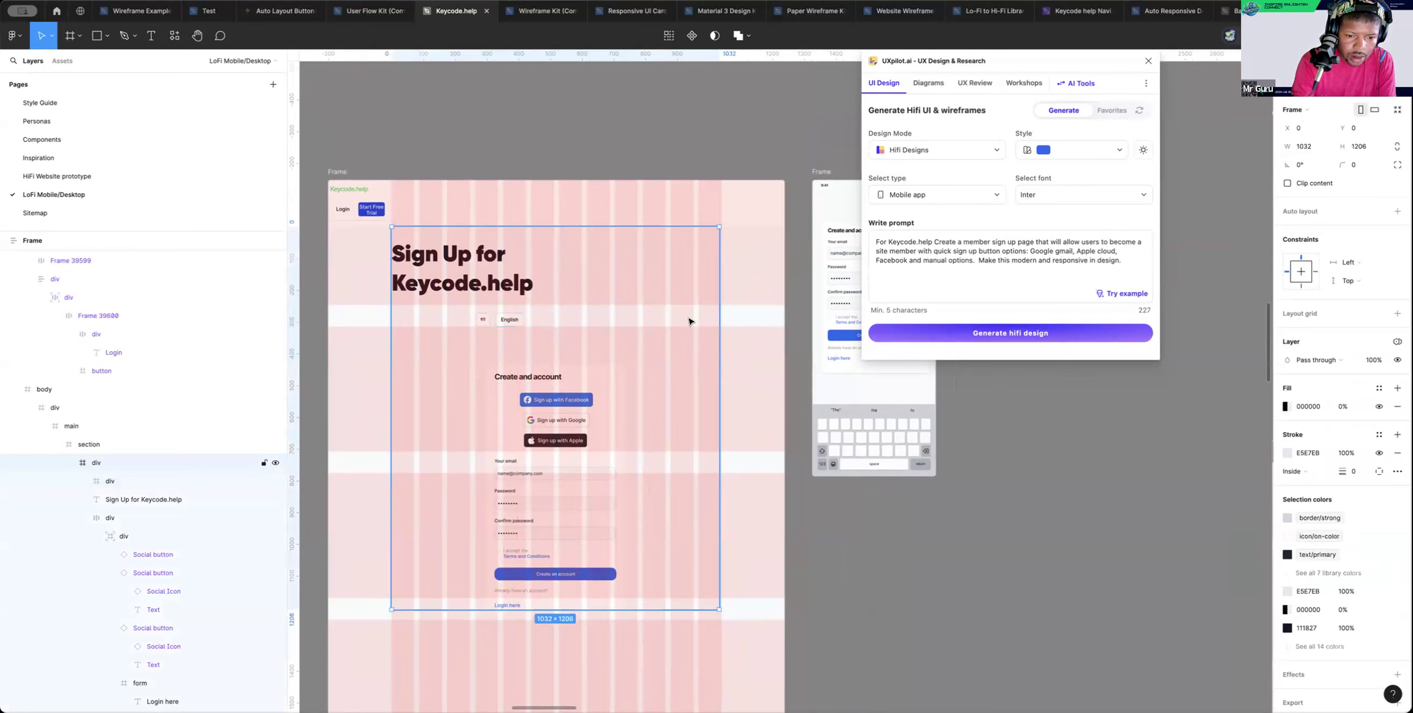
key(shift+g)
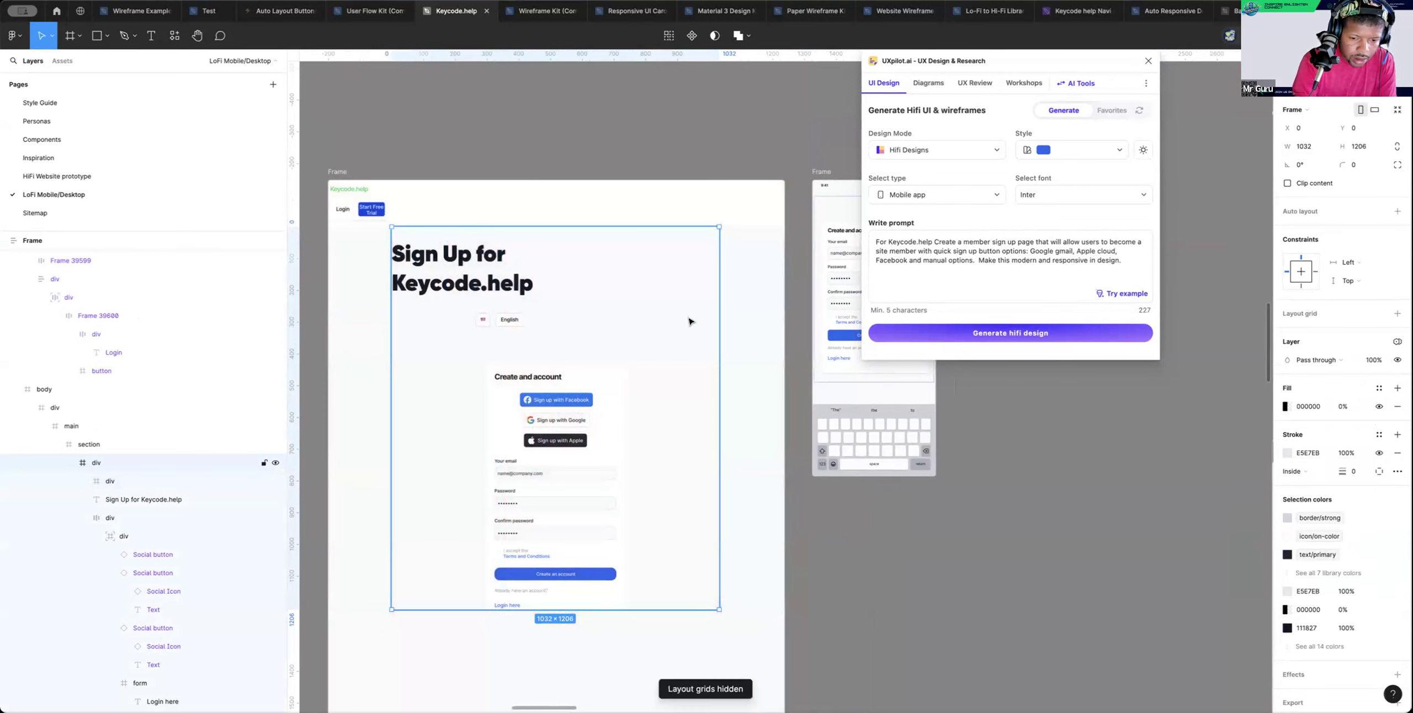
key(shift+g)
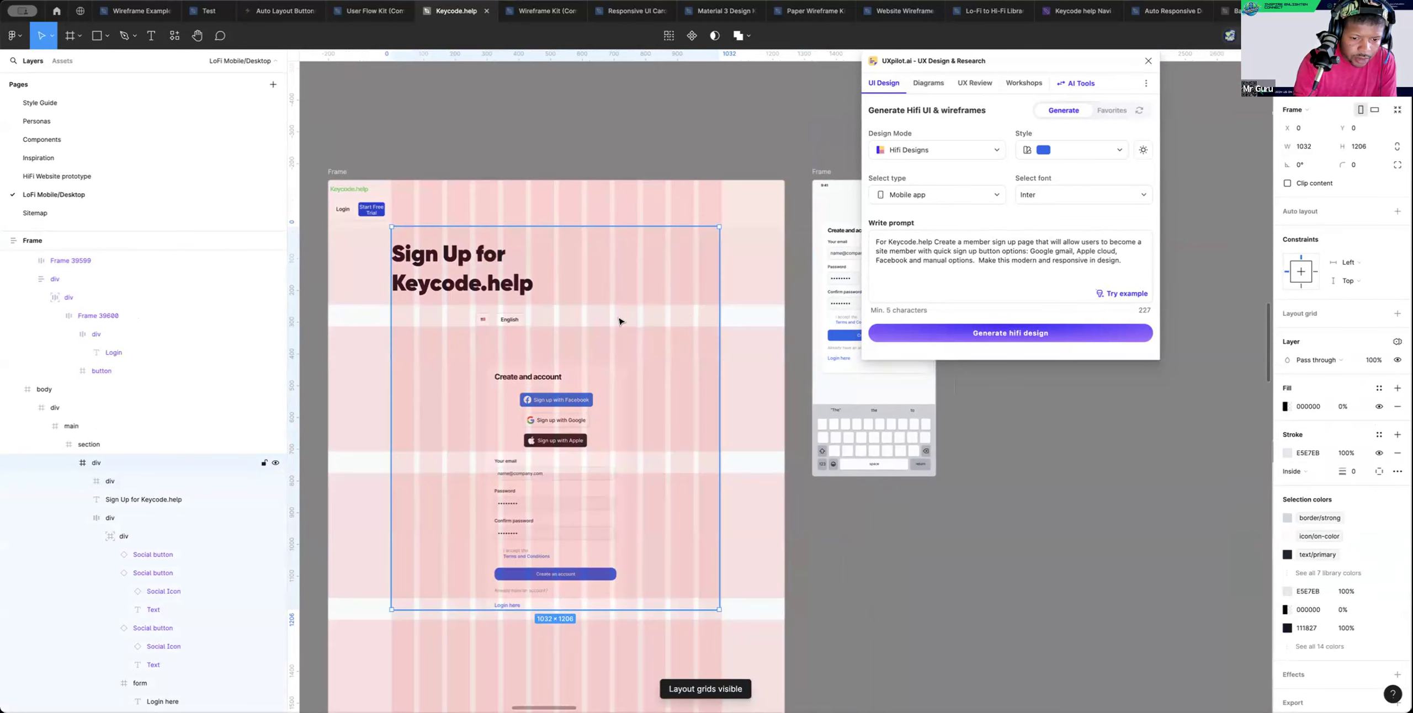
click(514, 321)
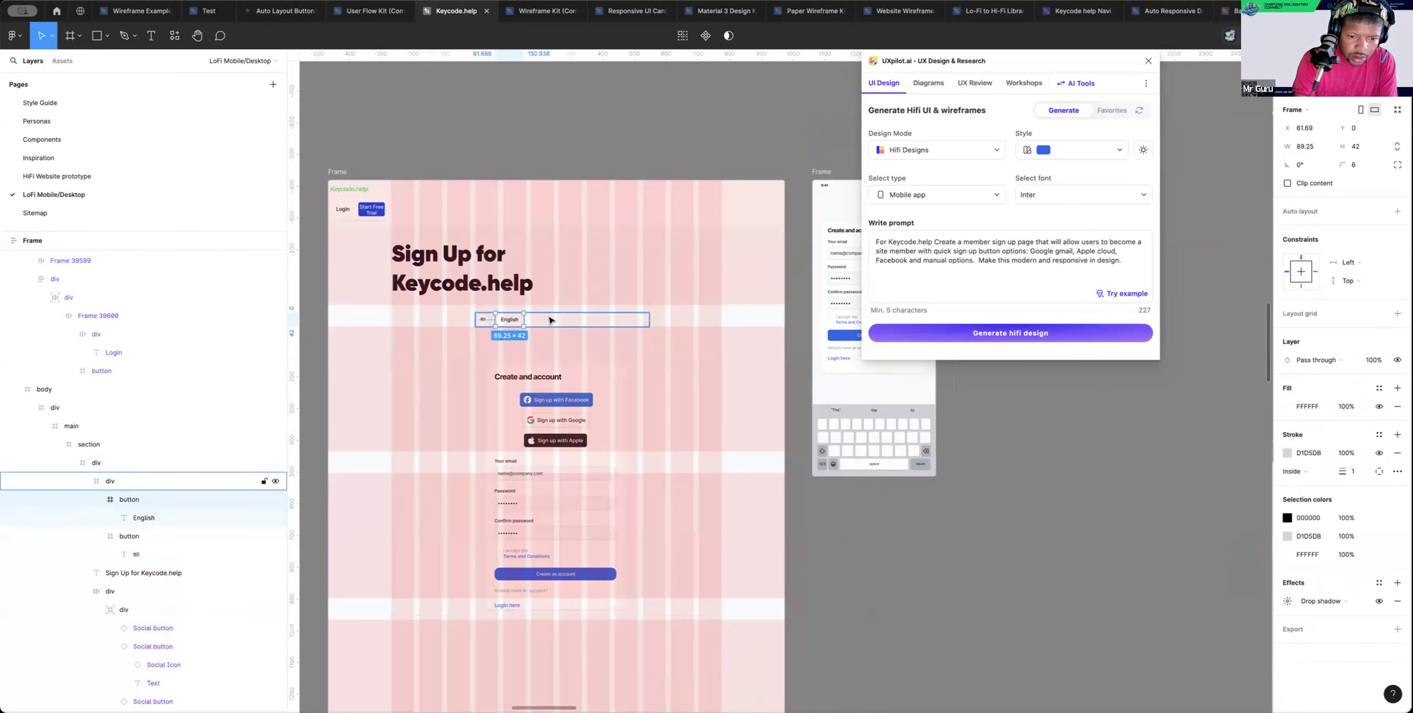
drag(548, 320, 553, 321)
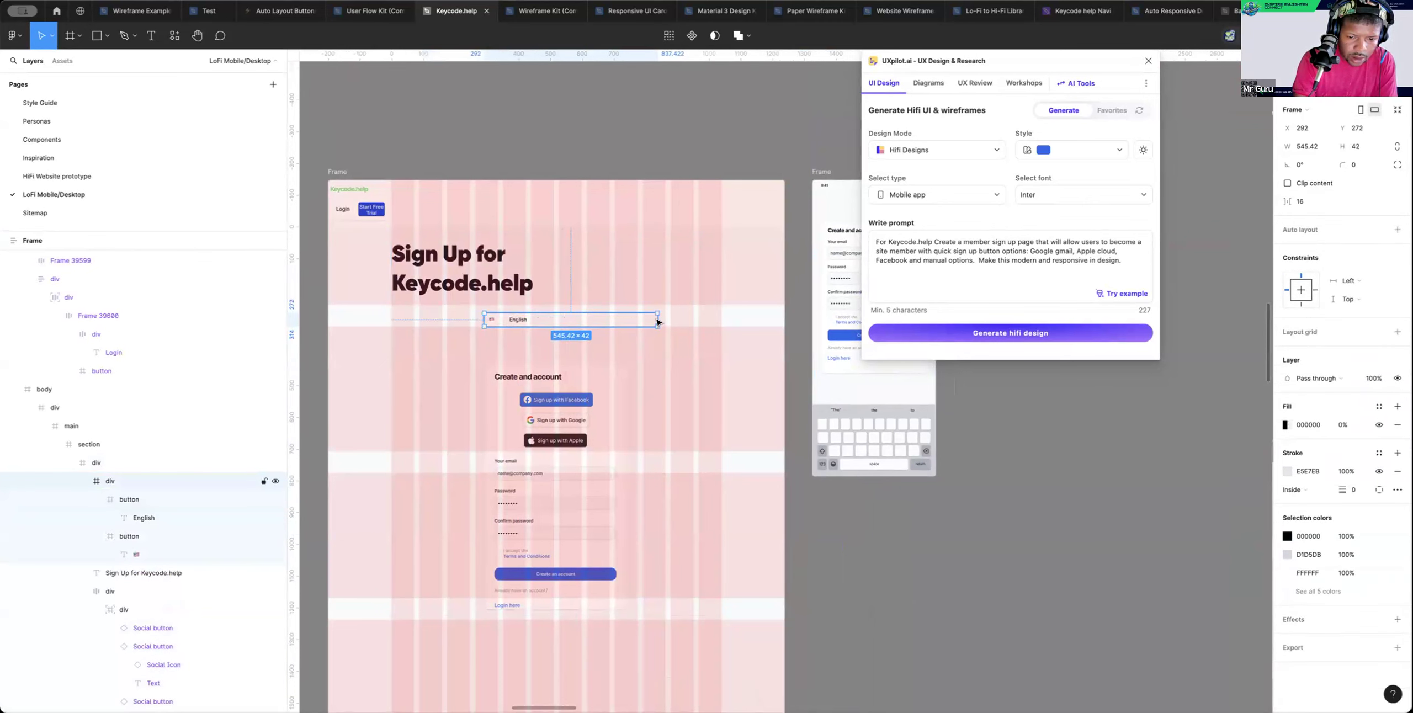
drag(656, 319, 636, 320)
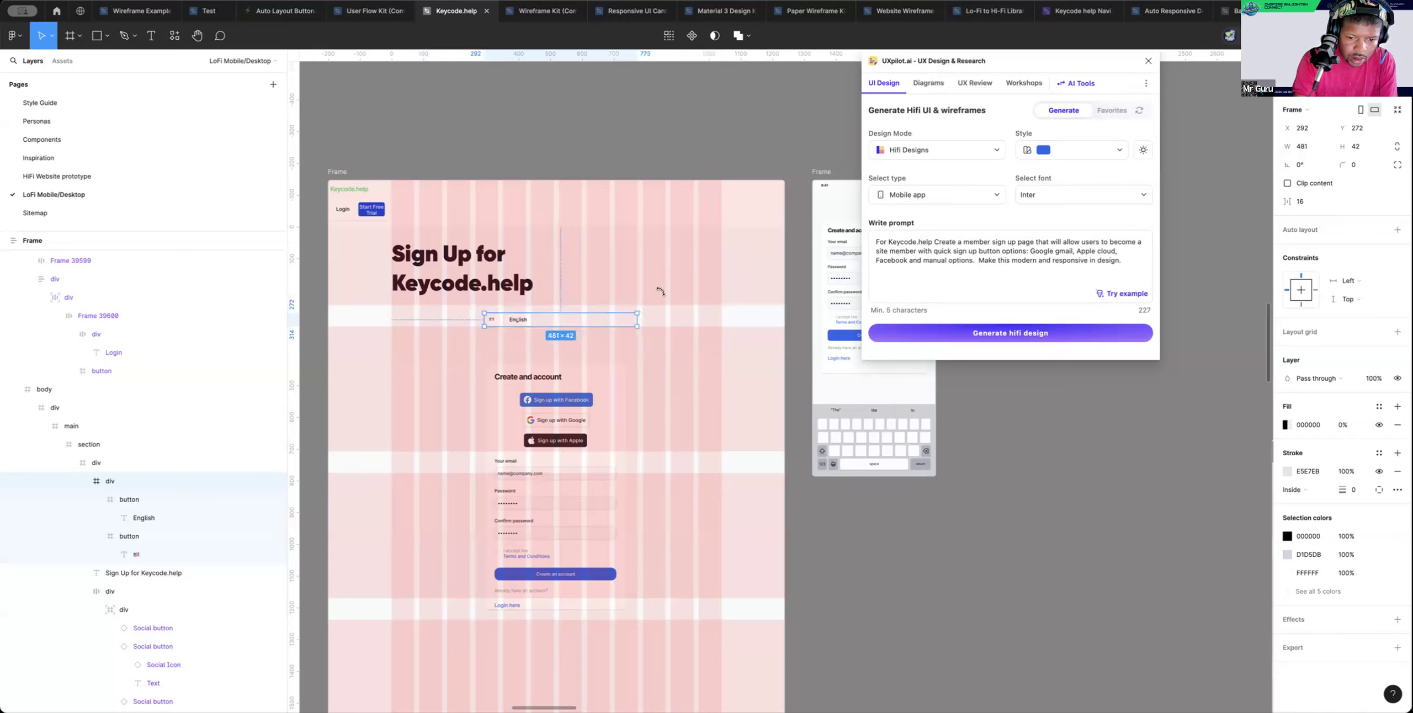
click(491, 339)
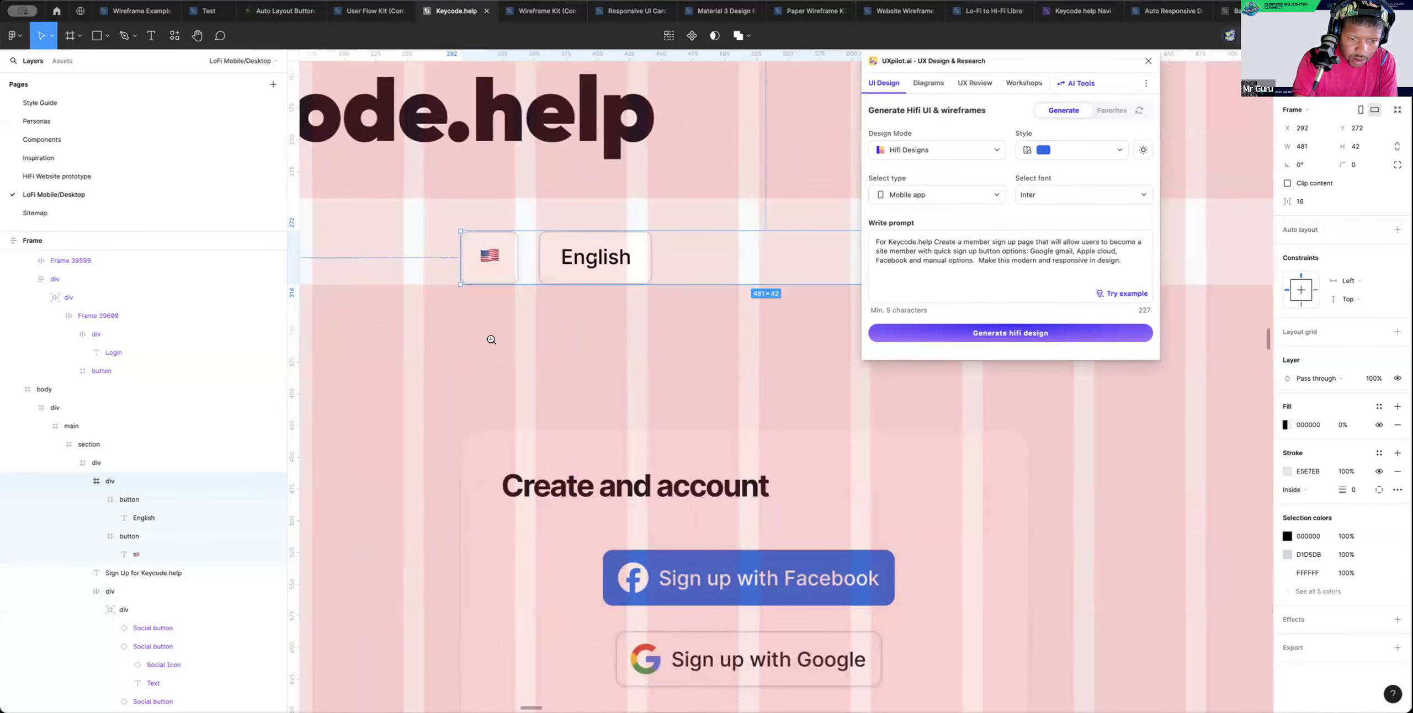
alt+click(510, 294)
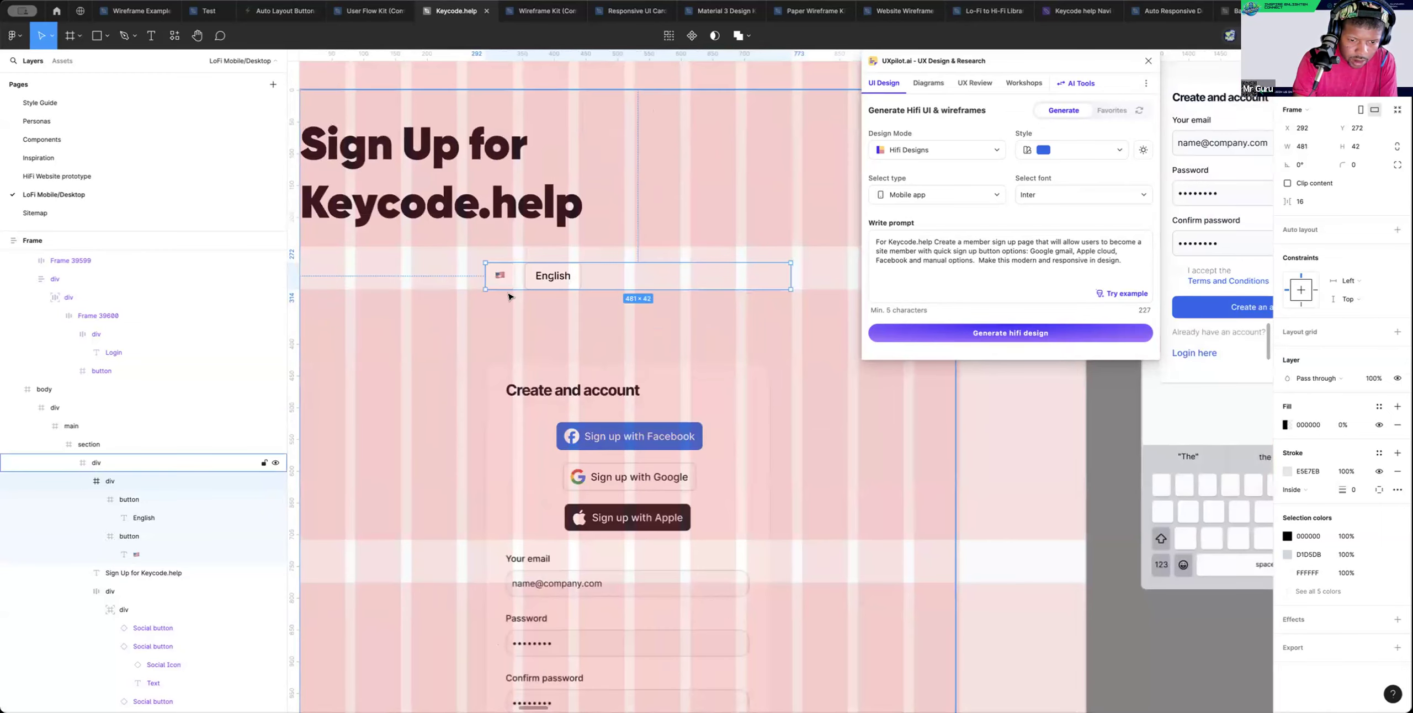
mouse_move(492, 274)
mouse_down()
mouse_move(510, 275)
mouse_move(483, 274)
mouse_up()
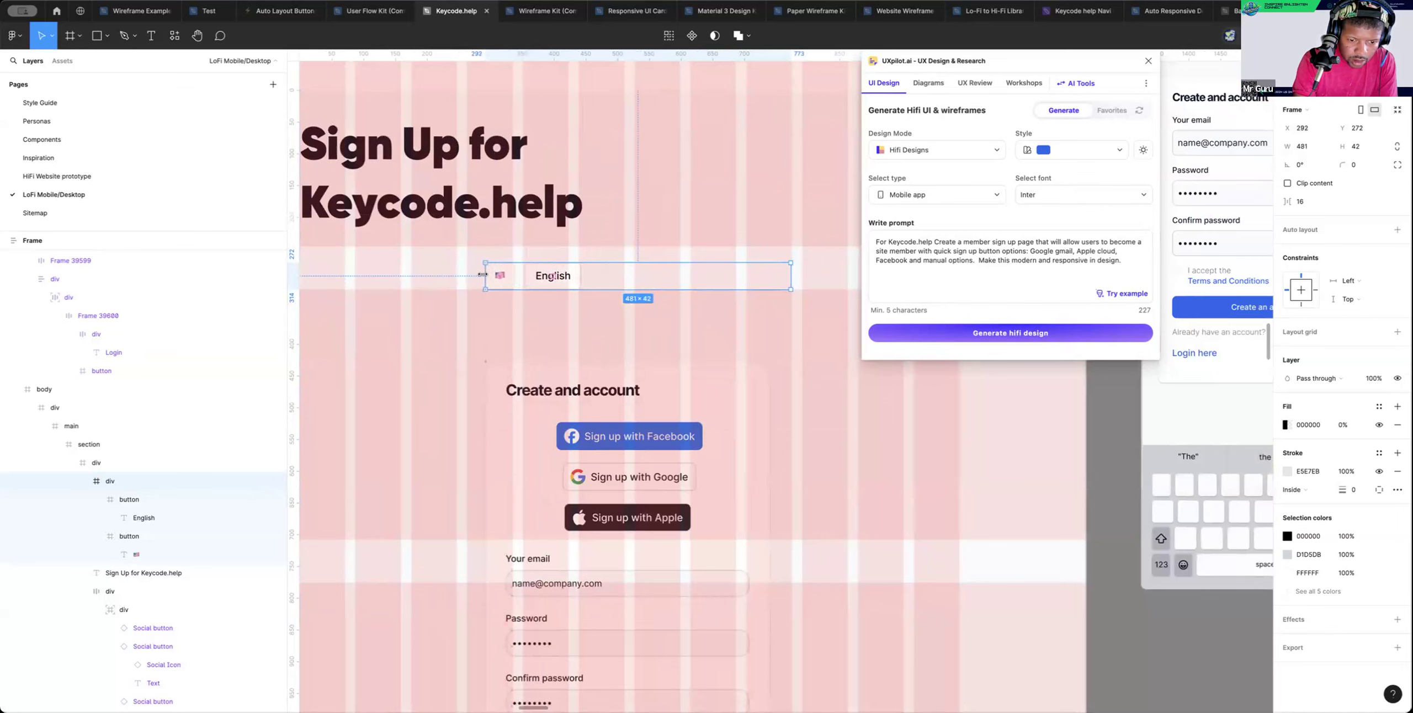
drag(790, 276, 770, 277)
click(767, 221)
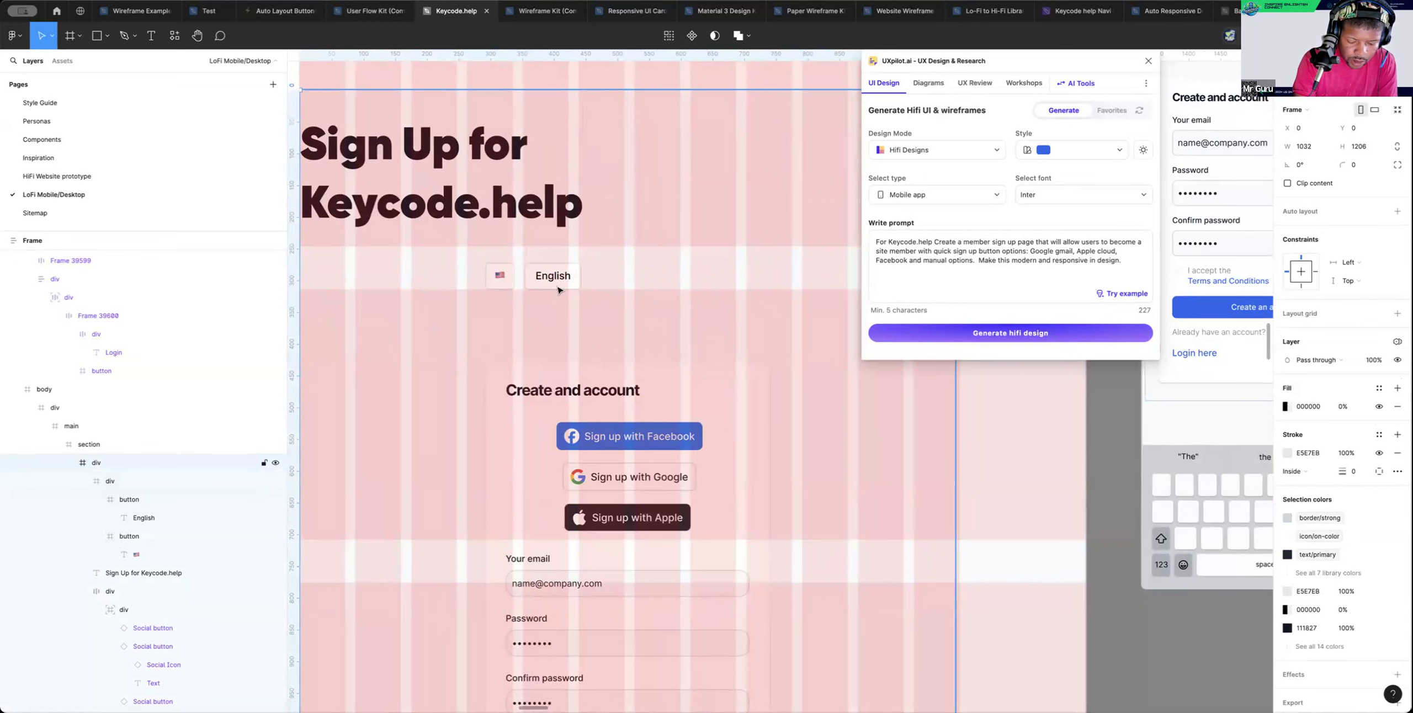
key(ctrl+shift+4)
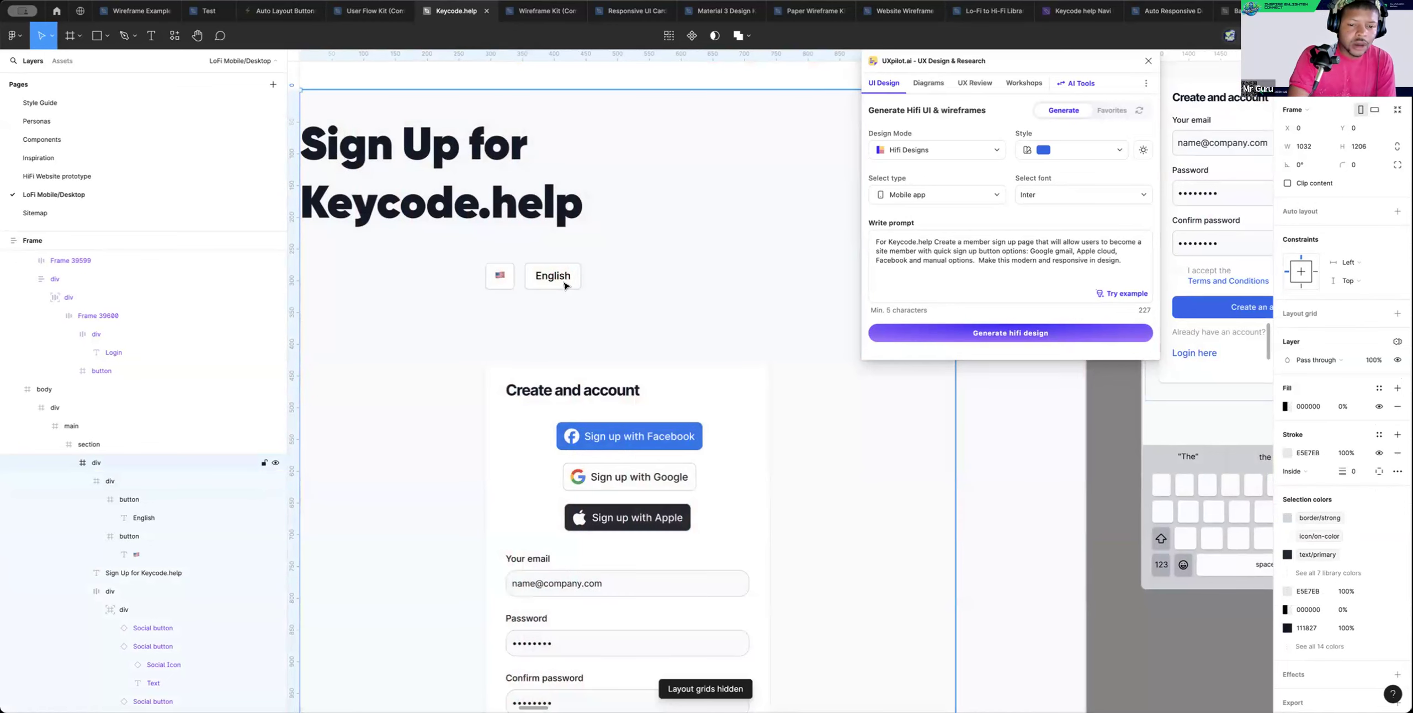
key(ctrl+shift+4)
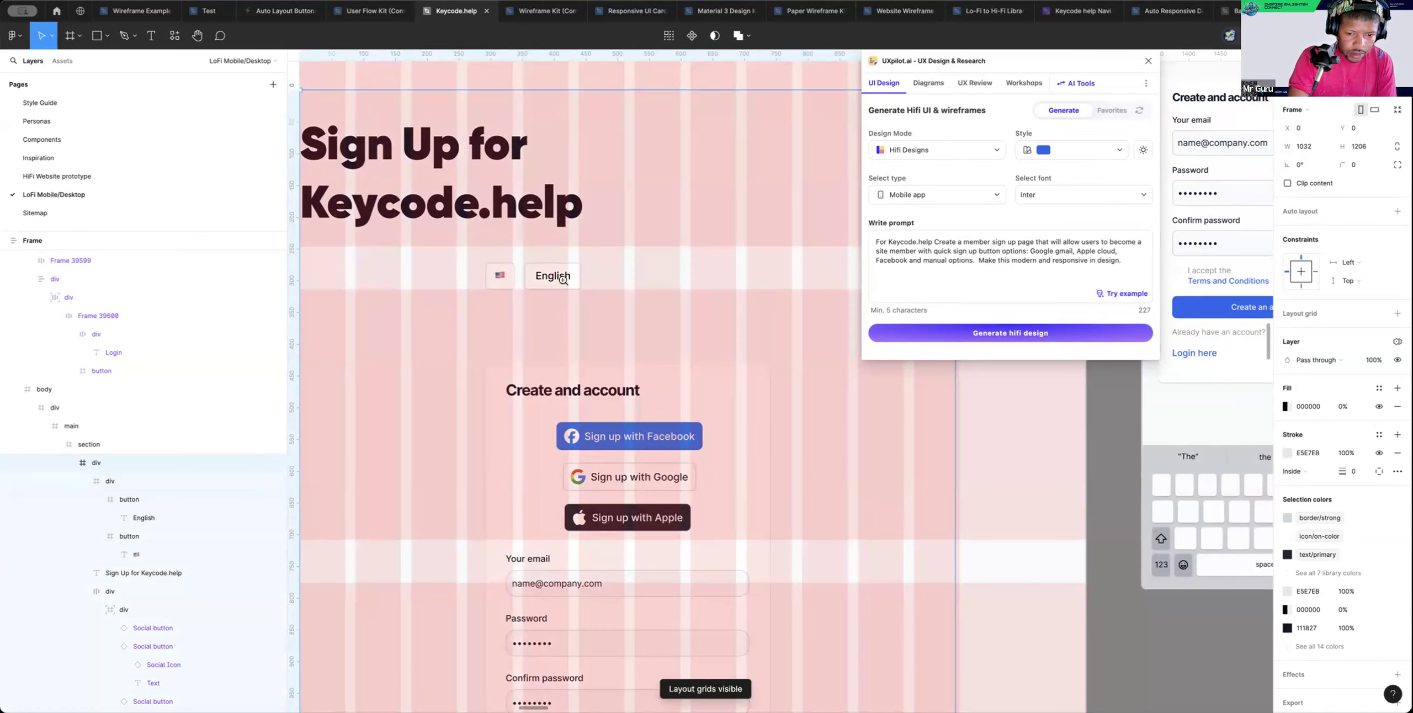
Duplicate the English button within the language row, placing the copy at X 251
alt+click(565, 285)
alt+click(563, 281)
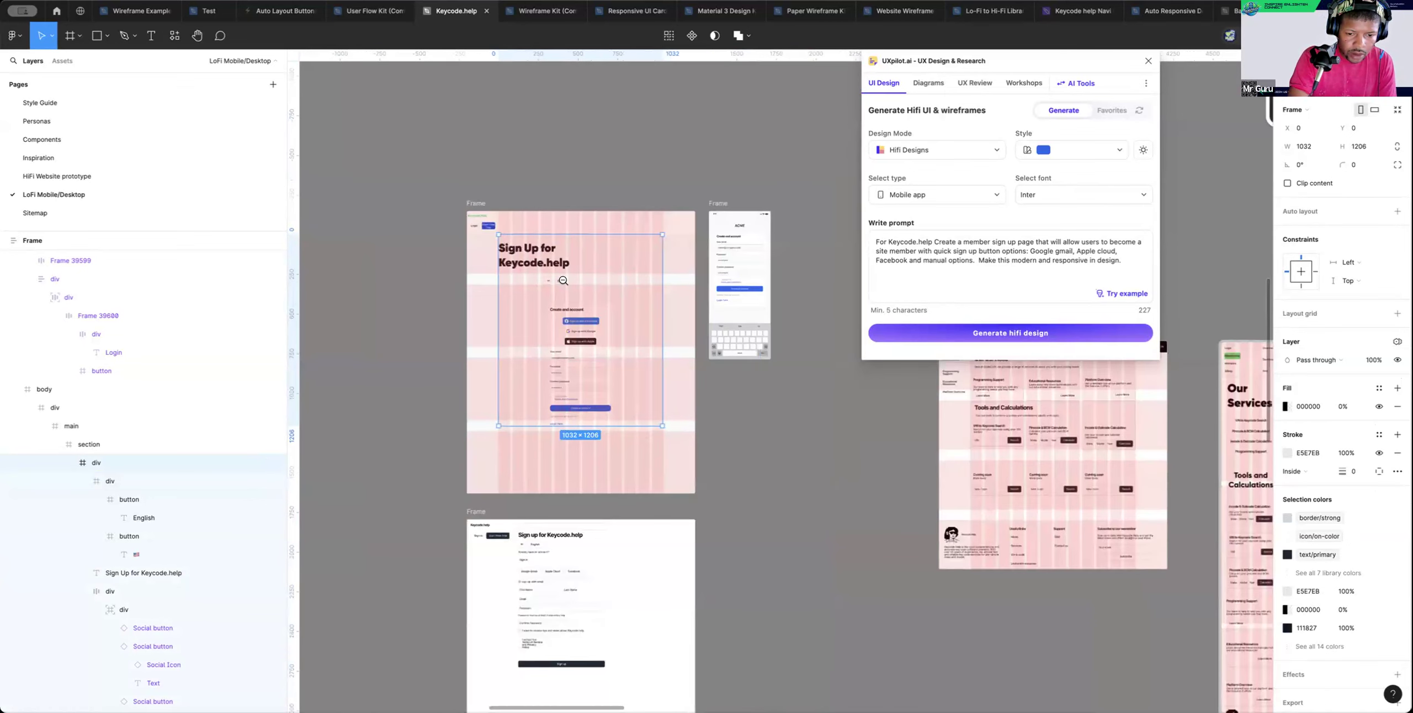
click(565, 284)
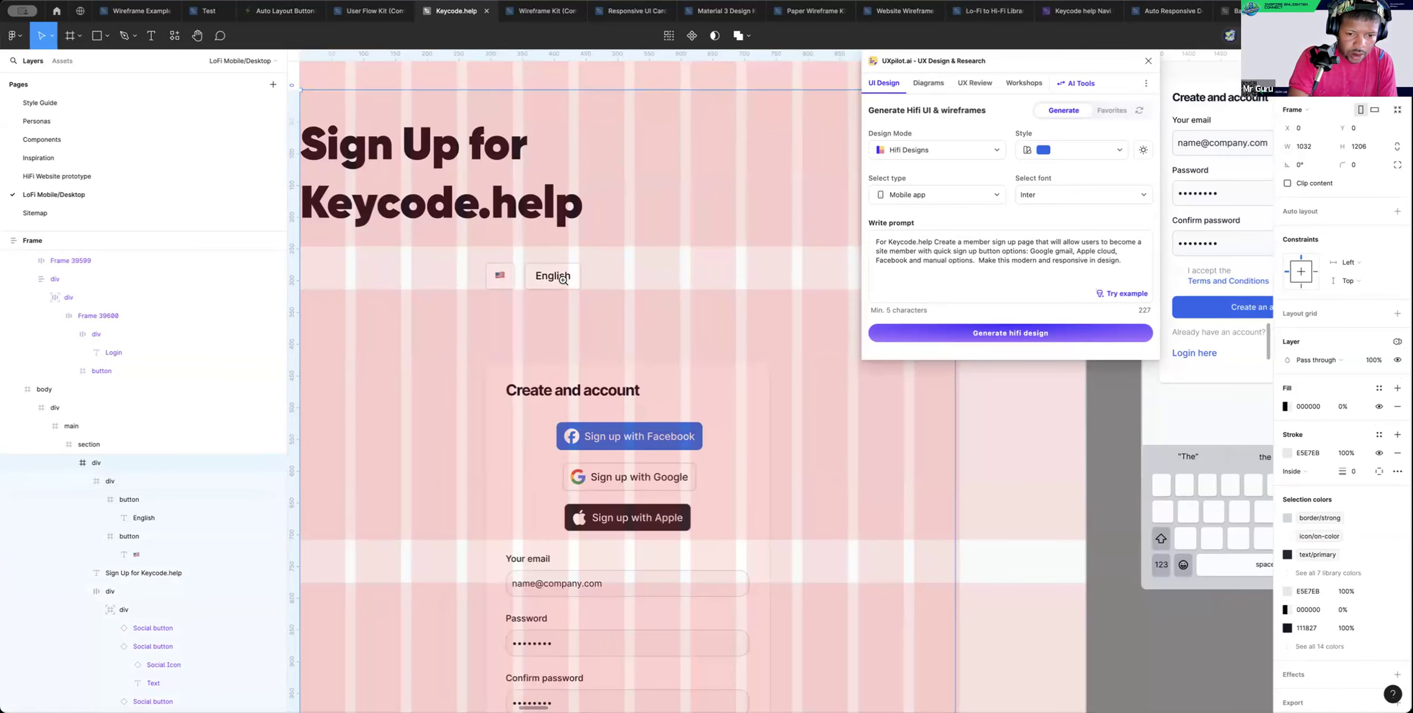
click(563, 281)
click(564, 283)
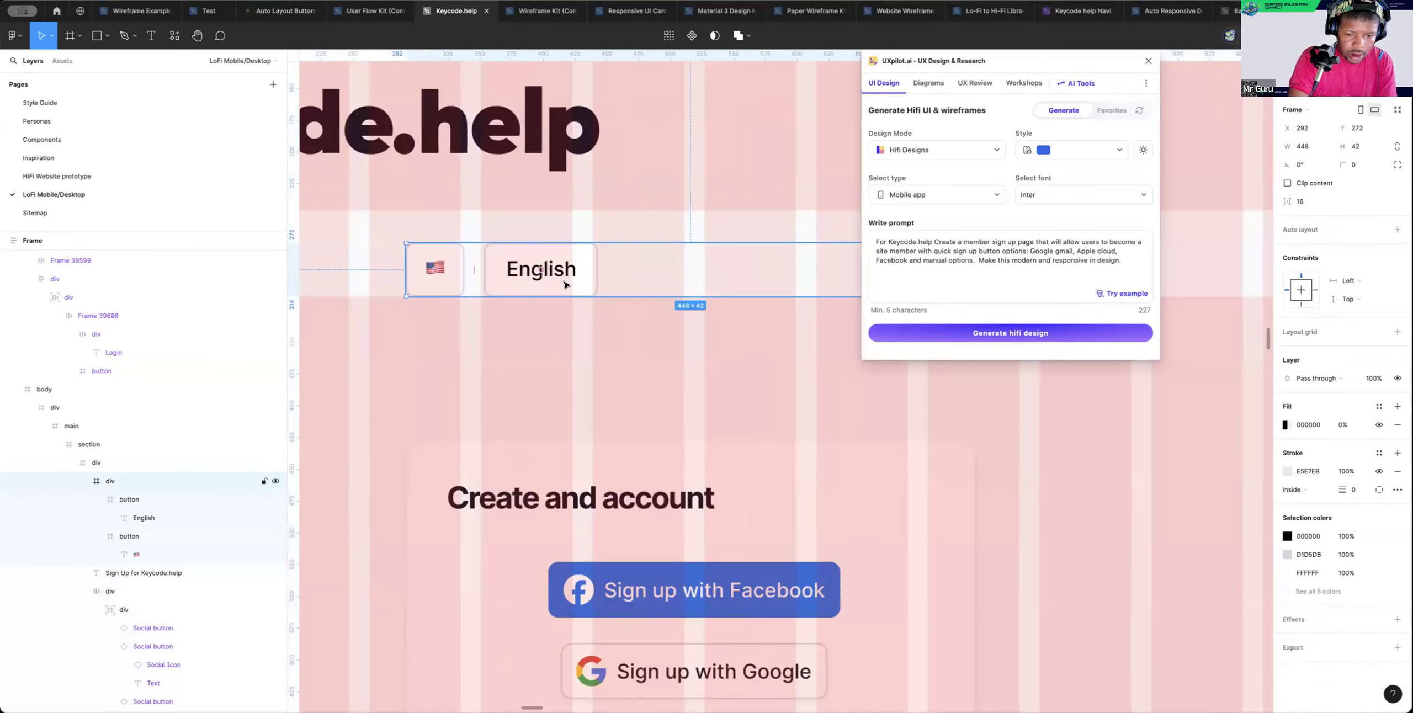
click(564, 284)
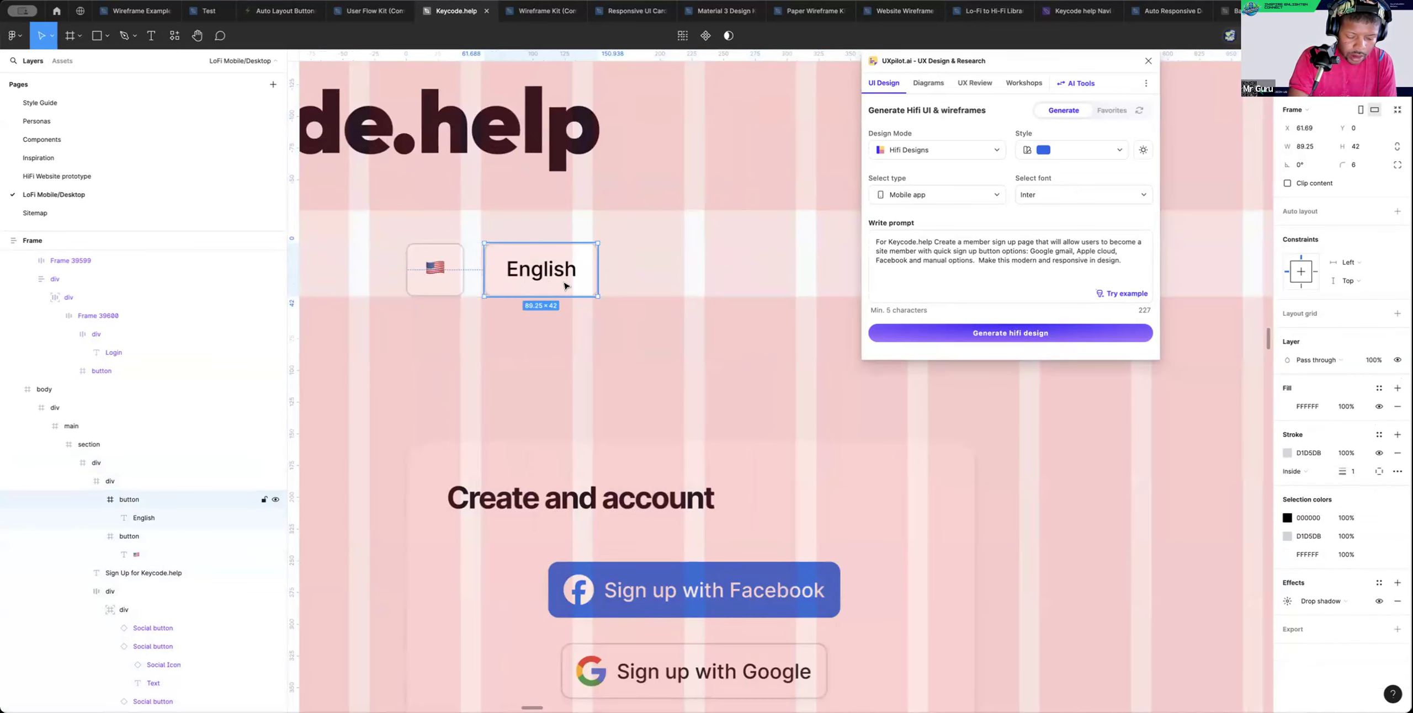
drag(566, 284, 806, 285)
scroll(795, 282, left, 1)
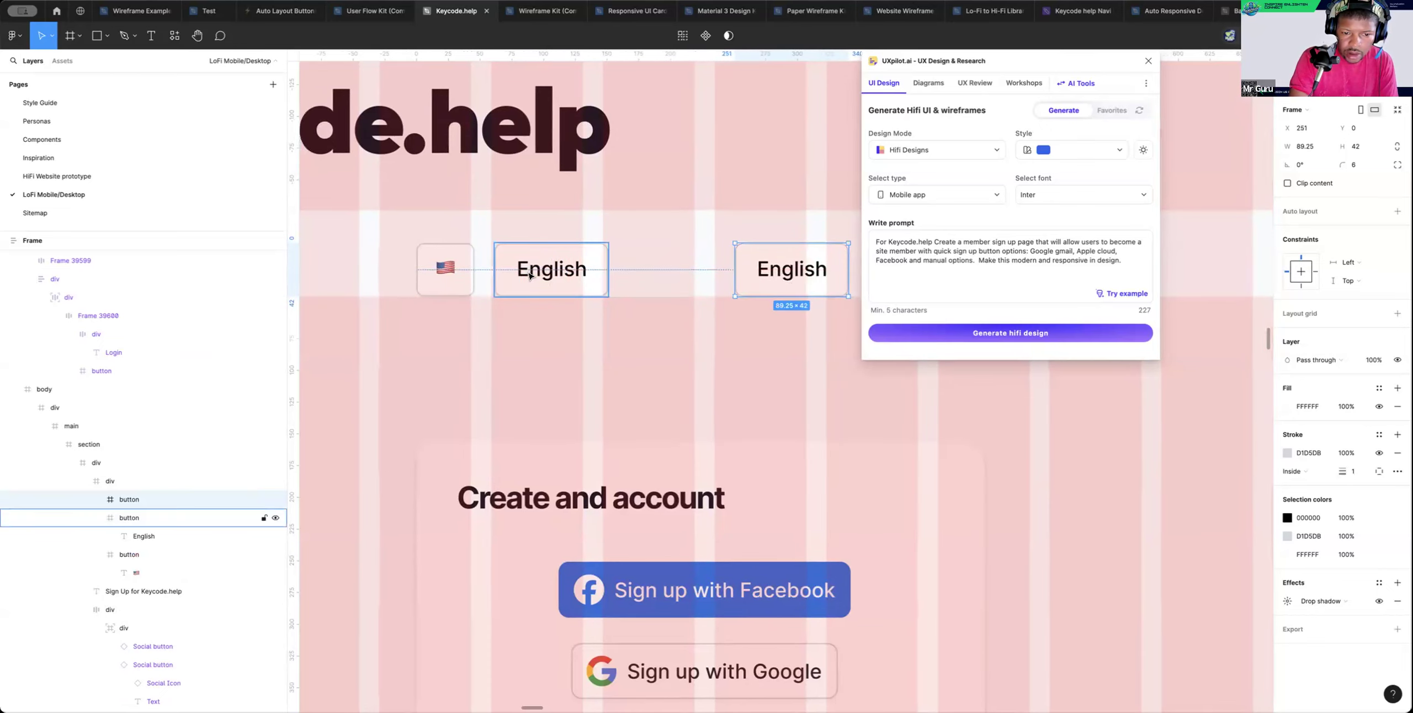
Duplicate the flag button to X 178 between the two English buttons and delete the flag from the copy
click(461, 276)
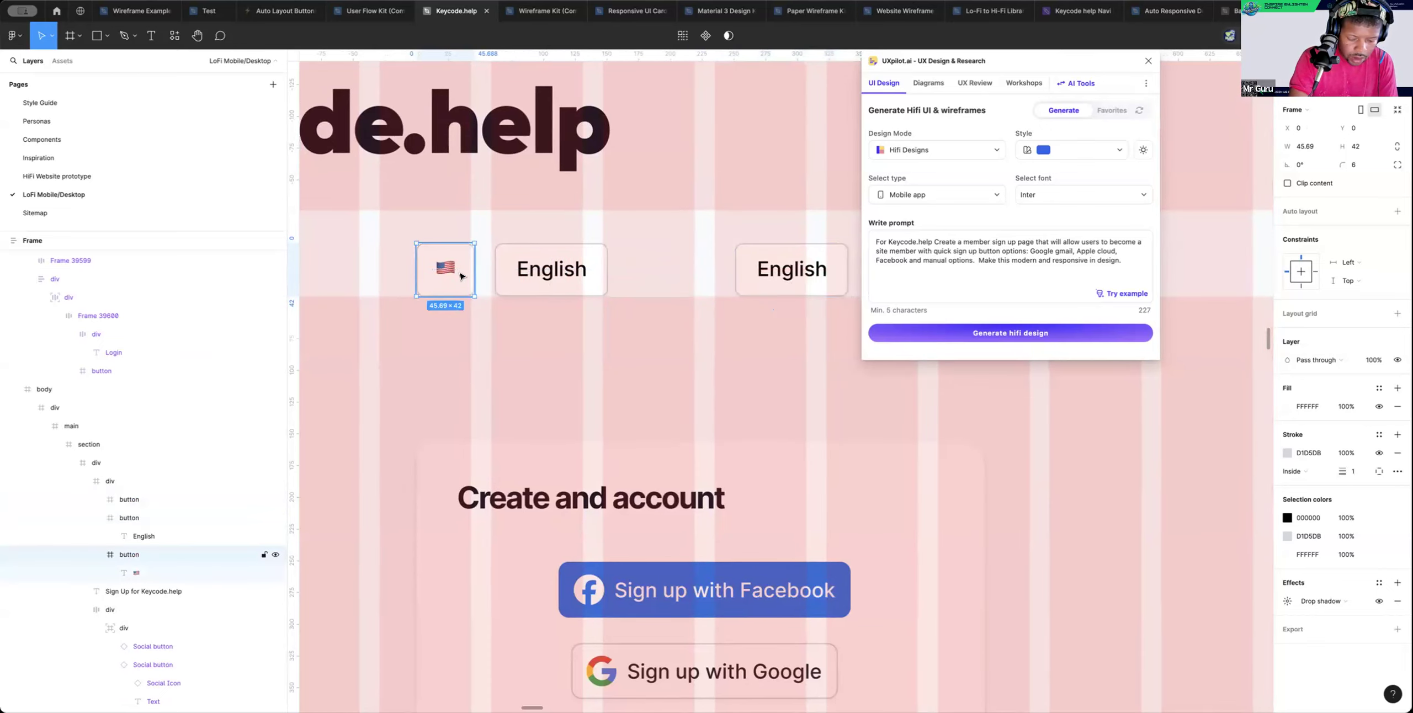
drag(461, 276, 690, 277)
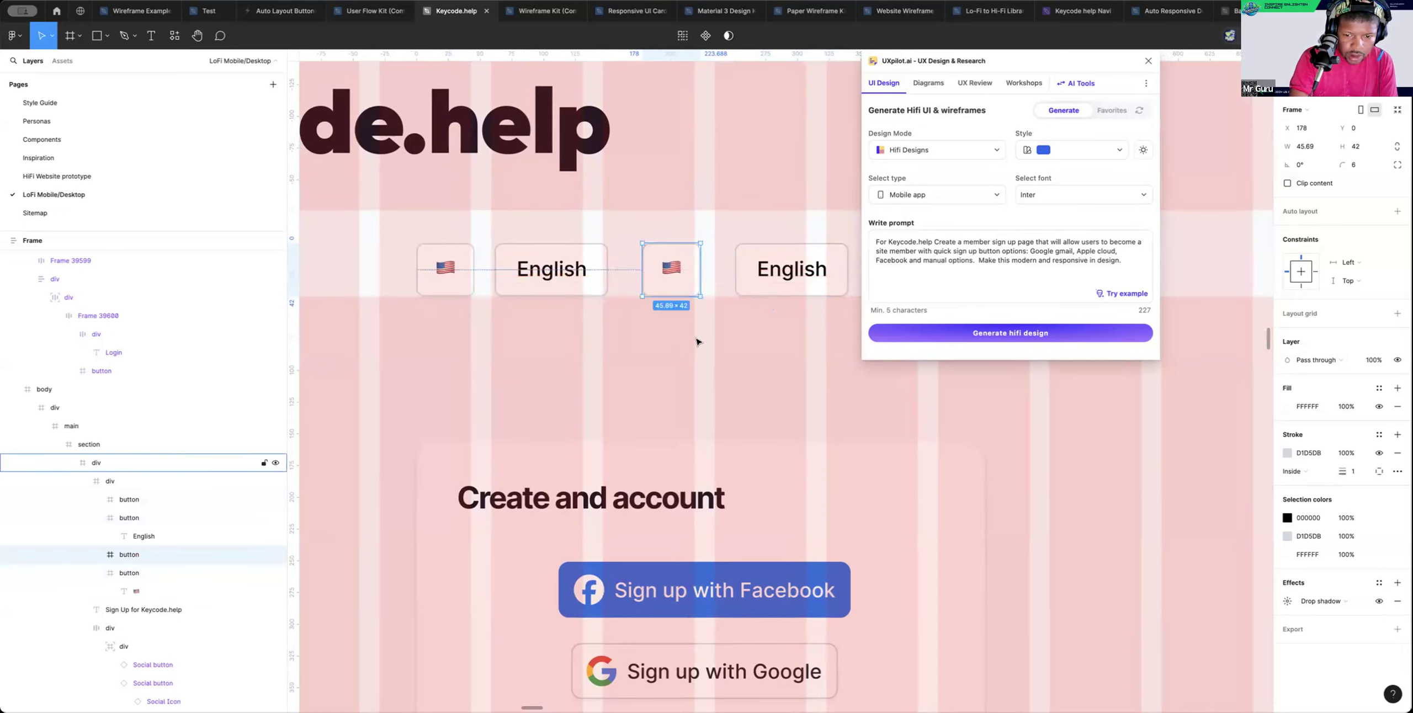
click(698, 342)
scroll(694, 339, right, 1)
double_click(604, 266)
click(604, 267)
double_click(604, 266)
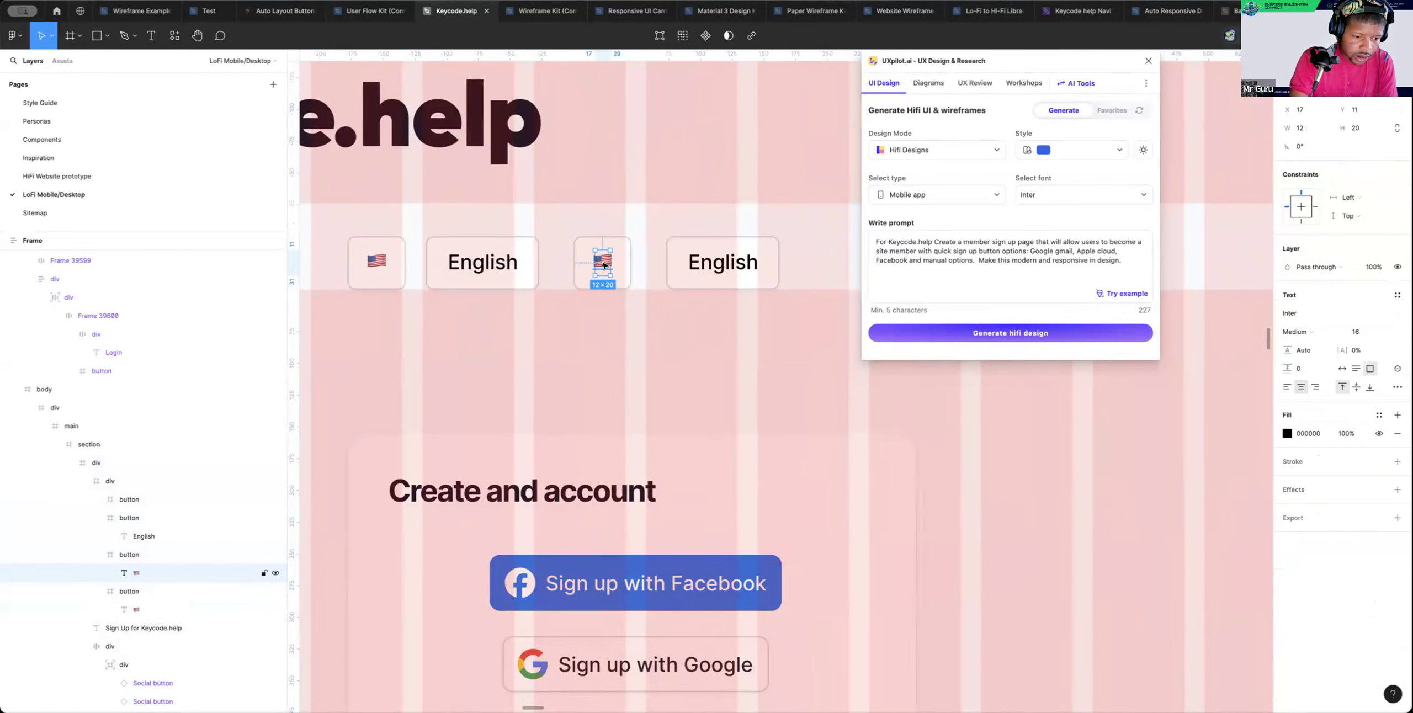
key(Delete)
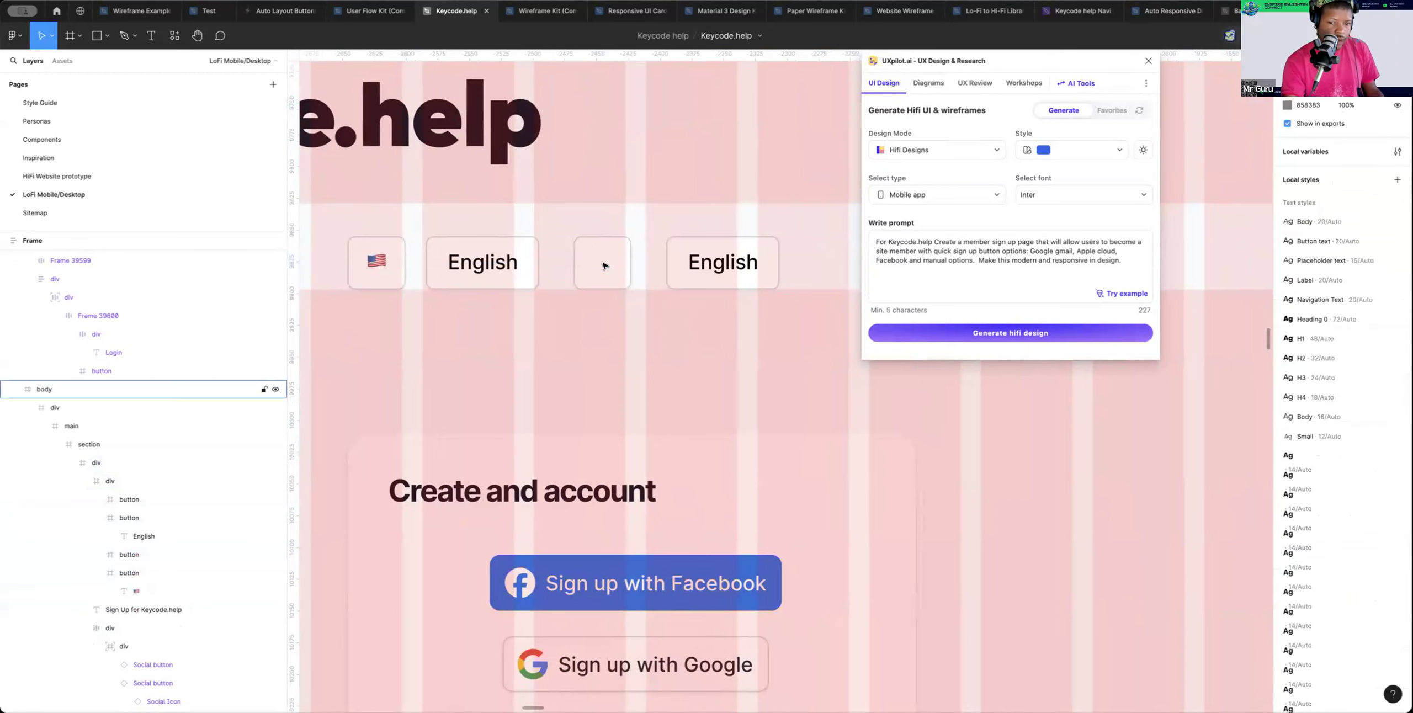
Try to change the duplicated English button's label to Spanish and fit it inside its text box
click(734, 263)
double_click(729, 263)
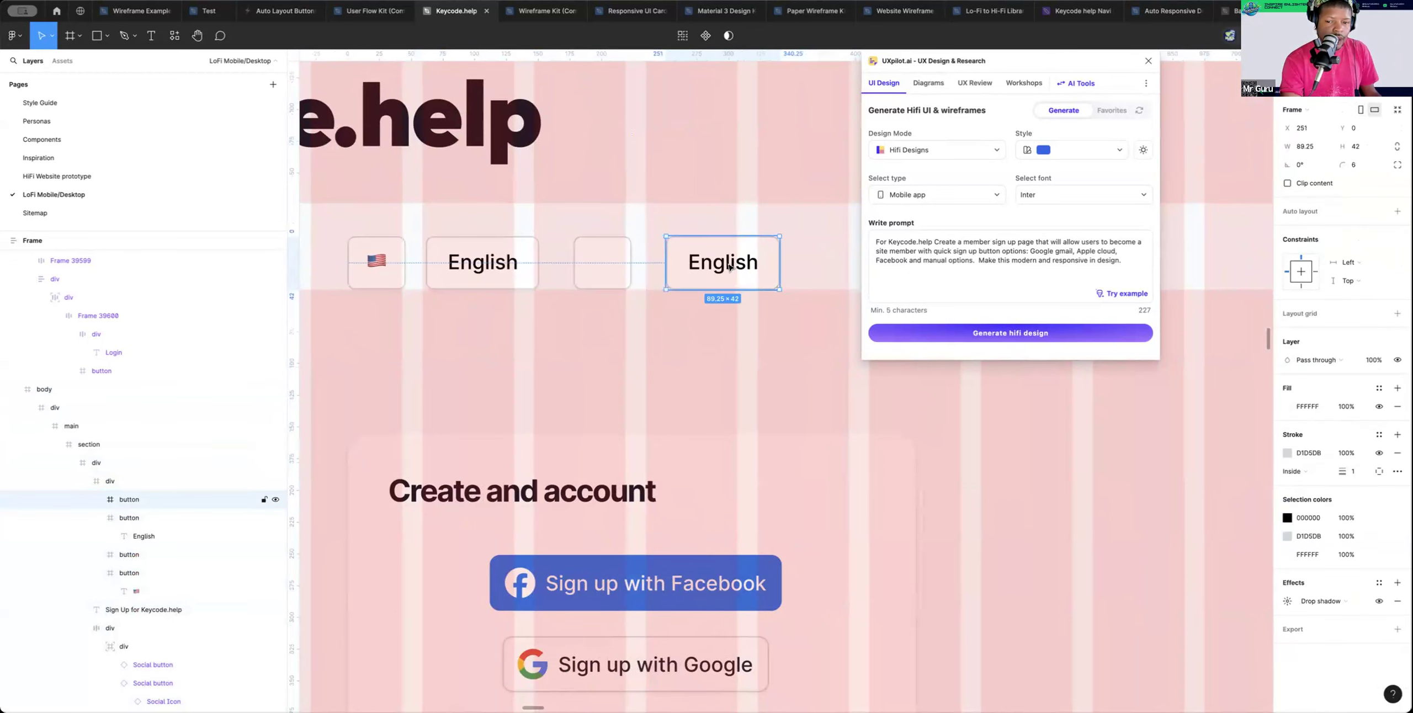
text(Spanish)
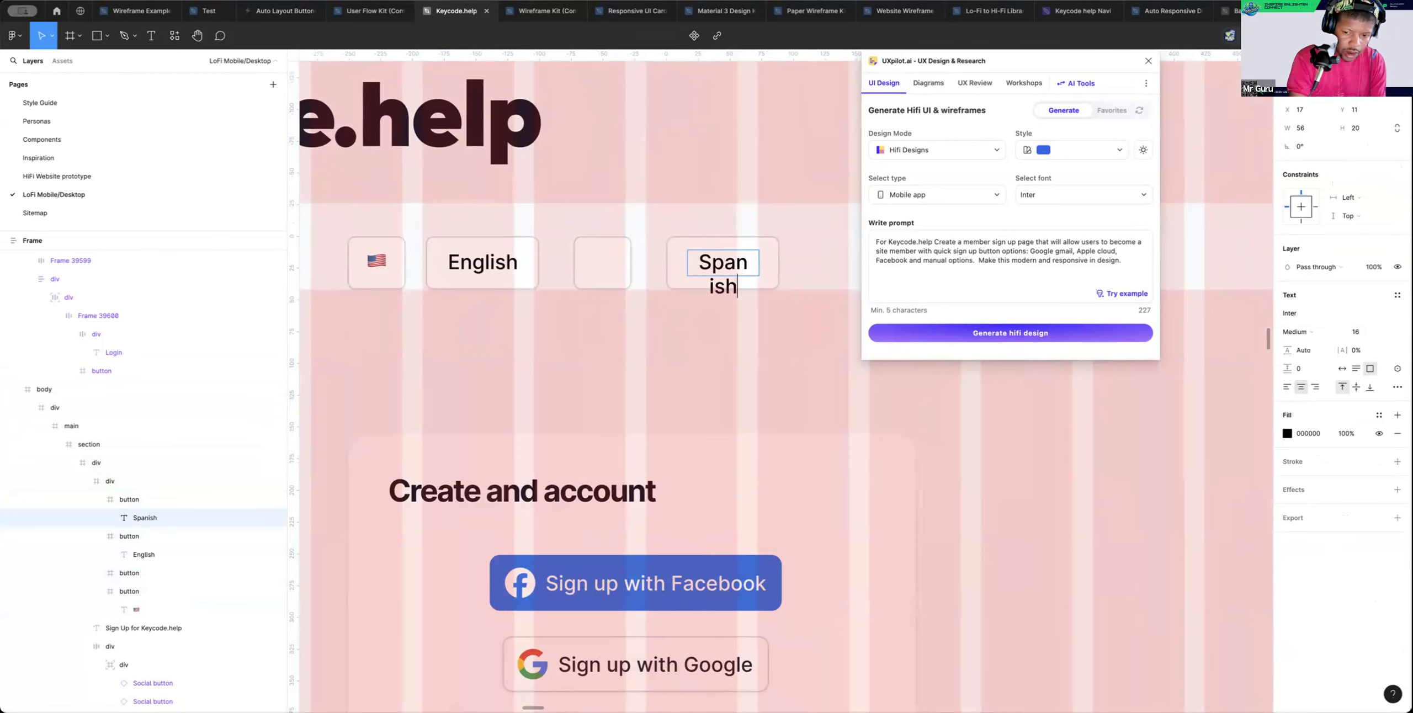
scroll(732, 258, down, 2)
key(Escape)
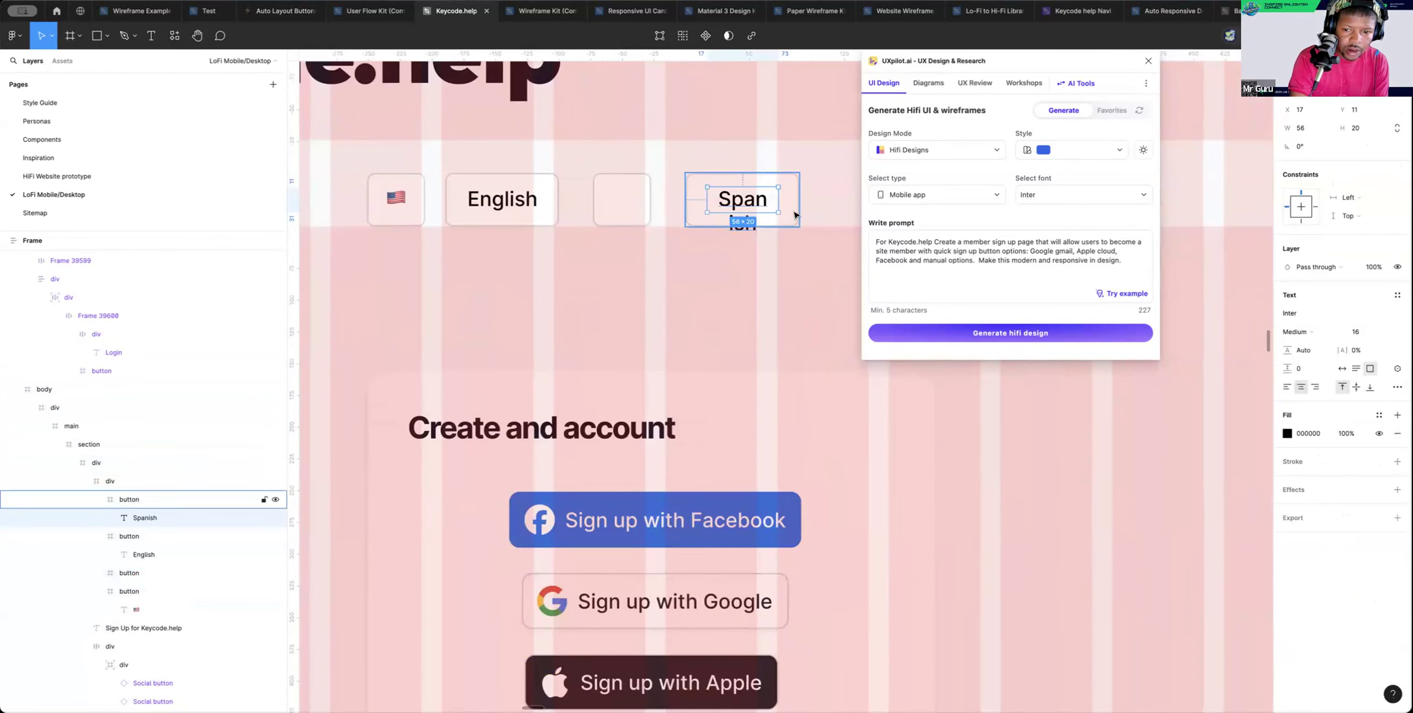
drag(777, 203, 775, 203)
double_click(776, 202)
key(BackSpace)
key(BackSpace)
key(BackSpace)
key(BackSpace)
key(super+z)
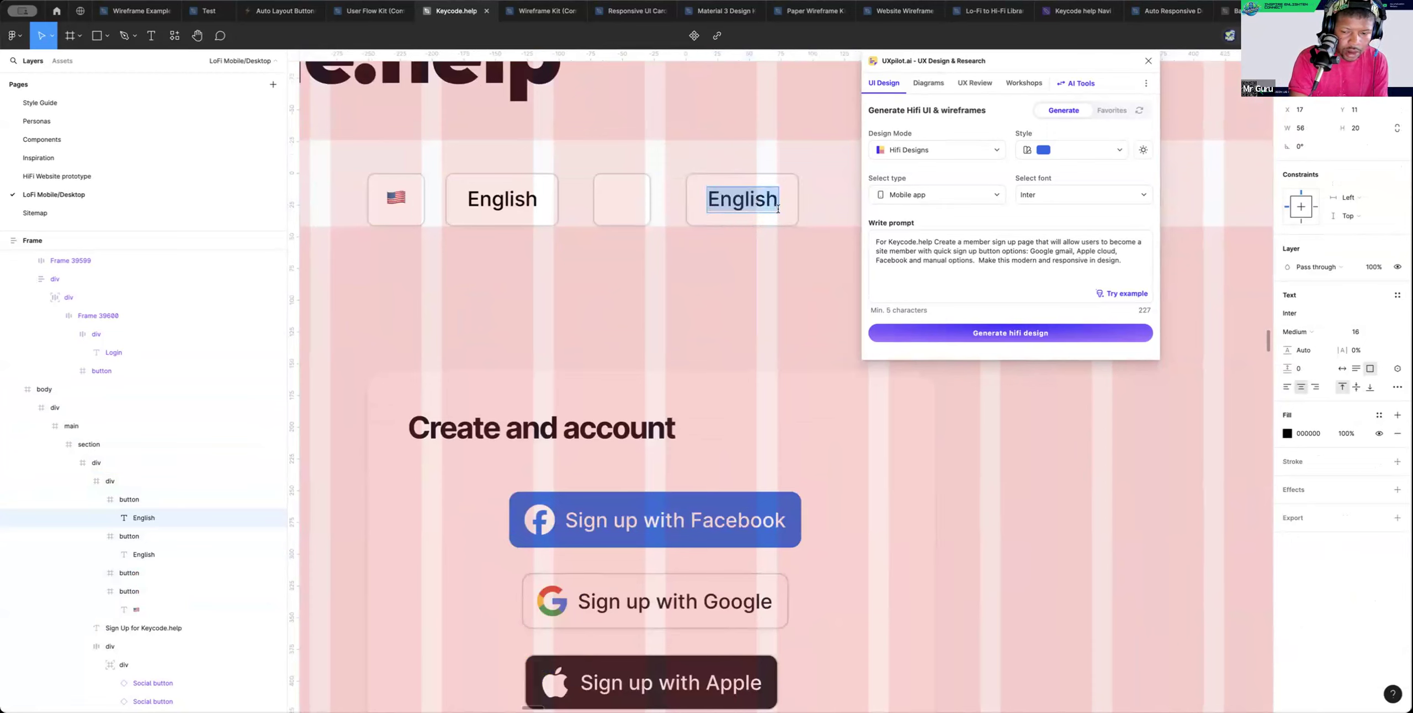
Wrap the duplicated English button's label in an auto layout frame and change its text to Spanish
key(Escape)
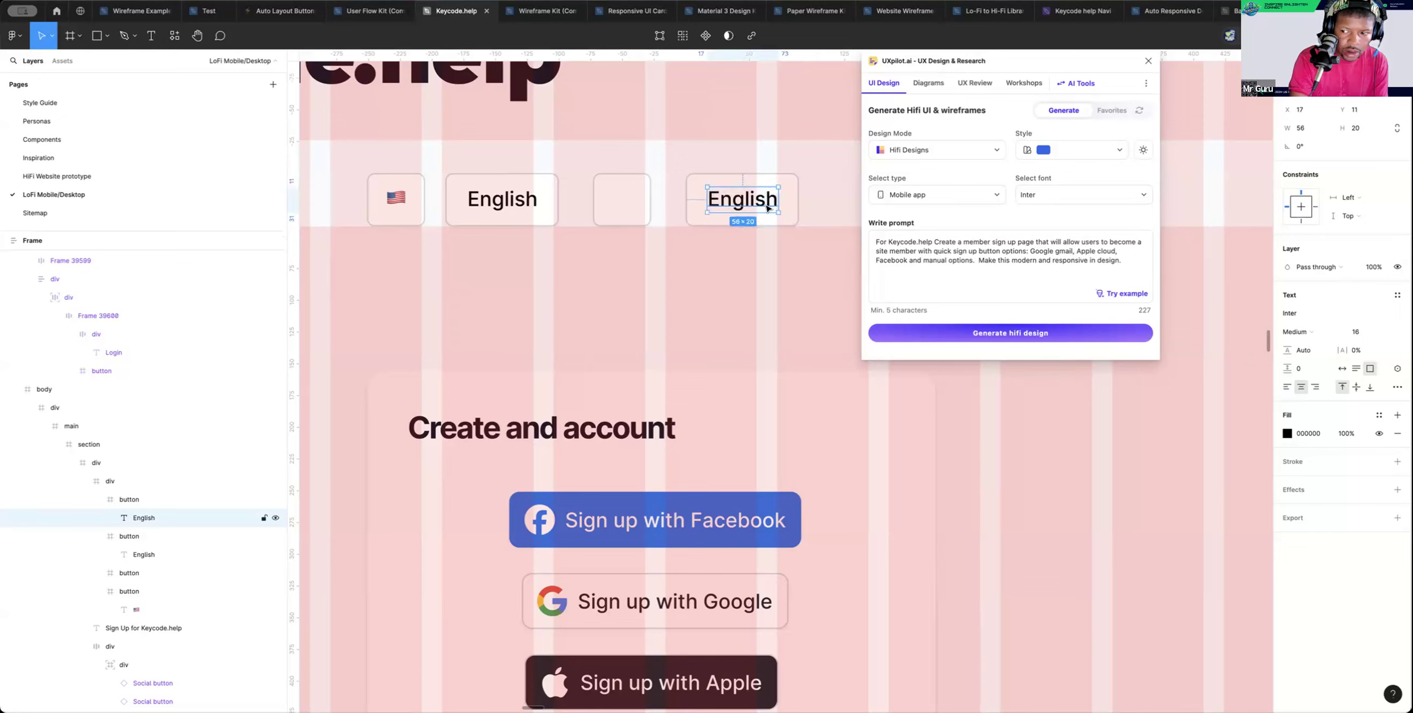
key(shift+a)
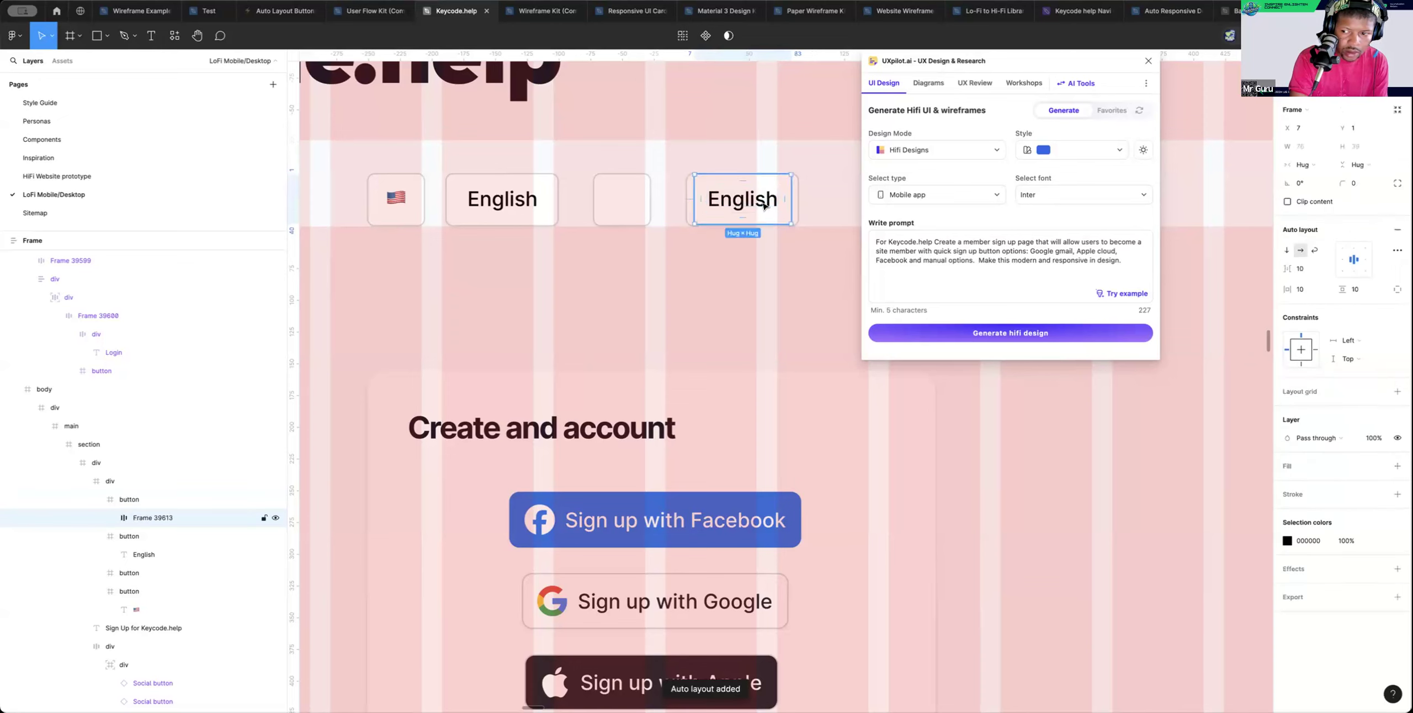
key(Return)
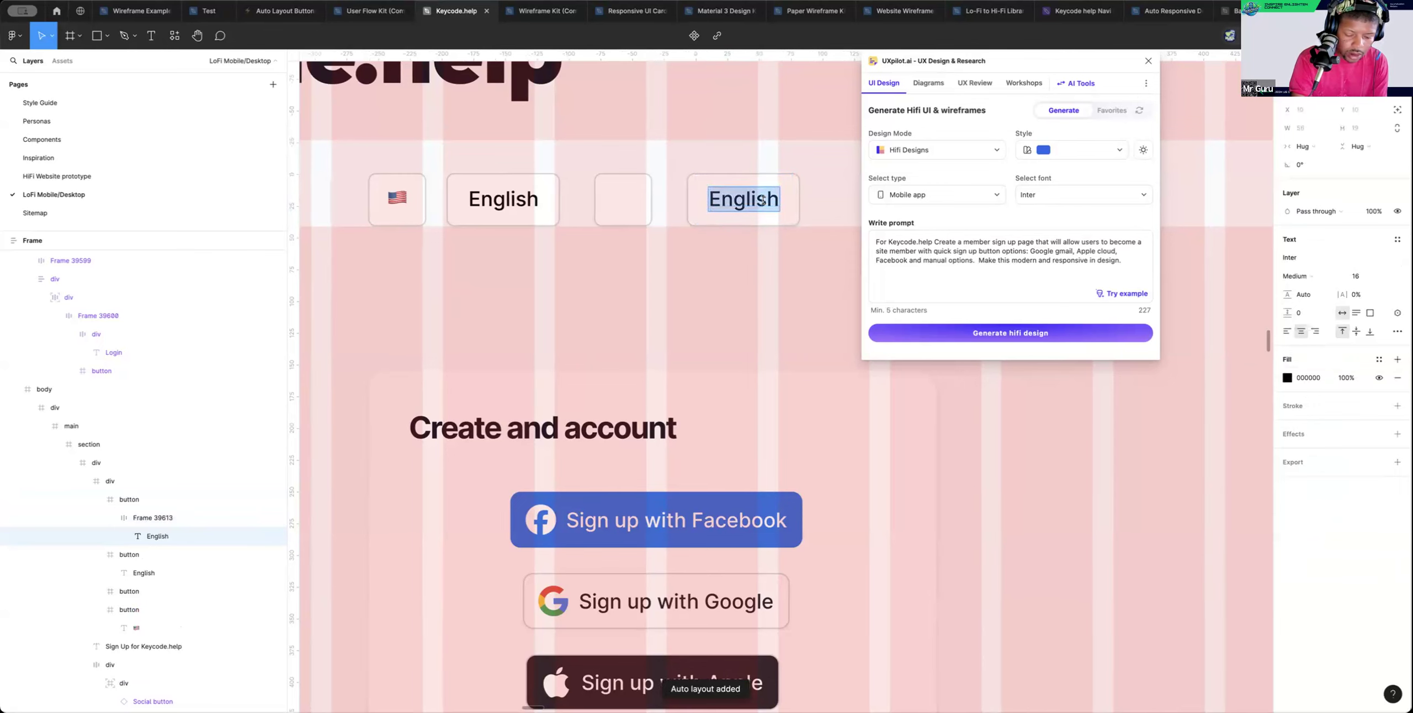
text(Spanish)
key(Escape)
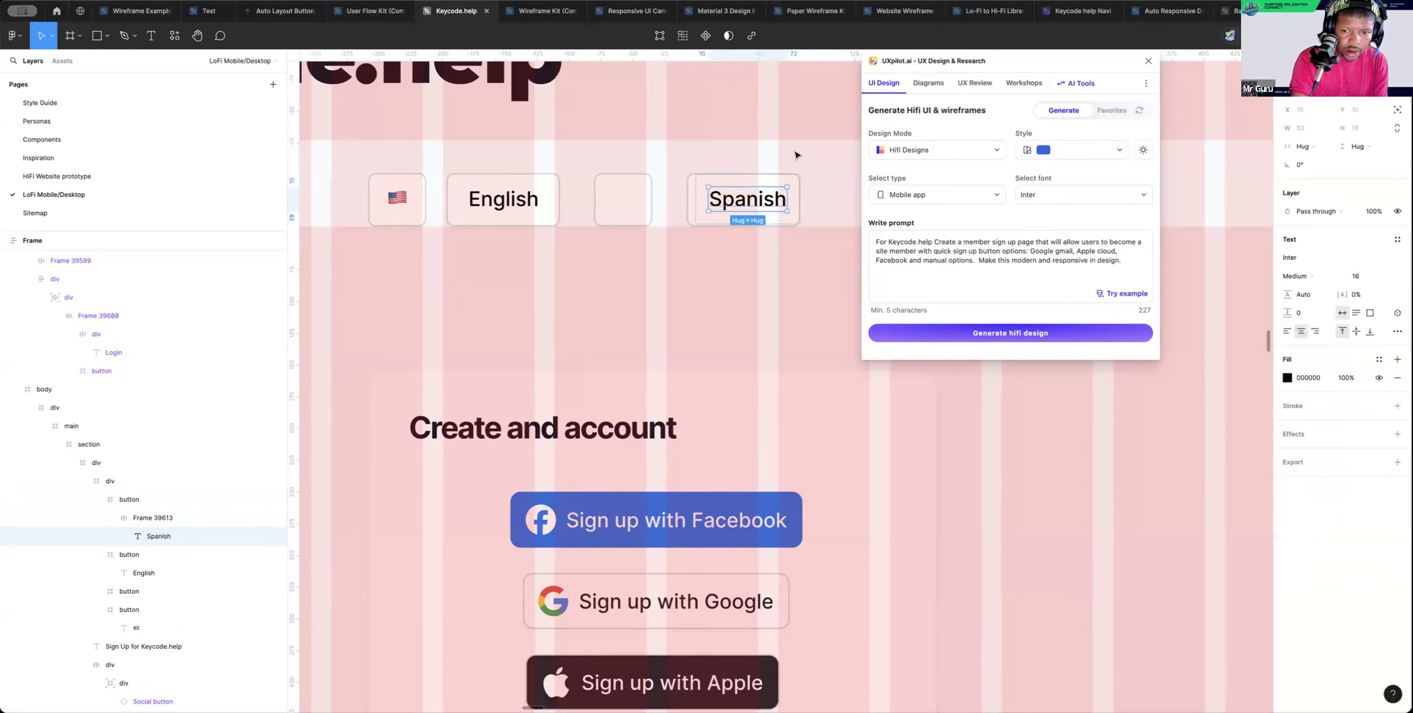
Stretch the Spanish label's frame across its button from X 0 at width 89 and apply auto layout to the button
click(755, 181)
drag(694, 188, 685, 186)
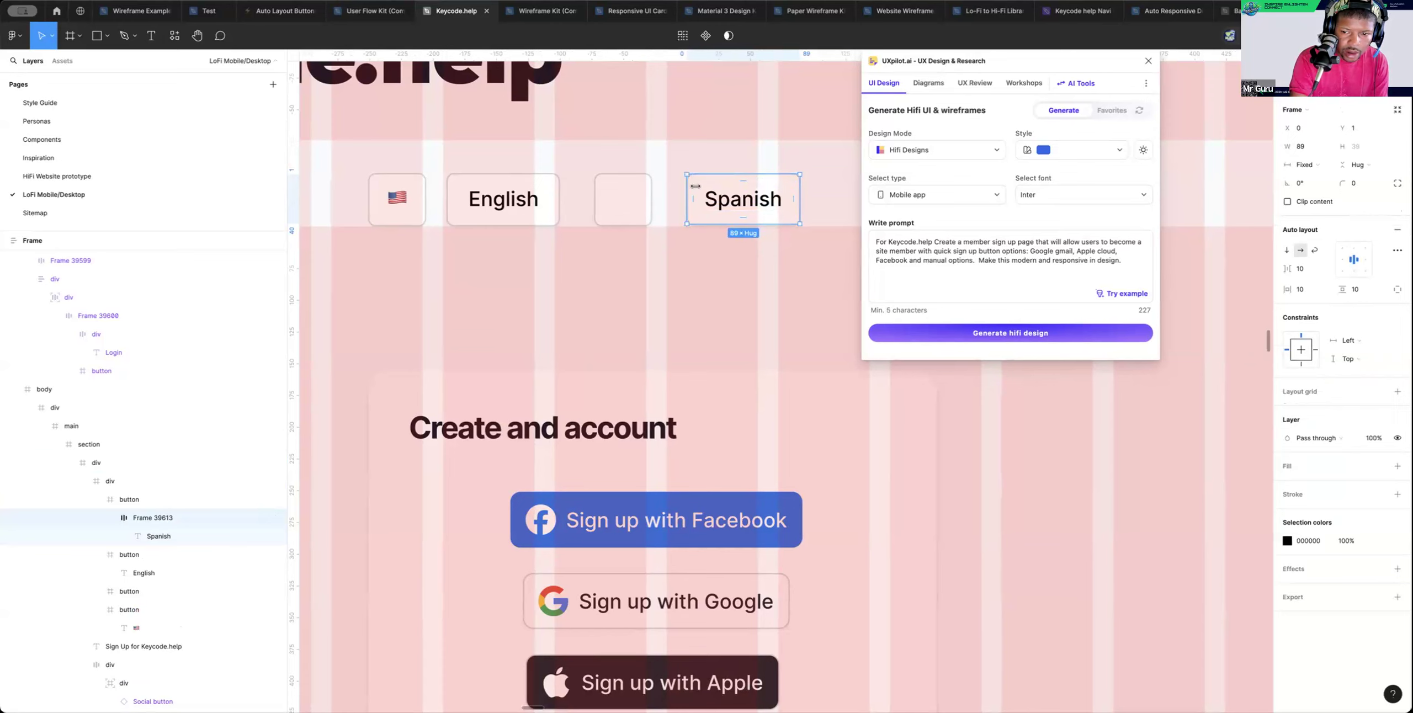
click(685, 187)
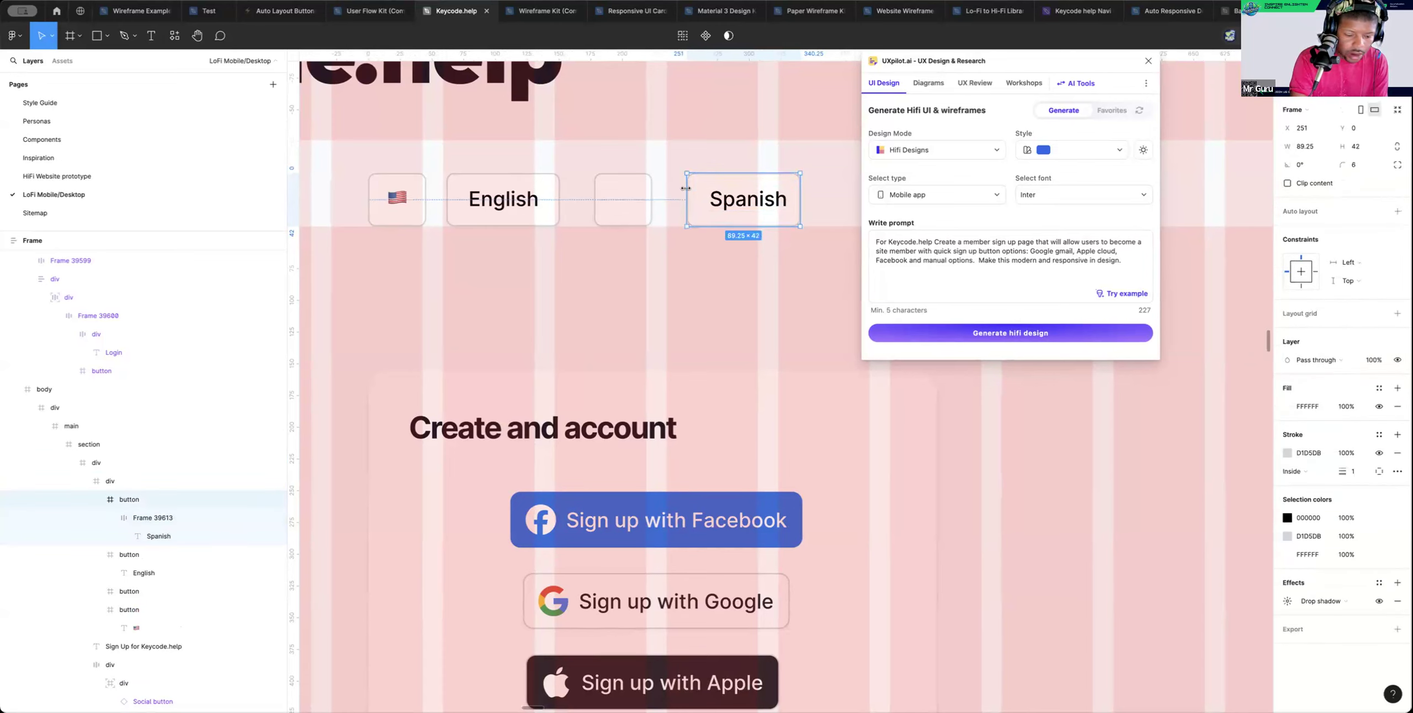
key(shift+a)
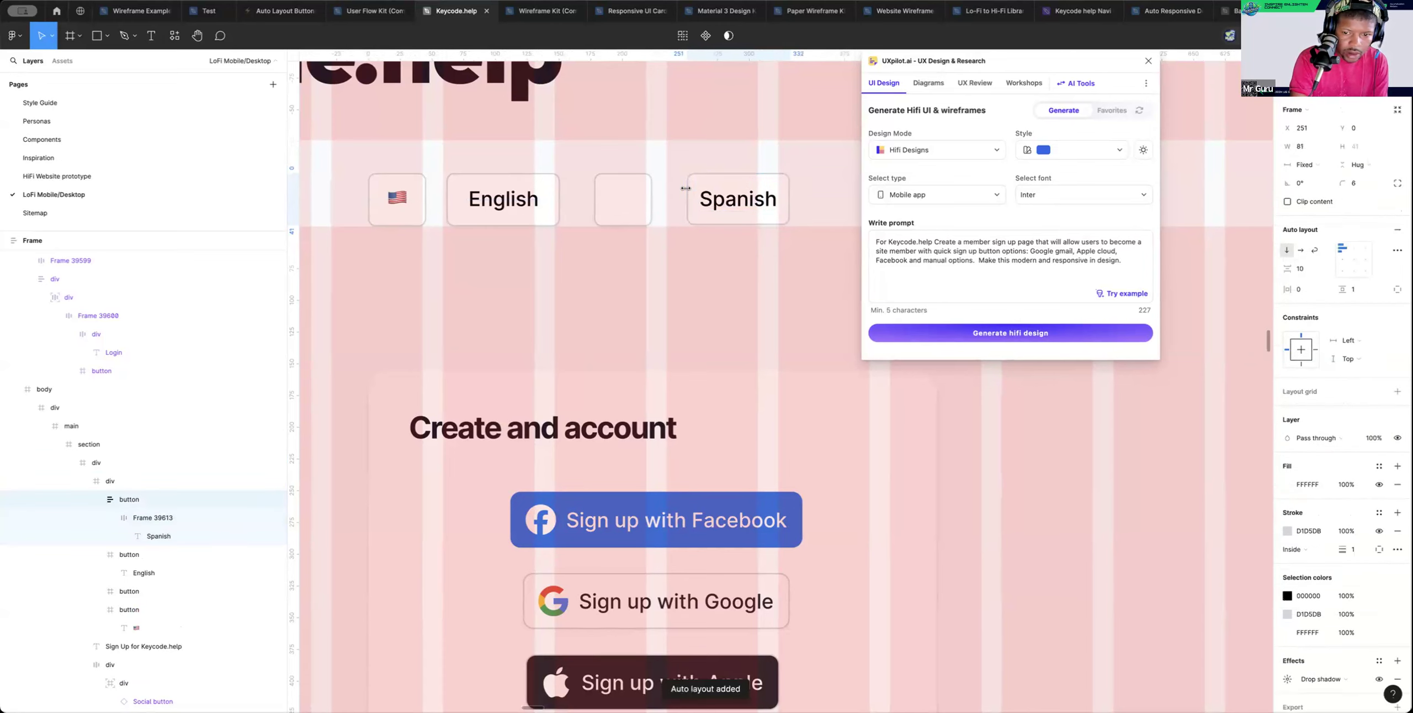
Test the auto layout button's text fit by retyping its label as English and restoring it to Spanish
double_click(743, 201)
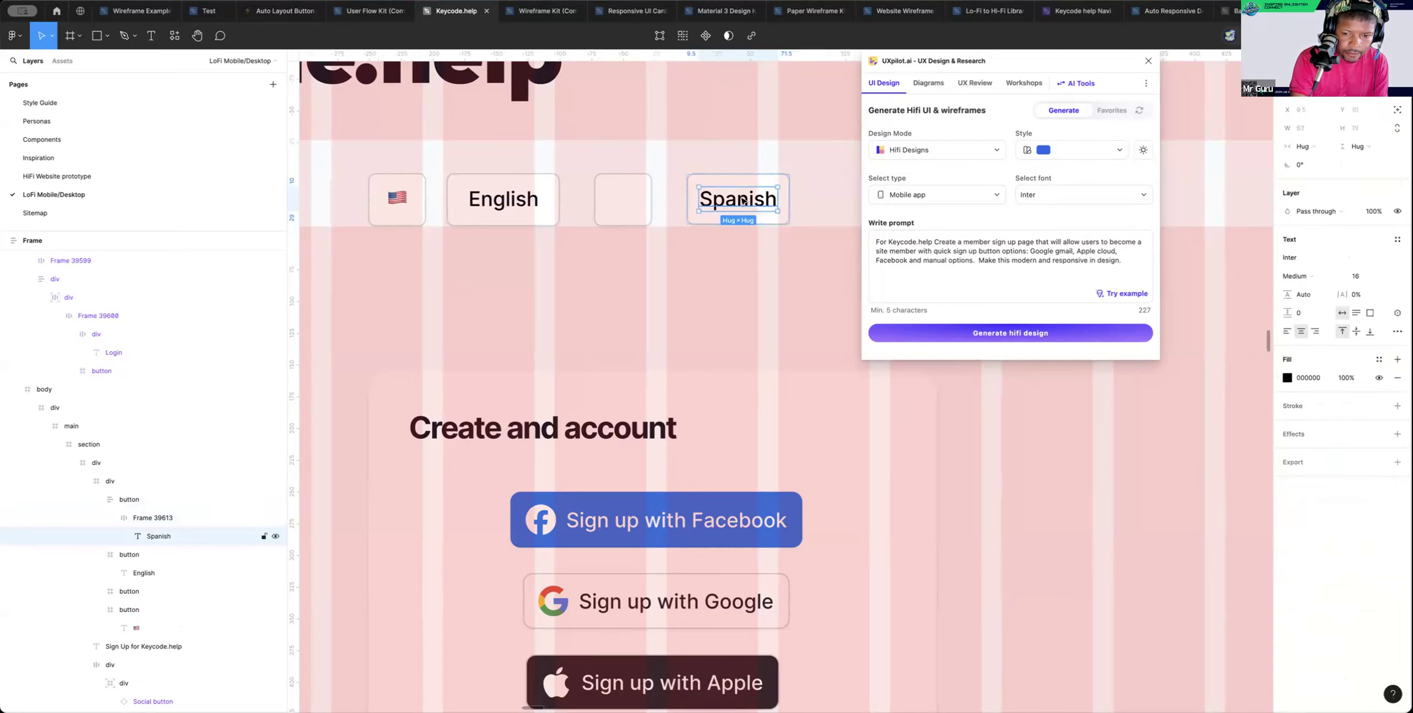
double_click(743, 201)
text(En)
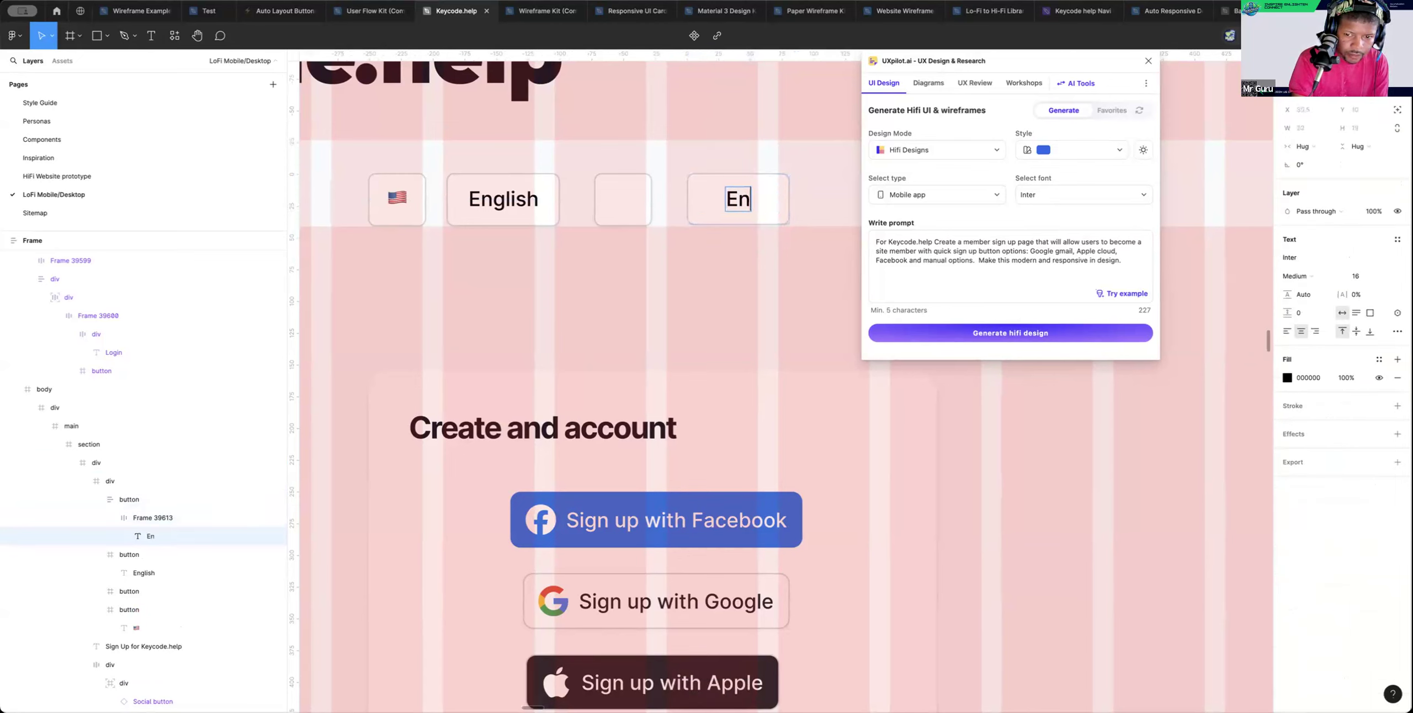
text(gli)
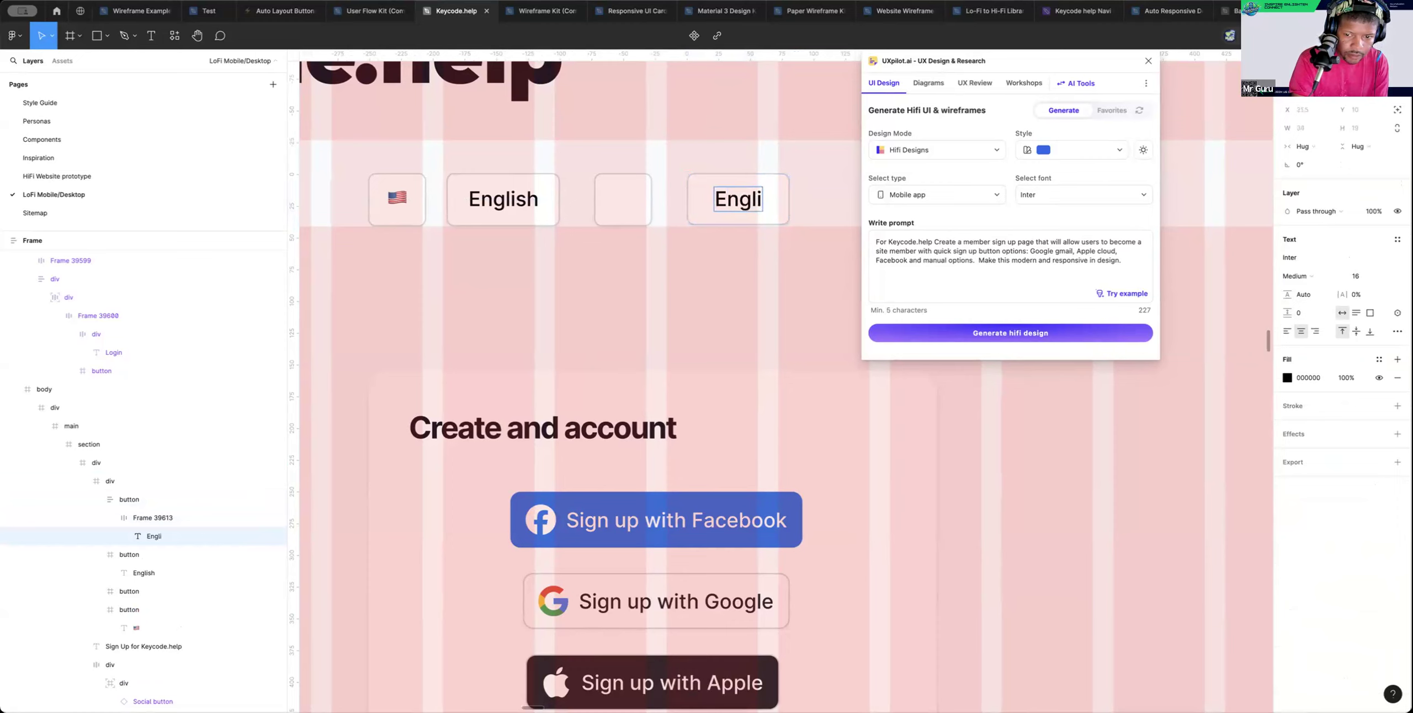
text(sh)
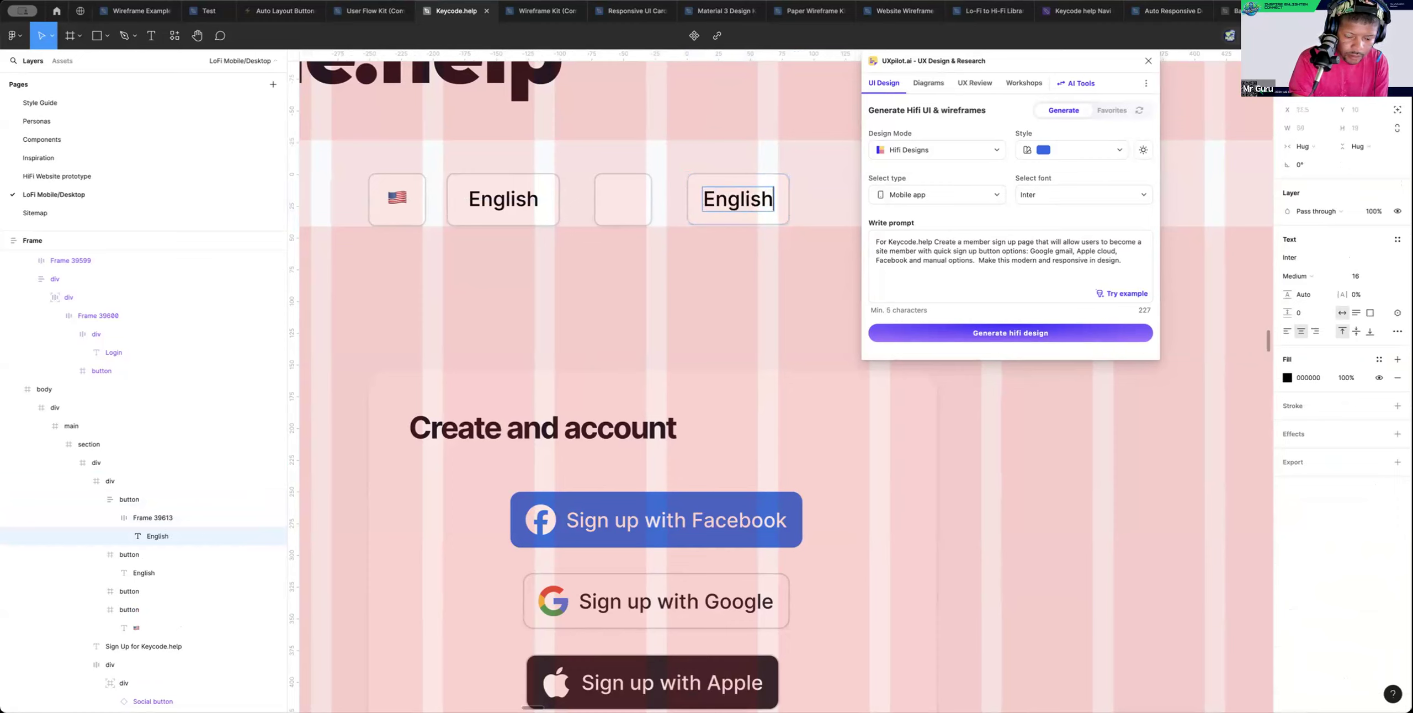
key(BackSpace)
key(BackSpace)
key(BackSpace)
key(BackSpace)
key(BackSpace)
key(BackSpace)
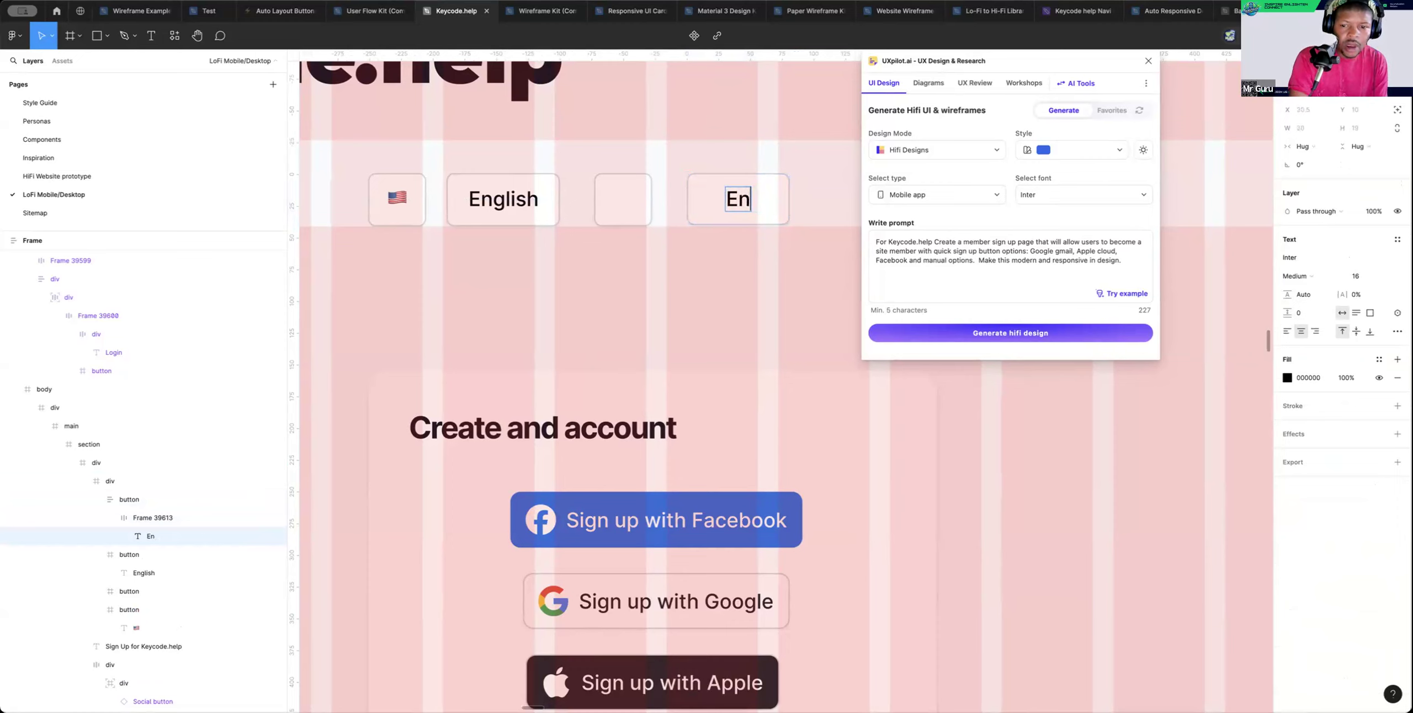
key(BackSpace)
text(Spanish)
key(Escape)
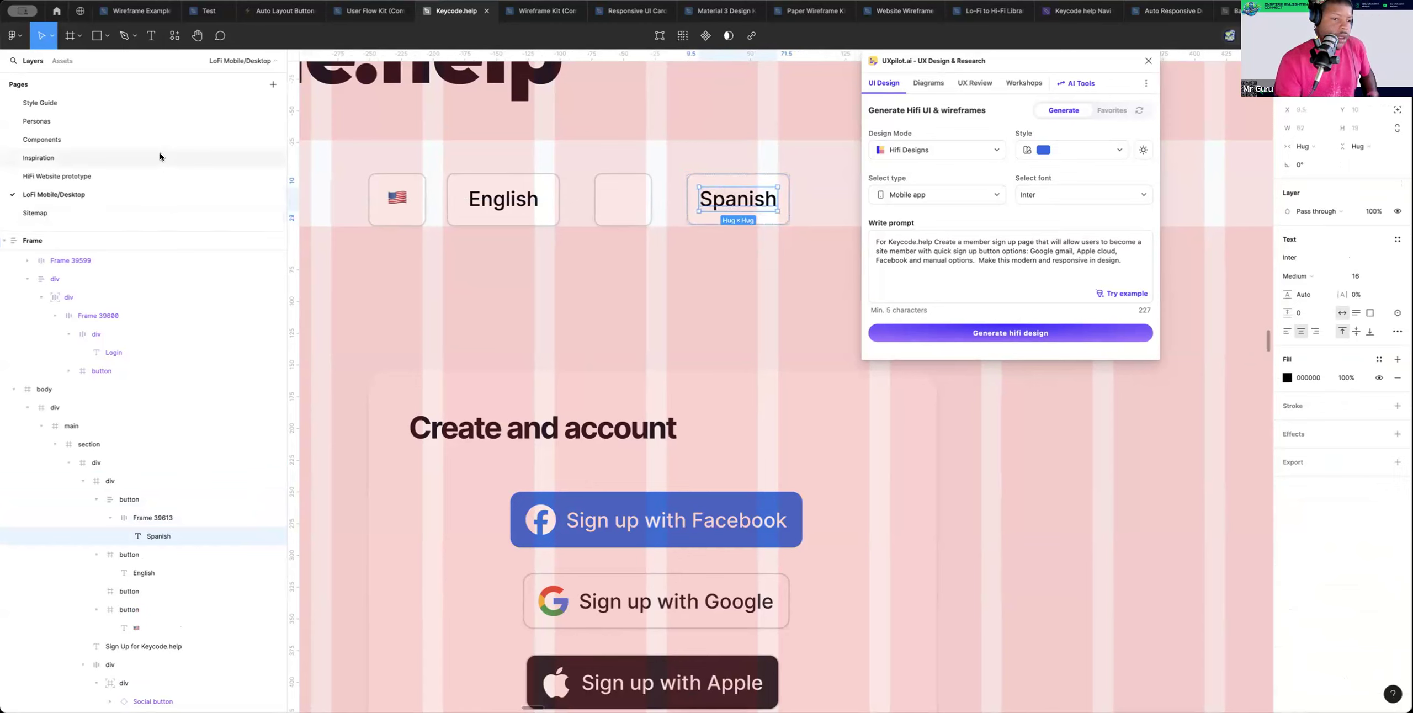
Look through the design system assets, including the featured icons, and search them for flags
click(71, 63)
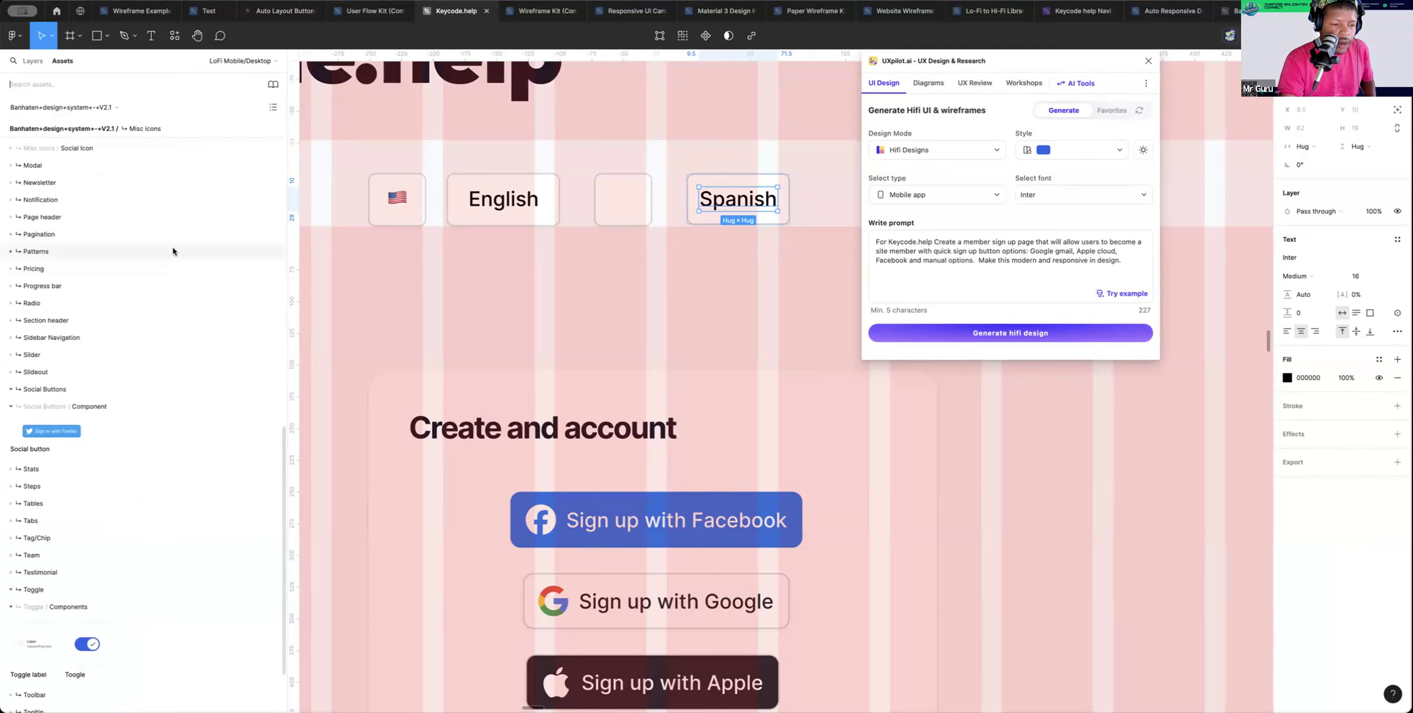
scroll(133, 194, up, 3)
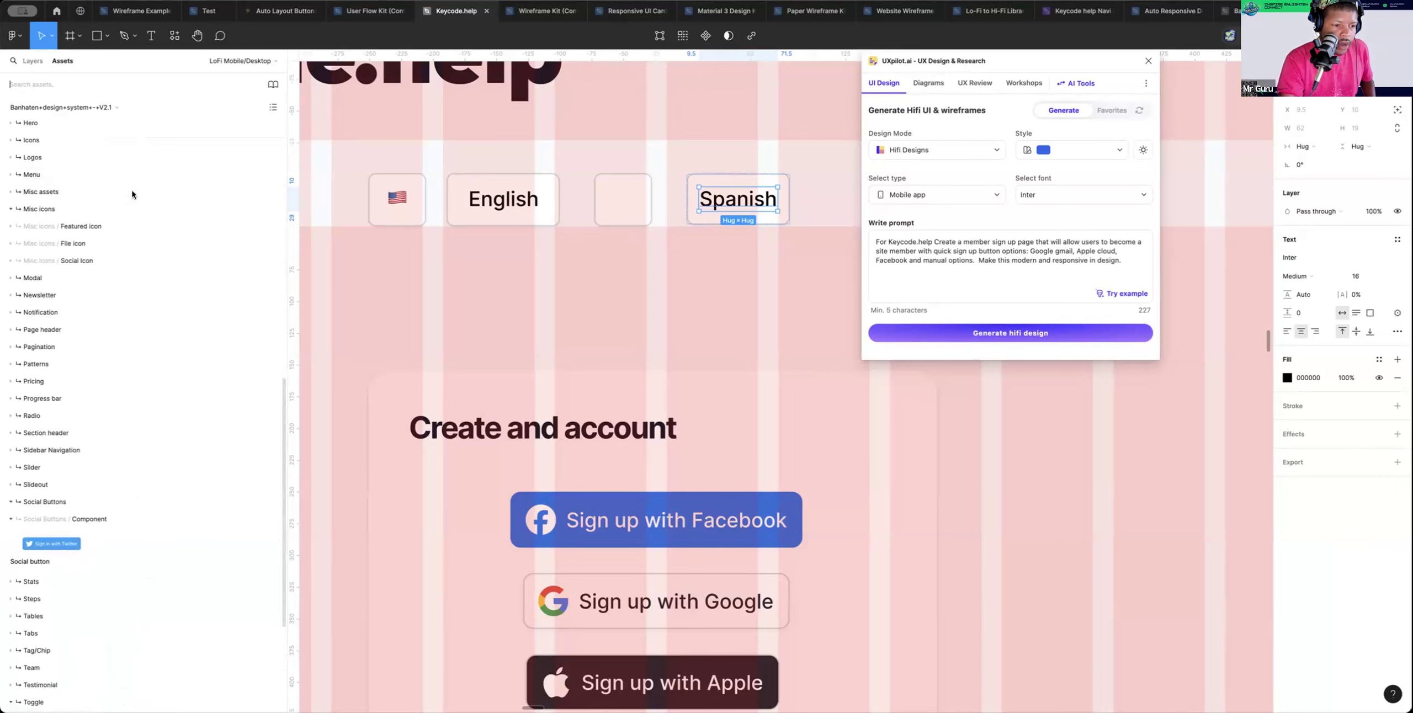
click(100, 226)
scroll(67, 314, down, 5)
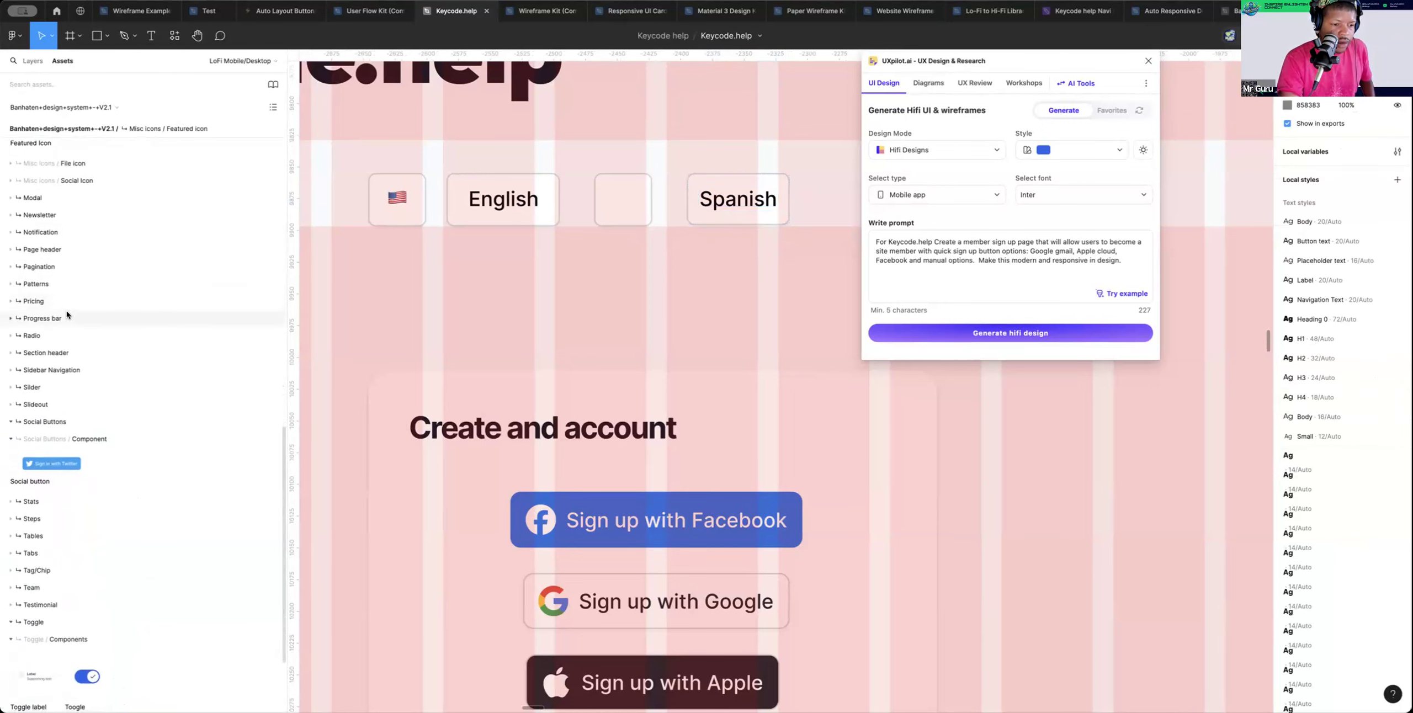
scroll(66, 314, up, 15)
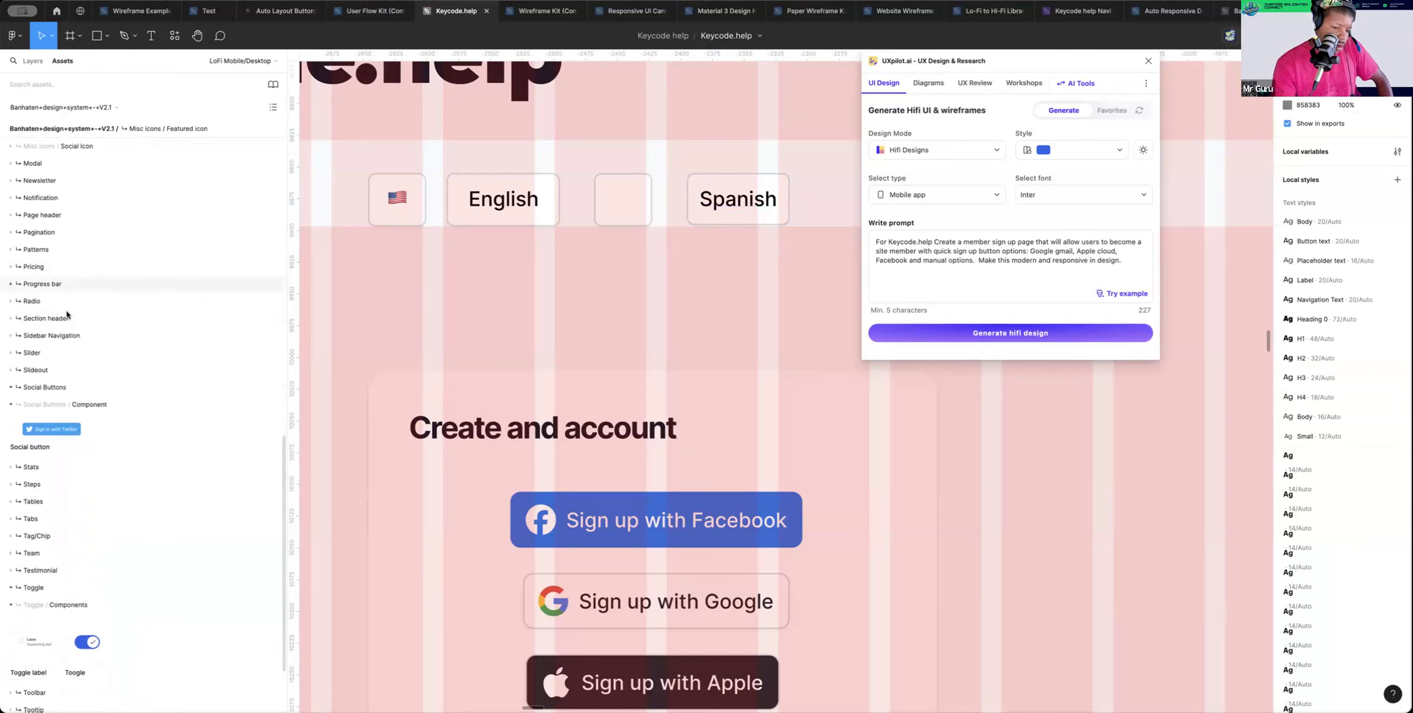
click(64, 84)
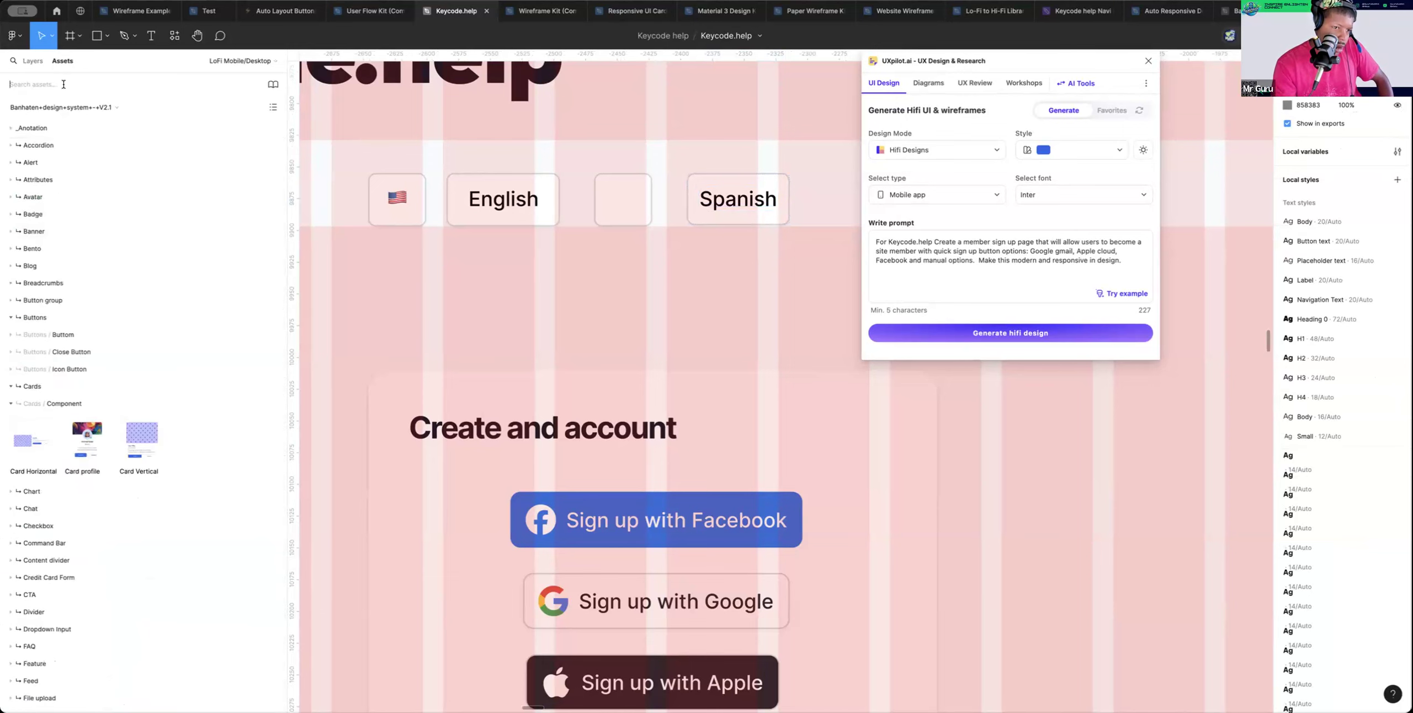
text(flags)
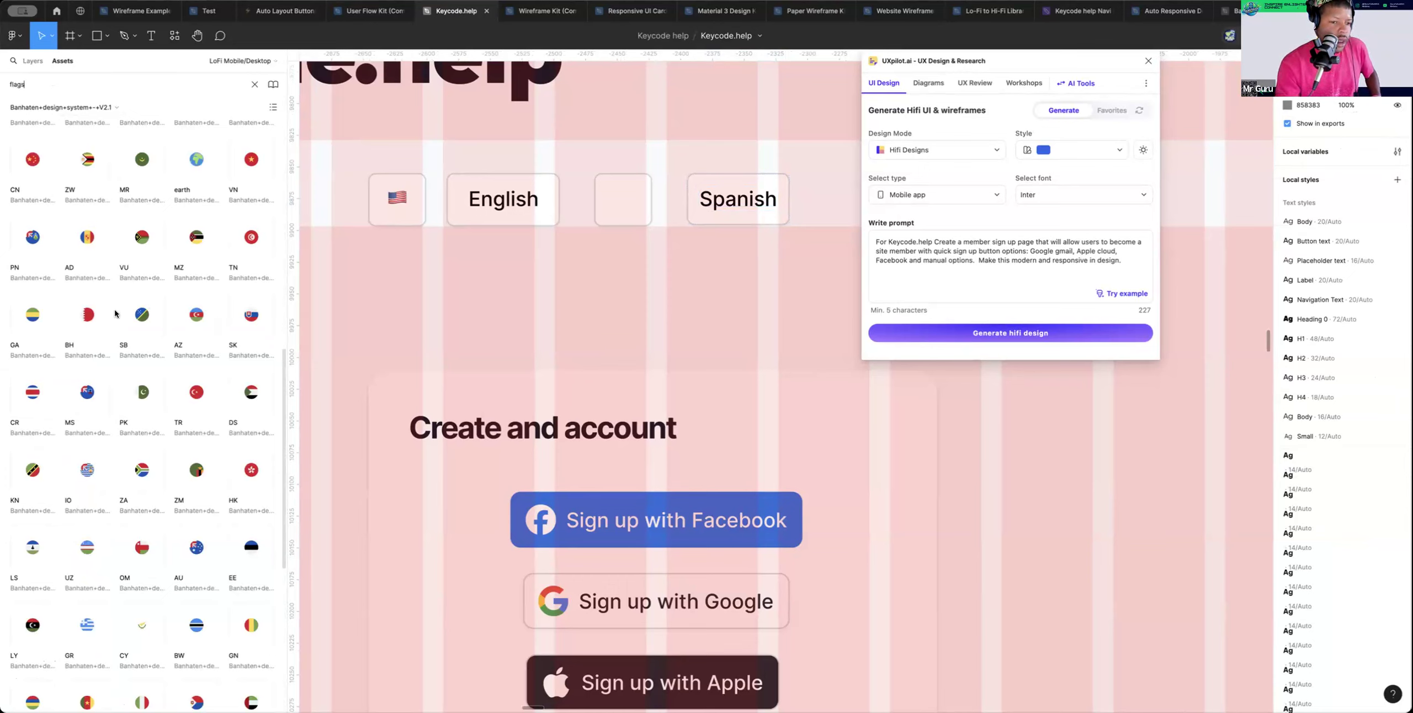
Examine the lower rows of flag assets for a Spanish flag, previewing candidates such as IT, MU, SX, UZ, OM, KN and LS
scroll(115, 313, down, 5)
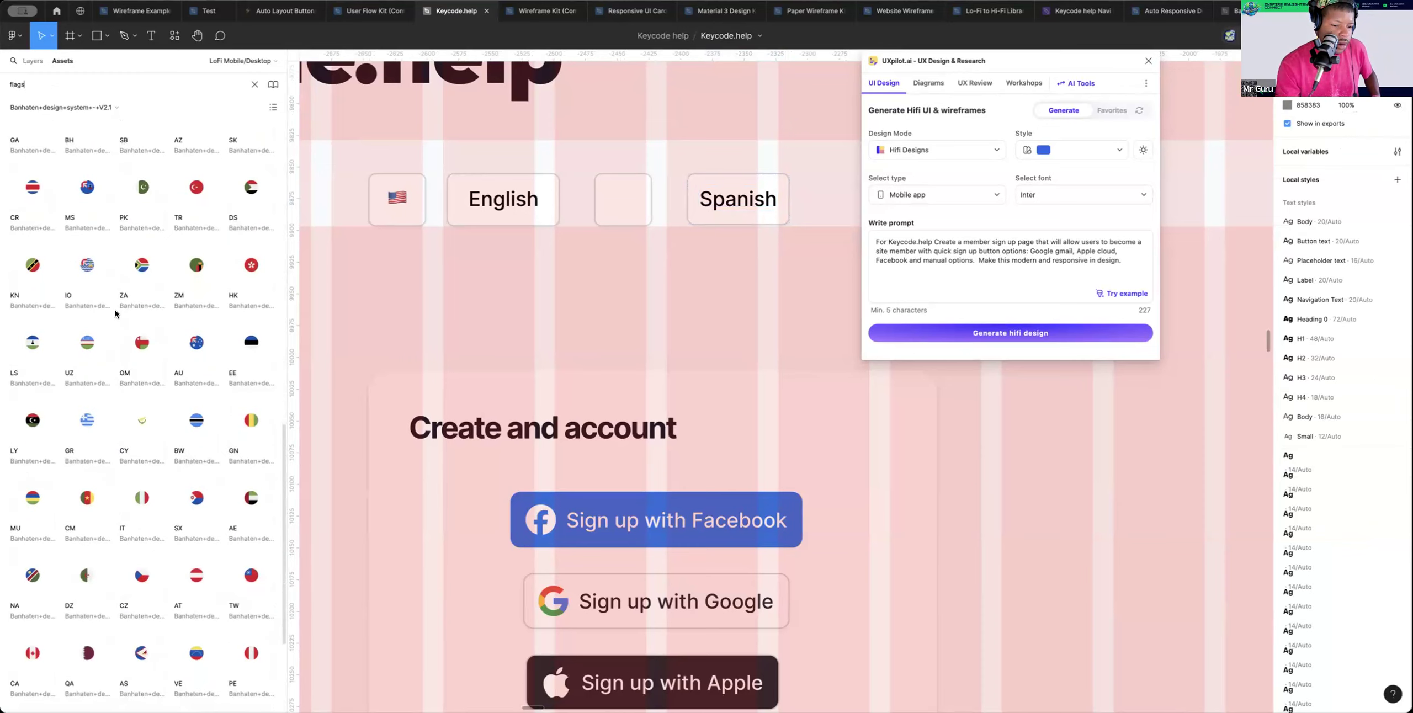
scroll(114, 314, down, 4)
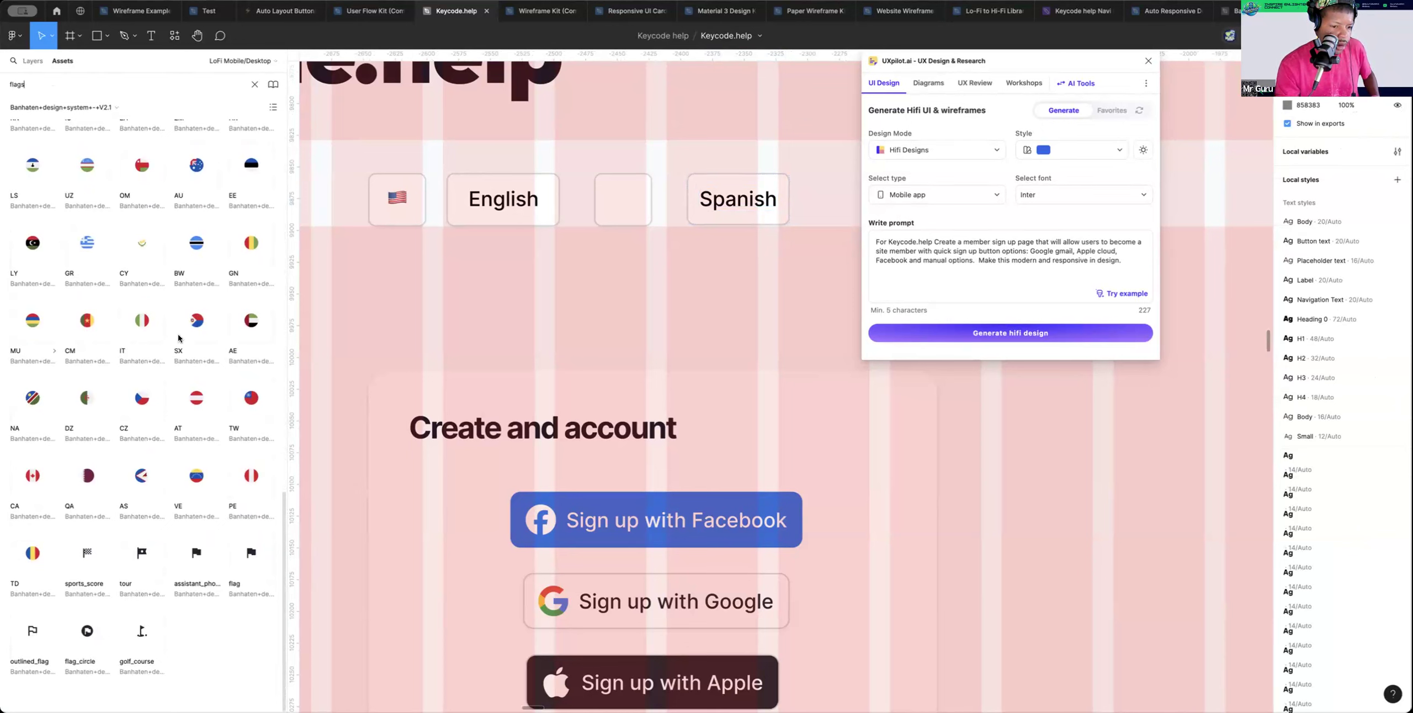
click(147, 322)
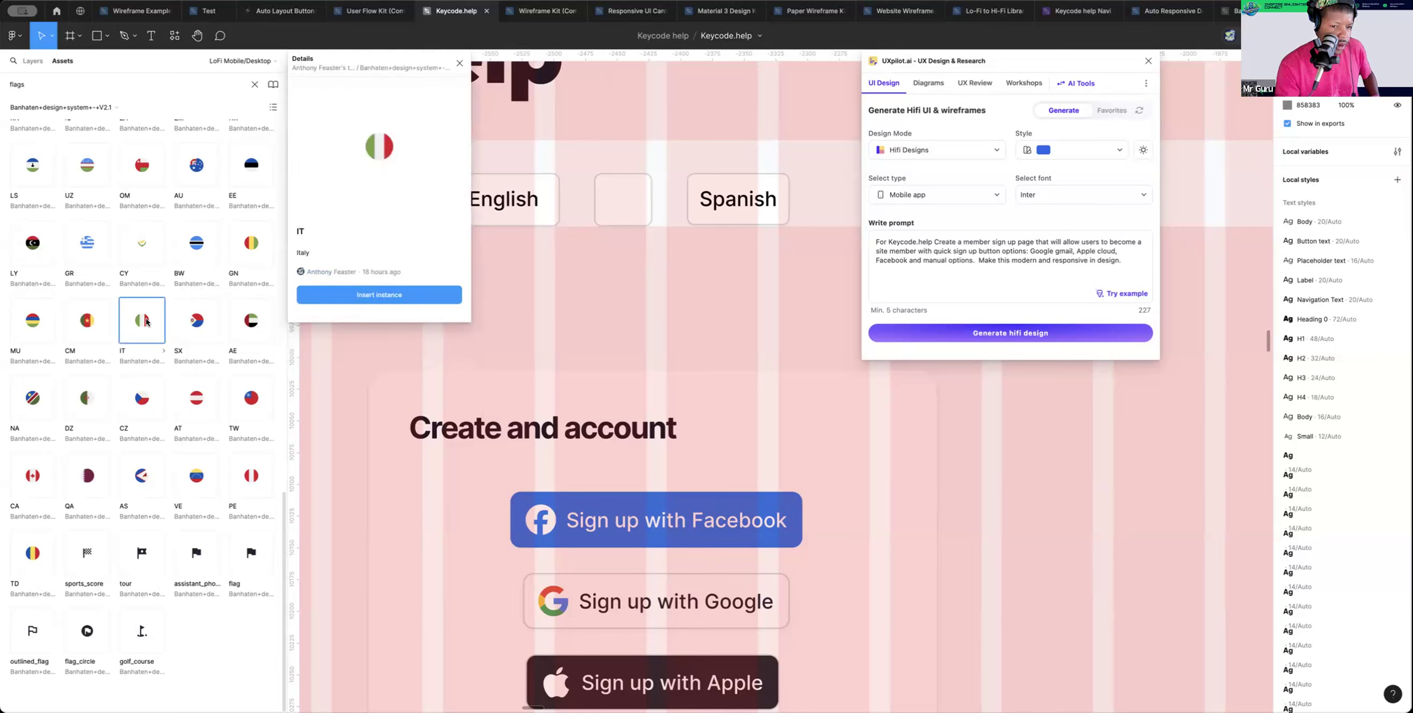
click(40, 324)
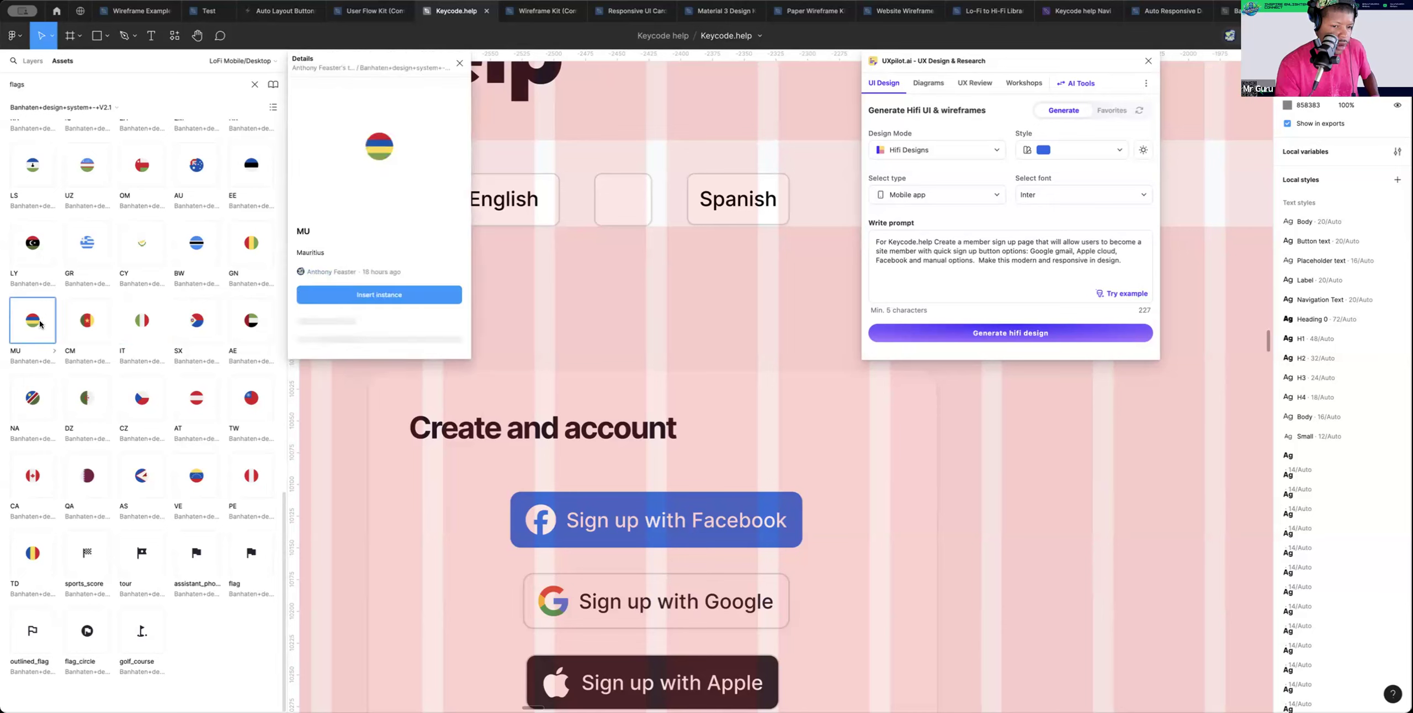
click(190, 318)
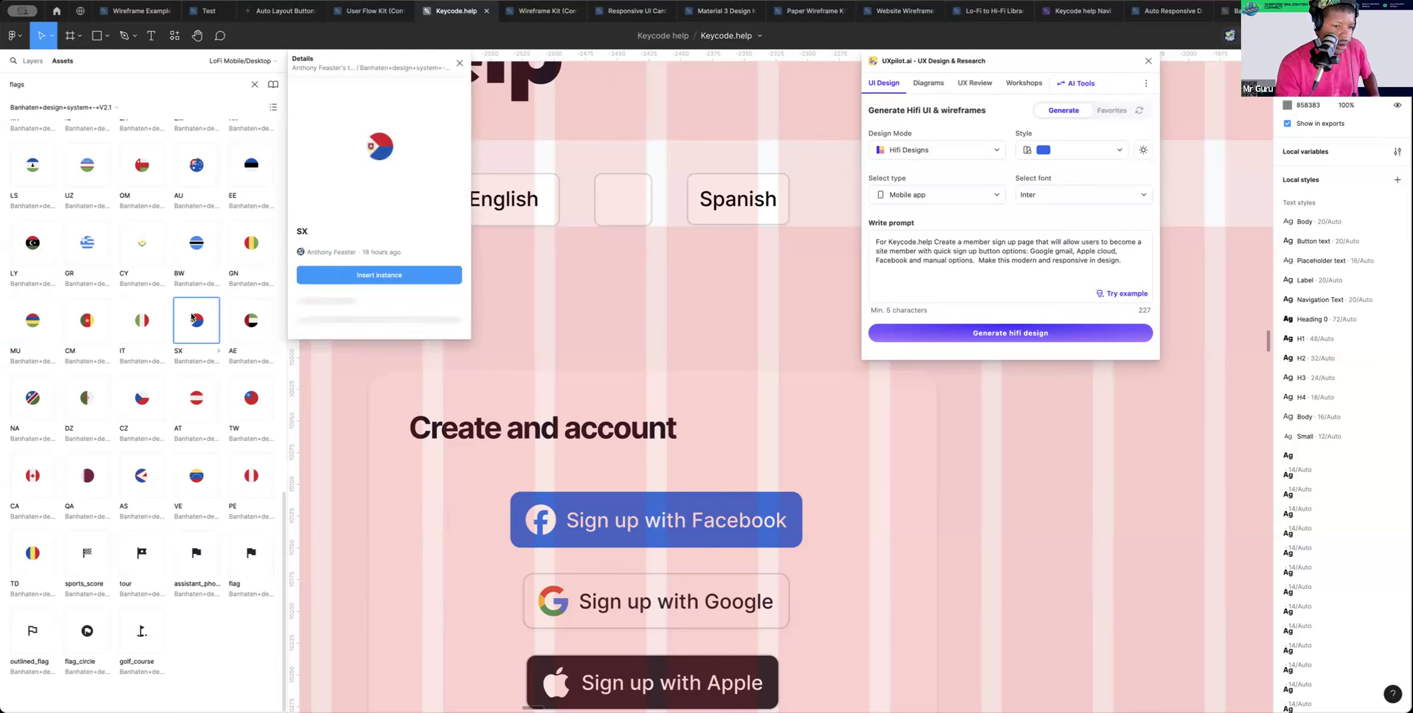
click(257, 319)
click(250, 257)
click(196, 248)
click(42, 245)
scroll(55, 254, up, 2)
click(98, 240)
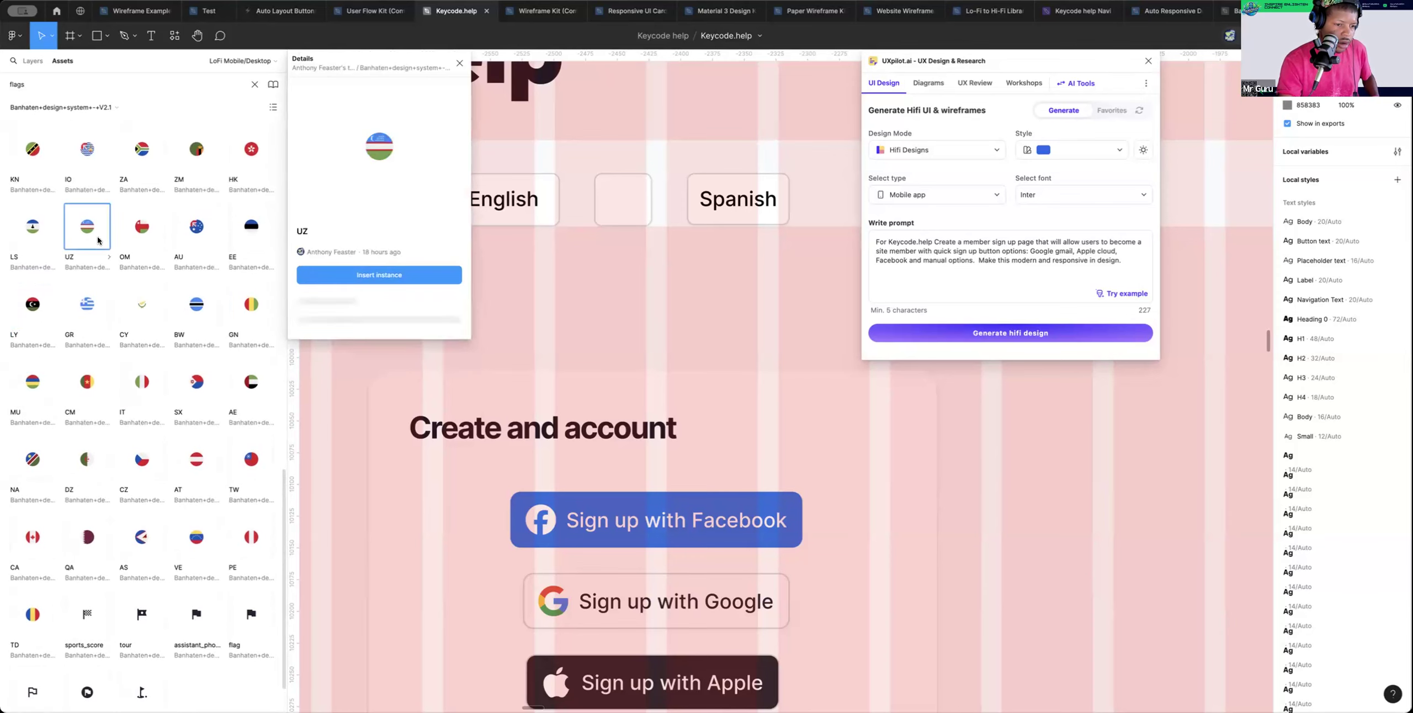
click(155, 232)
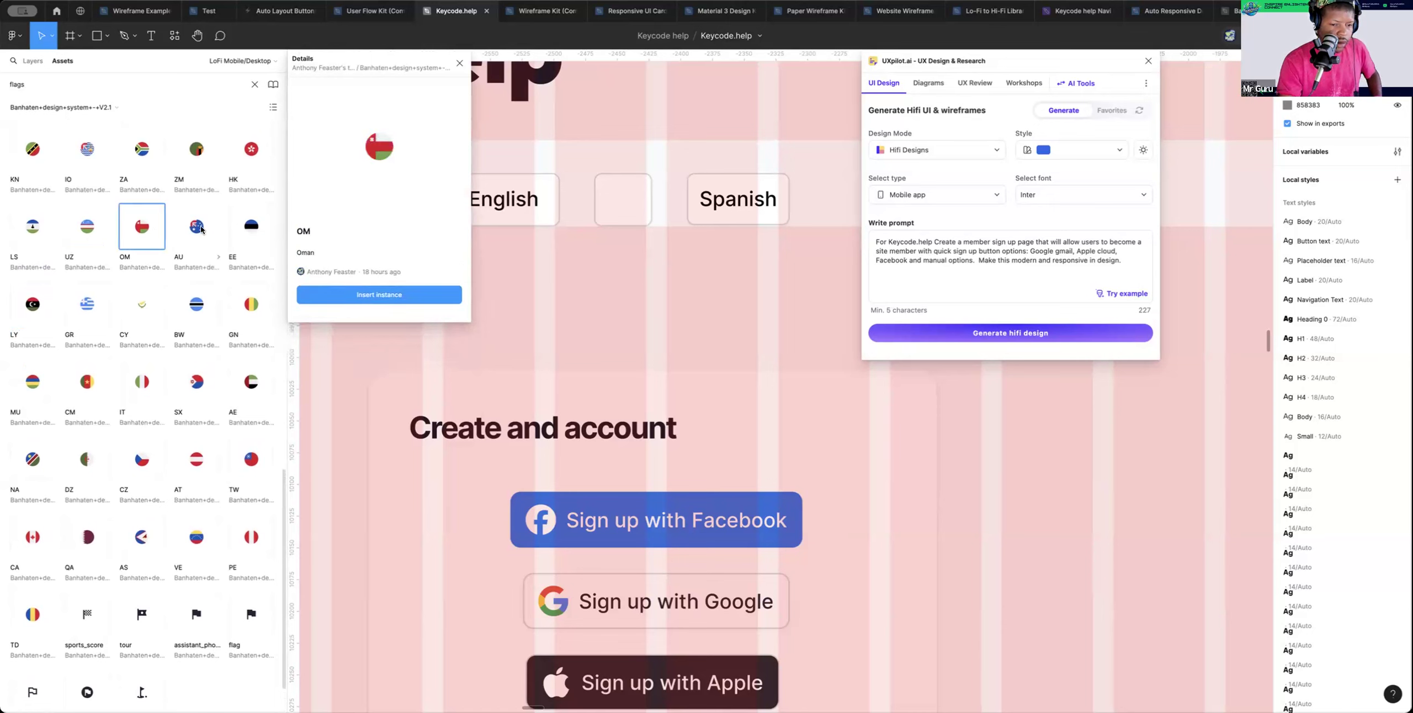
scroll(199, 231, up, 2)
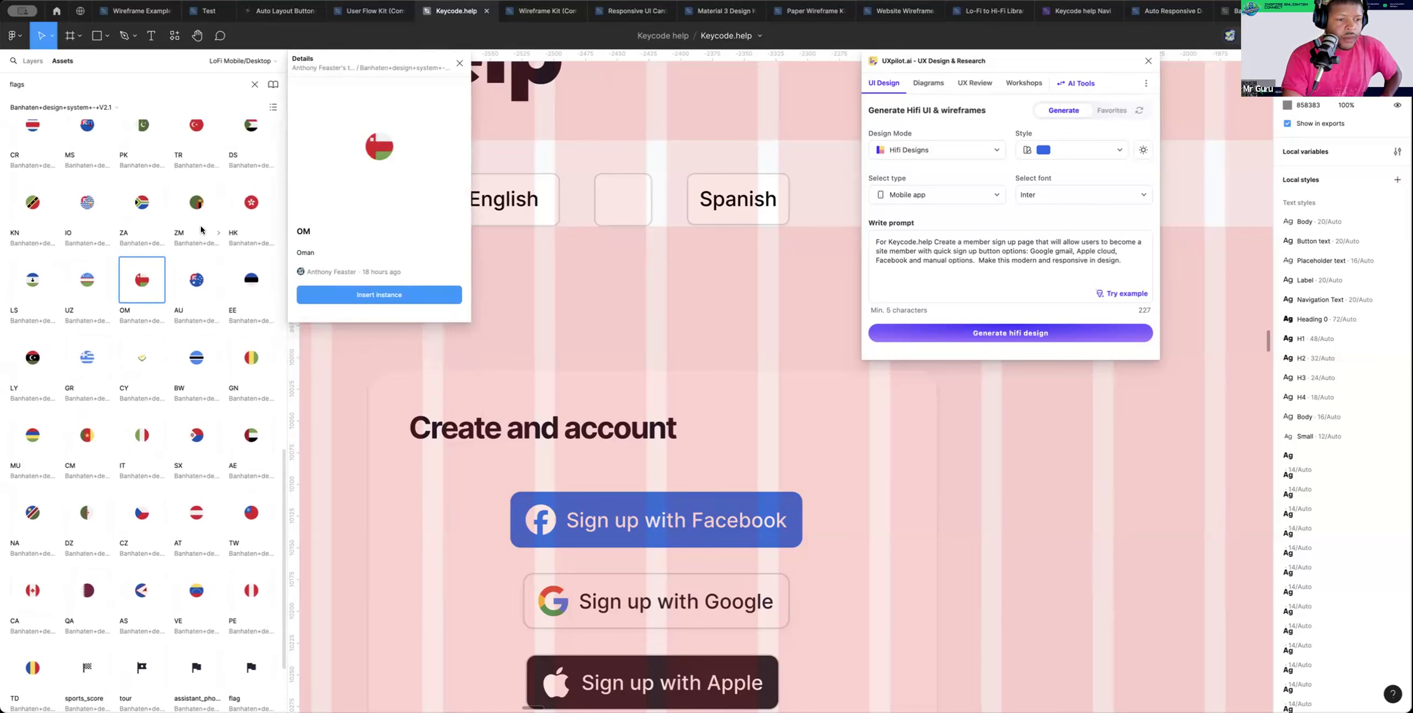
click(148, 204)
click(39, 205)
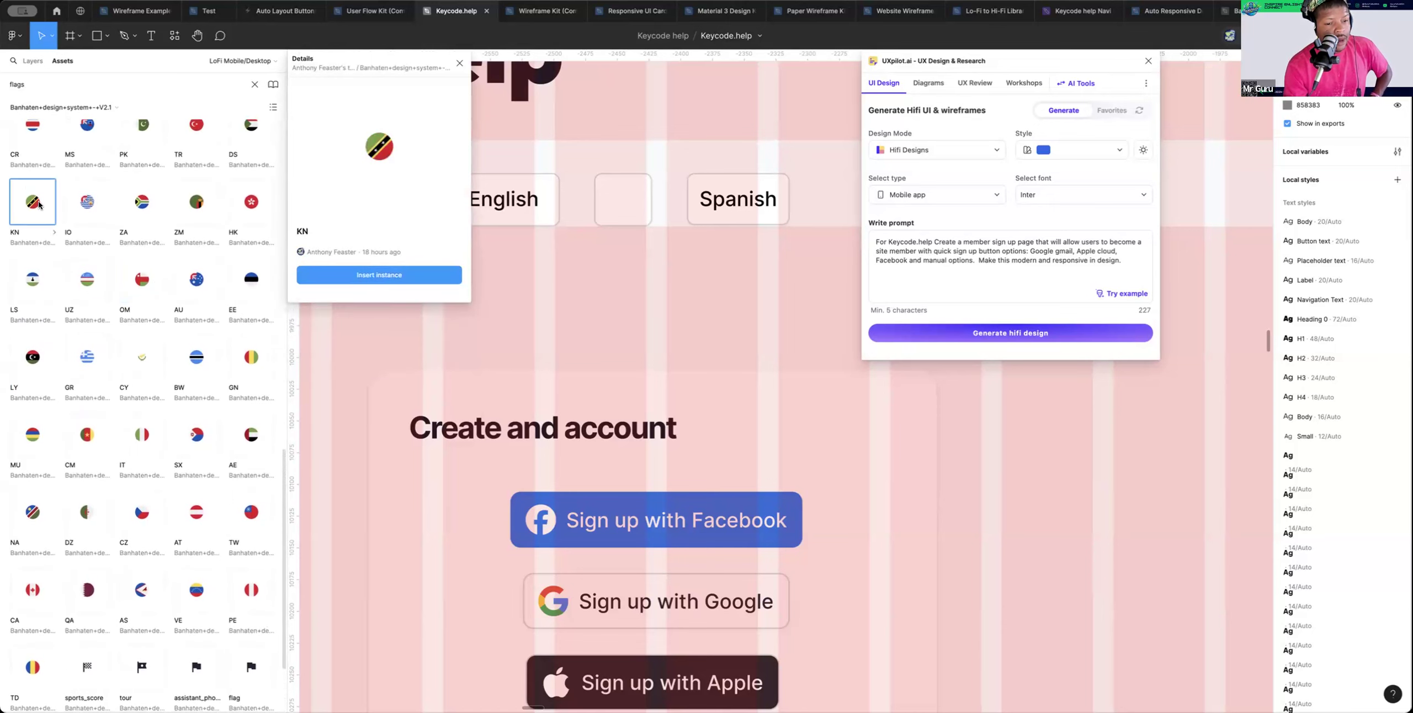
click(28, 271)
scroll(38, 265, up, 2)
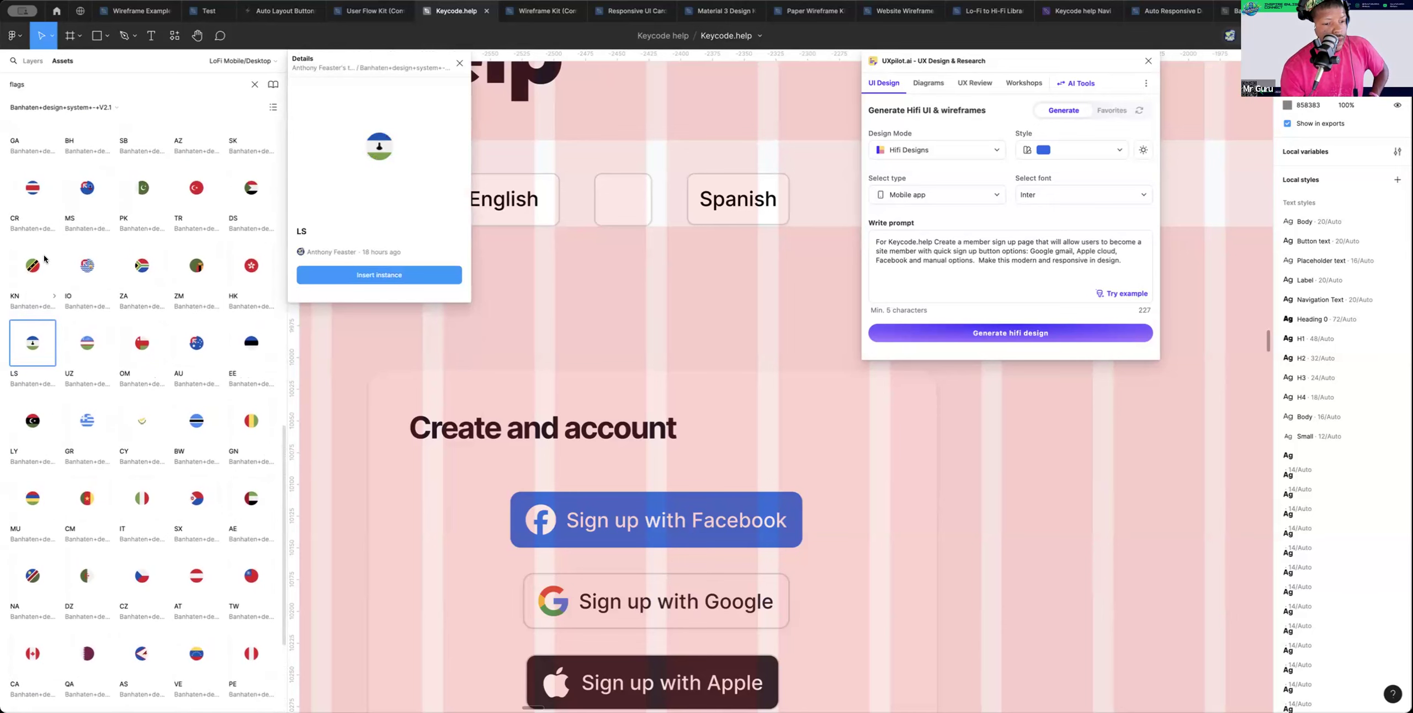
Examine the middle rows of flag assets for a Spanish-language flag, previewing candidates such as DS, MZ, LR and US
click(251, 202)
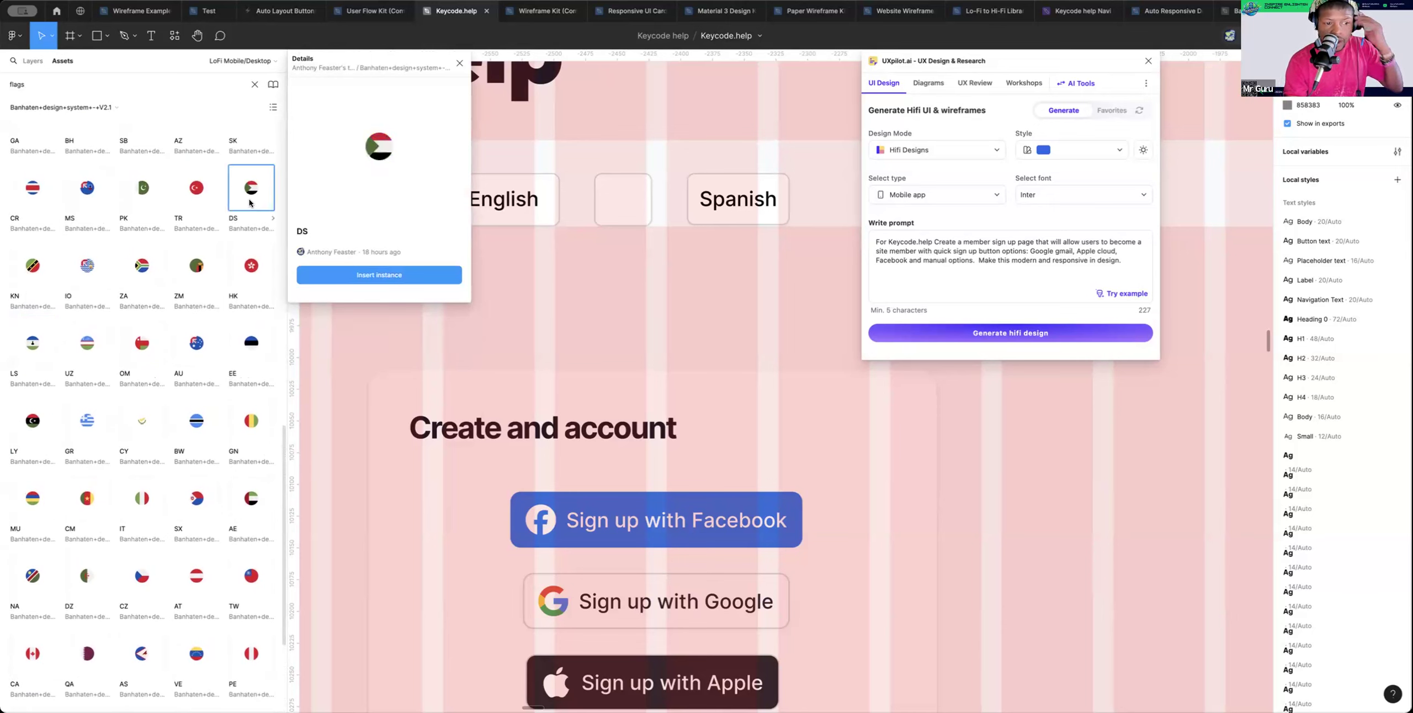
scroll(121, 255, up, 4)
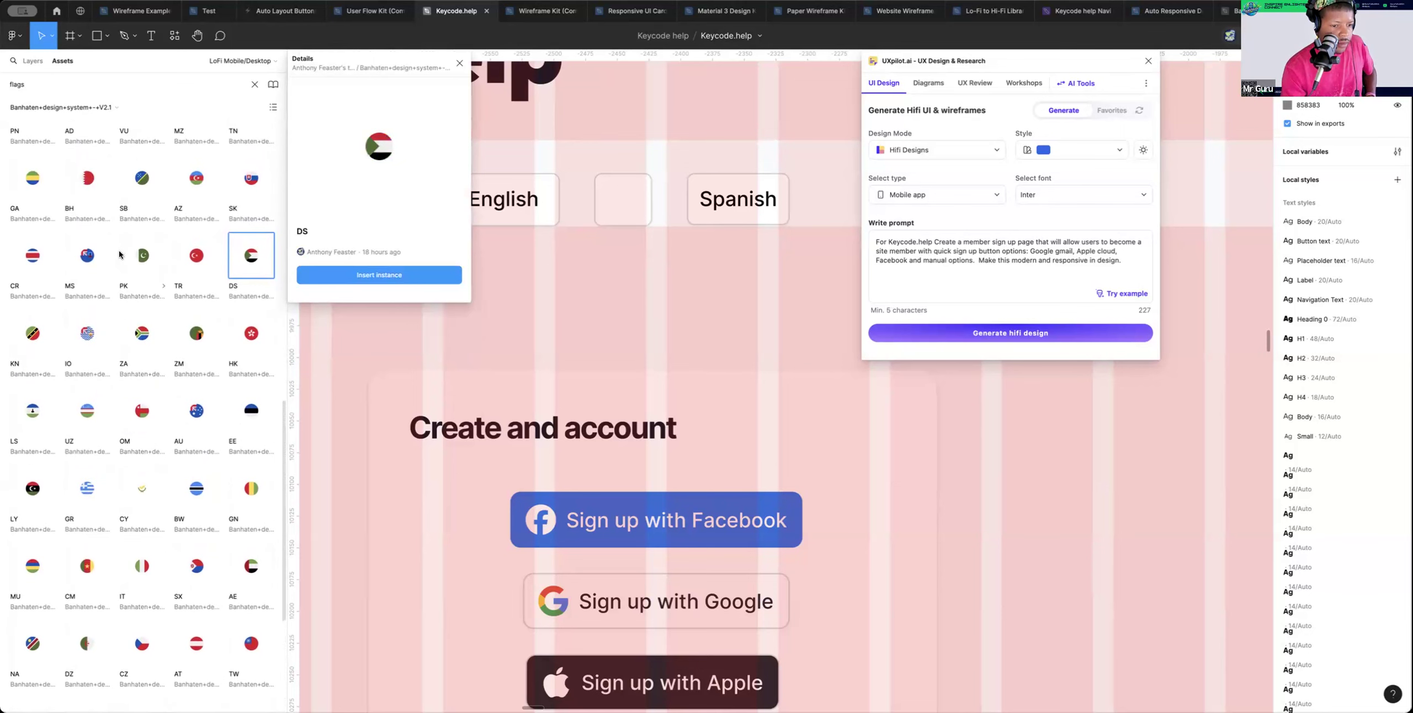
scroll(120, 257, up, 1)
click(192, 197)
scroll(191, 197, up, 4)
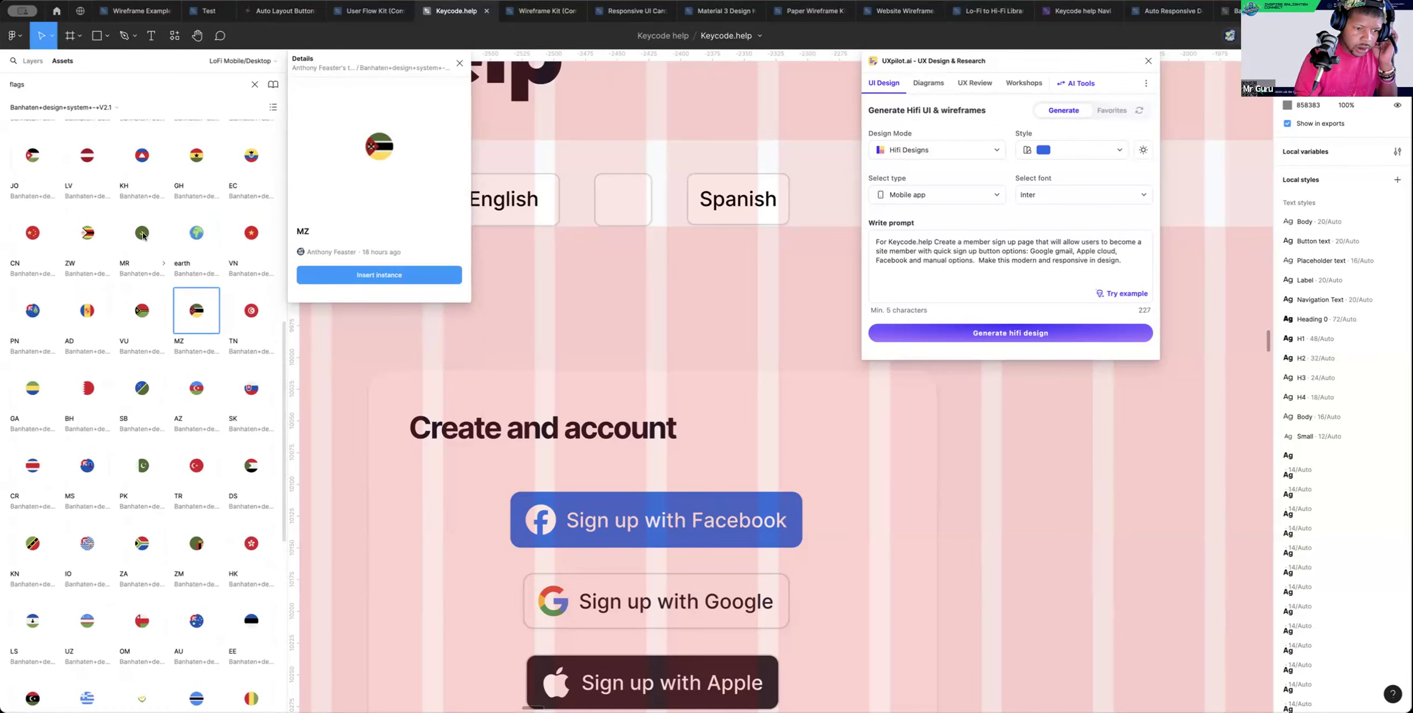
scroll(143, 236, up, 5)
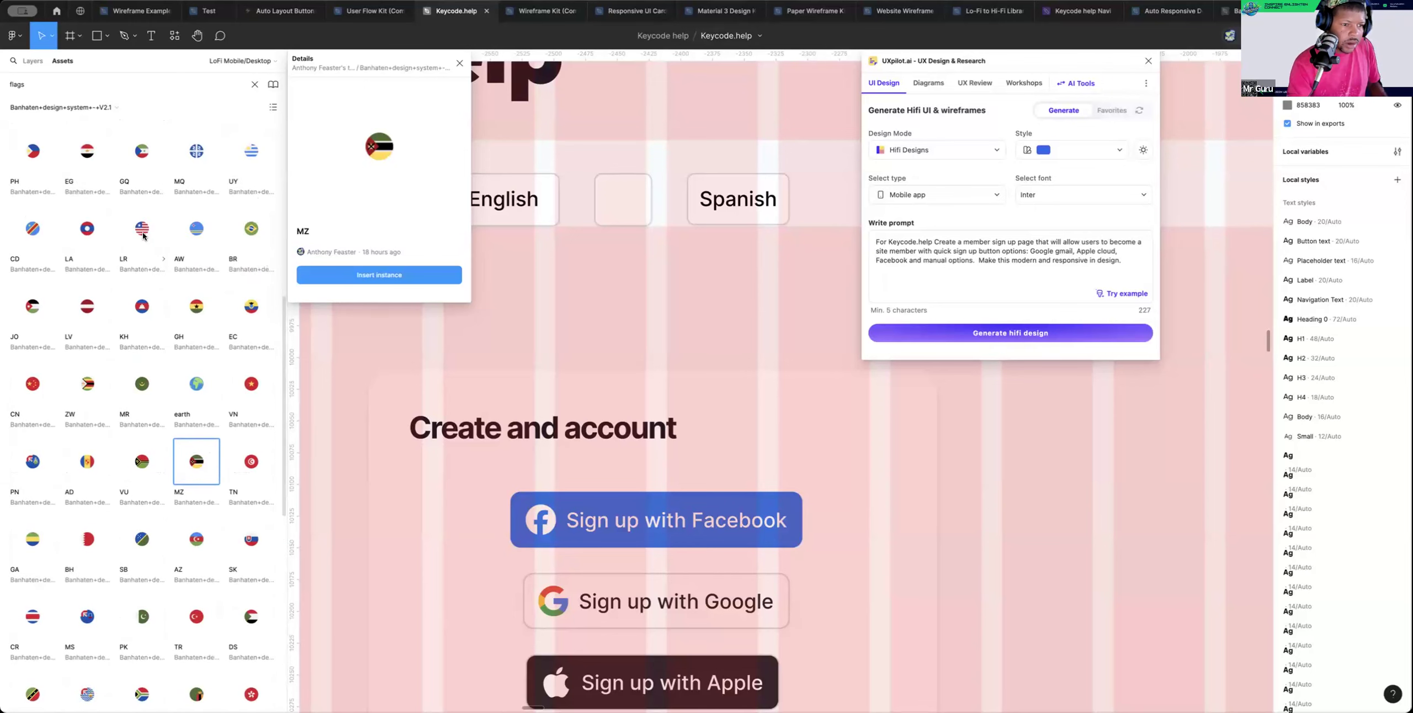
click(141, 243)
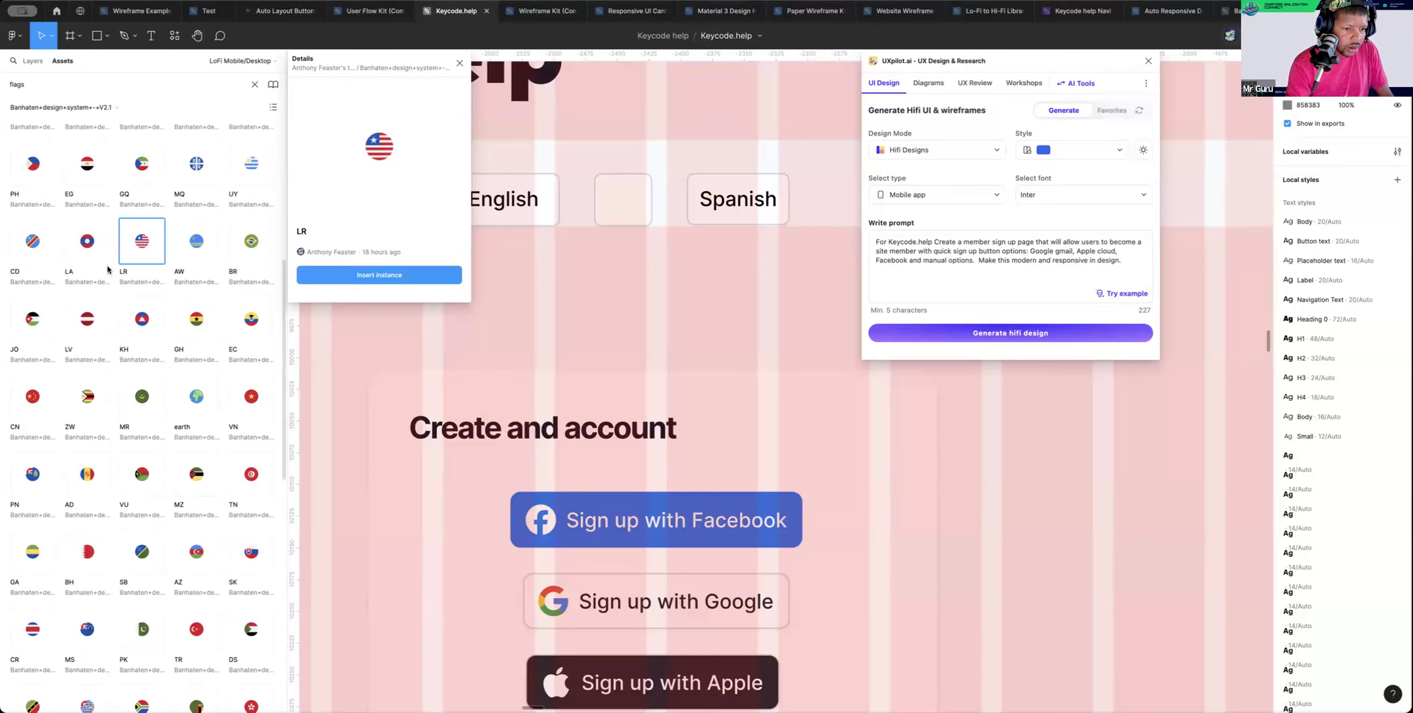
scroll(122, 260, up, 2)
click(144, 232)
click(91, 232)
scroll(91, 235, up, 2)
click(142, 221)
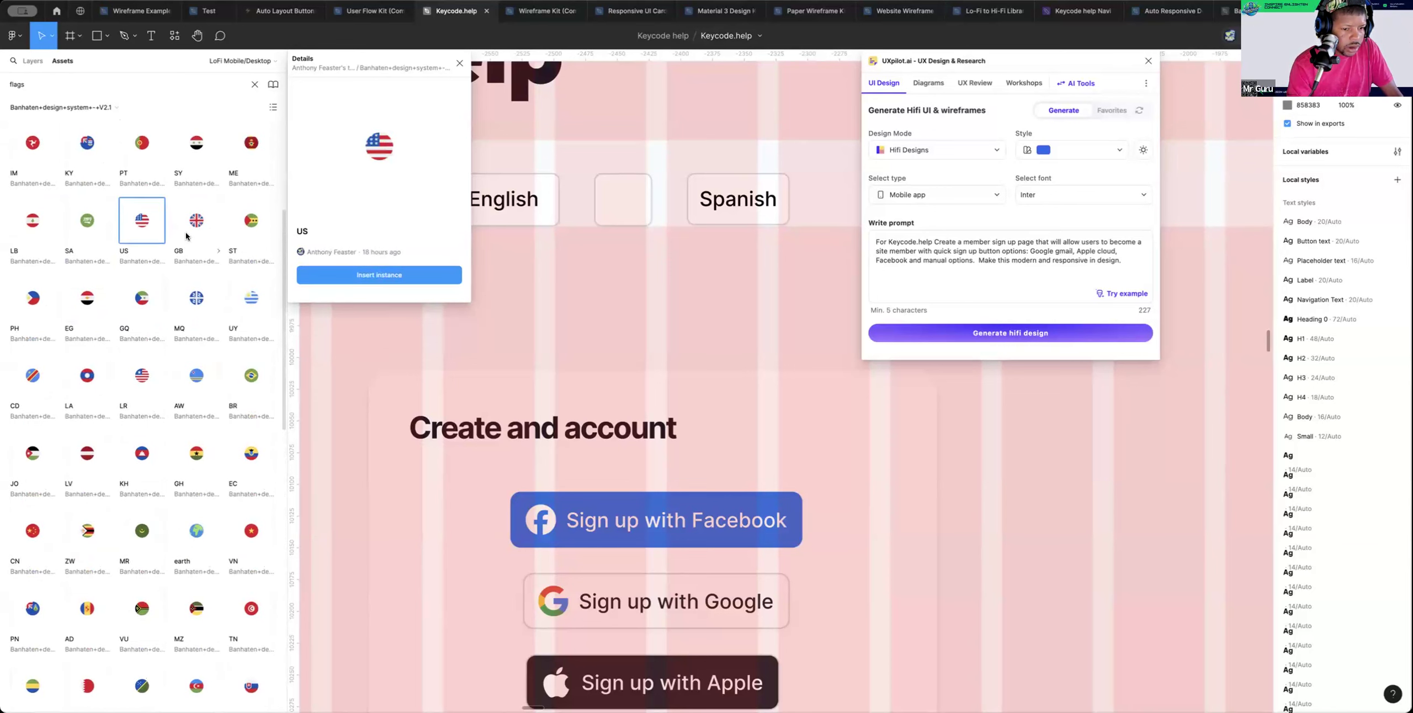
Check the upper rows of flag assets, previewing ME, and review the full list once more for a suitable flag
scroll(198, 234, up, 1)
scroll(138, 237, up, 3)
scroll(173, 223, up, 2)
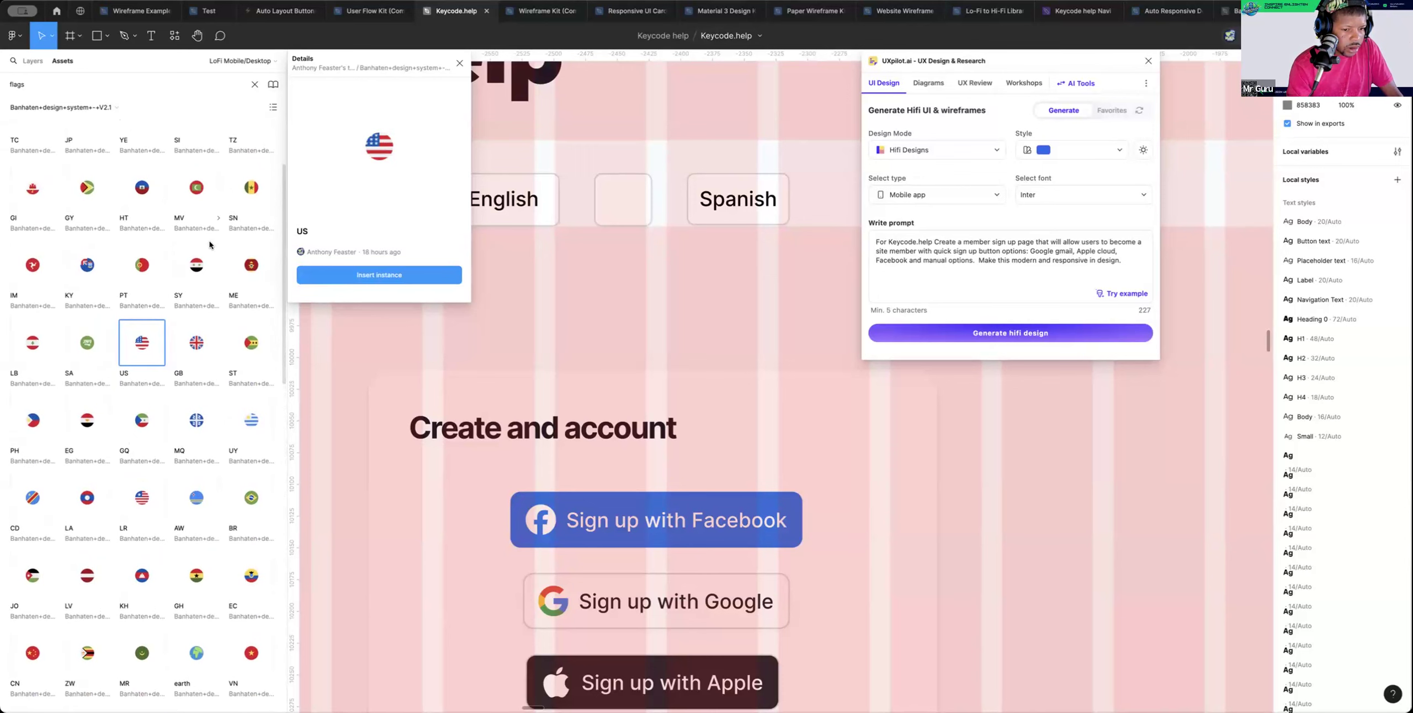
click(245, 276)
scroll(175, 261, up, 1)
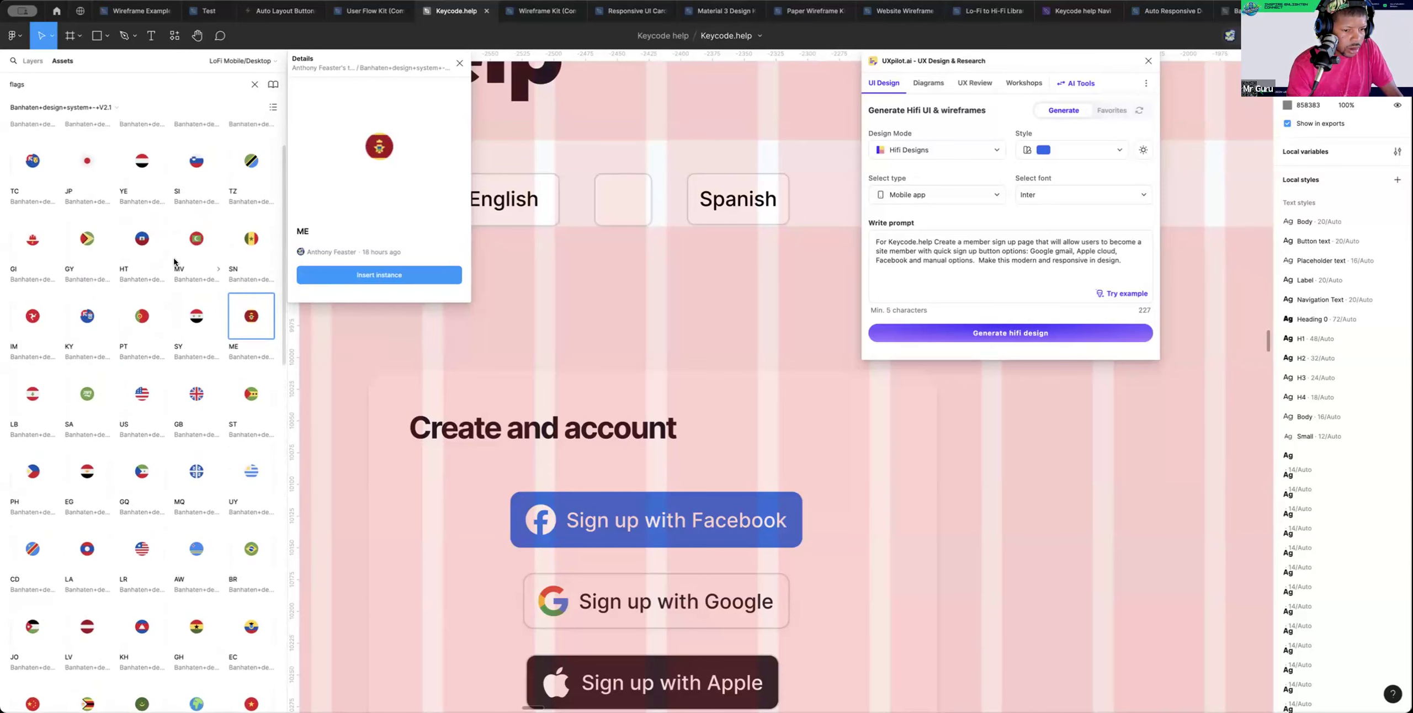
scroll(175, 262, up, 1)
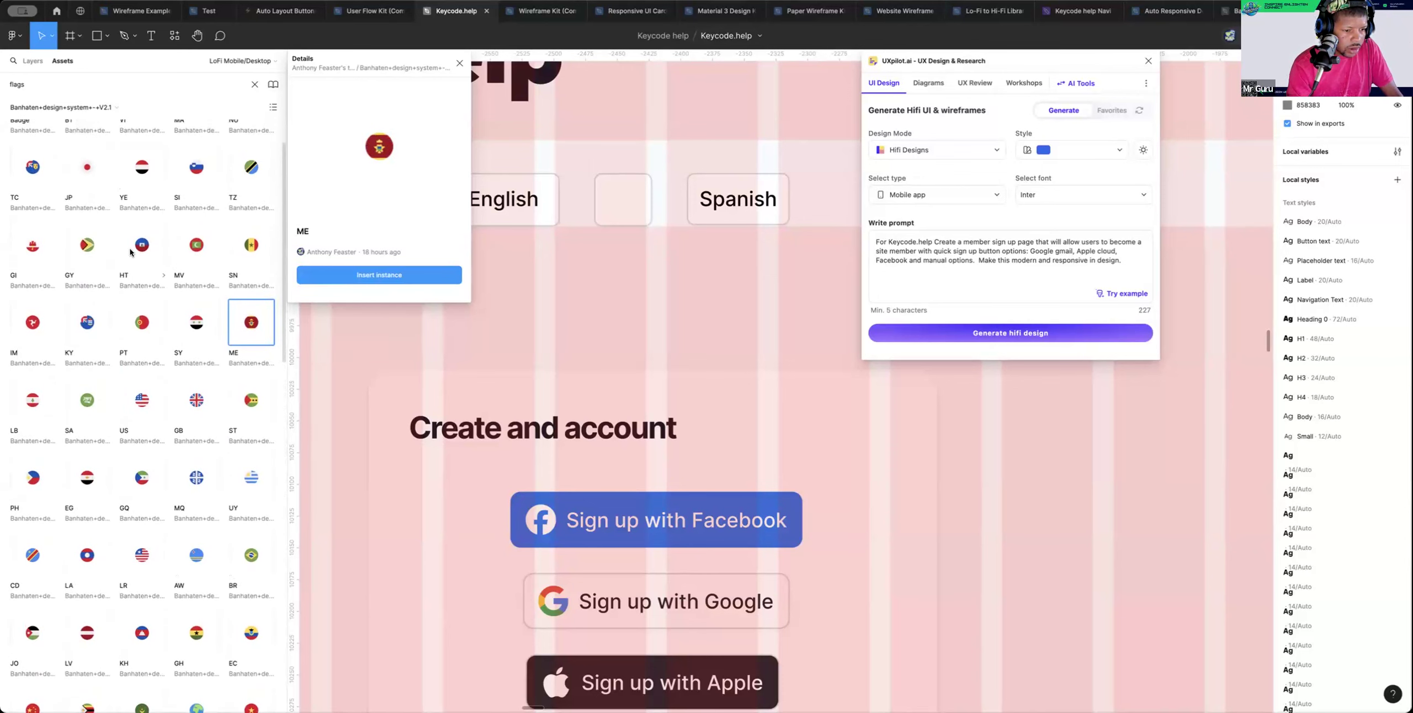
scroll(142, 249, up, 3)
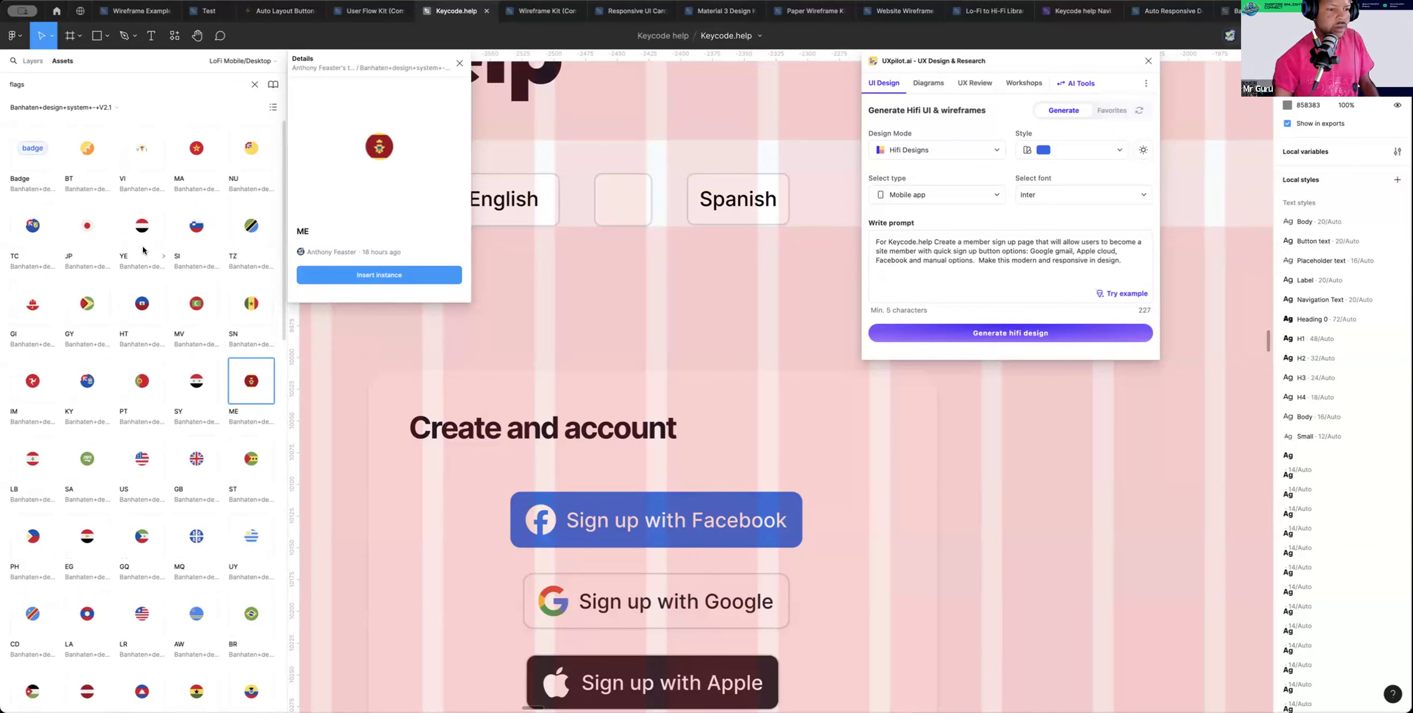
scroll(107, 227, down, 1)
scroll(108, 228, down, 15)
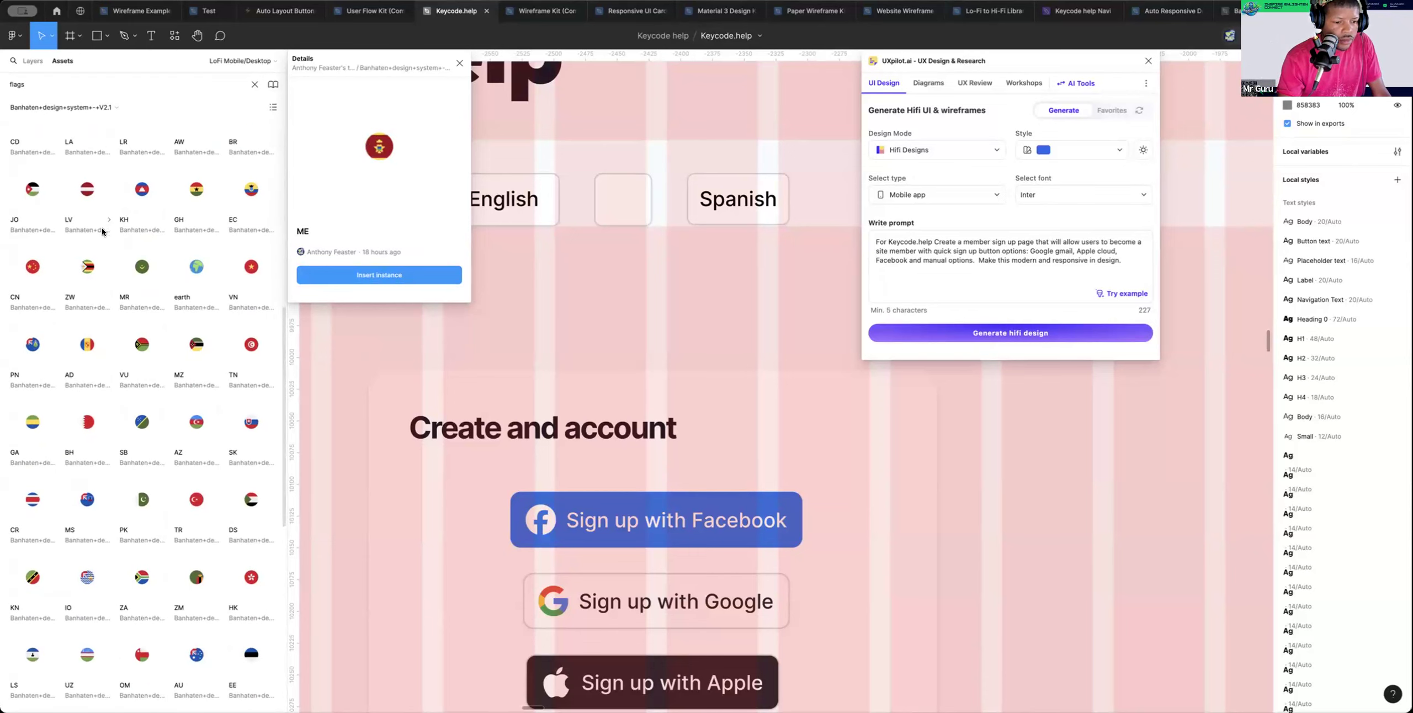
scroll(102, 231, down, 4)
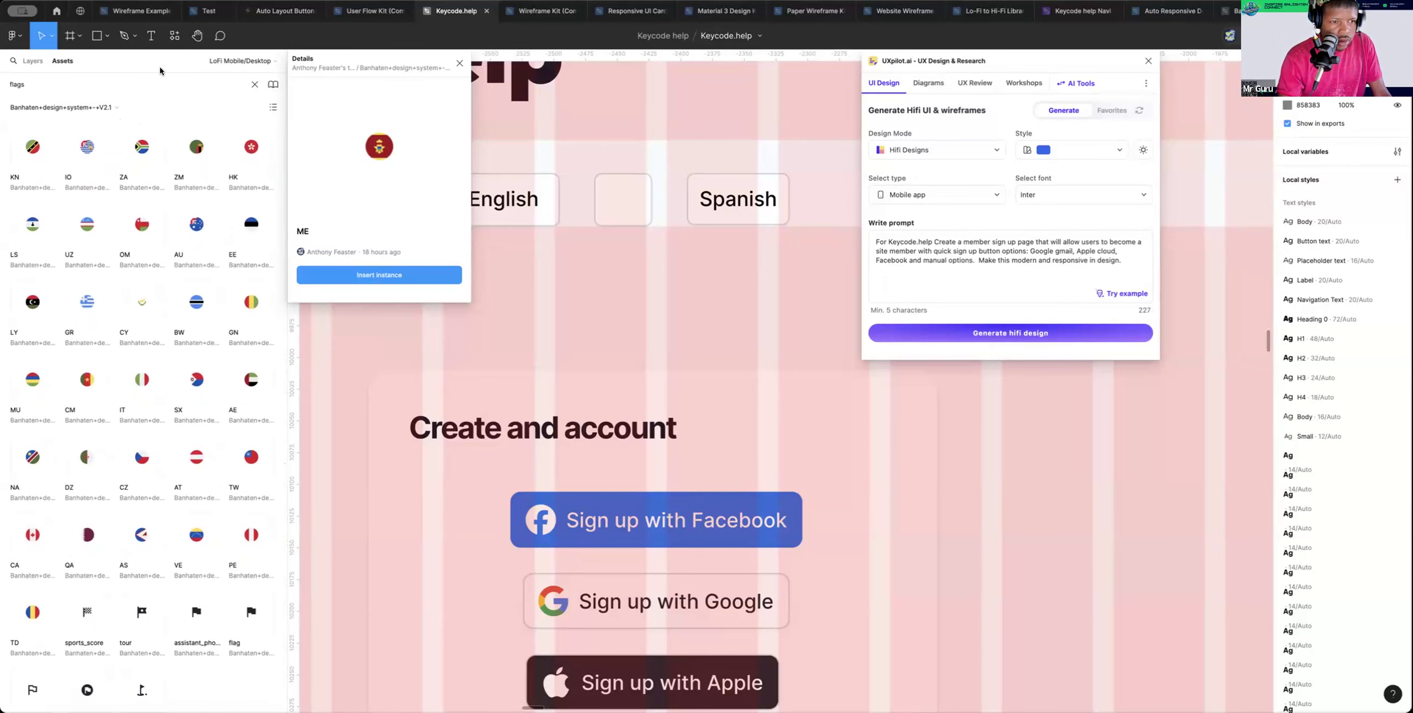
Search the community plugins for "flags" and run the Flags plugin for adding country flags
click(172, 38)
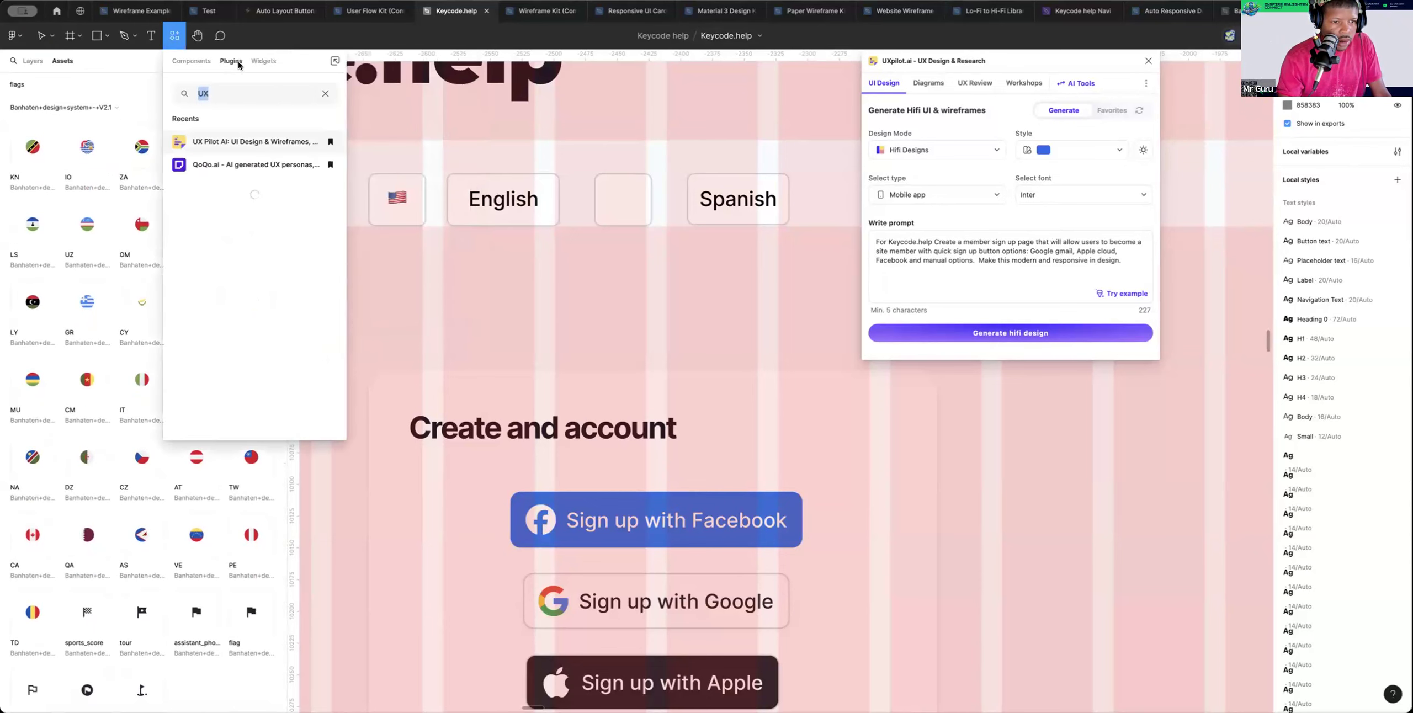
click(202, 63)
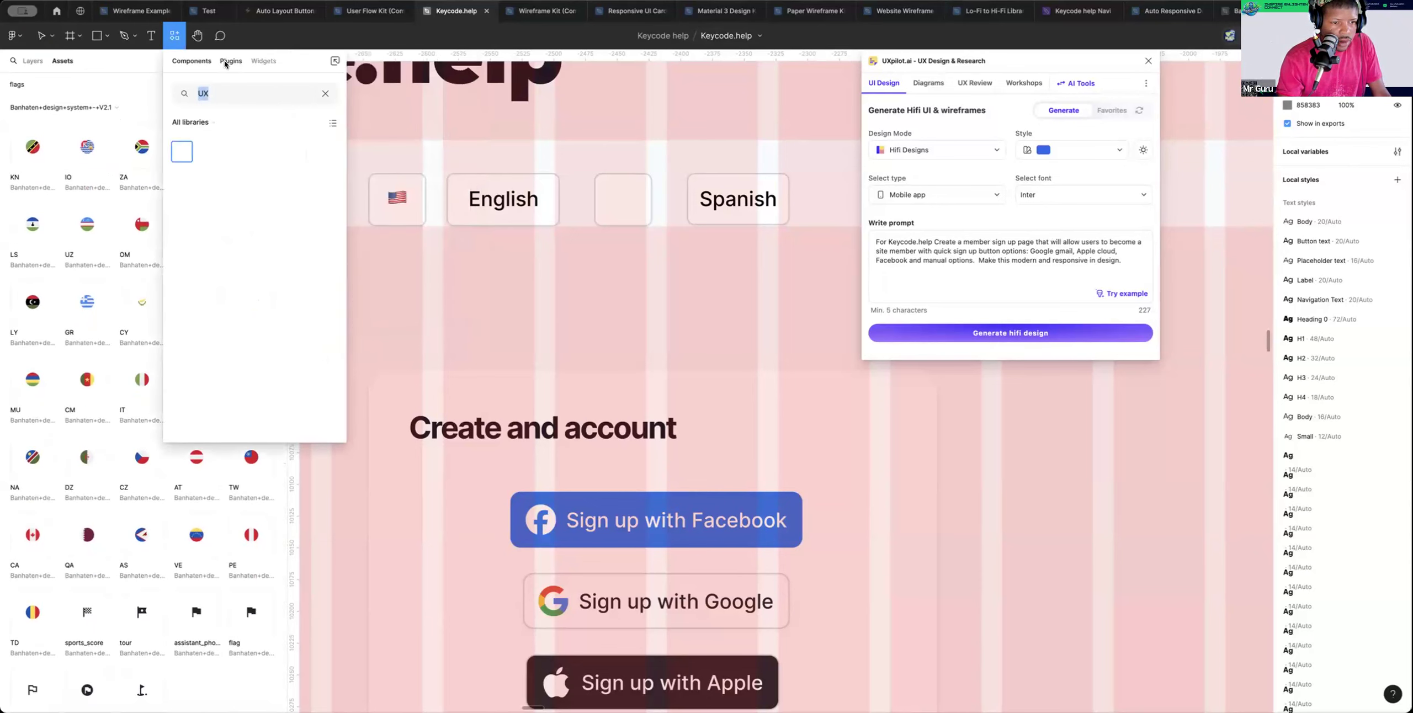
click(225, 62)
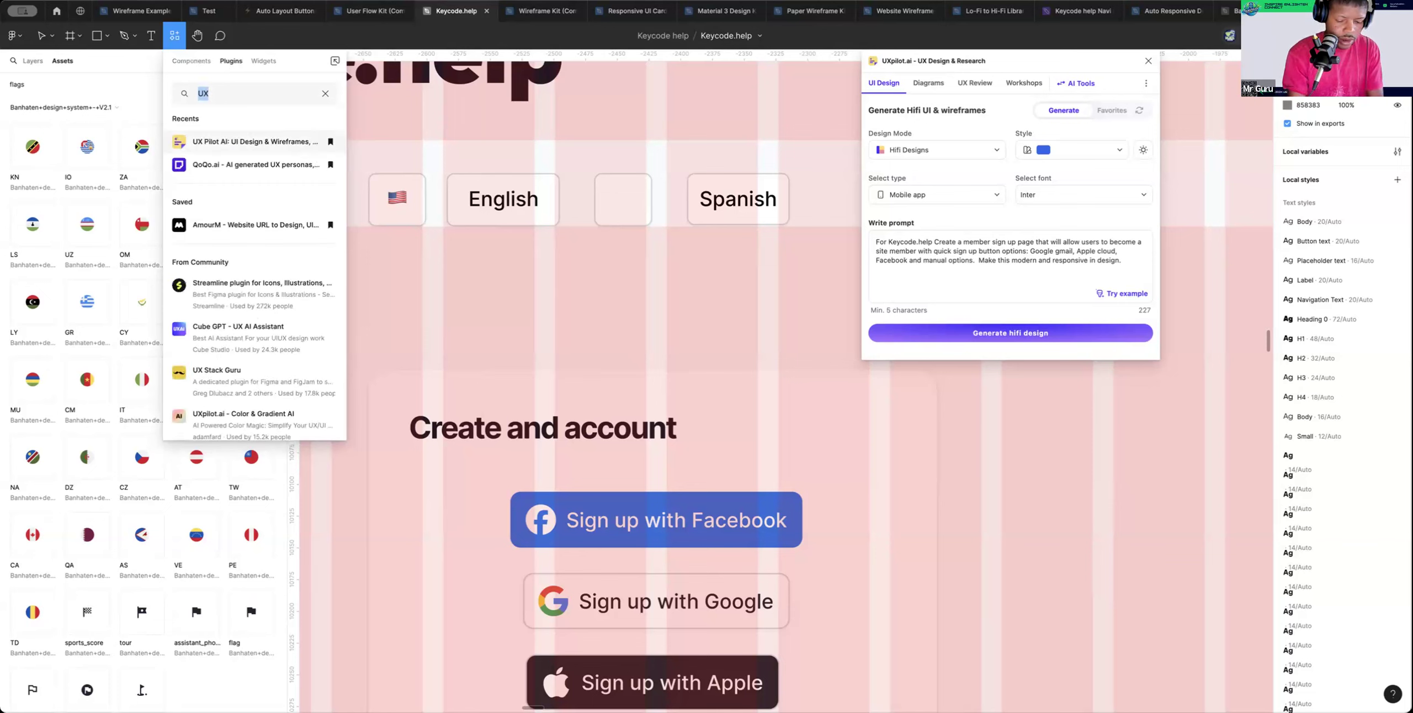
text(flags)
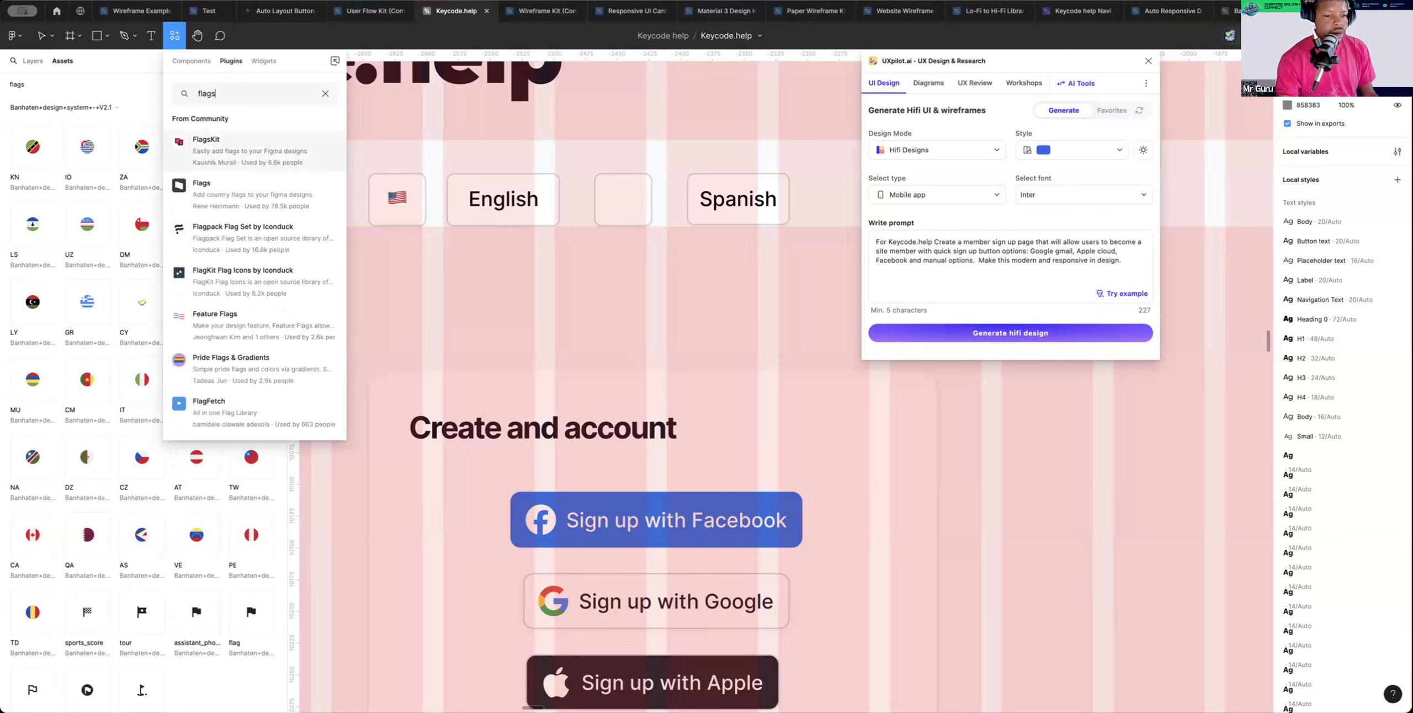
click(223, 190)
click(239, 219)
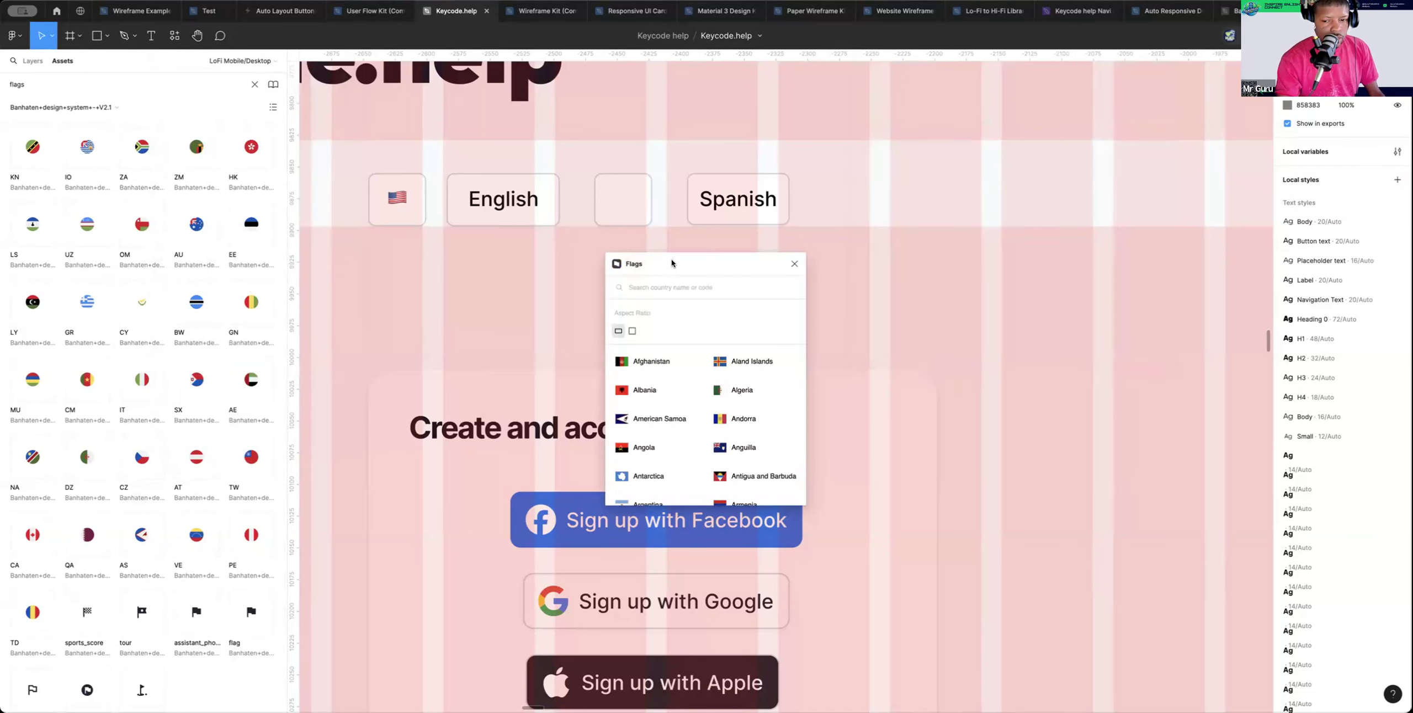
Find Mexico in the Flags plugin by searching "Mexi" and insert its flag onto the canvas
click(657, 279)
text(Me)
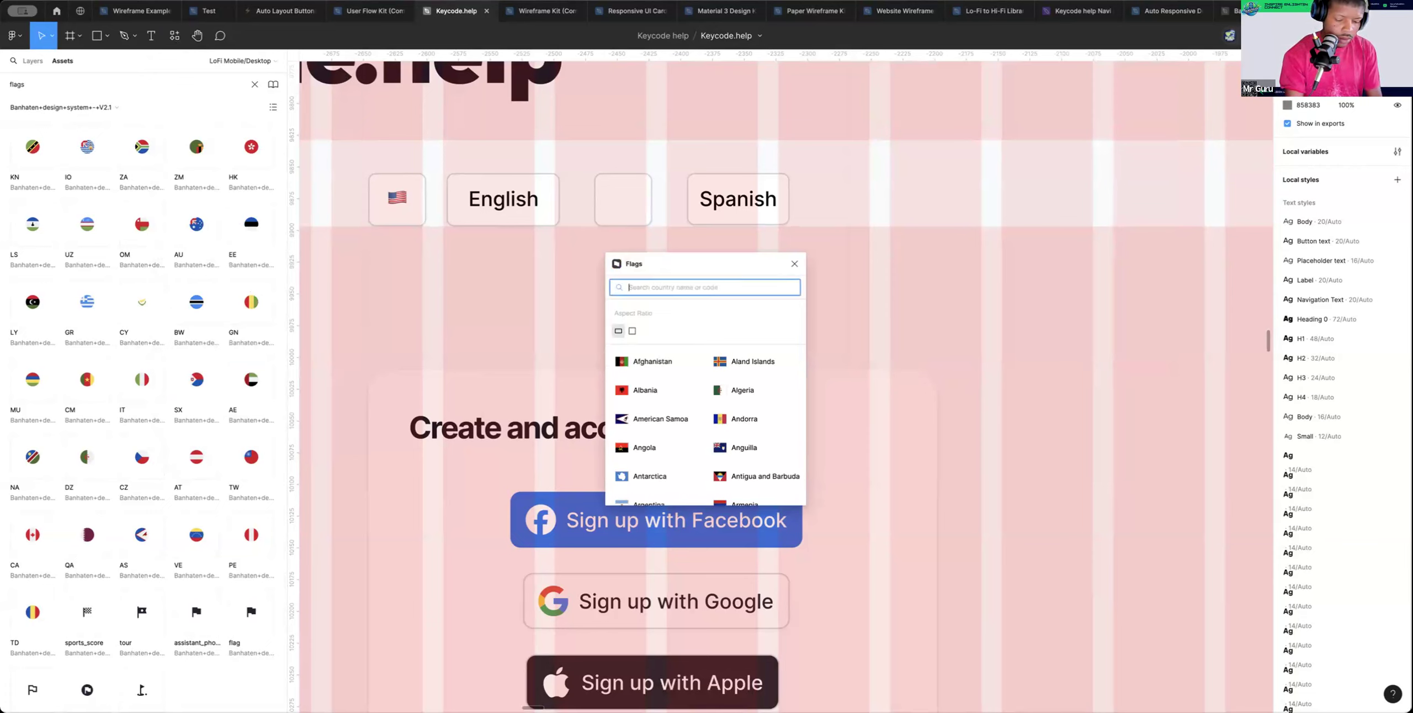
text(xi)
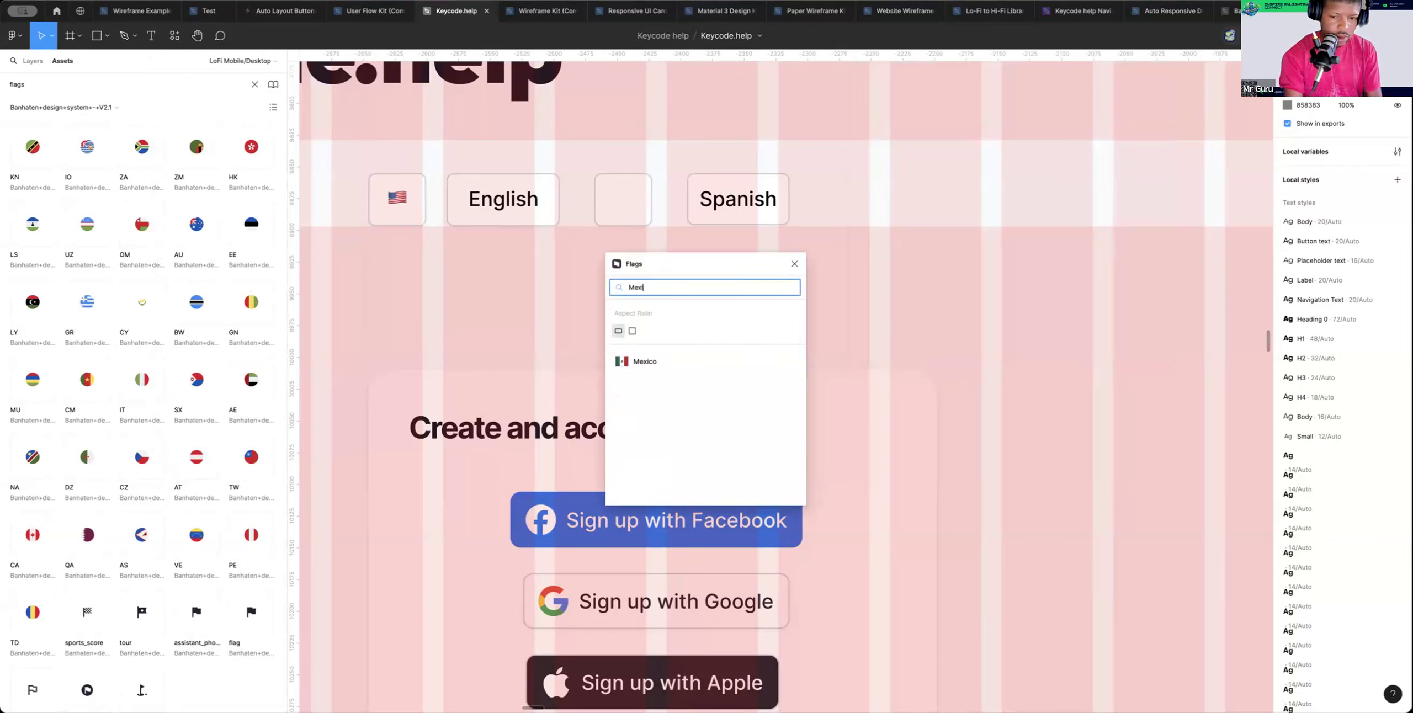
click(636, 362)
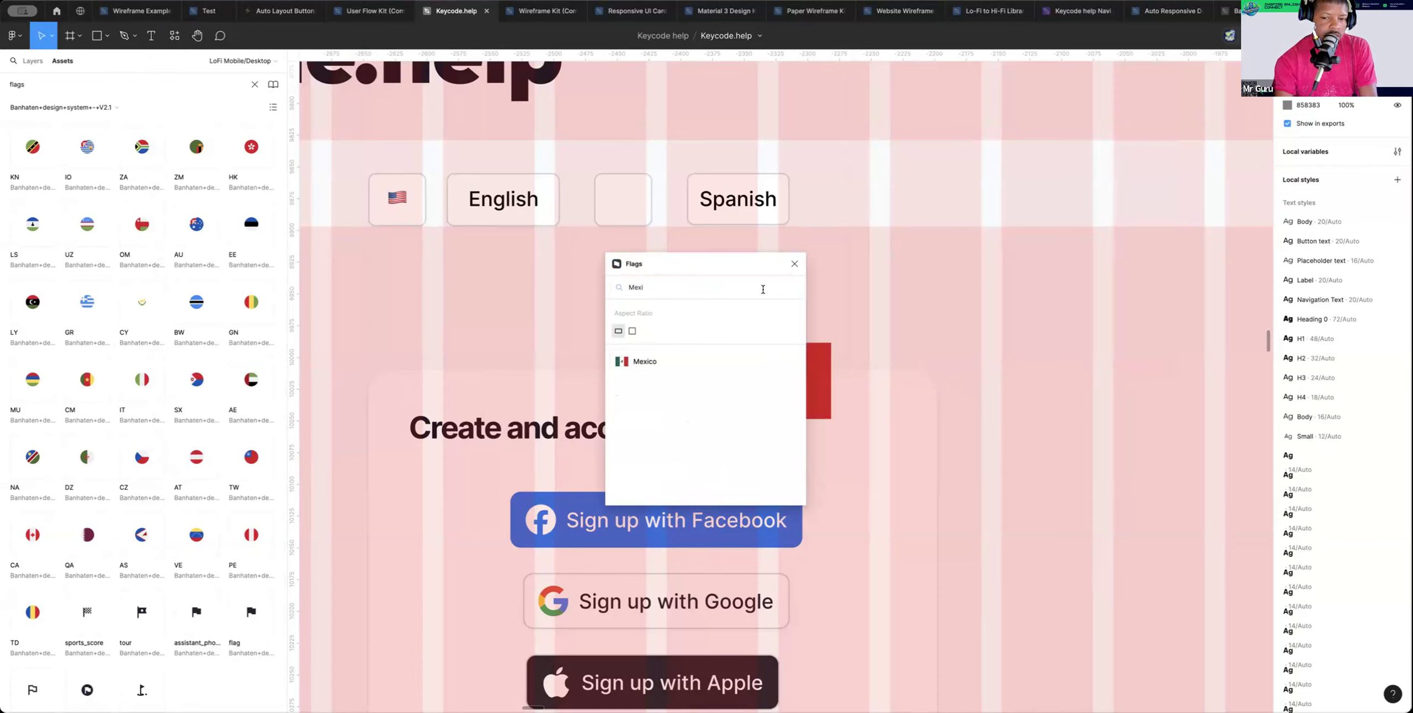
Move the Flags plugin window clear of the inserted Mexico flag and select the flag's green stripe
drag(723, 267, 1143, 259)
click(778, 362)
click(778, 362)
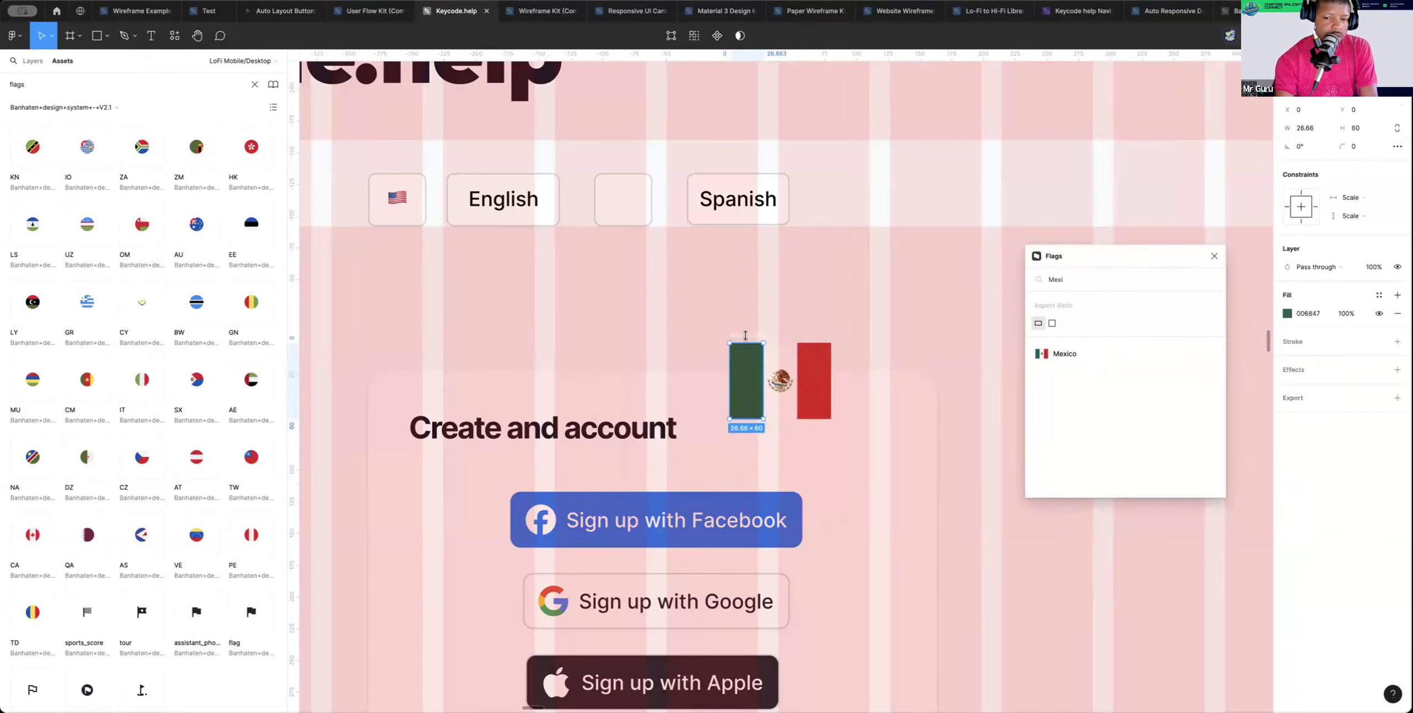
Scale the Mexico flag down proportionally to about 18 × 14
click(746, 335)
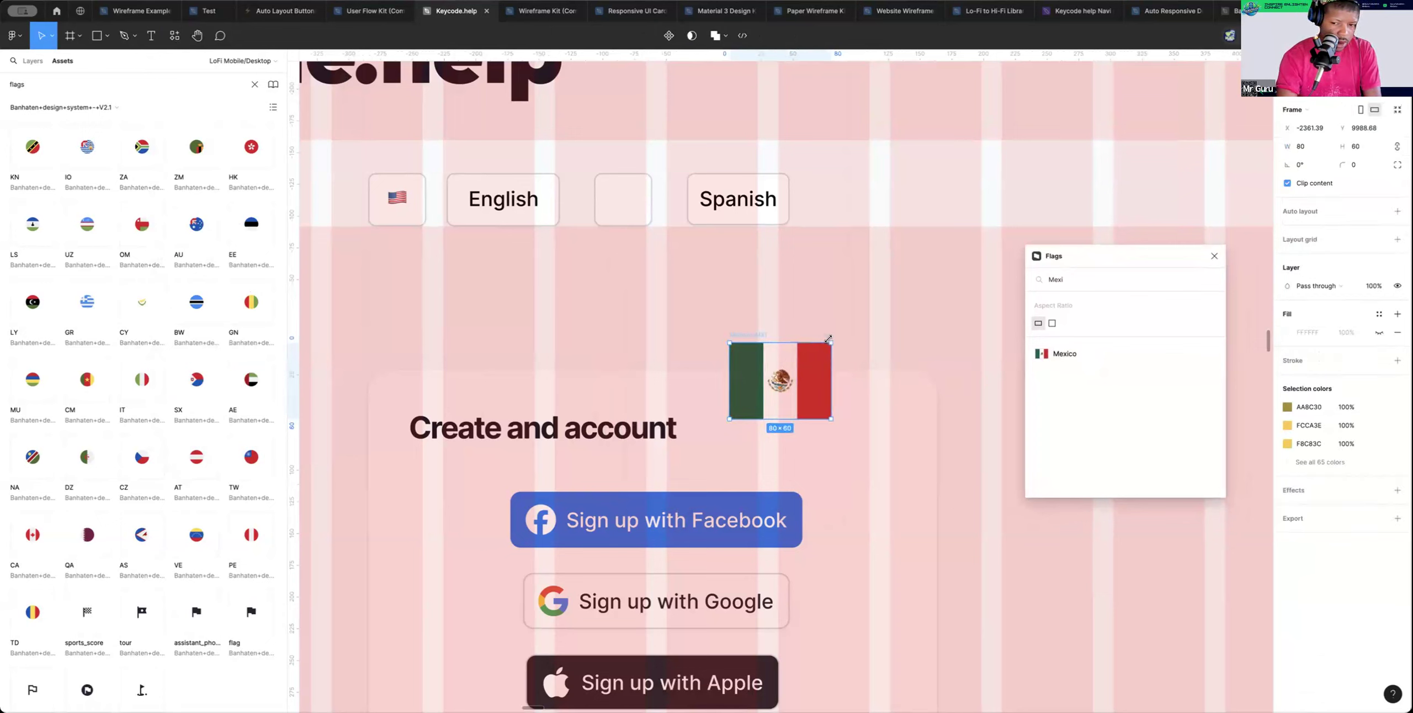
key(alt)
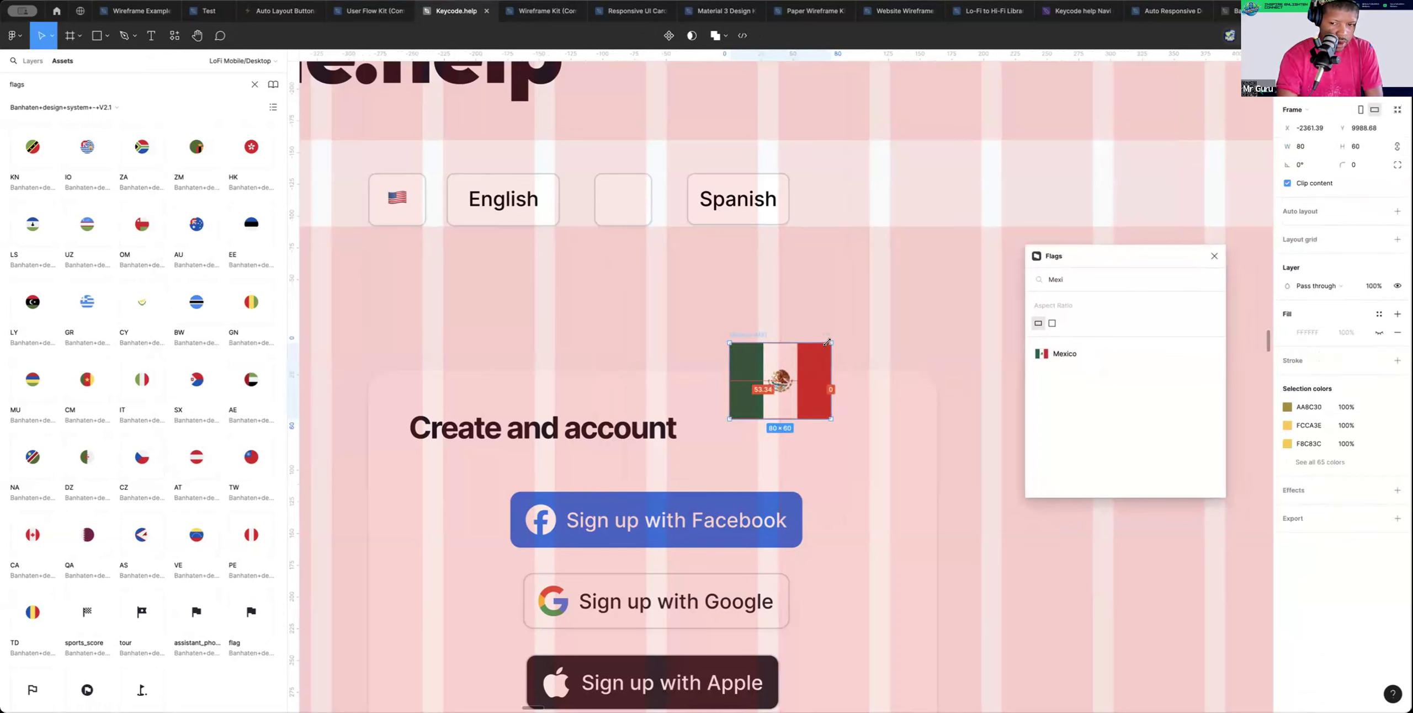
drag(821, 344, 792, 366)
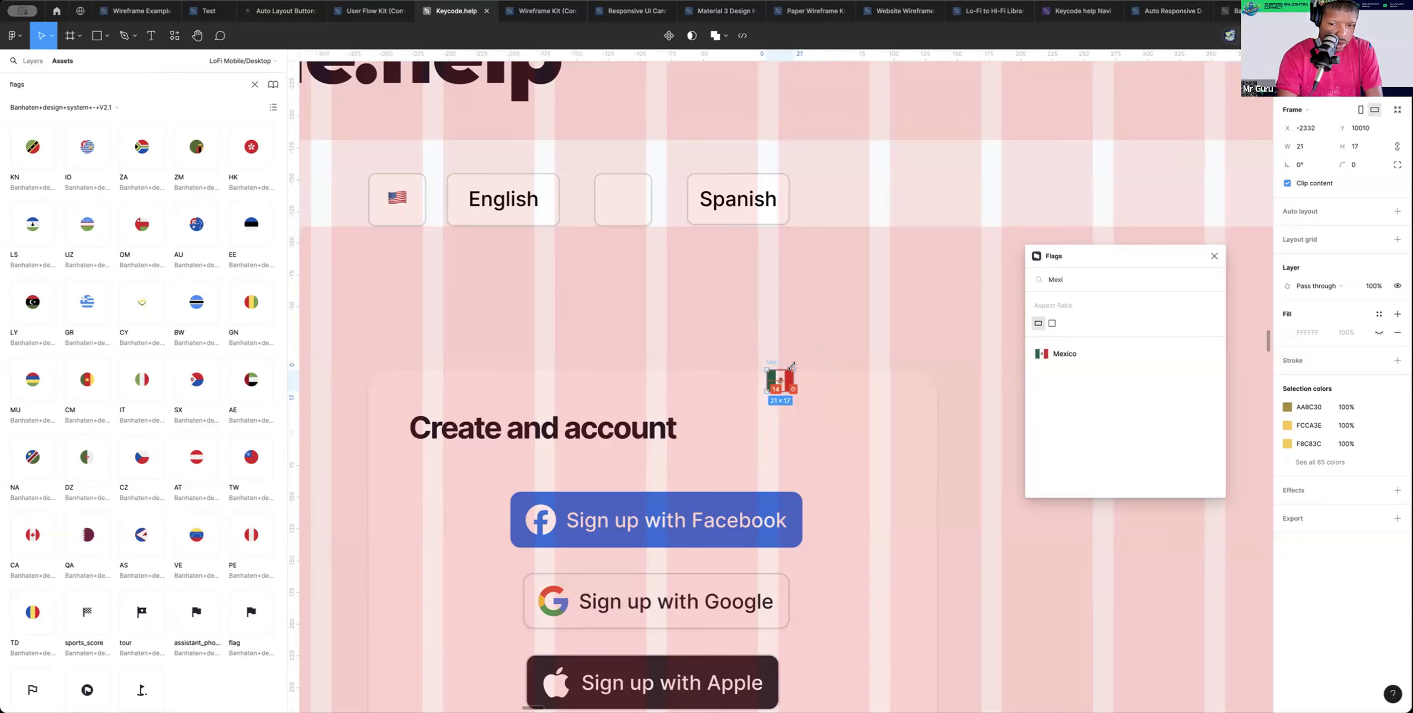
key(super+z)
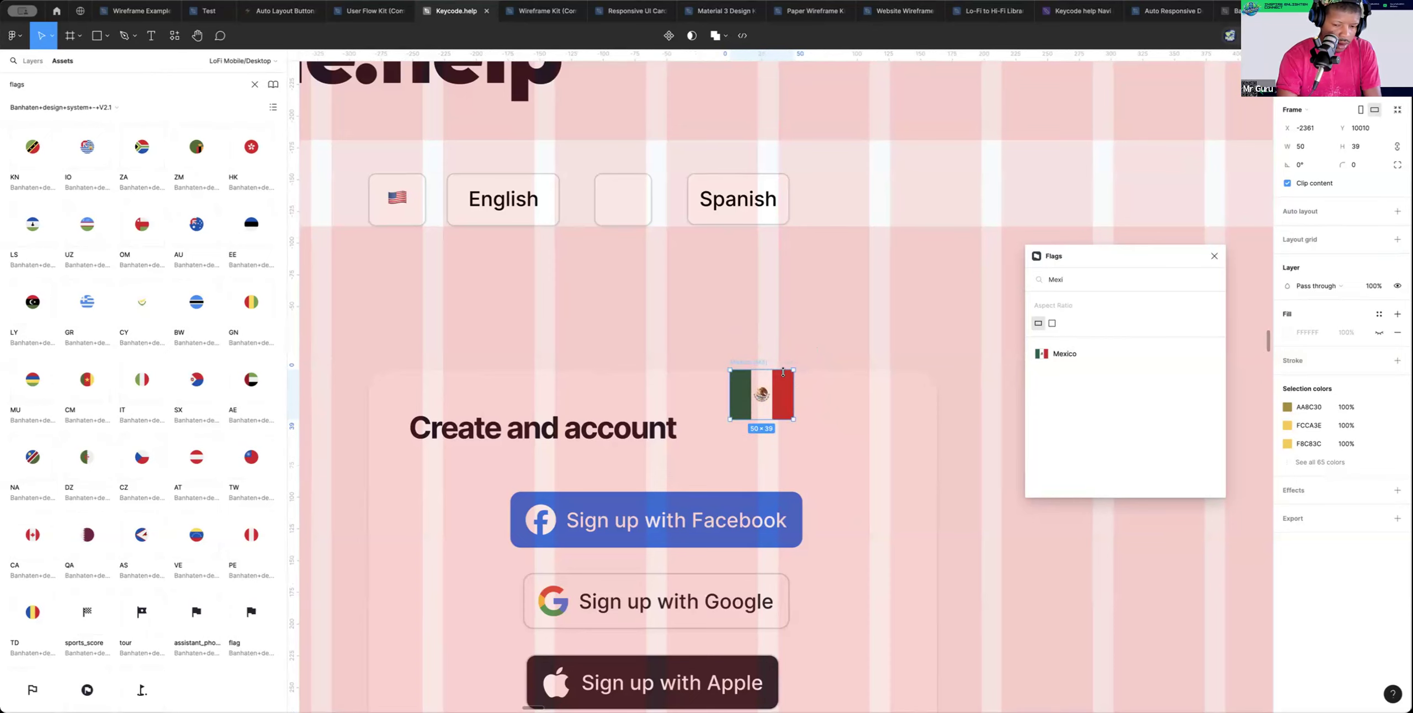
key(k)
drag(792, 369, 730, 401)
Resize the US flag emoji's text layer to 32 × 32 and center it horizontally in the box beside English
click(397, 203)
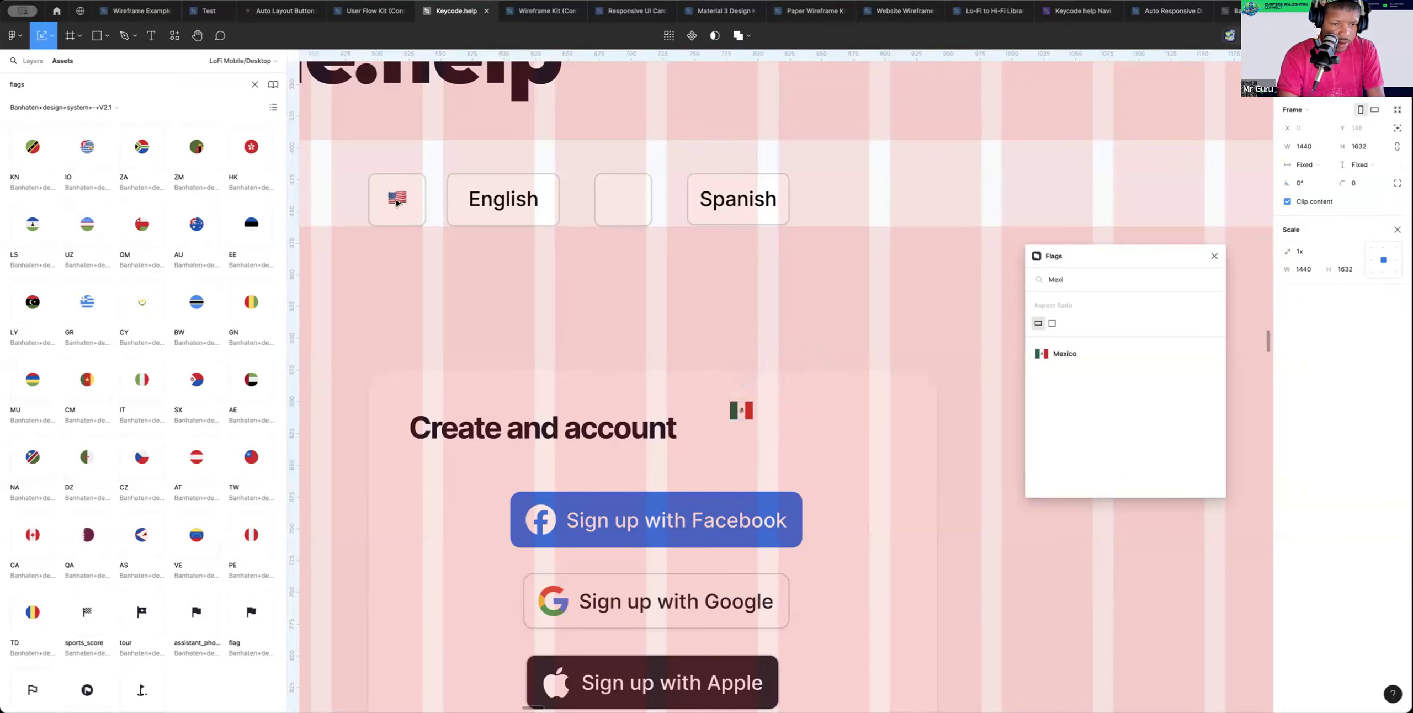
click(396, 203)
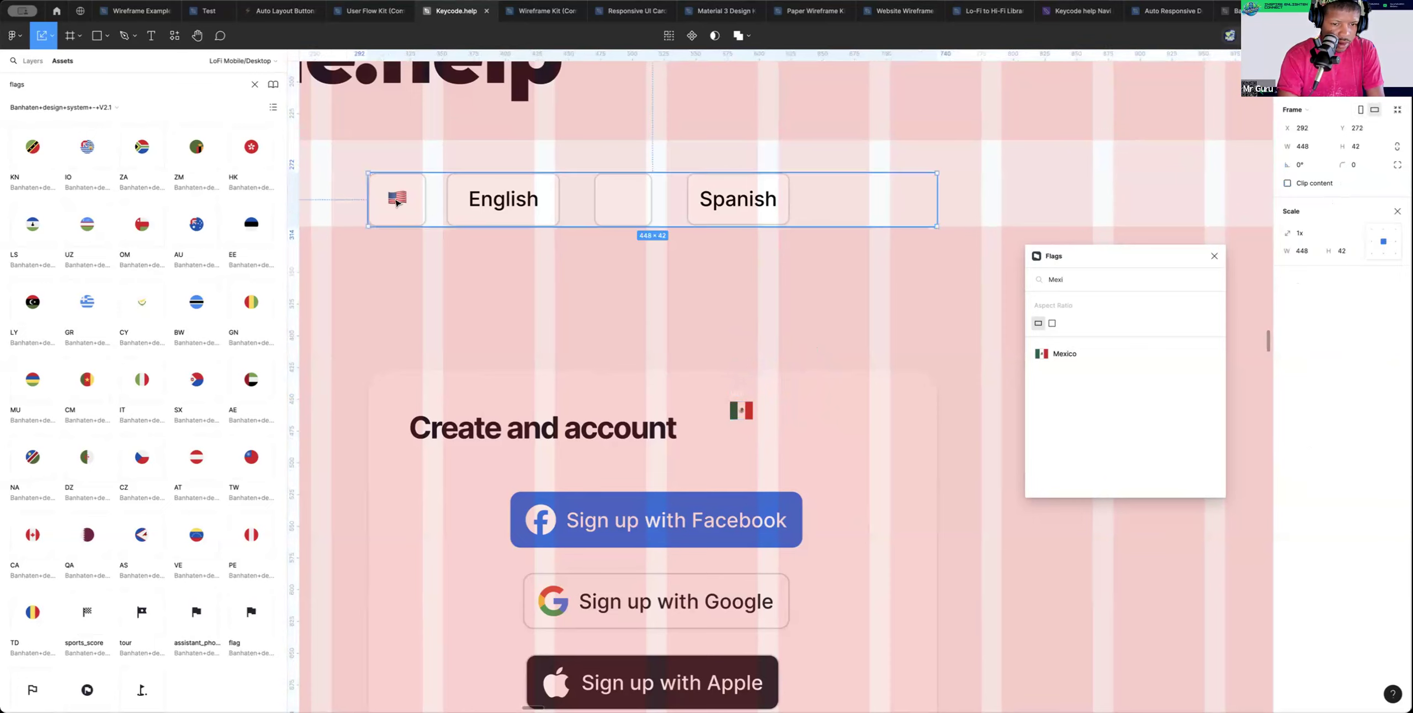
click(396, 202)
click(396, 202)
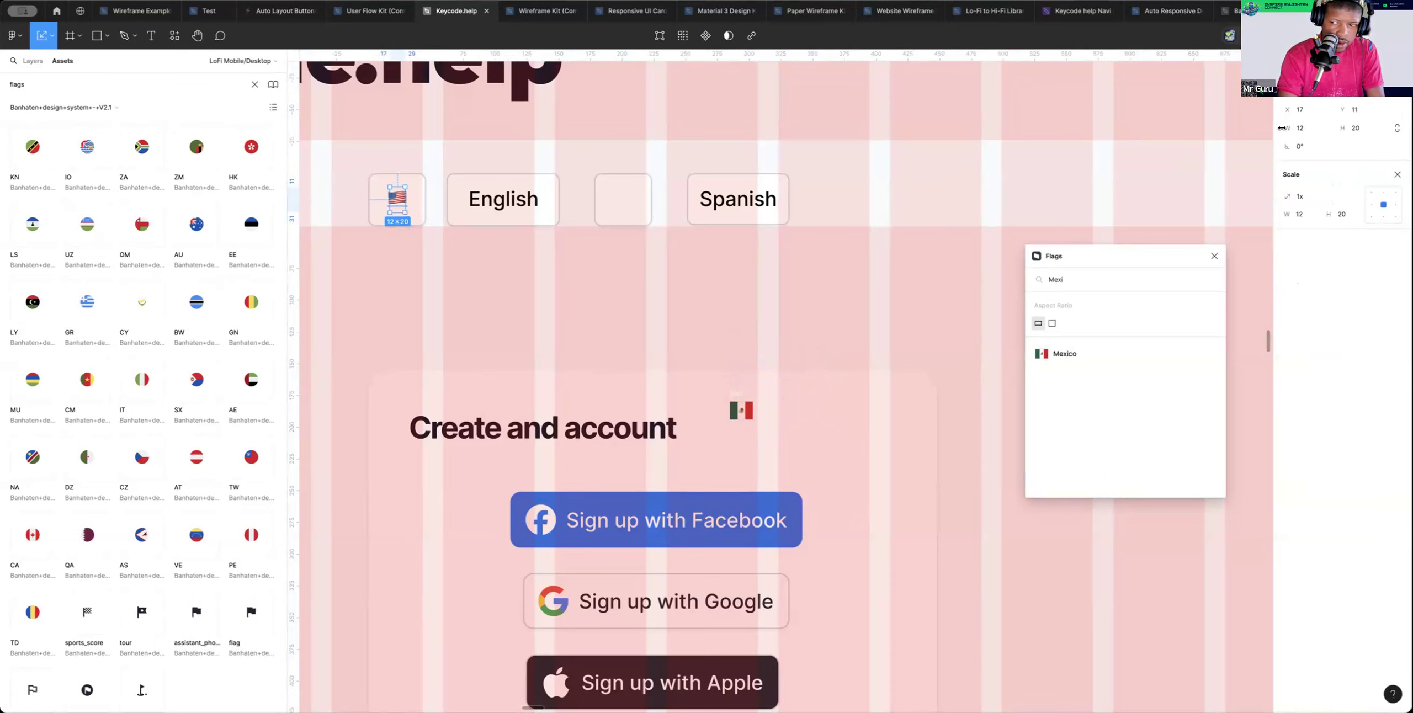
click(1305, 128)
text(32)
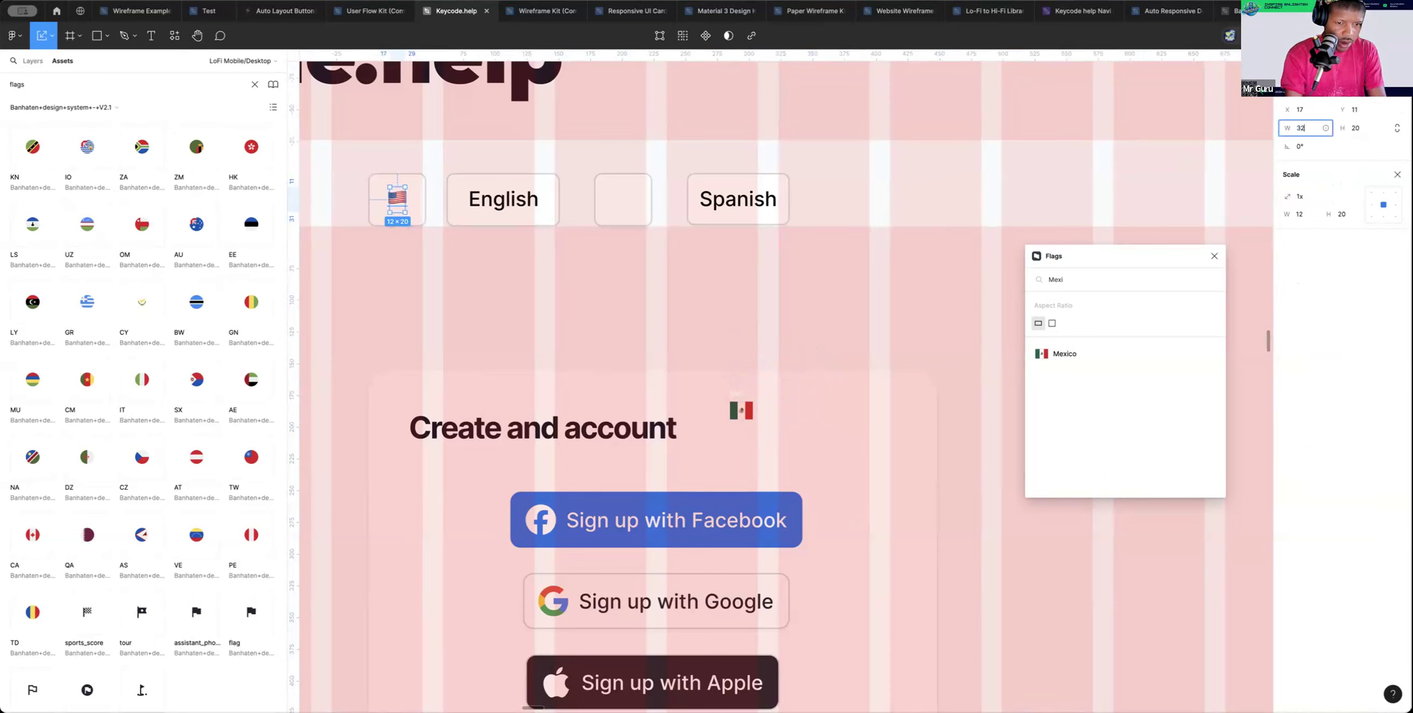
key(Return)
click(1357, 128)
key(Return)
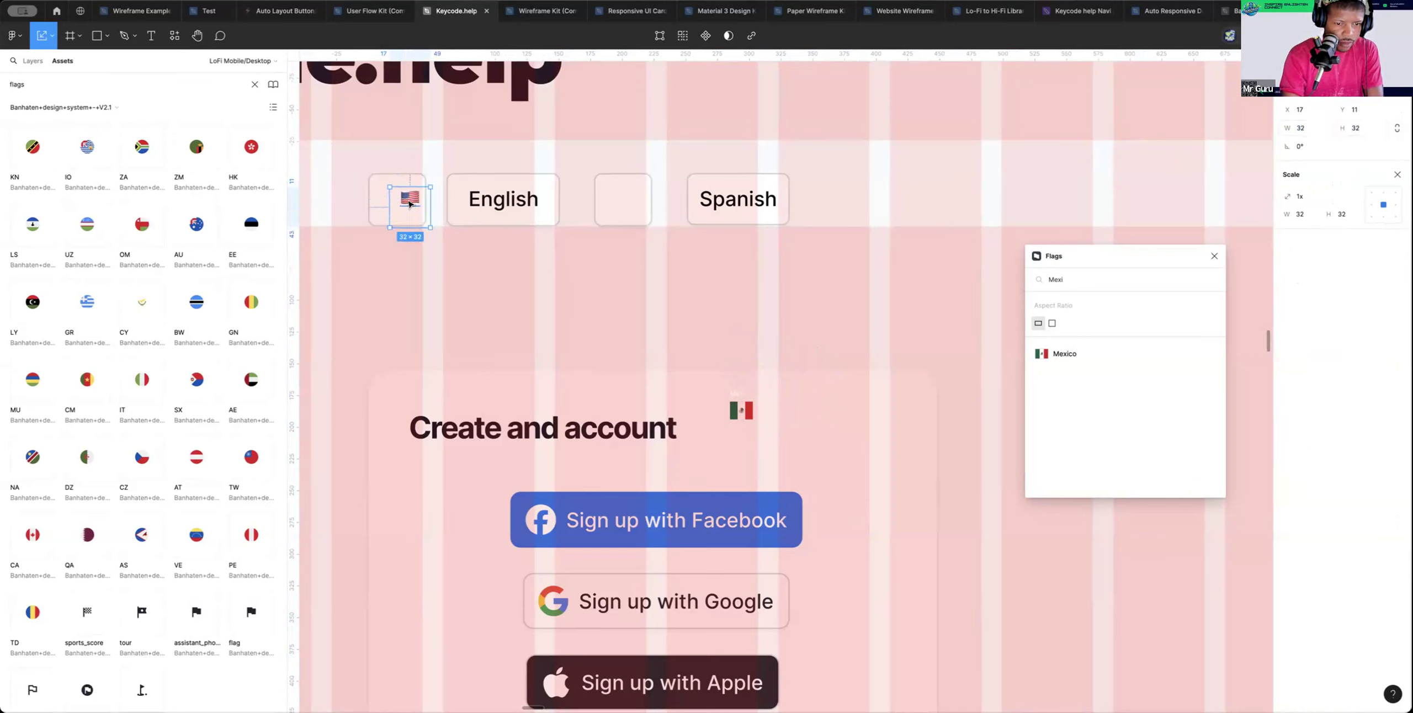
key(v)
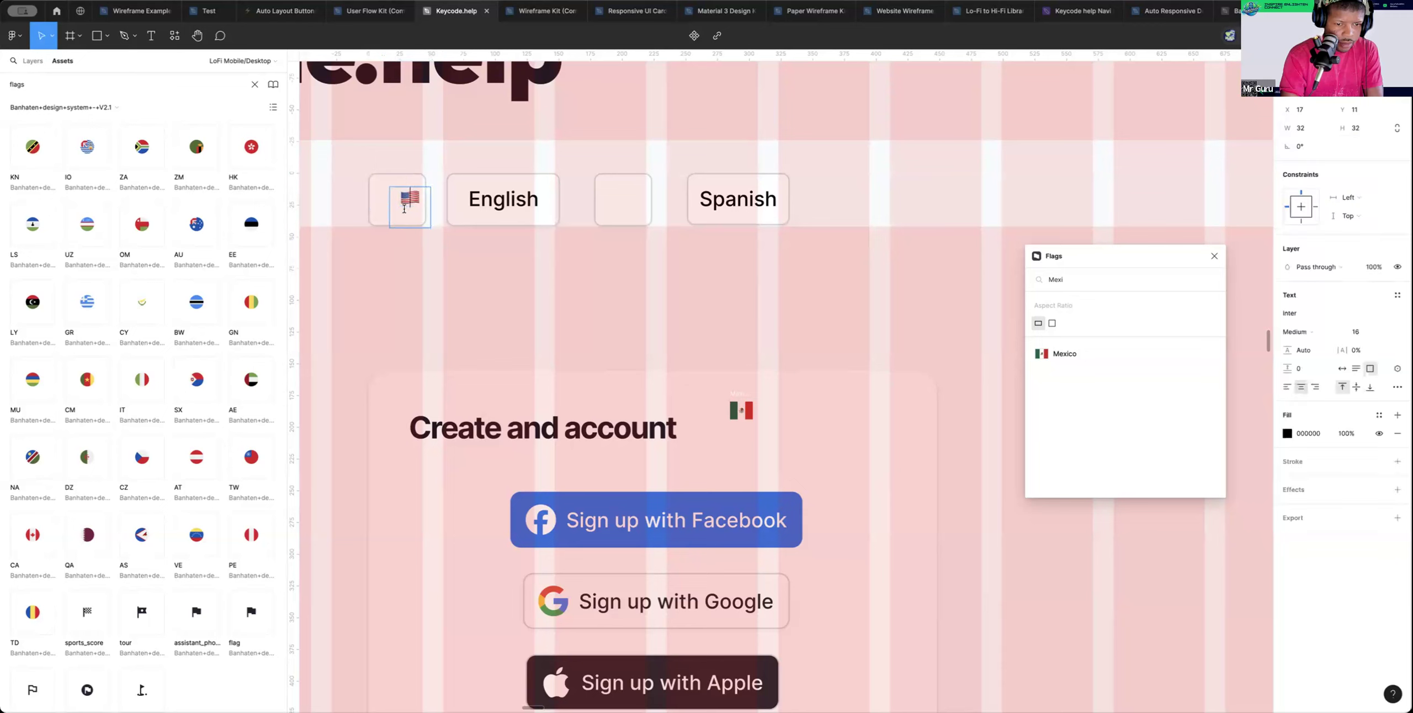
drag(414, 199, 401, 199)
Set the Mexico flag's size to 32 × 32 and place it in the empty box beside Spanish
scroll(747, 452, up, 3)
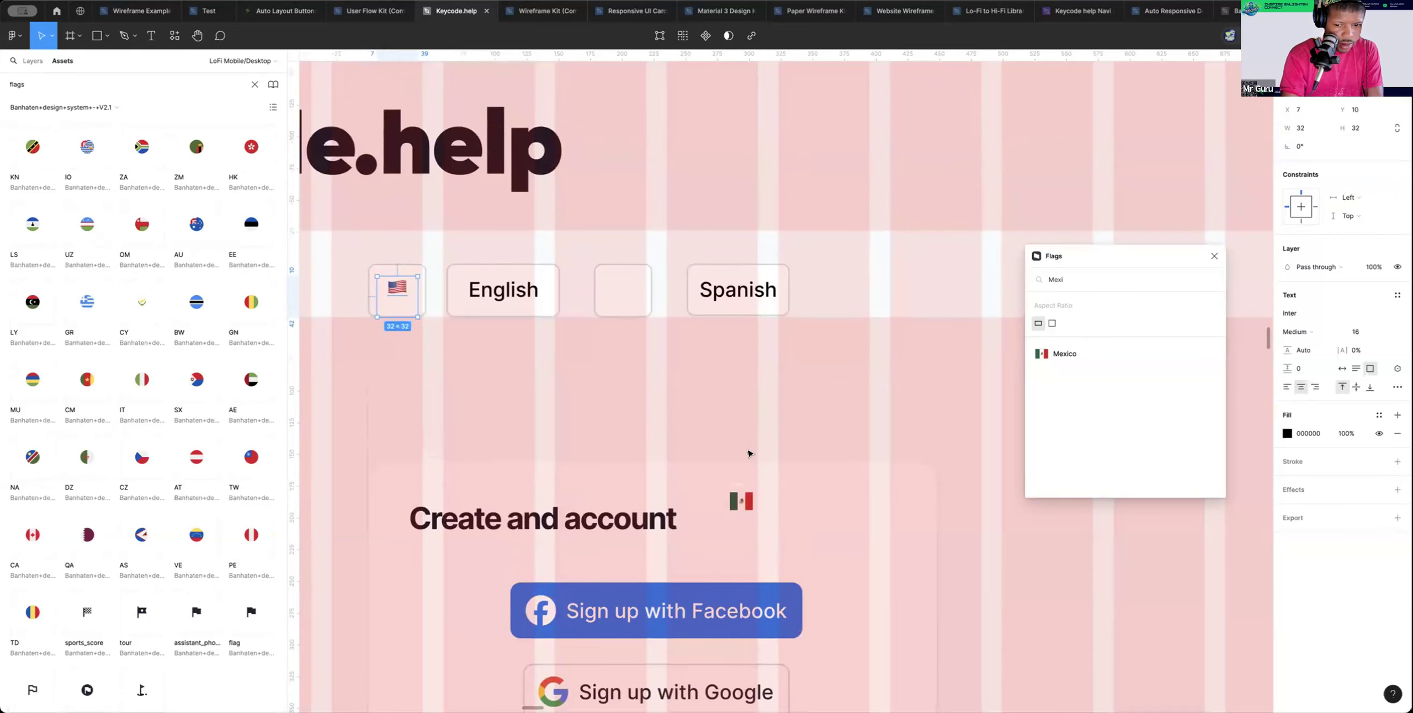
click(732, 489)
click(1310, 148)
text(32)
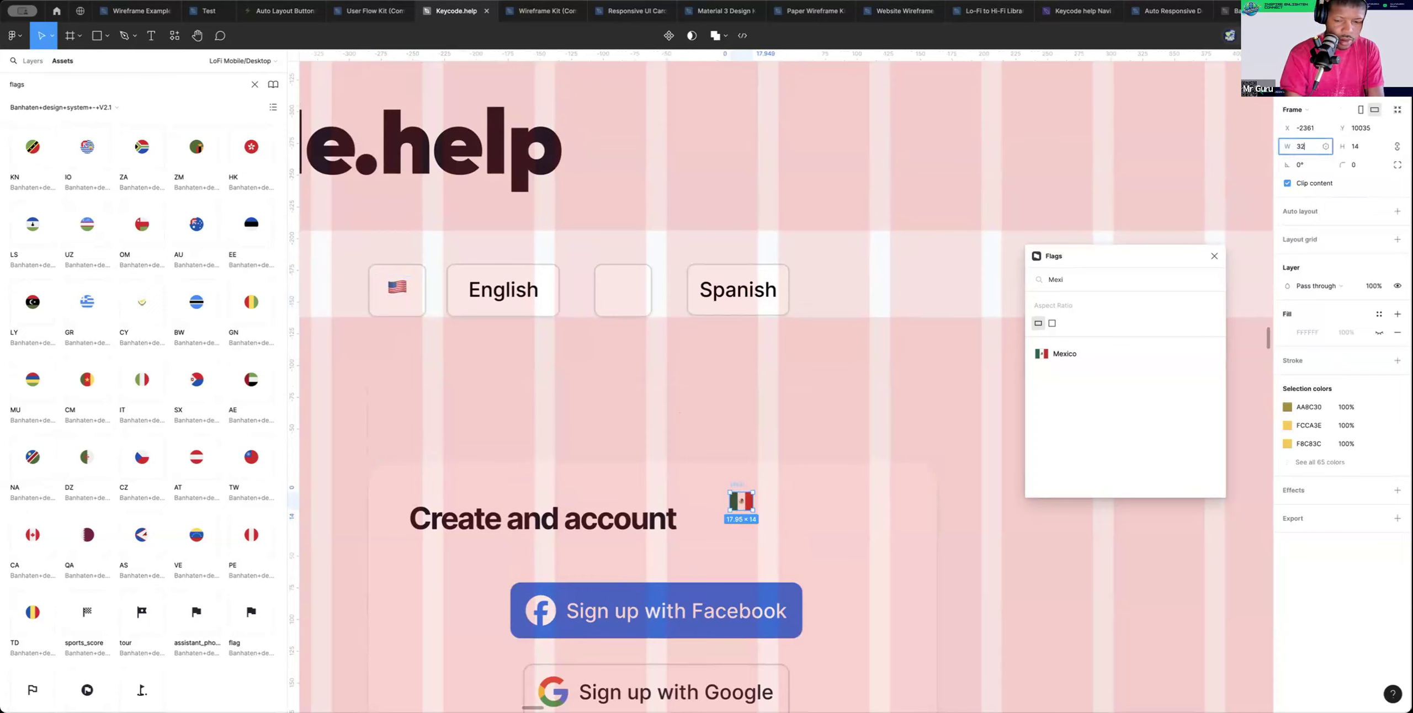
key(Return)
click(1357, 148)
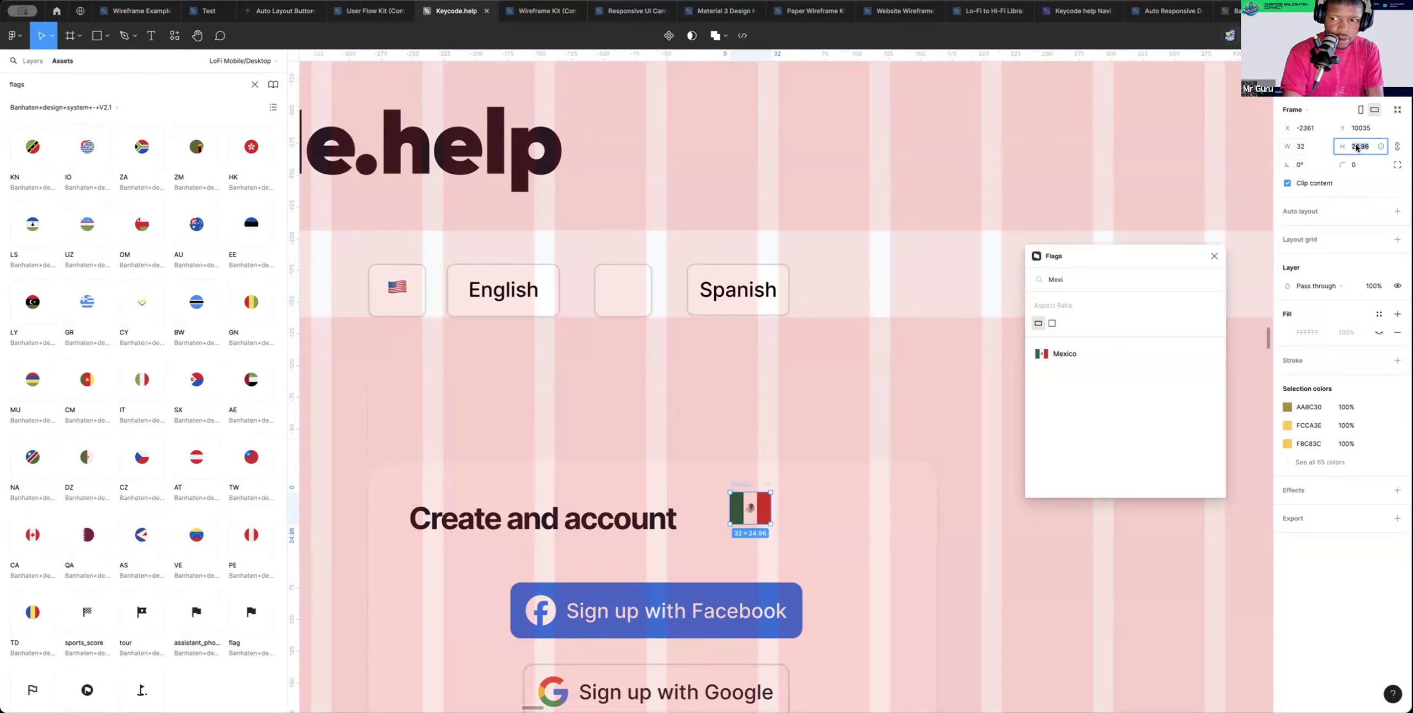
text(32)
key(Return)
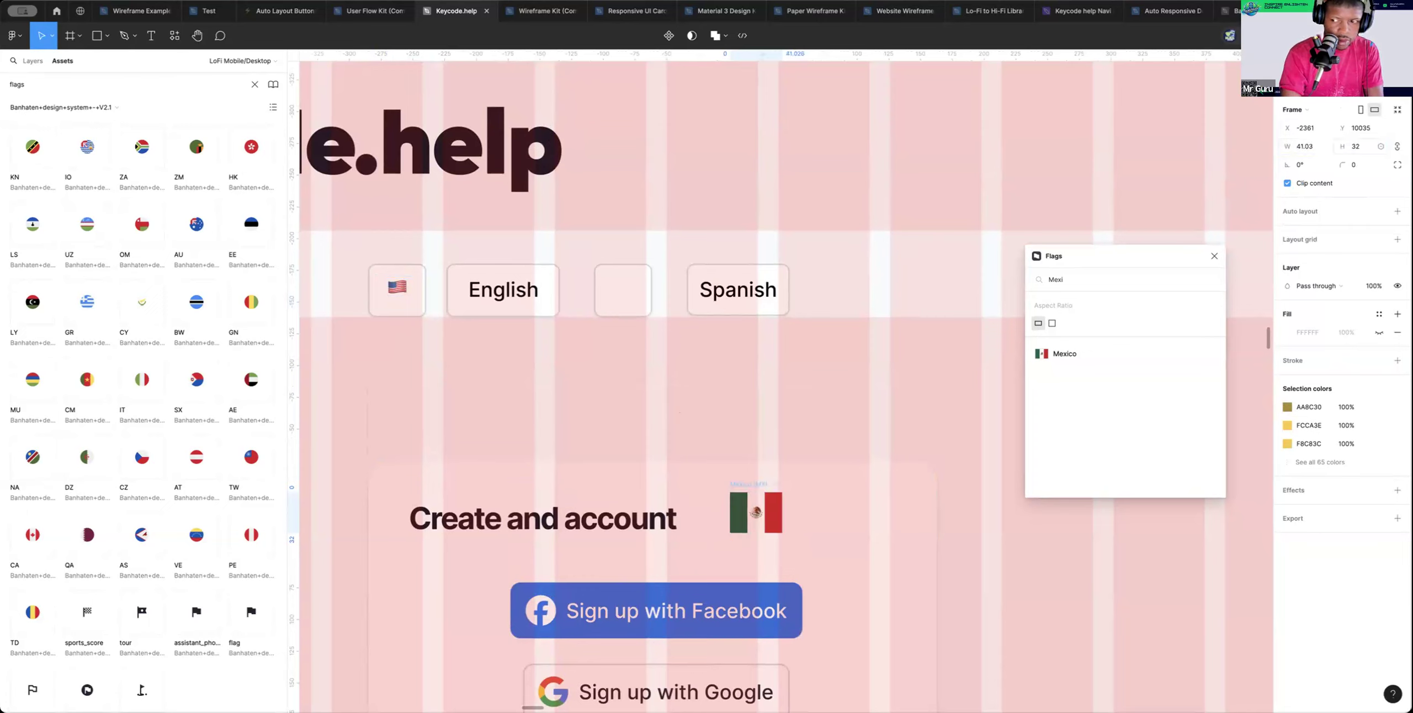
click(1312, 149)
text(32)
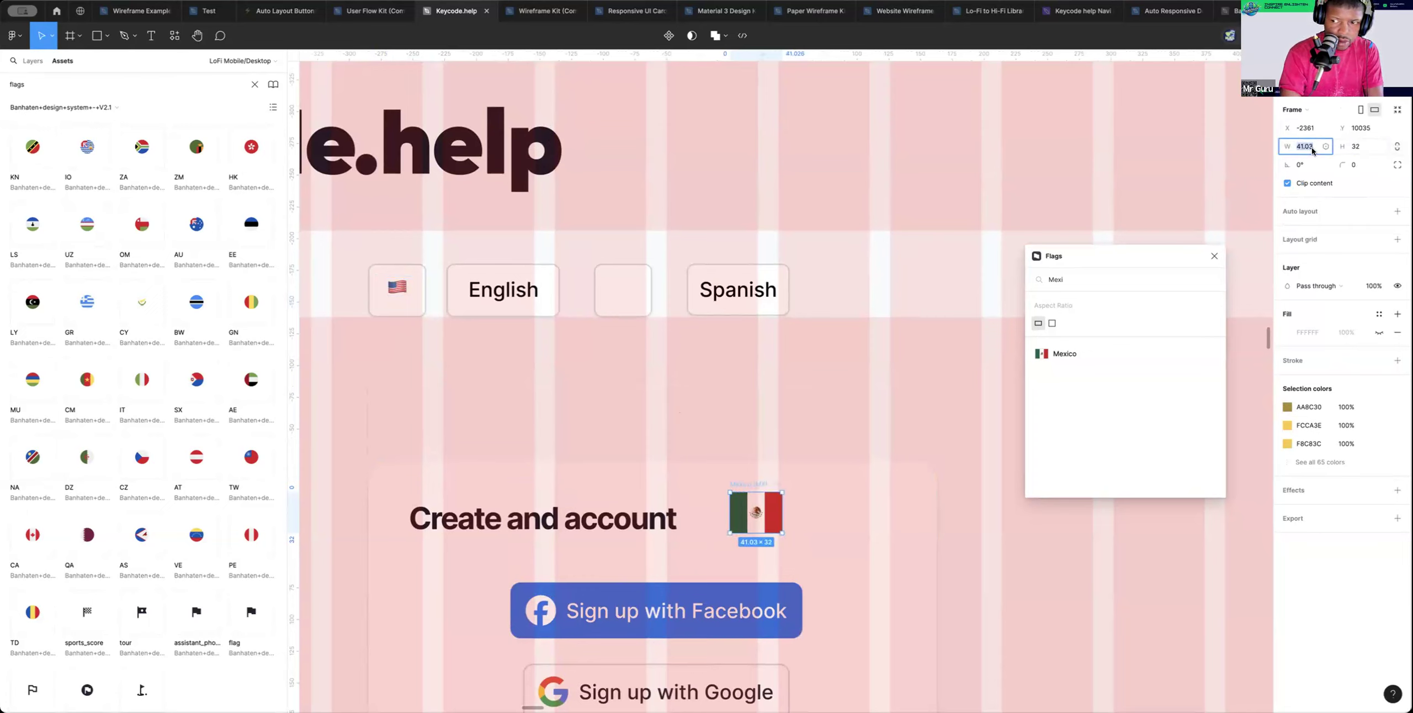
key(Return)
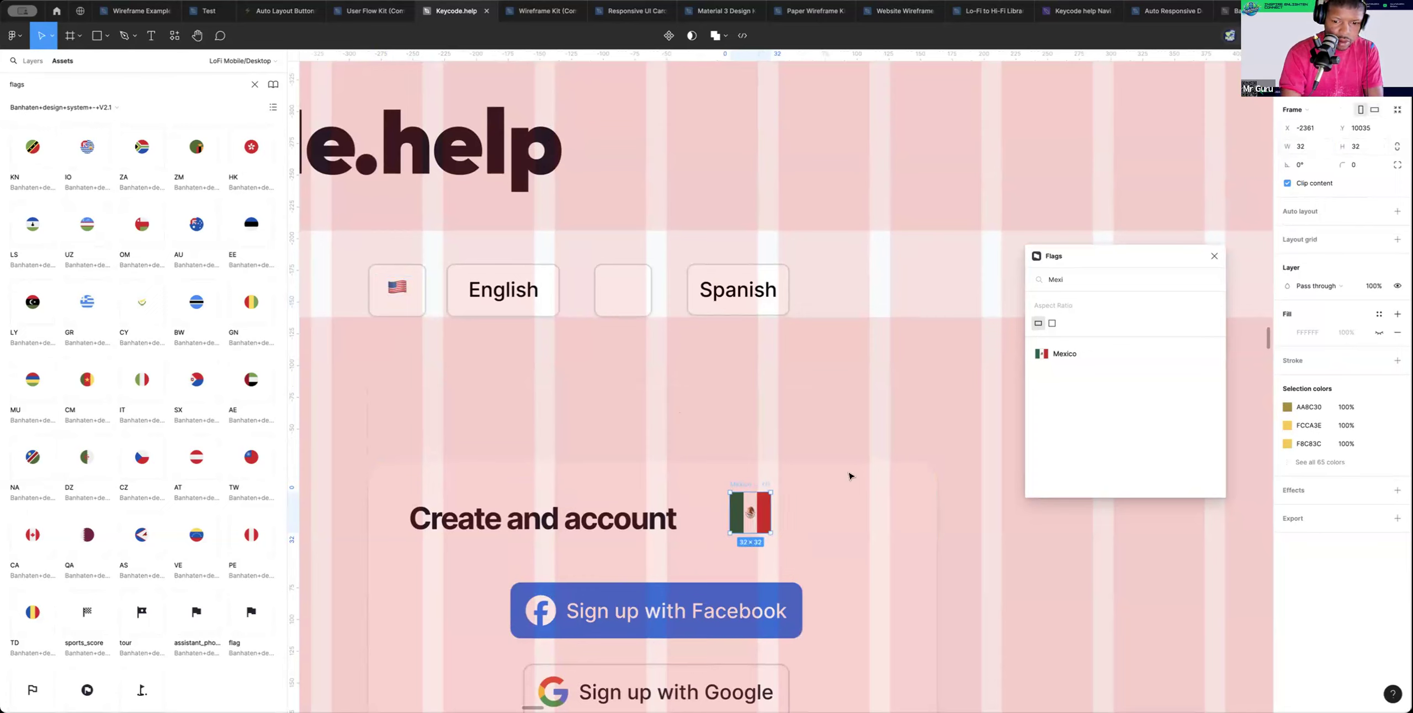
drag(763, 516, 636, 292)
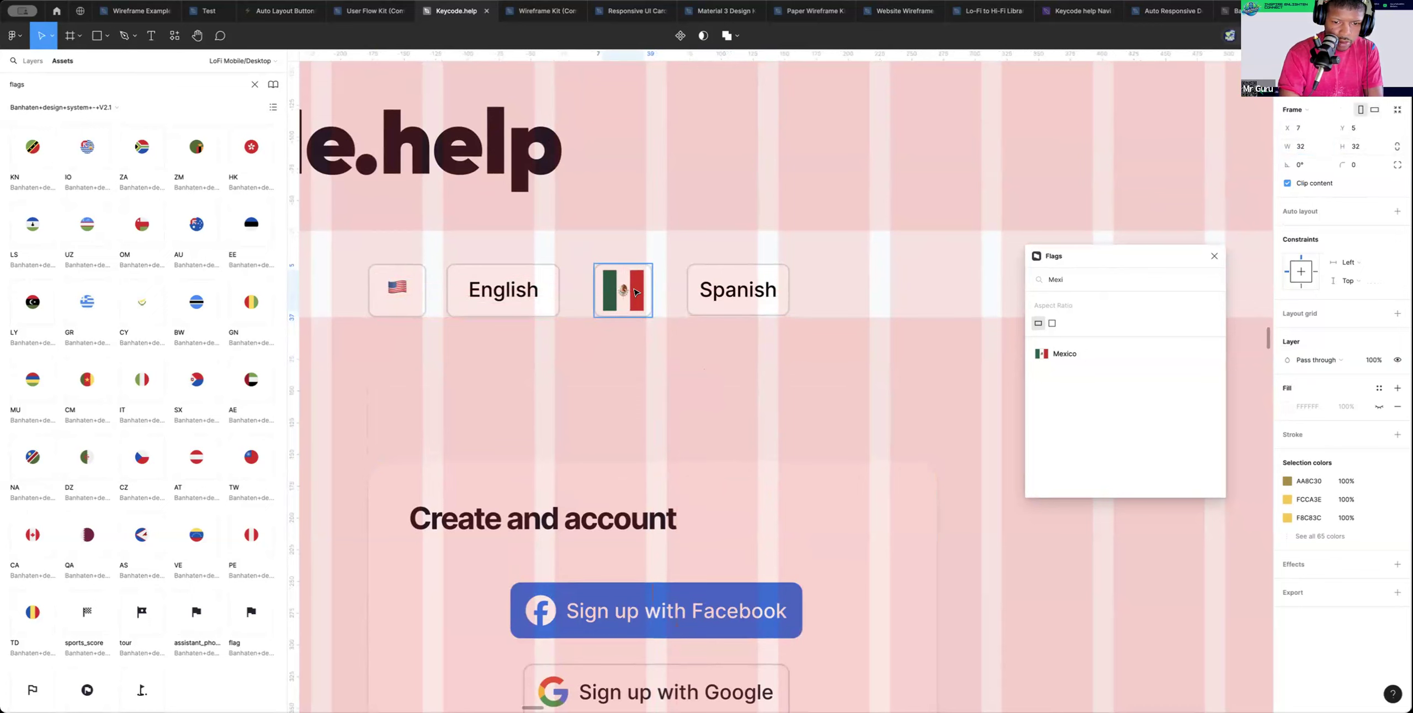
Delete the US flag emoji from the box beside English
click(847, 183)
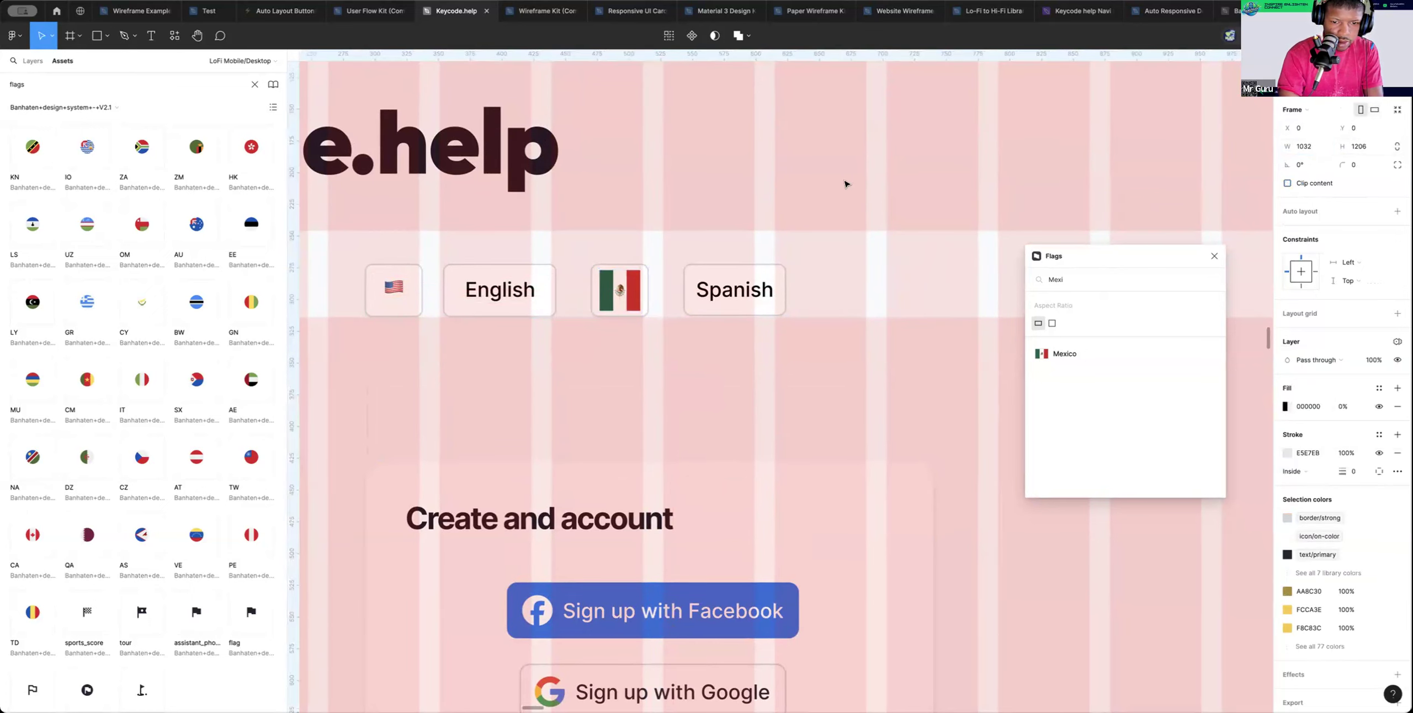
scroll(673, 298, down, 5)
alt+click(673, 298)
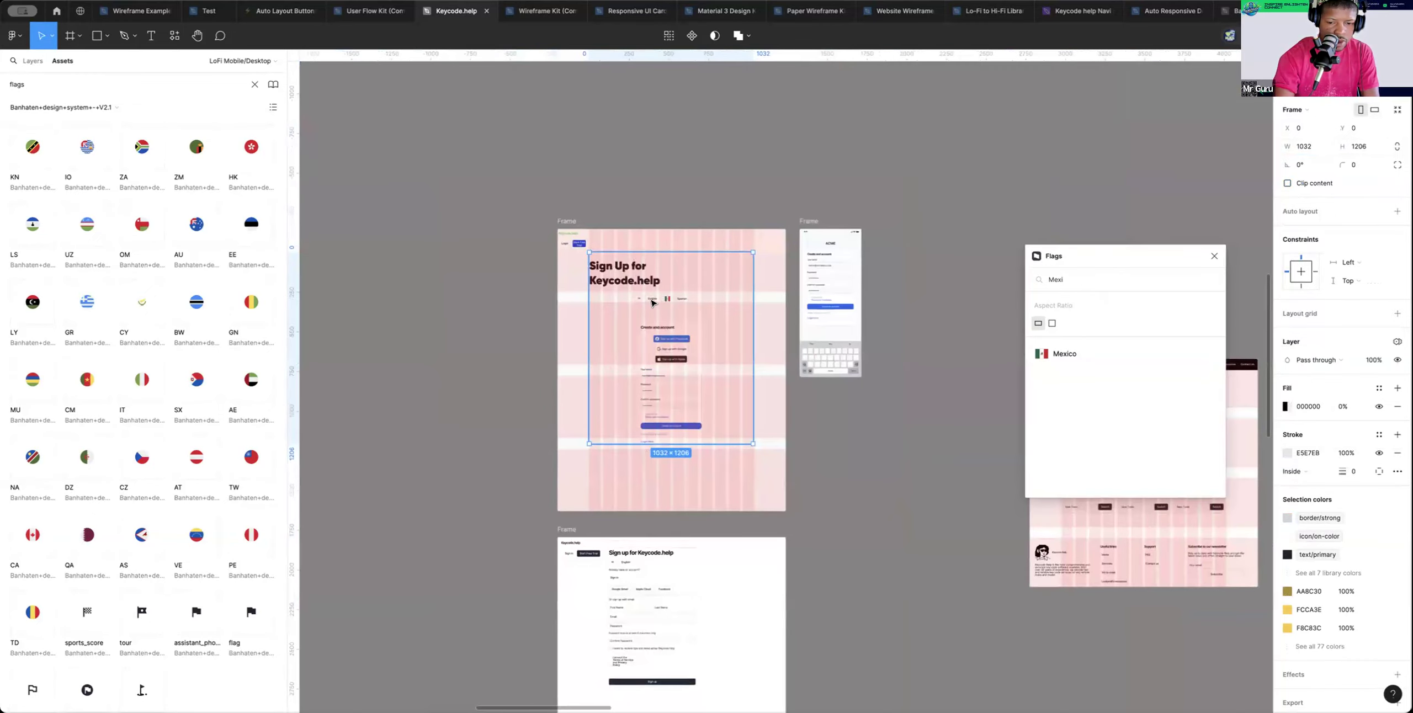
scroll(631, 297, up, 10)
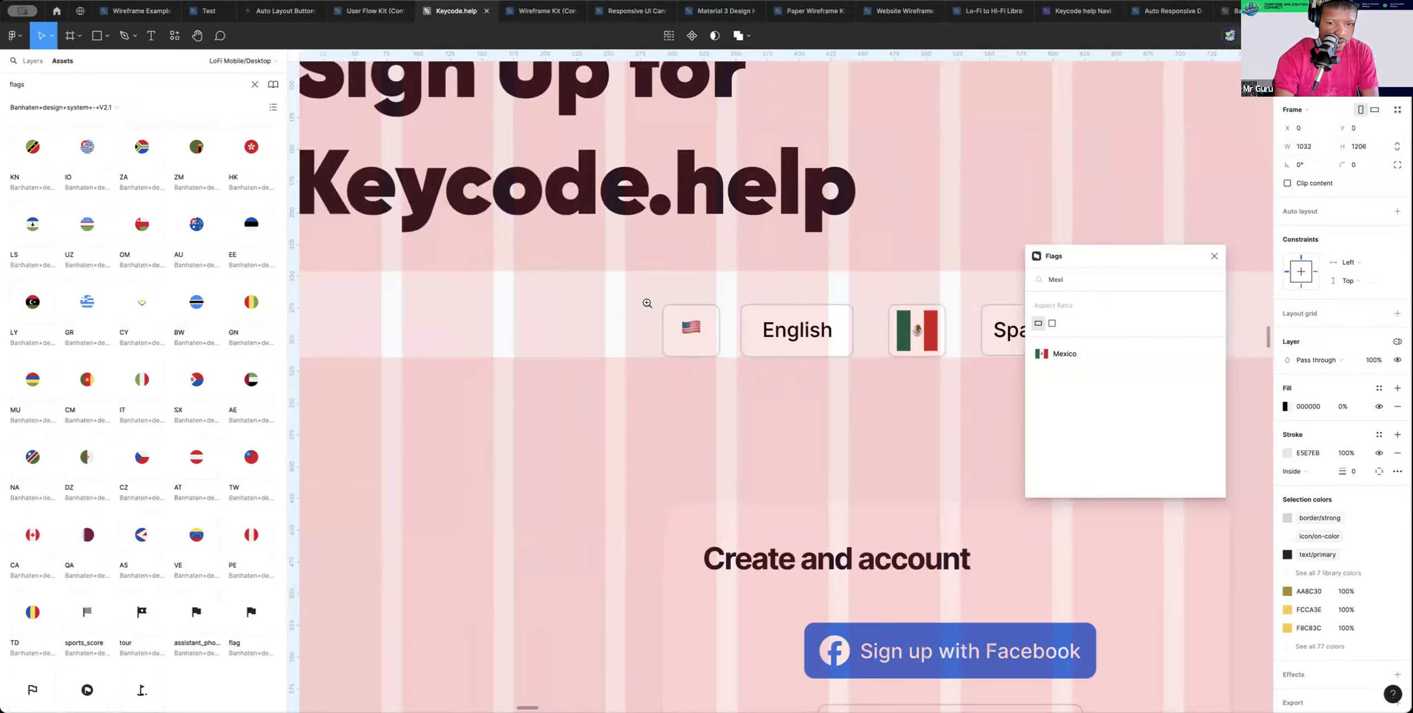
click(728, 353)
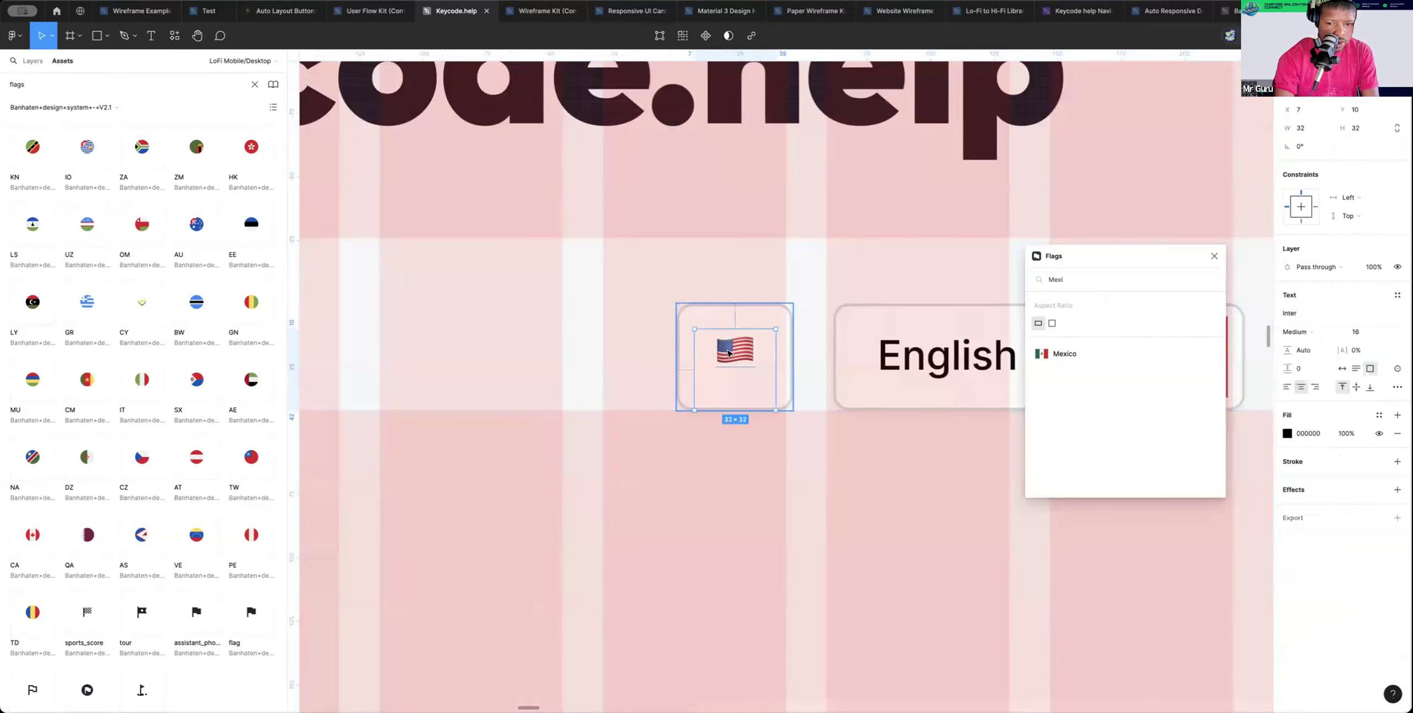
double_click(726, 349)
click(729, 349)
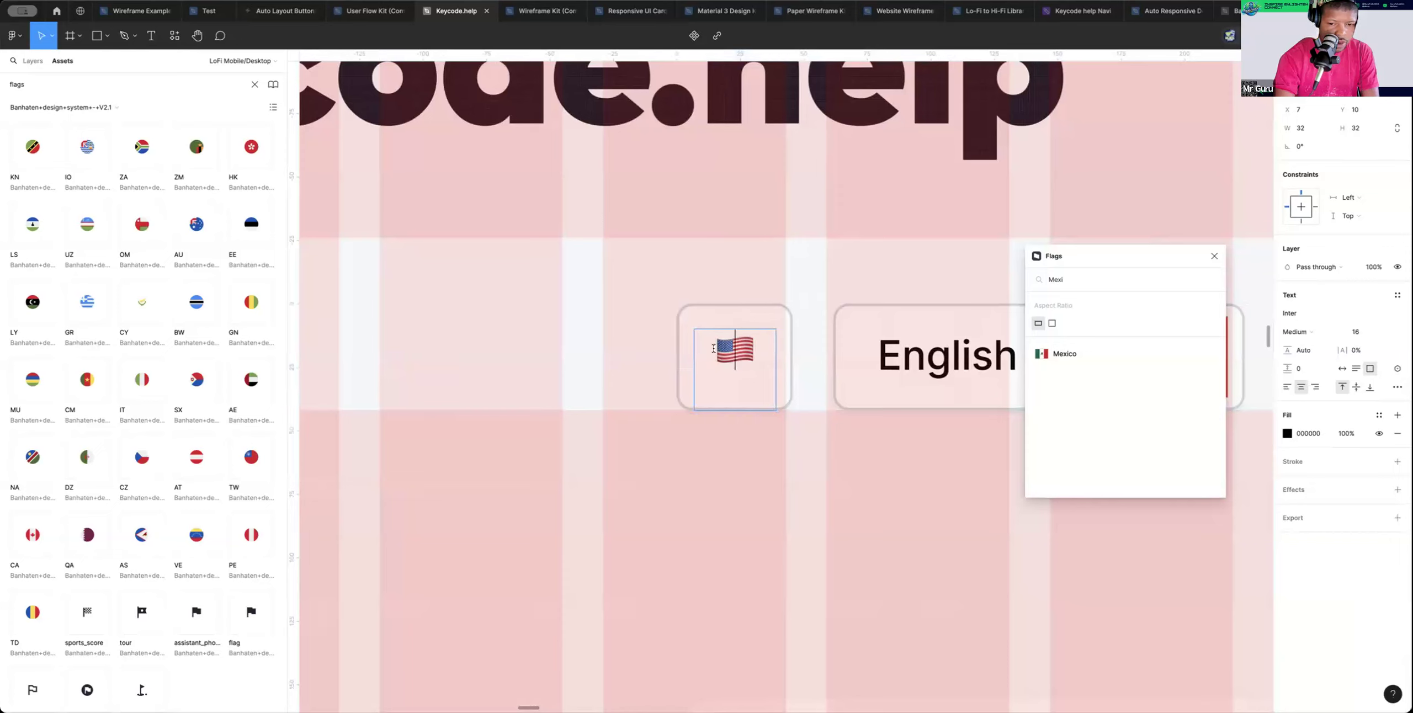
key(Escape)
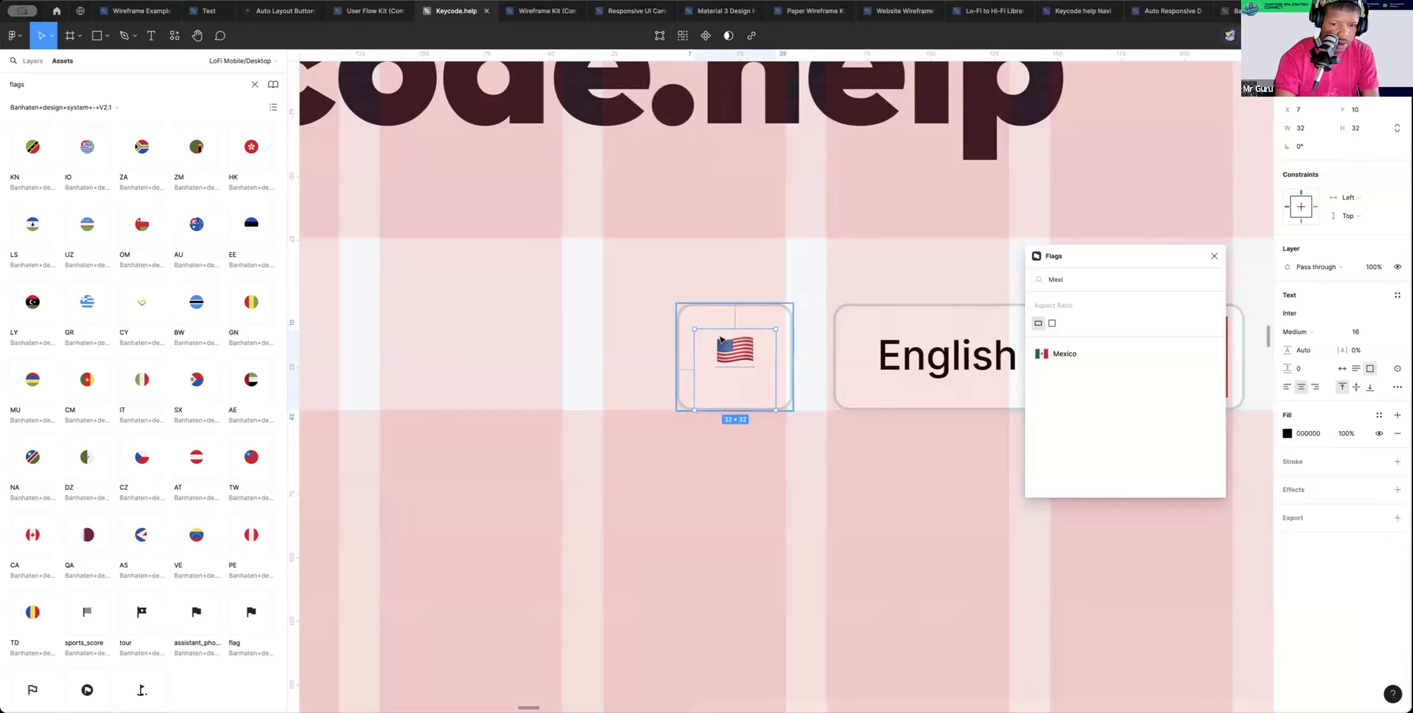
key(Delete)
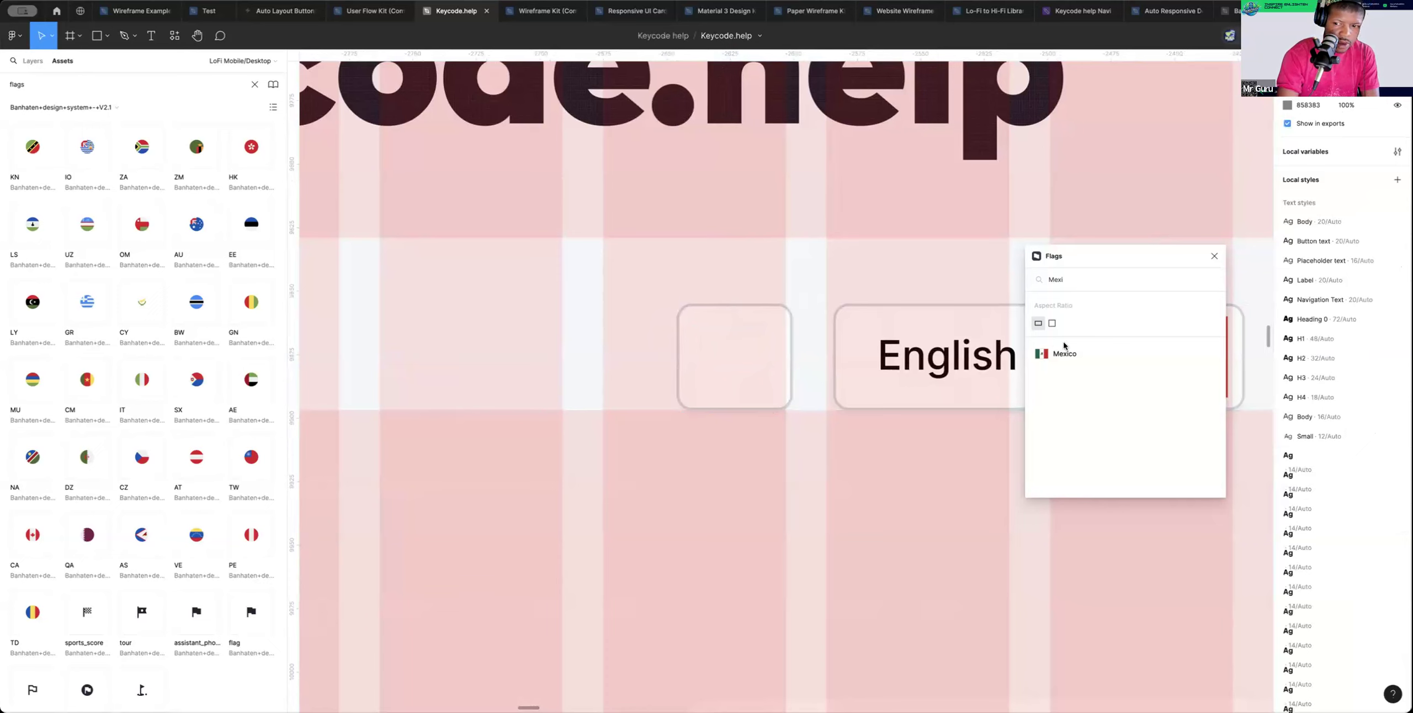
Search the Flags plugin for "United" and insert the United States of America flag
double_click(1074, 274)
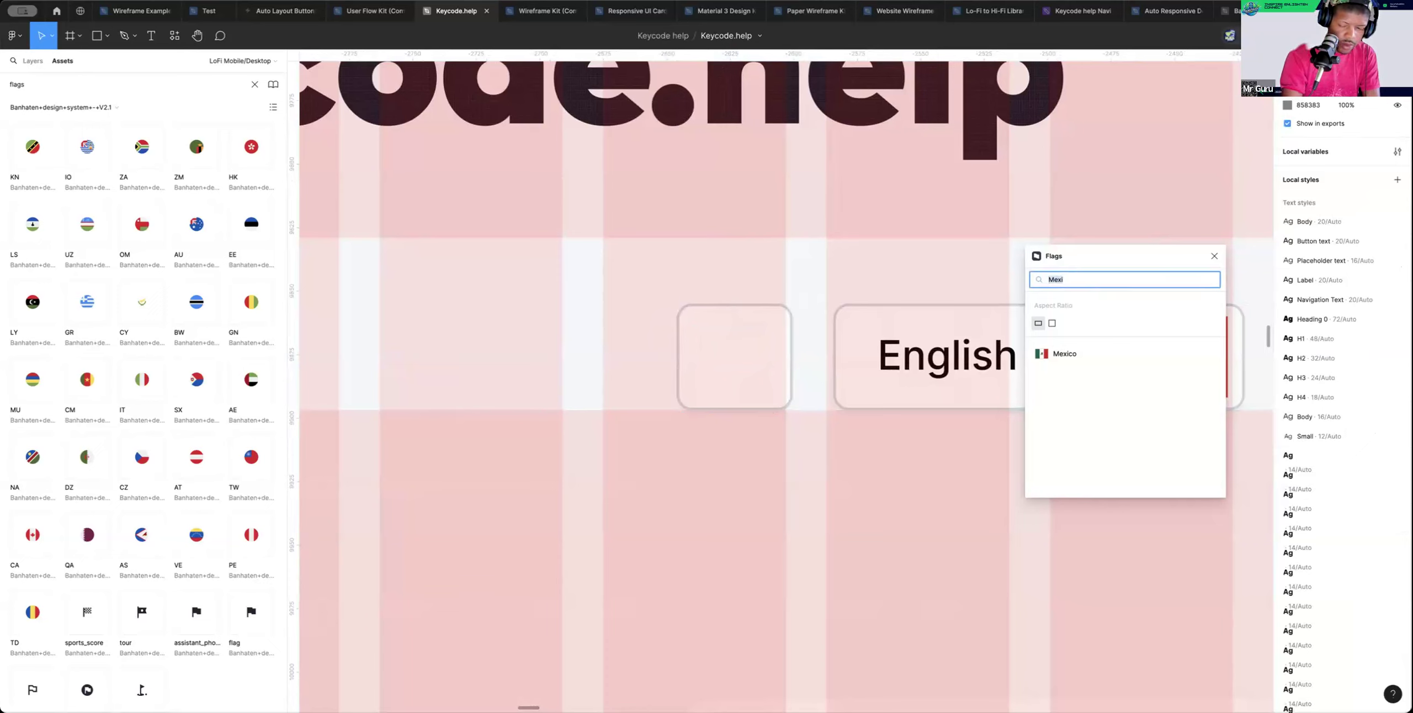
text(US)
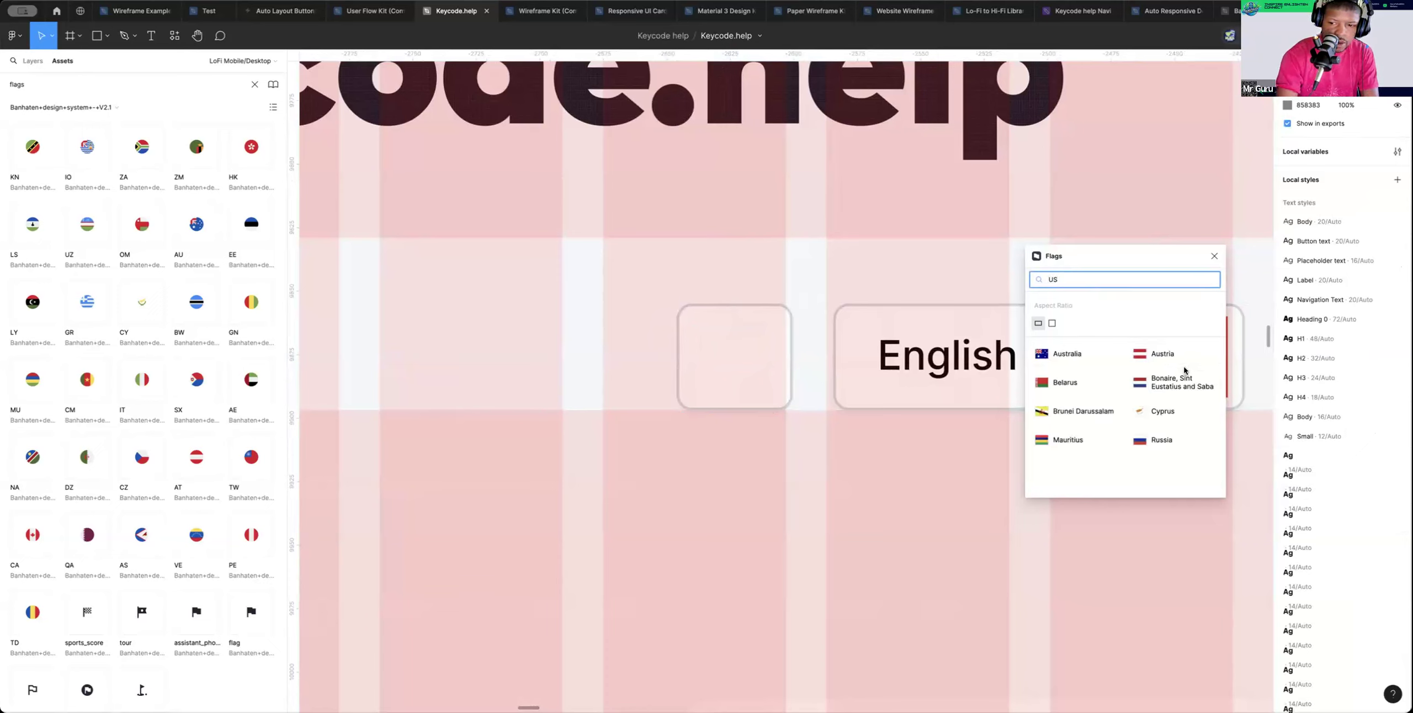
text(A)
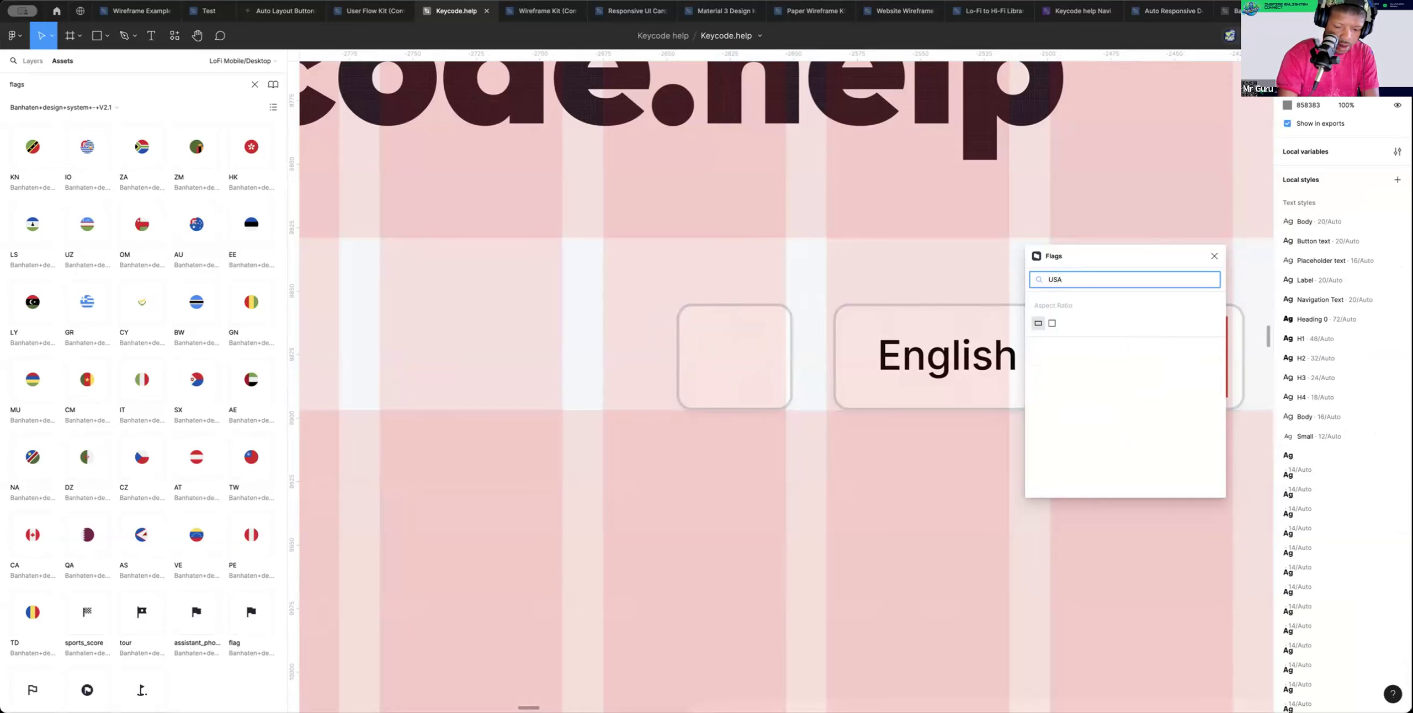
key(BackSpace)
key(BackSpace)
text(nited)
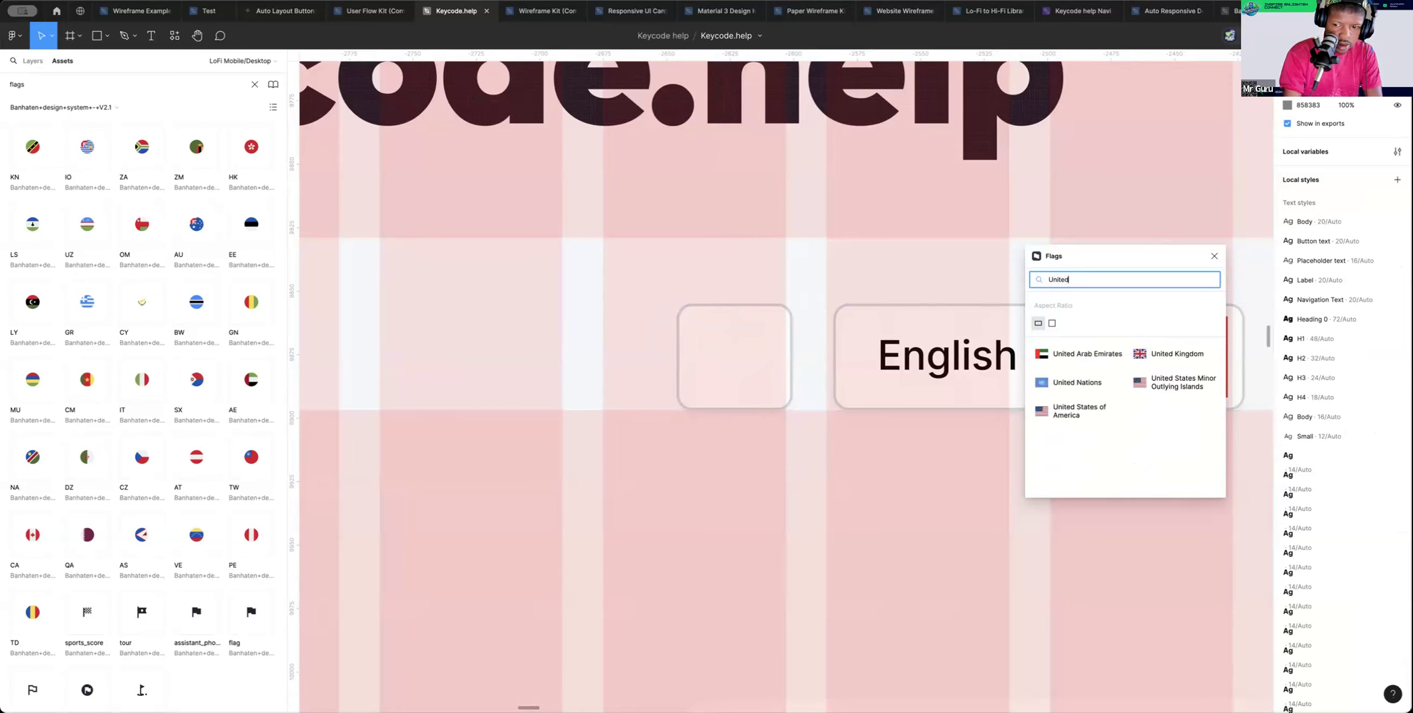
click(1074, 412)
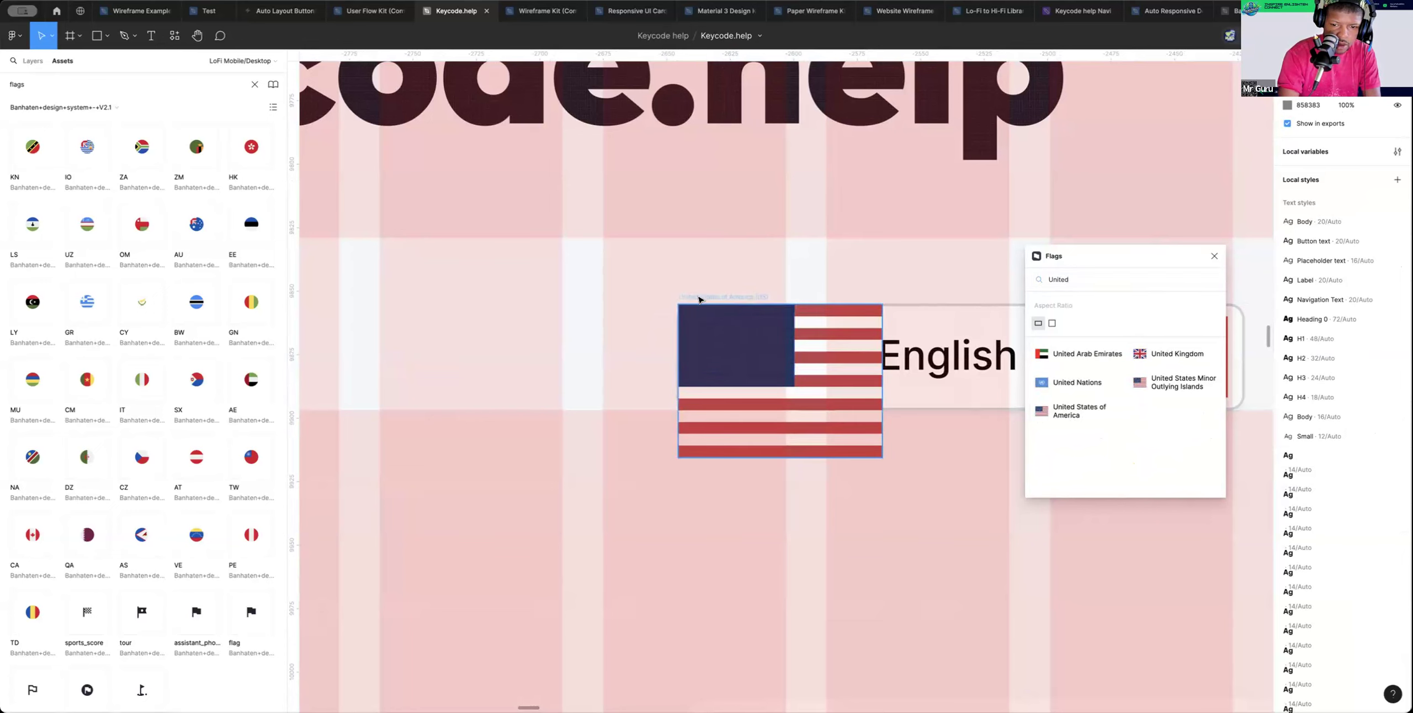
Try to resize the inserted United States flag frame to 32 × 32, and undo the size changes
click(700, 297)
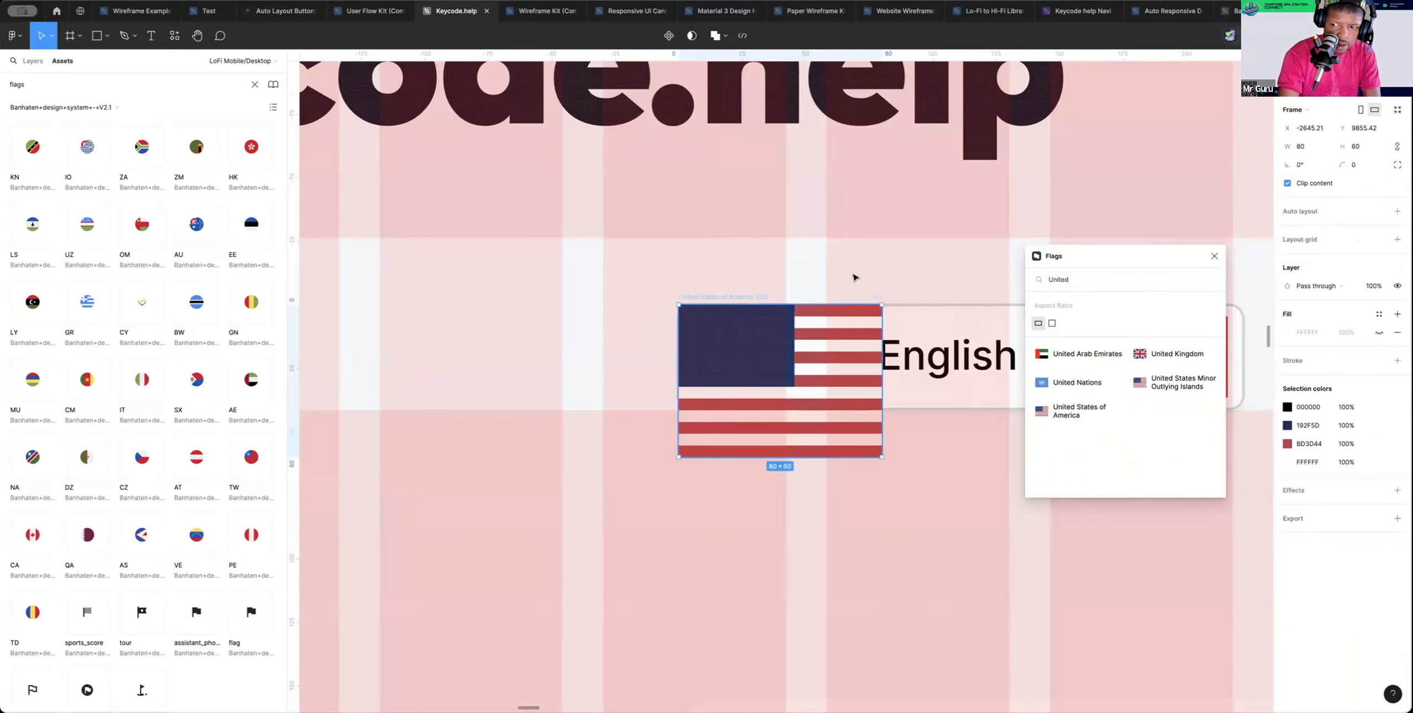
click(1298, 149)
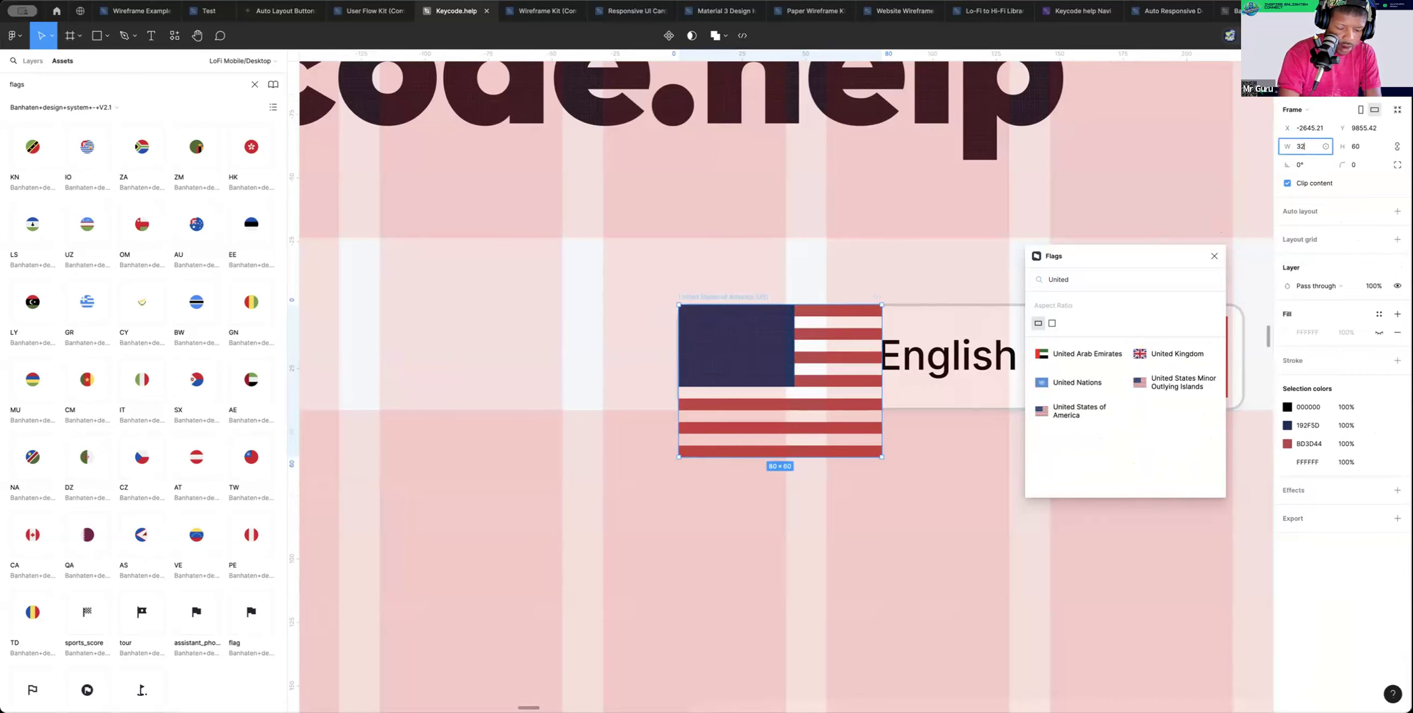
text(32)
key(Return)
click(1357, 148)
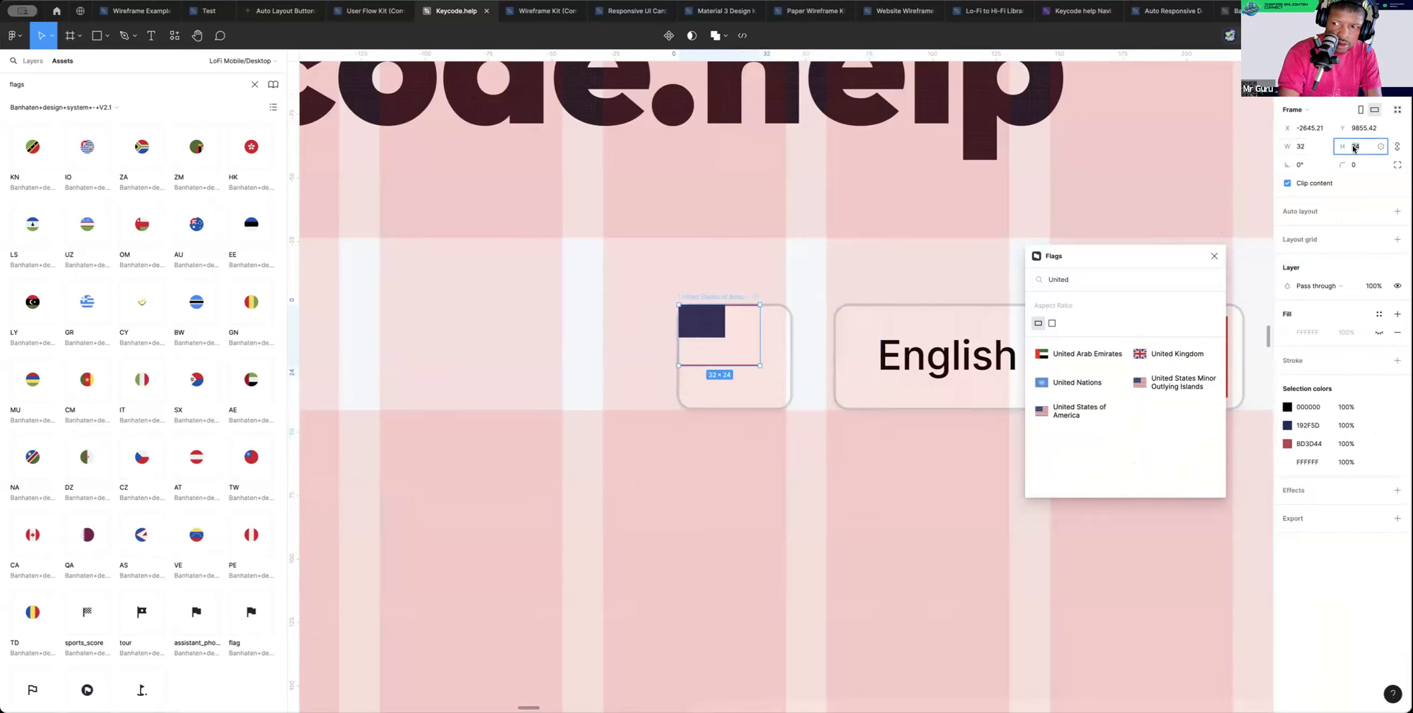
text(32)
key(Return)
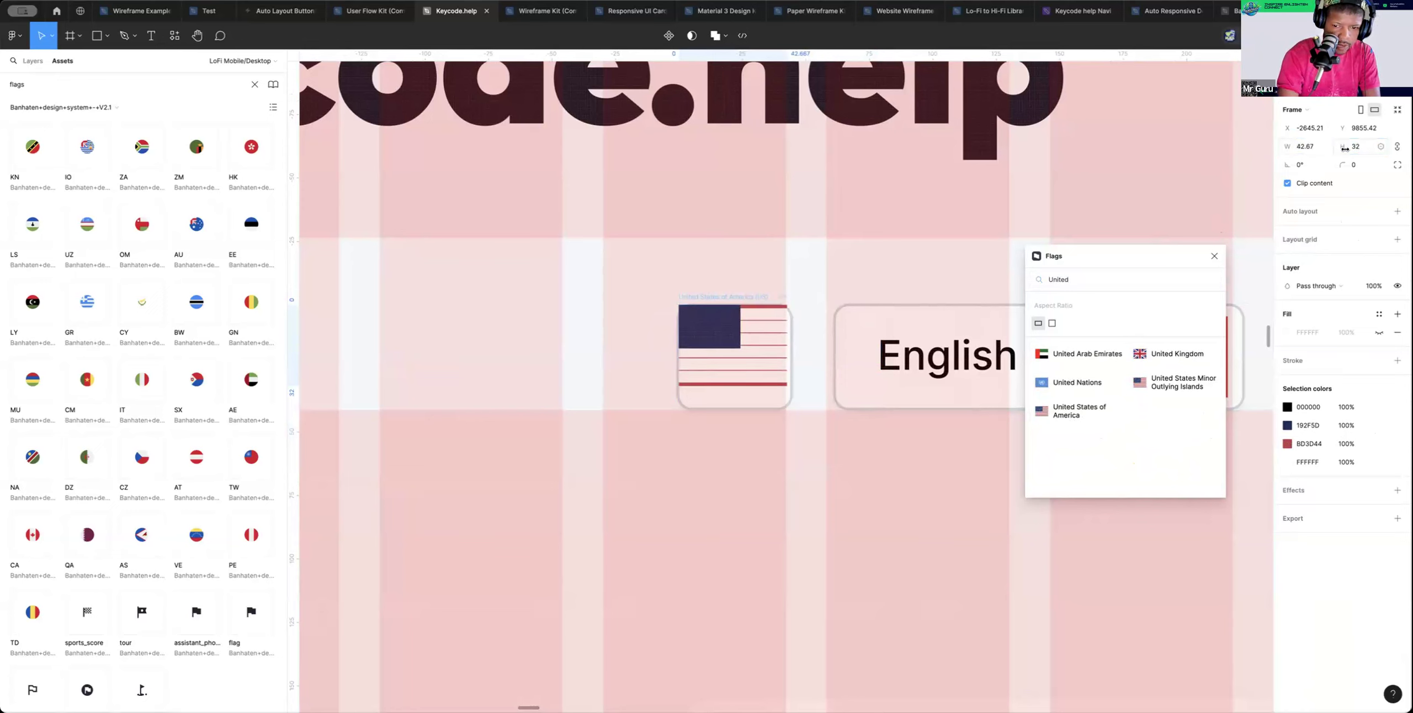
key(super+z)
key(super+z)
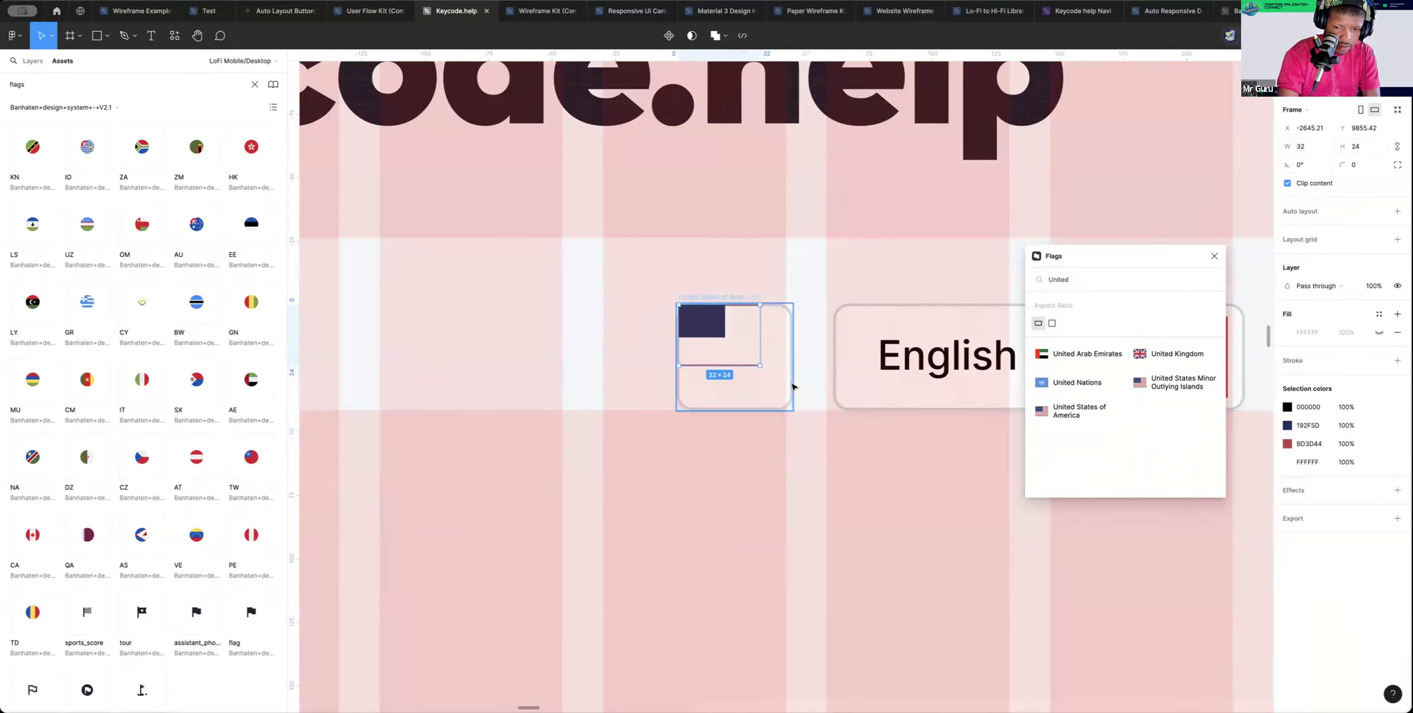
Scale the United States flag proportionally to about 31 × 23 and fit it inside the box beside English
double_click(826, 352)
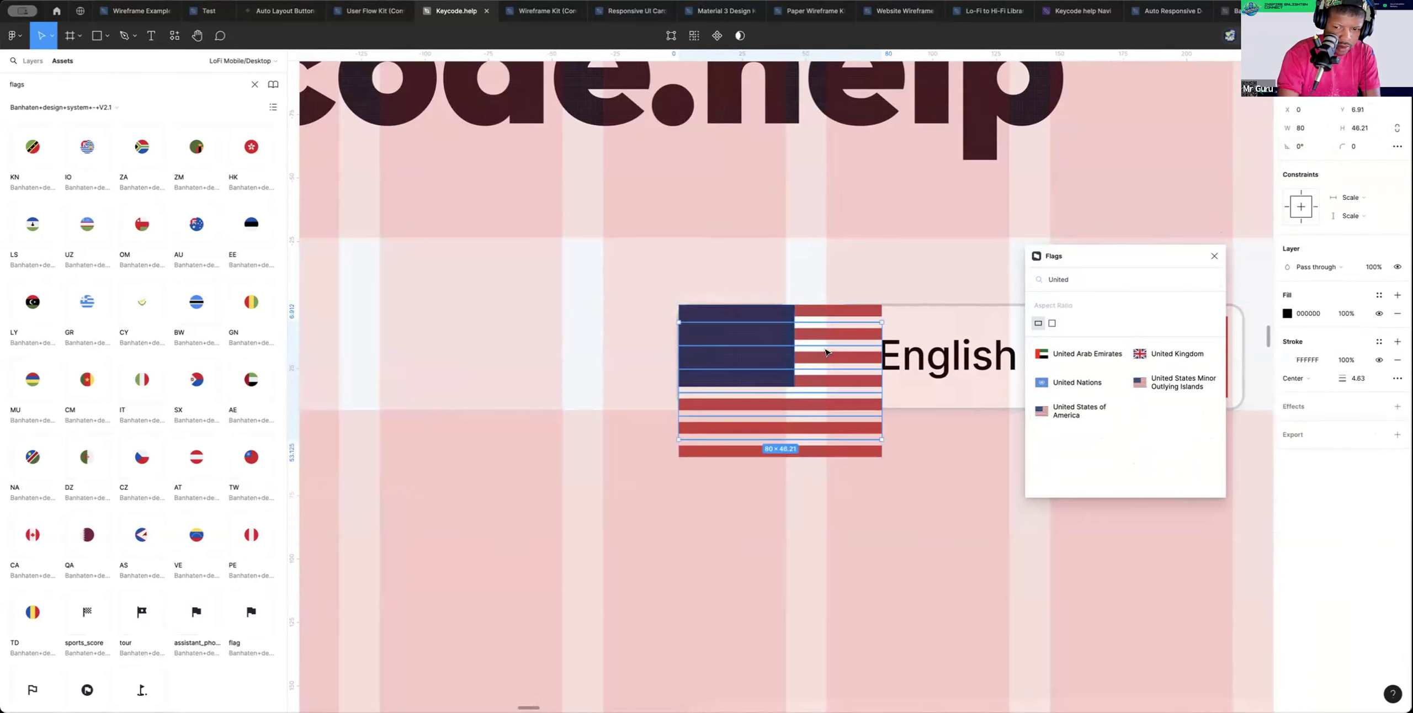
click(735, 299)
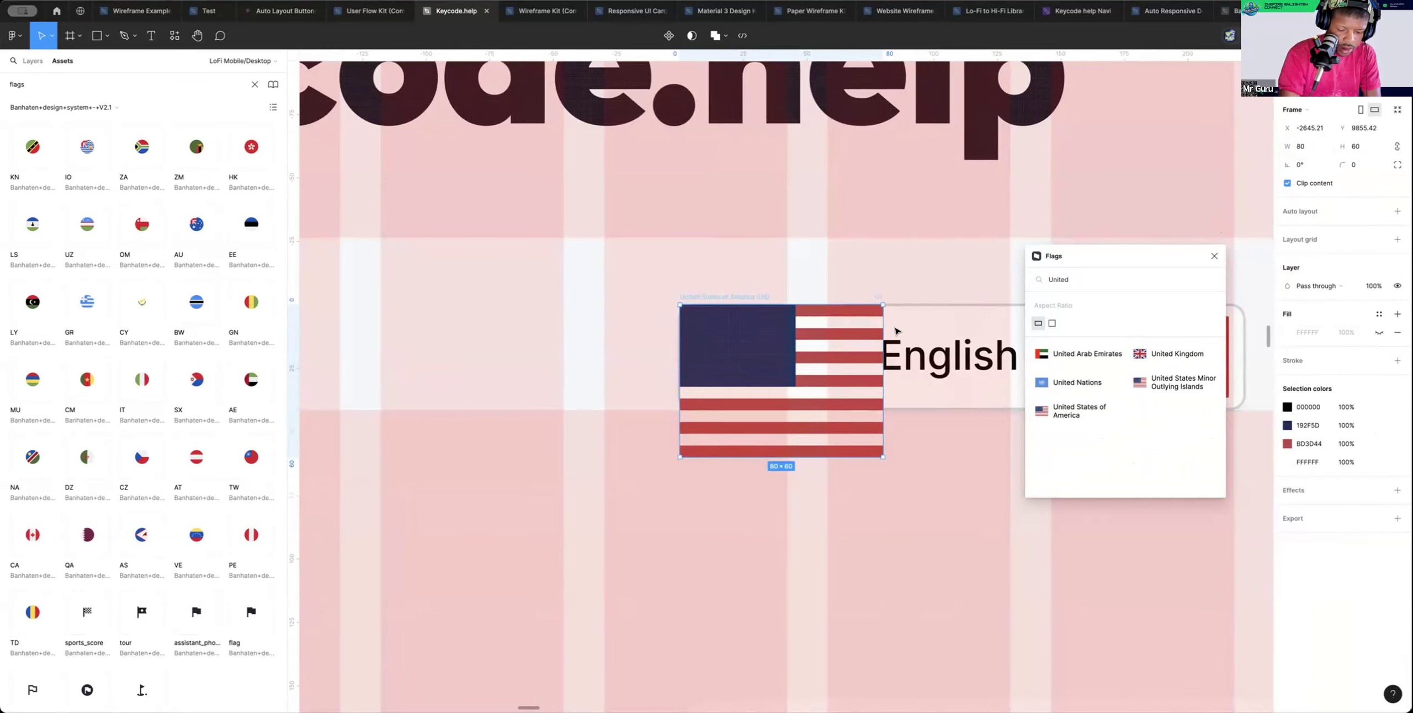
key(k)
drag(881, 306, 729, 355)
scroll(699, 439, up, 1)
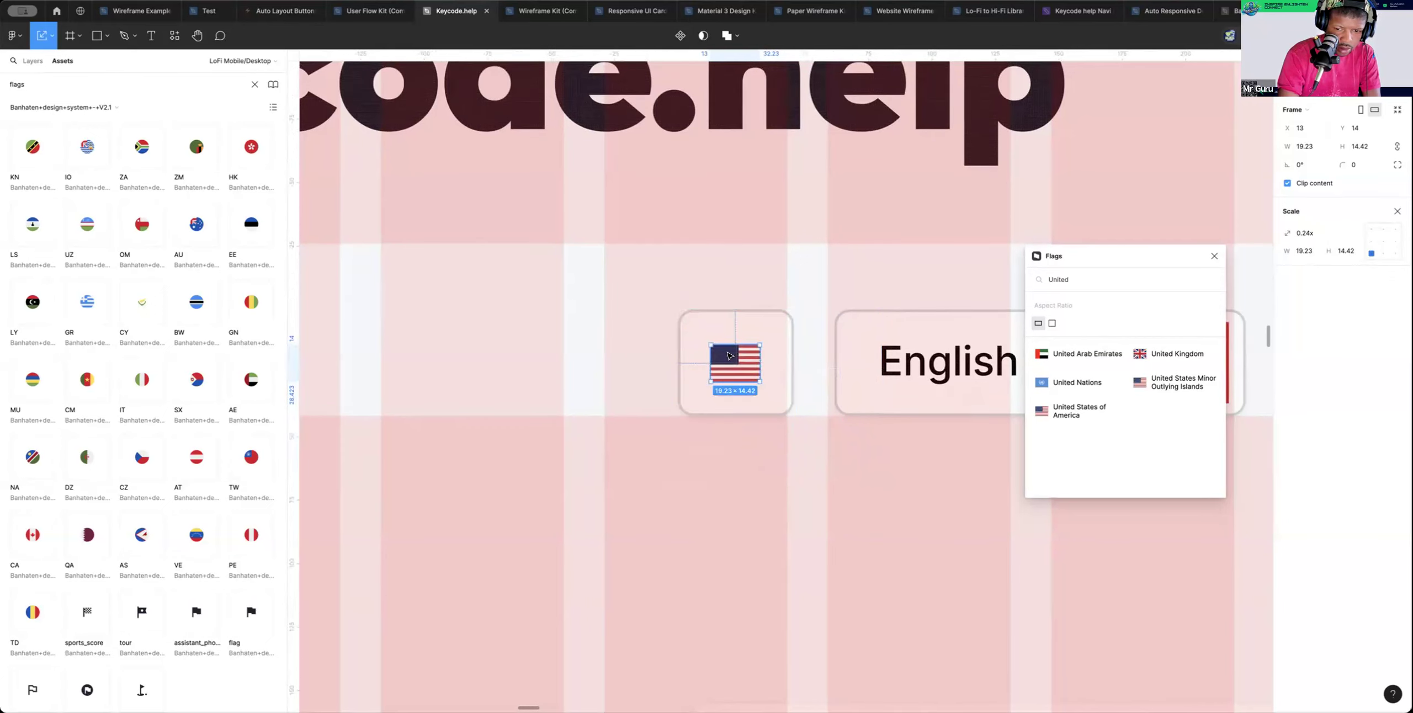
scroll(729, 354, down, 5)
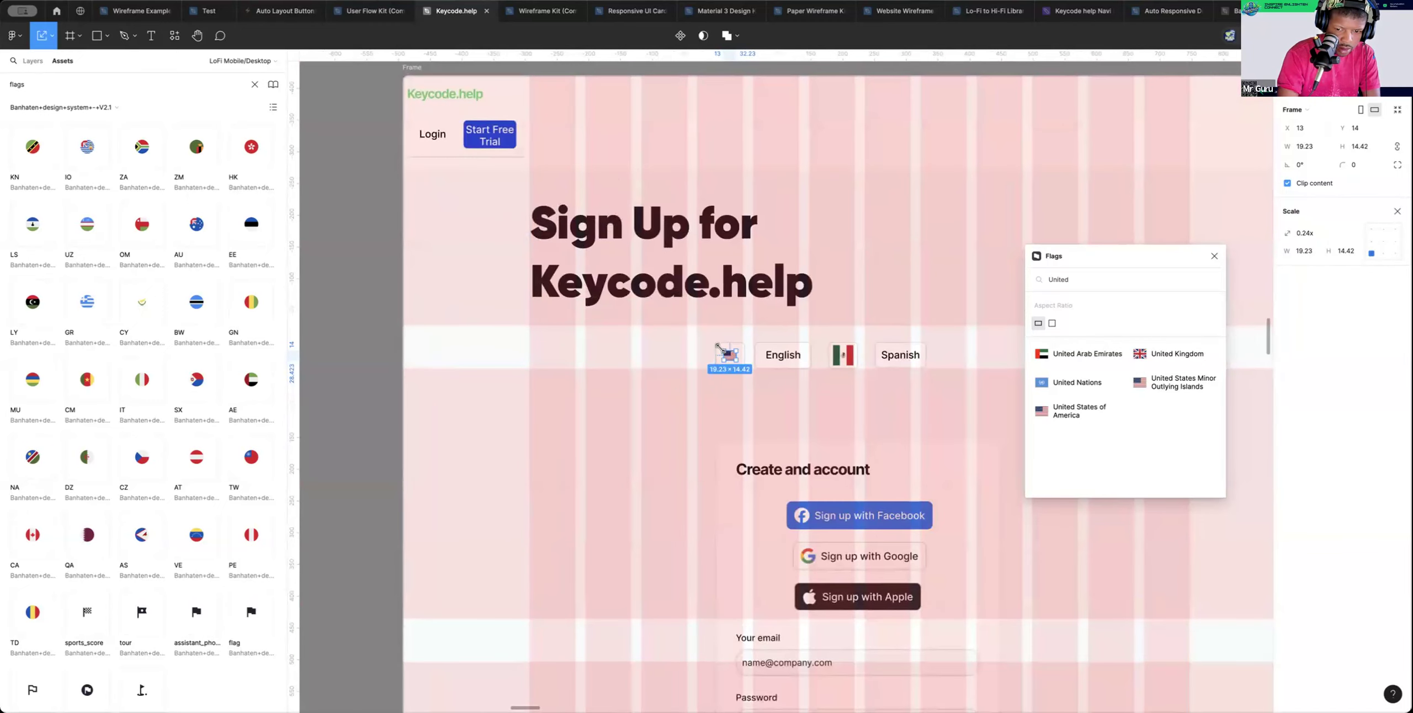
drag(718, 343, 715, 341)
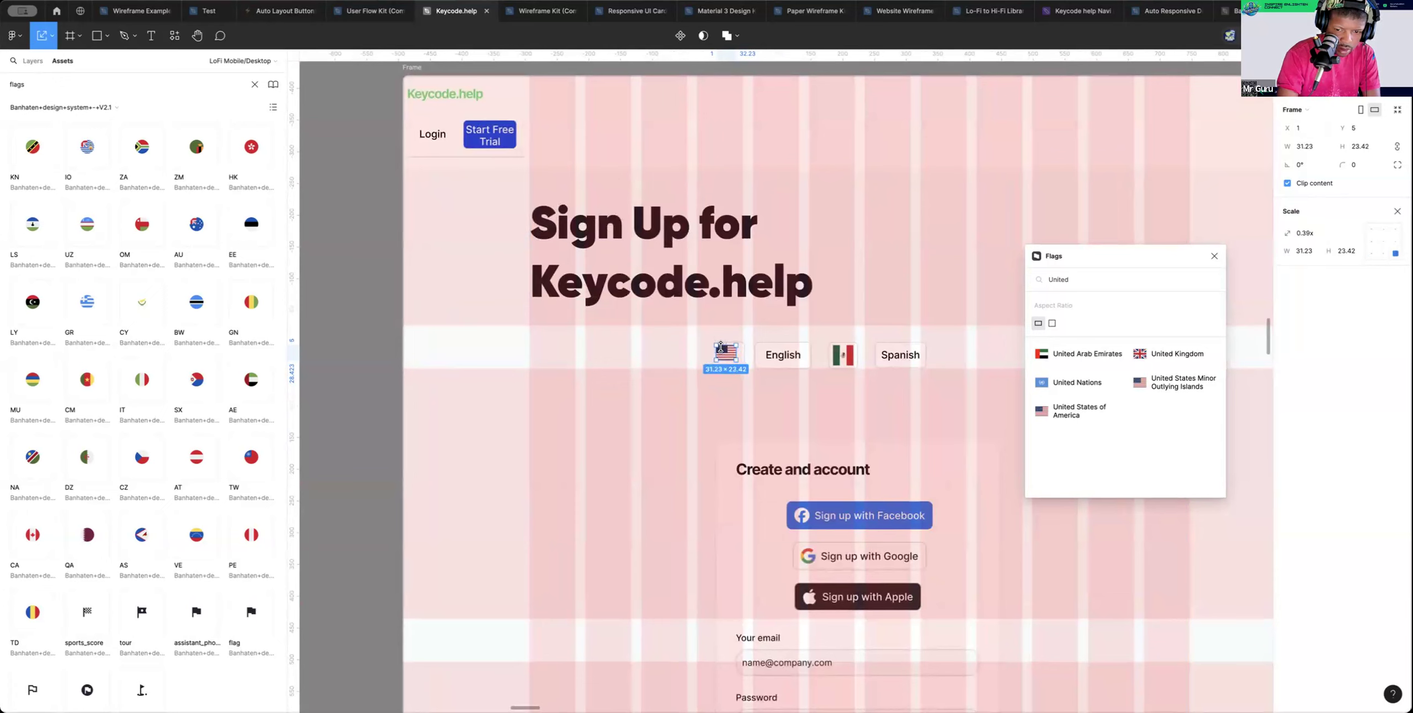
Hide the layout grids and get a close view of the flag box beside English
click(961, 297)
scroll(961, 297, right, 3)
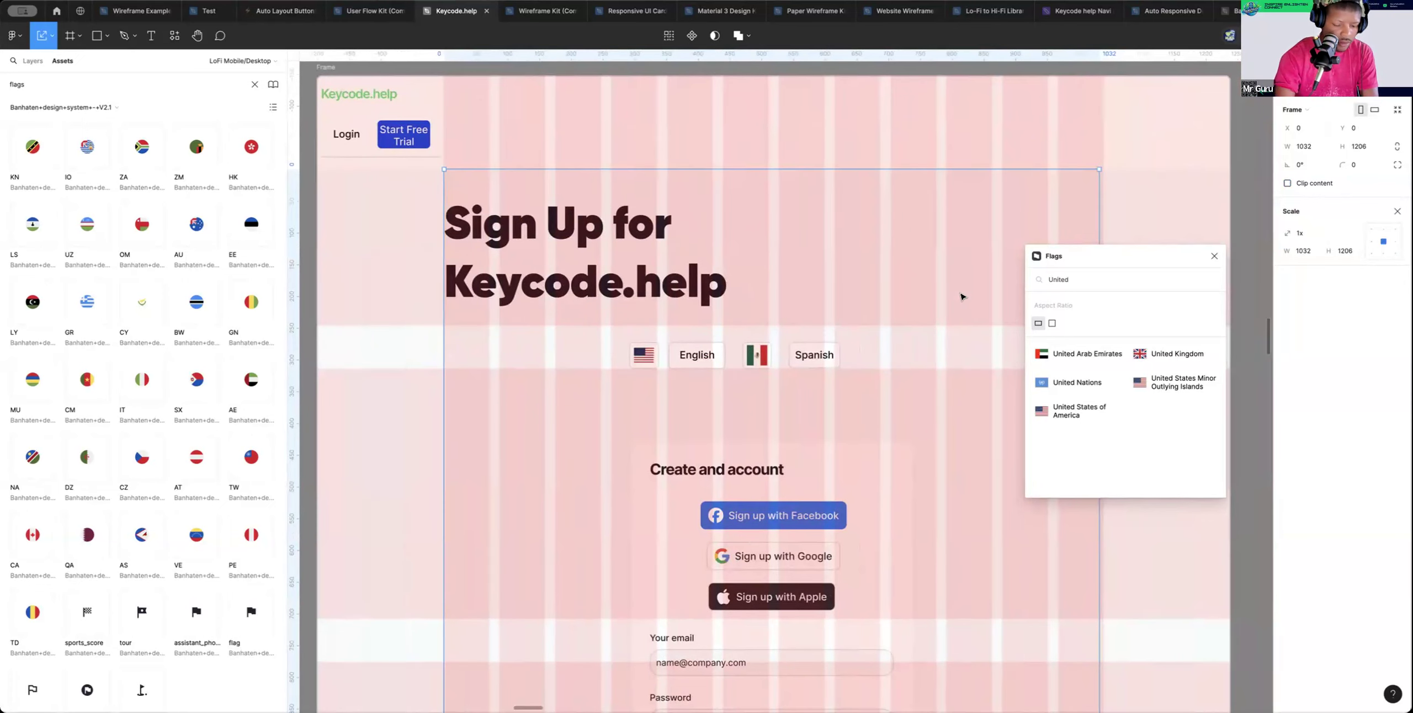
key(ctrl+g)
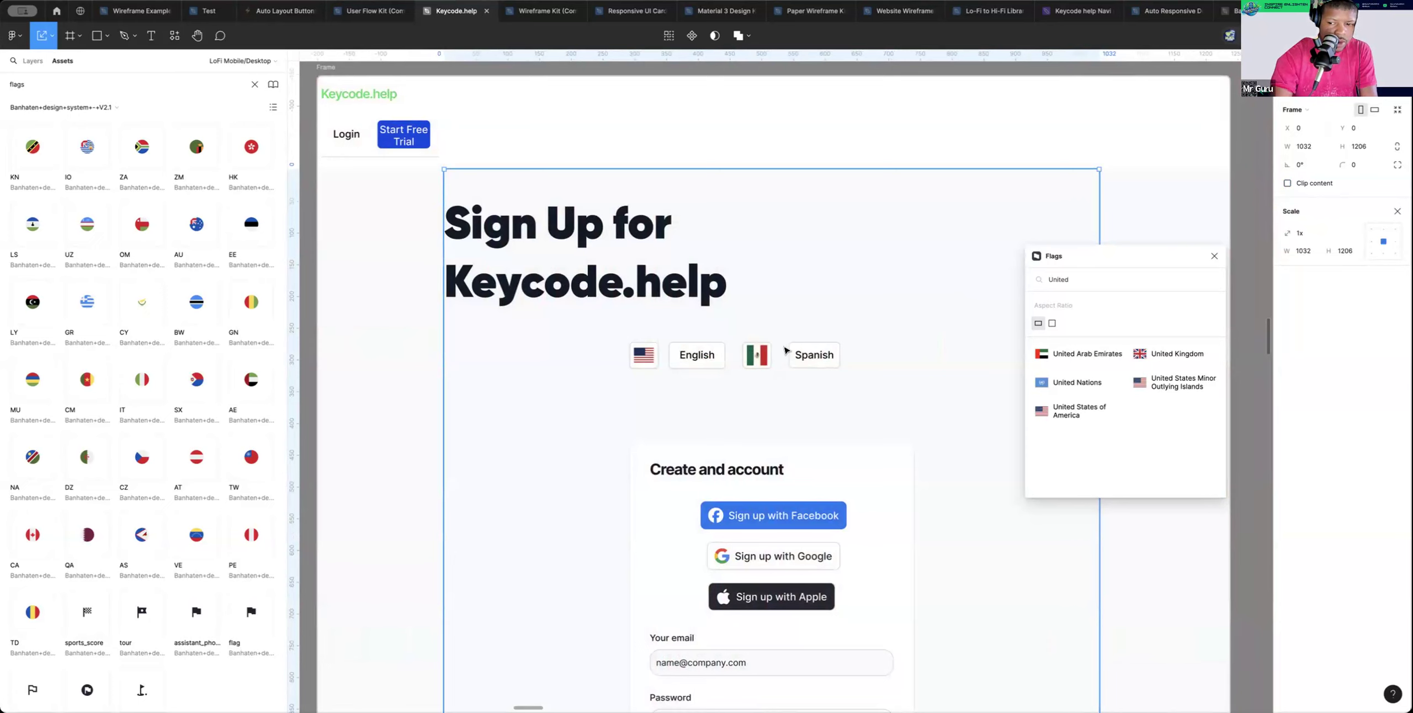
key(z)
double_click(629, 346)
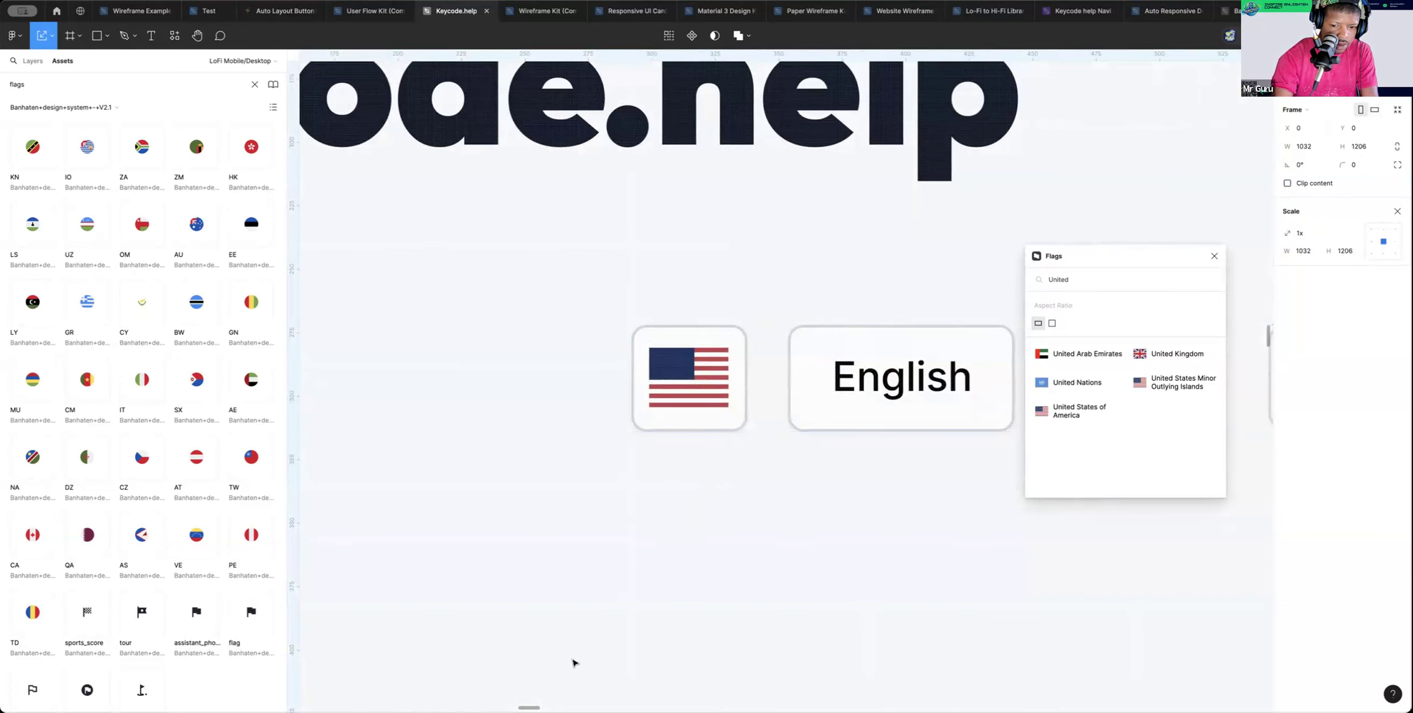
Move the frame holding the sign-up heading, language options and form to X -68, Y 96
drag(747, 419, 574, 663)
scroll(642, 493, down, 4)
scroll(641, 496, left, 1)
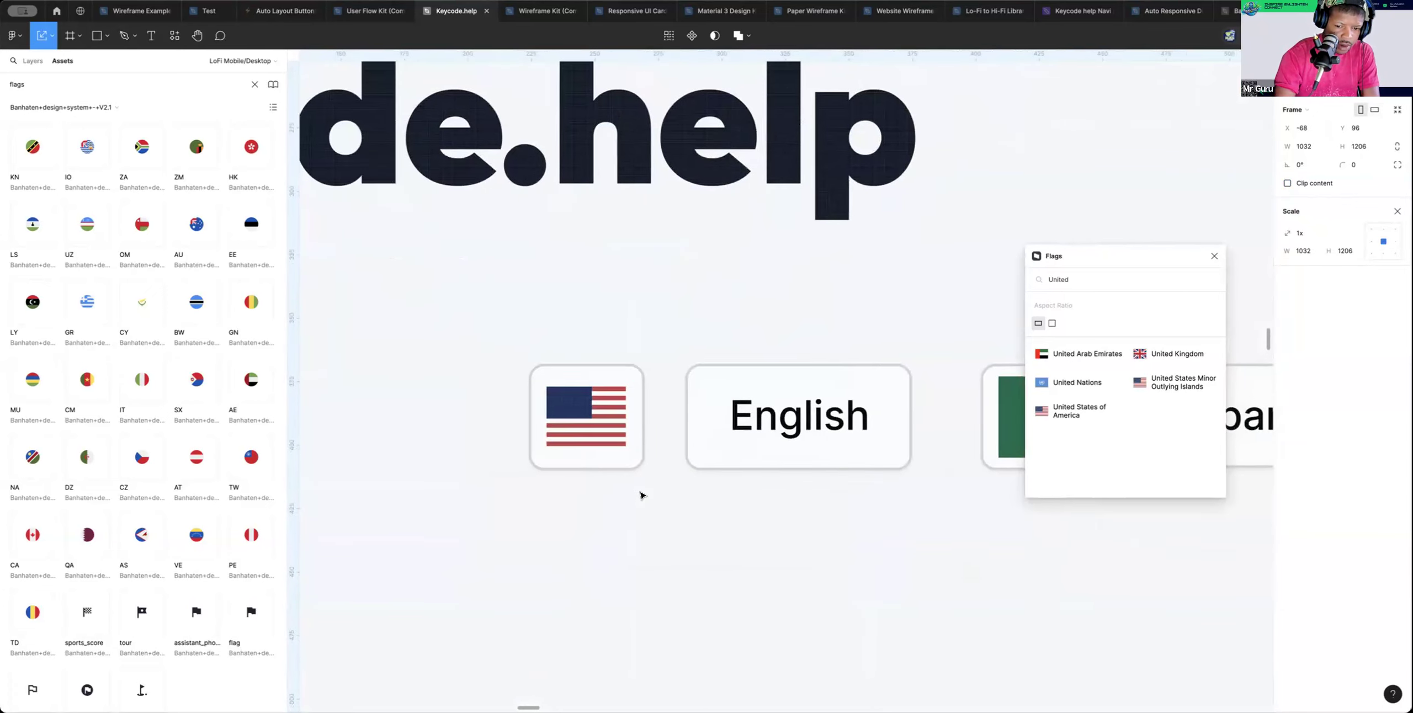
scroll(642, 495, down, 3)
scroll(642, 495, left, 2)
alt+click(640, 491)
alt+click(640, 491)
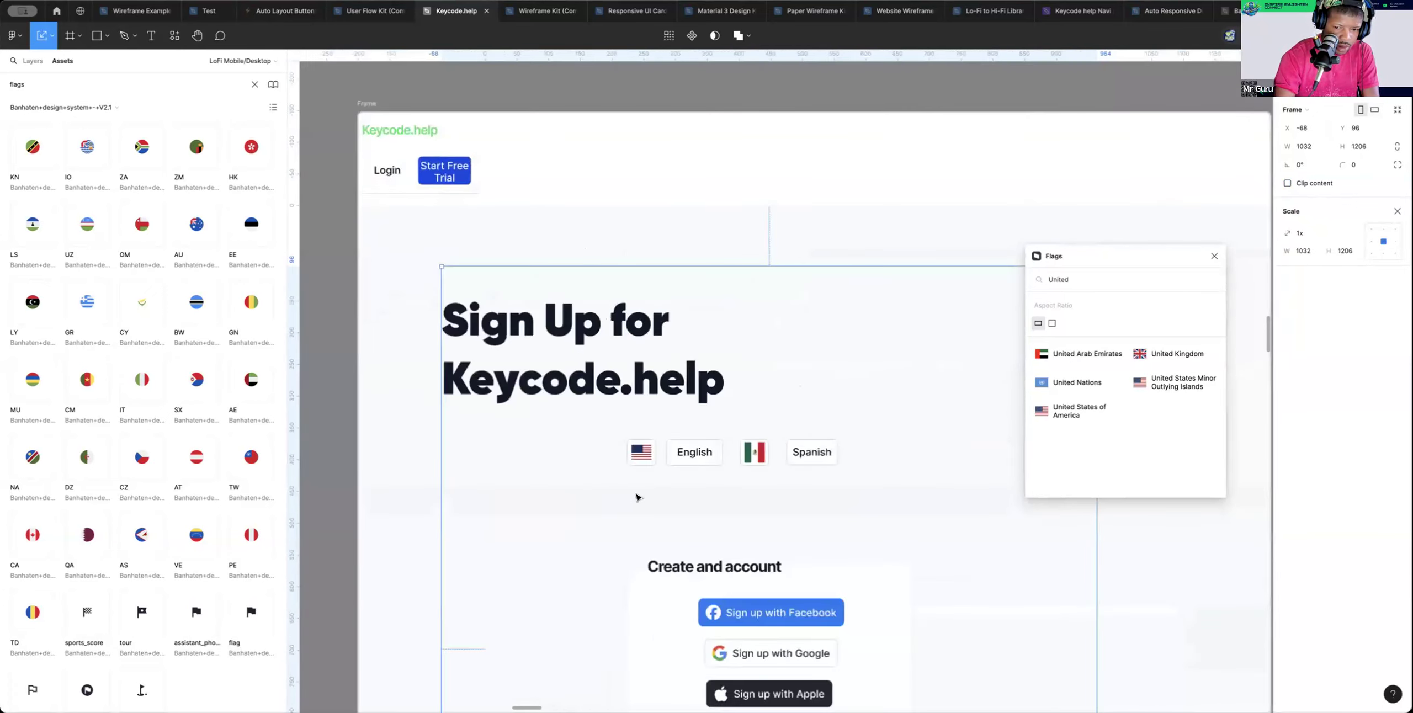
Insert another United States of America flag and place it in the empty area beside the sign-up form at X 107, Y 397
click(1063, 416)
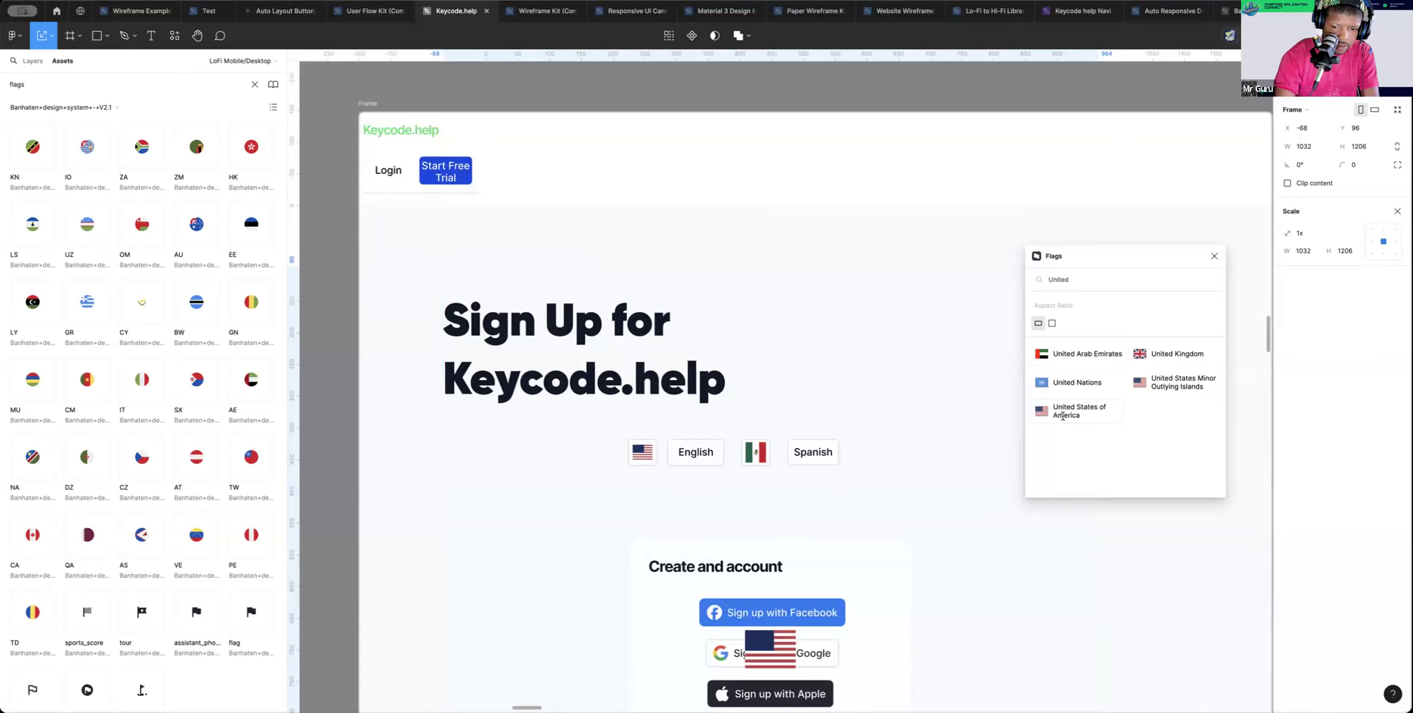
click(766, 643)
drag(763, 642, 528, 532)
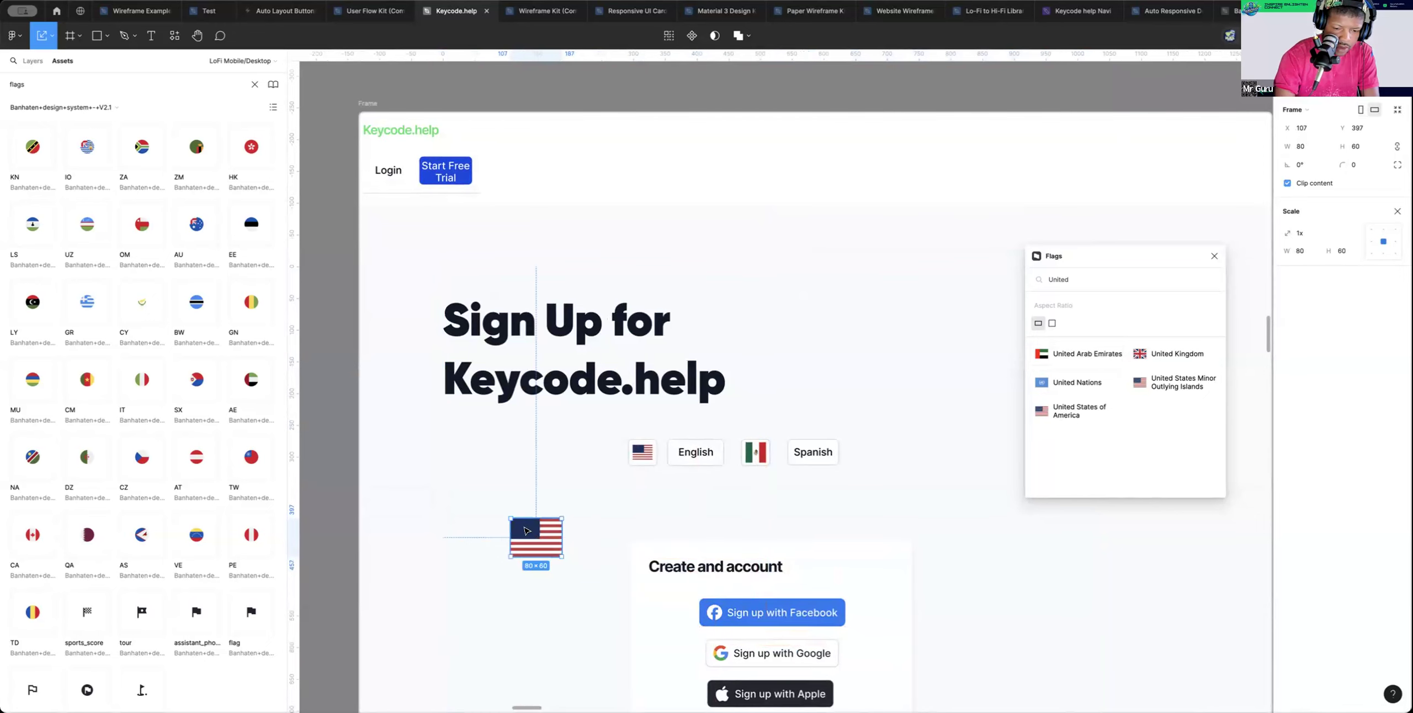
Delete the blue canton shape from the extra United States flag
double_click(525, 531)
double_click(525, 531)
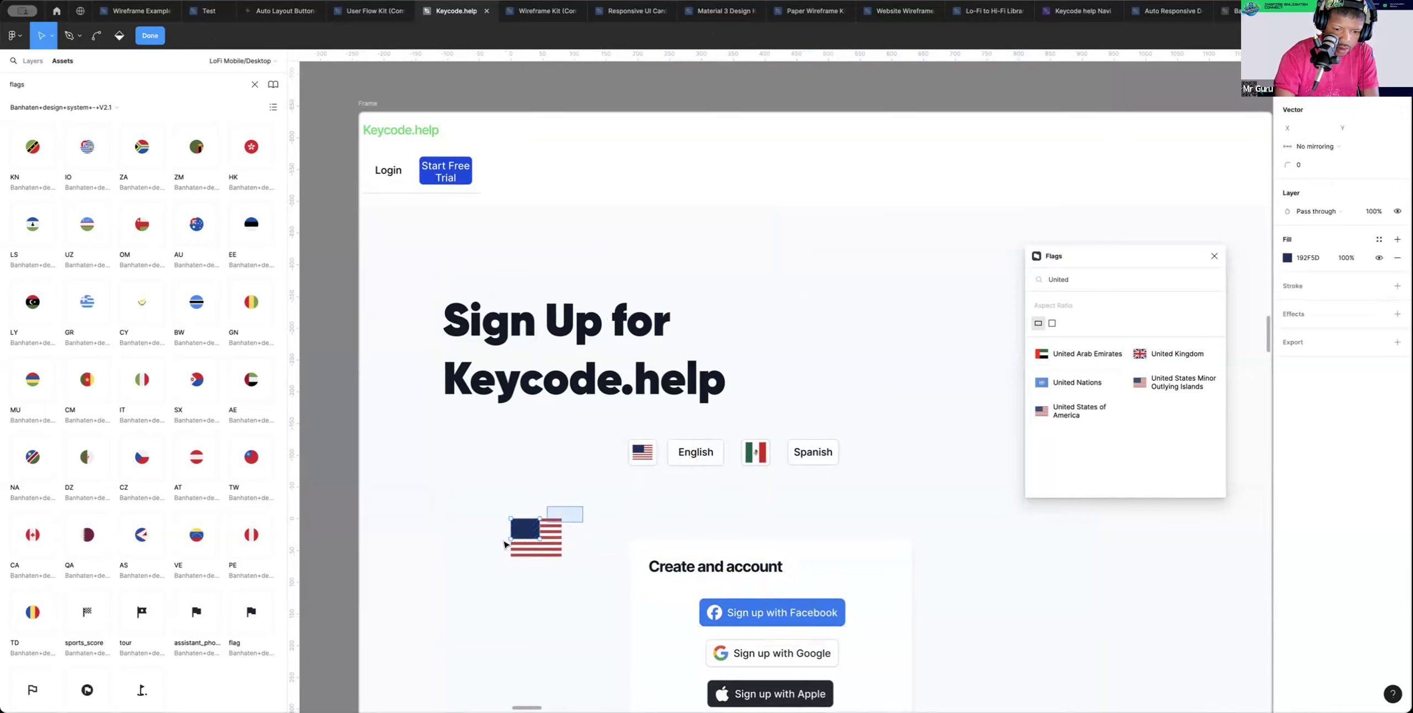
key(Delete)
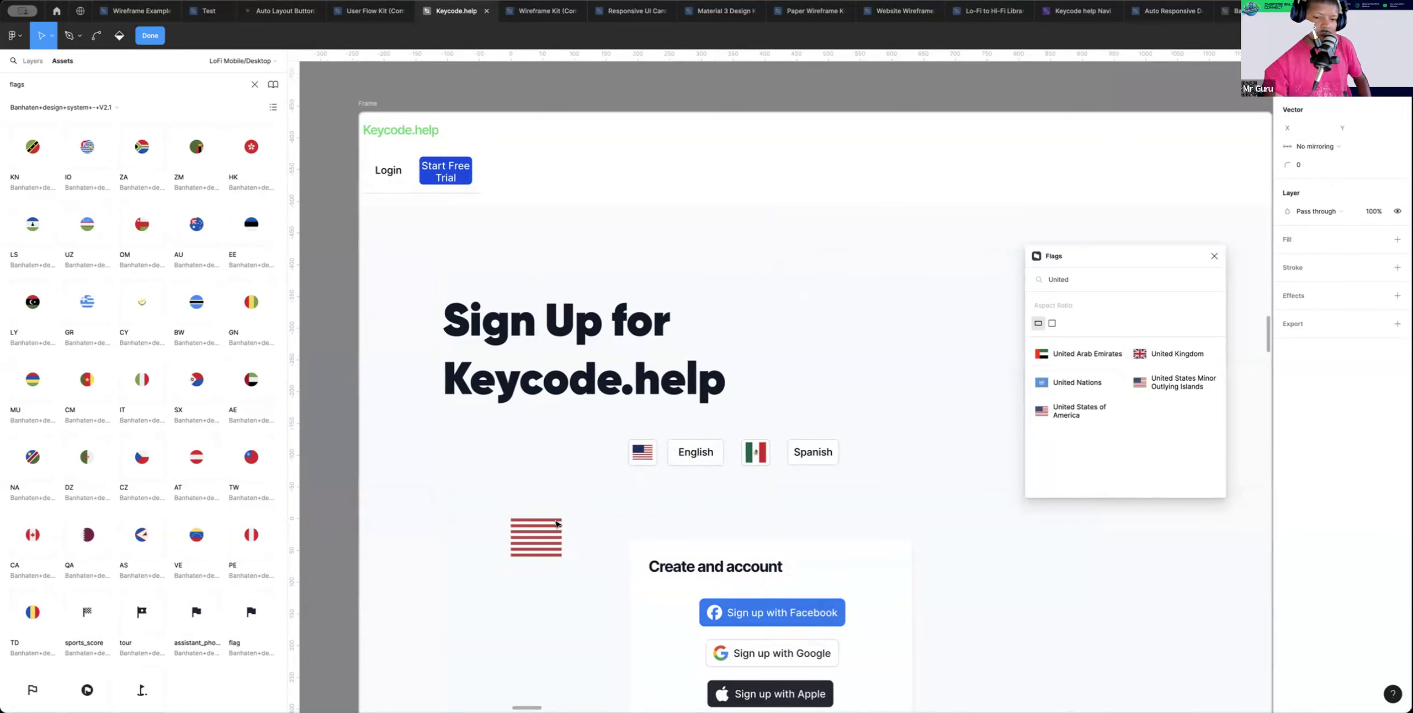
key(Escape)
Delete the white stripes and the red background shape left over from the extra United States flag
click(532, 533)
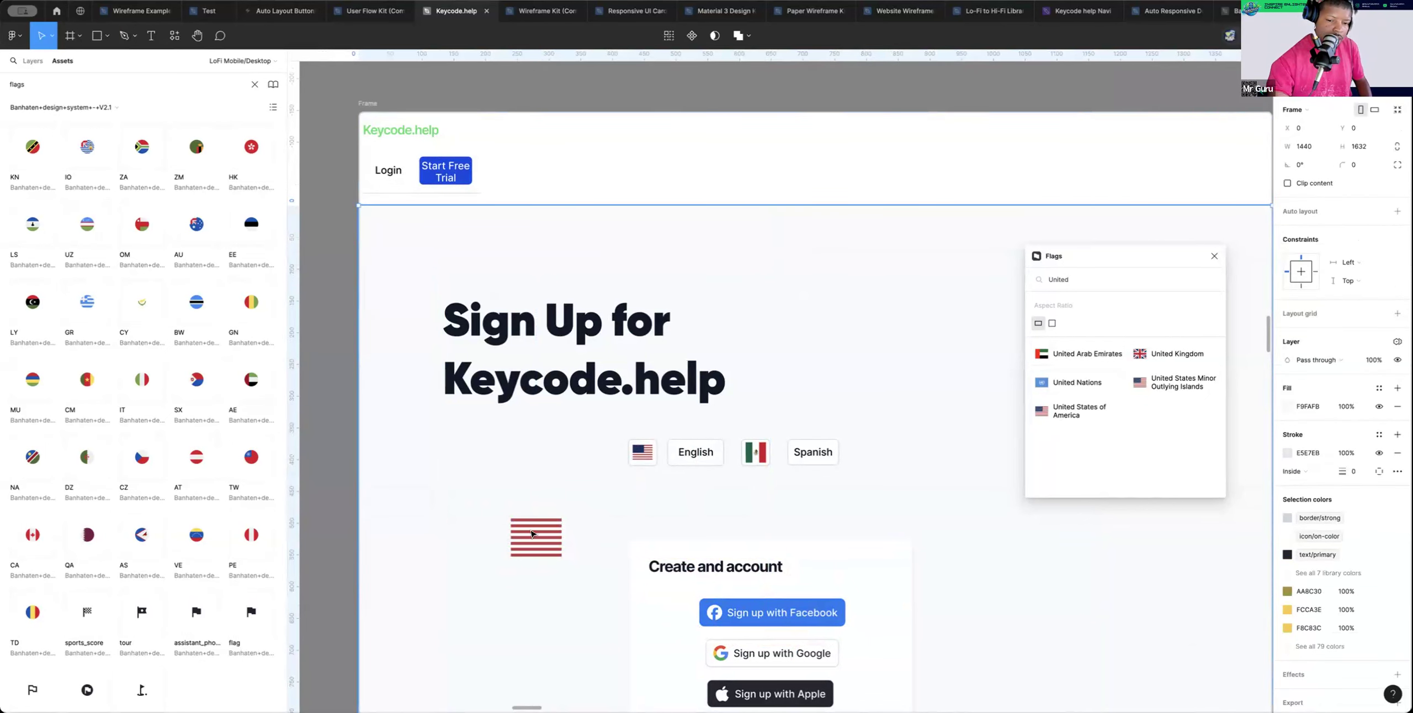
double_click(531, 533)
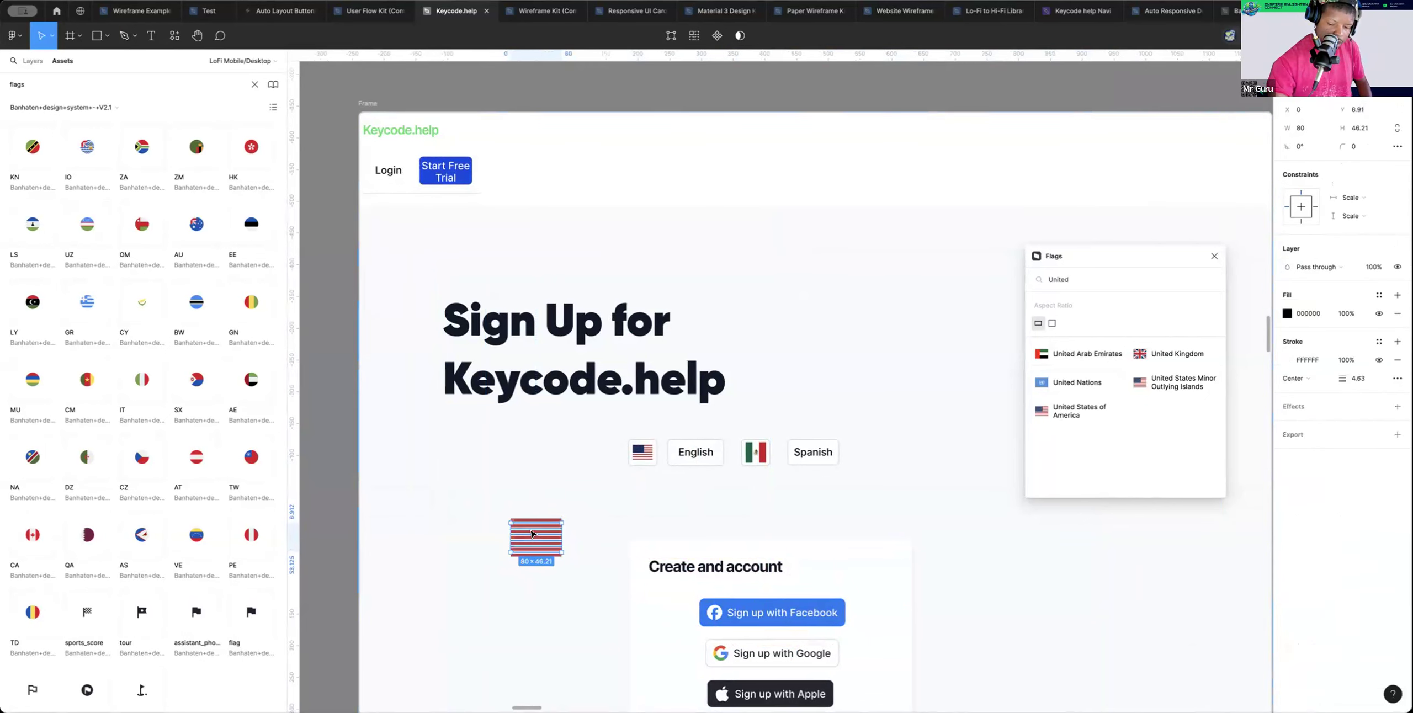
key(Delete)
click(531, 534)
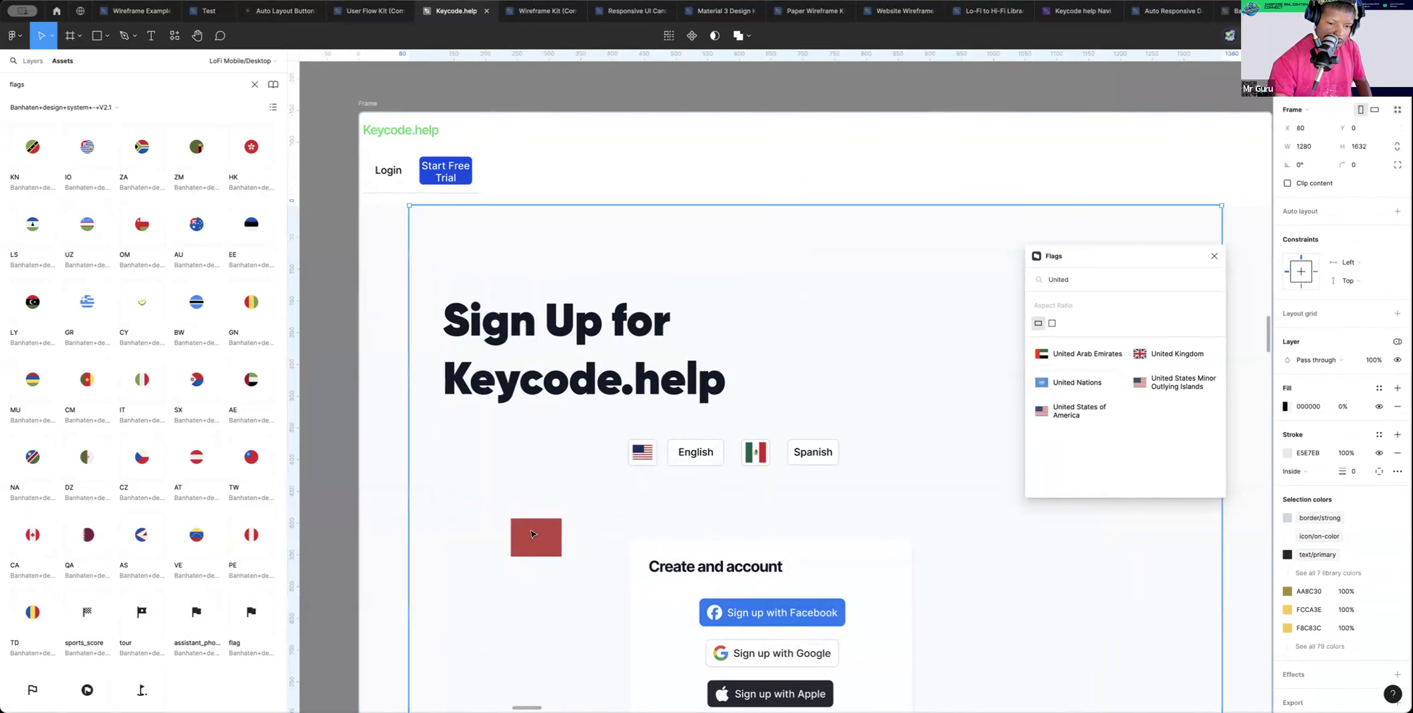
double_click(531, 533)
double_click(531, 533)
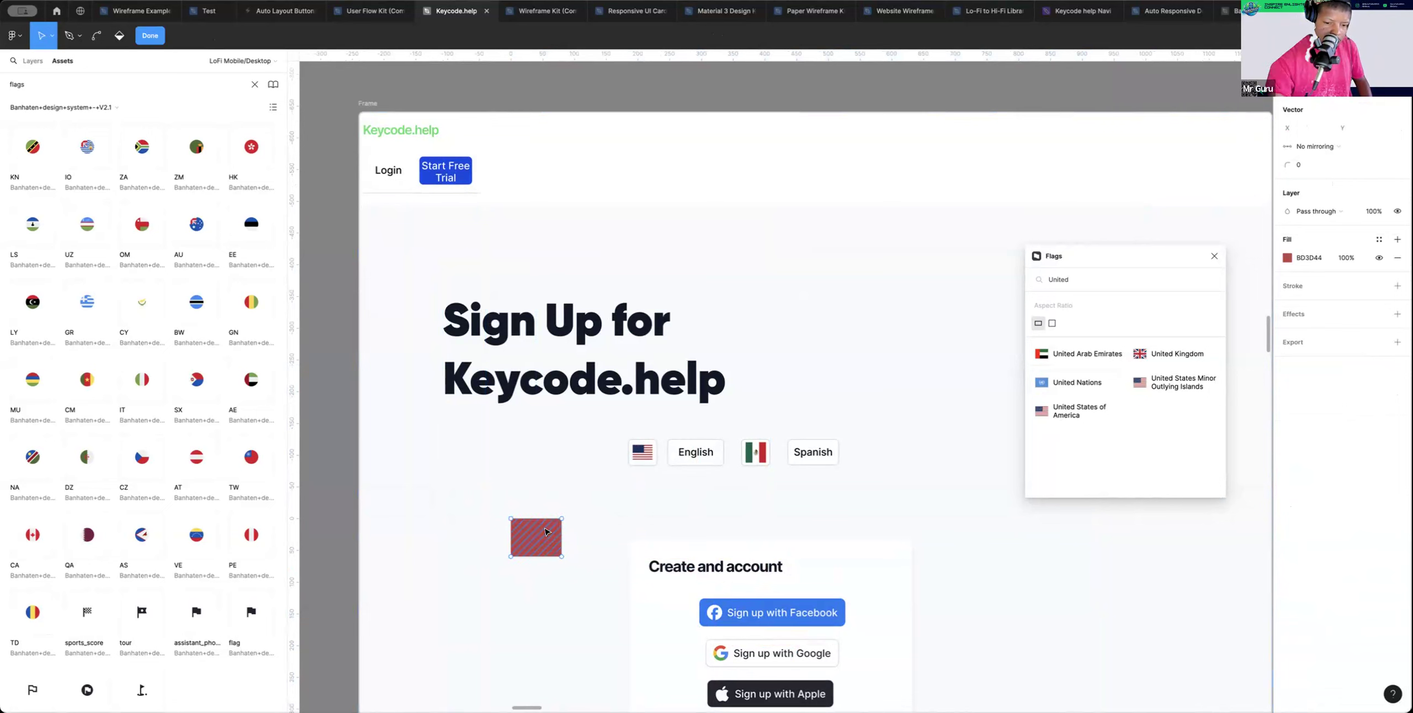
key(Escape)
key(Delete)
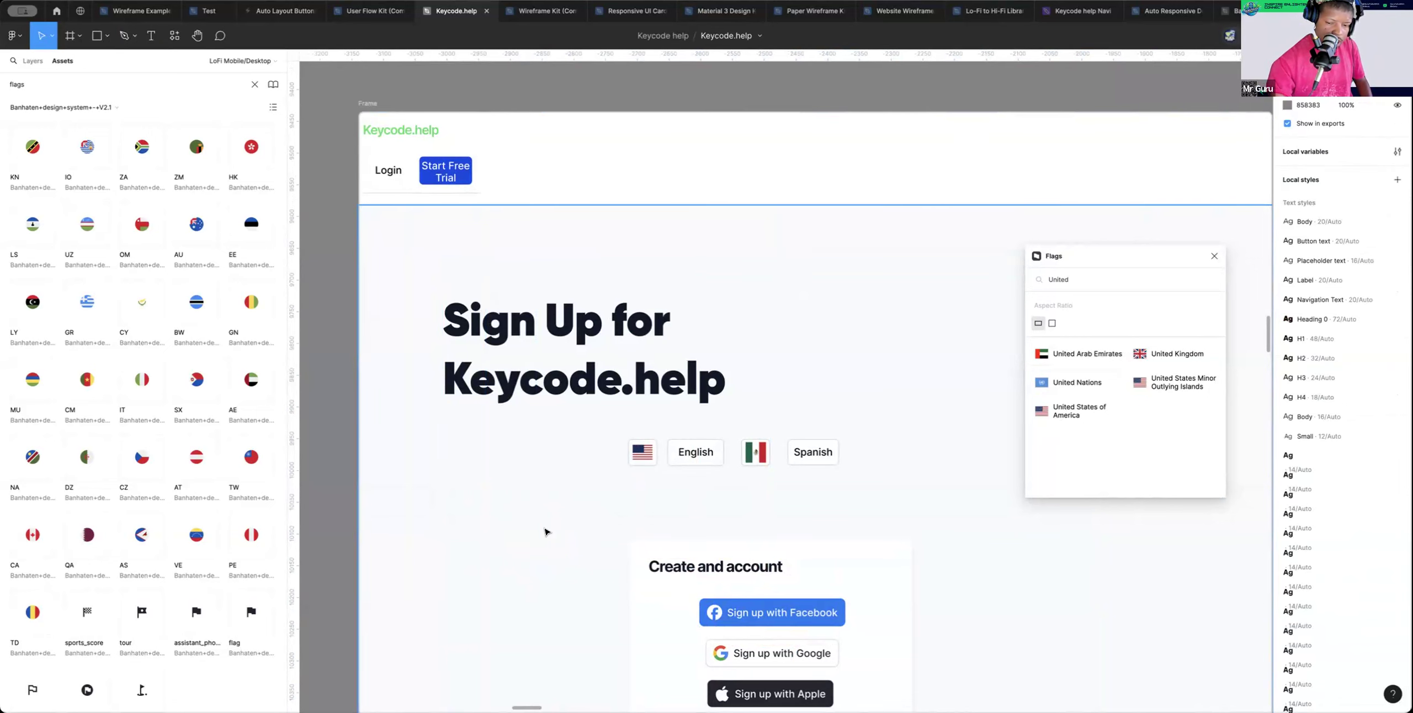
Show the layout grids again with the whole sign-up frame in view
click(666, 516)
key(z)
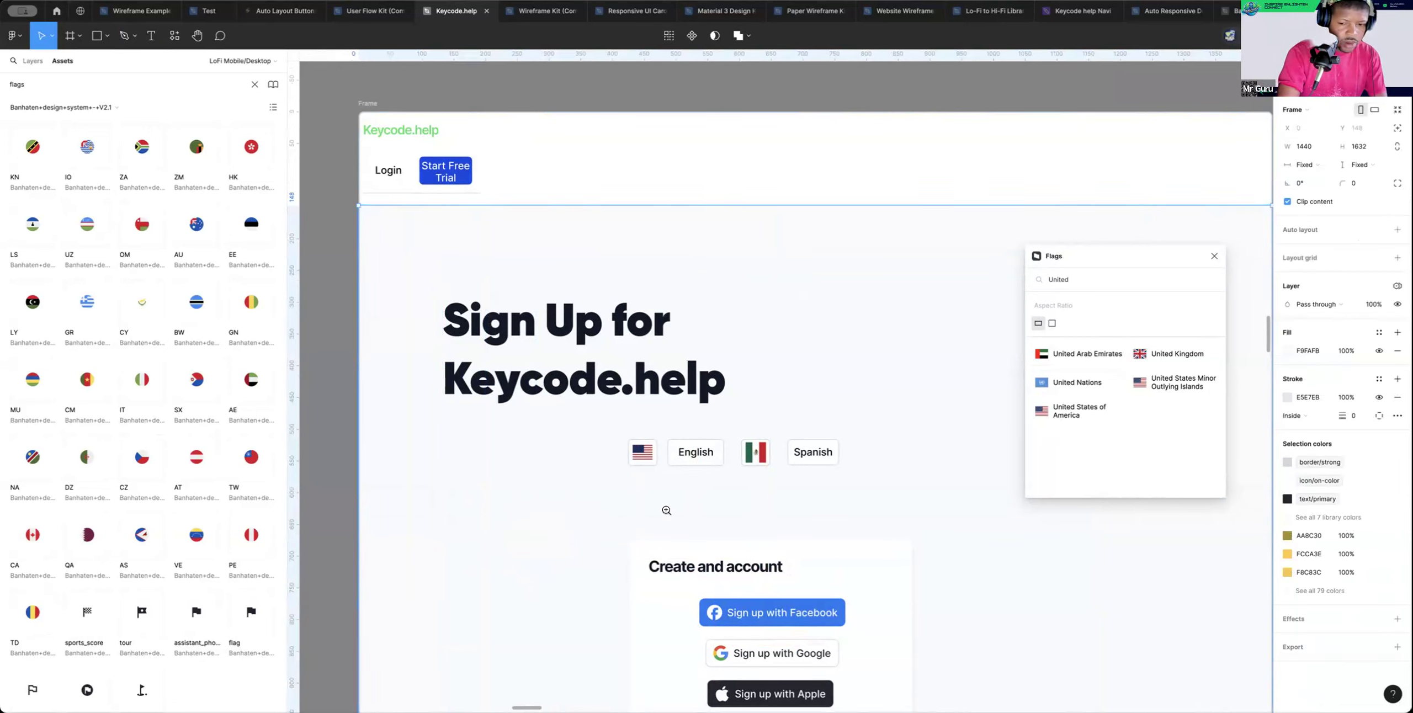
alt+click(667, 511)
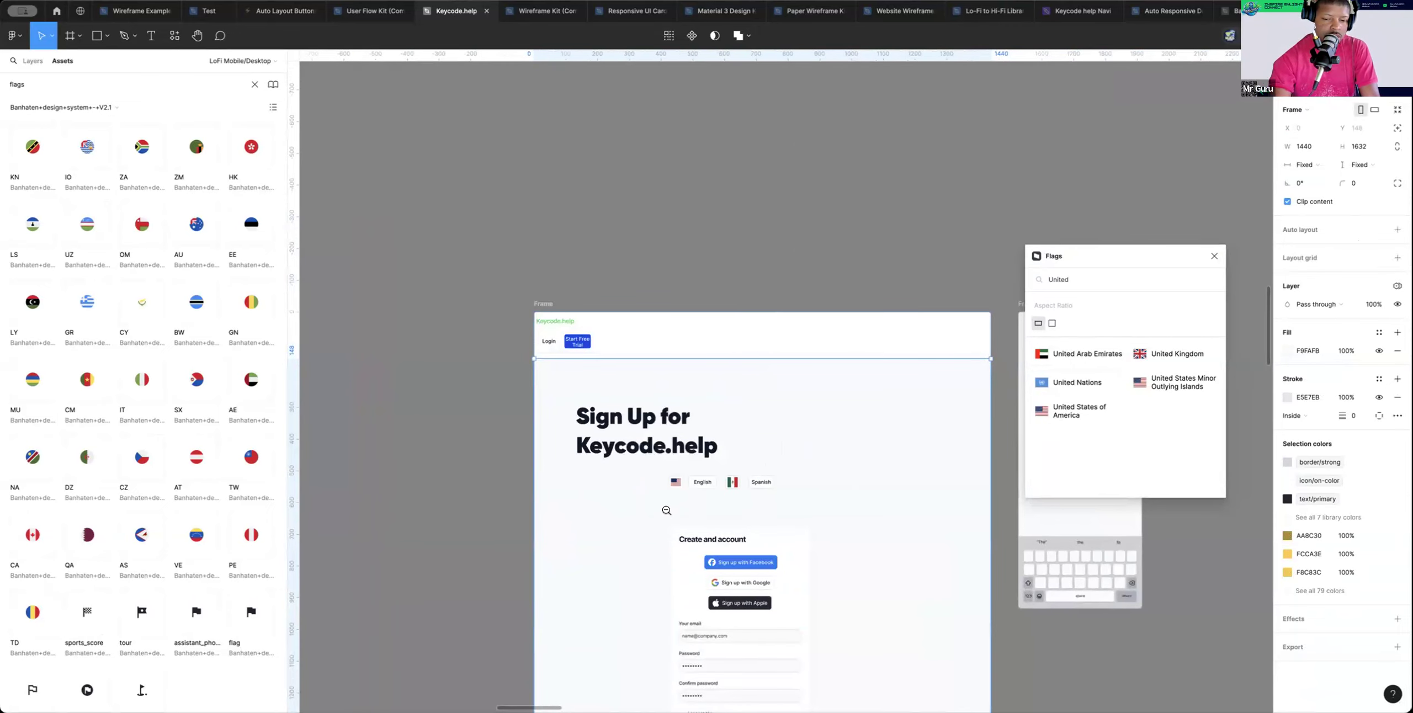
alt+click(666, 511)
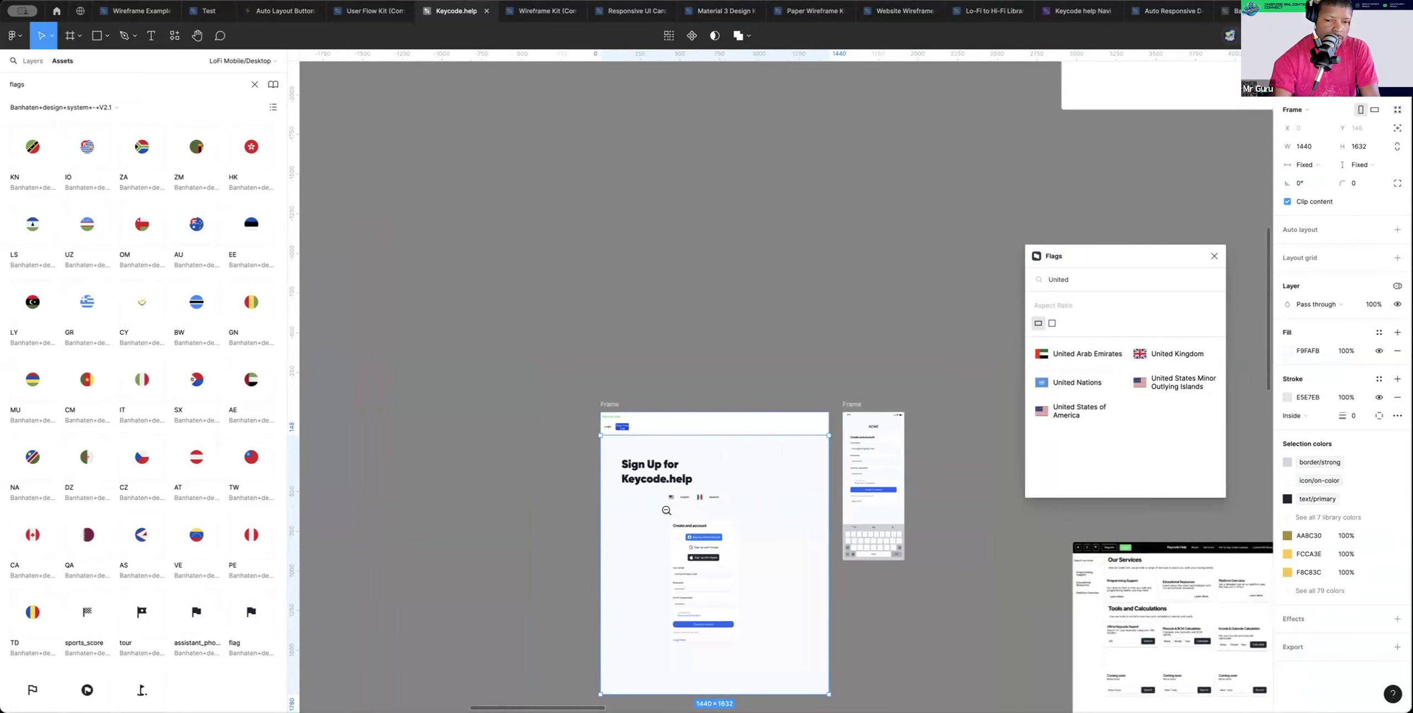
key(ctrl+shift+4)
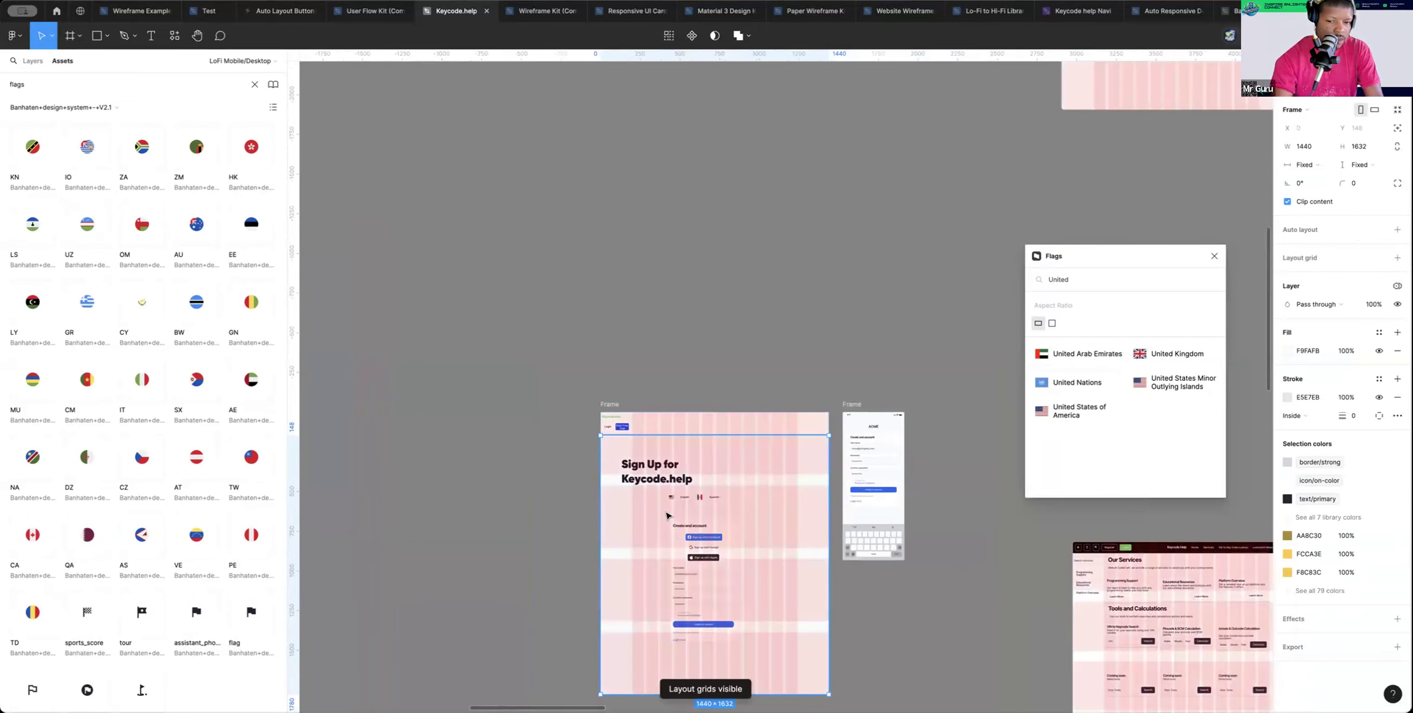
Search the Flags plugin for "Isr" and insert the Israel flag
scroll(662, 516, right, 2)
double_click(1090, 283)
text(Isr)
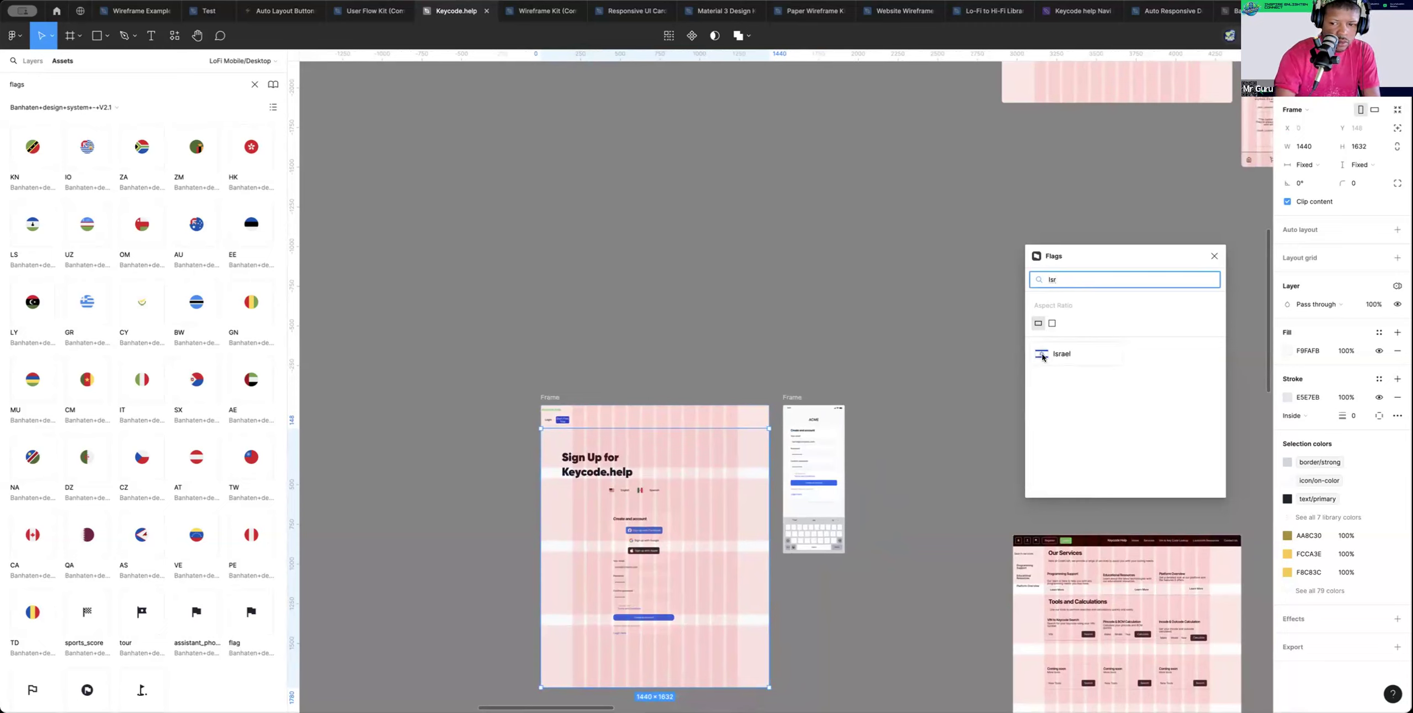
click(1042, 357)
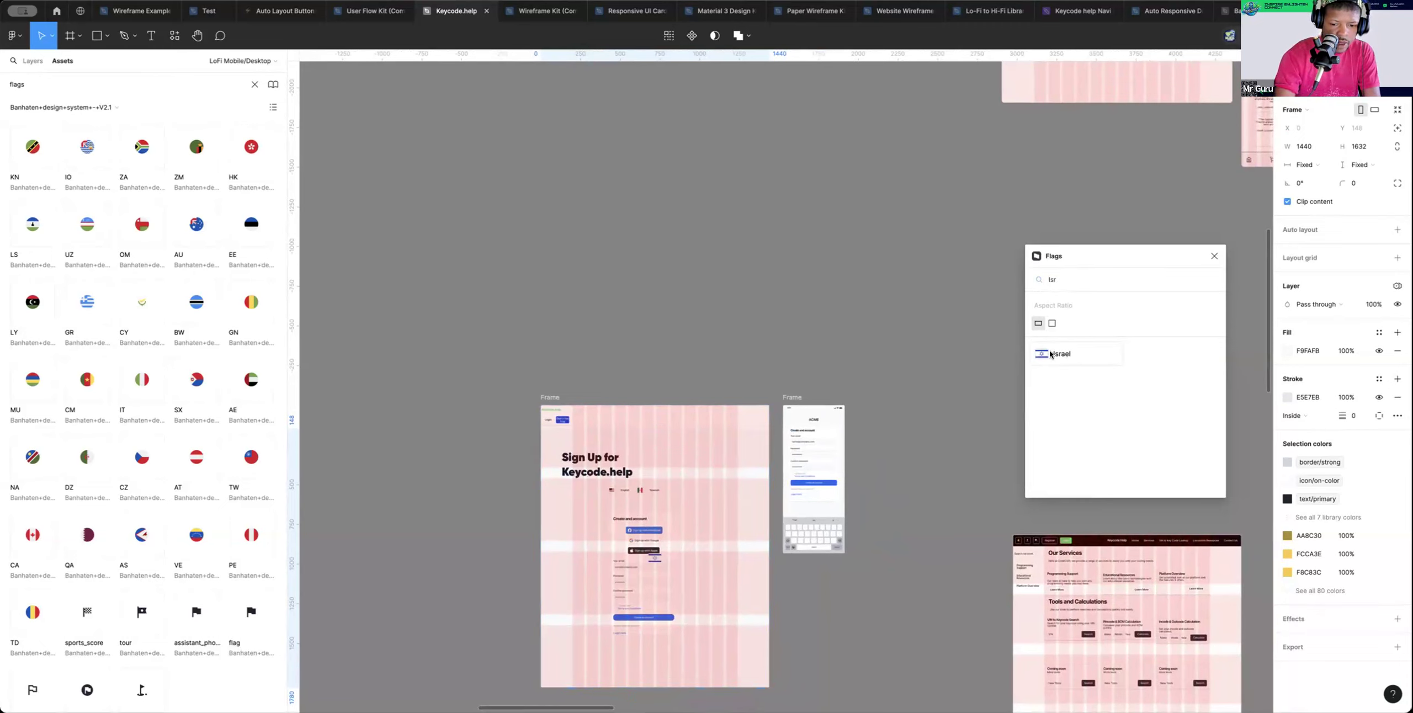
Move the Israel flag off the form to the end of the language row, after Spanish, at X 660, Y 260
click(653, 553)
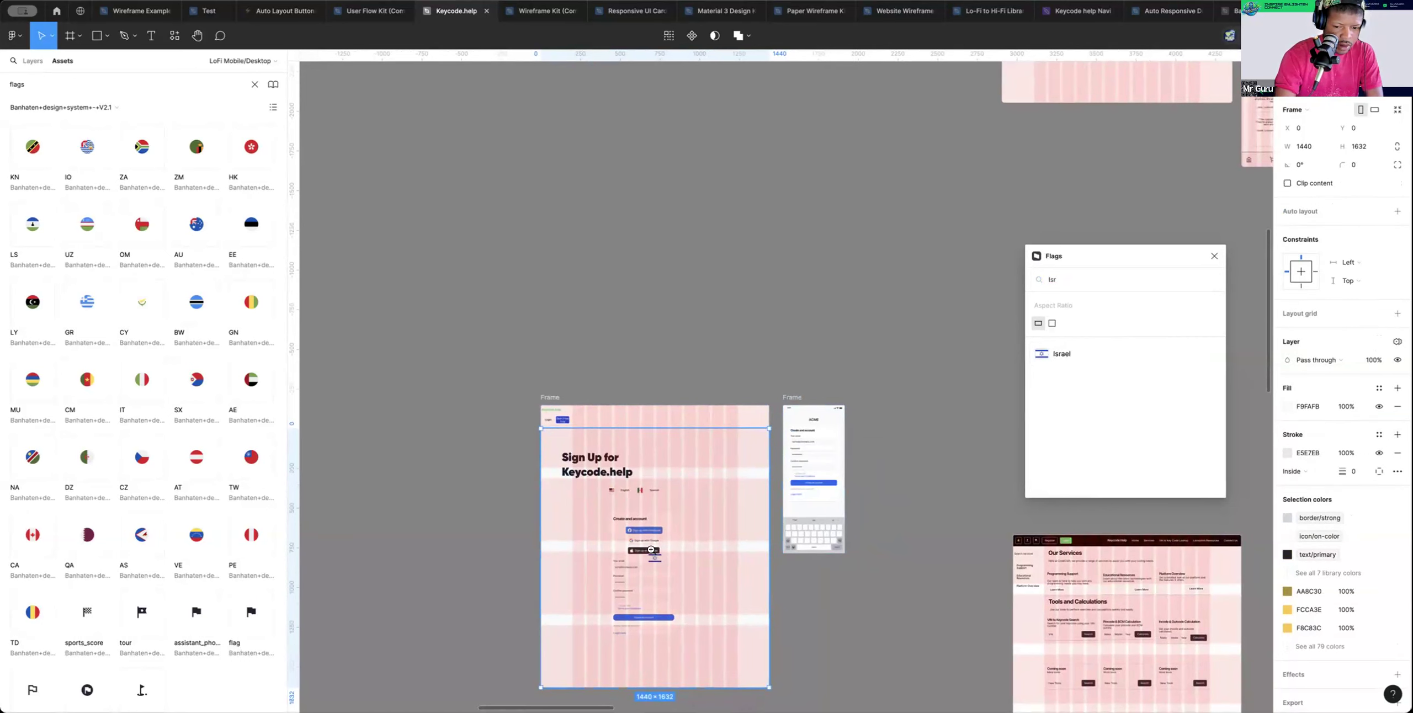
scroll(653, 553, up, 5)
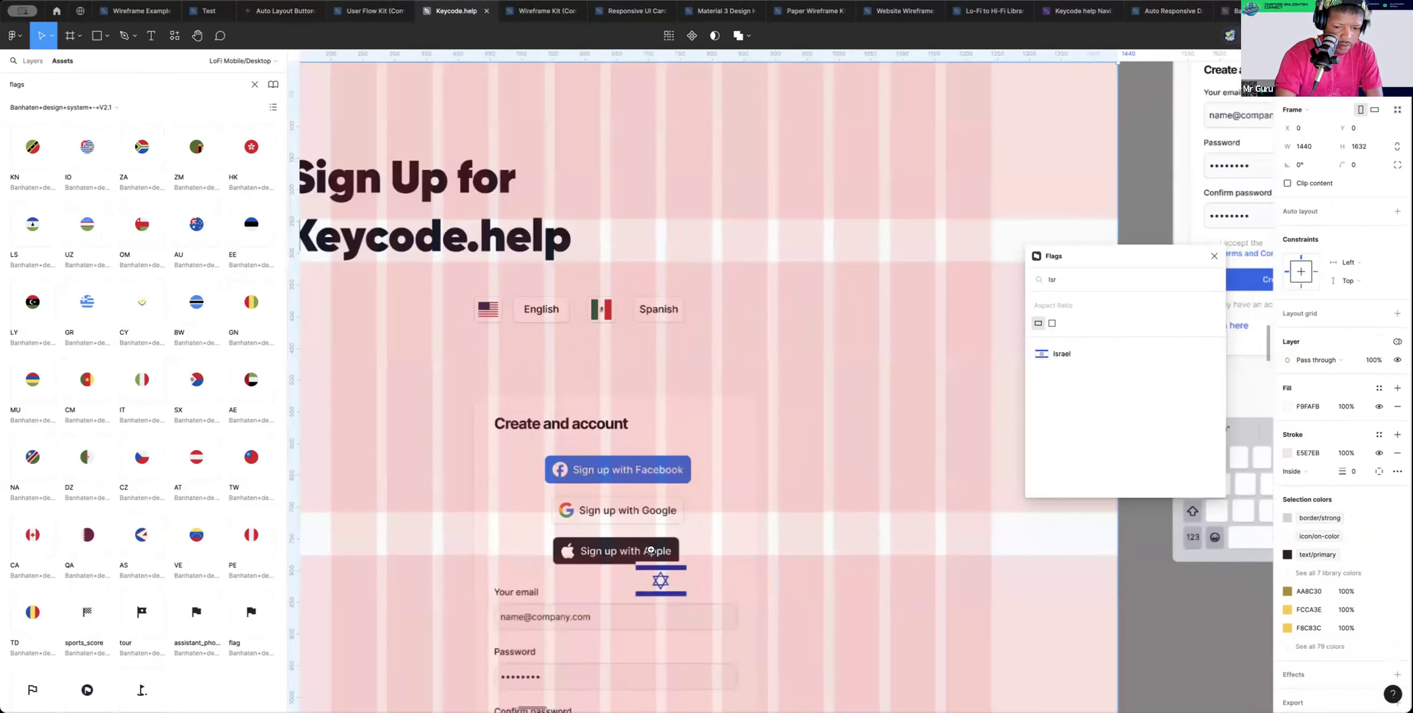
click(662, 579)
drag(662, 579, 724, 413)
drag(729, 360, 730, 308)
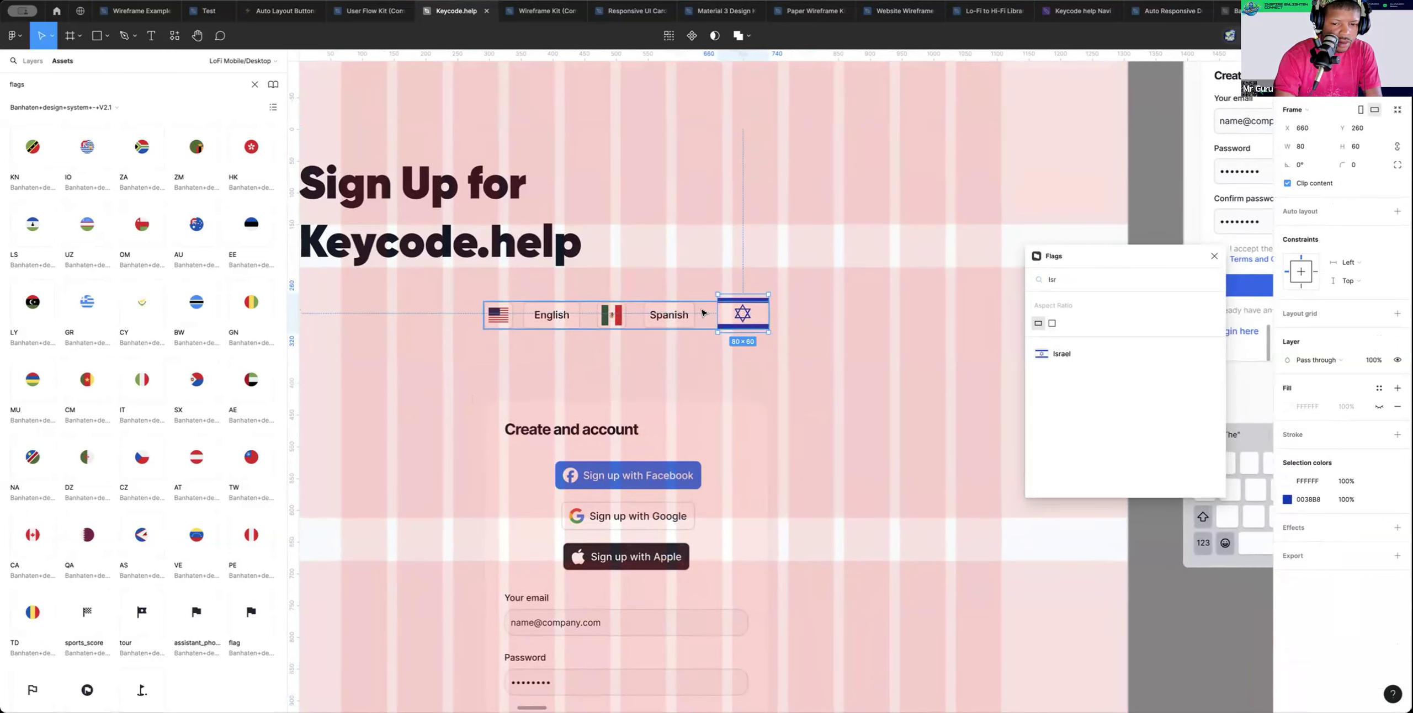
Scale the Israel flag proportionally to about 41 × 31
click(704, 310)
key(ctrl+z)
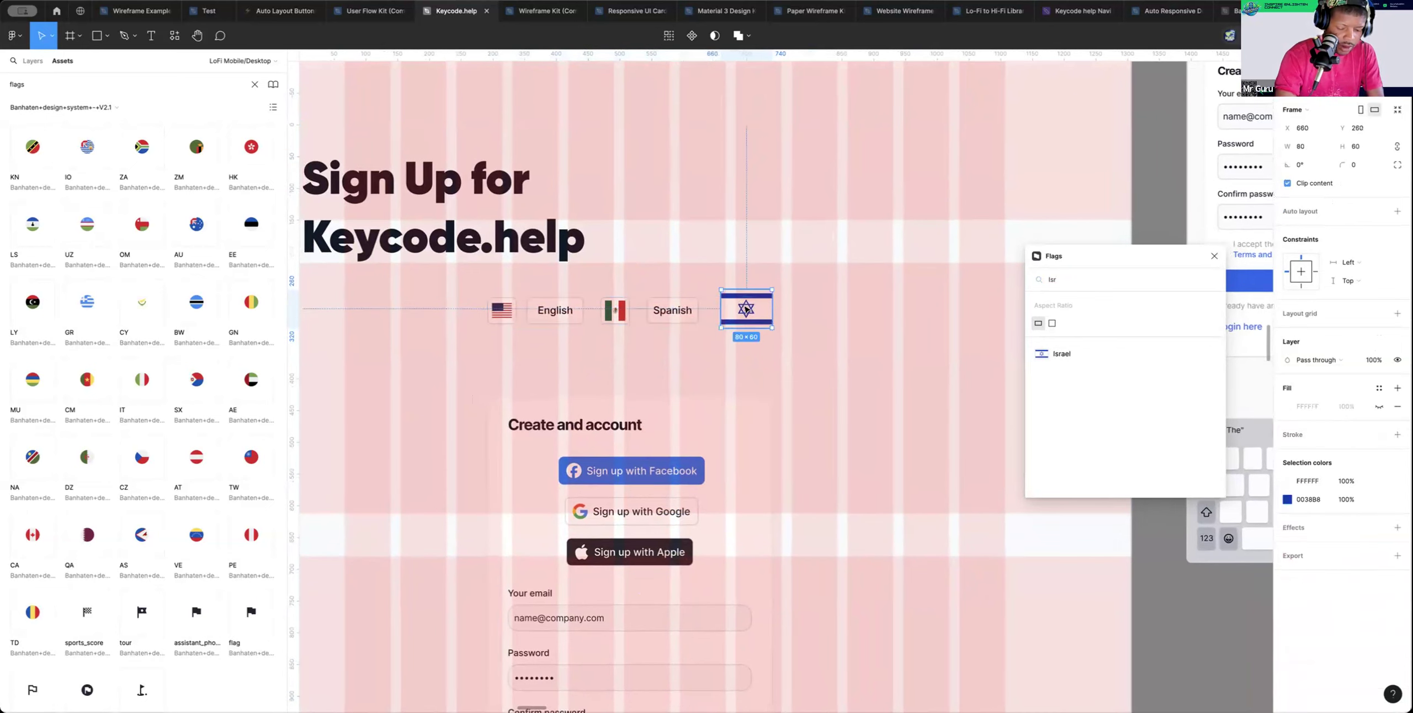
key(k)
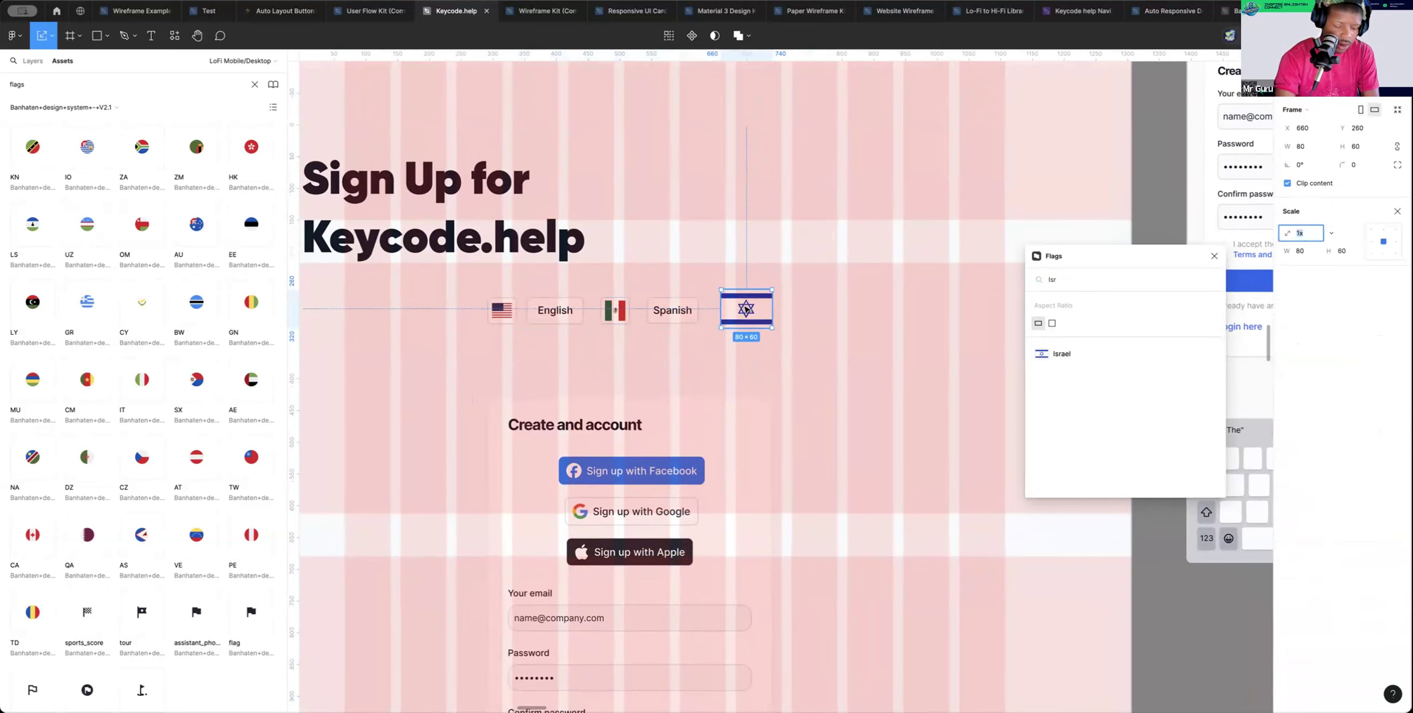
drag(771, 288, 756, 314)
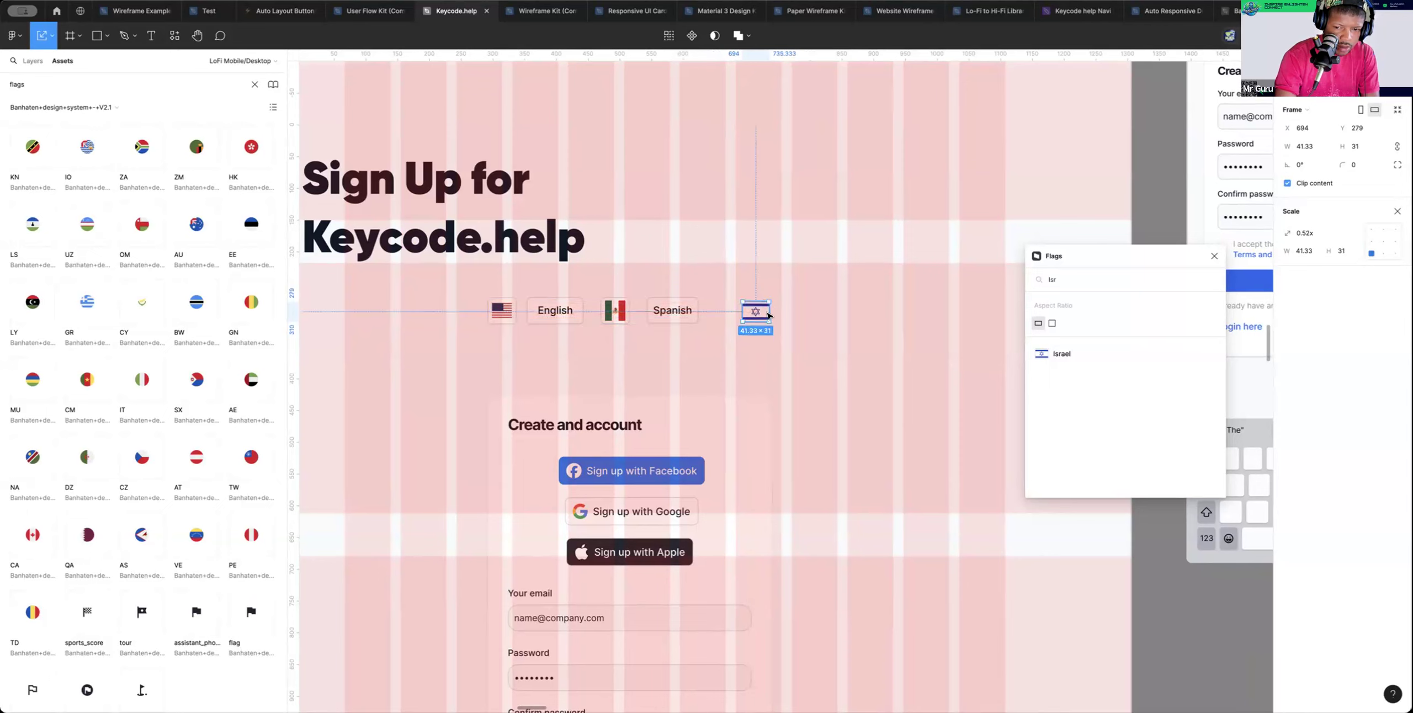
Widen the language options row symmetrically about its centre to 512
click(727, 313)
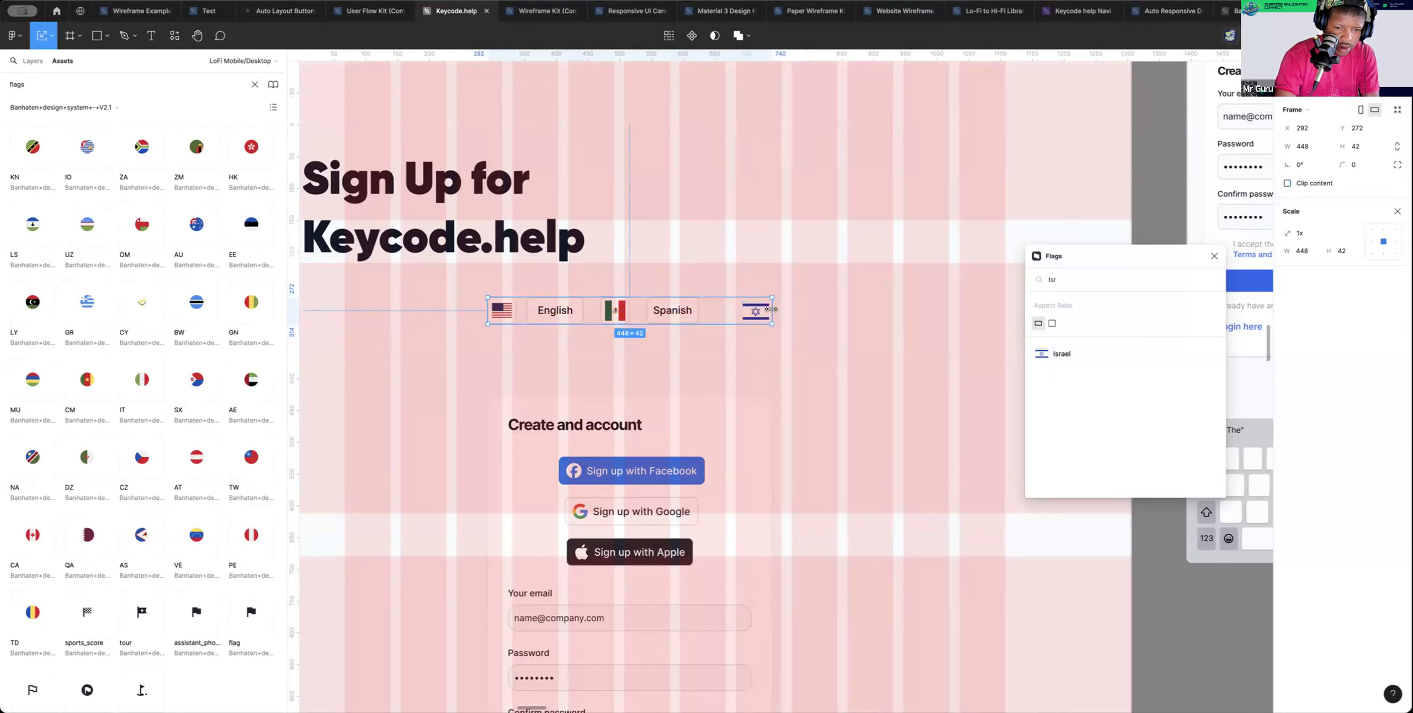
key(alt)
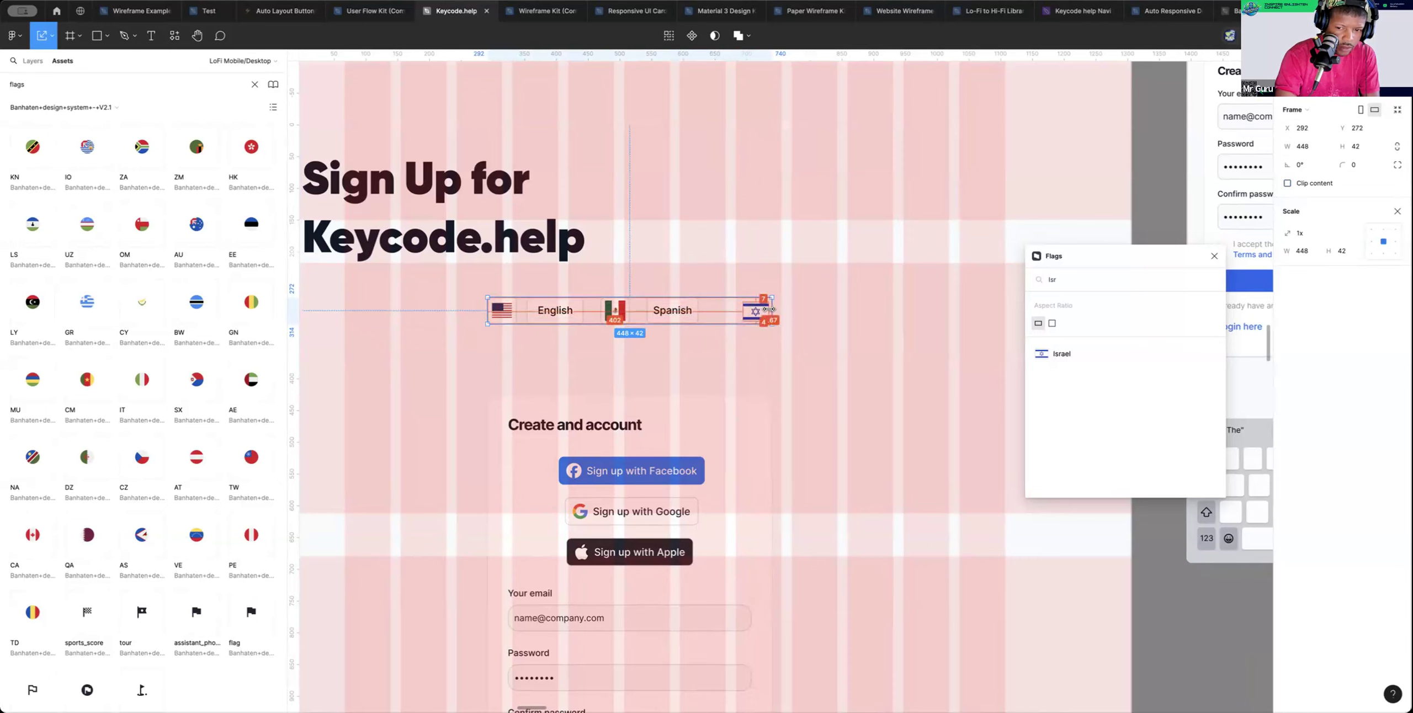
key(v)
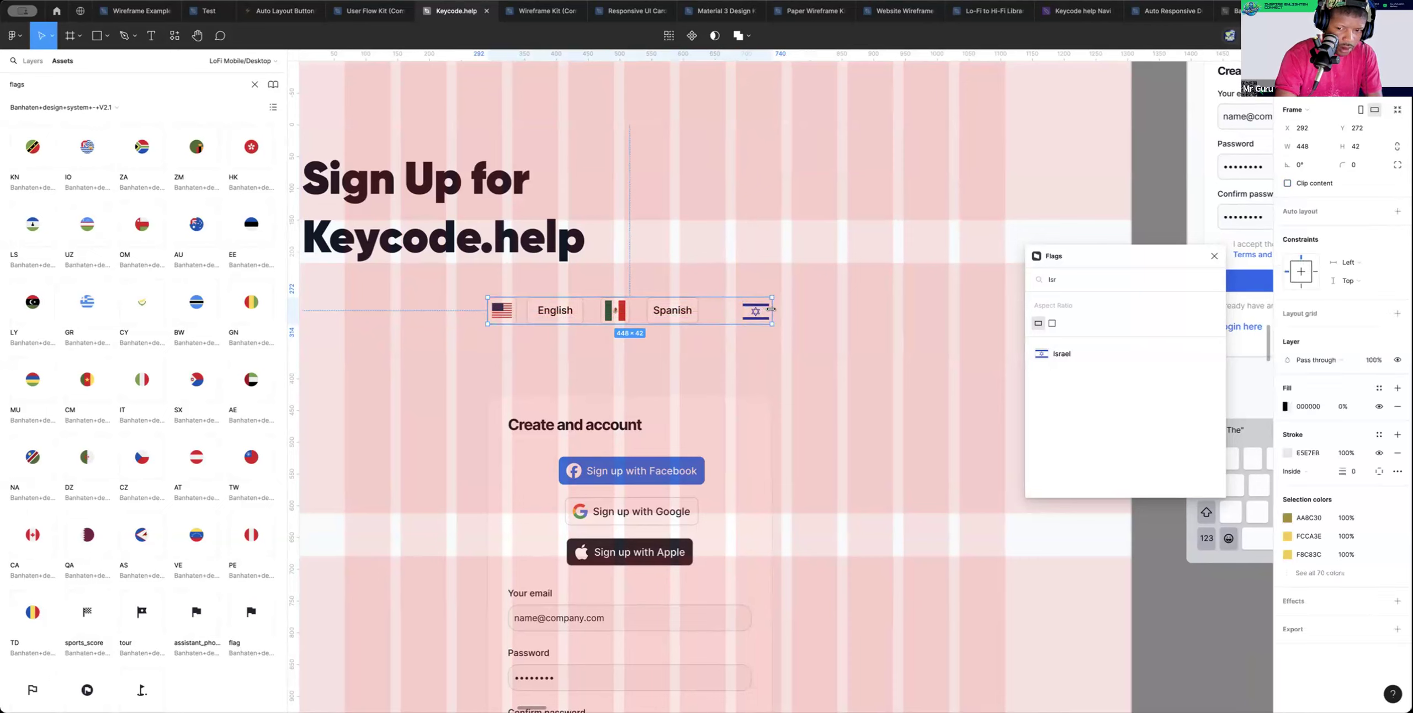
drag(771, 309, 790, 311)
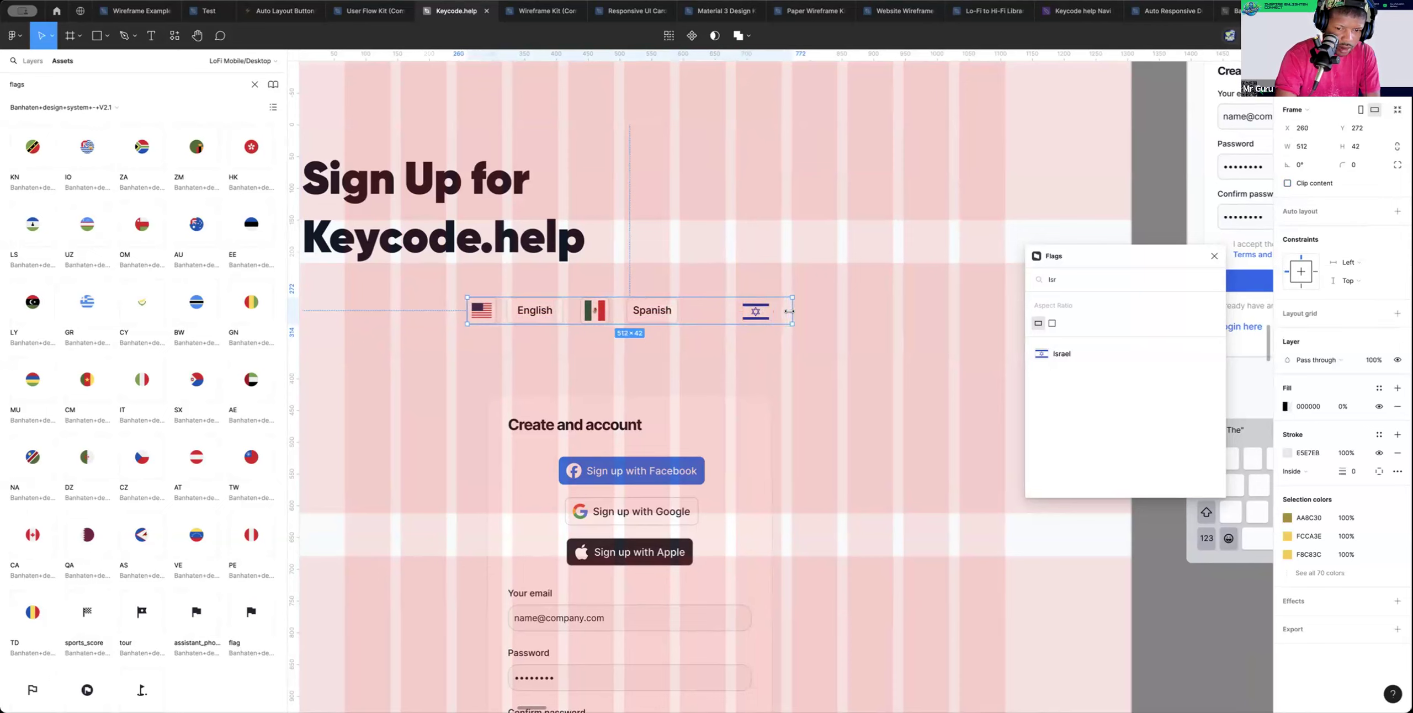
Narrow the language options row to a width of 480 and place it at X 295, Y 274
drag(789, 311, 789, 311)
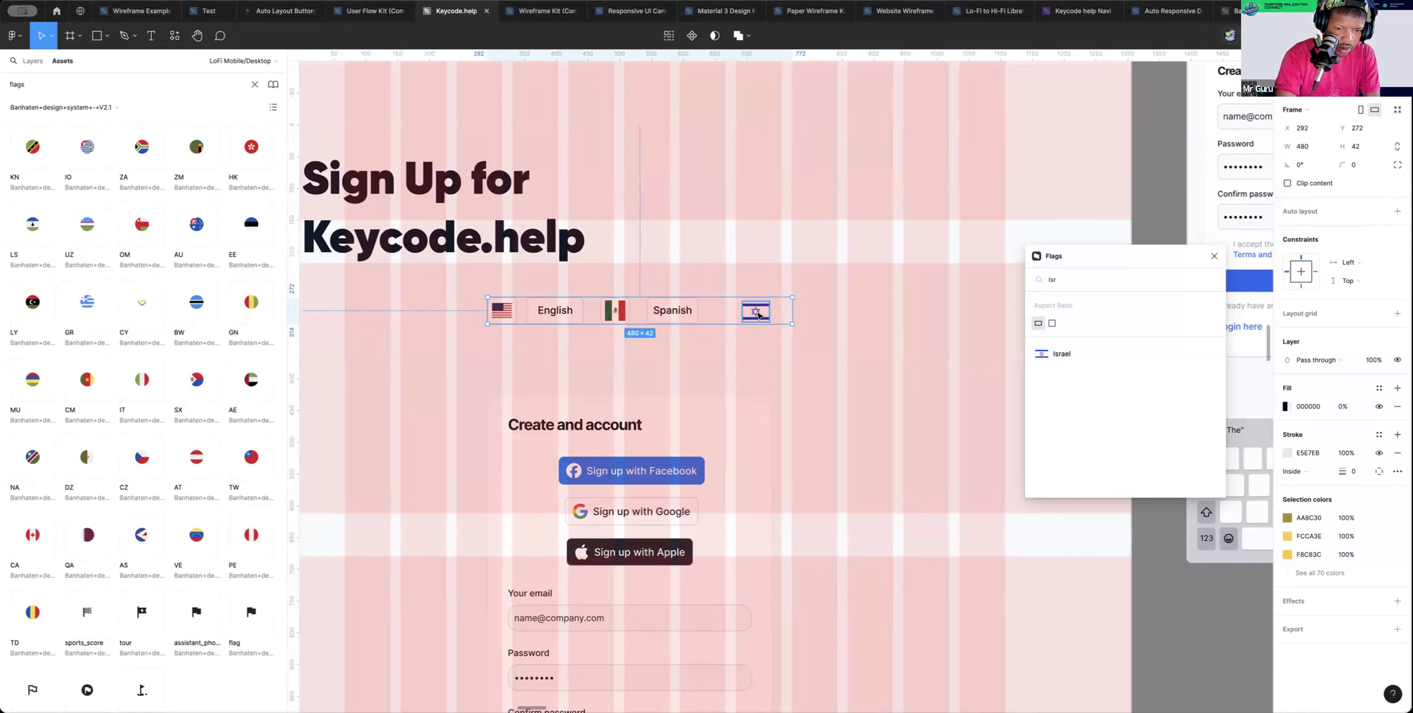
drag(756, 313, 757, 312)
scroll(764, 314, left, 1)
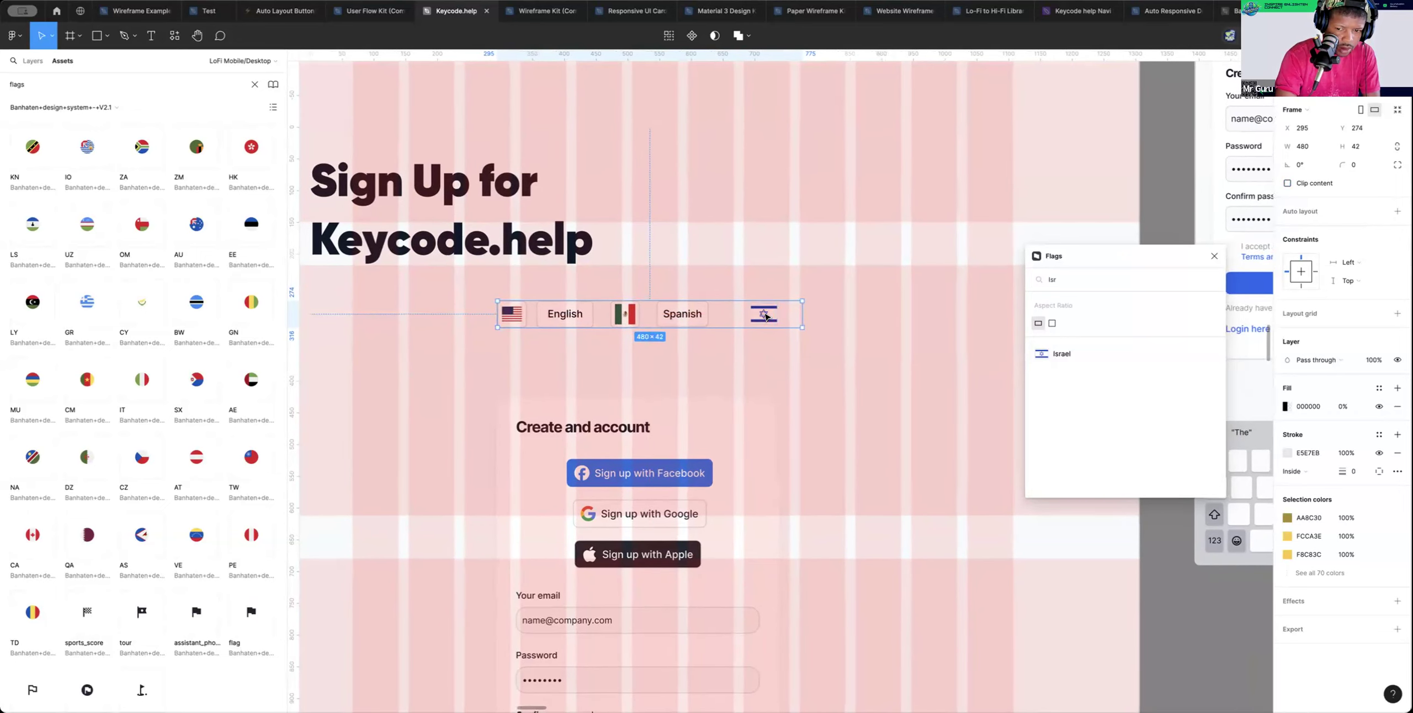
Move the Israel flag farther from the Spanish button, to X 714, Y 278
double_click(752, 312)
scroll(752, 313, left, 2)
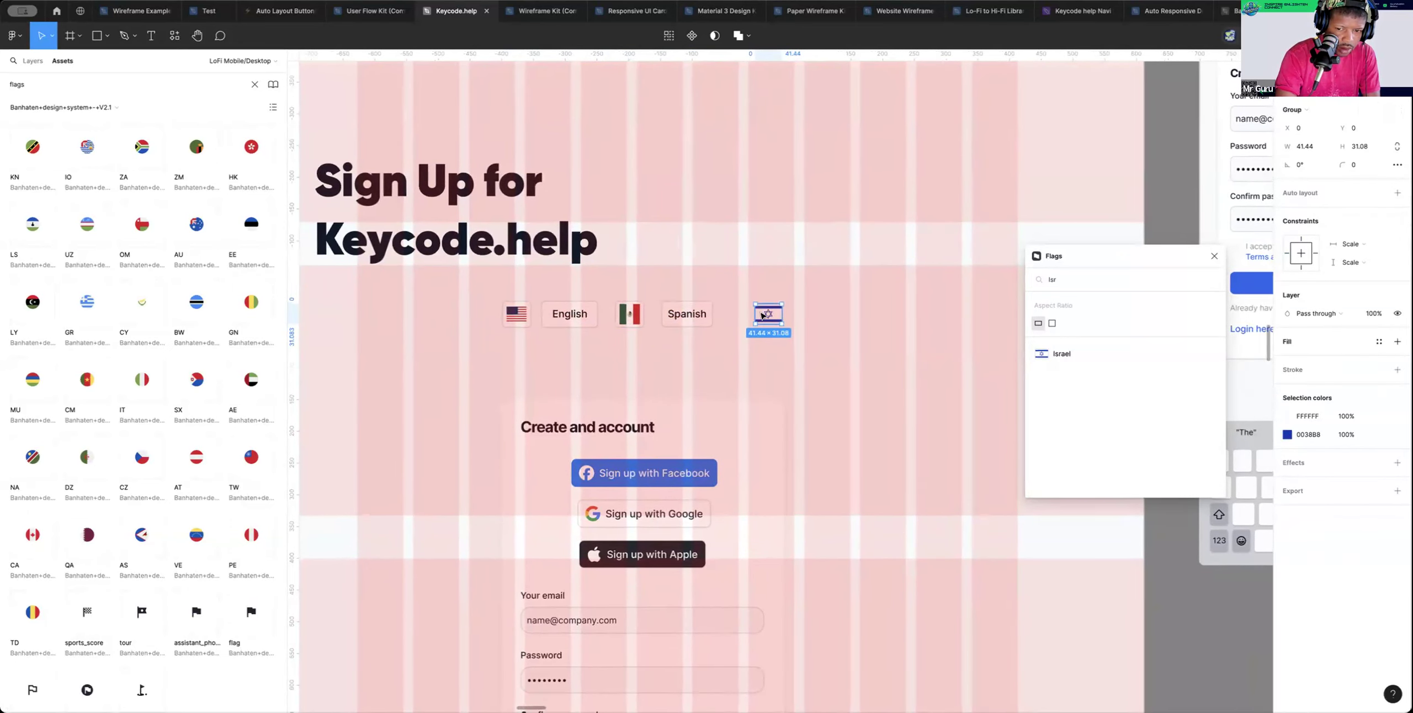
drag(766, 315, 742, 315)
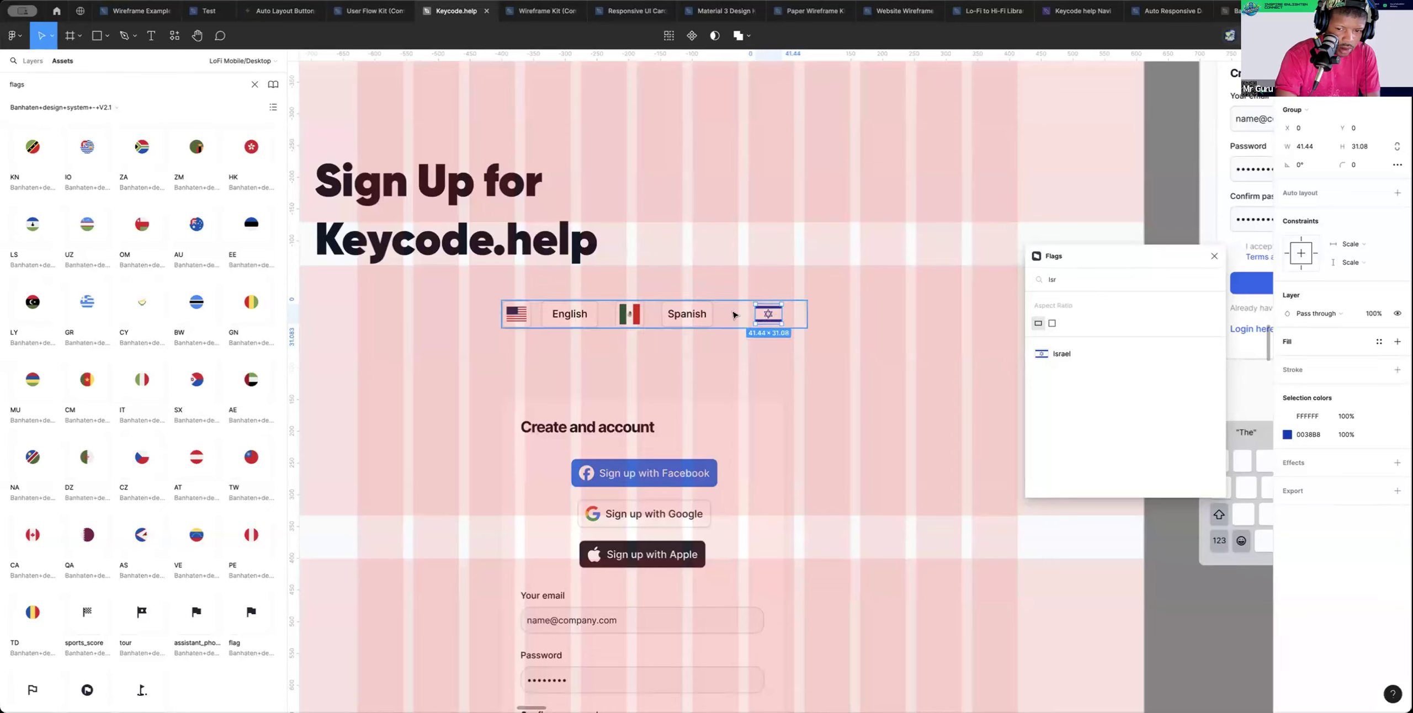
click(734, 315)
click(766, 317)
drag(765, 317, 775, 317)
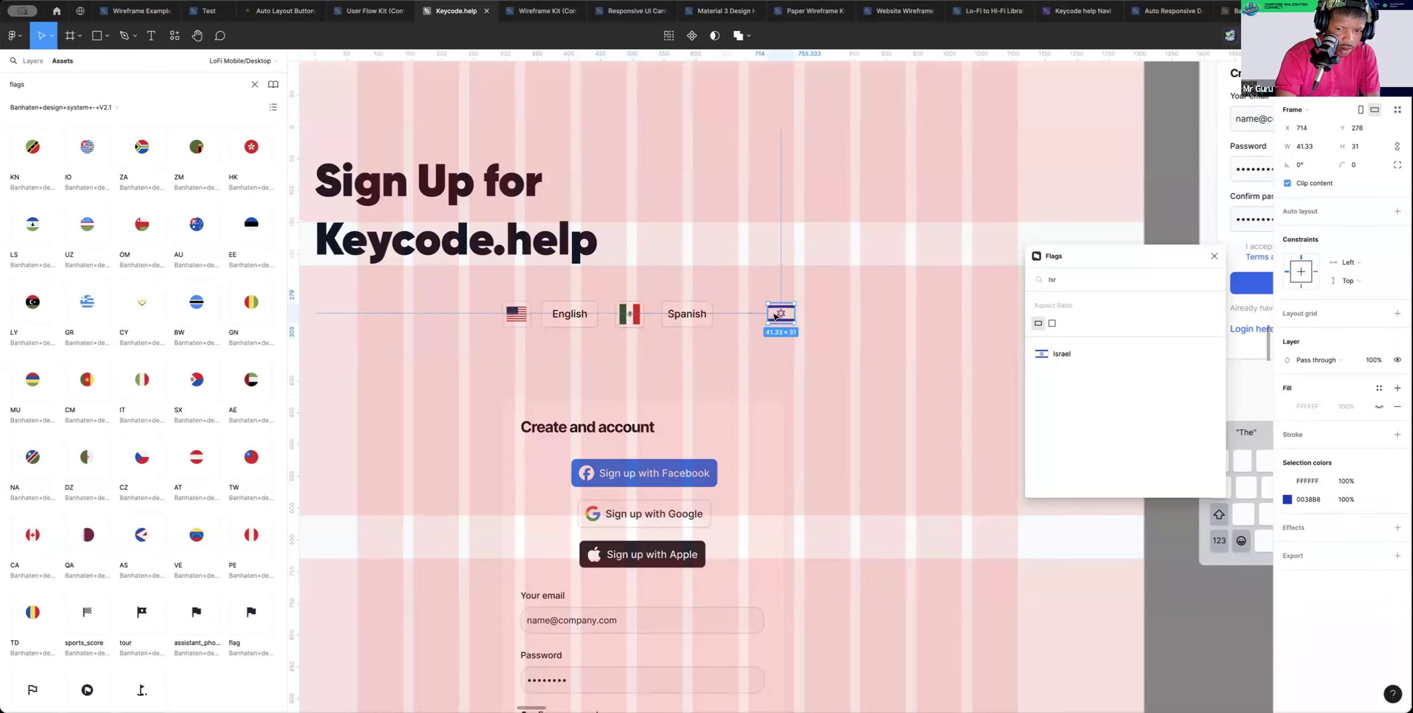
Duplicate the Spanish button within the language row and place the copy at X 359, just before the Israel flag
click(680, 313)
click(678, 311)
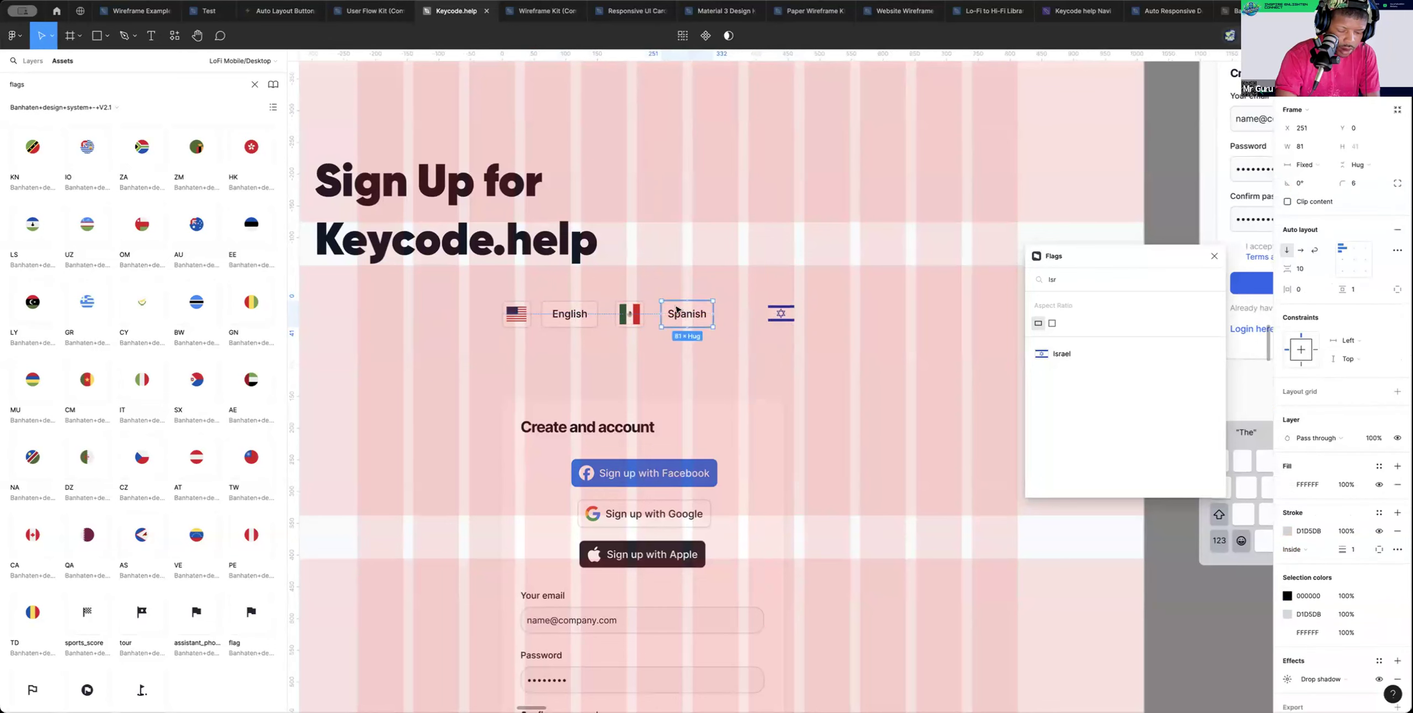
drag(678, 310, 743, 309)
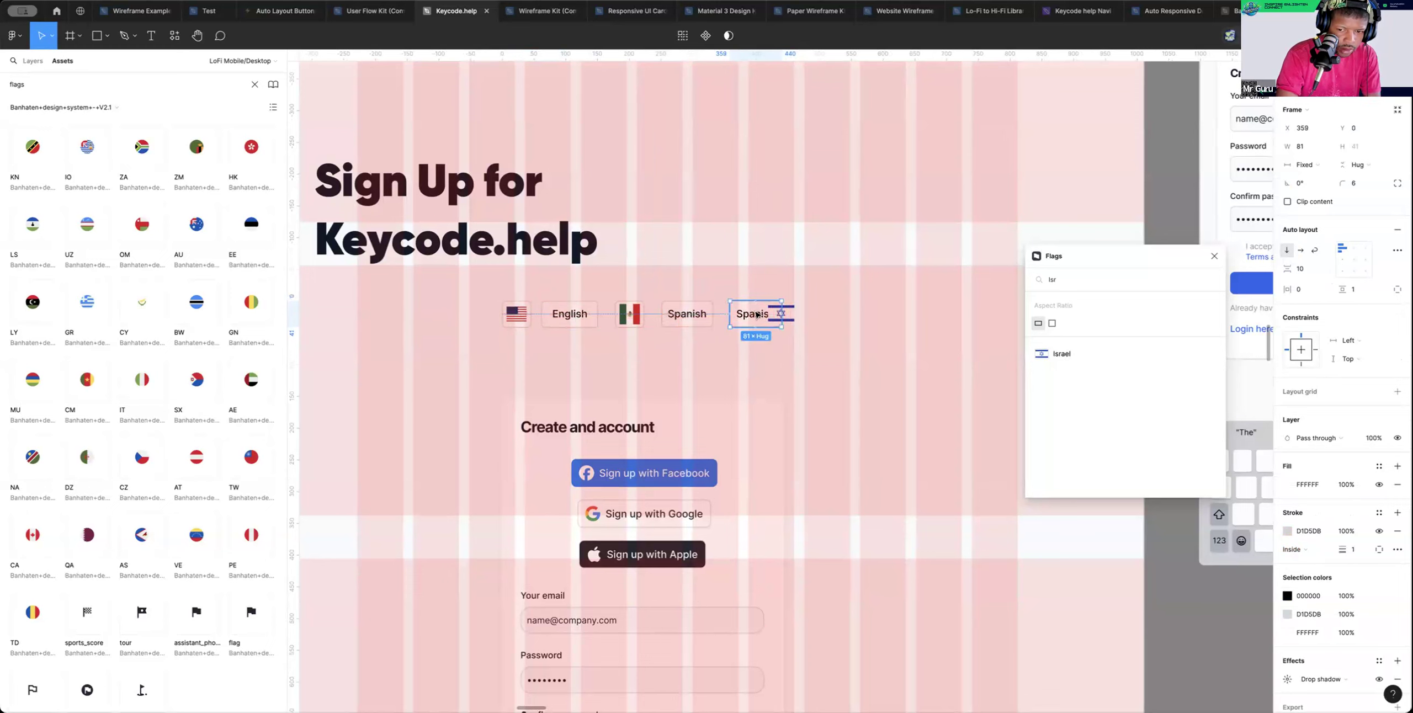
Widen the language options row on both sides to a width of 598, starting at X 244
click(716, 303)
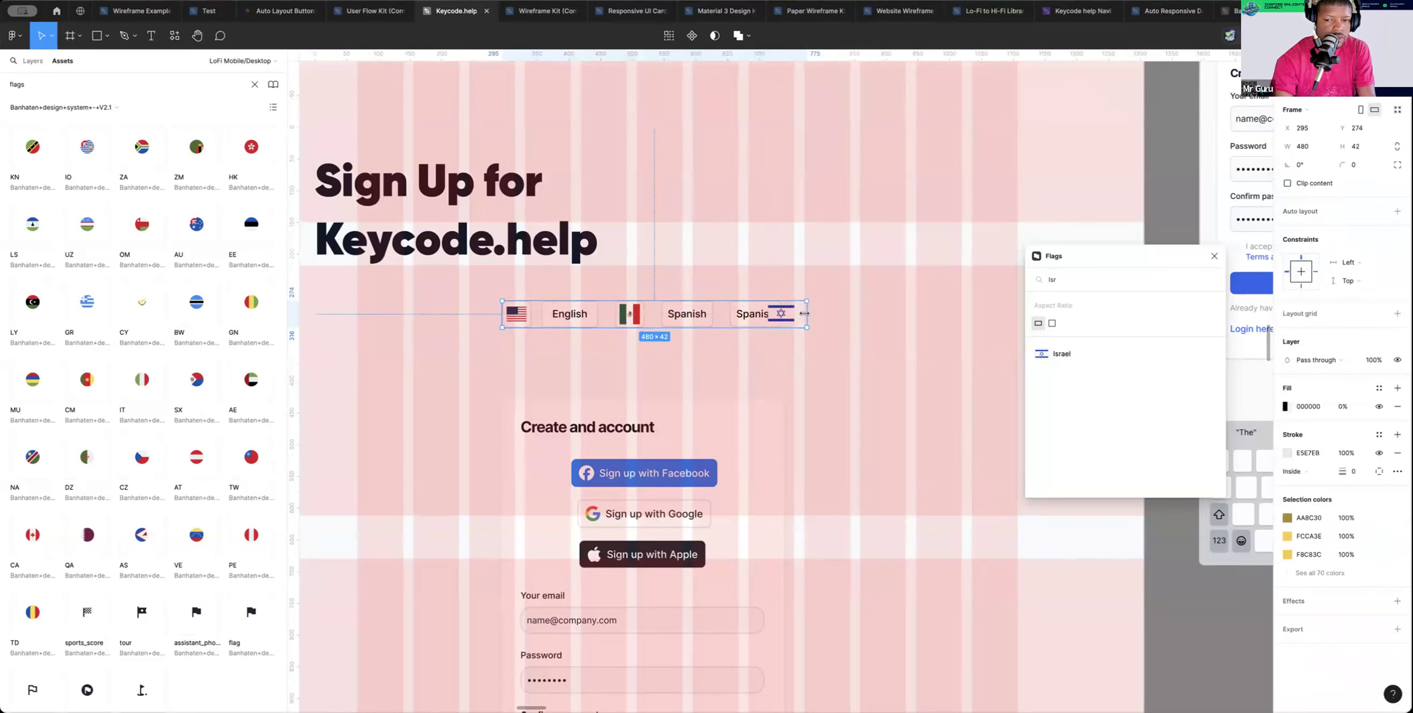
drag(811, 313, 847, 315)
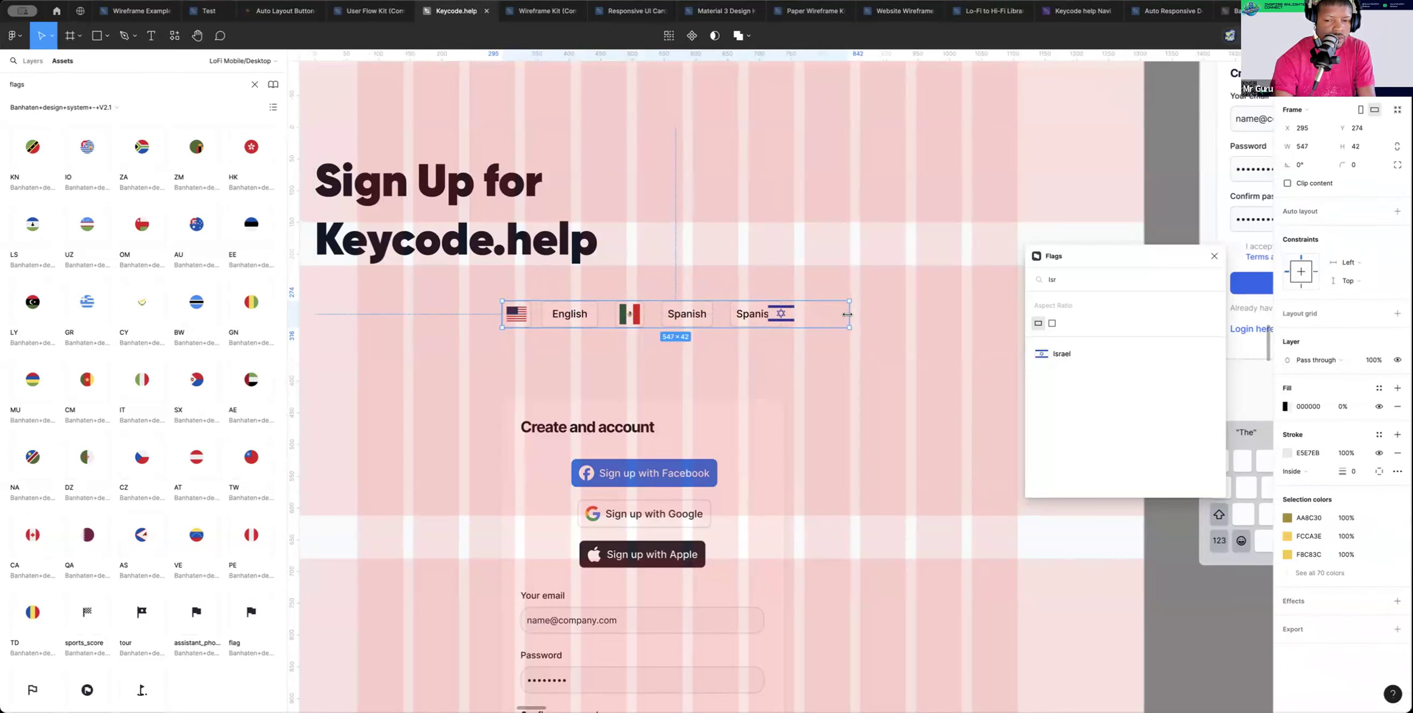
drag(502, 314, 467, 311)
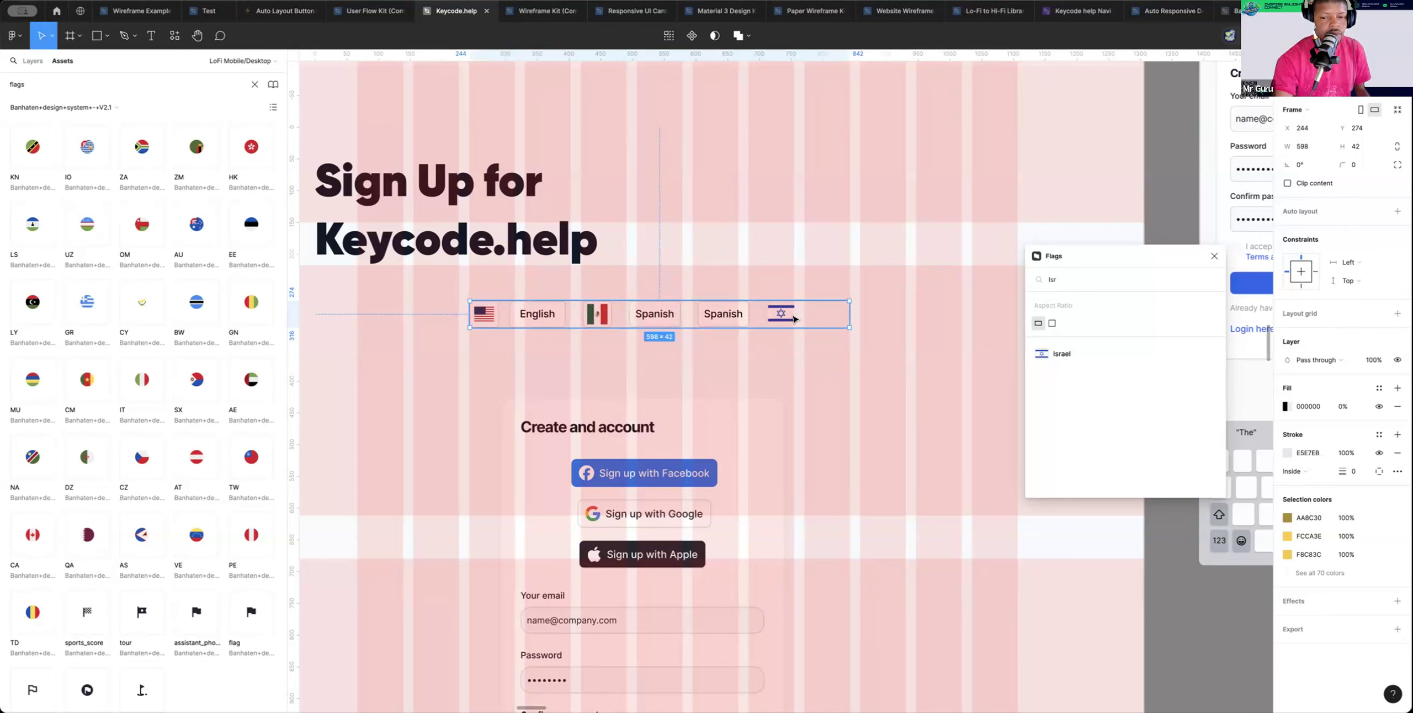
Move the Israel flag to X 775 and the copied Spanish button beside it to X 432 within the row
click(776, 315)
drag(771, 315, 809, 317)
click(729, 317)
drag(723, 317, 768, 318)
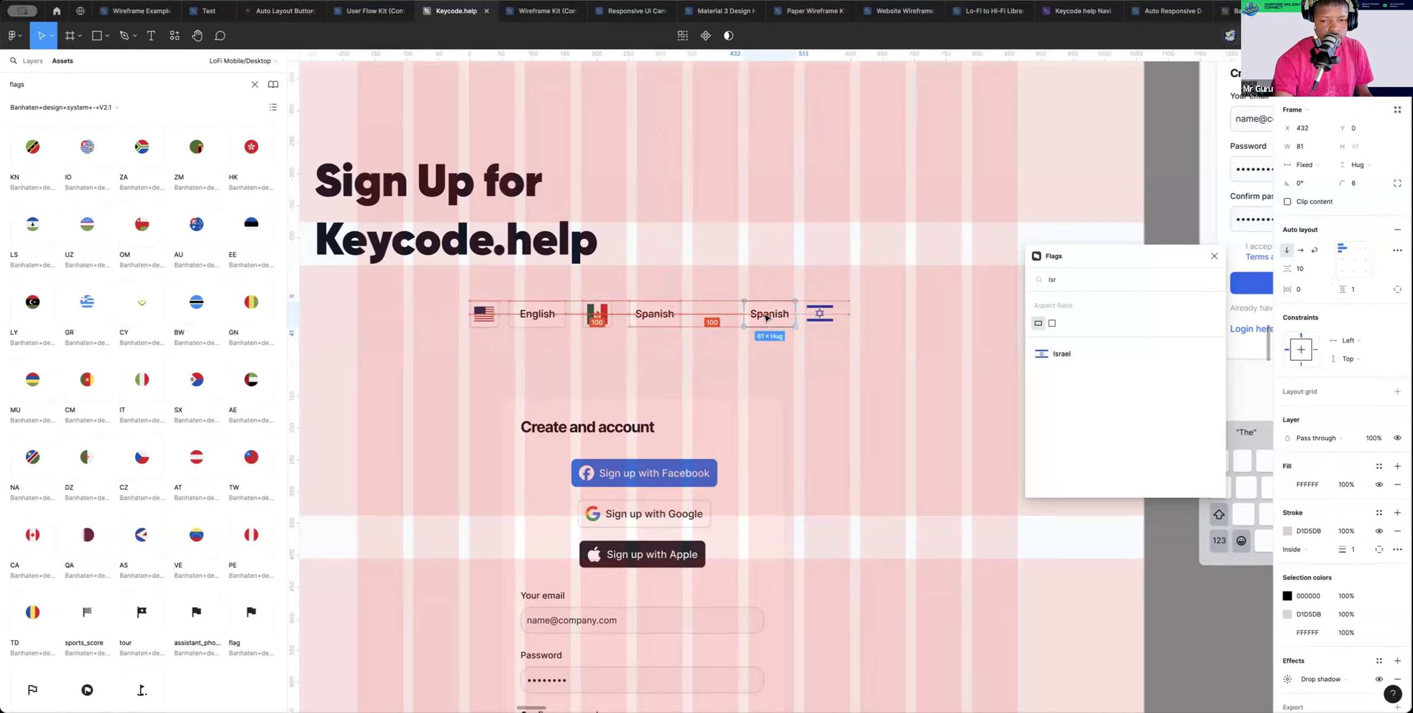
Shift the original Spanish button and the Mexico flag together toward the middle of the language row
click(653, 317)
mouse_move(653, 318)
mouse_down()
mouse_move(679, 318)
mouse_move(612, 317)
mouse_move(631, 318)
mouse_up()
click(603, 317)
click(940, 268)
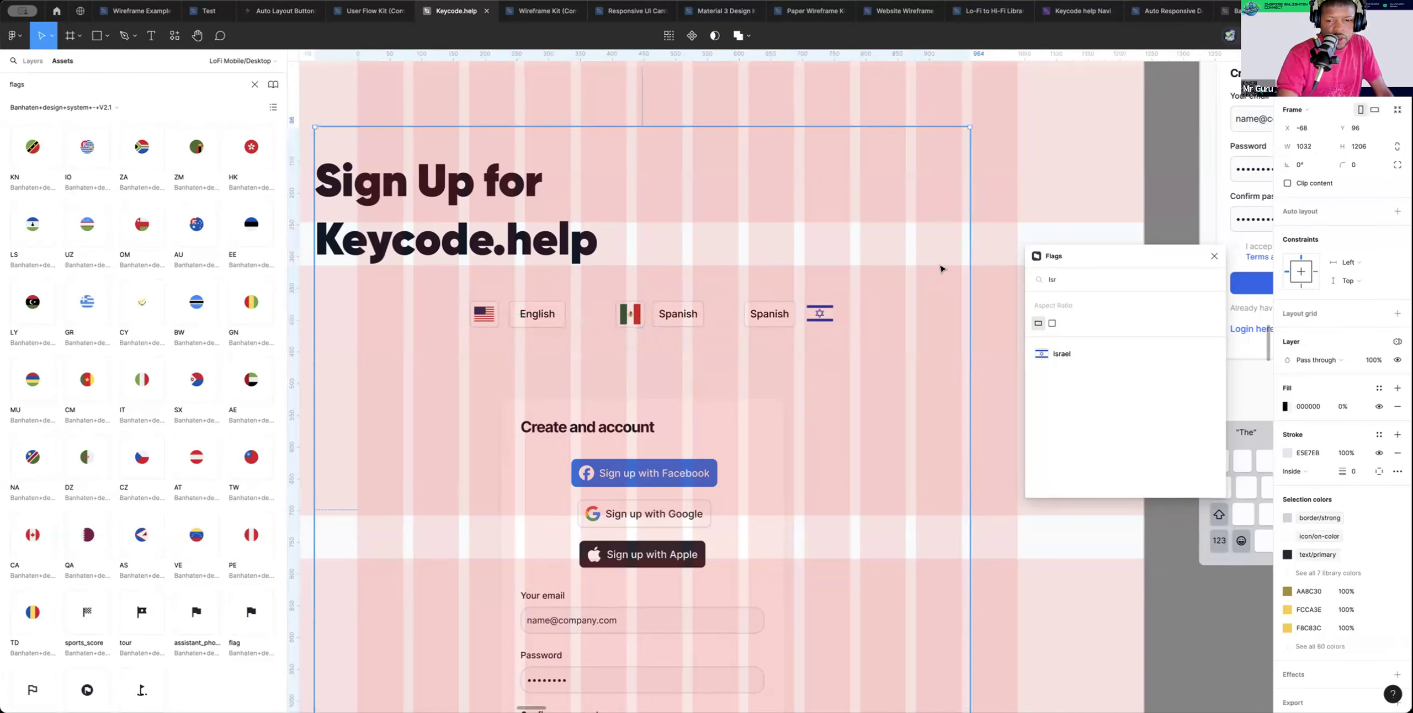
click(814, 313)
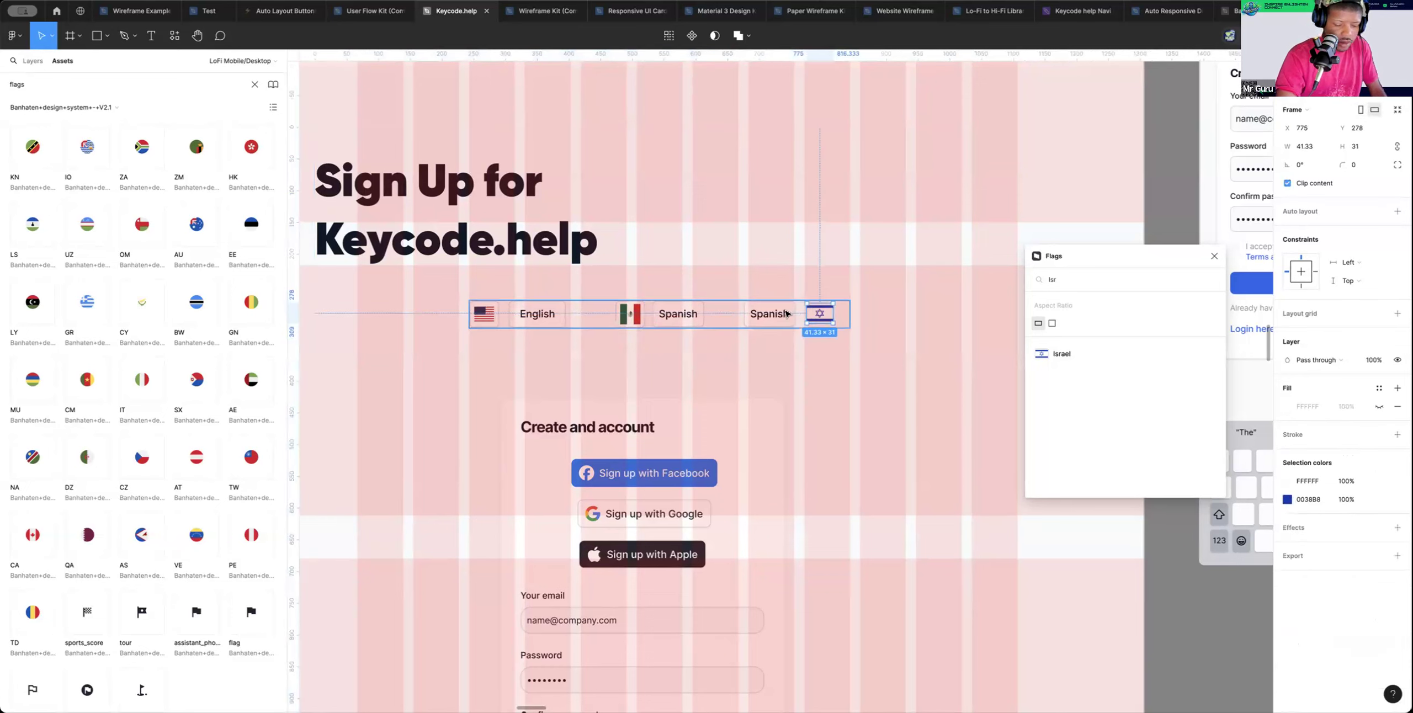
key(ctrl+a)
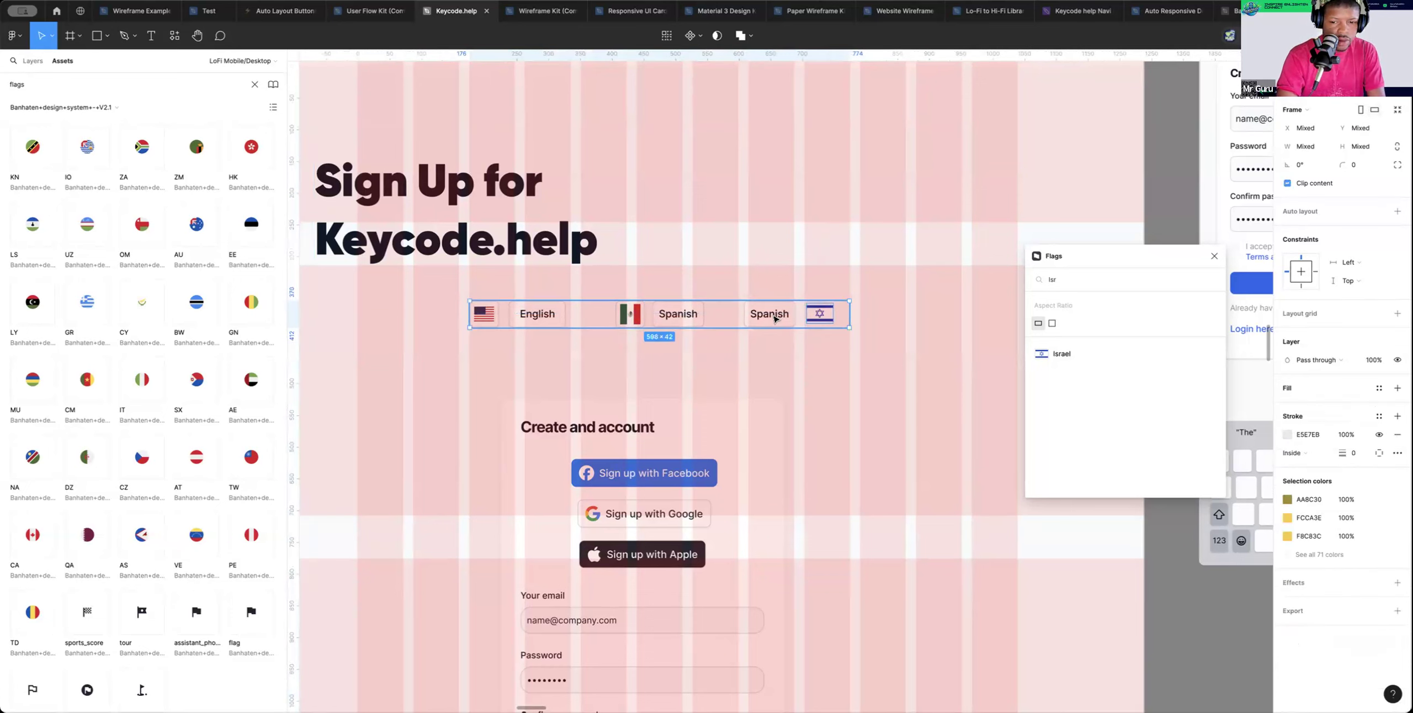
shift+click(774, 318)
key(ctrl+a)
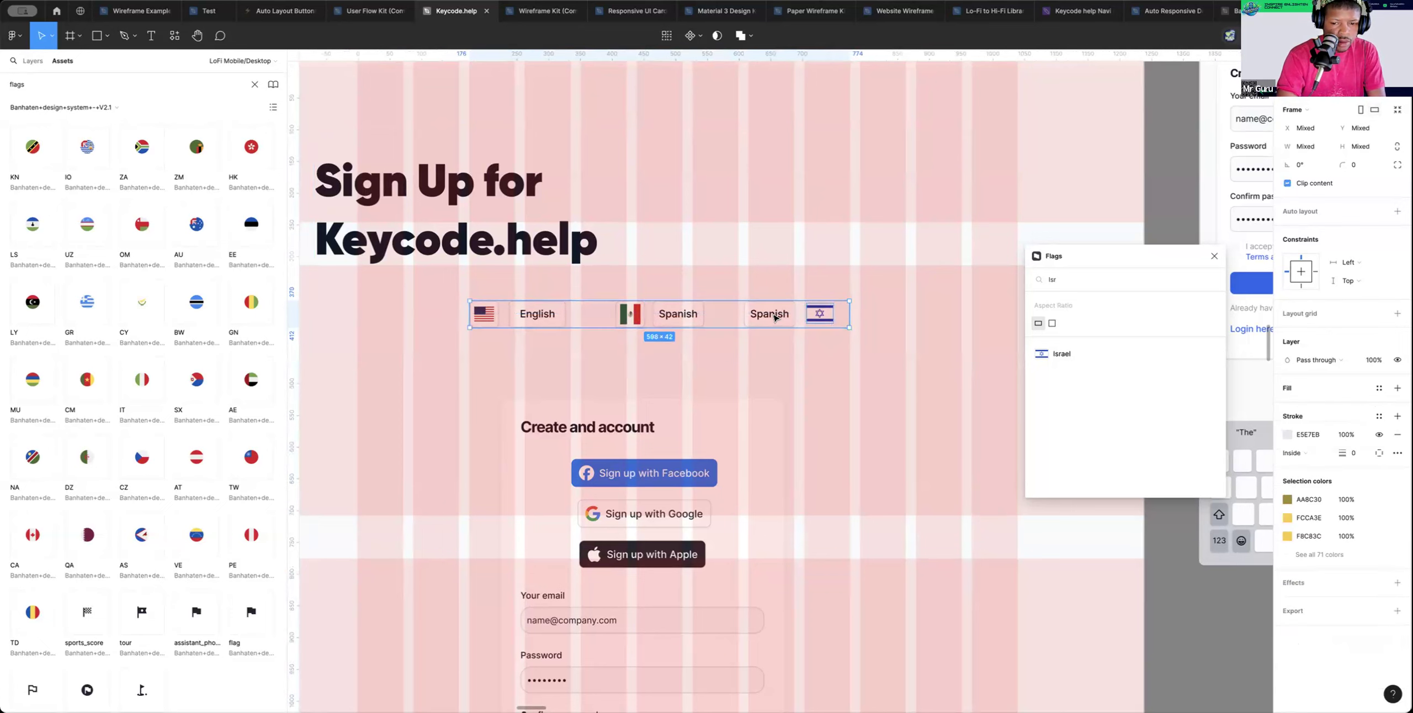
click(1395, 212)
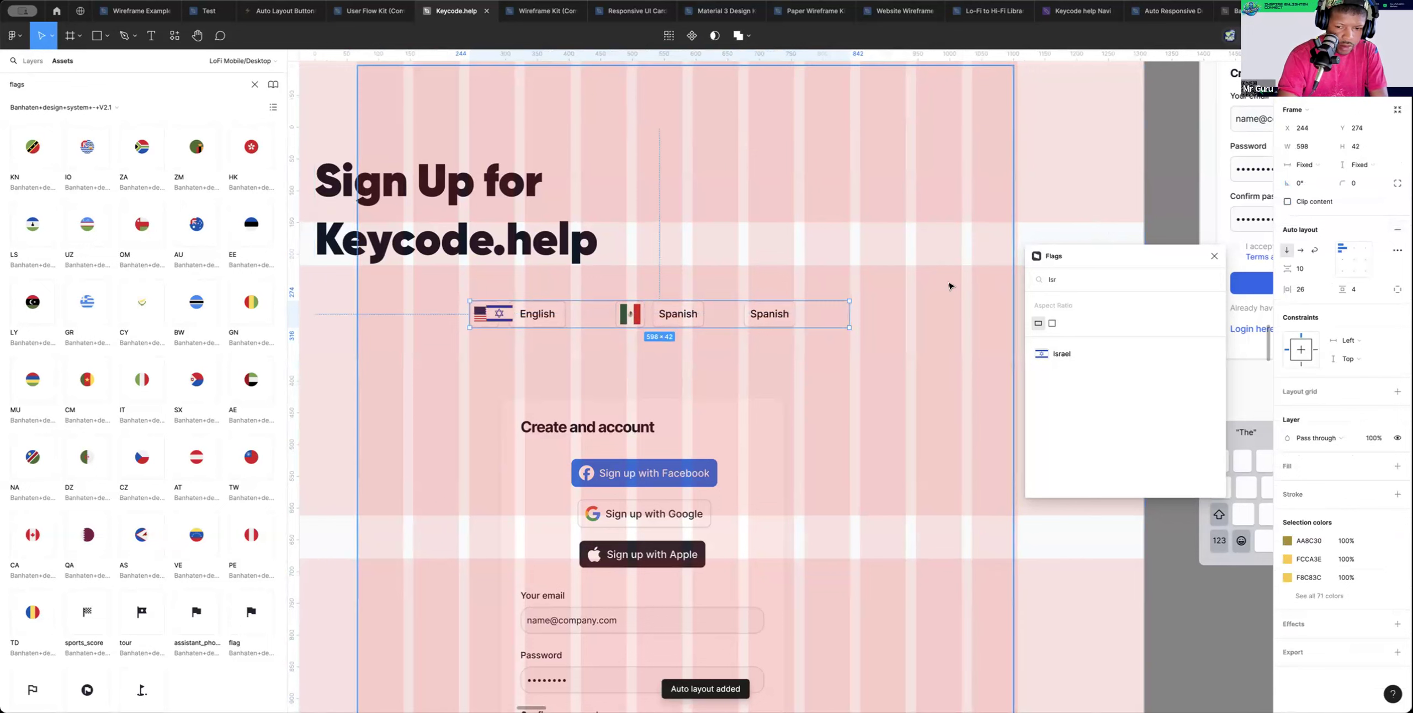
key(ctrl+z)
Combine the third option's Spanish label and the Israel flag in a horizontal auto layout with a spacing of 18
click(811, 319)
shift+click(769, 317)
click(768, 318)
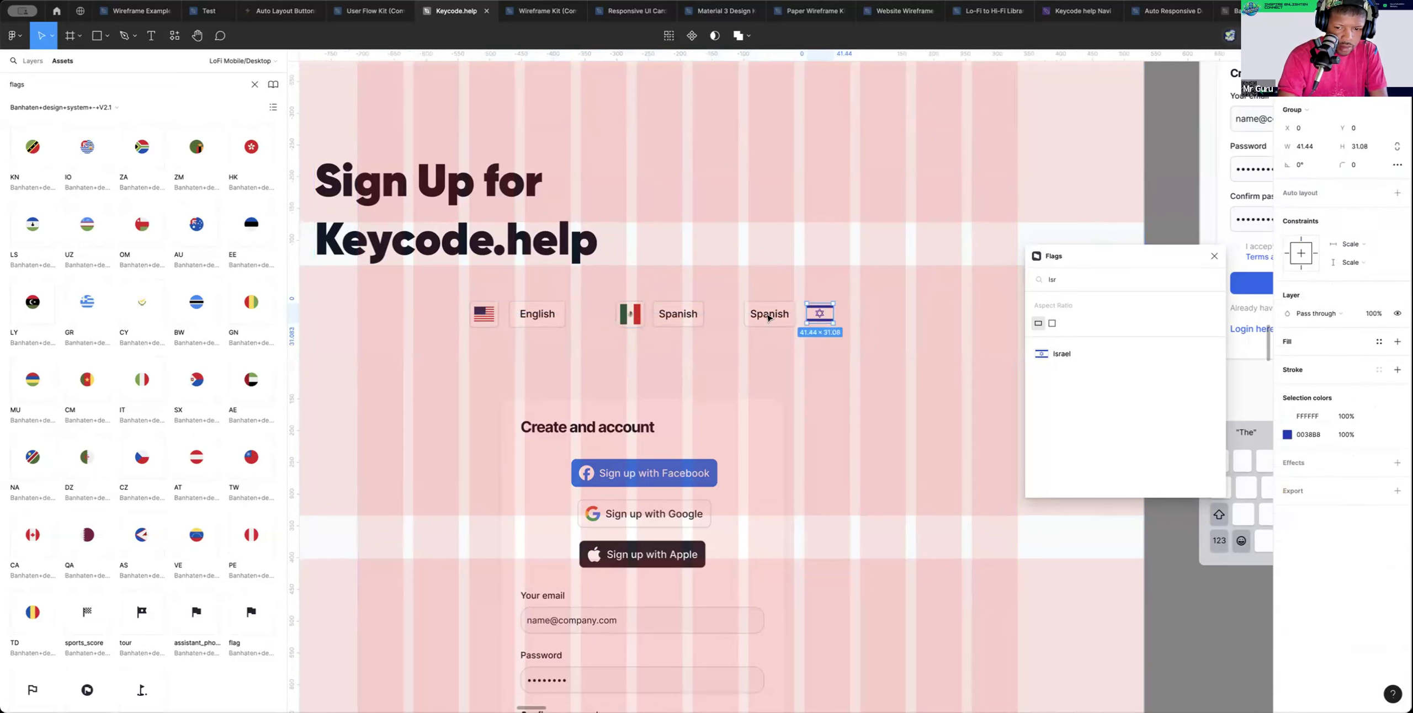
click(768, 317)
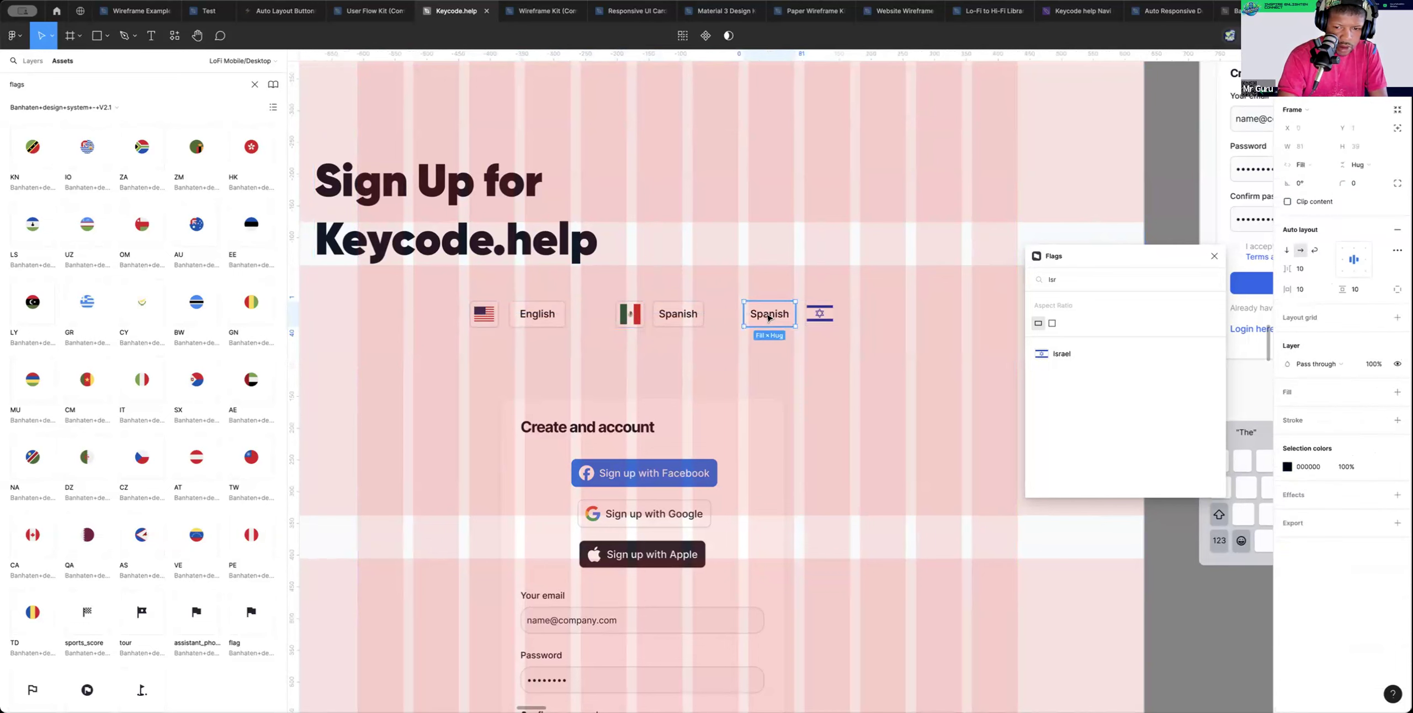
shift+click(815, 318)
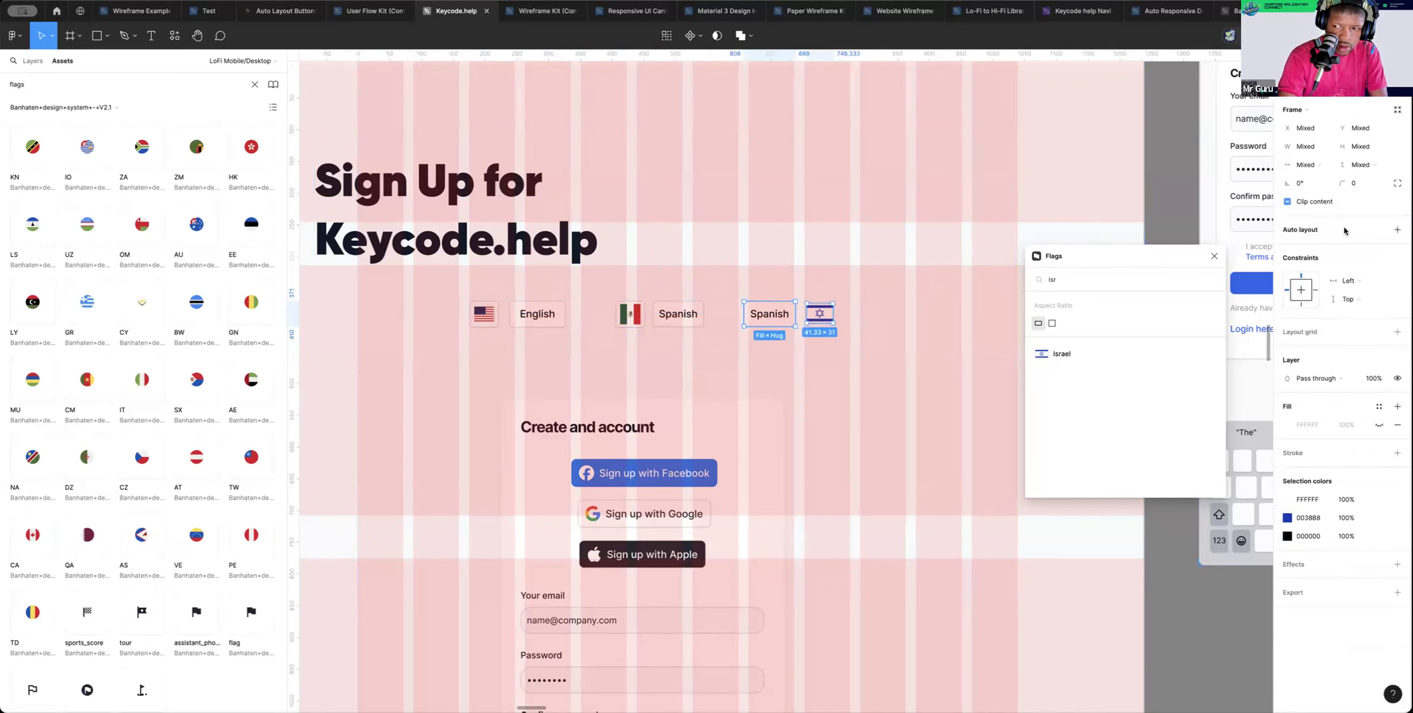
key(shift+a)
scroll(833, 315, up, 3)
scroll(833, 315, right, 3)
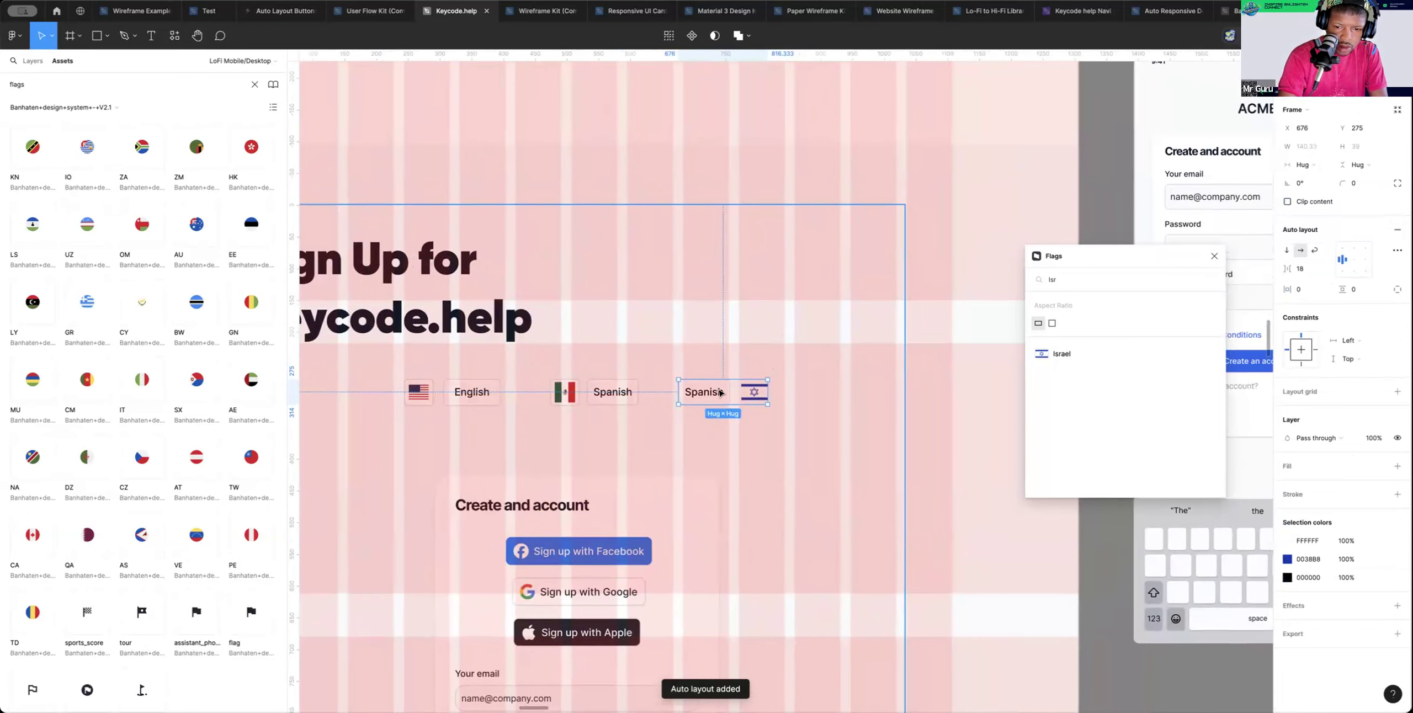
Reorder the new auto layout so the Israel flag comes before the Spanish label
click(753, 395)
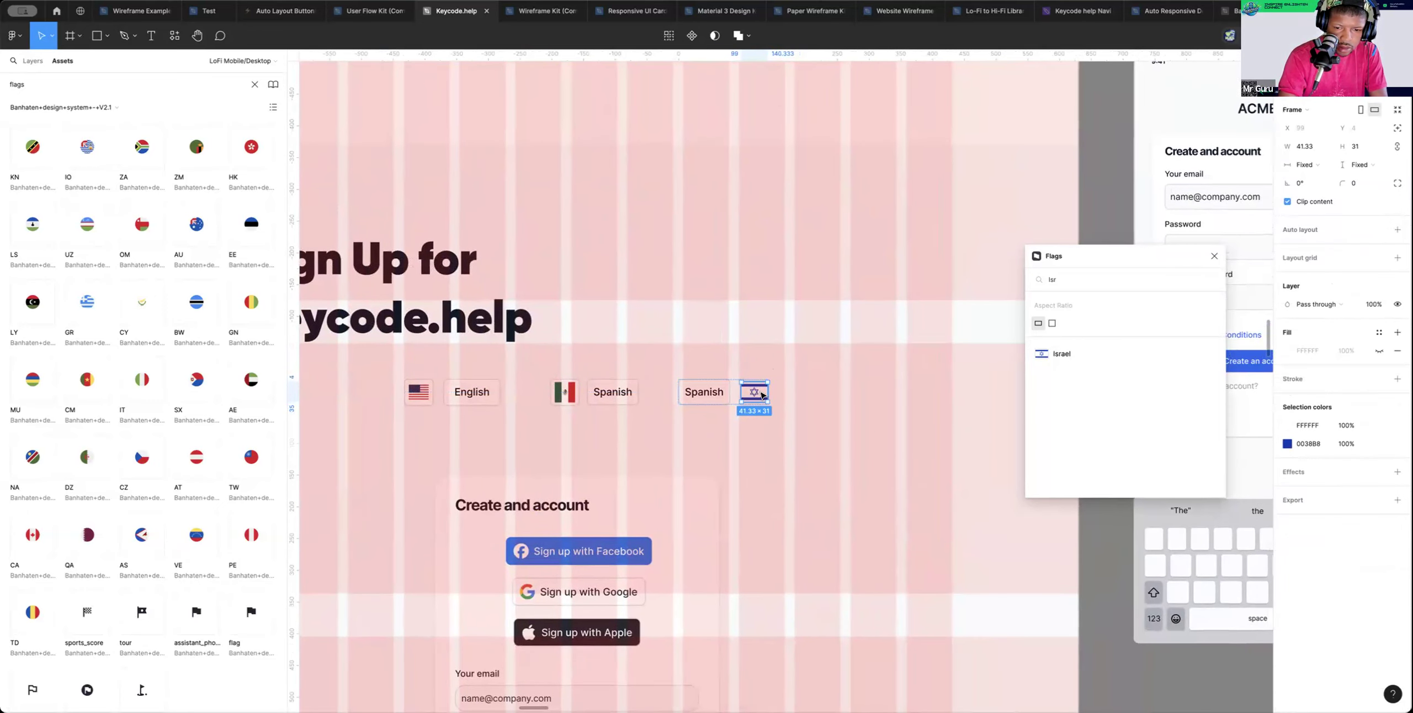
key(Left)
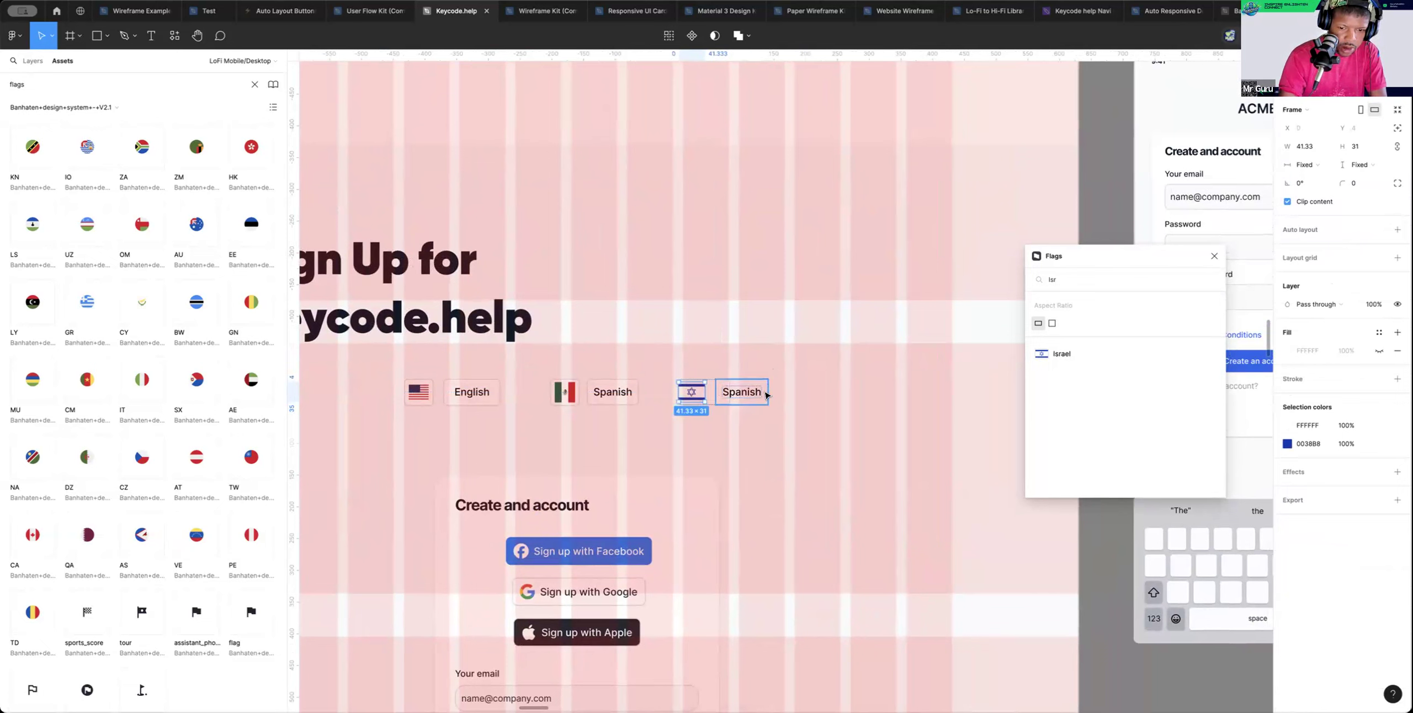
click(814, 386)
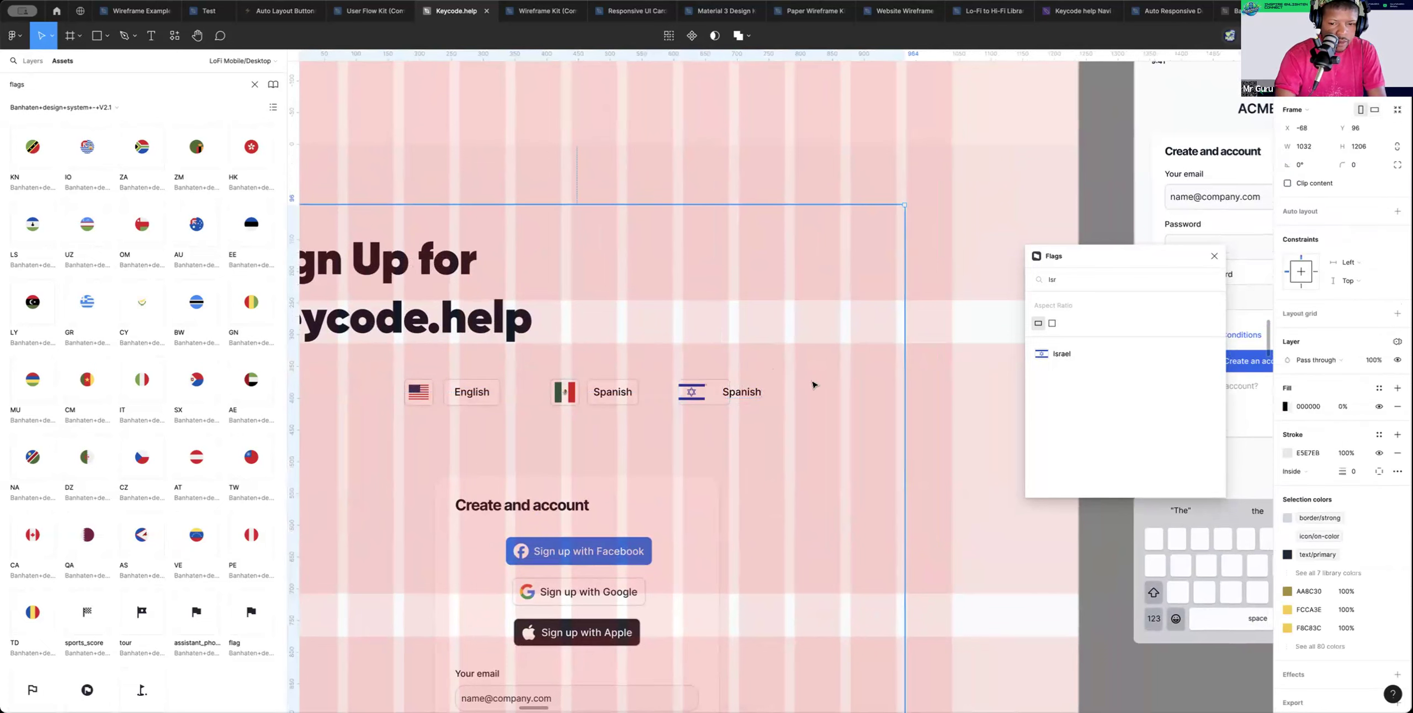
Give the label beside the Israel flag an absolute position at X 97 and narrow it to a width of 72
click(708, 392)
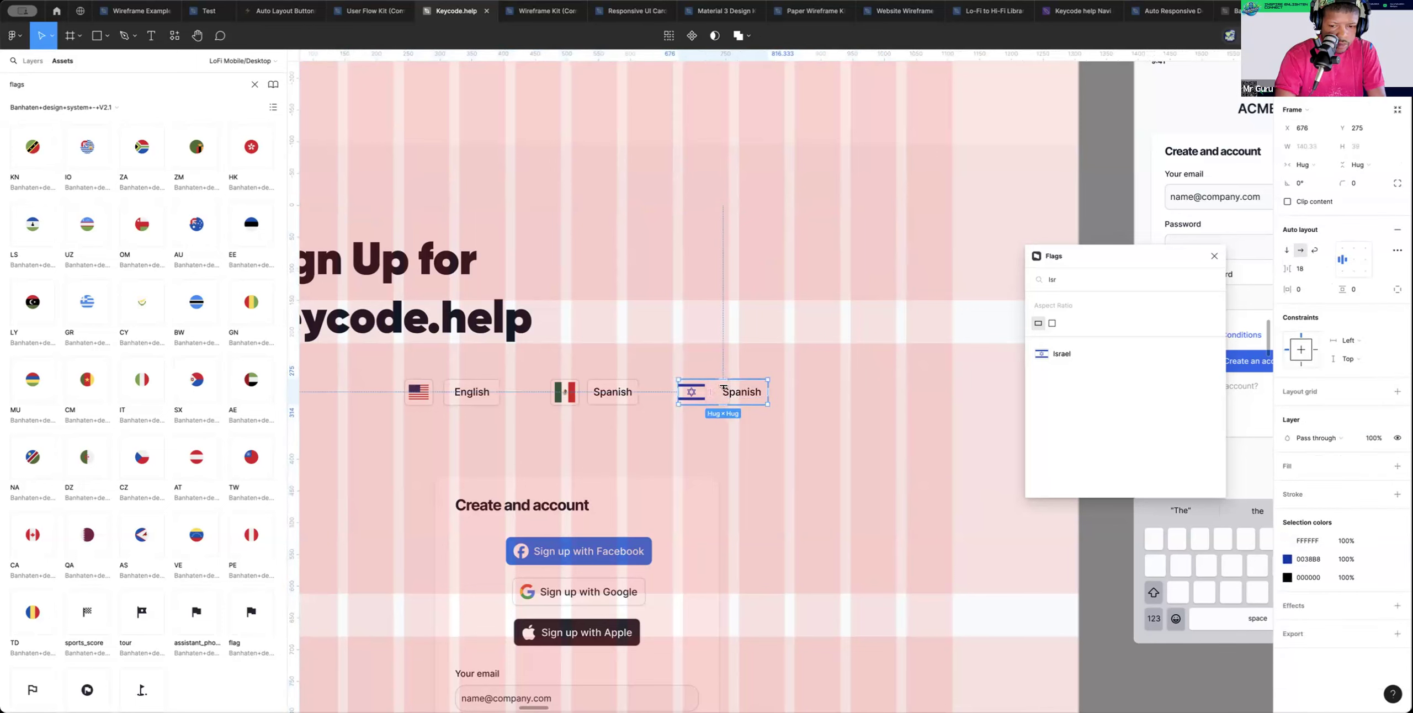
click(699, 371)
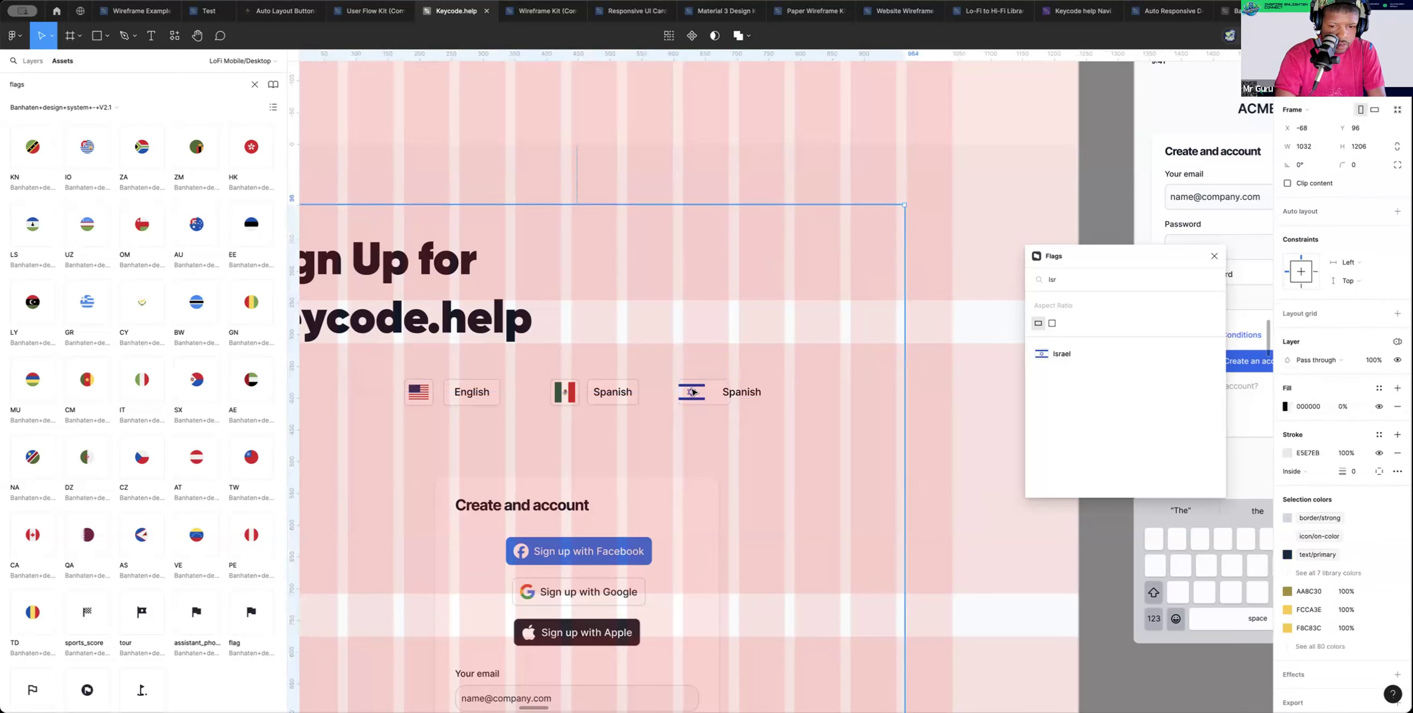
click(715, 393)
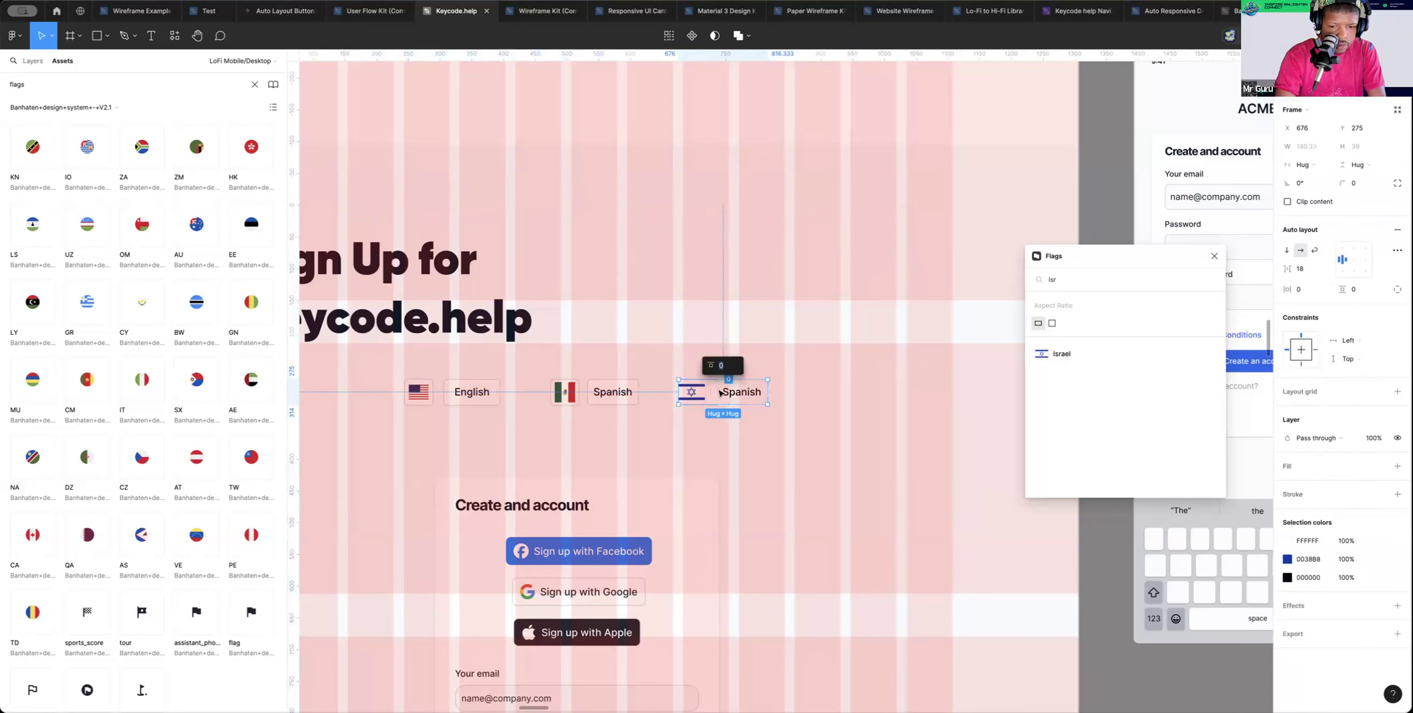
click(719, 392)
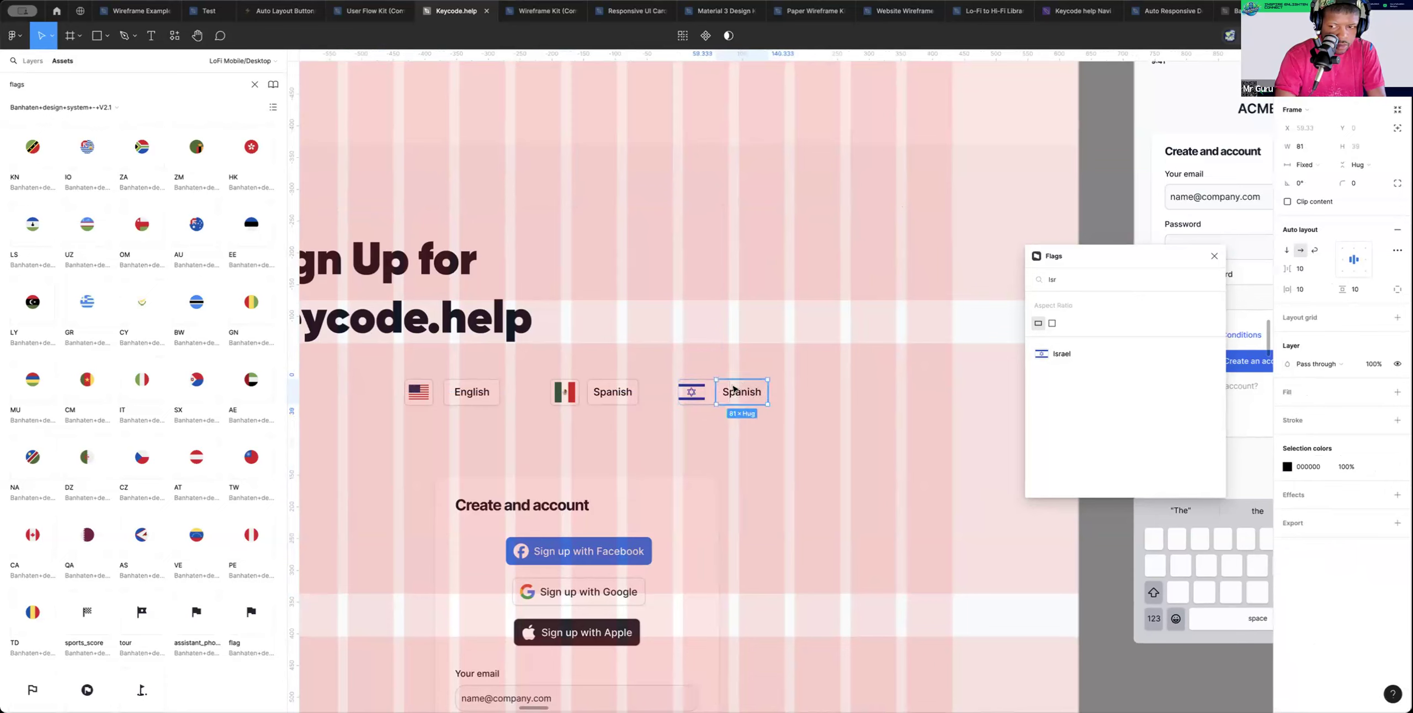
click(1397, 129)
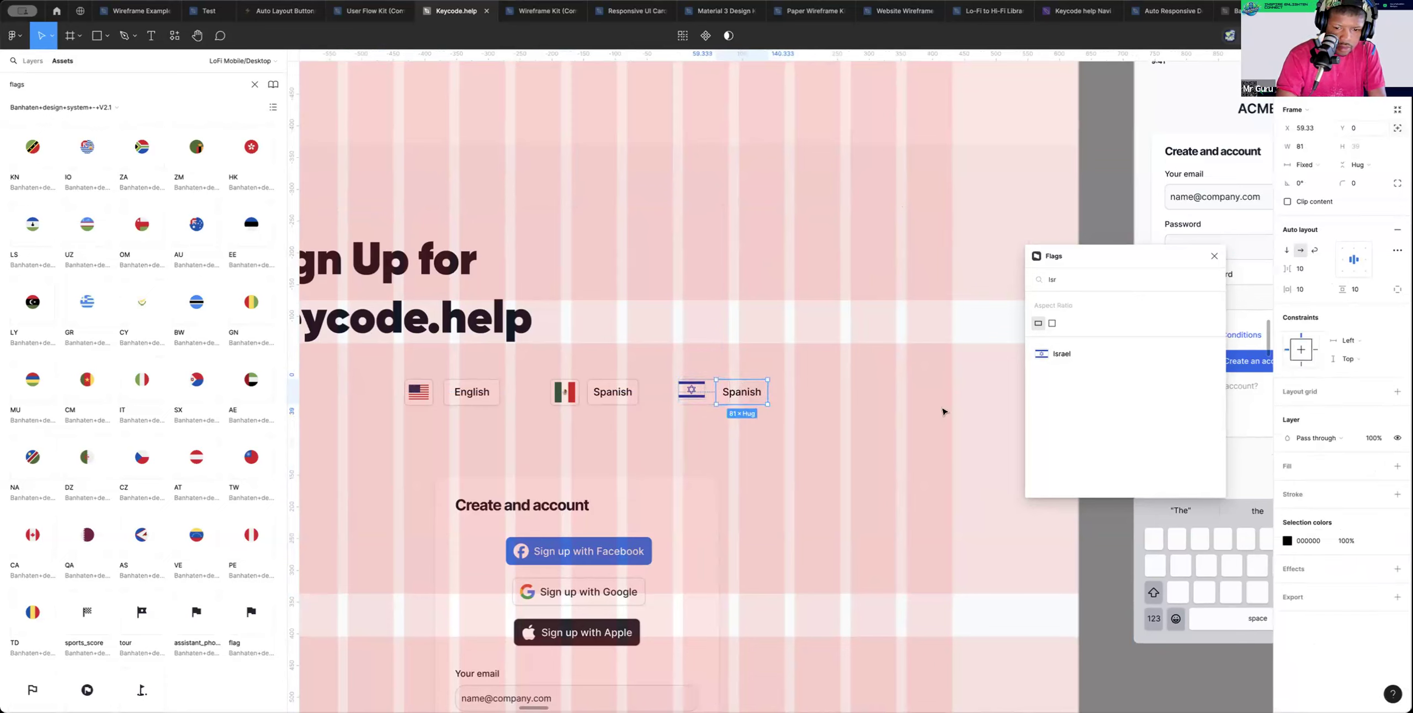
mouse_move(743, 392)
mouse_down()
mouse_move(761, 394)
mouse_move(734, 391)
mouse_up()
scroll(746, 393, right, 1)
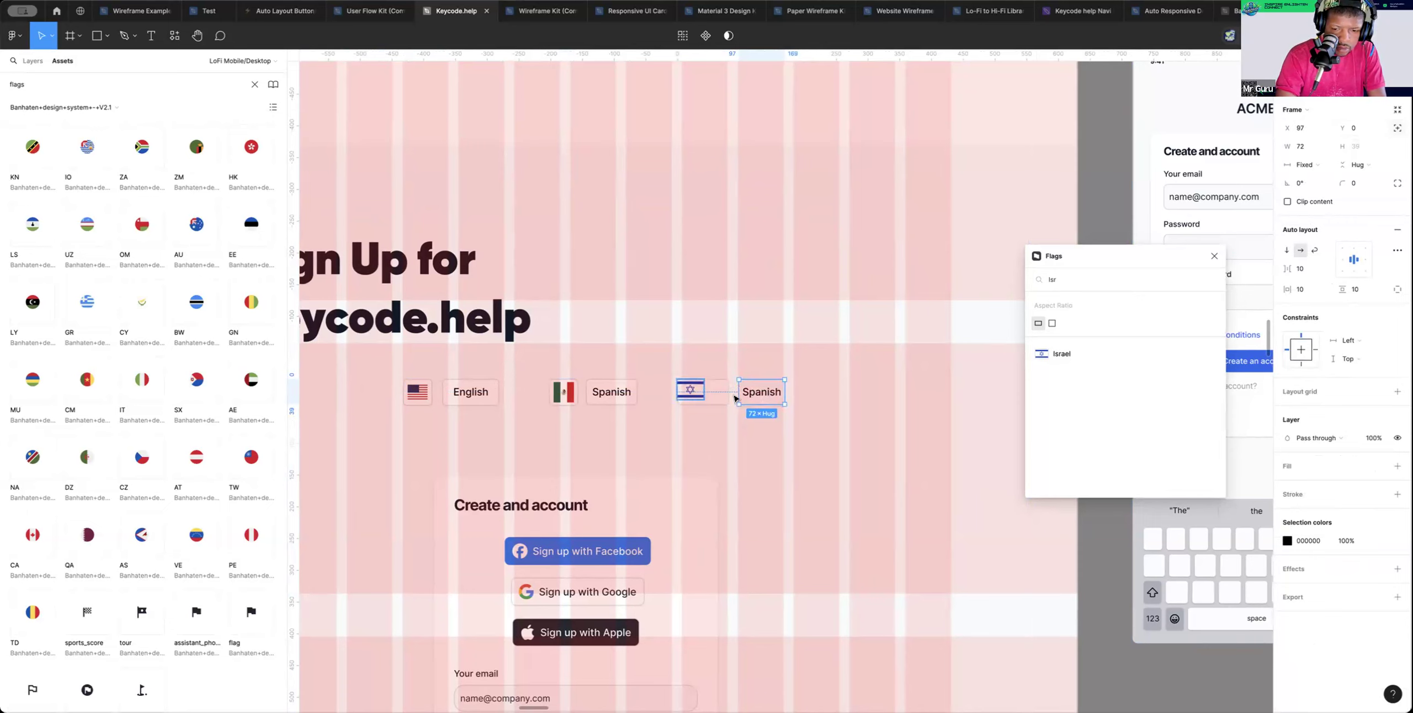
Copy the bordered button frame behind the Israel flag around the third label at X 773, Y 273, and narrow it to 72
click(715, 397)
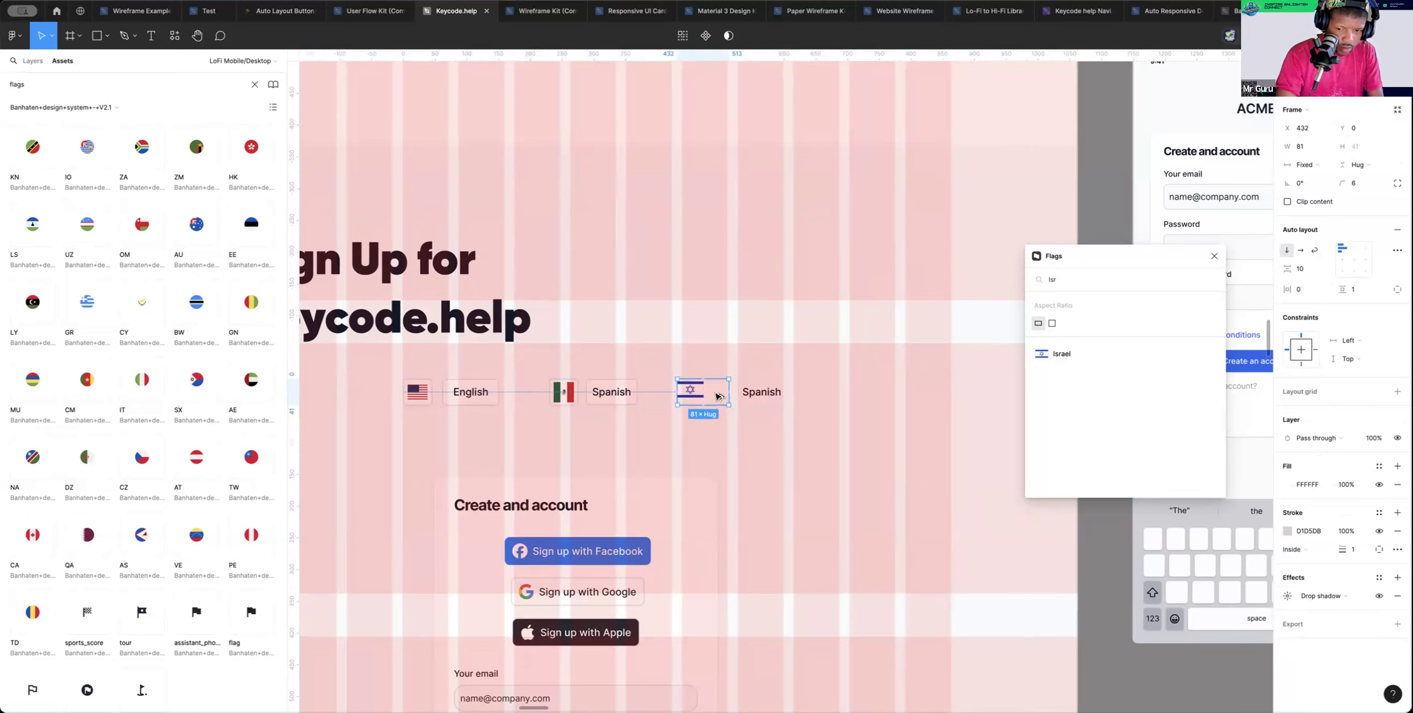
drag(718, 401, 780, 395)
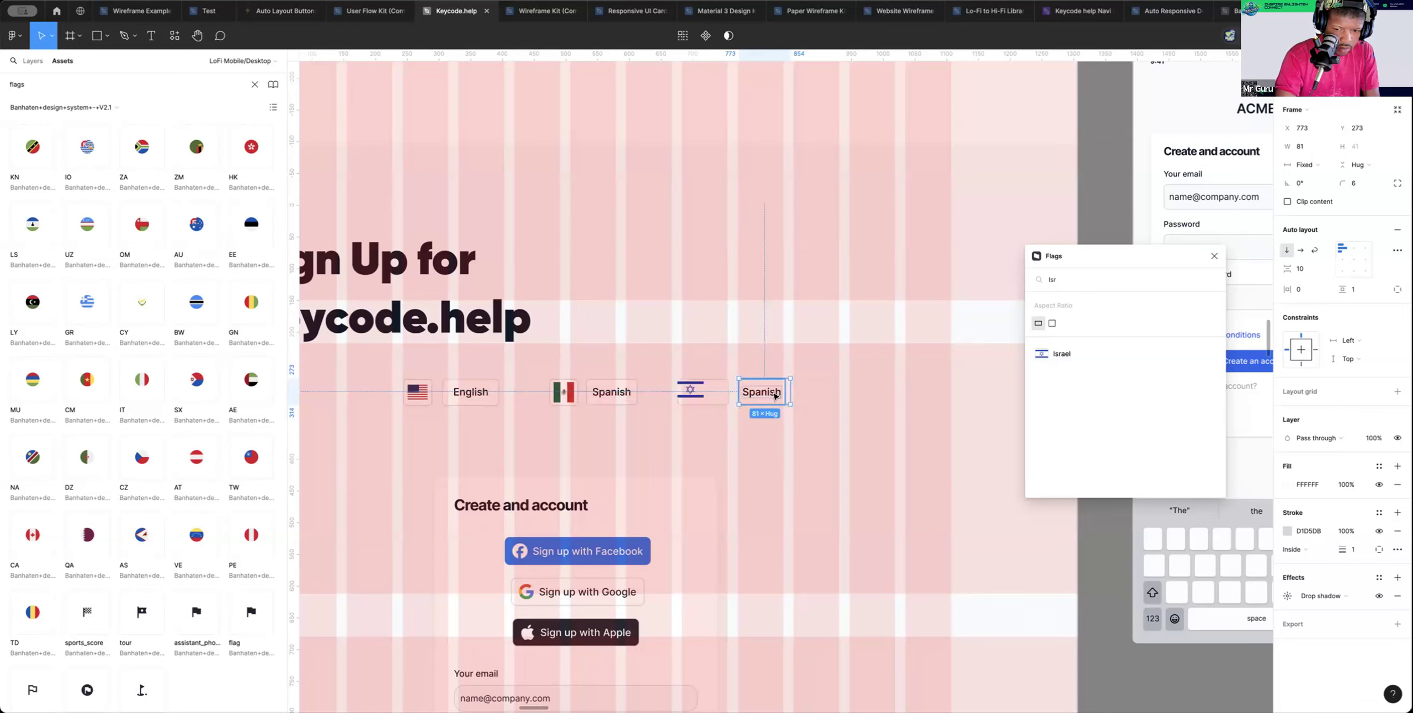
drag(788, 392, 784, 391)
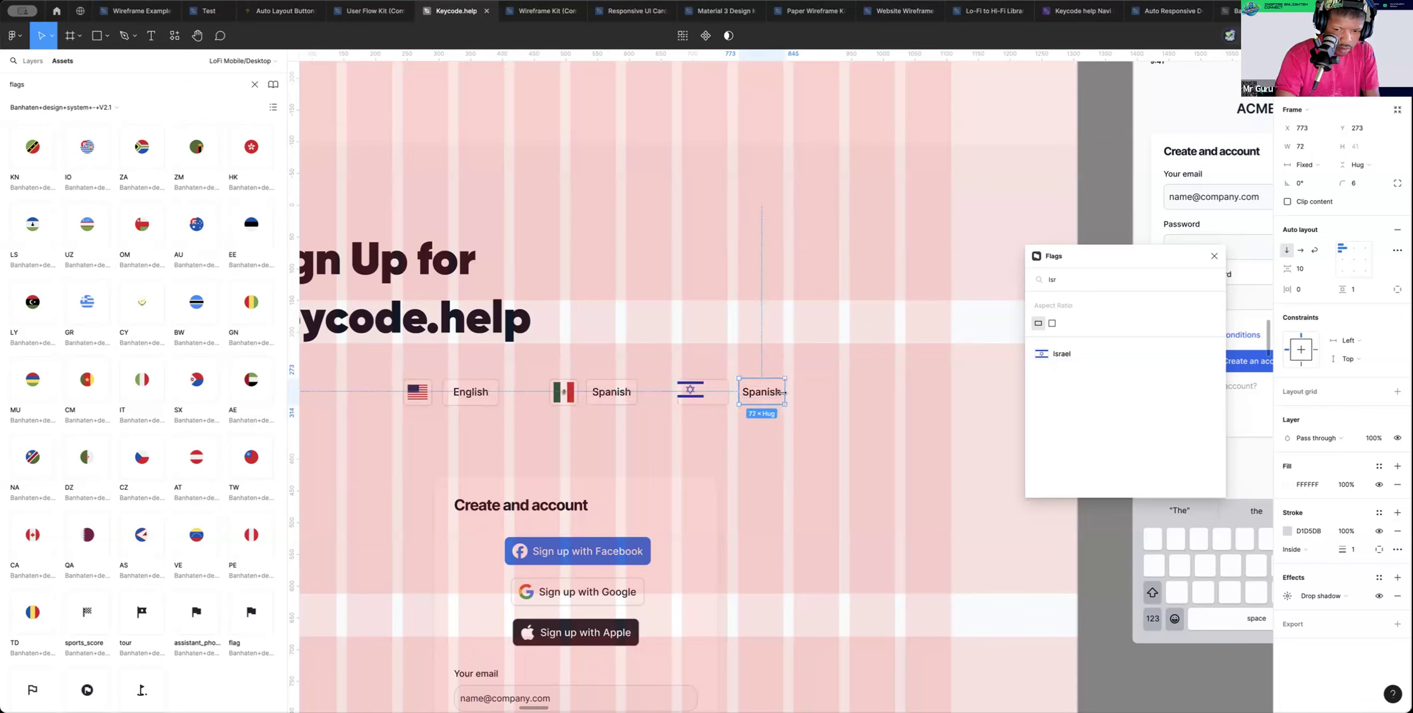
click(837, 394)
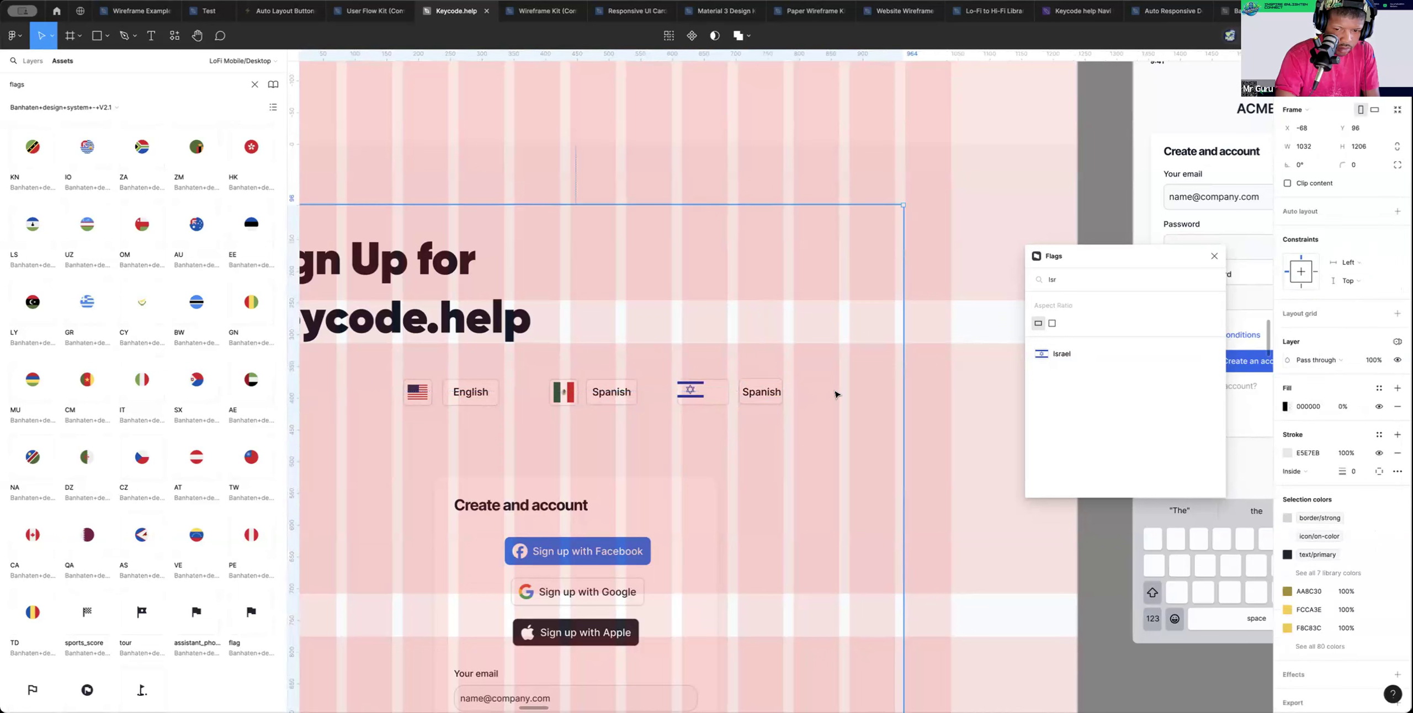
click(692, 391)
drag(703, 393, 717, 393)
click(690, 392)
key(ctrl+z)
Give the Israel flag an absolute position and move it to X 21, Y 0 within its auto layout frame
double_click(693, 391)
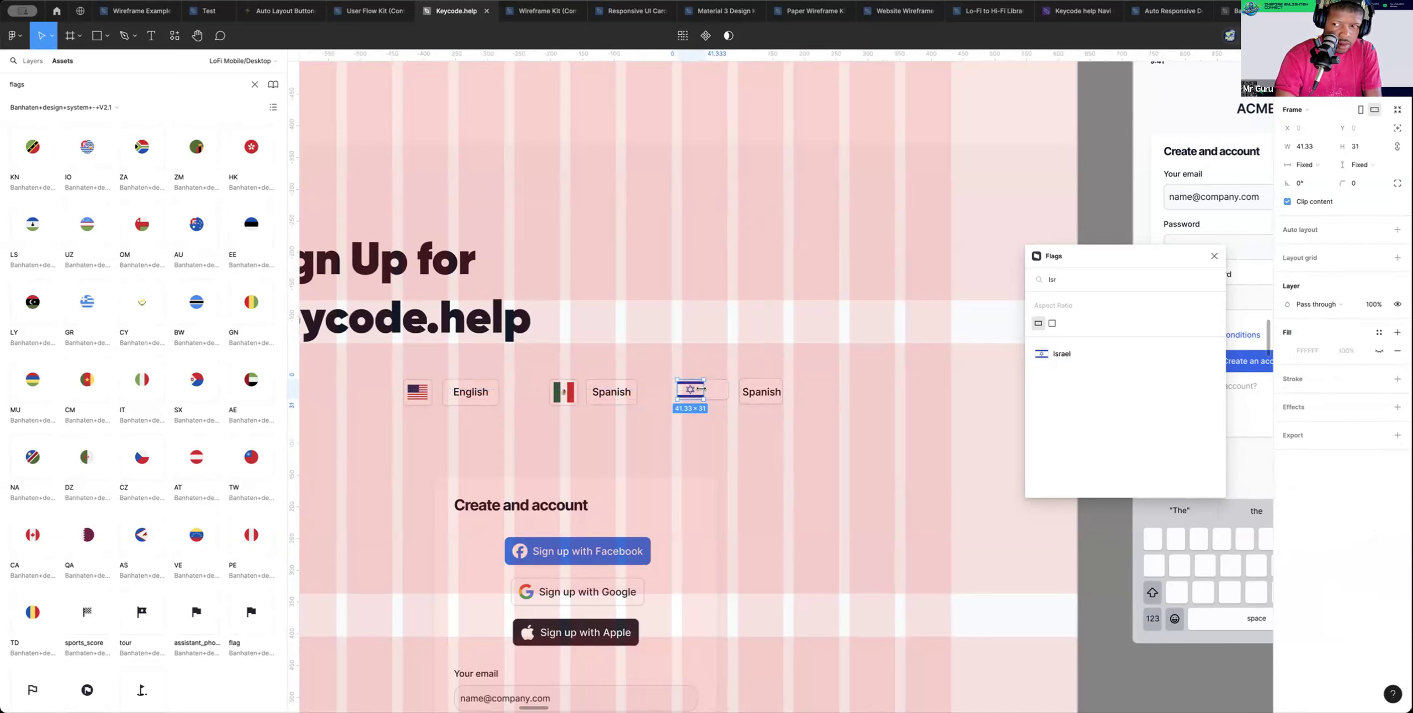
click(1398, 128)
drag(686, 389, 699, 389)
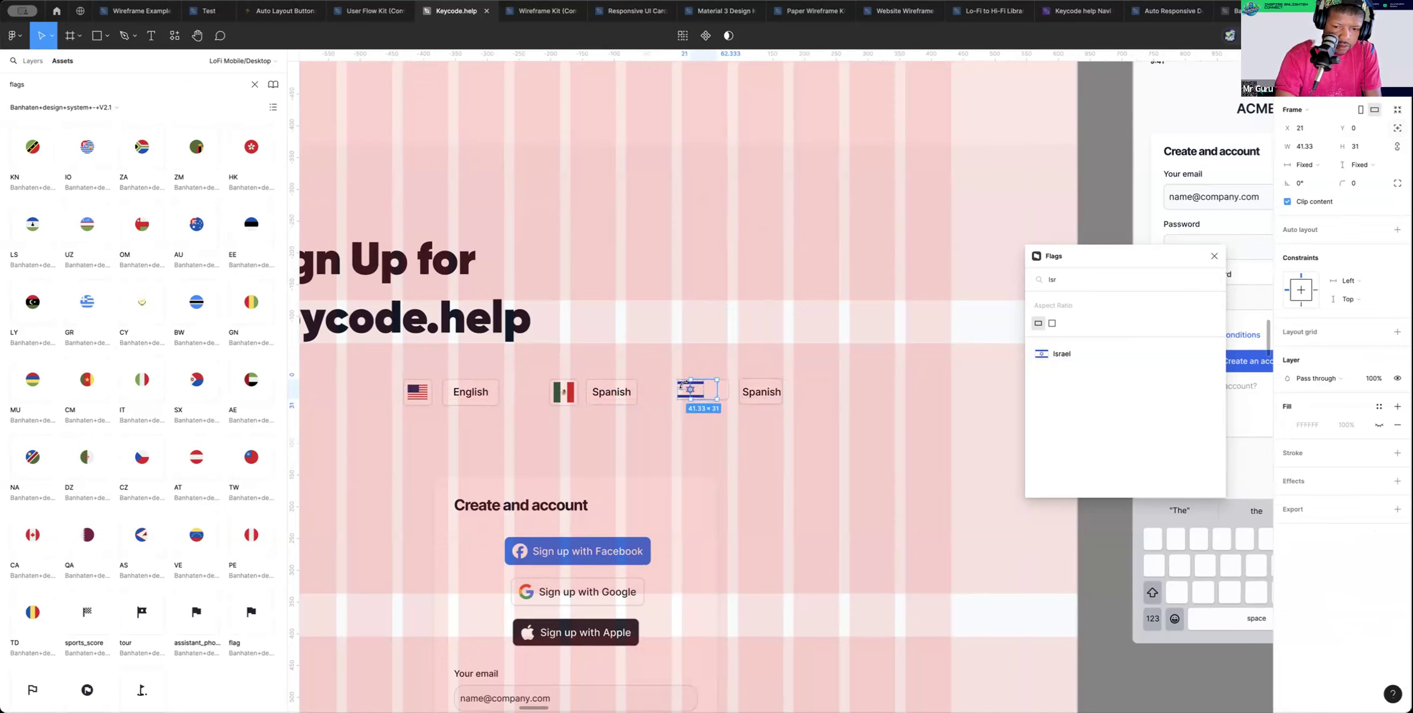
Centre the Israel flag within its bordered frame and move the detached Spanish label back into its border at X -2, Y 0
key(shift+a)
mouse_move(683, 390)
mouse_down()
mouse_move(697, 391)
mouse_move(720, 339)
mouse_move(705, 389)
mouse_up()
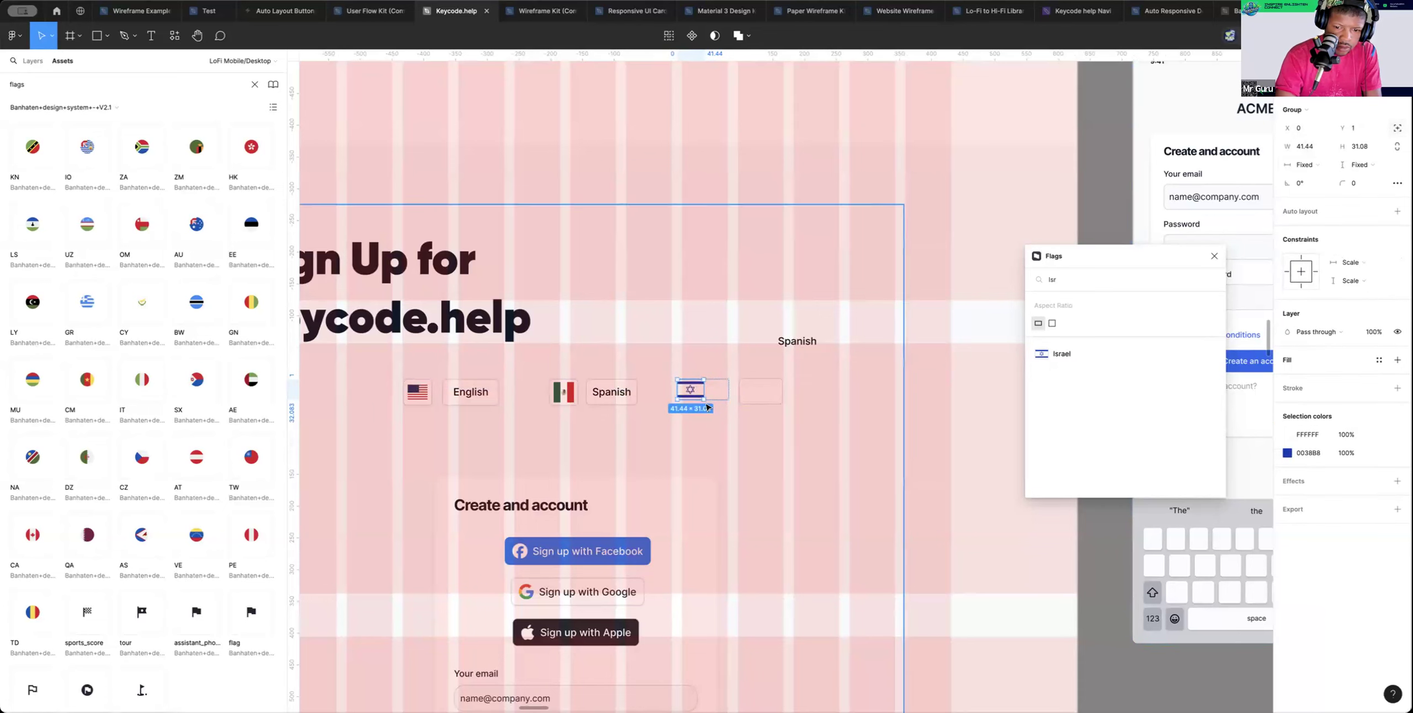
drag(690, 392, 703, 392)
click(795, 342)
drag(783, 353, 758, 390)
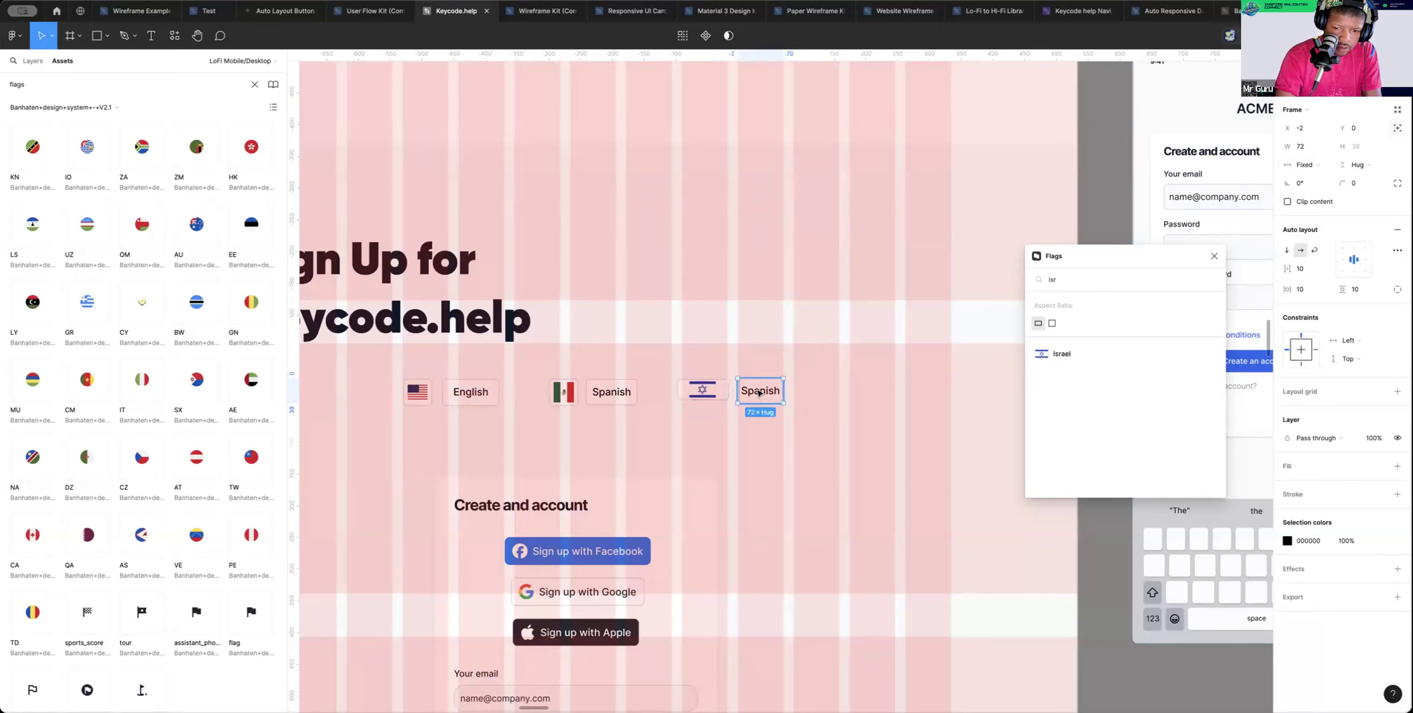
click(800, 348)
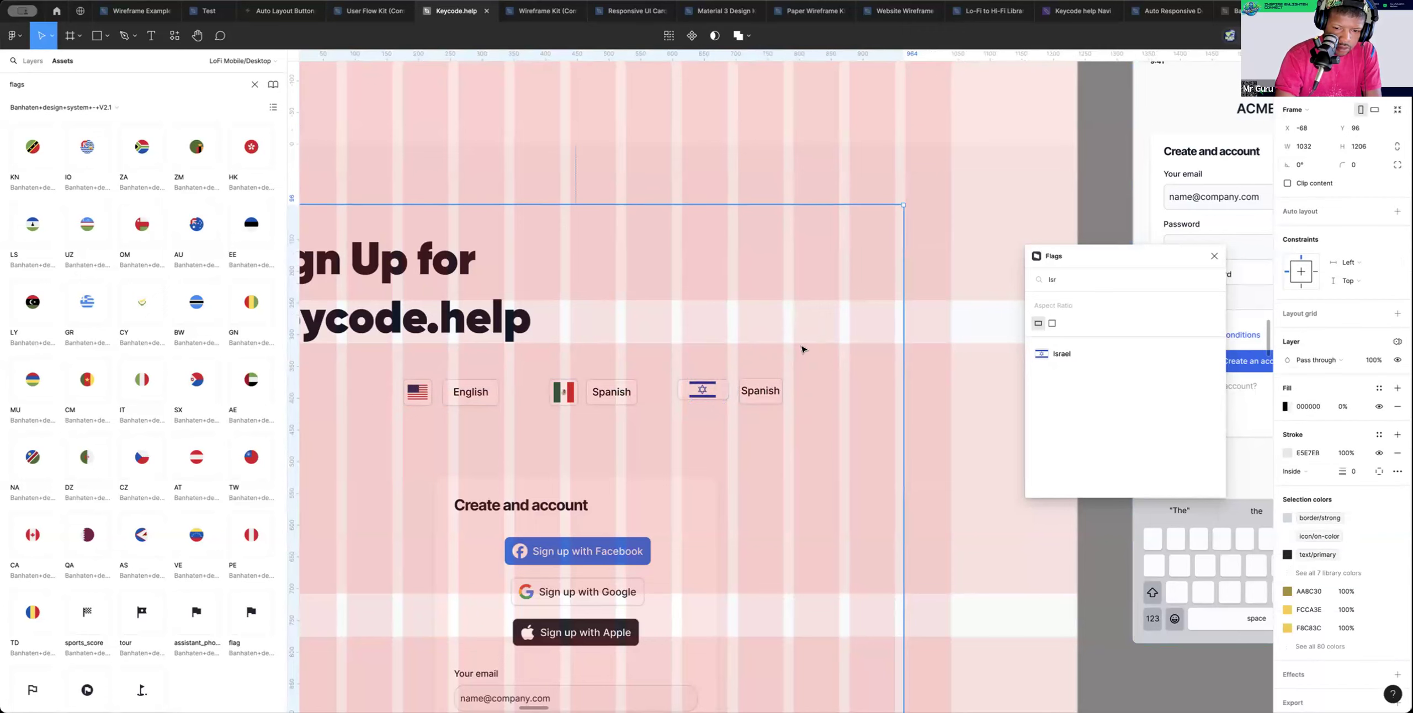
Resize the Israel flag's bordered frame to 45 wide and 42 high, matching the Mexico flag's frame
click(576, 397)
click(575, 396)
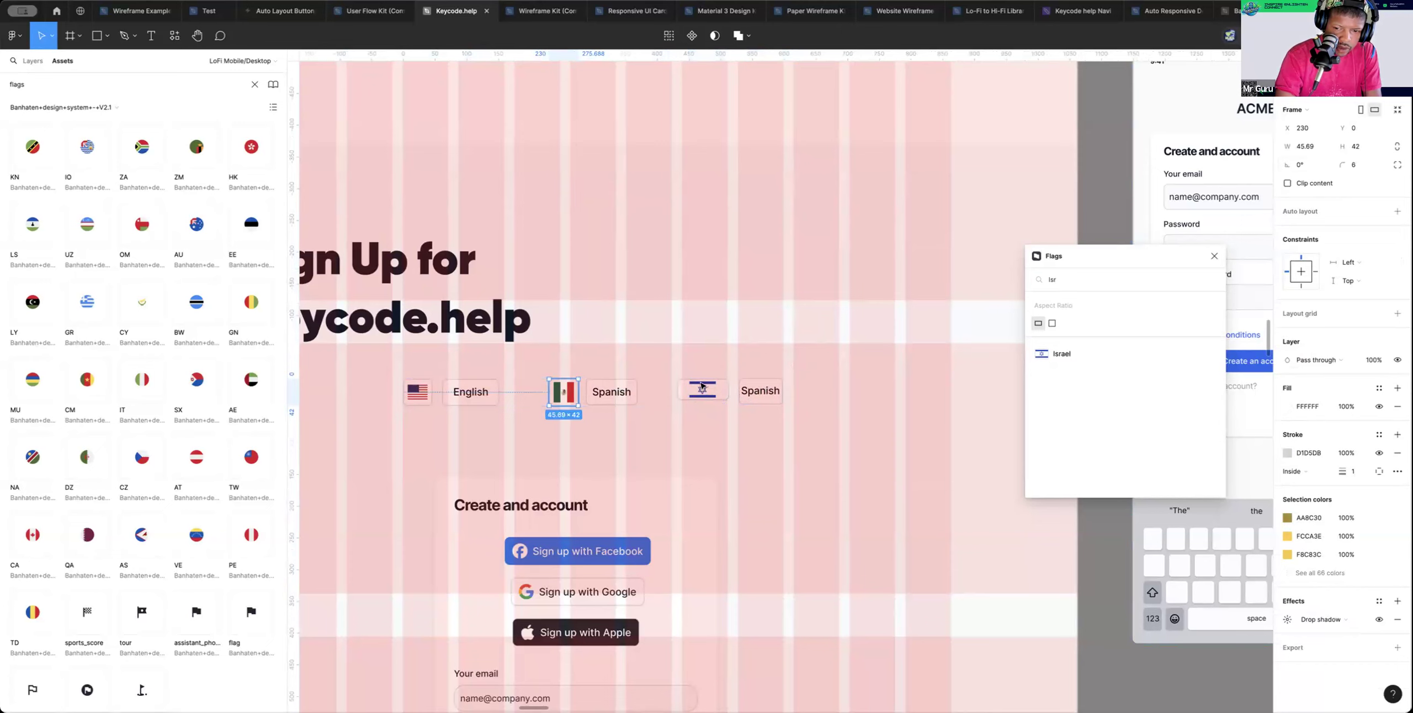
click(723, 390)
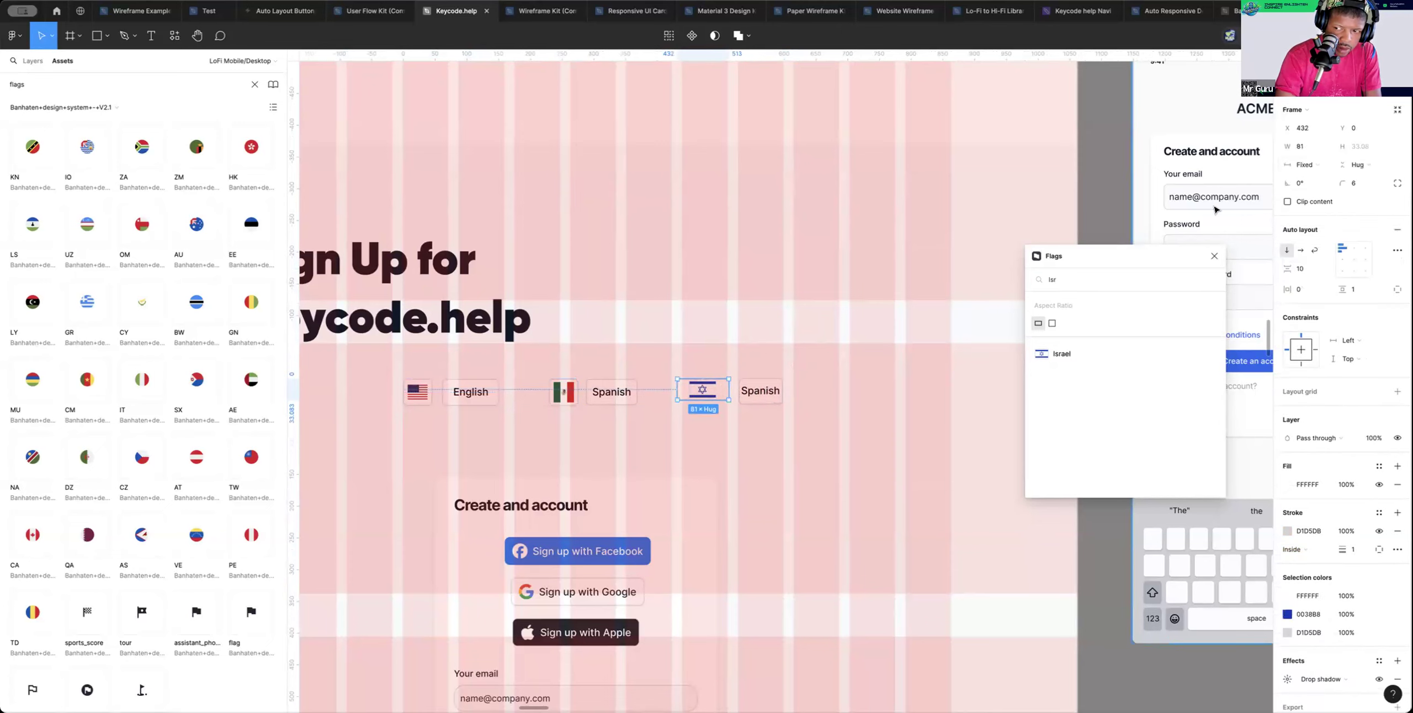
click(1301, 146)
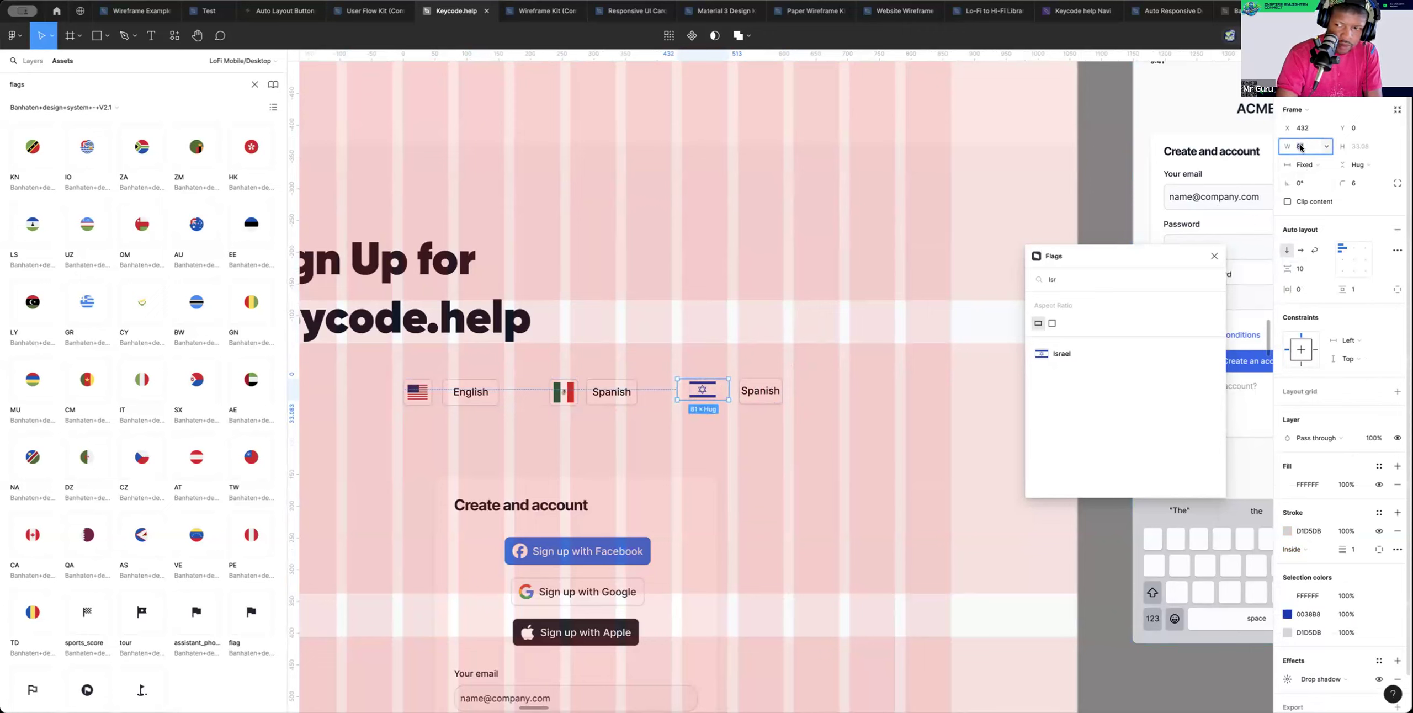
text(45)
key(Return)
click(1359, 147)
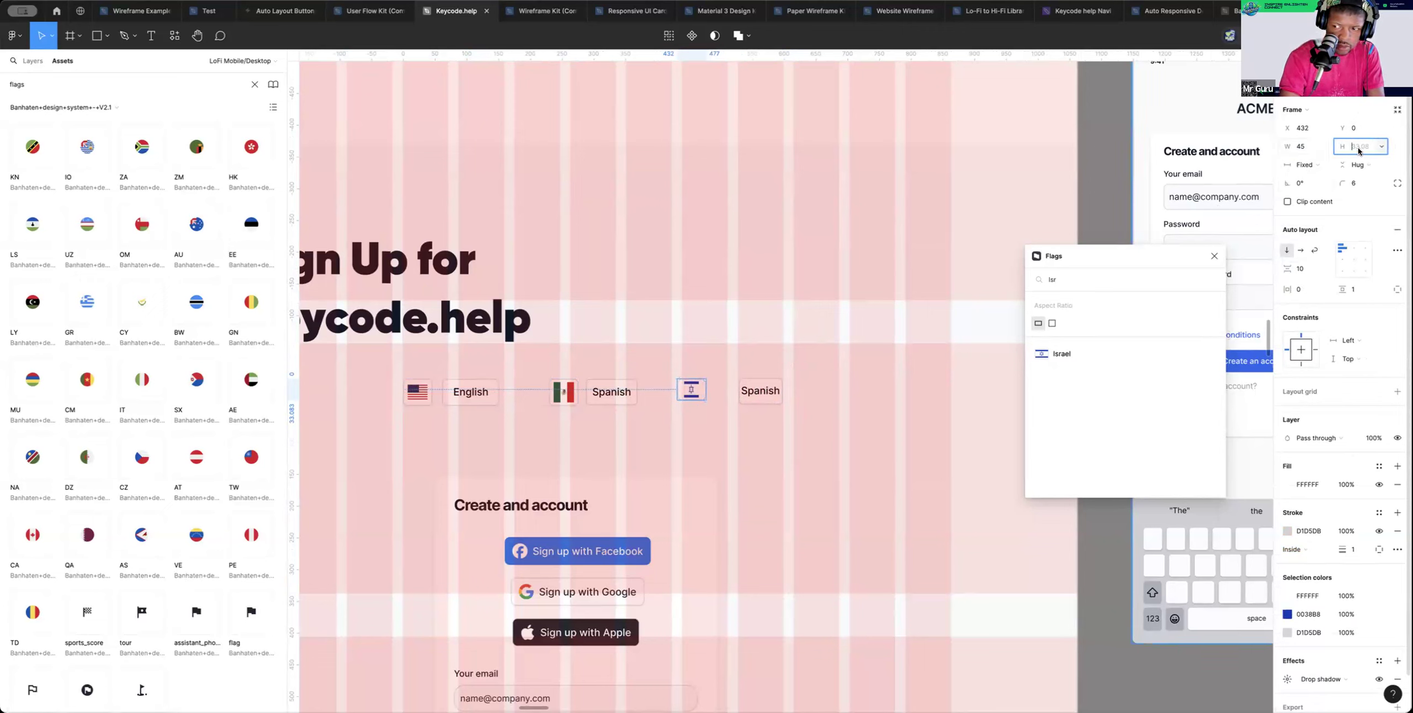
text(42)
key(Return)
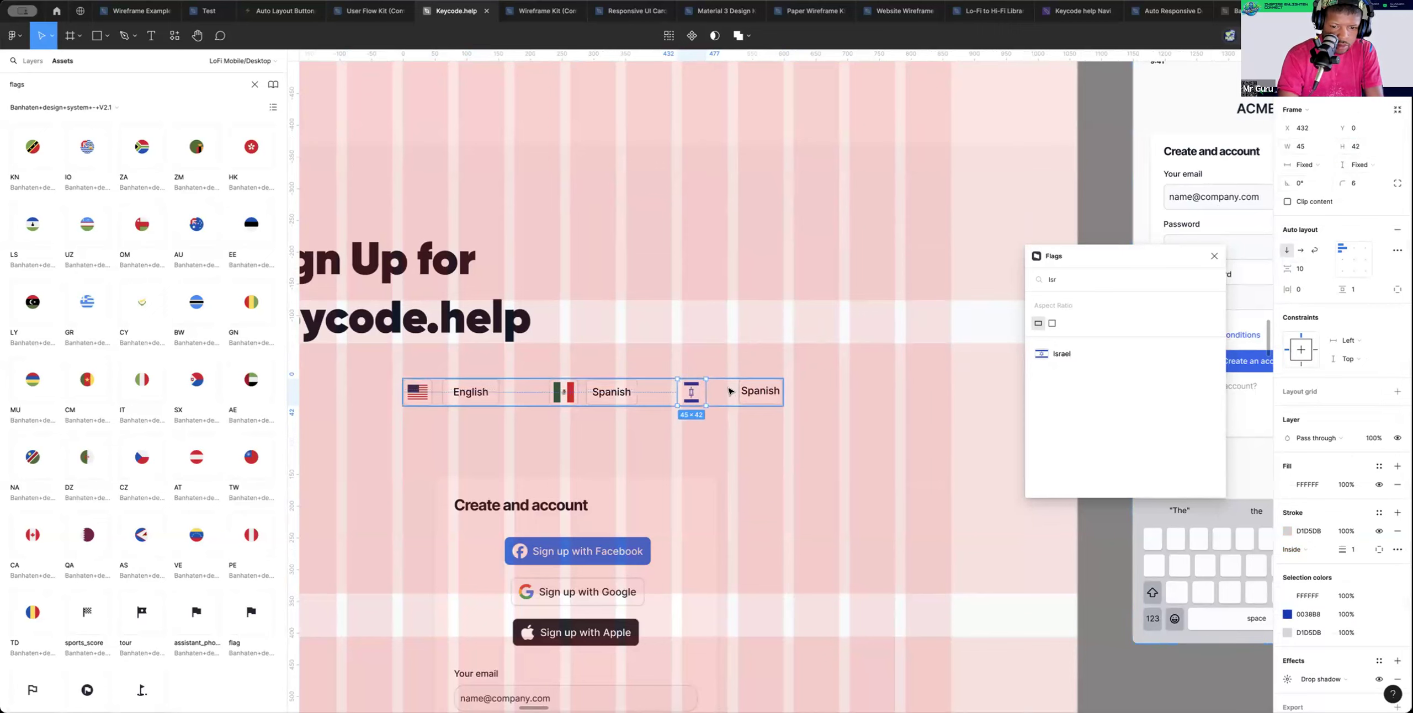
Widen the Israel flag graphic to 33 at X 7 so it fills its bordered frame
double_click(689, 394)
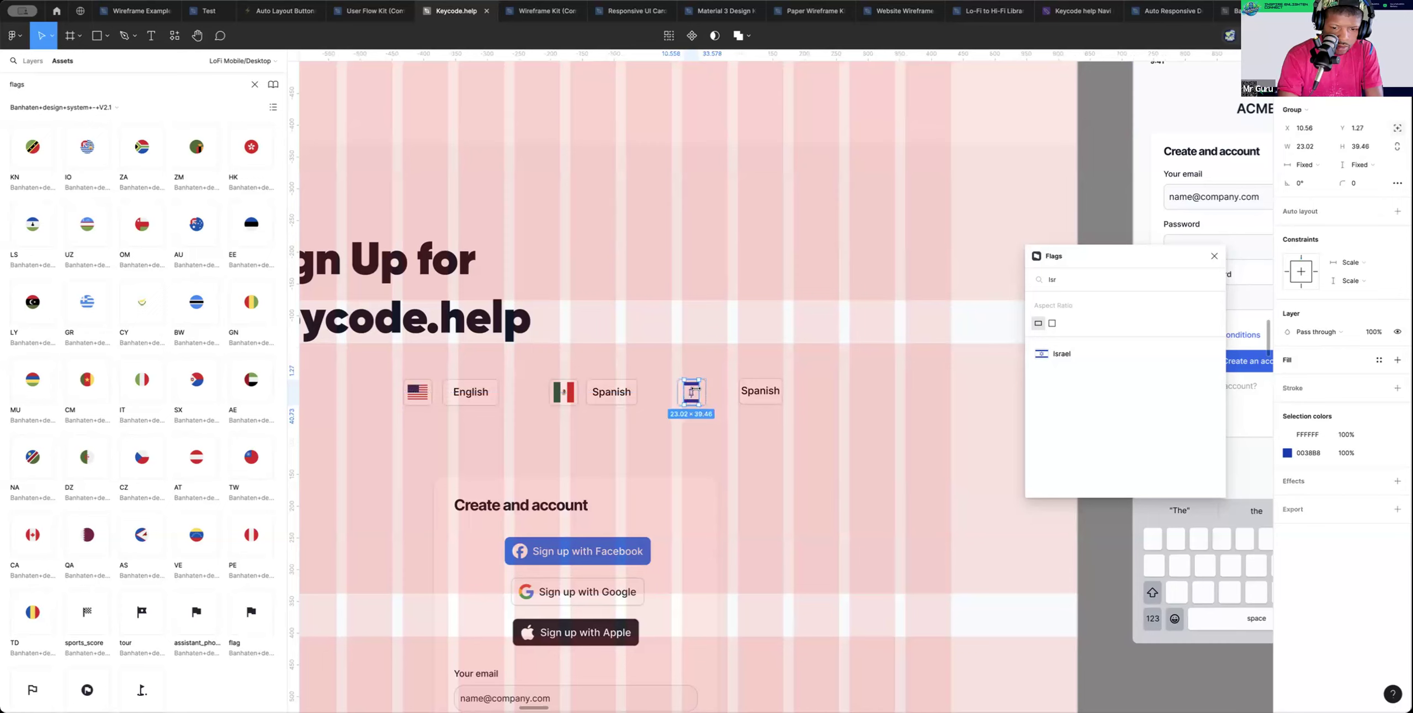
drag(698, 390, 679, 390)
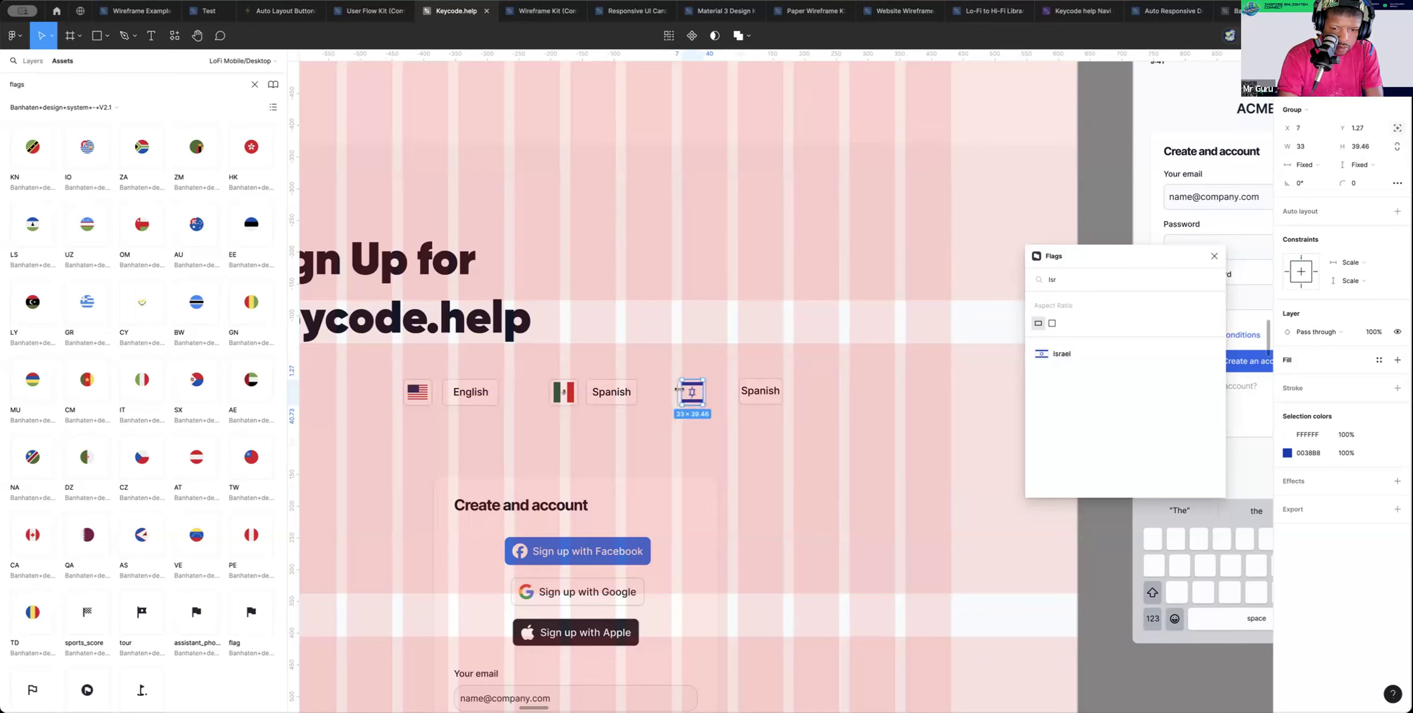
click(755, 322)
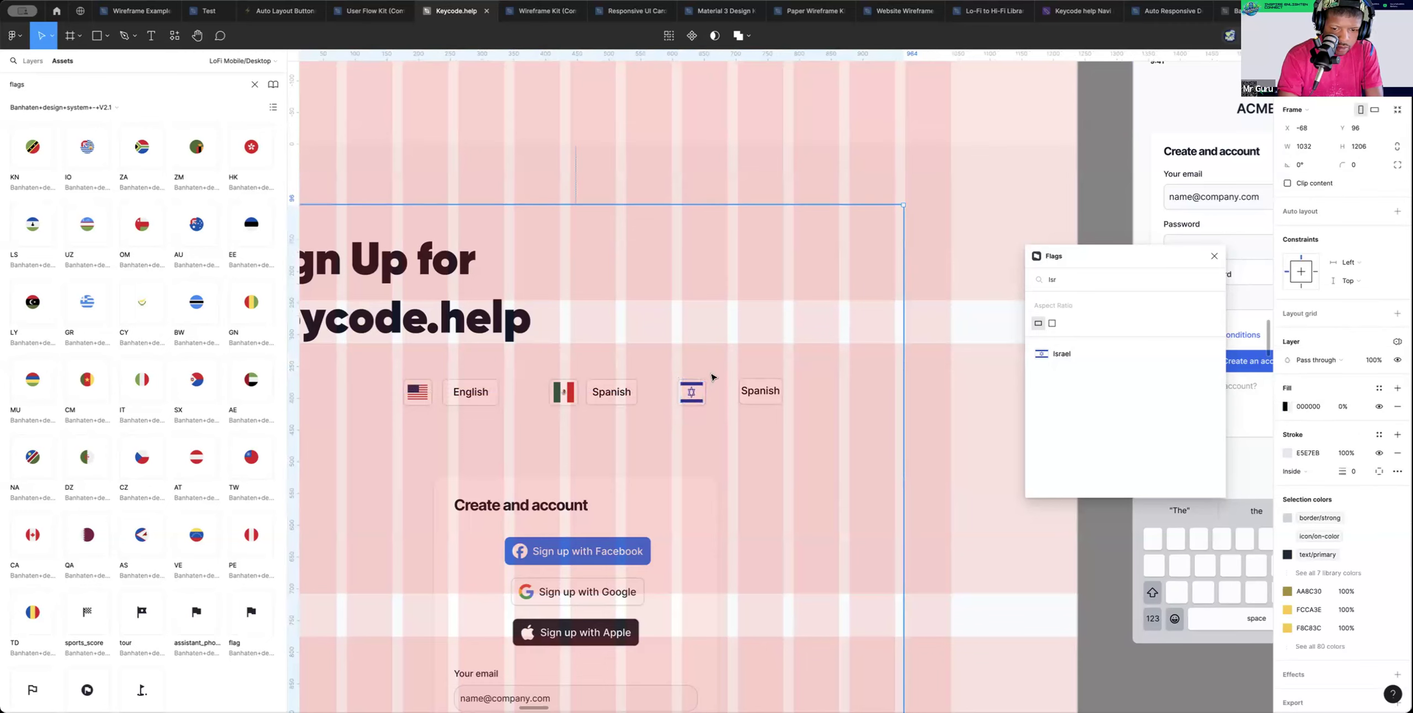
Move the Israel flag's bordered frame closer to its label, to X 466, Y -1
click(694, 392)
click(686, 393)
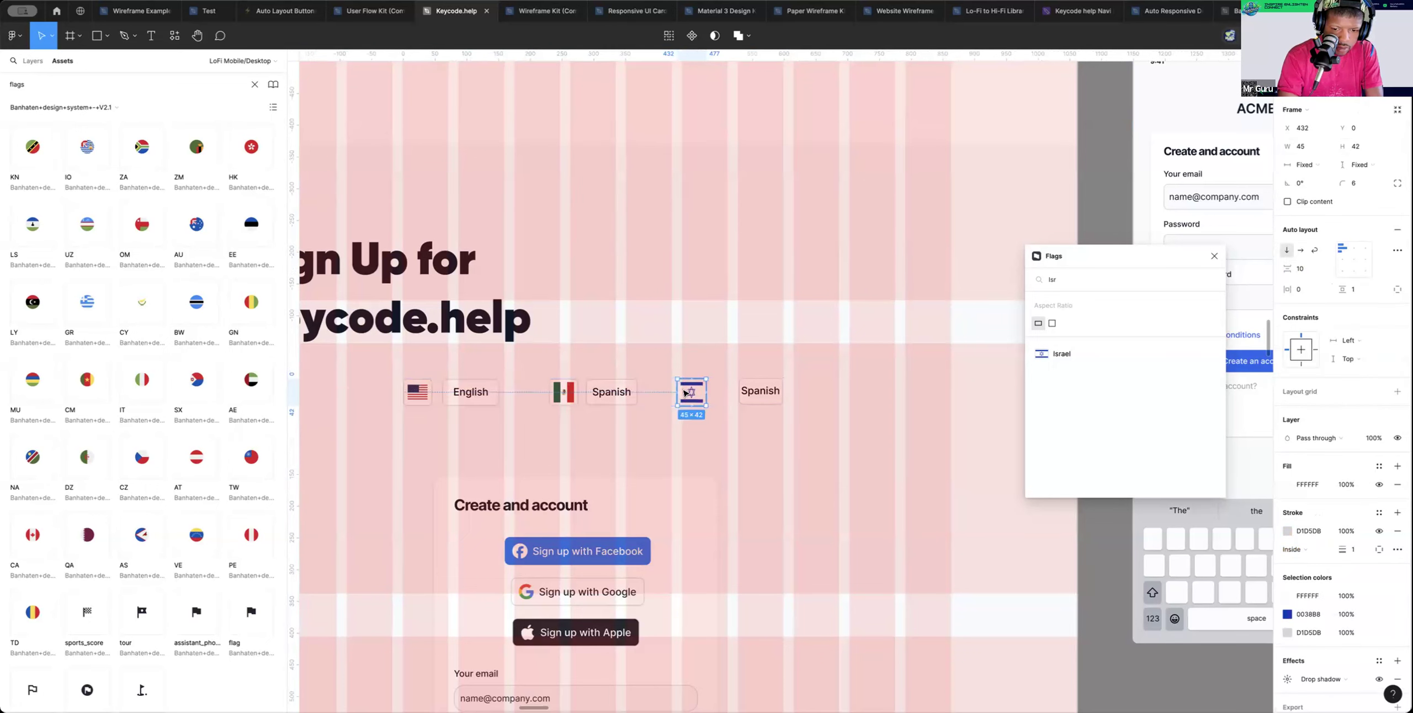
drag(686, 392, 706, 393)
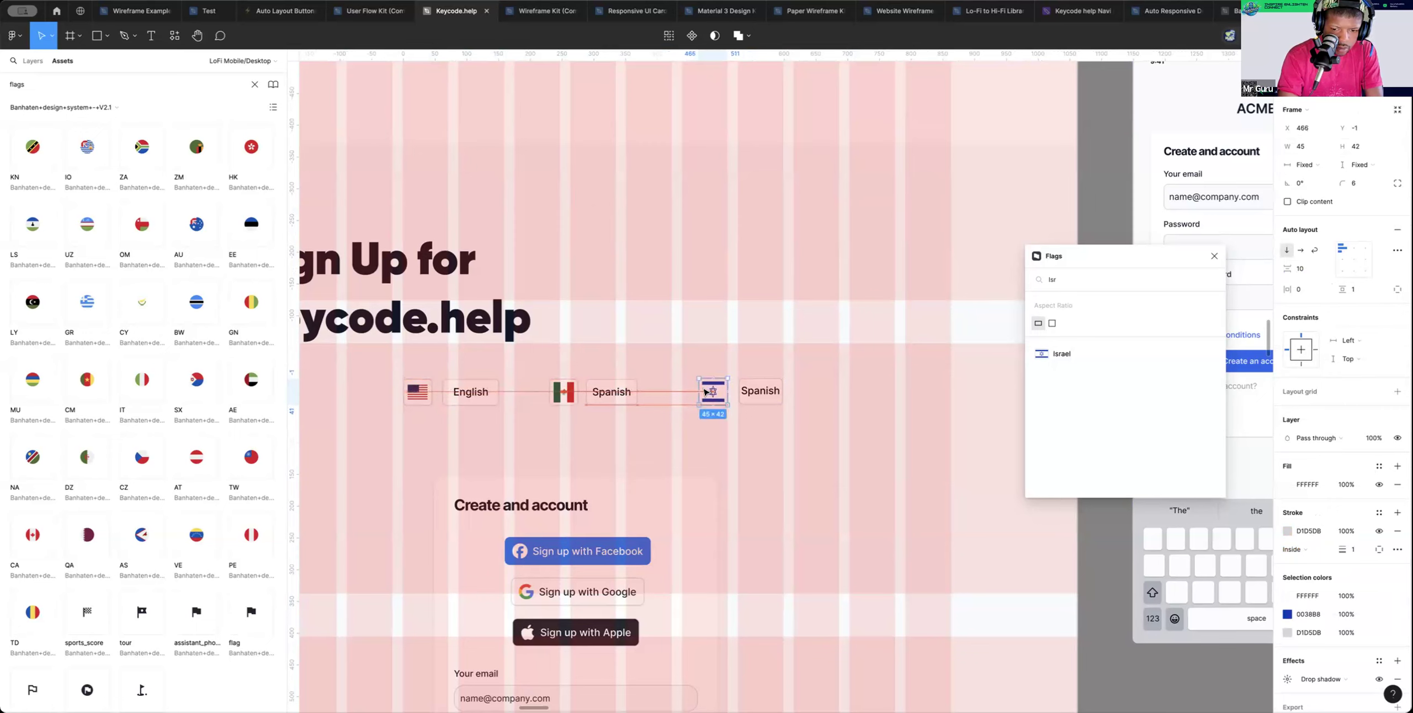
click(861, 385)
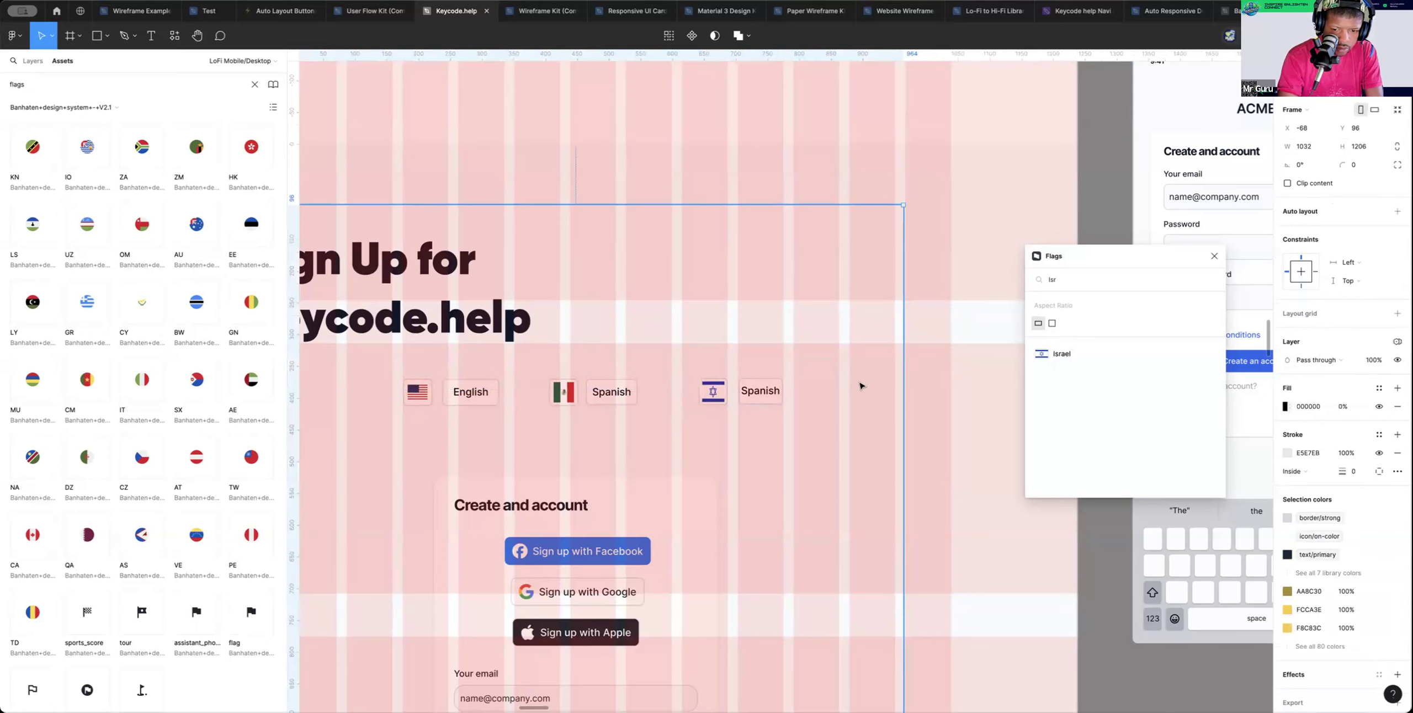
Change the label beside the Israel flag to "Hebrew"
click(765, 394)
double_click(765, 393)
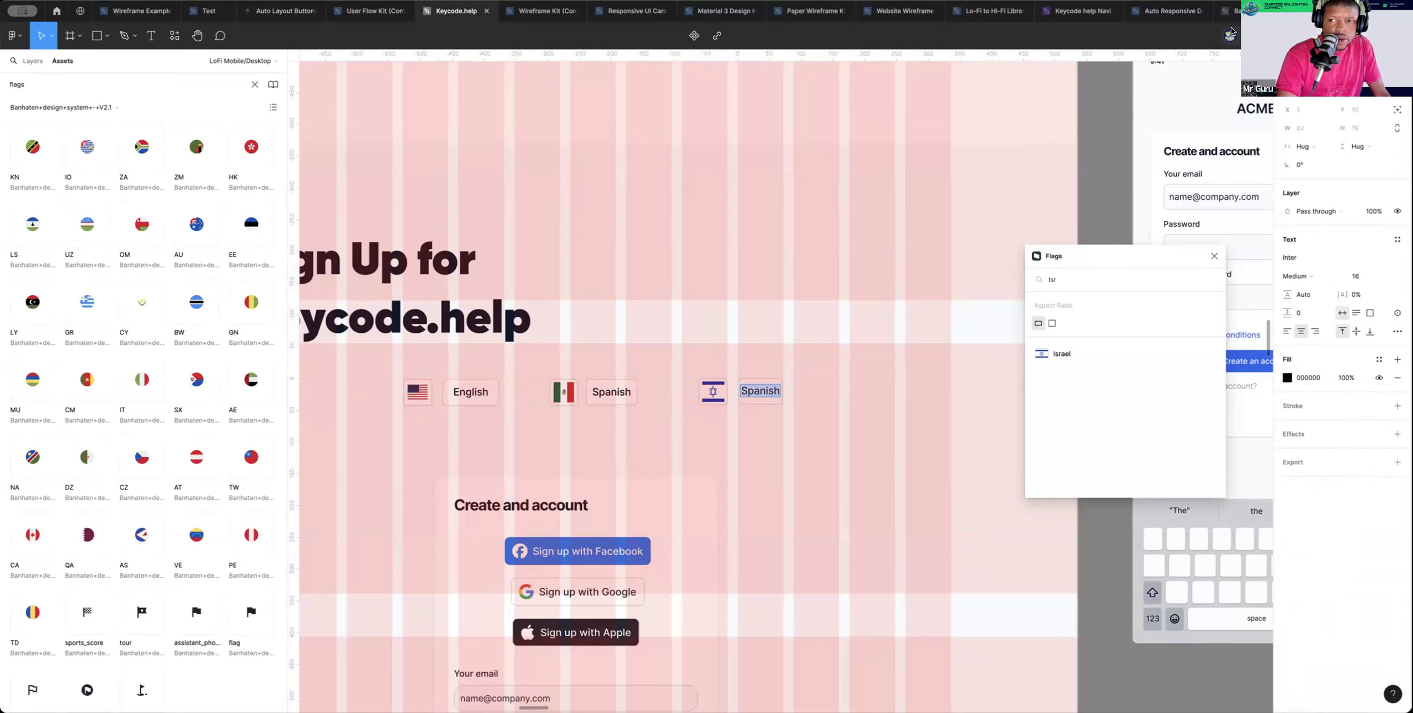
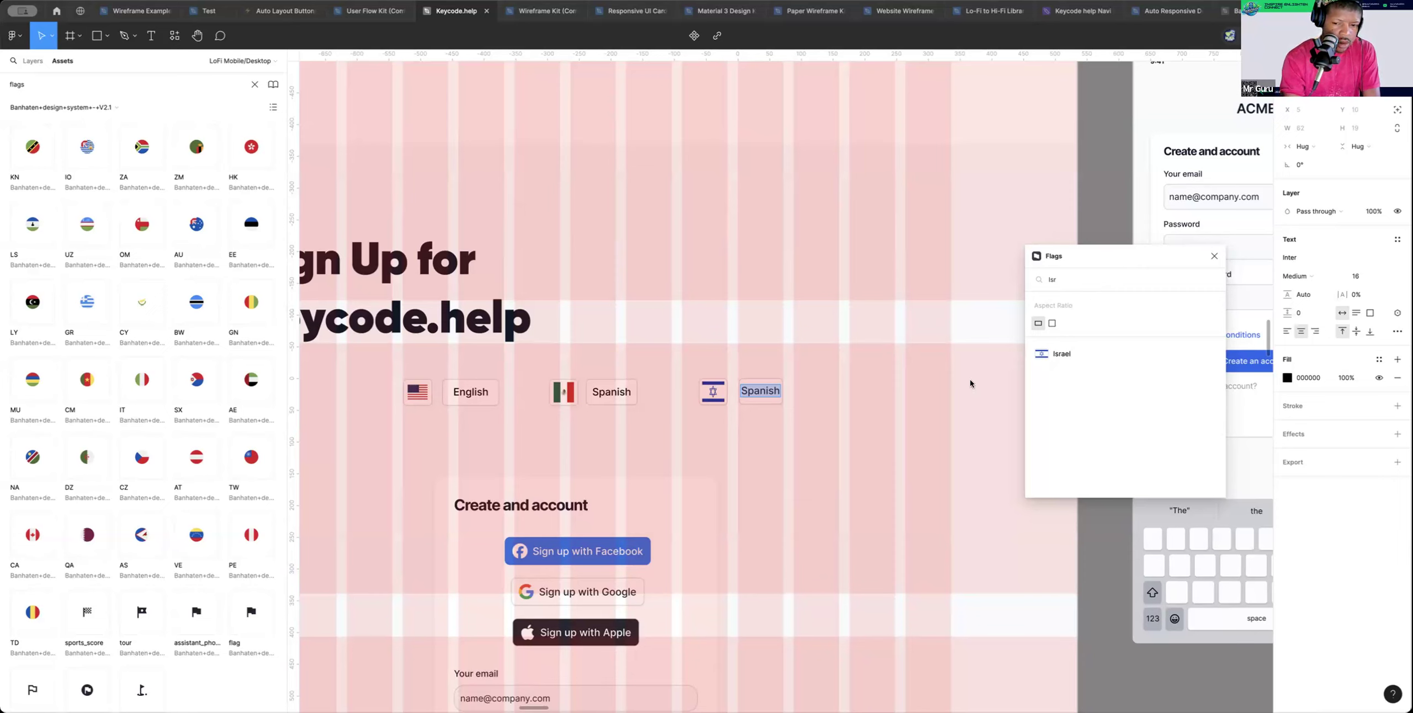
click(764, 390)
double_click(762, 390)
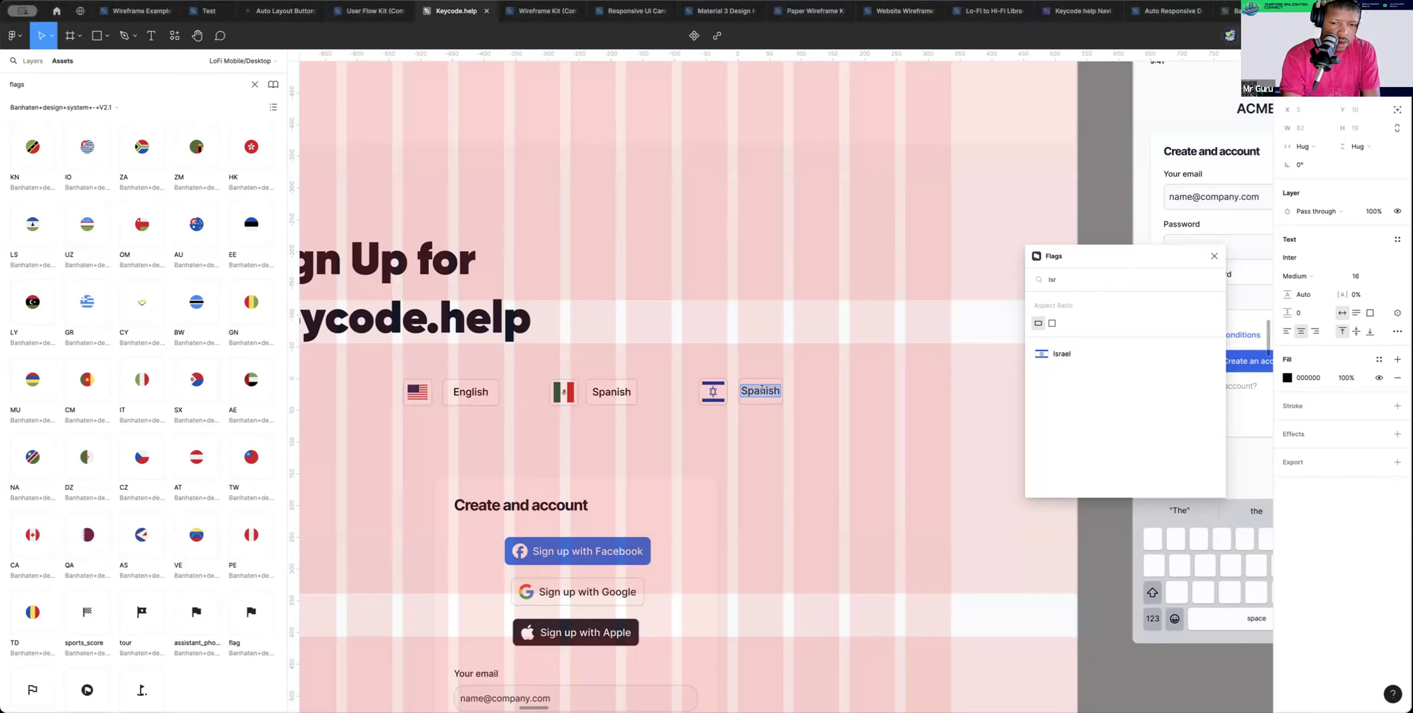
text(Hebrew)
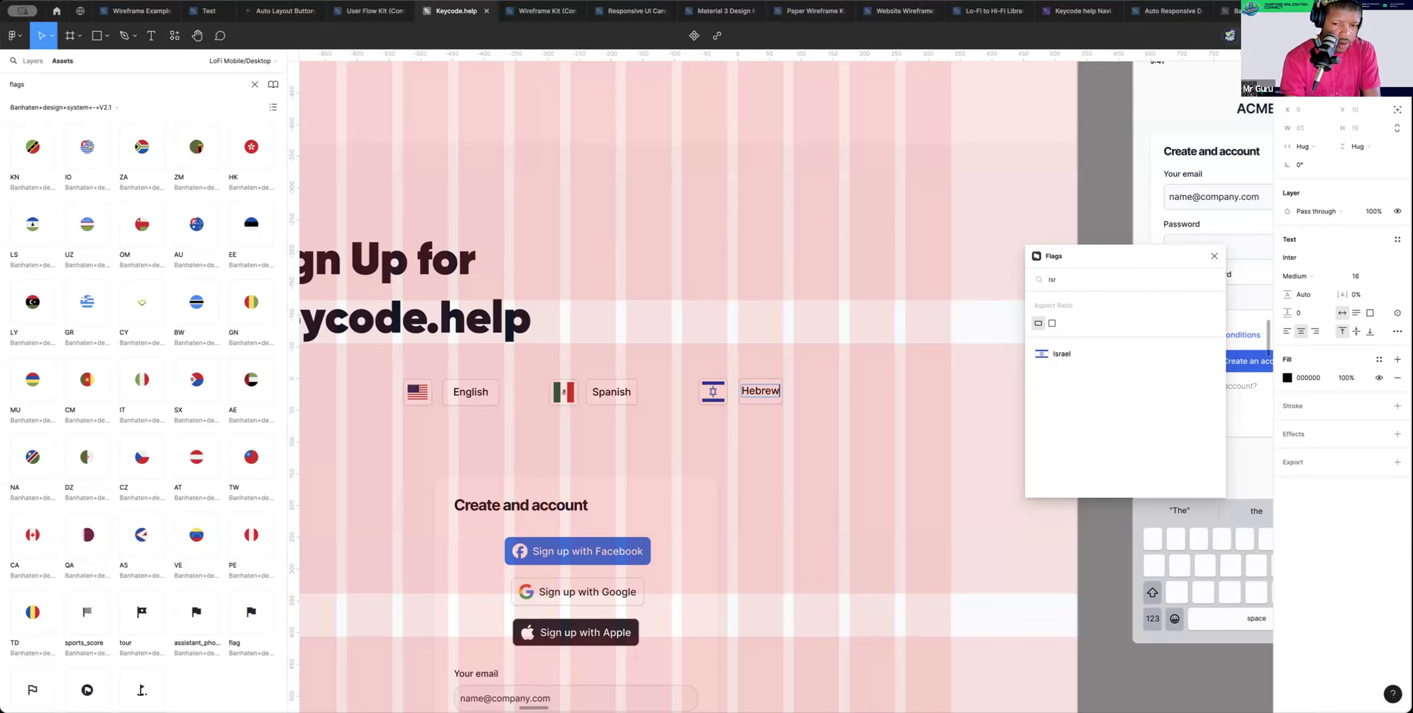
click(1016, 533)
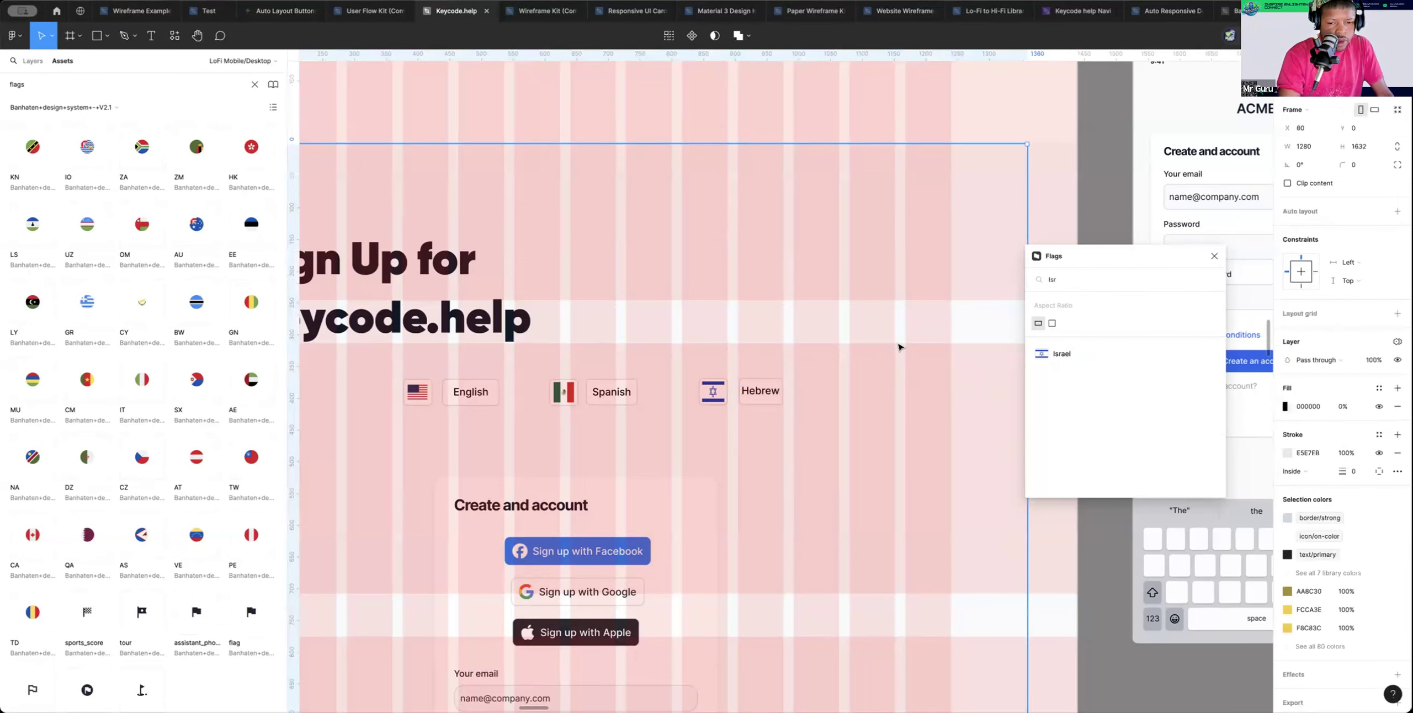
Narrow the 1280-wide sign-up container to X 201 and width 1039, aligning both sides with the layout grid columns
alt+click(705, 447)
alt+click(705, 448)
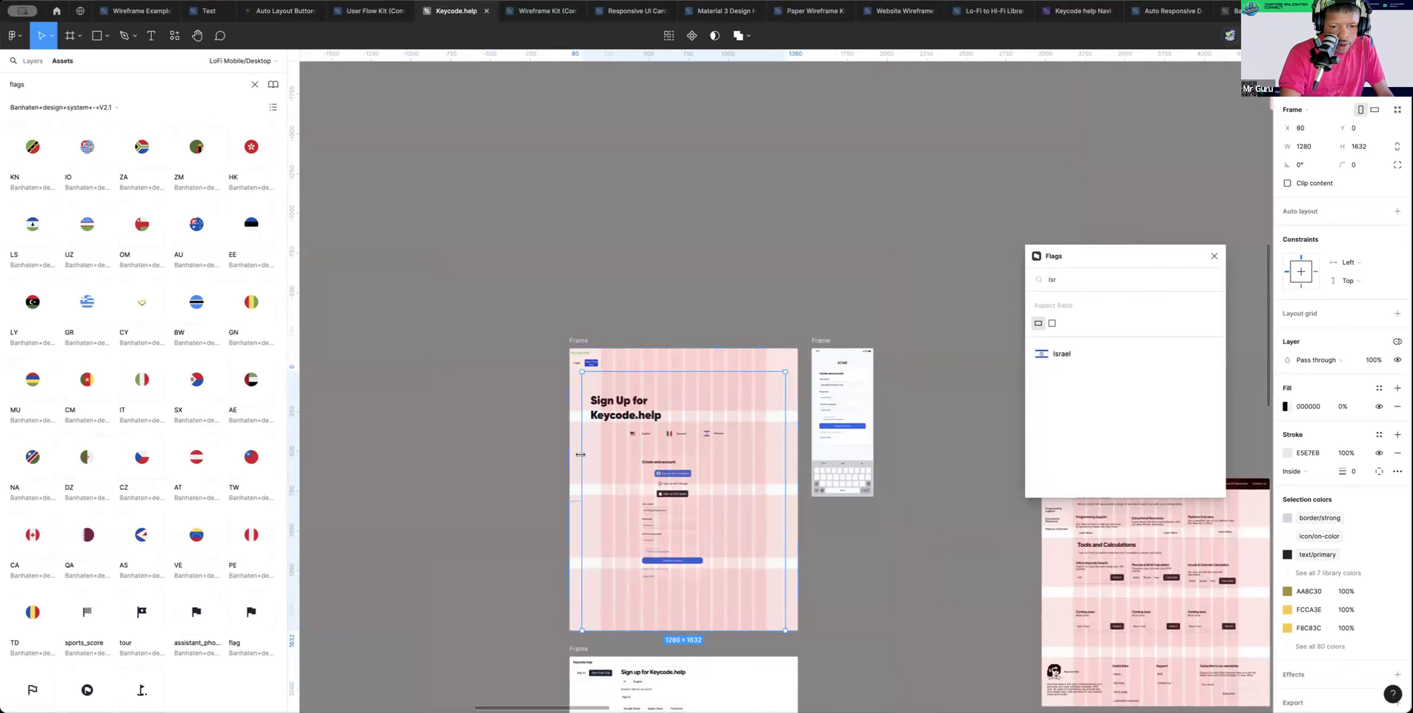
drag(582, 456, 596, 454)
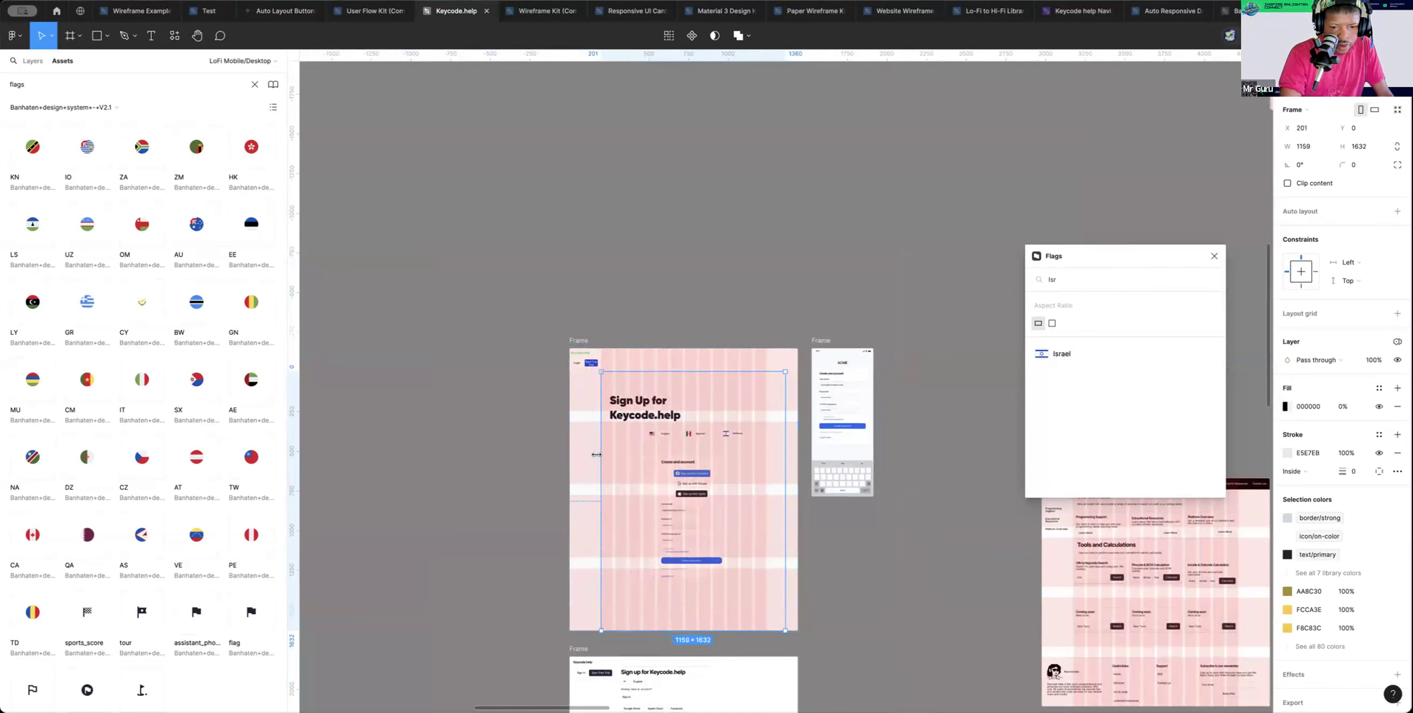
drag(785, 470, 764, 471)
scroll(779, 382, left, 1)
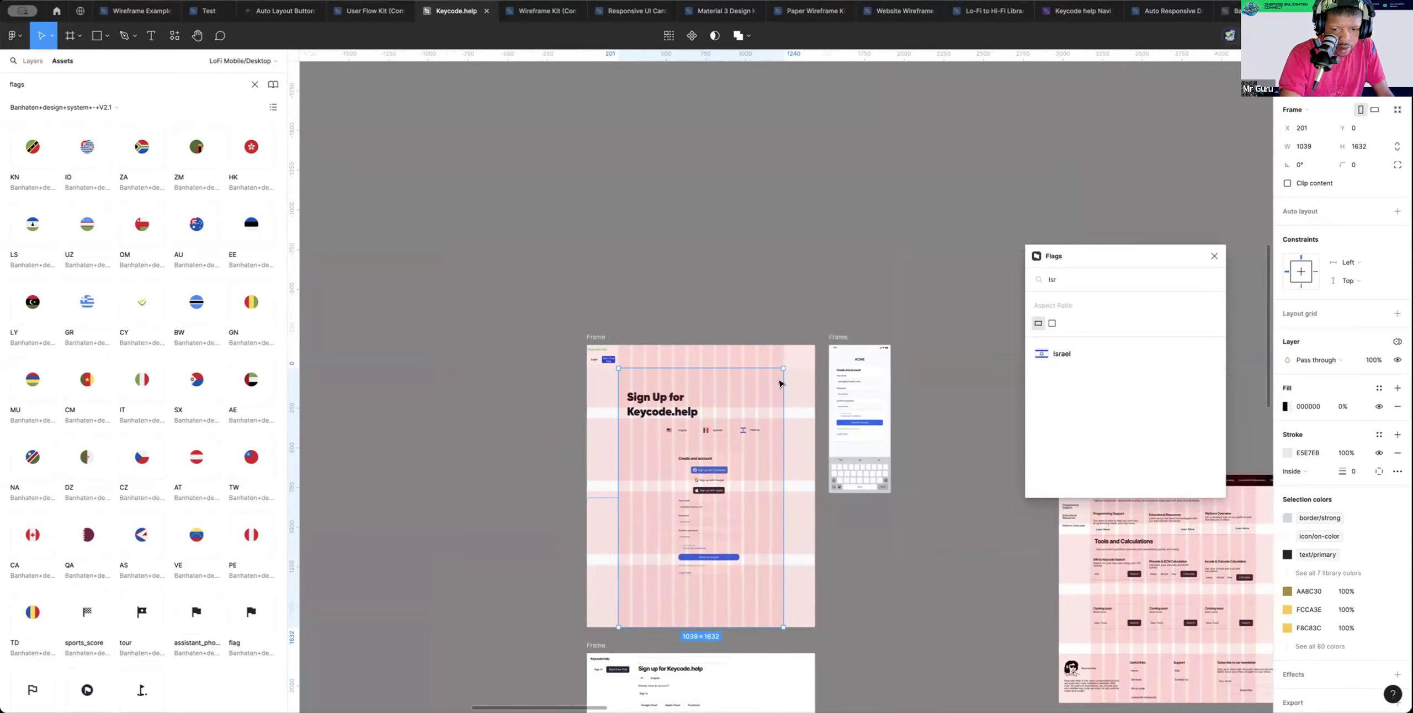
scroll(779, 382, down, 1)
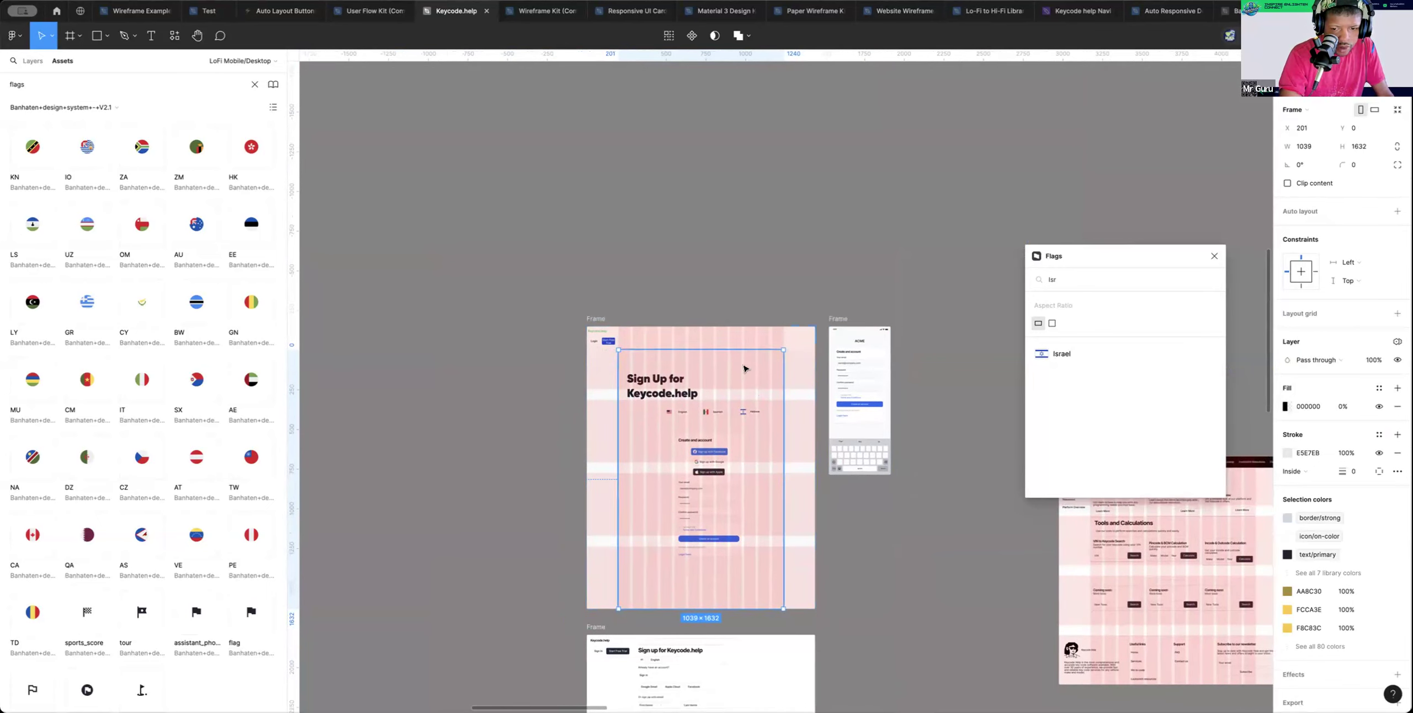
Fit the nested frame with the F9FAFB fill to its container at X 0 and width 1039
click(797, 368)
drag(800, 370, 782, 371)
drag(639, 424, 620, 421)
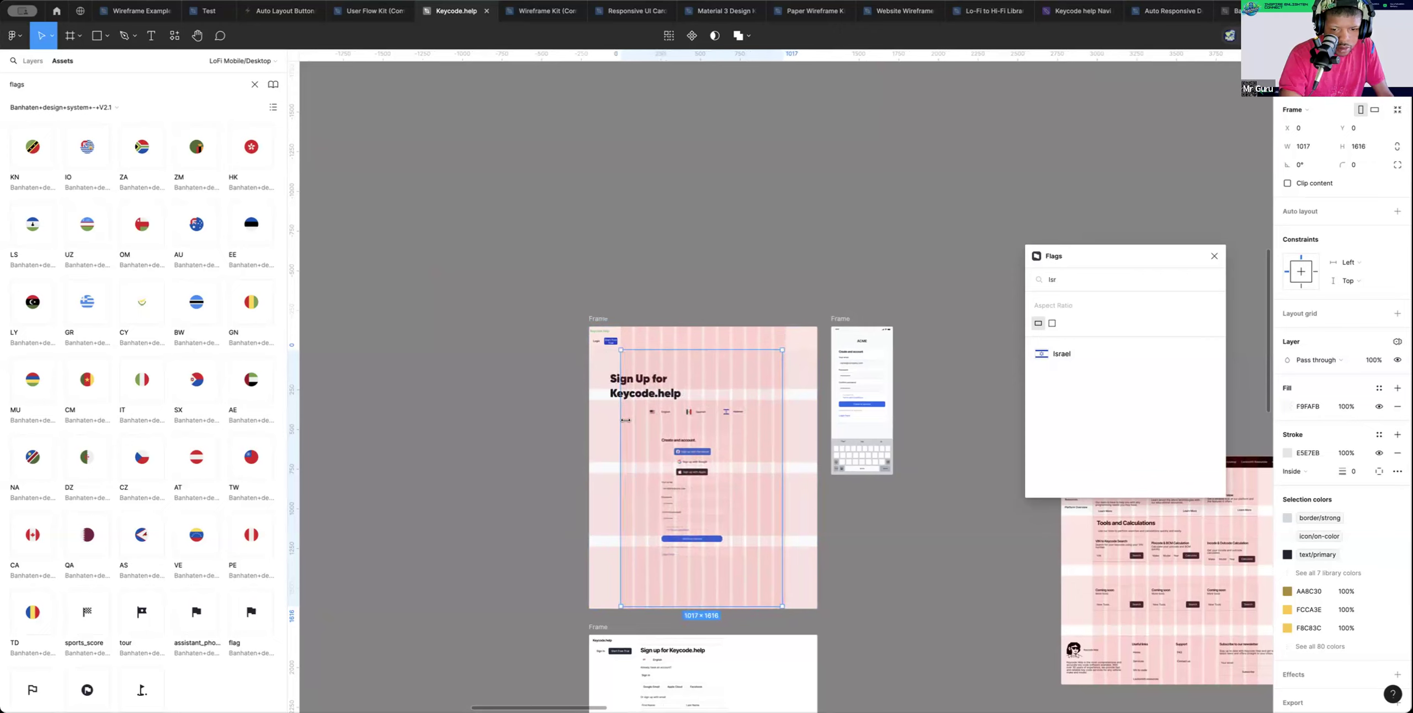
drag(783, 417, 786, 418)
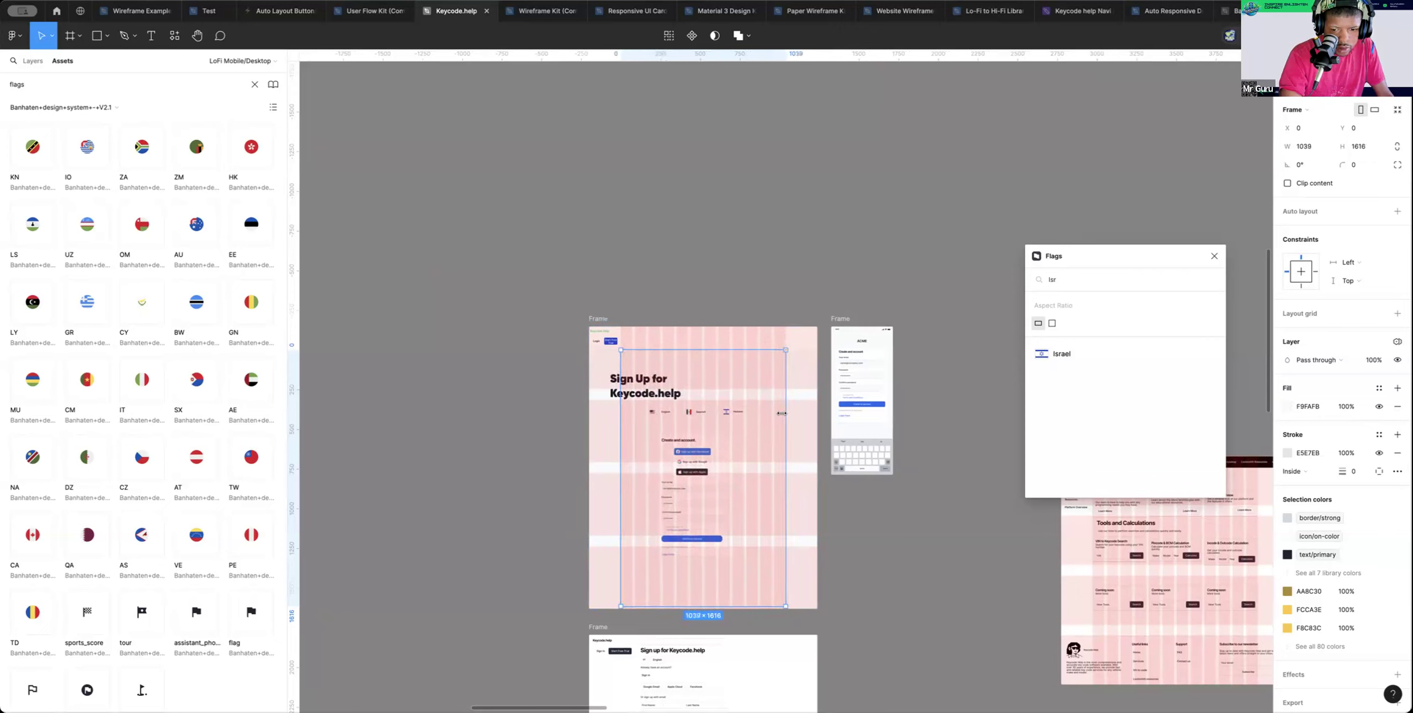
Stretch the innermost frame holding the sign-up heading and form to X 0, Y 0, width 1039 and height 1302
click(646, 388)
drag(608, 415, 618, 416)
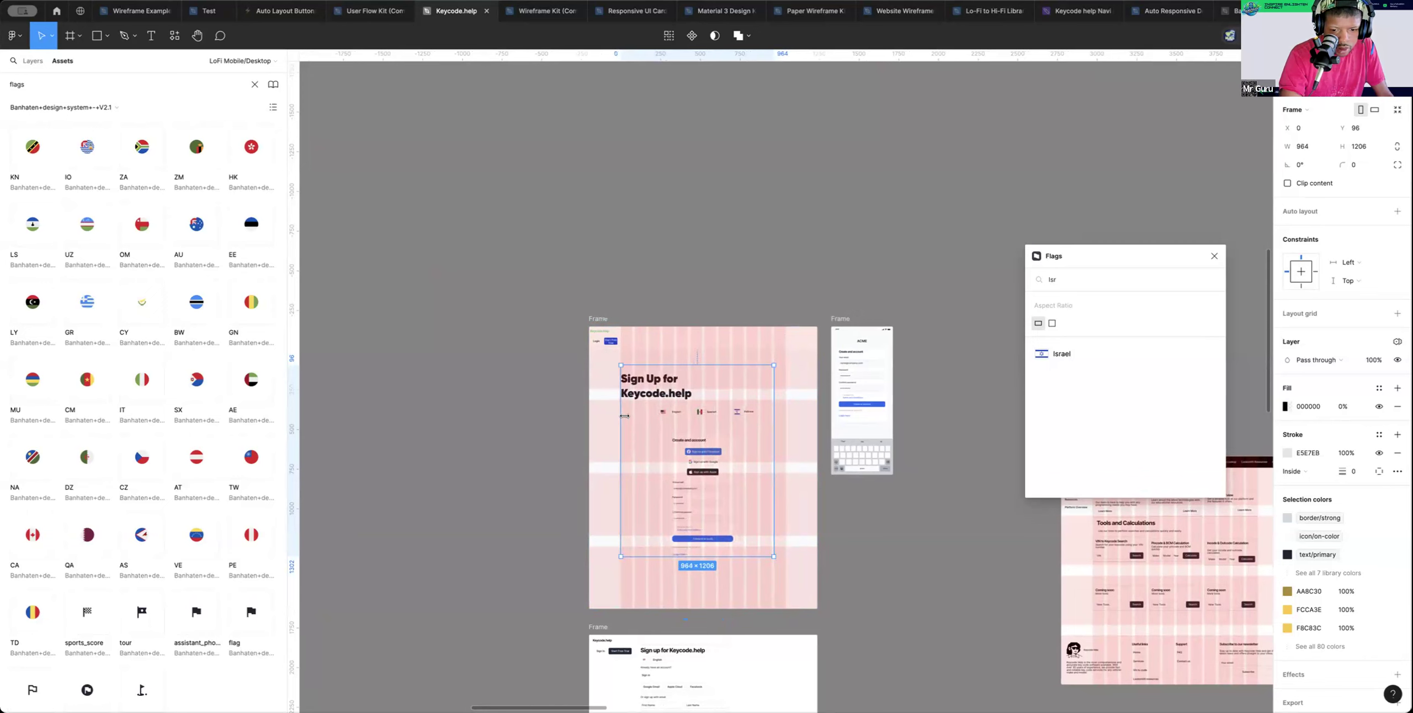
scroll(623, 415, up, 3)
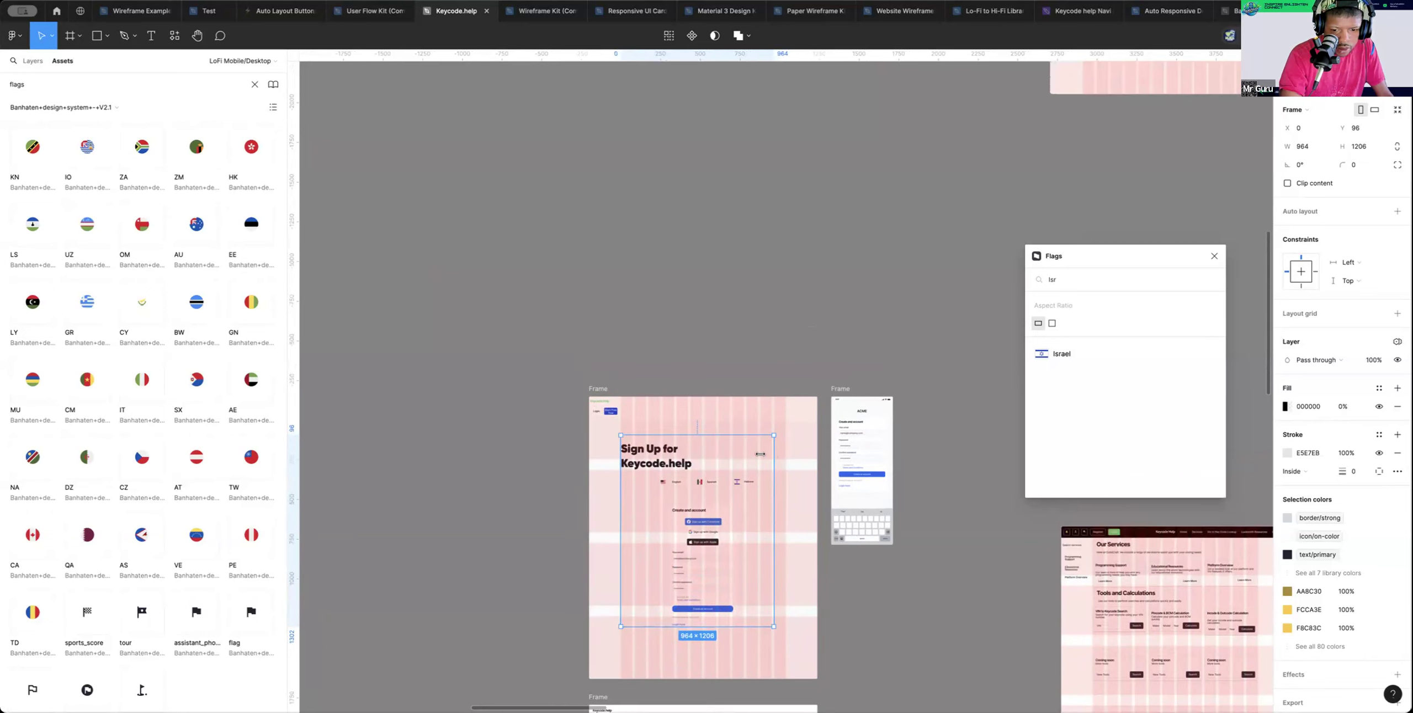
drag(732, 430, 731, 421)
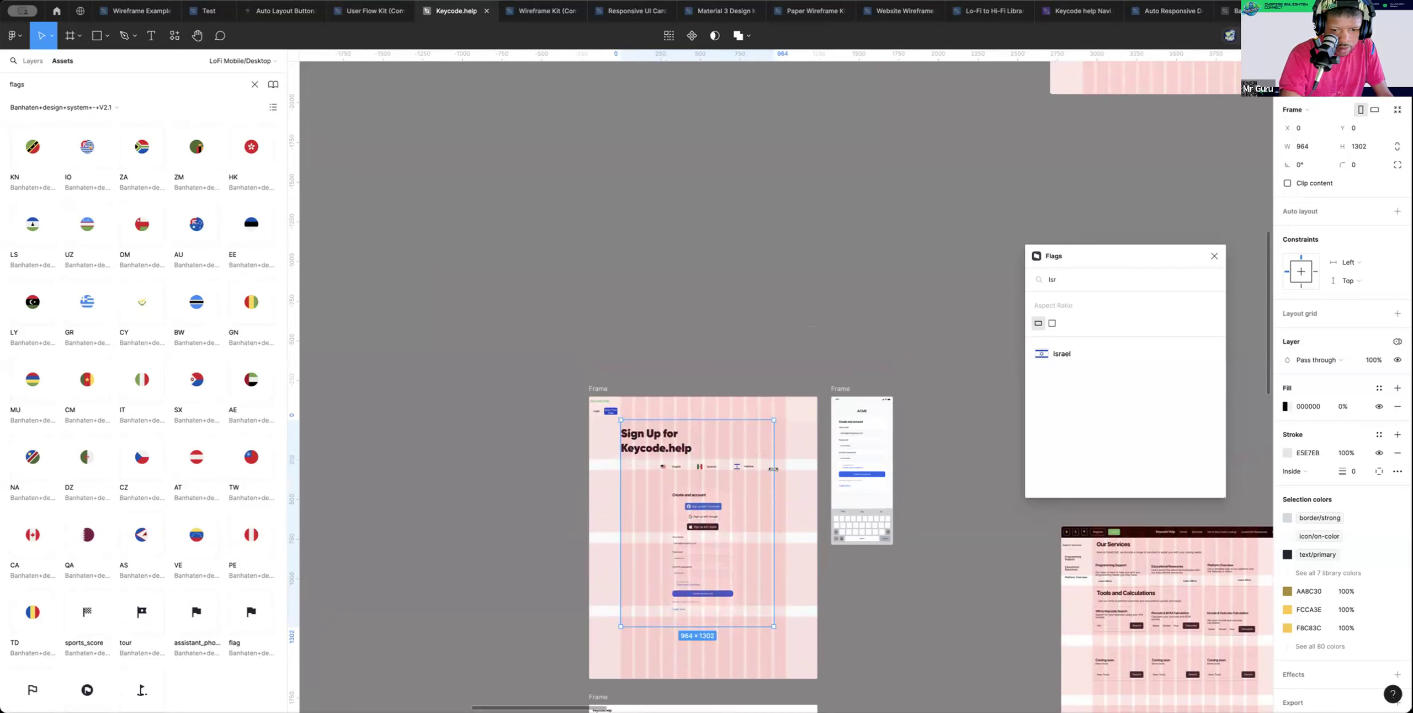
drag(771, 504, 784, 504)
scroll(731, 640, up, 2)
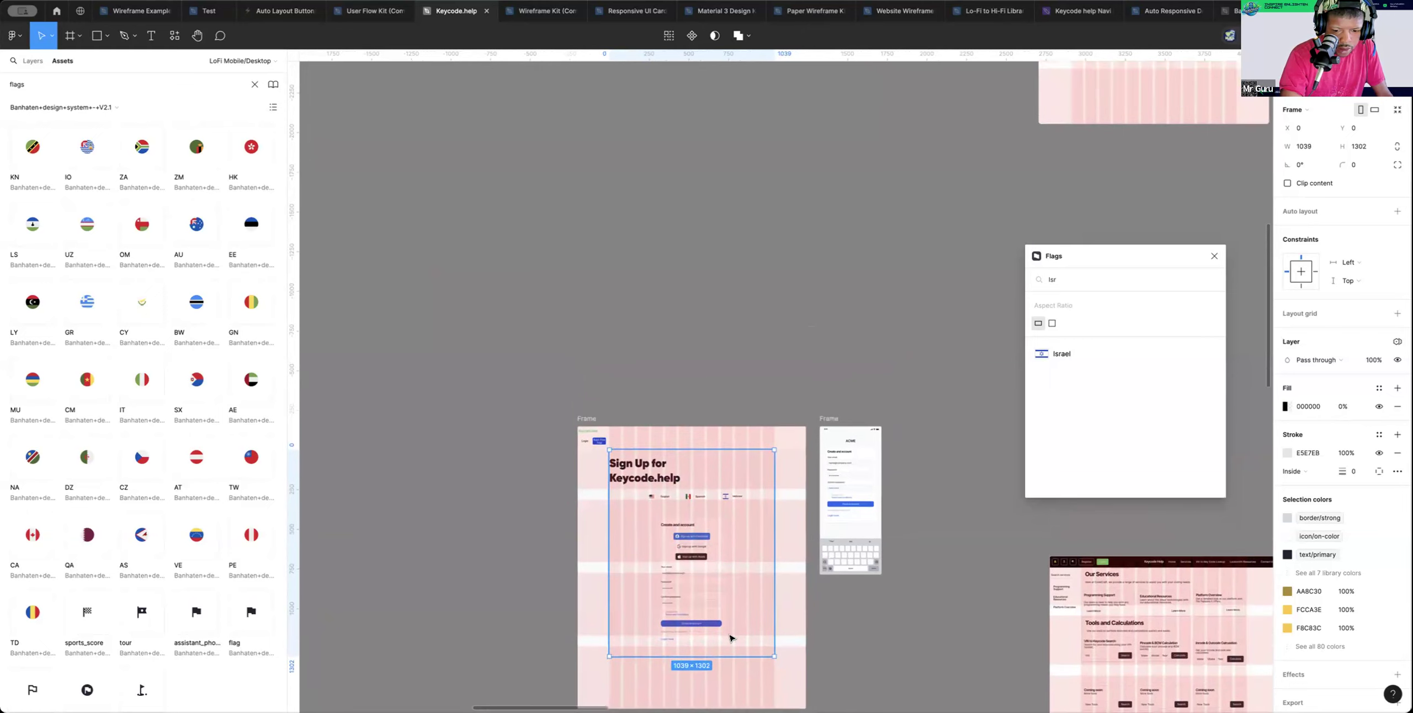
Shorten the sign-up content frame to a height of 1237, ending at the layout grid row below the login link
scroll(728, 673, up, 2)
scroll(728, 674, down, 4)
scroll(728, 674, left, 2)
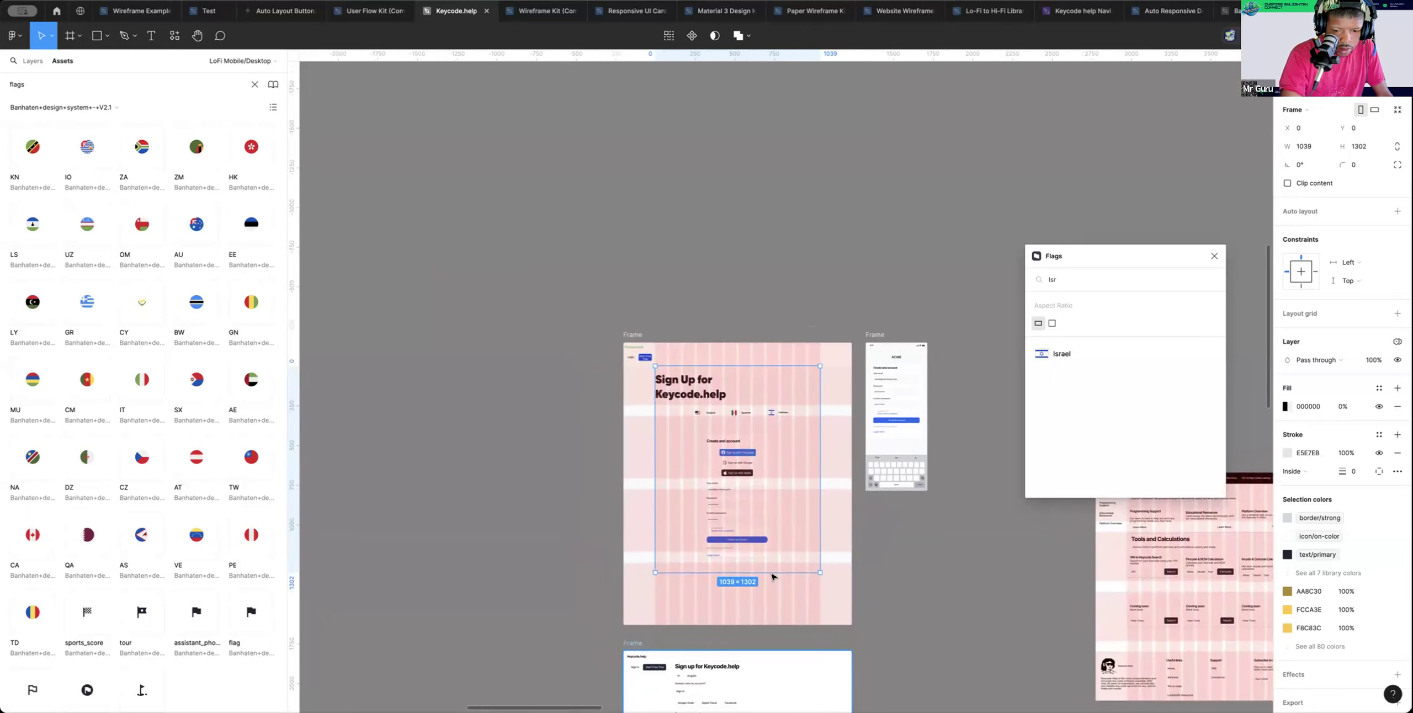
drag(779, 574, 778, 560)
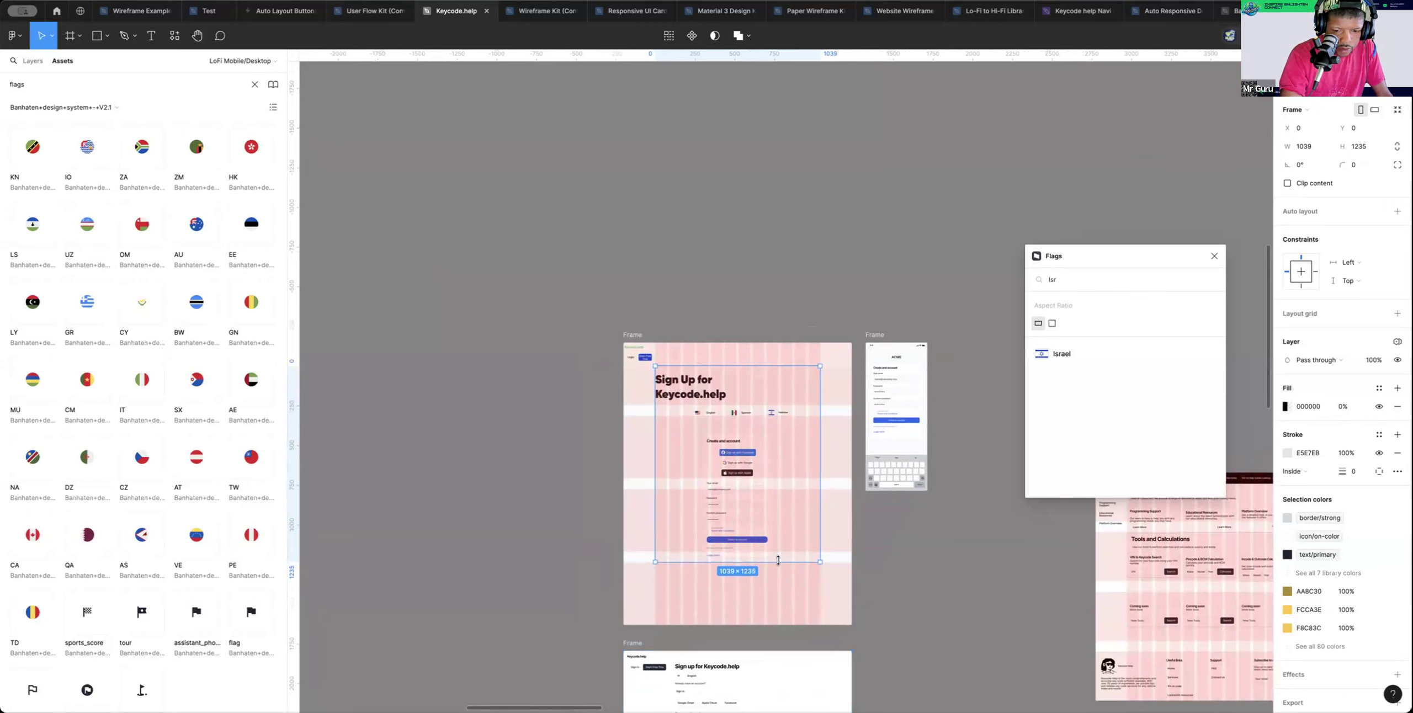
scroll(779, 560, up, 5)
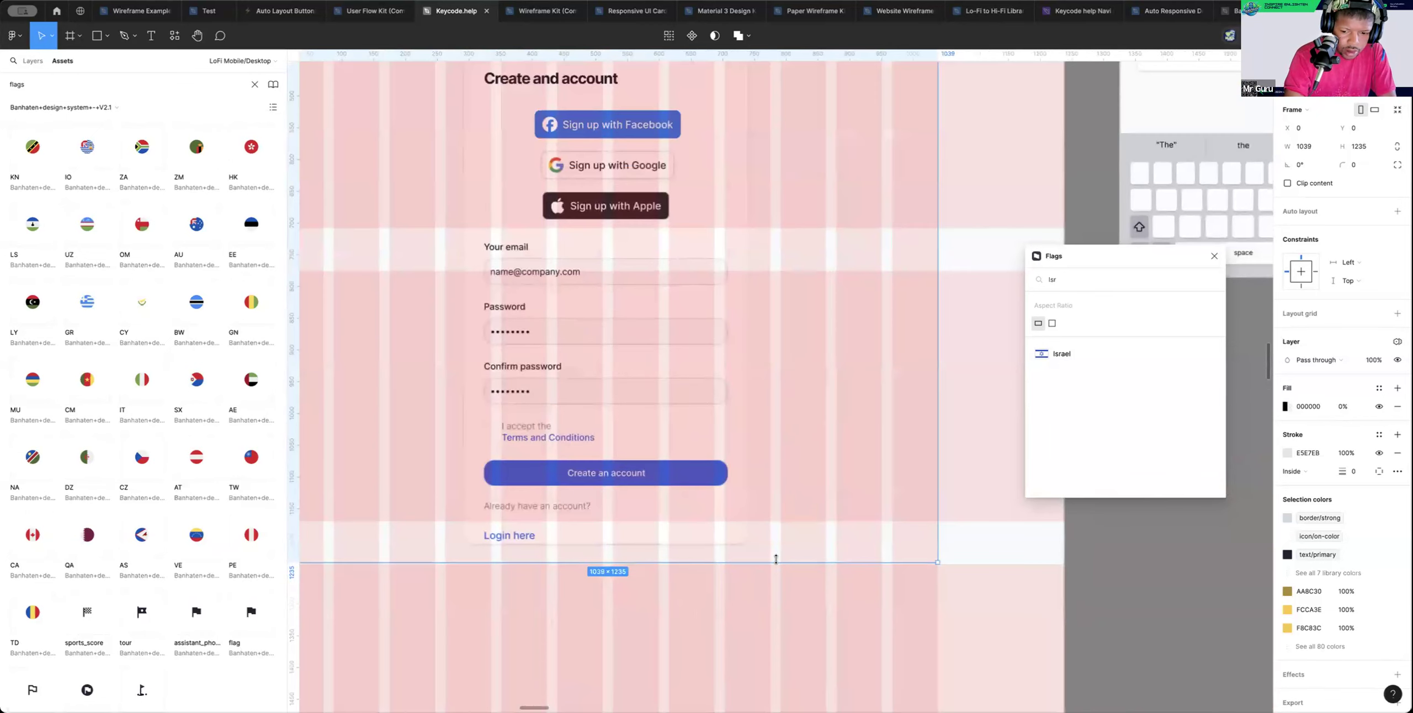
drag(776, 562, 776, 563)
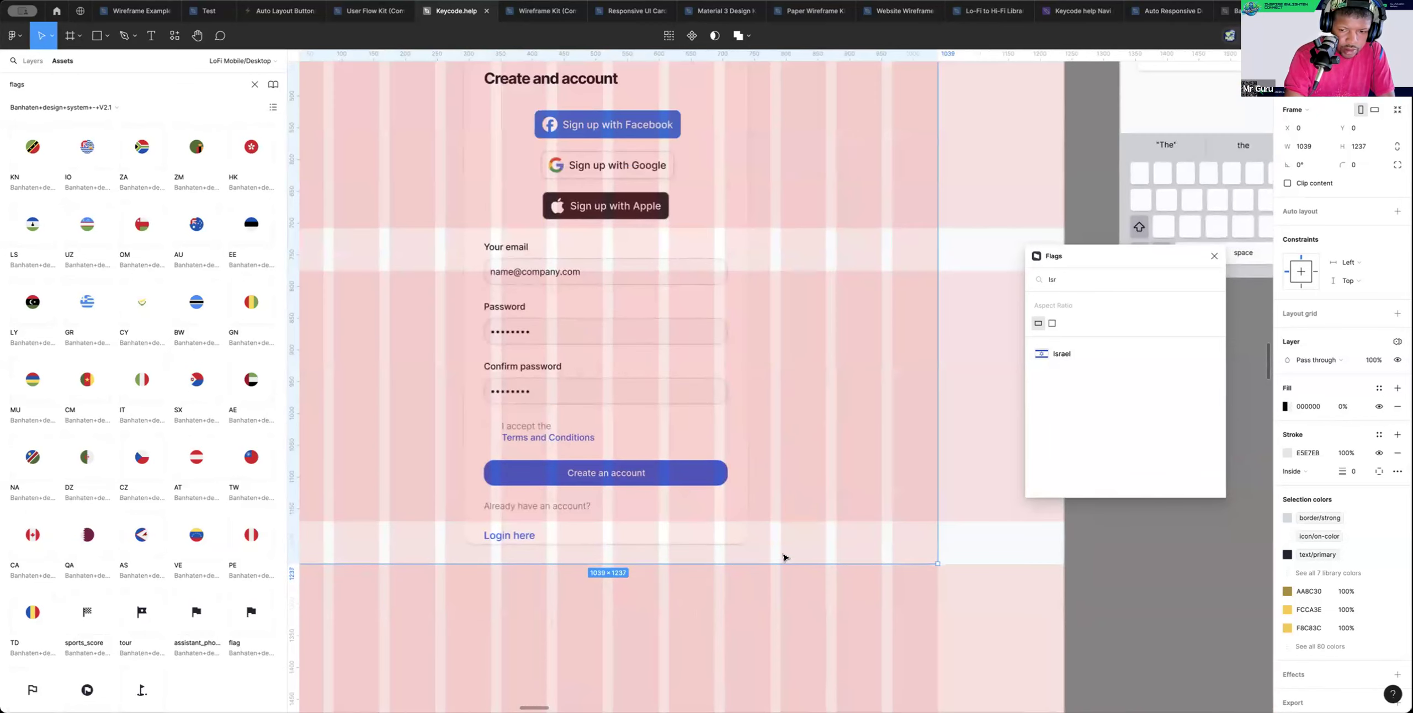
scroll(778, 559, up, 8)
scroll(778, 559, right, 3)
scroll(784, 558, up, 3)
scroll(784, 558, left, 8)
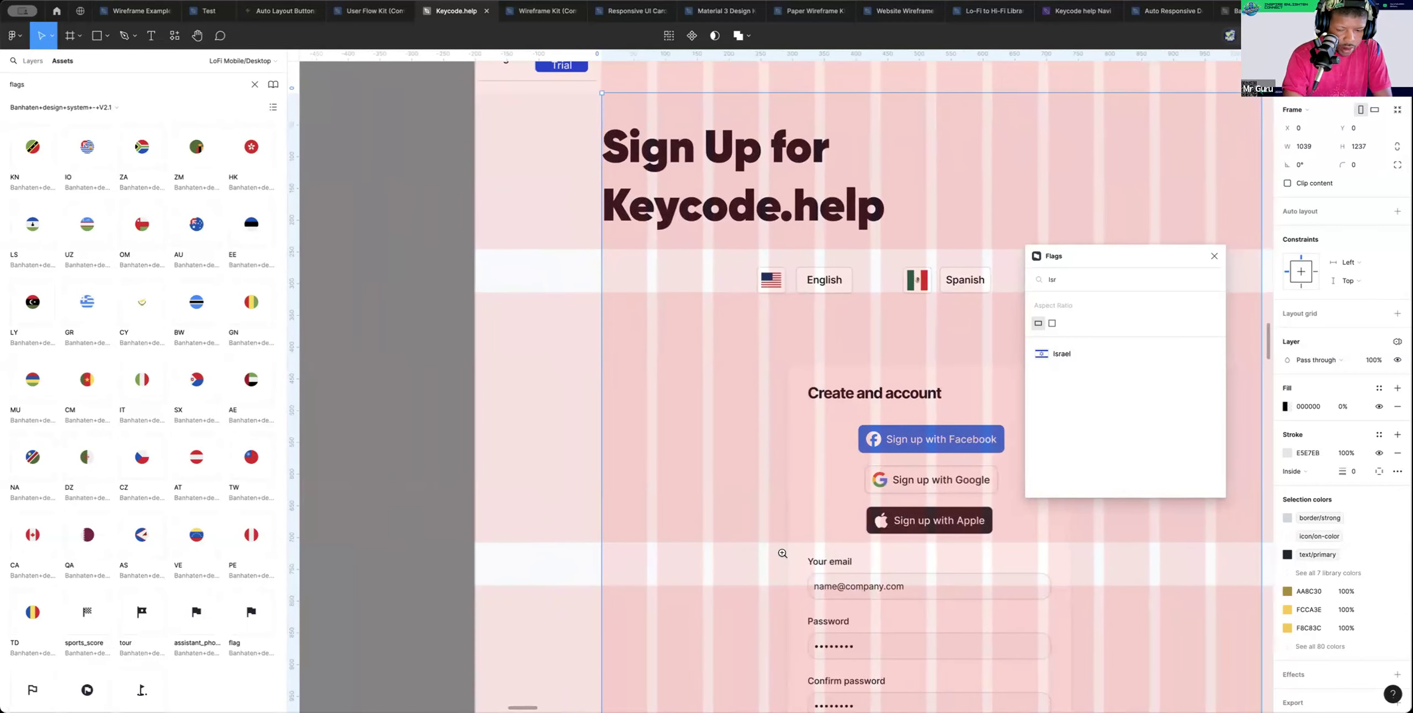
scroll(782, 555, down, 5)
scroll(783, 554, down, 4)
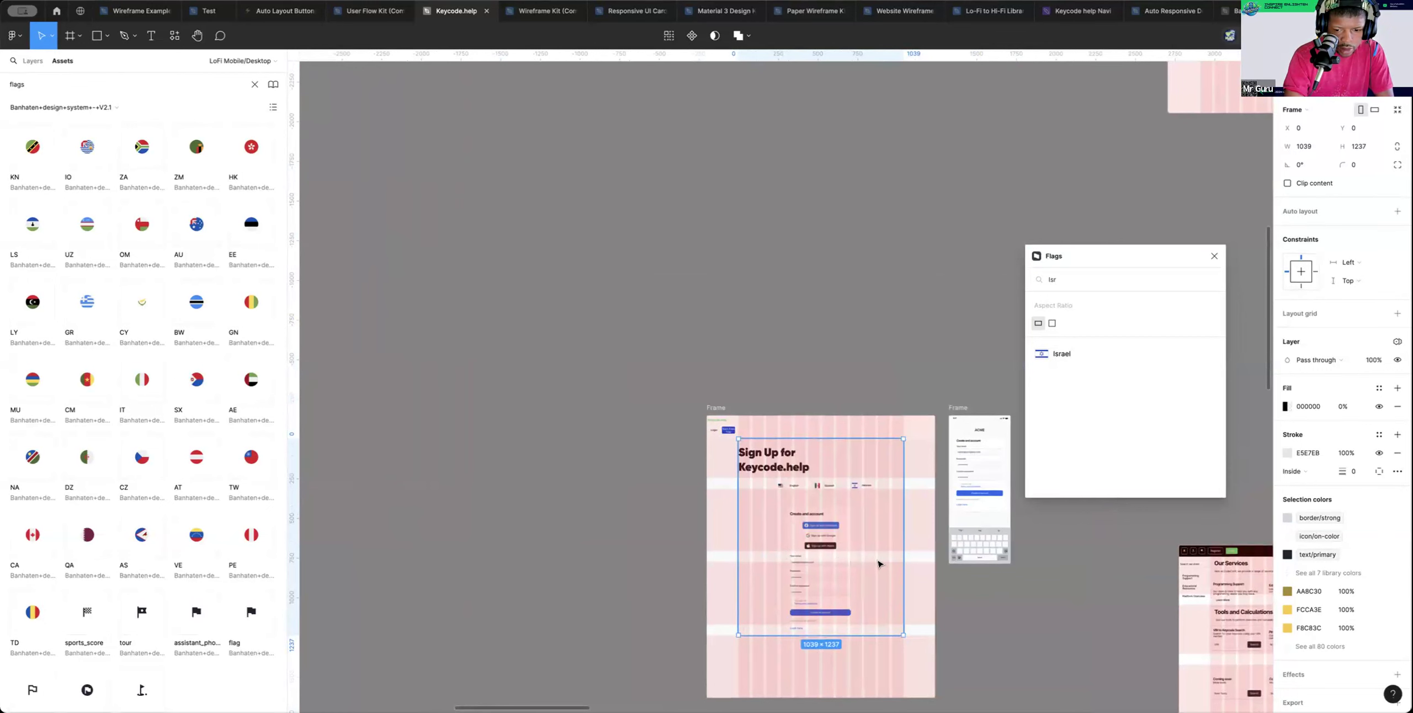
Move the Create and account form card up to X 296, Y 364 and compare the page with the layout grids hidden and shown
key(ctrl+g)
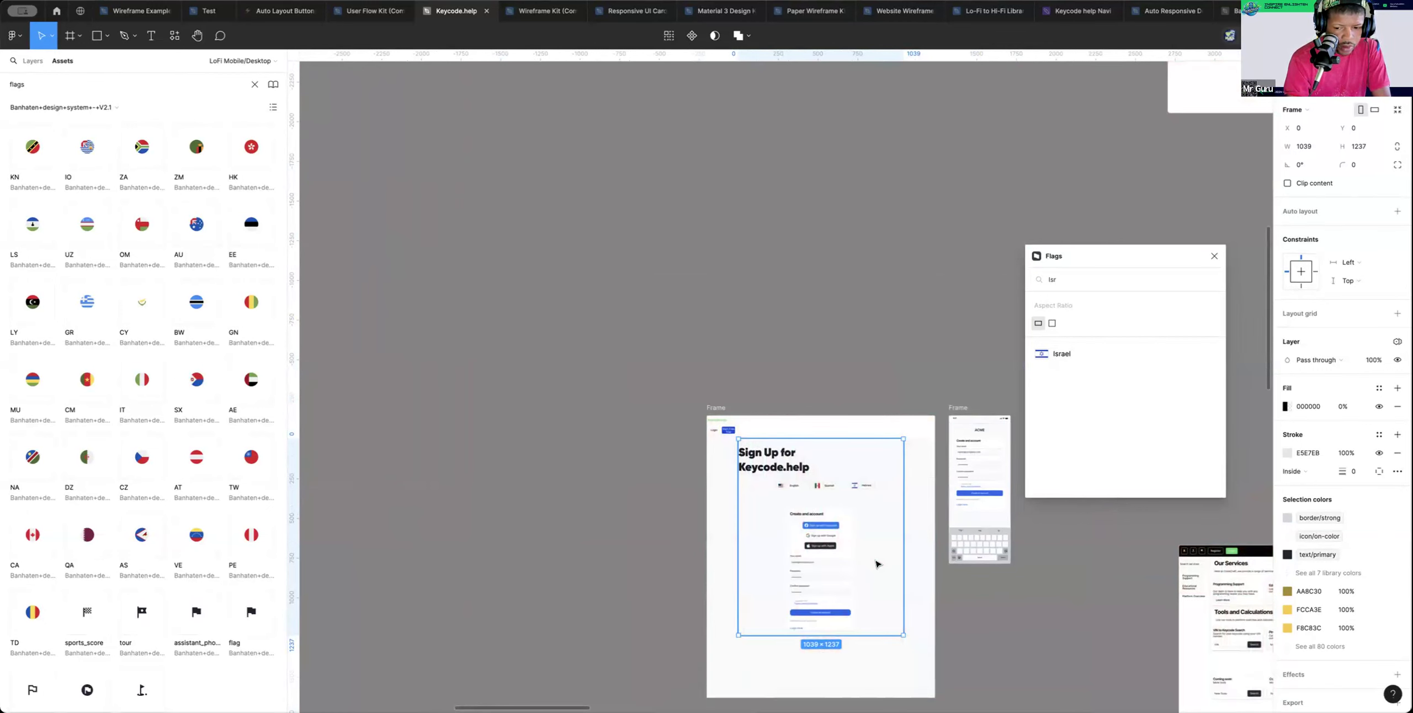
key(ctrl+g)
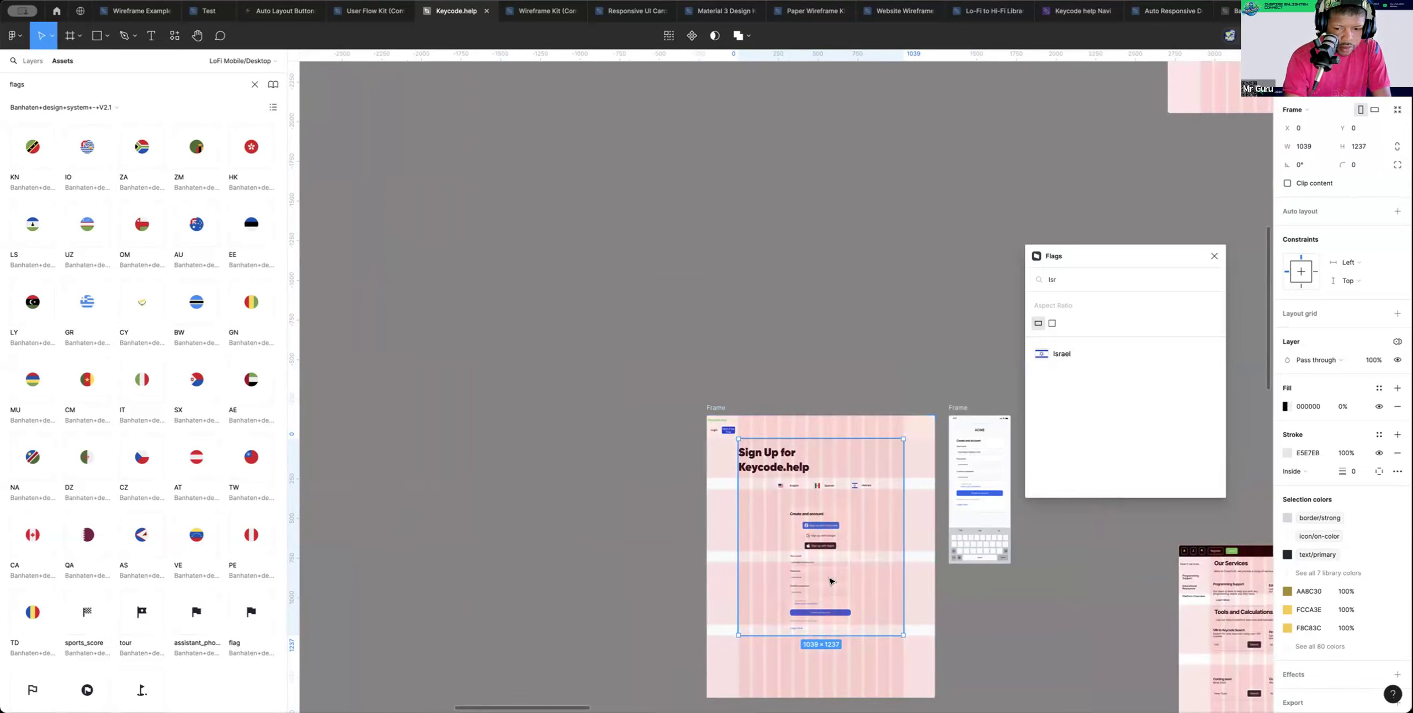
click(844, 531)
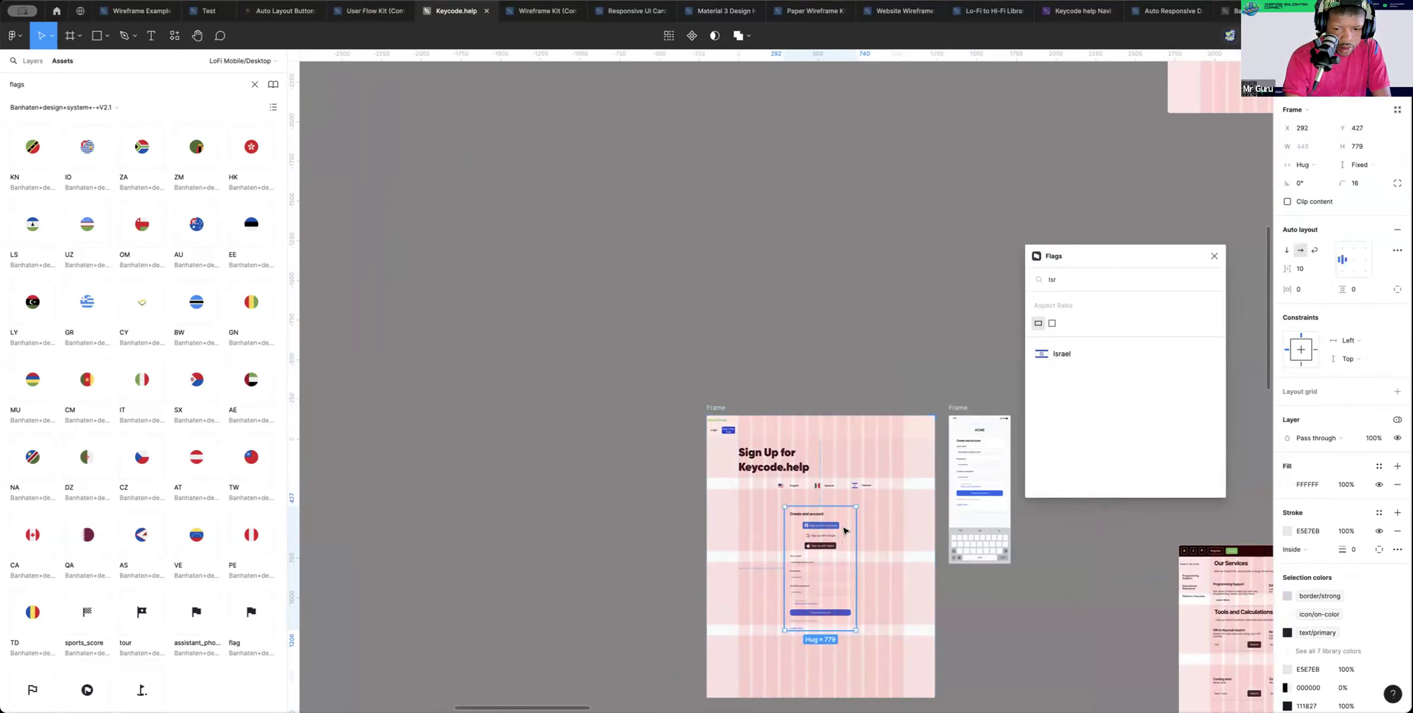
drag(843, 531, 845, 522)
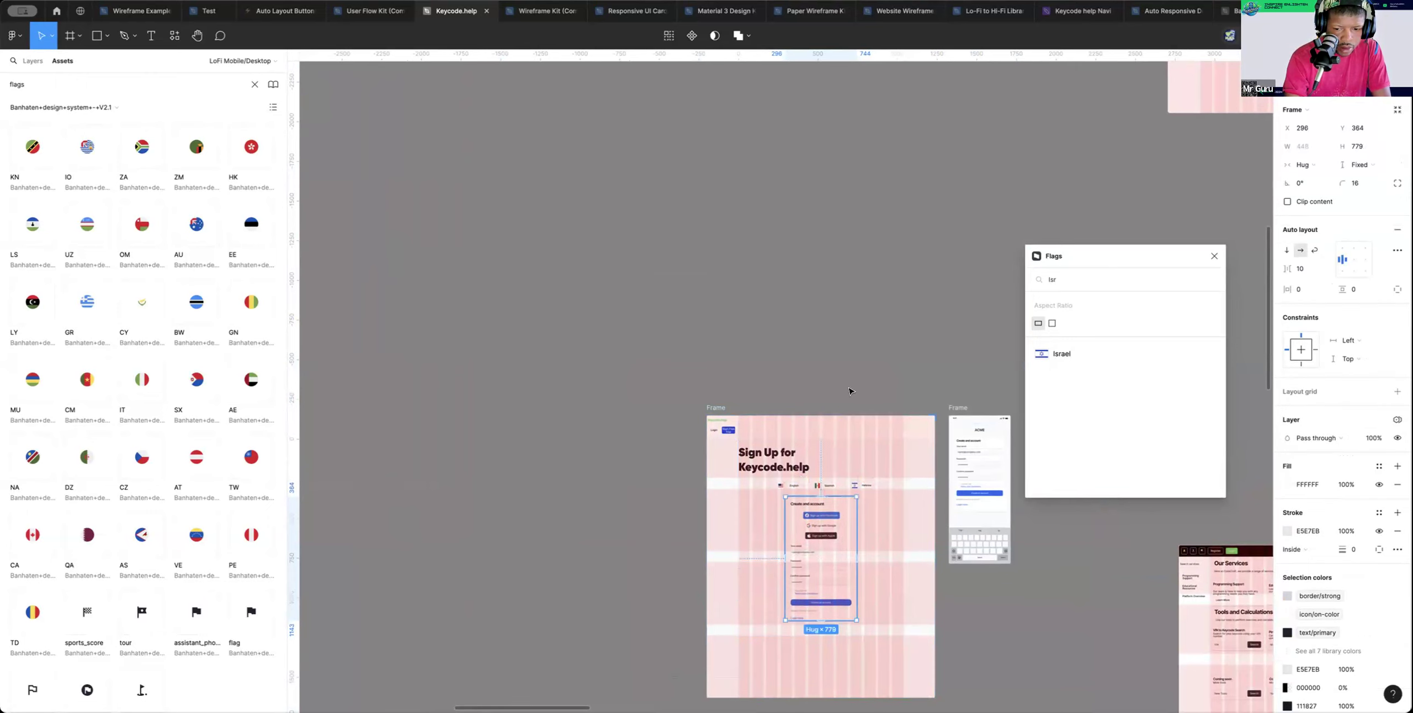
click(851, 329)
scroll(850, 330, right, 1)
key(ctrl+g)
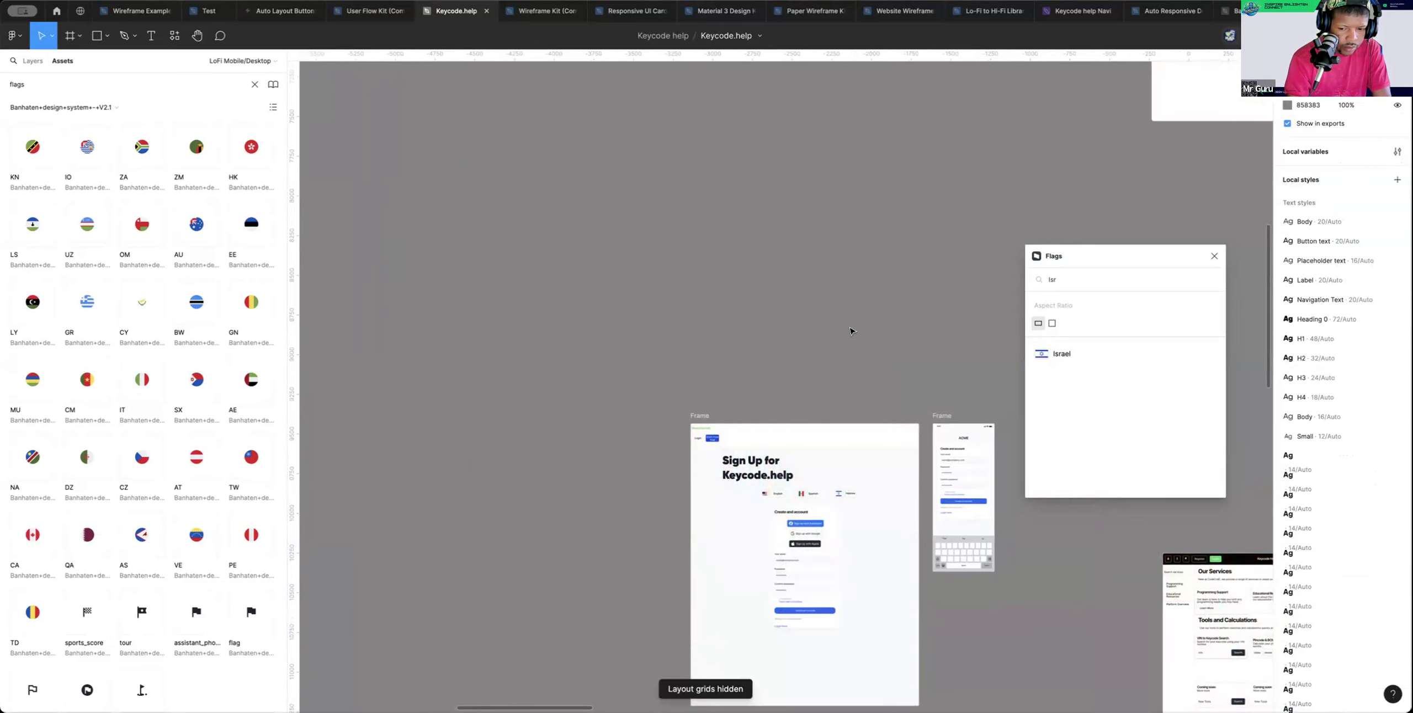
key(ctrl+g)
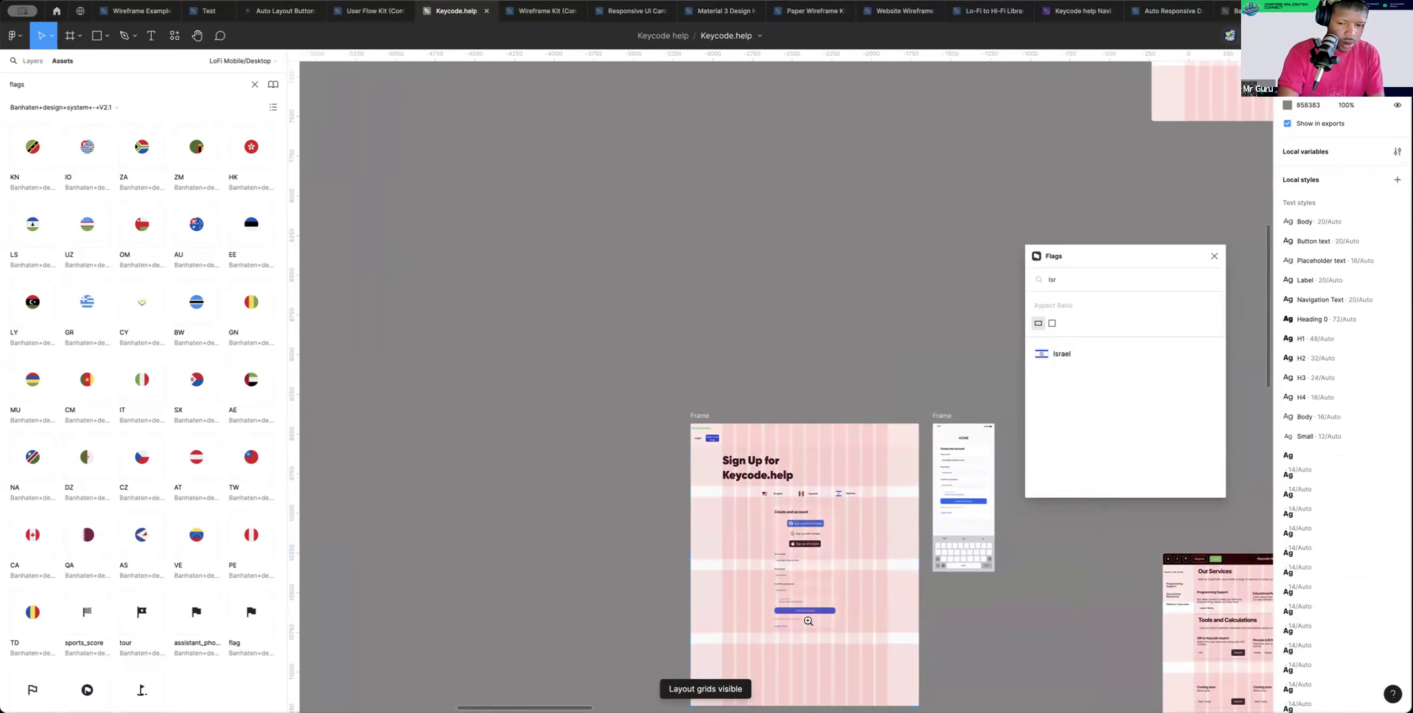
Extend the form card below the login link to a height of 808, ending at the edge of the layout grid row
scroll(809, 626, up, 5)
click(800, 636)
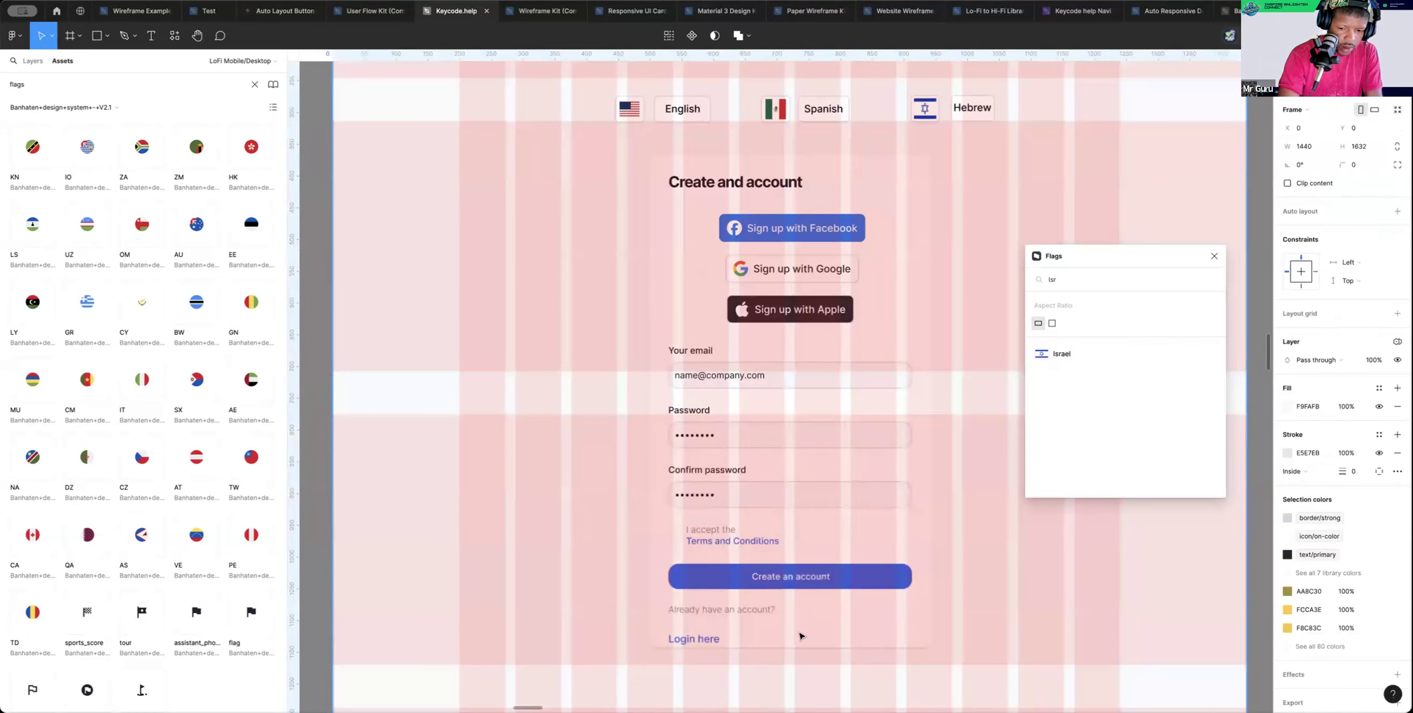
double_click(797, 638)
double_click(796, 637)
double_click(797, 638)
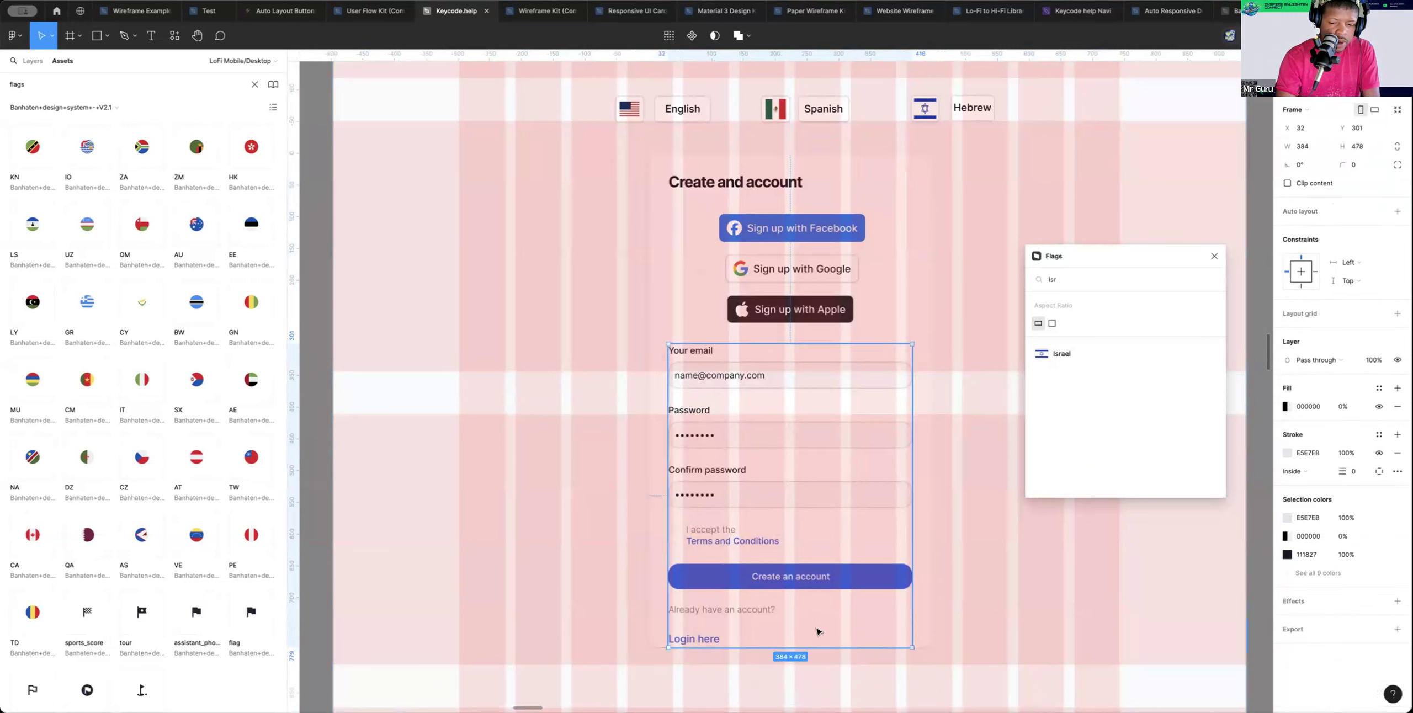
click(967, 629)
click(901, 629)
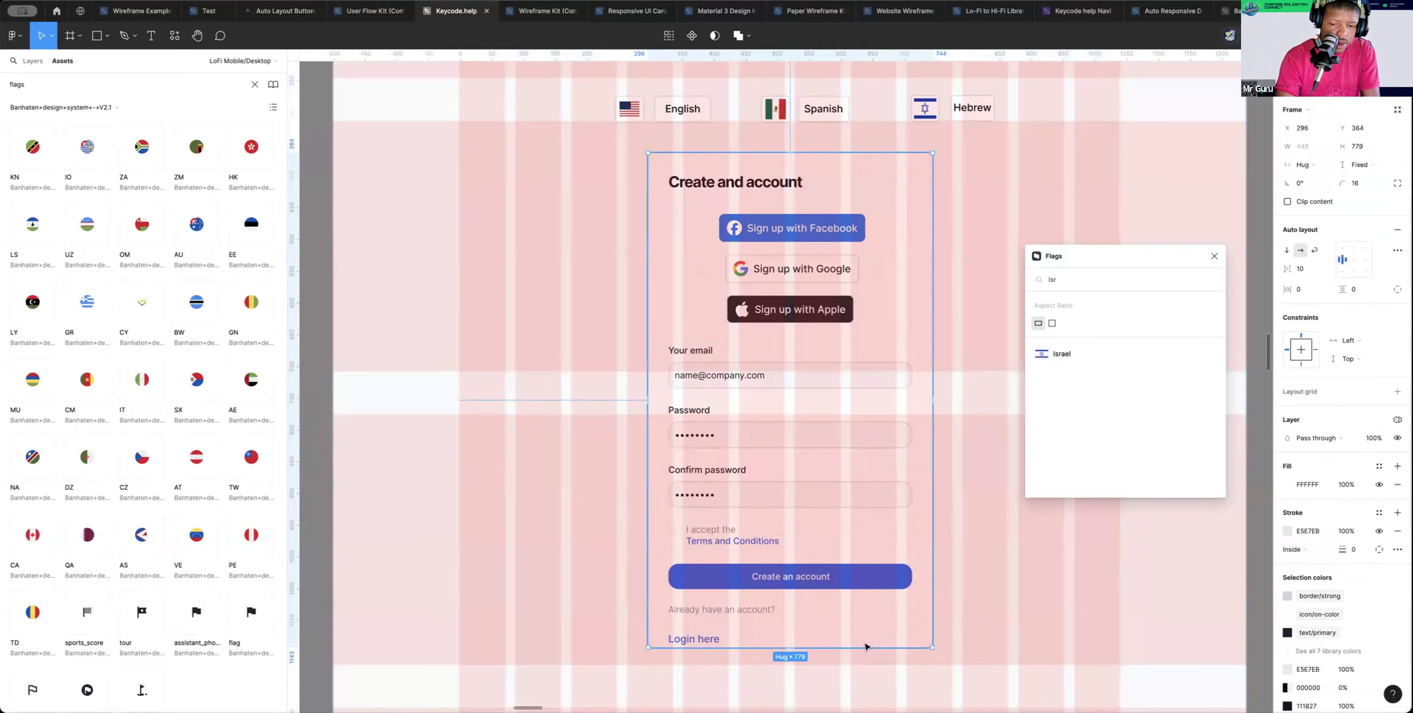
drag(863, 654, 863, 663)
click(970, 653)
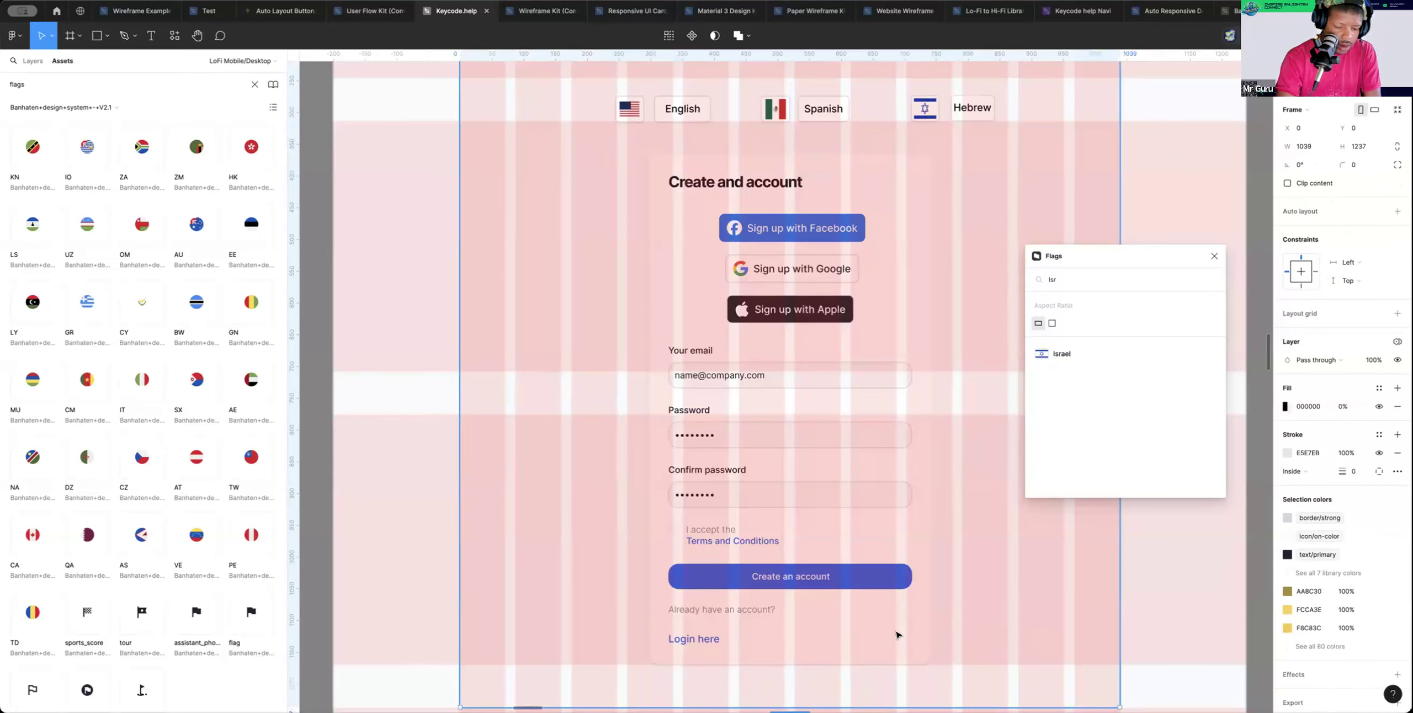
key(ctrl+g)
key(ctrl+g)
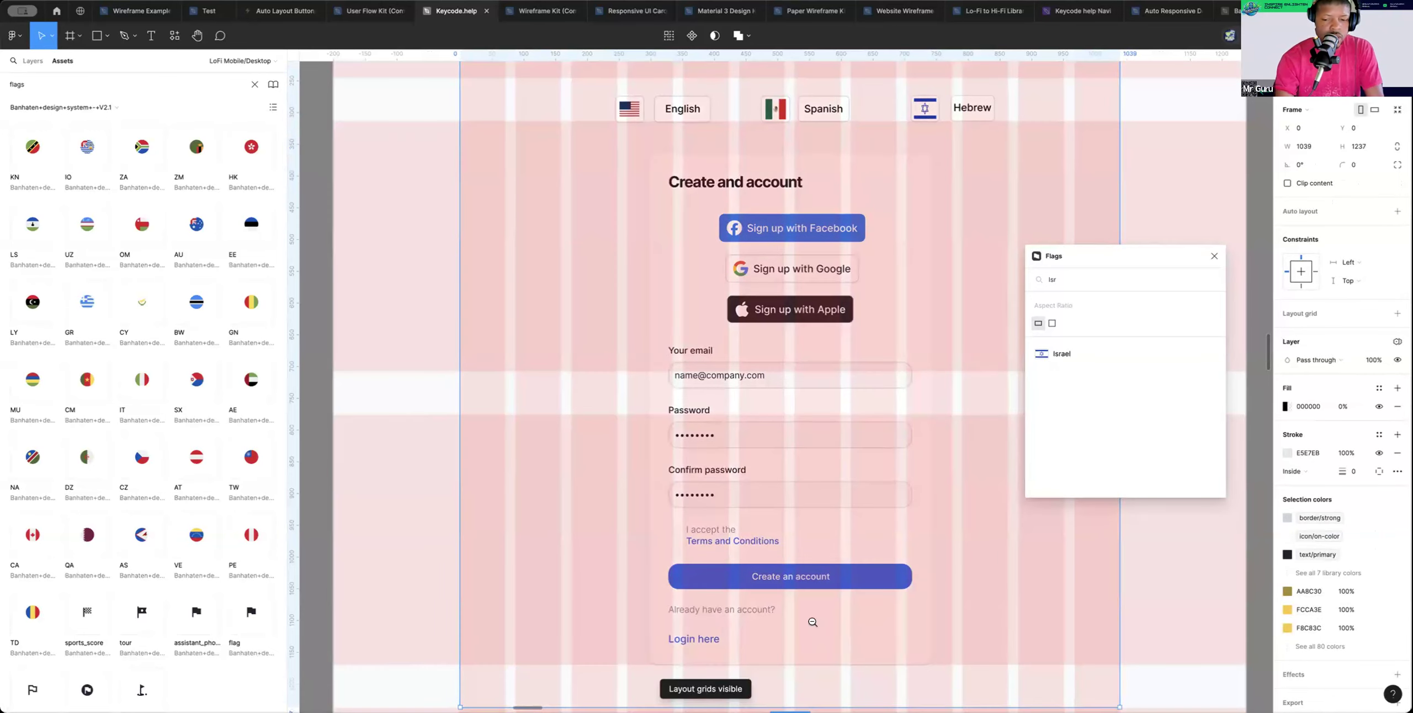
Delete the old black-and-white Sign up for Keycode.help wireframe frame below the finished desktop sign-up page
scroll(828, 621, down, 5)
click(635, 544)
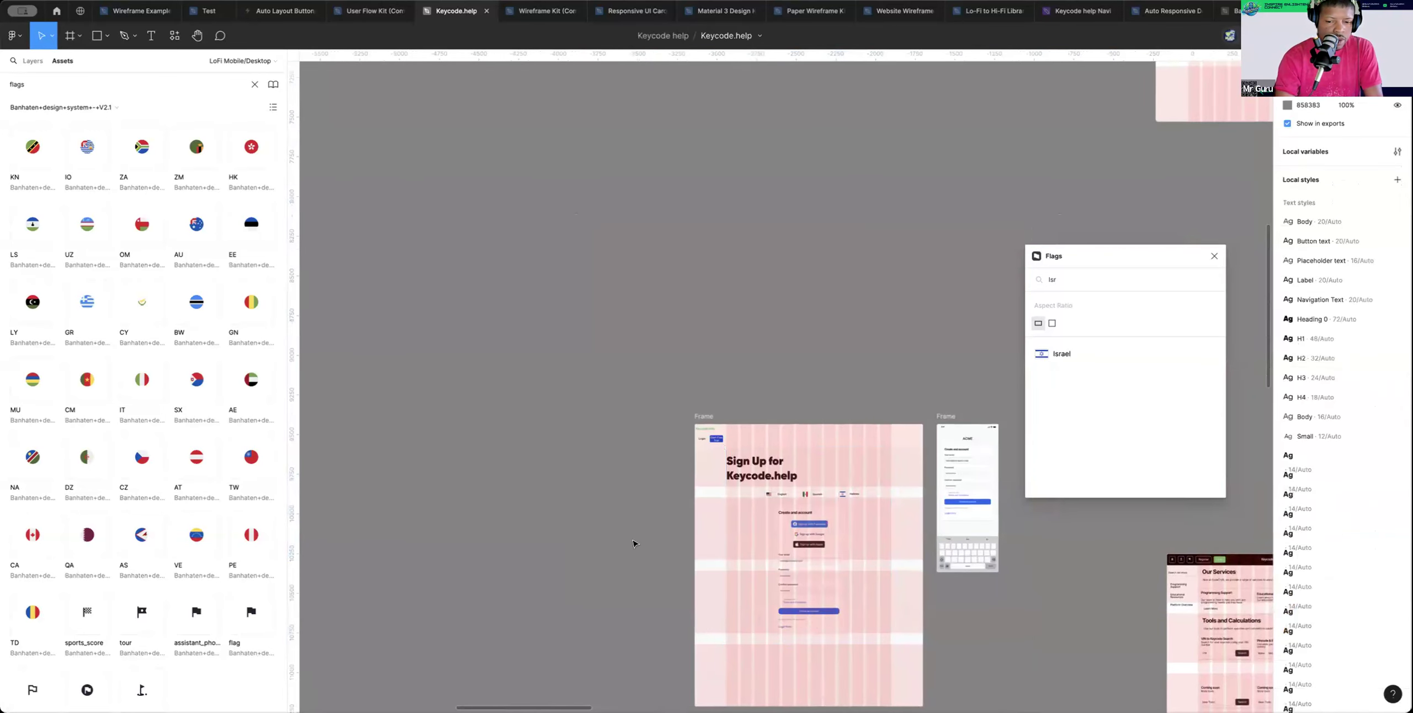
scroll(635, 544, down, 3)
scroll(634, 543, down, 4)
scroll(635, 543, right, 3)
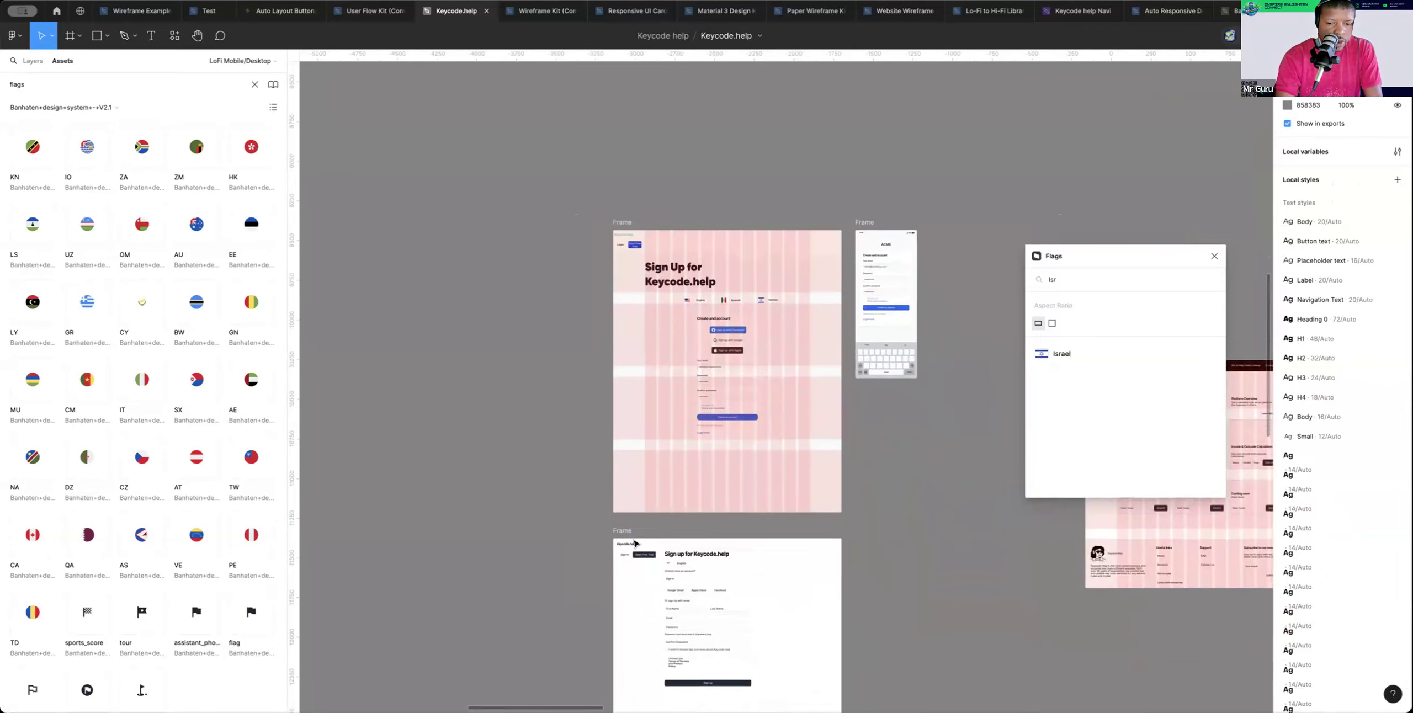
scroll(635, 543, down, 1)
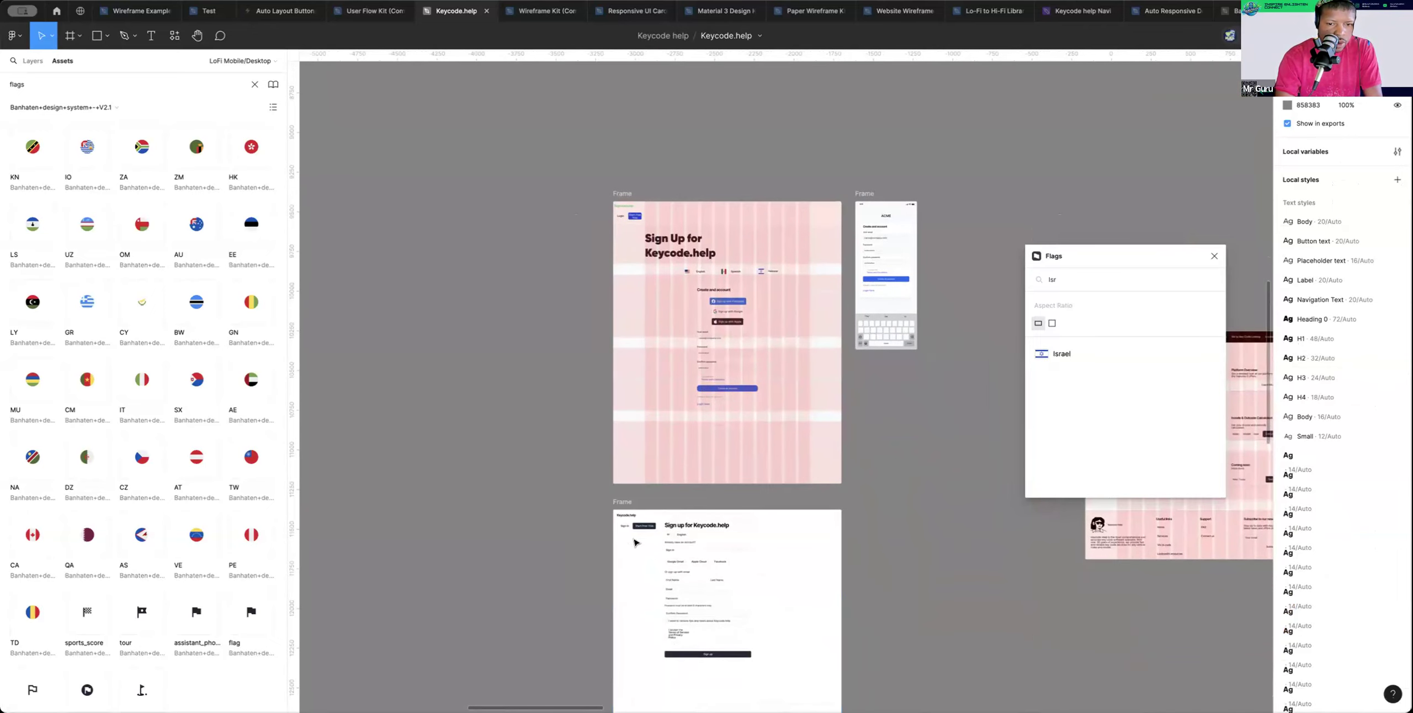
scroll(635, 543, left, 2)
scroll(634, 543, up, 1)
scroll(635, 544, right, 1)
scroll(635, 543, down, 1)
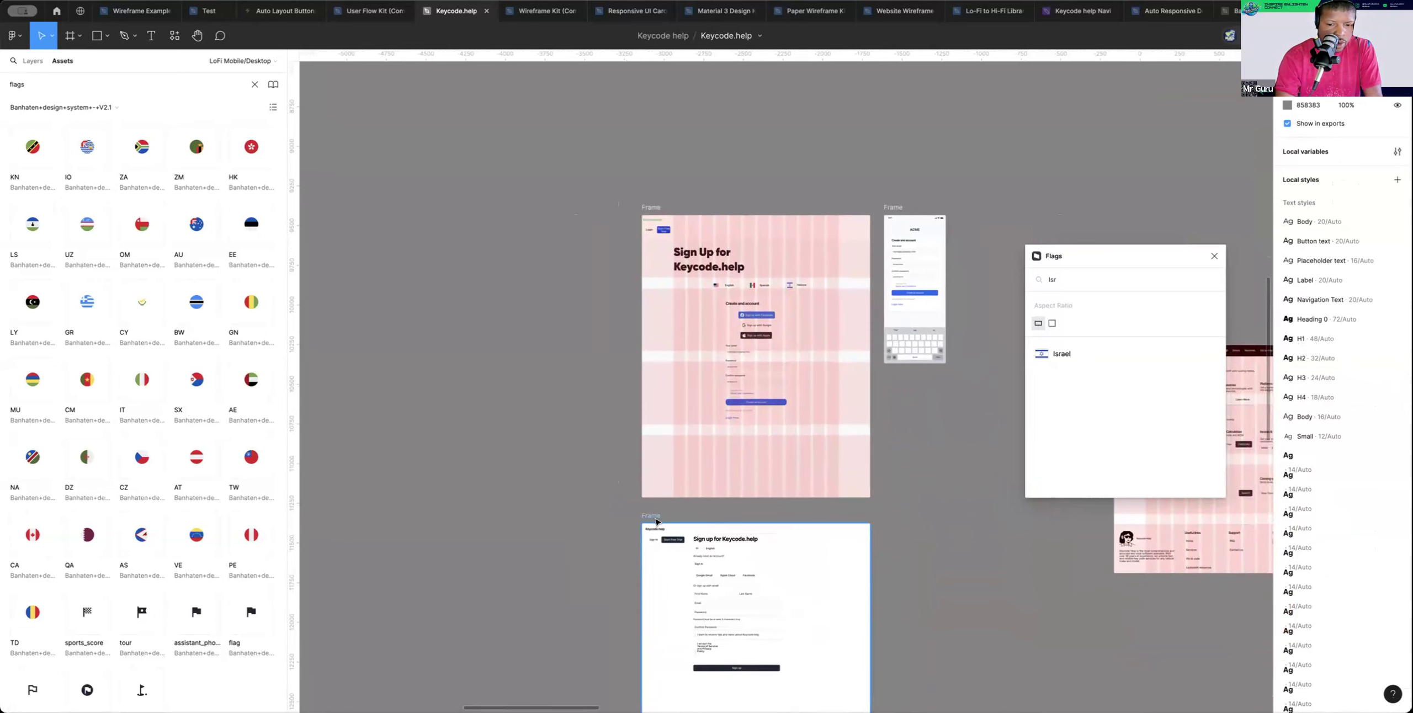
click(650, 516)
scroll(657, 519, down, 1)
scroll(657, 519, right, 1)
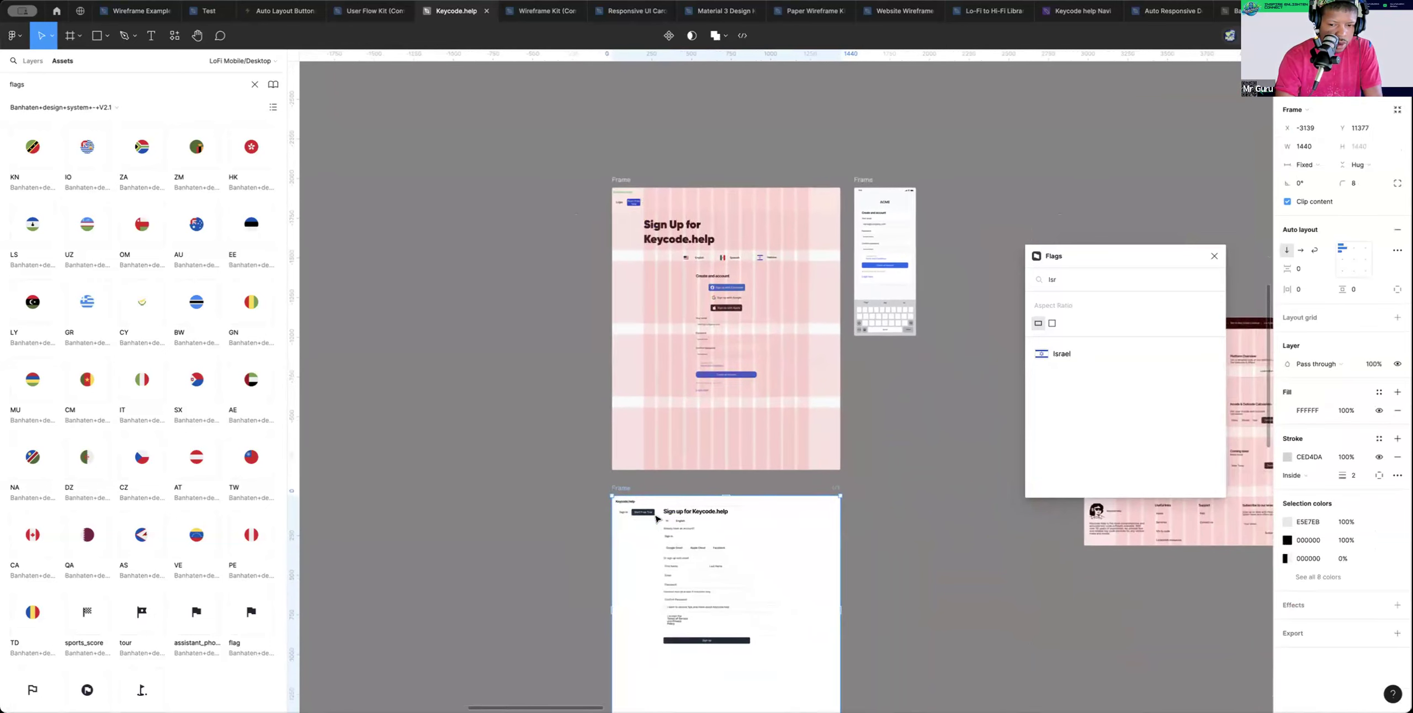
key(Delete)
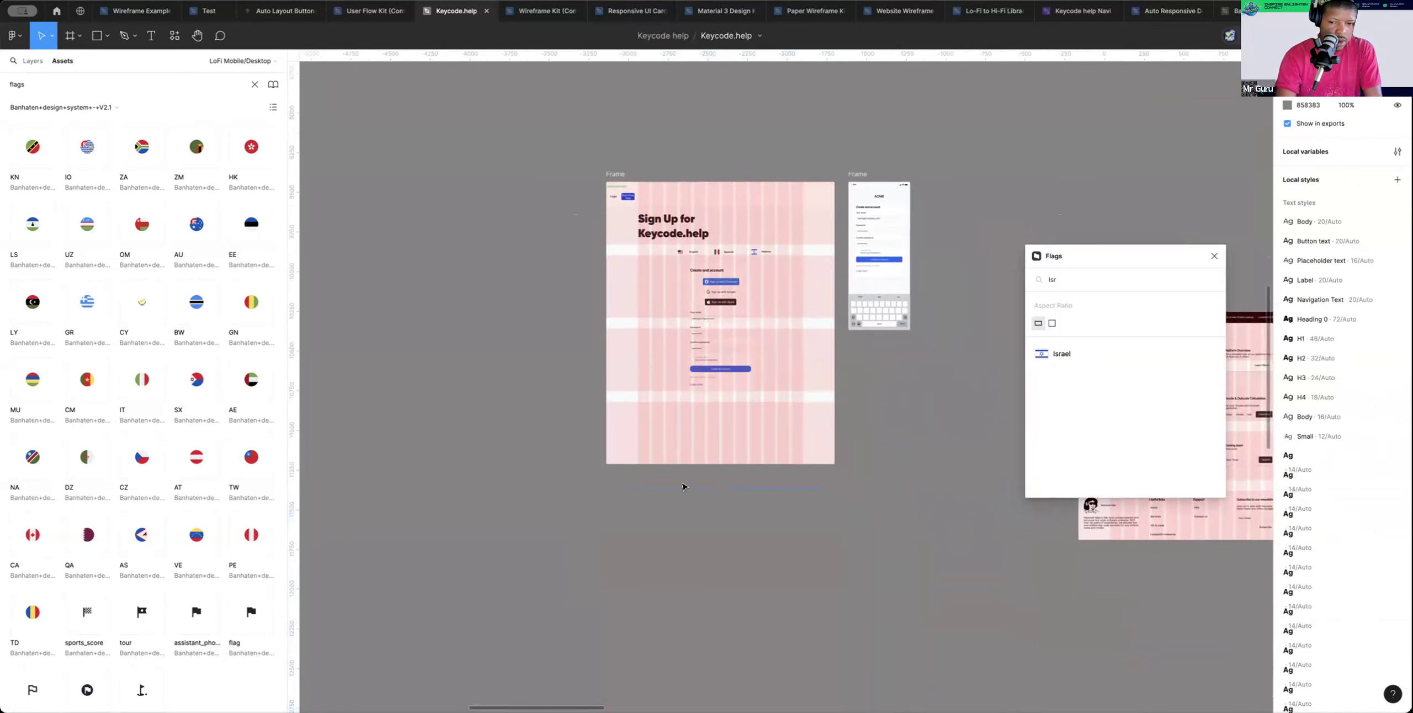
scroll(847, 289, left, 1)
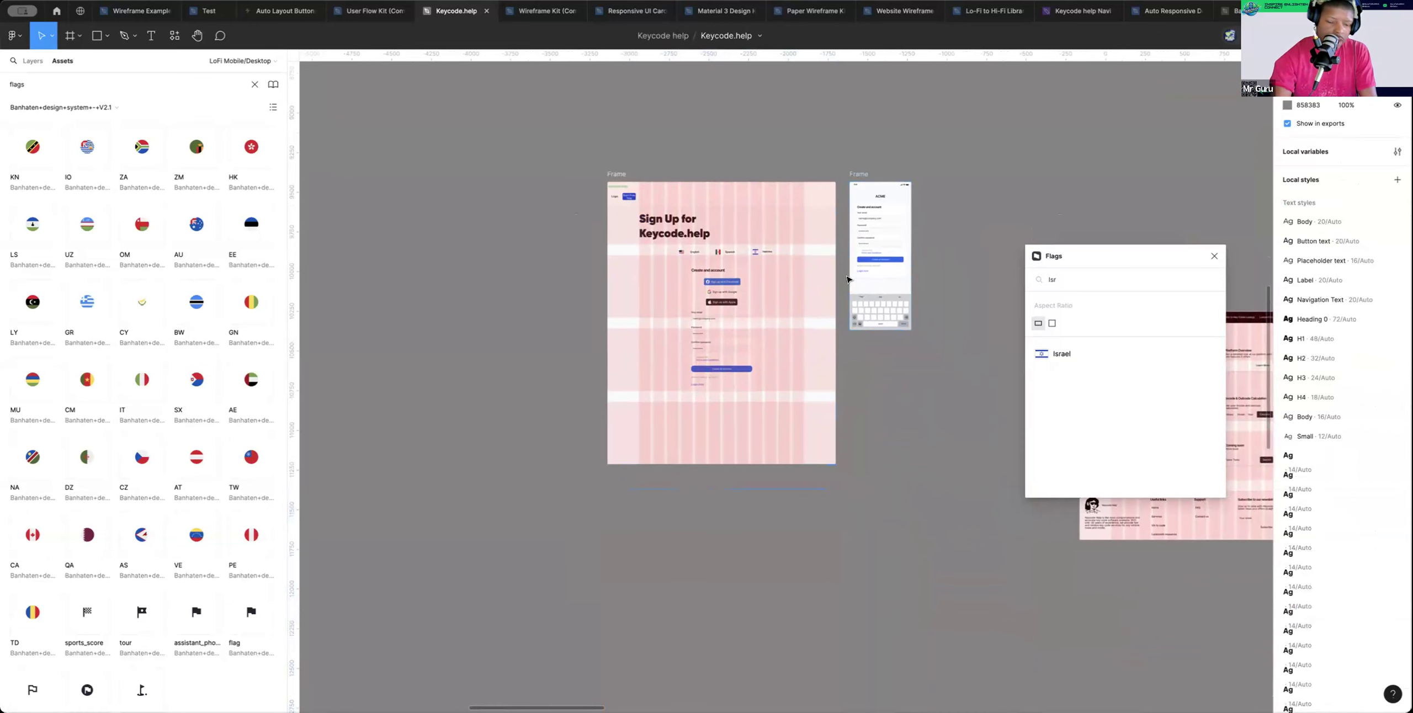
Rename the 1440-wide sign-up frame as Desktop Quick SignUp
double_click(864, 175)
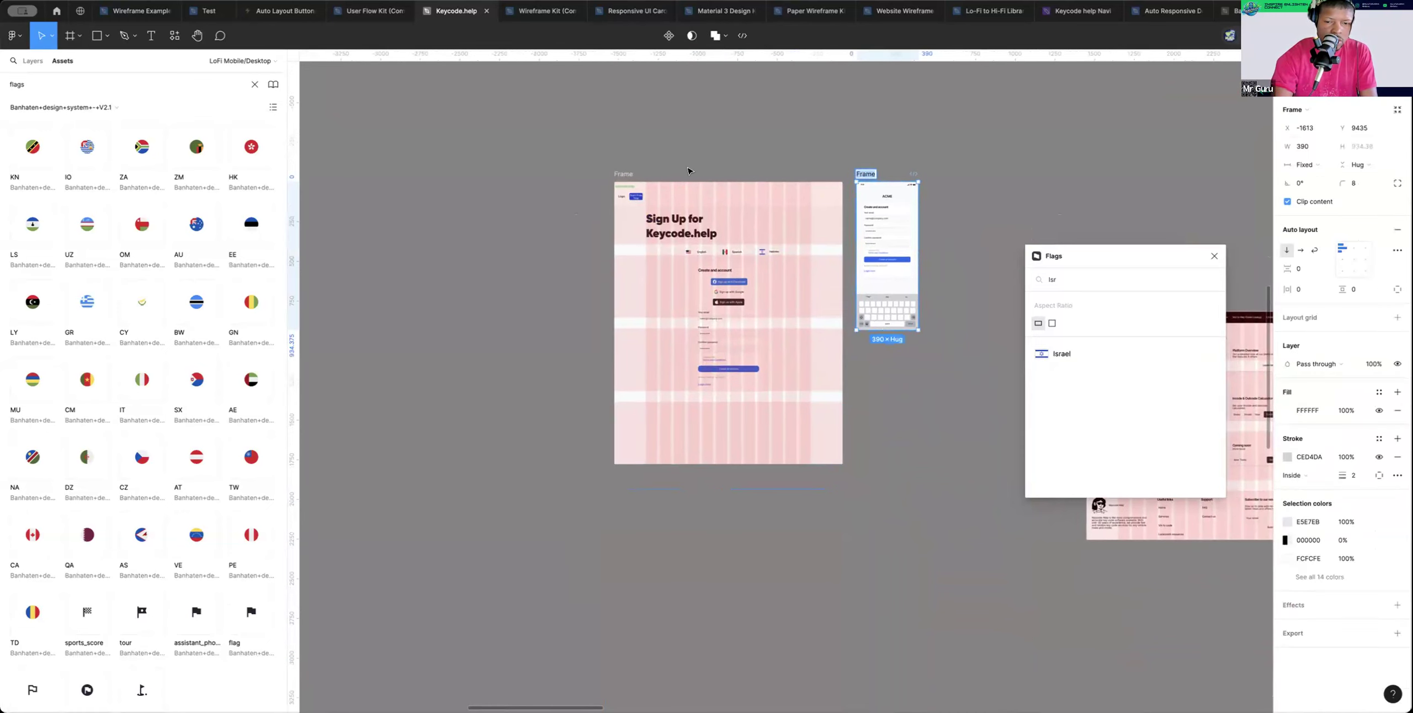
double_click(622, 174)
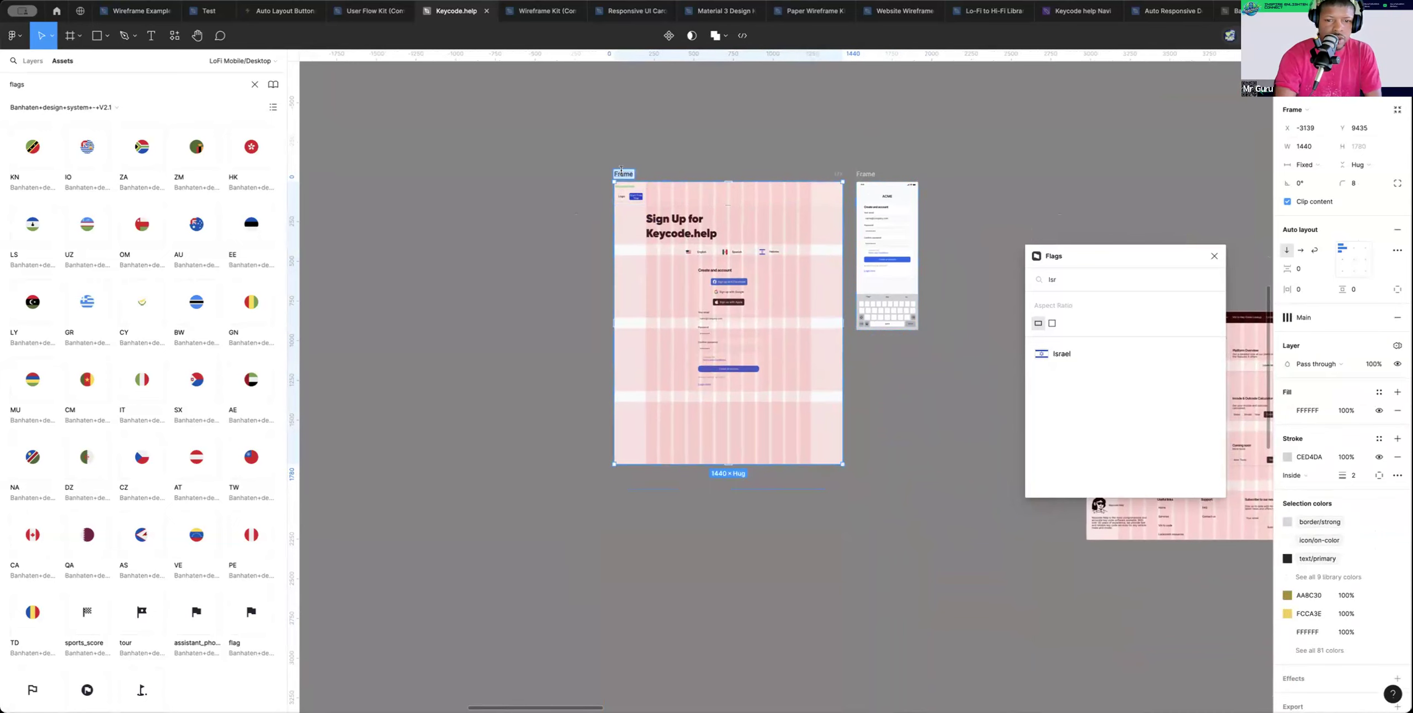
text(Qu)
key(BackSpace)
key(BackSpace)
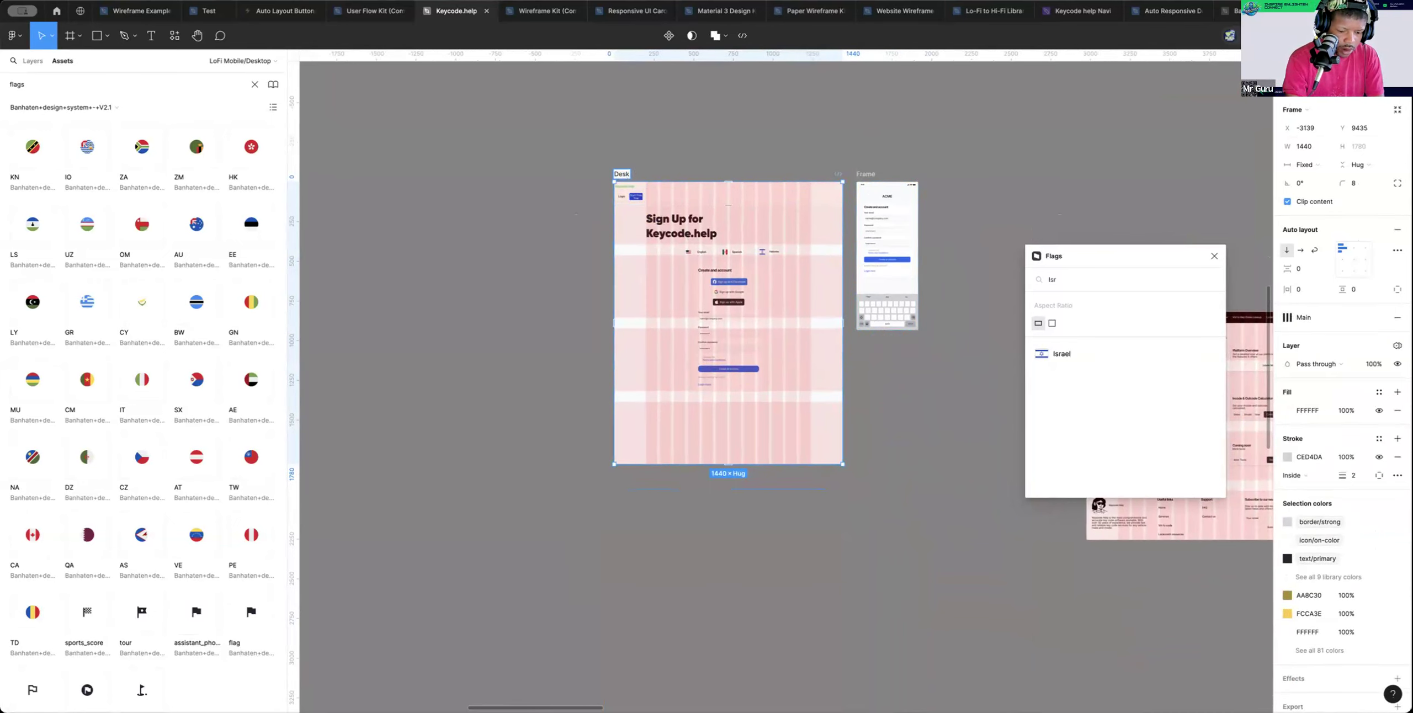
text(Desktop Quick)
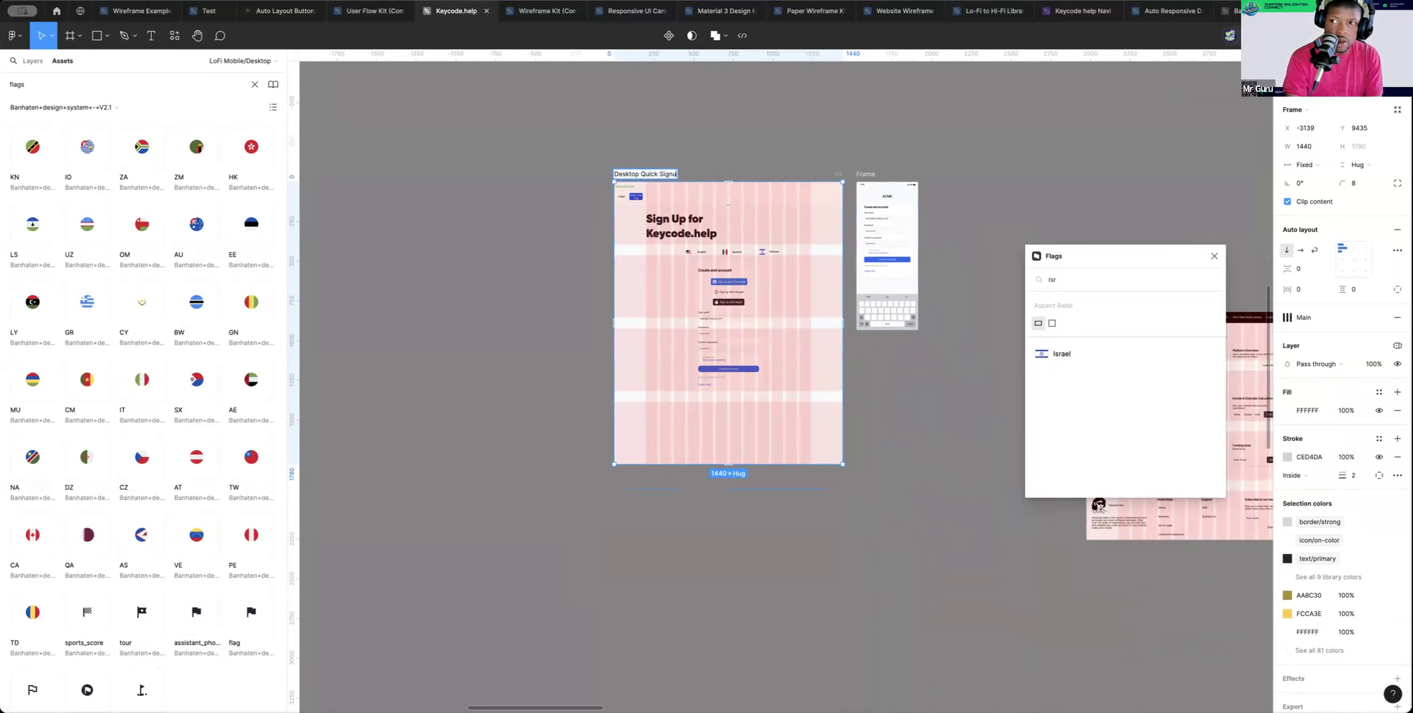
text( SignUp)
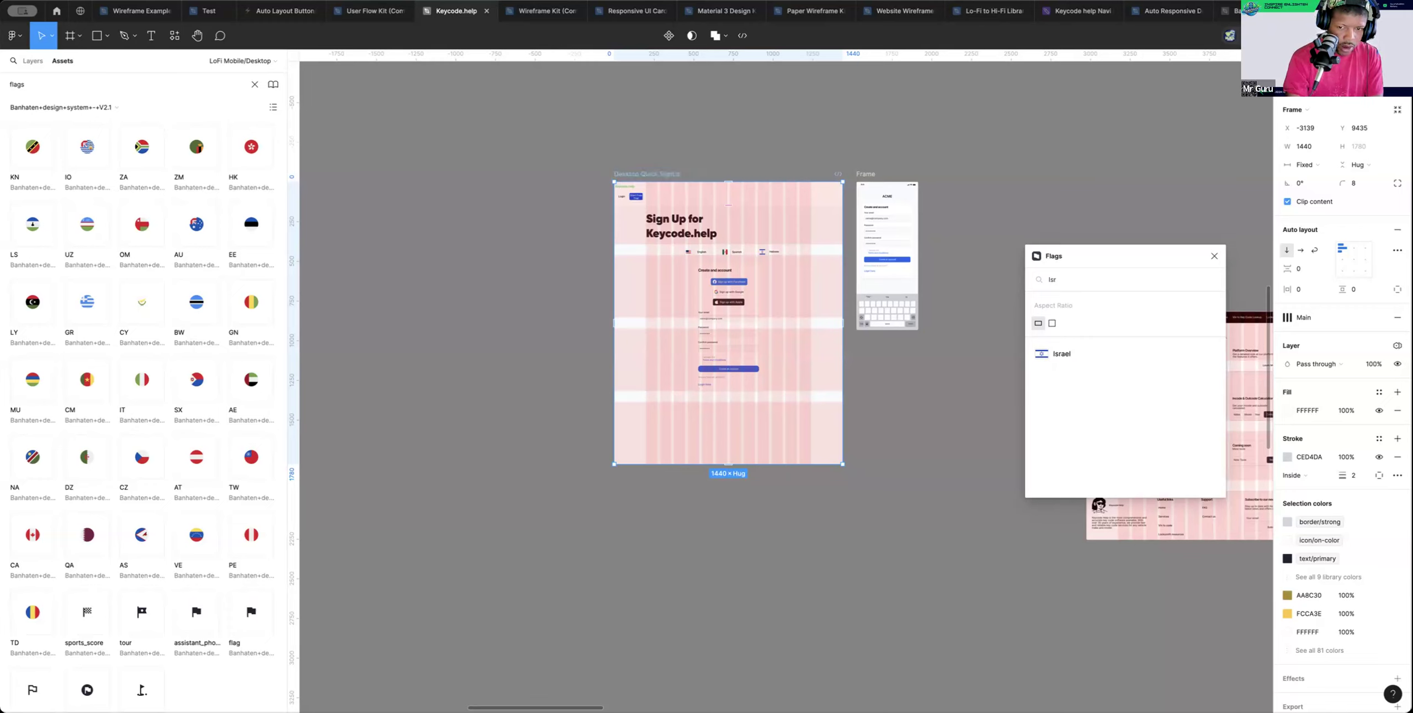
key(Return)
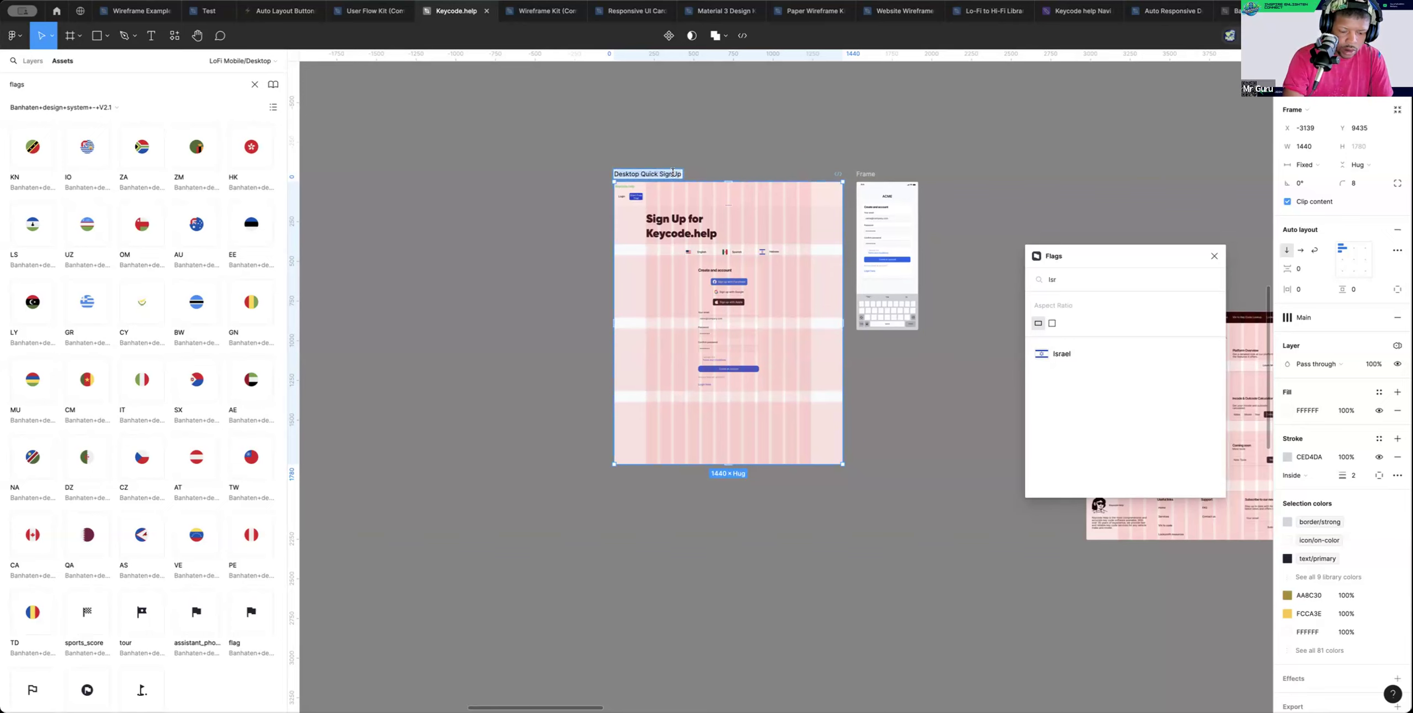
Rename the 390-wide mobile frame as Desktop Quick SignUp too
click(867, 175)
double_click(866, 173)
text(Desktop Quick SignUp)
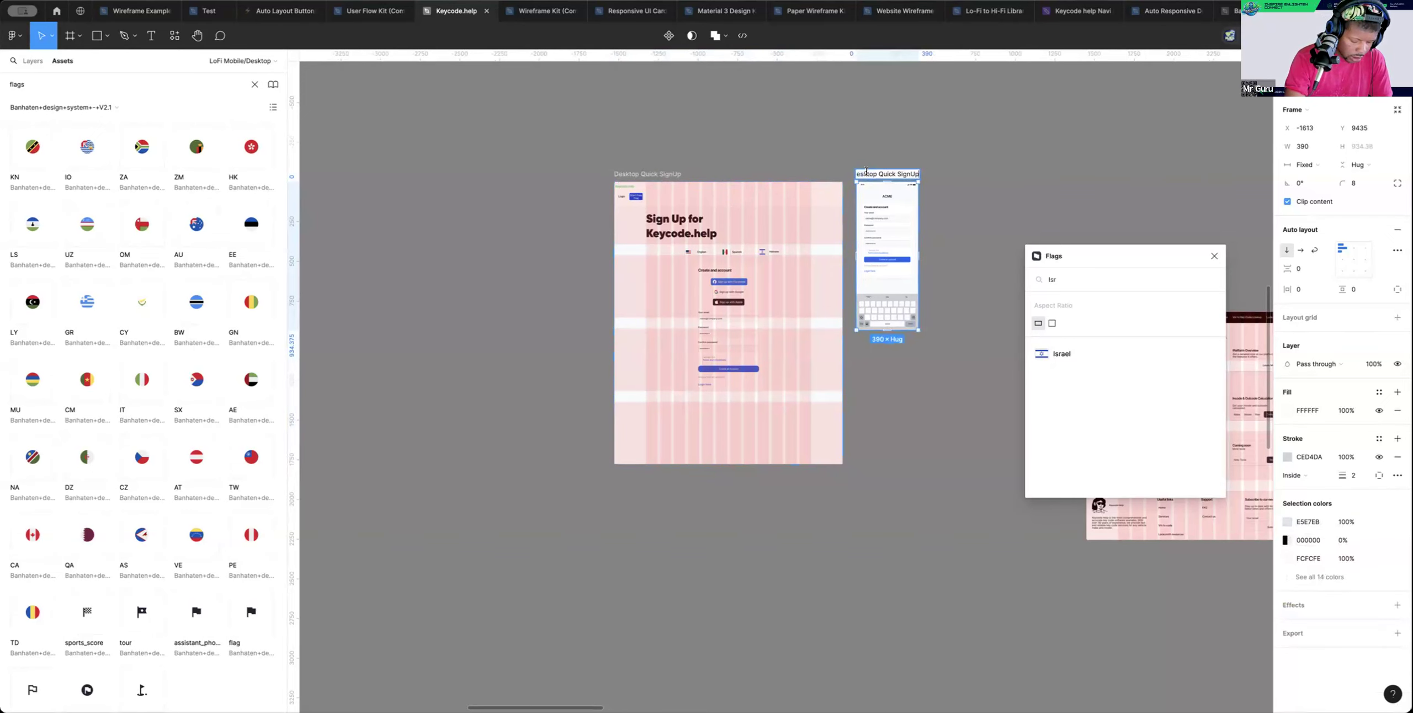
click(815, 137)
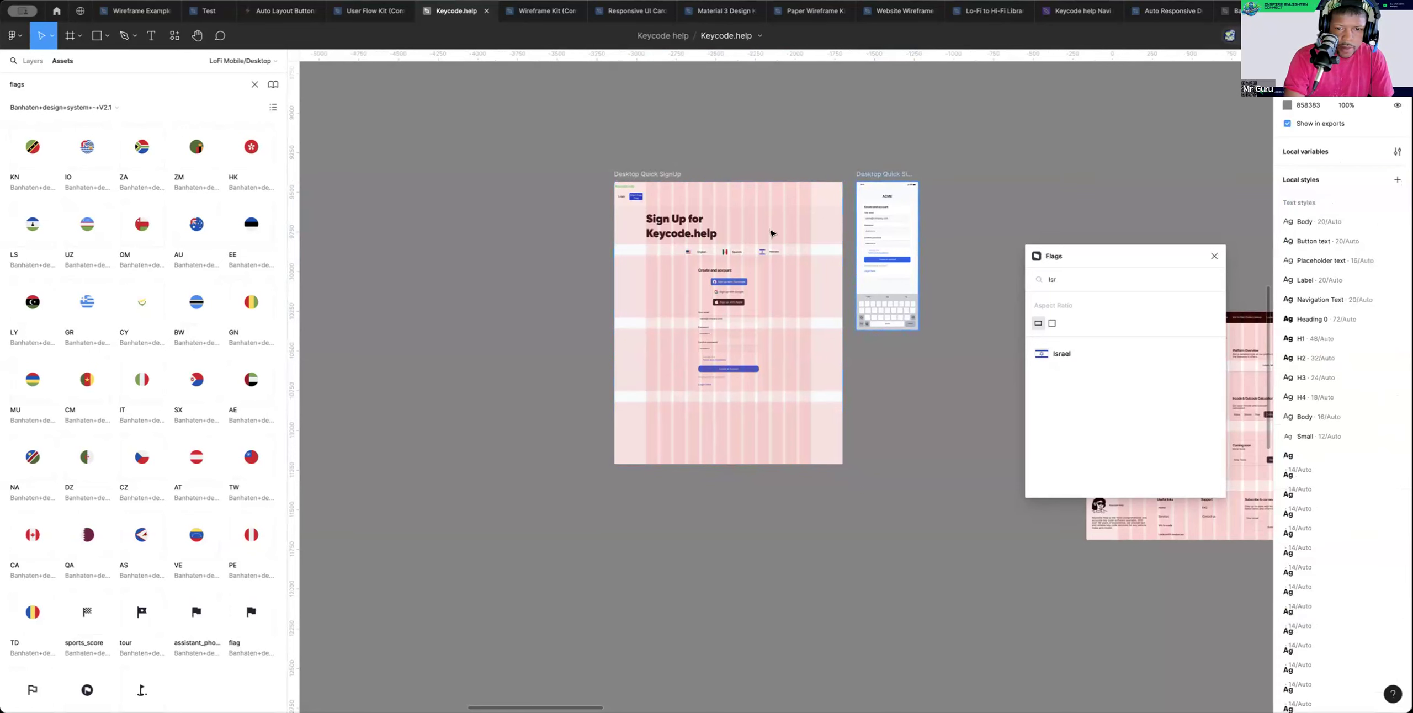
Replace the mobile frame's 334-wide form card with a copy of the desktop form card that has the social sign-up buttons
click(733, 282)
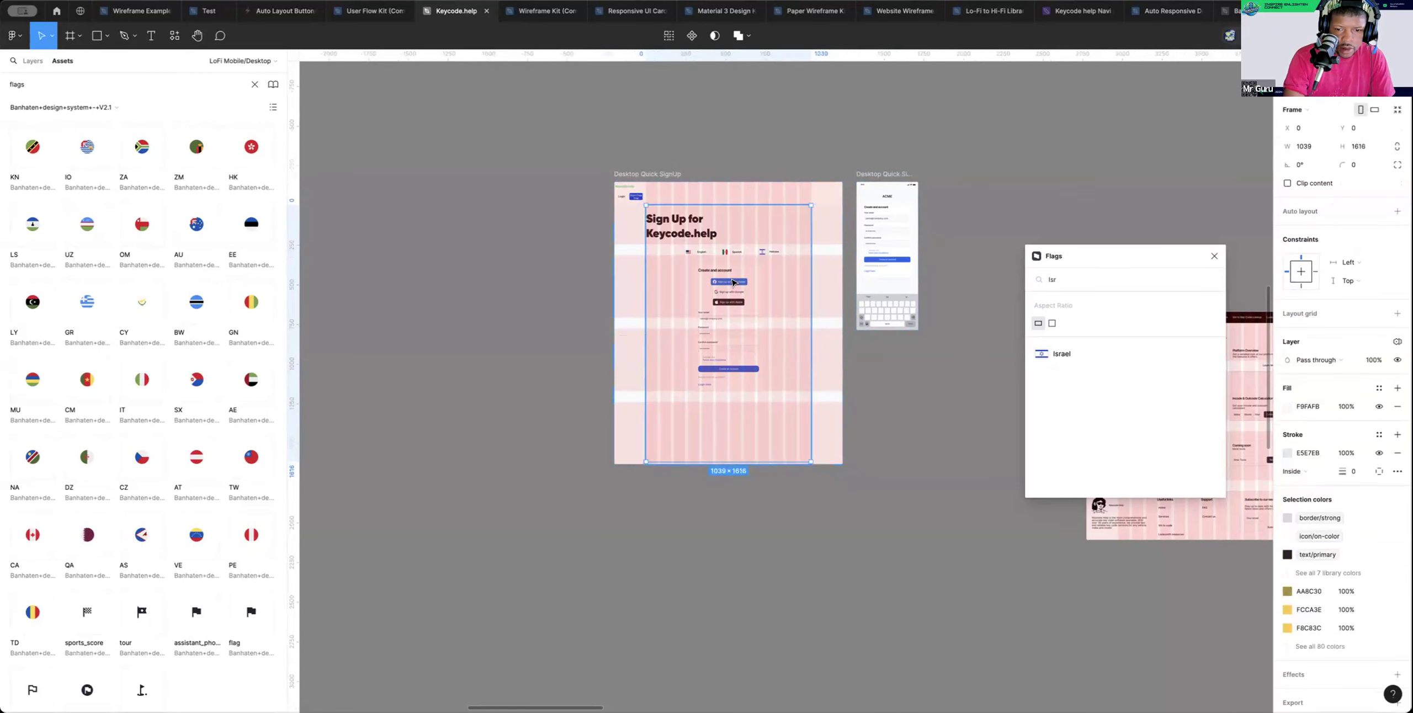
click(761, 277)
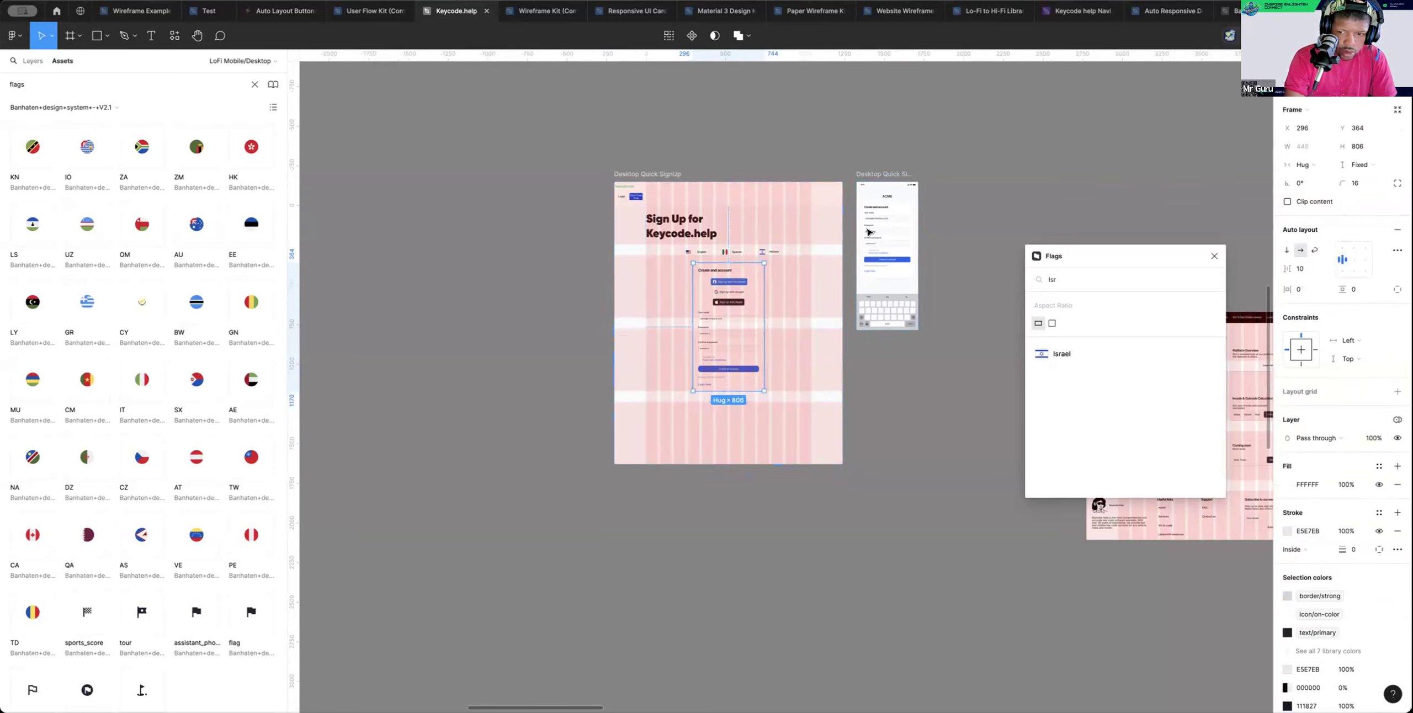
click(900, 211)
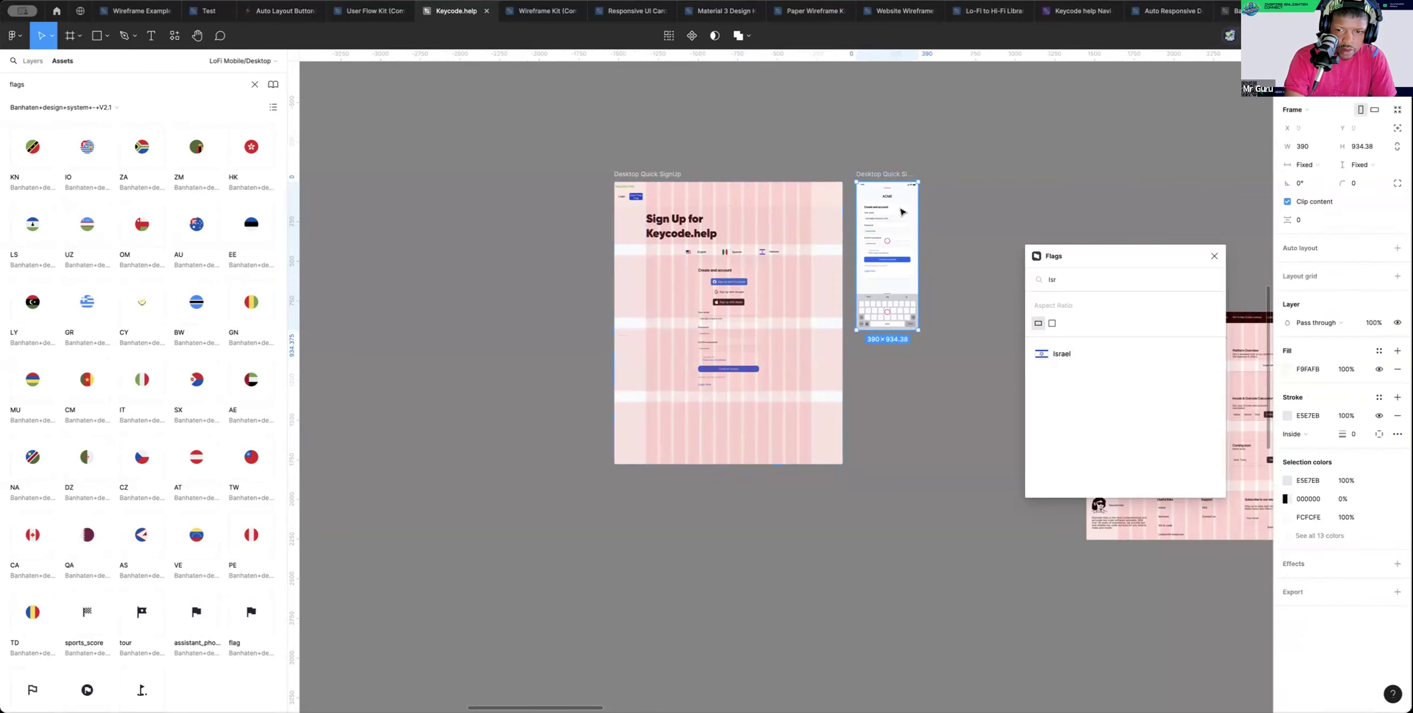
click(900, 212)
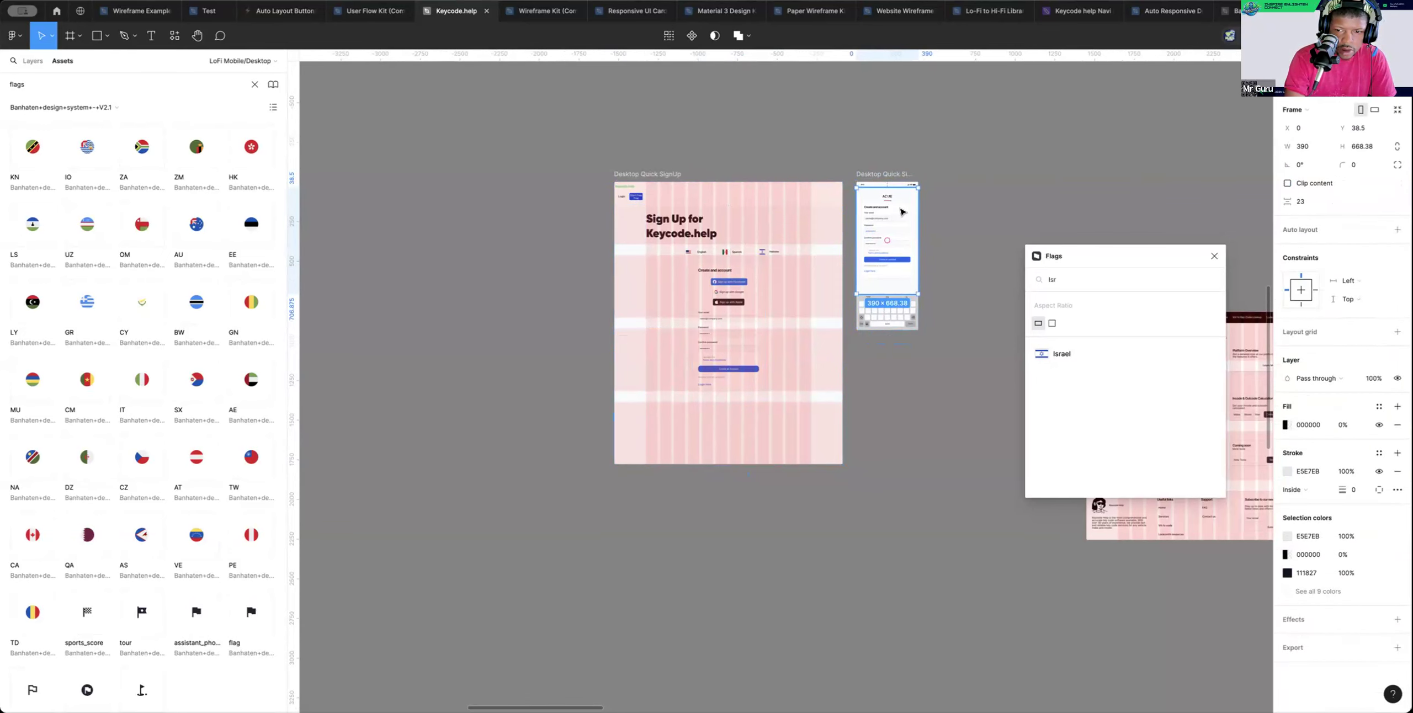
double_click(901, 211)
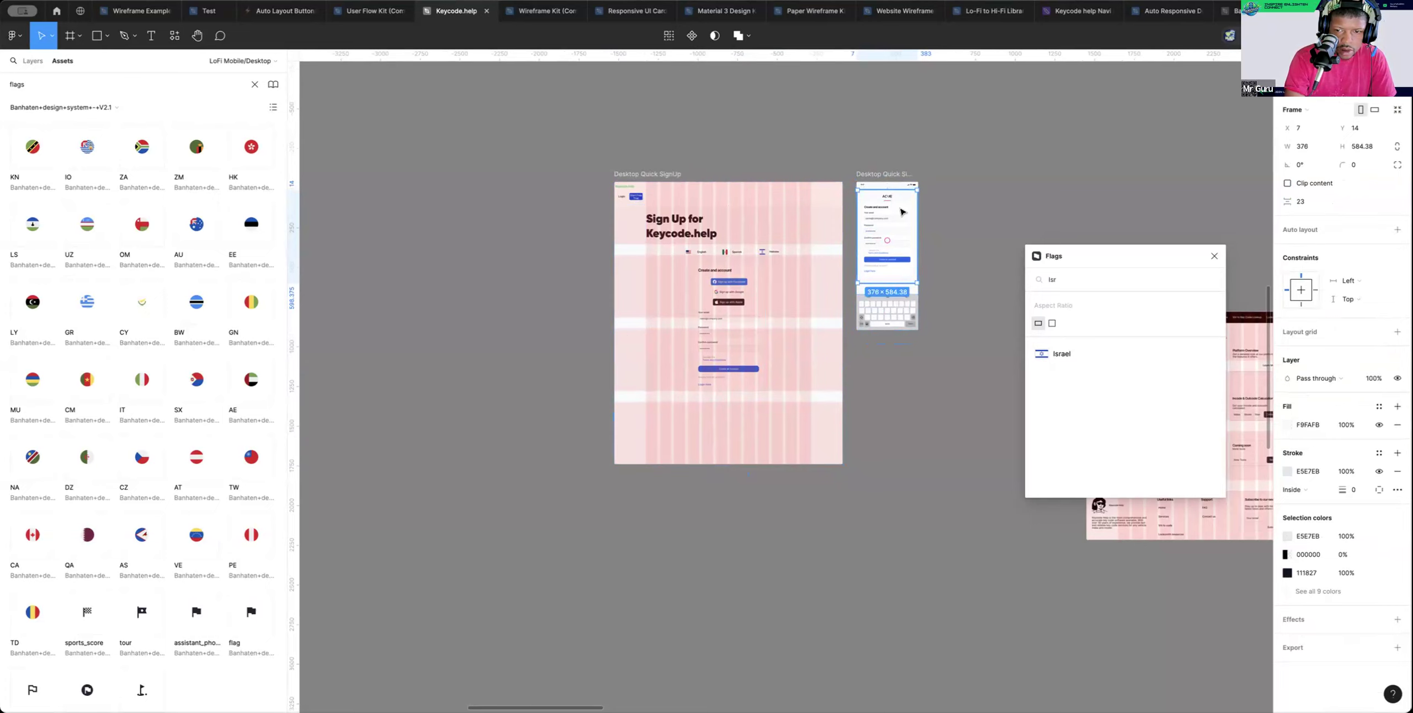
double_click(901, 212)
double_click(901, 212)
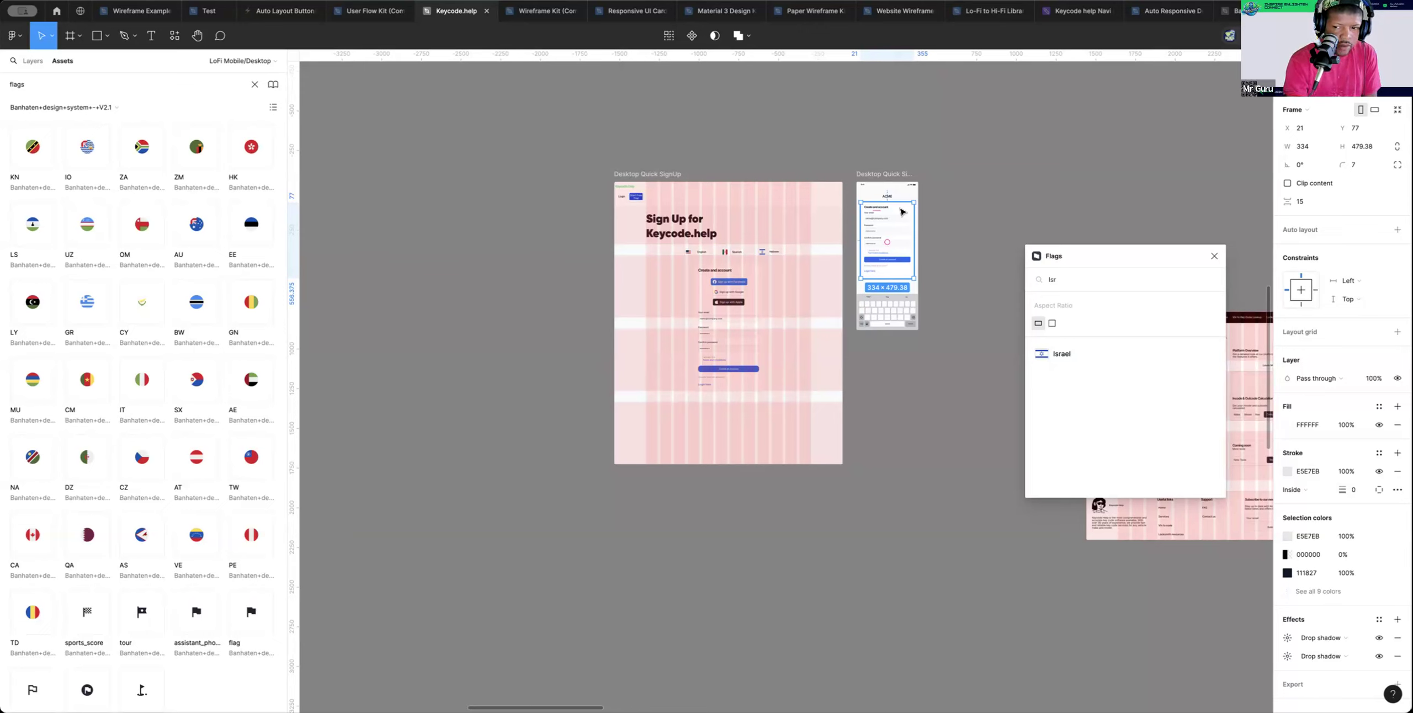
key(shift+super+r)
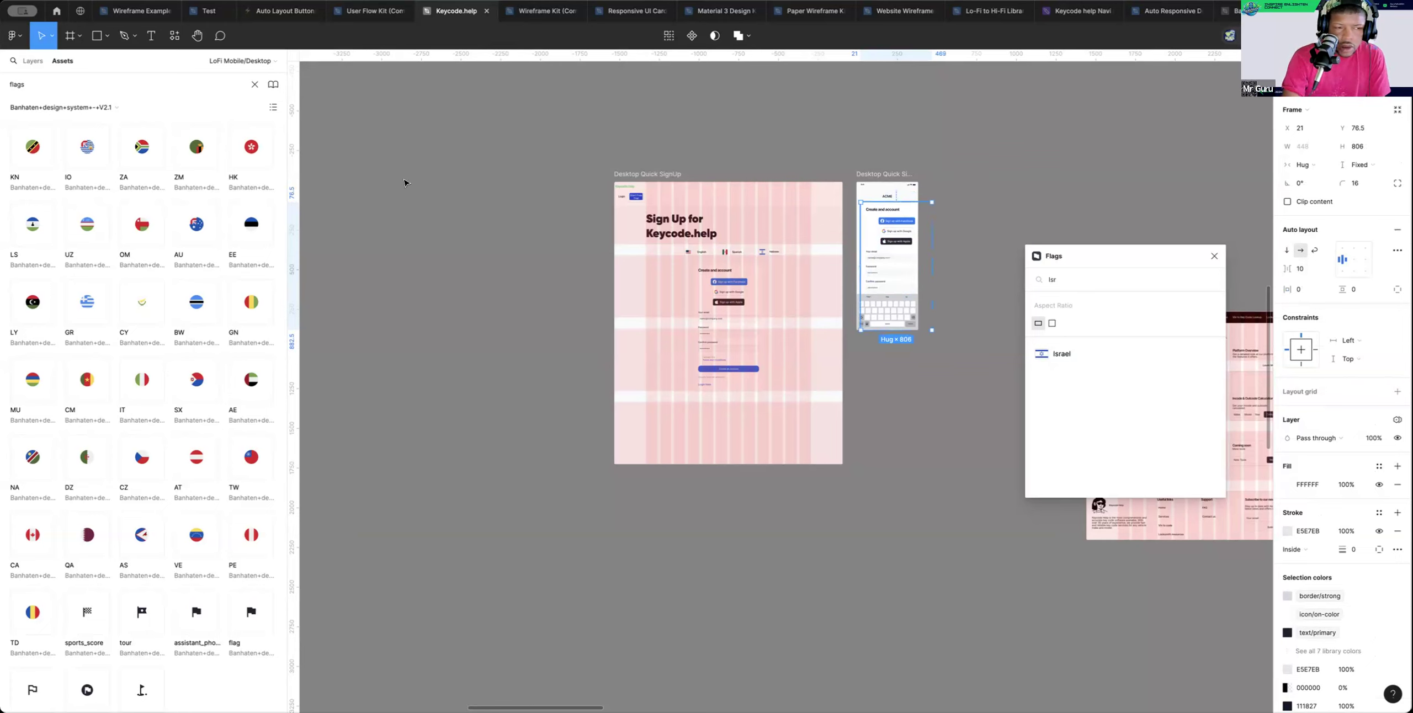
click(174, 37)
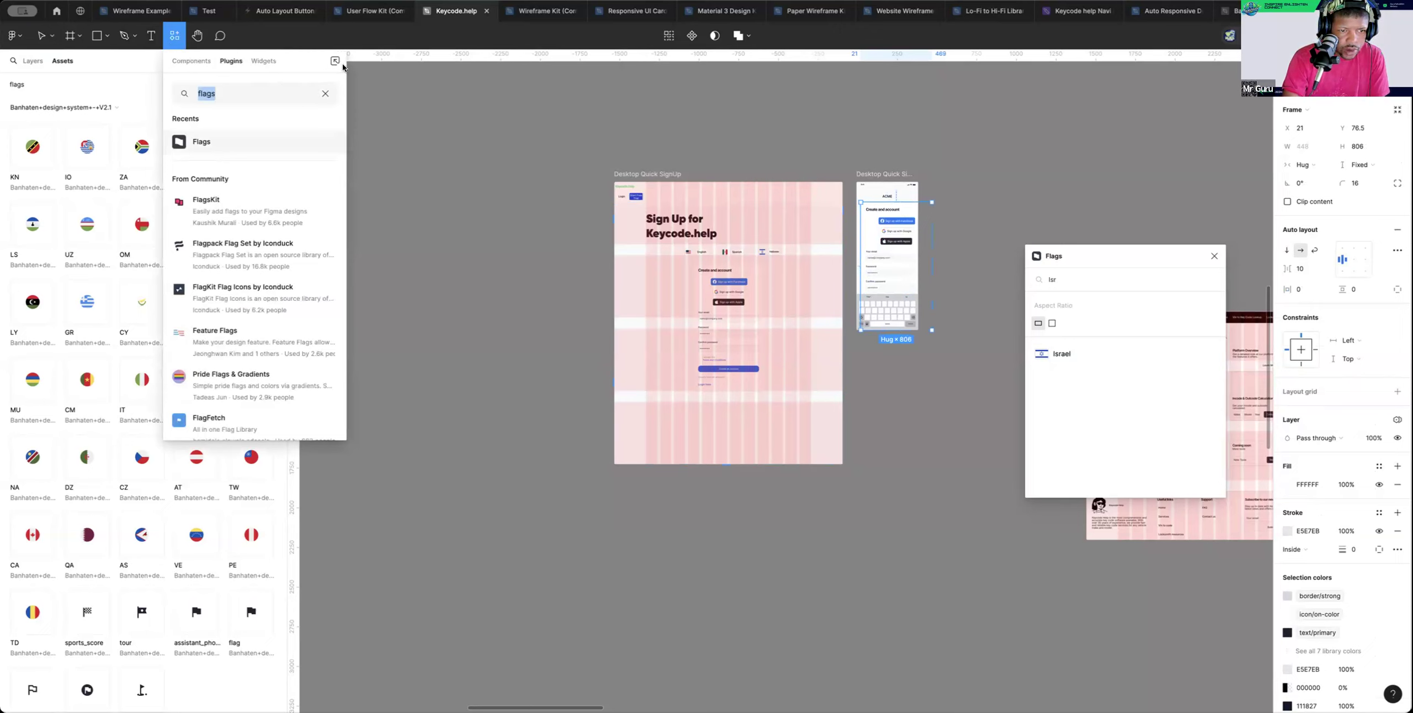
click(325, 93)
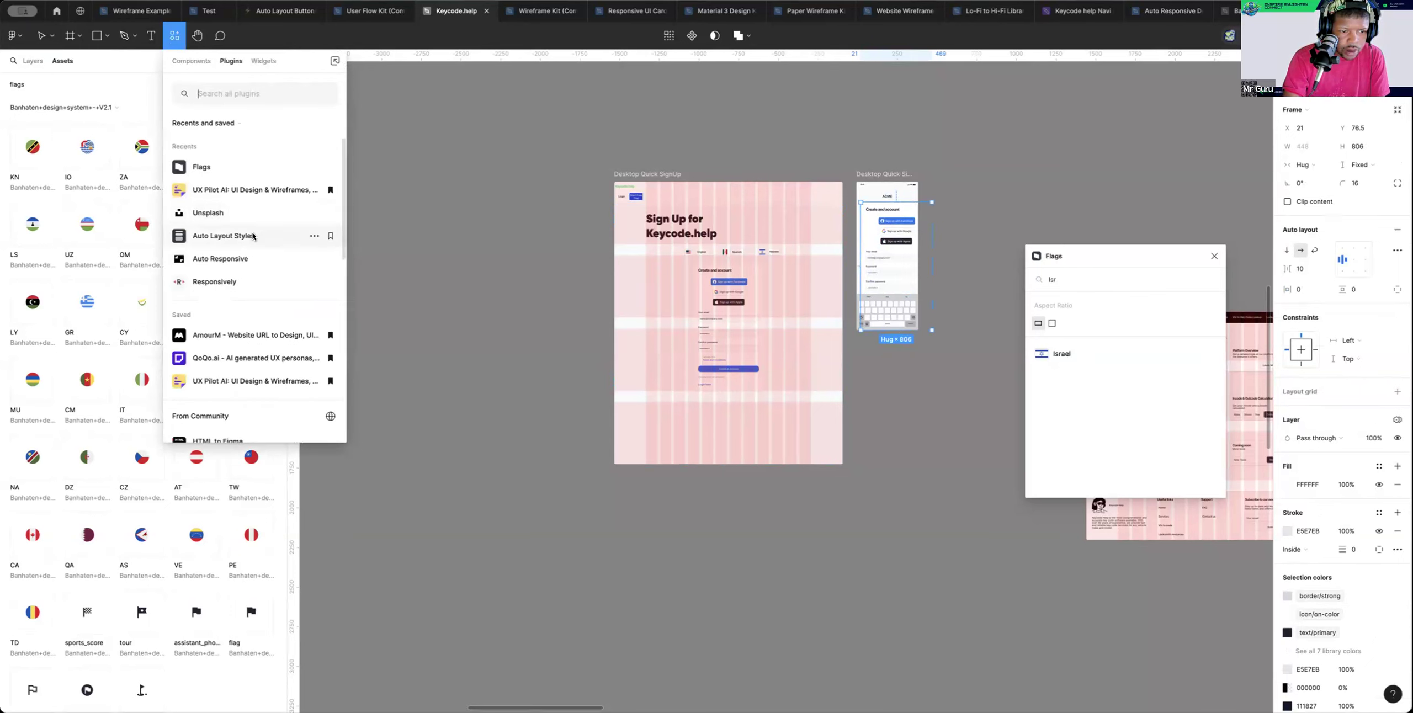
click(231, 257)
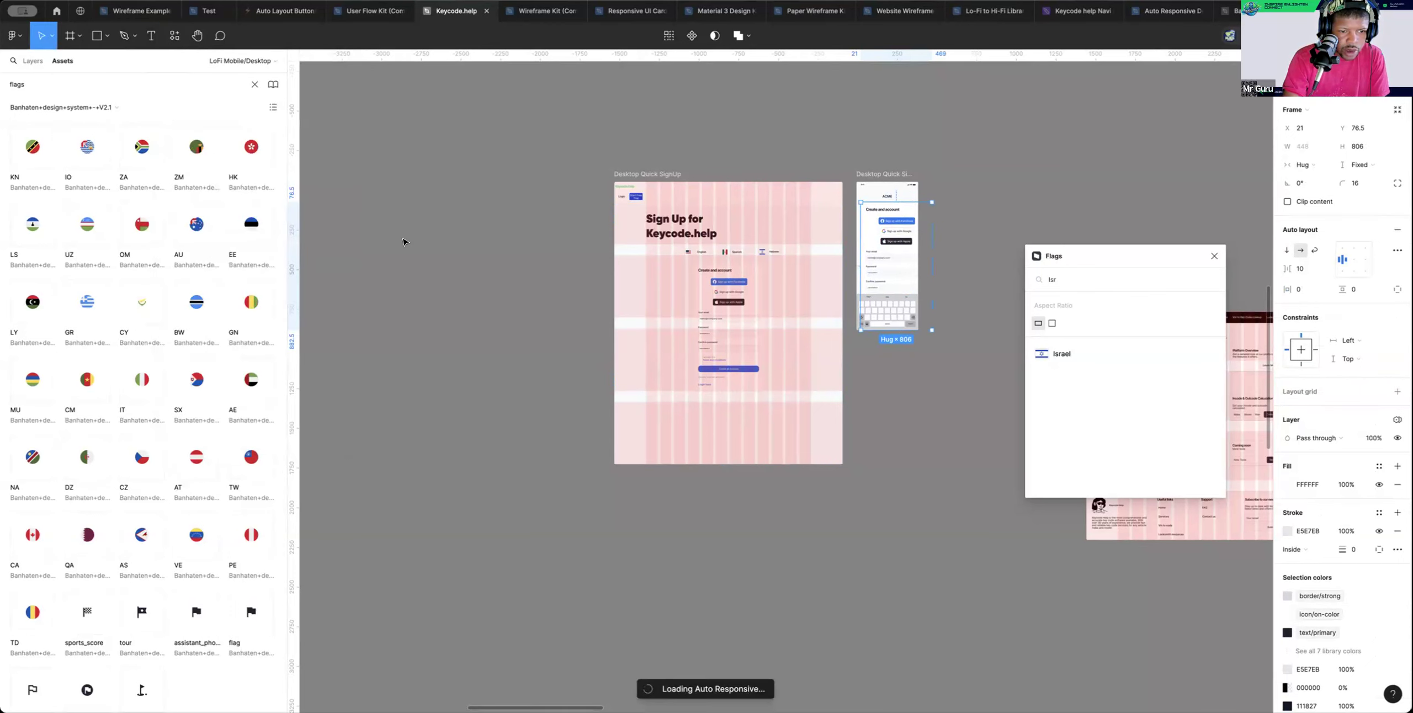
click(651, 409)
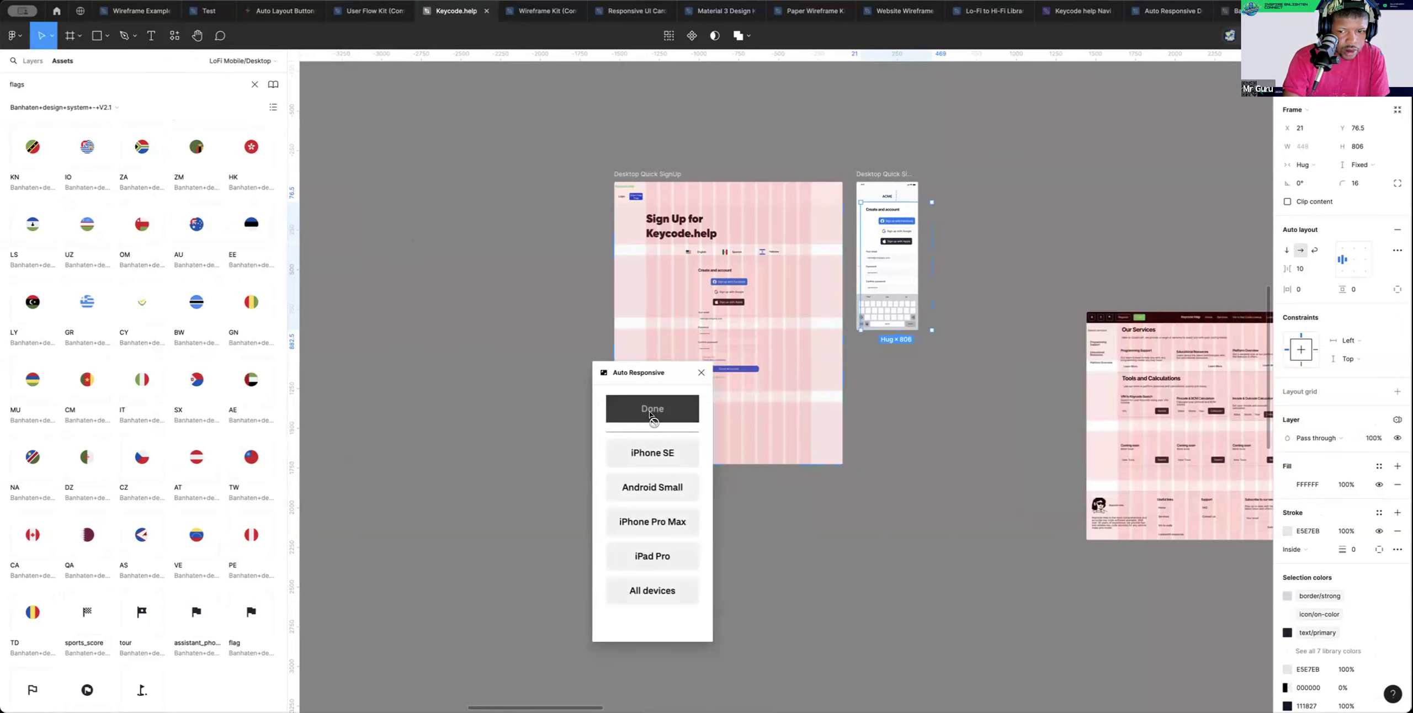
click(701, 373)
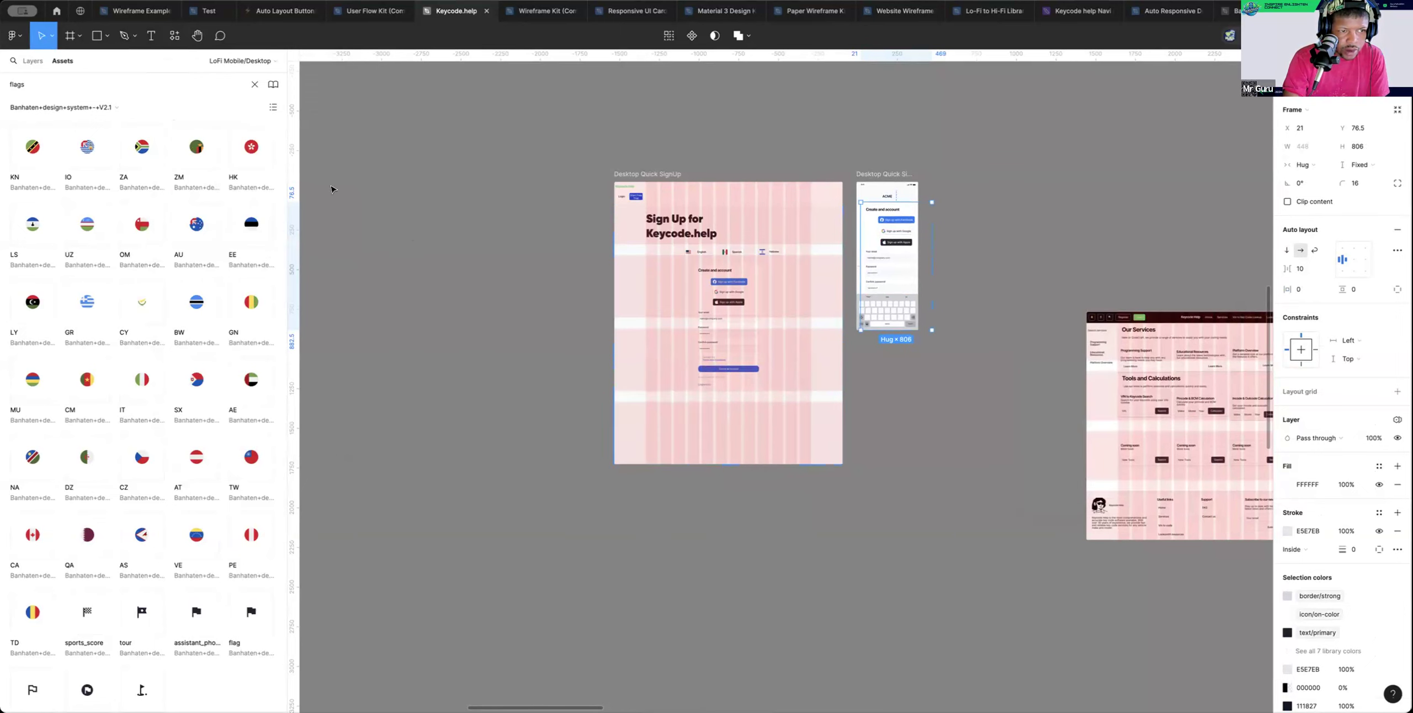
Apply the Small Layout preset from the Auto Layout Styles plugin to the mobile frame's form card
click(184, 43)
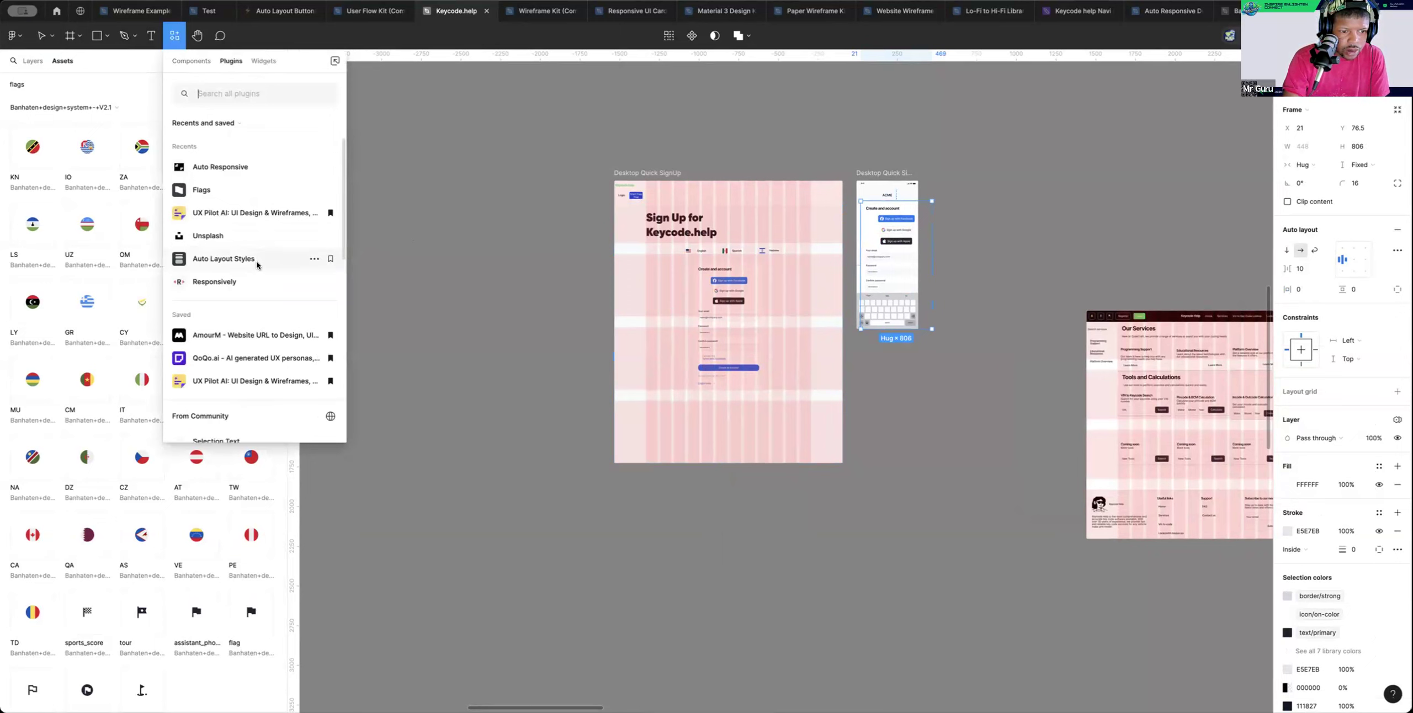
click(223, 259)
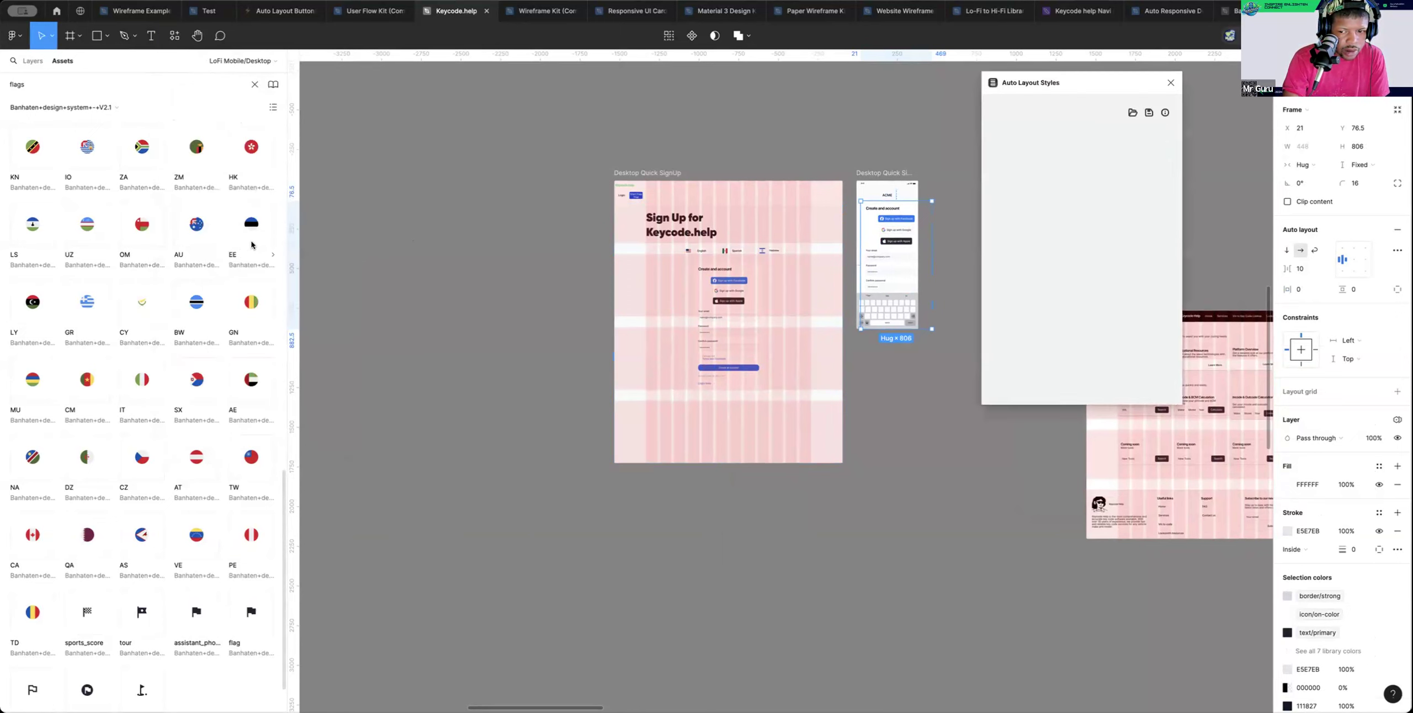
click(1052, 228)
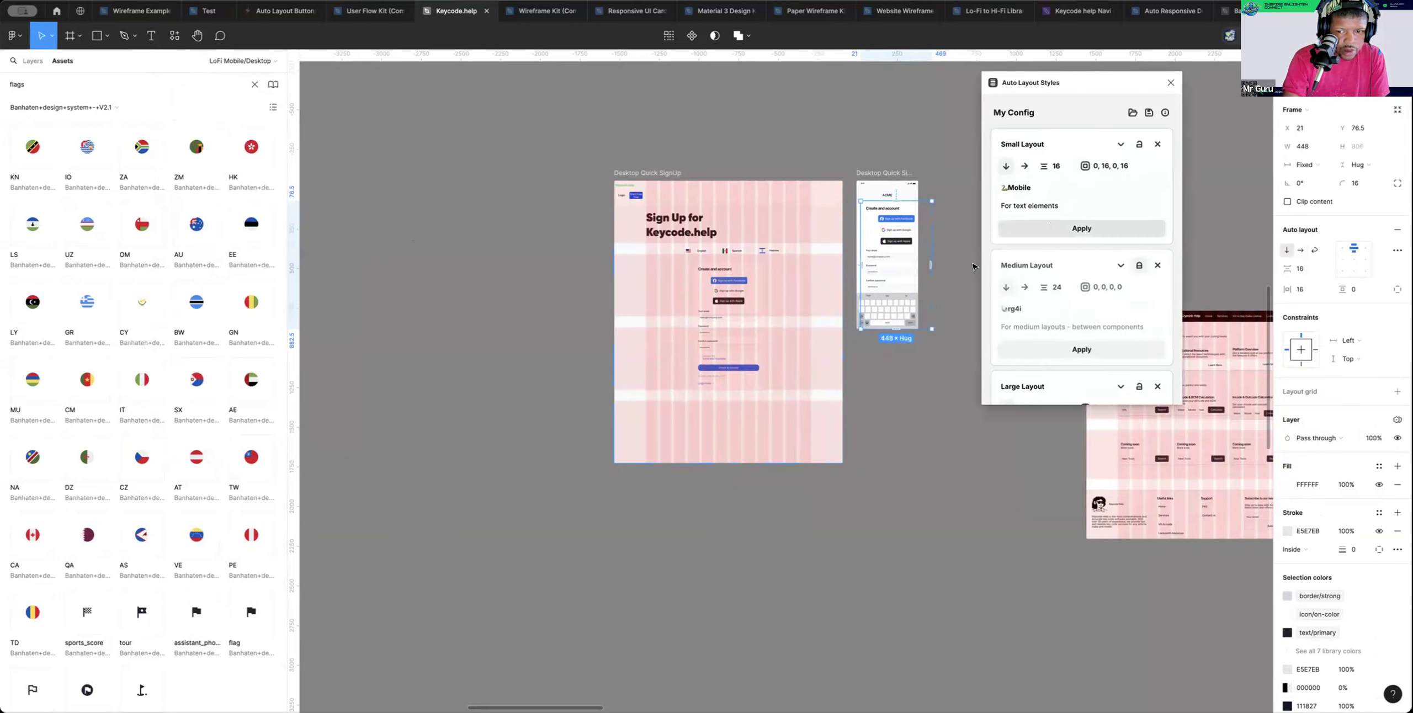
click(1171, 82)
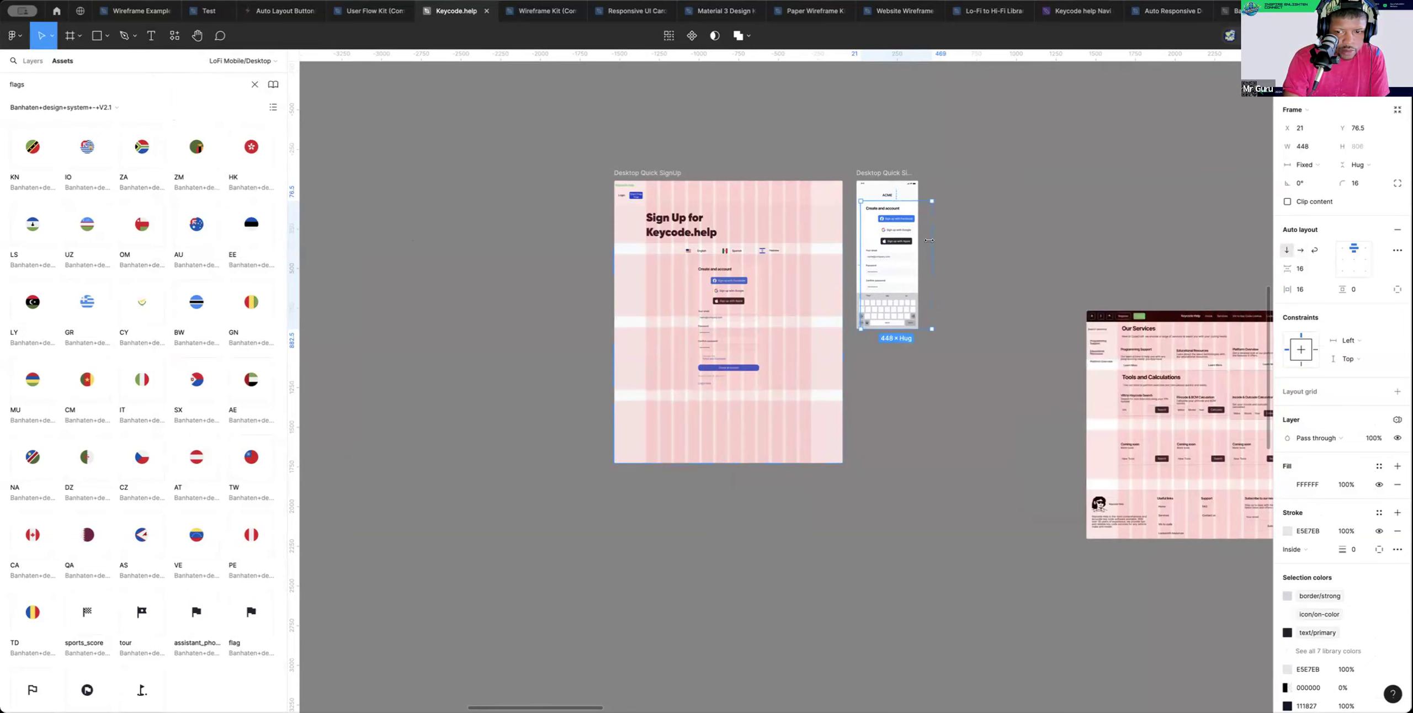
Narrow the mobile form card to 355 wide and place it at X 11, Y 59.5, just below the ACME logo
drag(928, 241, 912, 241)
scroll(911, 241, up, 5)
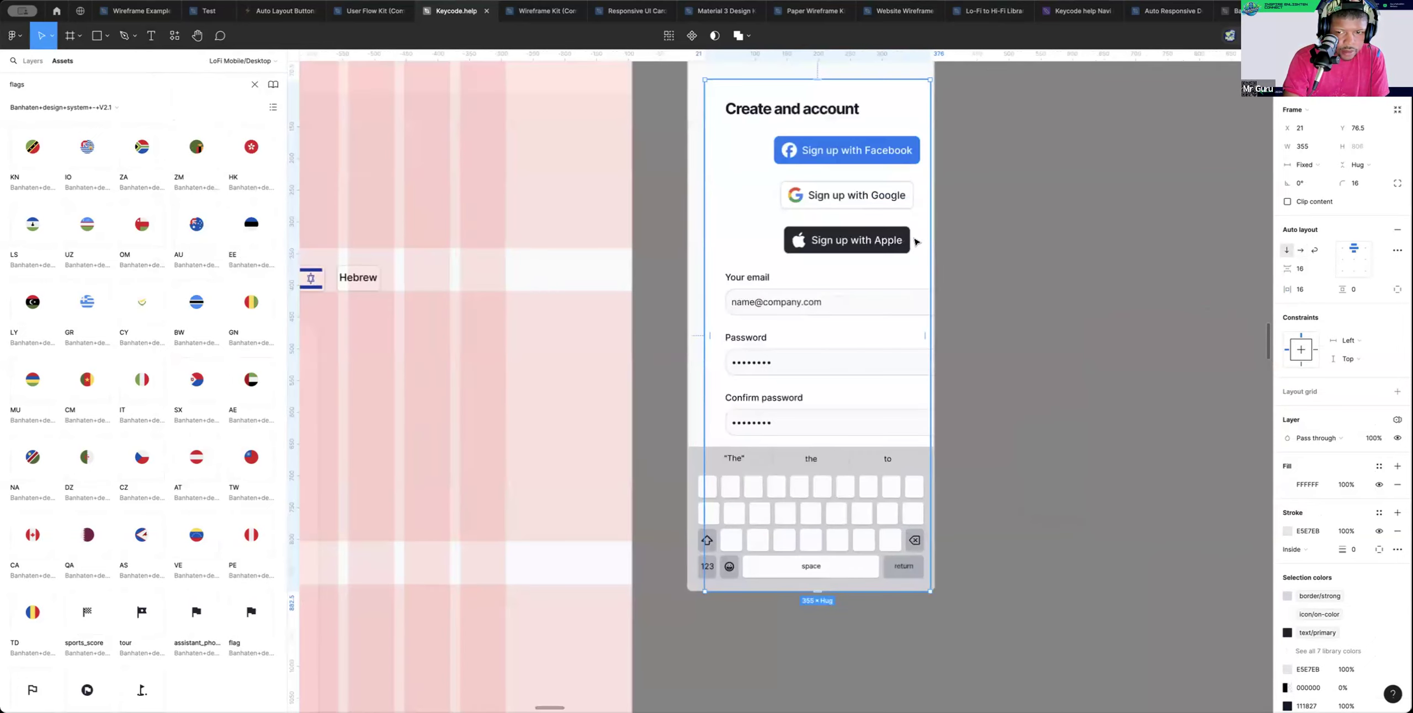
drag(756, 208, 756, 189)
scroll(753, 209, up, 3)
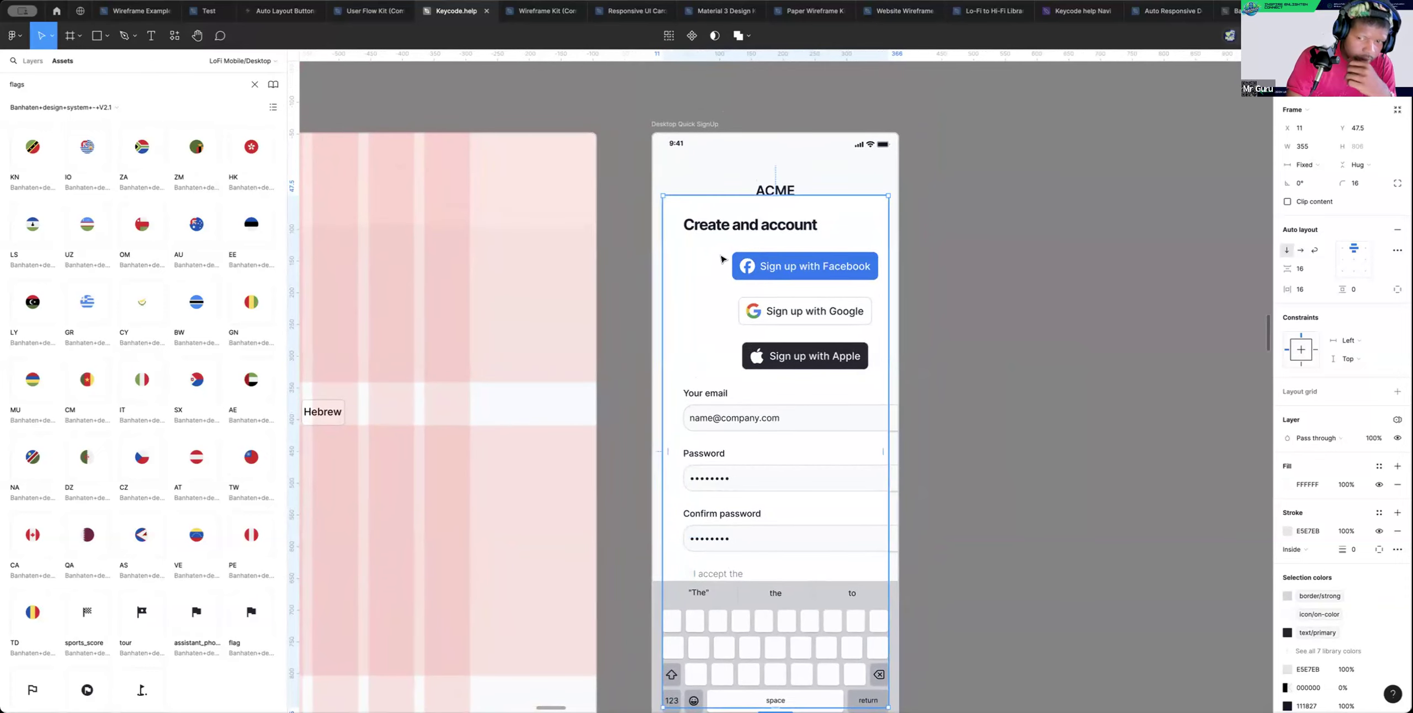
drag(702, 258, 702, 265)
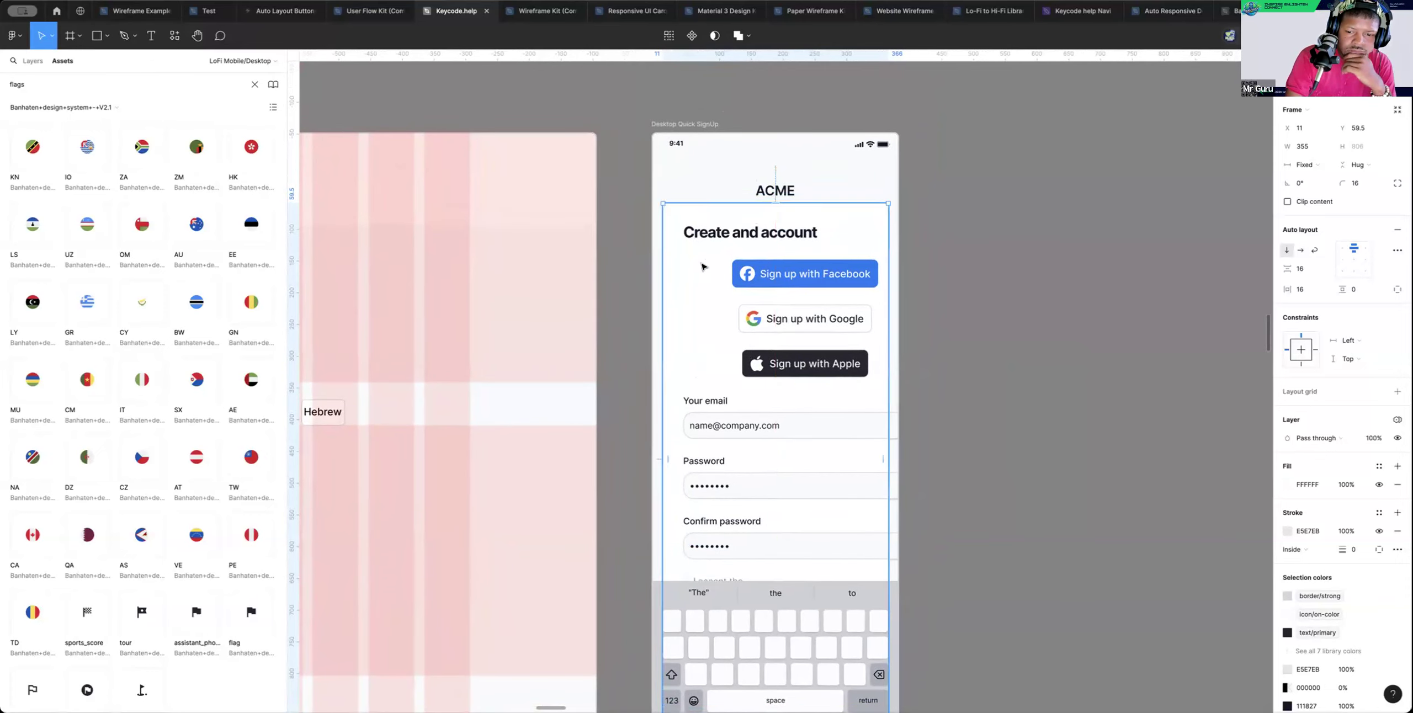
scroll(703, 262, left, 1)
scroll(927, 365, down, 3)
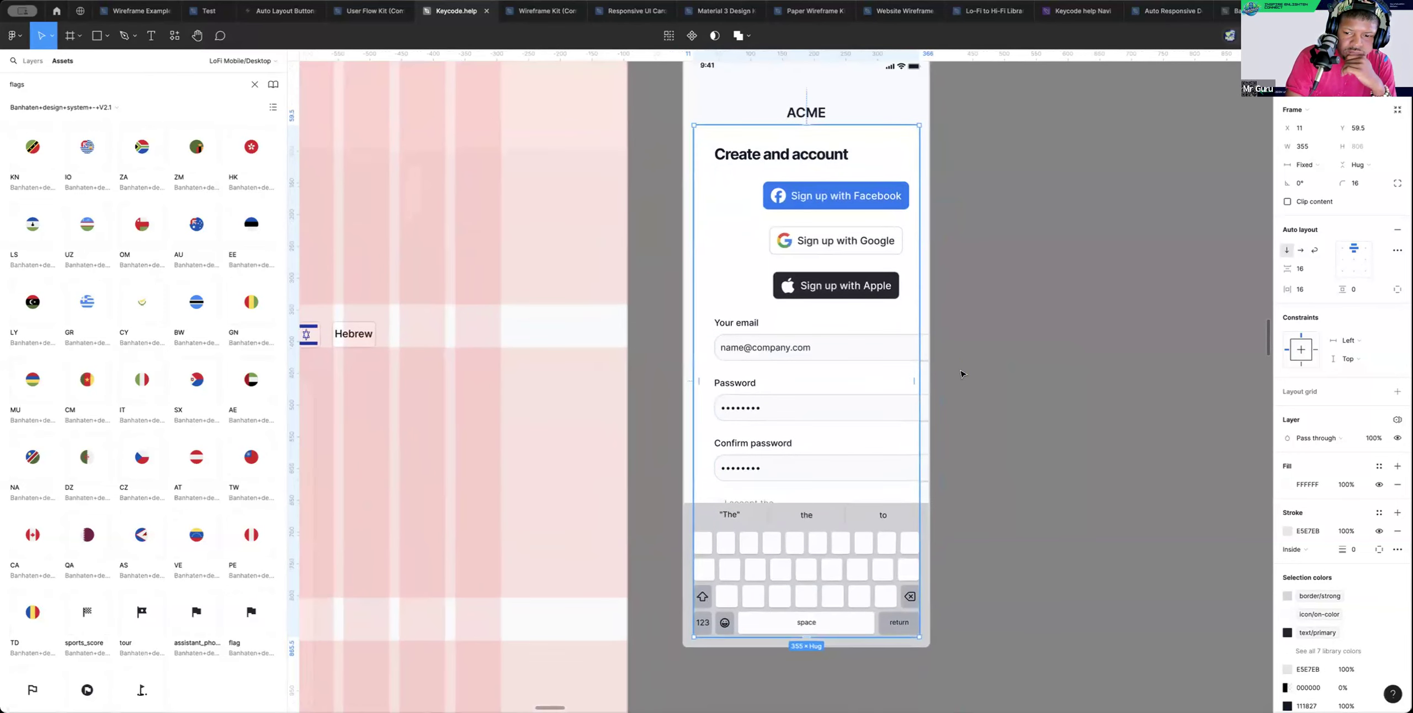
scroll(931, 339, up, 2)
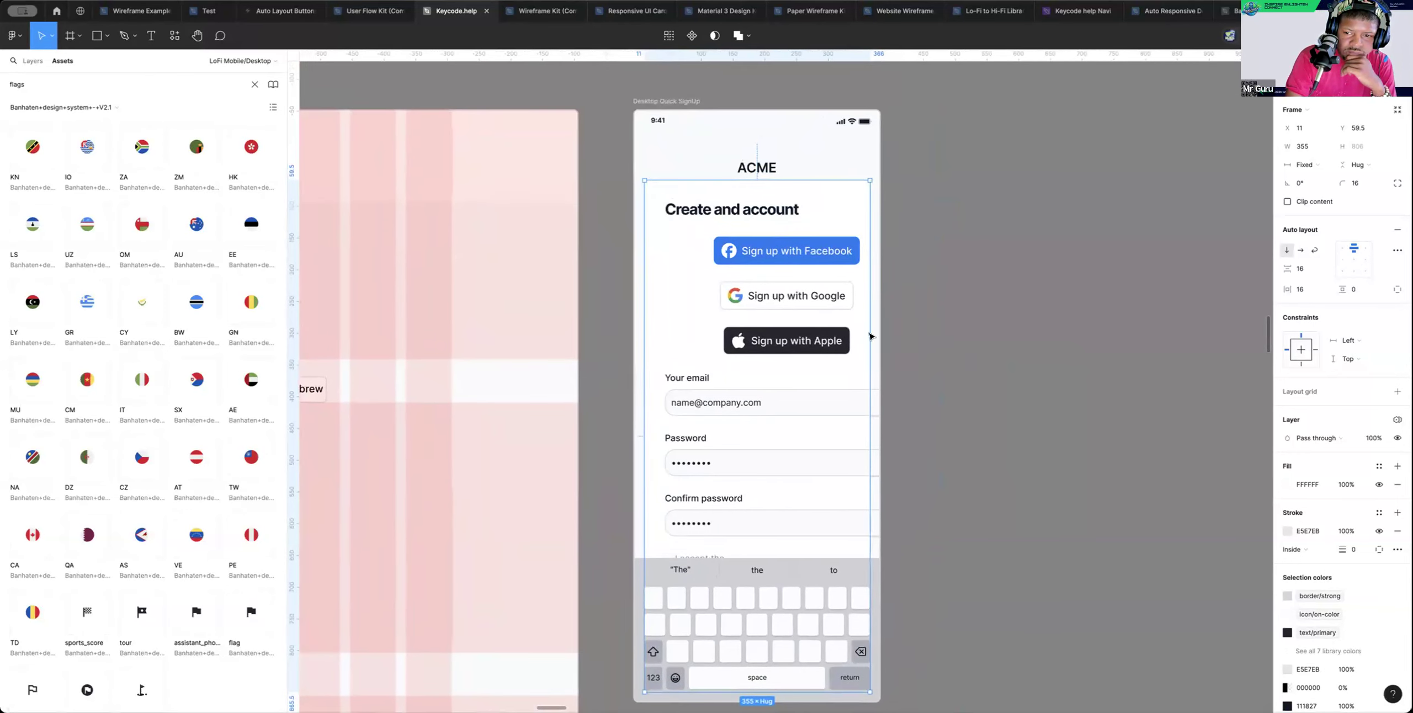
click(896, 323)
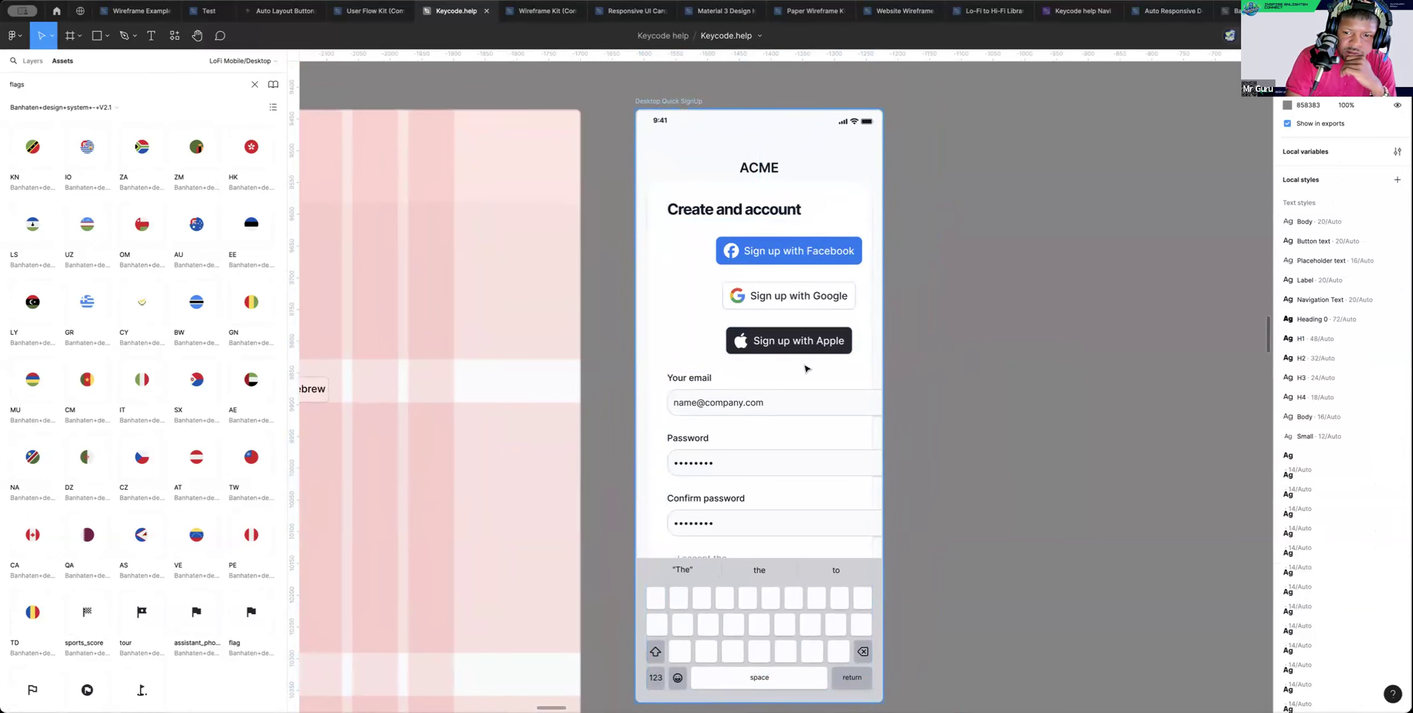
scroll(806, 335, down, 3)
scroll(806, 335, left, 3)
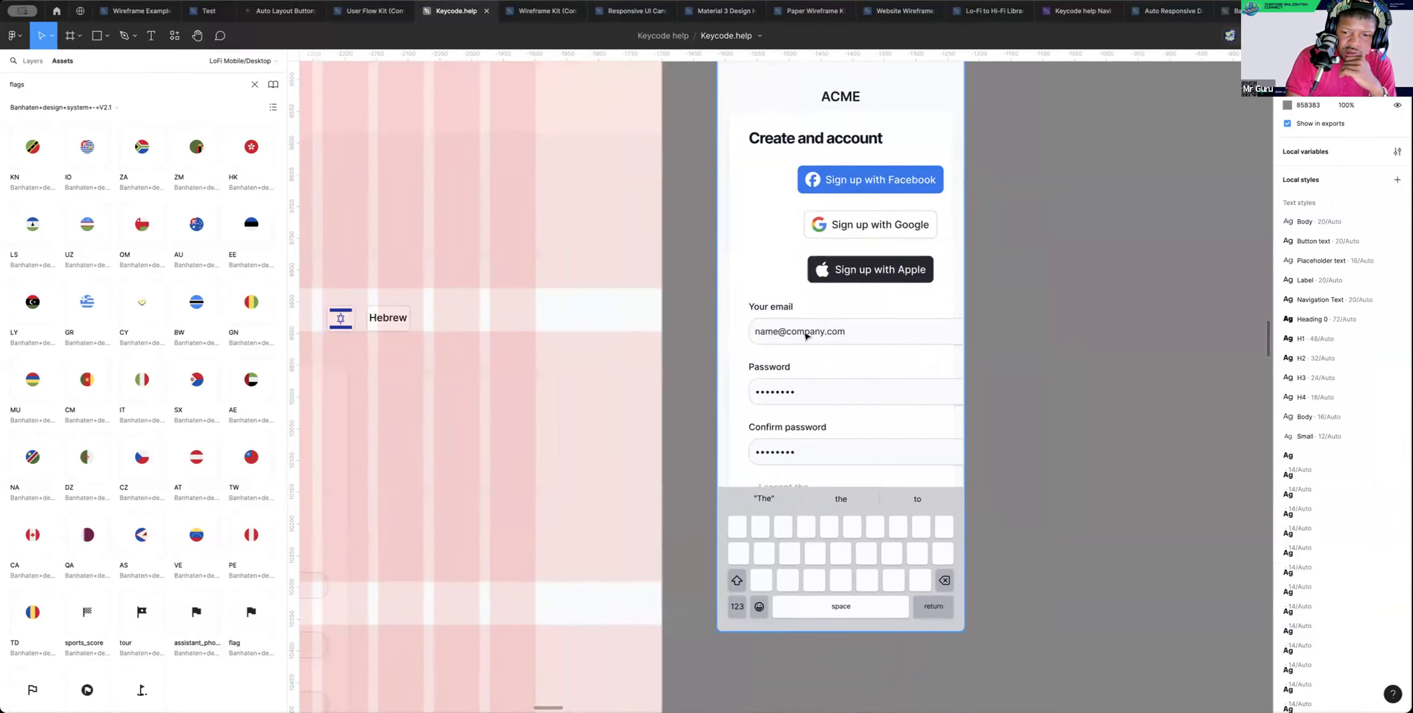
click(931, 330)
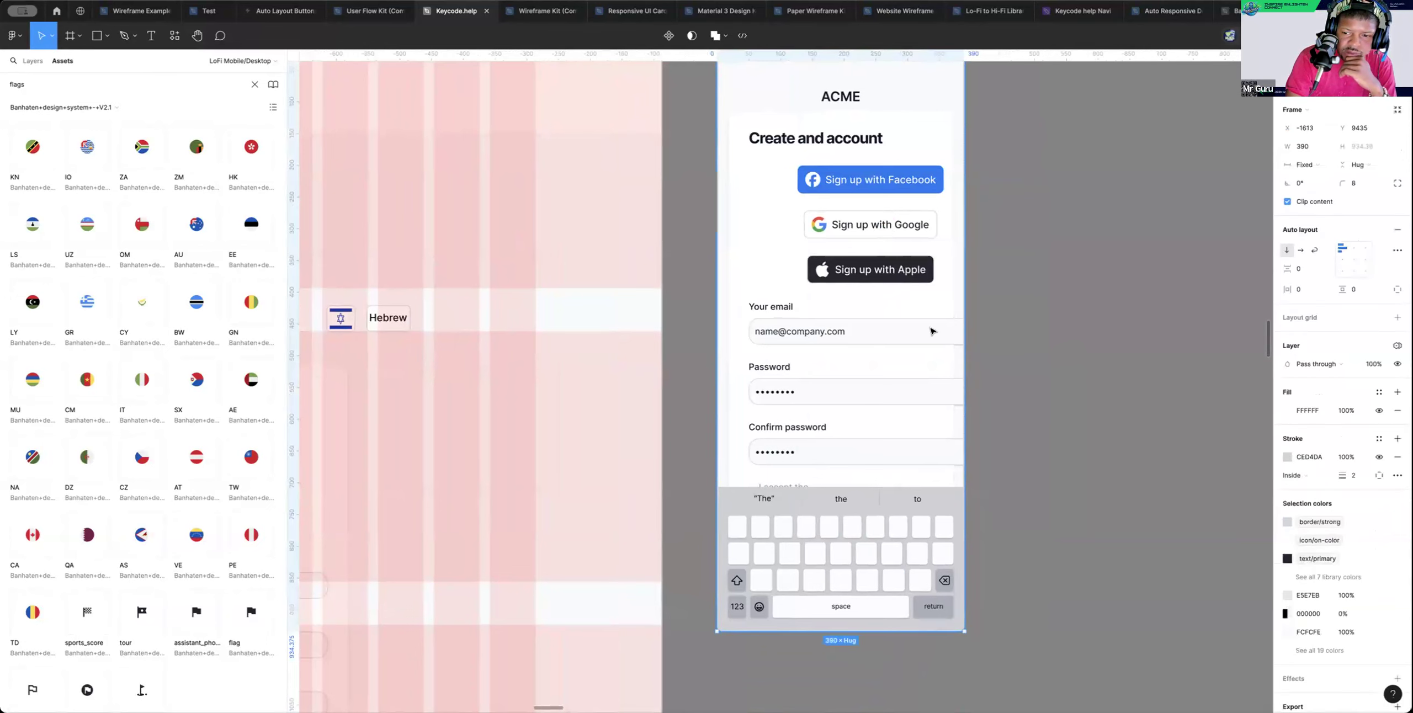
scroll(952, 237, up, 2)
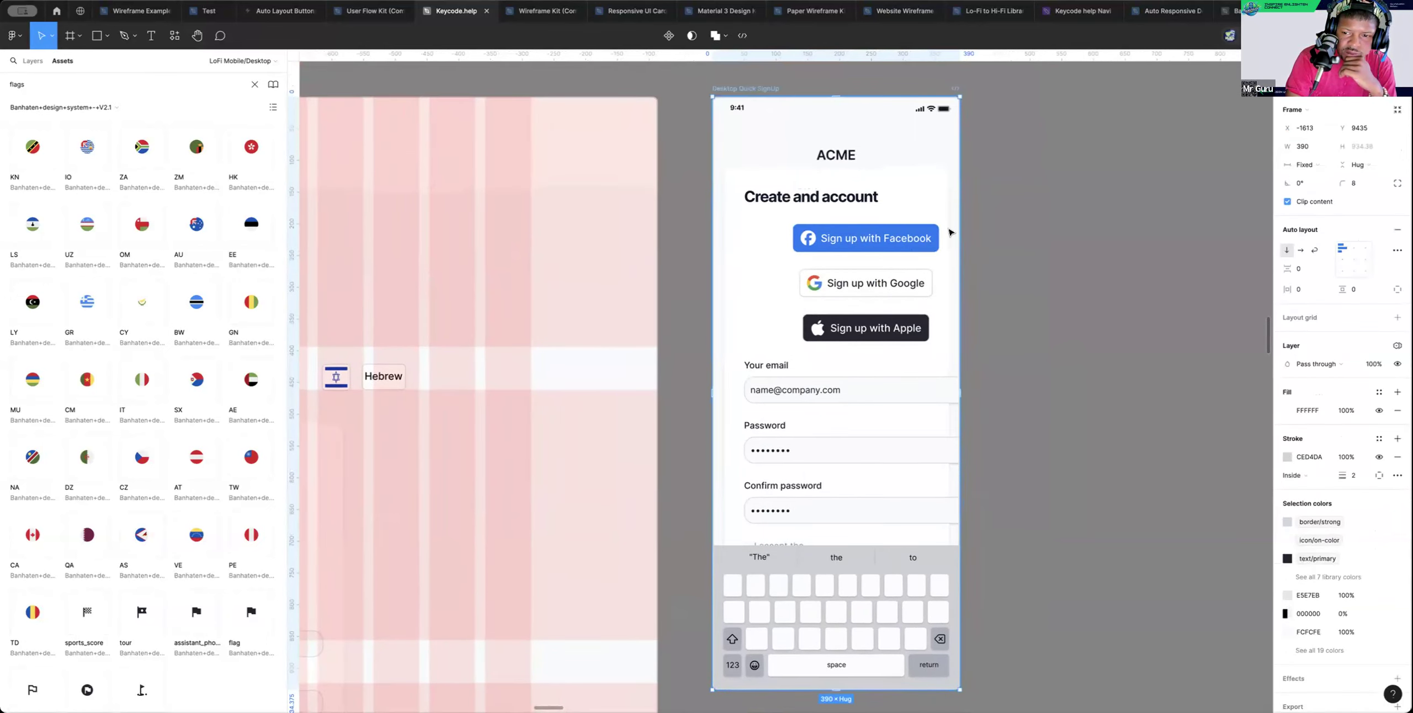
scroll(998, 204, up, 2)
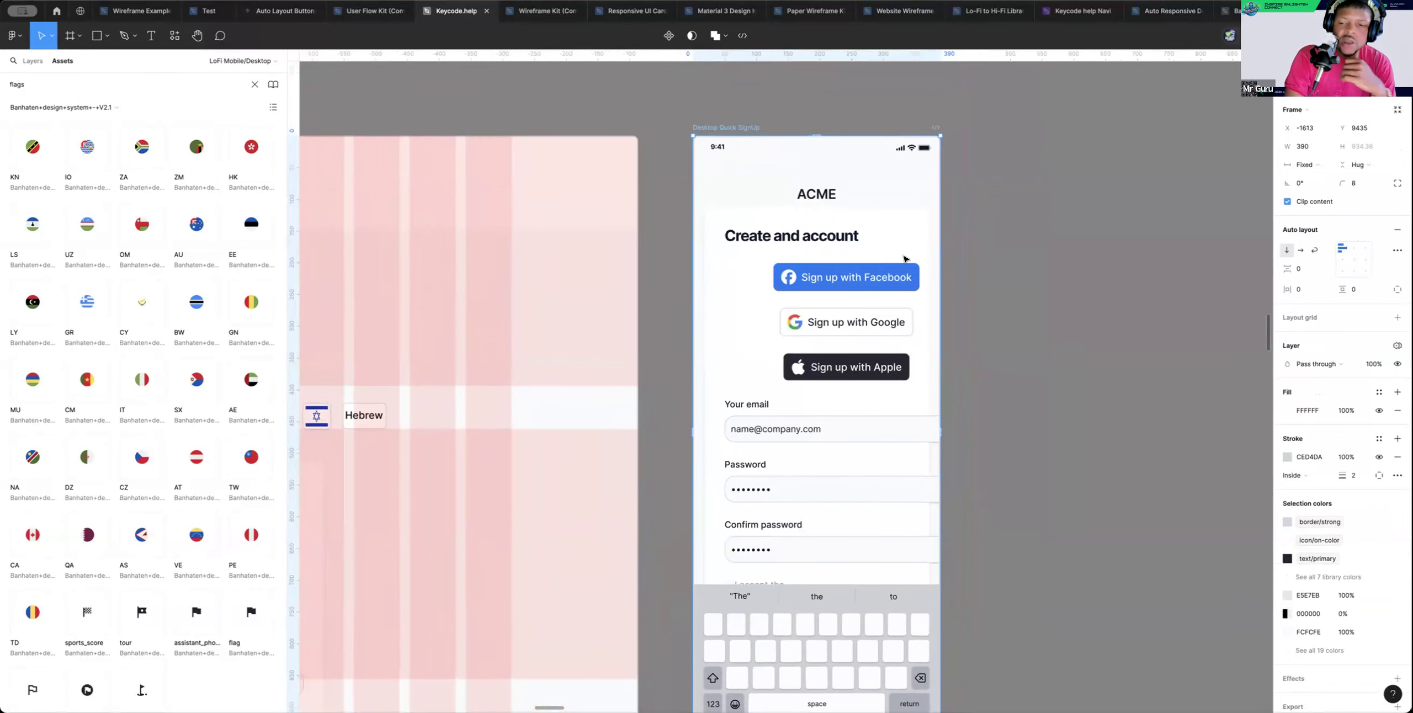
click(945, 267)
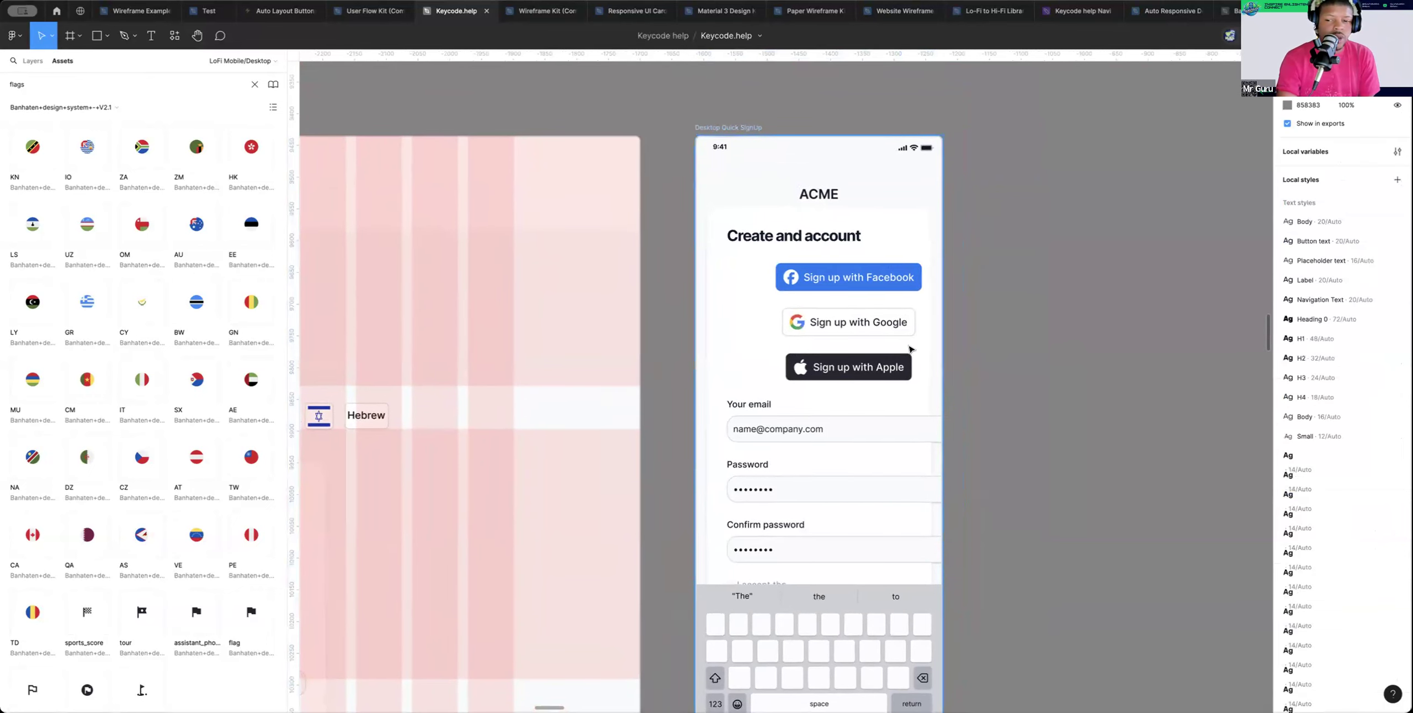
click(874, 281)
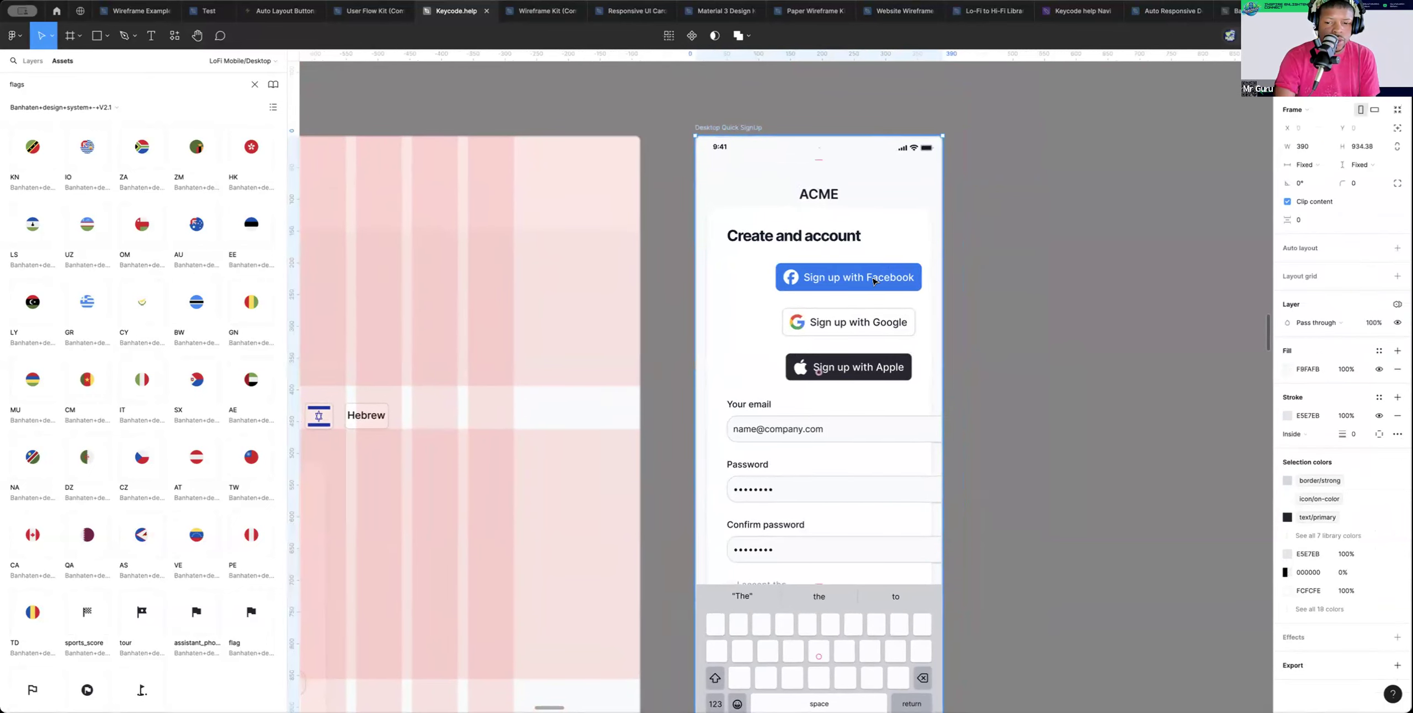
scroll(874, 282, down, 1)
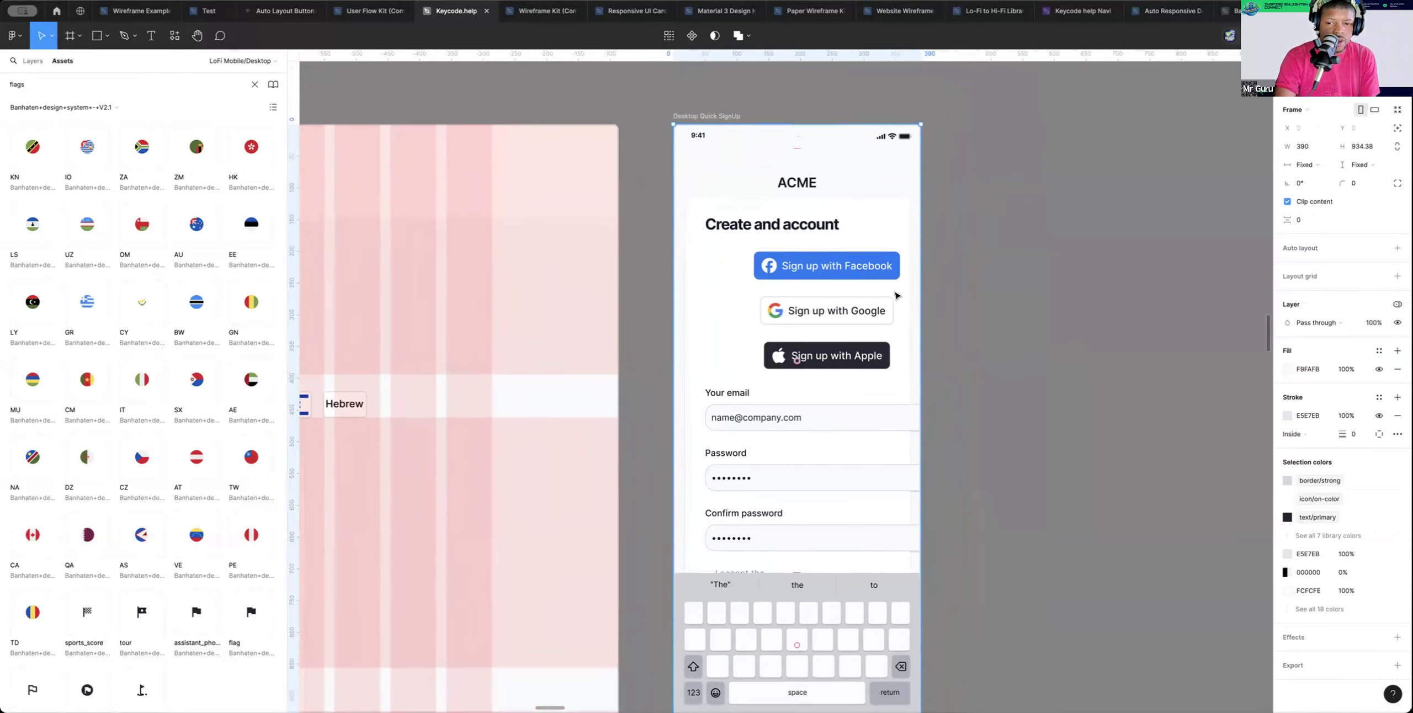
click(940, 294)
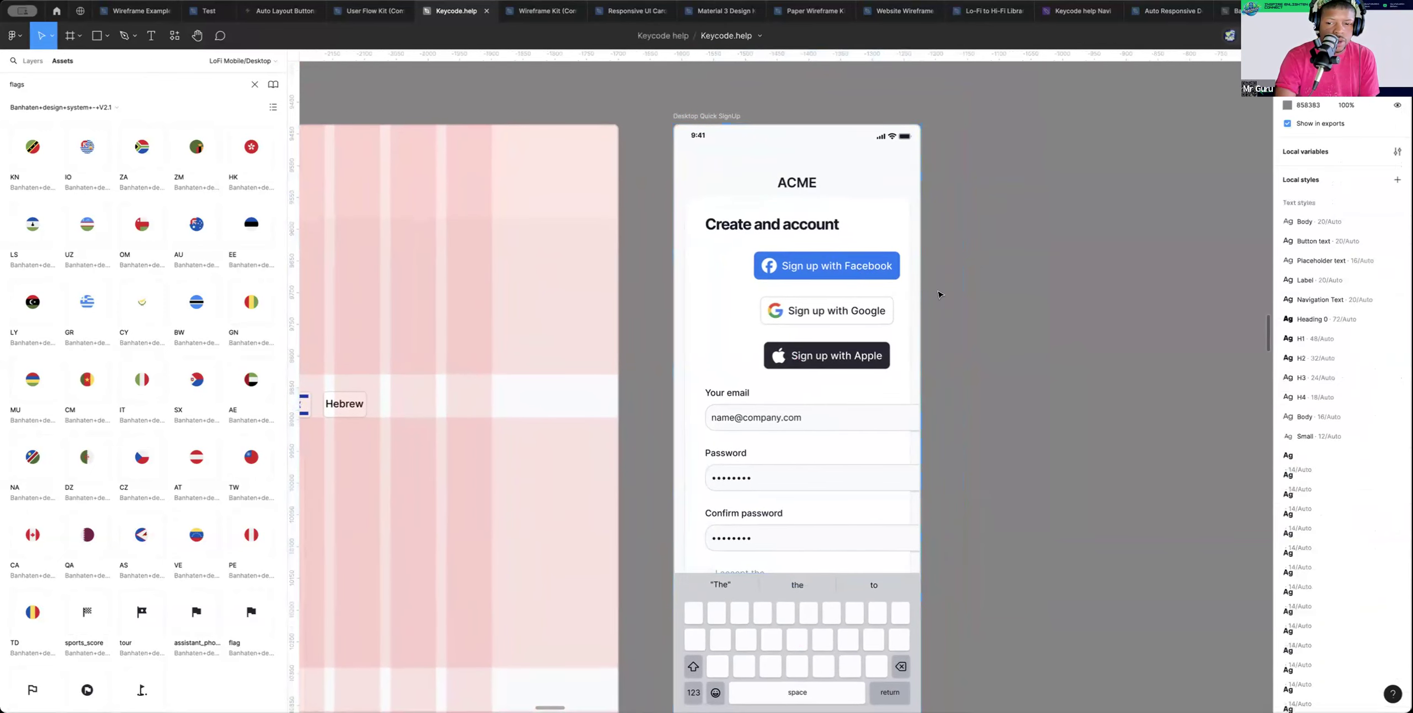
Narrow the nested form content frame inside the mobile card to 355 wide so its buttons and fields fit the card
click(839, 381)
click(839, 381)
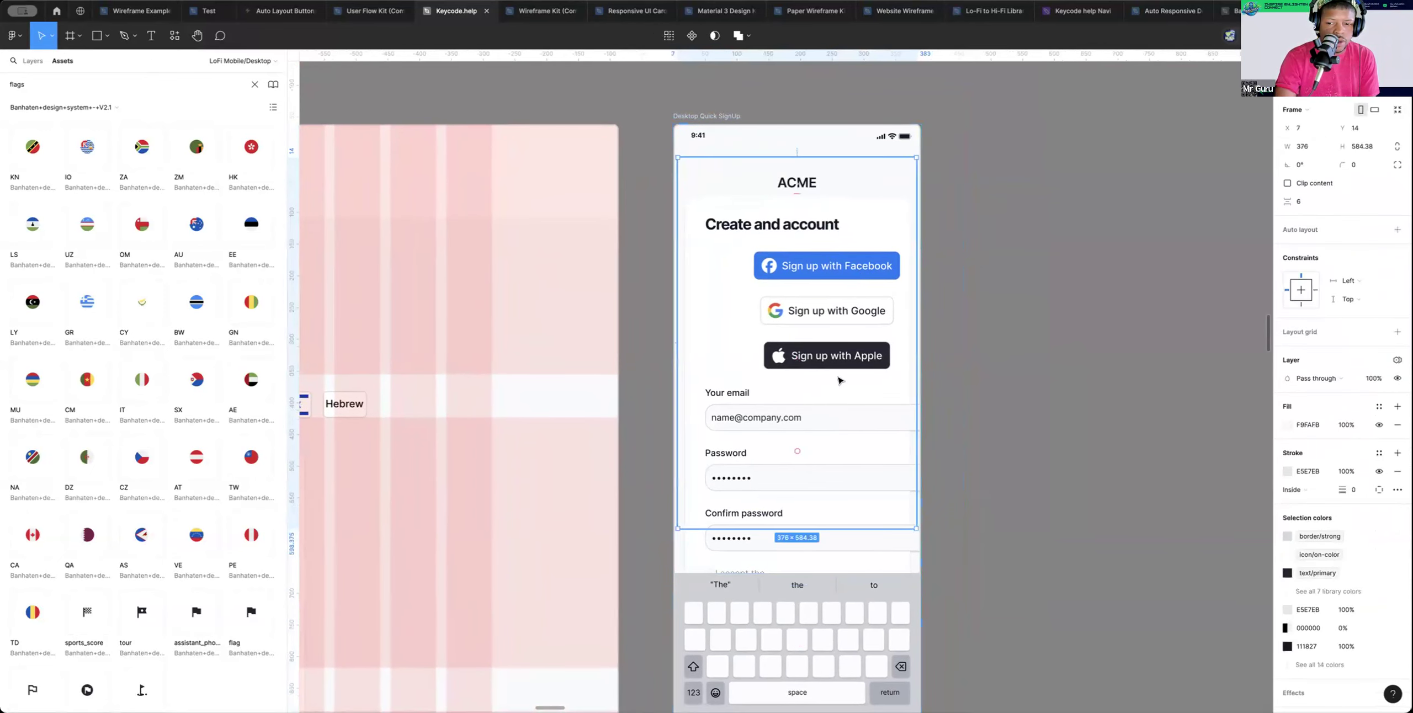
click(938, 374)
click(880, 405)
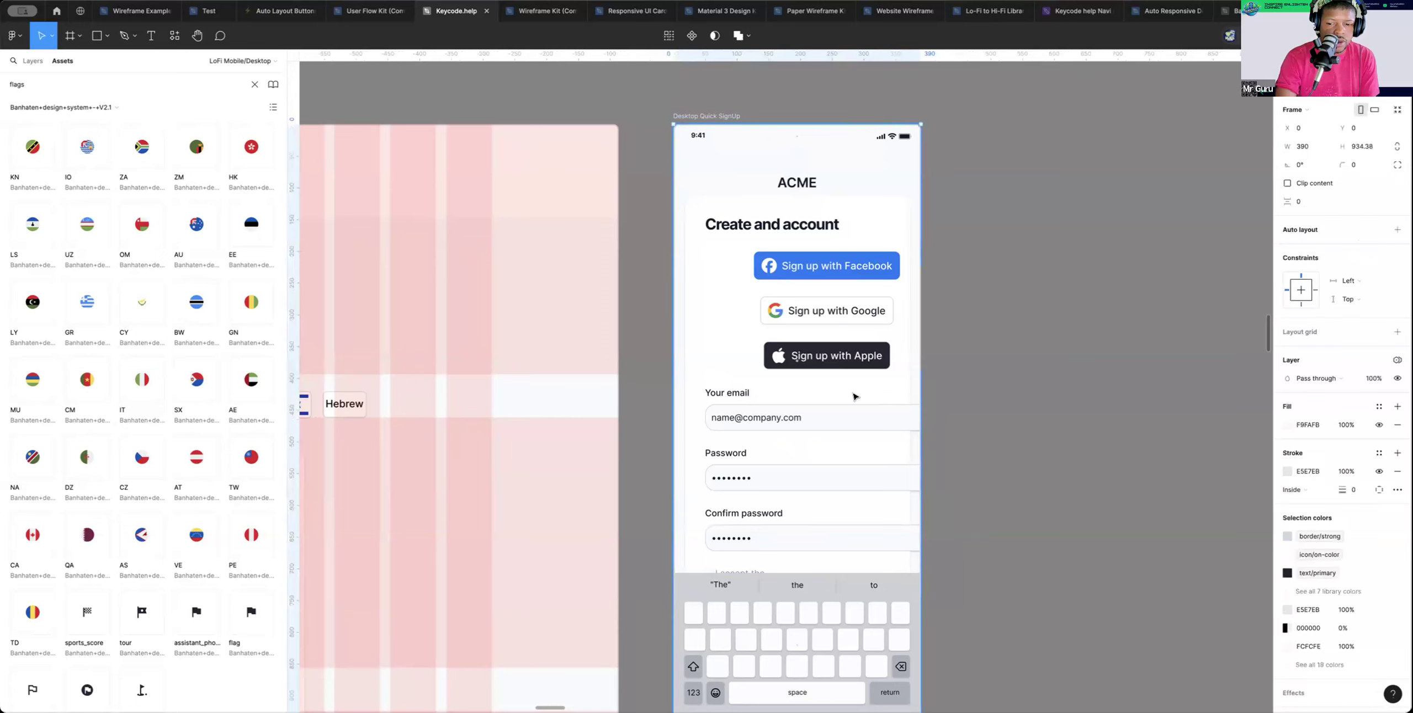
click(853, 396)
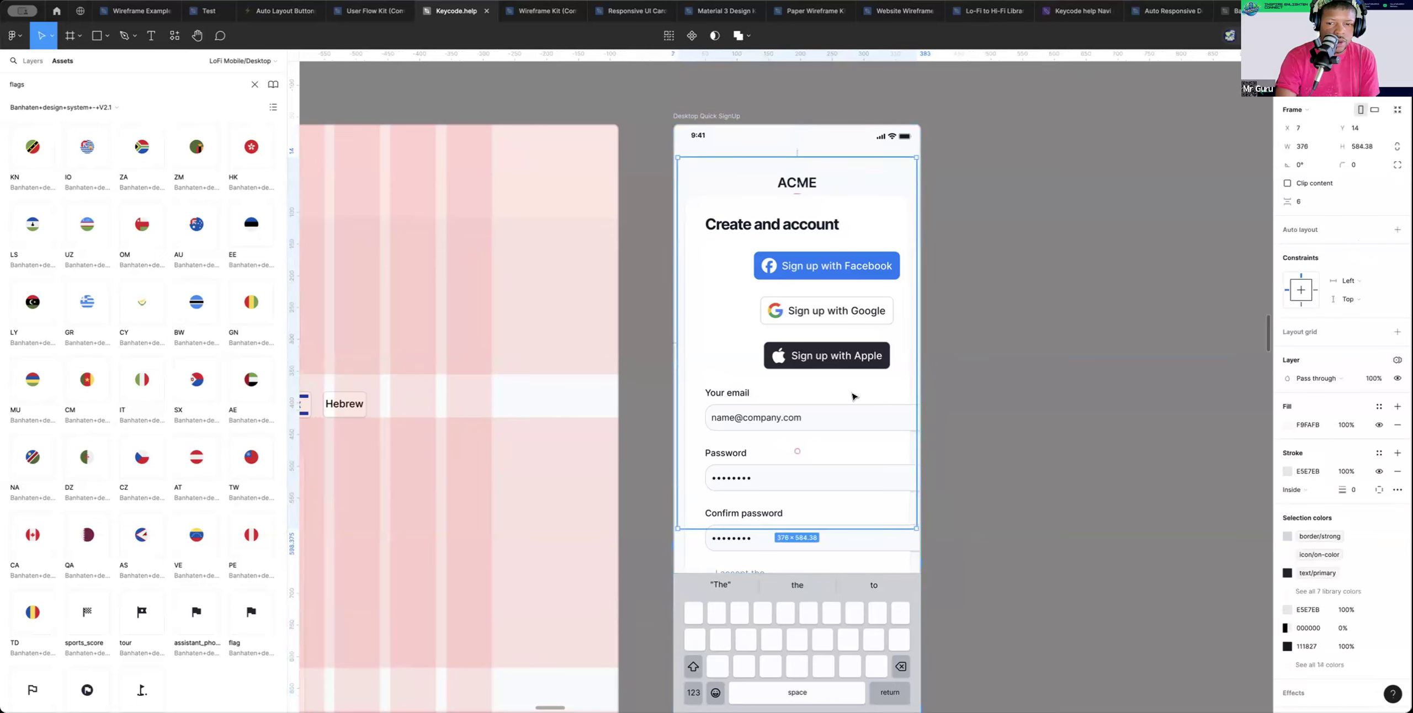
click(833, 414)
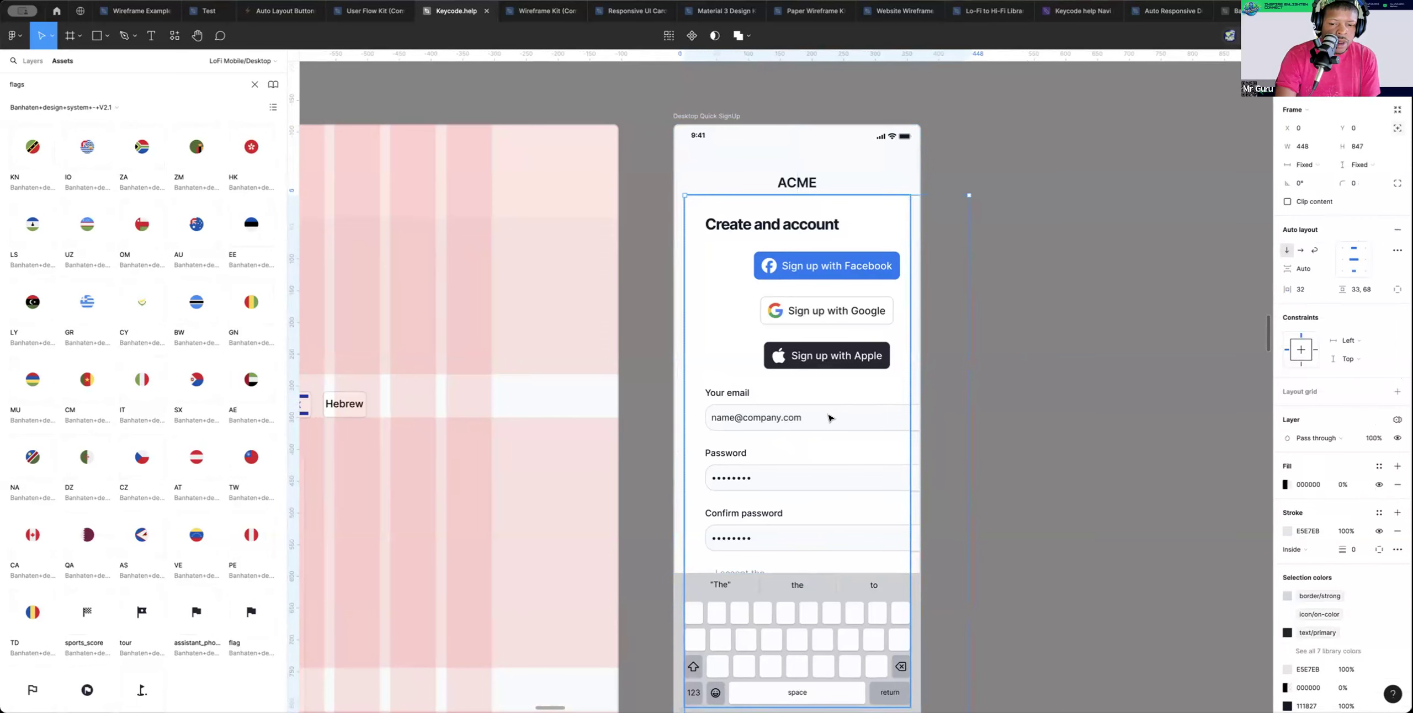
click(828, 415)
click(966, 403)
click(828, 375)
double_click(821, 393)
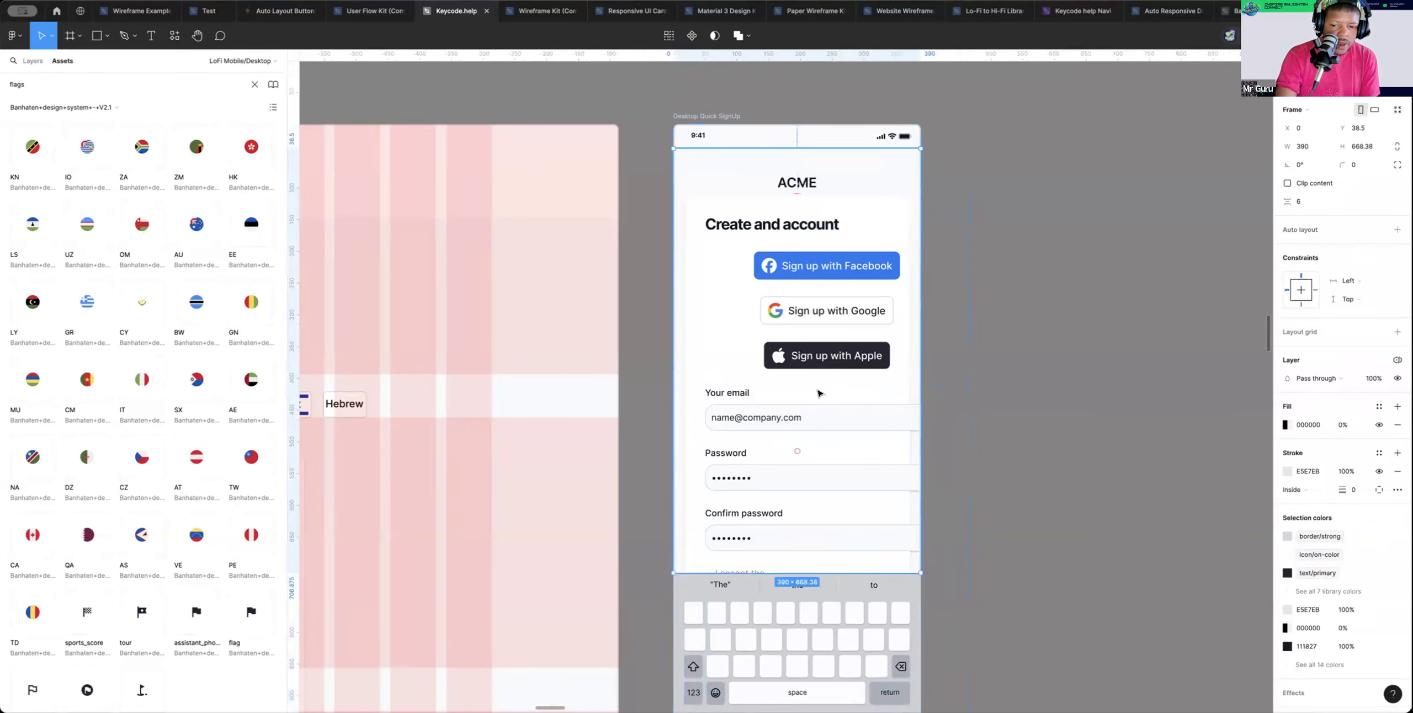
double_click(814, 396)
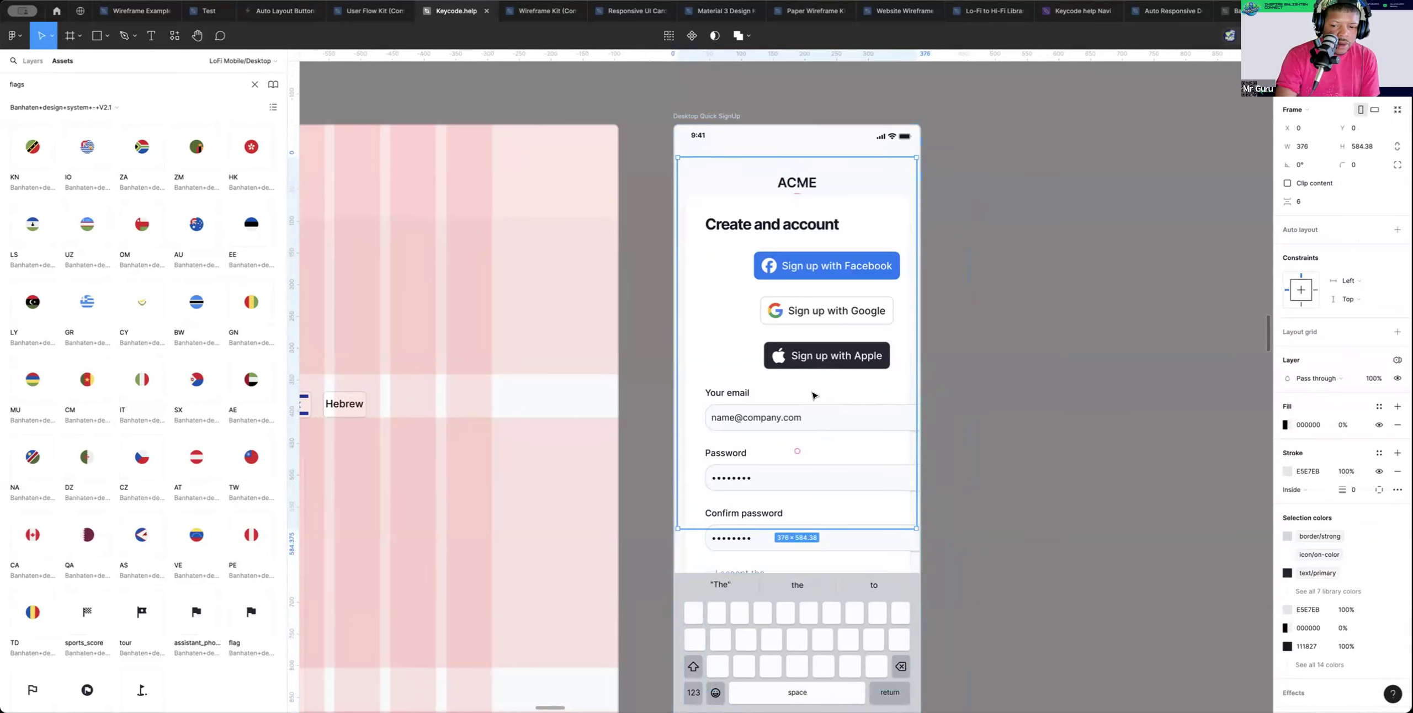
click(813, 396)
double_click(813, 395)
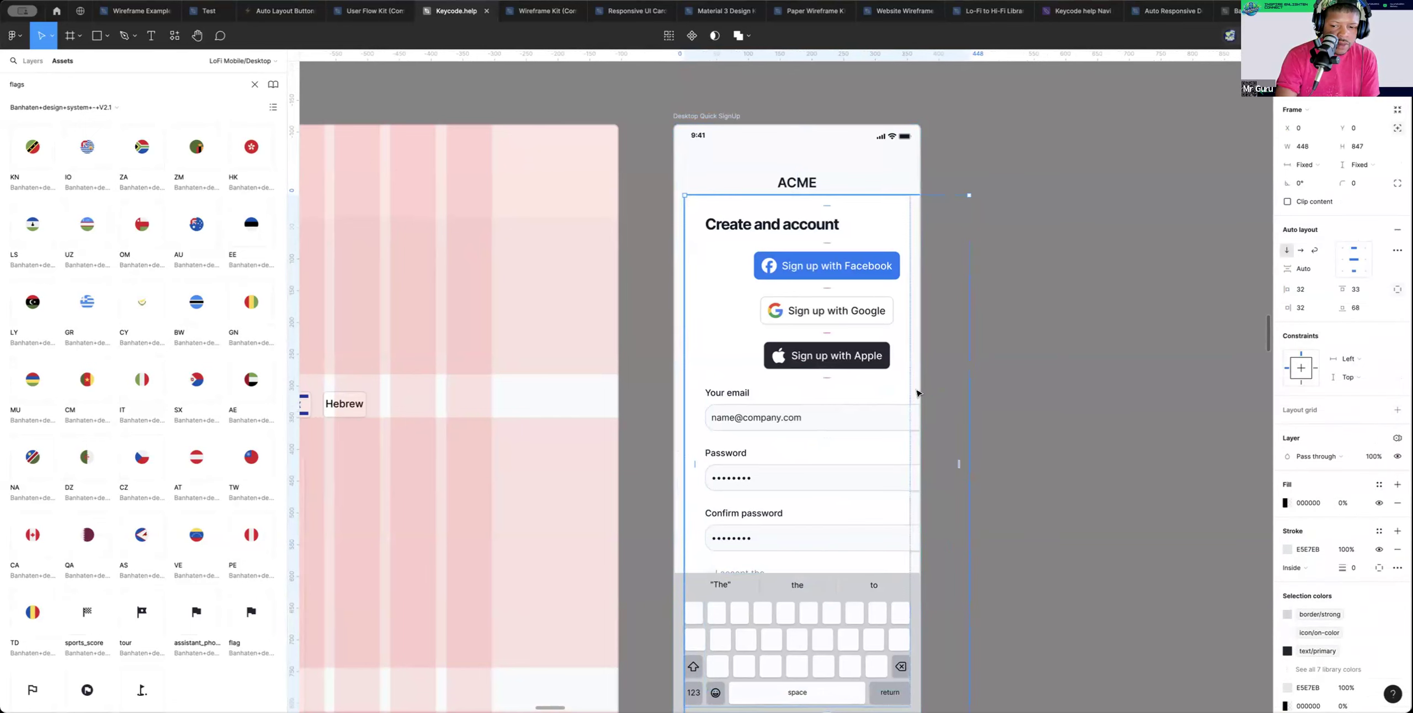
drag(937, 393, 906, 394)
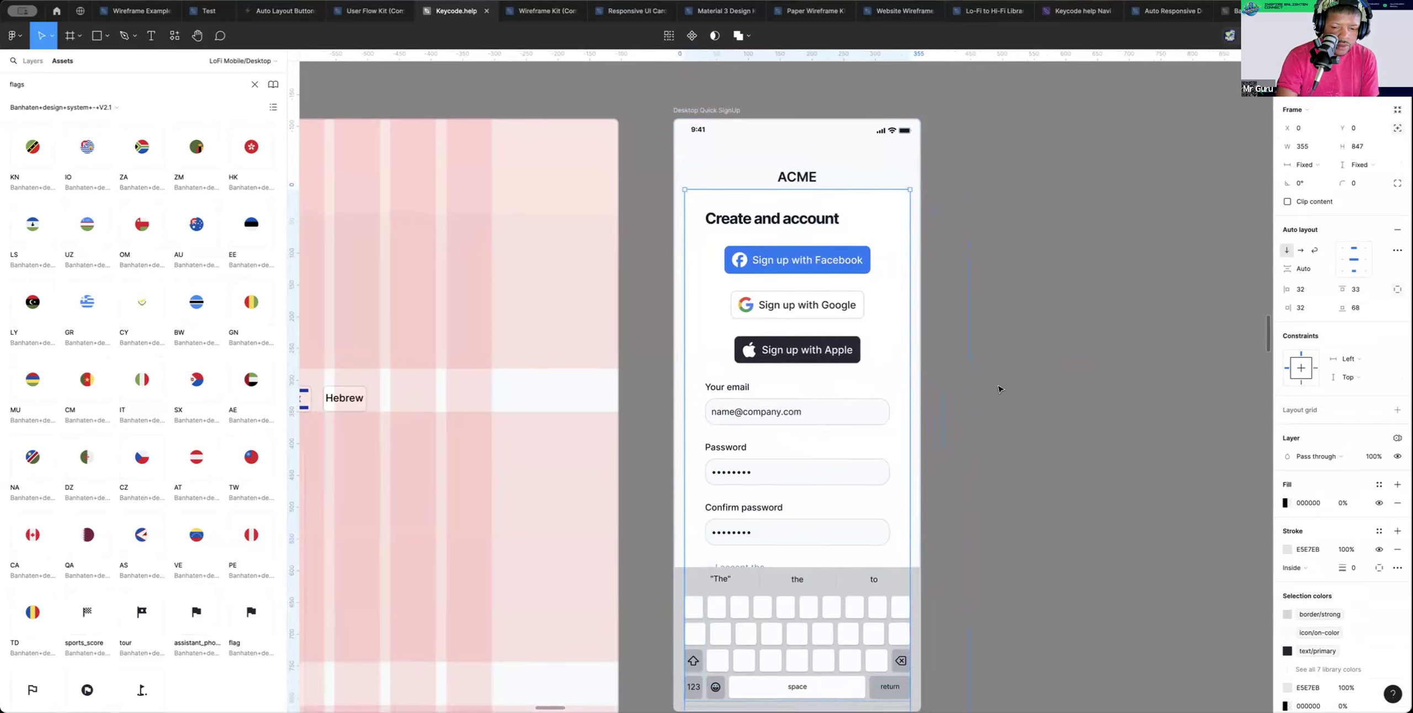
scroll(999, 390, down, 3)
click(1023, 379)
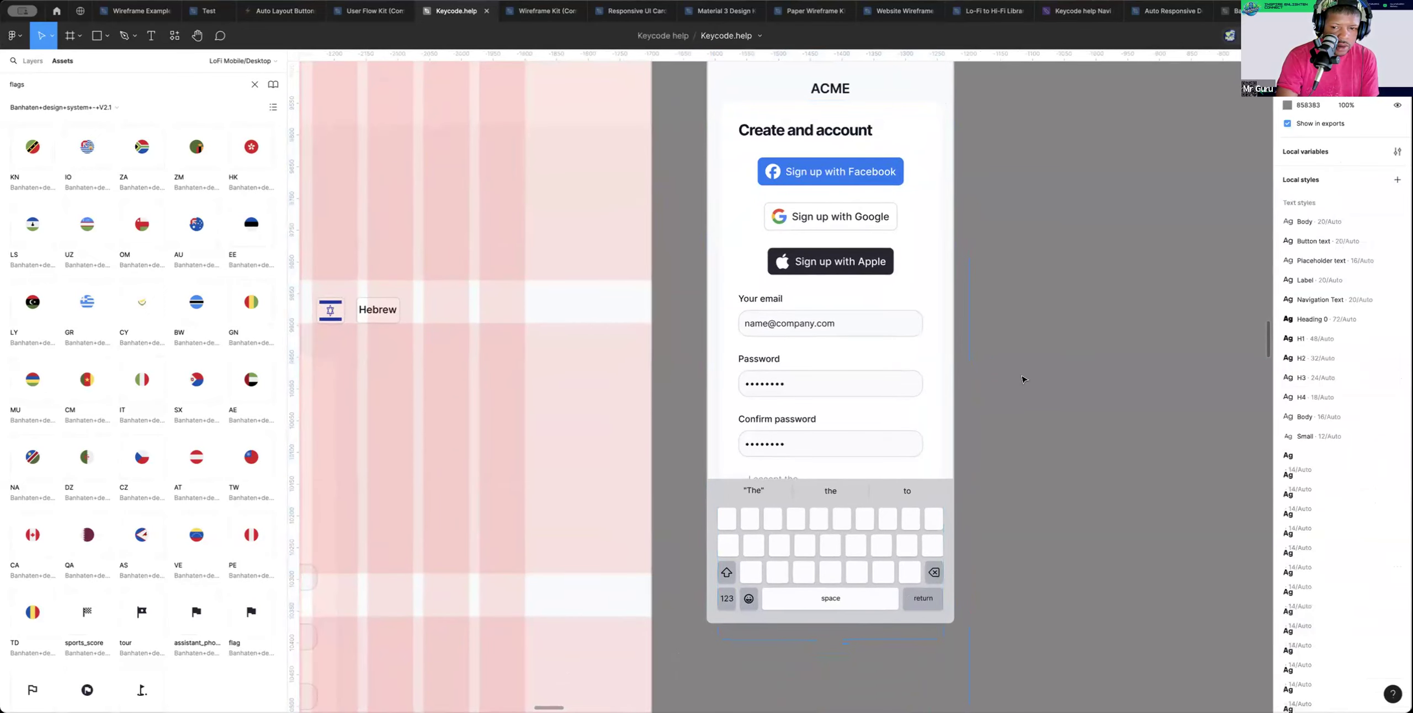
Replace the ACME logo text in the mobile frame with a copy of the desktop "Sign Up for Keycode.help" heading
scroll(1023, 379, up, 4)
scroll(862, 321, left, 10)
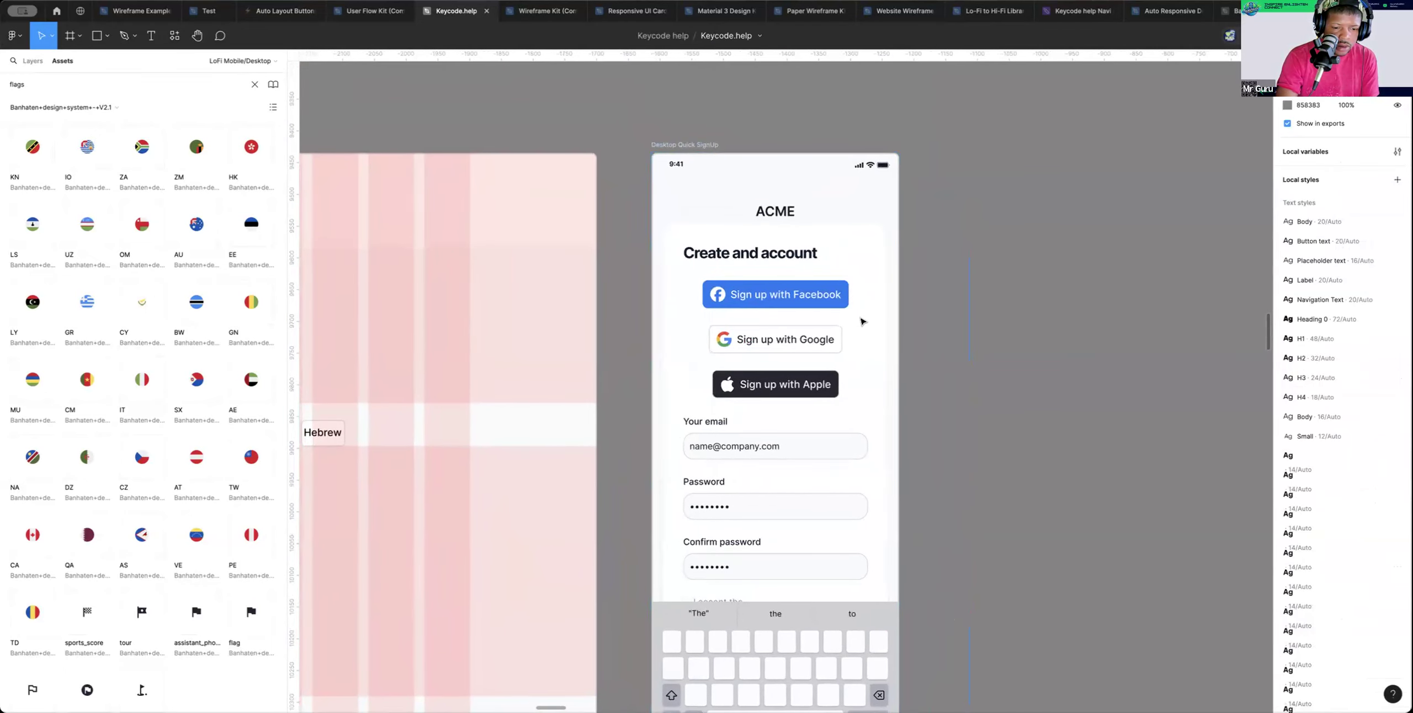
alt+click(859, 317)
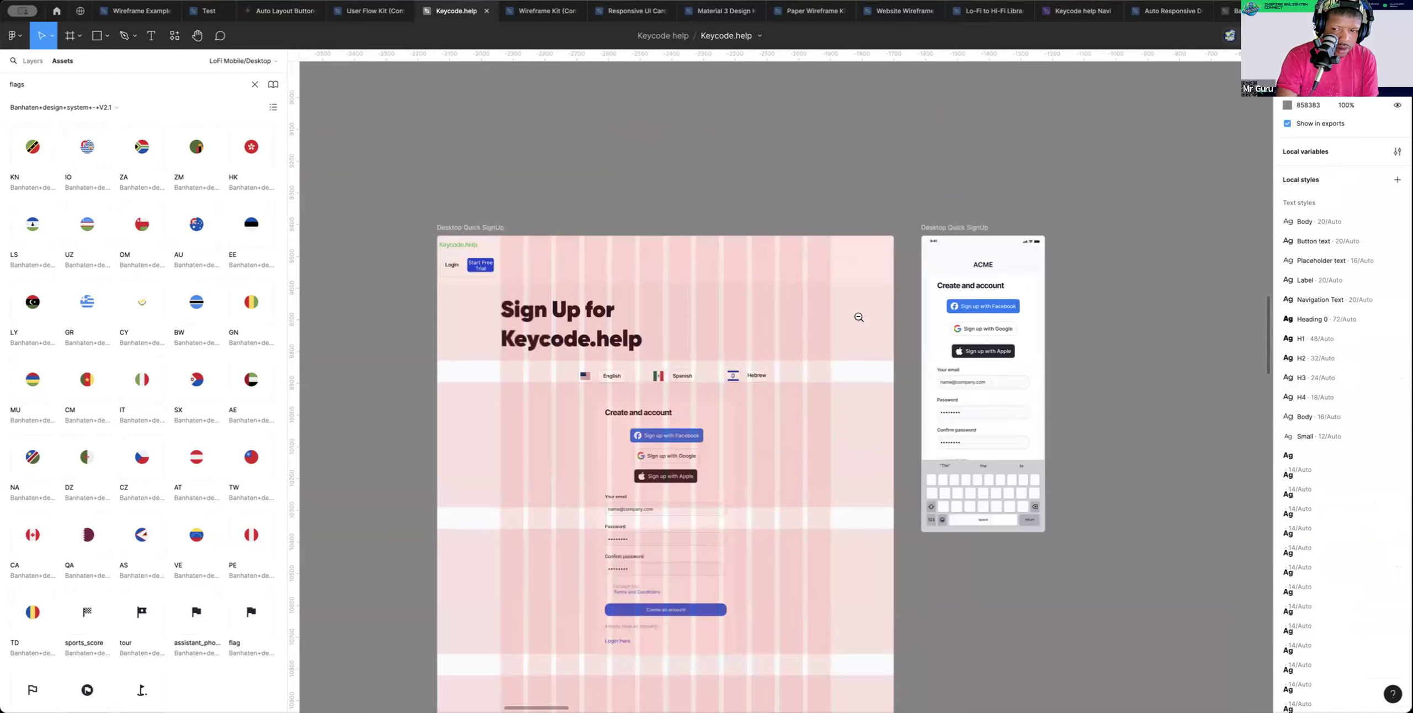
click(985, 268)
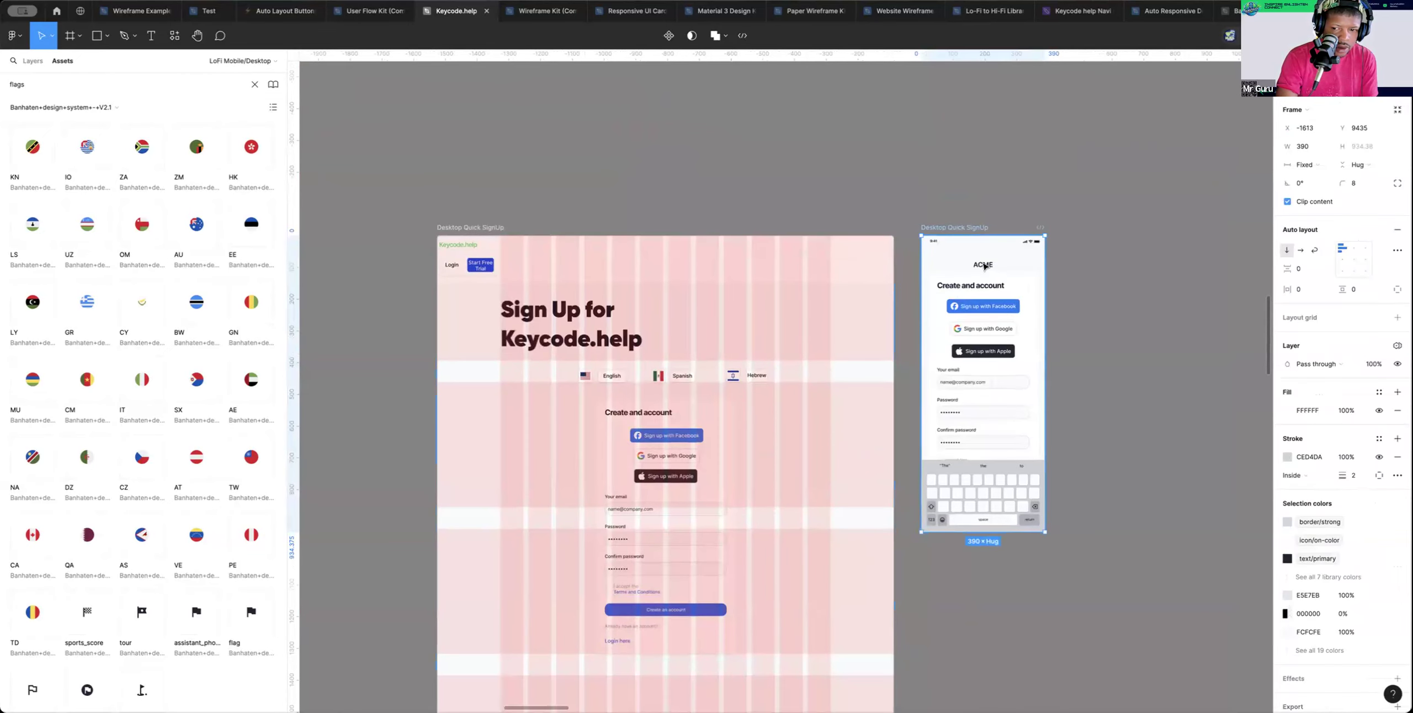
double_click(984, 267)
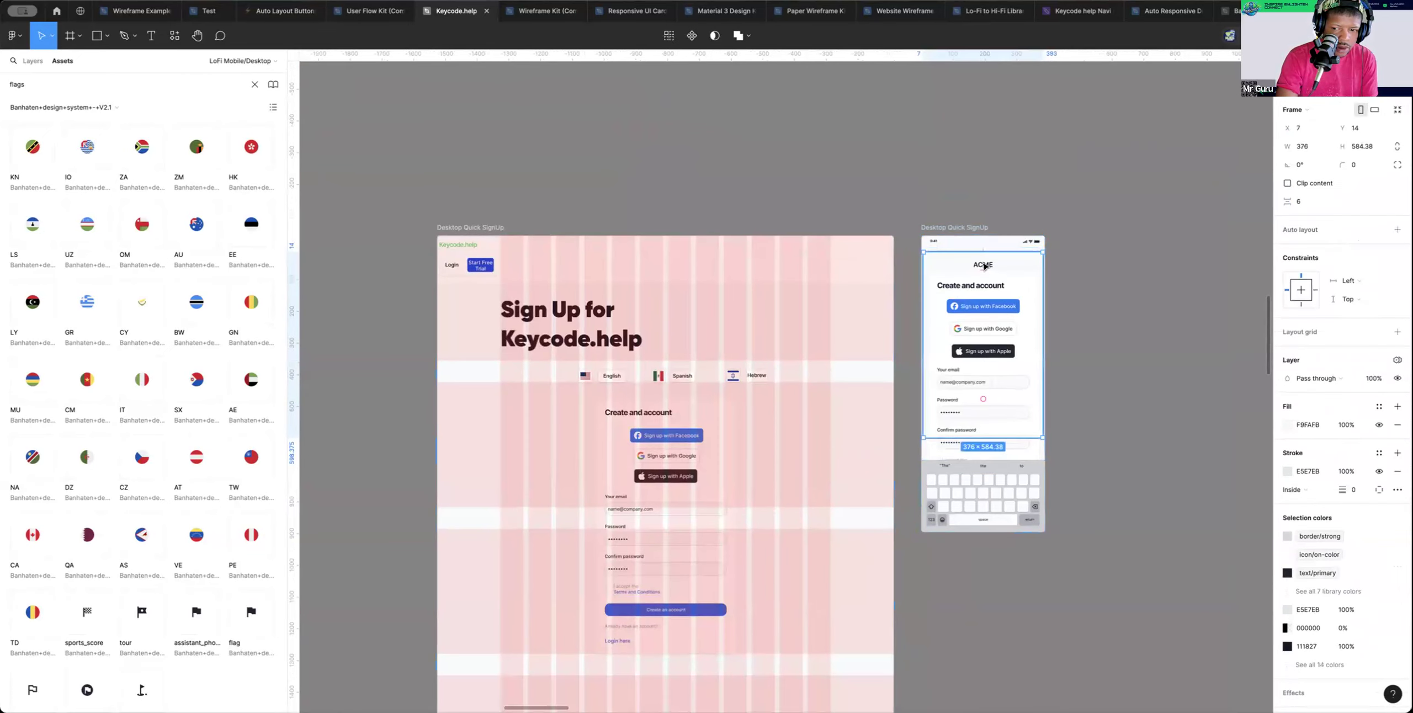
double_click(984, 266)
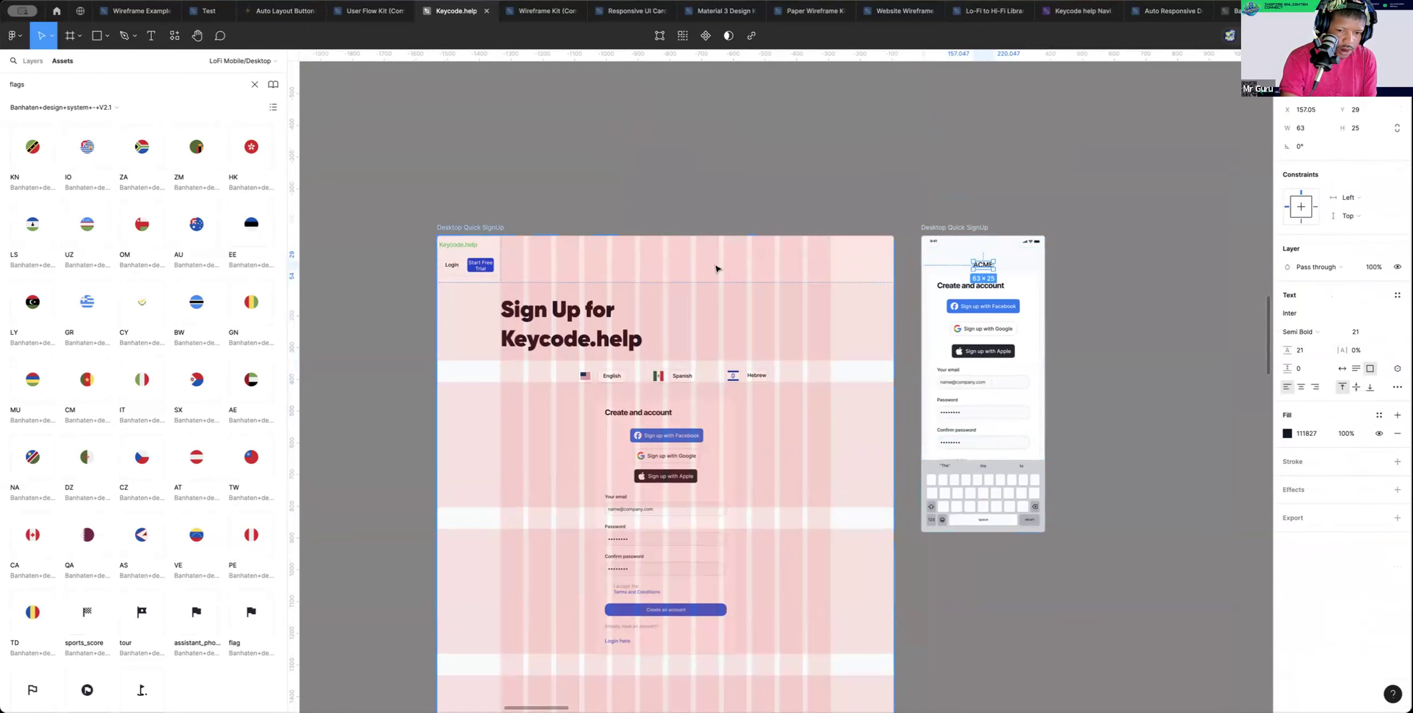
click(557, 316)
double_click(558, 317)
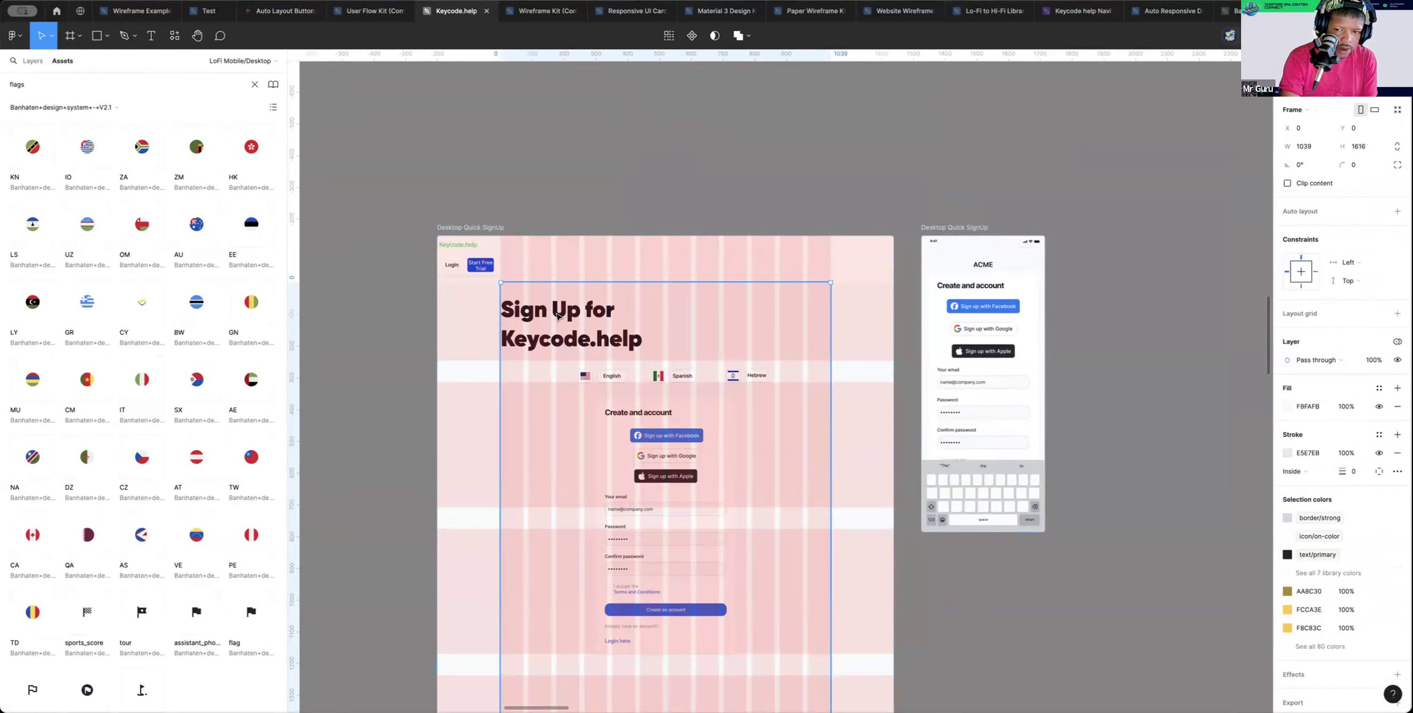
click(558, 316)
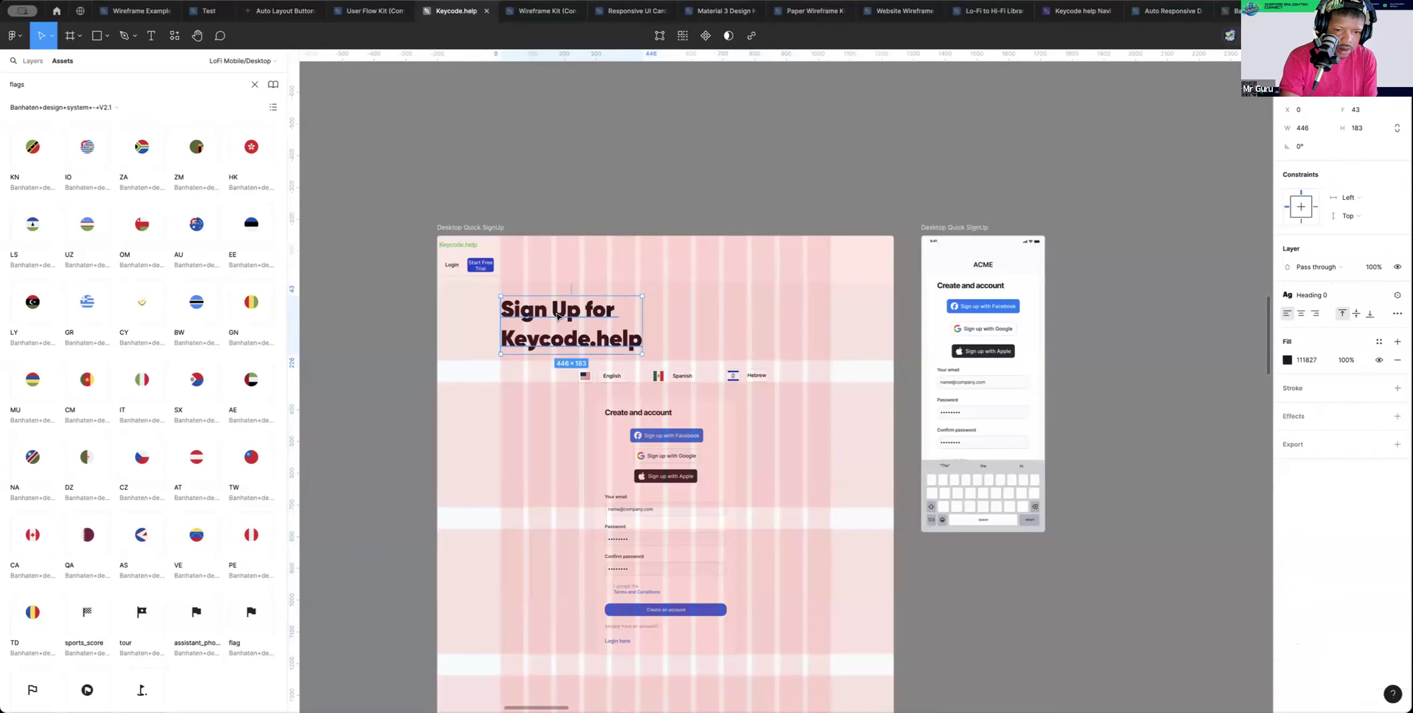
click(984, 268)
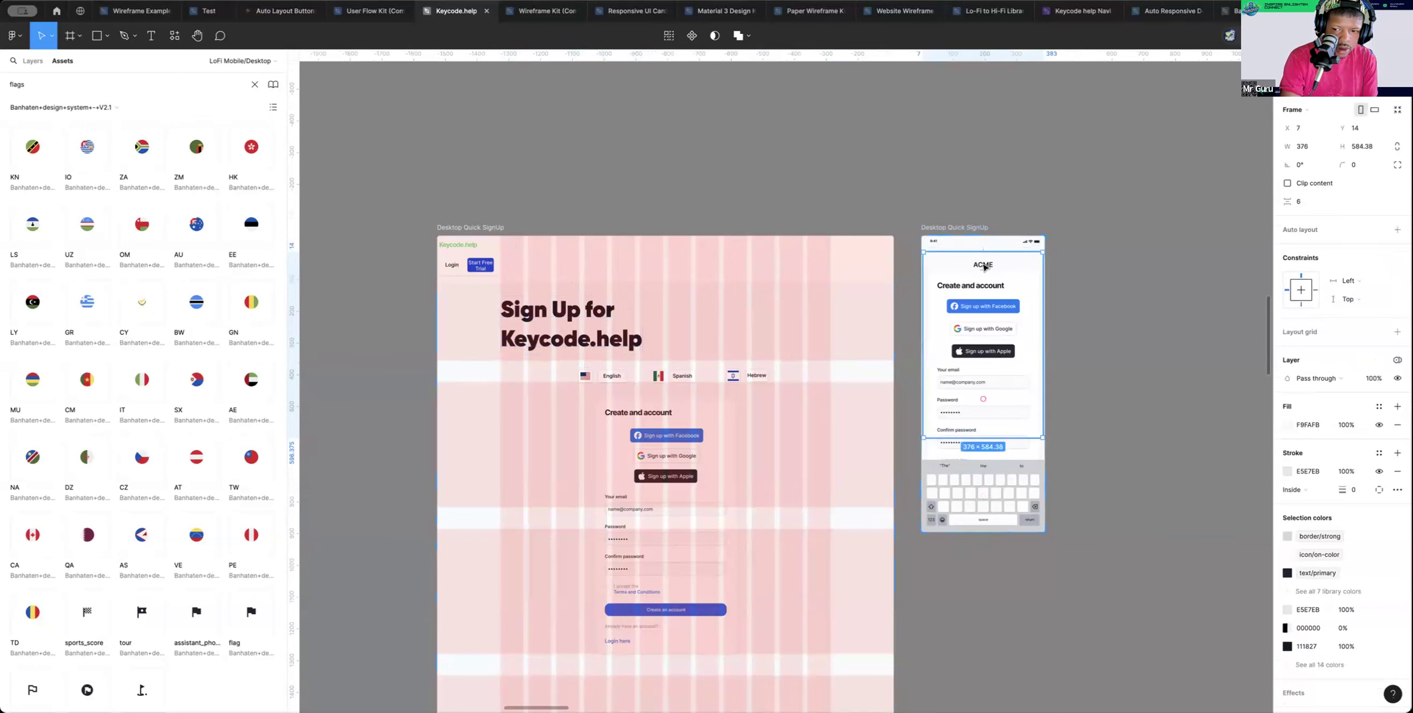
double_click(983, 265)
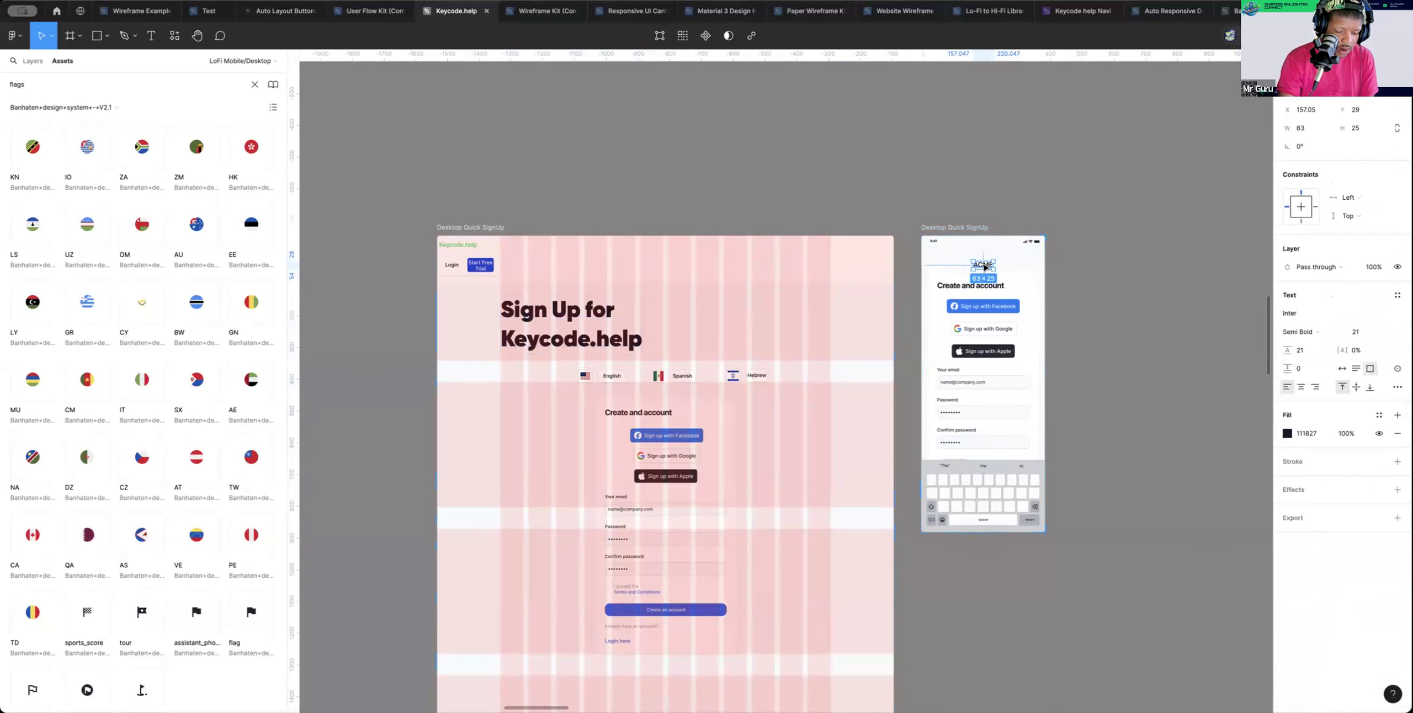
key(super+shift+r)
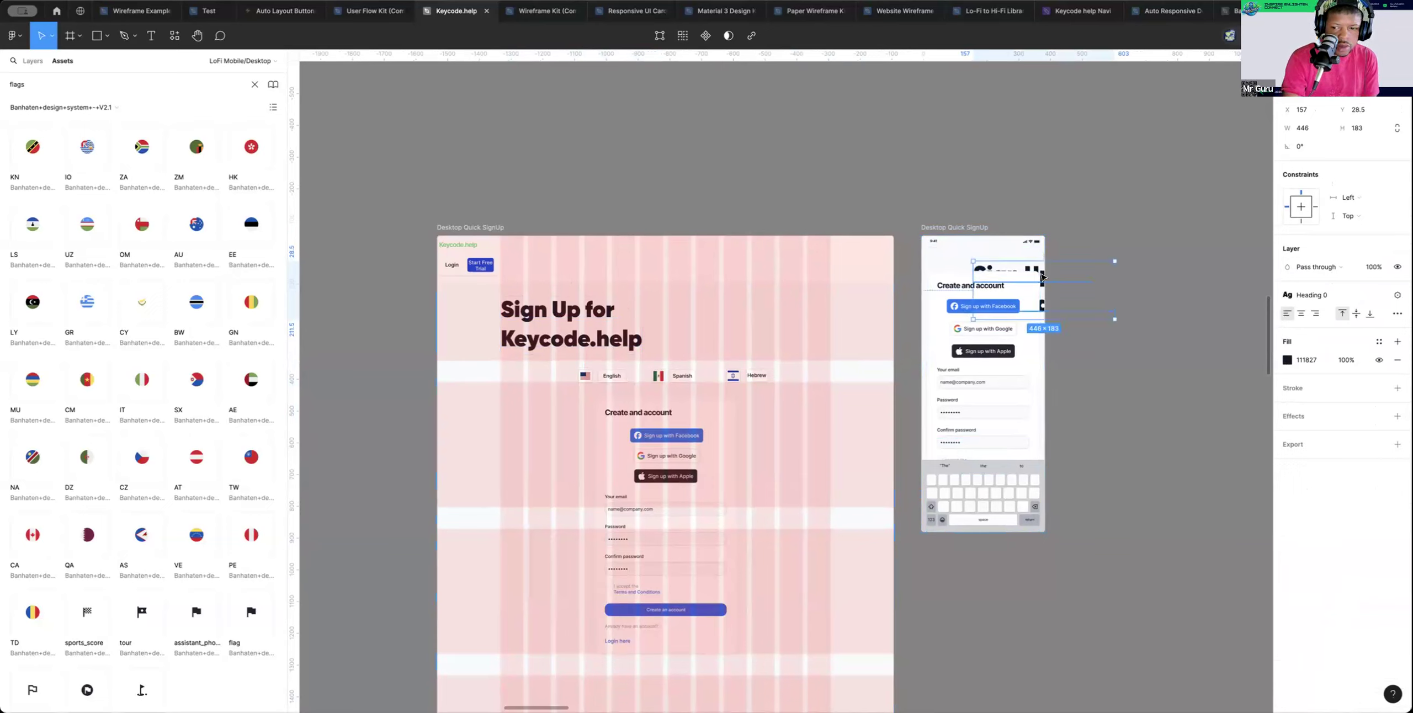
Move the mobile heading to X -18, Y -32.5 and apply the H1 text style to it
drag(1042, 276, 988, 257)
click(1312, 295)
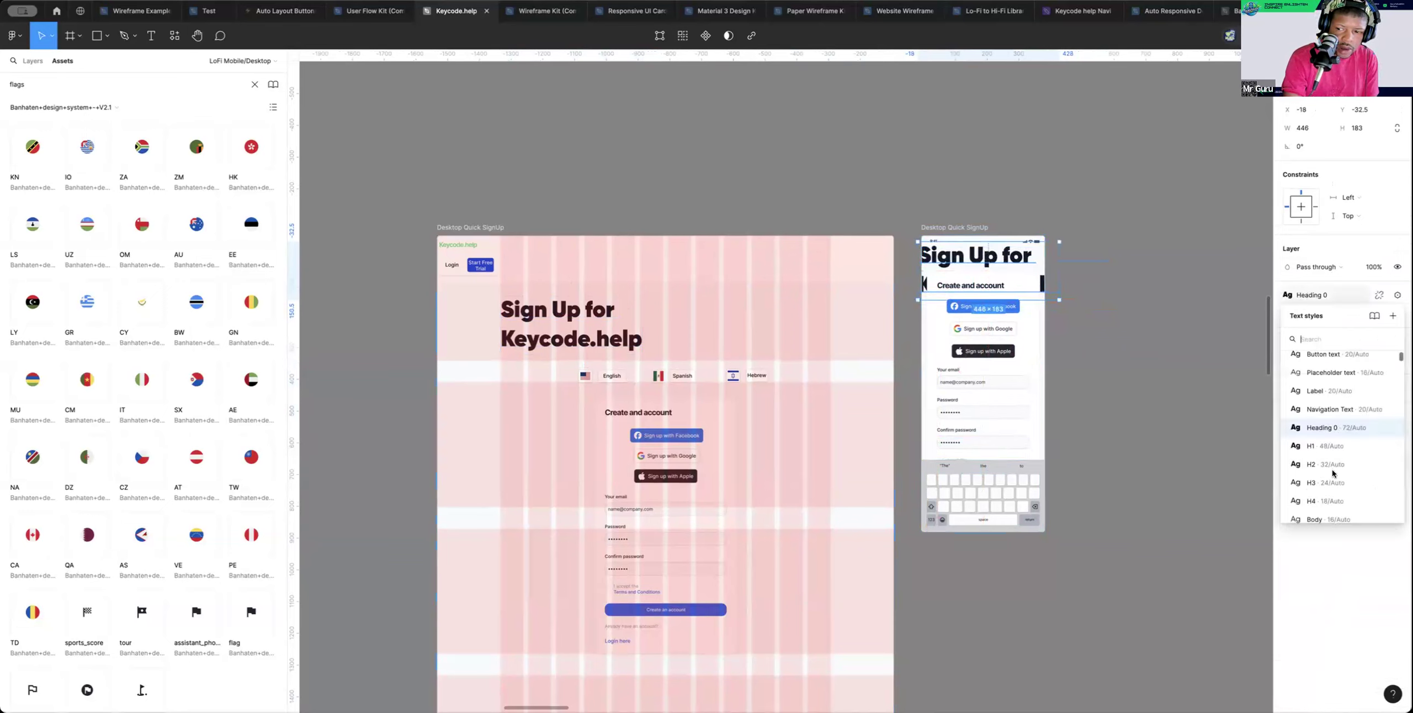
click(1327, 446)
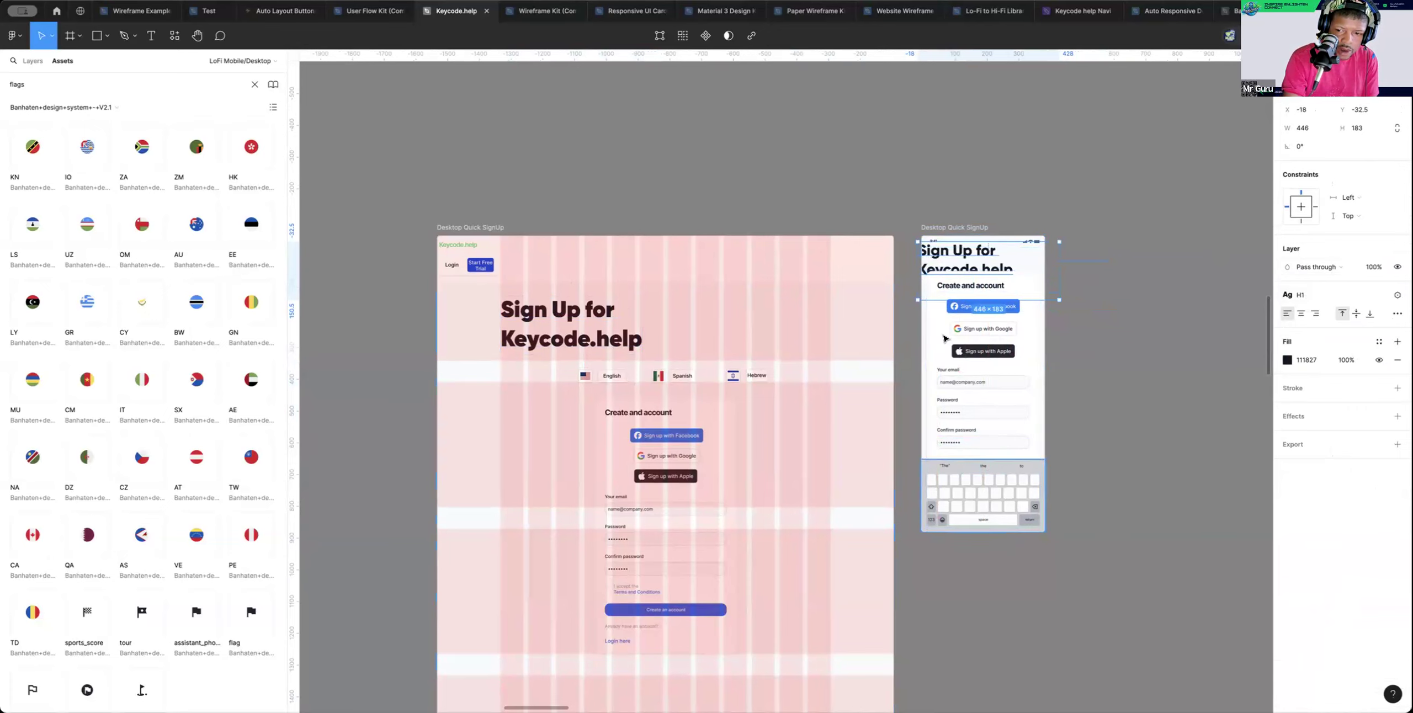
Set the mobile keyboard frame's constraints to Left and right and Bottom, and resize it to 227 high
scroll(961, 226, down, 1)
click(963, 227)
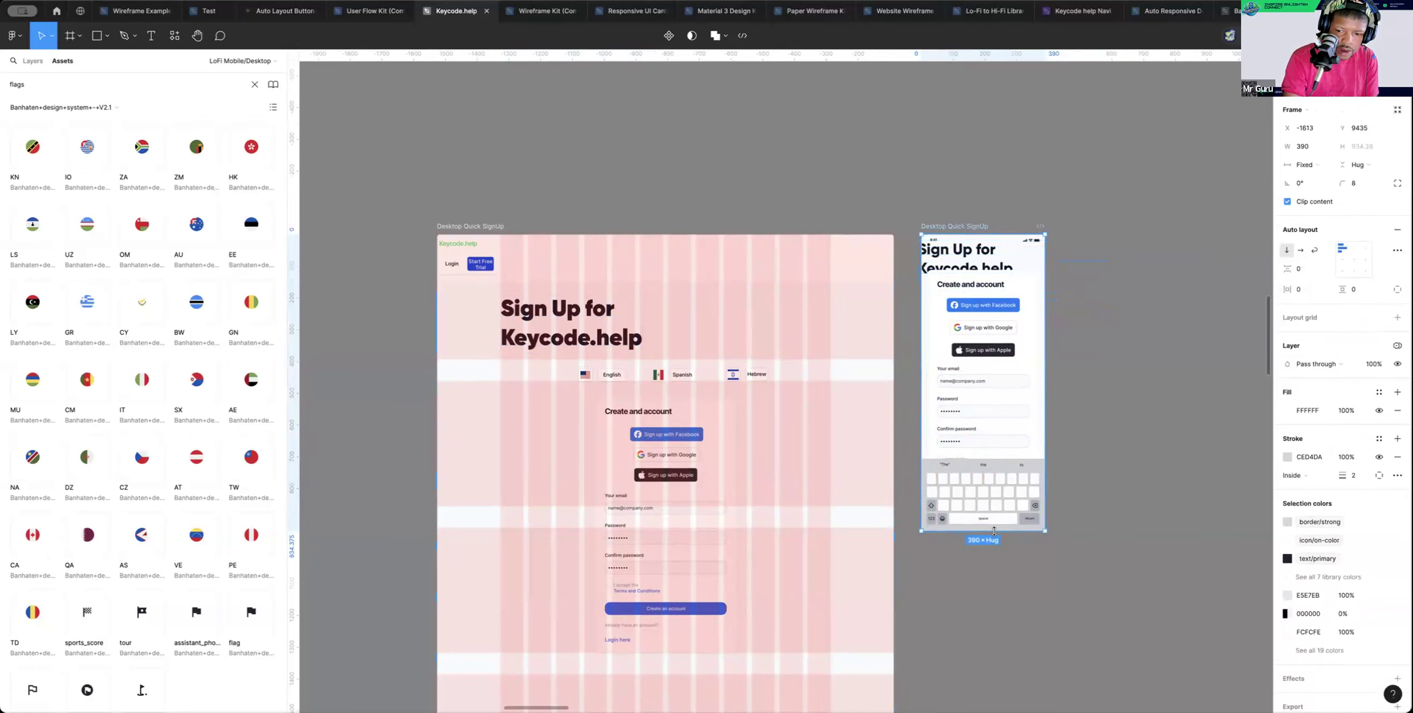
mouse_move(991, 553)
mouse_down()
mouse_move(992, 588)
mouse_move(993, 531)
mouse_up()
click(988, 495)
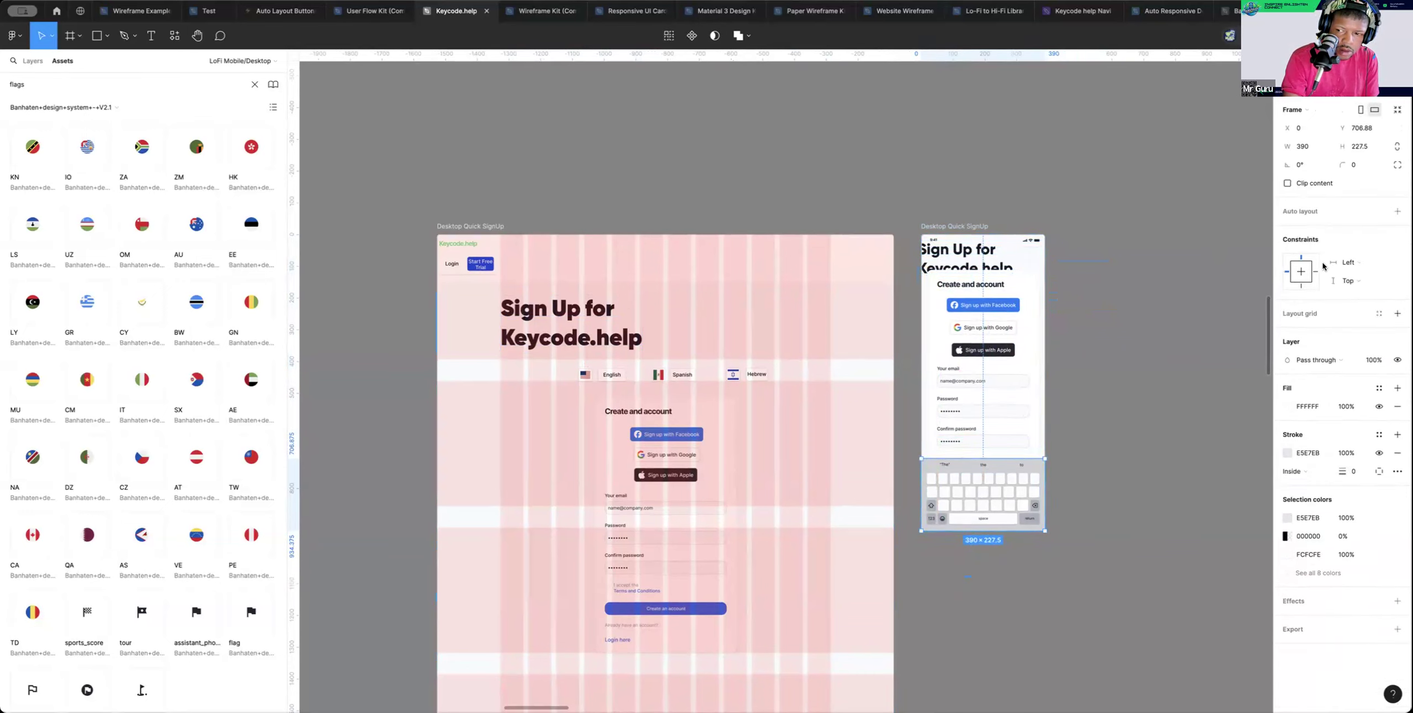
click(1339, 276)
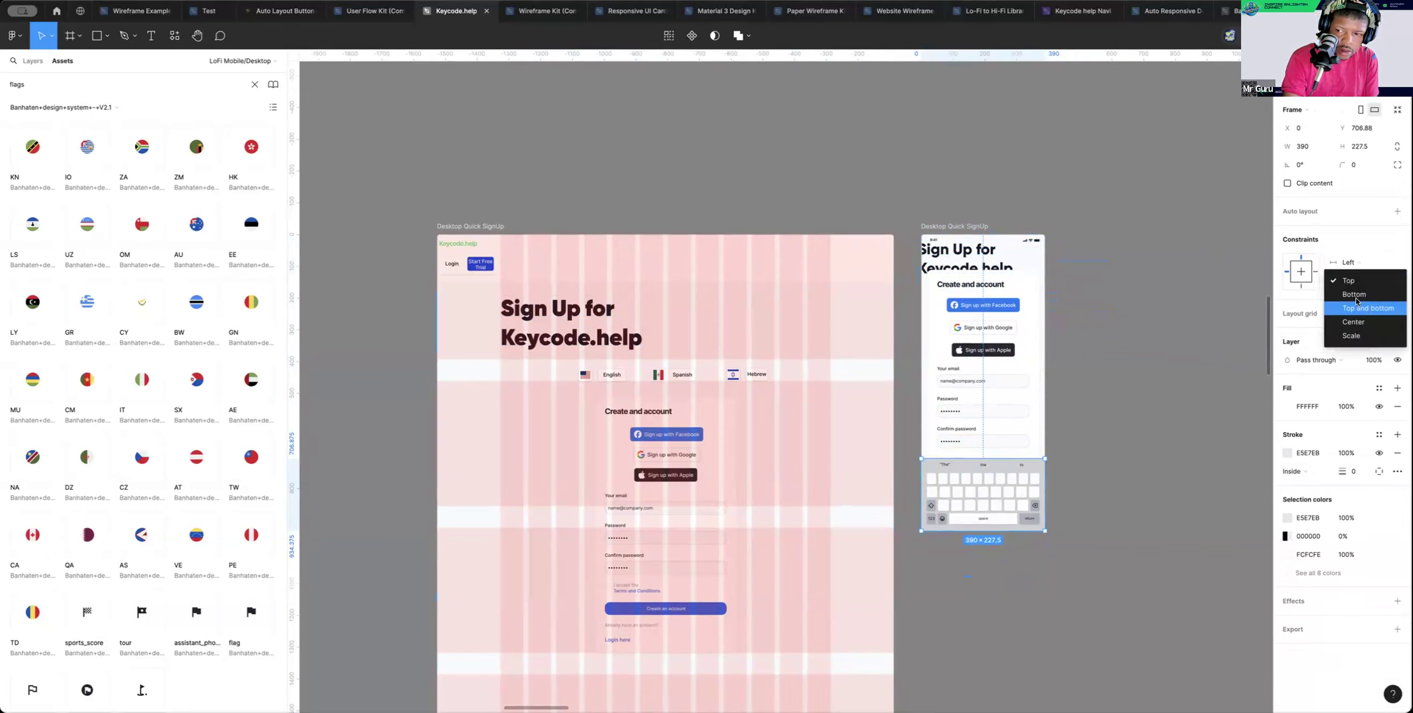
click(1357, 299)
click(1355, 264)
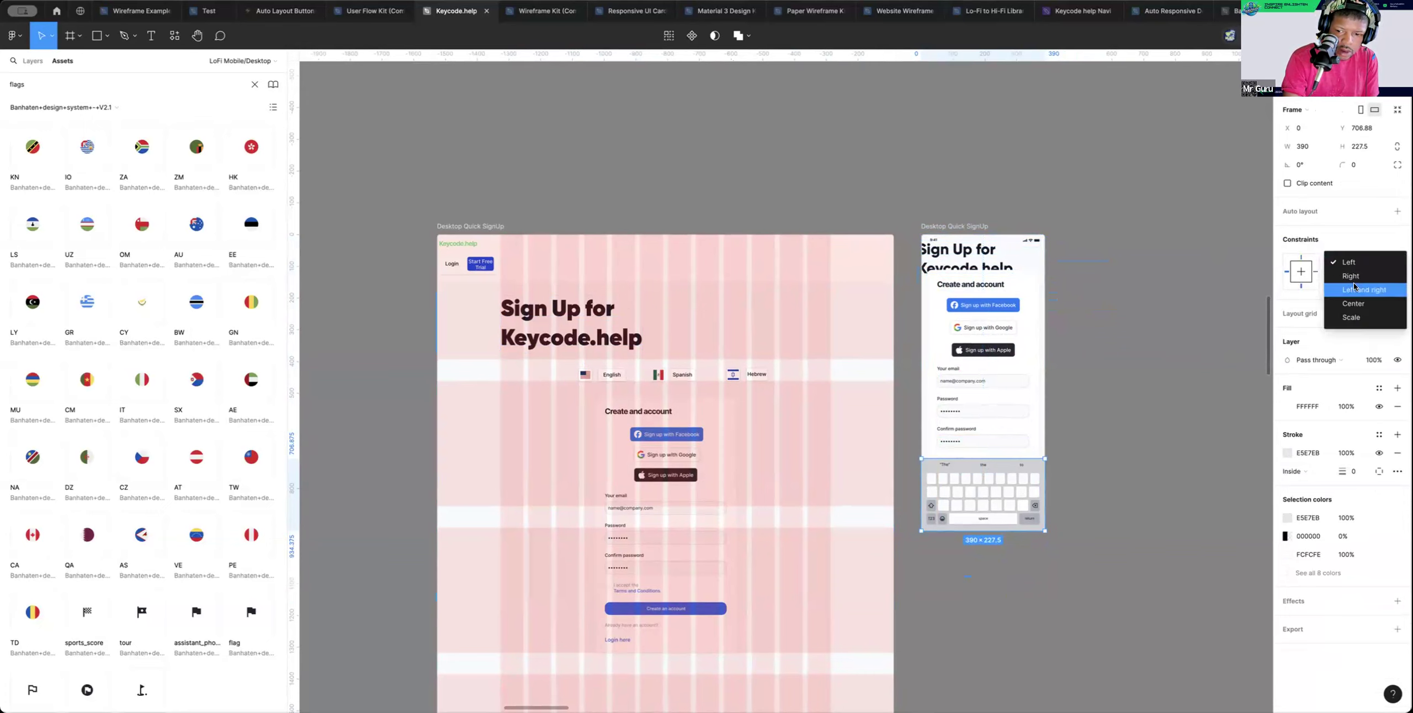
click(1356, 288)
mouse_move(1005, 531)
mouse_down()
mouse_move(996, 549)
mouse_move(998, 529)
mouse_up()
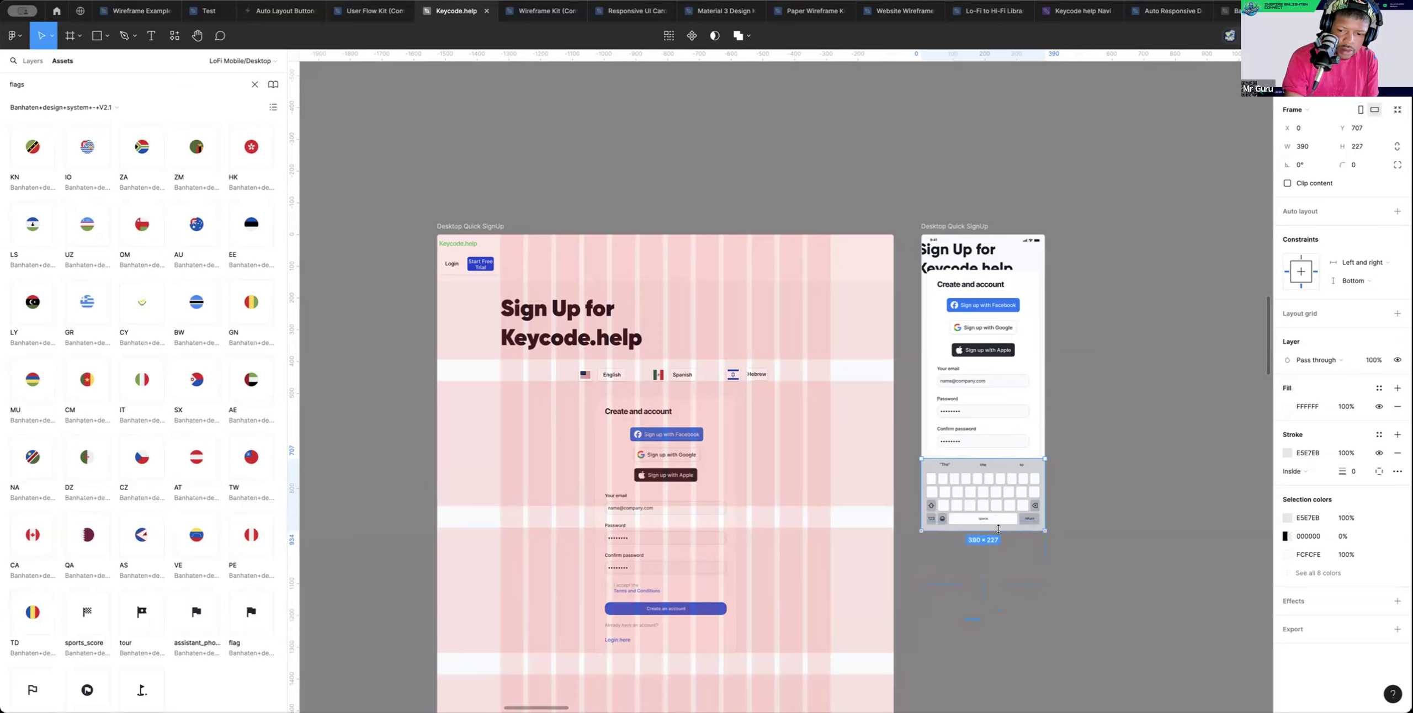
Add auto layout to the keyboard frame and resize it to a fixed height of 227
scroll(997, 530, left, 1)
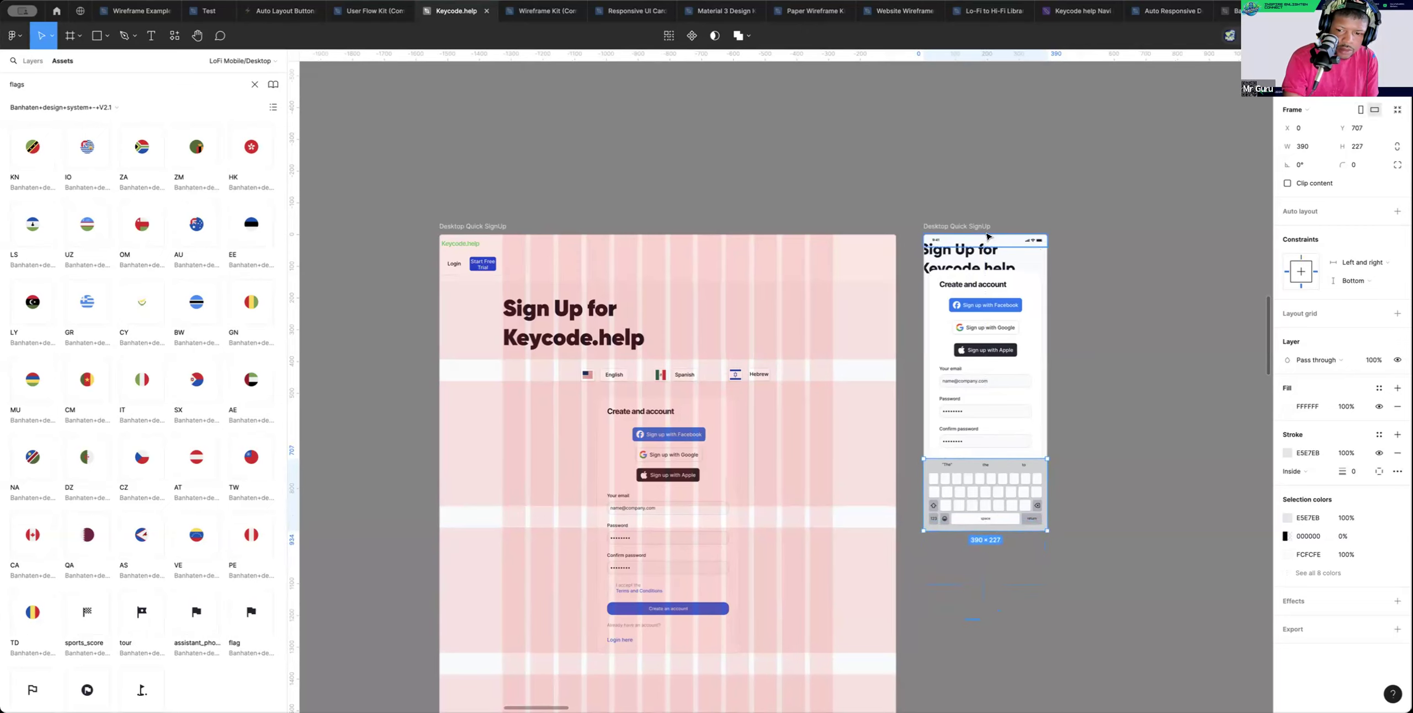
click(1398, 212)
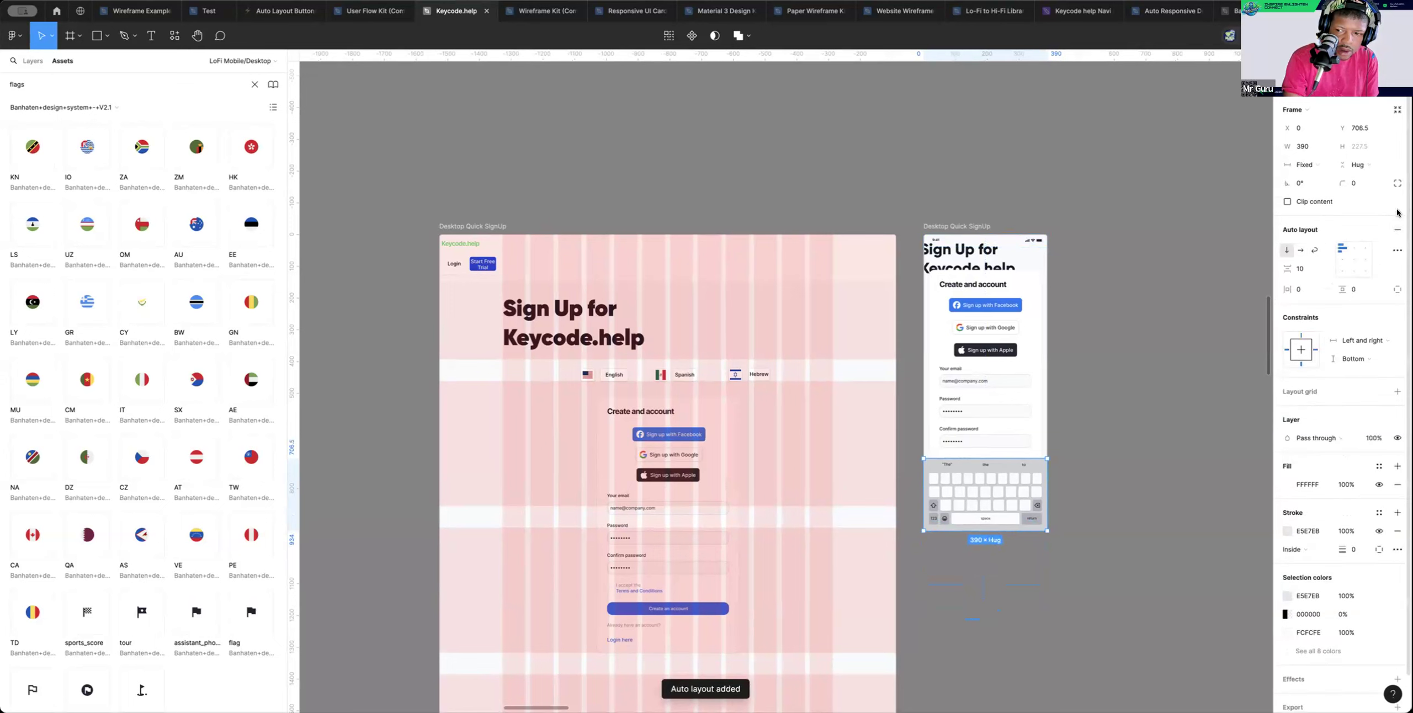
mouse_move(1006, 530)
mouse_down()
mouse_move(1007, 582)
mouse_move(1009, 529)
mouse_up()
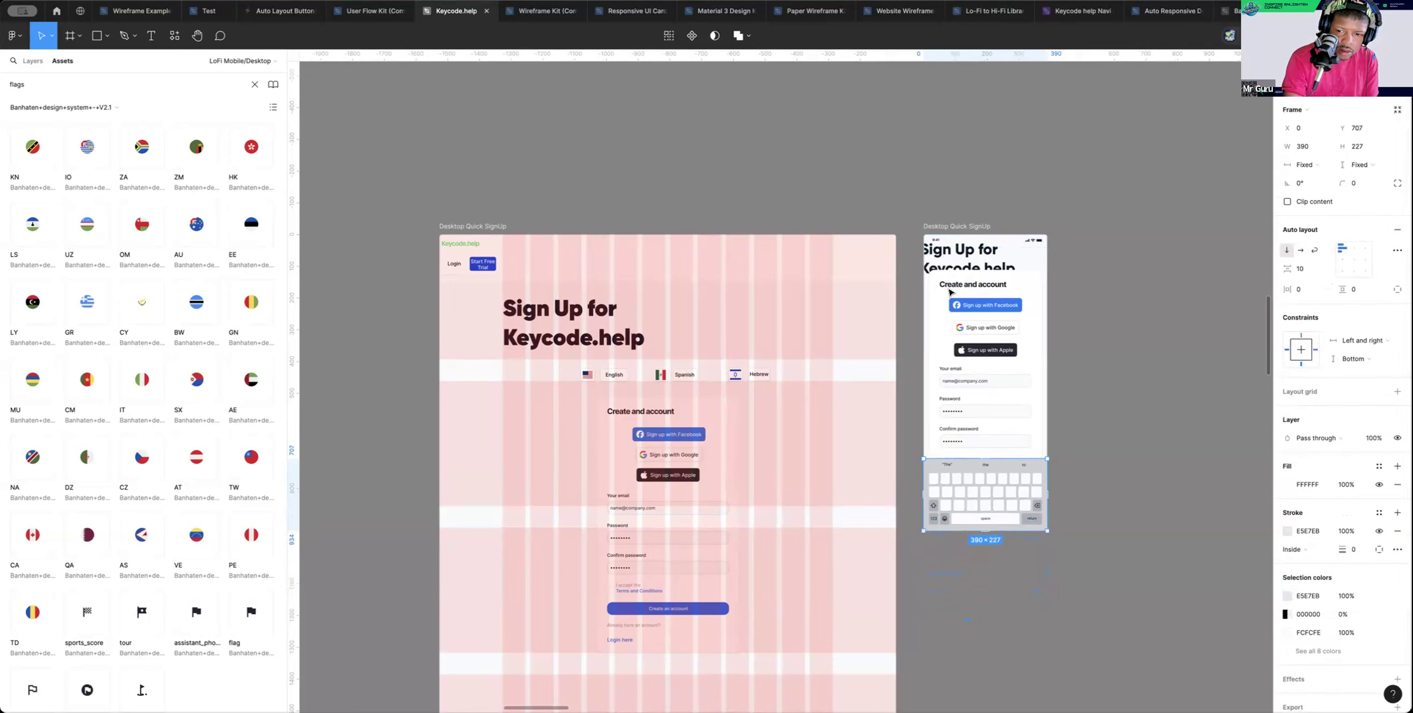
Remove and re-add auto layout on the outer mobile frame, and stretch the frame taller downward
click(956, 227)
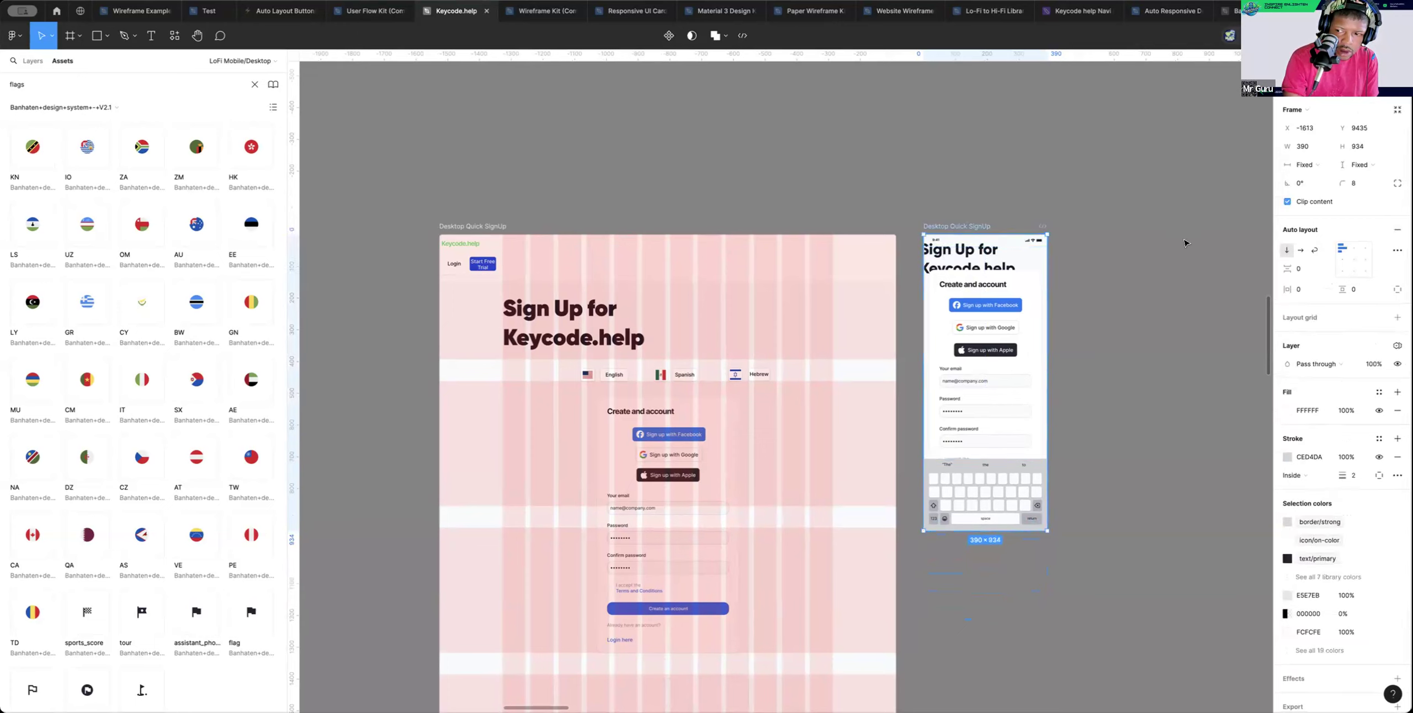
click(1397, 230)
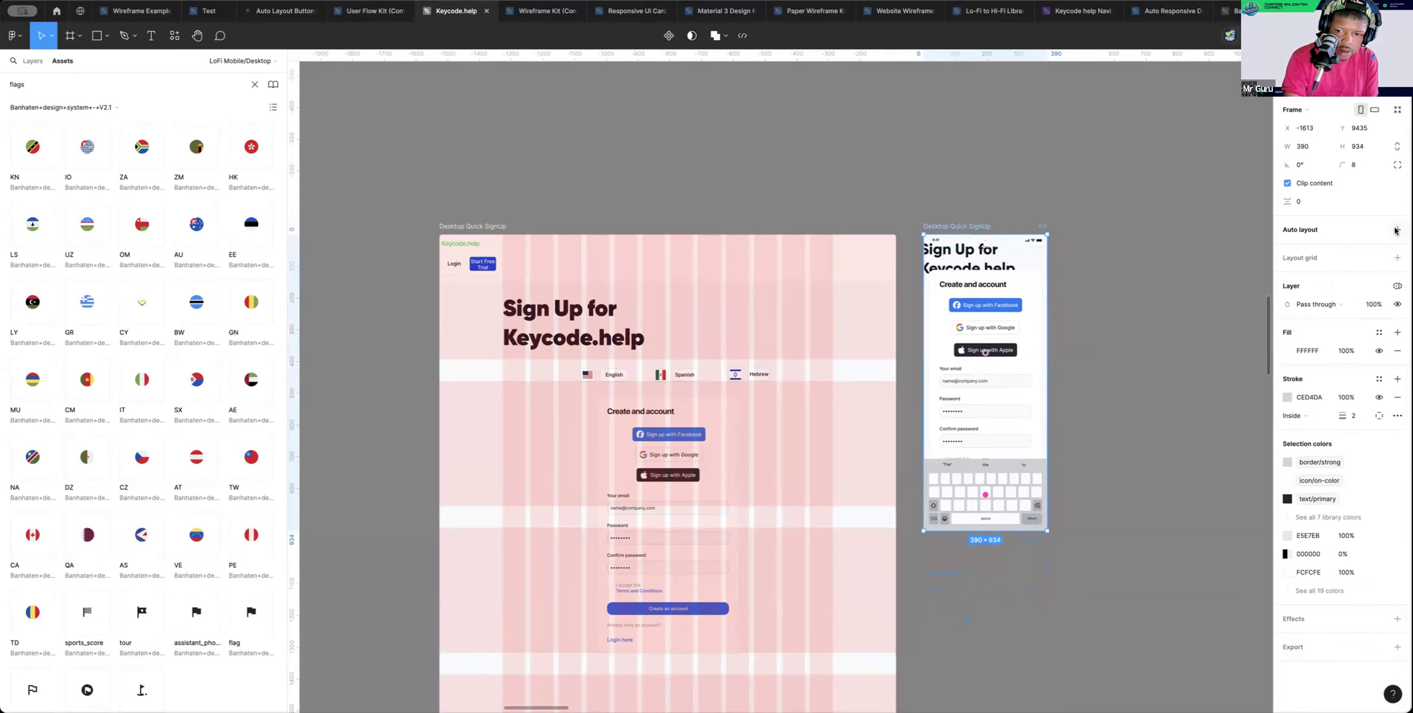
click(1397, 230)
drag(1003, 587, 998, 678)
Set the keyboard frame's auto layout alignment to bottom center
click(1001, 560)
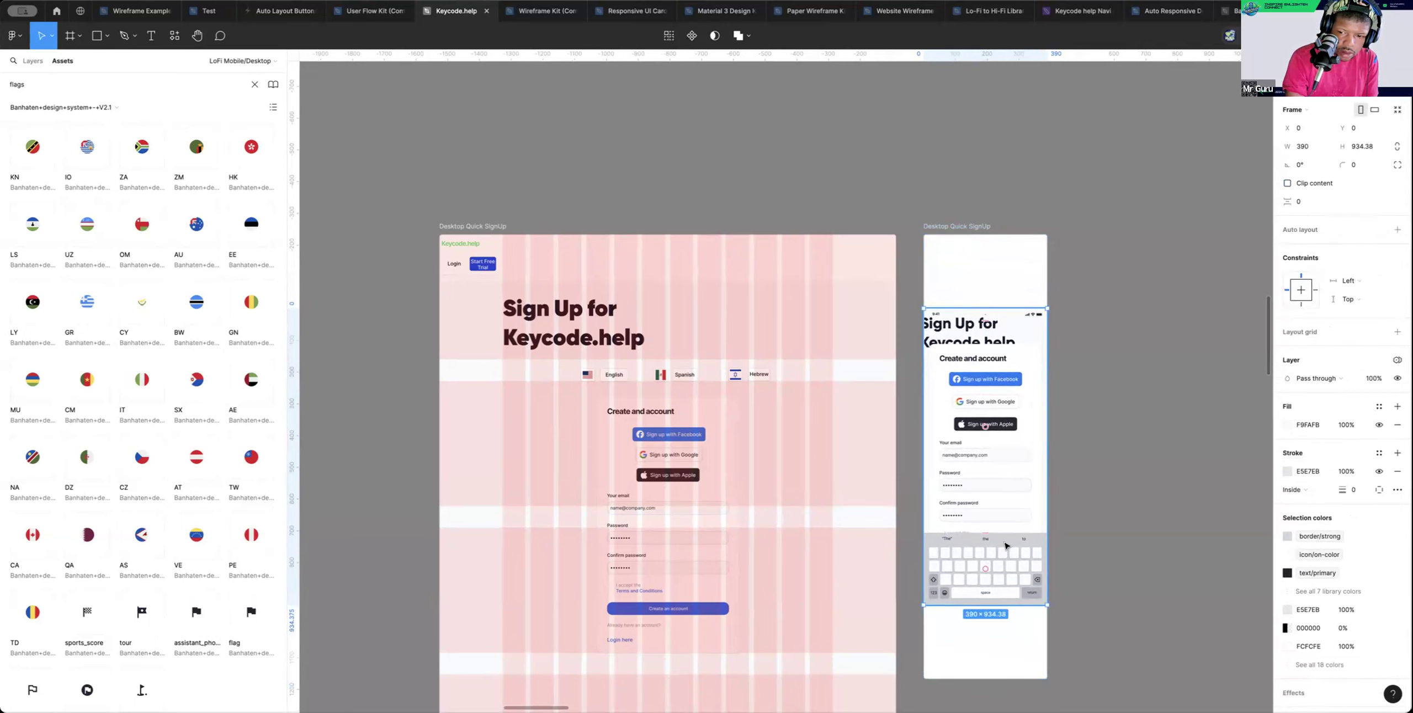
click(1006, 551)
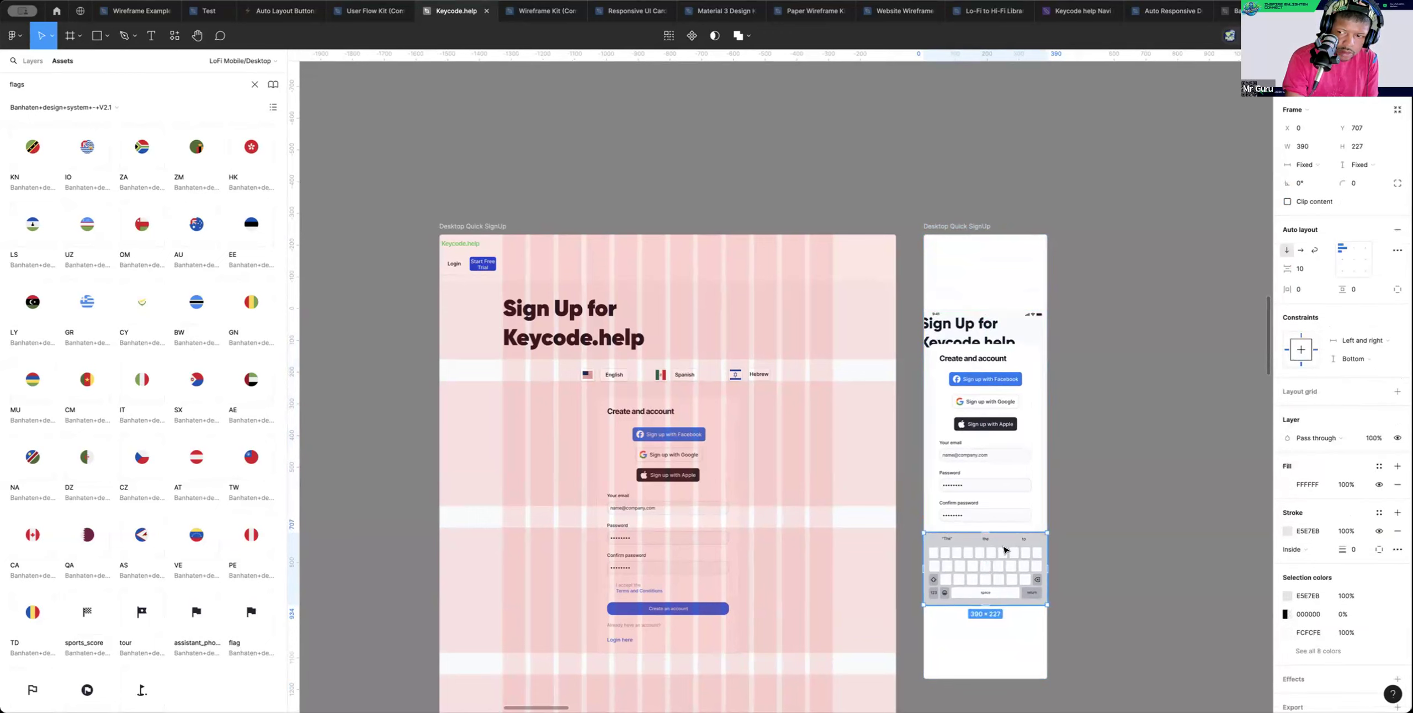
click(1353, 271)
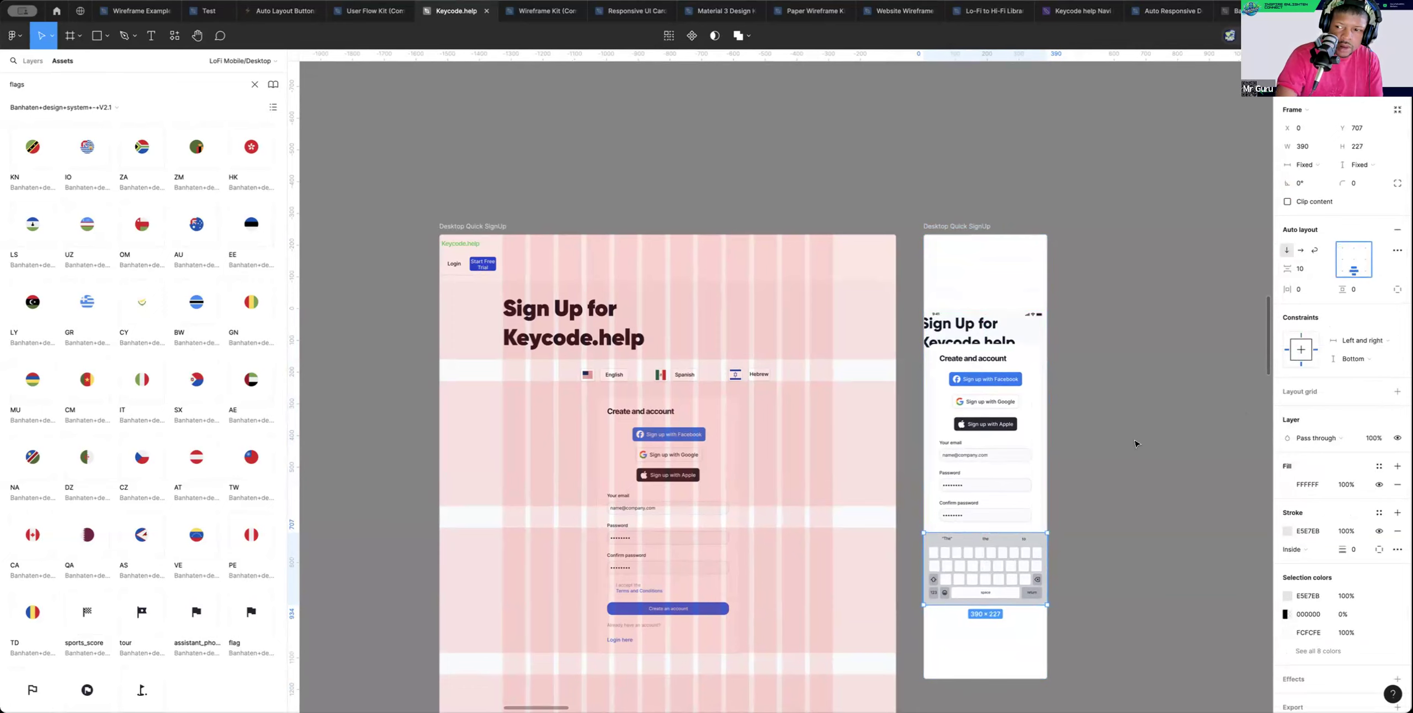
Try to move the keyboard to the bottom and the status bar to the top of the taller mobile frame
scroll(1076, 387, up, 2)
drag(972, 606, 966, 670)
scroll(966, 669, down, 3)
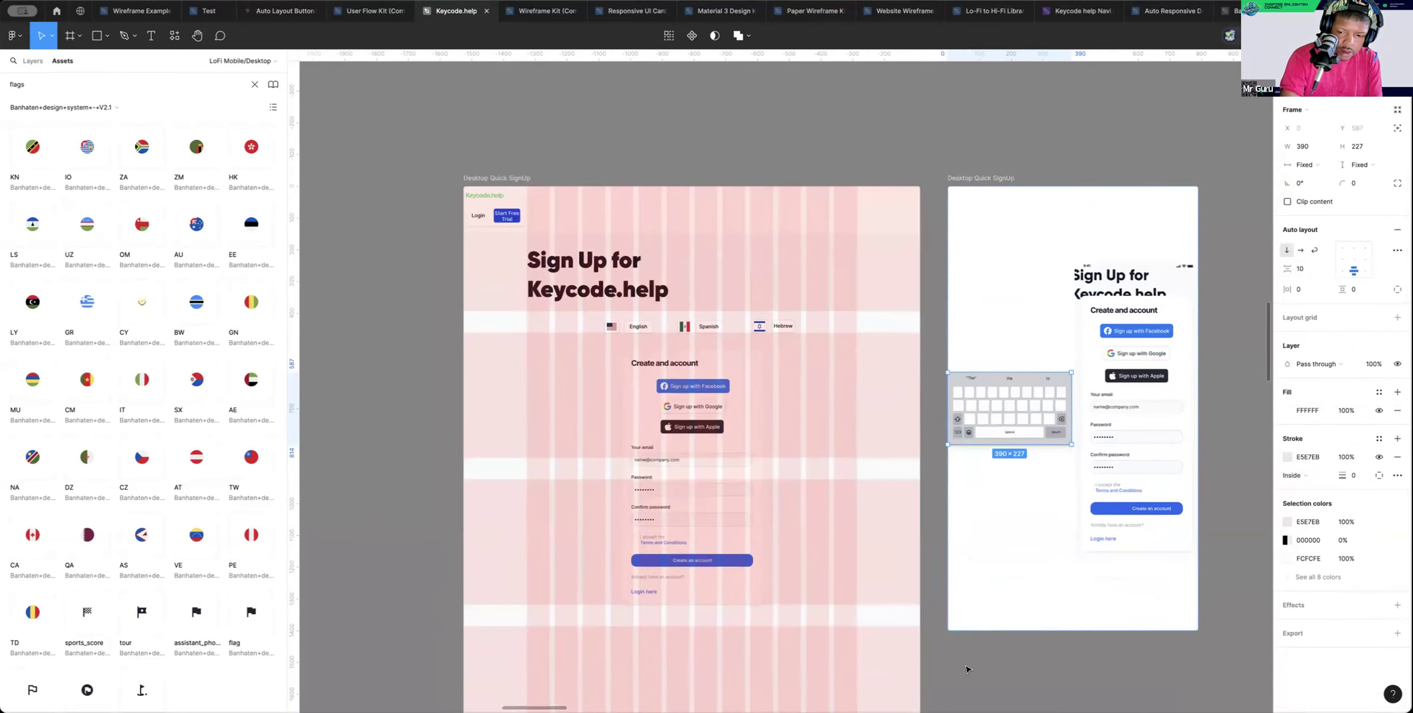
key(super+z)
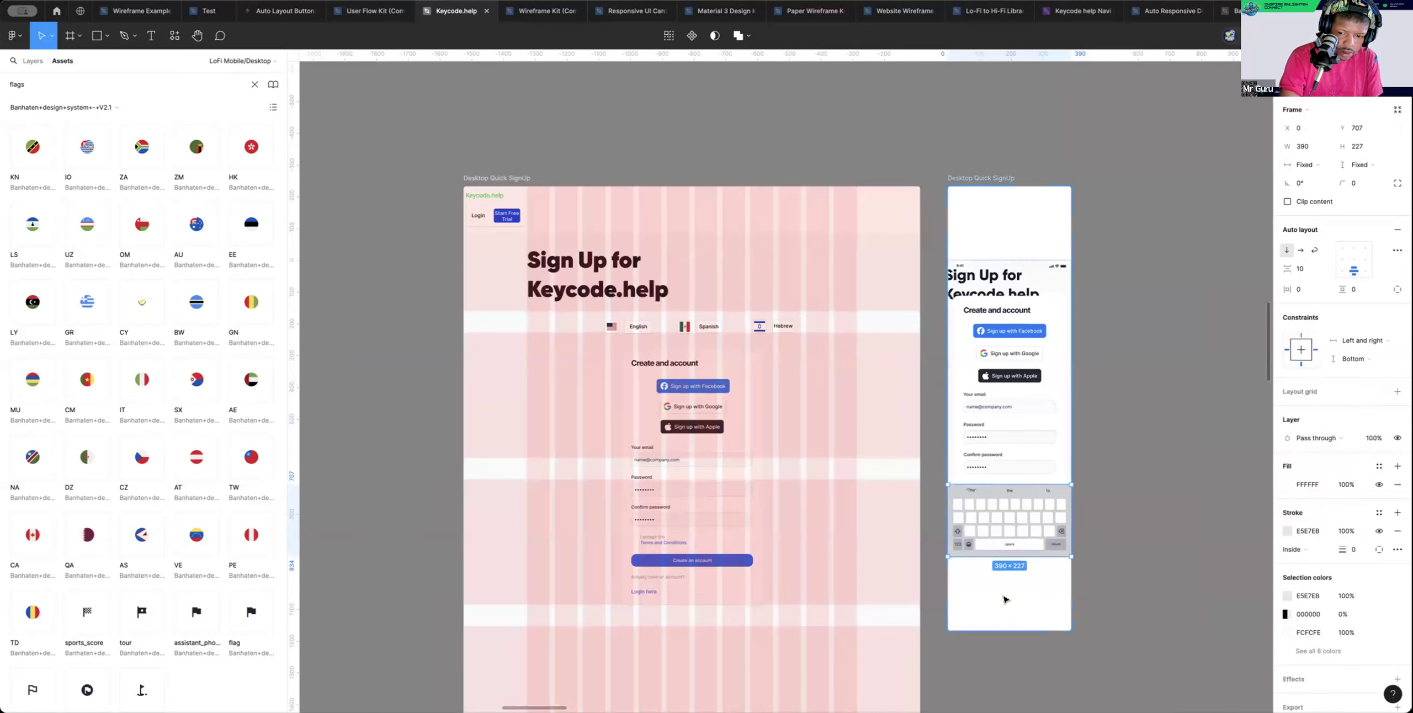
drag(1001, 536, 1004, 599)
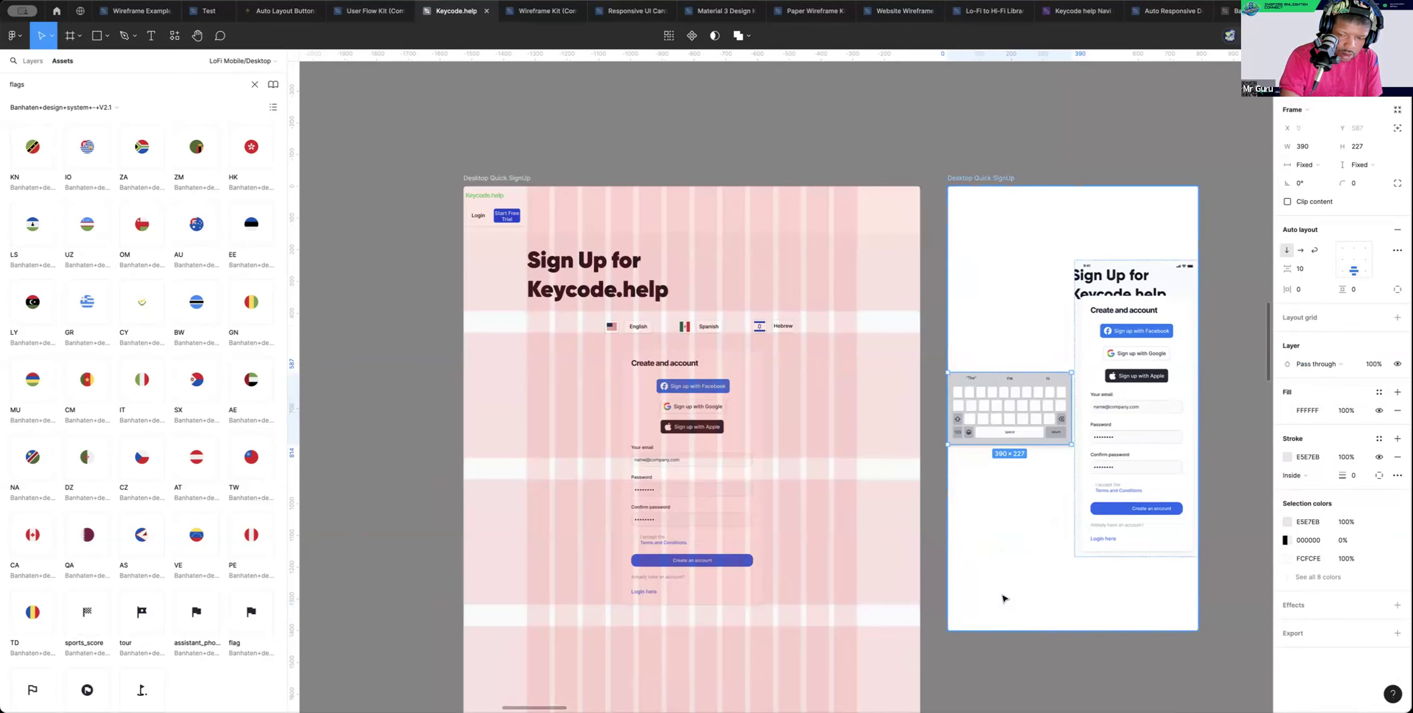
key(ctrl+z)
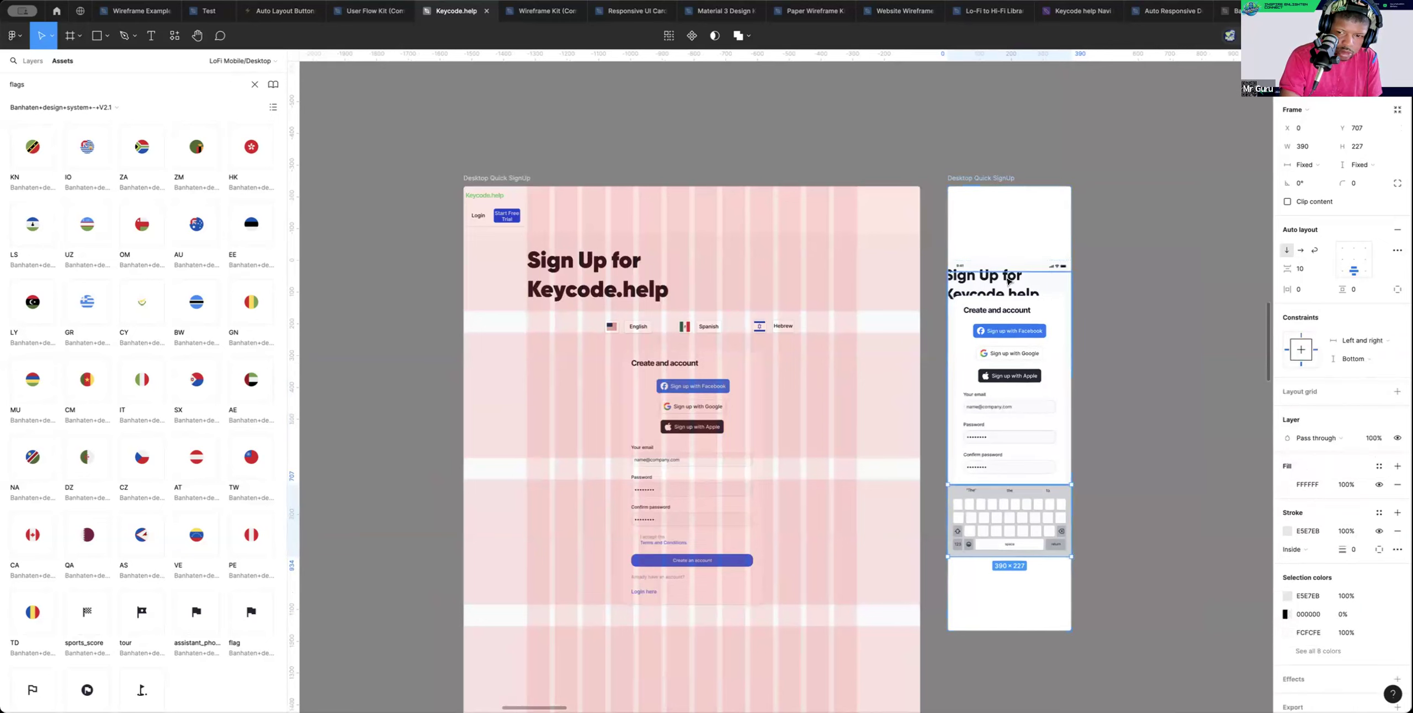
drag(1011, 269, 1006, 194)
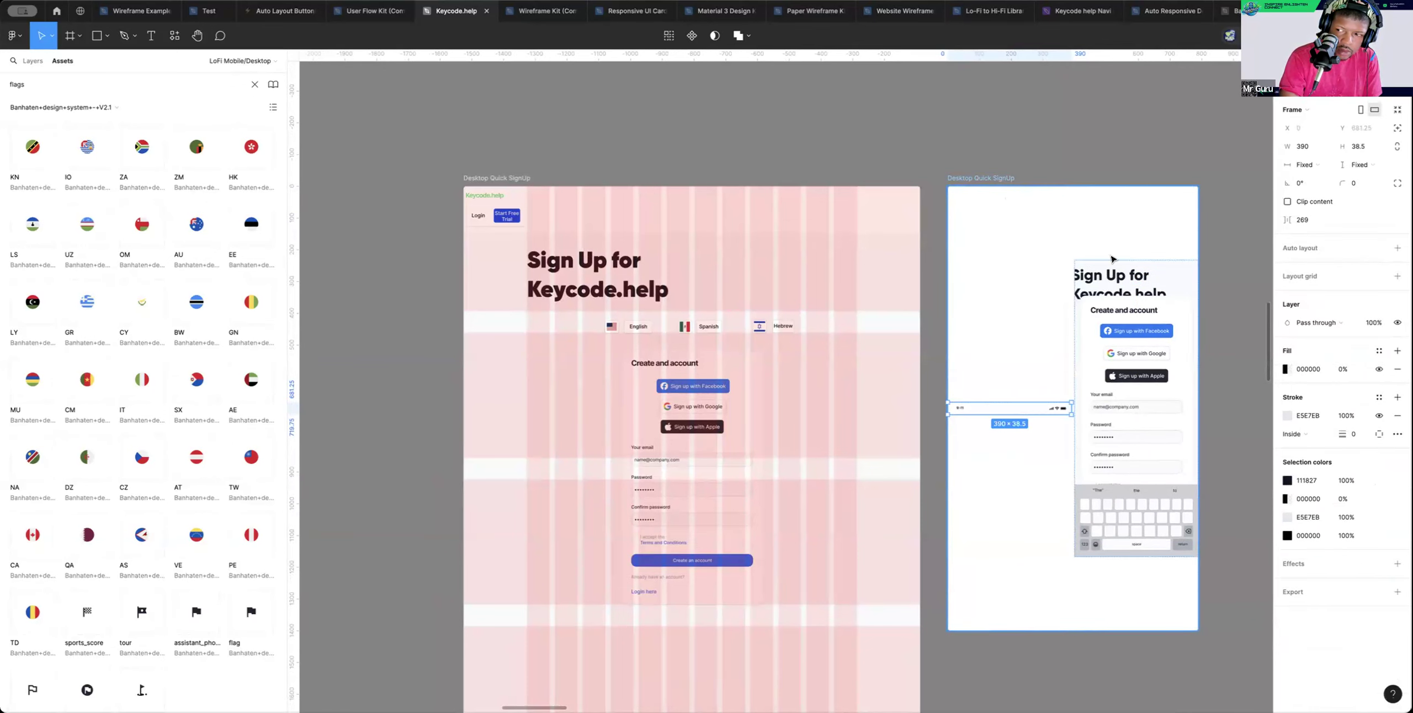
key(ctrl+z)
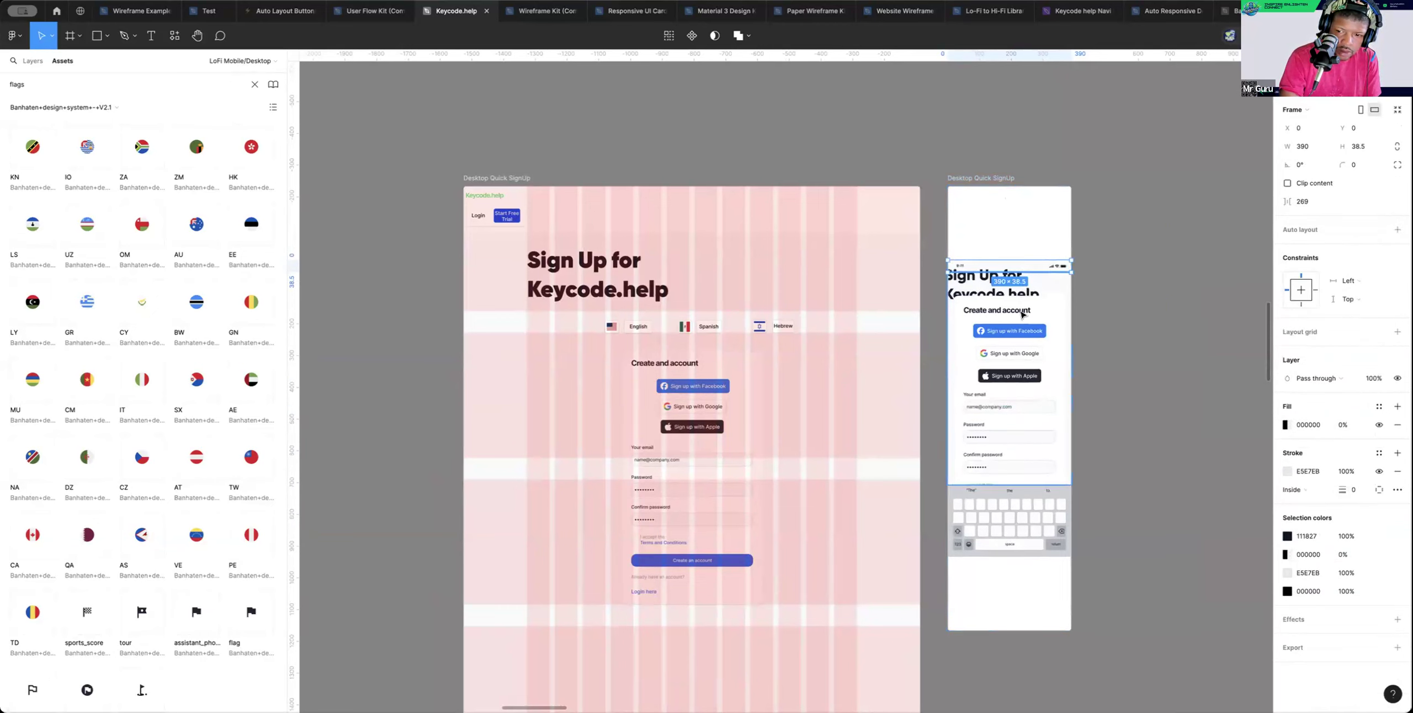
shift+click(1010, 522)
scroll(1154, 378, up, 2)
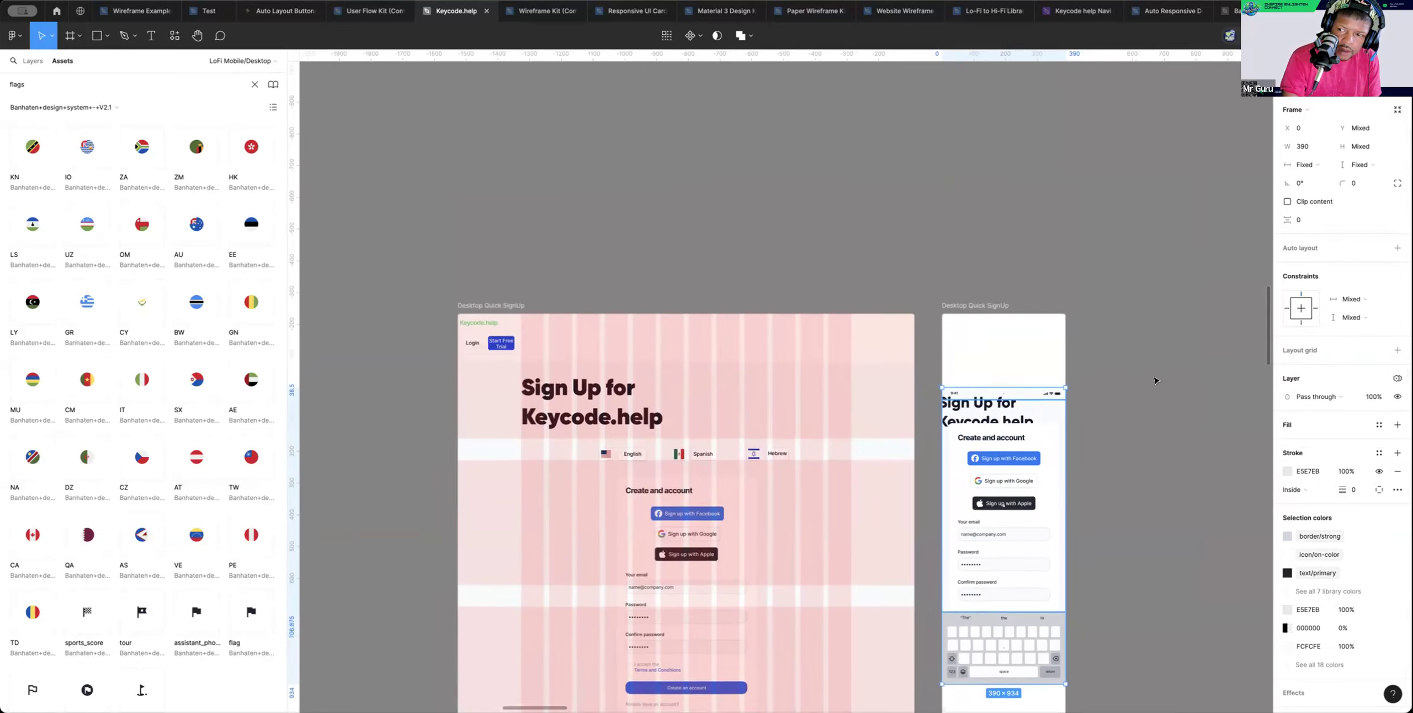
scroll(1112, 351, down, 7)
click(1126, 211)
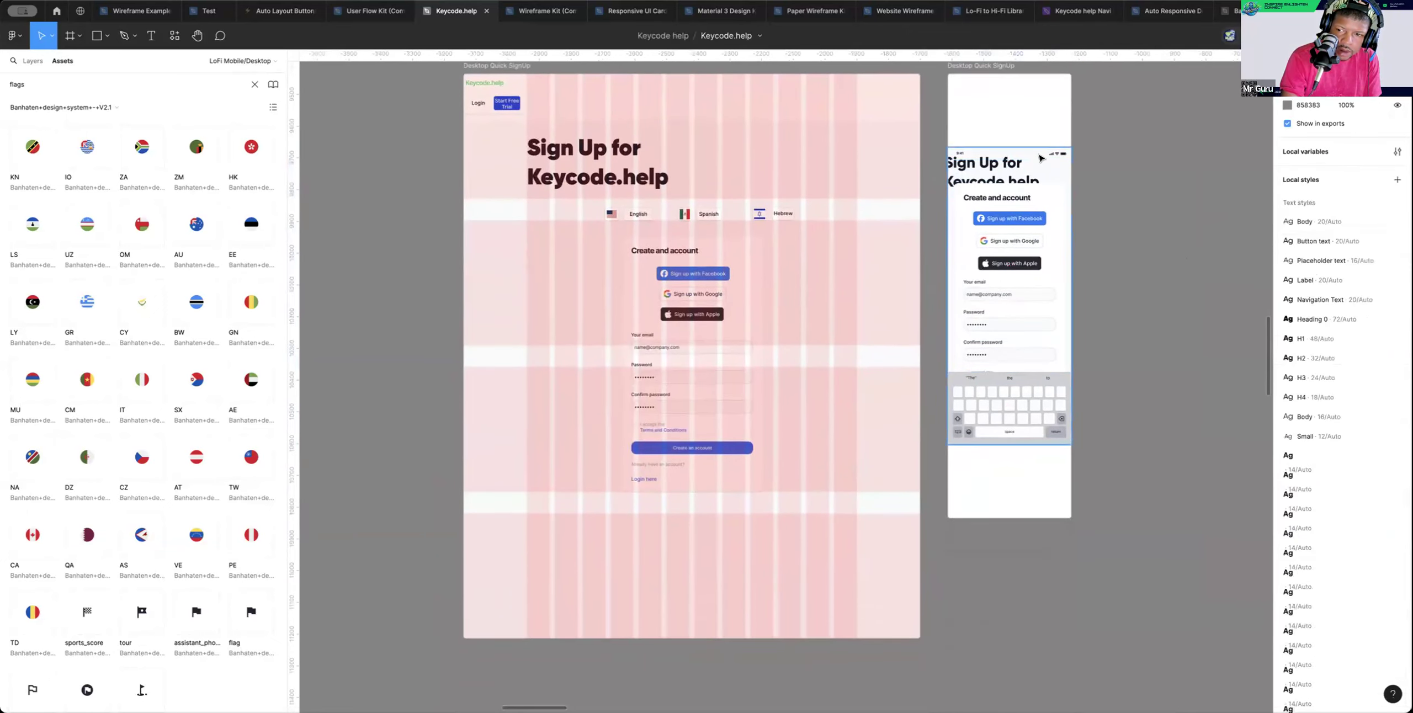
click(1040, 156)
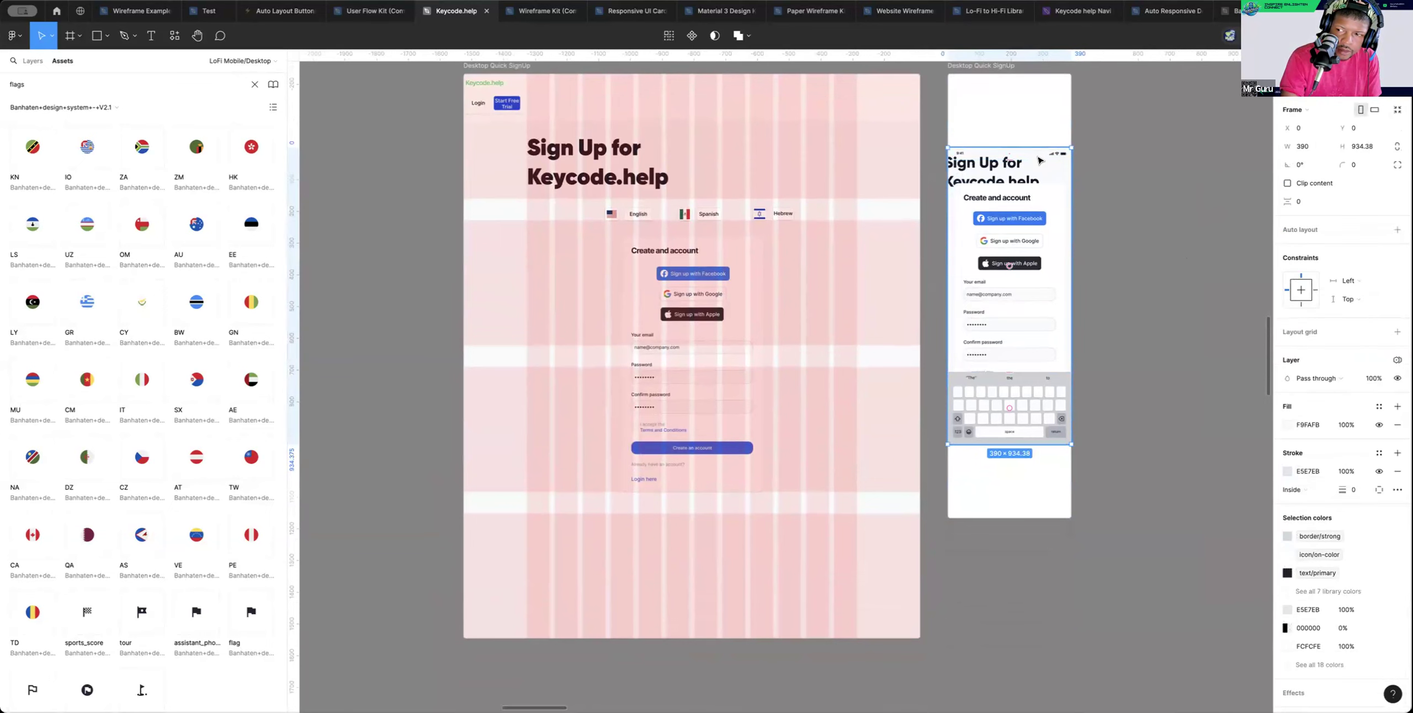
scroll(1055, 157, up, 1)
drag(1012, 202, 1012, 200)
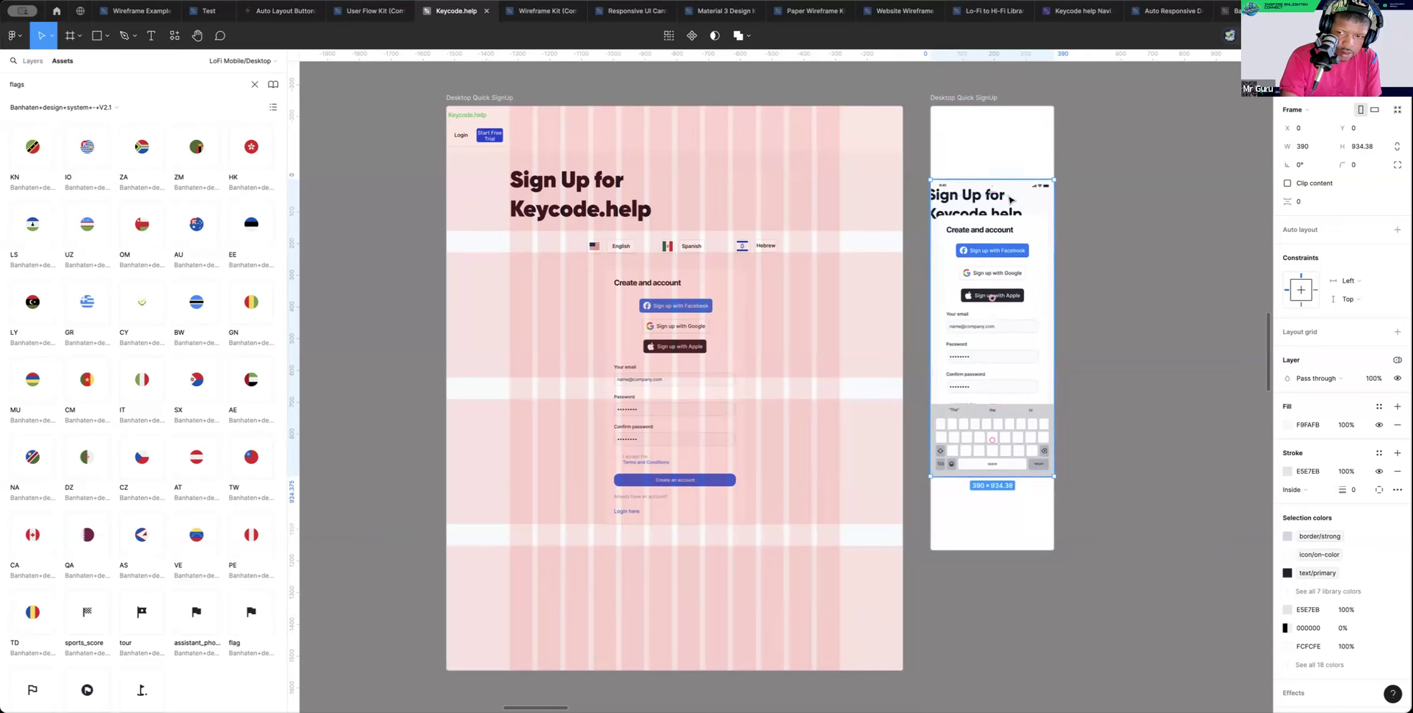
Try to move the status bar up into the blank area above the form in the mobile frame
click(1020, 185)
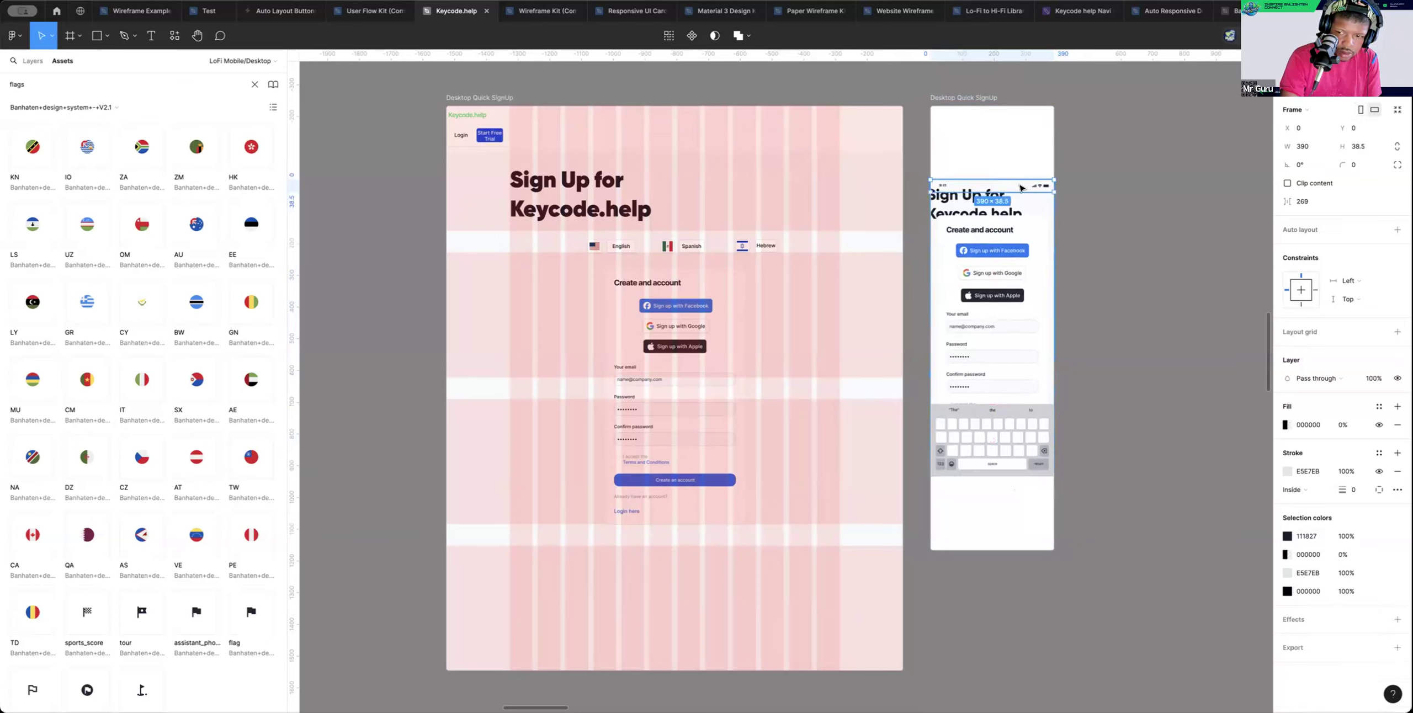
drag(1022, 187, 1024, 165)
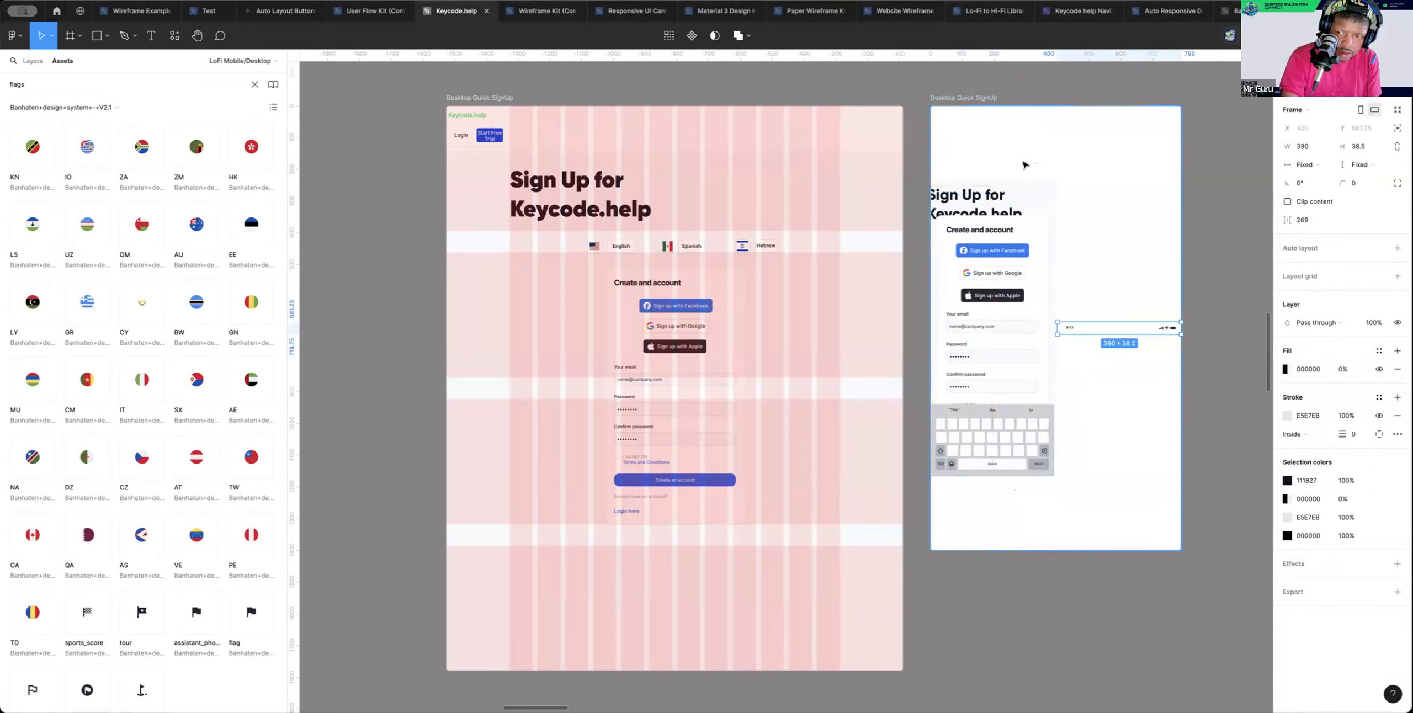
key(ctrl+z)
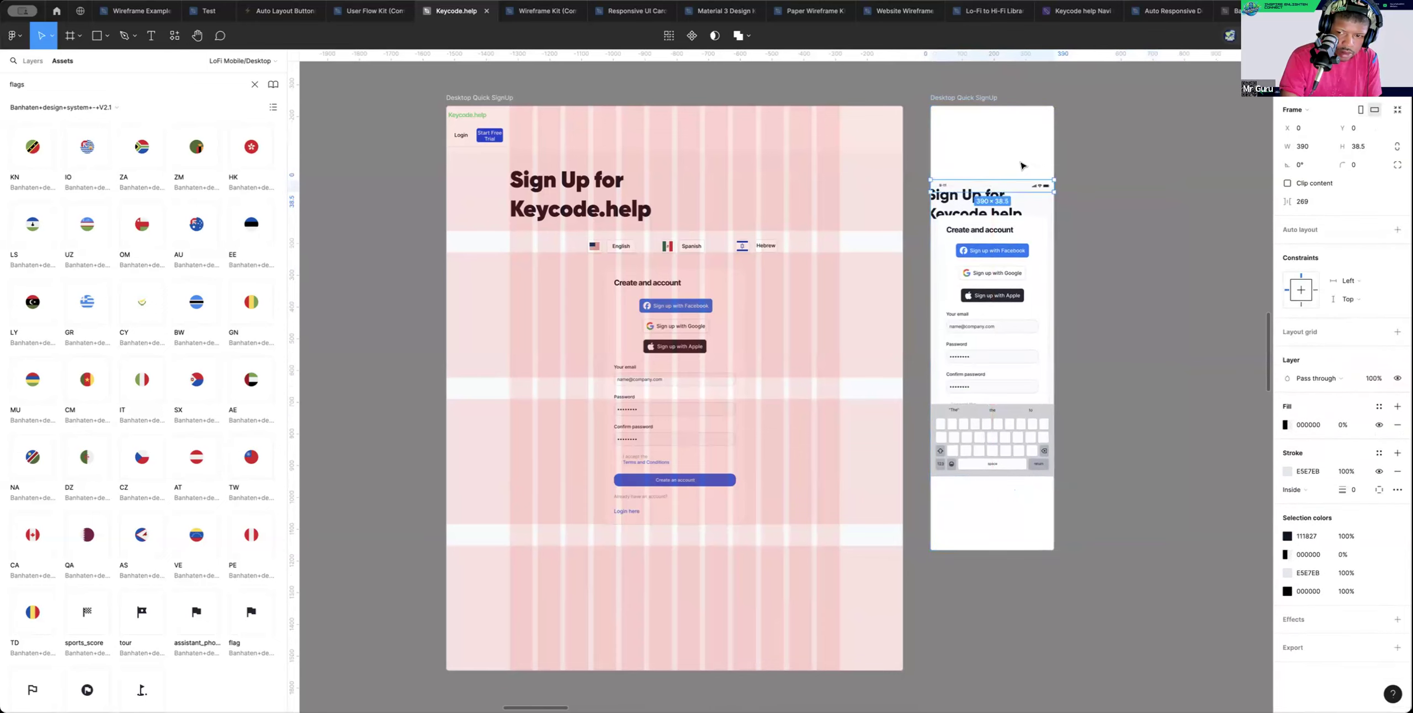
Move the status bar and the keyboard out of the mobile frame onto the empty canvas beside it
drag(992, 185, 1161, 196)
click(1018, 249)
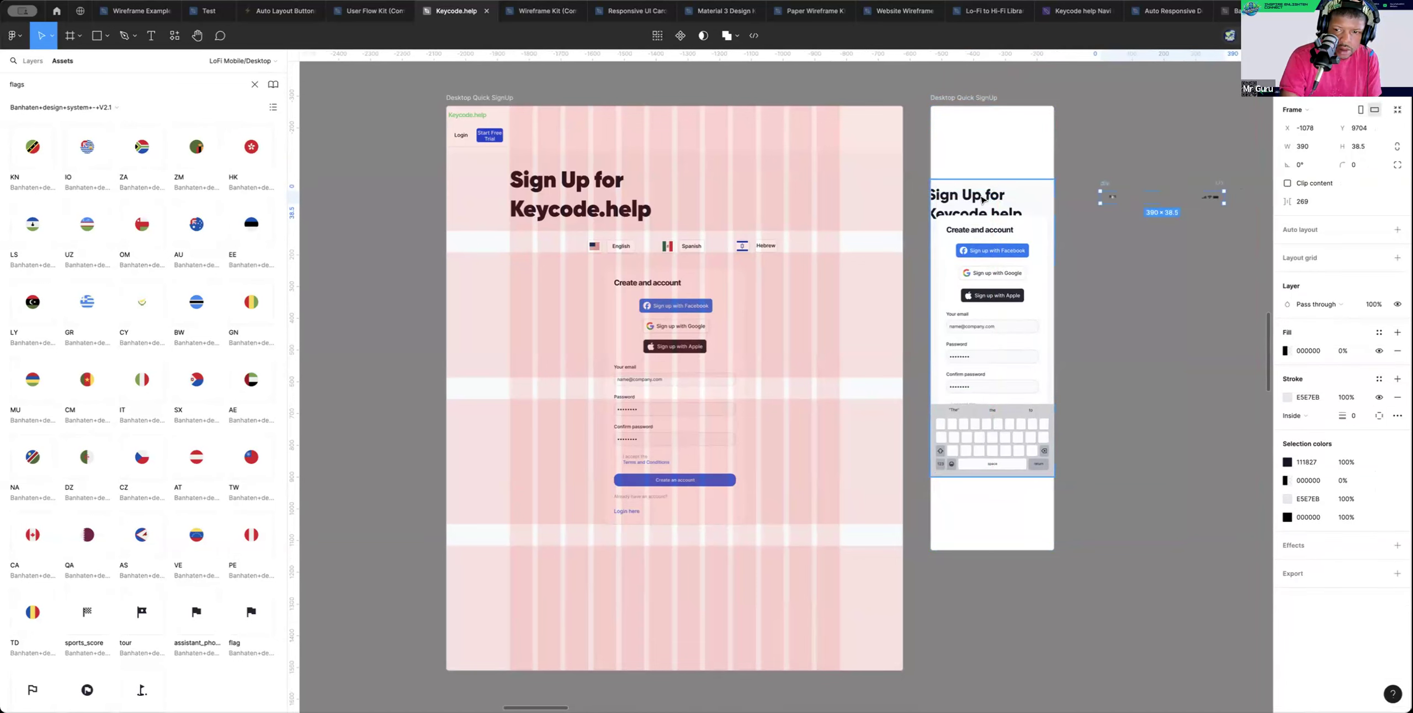
double_click(989, 236)
double_click(1030, 230)
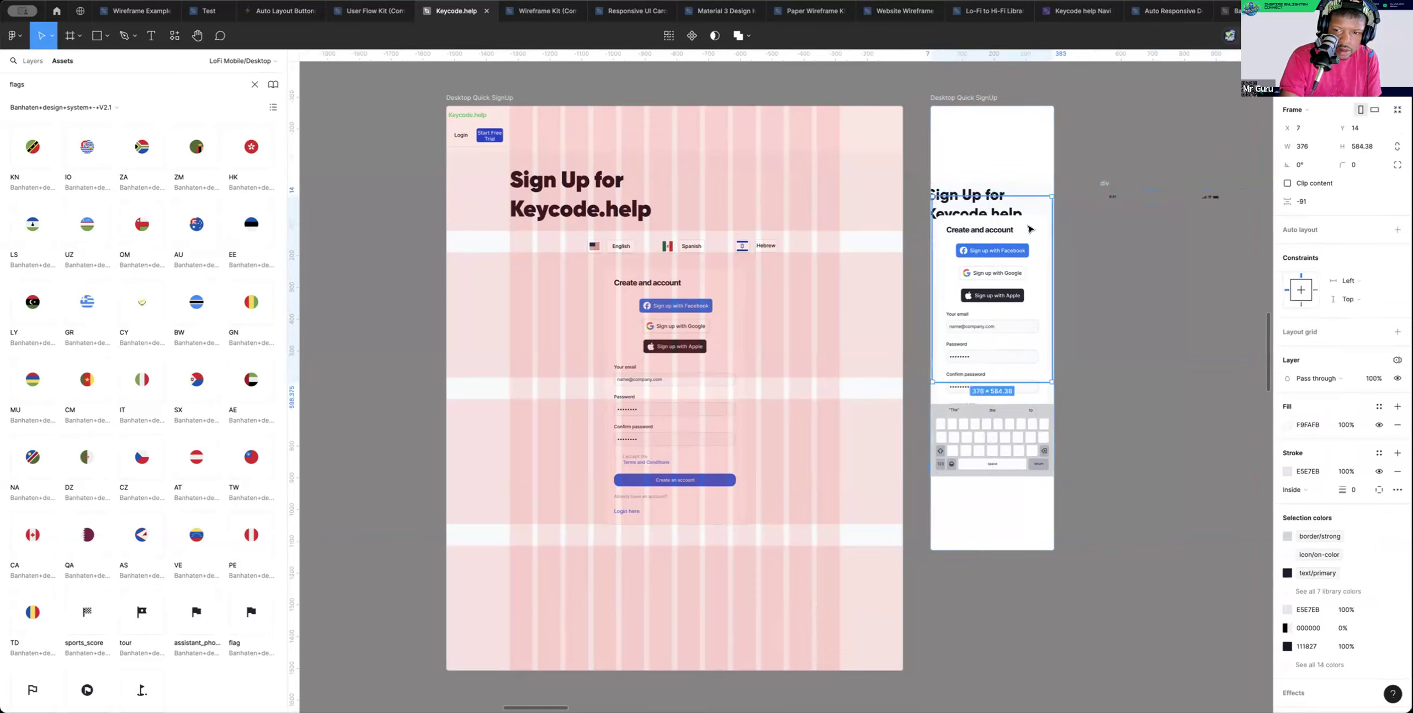
drag(1029, 230, 1028, 223)
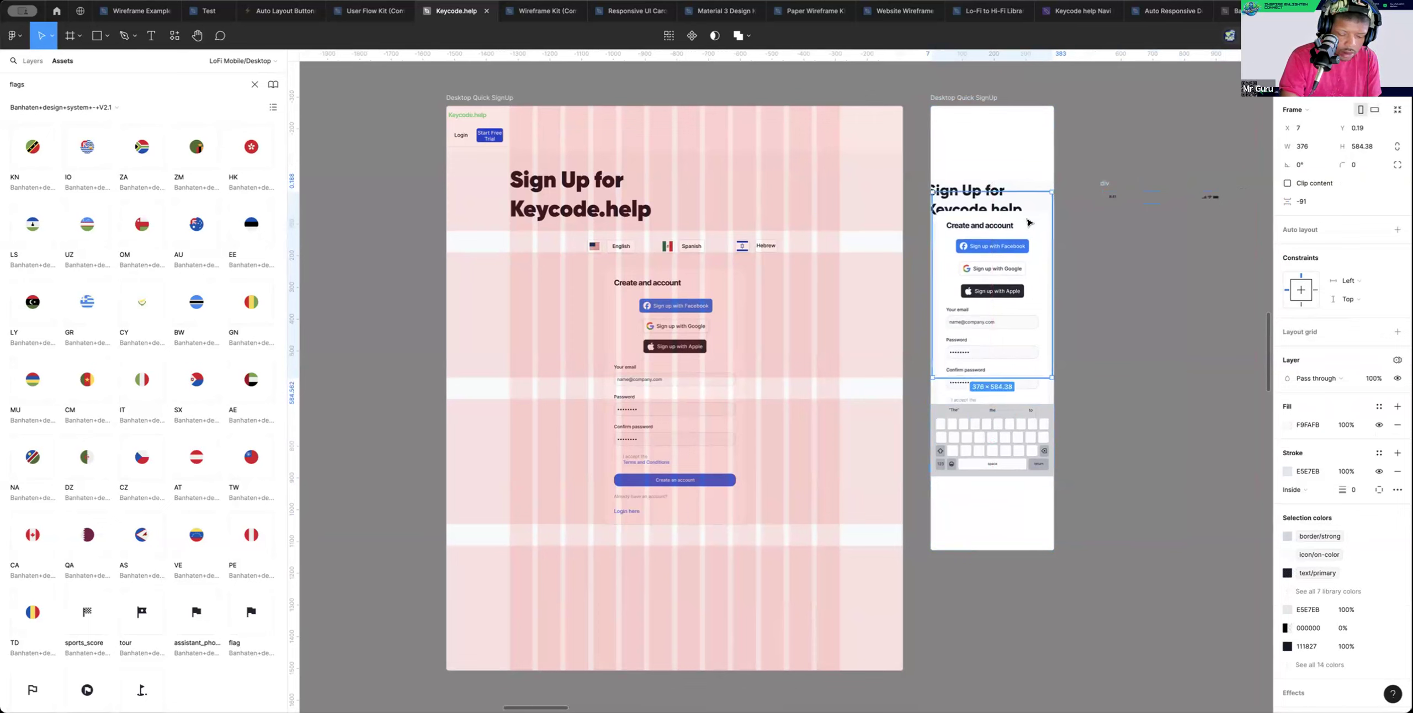
click(992, 436)
drag(993, 436, 1192, 441)
scroll(1004, 469, left, 1)
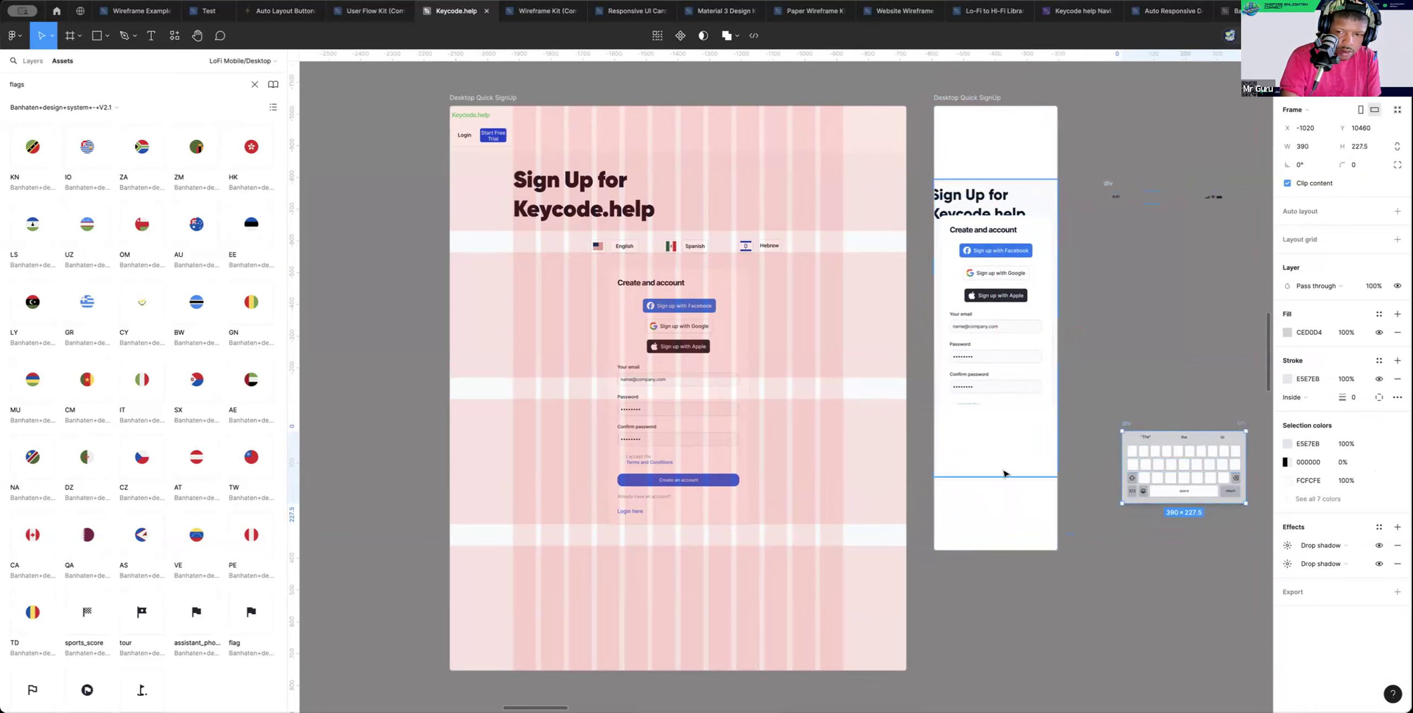
Shorten the inner frame holding the mobile sign-up content to a height of 843
click(994, 473)
drag(993, 452, 993, 463)
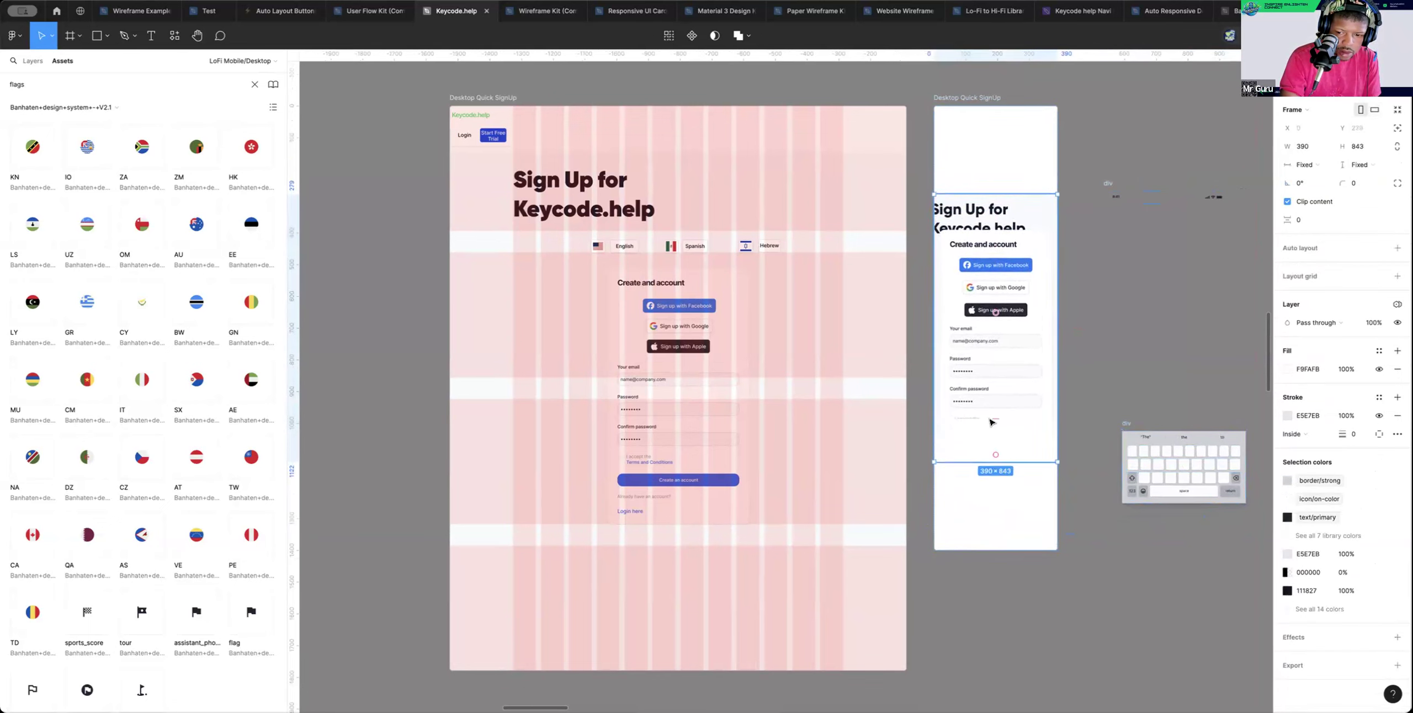
key(super+z)
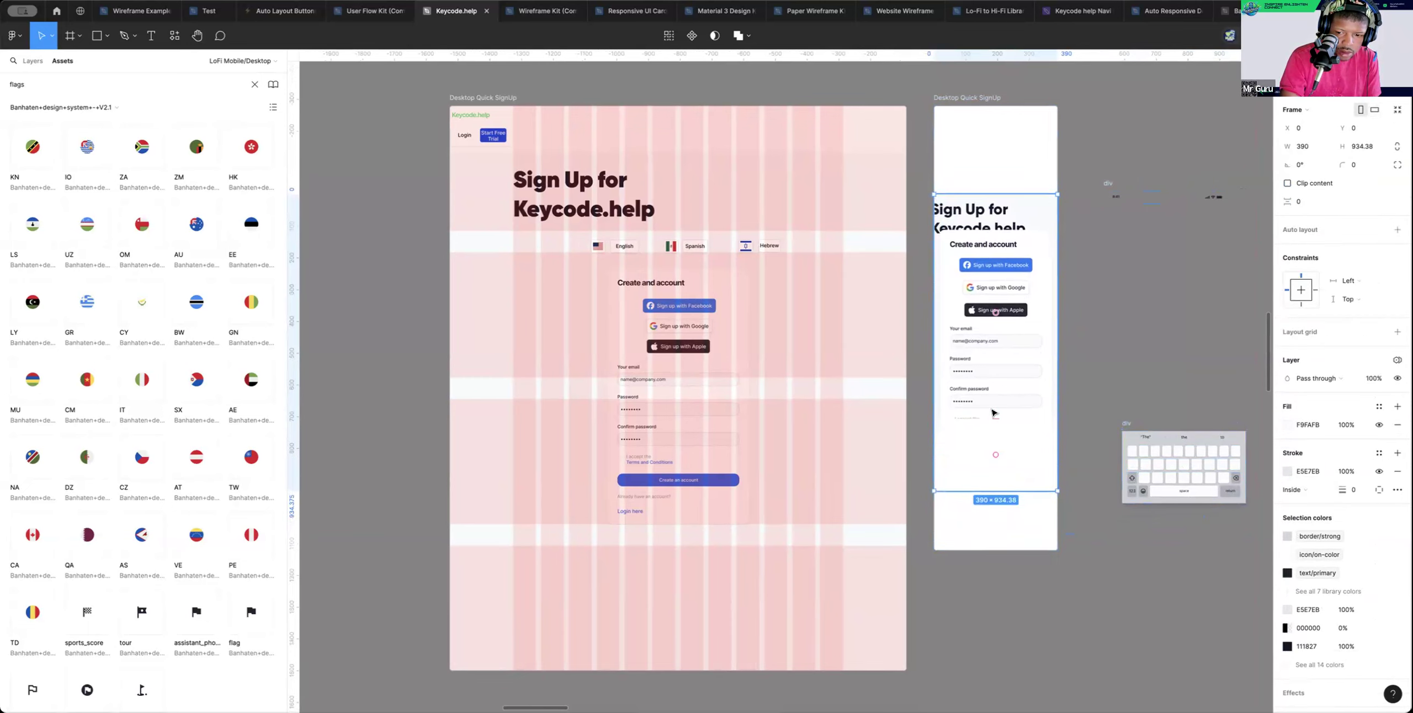
Try to move the blank white frame covering the lower part of the mobile form further down
drag(992, 413, 987, 444)
click(997, 415)
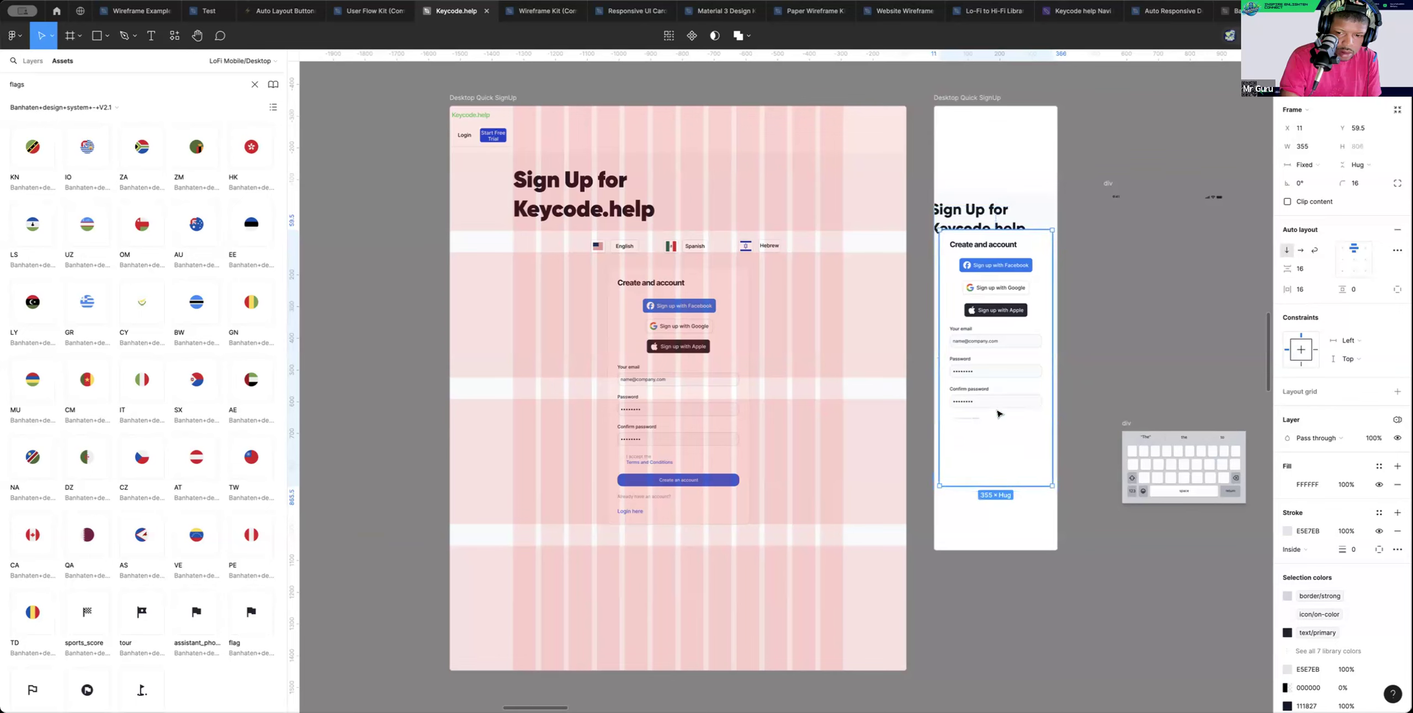
double_click(998, 412)
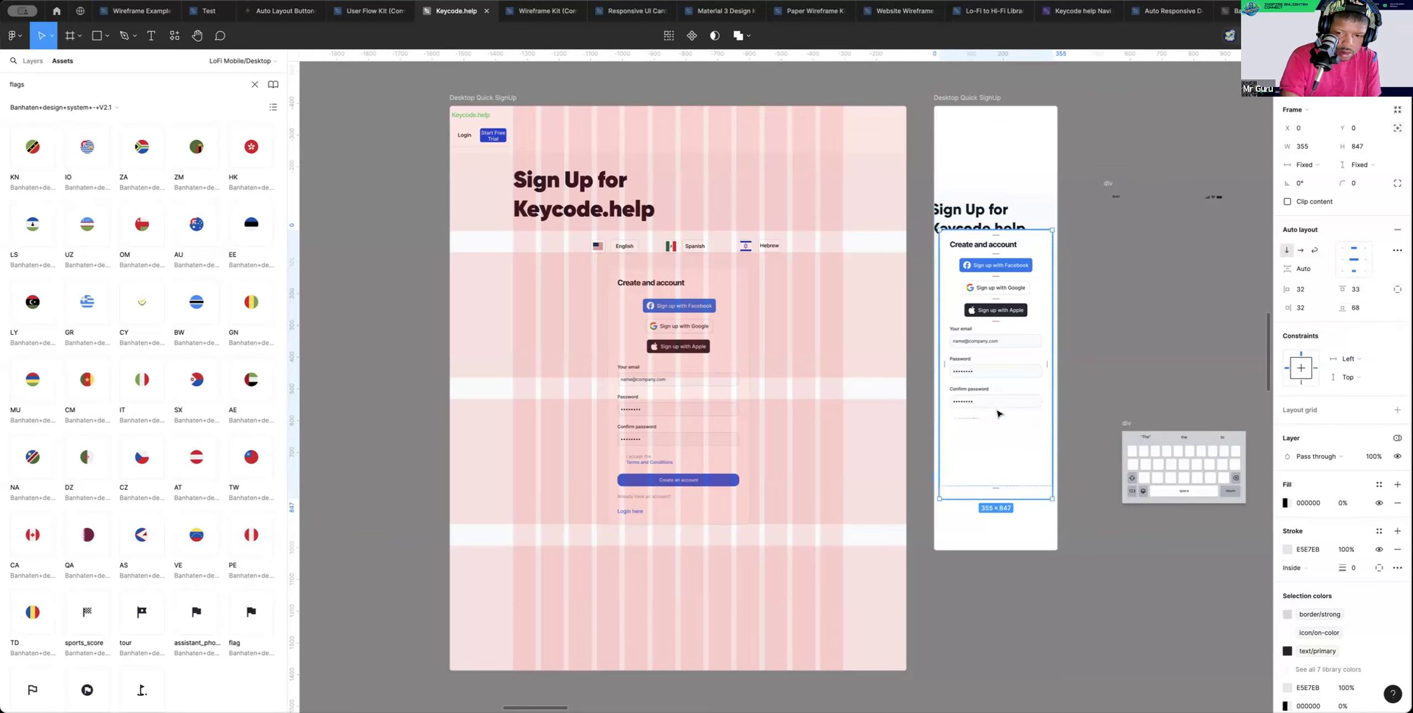
double_click(999, 414)
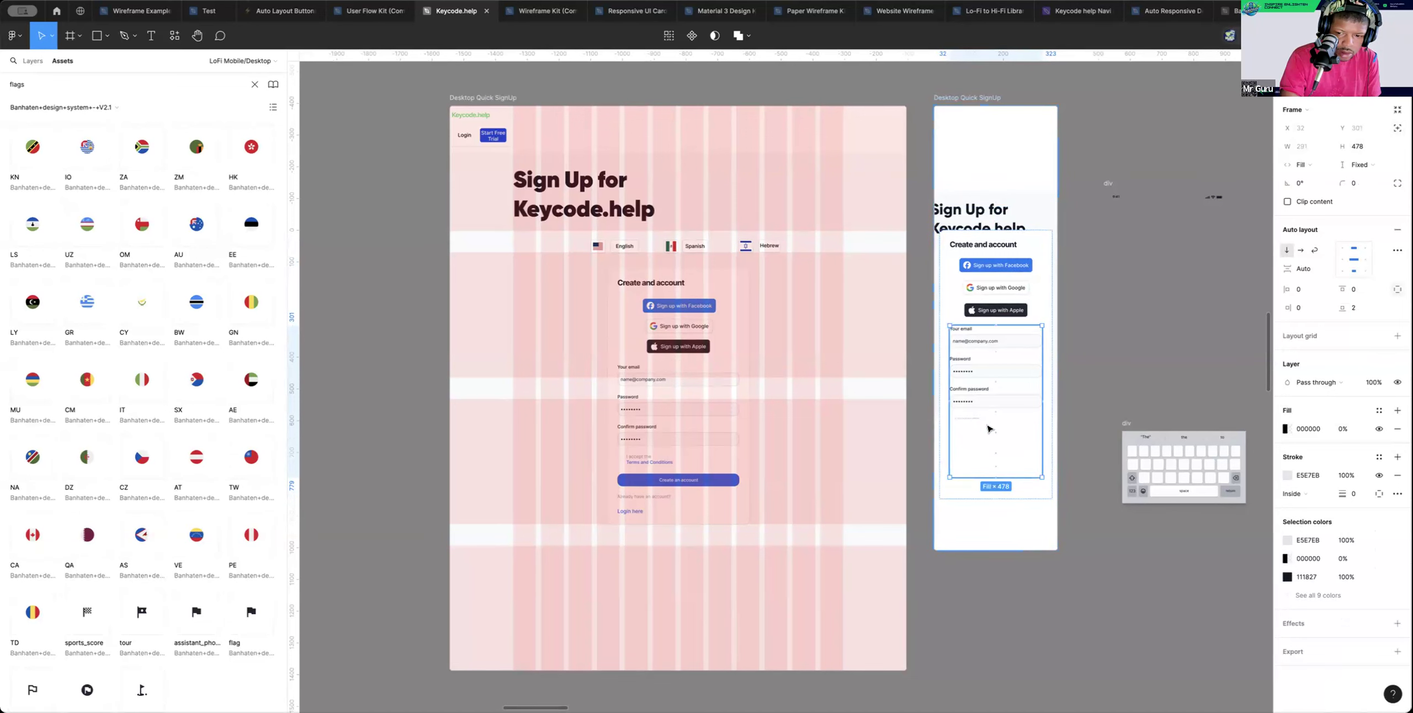
drag(988, 431, 989, 482)
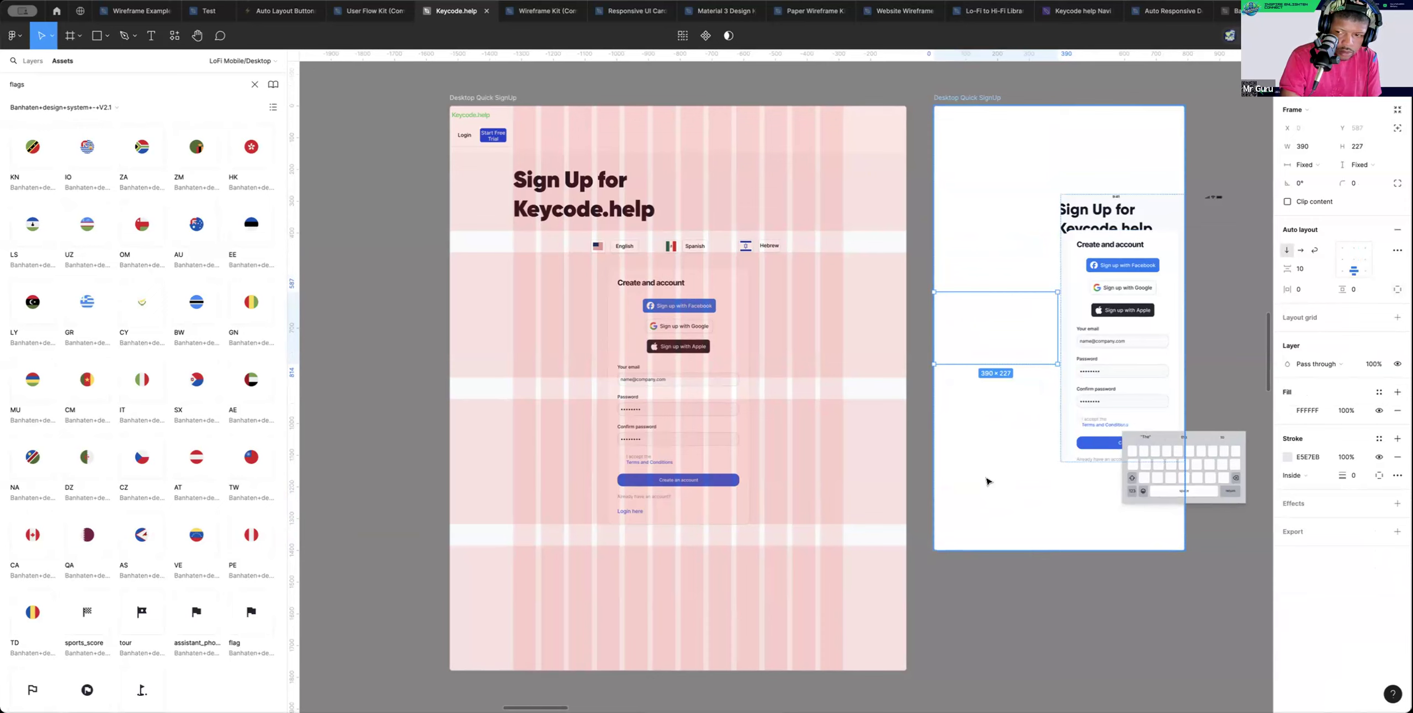
key(super+z)
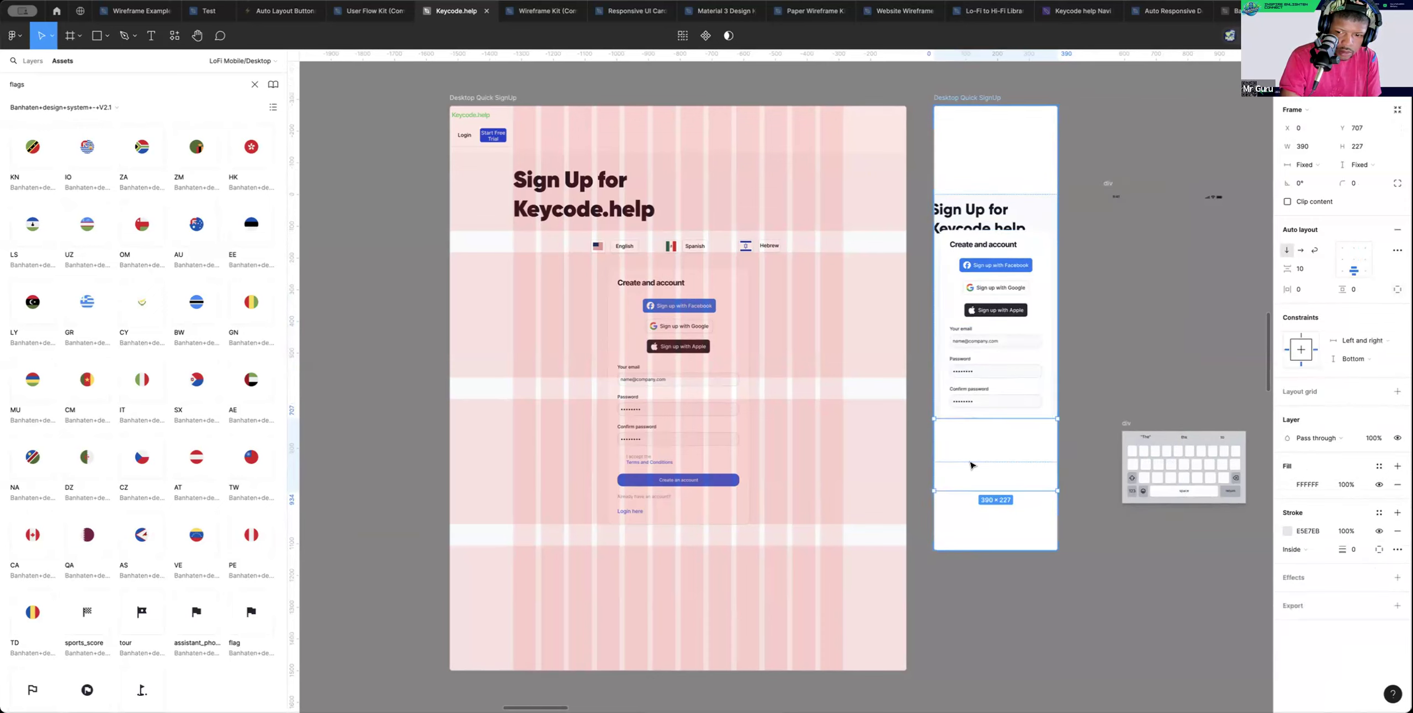
Move the blank white 390 × 227 frame off the mobile form and onto the keyboard on the canvas
drag(961, 474, 1148, 487)
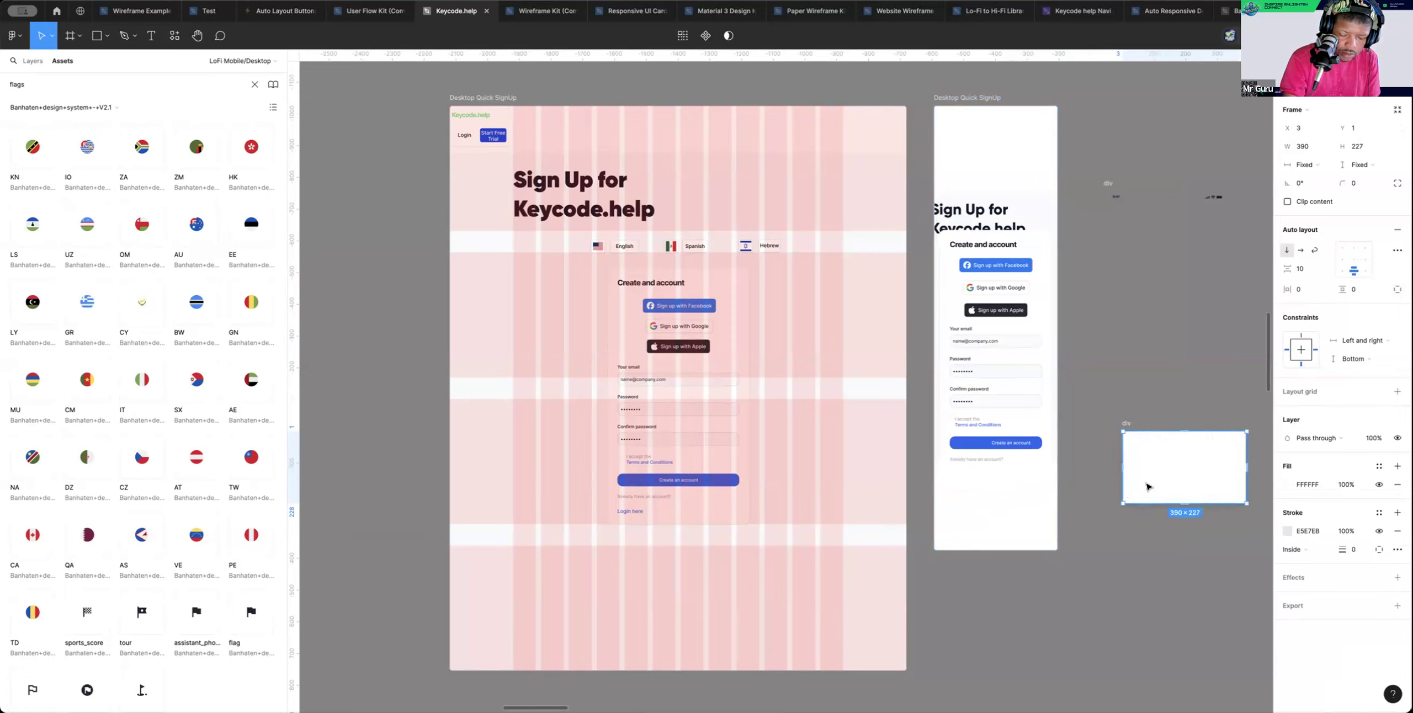
key(super+z)
key(super+z)
key(super+z)
key(super+z)
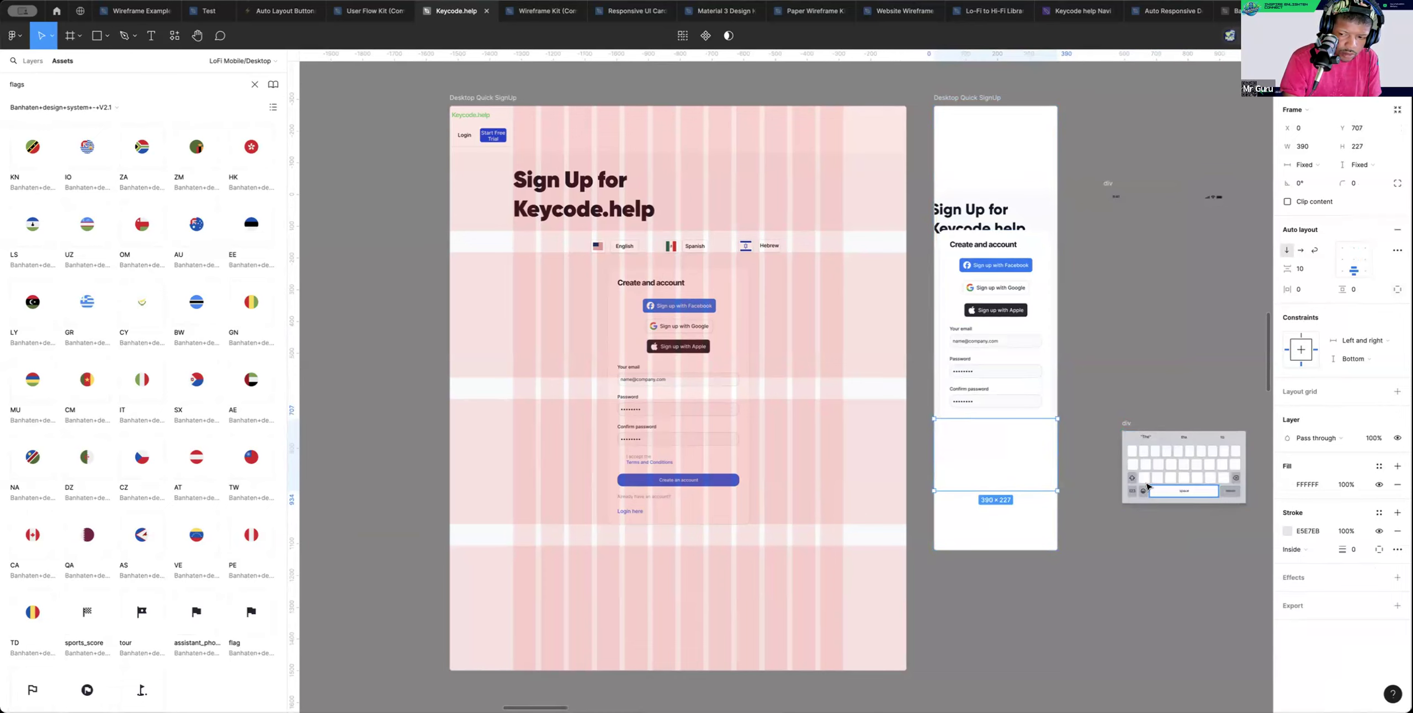
drag(986, 461, 1176, 473)
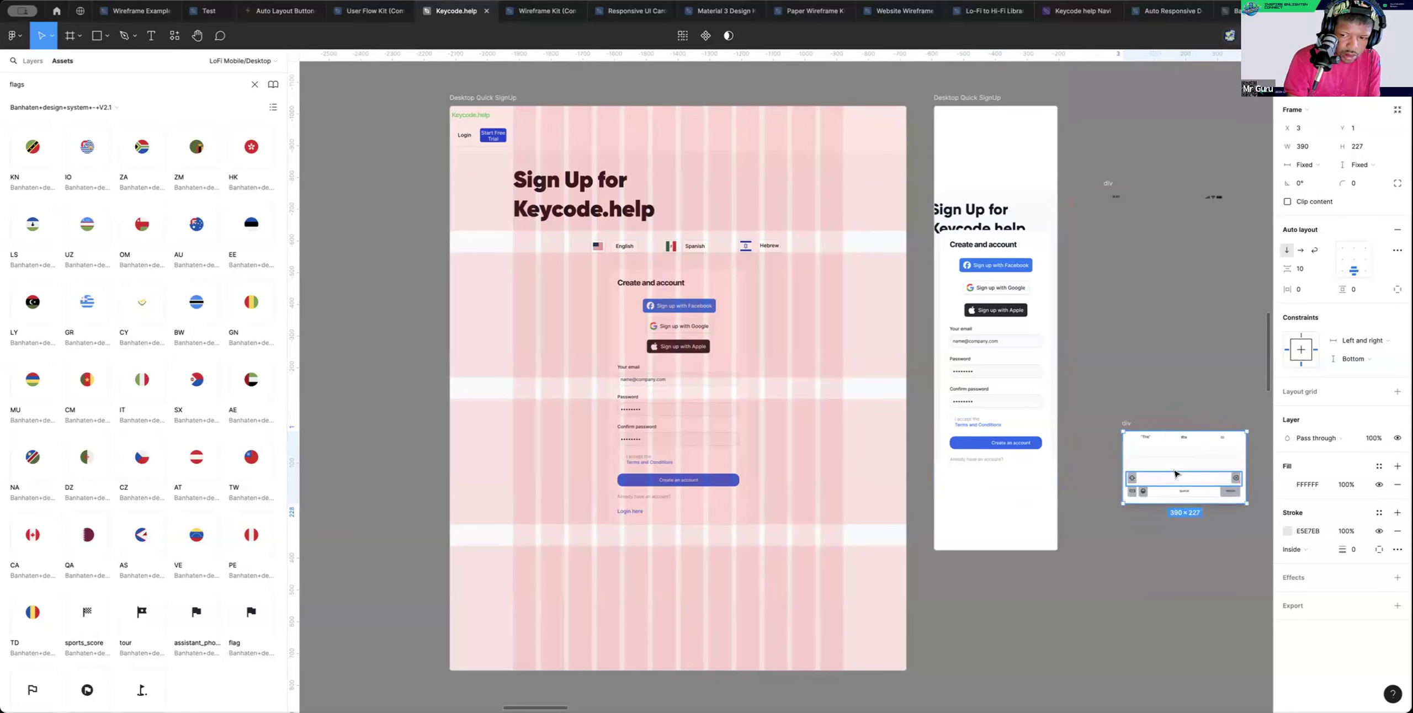
Increase the inner mobile content frame's height to 925 and extend the outer mobile frame downward to a height of 1781
click(1033, 456)
drag(1011, 460, 1011, 473)
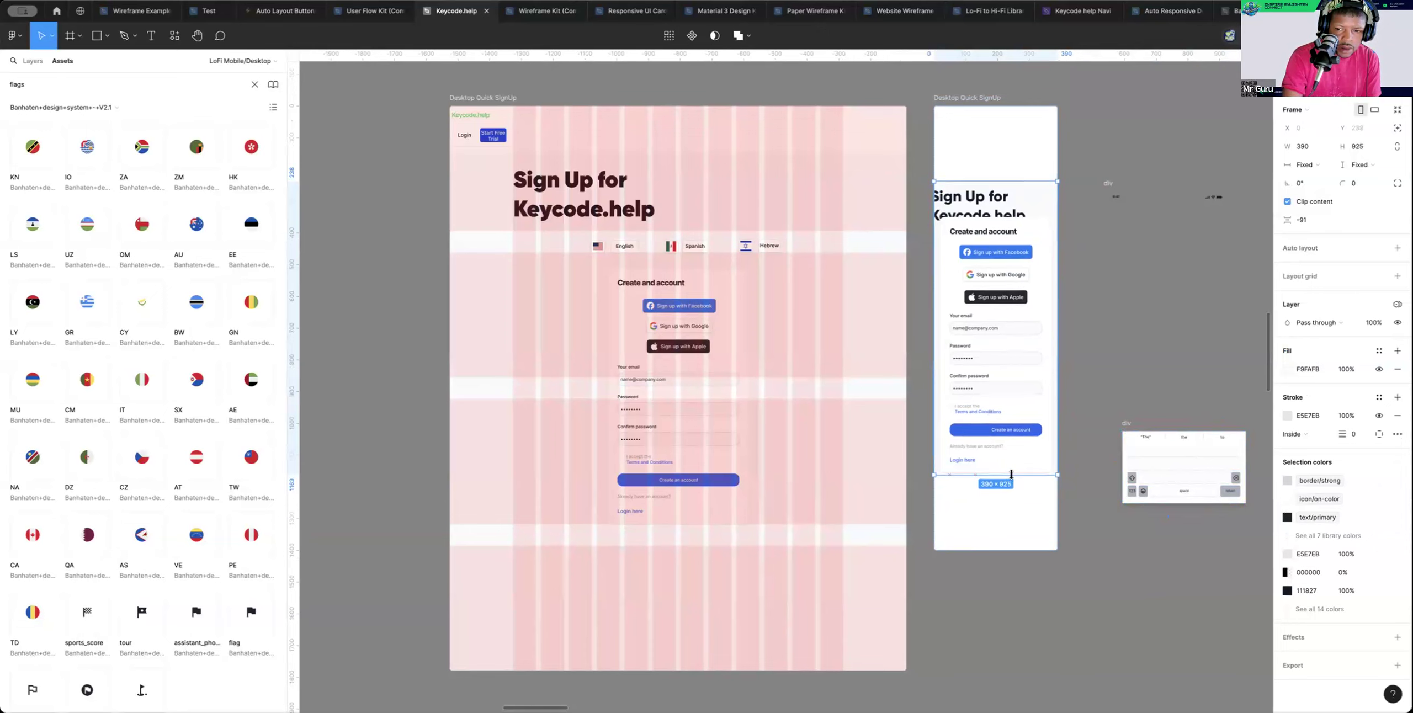
click(1033, 533)
drag(1026, 546, 1013, 662)
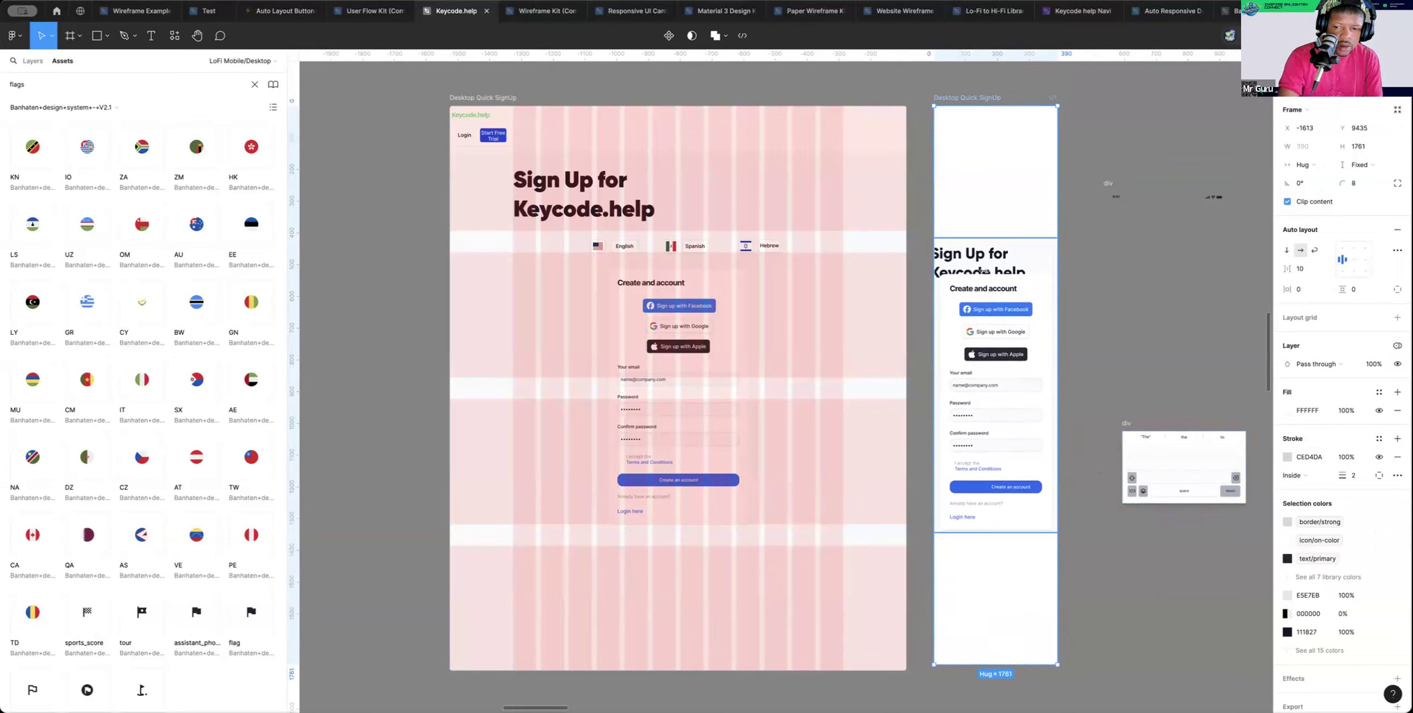
Move the 390 × 763 frame containing the heading and form down to Y 95 within the inner mobile frame
click(999, 253)
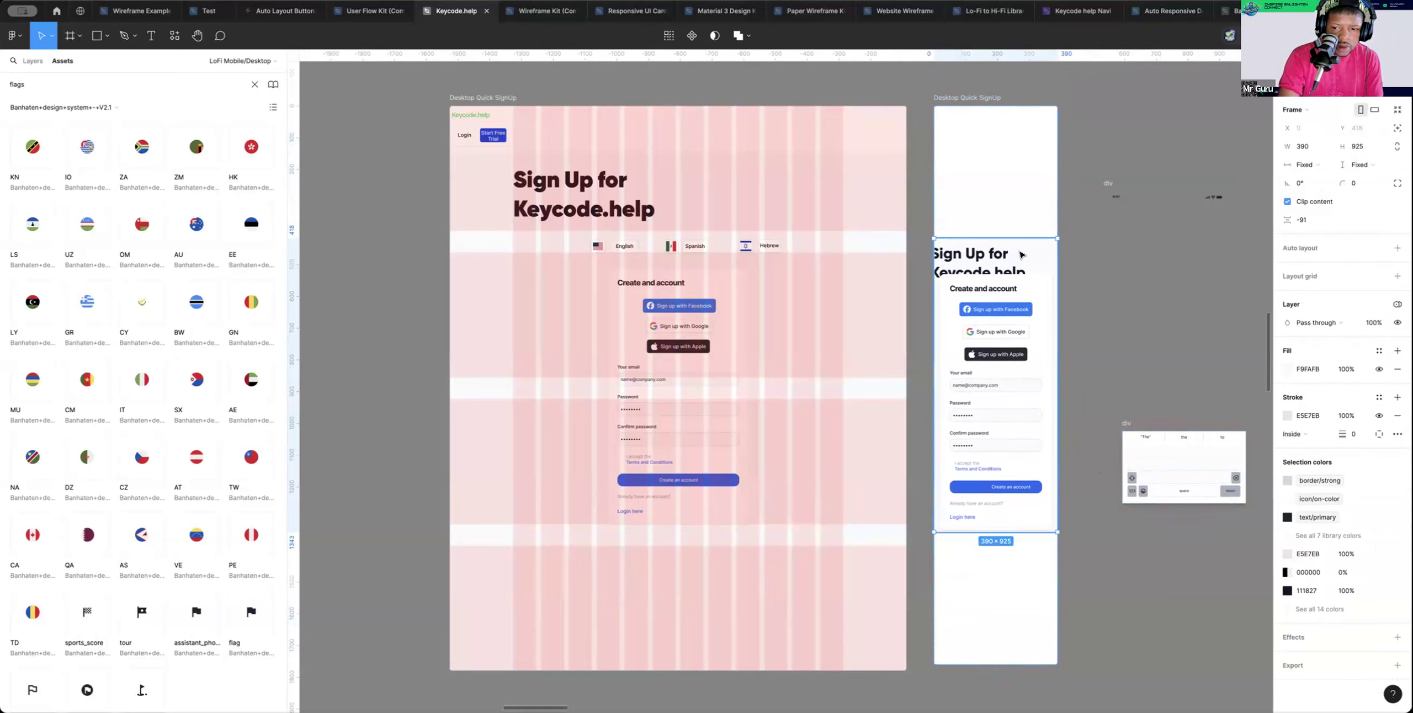
click(1022, 258)
drag(1020, 263, 1020, 281)
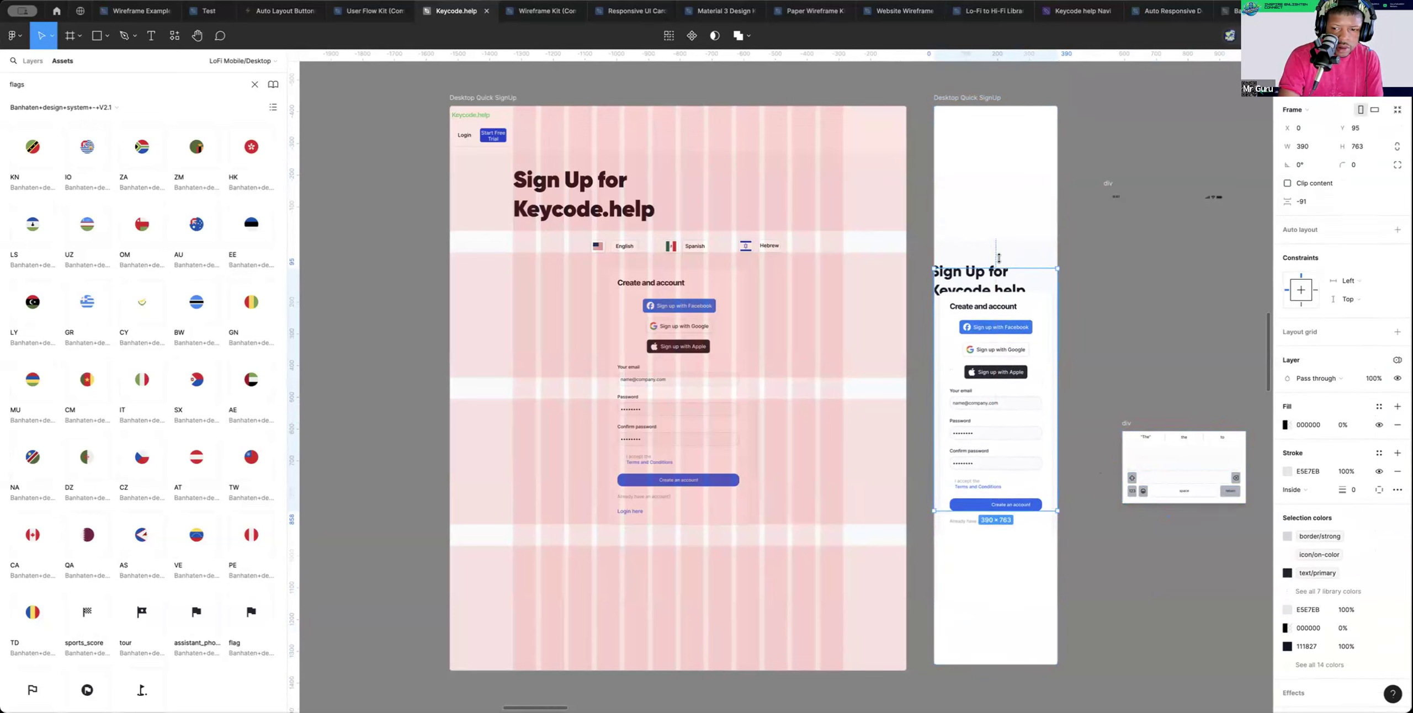
click(998, 258)
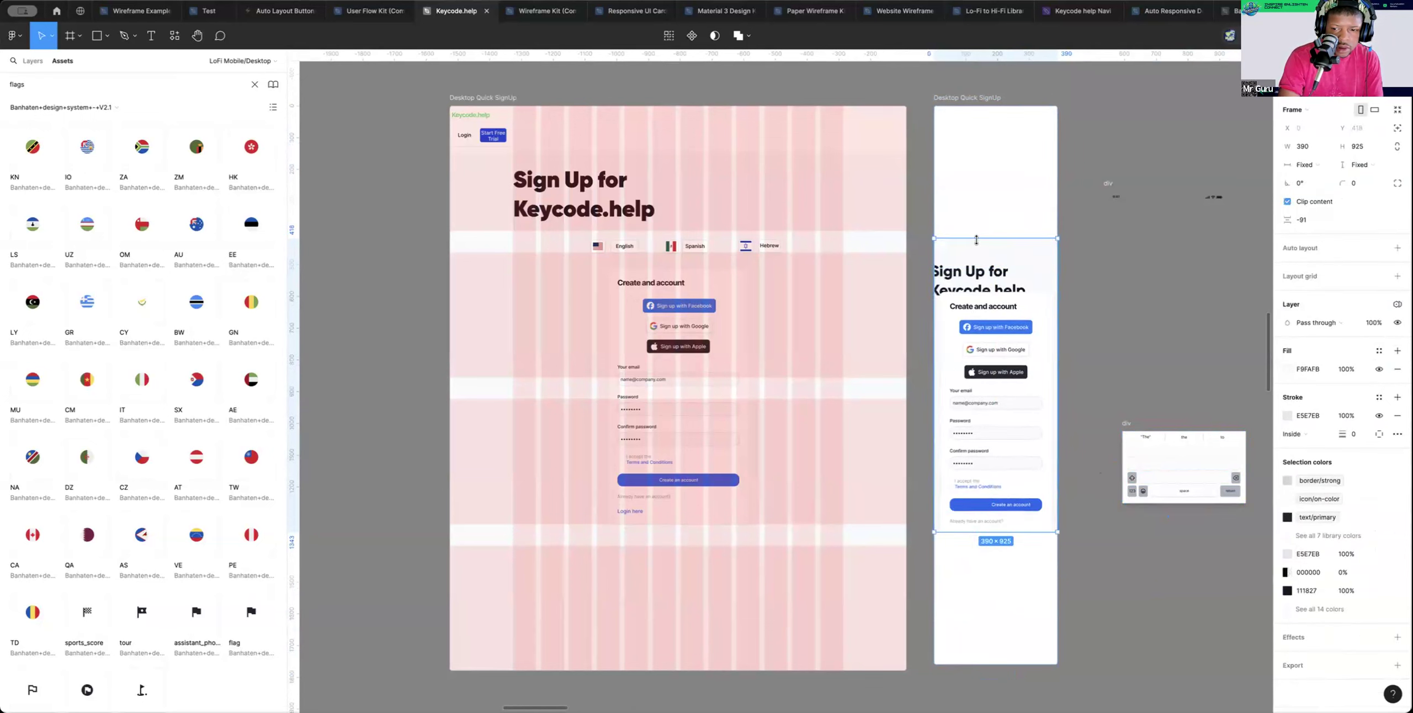
click(976, 270)
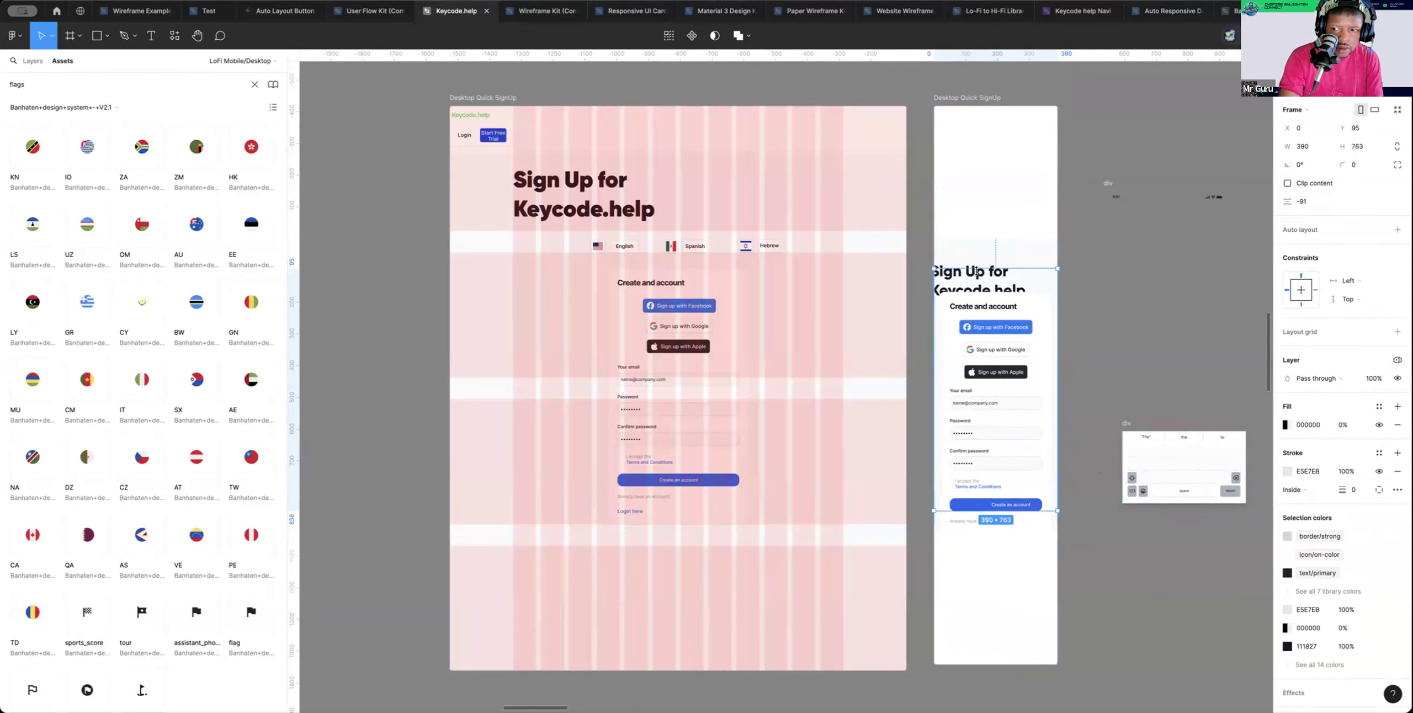
Move the "Sign Up for Keycode.help" heading out of the mobile frame onto the canvas between the status bar and keyboard
click(973, 311)
drag(967, 311, 981, 178)
click(969, 363)
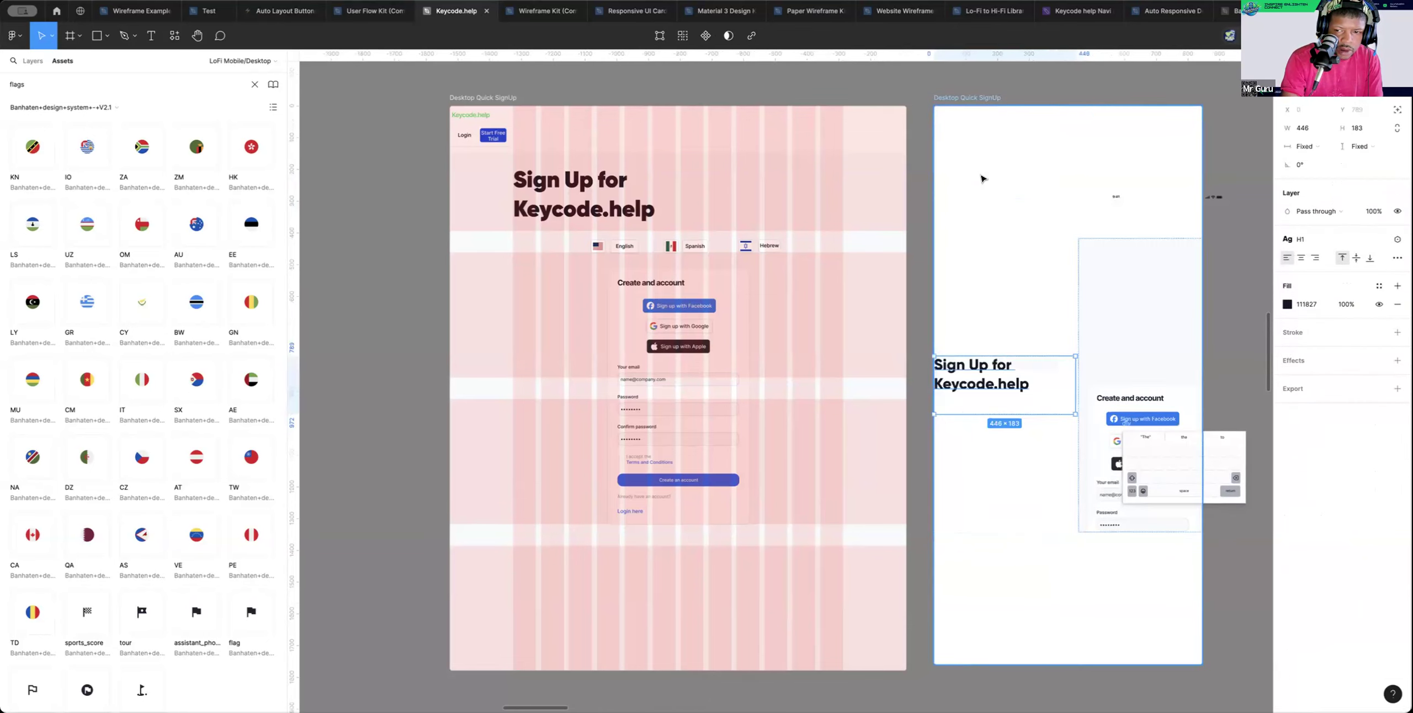
key(ctrl+z)
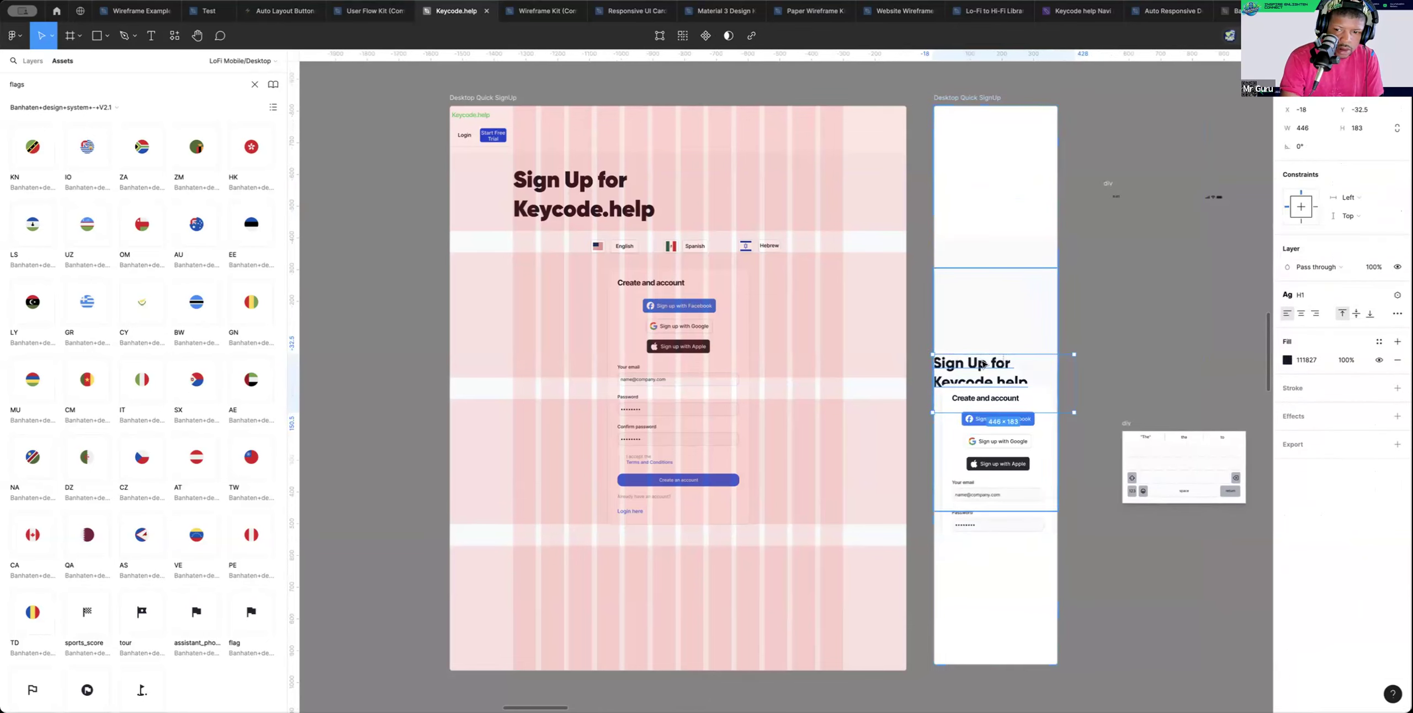
drag(961, 368, 1151, 284)
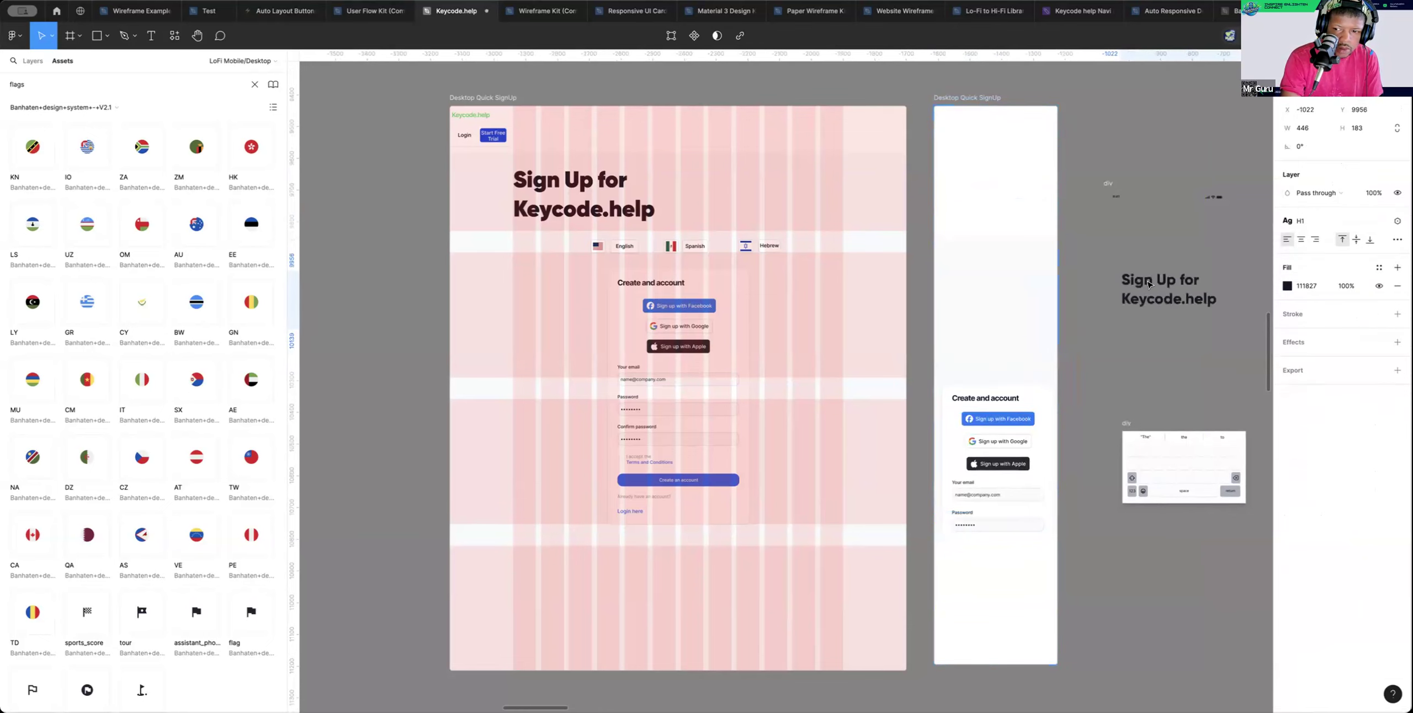
click(996, 355)
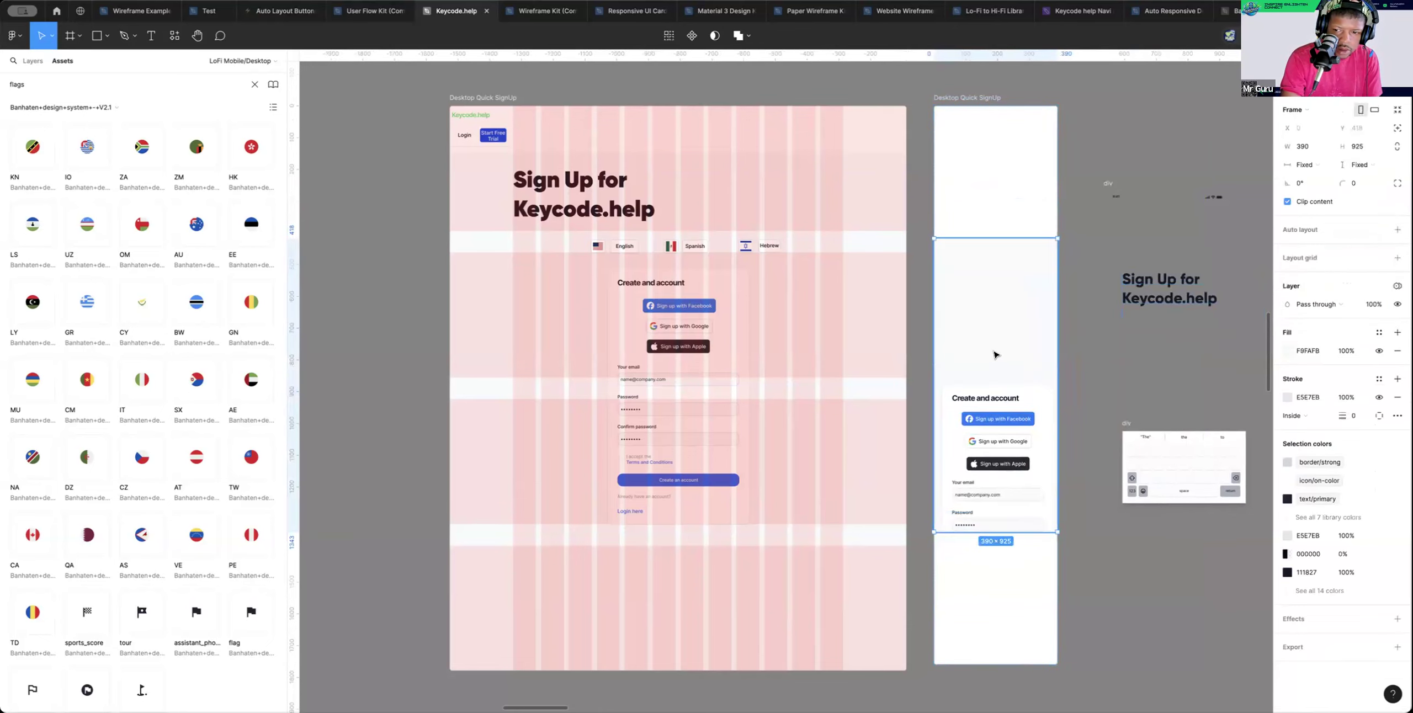
mouse_move(992, 357)
mouse_down()
mouse_move(992, 328)
mouse_move(990, 358)
mouse_up()
double_click(970, 386)
double_click(967, 391)
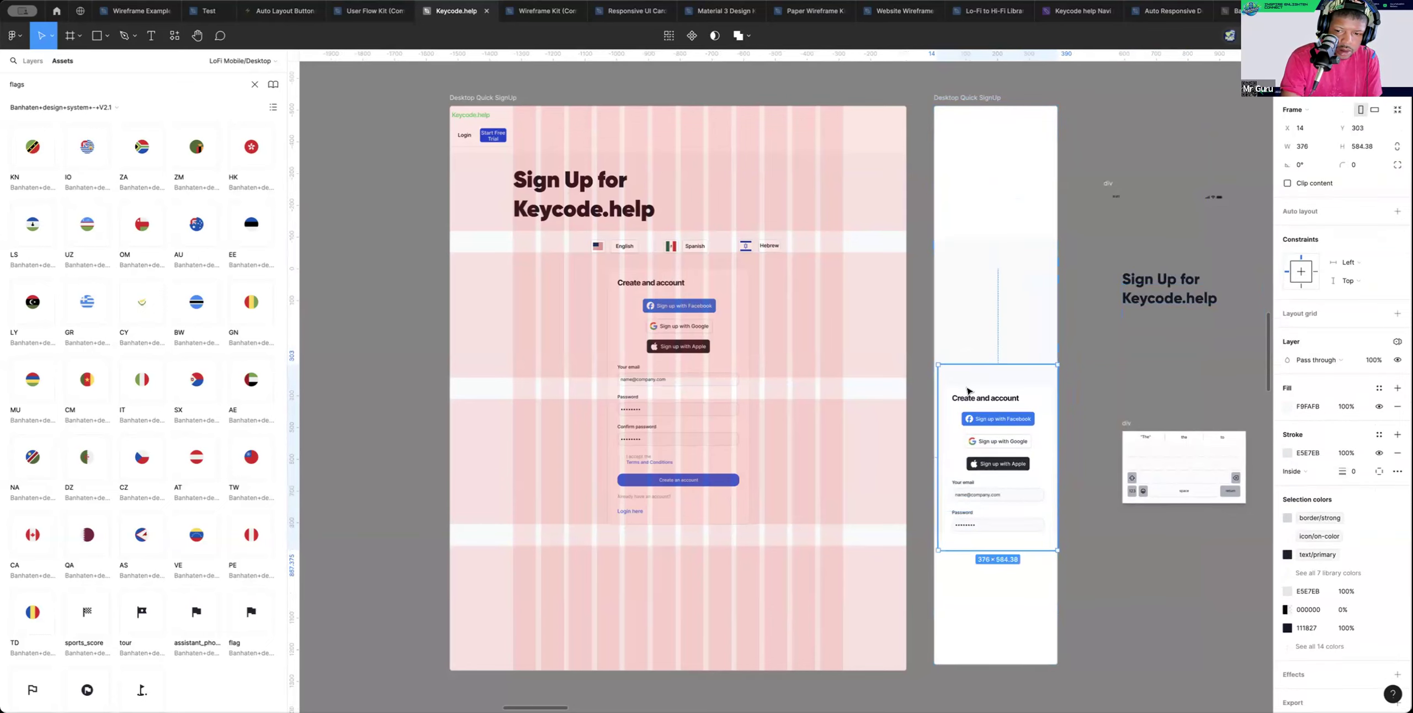
Apply the Mobile Grid layout grid style to the 390-wide outer mobile sign-up frame
scroll(964, 380, up, 5)
scroll(964, 380, right, 2)
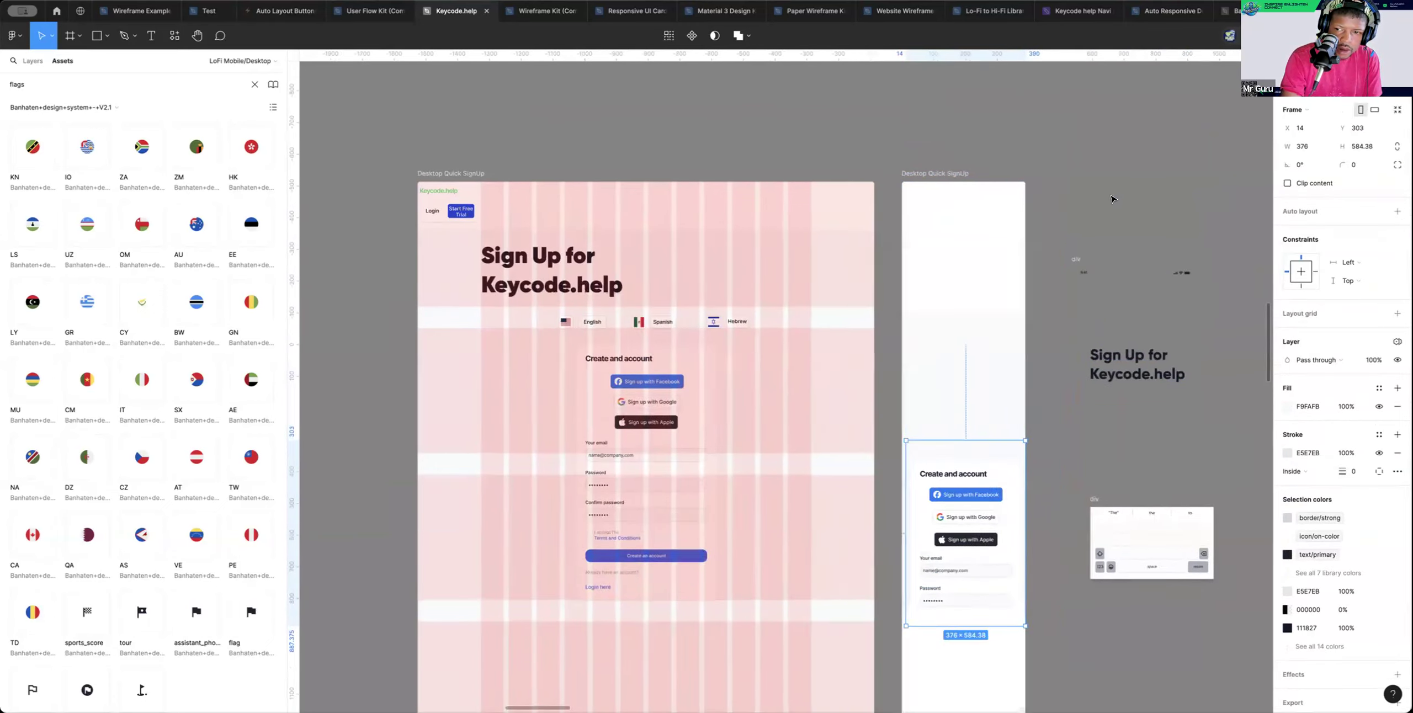
click(908, 237)
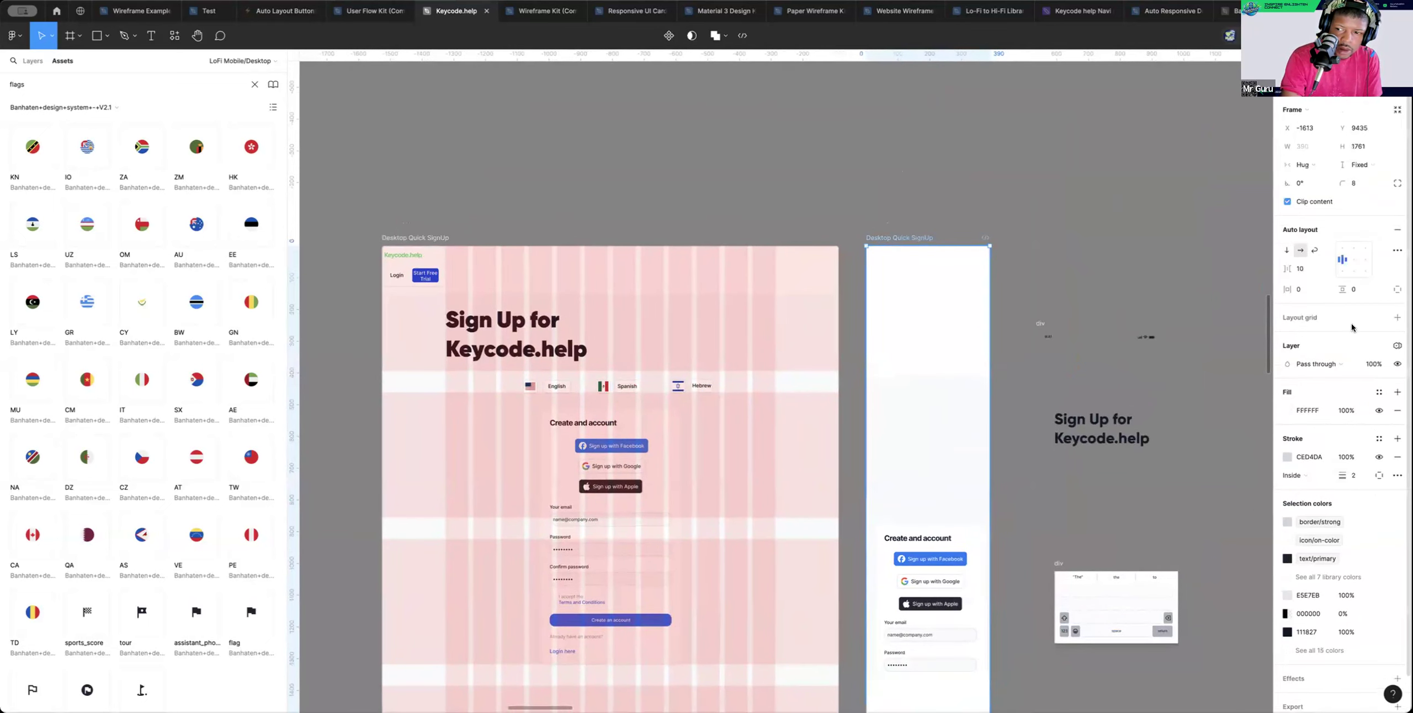
click(1379, 318)
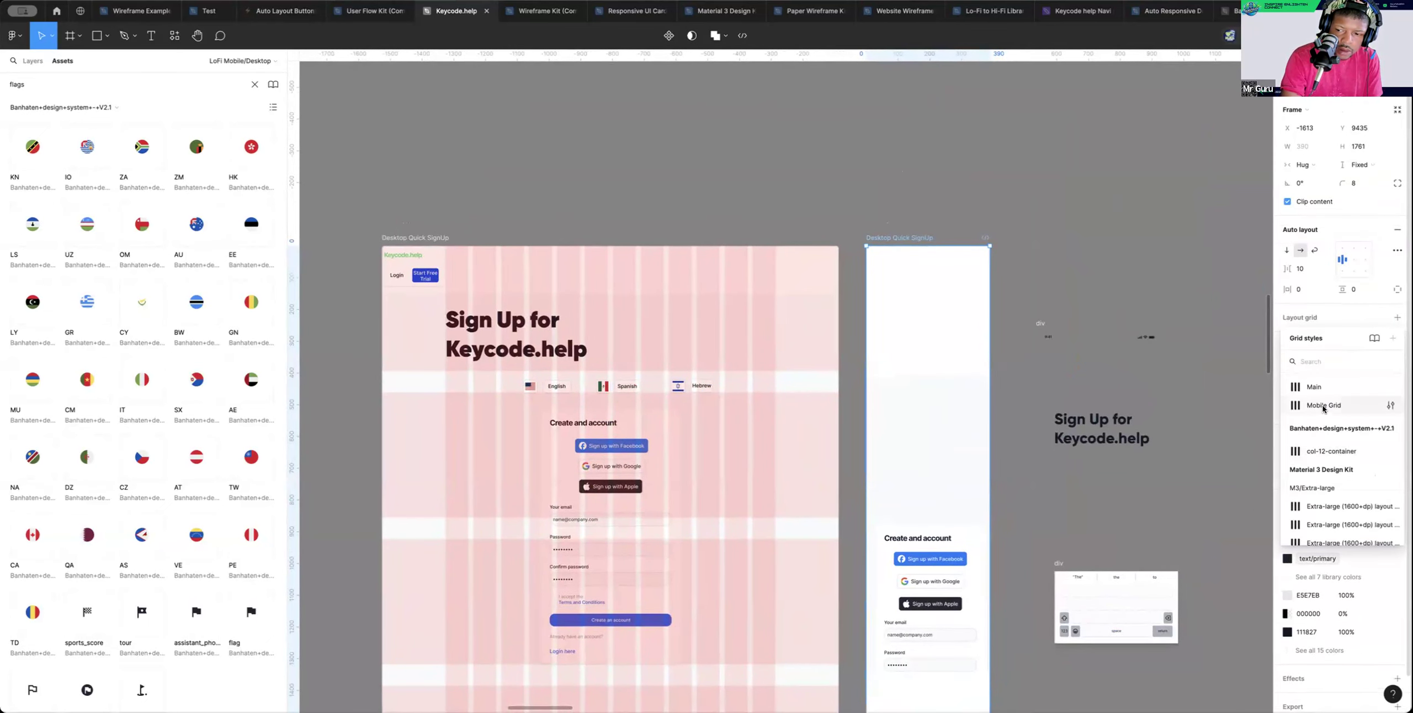
click(1363, 406)
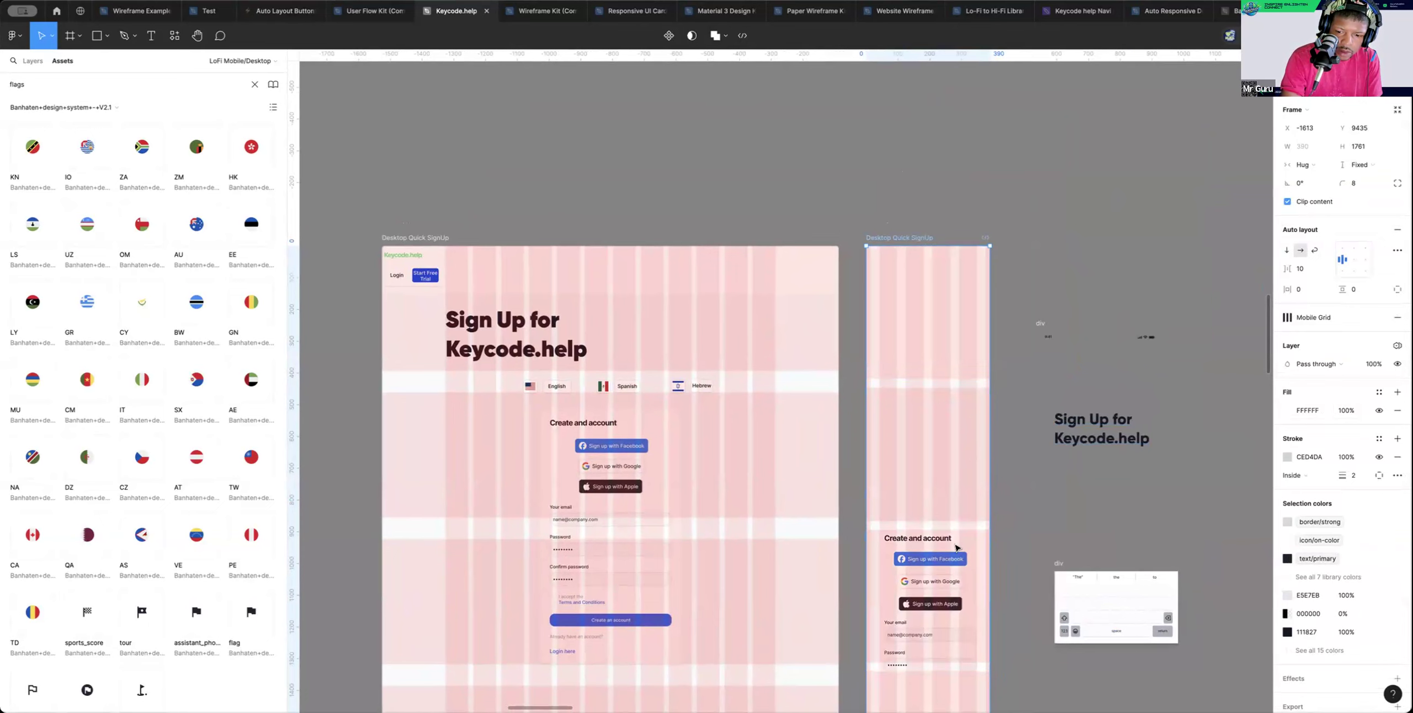
Move the 390 × 934.38 content frame with the sign-up form out of the mobile frame onto the empty canvas above the status bar
click(927, 503)
drag(928, 500, 847, 165)
scroll(934, 222, up, 3)
scroll(934, 222, right, 2)
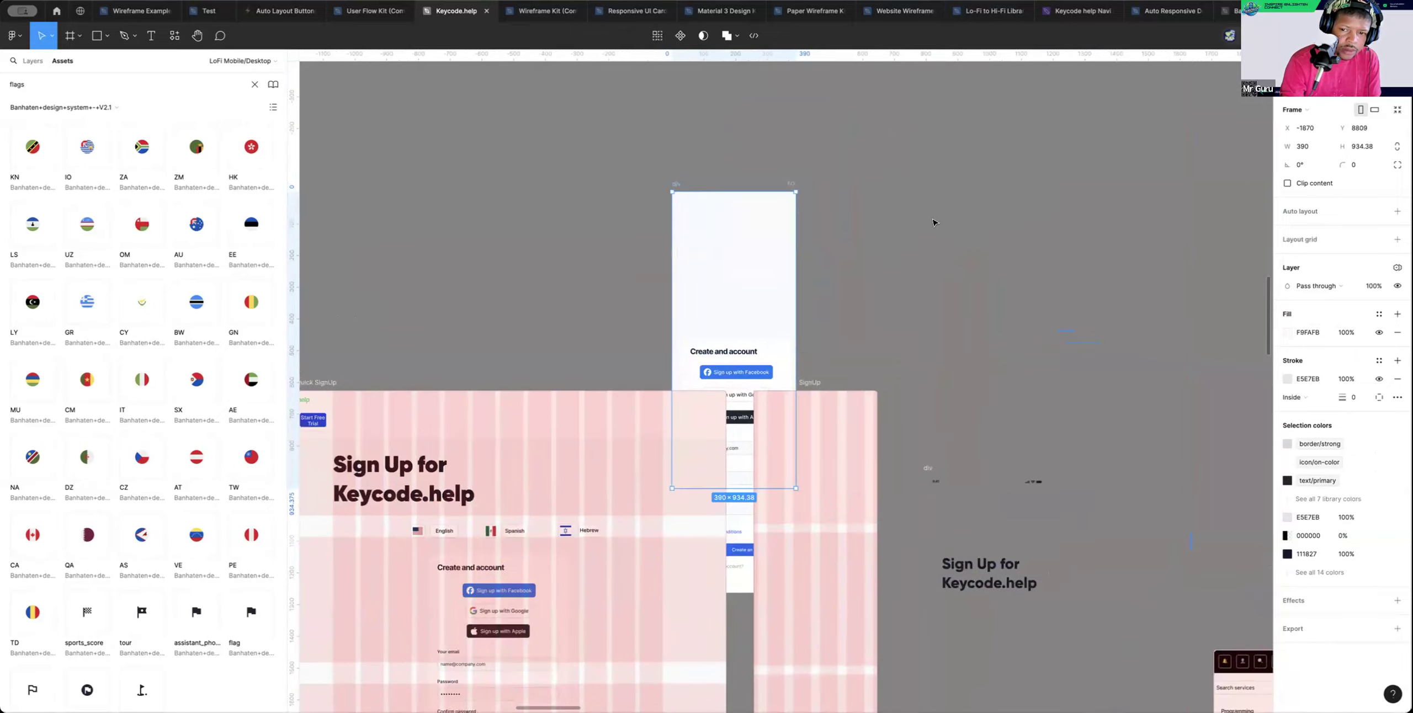
drag(754, 269, 1052, 219)
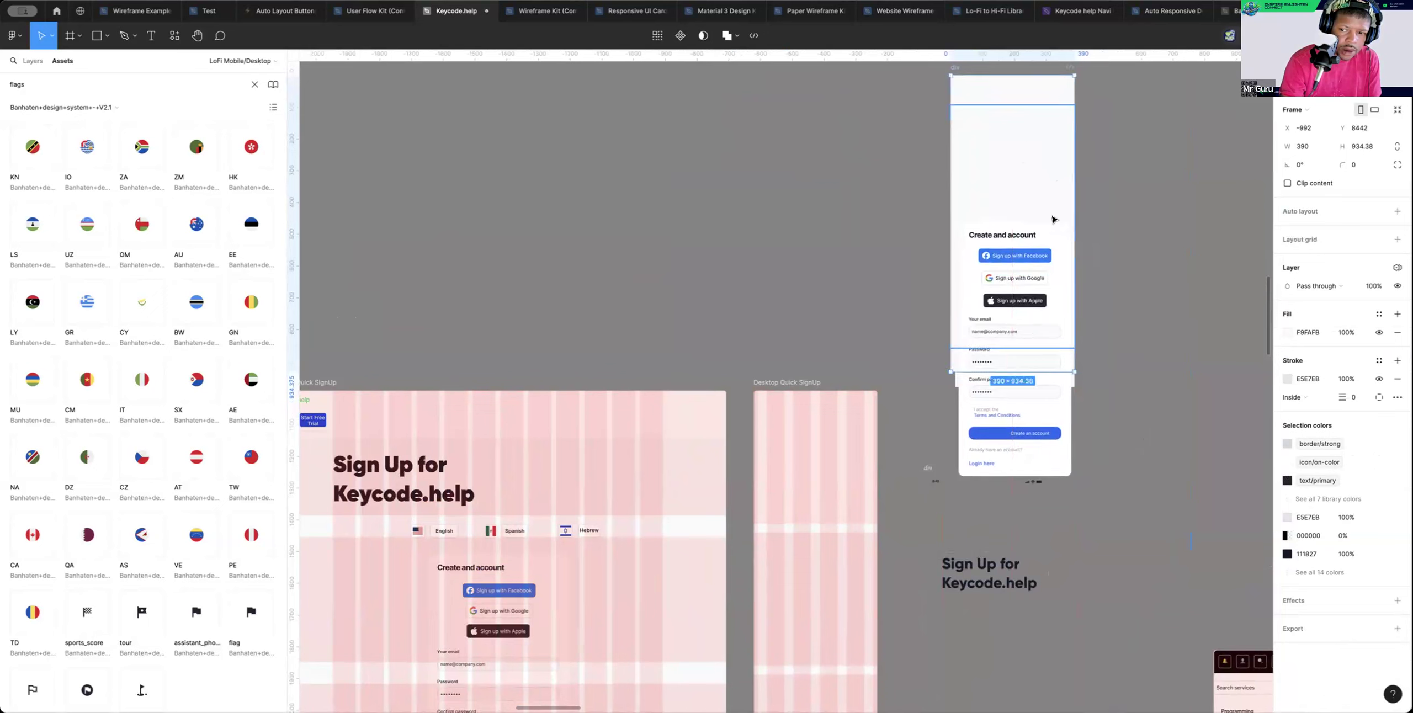
Move the "Create and account" form card and the 390 × 763 main frame out of the tall content frame, placing both beside it
click(1043, 417)
drag(882, 334, 870, 315)
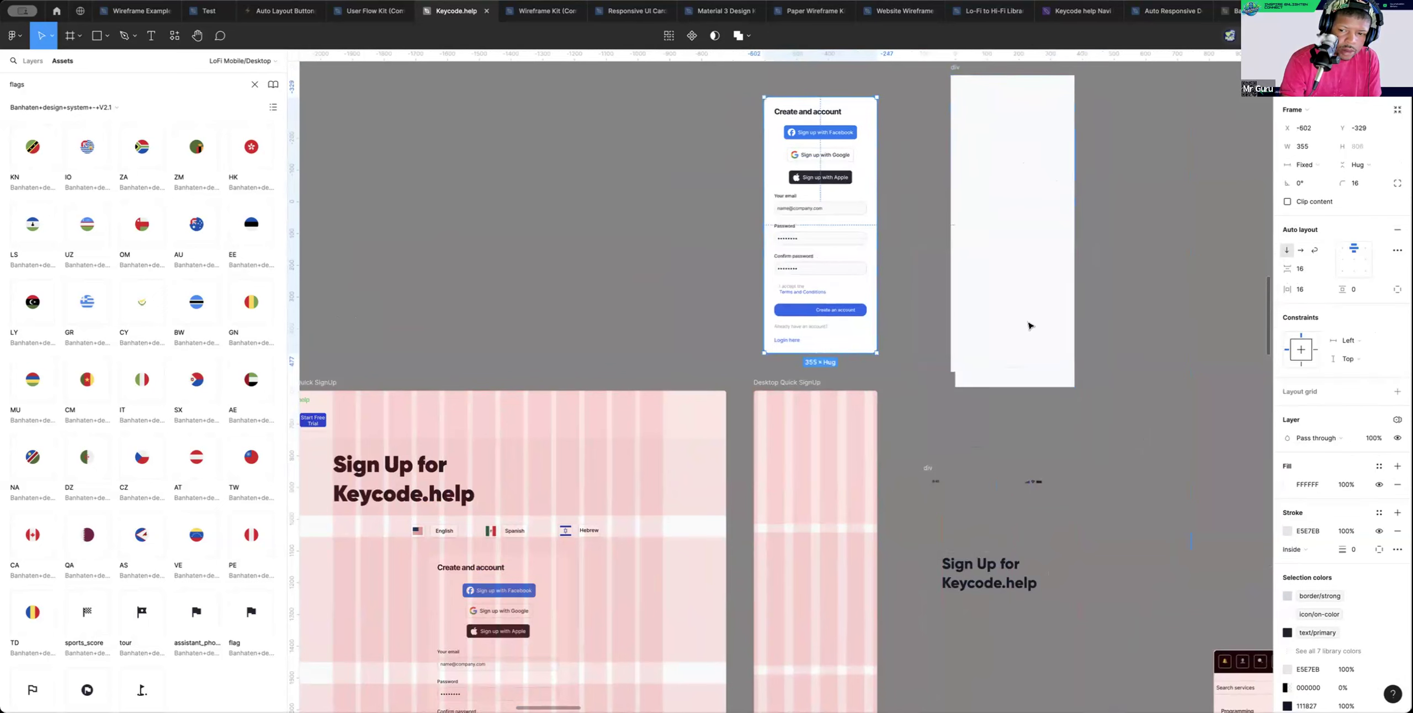
scroll(1029, 322, up, 3)
scroll(1034, 329, left, 1)
click(990, 294)
key(Escape)
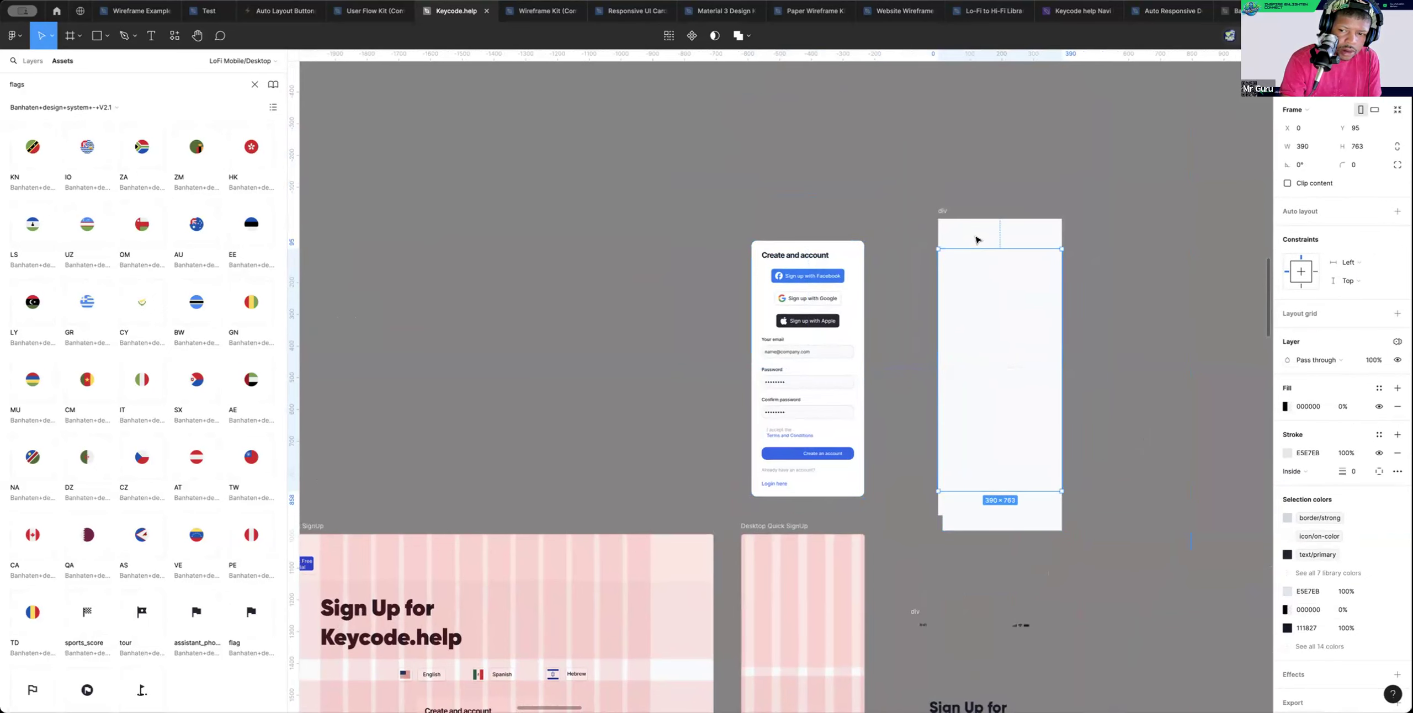
drag(972, 303, 800, 248)
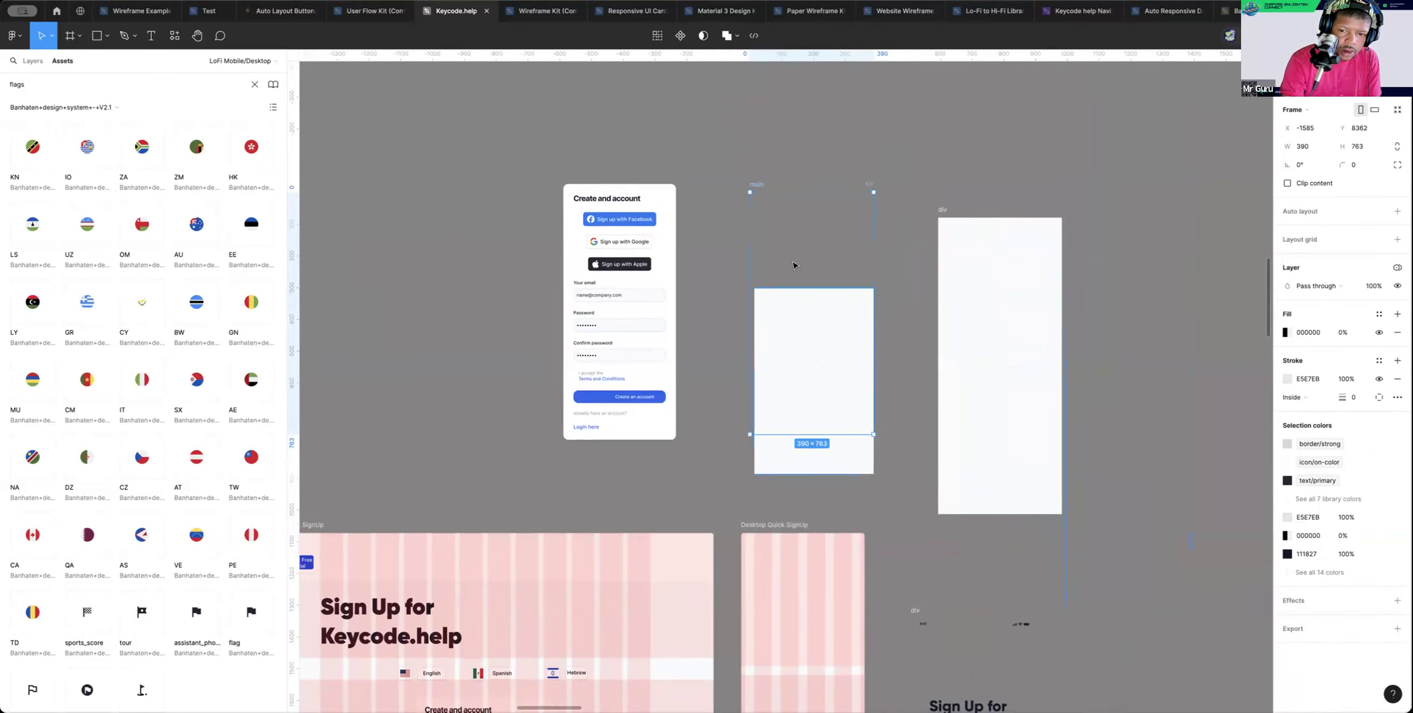
click(787, 462)
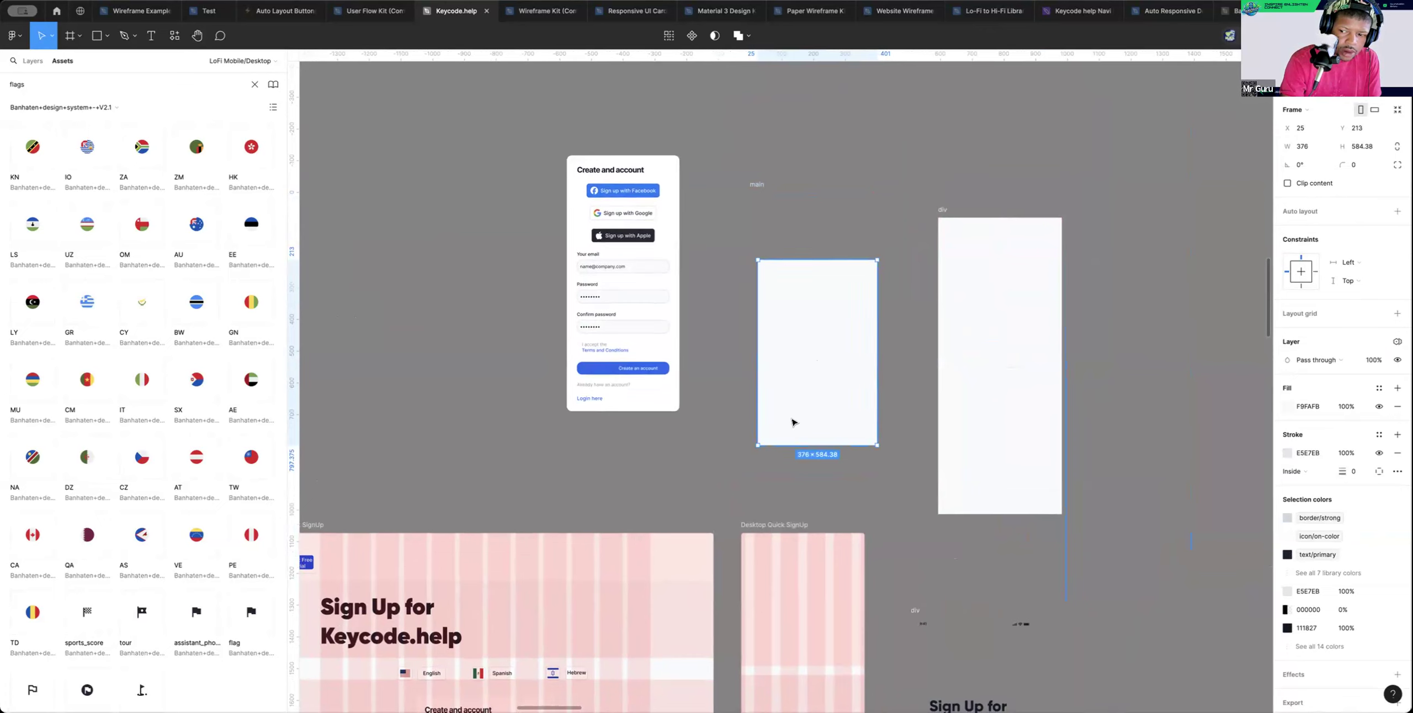
Examine the form card's layer structure, toggling the visibility of its Mobile frame and inner div to identify what each contains
click(25, 59)
scroll(171, 353, down, 6)
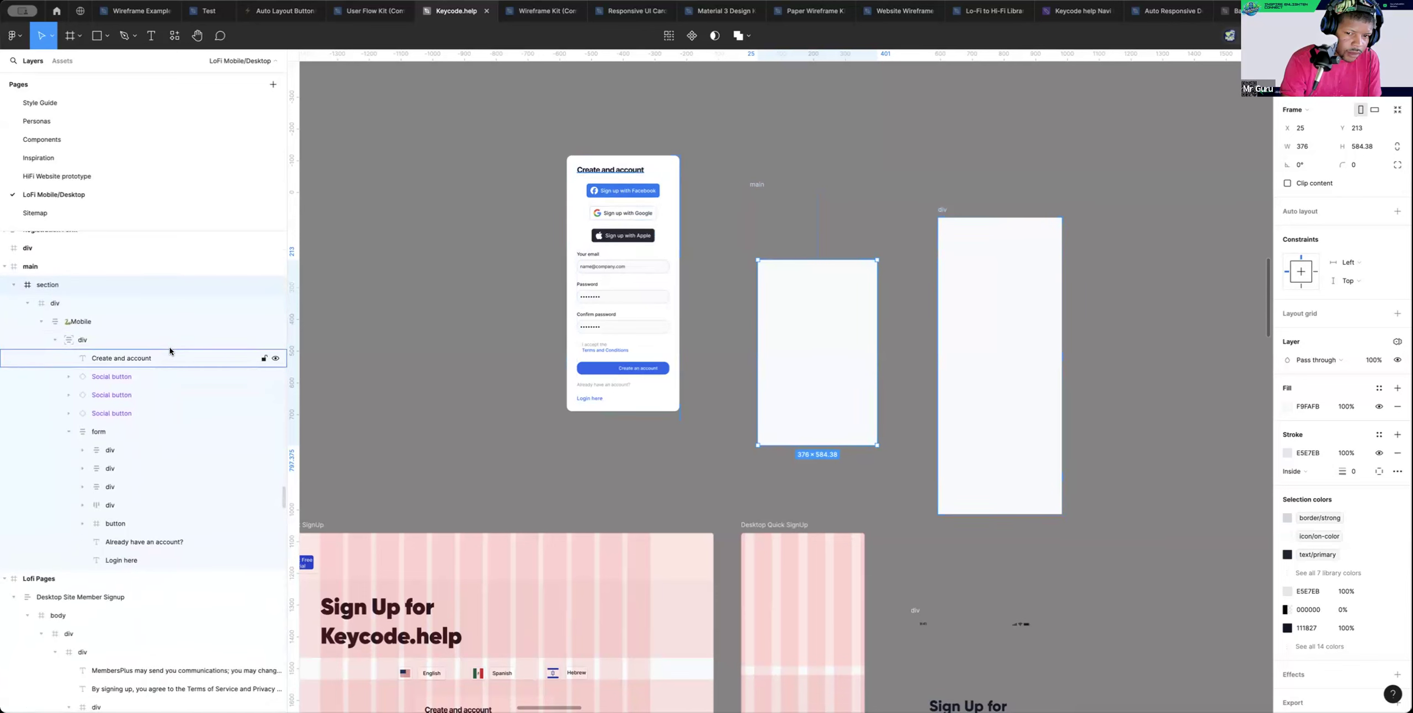
scroll(170, 351, up, 1)
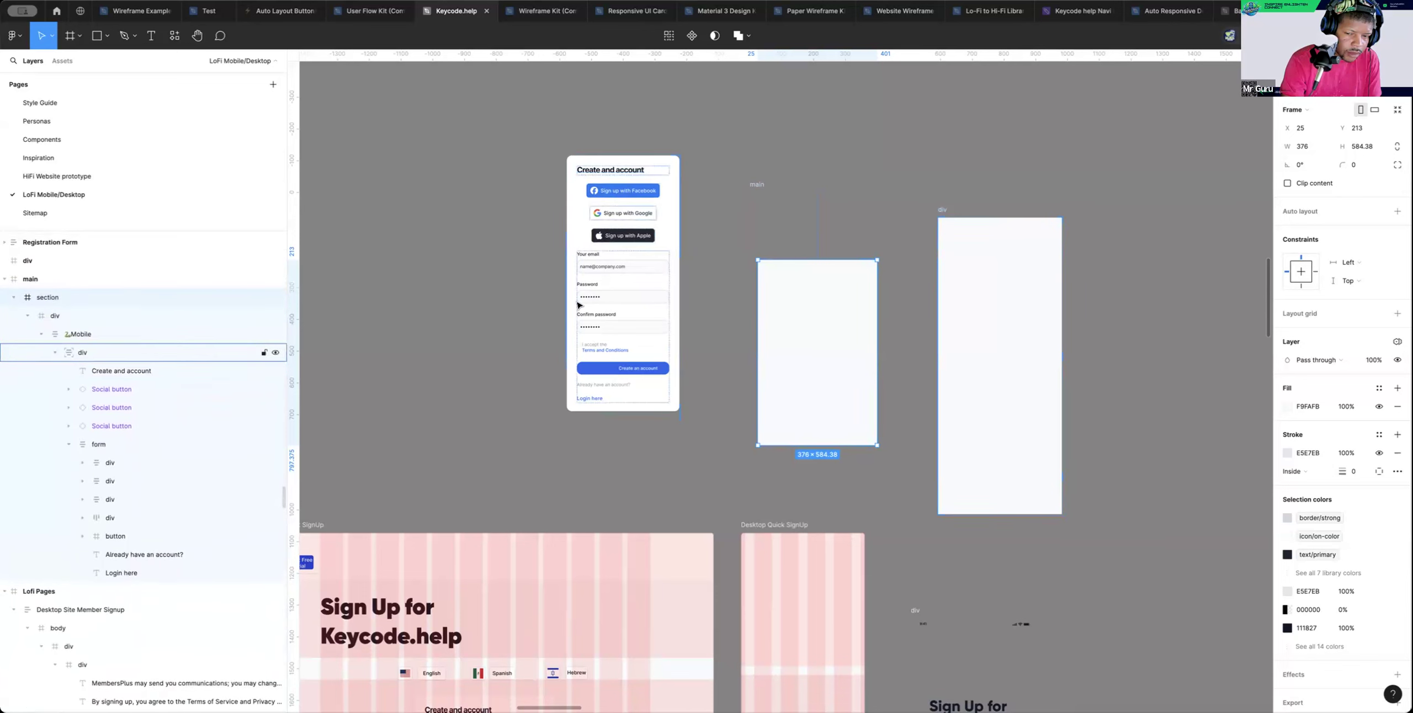
click(657, 176)
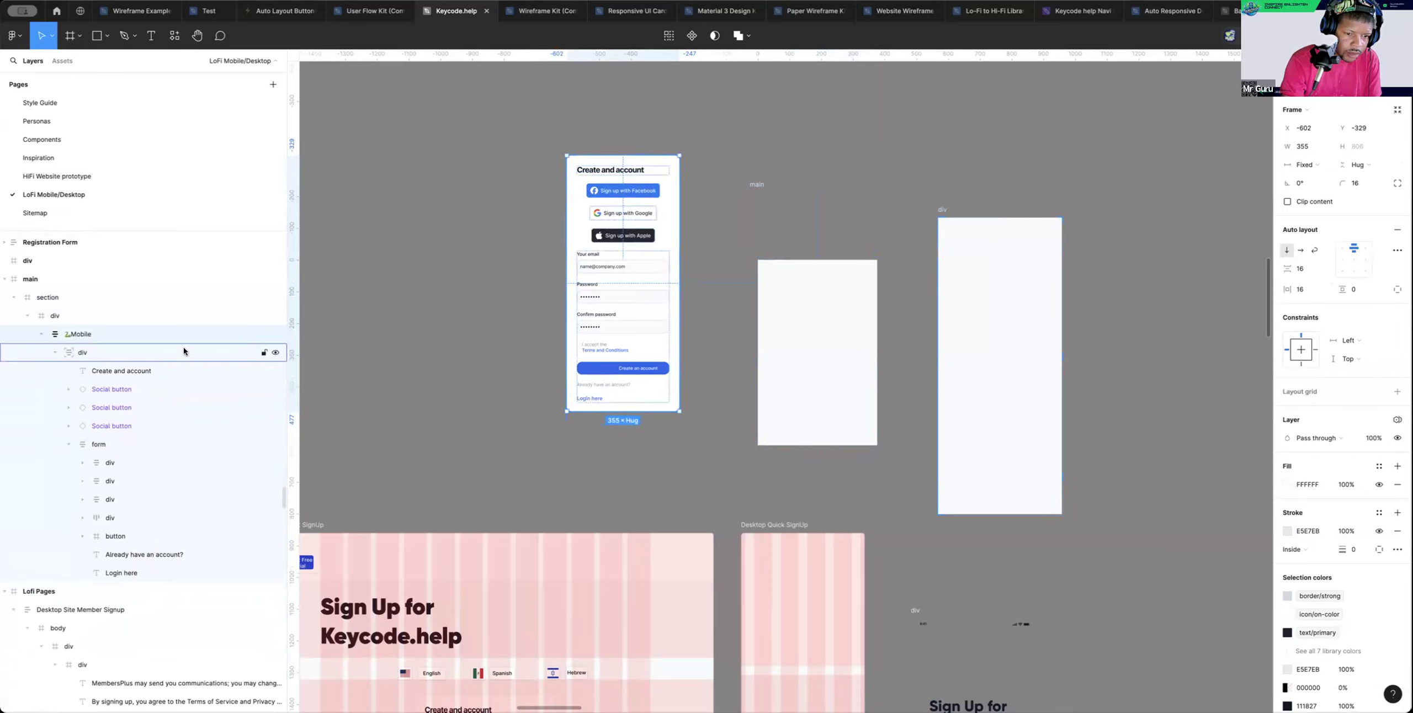
click(271, 353)
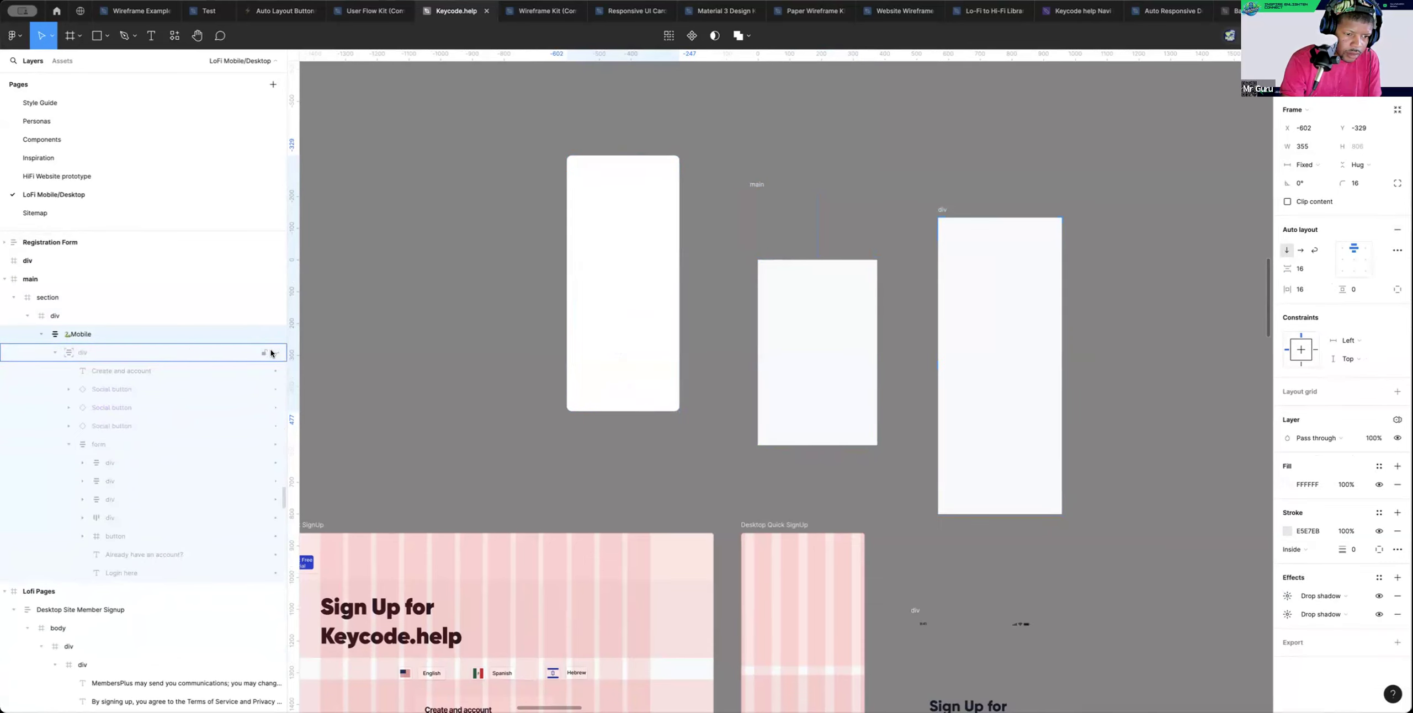
click(272, 354)
click(275, 334)
click(276, 334)
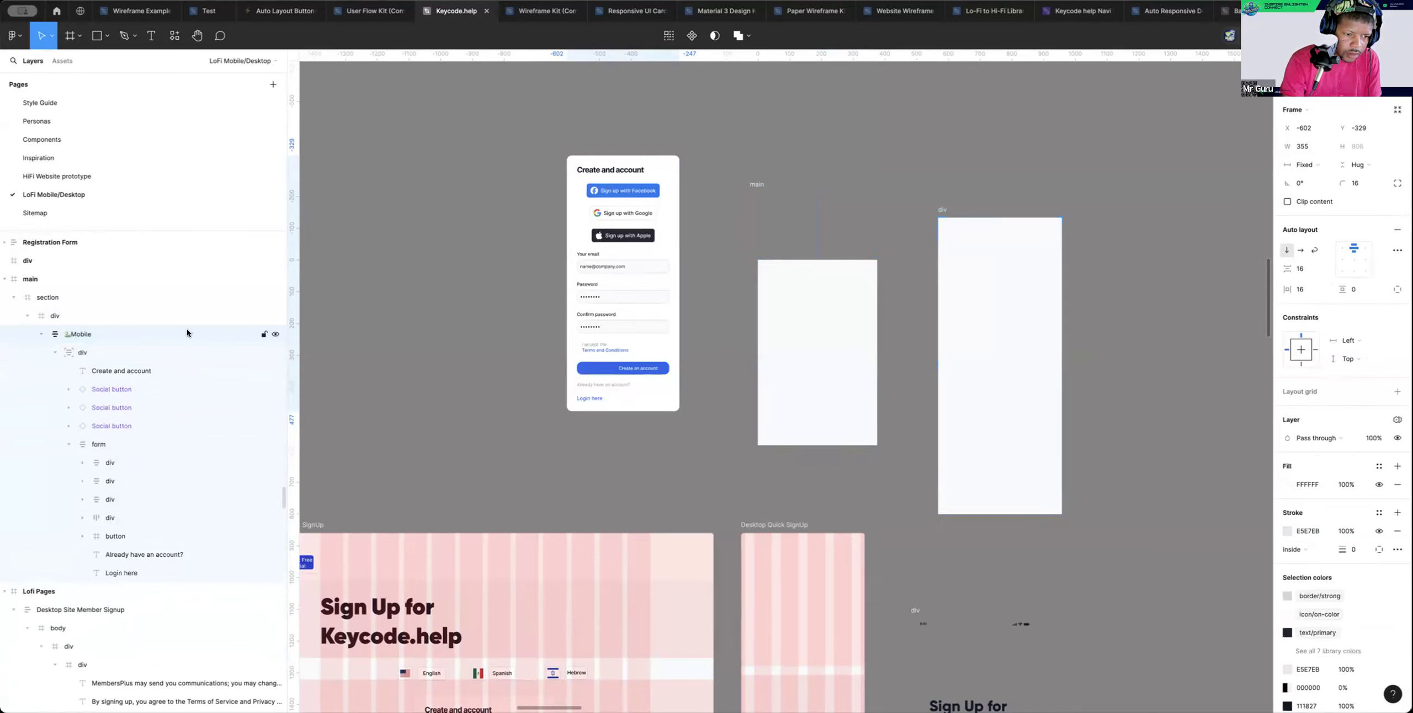
right_click(140, 332)
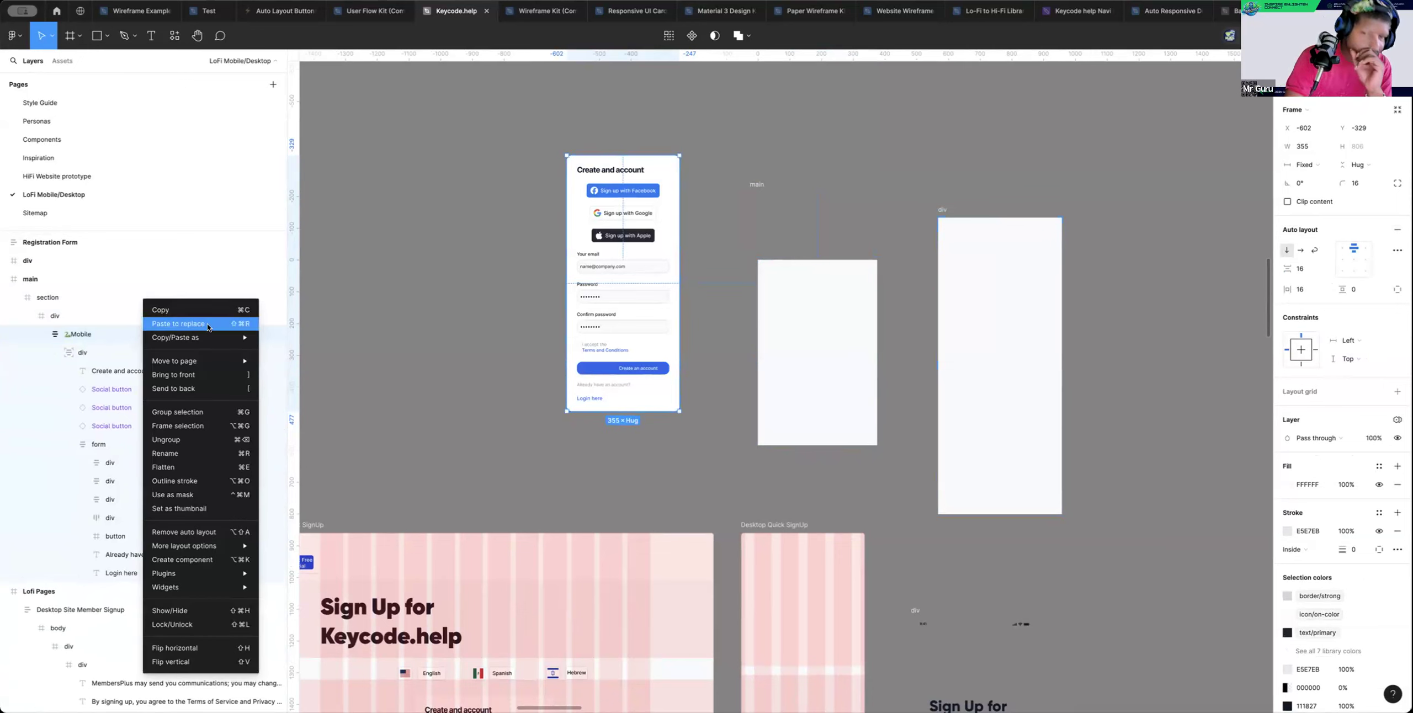
click(673, 223)
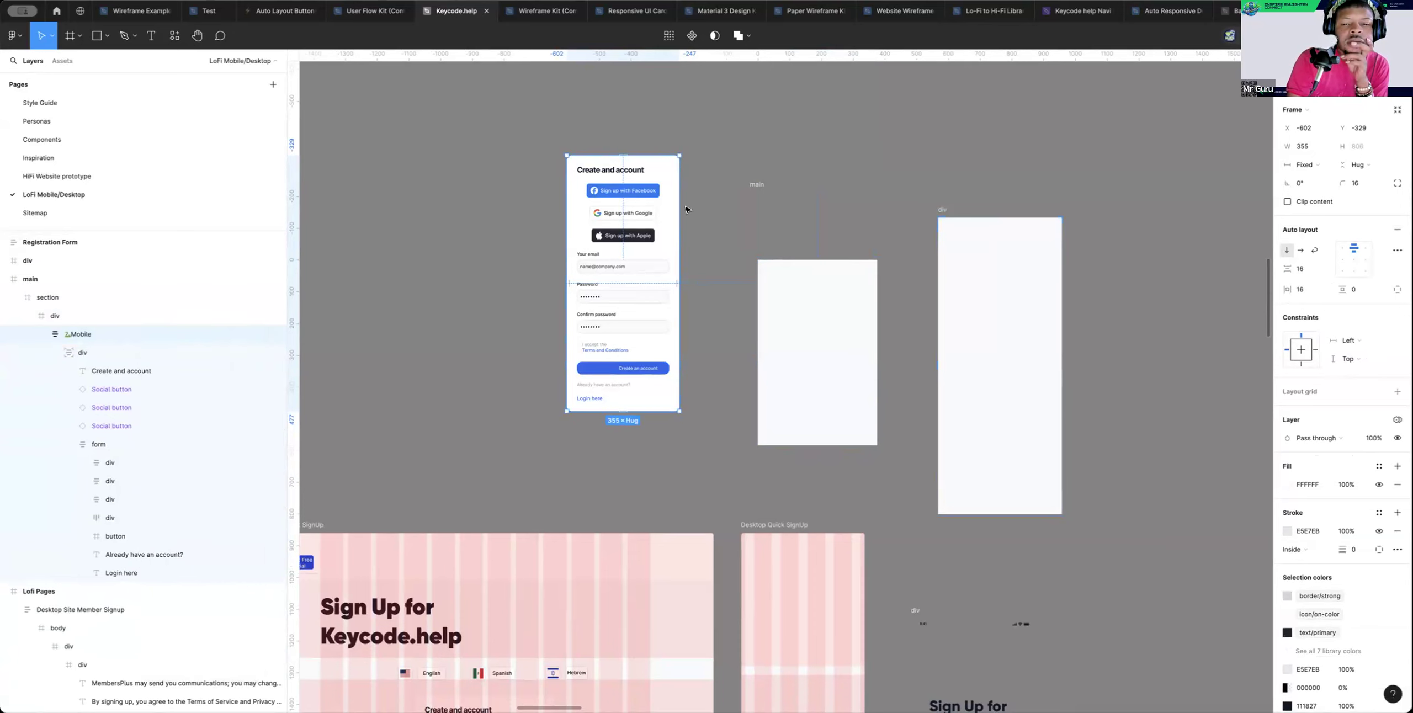
Shift the form card farther from the blank frames and align the section's inner div to X 0, Y 0
drag(650, 181, 658, 206)
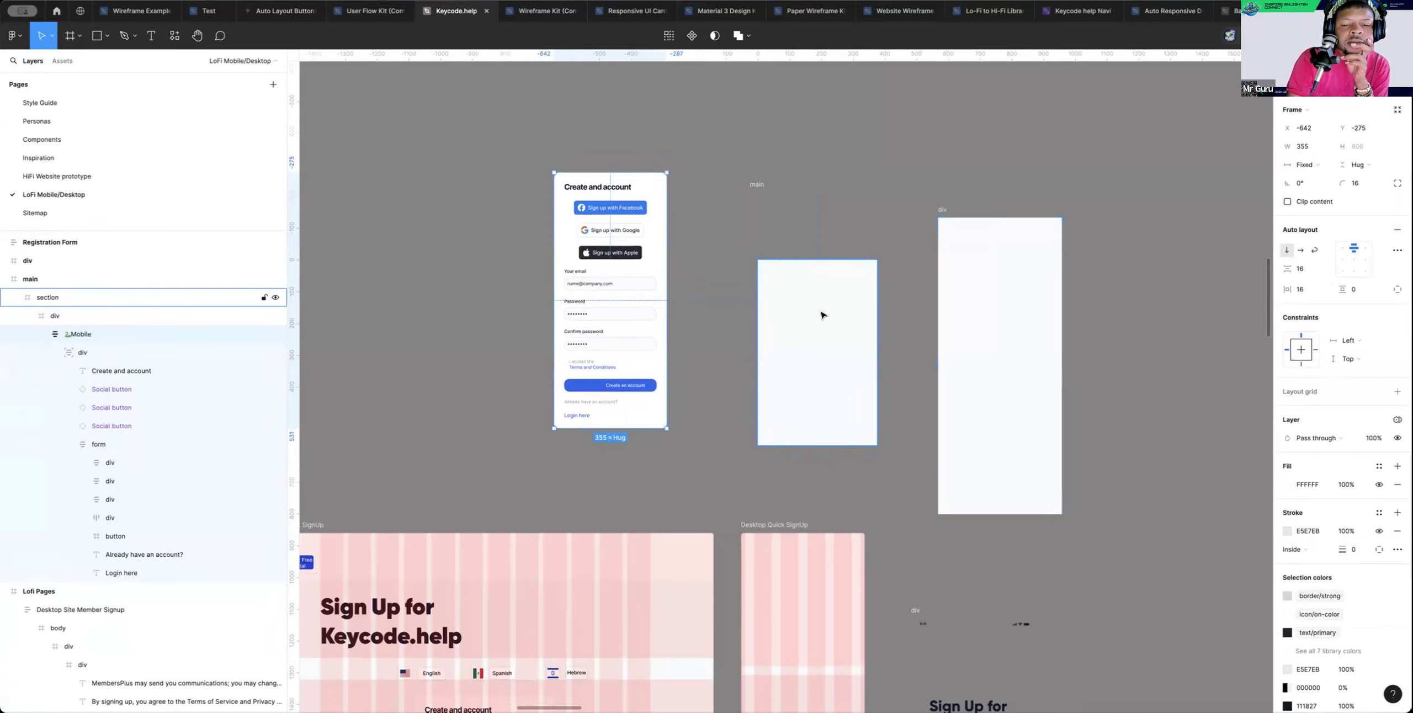
drag(785, 319, 793, 365)
click(832, 255)
mouse_move(817, 256)
mouse_down()
mouse_move(851, 237)
mouse_move(819, 244)
mouse_up()
key(ctrl+z)
click(812, 292)
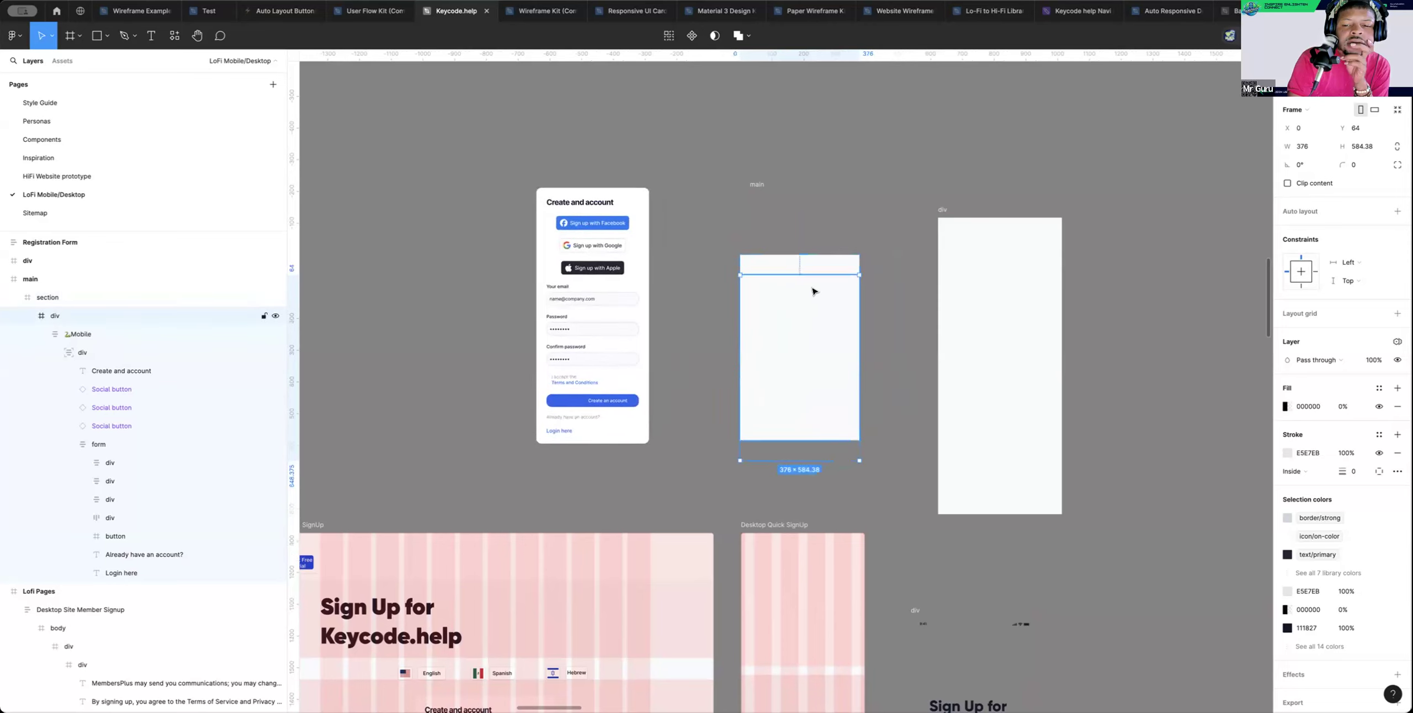
drag(805, 312, 806, 290)
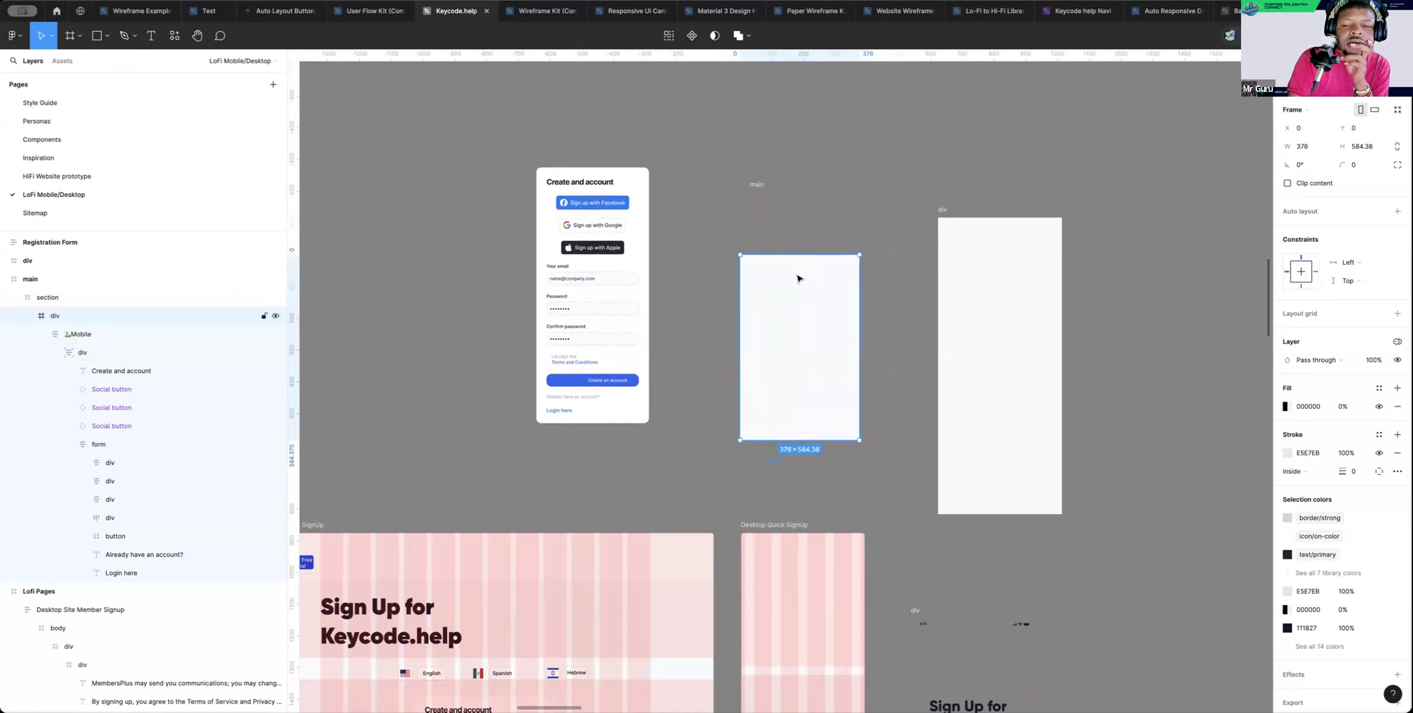
Shorten the form card's inner content frame to fit the card, and move the card onto the canvas beyond the tall blank frame
double_click(634, 189)
mouse_move(633, 188)
mouse_down()
mouse_move(706, 193)
mouse_move(577, 241)
mouse_move(1019, 360)
mouse_move(751, 252)
mouse_move(613, 216)
mouse_move(628, 205)
mouse_up()
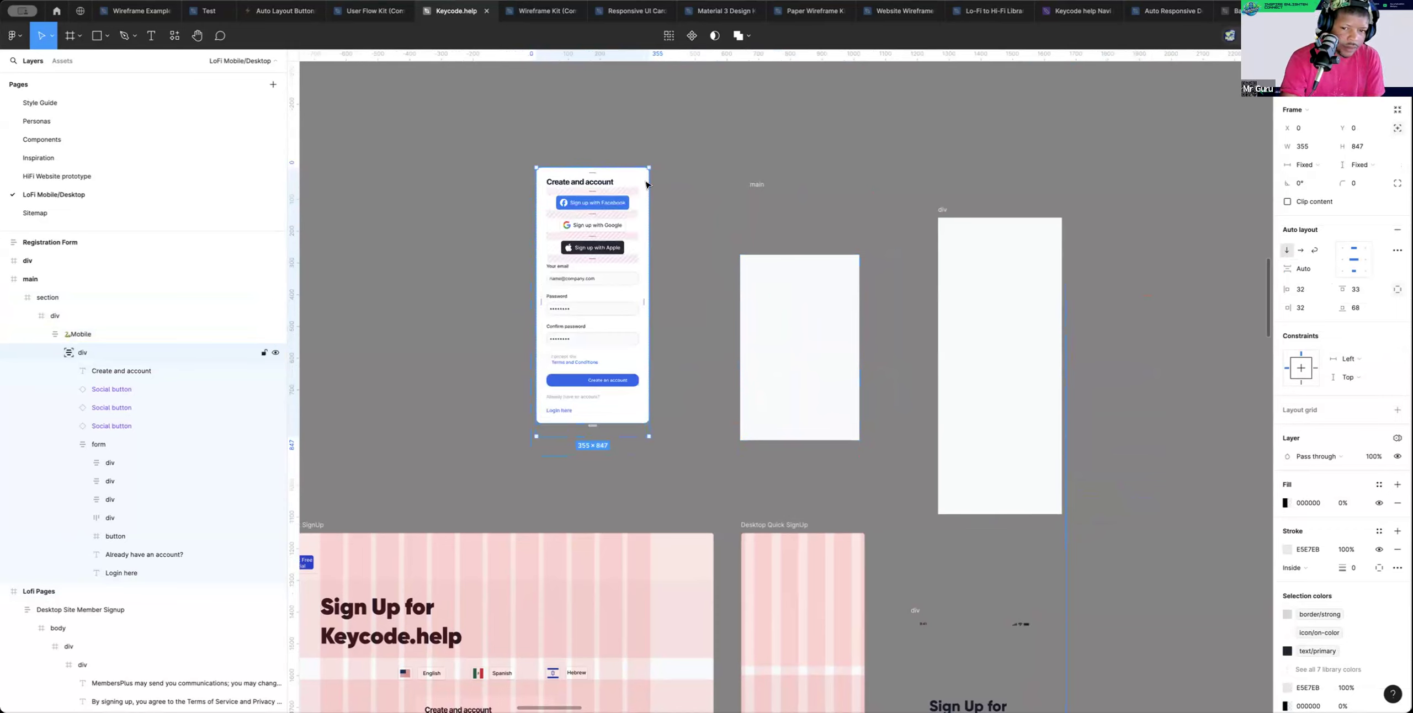
mouse_move(623, 436)
mouse_down()
mouse_move(622, 415)
mouse_move(617, 425)
mouse_up()
click(678, 212)
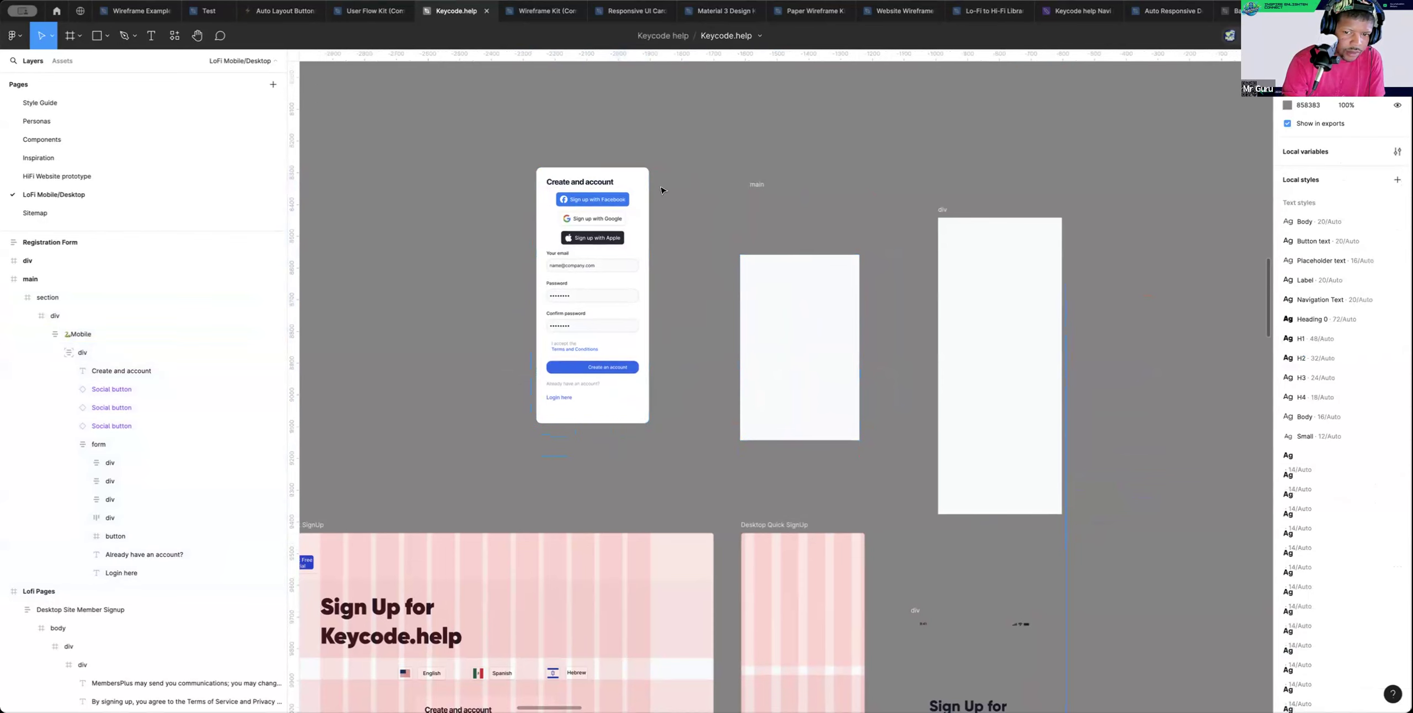
click(643, 226)
drag(622, 344, 1225, 366)
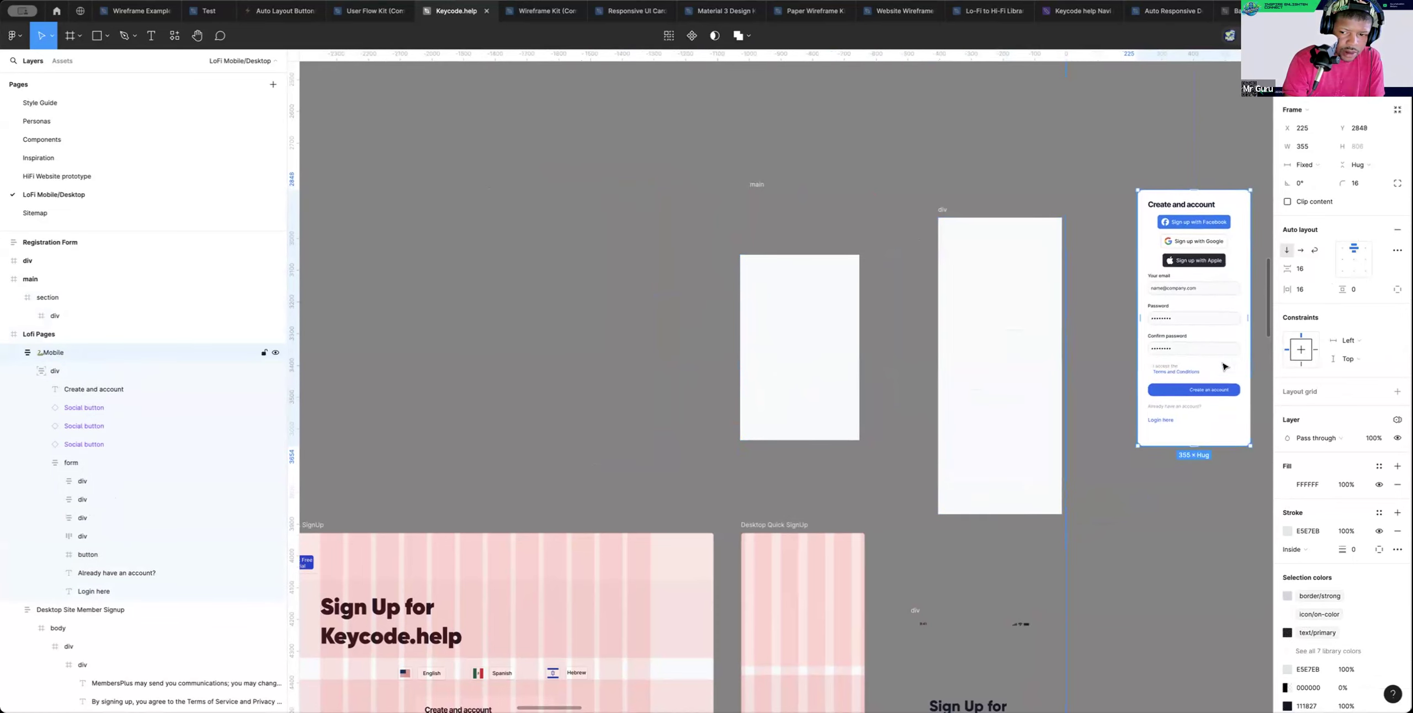
Move the blank 376 × 584.38 section frame into the gridded mobile sign-up frame at about X 7, Y 30
scroll(1027, 403, right, 5)
scroll(1027, 403, down, 3)
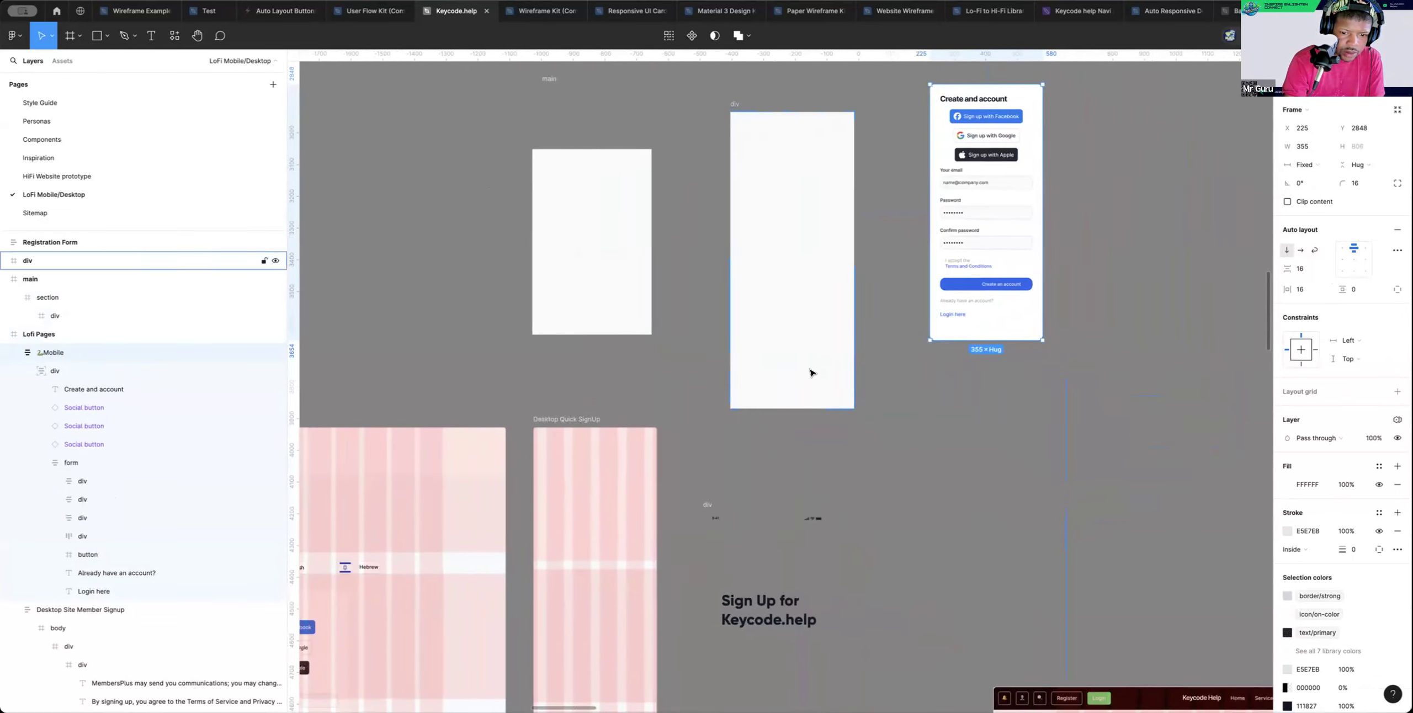
scroll(811, 373, down, 3)
scroll(773, 353, left, 2)
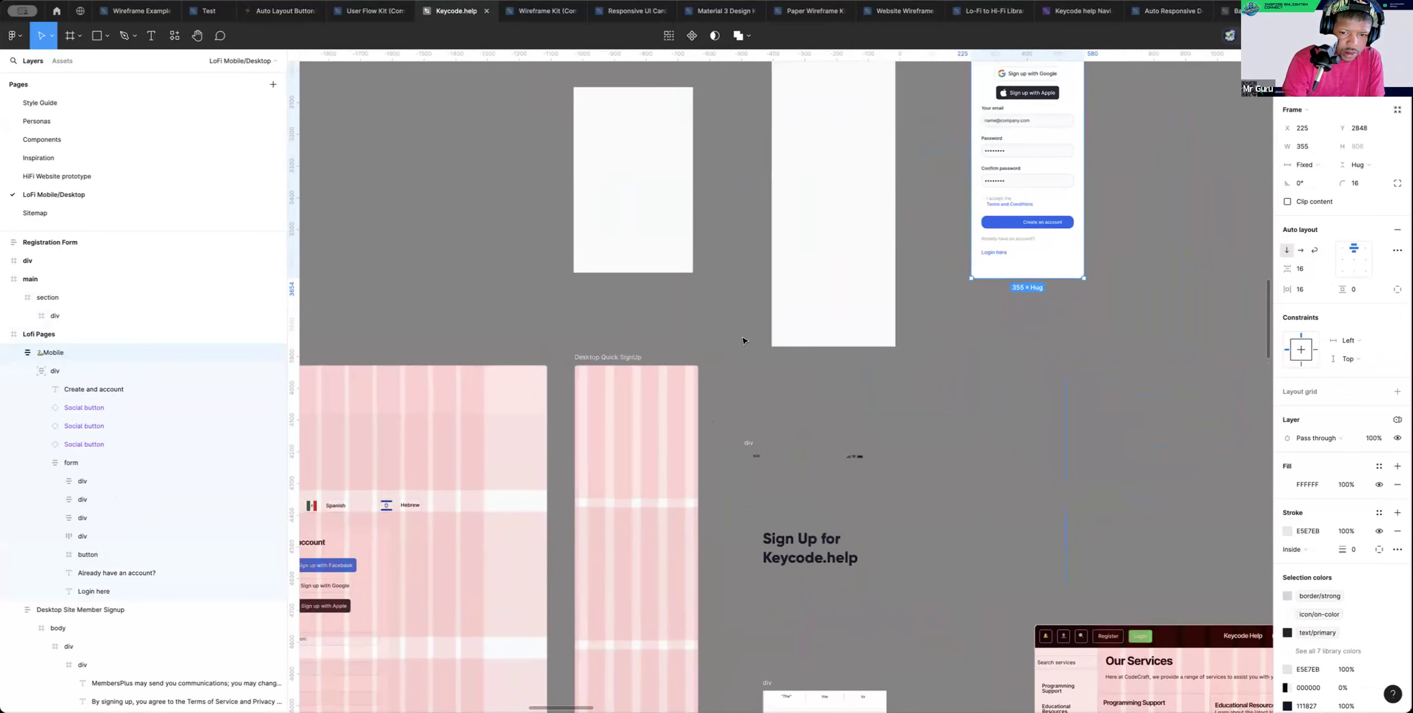
click(661, 237)
scroll(661, 238, up, 4)
scroll(661, 237, left, 2)
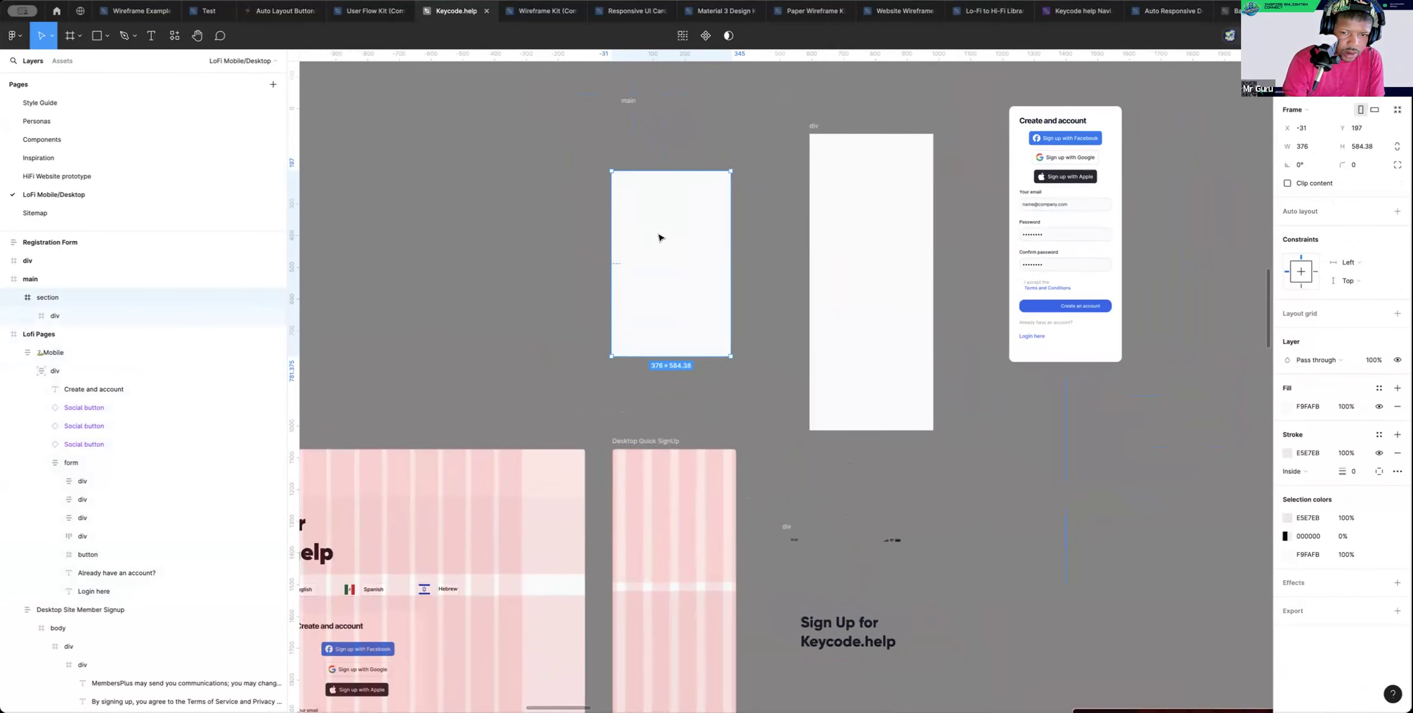
scroll(668, 236, down, 4)
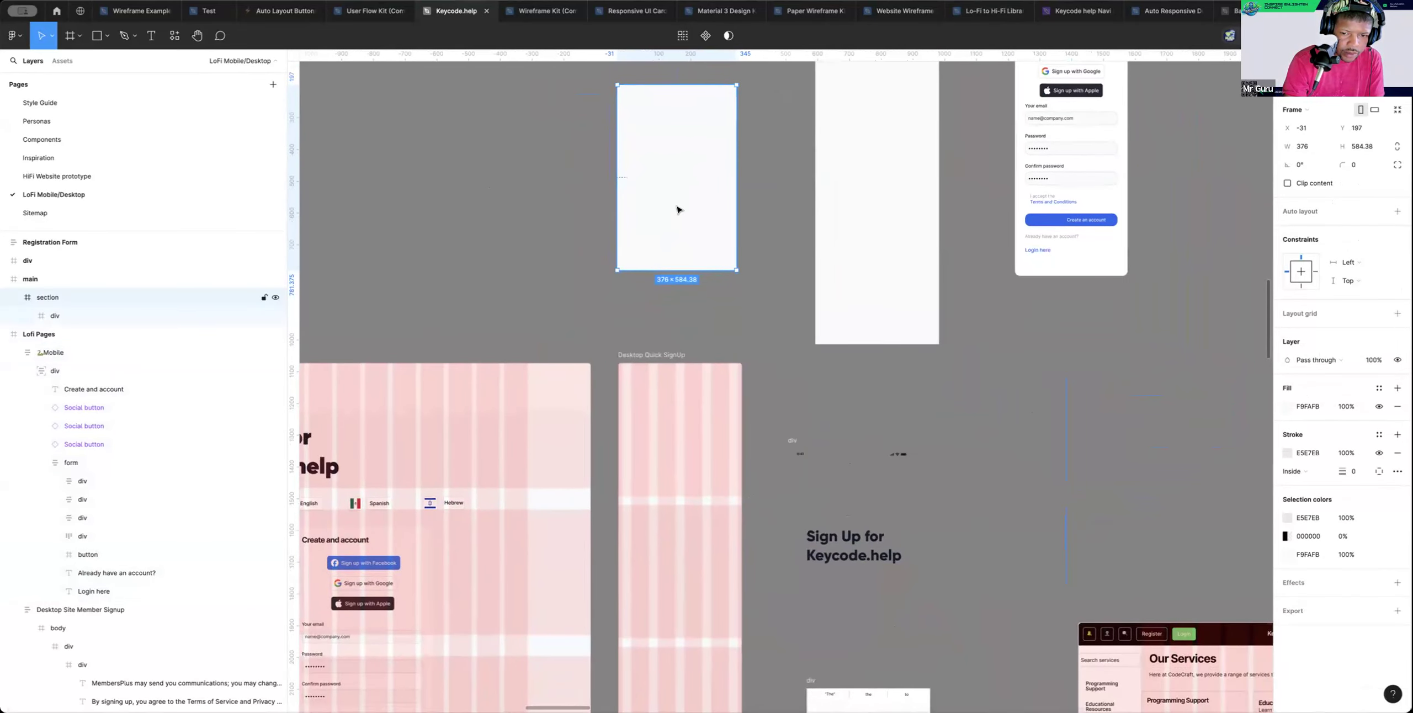
scroll(679, 210, down, 3)
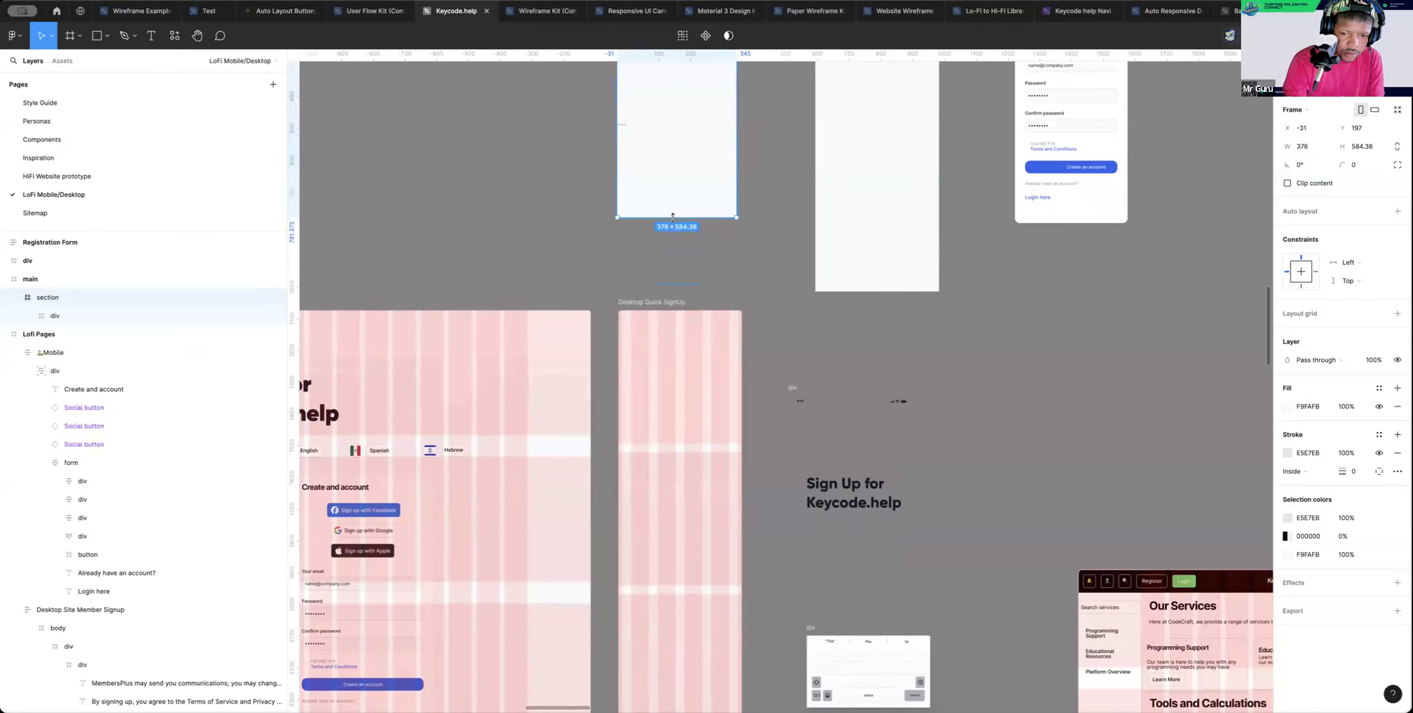
drag(687, 177, 681, 543)
click(680, 550)
click(679, 547)
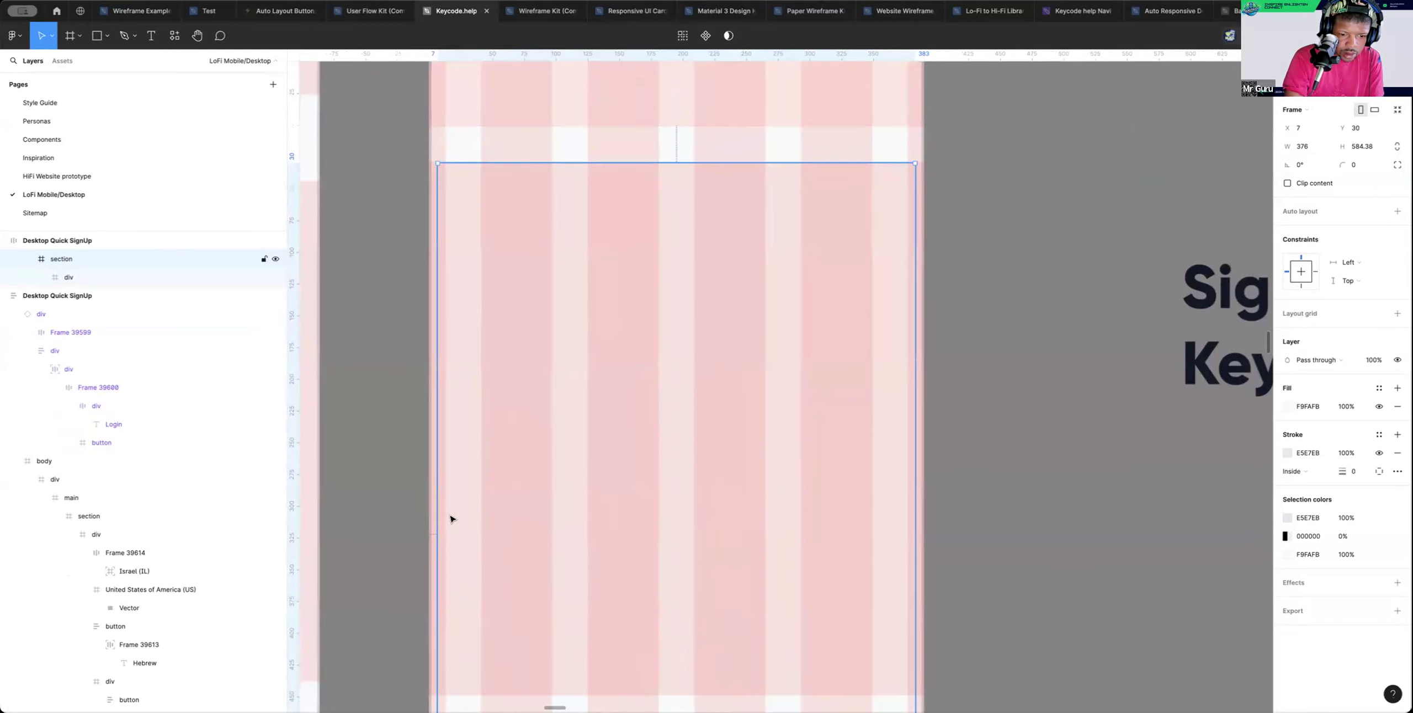
Resize the section frame inside the mobile frame to 390 × 447, with its left edge at X 0
drag(432, 512, 428, 513)
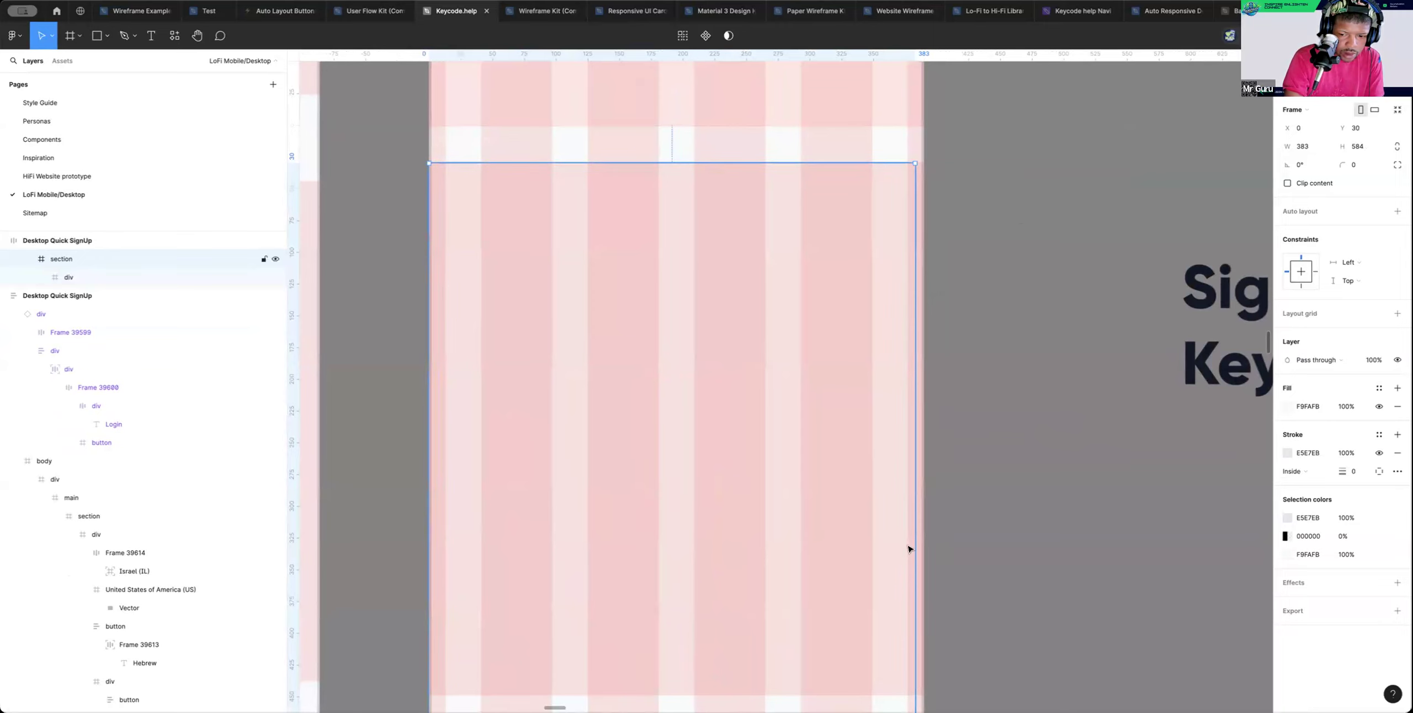
drag(915, 543, 920, 543)
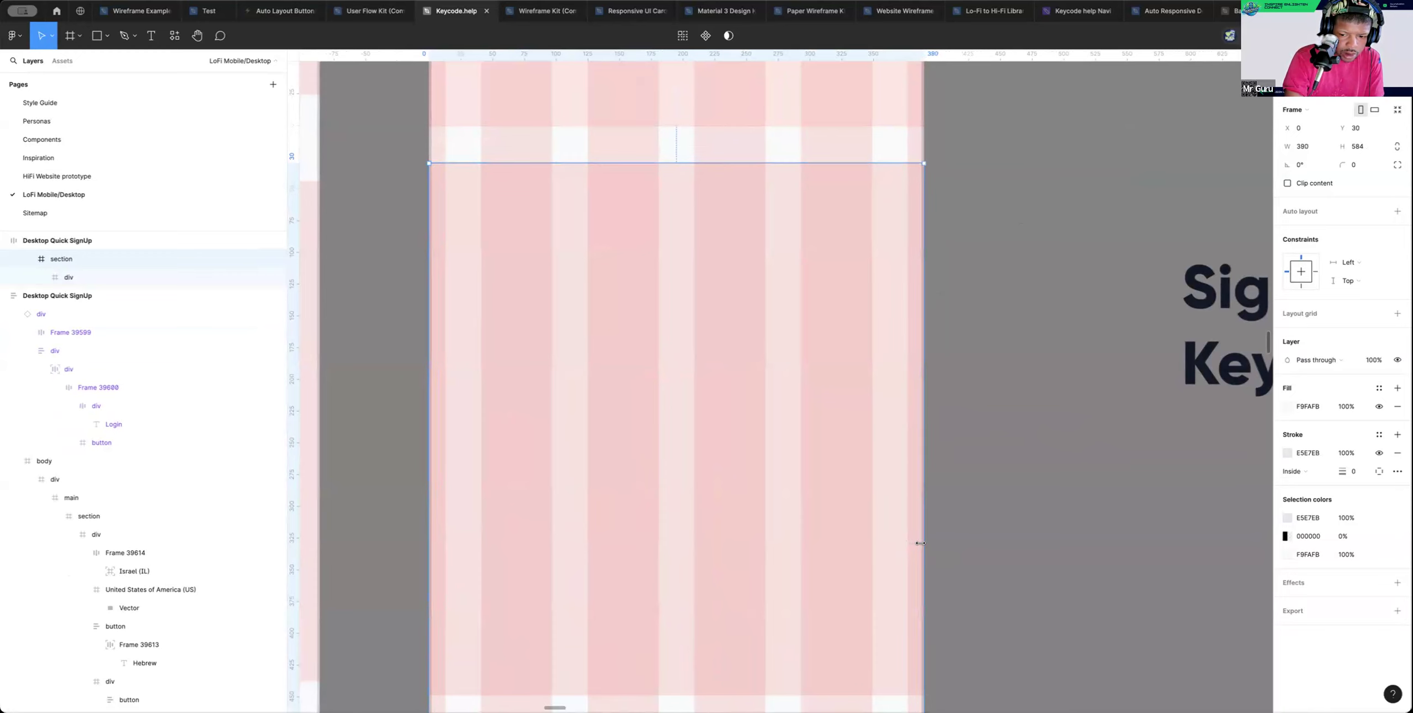
alt+click(893, 543)
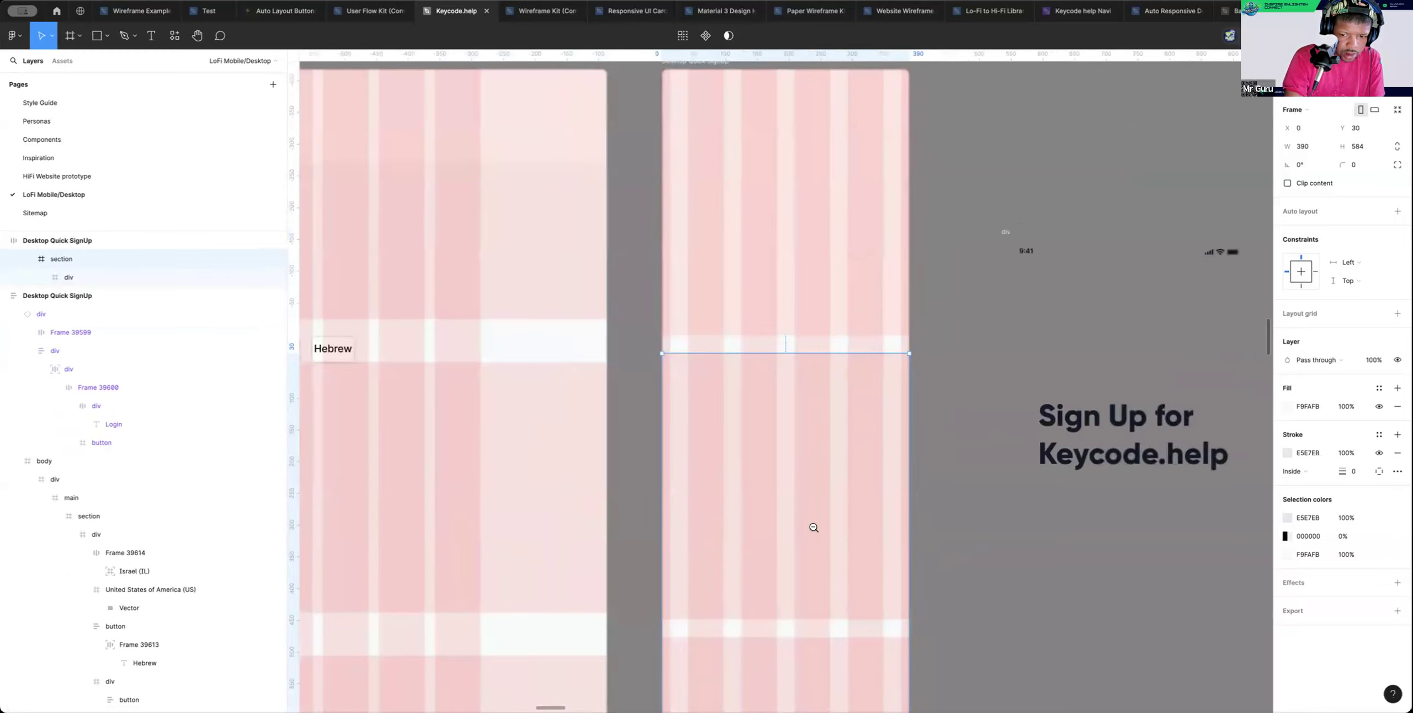
scroll(795, 454, down, 5)
scroll(796, 454, left, 3)
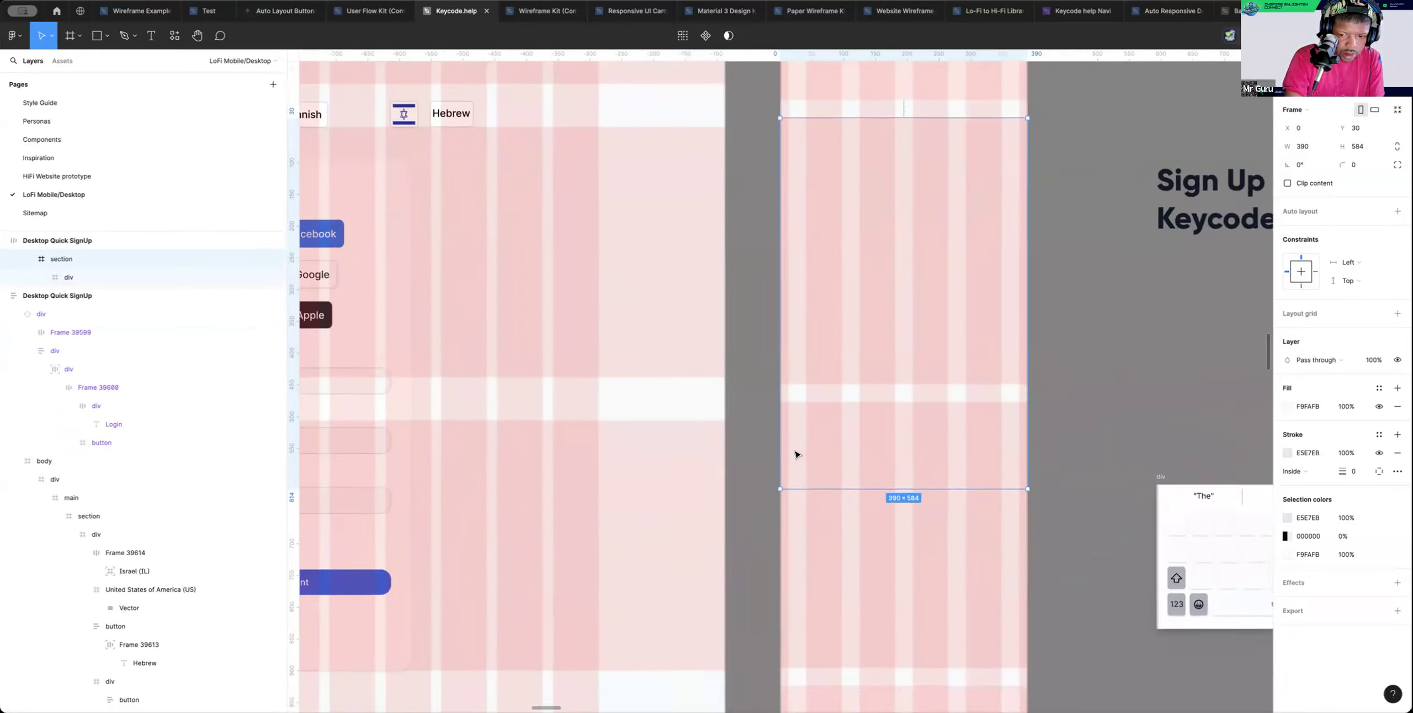
drag(850, 486, 853, 398)
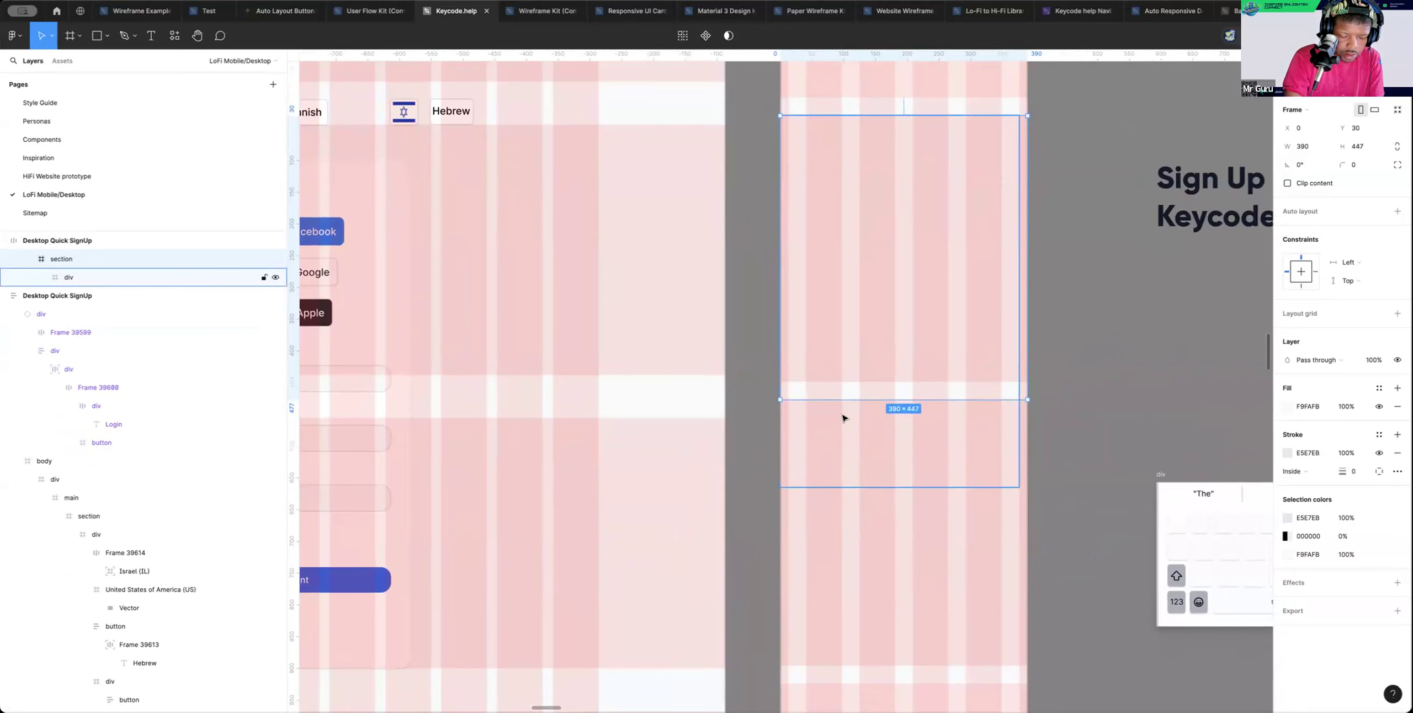
alt+click(843, 416)
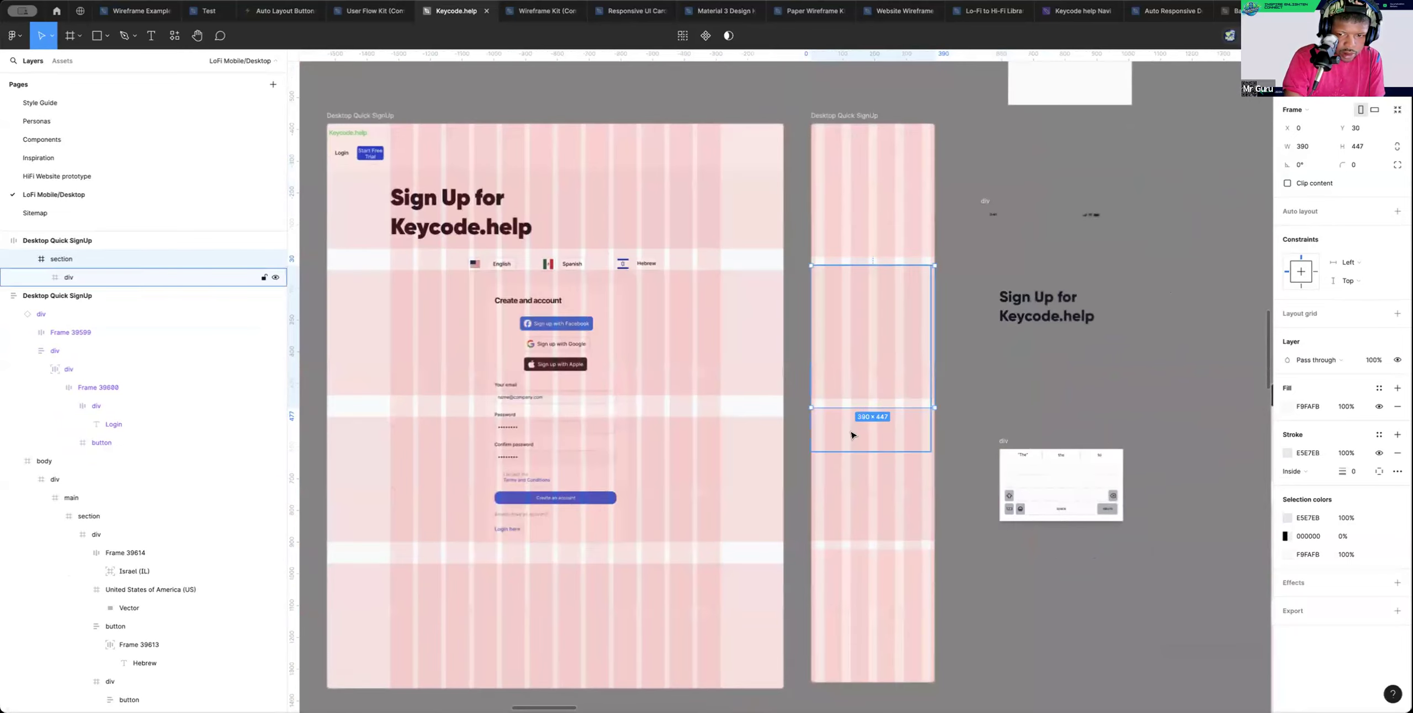
Try to move the blank 390 × 934.38 frame from the canvas into the gridded mobile sign-up frame
scroll(850, 432, right, 5)
click(648, 439)
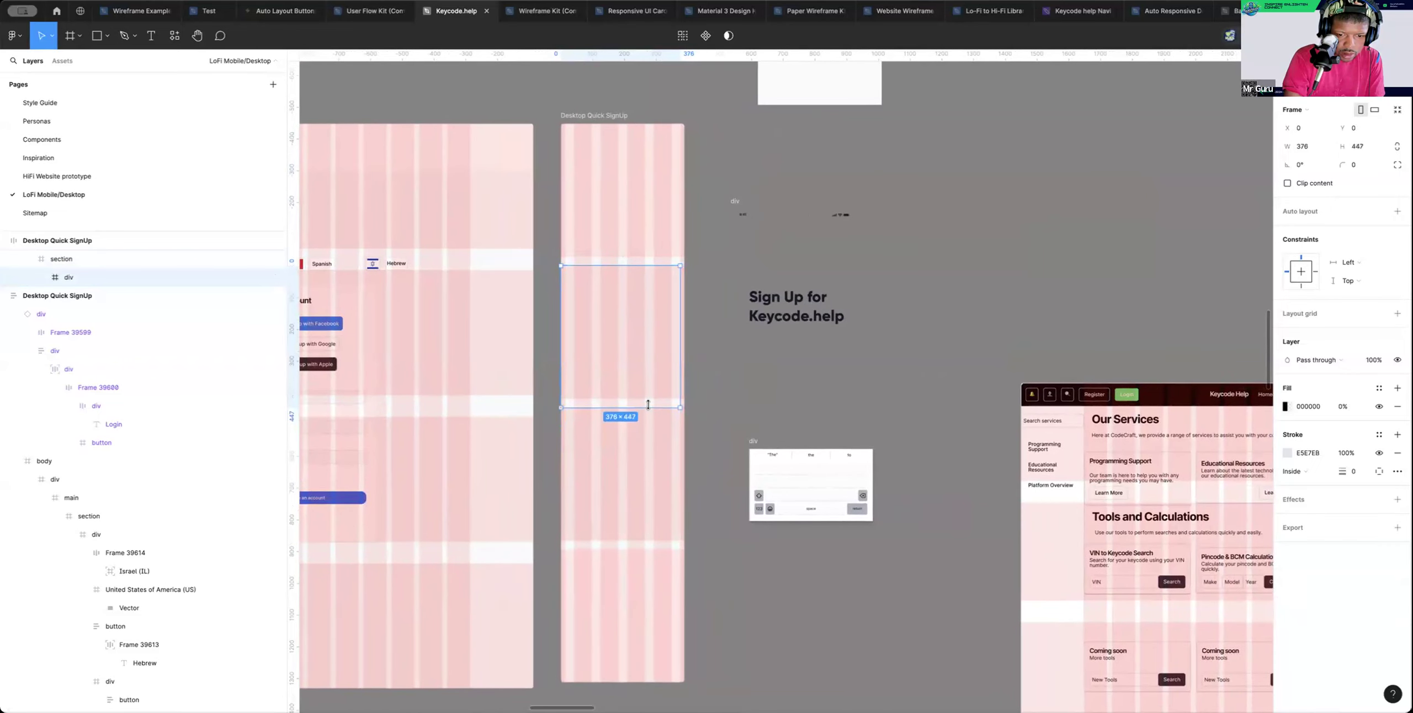
scroll(809, 387, up, 4)
scroll(809, 387, right, 1)
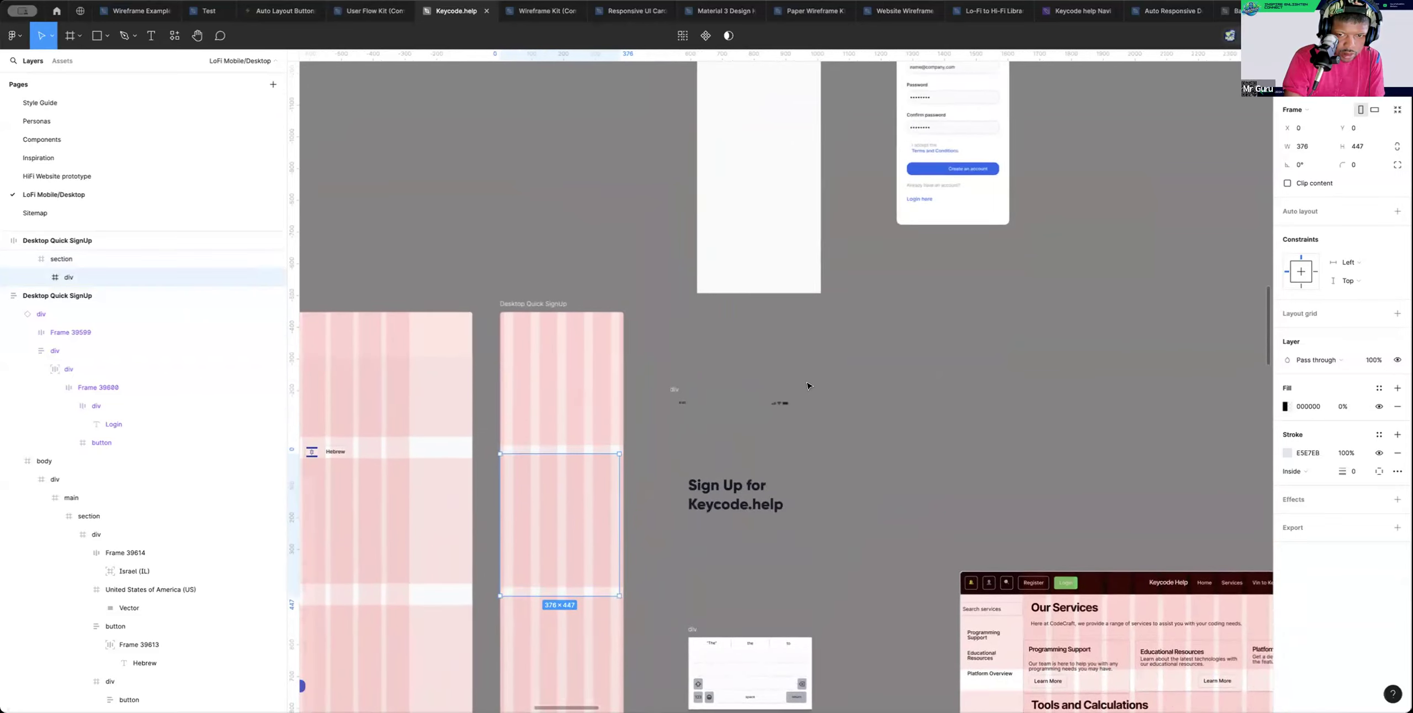
scroll(807, 385, up, 2)
click(714, 303)
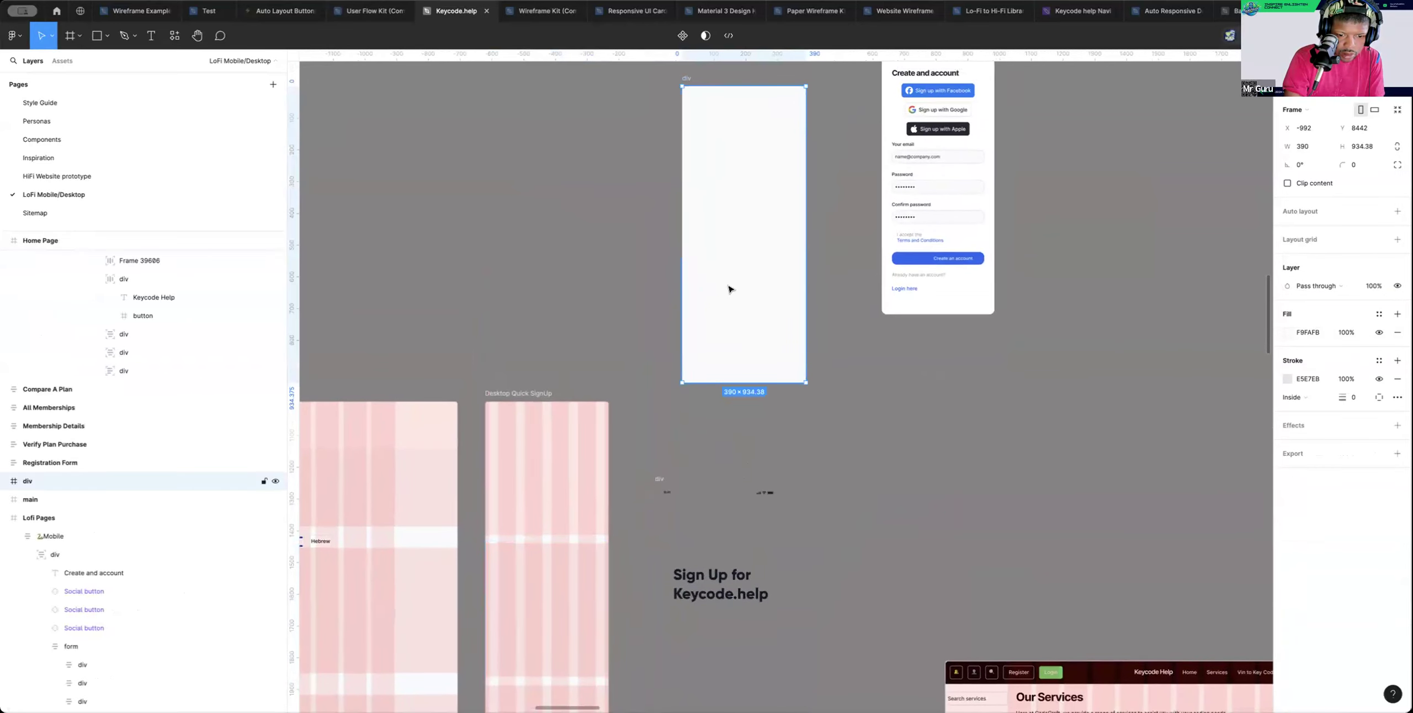
scroll(735, 281, down, 5)
scroll(747, 261, left, 2)
scroll(766, 221, up, 3)
drag(766, 221, 625, 473)
scroll(701, 356, down, 5)
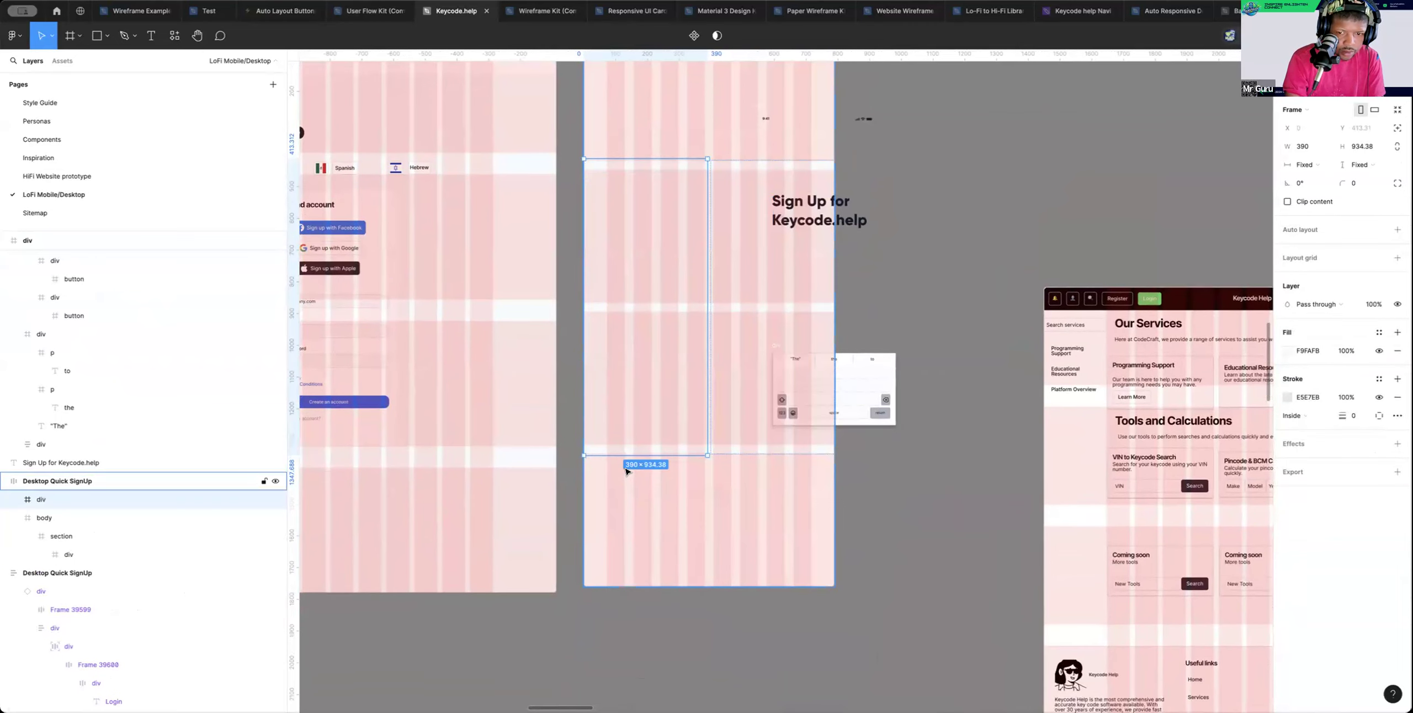
key(ctrl+z)
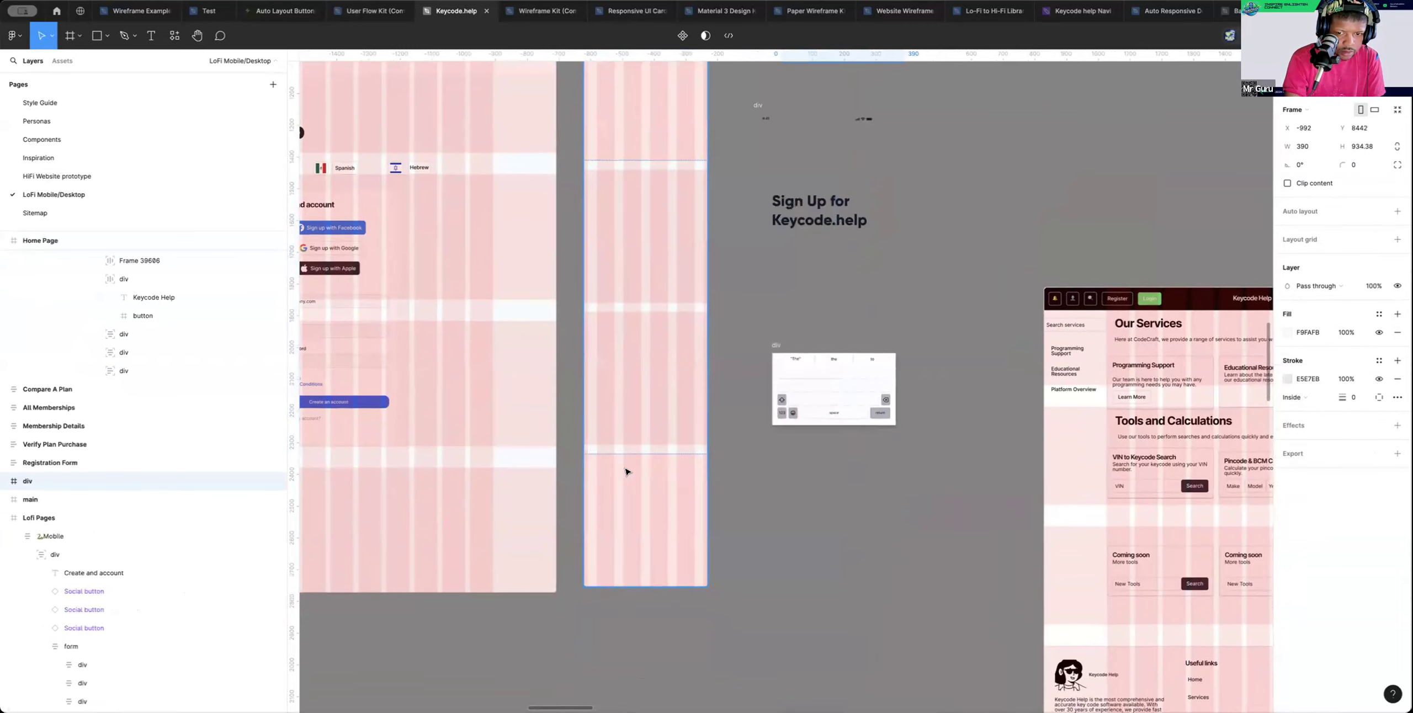
Extend the gridded mobile sign-up frame downward to a height of 2398
scroll(638, 450, up, 4)
scroll(710, 470, down, 3)
scroll(710, 470, left, 2)
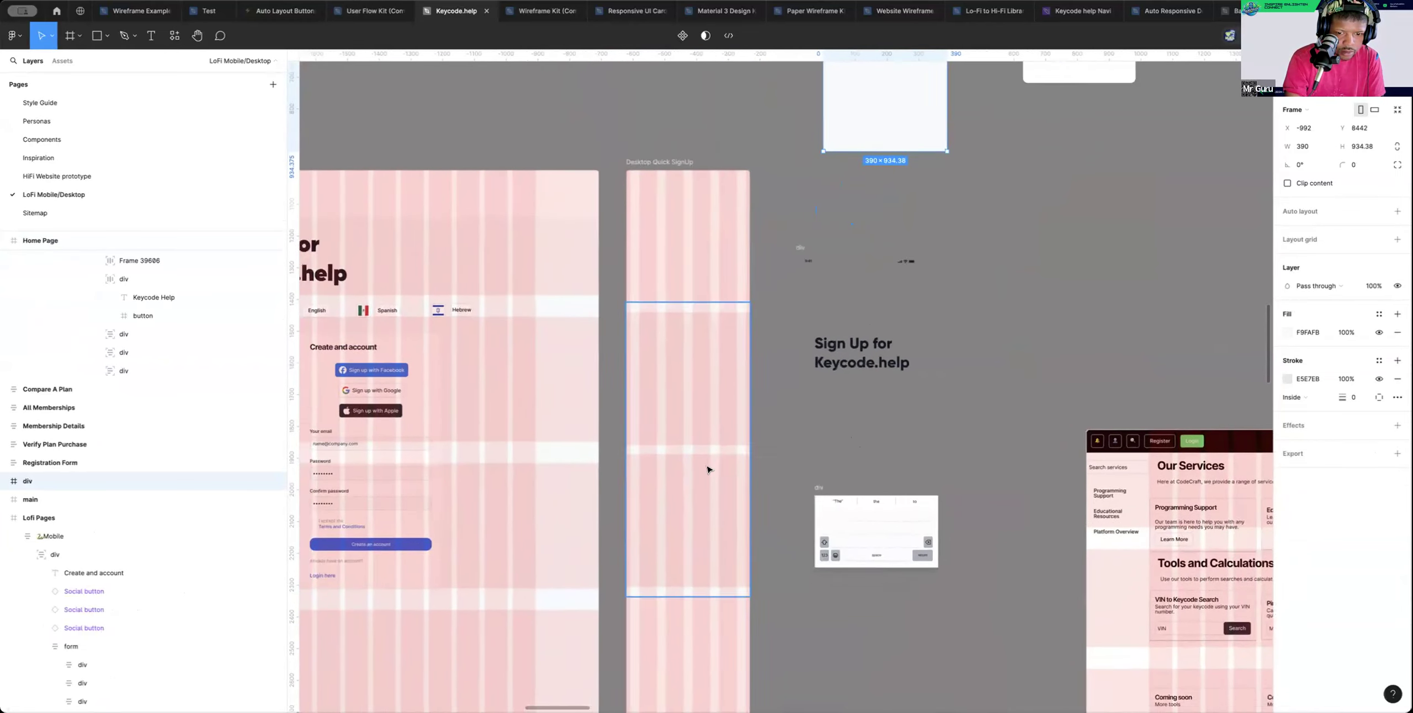
click(765, 578)
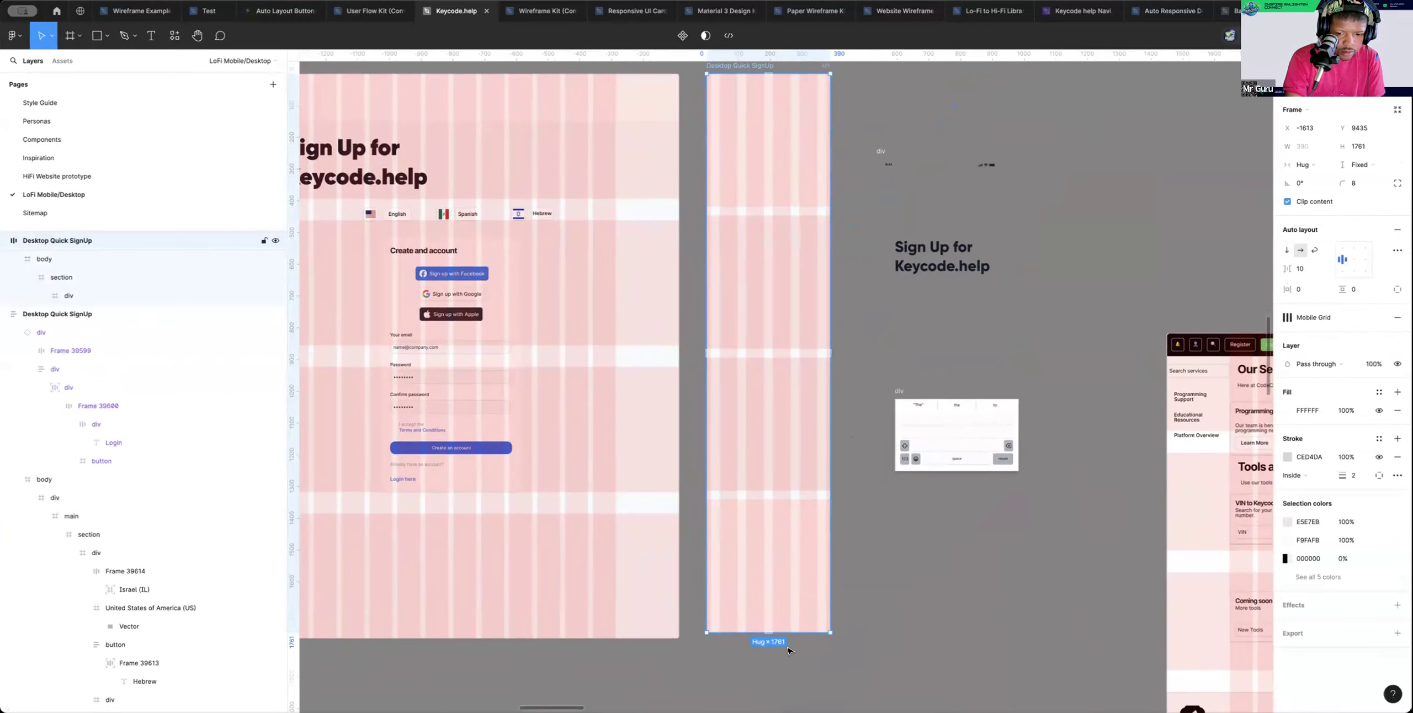
drag(788, 632, 769, 560)
Shorten the tall blank frame to 390 × 640 and move it into the mobile sign-up frame
scroll(791, 554, up, 15)
scroll(791, 553, right, 5)
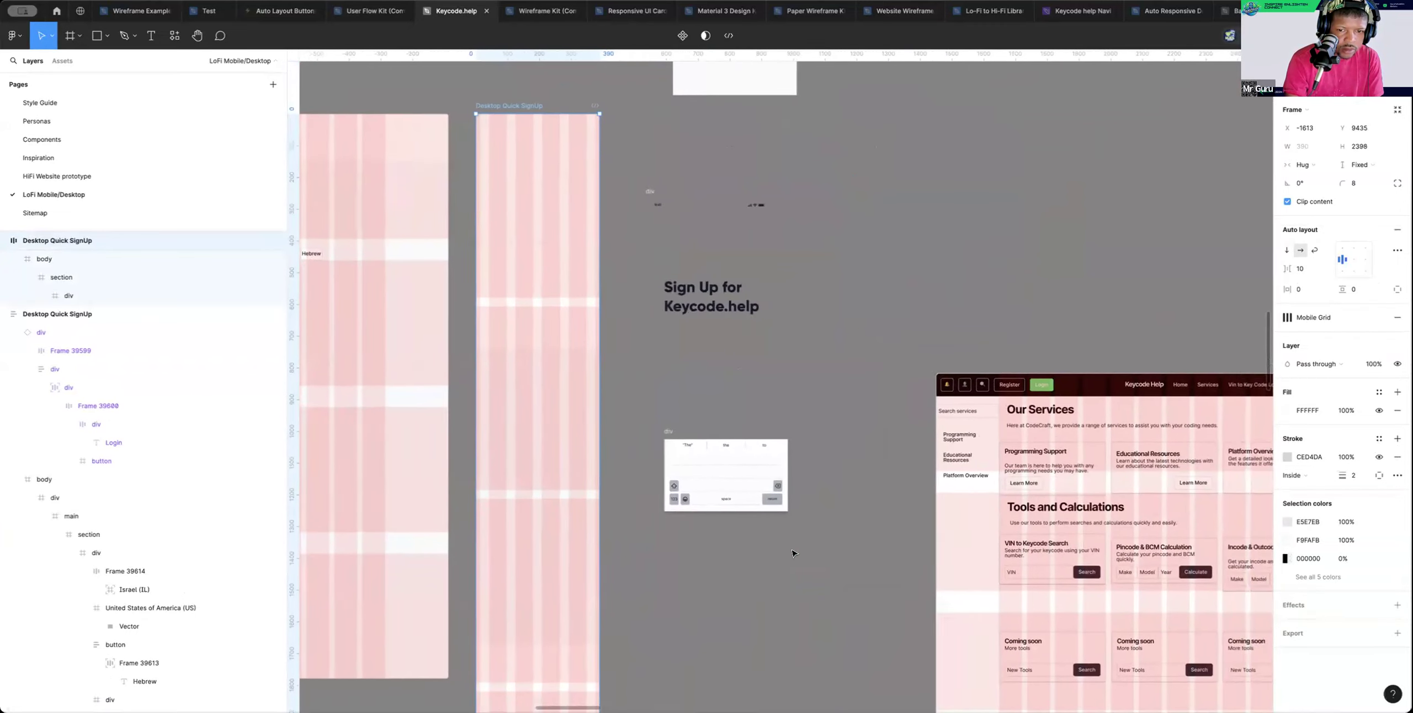
scroll(803, 563, up, 8)
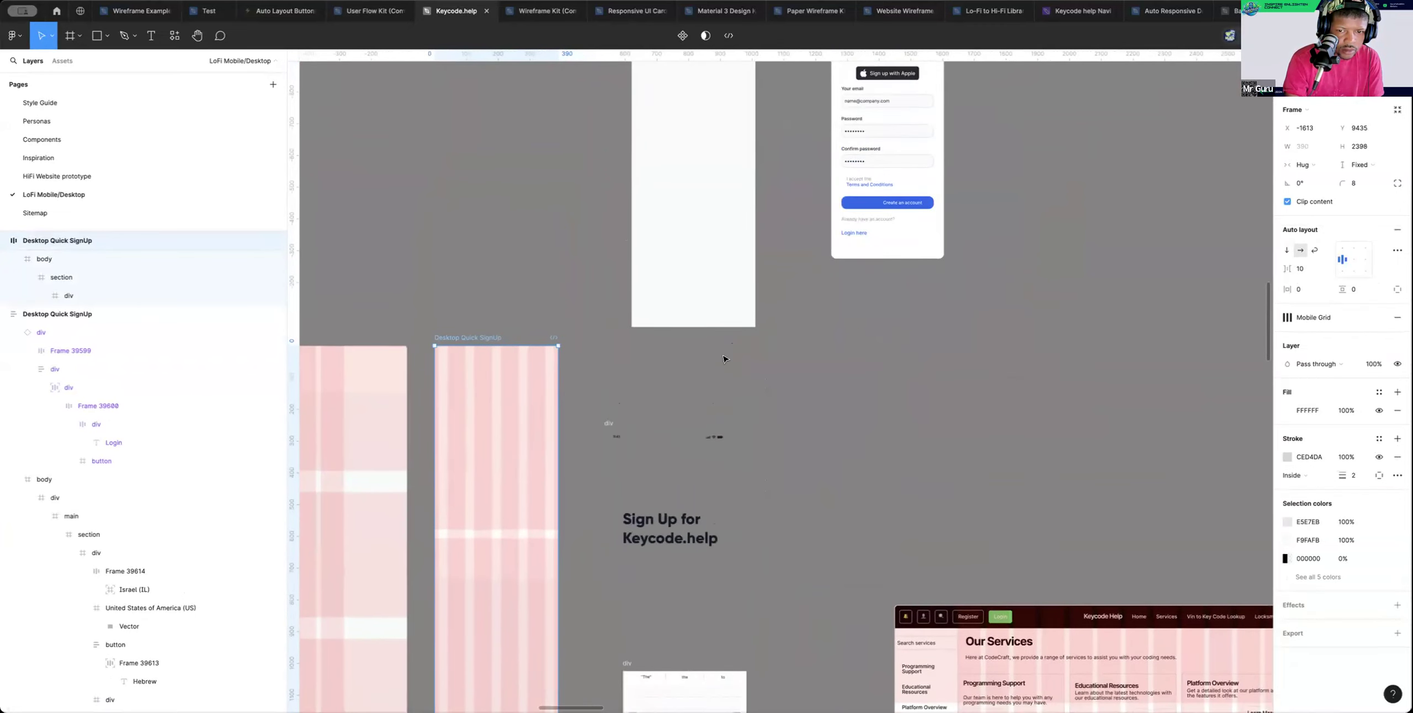
click(704, 369)
drag(697, 343, 610, 566)
scroll(685, 265, up, 3)
scroll(684, 265, right, 1)
scroll(545, 473, down, 7)
scroll(545, 473, left, 1)
scroll(545, 470, down, 6)
scroll(545, 470, left, 2)
scroll(590, 528, down, 3)
scroll(589, 530, down, 3)
scroll(590, 530, left, 1)
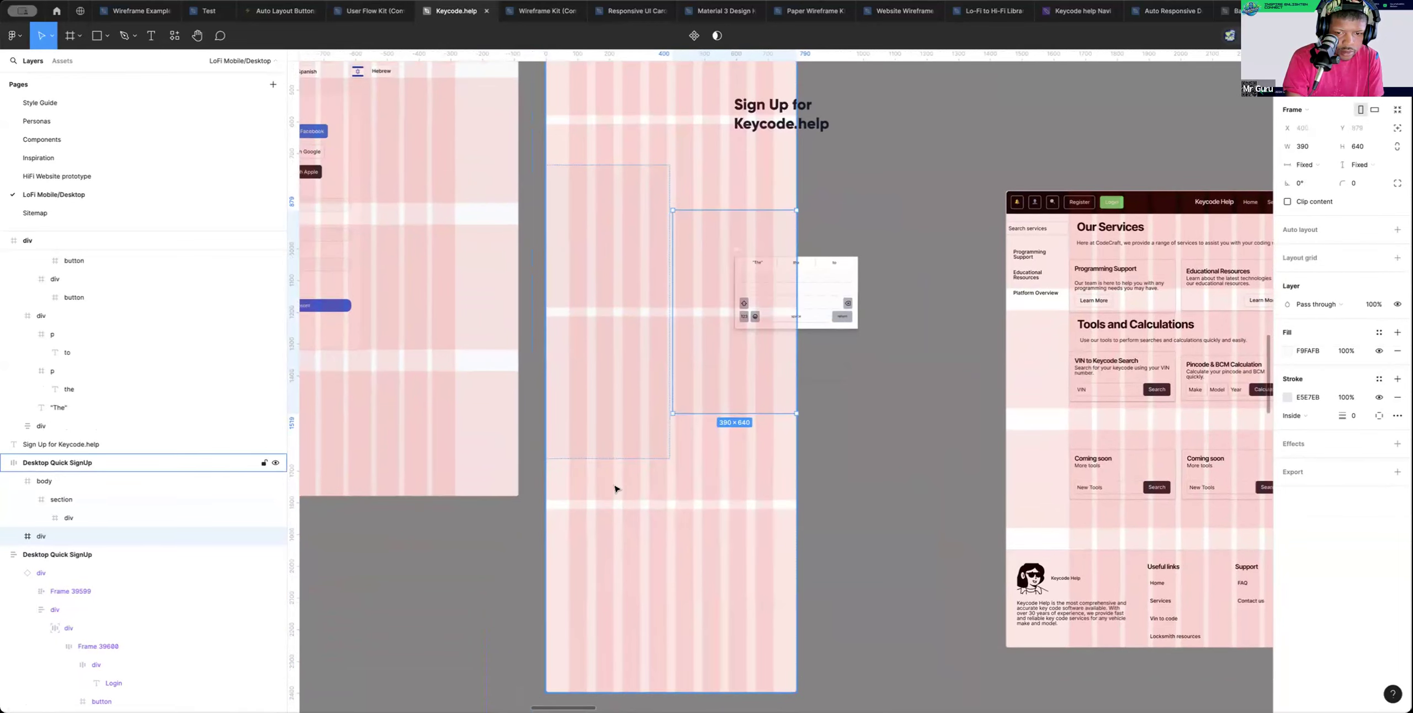
Give the 390 × 640 frame absolute position within the mobile sign-up frame and move it to X 697, Y 1181
click(1397, 230)
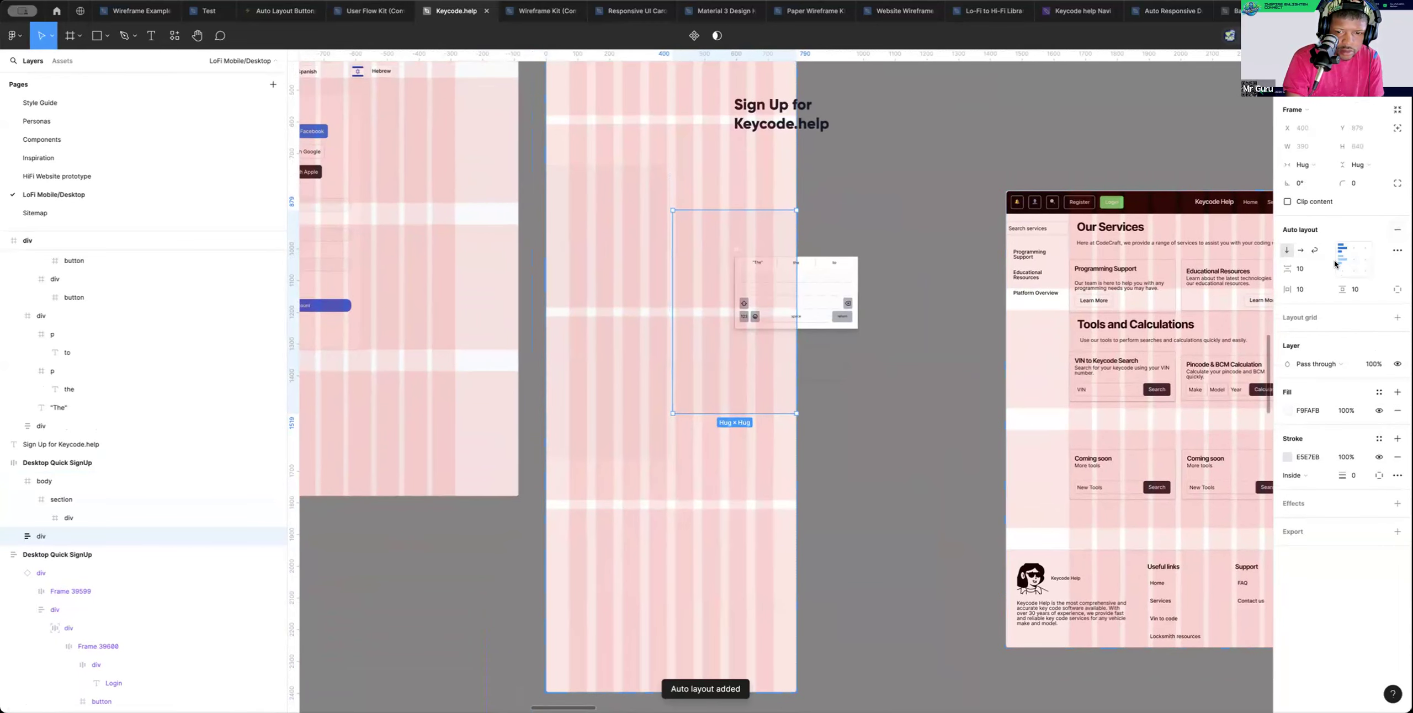
click(1397, 230)
click(1397, 129)
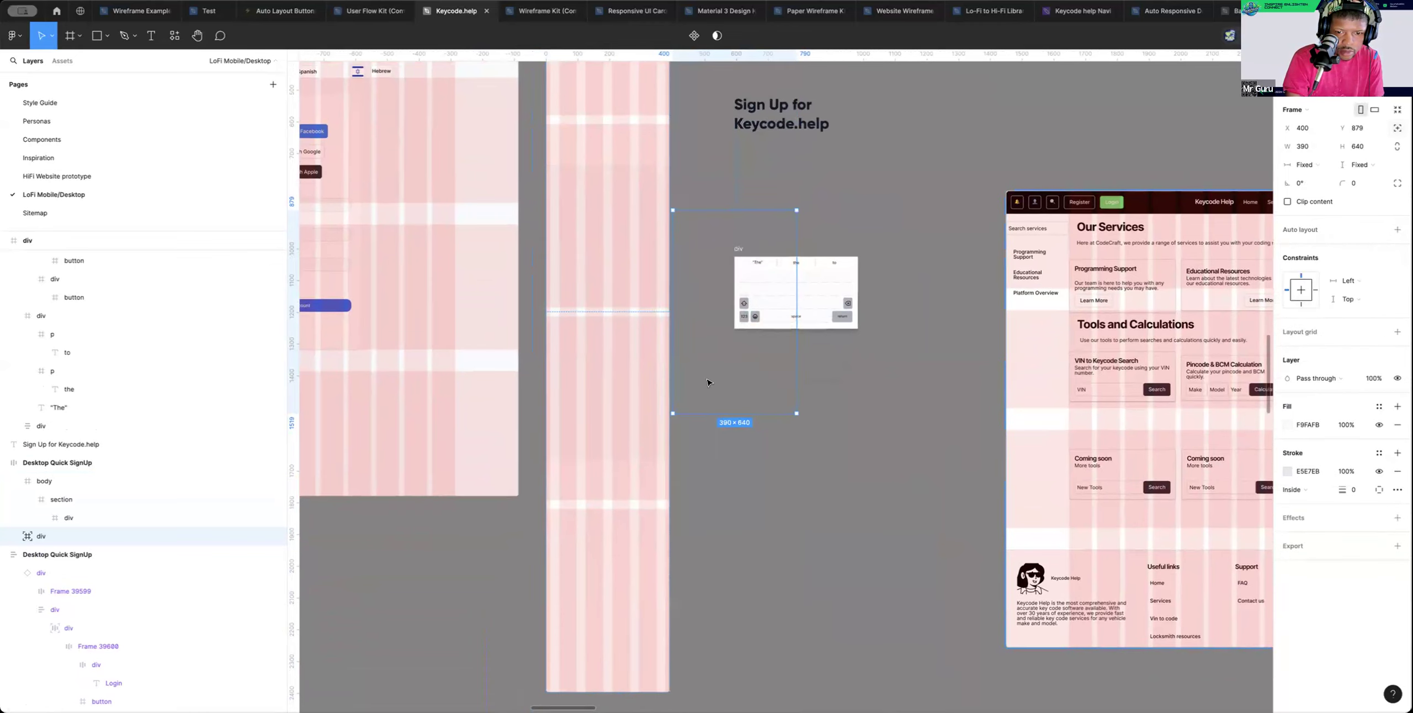
drag(682, 410, 729, 554)
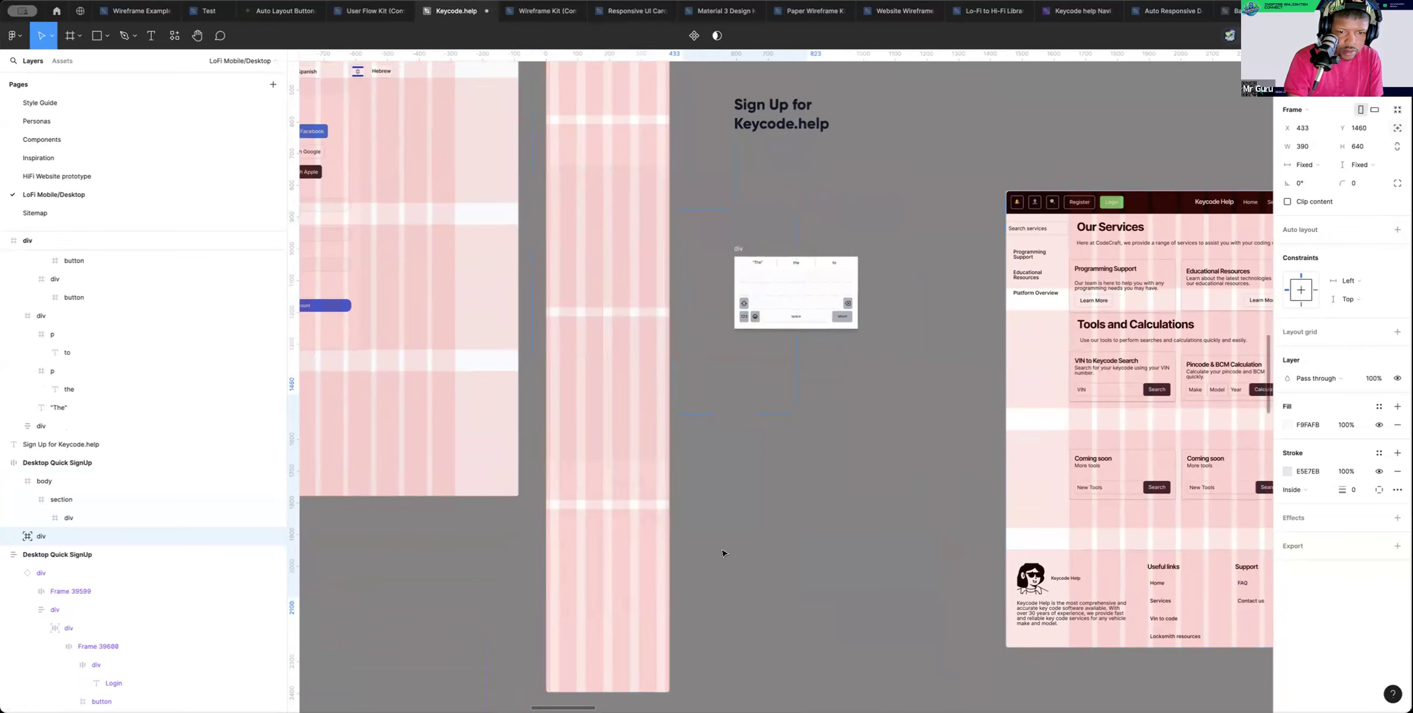
drag(638, 554, 798, 611)
Give the mobile frame's body absolute position and move it to X 0, Y 607
scroll(584, 536, up, 5)
scroll(584, 538, down, 3)
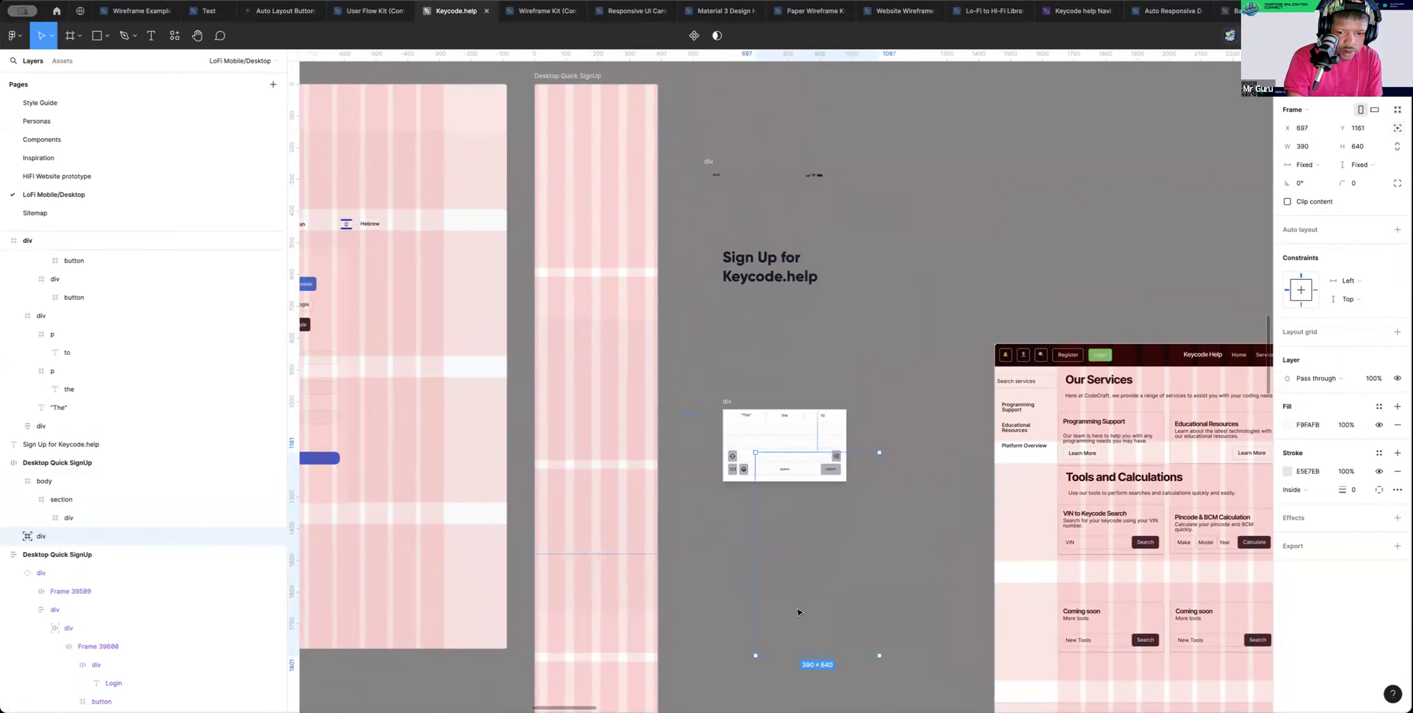
click(630, 501)
drag(607, 500, 608, 468)
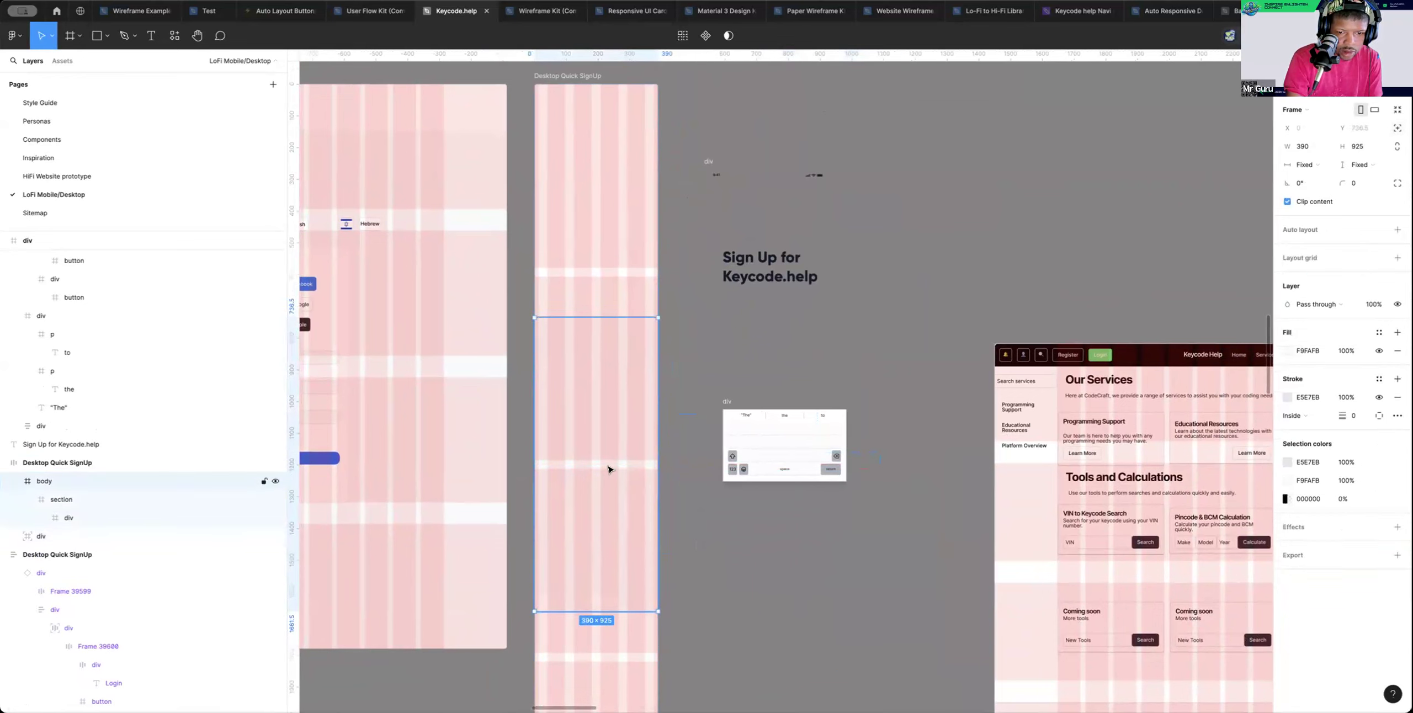
click(1397, 129)
drag(580, 418, 629, 383)
Shorten the body frame inside the mobile sign-up frame to 390 × 578
scroll(582, 375, left, 1)
scroll(583, 374, left, 1)
scroll(631, 383, right, 1)
scroll(635, 387, down, 1)
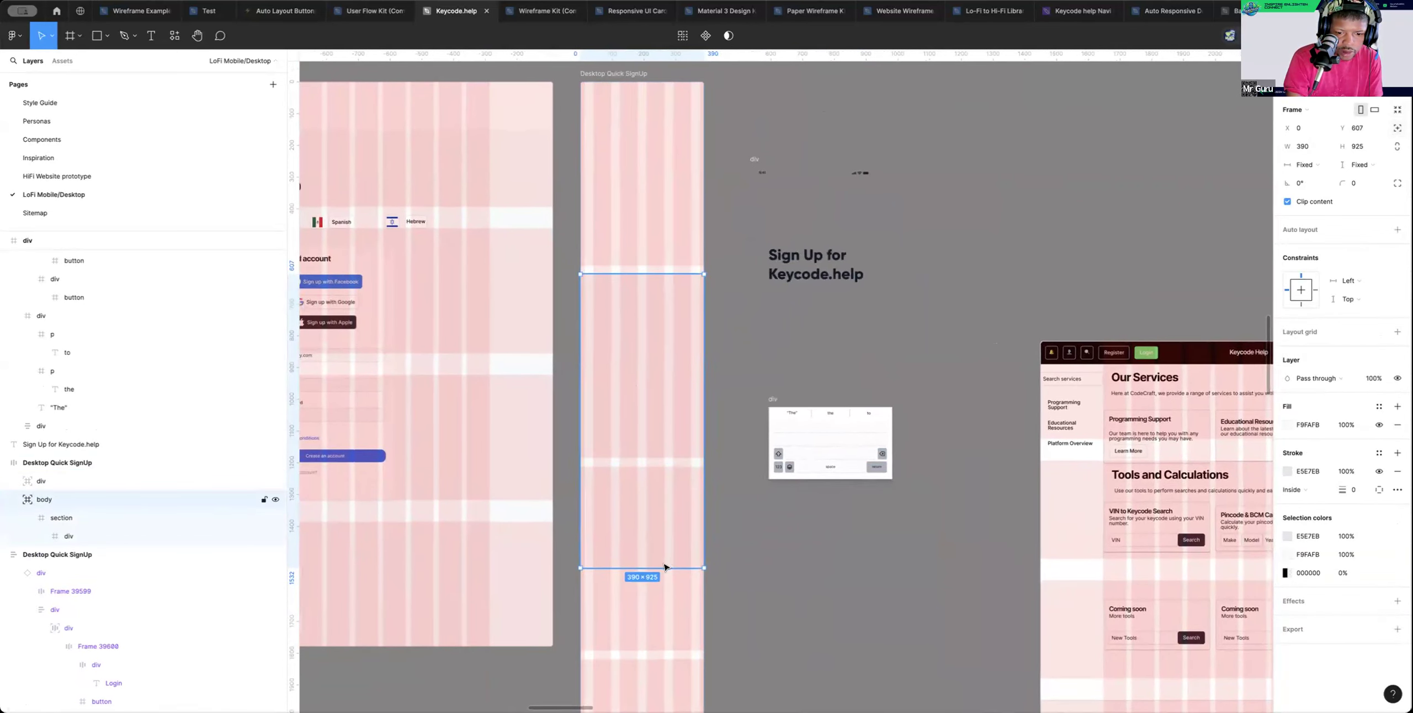
drag(663, 552, 666, 455)
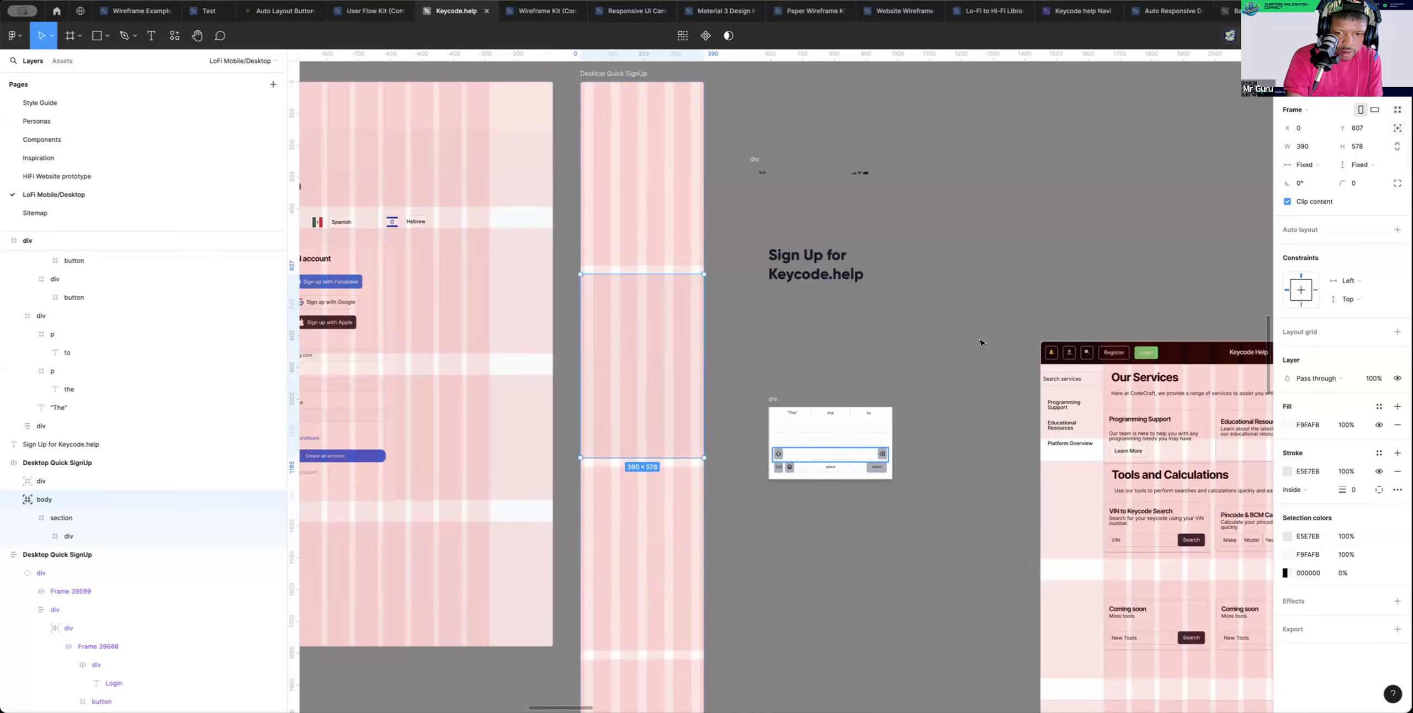
Duplicate the 390 × 578 body frame directly below the original, at X 0, Y 1214
scroll(903, 474, down, 5)
click(815, 369)
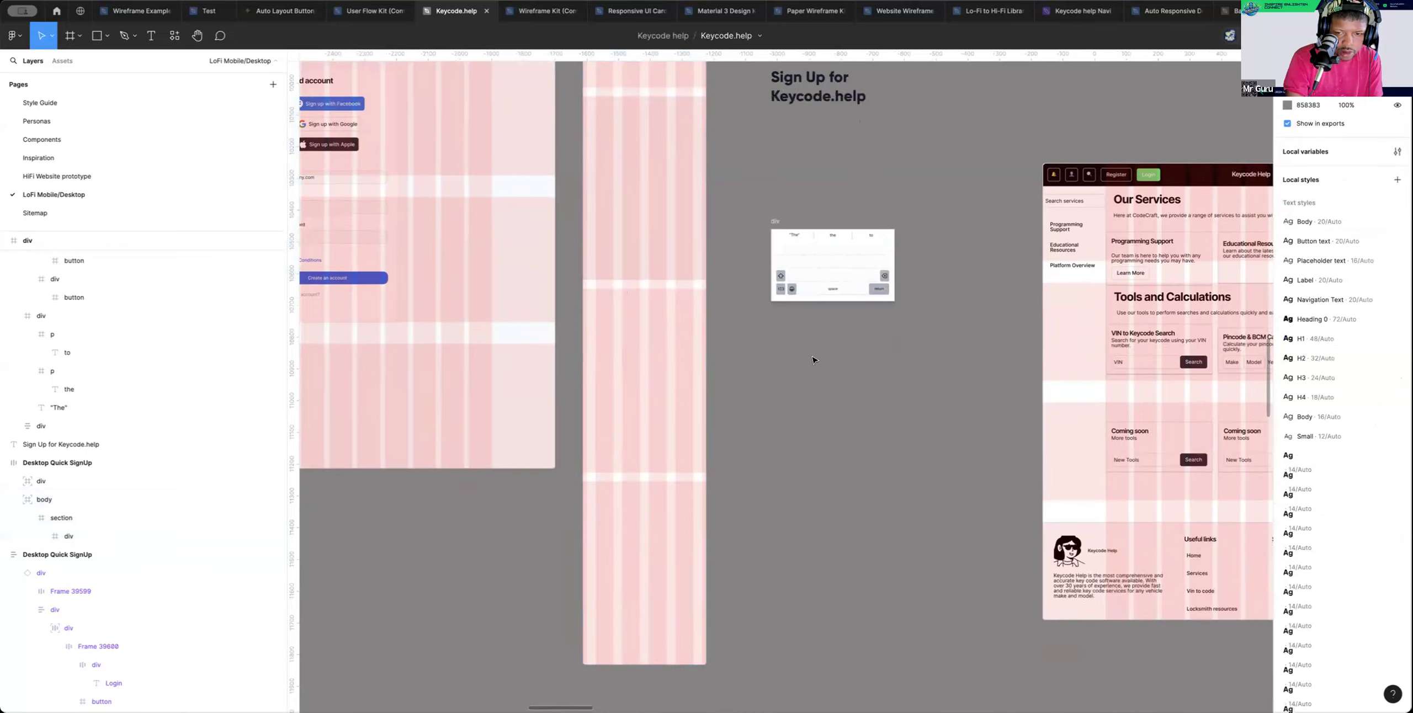
scroll(812, 360, up, 15)
scroll(813, 360, right, 5)
scroll(813, 367, down, 5)
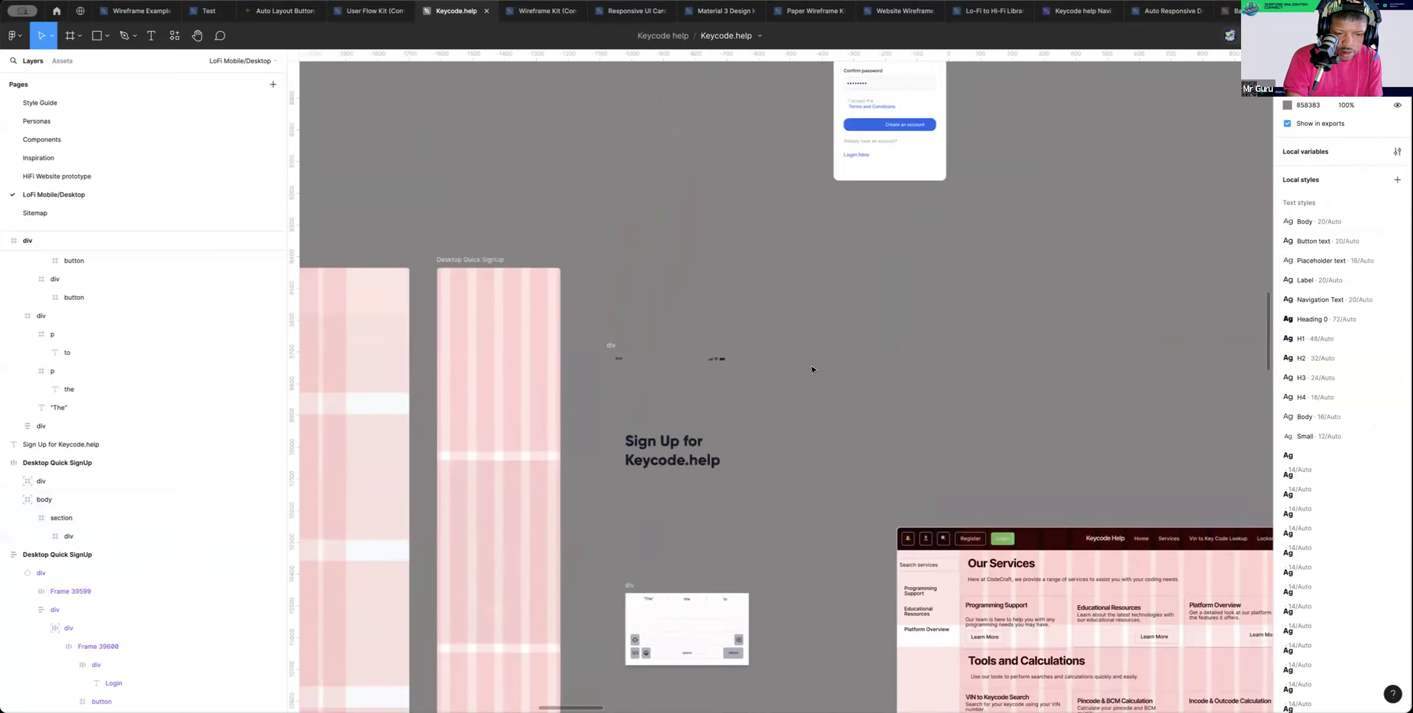
scroll(812, 369, down, 8)
scroll(812, 368, left, 4)
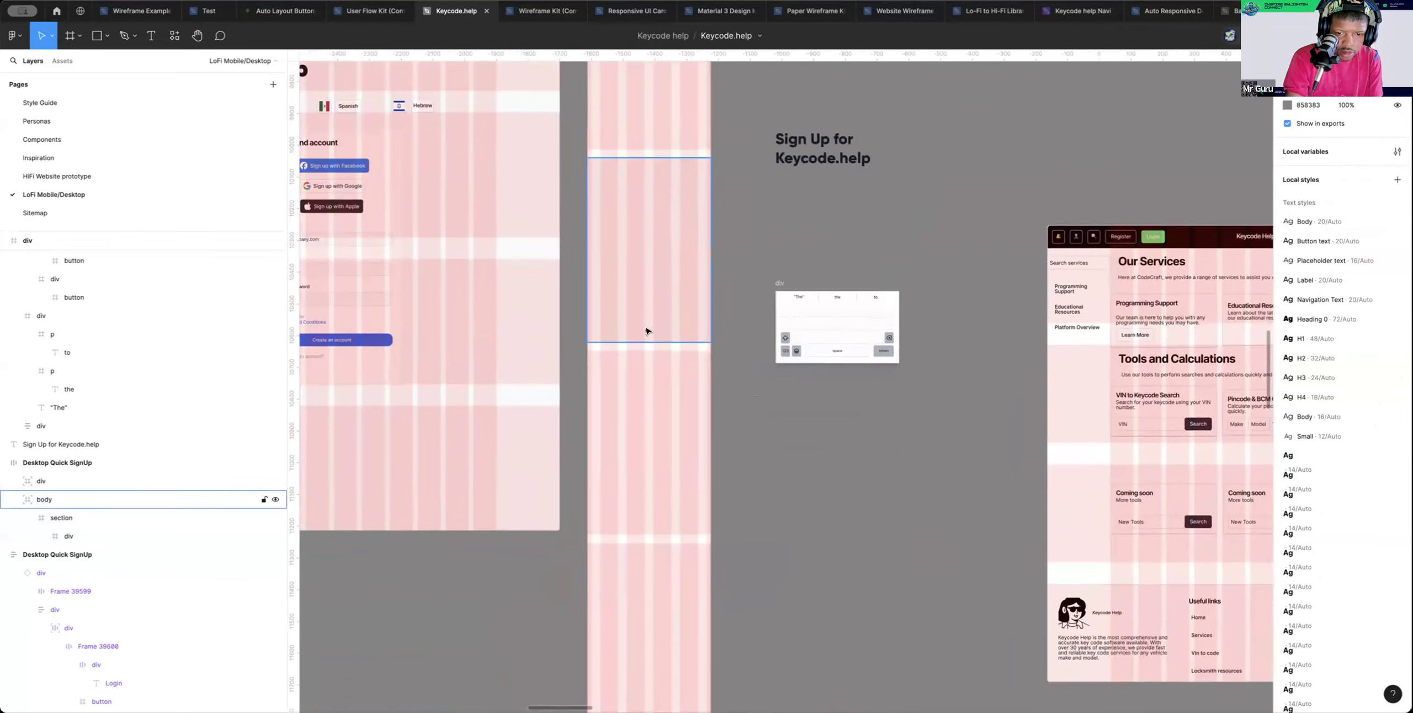
click(699, 246)
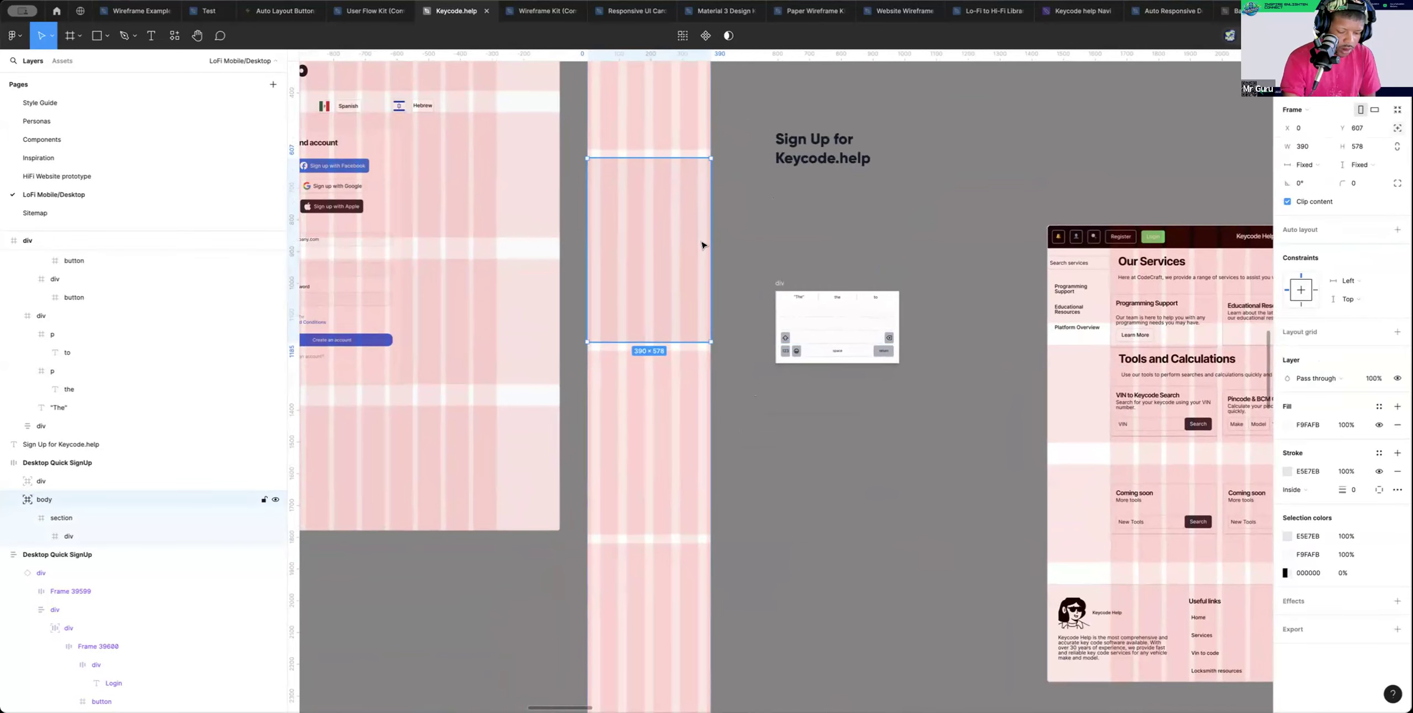
drag(656, 252, 661, 435)
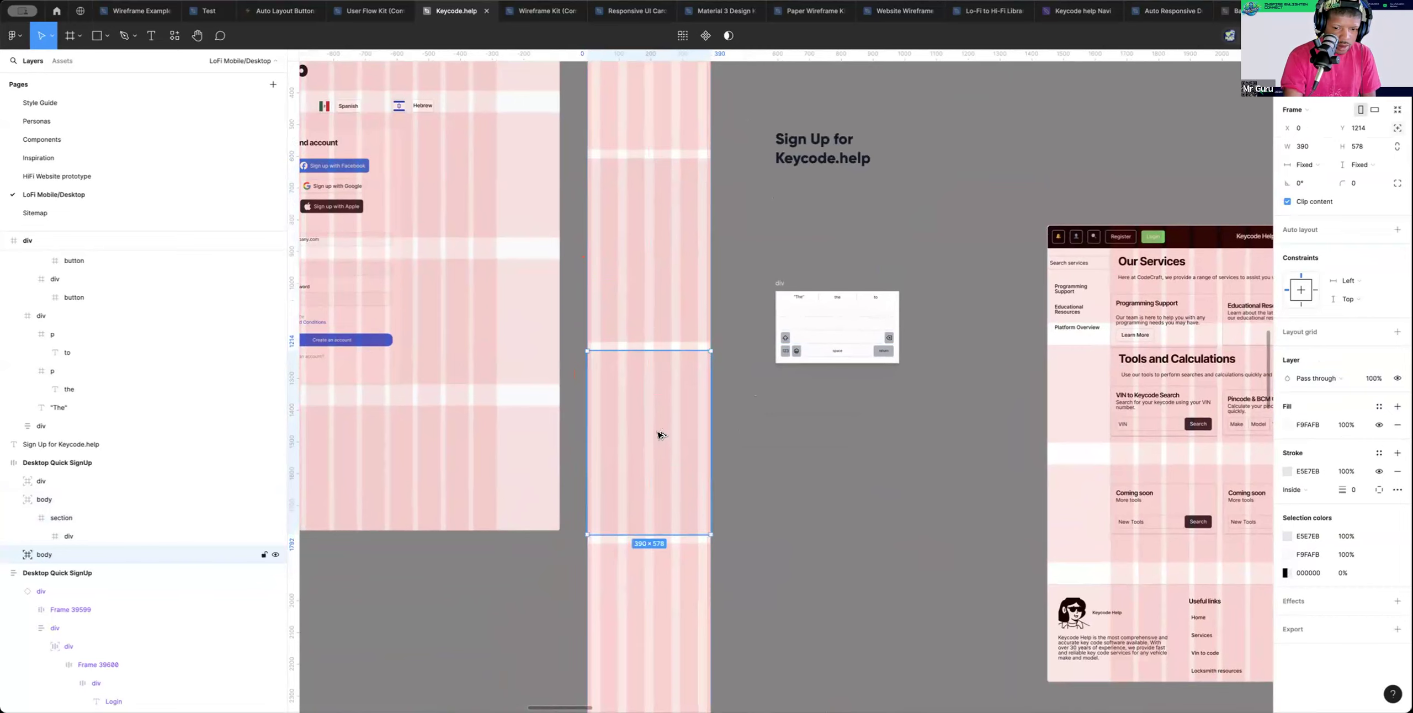
Move the on-screen keyboard frame from the canvas into the mobile sign-up frame
scroll(668, 425, up, 5)
scroll(675, 416, left, 1)
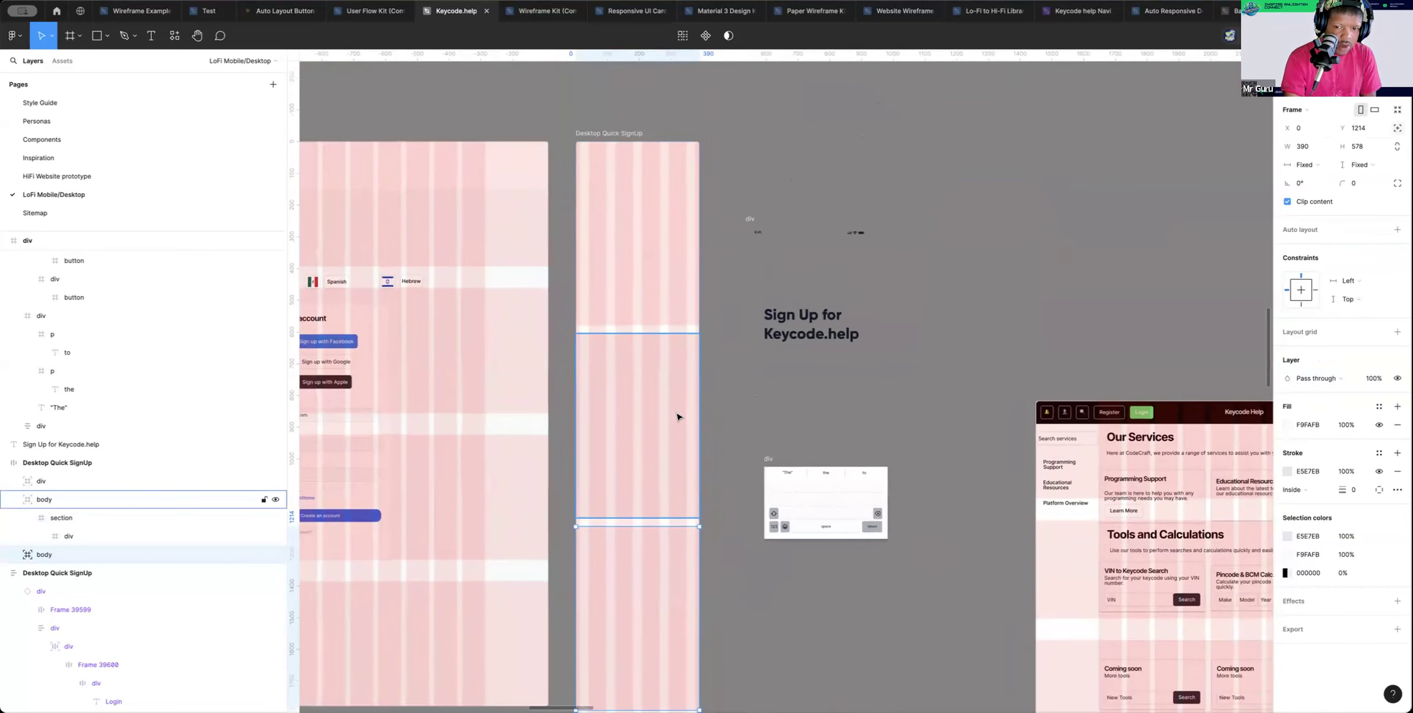
scroll(781, 365, down, 6)
scroll(782, 363, left, 2)
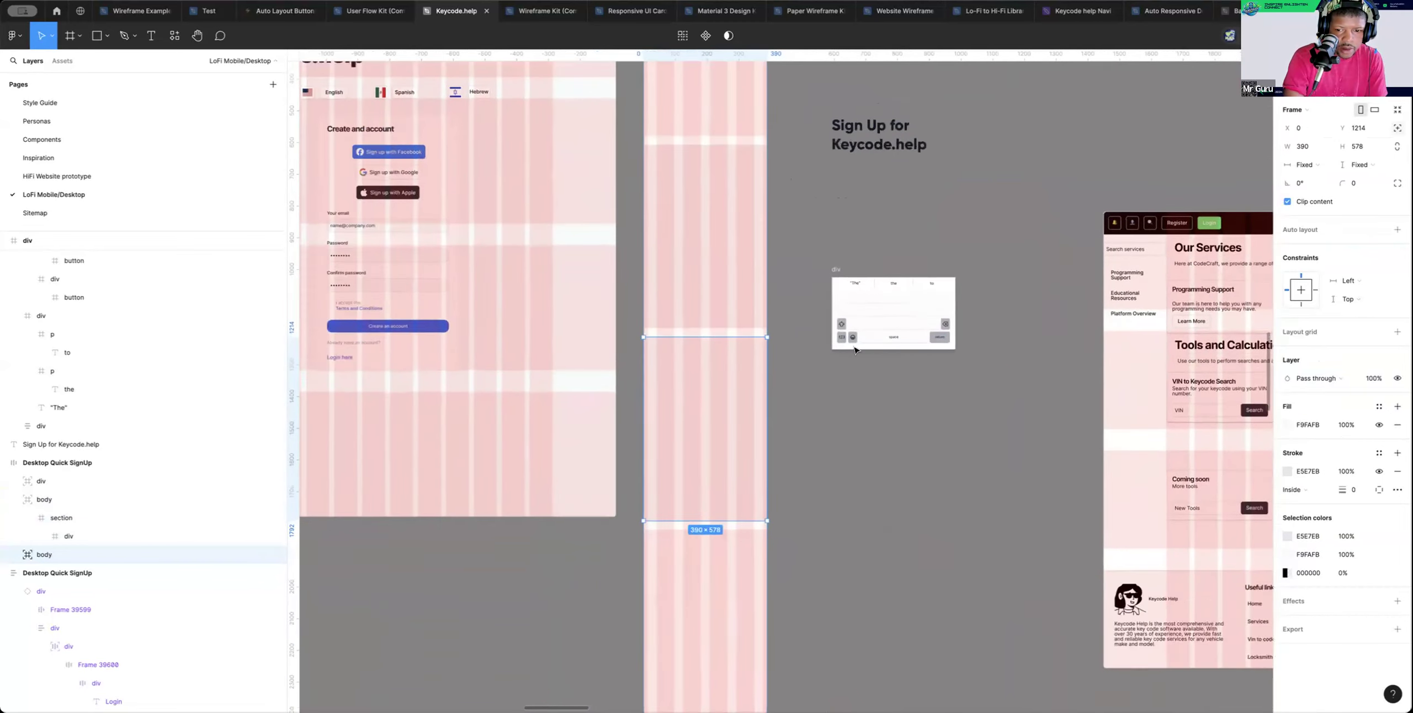
click(886, 306)
drag(884, 279, 661, 618)
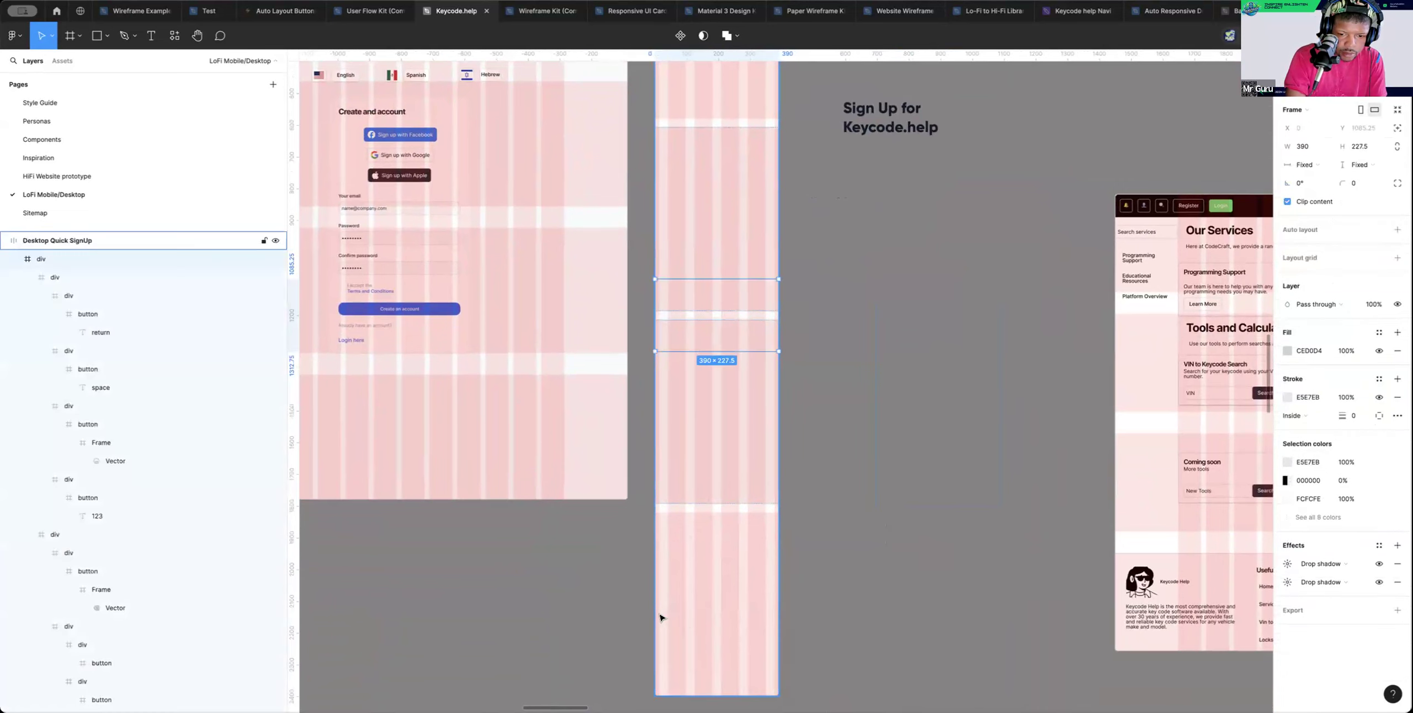
Give the keyboard frame absolute position and place it at the mobile frame's bottom edge, at X 0, Y 2170
click(1398, 128)
scroll(647, 320, right, 1)
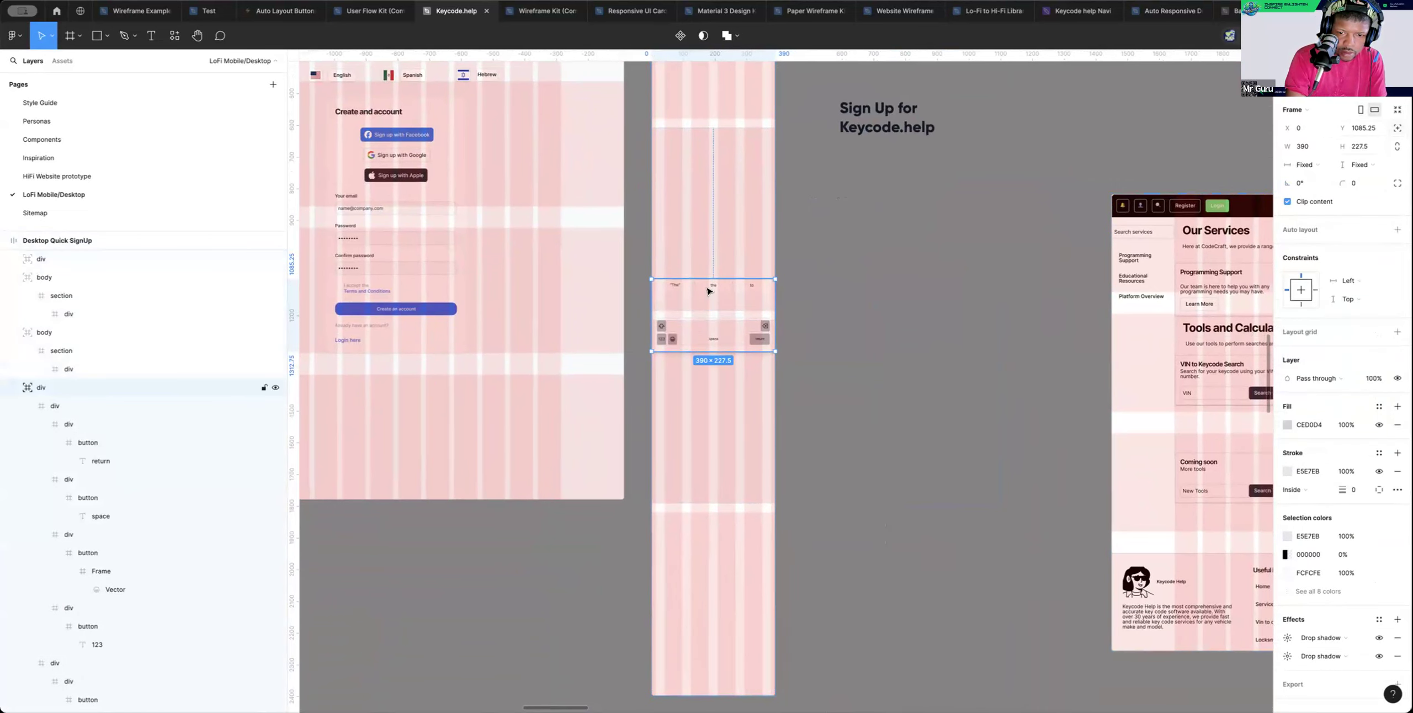
drag(709, 291, 708, 633)
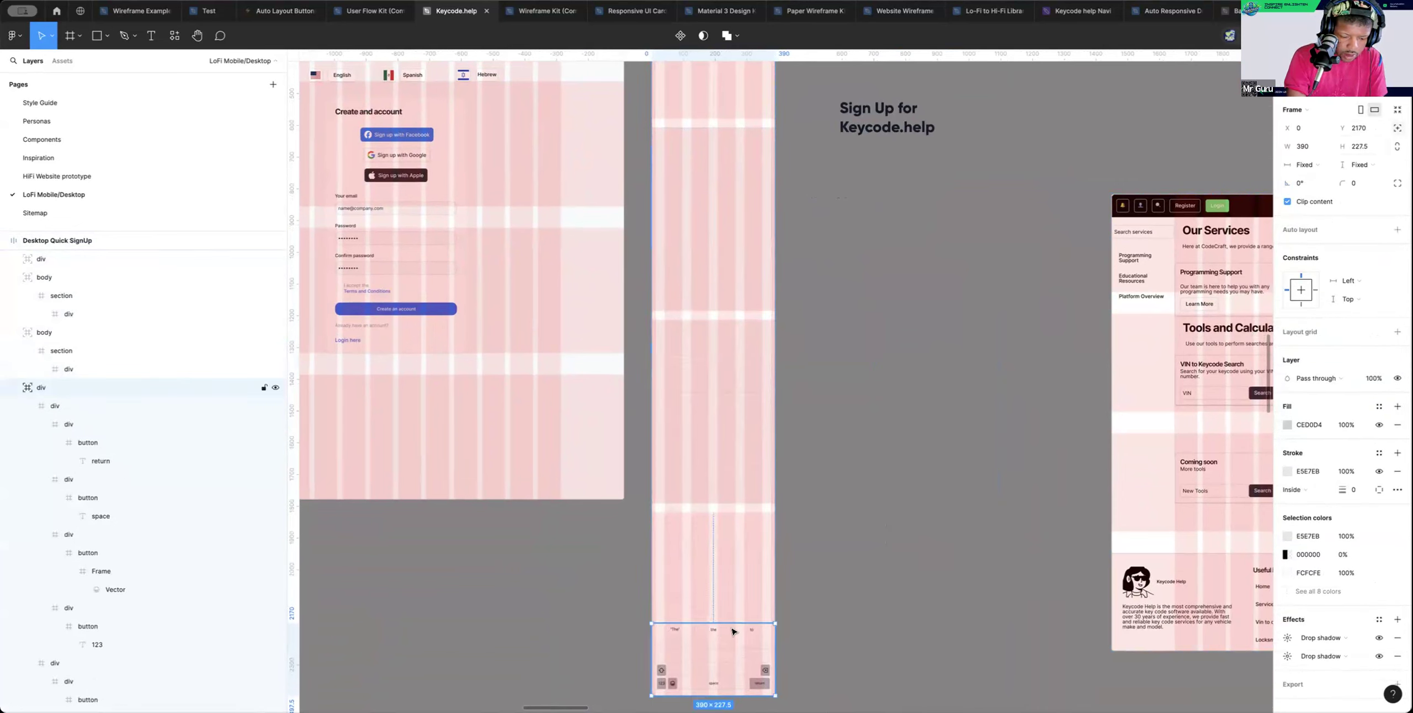
Hide the layout grids to check the mobile frame's lower part without them, and show the grids again
key(ctrl+g)
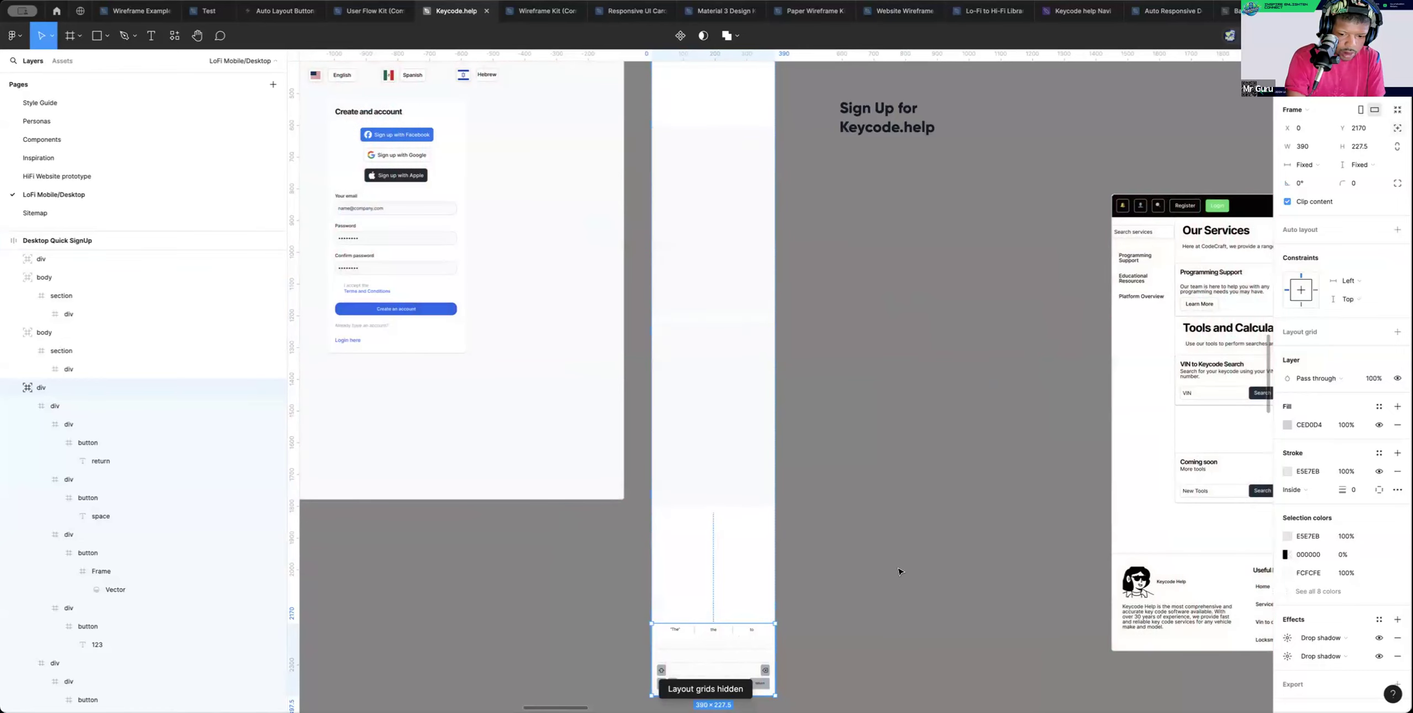
click(892, 573)
scroll(857, 580, down, 3)
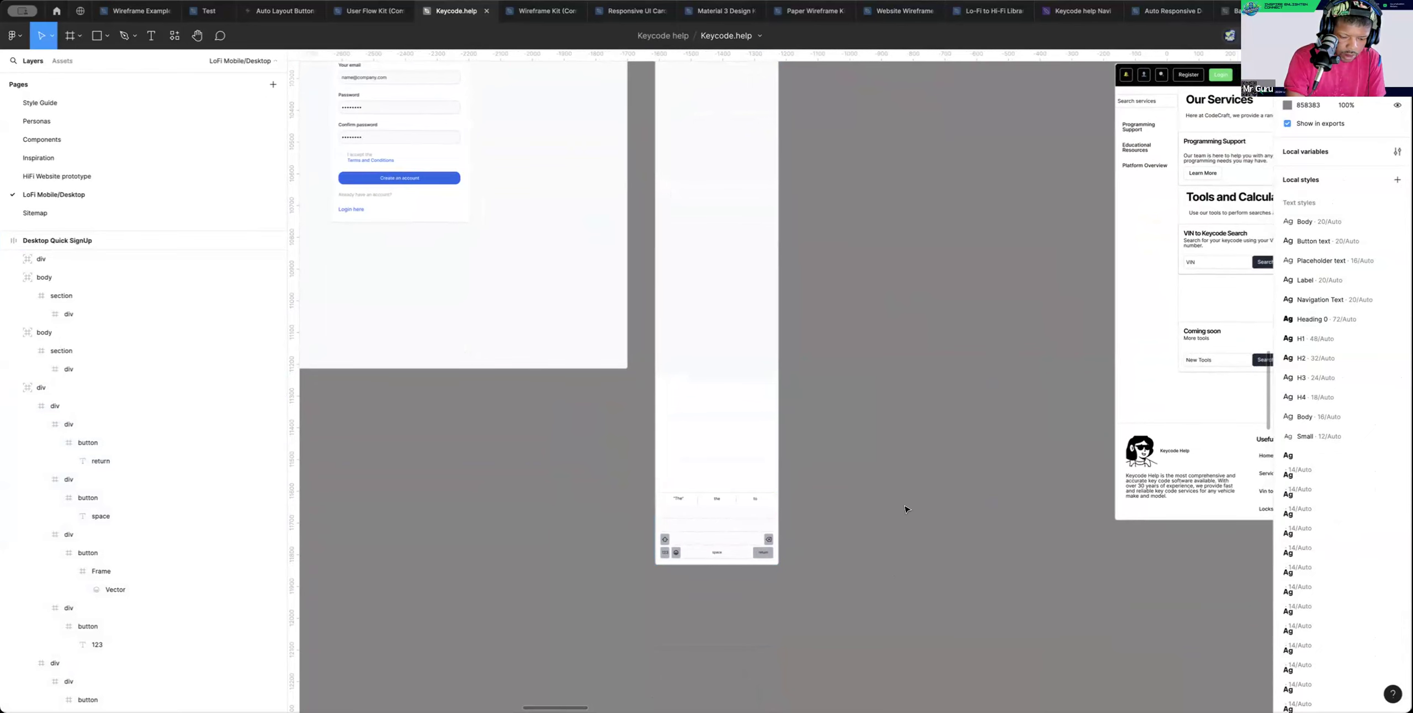
key(ctrl+g)
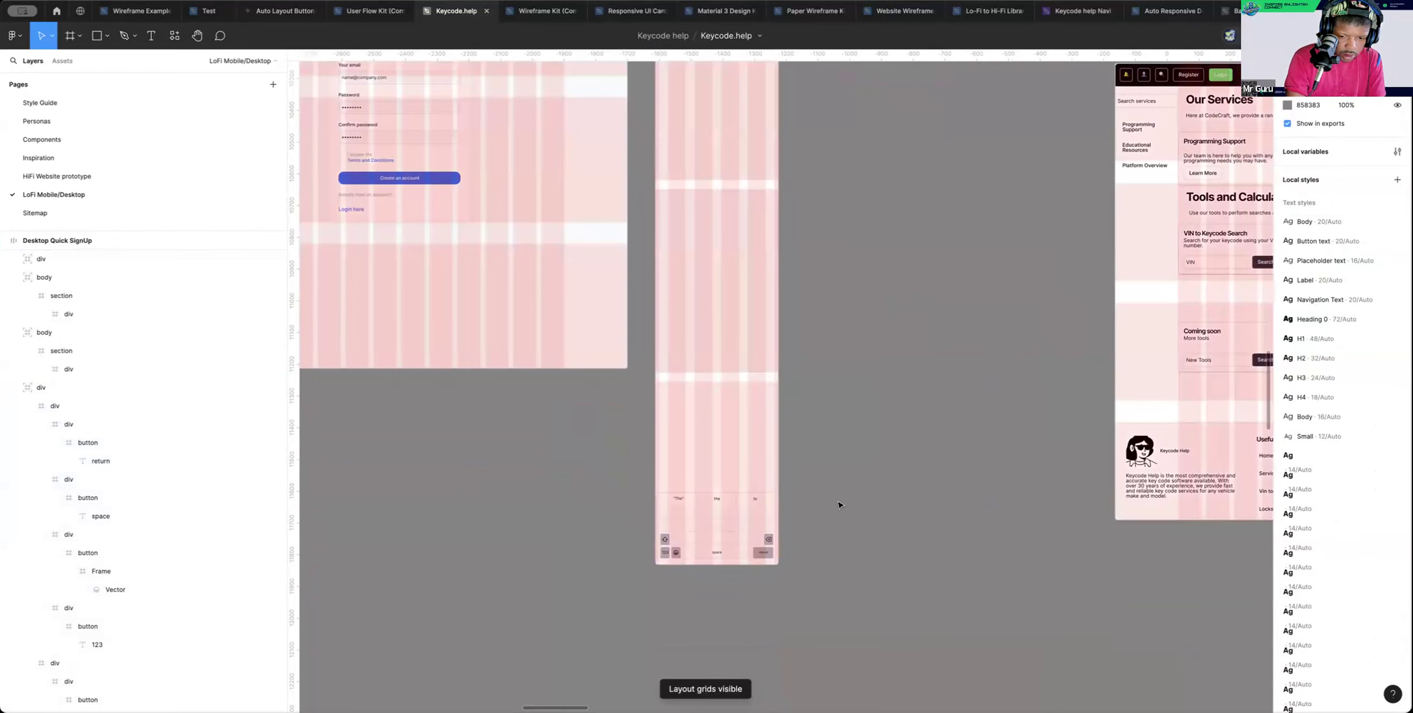
Place the Sign Up for Keycode.help heading, absolutely positioned and 307 wide, near the top of the mobile frame at X 69, Y 31
scroll(838, 505, up, 3)
scroll(838, 505, right, 2)
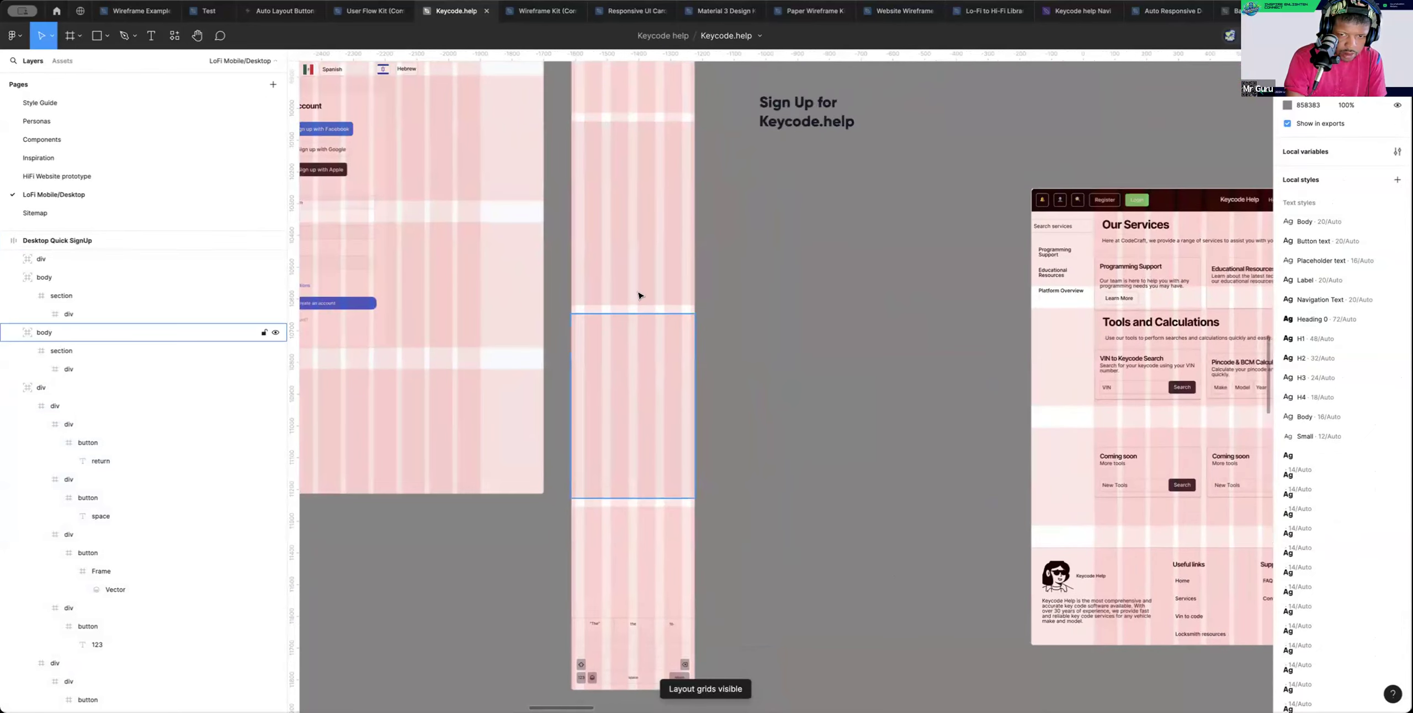
scroll(641, 295, up, 5)
scroll(641, 296, right, 2)
click(746, 347)
drag(746, 346, 562, 185)
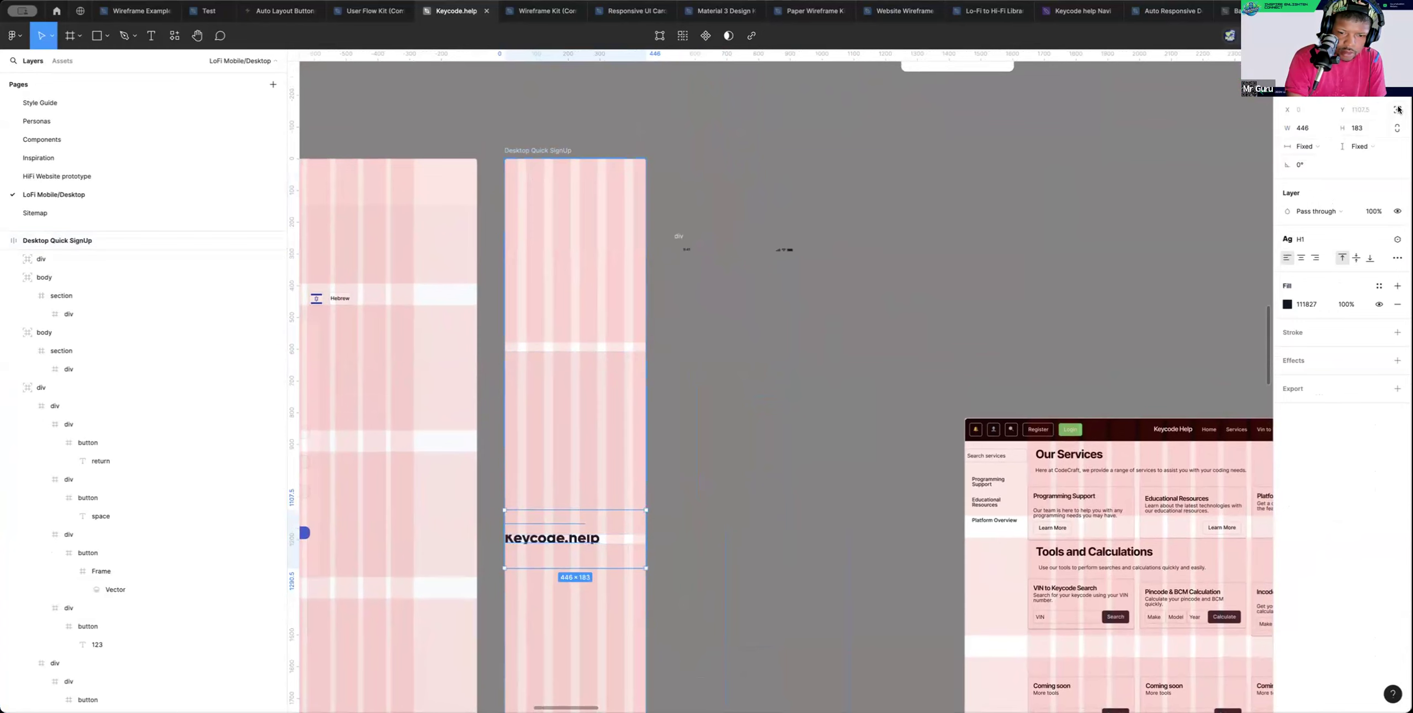
scroll(585, 513, up, 1)
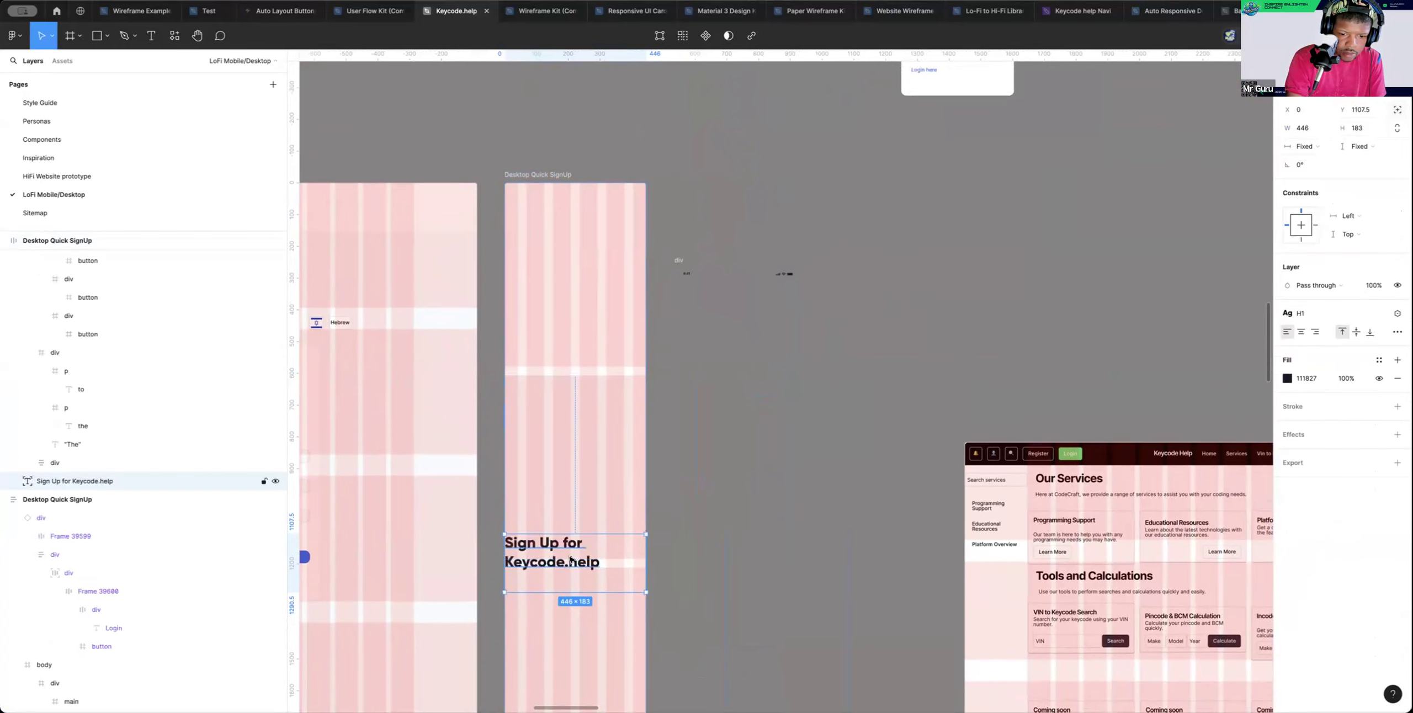
drag(576, 455, 628, 234)
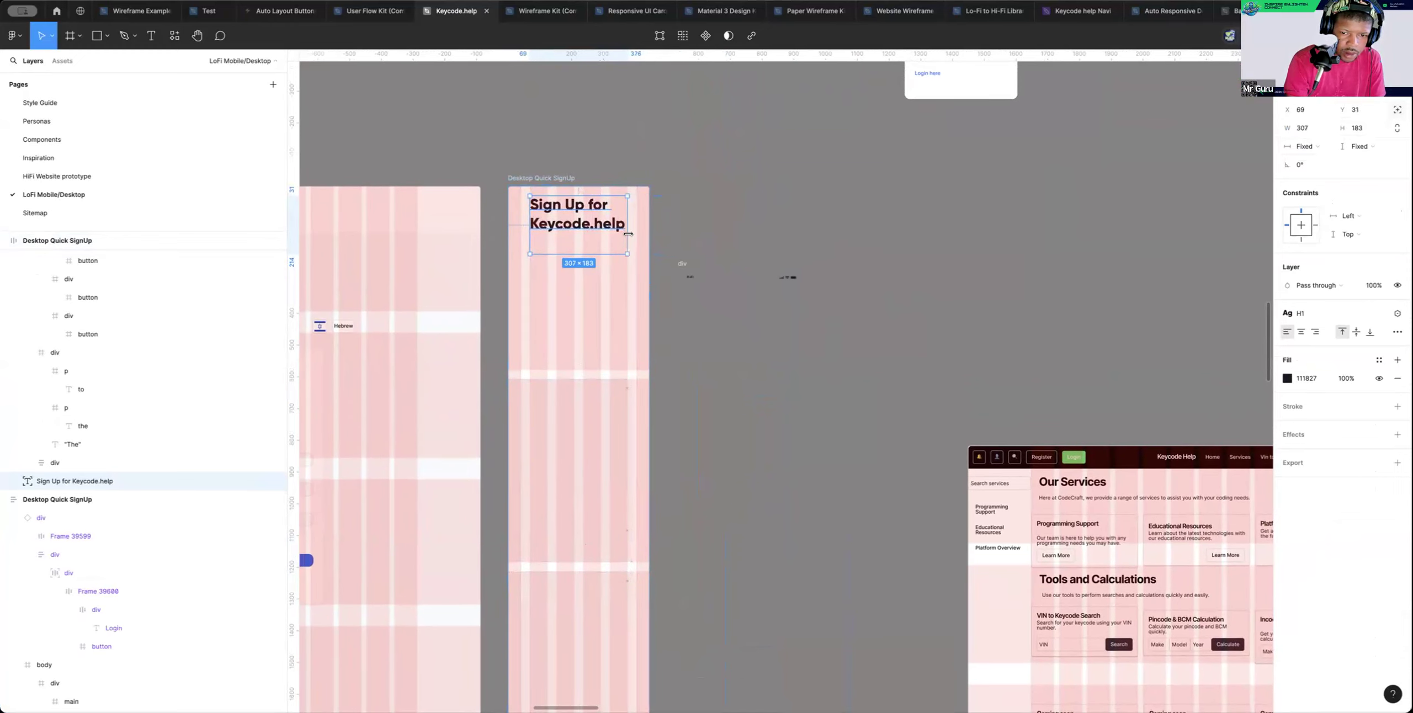
Align the upper body frame to the mobile frame's left edge at X 0, Y 607 and widen it to 446
click(587, 323)
drag(566, 432, 509, 425)
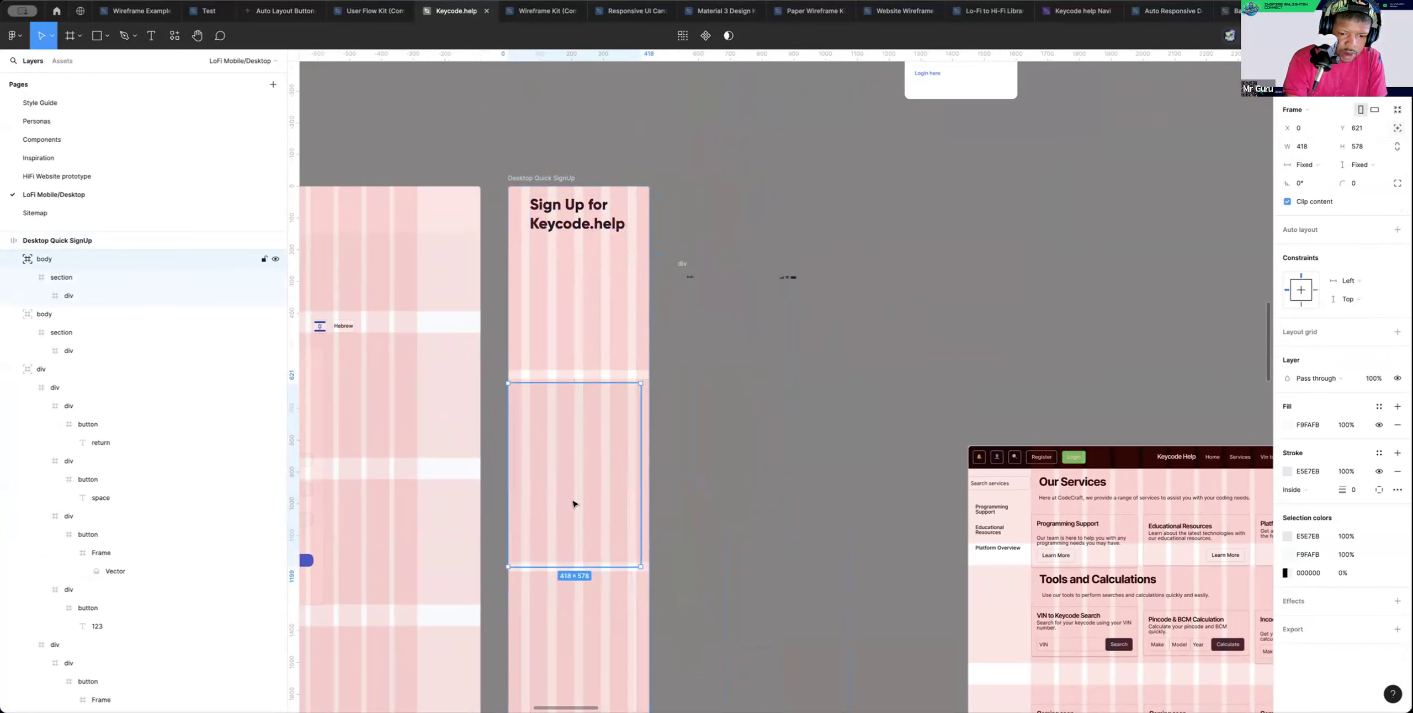
drag(561, 475, 650, 473)
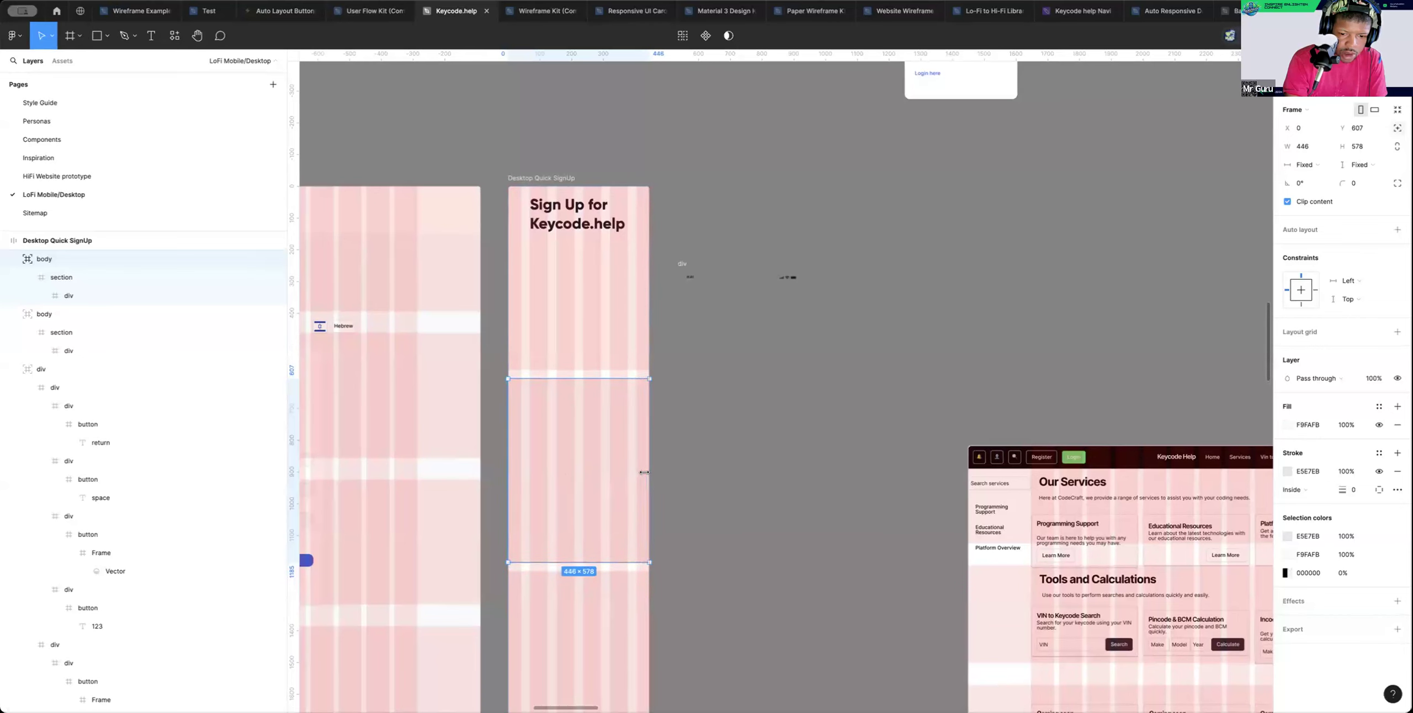
Widen the lower body frame to 446 so it spans the full width of the mobile frame
scroll(651, 480, down, 5)
scroll(652, 481, left, 3)
click(712, 515)
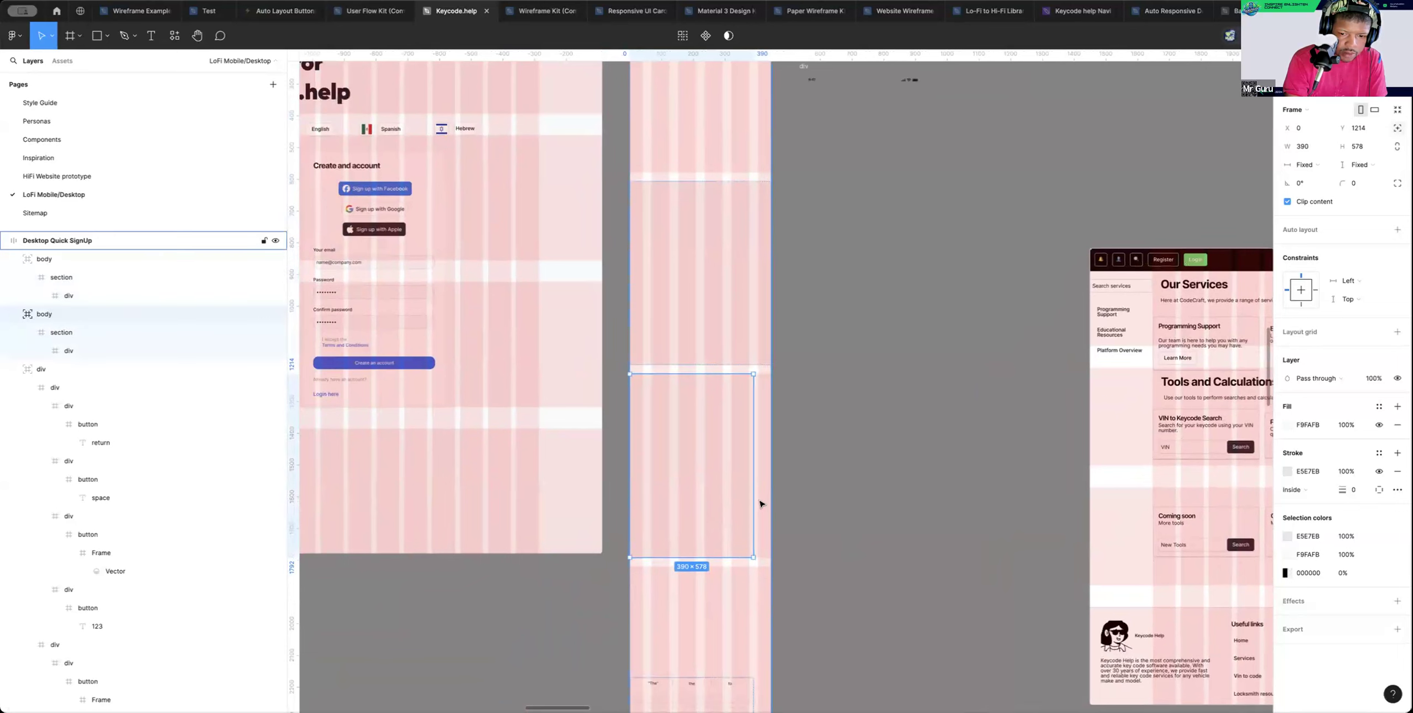
drag(764, 499, 772, 499)
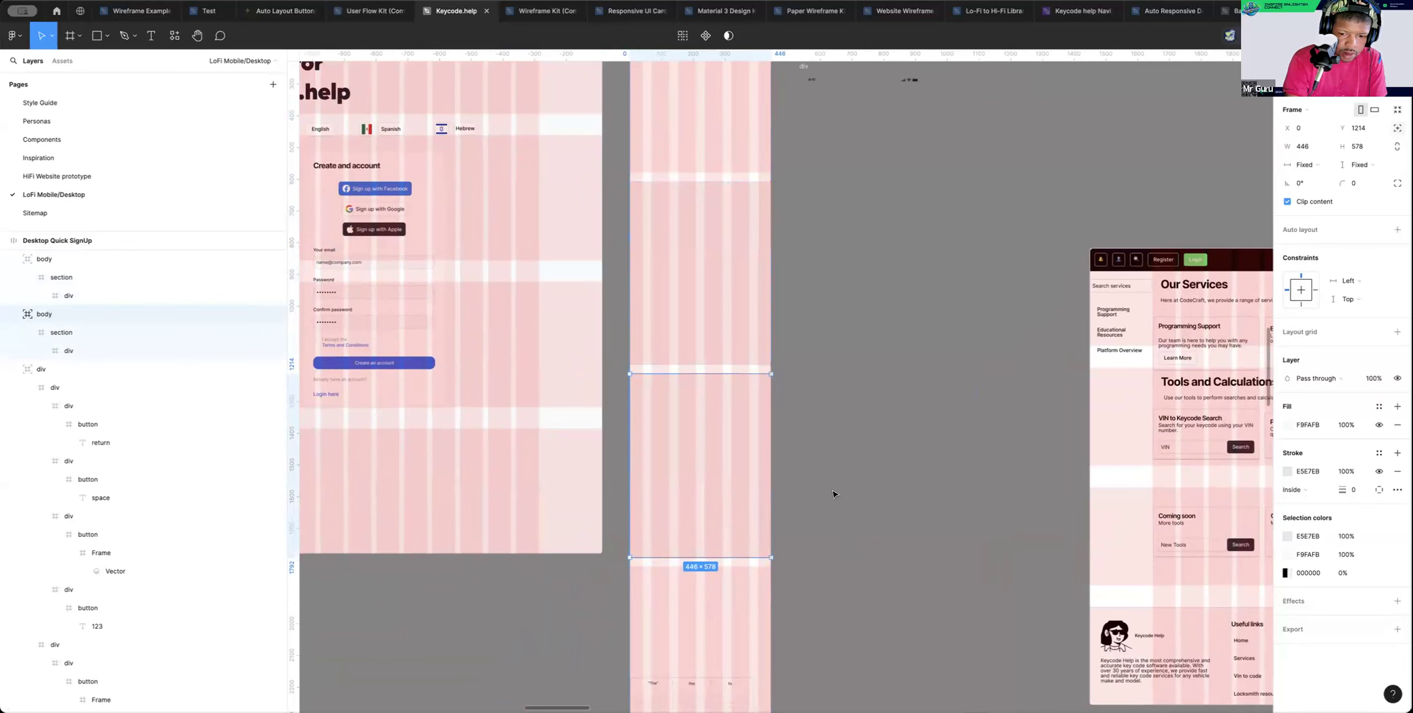
click(890, 492)
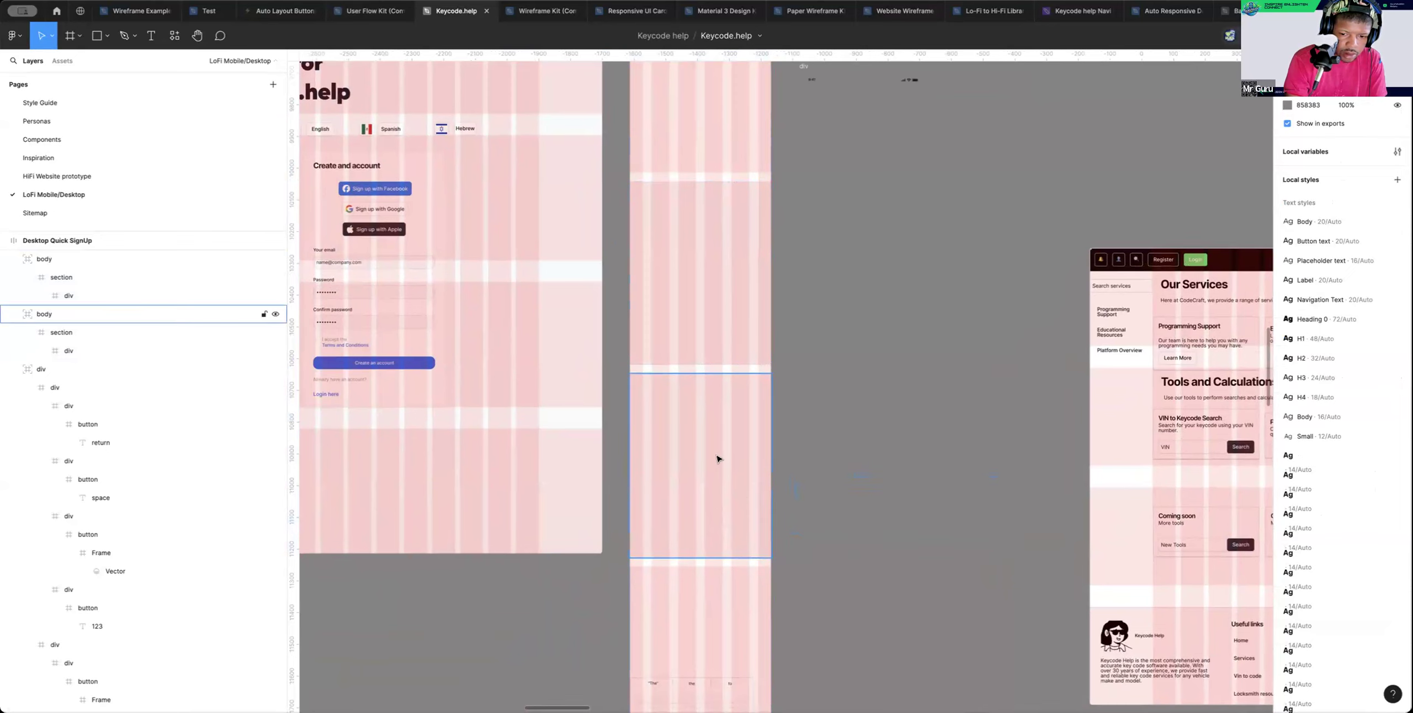
Nudge the whole mobile sign-up frame to X -1612, Y 9442 and check it from bottom to top
click(707, 569)
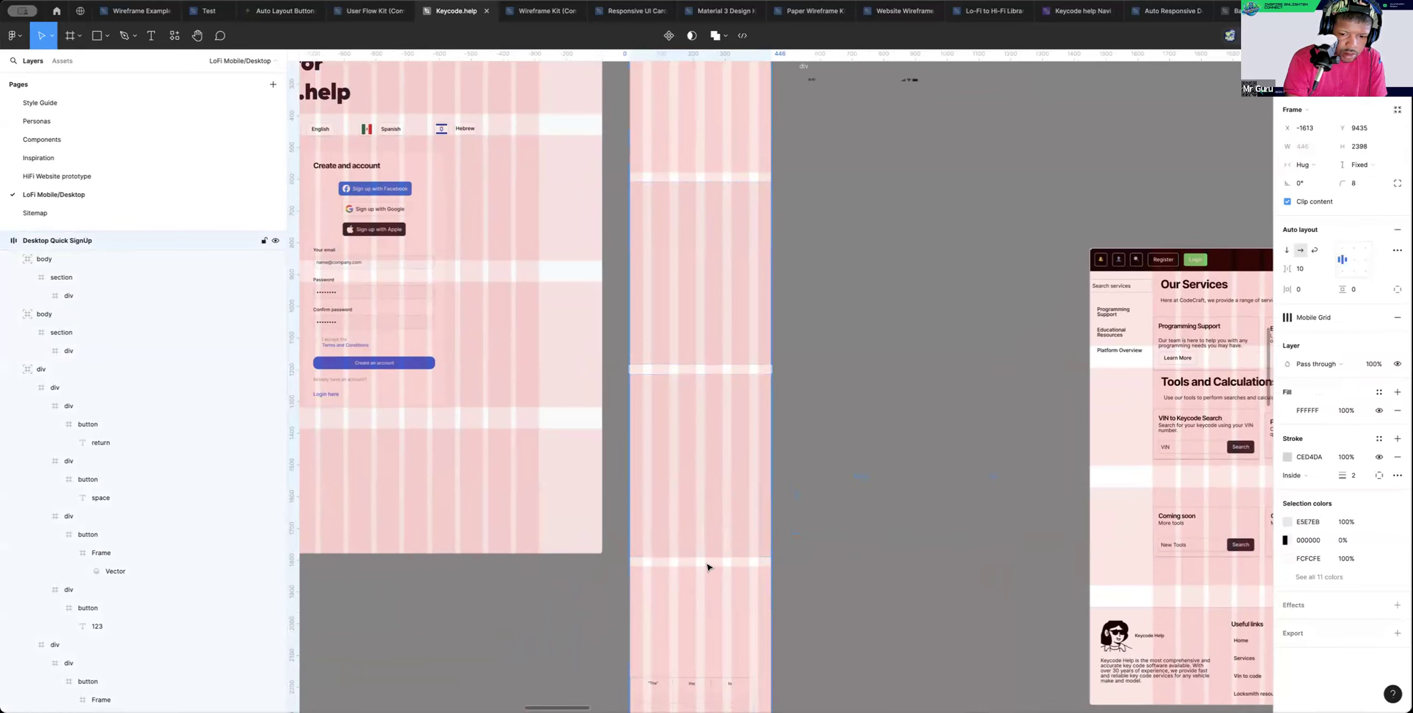
click(884, 468)
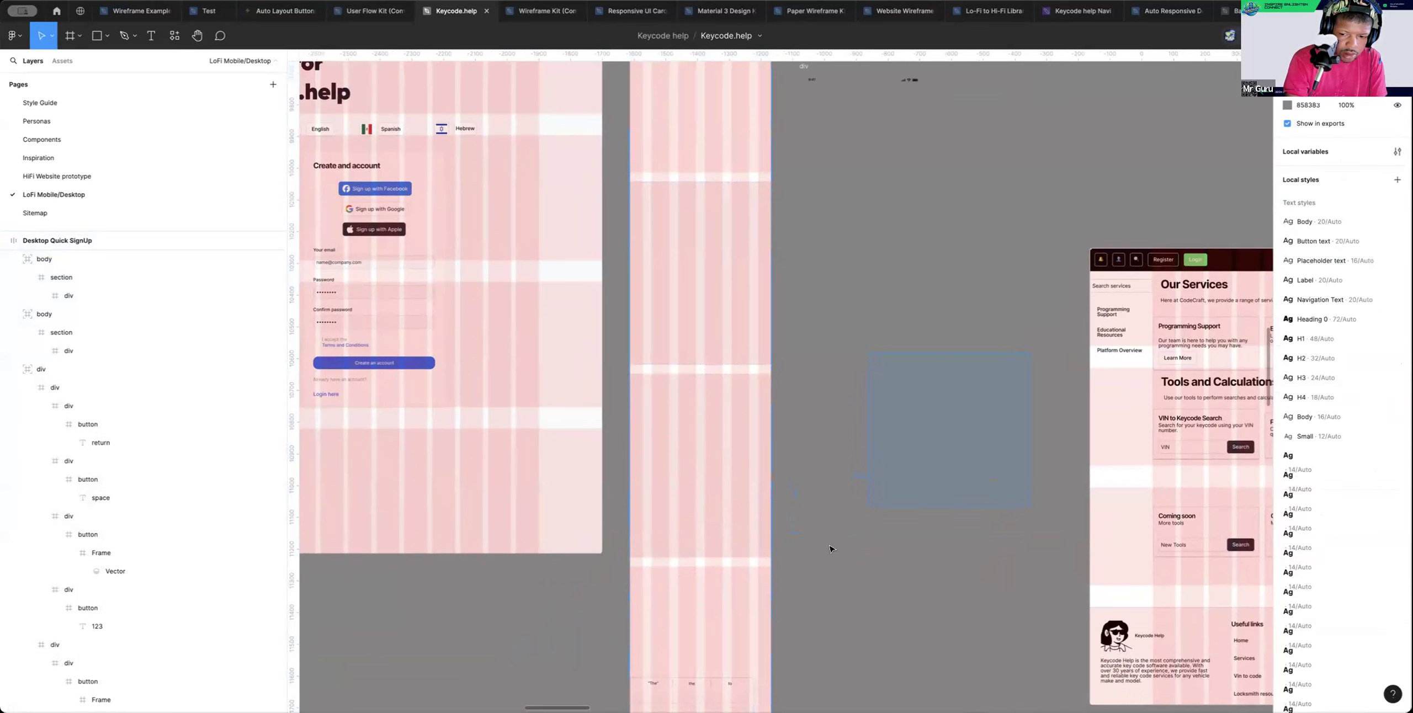
click(750, 574)
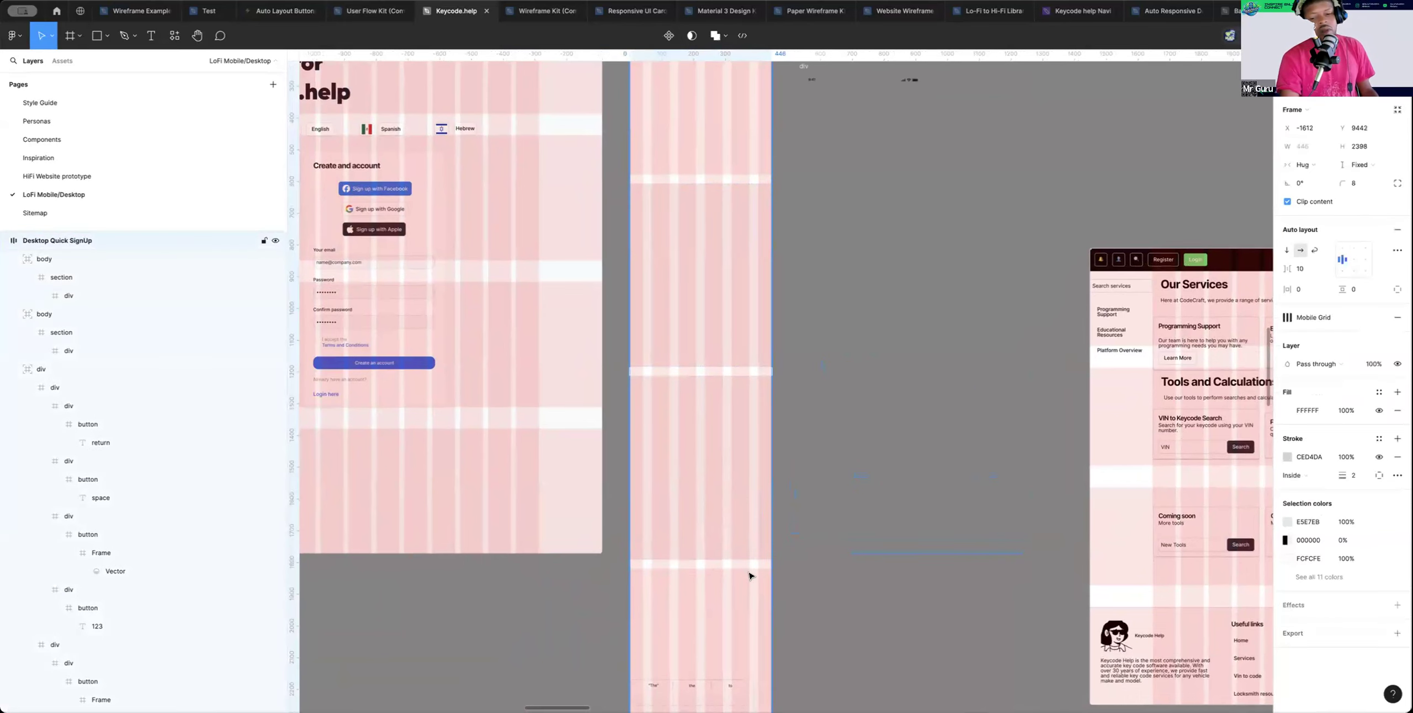
scroll(754, 568, left, 3)
scroll(754, 568, down, 2)
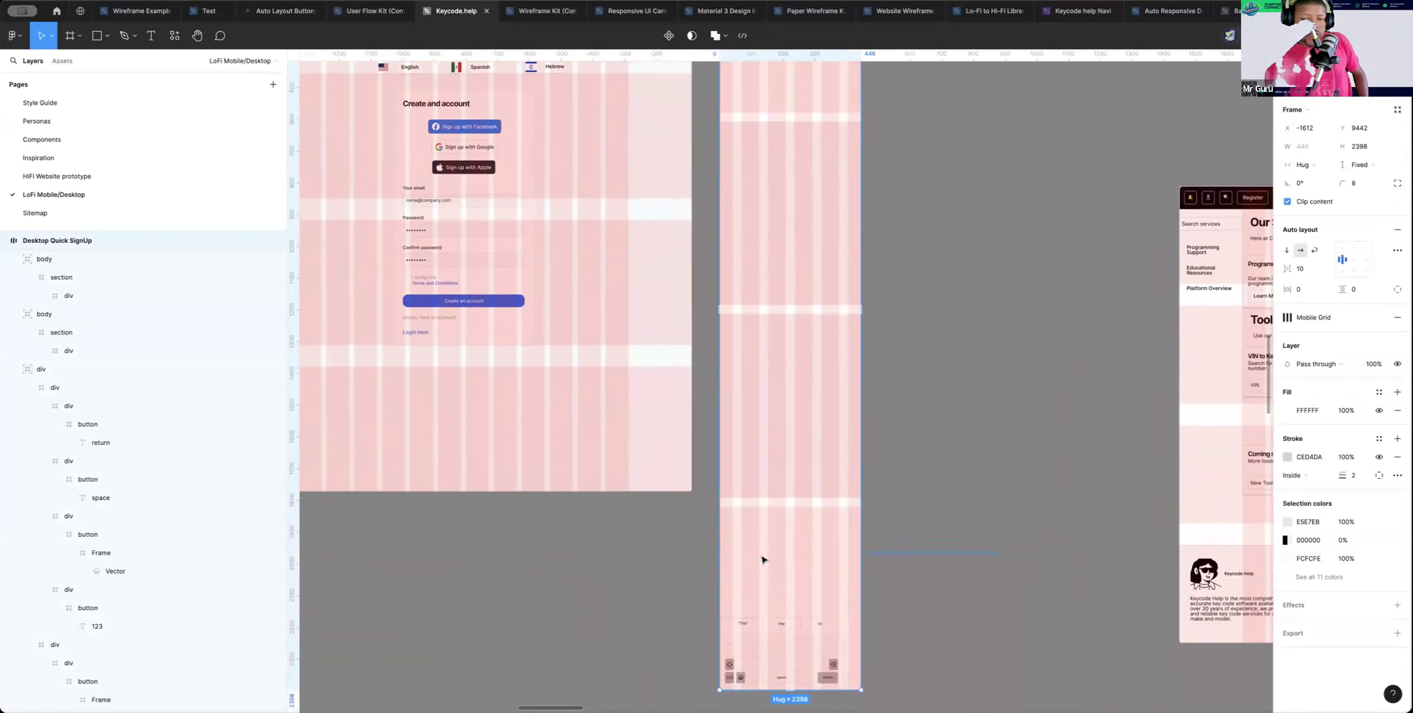
scroll(761, 560, up, 5)
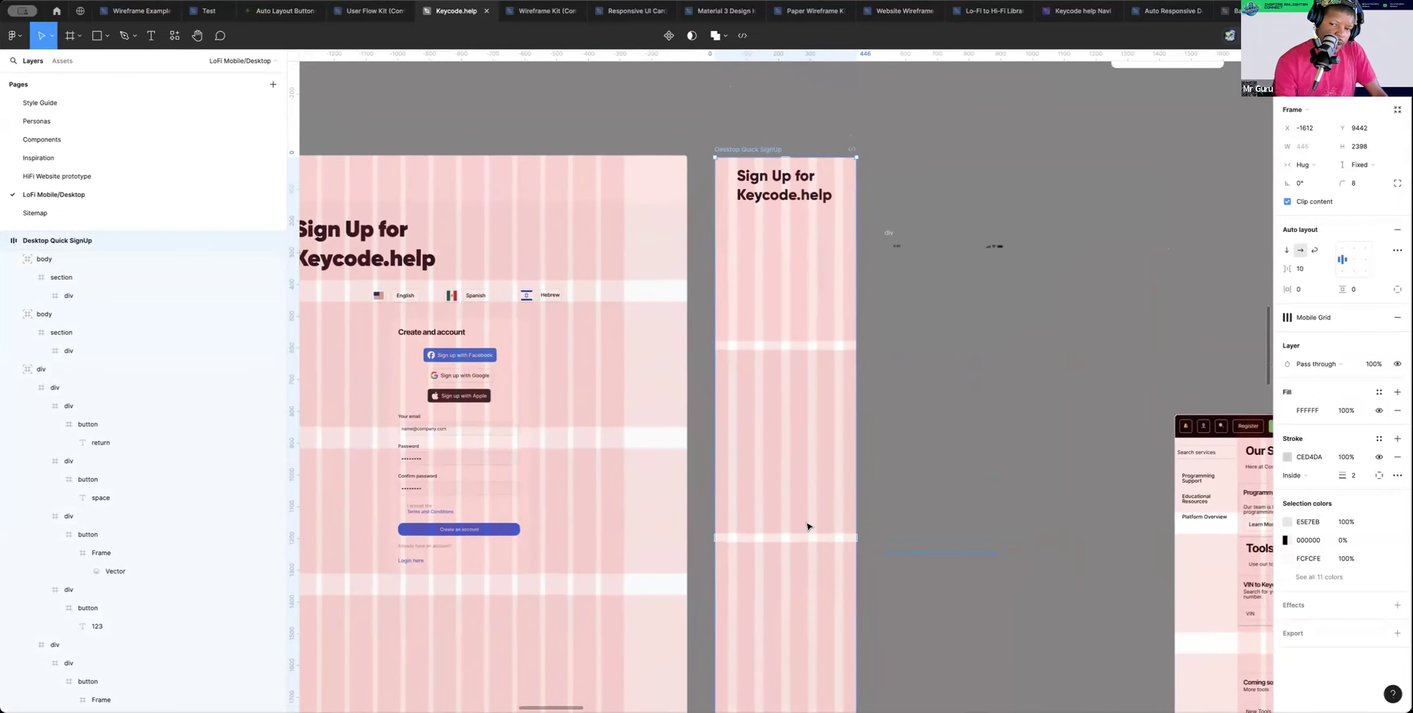
Move the Sign Up for Keycode.help heading down in the mobile frame to X 68, Y 185
scroll(807, 527, up, 1)
click(887, 251)
click(798, 208)
drag(782, 211, 781, 260)
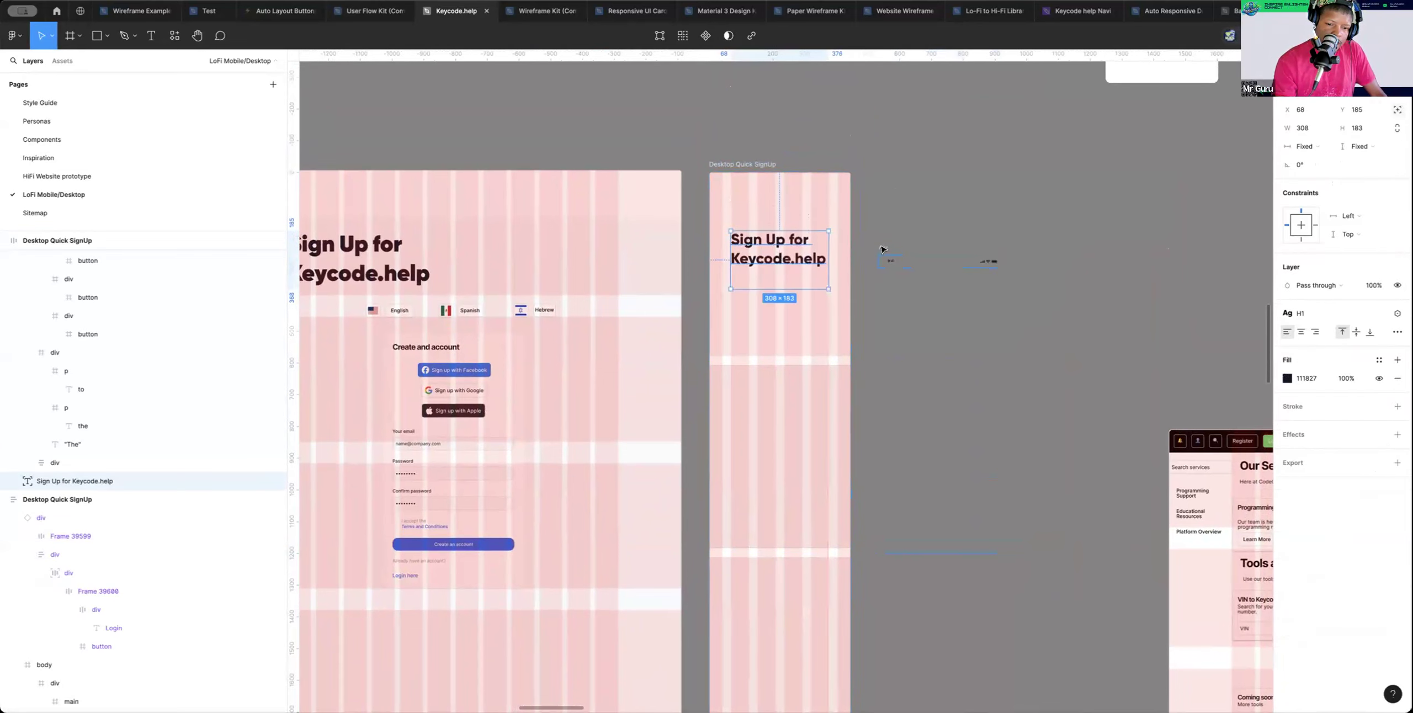
Place the phone status bar frame over the mobile frame's top edge at X -1612, Y 9442 and widen it to 446
click(883, 251)
drag(884, 251, 752, 188)
scroll(725, 169, left, 2)
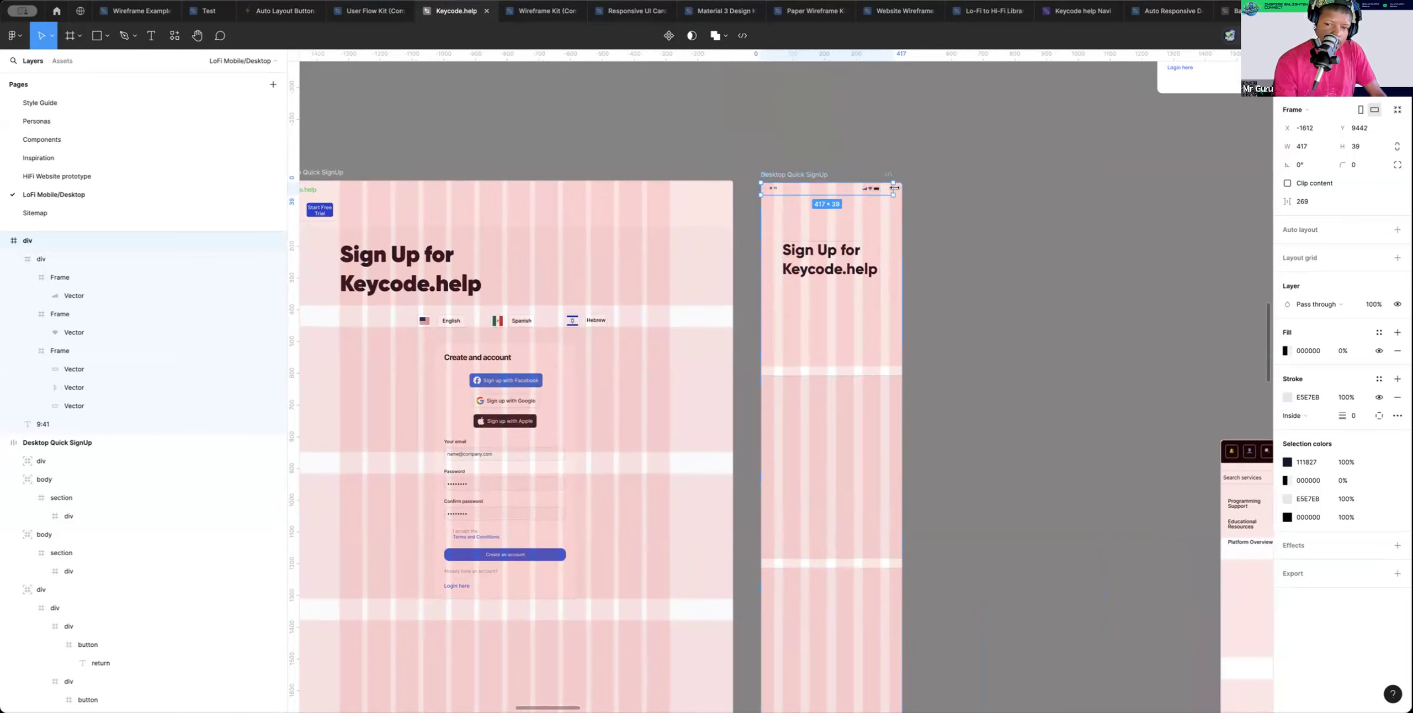
drag(901, 188, 901, 189)
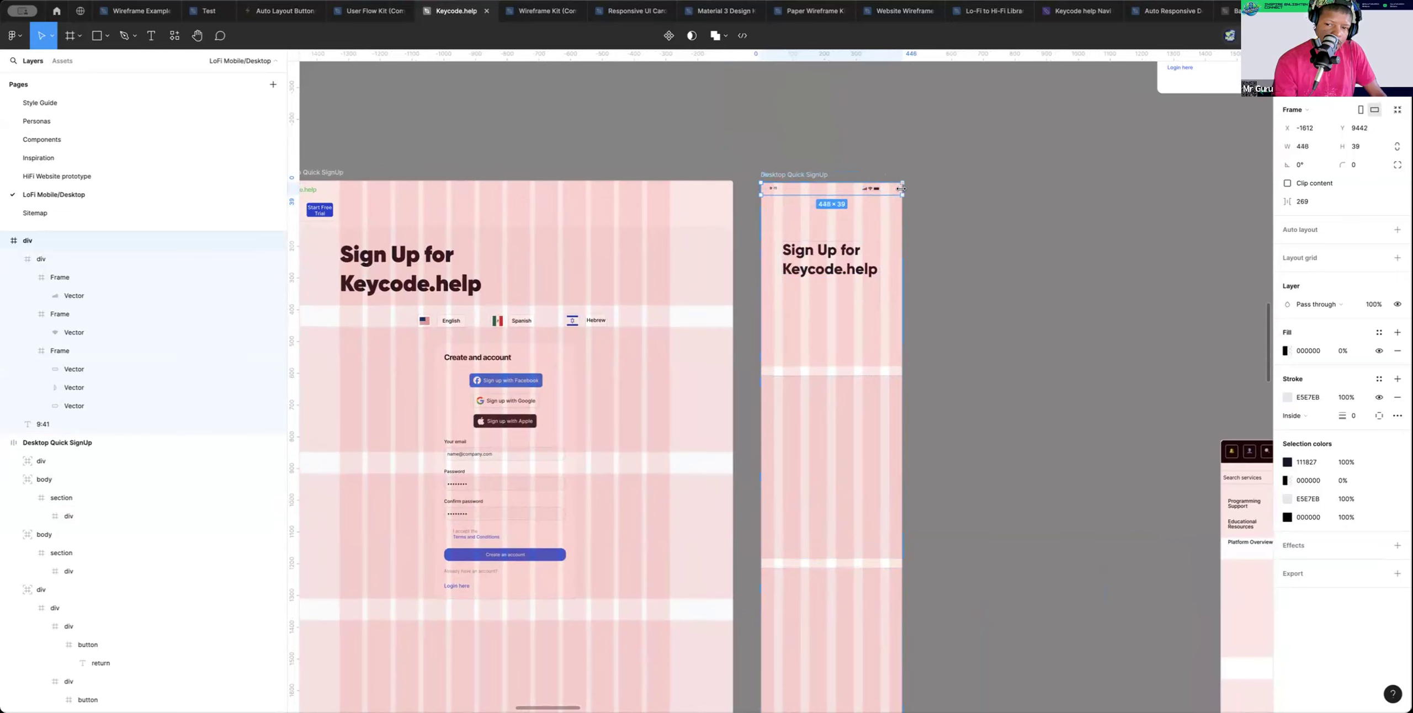
click(960, 199)
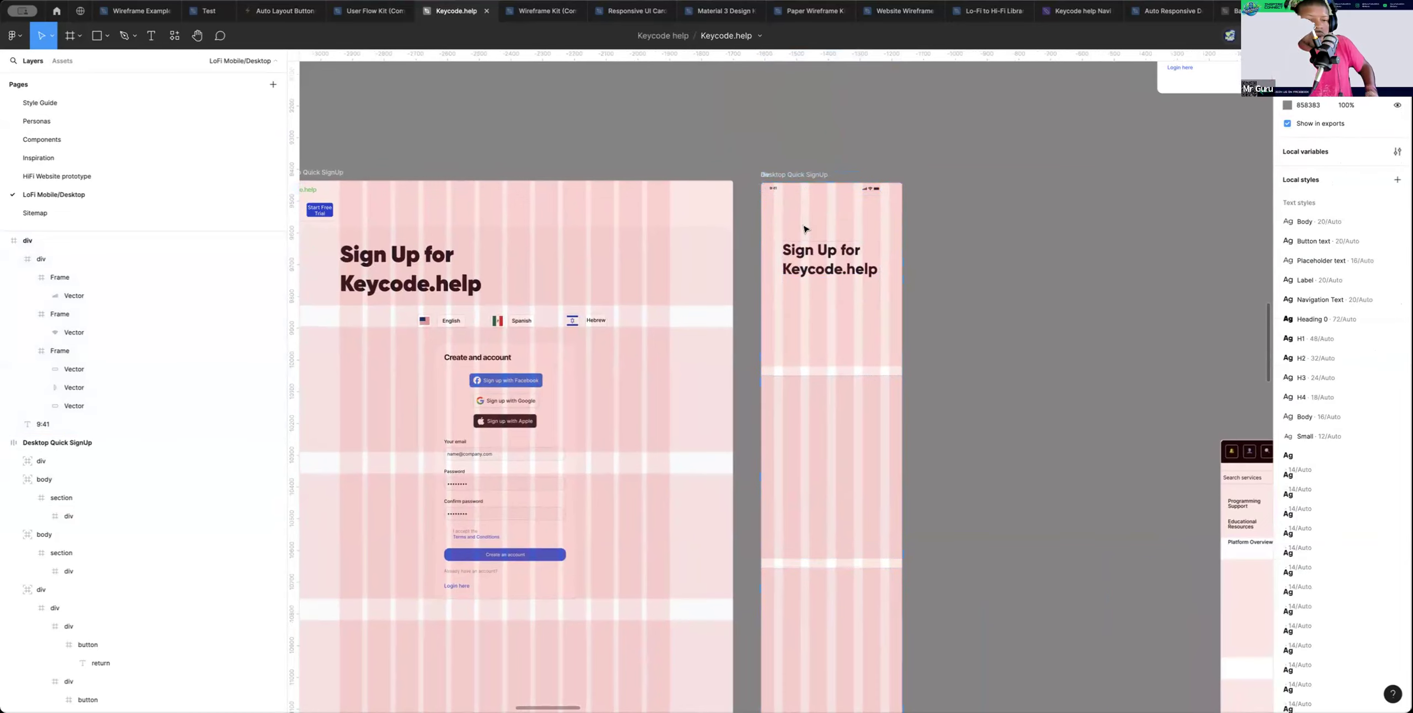
scroll(804, 228, left, 4)
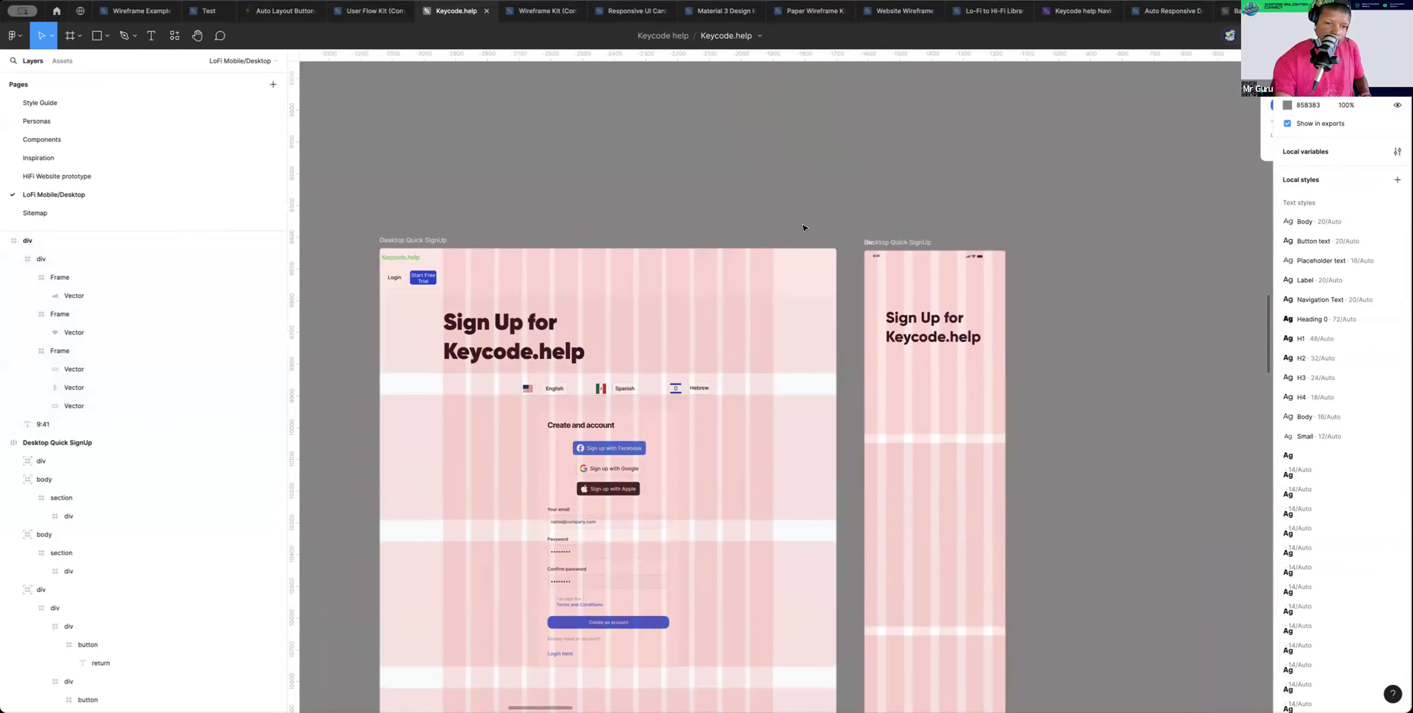
scroll(804, 228, right, 10)
scroll(804, 228, down, 4)
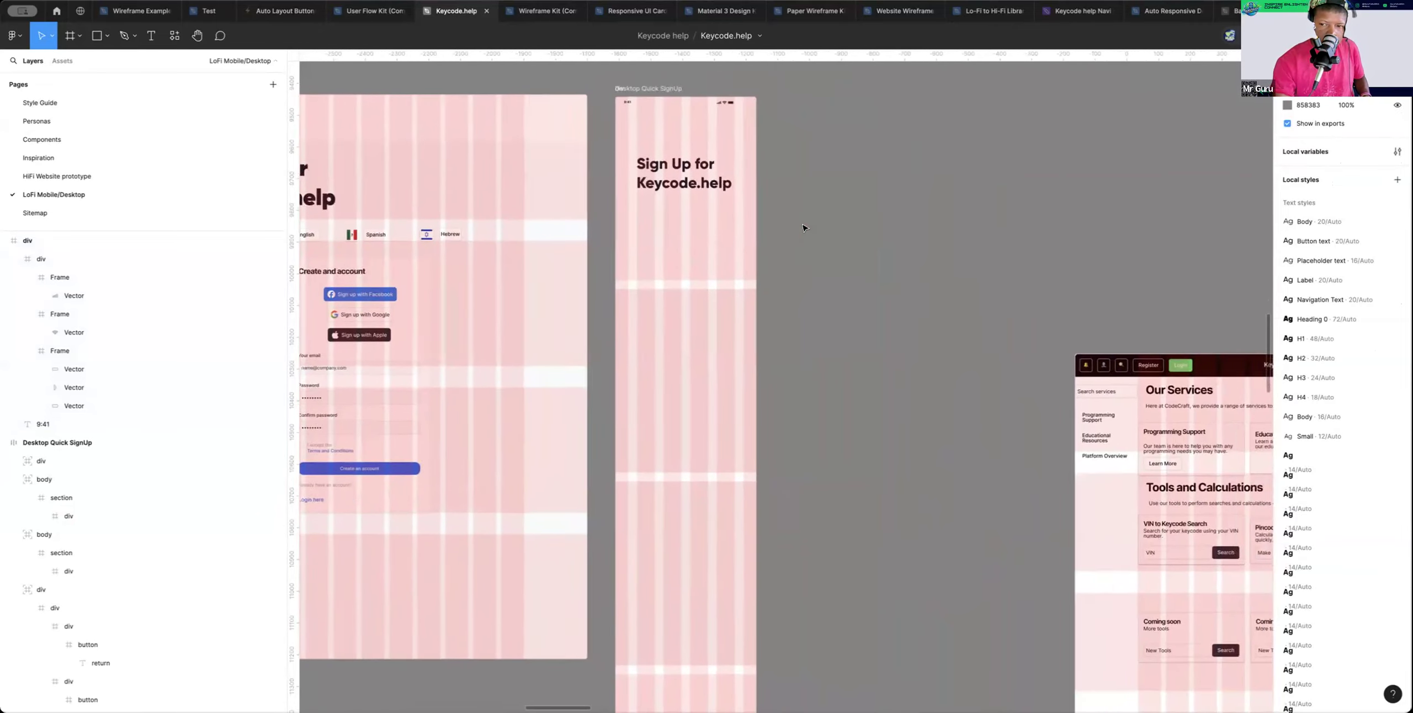
scroll(803, 228, right, 3)
scroll(804, 228, up, 13)
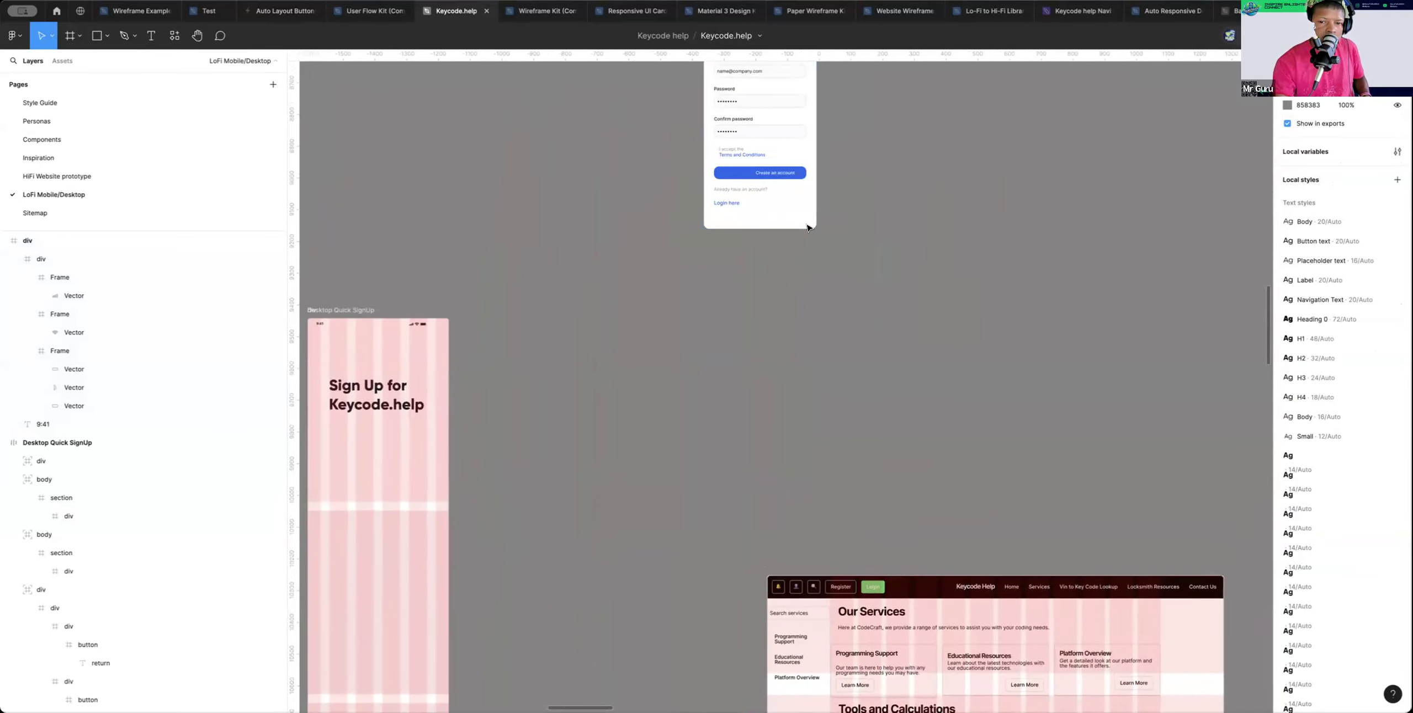
scroll(807, 228, down, 5)
scroll(807, 228, left, 4)
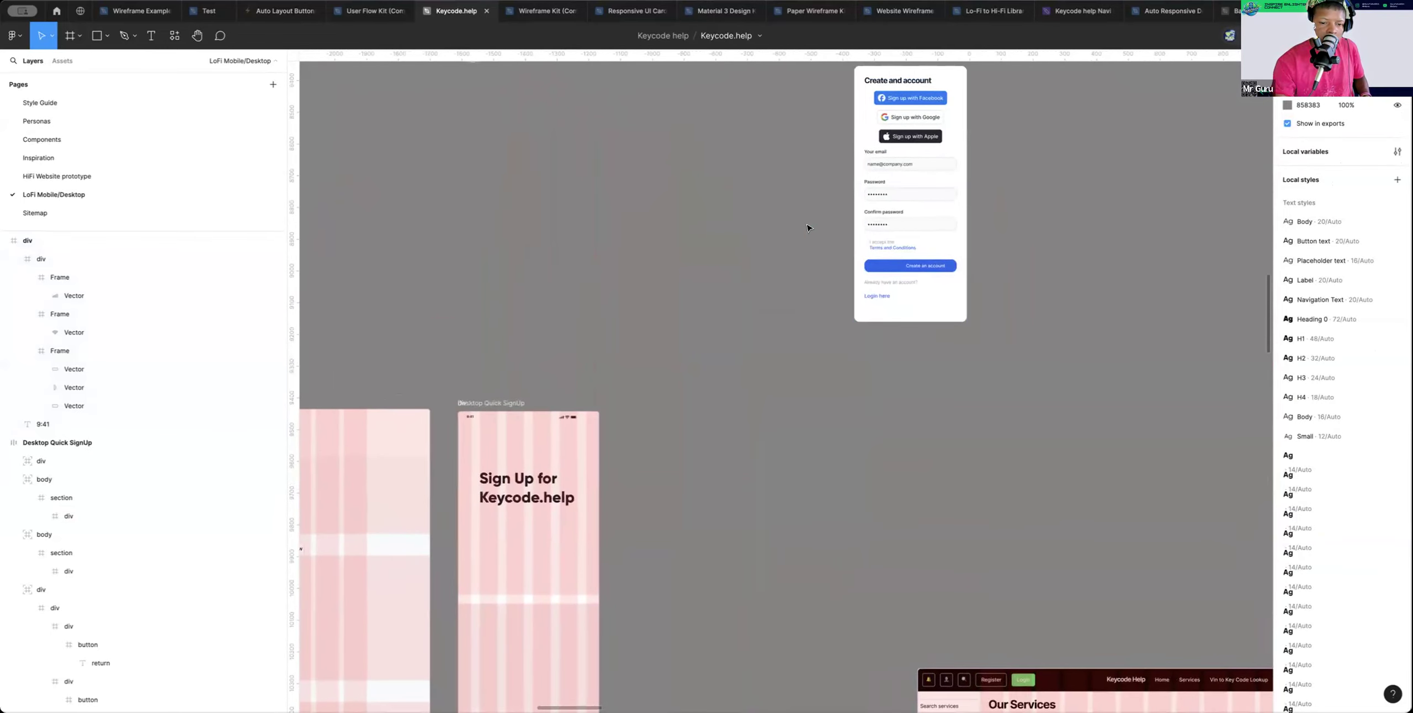
Duplicate the 446-wide status bar frame onto the empty canvas above the mobile sign-up frame
click(553, 423)
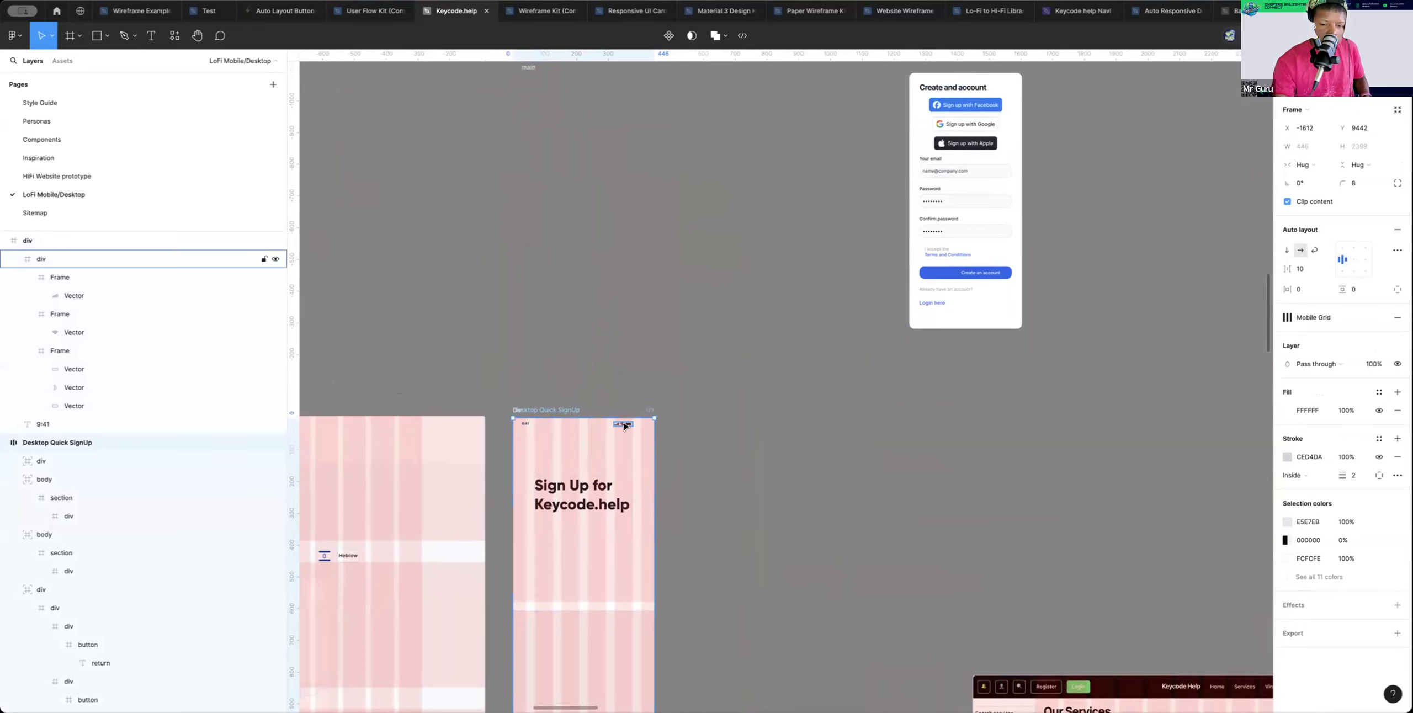
key(Escape)
click(642, 425)
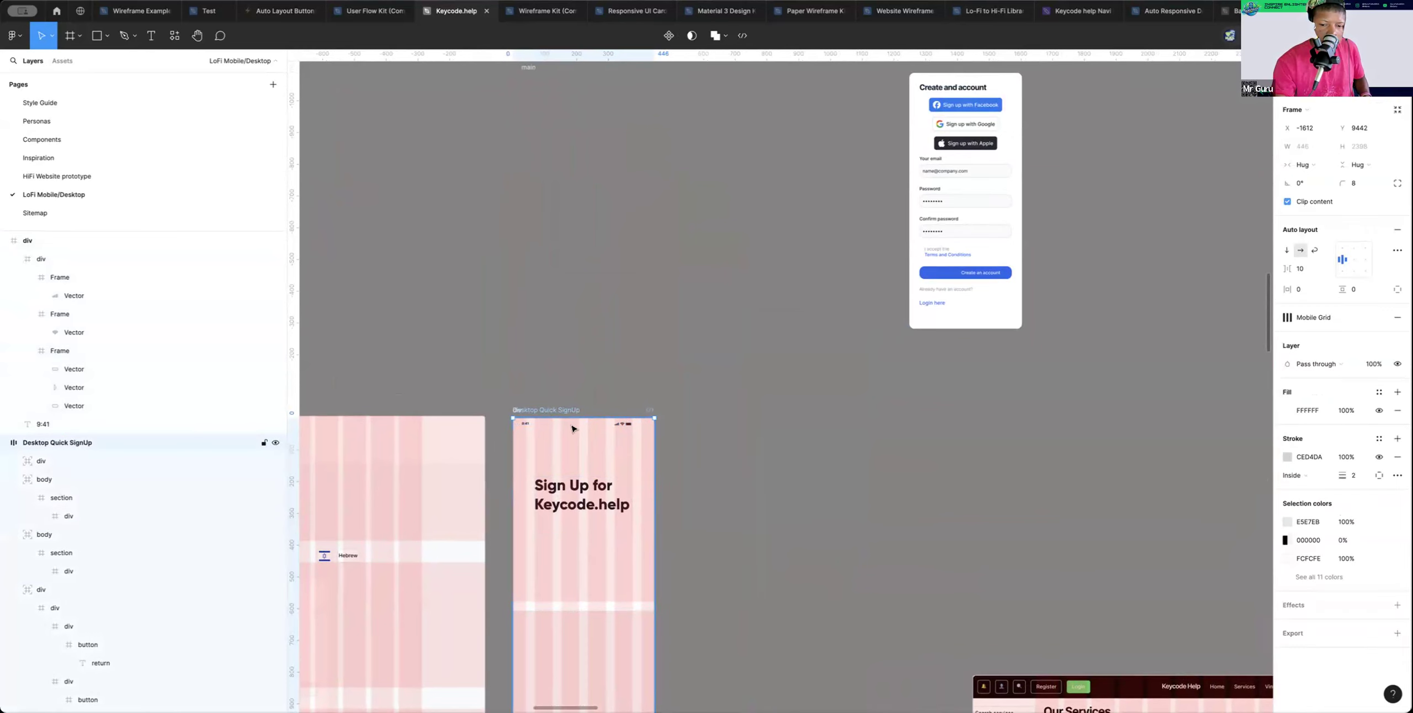
click(524, 426)
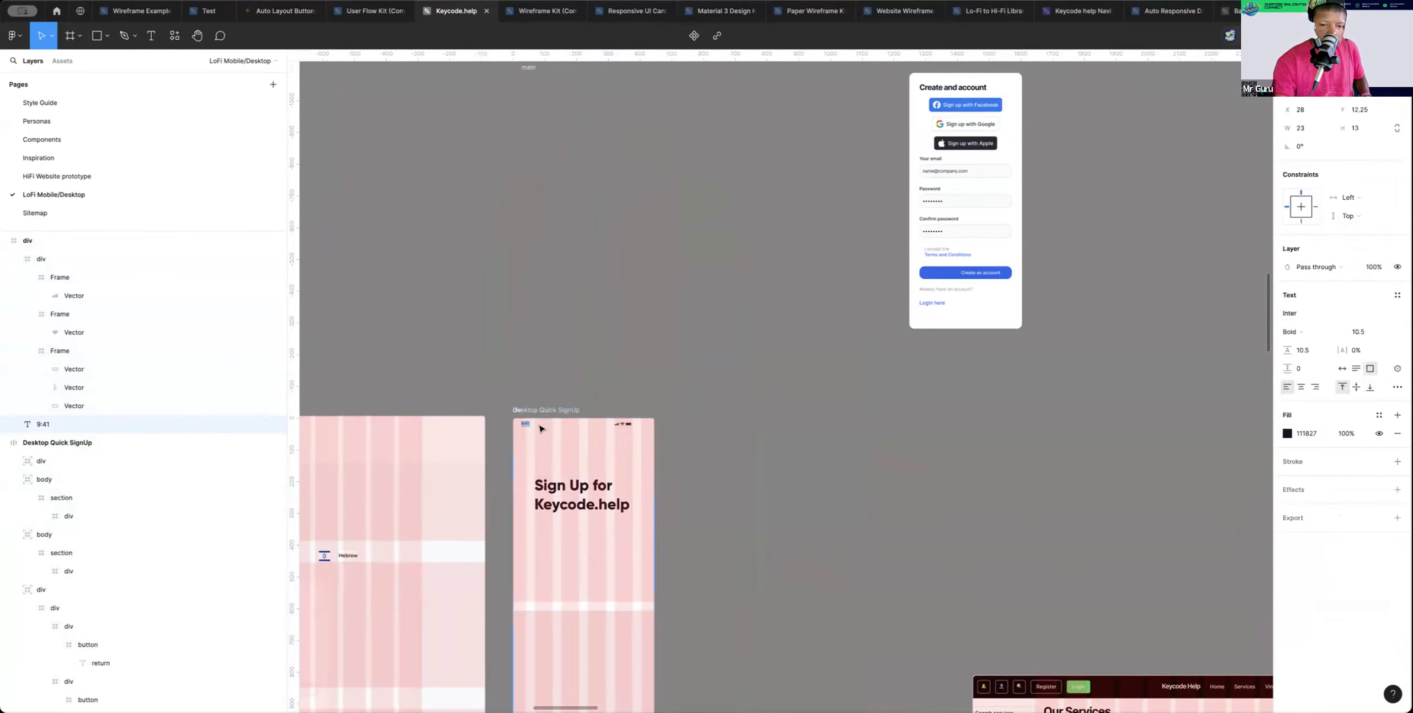
click(594, 428)
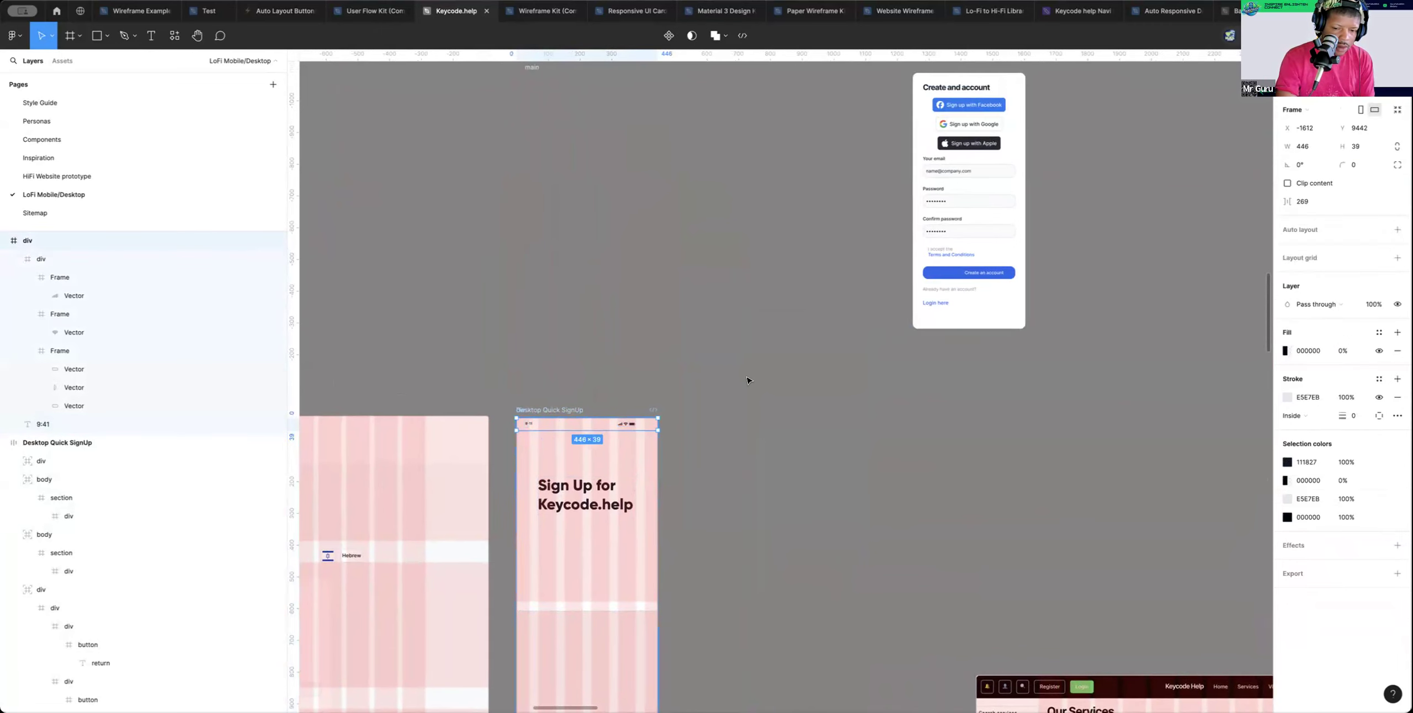
scroll(558, 431, up, 1)
drag(556, 432, 556, 417)
key(super+z)
scroll(559, 418, left, 1)
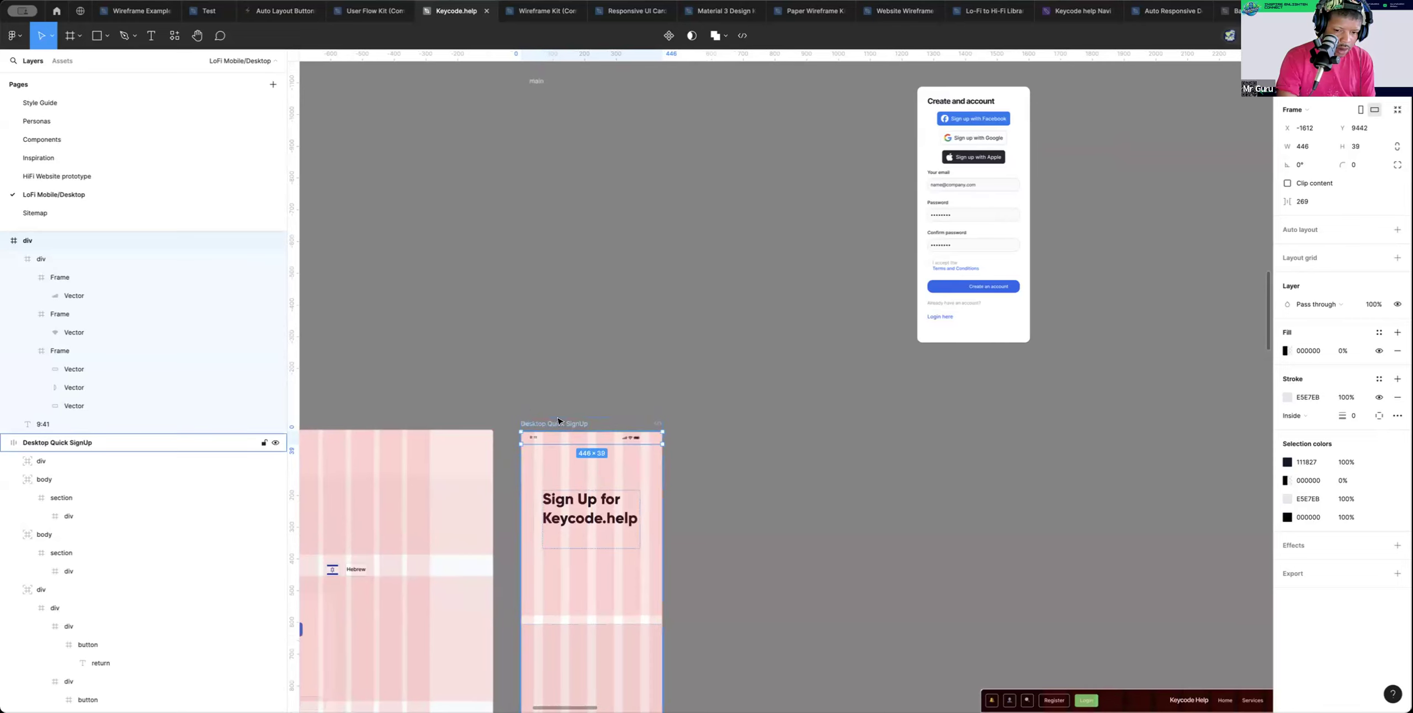
drag(563, 441, 597, 282)
Delete the empty 390 by 763 main frame left over on the canvas
drag(574, 214, 850, 548)
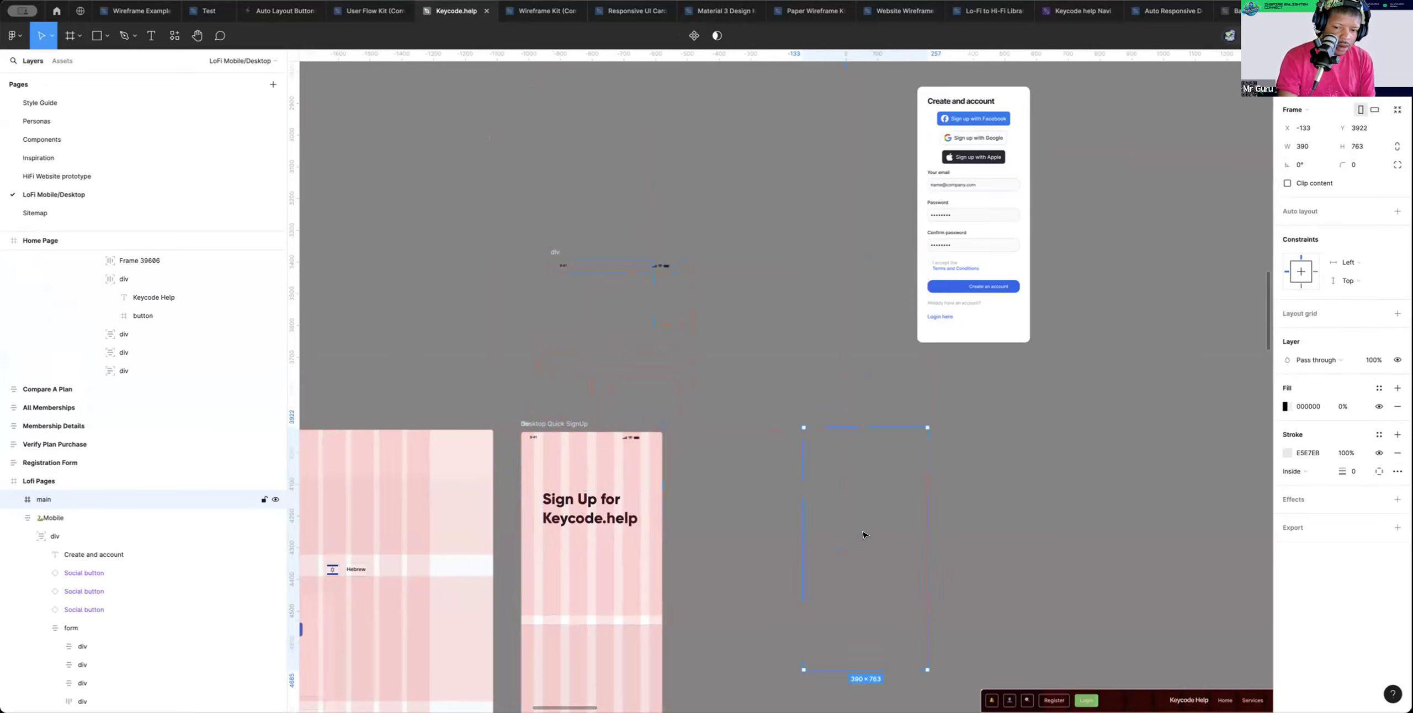
scroll(864, 535, down, 5)
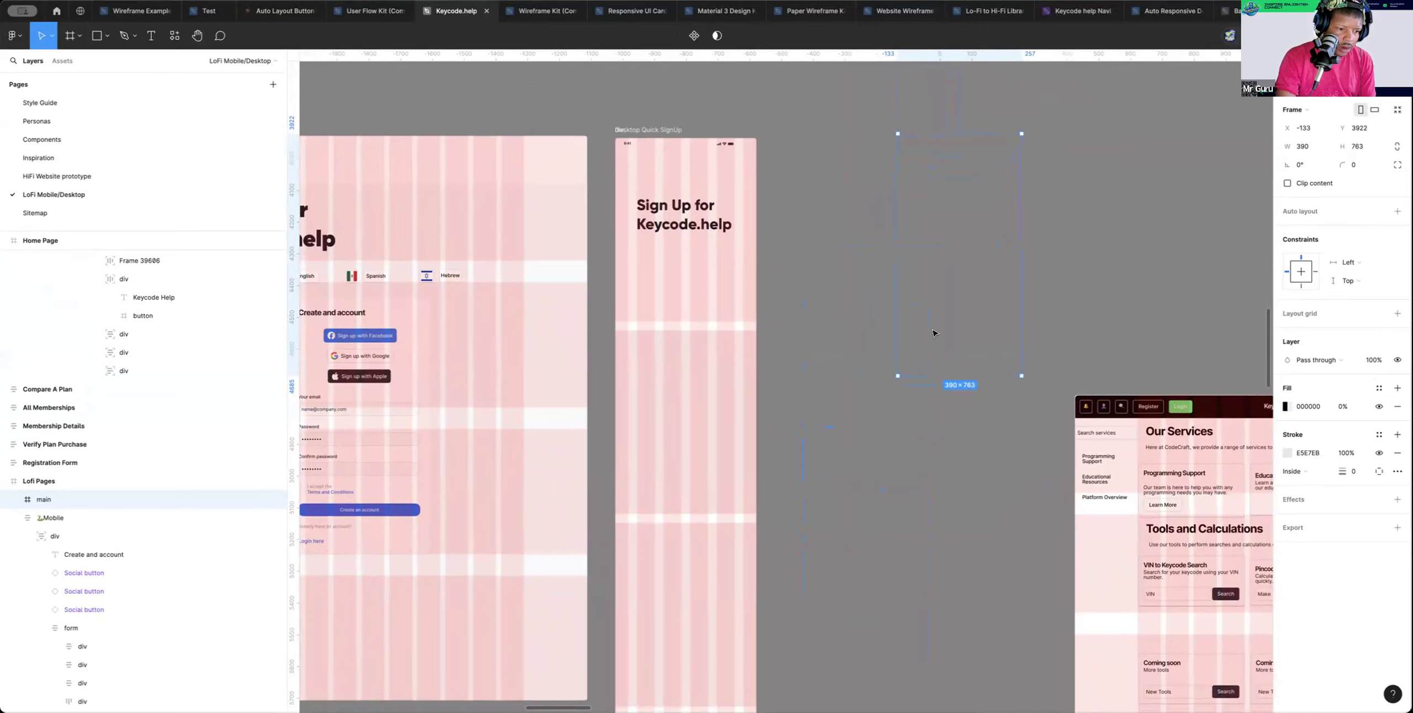
key(Delete)
Rename the copied status bar frame on the canvas as Mobile Time bar
scroll(934, 333, left, 15)
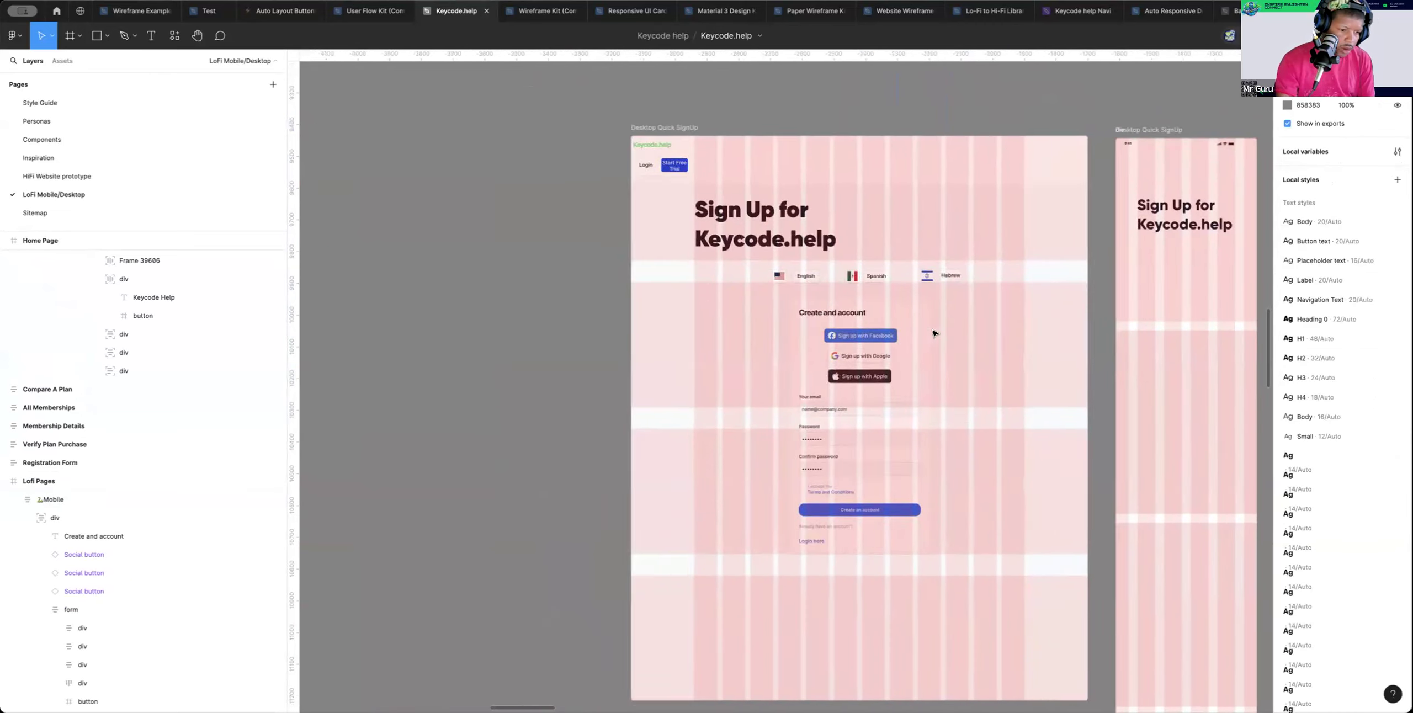
scroll(787, 340, right, 5)
scroll(786, 338, right, 10)
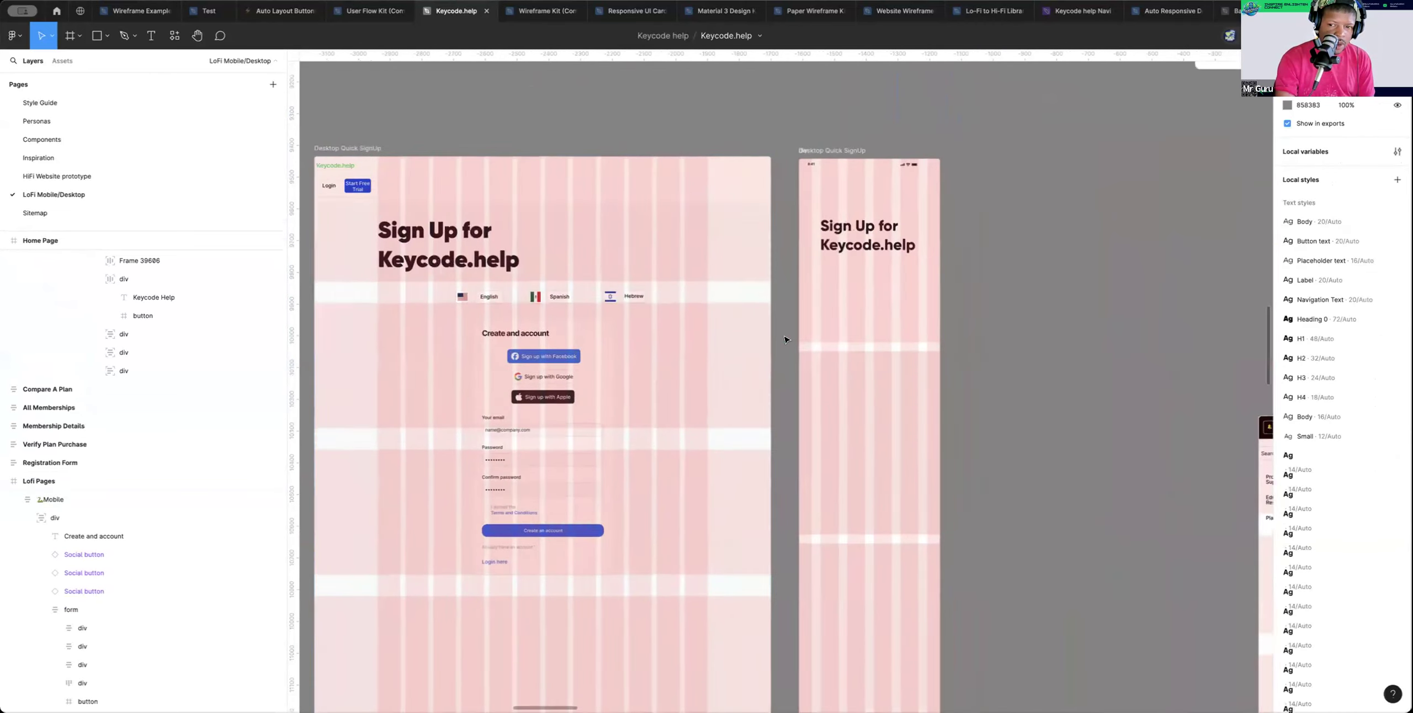
scroll(778, 337, up, 4)
scroll(771, 337, up, 2)
click(767, 263)
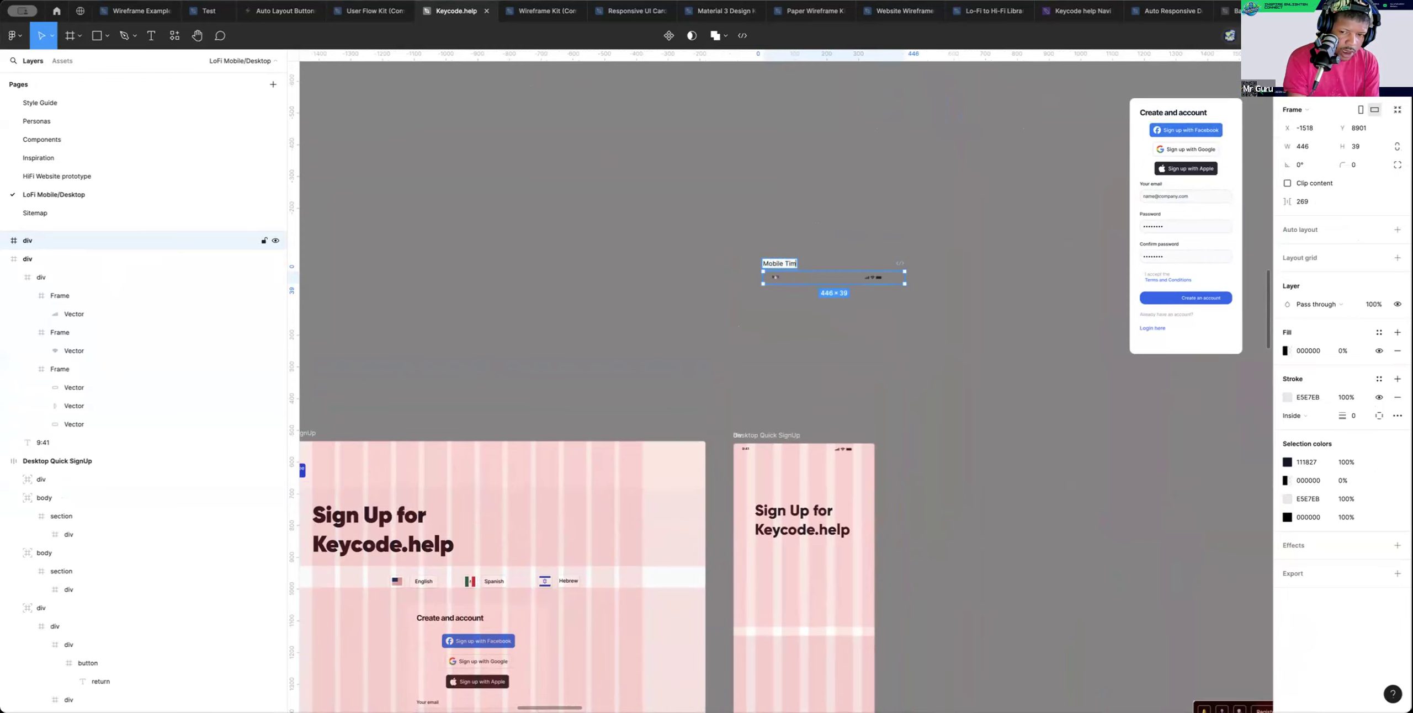
key(Return)
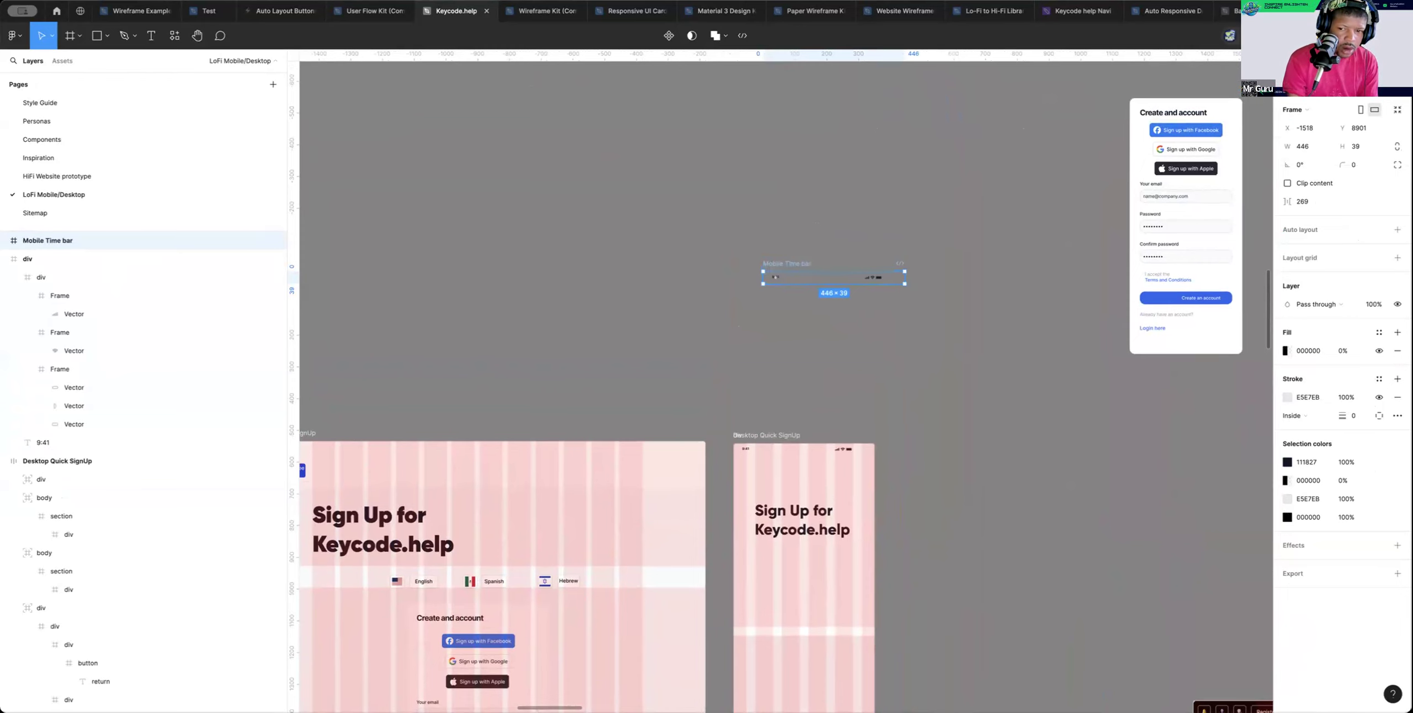
Turn the Mobile Time bar frame into a component and enclose it in a new frame about 550 by 177
scroll(775, 287, down, 2)
scroll(775, 287, right, 1)
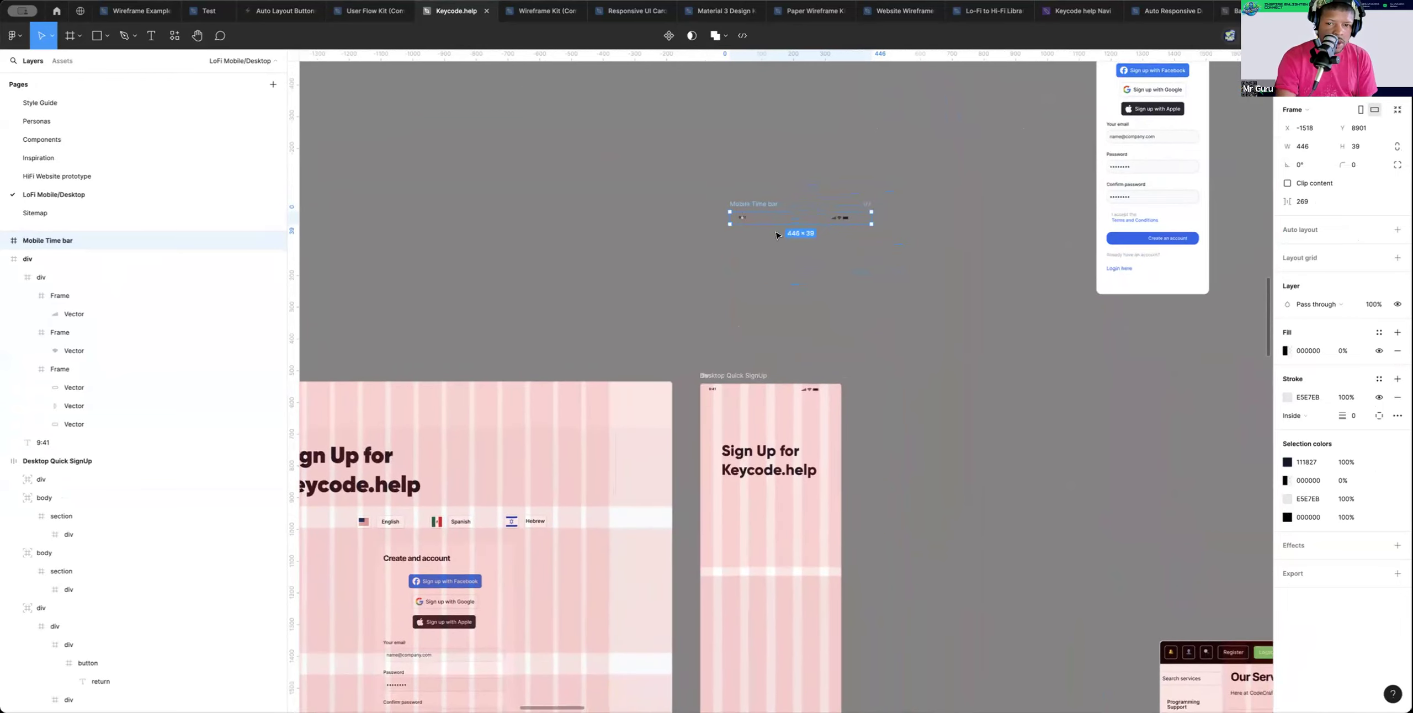
click(669, 36)
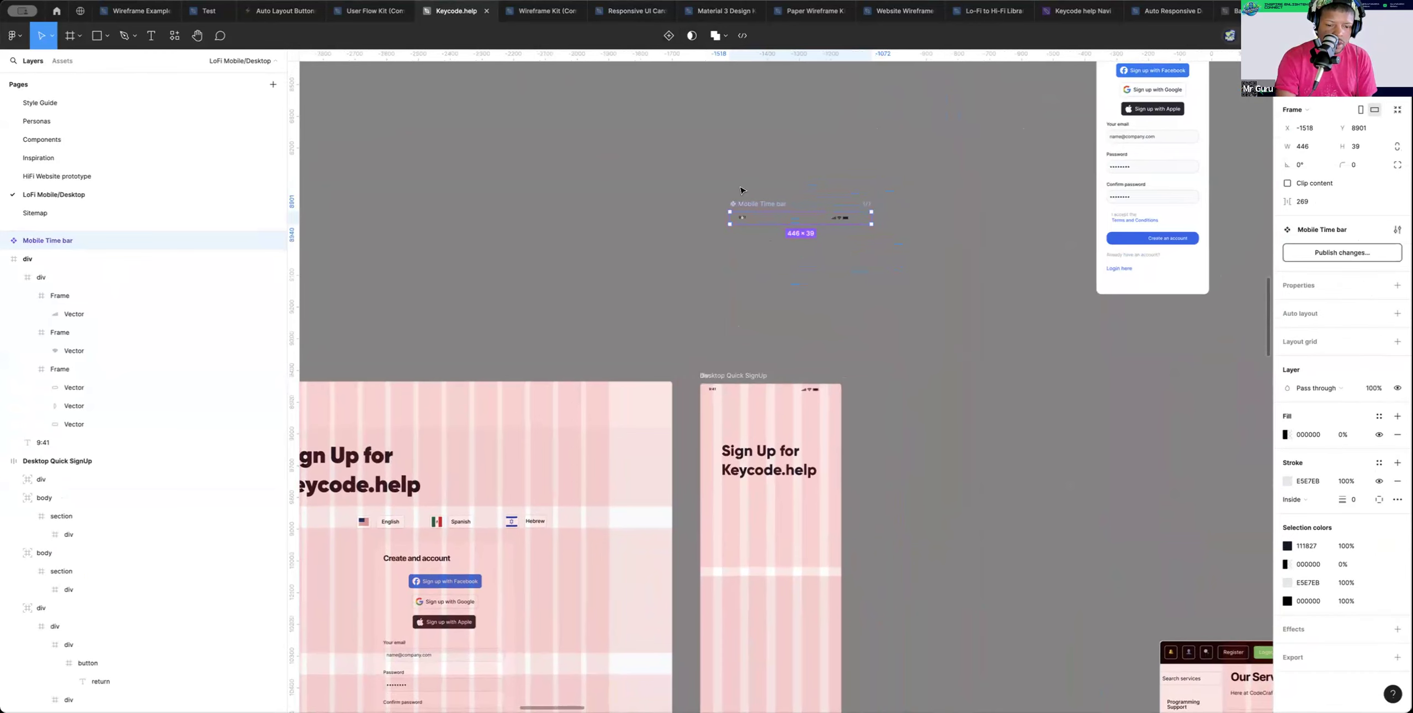
key(f)
drag(714, 188, 888, 243)
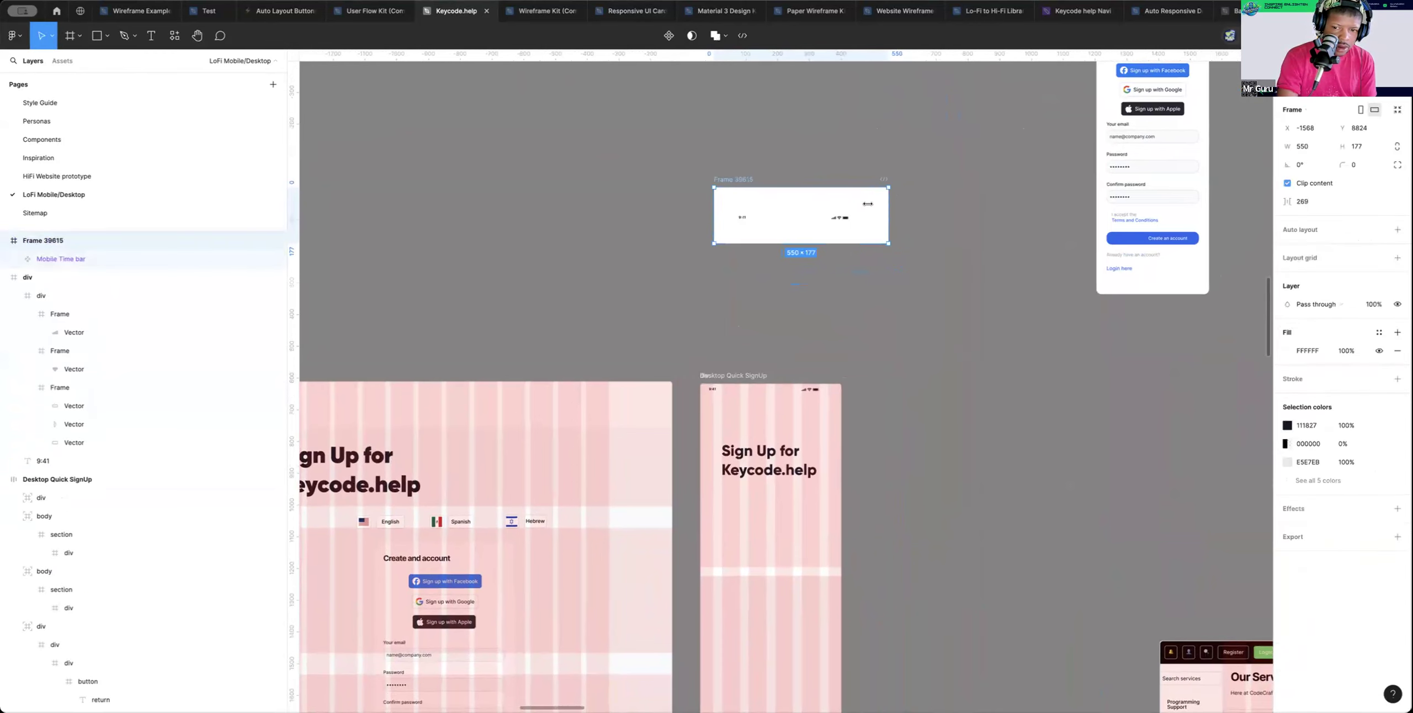
Rename the new frame around the time bar component as Mobile Time
double_click(736, 179)
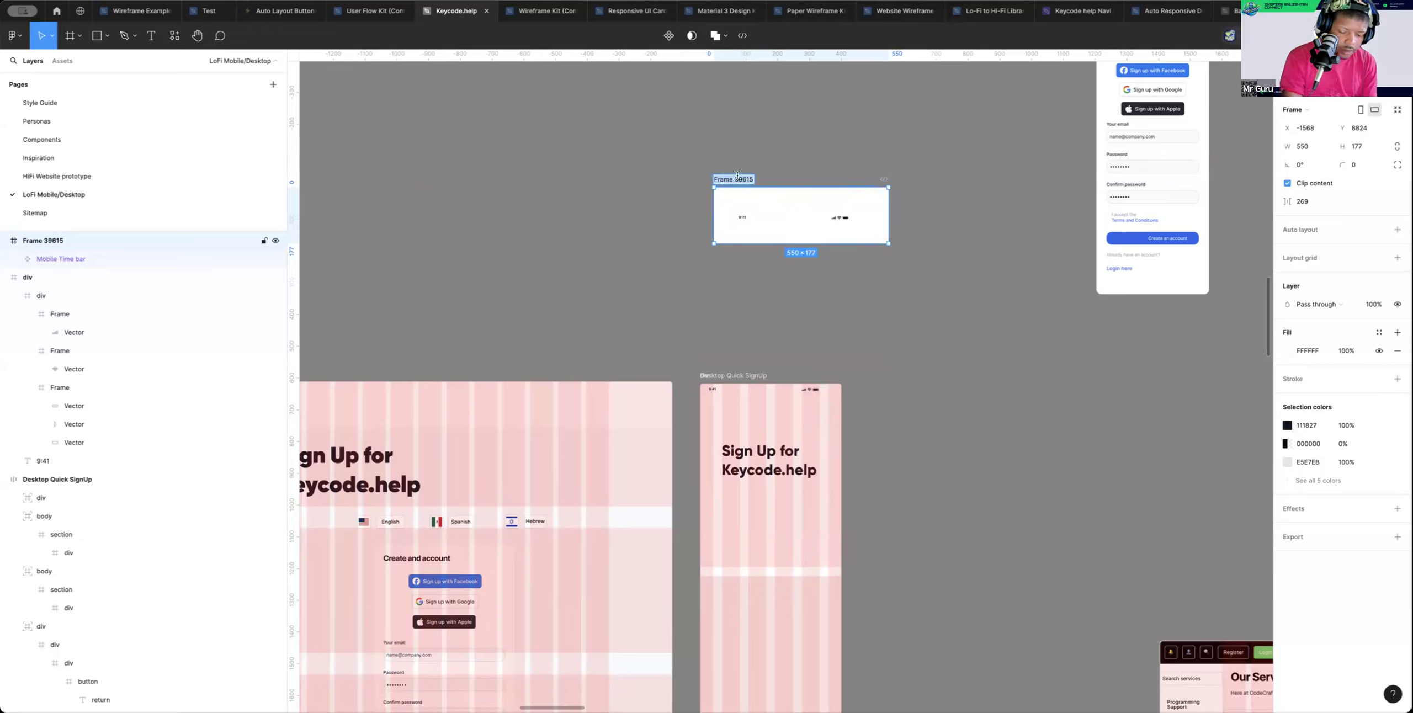
text(Mobile)
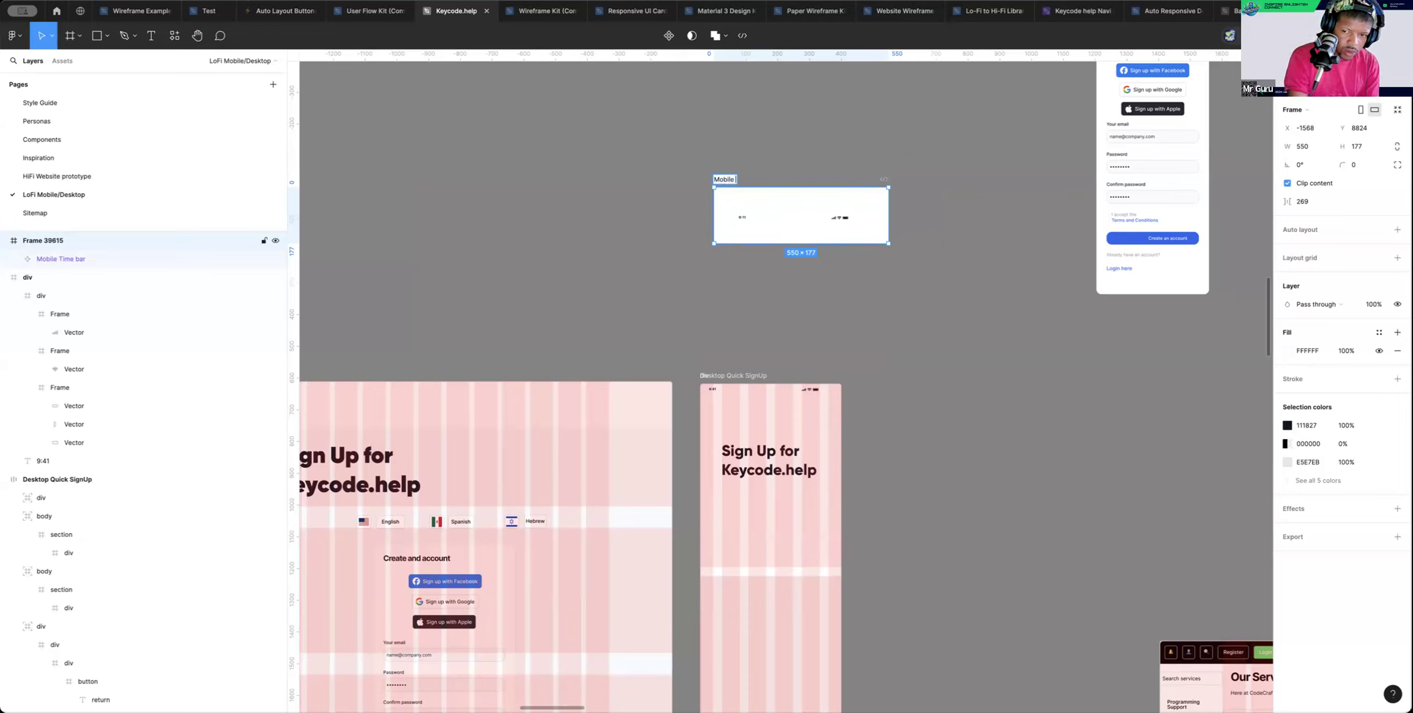
text( Time)
key(Return)
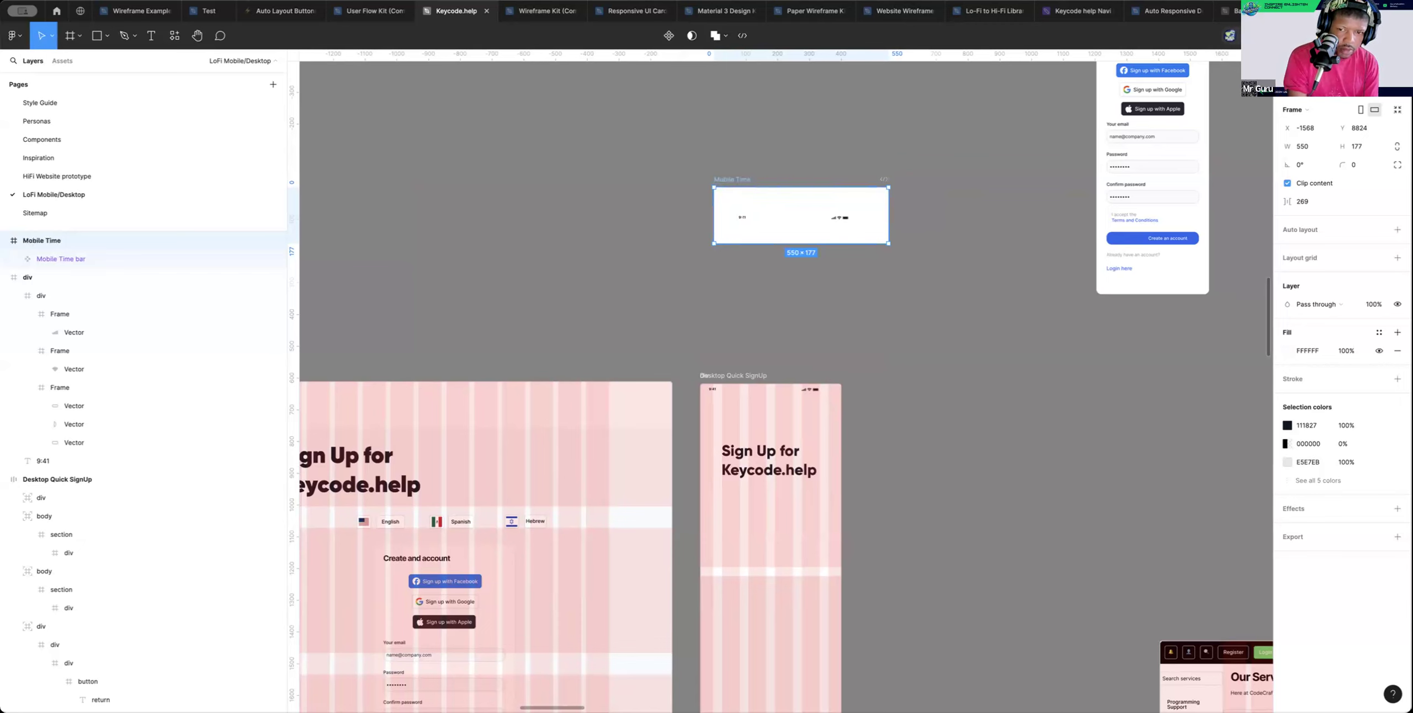
Cut the Mobile Time frame from the LoFi Mobile/Desktop page and open the Components page
click(943, 210)
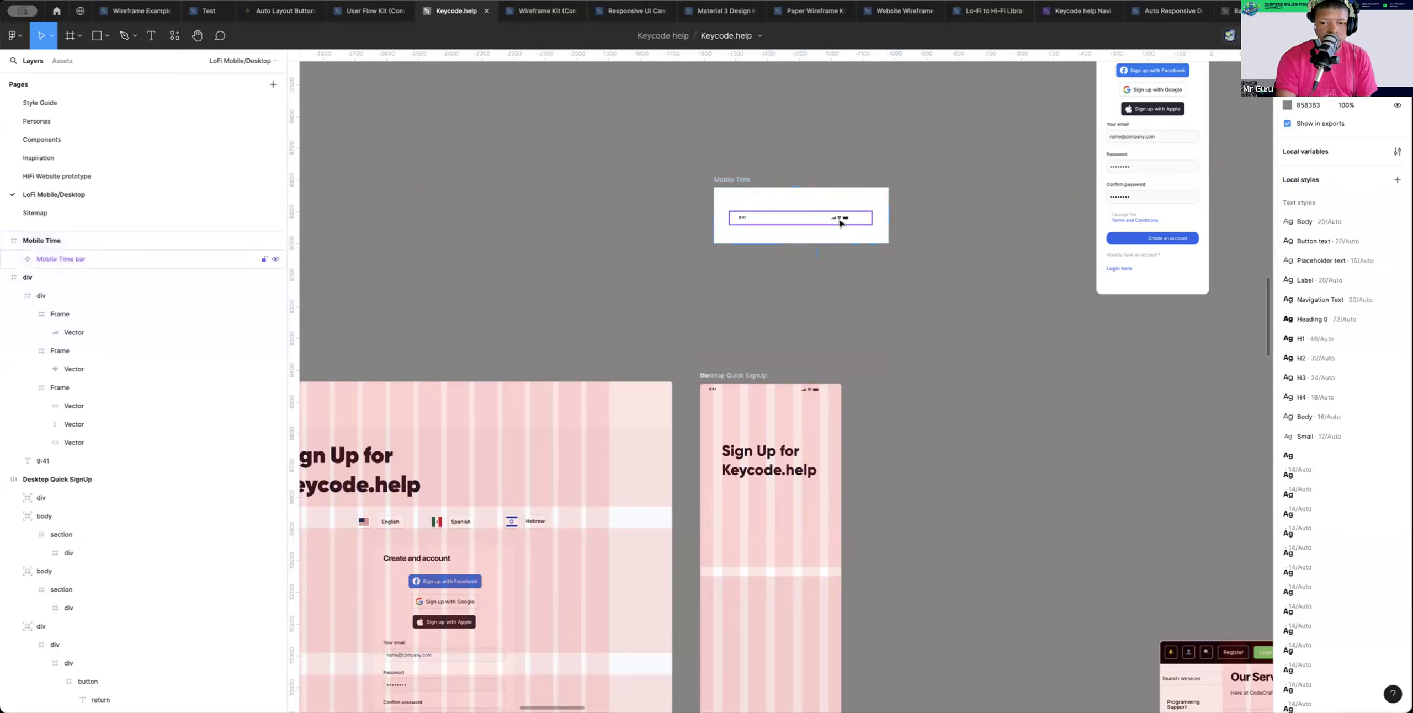
click(740, 180)
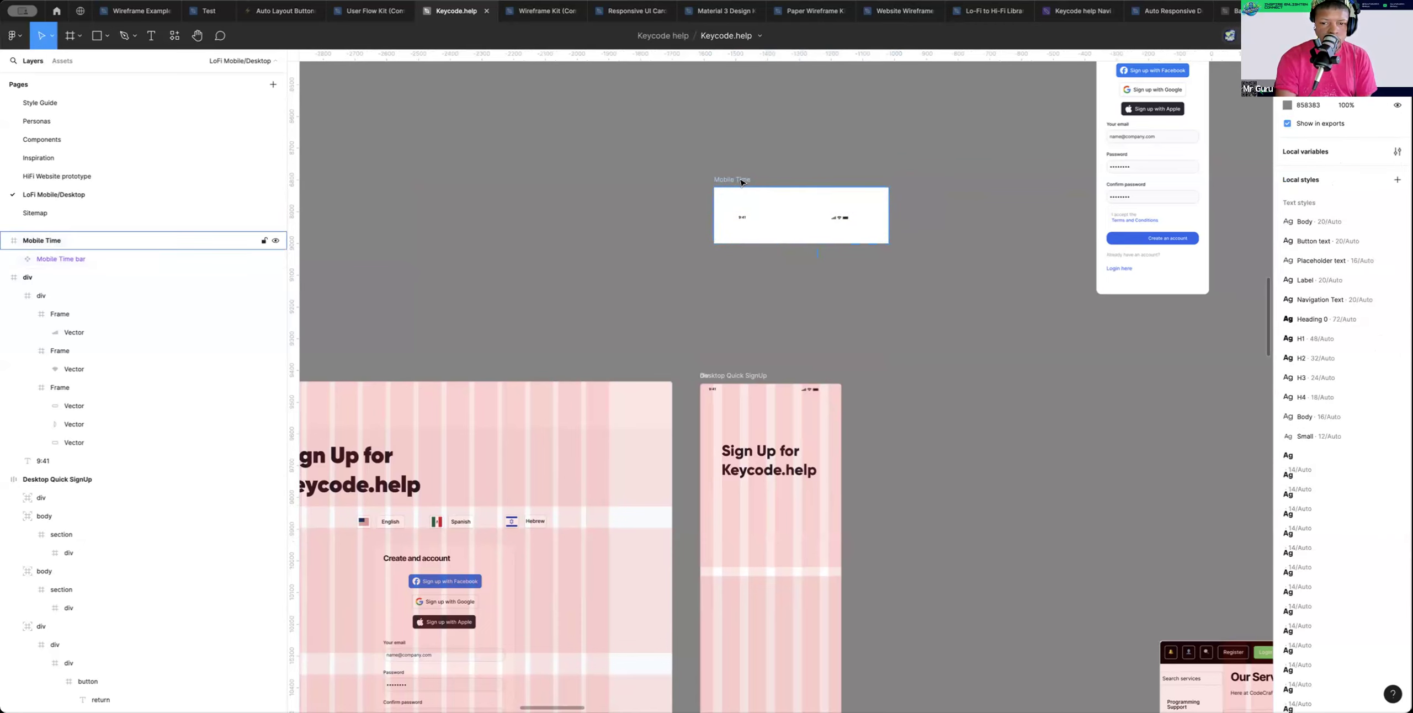
key(super+x)
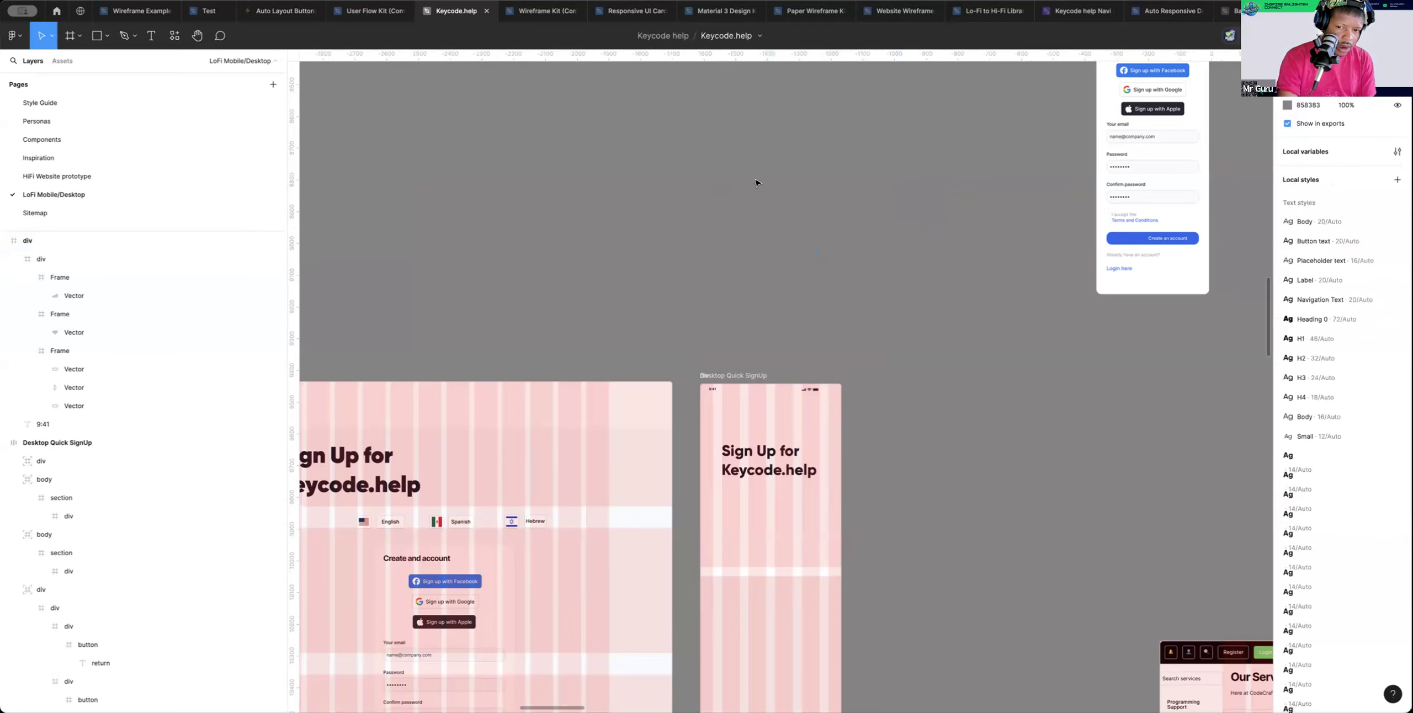
click(42, 140)
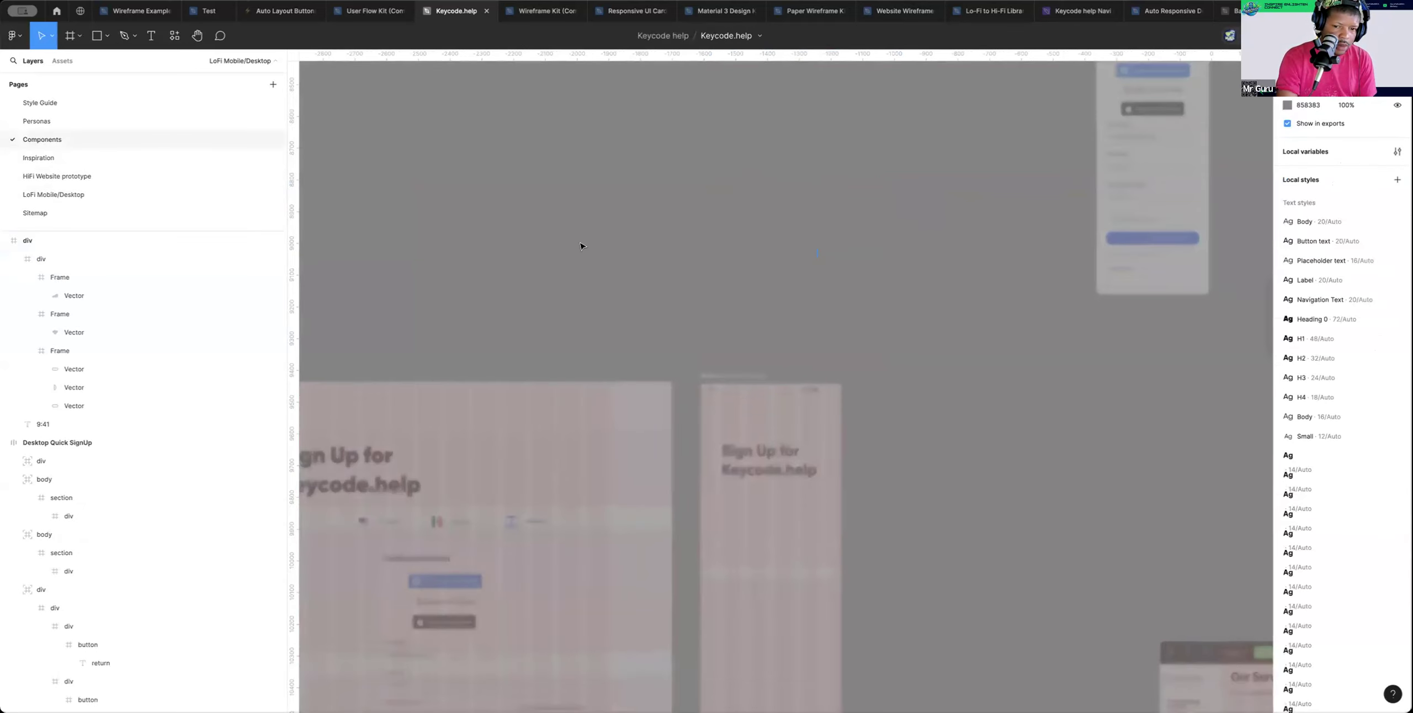
Move the Component section holding the social buttons over the Created components frame, to the left of the three-card layout
click(814, 276)
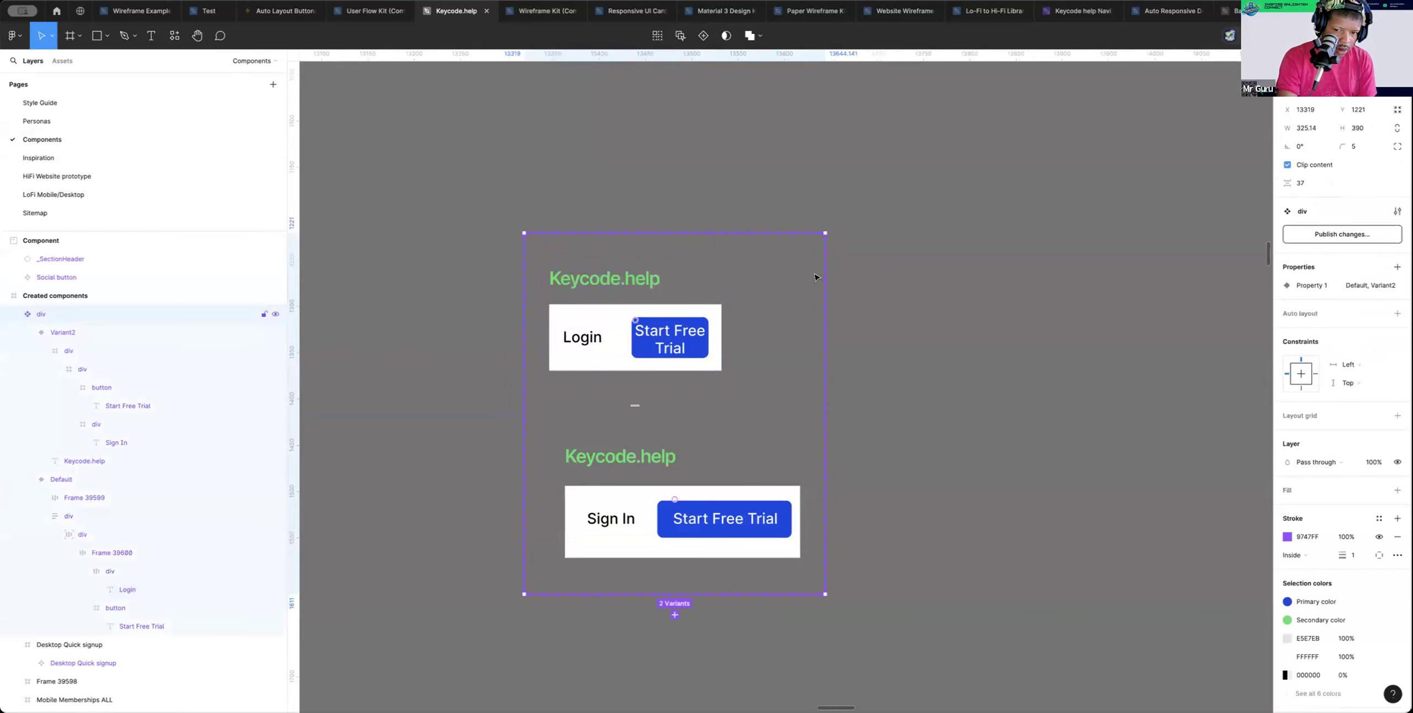
click(981, 301)
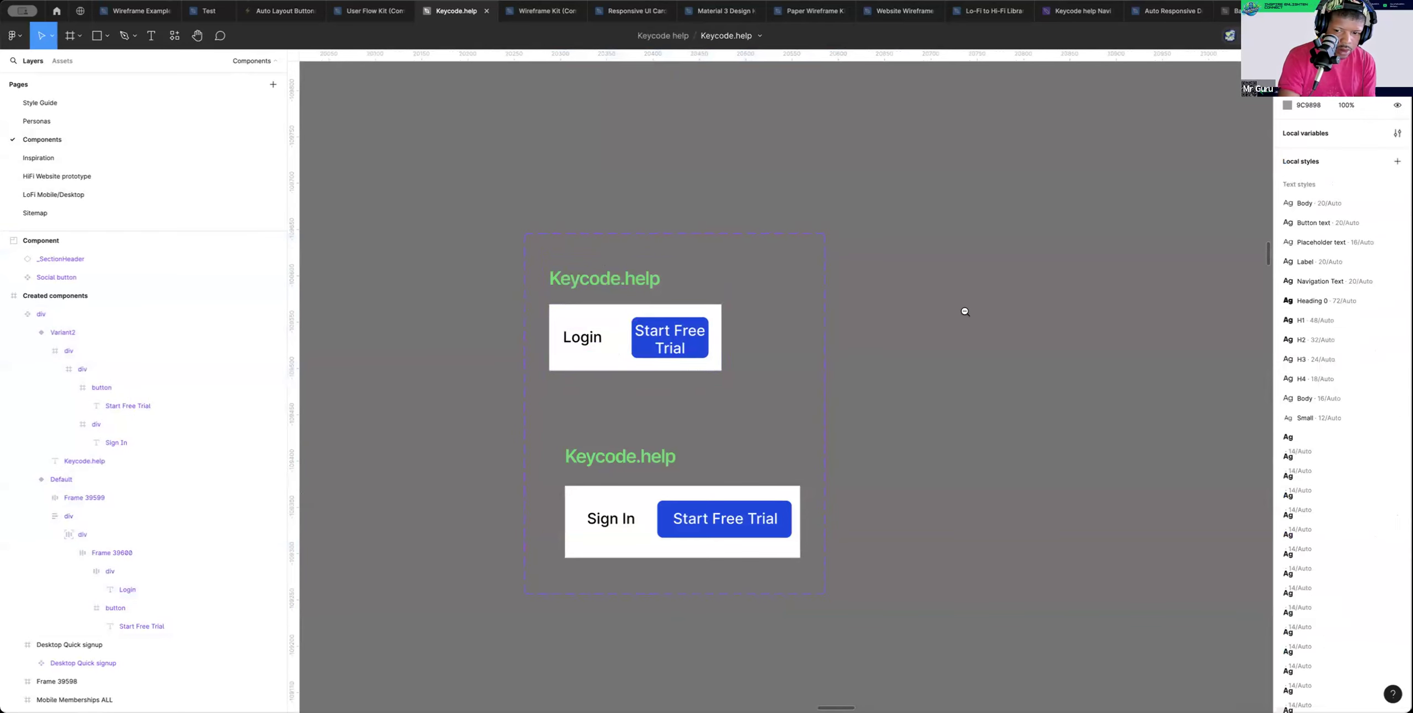
scroll(966, 310, down, 5)
scroll(963, 309, down, 4)
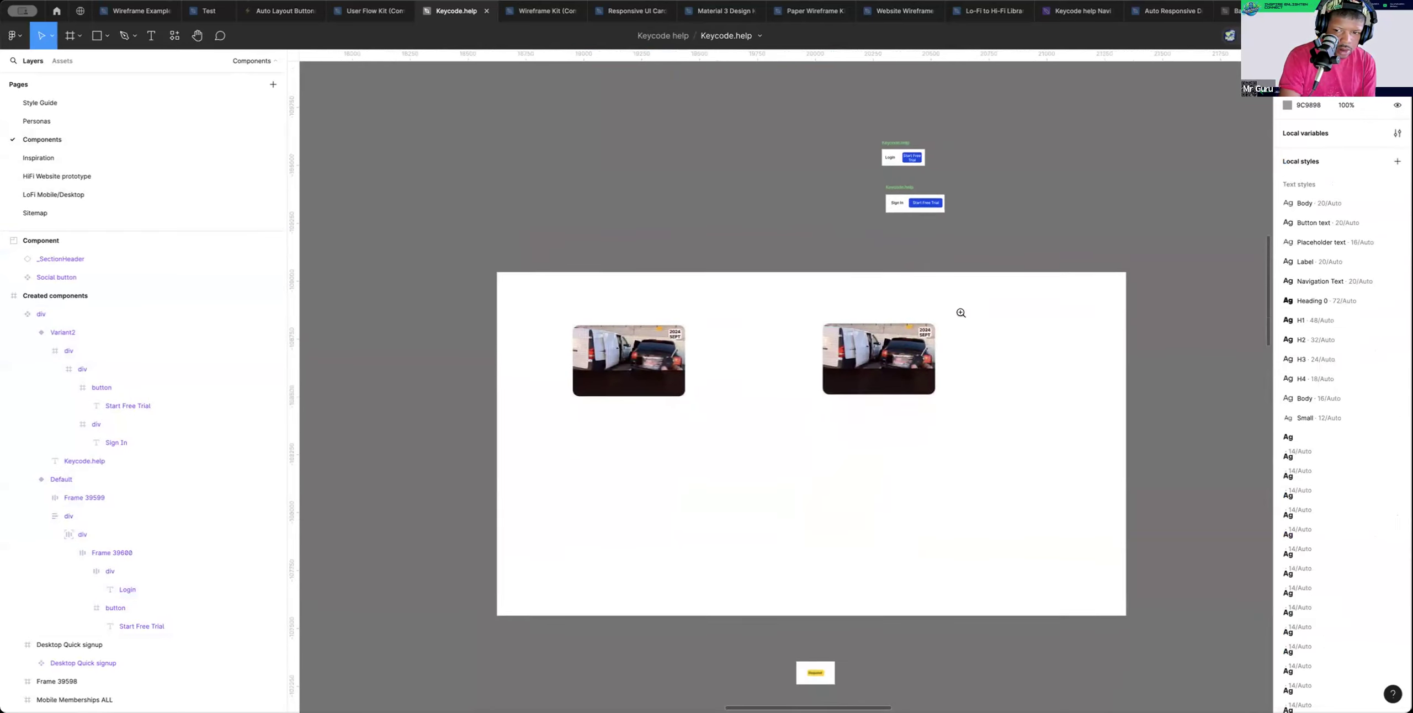
click(939, 175)
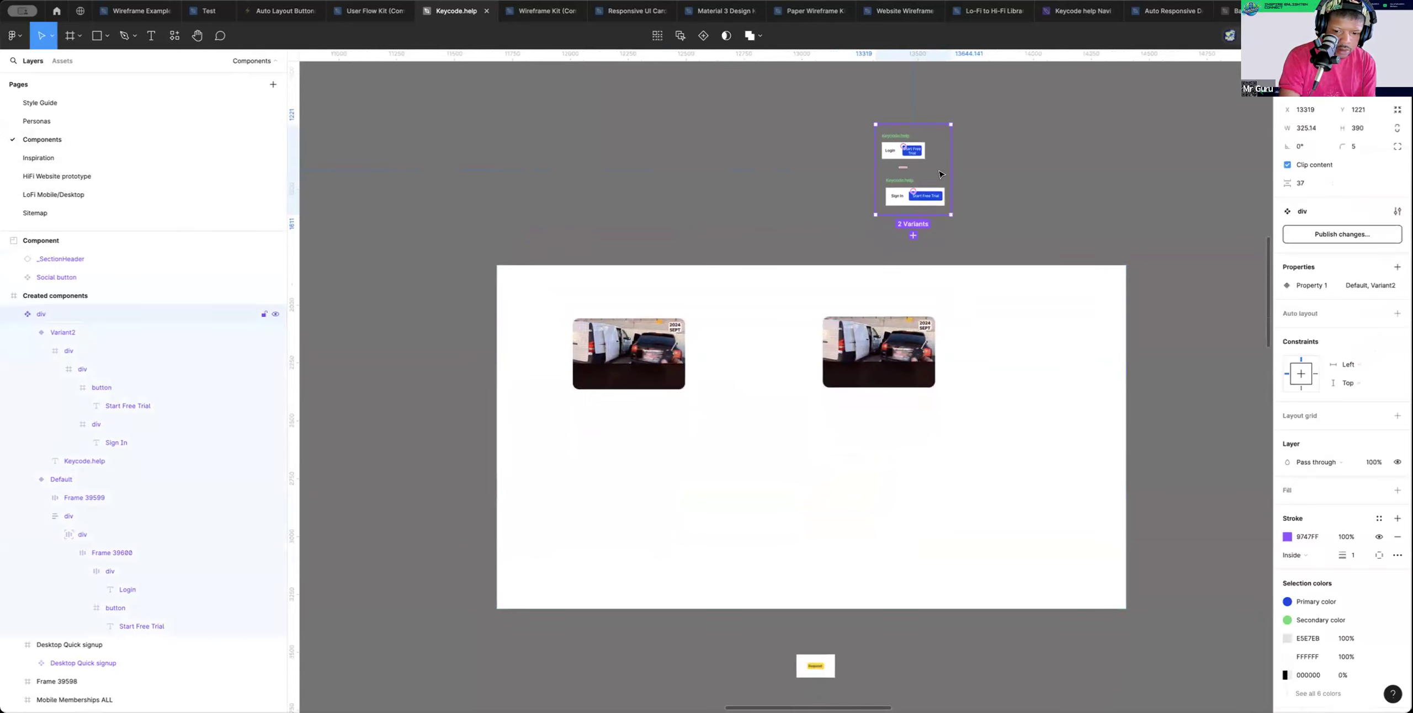
scroll(939, 174, down, 2)
scroll(939, 174, up, 10)
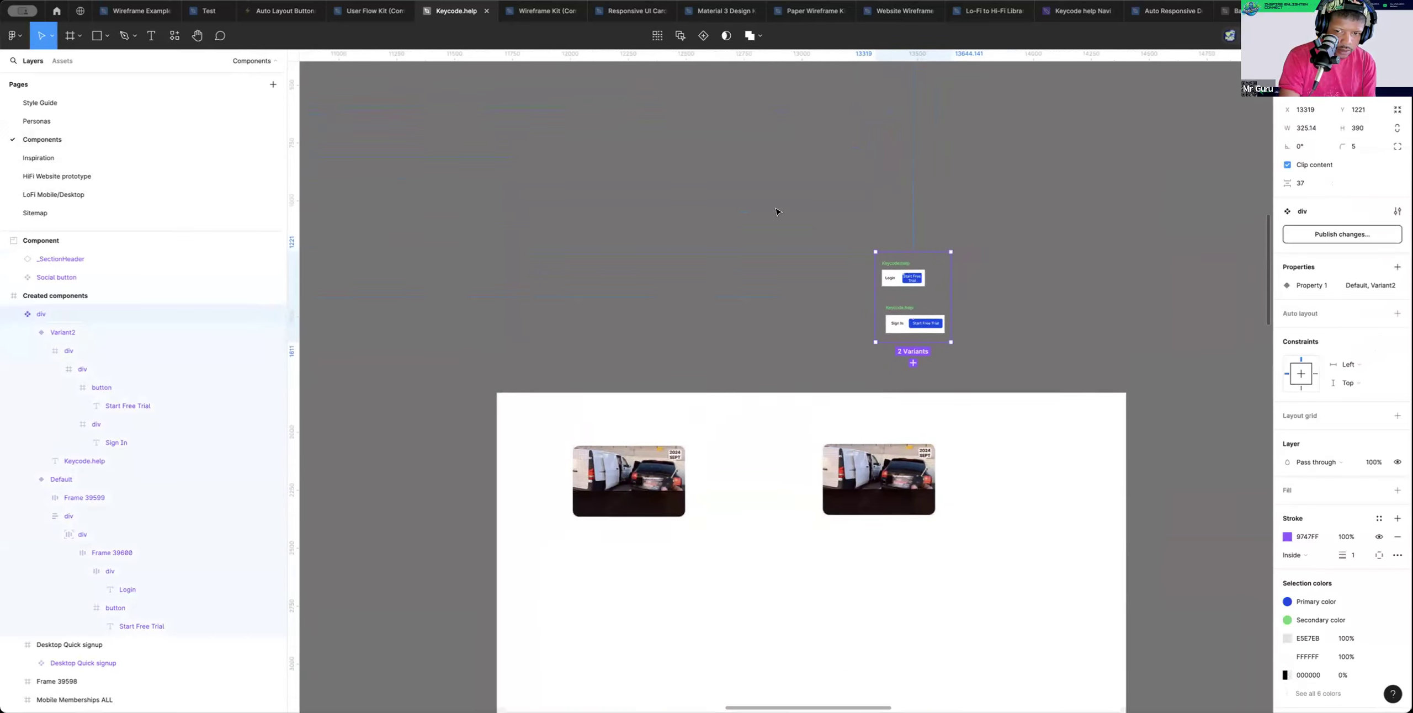
alt+click(744, 285)
alt+click(750, 278)
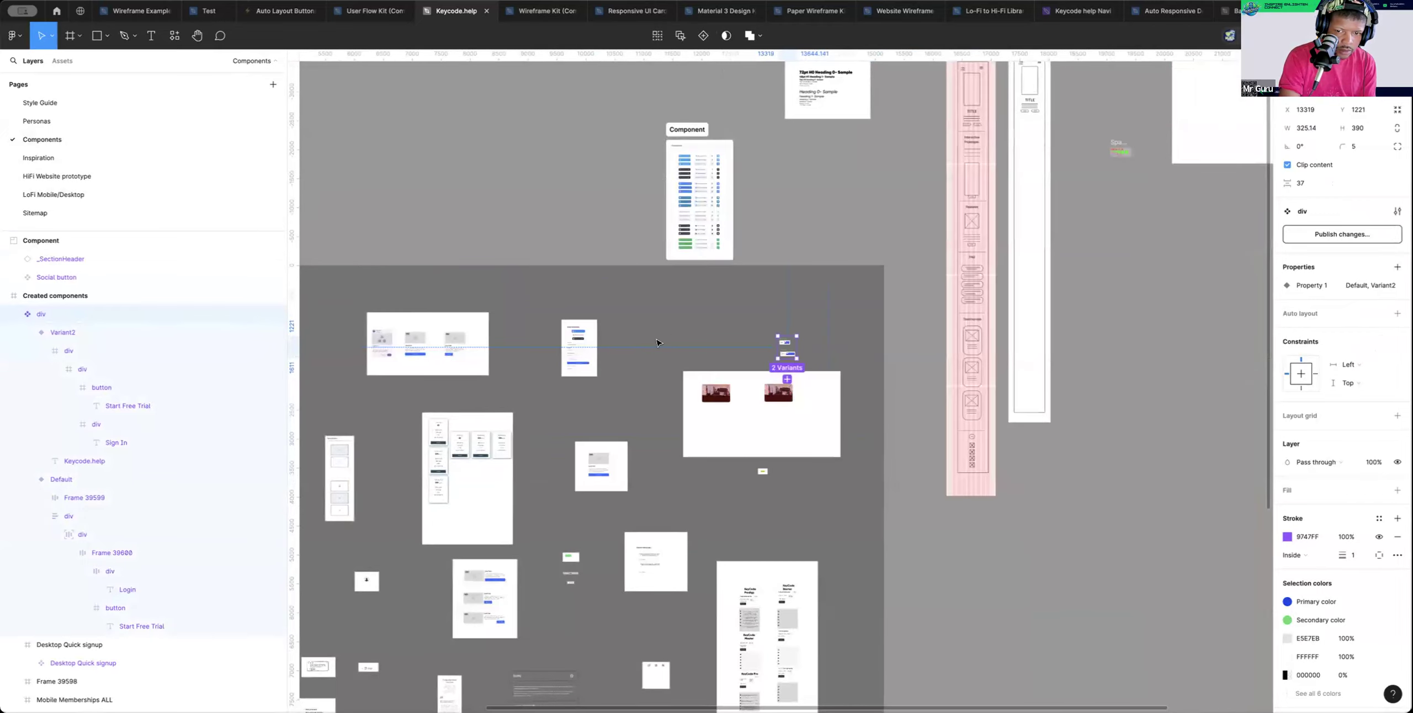
scroll(660, 341, left, 5)
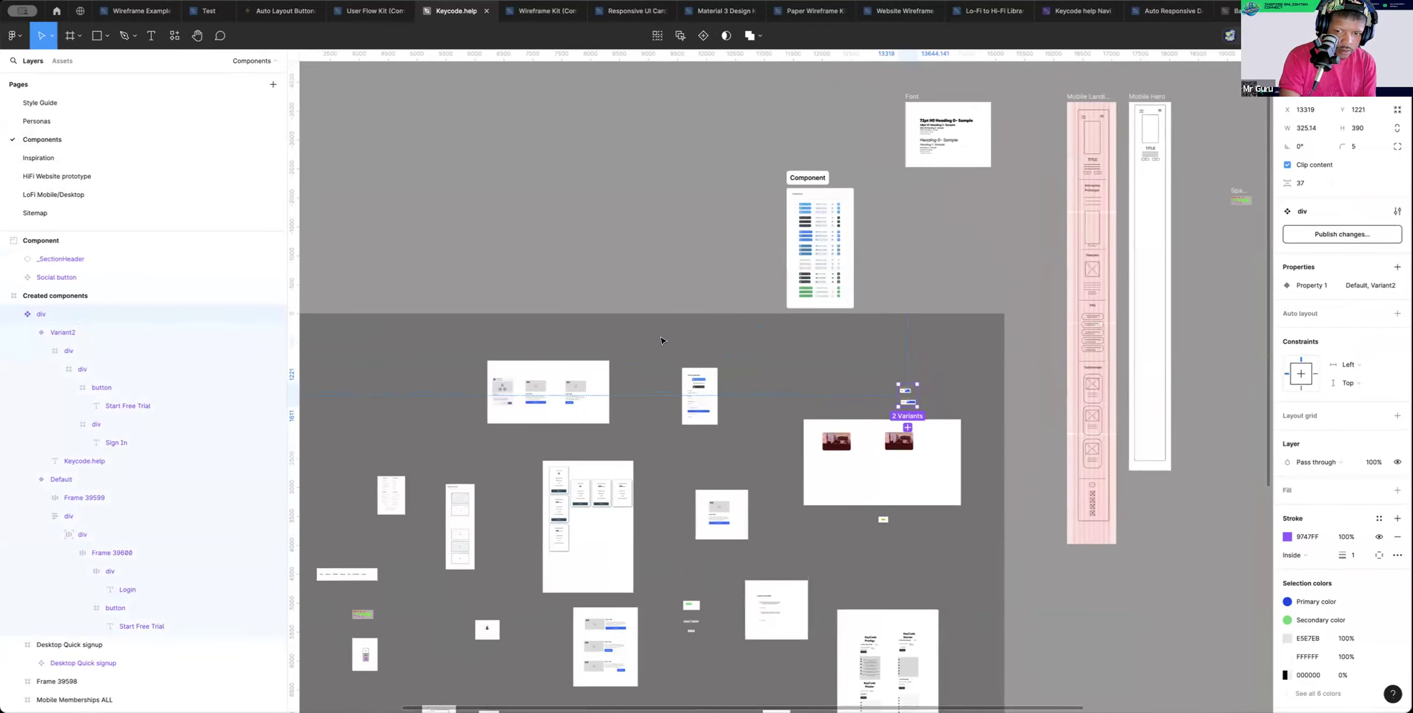
scroll(662, 341, left, 4)
scroll(663, 340, down, 4)
scroll(679, 337, up, 5)
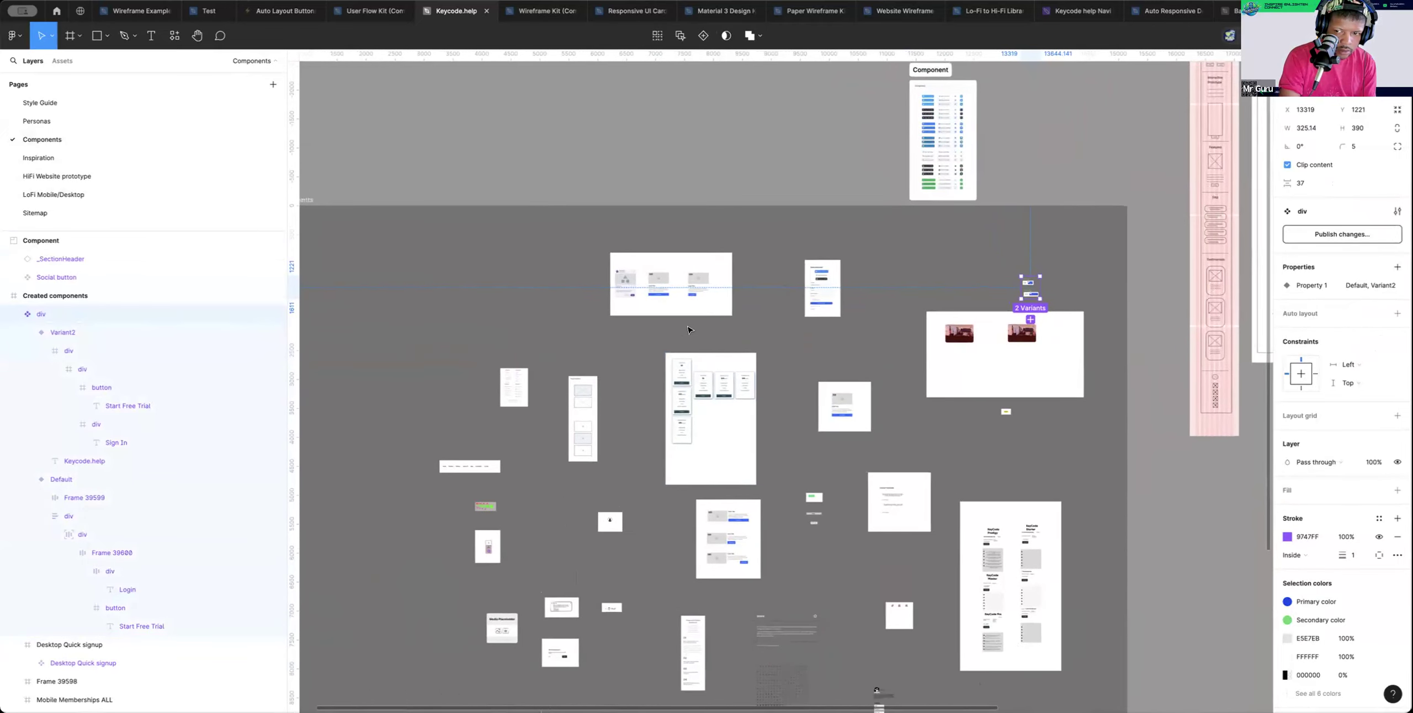
scroll(695, 335, up, 2)
click(932, 213)
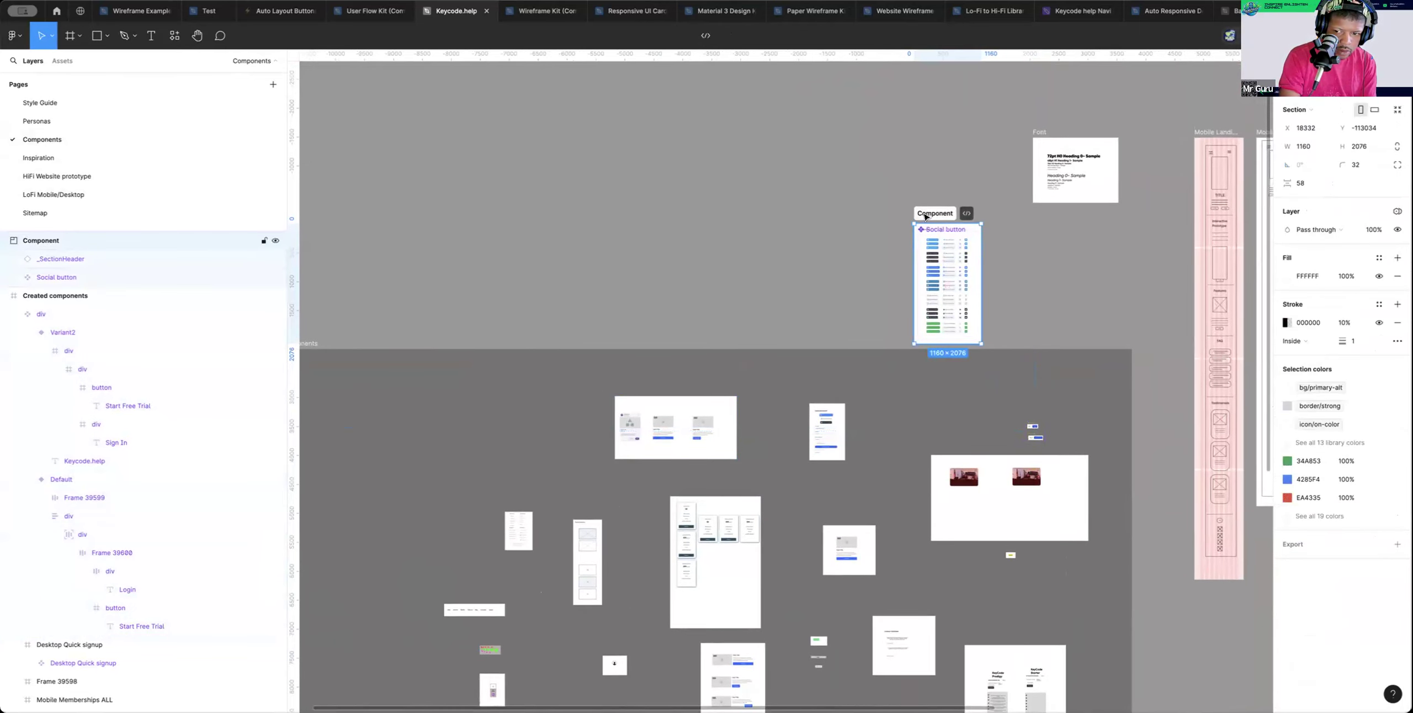
drag(926, 217, 377, 439)
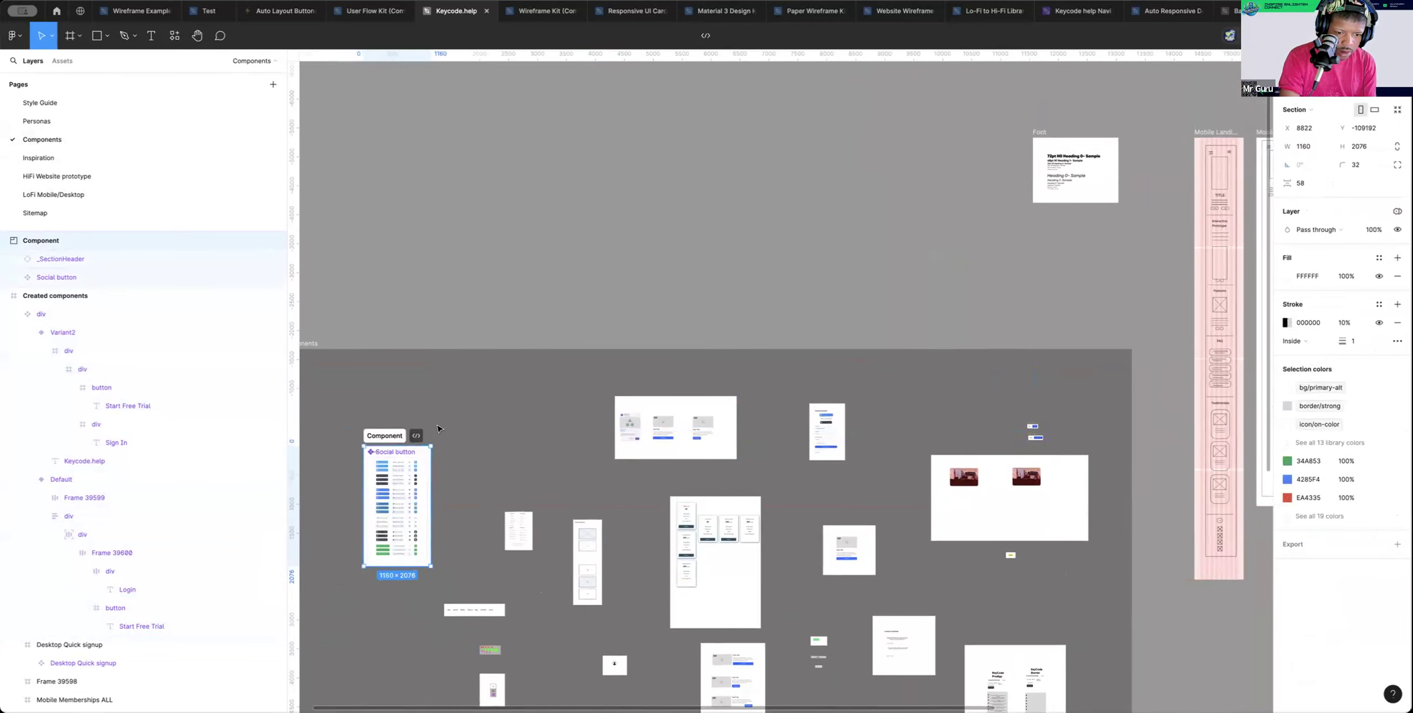
Paste the Mobile Time frame into the Created components frame and return to the LoFi Mobile/Desktop page
click(504, 412)
key(ctrl+v)
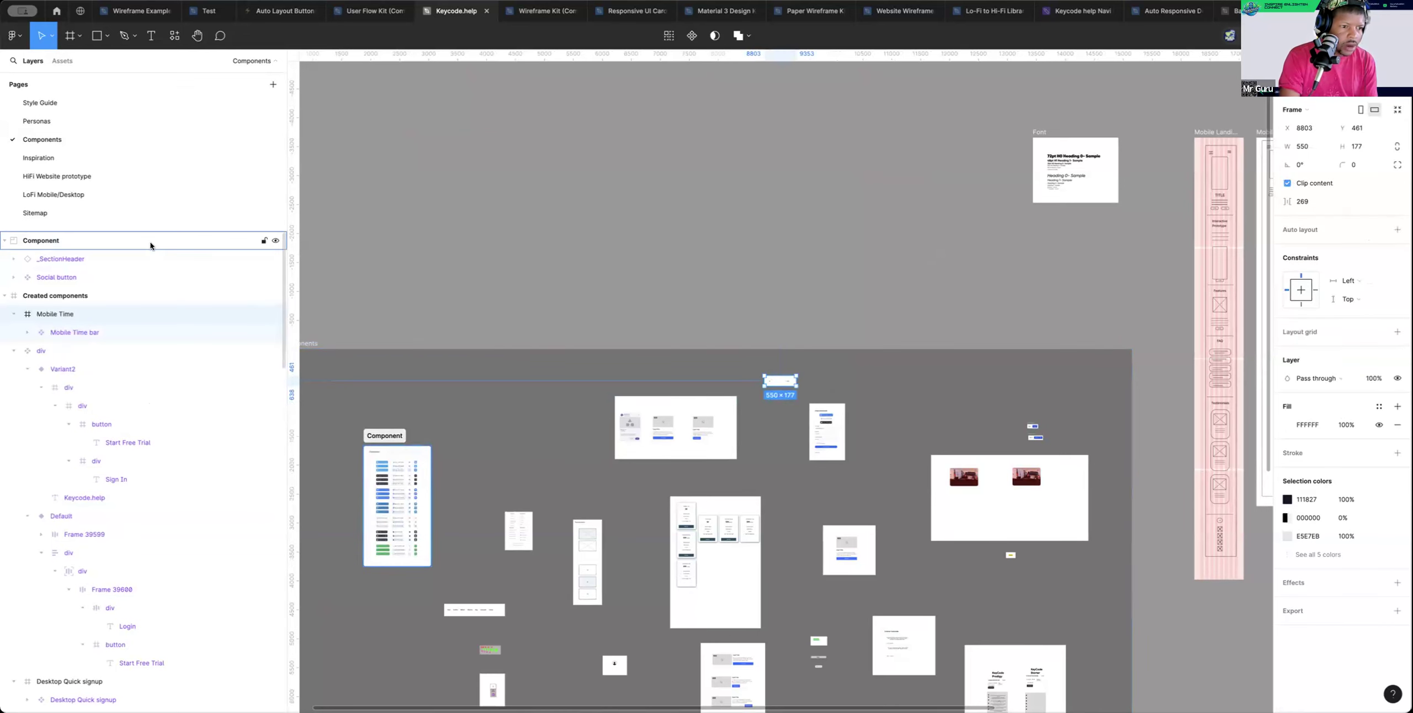
click(53, 194)
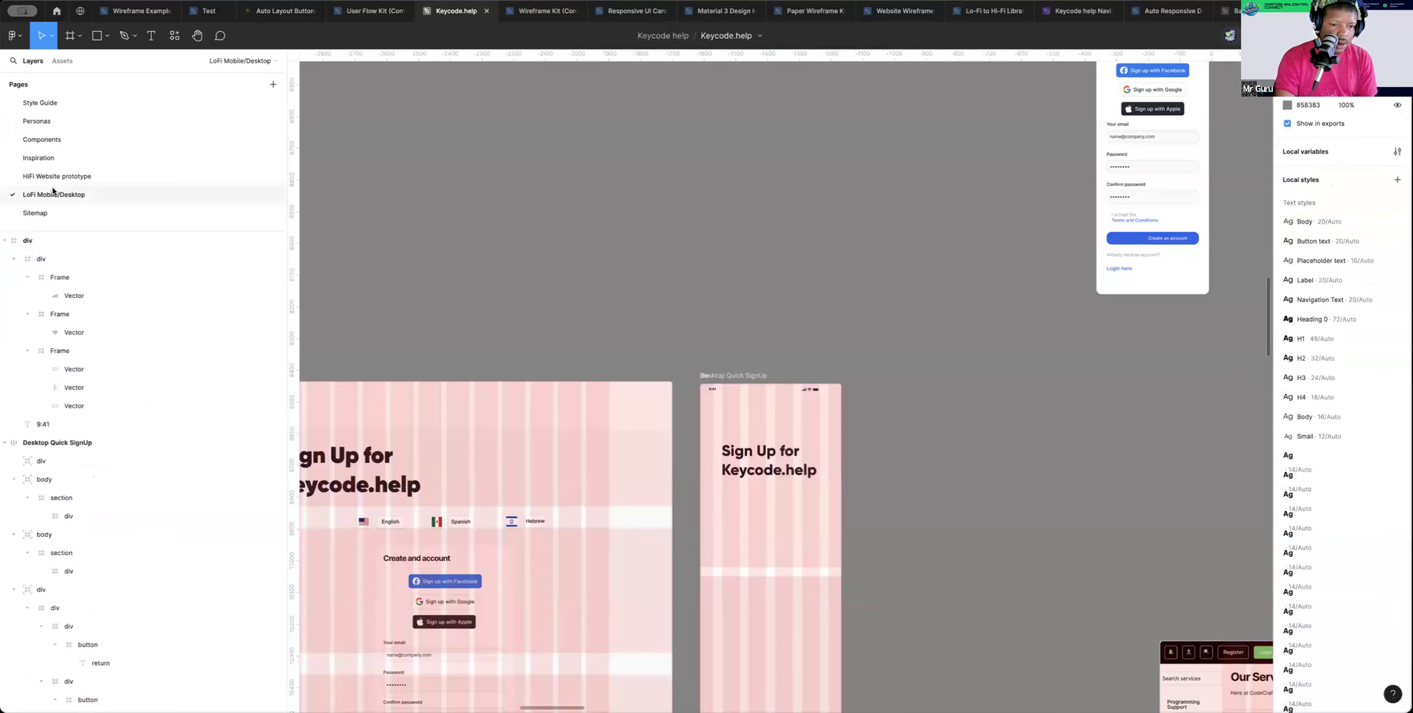
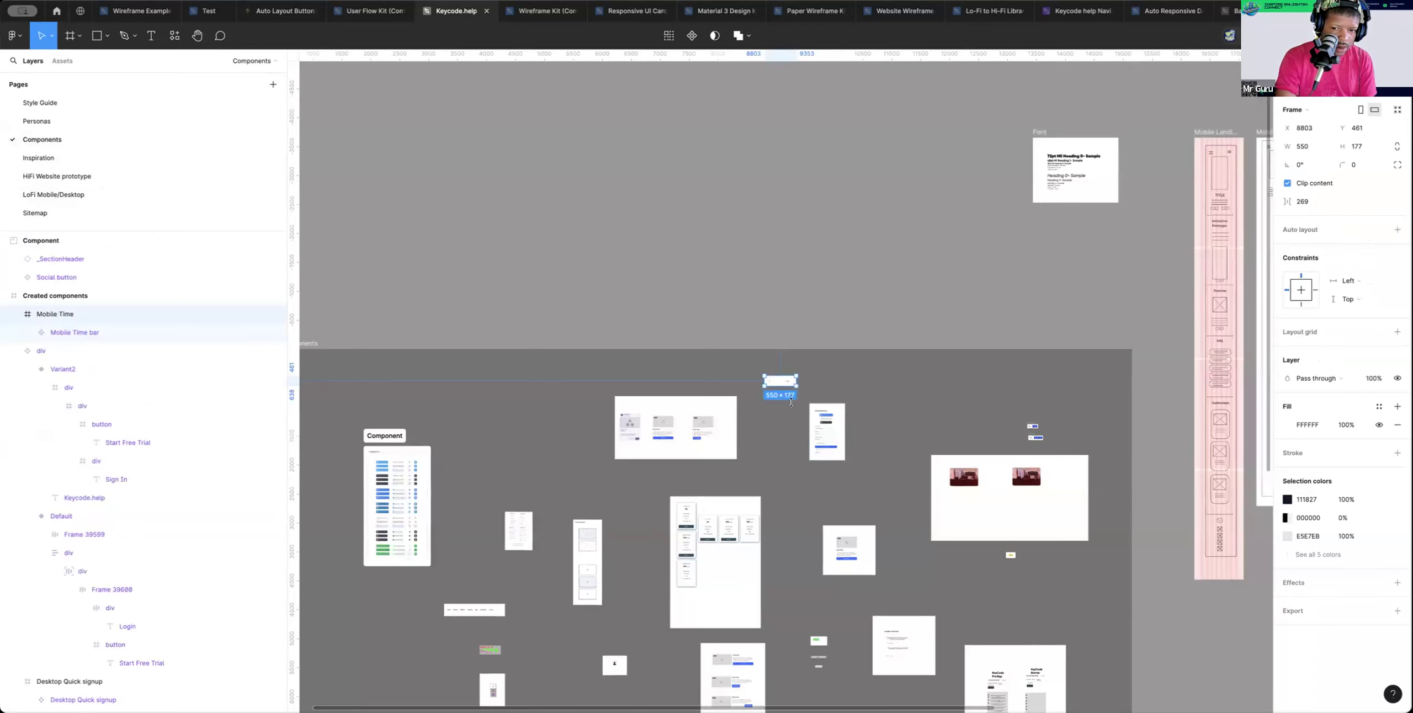
Try to turn the pasted Mobile Time frame into a component, undo the conversion, and return to the LoFi Mobile/Desktop page
double_click(766, 379)
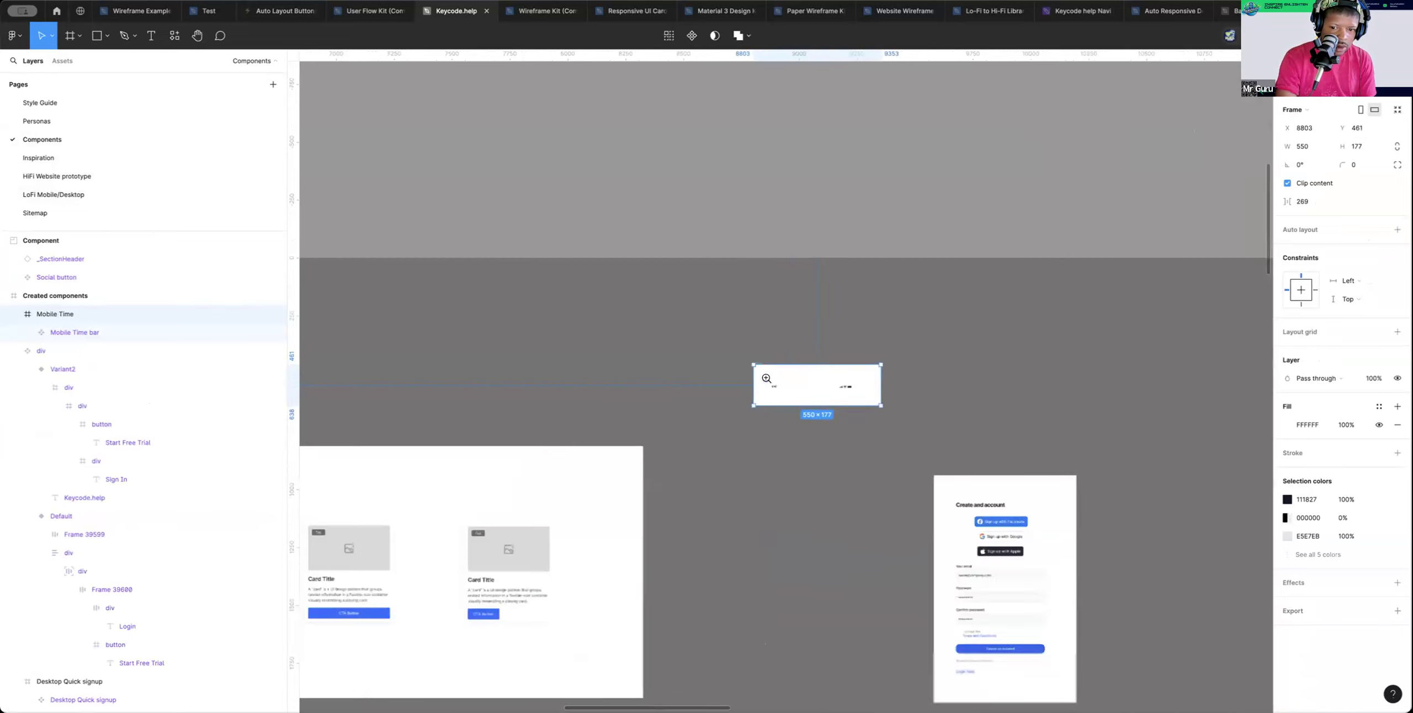
click(692, 37)
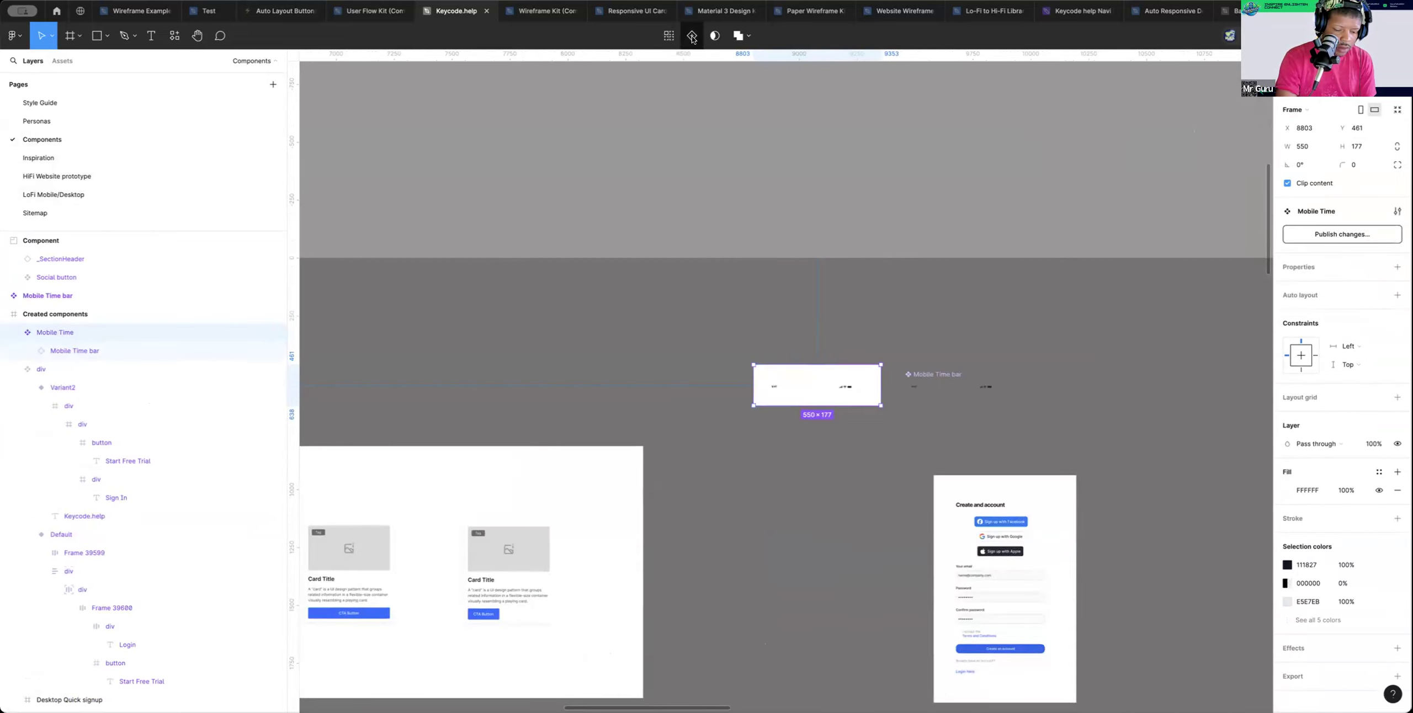
key(ctrl+z)
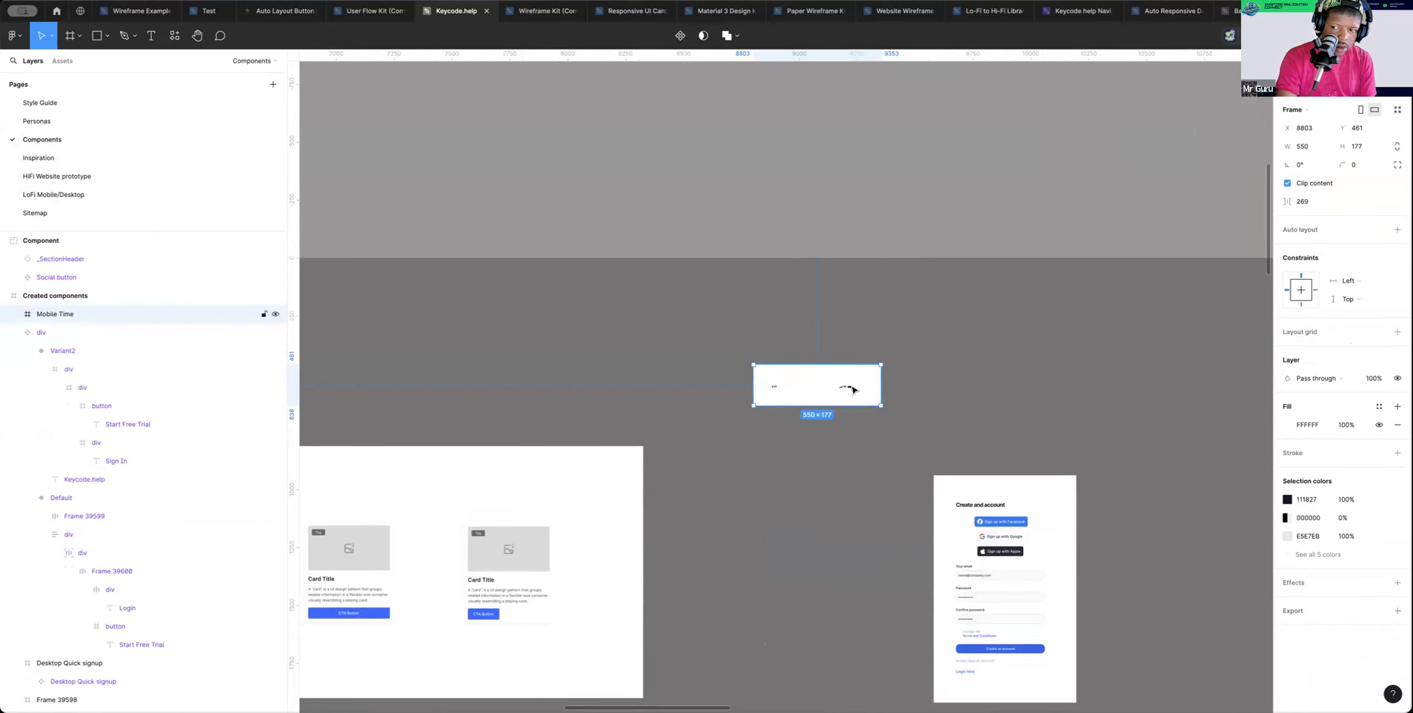
key(ctrl+shift+z)
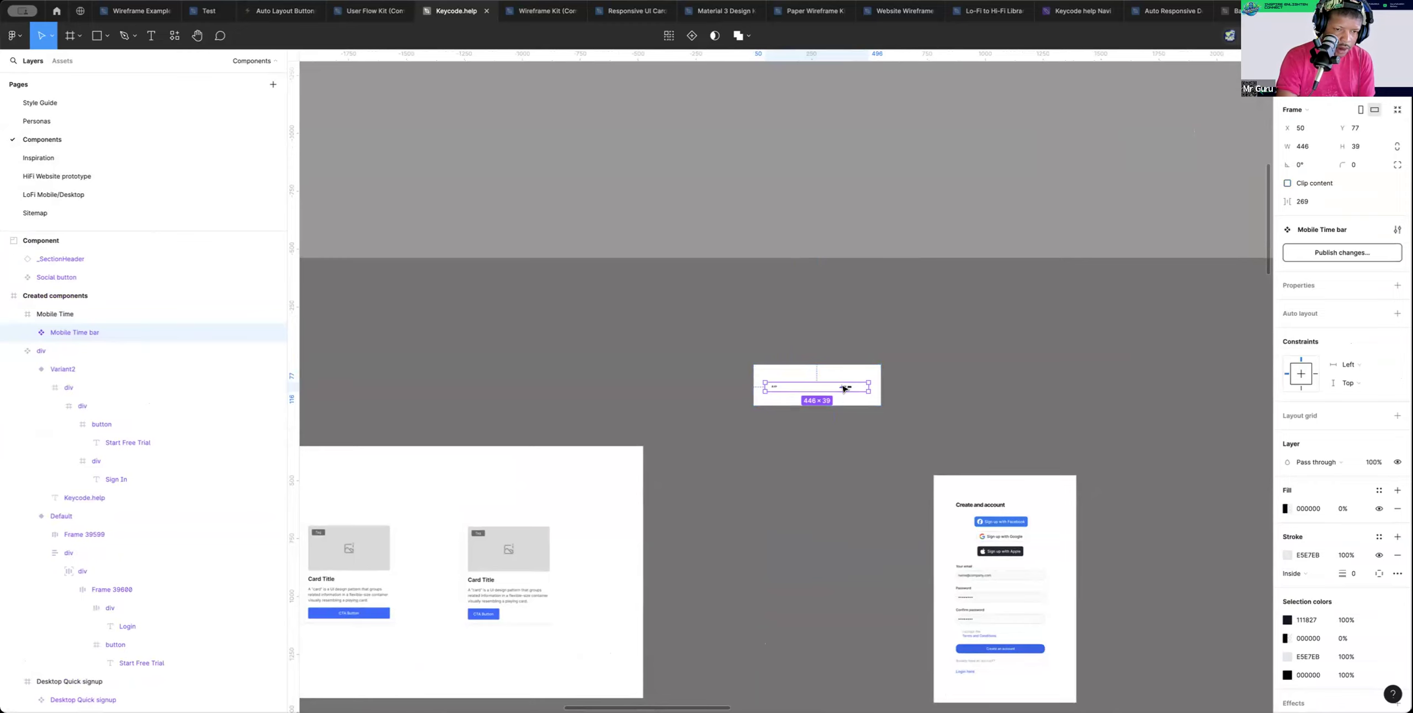
click(86, 194)
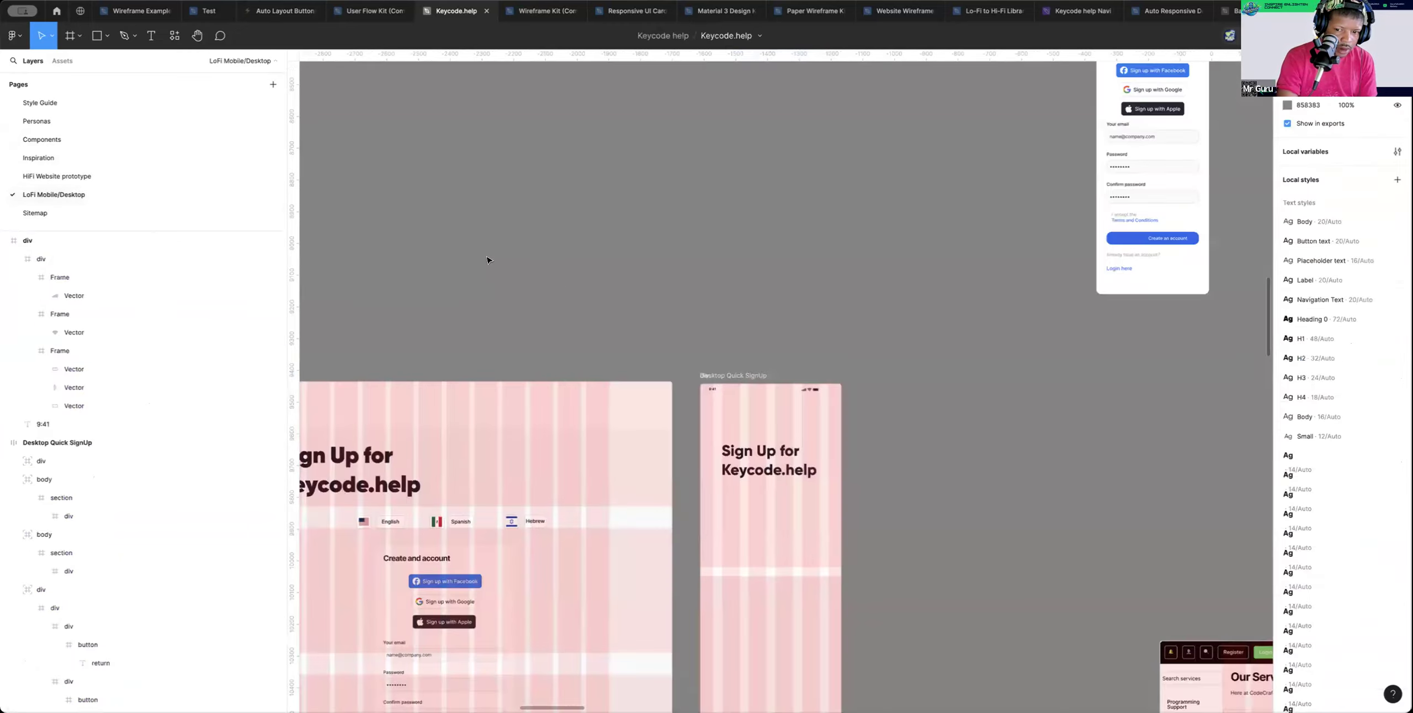
Paste the Mobile Time bar component above the mobile sign-up frame and delete the old time bar at the frame's top
key(ctrl+v)
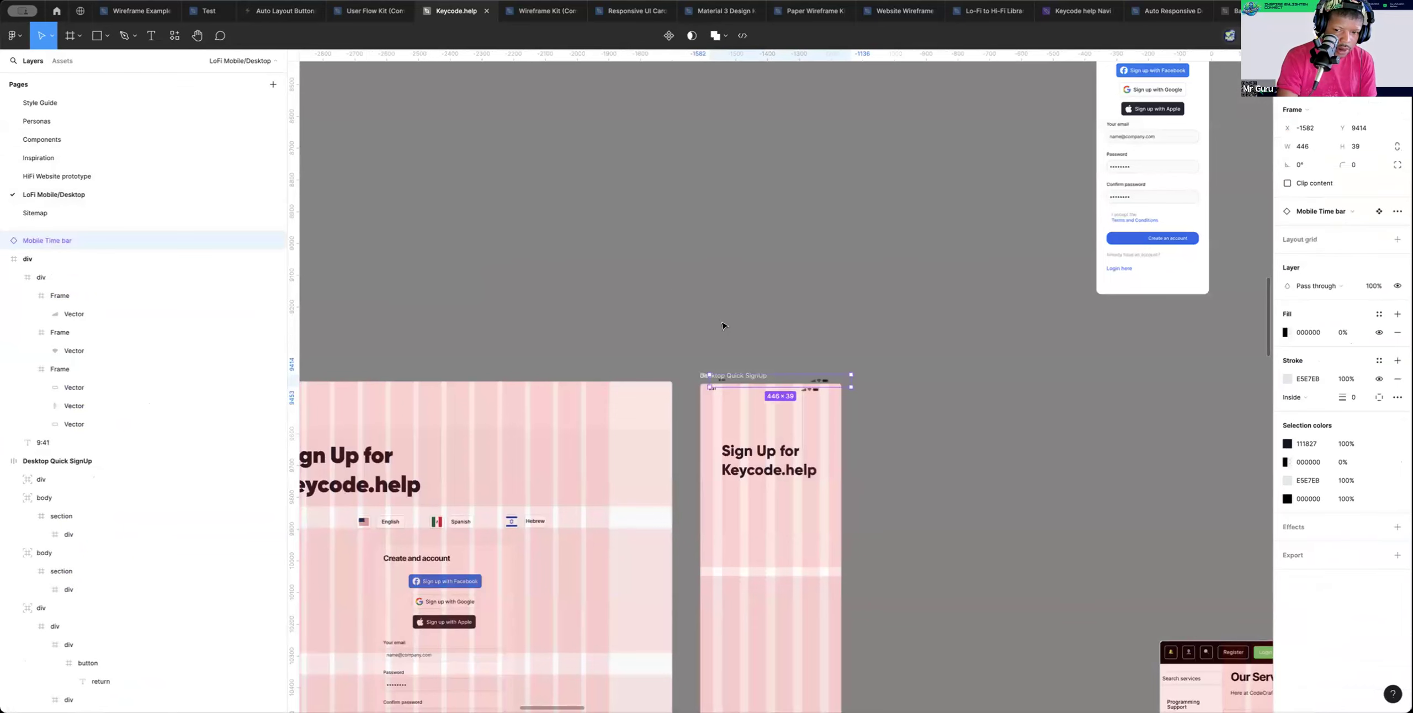
click(801, 393)
click(805, 392)
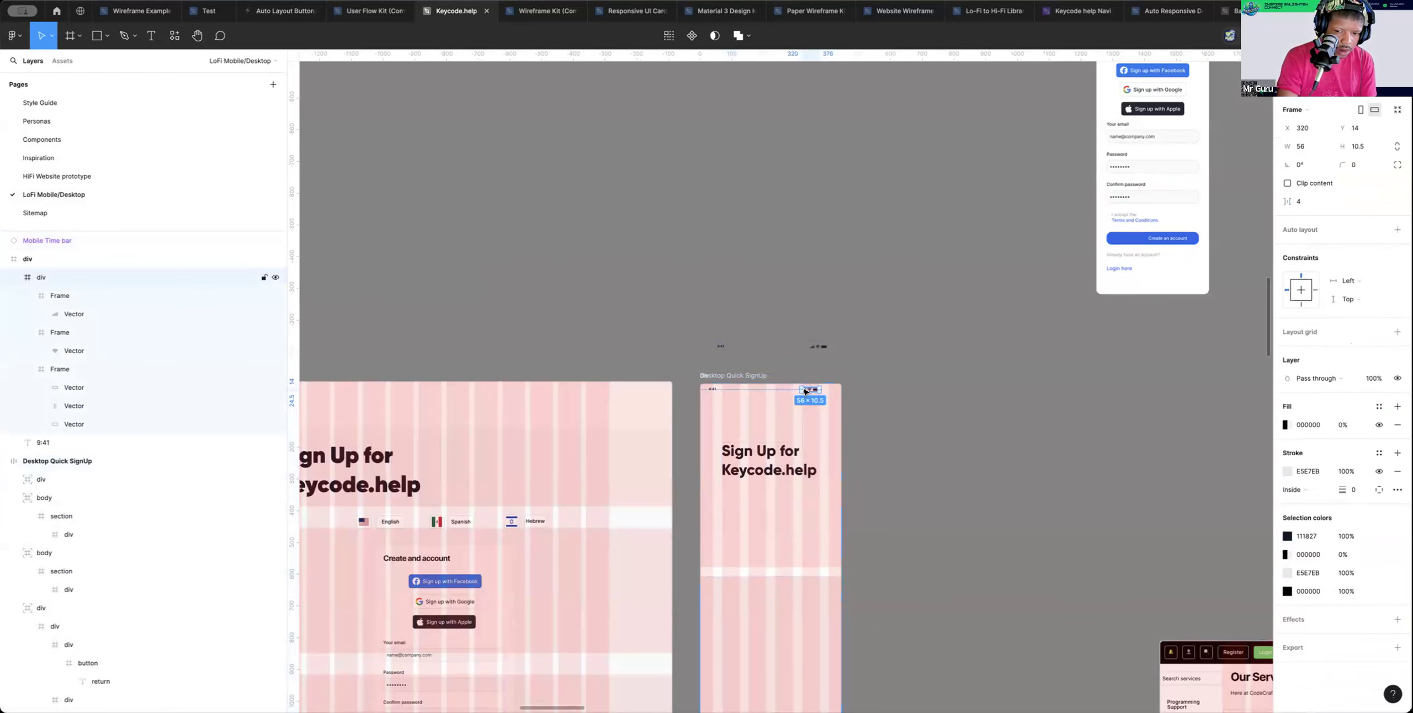
click(774, 391)
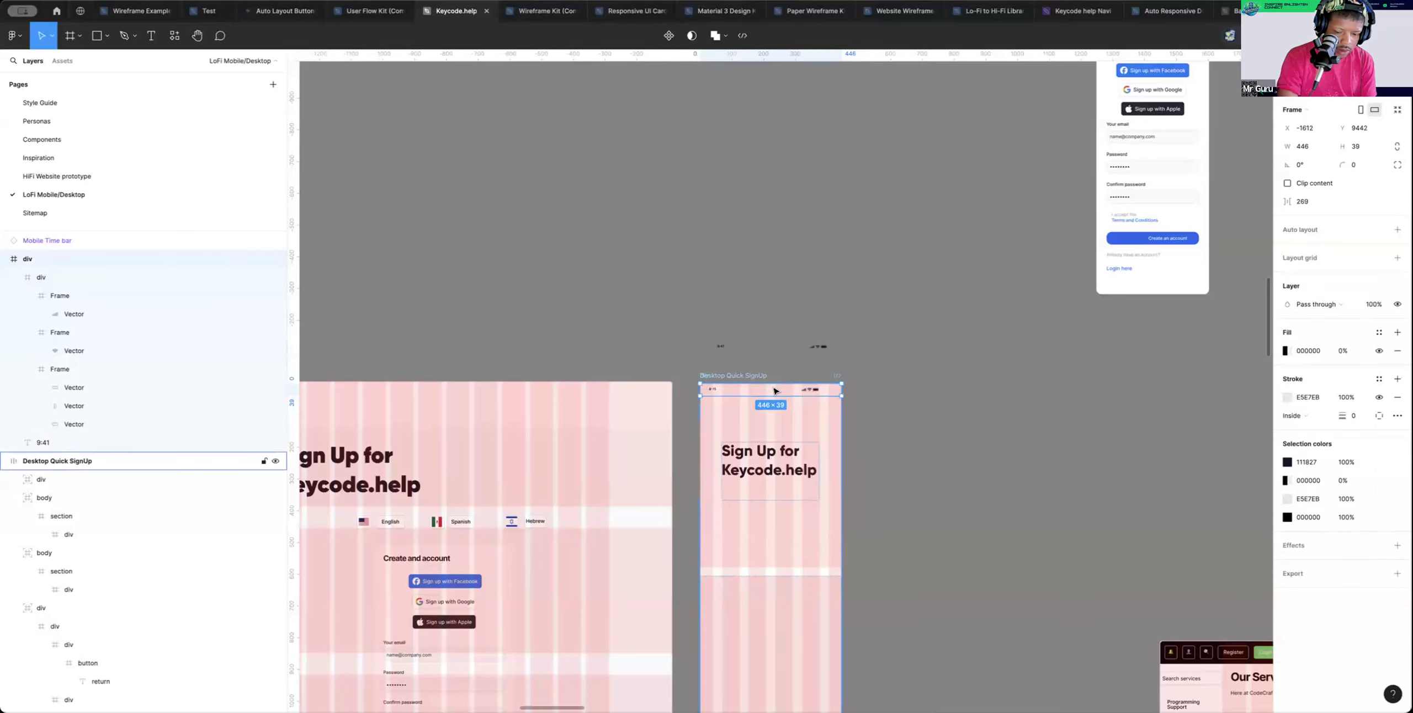
key(Delete)
click(740, 347)
drag(740, 348, 729, 395)
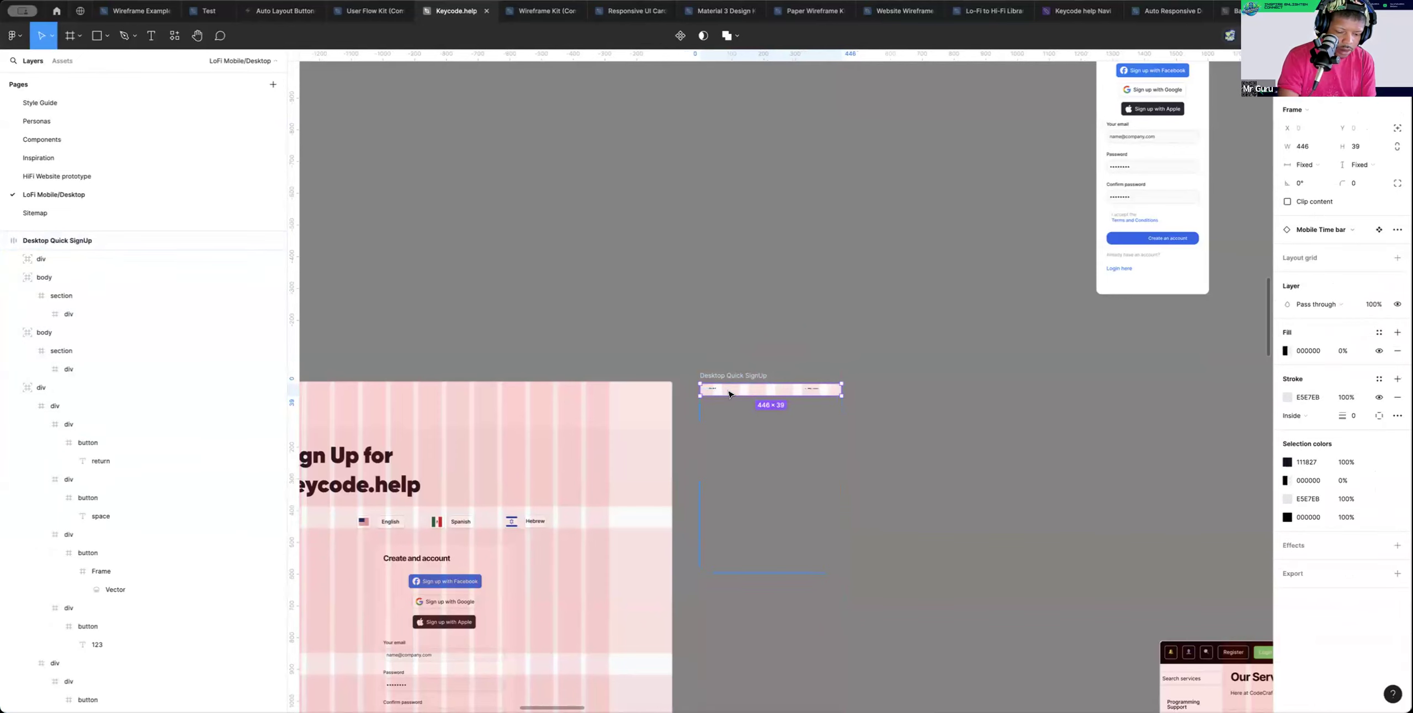
key(ctrl+z)
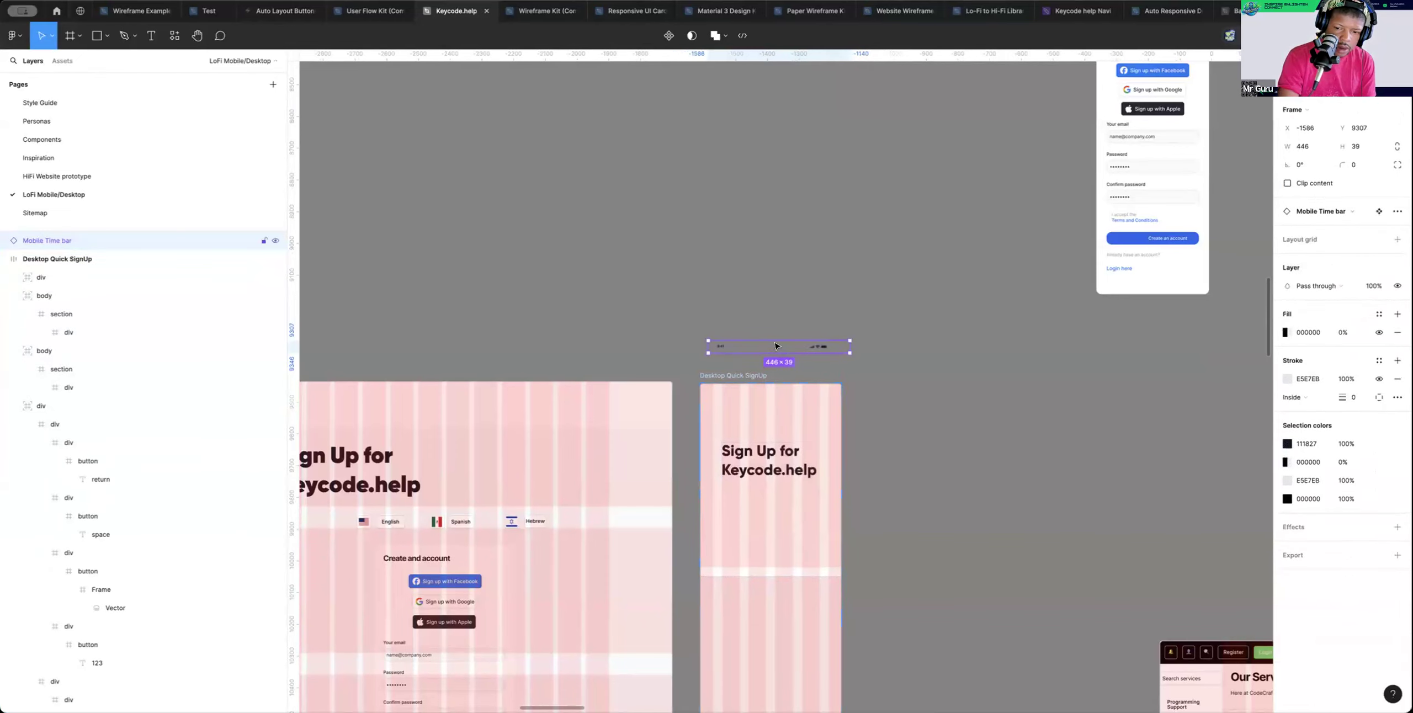
drag(770, 347, 780, 413)
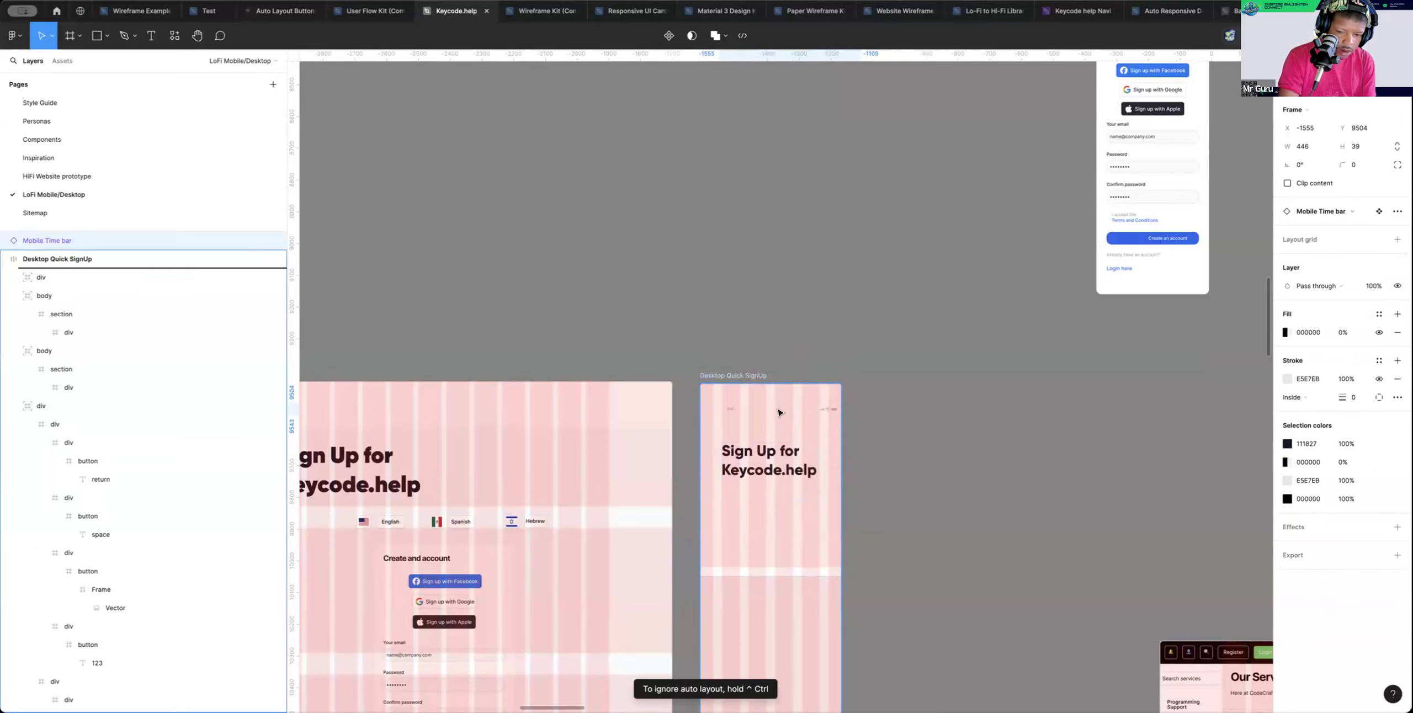
drag(779, 413, 768, 407)
key(ctrl+z)
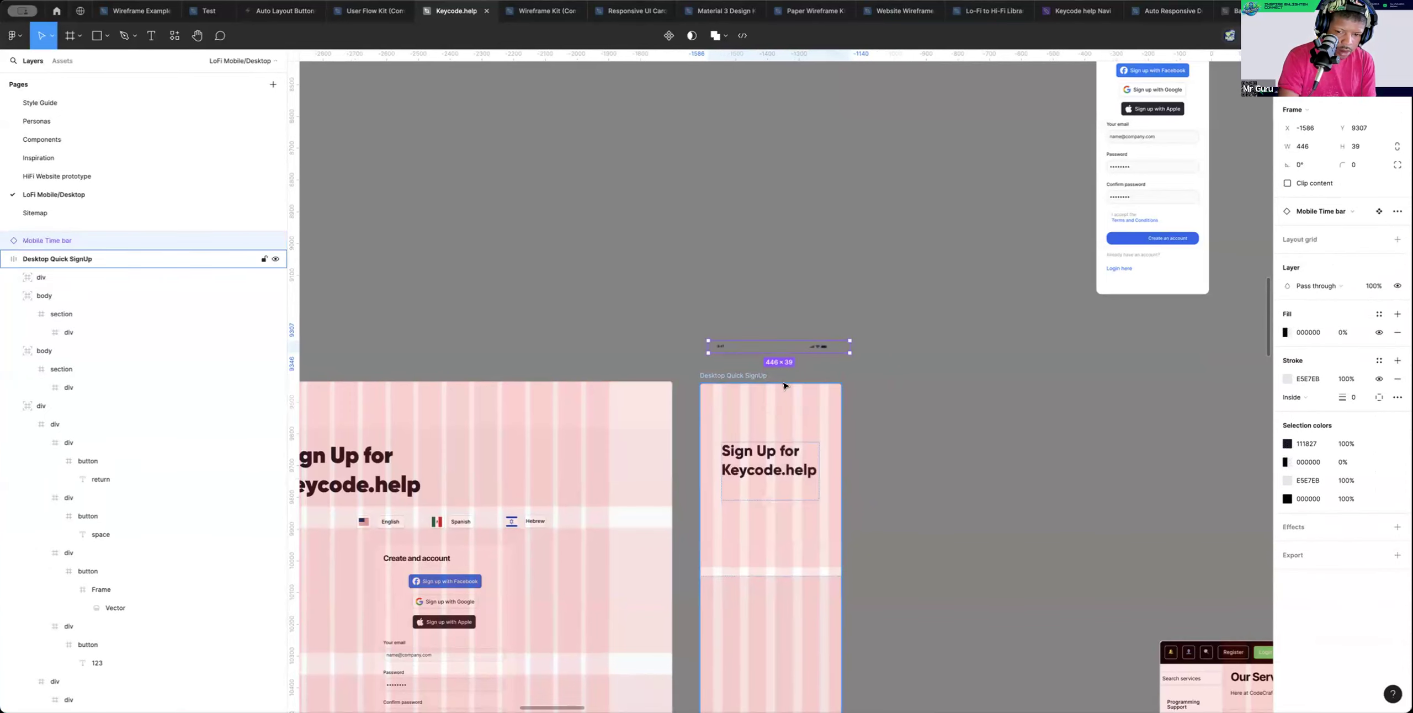
Place the Mobile Time bar inside the mobile sign-up frame at X 0, Y 10, ignoring auto layout
drag(798, 350, 787, 391)
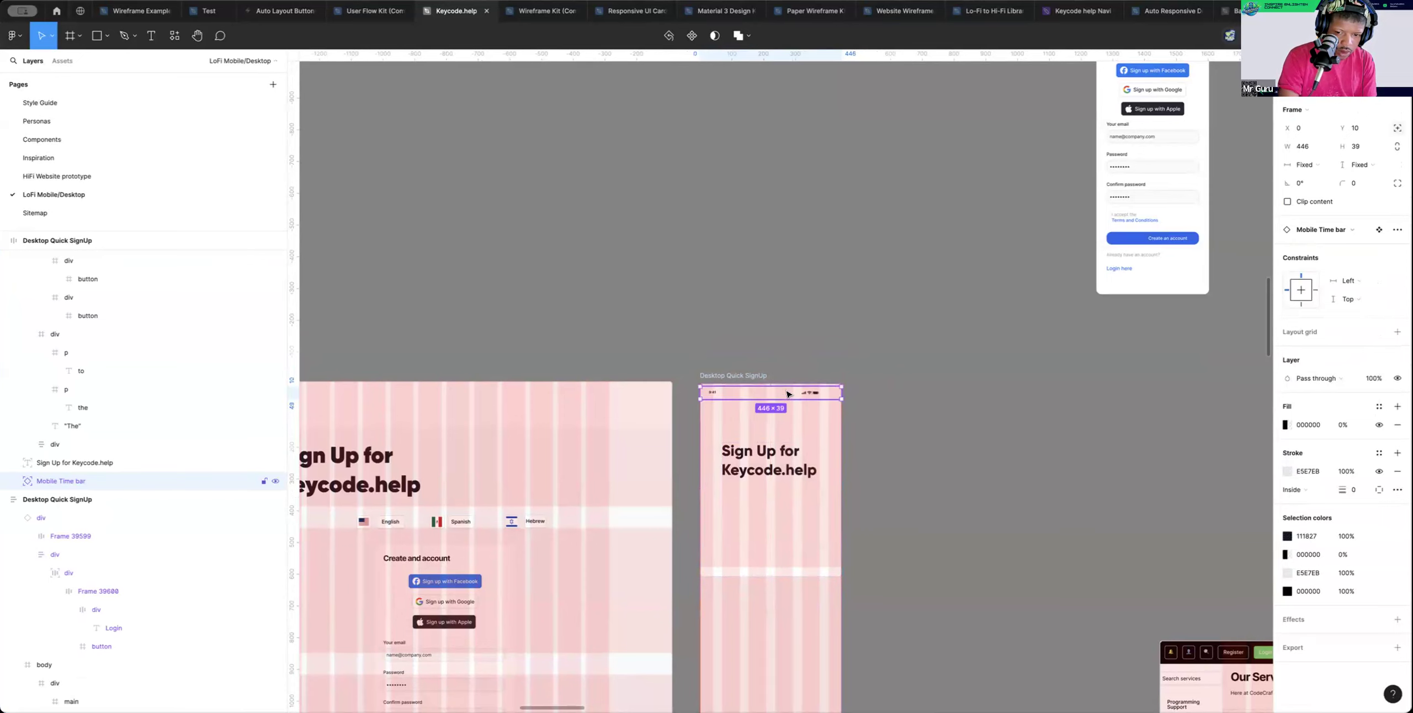
click(837, 342)
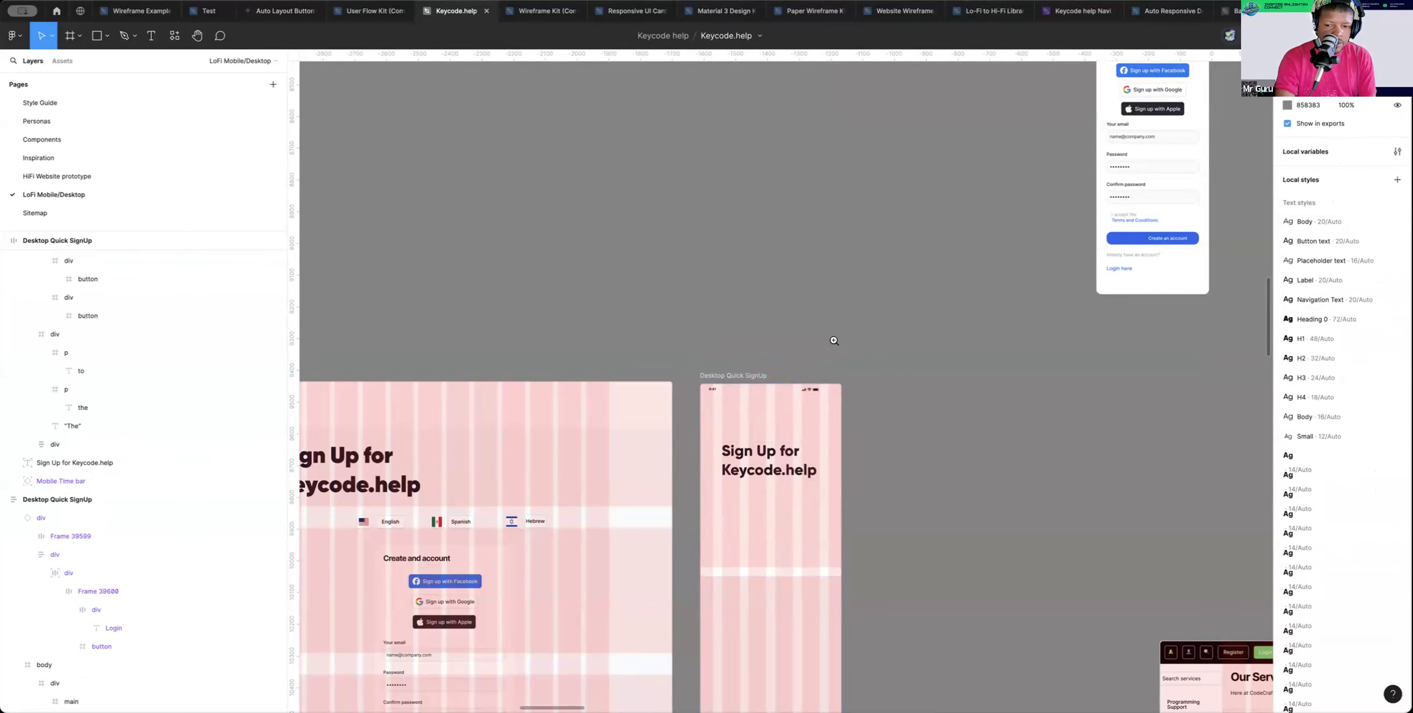
Stretch the on-screen keyboard at the foot of the mobile frame to the frame's full width and hide the layout grids
alt+click(834, 342)
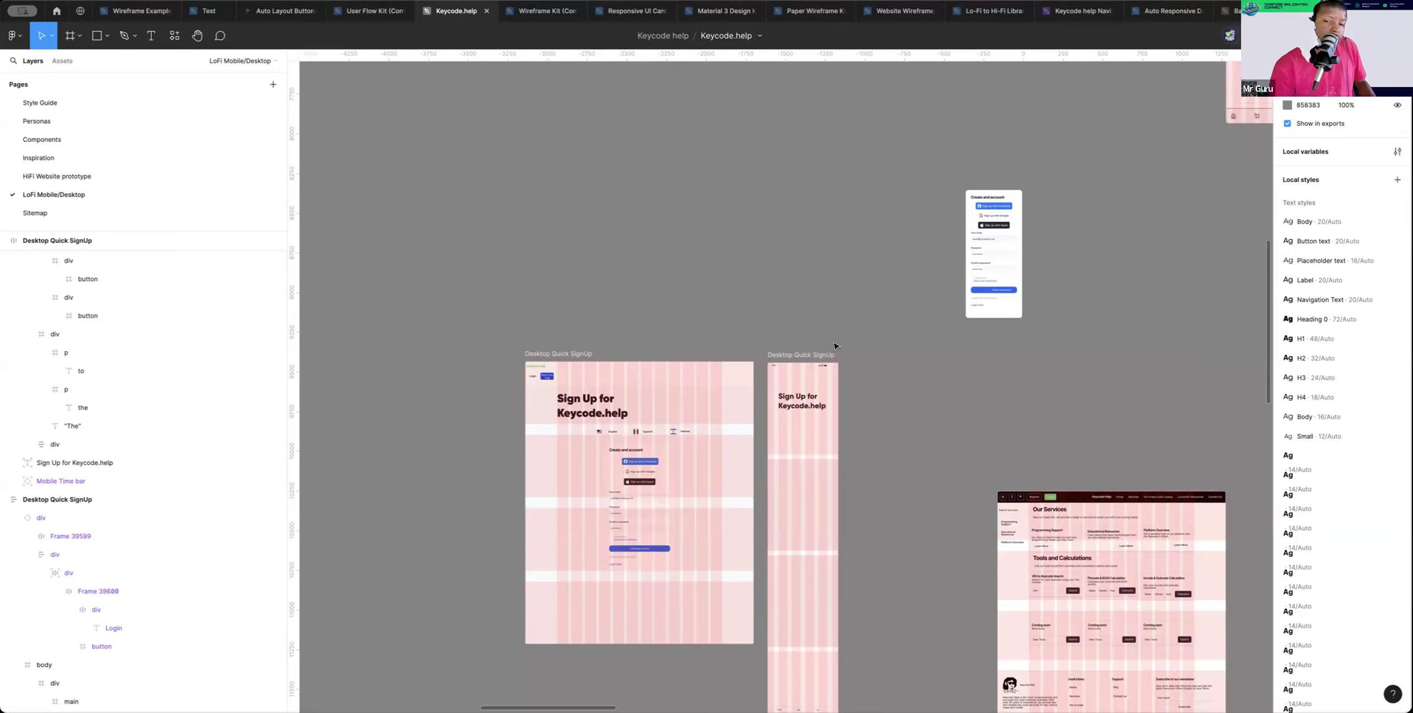
scroll(834, 346, down, 3)
scroll(834, 346, down, 1)
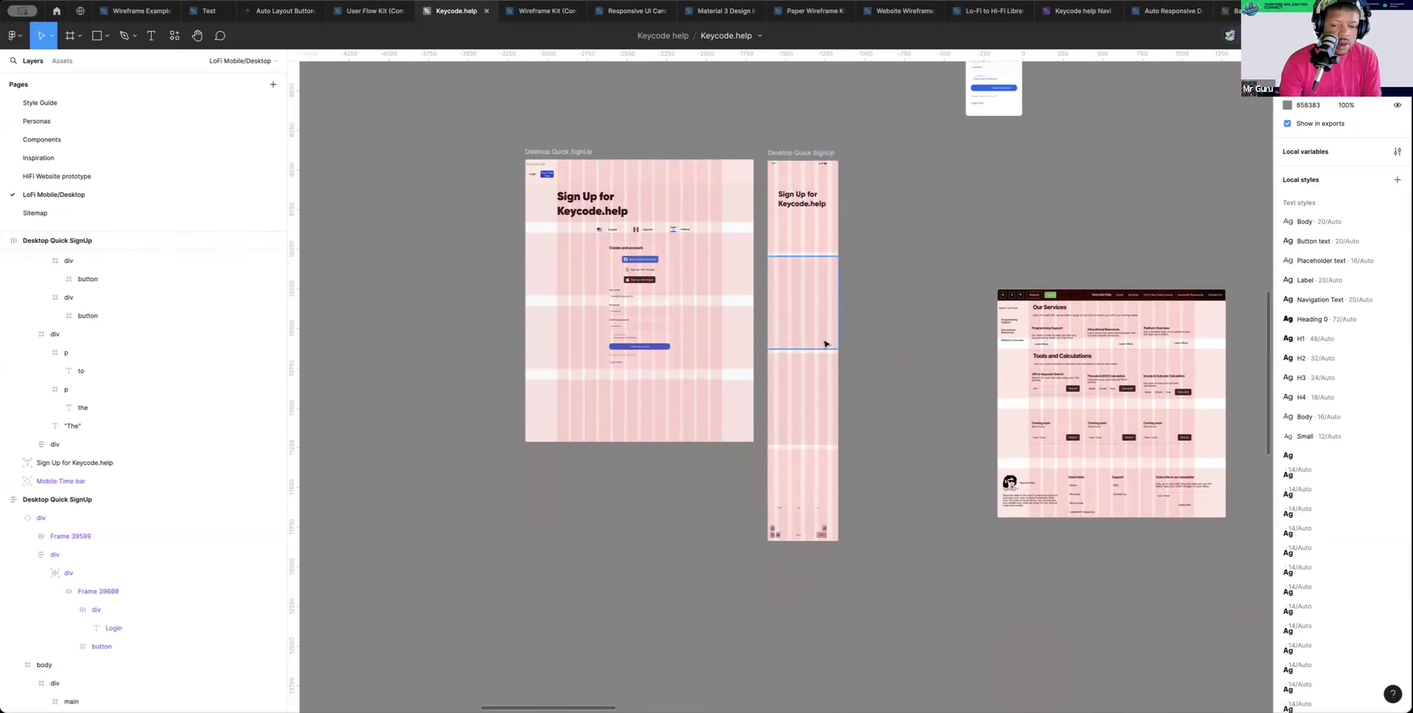
click(796, 521)
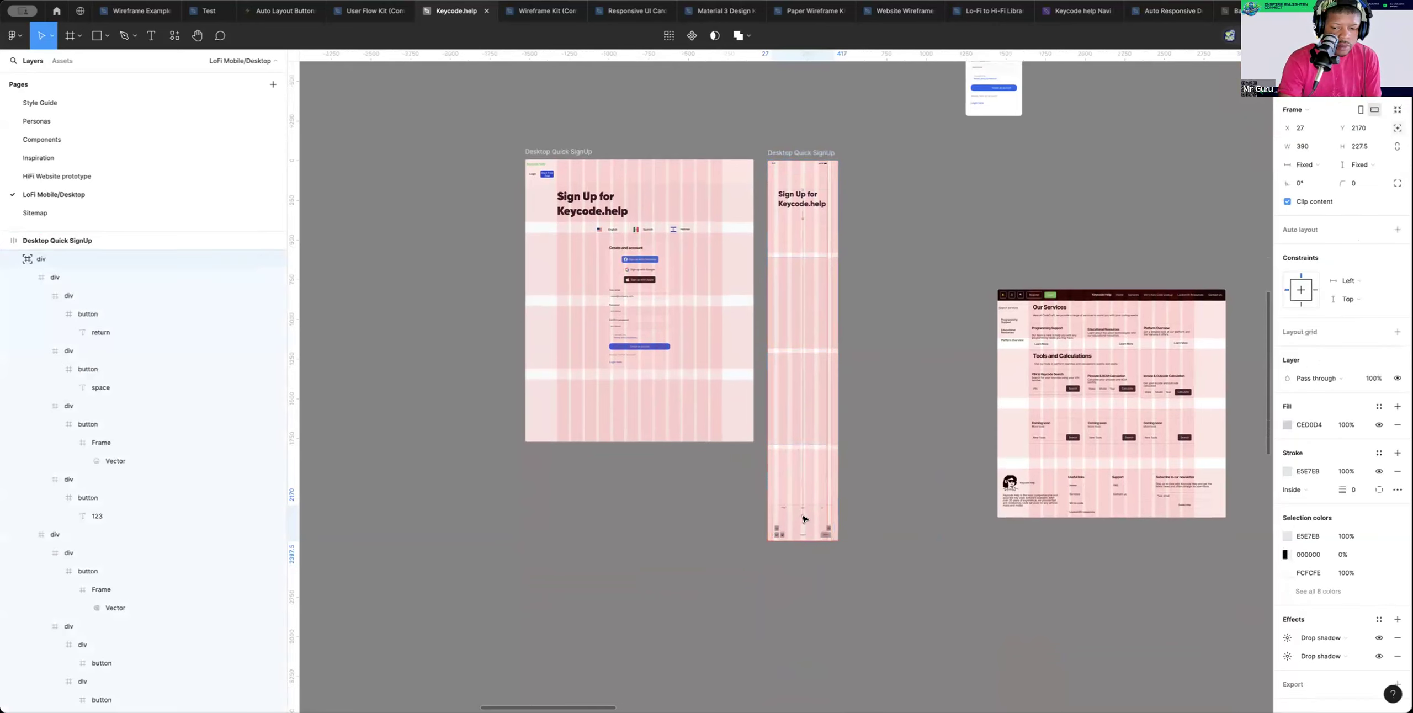
drag(770, 517, 766, 519)
click(905, 518)
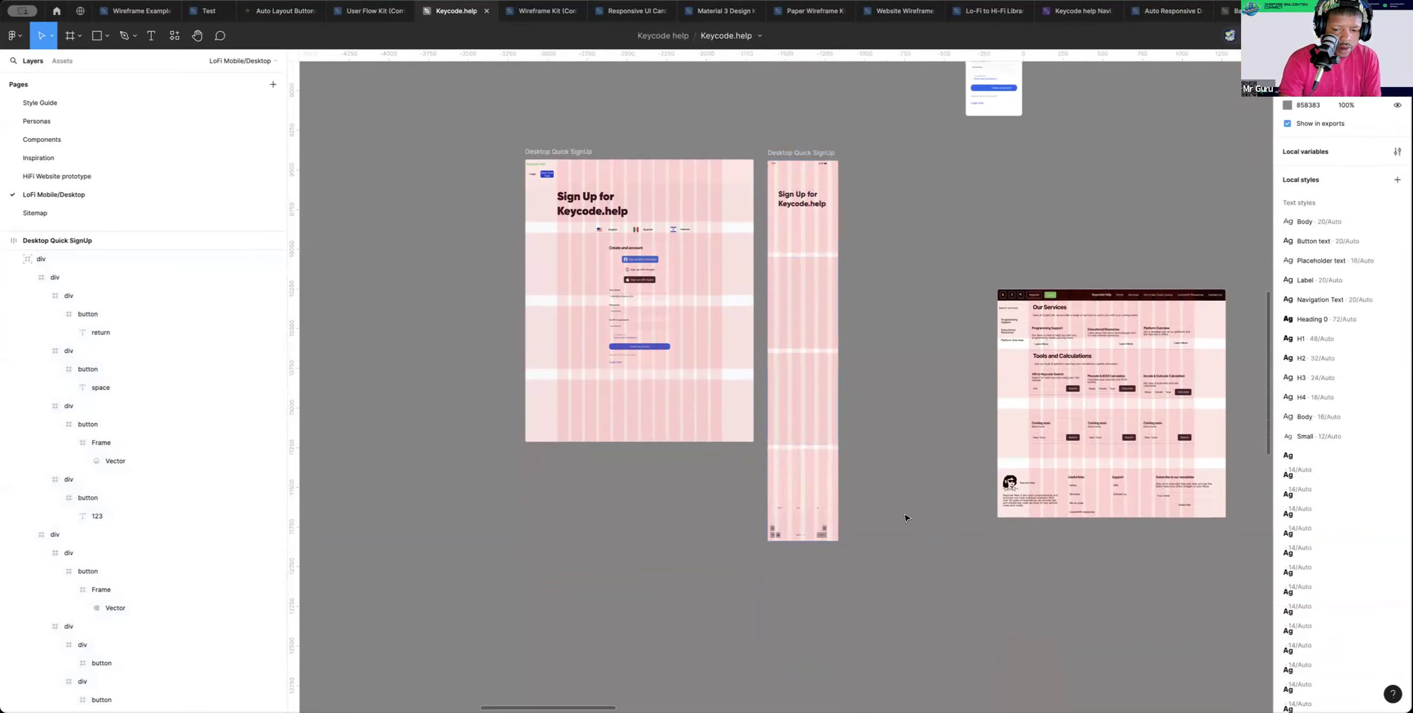
key(ctrl+g)
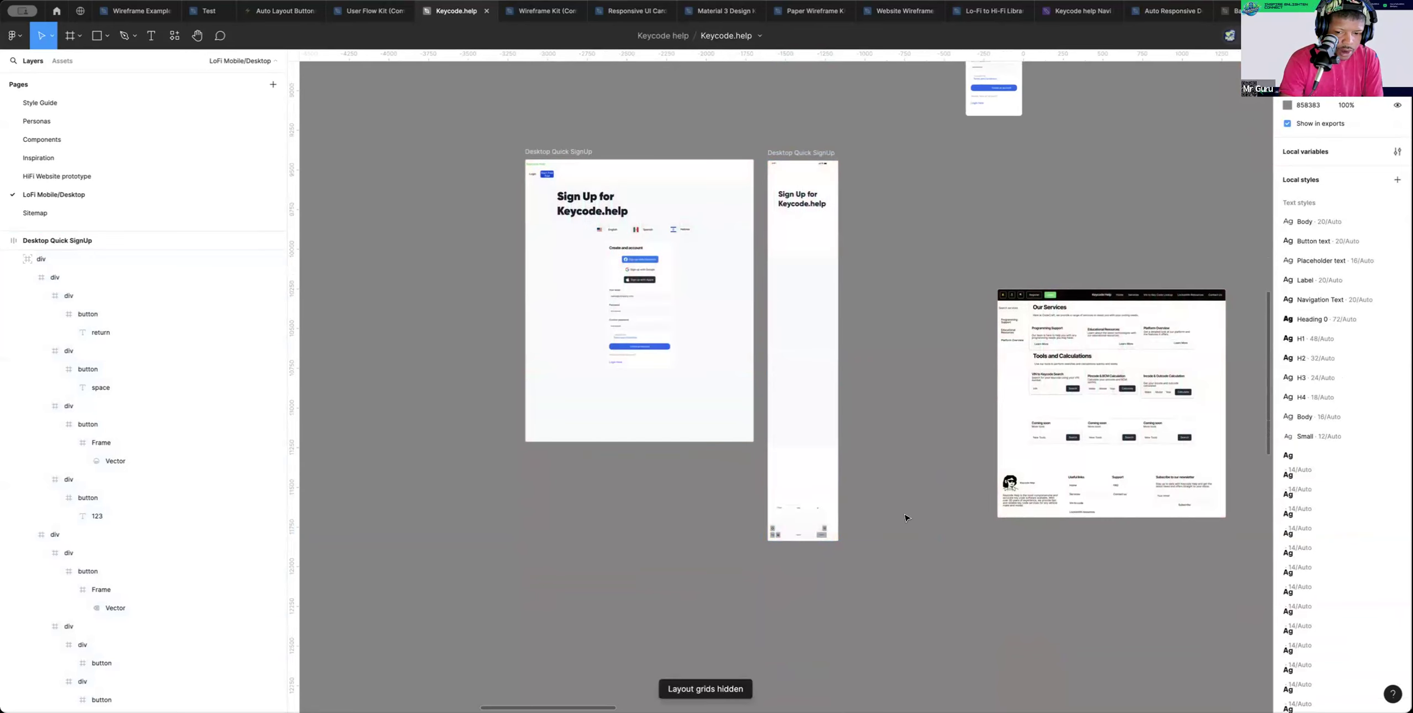
Nudge the keyboard's second key row to Y 87 and resize the white background layer to about 443 × 227
click(818, 524)
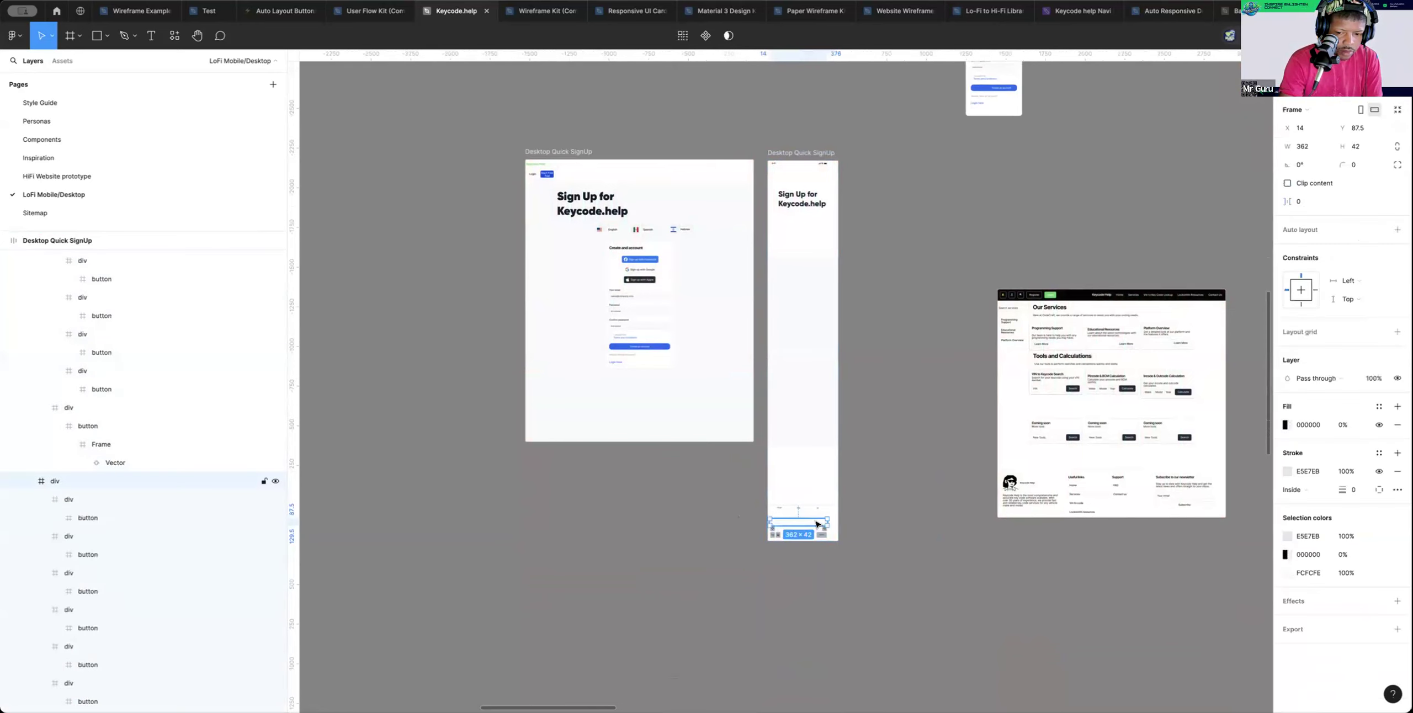
click(909, 520)
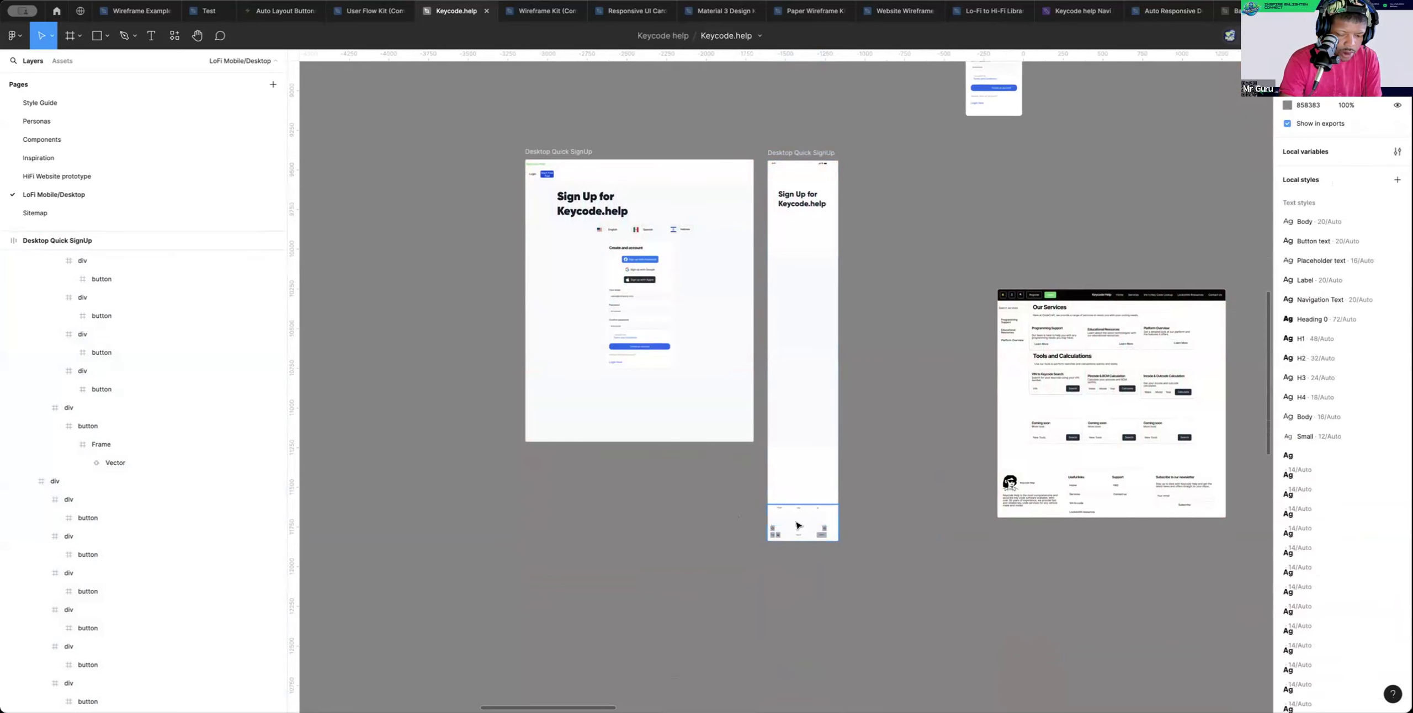
key(z)
double_click(792, 521)
click(857, 523)
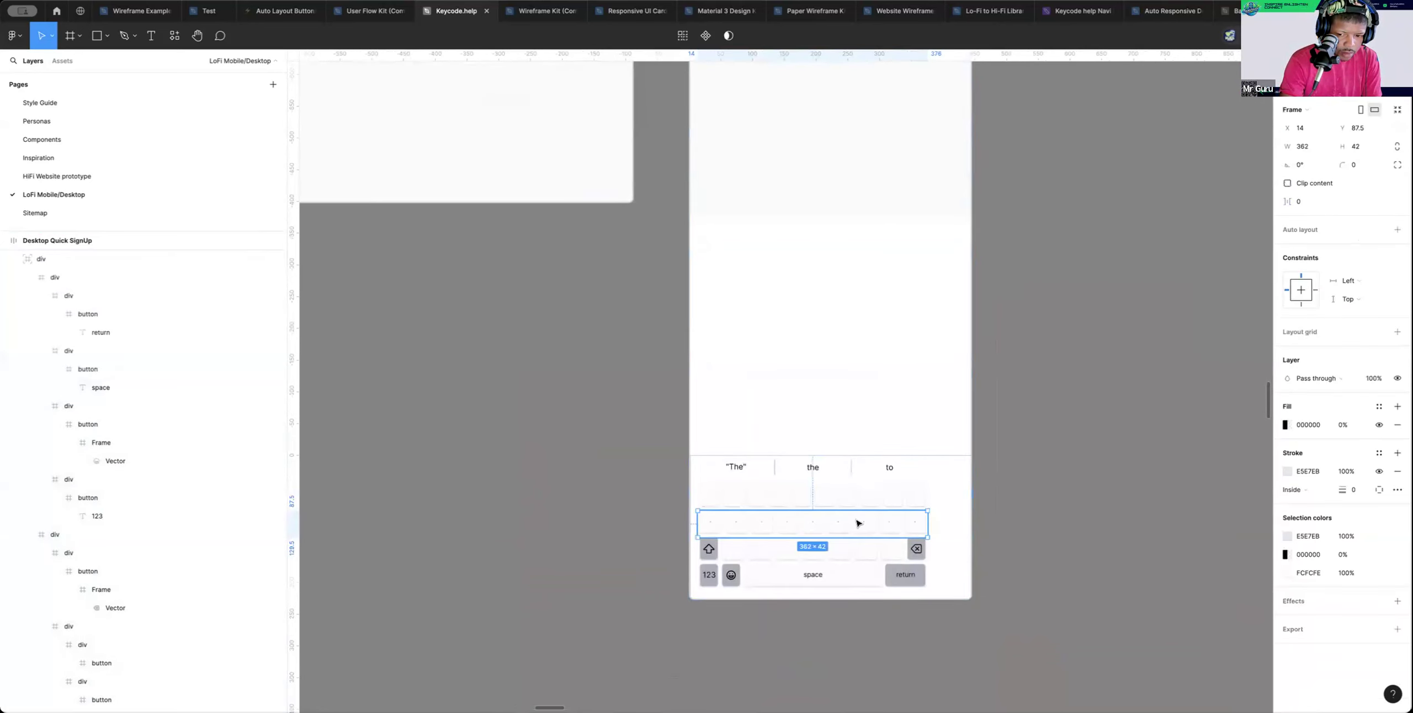
mouse_move(925, 521)
mouse_down()
mouse_move(942, 519)
mouse_move(924, 519)
mouse_up()
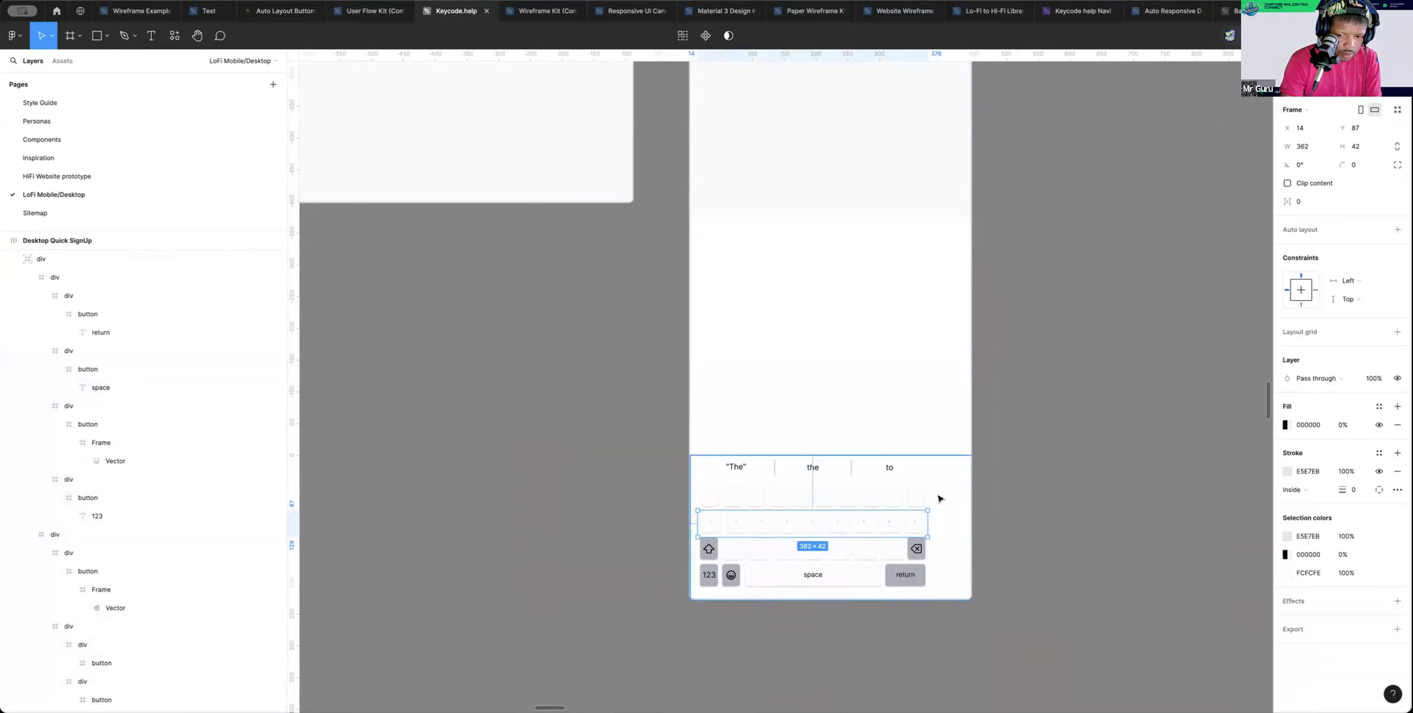
click(961, 496)
drag(971, 495, 968, 494)
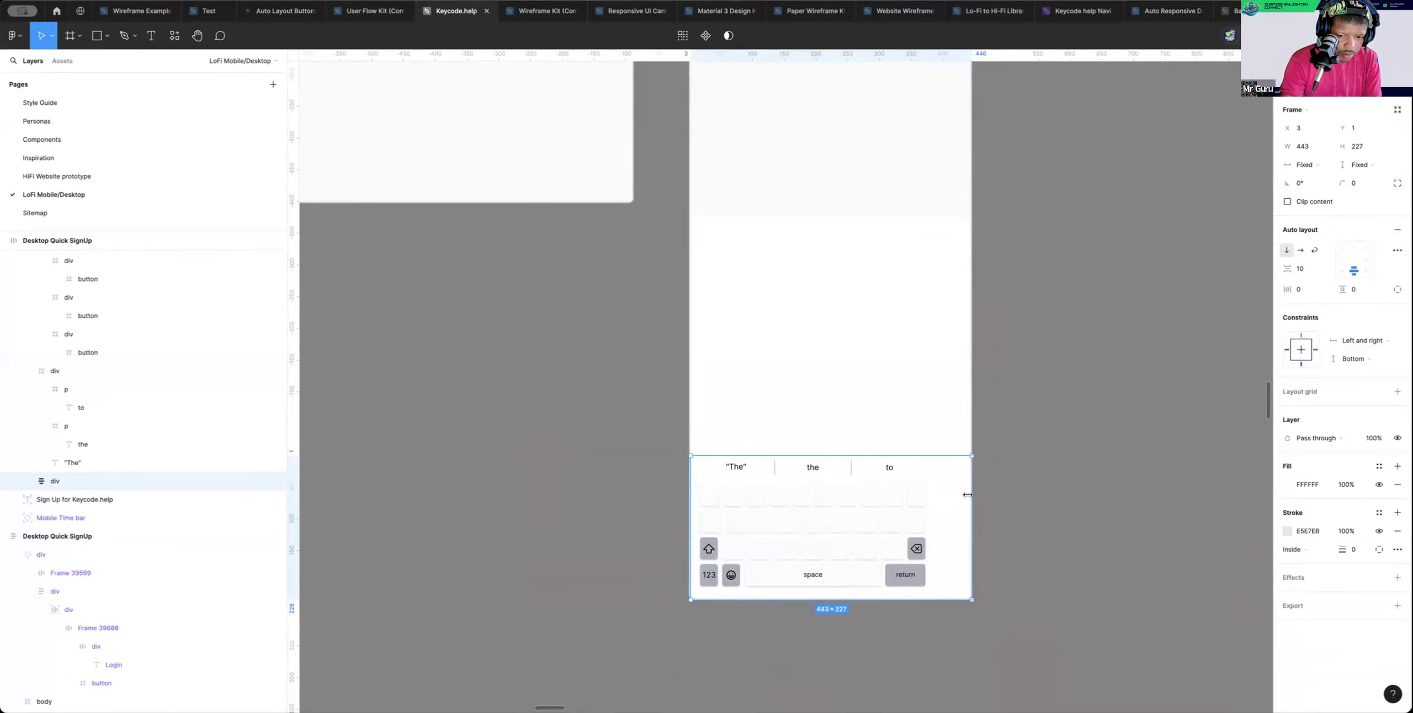
Center the word suggestion row and all four key rows horizontally within the keyboard
click(927, 474)
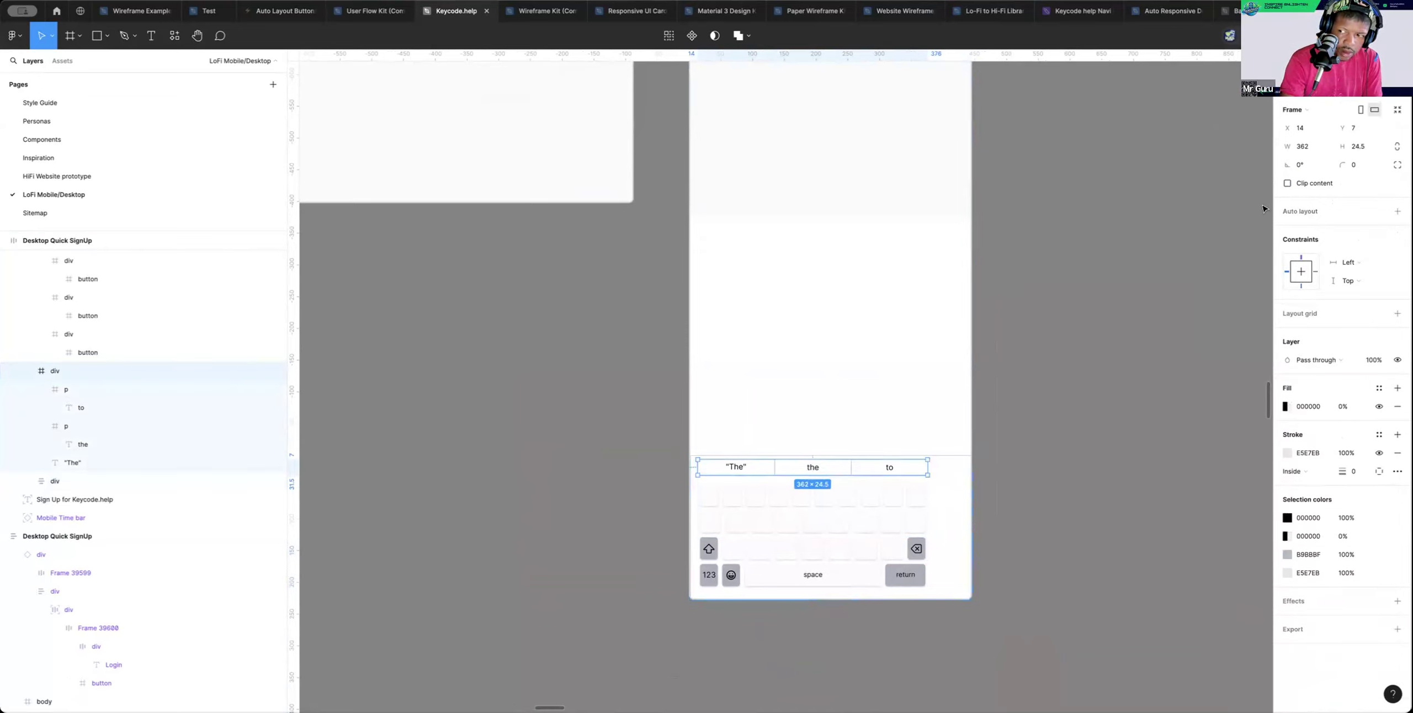
click(883, 496)
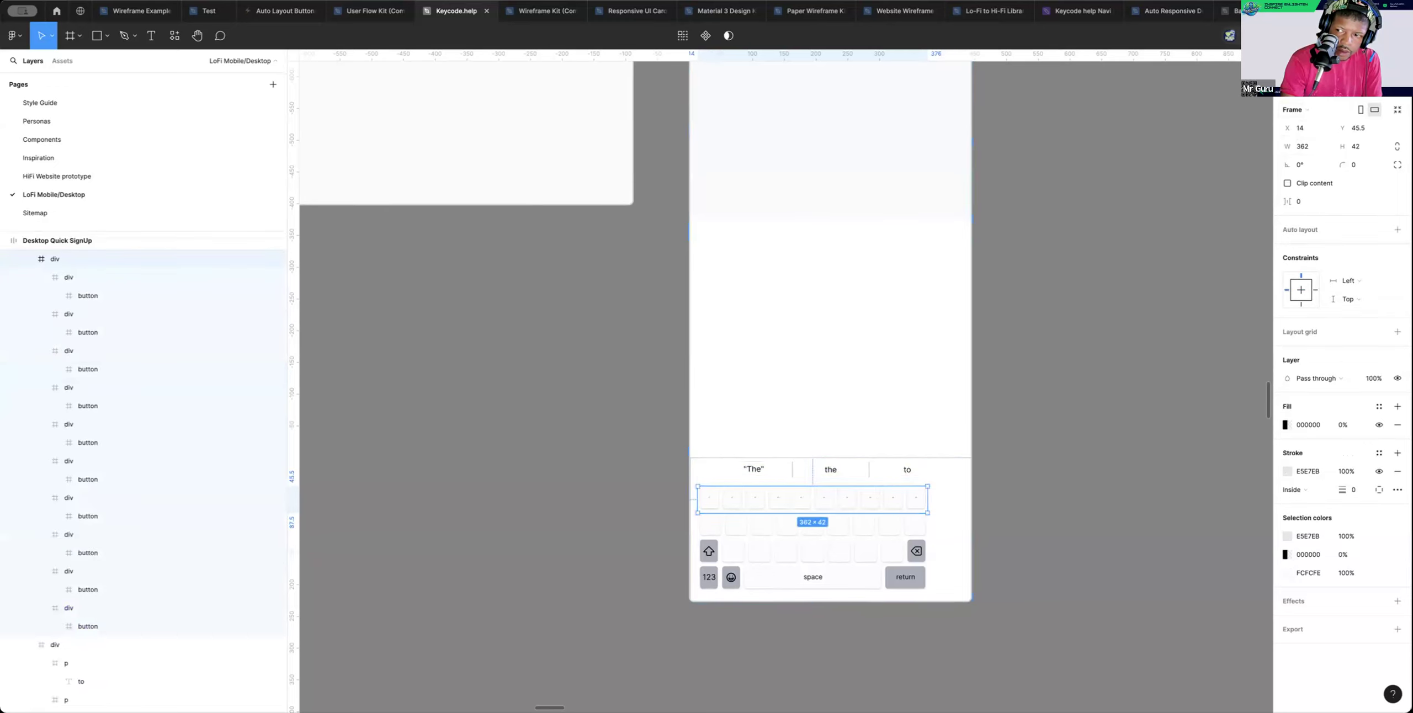
click(871, 531)
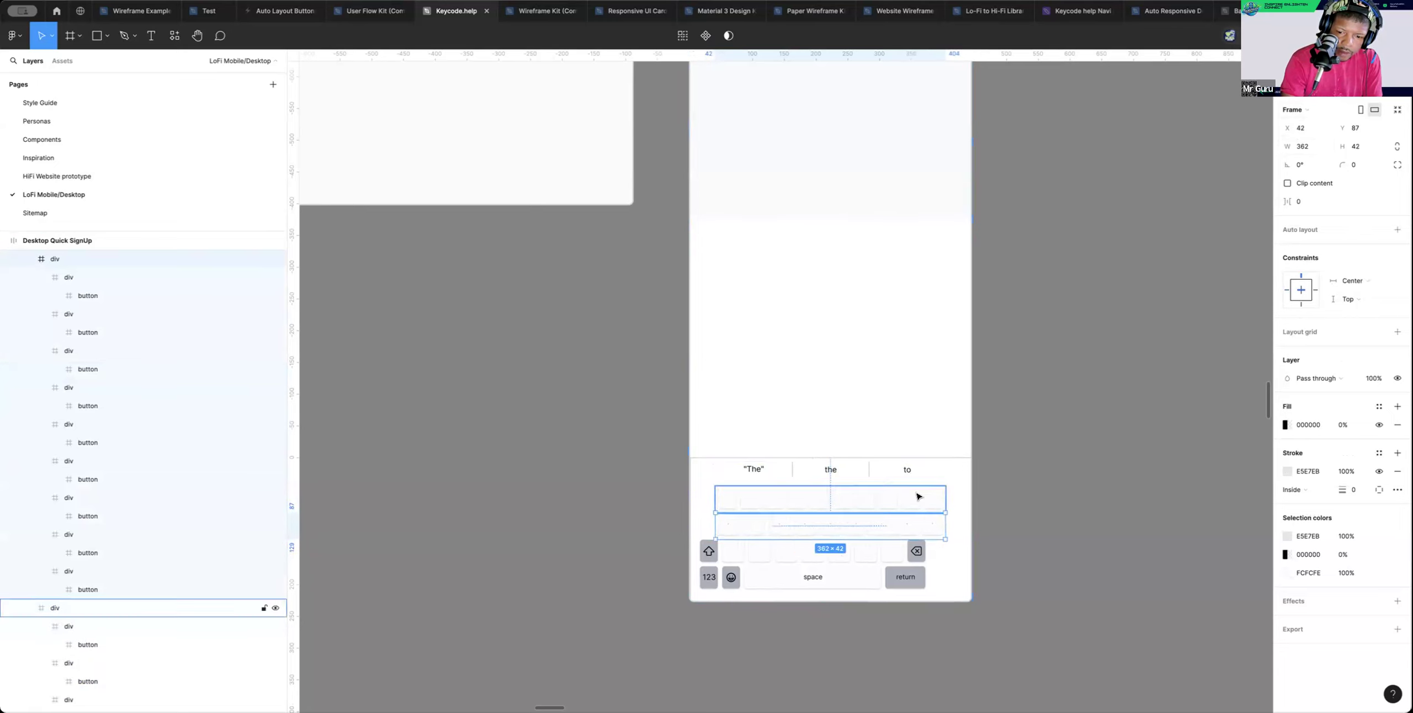
click(852, 555)
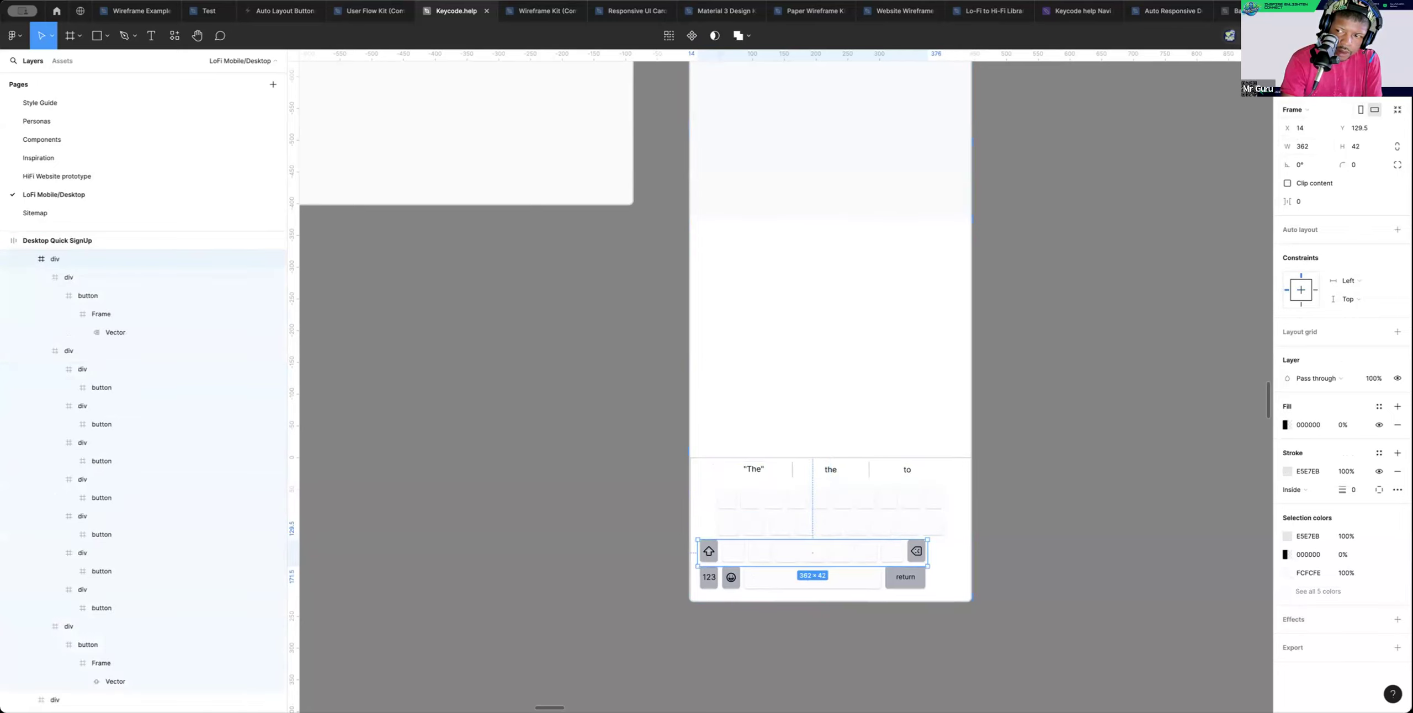
click(1306, 84)
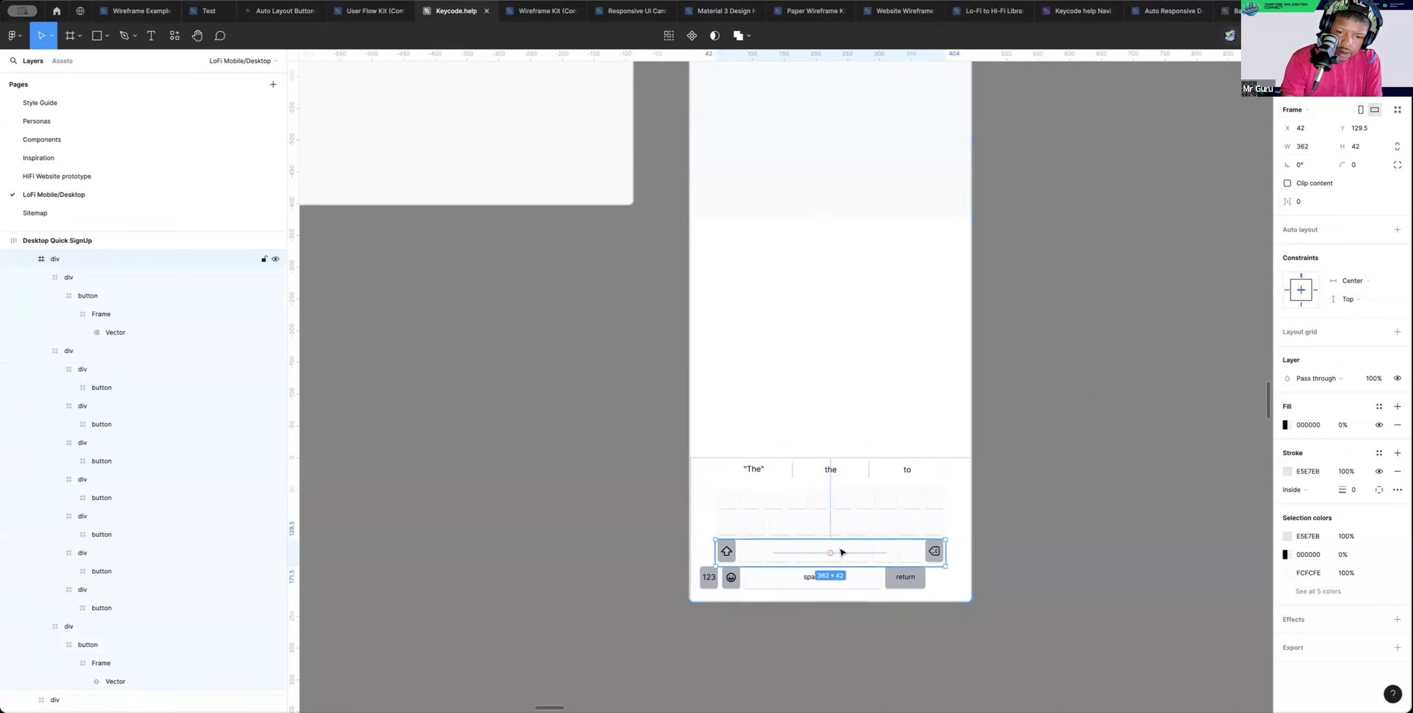
click(847, 580)
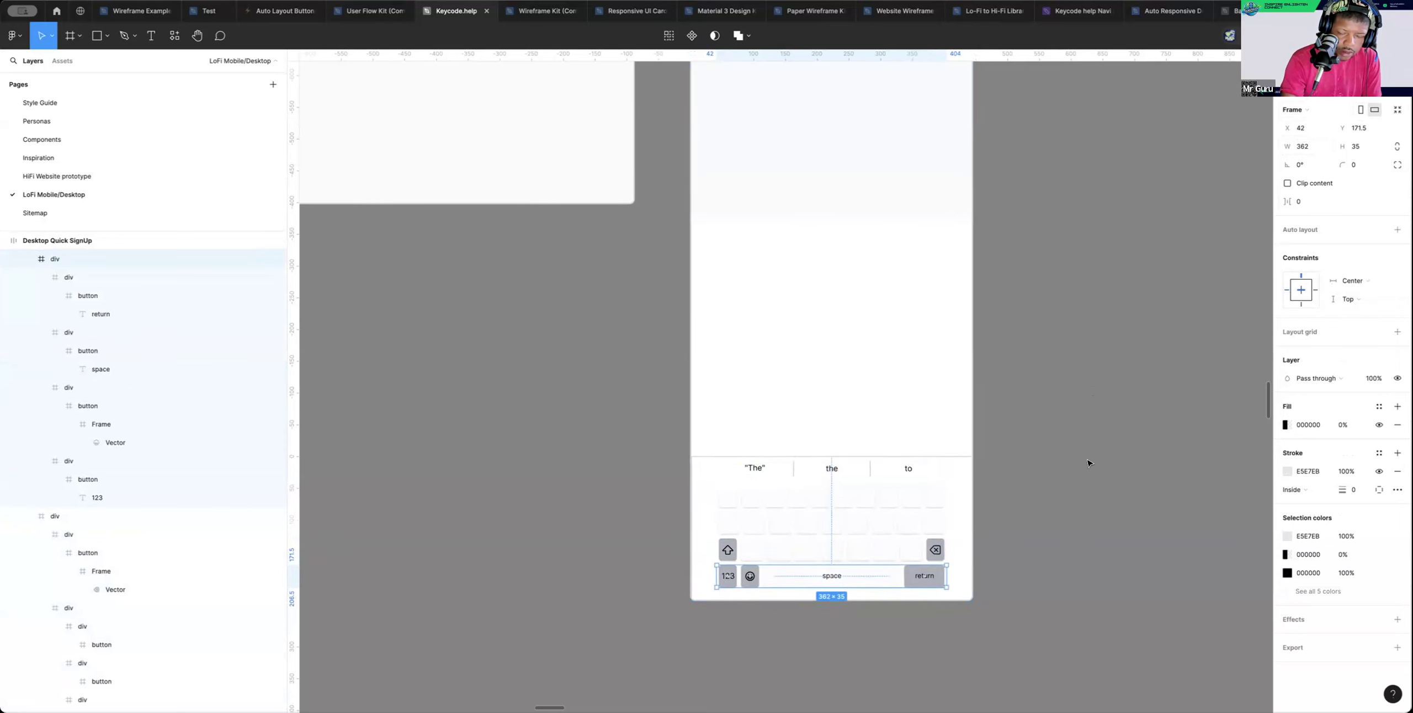
click(990, 488)
Set the whole keyboard frame's constraints to Left and right horizontally and Bottom vertically
click(951, 491)
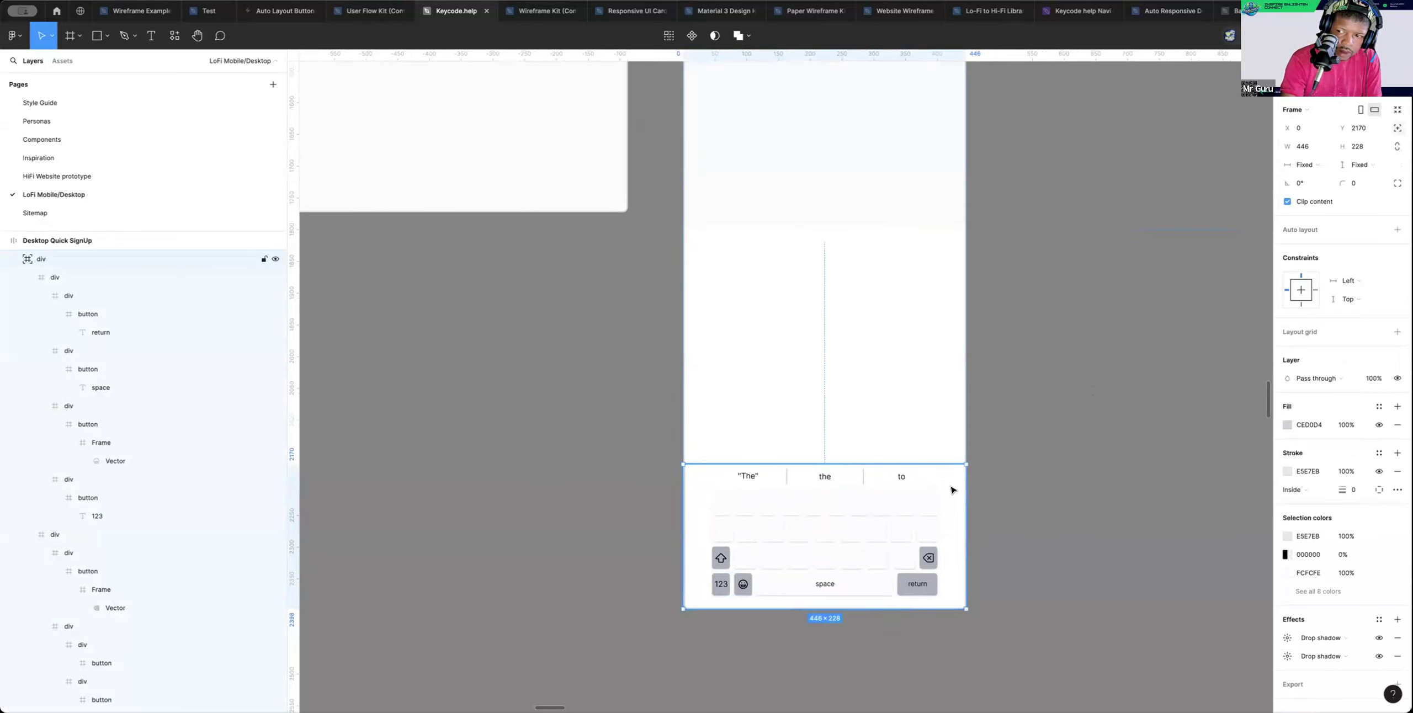
click(1349, 300)
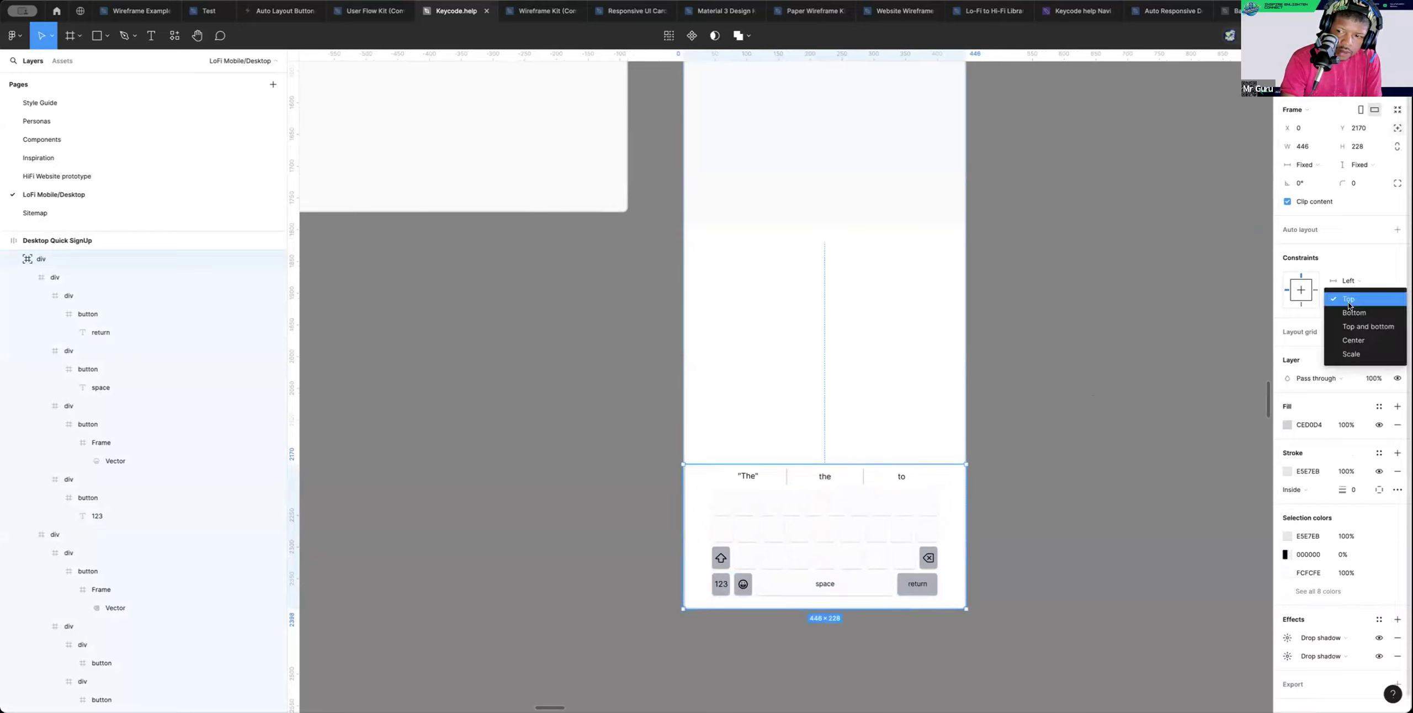
click(1360, 313)
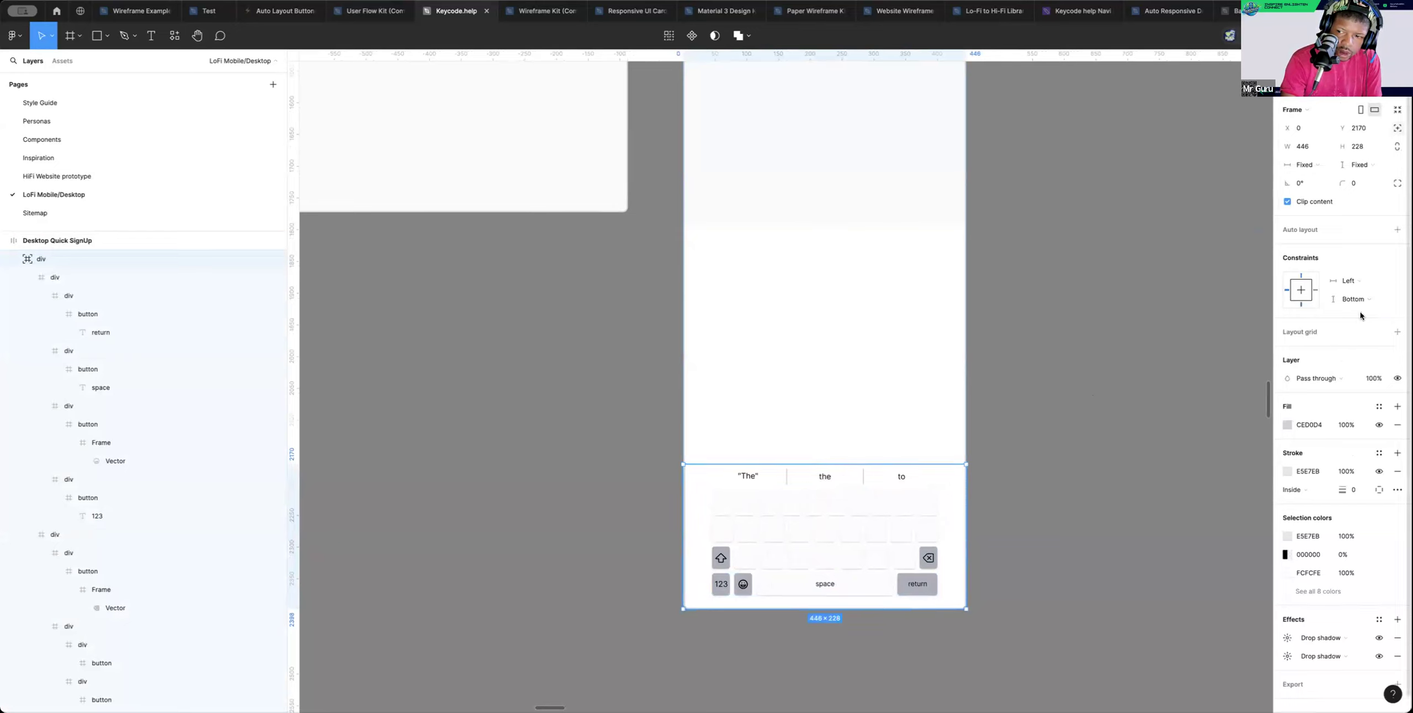
click(1358, 282)
click(1361, 311)
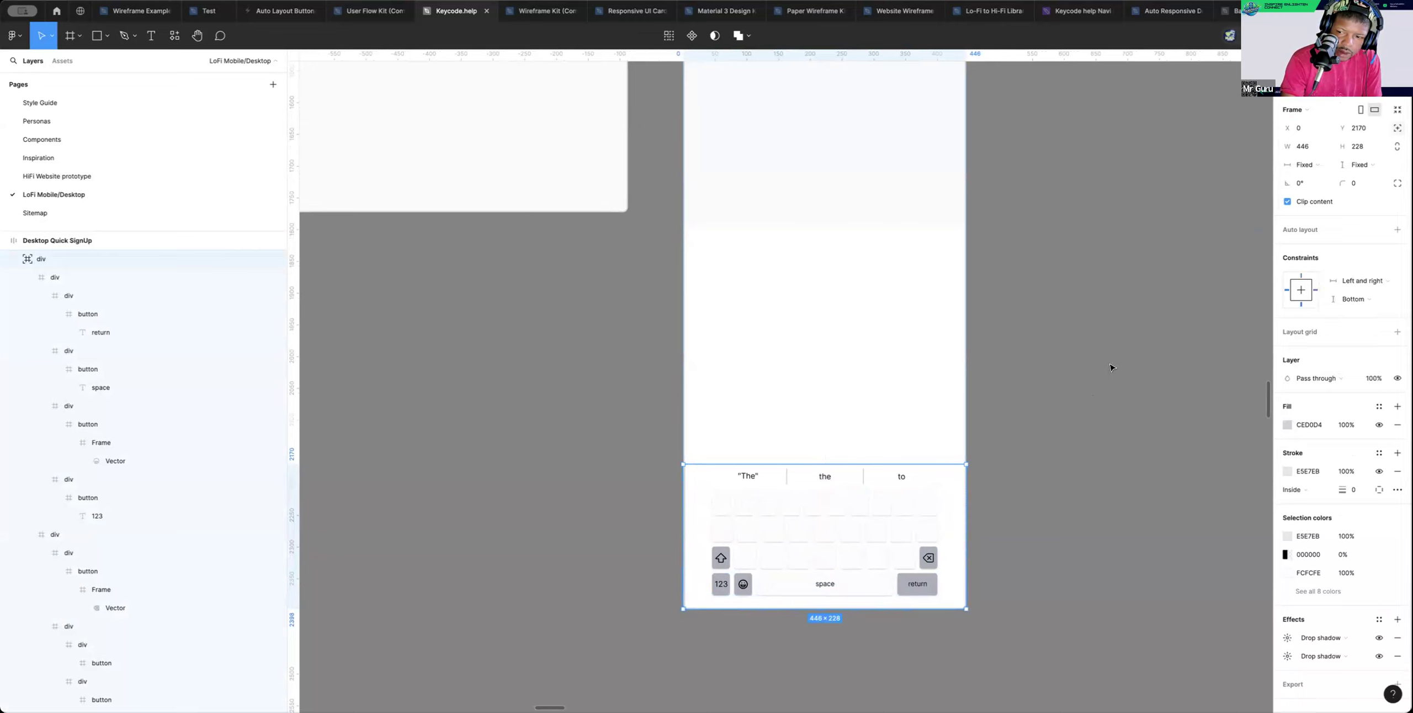
Resize the mobile sign-up frame to a fixed height of about 2411 and show the layout grids
key(Escape)
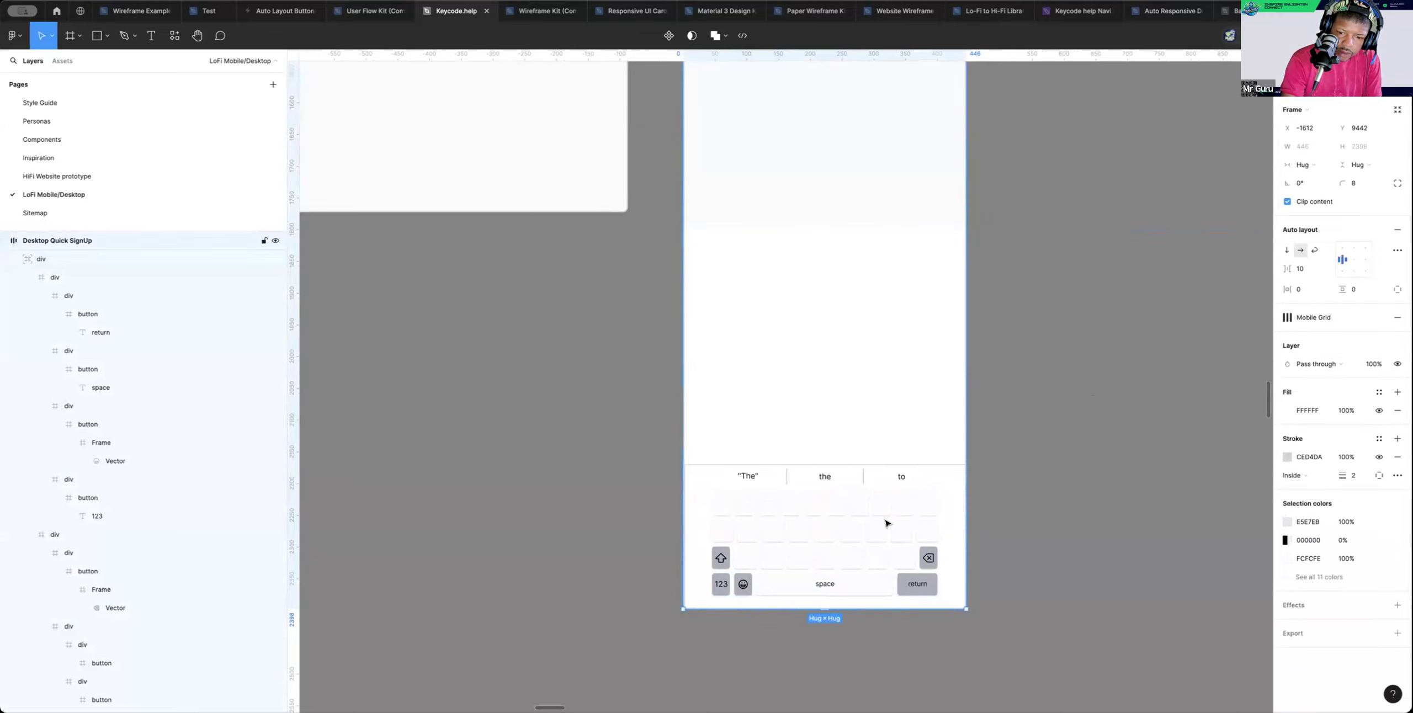
drag(880, 550, 866, 600)
scroll(866, 600, left, 1)
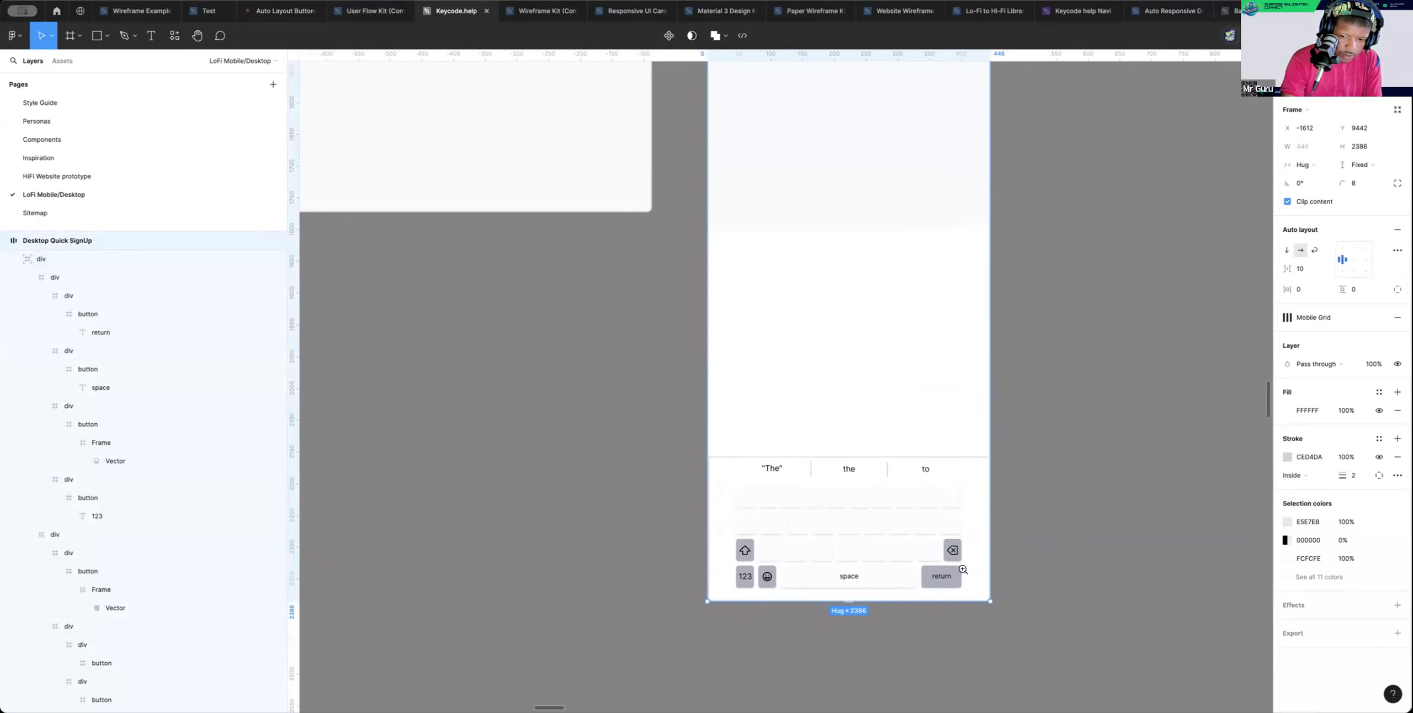
scroll(1009, 560, down, 8)
scroll(1008, 558, right, 2)
scroll(1007, 558, up, 2)
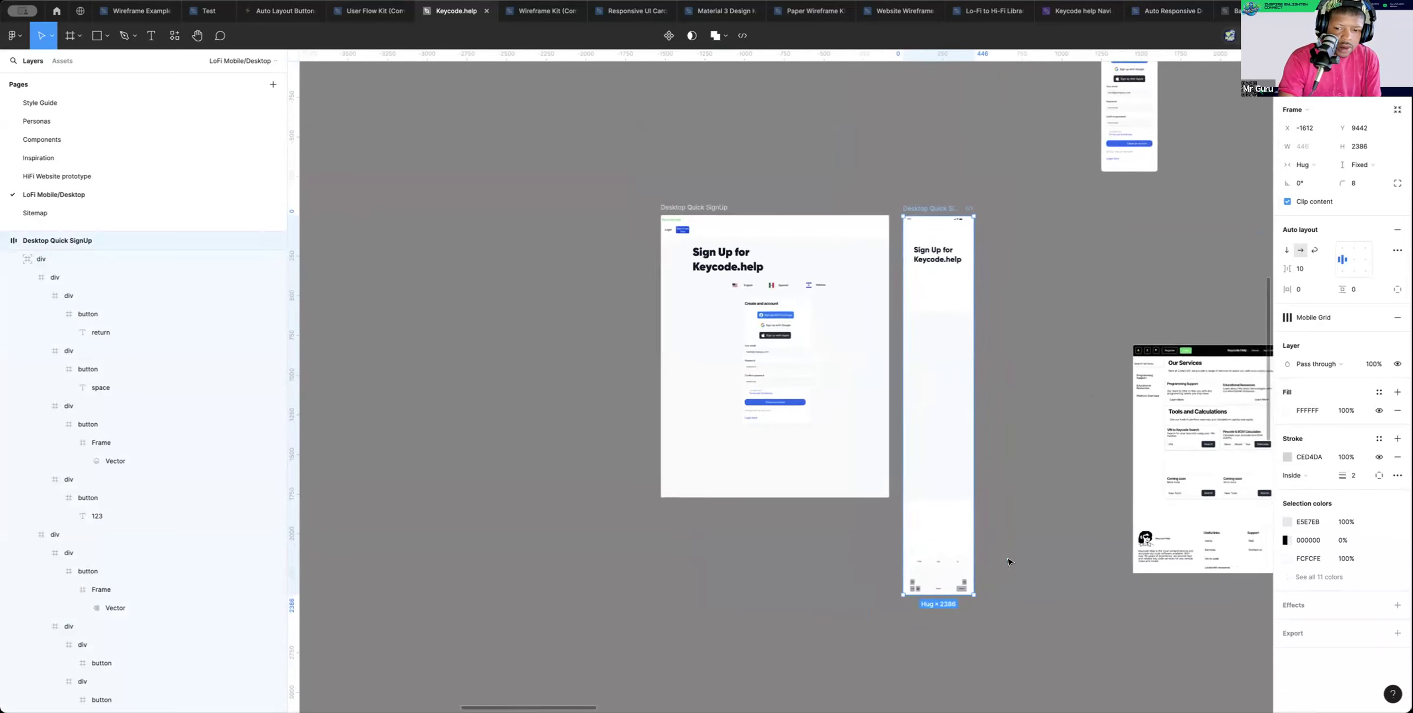
mouse_move(919, 602)
mouse_down()
mouse_move(919, 617)
mouse_move(918, 605)
mouse_up()
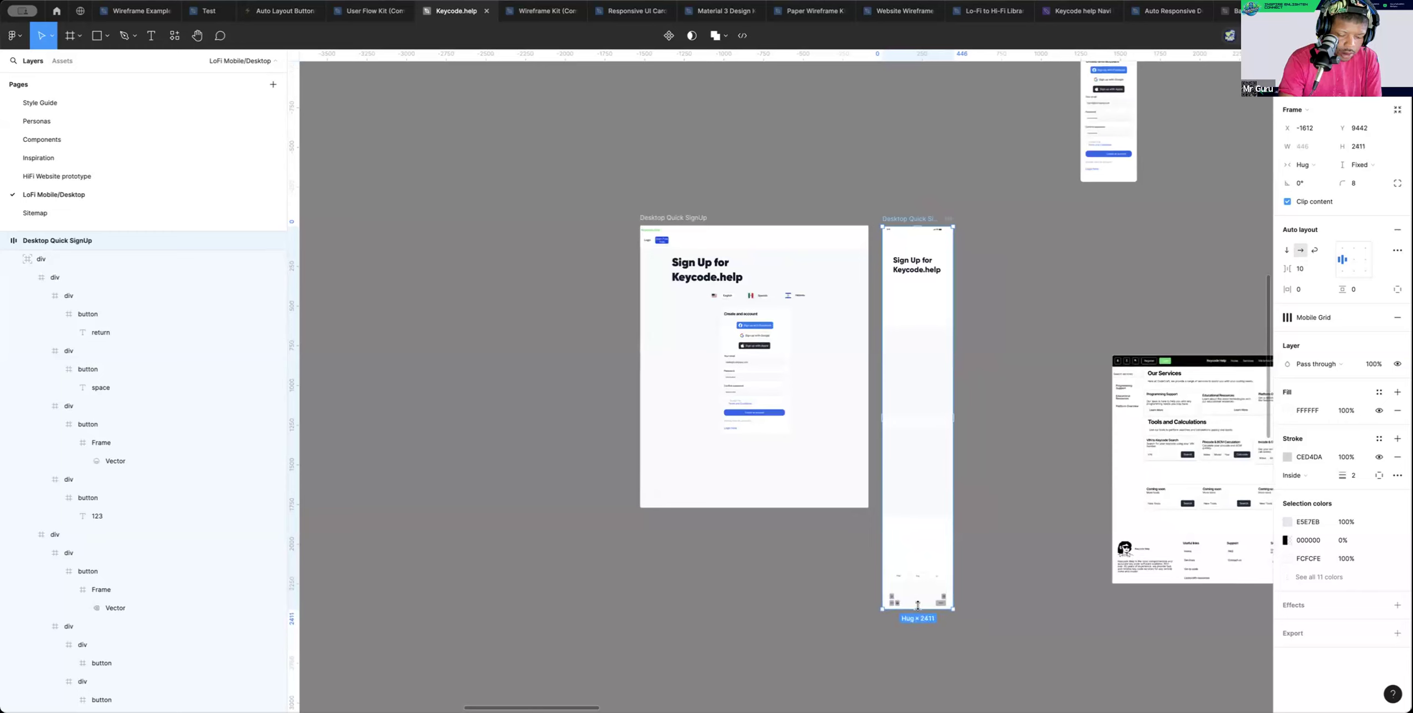
key(ctrl+g)
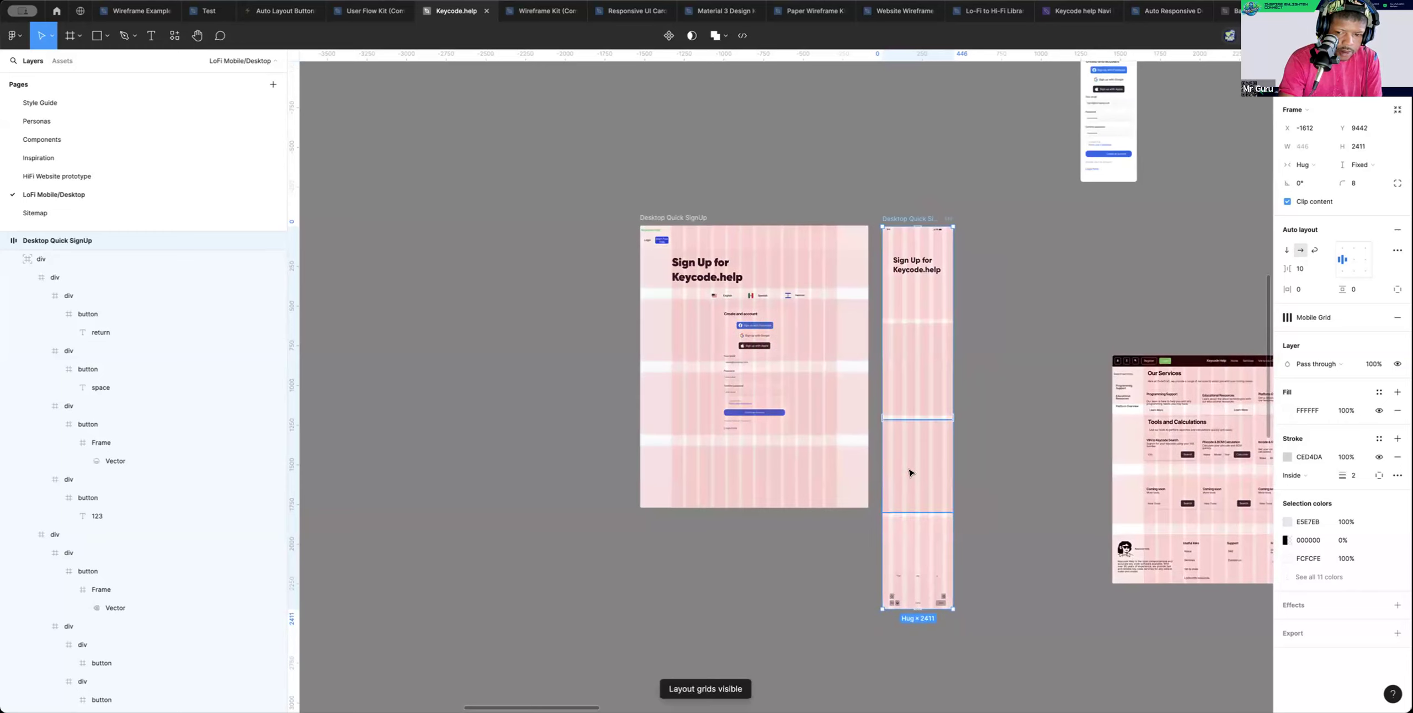
scroll(977, 390, up, 2)
scroll(977, 391, right, 2)
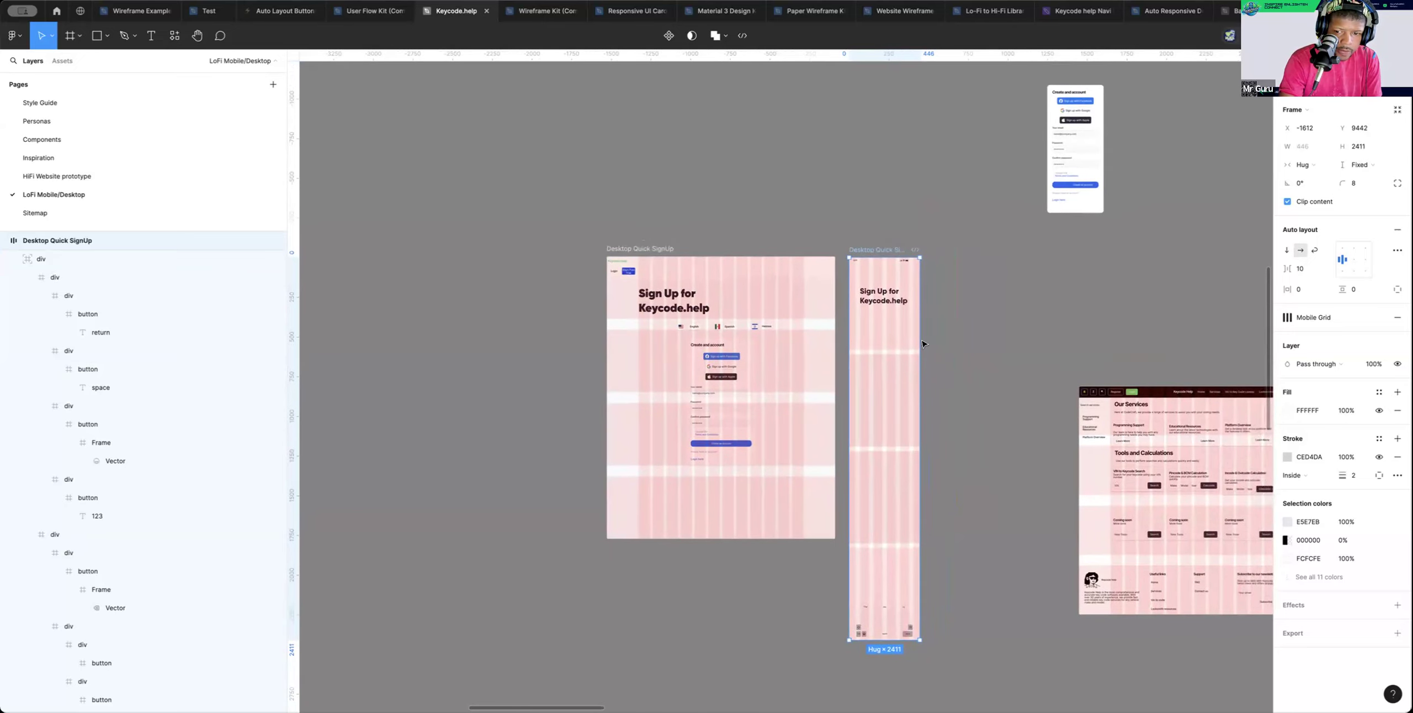
Scale the mobile "Sign Up for Keycode.help" heading to about 385 × 229 and reposition it at X 26, Y 124
click(882, 301)
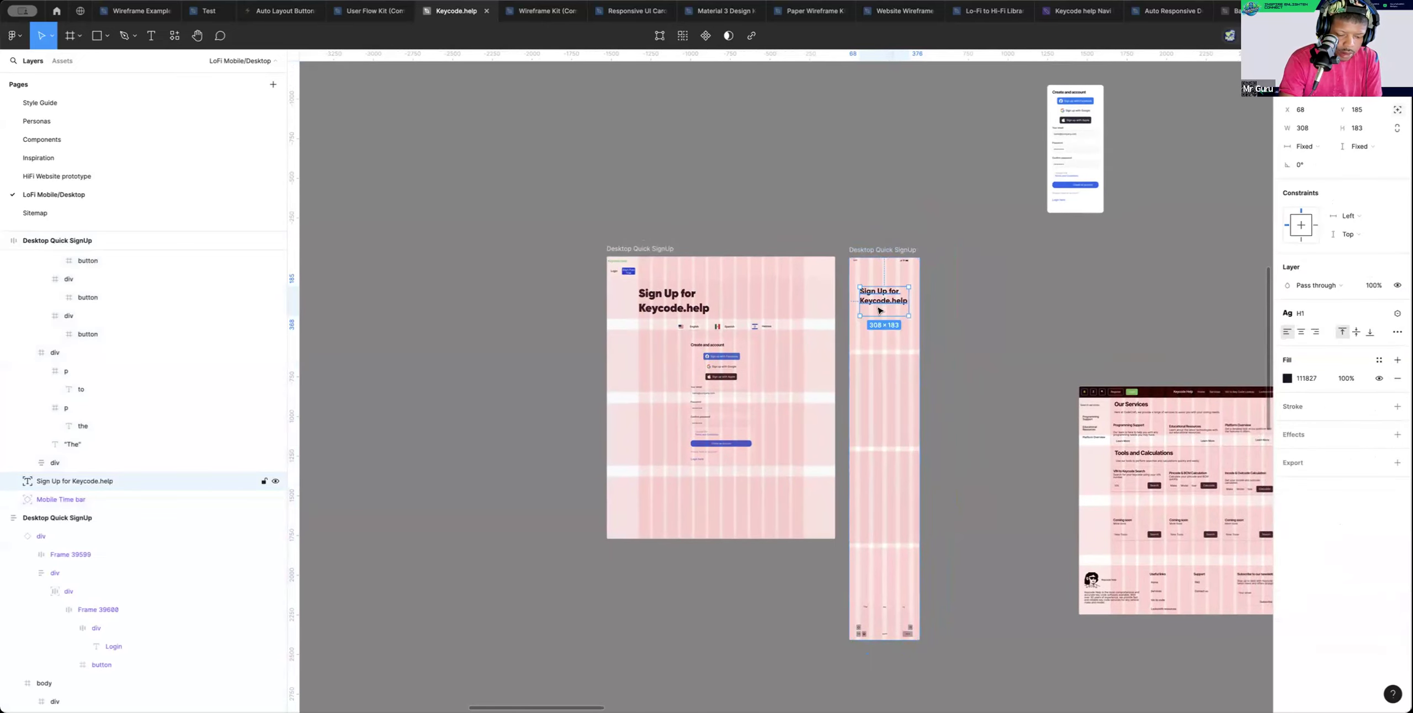
key(k)
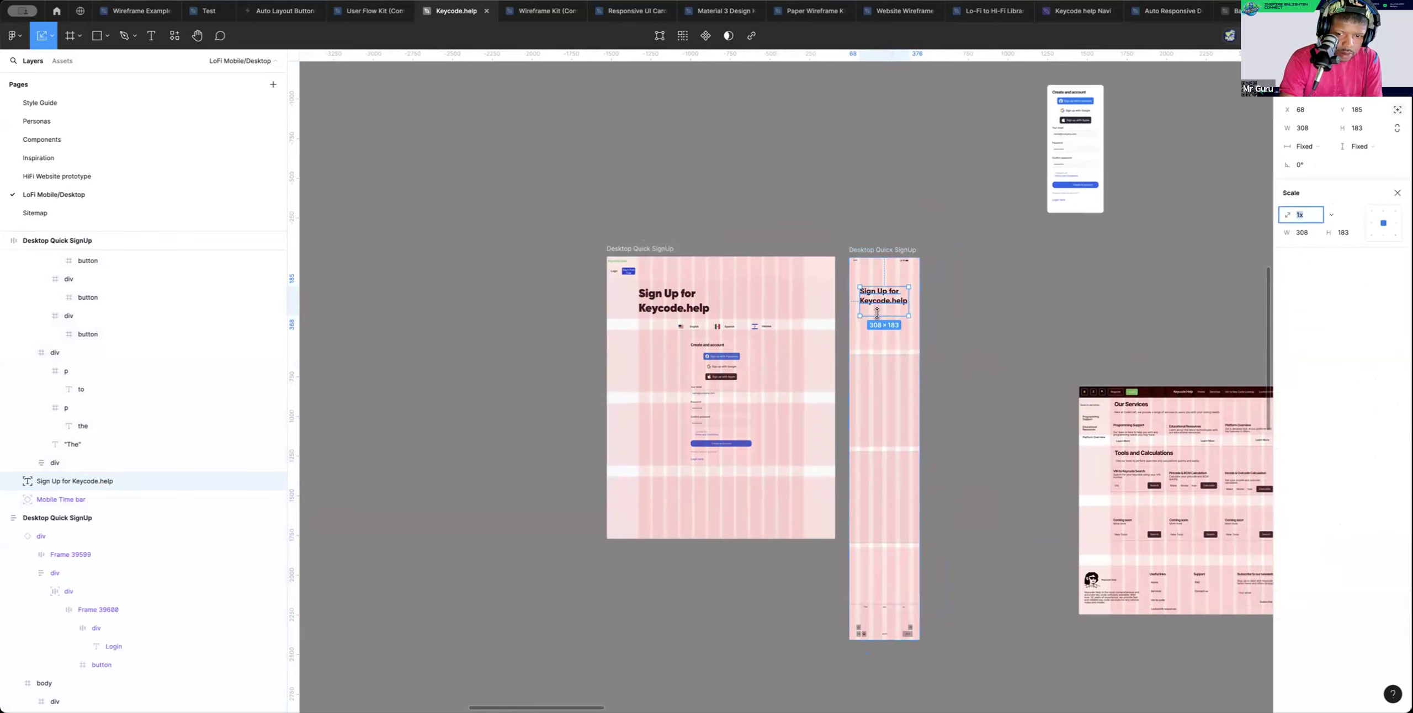
drag(876, 320, 876, 322)
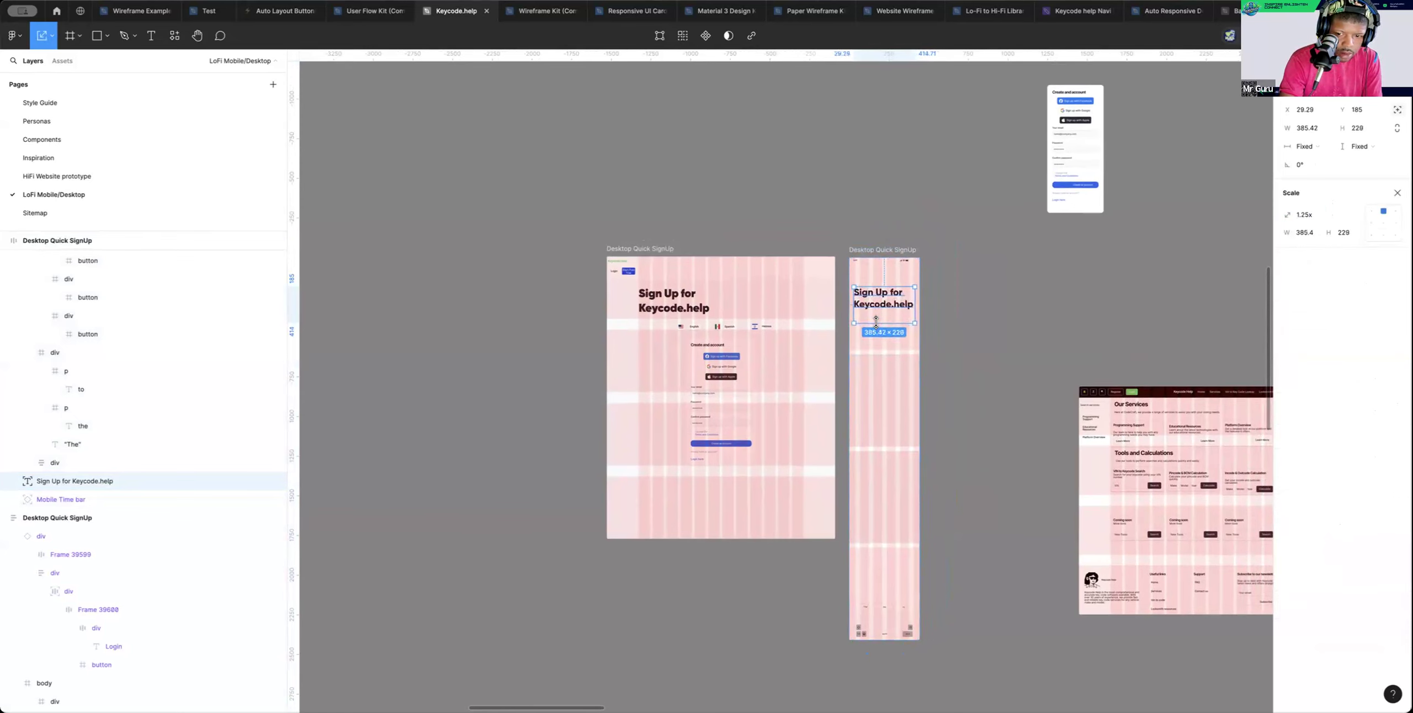
click(986, 316)
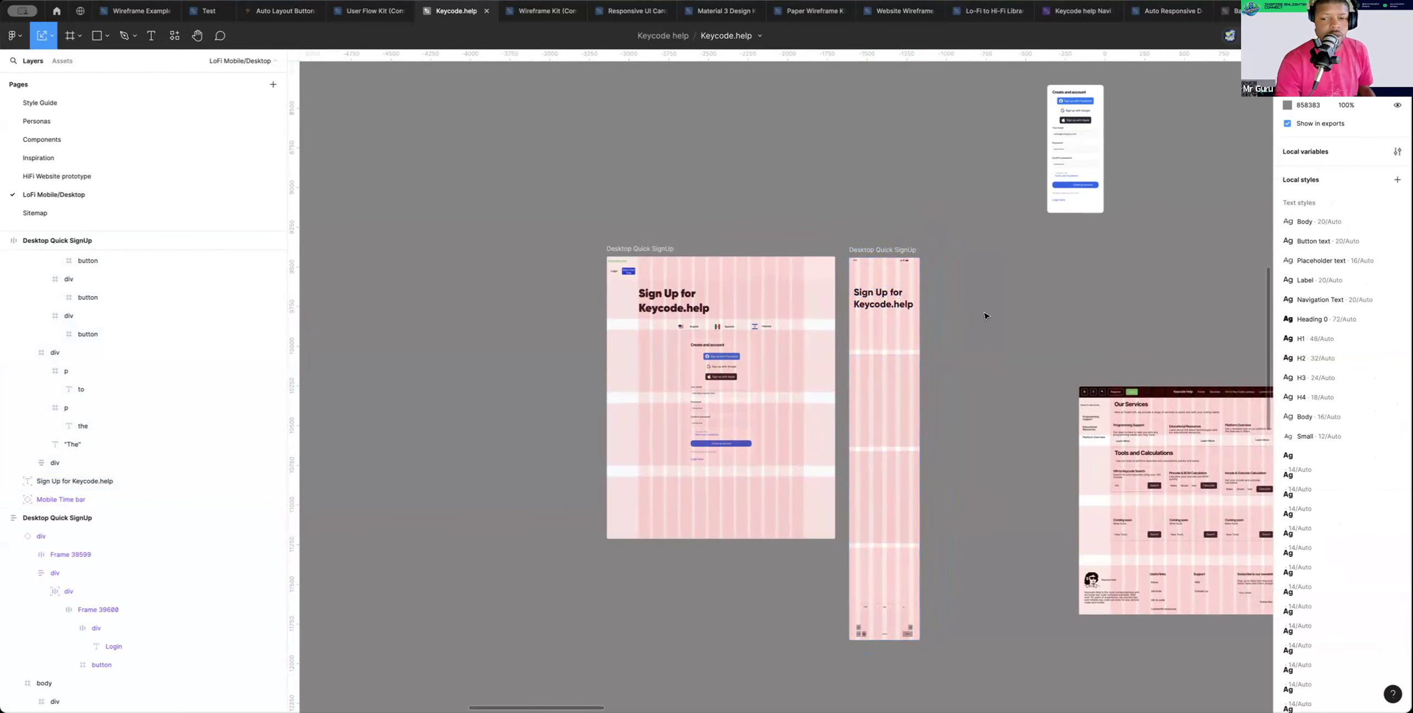
click(873, 294)
drag(872, 293, 873, 284)
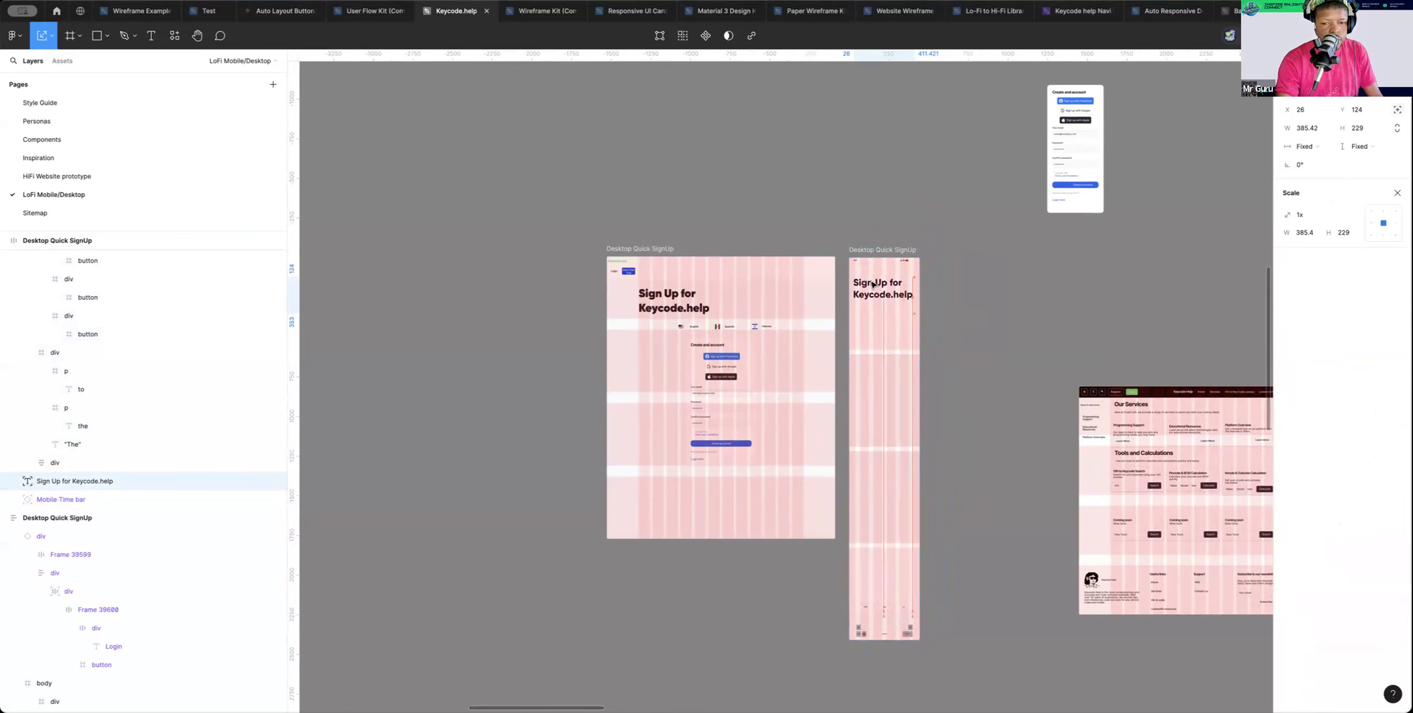
click(1022, 303)
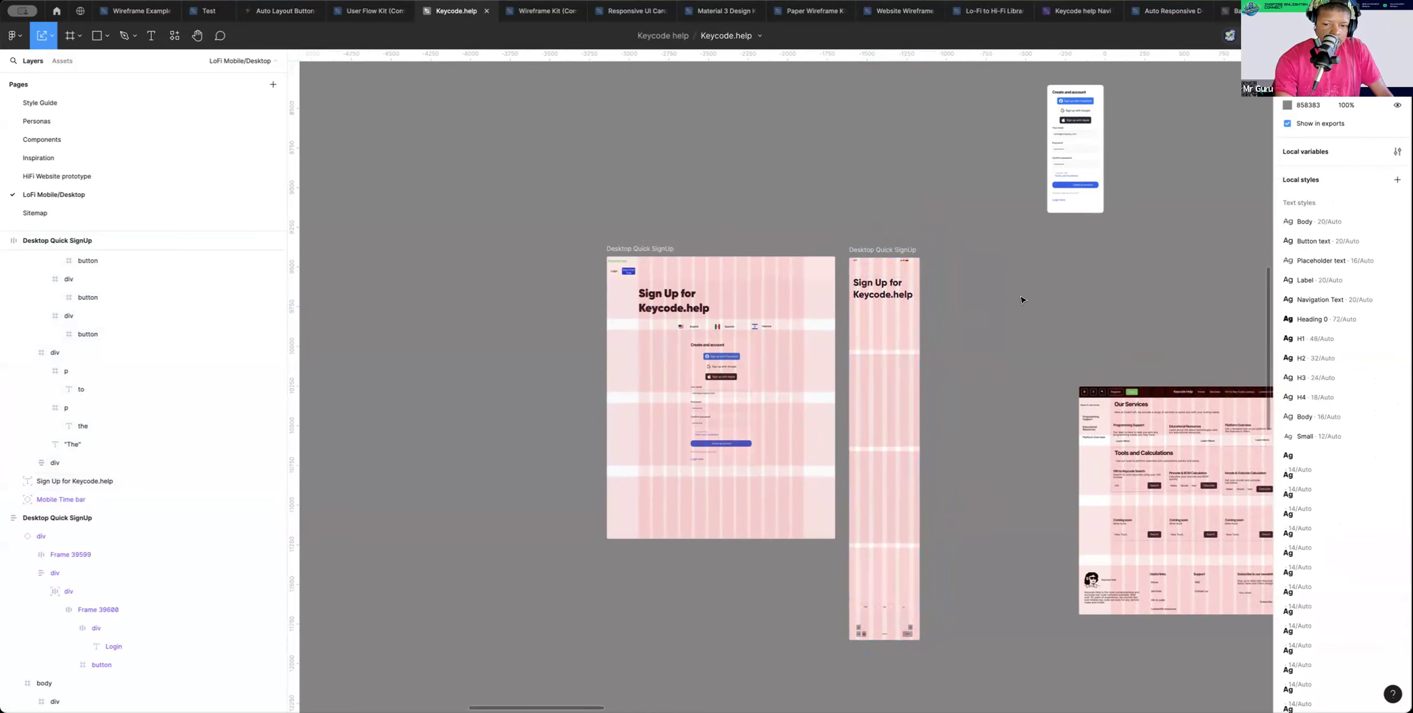
Bring a copy of the desktop layout's language selection row into the mobile sign-up frame
double_click(715, 328)
double_click(715, 328)
double_click(715, 328)
double_click(716, 328)
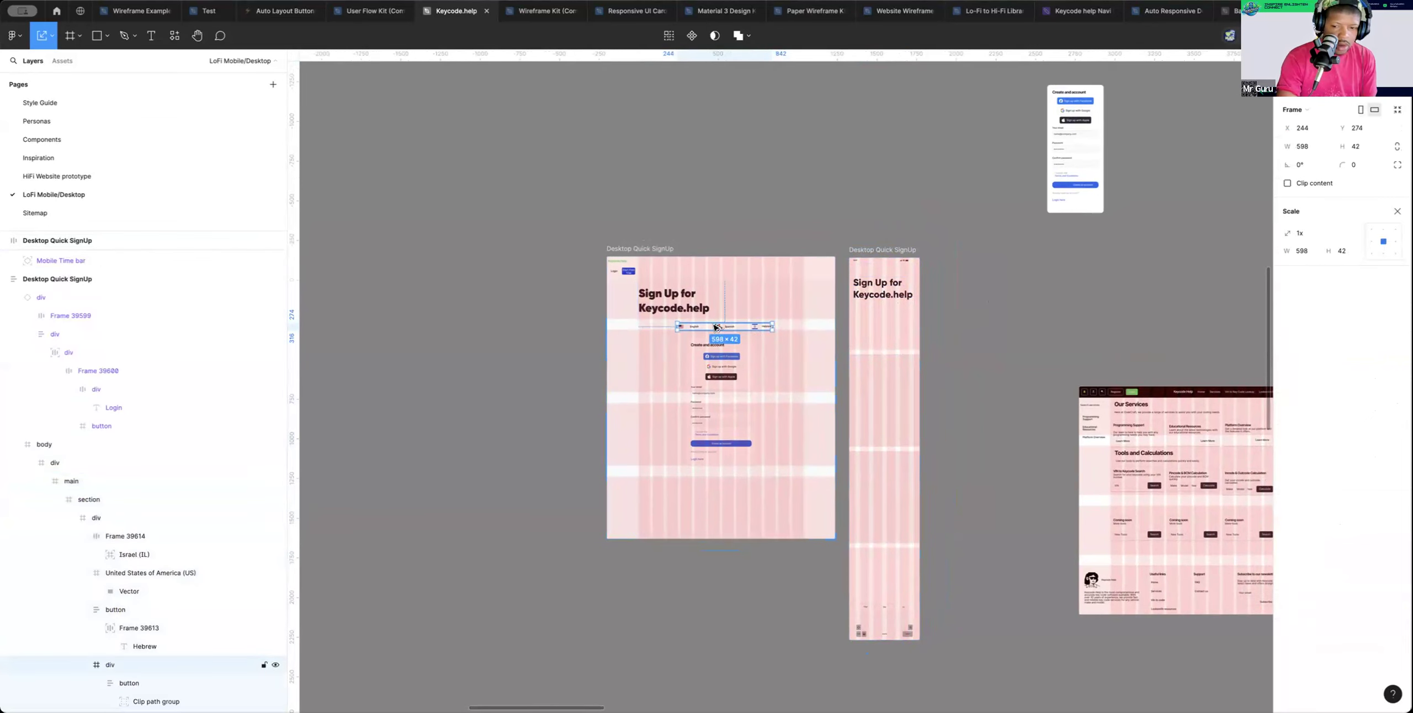
drag(710, 328, 878, 307)
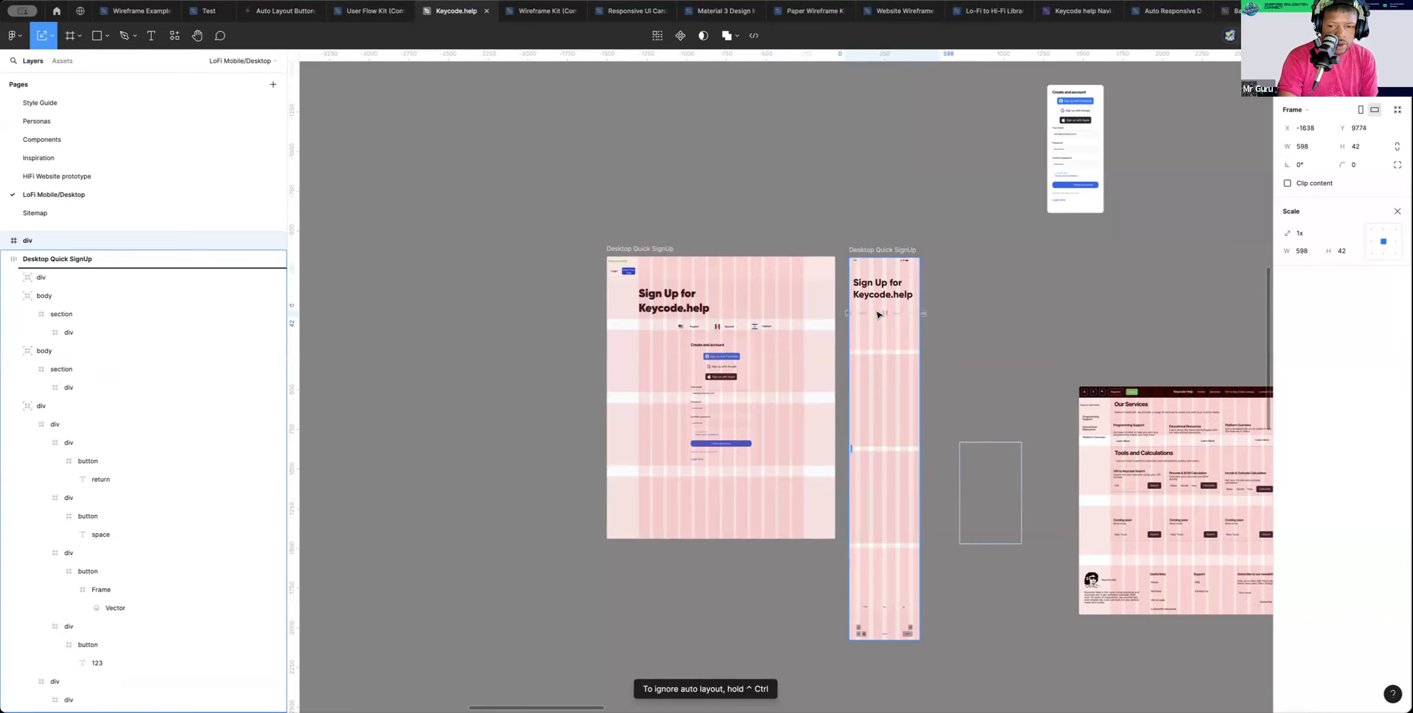
drag(878, 312, 878, 313)
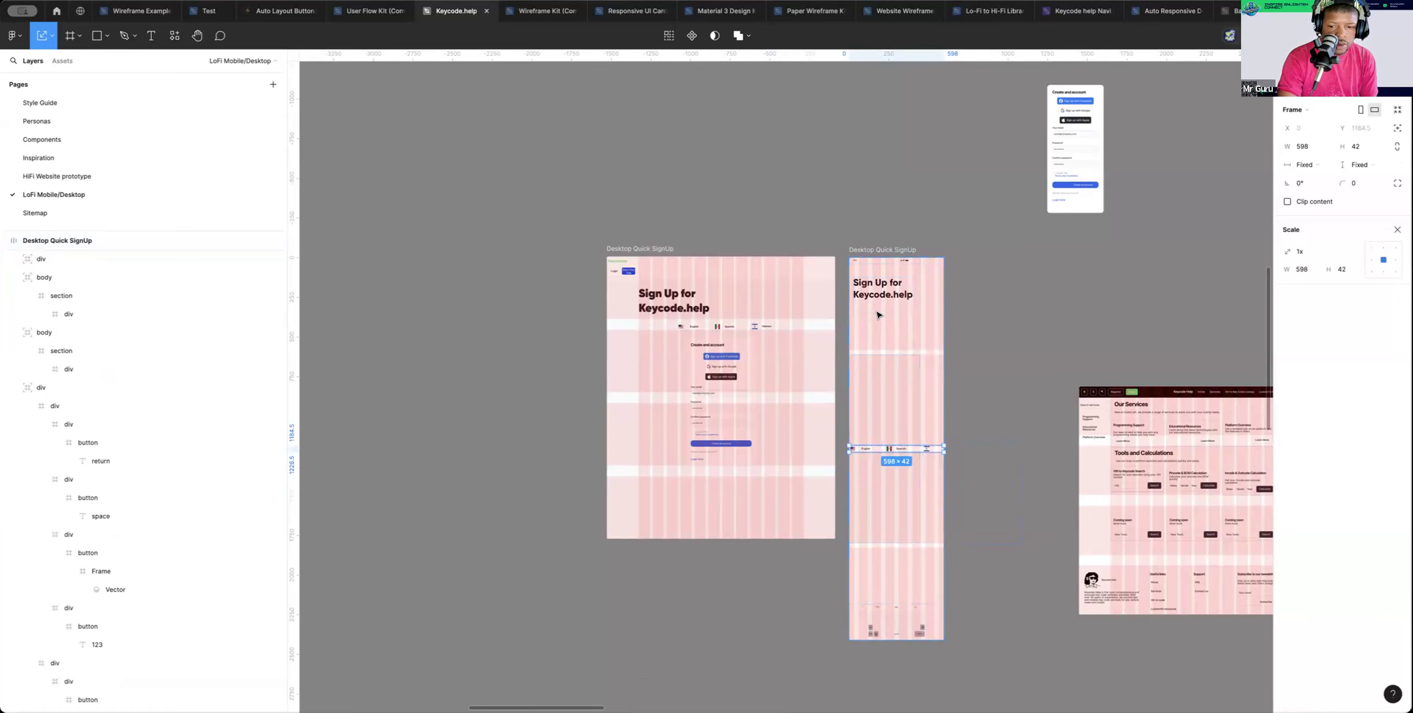
Give the copied language row an absolute position and move it up to Y 576 in the mobile frame
click(1397, 129)
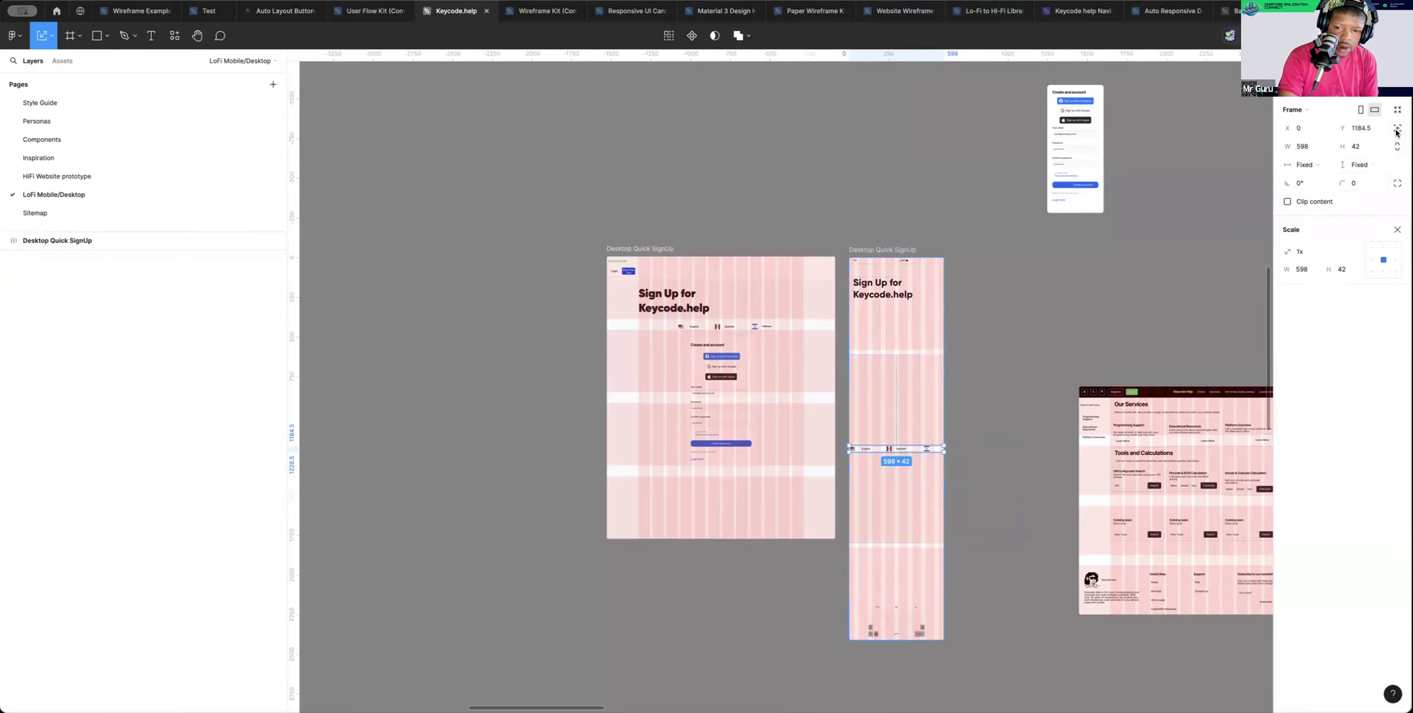
drag(905, 450, 933, 370)
click(902, 347)
click(903, 346)
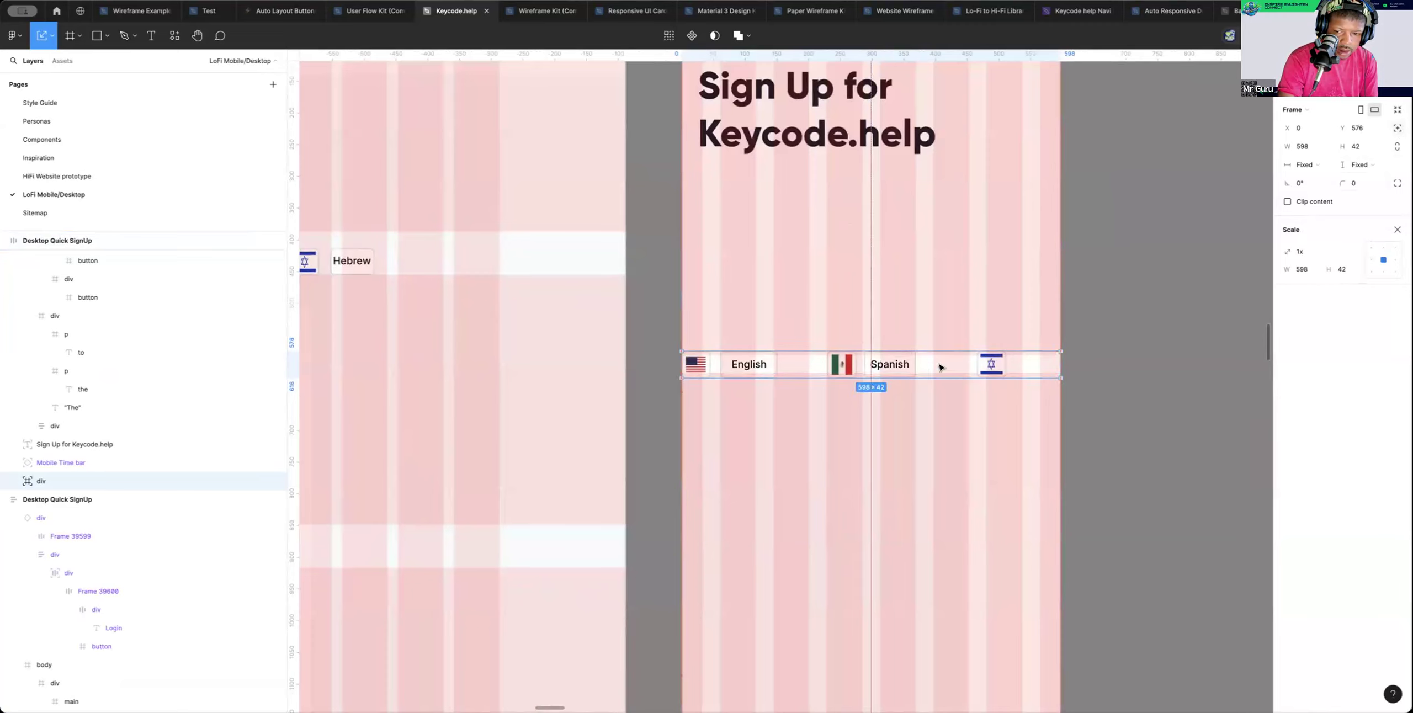
alt+click(1039, 363)
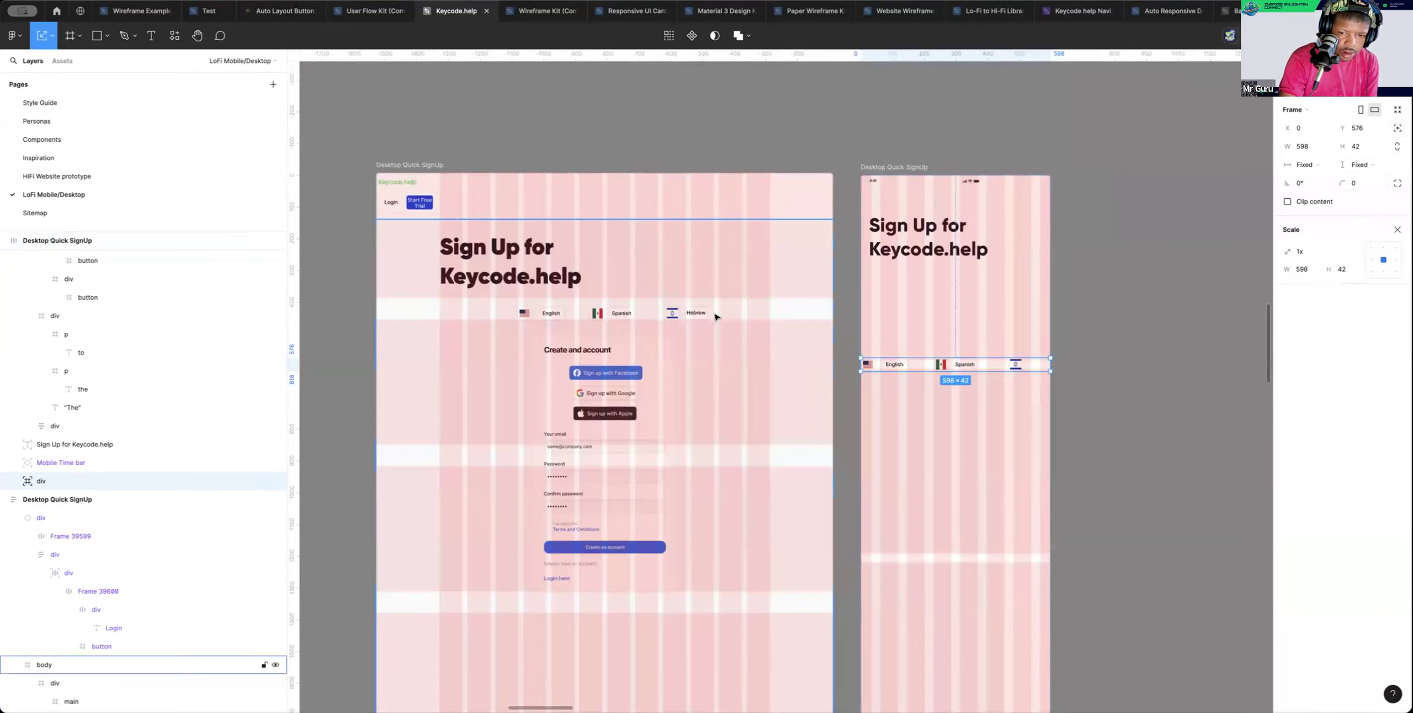
Delete the stray Vector and its parent "United States of America (US)" layer from the desktop sign-up section
double_click(697, 313)
double_click(697, 314)
double_click(697, 315)
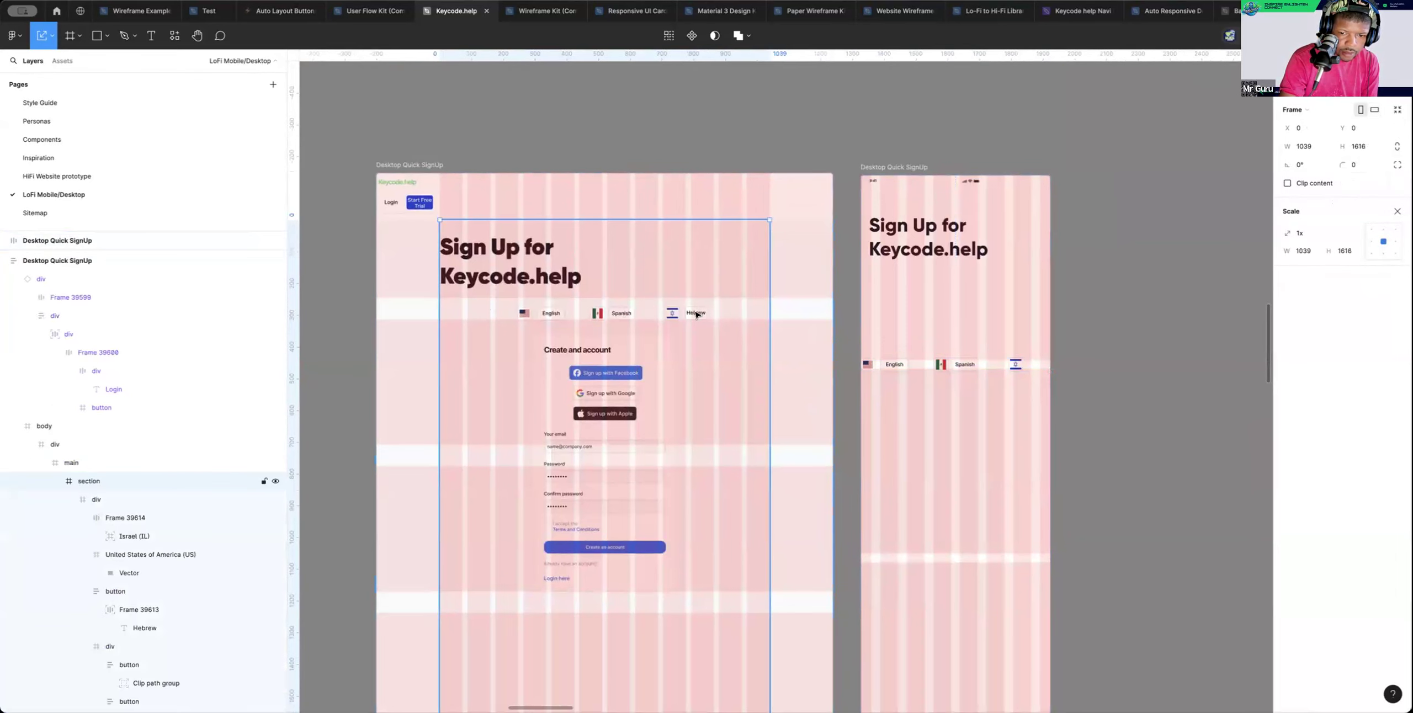
double_click(697, 315)
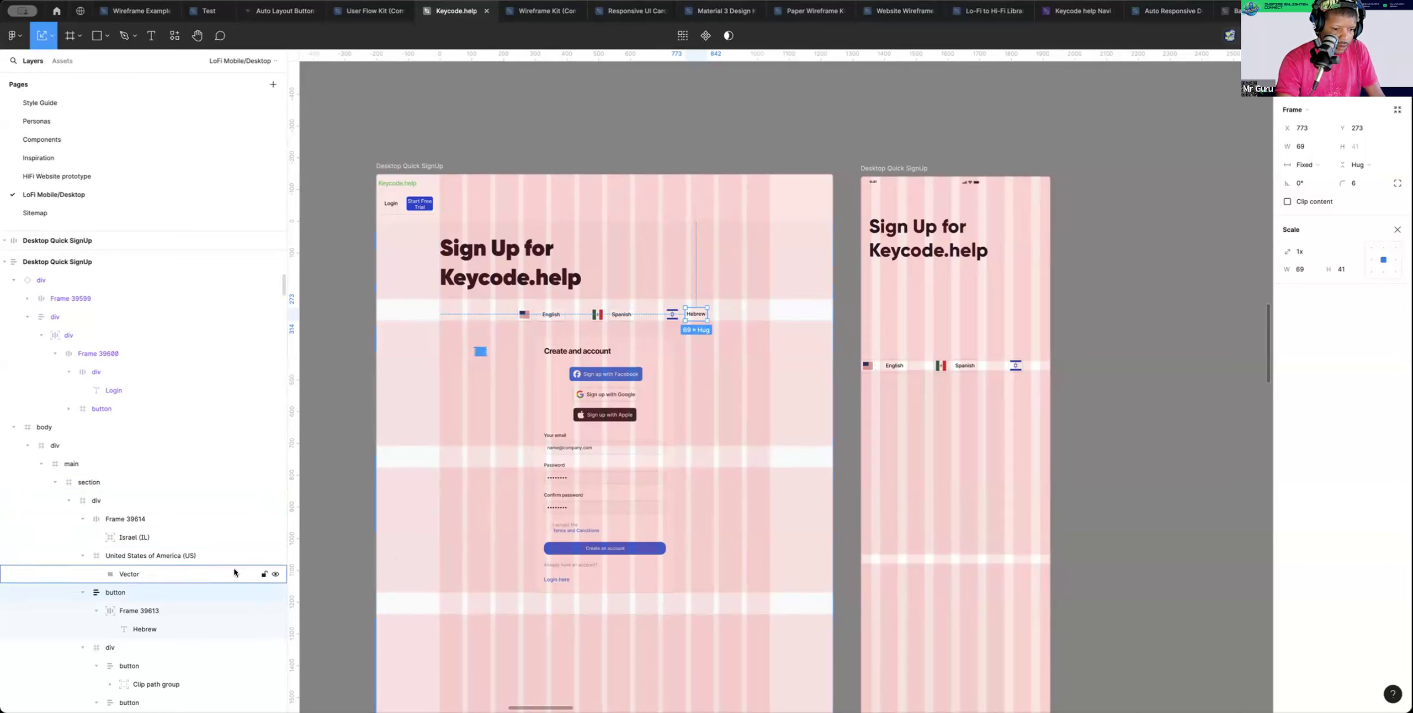
click(275, 574)
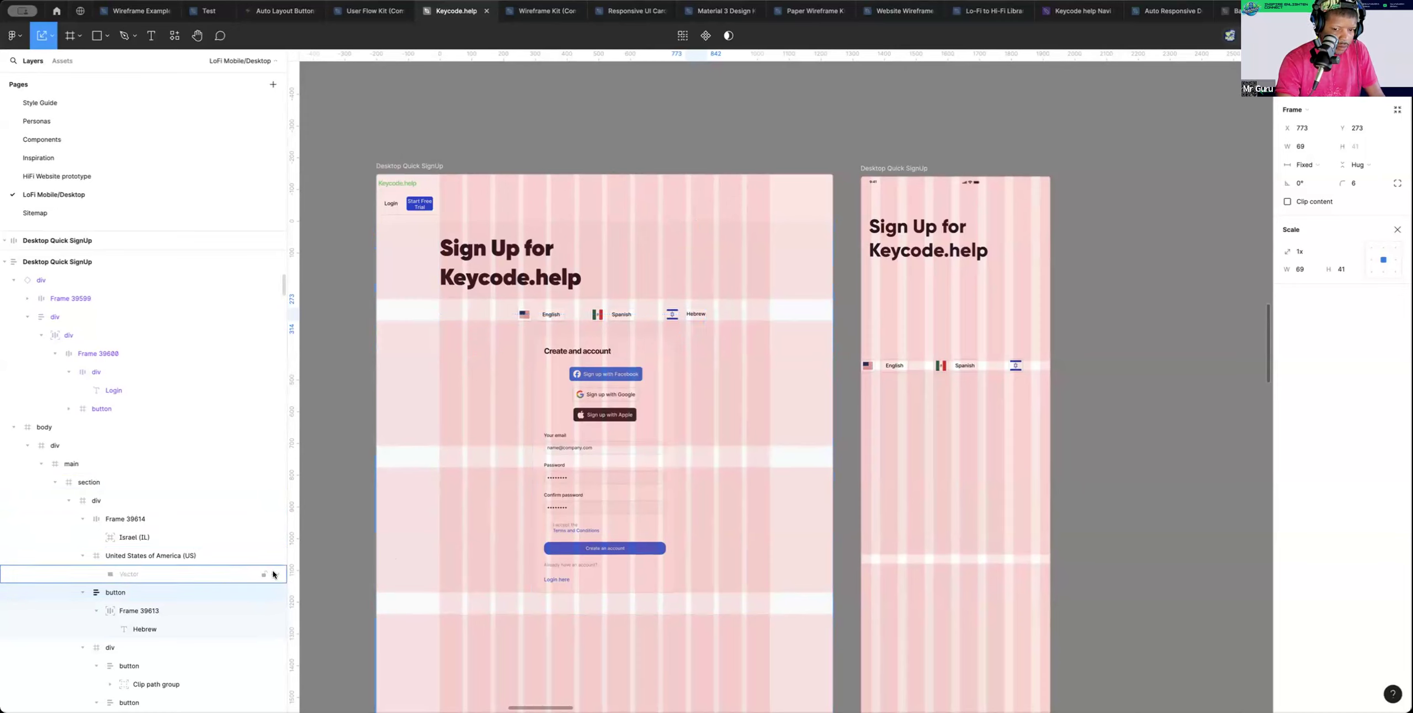
click(274, 574)
click(157, 571)
scroll(156, 572, down, 1)
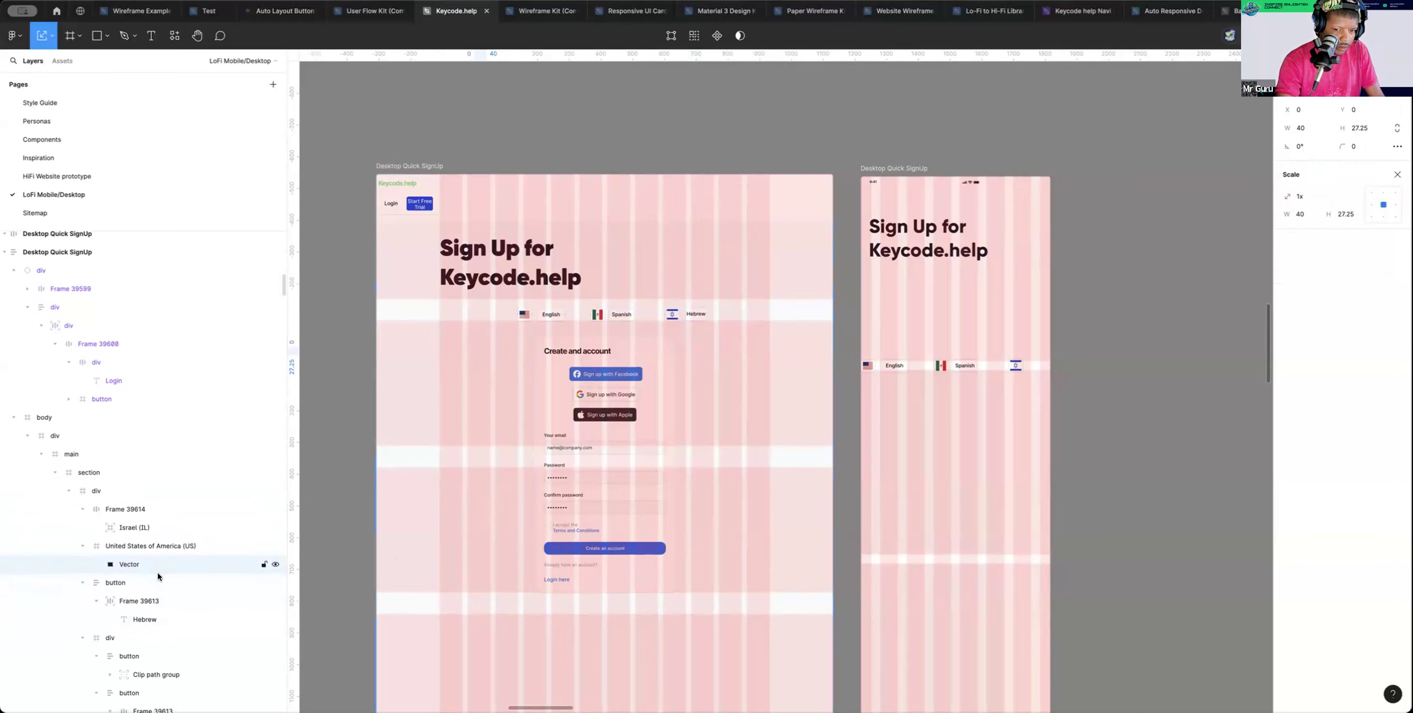
key(Delete)
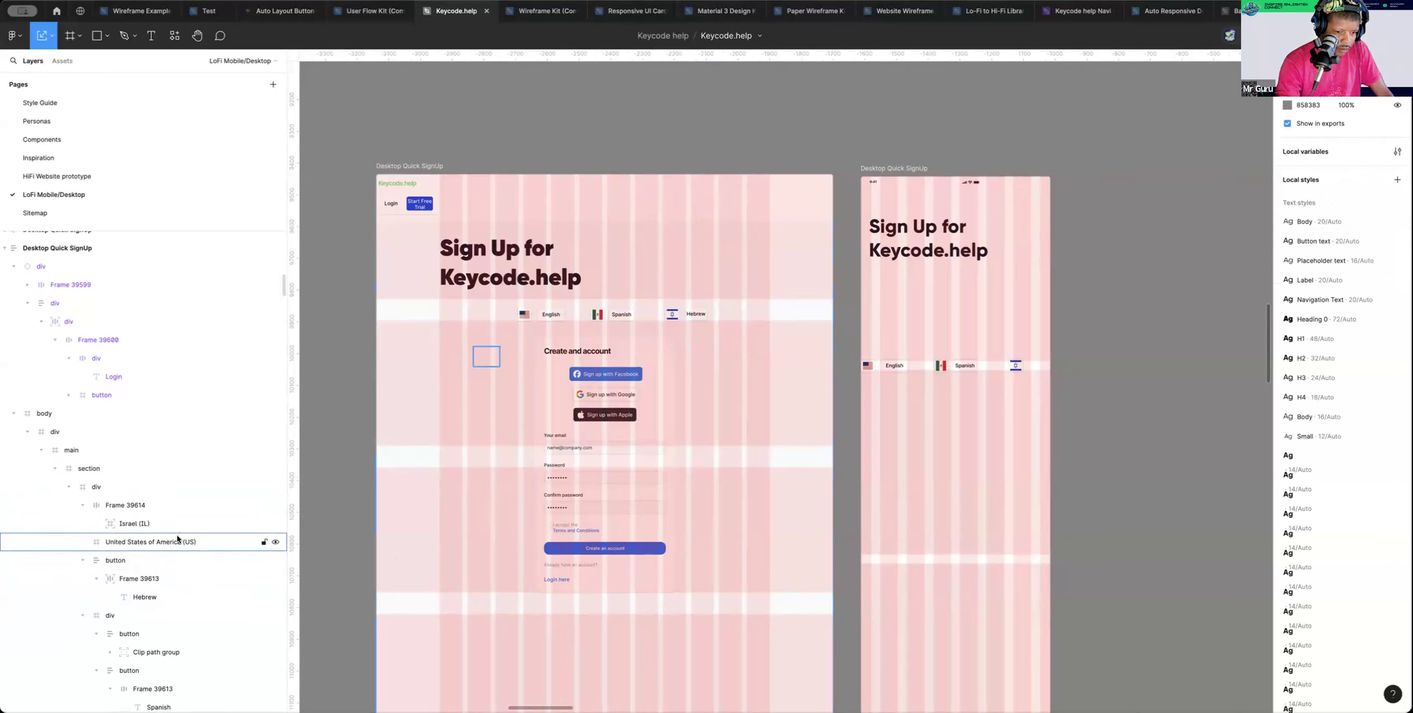
click(176, 538)
key(Delete)
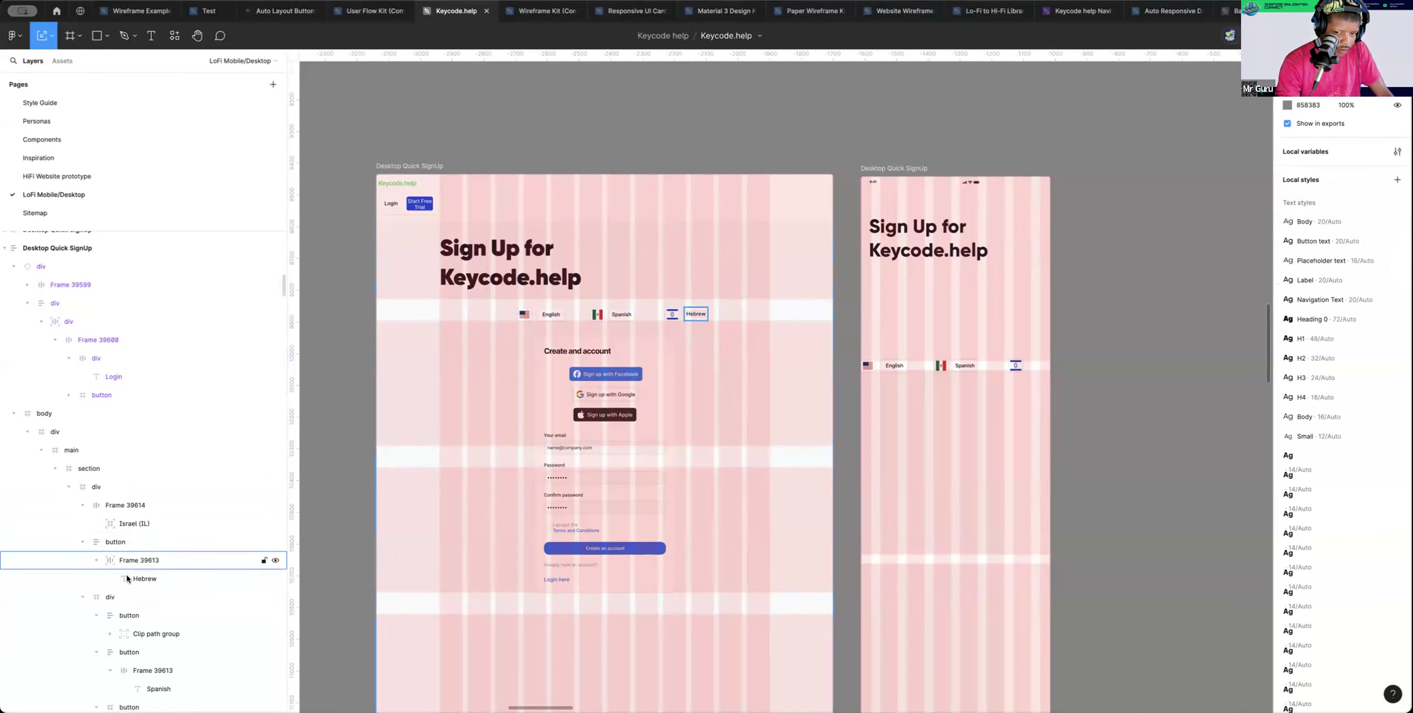
Delete the stray "Israel (IL)" layer and its parent Frame 39614 from the desktop sign-up section
click(135, 524)
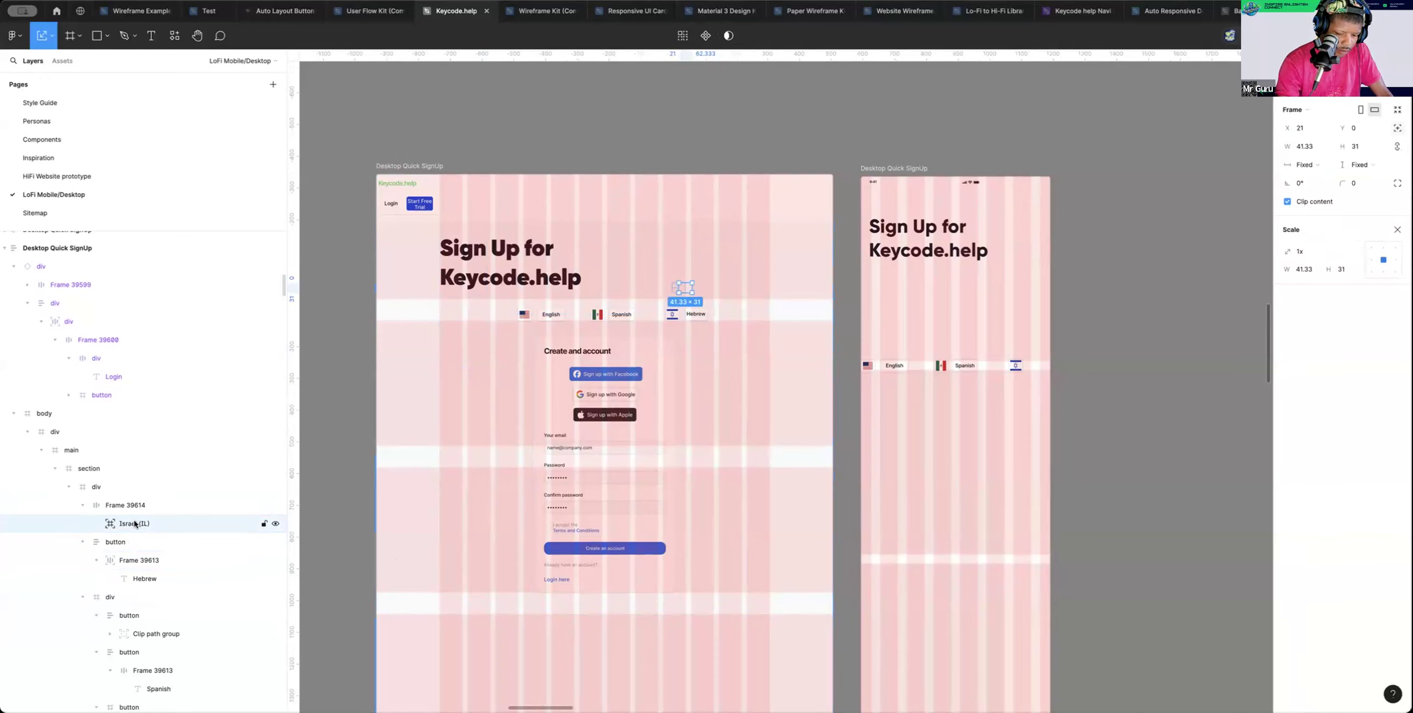
key(Delete)
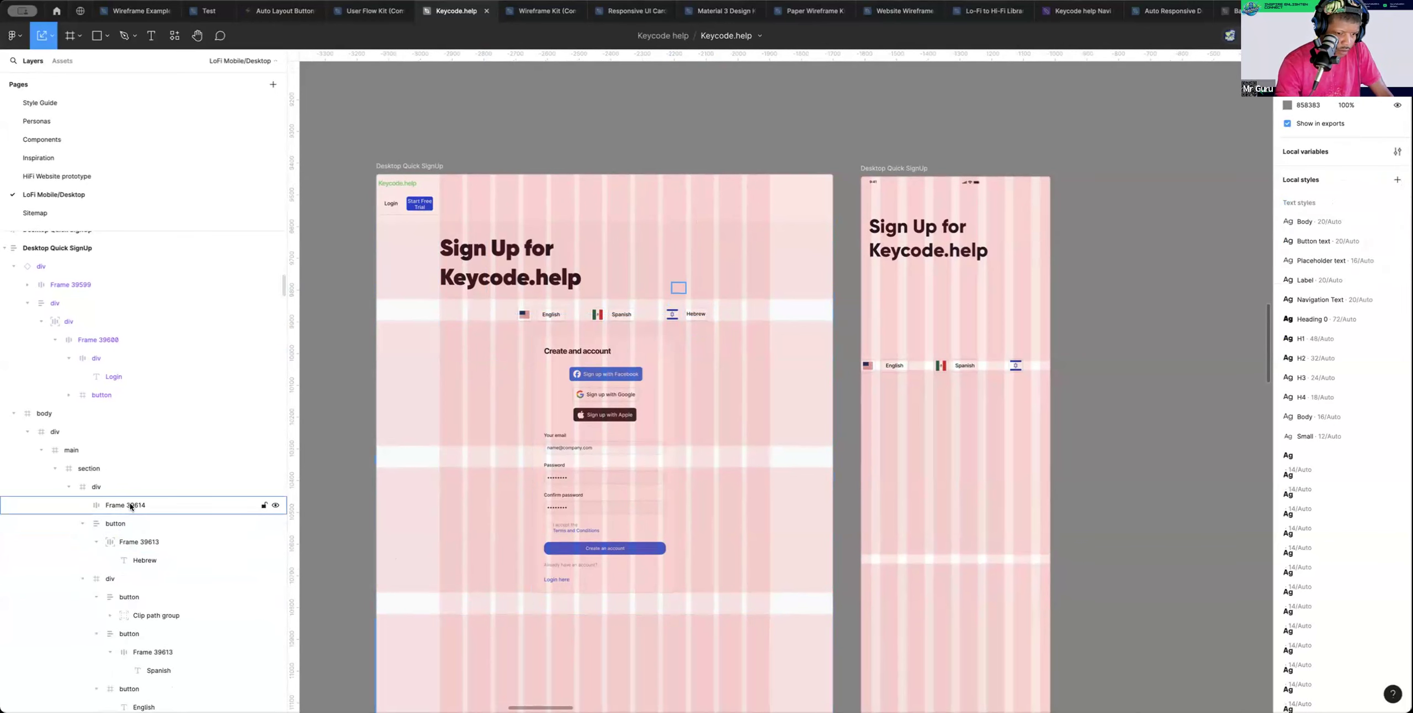
click(131, 507)
key(Delete)
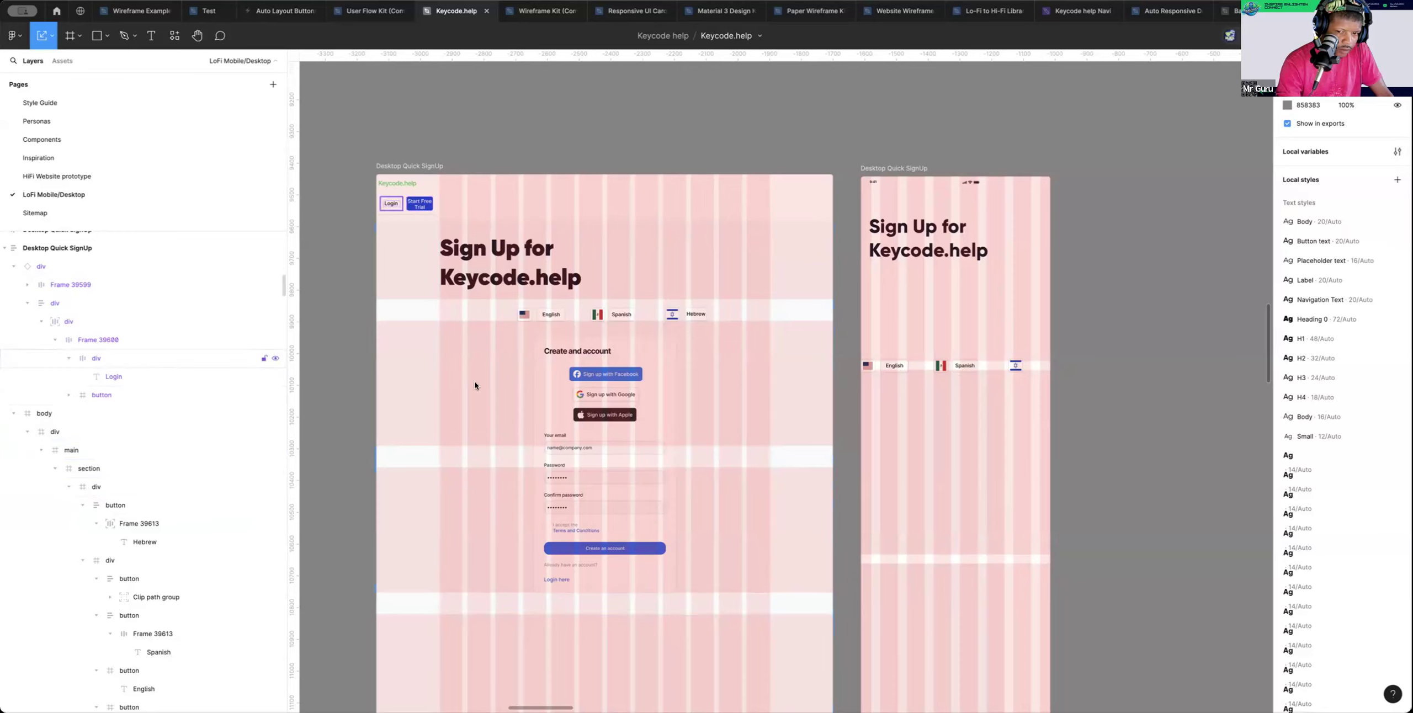
Nest the desktop Hebrew button inside the div holding the other language buttons and flags
click(623, 317)
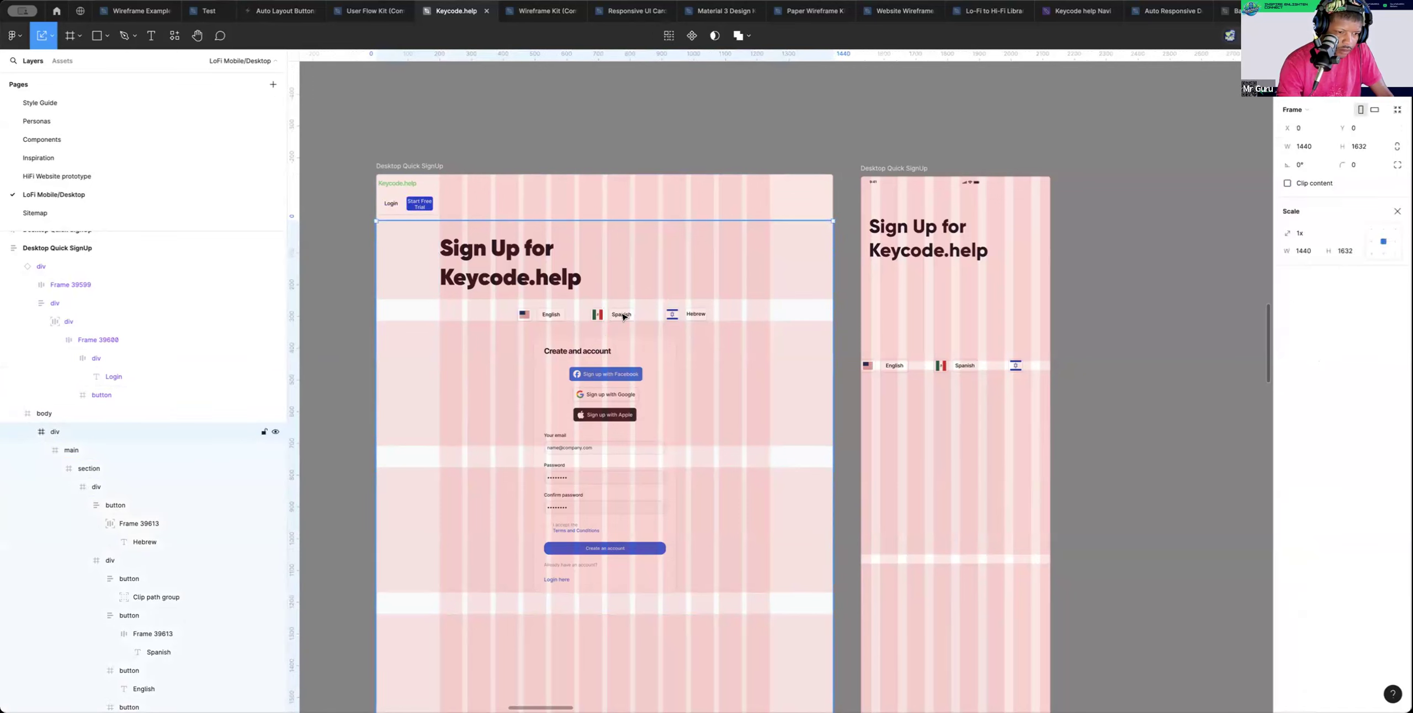
double_click(662, 331)
double_click(674, 315)
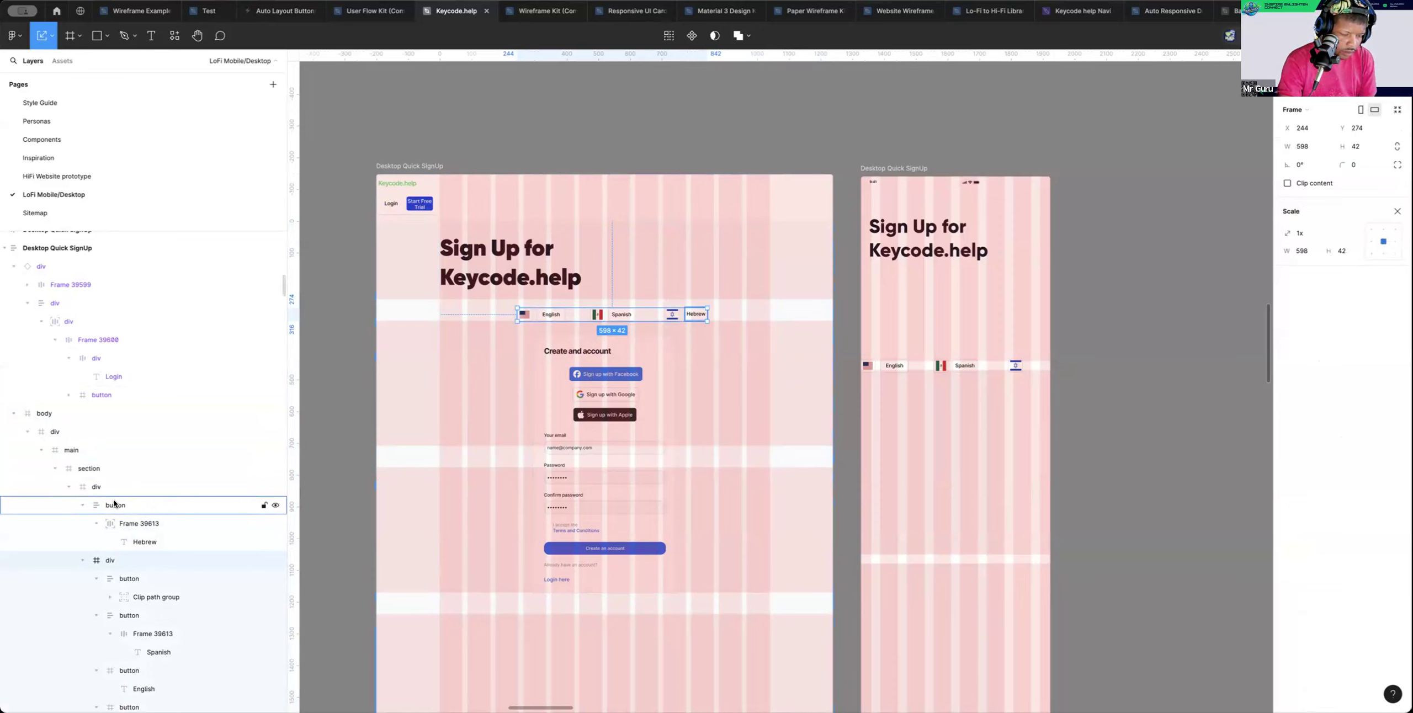
drag(114, 506, 140, 573)
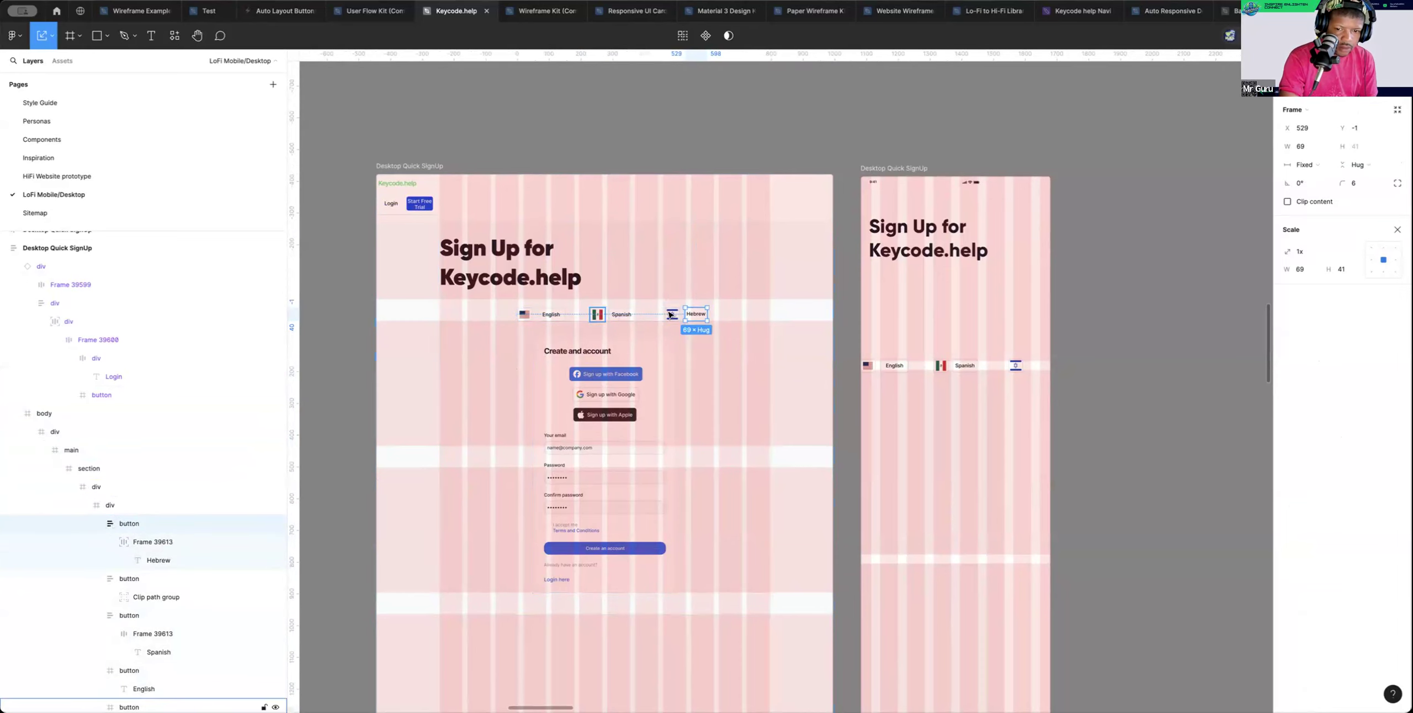
click(644, 314)
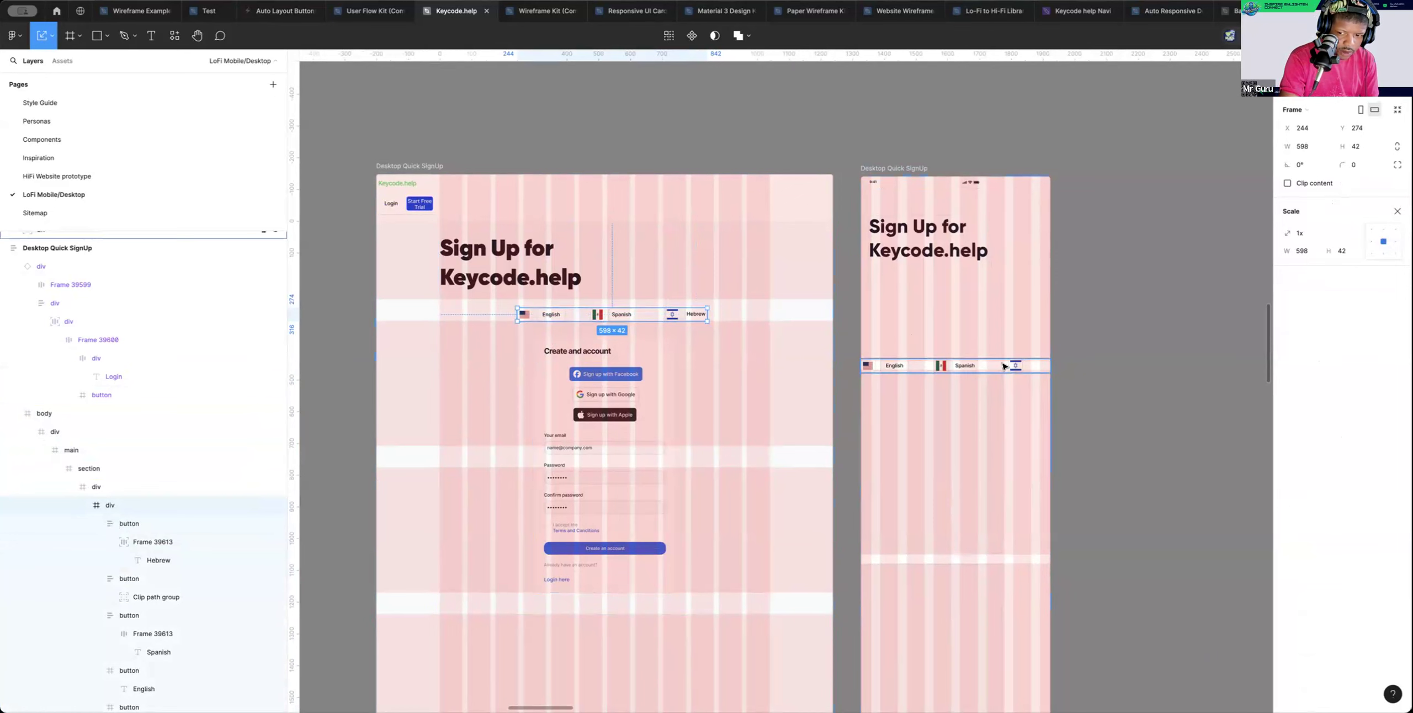
Replace the mobile frame's language row with a fresh copy of the desktop row including the Hebrew button
click(1004, 366)
key(Delete)
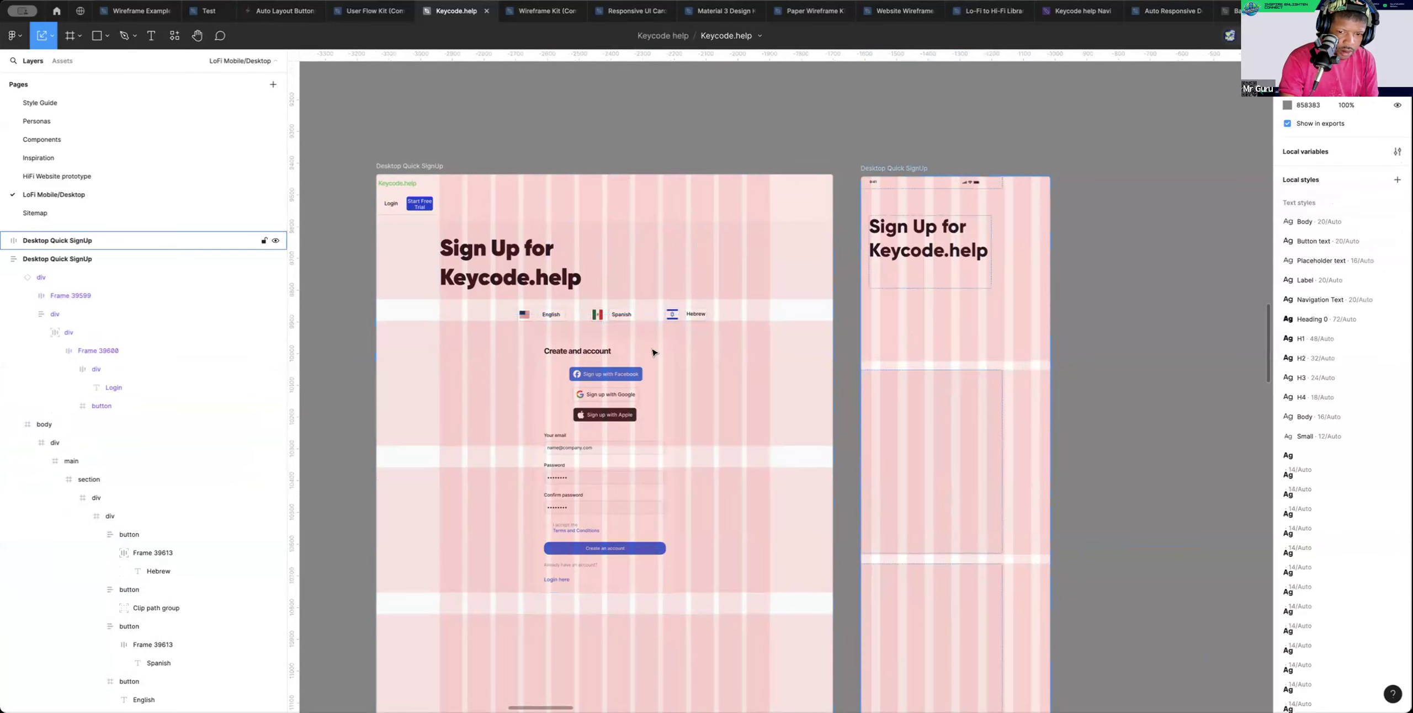
double_click(586, 317)
double_click(584, 316)
double_click(584, 316)
double_click(584, 316)
double_click(584, 316)
drag(585, 315, 924, 319)
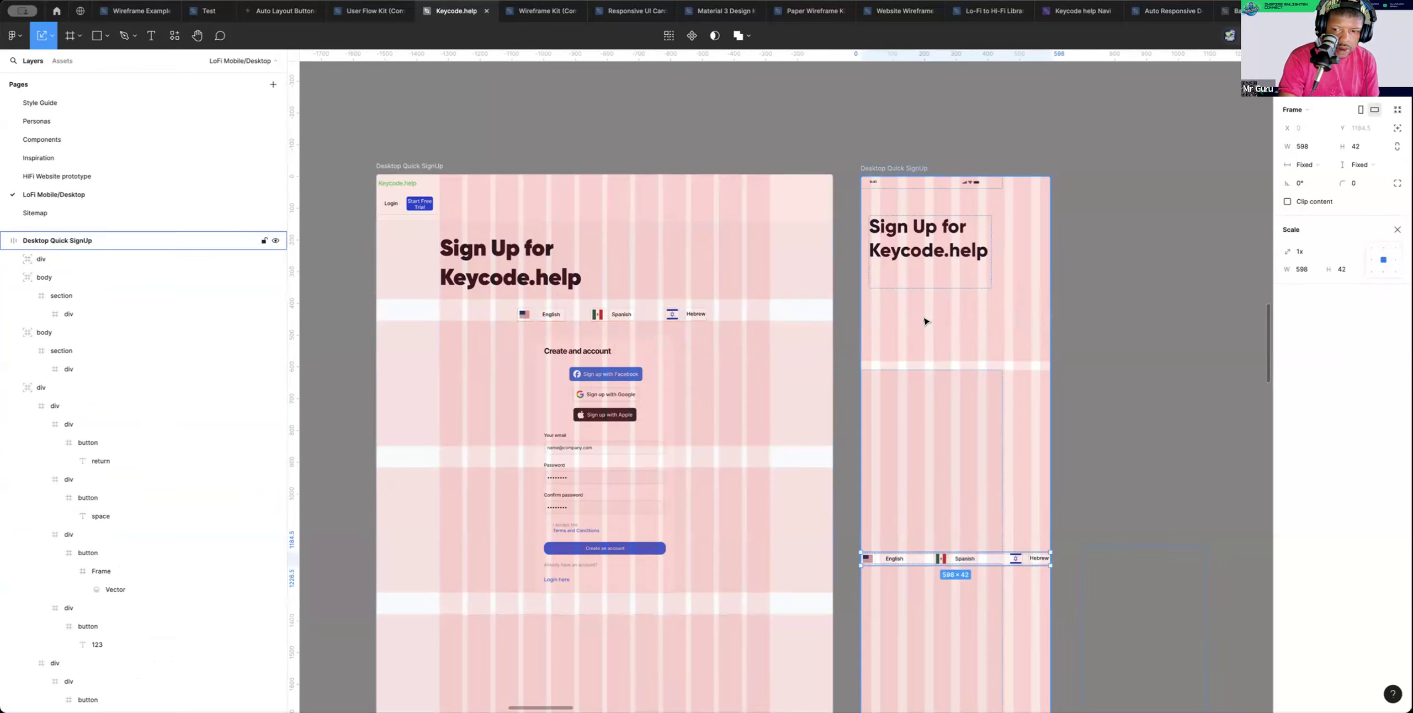
Set the new mobile language row to absolute position and move it up to Y 353, beneath the heading
click(1395, 129)
drag(982, 560, 979, 296)
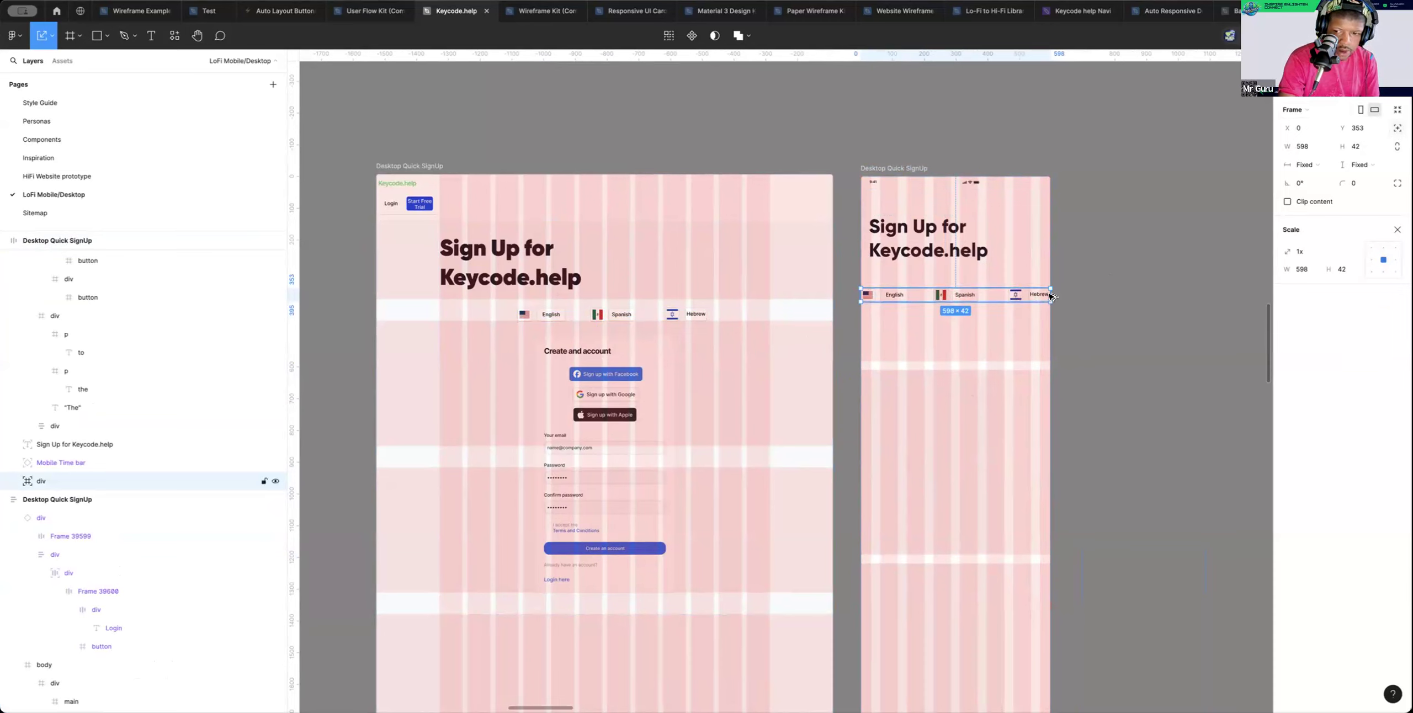
Examine the mobile language row's edge, its Israeli flag and its Hebrew button up close
key(v)
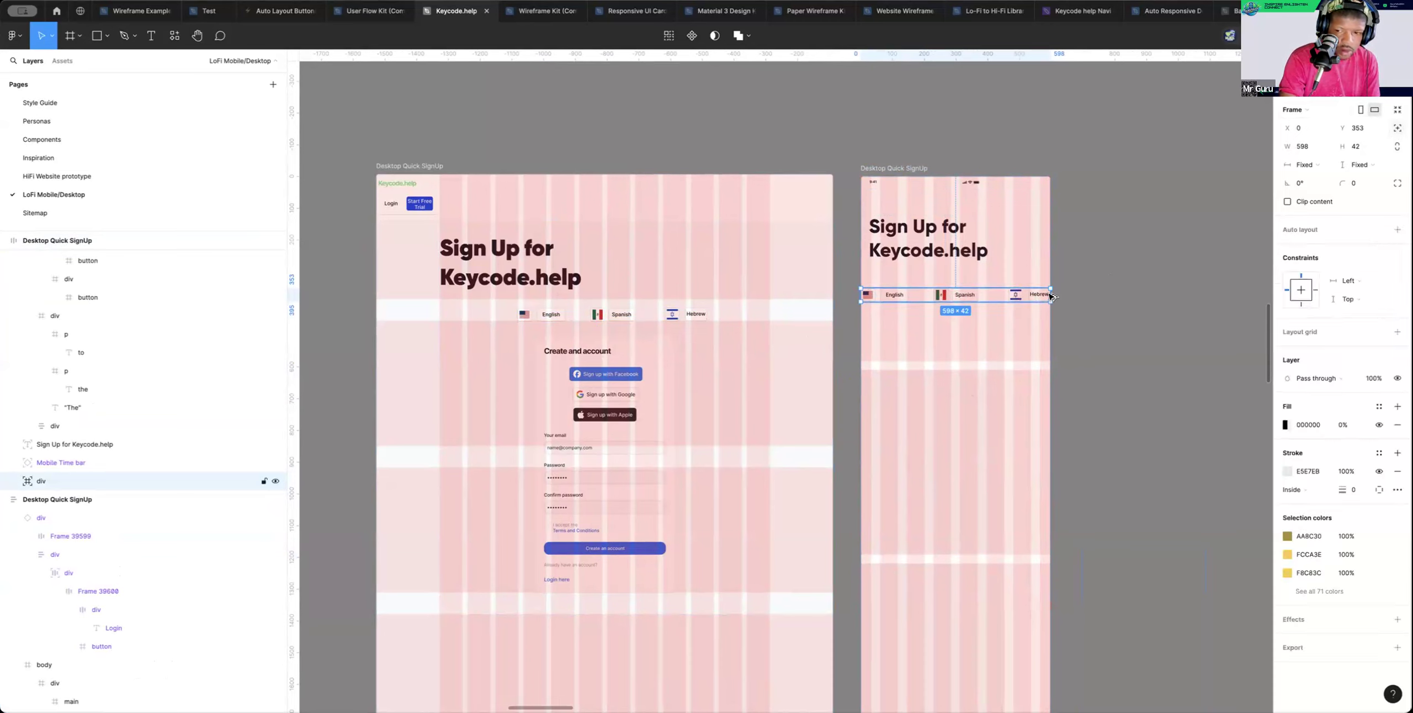
mouse_move(1051, 296)
mouse_down()
mouse_move(1031, 291)
mouse_move(1048, 292)
mouse_up()
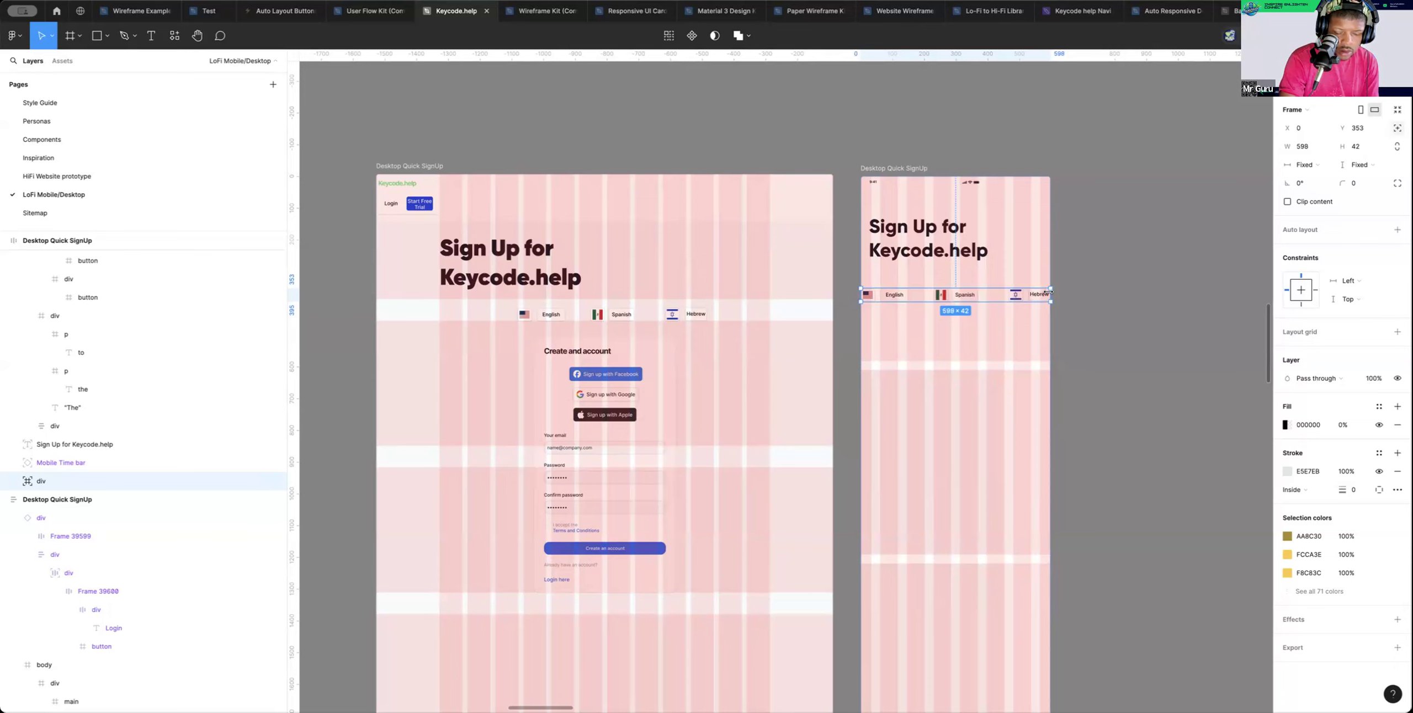
scroll(1048, 292, up, 3)
double_click(1040, 301)
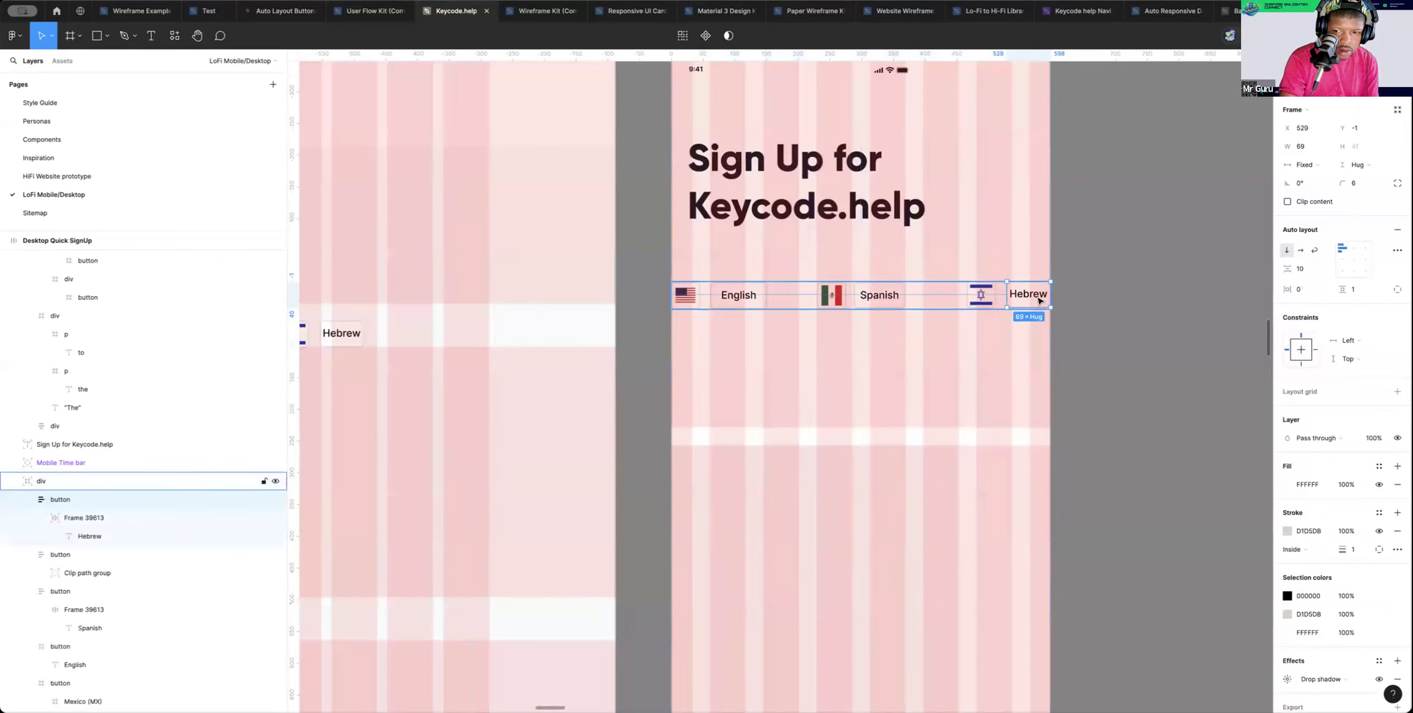
double_click(988, 294)
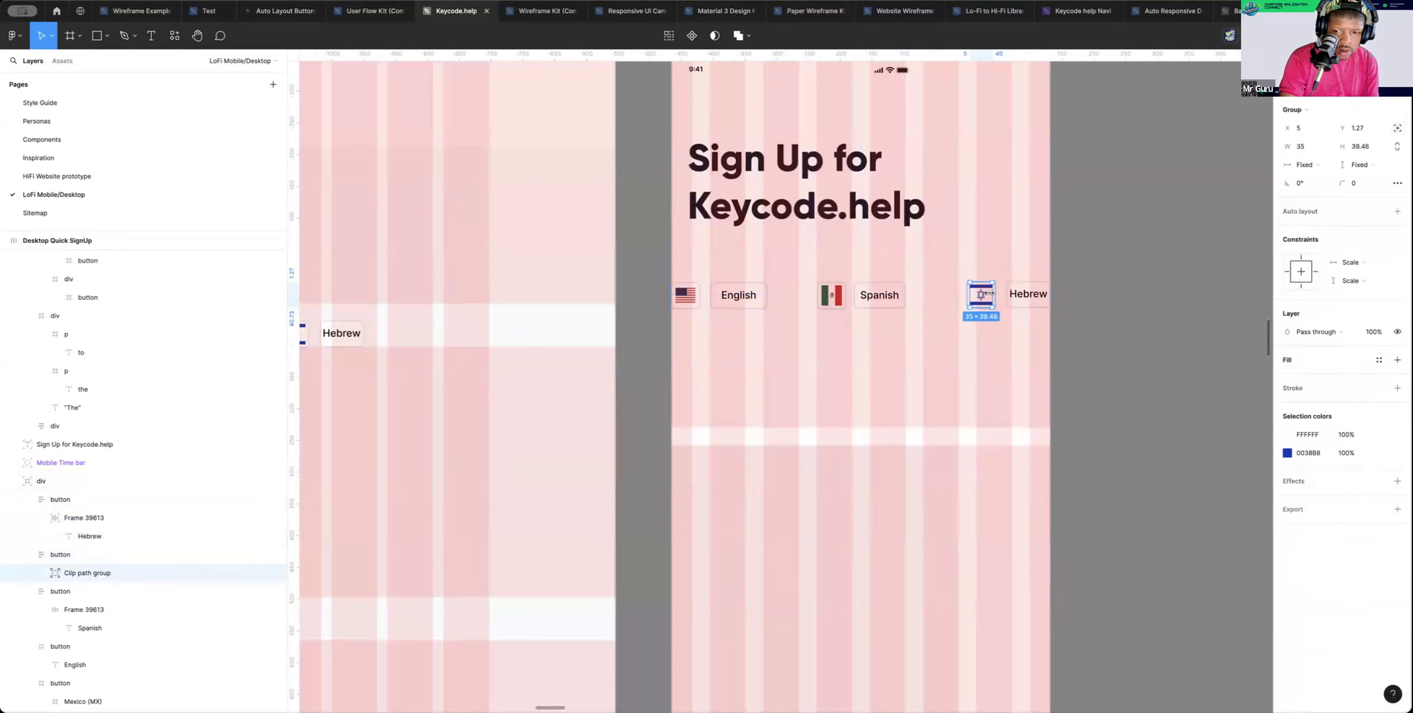
click(1017, 297)
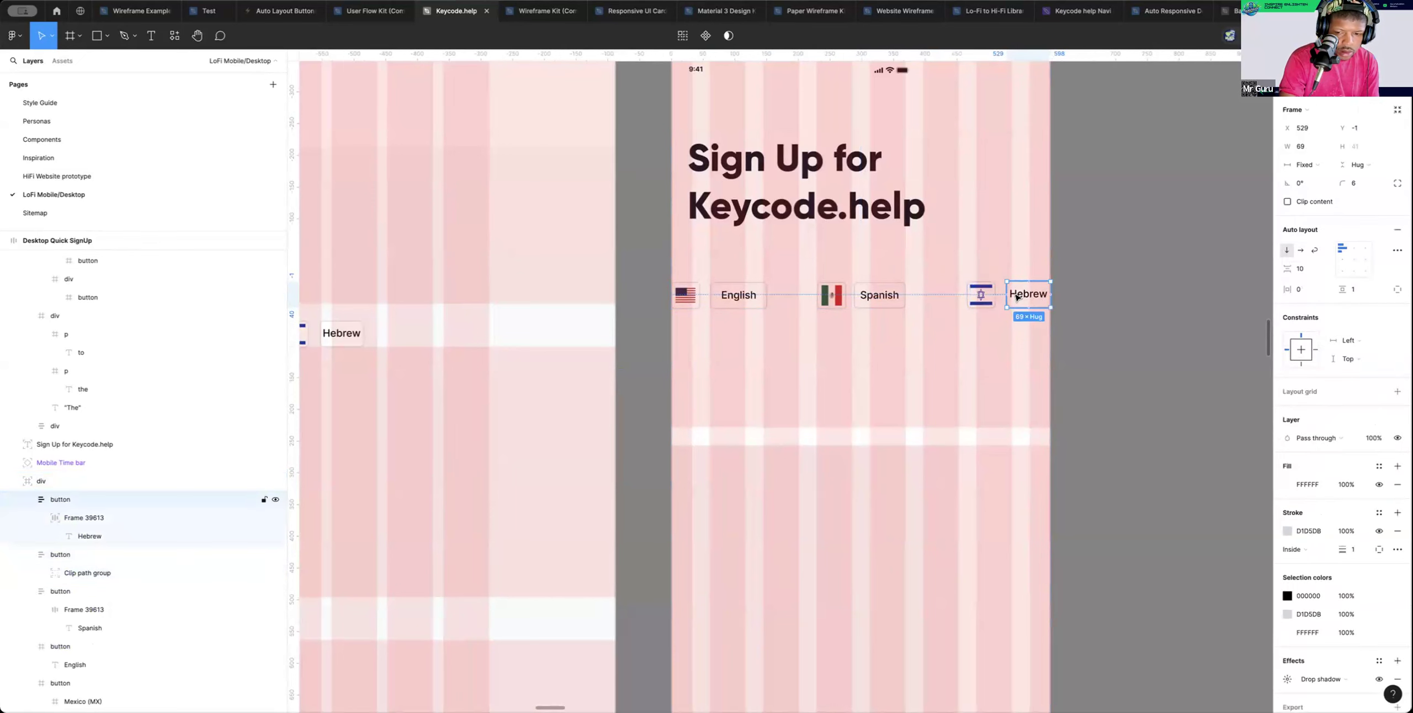
key(super+z)
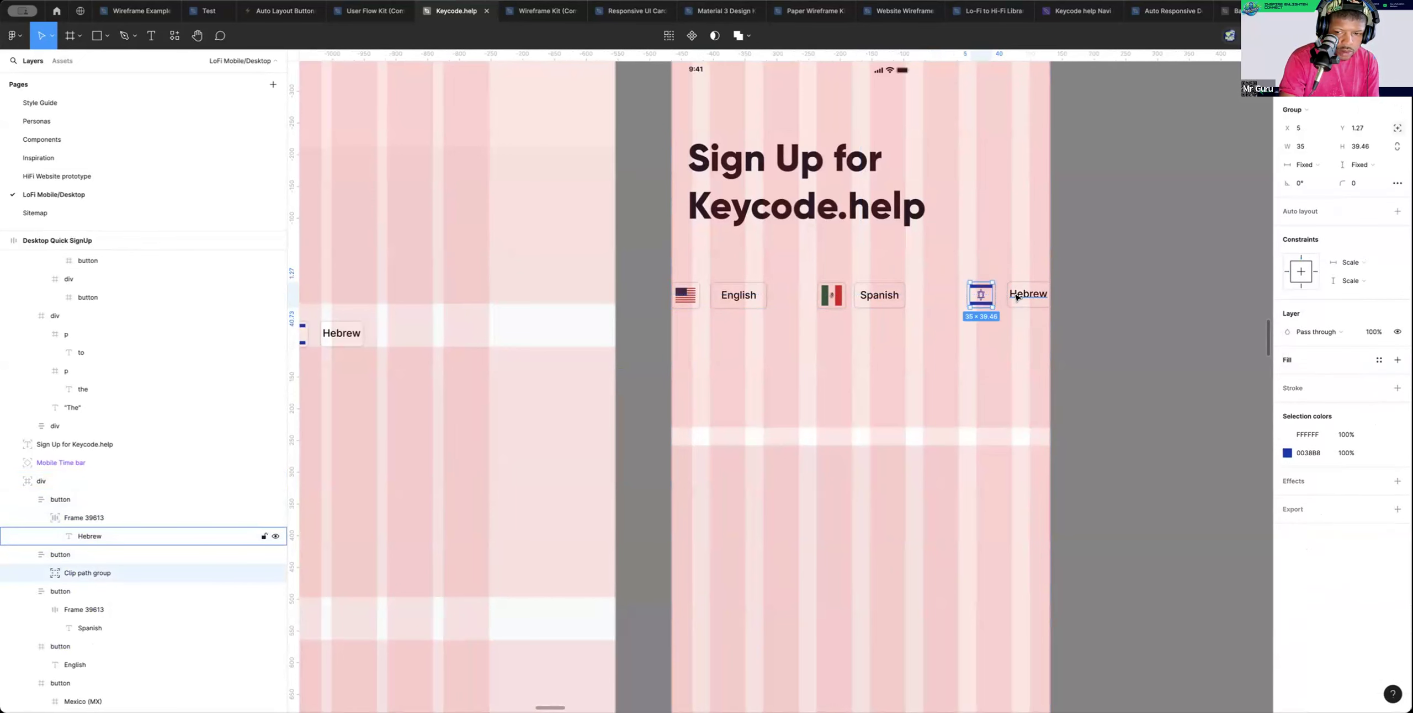
click(1044, 302)
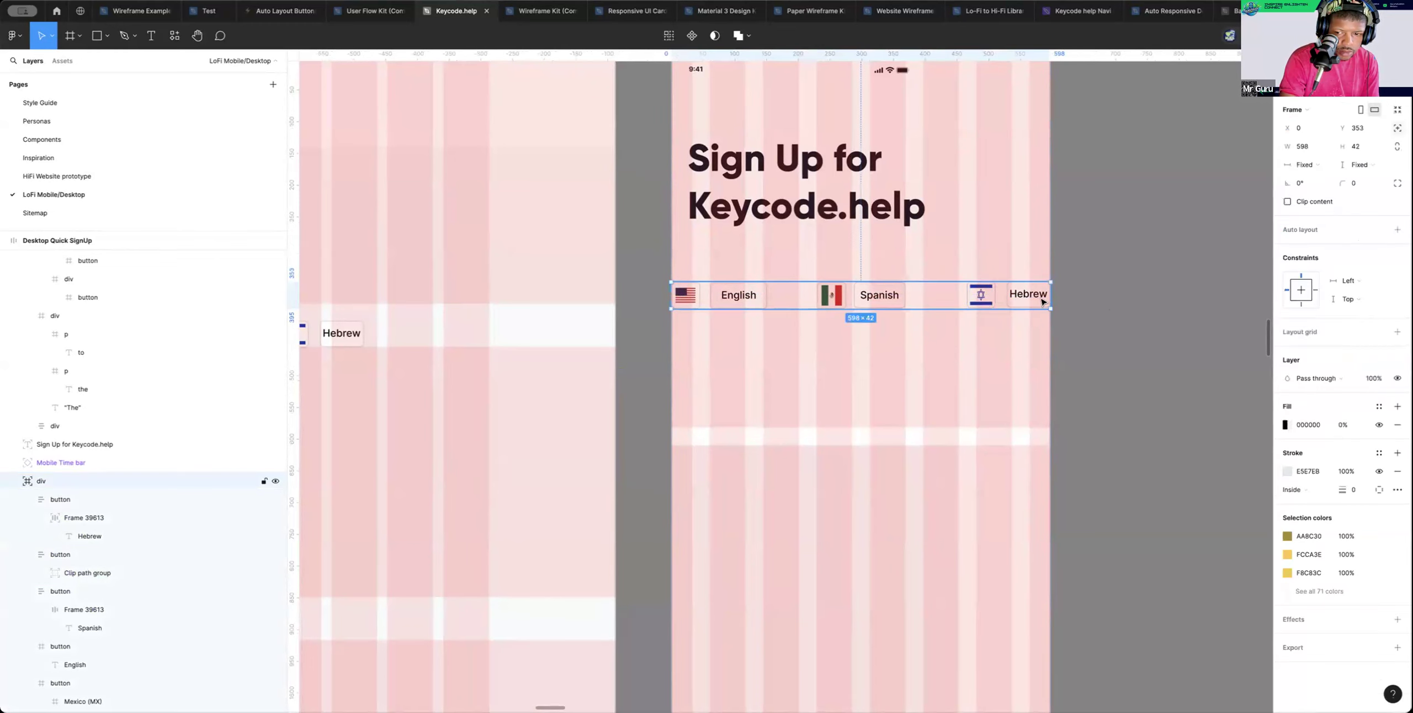
Delete the 598-wide language row from the mobile sign-up frame
drag(1044, 294, 1044, 286)
key(Escape)
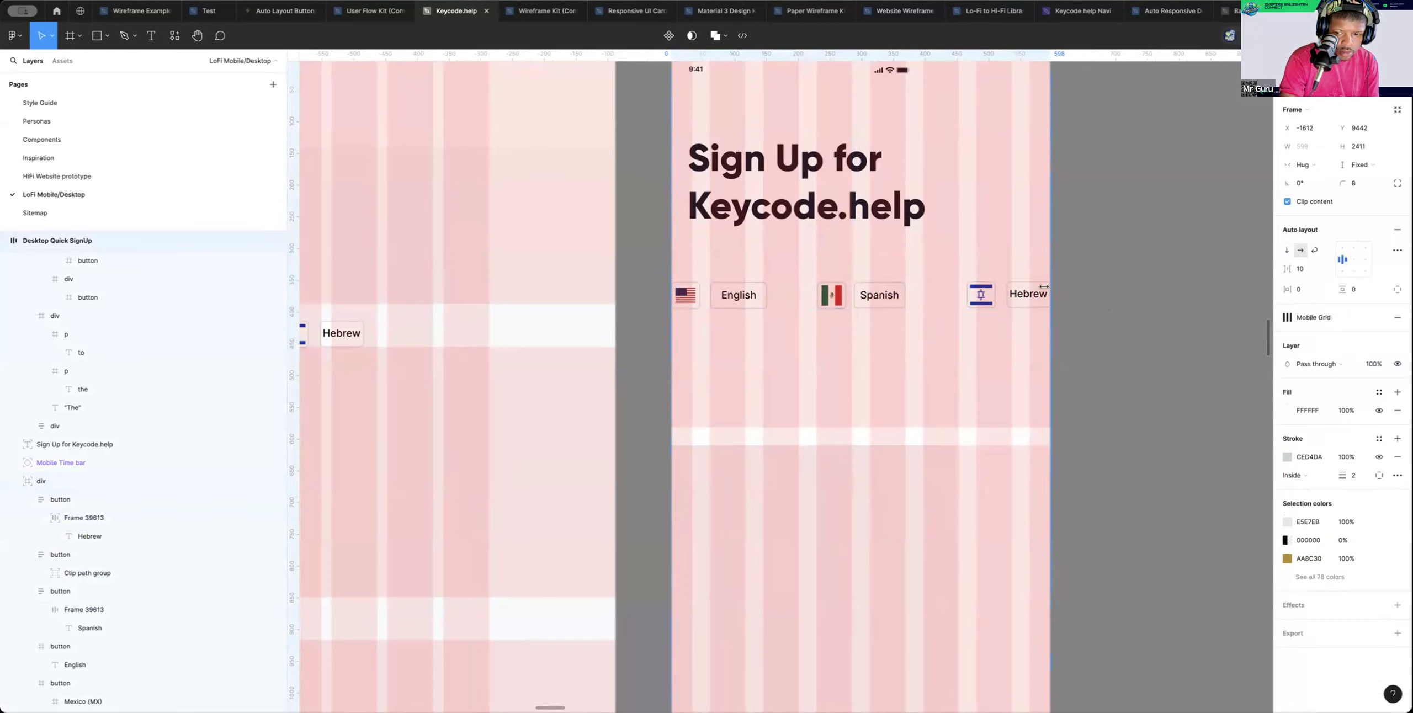
click(1044, 287)
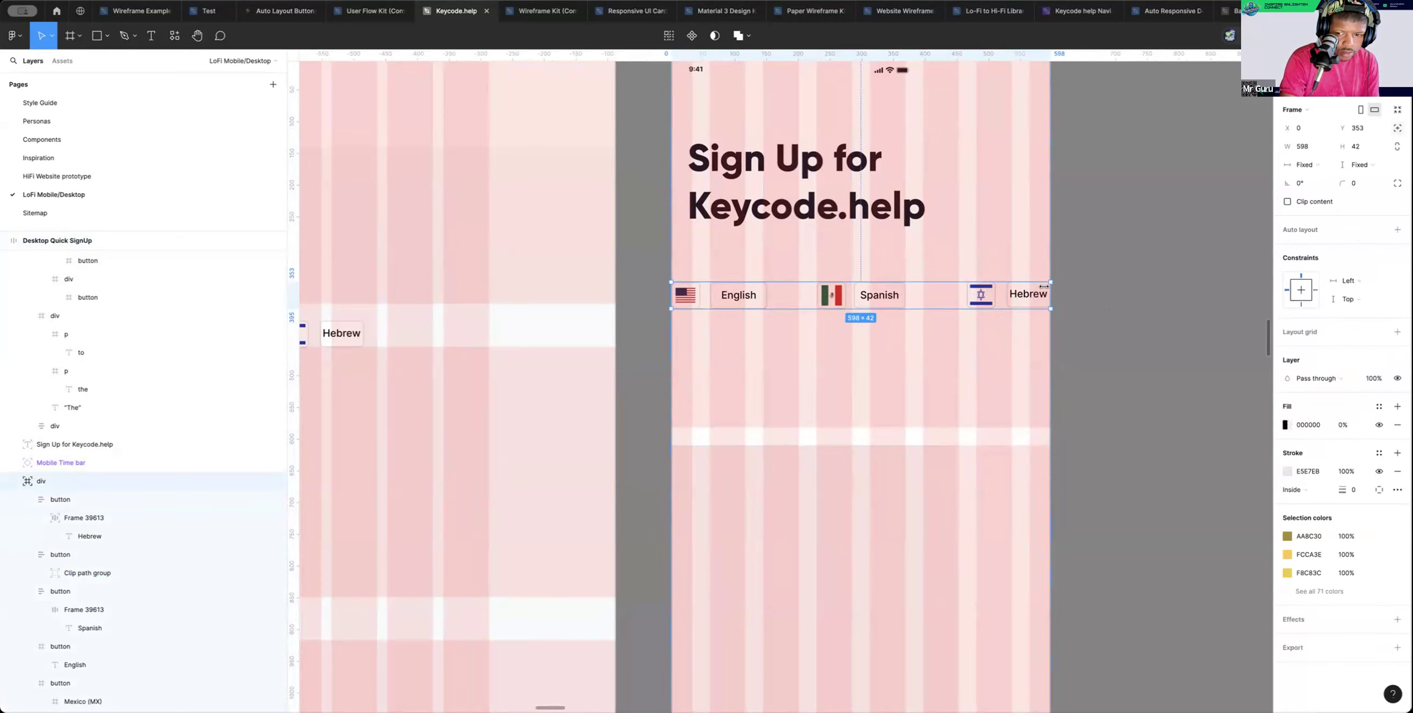
key(Delete)
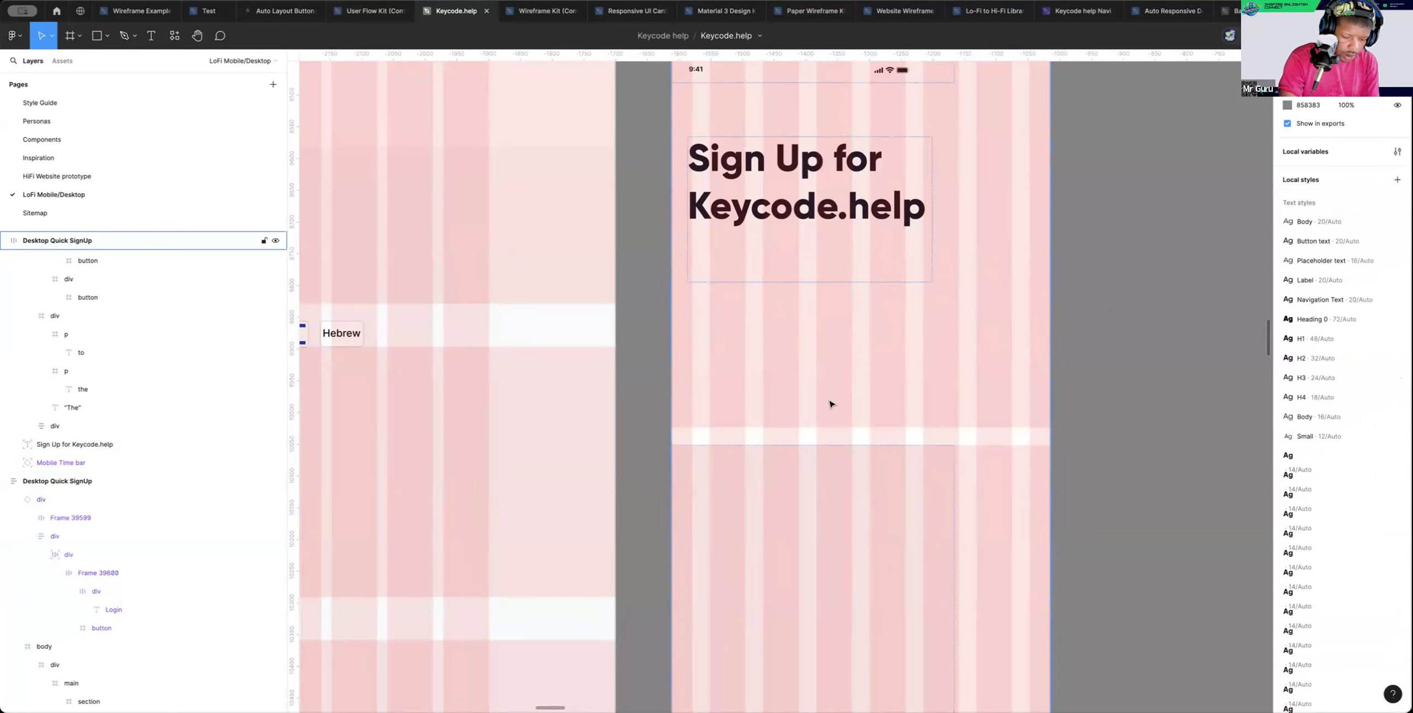
Place a copy of the desktop language row on the empty canvas above the desktop sign-up frame
scroll(828, 400, down, 5)
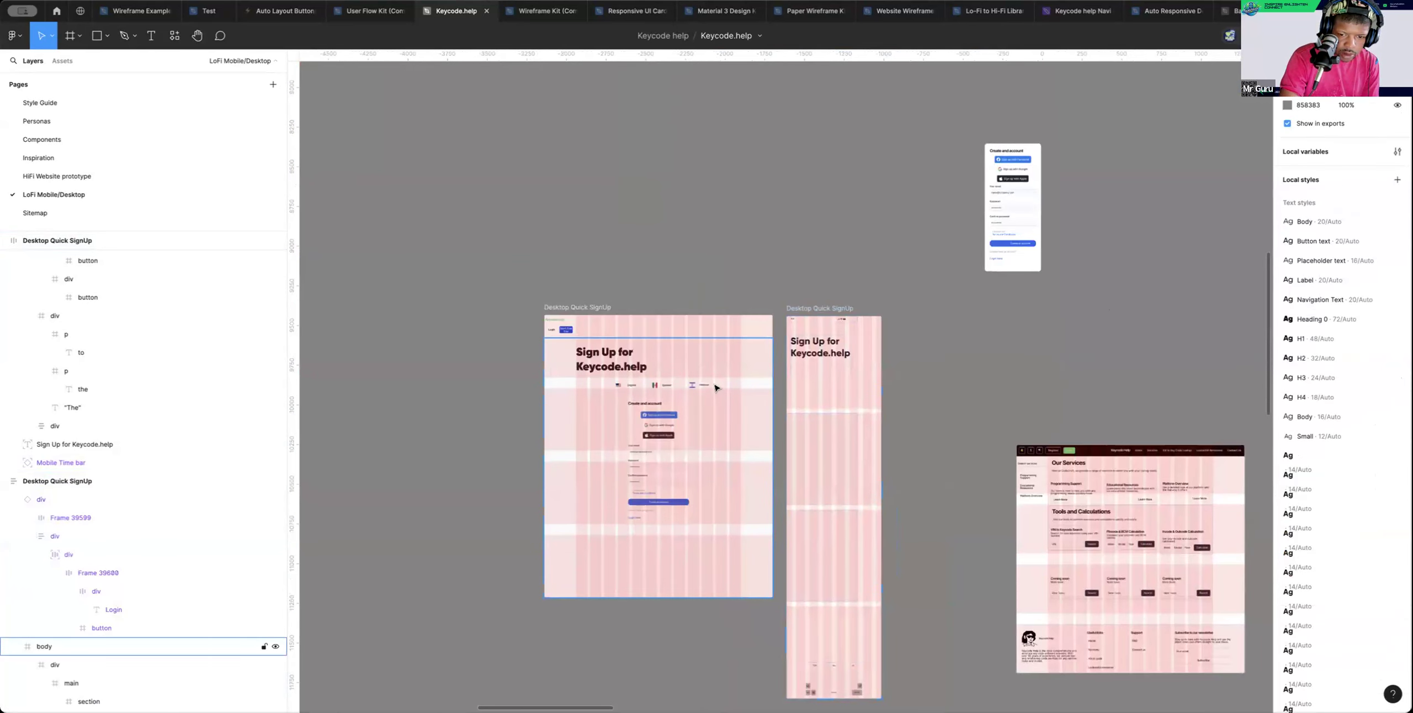
click(706, 386)
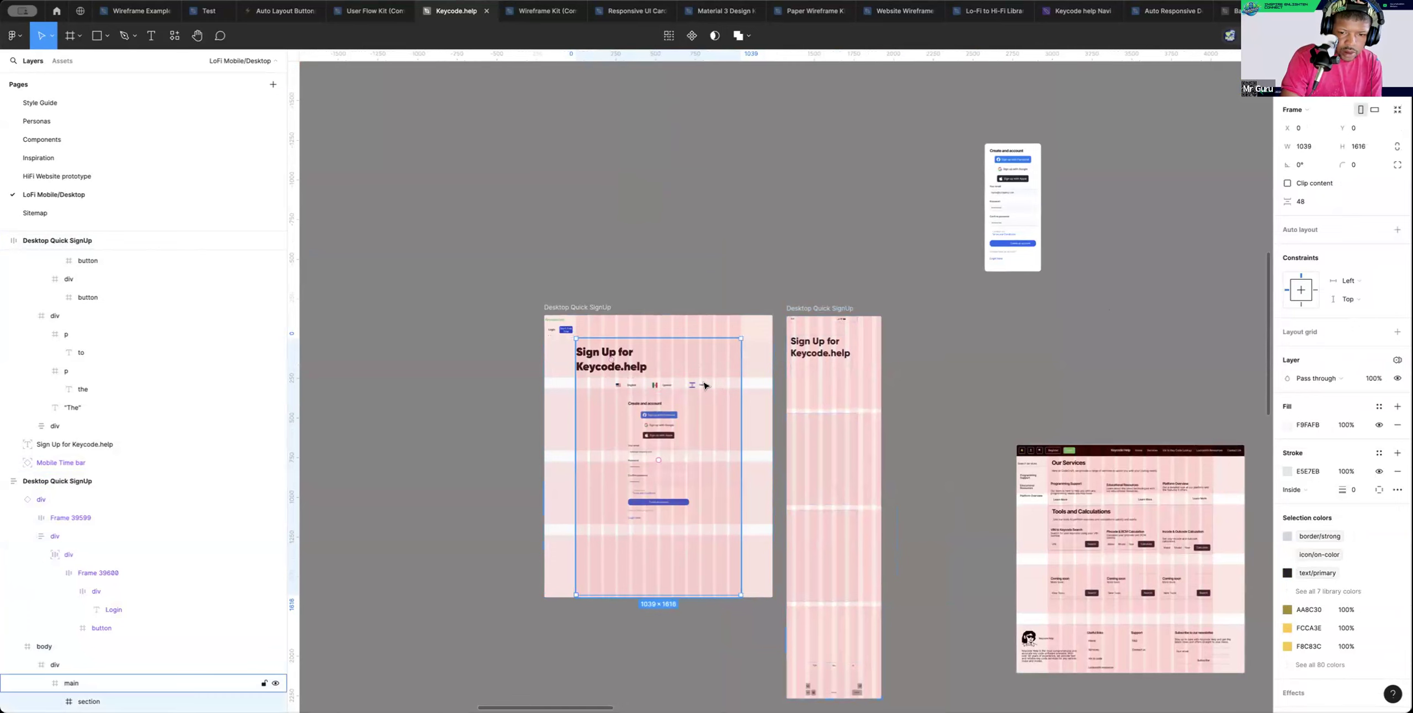
click(706, 386)
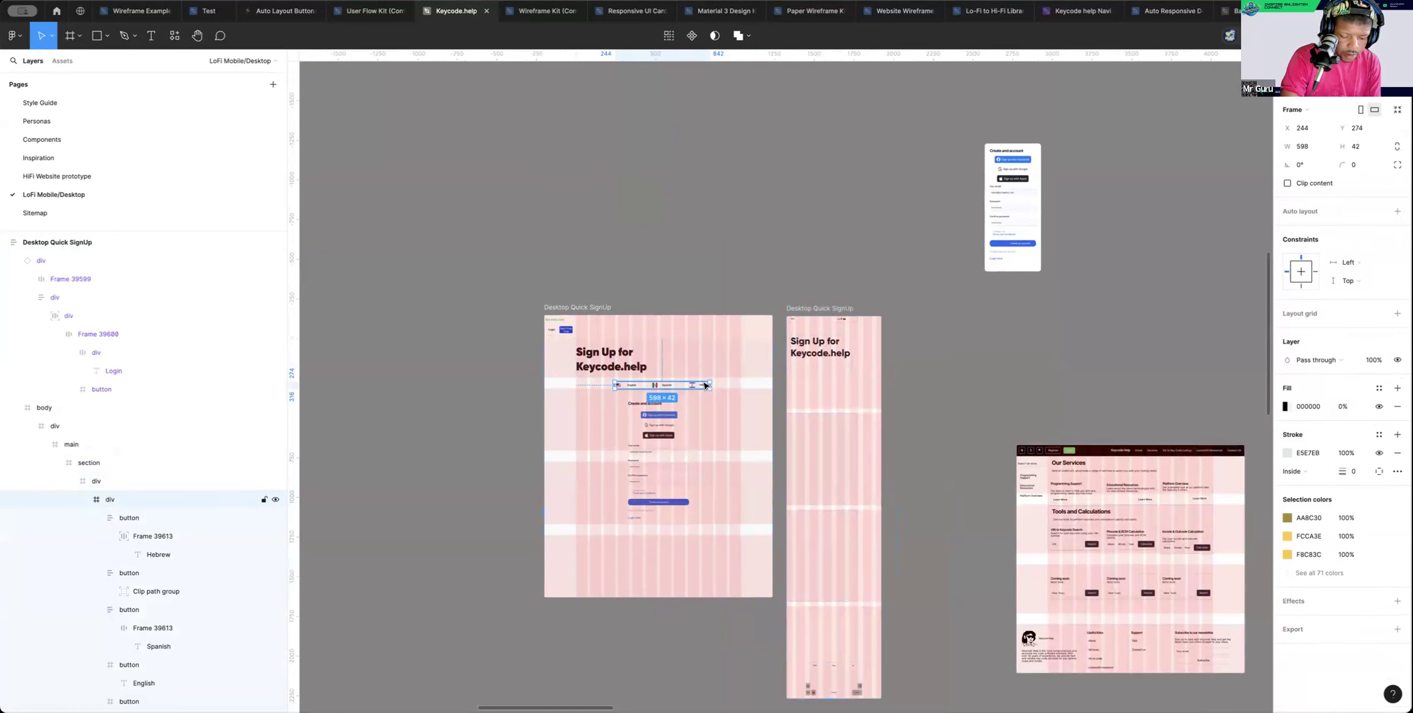
drag(707, 386, 684, 228)
click(743, 205)
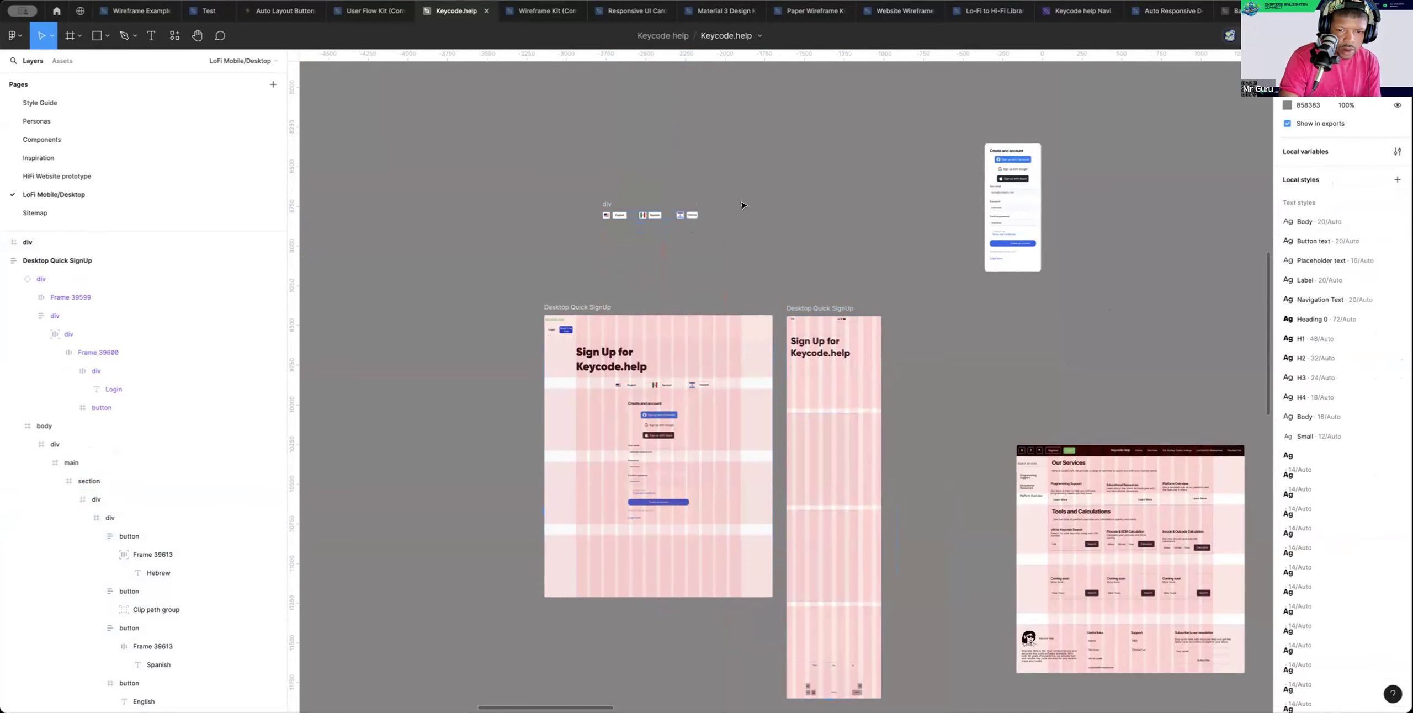
Turn the copied language row above the desktop frame into a component
click(641, 216)
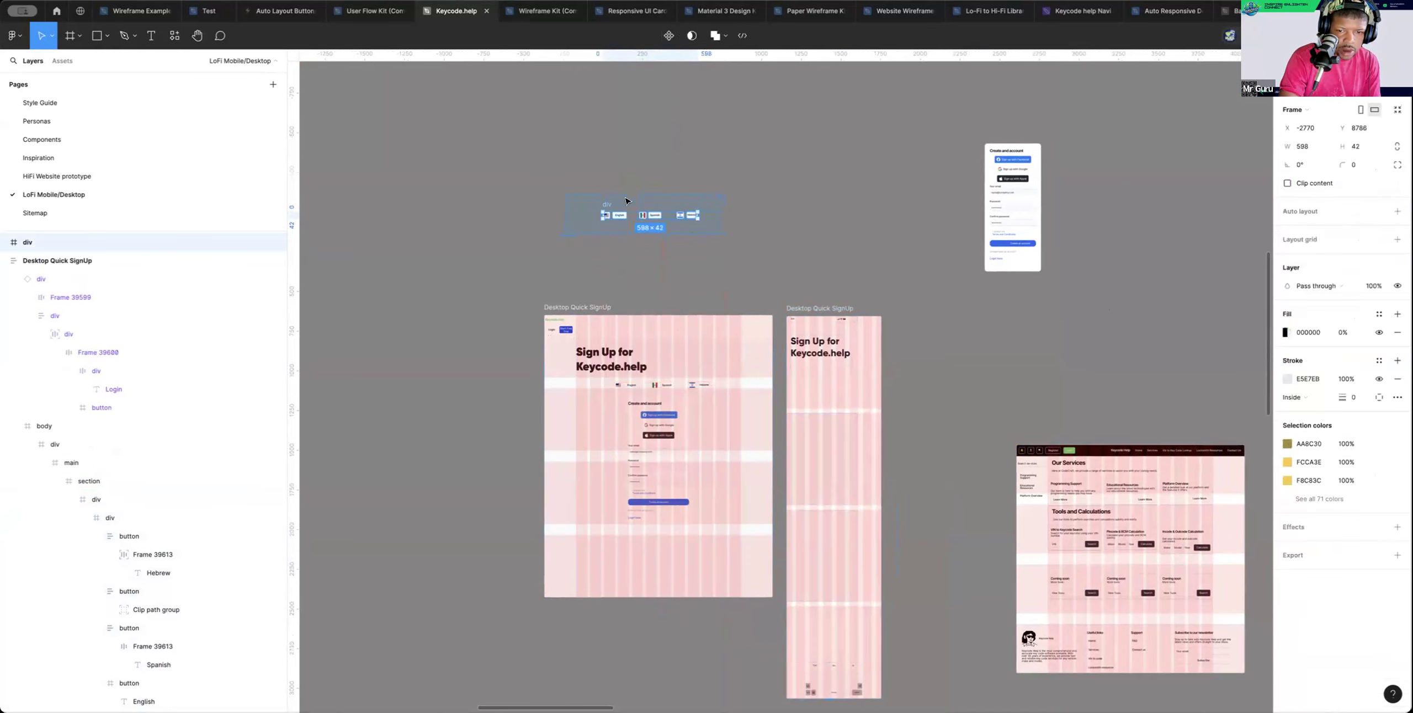
click(668, 36)
click(672, 225)
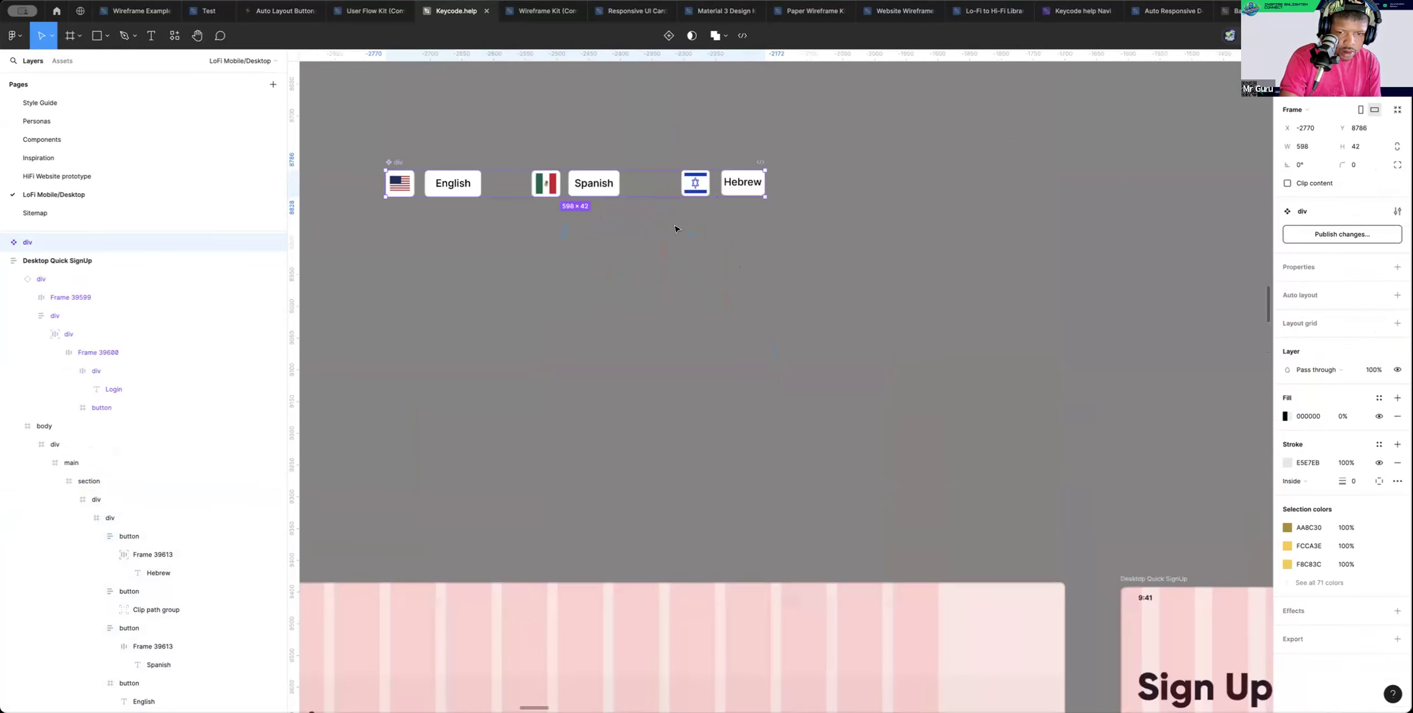
scroll(676, 229, left, 4)
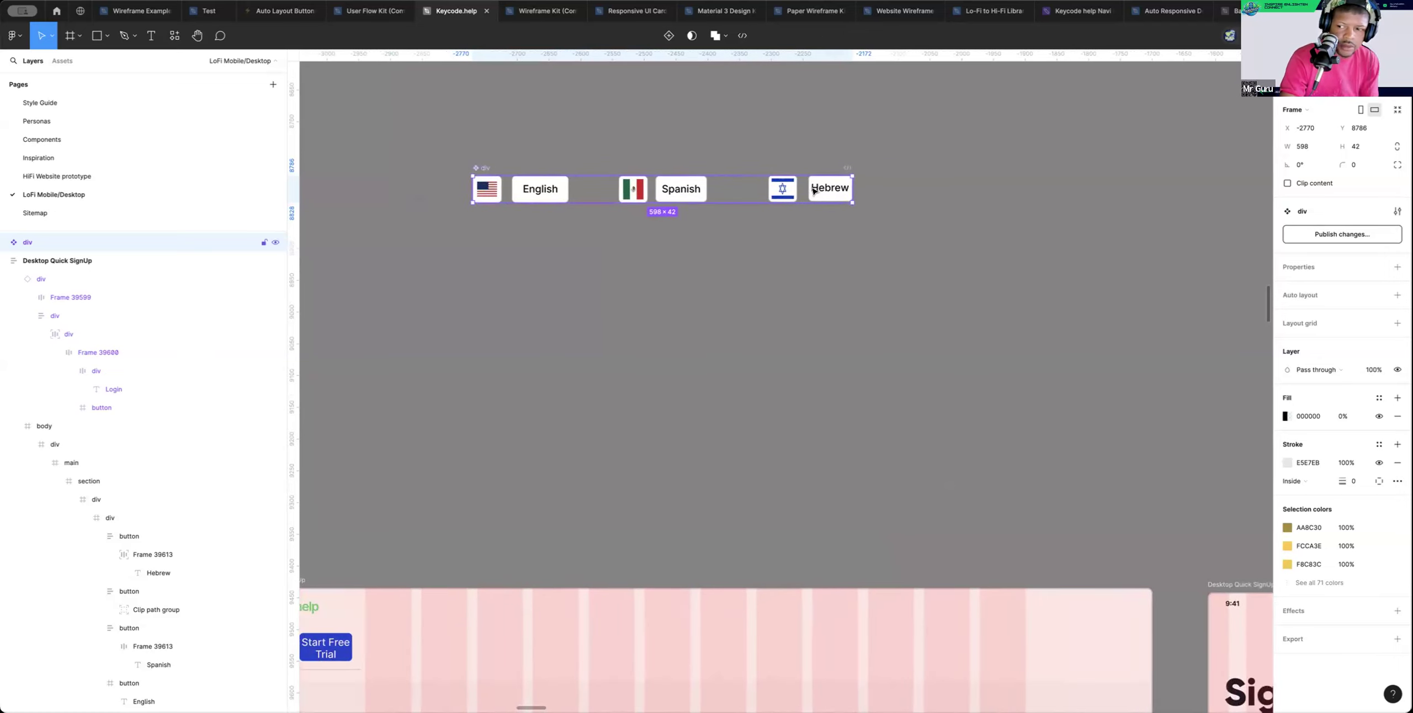
Add horizontal auto layout to the language row component so its flags and buttons are evenly spaced
key(shift+a)
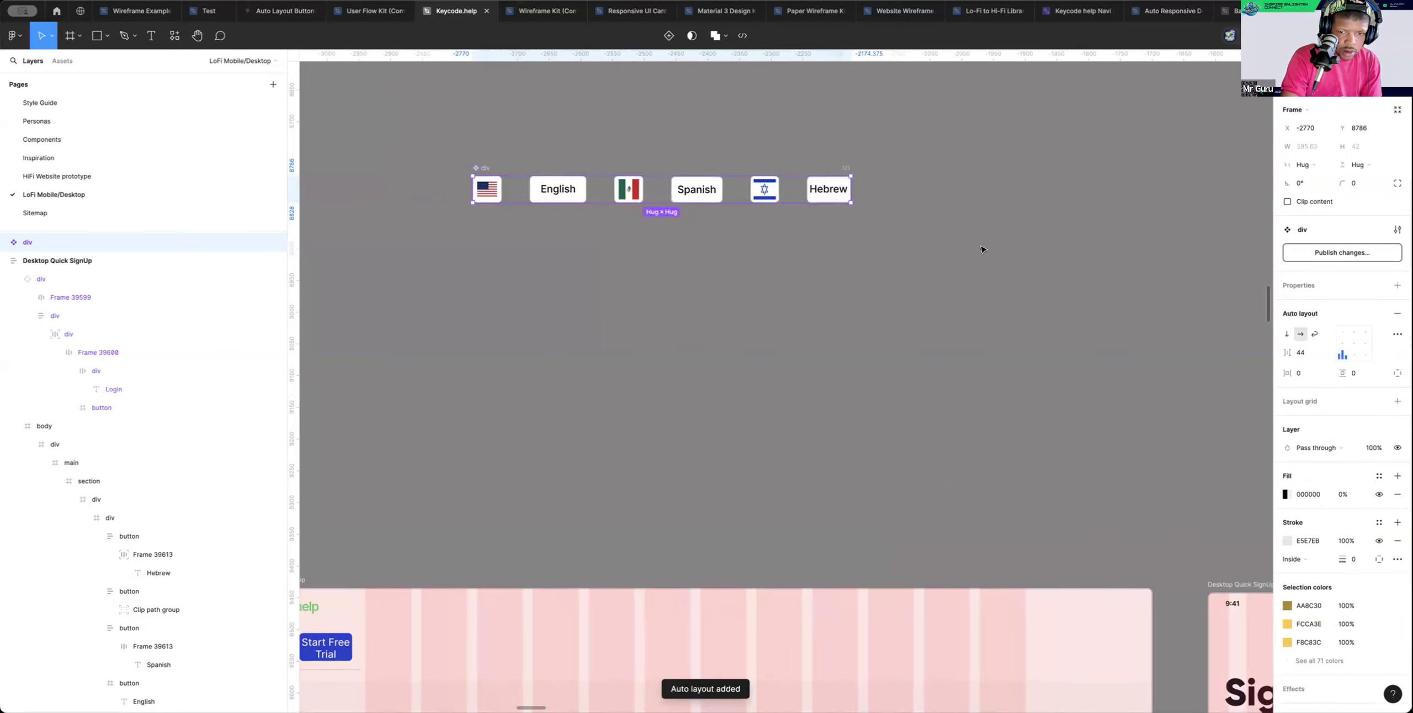
click(830, 199)
key(Left)
key(Right)
click(852, 230)
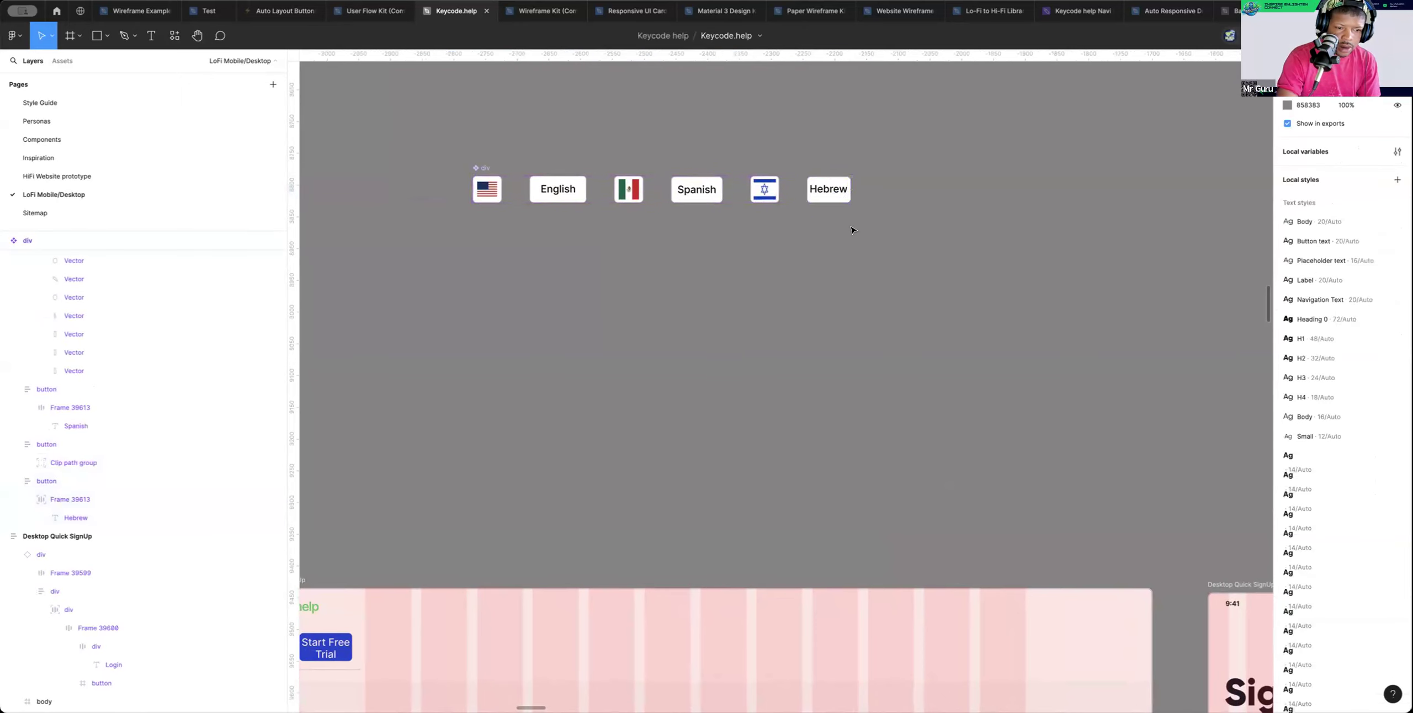
scroll(852, 230, up, 1)
scroll(852, 230, left, 1)
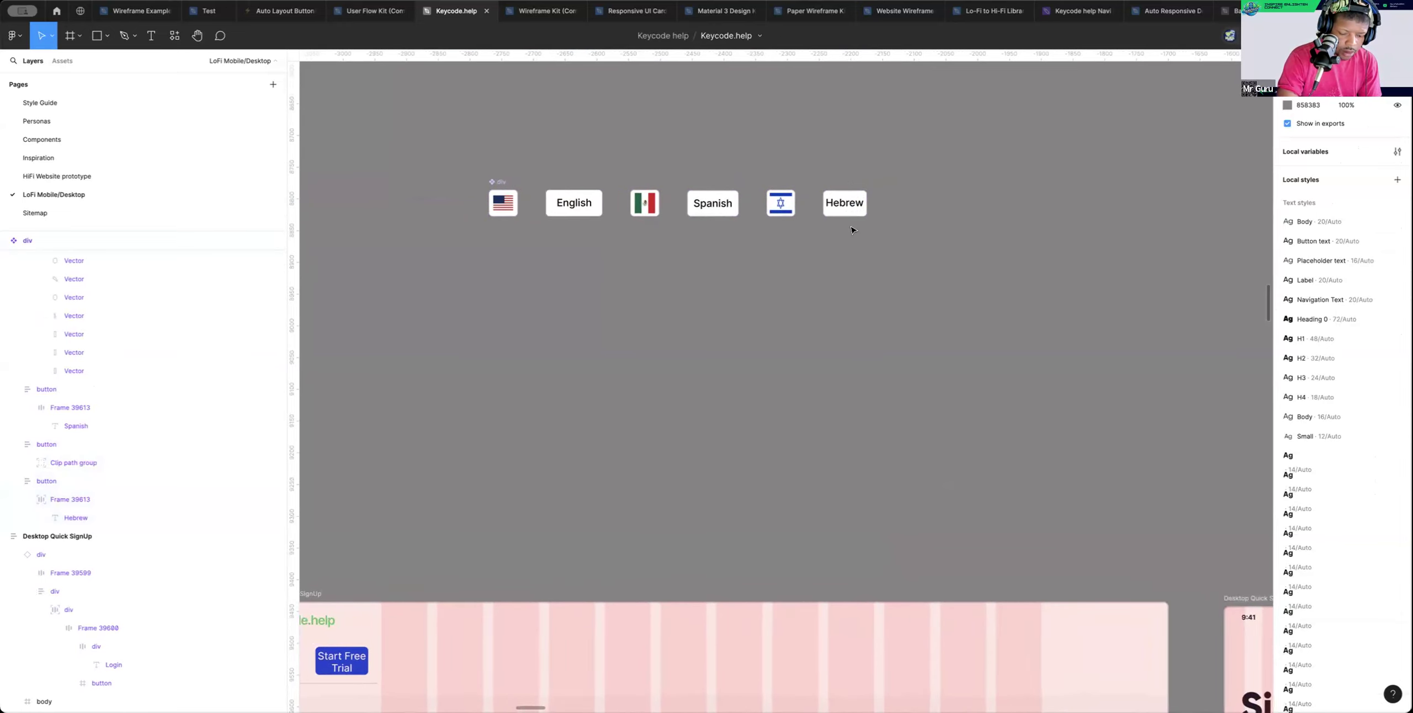
Draw a frame about 724 × 209 around the language row component and name it "Language selection"
key(f)
scroll(579, 236, up, 3)
drag(474, 208, 933, 341)
double_click(504, 199)
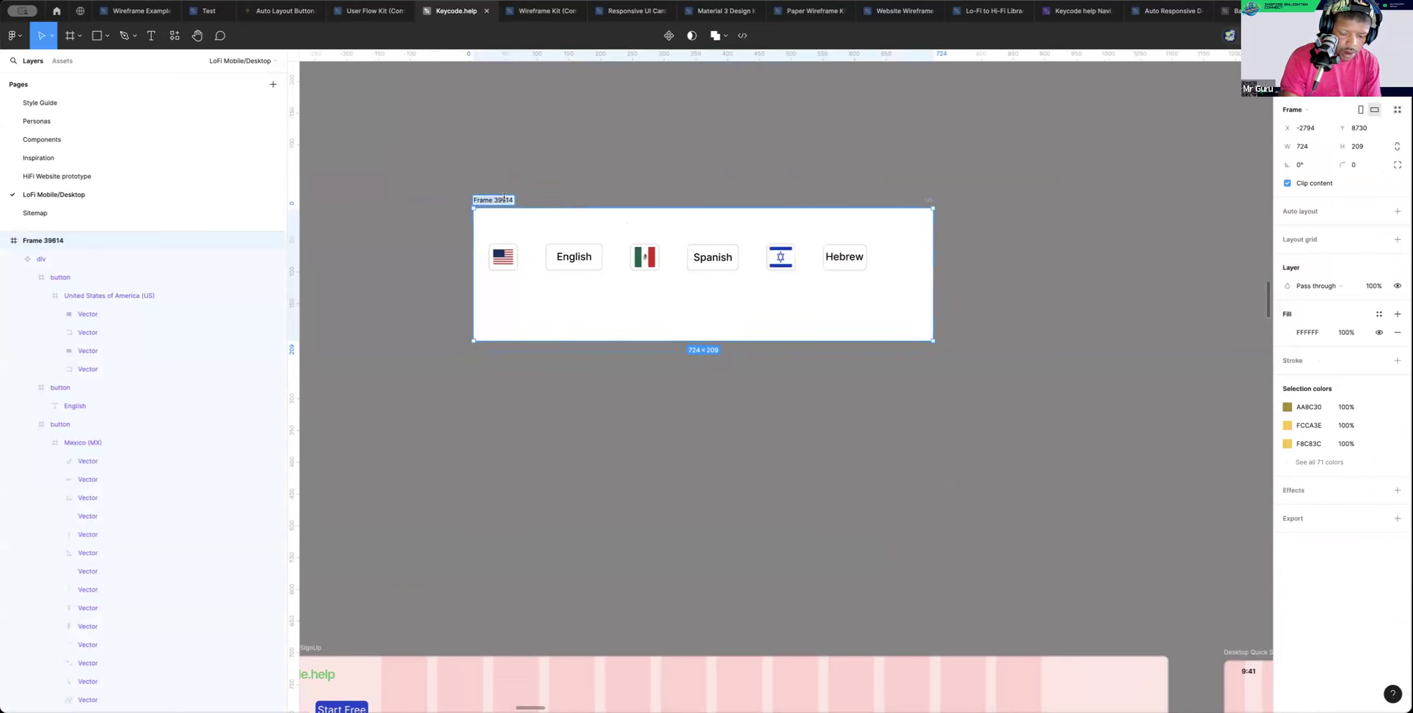
text(Language selection)
key(Return)
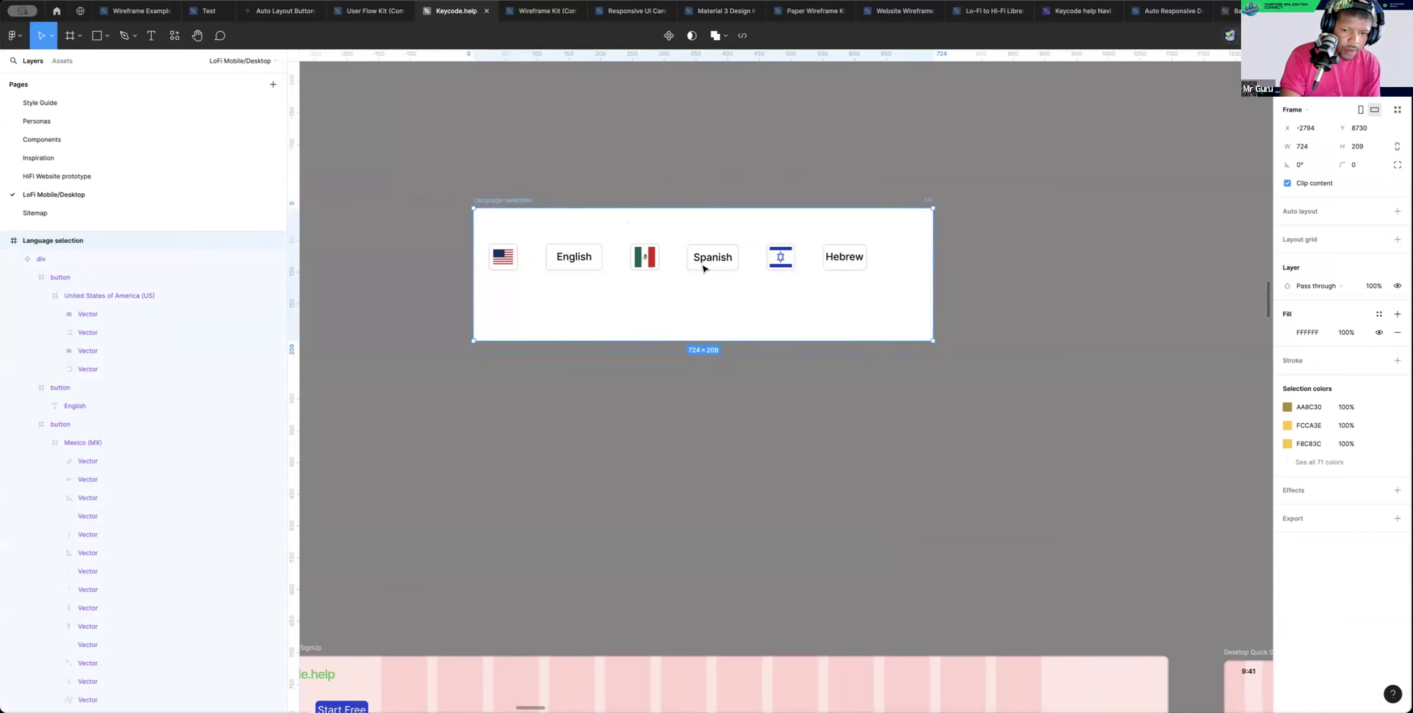
Add a variant of the language row component with item spacing 18 and its width narrowed to 467
click(844, 258)
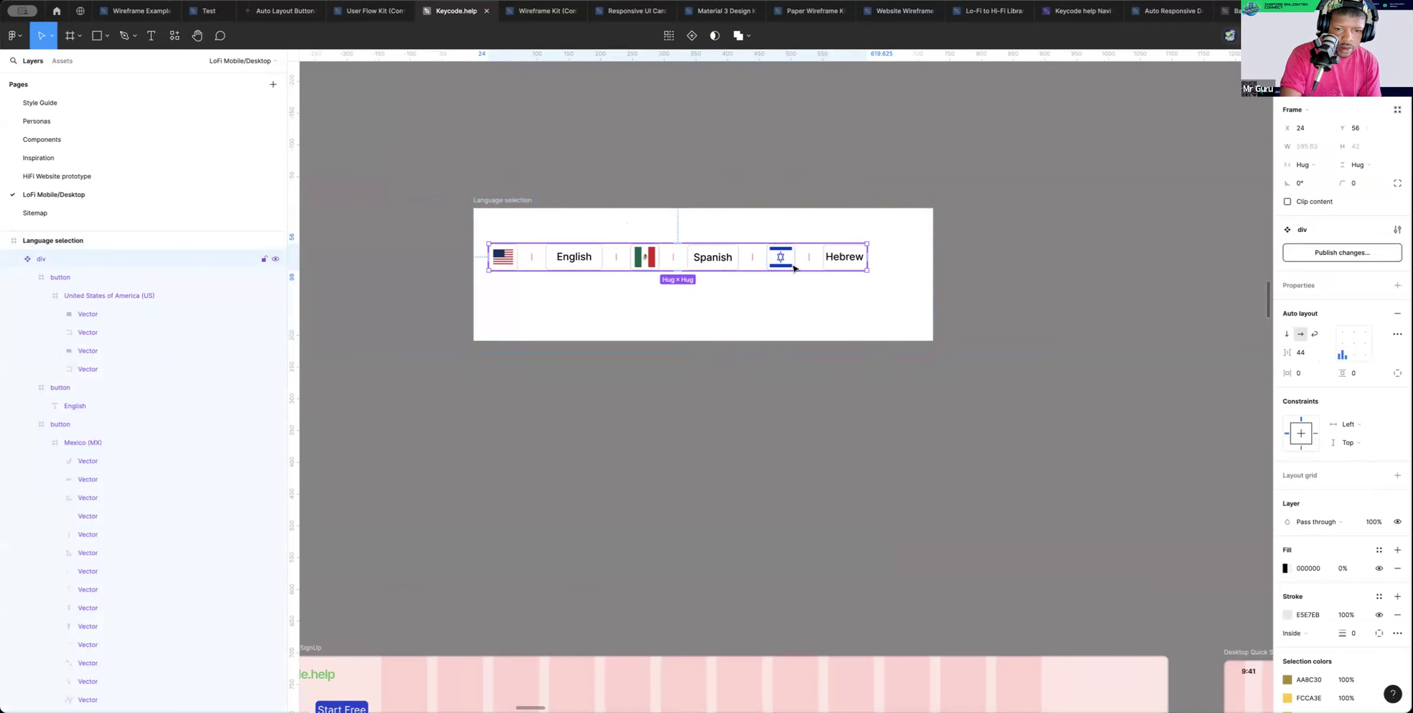
click(692, 35)
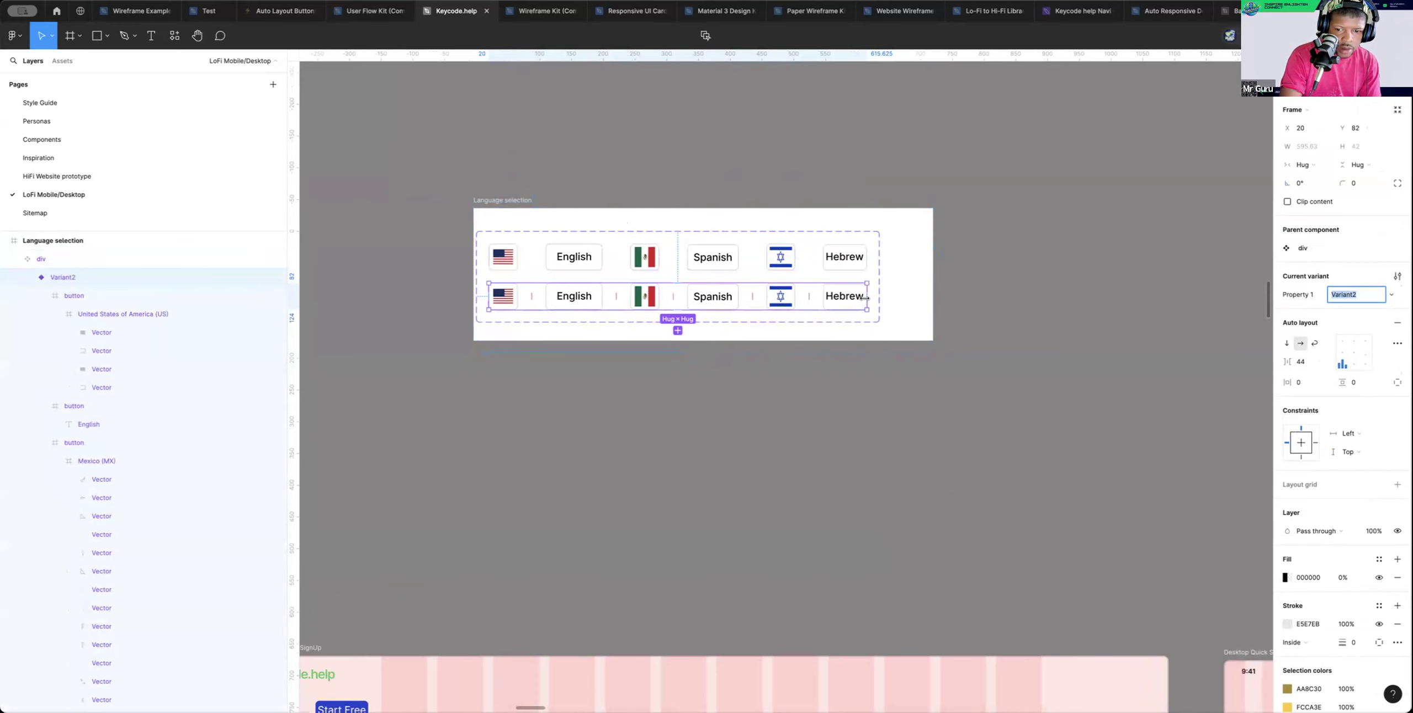
drag(865, 298, 735, 293)
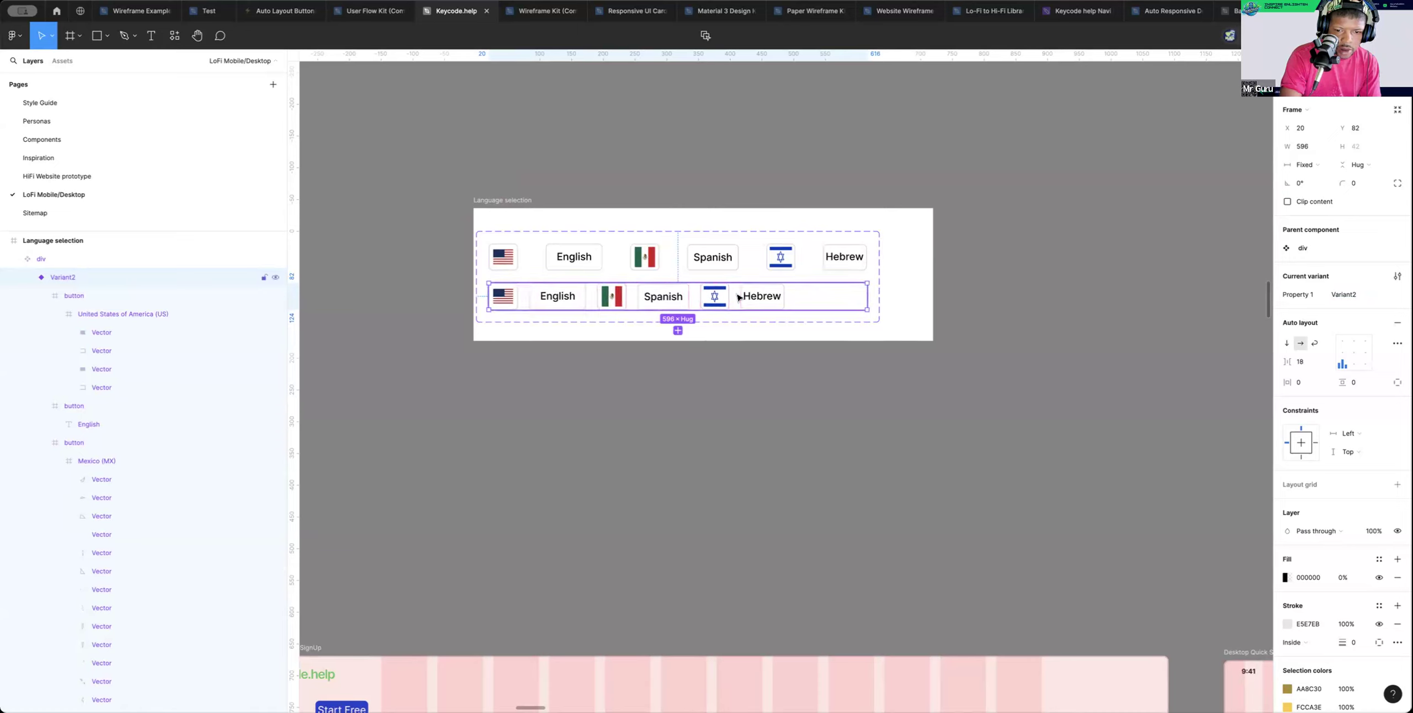
drag(860, 296, 783, 298)
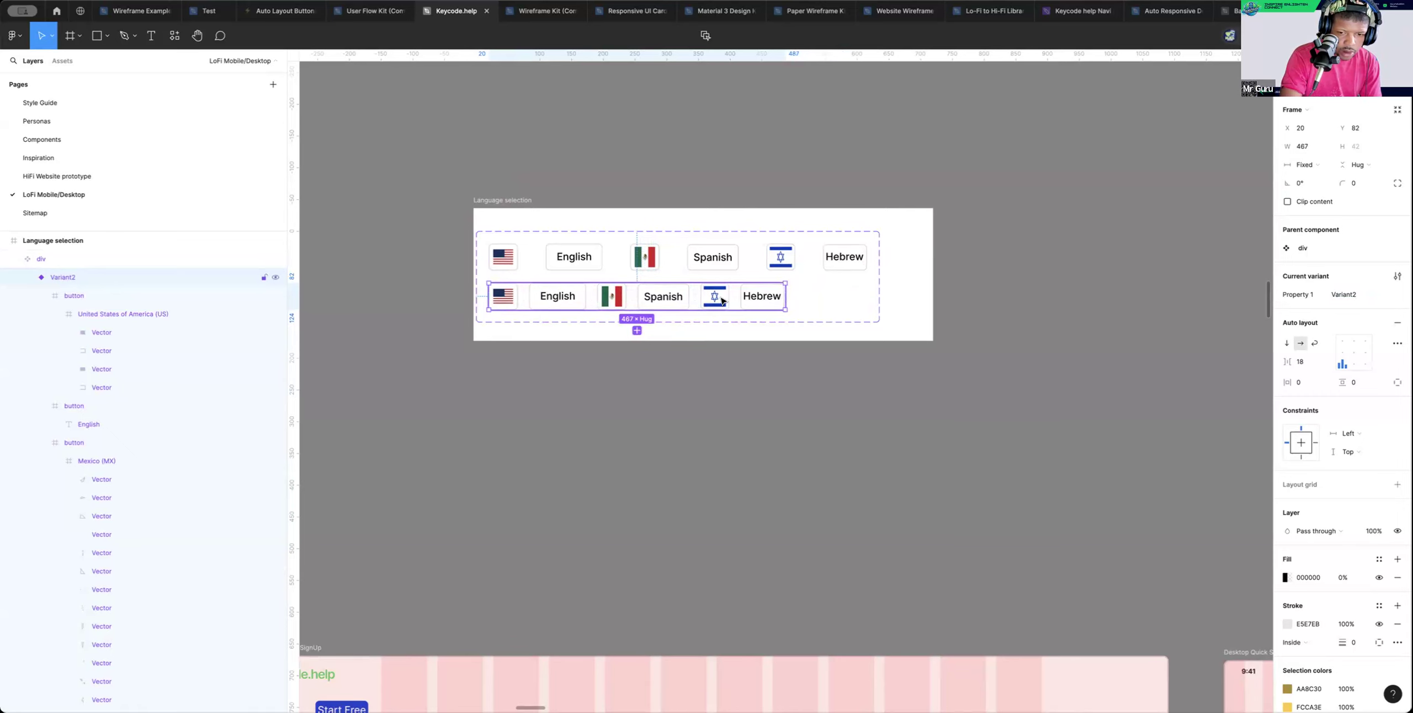
Insert an instance of the narrower language row variant into the mobile sign-up frame
scroll(811, 303, down, 1)
scroll(812, 303, right, 1)
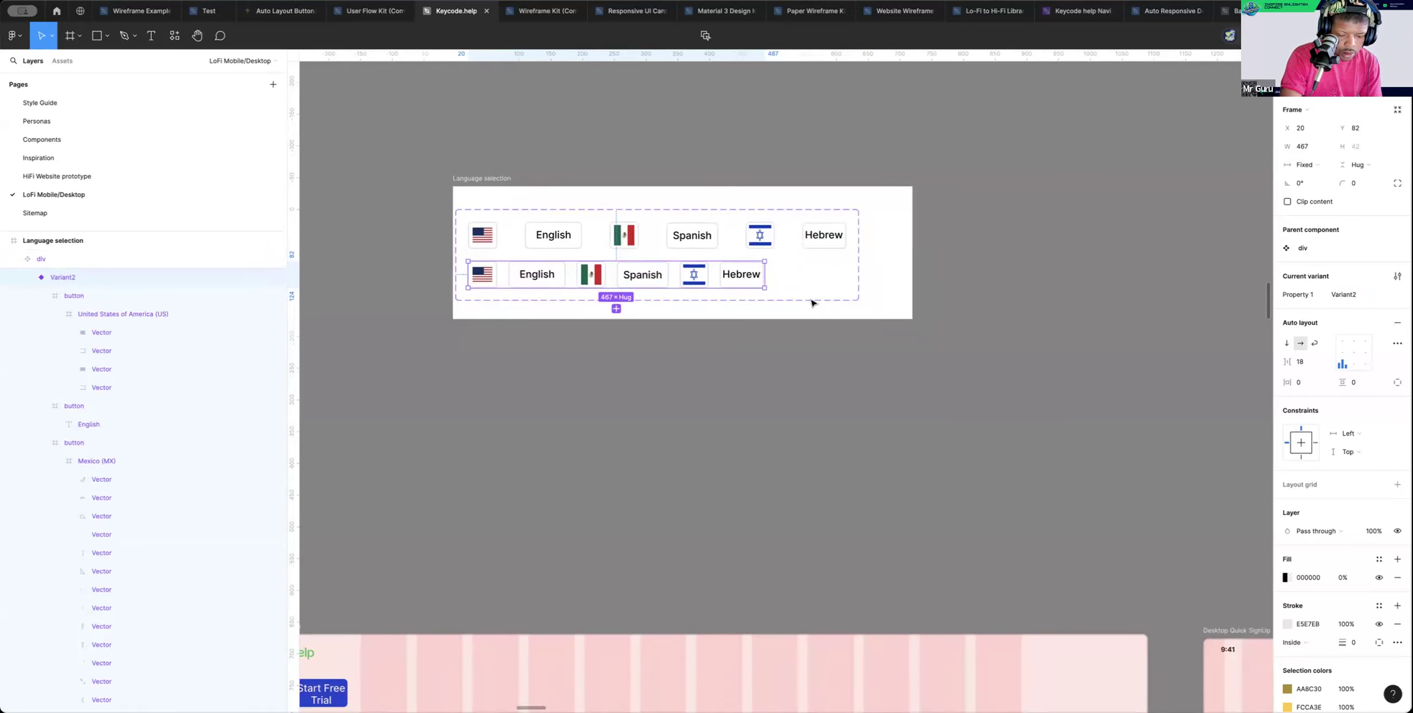
scroll(811, 299, down, 5)
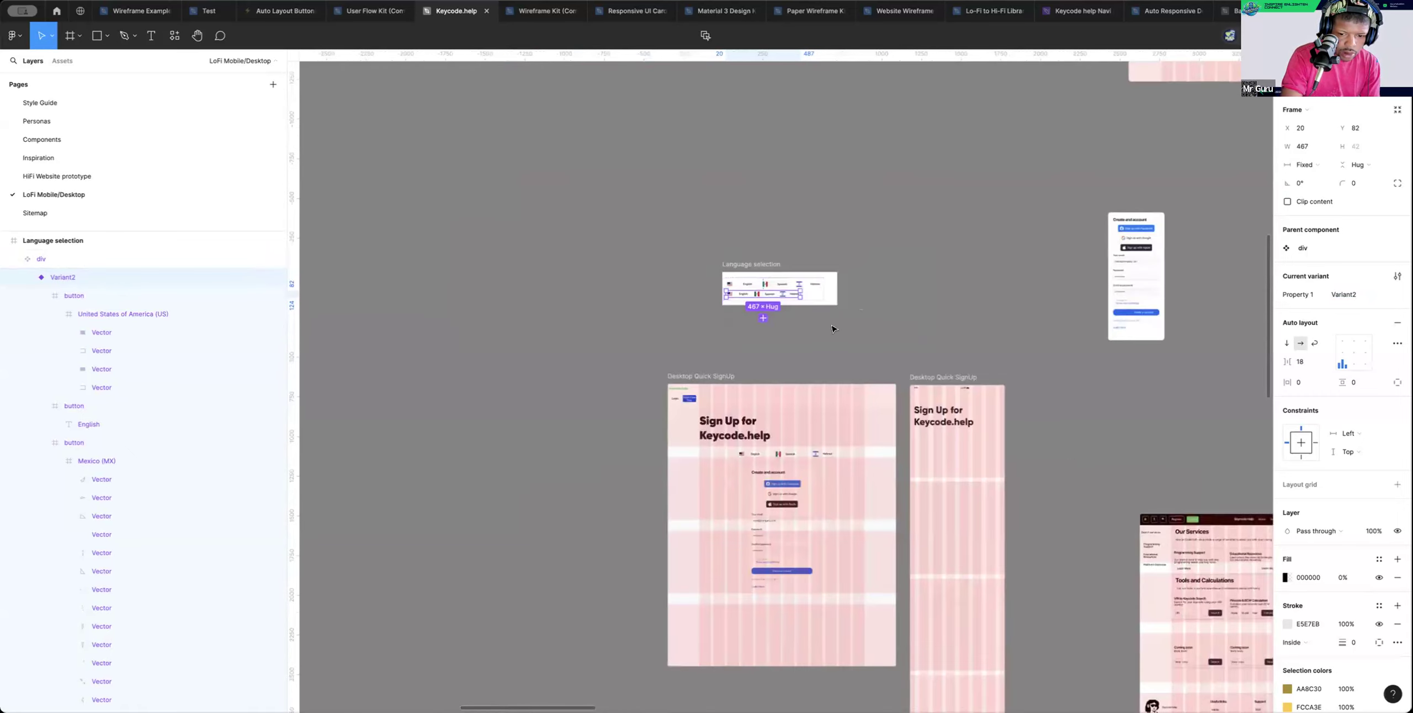
scroll(831, 326, down, 2)
scroll(832, 329, right, 5)
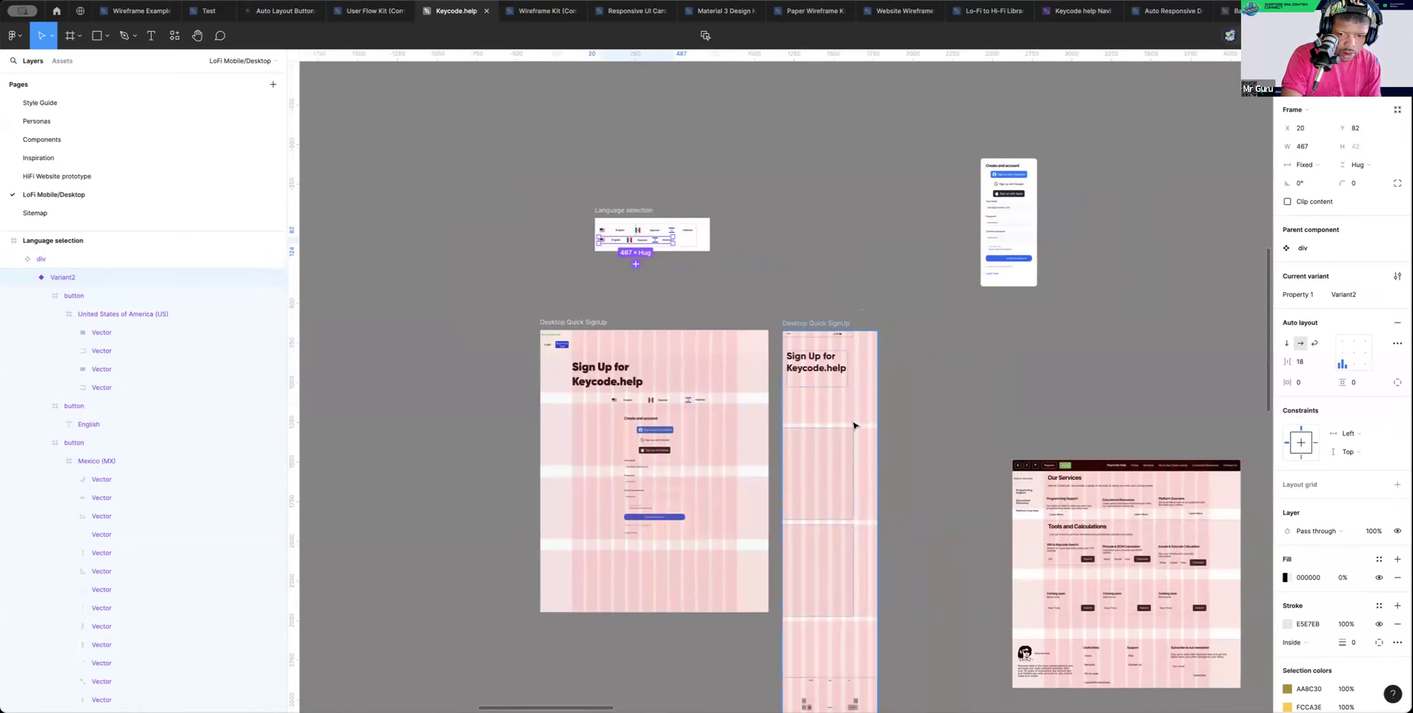
click(823, 324)
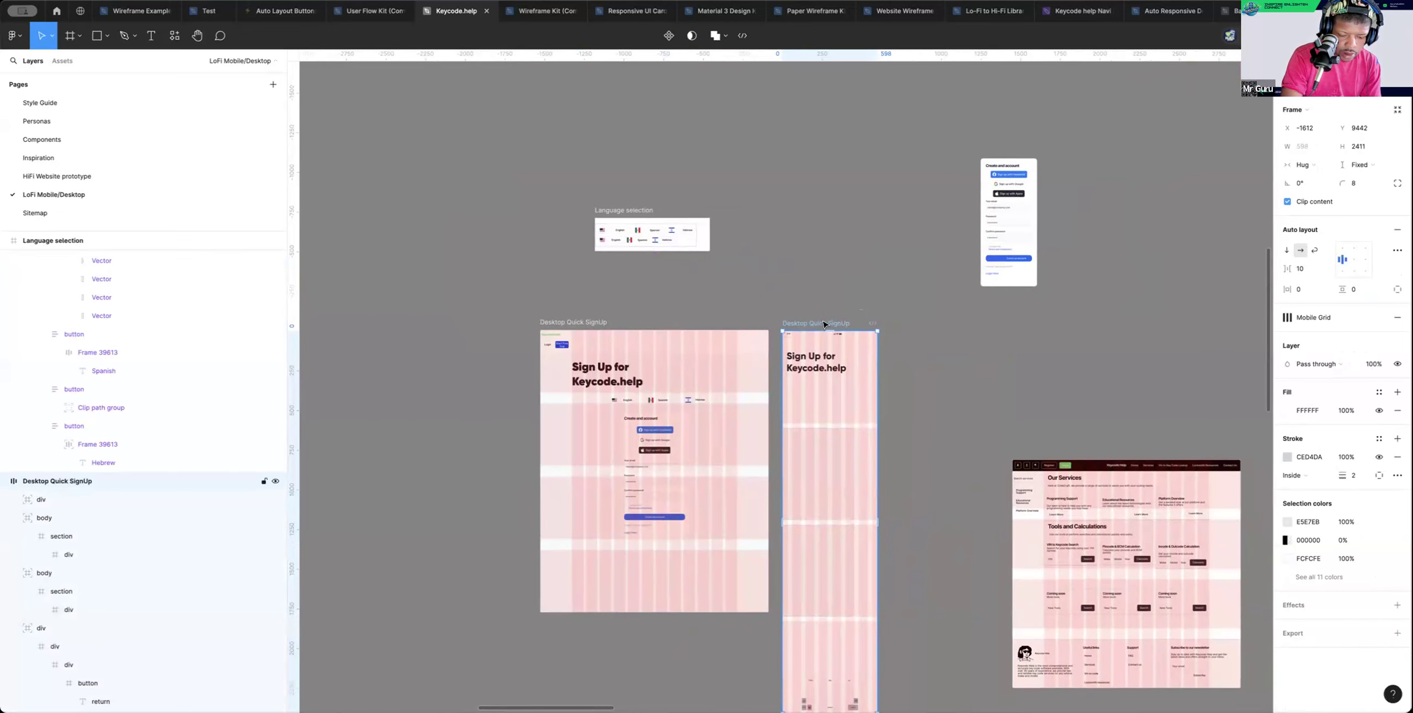
key(ctrl+v)
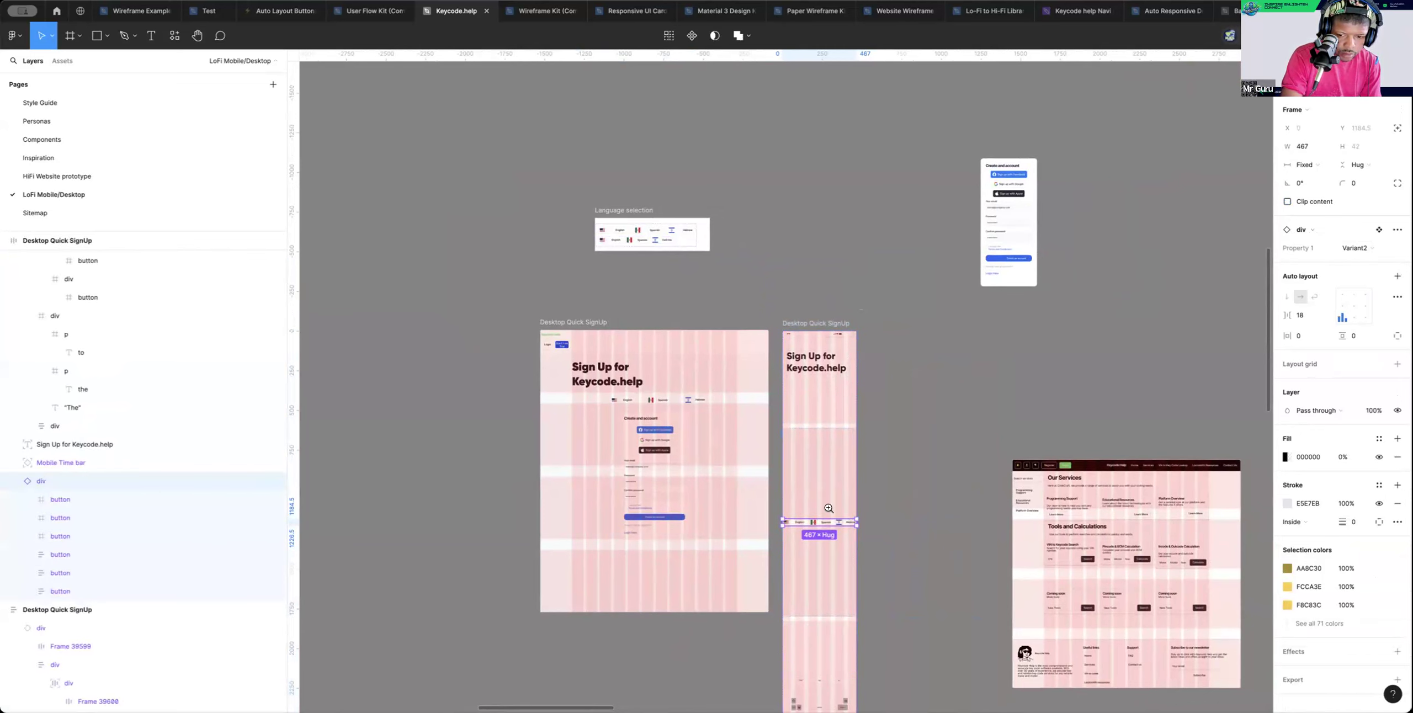
Set the mobile language row instance to absolute position and move it up to X -1, Y 574 beneath the heading
scroll(833, 524, up, 5)
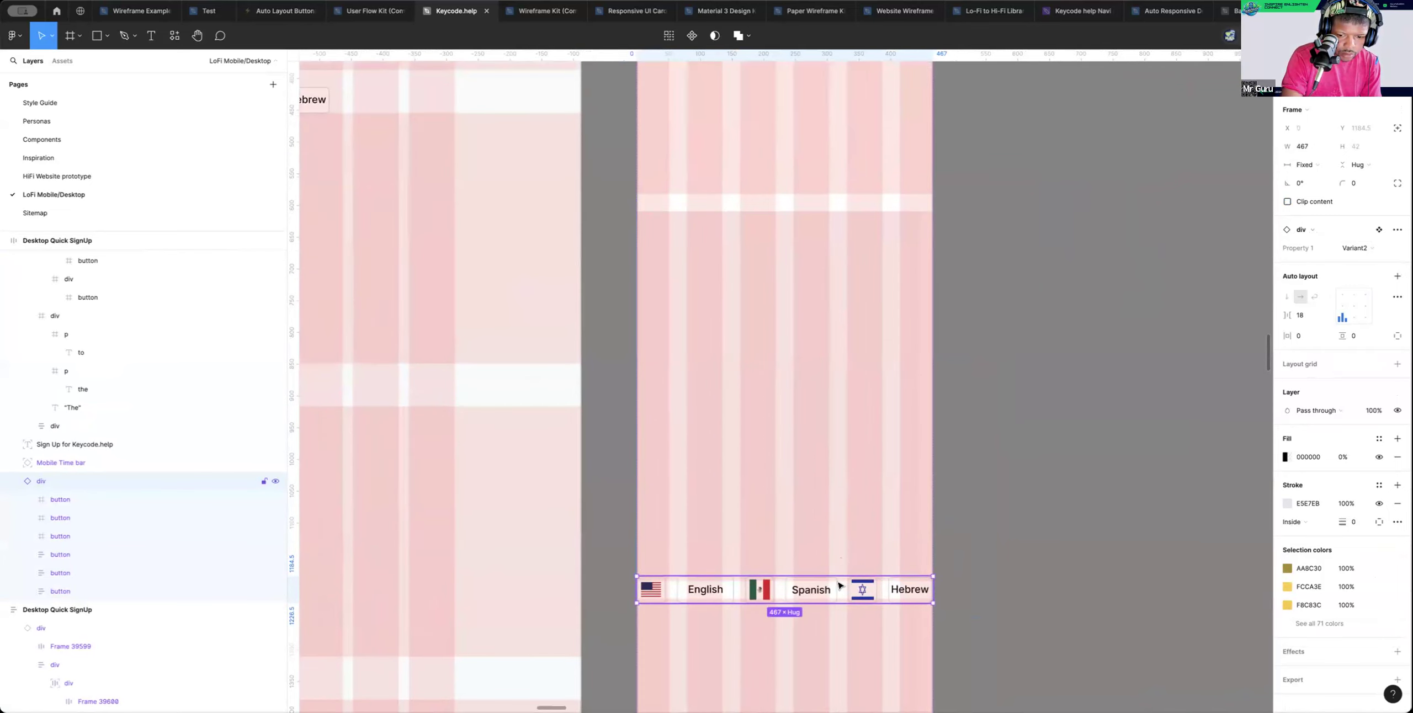
scroll(952, 530, up, 5)
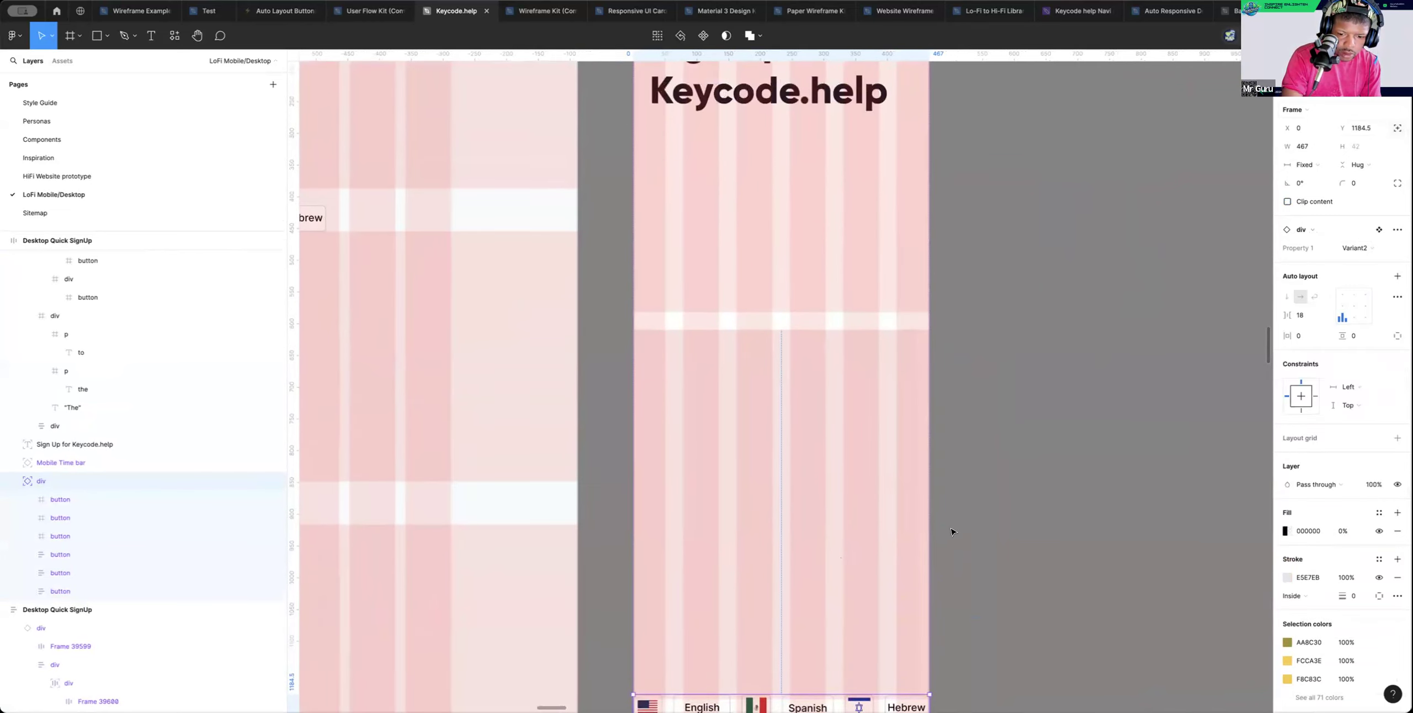
scroll(875, 563, down, 2)
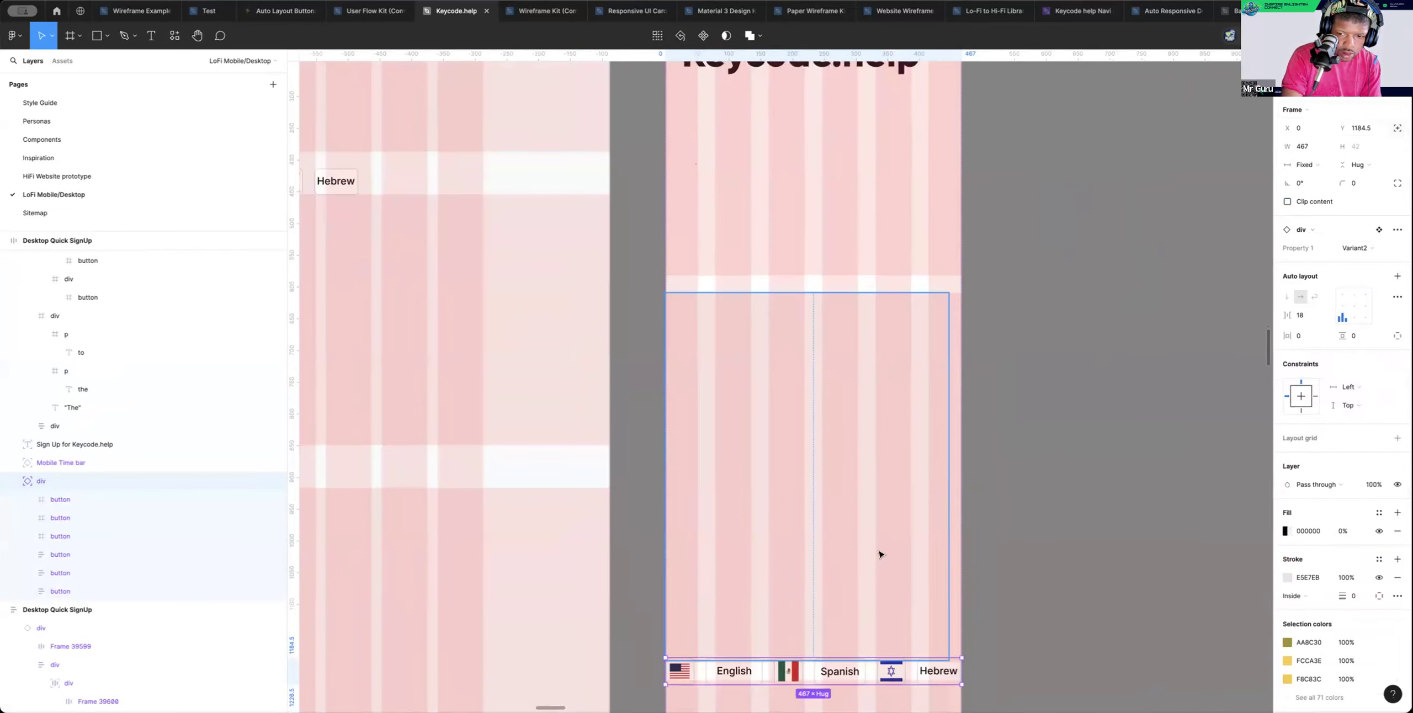
click(939, 523)
drag(944, 522, 957, 522)
click(841, 672)
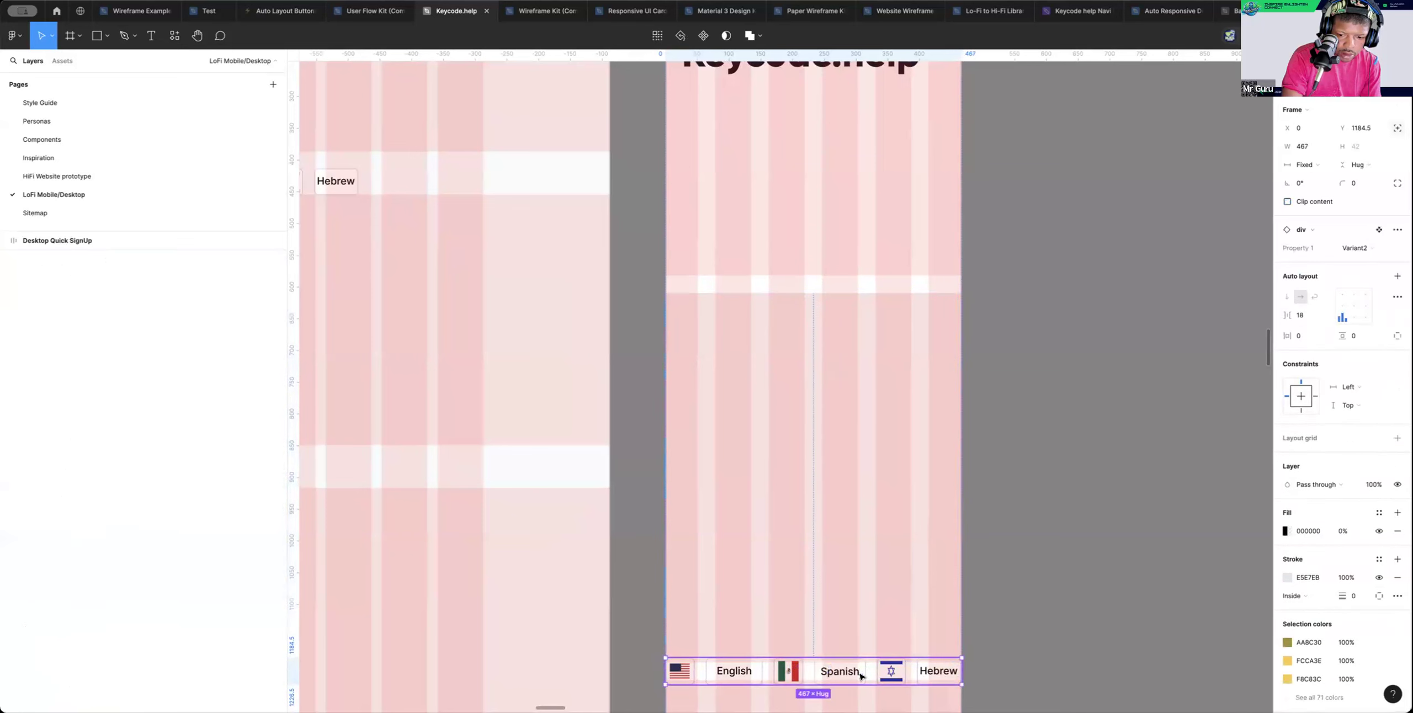
drag(840, 671, 858, 624)
scroll(855, 584, up, 9)
scroll(846, 616, down, 3)
scroll(846, 561, left, 1)
scroll(862, 619, up, 1)
Compare the desktop and mobile sign-up layouts with the layout grids hidden and with them shown again
key(ctrl+g)
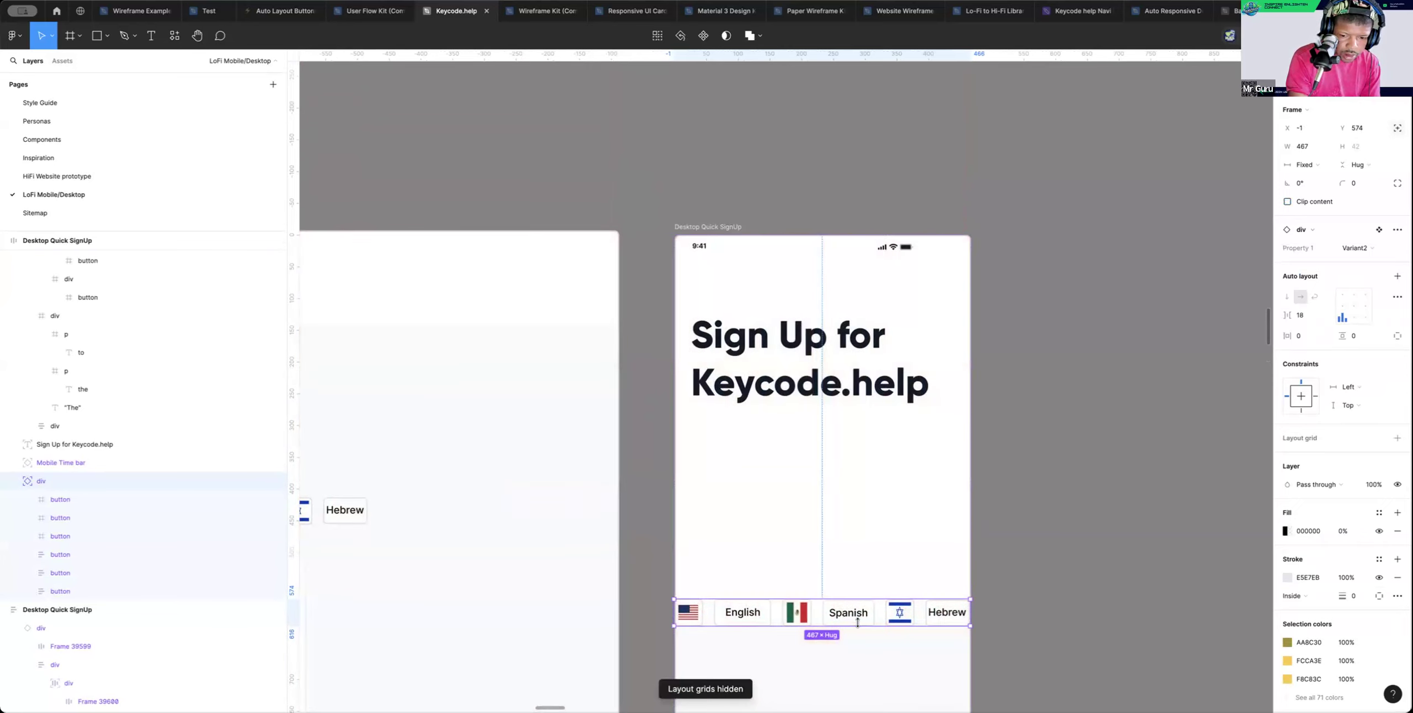
click(1079, 462)
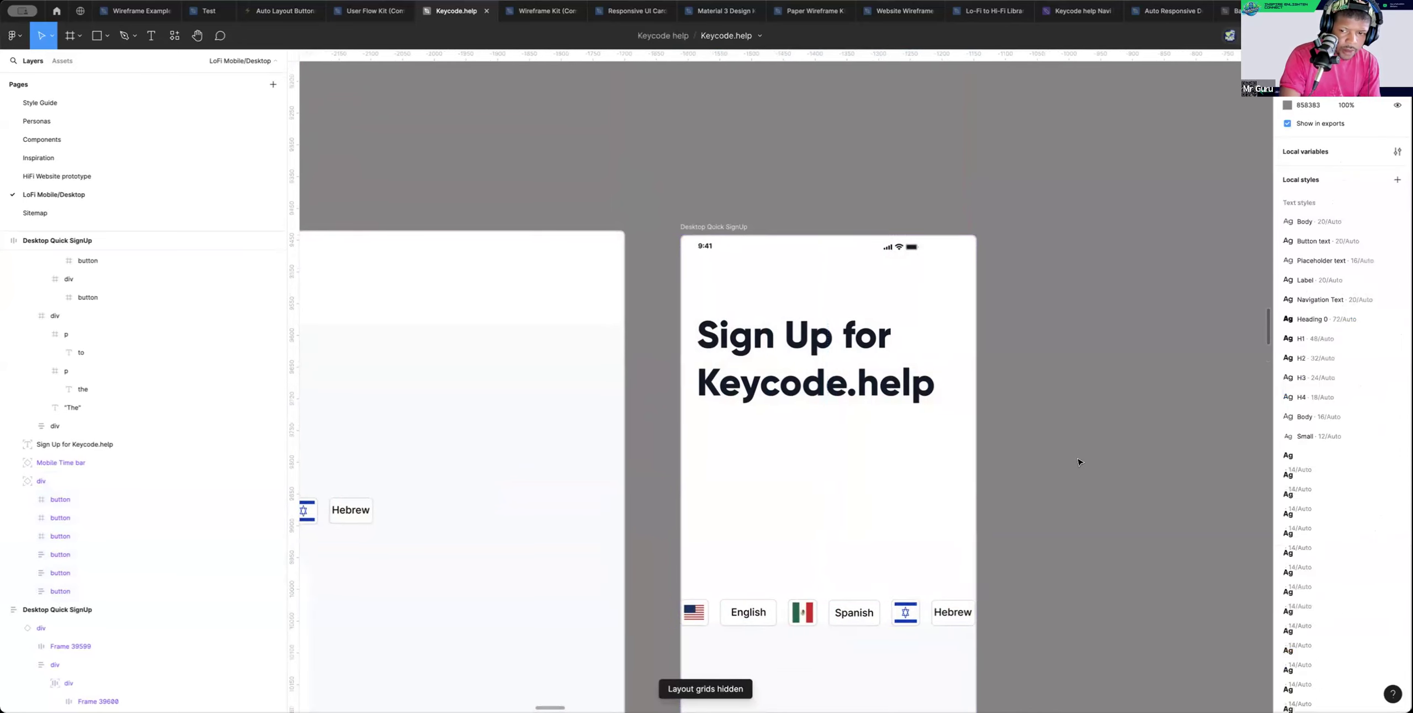
scroll(1076, 463, up, 2)
scroll(1075, 463, down, 4)
key(z)
alt+click(902, 497)
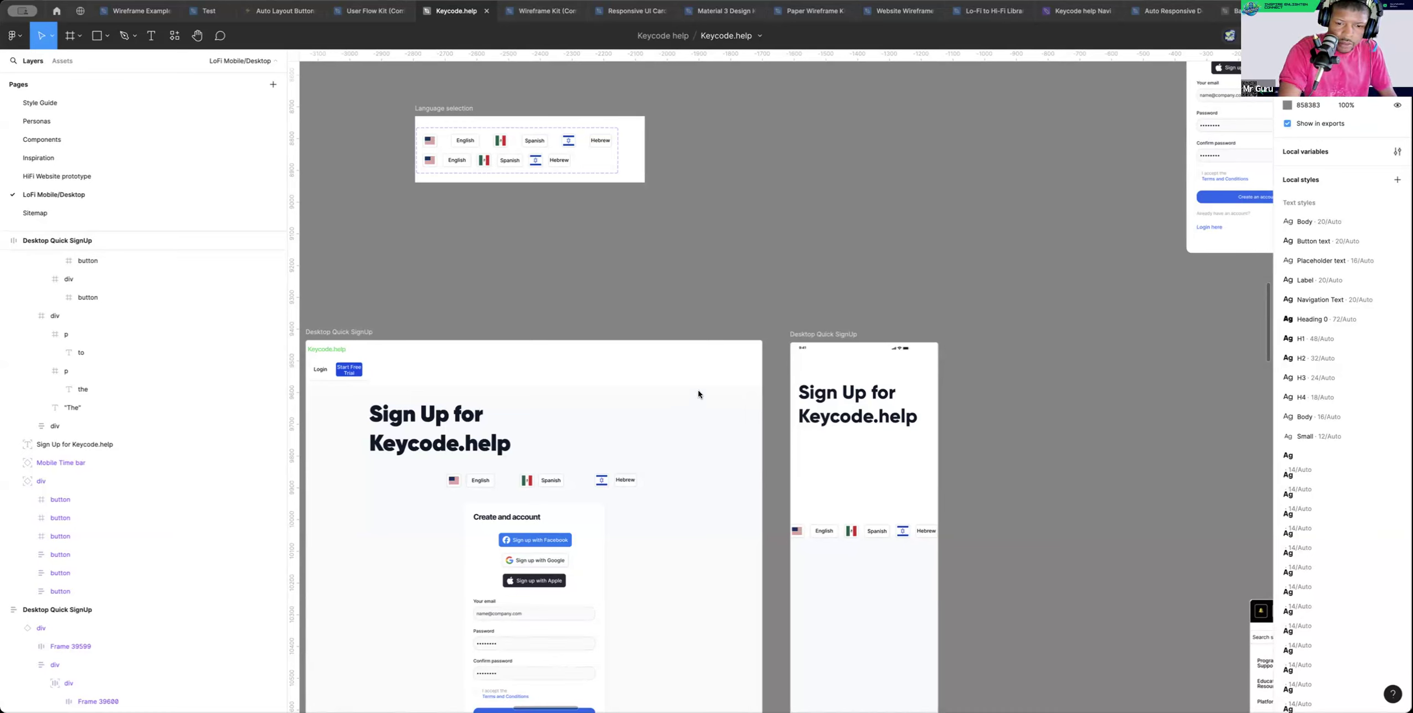
scroll(698, 361, down, 5)
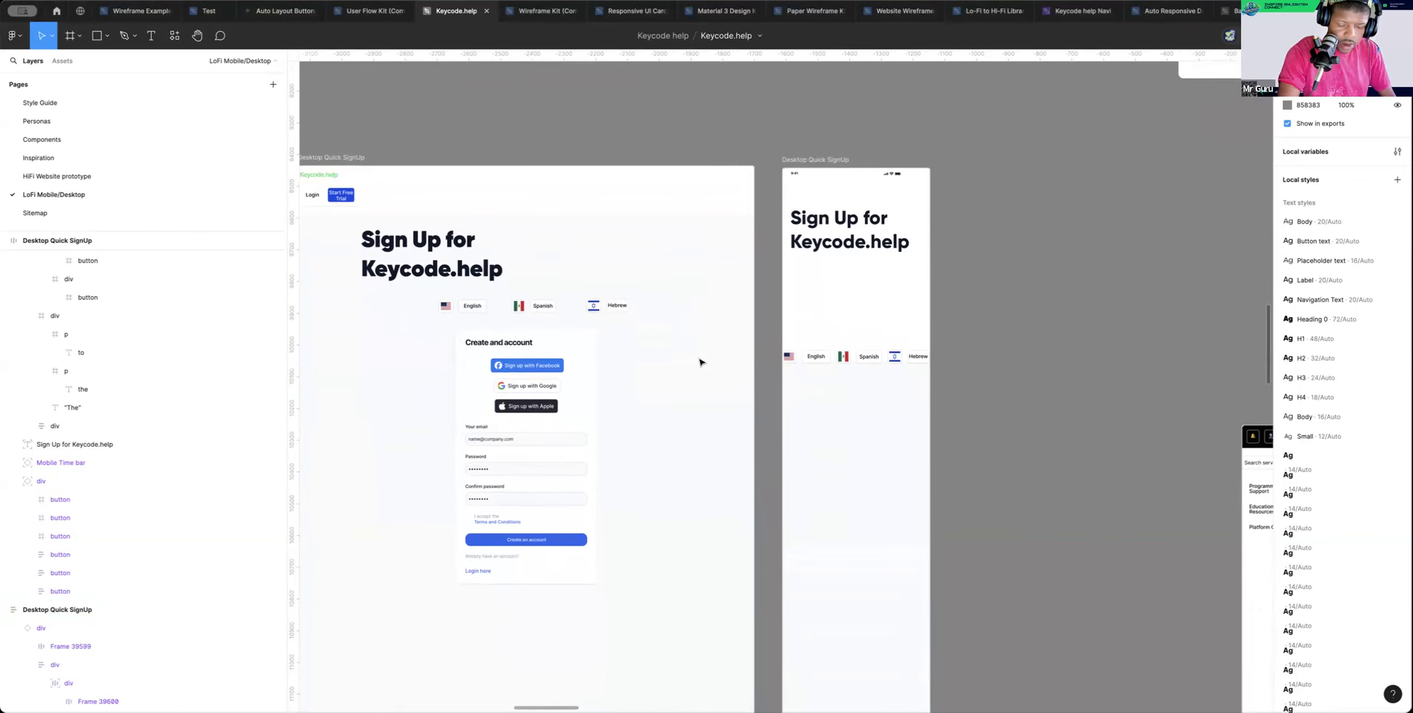
key(ctrl+g)
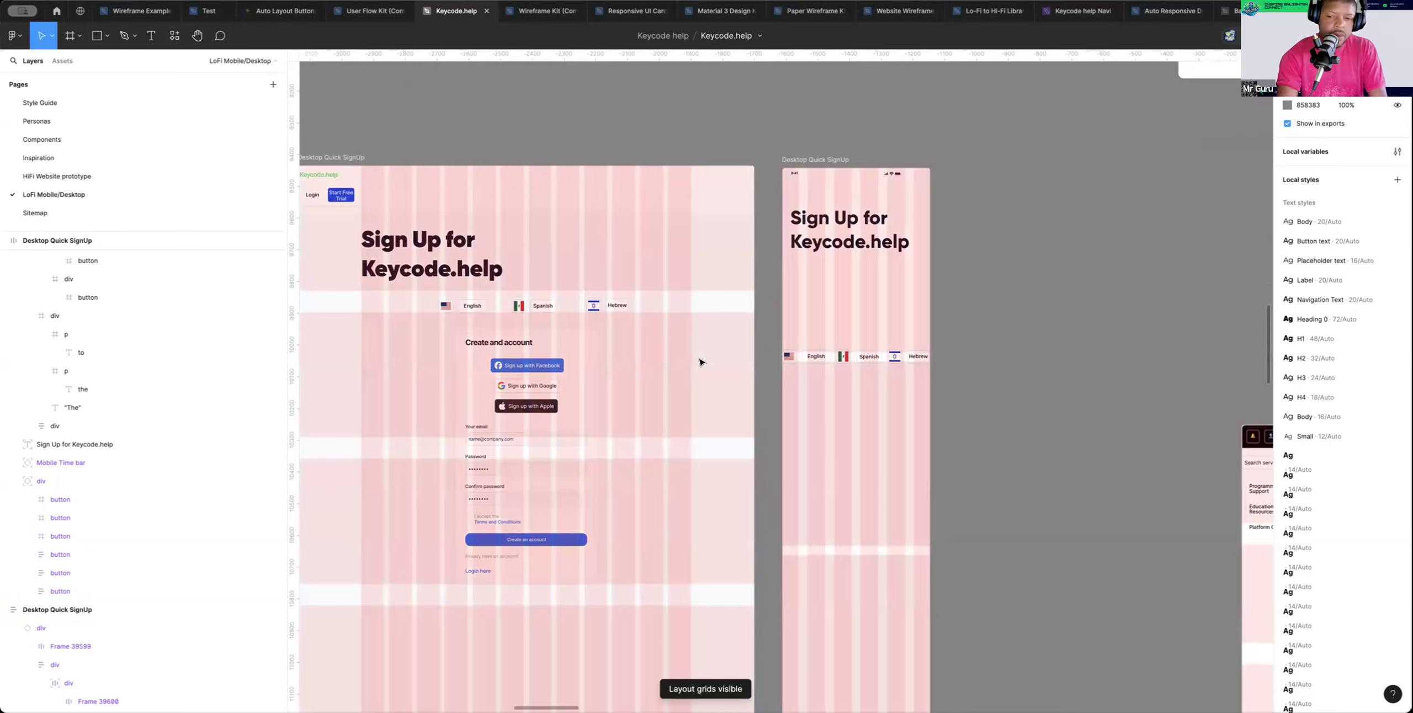
click(800, 333)
scroll(802, 334, down, 1)
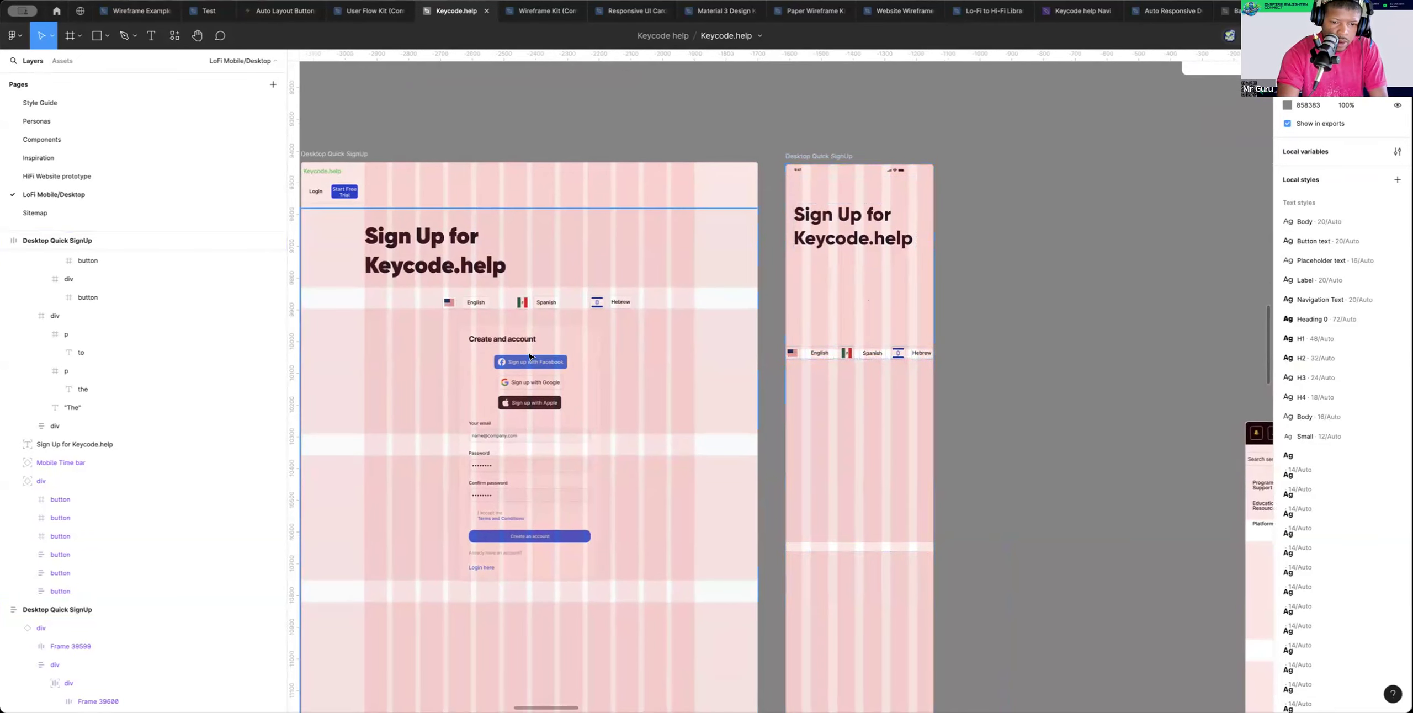
scroll(638, 333, down, 5)
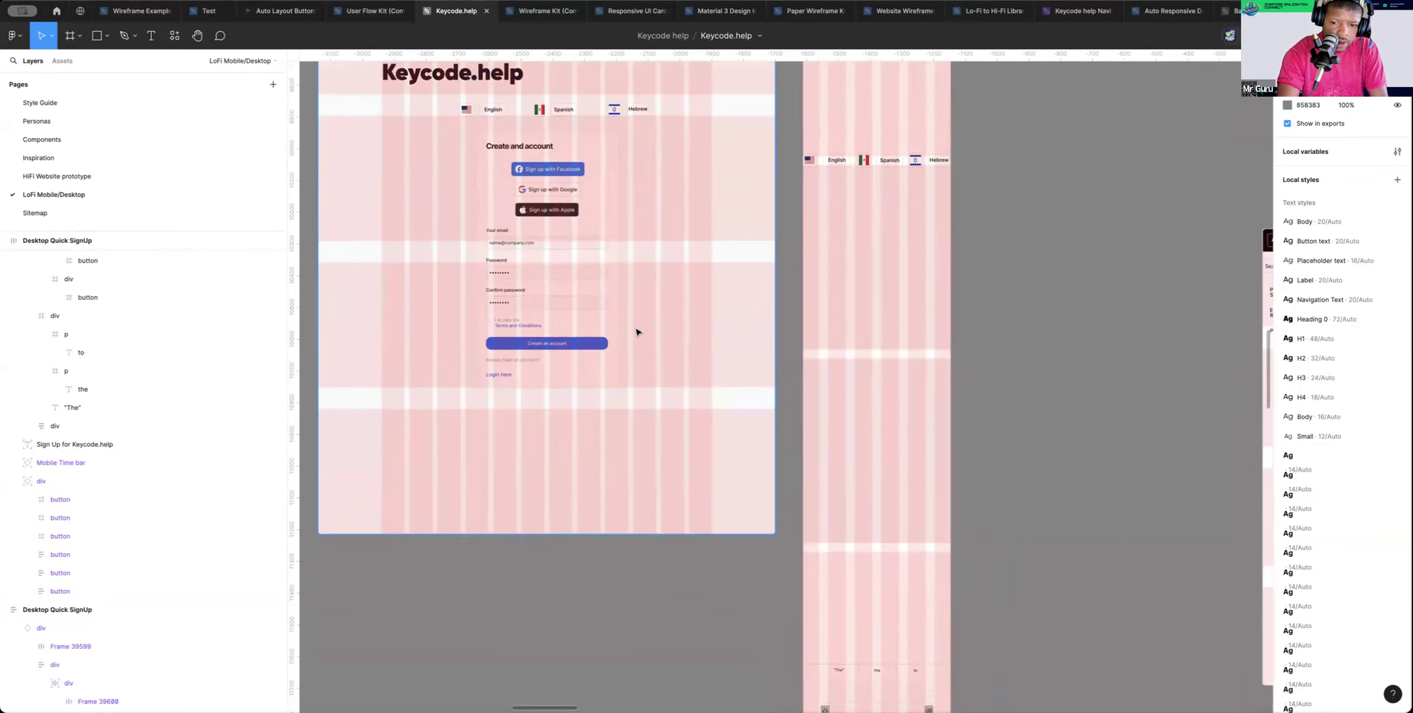
Copy the Language selection frame onto the Components page, inside Created components below the Mobile Time frame
scroll(637, 331, right, 4)
scroll(637, 332, up, 1)
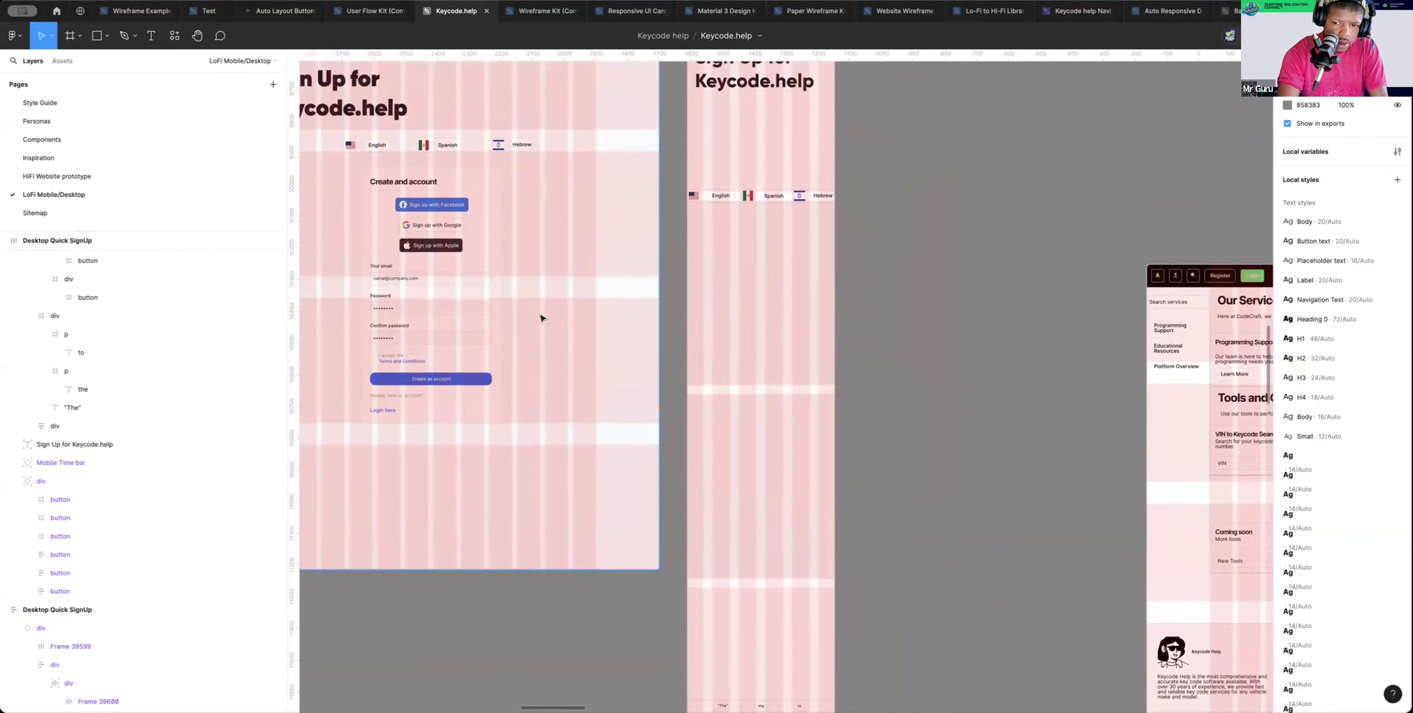
scroll(542, 318, up, 1)
key(z)
alt+click(540, 316)
alt+click(540, 315)
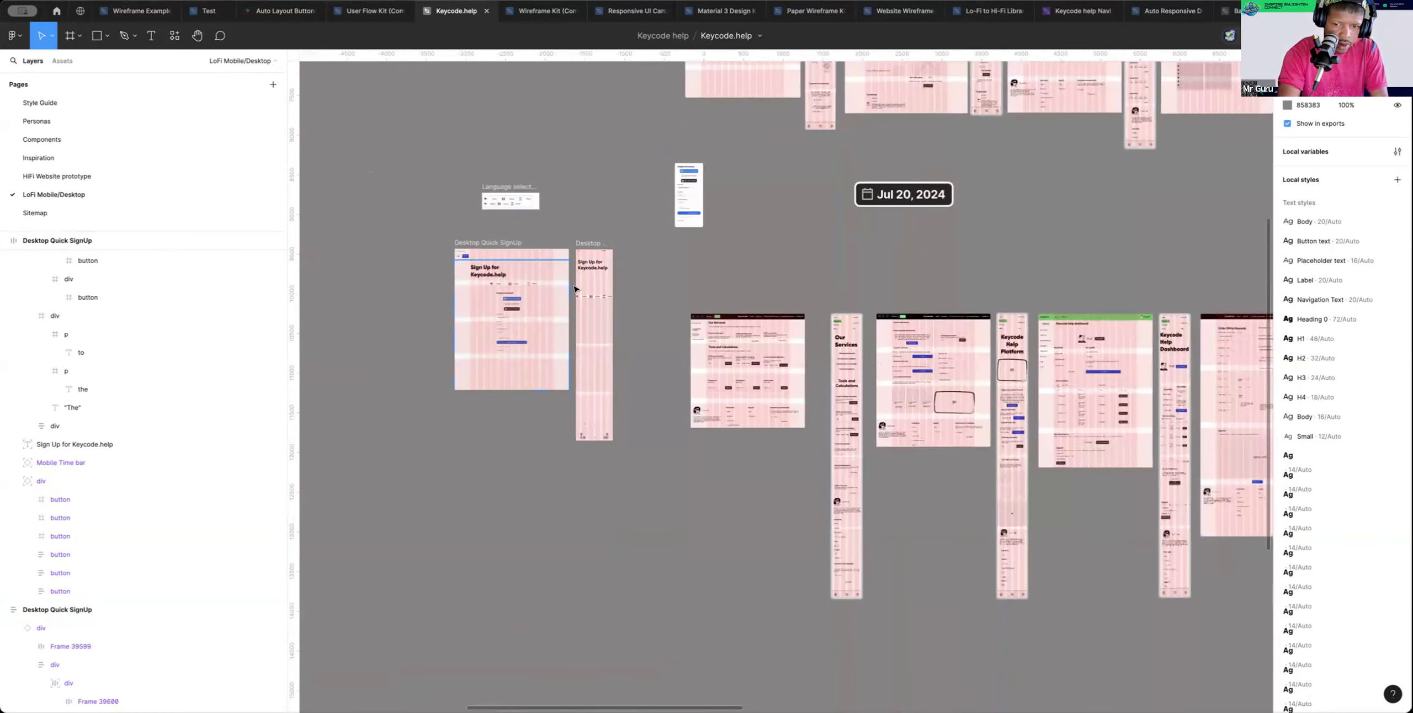
click(664, 236)
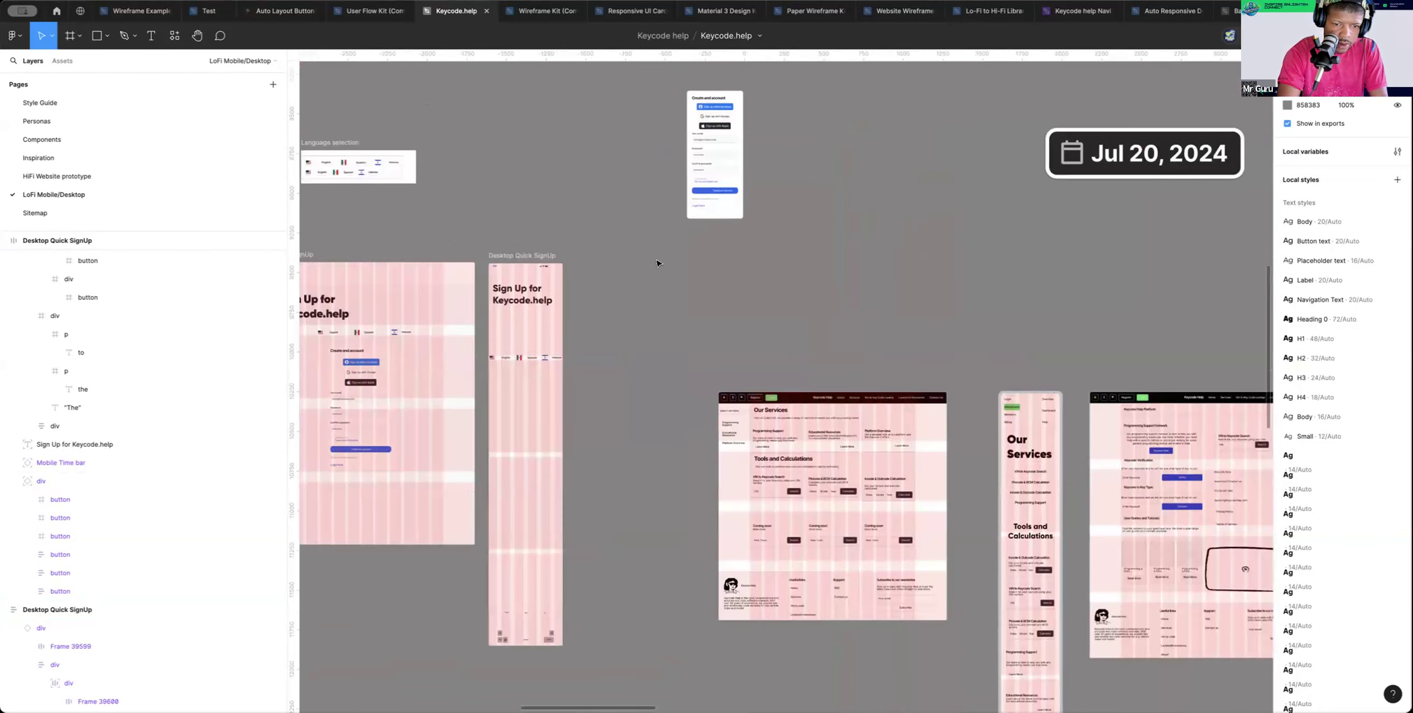
scroll(657, 263, left, 6)
scroll(657, 263, up, 2)
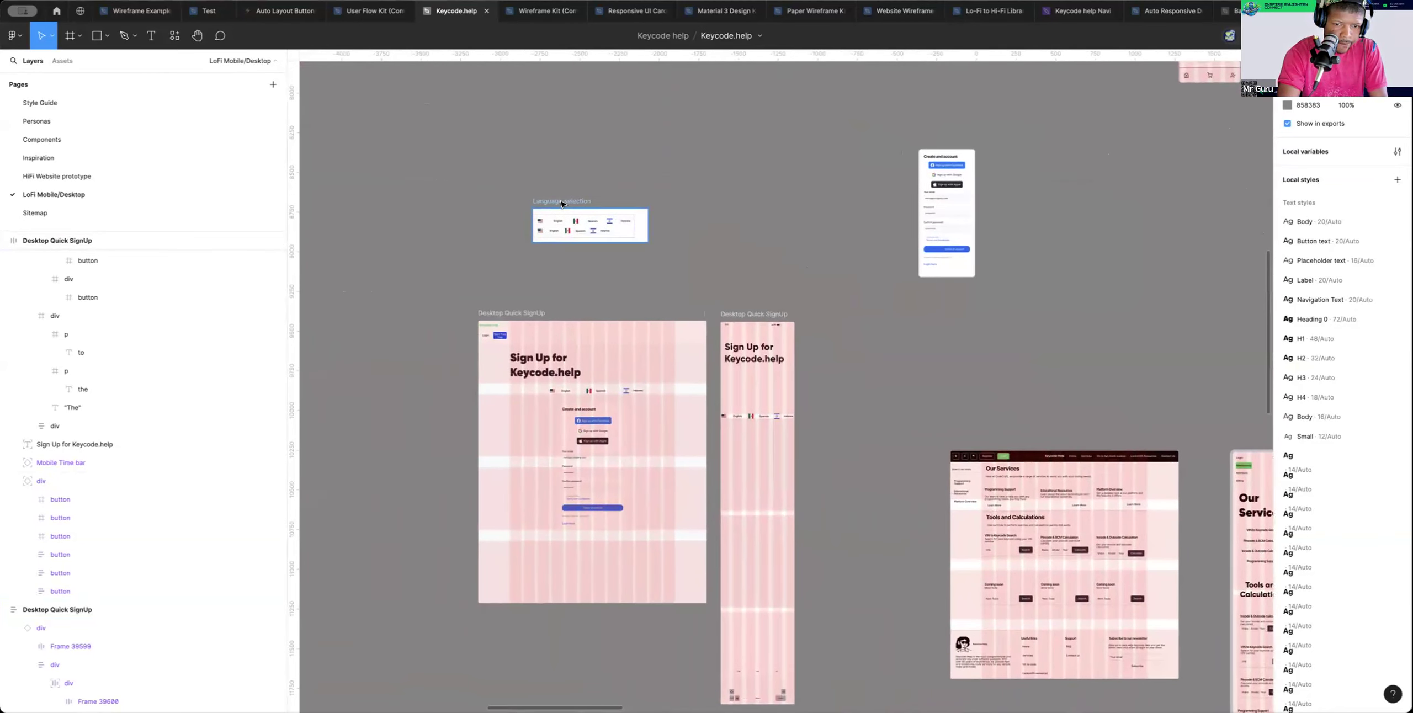
click(562, 203)
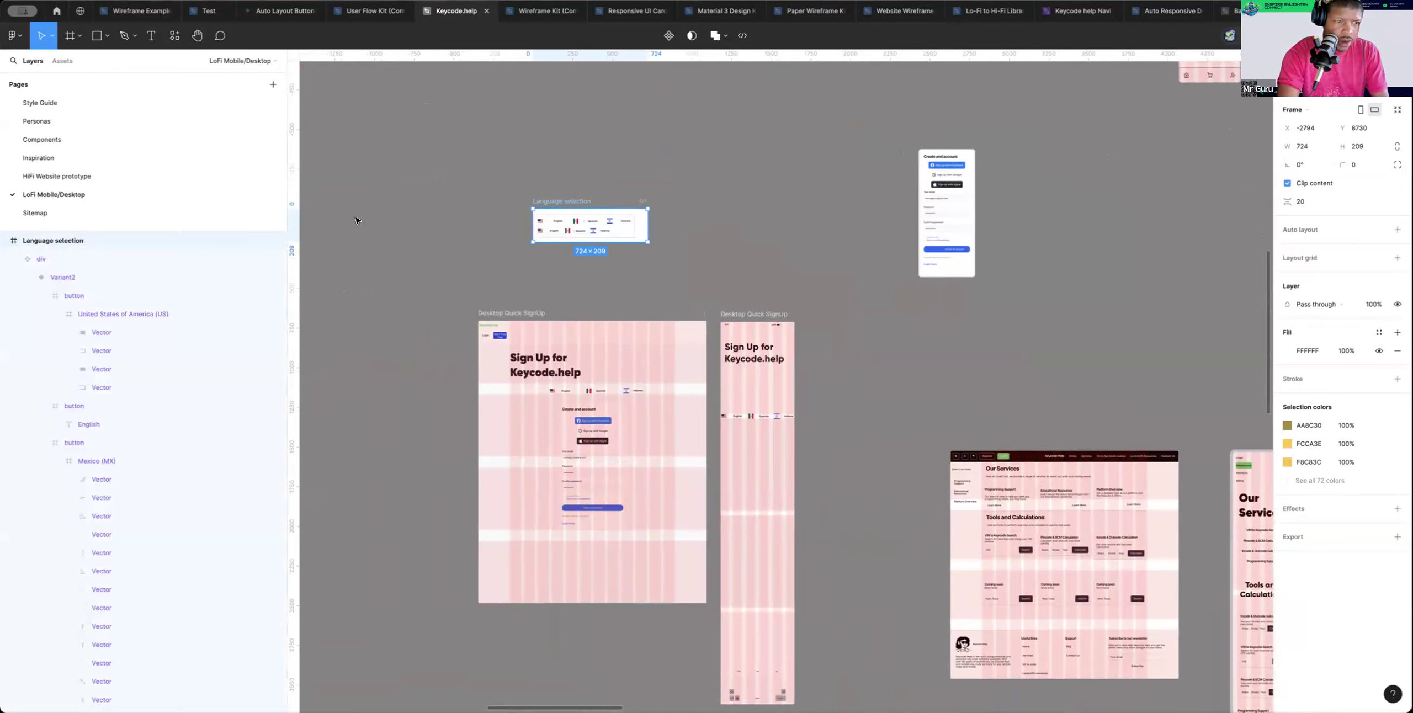
click(89, 139)
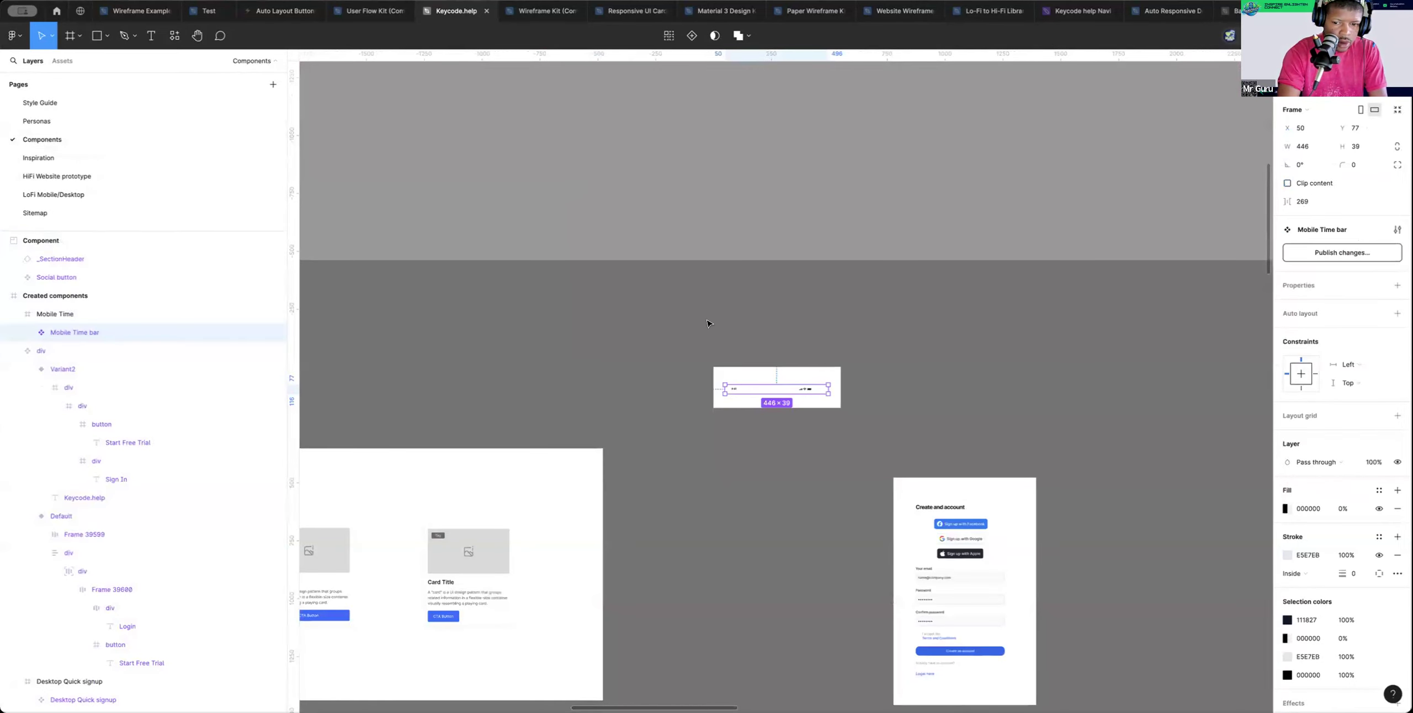
click(707, 323)
scroll(552, 265, down, 3)
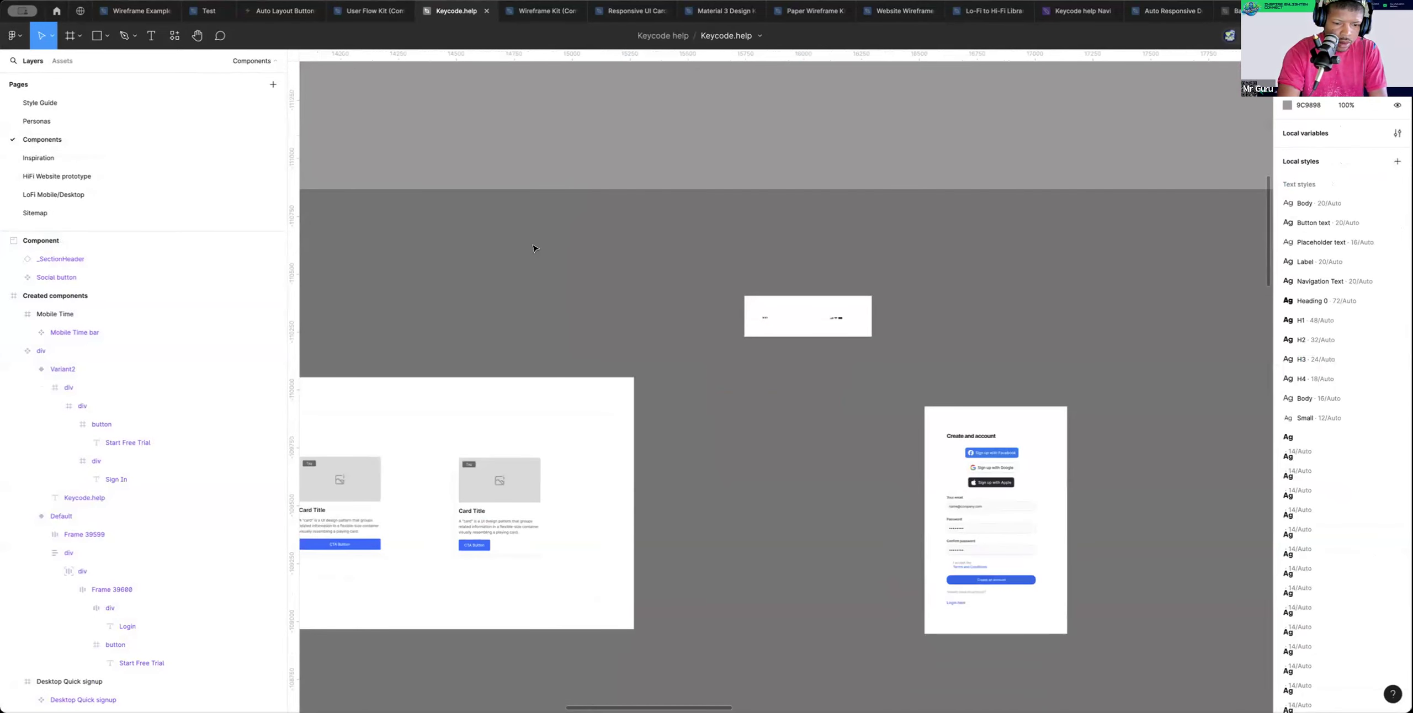
key(ctrl+v)
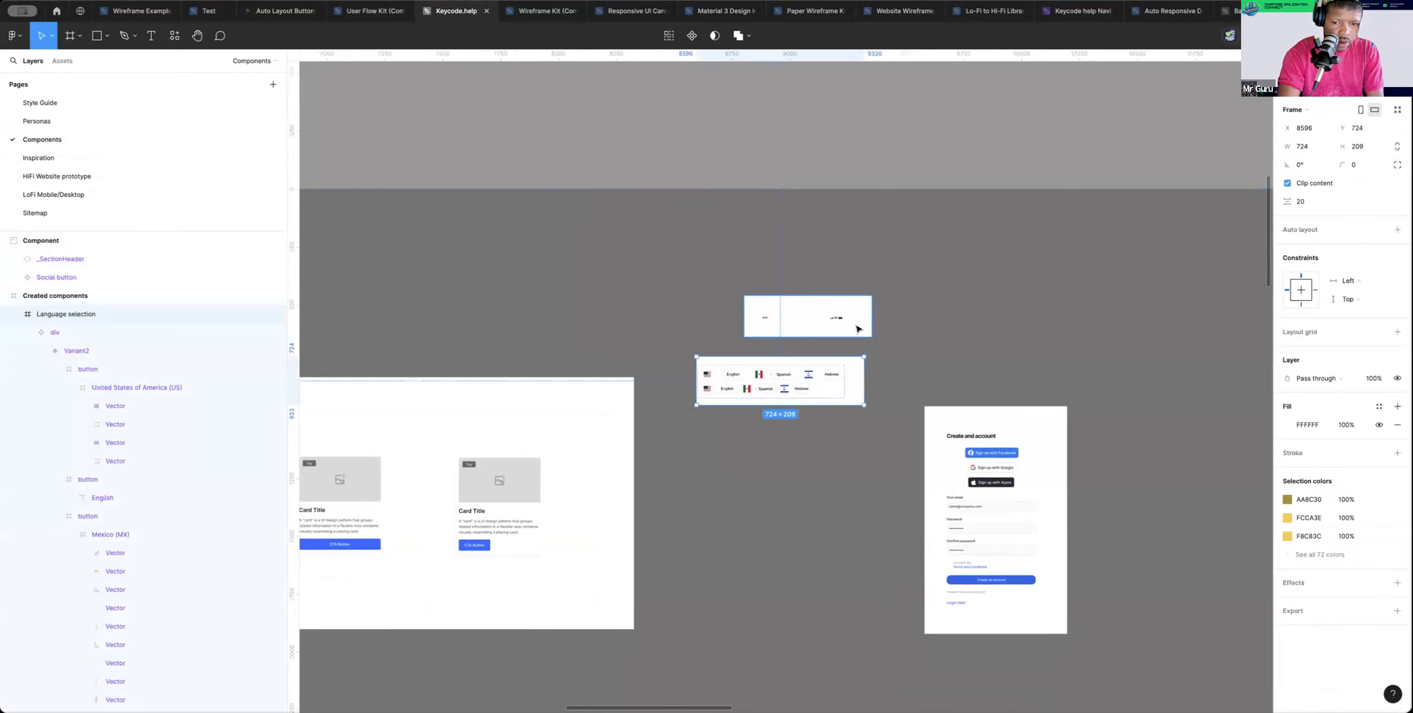
scroll(738, 392, left, 1)
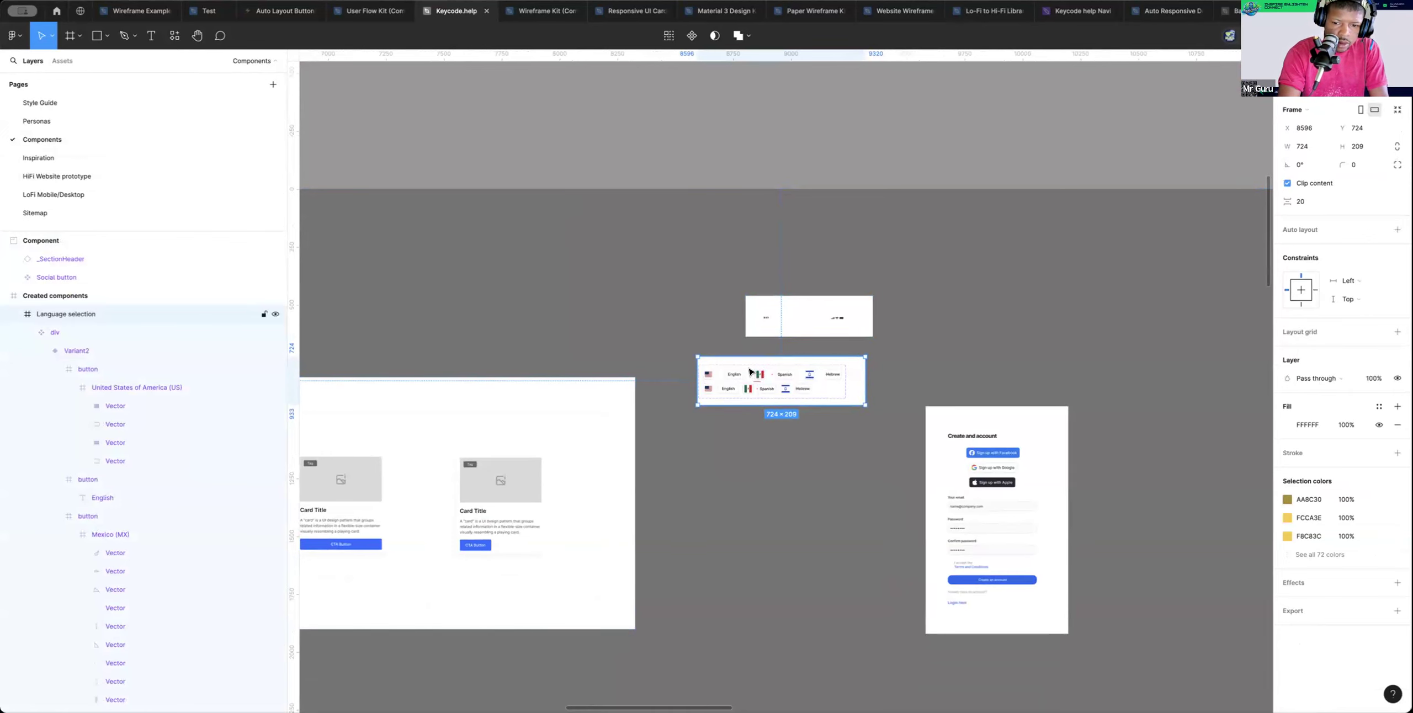
click(750, 373)
scroll(647, 356, right, 2)
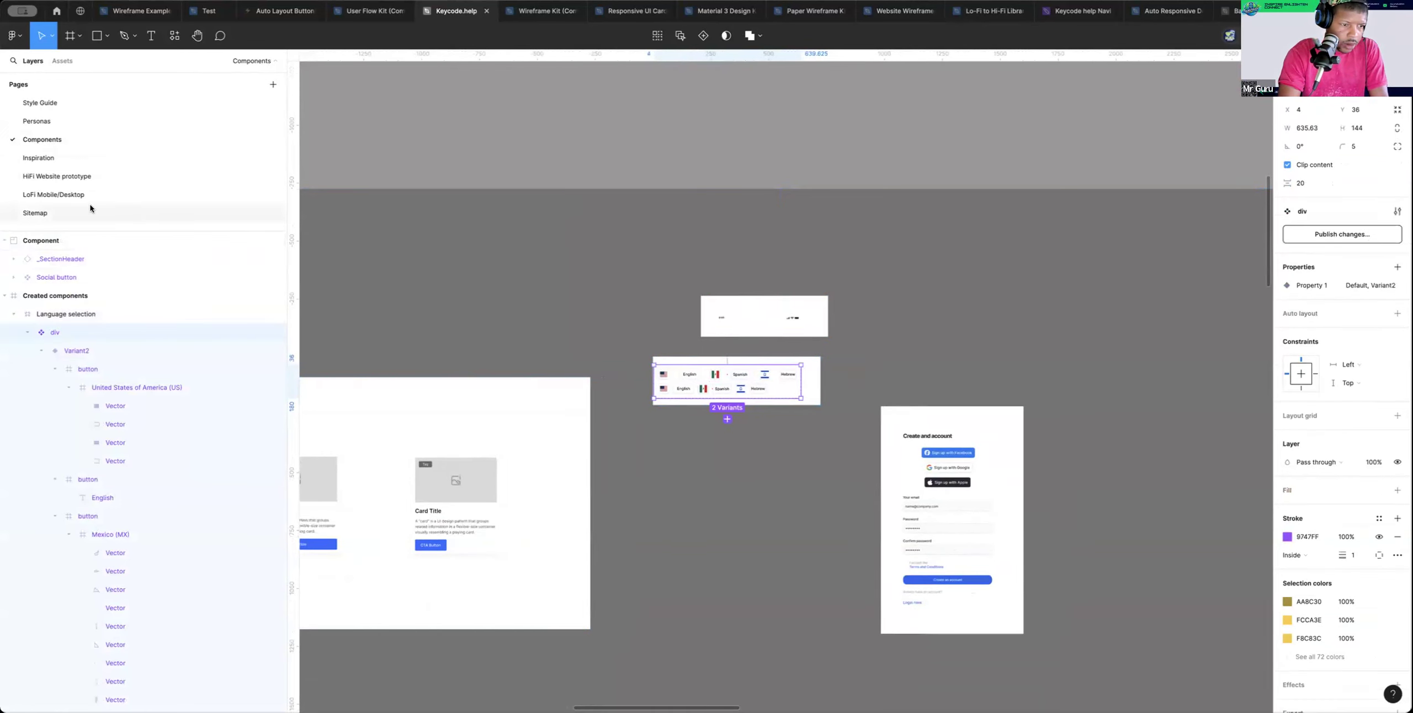
On the LoFi Mobile/Desktop page, move the standalone Create and account form into the mobile sign-up frame at X 55, Y 661
click(57, 191)
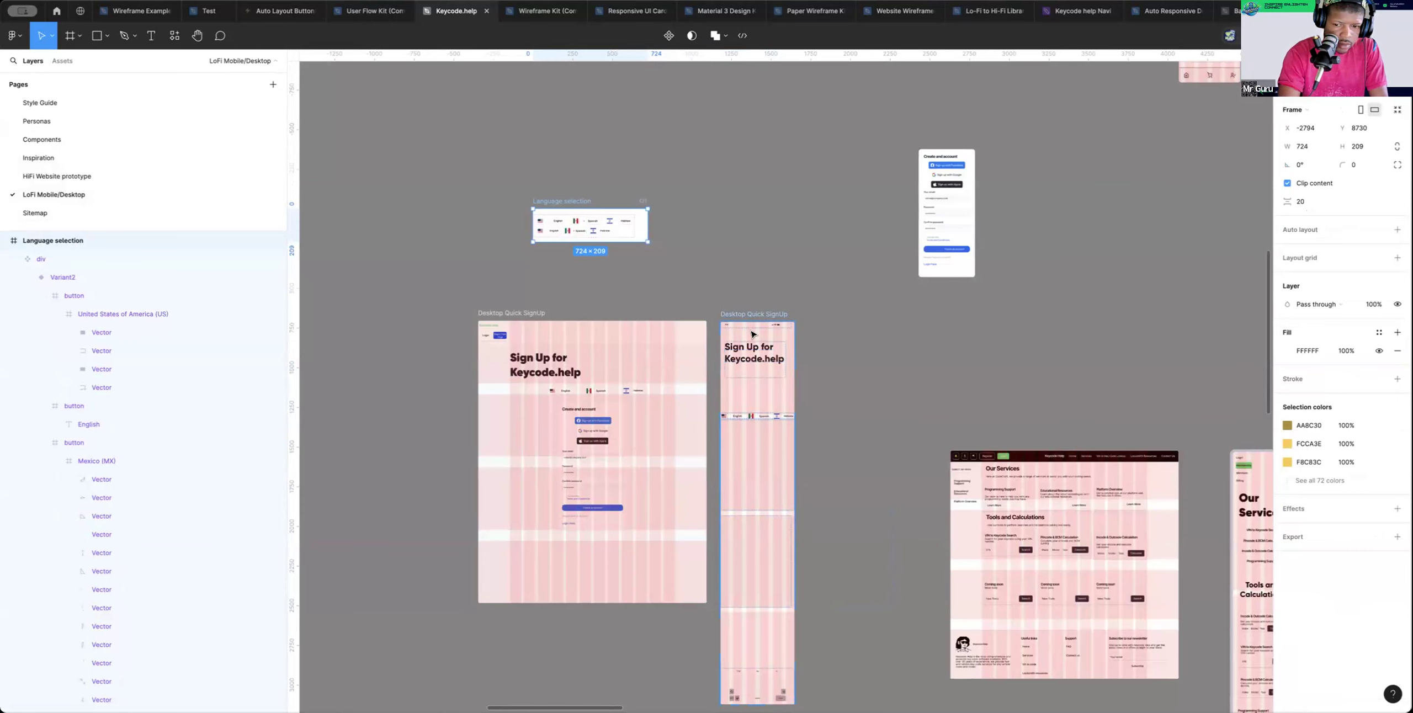
scroll(789, 315, up, 2)
click(940, 197)
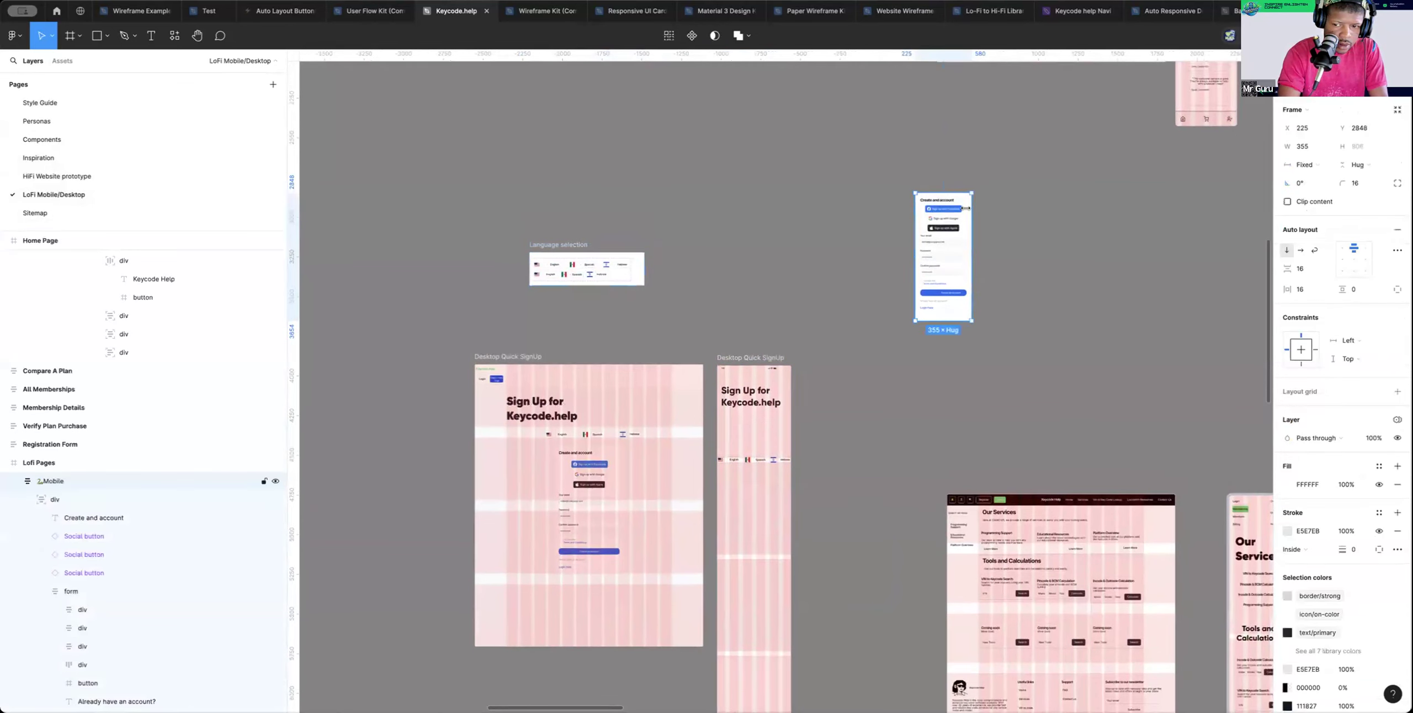
drag(963, 226, 772, 492)
scroll(773, 492, down, 1)
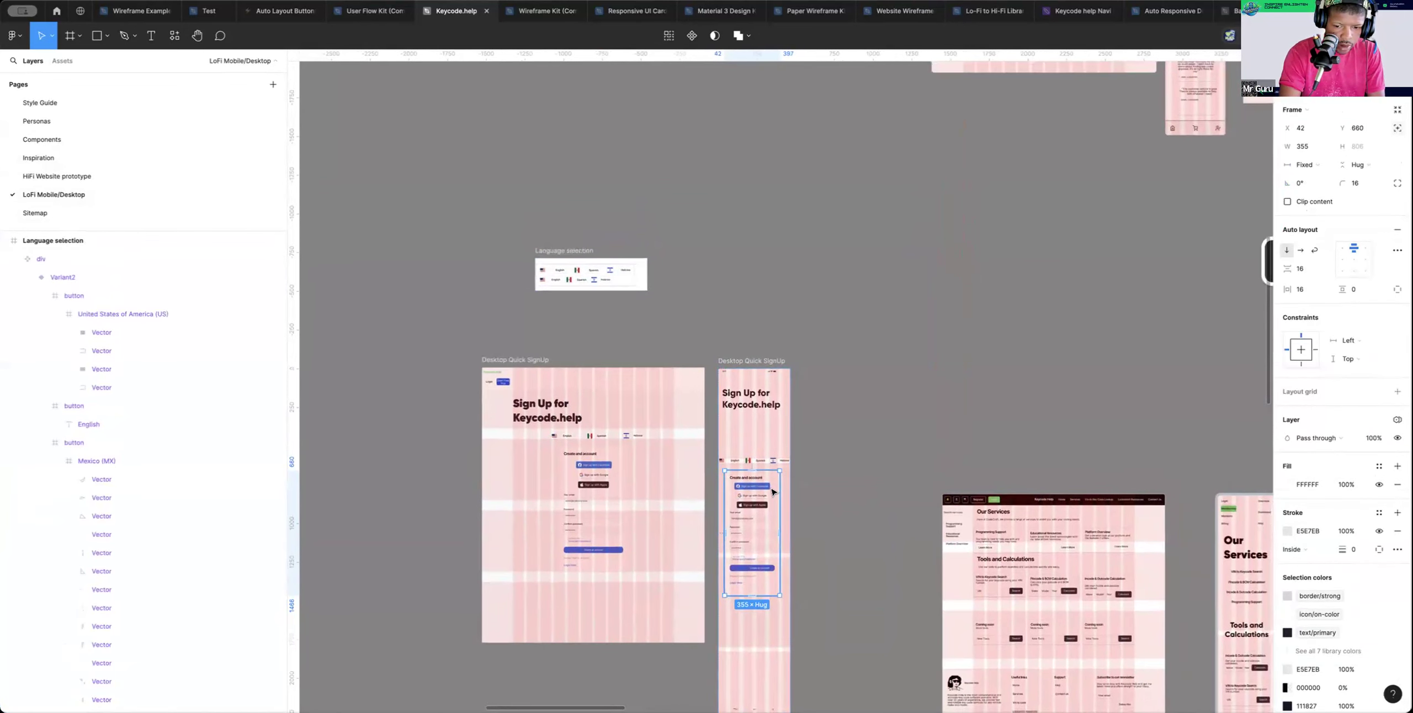
scroll(772, 491, up, 10)
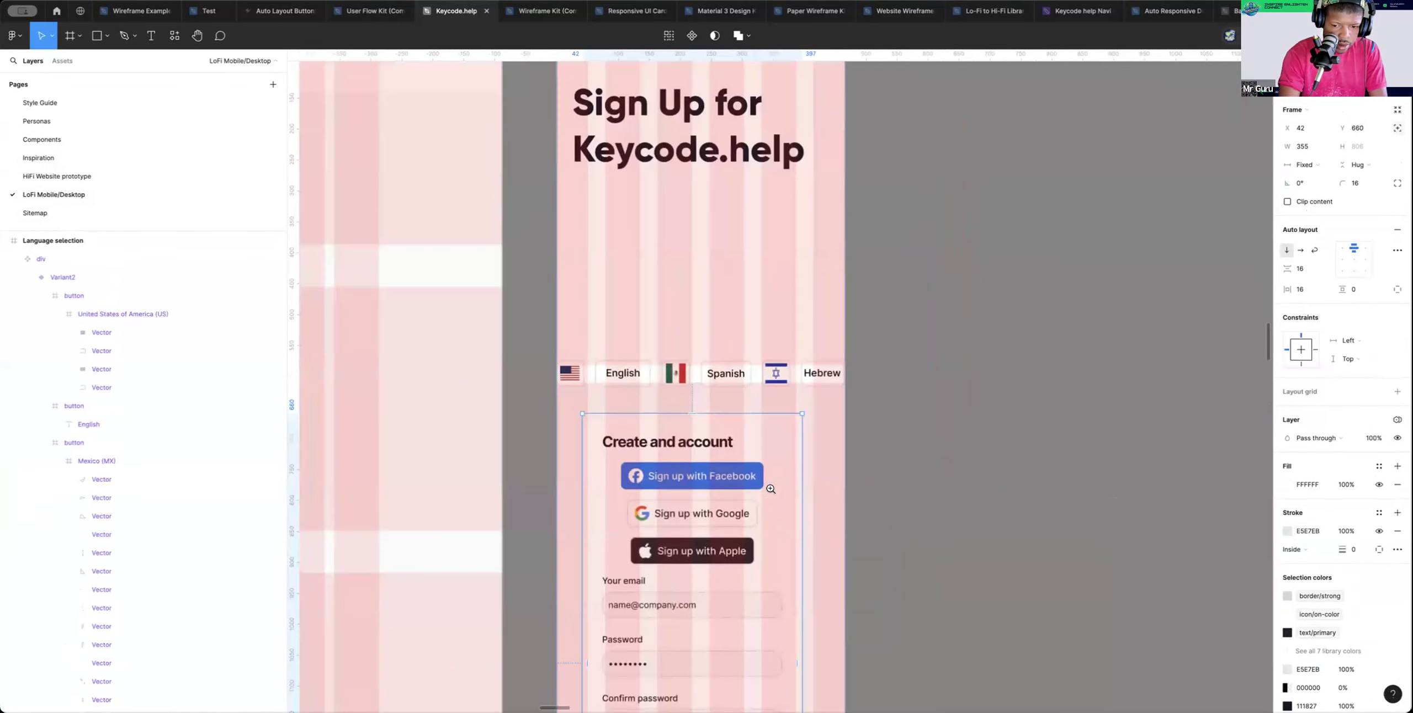
drag(772, 492, 780, 491)
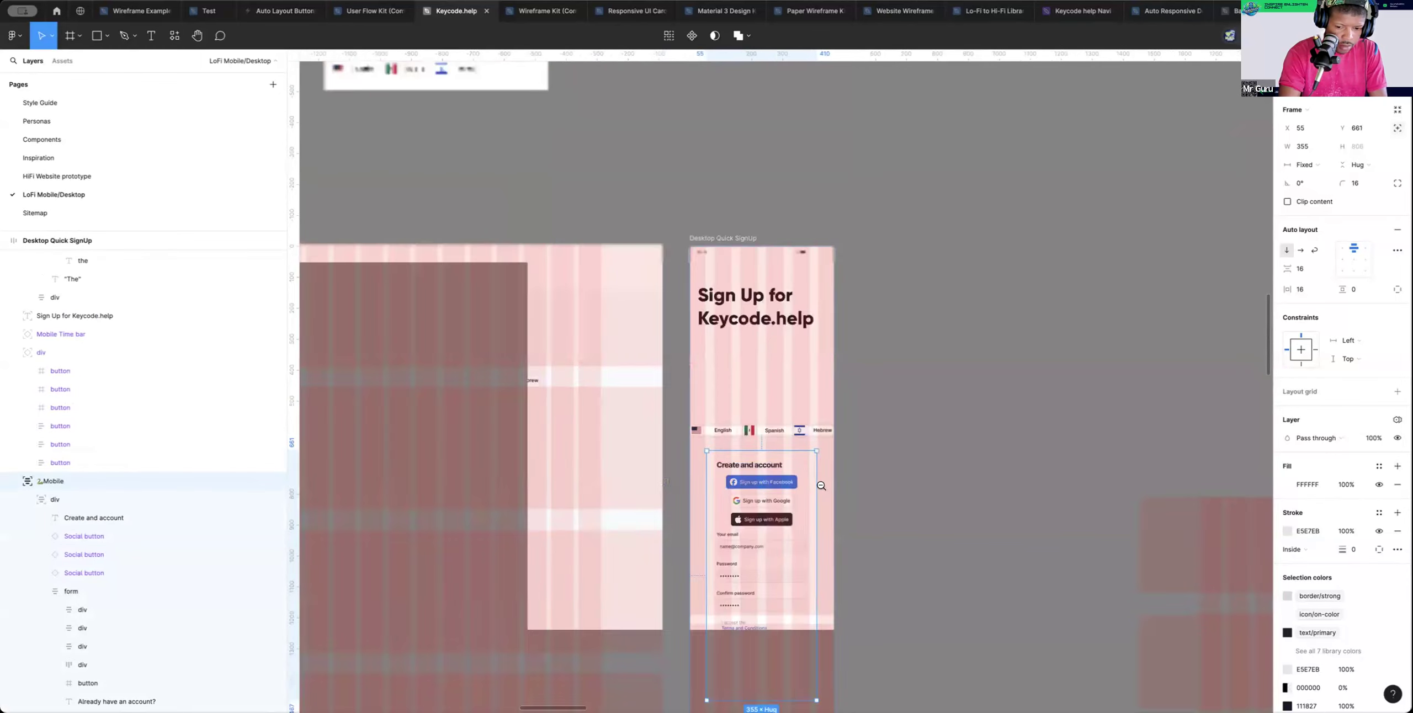
Move the mobile account form closer to the language row, to X 51, Y 640
scroll(821, 486, down, 5)
scroll(821, 486, left, 5)
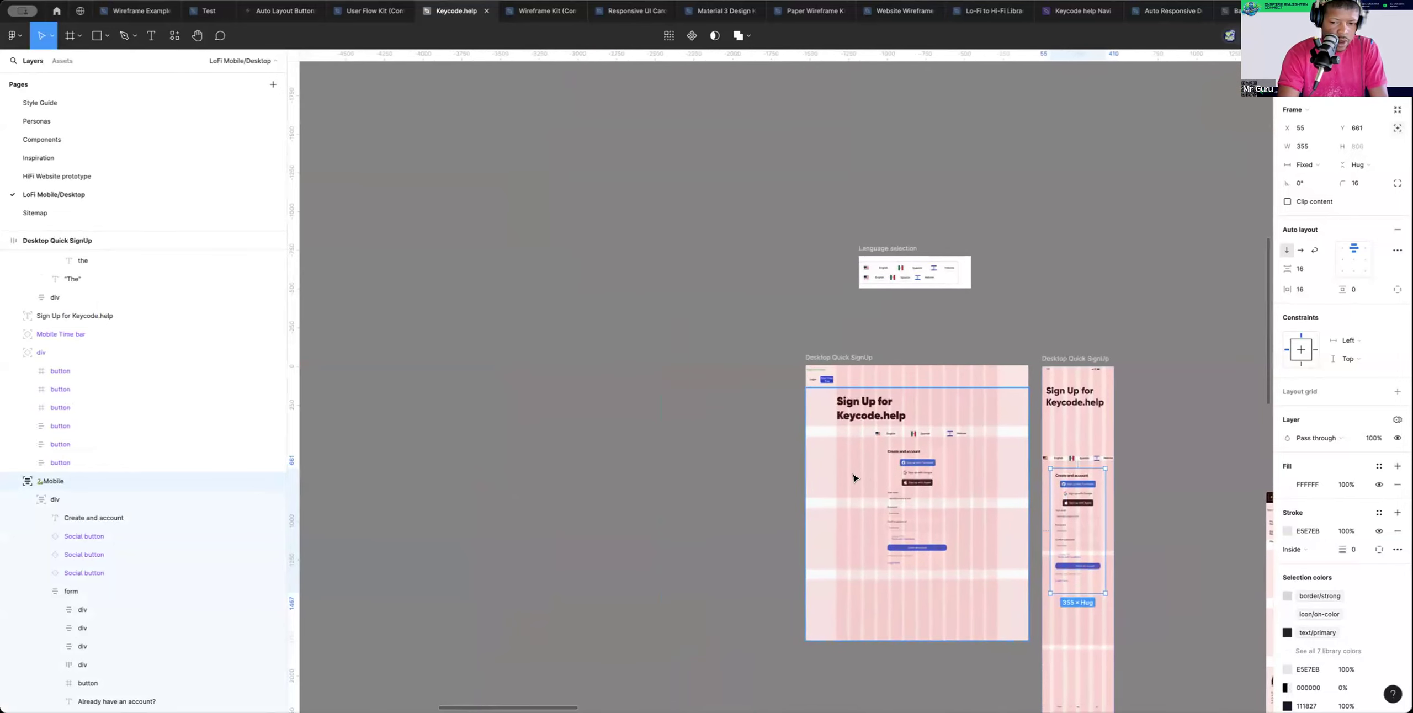
scroll(839, 481, right, 8)
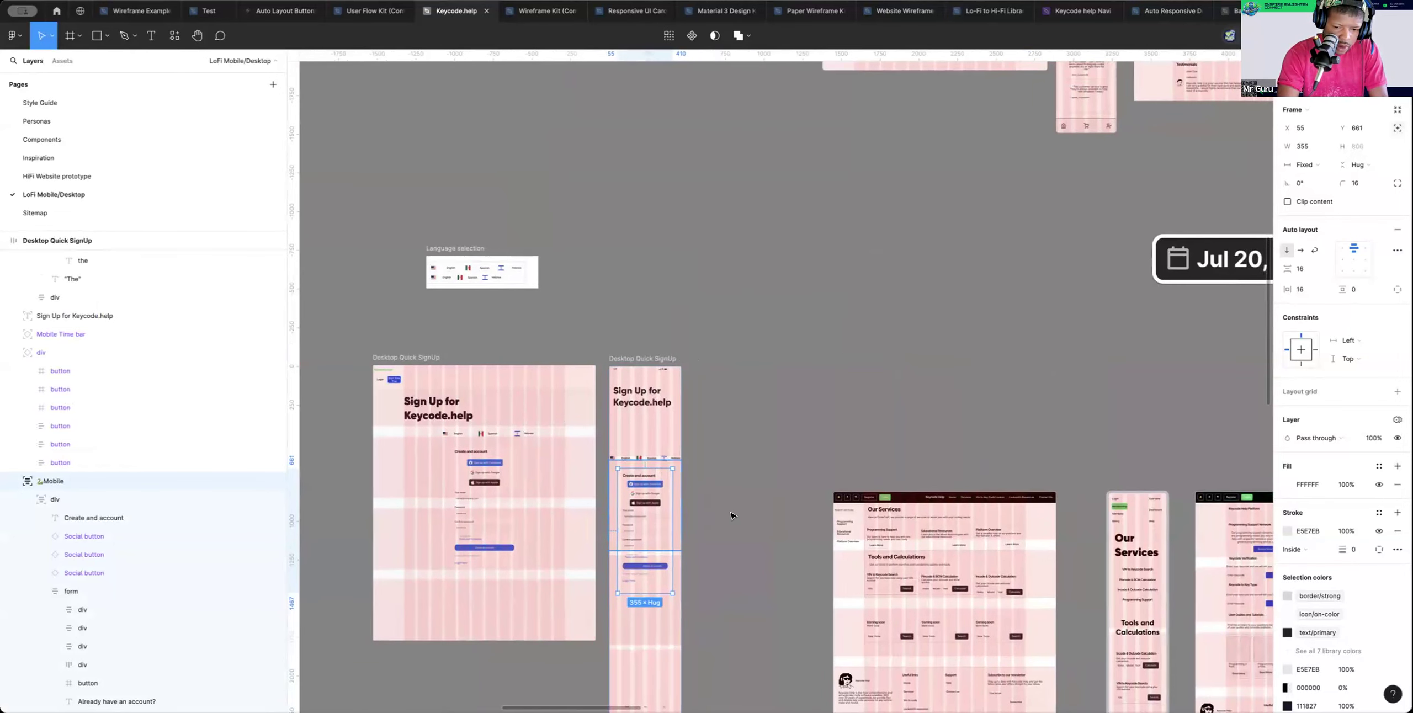
scroll(731, 515, down, 2)
scroll(731, 516, down, 1)
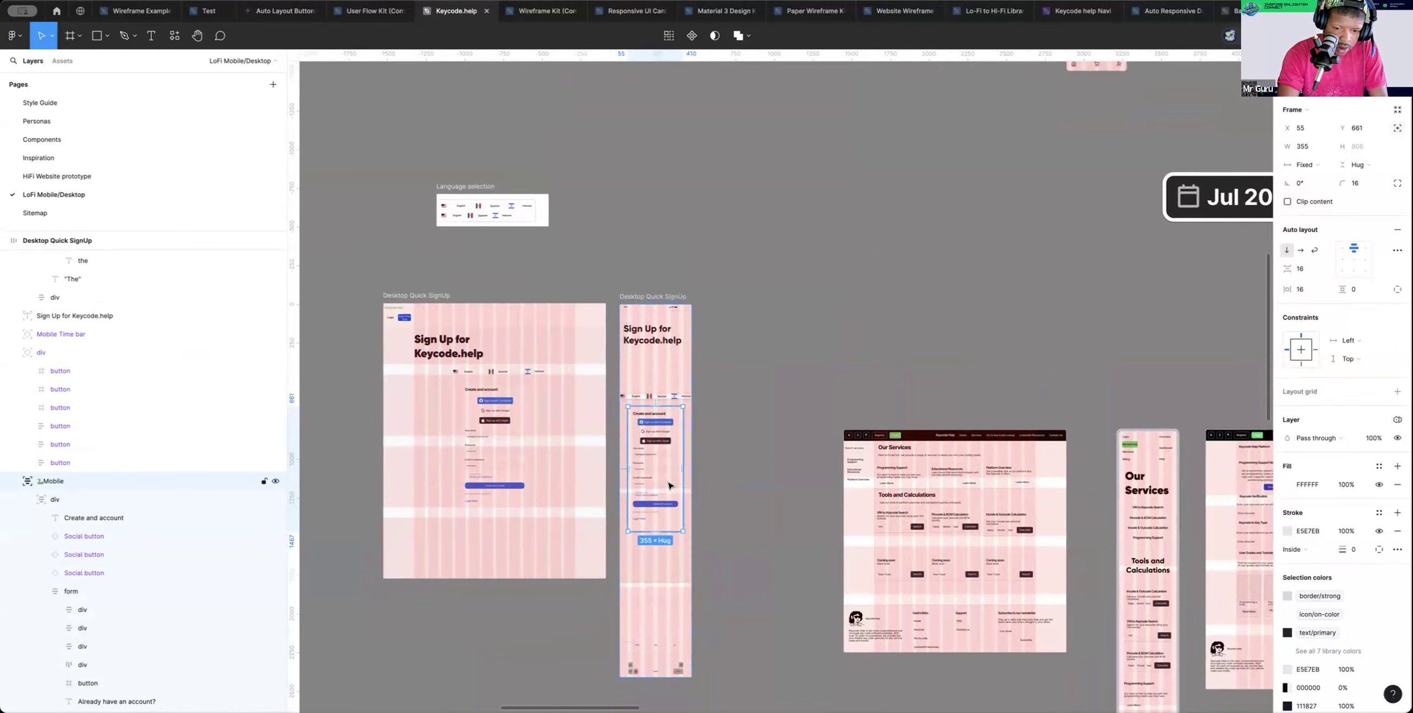
mouse_move(669, 461)
mouse_down()
mouse_move(668, 473)
mouse_move(668, 457)
mouse_up()
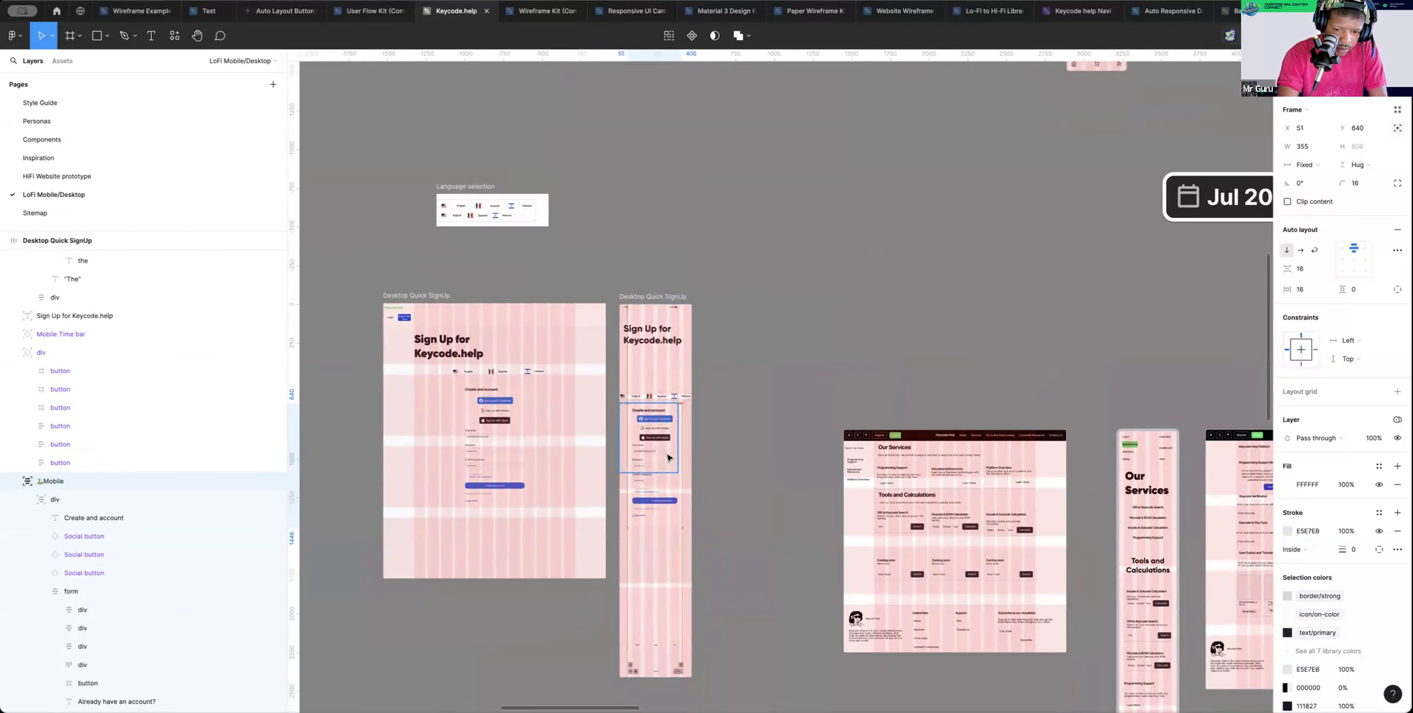
Widen the mobile account form to 364 and shorten its height to 766
scroll(669, 458, up, 5)
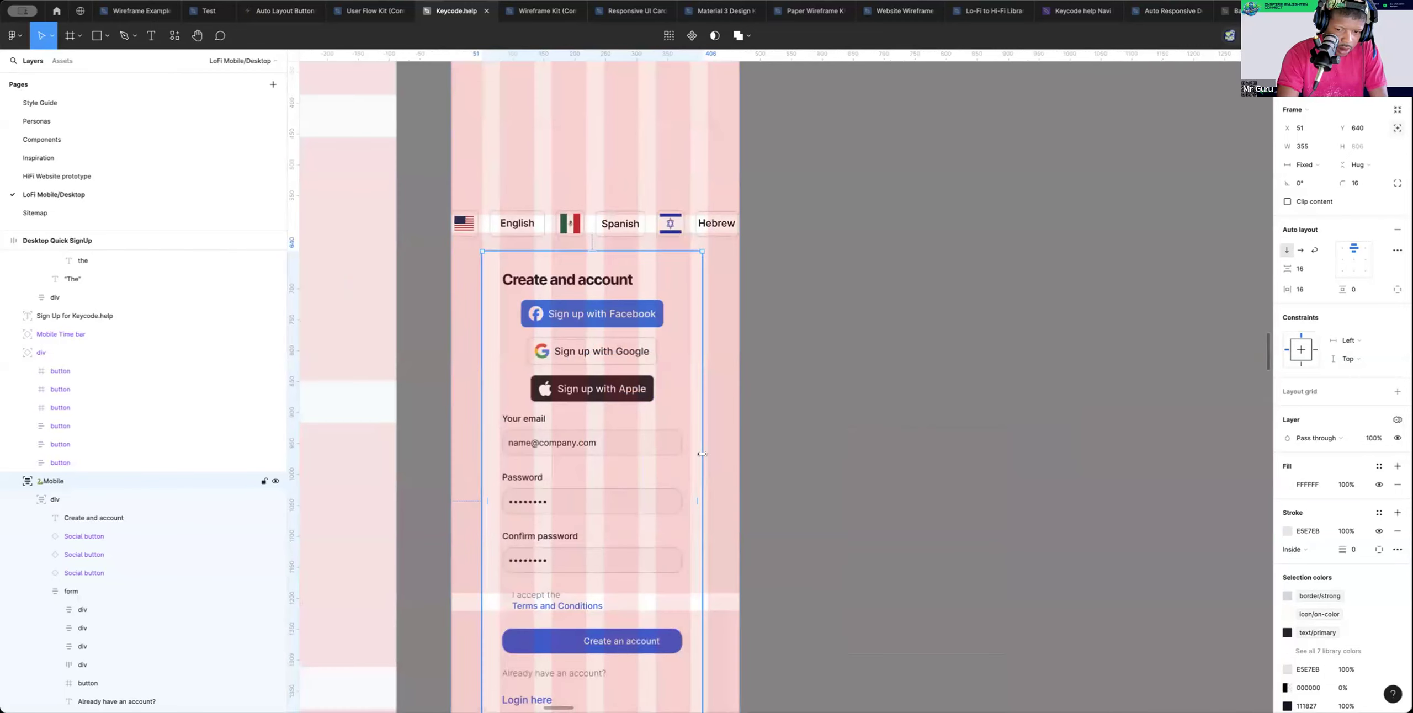
drag(703, 455, 705, 455)
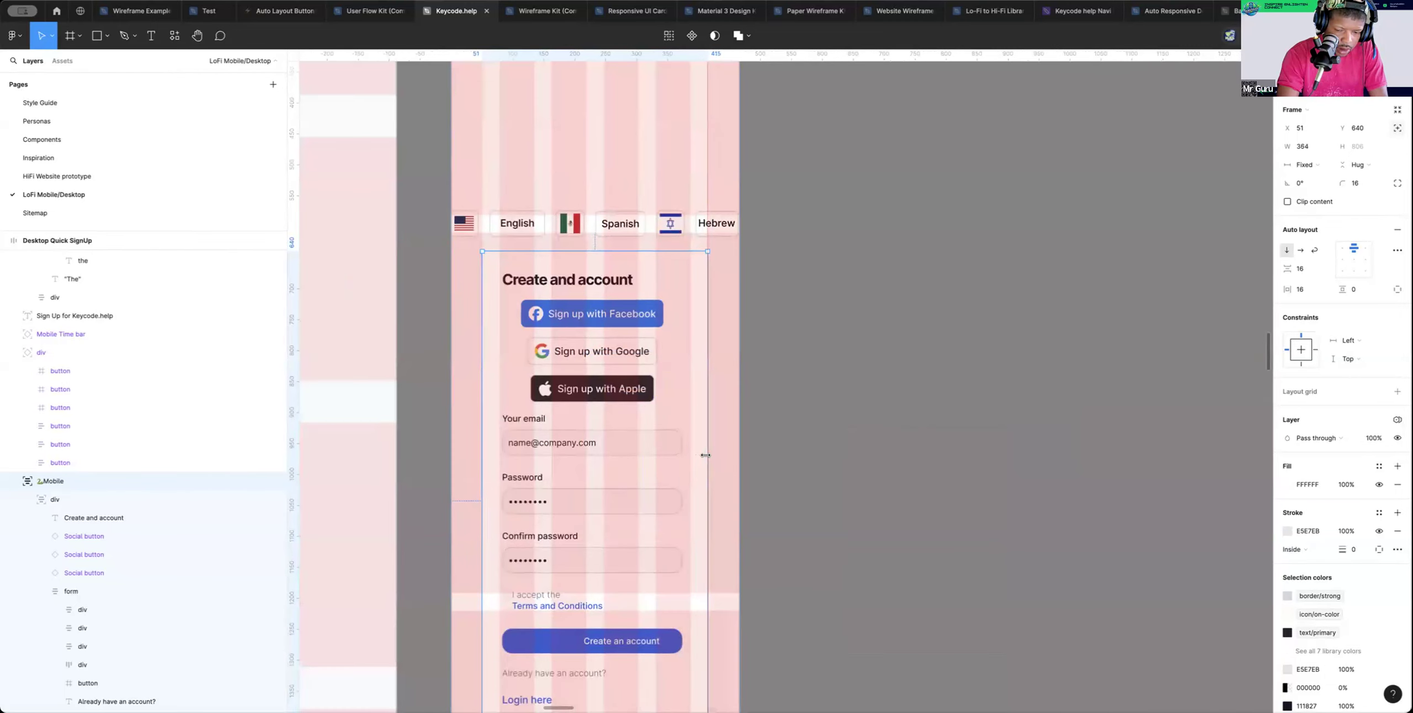
scroll(653, 466, down, 5)
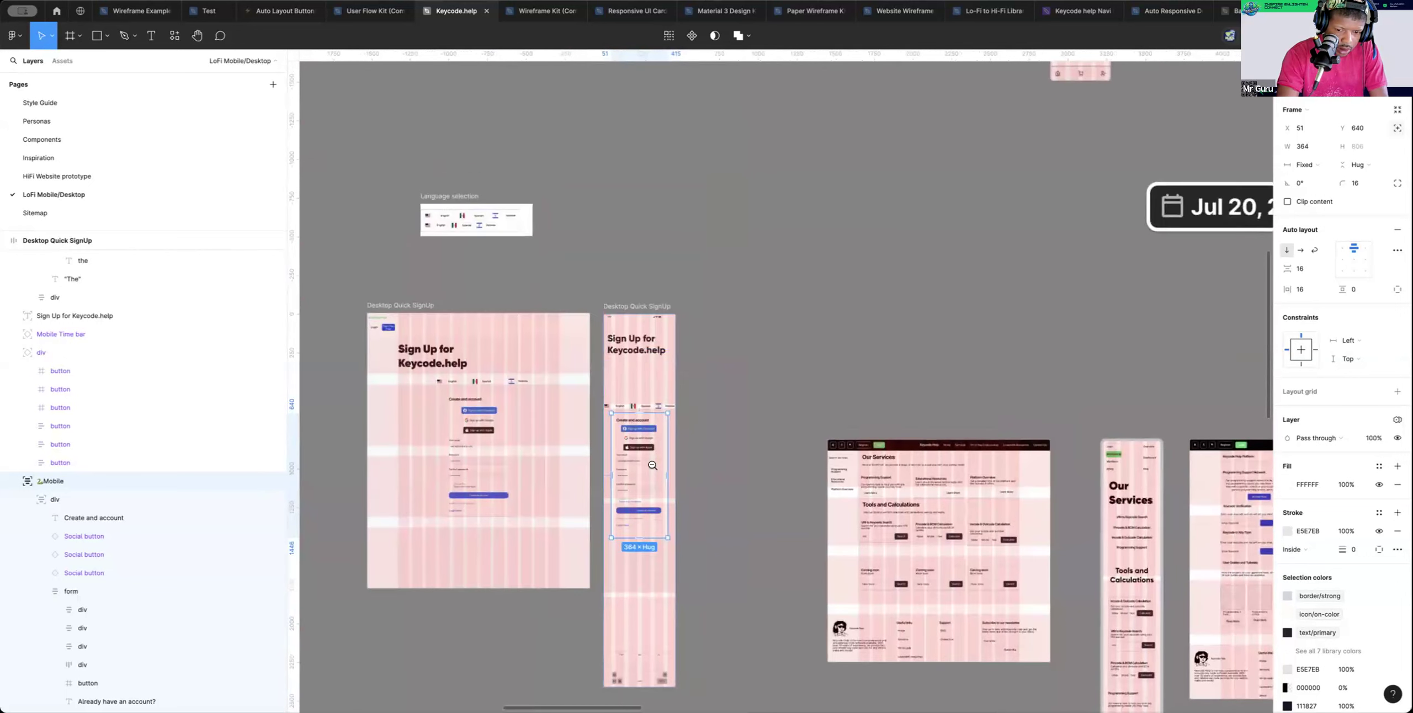
drag(648, 537, 646, 529)
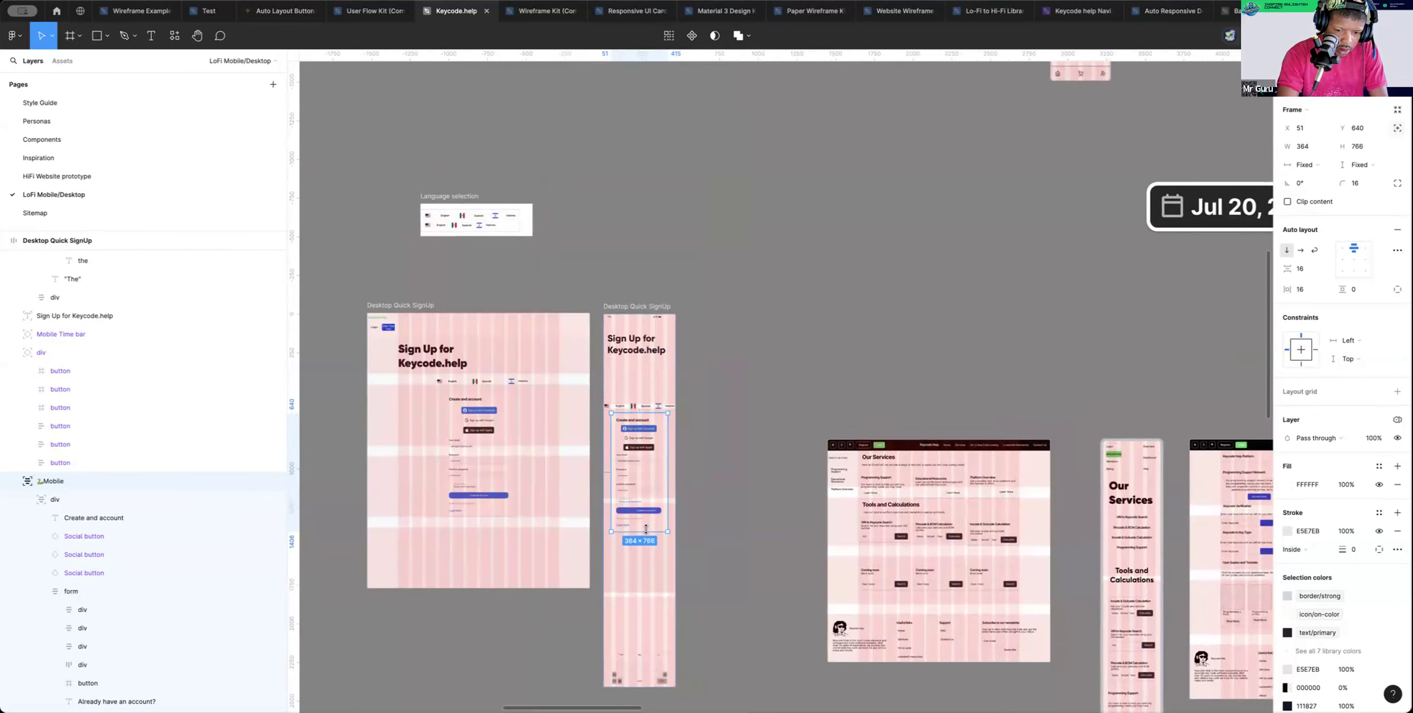
click(733, 534)
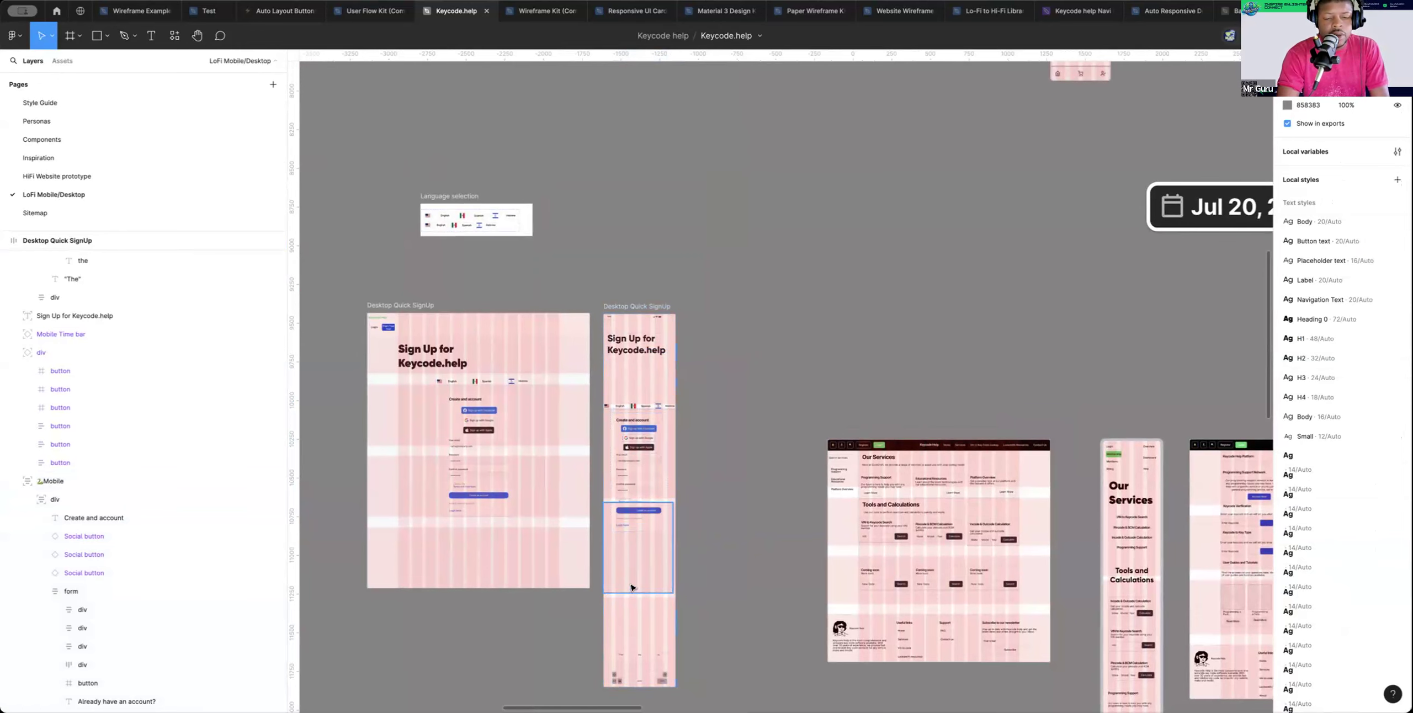
click(653, 531)
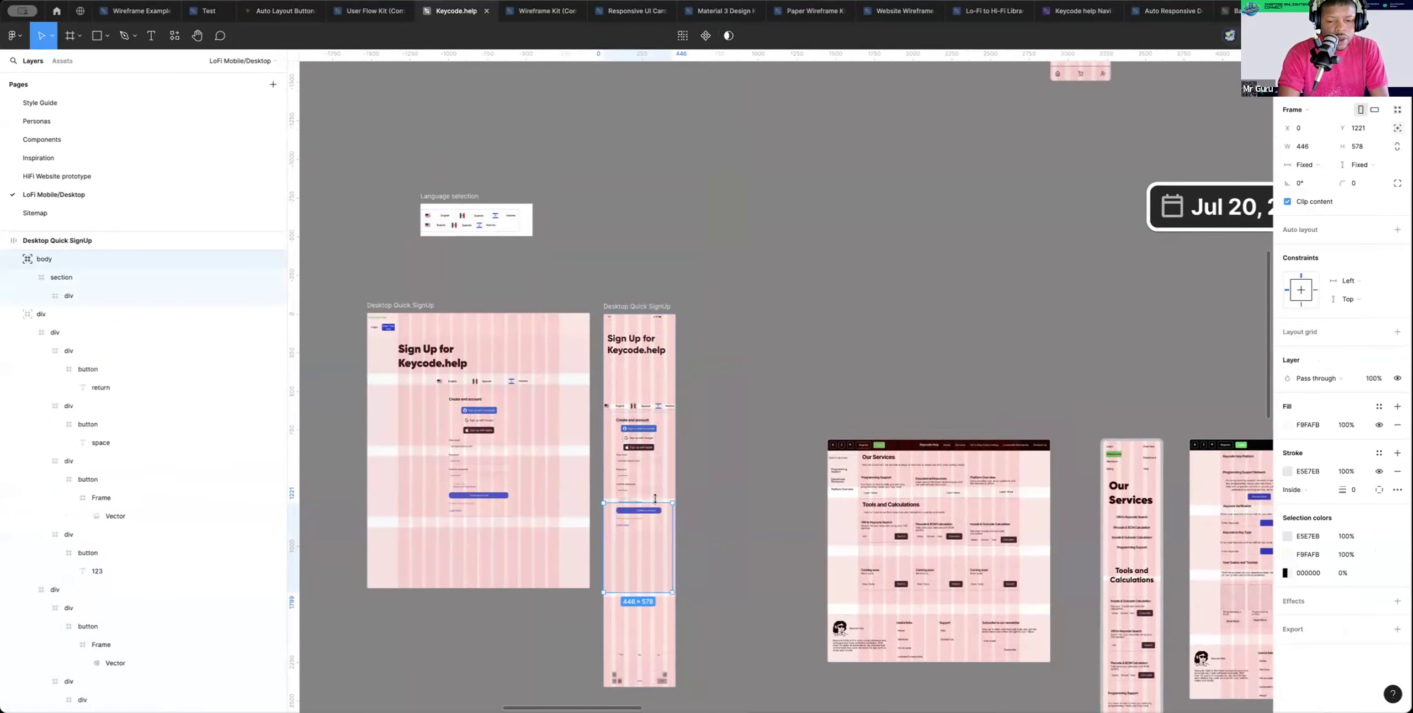
click(751, 530)
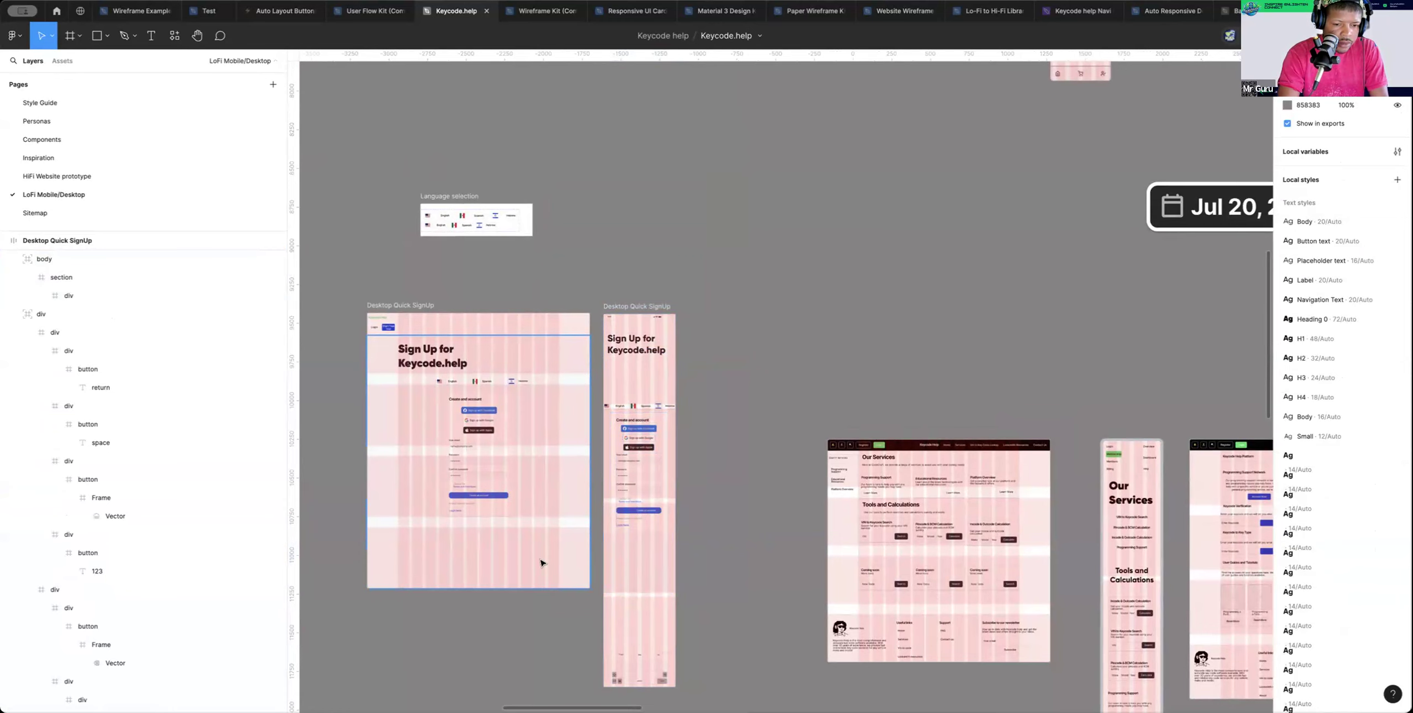
Copy the Original Footer from the Services page to the bottom of the desktop sign-up frame and increase its height to 395
click(928, 650)
click(926, 645)
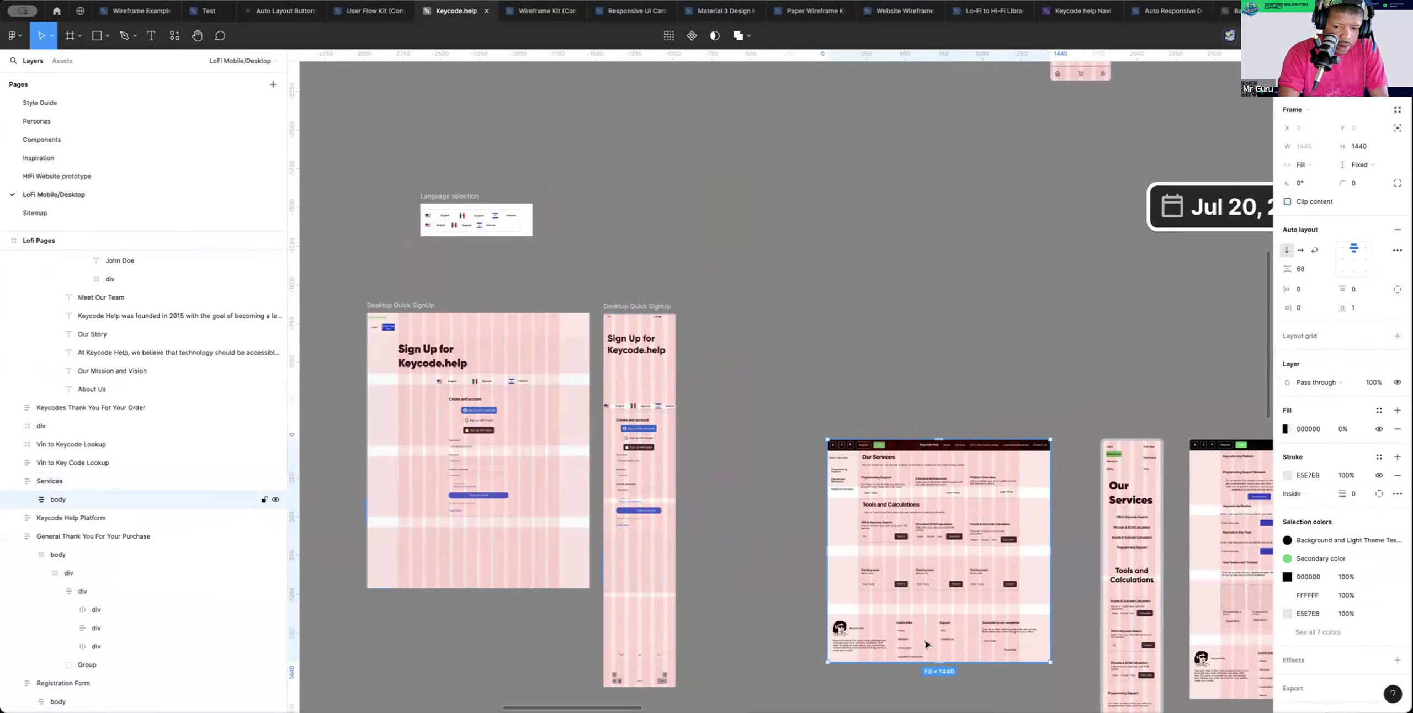
click(927, 645)
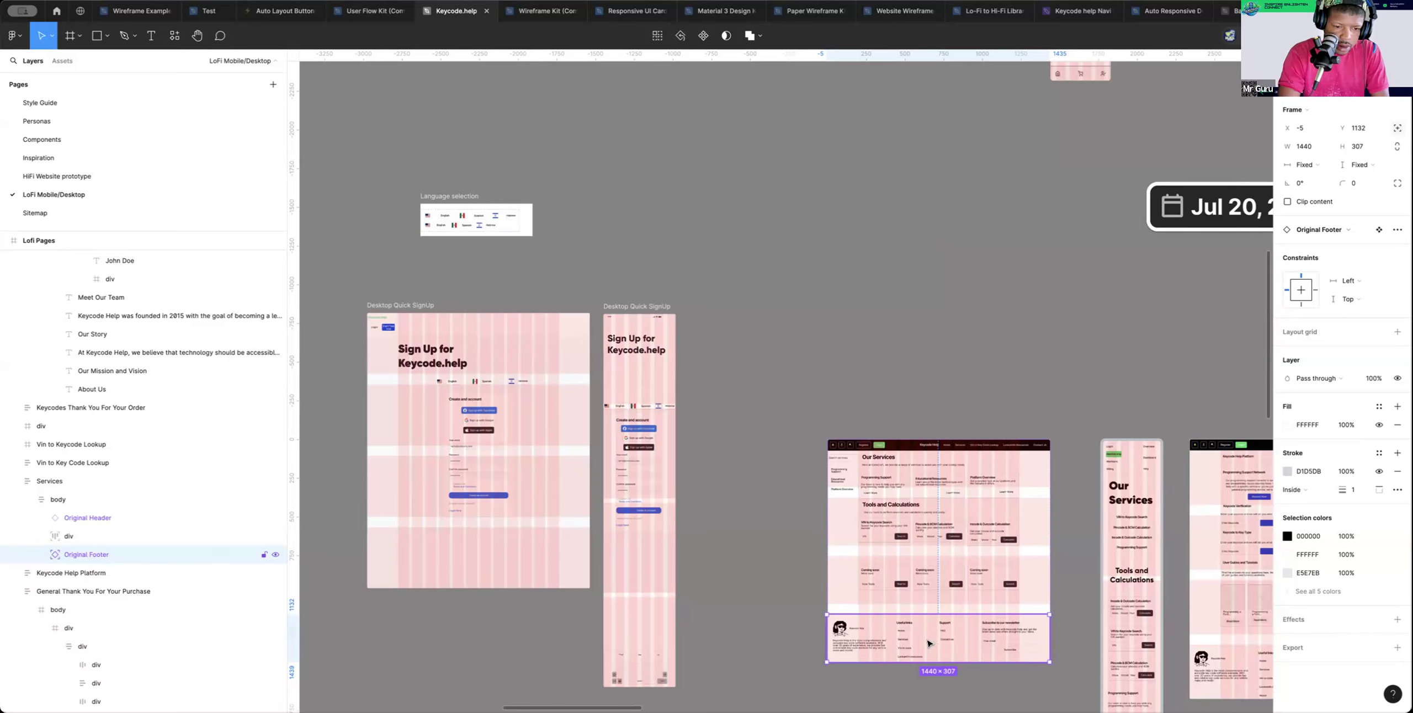
drag(927, 644, 490, 570)
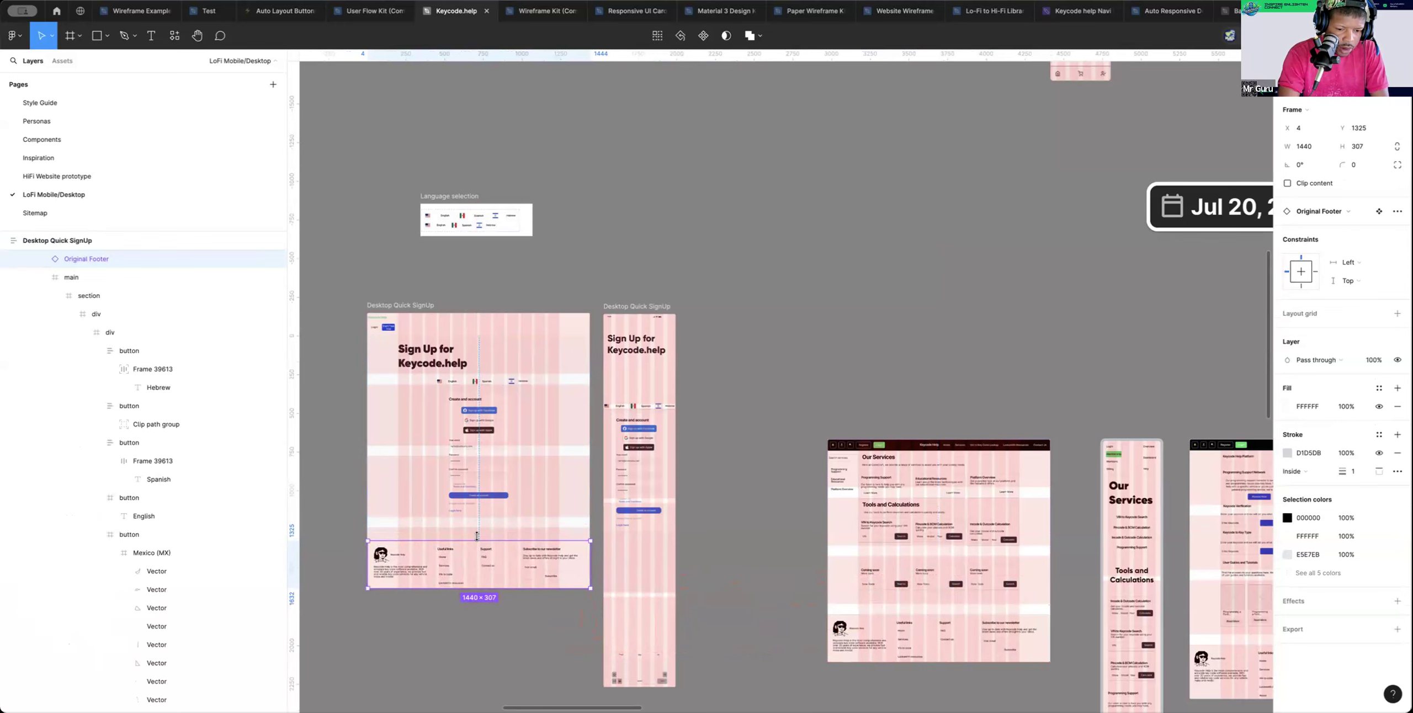
drag(477, 527, 477, 525)
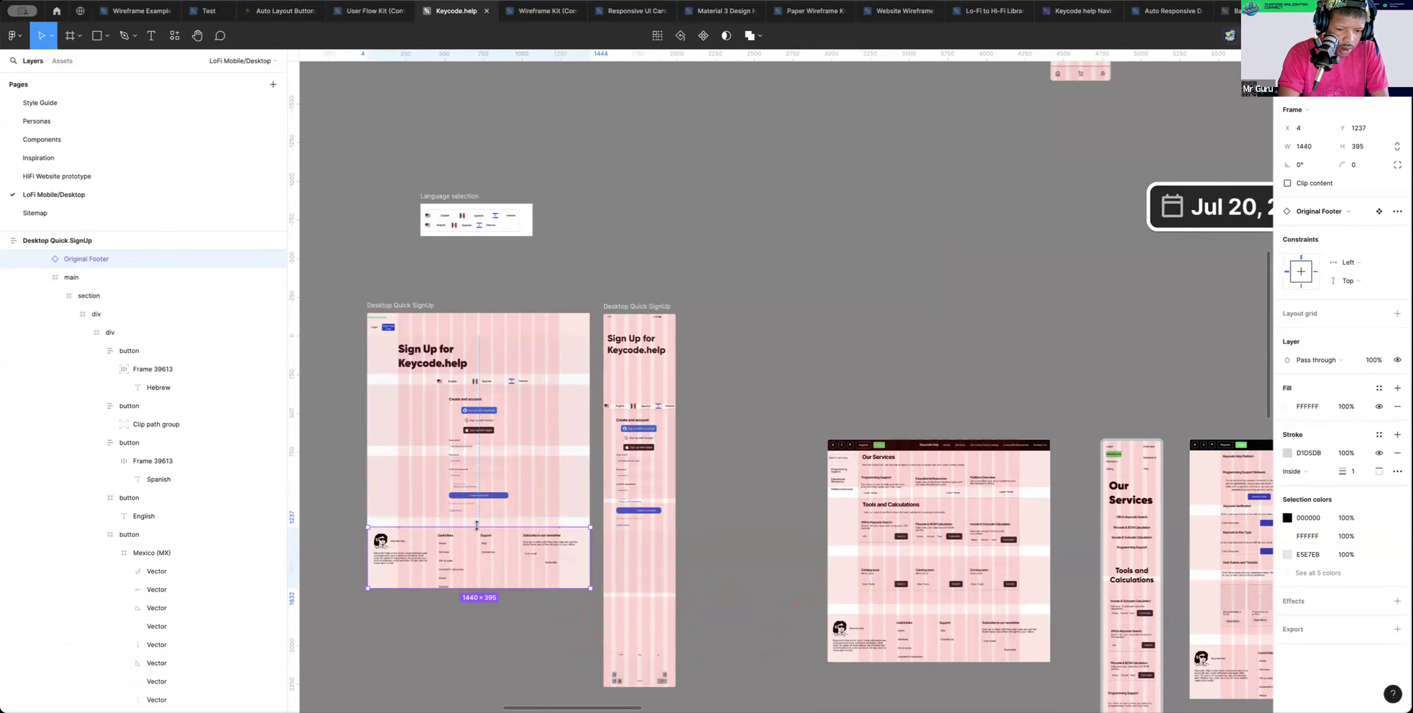
click(831, 365)
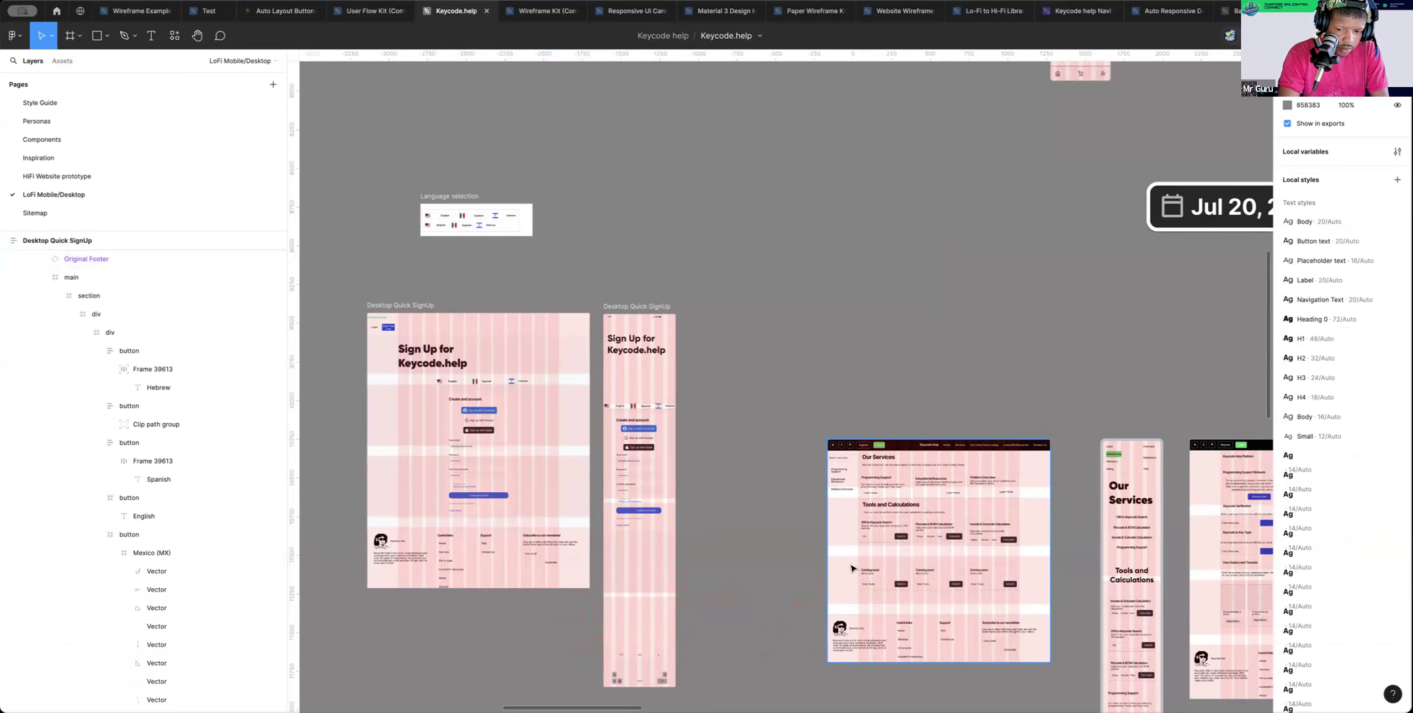
Extend the desktop Services frame downward to a height of 1559
click(902, 445)
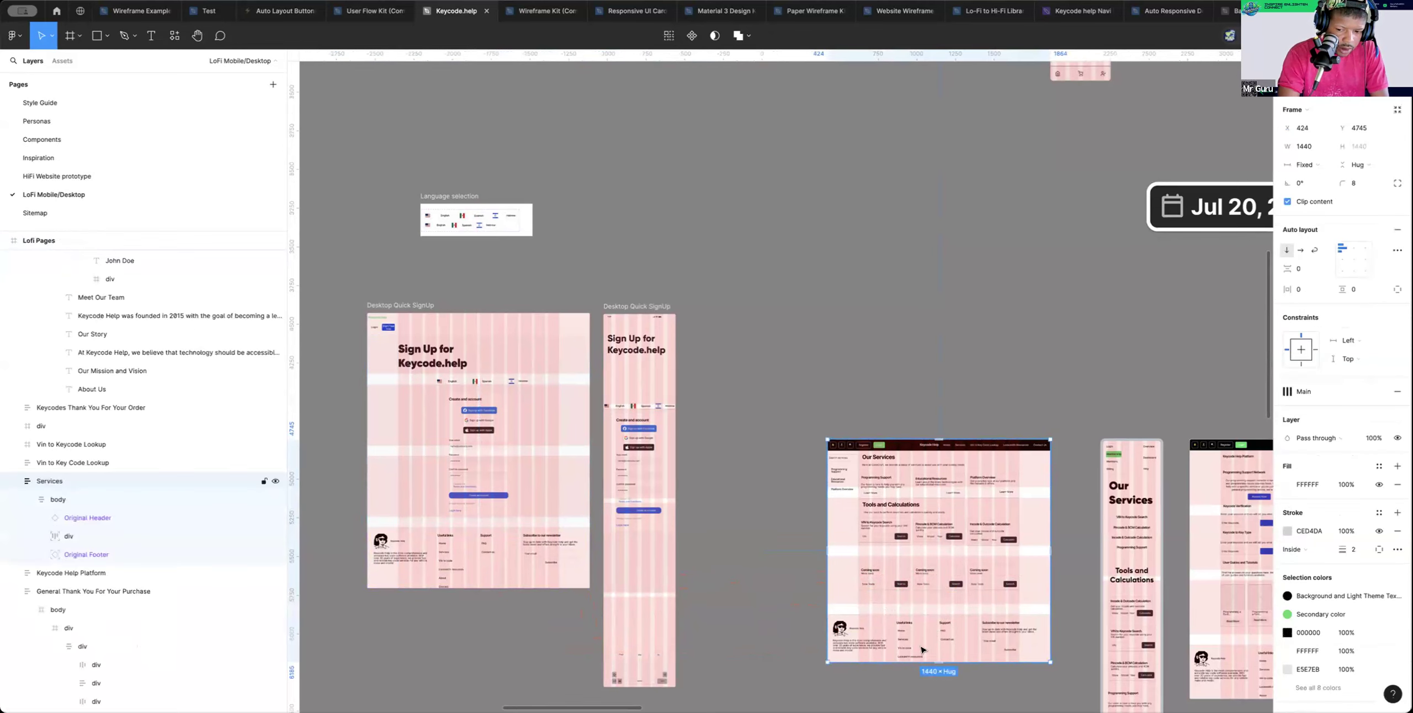
drag(910, 661, 909, 679)
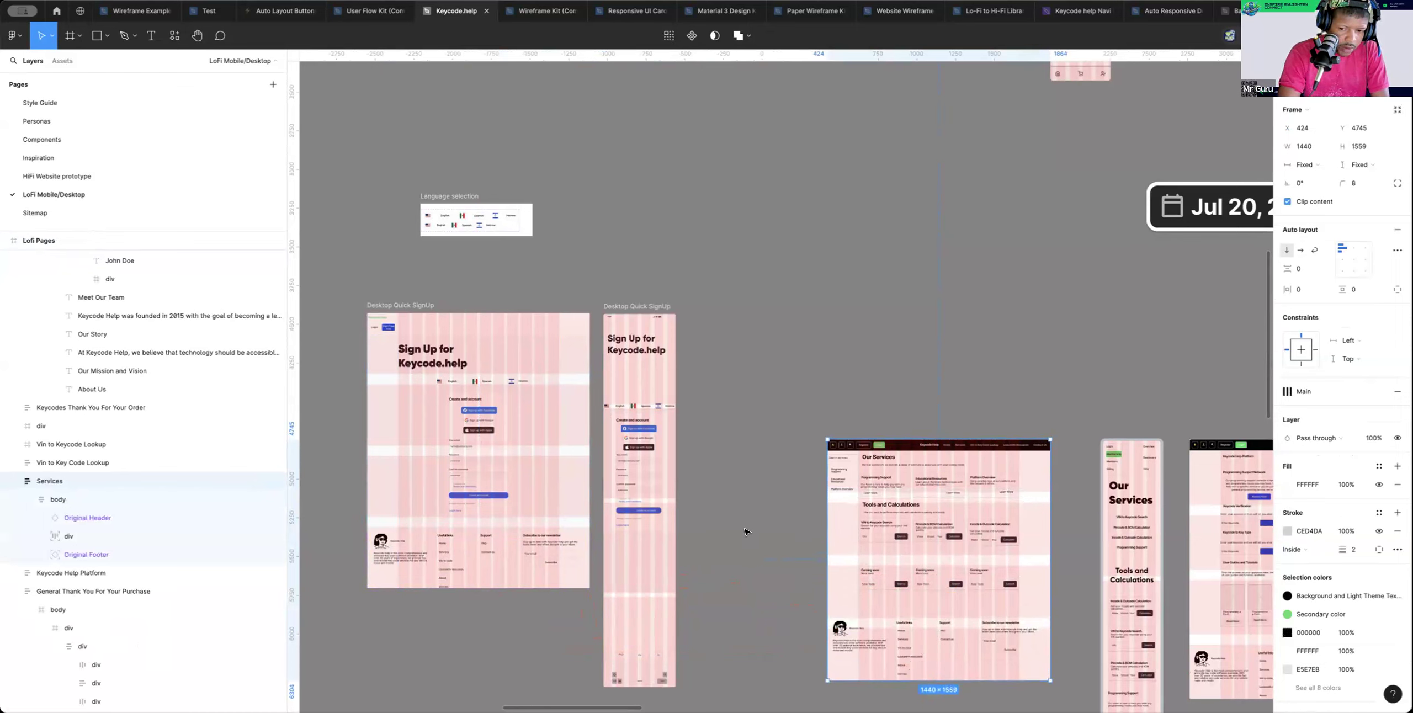
click(725, 526)
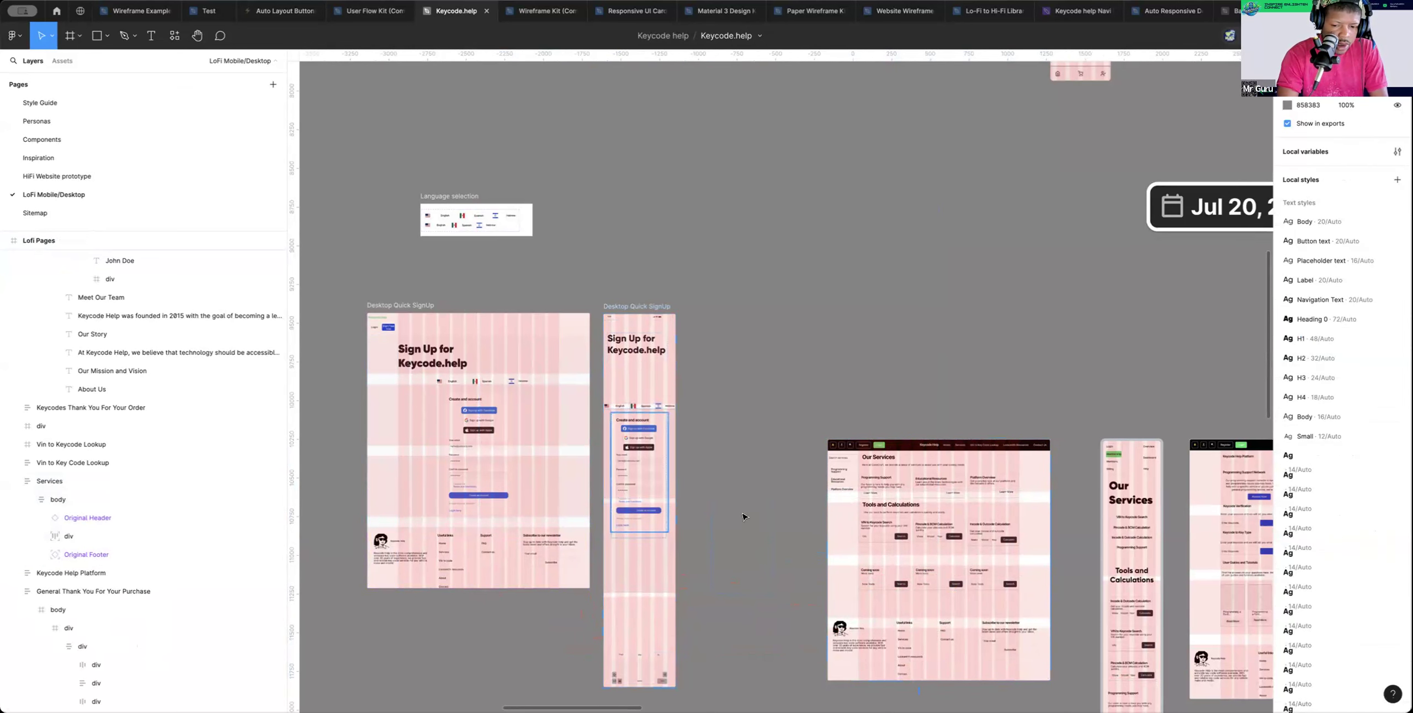
Shorten the inner container of the mobile account form to a height of 766
click(635, 533)
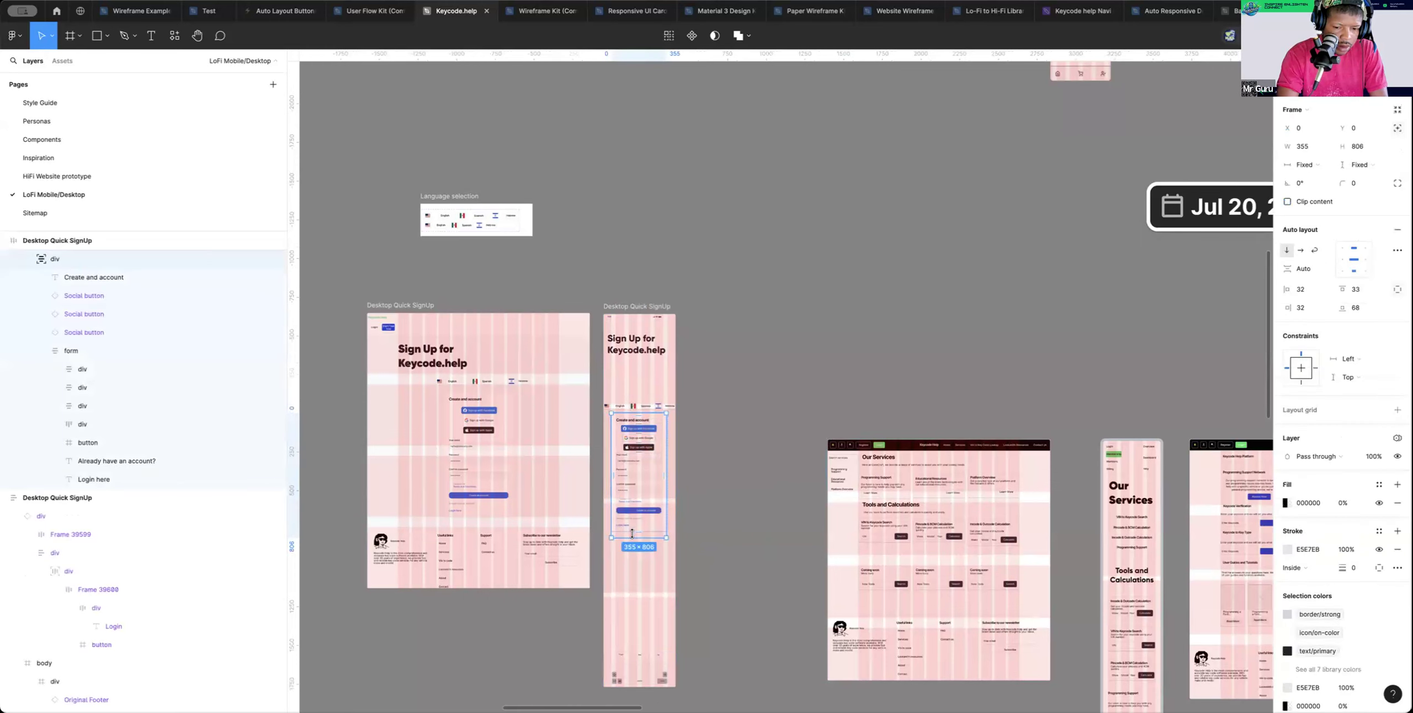
drag(633, 530, 633, 528)
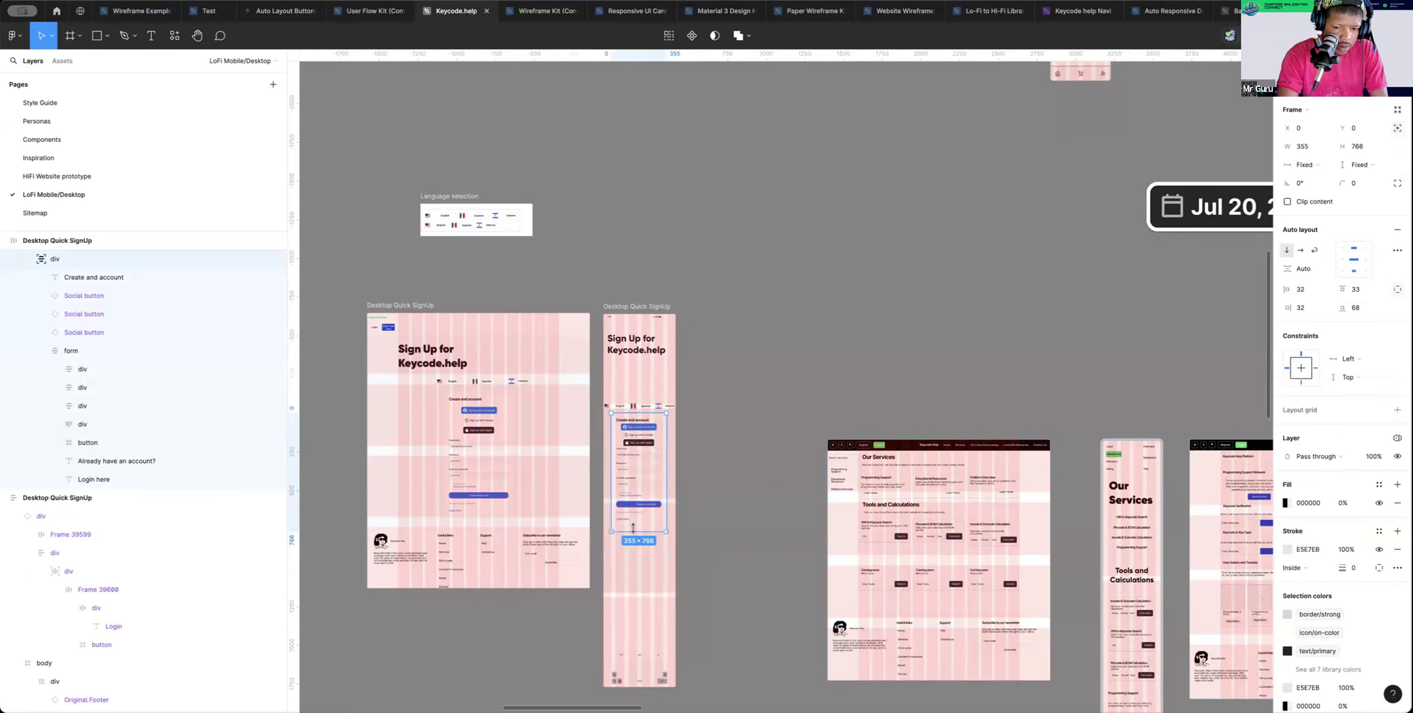
click(721, 548)
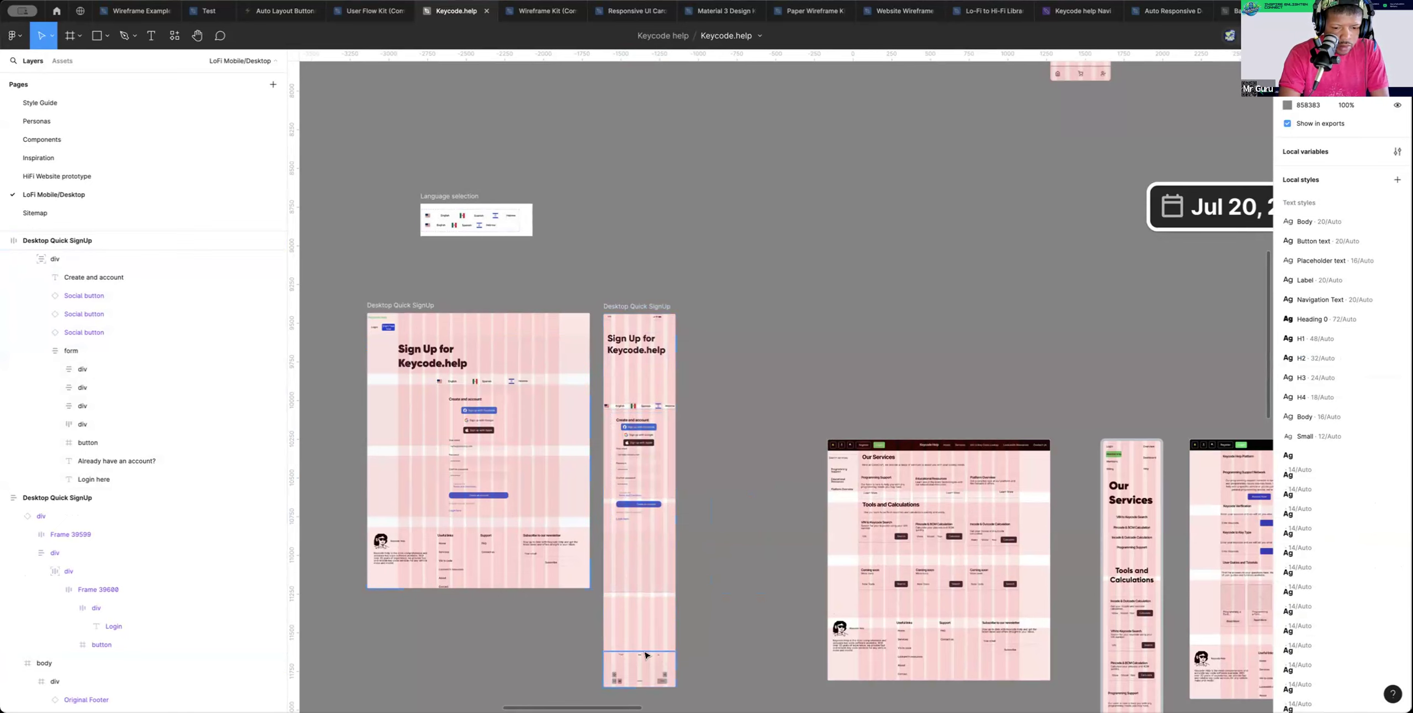
Copy the mobile footer from the Services Mobile frame into the mobile sign-up frame below the account form
scroll(1106, 614, down, 10)
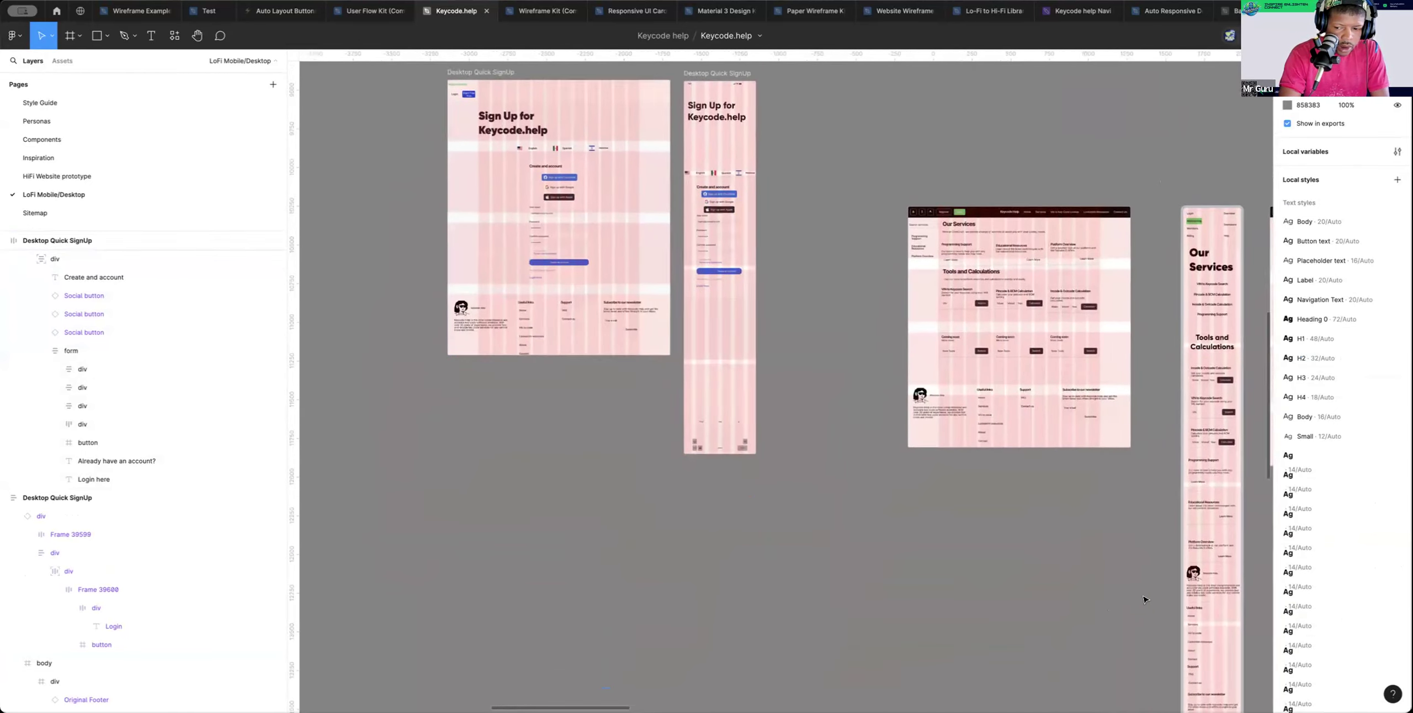
click(1162, 573)
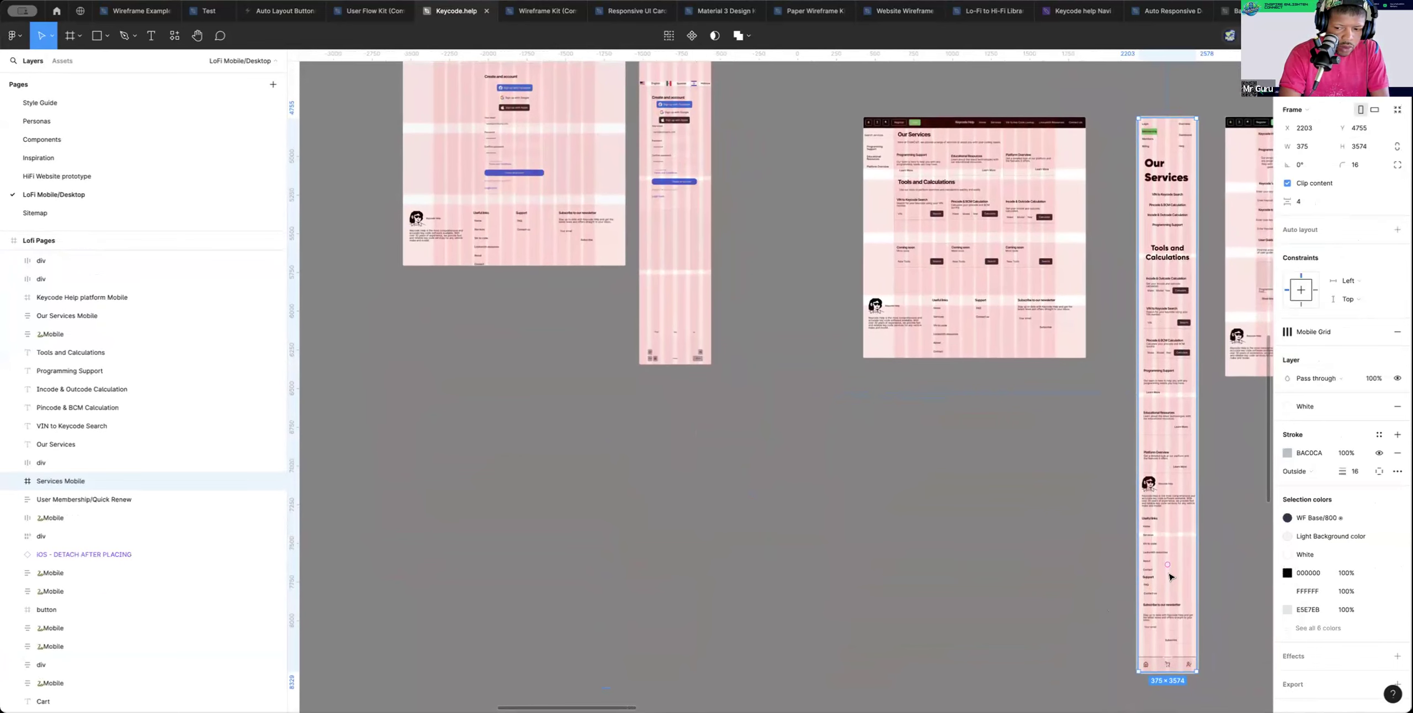
scroll(1157, 579, right, 1)
click(1150, 585)
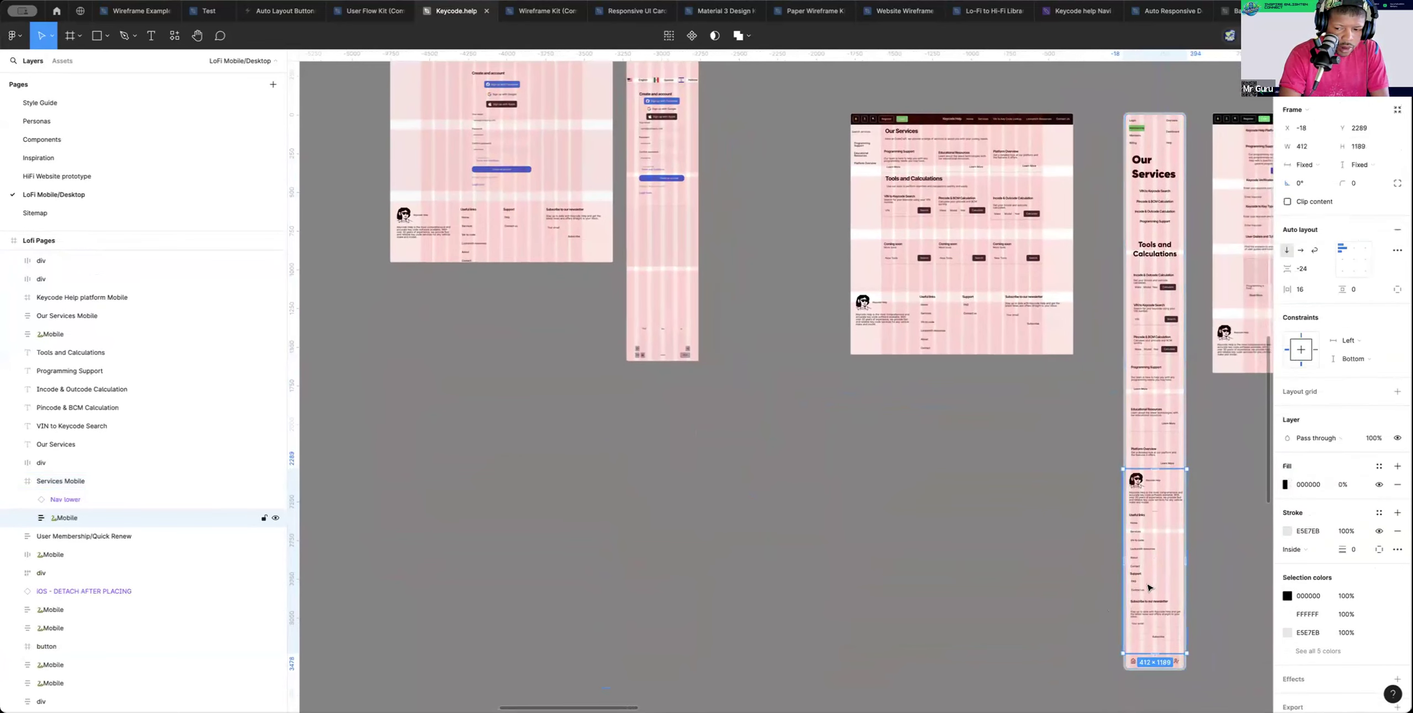
drag(1149, 586, 768, 414)
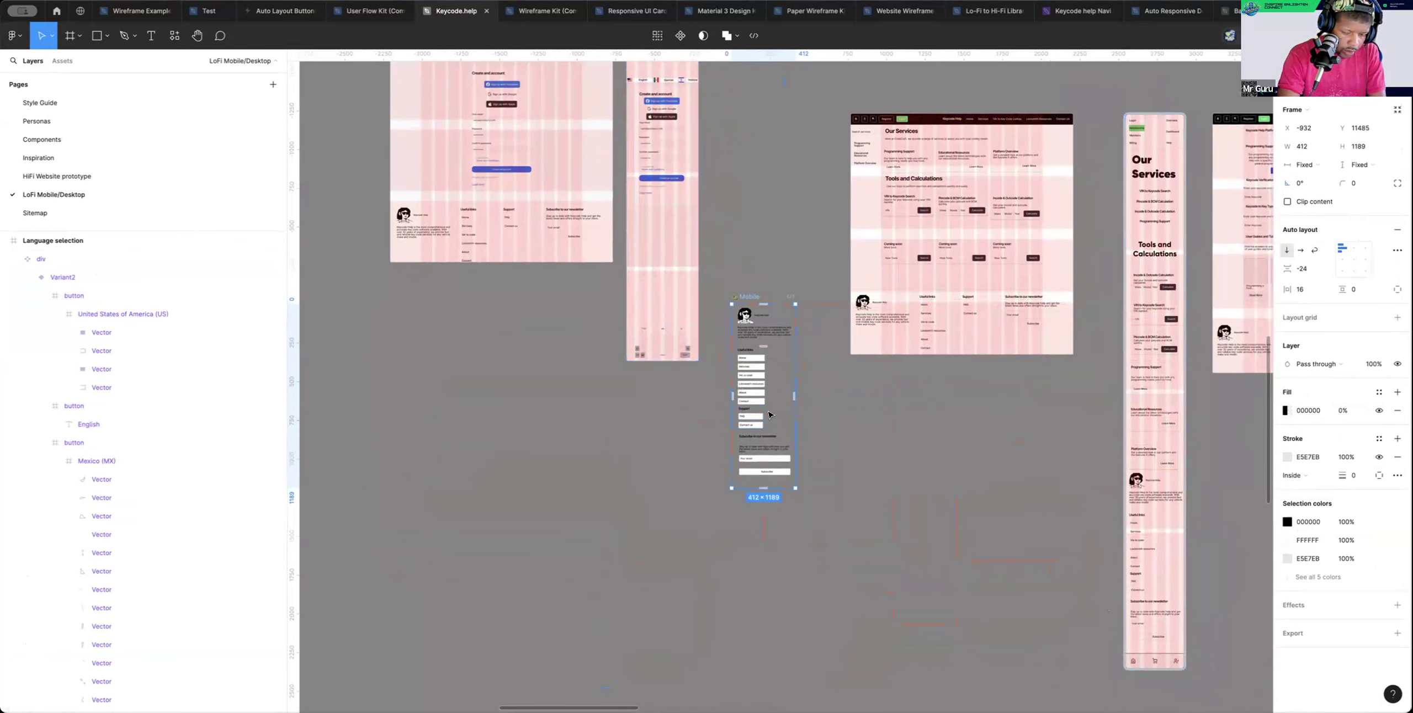
drag(776, 408, 677, 313)
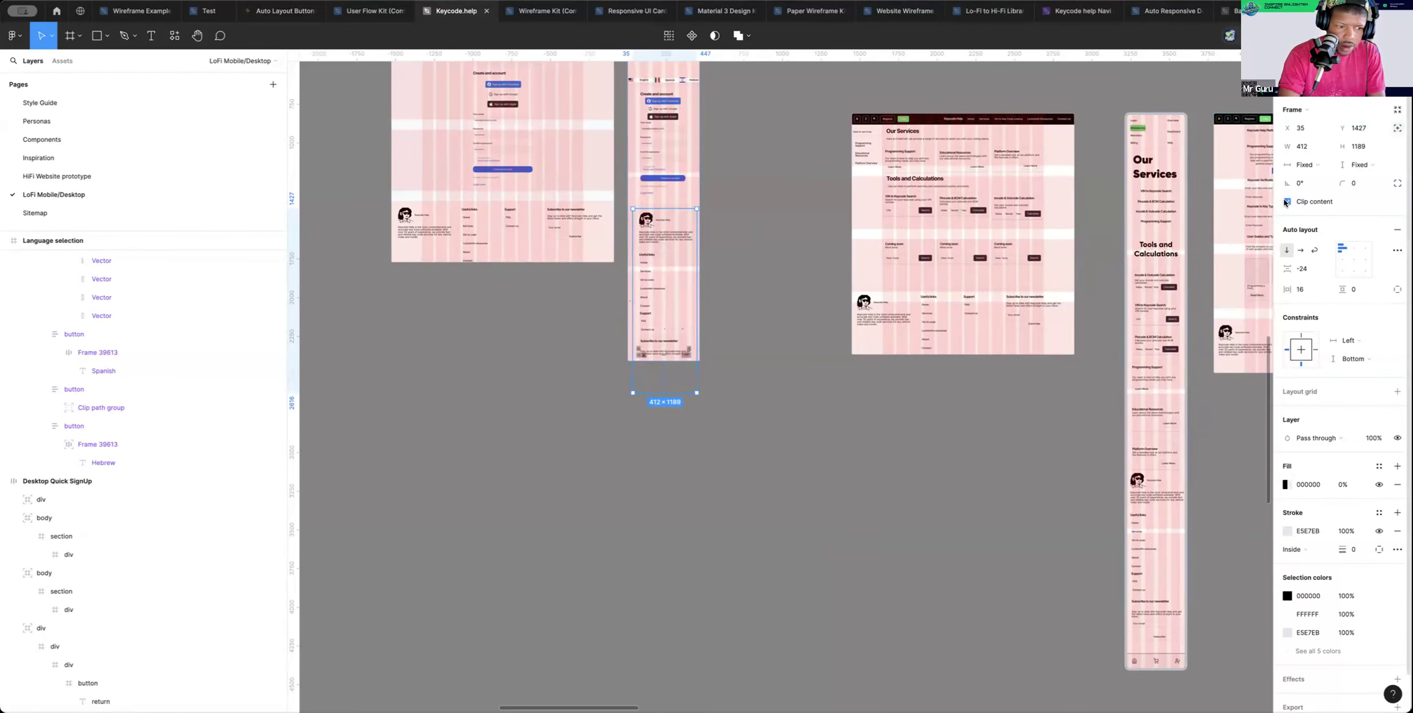
Clip the copied footer's content and fit it under the account form at X 3, Y 1436 with a height of 745
drag(687, 266, 758, 330)
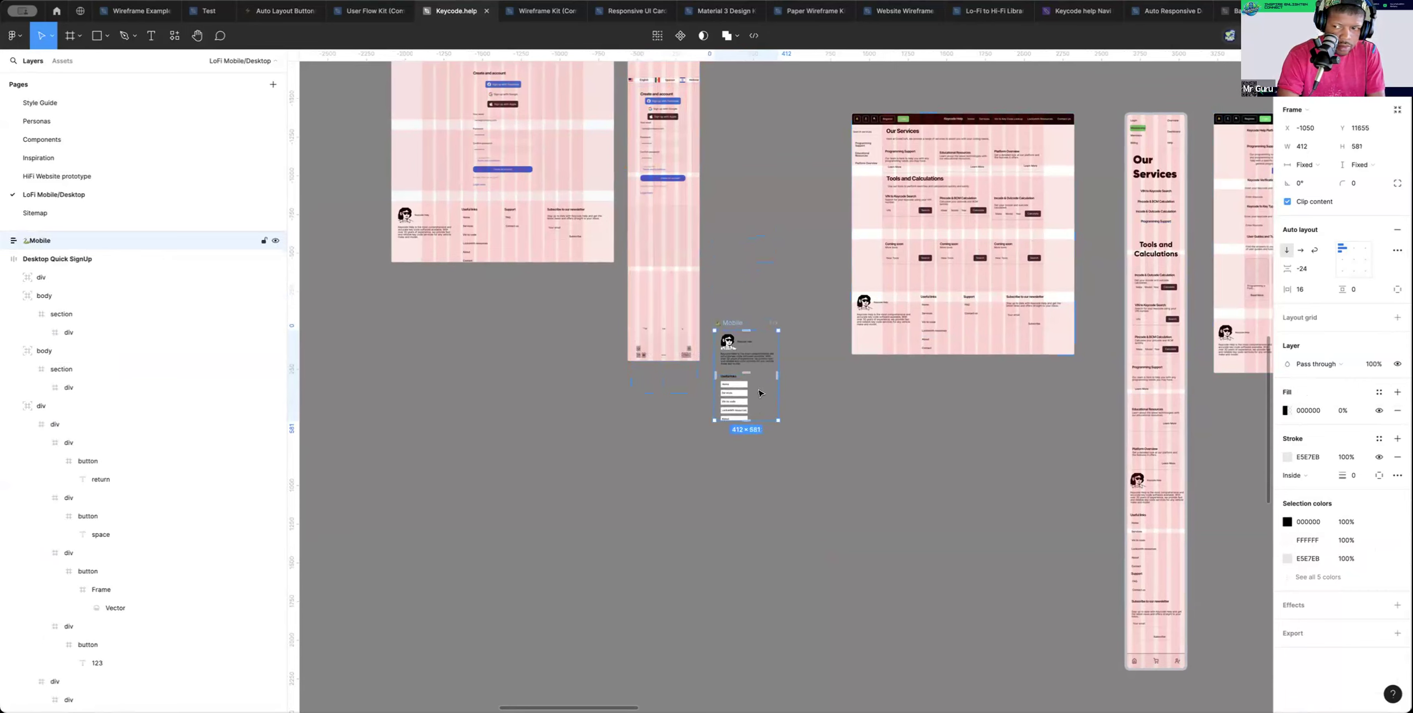
drag(759, 393, 679, 271)
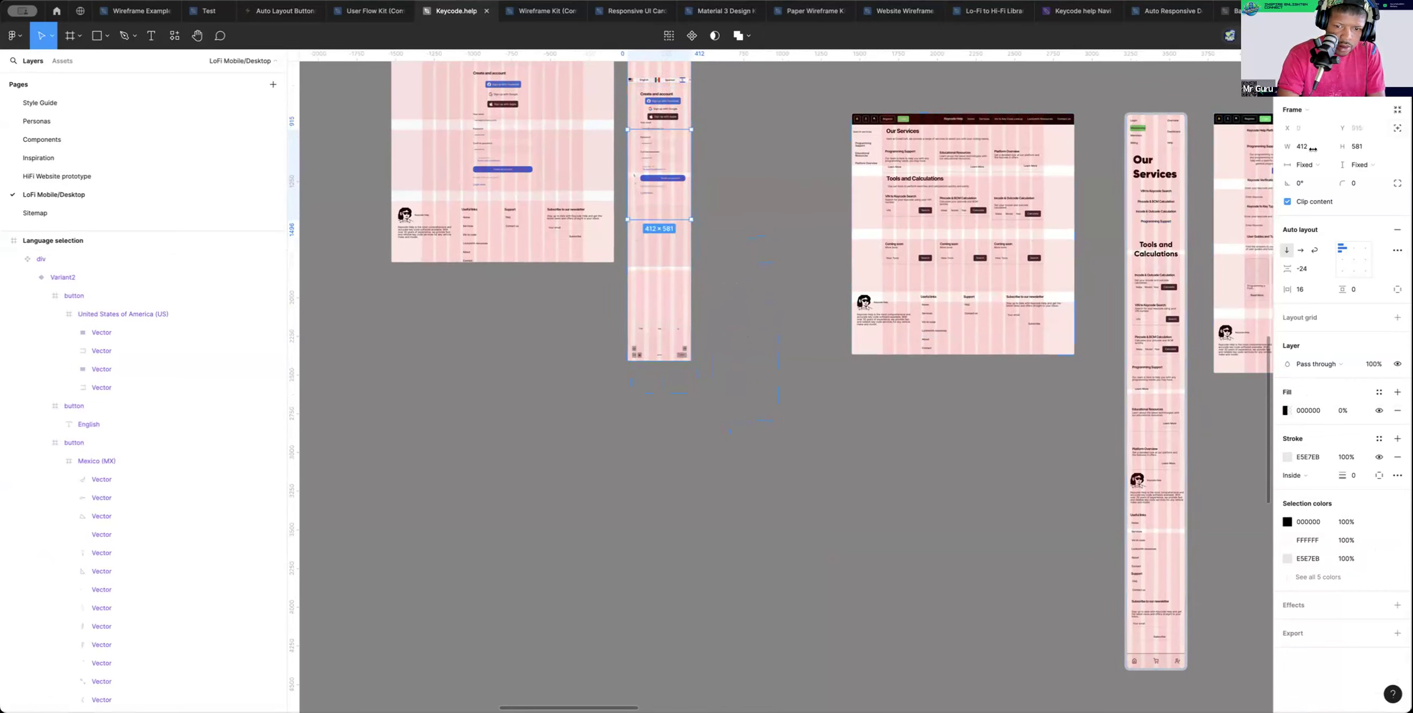
drag(653, 160, 653, 239)
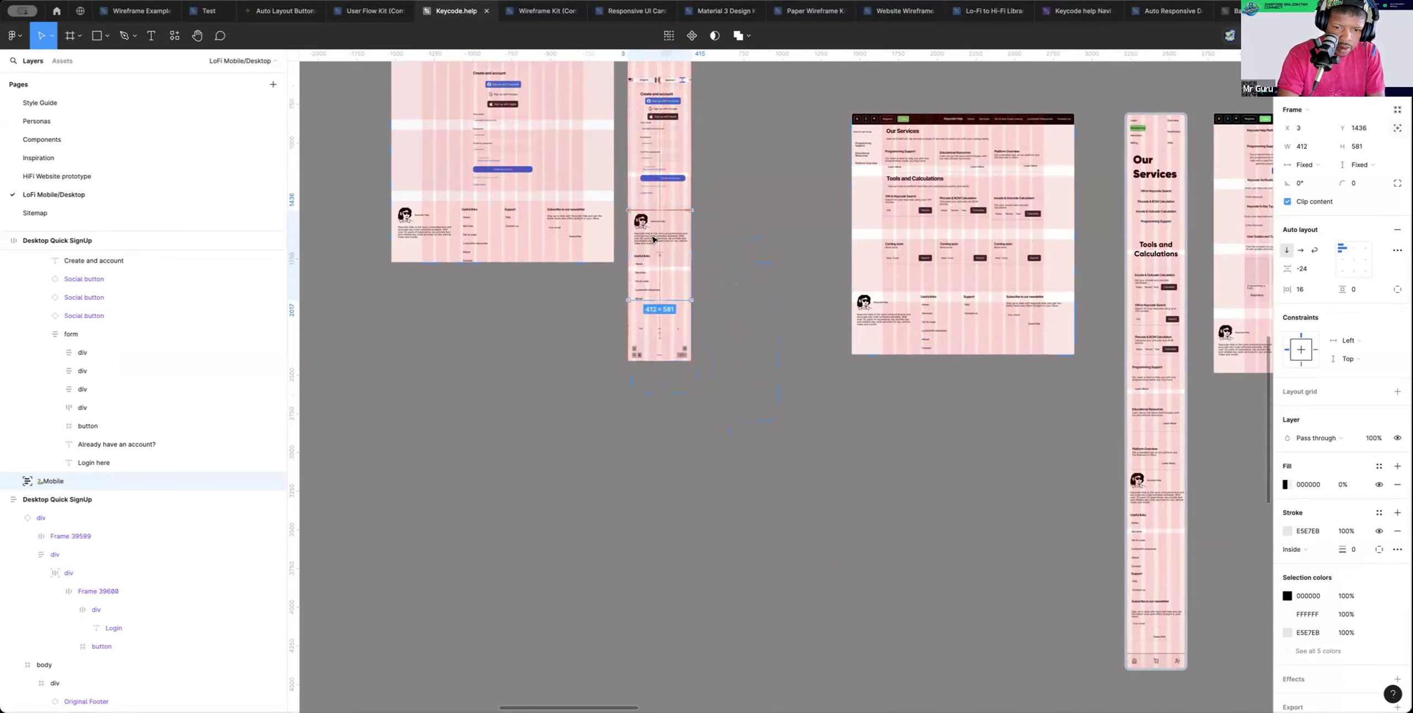
drag(671, 296, 671, 323)
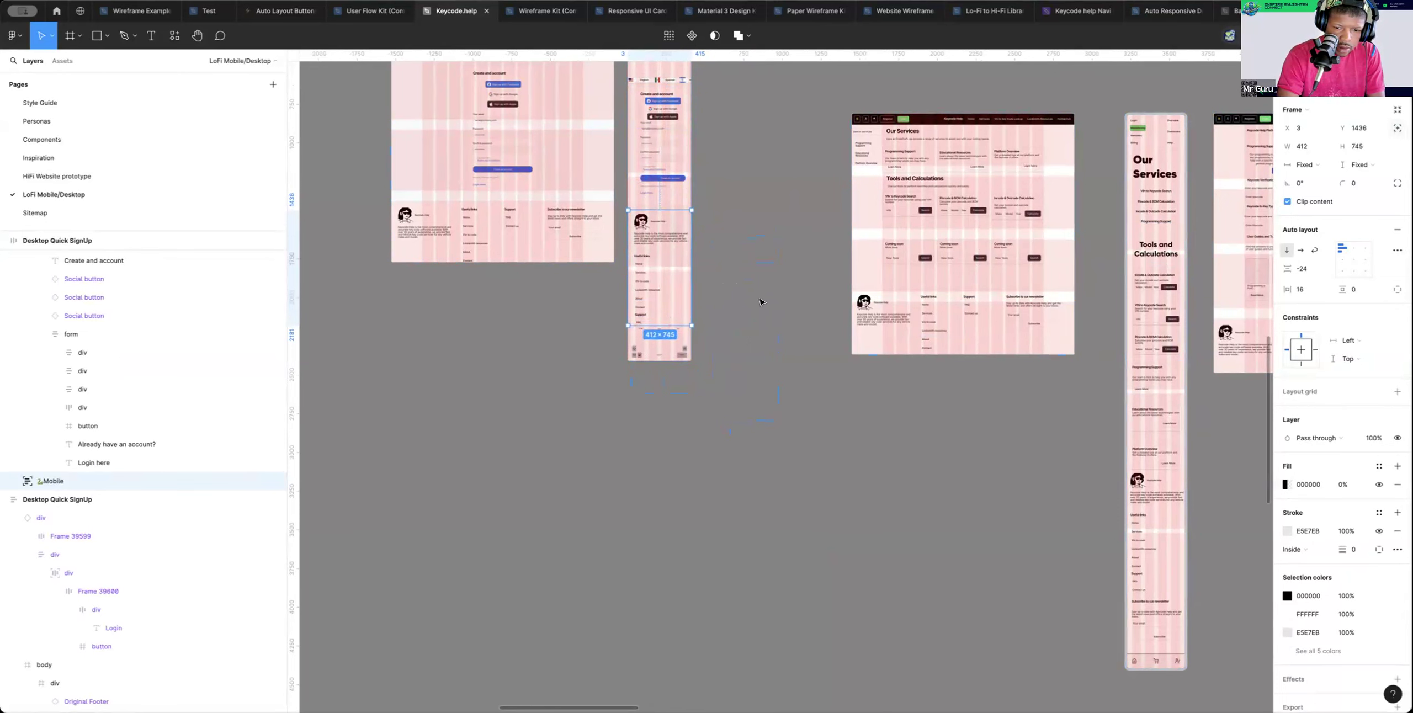
click(779, 284)
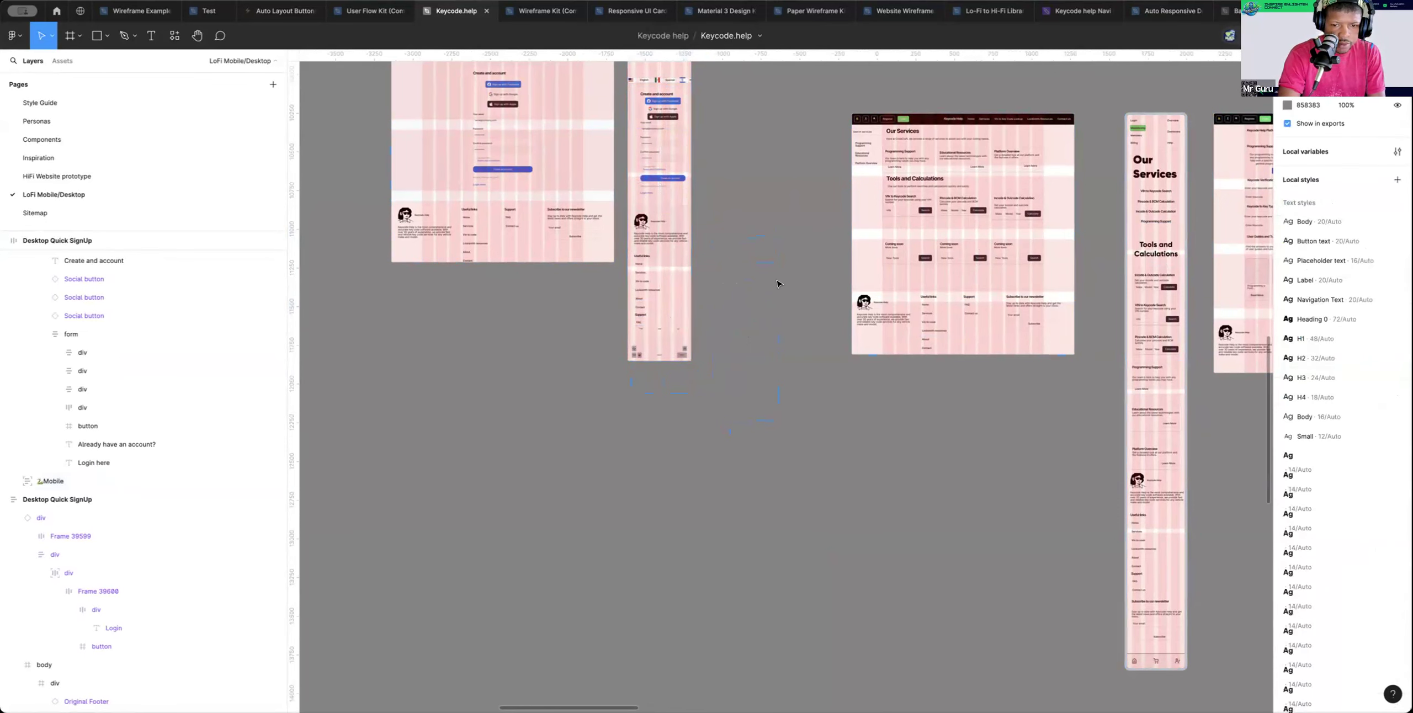
Check the mobile sign-up screen without layout grids, then align the account form's right edge to the grid column at a width of 337
key(ctrl+g)
scroll(757, 279, up, 5)
scroll(757, 280, left, 1)
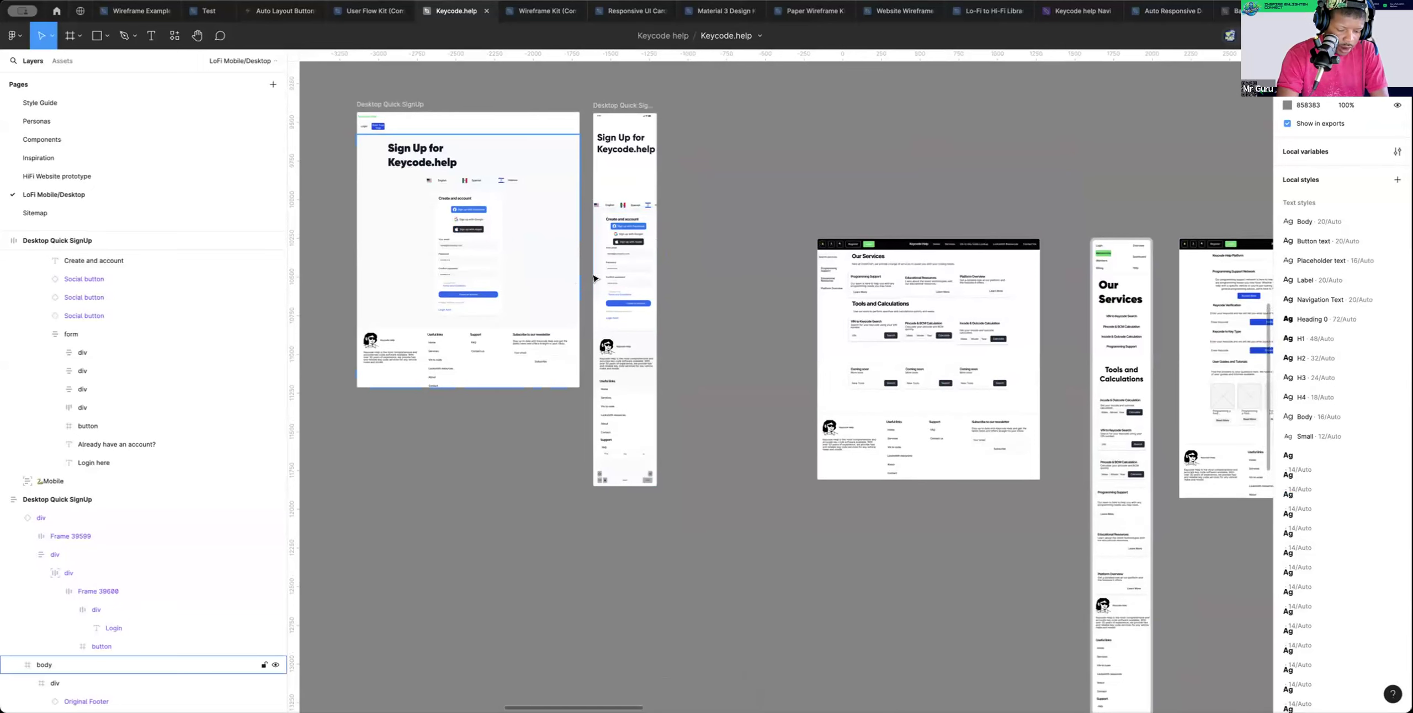
scroll(632, 274, up, 5)
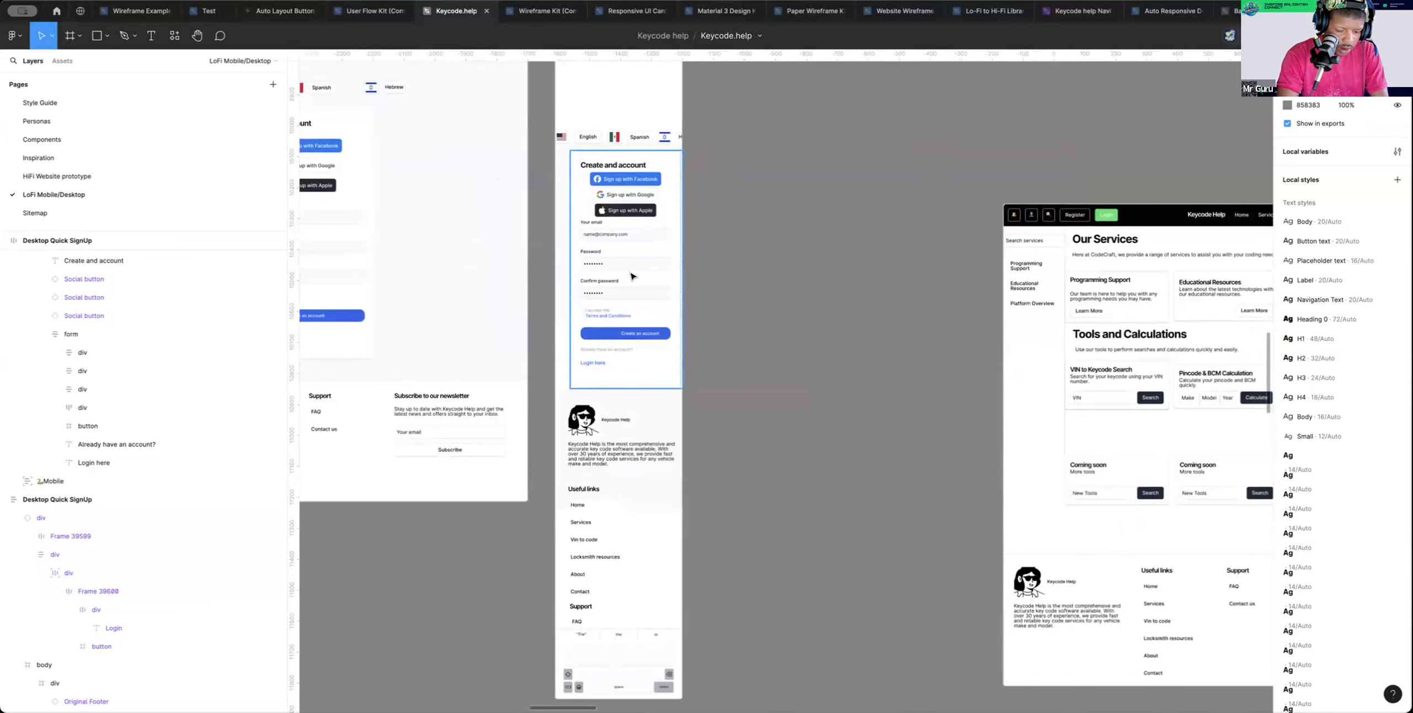
key(ctrl+g)
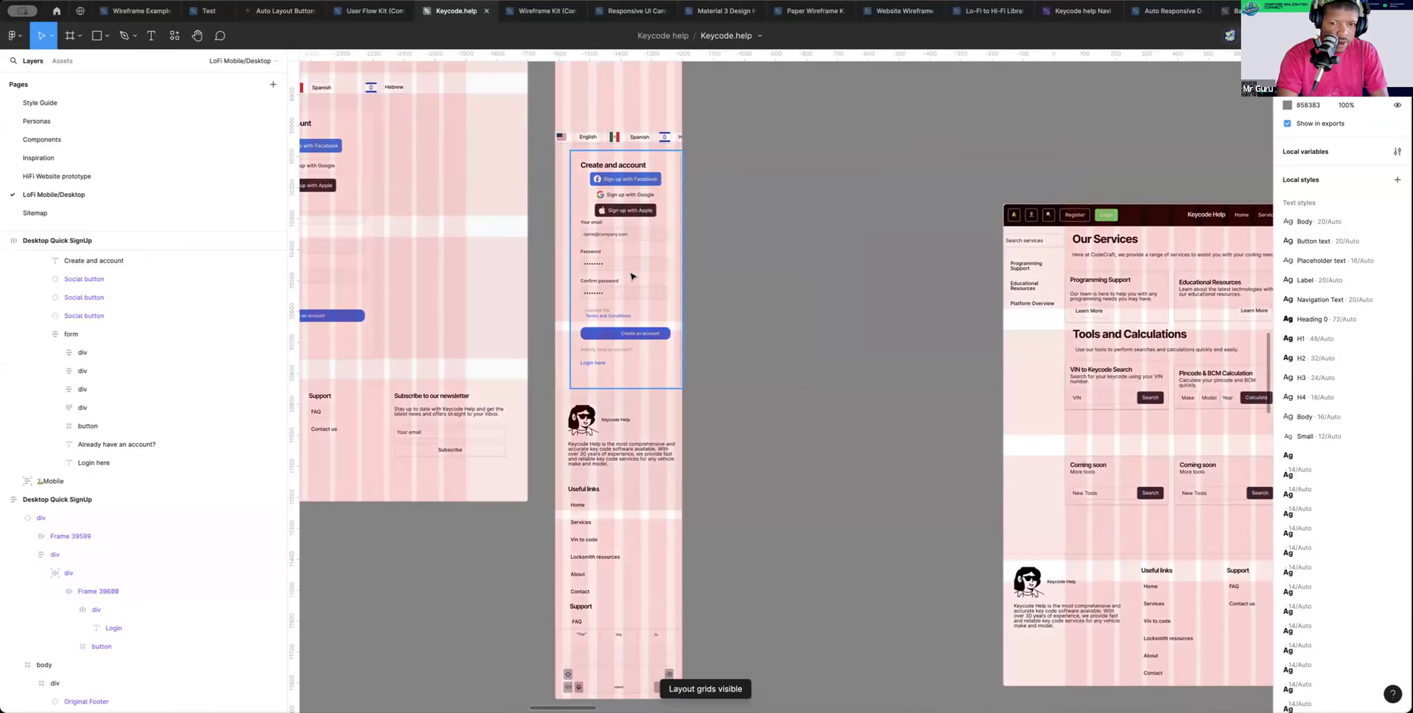
click(680, 265)
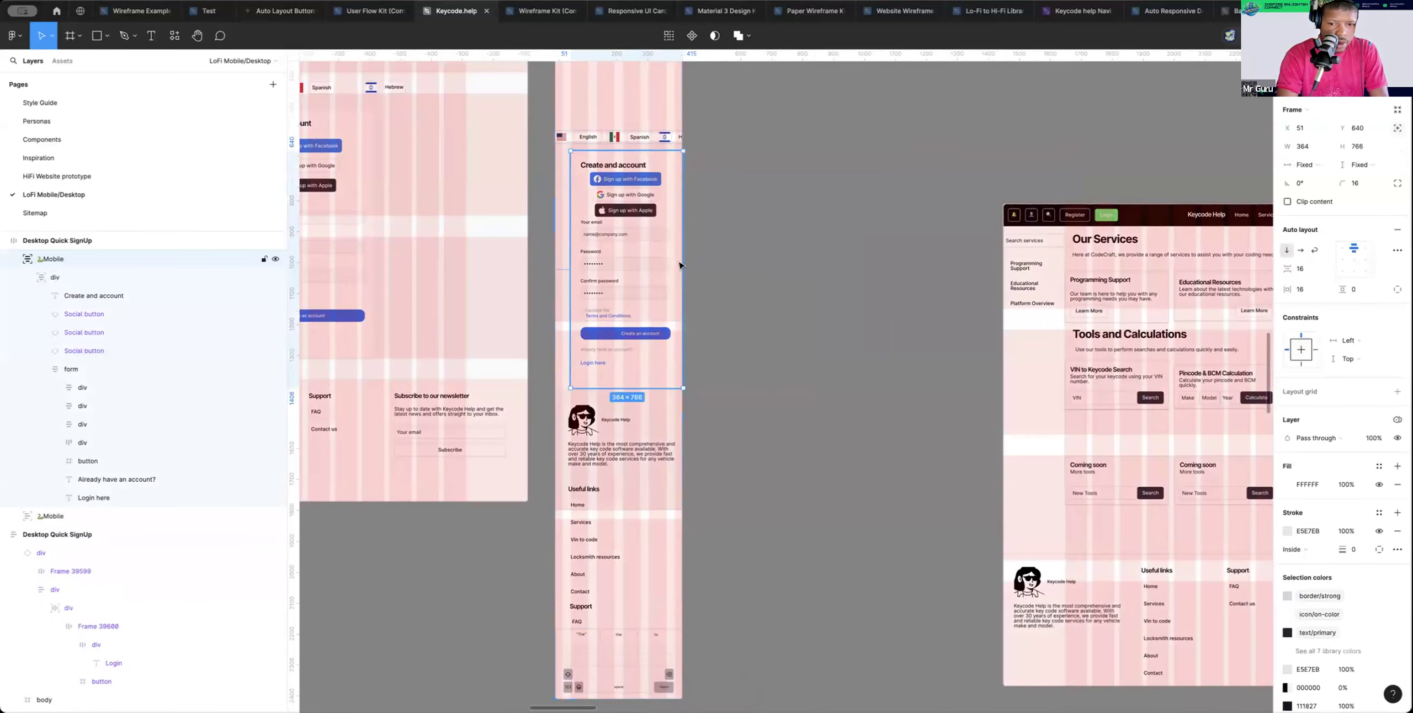
drag(683, 262, 672, 260)
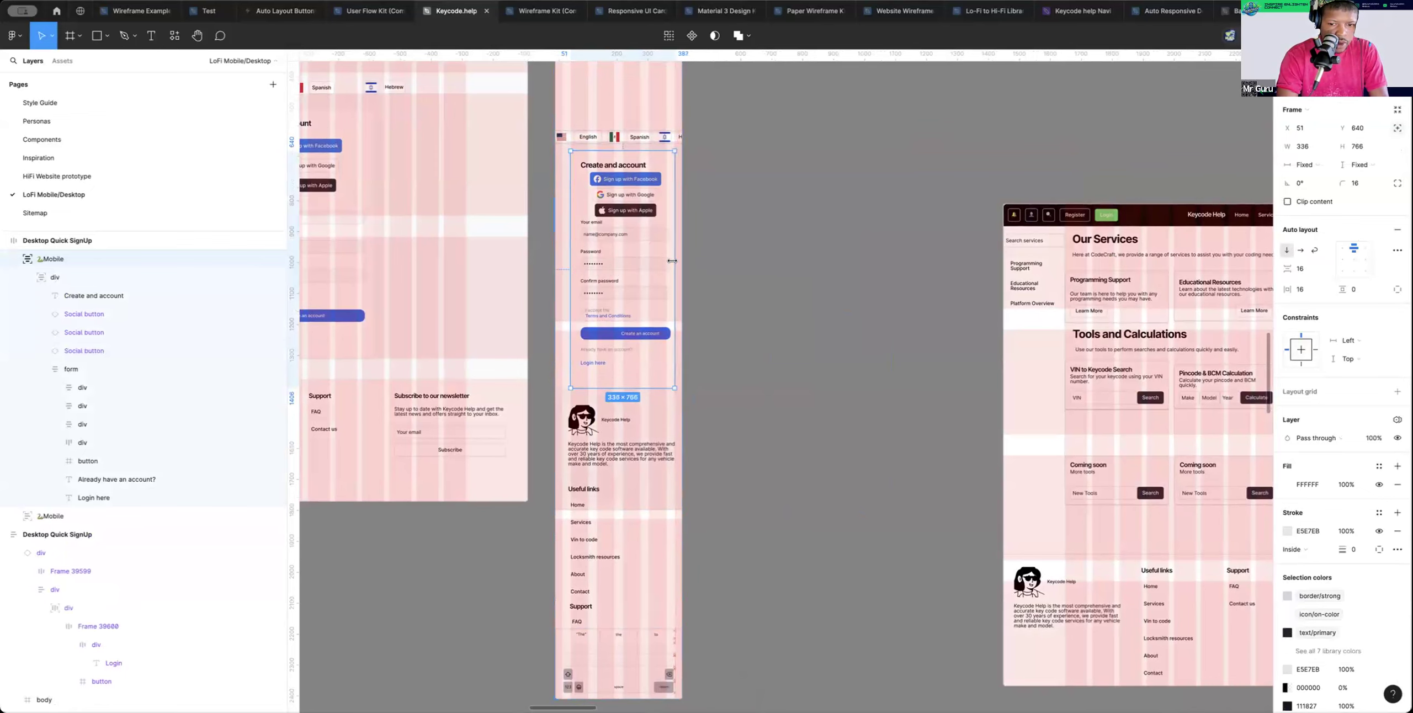
scroll(672, 260, up, 5)
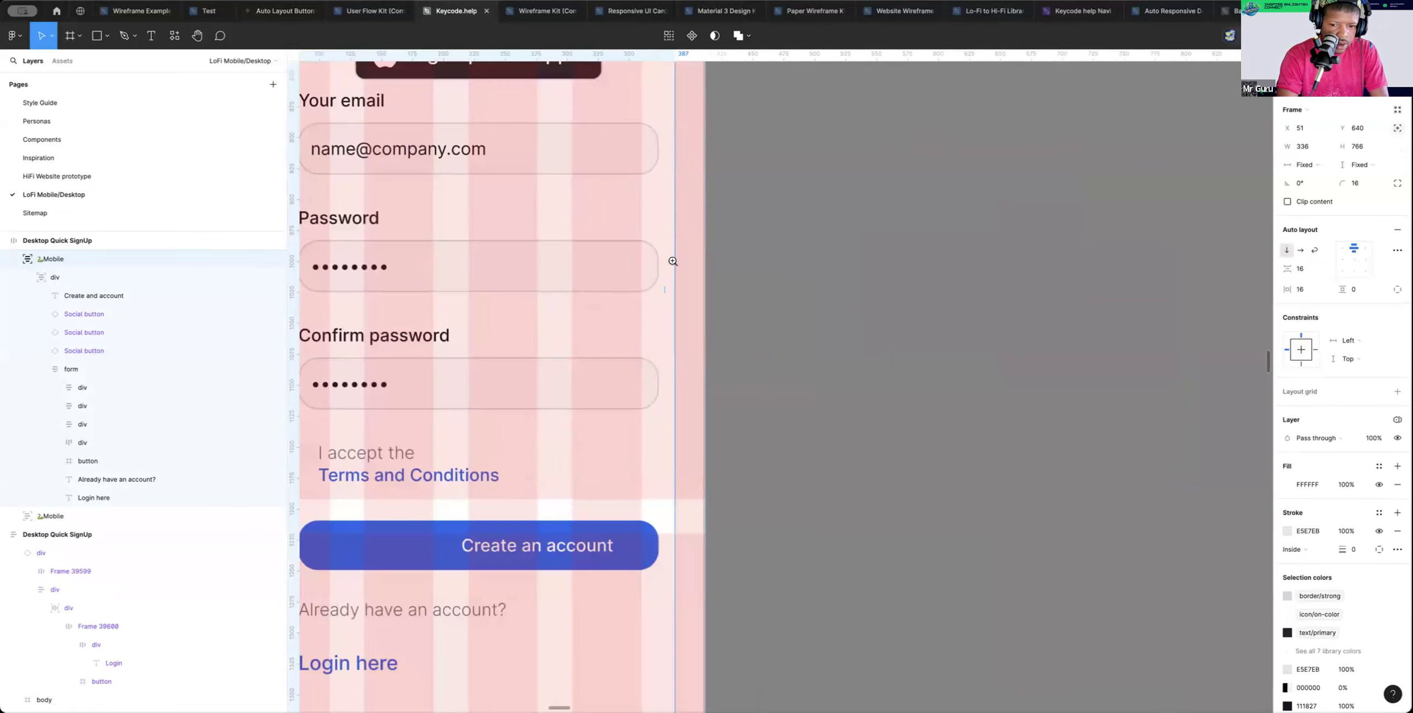
scroll(672, 260, up, 5)
drag(675, 260, 679, 259)
scroll(676, 259, down, 5)
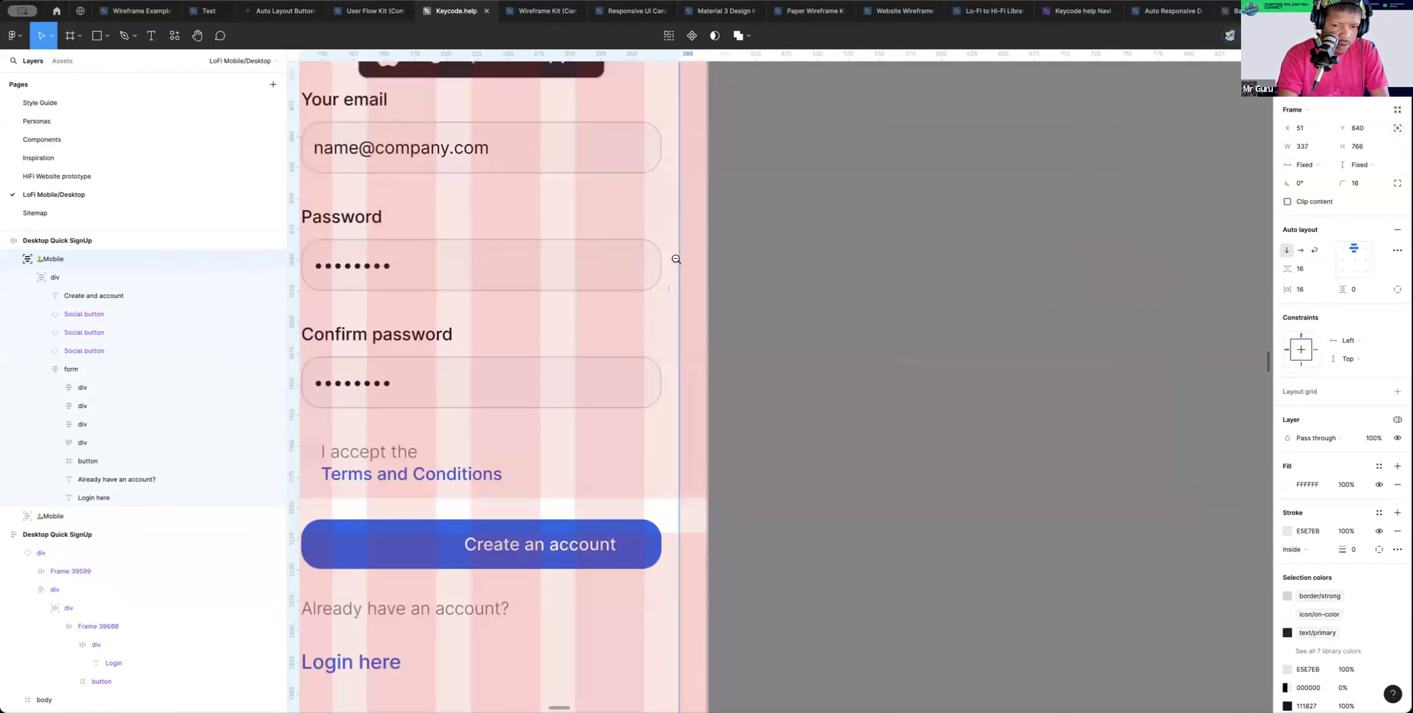
Align the mobile account form's left edge to the second grid column at X 52, making it 336 wide
scroll(676, 259, down, 3)
scroll(469, 291, up, 8)
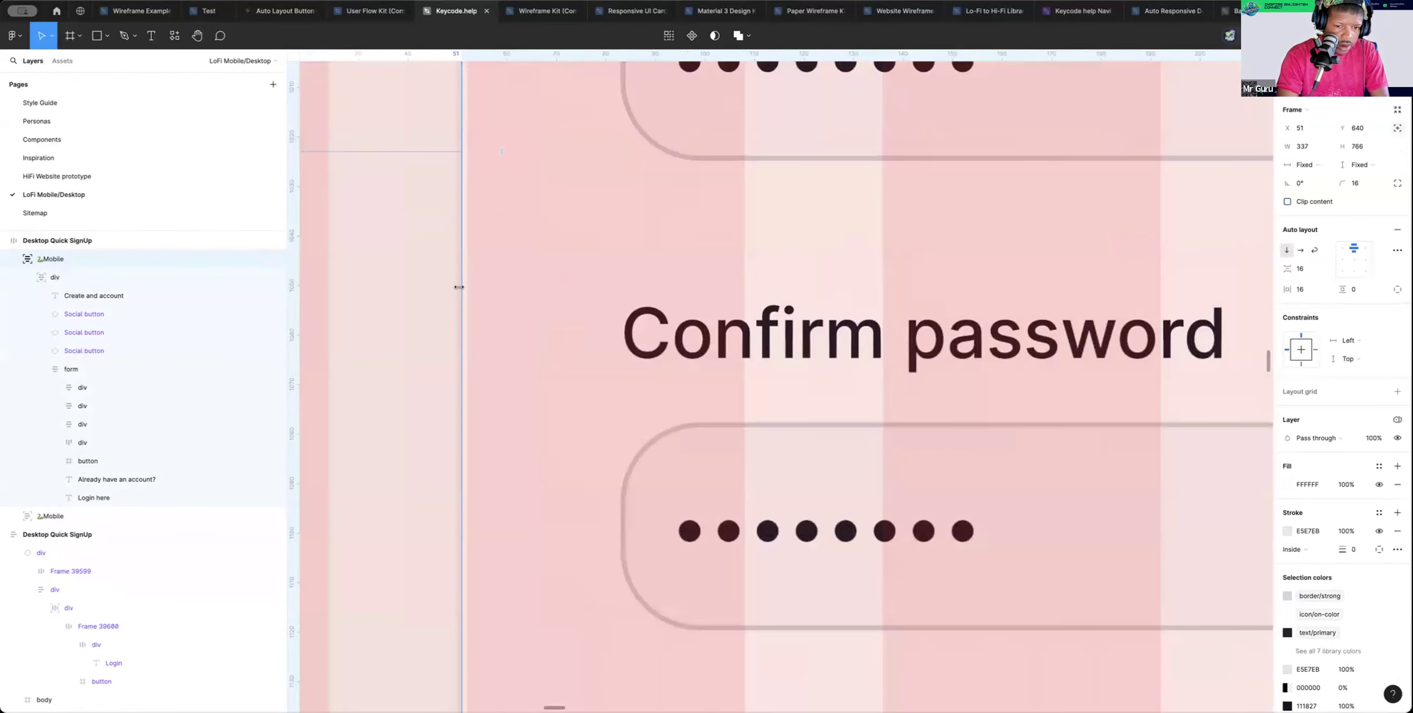
drag(465, 287, 469, 287)
scroll(511, 294, down, 5)
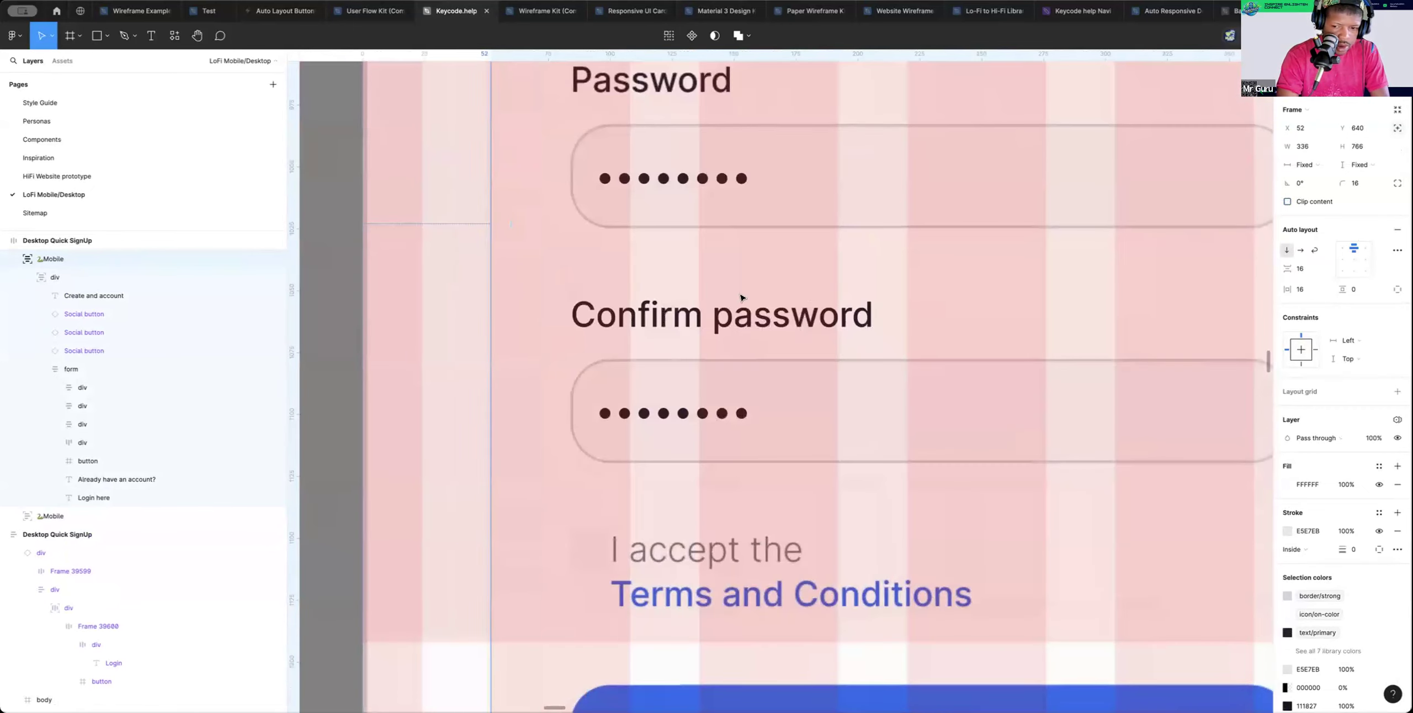
scroll(805, 295, down, 4)
scroll(744, 292, down, 4)
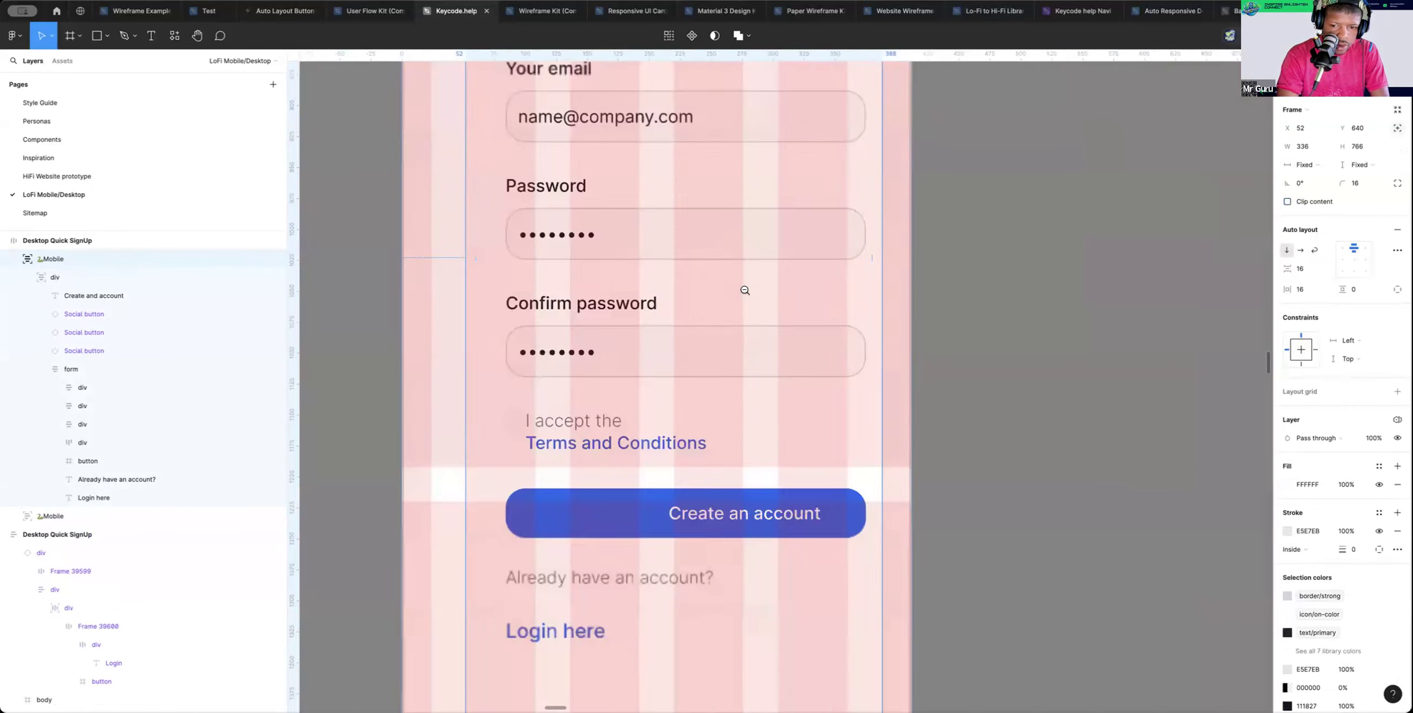
scroll(745, 294, down, 1)
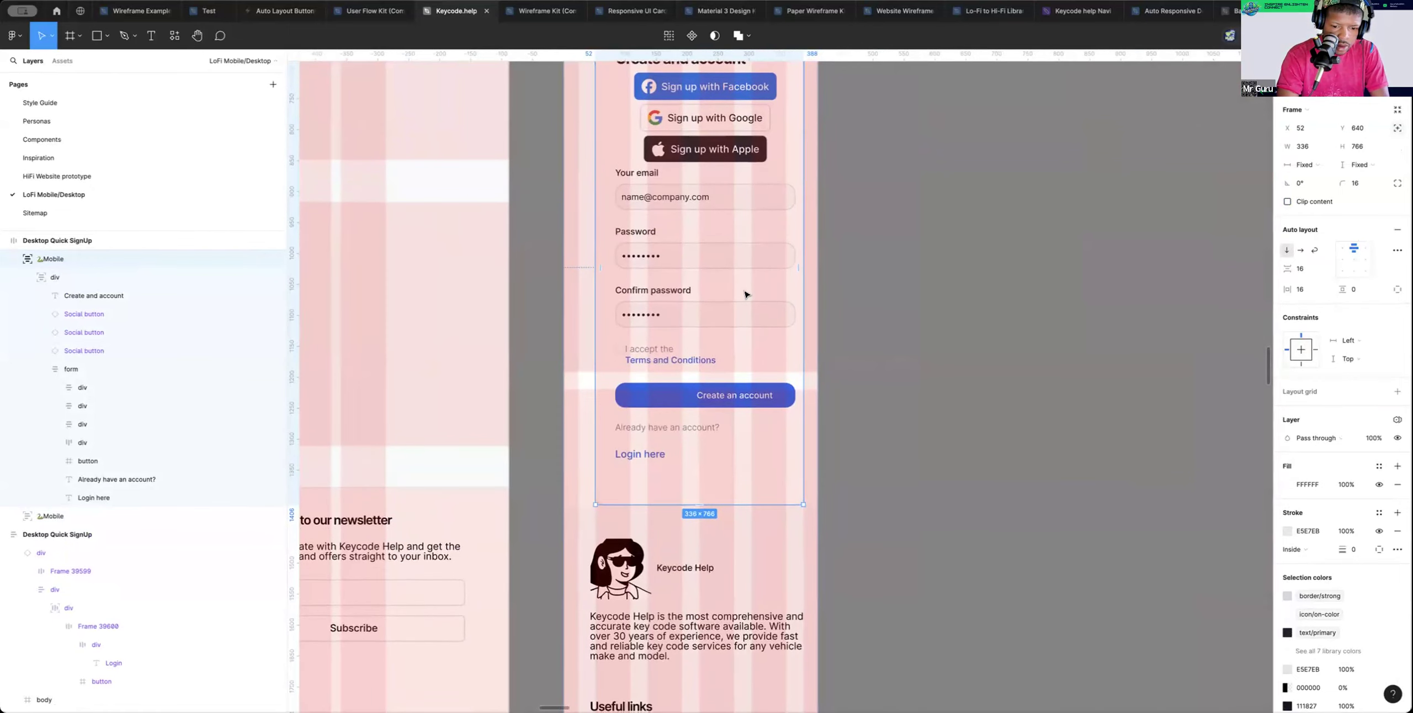
Extend the mobile account form's left edge to the first grid column at X 24, making it 364 wide
scroll(745, 294, up, 5)
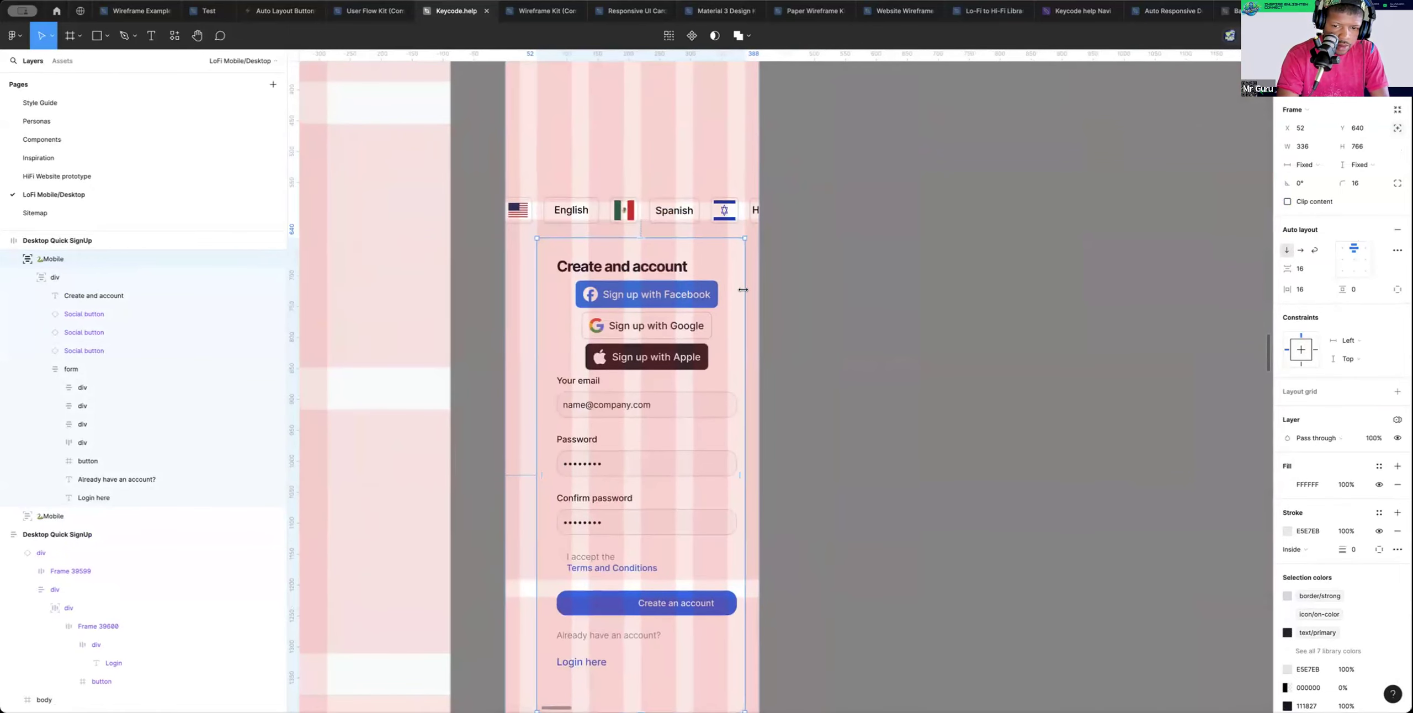
scroll(743, 289, up, 1)
scroll(743, 290, left, 1)
scroll(741, 293, down, 3)
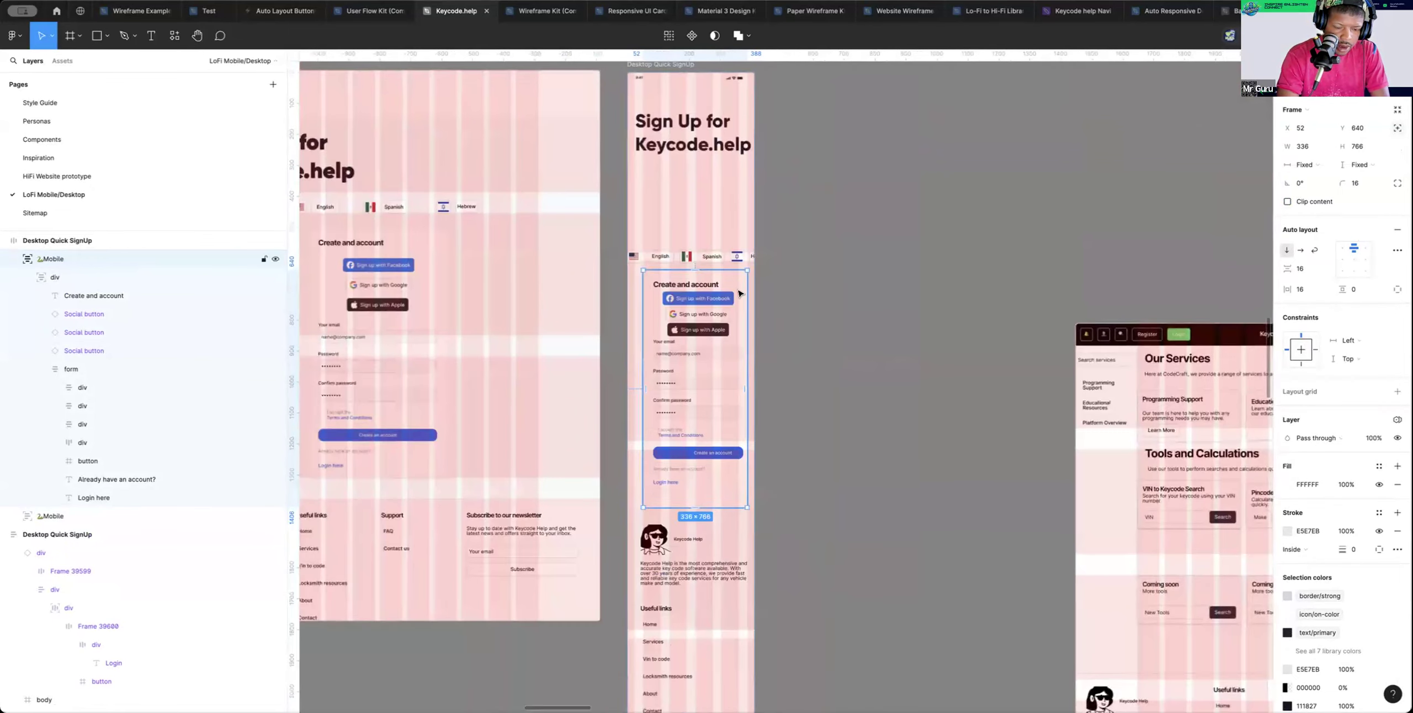
key(ctrl+g)
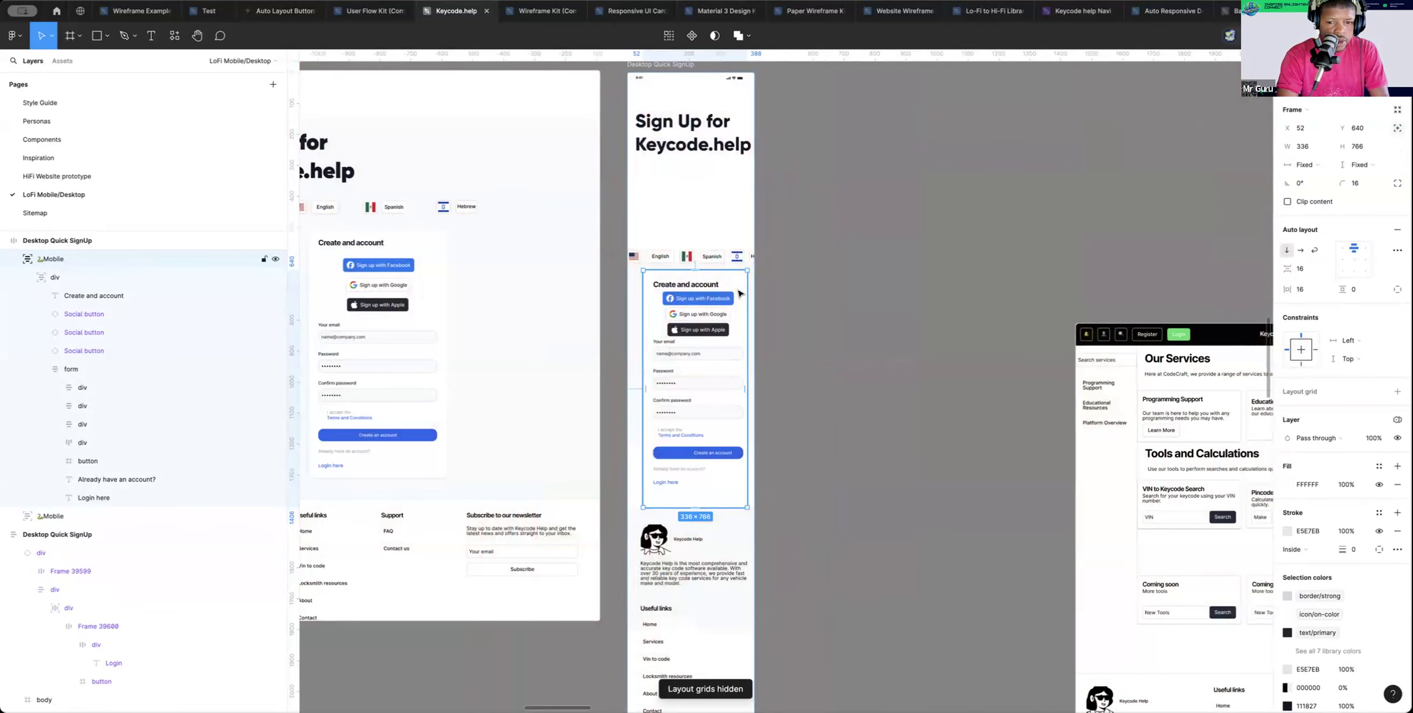
key(ctrl+g)
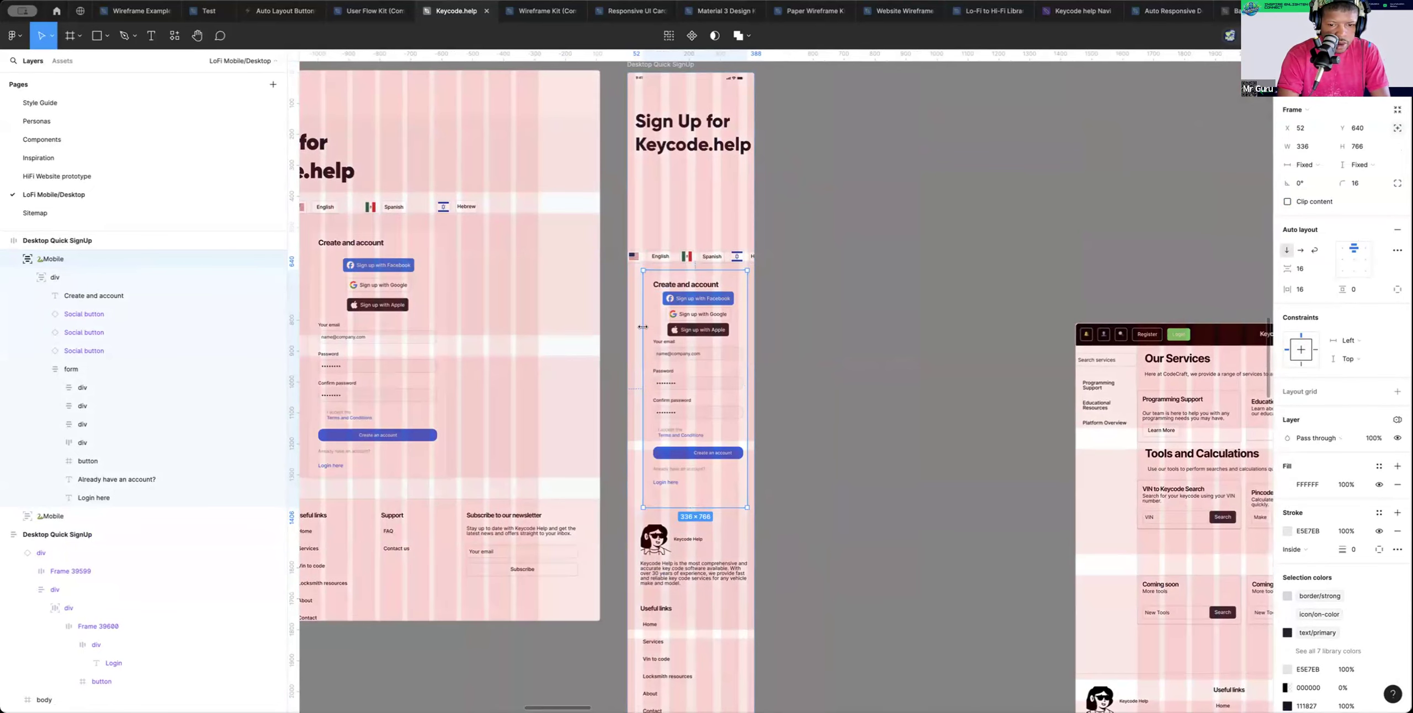
drag(636, 326, 633, 329)
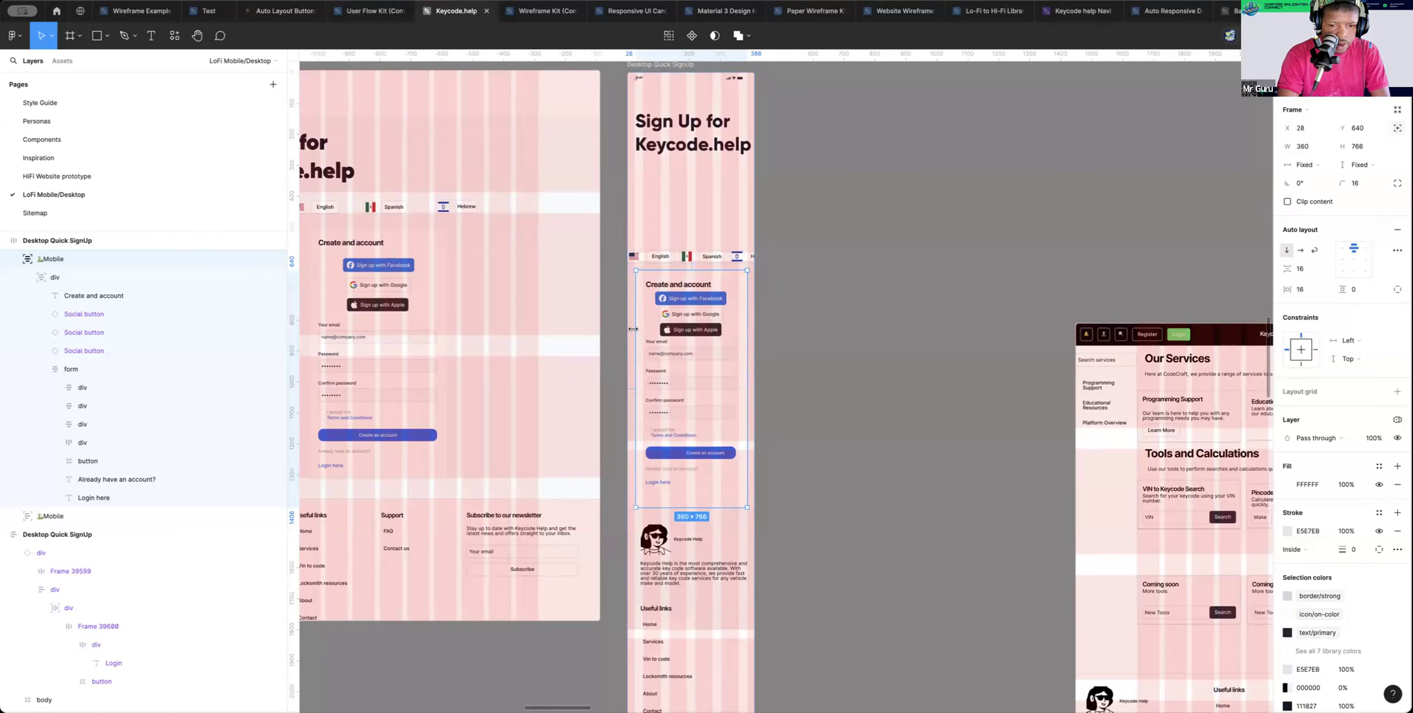
scroll(633, 329, up, 5)
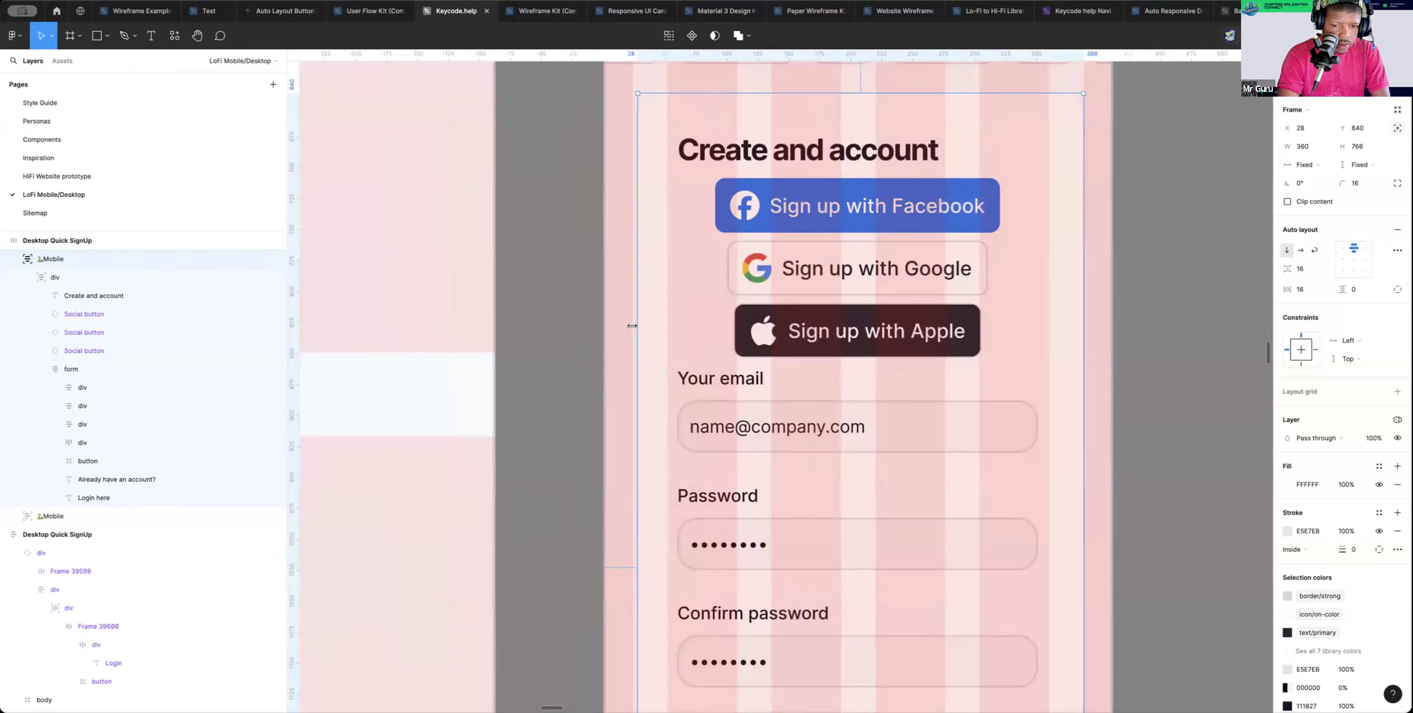
drag(632, 326, 631, 325)
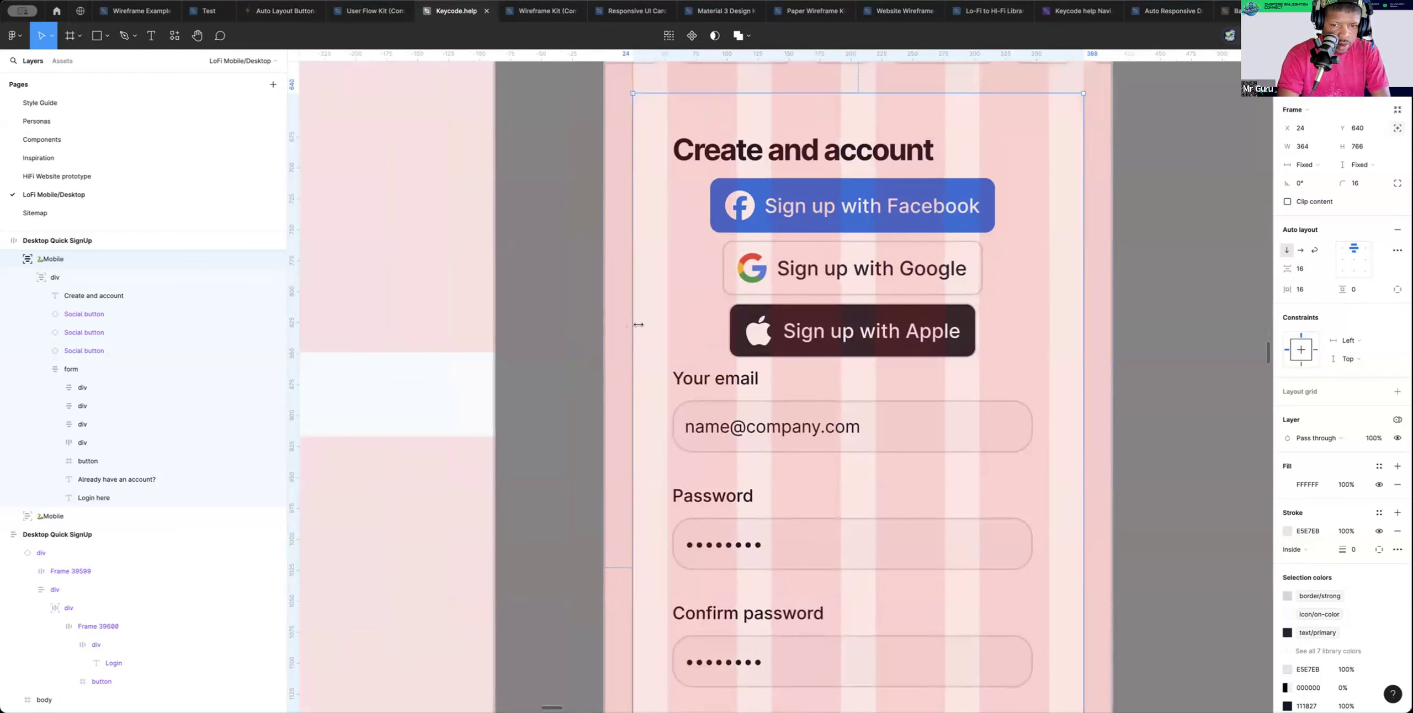
key(Escape)
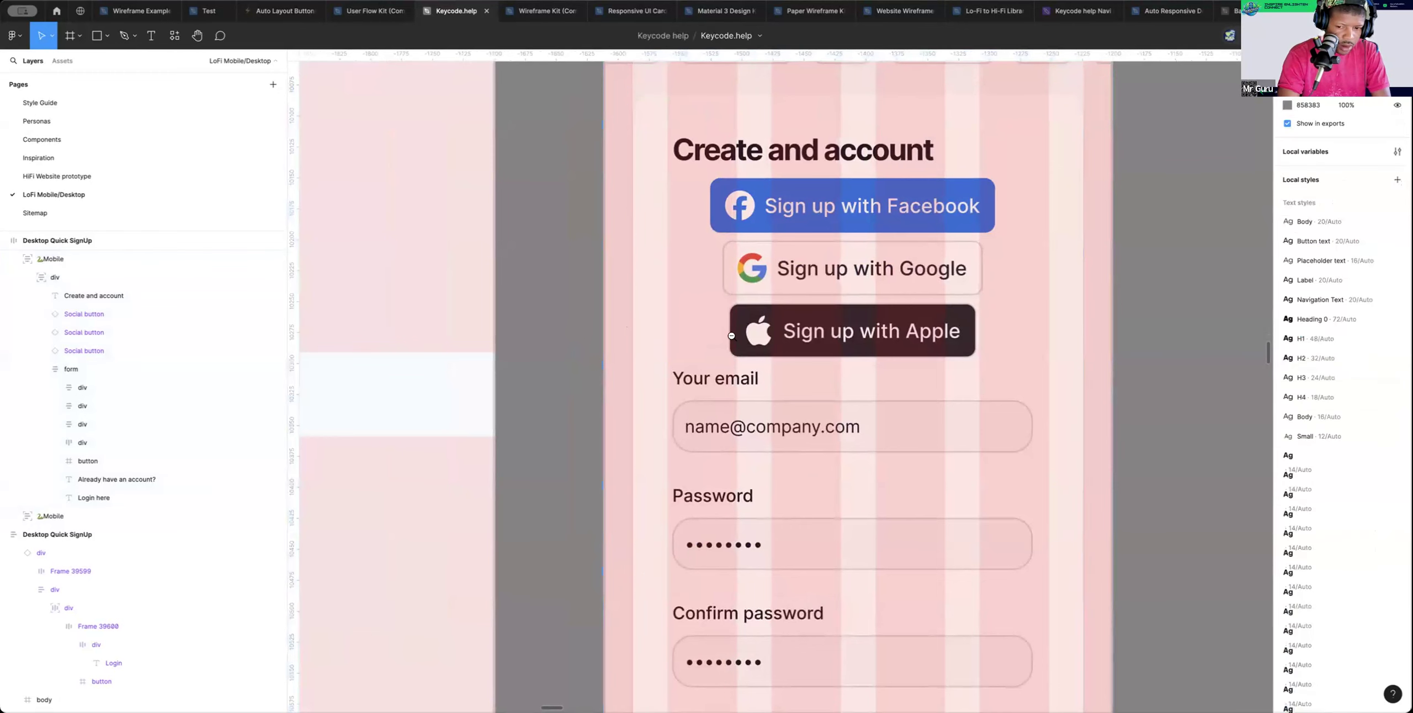
Hide the layout grids and review the desktop and mobile sign-up frames side by side
scroll(870, 349, down, 8)
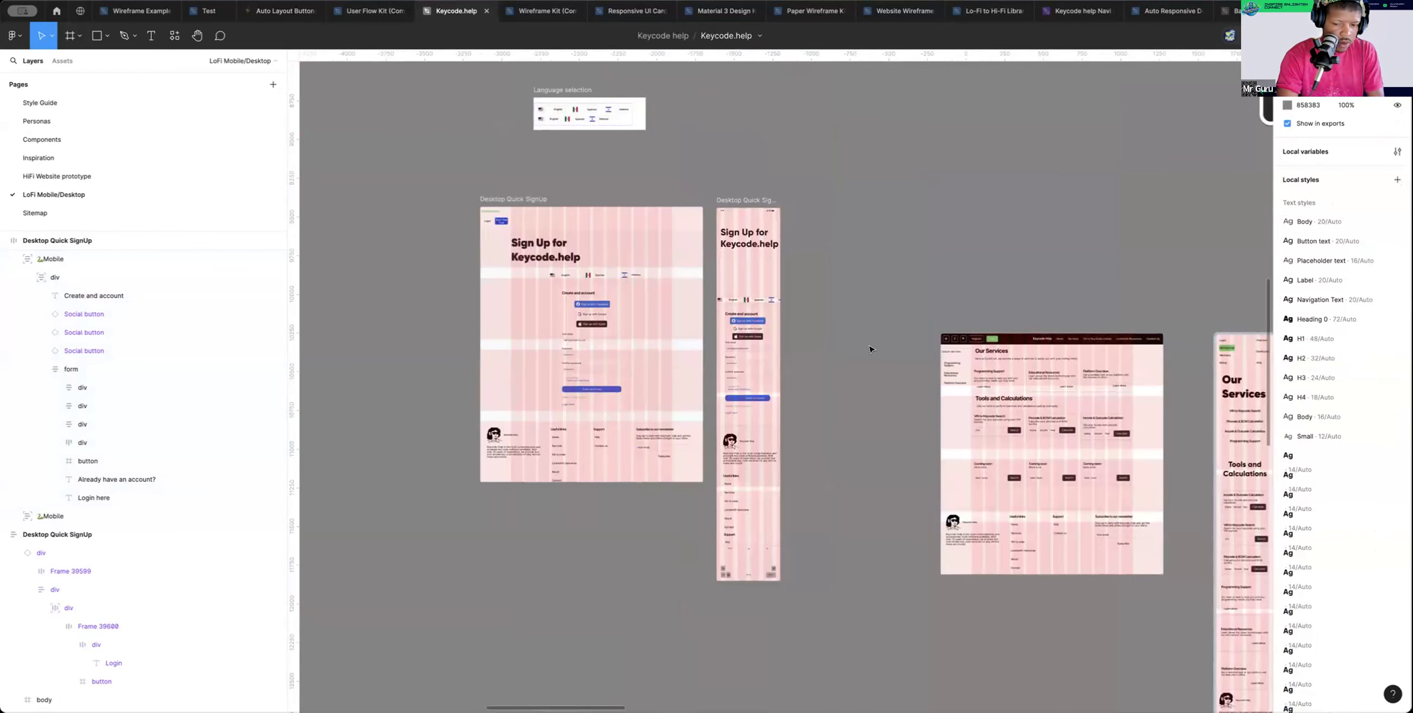
key(ctrl+g)
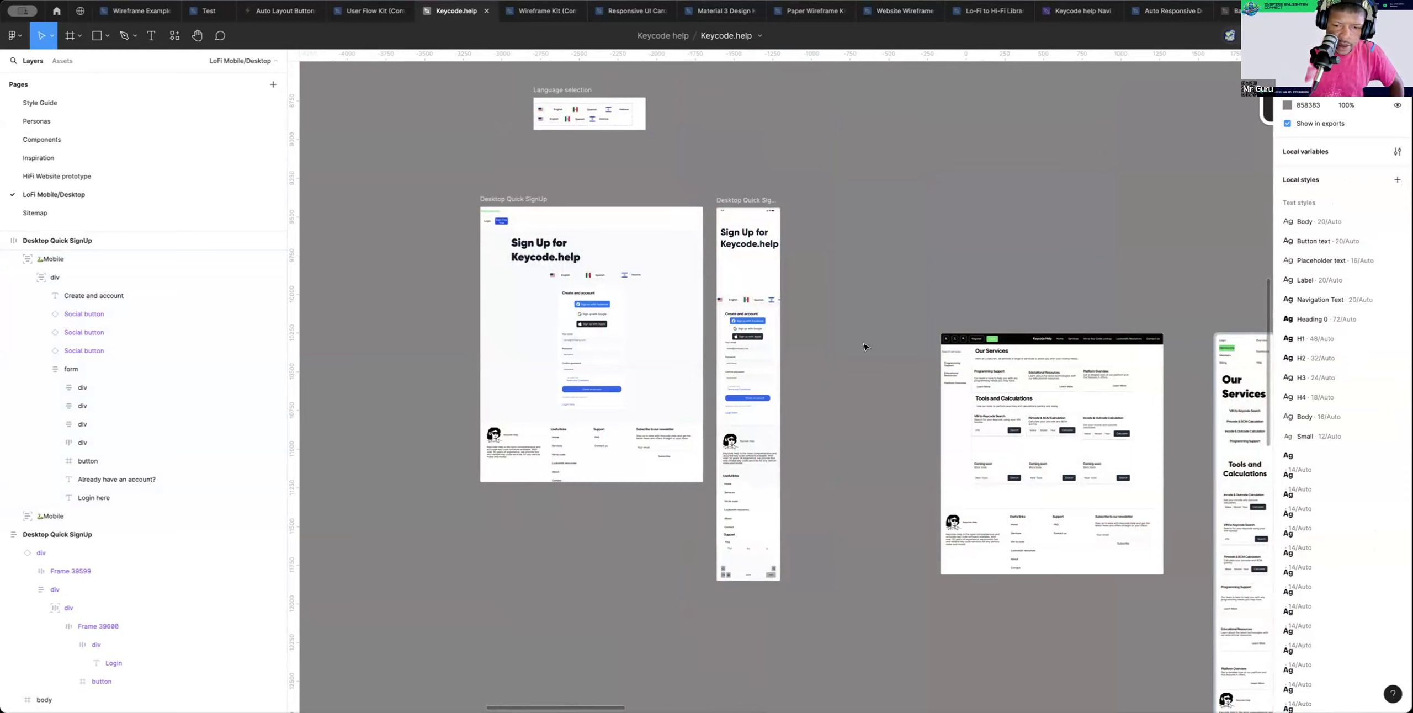
click(754, 259)
scroll(755, 259, down, 1)
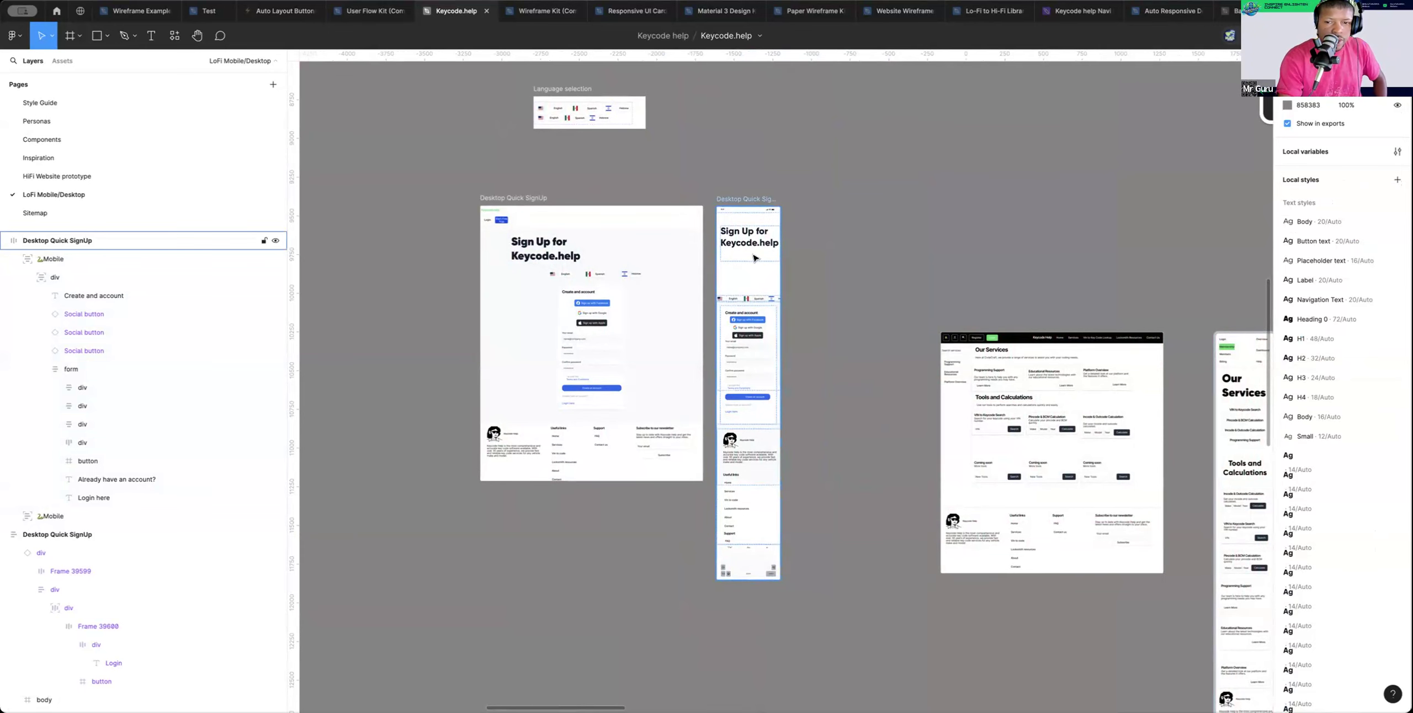
Show the layout grids and narrow the mobile Sign Up for Keycode.help heading to the grid at a width of 358
click(752, 235)
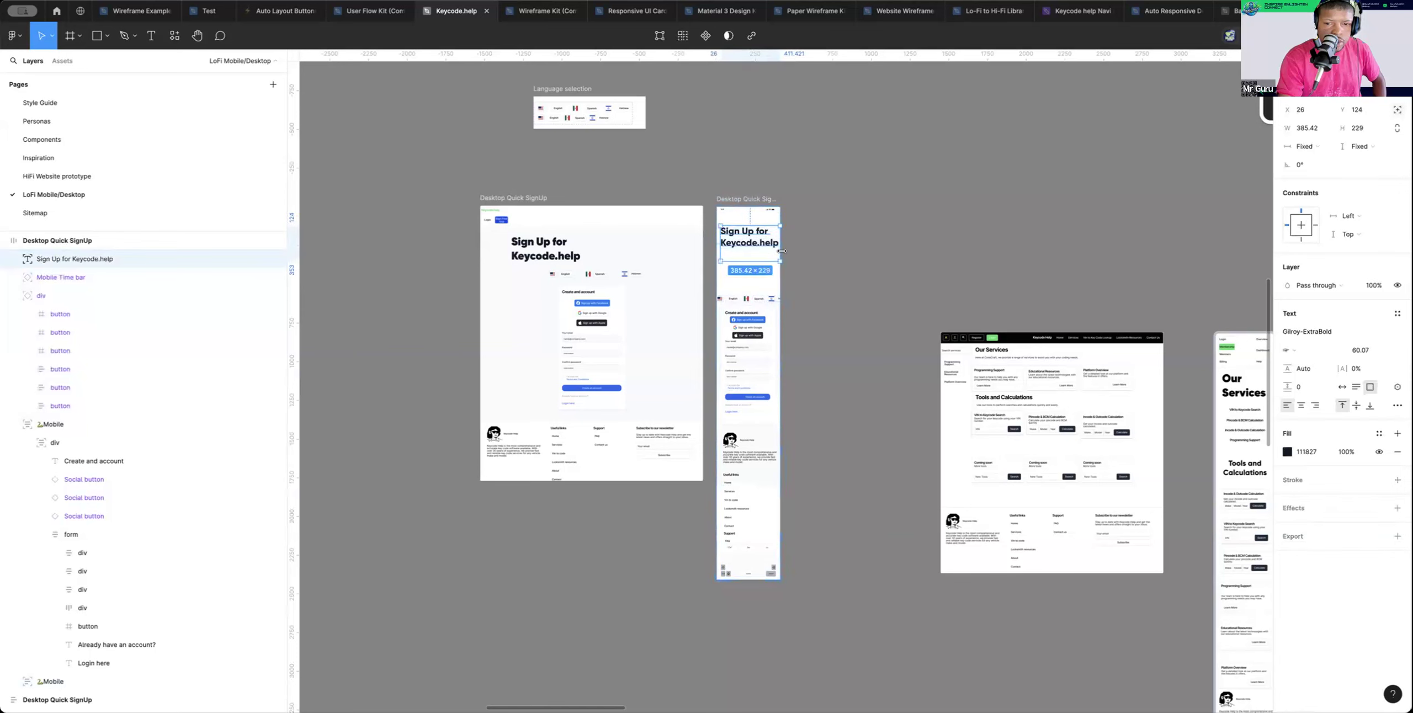
key(ctrl+shift+4)
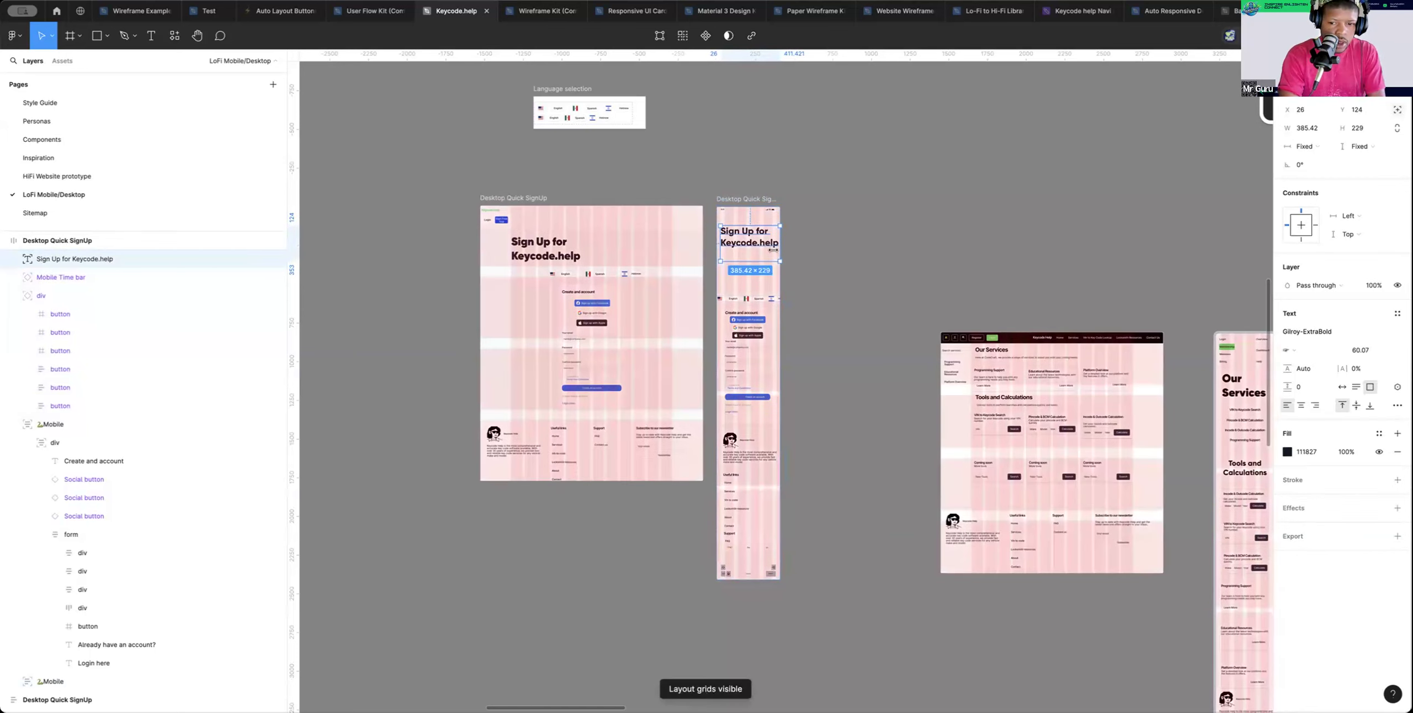
drag(773, 250, 773, 248)
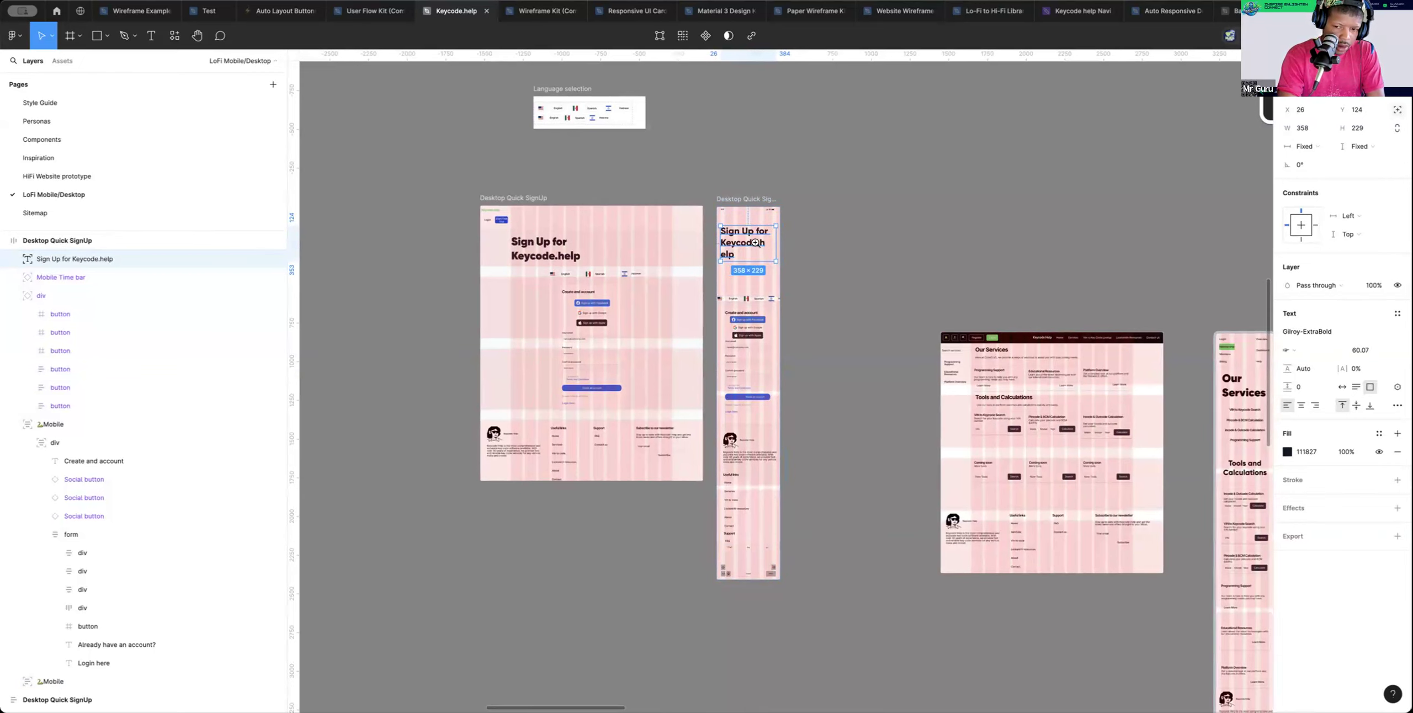
Reduce the mobile Sign Up for Keycode.help heading's font size to 58 and then to 48
scroll(758, 246, up, 3)
double_click(752, 246)
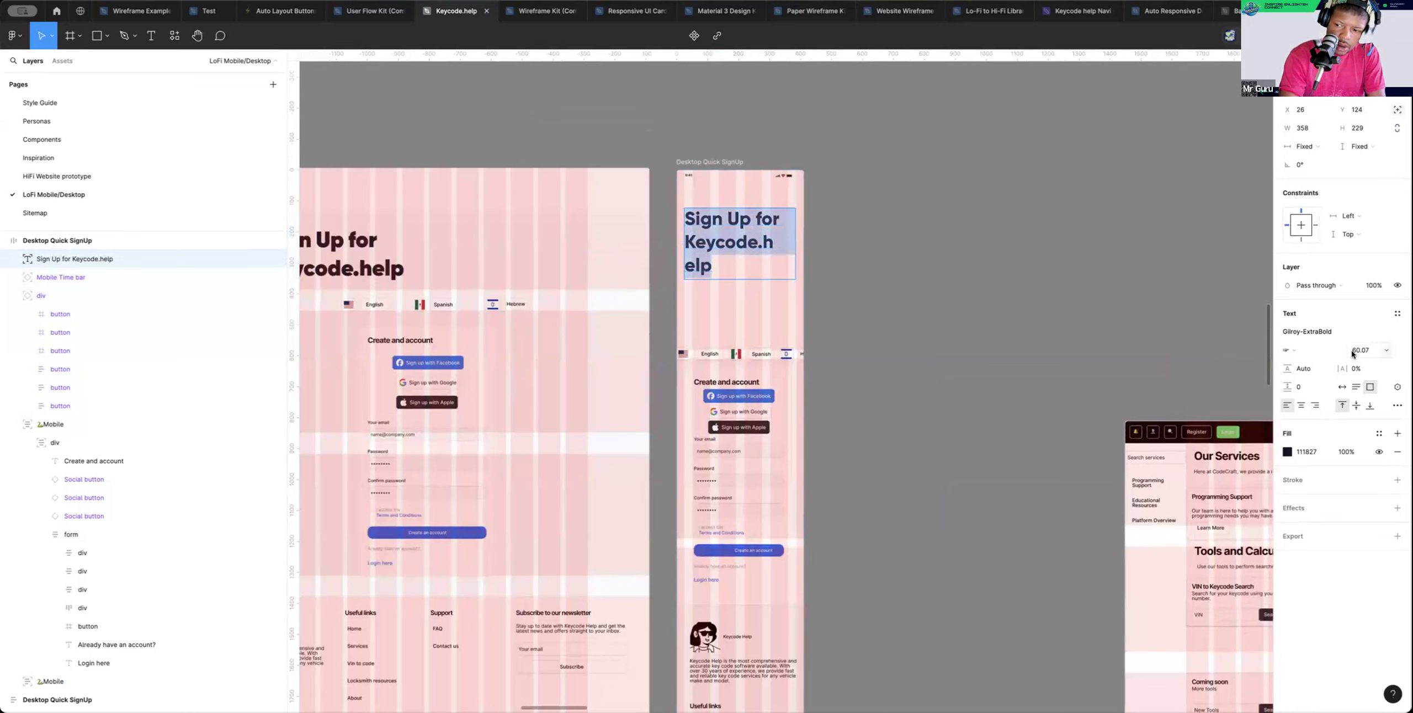
click(1298, 351)
click(1327, 349)
click(1368, 350)
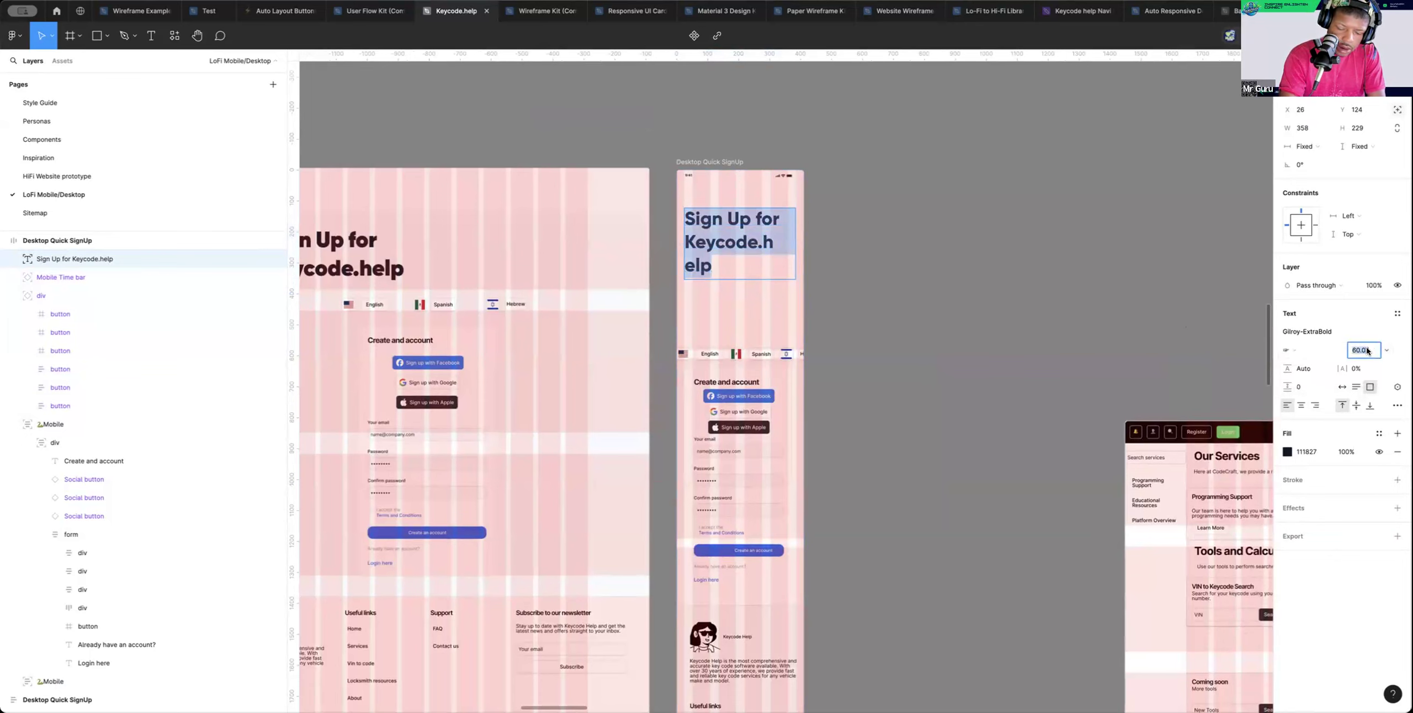
text(58)
key(Return)
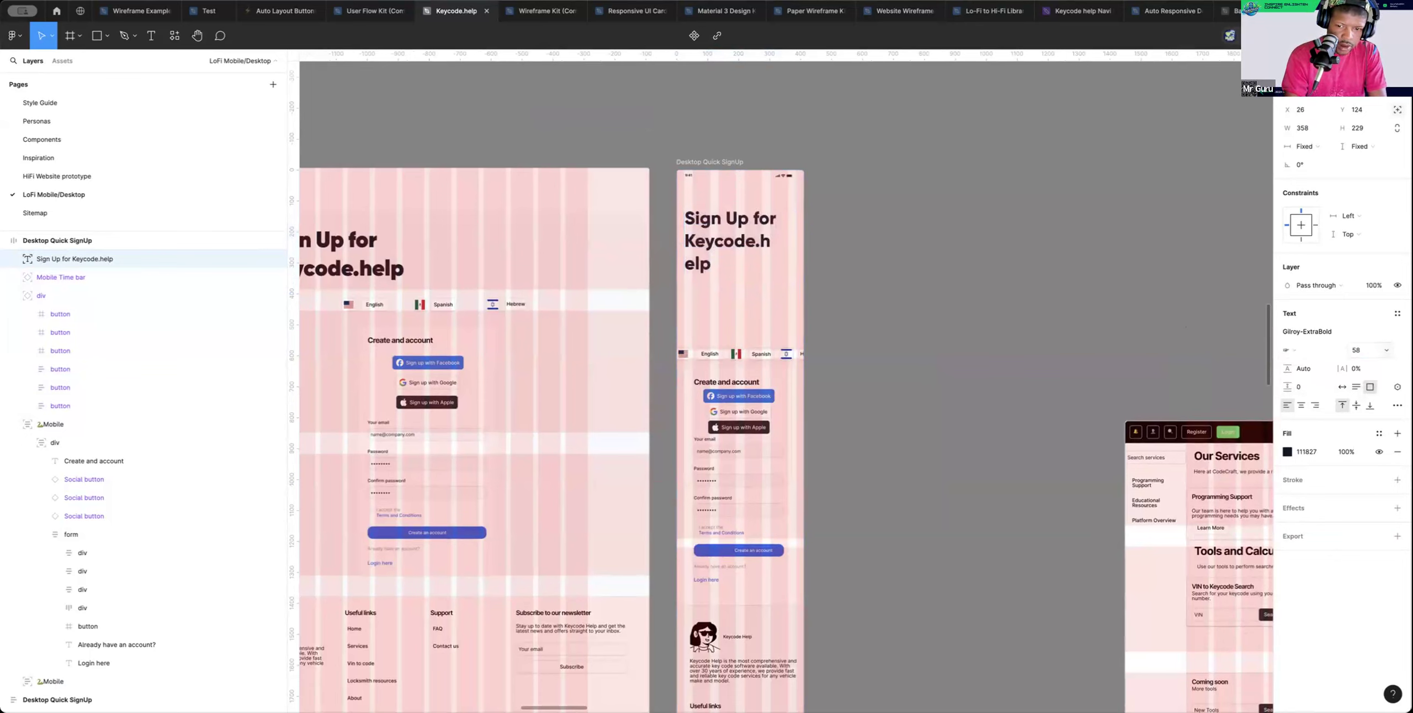
click(1358, 350)
text(48)
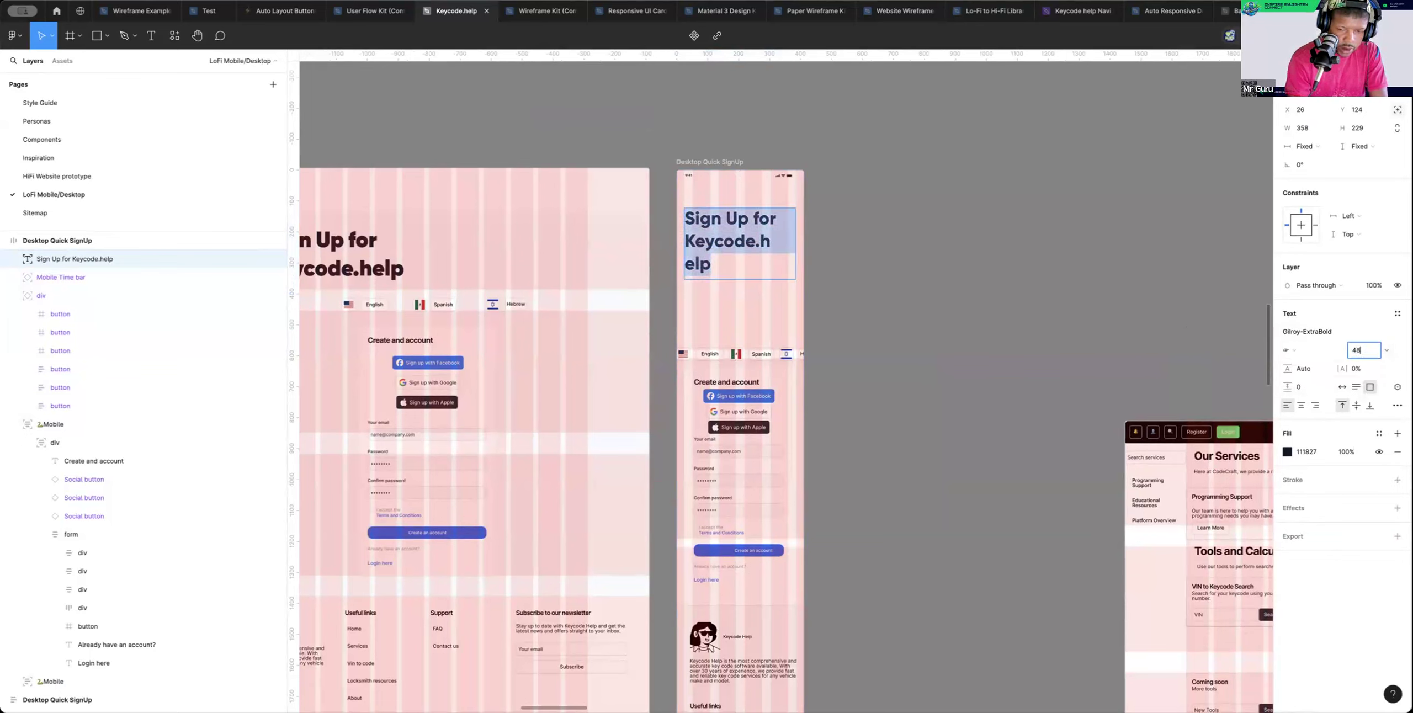
key(Return)
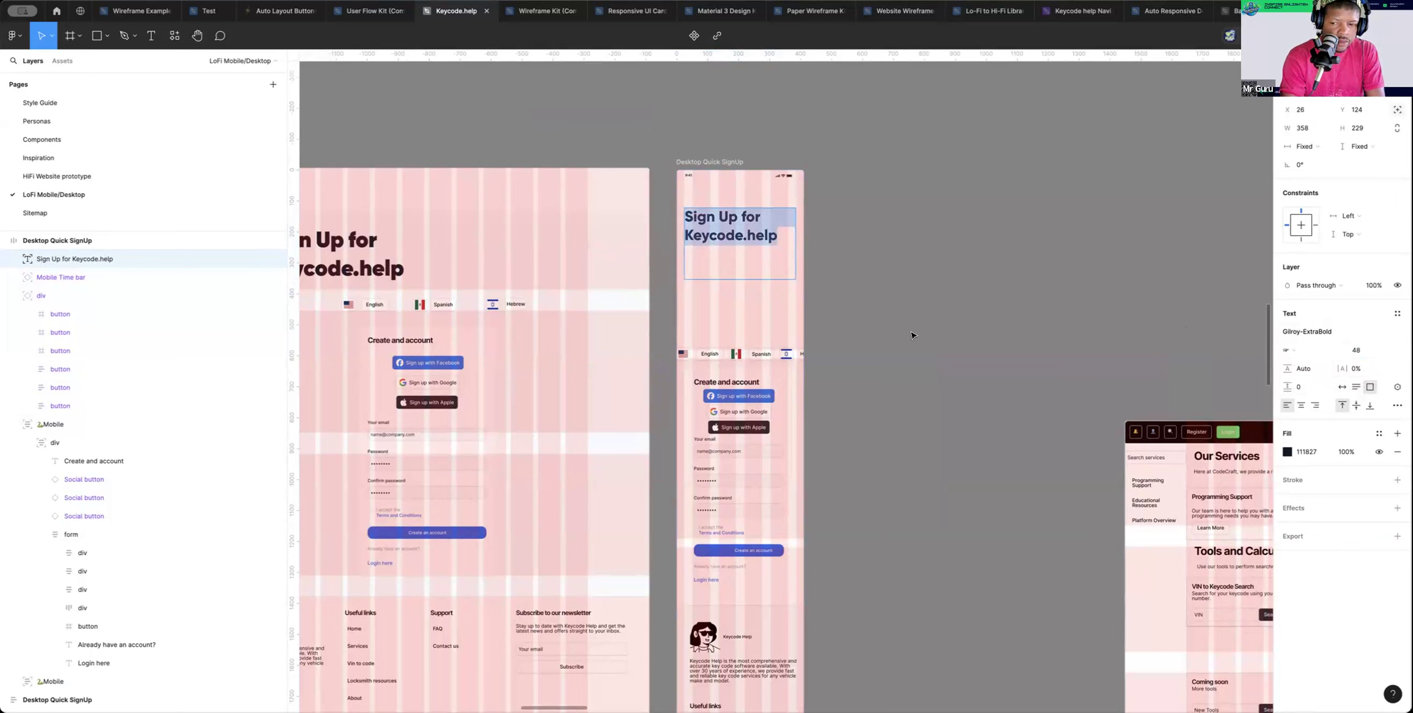
key(Escape)
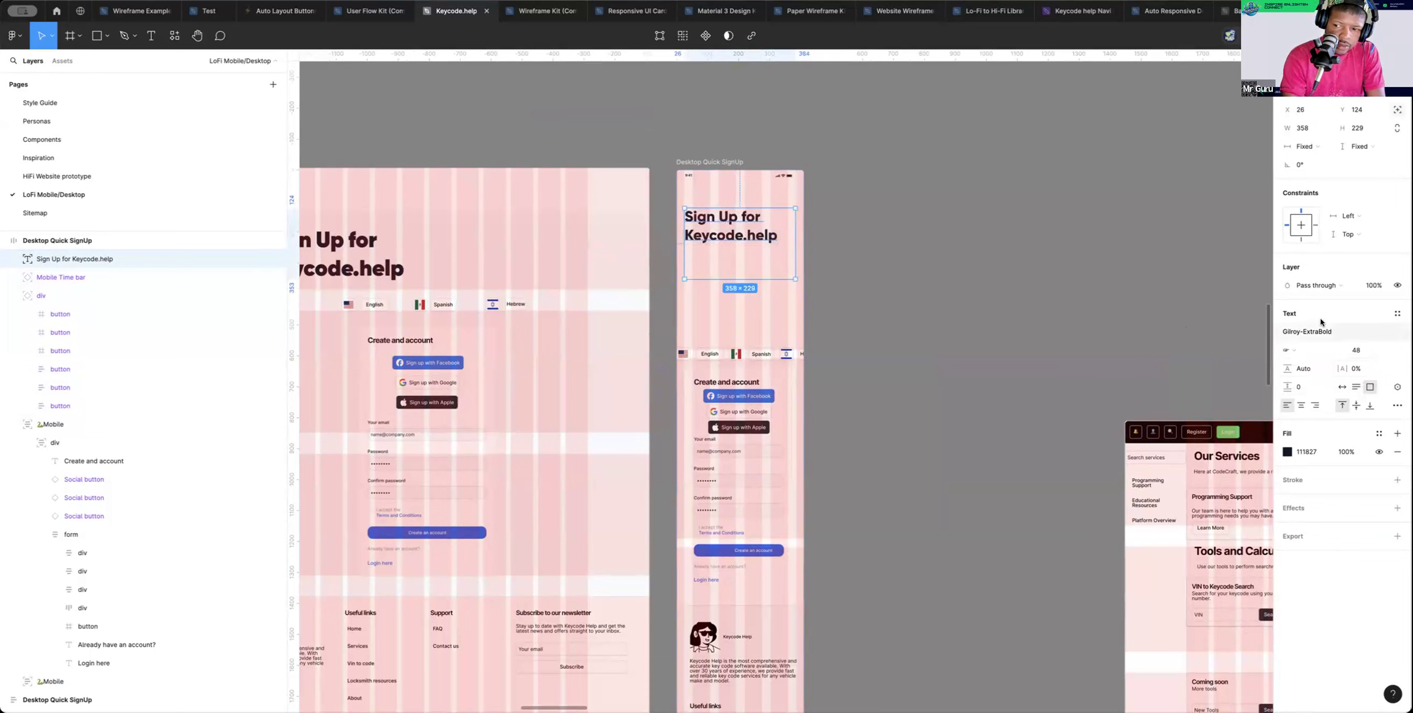
Apply the H1 text style to the mobile sign-up heading
click(1393, 313)
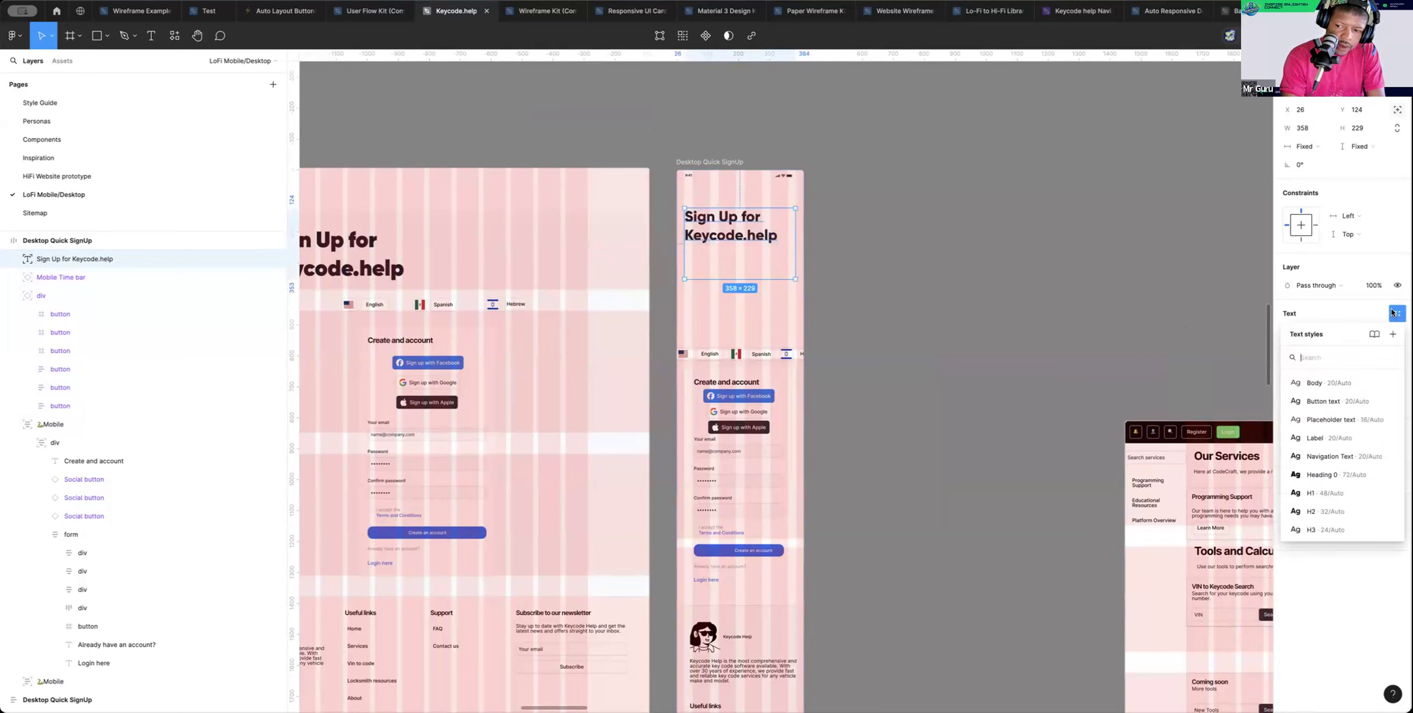
click(1345, 491)
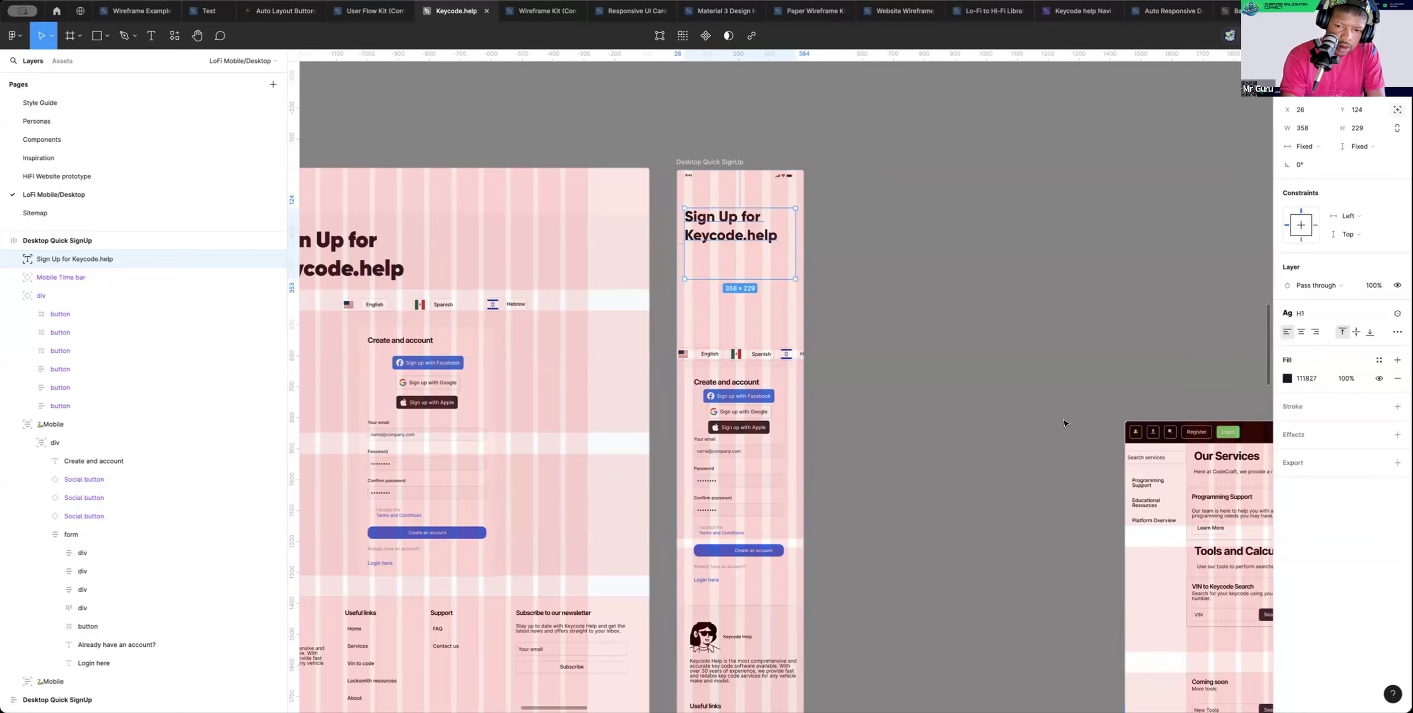
click(965, 379)
Shorten the mobile heading's text box to a height of 108 so it fits the two lines of text
click(759, 266)
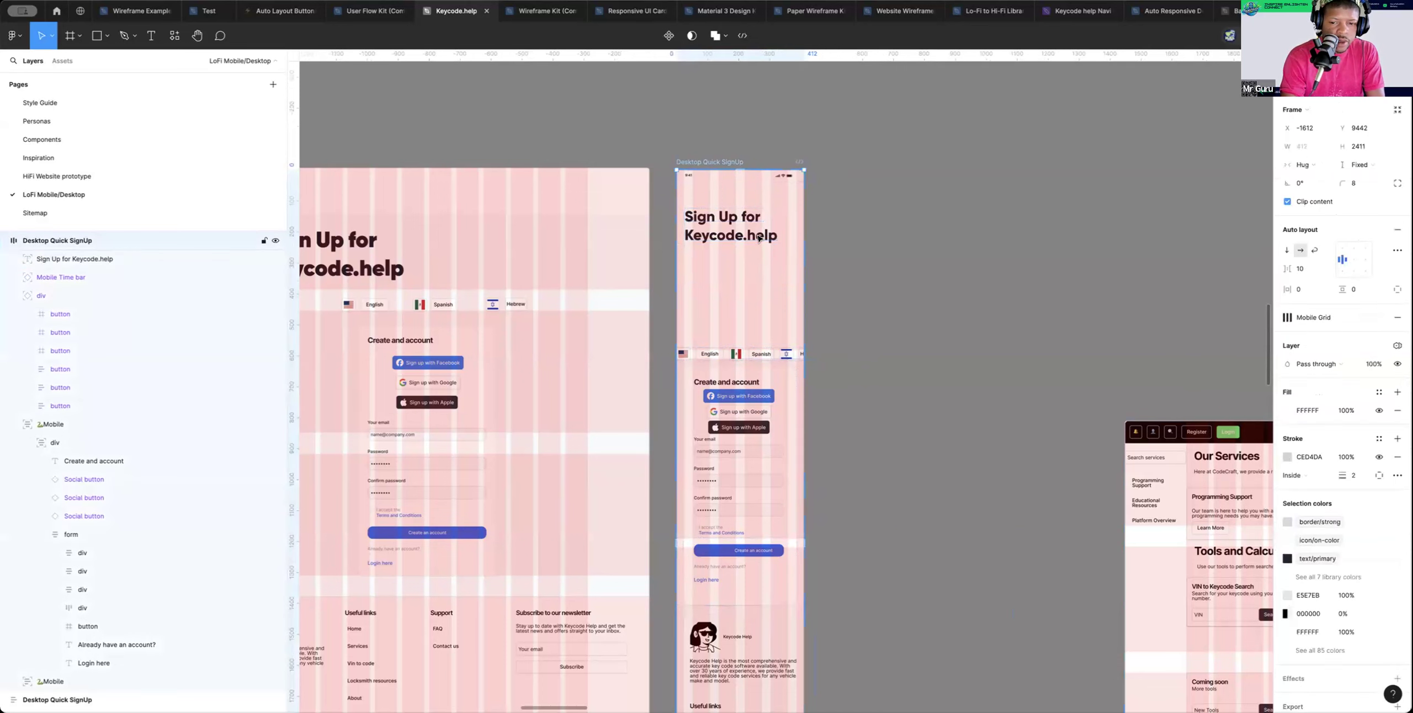
double_click(759, 238)
click(749, 258)
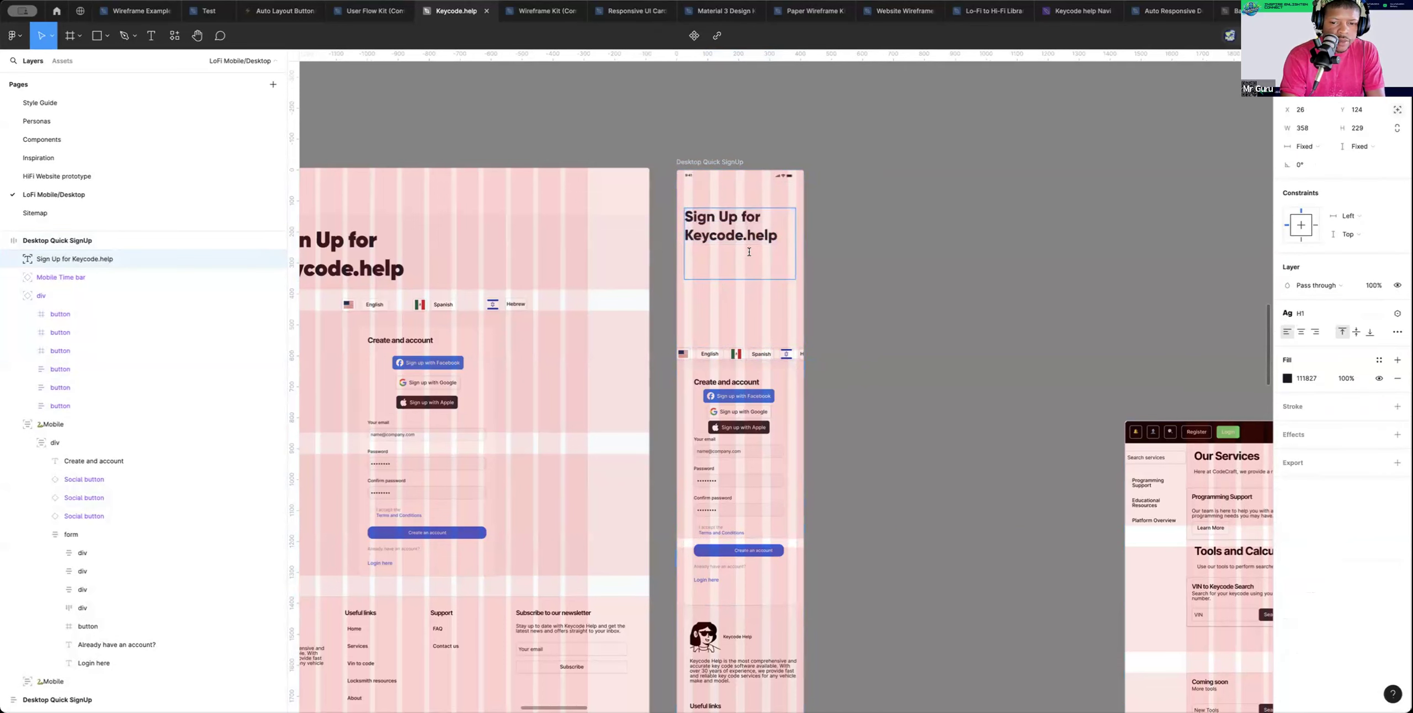
key(Escape)
drag(761, 279, 761, 241)
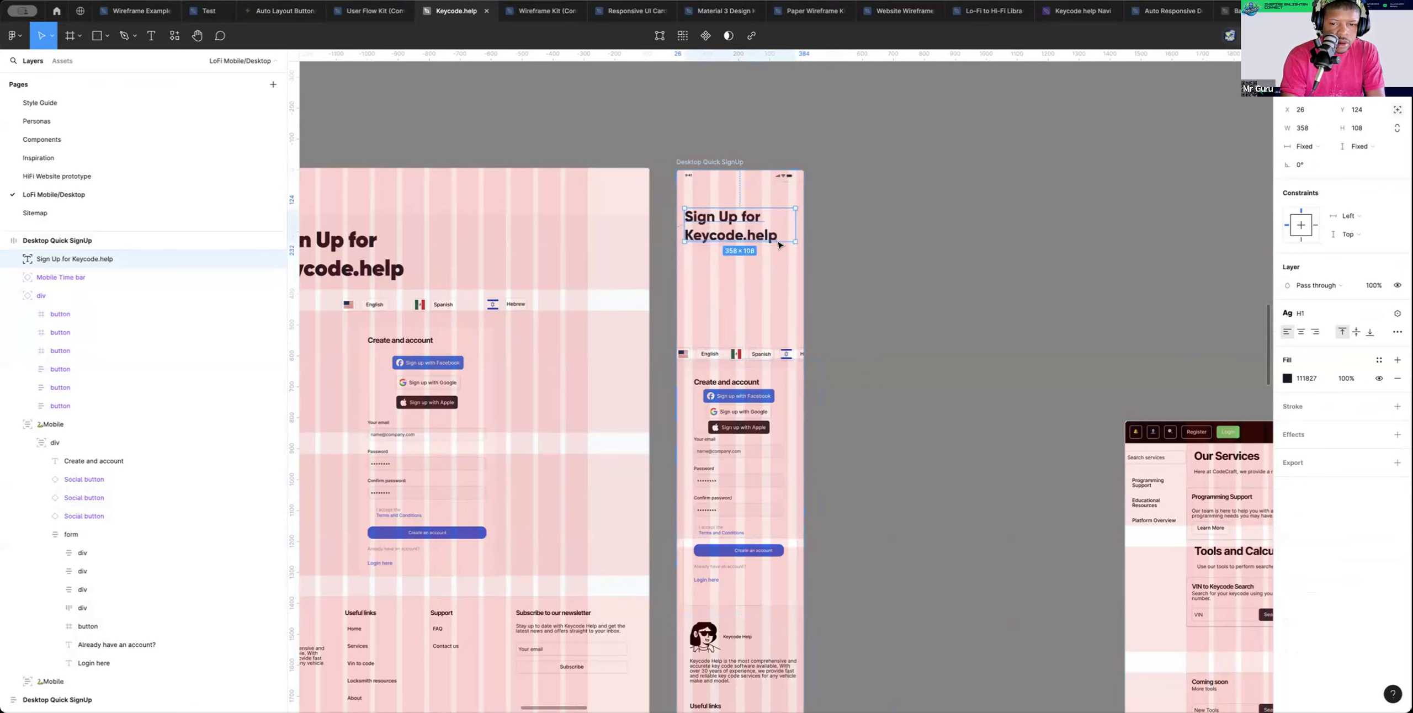
click(946, 274)
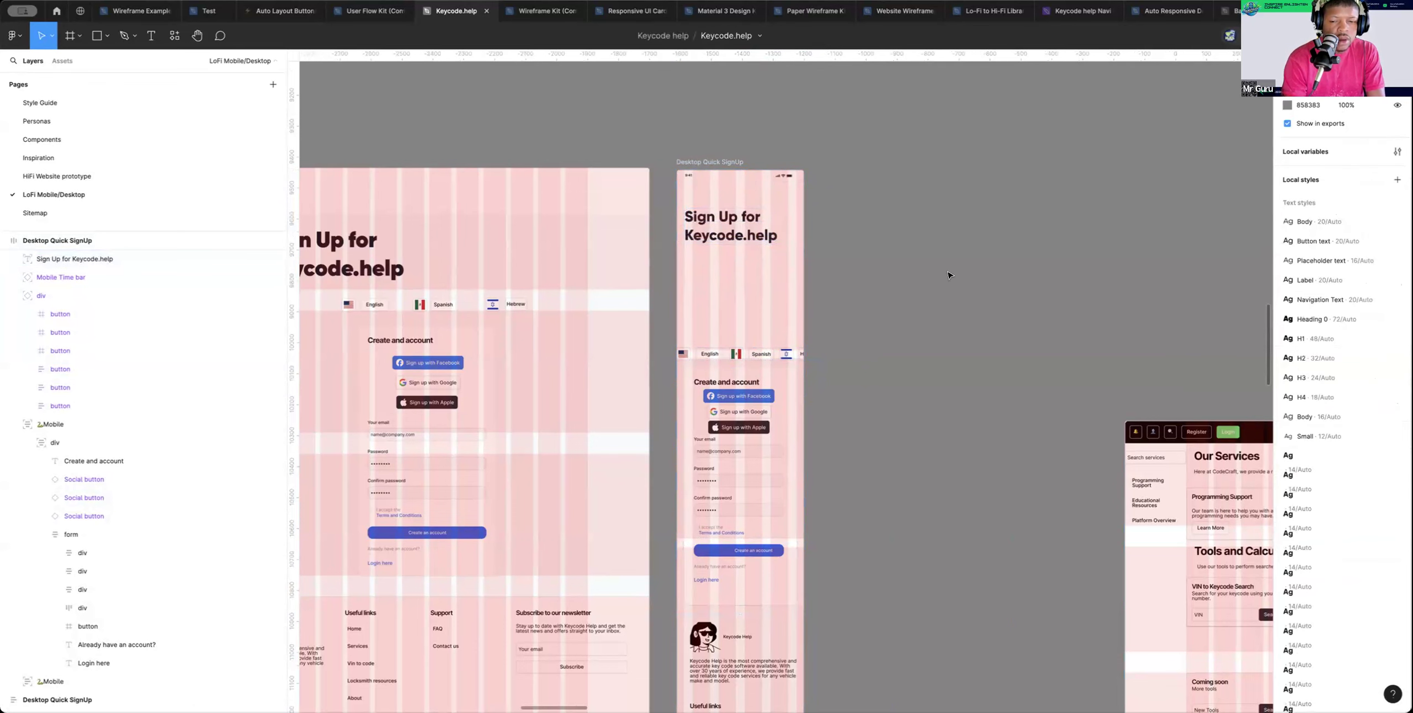
Hide the layout grids and compare the Quick SignUp frames with the neighbouring page frames
alt+click(873, 318)
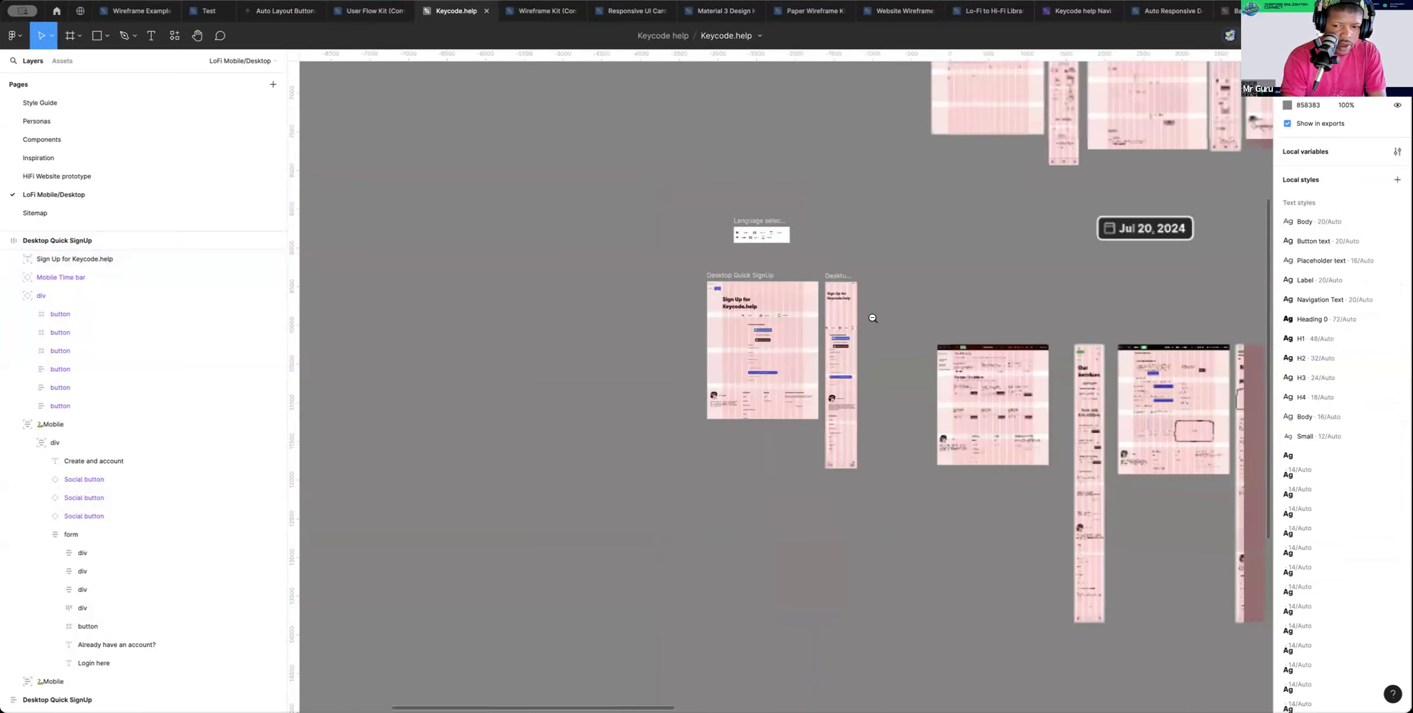
key(ctrl+shift+4)
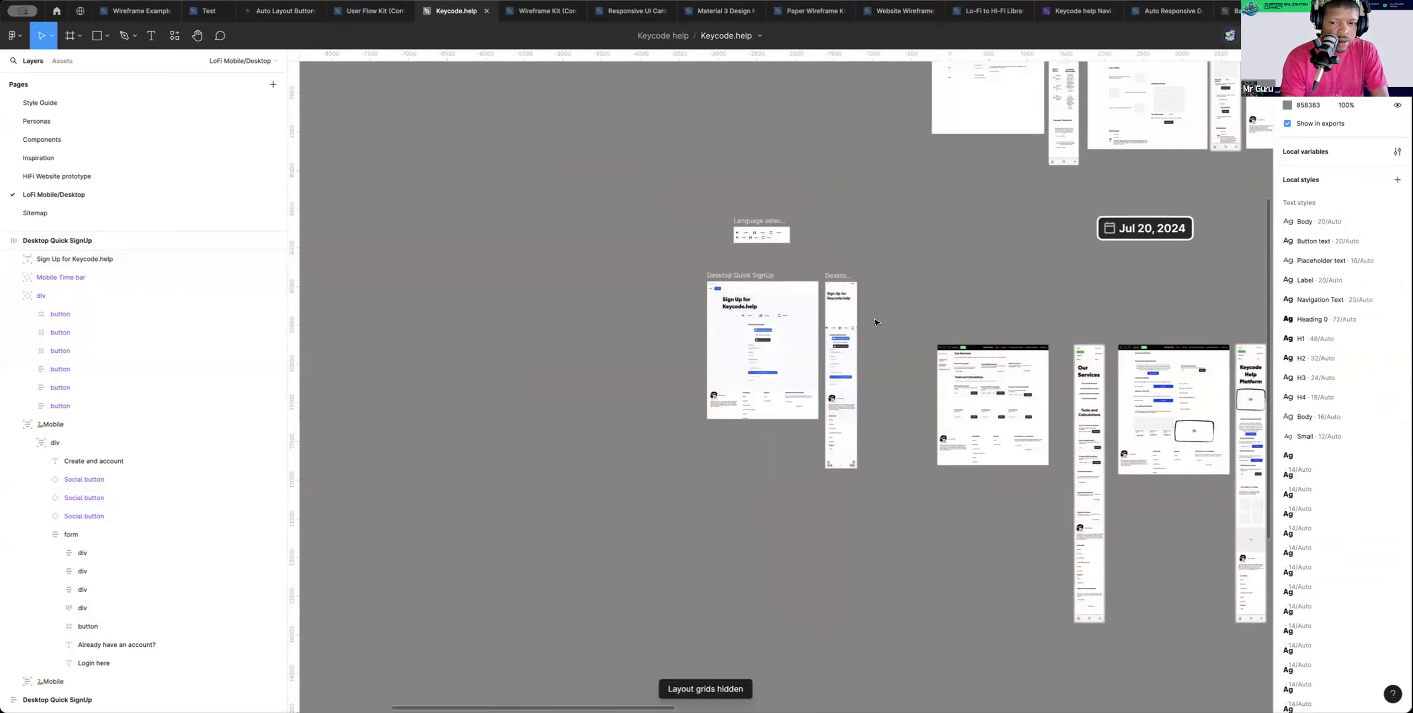
scroll(875, 323, right, 3)
scroll(875, 323, down, 2)
scroll(875, 323, right, 2)
scroll(874, 323, up, 2)
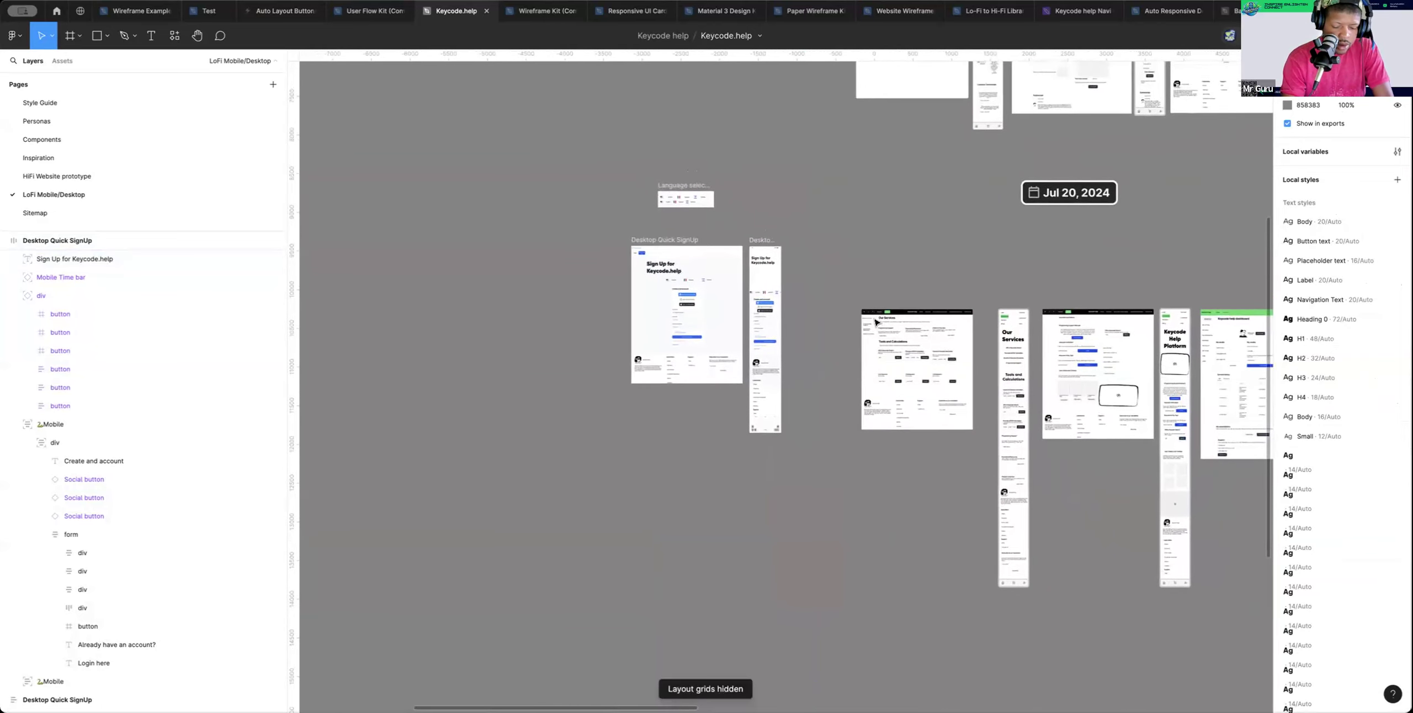
Show the layout grids and look along the row of page frames up to the MembersPlus sign-up frame at its end
key(ctrl+shift+4)
click(853, 318)
scroll(853, 318, right, 7)
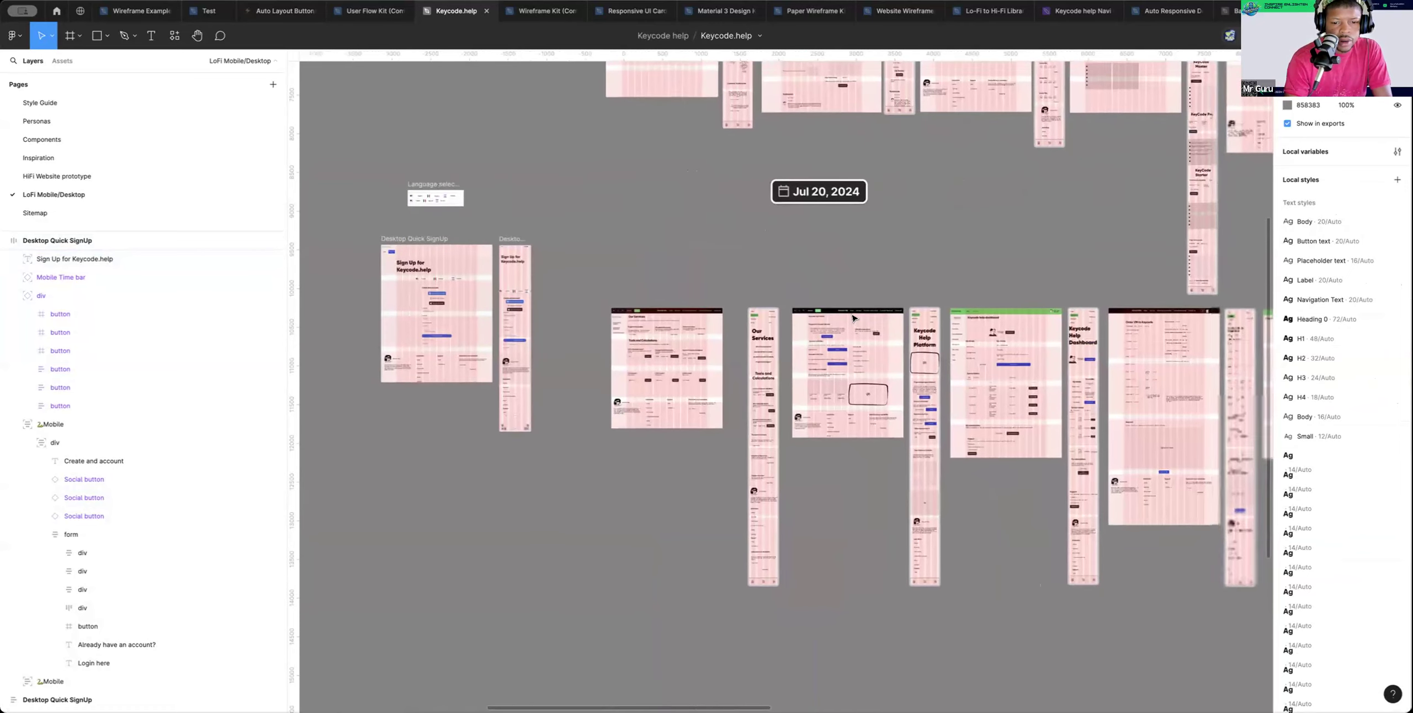
scroll(853, 318, right, 15)
scroll(853, 318, down, 1)
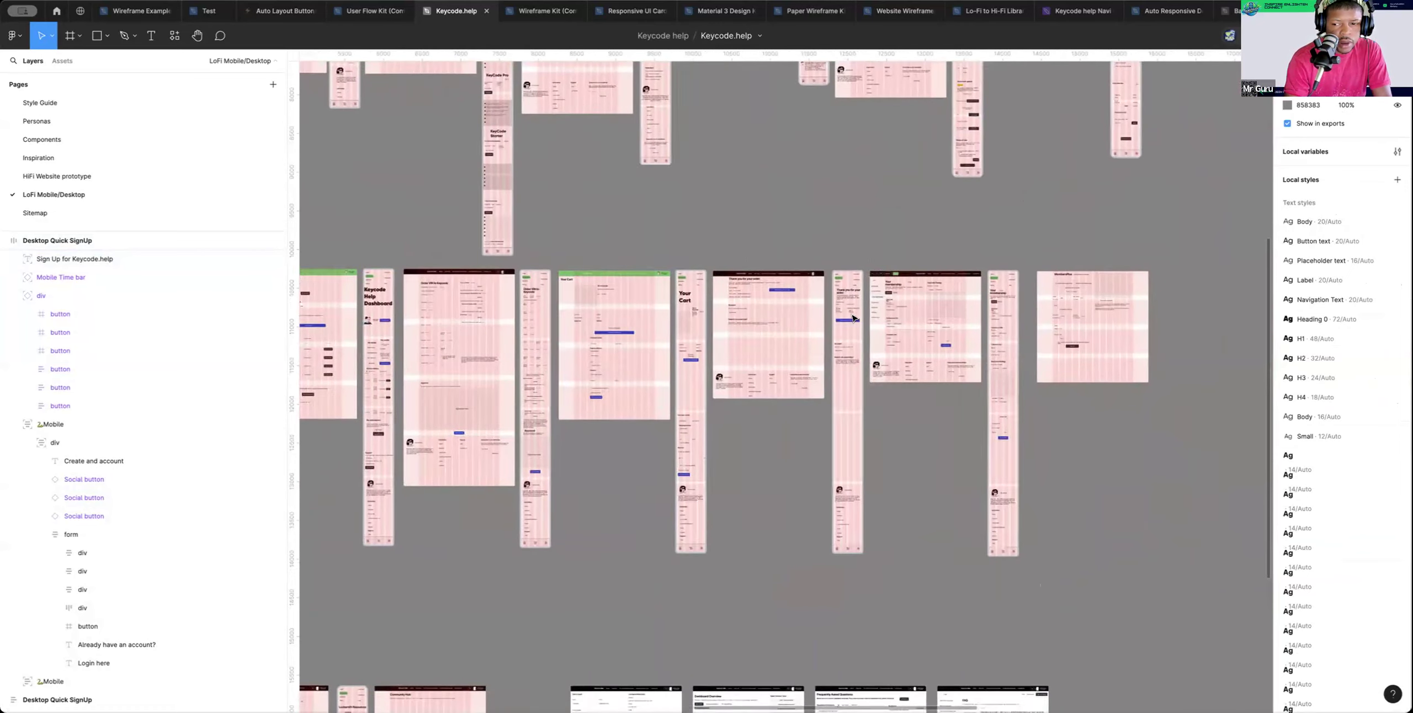
scroll(853, 318, right, 10)
scroll(853, 318, down, 1)
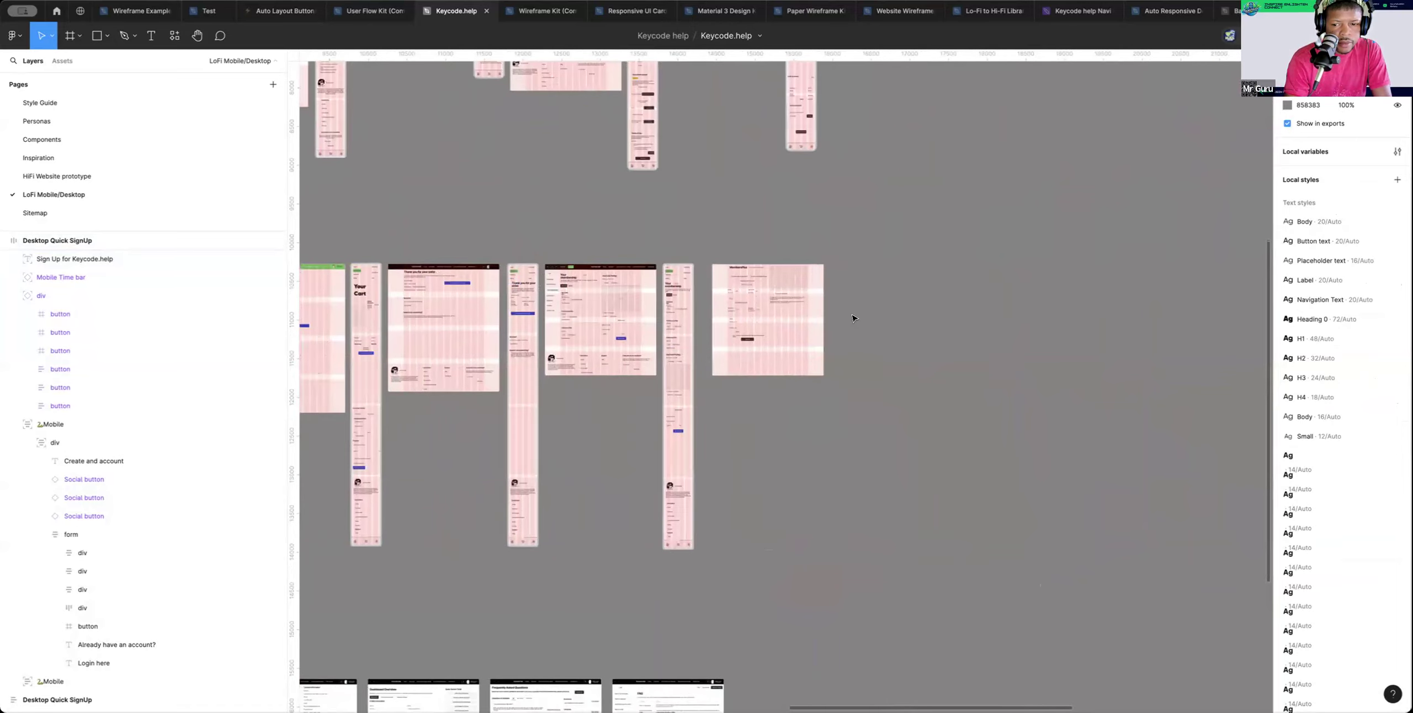
scroll(853, 318, left, 2)
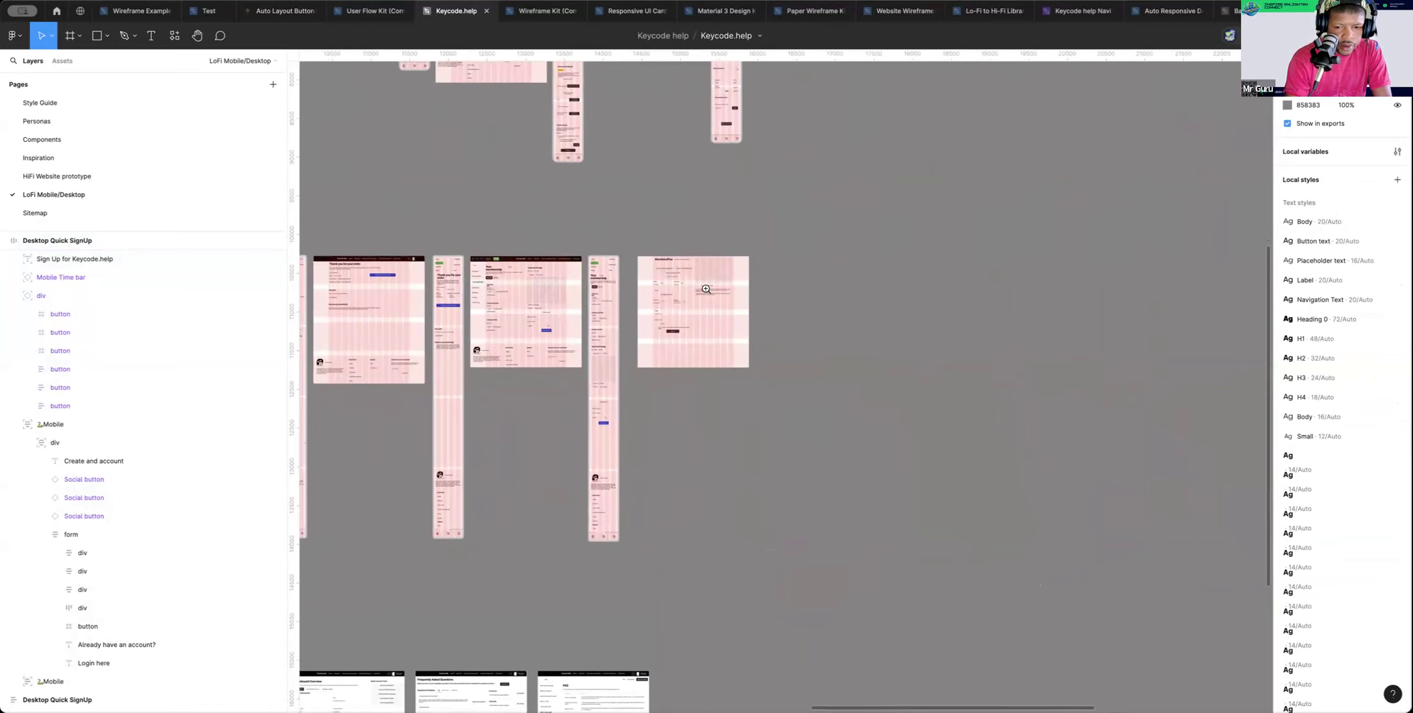
scroll(708, 292, up, 5)
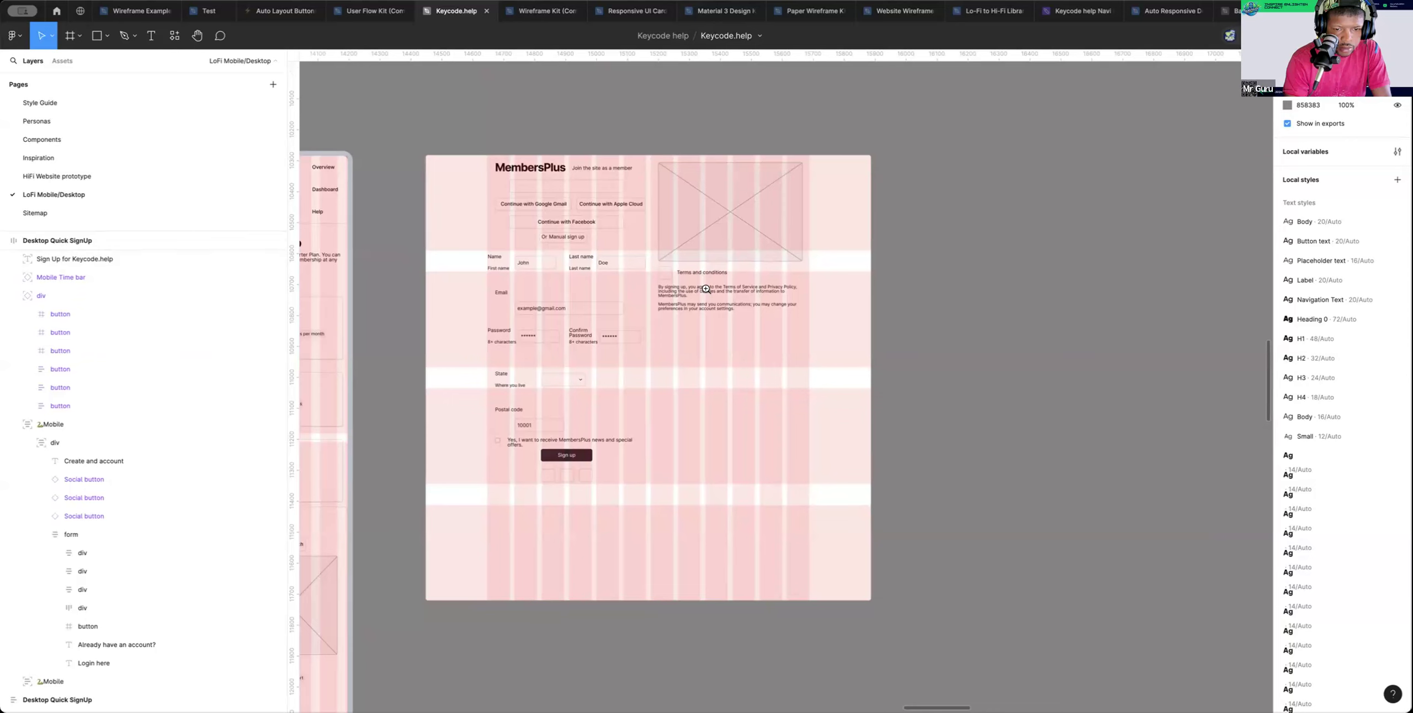
Cut the desktop and mobile Quick SignUp frames together from their place below the Language selection frame
alt+click(617, 313)
scroll(621, 314, left, 20)
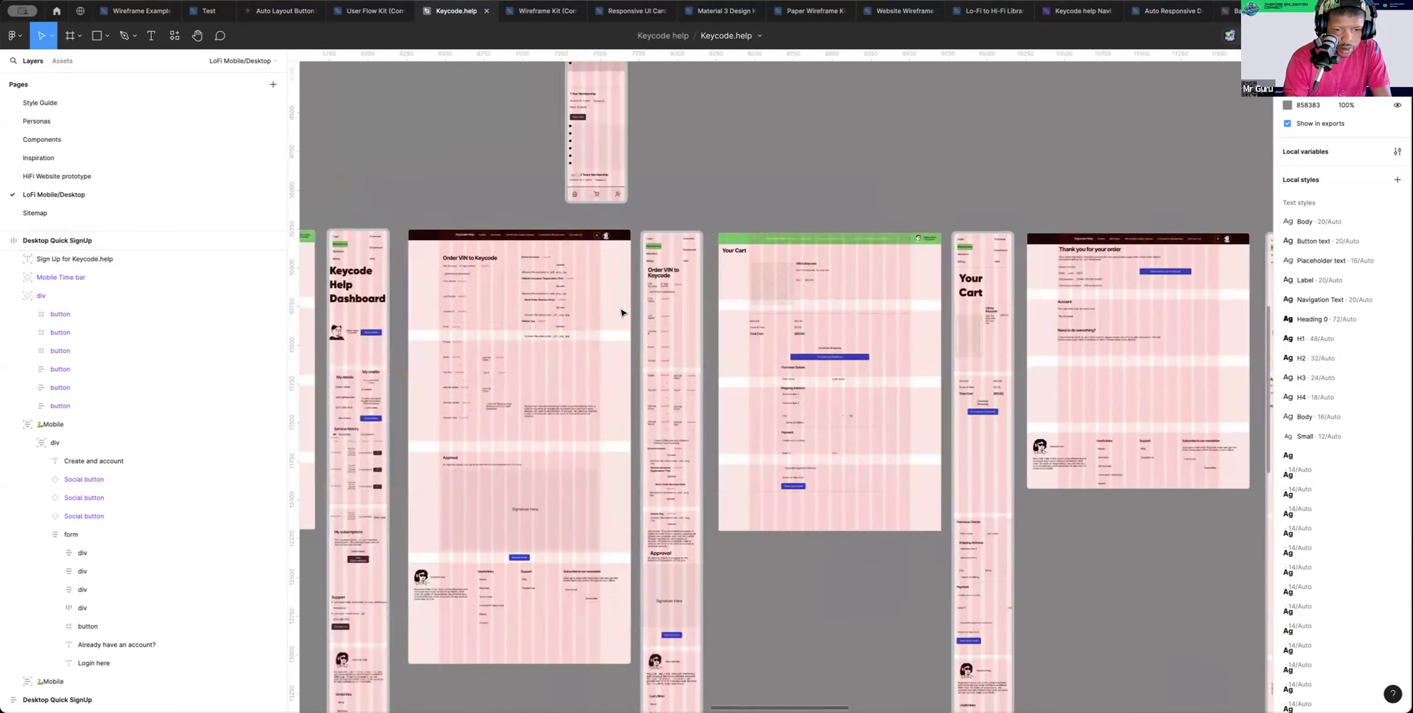
scroll(621, 313, left, 20)
scroll(621, 313, up, 1)
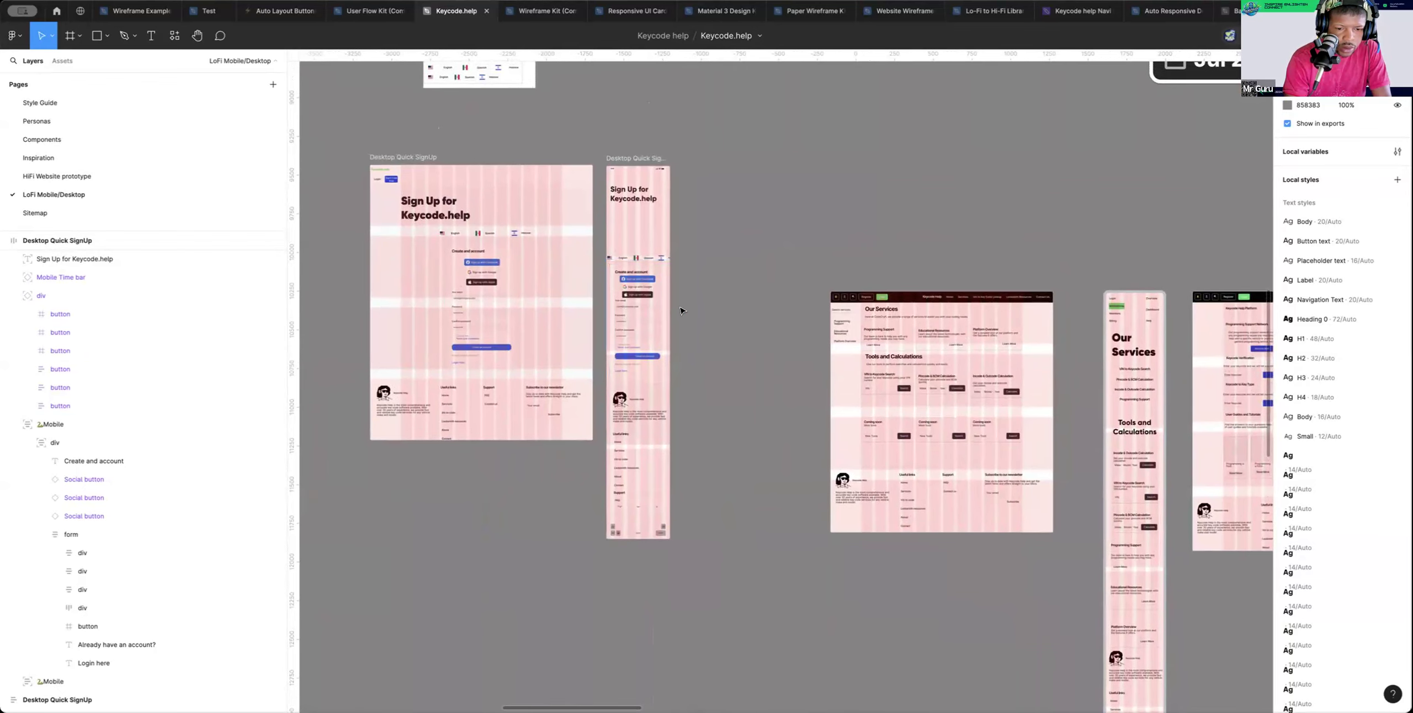
scroll(681, 311, left, 1)
scroll(681, 311, right, 10)
scroll(682, 311, left, 10)
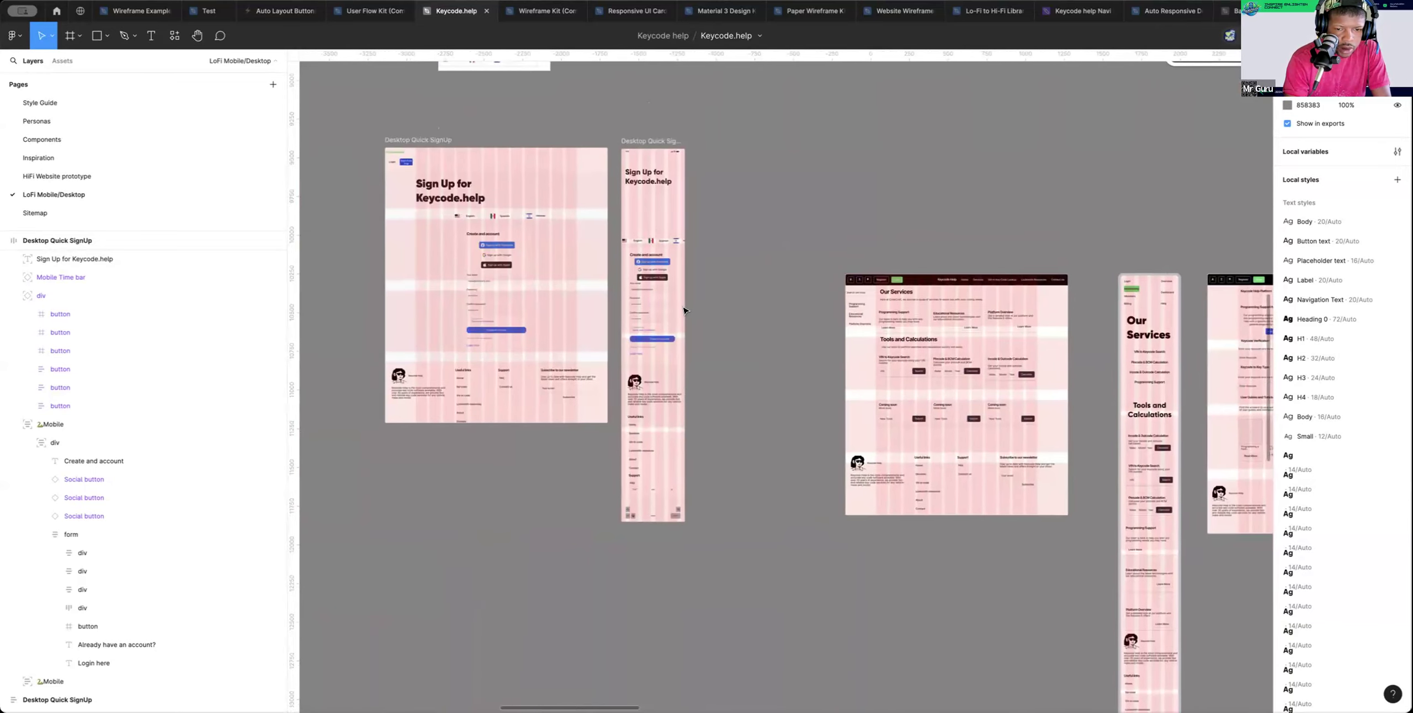
scroll(683, 311, left, 5)
scroll(684, 311, up, 2)
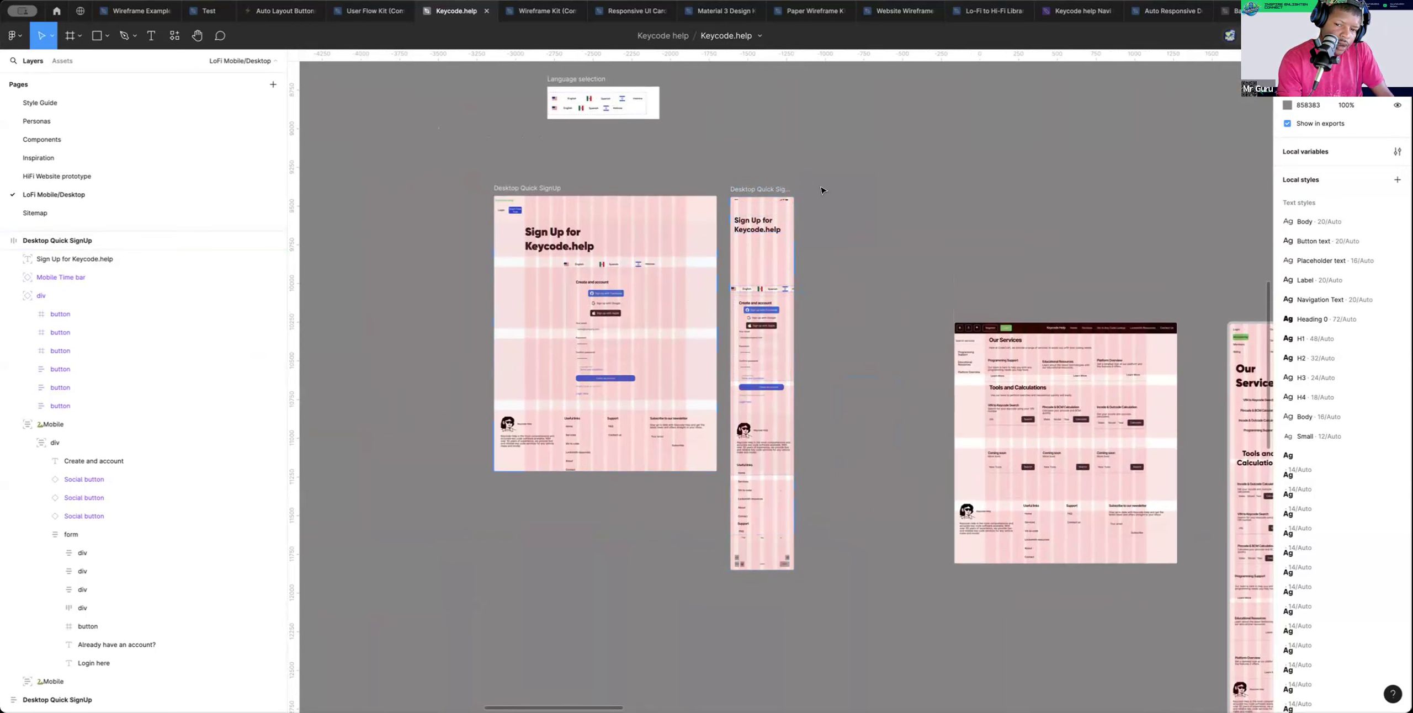
drag(645, 299, 458, 571)
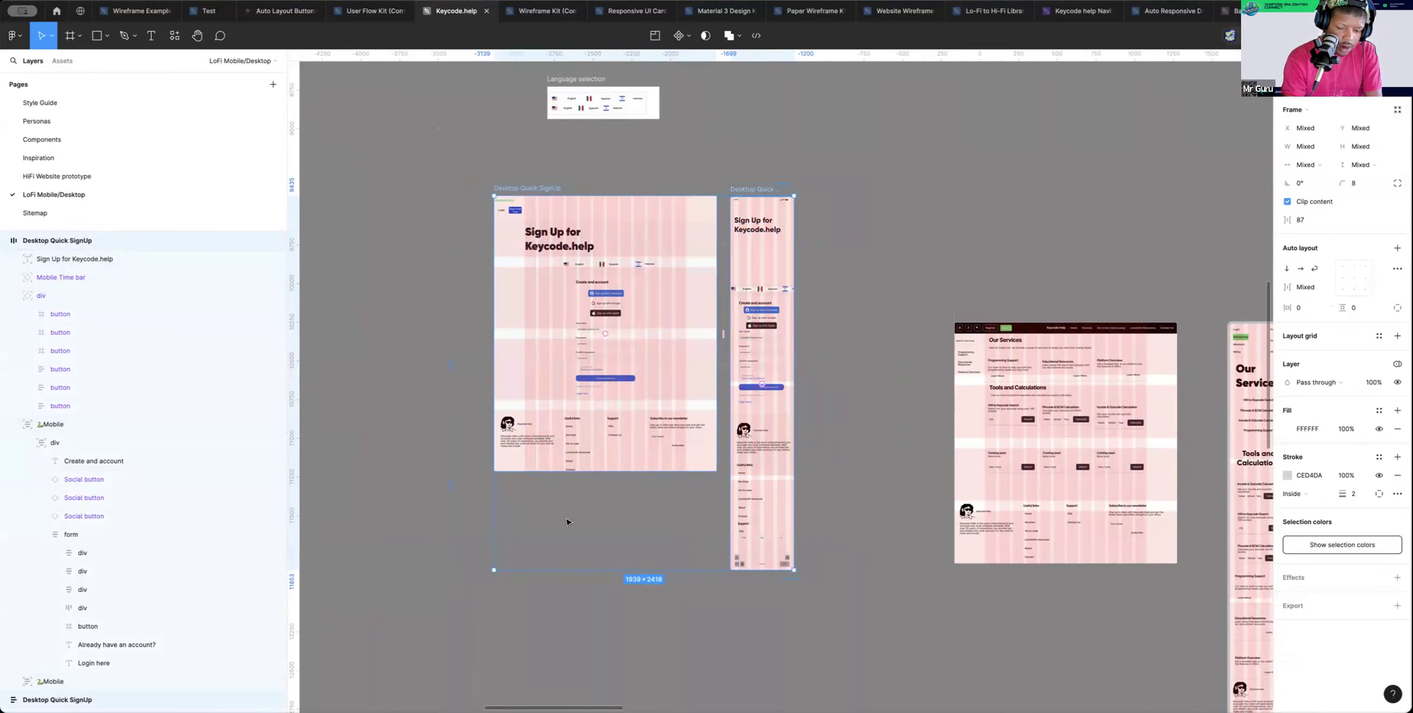
key(Delete)
Paste the two Quick SignUp frames into Lofi Pages near the Desktop Site Member Signup frame
scroll(649, 504, down, 4)
scroll(659, 502, right, 14)
scroll(660, 504, right, 10)
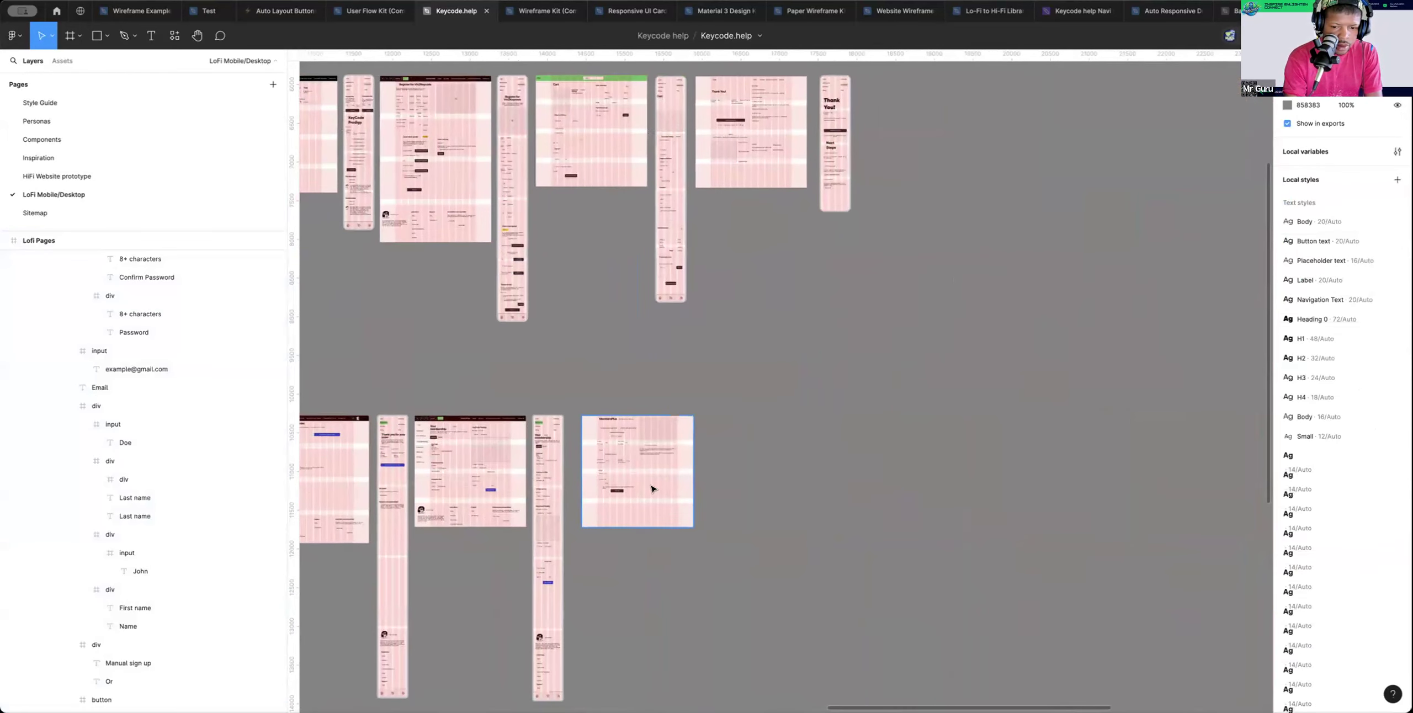
click(652, 484)
key(z)
click(652, 484)
click(652, 484)
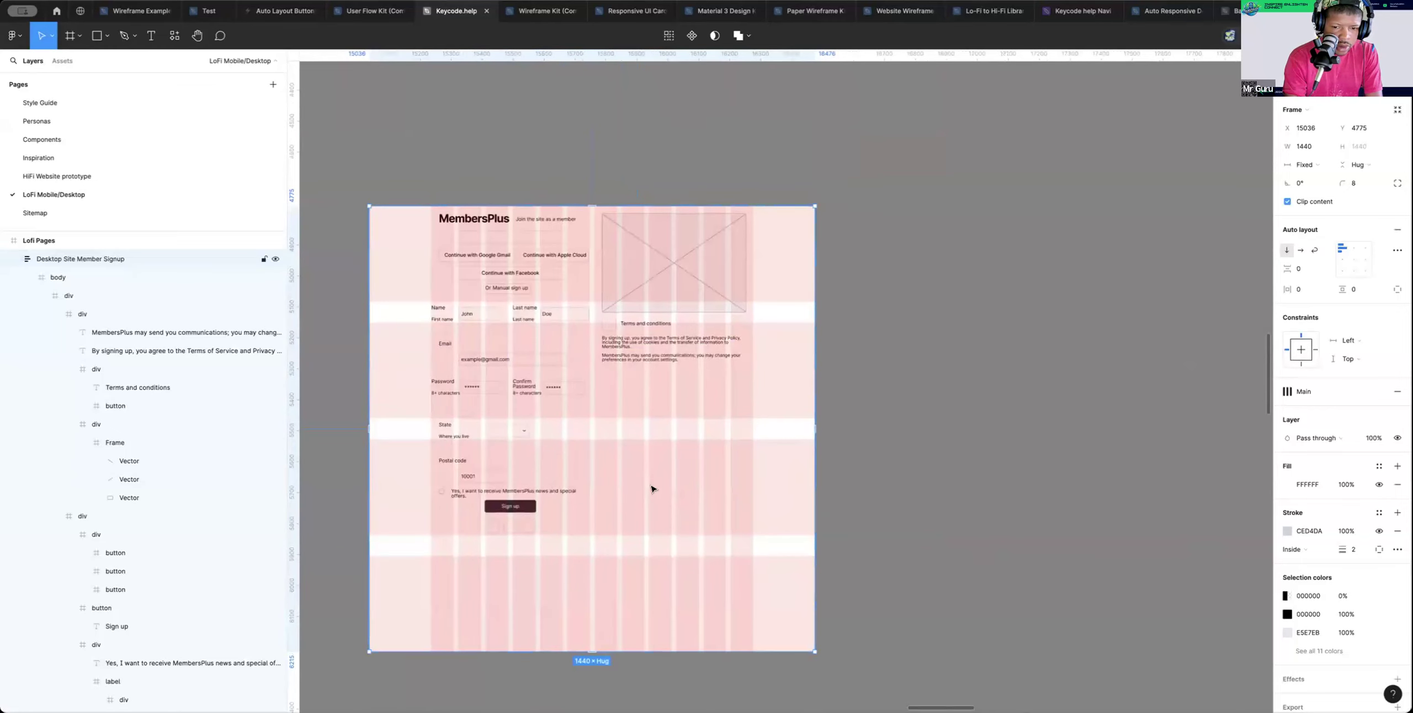
click(973, 498)
scroll(975, 498, right, 3)
scroll(975, 498, down, 2)
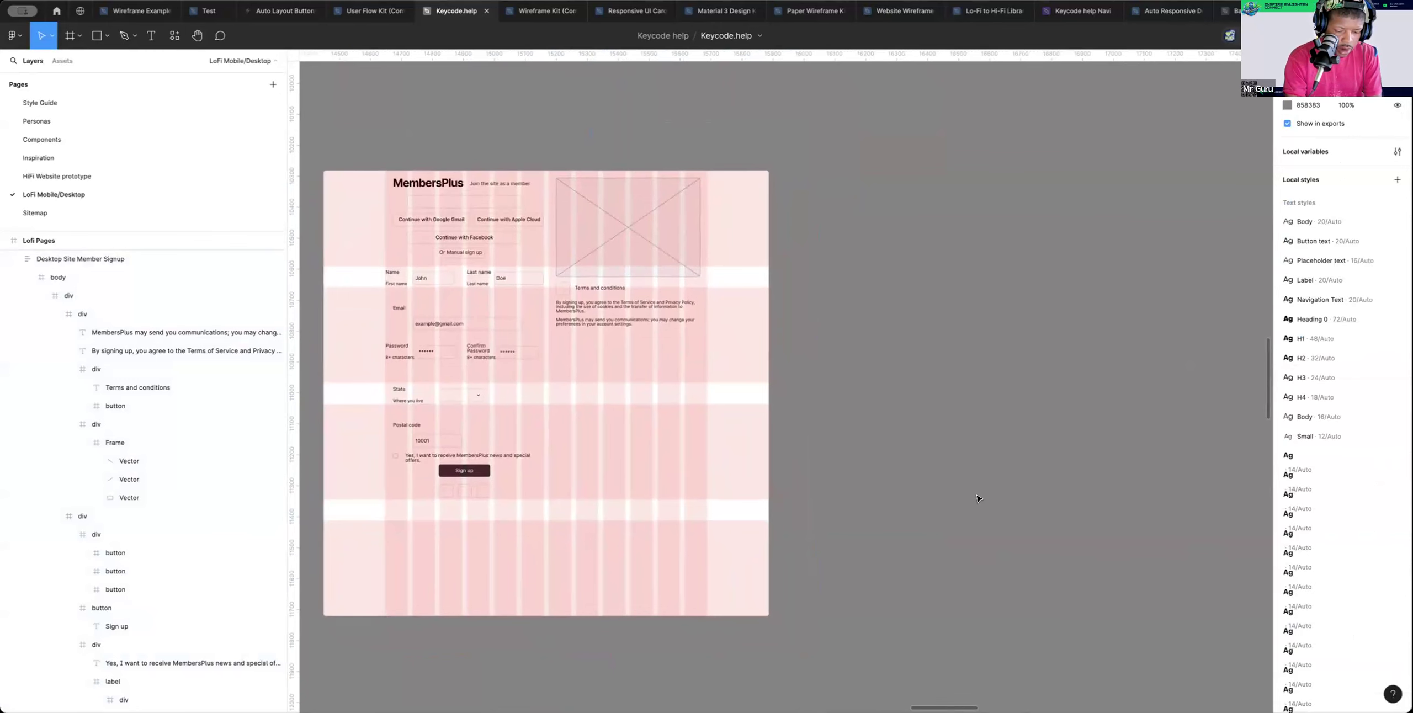
key(ctrl+v)
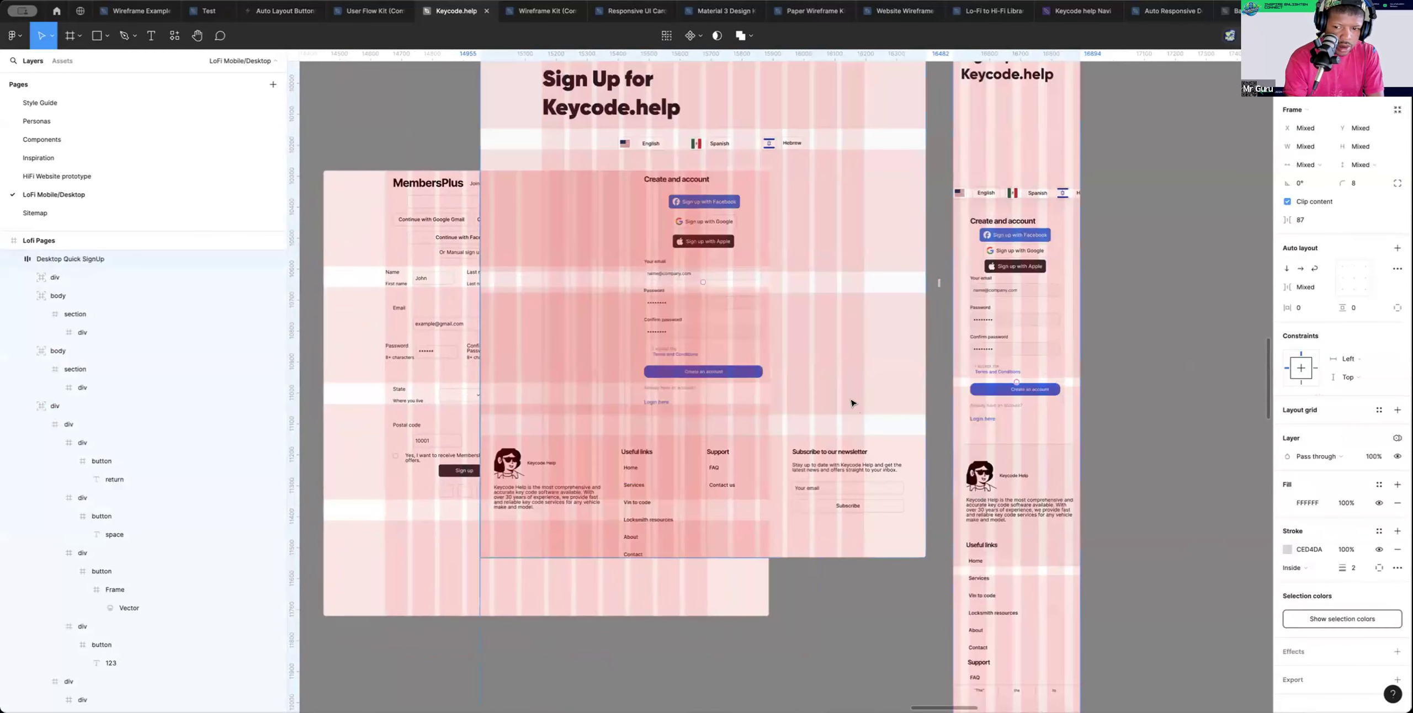
Move the pasted Quick SignUp frames clear of the MembersPlus frame, placing them just to its right
drag(851, 396, 1147, 476)
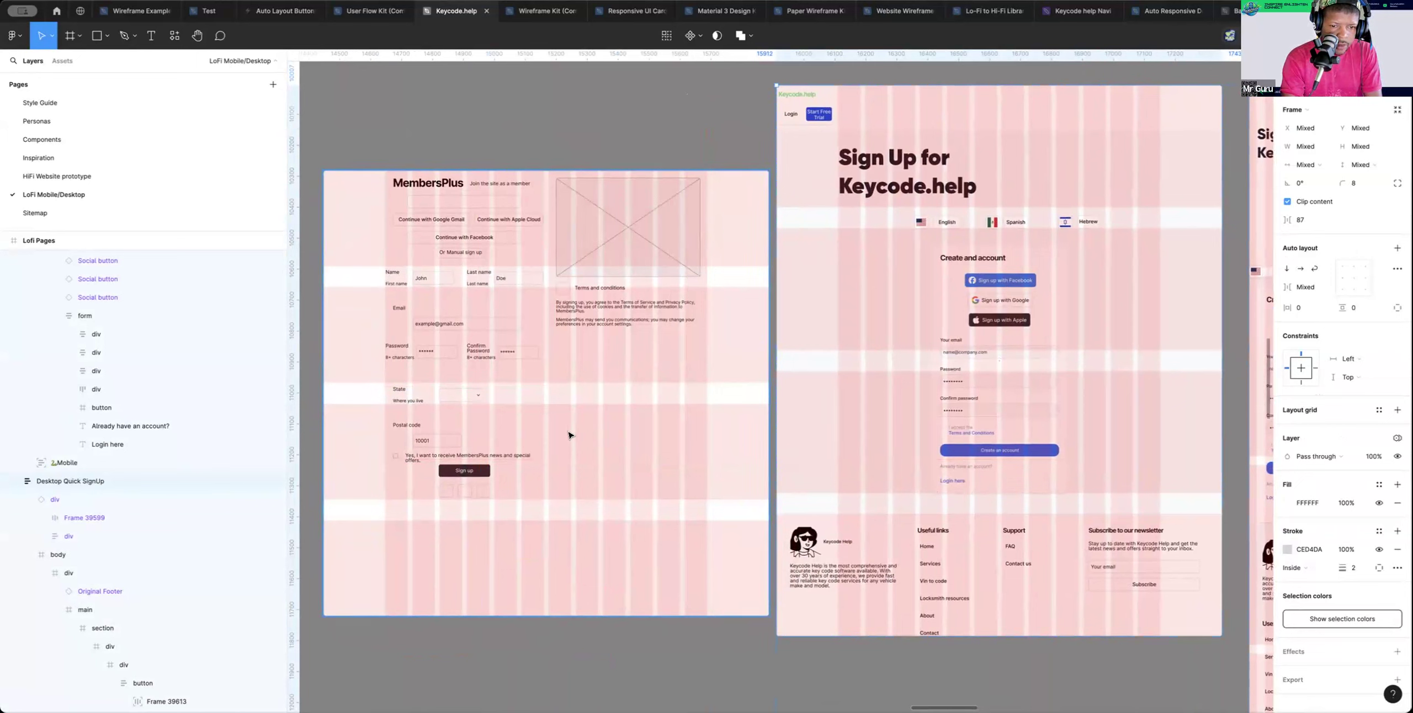
scroll(570, 435, up, 2)
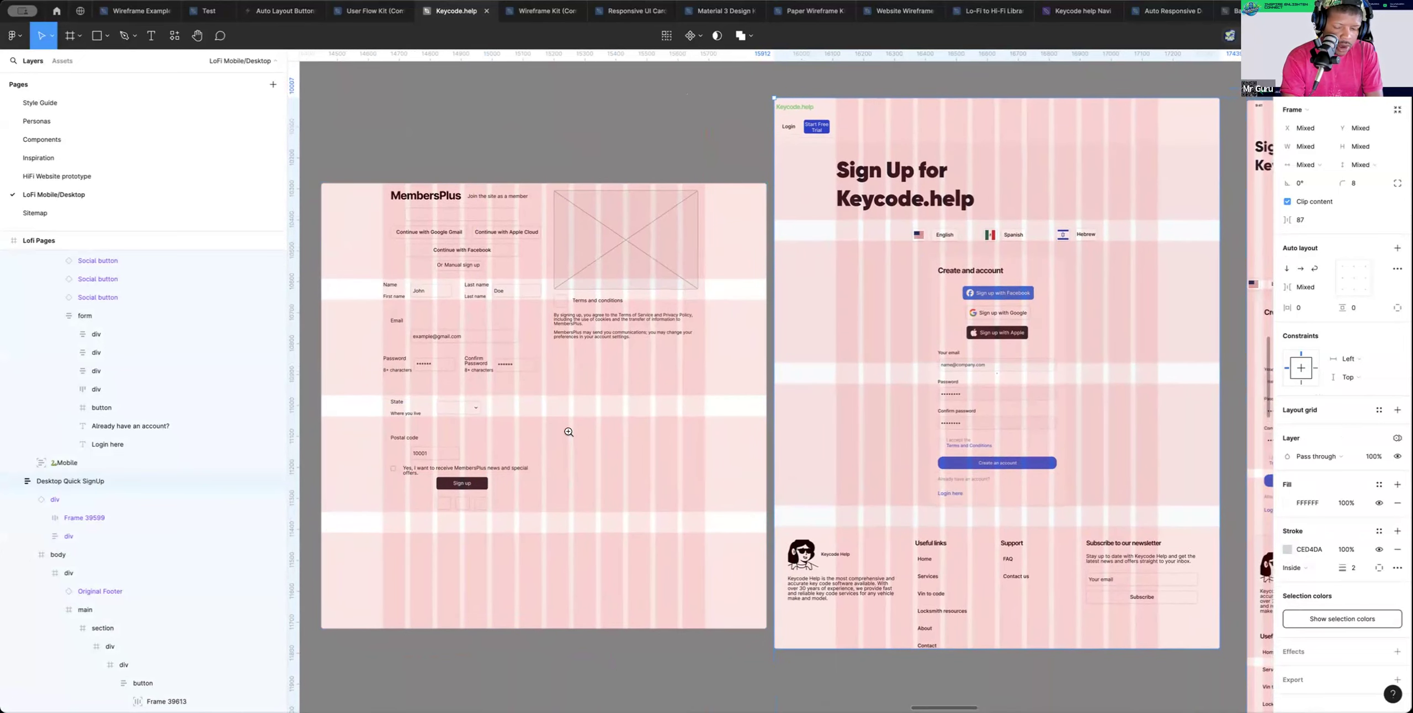
alt+click(569, 432)
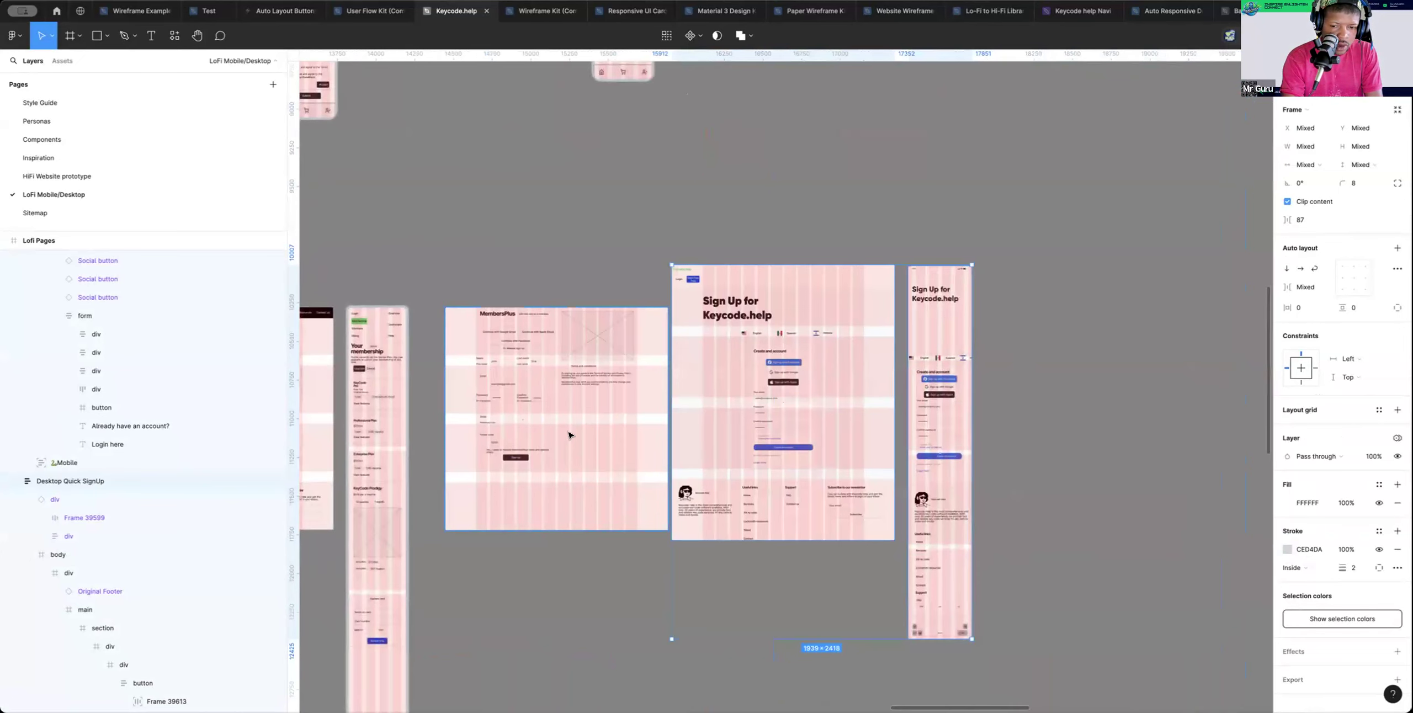
Move the two Quick SignUp frames level with the top of the MembersPlus frame, leaving a gap between them, and deselect them
drag(696, 403, 714, 443)
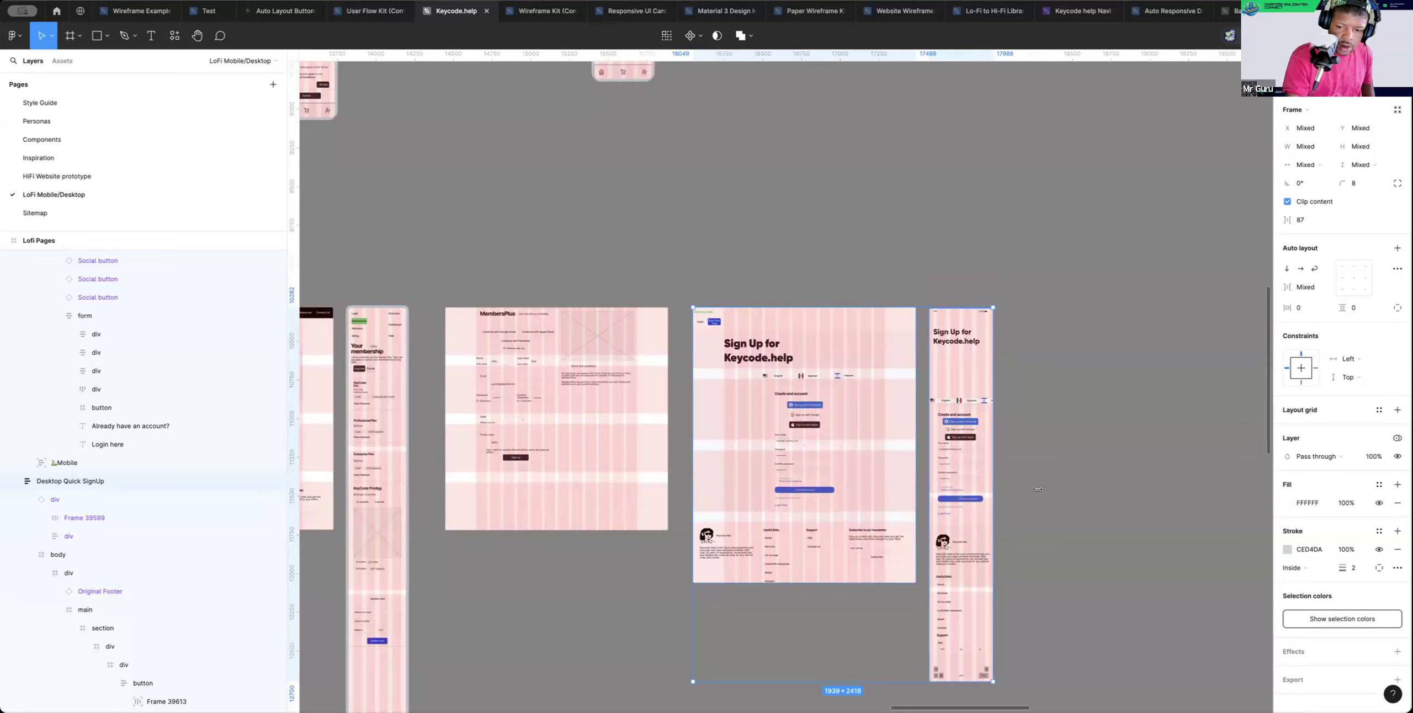
click(660, 644)
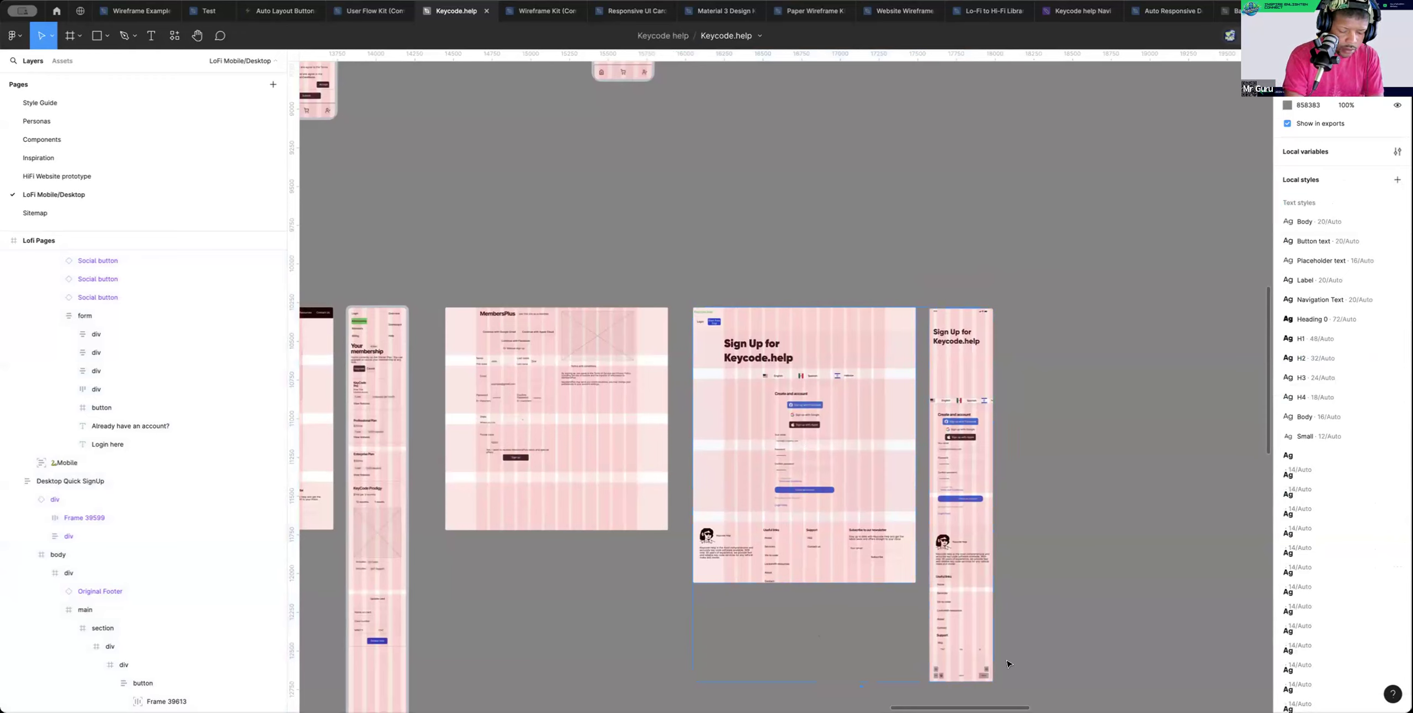
key(ctrl+g)
key(ctrl+g)
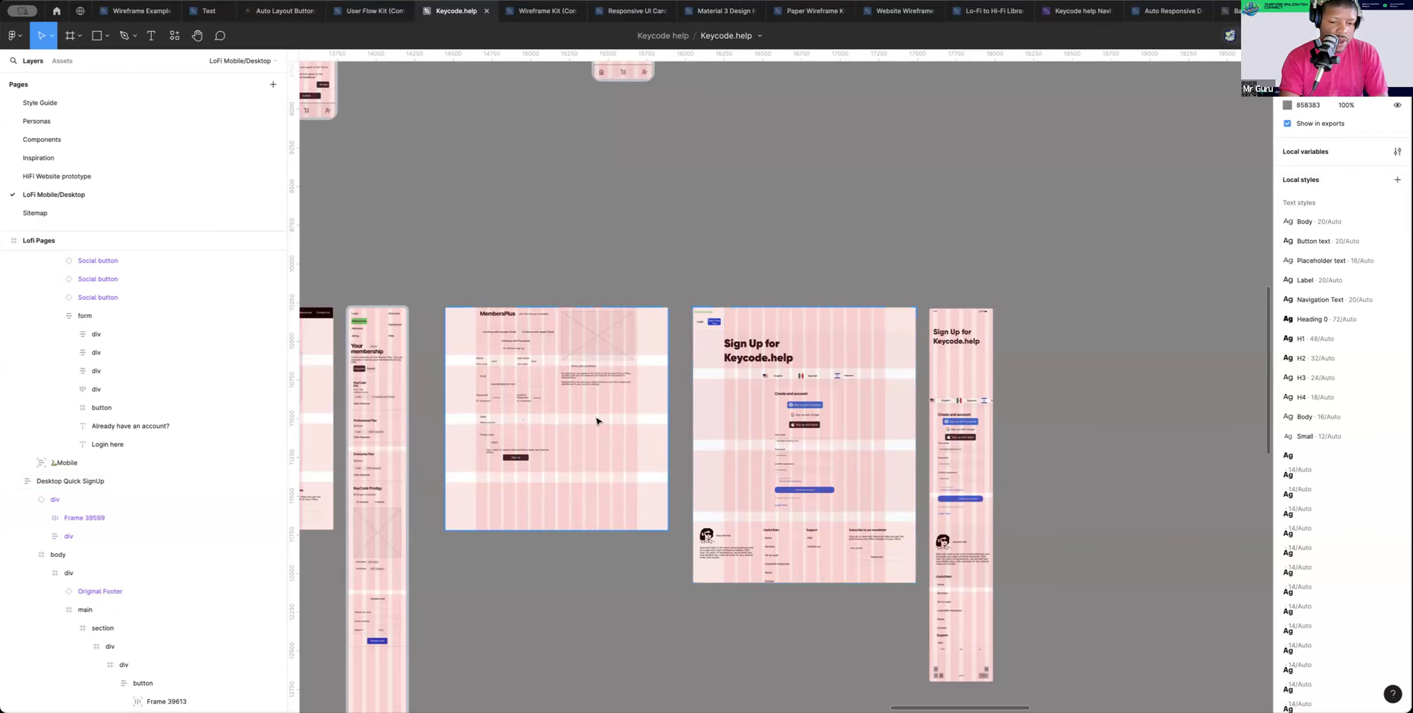
Look back along the lower row of page frames from the Quick SignUp screens to the Our Services screens at its start
scroll(582, 418, down, 3)
scroll(582, 418, left, 6)
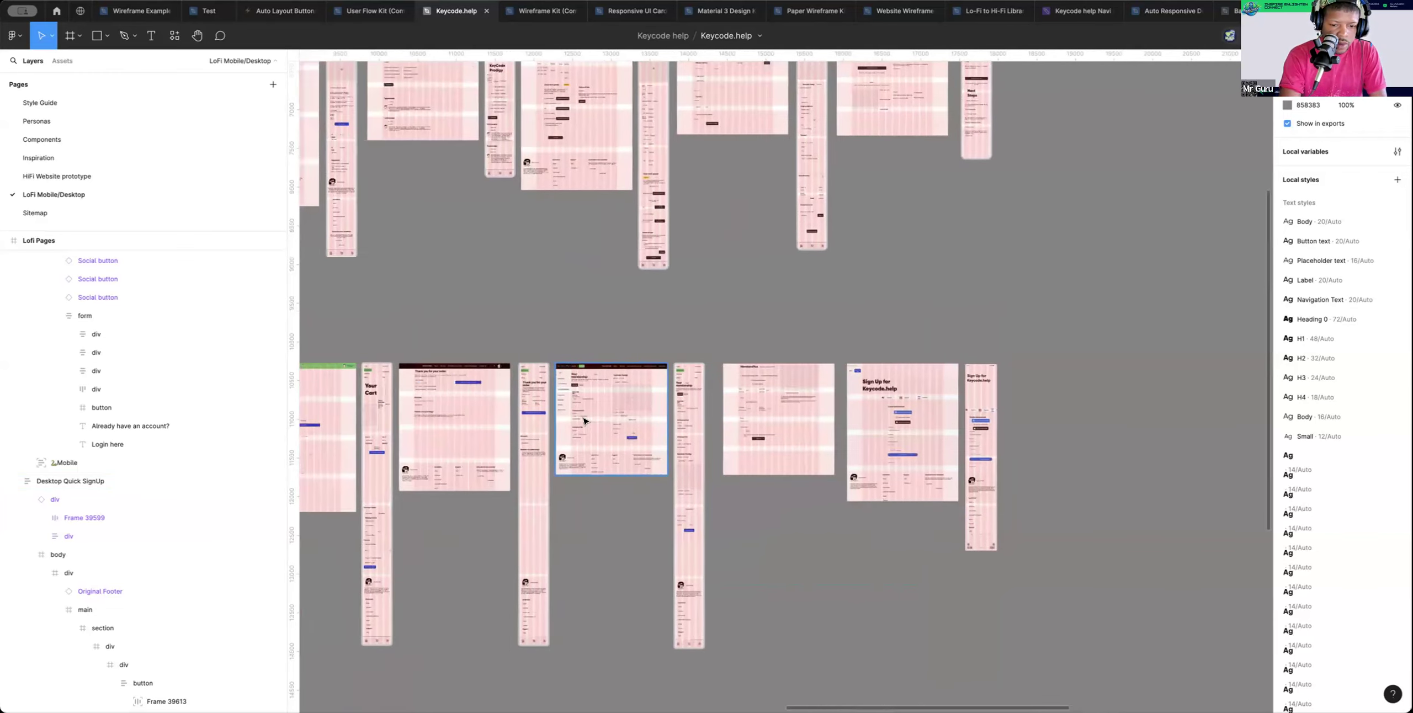
scroll(583, 421, left, 6)
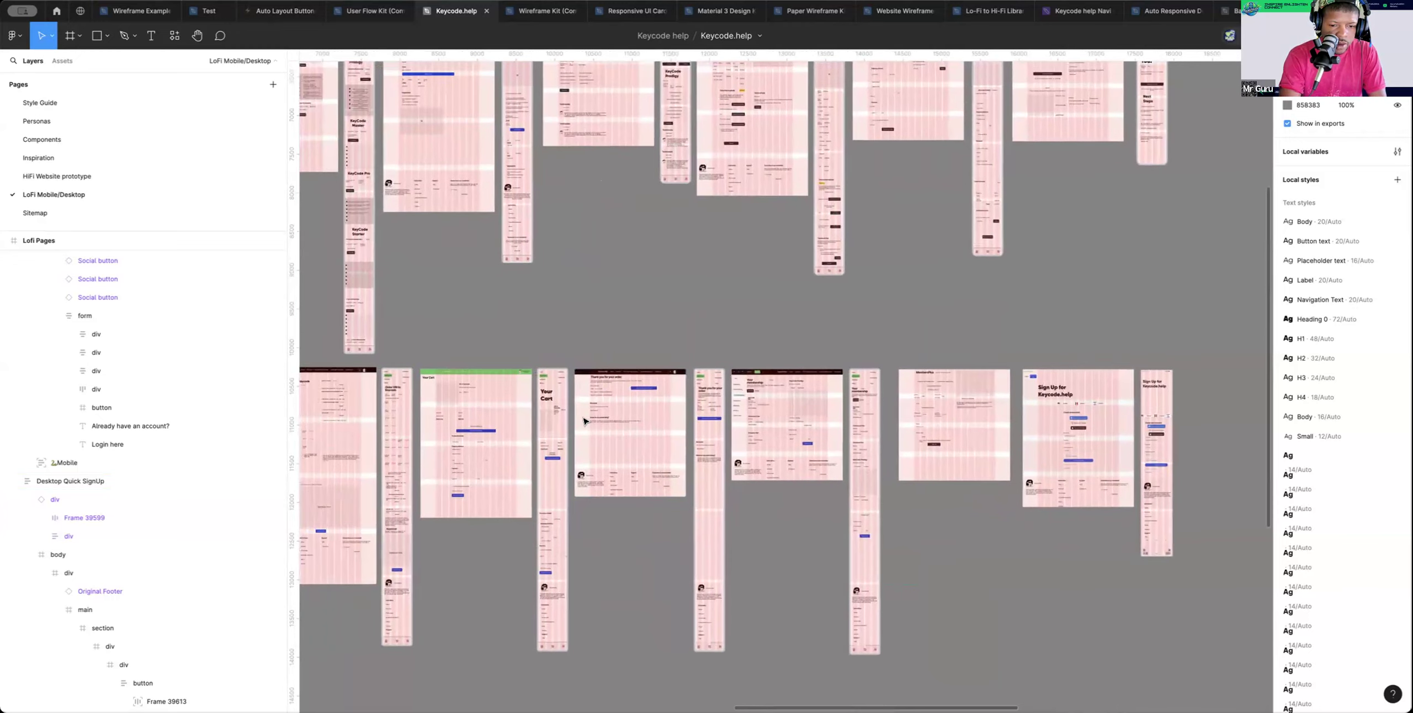
scroll(584, 422, left, 6)
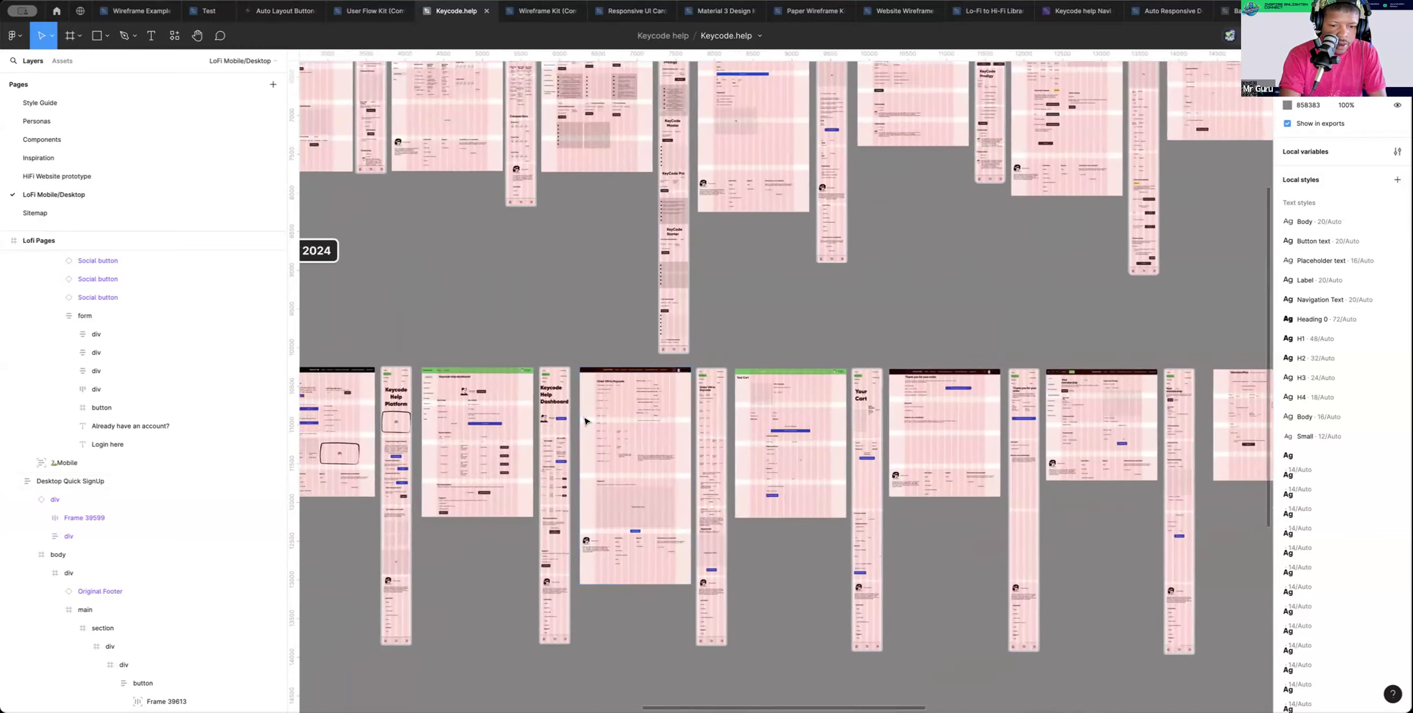
scroll(585, 422, up, 4)
scroll(716, 483, up, 10)
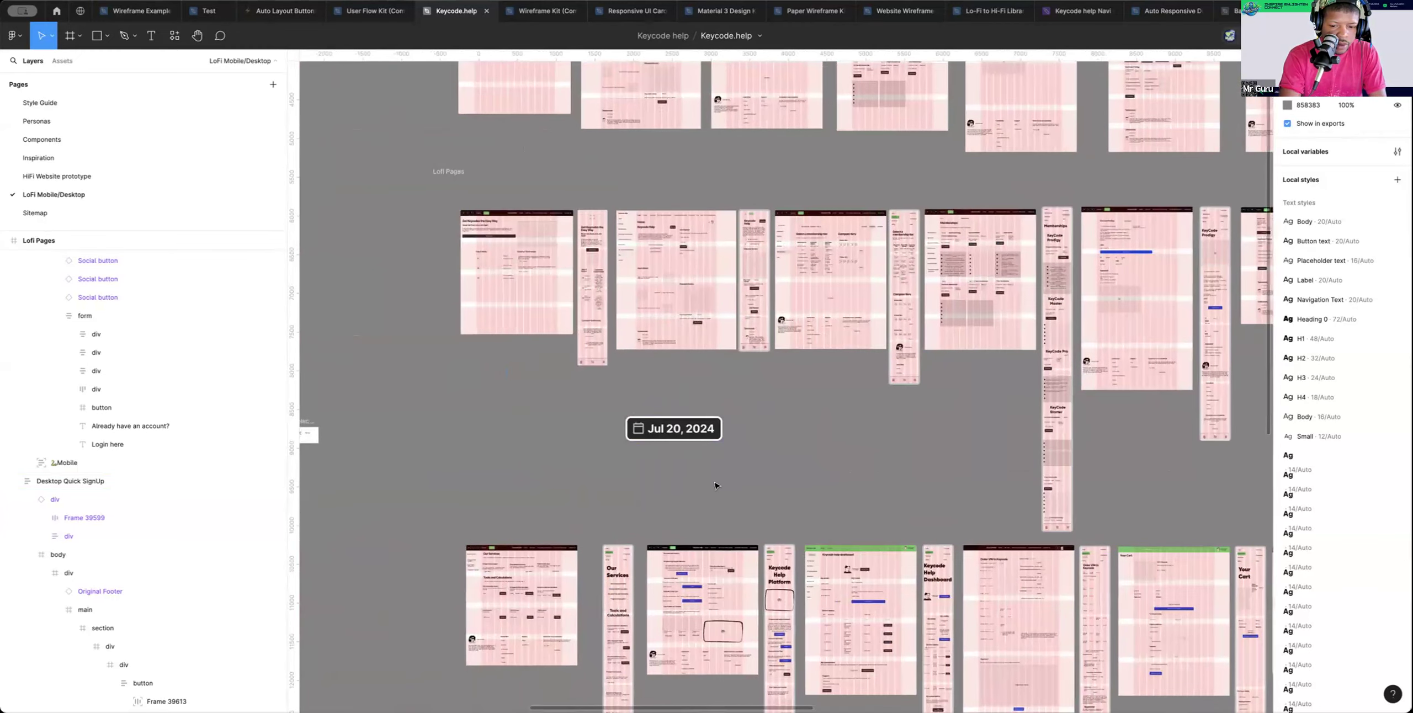
Examine the desktop and mobile Keycode Help Platform and dashboard frames against their layout grids
scroll(847, 498, down, 5)
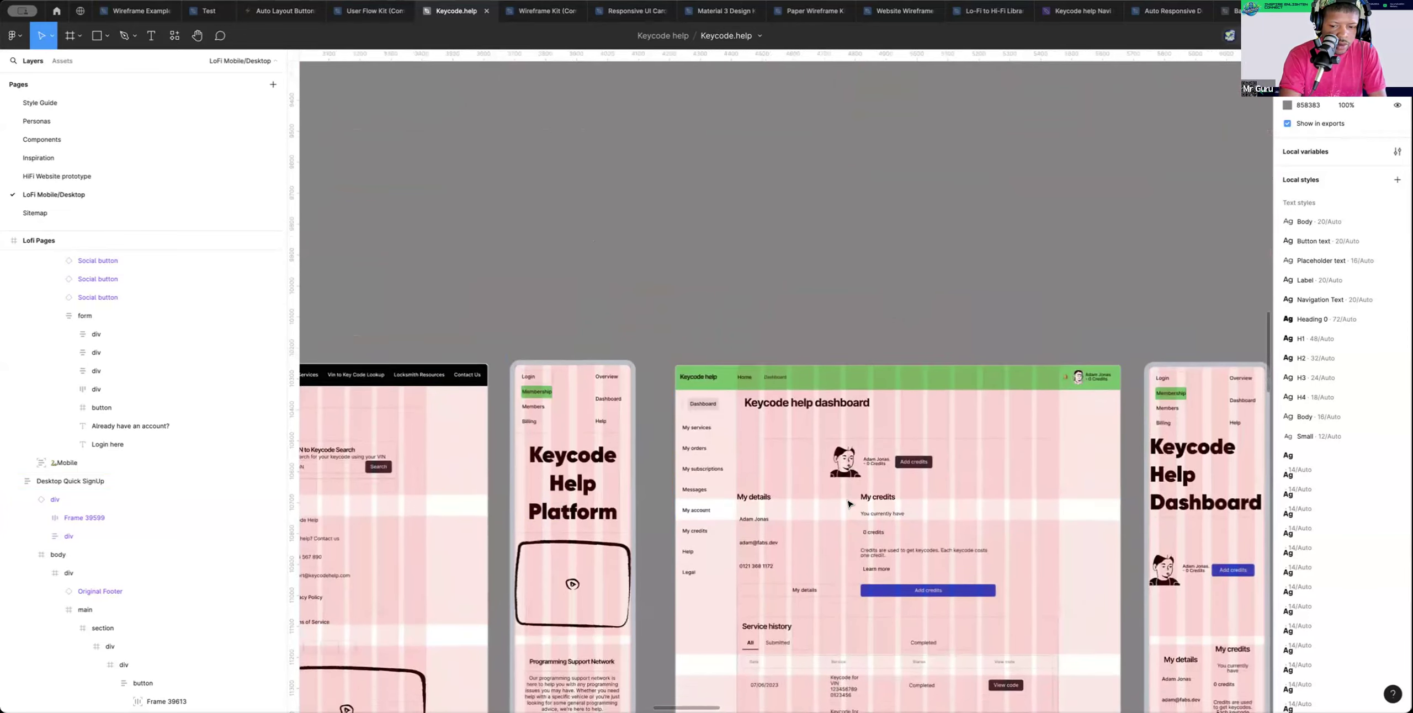
scroll(839, 497, left, 2)
scroll(832, 497, down, 5)
scroll(832, 497, left, 2)
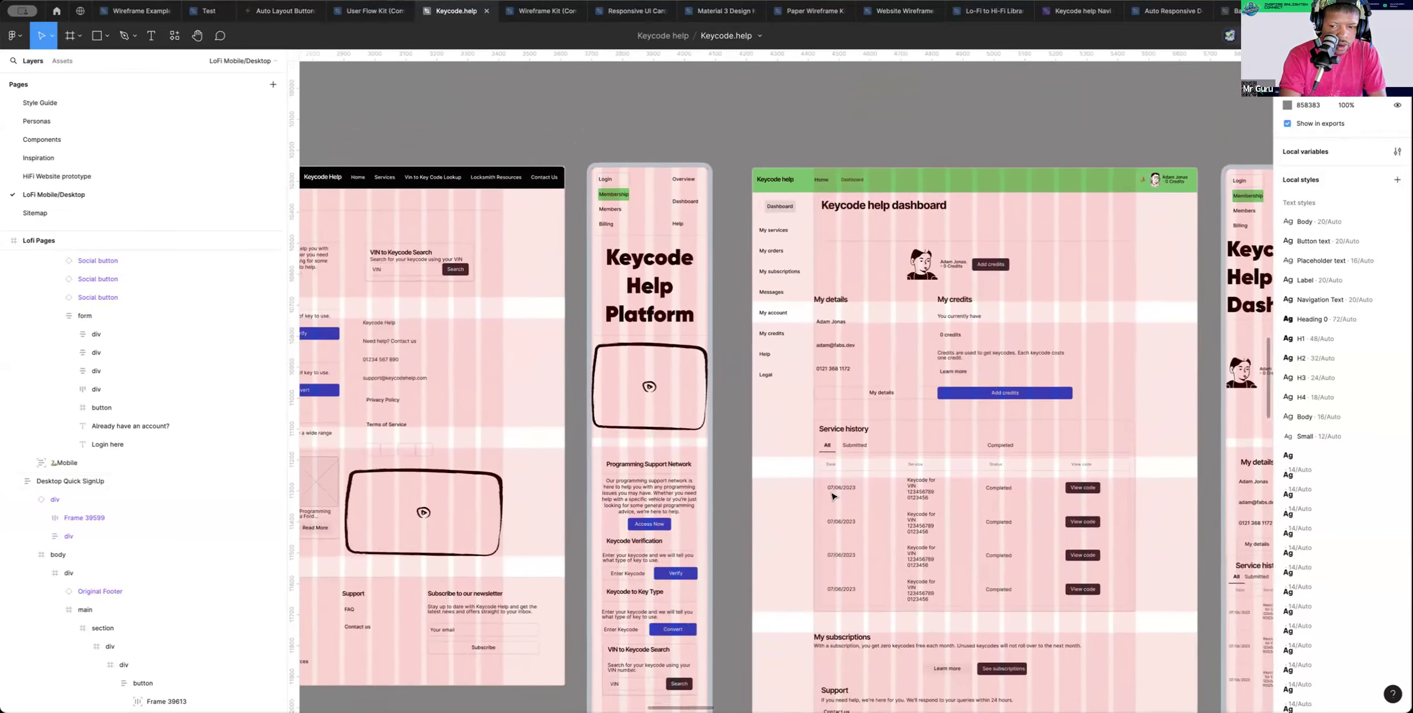
scroll(832, 496, up, 2)
scroll(832, 496, right, 1)
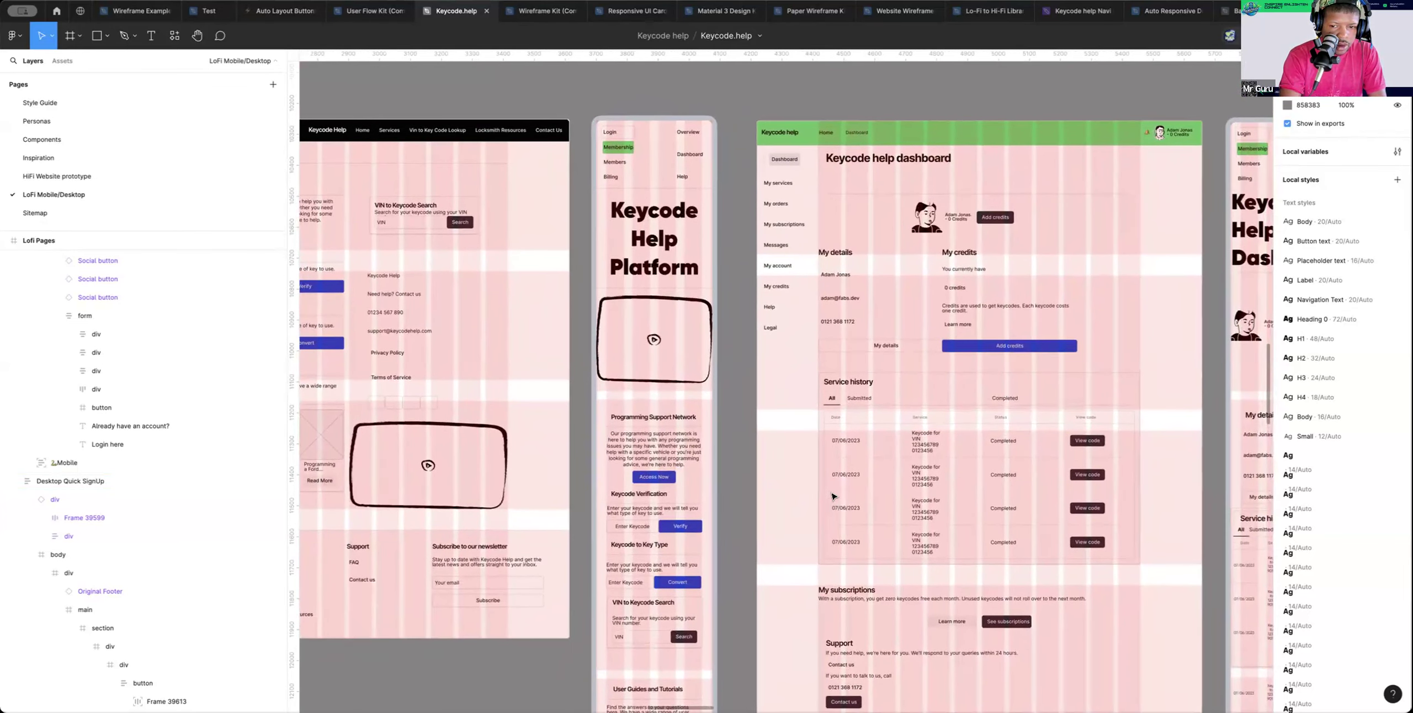
scroll(833, 495, up, 1)
scroll(832, 496, up, 1)
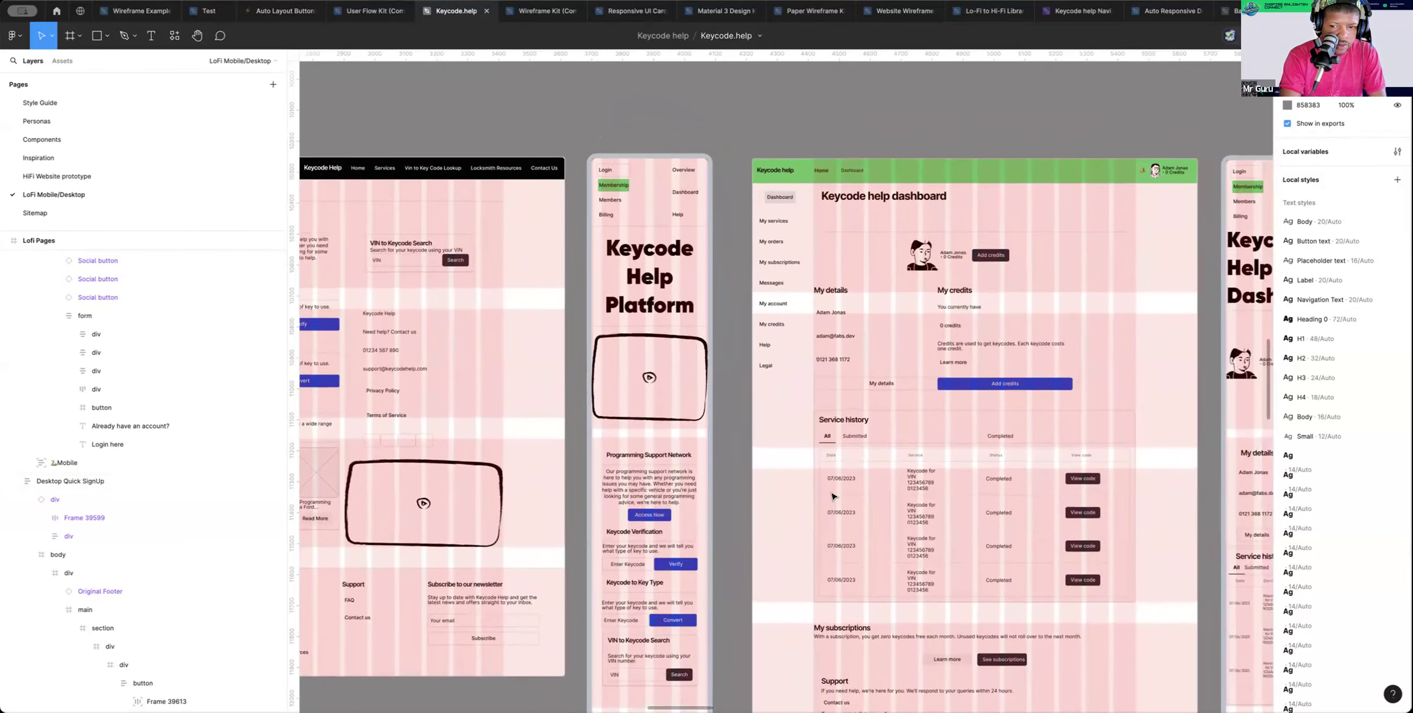
scroll(833, 496, down, 2)
scroll(832, 496, left, 1)
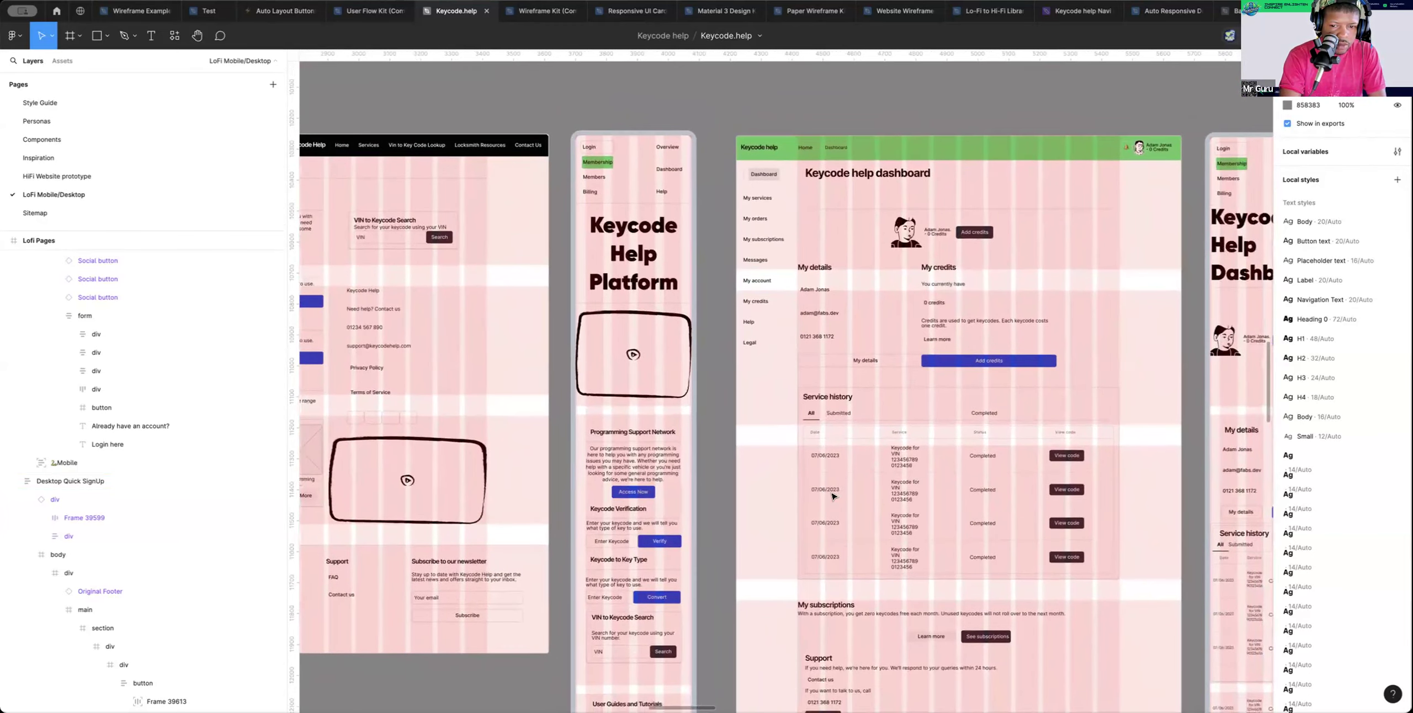
scroll(833, 496, down, 1)
scroll(833, 496, left, 15)
scroll(833, 496, up, 6)
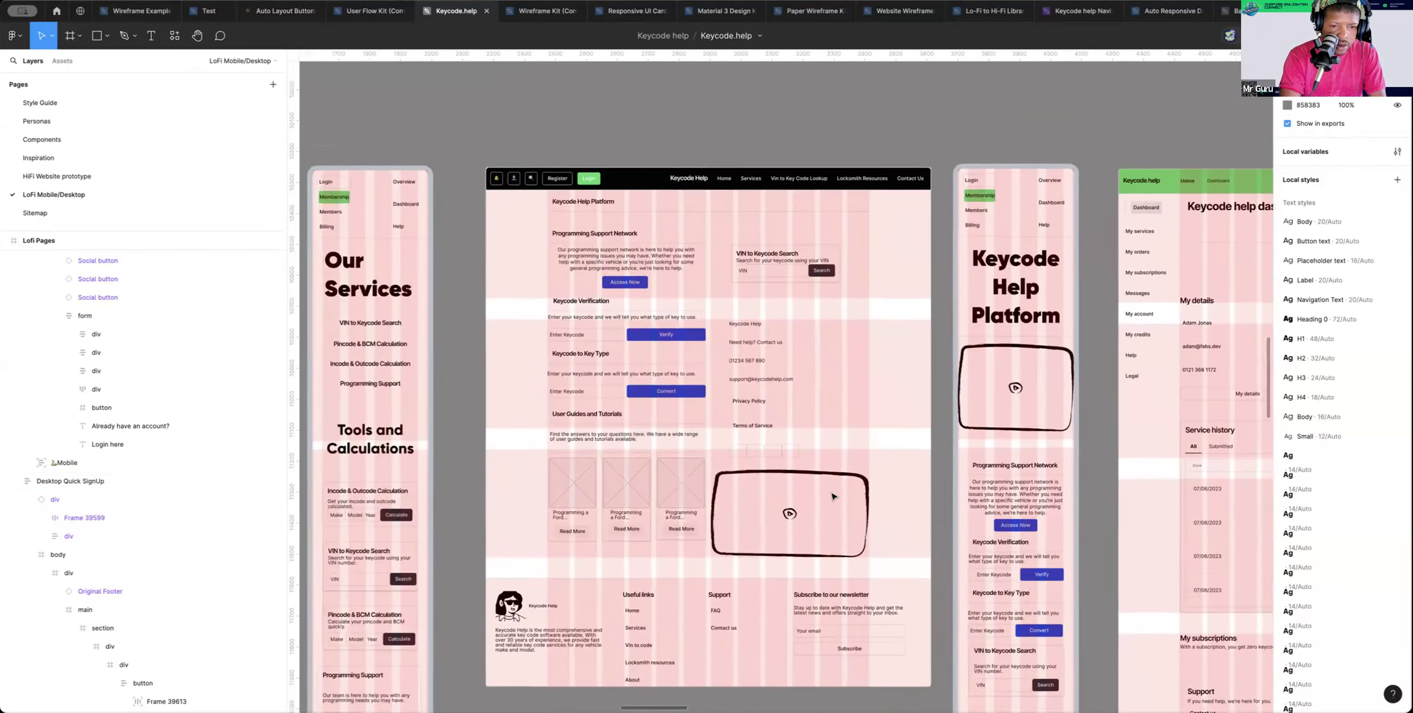
scroll(833, 497, down, 4)
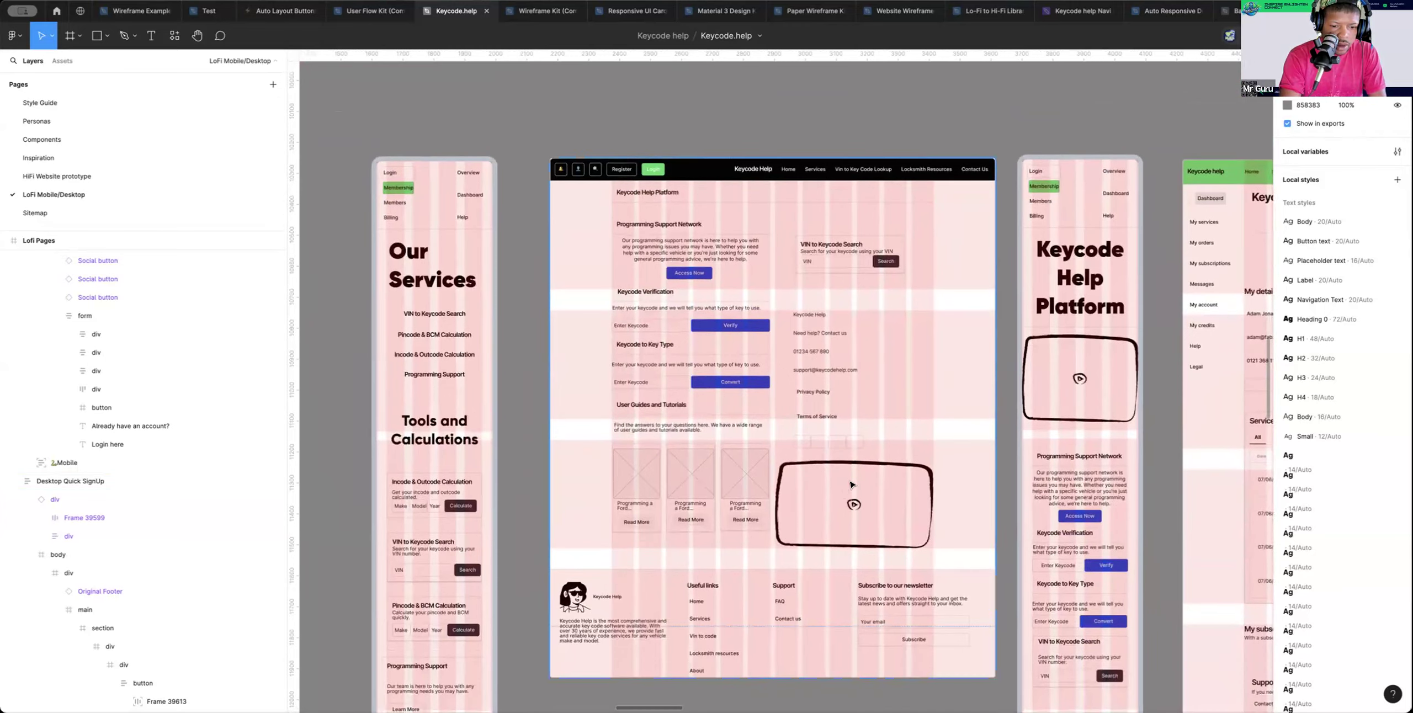
scroll(845, 486, right, 6)
scroll(849, 478, left, 7)
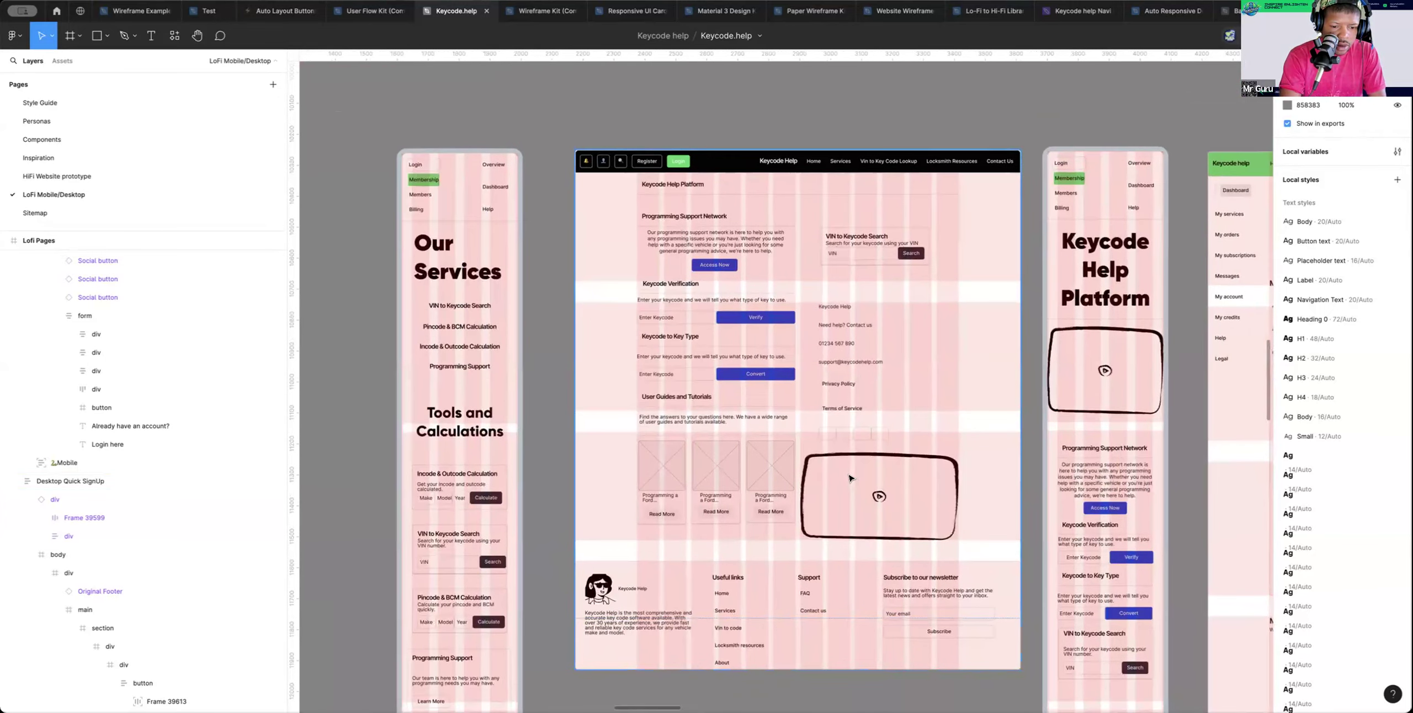
scroll(849, 478, right, 20)
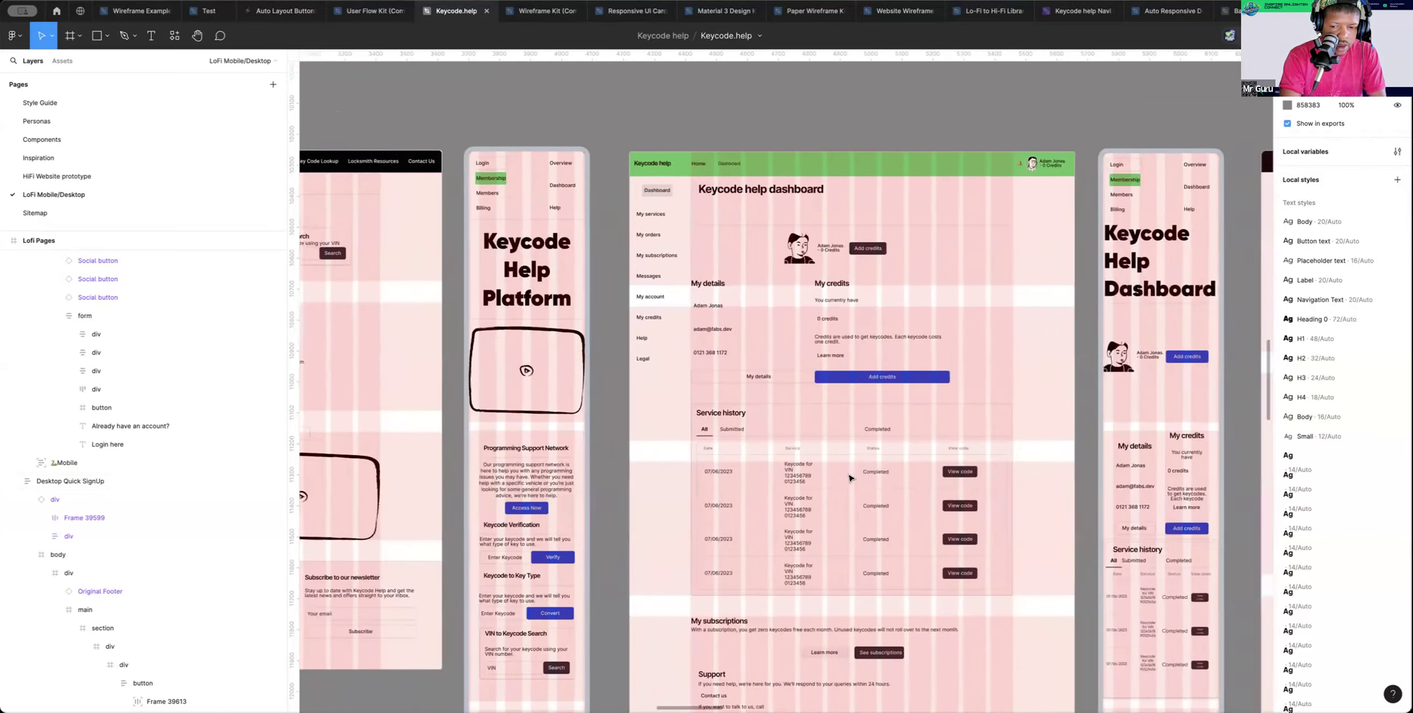
scroll(849, 478, right, 3)
scroll(849, 474, up, 6)
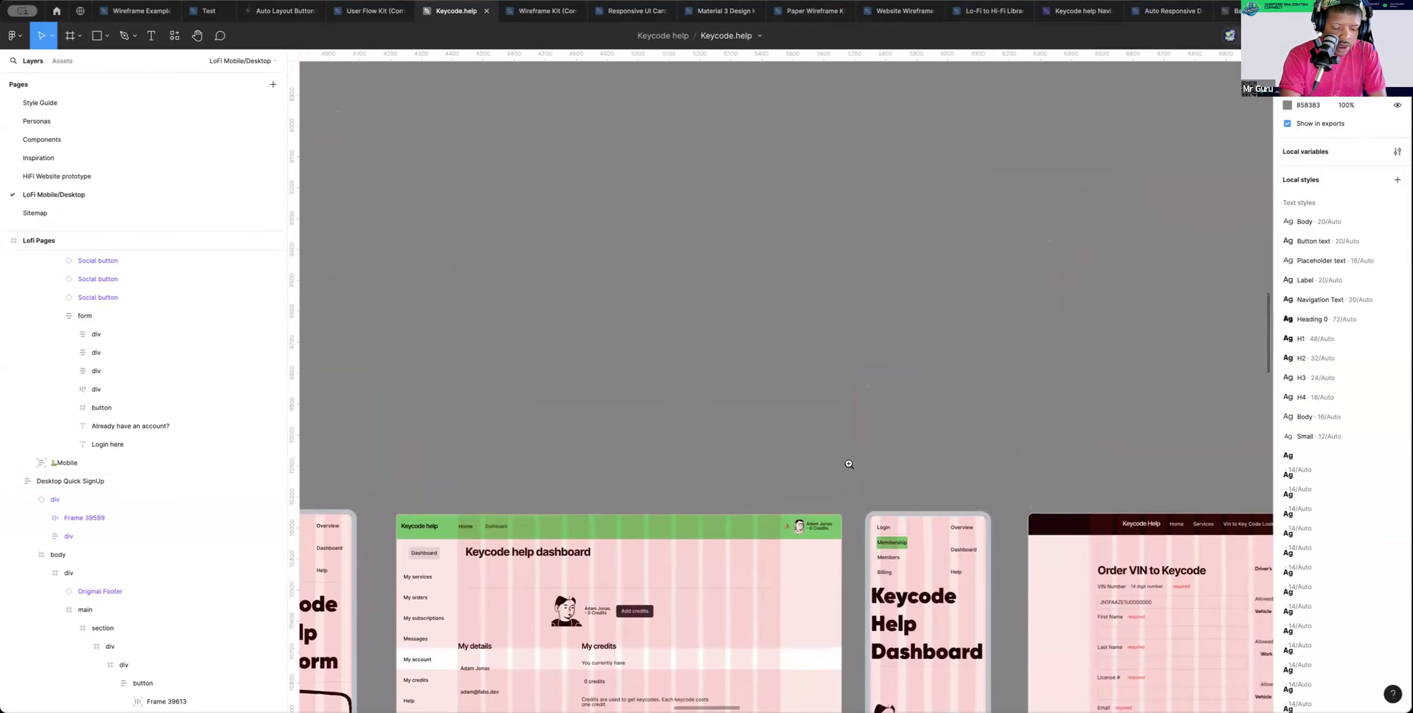
Look along the upper row of page frames from the membership tier screens to the Thank You screens
ctrl+scroll(849, 468, down, 5)
scroll(849, 468, up, 13)
scroll(849, 468, right, 3)
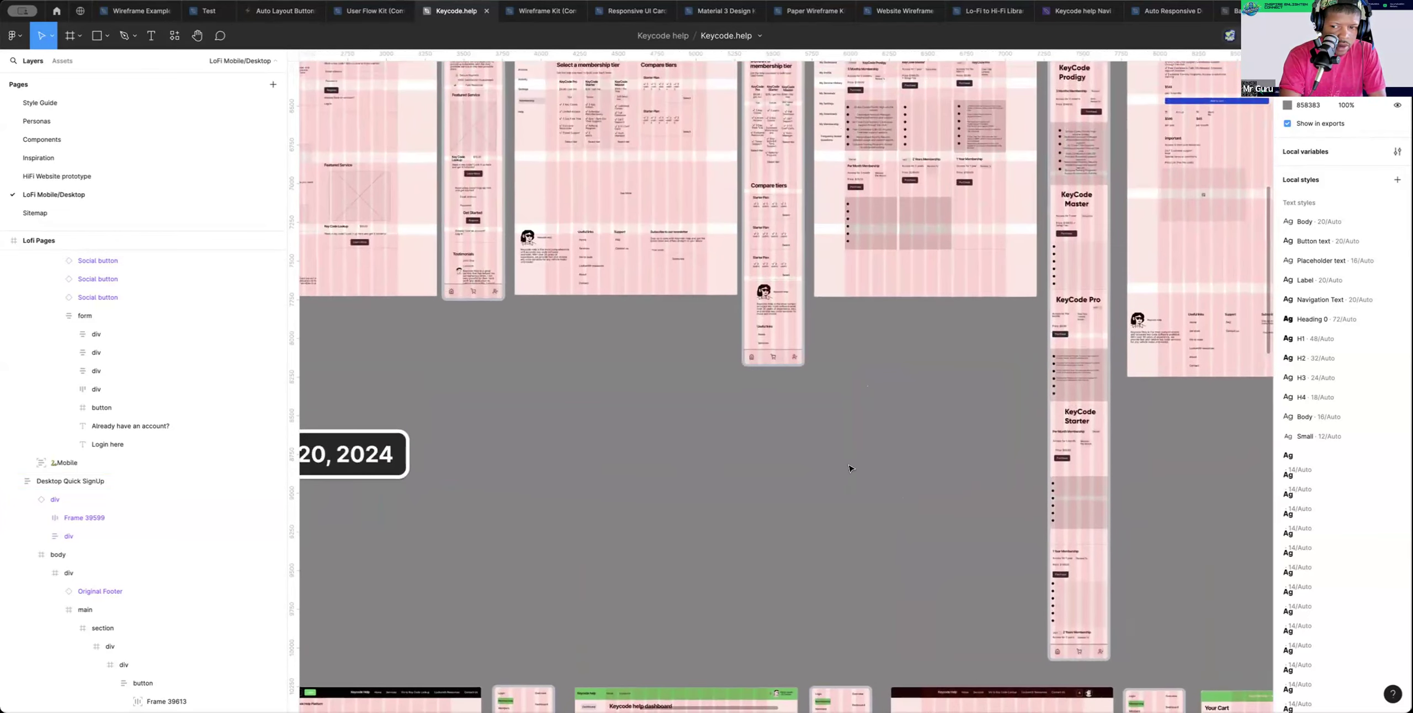
scroll(849, 468, right, 11)
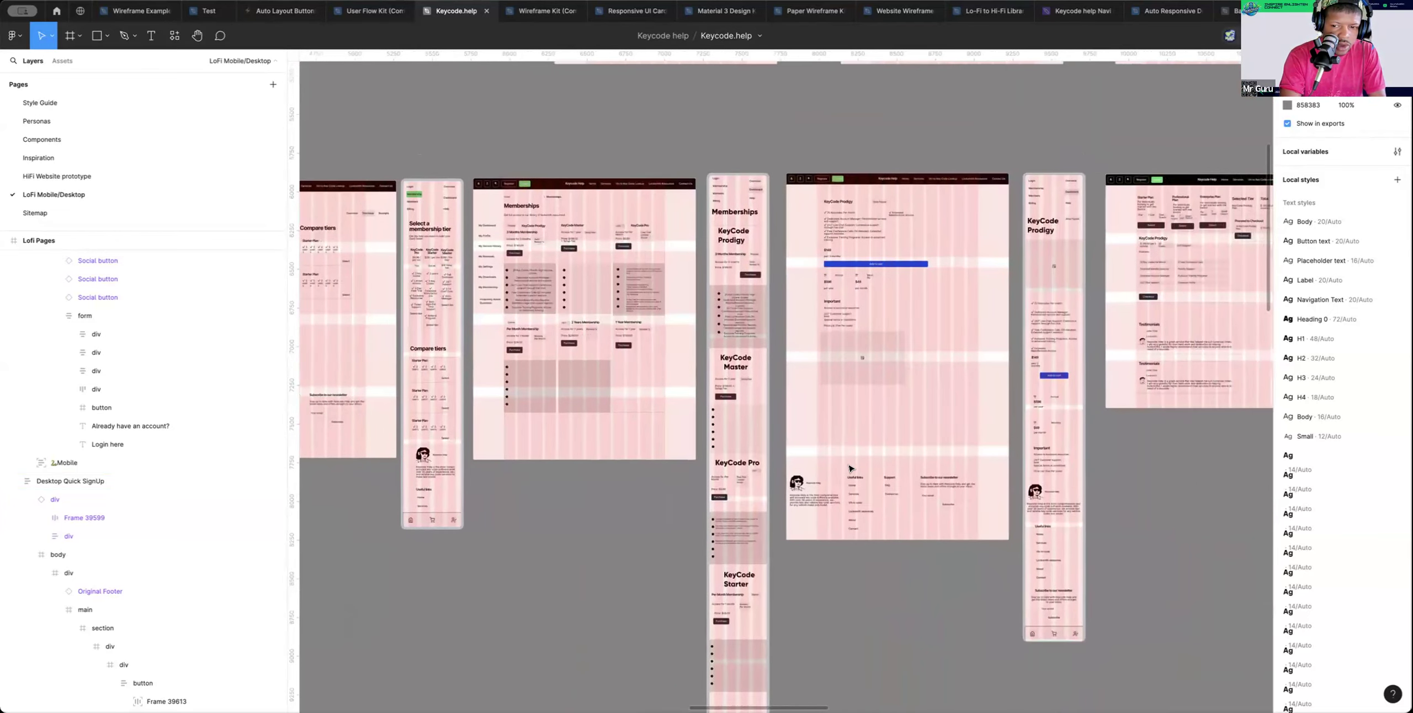
scroll(904, 401, right, 13)
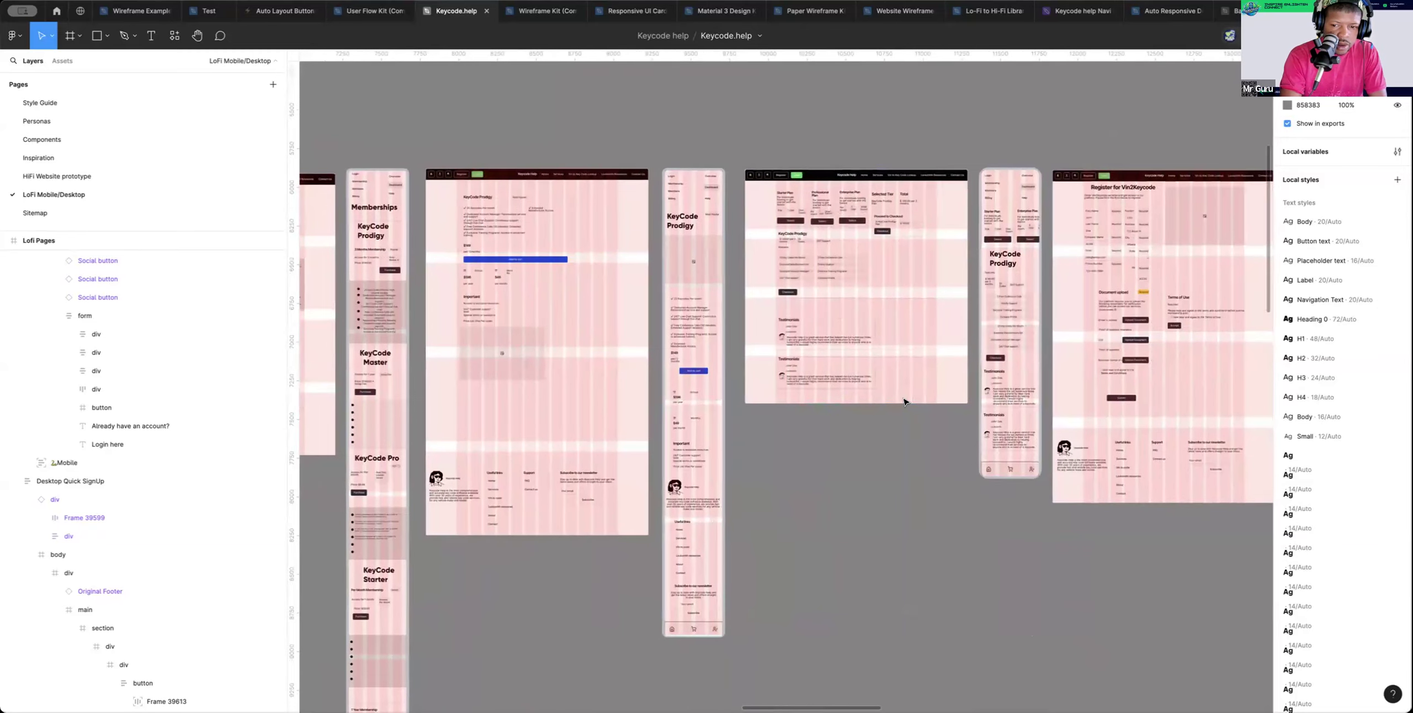
scroll(904, 401, right, 11)
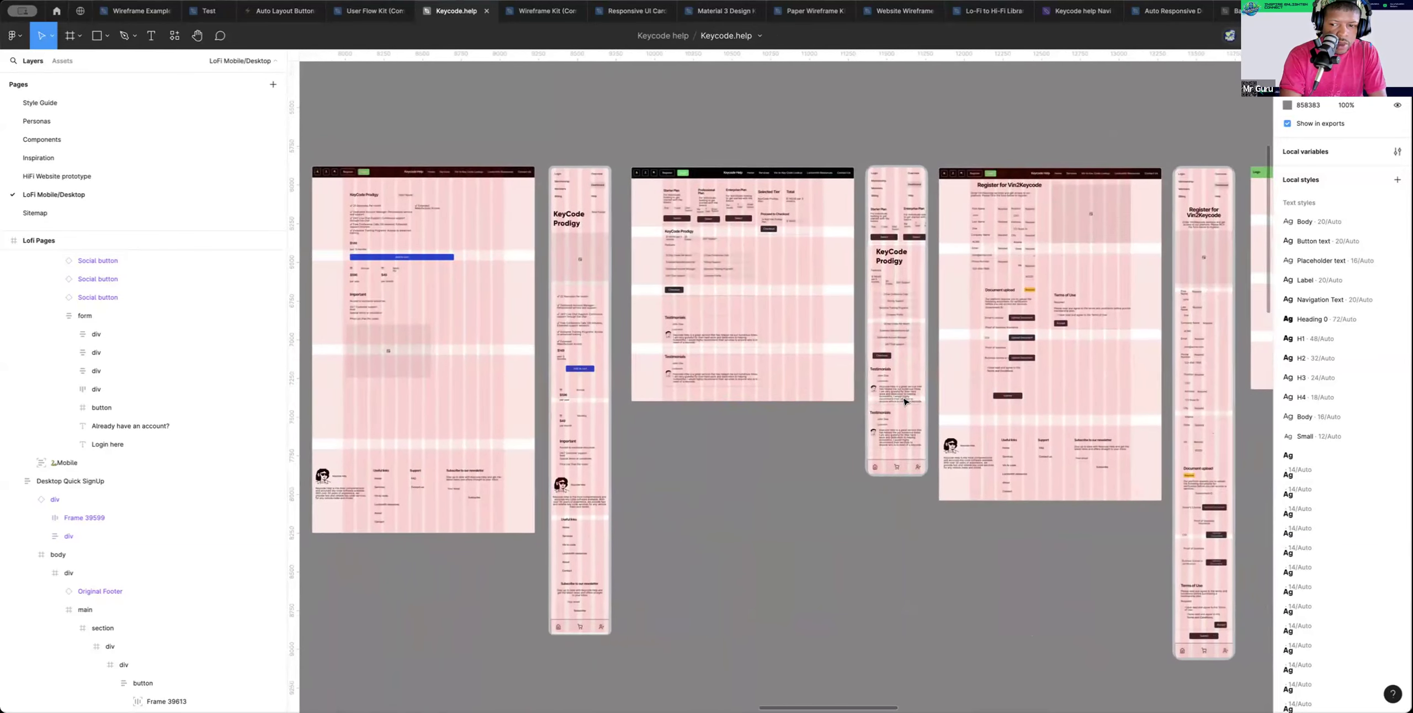
scroll(904, 402, right, 19)
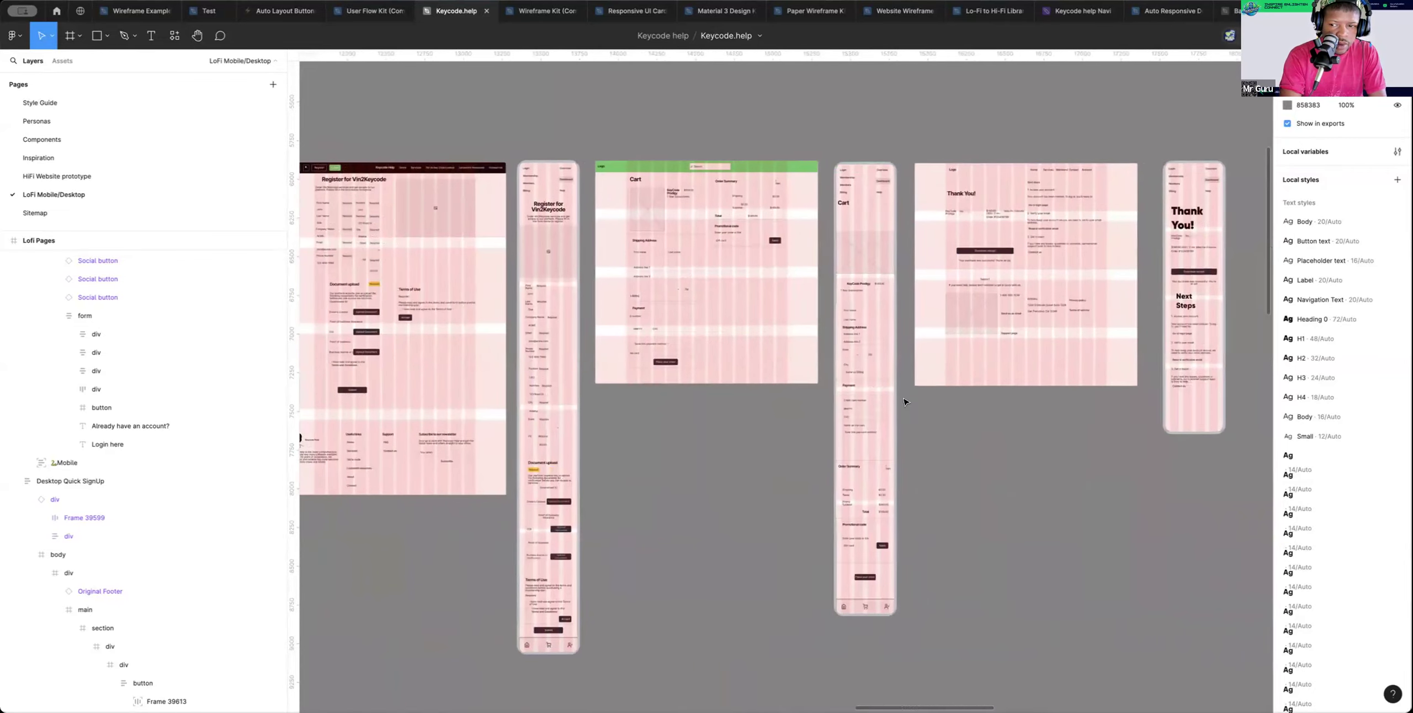
Compare the separate Membership Details, Verify Plan Purchase and Registration Form frames with the matching desktop and mobile pairs in the row below
scroll(904, 402, left, 20)
scroll(904, 402, up, 19)
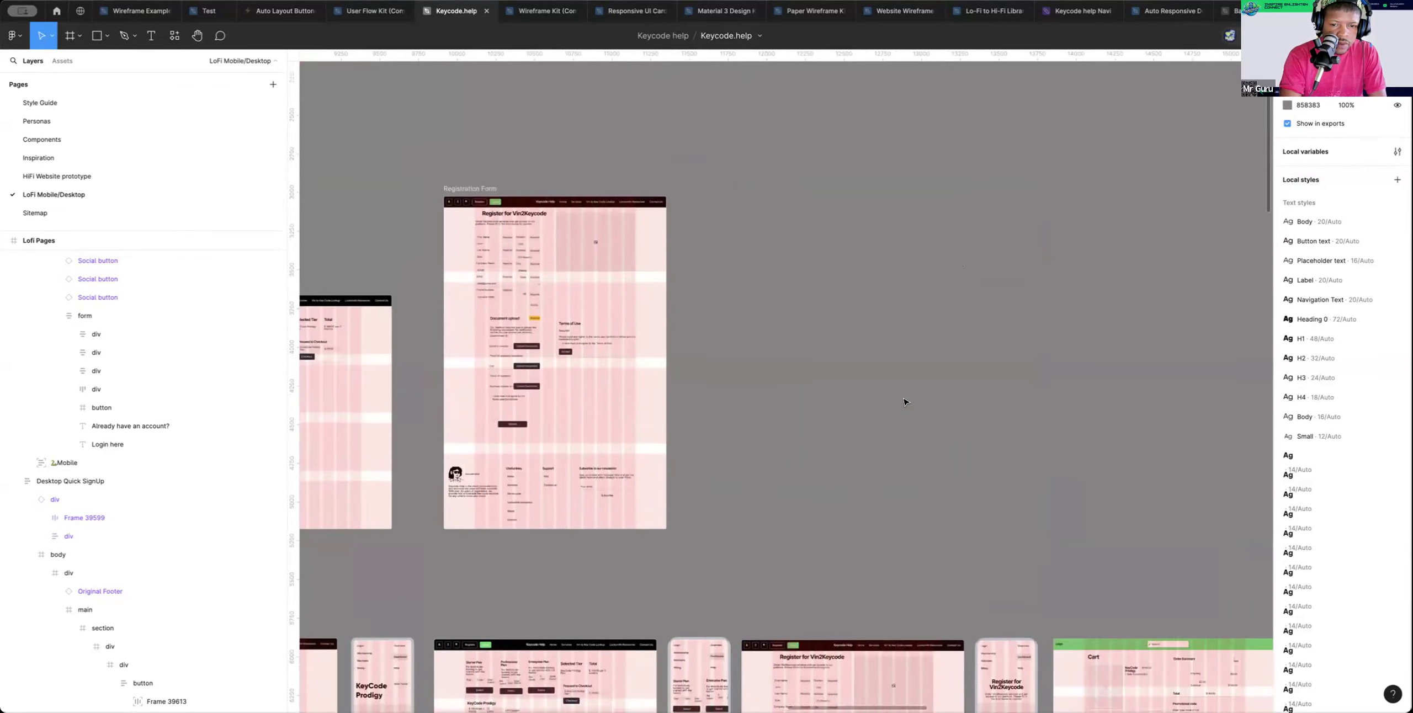
scroll(905, 402, left, 14)
scroll(904, 402, right, 19)
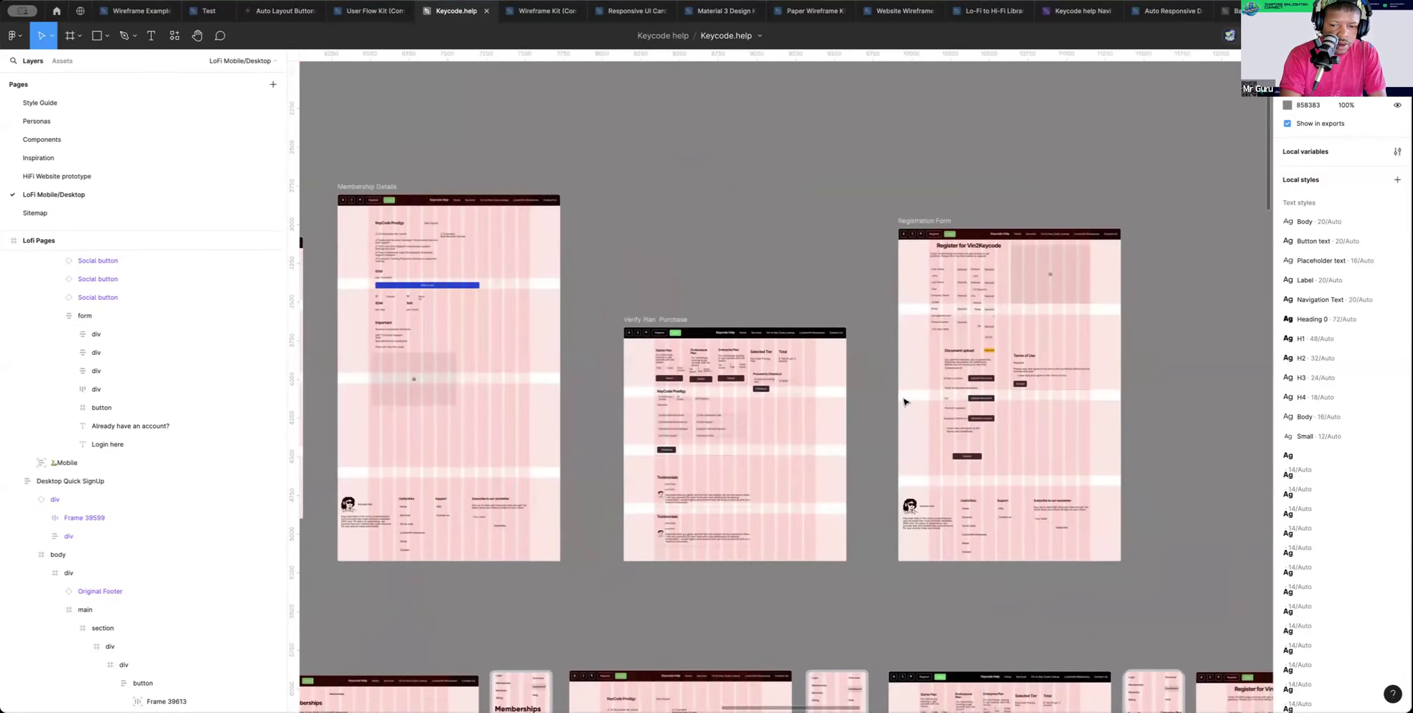
scroll(904, 402, down, 14)
scroll(904, 402, up, 8)
scroll(905, 401, left, 8)
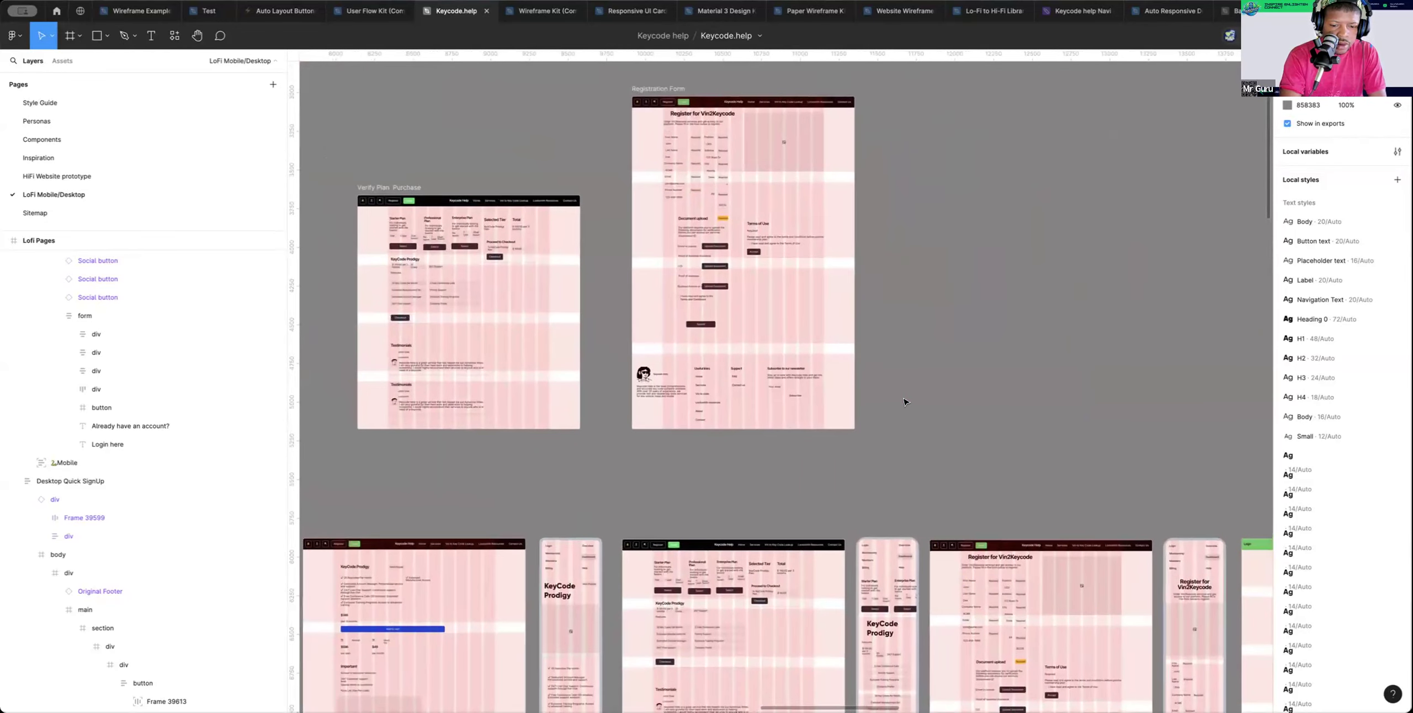
scroll(904, 402, down, 14)
scroll(905, 401, right, 18)
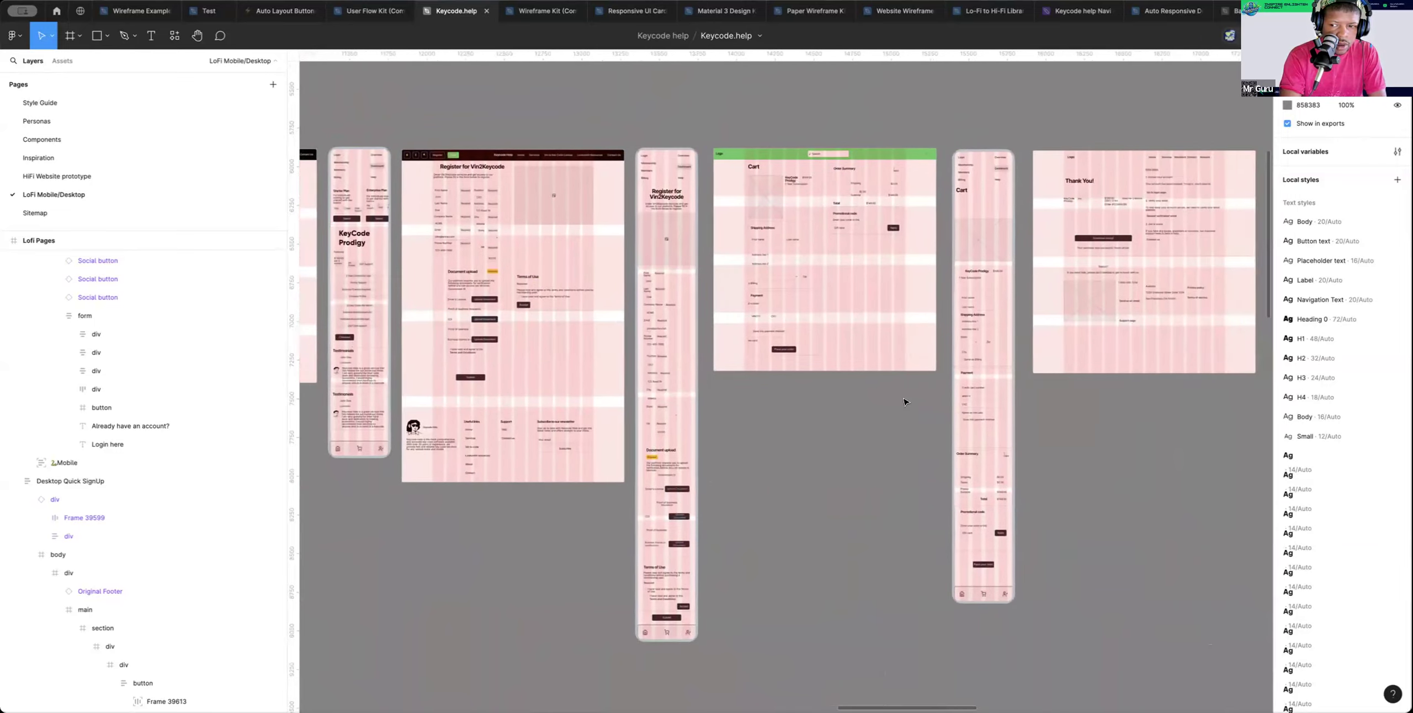
Review the upper row's desktop and mobile pairs again, from Get Keycodes the Easy Way through Memberships to Register for Vin2Keycode
scroll(904, 401, left, 15)
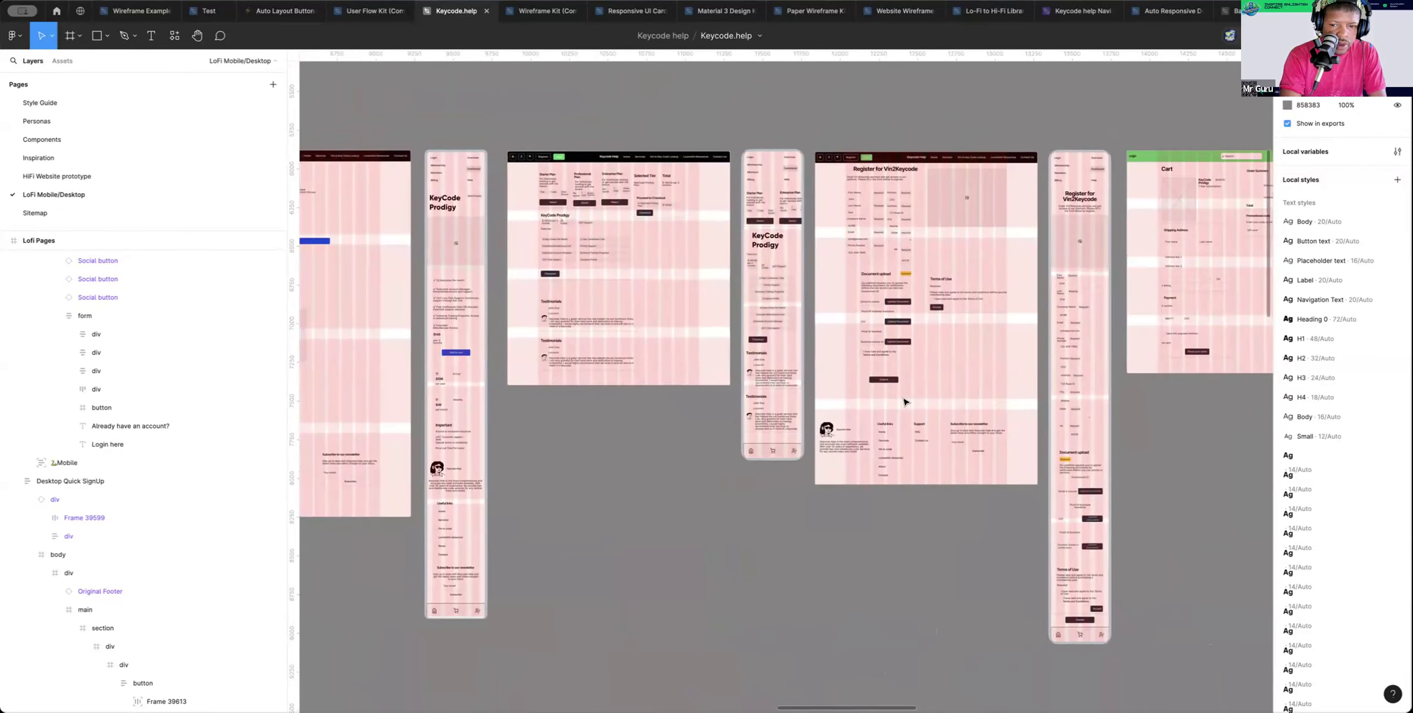
scroll(904, 402, left, 20)
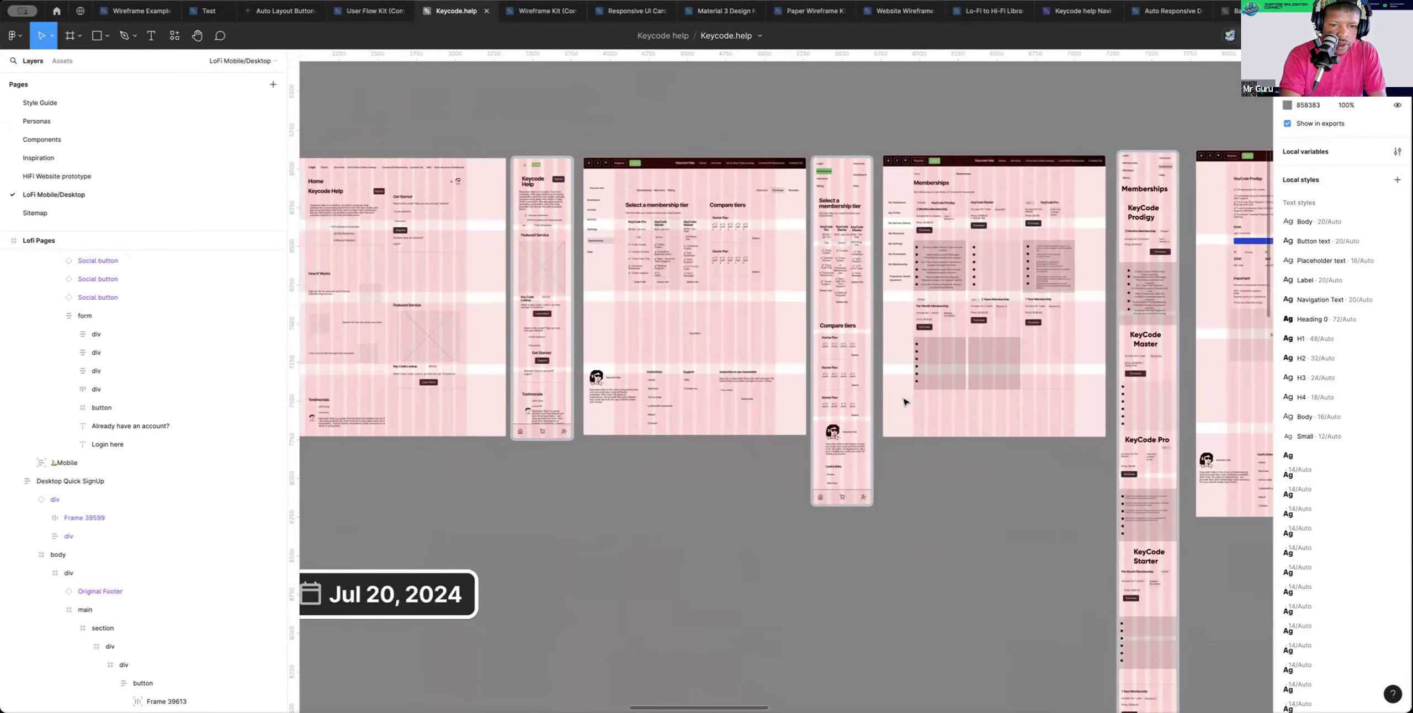
scroll(905, 402, left, 14)
scroll(904, 402, left, 3)
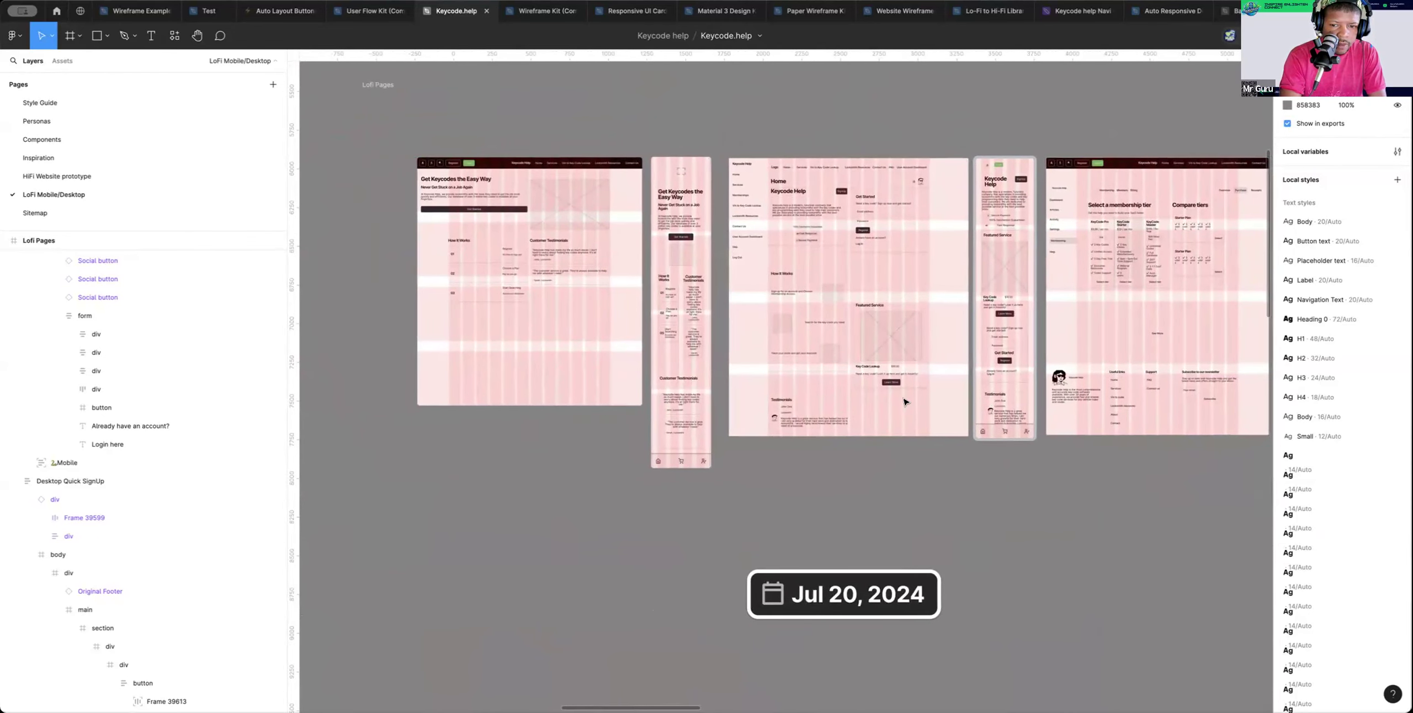
scroll(904, 401, right, 17)
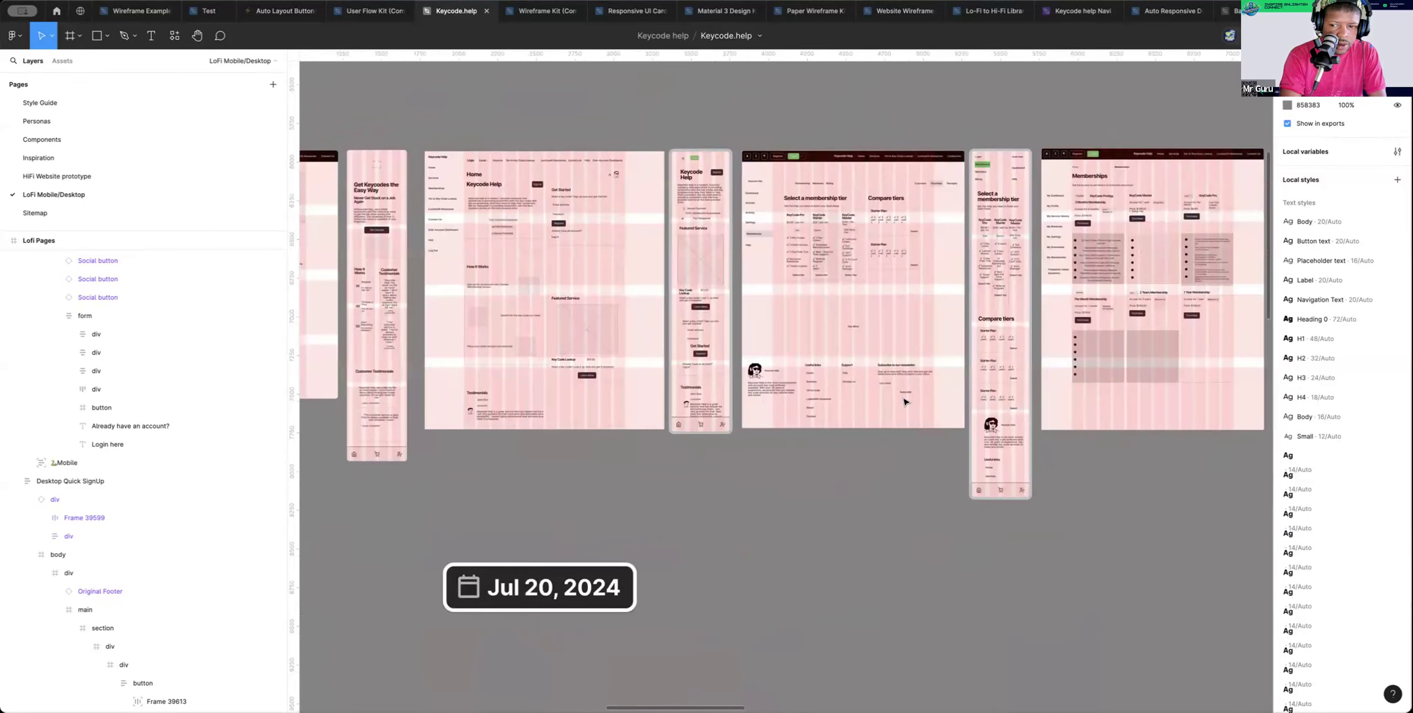
scroll(905, 402, right, 11)
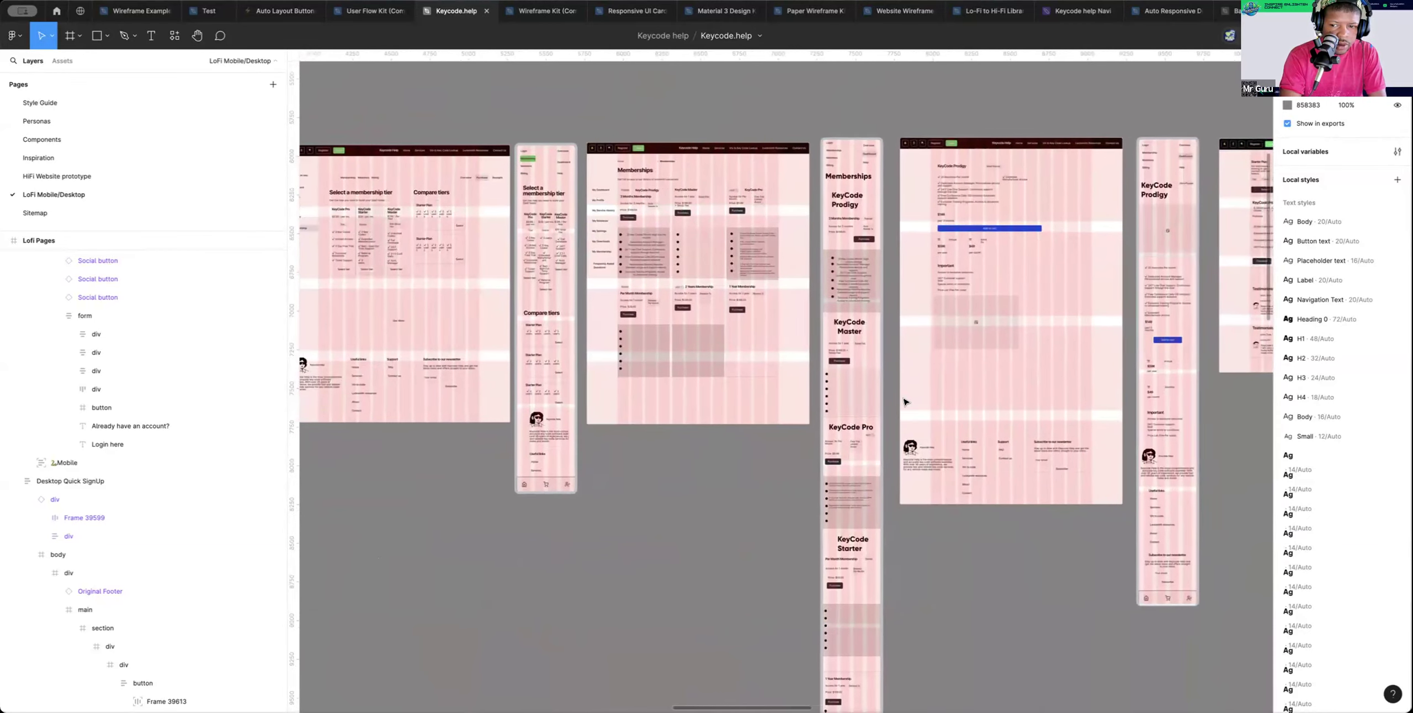
scroll(904, 402, right, 5)
scroll(904, 401, up, 2)
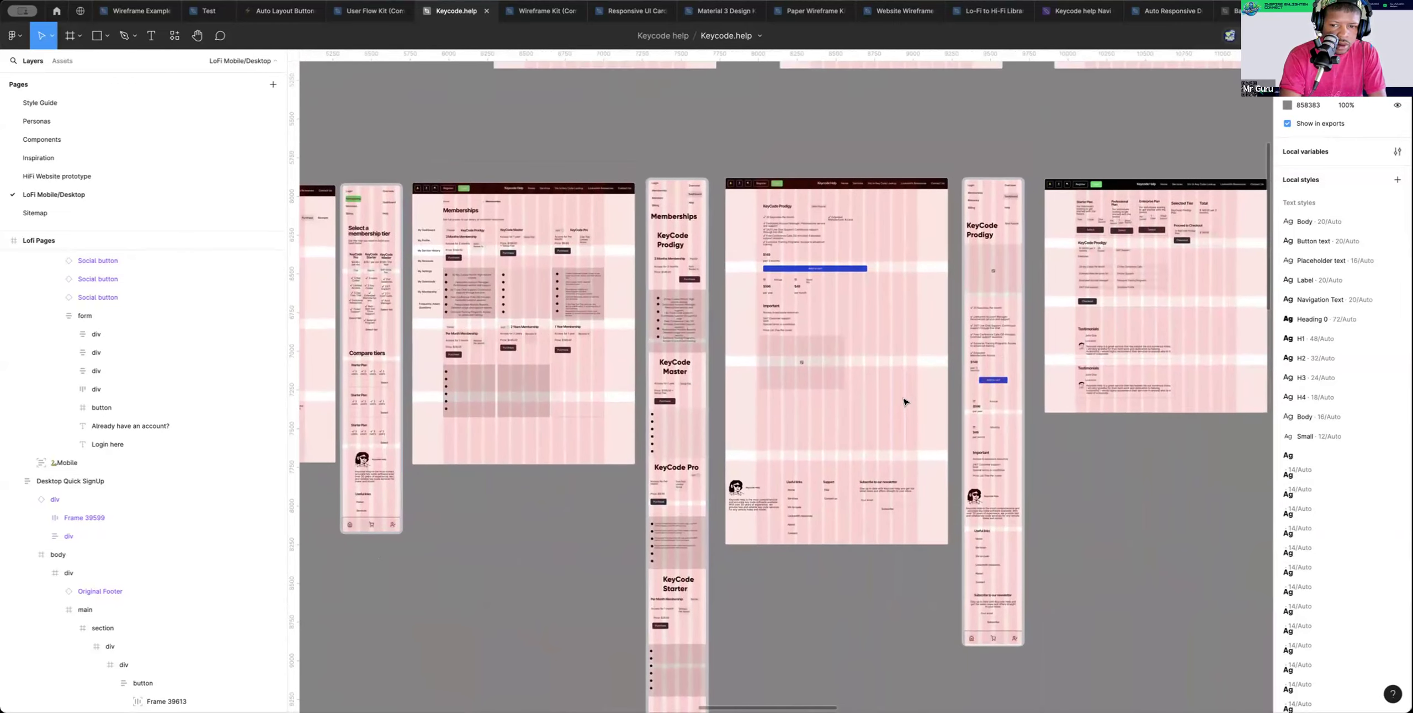
scroll(904, 401, right, 11)
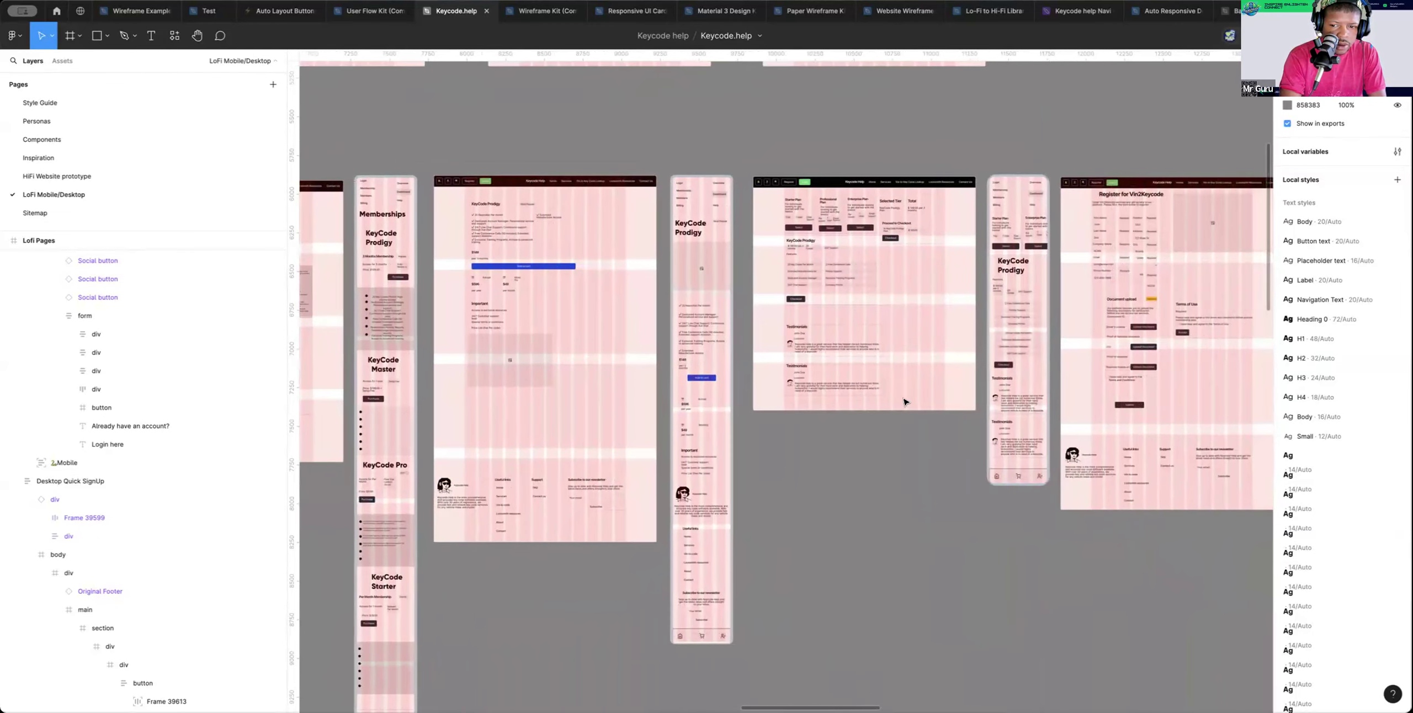
scroll(904, 402, right, 1)
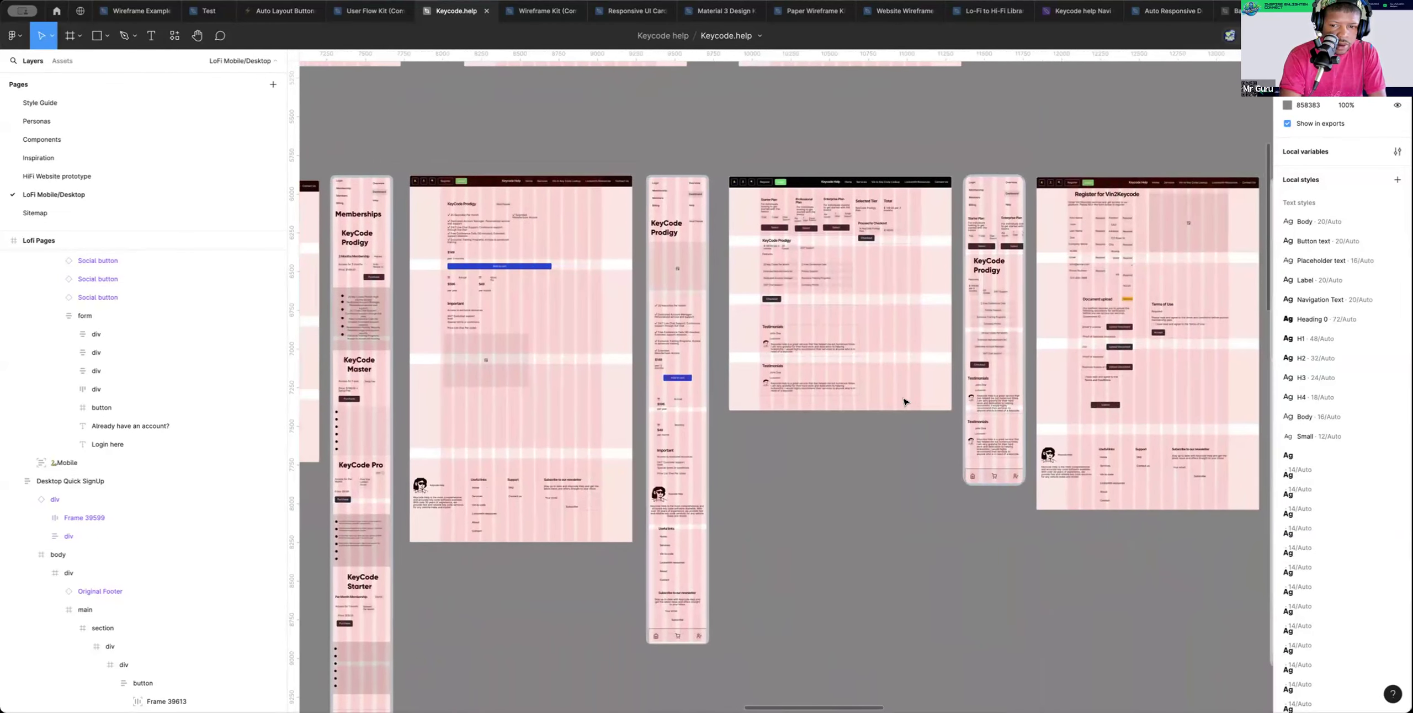
scroll(904, 402, right, 2)
scroll(904, 402, right, 8)
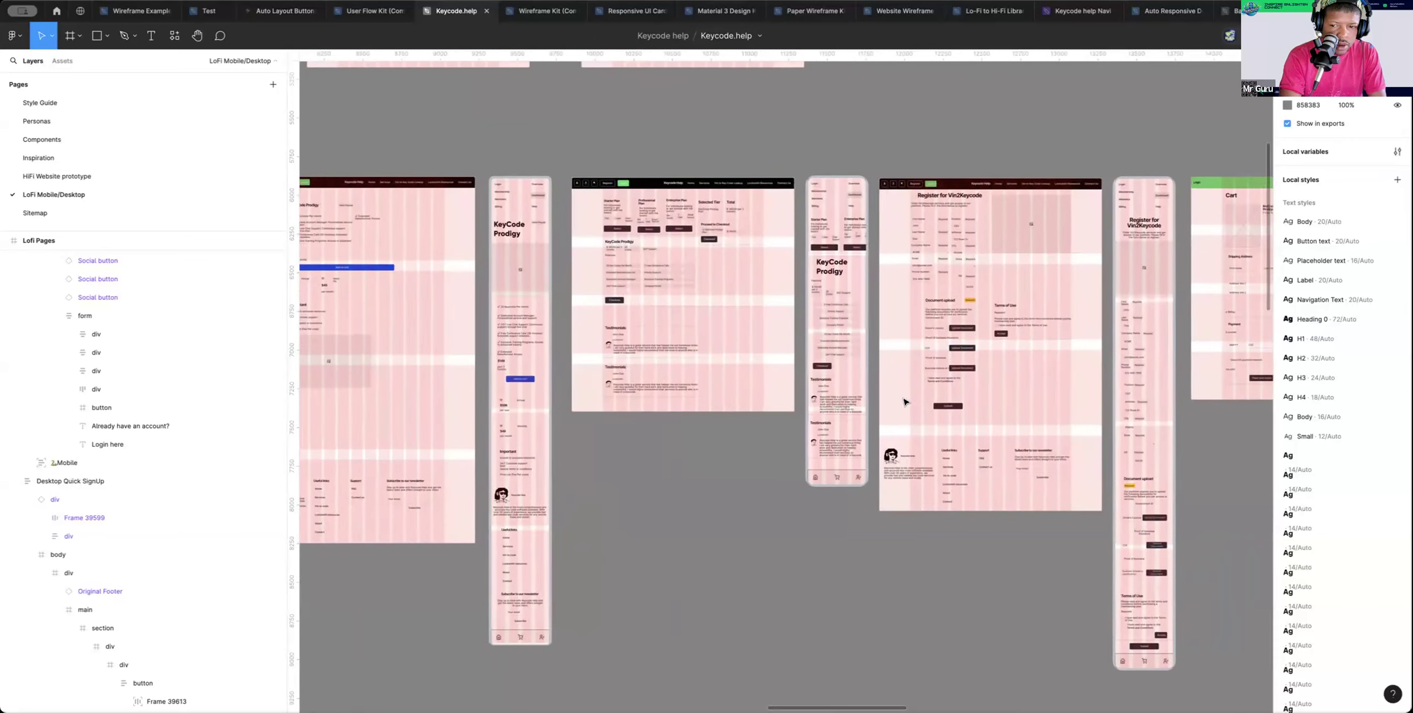
Look over the upper row's Cart and Thank You screens and the middle row's pairs from Your Membership back to Our Services
scroll(904, 401, right, 12)
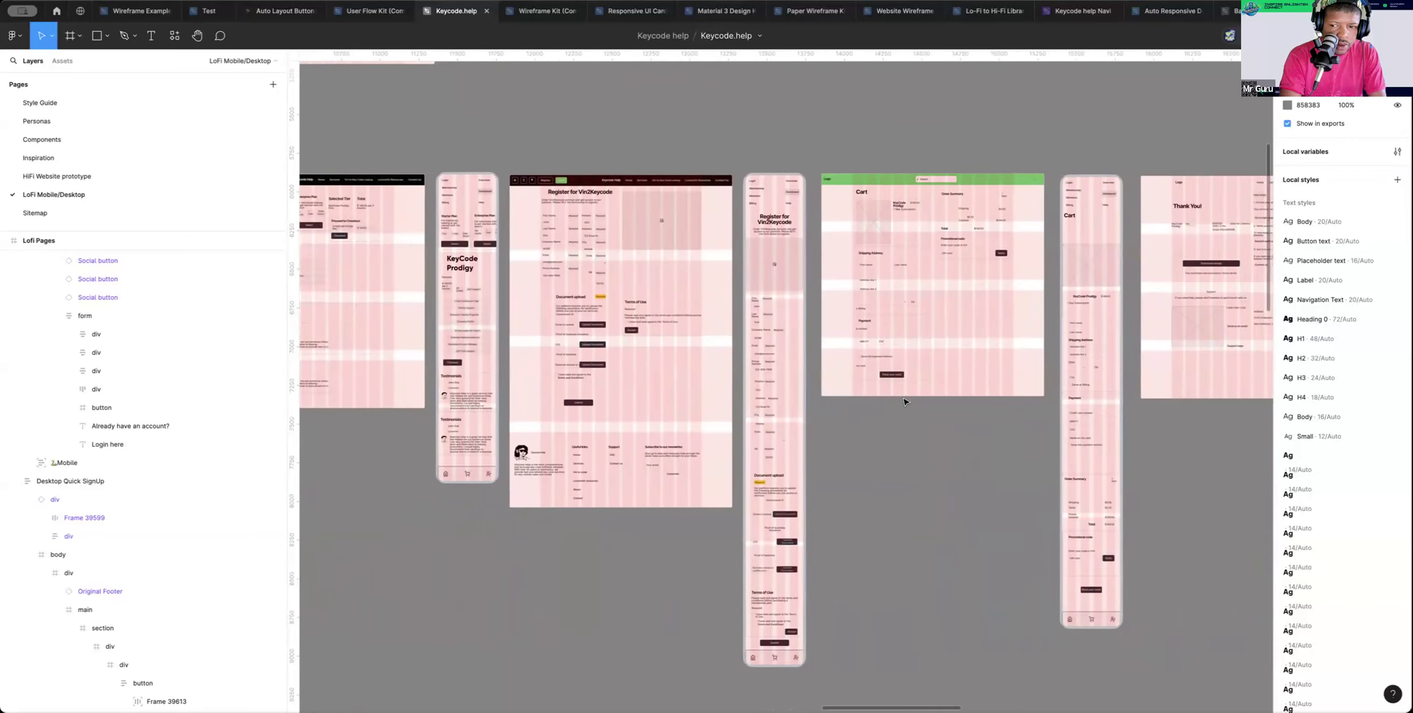
scroll(904, 402, down, 15)
scroll(904, 402, left, 6)
scroll(904, 402, down, 3)
scroll(904, 402, left, 2)
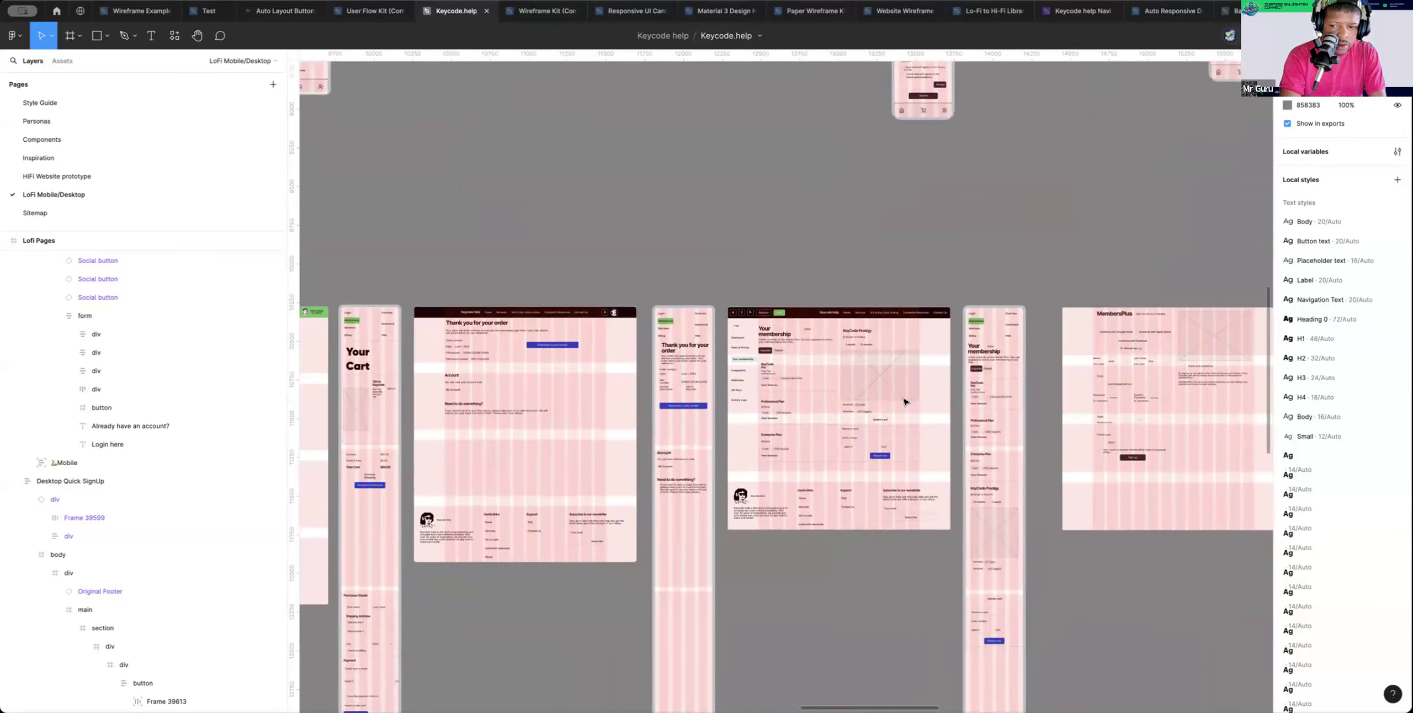
scroll(904, 402, down, 1)
scroll(904, 402, left, 6)
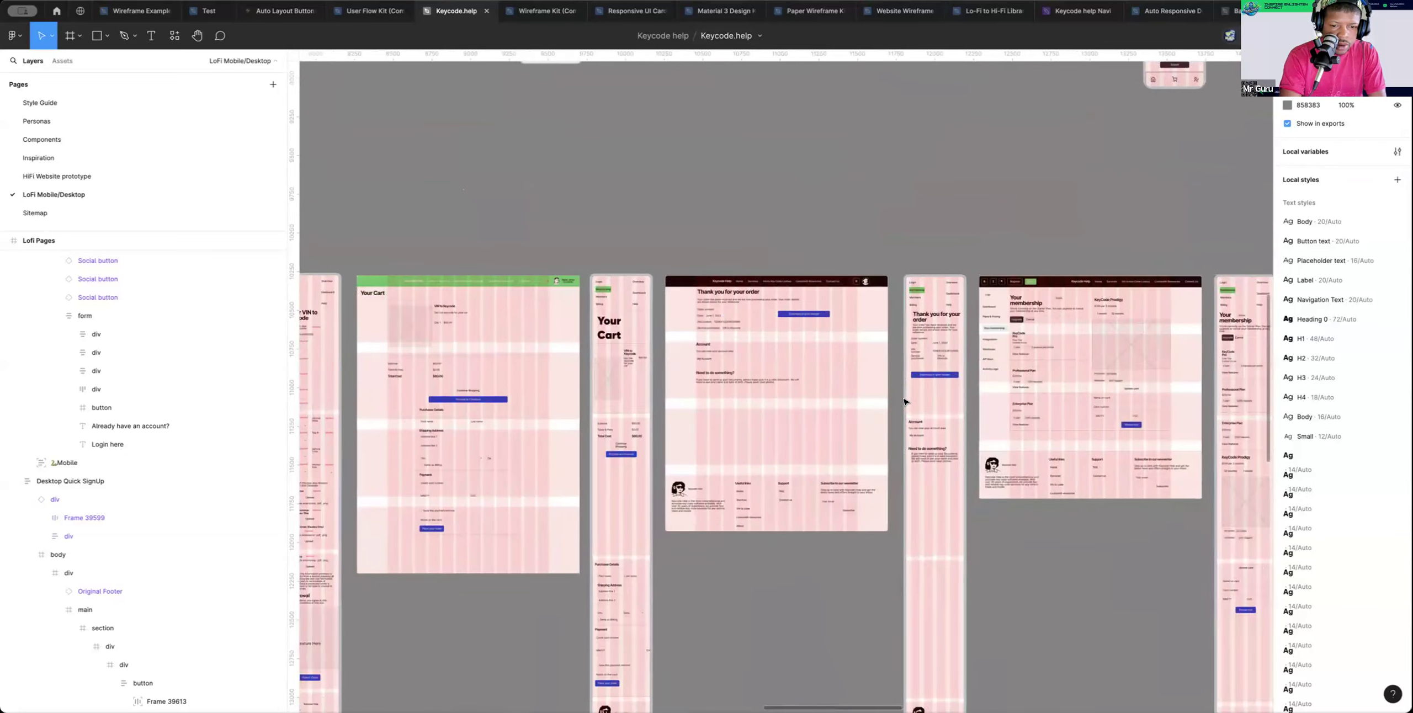
scroll(904, 401, left, 15)
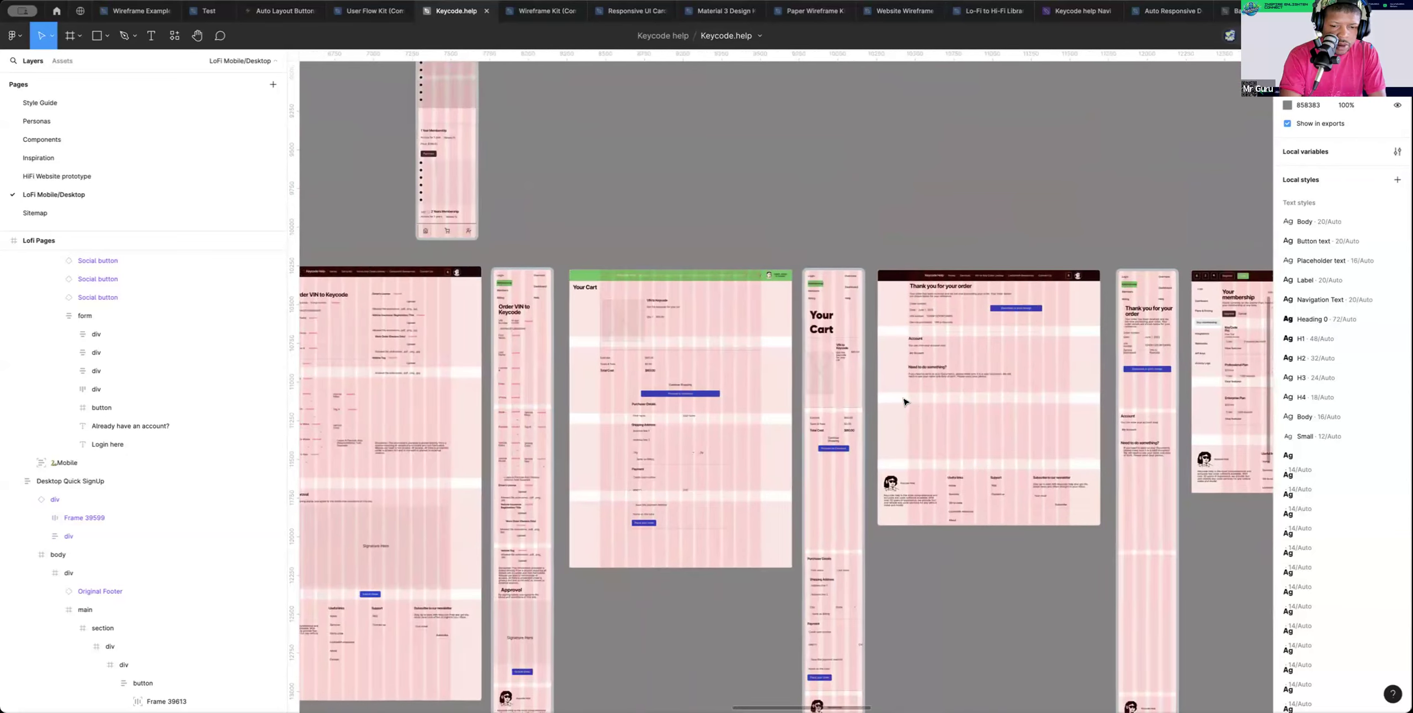
scroll(904, 402, left, 9)
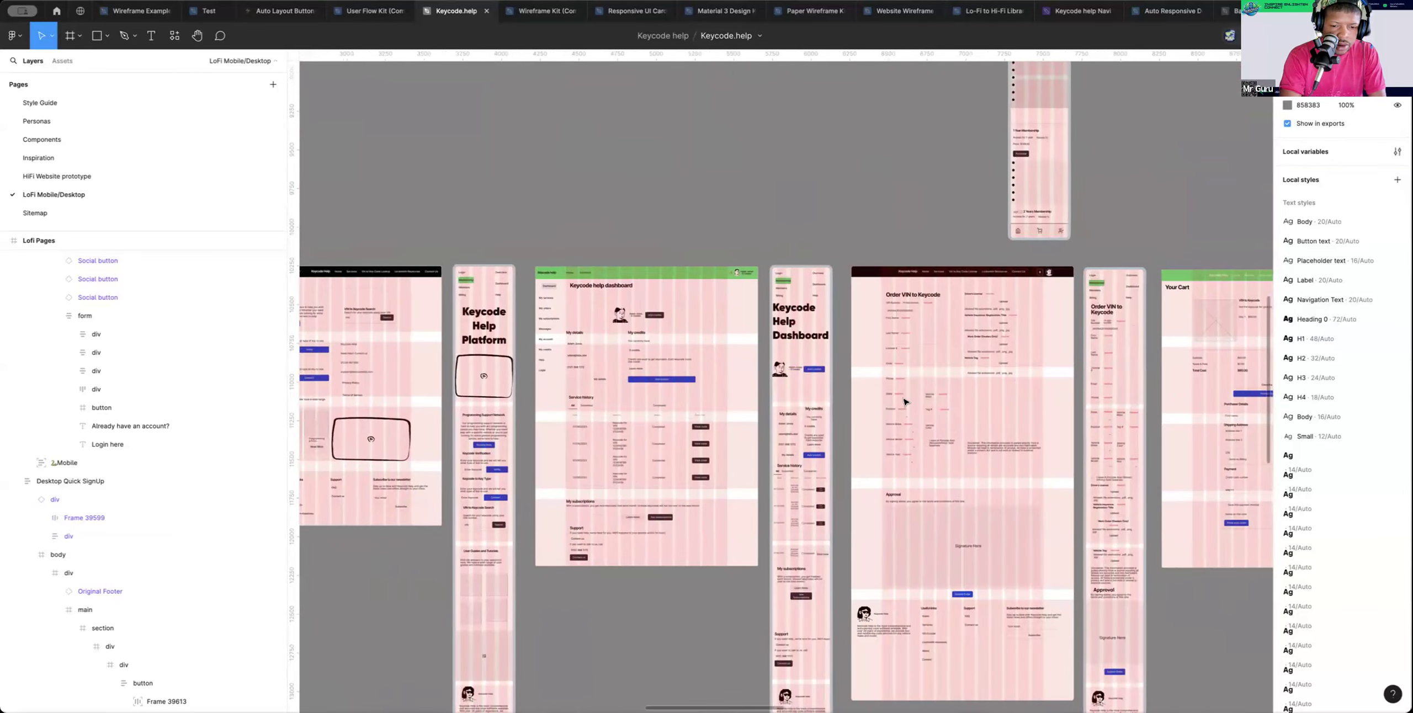
scroll(905, 402, left, 8)
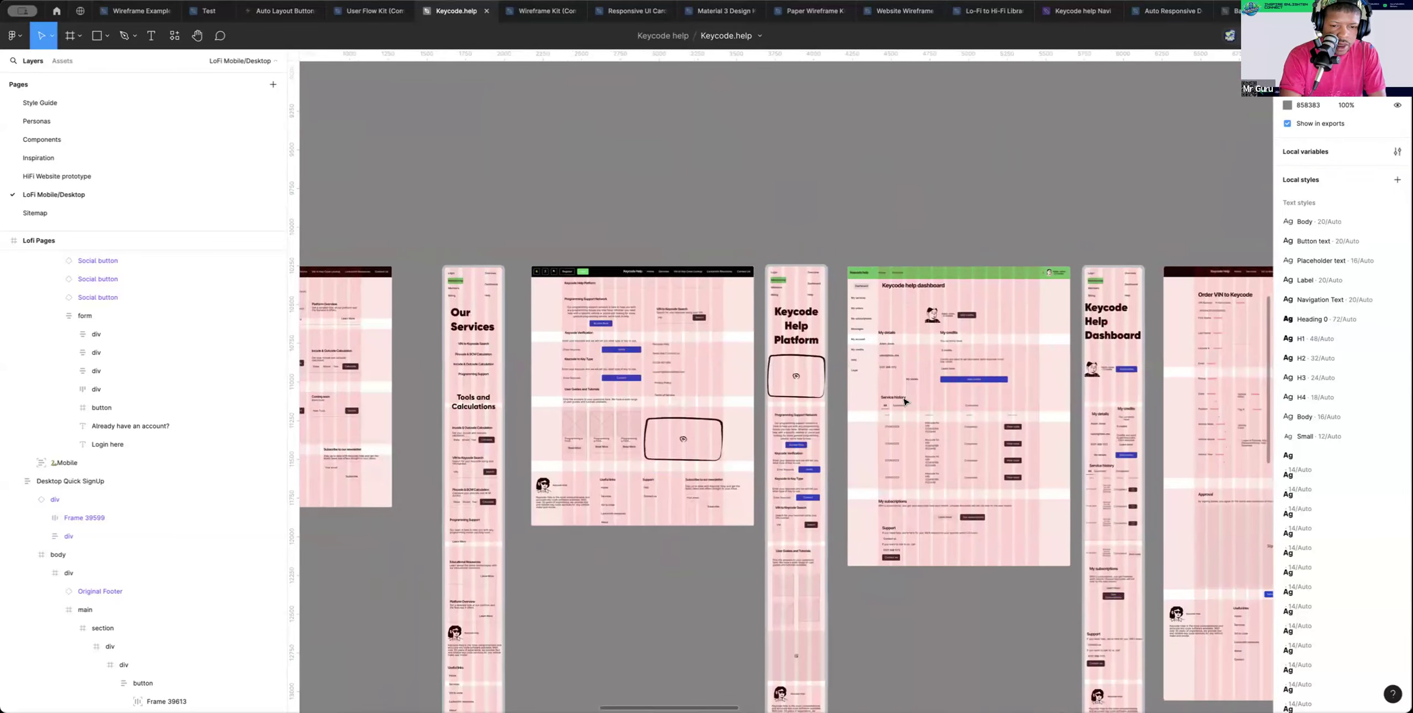
scroll(904, 401, left, 11)
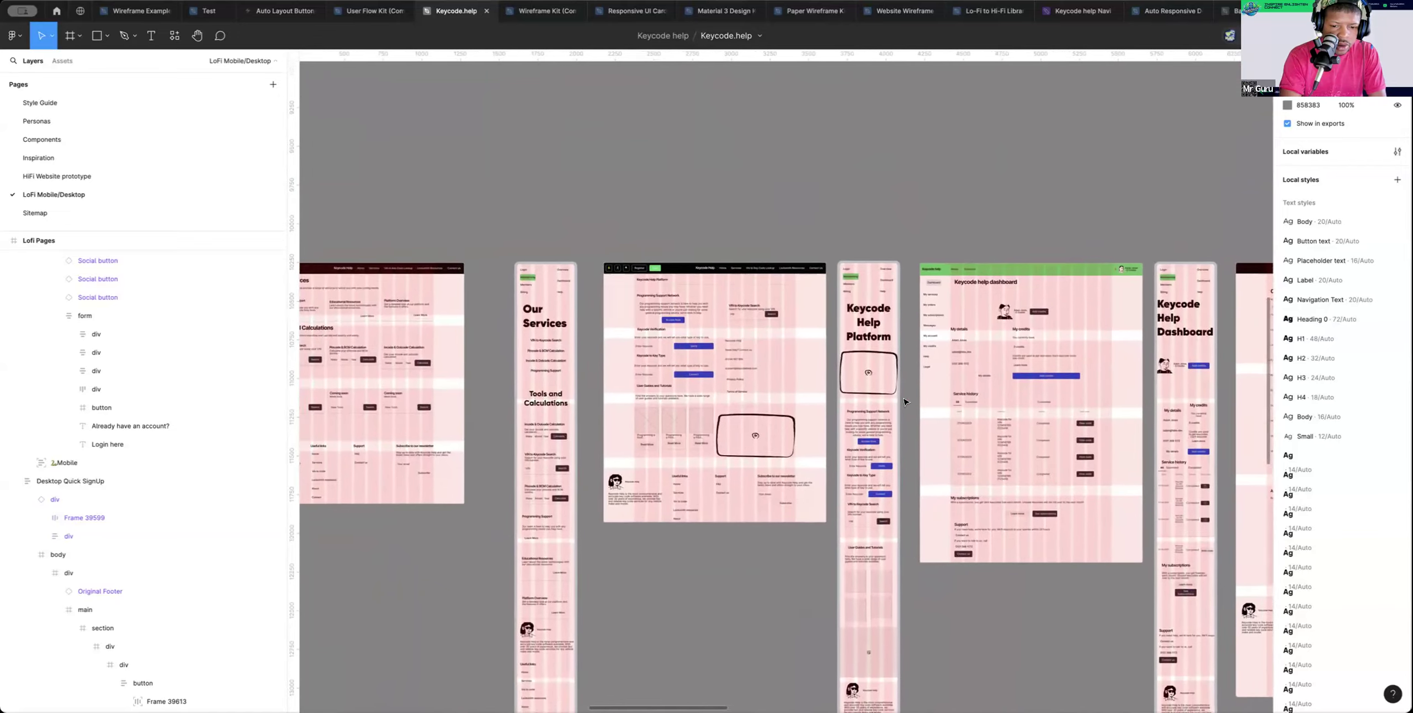
Examine the lowest row of page frames from About Us and Locksmith Resources through Community Hub to the gridless Dashboard Overview and FAQ screens
scroll(904, 402, down, 19)
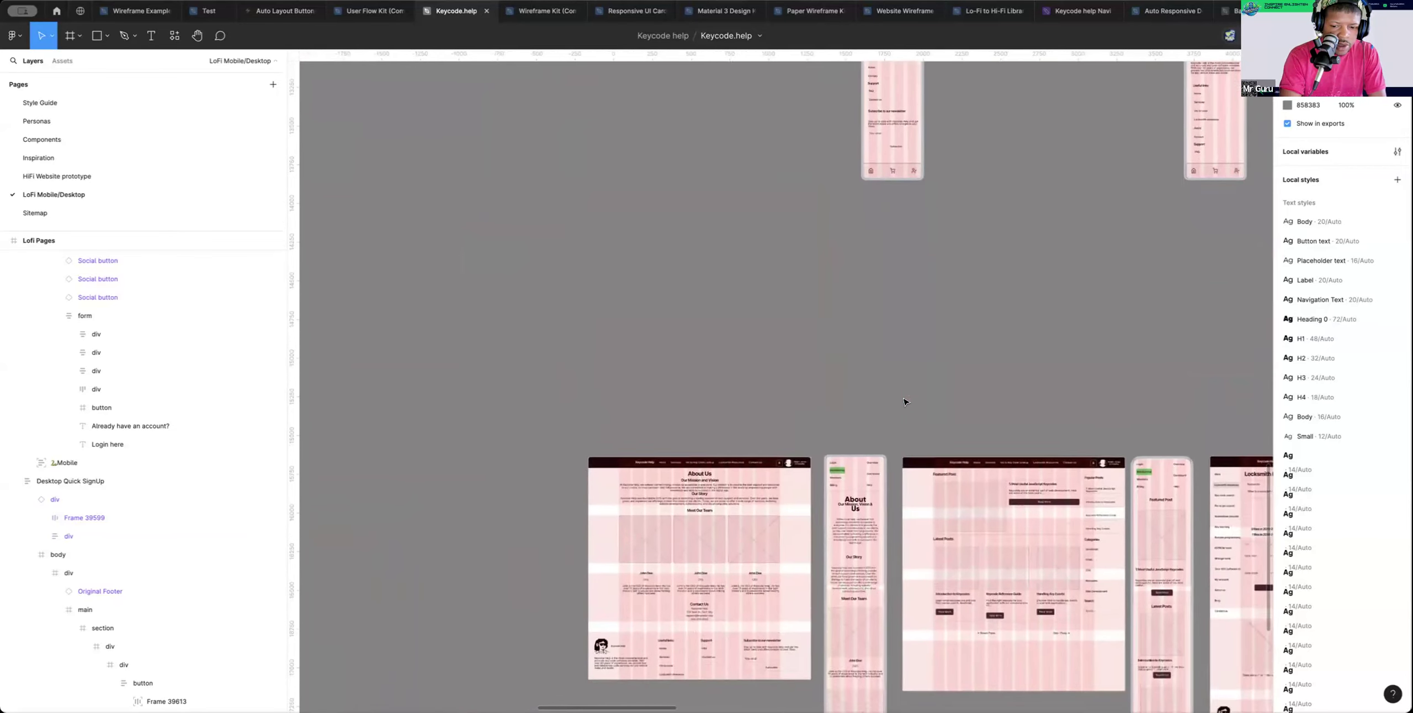
scroll(904, 401, right, 13)
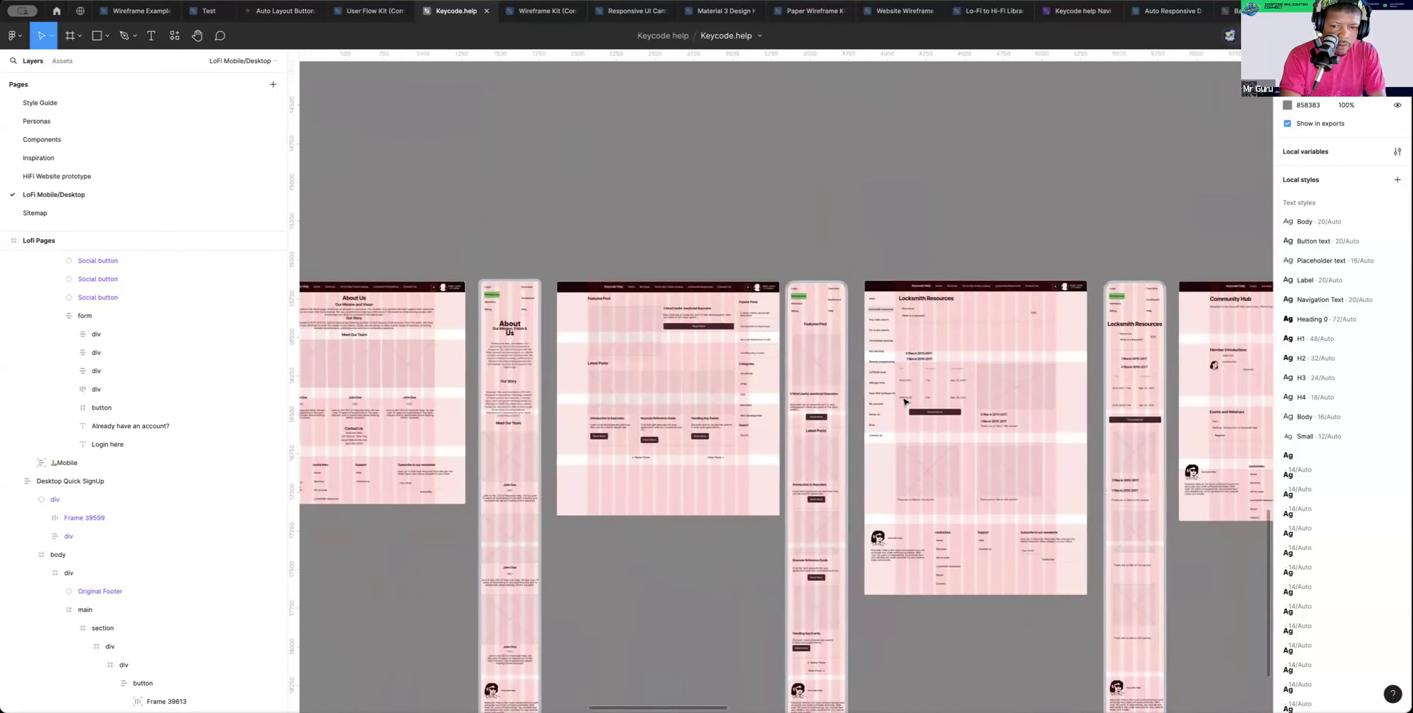
scroll(904, 401, right, 4)
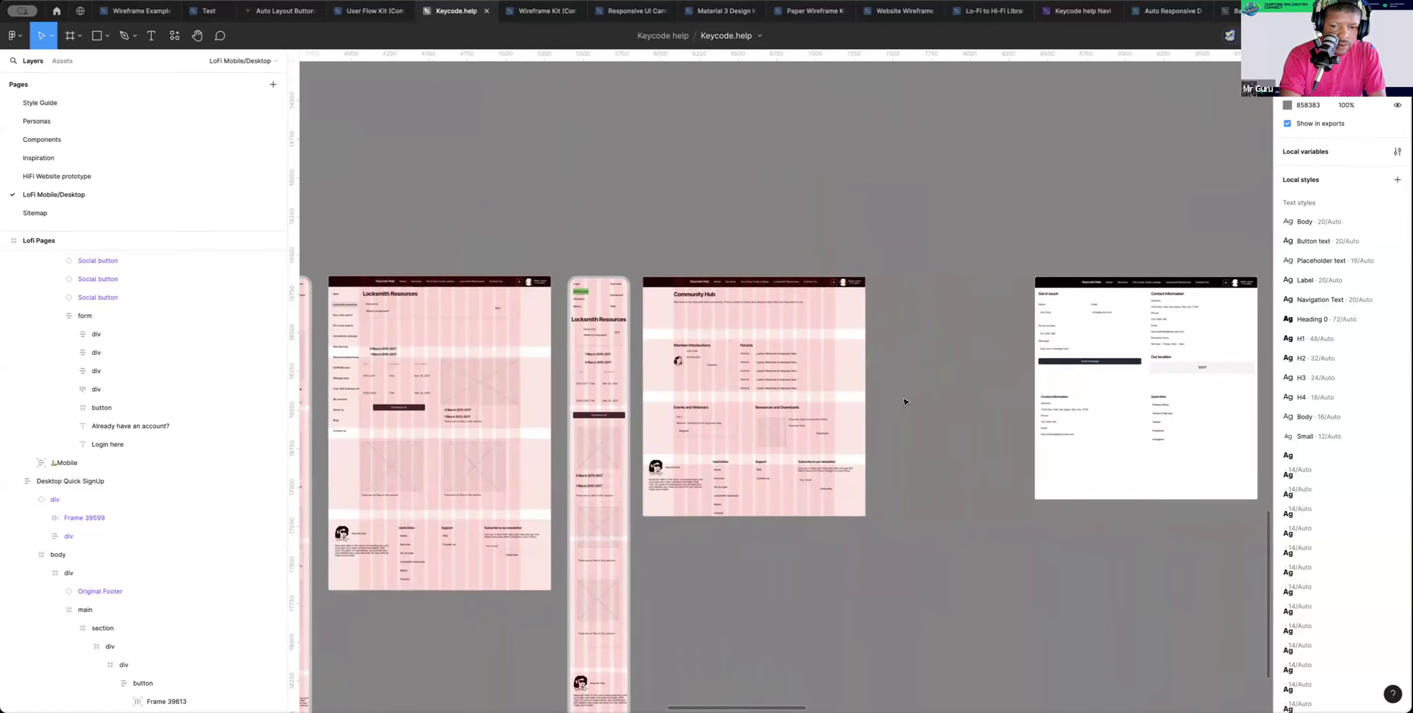
scroll(904, 402, right, 7)
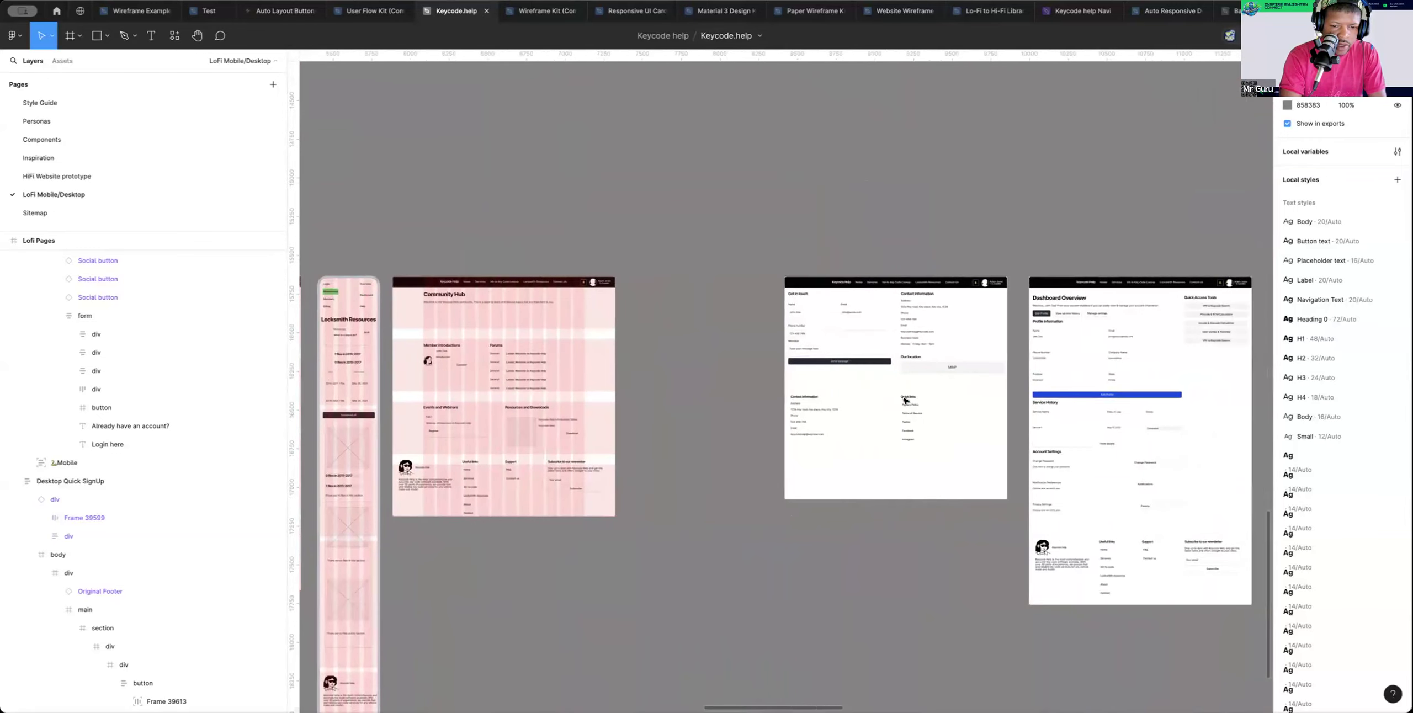
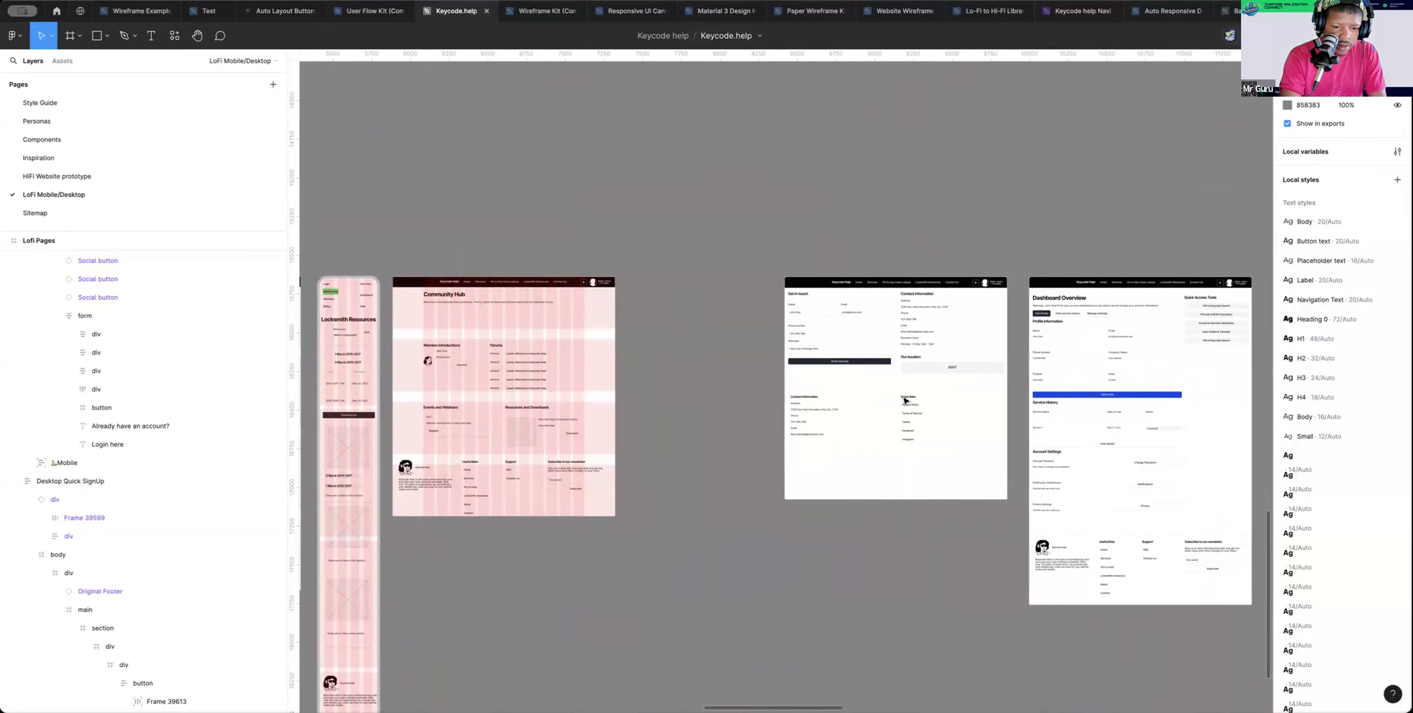
scroll(904, 402, right, 2)
scroll(905, 402, left, 8)
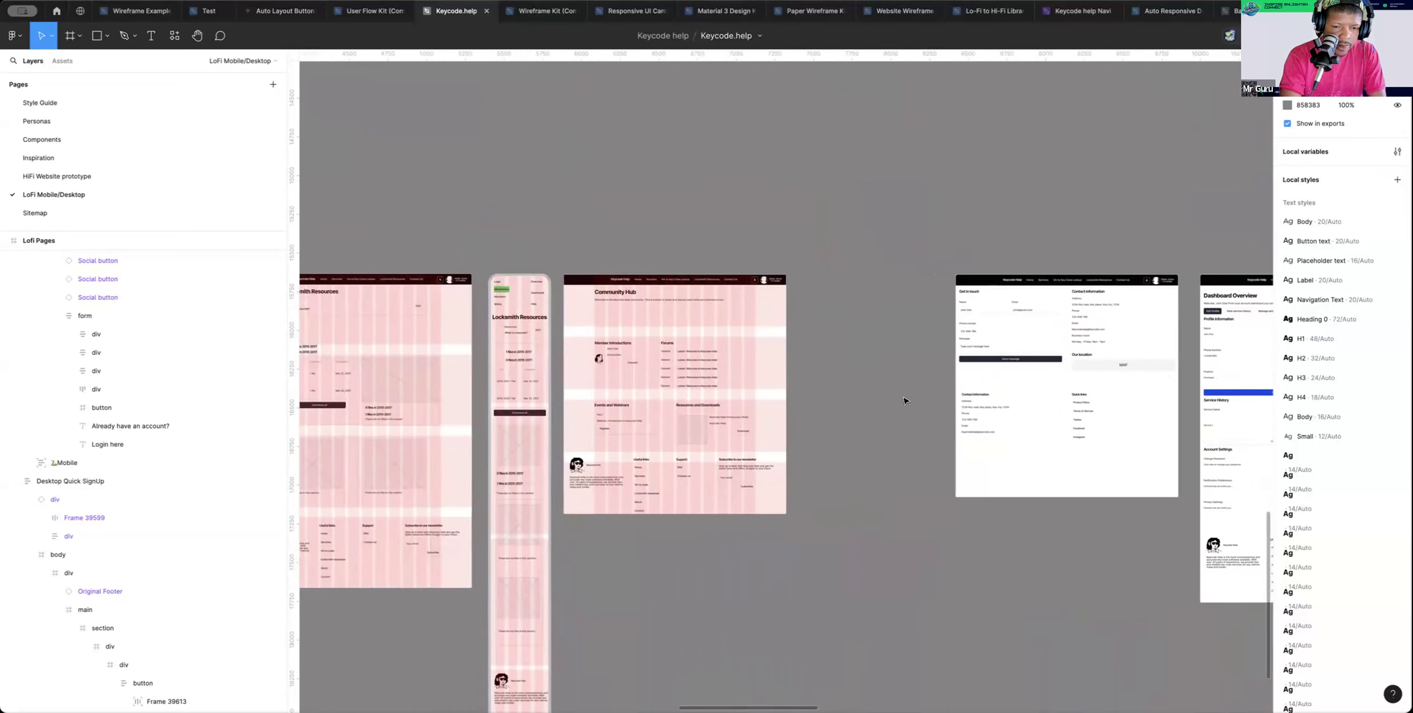
scroll(904, 401, left, 4)
scroll(905, 401, right, 5)
scroll(904, 401, down, 1)
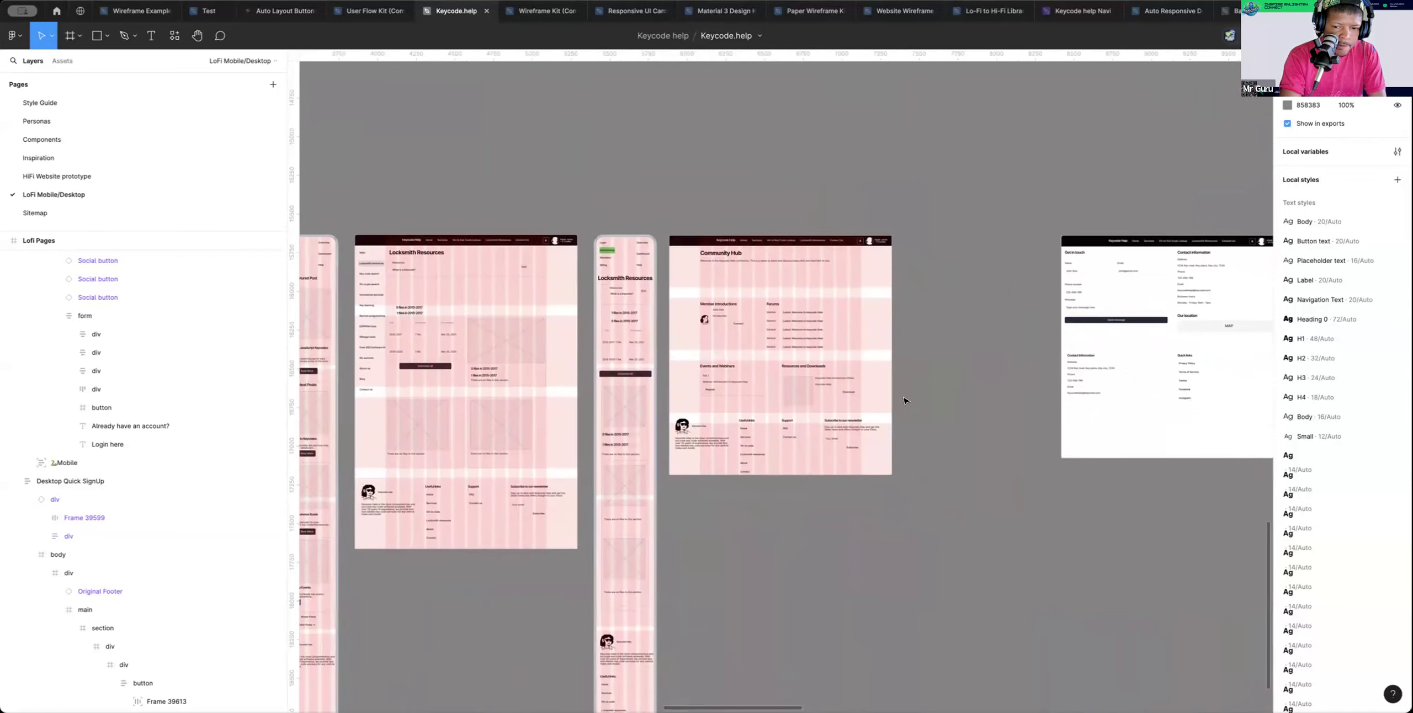
scroll(905, 402, right, 12)
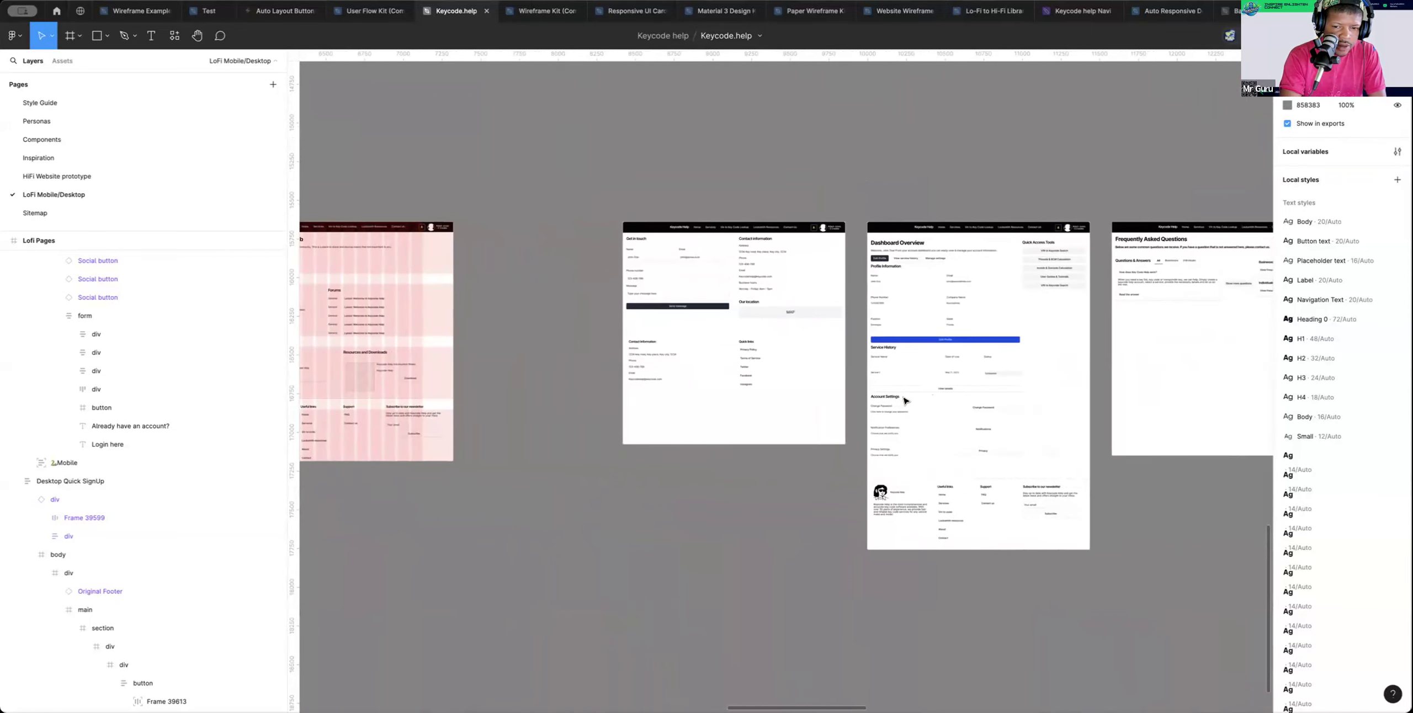
scroll(904, 400, right, 10)
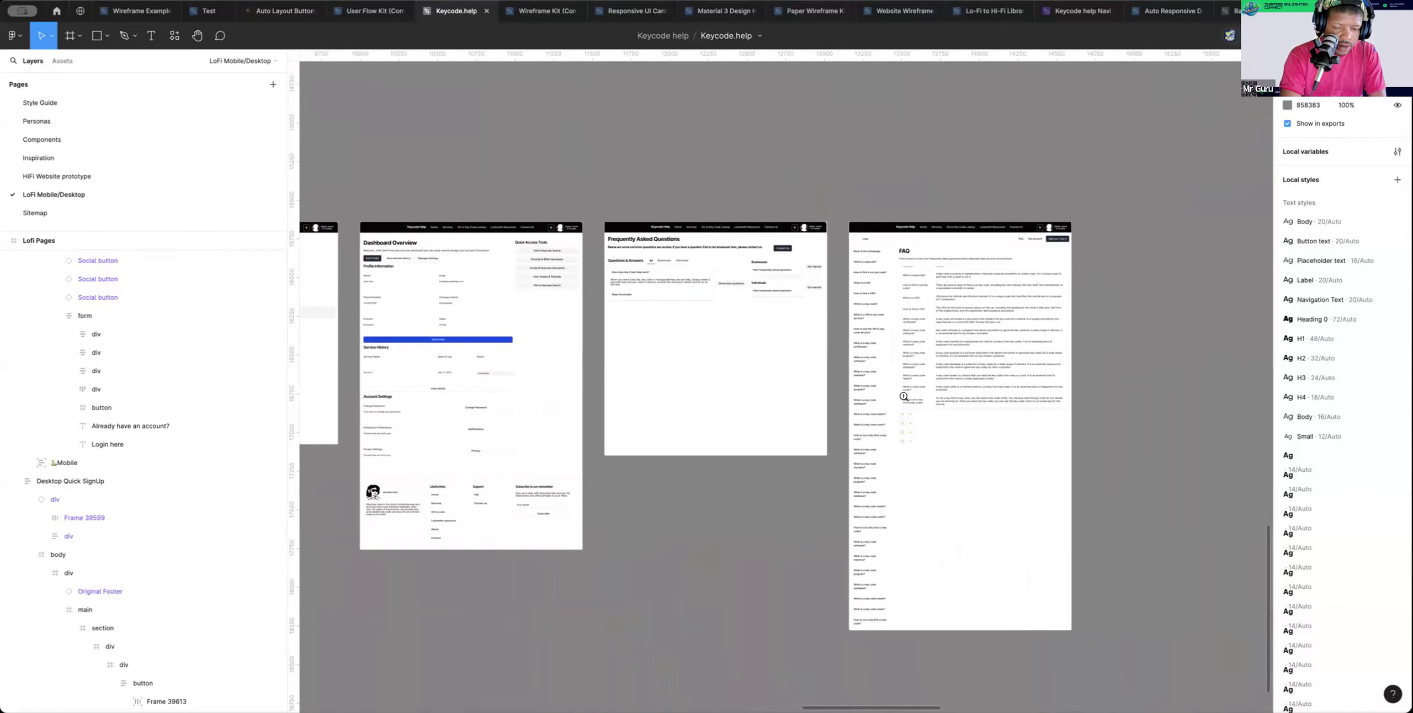
Move the desktop MembersPlus signup frame out of the middle row into the empty canvas area beyond the Thank You screens
scroll(904, 397, down, 5)
scroll(905, 396, up, 3)
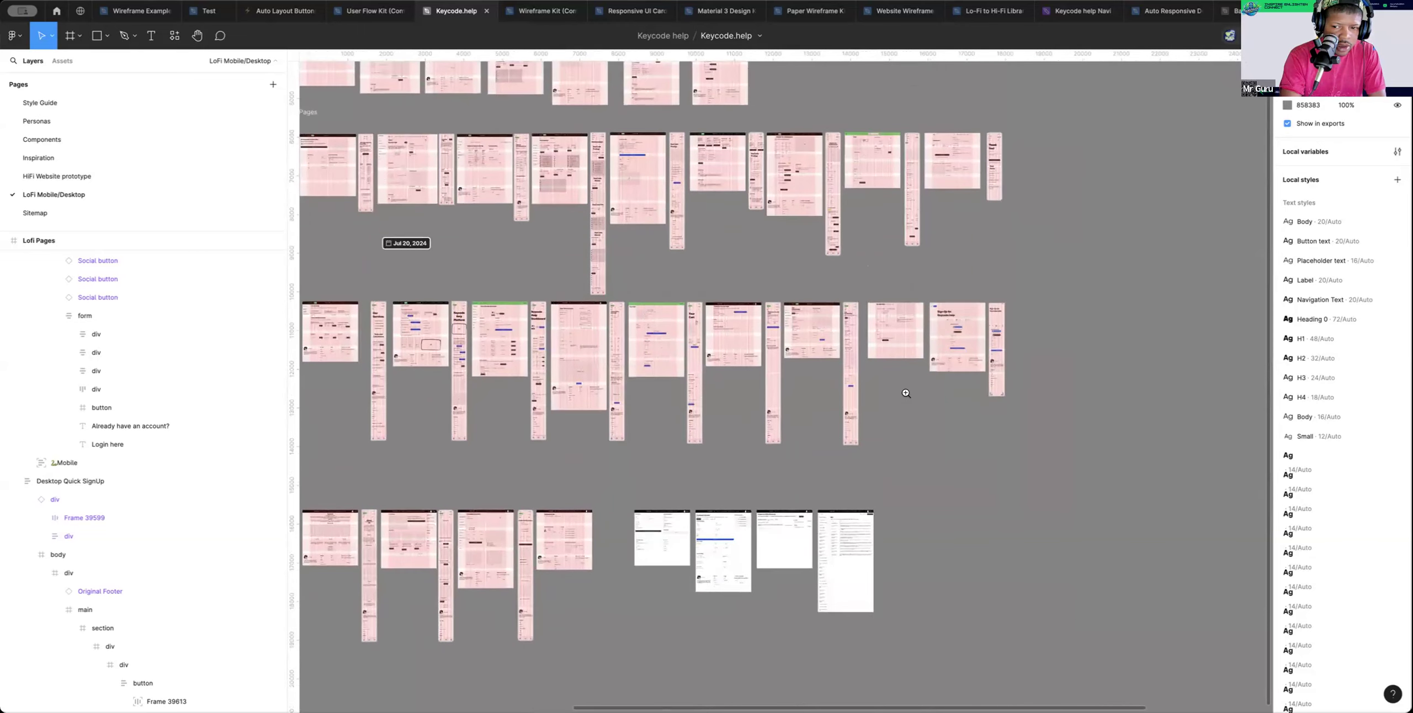
scroll(906, 395, up, 5)
scroll(906, 398, up, 2)
scroll(905, 398, right, 2)
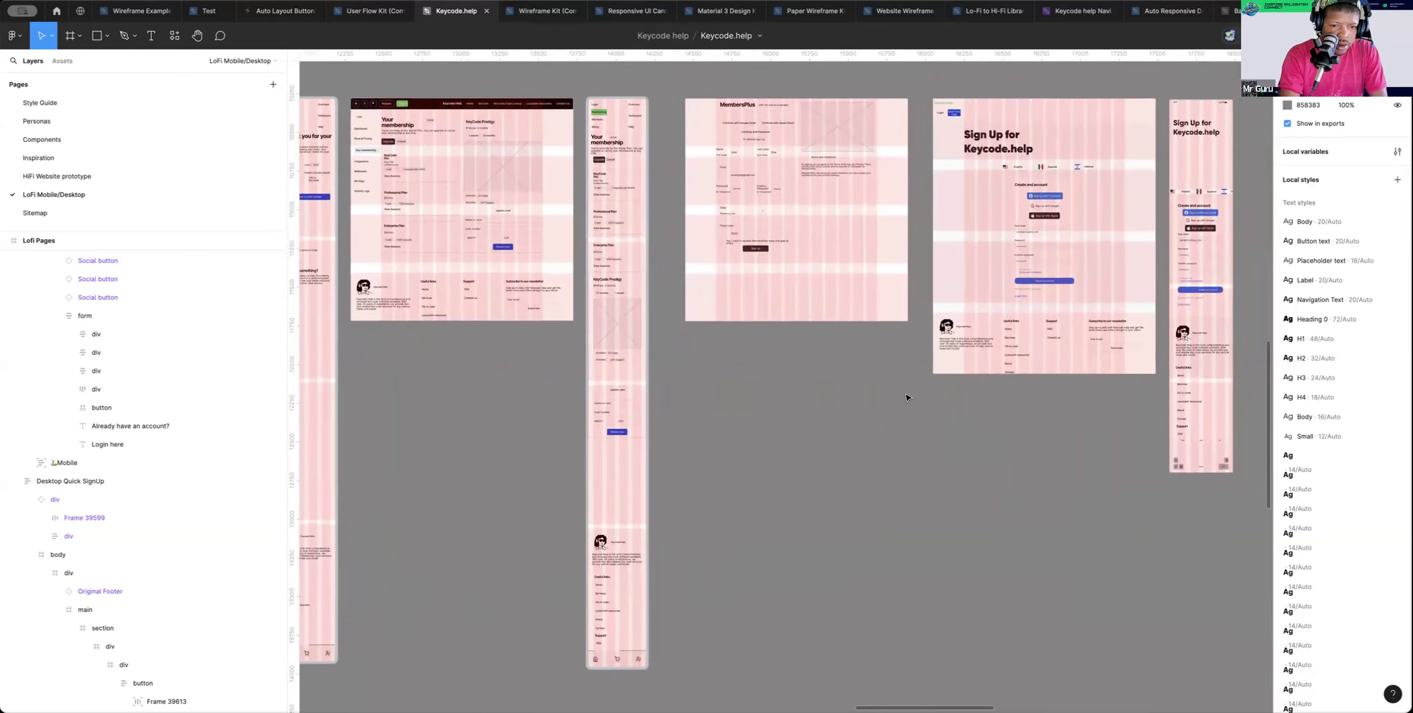
scroll(905, 393, down, 3)
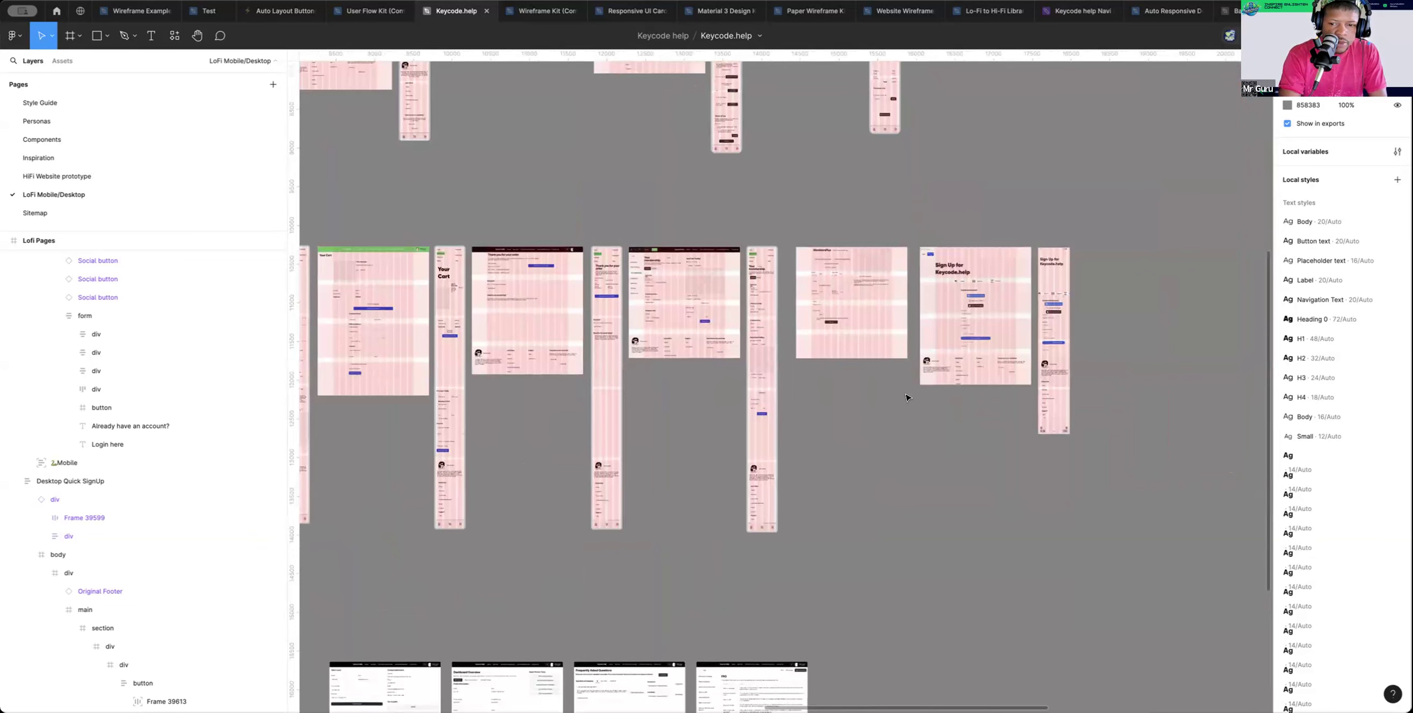
scroll(905, 393, up, 6)
scroll(905, 395, right, 2)
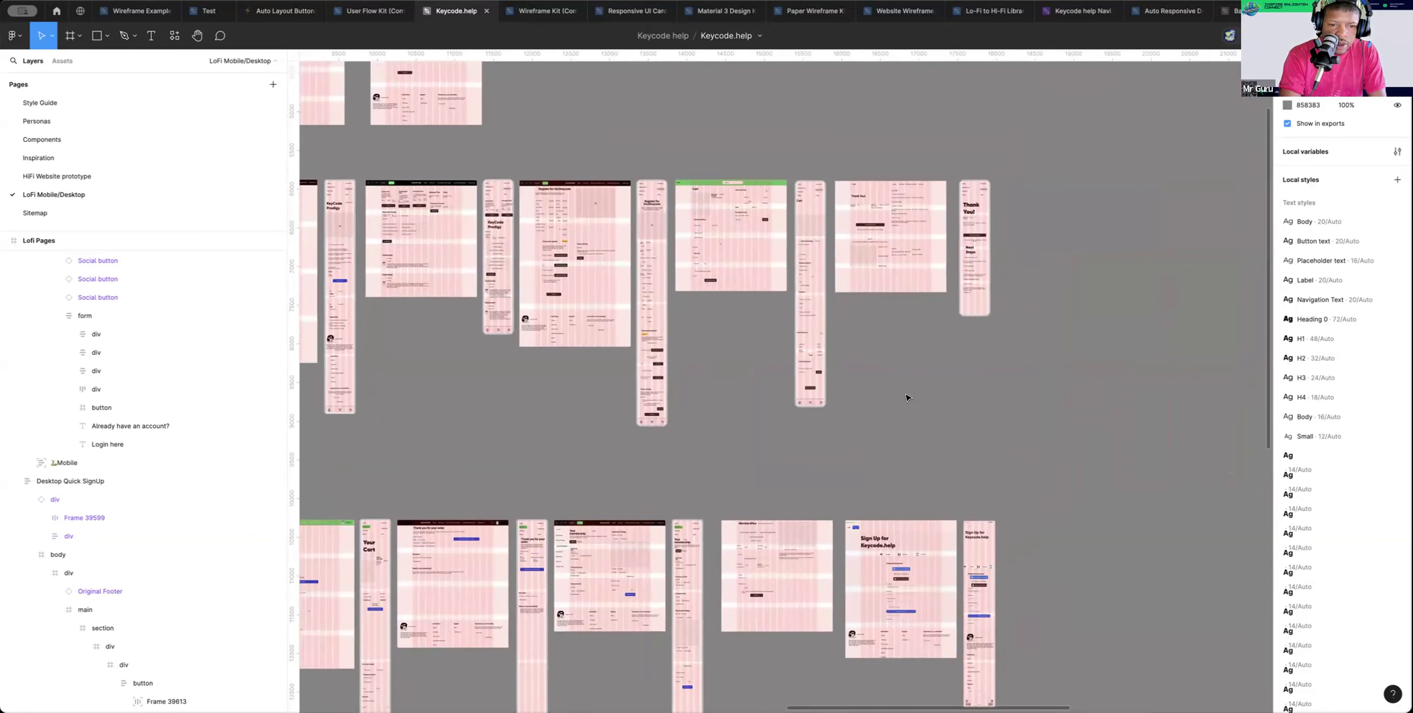
click(758, 546)
drag(758, 545, 1218, 357)
scroll(1111, 482, right, 2)
scroll(1112, 481, down, 1)
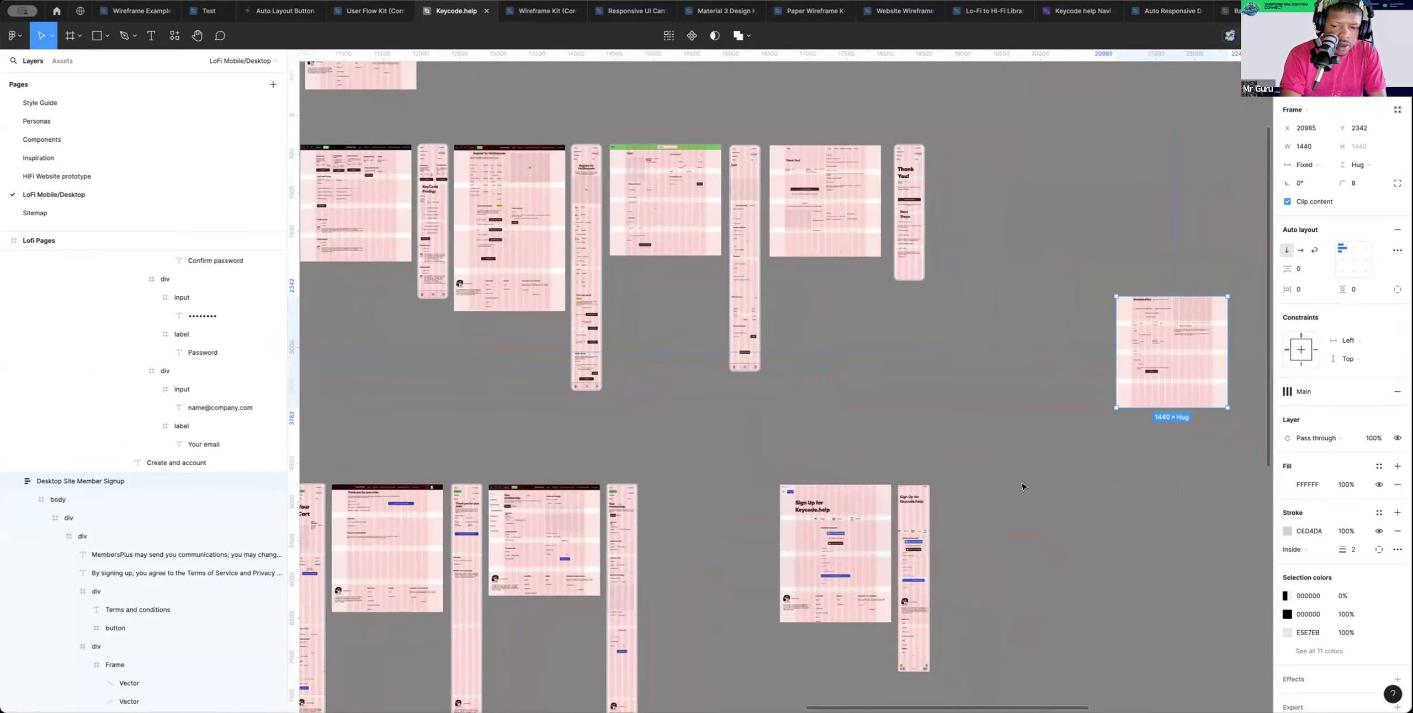
Move the desktop and mobile Sign Up for Keycode.help frames together into the gap beside the mobile Your Membership frame
drag(956, 478, 742, 655)
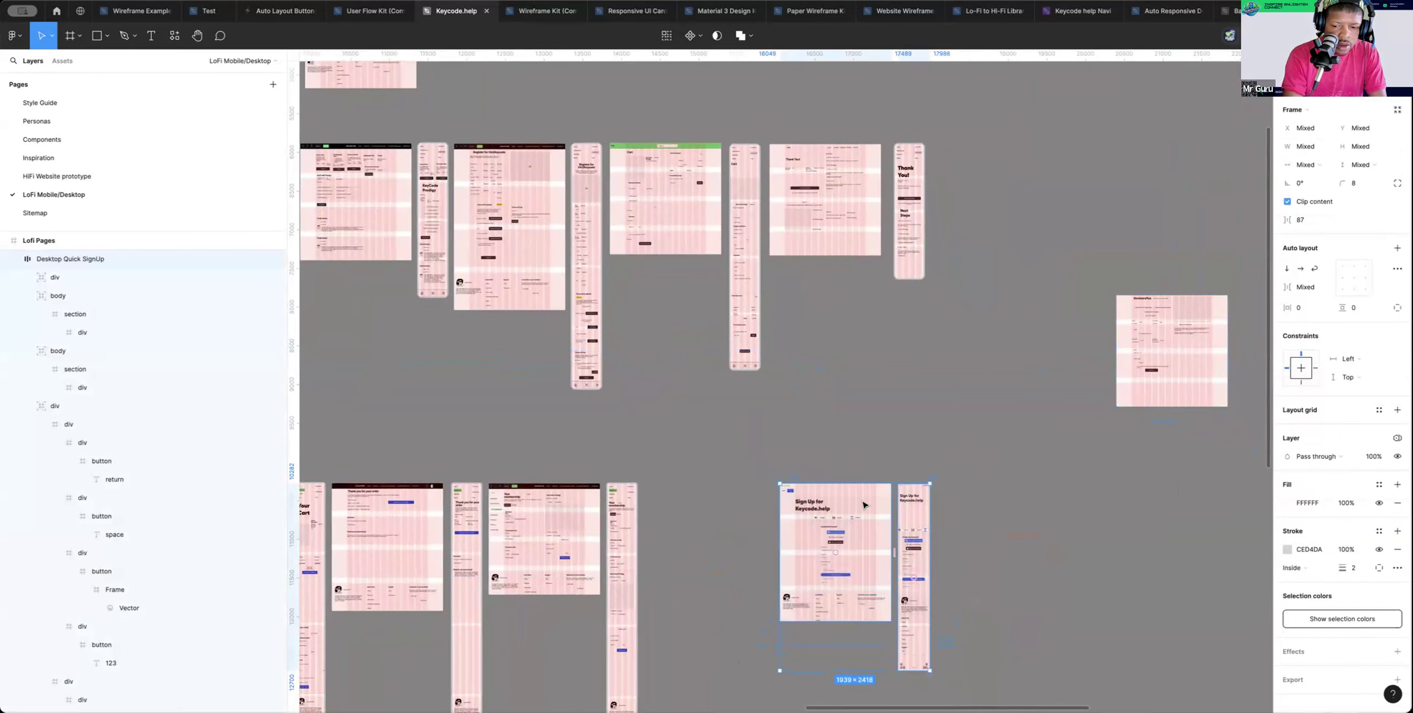
drag(848, 500, 742, 499)
click(878, 526)
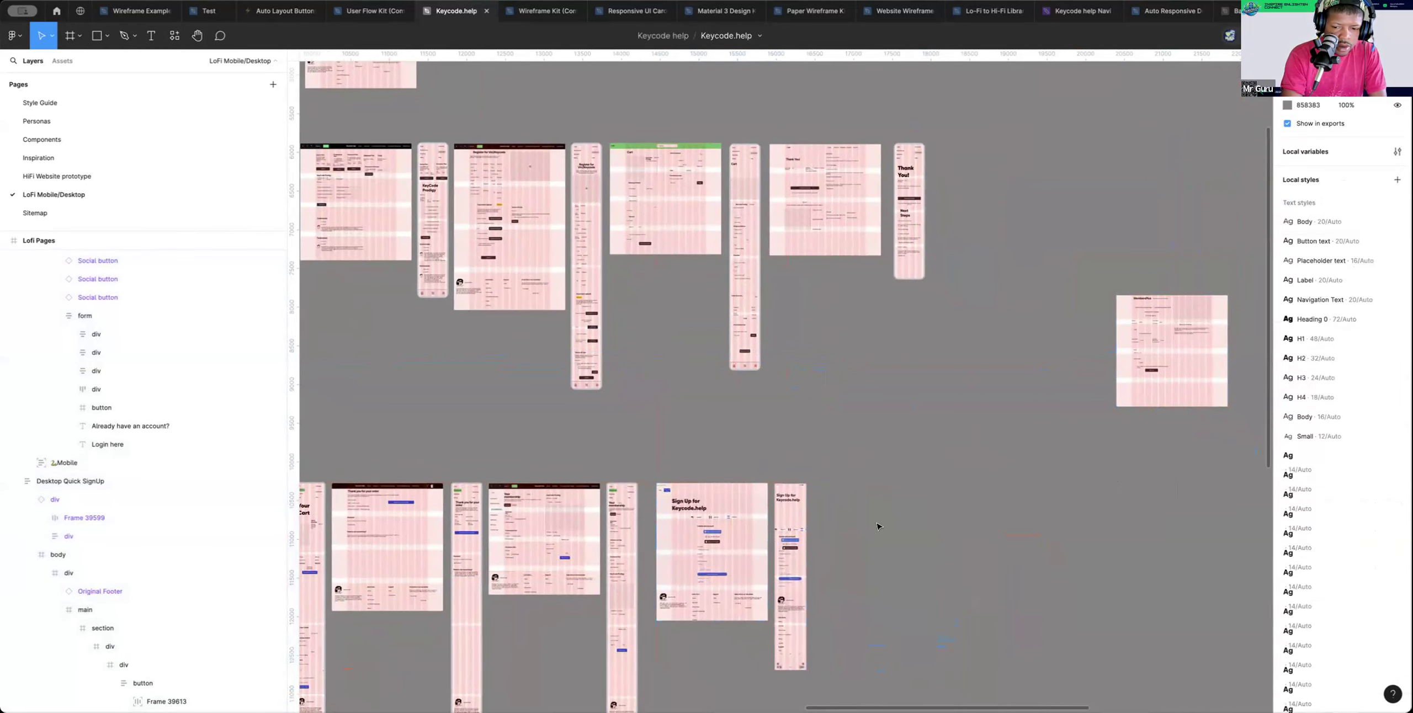
Set the corner radius of the mobile Sign Up for Keycode.help frame to 16
click(797, 511)
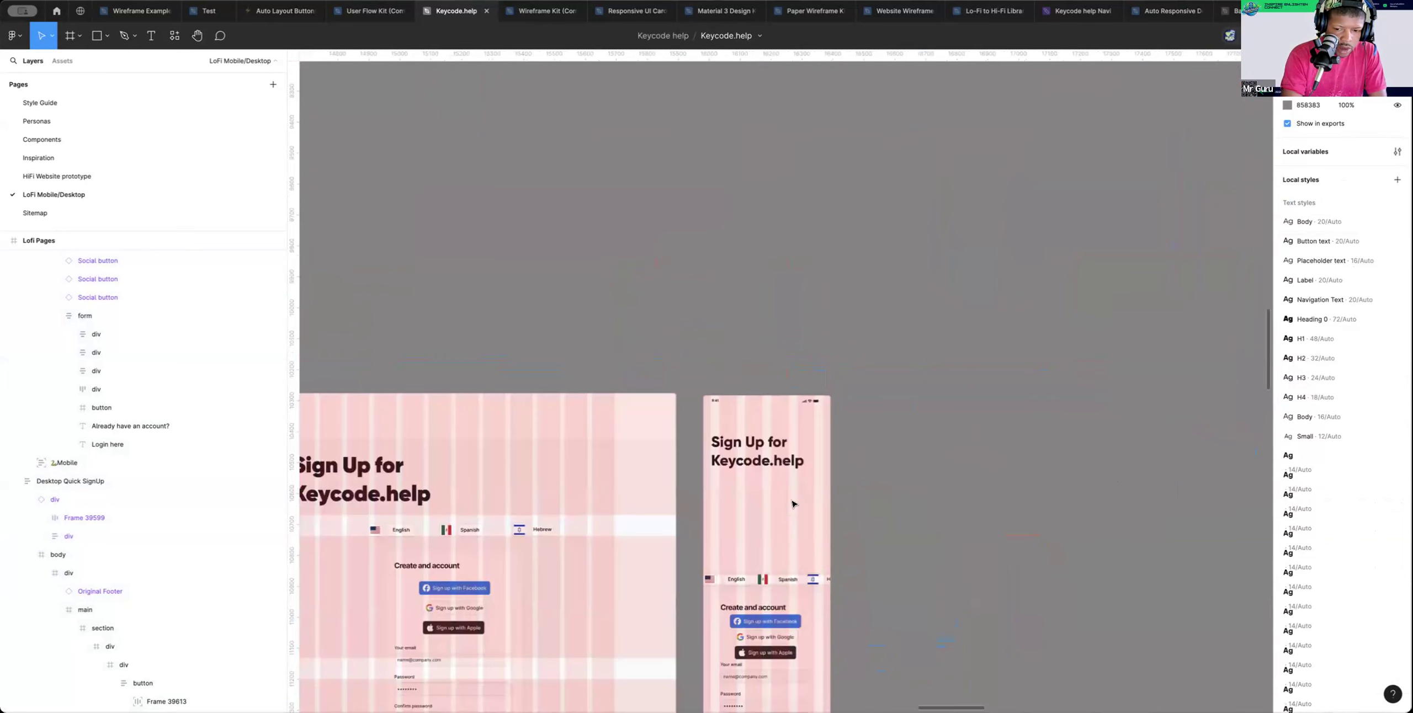
click(731, 422)
click(1358, 186)
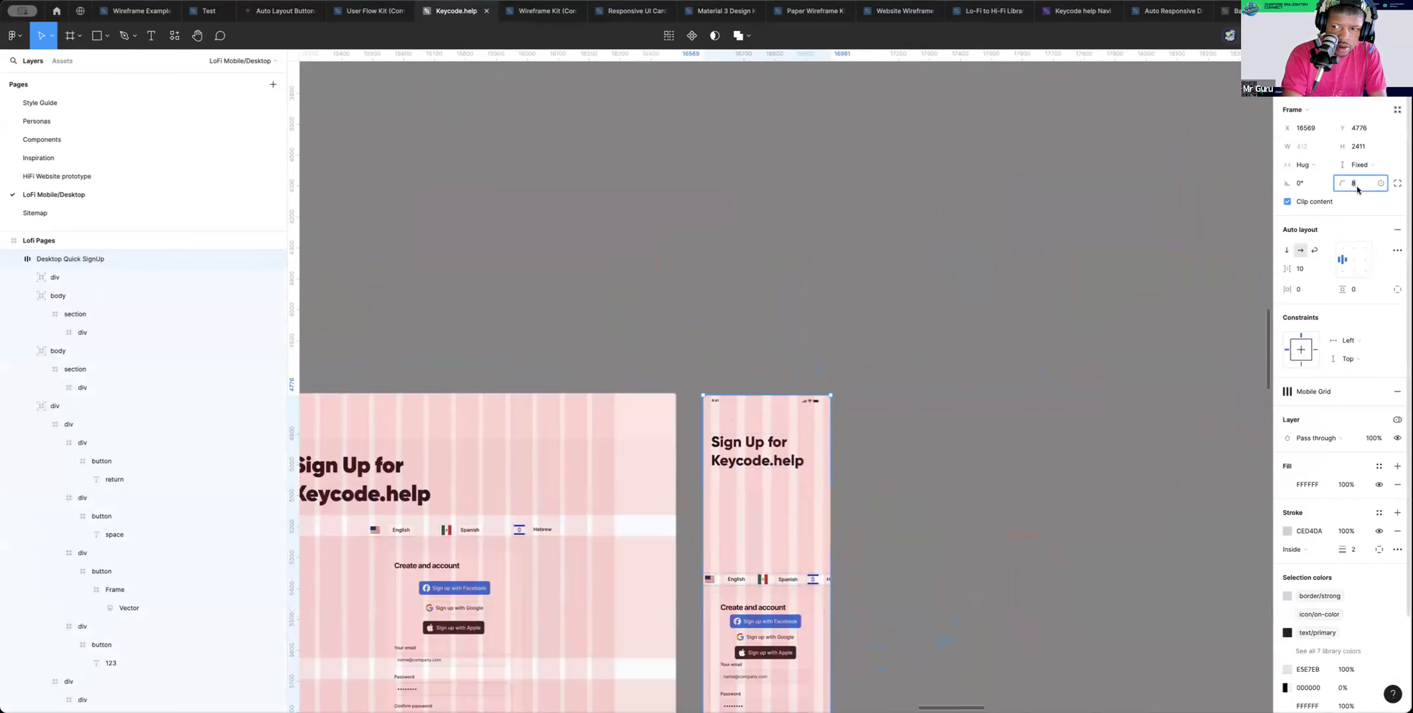
text(16)
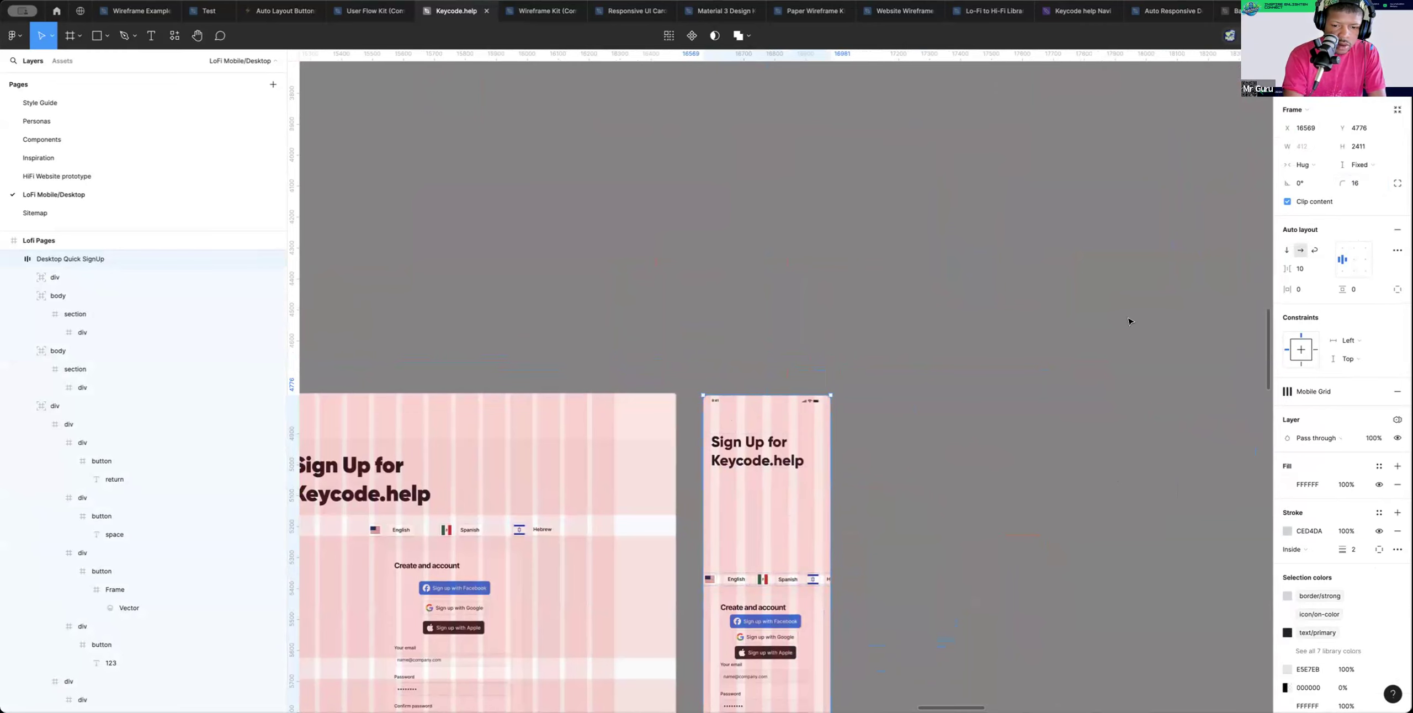
Increase the mobile Sign Up frame's stroke weight to 7 and position the stroke outside the frame
scroll(1022, 368, down, 5)
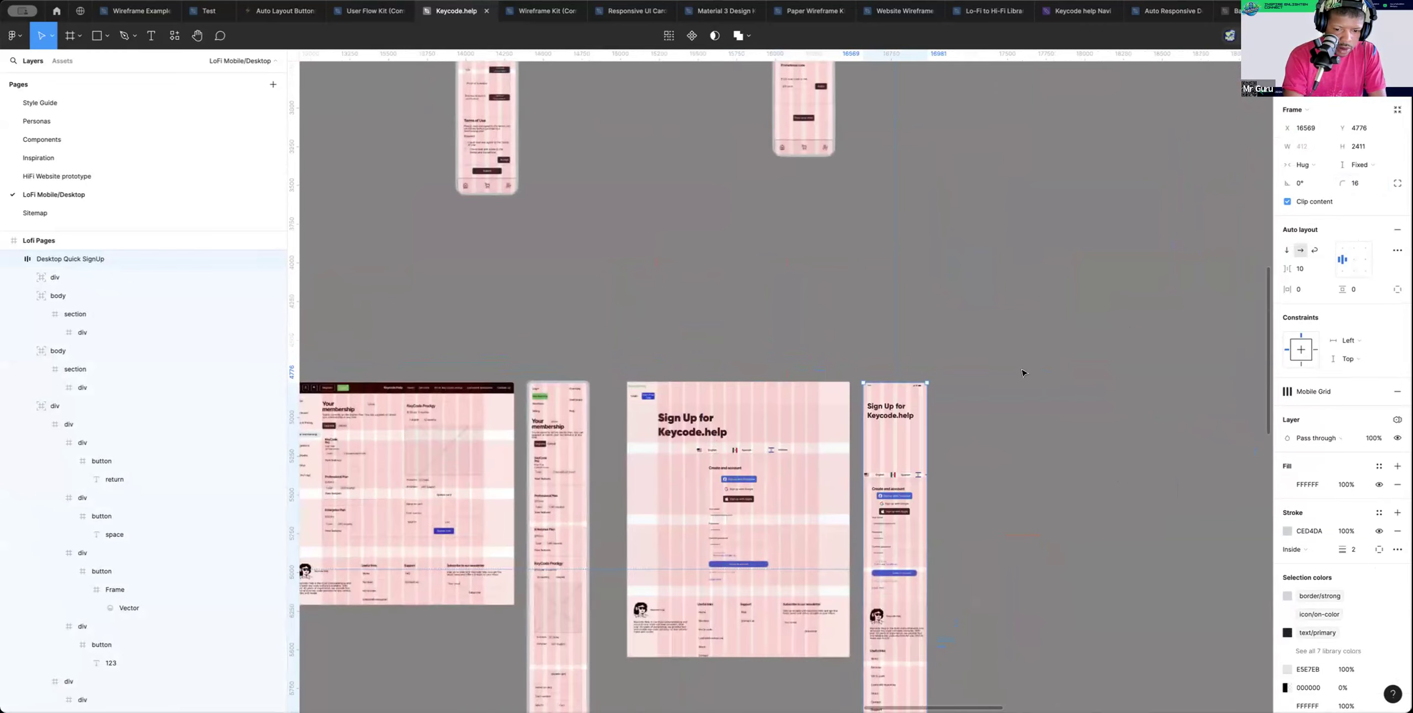
scroll(1020, 369, down, 3)
scroll(1020, 369, left, 2)
scroll(1022, 373, up, 2)
scroll(1022, 372, right, 1)
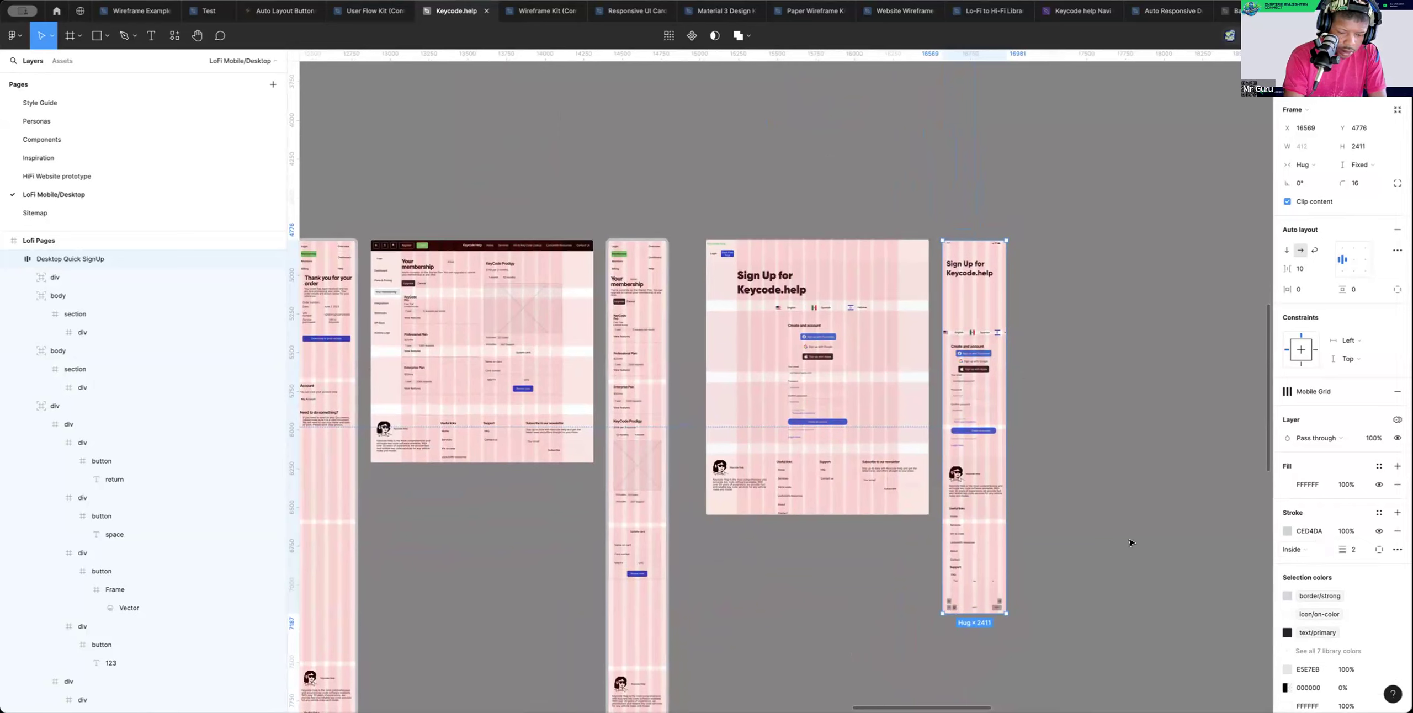
drag(1347, 549, 1360, 549)
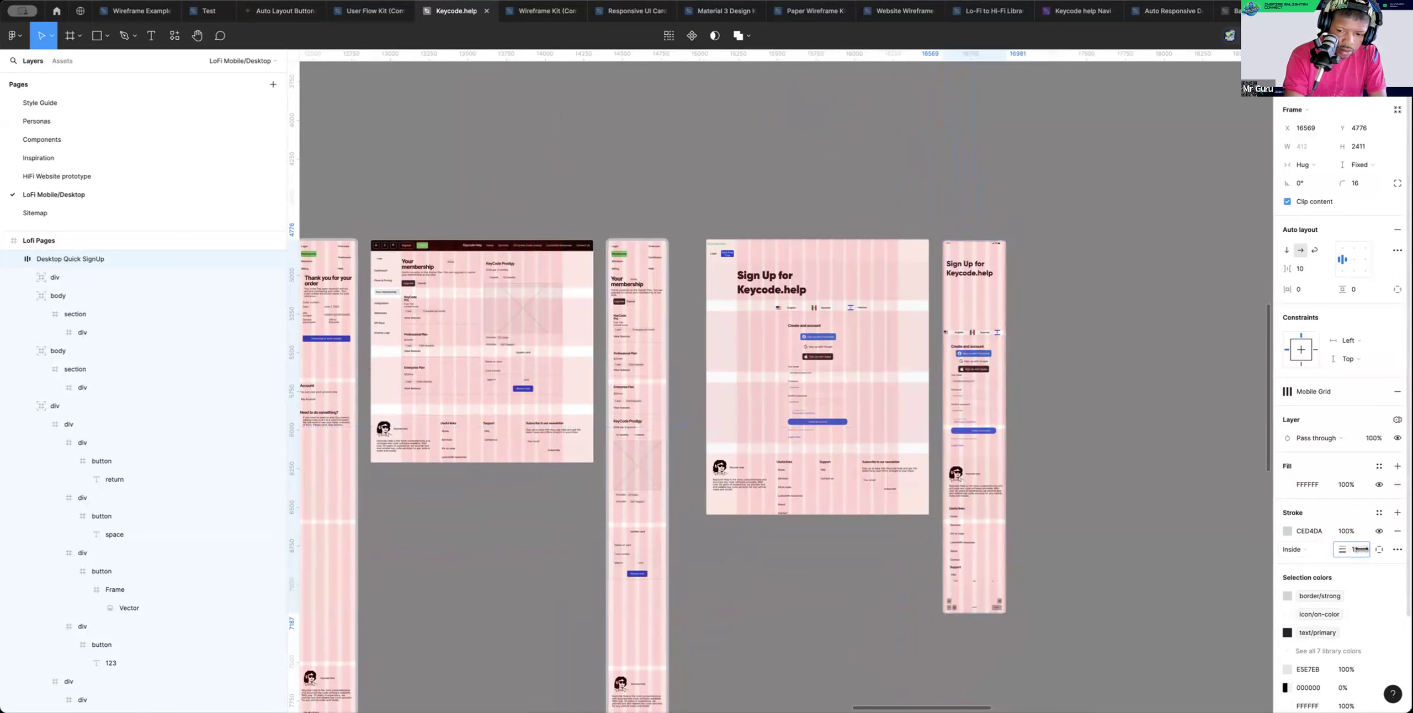
click(1292, 549)
click(1304, 566)
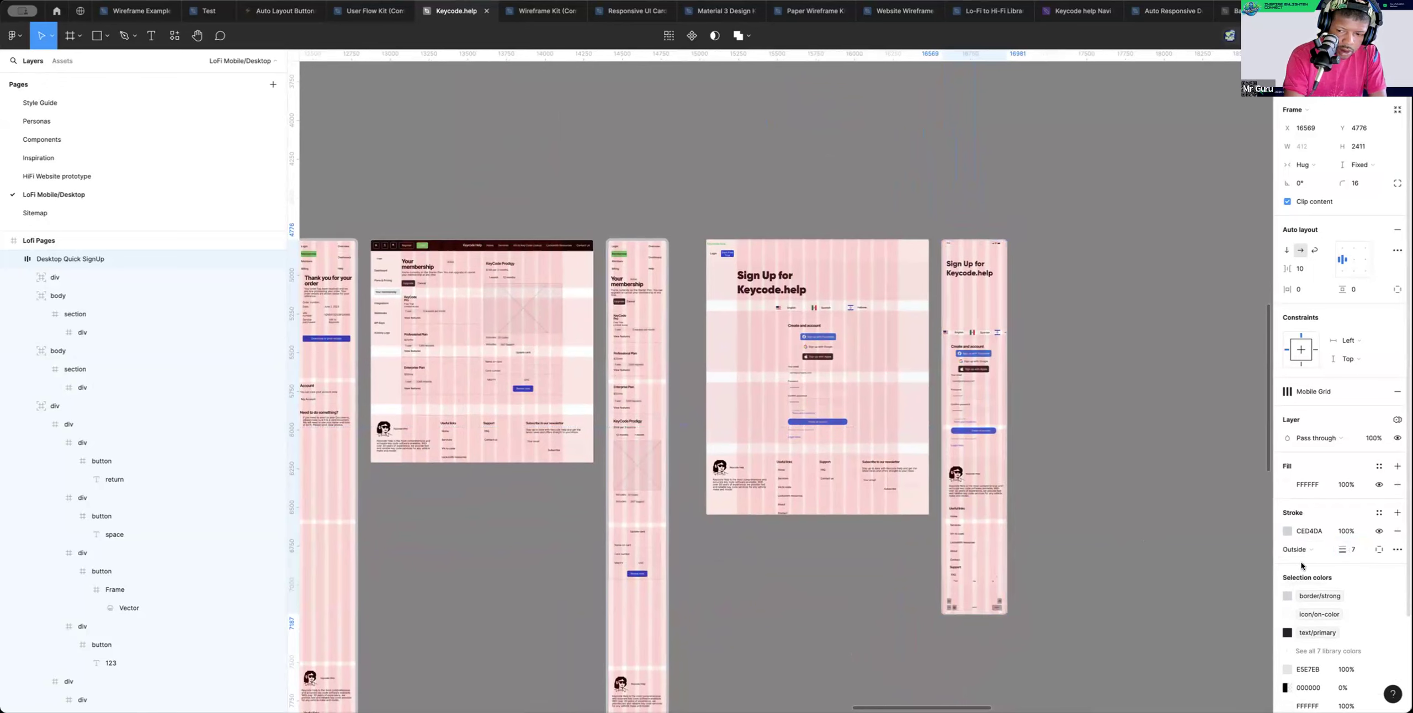
Check the stroke settings of the mobile Your Membership frame and set the mobile Sign Up frame's stroke weight to 16 to match
click(638, 615)
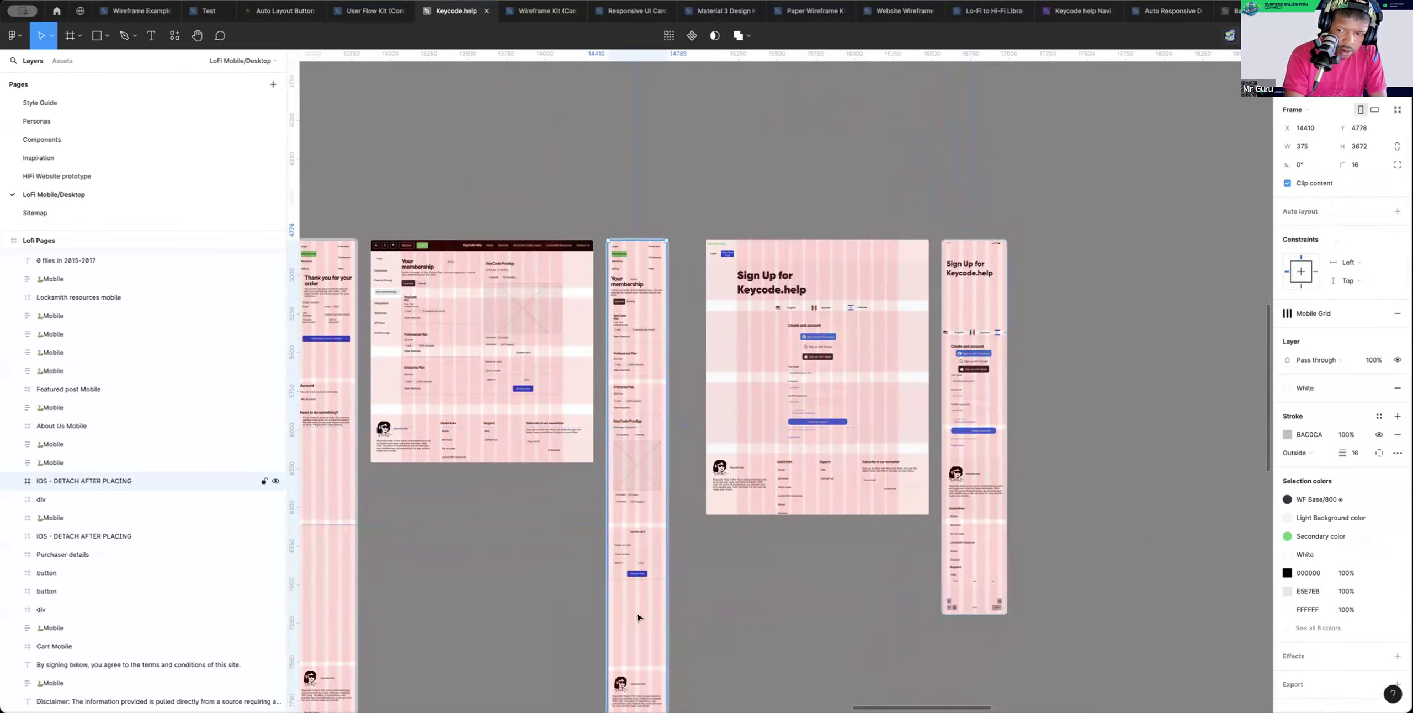
click(989, 559)
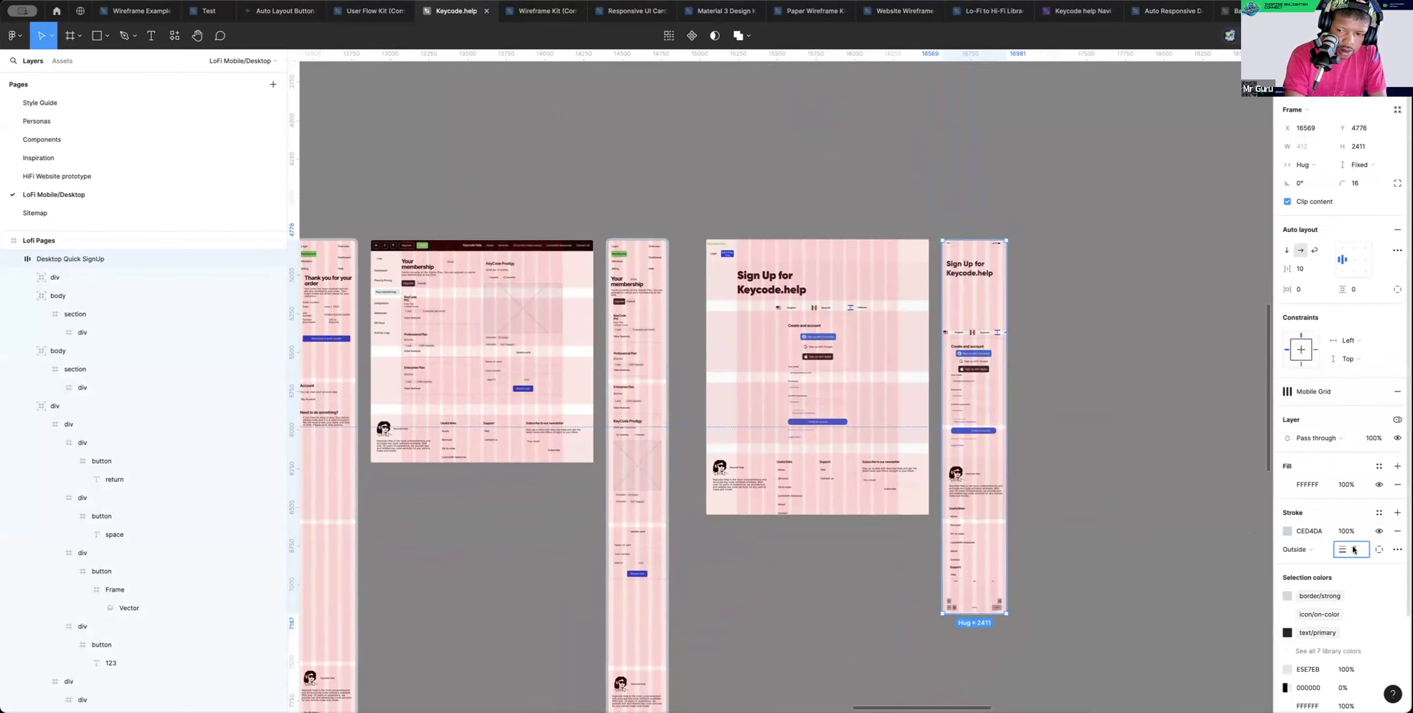
text(16)
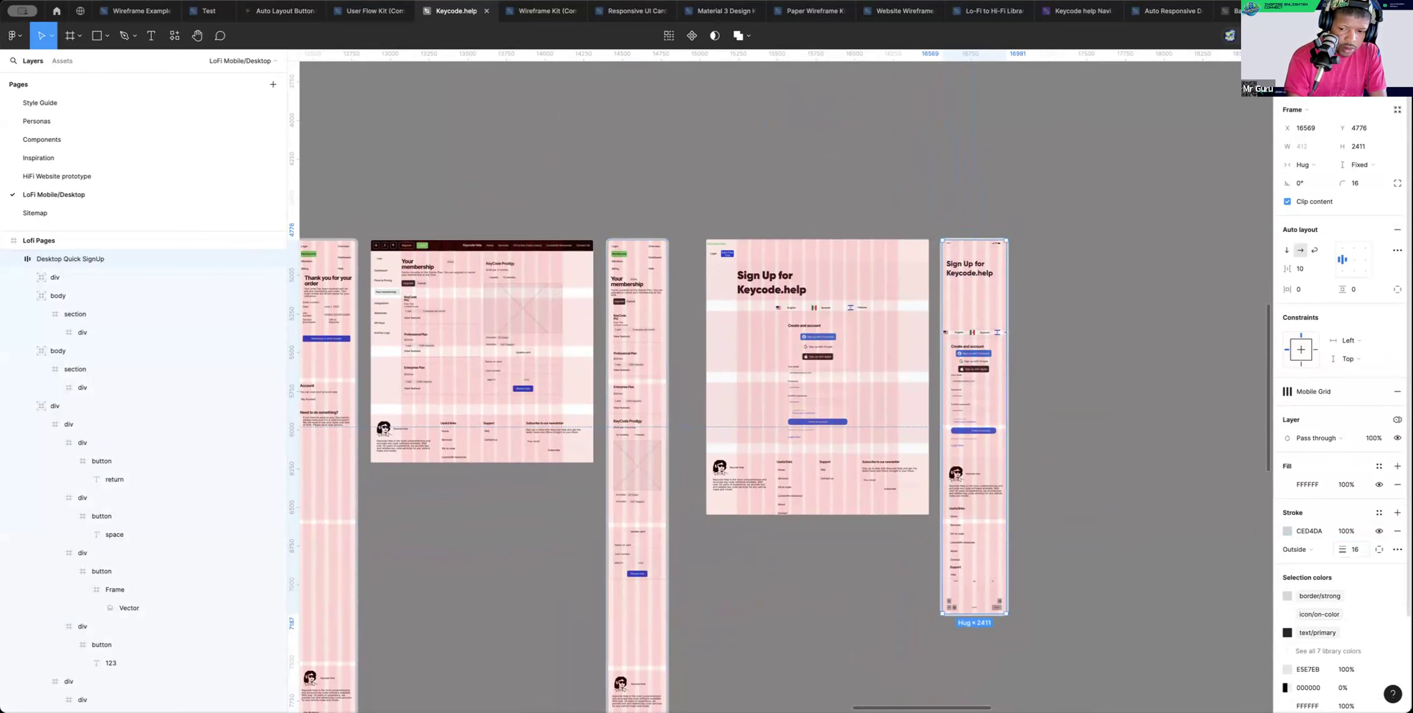
click(1213, 522)
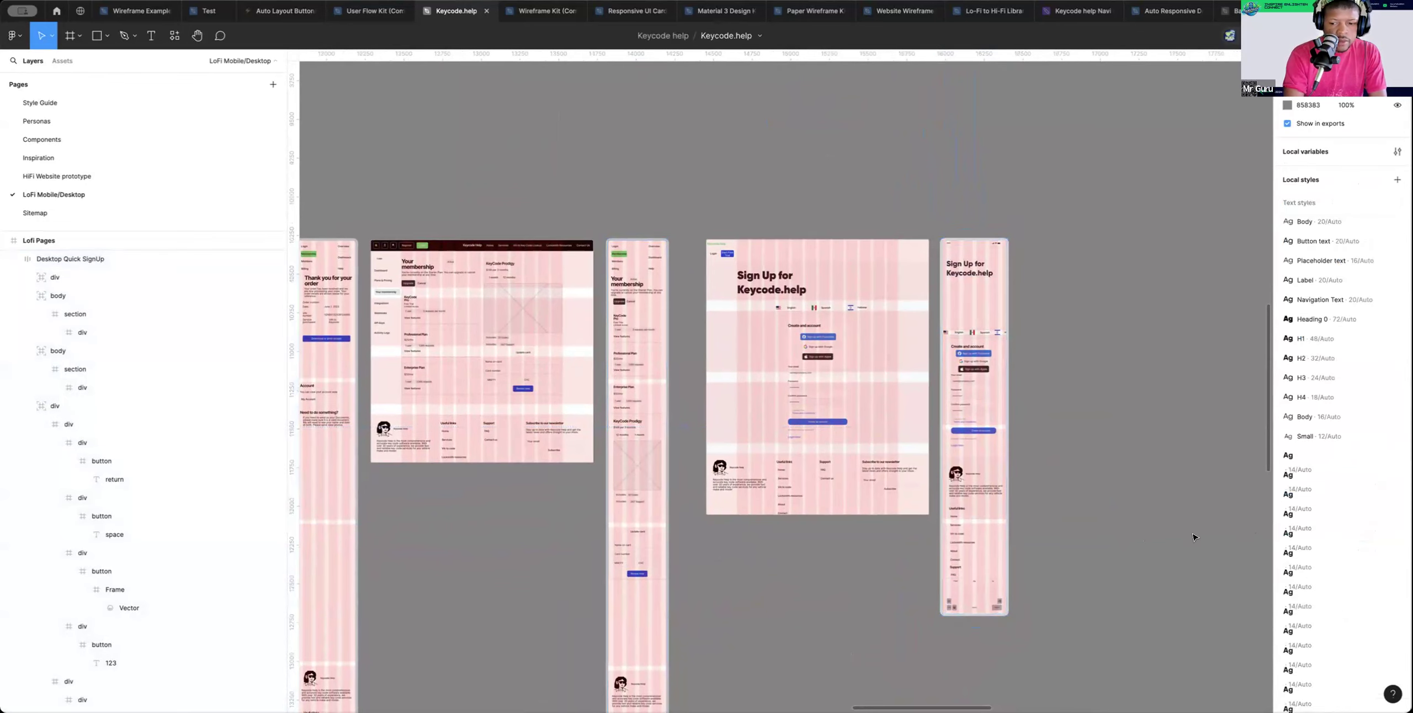
scroll(1121, 510, left, 1)
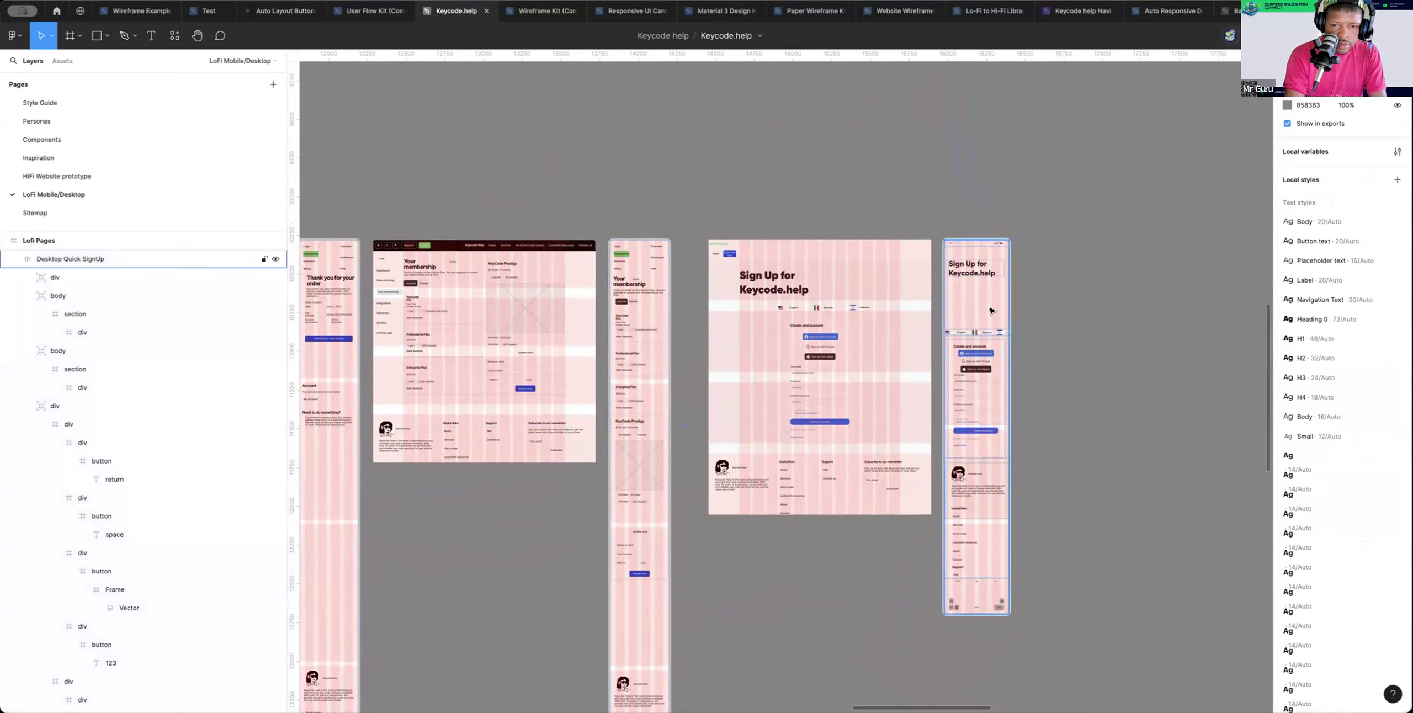
Move the stray Desktop Site Member Signup frame to the end of the third Lofi row, beside the last white page
scroll(1046, 414, down, 1)
scroll(1047, 415, up, 1)
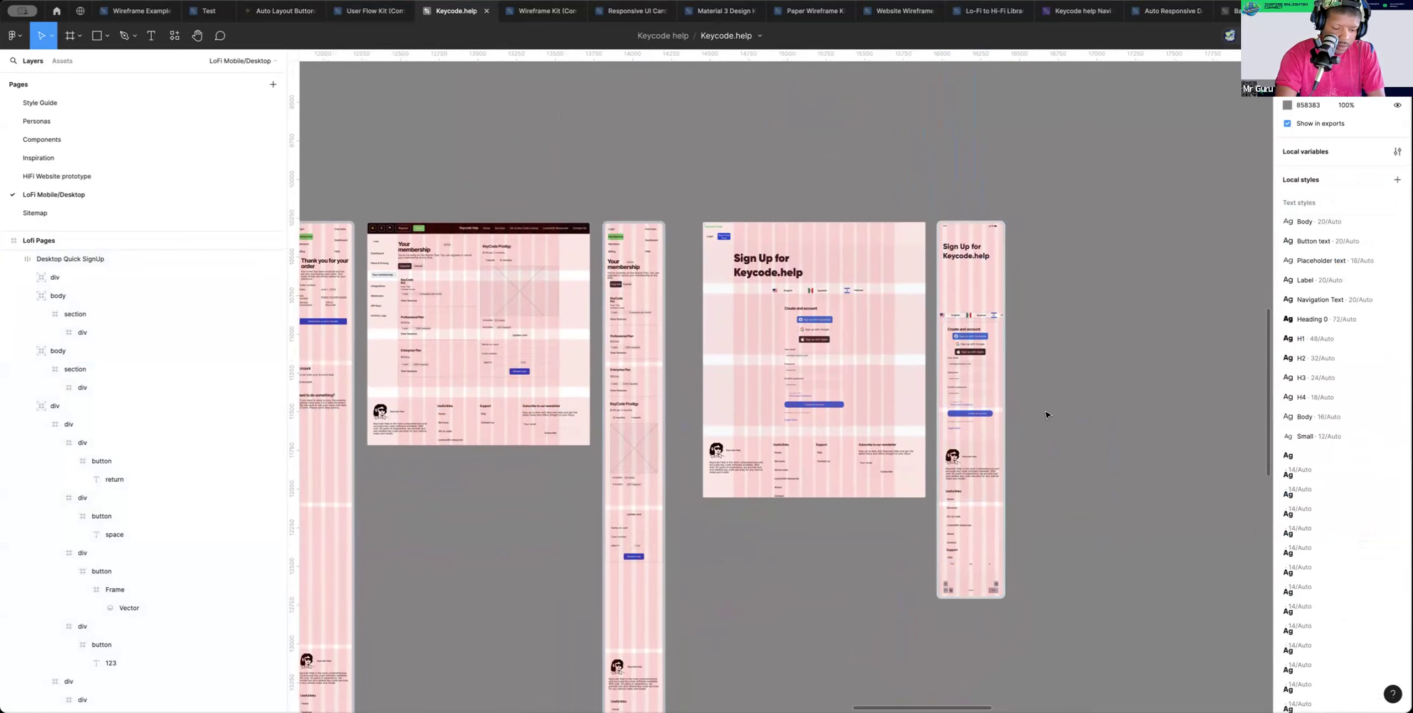
scroll(1023, 412, down, 10)
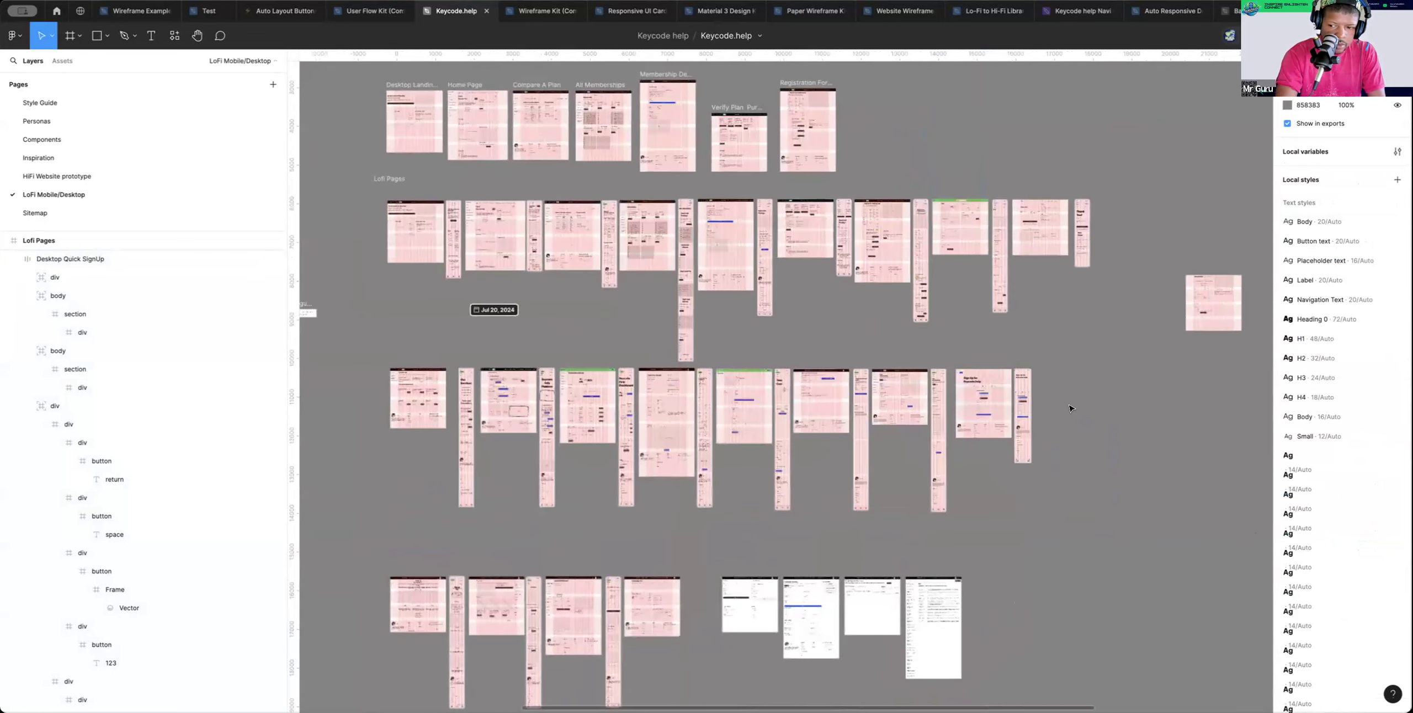
scroll(1070, 397, down, 3)
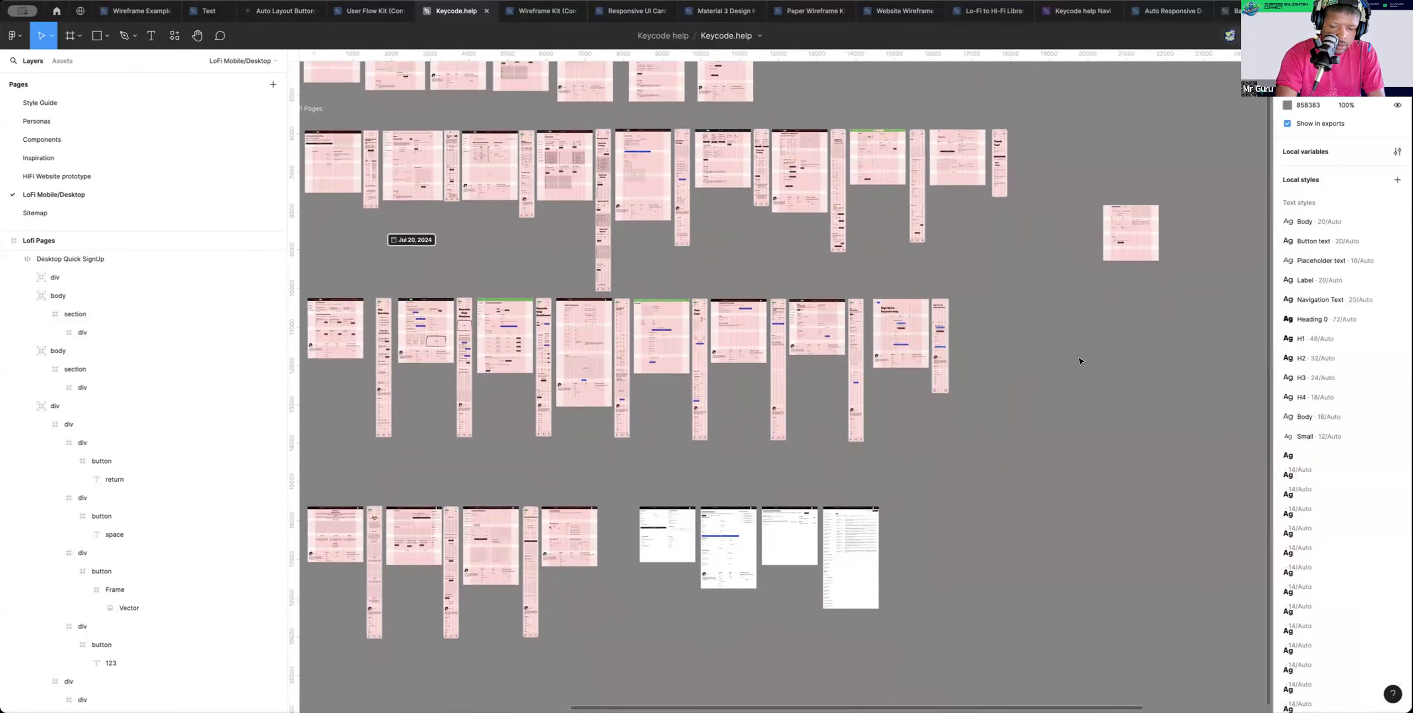
click(1139, 249)
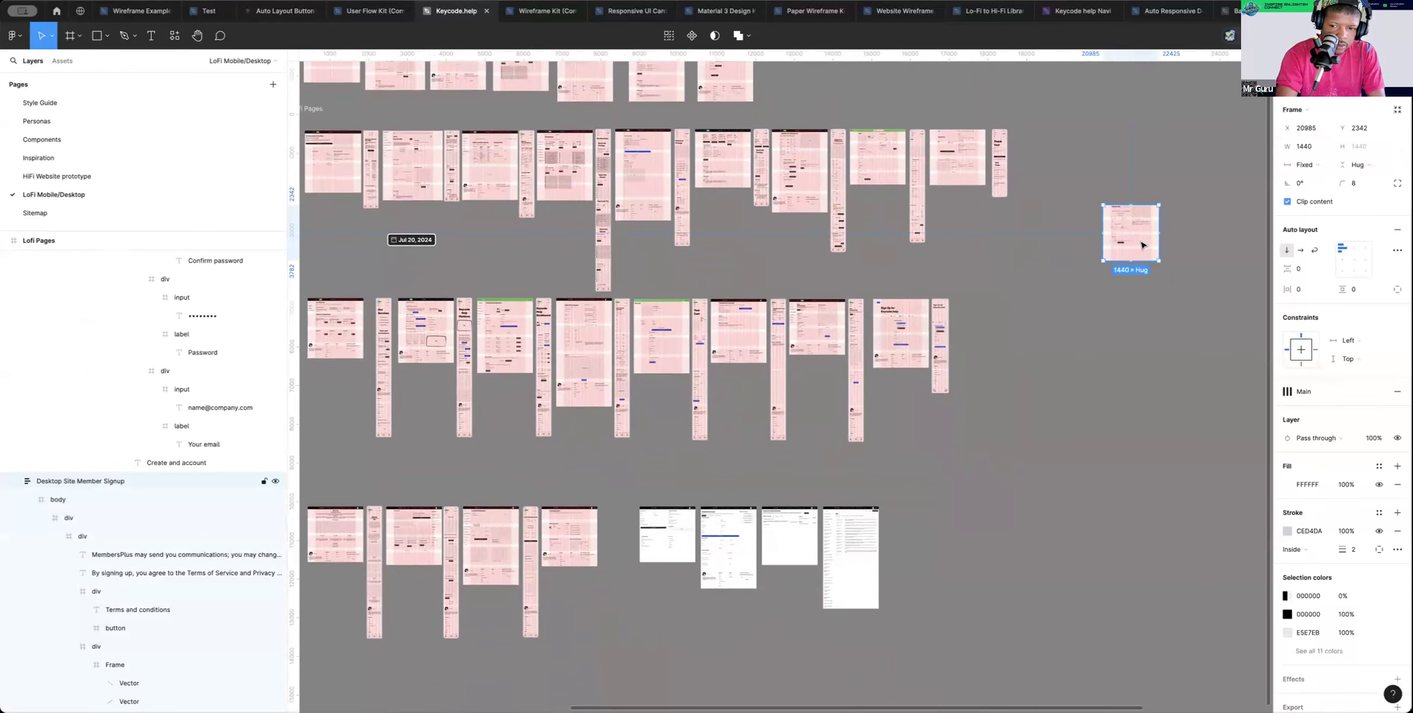
drag(1141, 241, 926, 544)
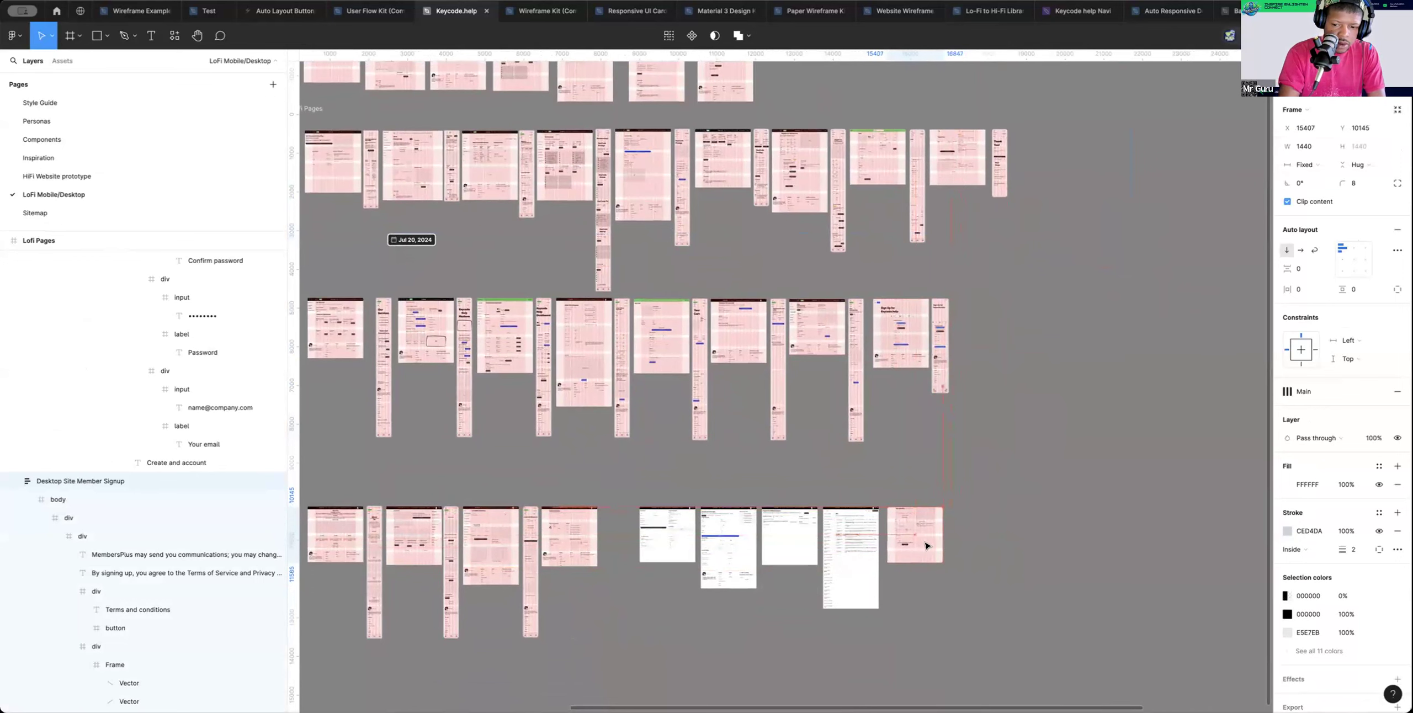
scroll(926, 544, left, 2)
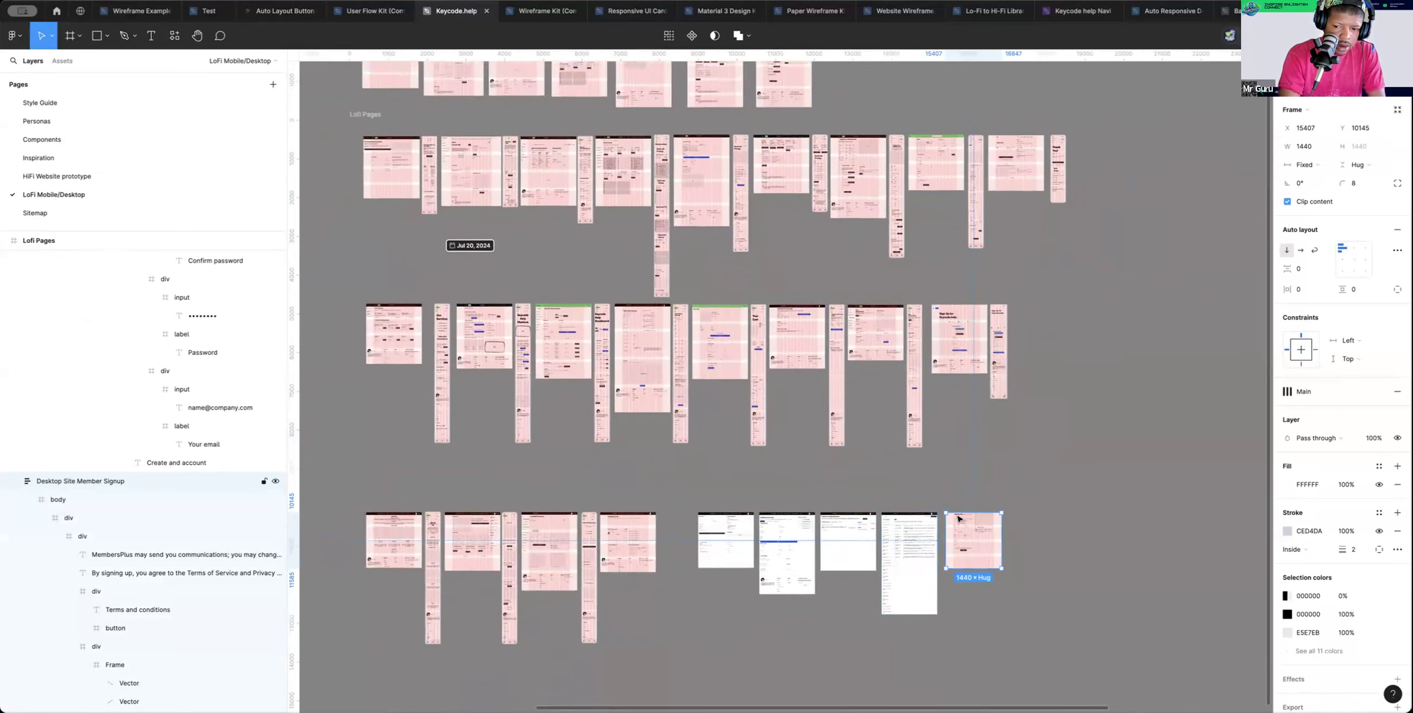
click(961, 480)
Inspect the extent of the Lofi Pages frame and review all of its page rows
scroll(943, 479, up, 10)
scroll(942, 479, left, 2)
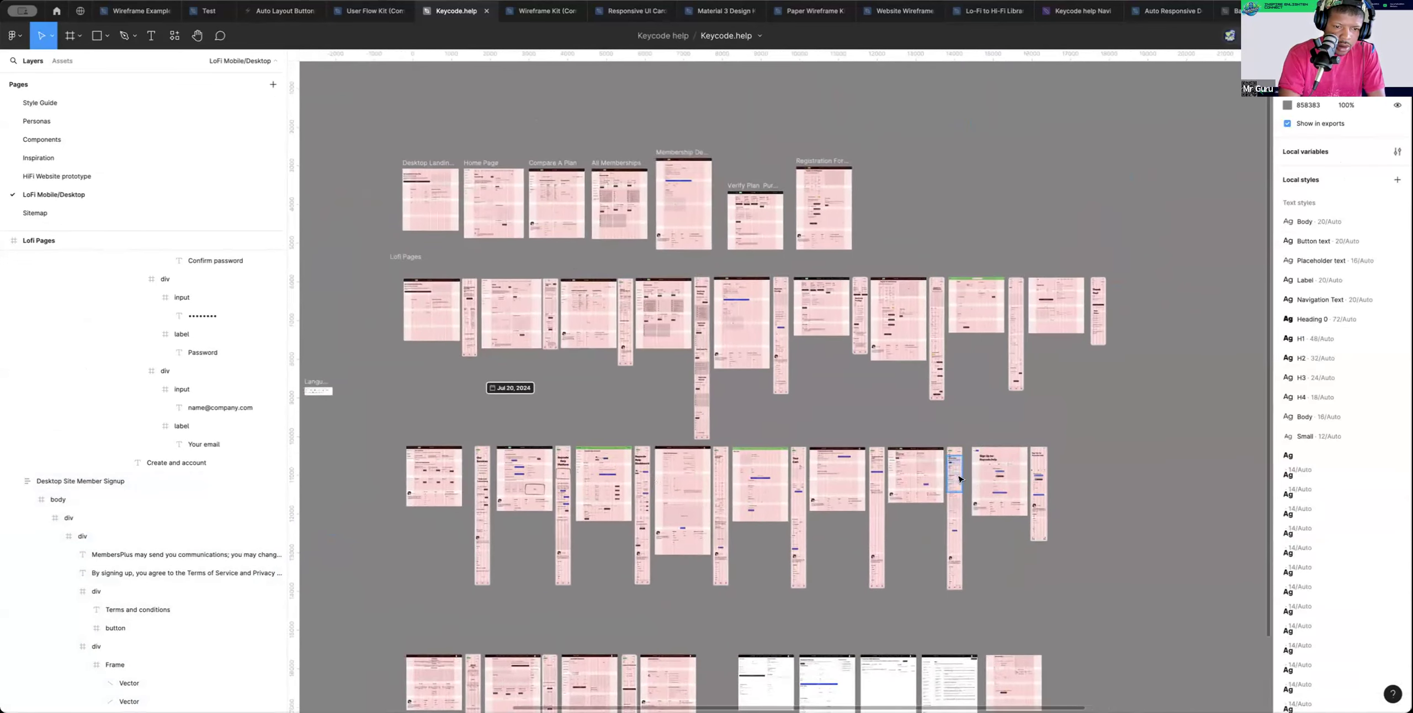
scroll(597, 350, left, 2)
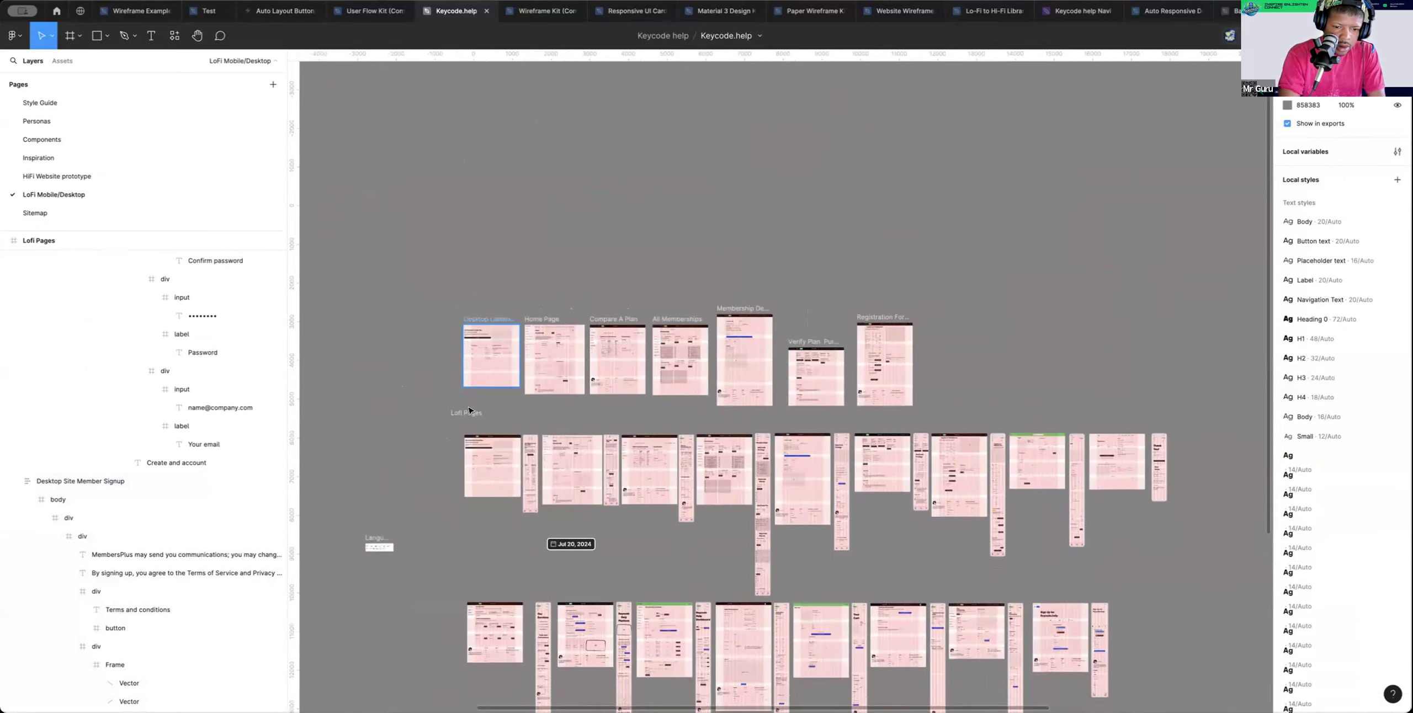
click(472, 415)
scroll(473, 415, down, 8)
scroll(472, 416, right, 5)
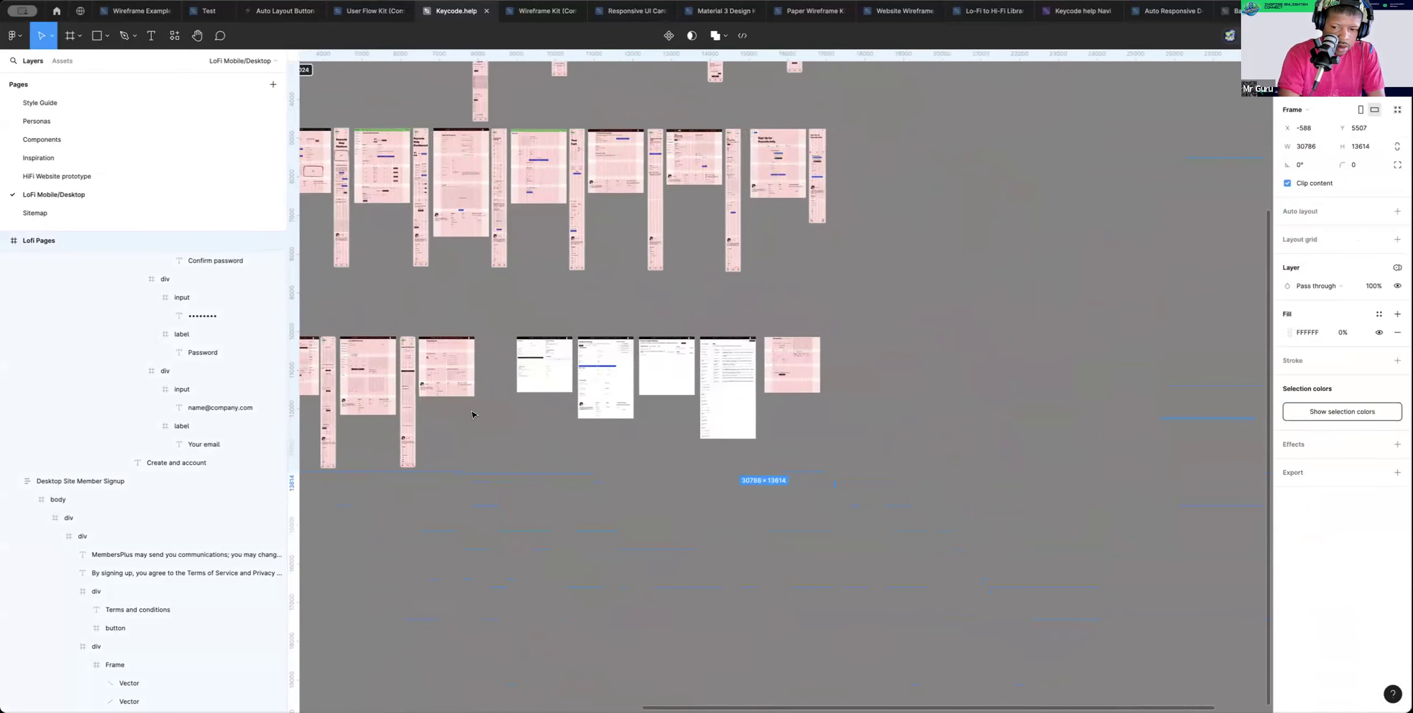
scroll(473, 415, up, 5)
scroll(473, 415, left, 1)
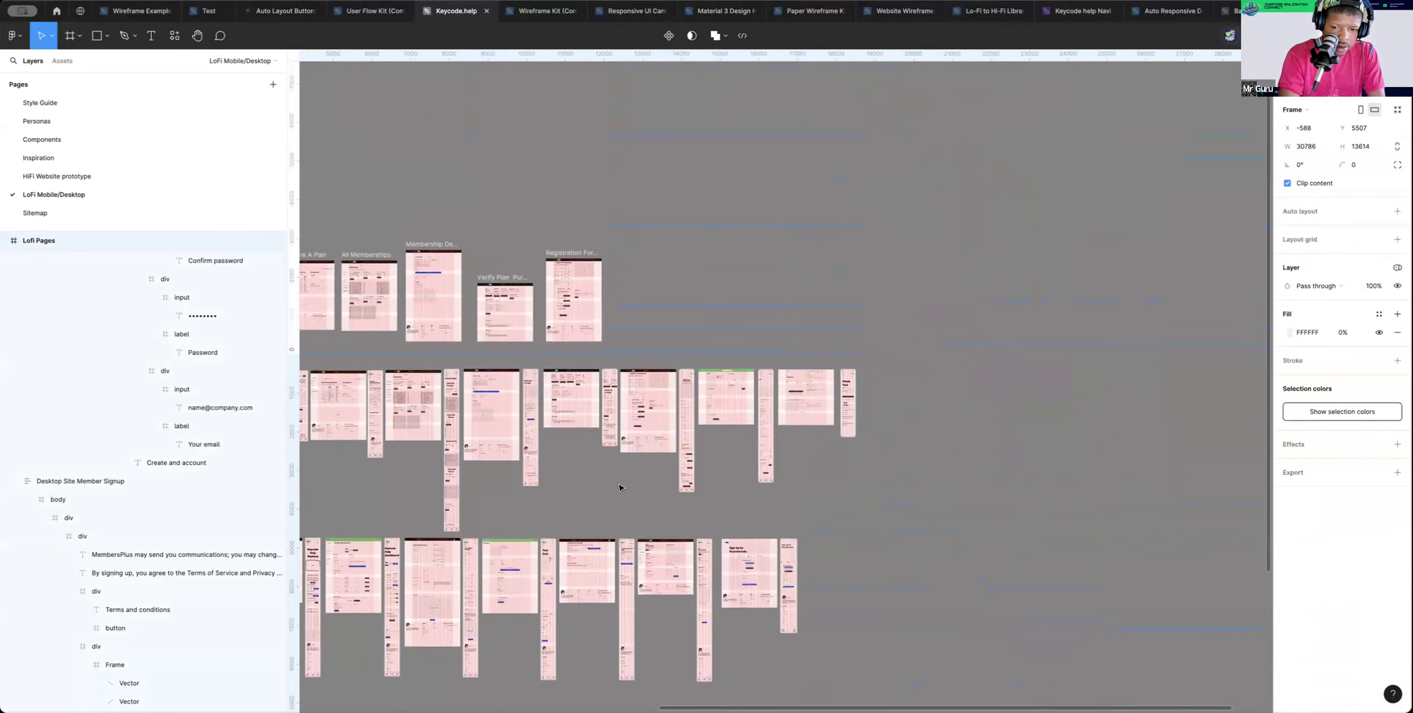
scroll(624, 495, down, 5)
click(621, 520)
scroll(622, 520, up, 3)
scroll(622, 520, left, 1)
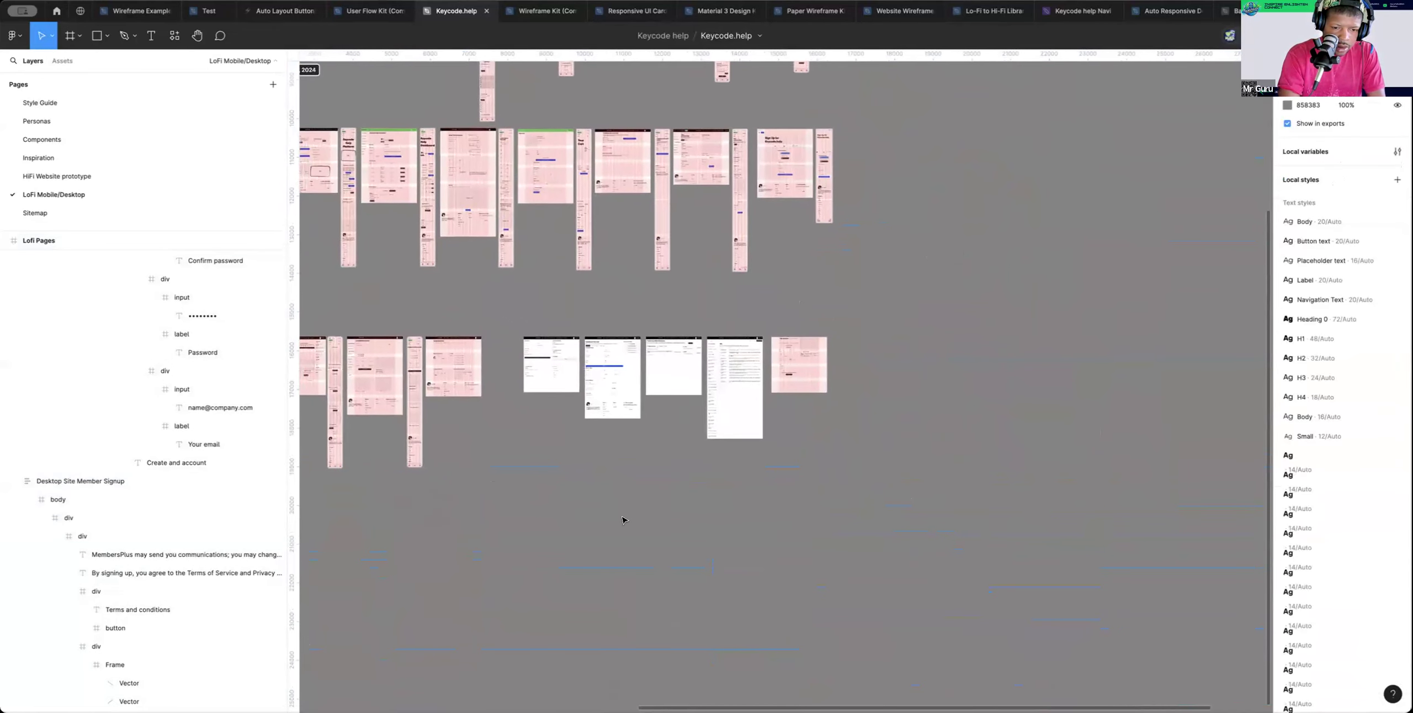
scroll(623, 520, up, 2)
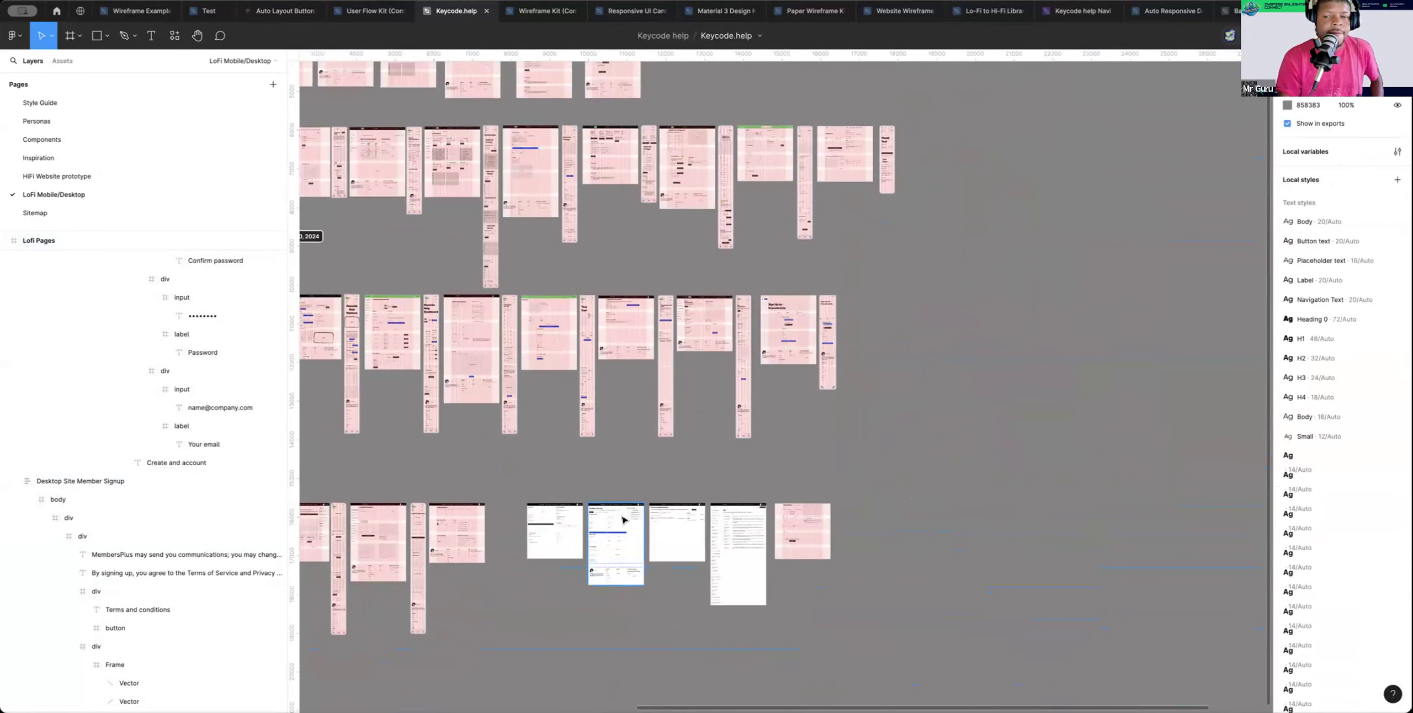
scroll(639, 513, up, 2)
scroll(642, 499, left, 6)
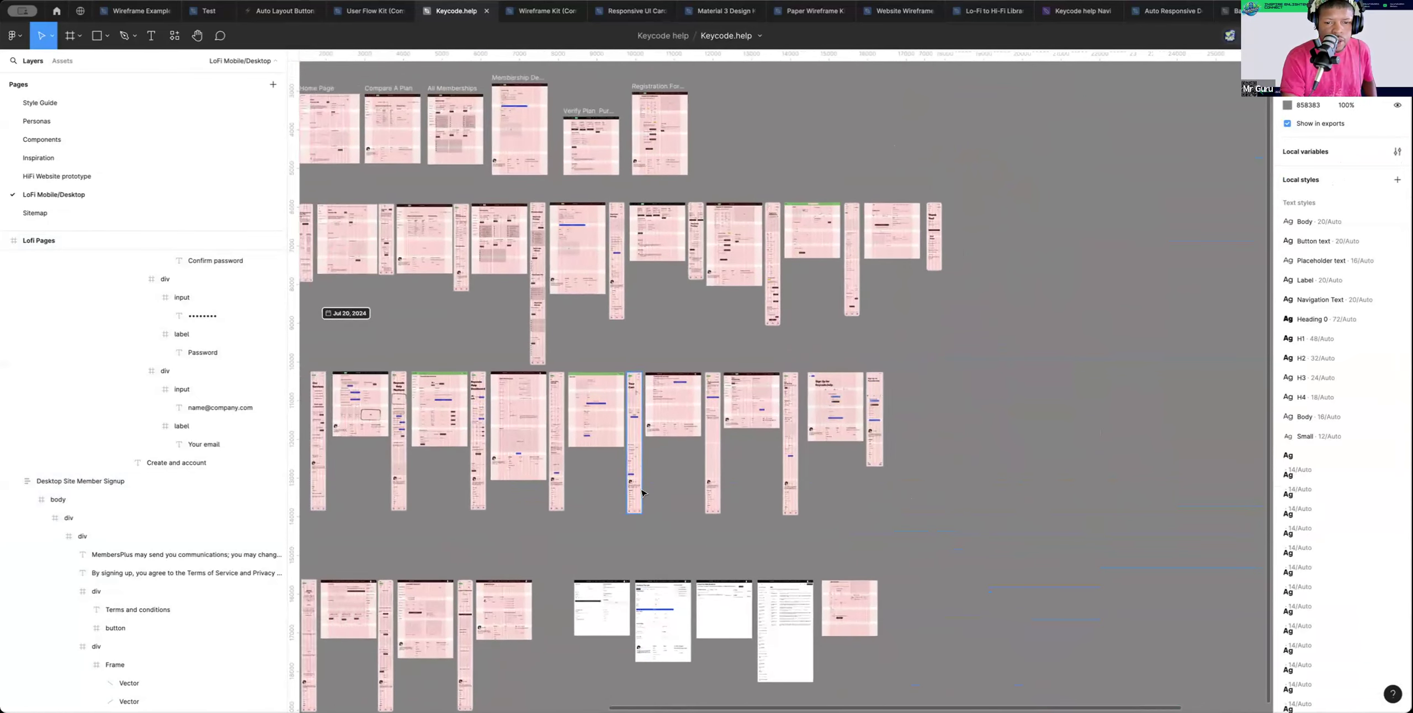
Delete the standalone Language selection frame beside the Lofi Pages rows
scroll(642, 493, left, 1)
scroll(640, 490, up, 3)
scroll(640, 490, left, 4)
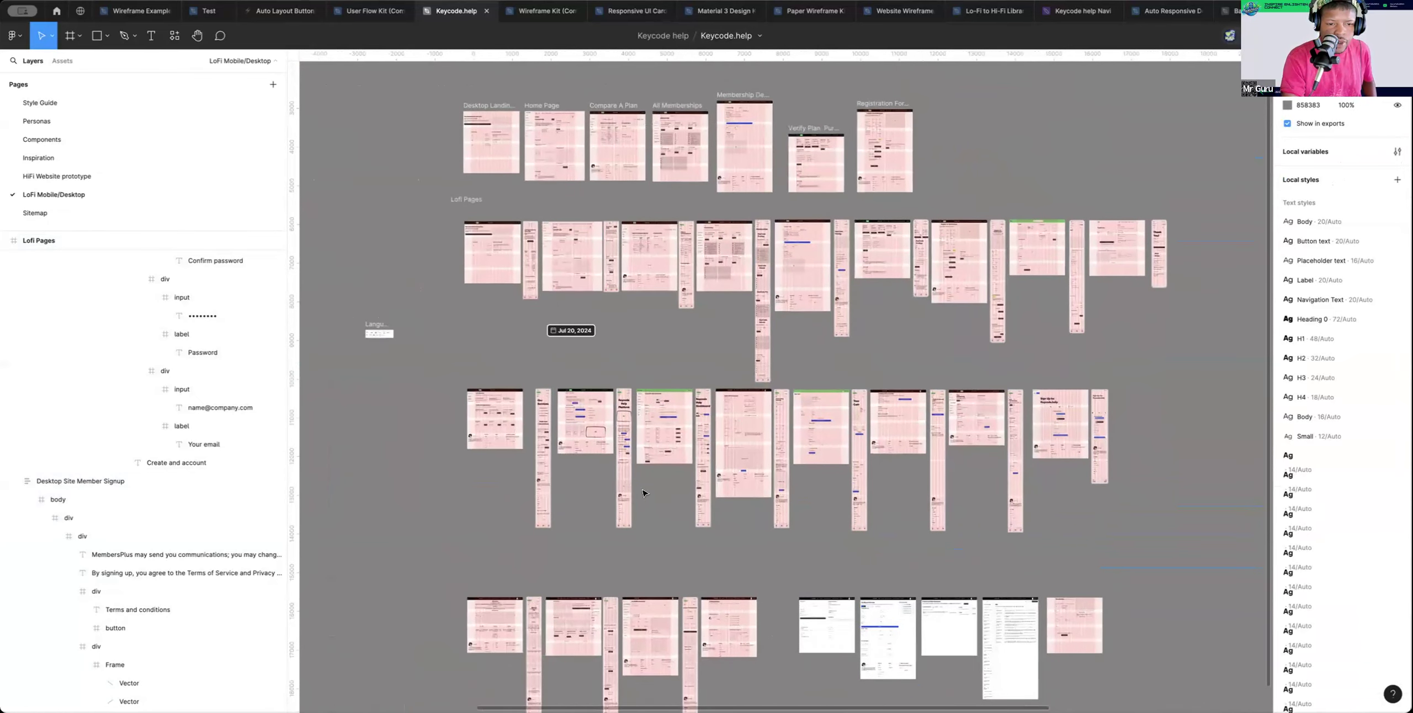
click(512, 426)
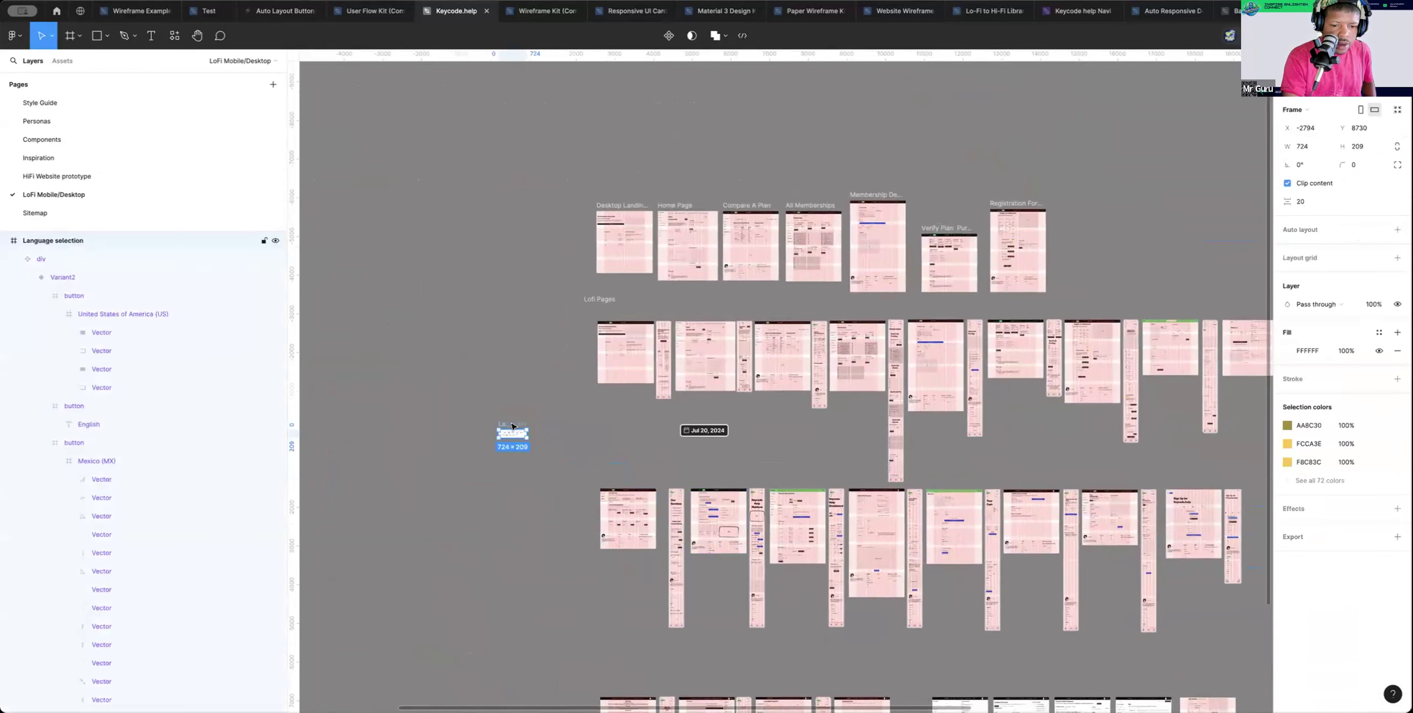
key(Delete)
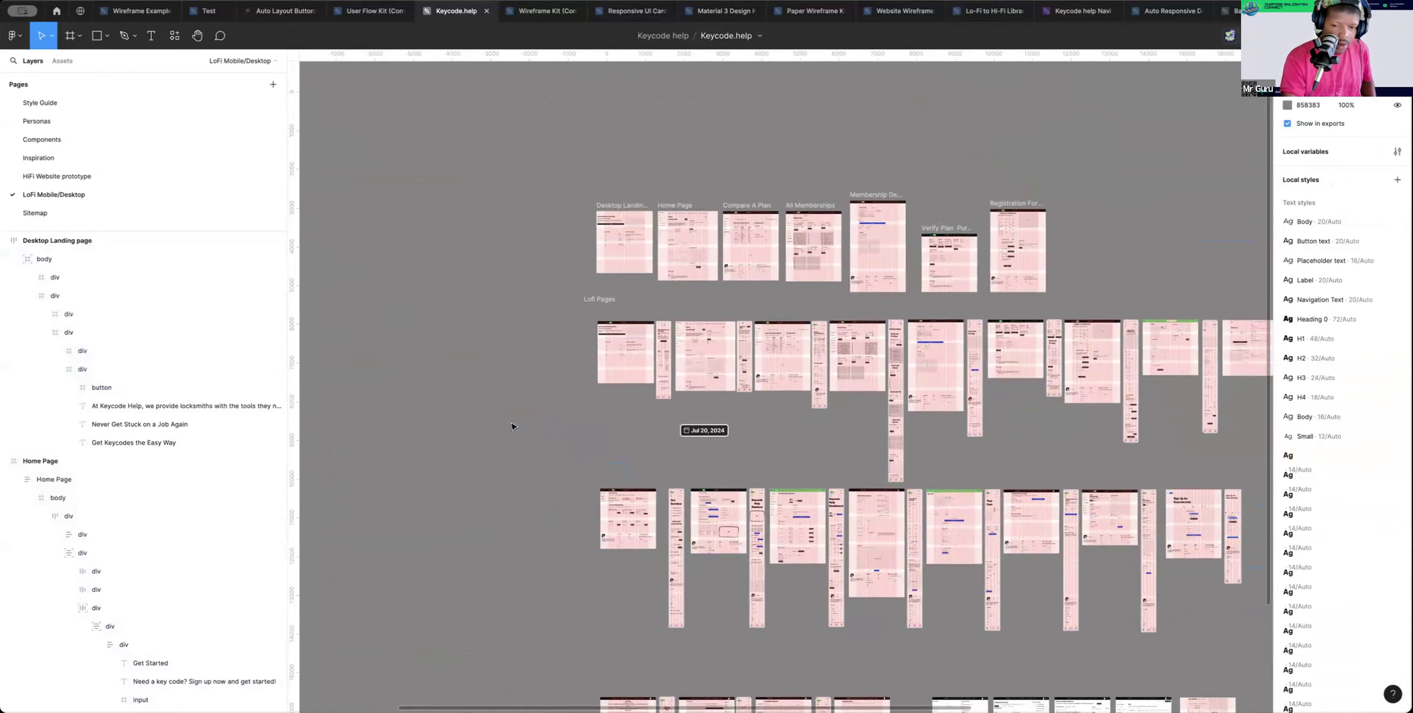
Hide the layout grids and review the standalone desktop pages above the Lofi Pages frame, including Membership Details and Registration Form
scroll(512, 426, down, 2)
scroll(512, 427, right, 3)
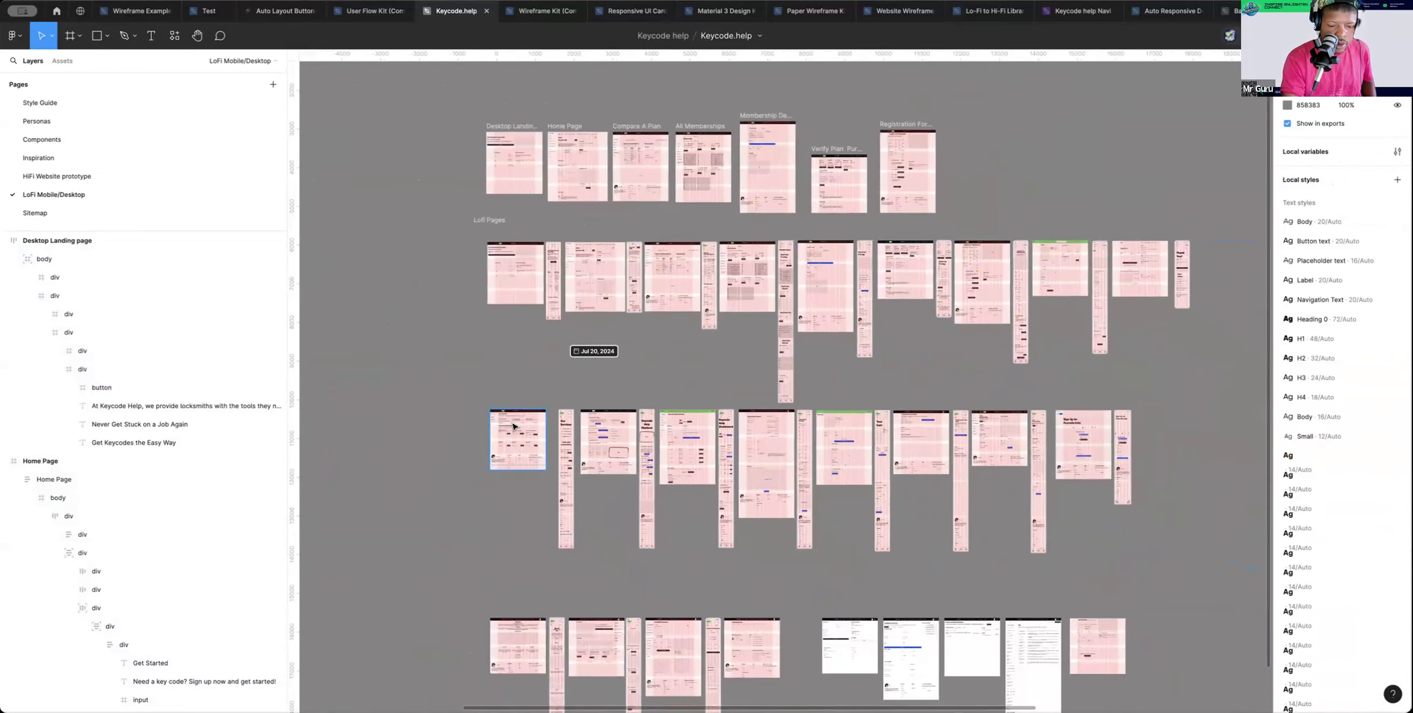
scroll(513, 426, right, 2)
key(ctrl+g)
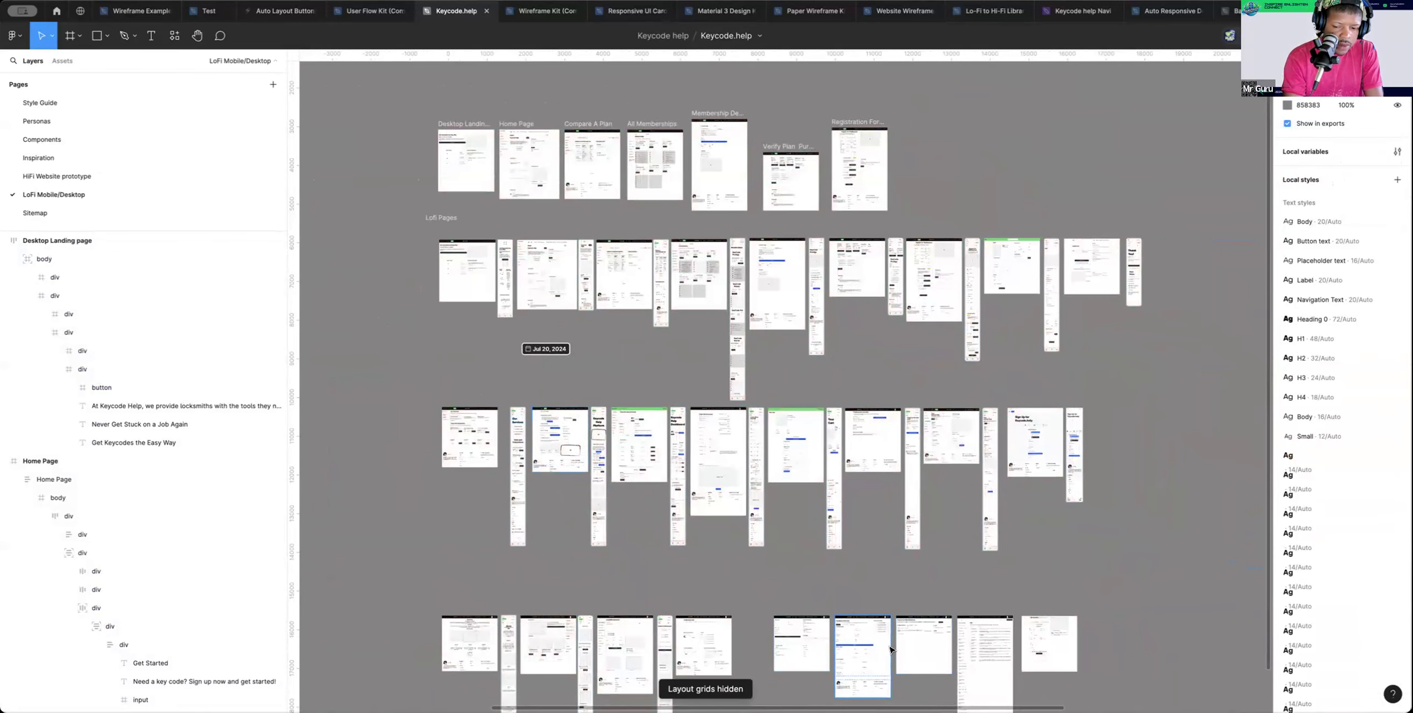
scroll(873, 645, right, 1)
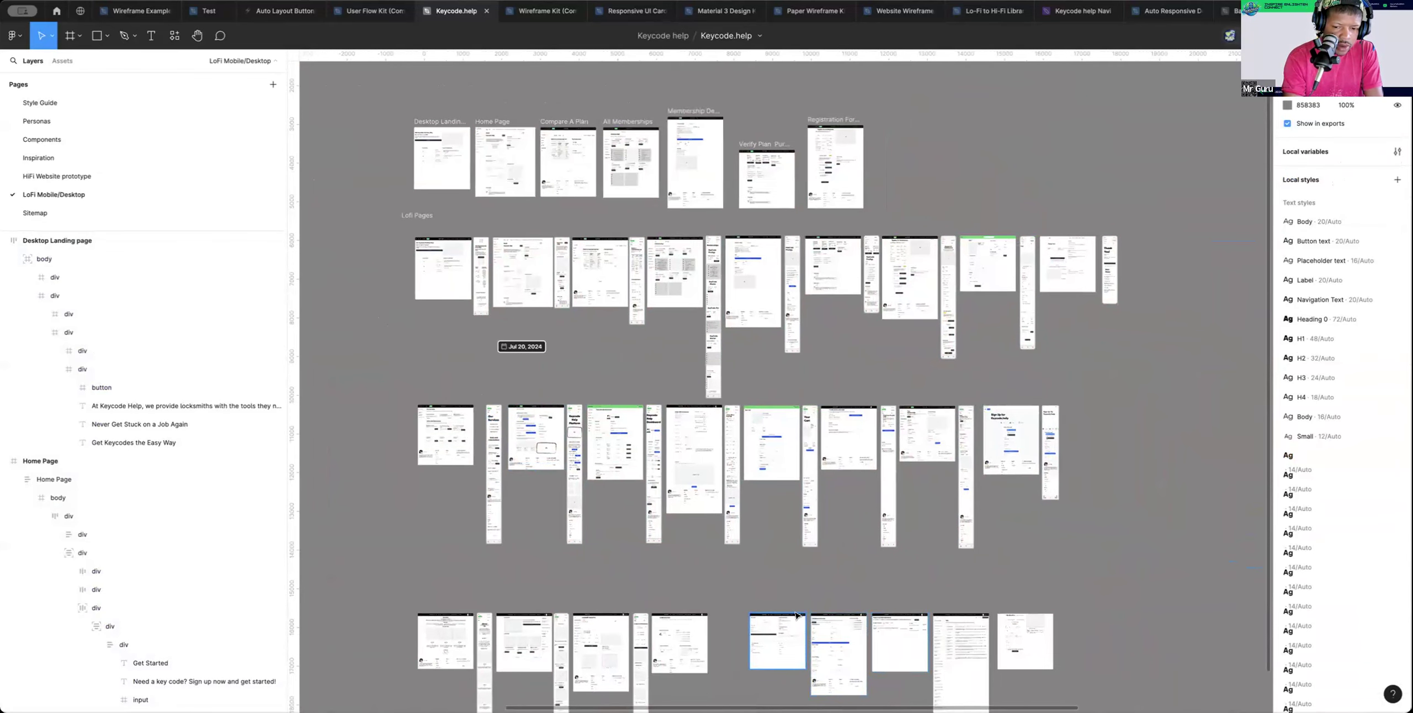
scroll(796, 615, up, 1)
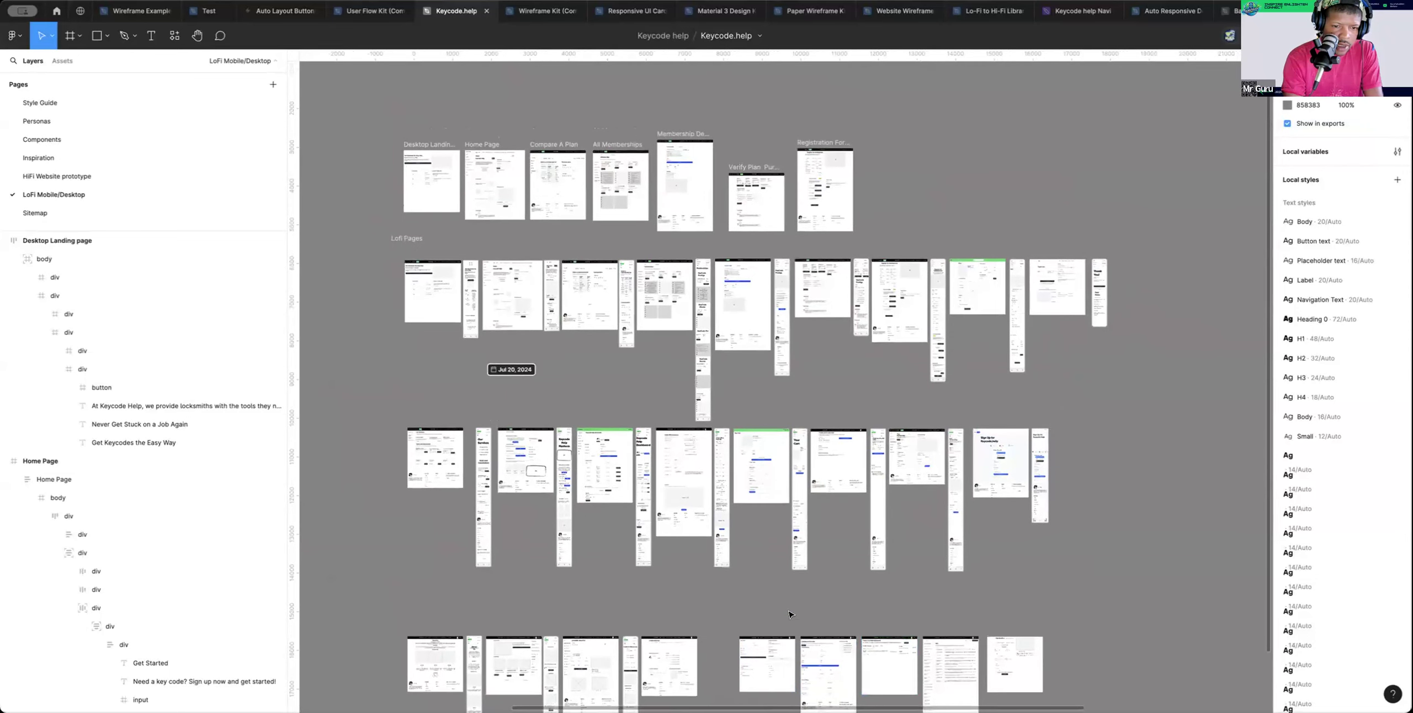
scroll(739, 582, up, 4)
scroll(673, 534, up, 6)
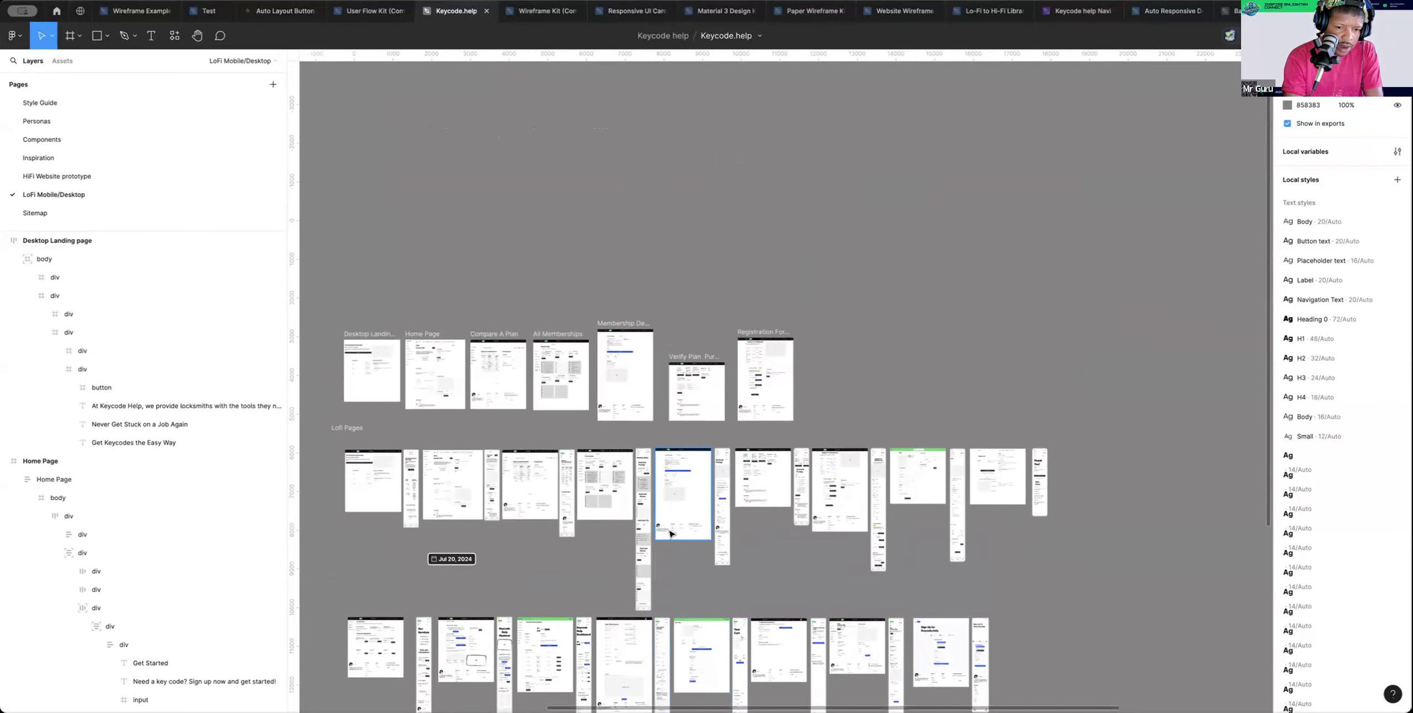
scroll(665, 442, up, 5)
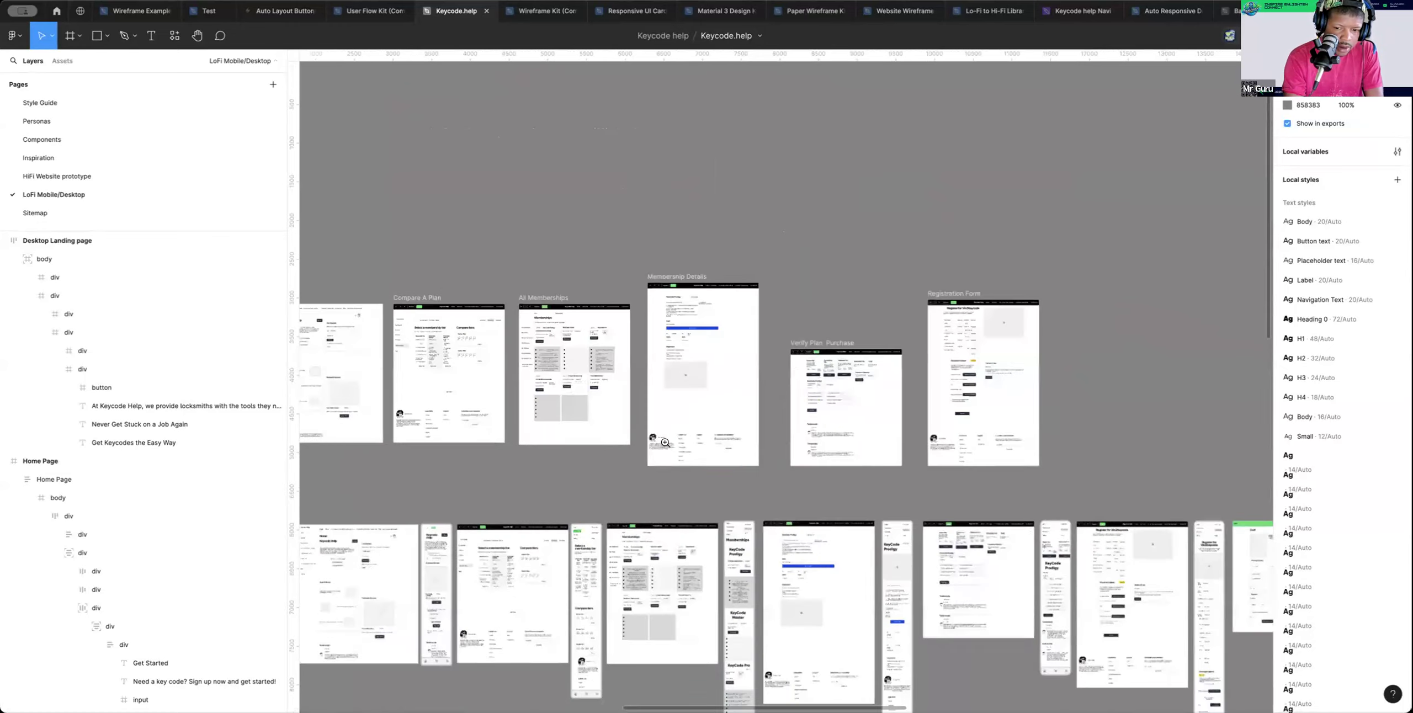
scroll(666, 443, right, 5)
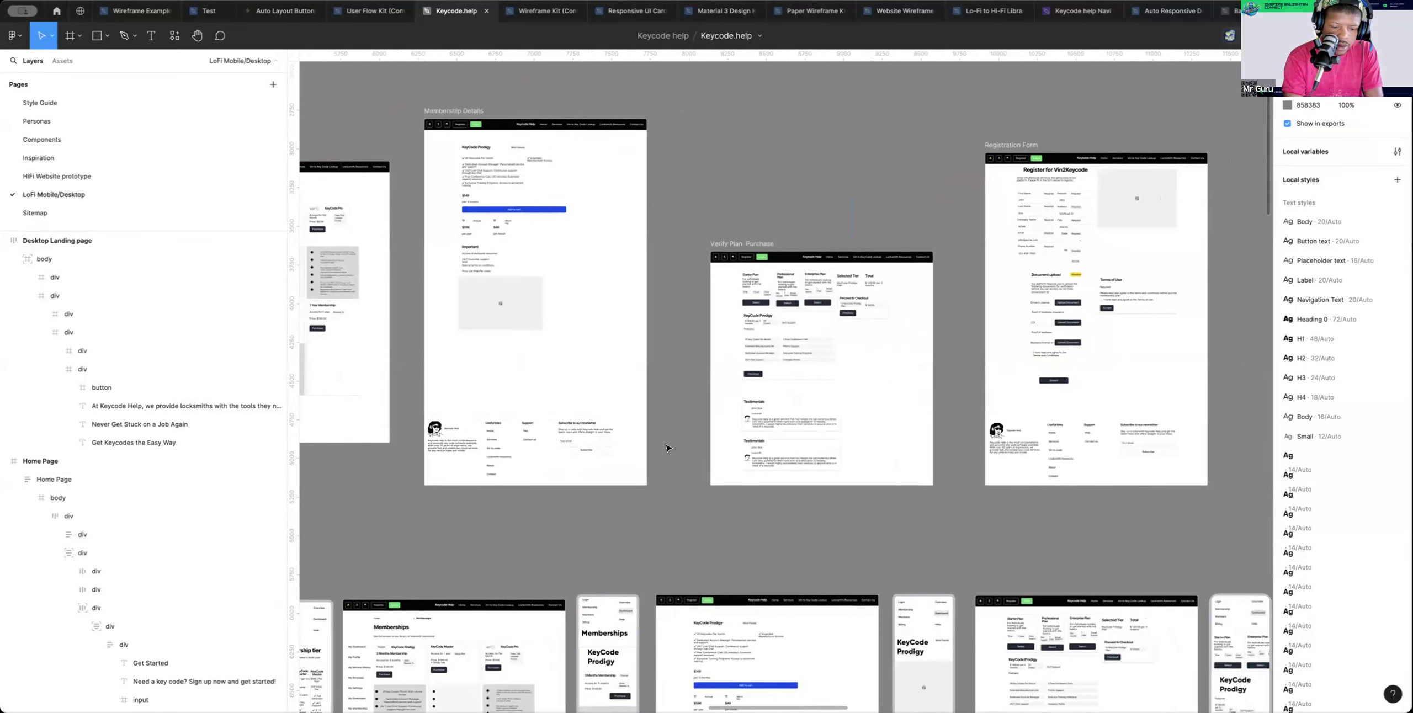
Display the prototype connections and examine the Flow 1 links and the SignUp link on the Home Page frame
key(shift+e)
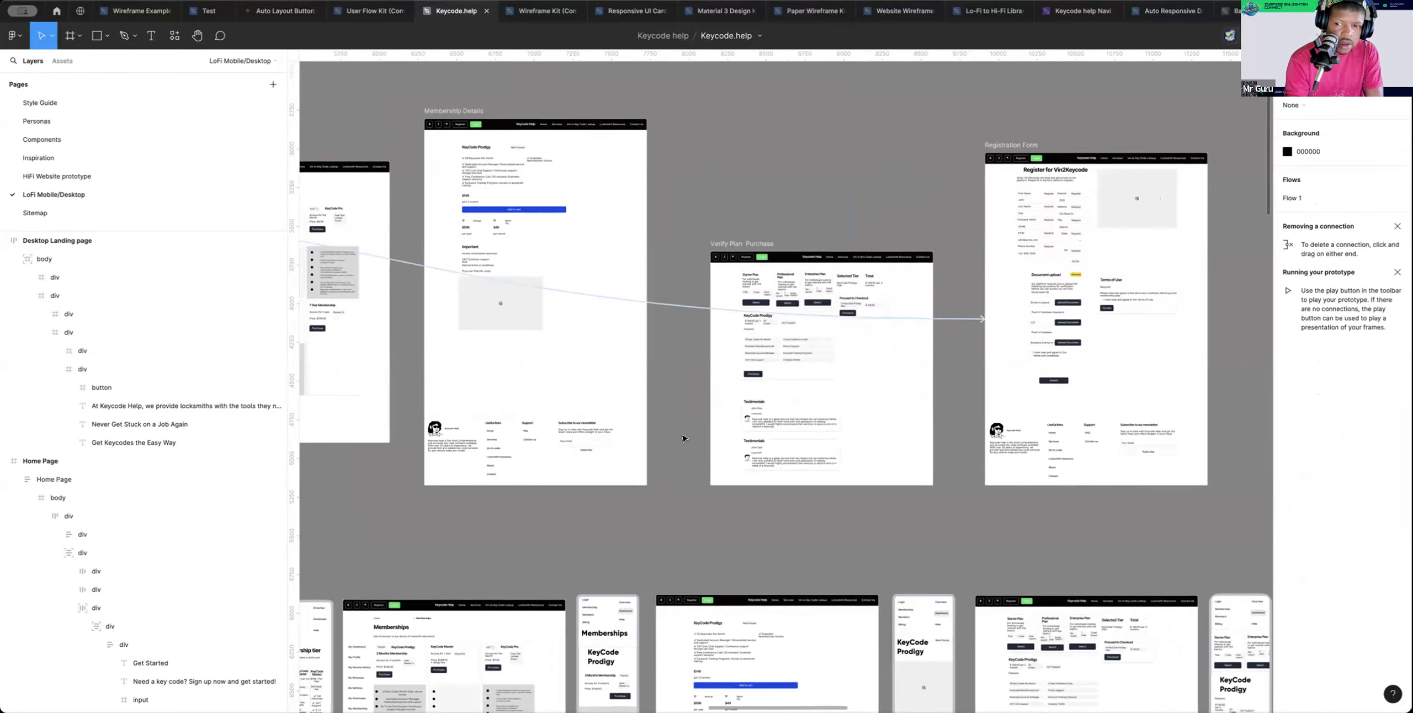
scroll(683, 439, left, 3)
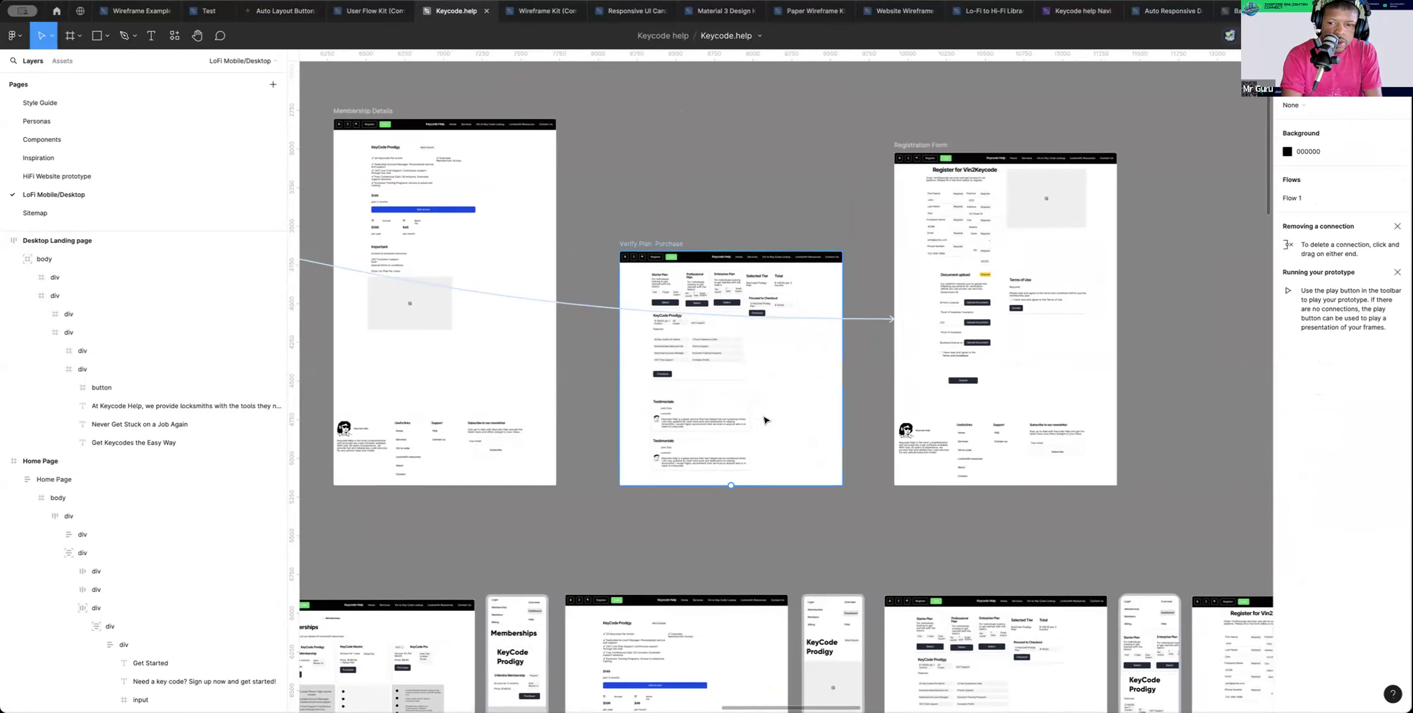
scroll(764, 420, left, 15)
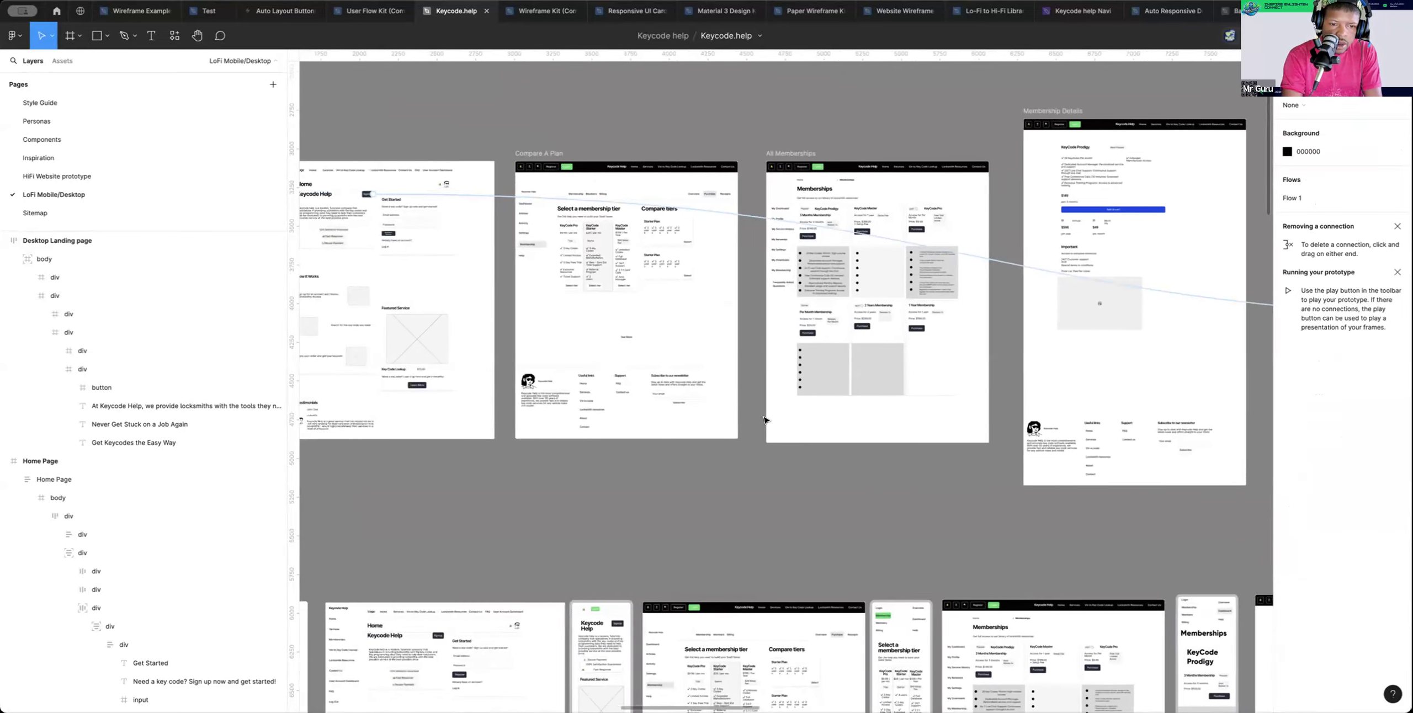
scroll(764, 420, left, 2)
click(728, 391)
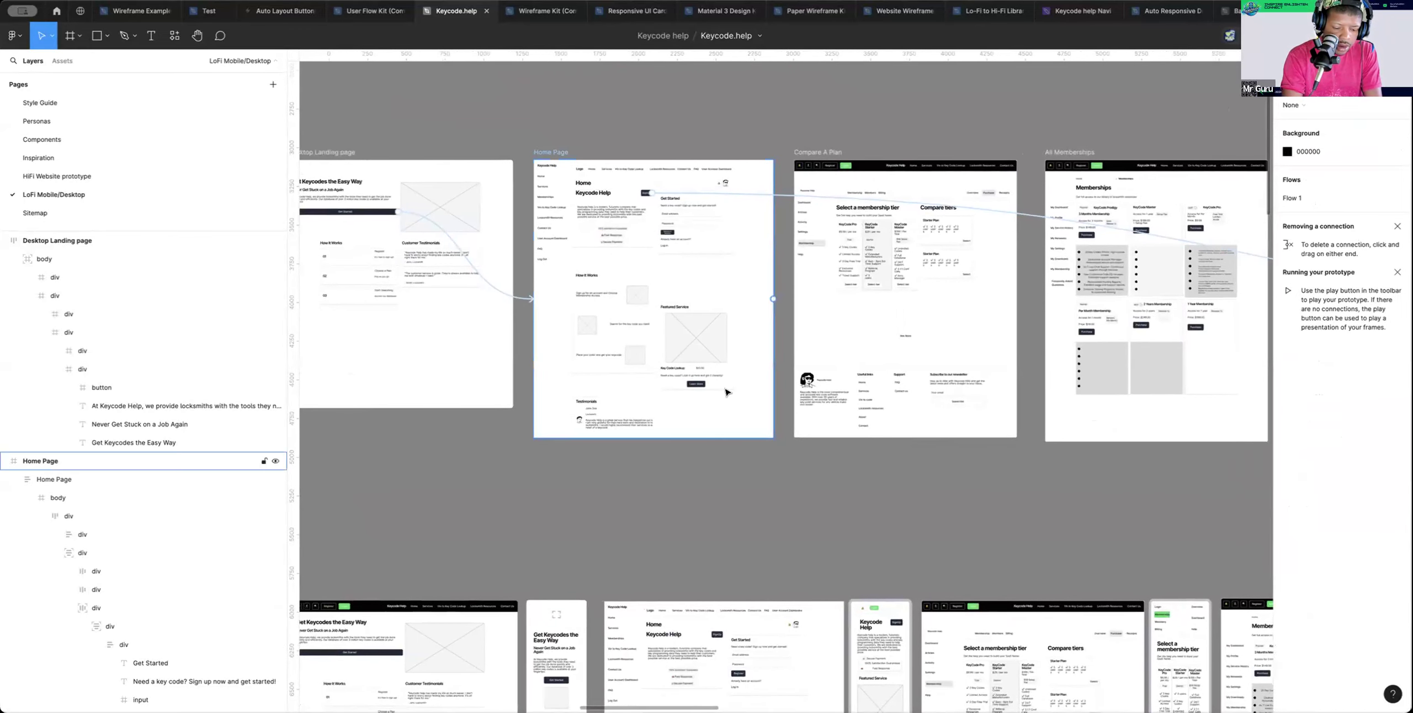
click(694, 284)
scroll(696, 287, up, 4)
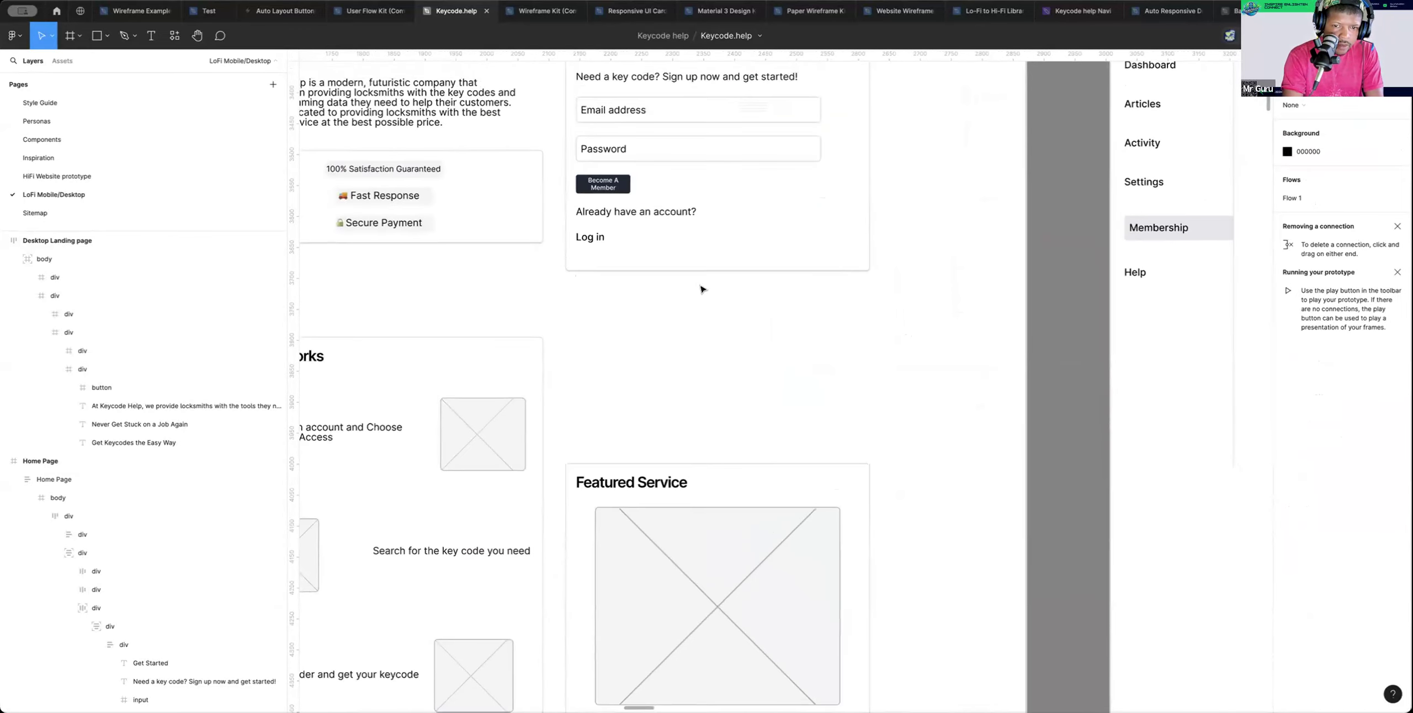
scroll(701, 289, up, 3)
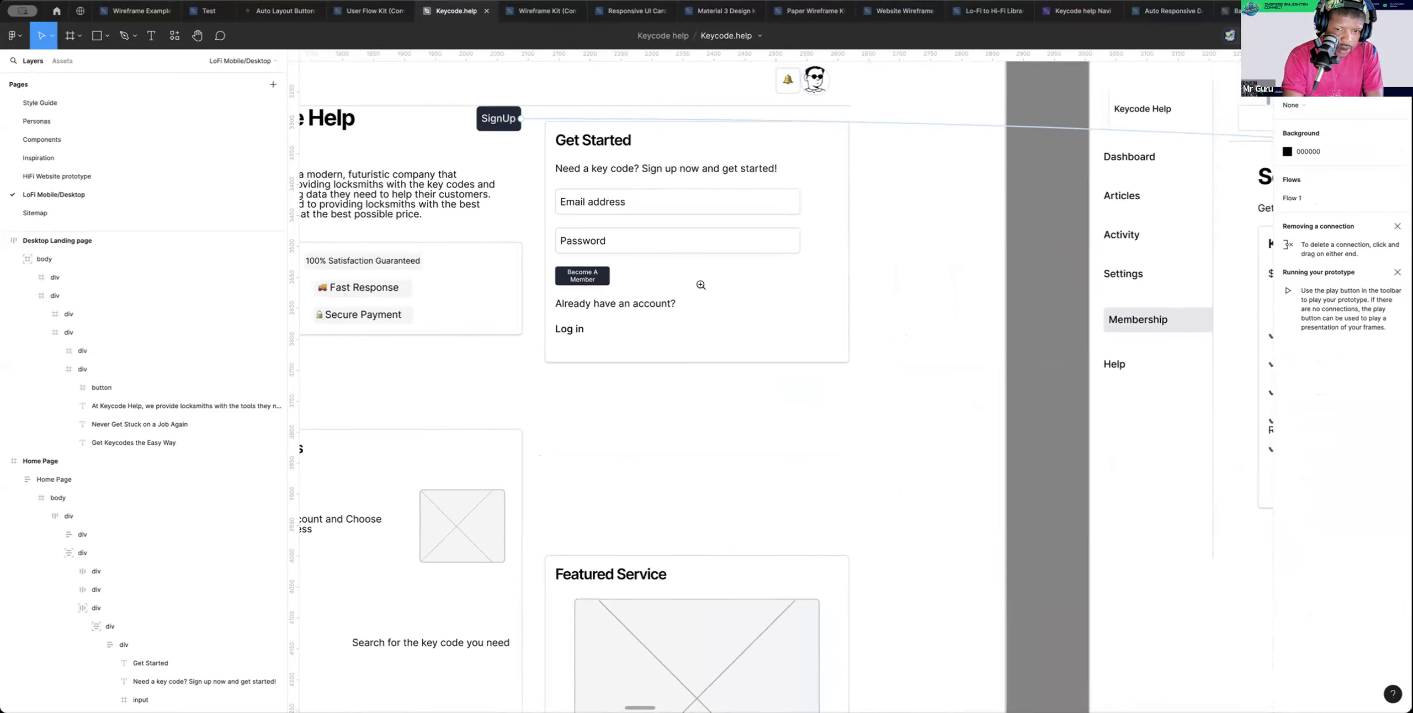
Turn the layout grids back on for all pages
alt+click(701, 285)
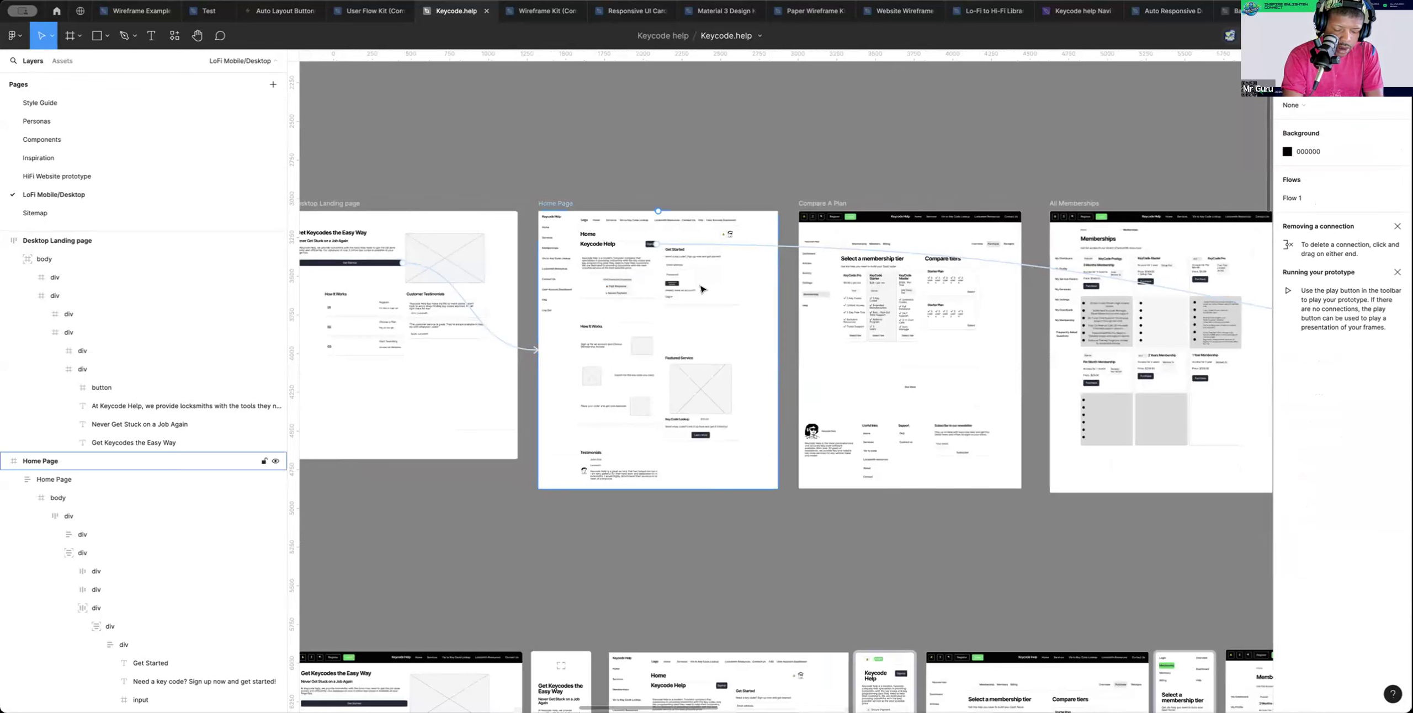
alt+click(701, 288)
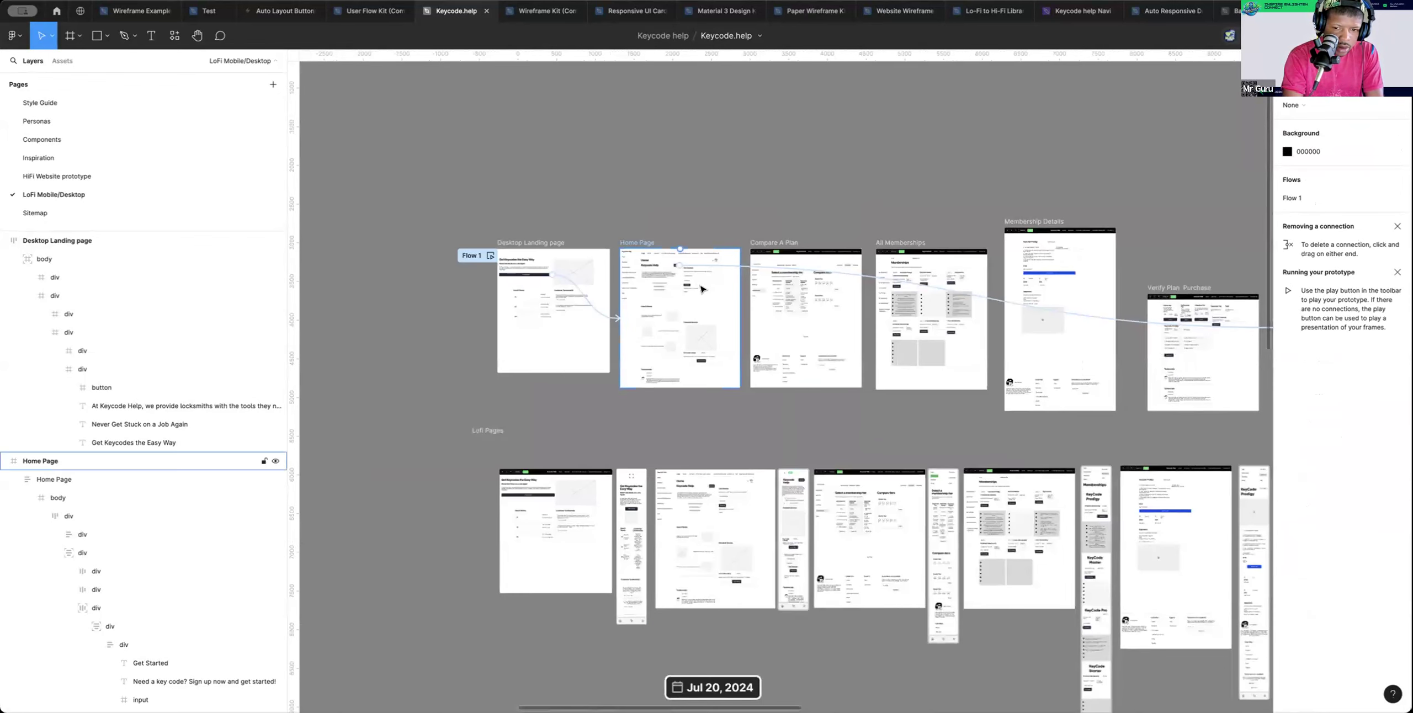
key(shift+g)
scroll(792, 373, down, 5)
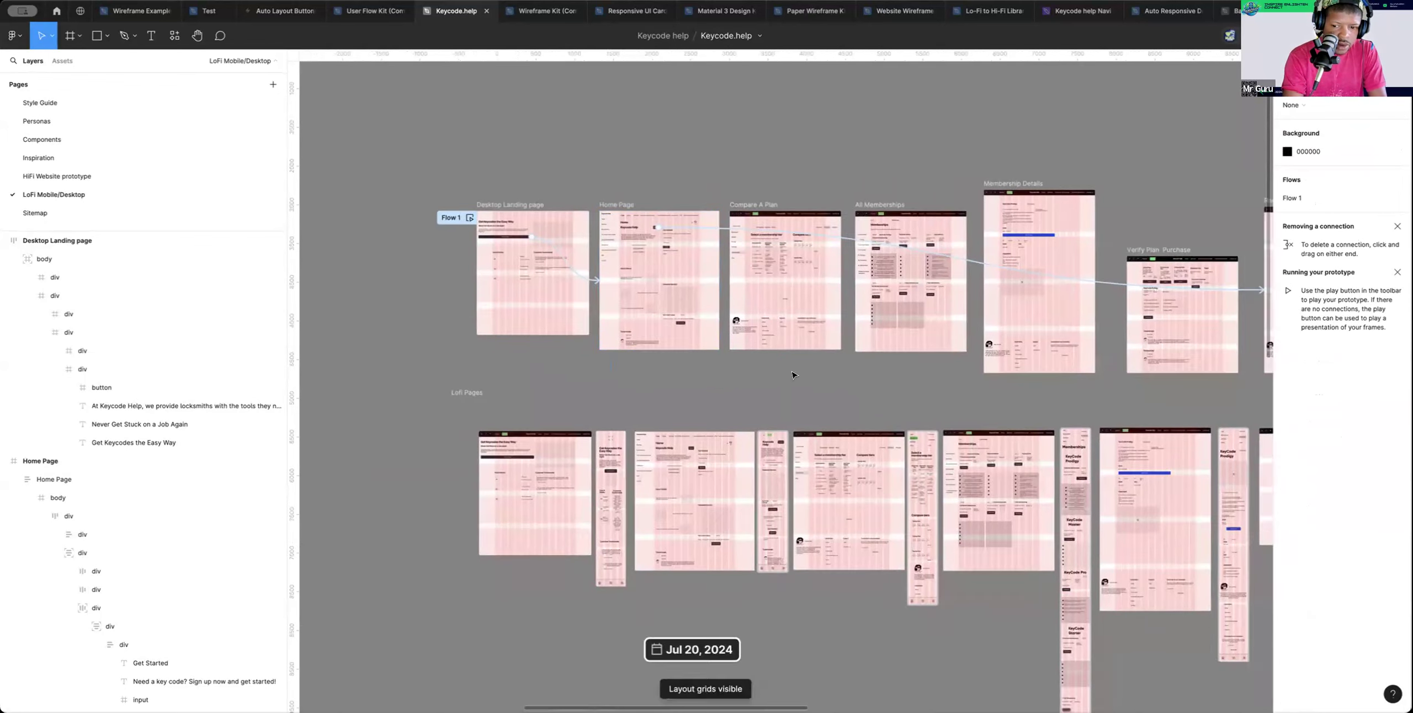
Place the Desktop Quick SignUp frame outside Lofi Pages, beside the Registration Form page in the standalone row above
scroll(791, 374, right, 10)
scroll(792, 375, down, 3)
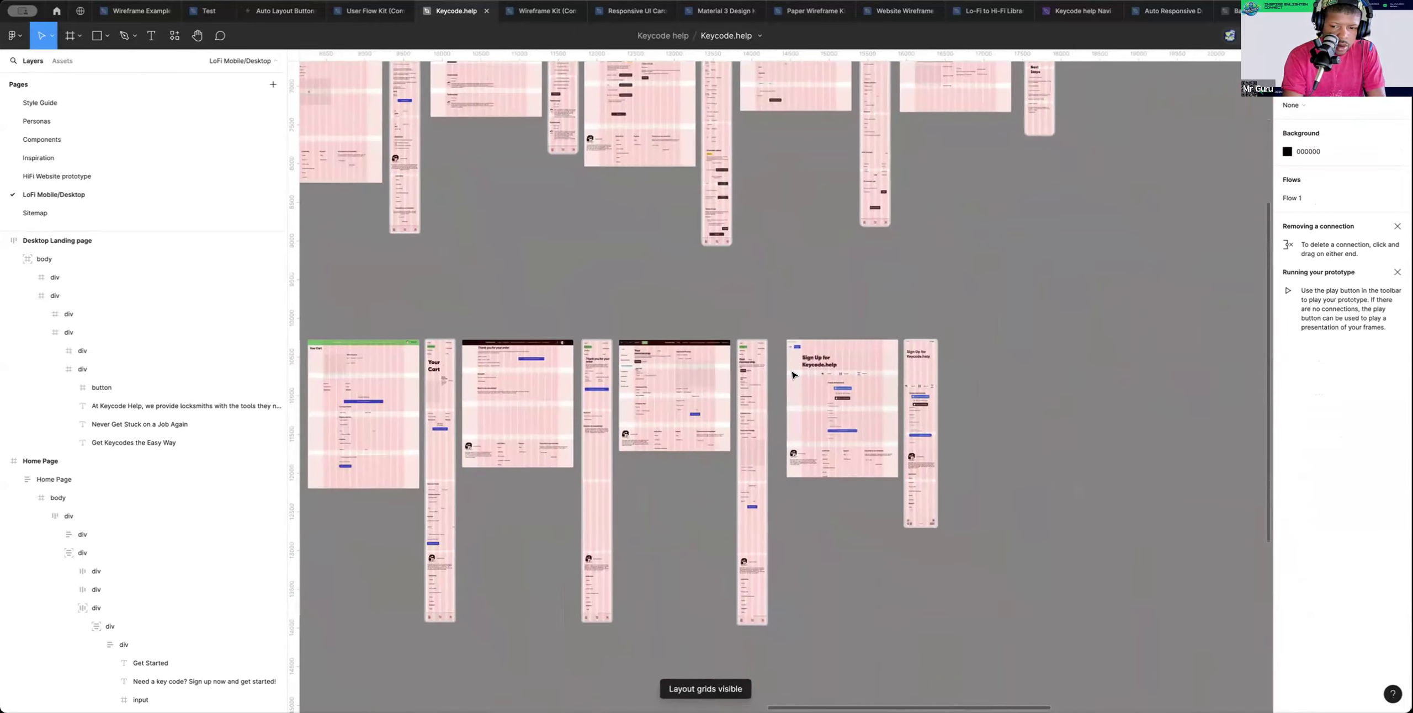
click(846, 357)
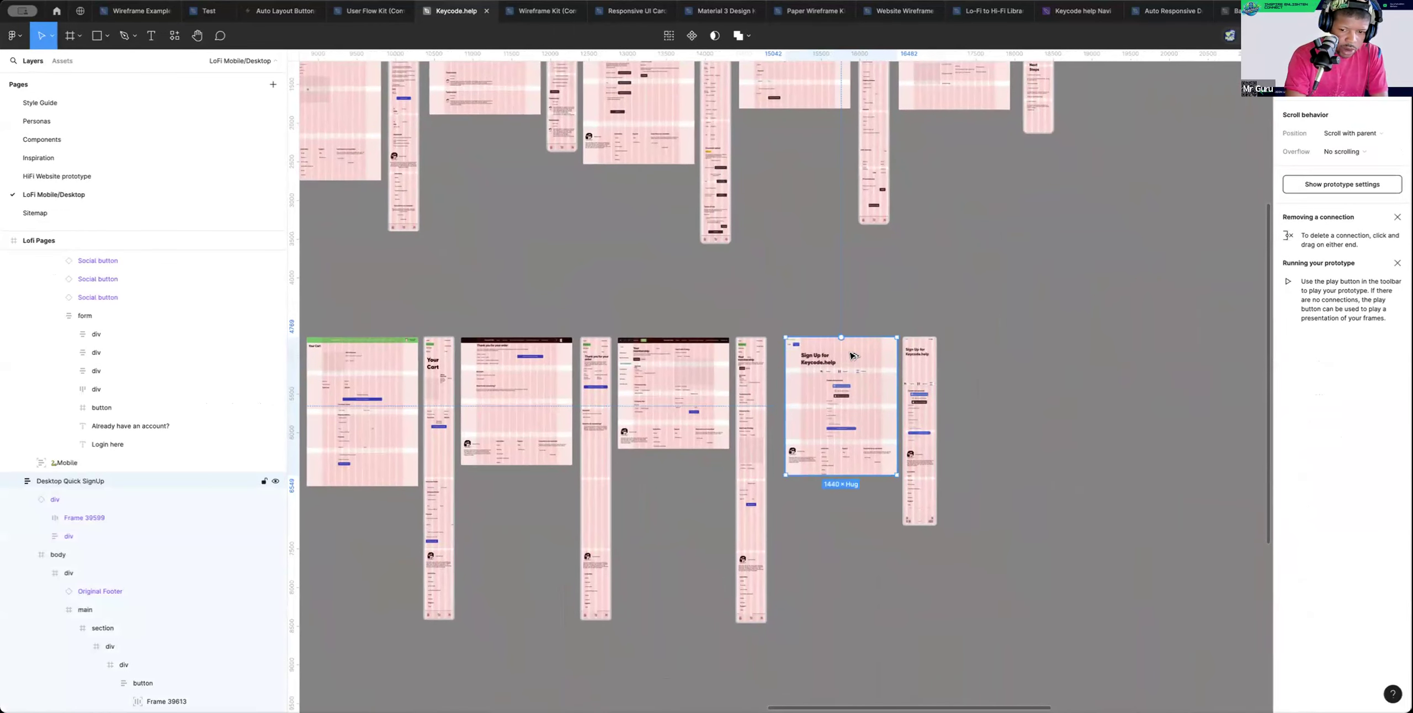
scroll(841, 307, up, 5)
drag(847, 361, 704, 337)
scroll(841, 306, up, 4)
scroll(582, 302, left, 2)
scroll(582, 302, left, 2)
scroll(702, 331, down, 1)
scroll(808, 342, right, 2)
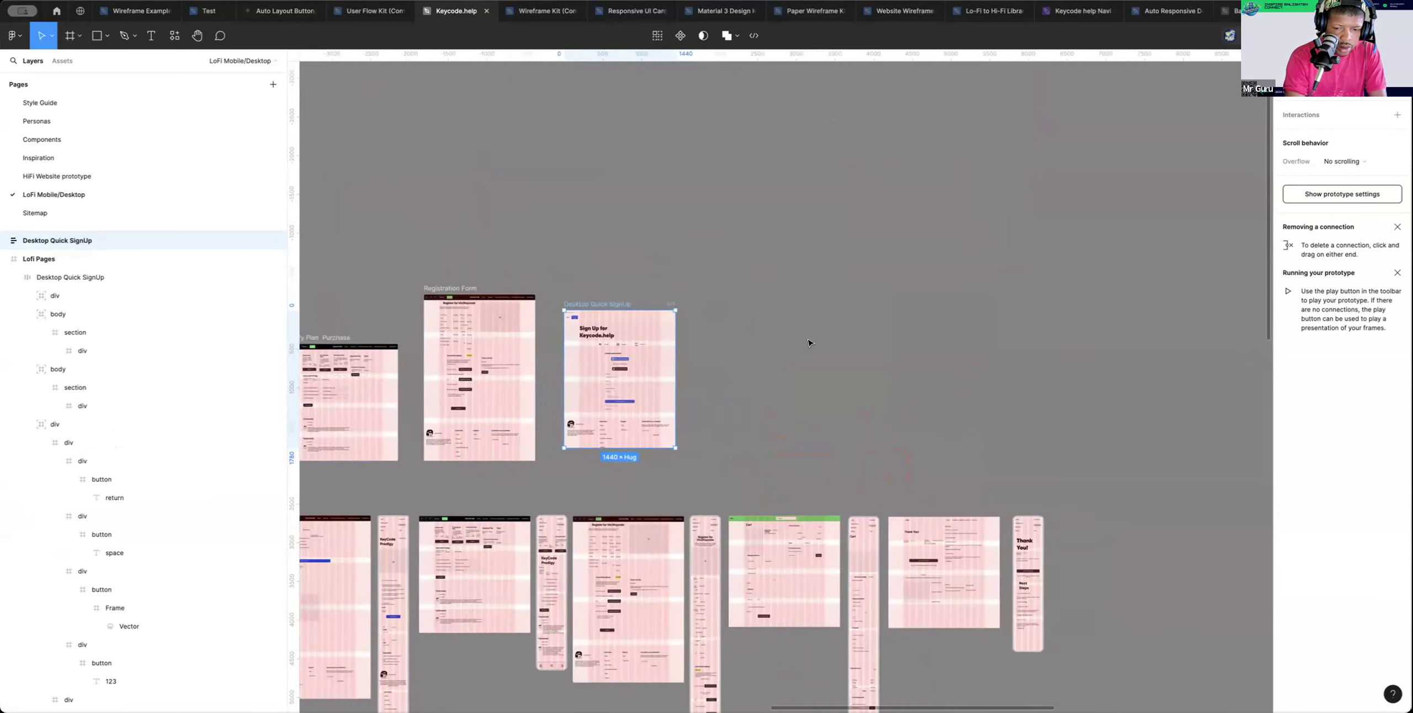
Select the Become A Member button in the Get Started form of the standalone Home Page, with prototype connections displayed
key(shift+e)
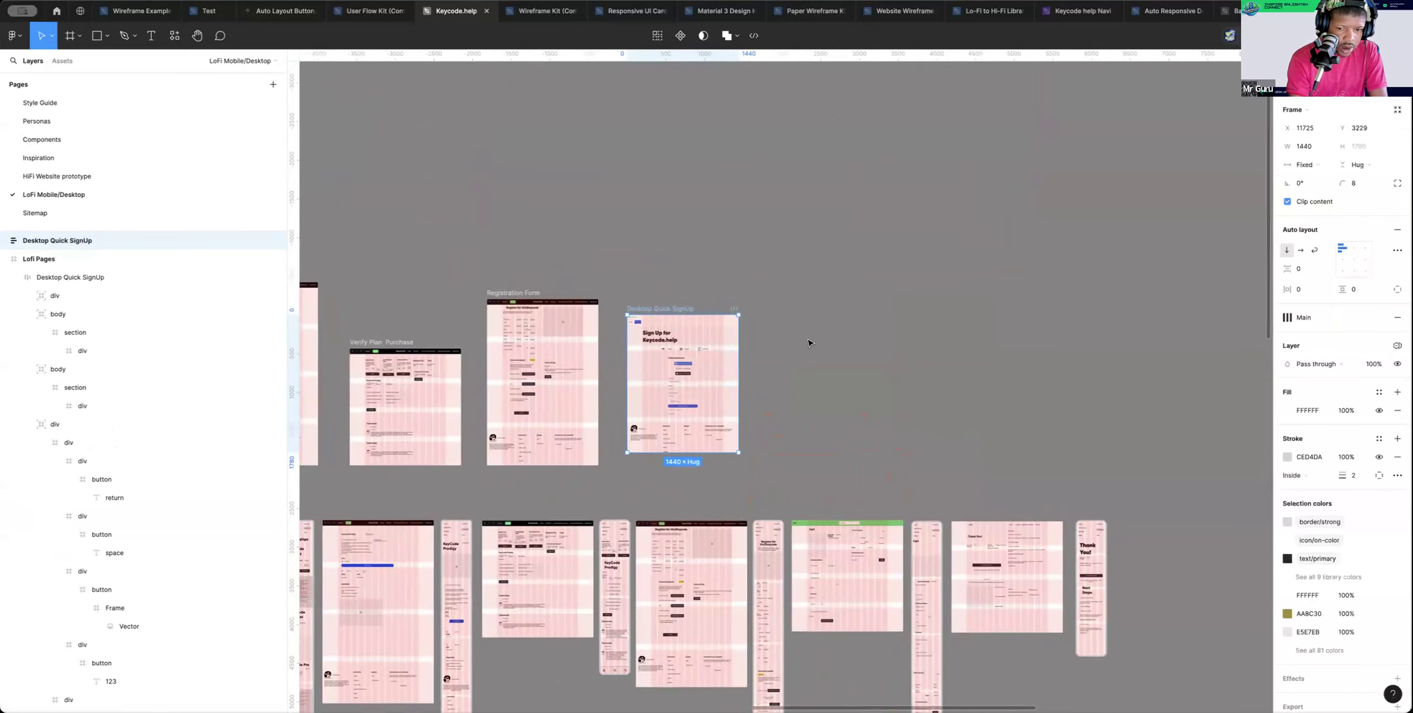
scroll(503, 337, left, 8)
scroll(503, 337, left, 3)
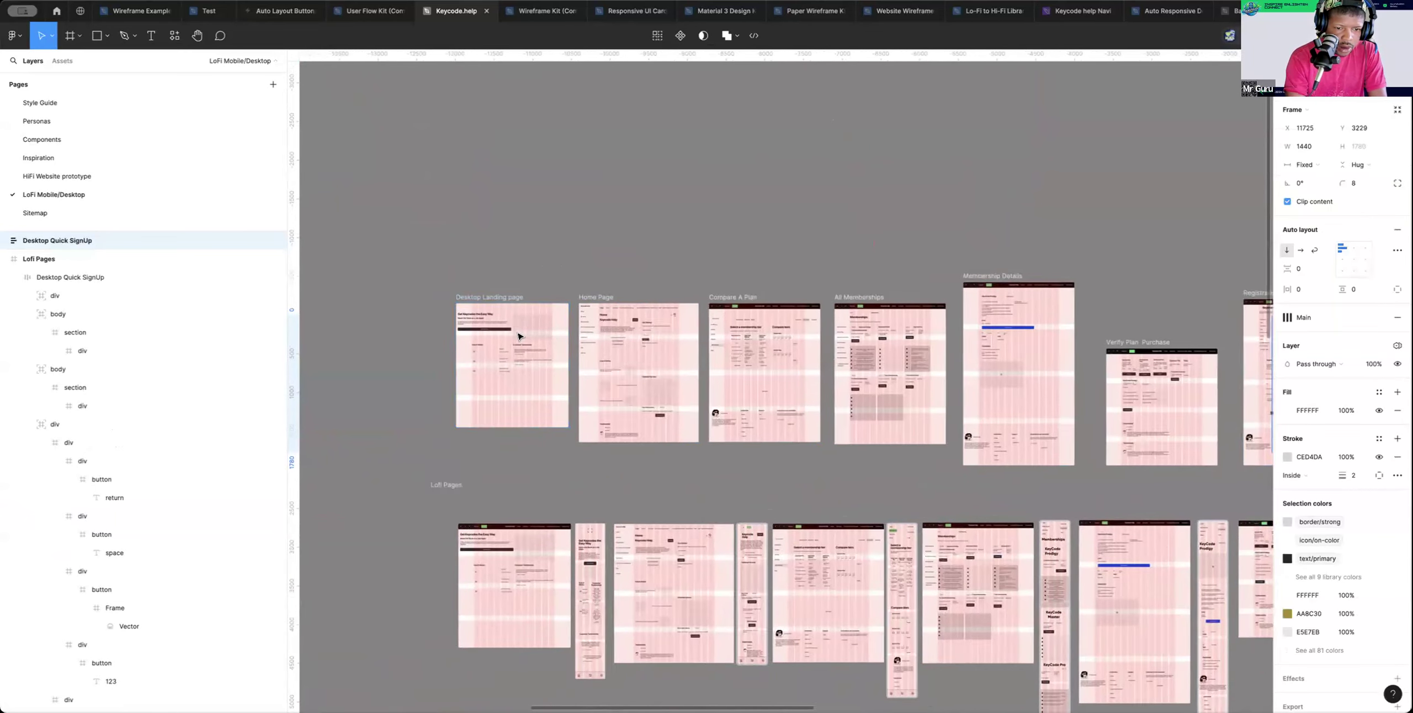
scroll(545, 366, right, 1)
click(541, 367)
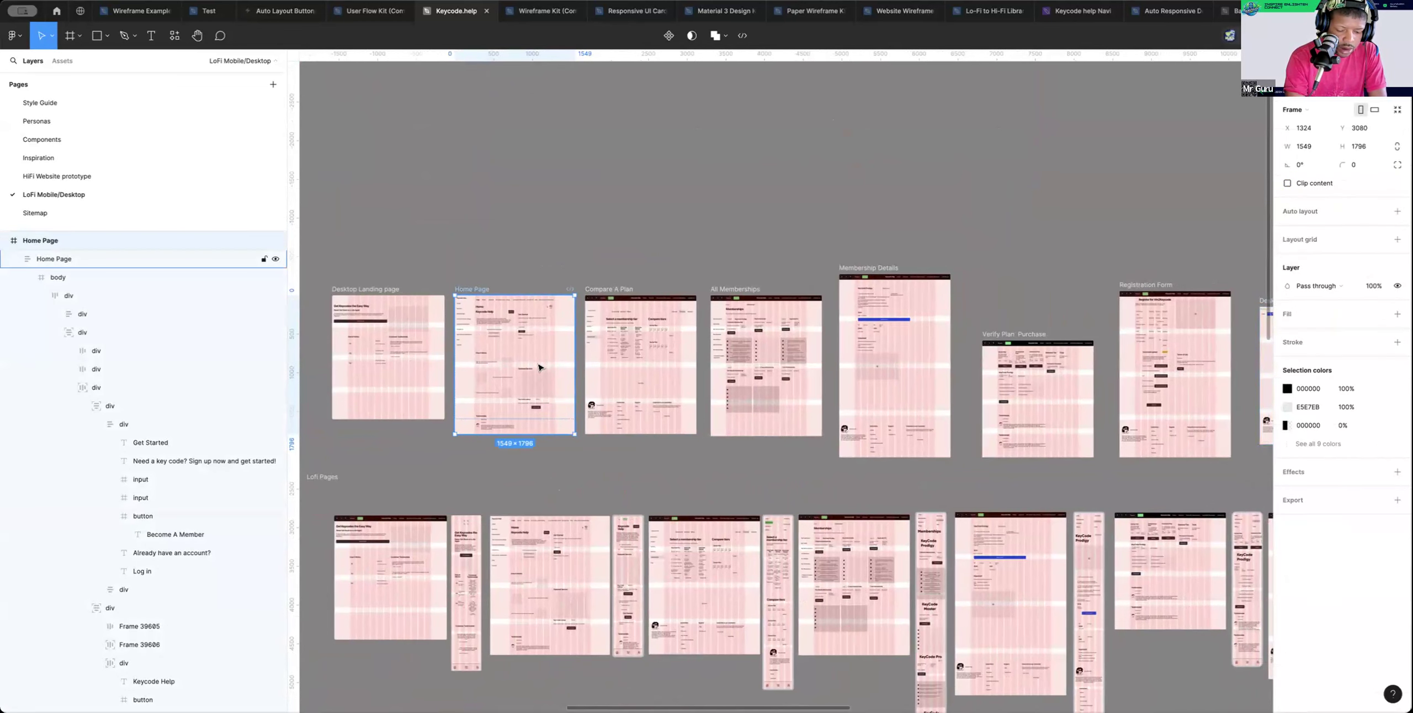
key(shift+e)
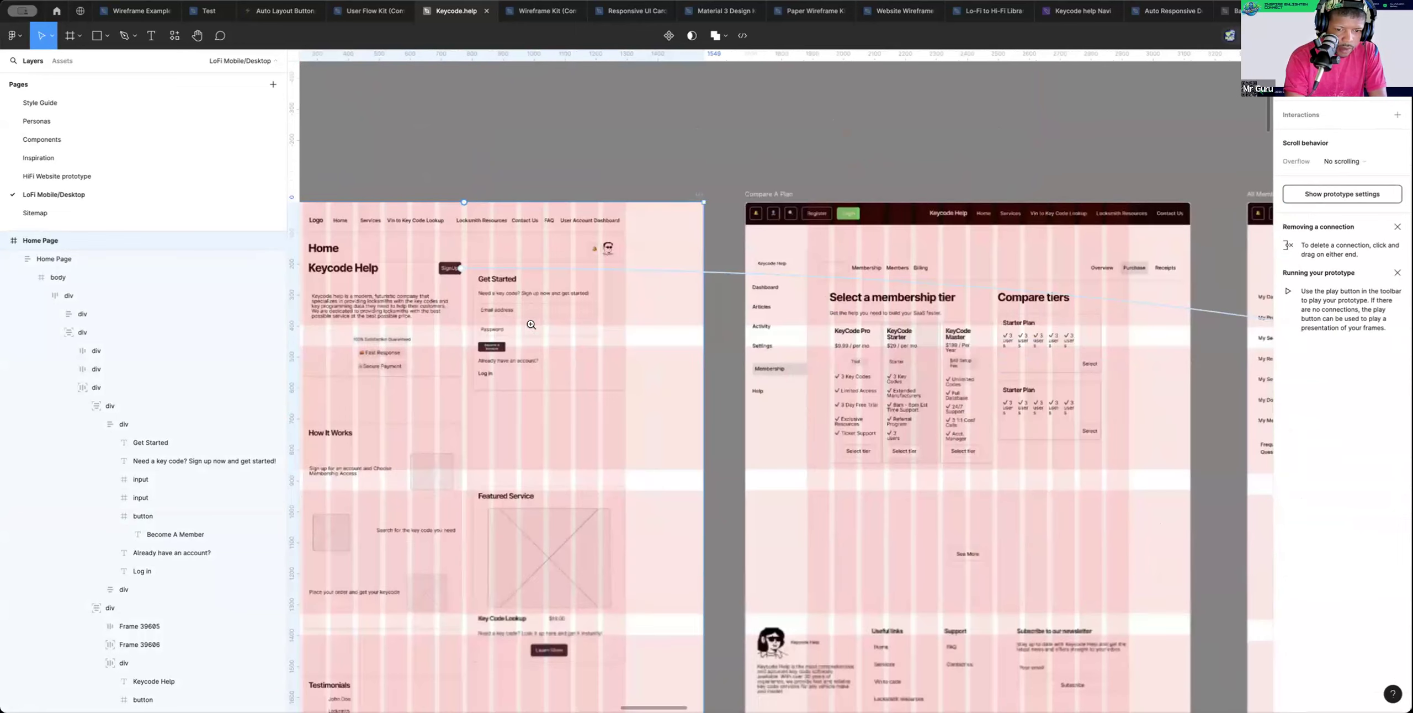
click(533, 326)
click(532, 329)
triple_click(465, 374)
double_click(466, 373)
double_click(466, 374)
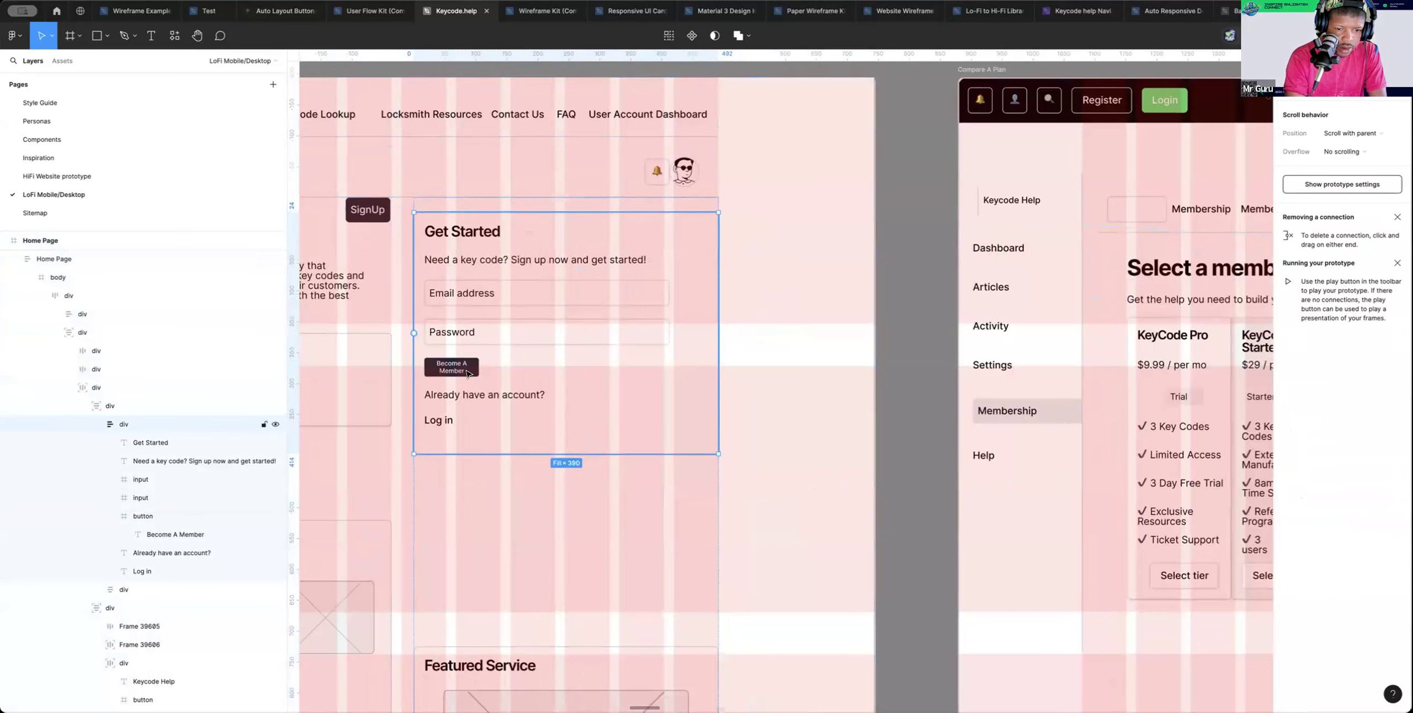
double_click(467, 374)
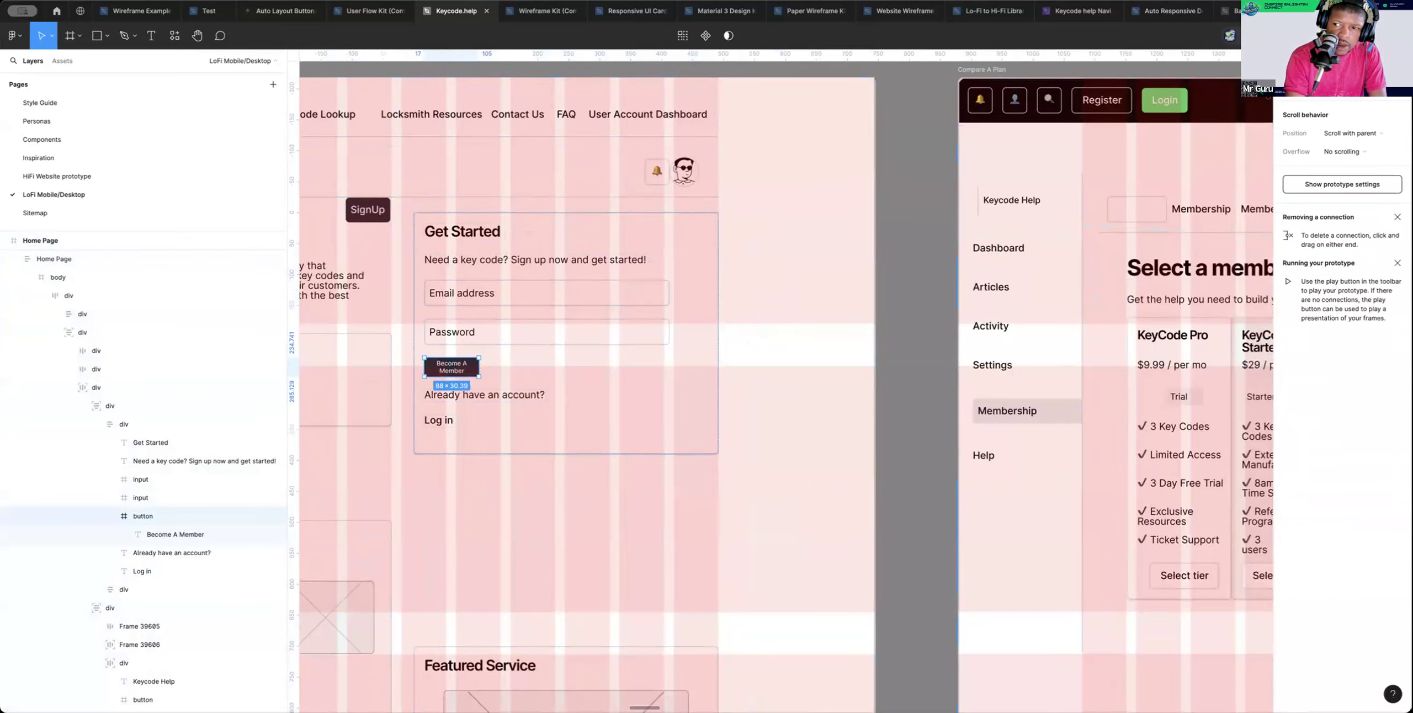
Add an on-click interaction to the Become A Member button that navigates to Desktop Quick SignUp
click(1398, 86)
click(1187, 129)
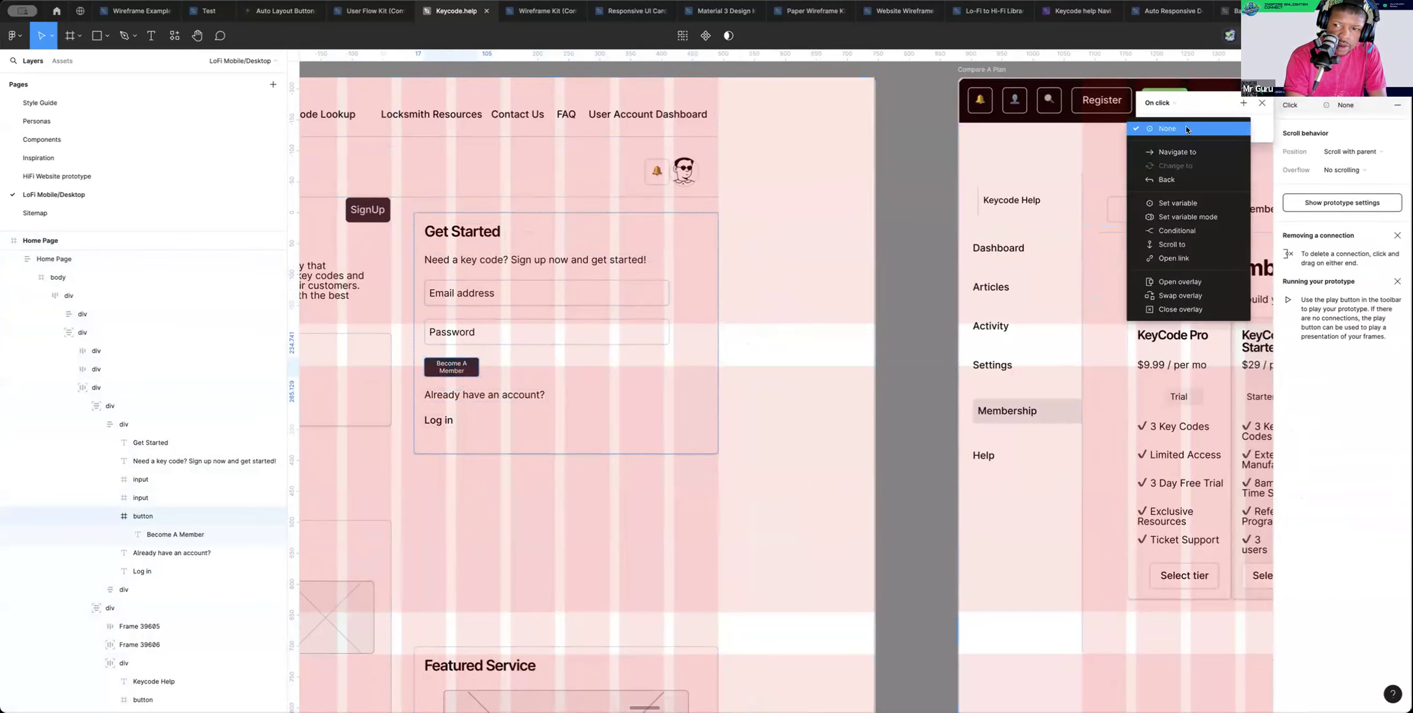
click(1176, 147)
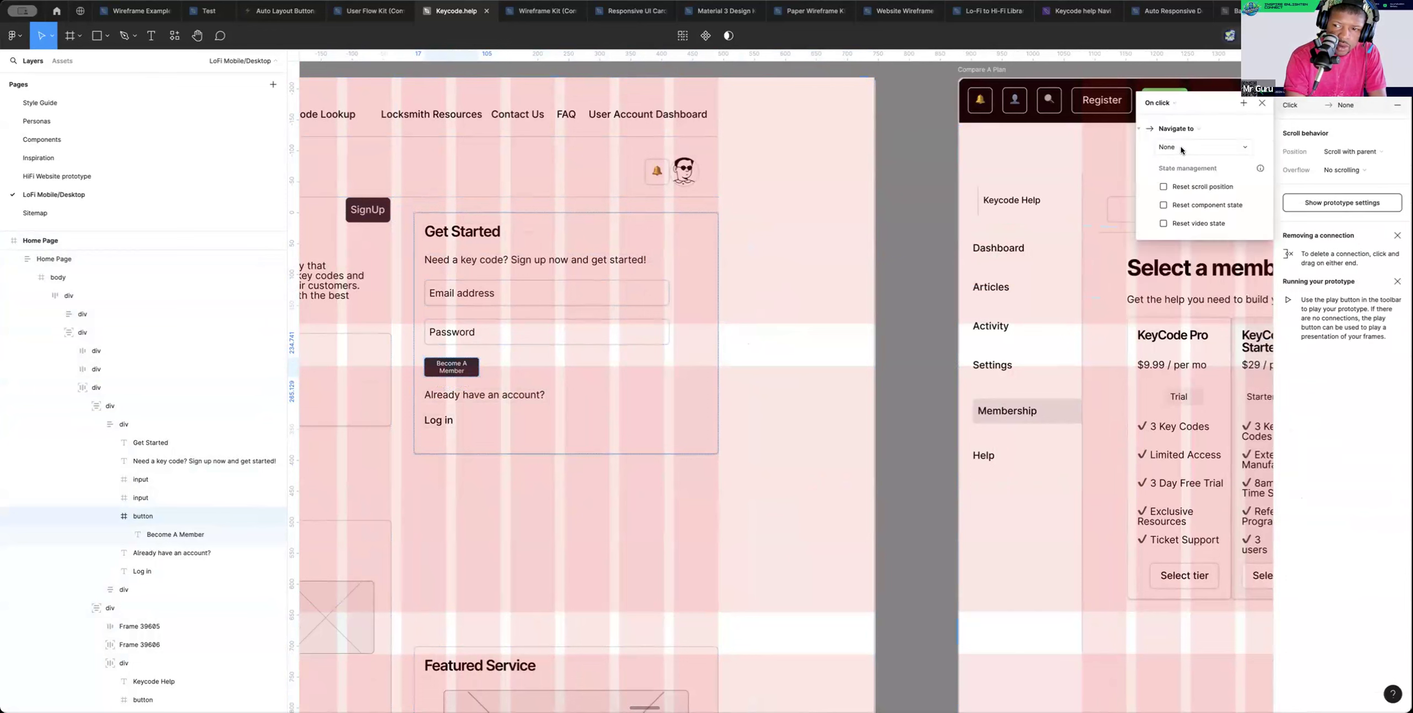
click(1175, 147)
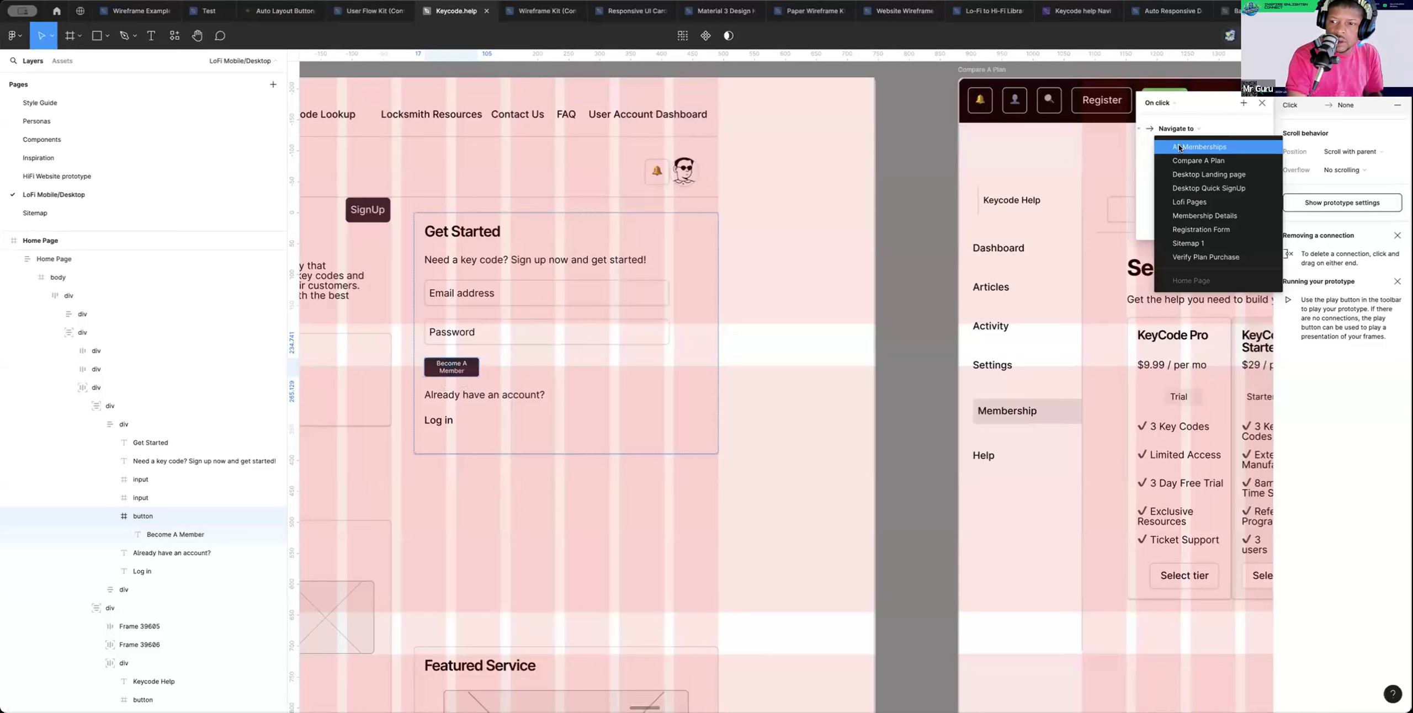
click(1198, 188)
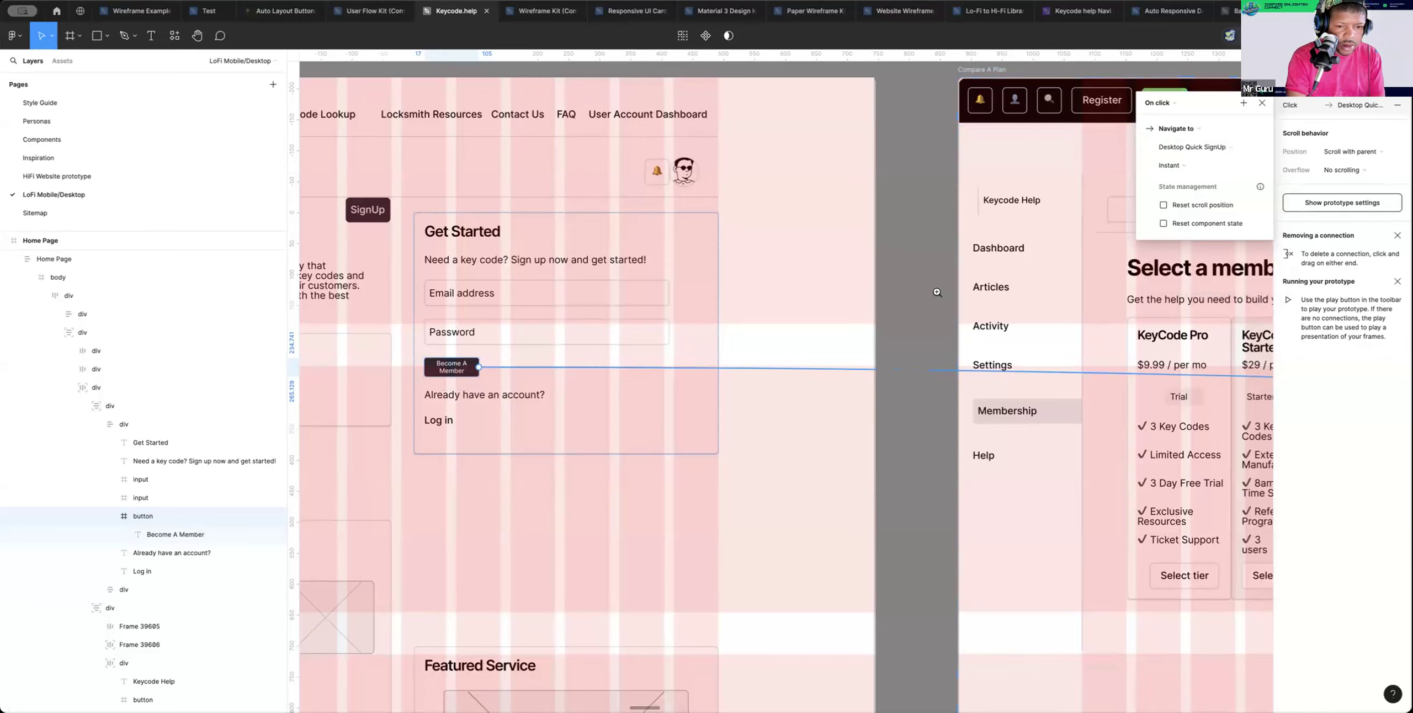
Widen the "Sign Up for Keycode.help" heading box on the Desktop Quick SignUp page to about 859 px
scroll(937, 292, down, 5)
scroll(939, 294, right, 5)
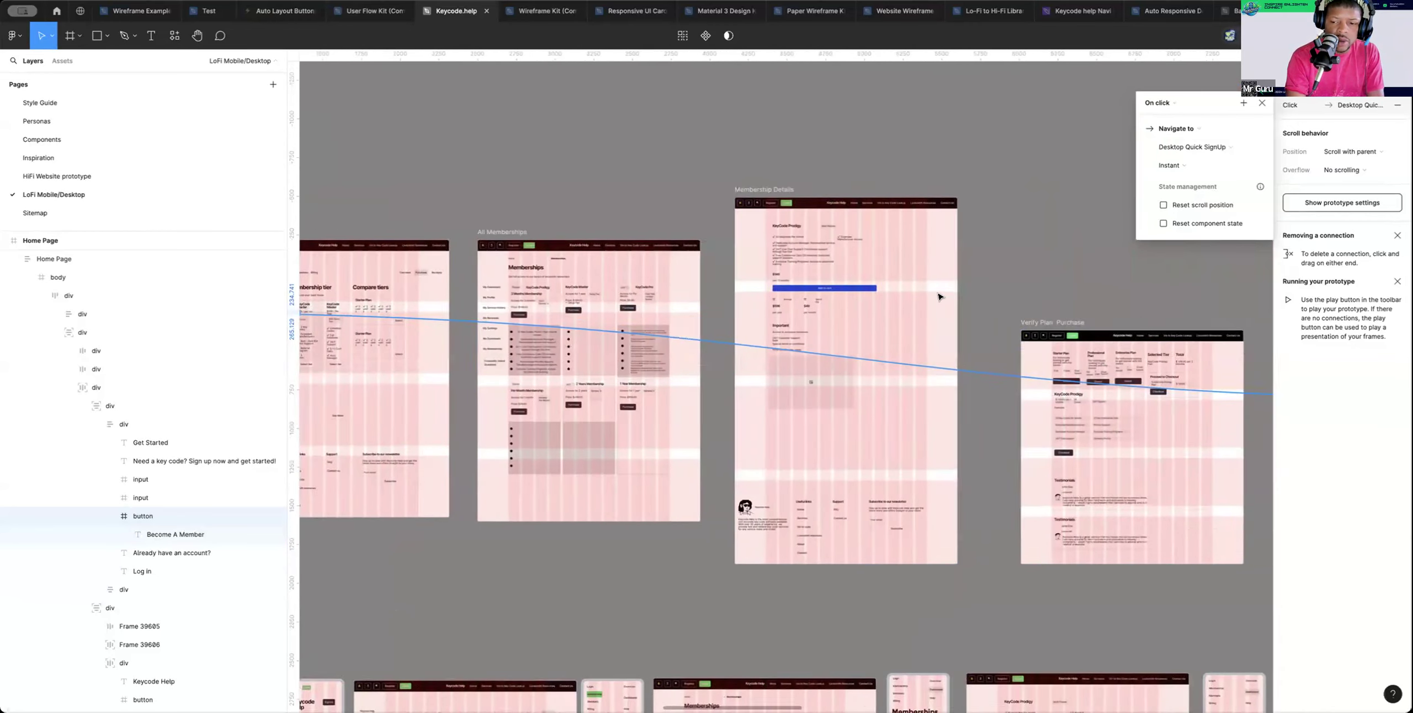
scroll(939, 297, right, 10)
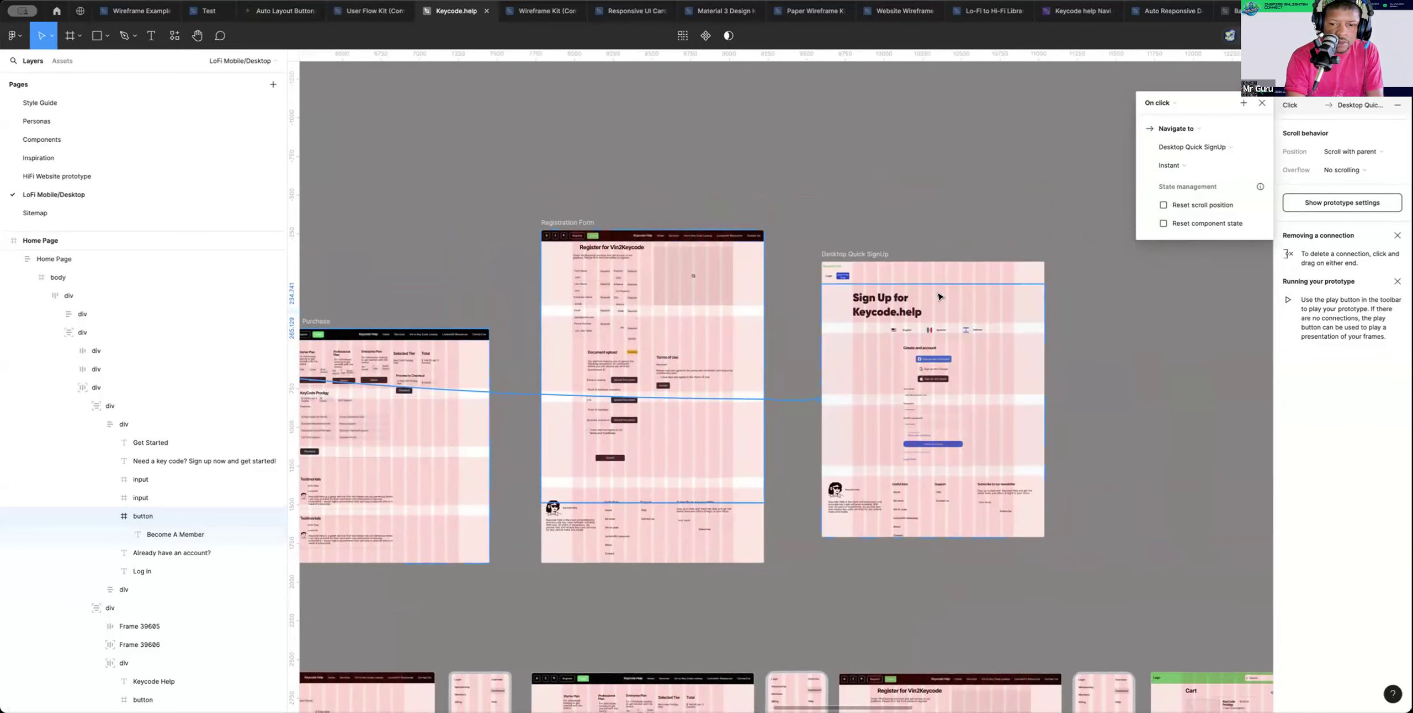
scroll(944, 293, left, 2)
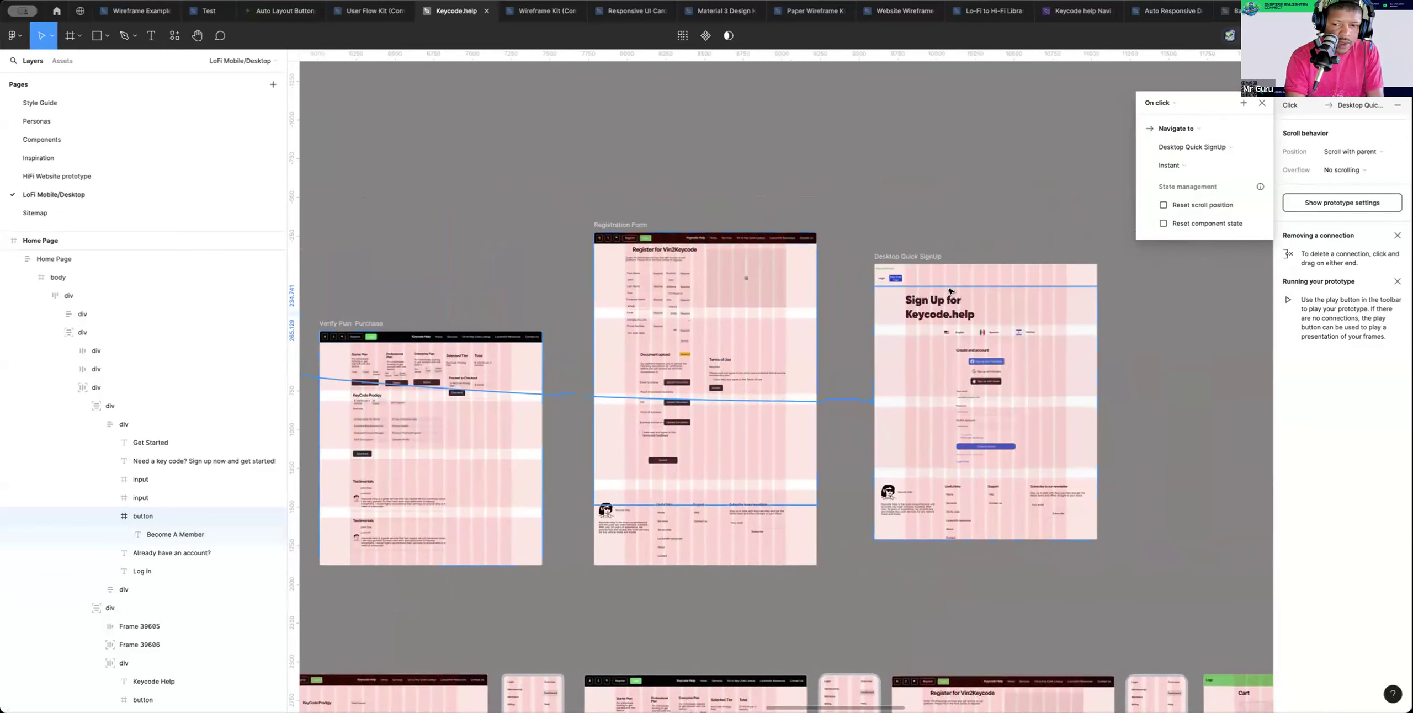
scroll(949, 291, left, 1)
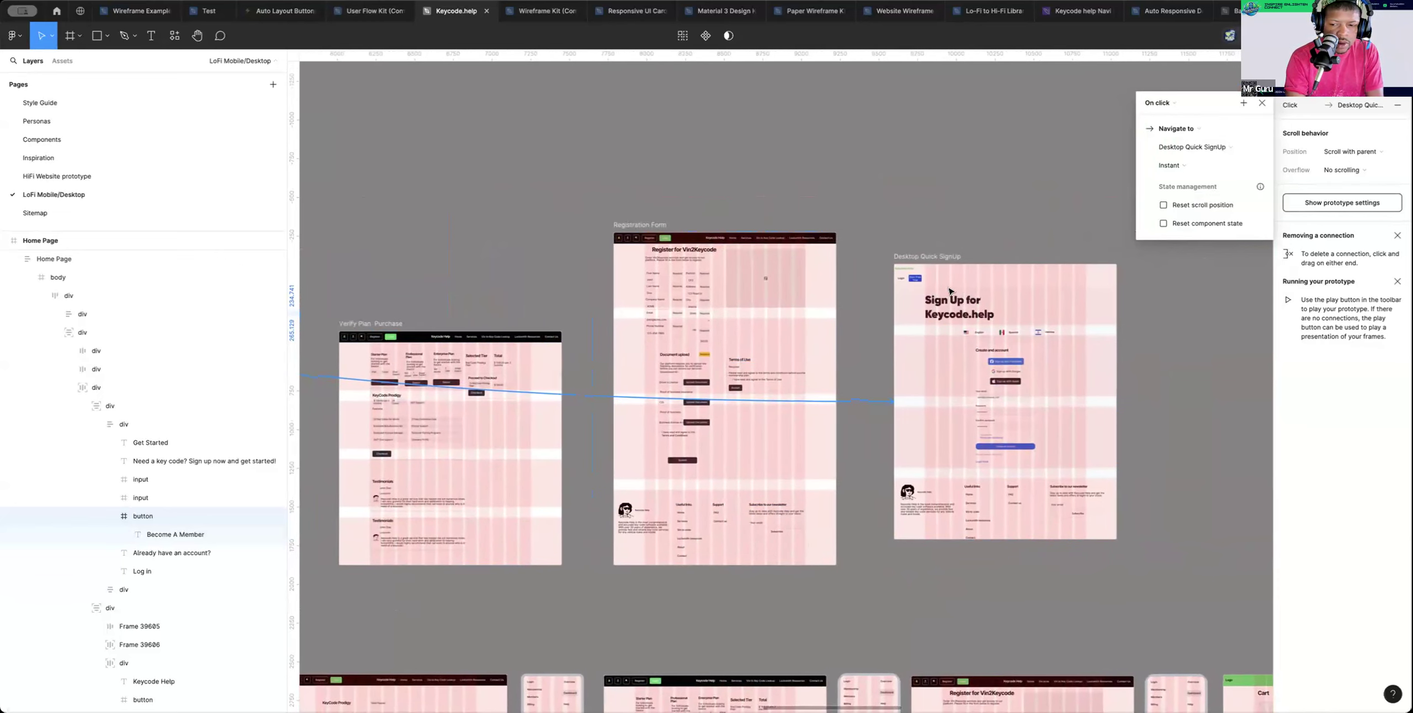
double_click(983, 315)
double_click(983, 315)
double_click(983, 315)
double_click(983, 314)
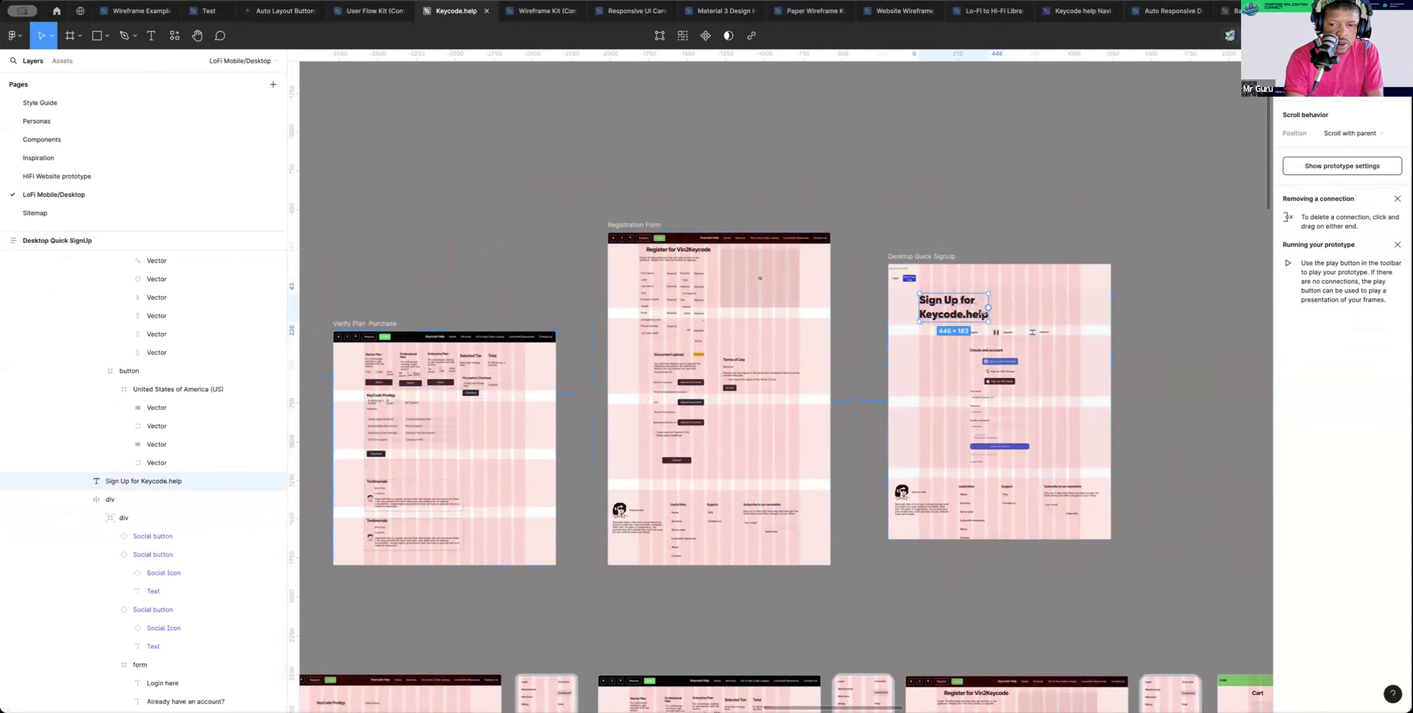
drag(999, 313, 1051, 315)
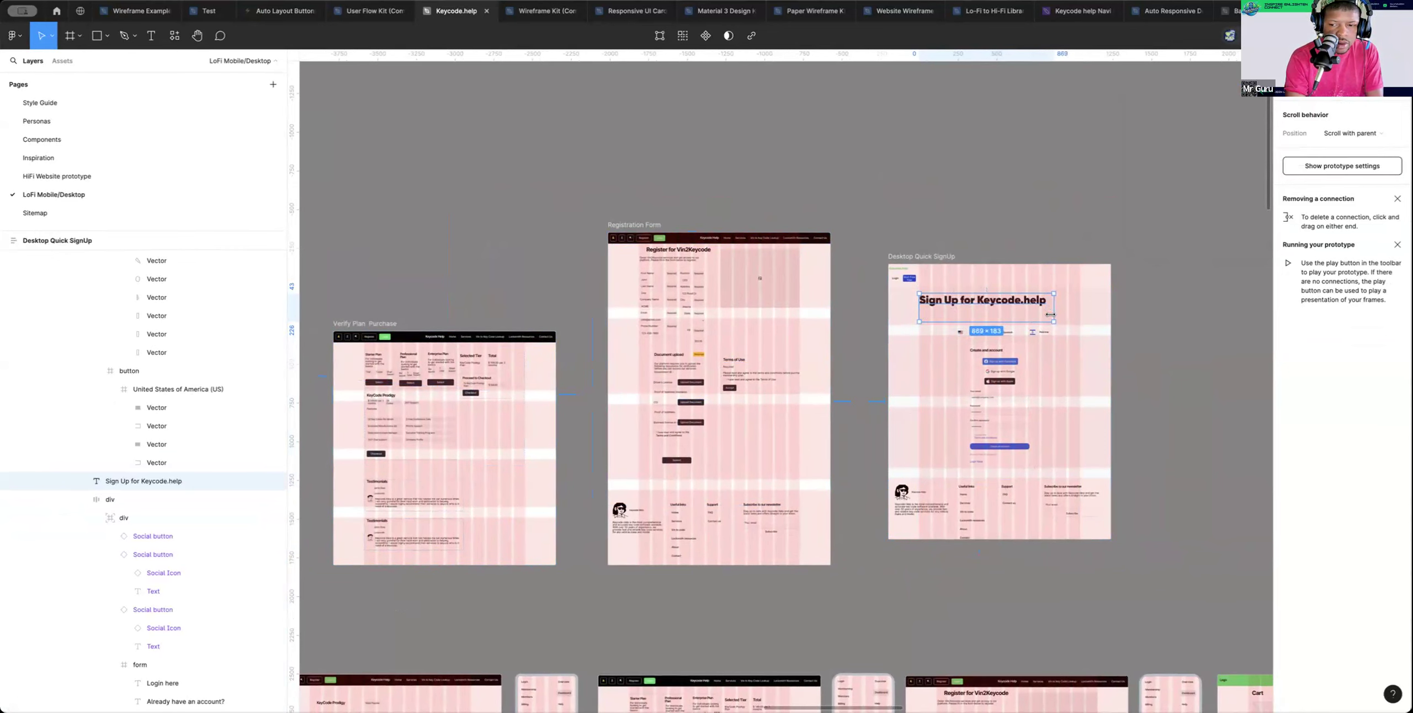
Extend the Desktop Quick SignUp heading with the word "Community" so it reads "Sign Up for Keycode.help Community"
double_click(1050, 308)
click(1050, 299)
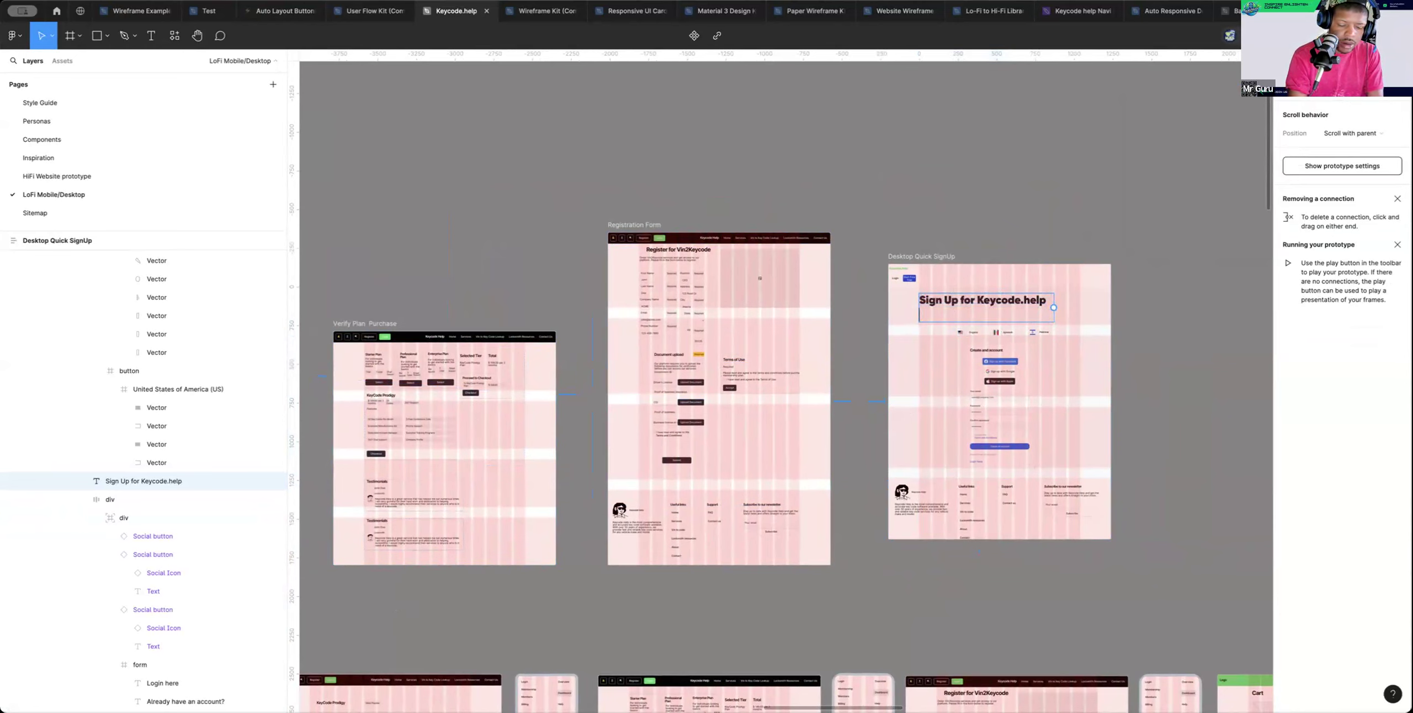
text(Community)
key(Escape)
key(Escape)
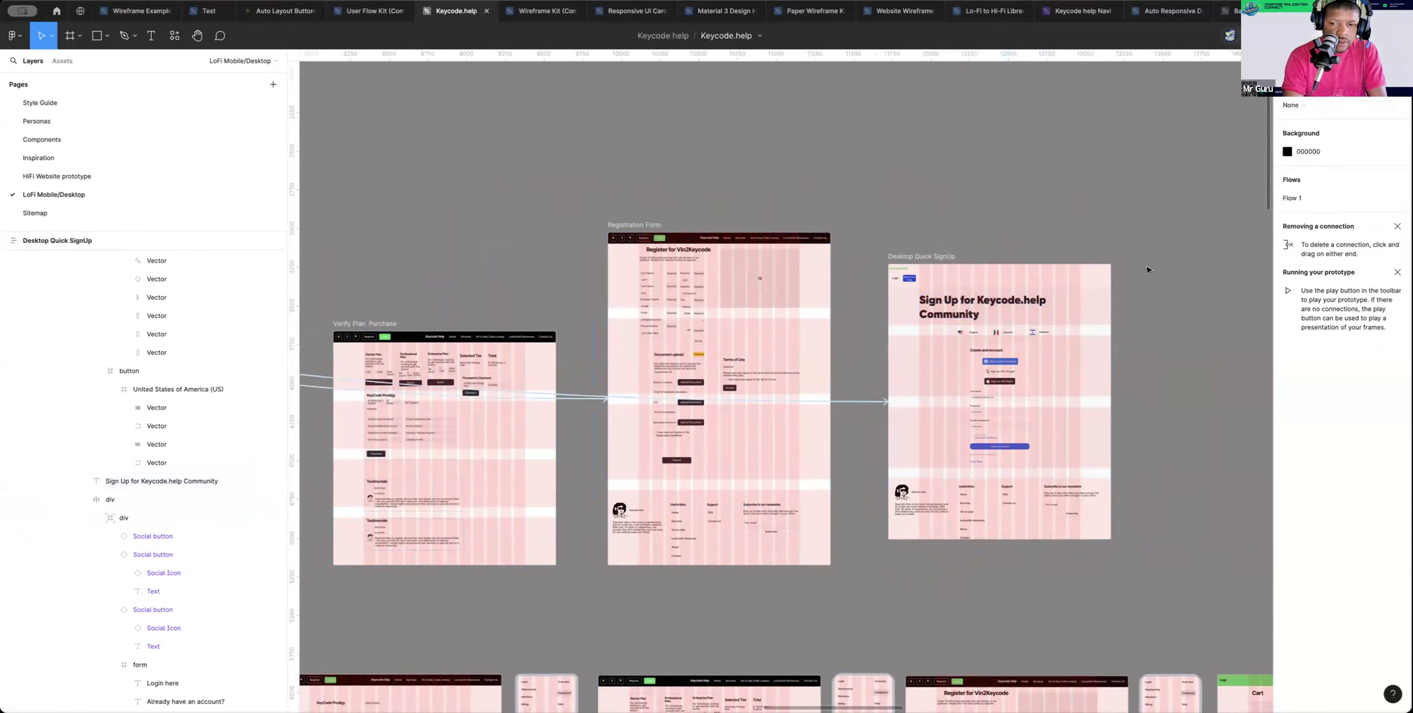
Examine the account creation form on the Desktop Quick SignUp page and its Create an account button as a possible link source
scroll(1147, 270, down, 2)
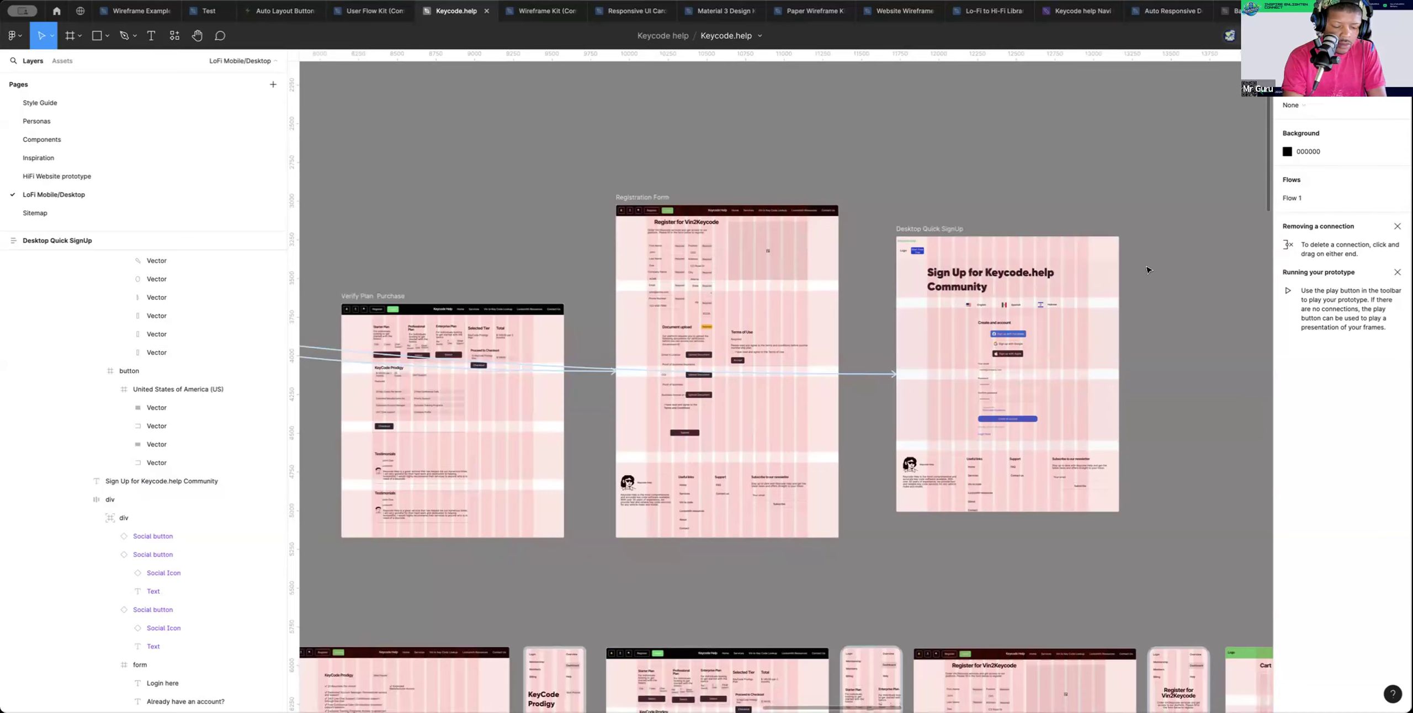
alt+click(1056, 334)
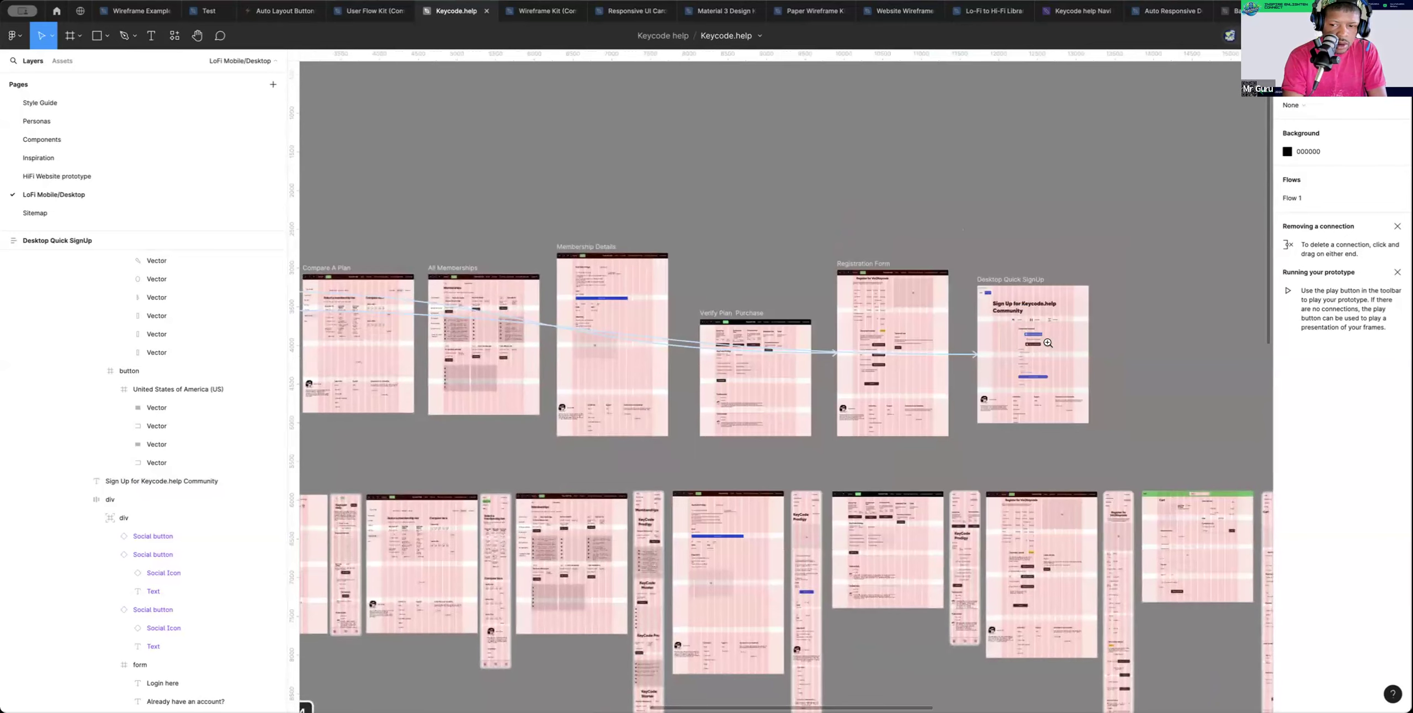
click(1047, 344)
click(1050, 343)
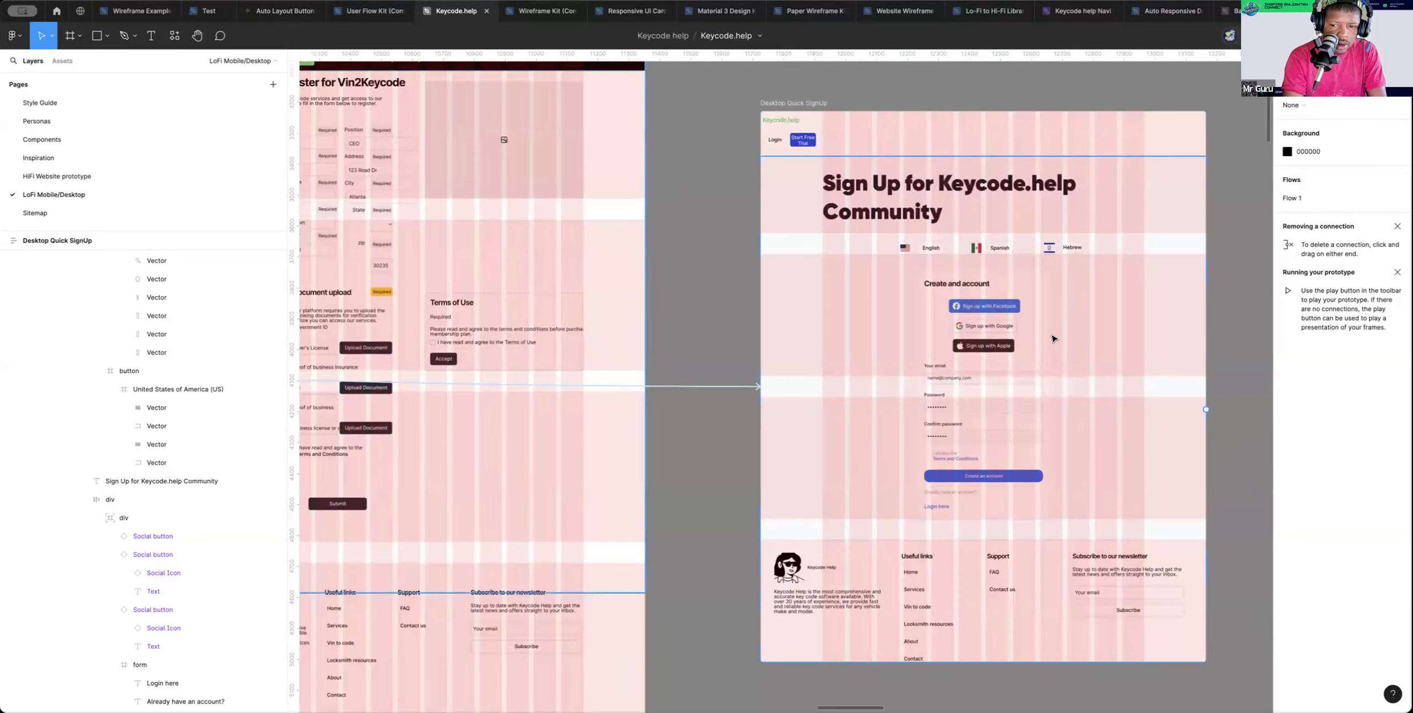
scroll(1052, 338, up, 5)
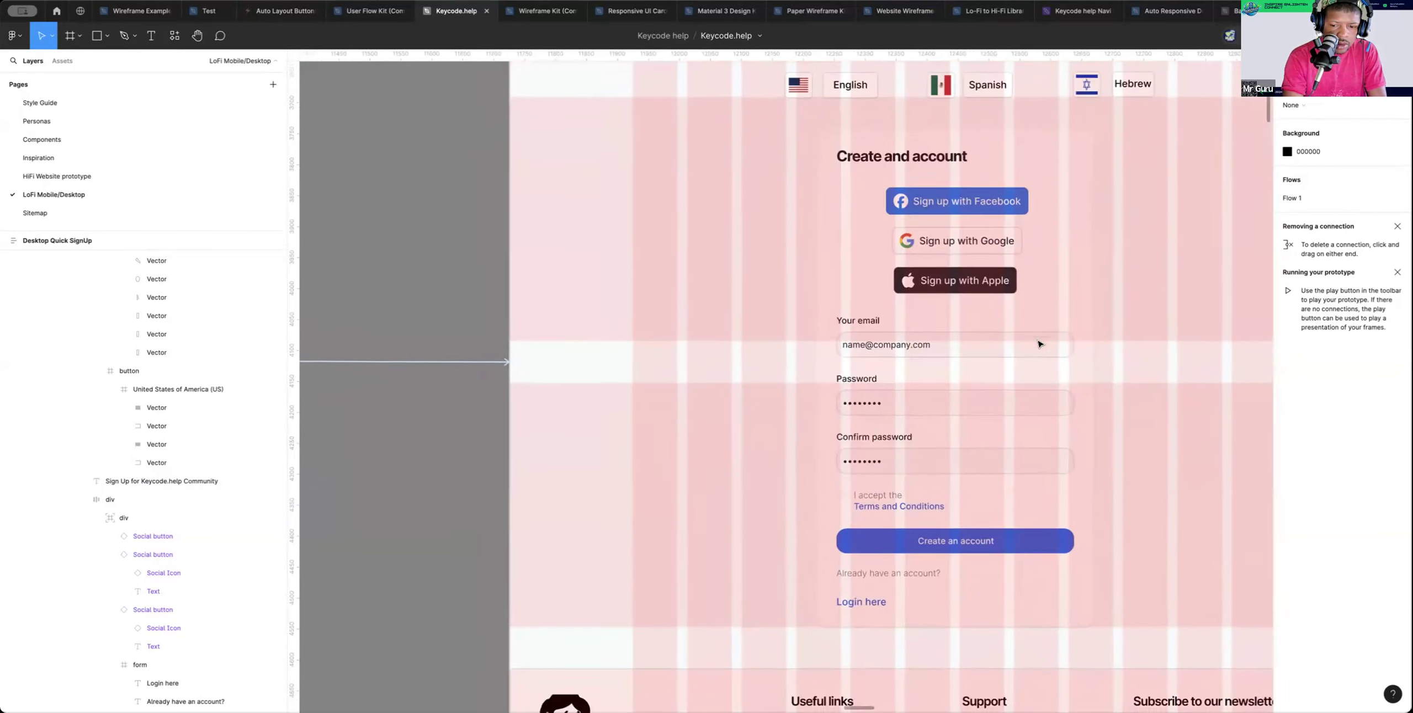
alt+click(1039, 332)
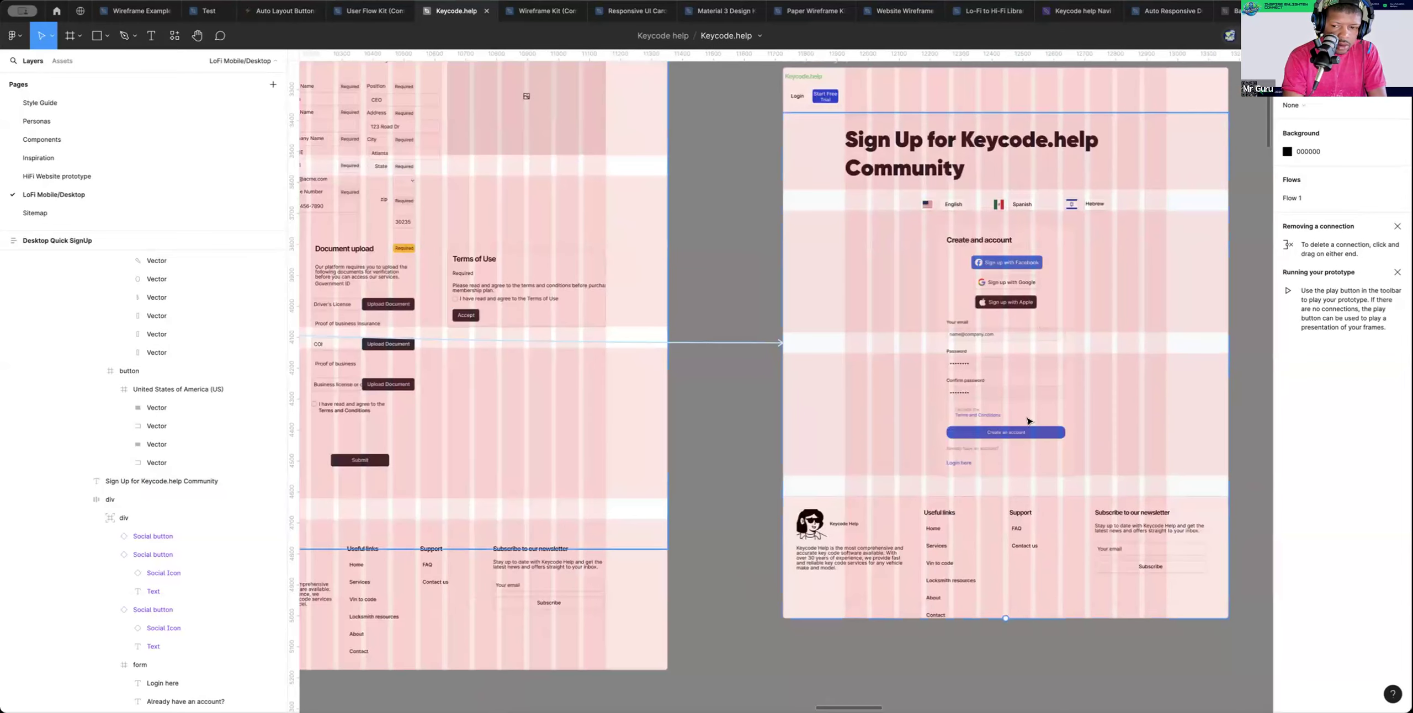
click(1025, 435)
double_click(1025, 435)
double_click(1026, 436)
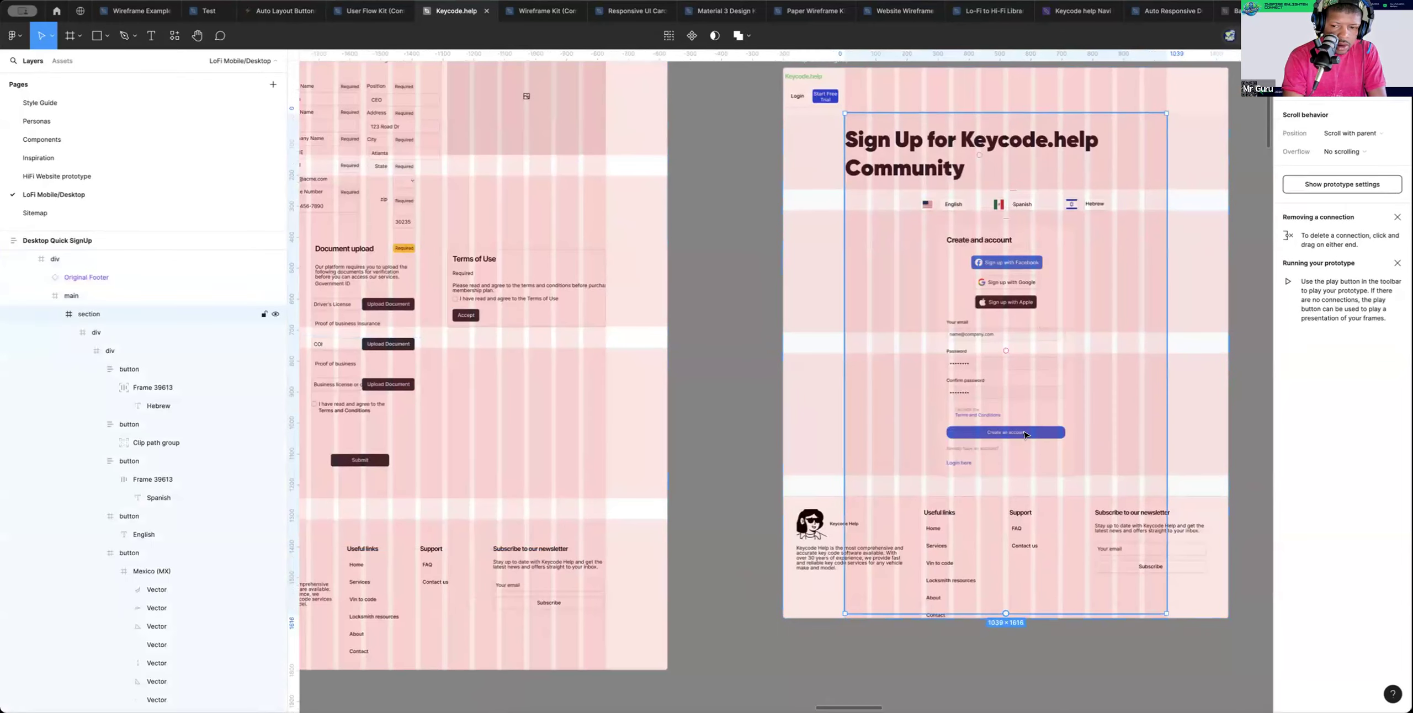
double_click(1025, 435)
double_click(1025, 436)
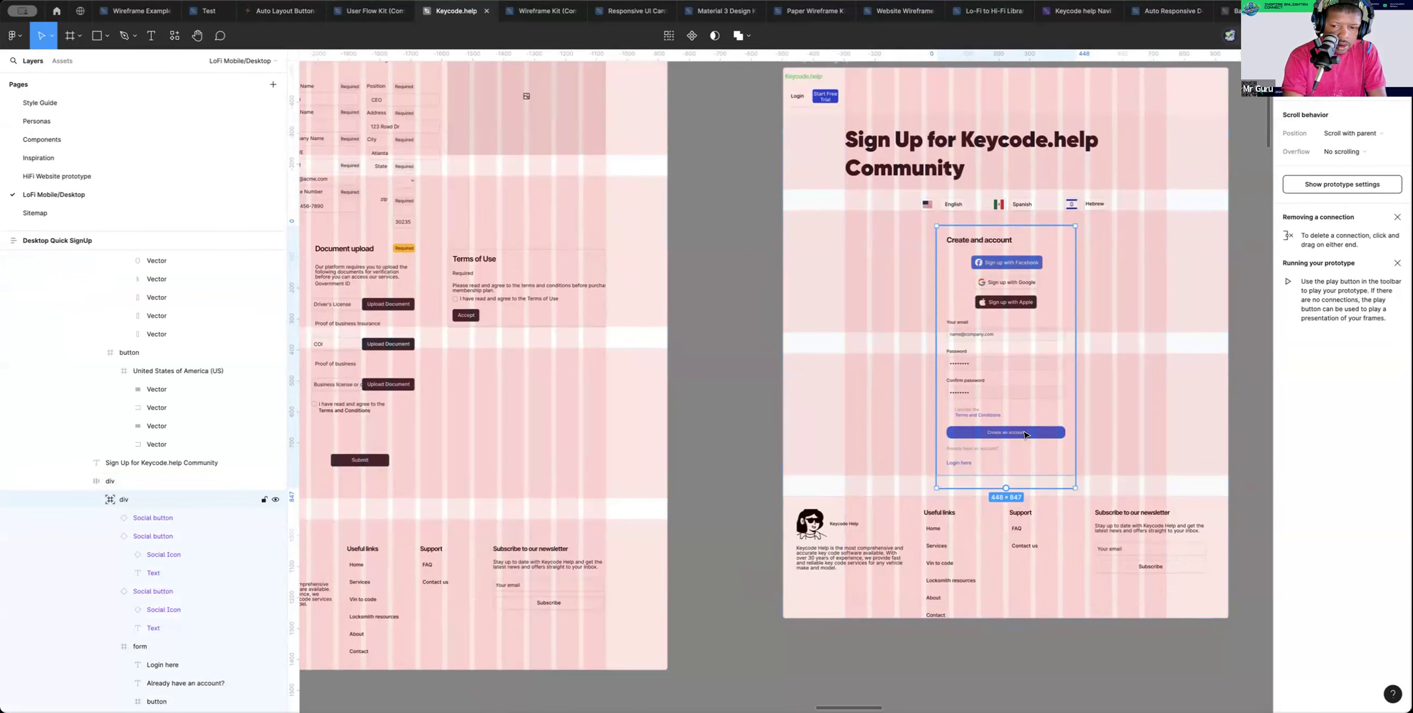
click(1024, 435)
click(1024, 435)
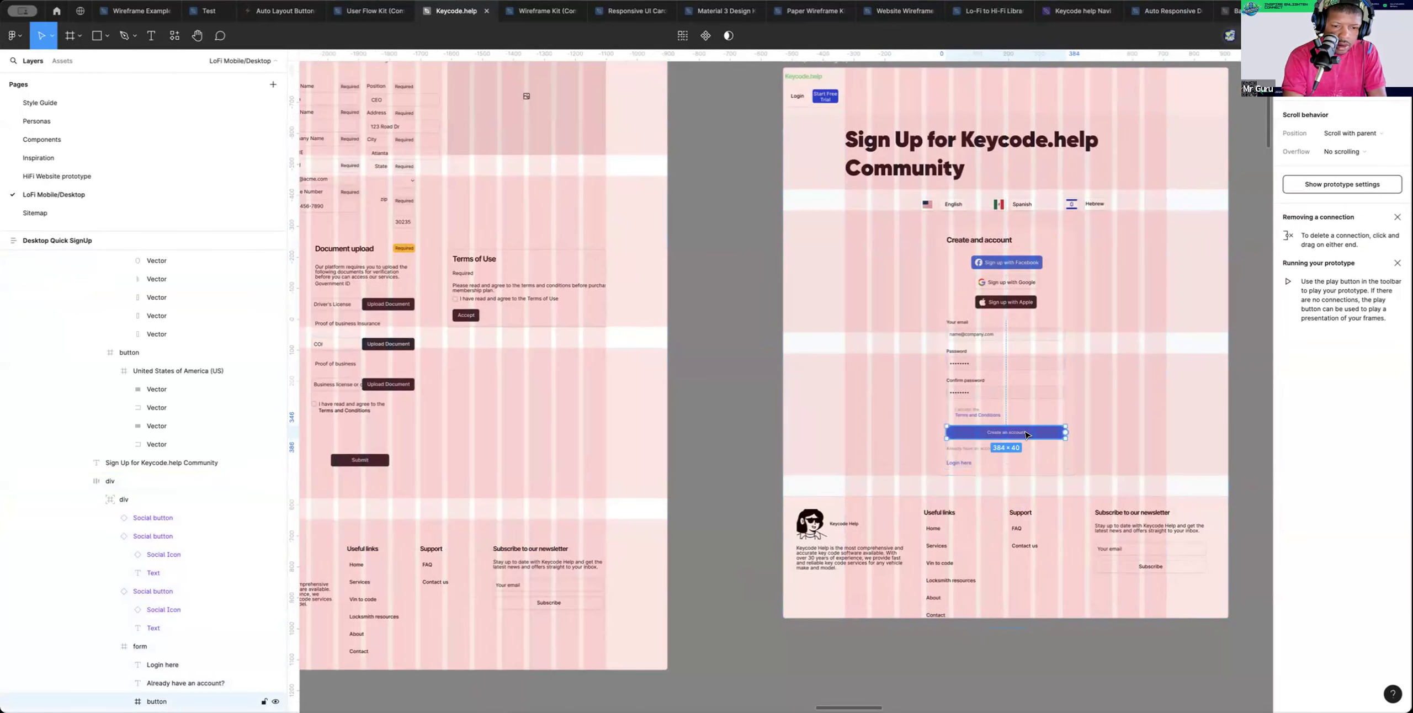
key(z)
alt+click(1026, 431)
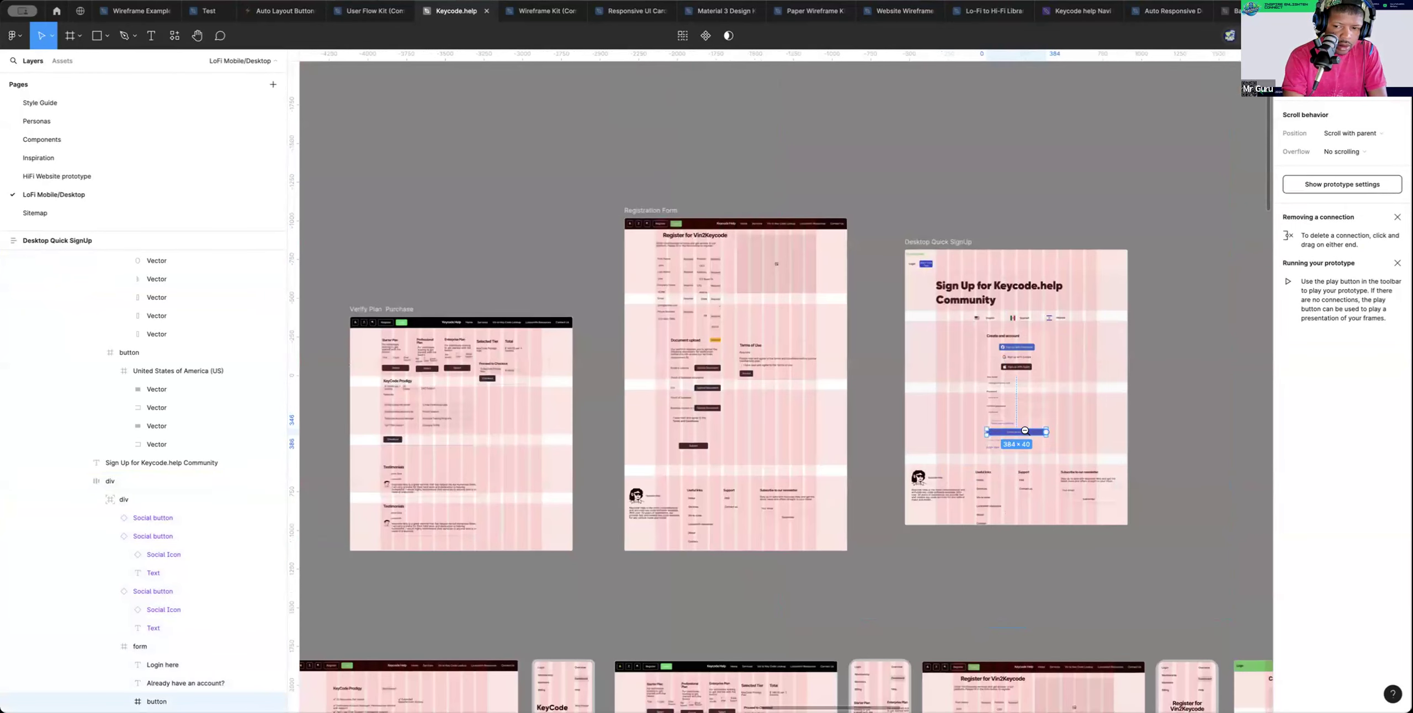
alt+click(1025, 430)
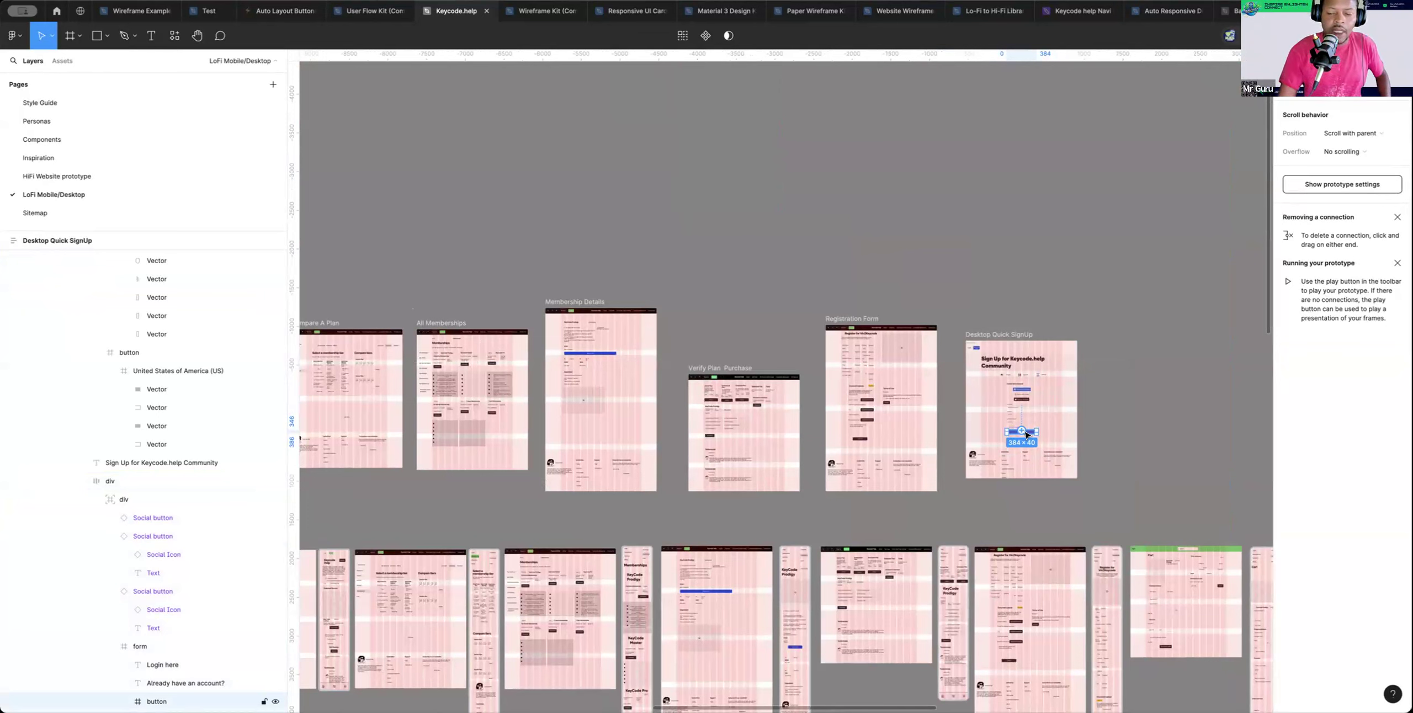
click(1161, 330)
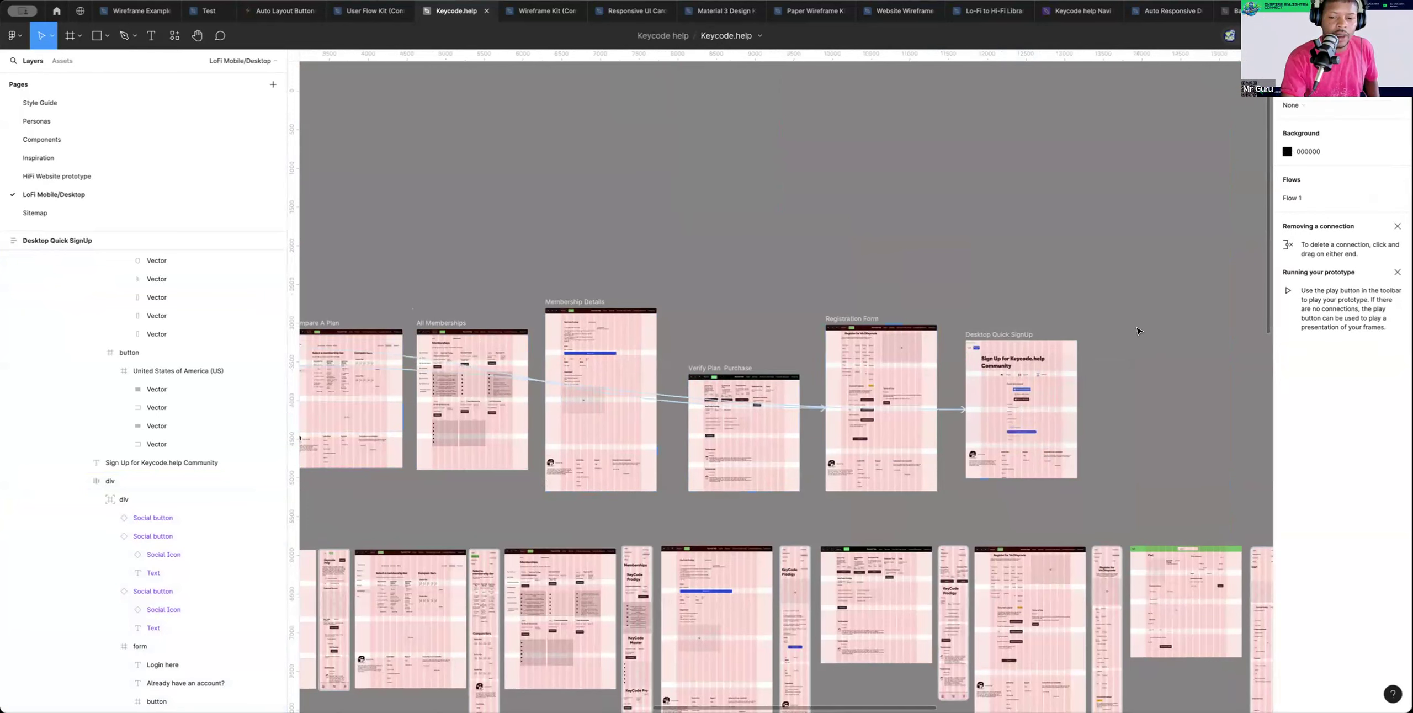
Examine the desktop and mobile Thank You pages at the end of the upper Lofi Pages row
scroll(1119, 325, right, 10)
scroll(1119, 325, down, 5)
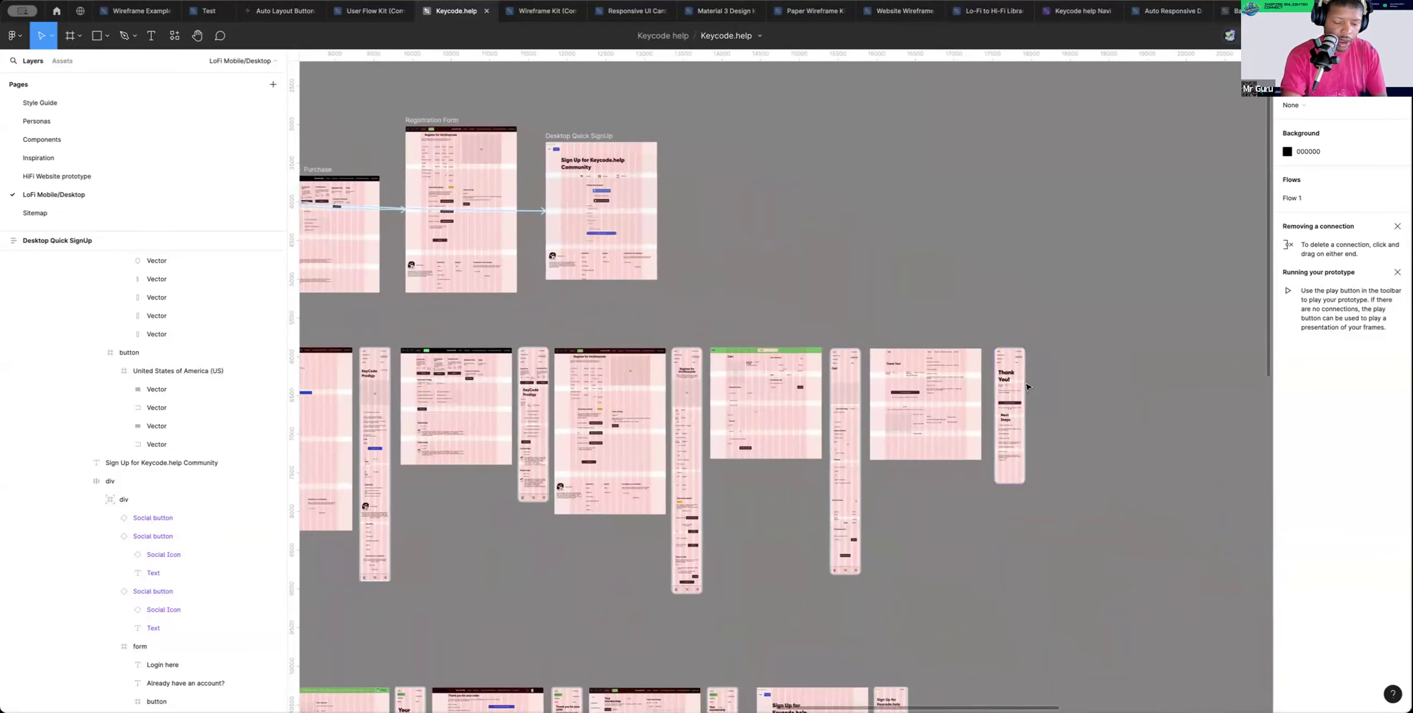
scroll(997, 386, up, 8)
scroll(997, 385, down, 3)
scroll(998, 386, right, 2)
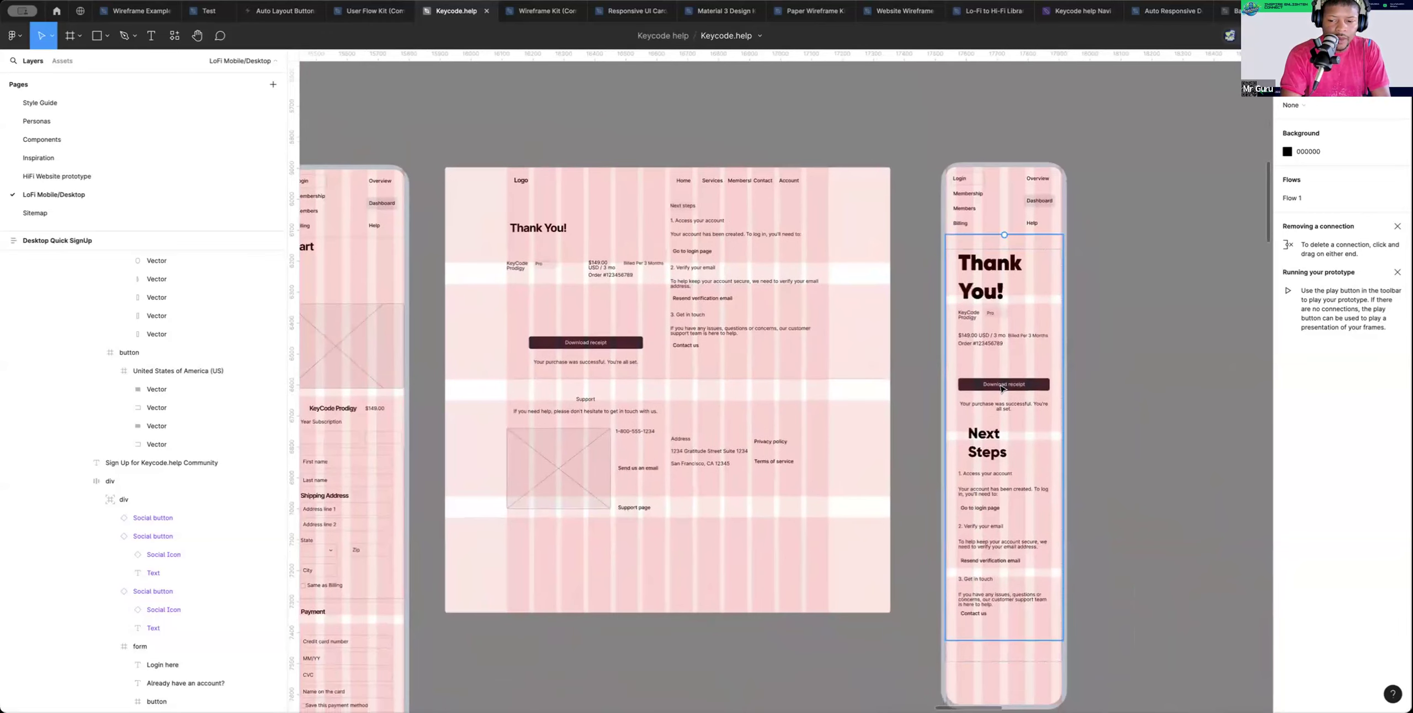
scroll(1003, 388, down, 1)
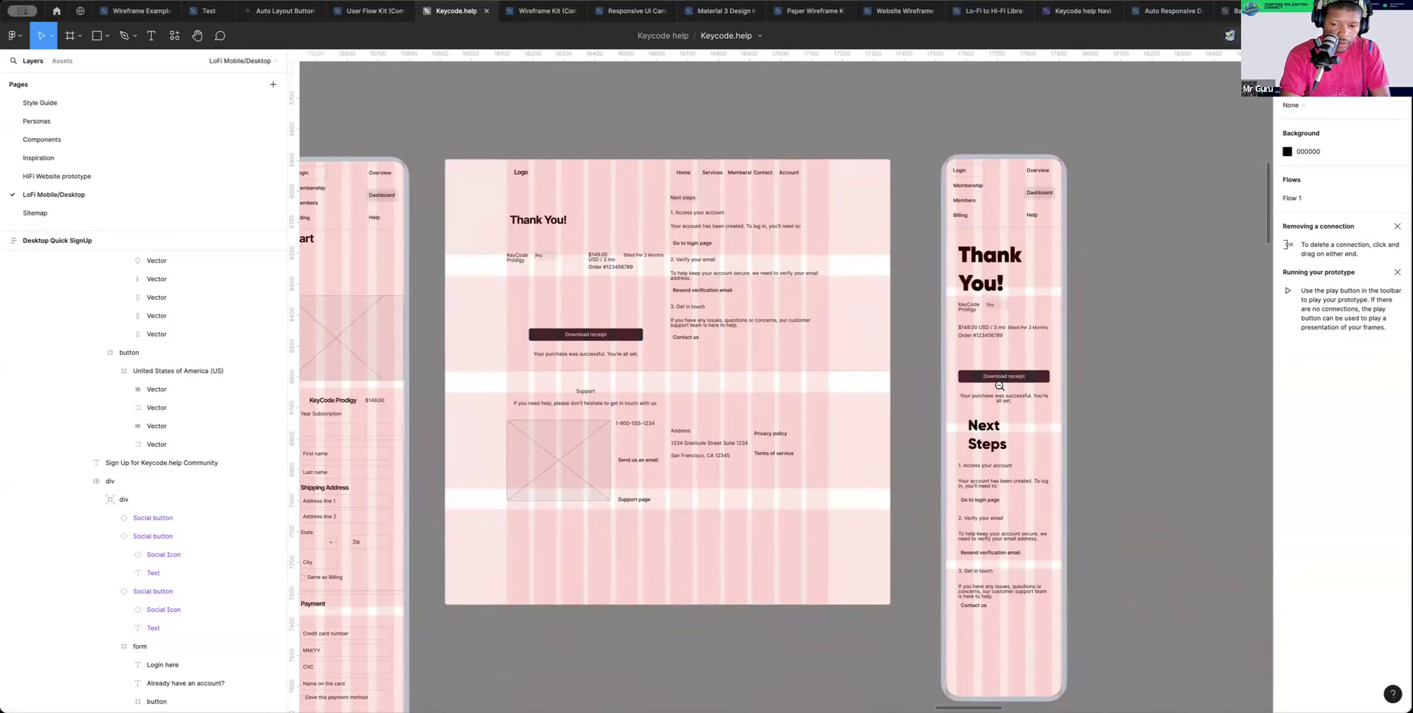
scroll(1000, 385, left, 1)
scroll(1000, 386, up, 1)
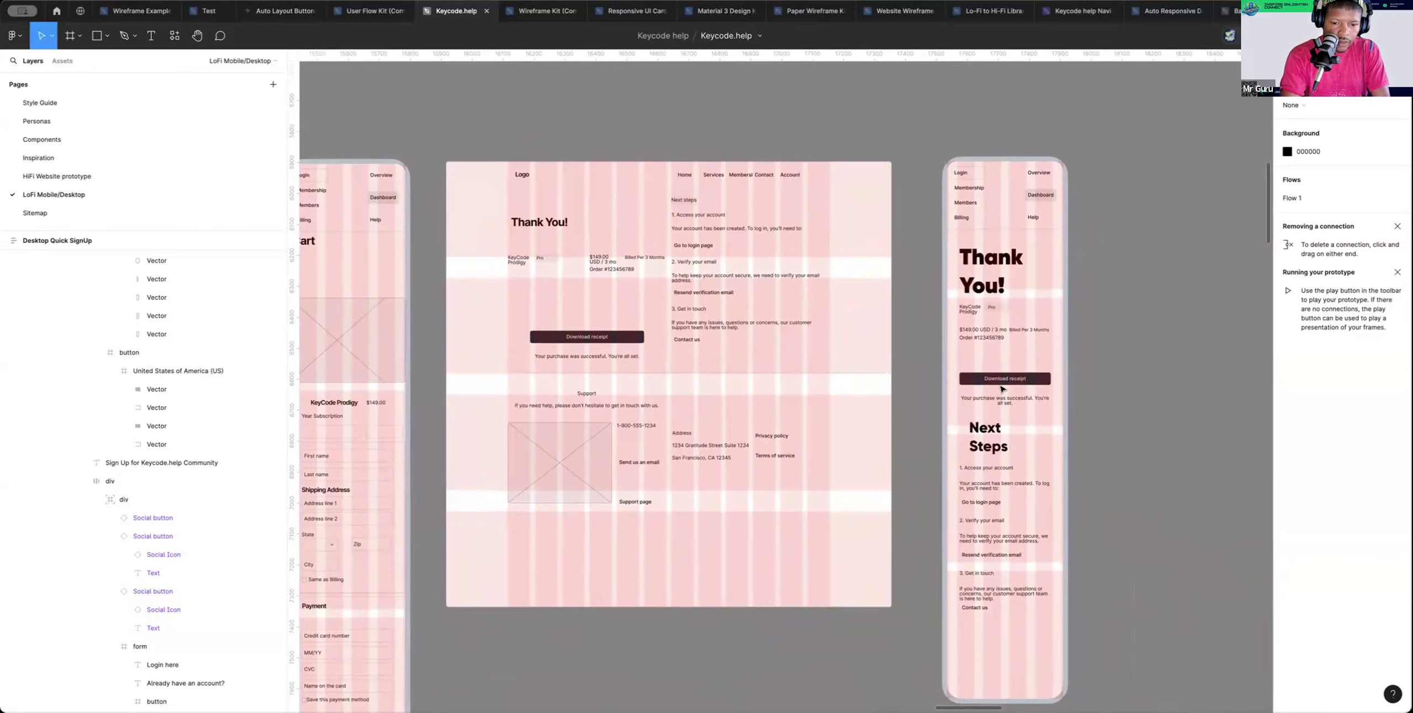
scroll(1002, 388, down, 5)
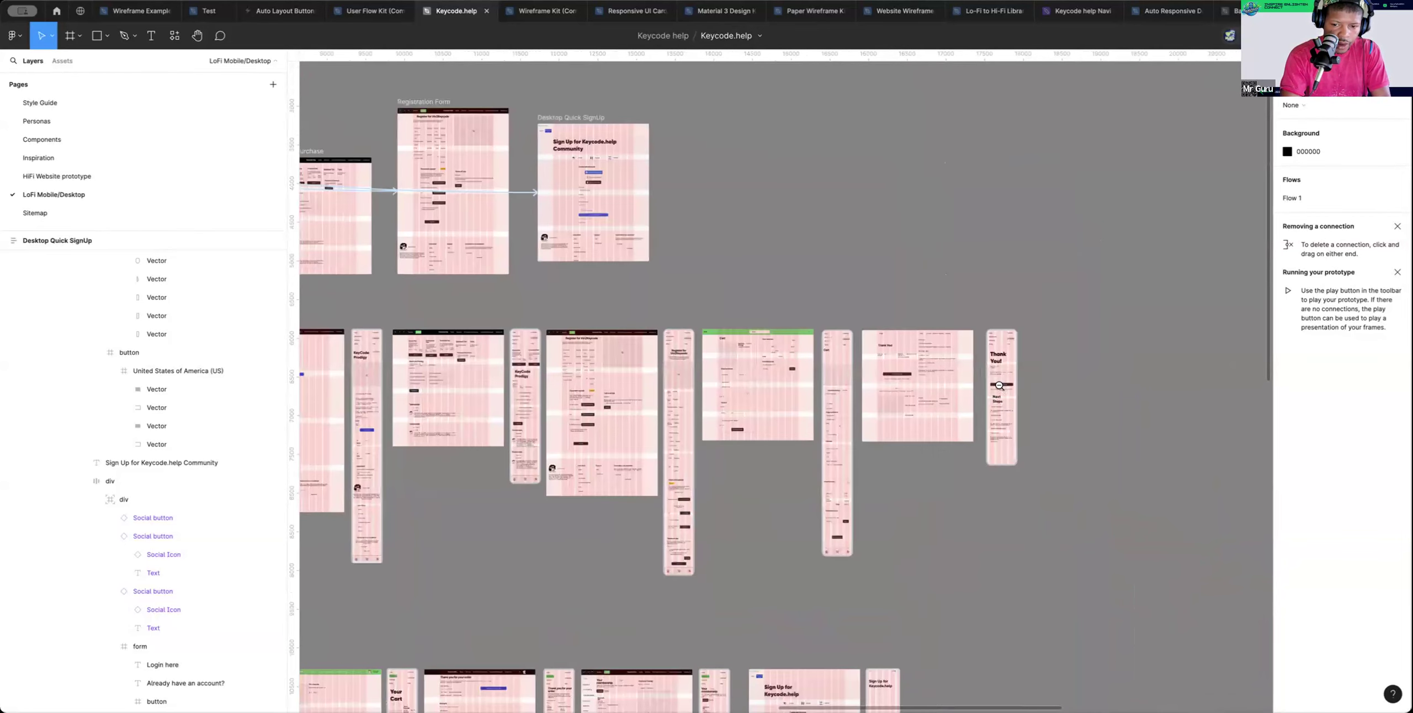
scroll(1002, 388, left, 5)
scroll(1002, 388, up, 2)
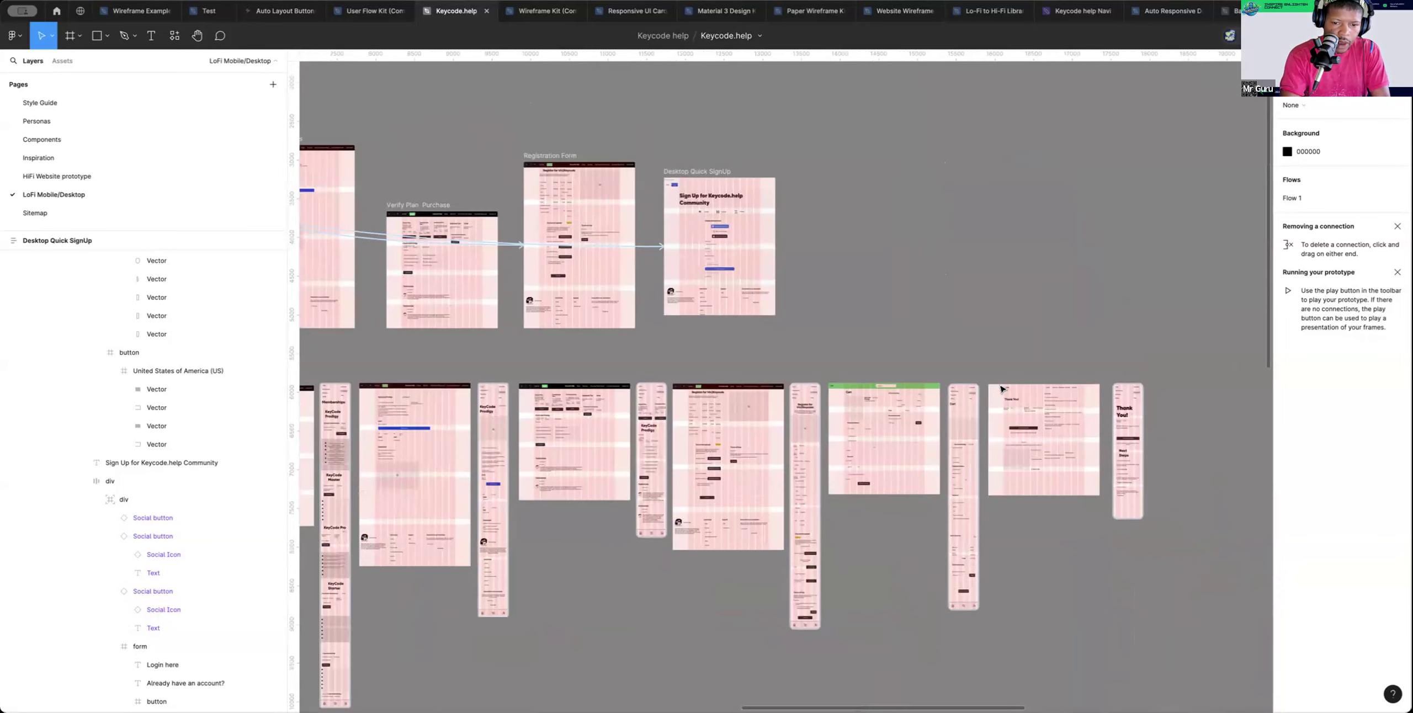
Open the UXpilot.ai UX Design & Research plugin over the LoFi Mobile/Desktop page
scroll(1002, 388, left, 1)
scroll(1001, 388, up, 1)
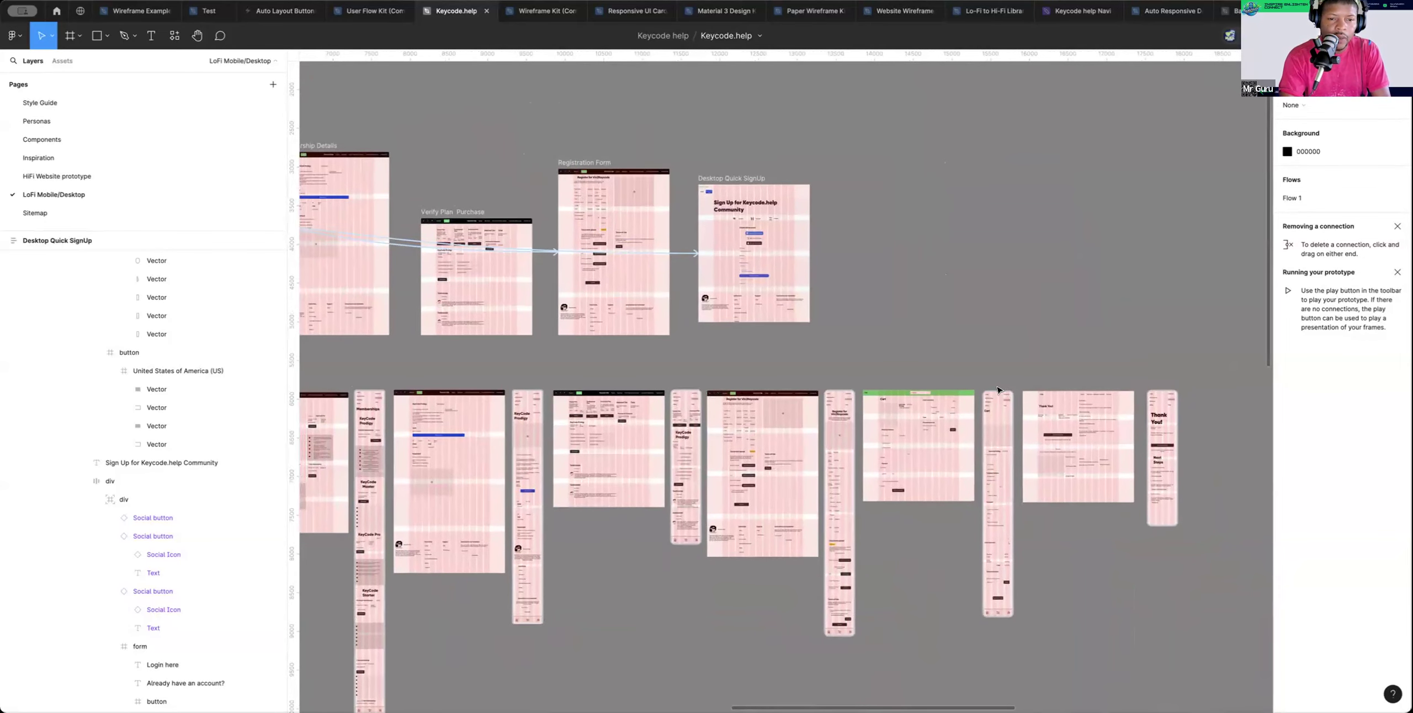
alt+click(768, 369)
scroll(768, 370, left, 2)
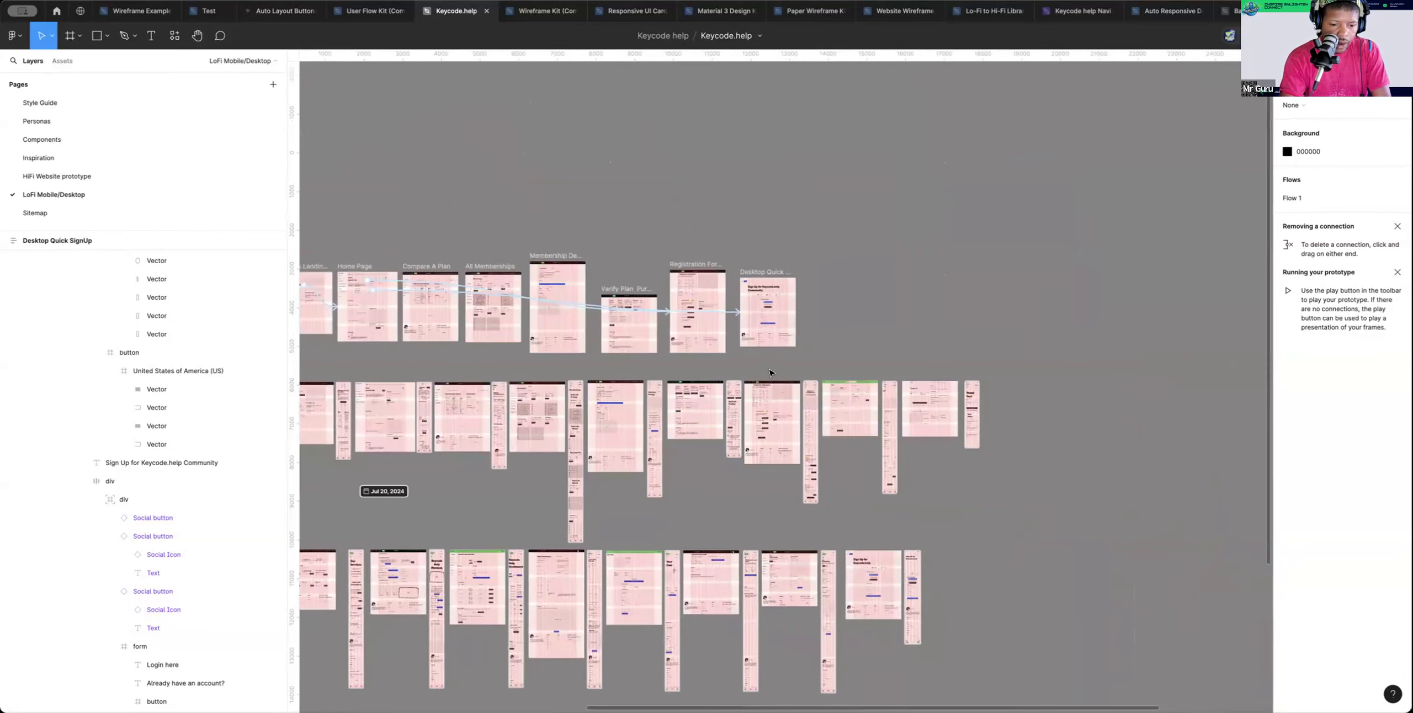
click(174, 36)
key(Escape)
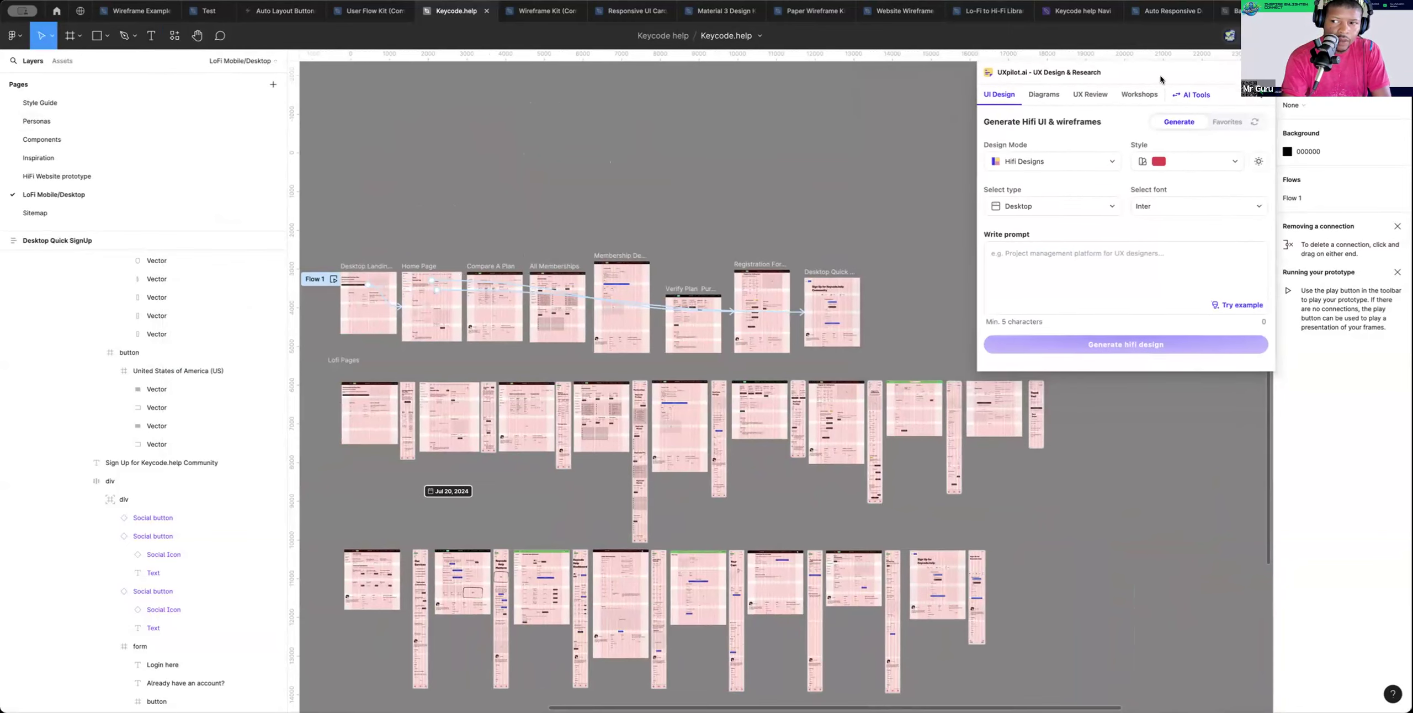
Choose Blue as the generator's primary colour and switch its design mode to Wireframes
click(1143, 166)
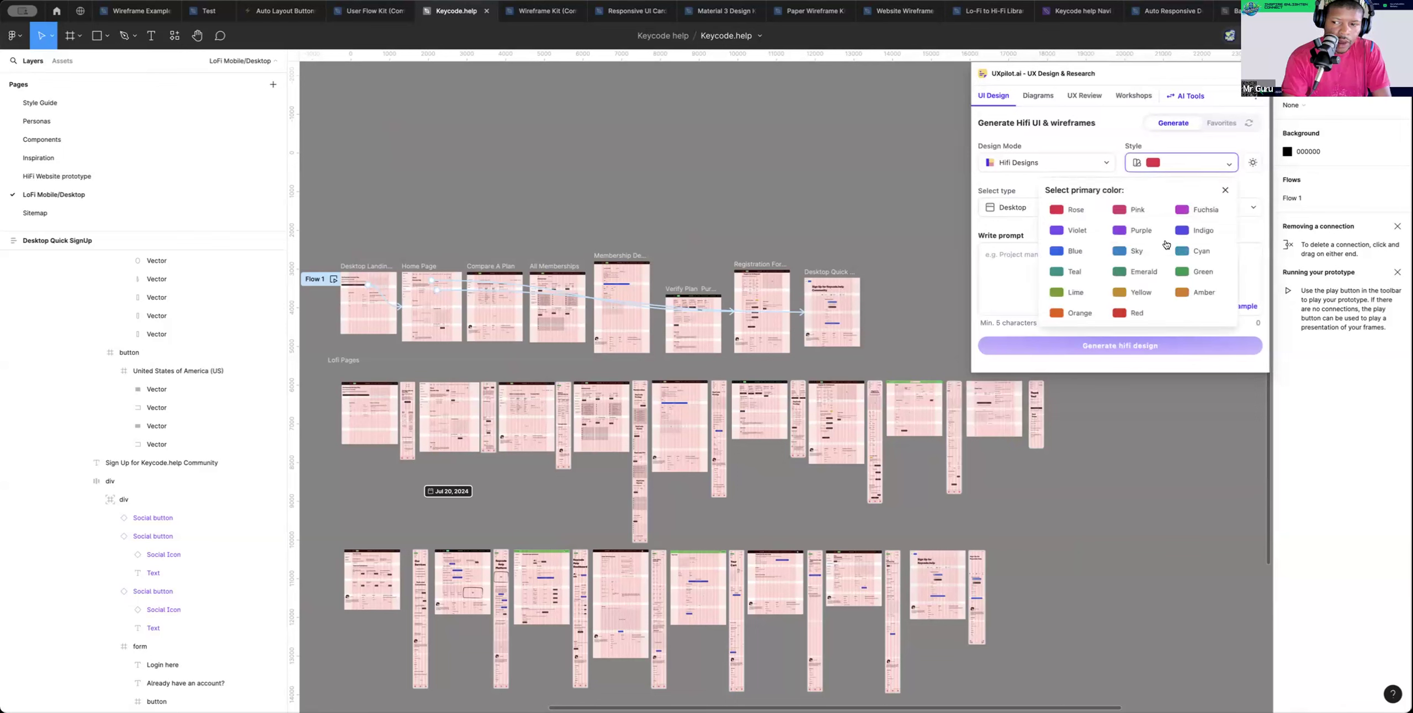
click(1064, 251)
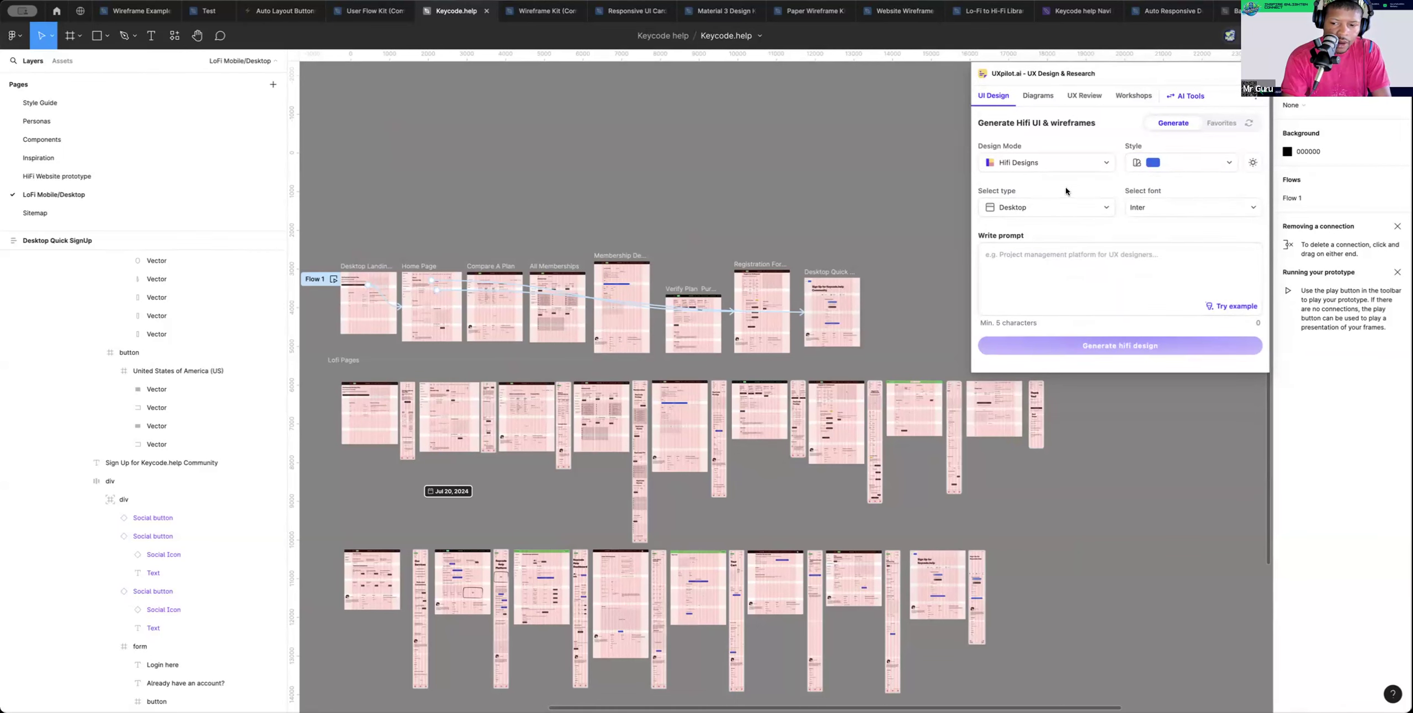
click(1065, 169)
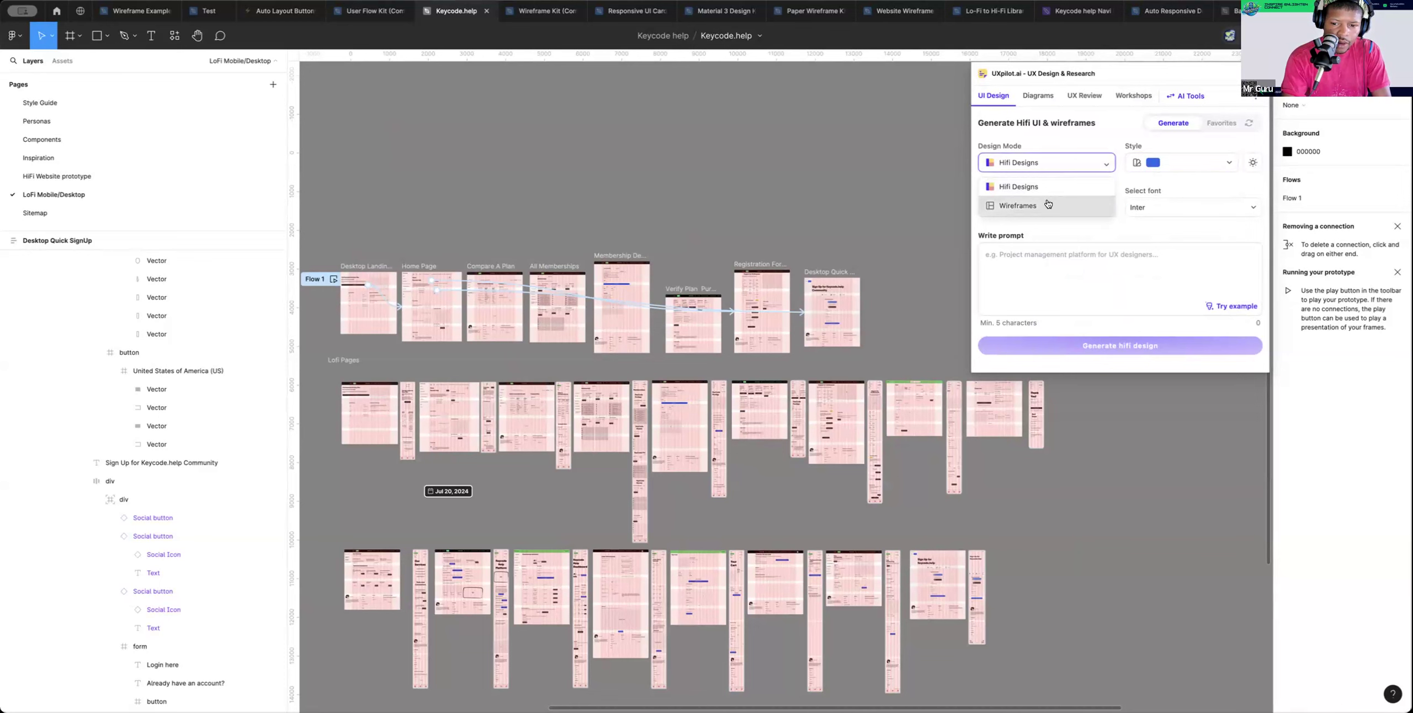
click(1047, 204)
click(1075, 229)
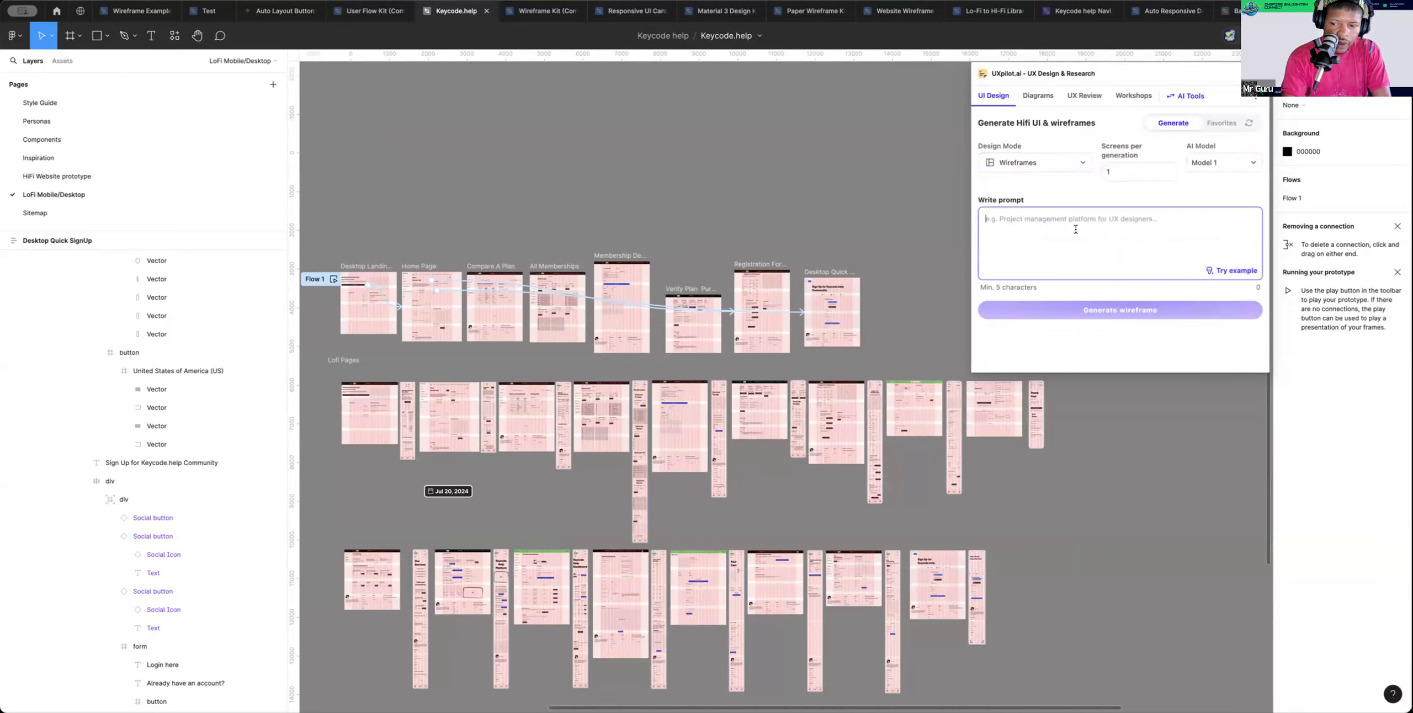
text(Create)
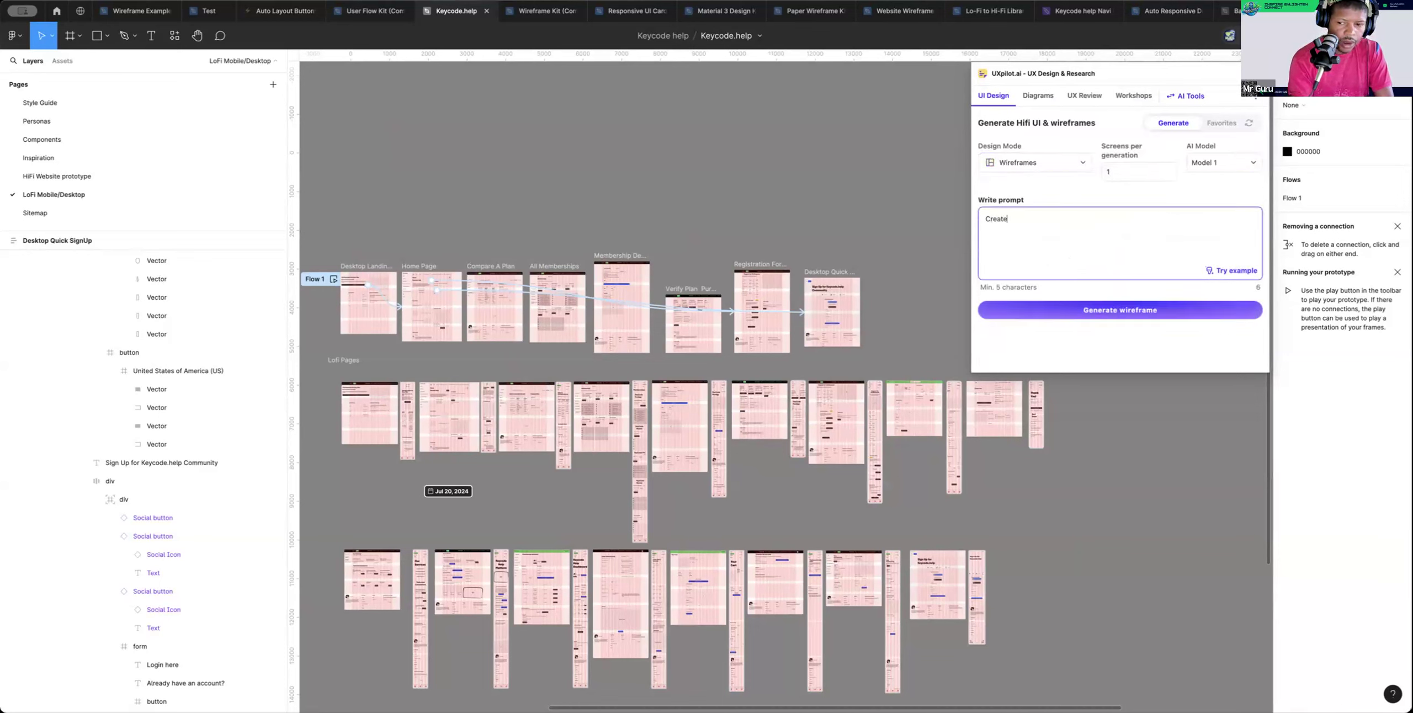
key(BackSpace)
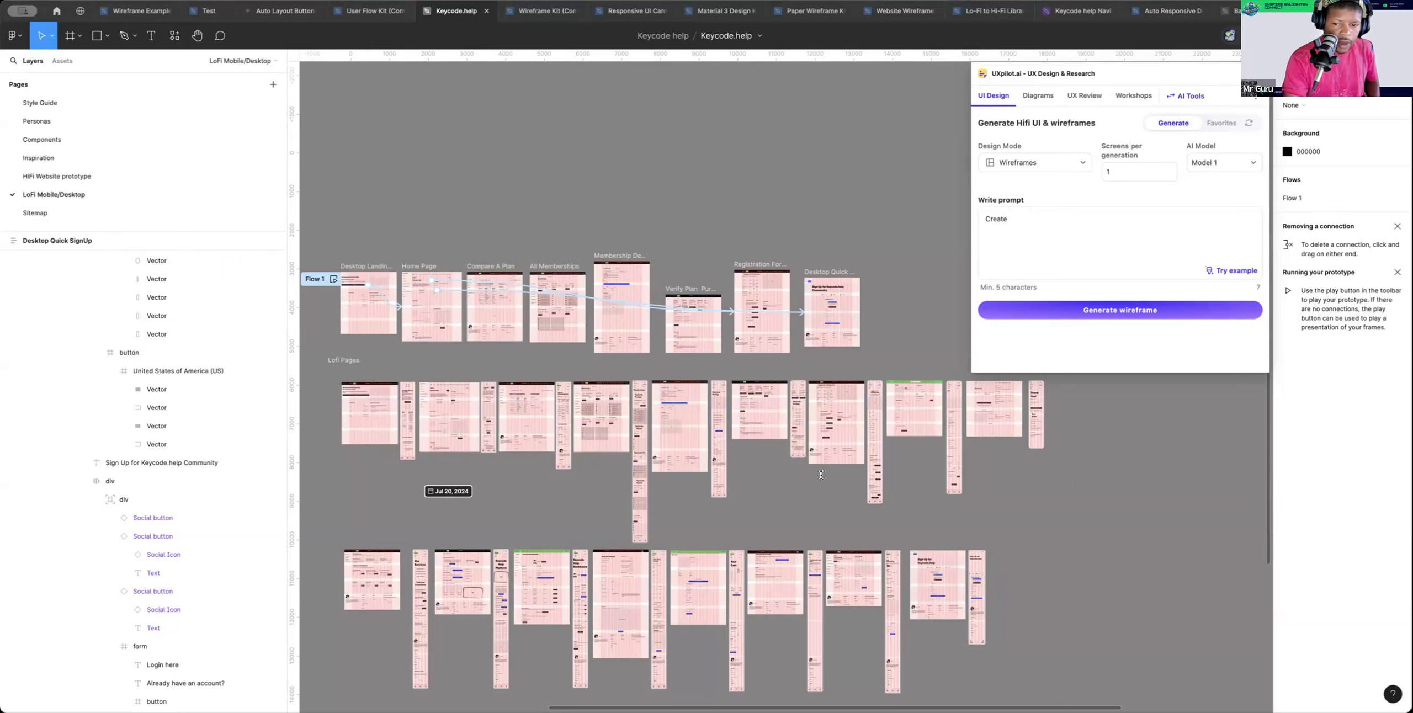
Replace the wireframe prompt with "Thank you page wireframe with modern, futuristic design and responsive layout for mobile and desktop"
click(580, 522)
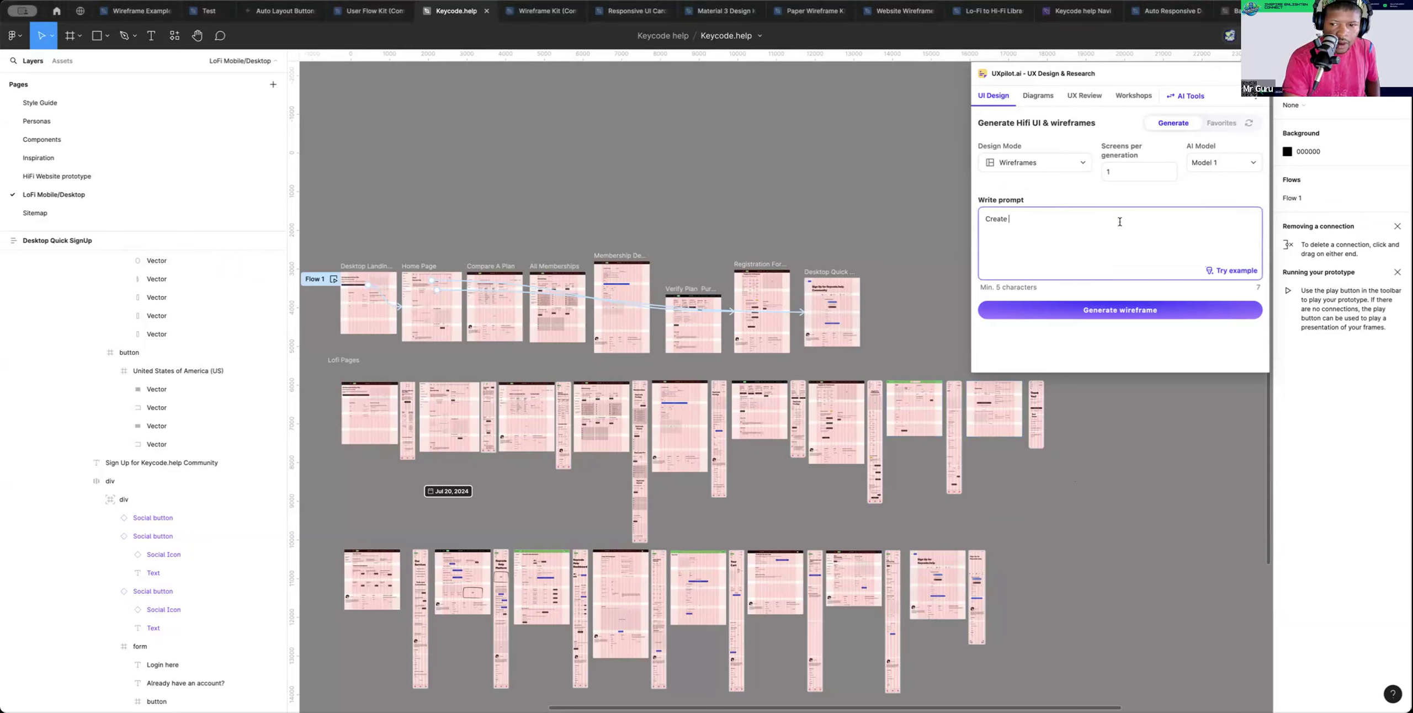
key(ctrl+a)
text(Landing page wireframe with modern, futuristic design and responsive layout for mobile and desktop)
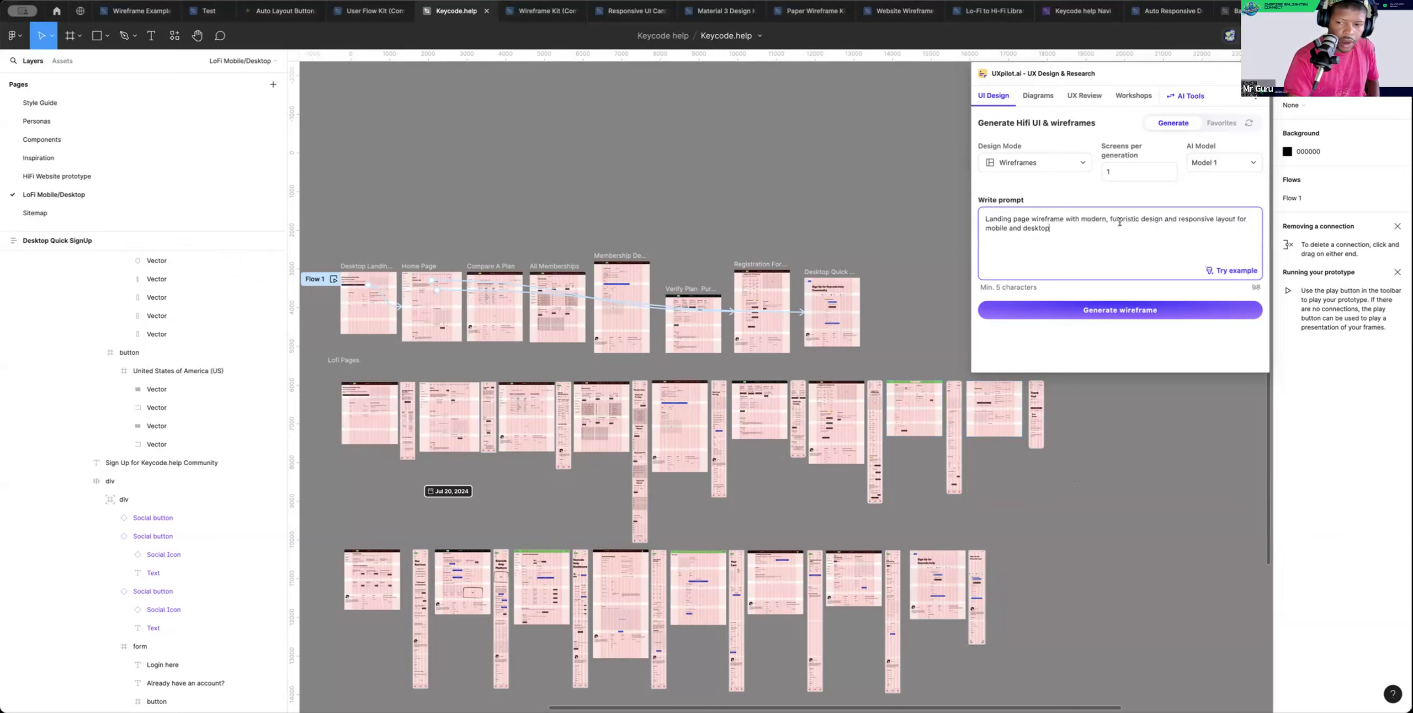
double_click(1009, 218)
text(Thank you)
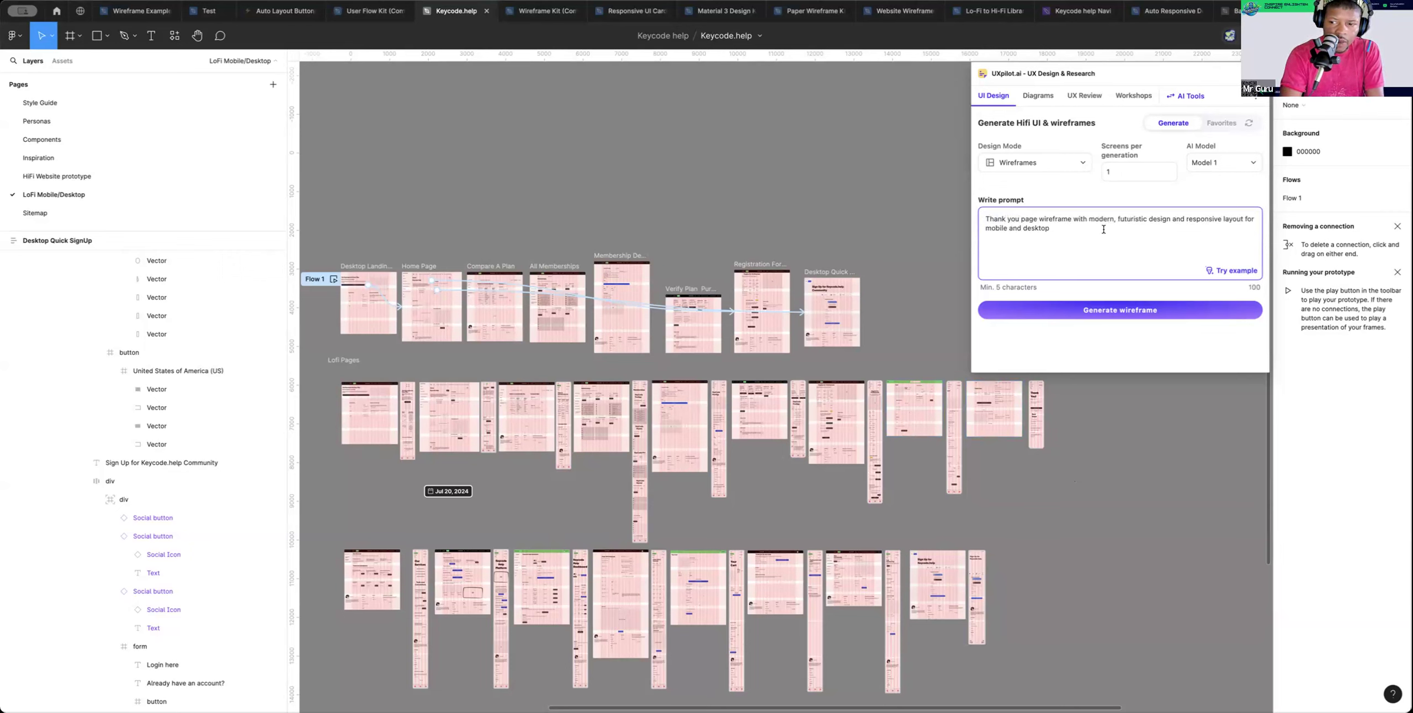
Insert "and Member signup Confirmation with CTA Next steps" after "Thank you" in the wireframe prompt
click(1022, 219)
text(and )
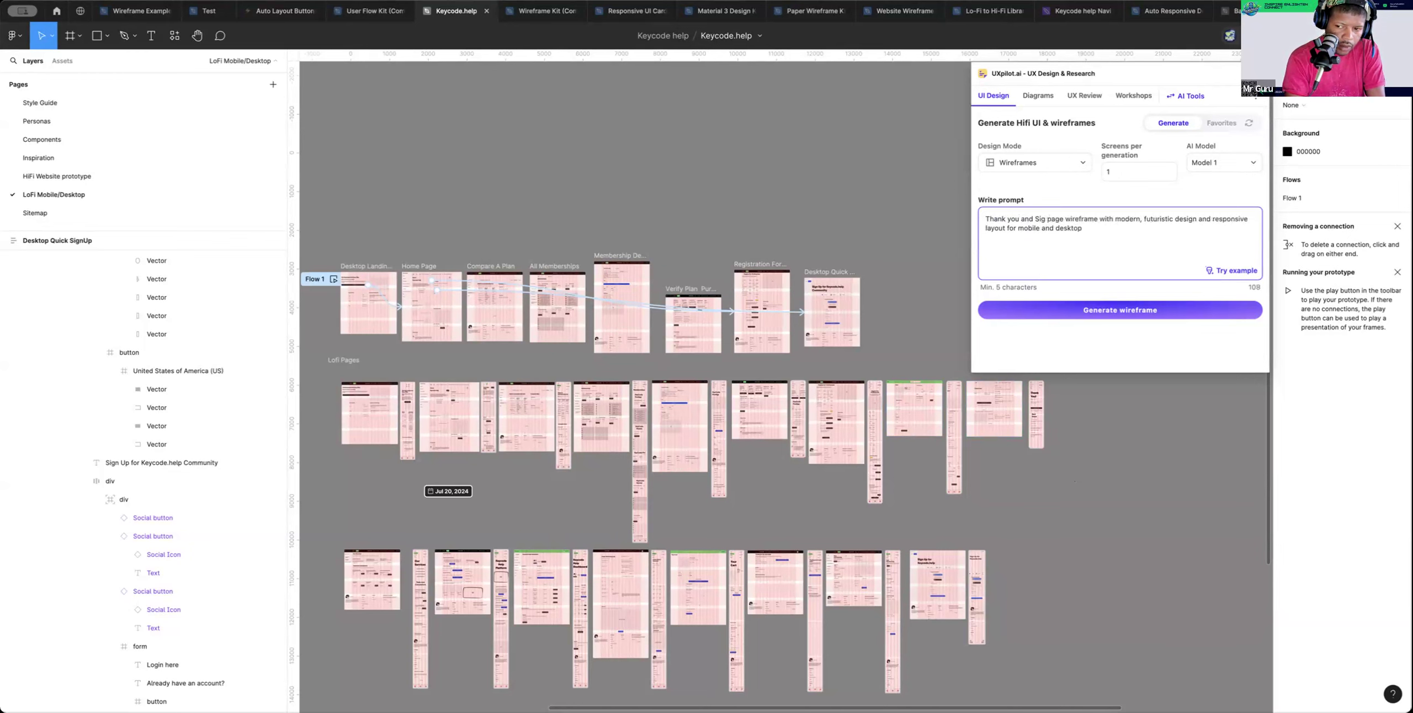
text(Member s)
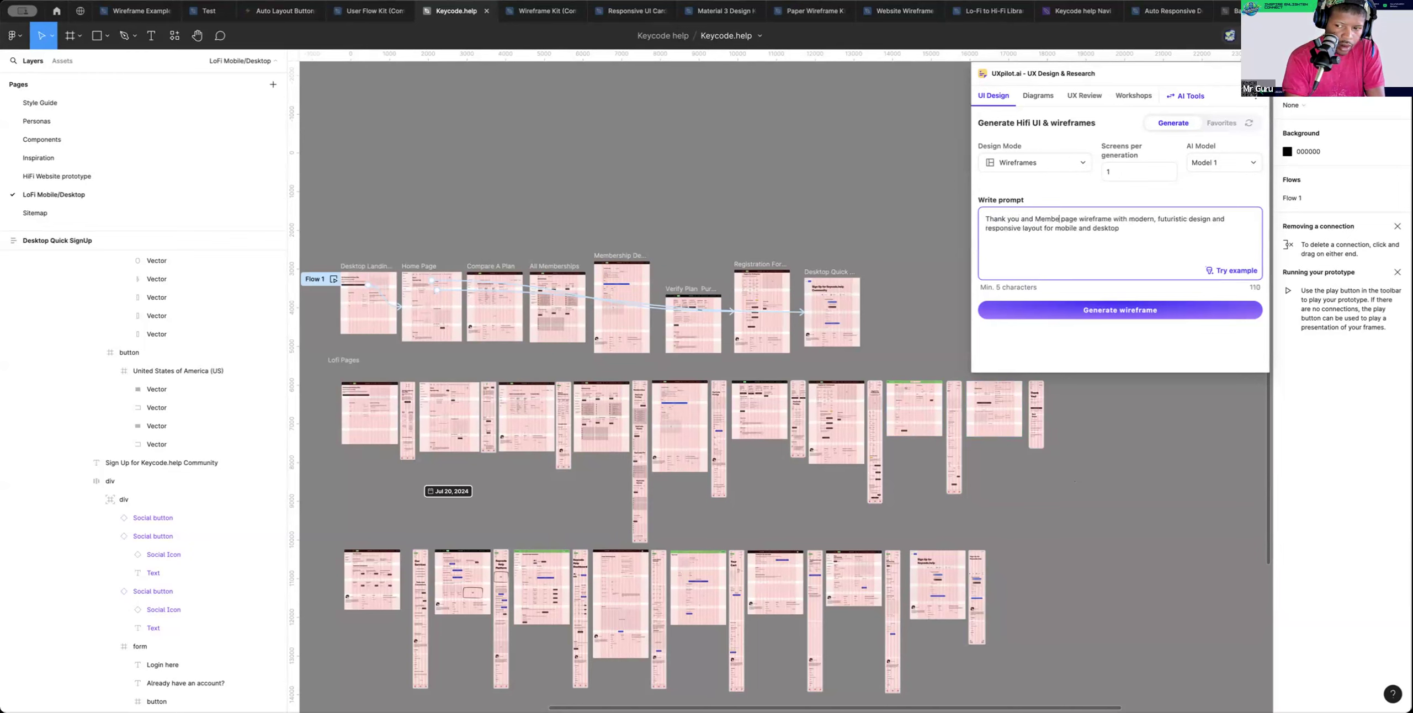
text(ignup Confirm)
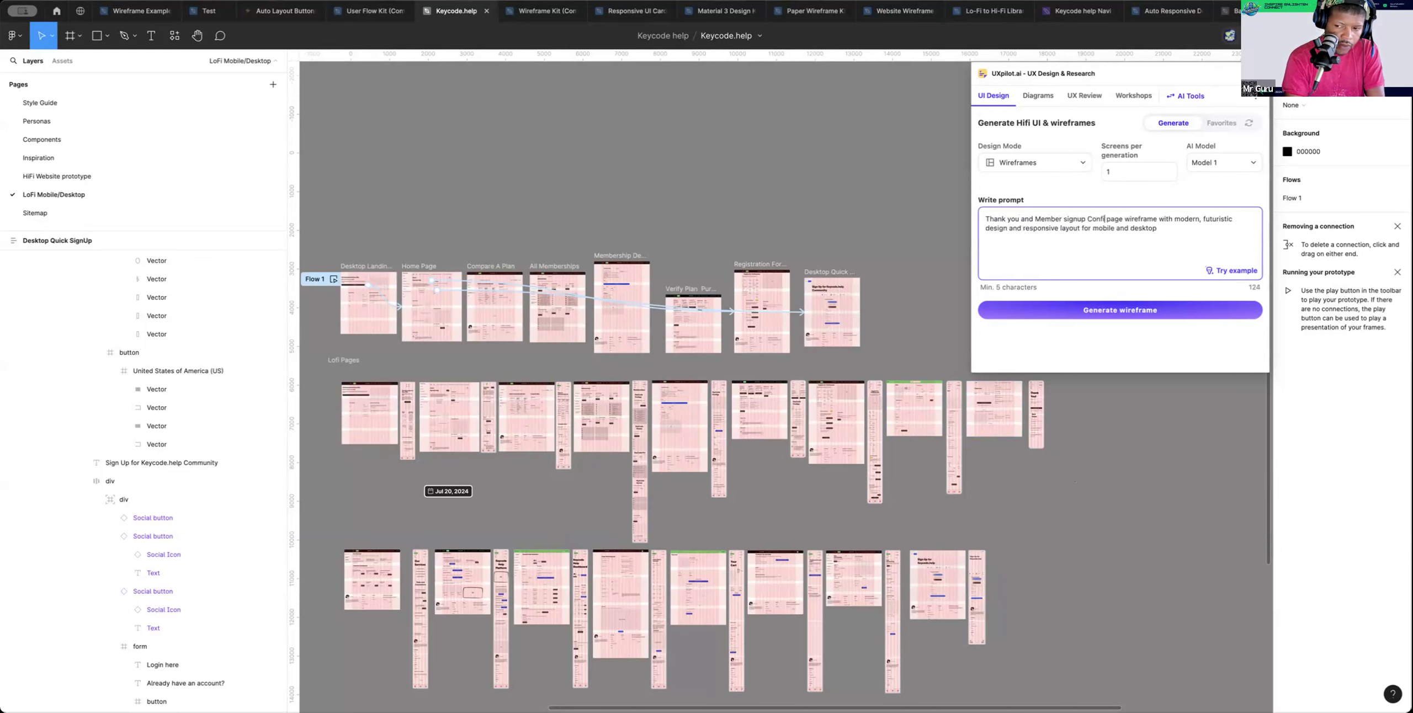
text(ation)
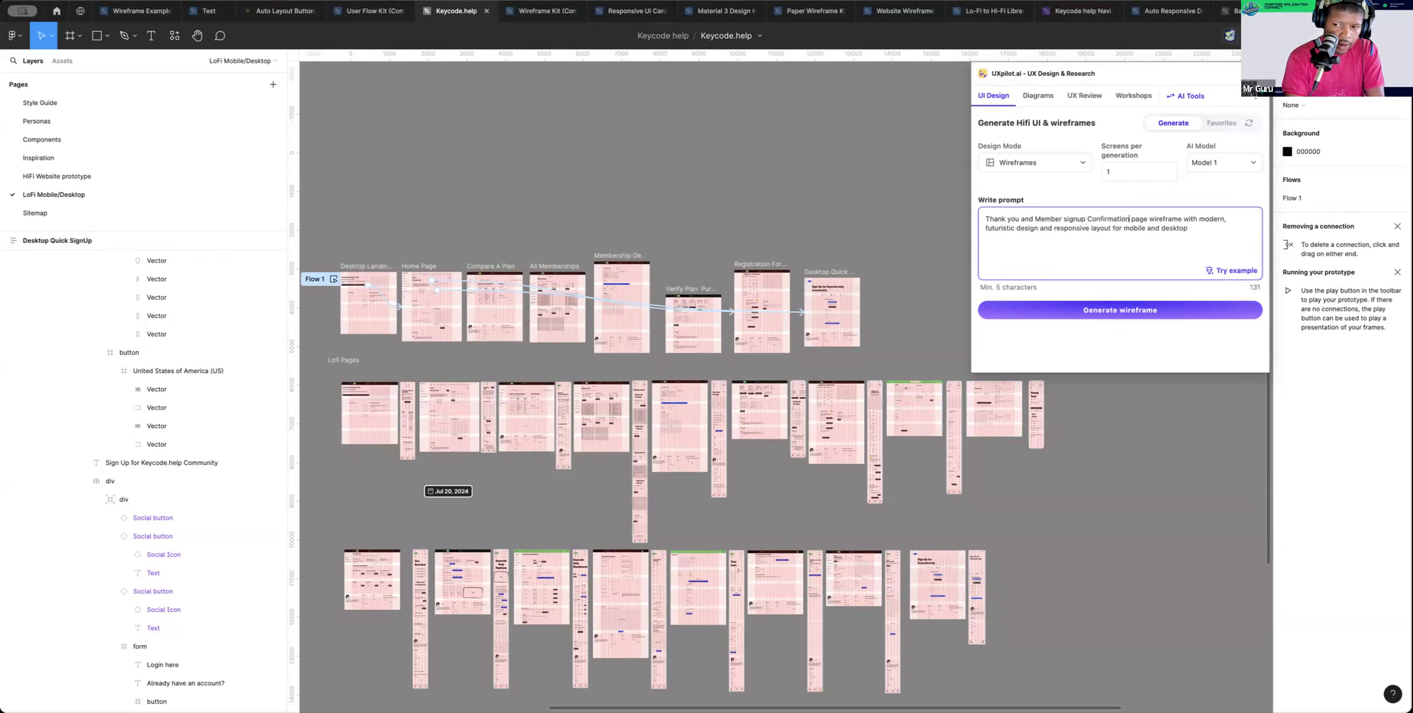
text( with )
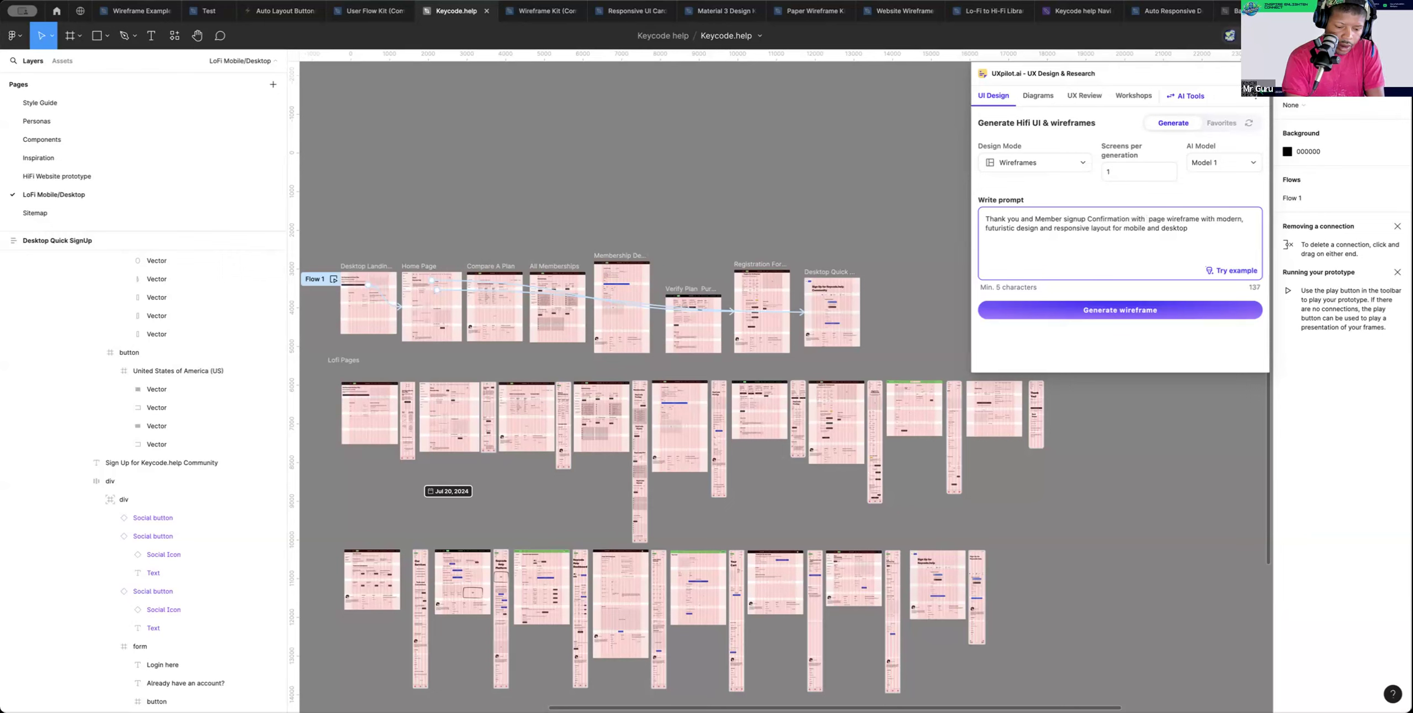
text(CTA Next steps)
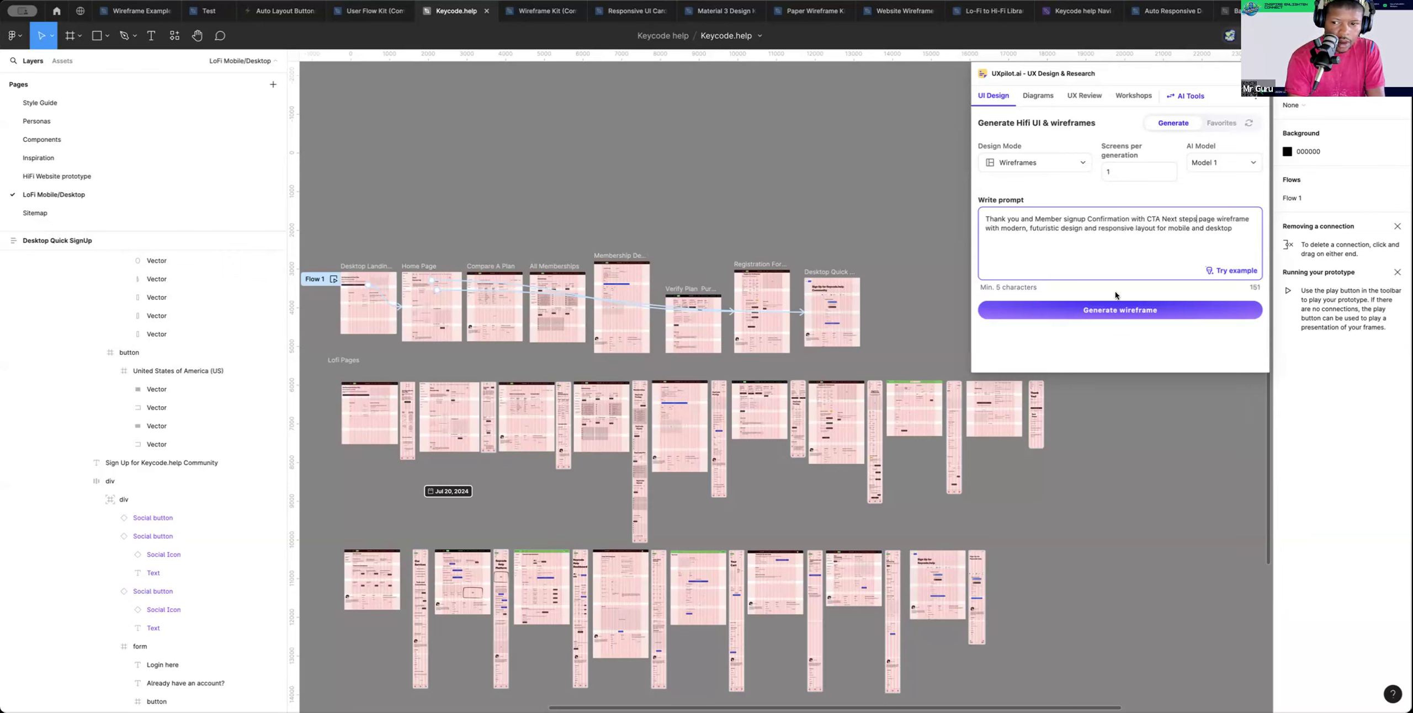
Generate the wireframe and place its new frame to the right of the Desktop Quick SignUp page in the flow row
click(1139, 307)
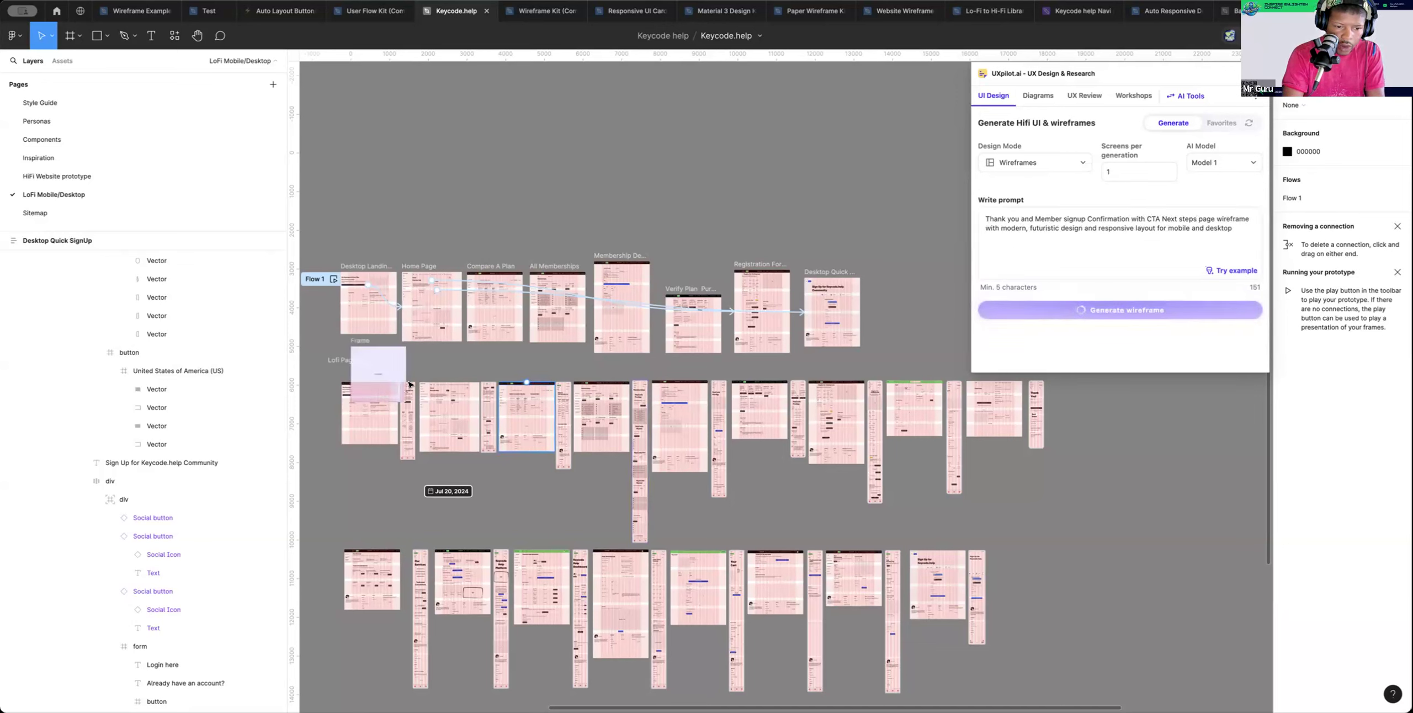
drag(929, 314, 903, 294)
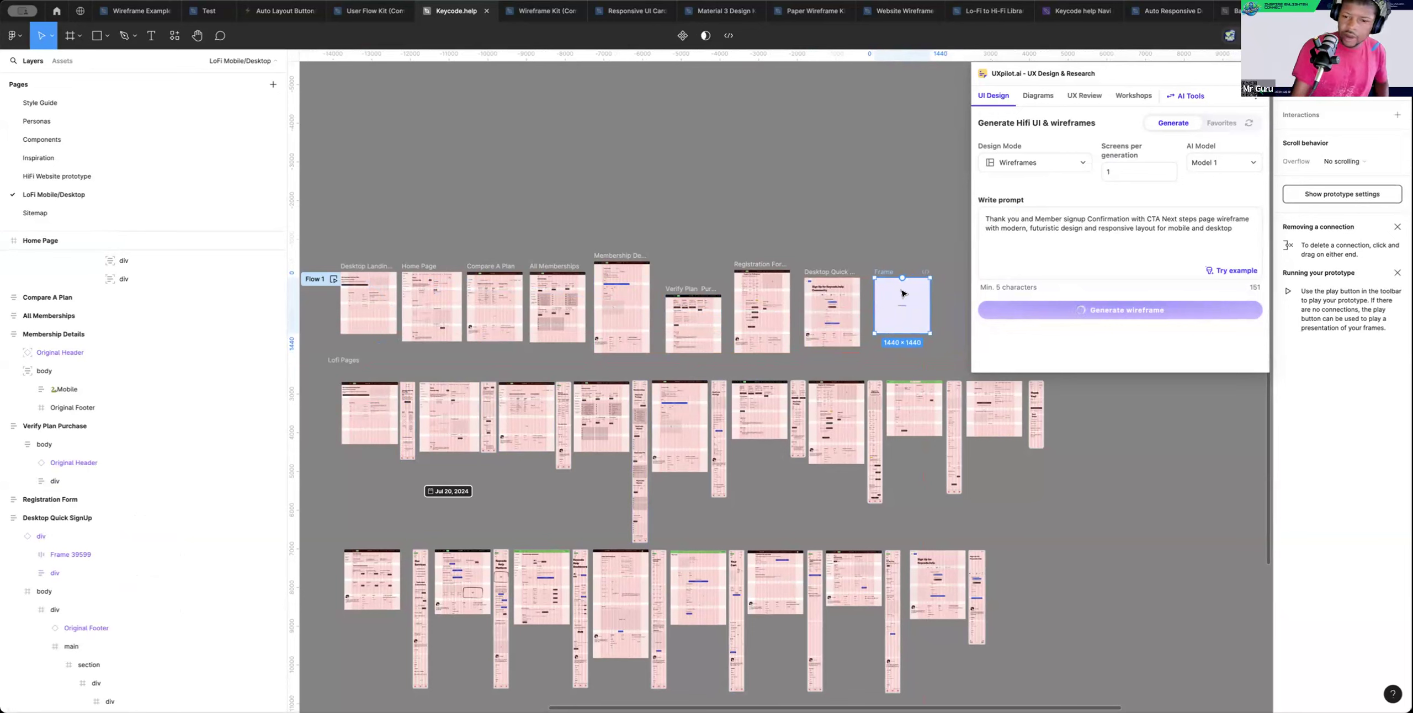
scroll(911, 290, right, 3)
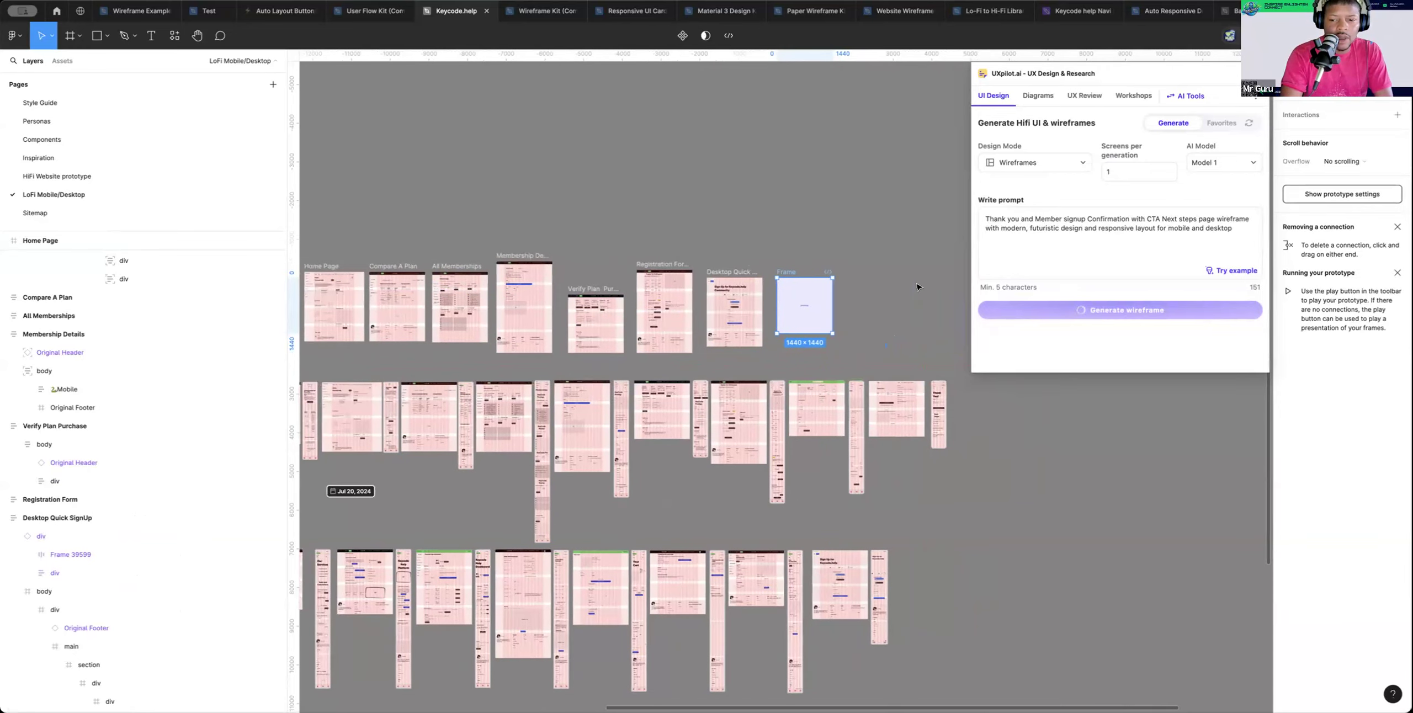
click(873, 296)
Apply the Main layout grid style to the generated next steps frame
key(z)
click(818, 302)
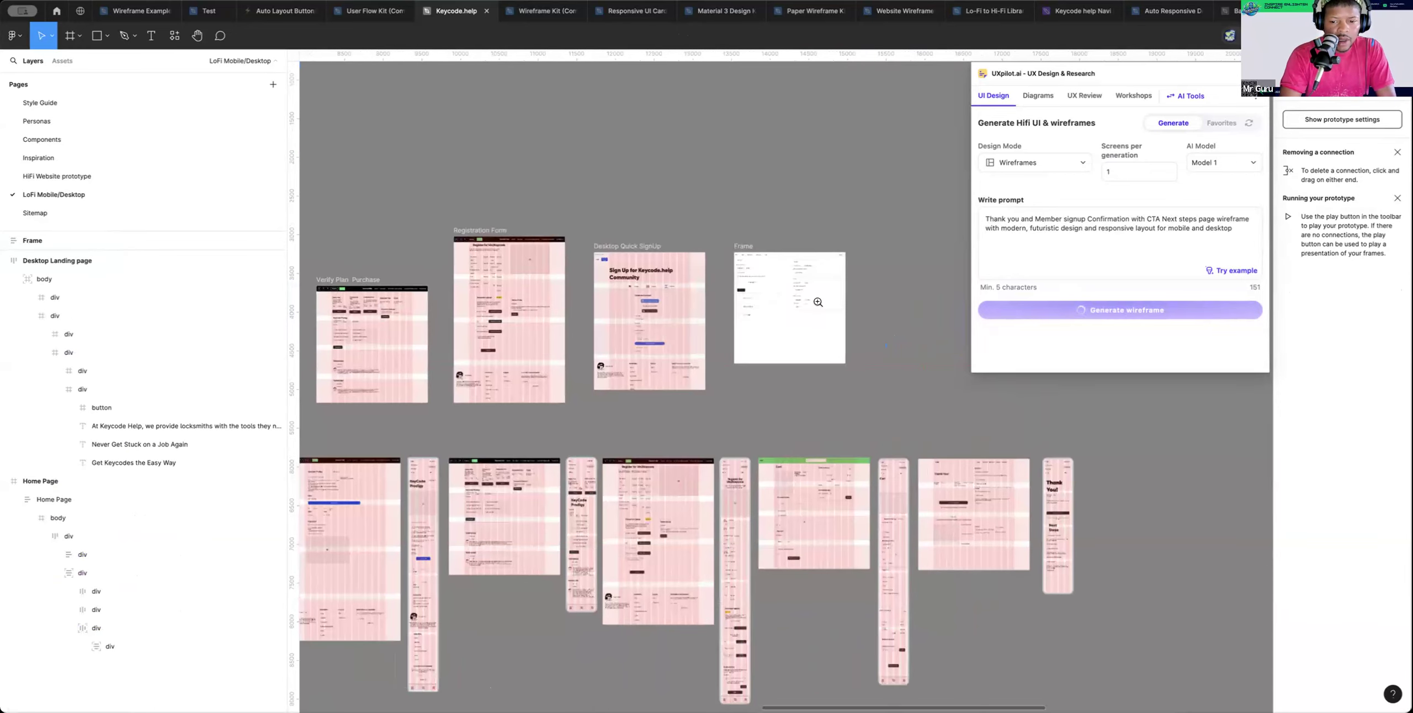
click(818, 303)
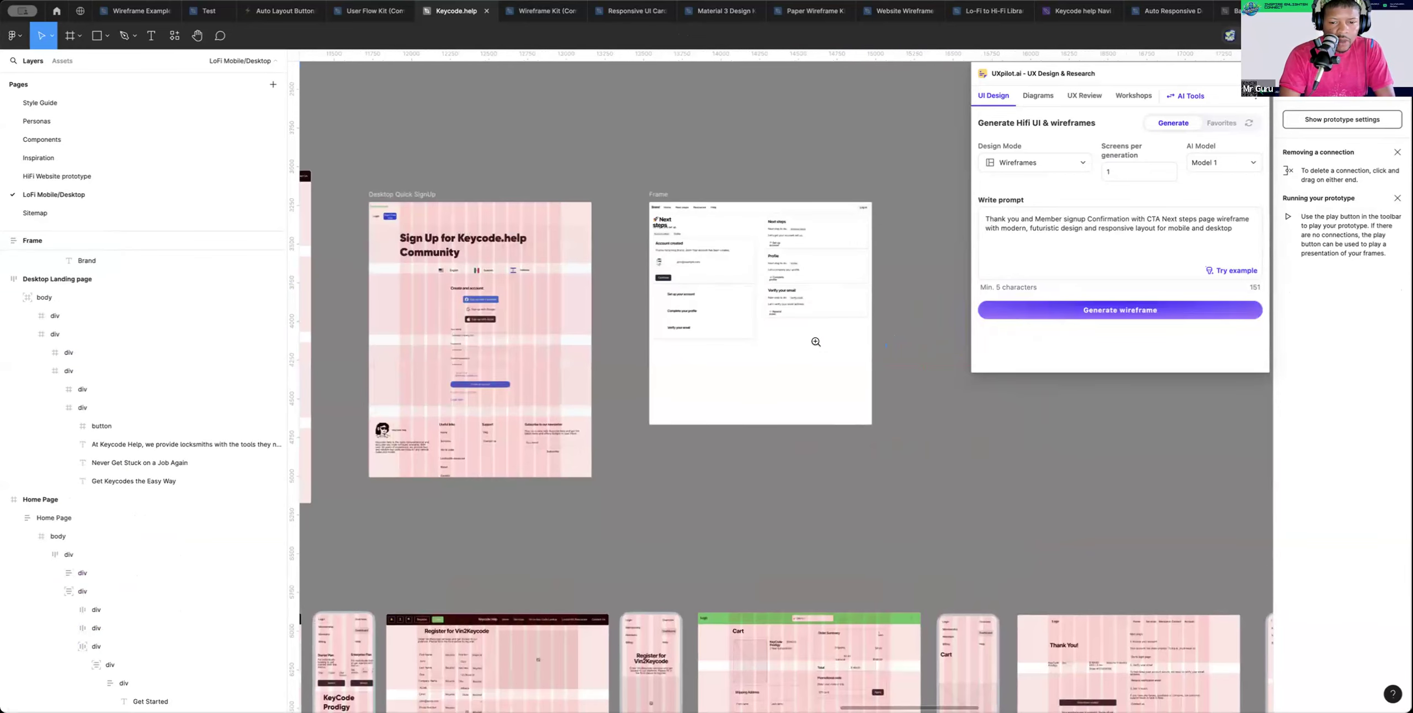
click(818, 302)
scroll(816, 331, up, 2)
scroll(818, 347, up, 1)
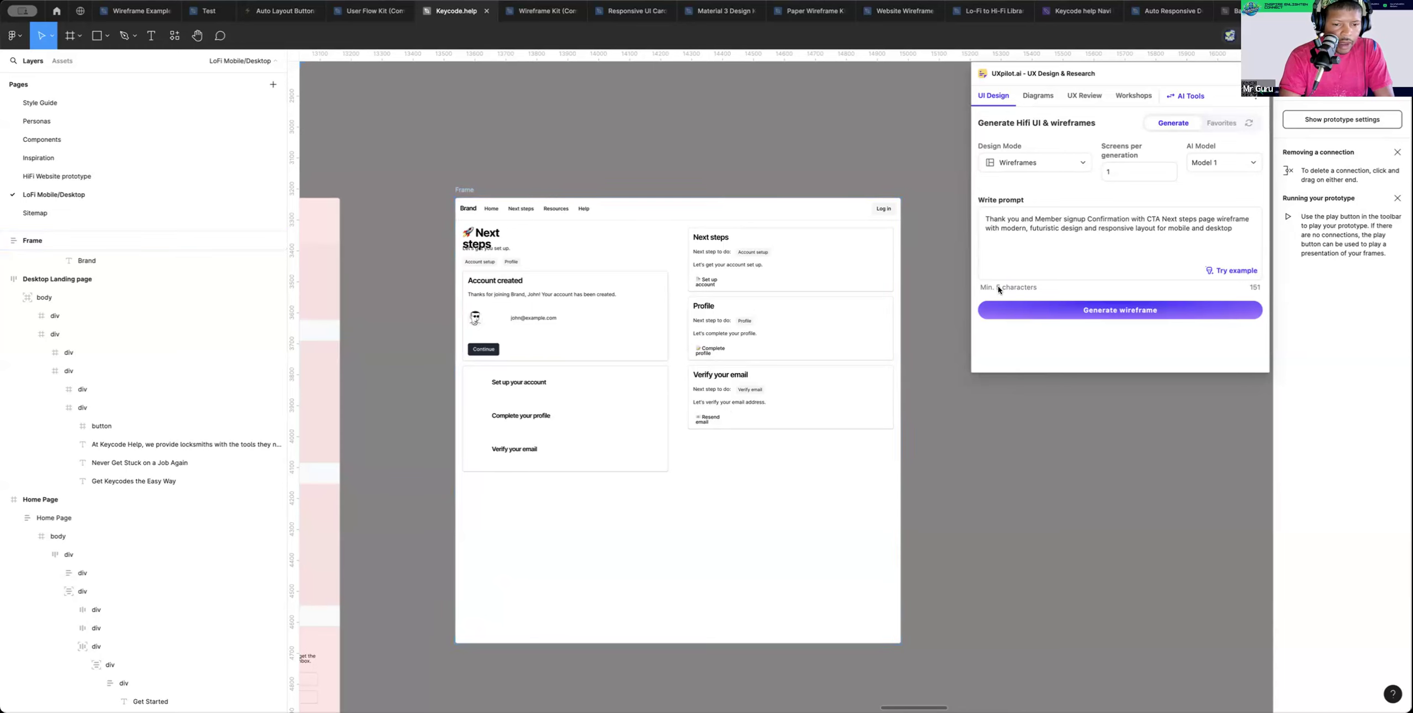
click(836, 453)
key(shift+e)
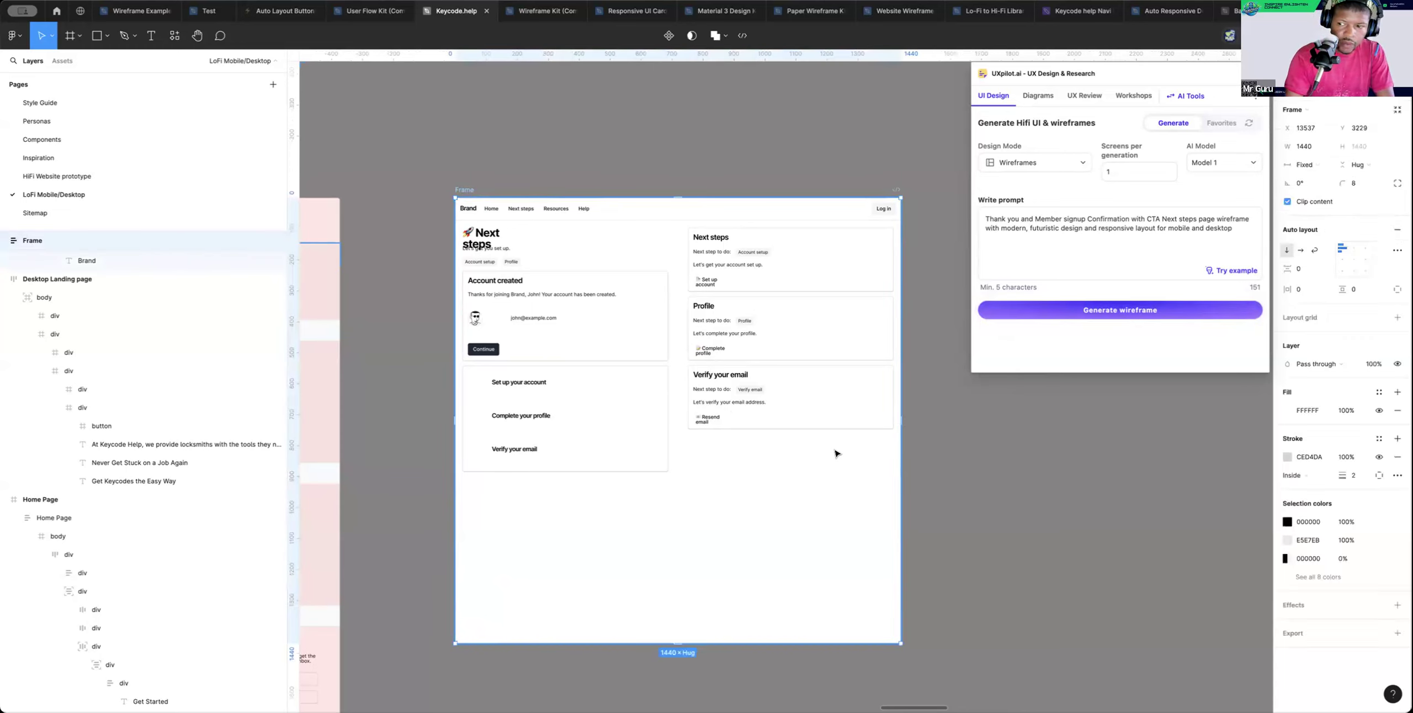
click(1379, 317)
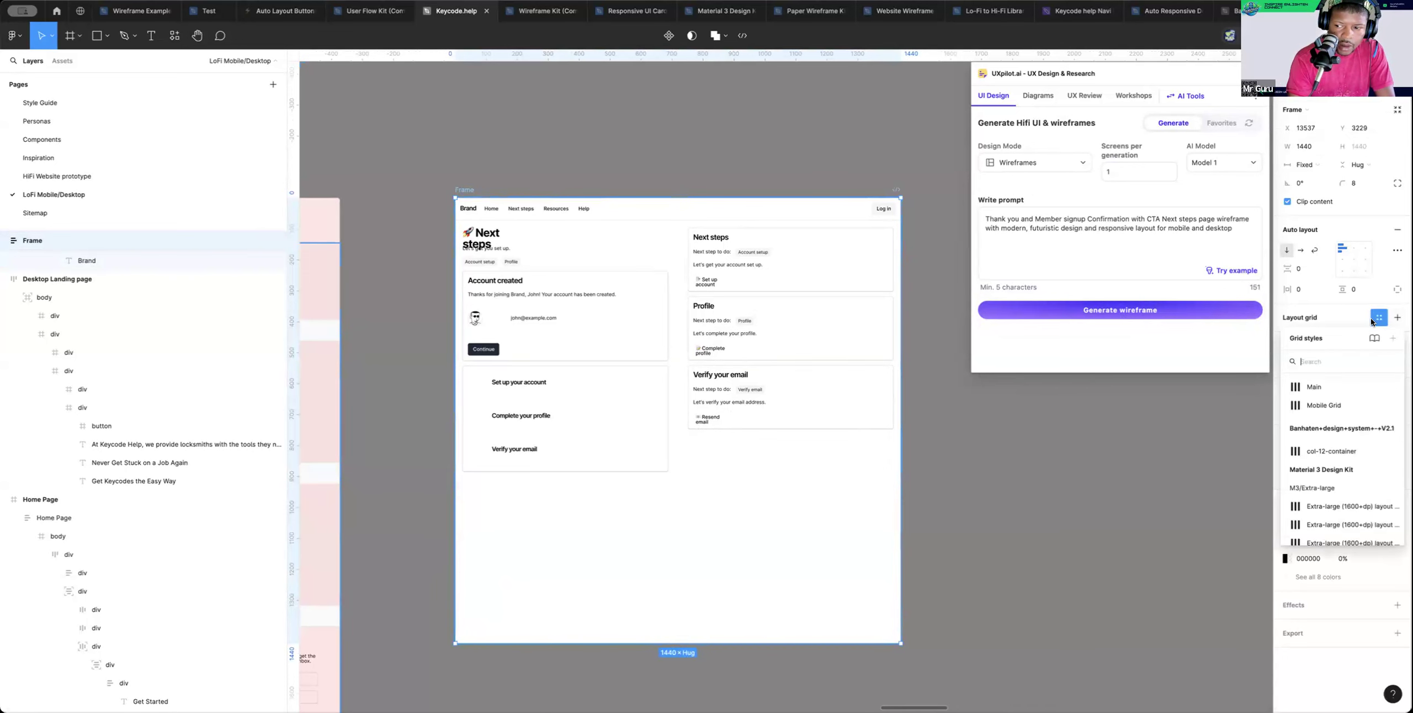
click(1322, 385)
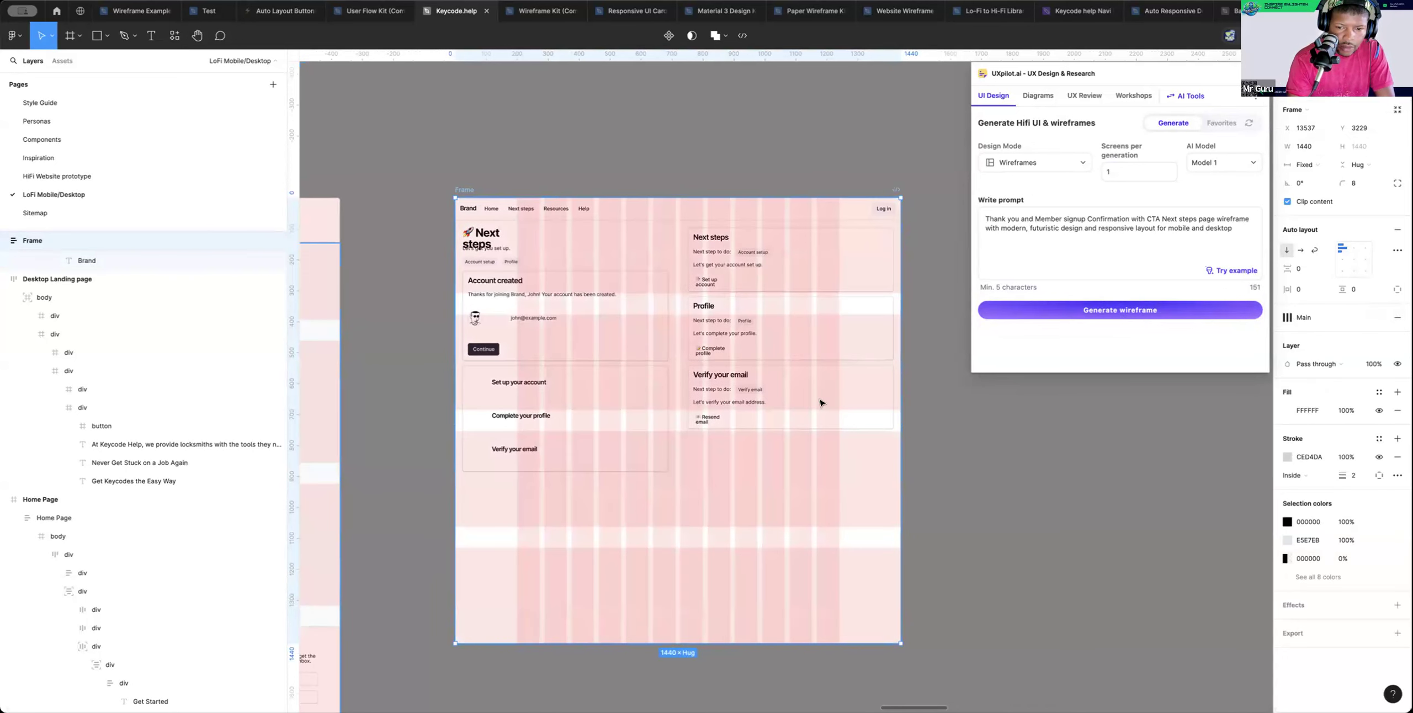
click(931, 376)
Rename the generated frame as "Desktop Signup Confirmation"
scroll(927, 375, left, 4)
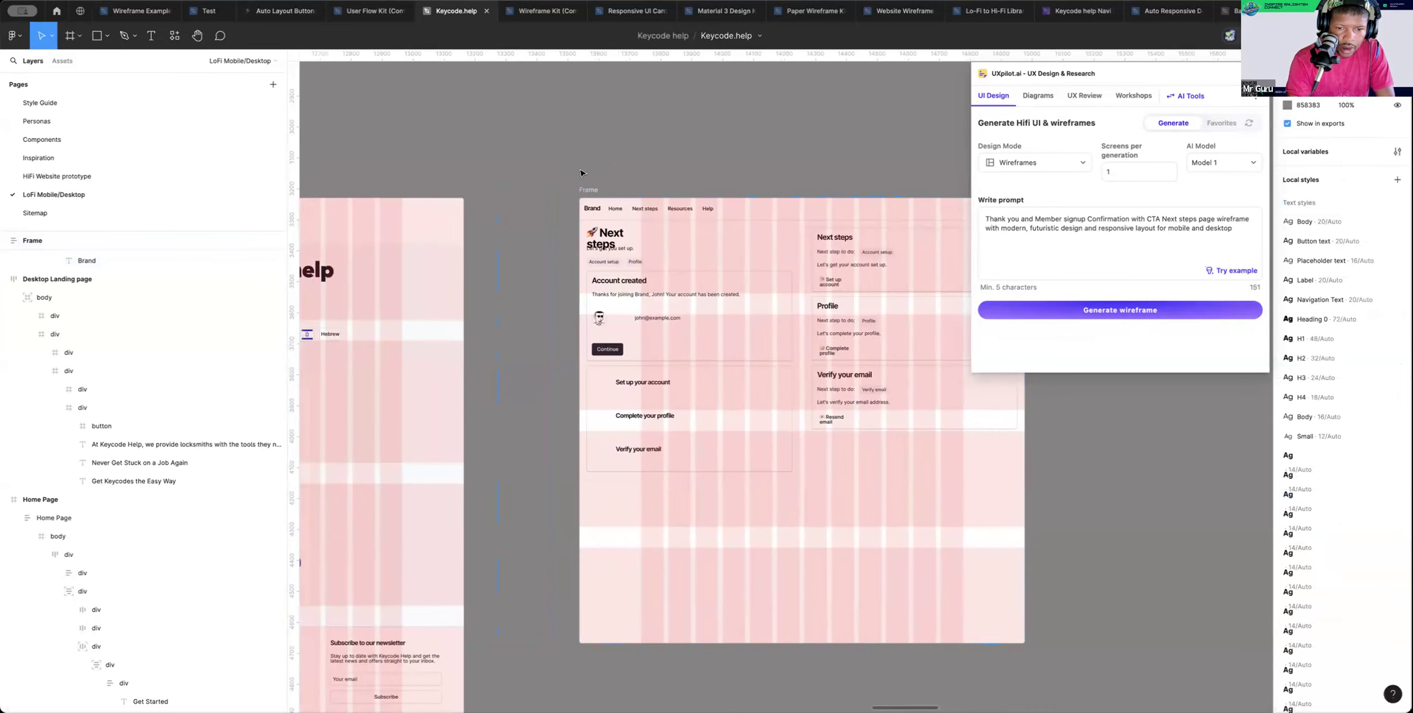
click(587, 190)
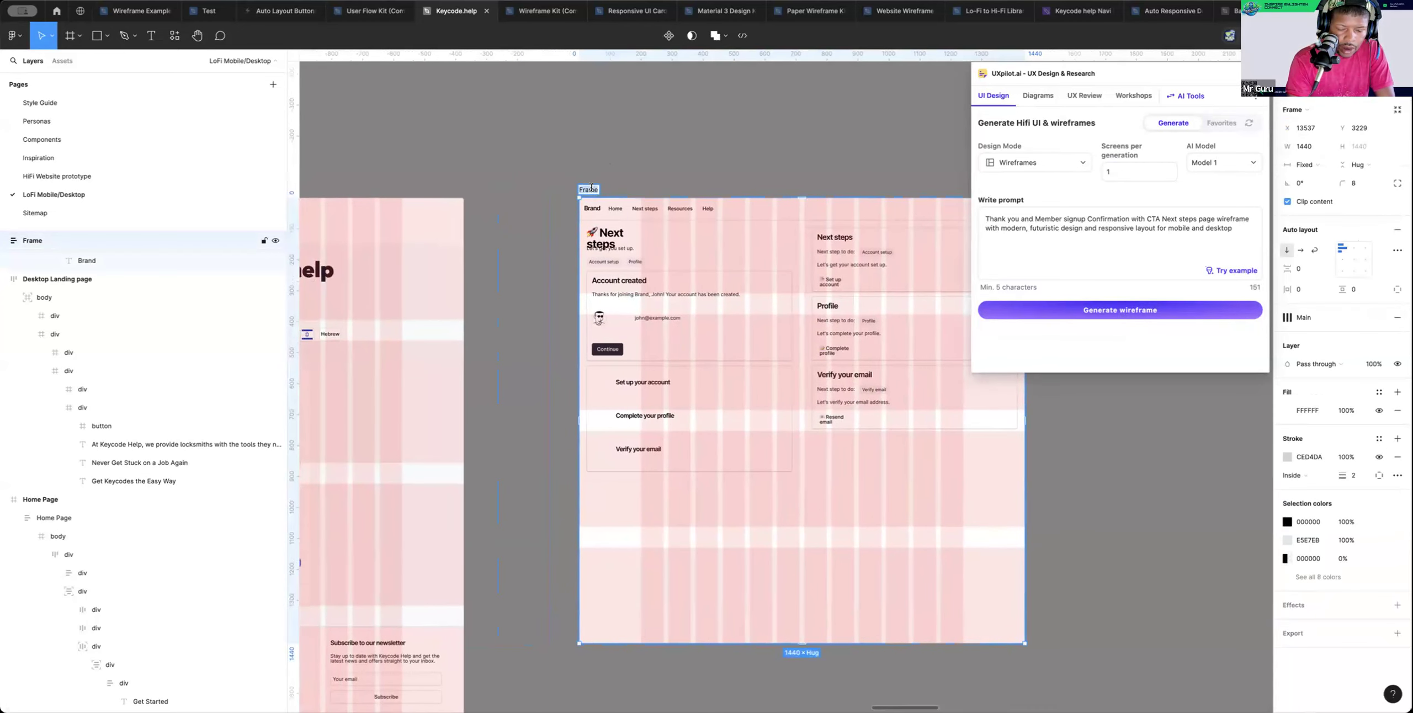
text(Sin)
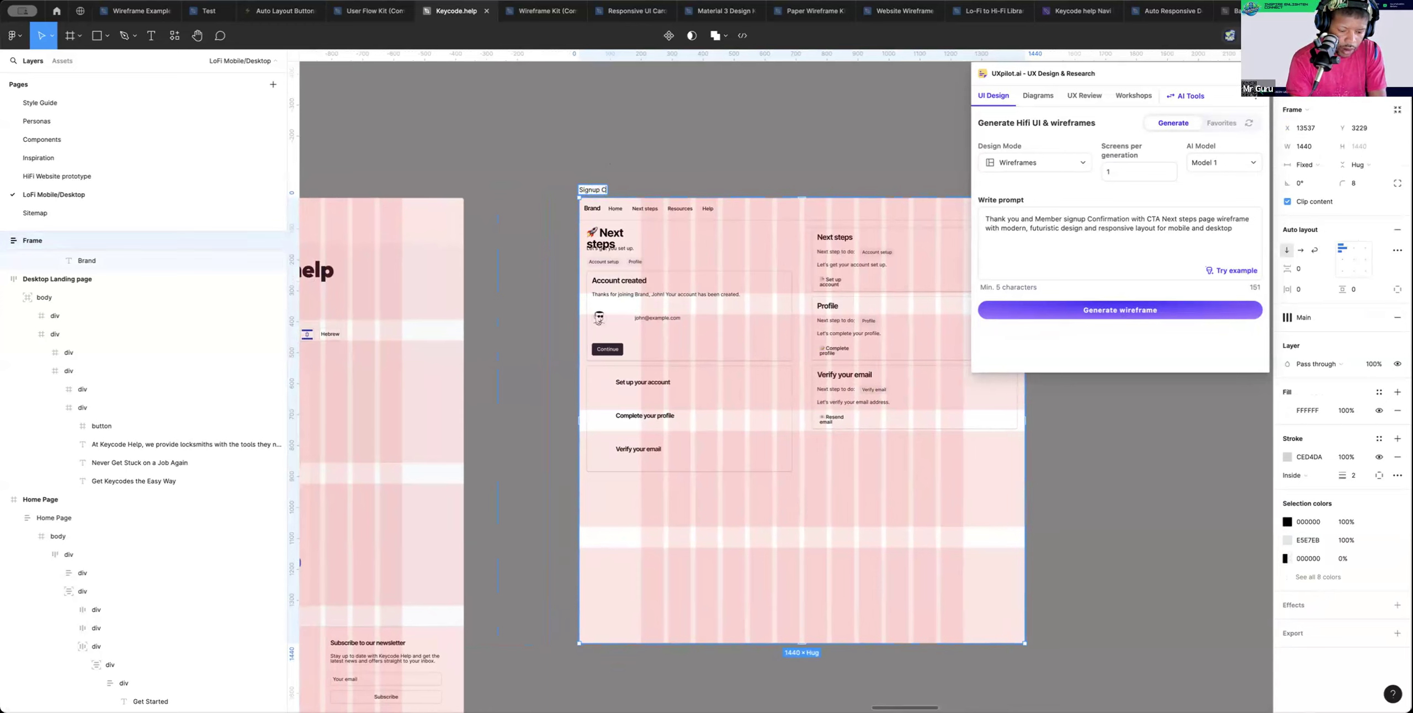
text(nup Confirmation)
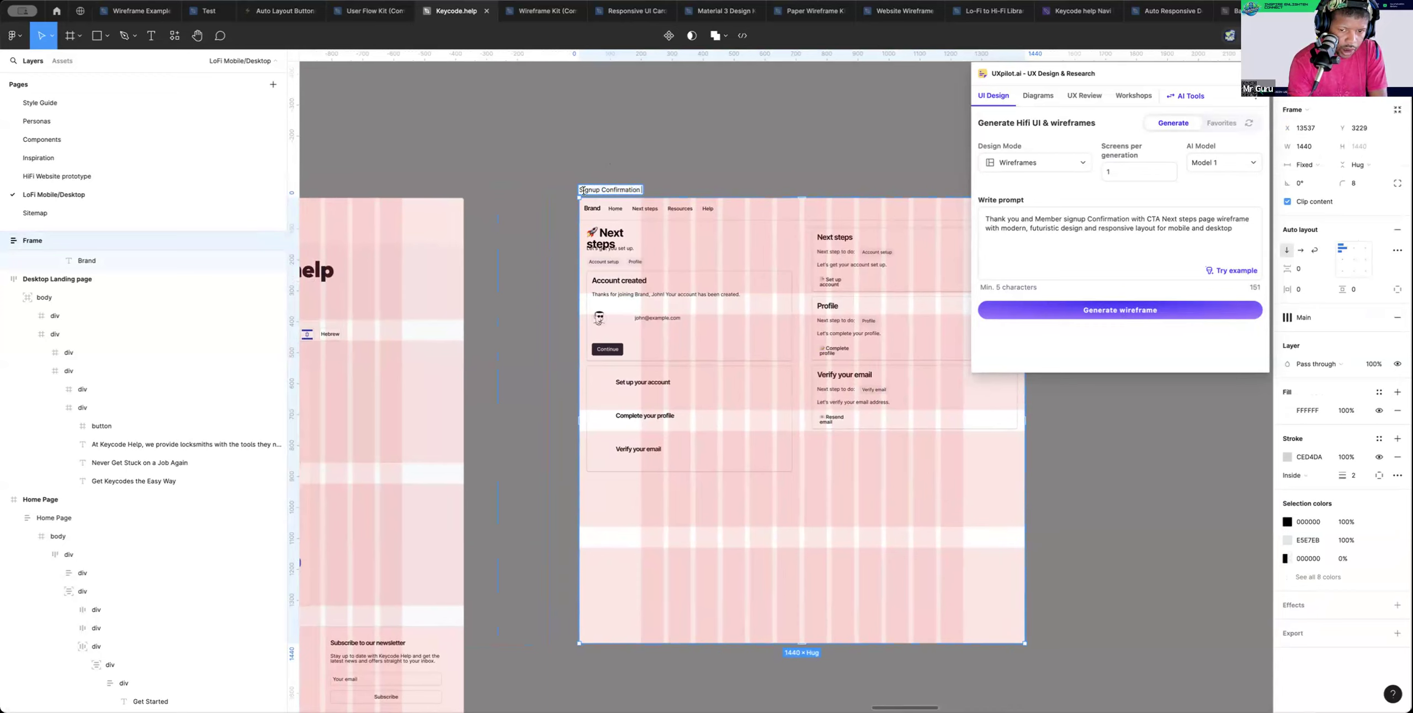
text(Des)
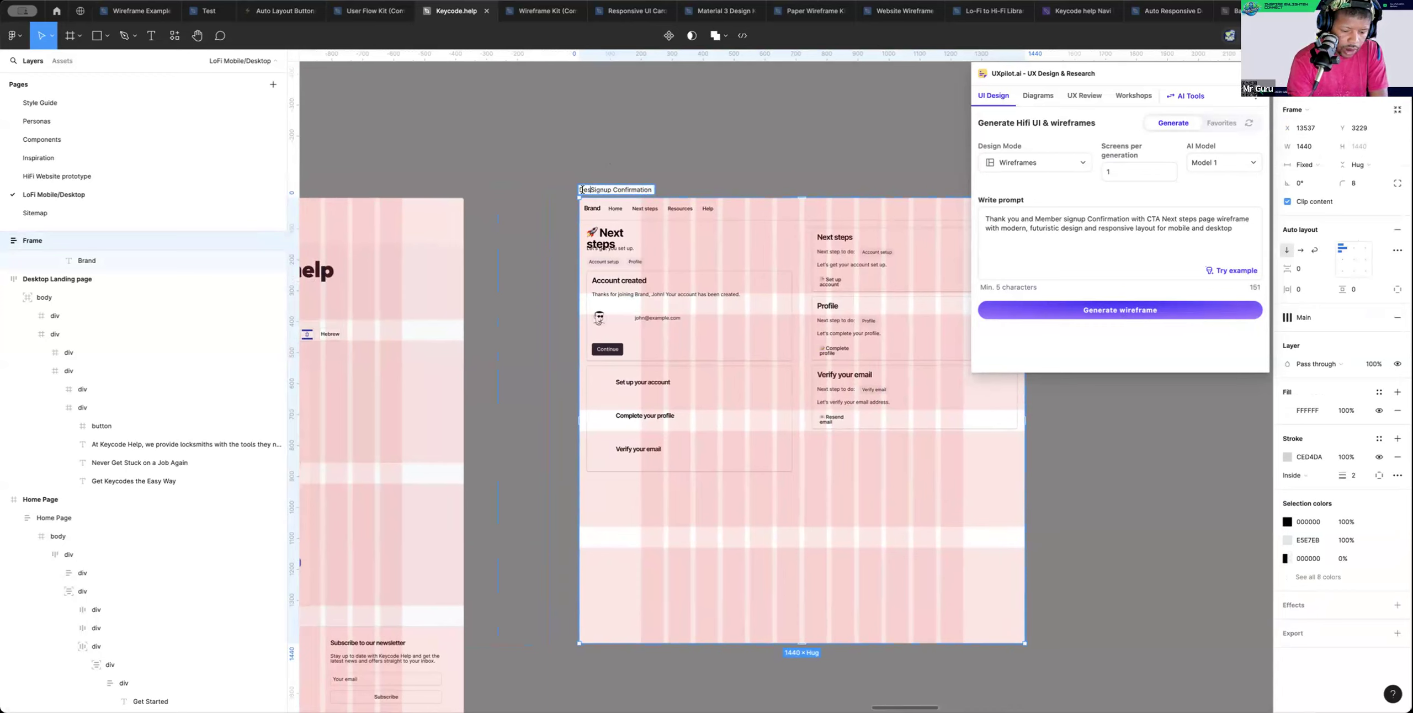
text(ktop)
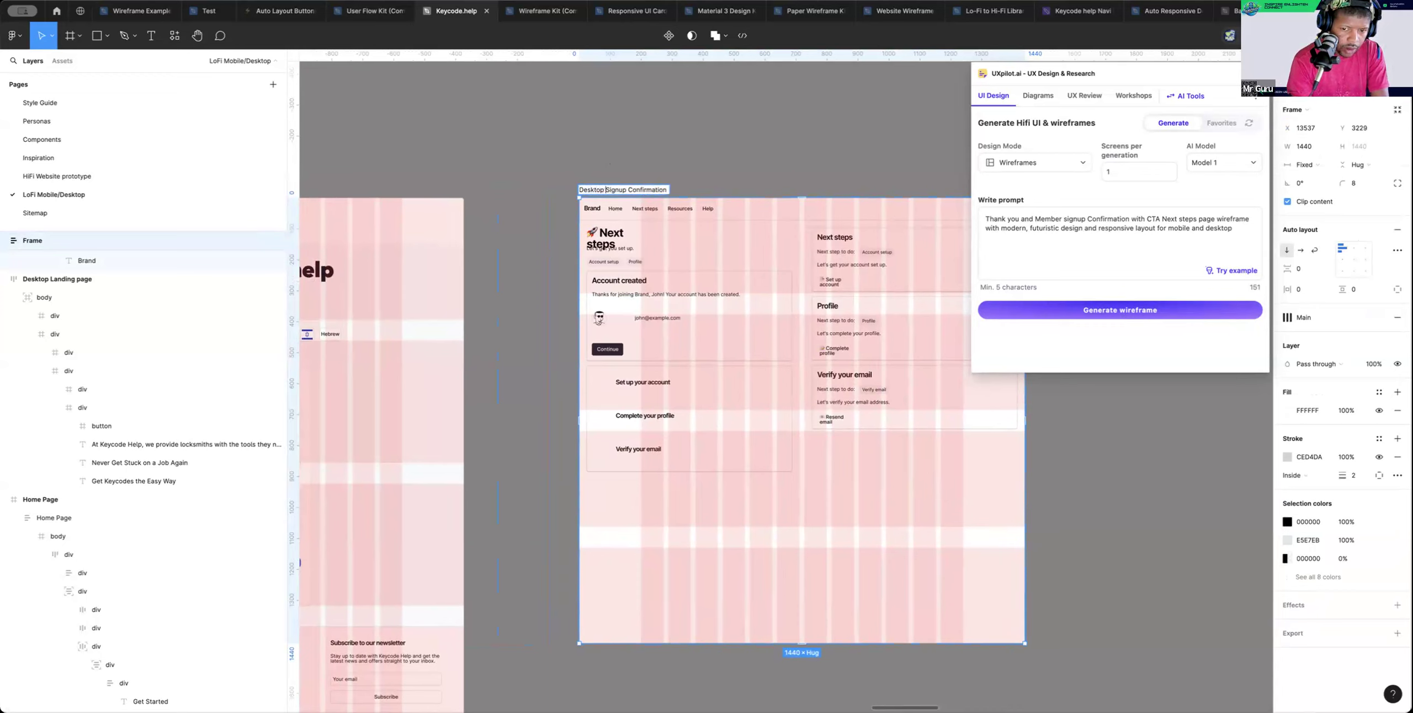
key(Return)
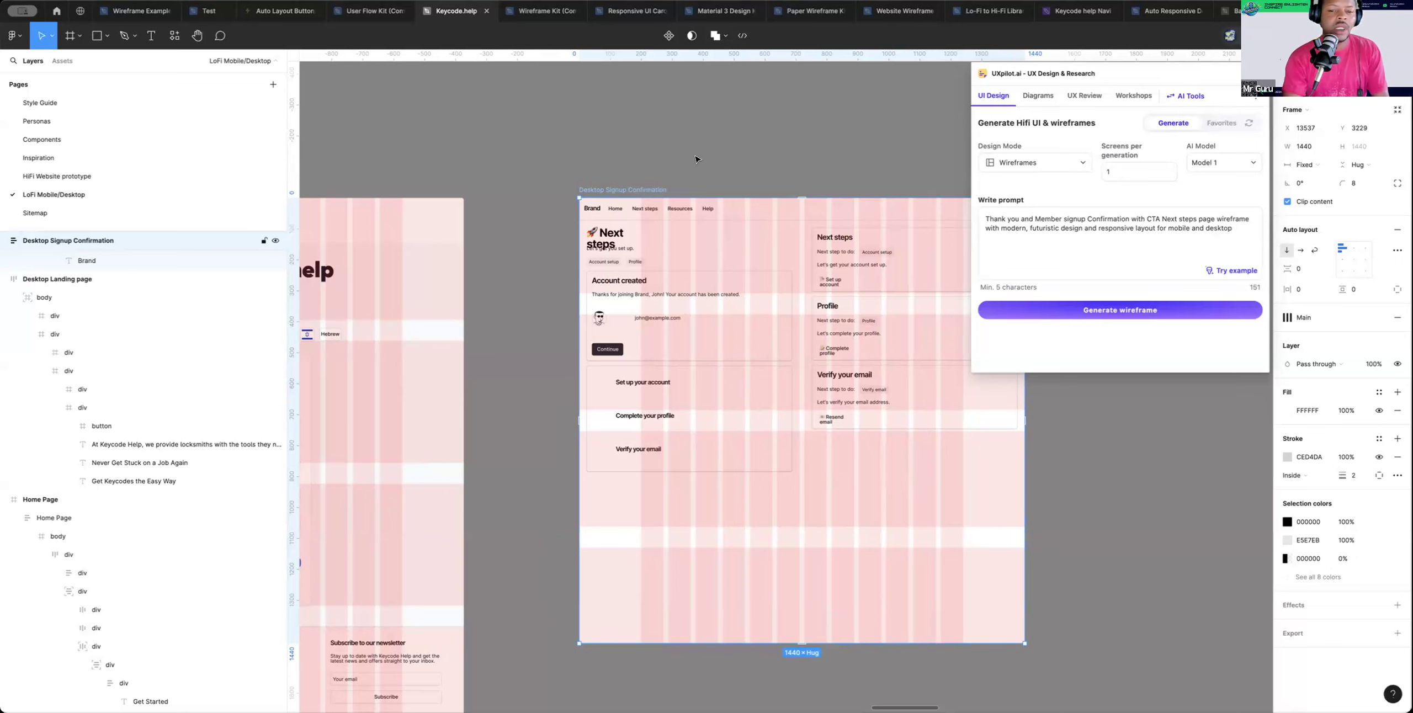
click(754, 168)
scroll(760, 175, right, 1)
scroll(757, 174, right, 2)
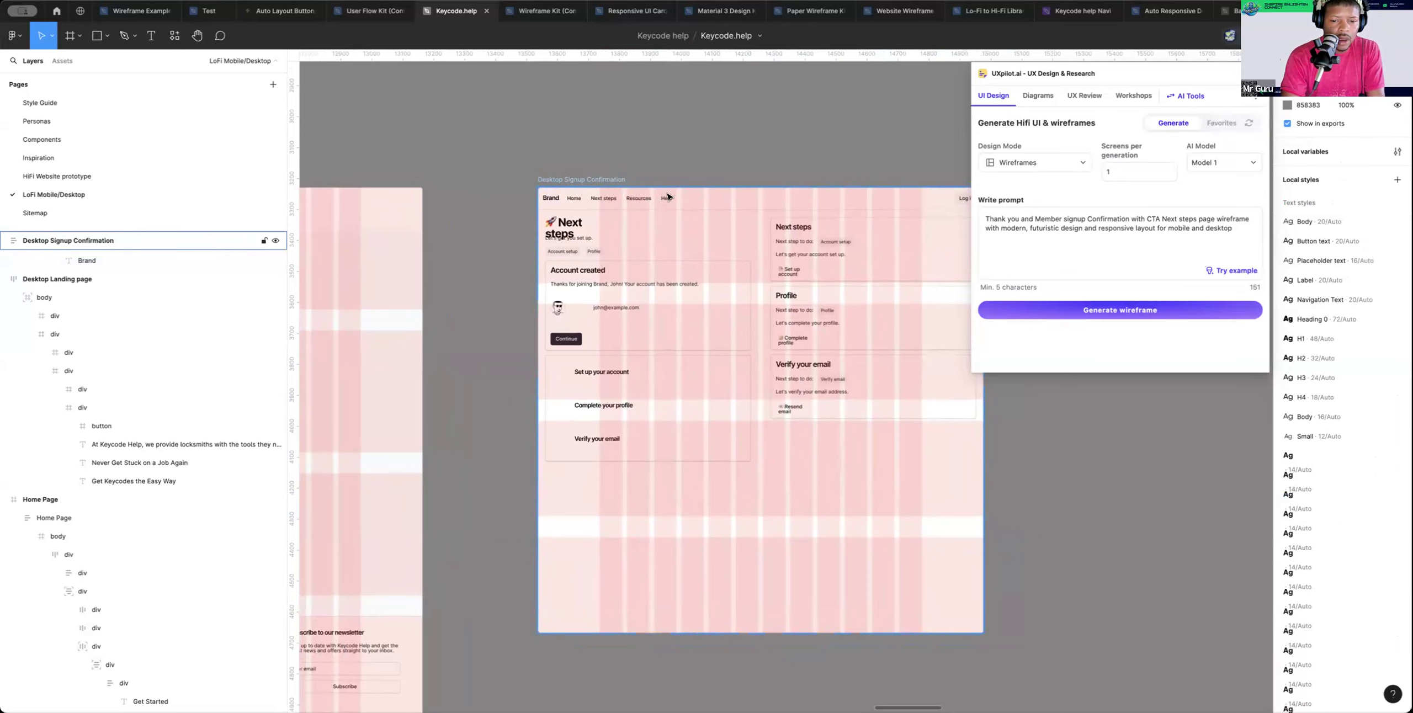
Delete the generated Brand navigation bar from the Desktop Signup Confirmation frame
scroll(668, 197, right, 2)
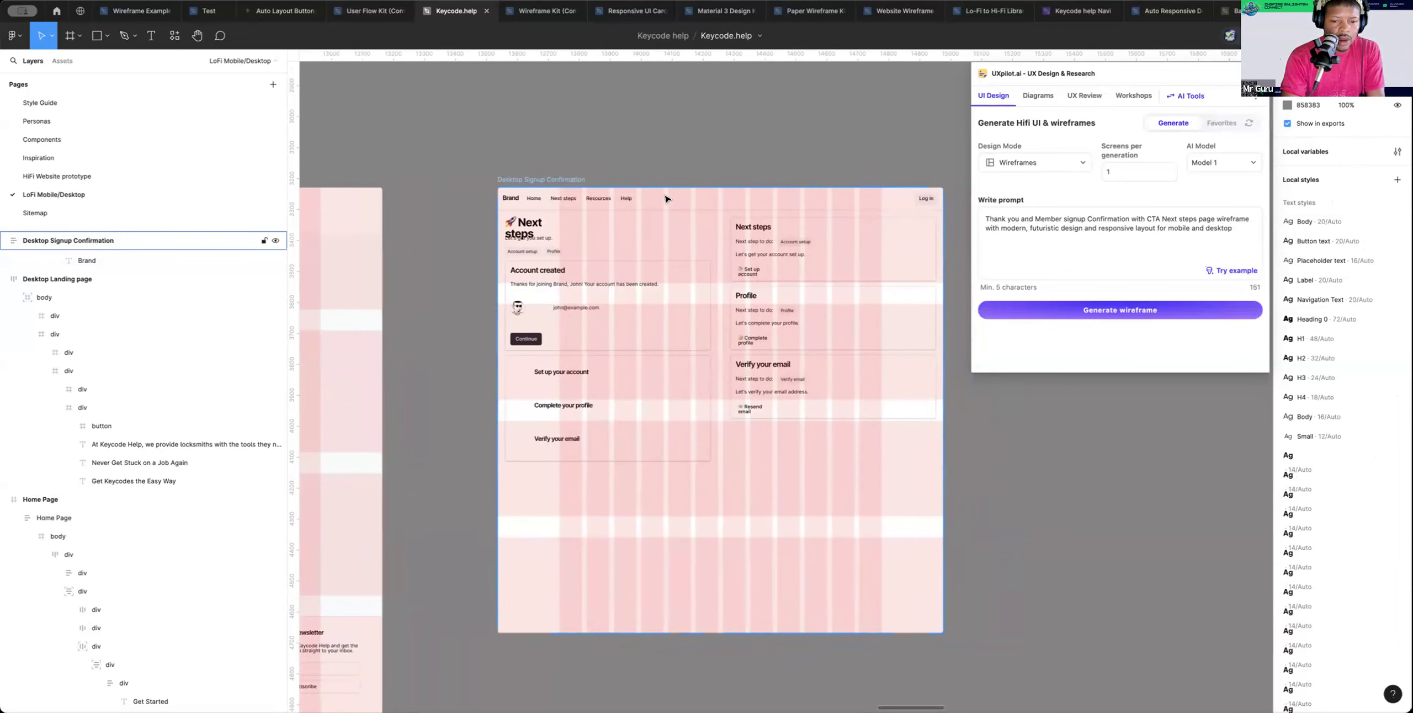
click(666, 199)
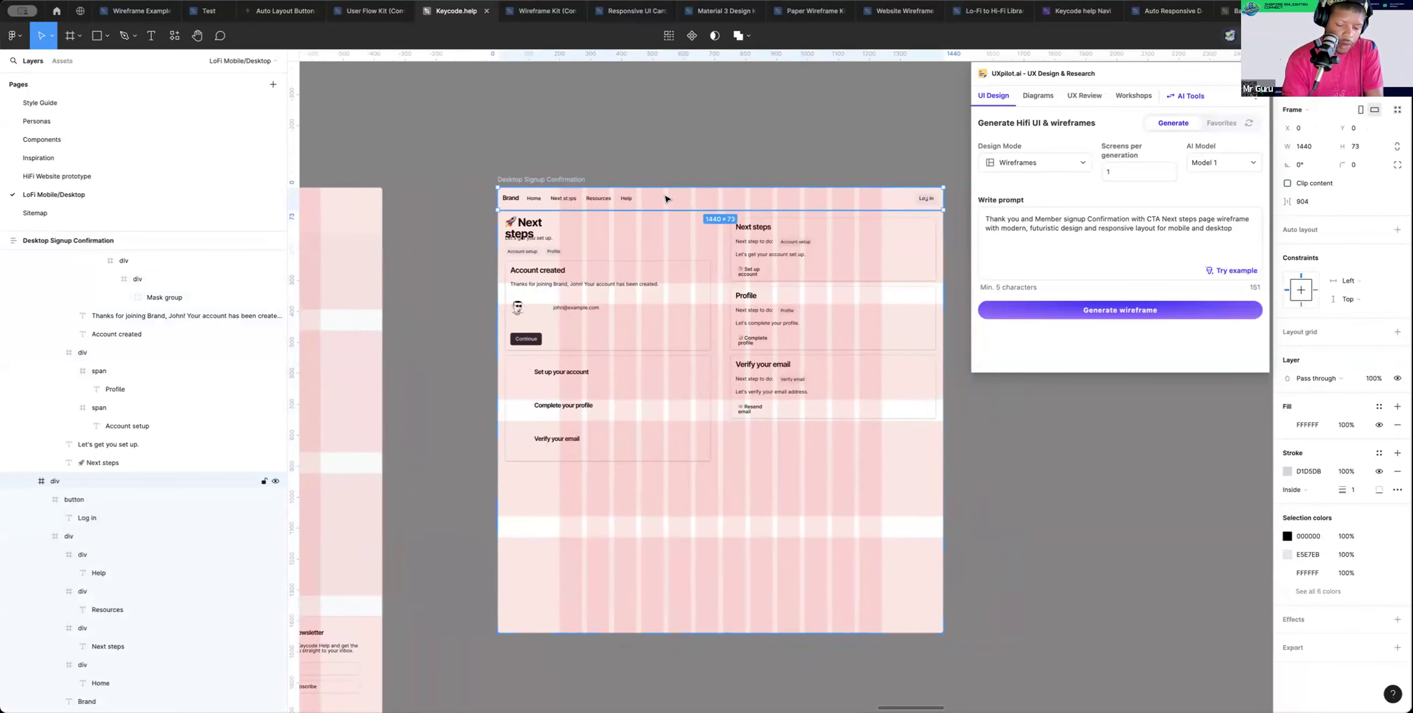
key(Delete)
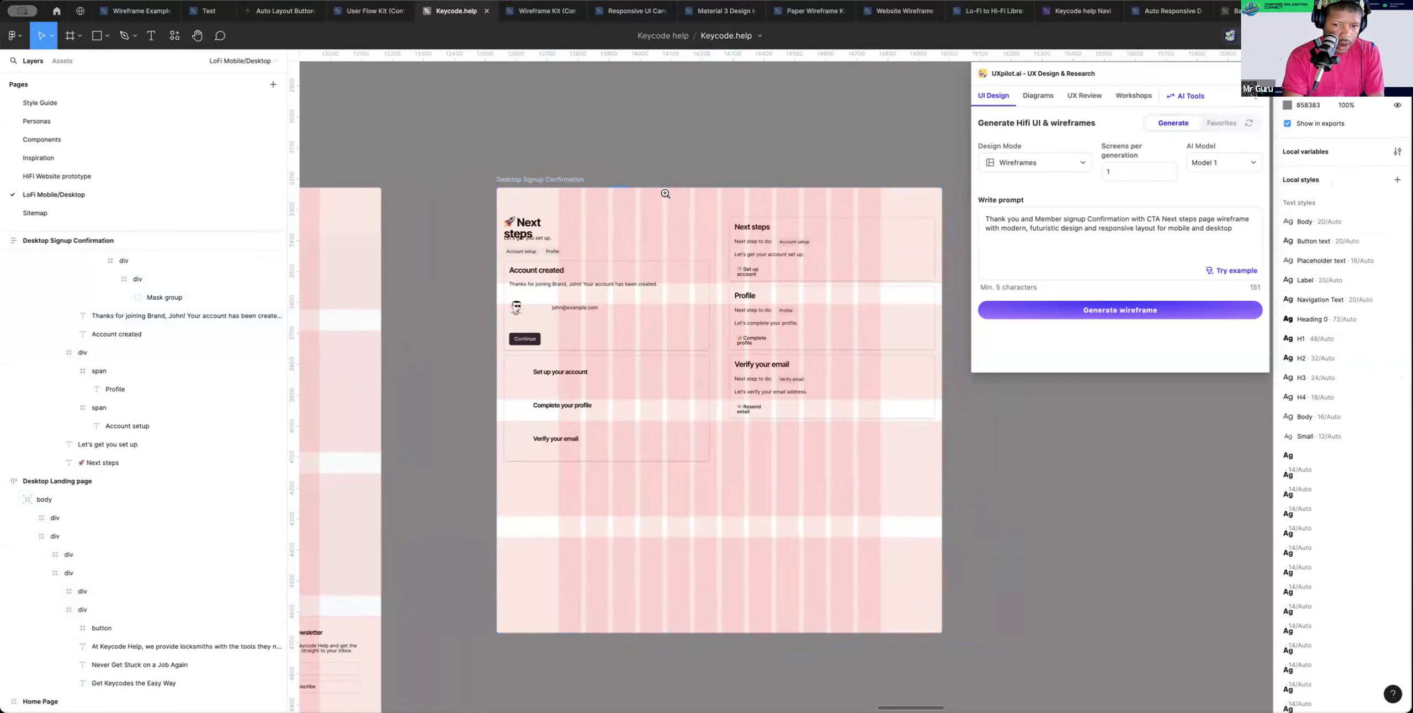
Copy the Original Header from the Registration Form page and place it across the top of the Desktop Signup Confirmation frame
scroll(666, 193, down, 10)
scroll(665, 199, left, 1)
scroll(624, 183, up, 5)
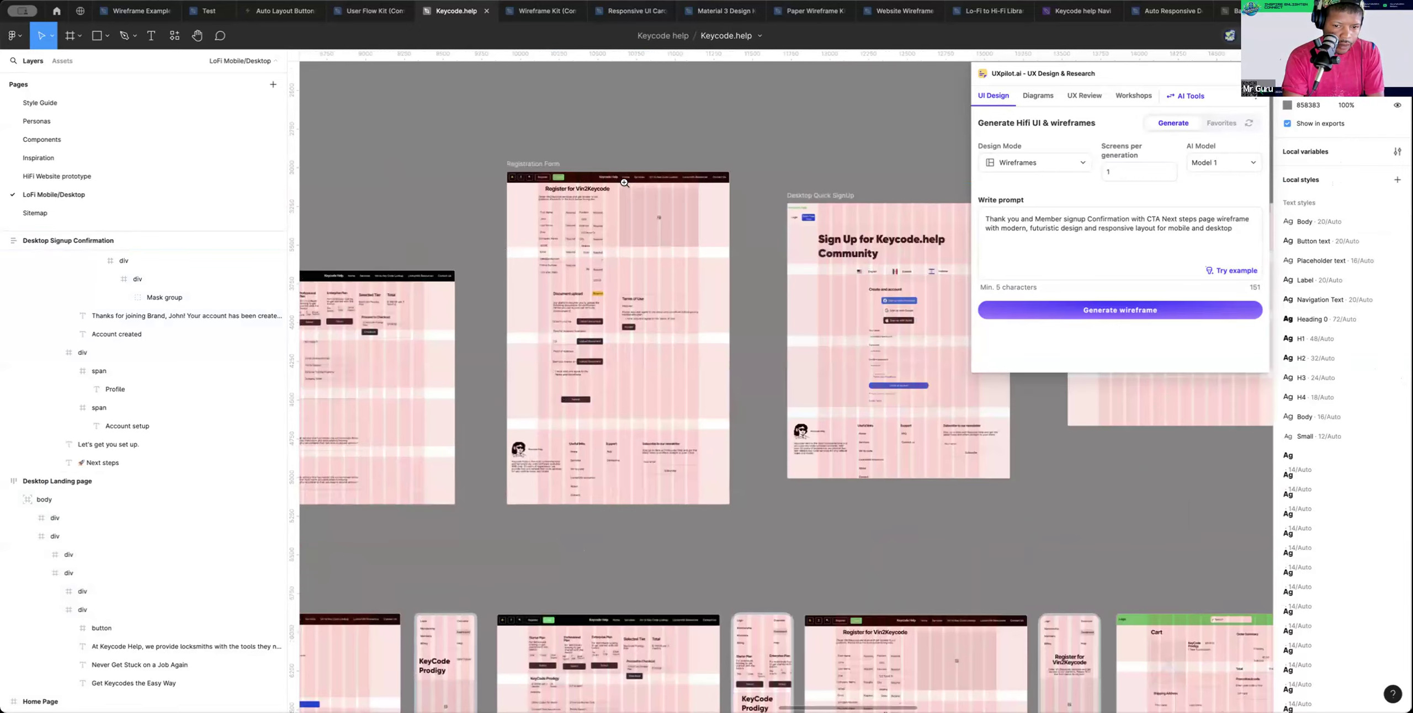
click(539, 175)
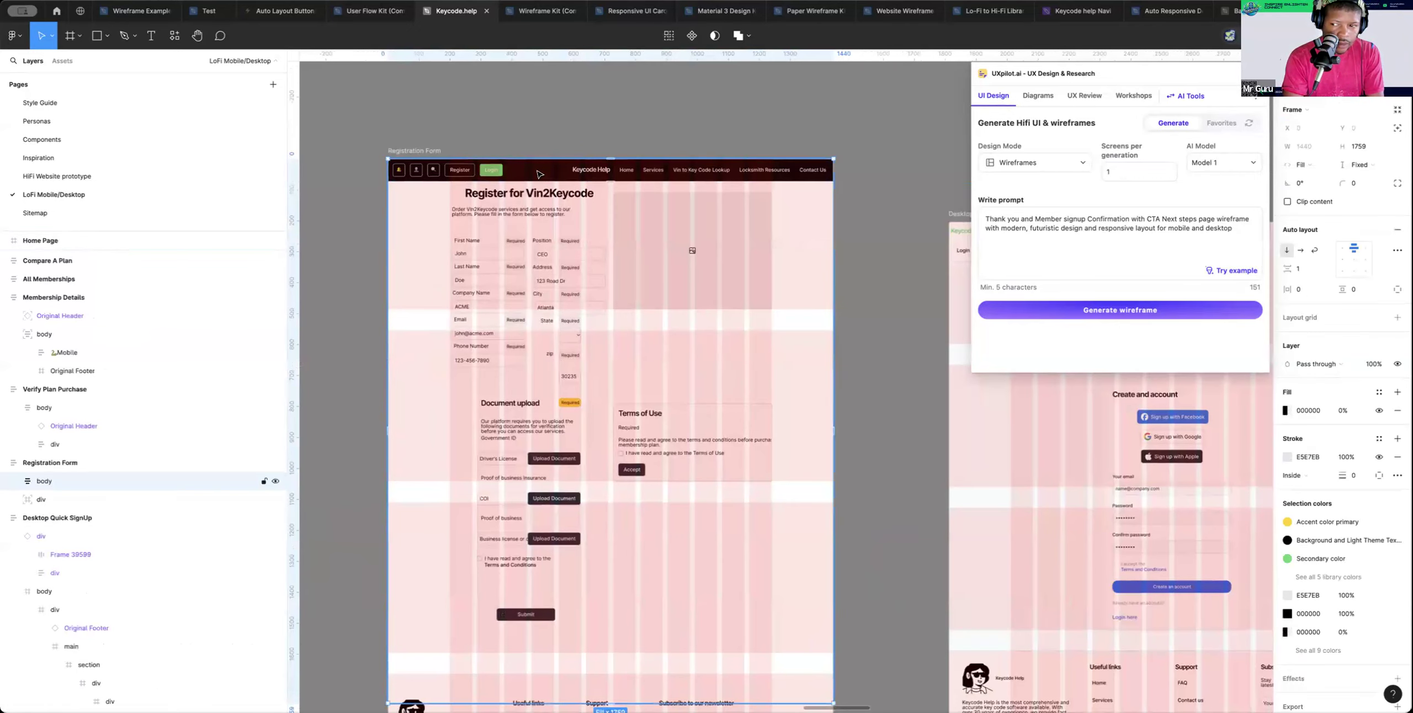
click(540, 175)
scroll(539, 175, right, 5)
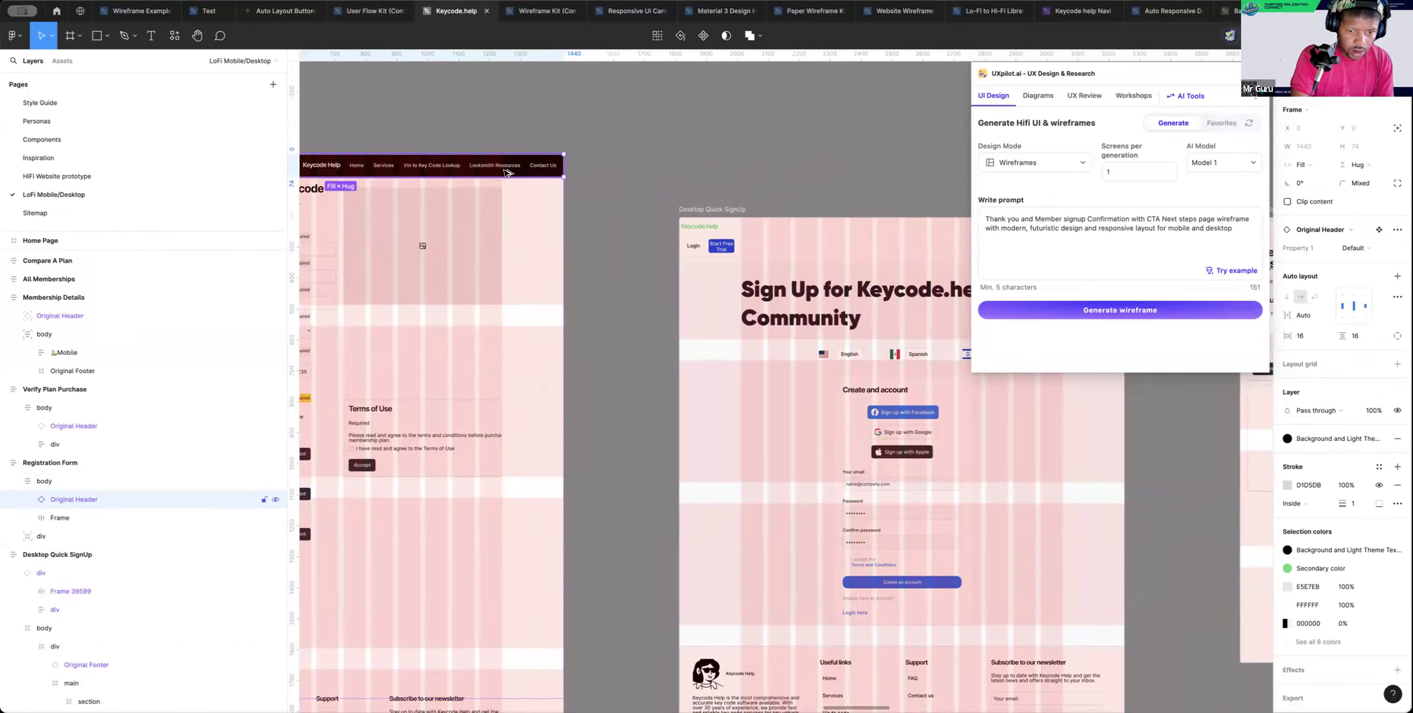
drag(539, 175, 717, 244)
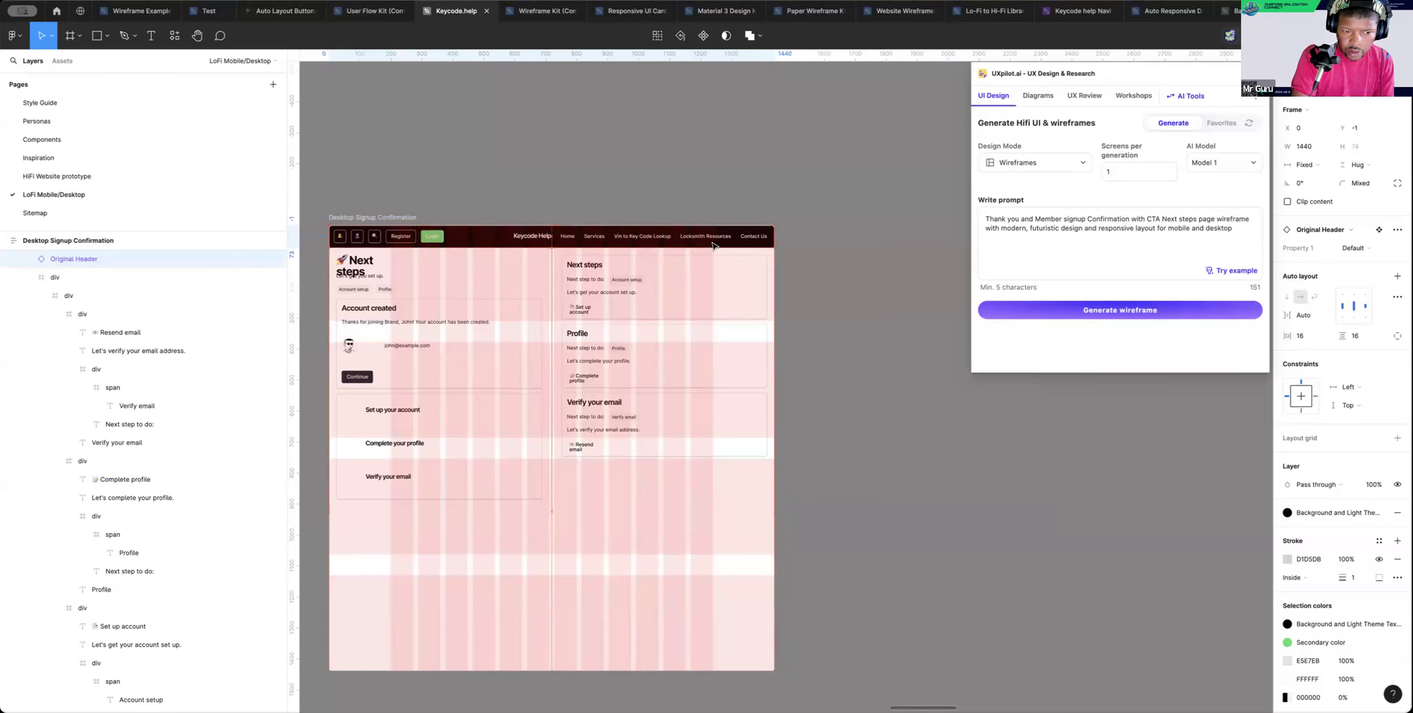
click(811, 249)
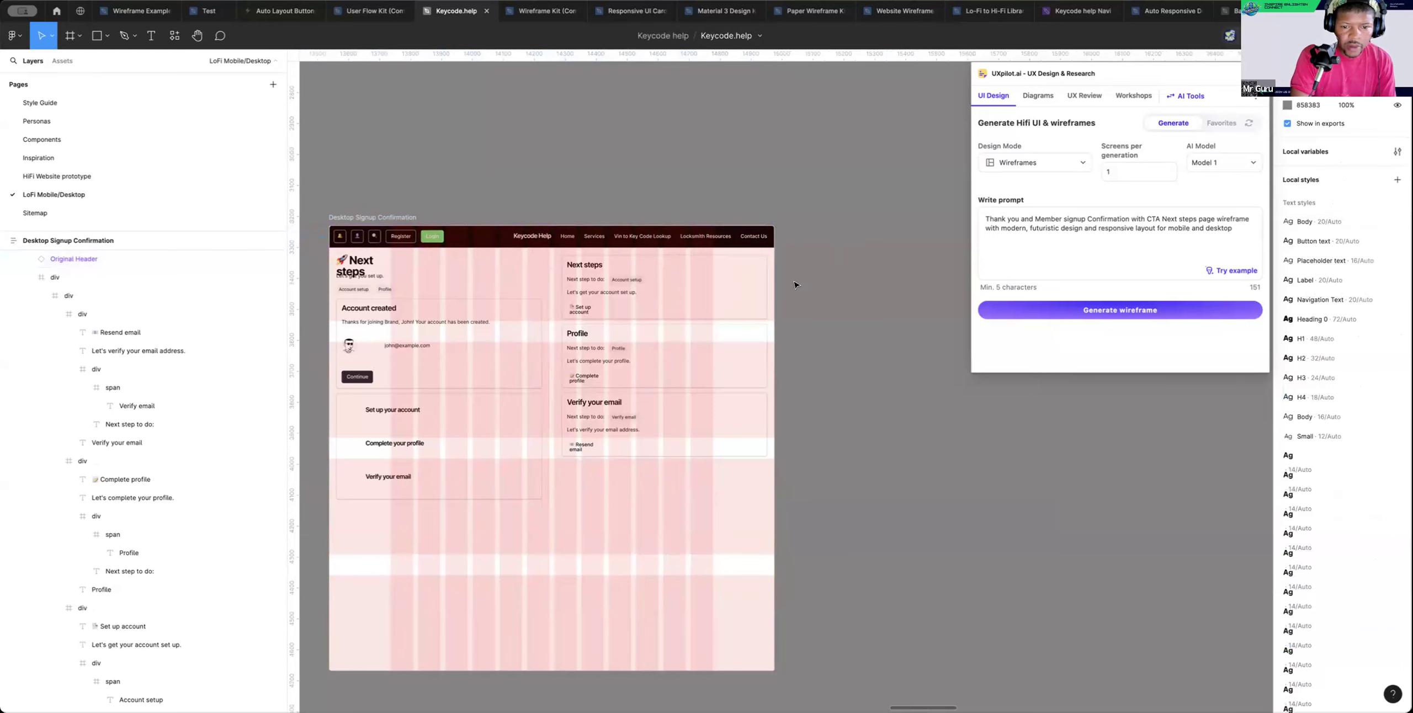
Select the body frame that holds the next steps content on the Desktop Signup Confirmation page
scroll(671, 305, right, 1)
click(368, 284)
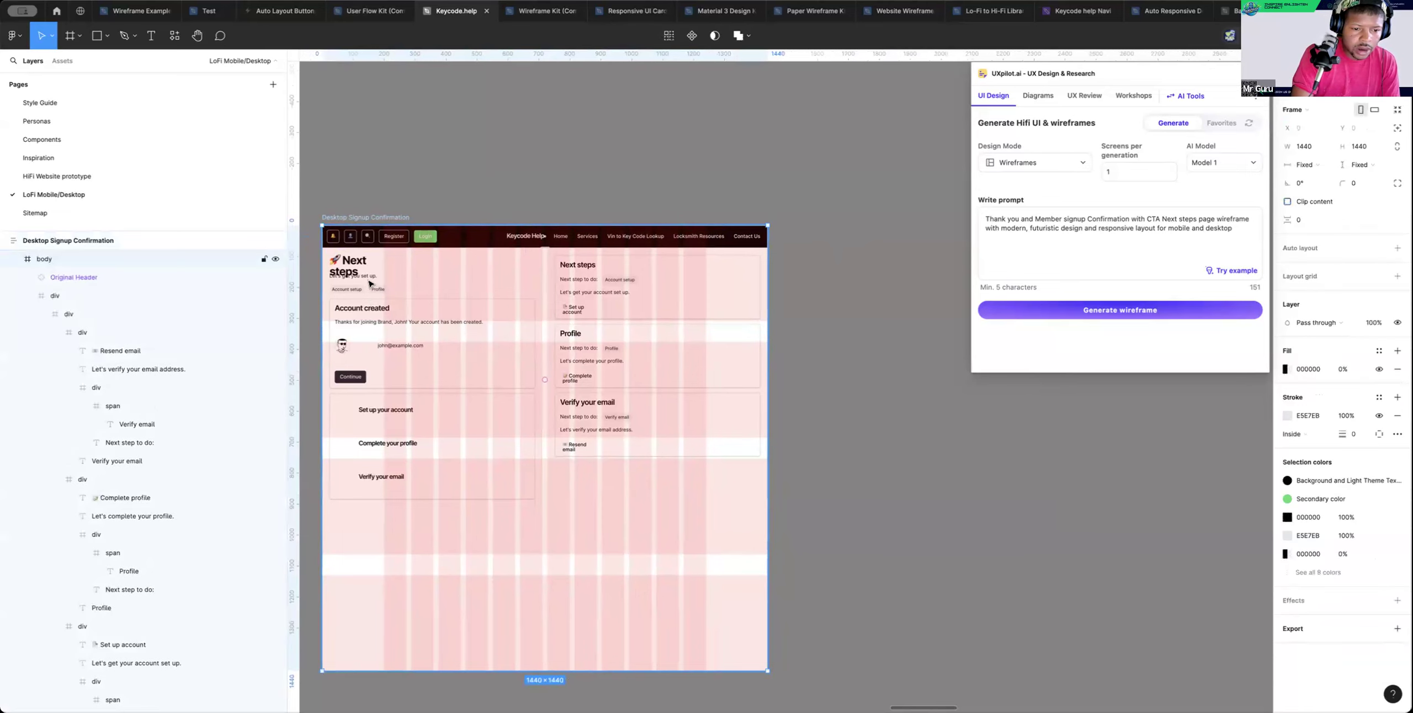
Narrow the left content column of the signup confirmation frame from its left edge to X 202 and 510 px wide
double_click(368, 283)
double_click(368, 283)
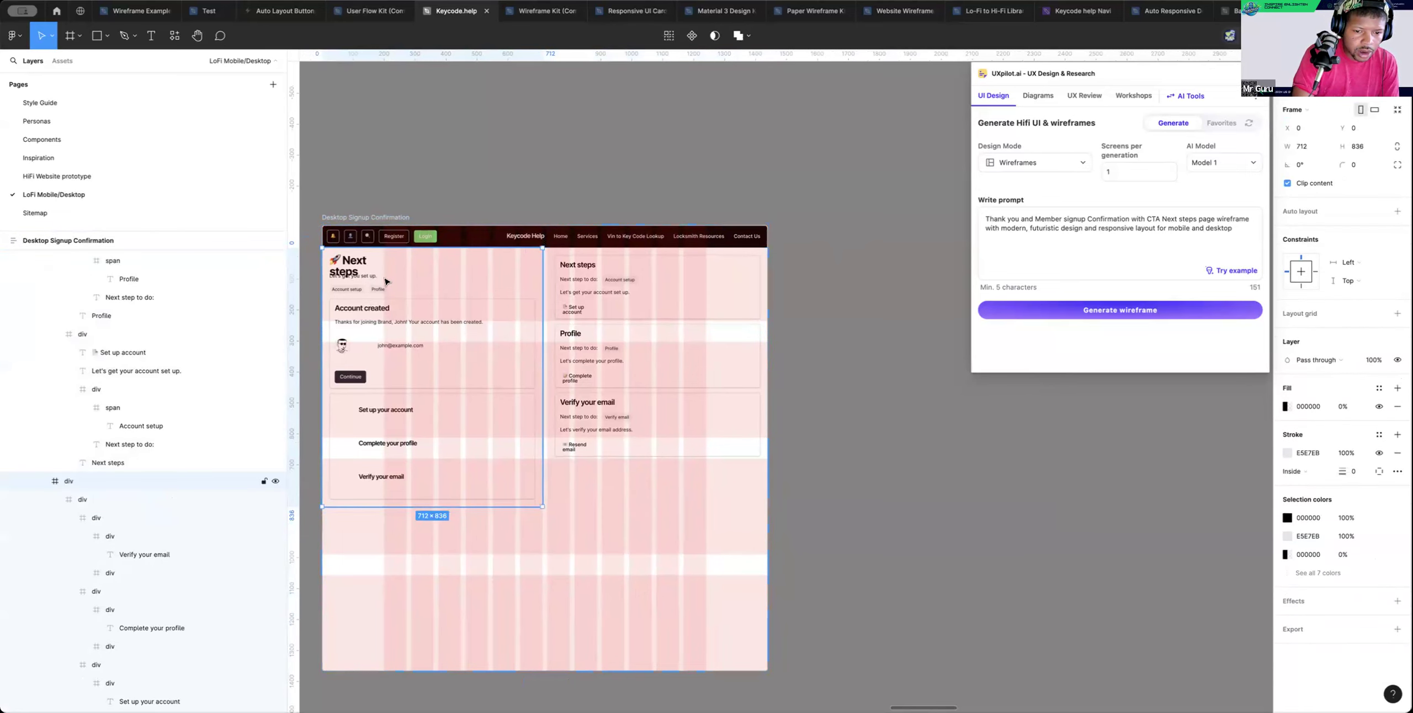
double_click(369, 281)
scroll(370, 280, up, 5)
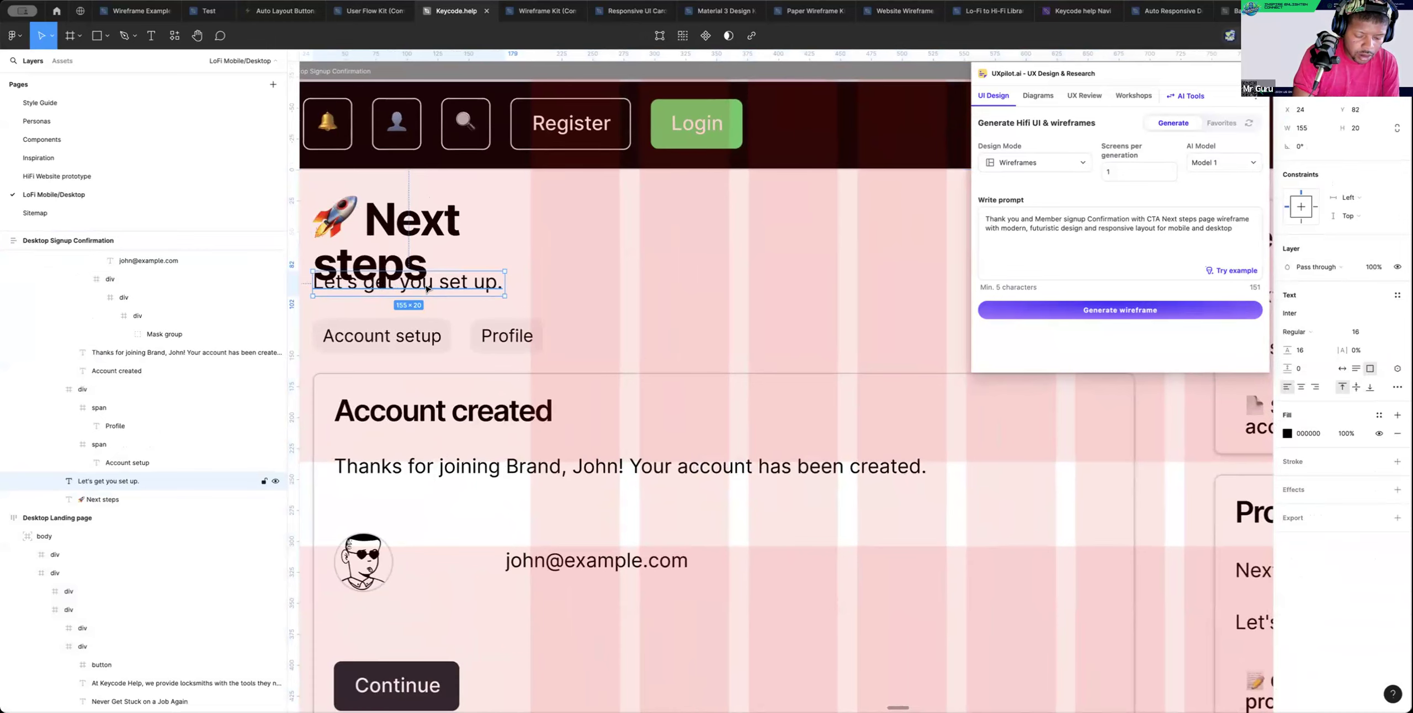
scroll(425, 285, down, 5)
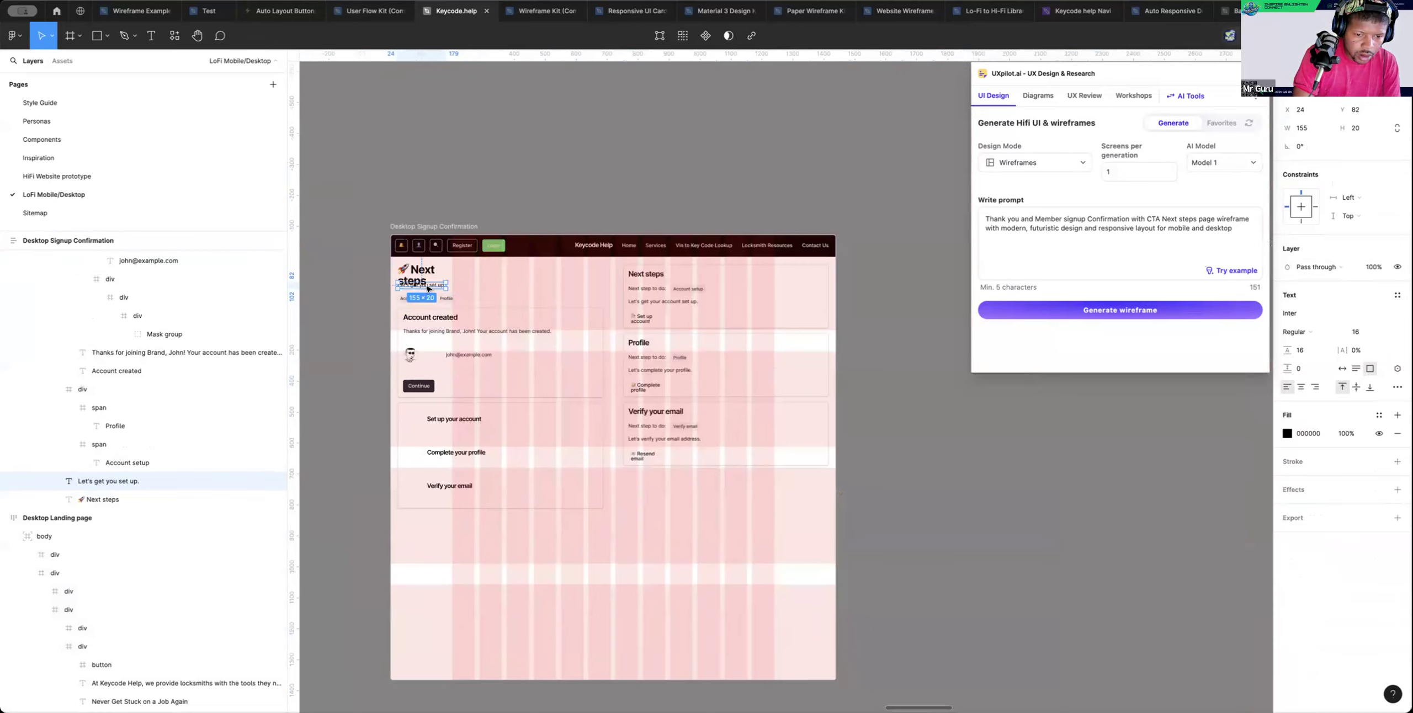
click(530, 290)
click(343, 303)
double_click(476, 296)
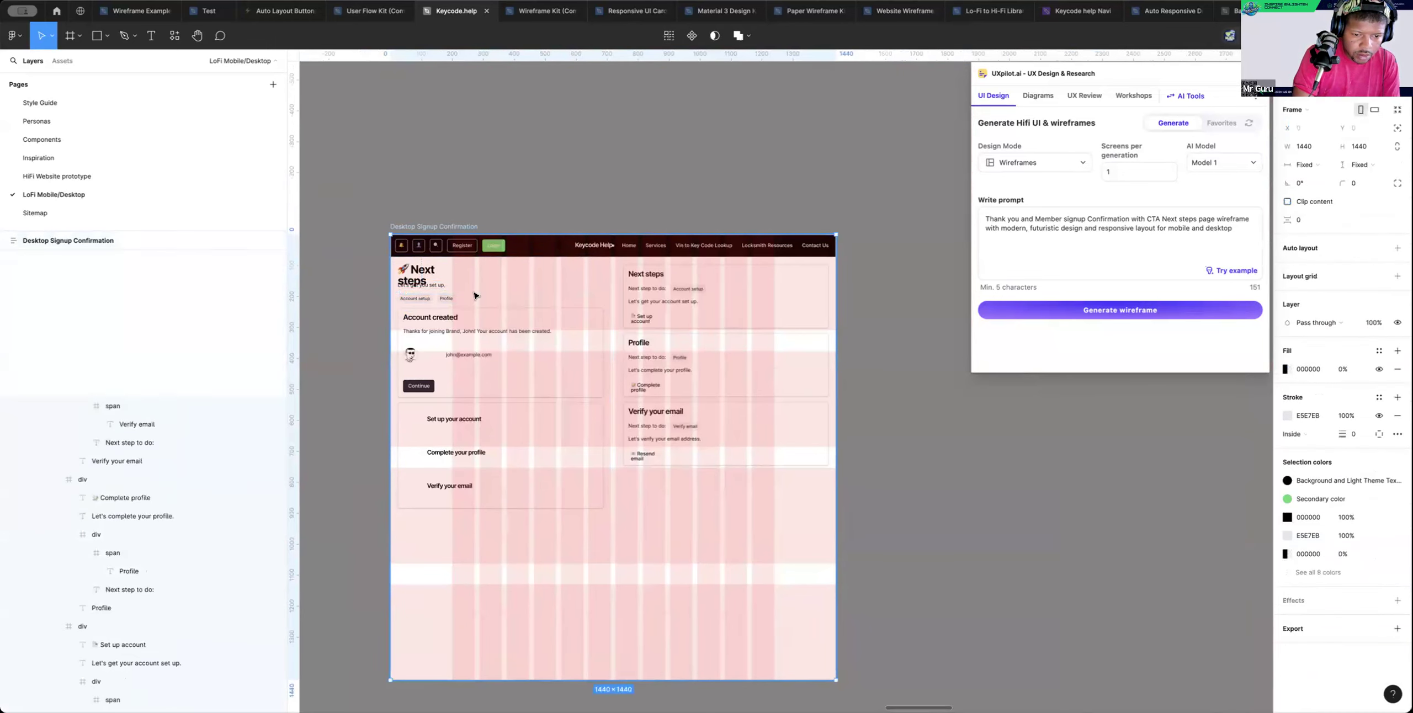
double_click(474, 296)
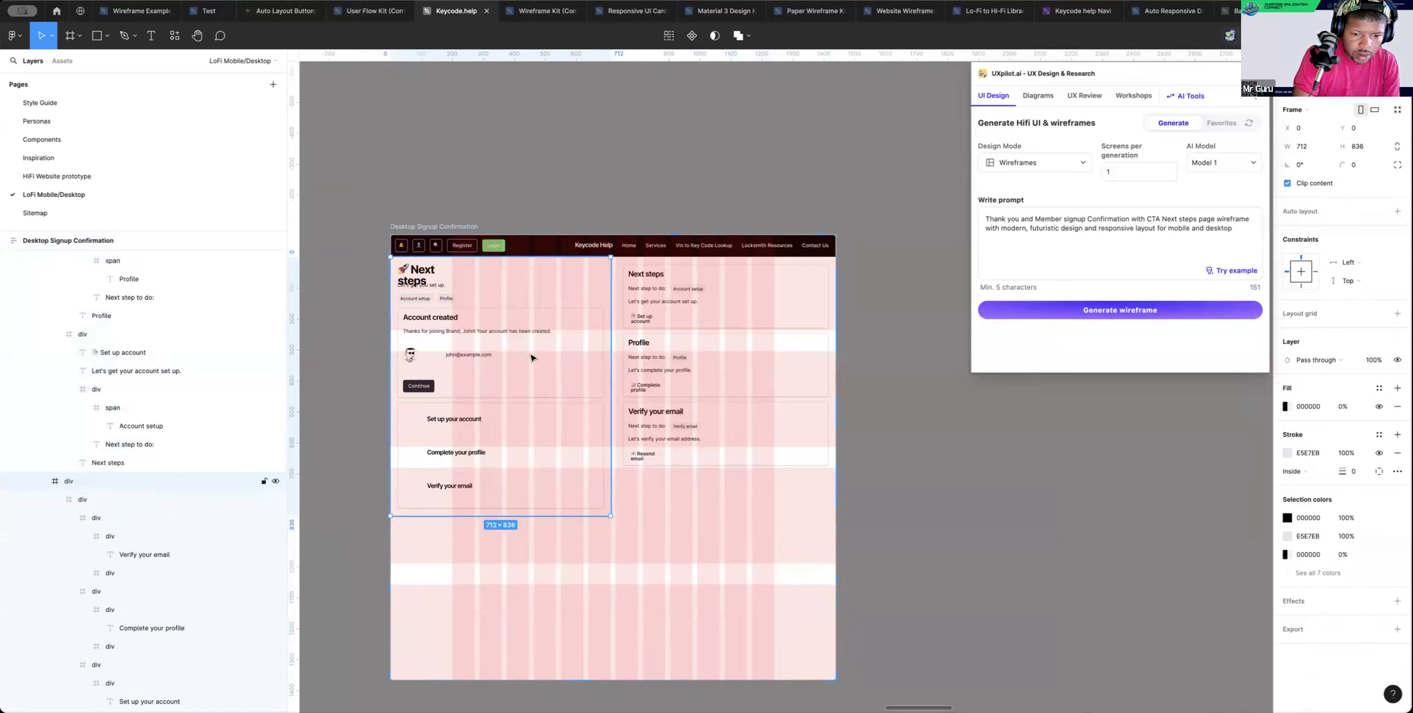
drag(392, 362, 448, 360)
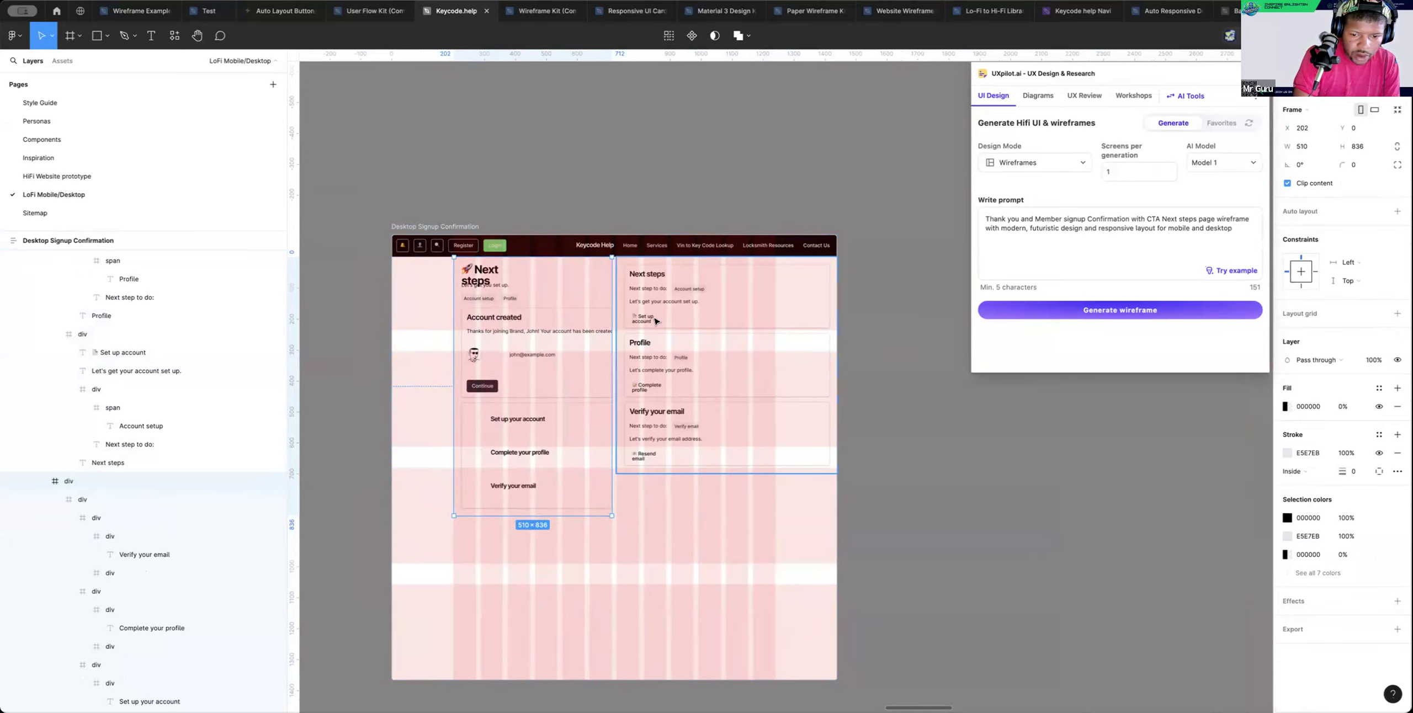
Narrow the right column of next-step cards to 512 px wide, aligning its outer edge with the layout grid
click(795, 339)
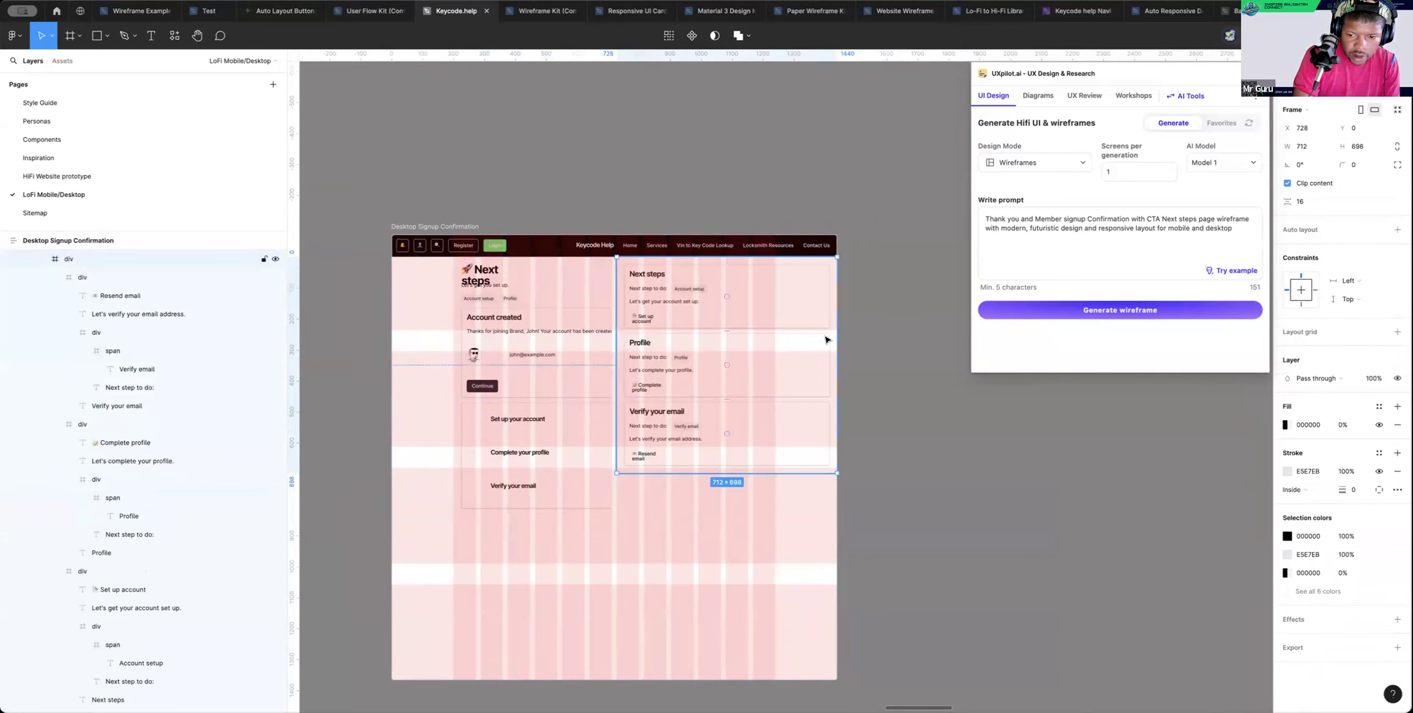
drag(801, 337, 773, 339)
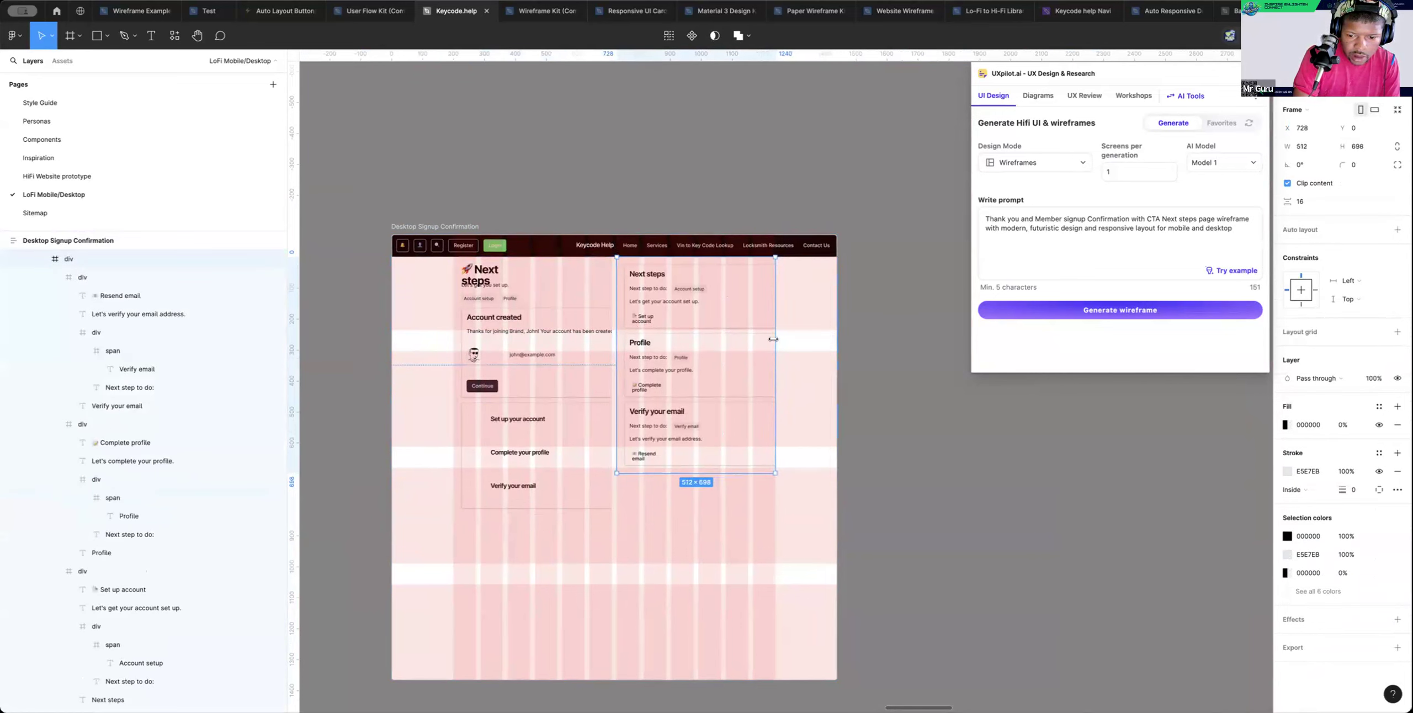
scroll(774, 340, up, 5)
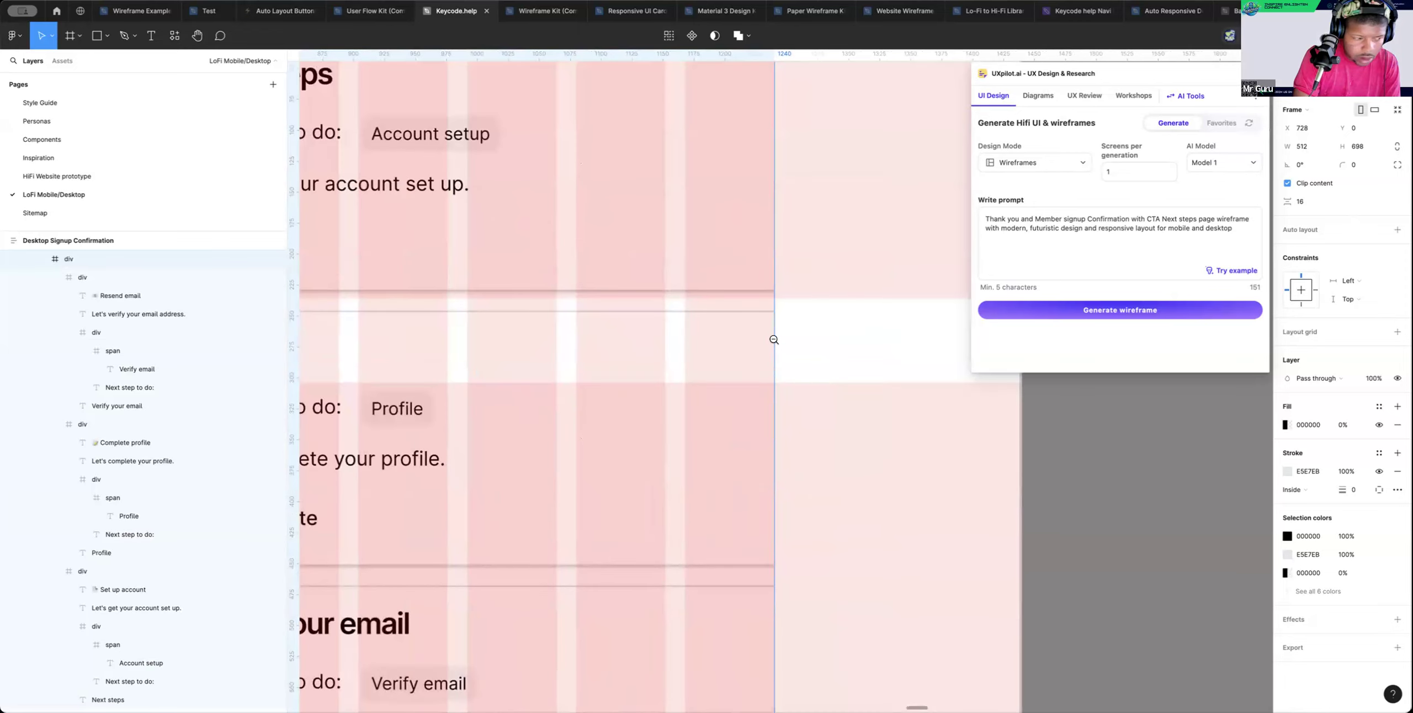
scroll(774, 340, down, 5)
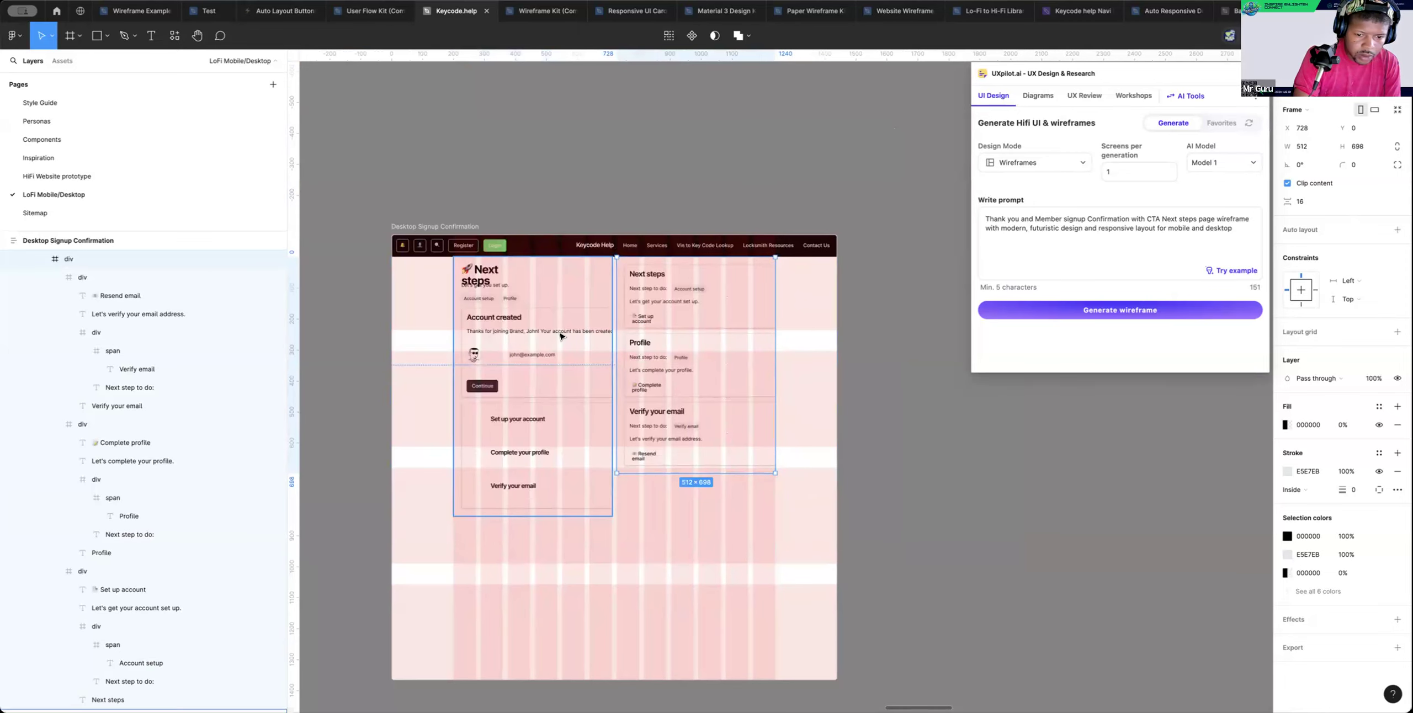
Widen the "Next steps" heading to fit on one line and place the "Let's get you set up." text beneath it
click(487, 282)
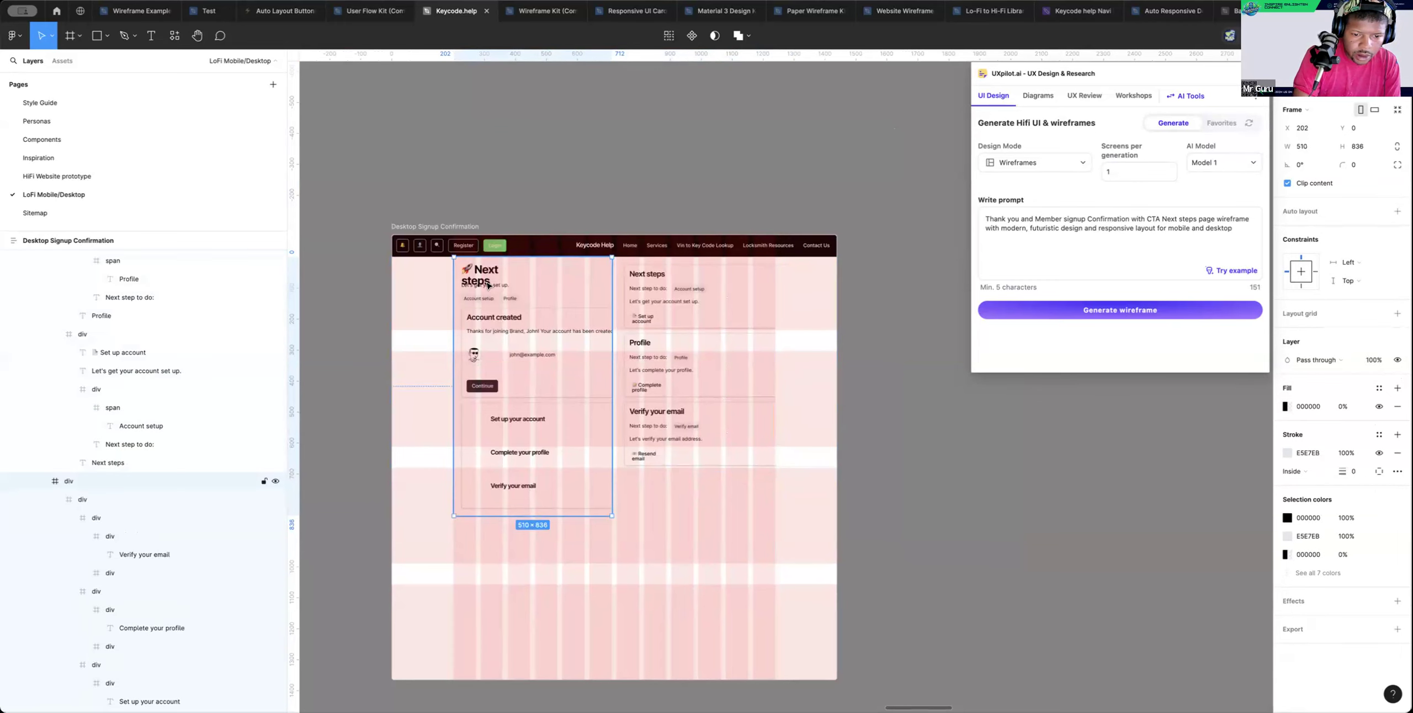
click(498, 286)
drag(527, 292, 546, 288)
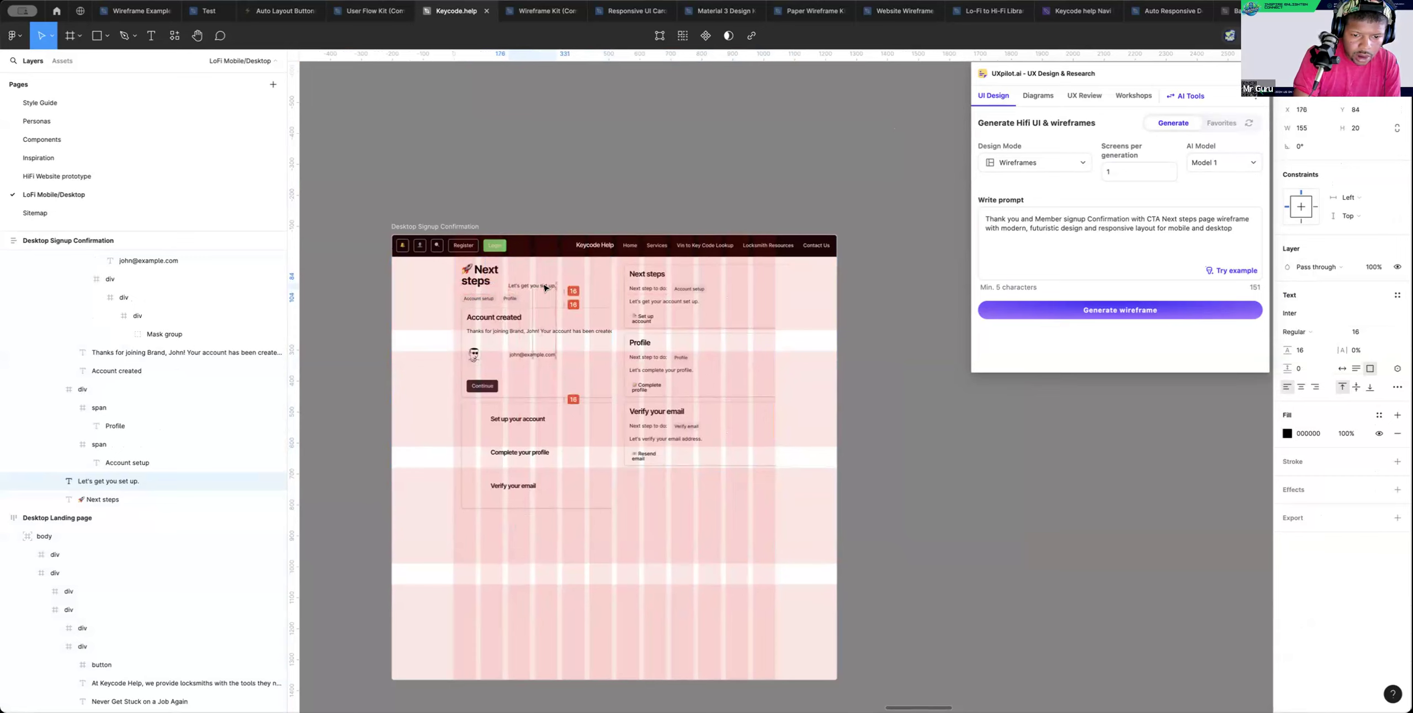
click(476, 274)
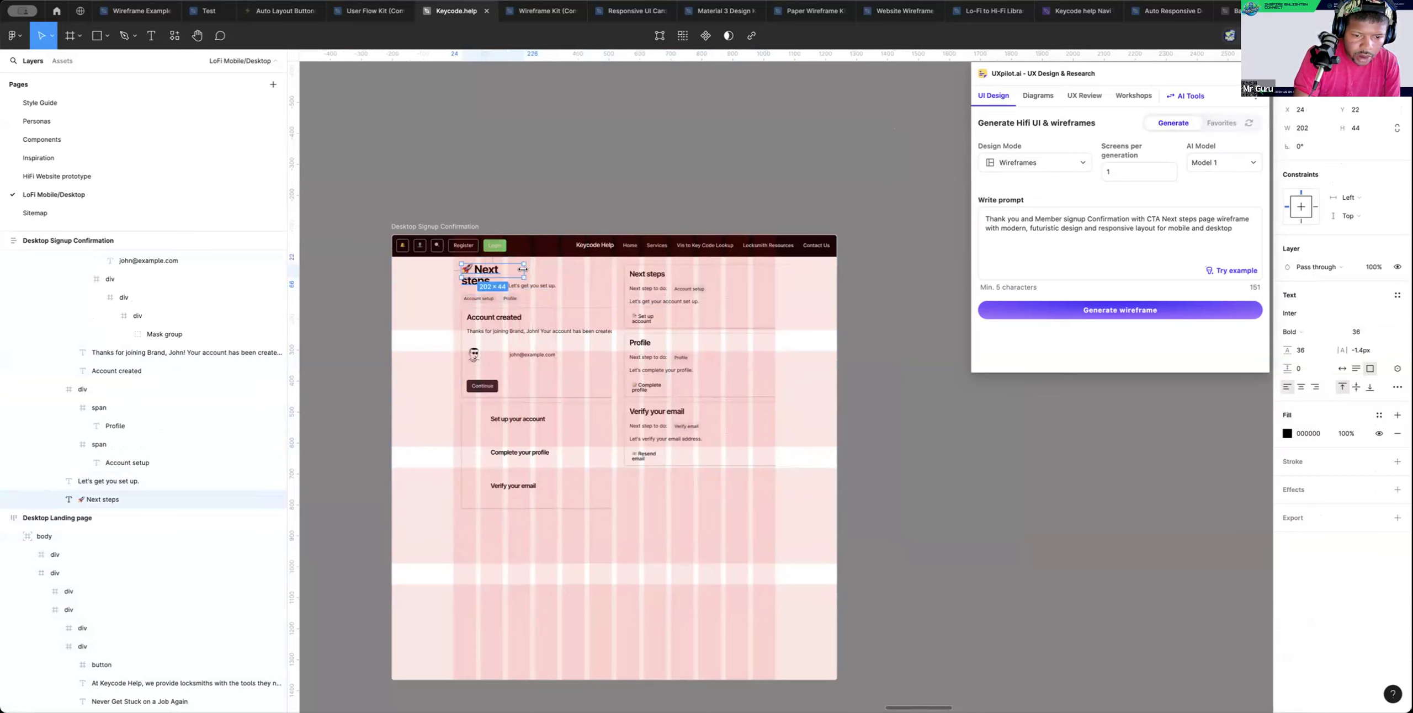
drag(535, 268, 534, 269)
click(567, 275)
double_click(537, 287)
drag(537, 287, 503, 287)
click(617, 217)
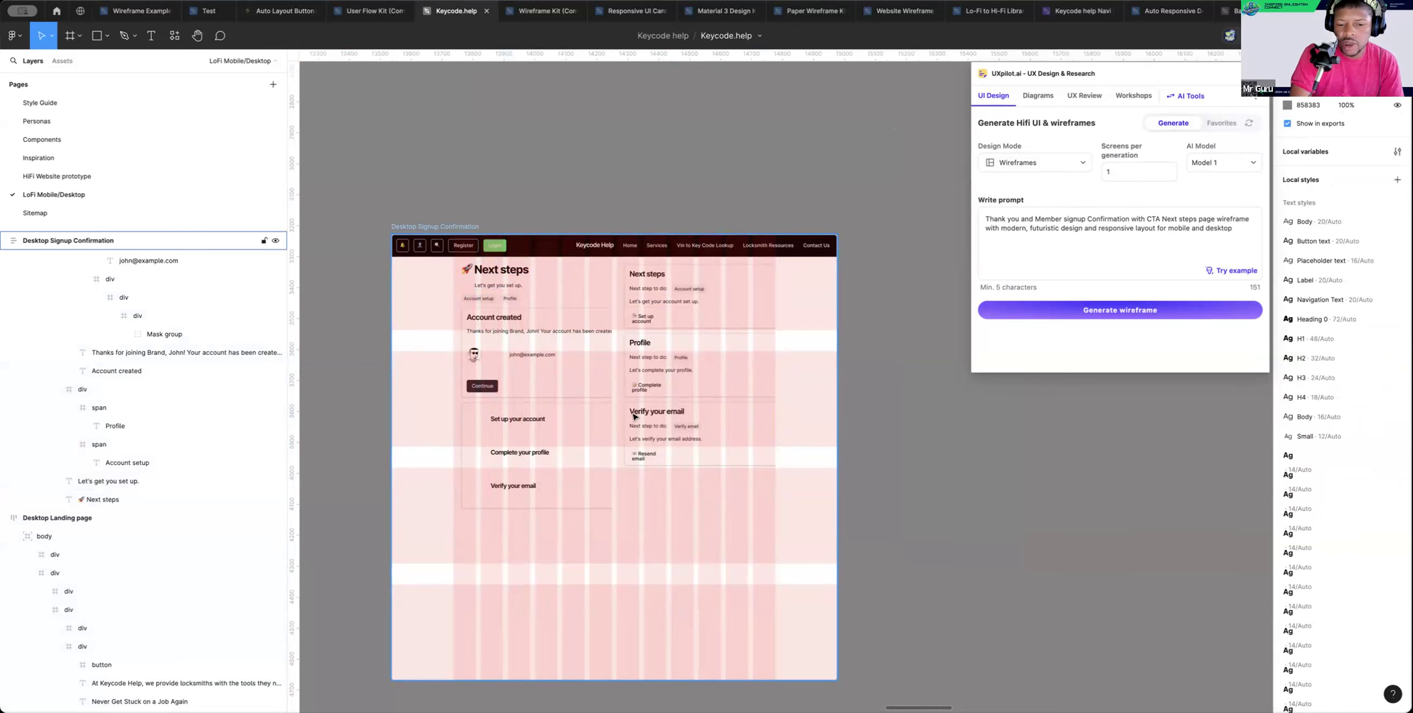
Narrow the "Account created" card to 486 px wide and its avatar and email row to 469 px
click(578, 376)
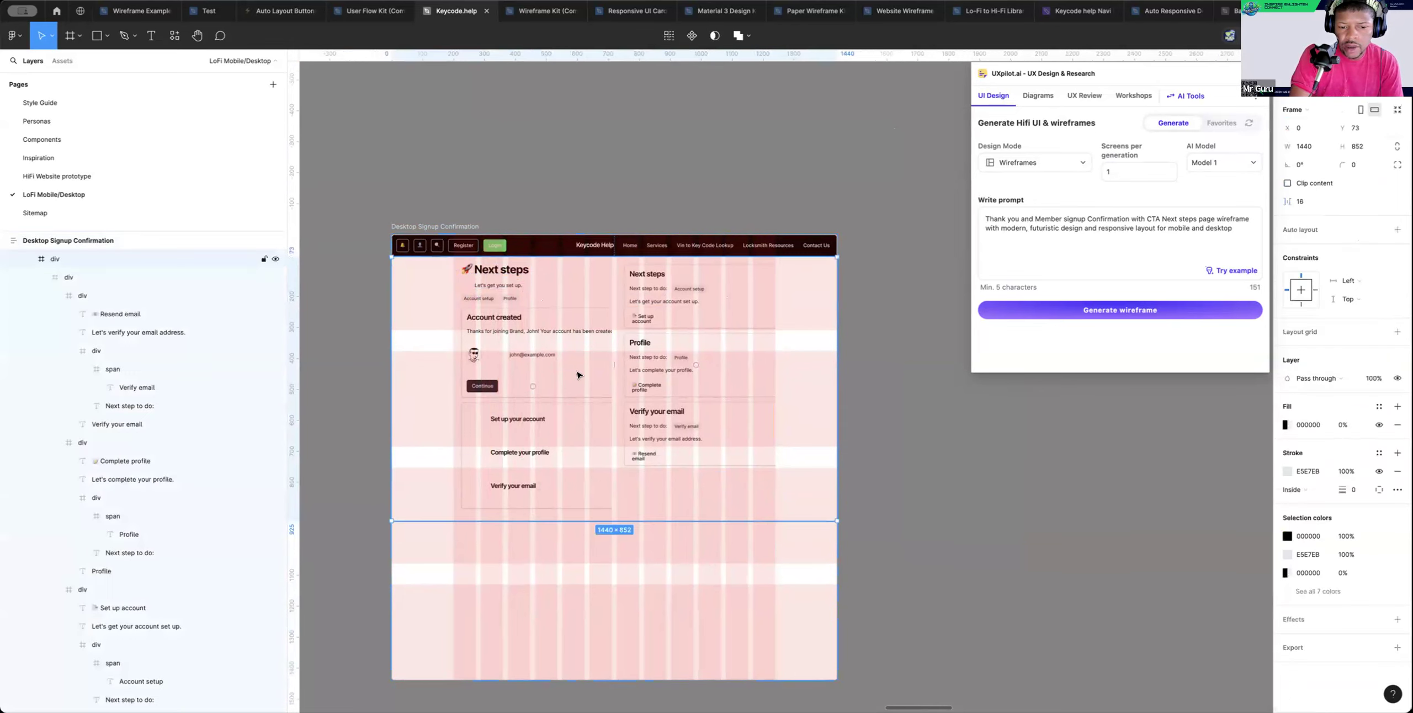
double_click(578, 376)
double_click(593, 371)
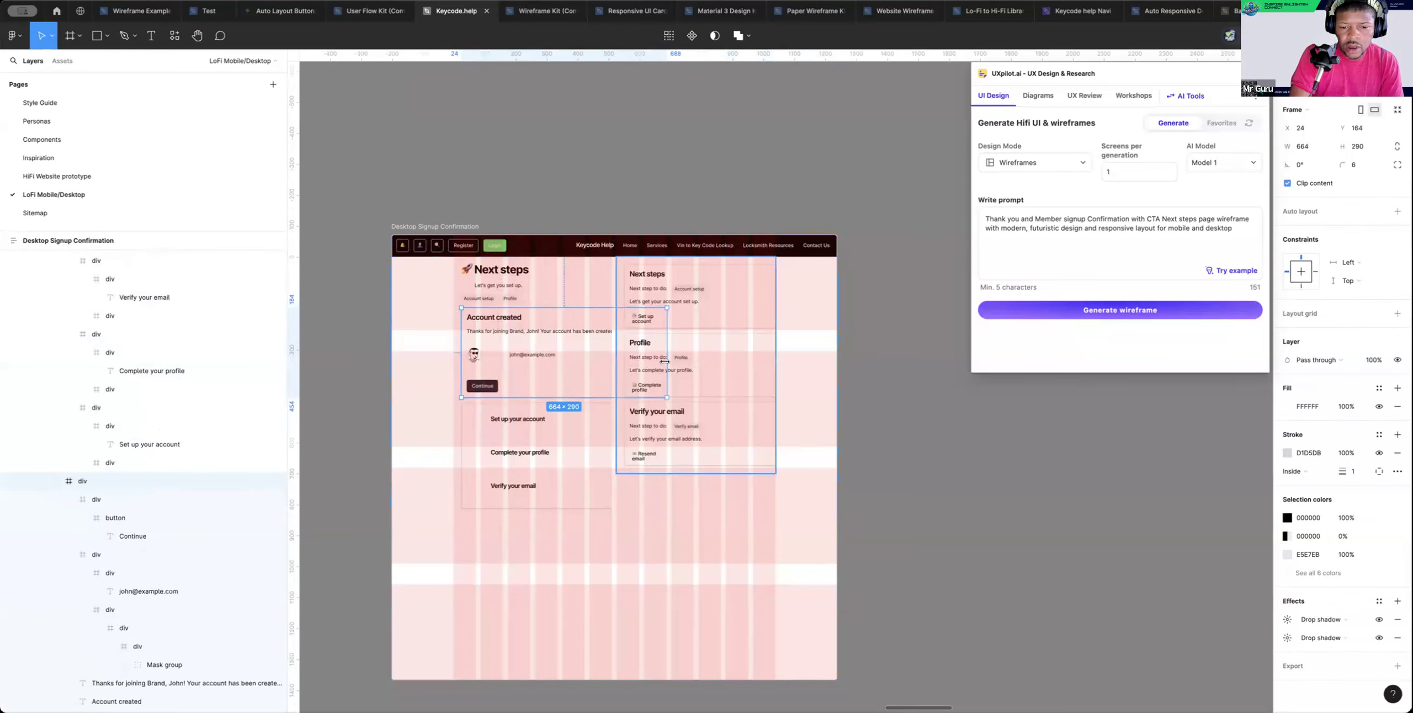
drag(619, 362, 609, 363)
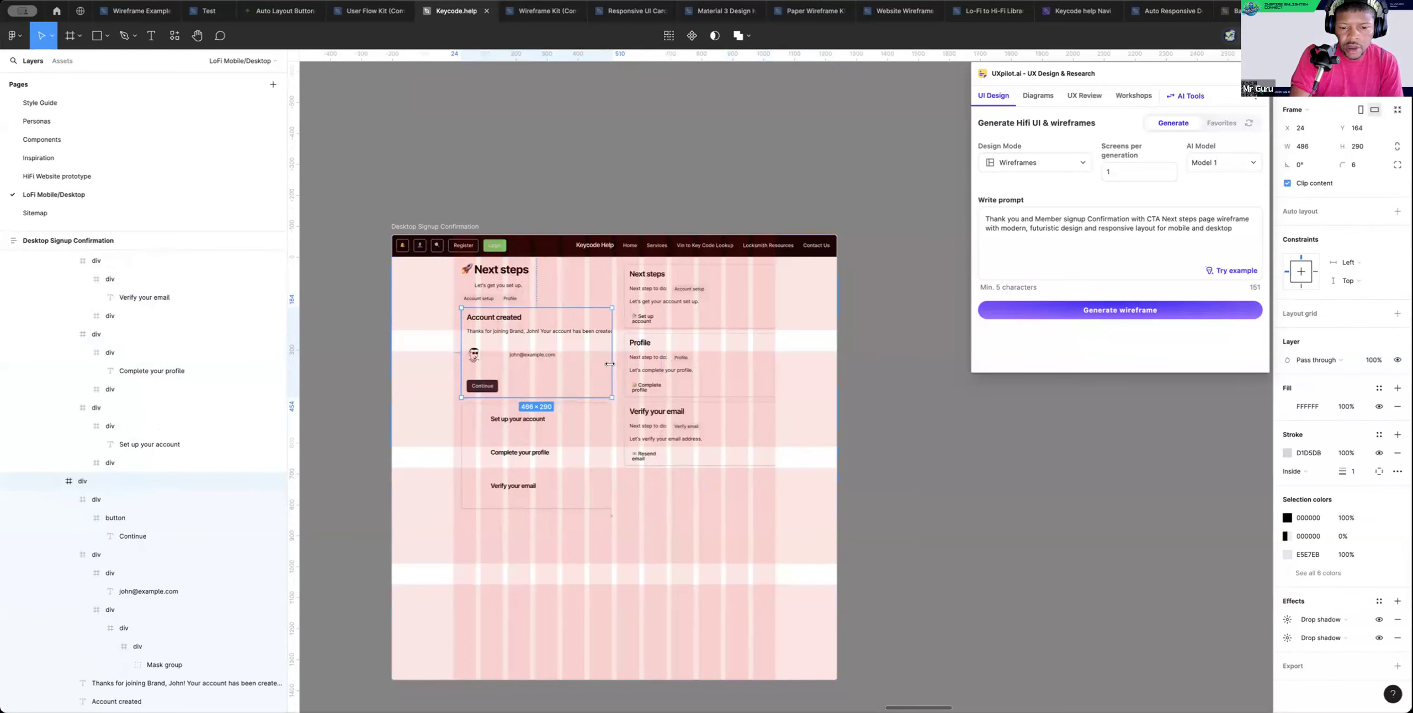
double_click(590, 367)
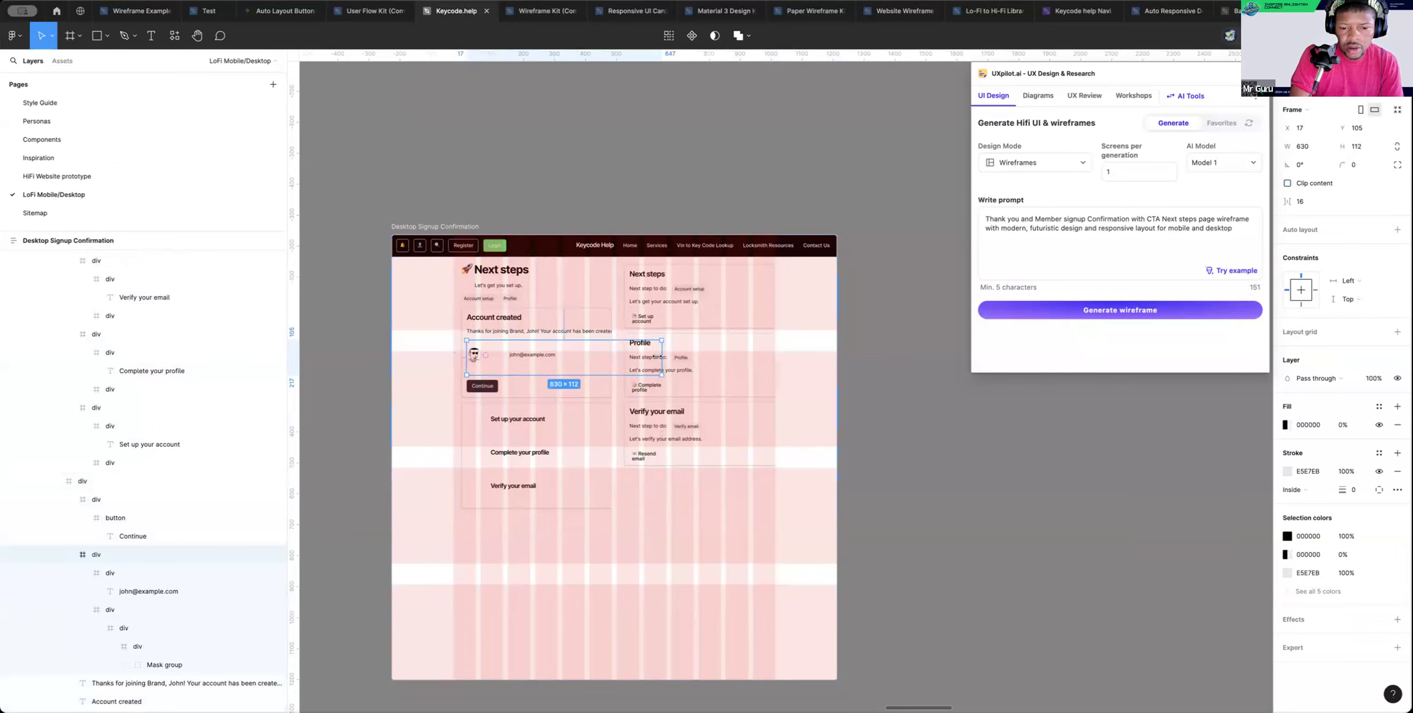
drag(650, 357, 610, 359)
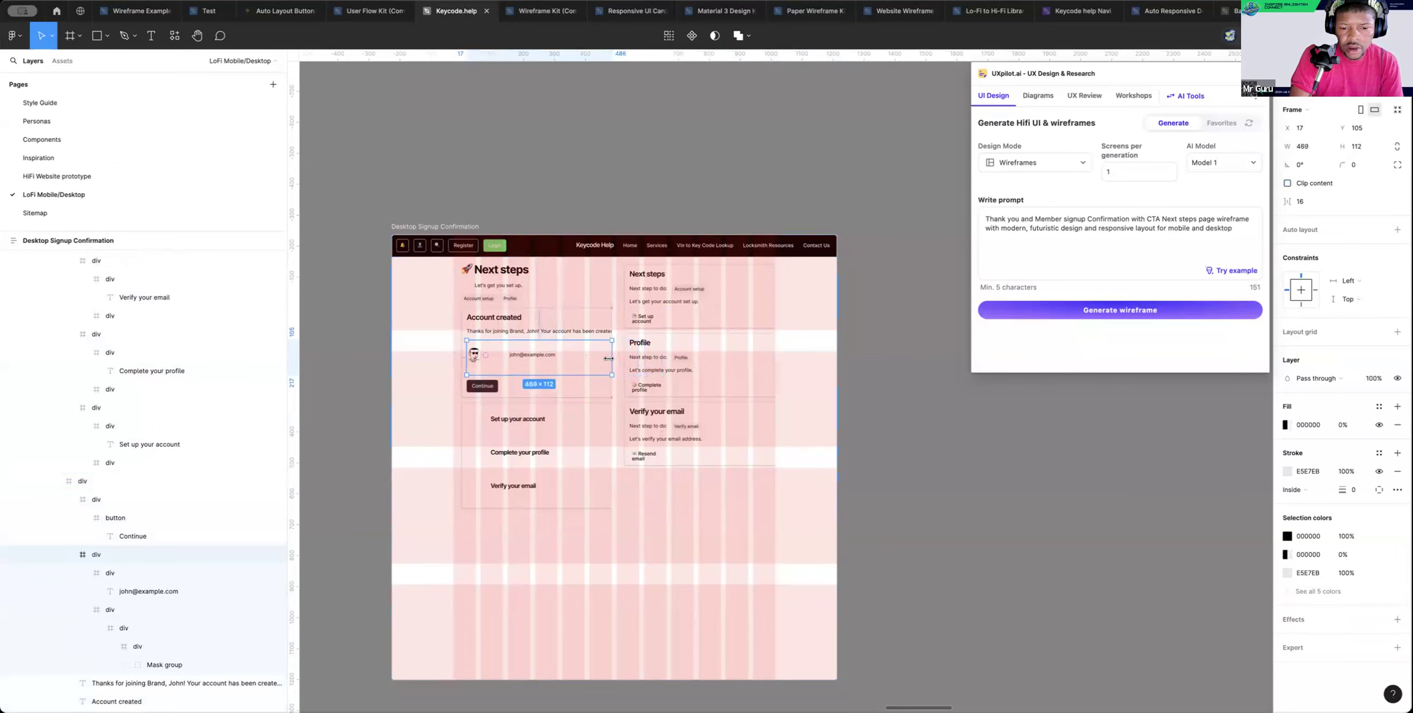
click(921, 359)
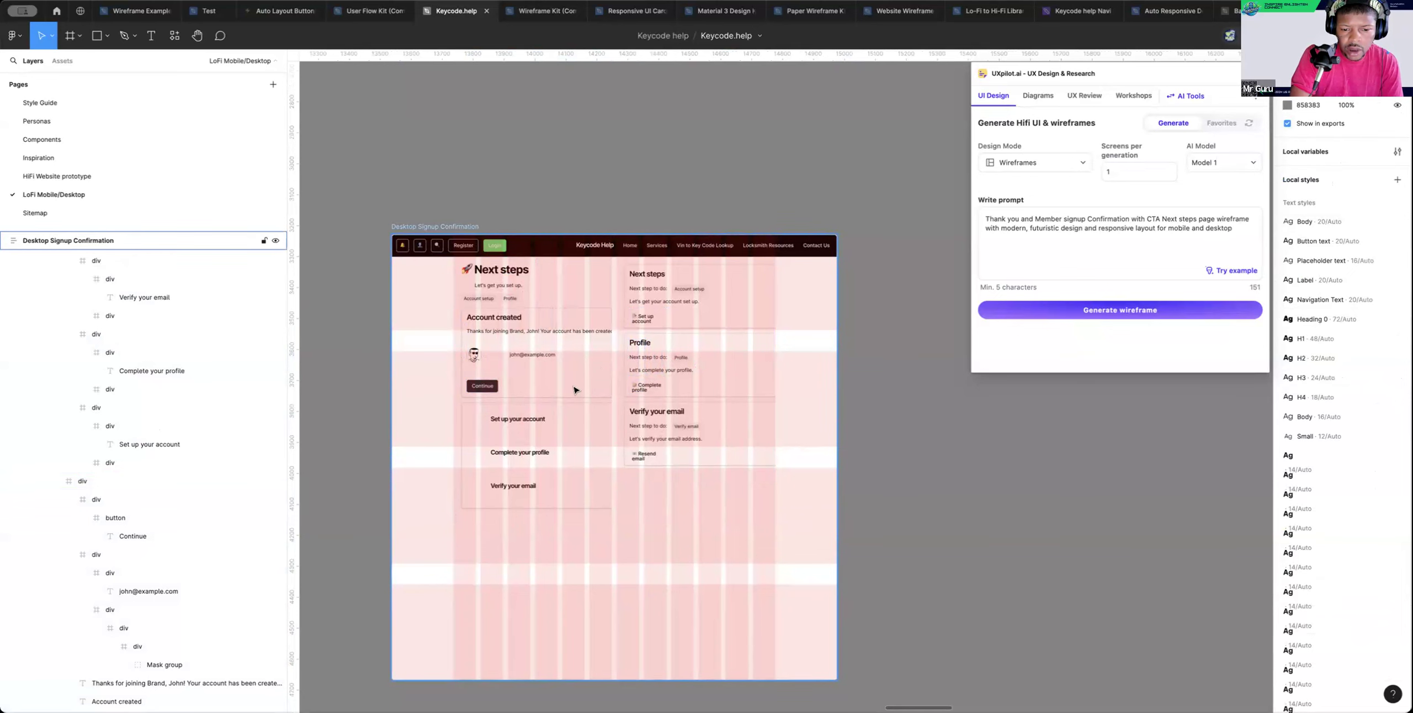
Narrow the "Set up your account" row and the "Complete your profile" inner container to fit inside the left column
click(574, 425)
double_click(574, 426)
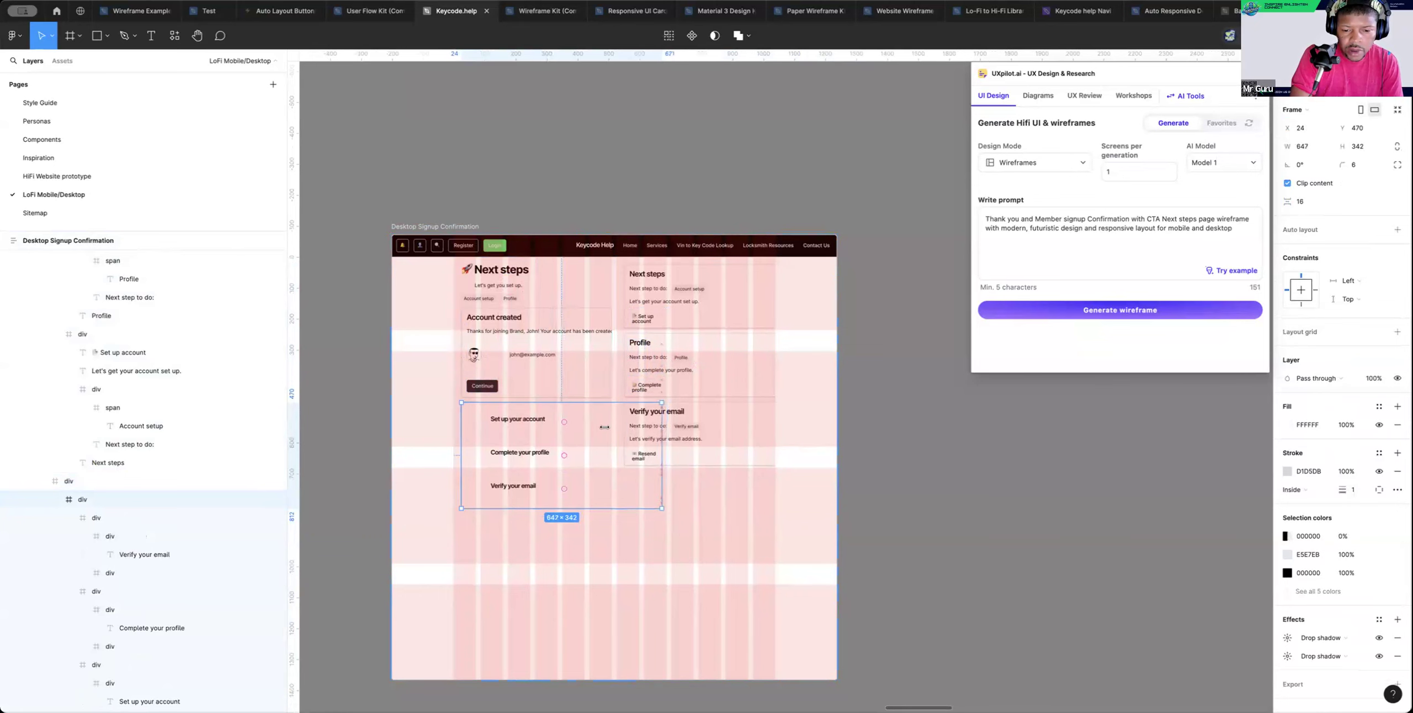
double_click(596, 433)
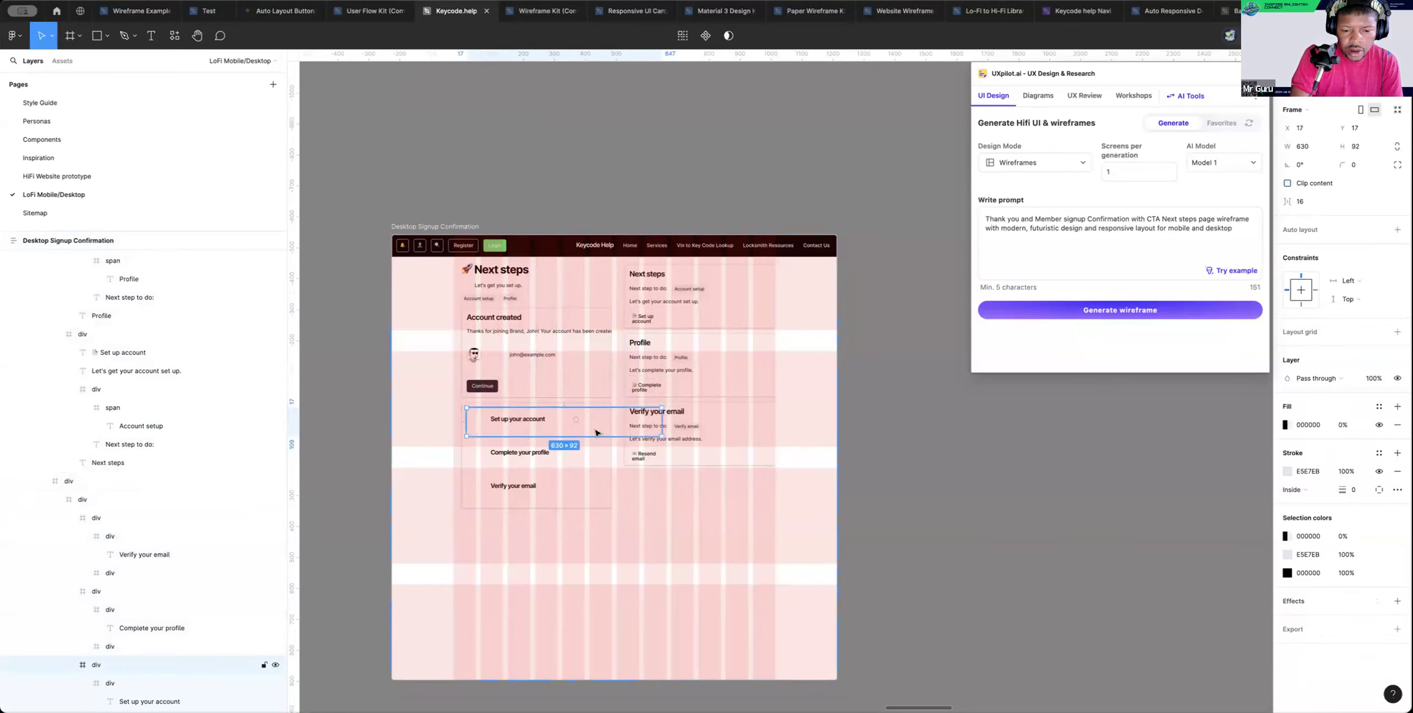
drag(662, 420, 606, 419)
click(556, 453)
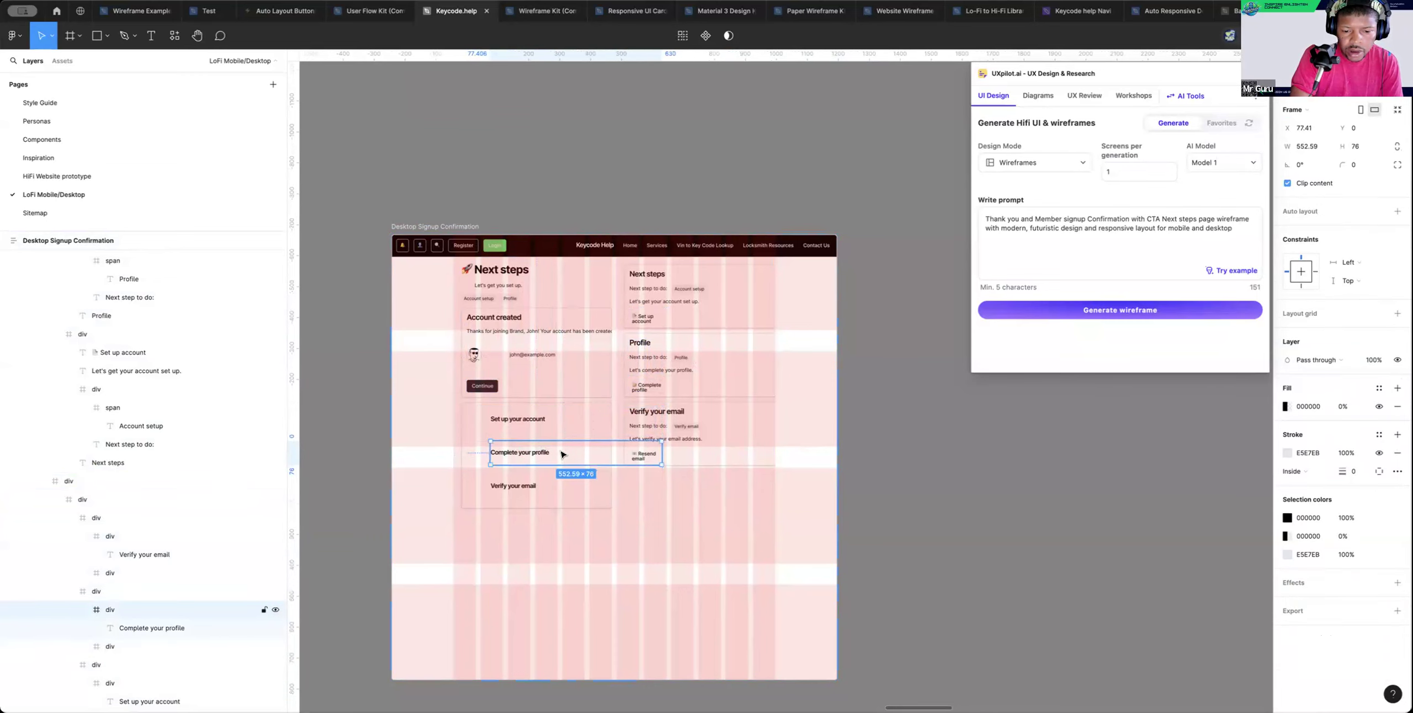
drag(661, 455, 601, 455)
Narrow the "Verify your email" row to 443 px wide and its inner container to 366 px
click(540, 485)
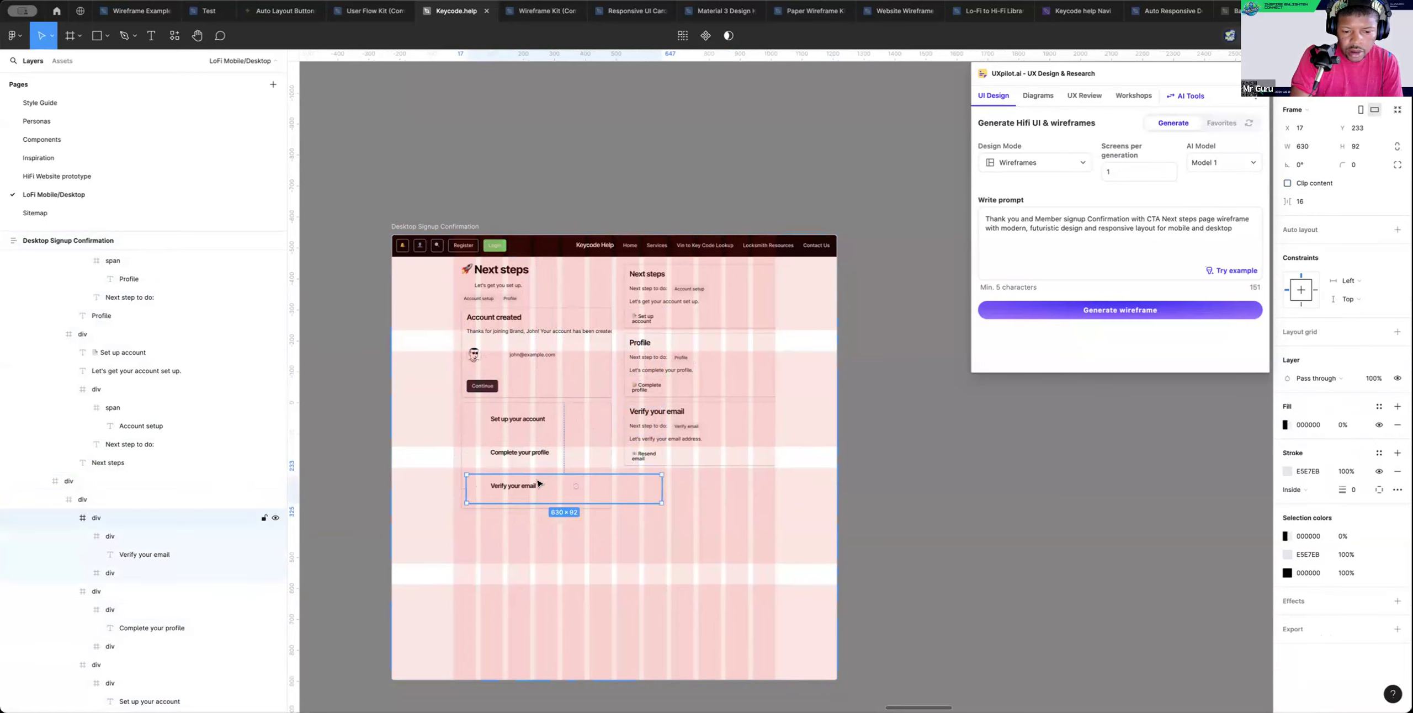
drag(656, 483, 602, 480)
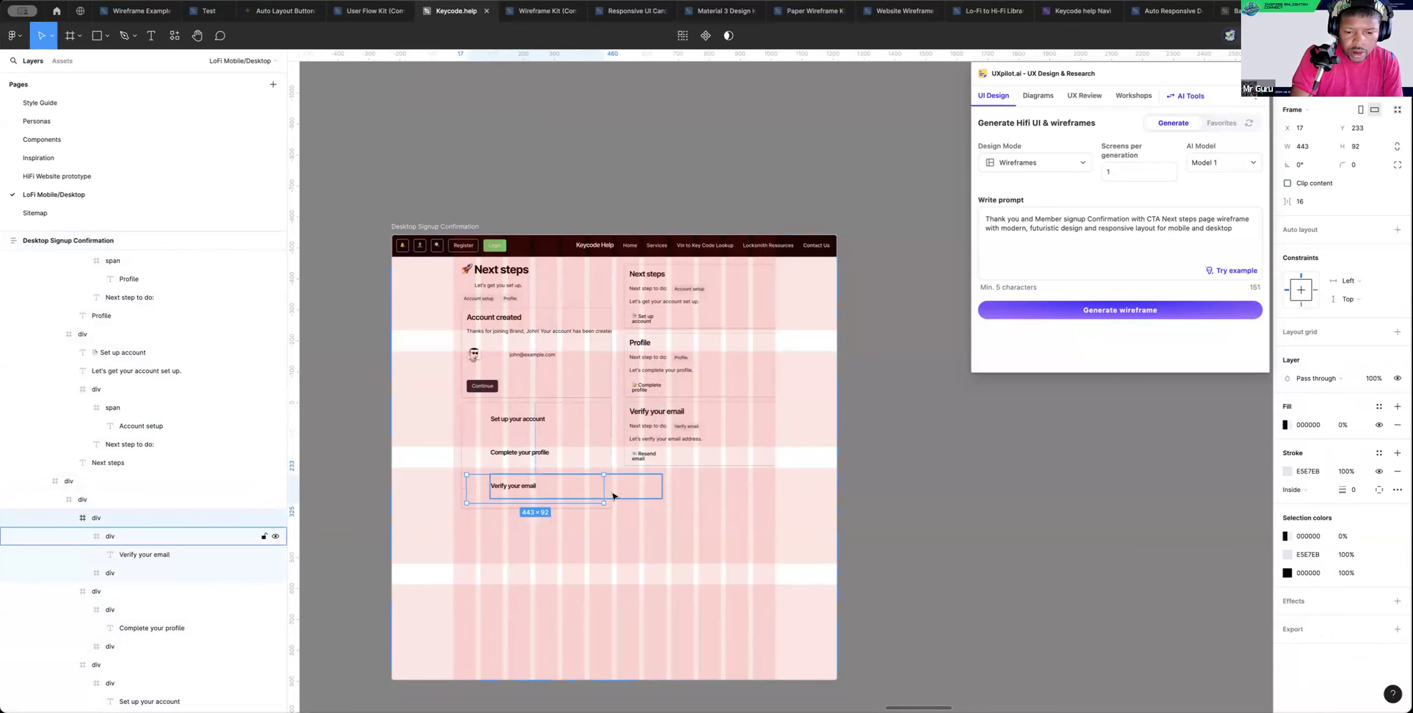
click(616, 495)
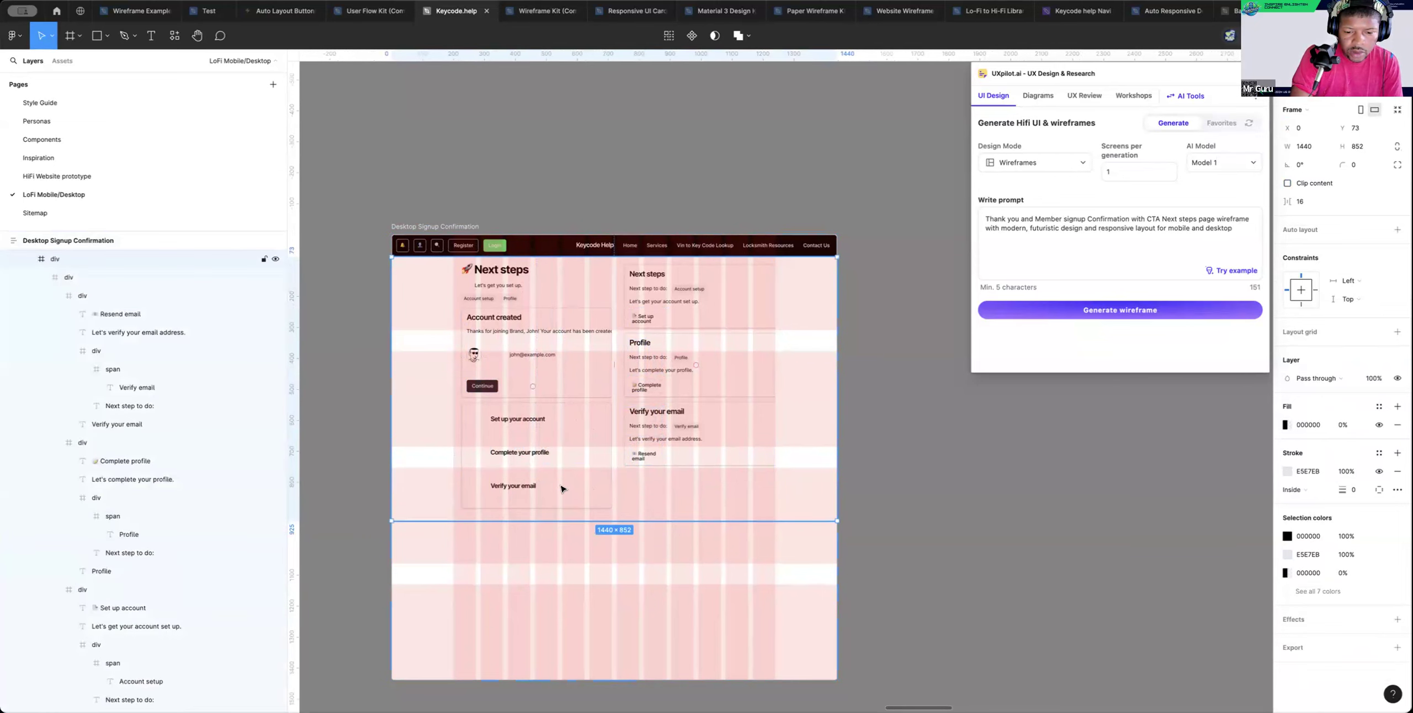
click(533, 488)
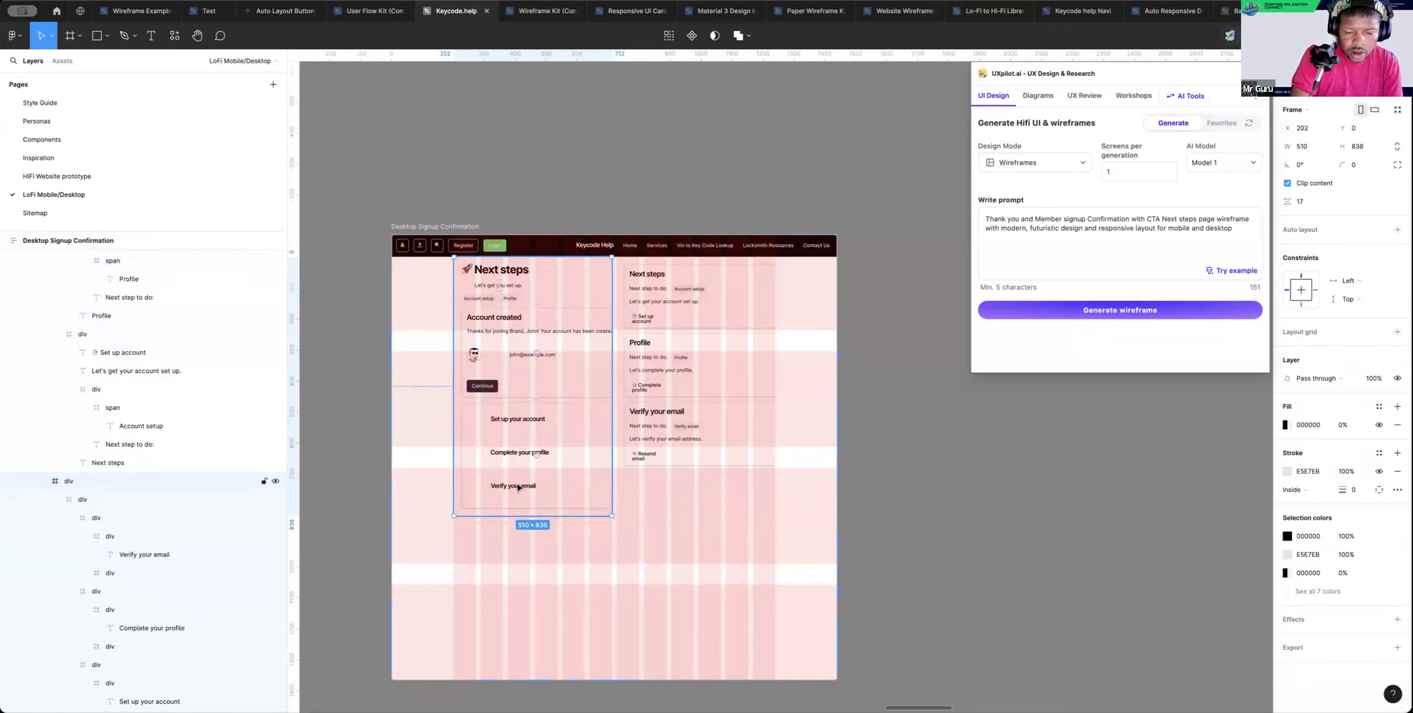
double_click(518, 488)
double_click(518, 487)
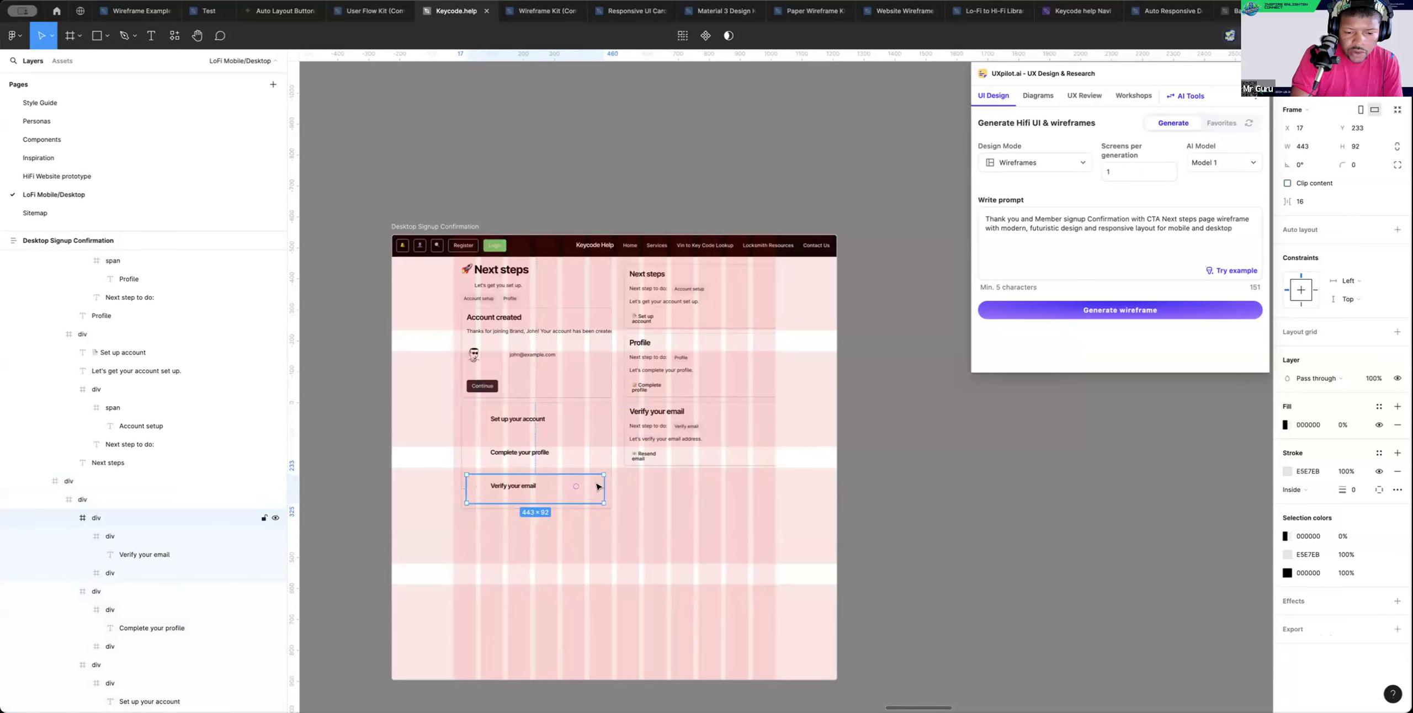
click(613, 487)
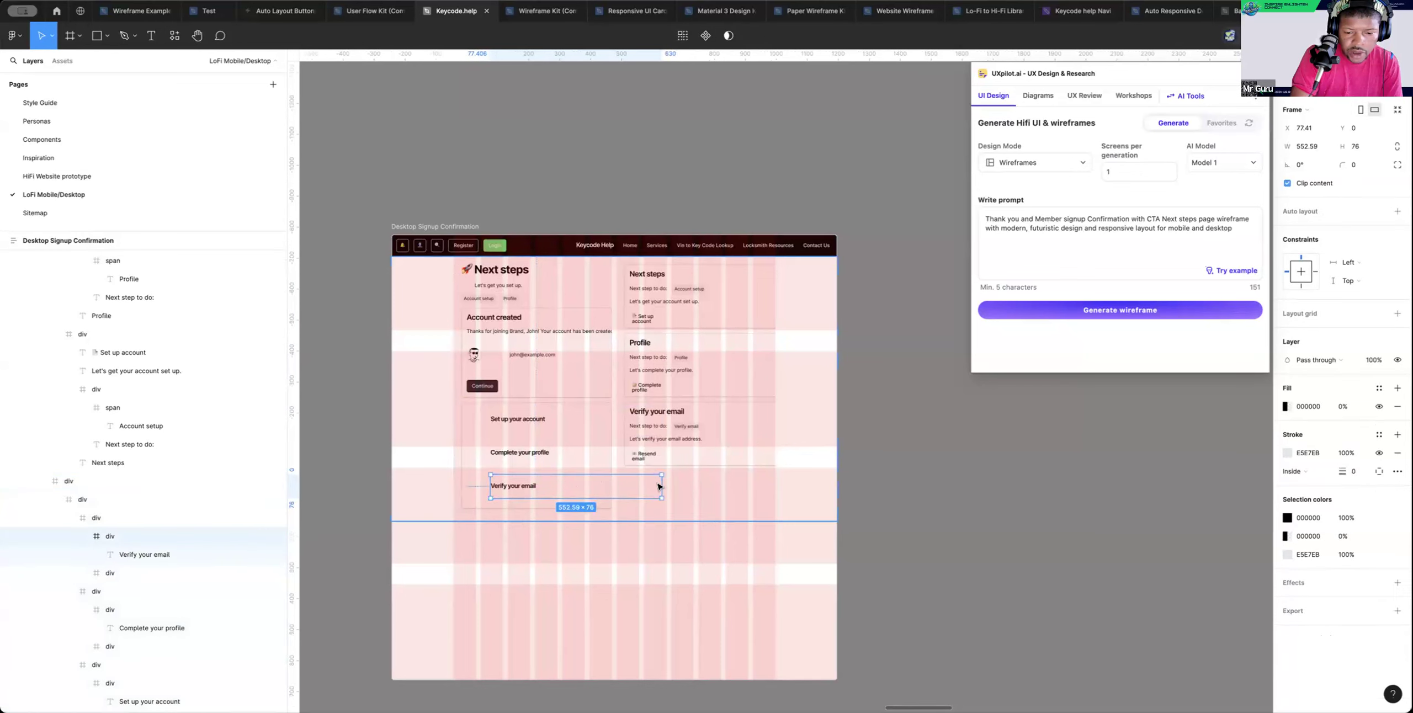
drag(628, 483, 604, 484)
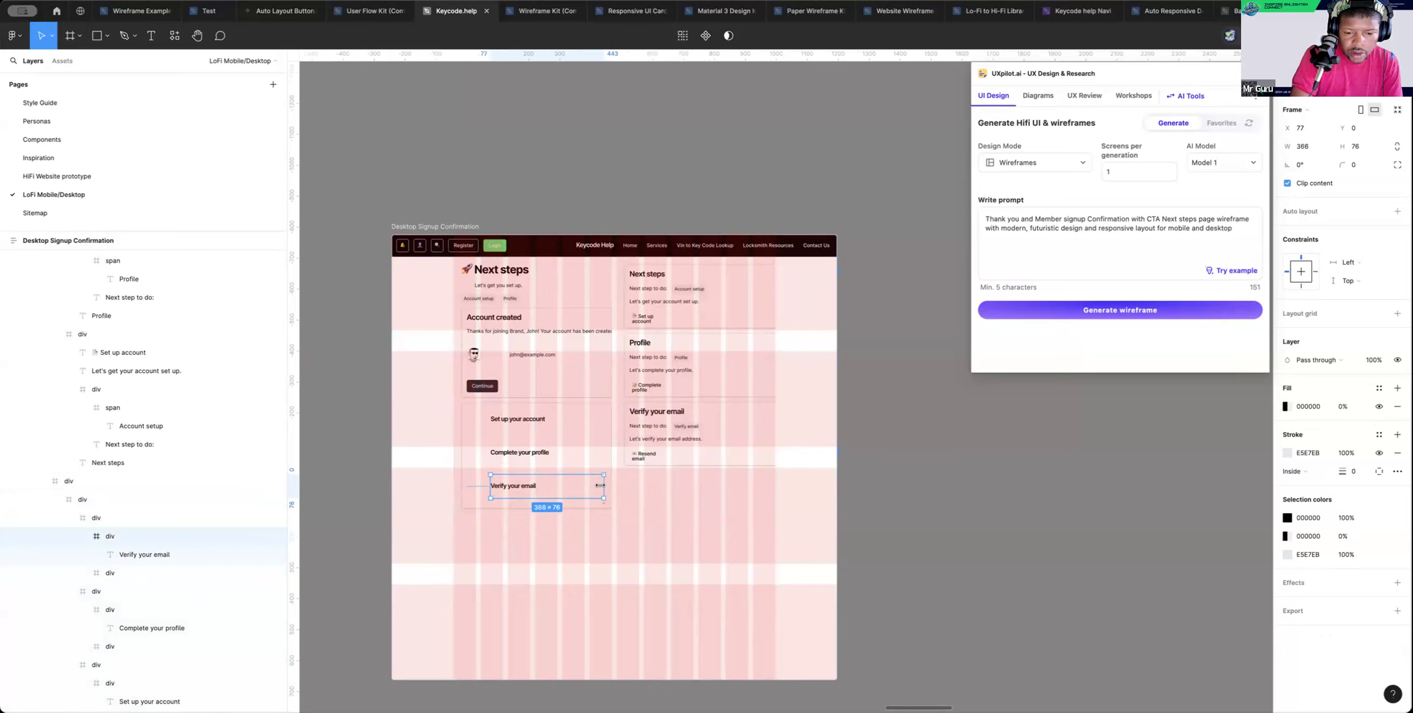
Narrow the "Complete your profile" row to 443 px and the "Set up your account" inner container to 375 px
click(580, 452)
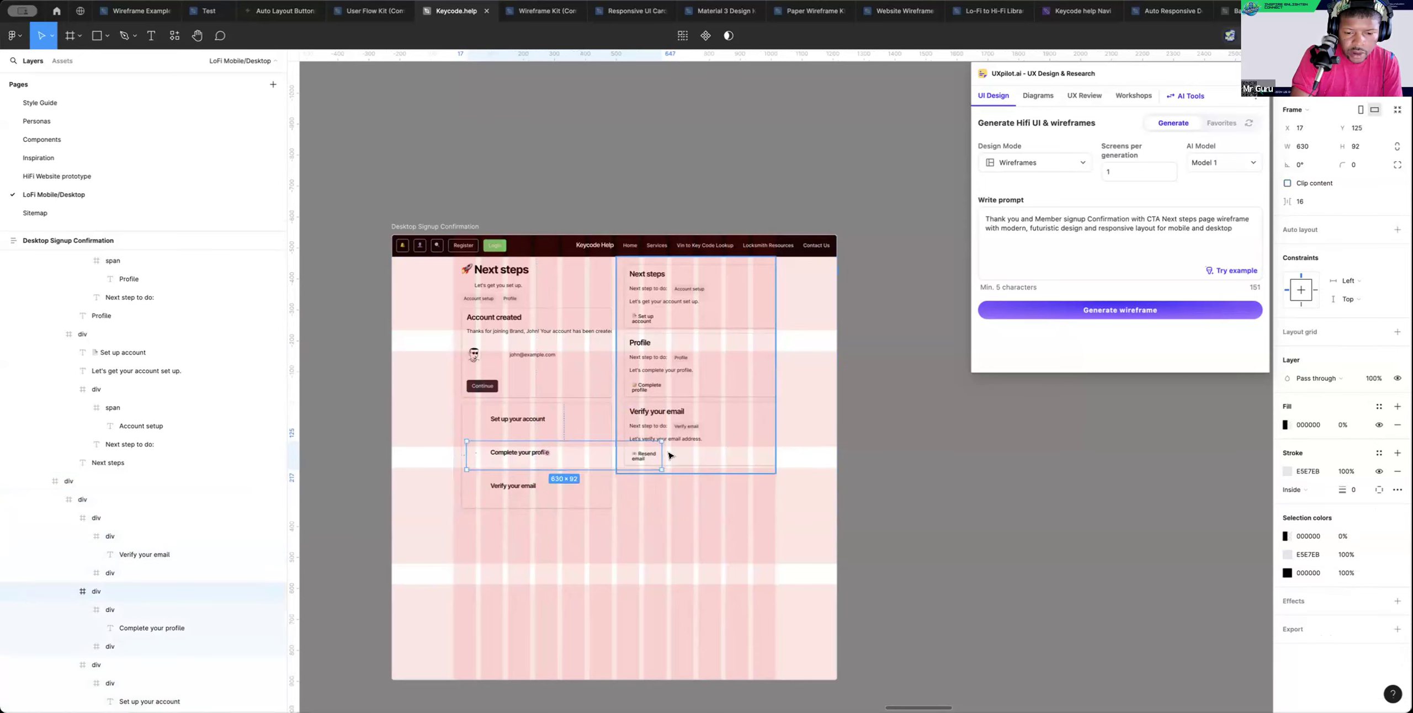
drag(662, 455, 602, 454)
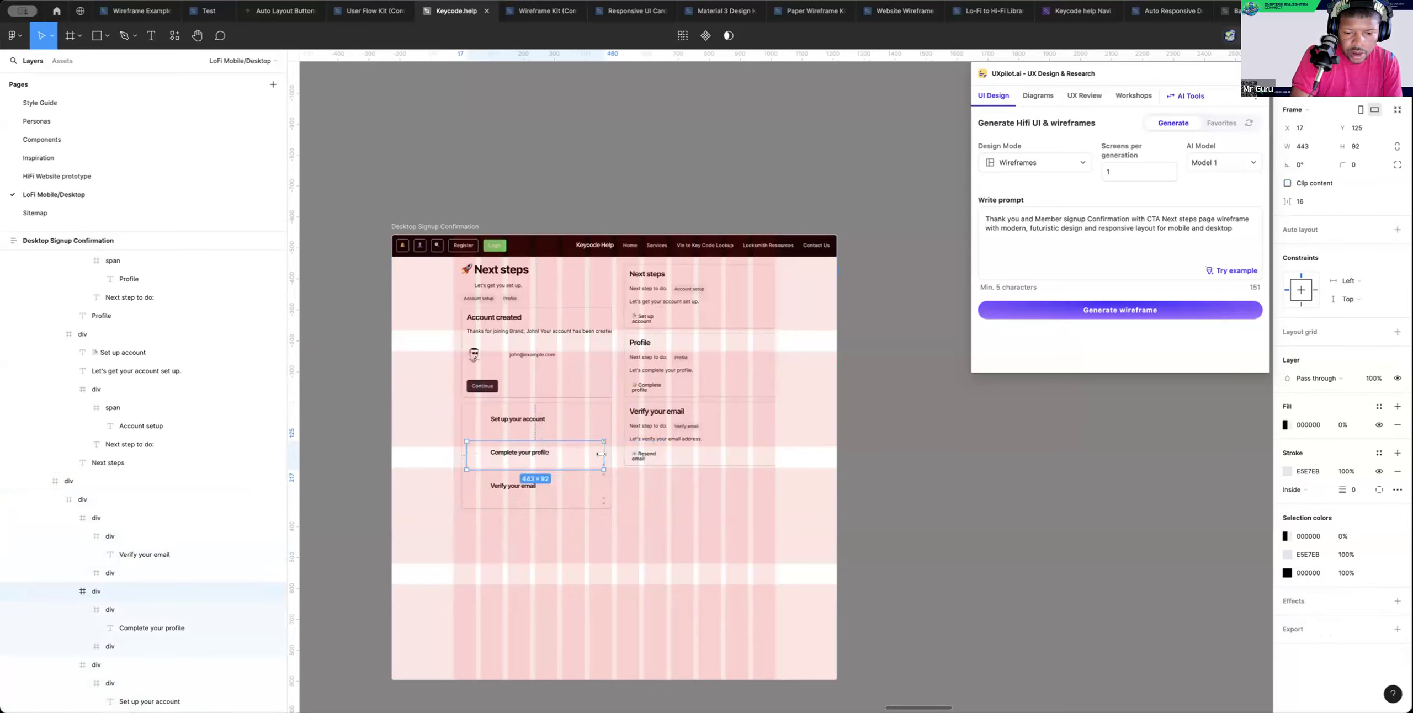
super+click(612, 420)
drag(663, 420, 605, 419)
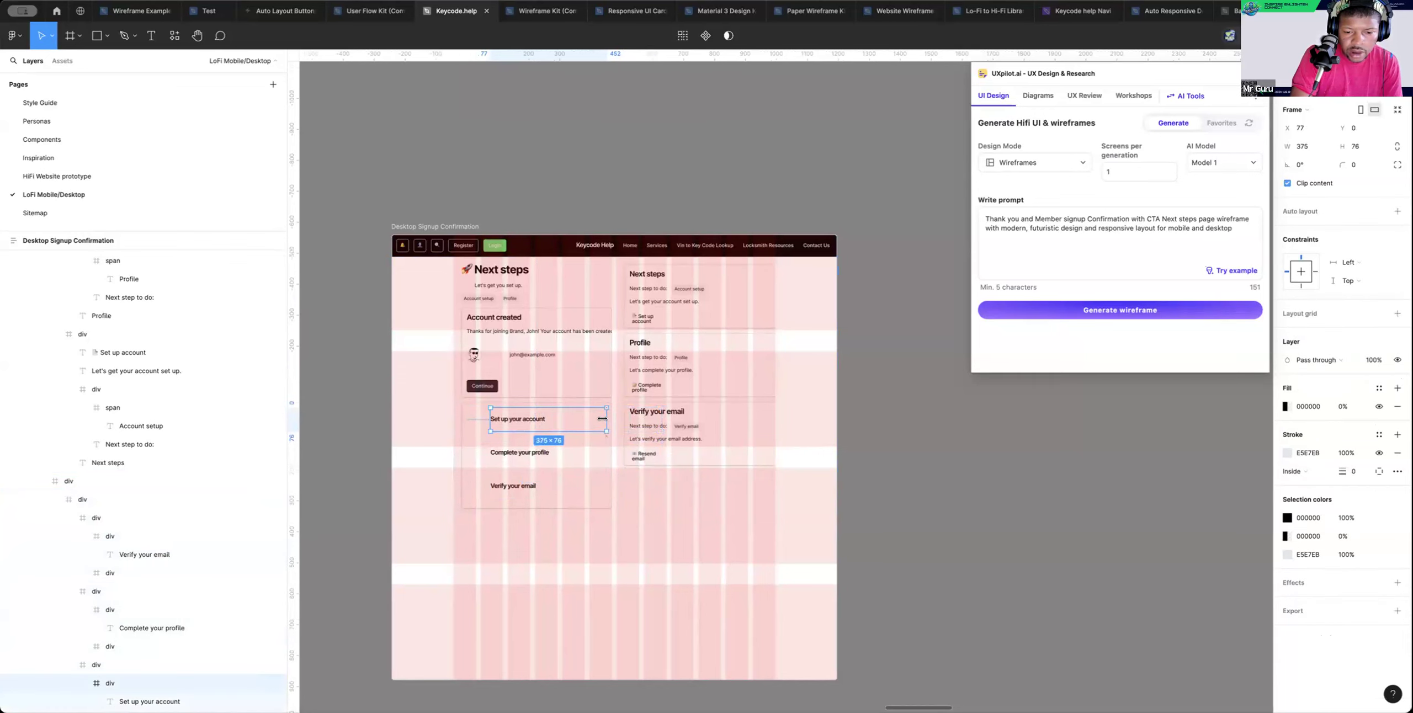
click(887, 457)
scroll(887, 457, right, 1)
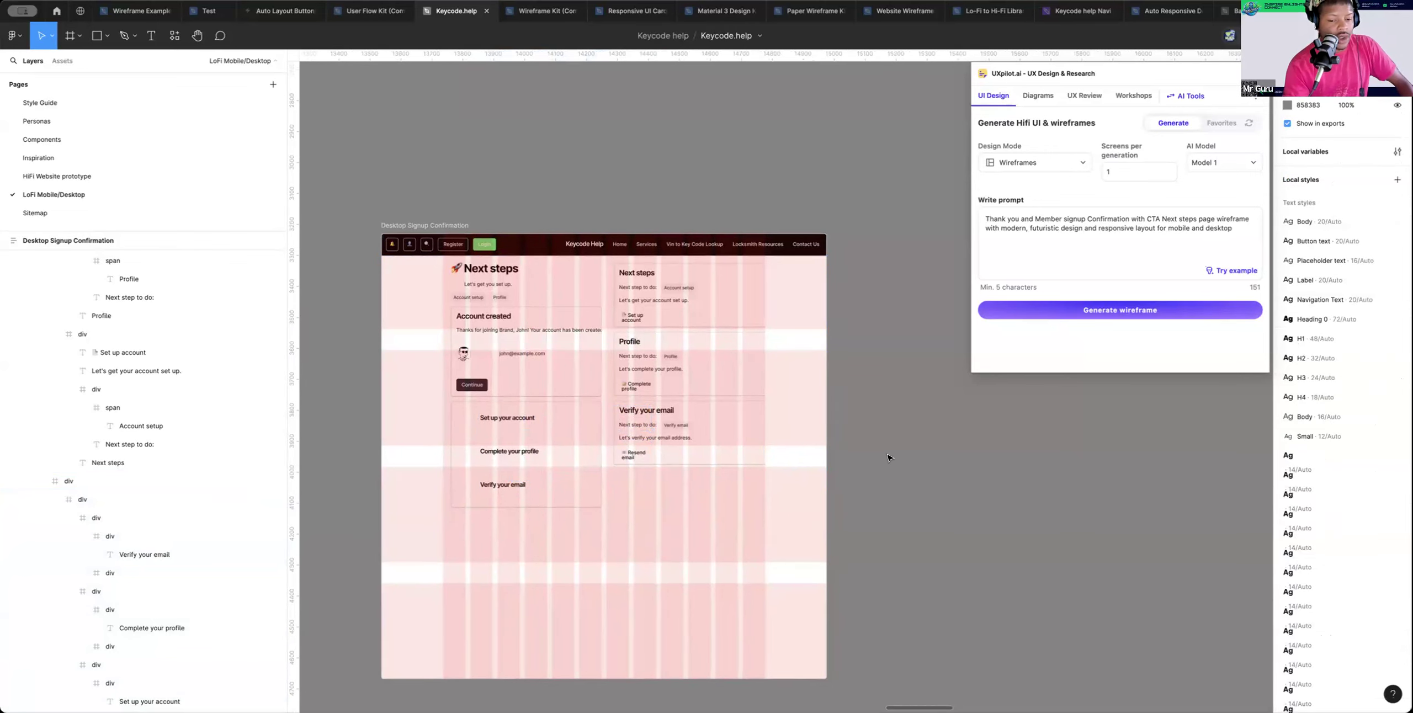
Narrow the right column's "Next steps" and "Profile" cards to 488 px wide so they end at the column edge
click(748, 290)
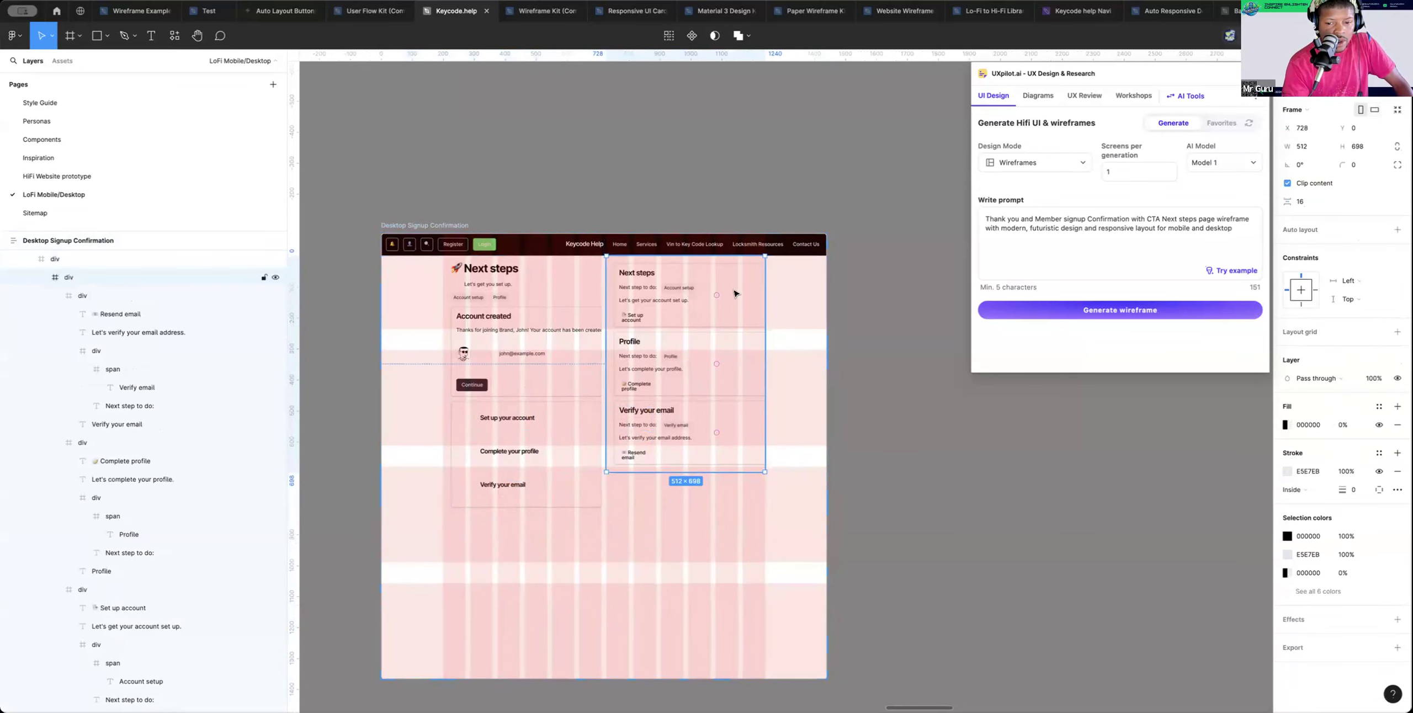
click(762, 289)
drag(763, 290, 765, 289)
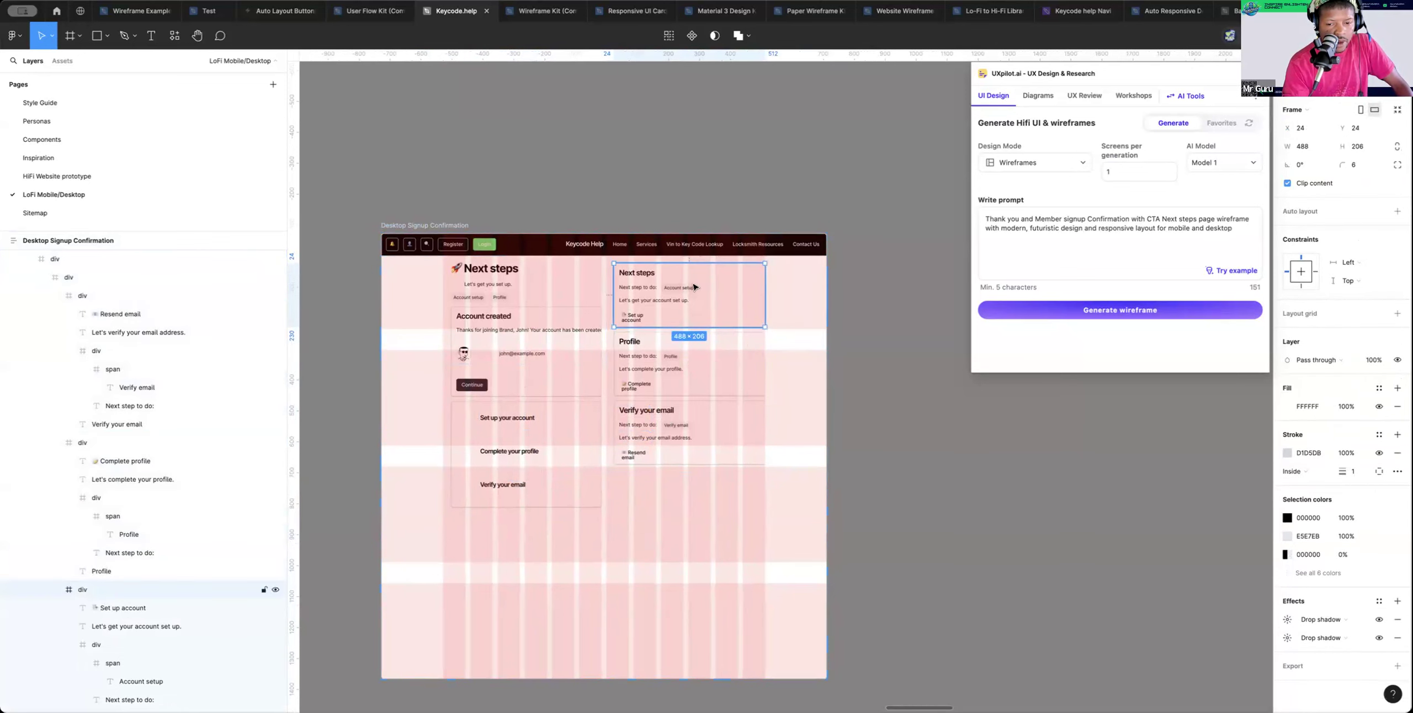
click(727, 356)
mouse_move(765, 352)
mouse_down()
mouse_move(815, 351)
mouse_move(765, 352)
mouse_up()
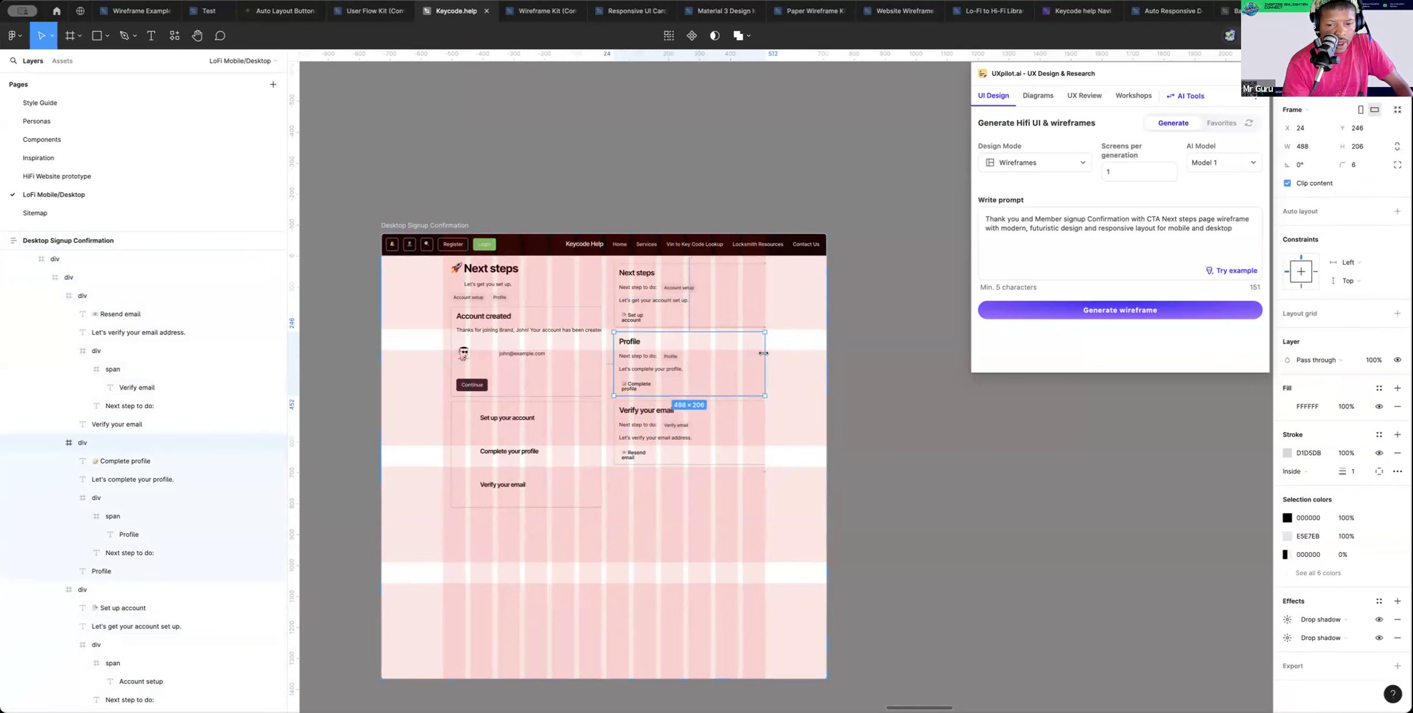
Narrow the "Next step to do" row inside the "Profile" card to 440 px wide
double_click(734, 357)
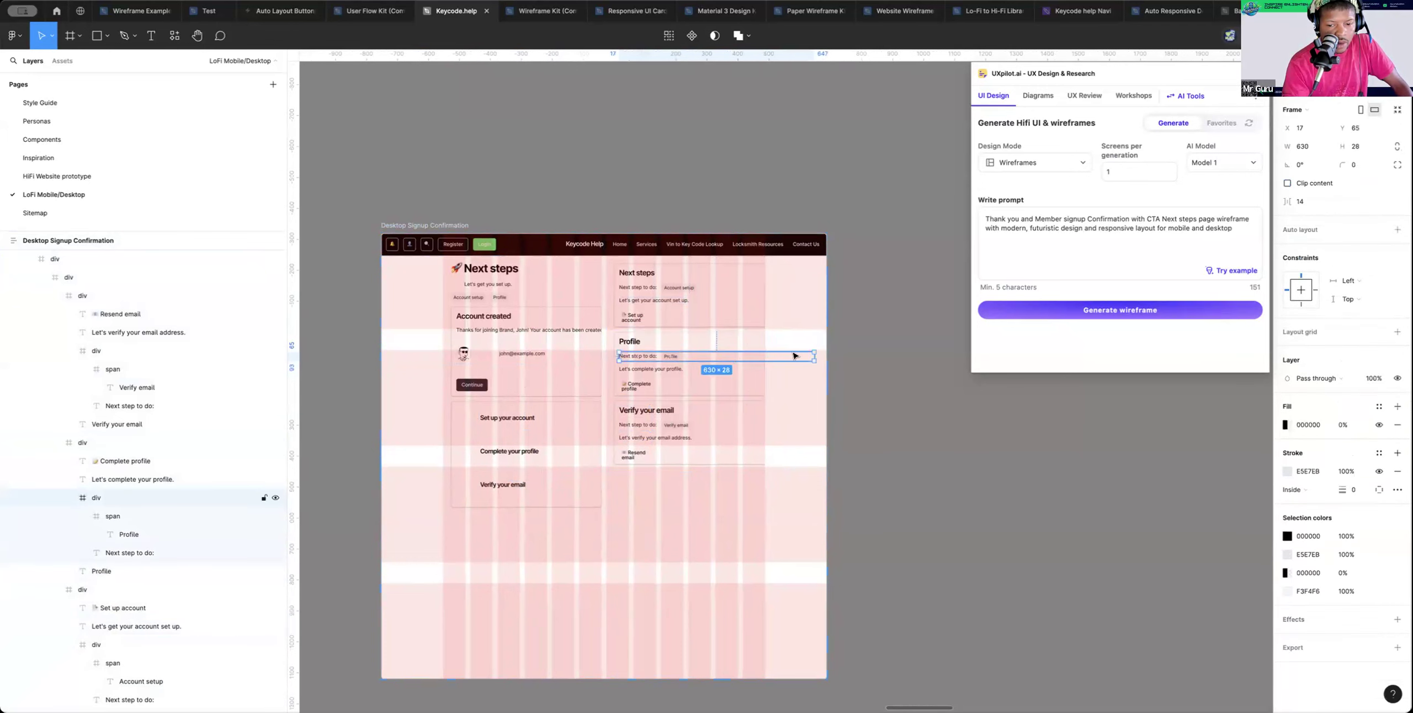
drag(815, 354, 755, 354)
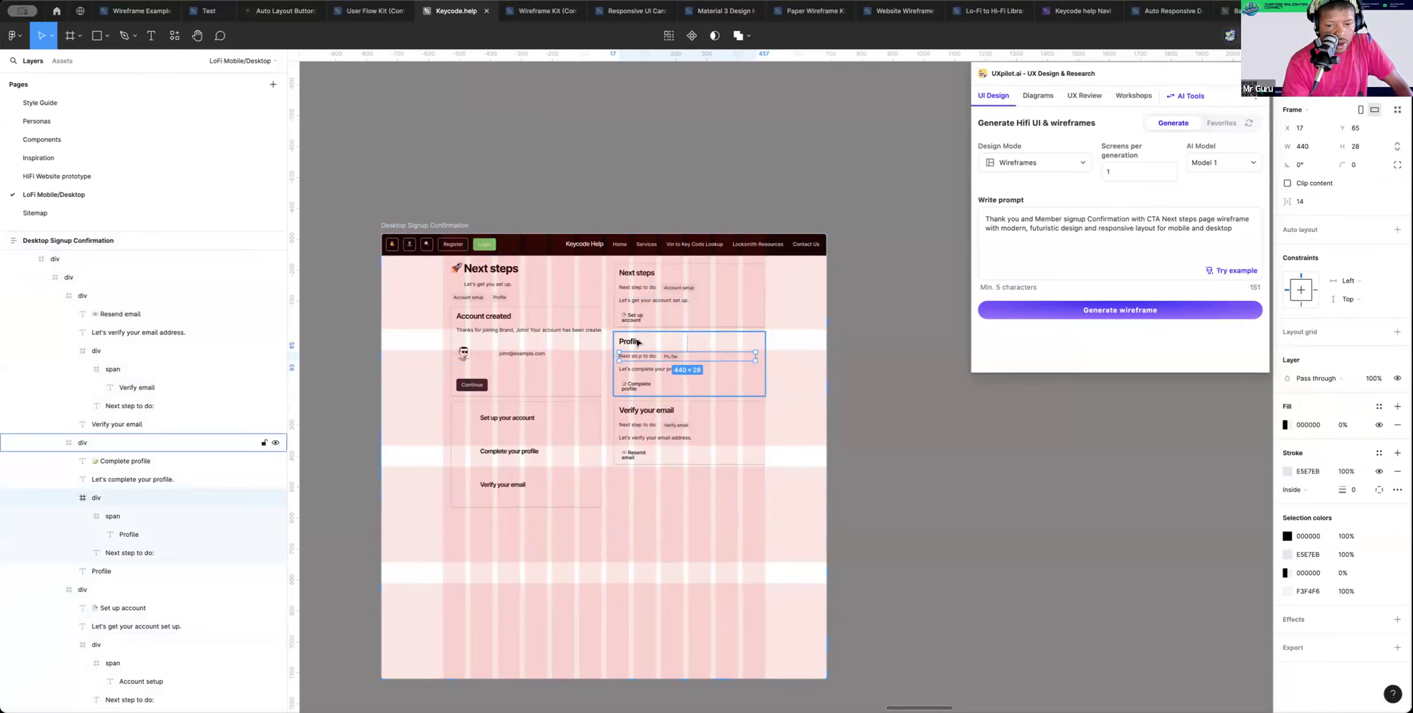
click(663, 370)
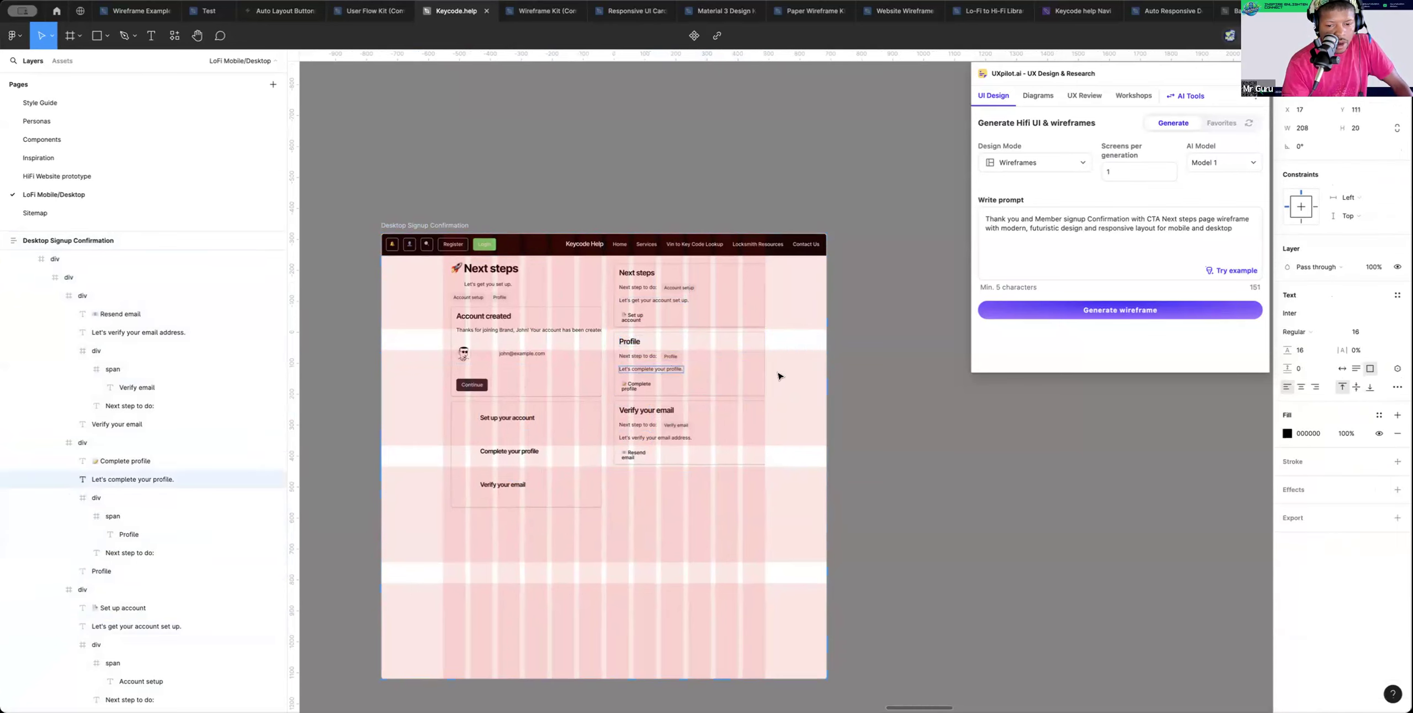
Narrow the right column's "Verify your email" card to 488 px wide and its "Next step to do" row to 442 px
click(723, 419)
mouse_move(766, 420)
mouse_down()
mouse_move(817, 416)
mouse_move(761, 416)
mouse_up()
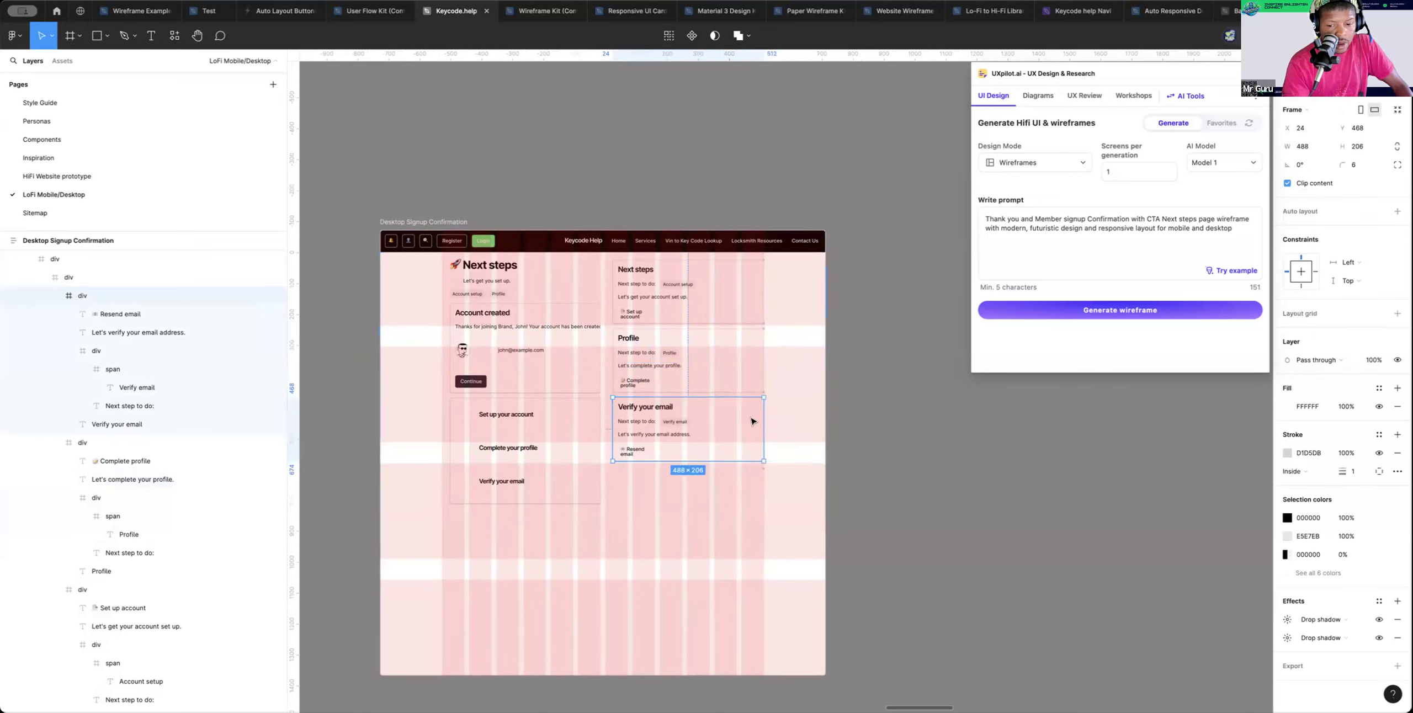
double_click(723, 421)
scroll(723, 422, down, 1)
drag(805, 416, 749, 418)
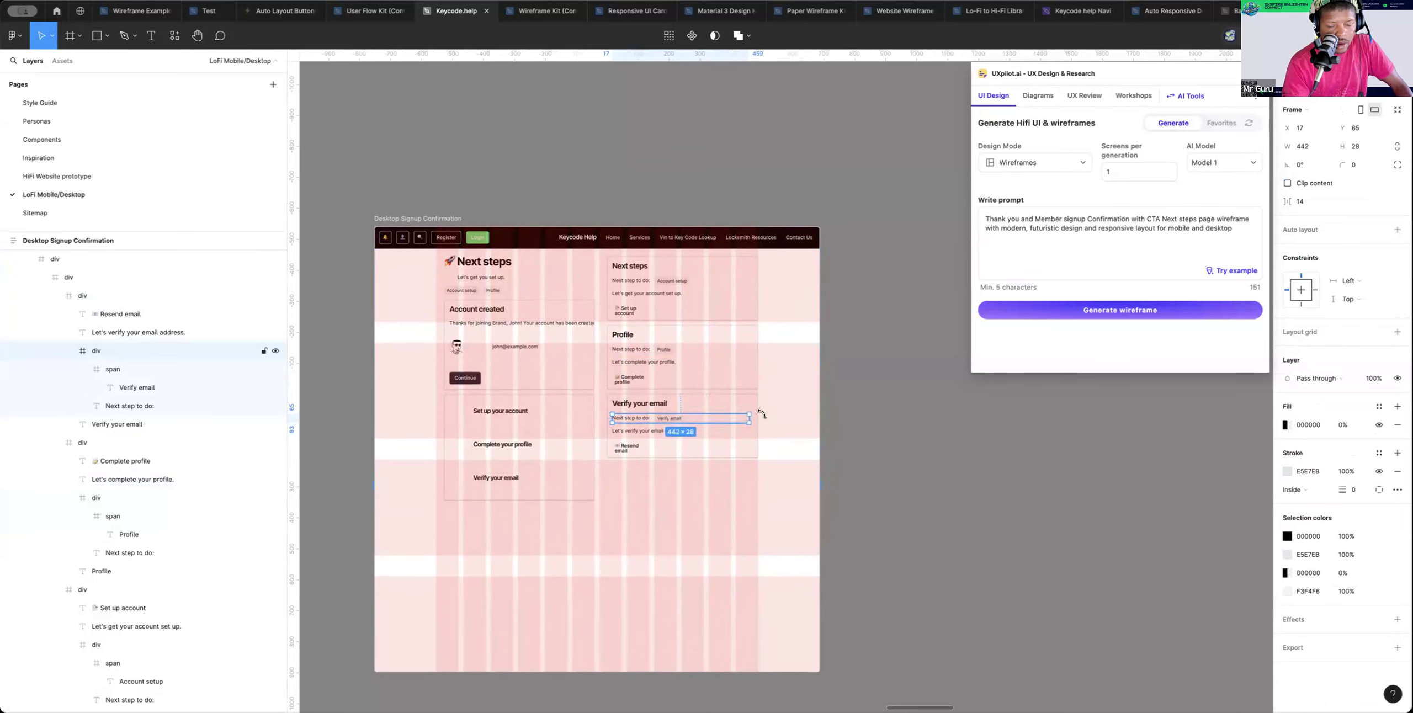
Widen the "Resend email" text in the "Verify your email" card so it fits on one line
scroll(625, 463, up, 1)
click(626, 463)
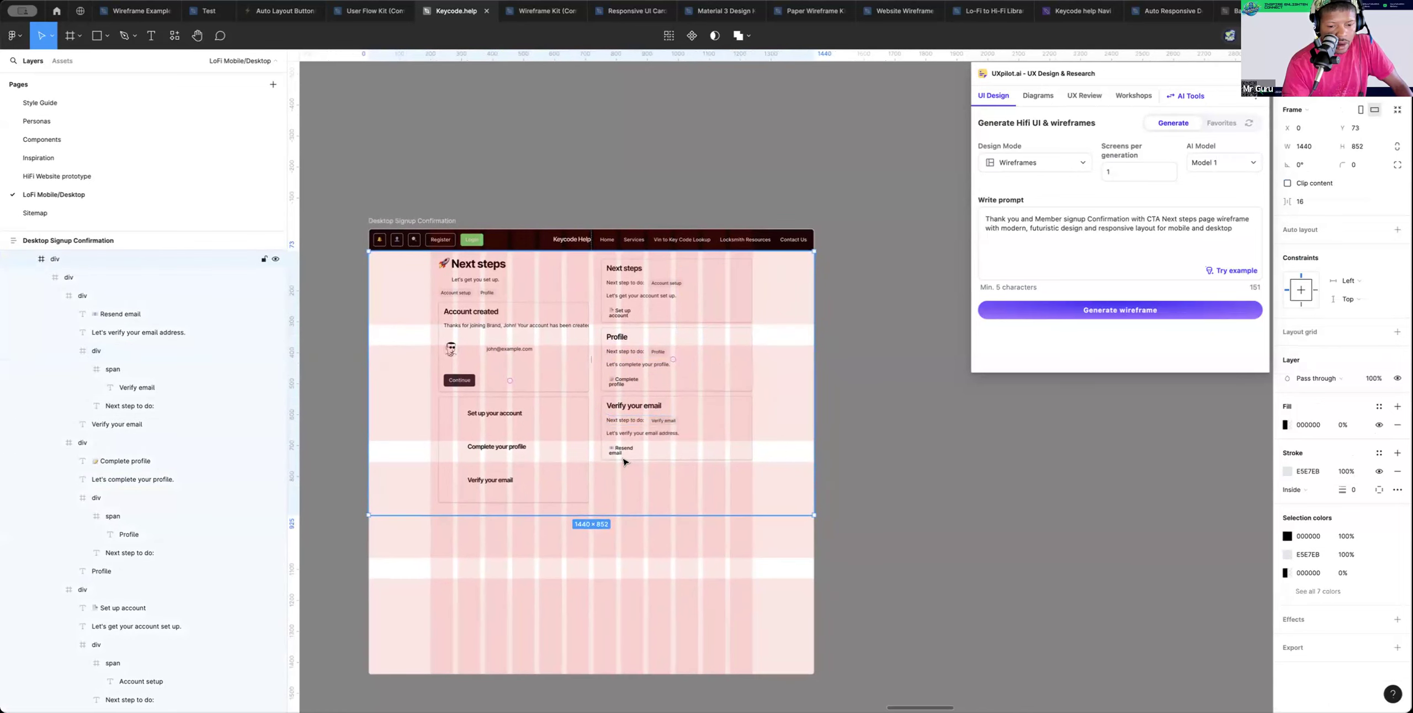
double_click(622, 451)
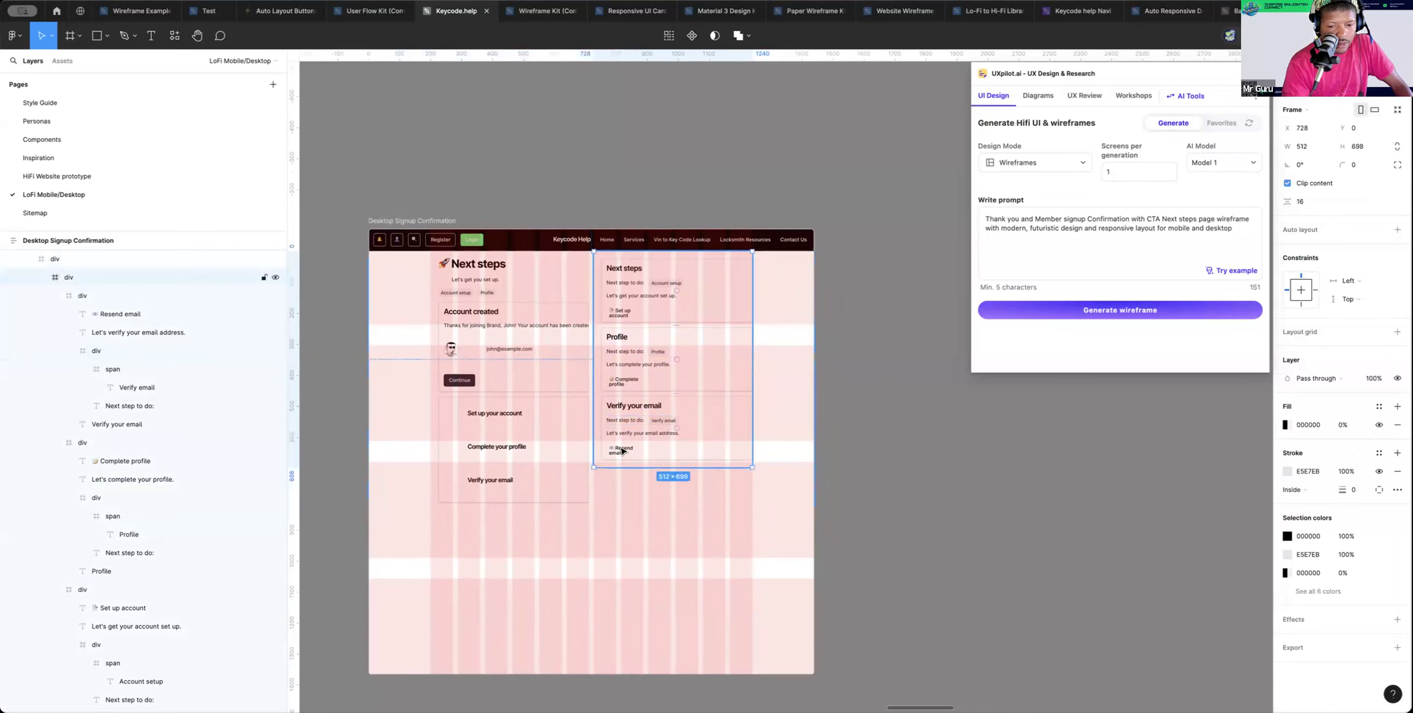
double_click(622, 451)
drag(644, 449, 655, 446)
click(985, 423)
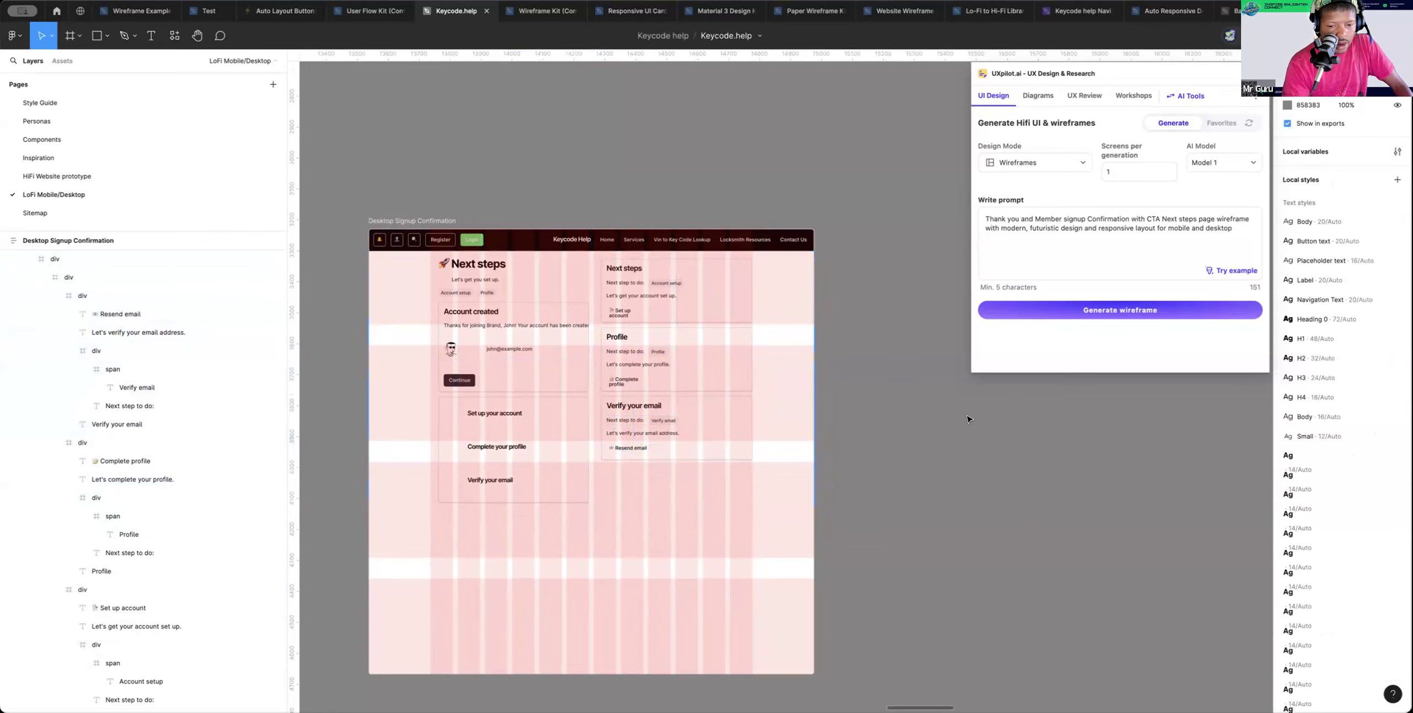
Compare the wireframe with the layout grids hidden and shown to check the alignment of its columns and cards
drag(811, 366, 817, 366)
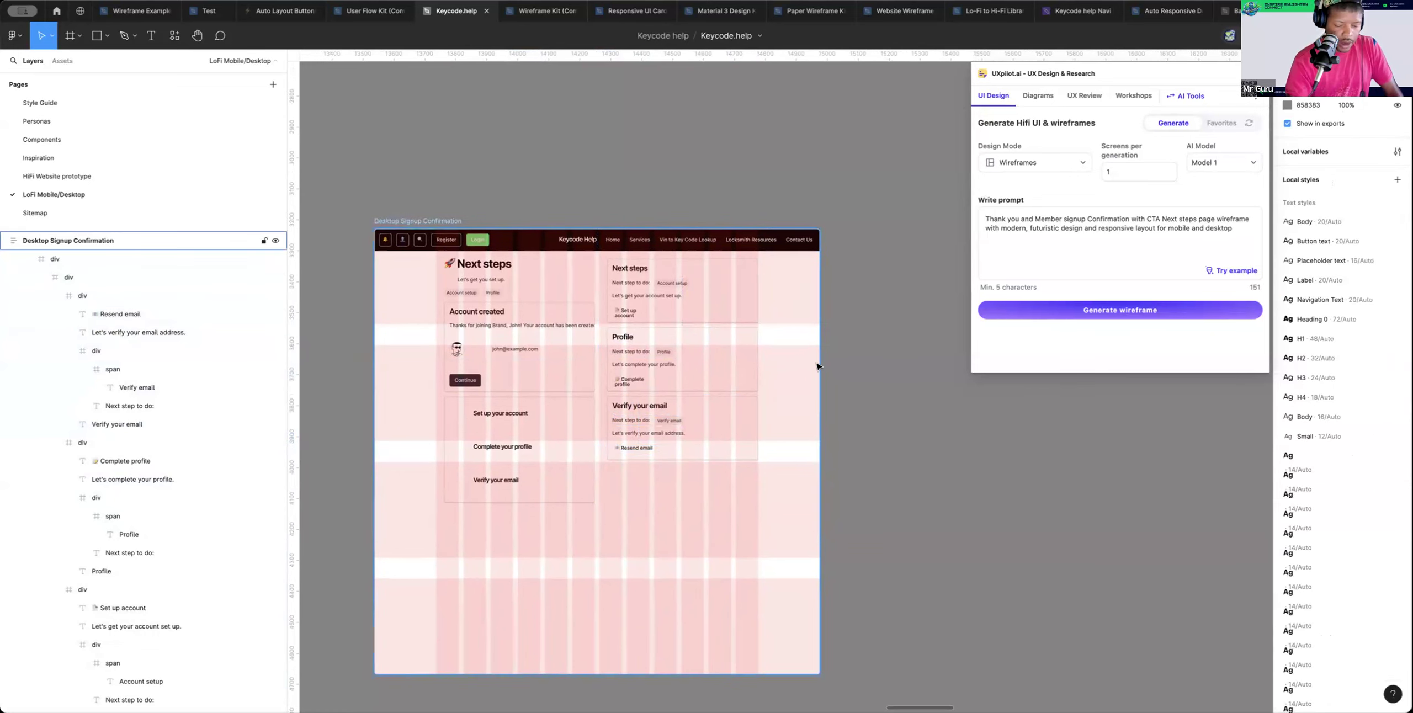
key(ctrl+g)
key(ctrl+g)
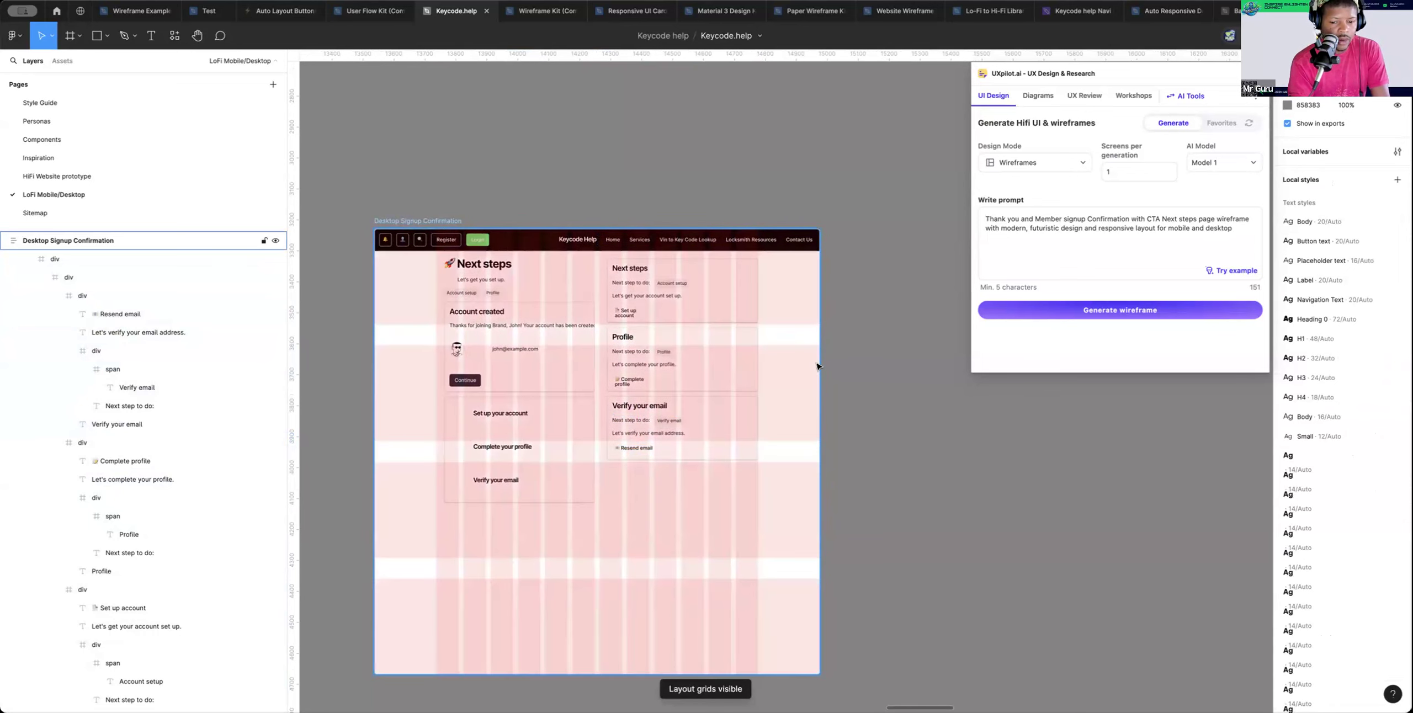
key(ctrl+g)
key(ctrl+g)
key(ctrl+g)
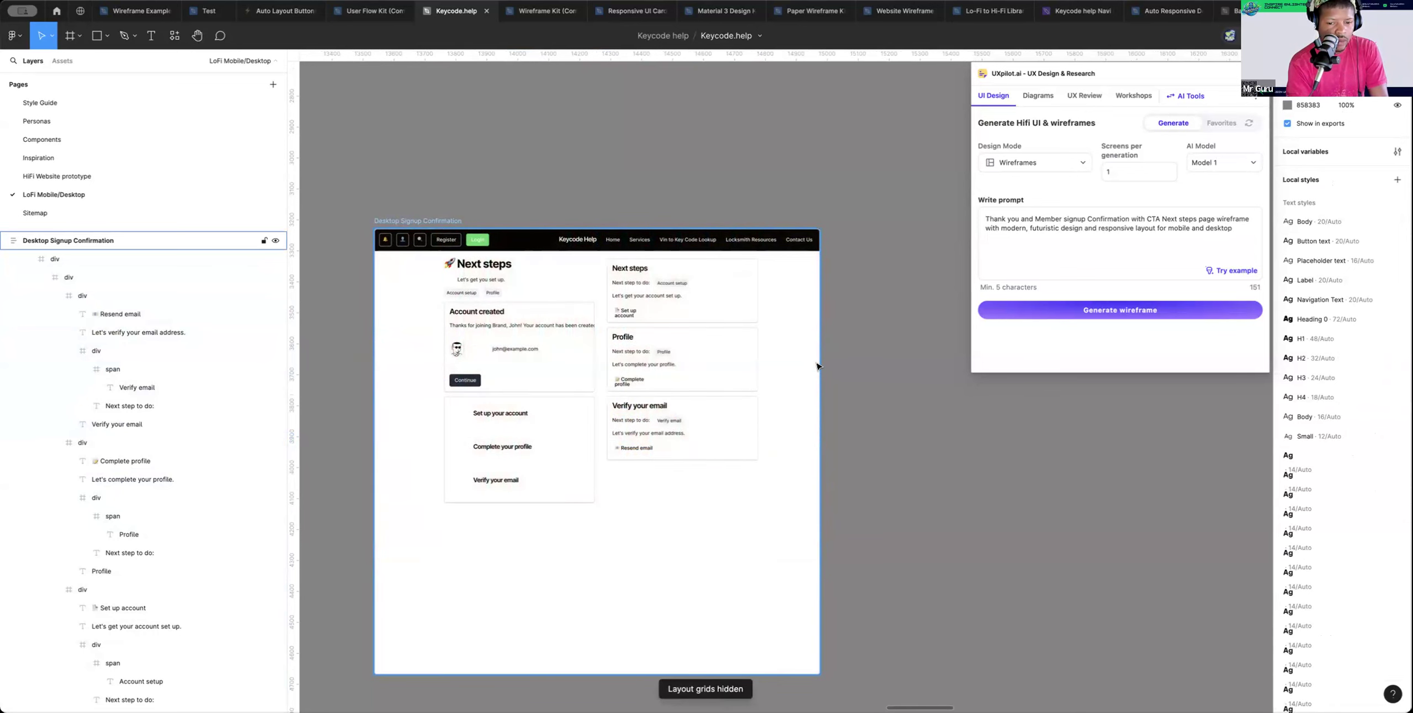
key(ctrl+g)
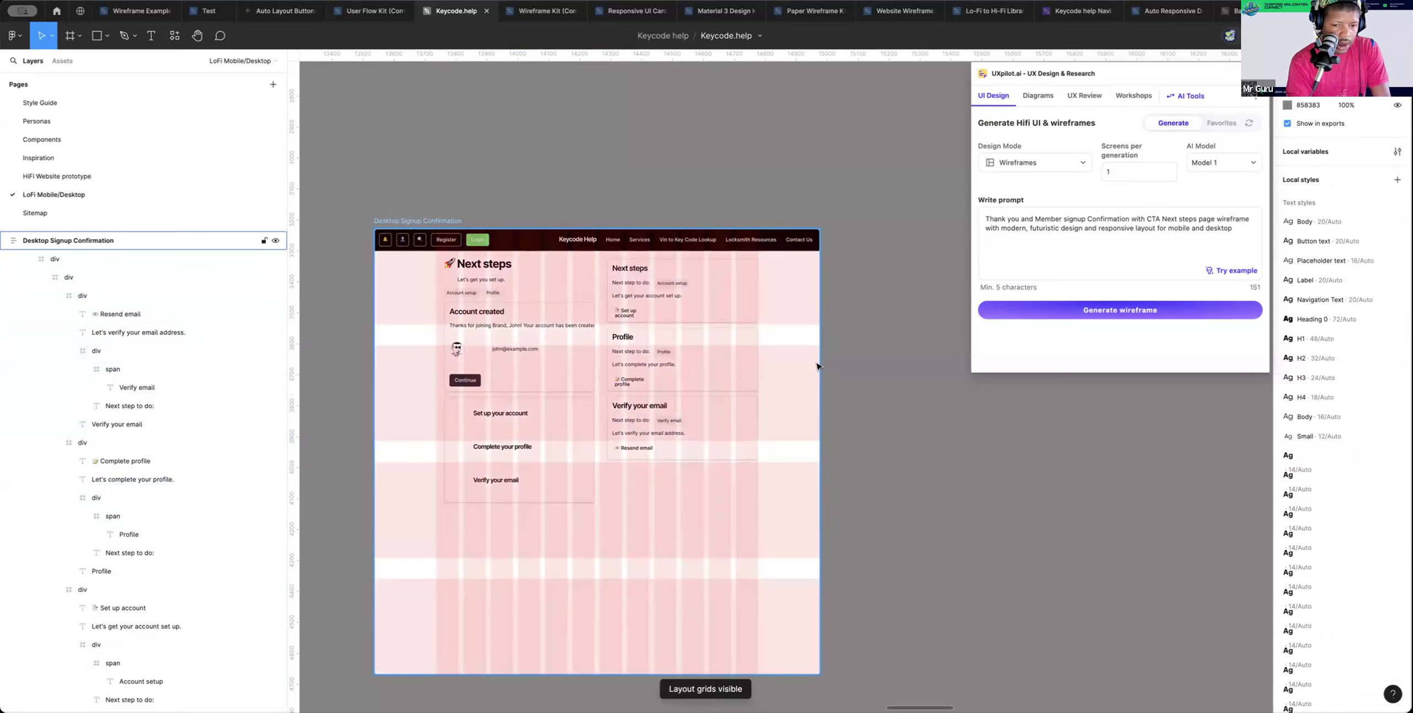
key(ctrl+g)
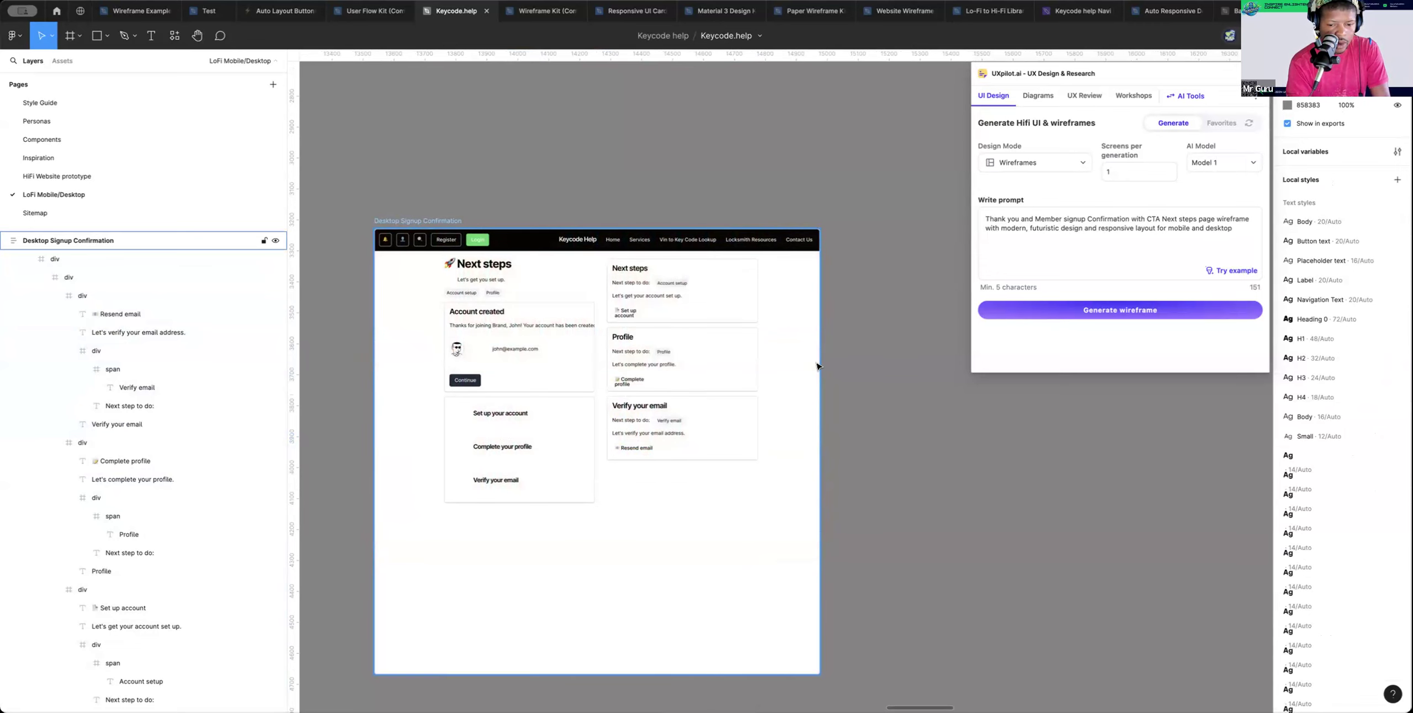
key(ctrl+g)
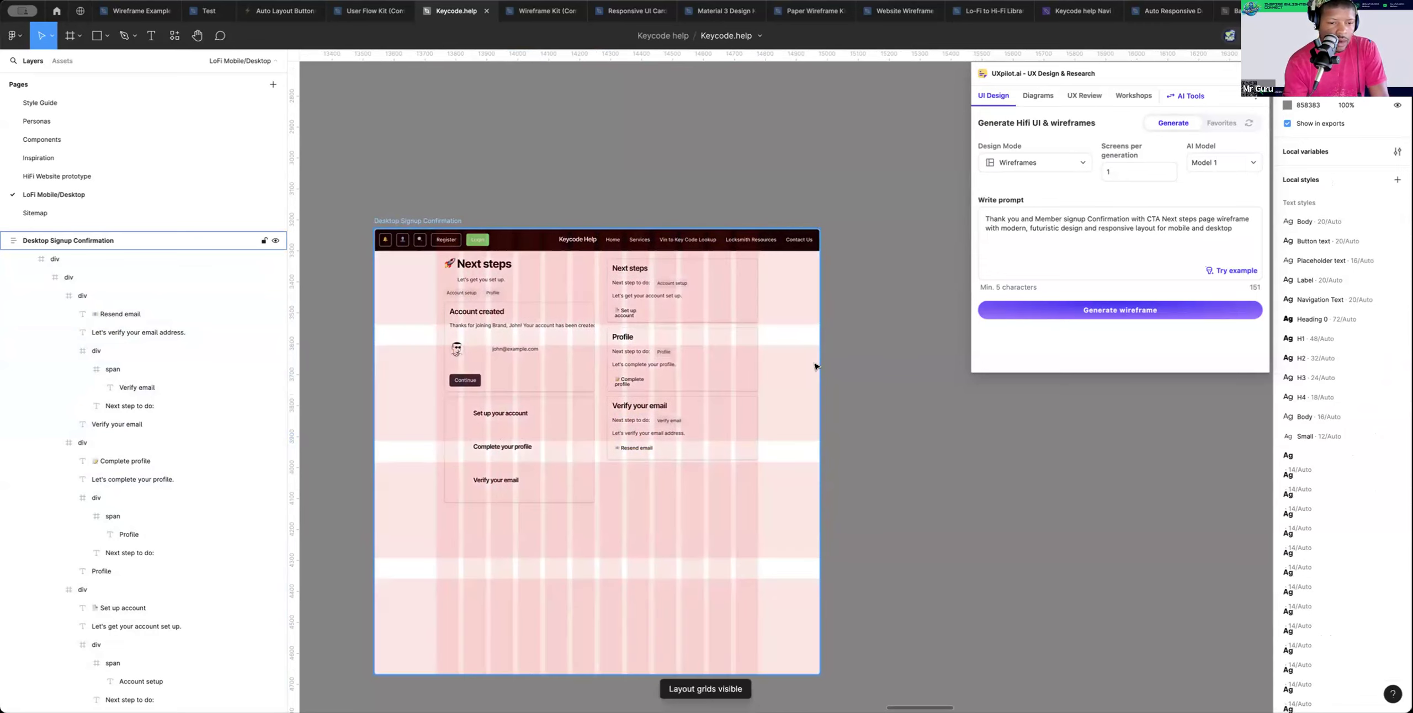
Move the Desktop Signup Confirmation frame closer to Desktop Quick Signup, to X 13422, keeping it at Y 3229
scroll(816, 367, down, 3)
scroll(816, 367, left, 5)
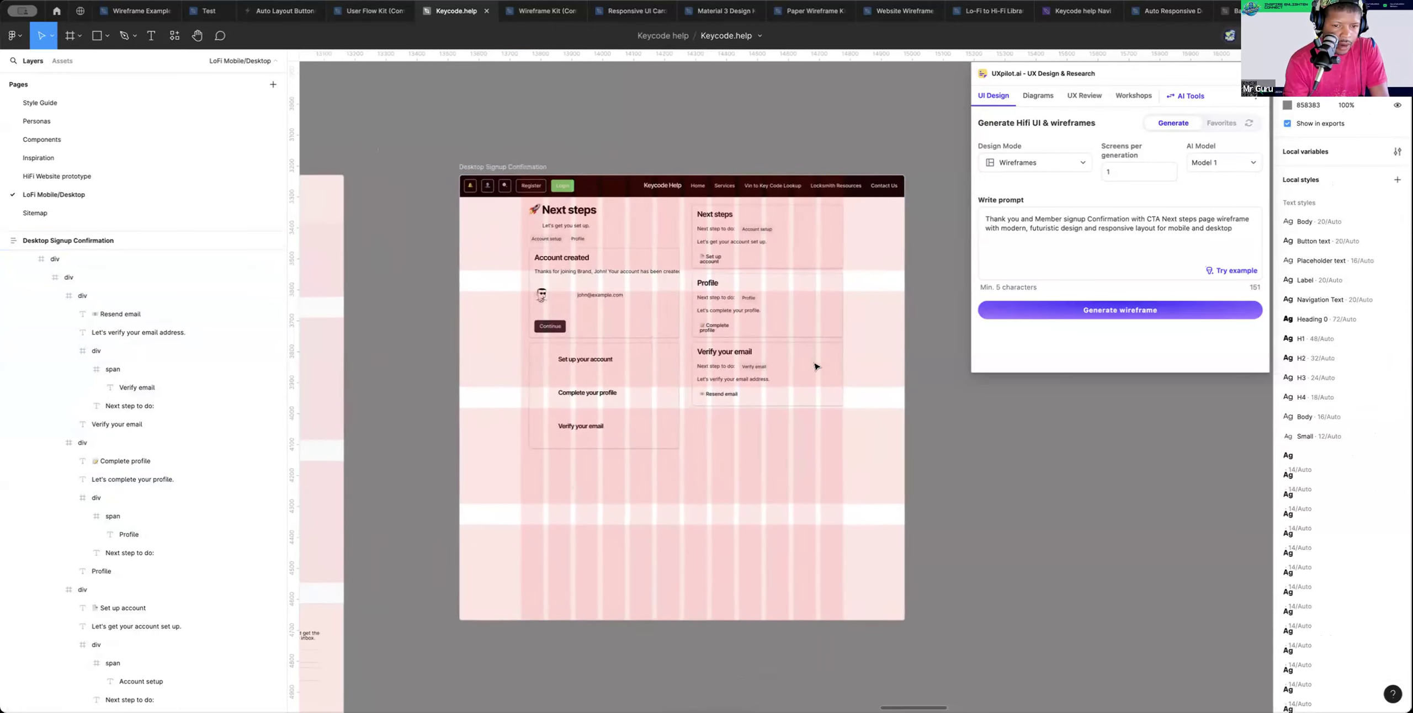
scroll(816, 366, up, 2)
scroll(815, 366, left, 2)
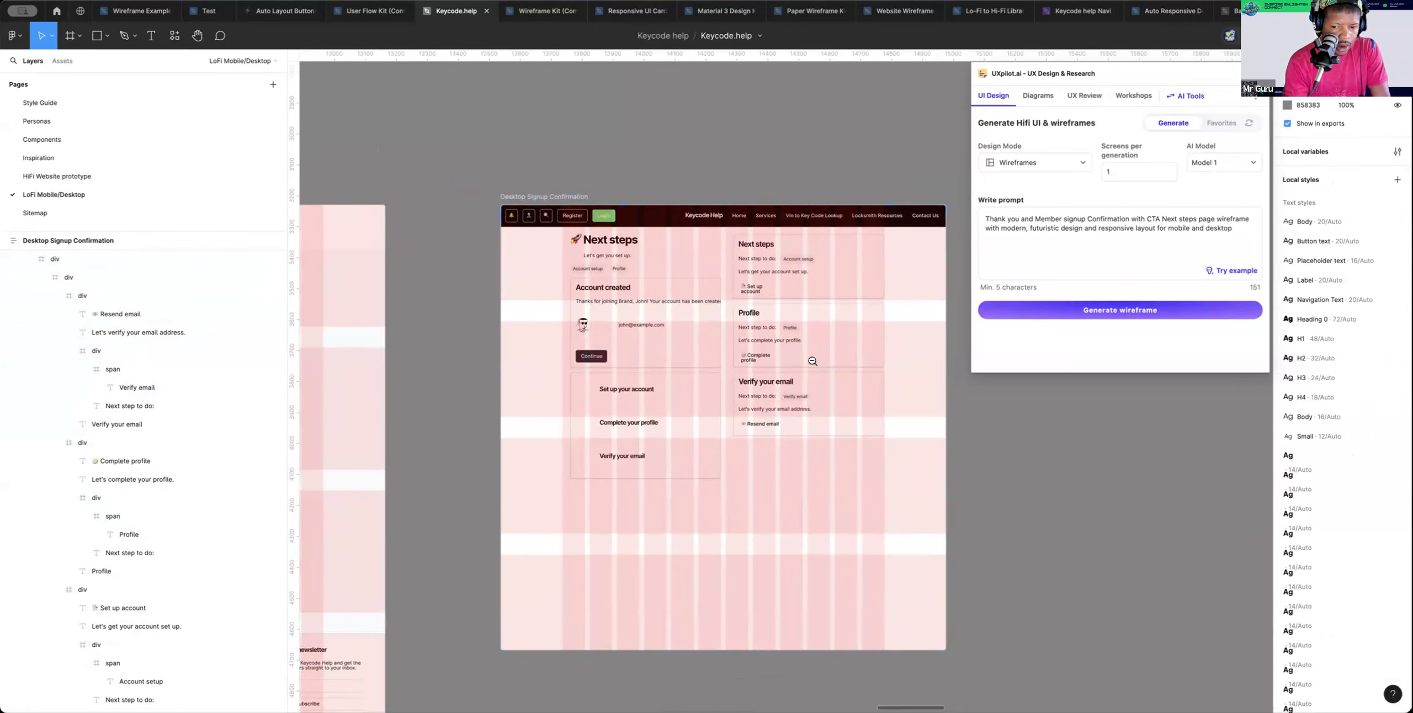
alt+click(813, 361)
scroll(816, 369, down, 1)
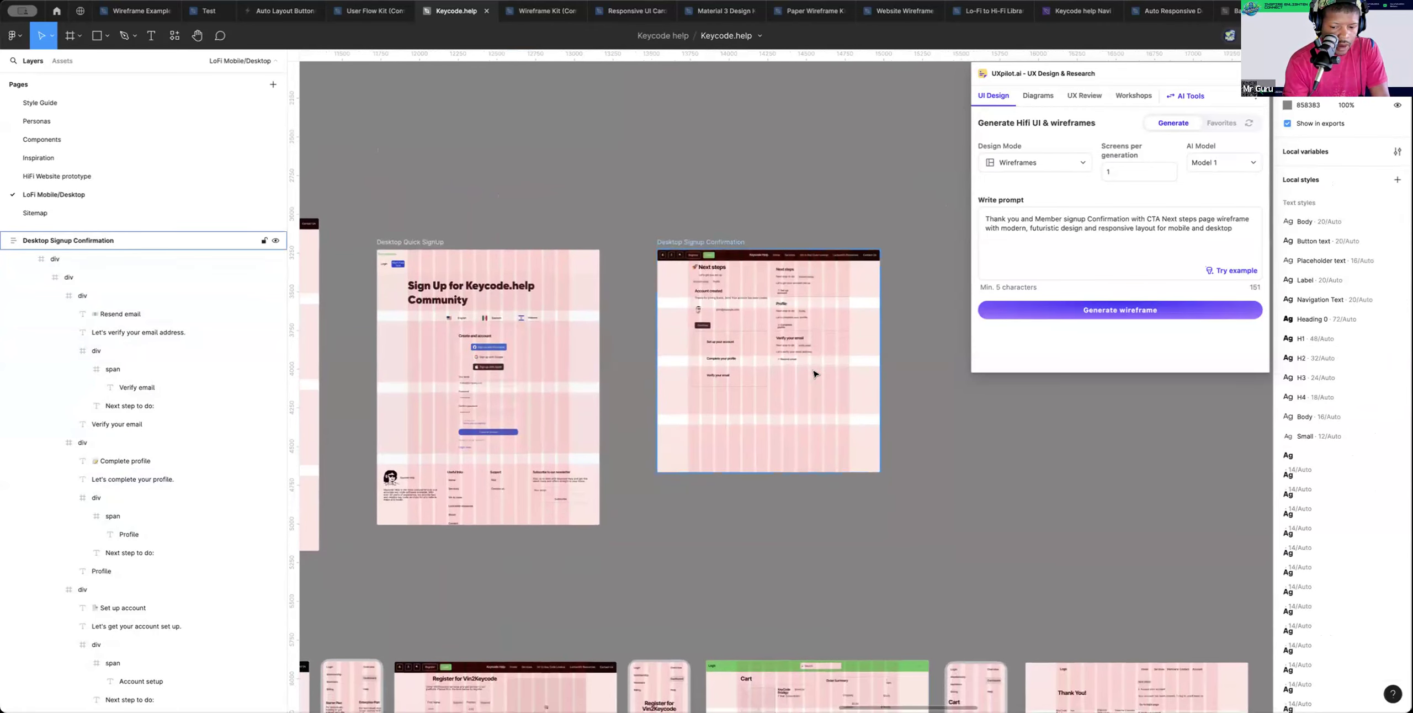
scroll(815, 374, up, 2)
scroll(794, 408, right, 3)
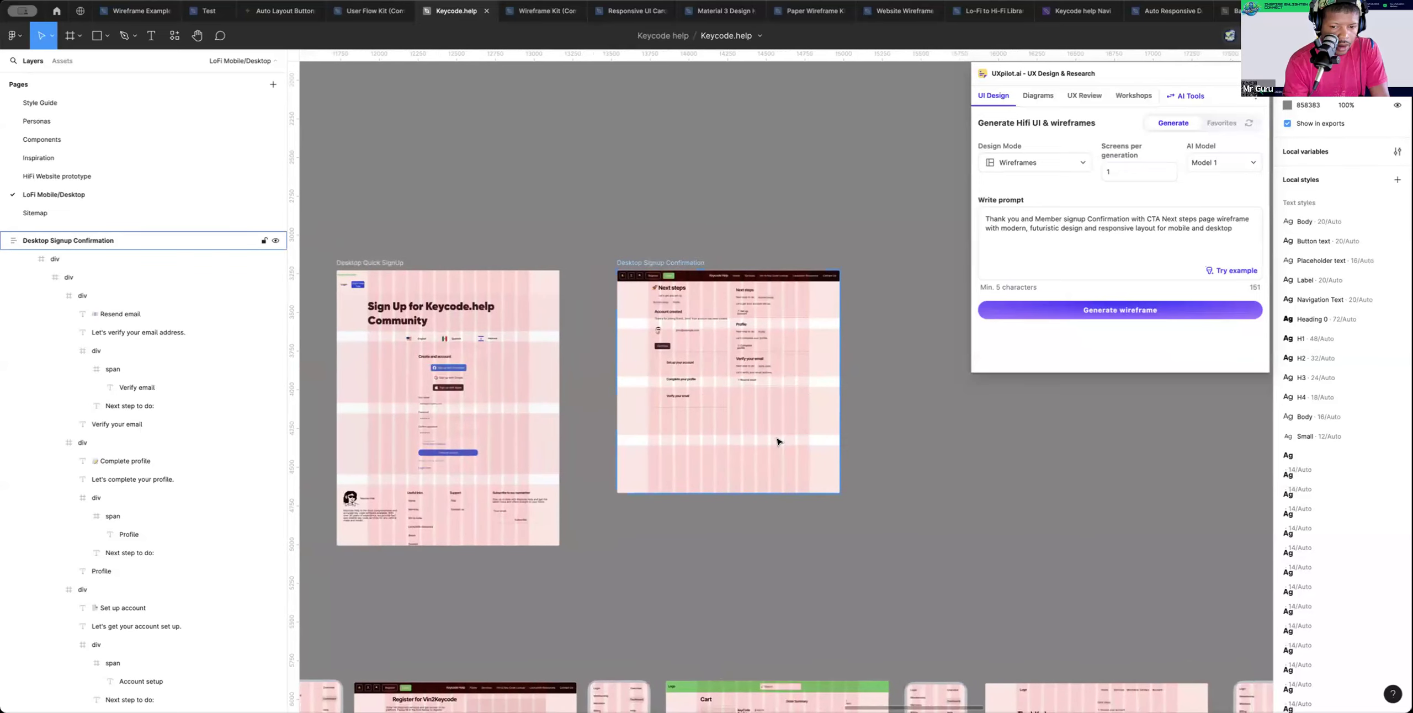
click(707, 349)
scroll(711, 358, right, 5)
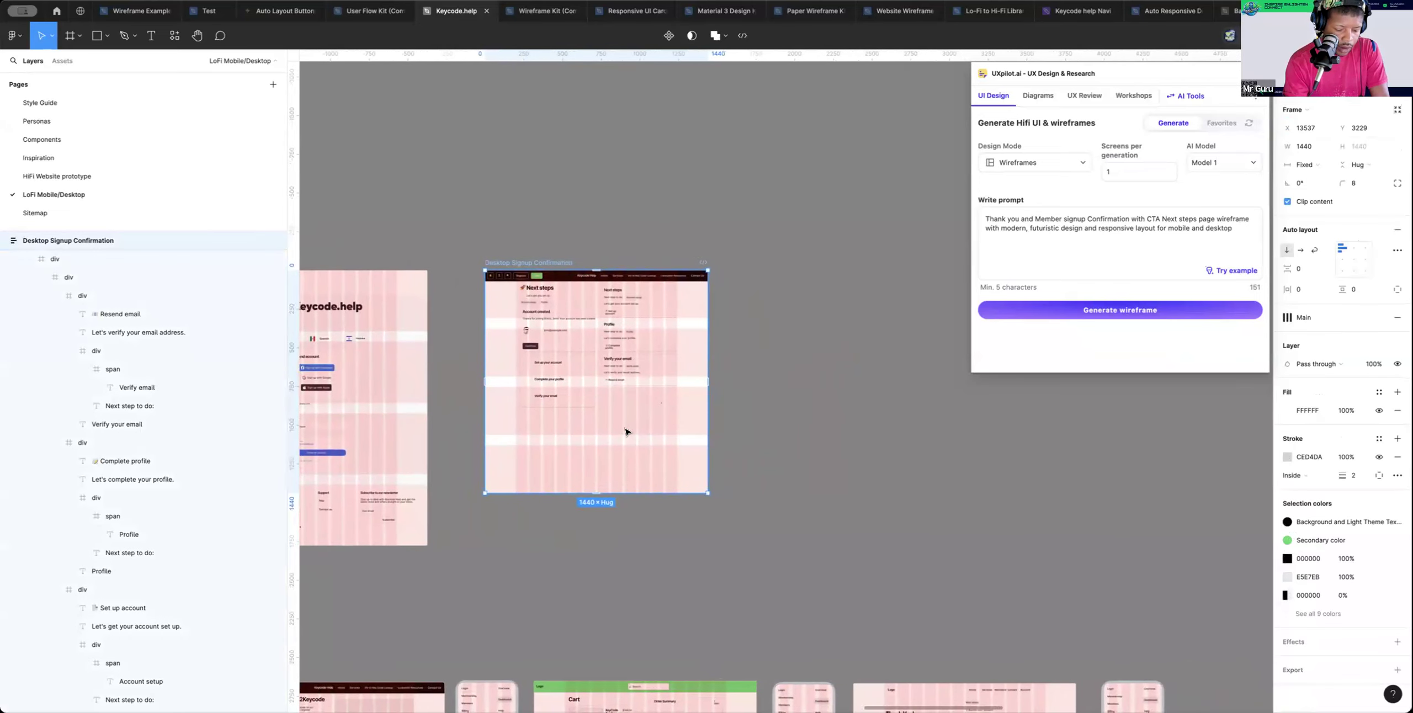
mouse_move(581, 450)
mouse_down()
mouse_move(784, 450)
mouse_move(561, 451)
mouse_up()
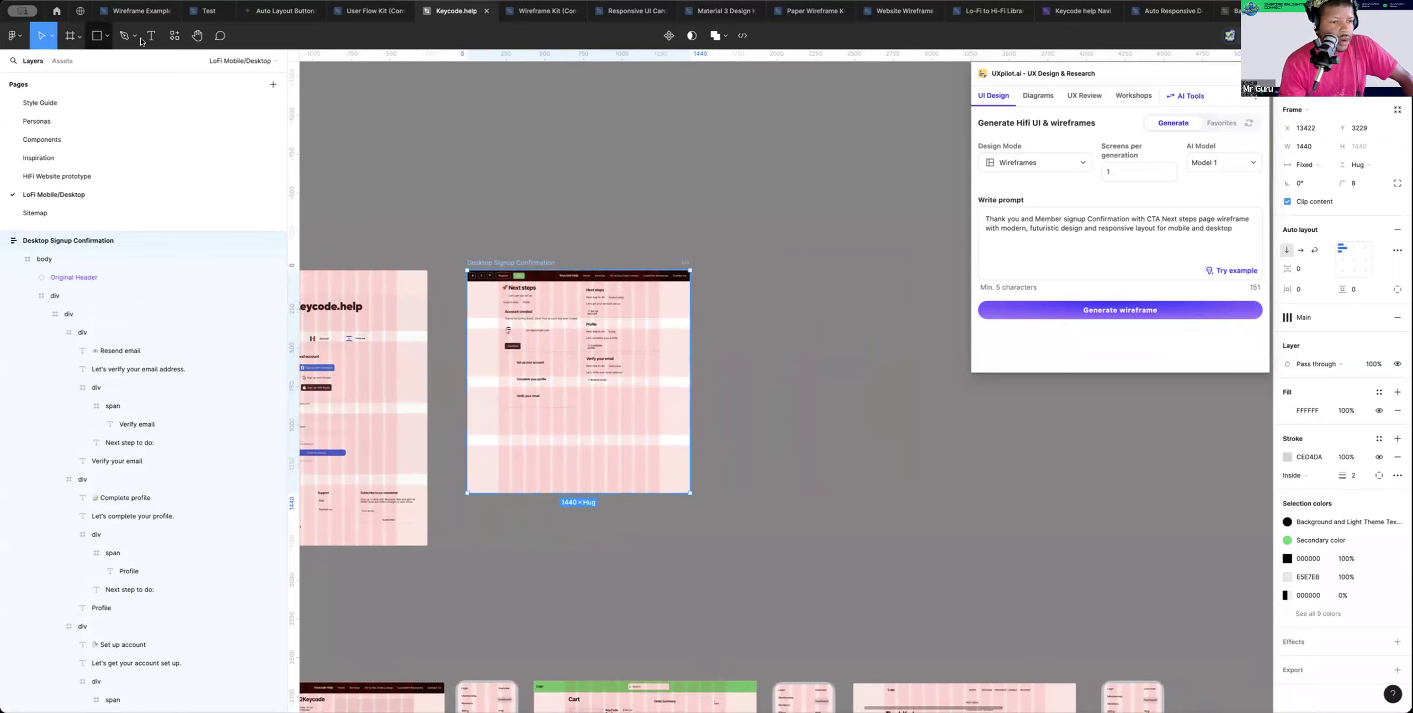
click(177, 43)
click(194, 62)
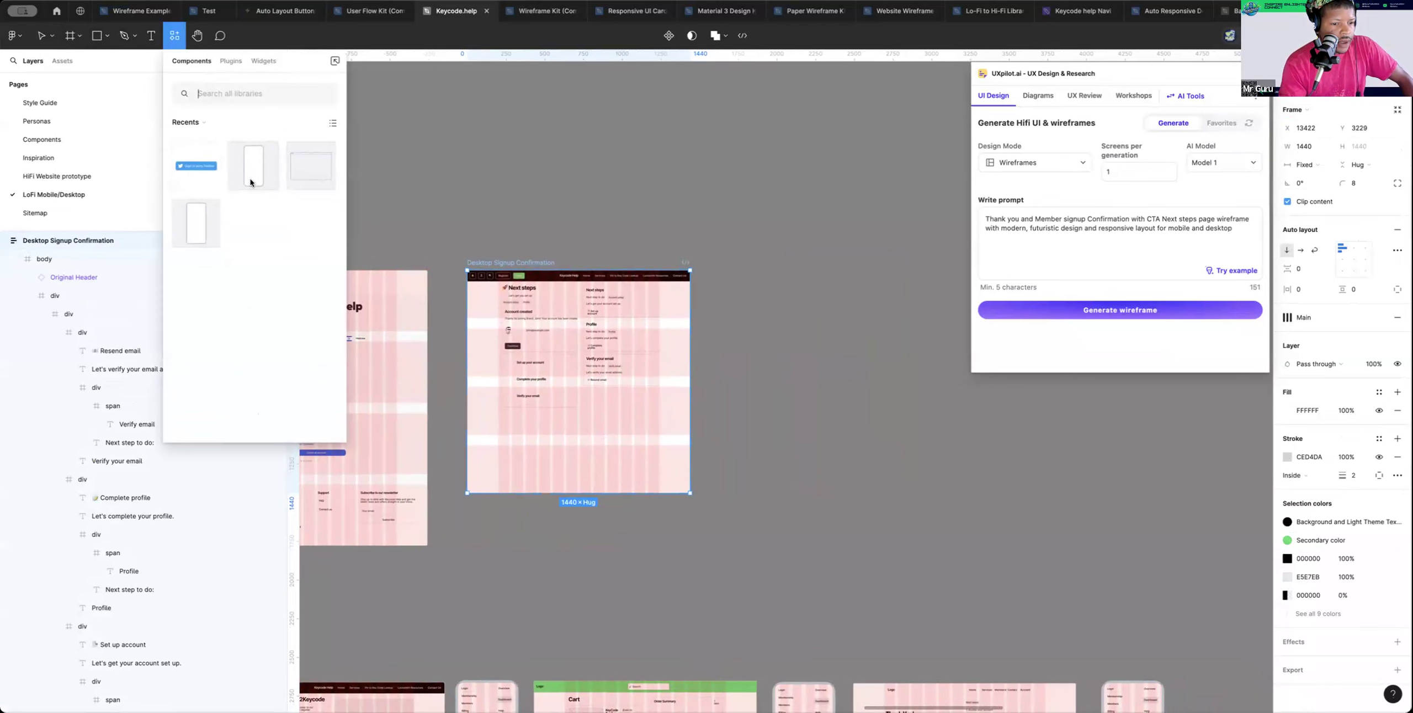
key(Escape)
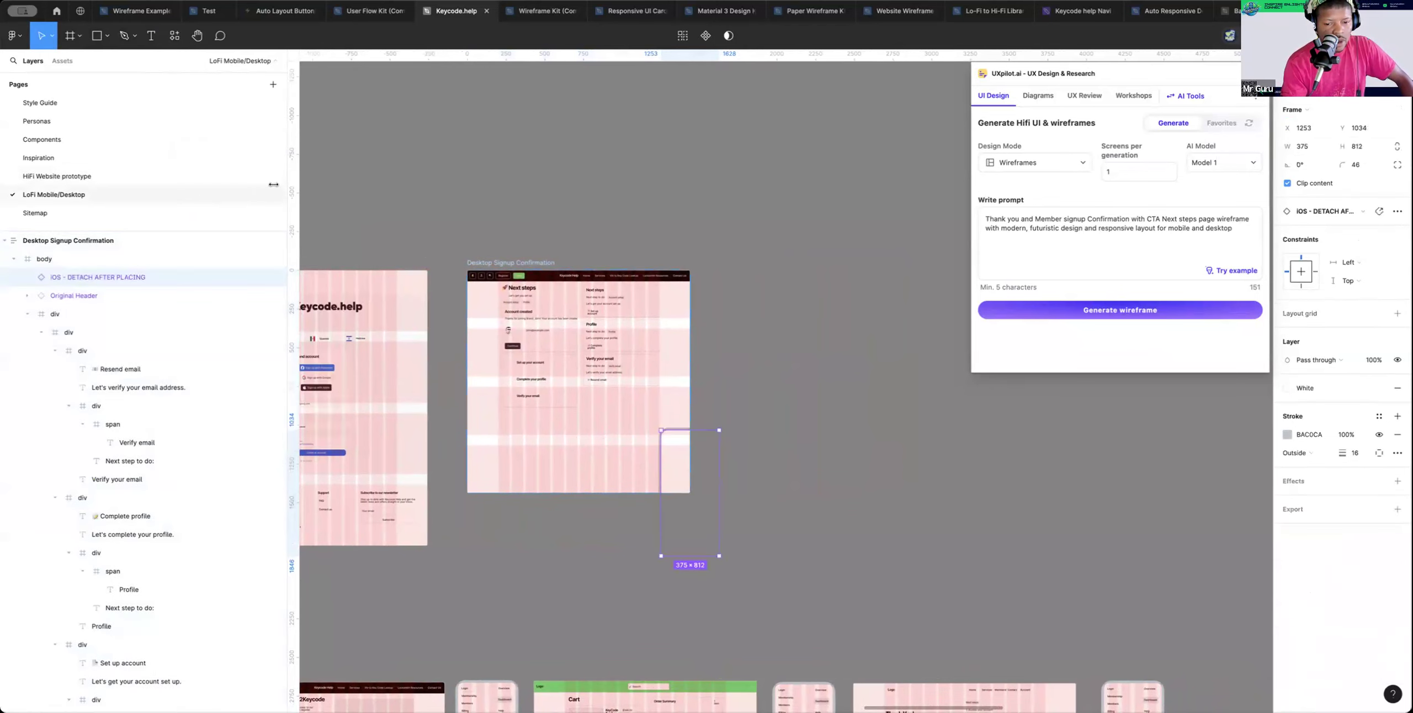
scroll(661, 470, up, 2)
drag(689, 562, 868, 454)
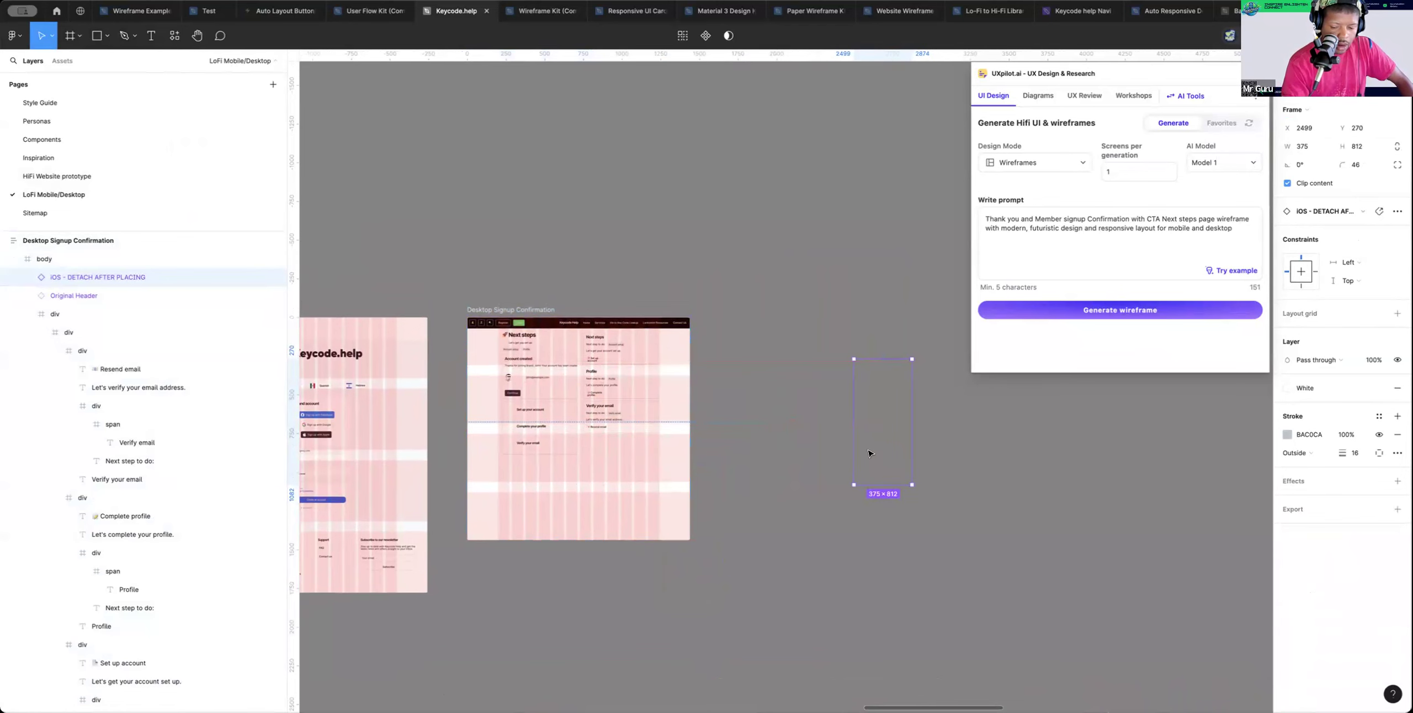
key(Delete)
Insert the iOS device frame component beside Desktop Signup Confirmation at X 14975, Y 3229 and stretch it to 2405 px tall
scroll(917, 493, right, 6)
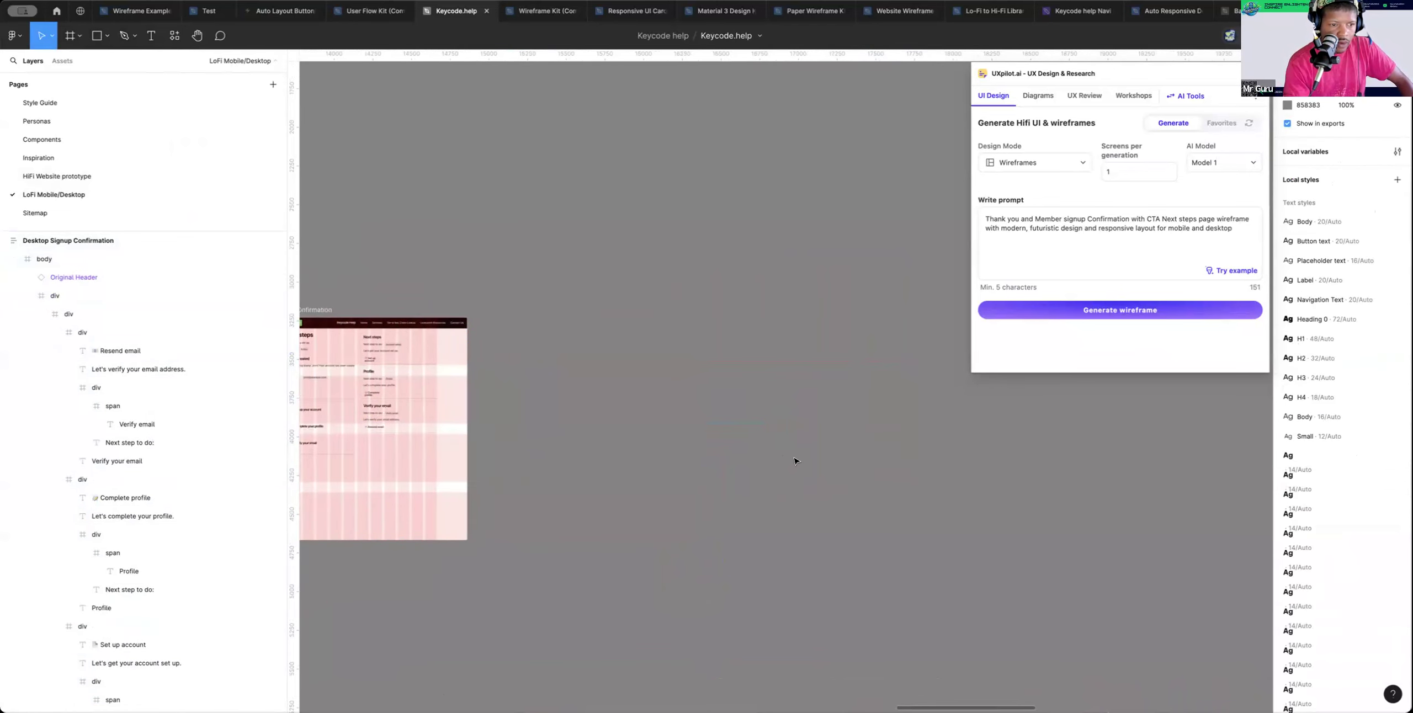
click(175, 36)
click(195, 163)
scroll(467, 265, left, 5)
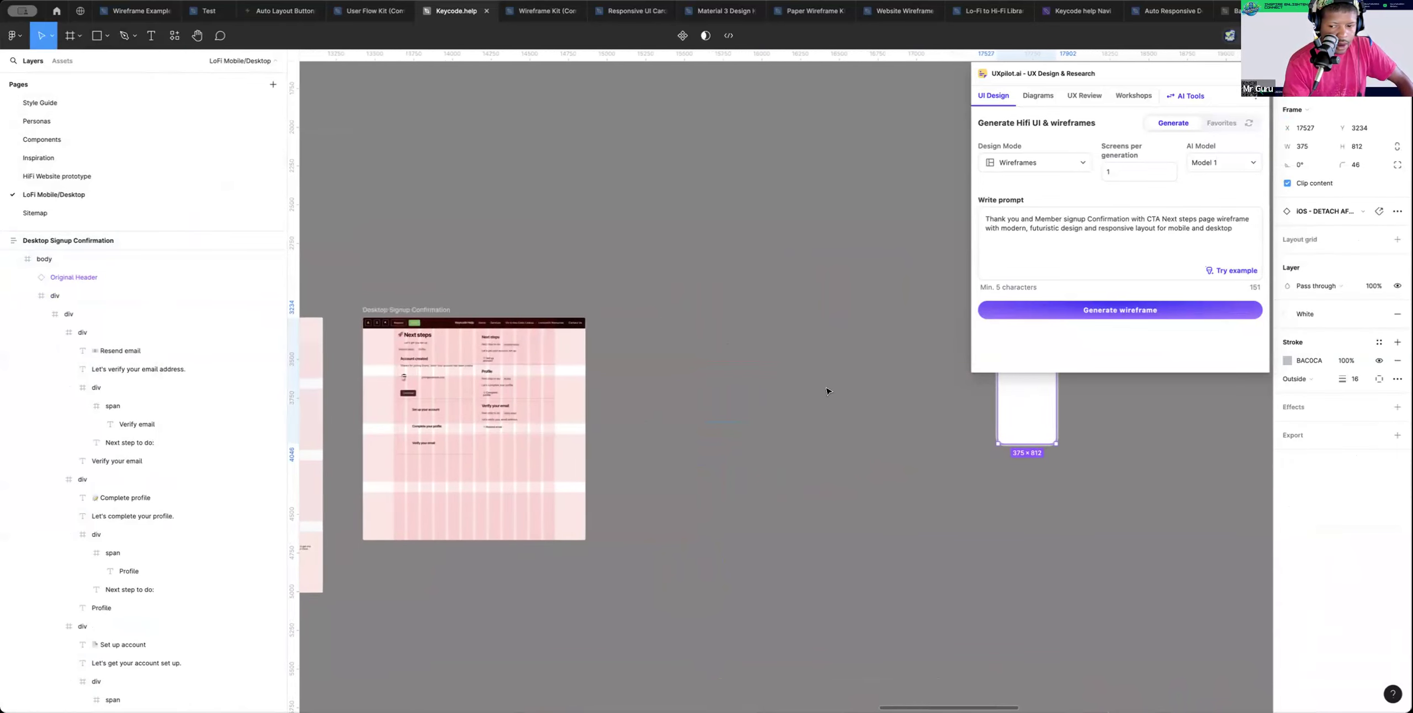
drag(859, 411, 637, 397)
drag(643, 441, 631, 688)
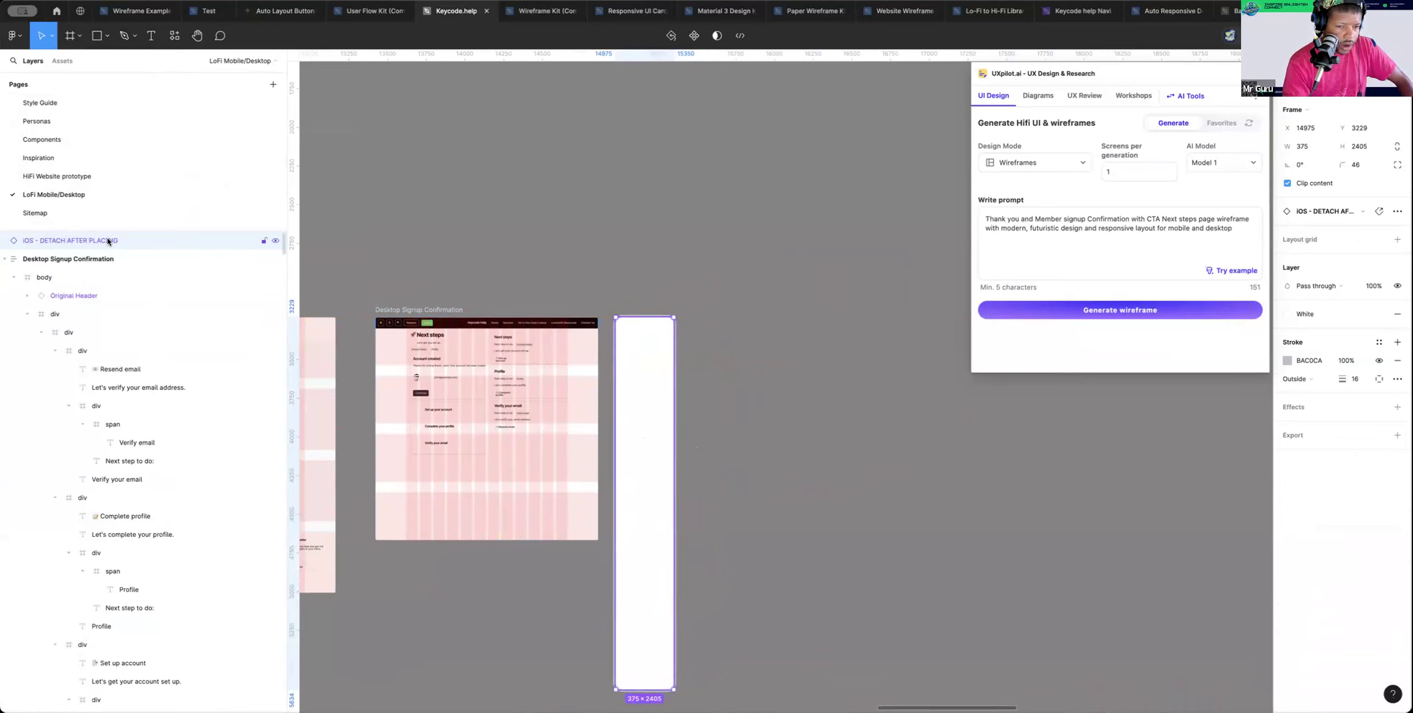
Detach the iOS device frame from its component and rename it "Mobile Signup Confirmation"
click(1397, 215)
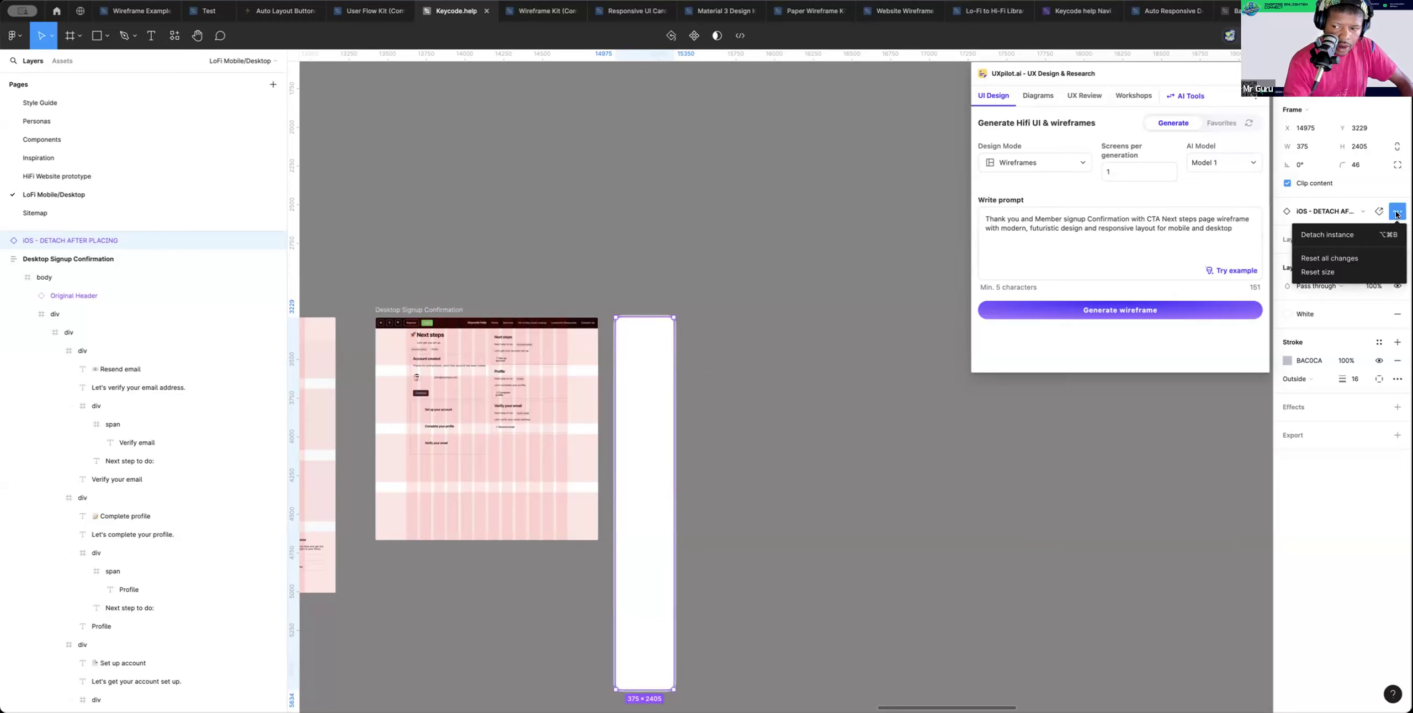
click(1353, 236)
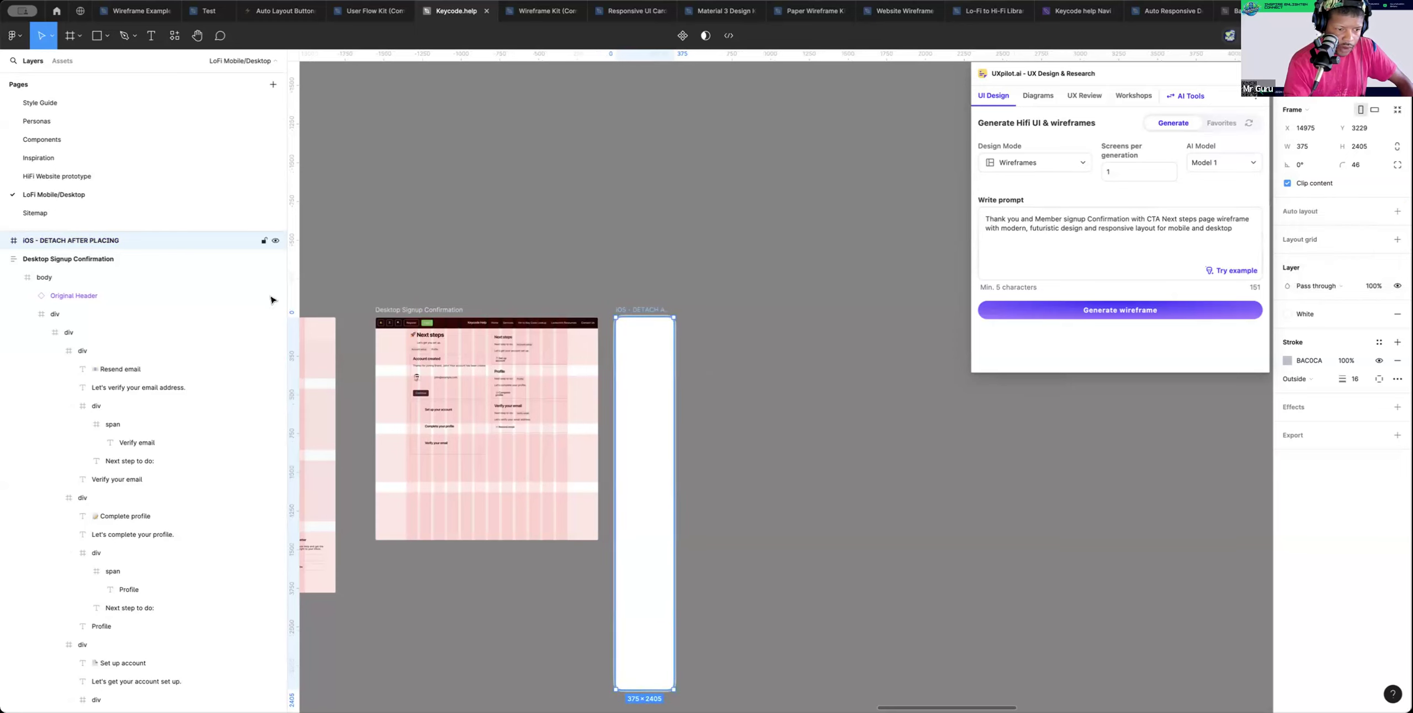
double_click(114, 241)
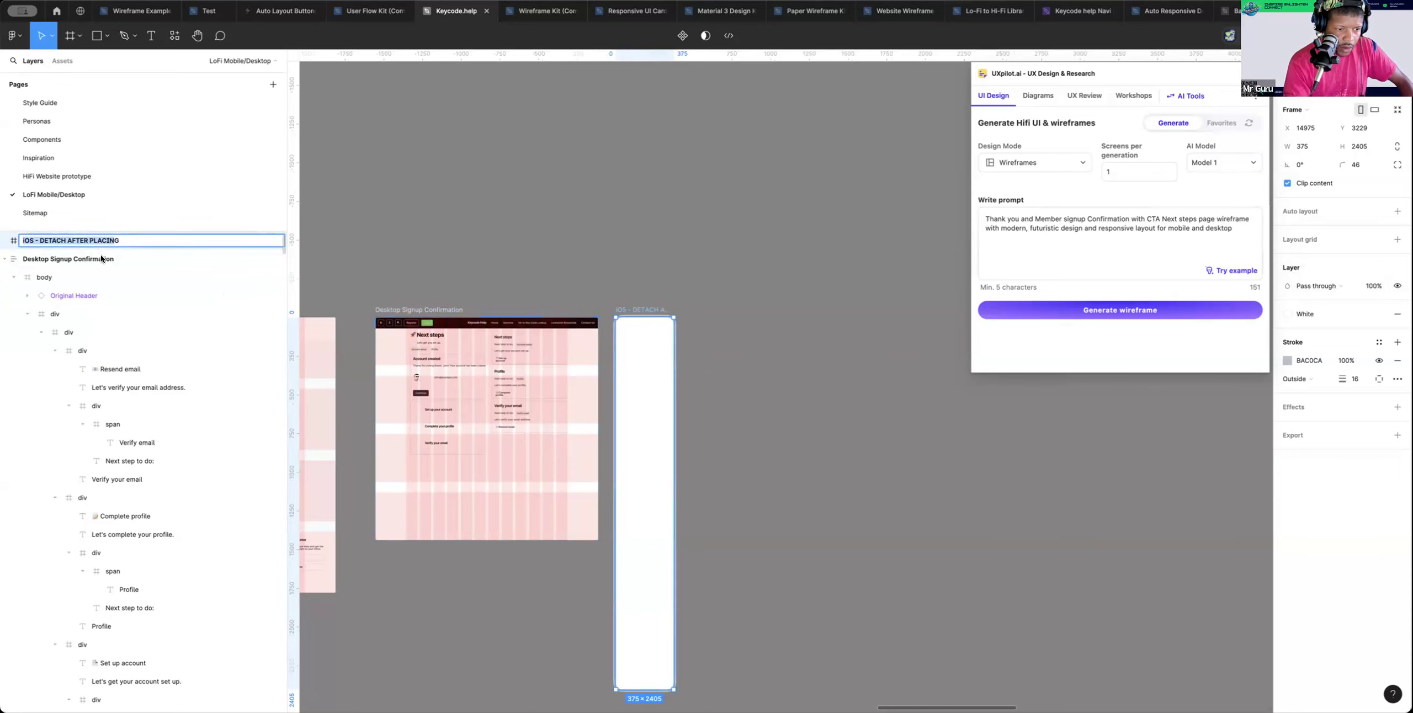
click(421, 310)
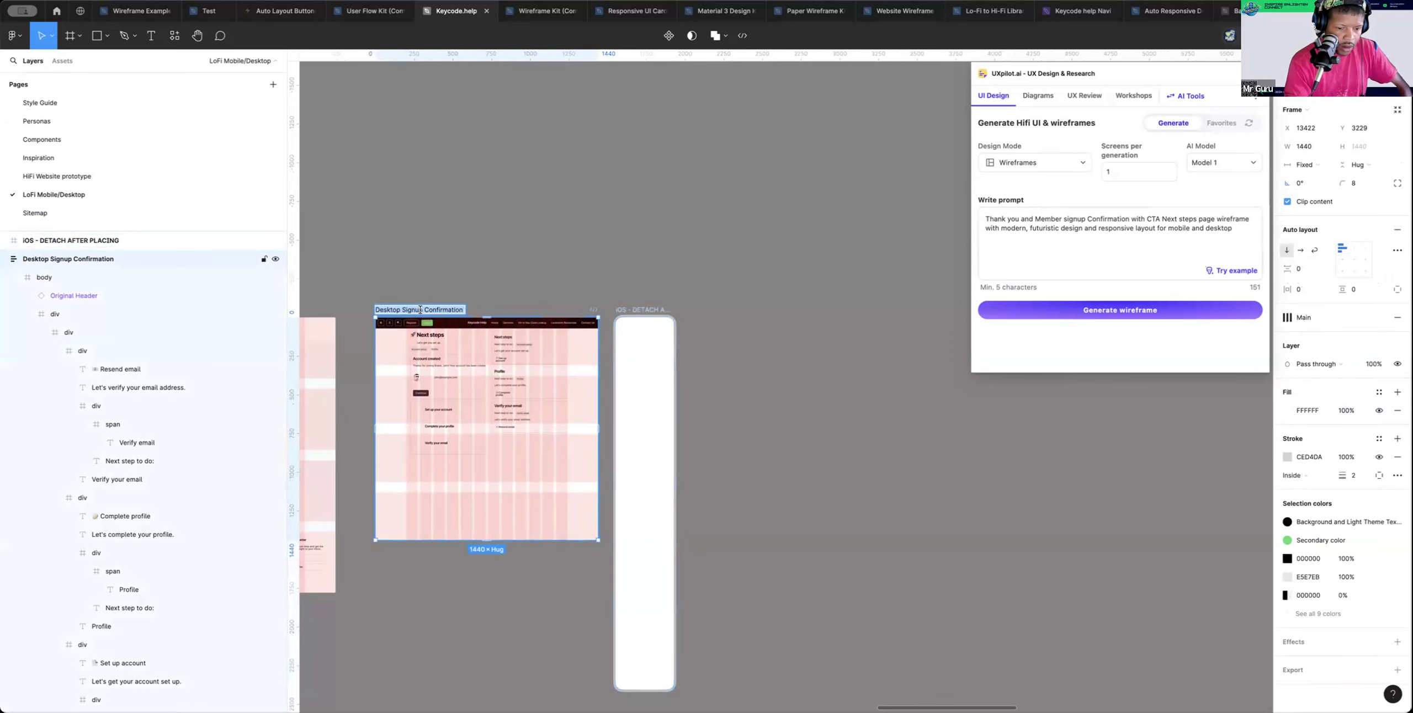
double_click(116, 241)
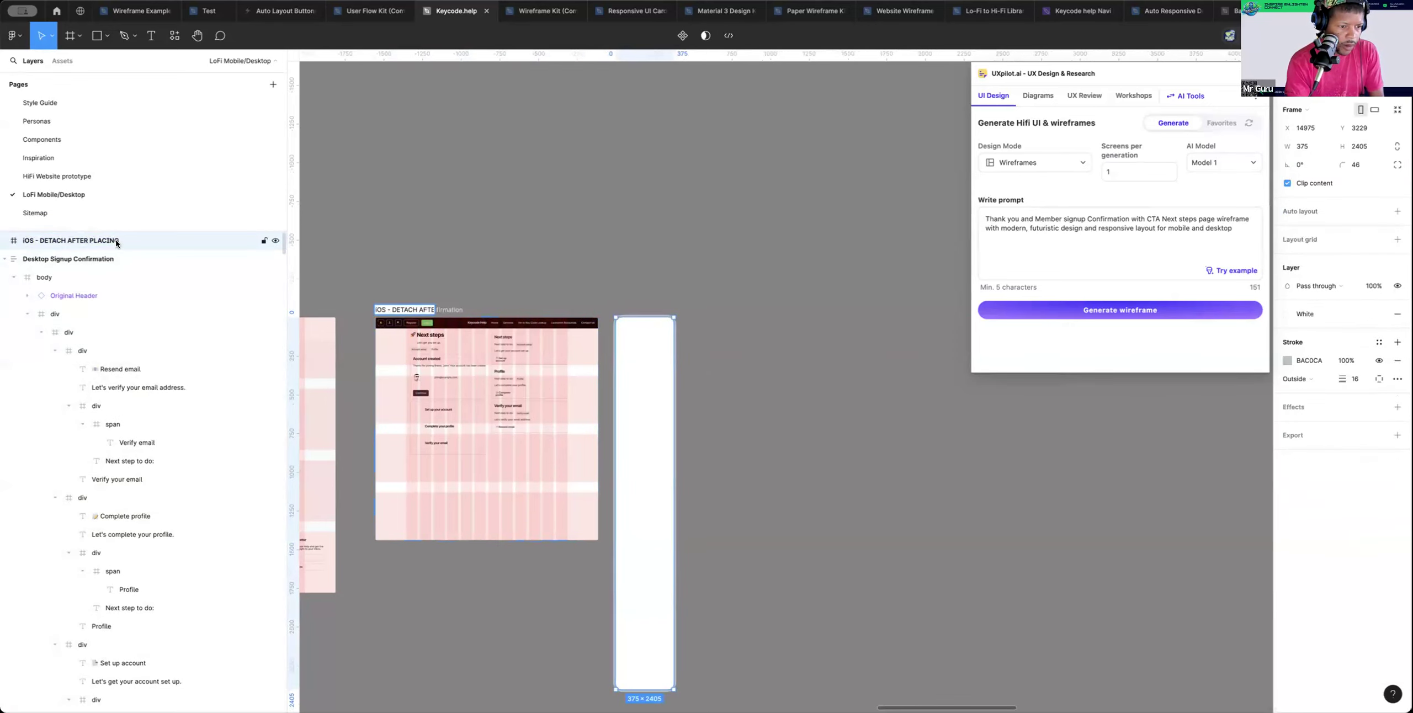
text(Desktop Signup Confirmation)
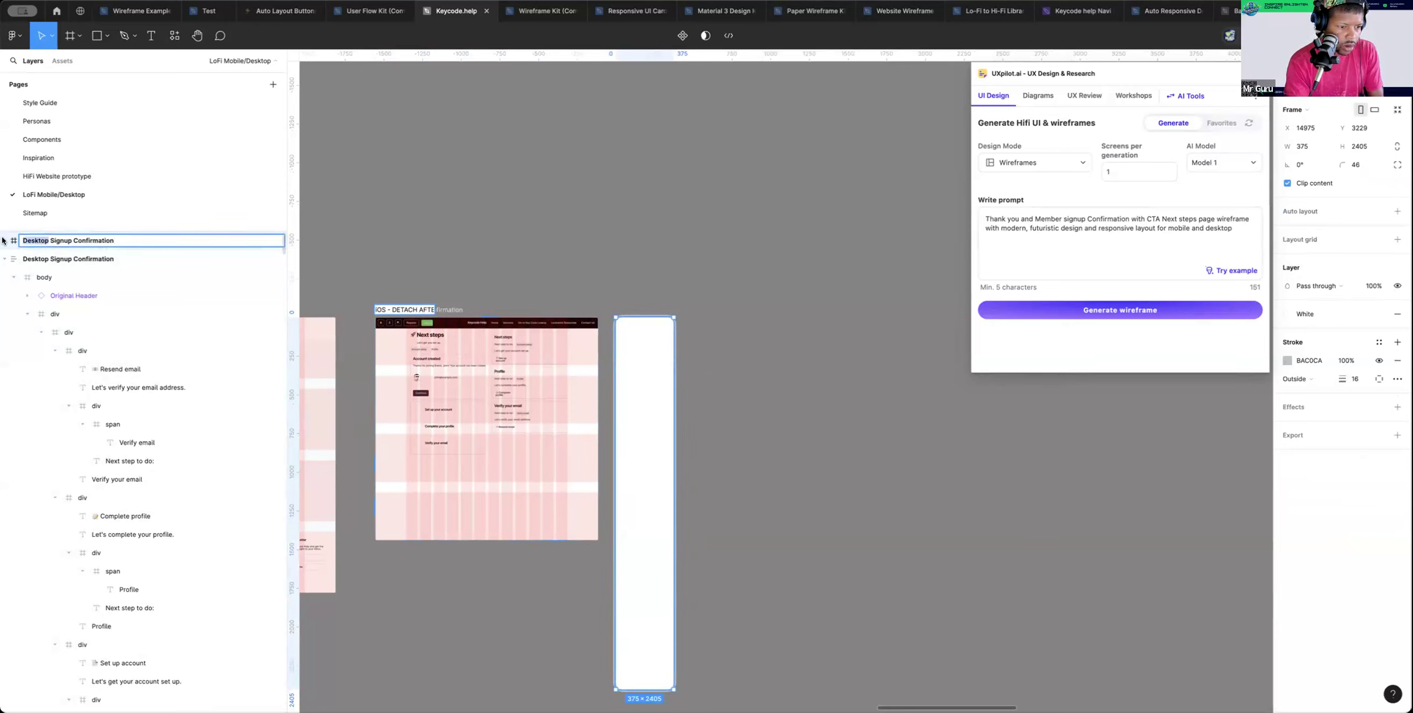
text(Mobile)
key(Return)
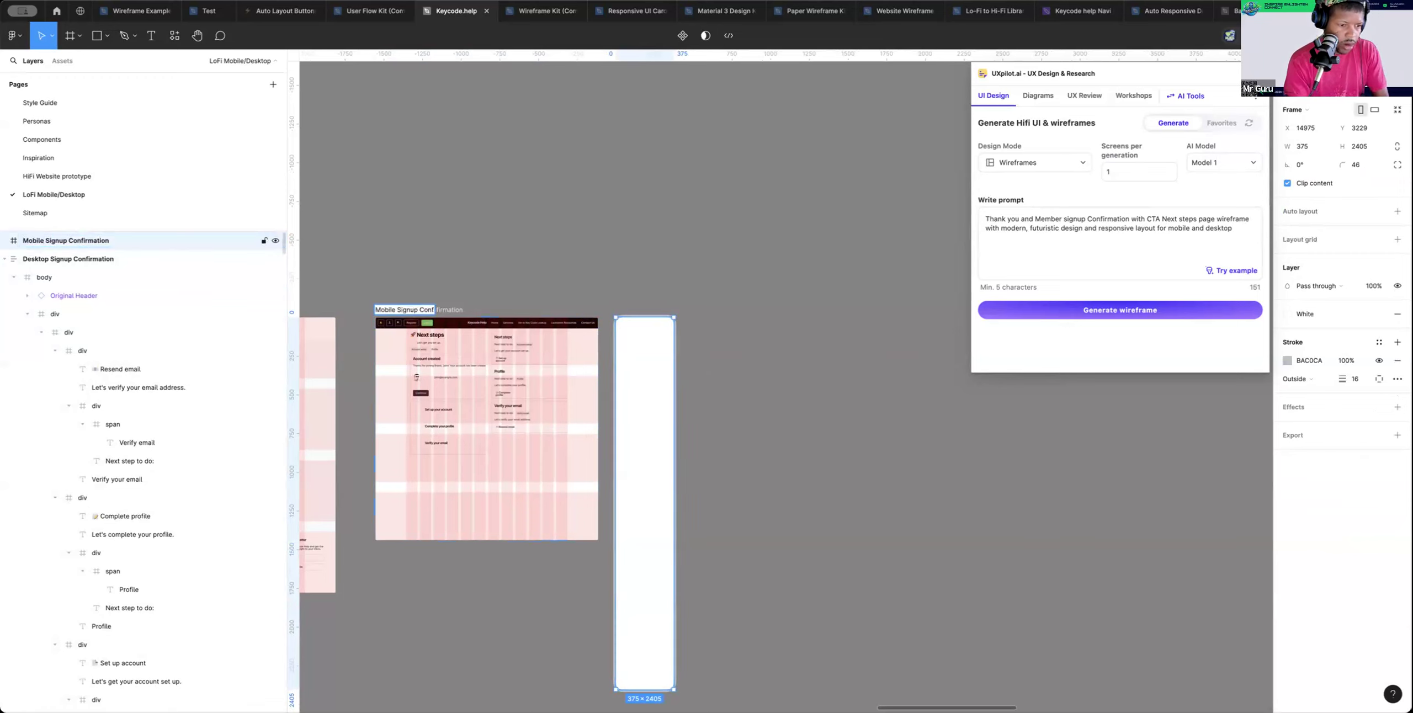
Copy the navigation links block from the mobile frame in the row below to X 0, Y 0 in Mobile Signup Confirmation
click(784, 361)
scroll(783, 361, left, 5)
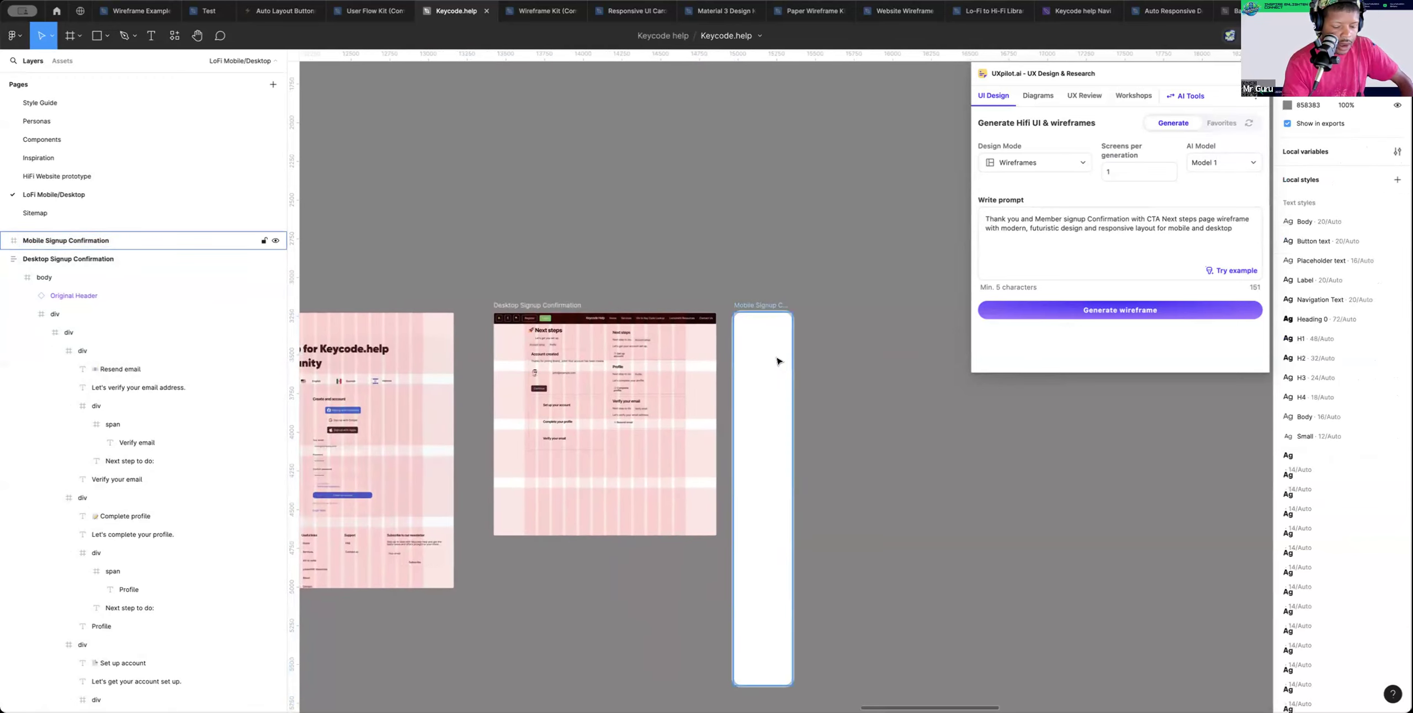
scroll(778, 361, left, 1)
key(z)
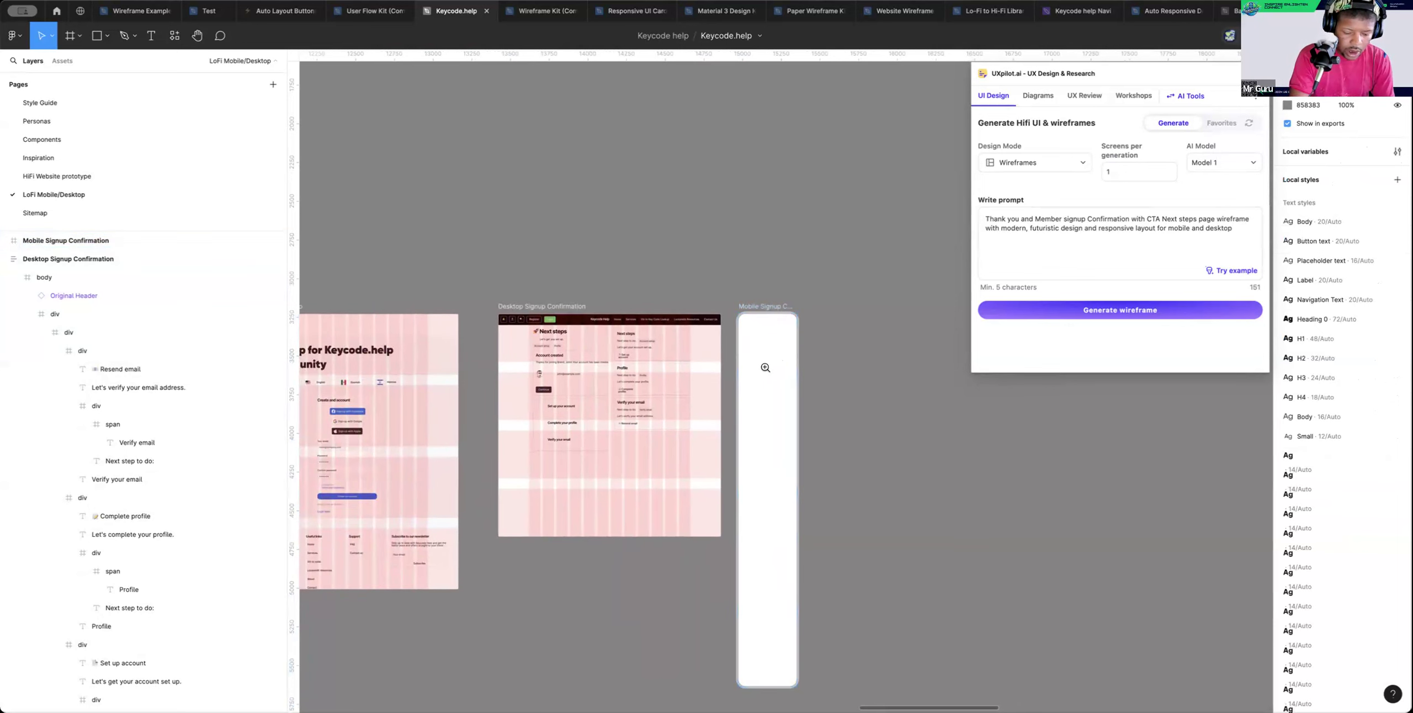
scroll(660, 377, down, 5)
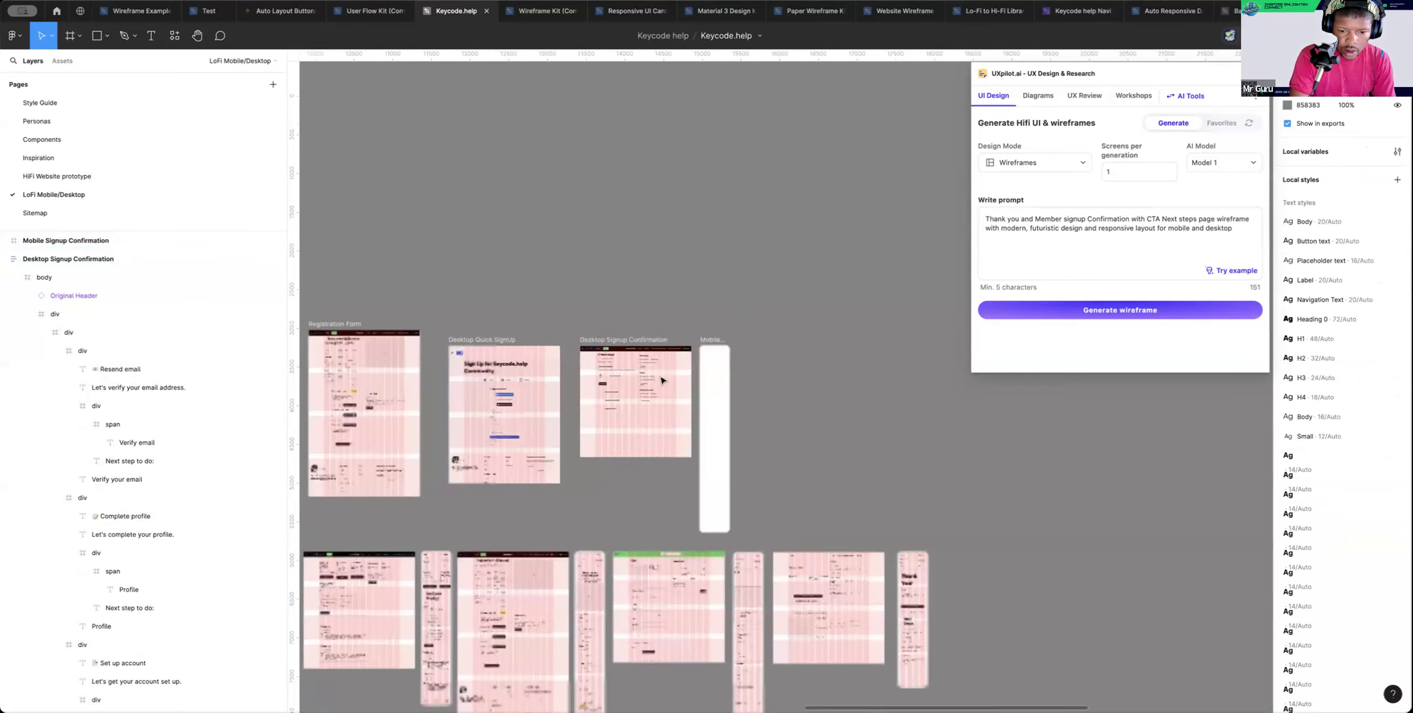
scroll(663, 379, right, 12)
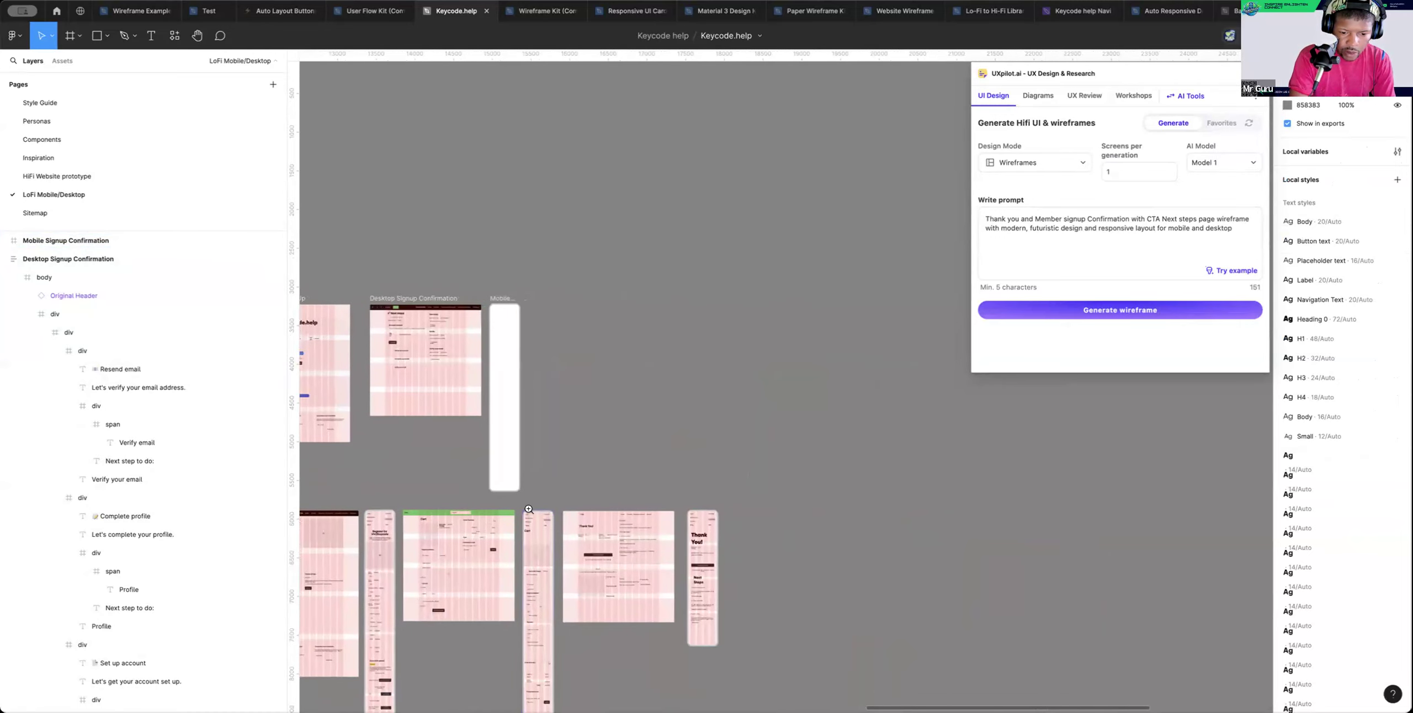
scroll(531, 511, up, 5)
click(540, 527)
drag(539, 527, 462, 308)
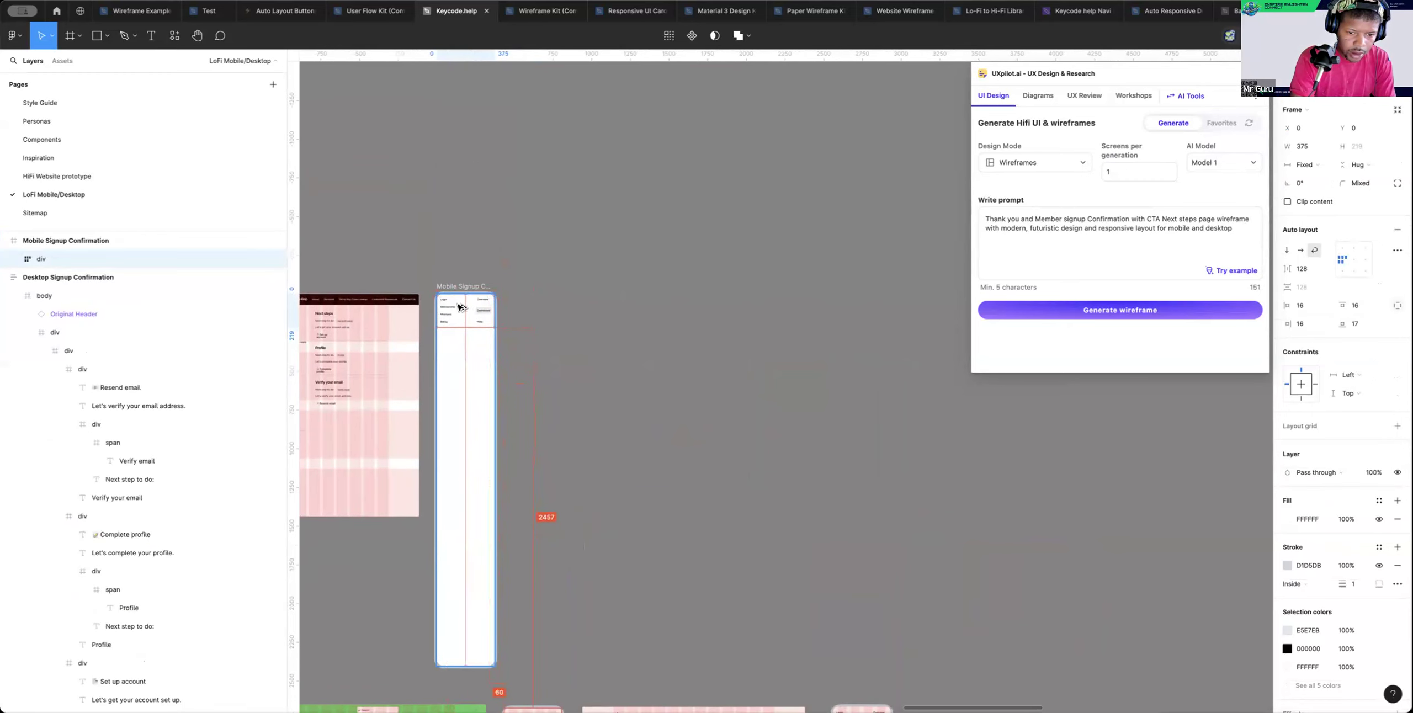
click(572, 340)
Apply the Mobile Grid layout grid style to the Mobile Signup Confirmation frame
click(465, 393)
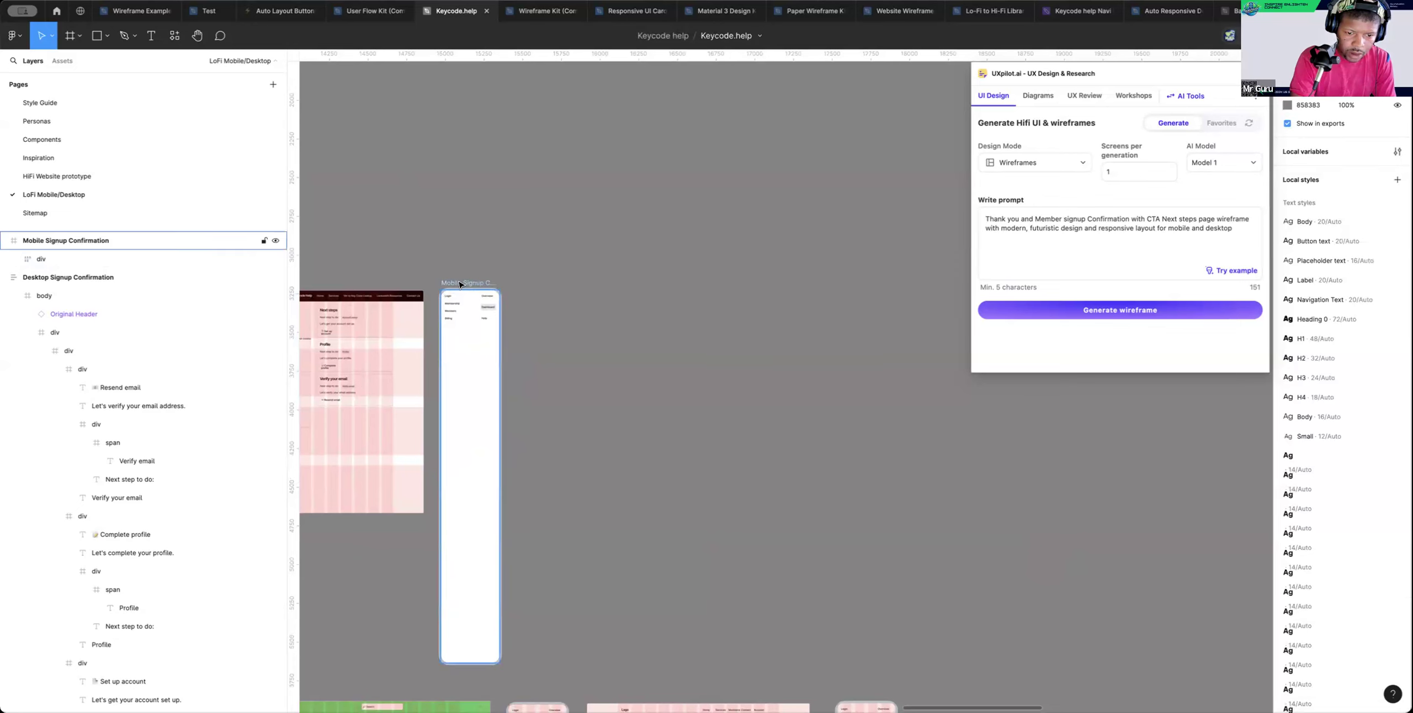
click(1378, 239)
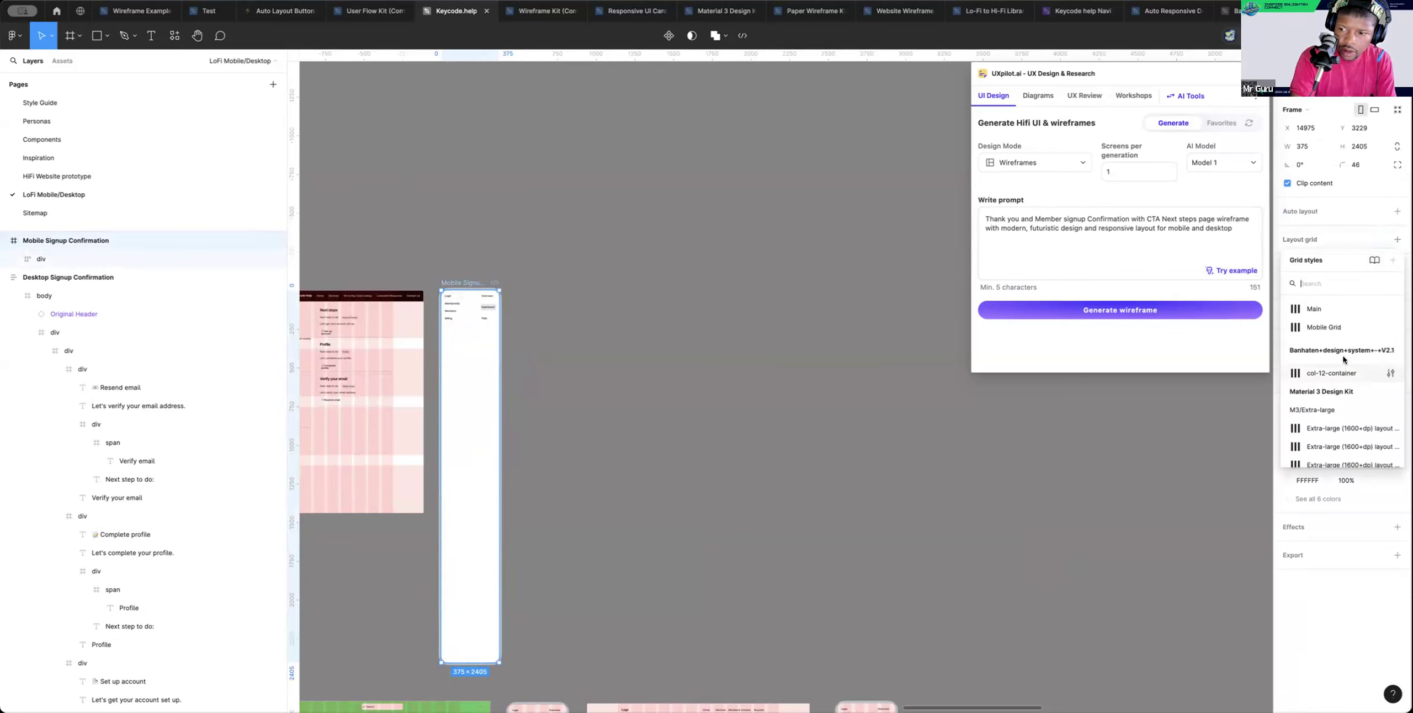
click(1326, 324)
click(766, 351)
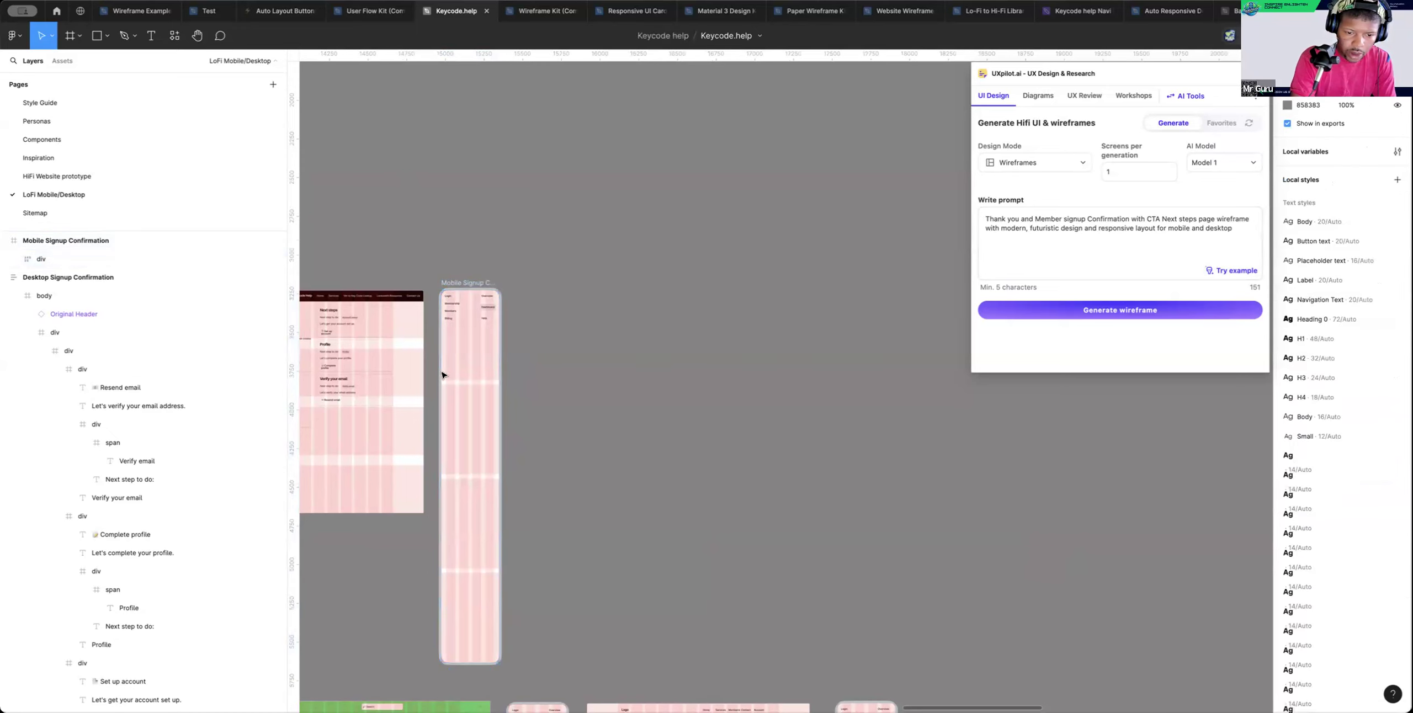
Copy the "Next steps" column from Desktop Signup Confirmation onto the empty canvas beside the mobile frame, at X 15780, Y 3195
scroll(450, 376, left, 5)
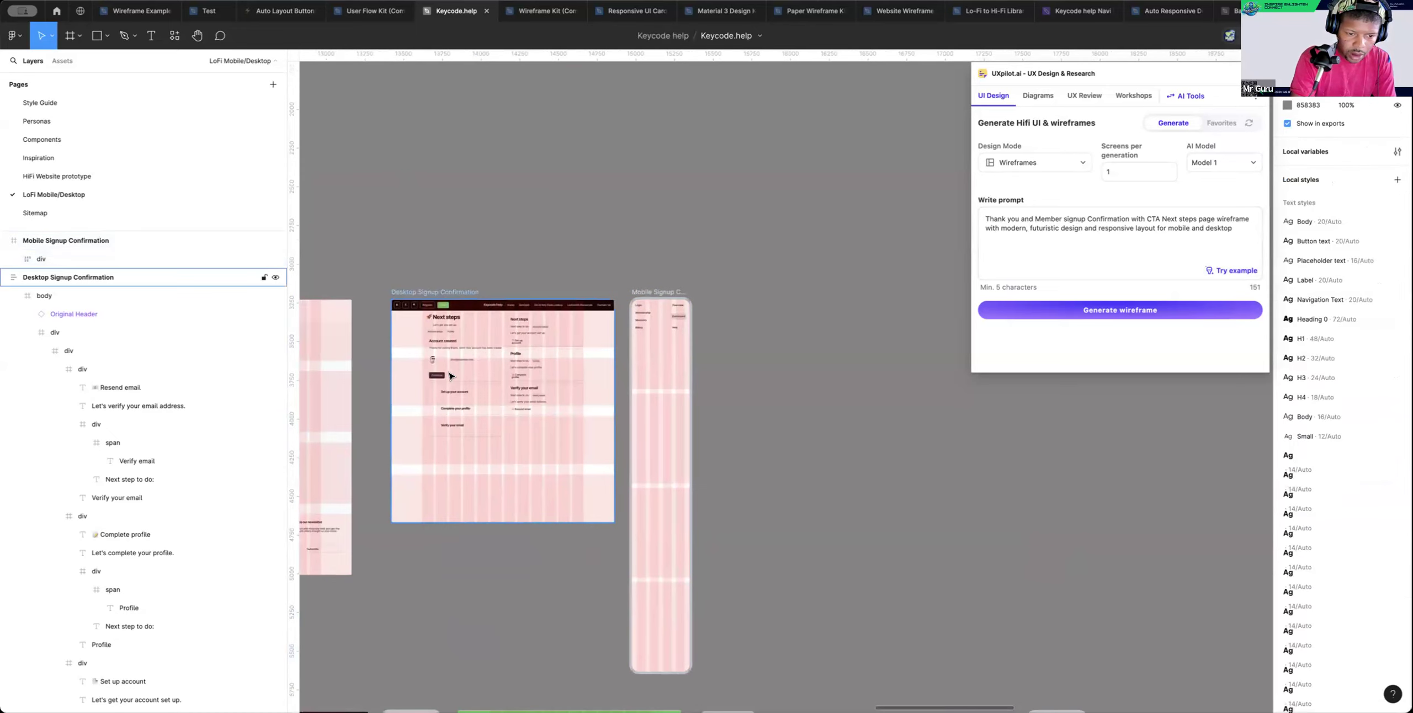
click(453, 319)
double_click(451, 318)
double_click(451, 318)
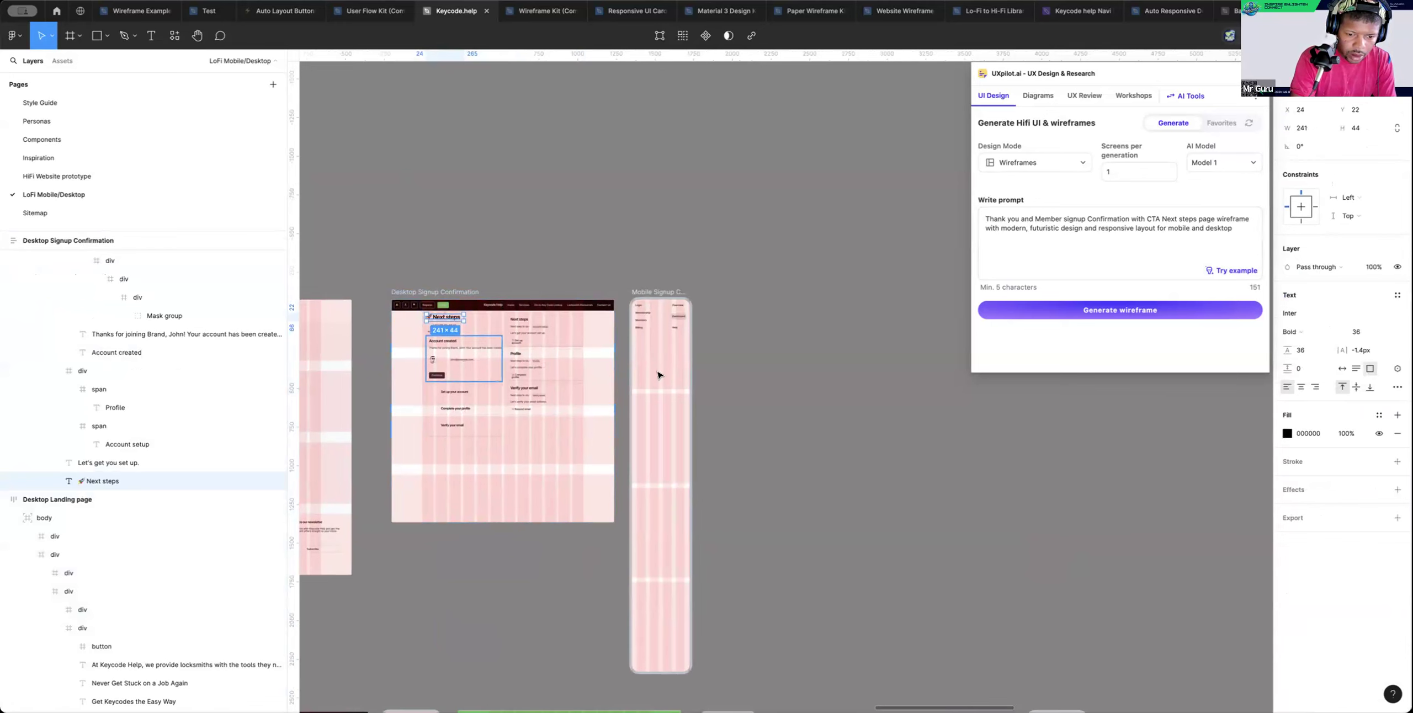
click(416, 360)
click(424, 346)
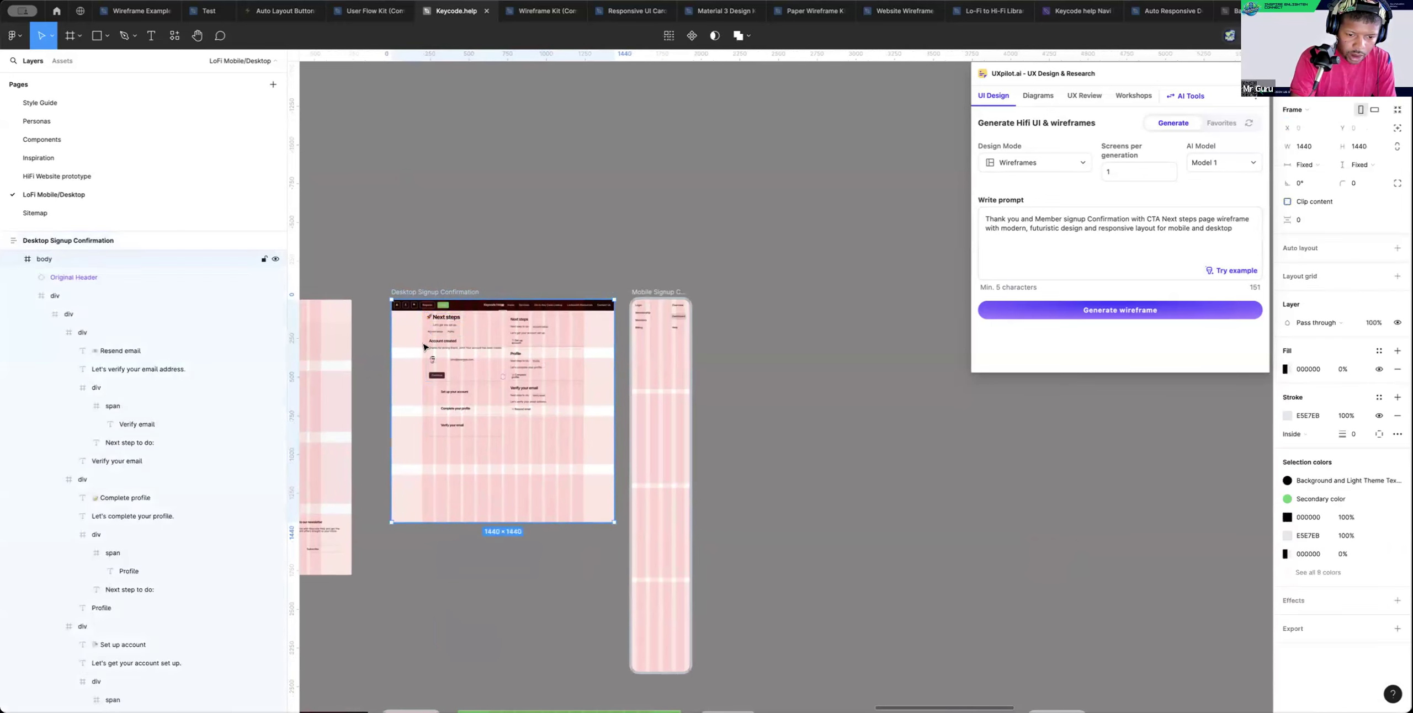
double_click(422, 342)
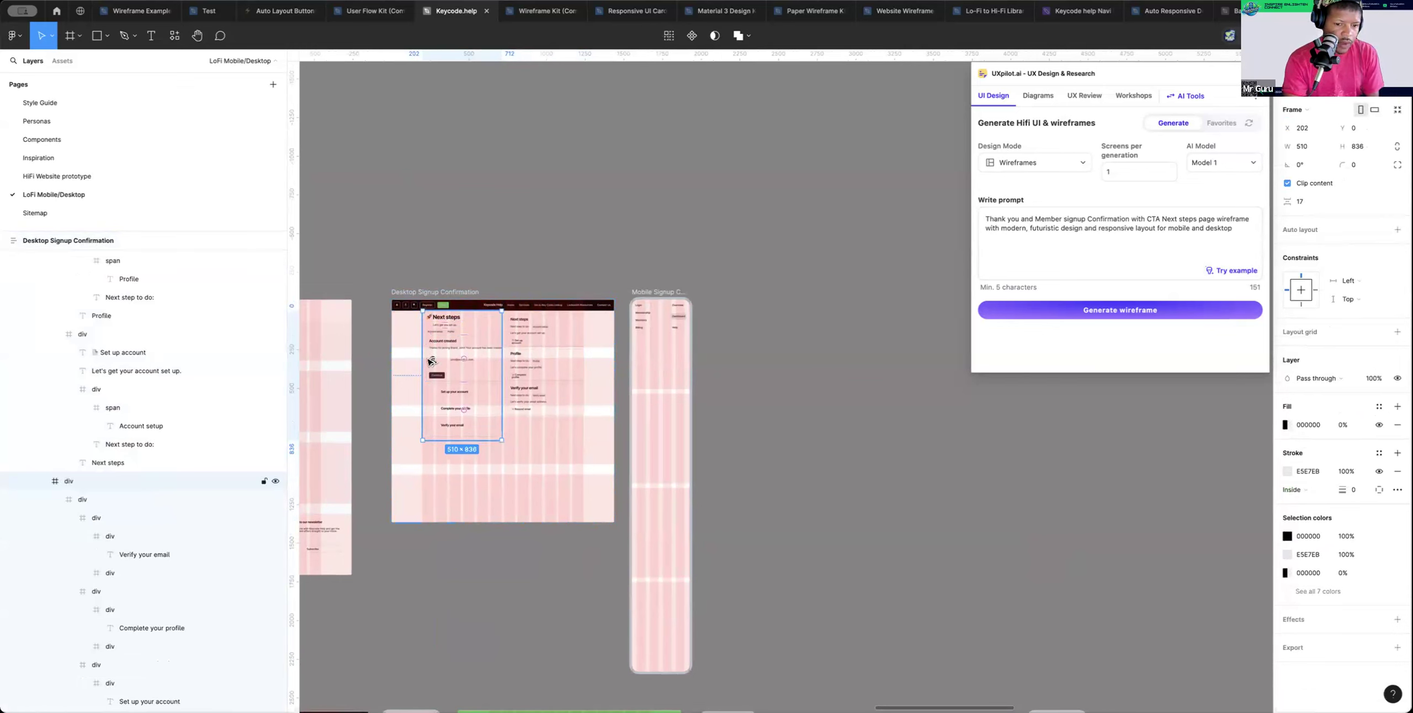
drag(432, 361, 764, 351)
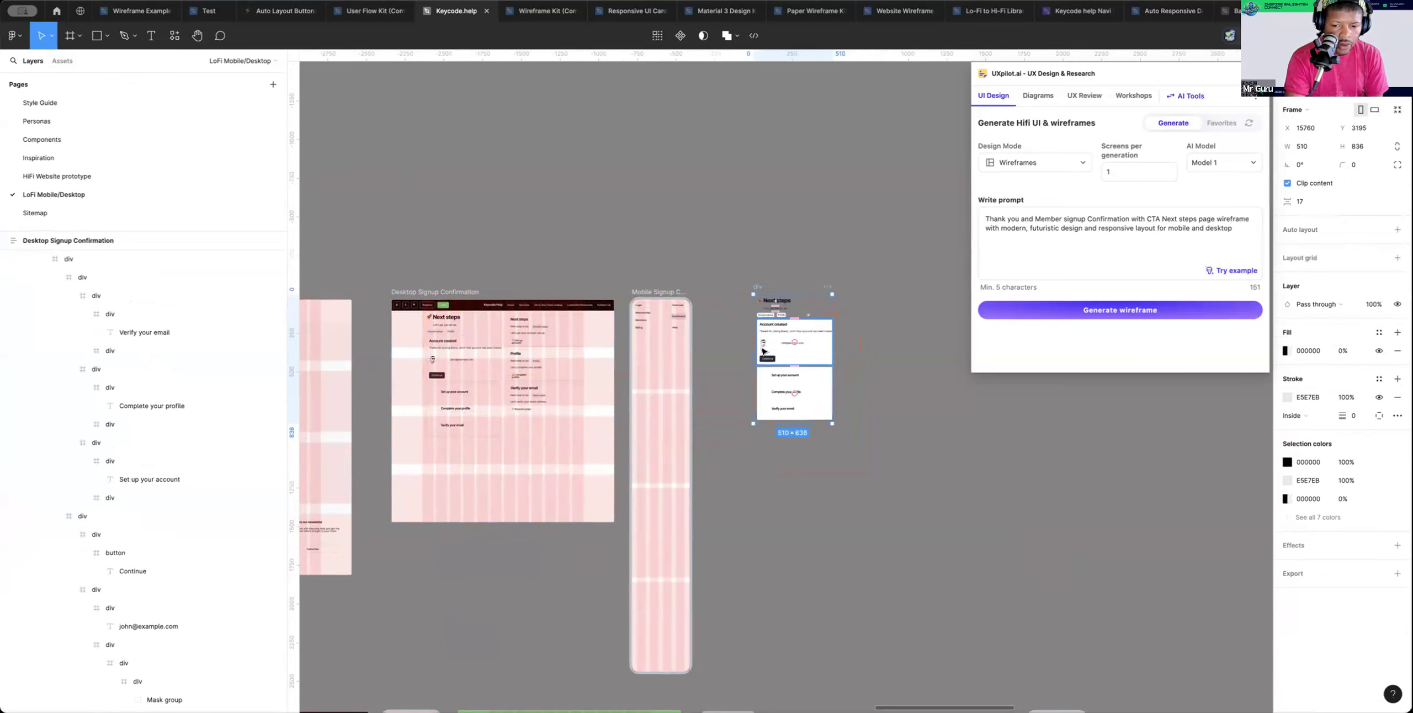
Run the Auto Responsive plugin on the copied "Next steps" column to give it a responsive vertical layout
click(174, 36)
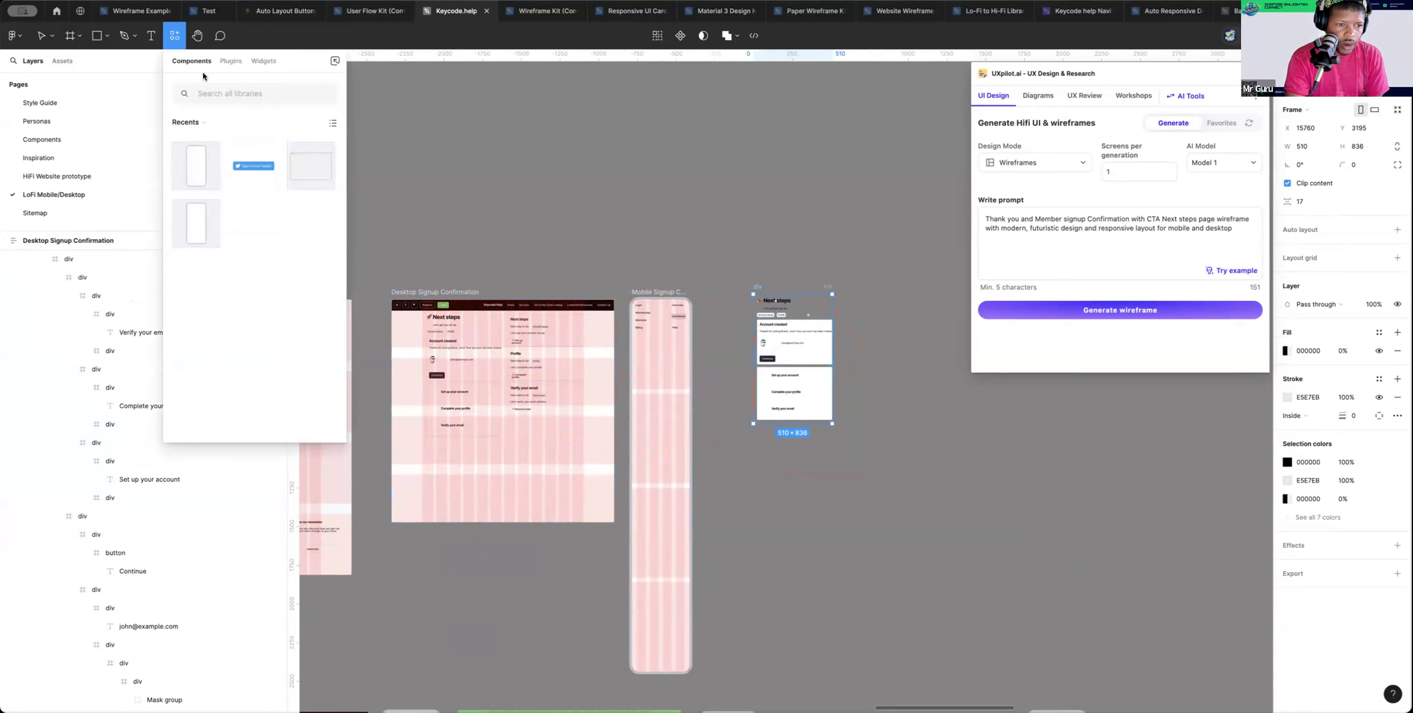
click(223, 61)
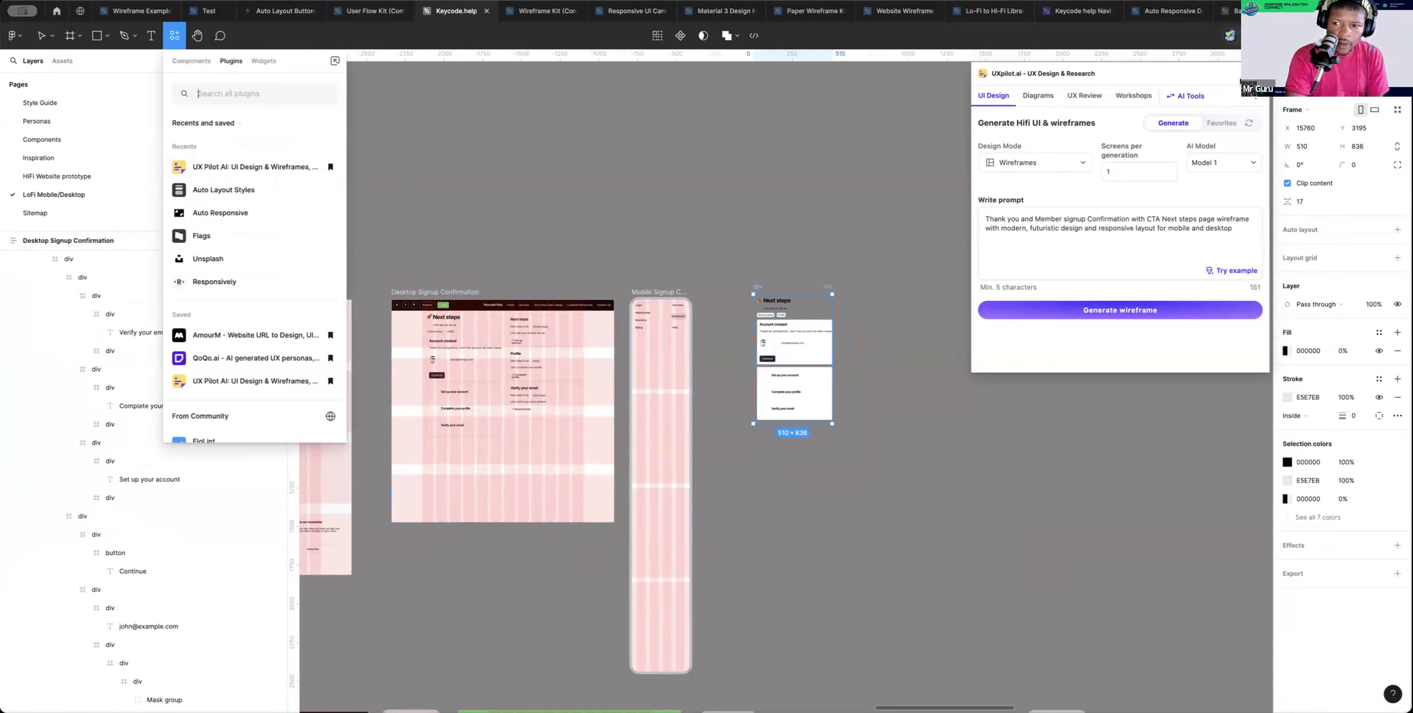
click(220, 213)
key(shift+i)
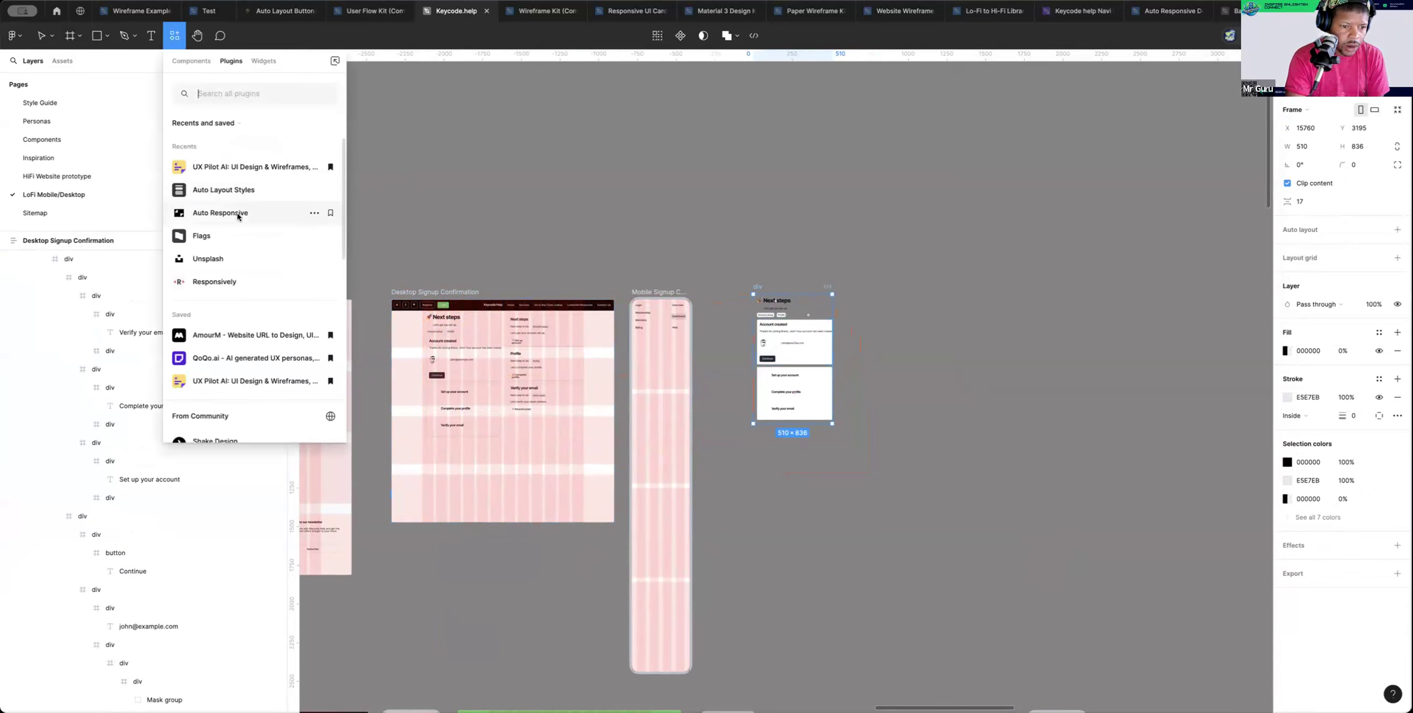
click(237, 214)
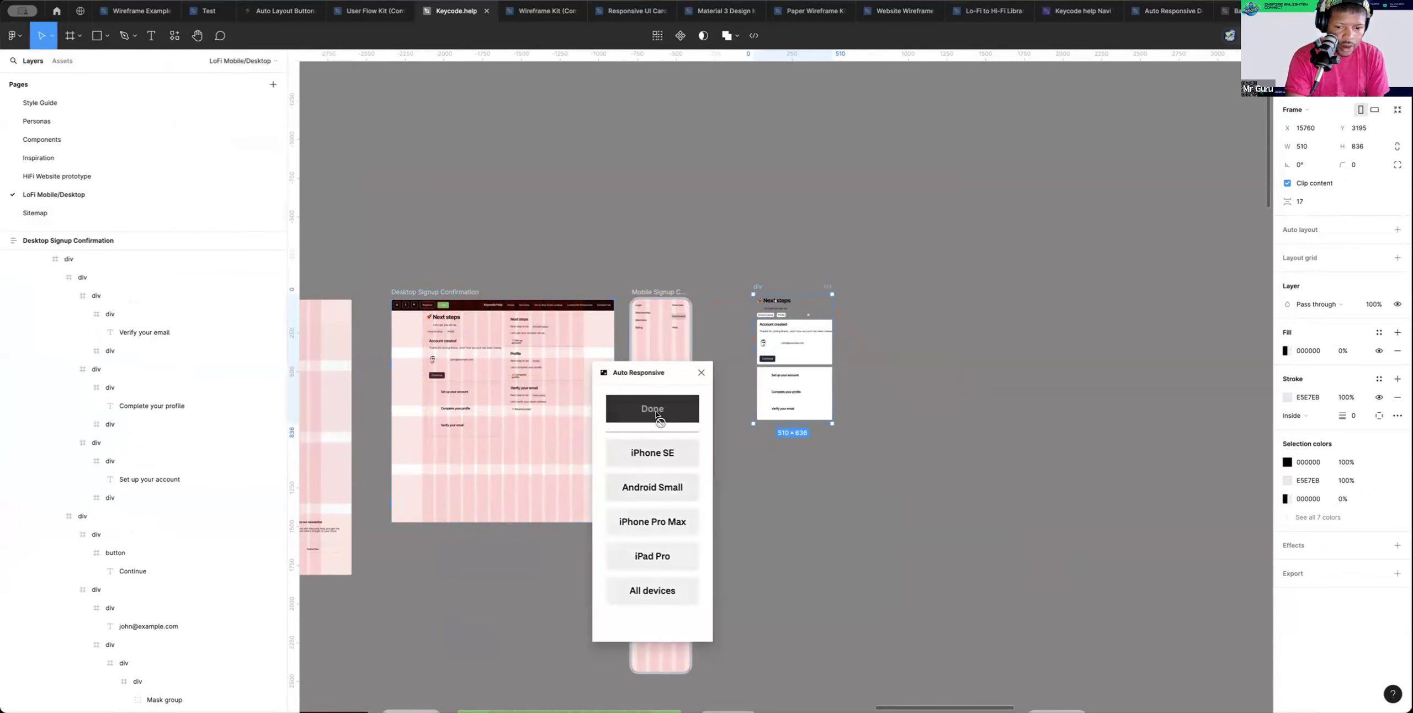
click(657, 414)
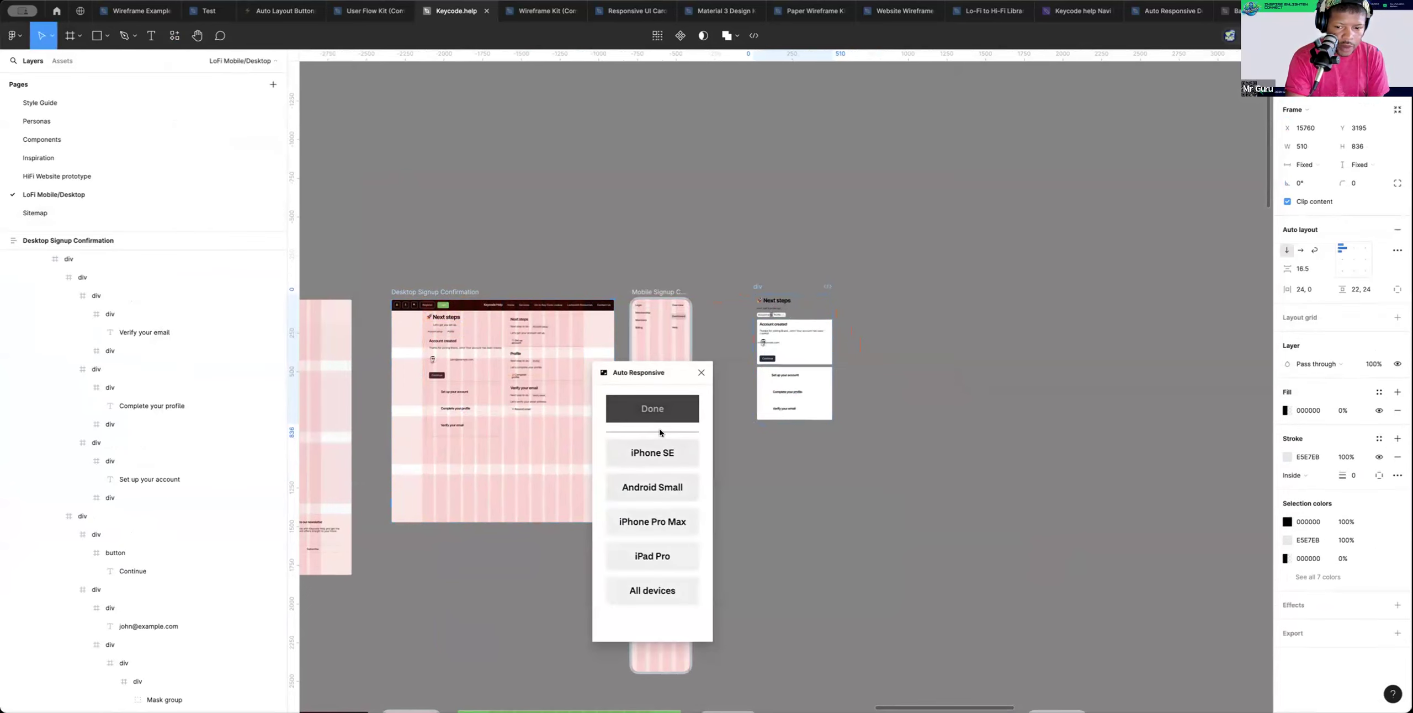
click(701, 374)
Apply the Small Layout mobile preset from the Auto Layout Styles plugin, with 16 spacing, to the copied "Next steps" column
click(175, 35)
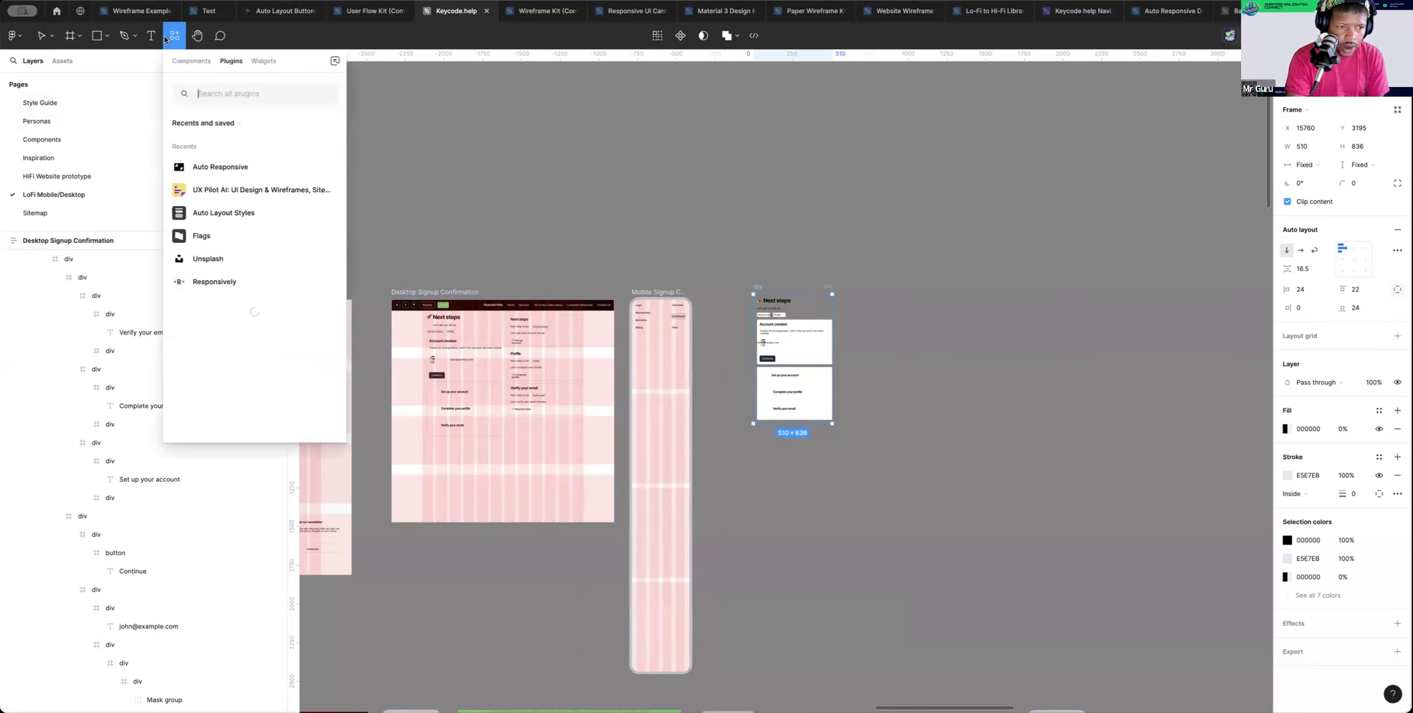
click(215, 212)
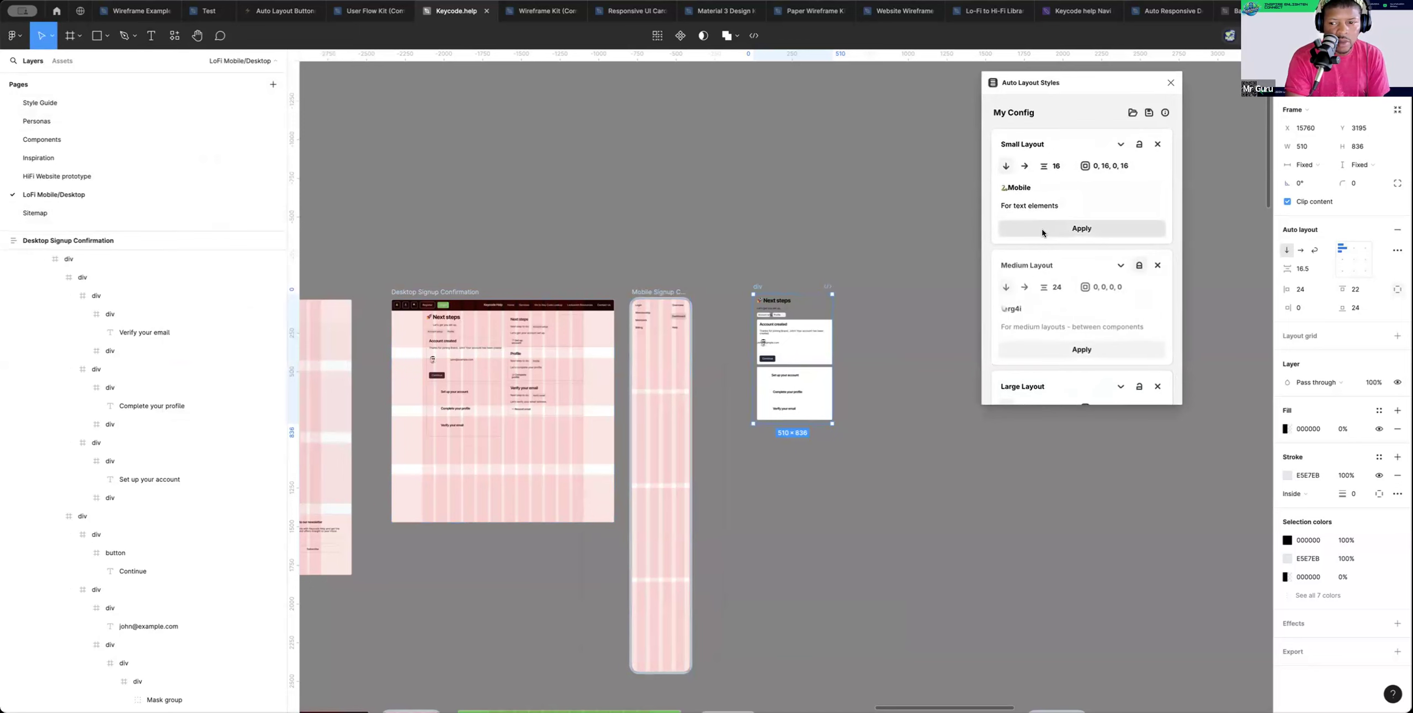
click(1045, 229)
click(866, 303)
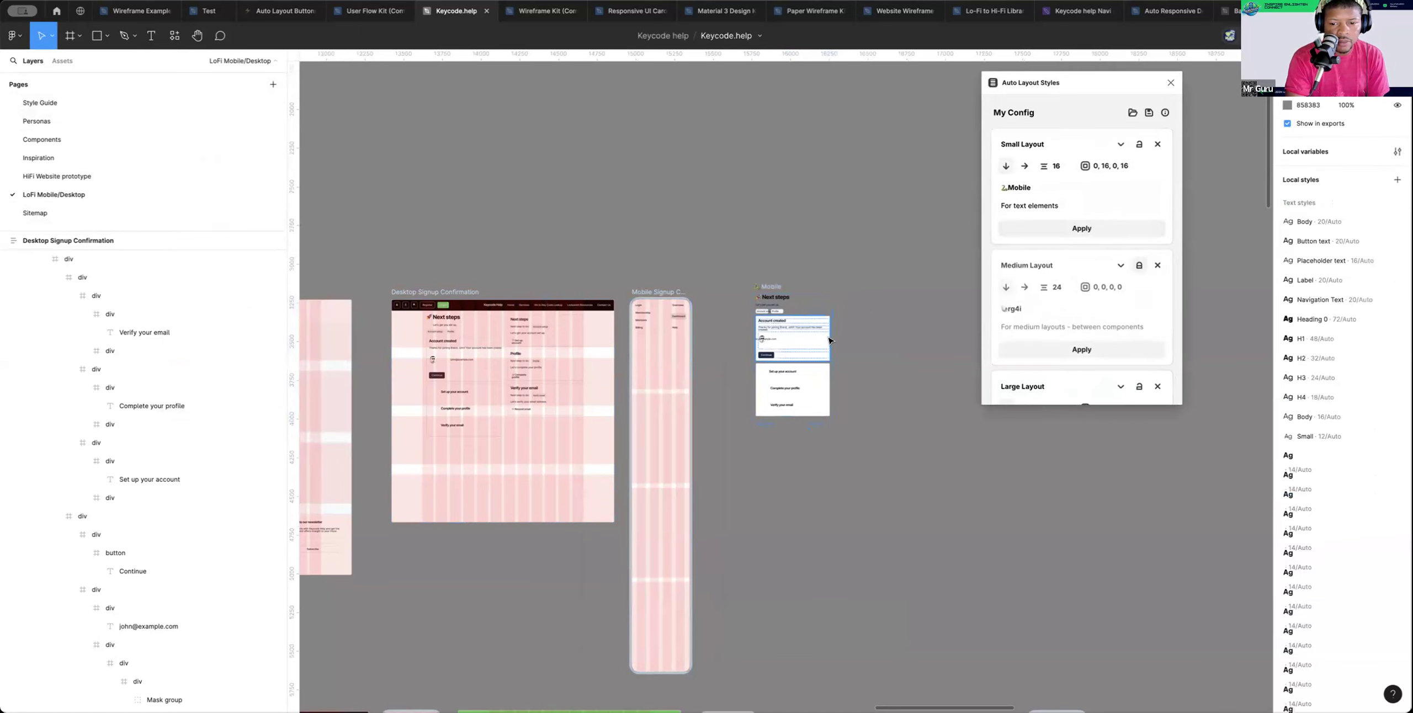
Move the "Next steps" column into Mobile Signup Confirmation under the navigation links, at X 6, Y 248, and narrow it to 369 px
drag(773, 288, 764, 323)
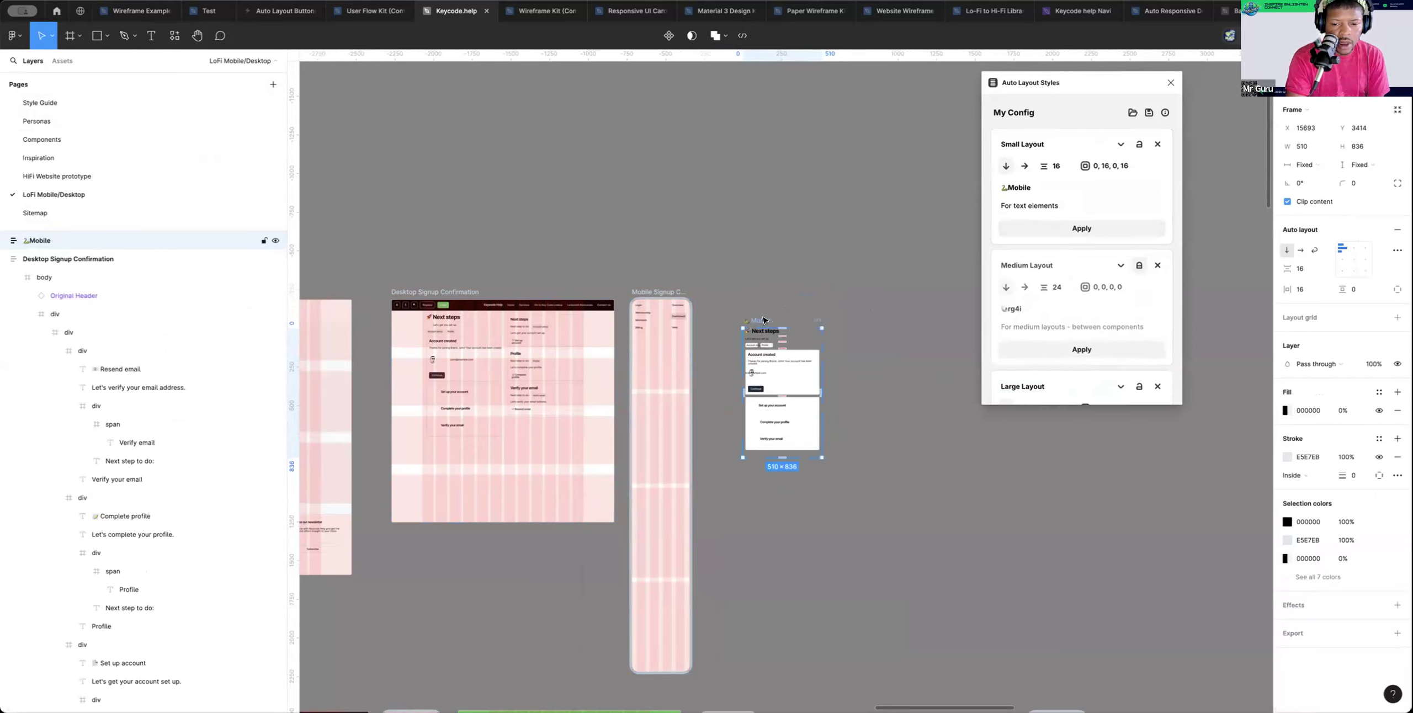
drag(762, 322, 688, 361)
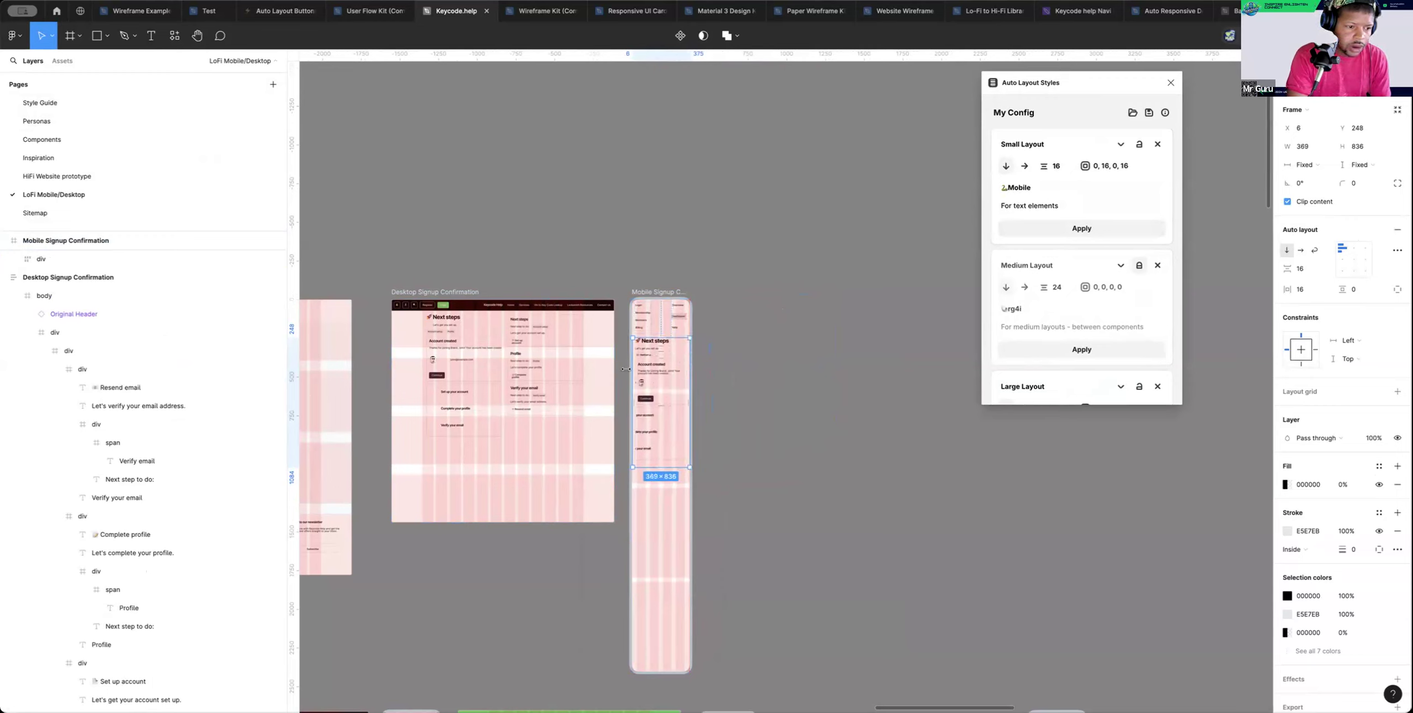
Try moving the Mobile layer down the layer order into the Desktop Signup Confirmation frame, and undo the moves
scroll(112, 333, up, 1)
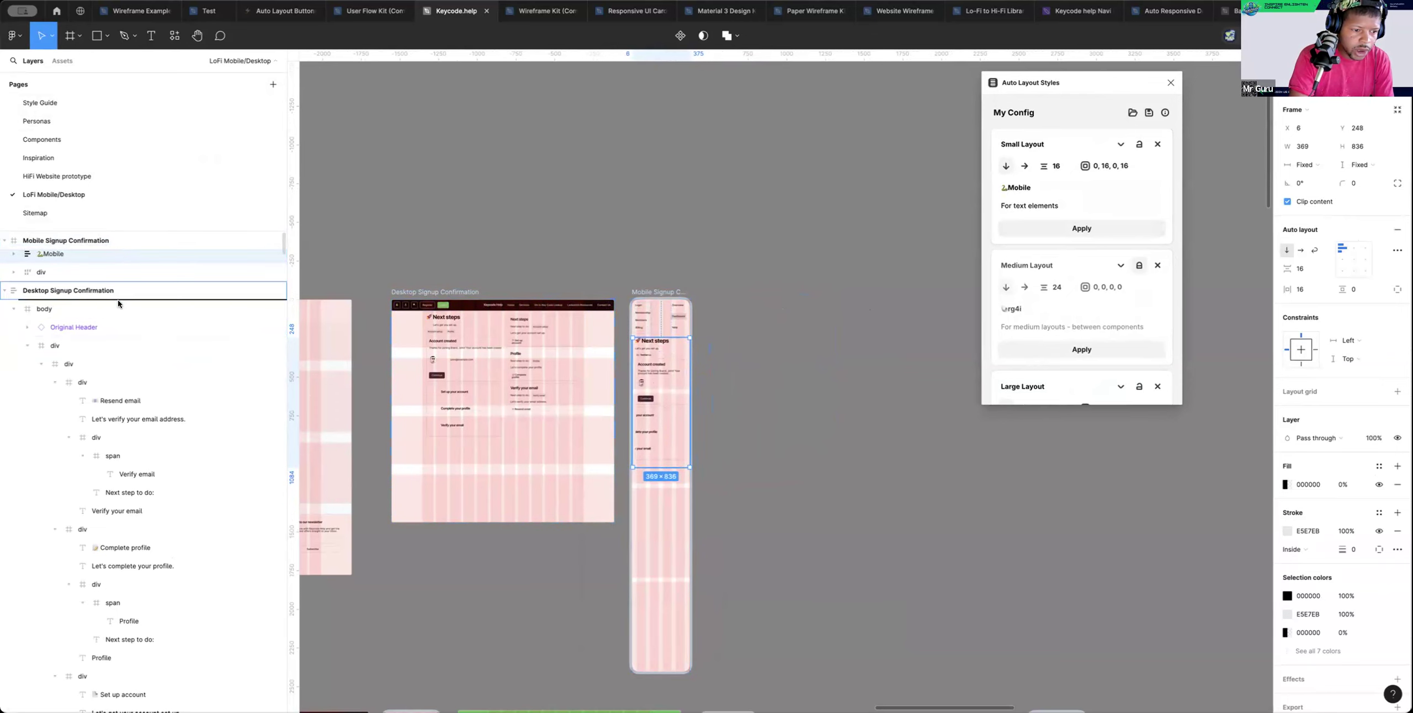
drag(117, 249, 118, 303)
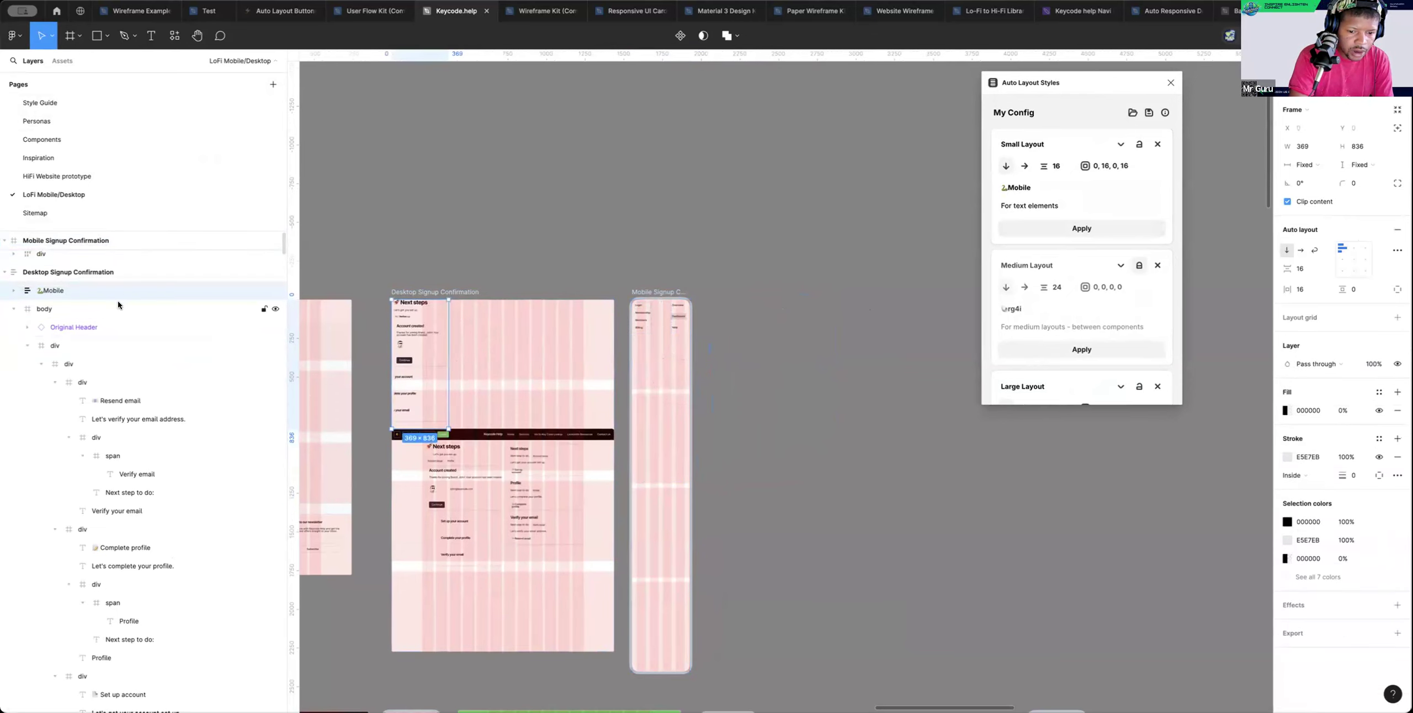
key(Down)
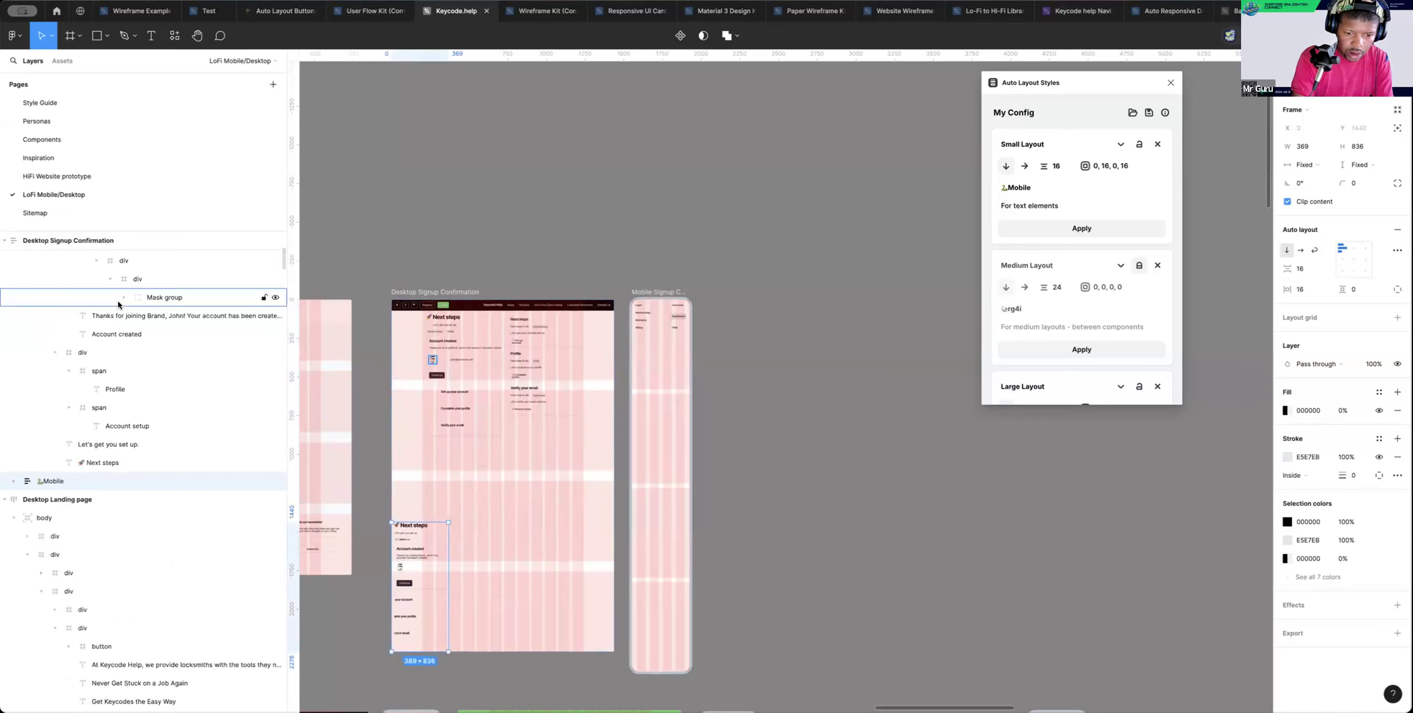
key(Up)
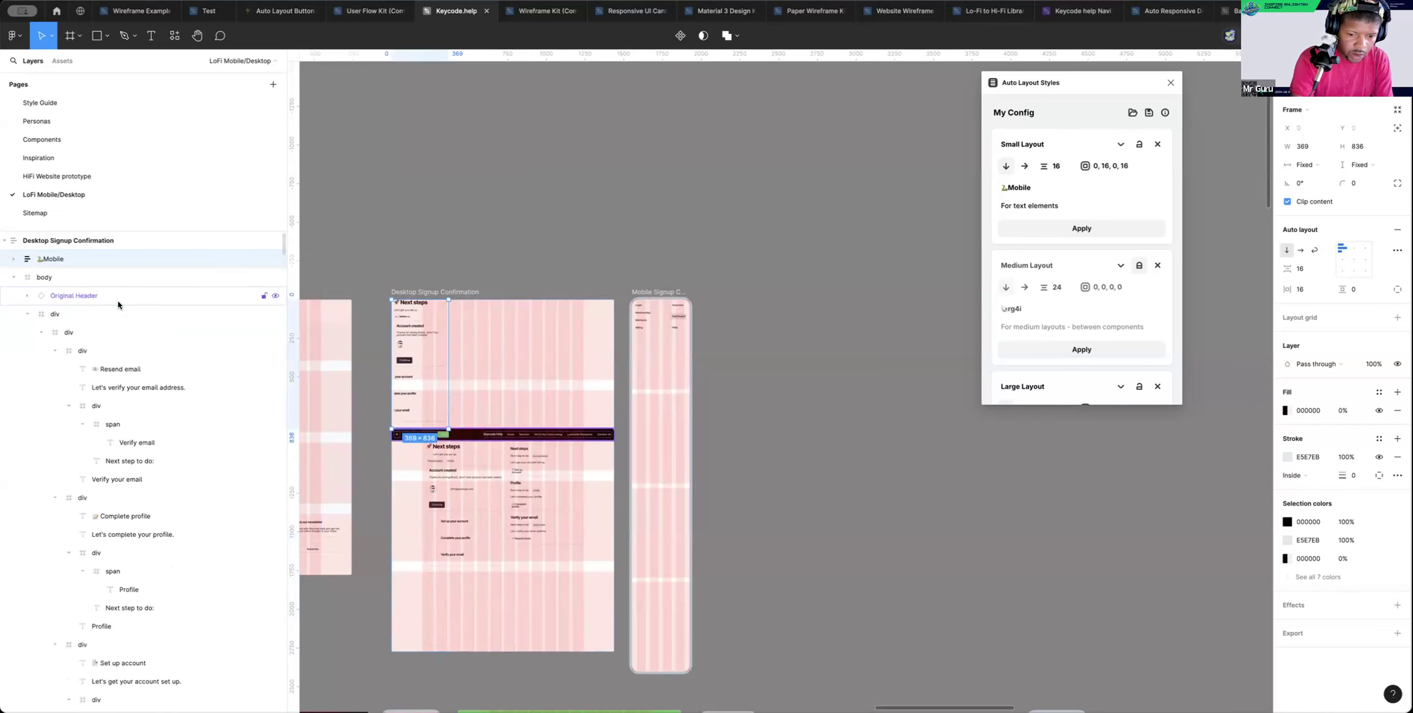
key(super+z)
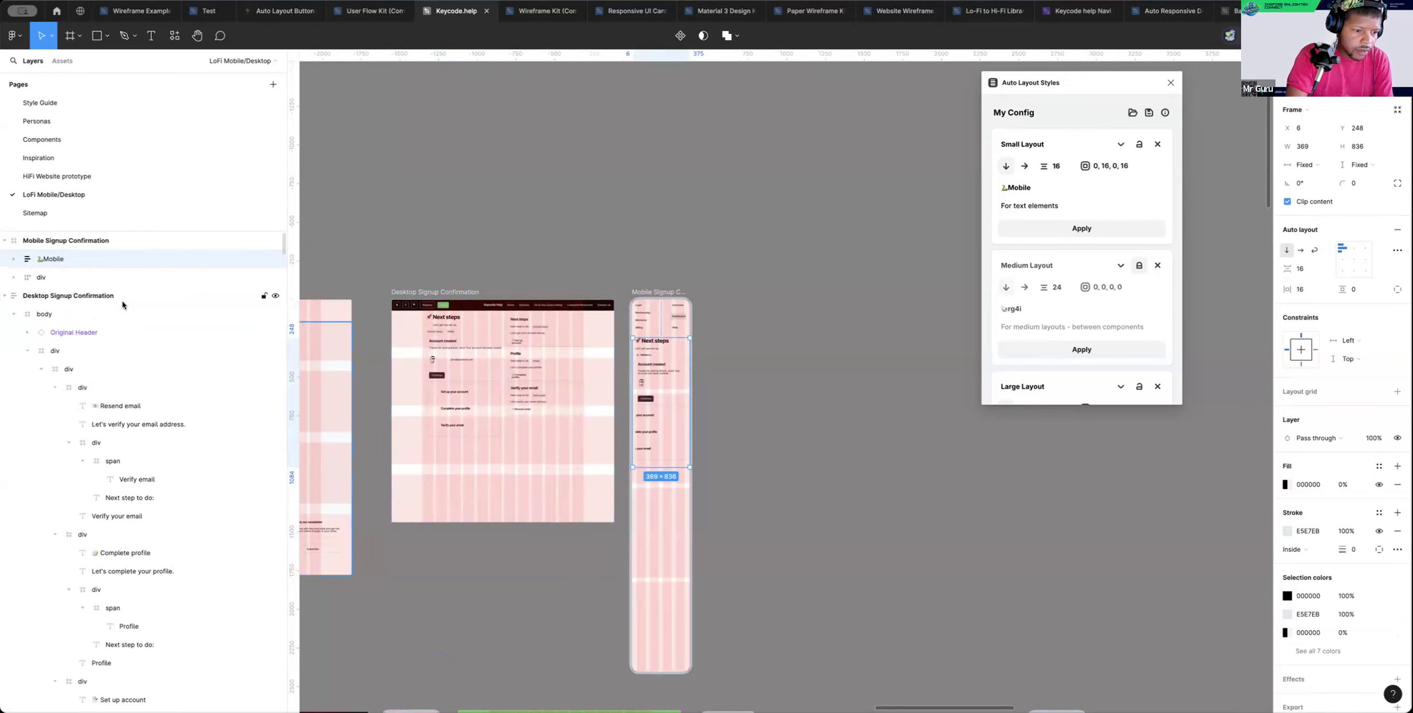
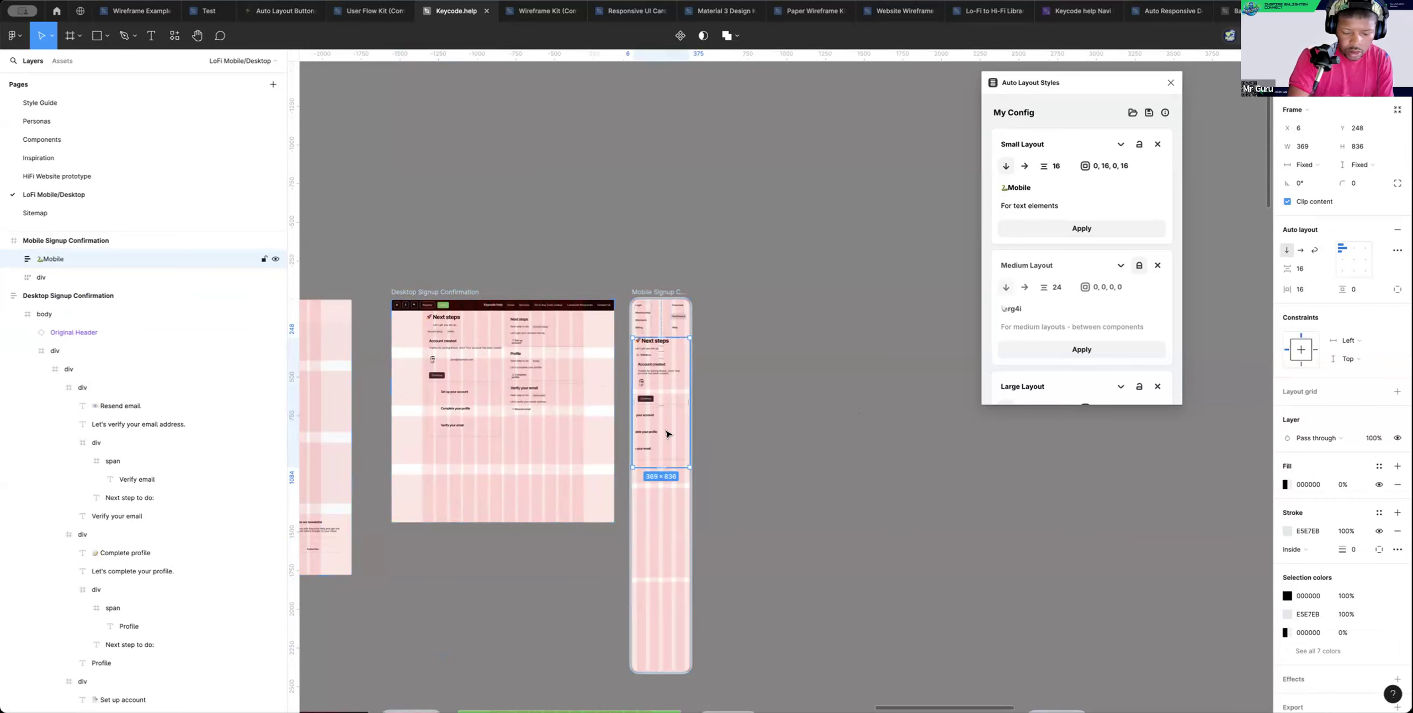
Widen the Mobile column to 375 px from X 0 so it spans the full Mobile Signup Confirmation frame
scroll(668, 434, up, 5)
drag(534, 439, 523, 436)
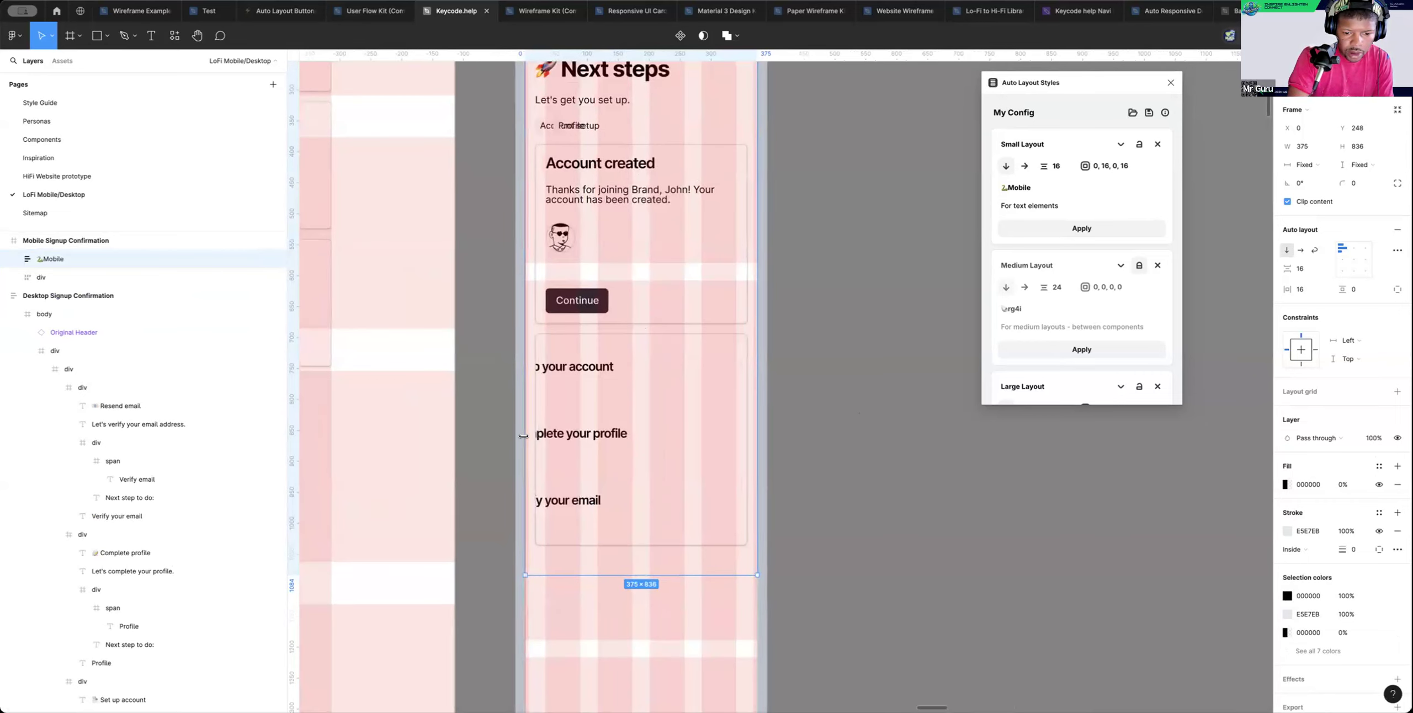
click(806, 440)
Examine the mobile layout from the navigation links down to the setup steps card for overlaps, clipped text and spacing
scroll(811, 440, up, 2)
scroll(810, 440, up, 4)
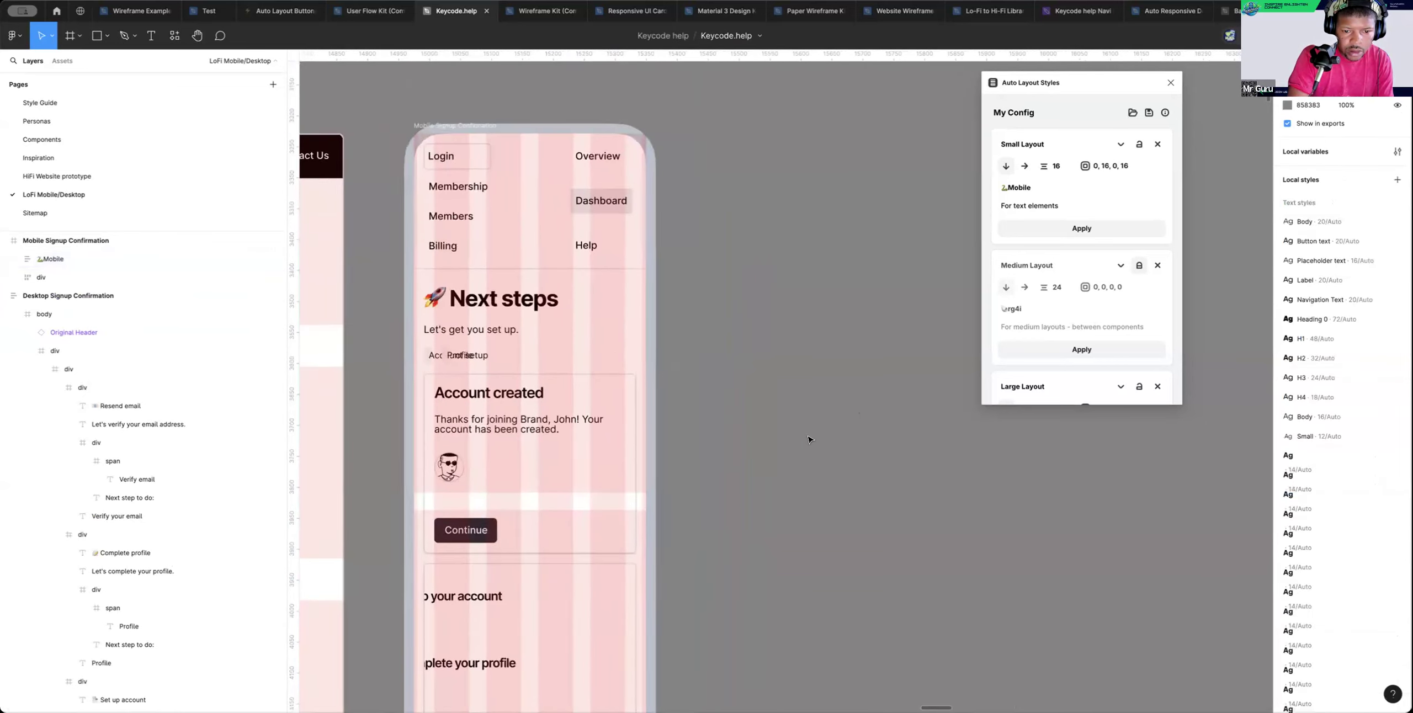
scroll(809, 440, up, 1)
scroll(808, 440, down, 3)
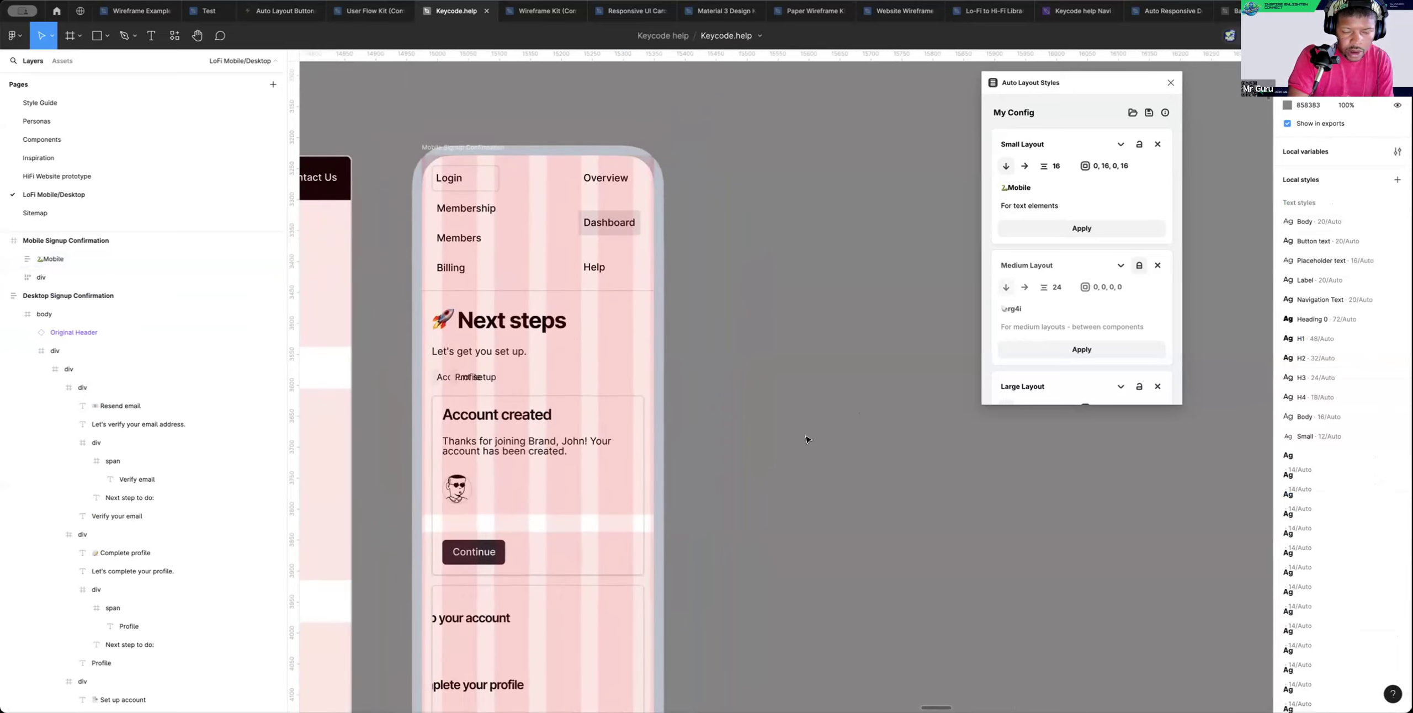
scroll(808, 440, down, 1)
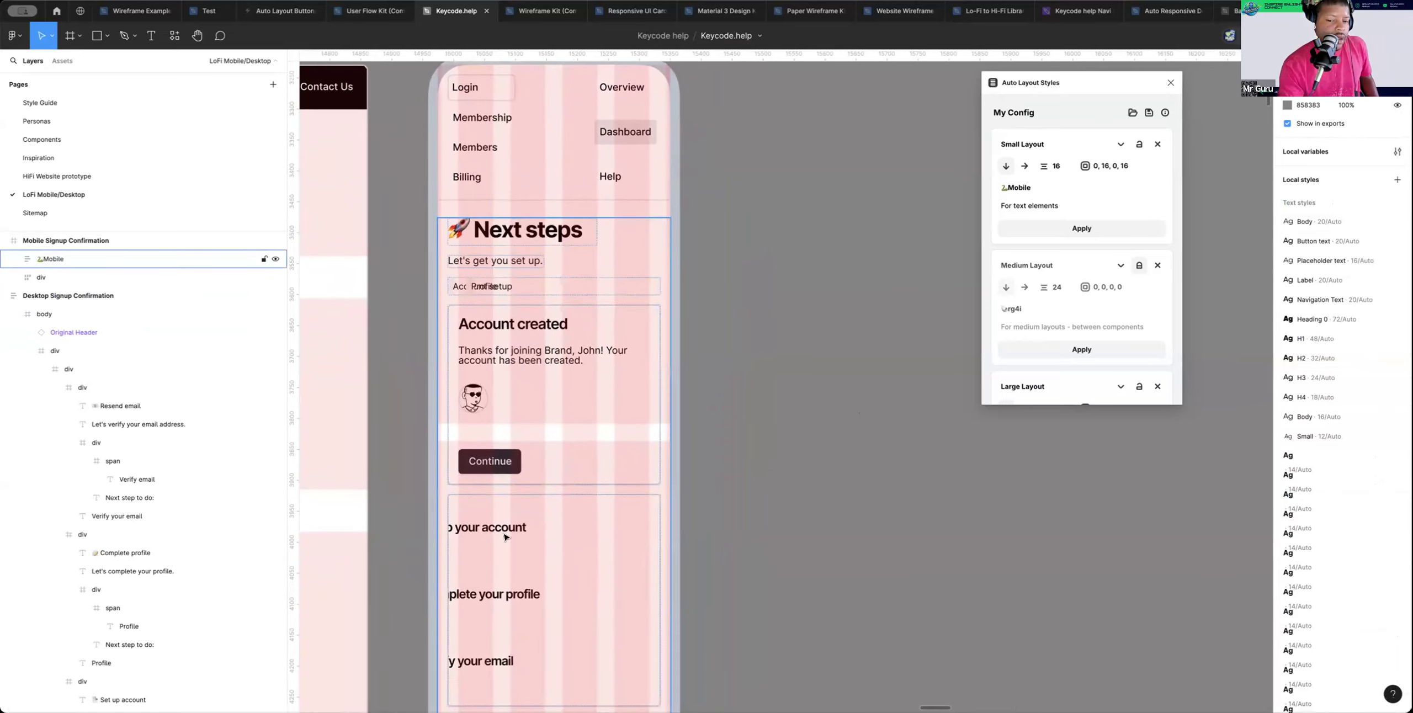
scroll(507, 536, down, 3)
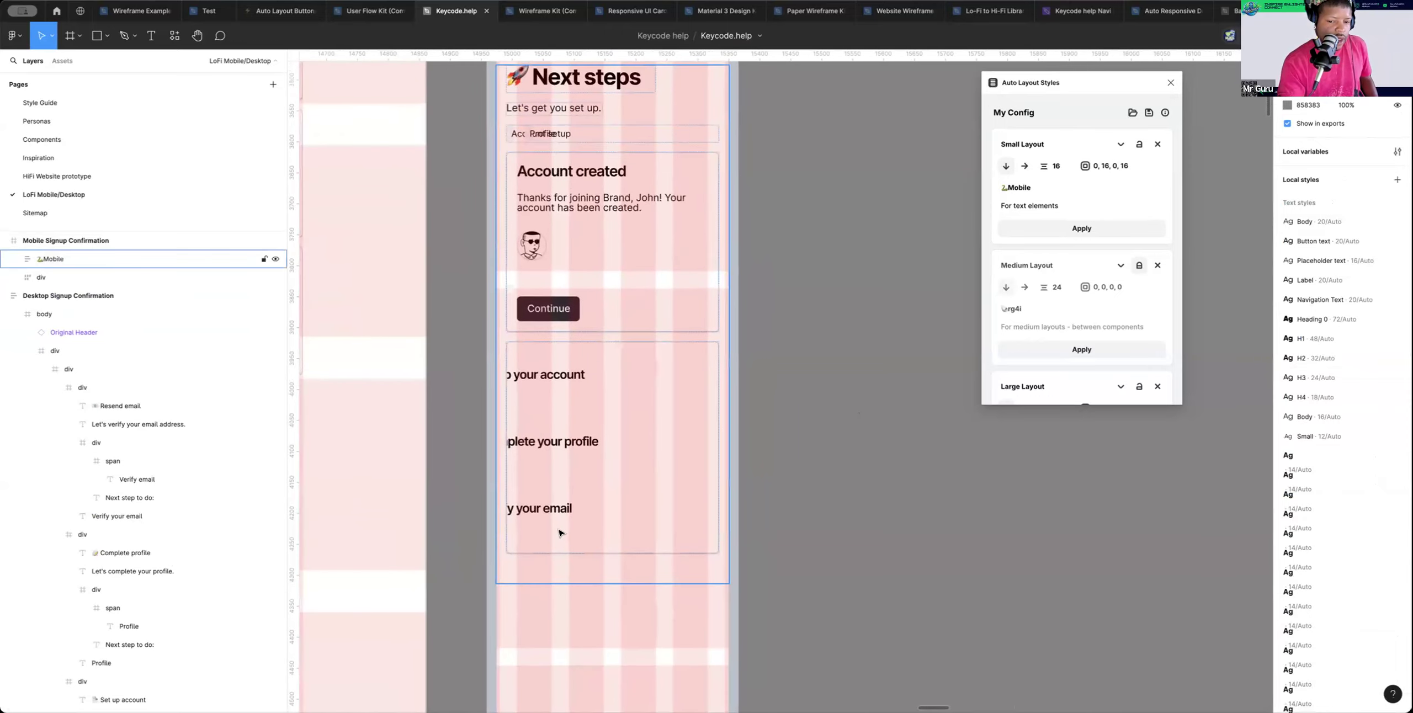
scroll(561, 533, up, 1)
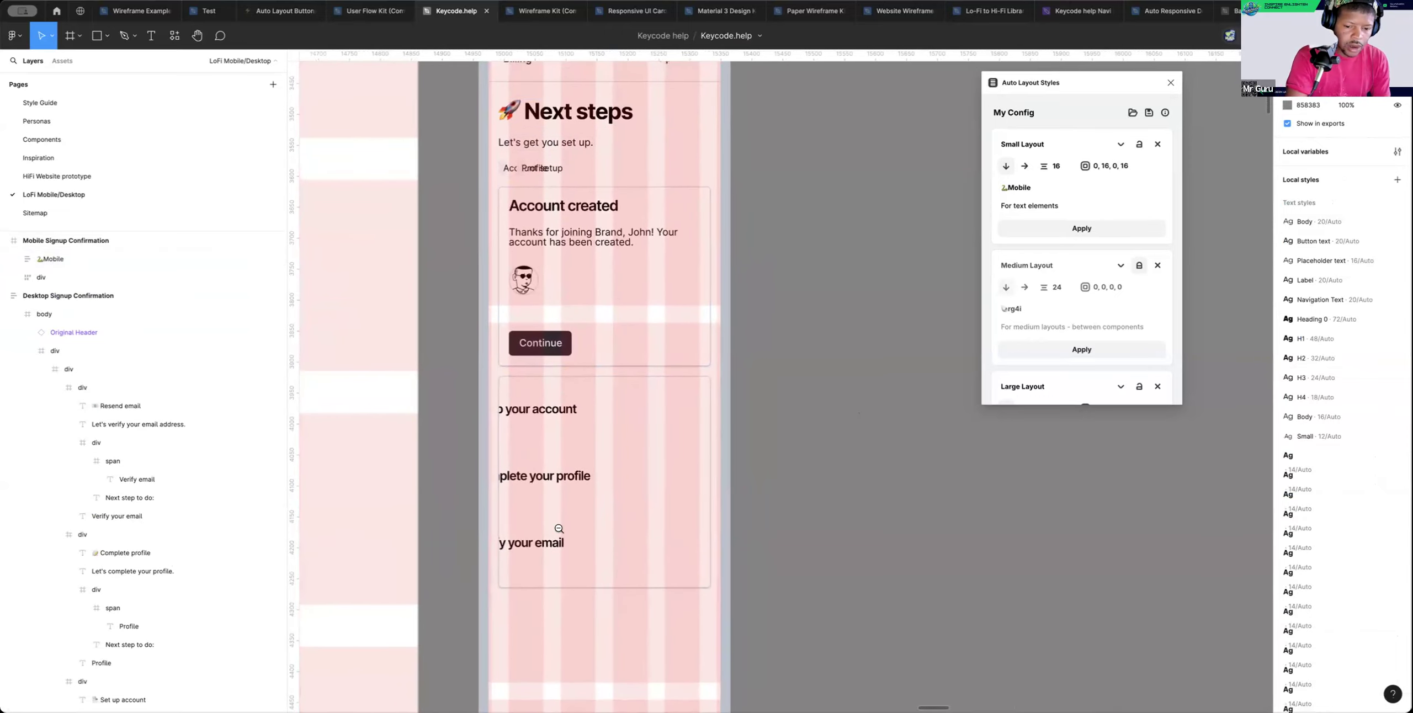
scroll(559, 533, down, 3)
scroll(560, 535, down, 5)
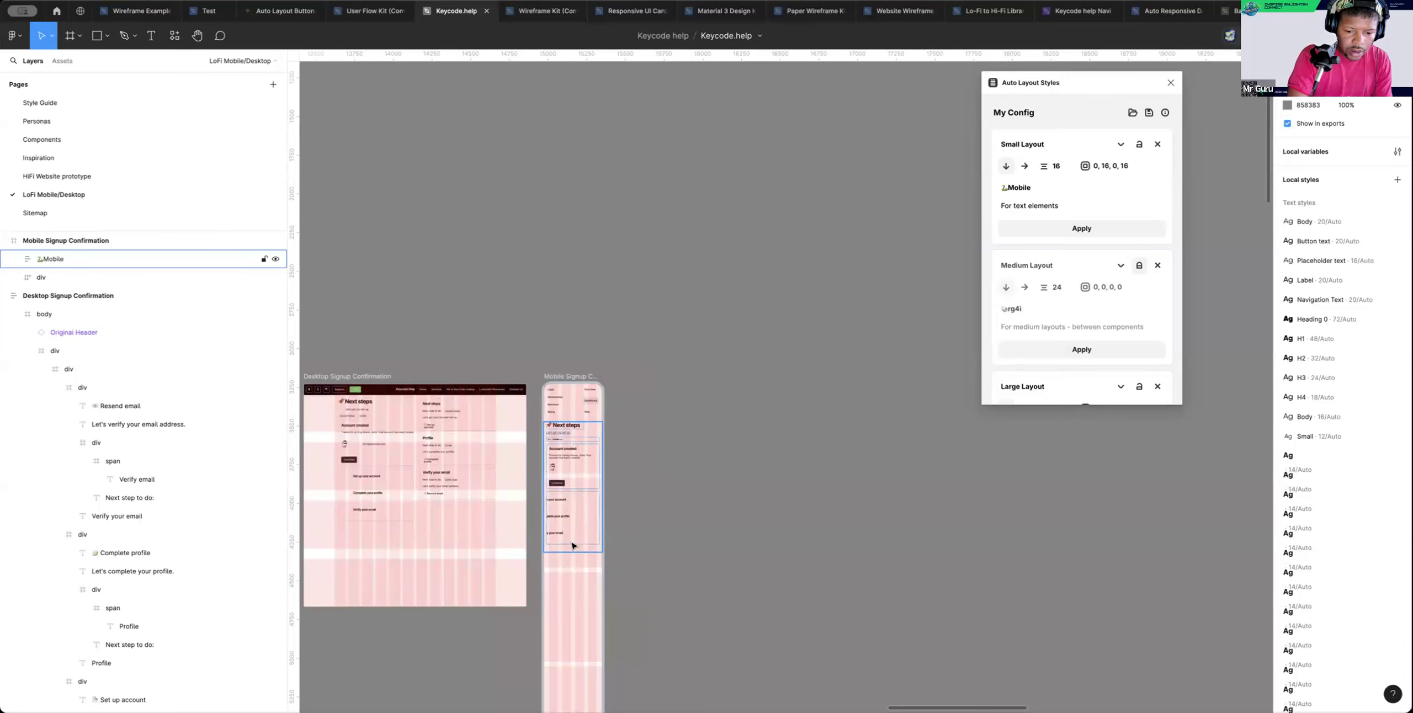
Extend the Mobile column's height to 941 px and give its heading, intro text, label row and both cards absolute positioning
click(572, 545)
drag(568, 551, 567, 565)
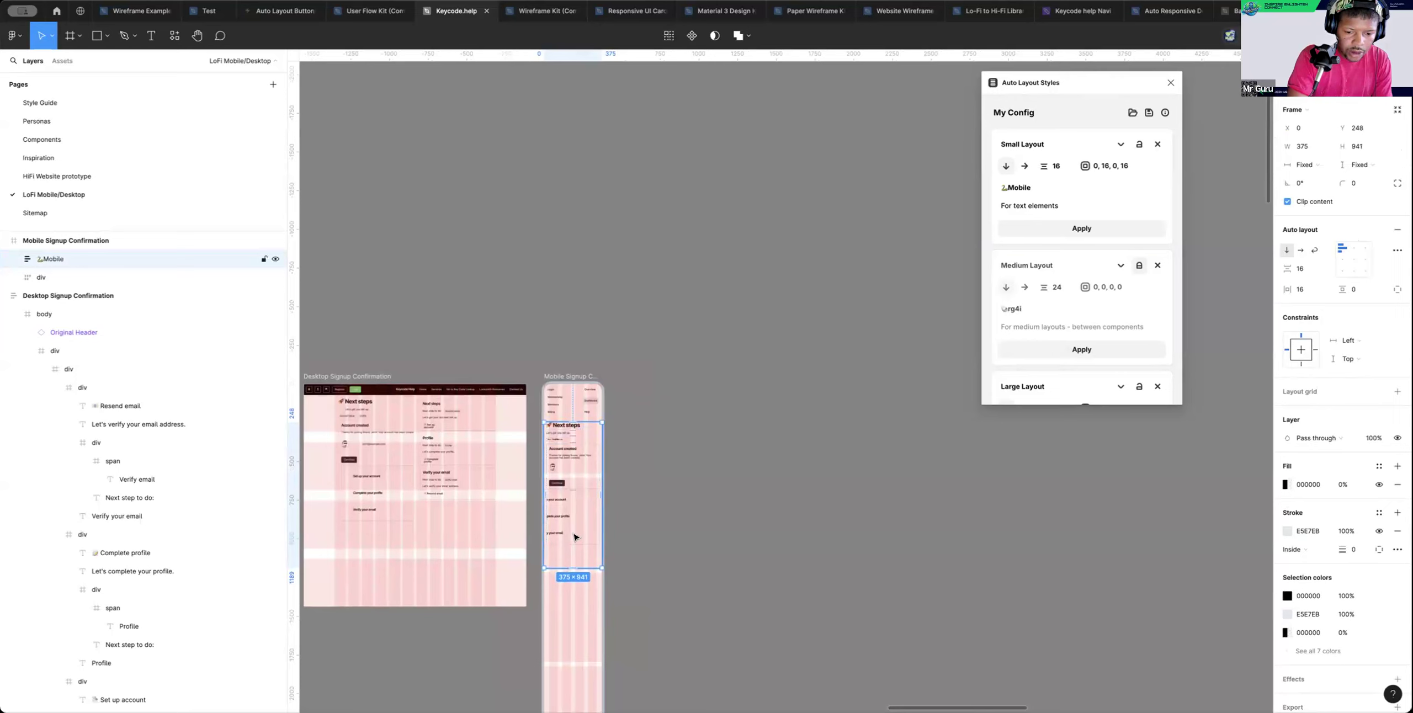
click(574, 536)
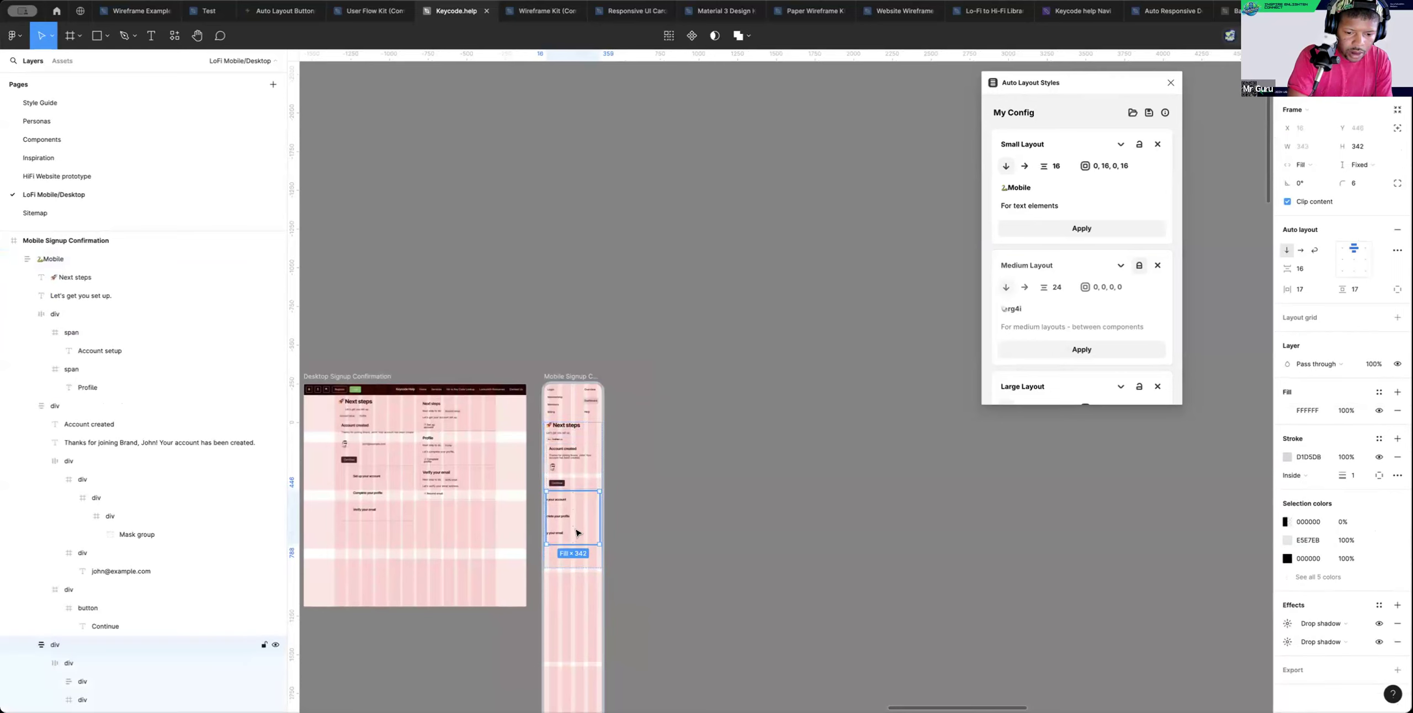
drag(576, 532, 576, 538)
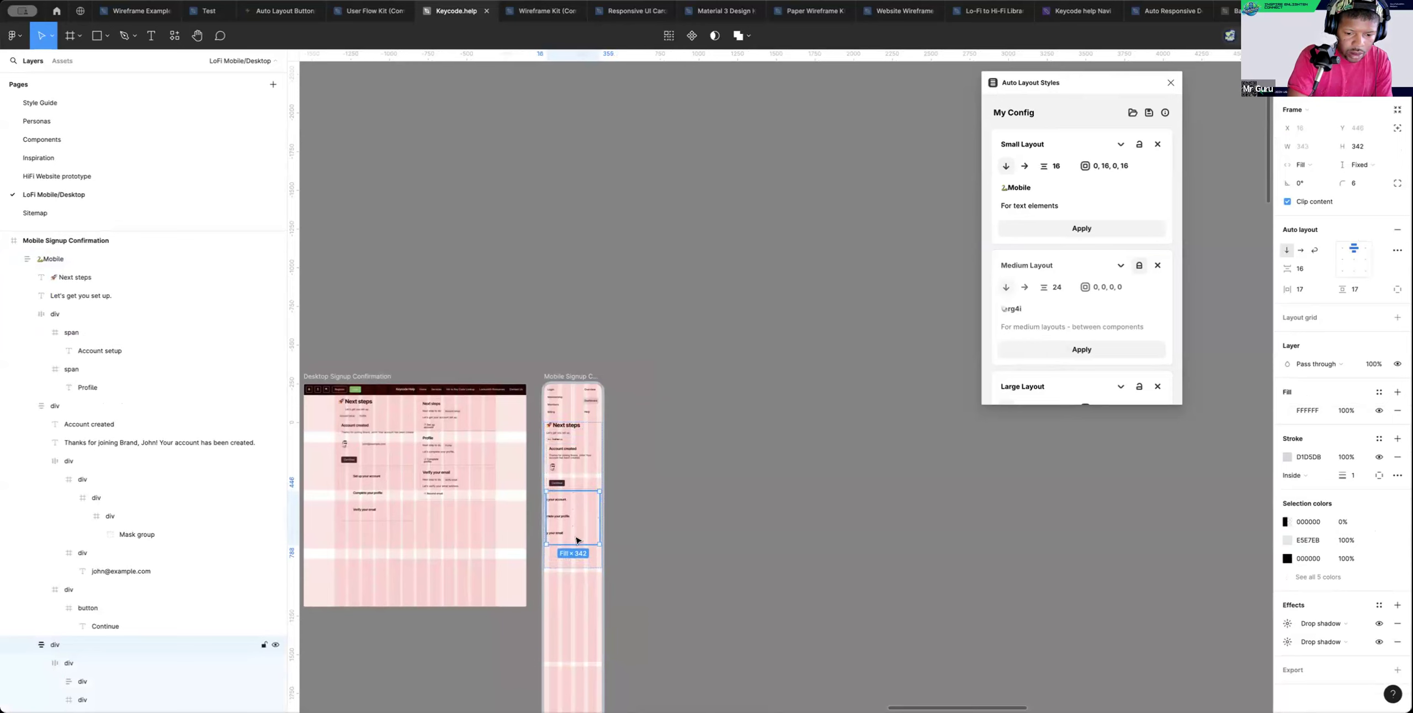
shift+click(573, 469)
shift+click(554, 433)
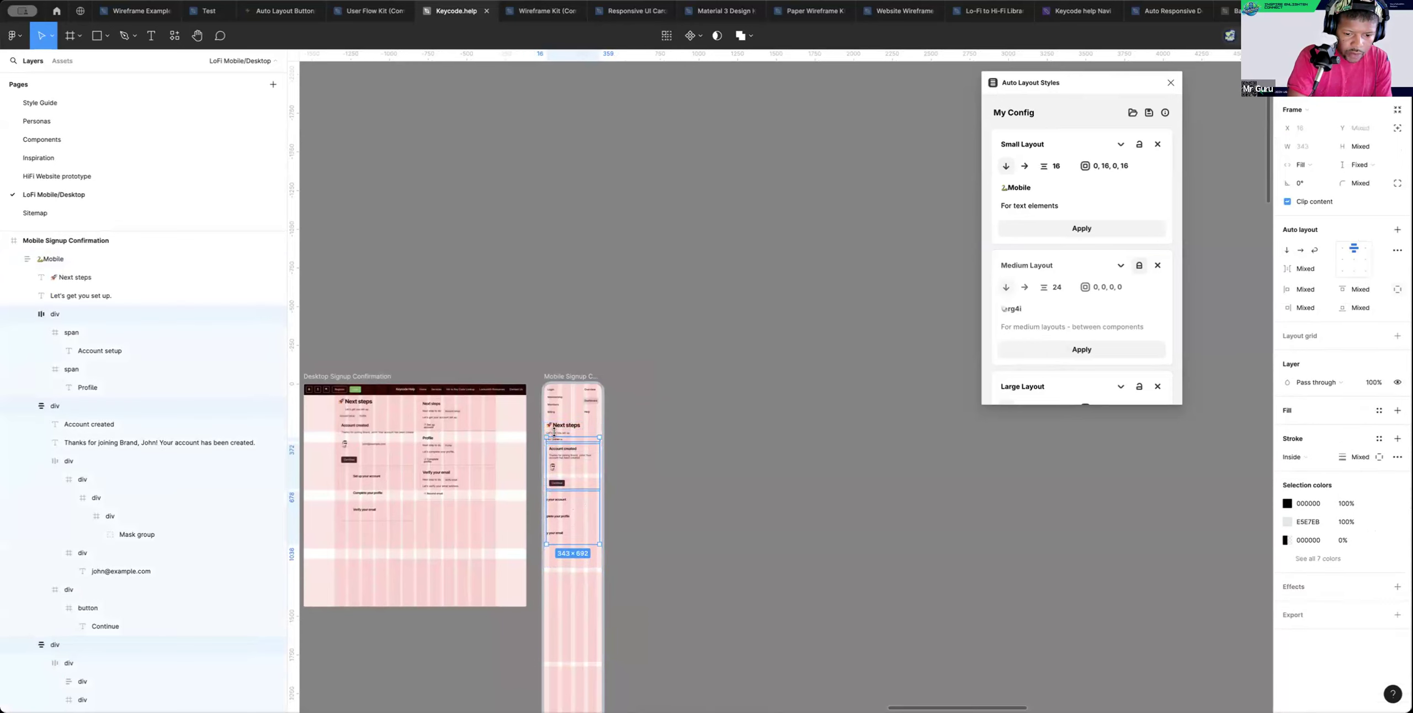
shift+click(559, 434)
shift+click(560, 426)
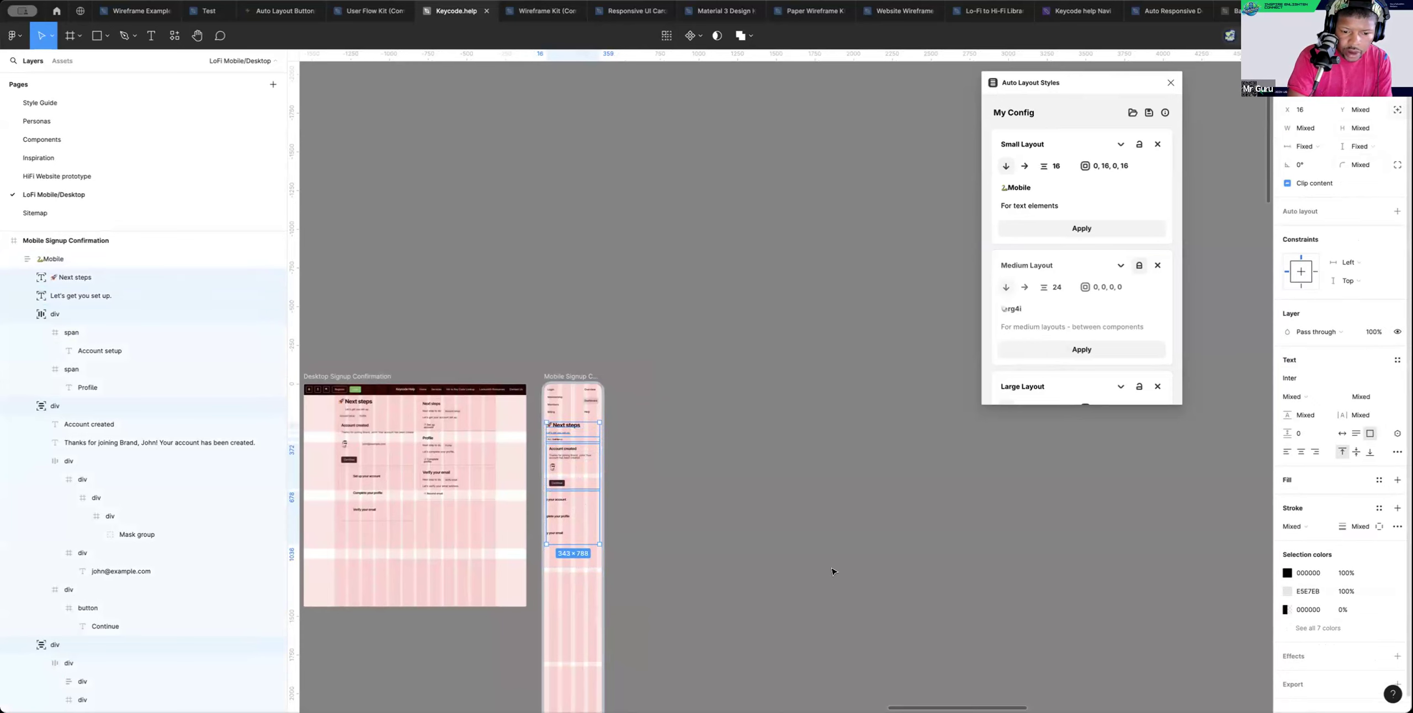
Move the lower setup steps card down to Y 546 and shift the "Account created" card down below the label row
click(582, 526)
drag(582, 526, 580, 538)
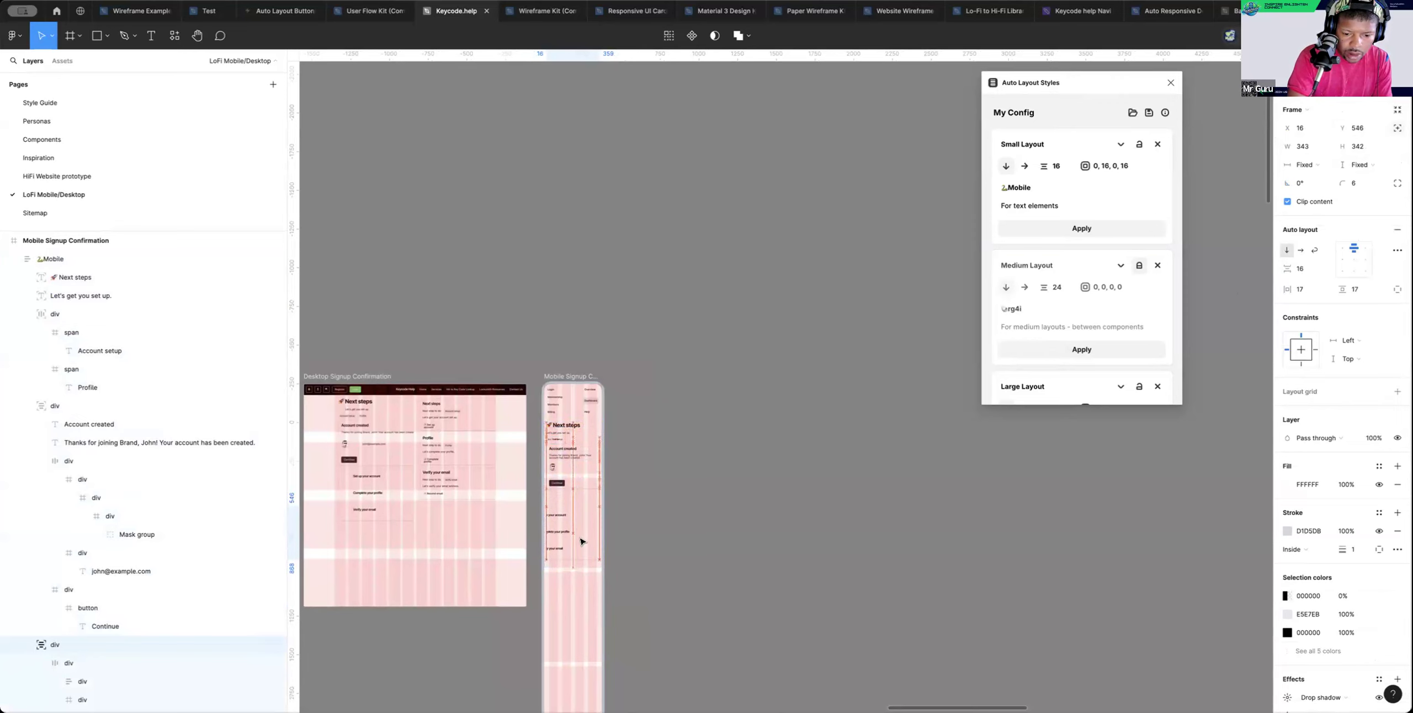
click(628, 520)
click(583, 486)
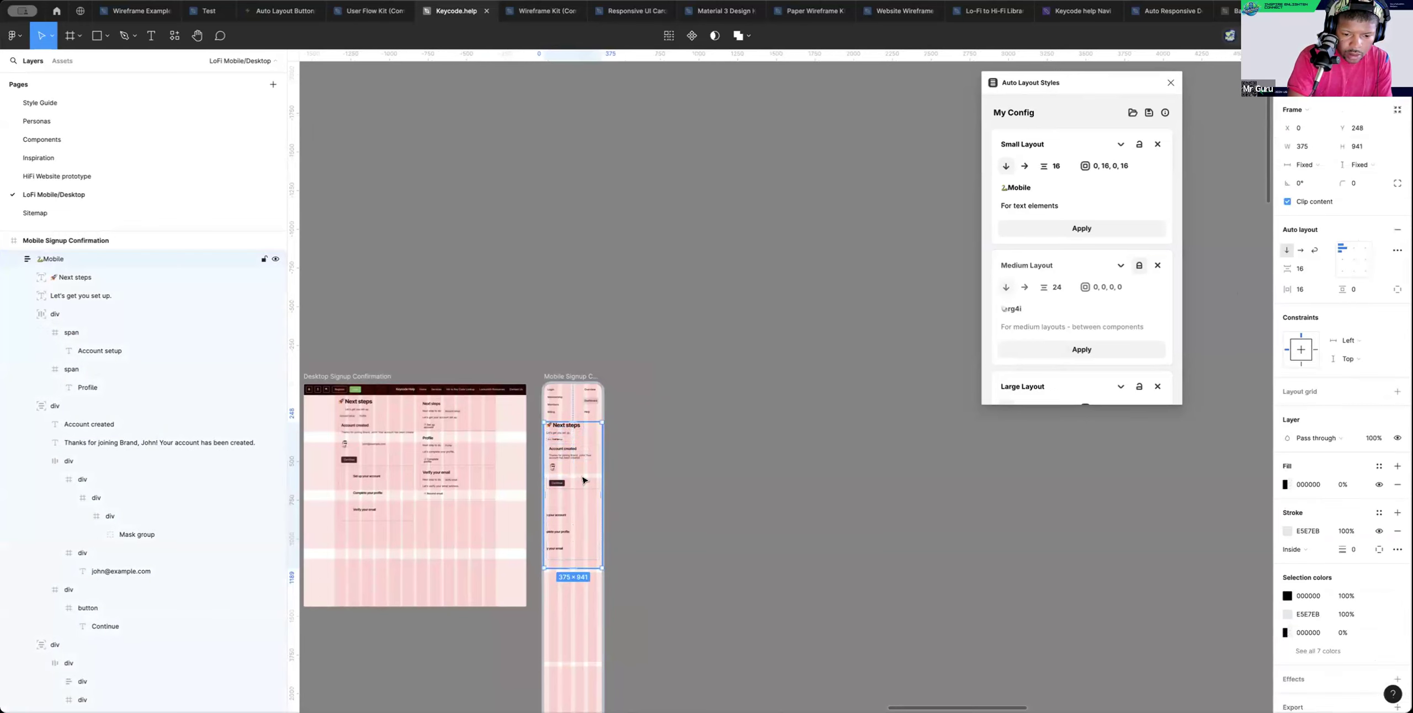
click(583, 483)
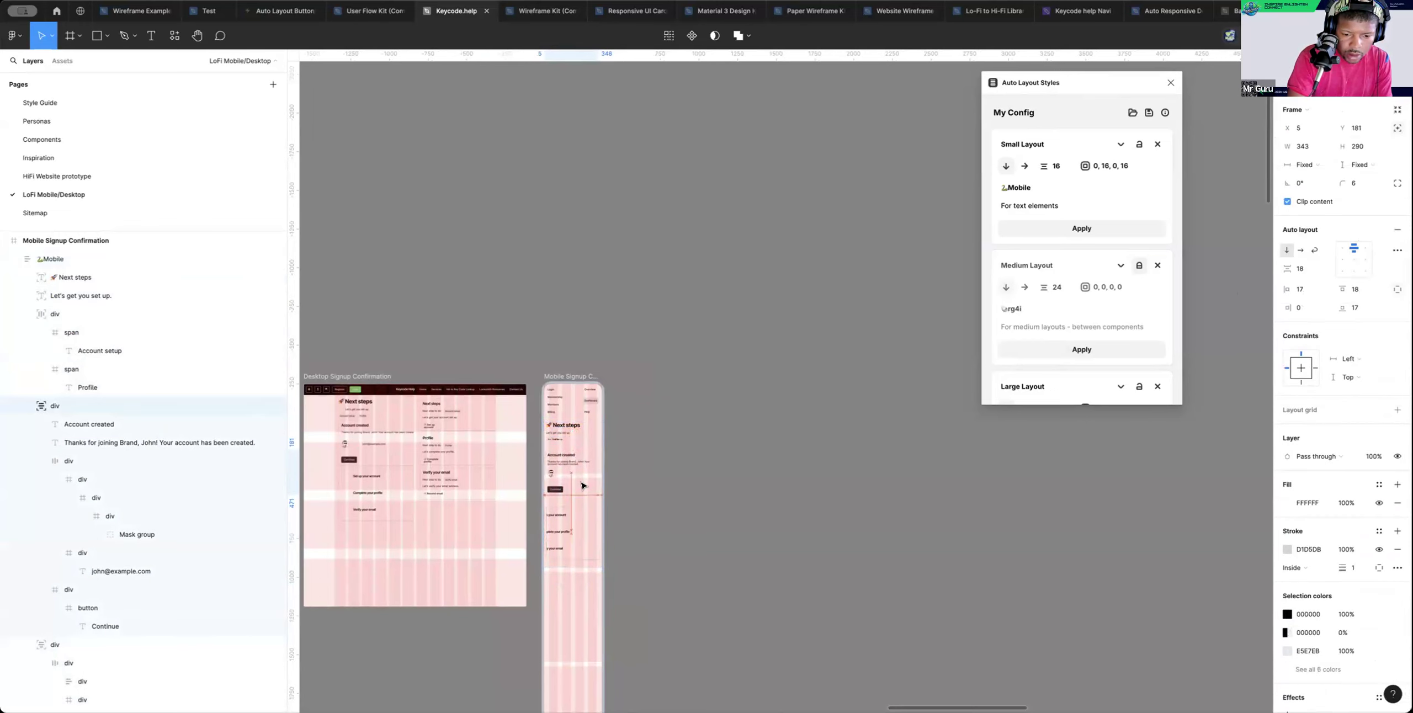
click(764, 492)
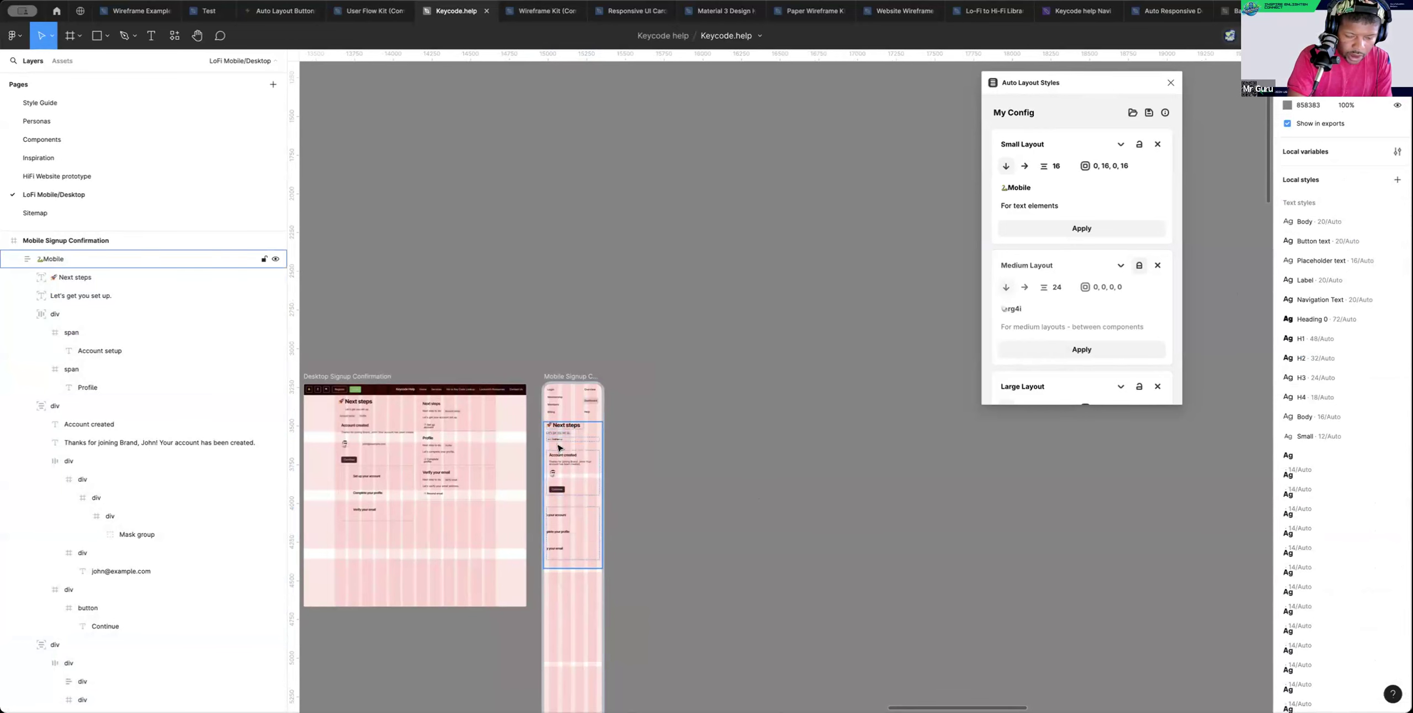
Move the "Account setup" and "Profile" row down slightly and pull the "Profile" text clear of the "Account setup" text
scroll(559, 440, up, 3)
scroll(560, 440, up, 3)
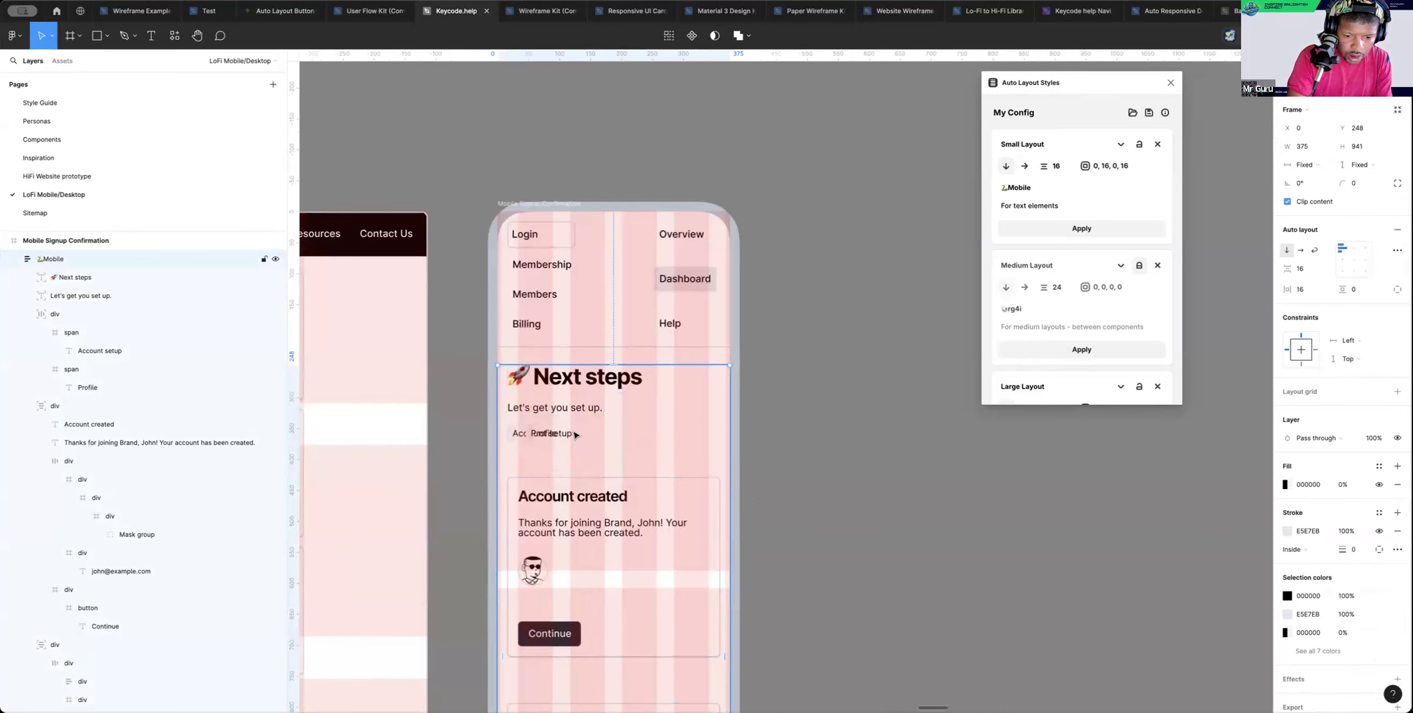
click(574, 434)
drag(573, 440, 643, 449)
super+click(551, 451)
click(559, 450)
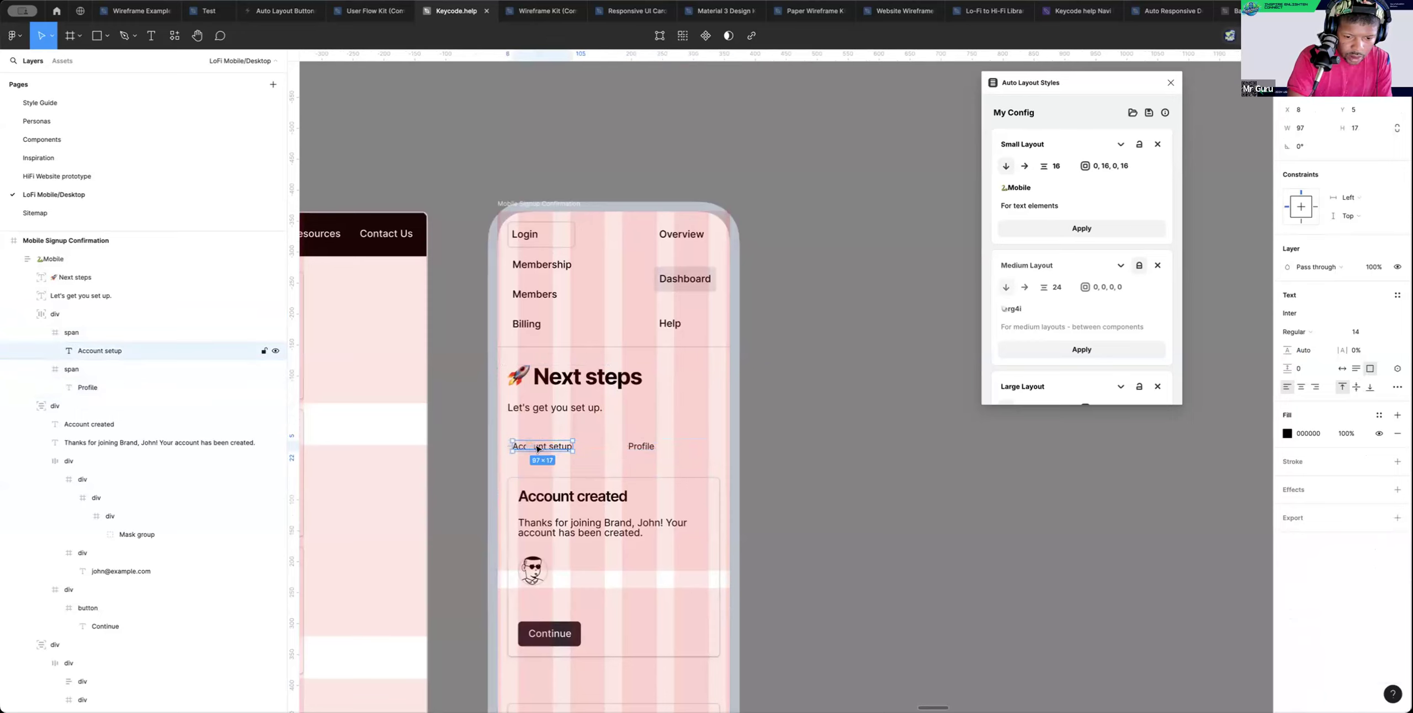
Give the "Profile" label's background span absolute positioning and widen it to 58 px
click(530, 449)
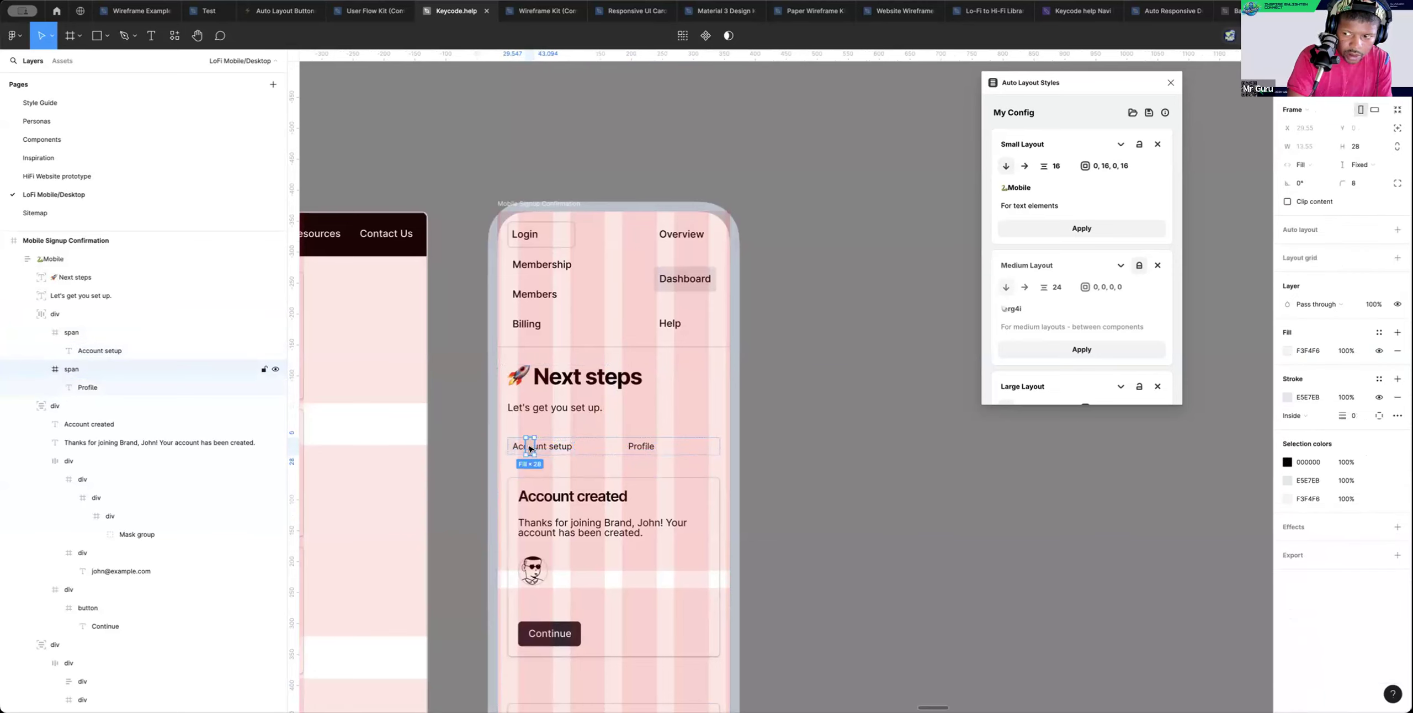
click(1397, 128)
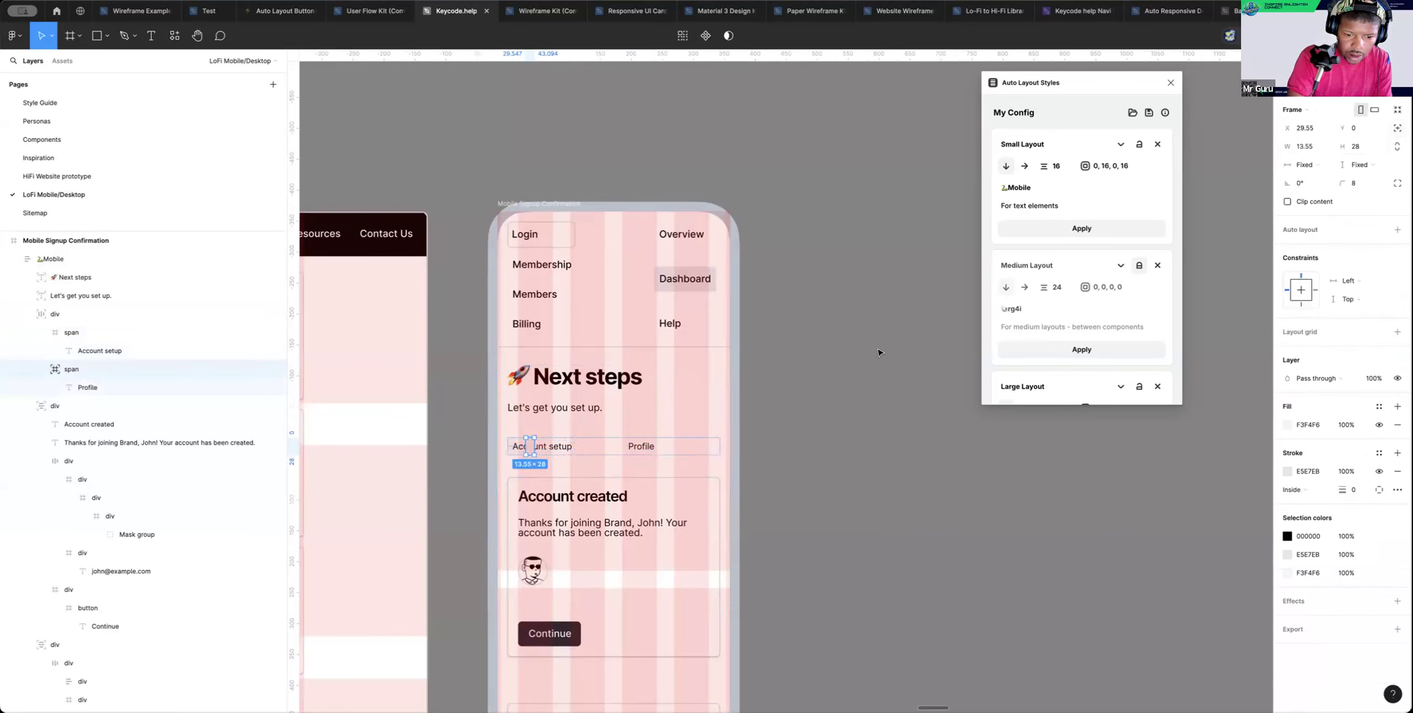
drag(532, 443, 554, 445)
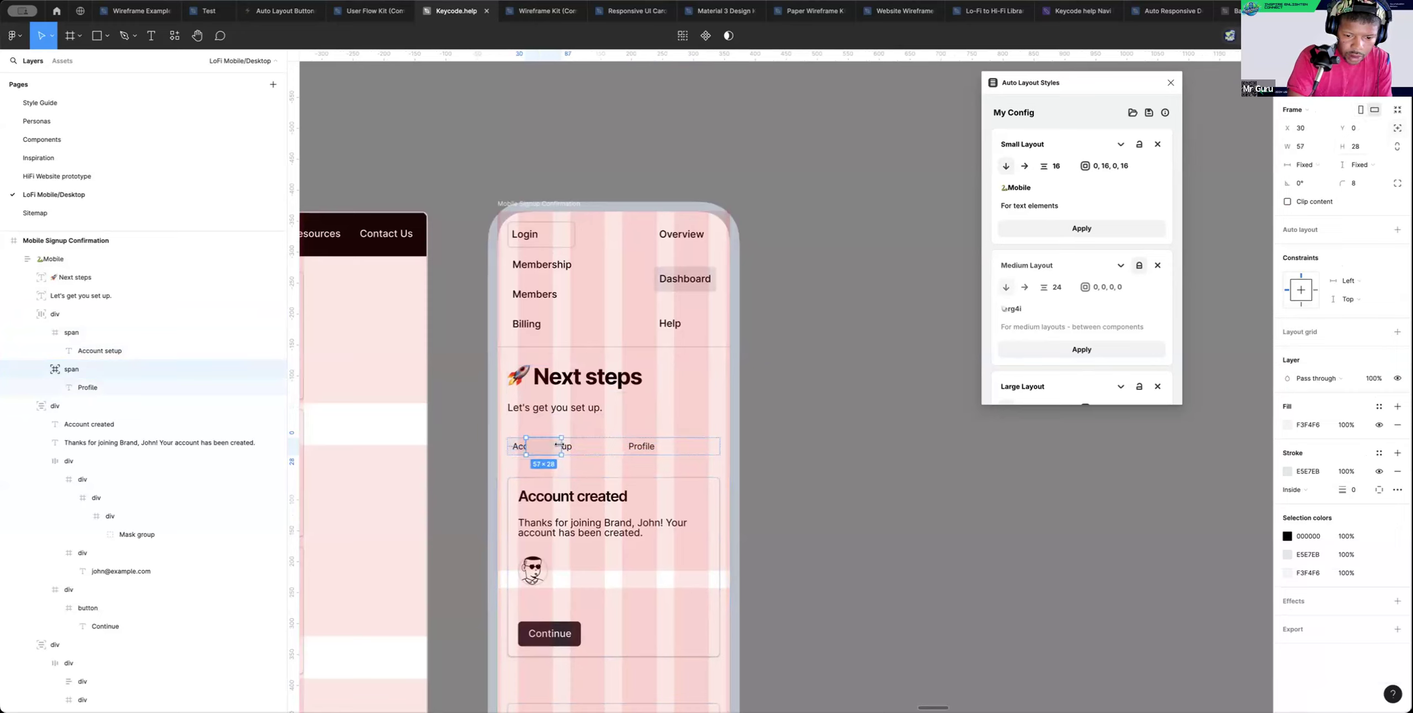
mouse_move(539, 450)
mouse_down()
mouse_move(596, 450)
mouse_move(534, 450)
mouse_up()
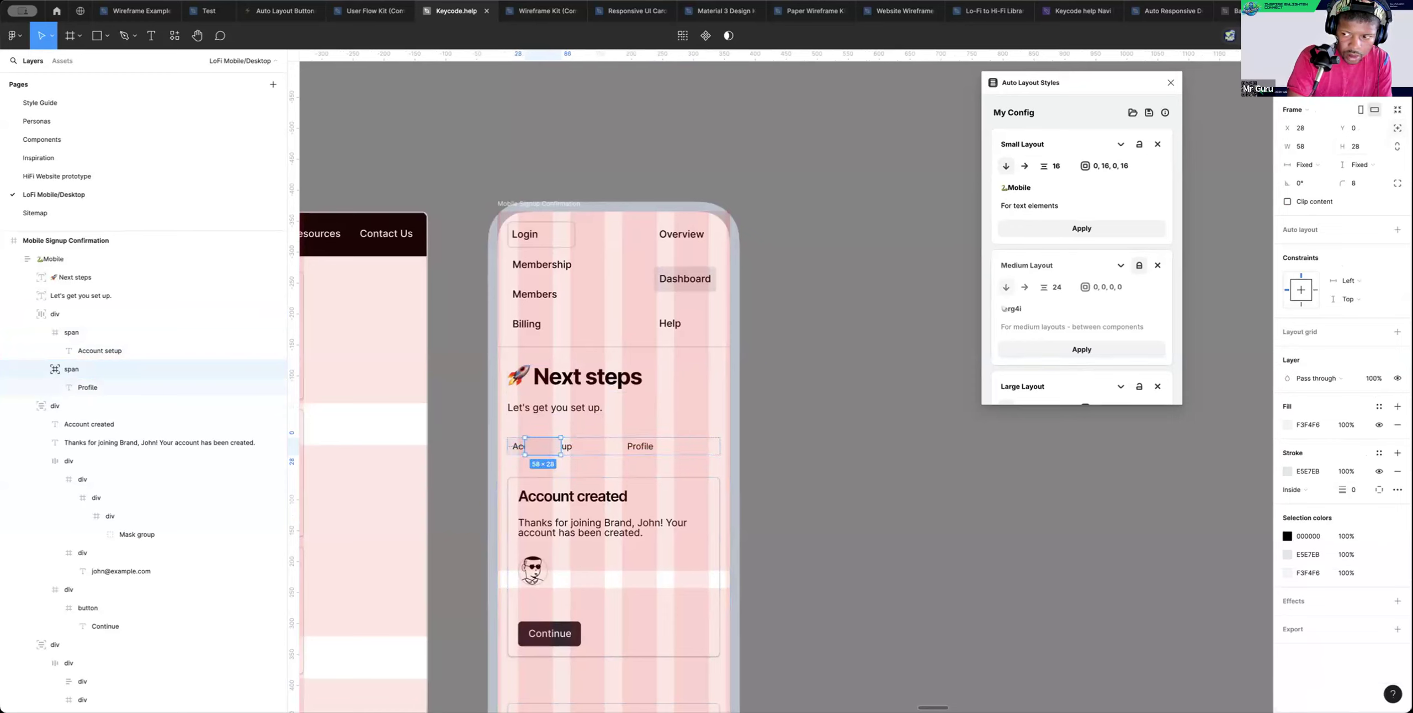
Shift the "Profile" background span to X 35 and place its text inside it at X 15, Y 5
double_click(642, 447)
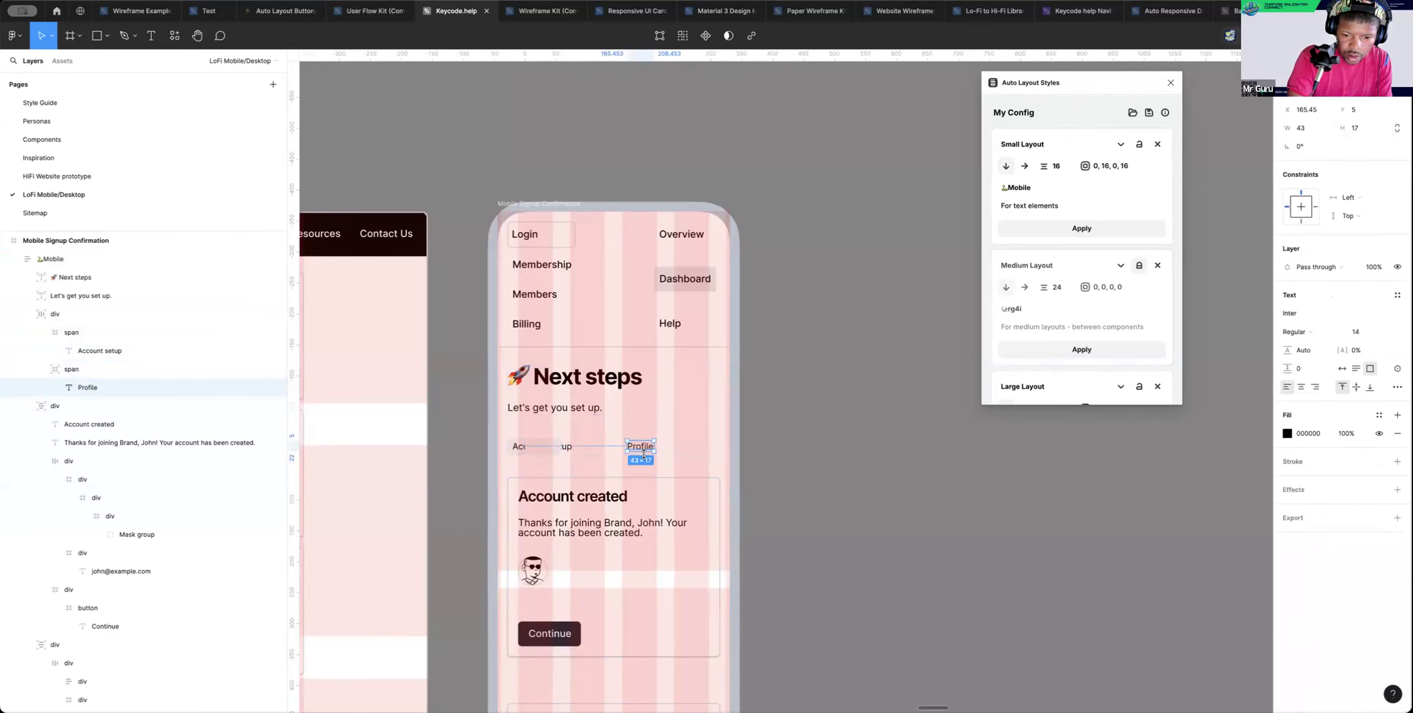
click(535, 450)
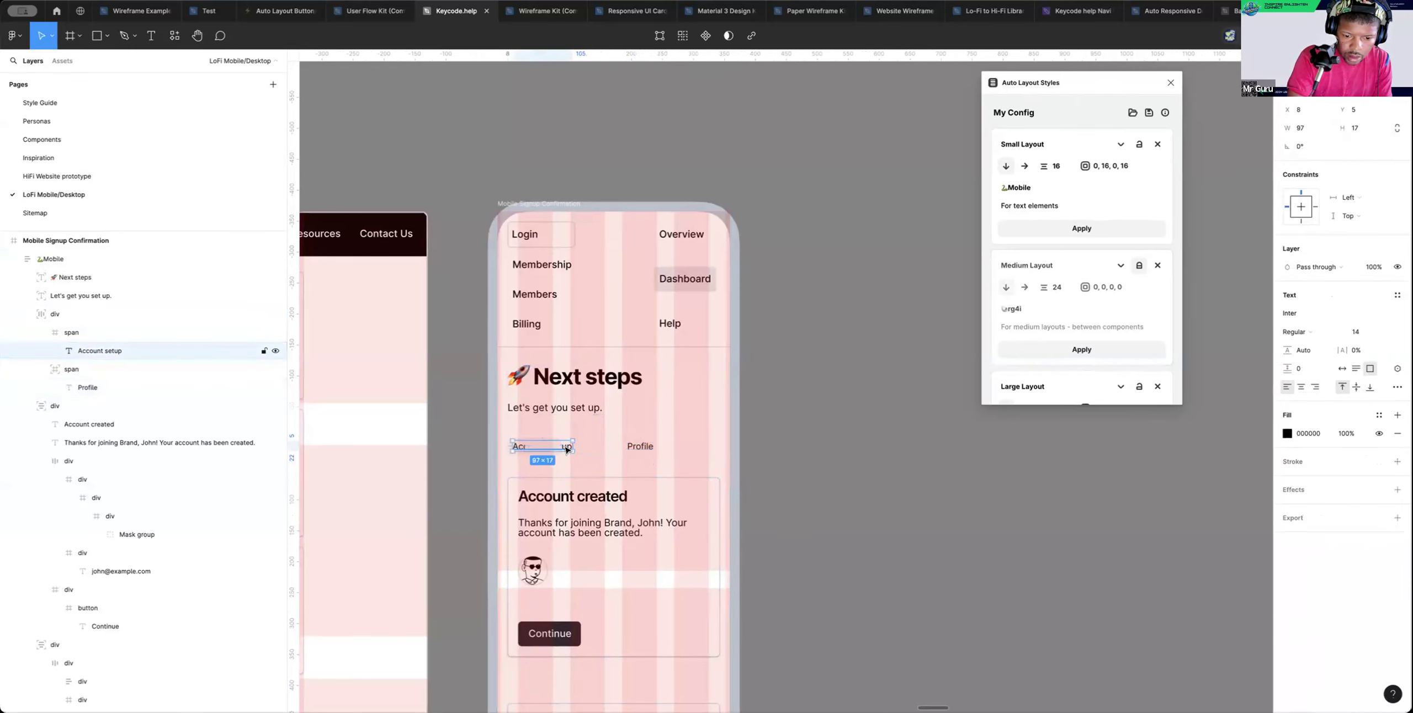
click(541, 449)
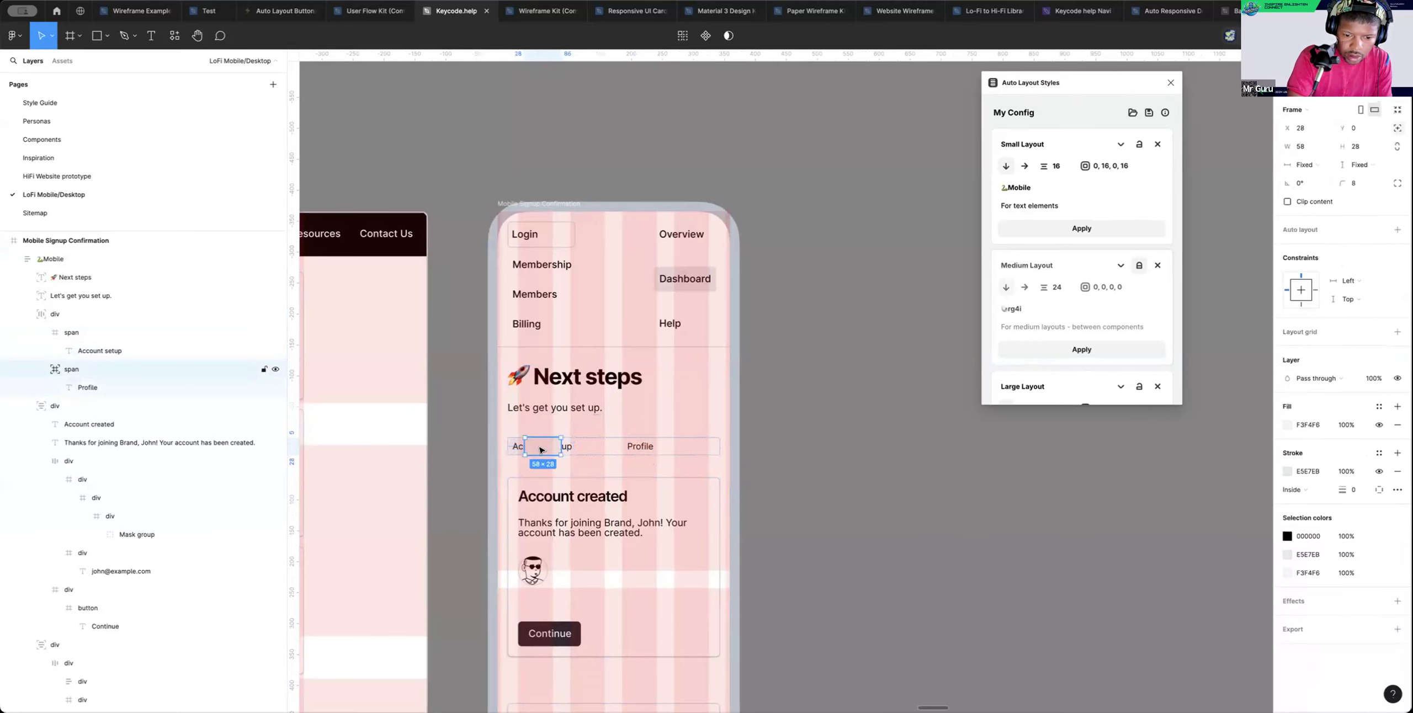
drag(560, 450, 543, 450)
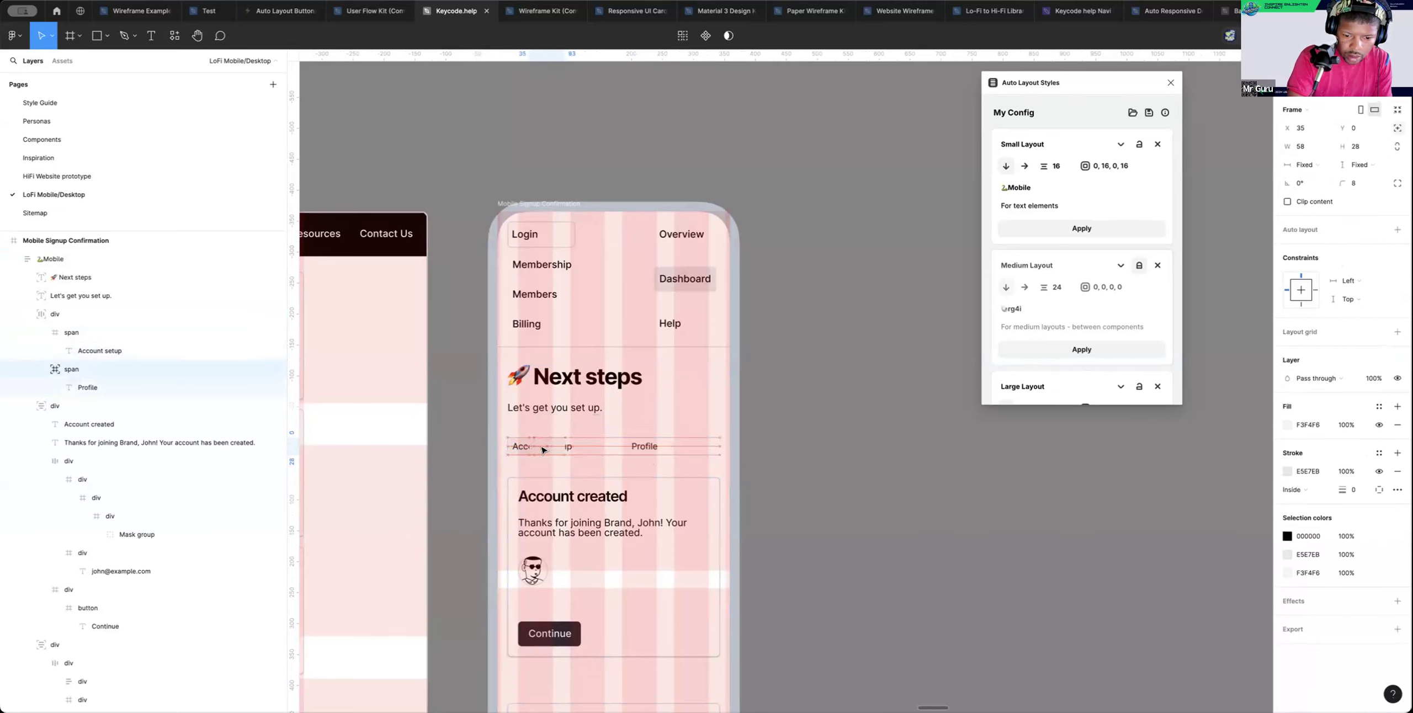
click(642, 447)
drag(643, 448, 548, 443)
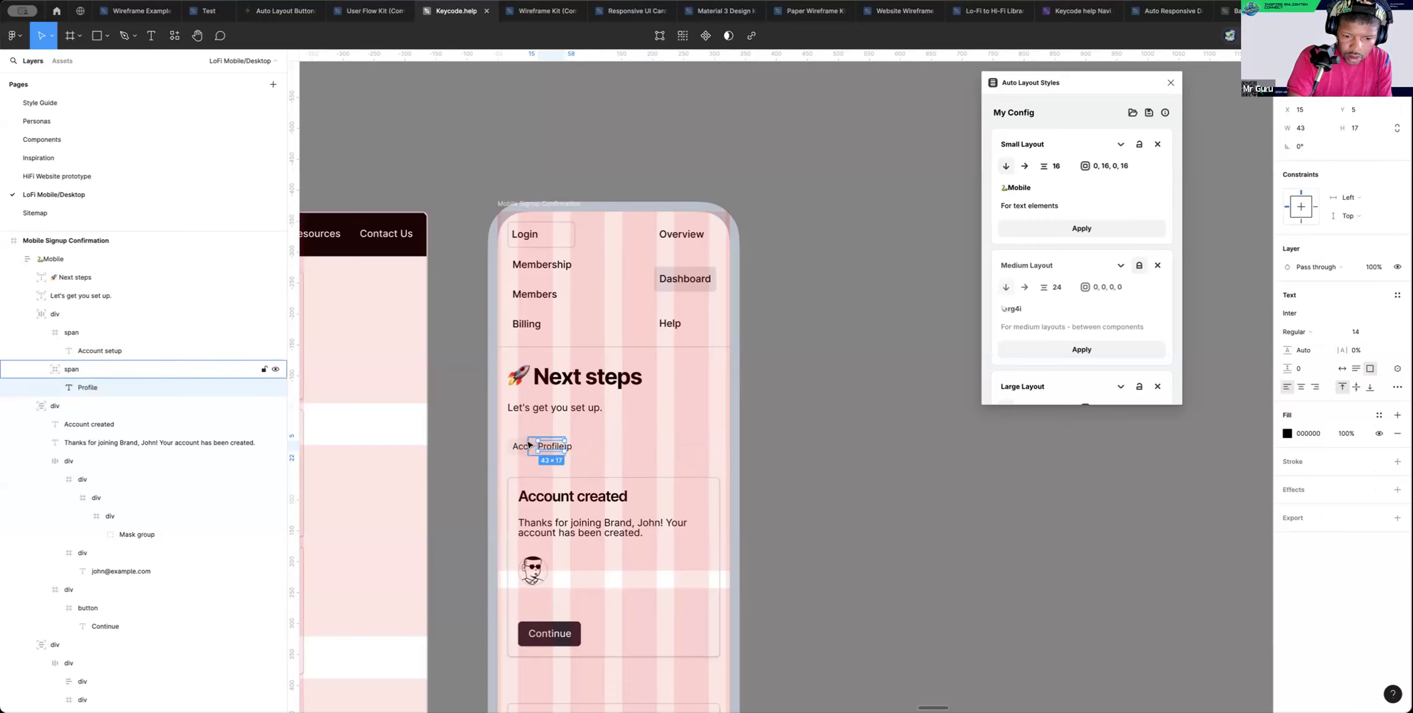
Move the "Profile" tag to the right of "Account setup" and center its text horizontally within the background
click(530, 445)
drag(552, 447, 626, 447)
double_click(624, 448)
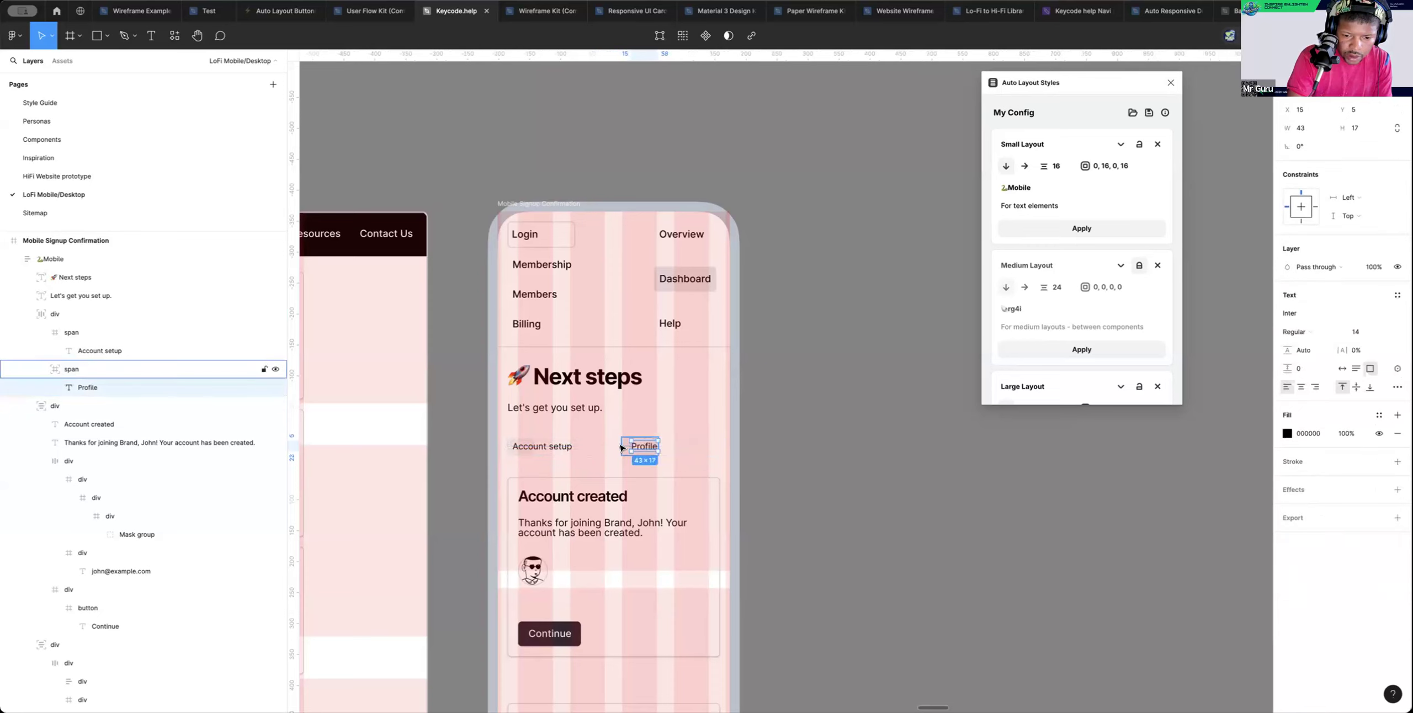
click(1305, 84)
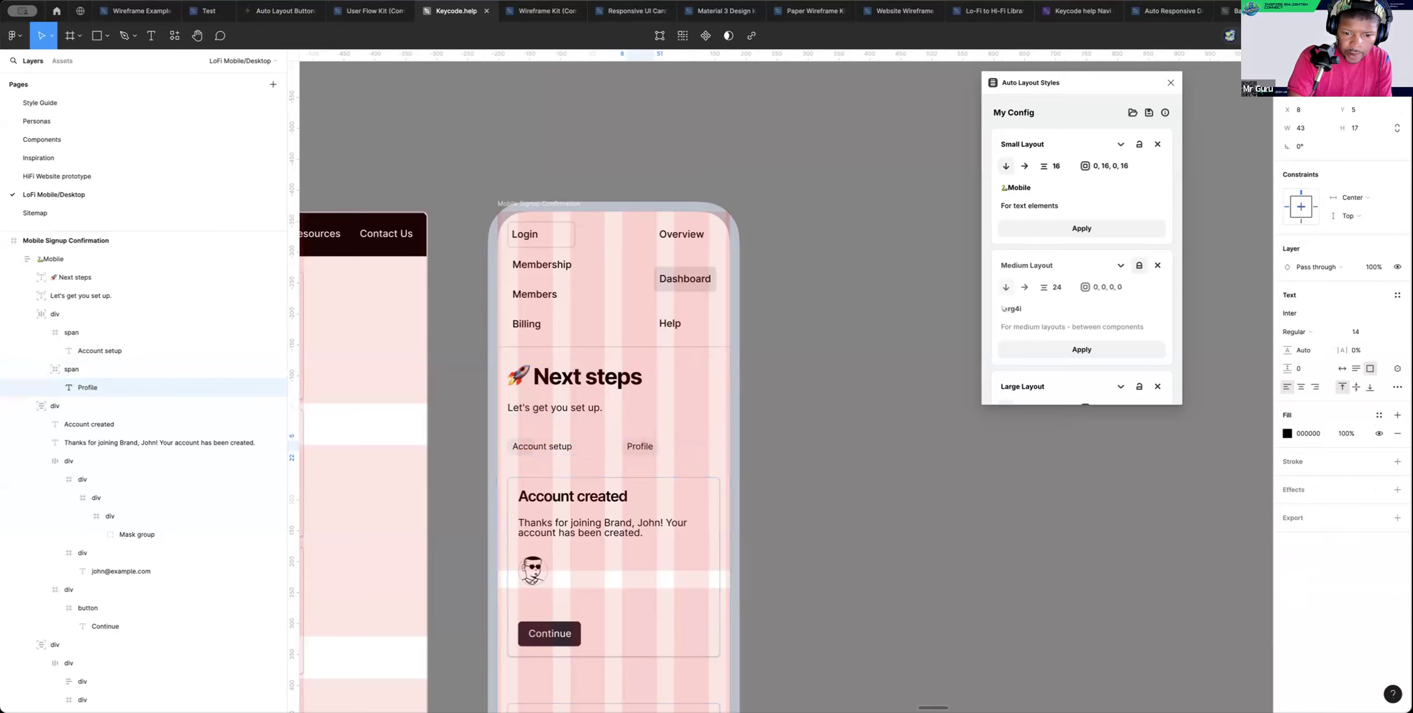
click(672, 433)
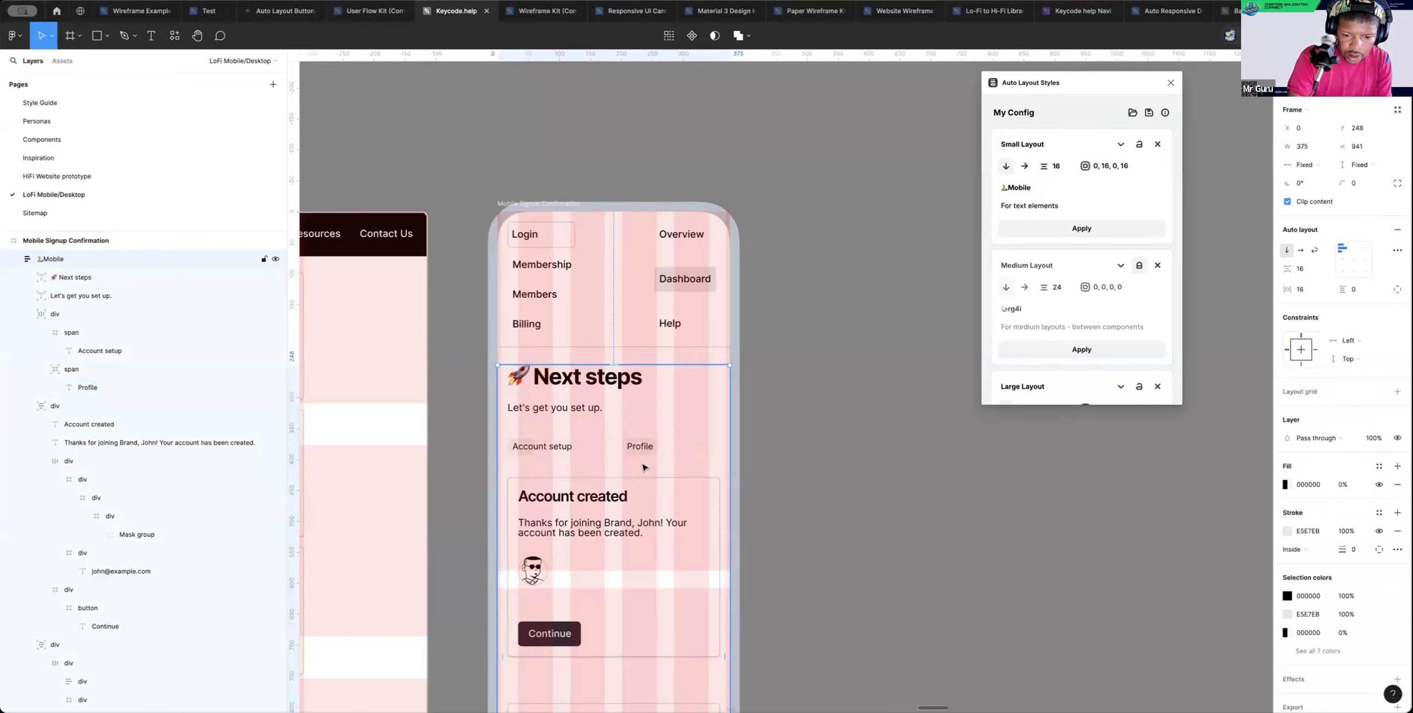
Fit the "Profile" background span to its grid column, 56 px wide at X 185
scroll(657, 452, up, 5)
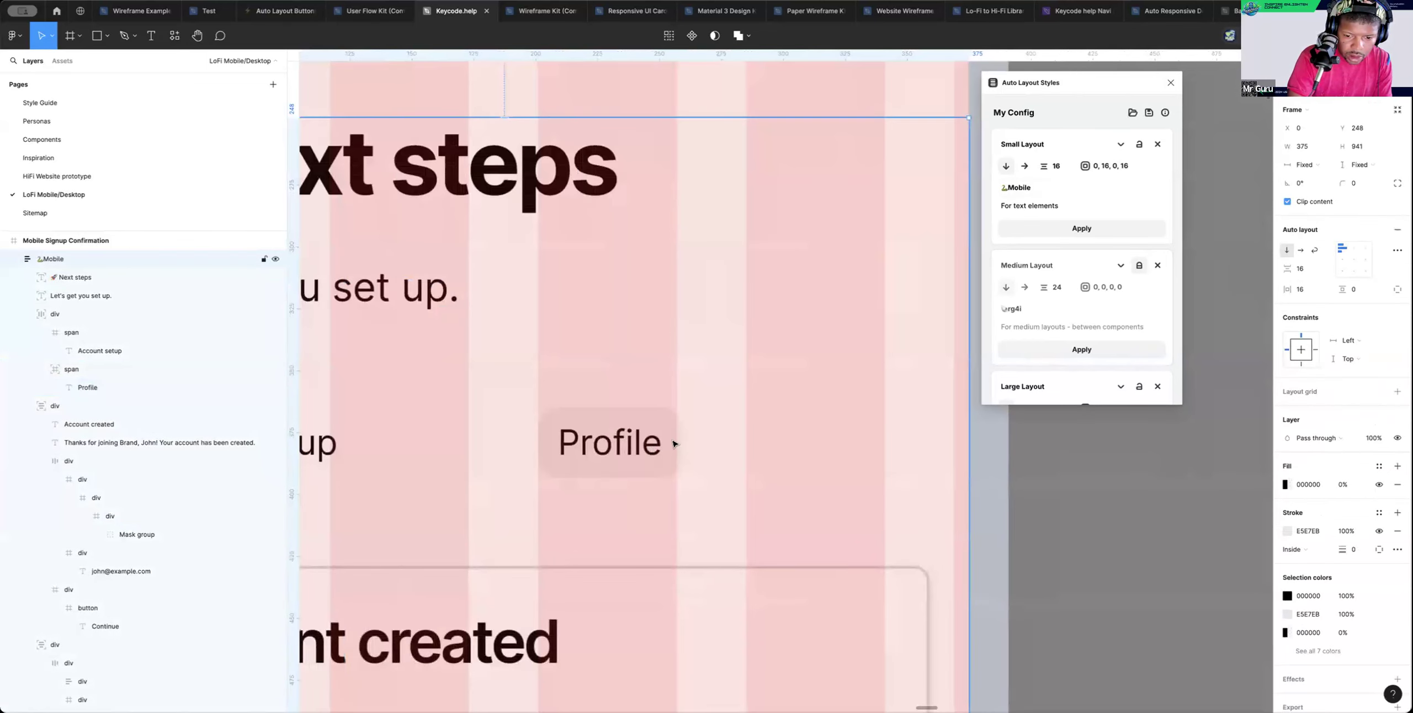
click(674, 443)
click(674, 441)
drag(675, 439, 677, 439)
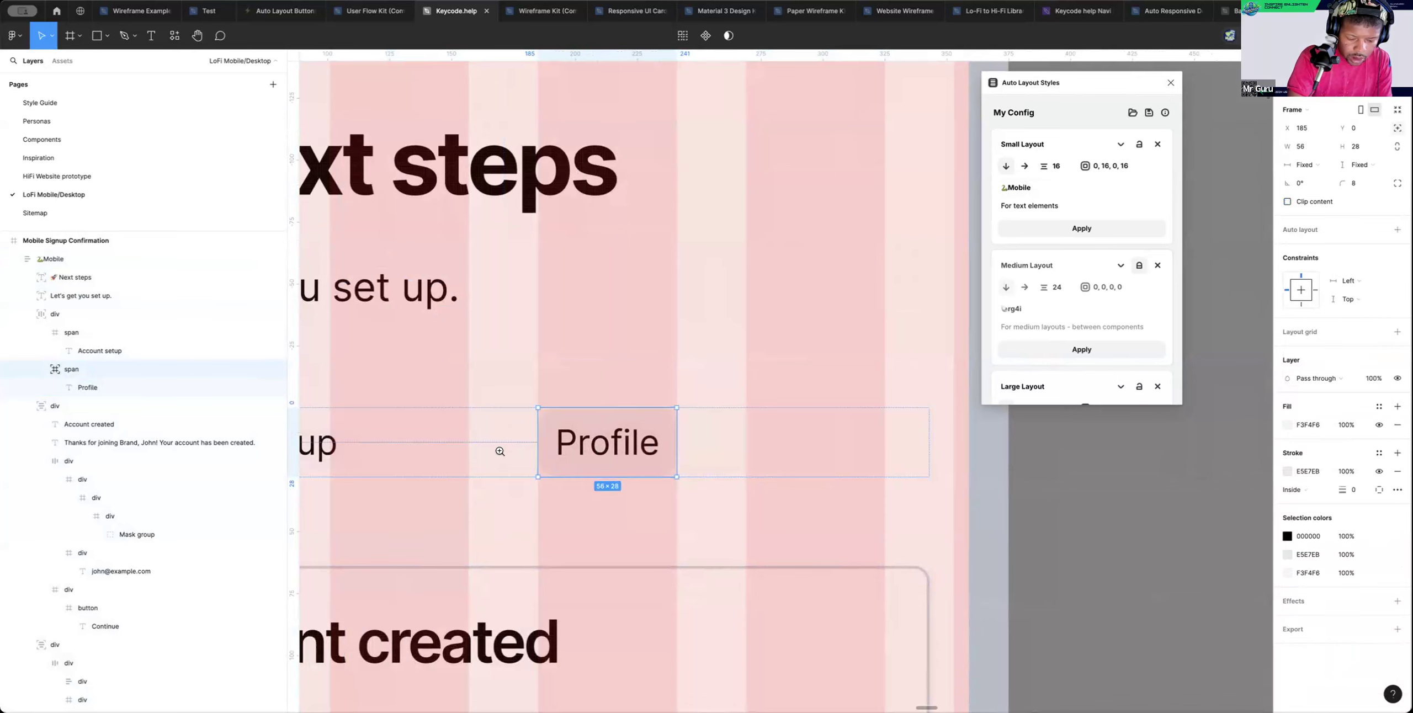
Widen the "Account setup" label's background span to 113 px so it encloses the text
key(minus)
scroll(494, 456, left, 3)
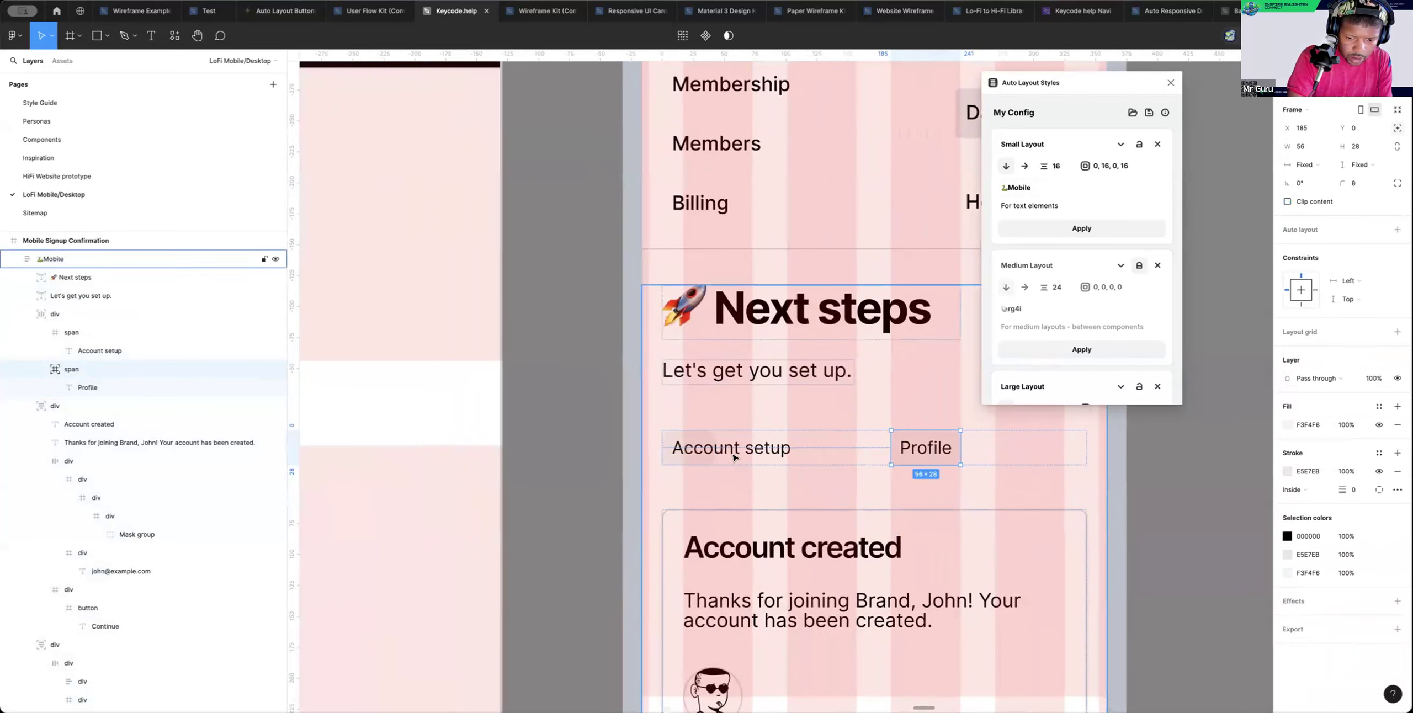
double_click(690, 436)
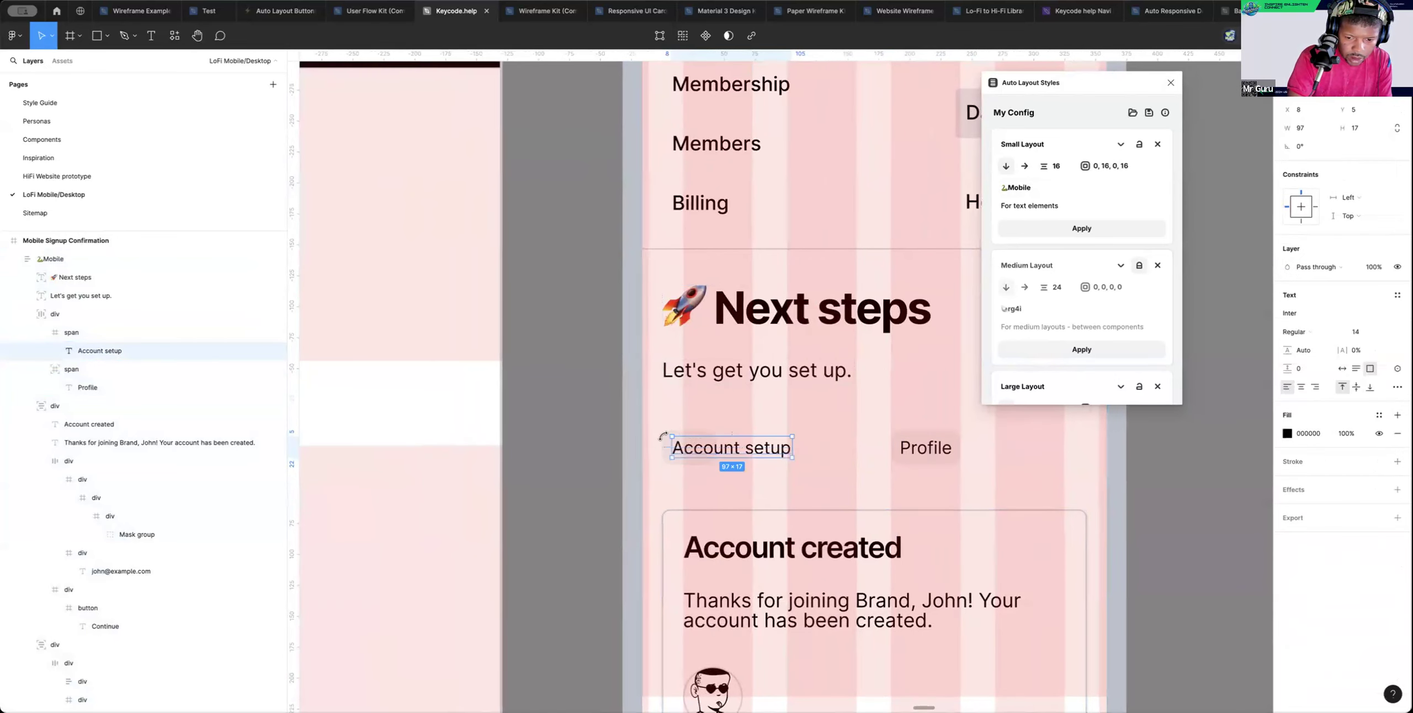
click(642, 440)
double_click(665, 435)
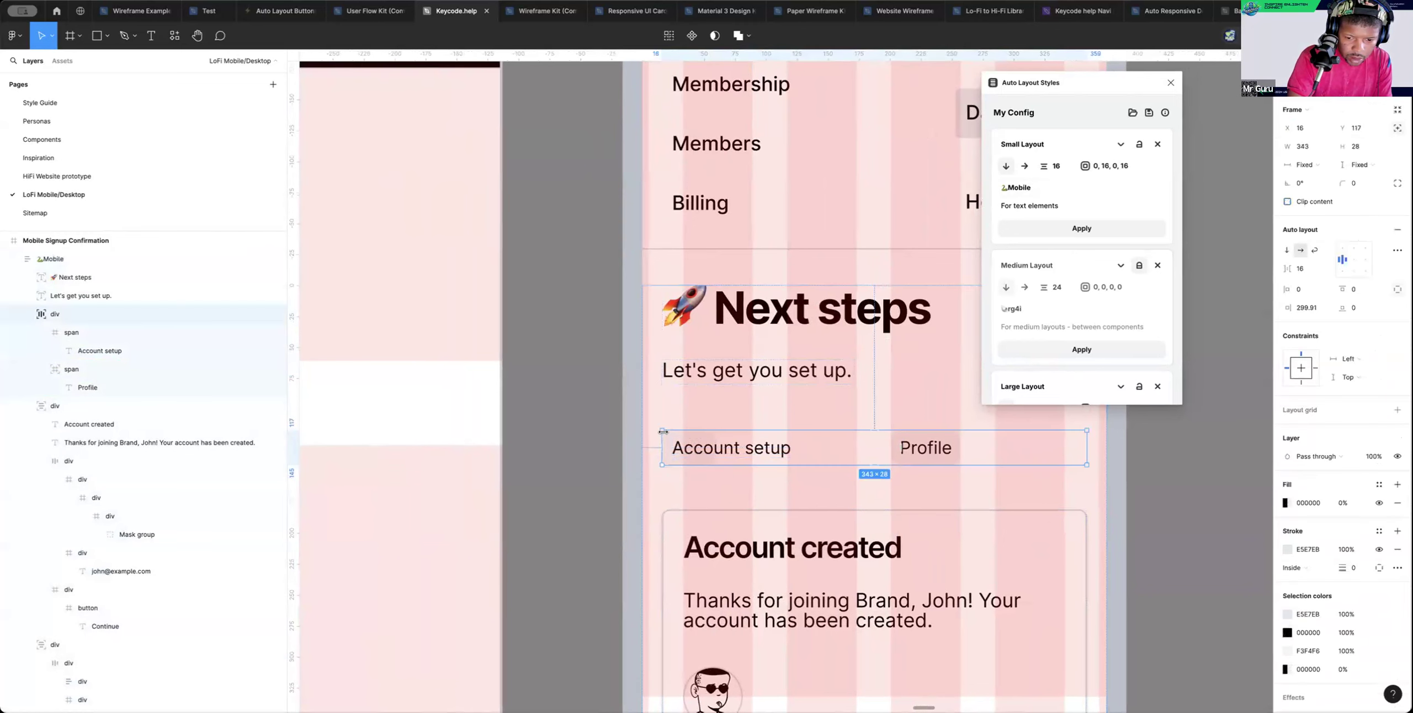
click(694, 437)
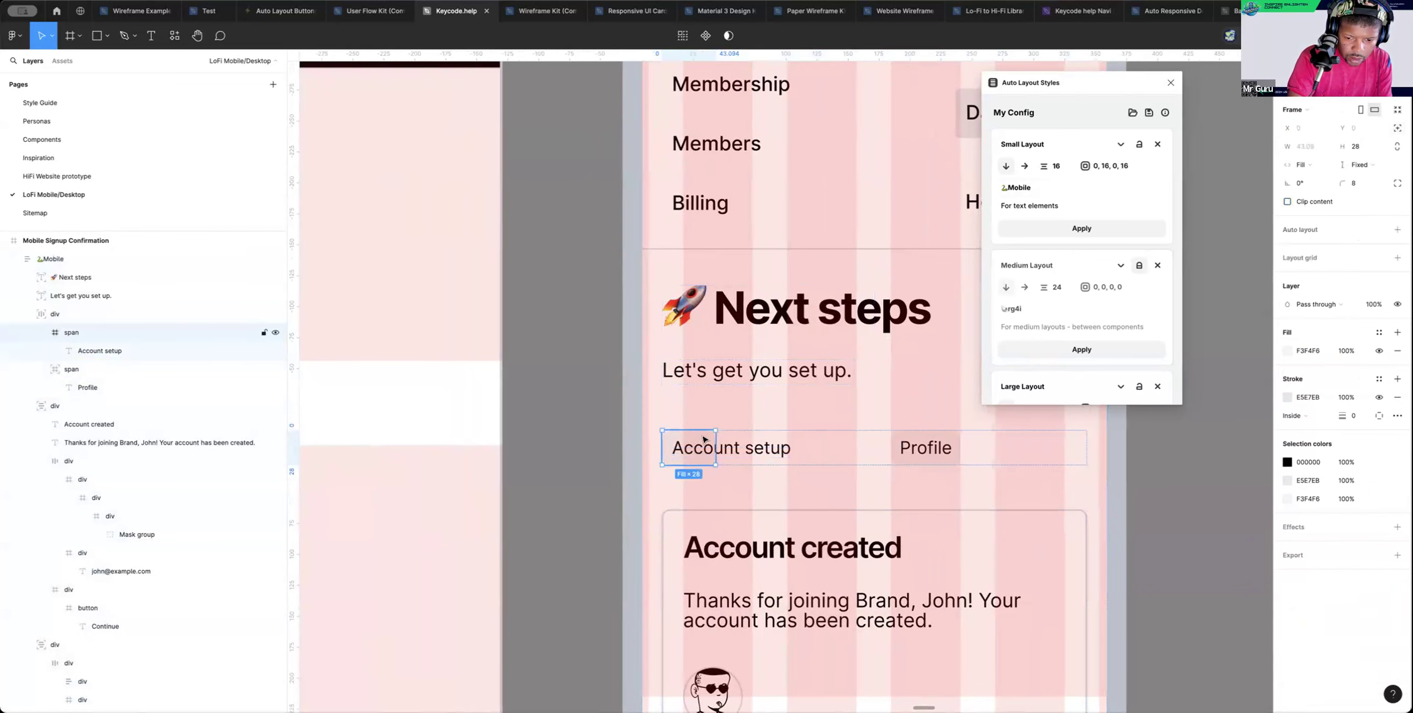
drag(769, 435, 800, 435)
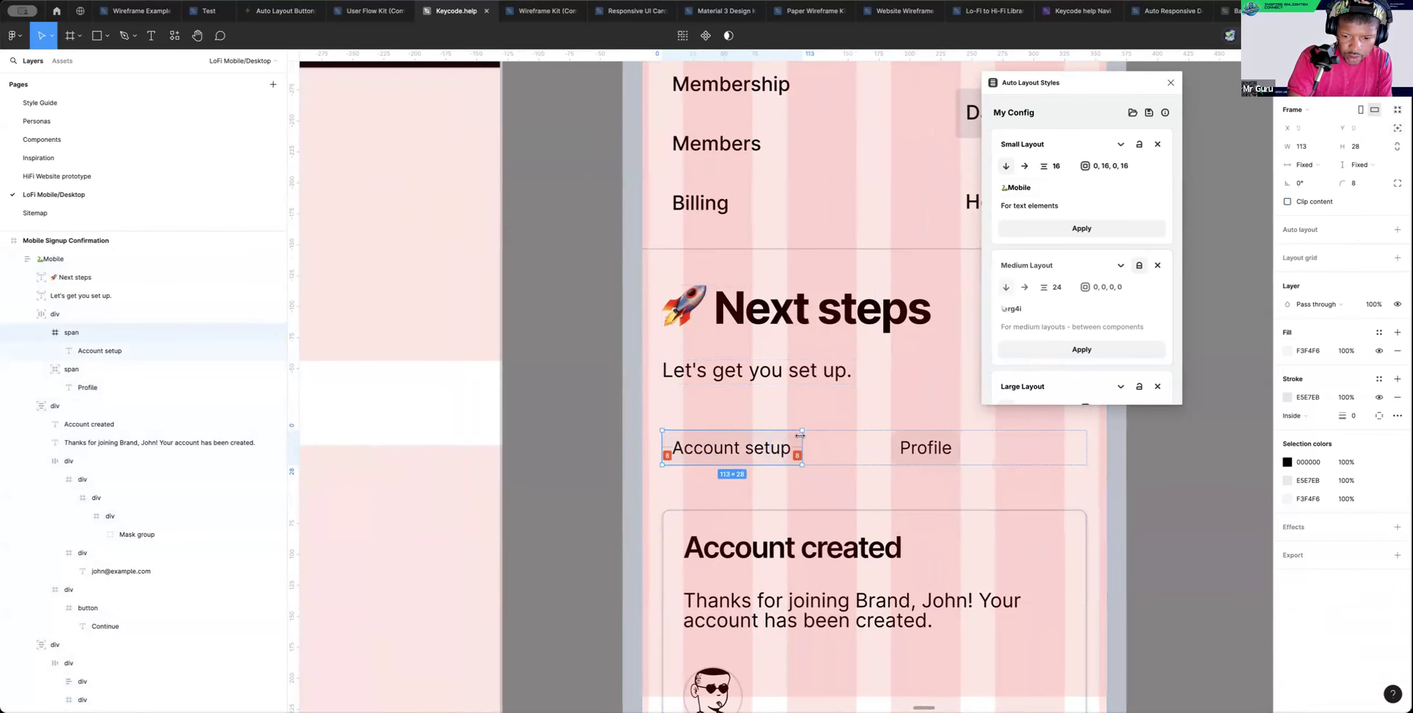
Give the "Account setup" span absolute positioning and shift it right to align with the left edge of the "Account created" heading
drag(700, 437, 714, 437)
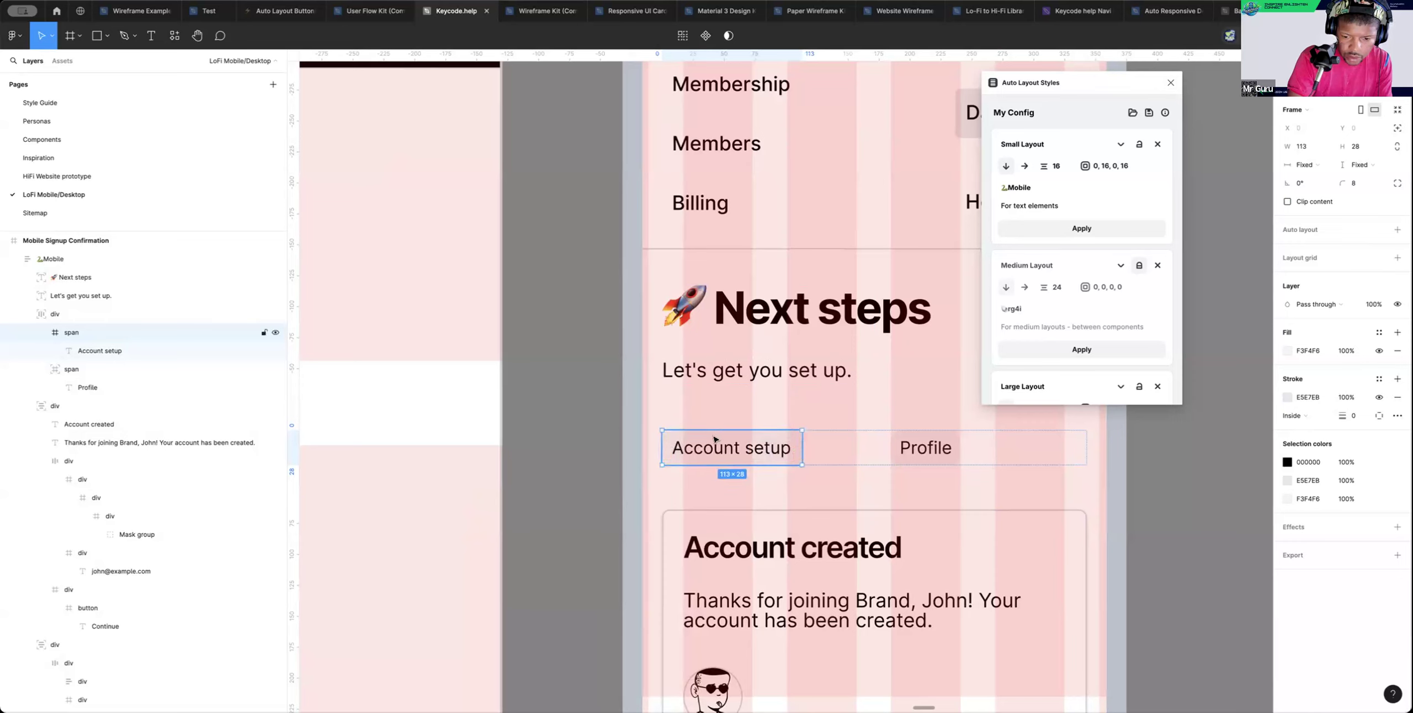
click(1397, 128)
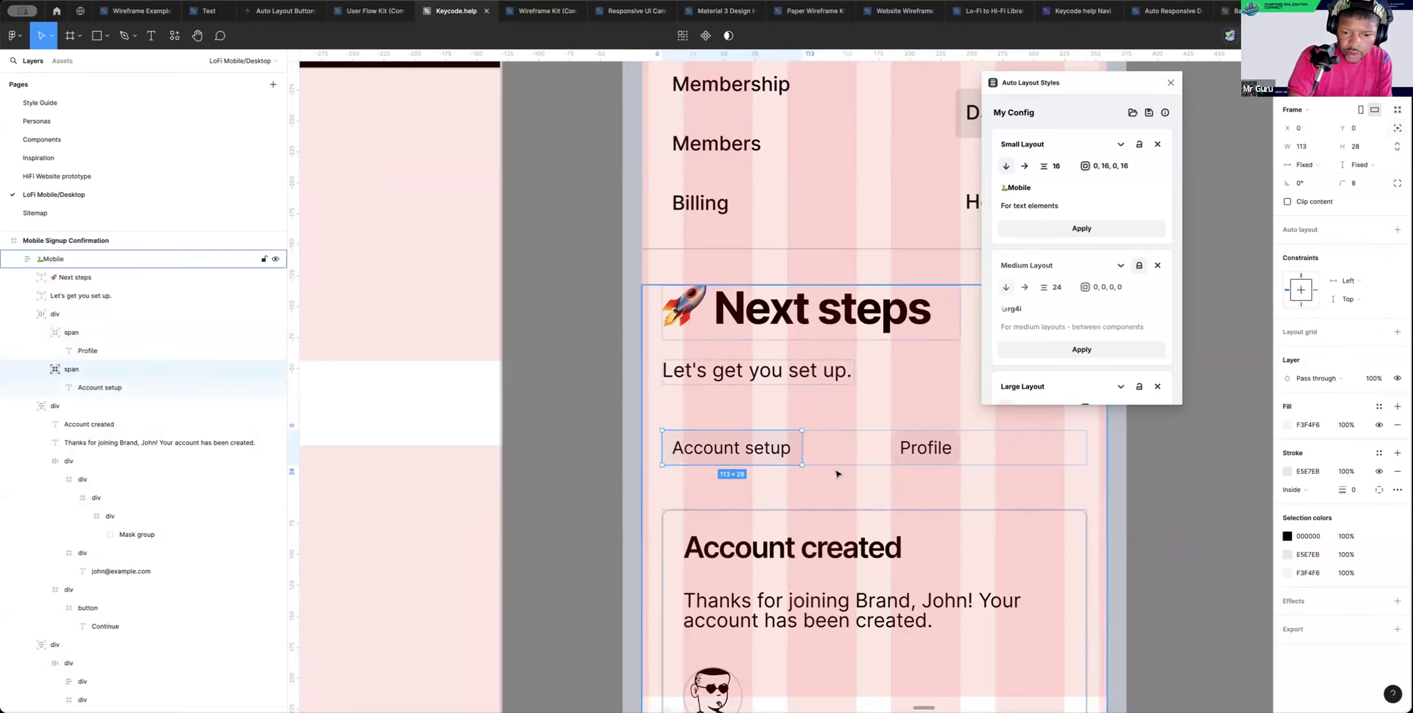
drag(740, 441, 765, 441)
click(864, 410)
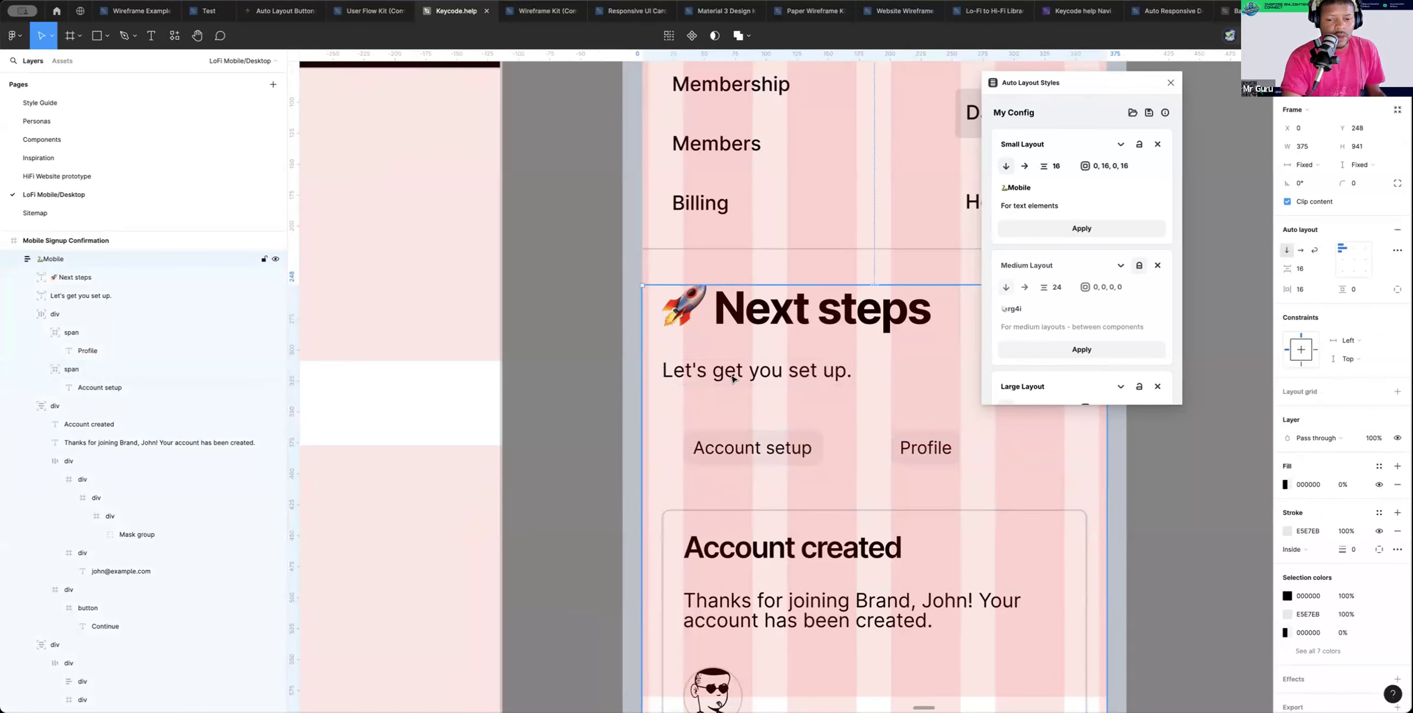
Move the mobile "Let's get you set up." text right to X 33
click(712, 375)
drag(712, 375, 732, 374)
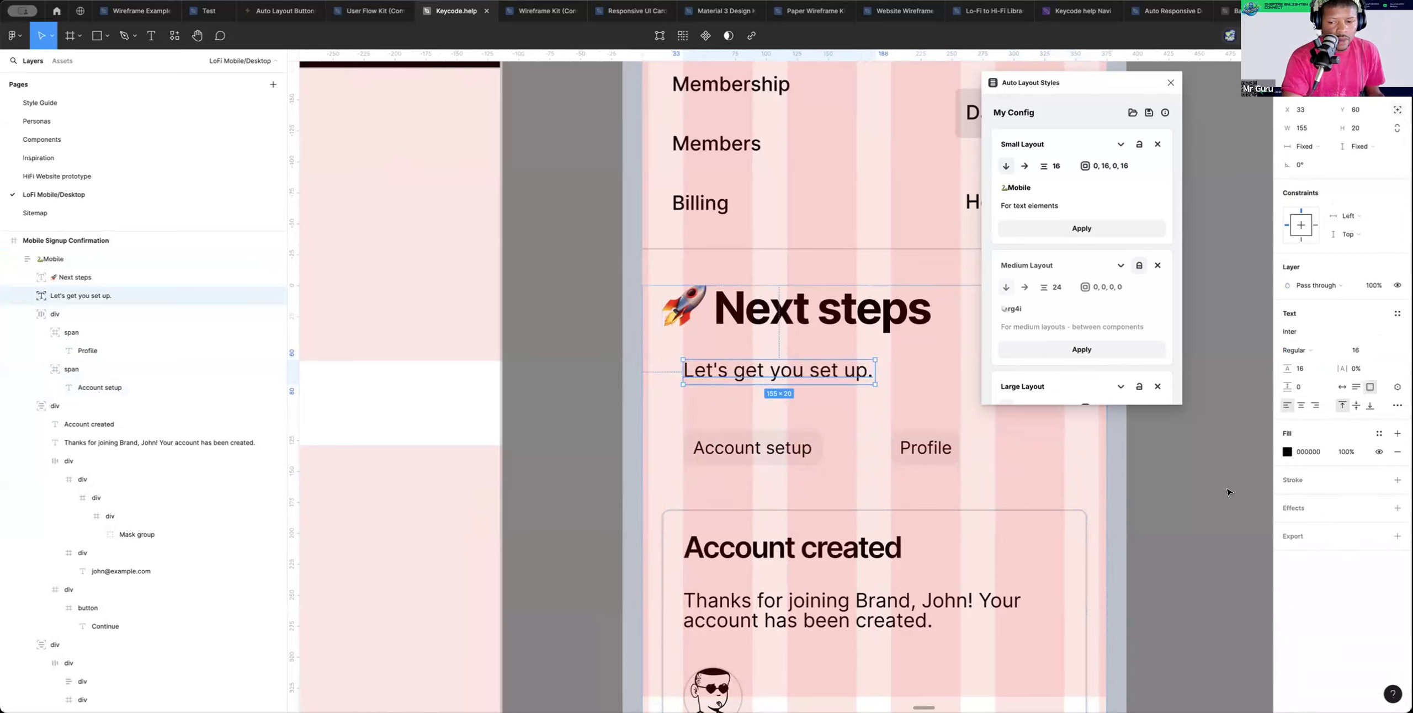
click(1182, 492)
Narrow the "Set up your account" row's inner frame to 309 px so its text fits inside the mobile card
key(z)
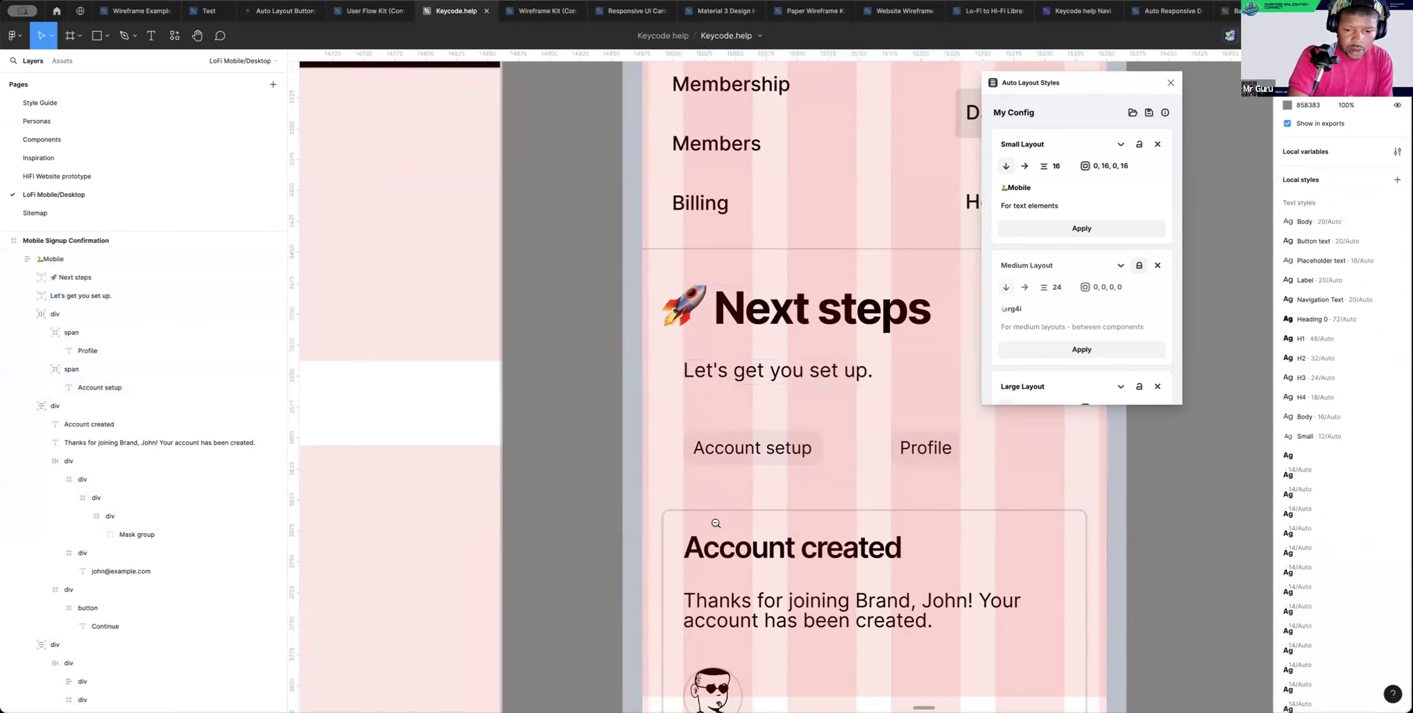
alt+click(716, 524)
alt+click(716, 524)
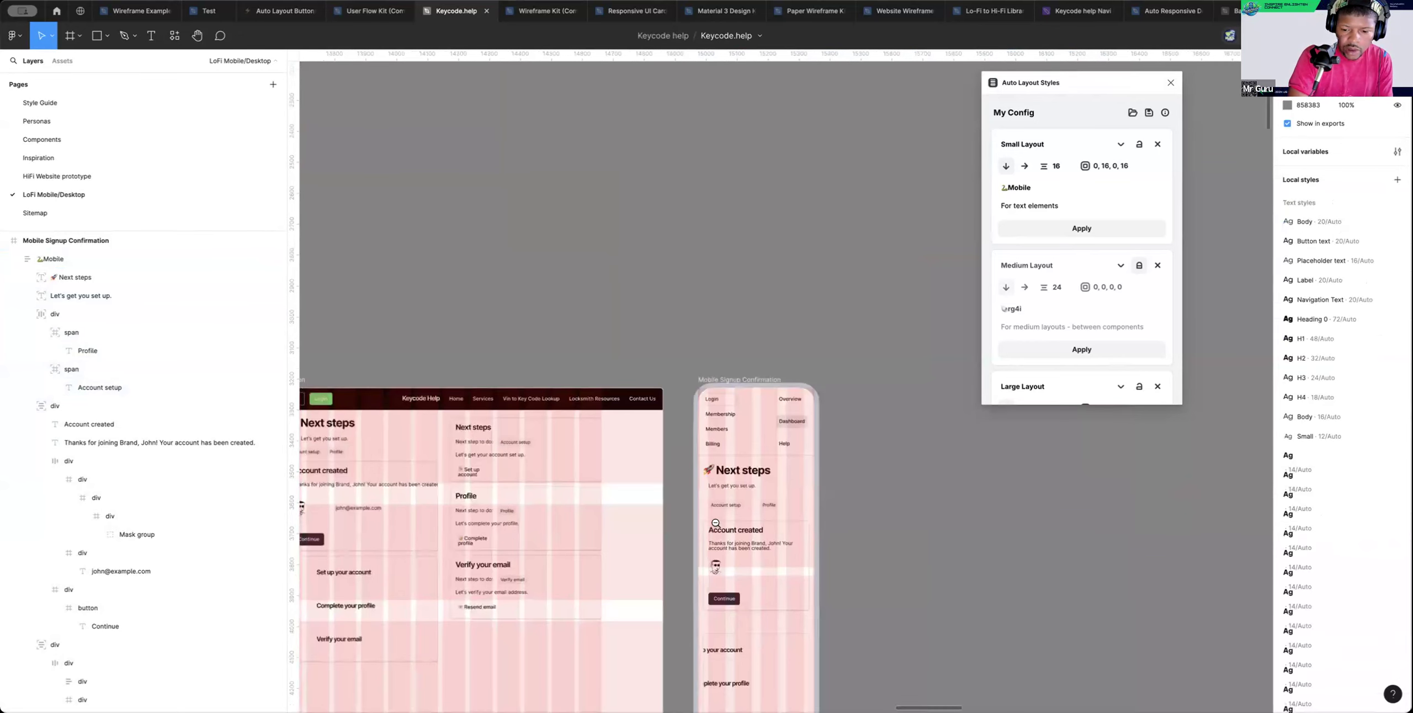
scroll(743, 515, down, 4)
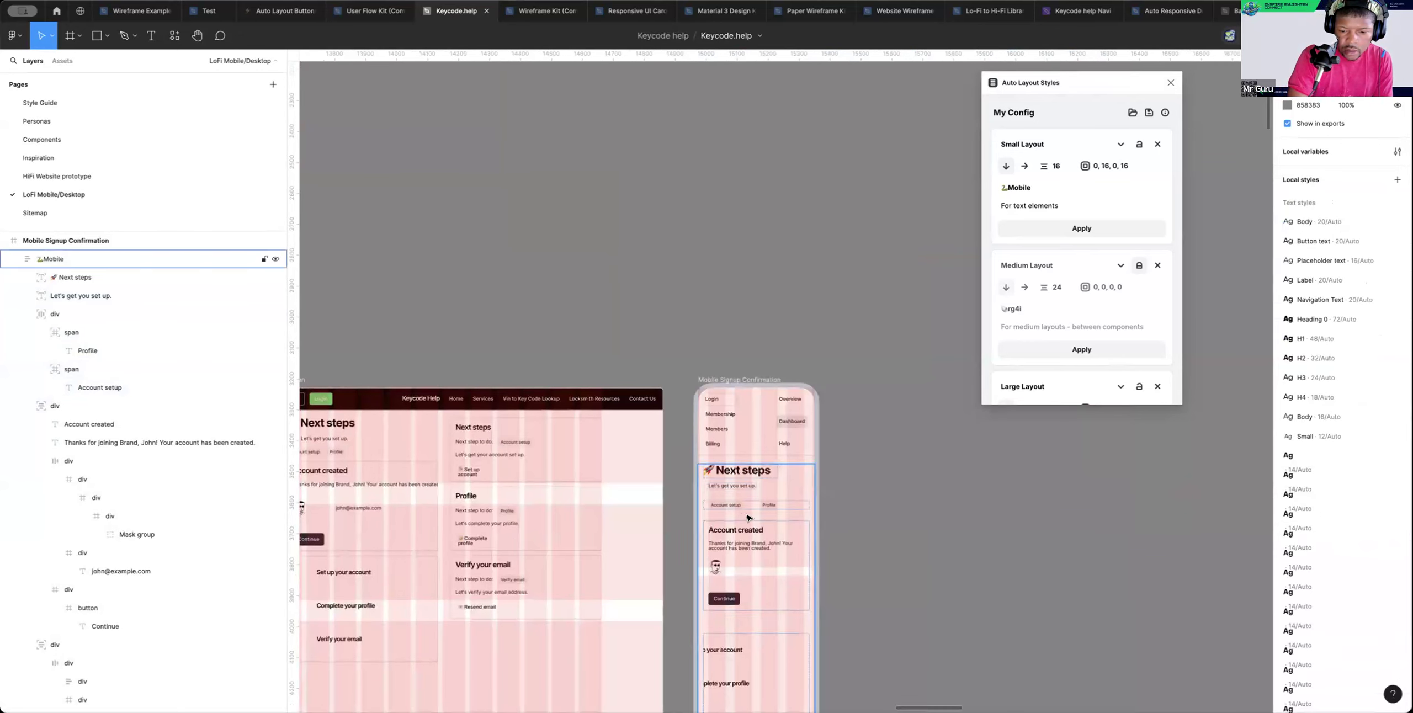
scroll(784, 480, left, 2)
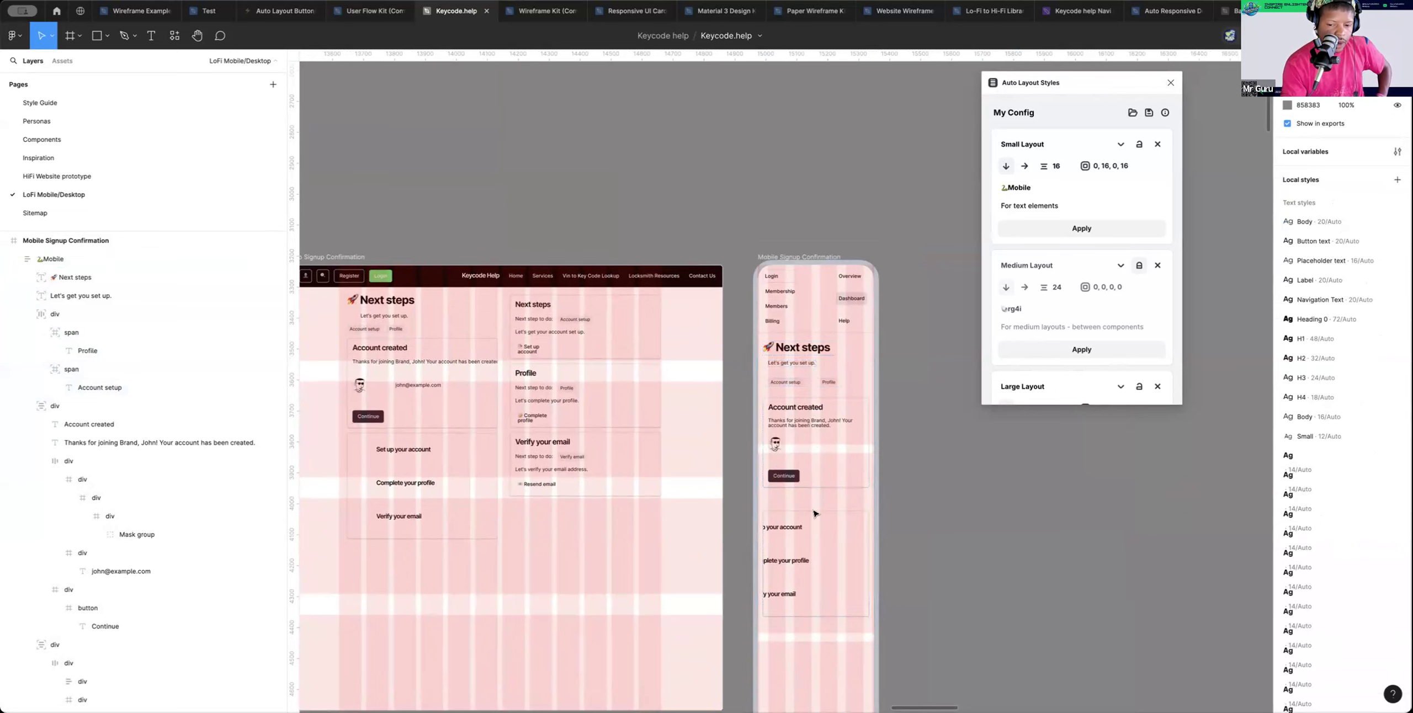
click(801, 534)
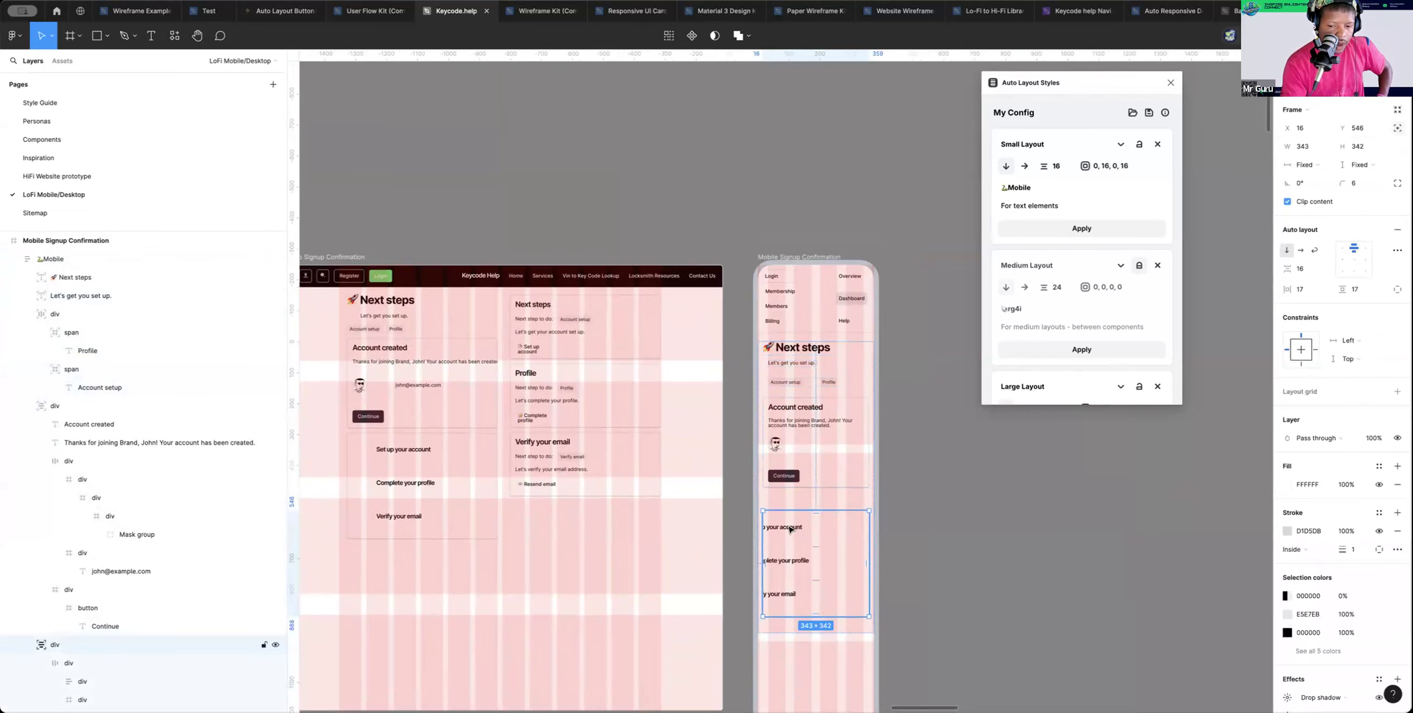
double_click(791, 530)
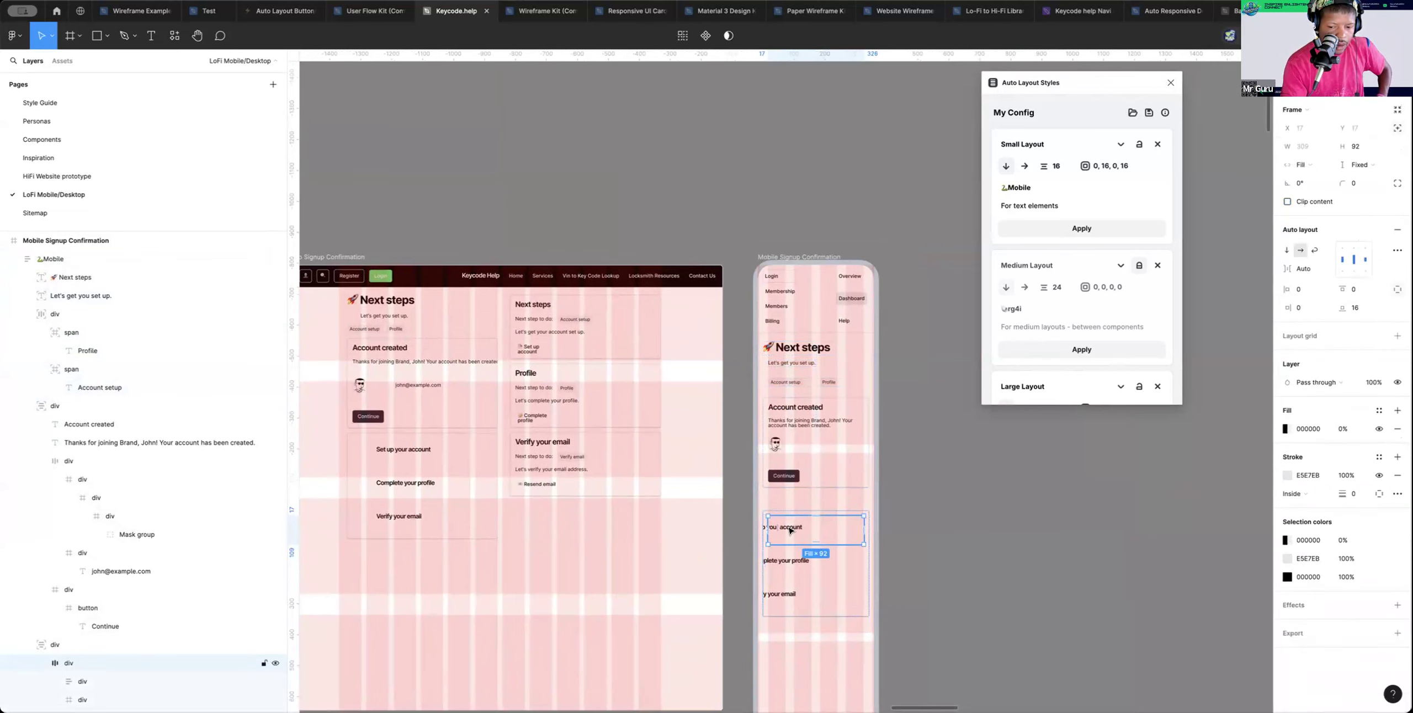
double_click(791, 531)
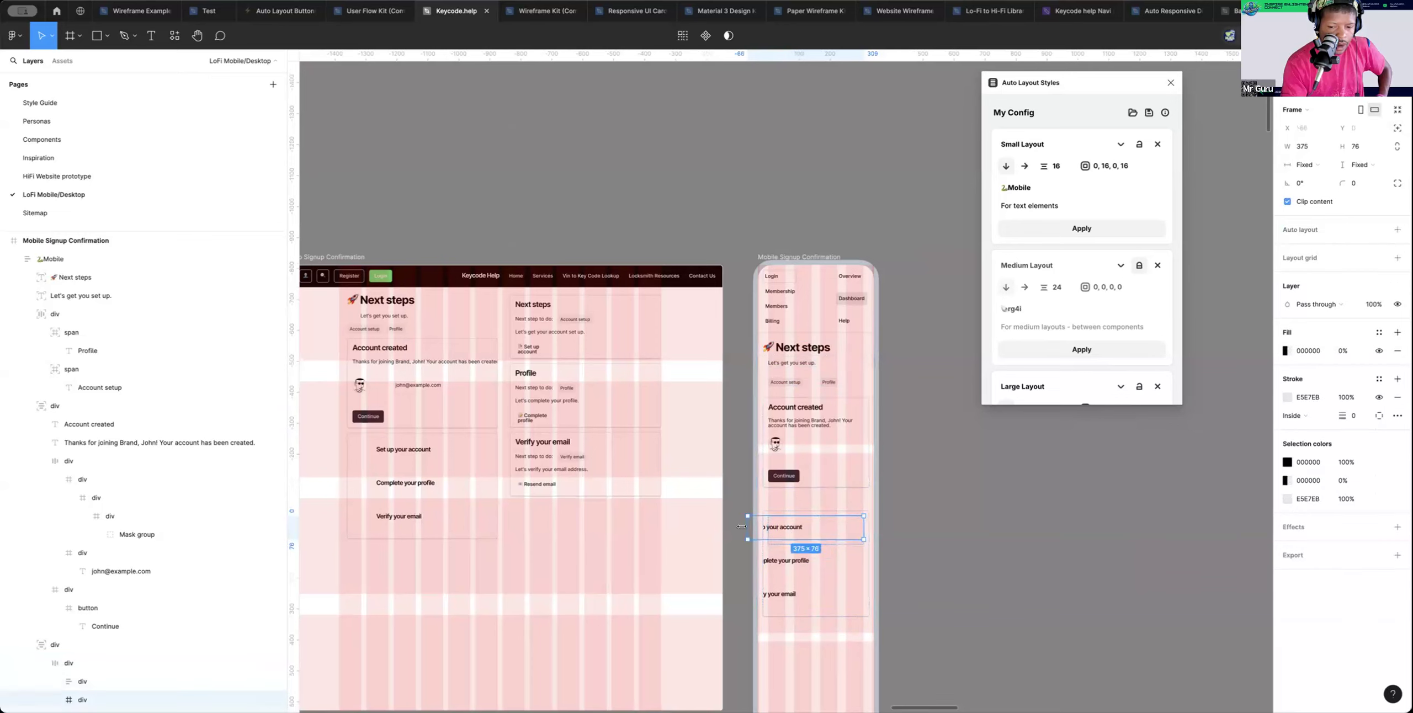
drag(764, 527, 765, 527)
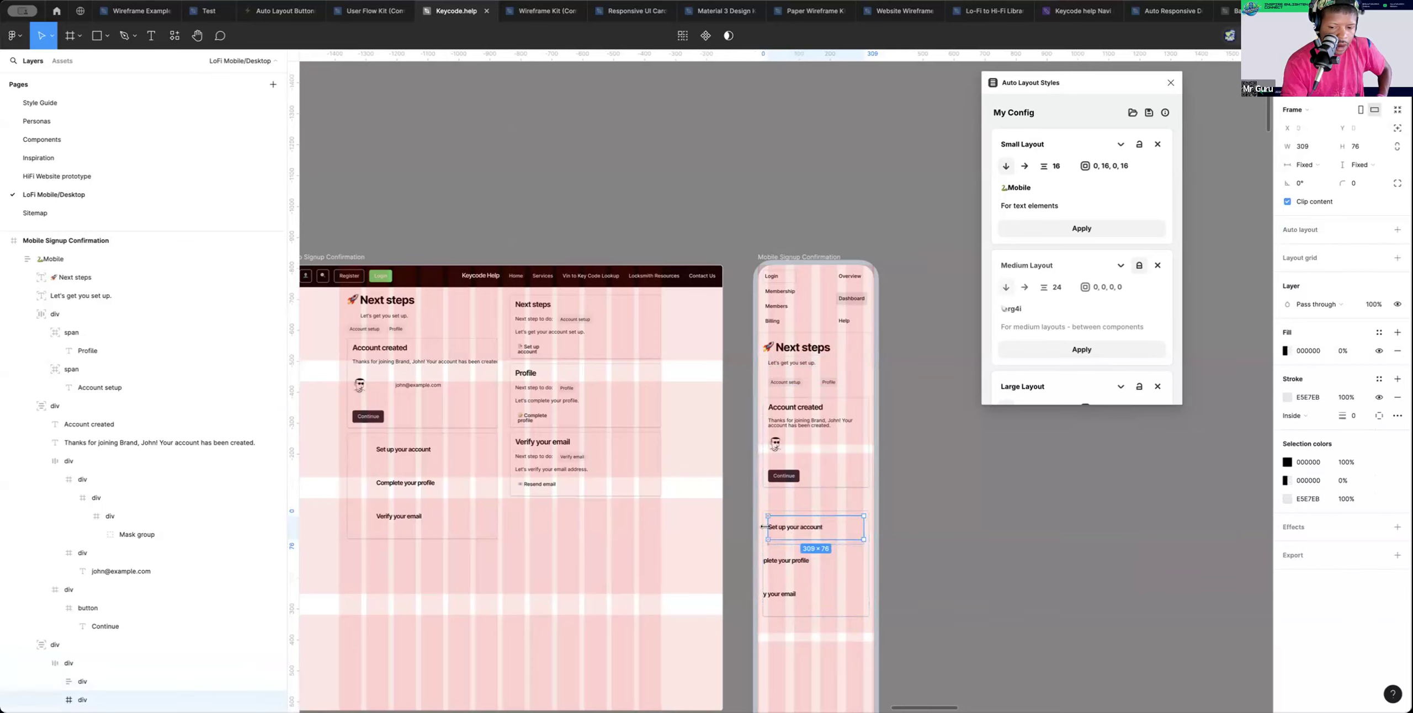
Narrow the "Complete your profile" inner frame to 309 px and fit the "Verify your email" inner frame to the same card width
click(795, 563)
mouse_move(767, 560)
mouse_down()
mouse_move(747, 559)
mouse_move(769, 560)
mouse_up()
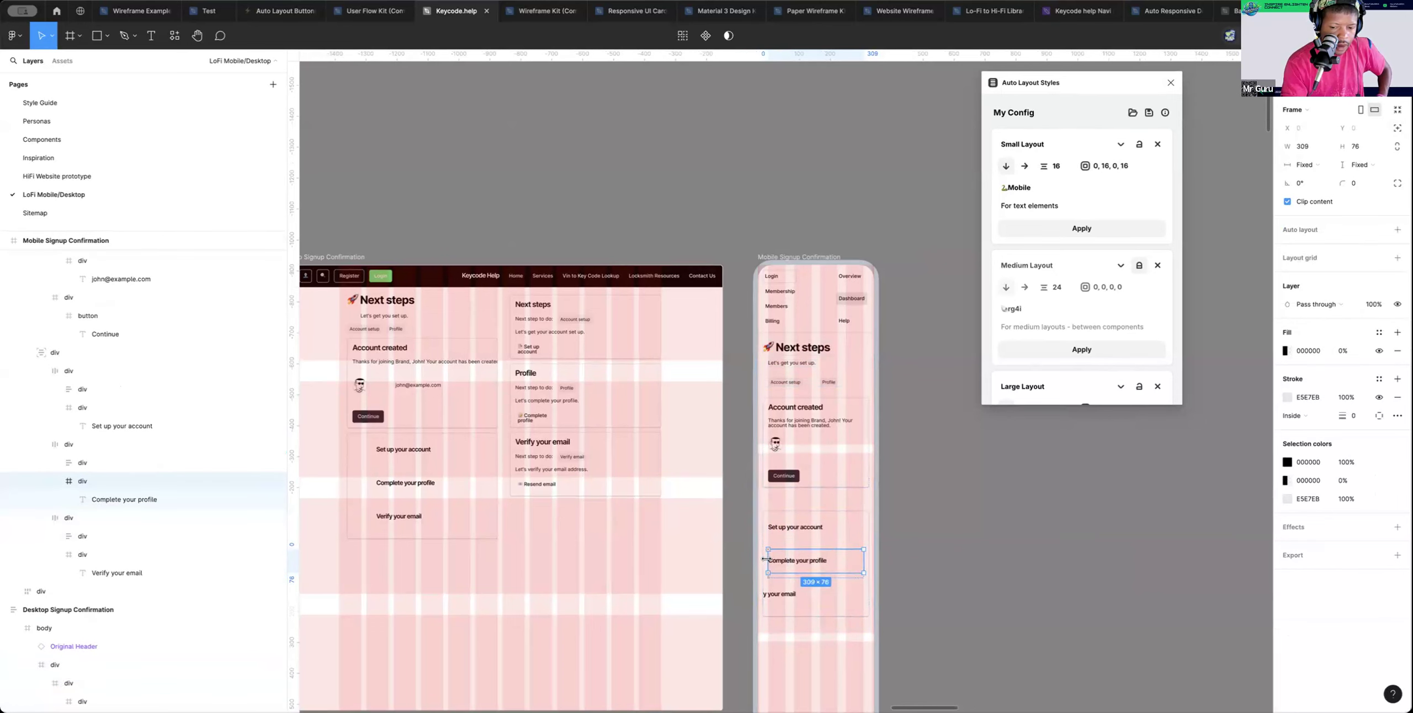
click(786, 597)
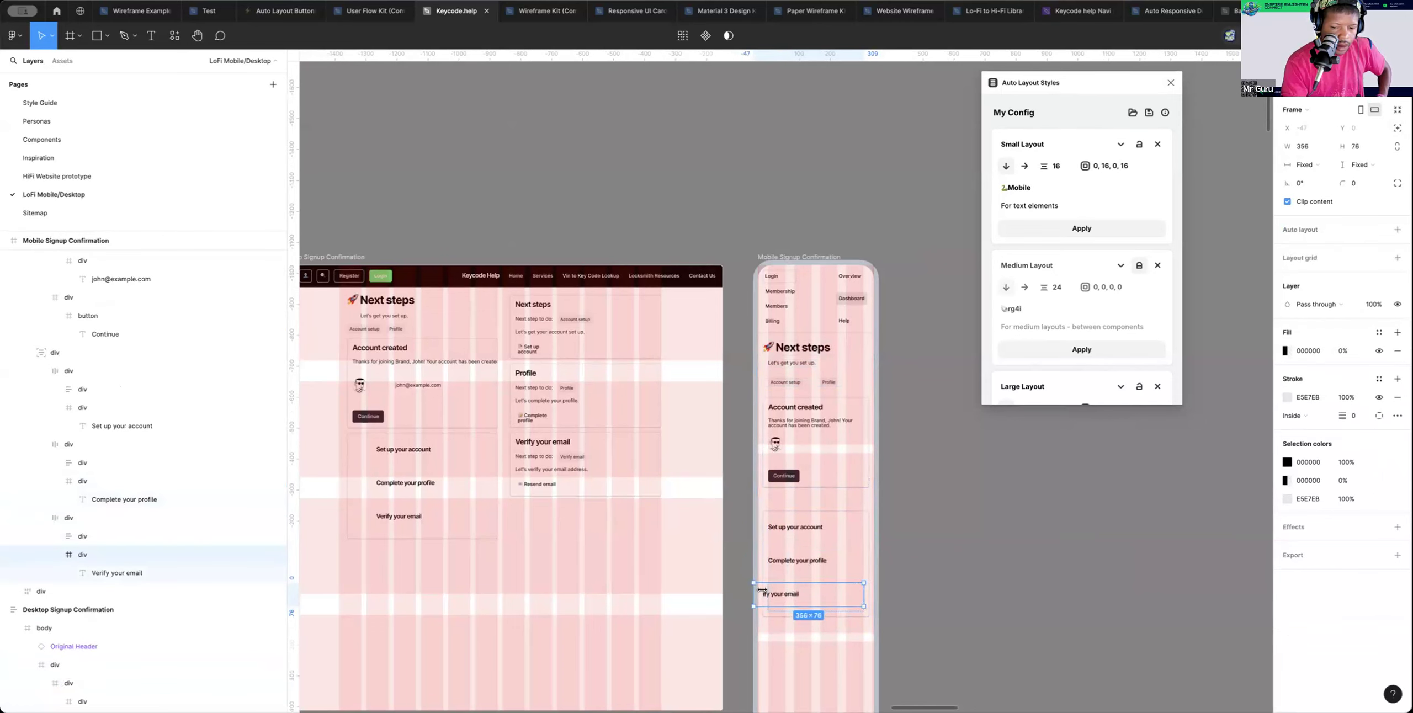
click(1011, 555)
Hide the layout grids to check both signup confirmation wireframes without them, and show the grids again
scroll(1011, 556, down, 1)
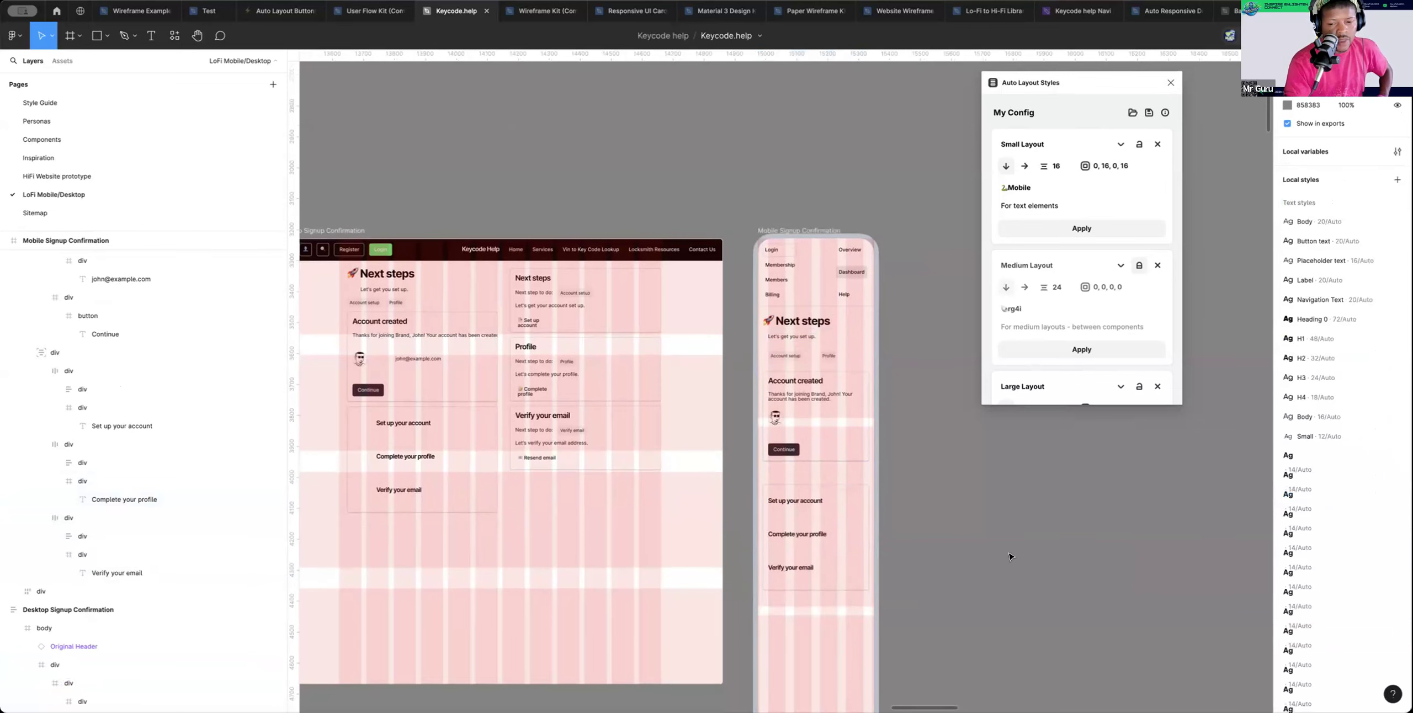
scroll(1010, 556, down, 4)
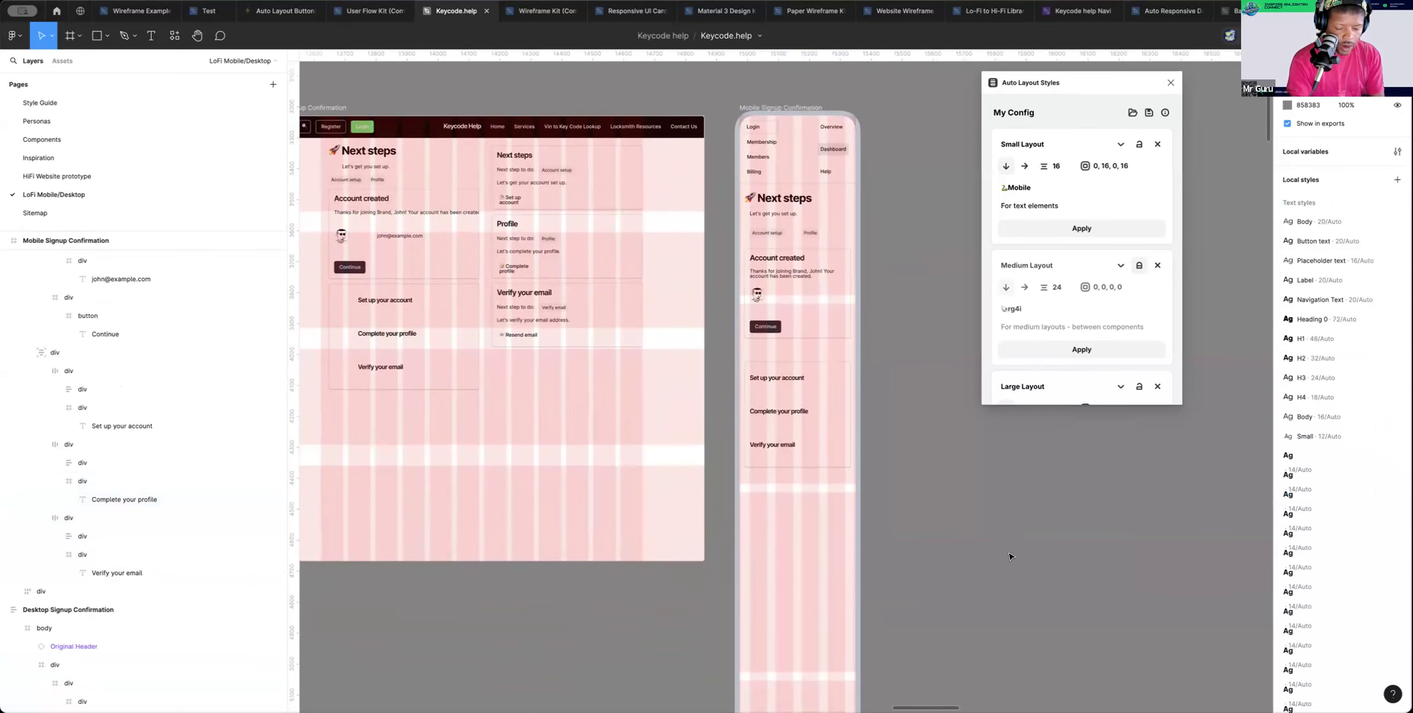
key(ctrl+g)
key(ctrl+g)
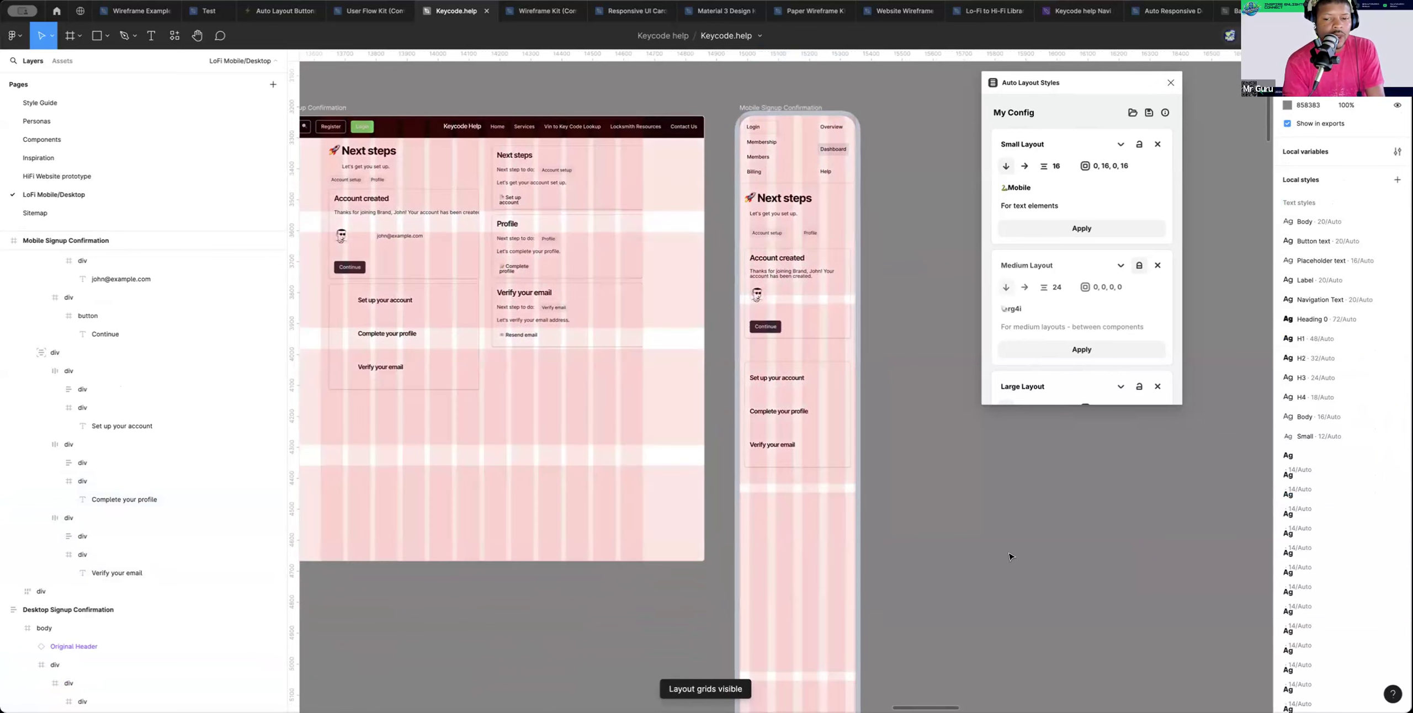
scroll(646, 458, up, 5)
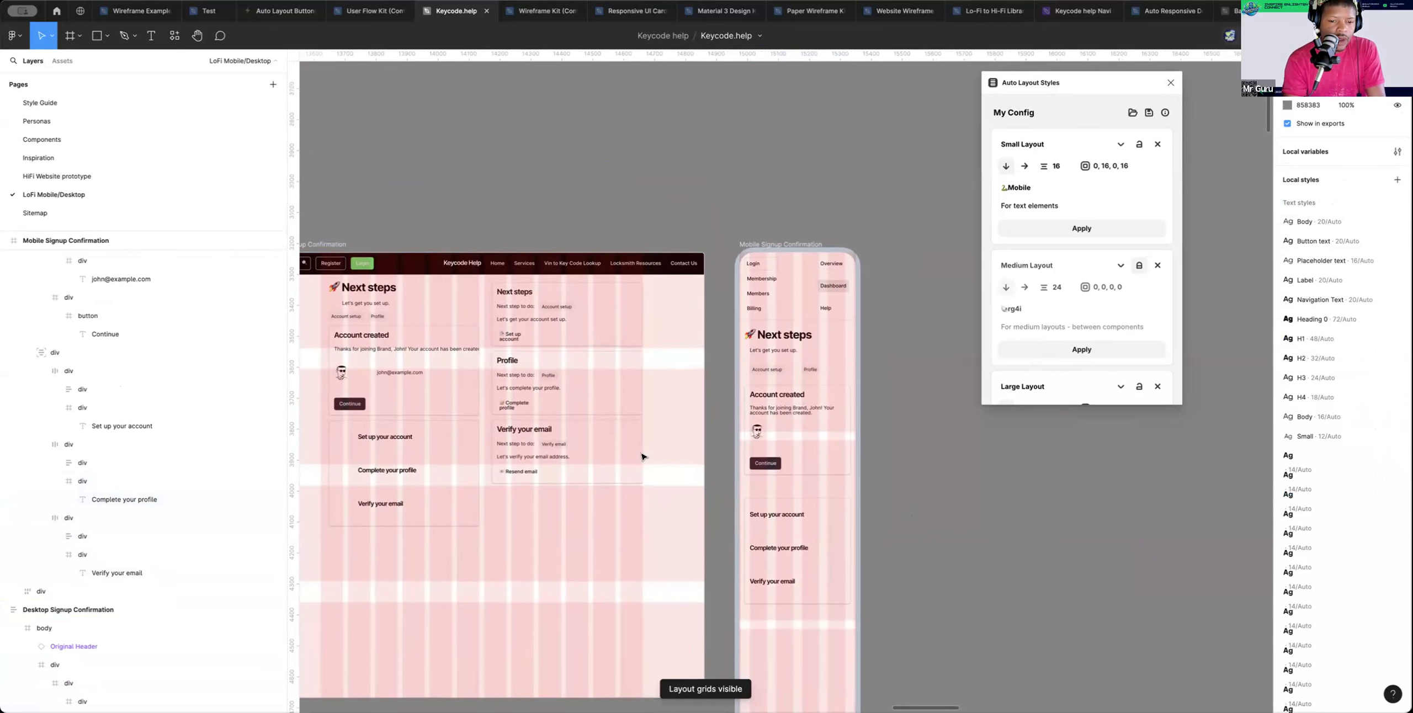
Duplicate the desktop column holding the "Next steps", "Profile" and "Verify your email" cards onto the empty canvas beside the mobile frame
double_click(618, 324)
double_click(618, 324)
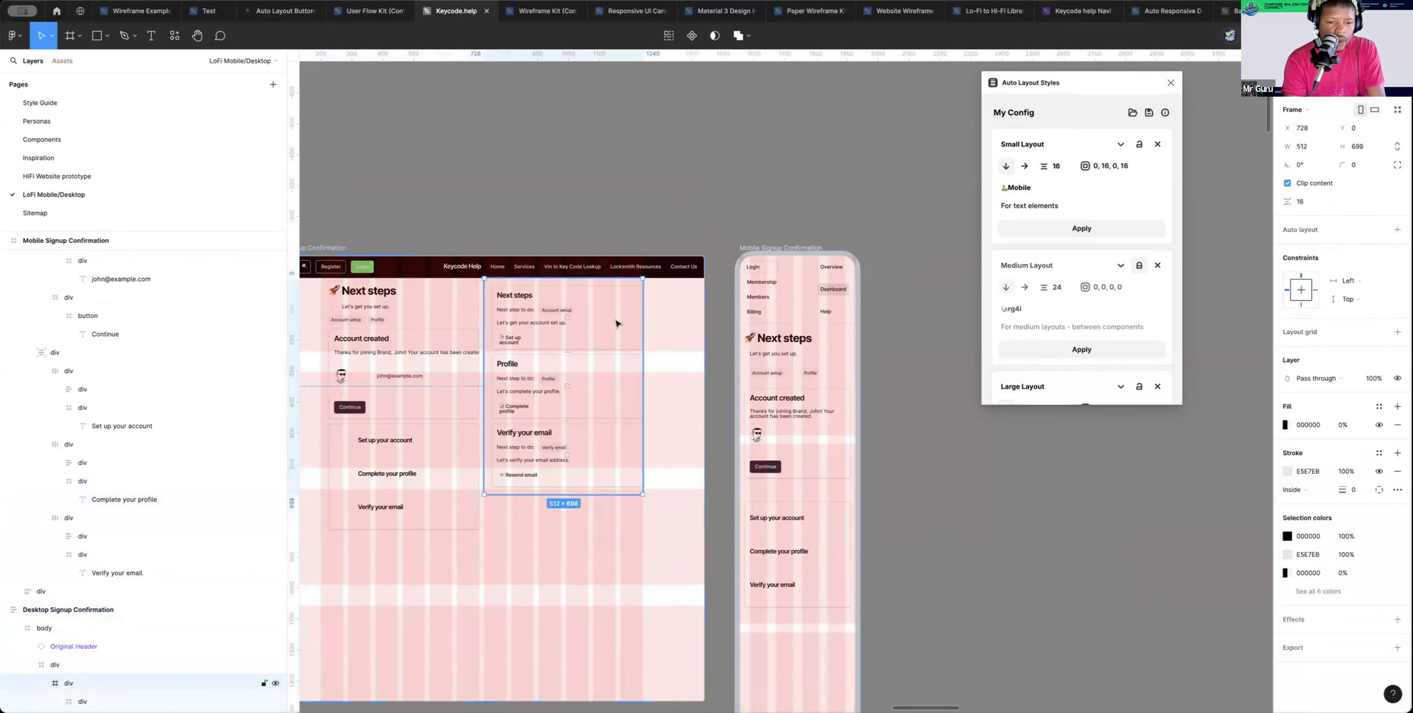
double_click(618, 324)
click(661, 325)
double_click(611, 325)
double_click(611, 324)
click(664, 310)
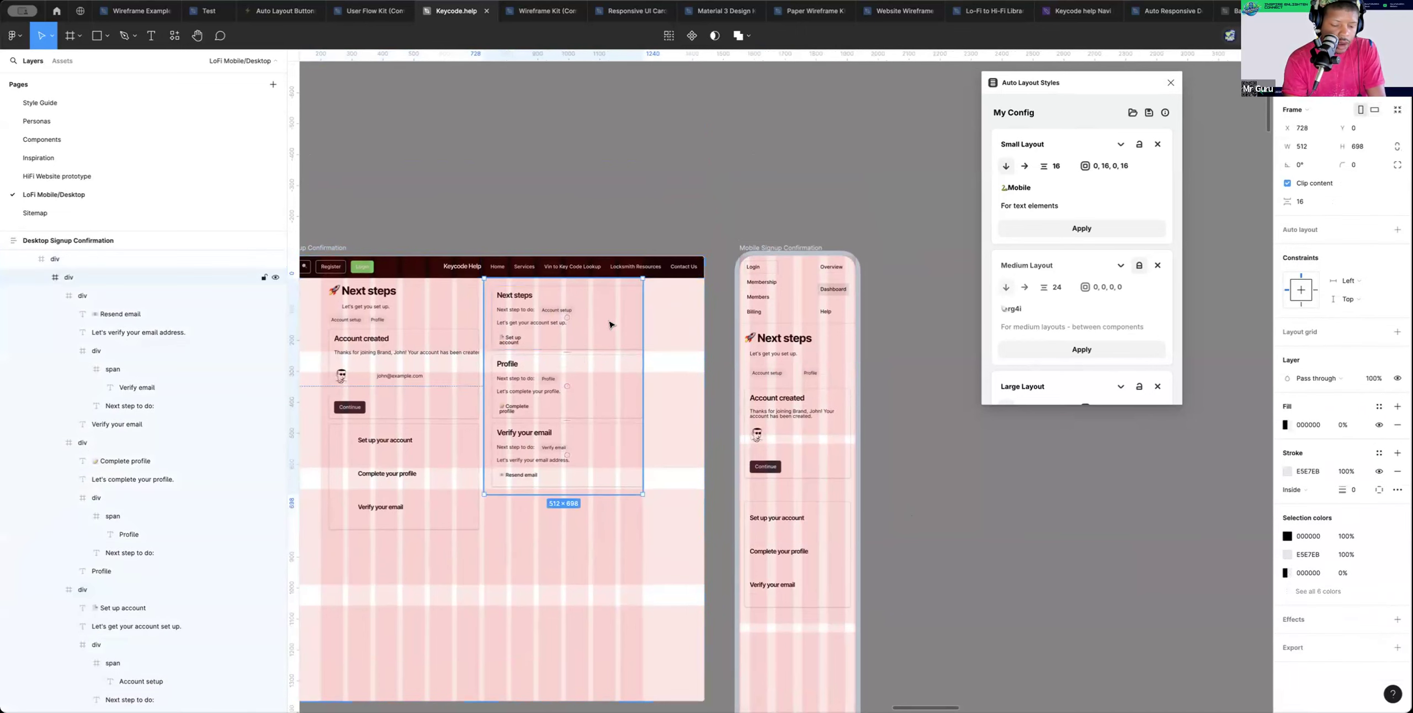
drag(1064, 490, 1082, 514)
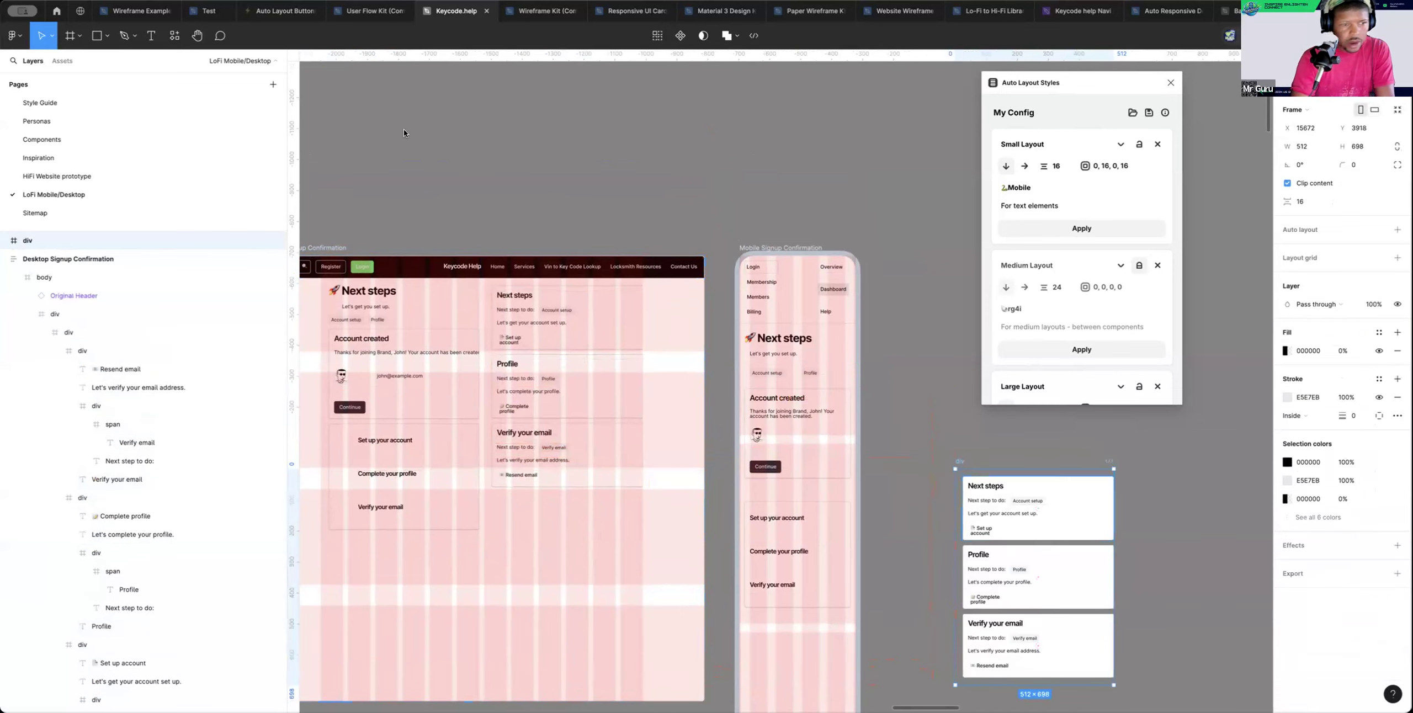
Apply auto layout recursively to the copied card column with the Auto Responsive plugin and close the plugin
click(174, 35)
click(240, 200)
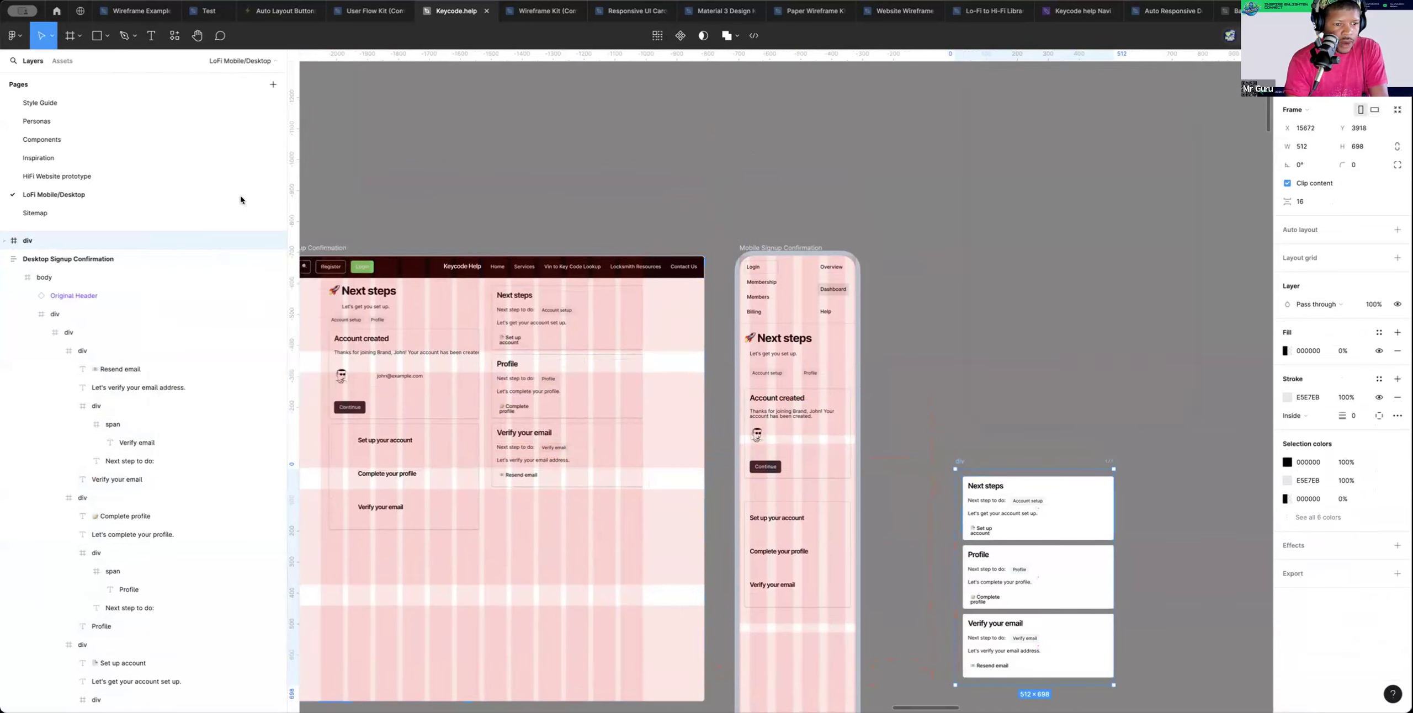
click(636, 410)
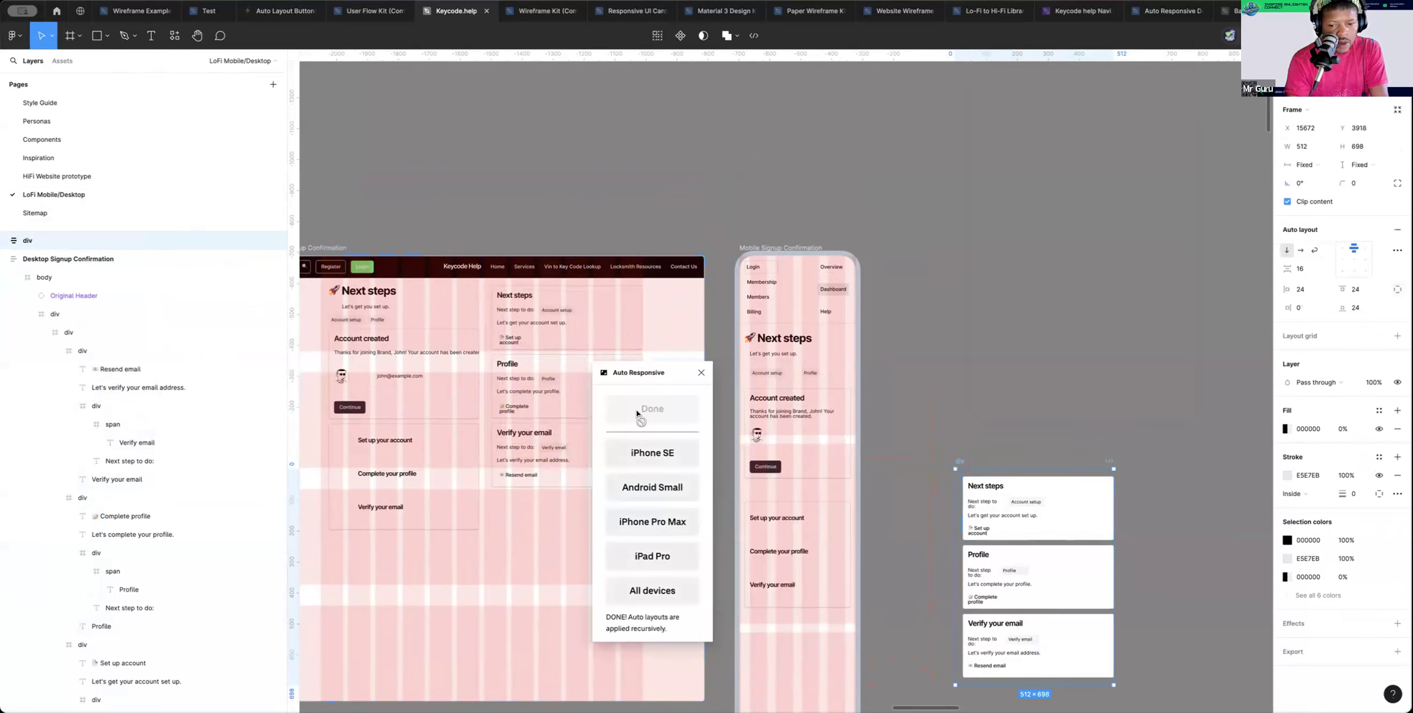
click(700, 374)
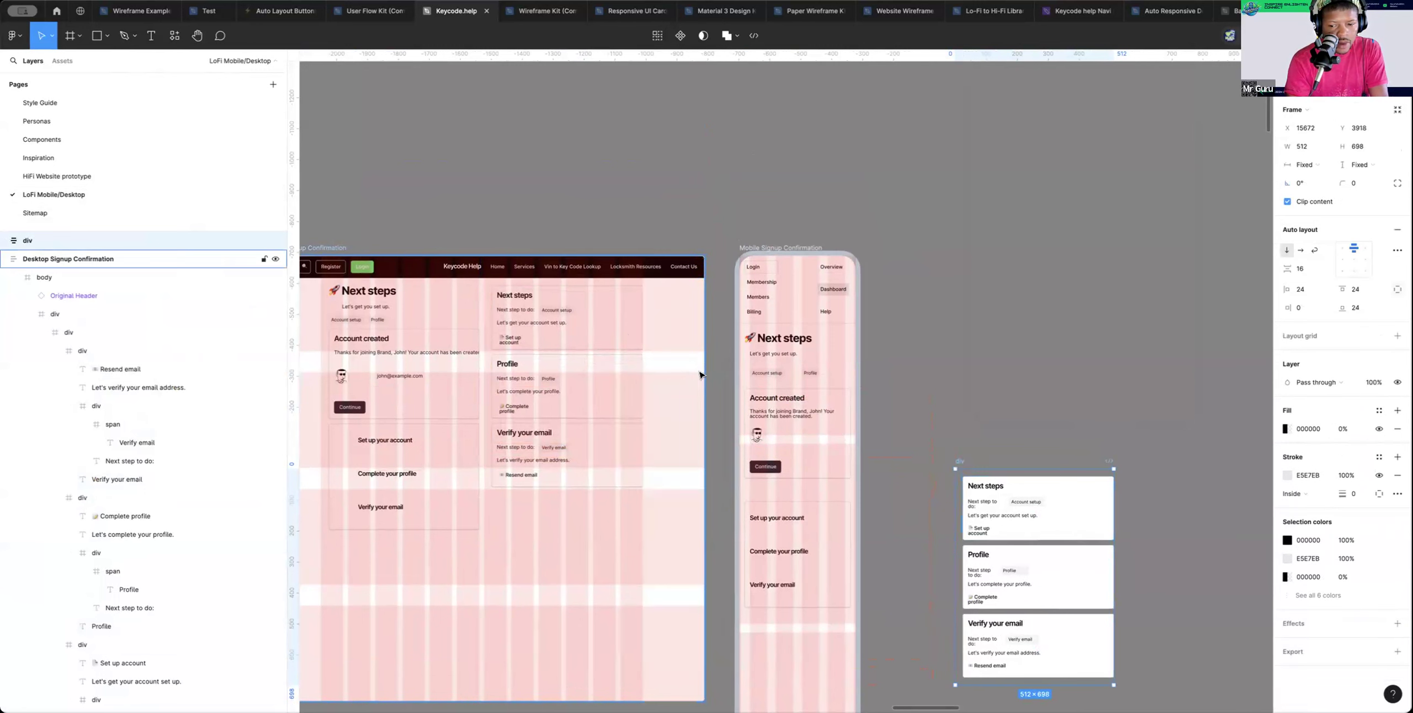
Apply the Auto Layout Styles plugin's Small Layout preset, vertical with 16 spacing and 0, 16, 0, 16 padding, to the copied card column
click(176, 37)
click(241, 190)
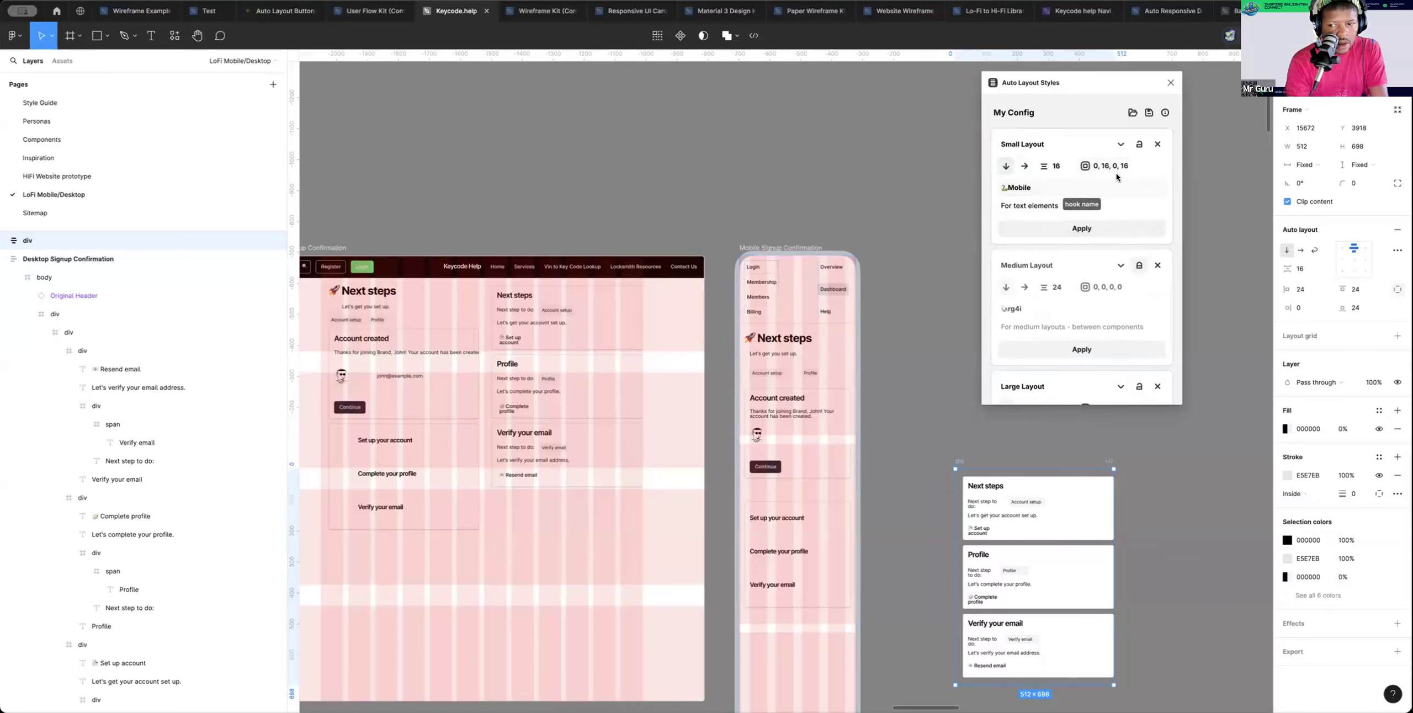
click(1094, 229)
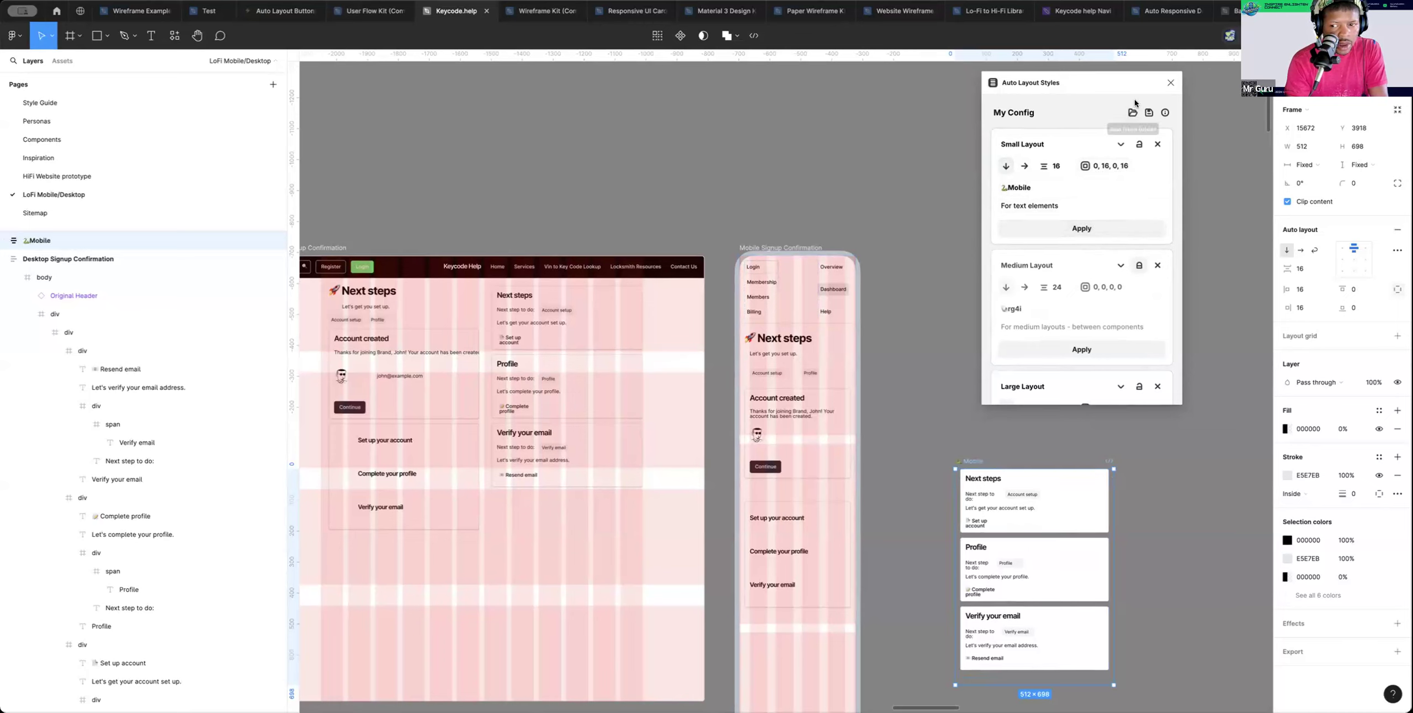
click(1169, 83)
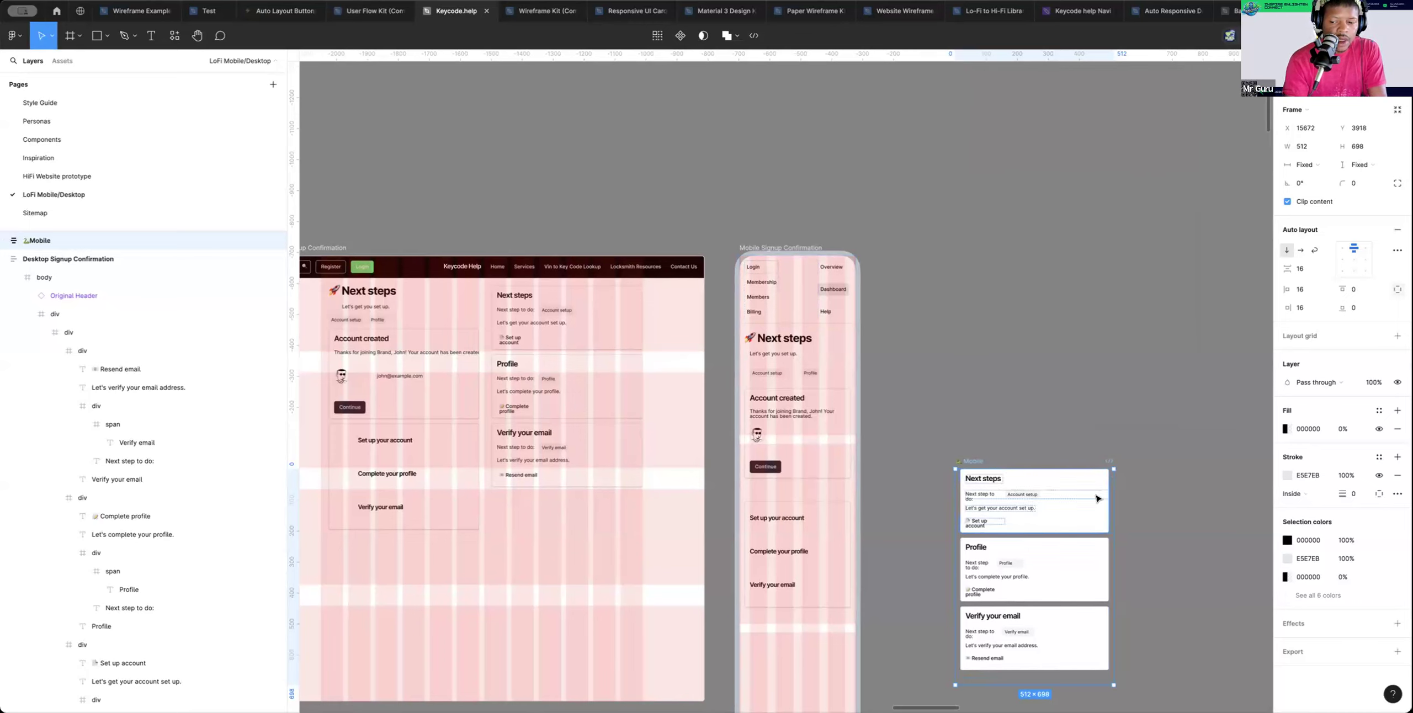
Move the copied card column into the Mobile Signup Confirmation frame below the "Verify your email" row, at about X -60, Y 1230
scroll(1122, 511, left, 3)
scroll(1099, 505, right, 5)
scroll(1099, 505, down, 4)
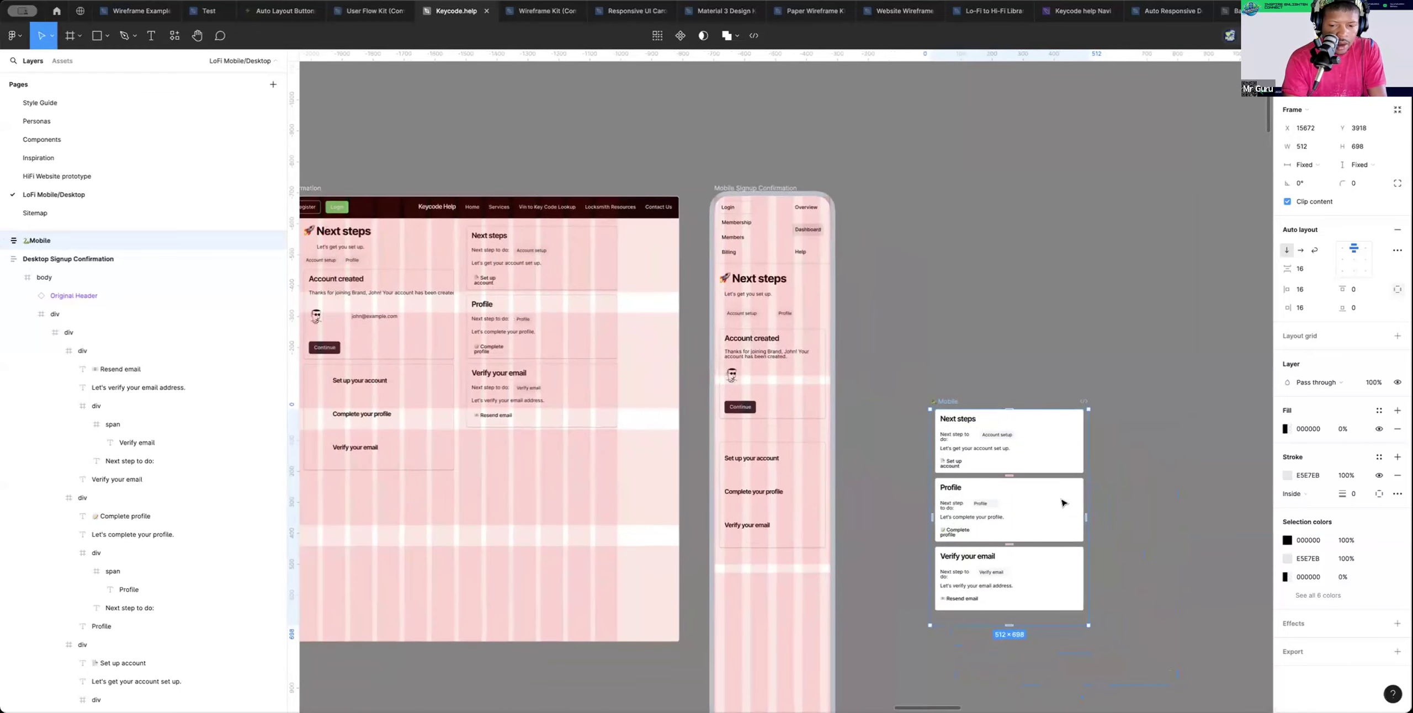
scroll(1063, 503, right, 2)
scroll(1064, 503, down, 2)
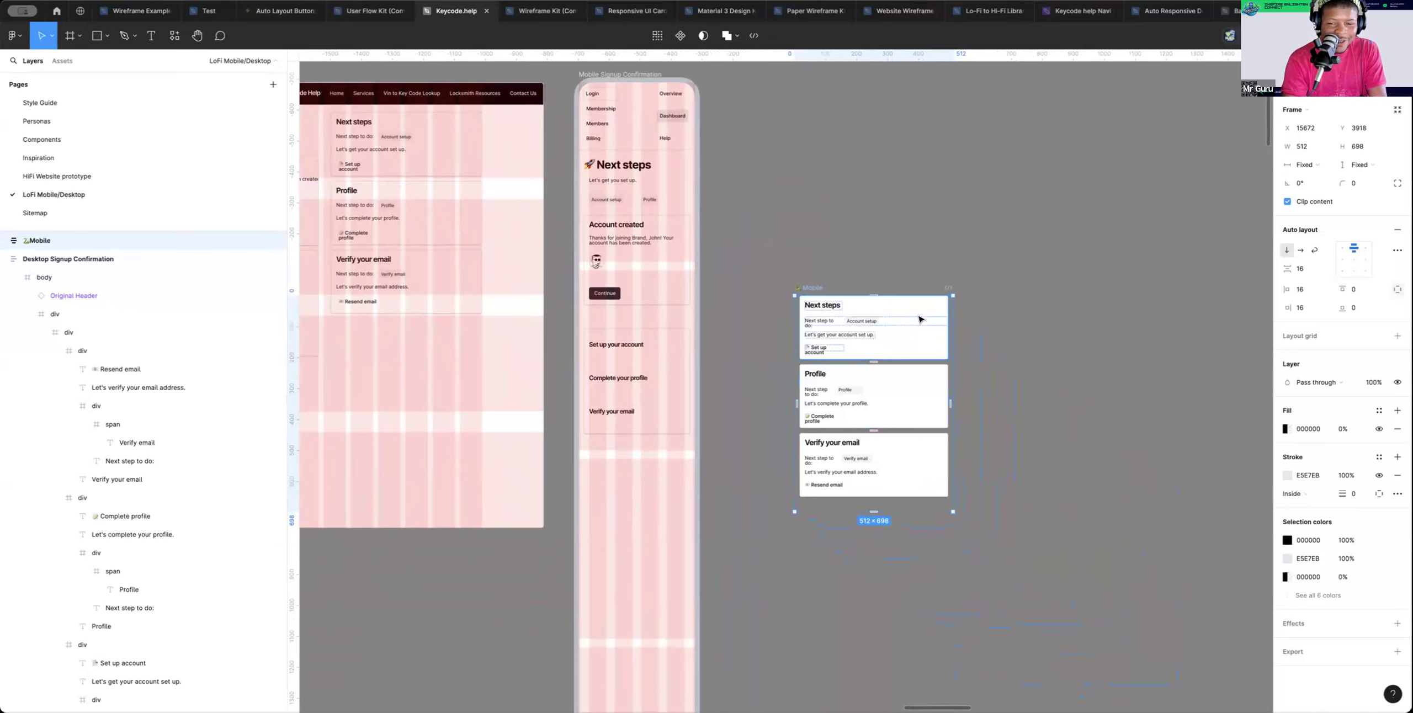
drag(918, 305, 685, 473)
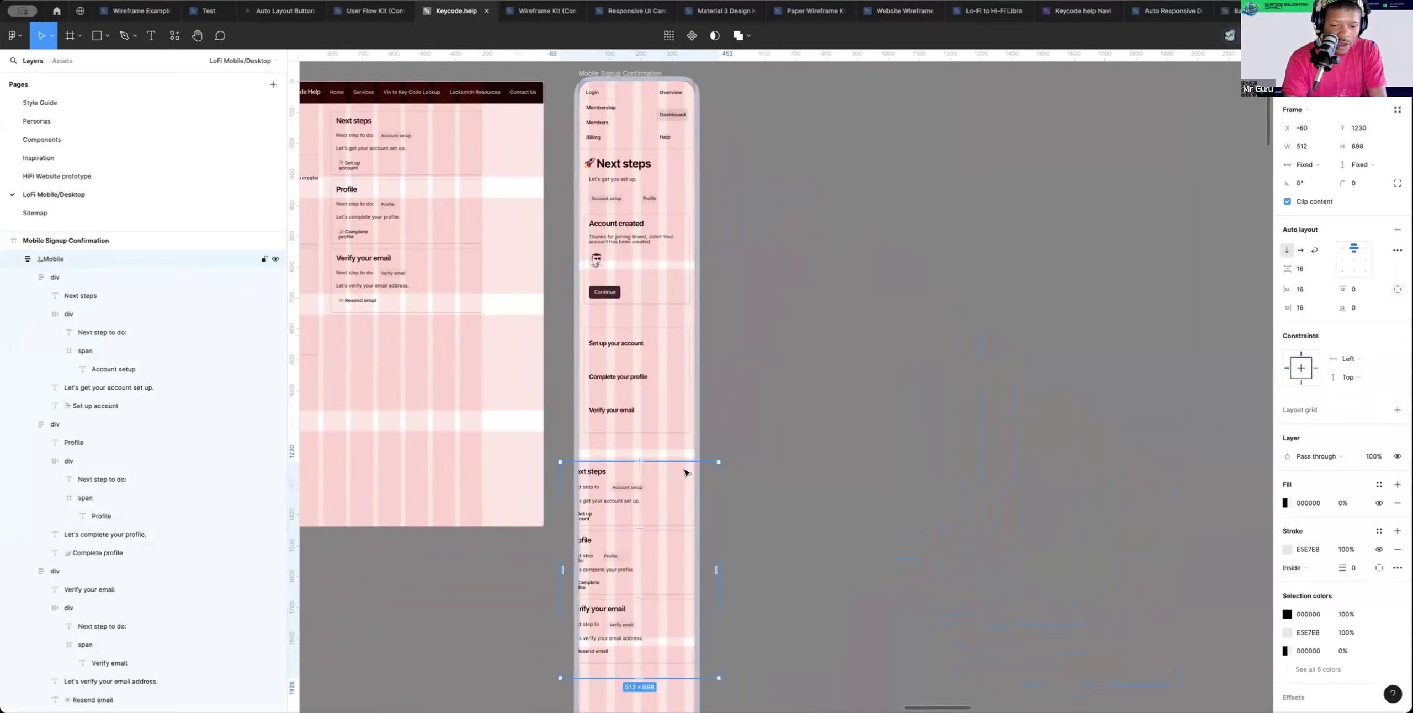
Fit the copied card column to the mobile frame's width, at X 0, Y 1217 and about 375 wide
scroll(685, 473, right, 2)
drag(611, 493, 611, 489)
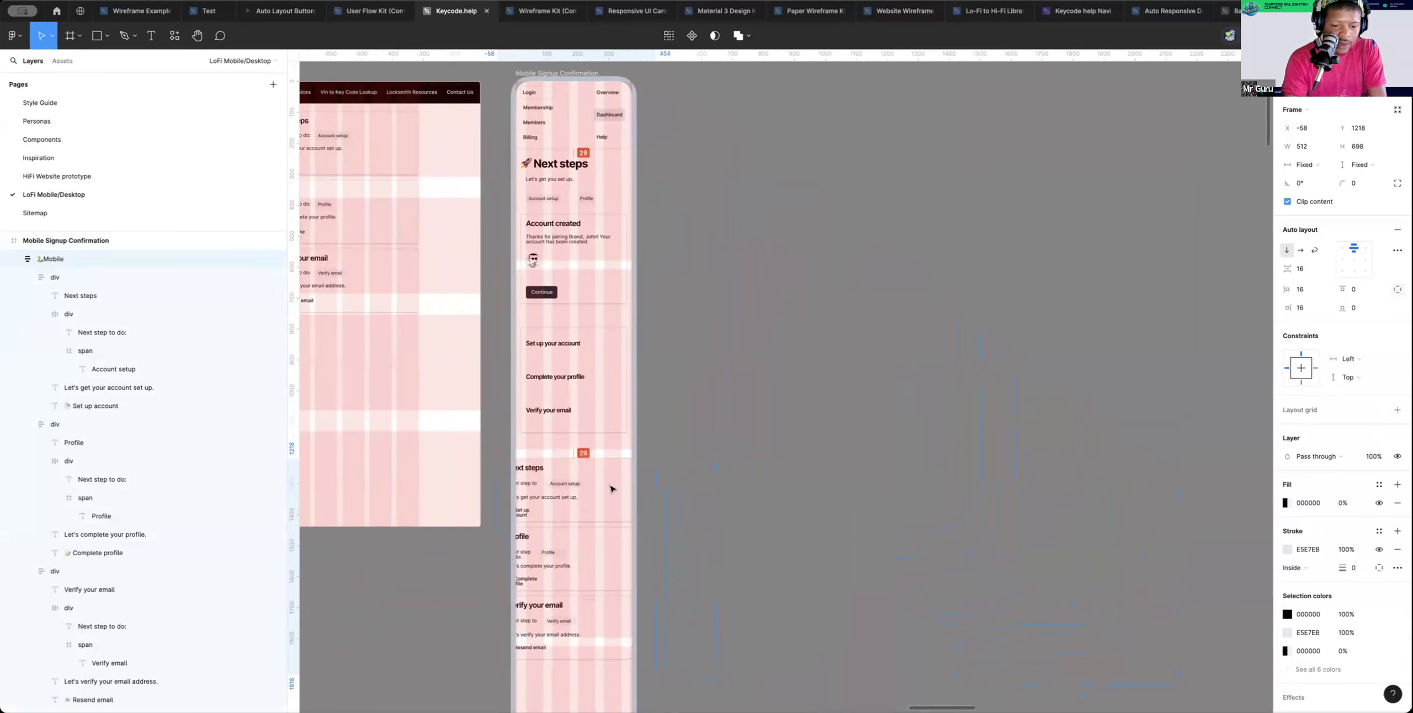
drag(497, 517, 512, 517)
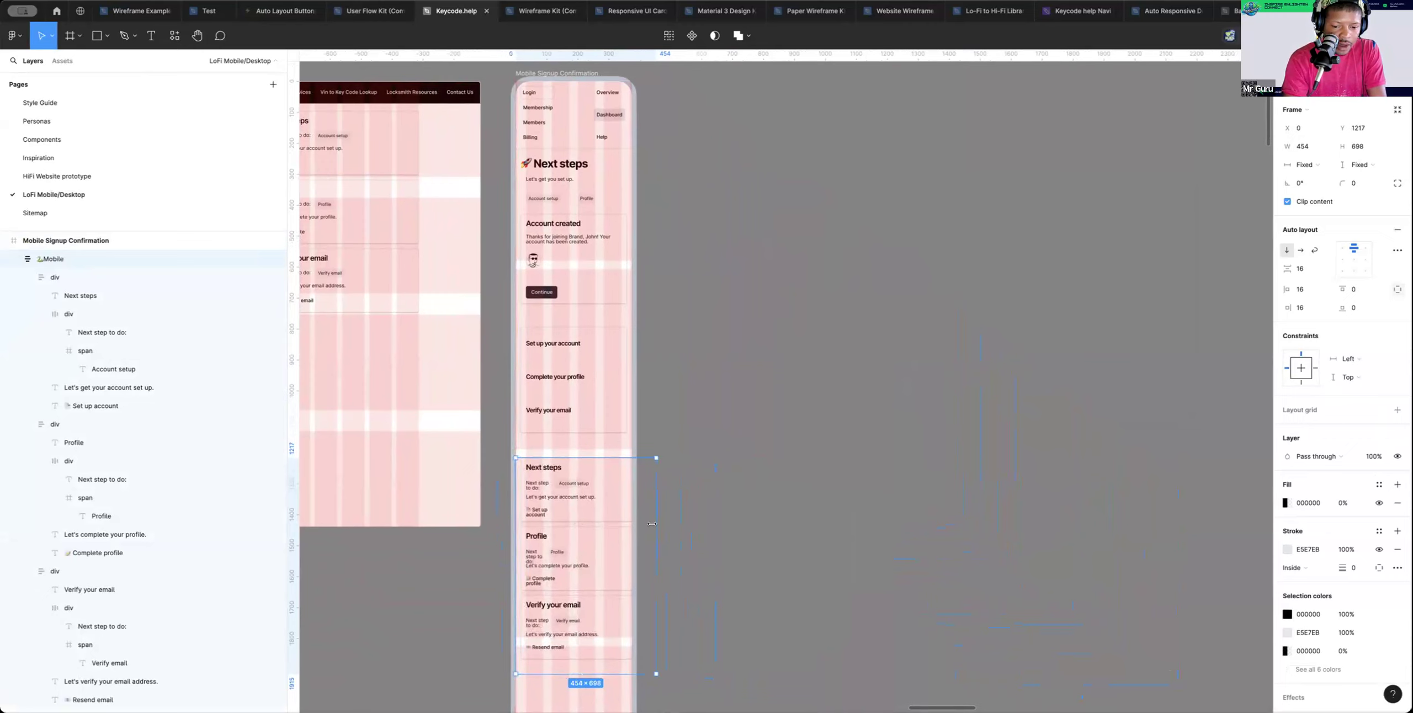
drag(636, 525, 633, 525)
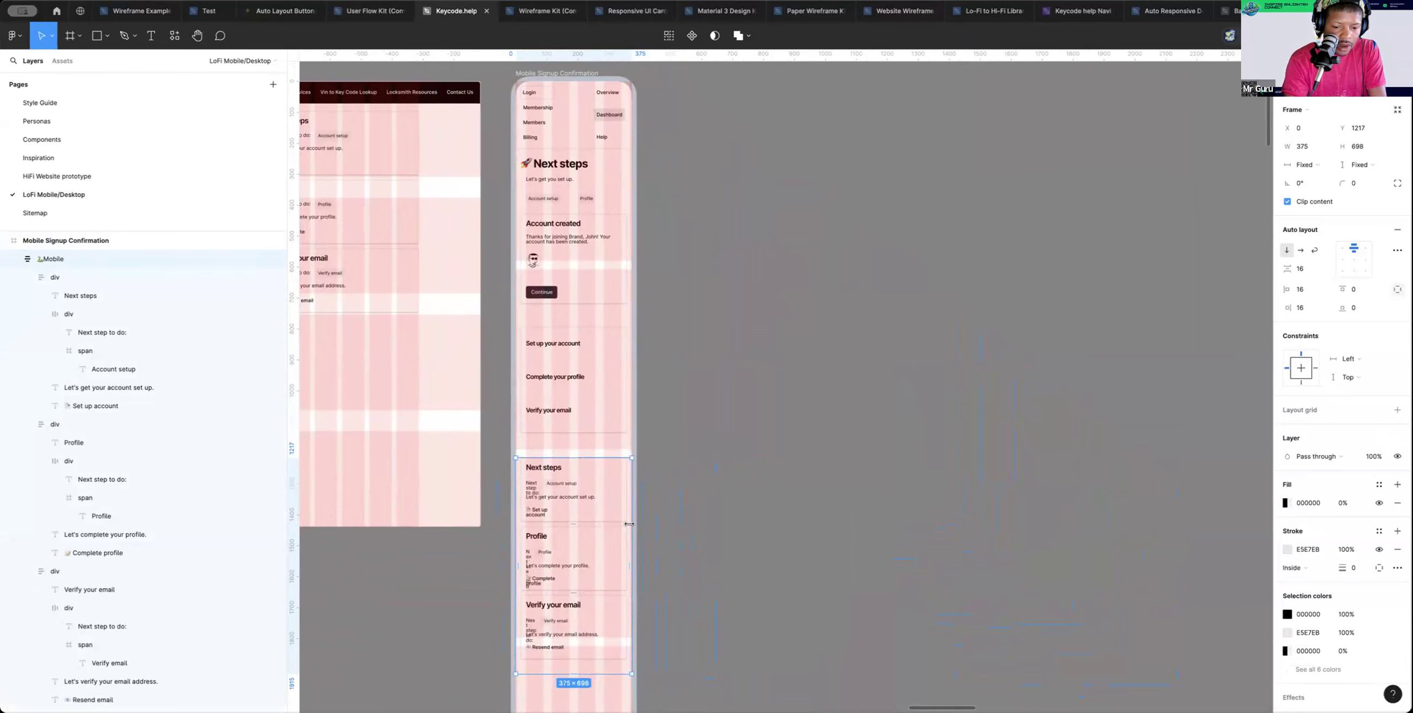
Extend the copied card column downward to a height of about 917
scroll(582, 501, up, 10)
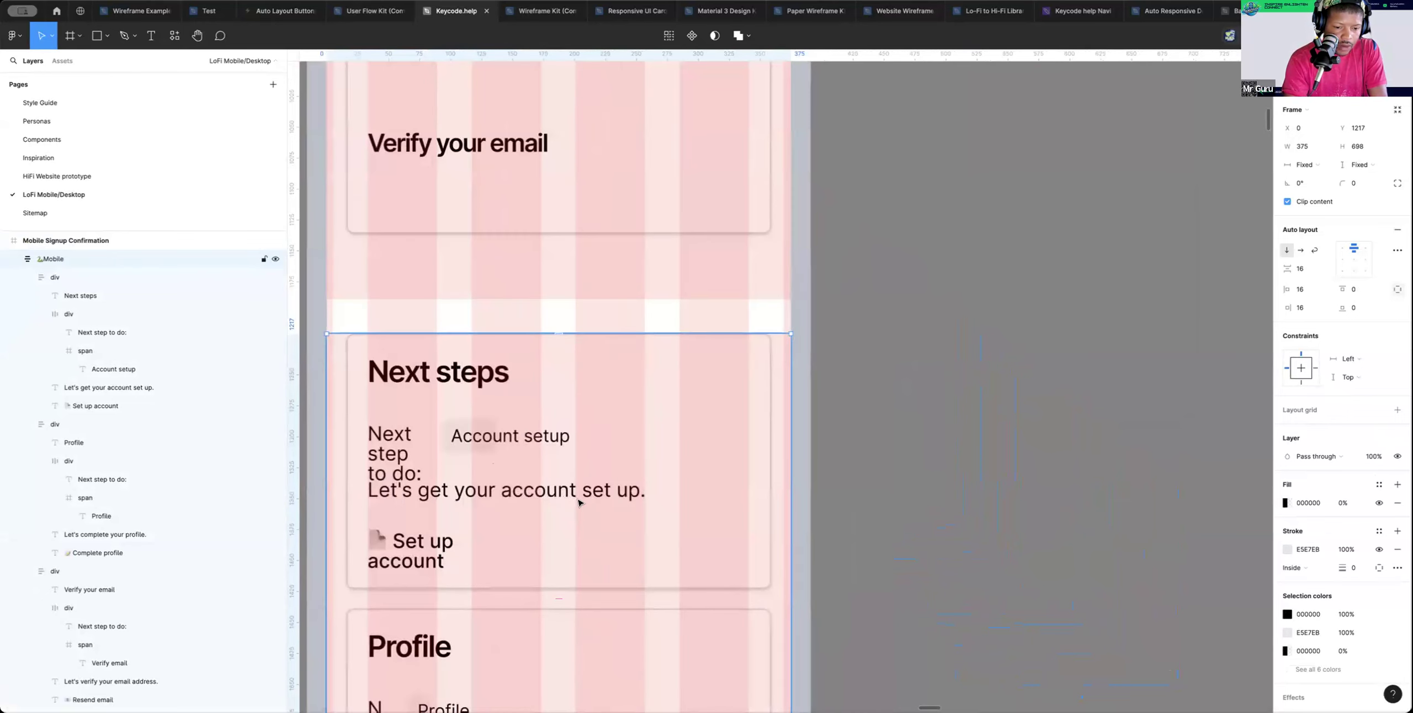
scroll(579, 500, down, 4)
scroll(580, 500, left, 2)
scroll(578, 499, down, 10)
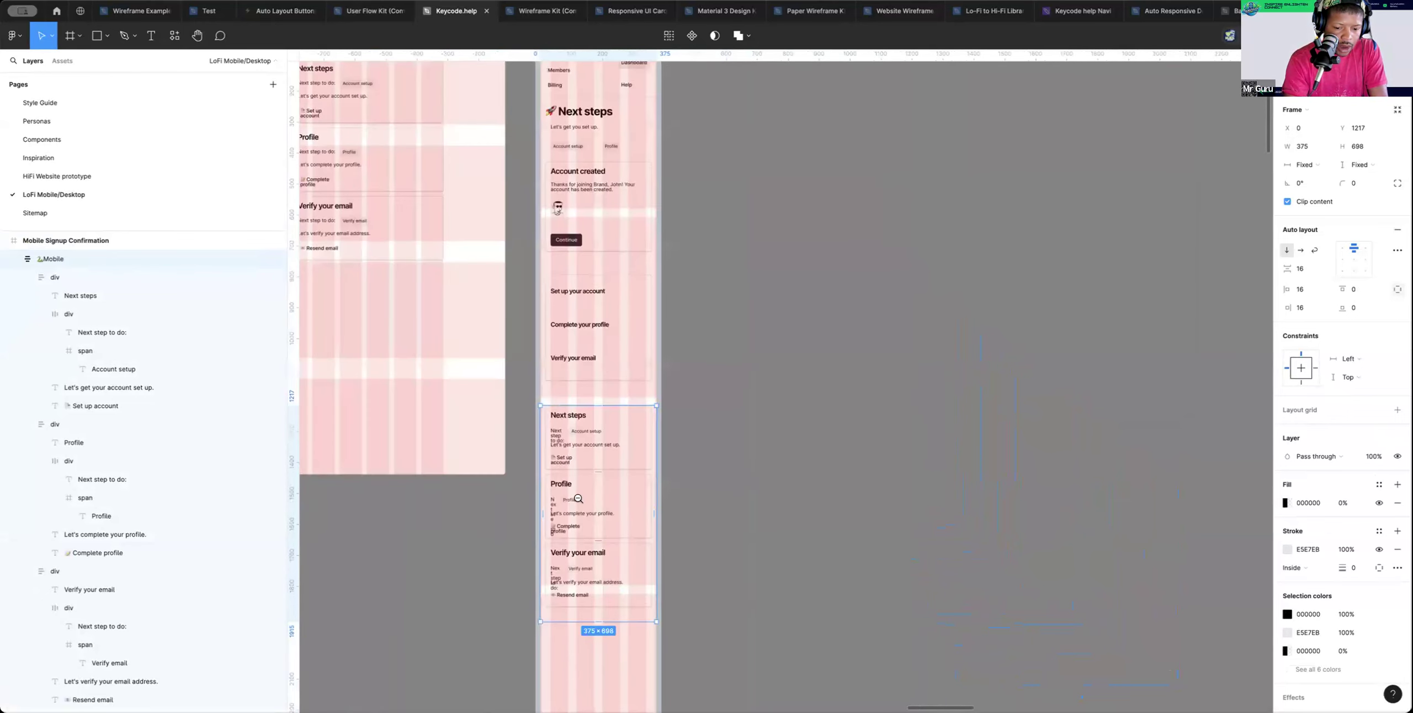
scroll(578, 498, down, 4)
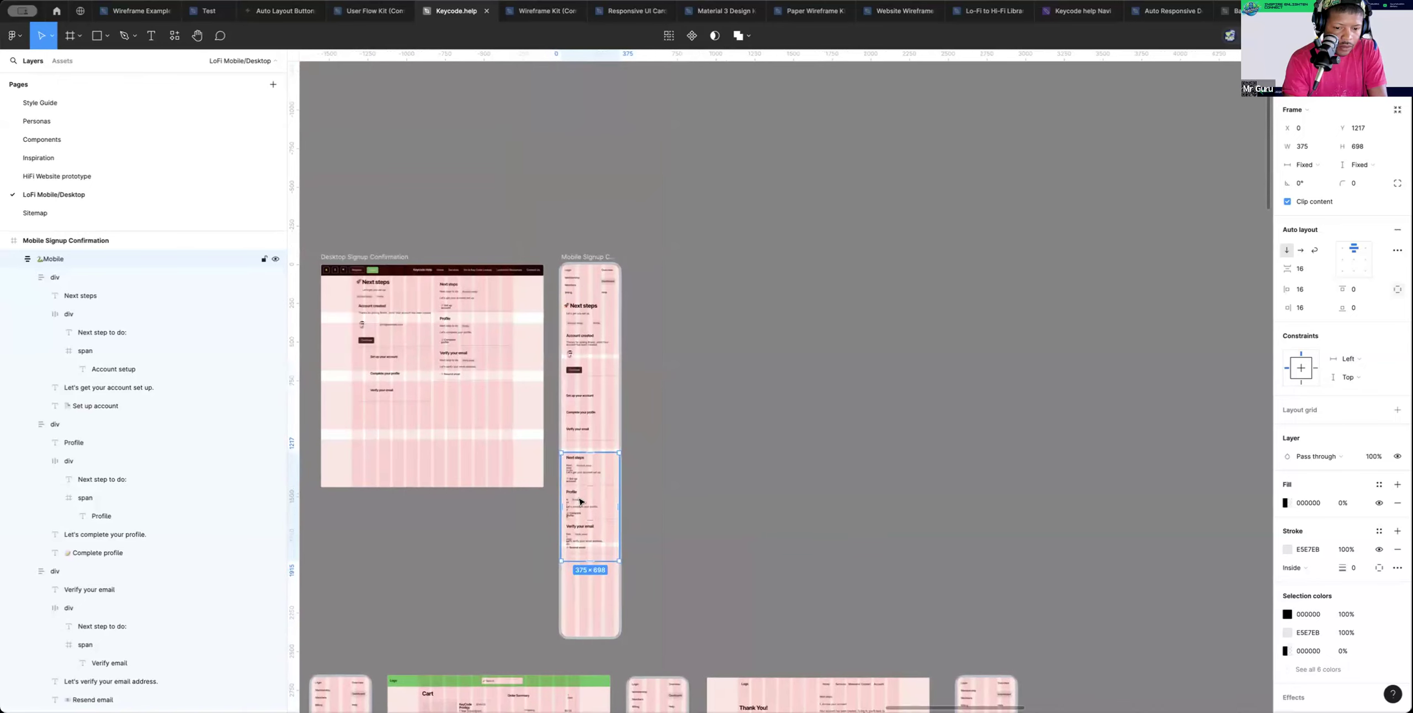
drag(598, 558, 602, 592)
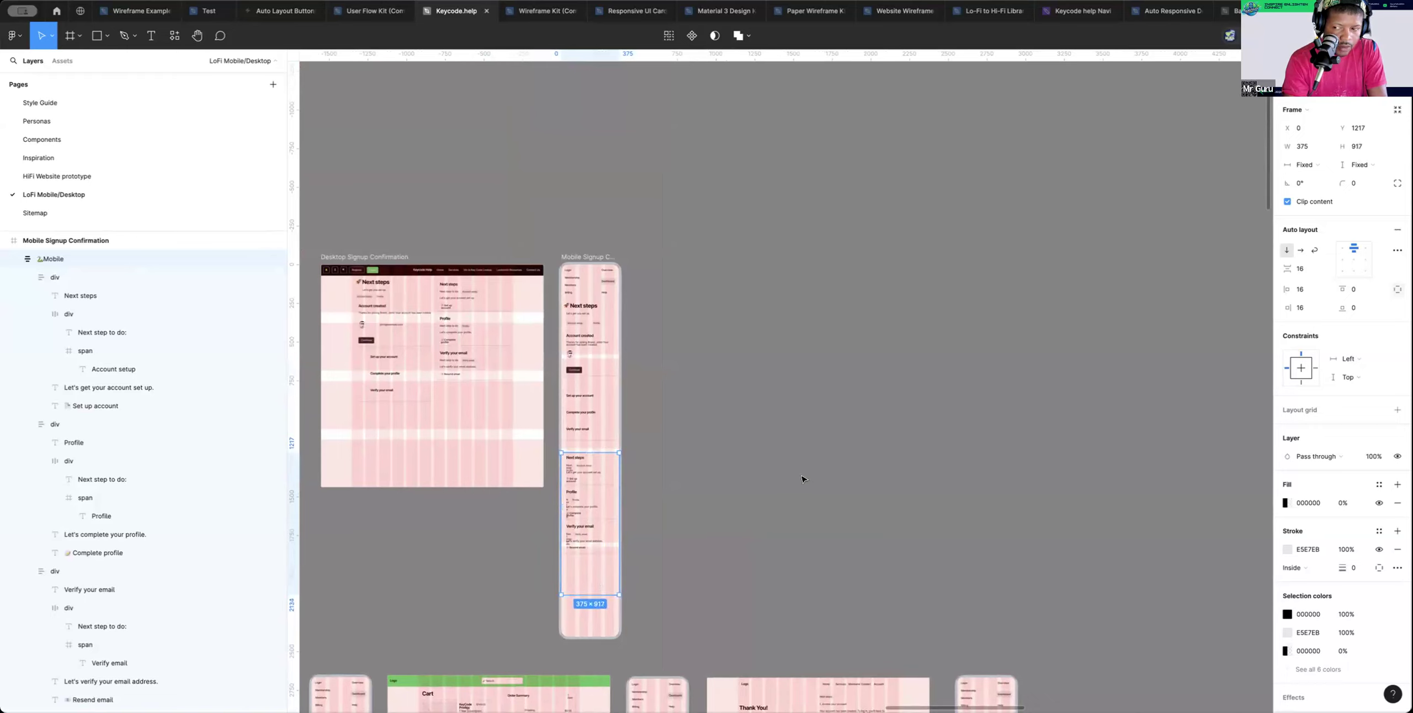
Set the card column's width to 378 and its Y position to 1218
click(1311, 151)
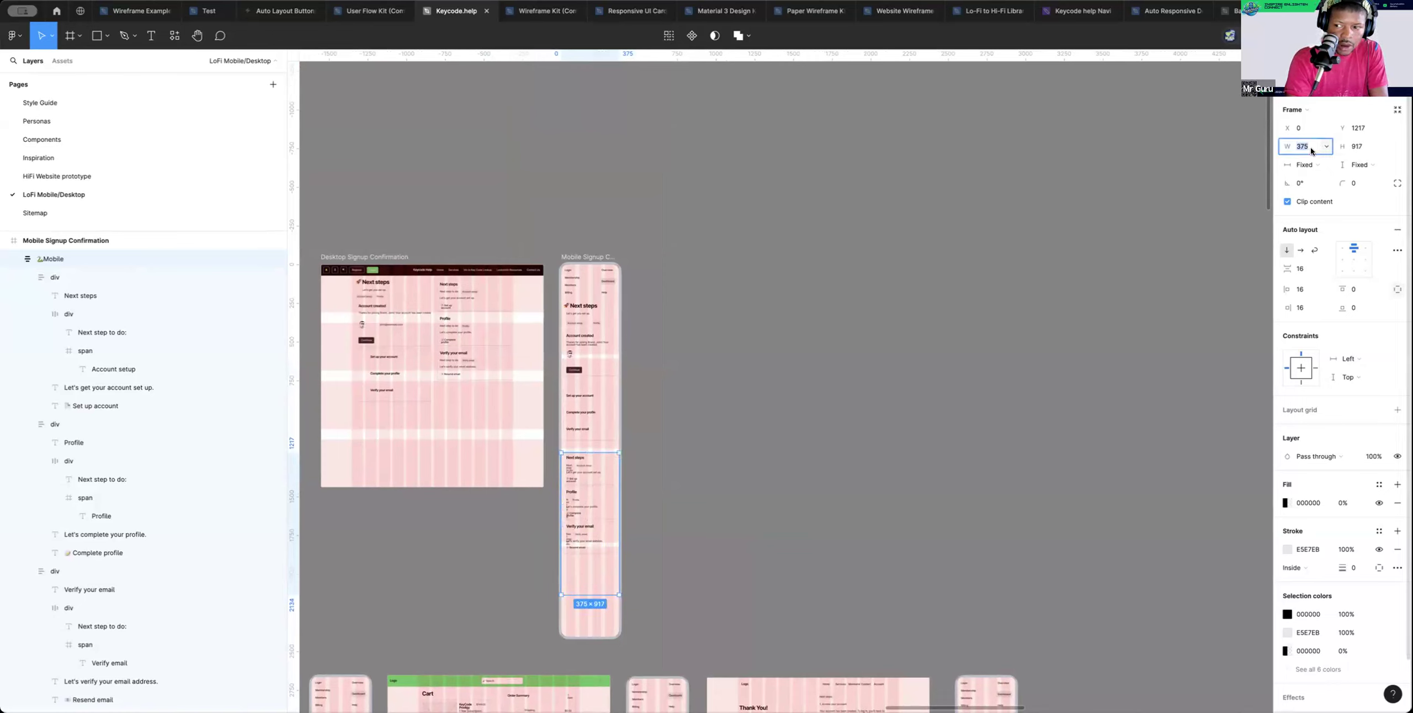
key(BackSpace)
text(8)
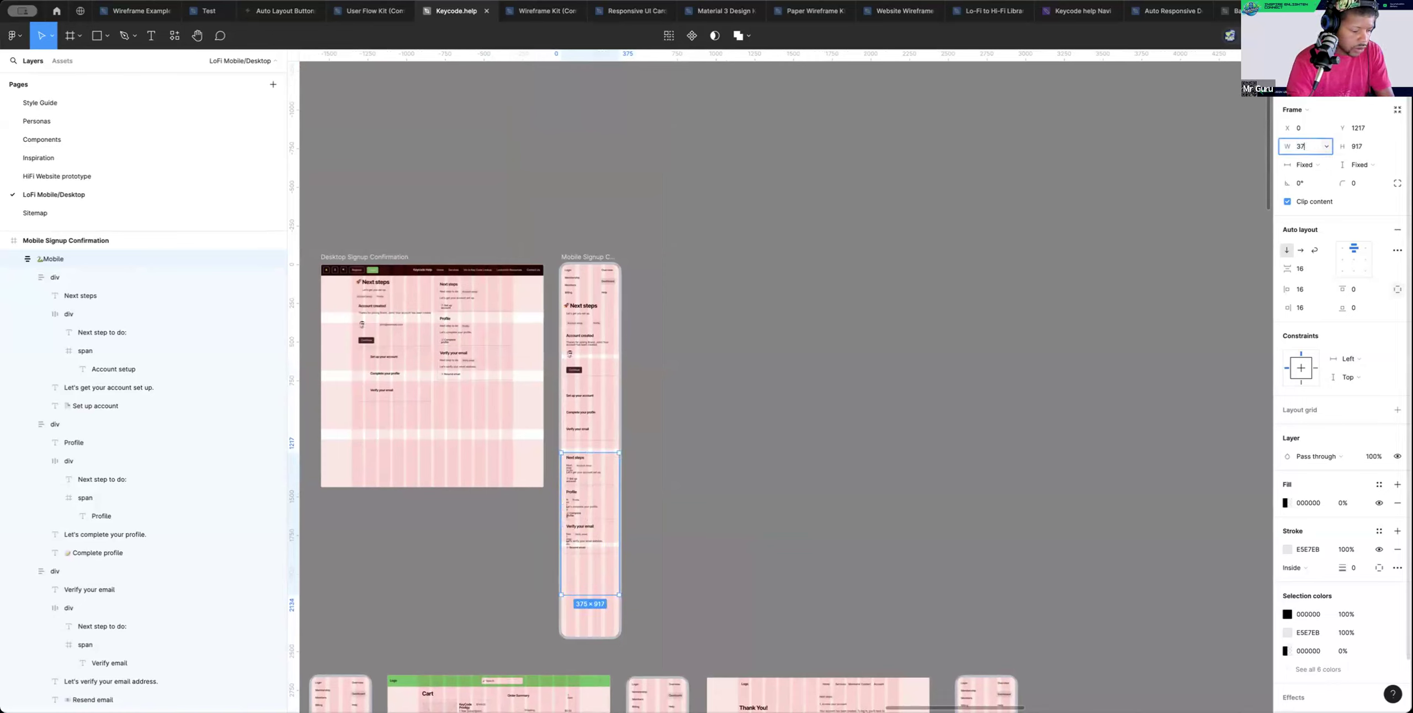
key(Return)
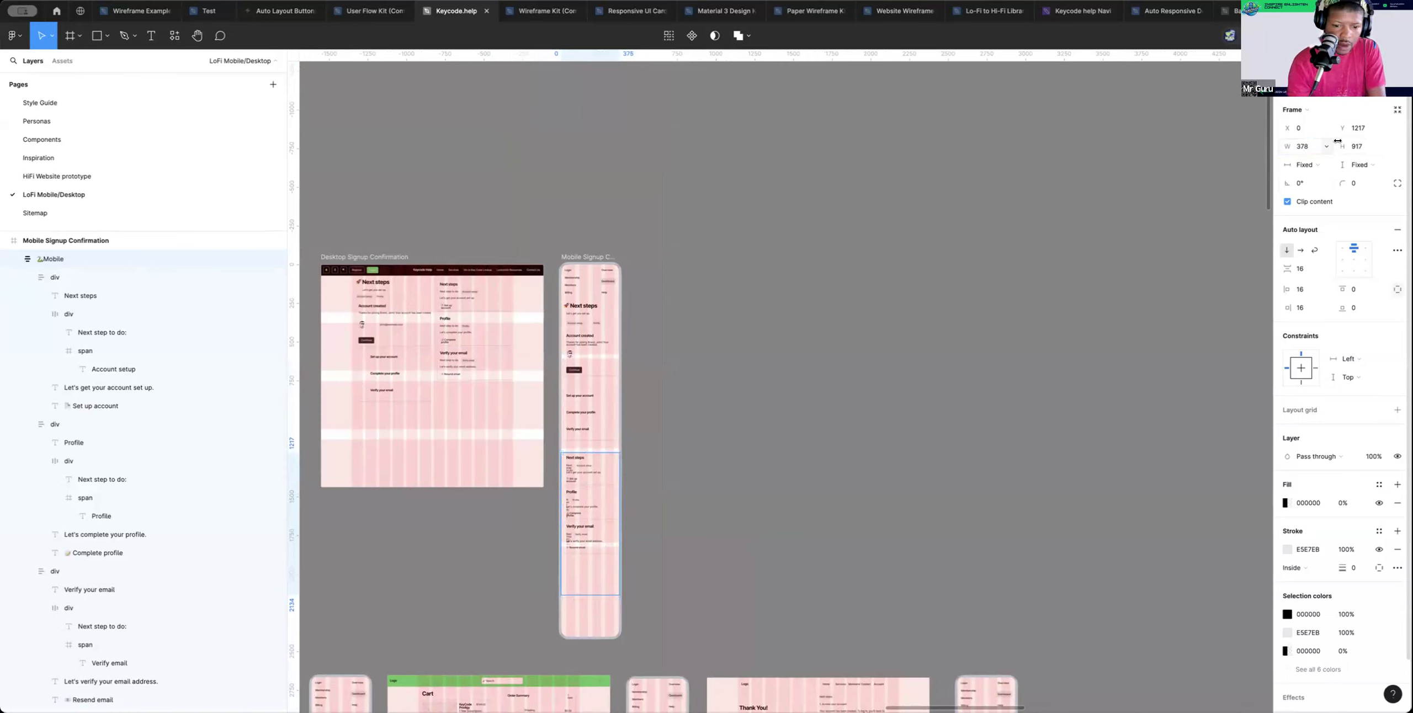
click(1362, 128)
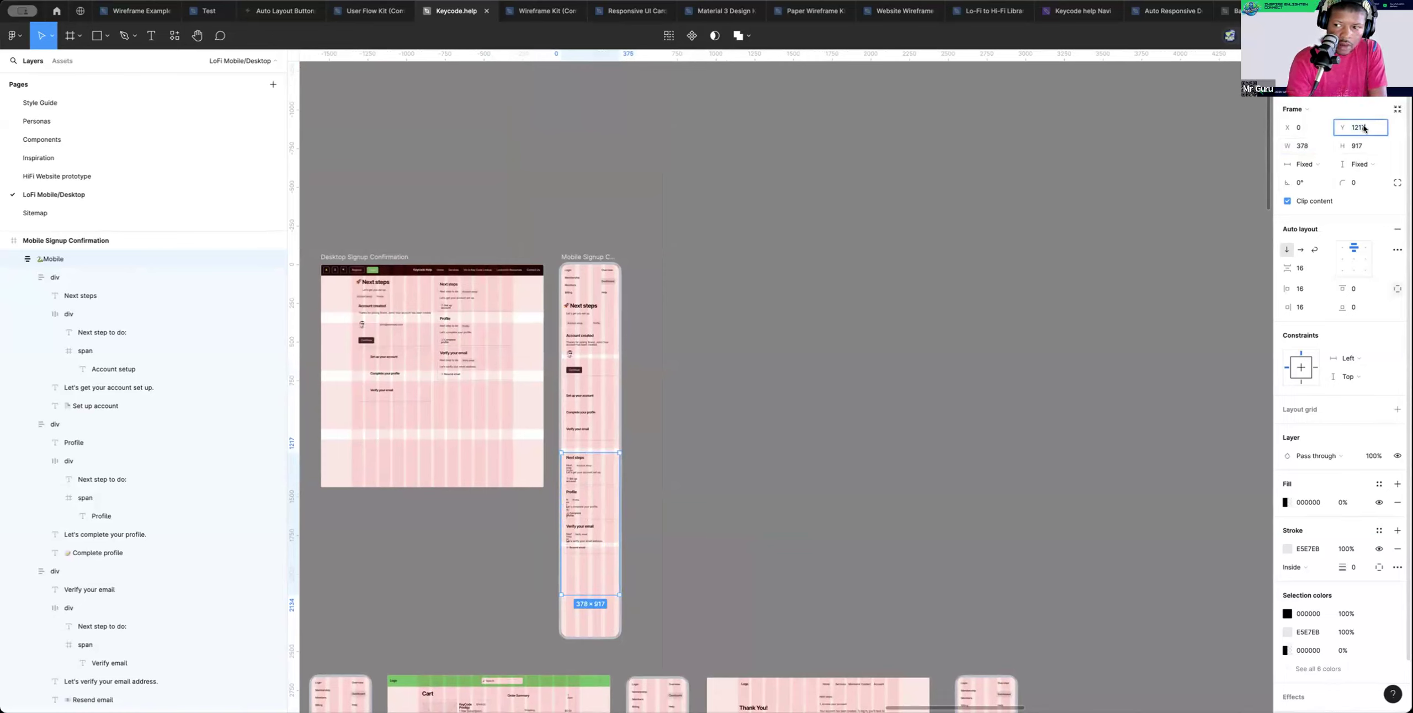
text(1218)
key(Return)
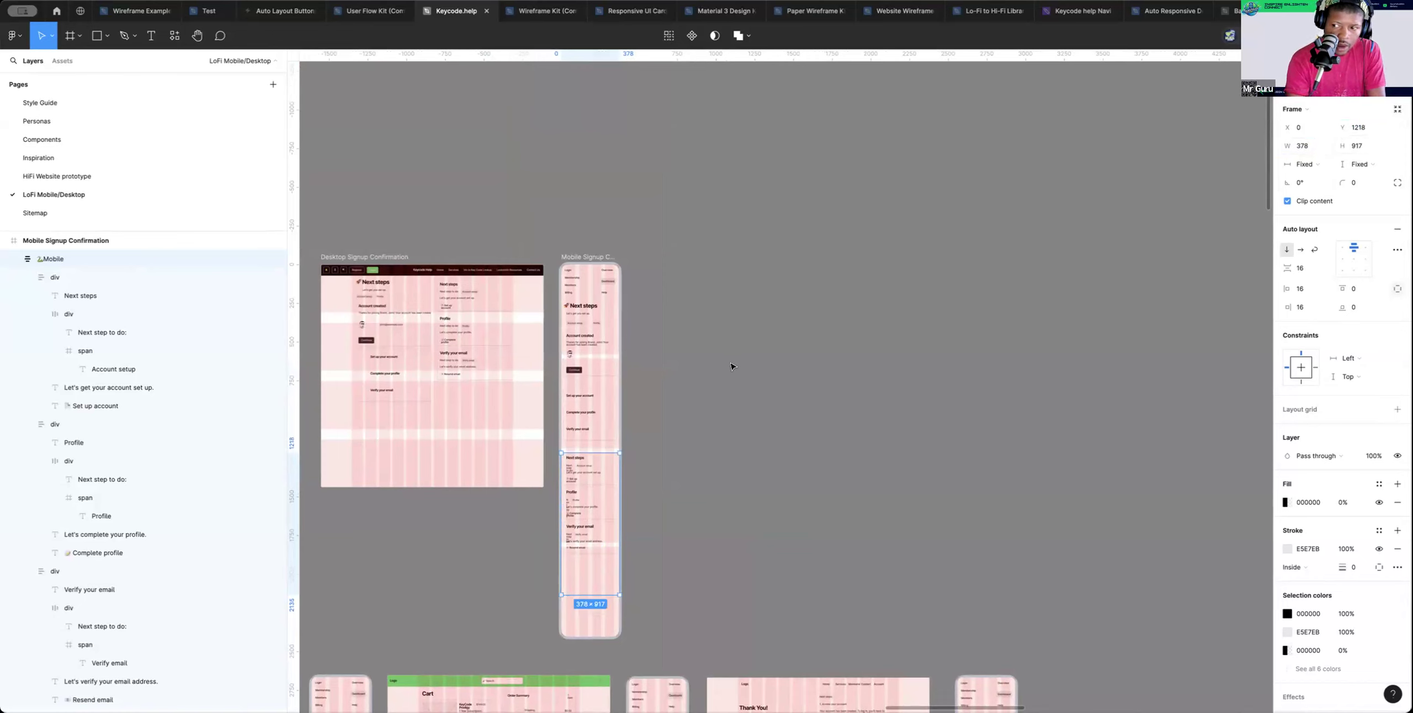
Set the card column's height to 918 and deselect it
click(1365, 146)
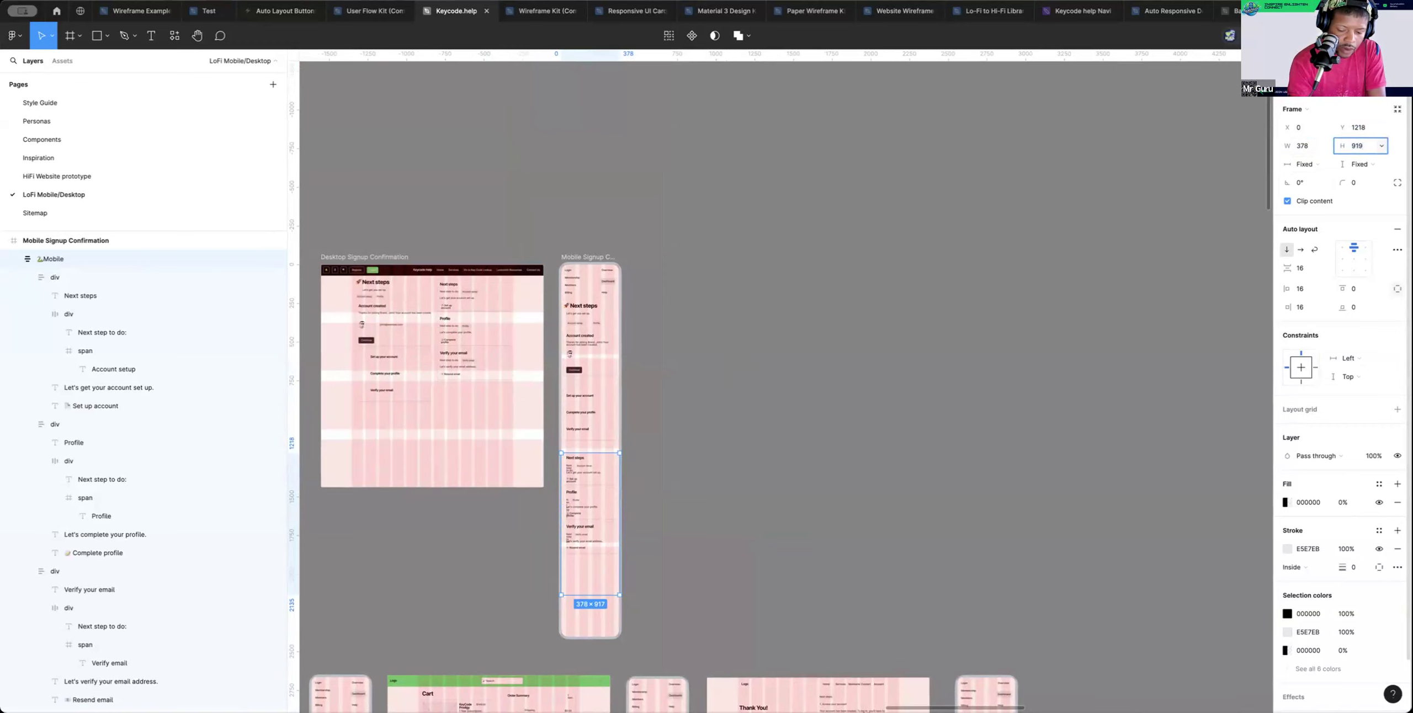
text(918)
key(Return)
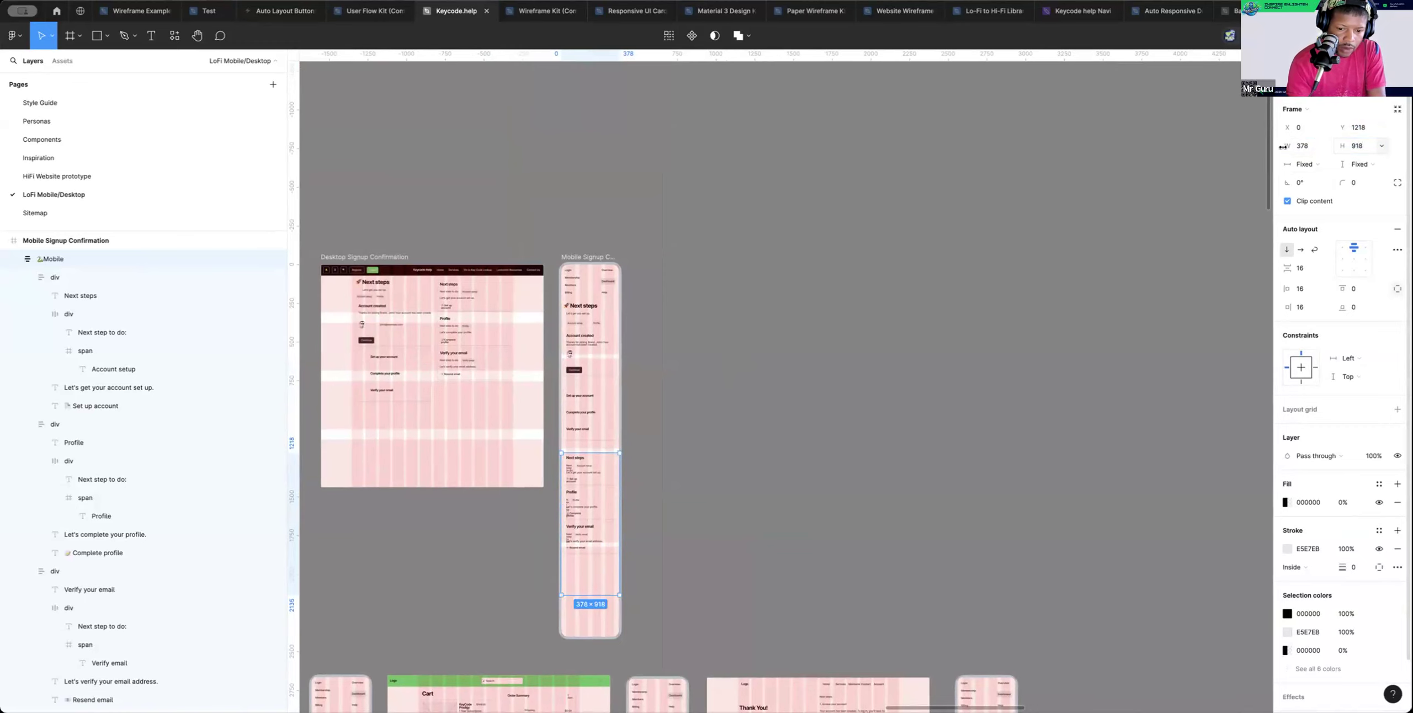
scroll(757, 451, right, 5)
click(779, 388)
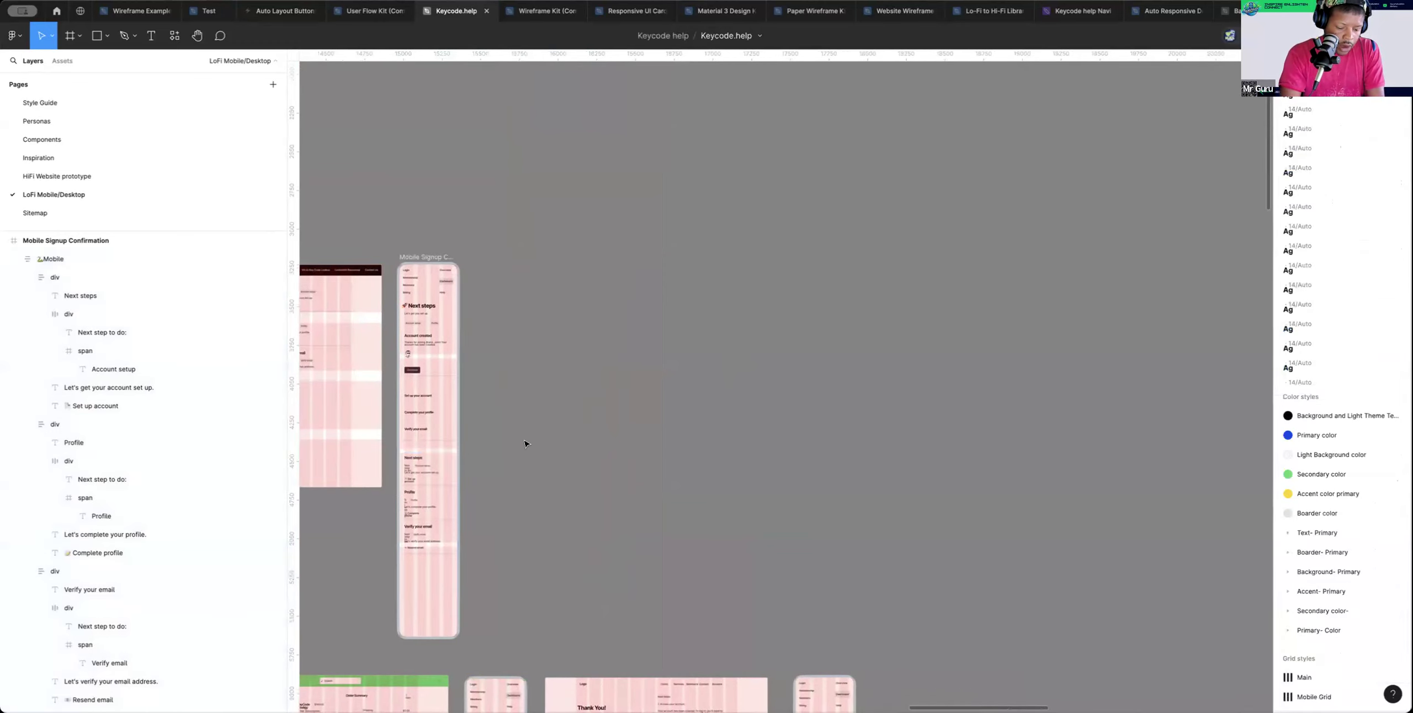
scroll(524, 444, up, 10)
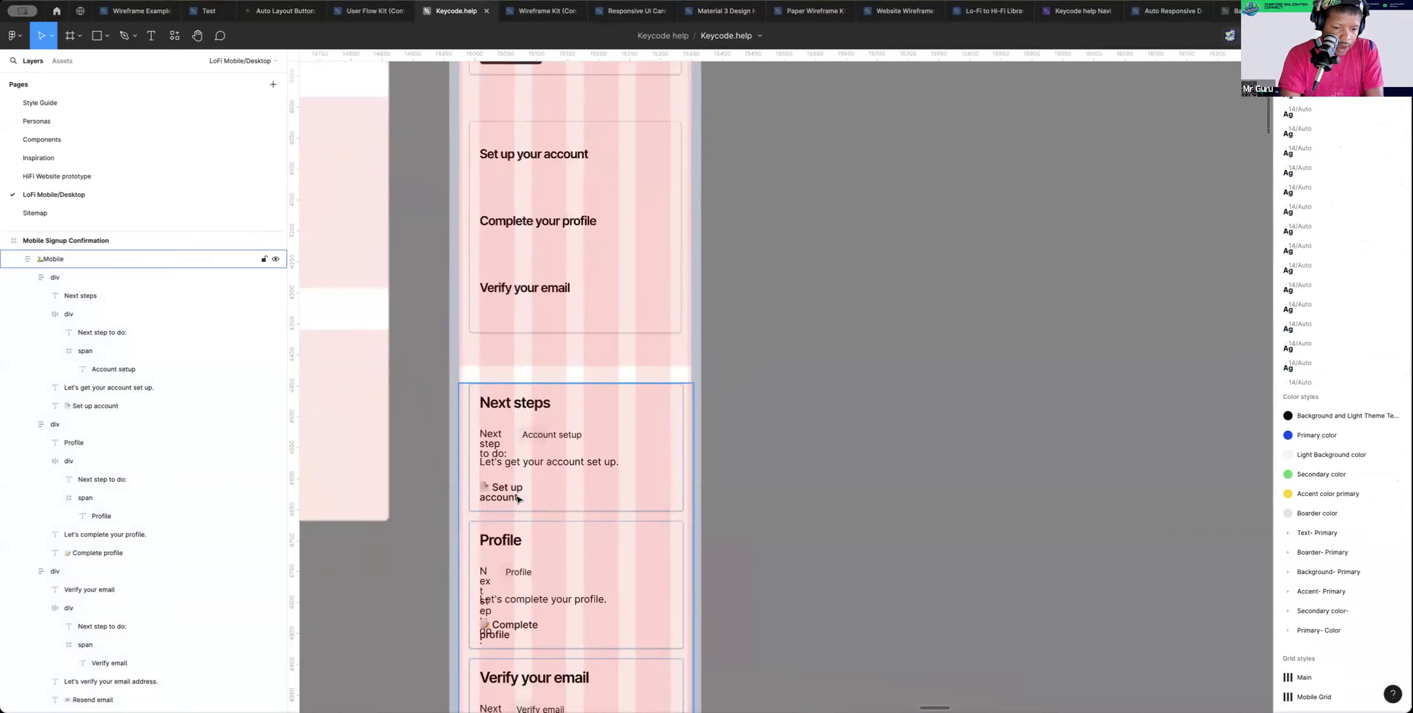
scroll(518, 498, down, 3)
scroll(519, 498, left, 2)
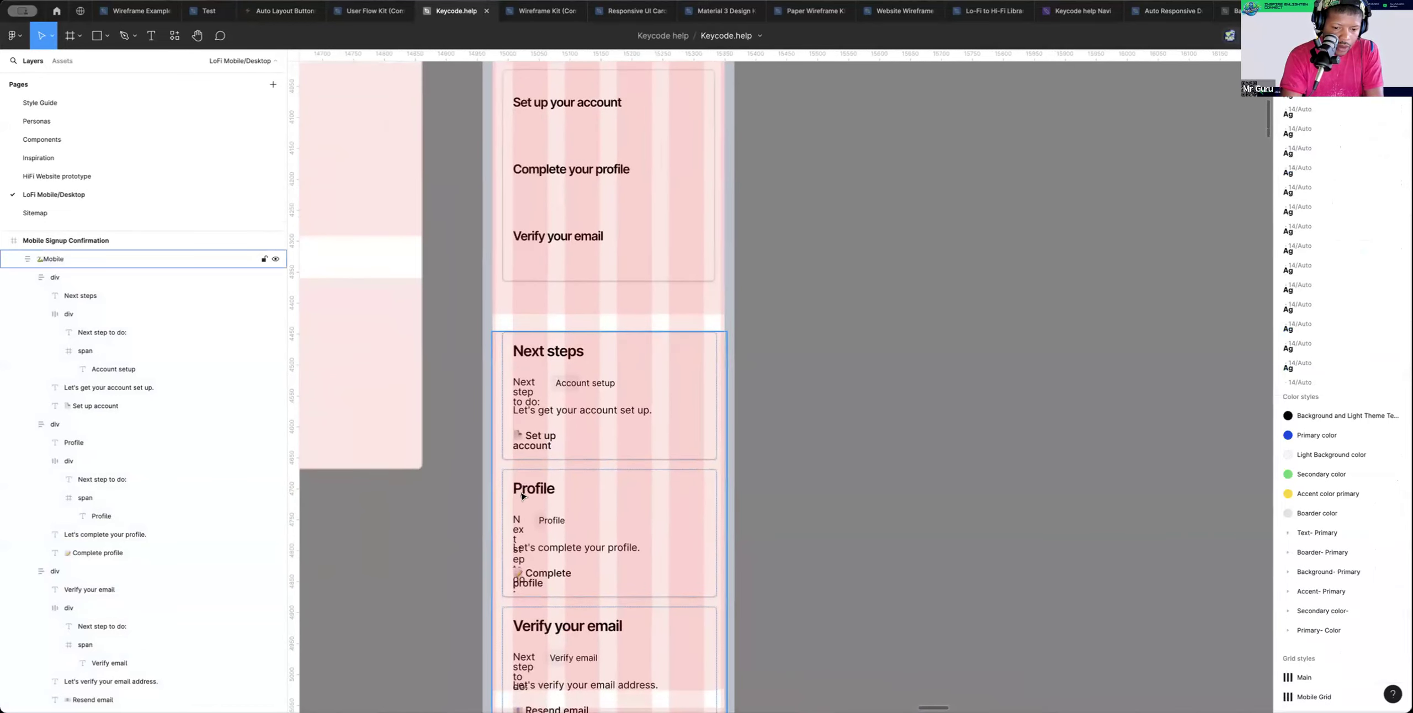
scroll(523, 495, left, 3)
scroll(523, 495, up, 1)
click(589, 405)
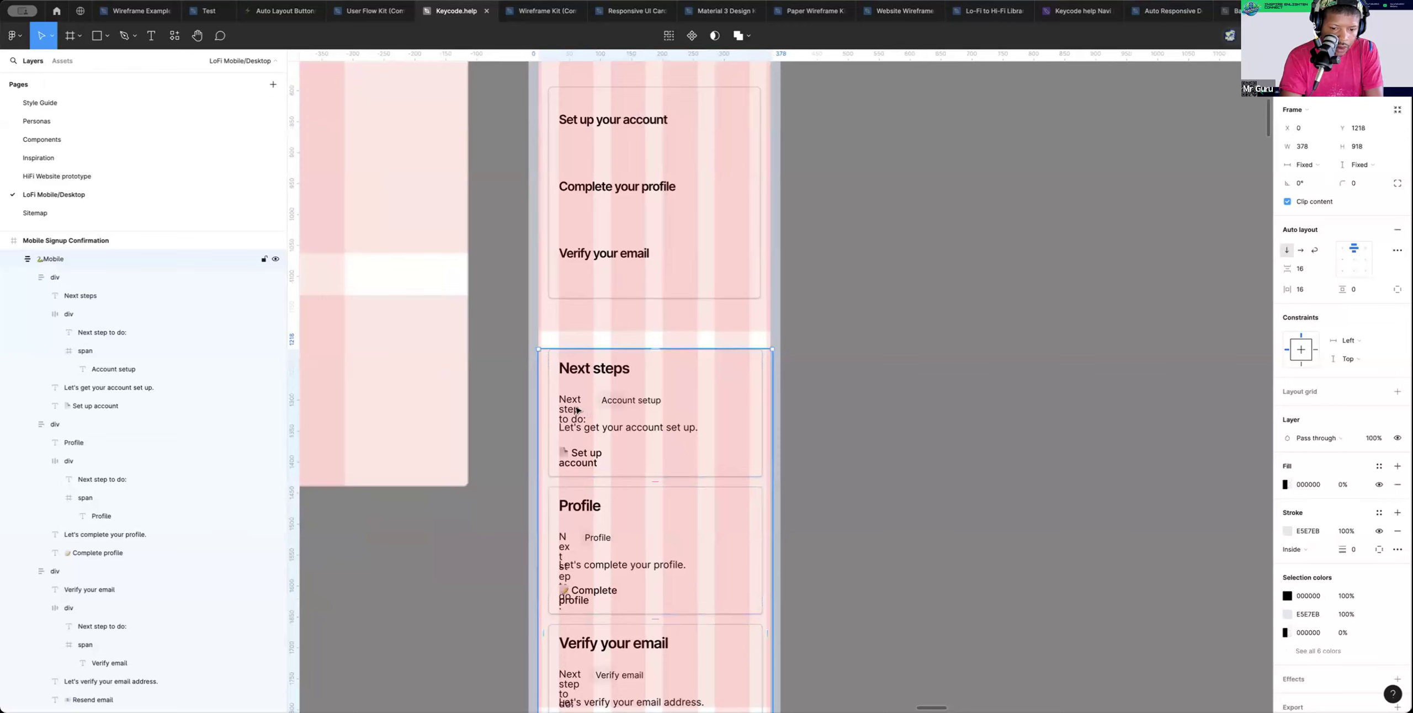
click(577, 409)
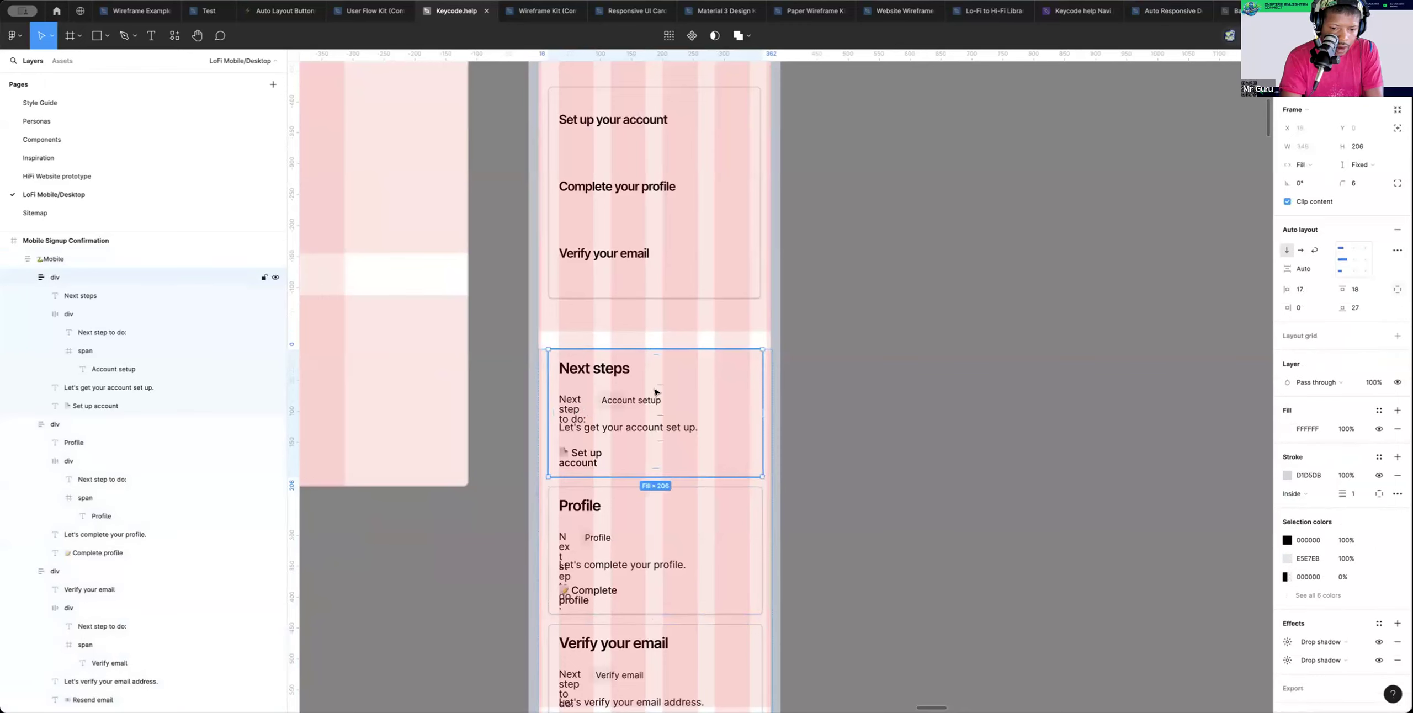
drag(658, 382, 657, 384)
key(super+z)
key(Escape)
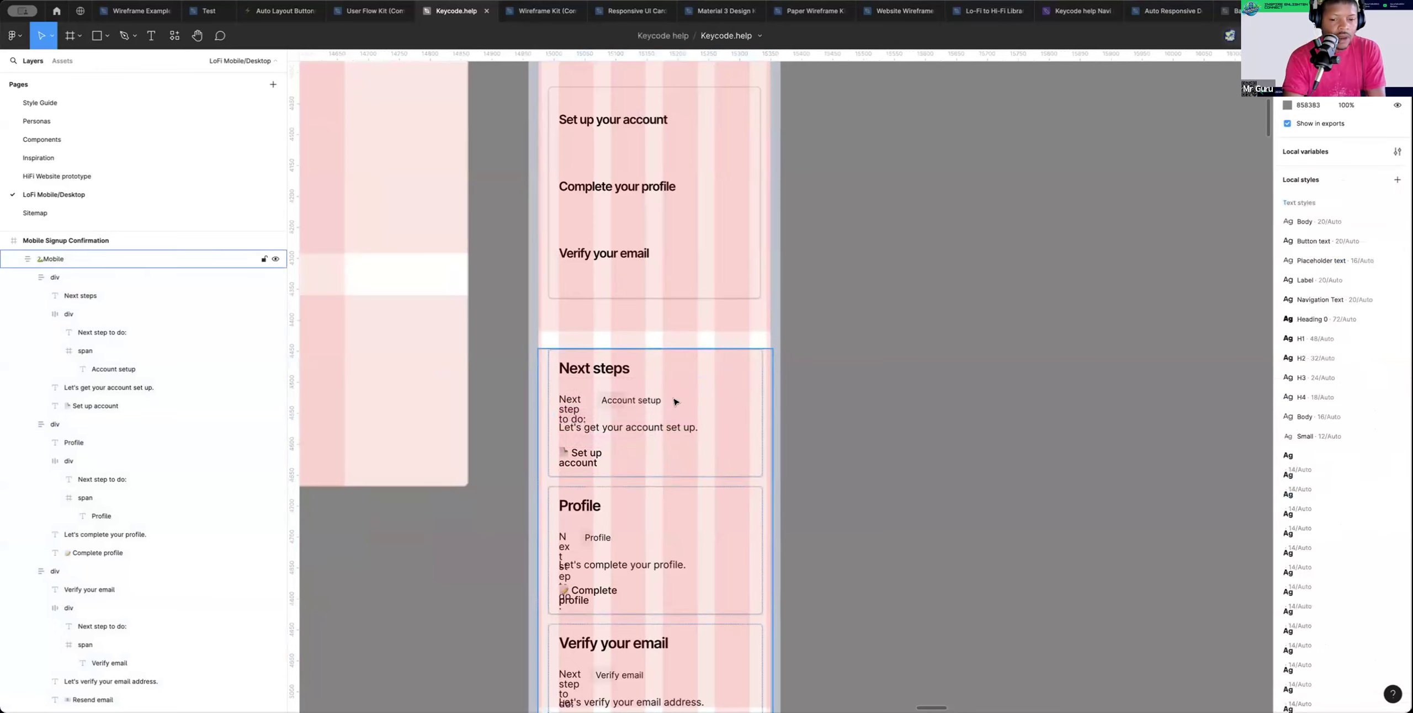
Give the "Account setup" tag in the mobile "Next steps" card absolute position, widen it to about 113 and move it to about X 168
double_click(608, 401)
double_click(610, 402)
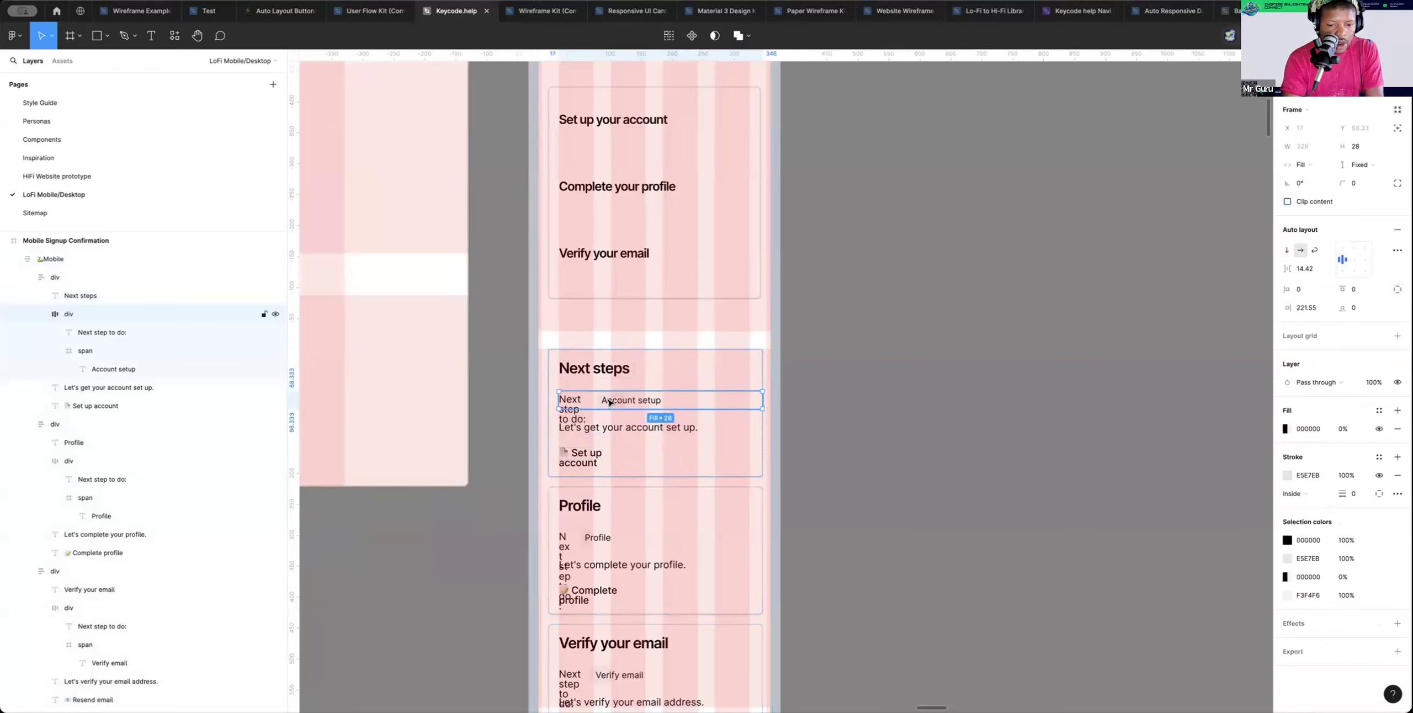
double_click(609, 402)
mouse_move(627, 397)
mouse_down()
mouse_move(646, 396)
mouse_move(630, 396)
mouse_up()
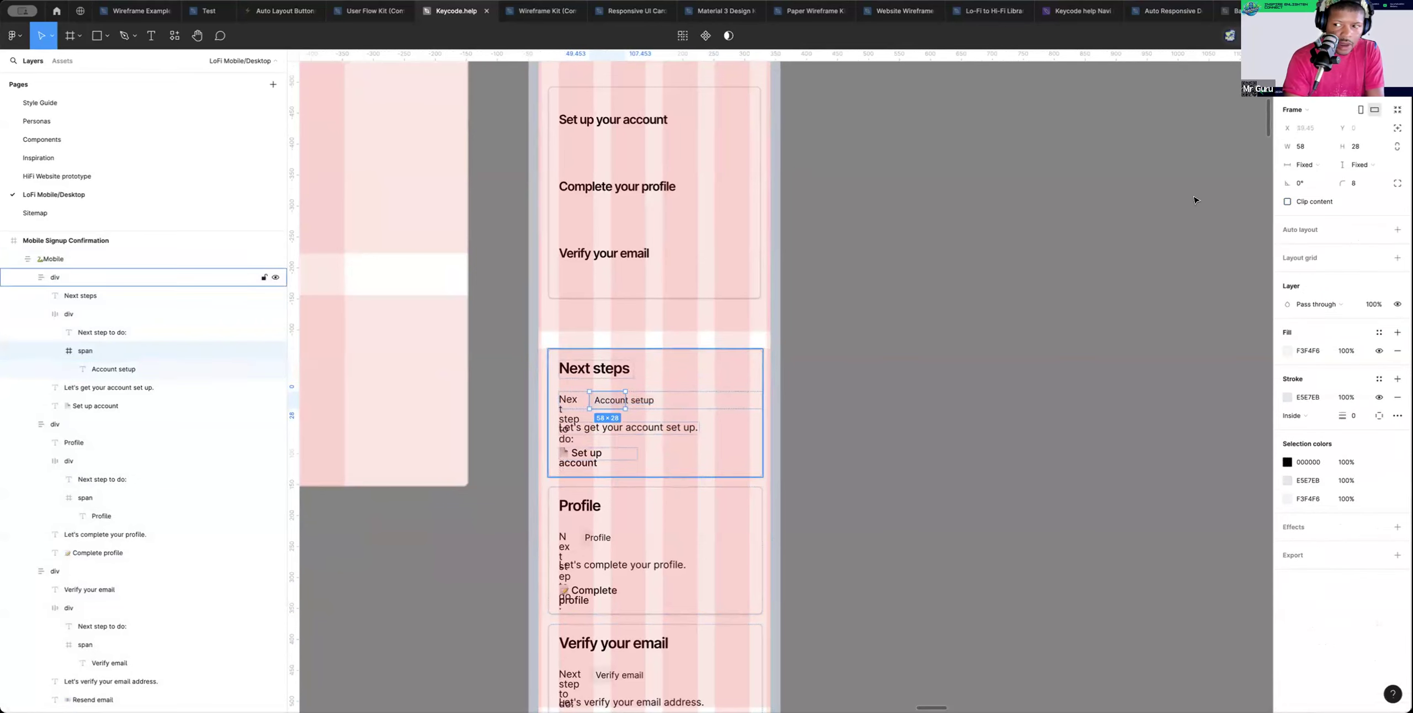
click(1396, 129)
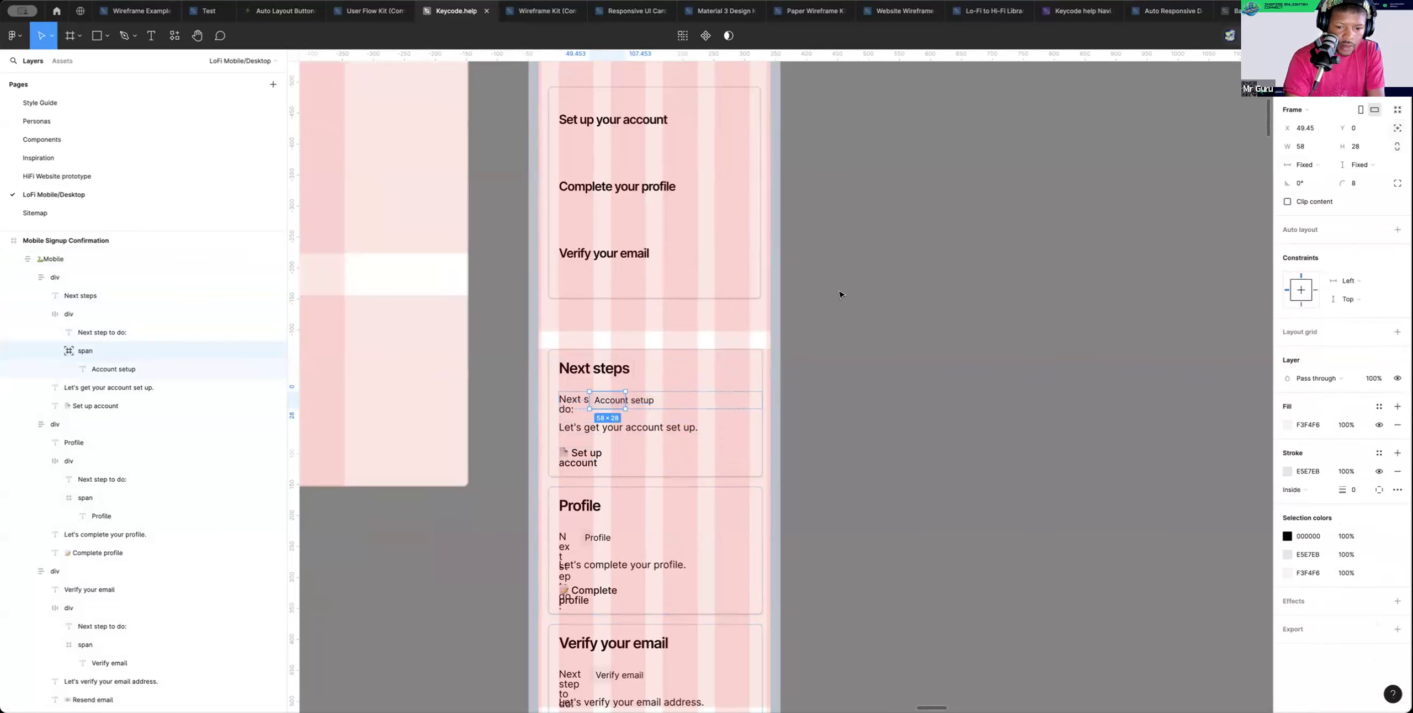
drag(626, 398, 694, 395)
scroll(691, 400, up, 5)
click(710, 318)
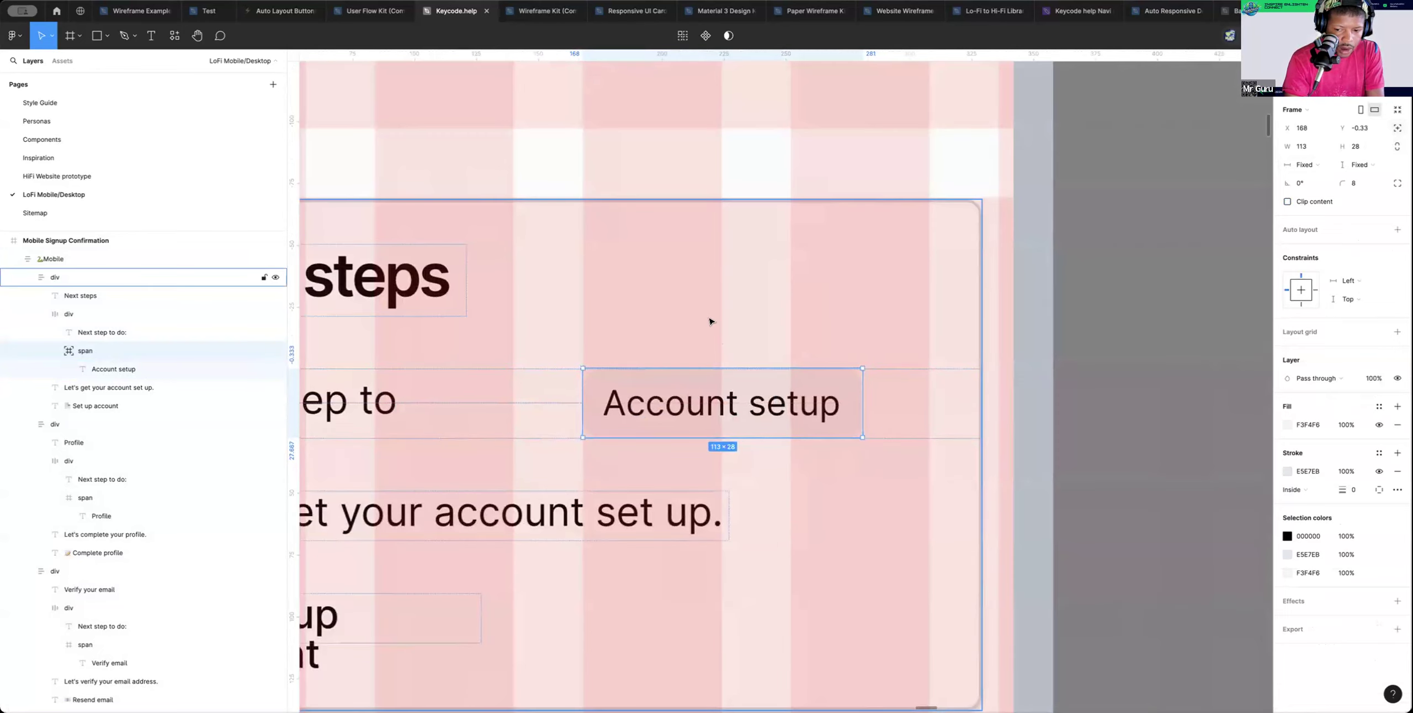
Widen the "Next step to do:" text in the "Next steps" card to about 136 so it fits on one line
scroll(578, 389, down, 5)
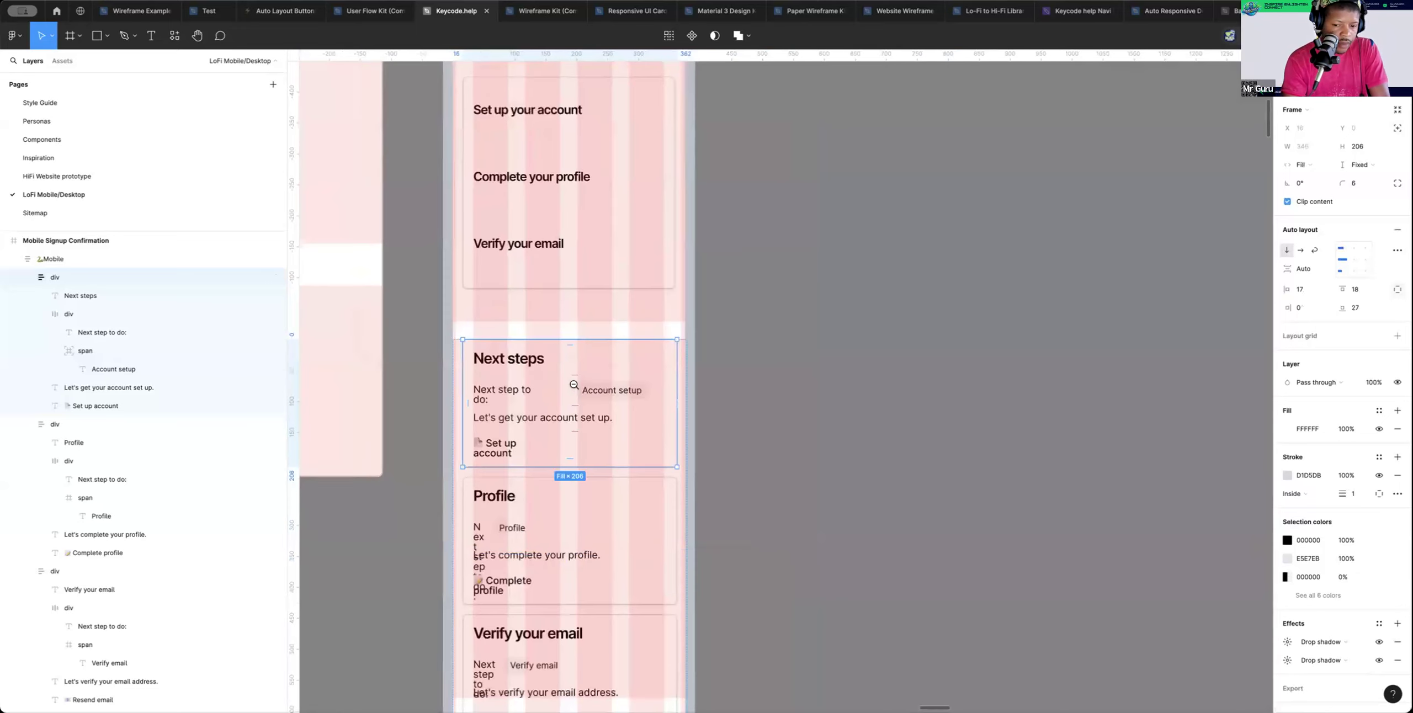
scroll(576, 389, left, 3)
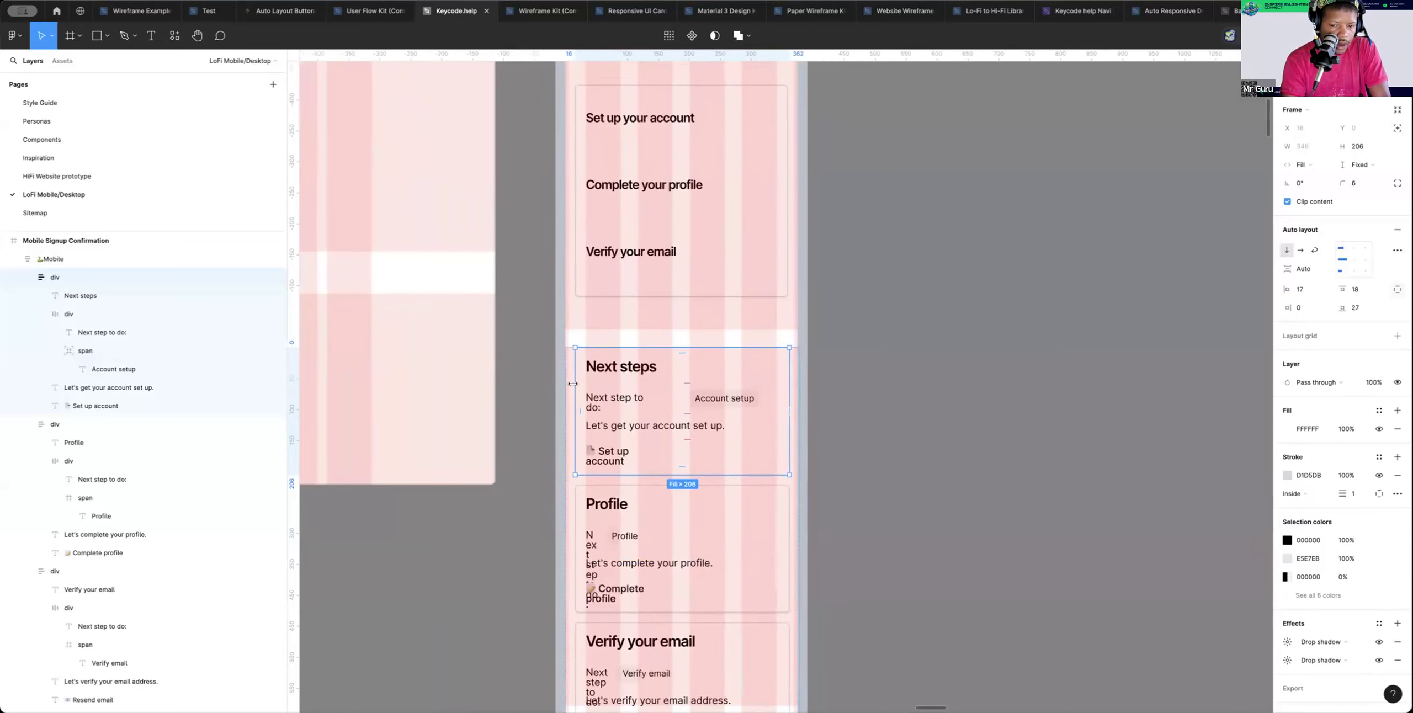
scroll(574, 385, down, 5)
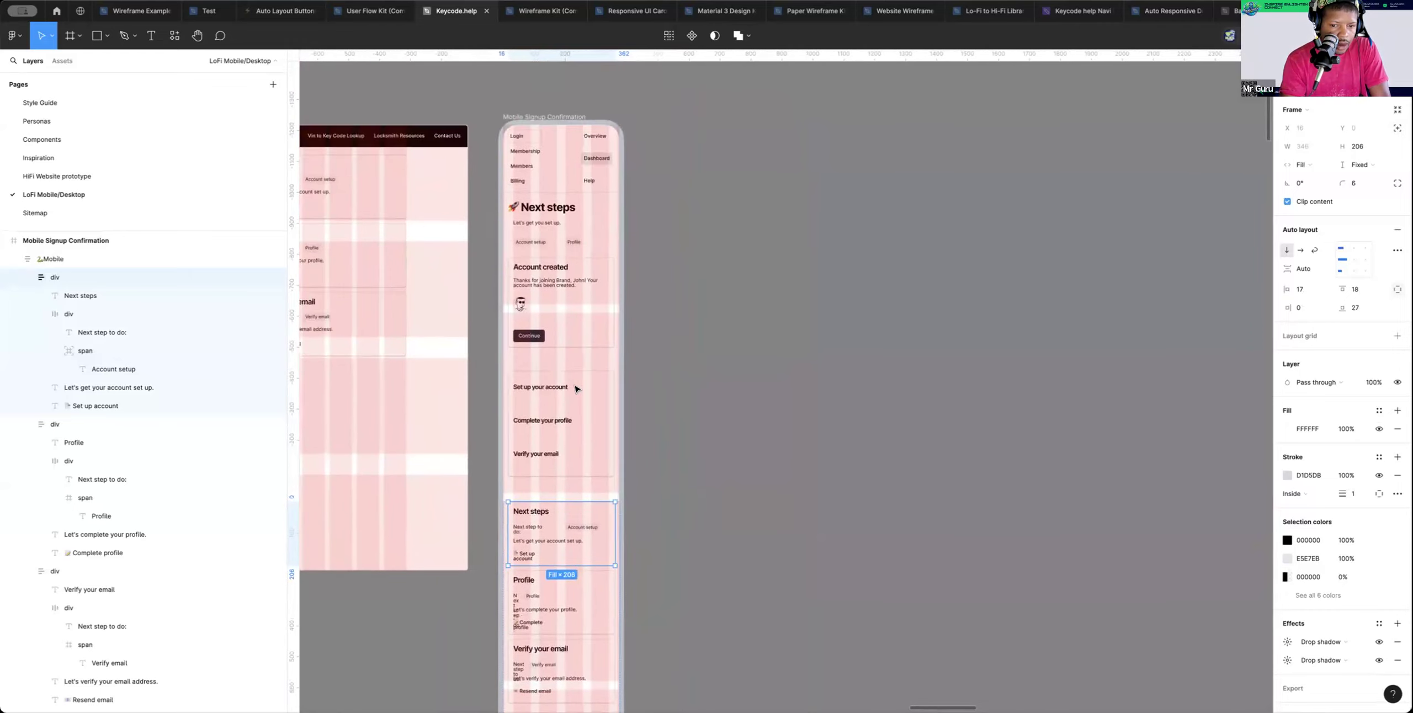
scroll(575, 390, up, 2)
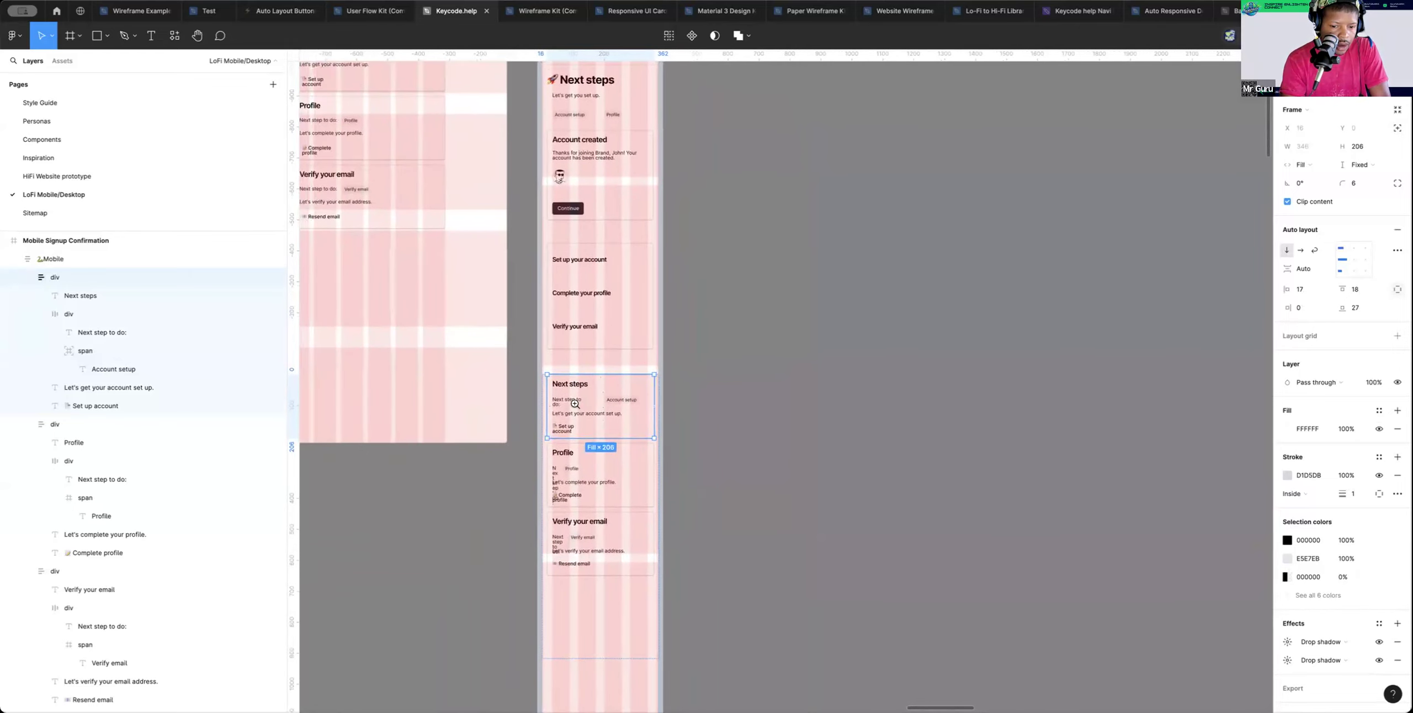
scroll(575, 404, up, 3)
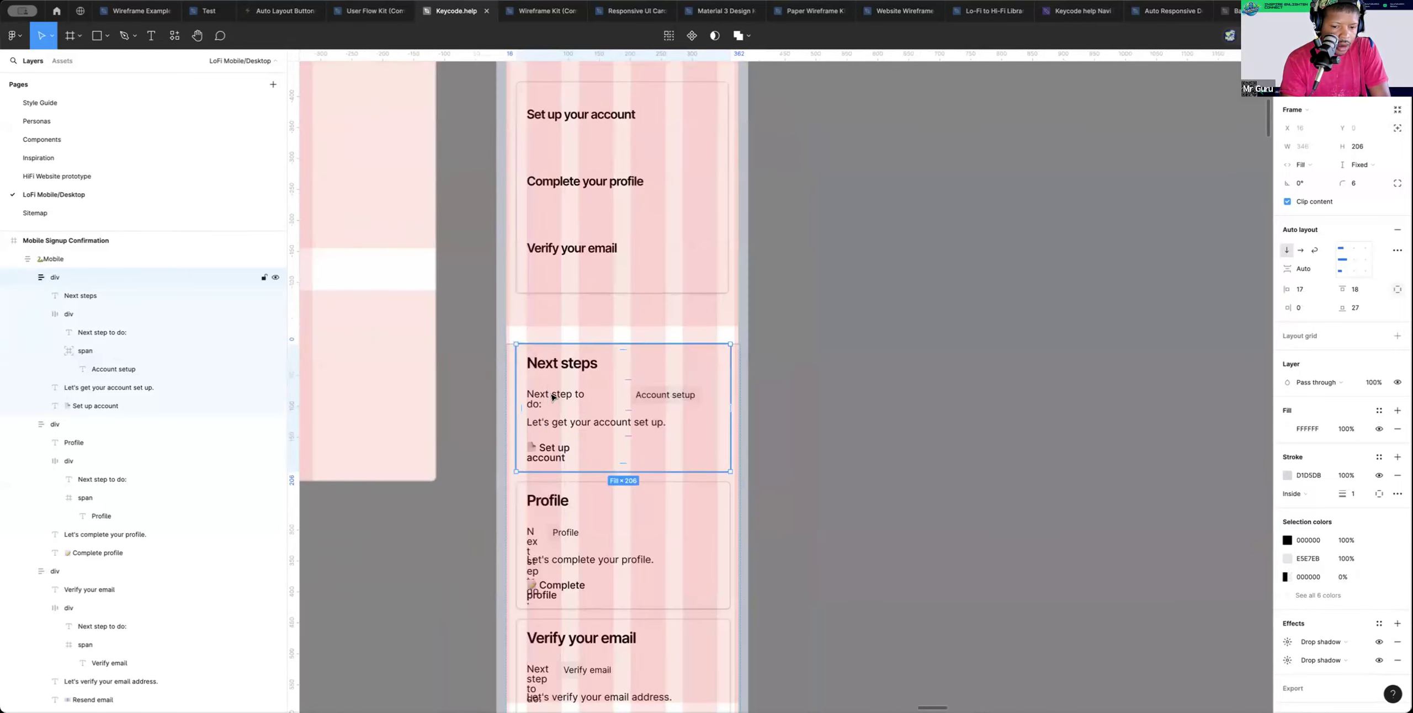
double_click(552, 397)
drag(611, 390, 609, 391)
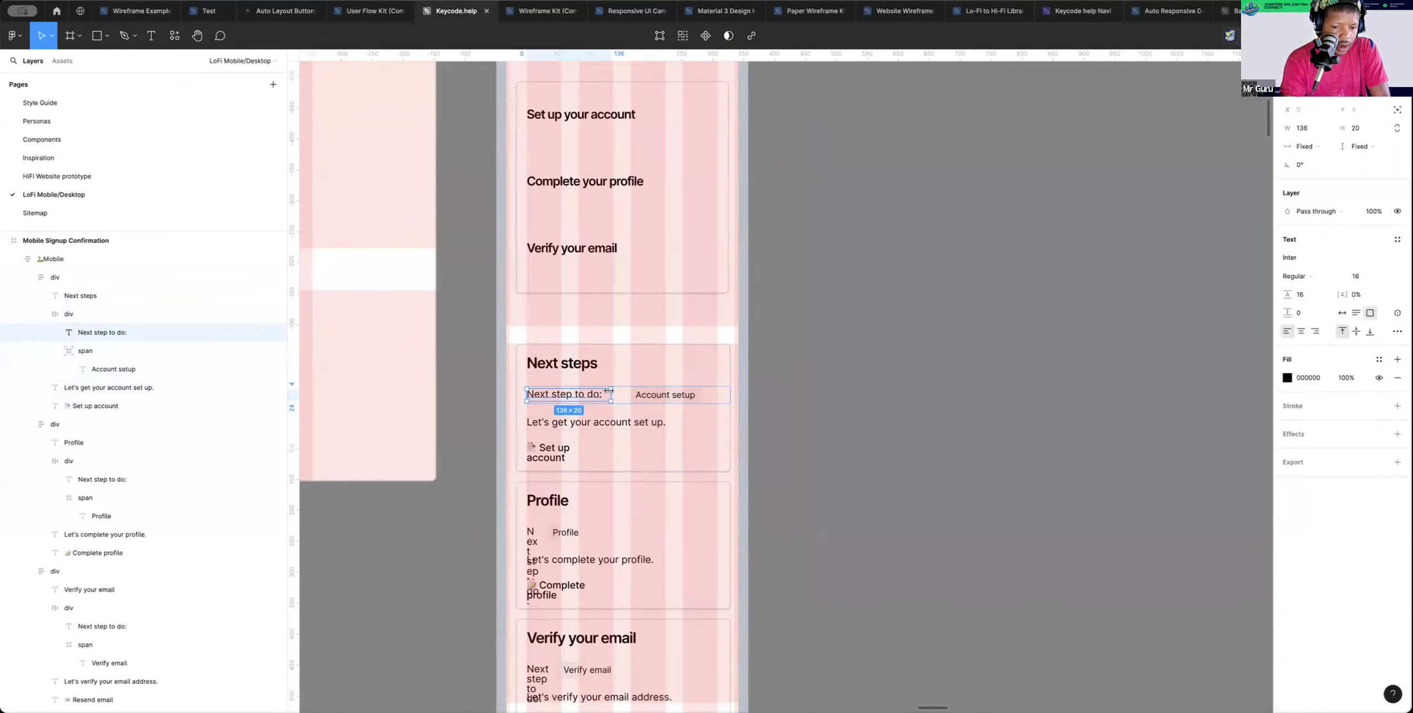
click(861, 388)
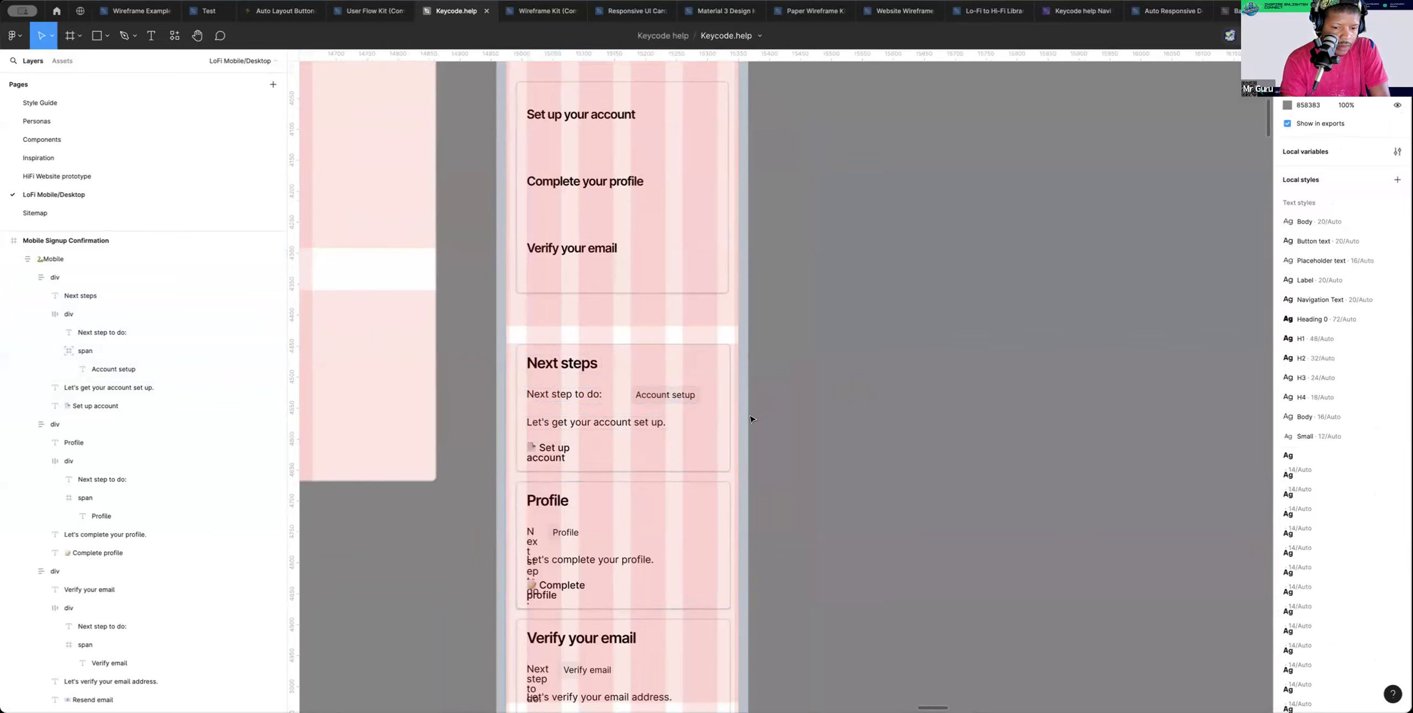
Give the "Profile" tag in the mobile "Profile" card absolute position, widen it to about 80 and move it to X 168
scroll(698, 411, down, 5)
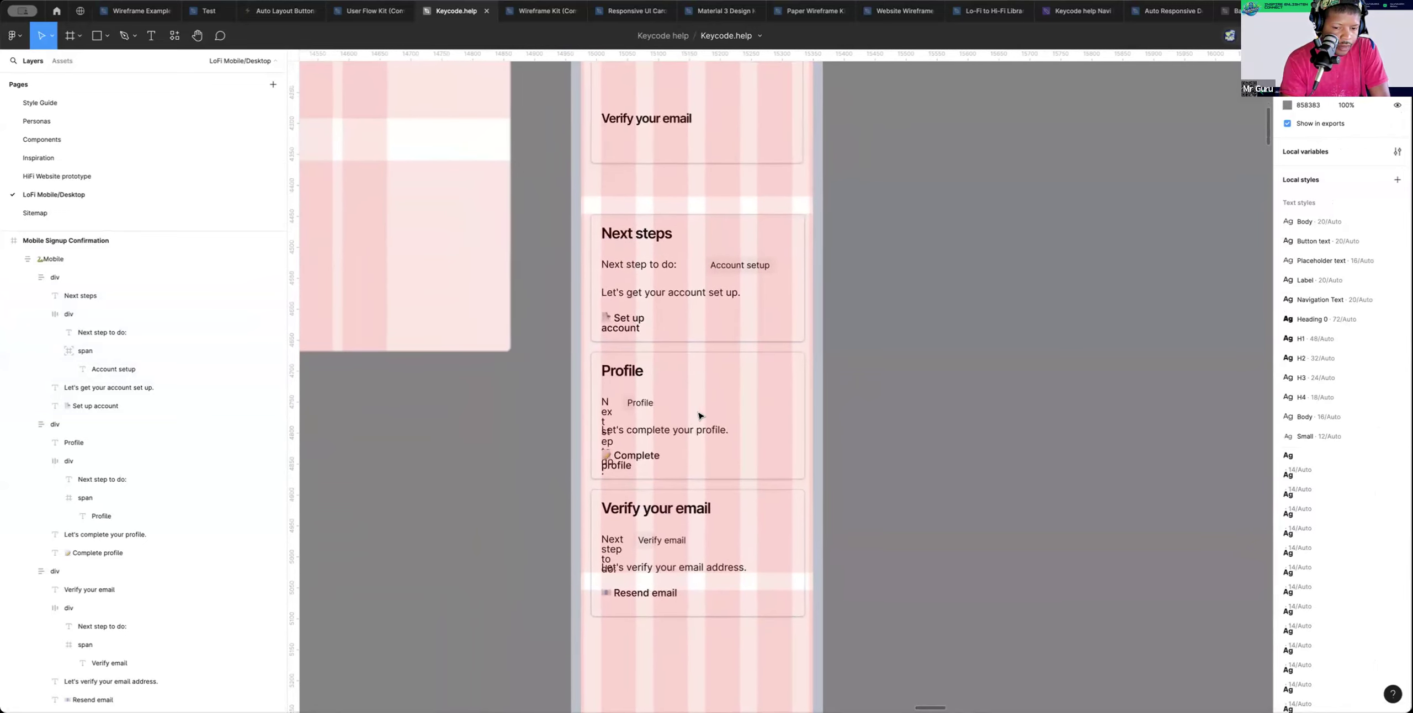
double_click(630, 399)
double_click(629, 399)
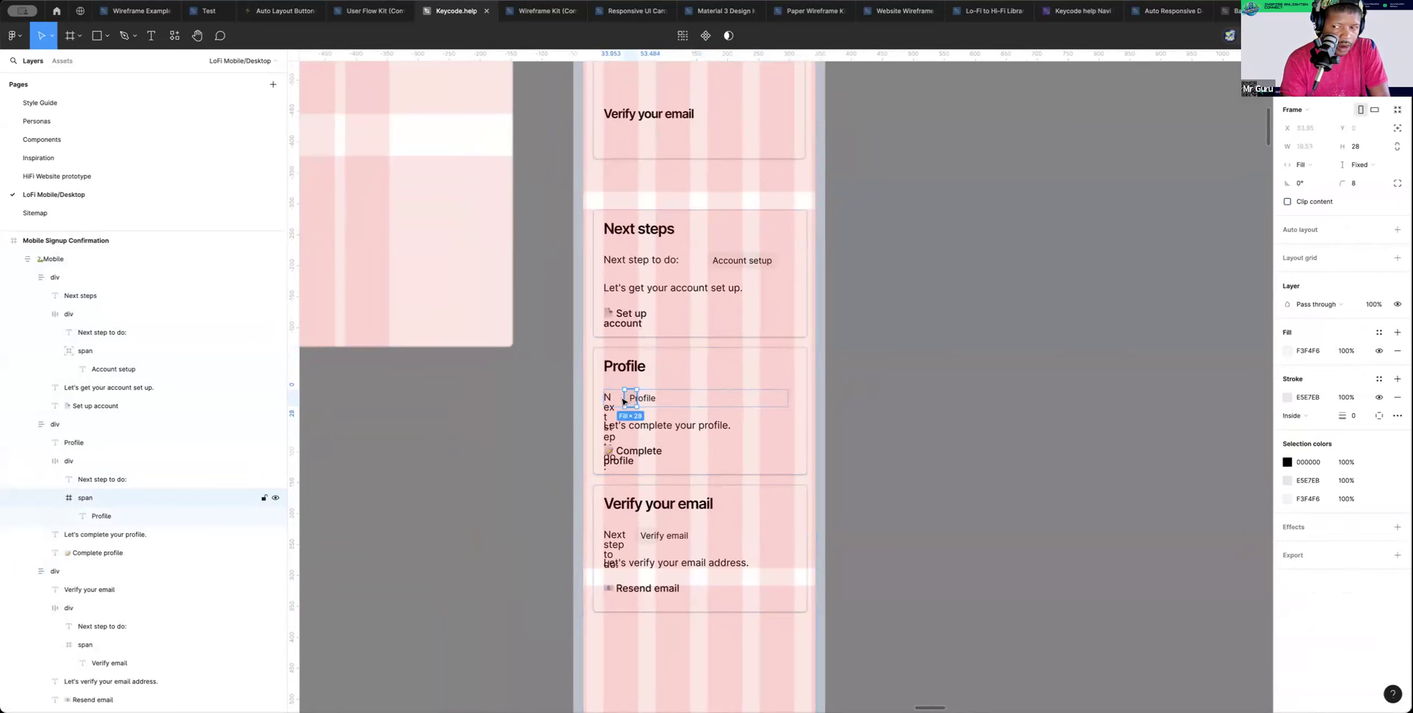
click(1396, 127)
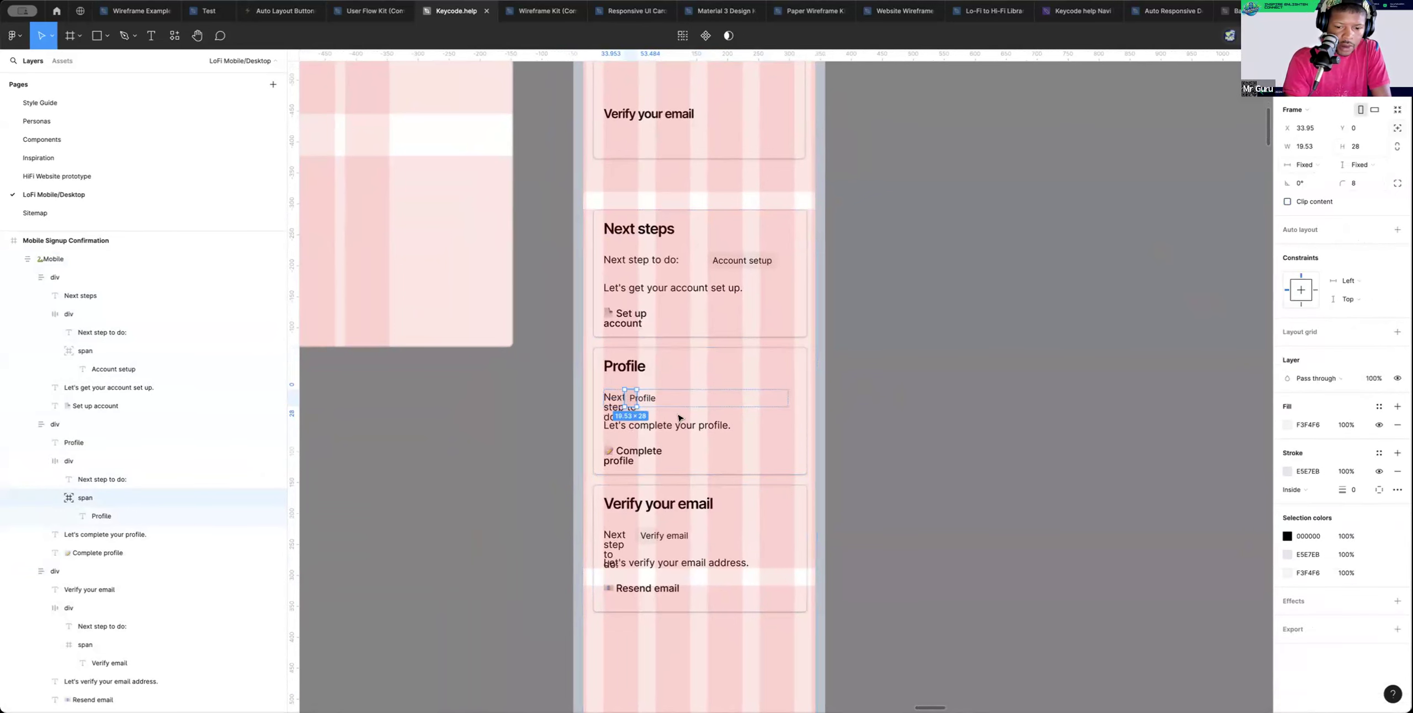
drag(635, 397, 671, 397)
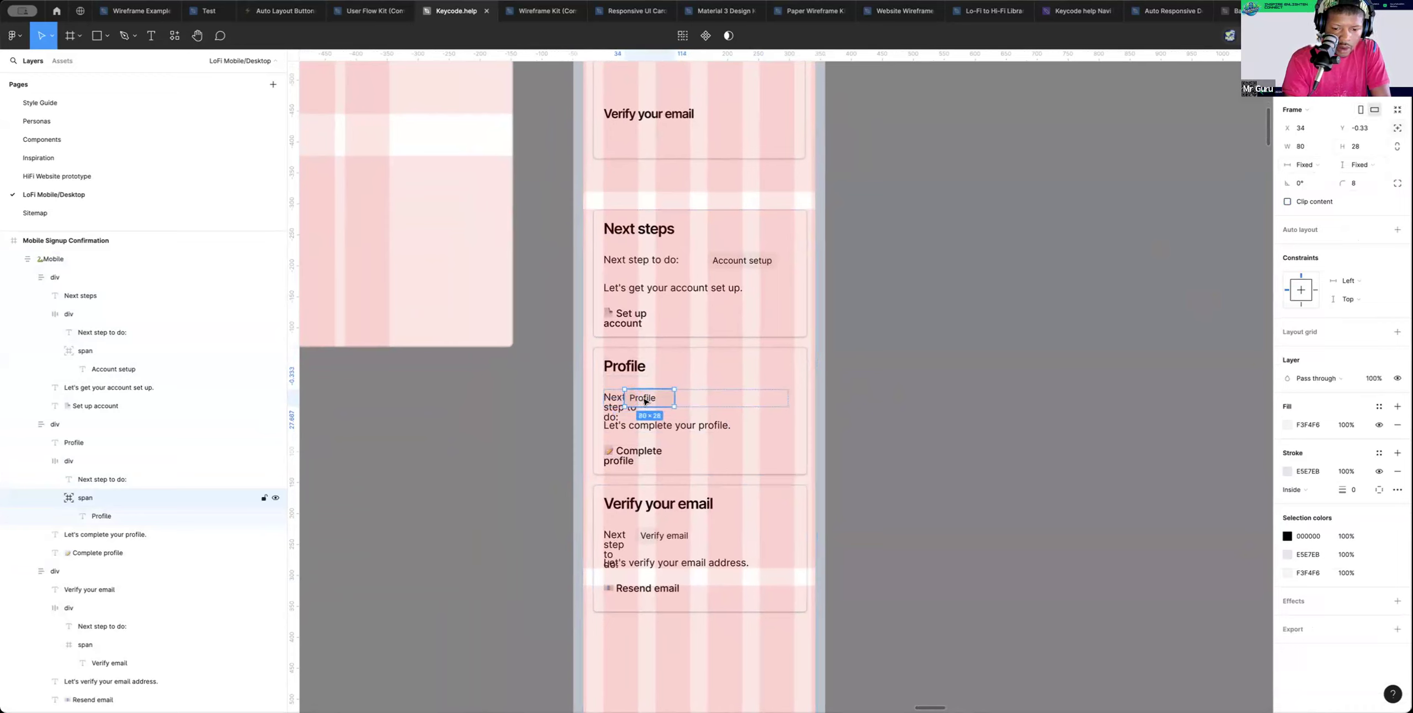
double_click(644, 401)
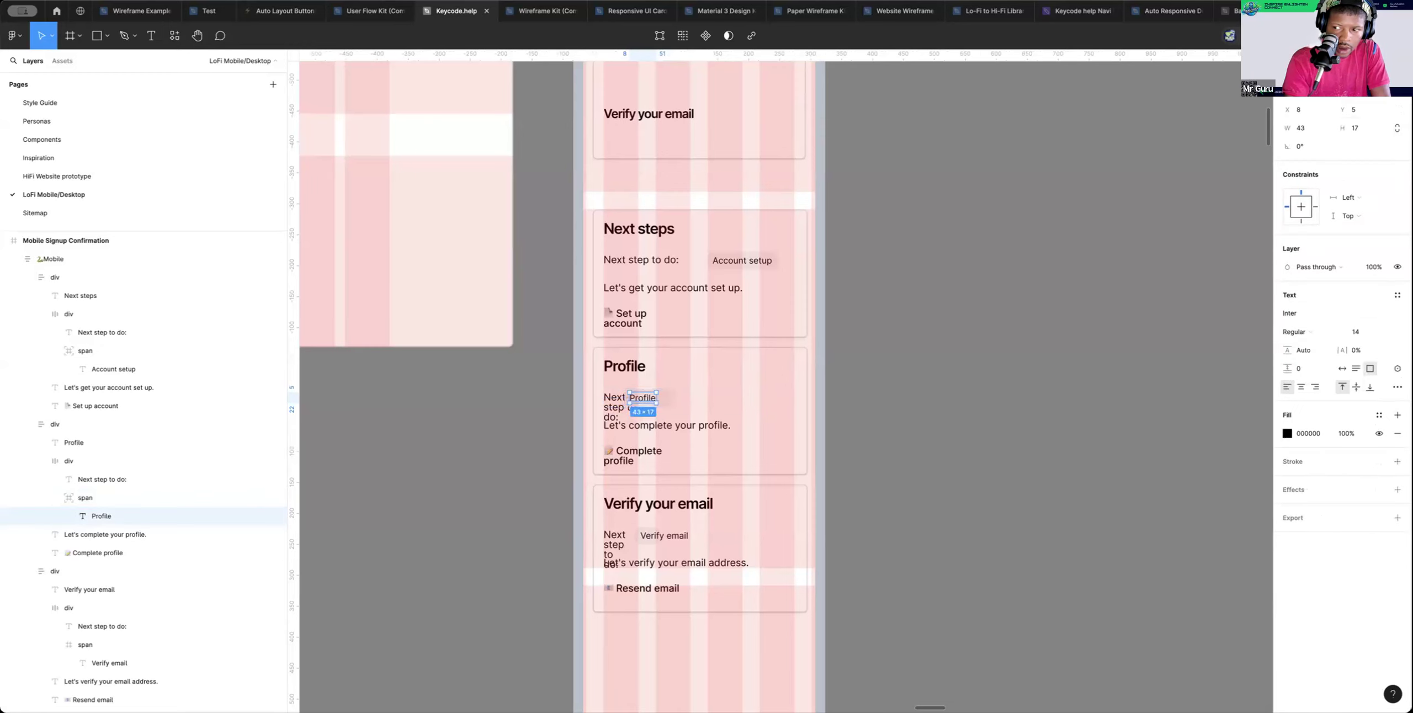
click(698, 396)
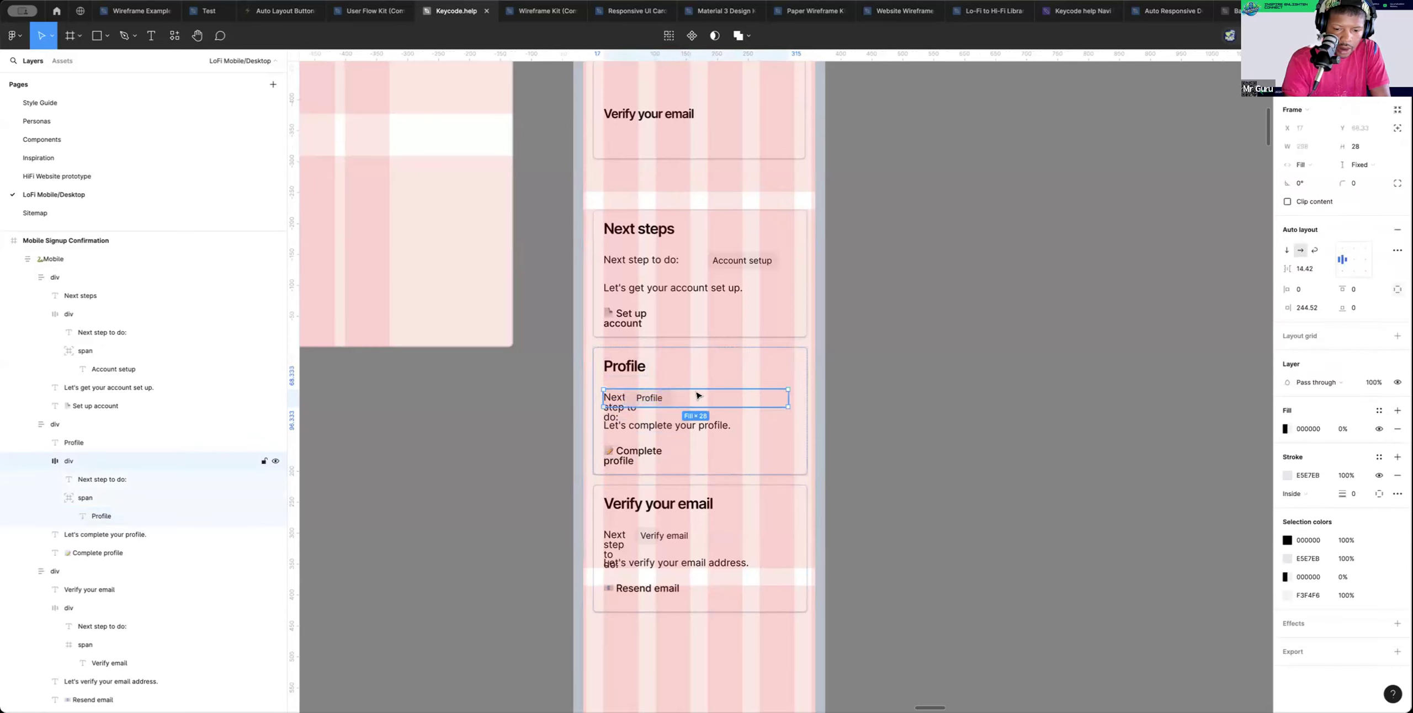
drag(633, 397, 716, 397)
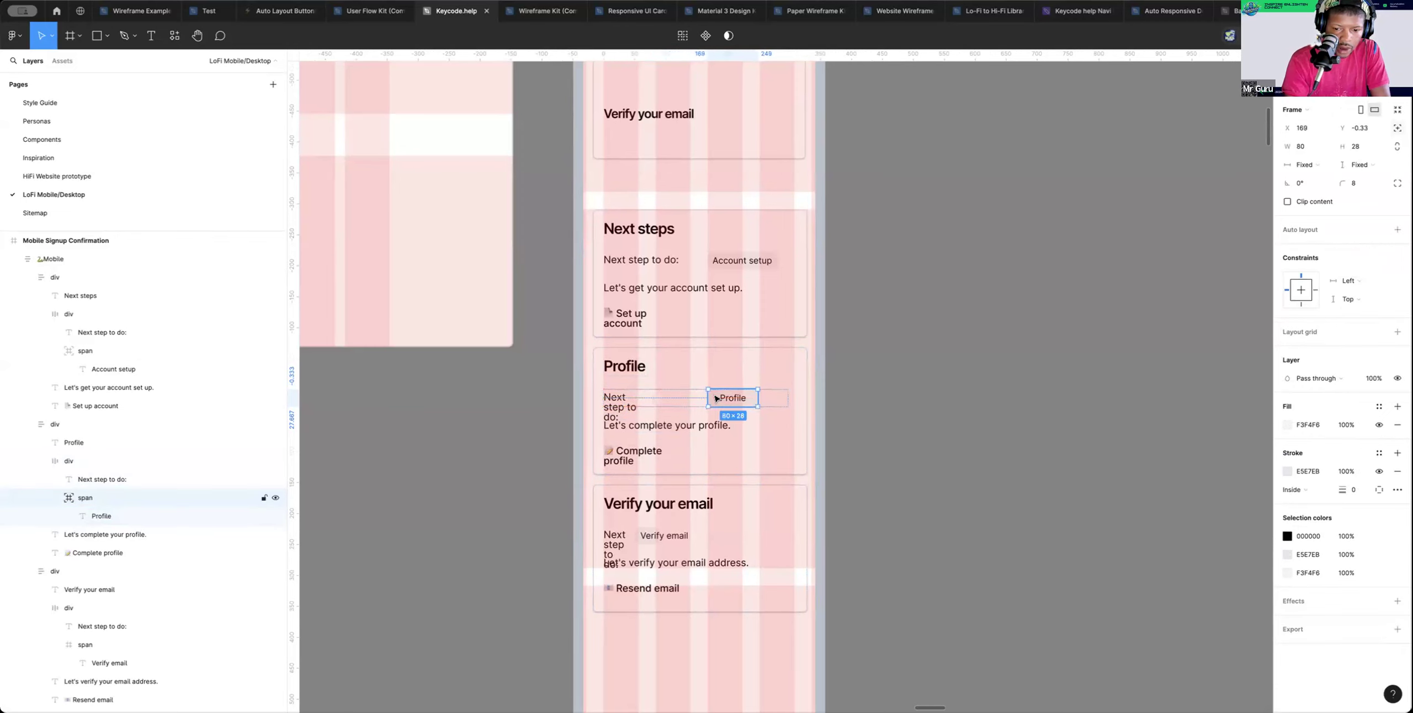
scroll(715, 398, up, 5)
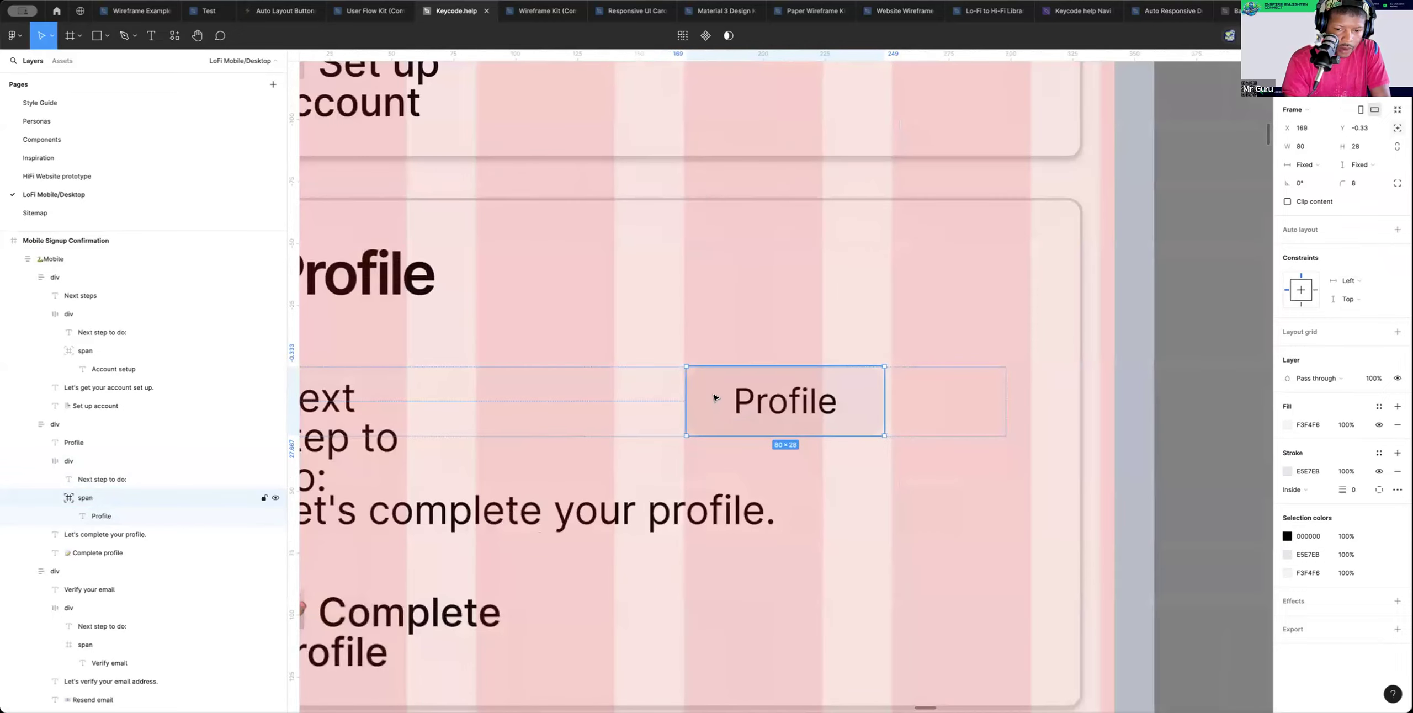
scroll(711, 395, up, 3)
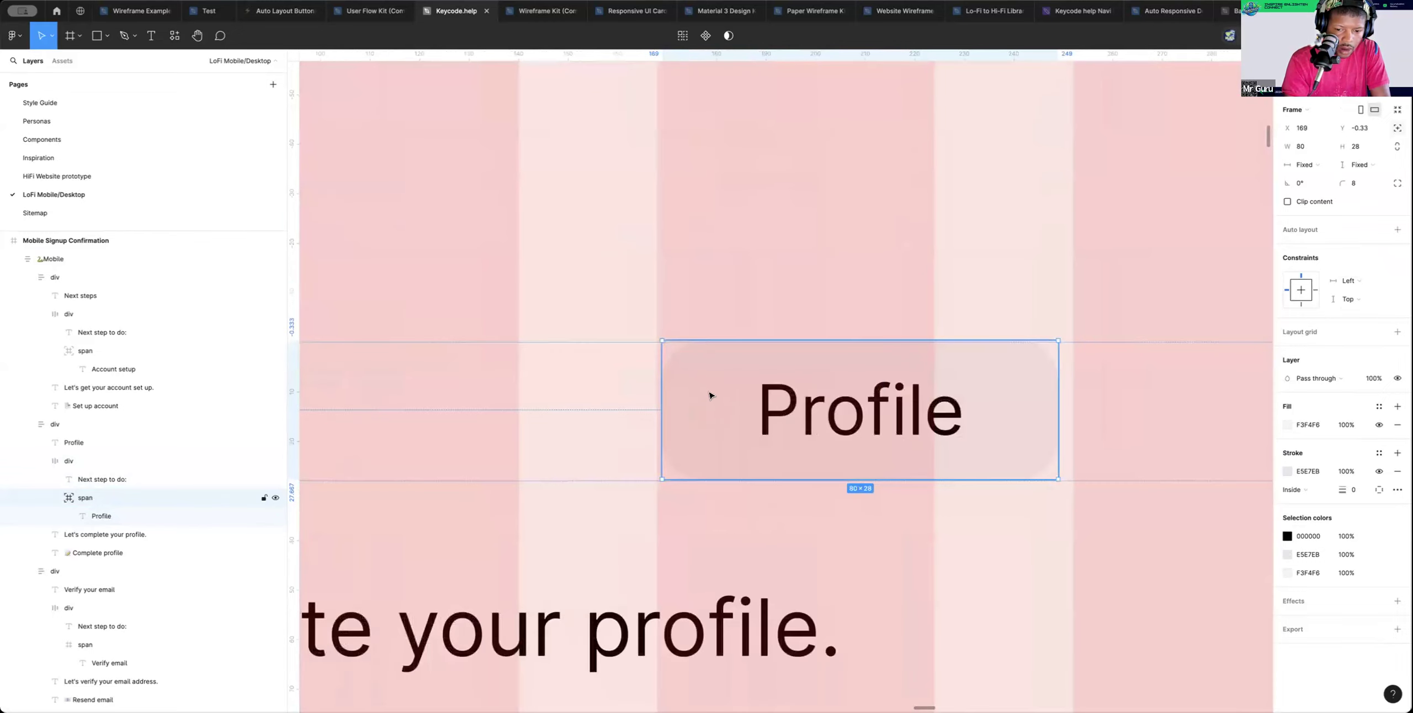
key(Left)
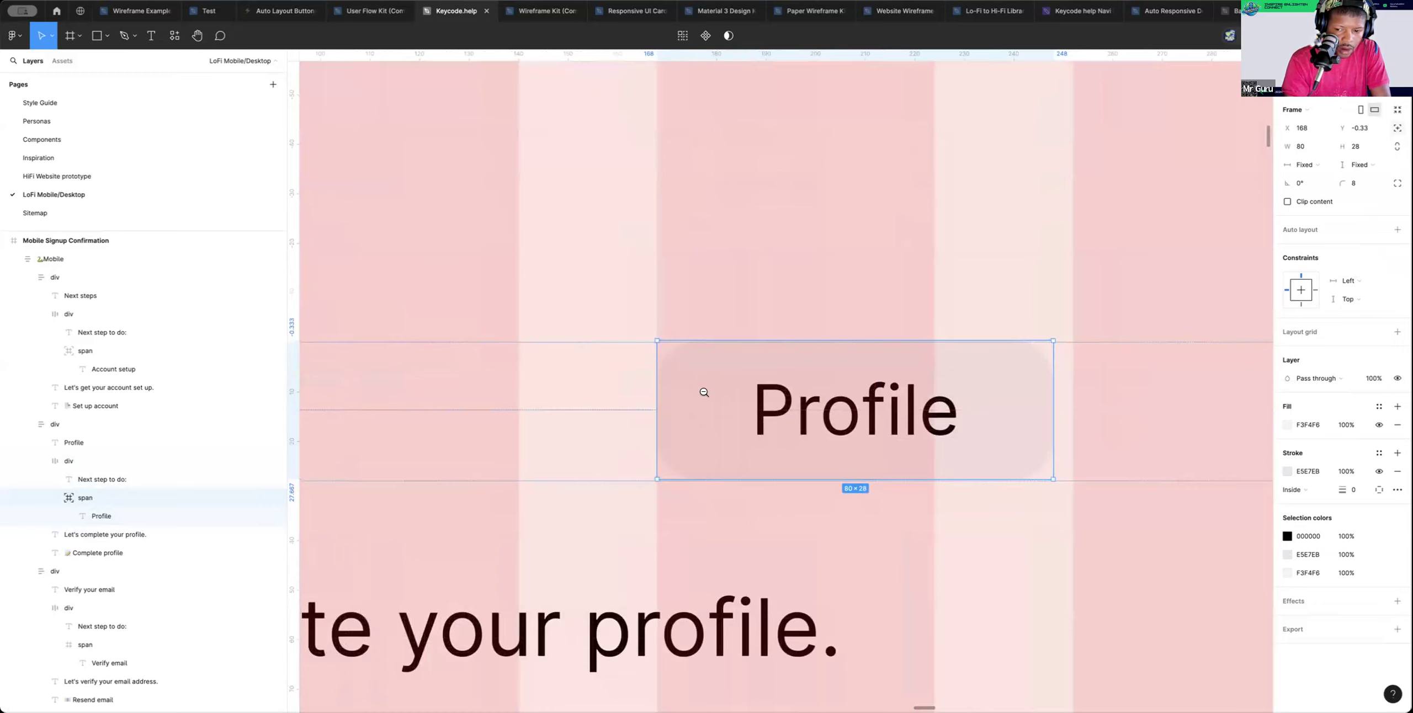
Widen the "Next step to do:" text in the "Profile" card to about 130 so it fits on one line
scroll(704, 392, down, 6)
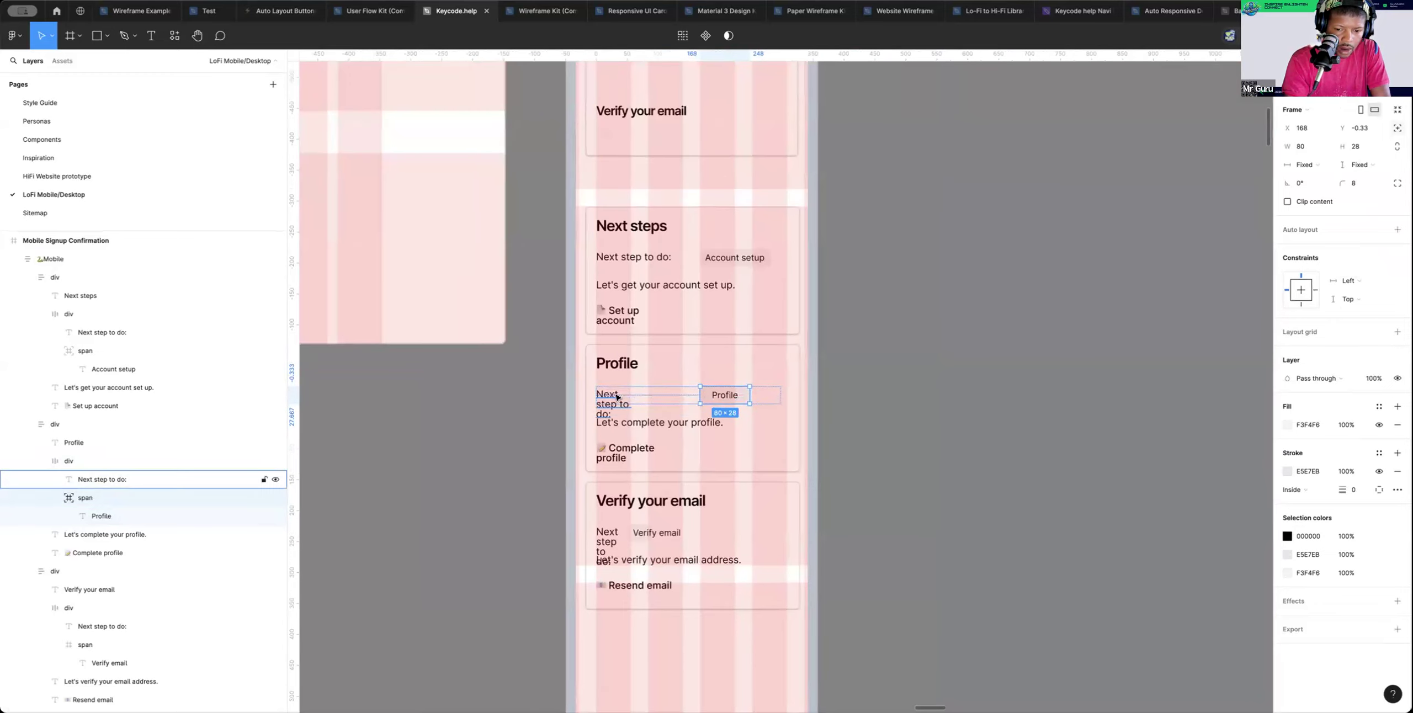
click(611, 395)
drag(667, 392, 679, 392)
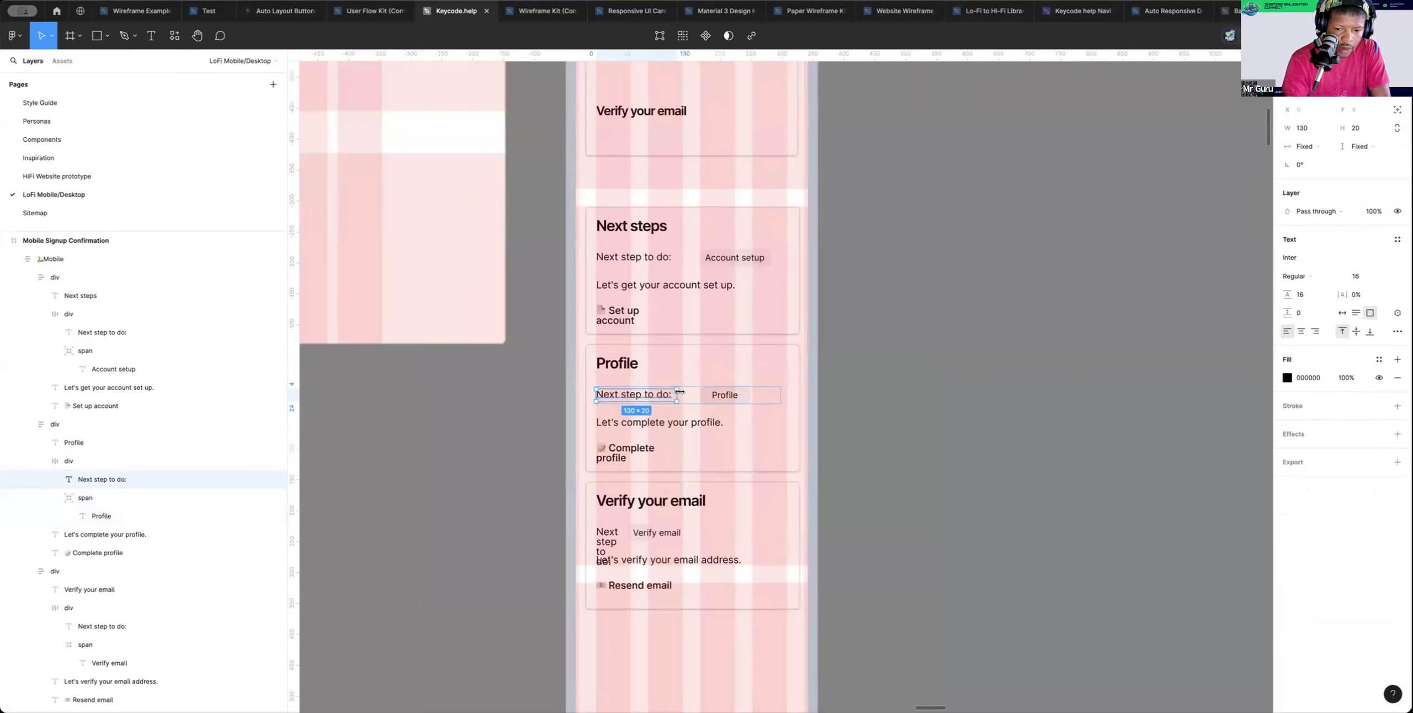
click(560, 466)
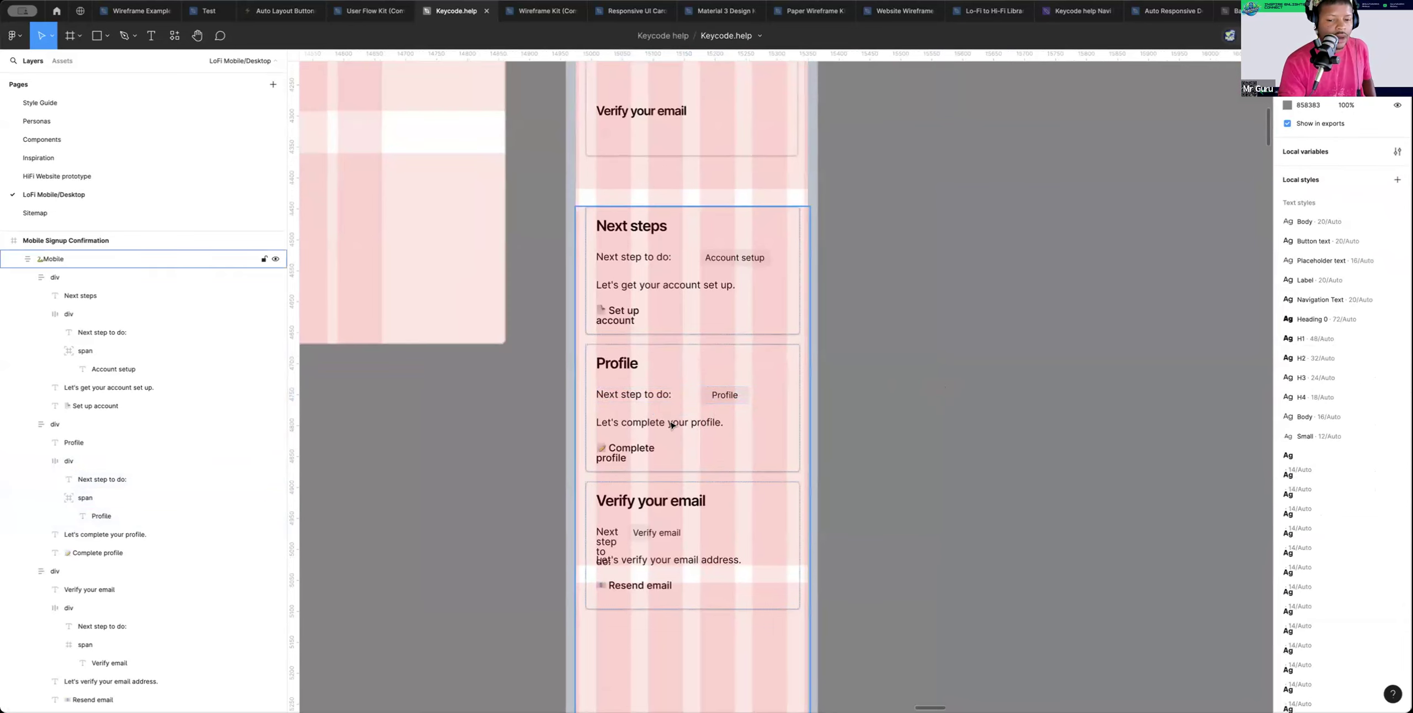
Give the "Verify email" tag in the "Verify your email" card absolute position, widen it to about 94 and move it to X 168
scroll(672, 424, down, 5)
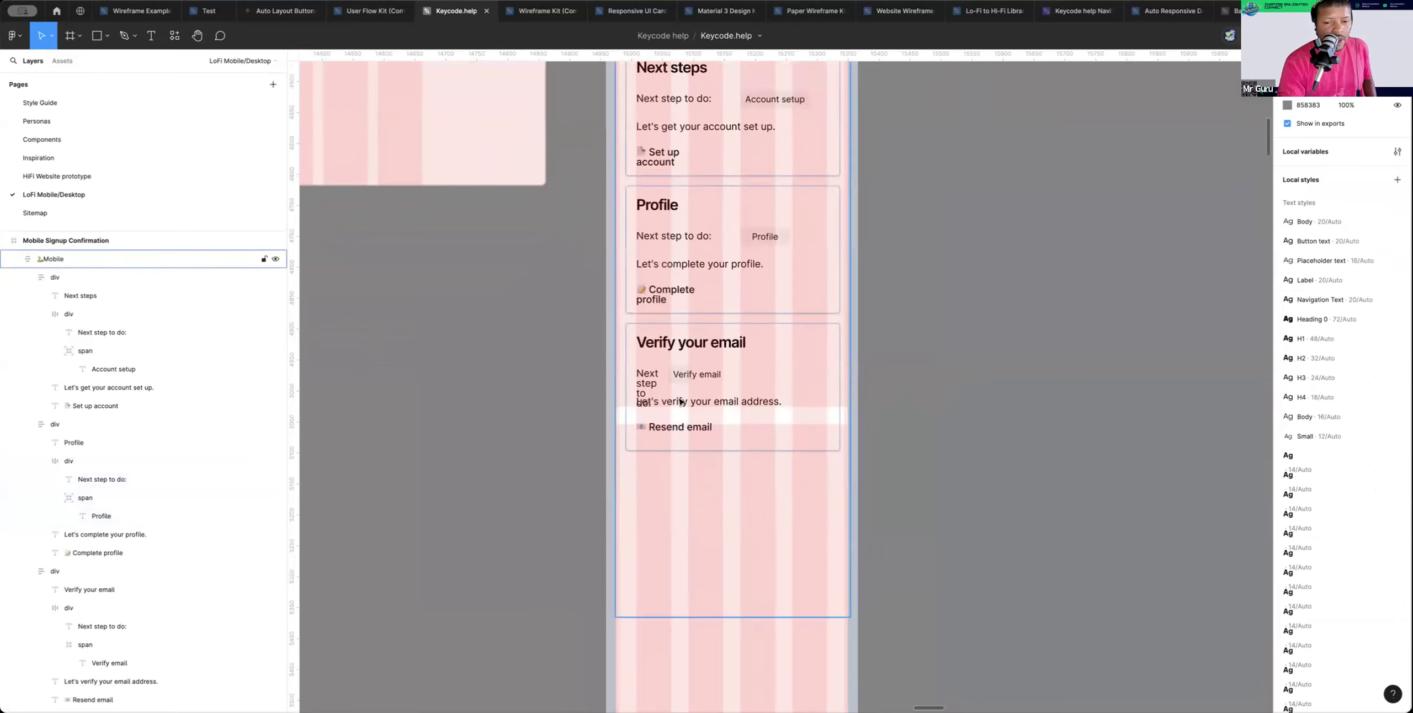
scroll(682, 402, right, 2)
scroll(685, 403, up, 4)
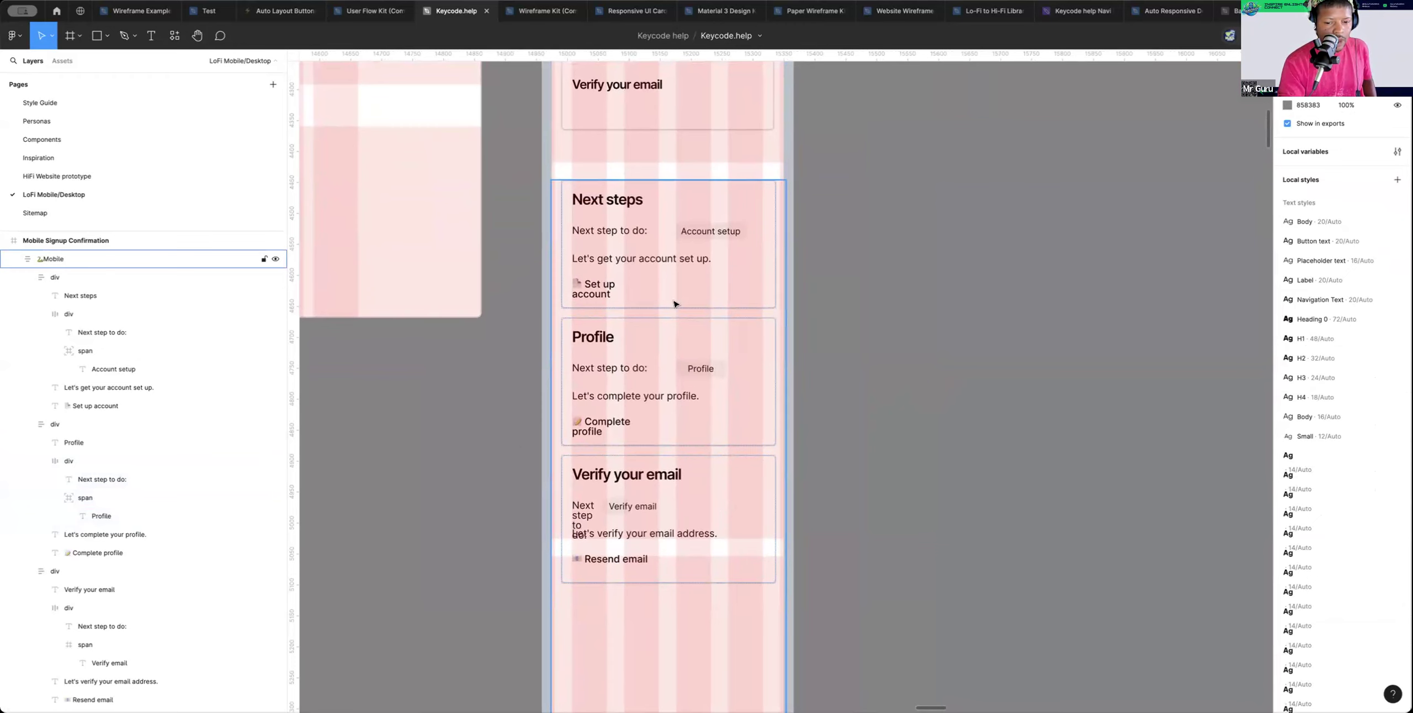
click(609, 504)
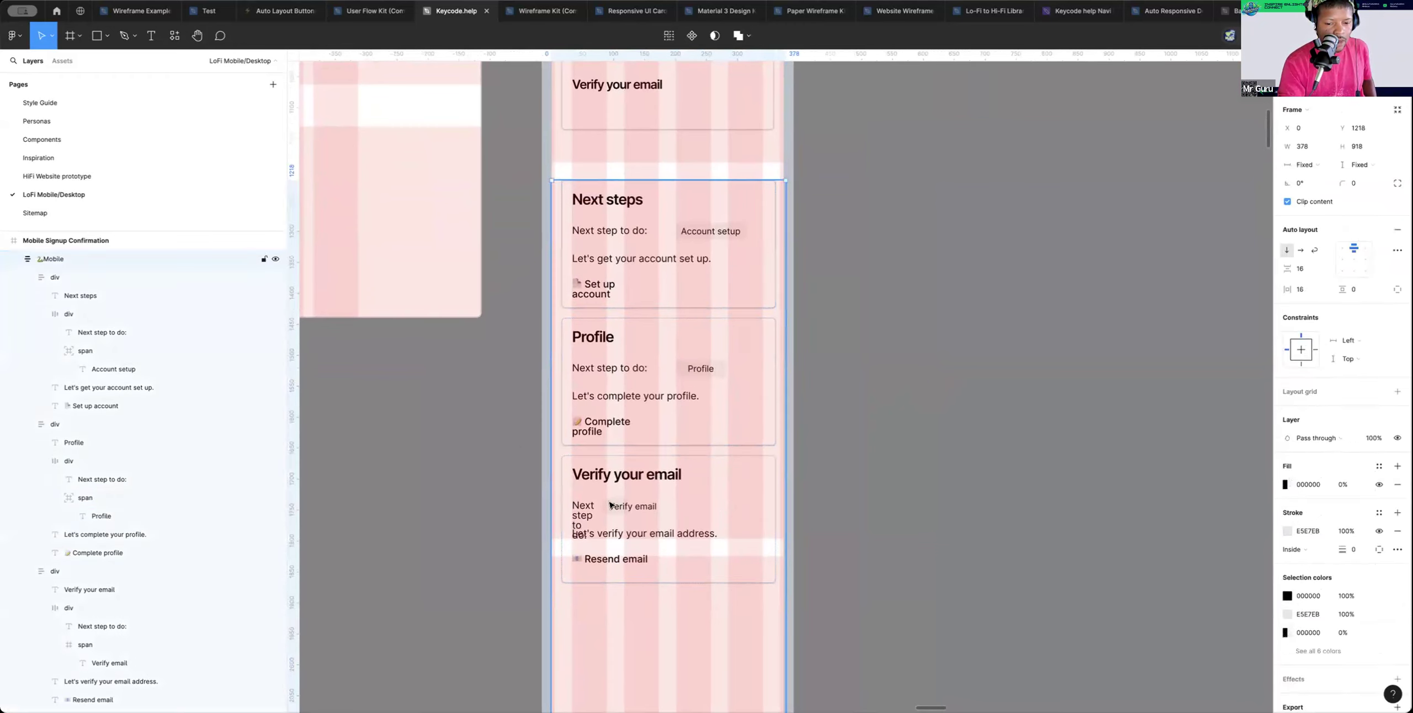
double_click(610, 505)
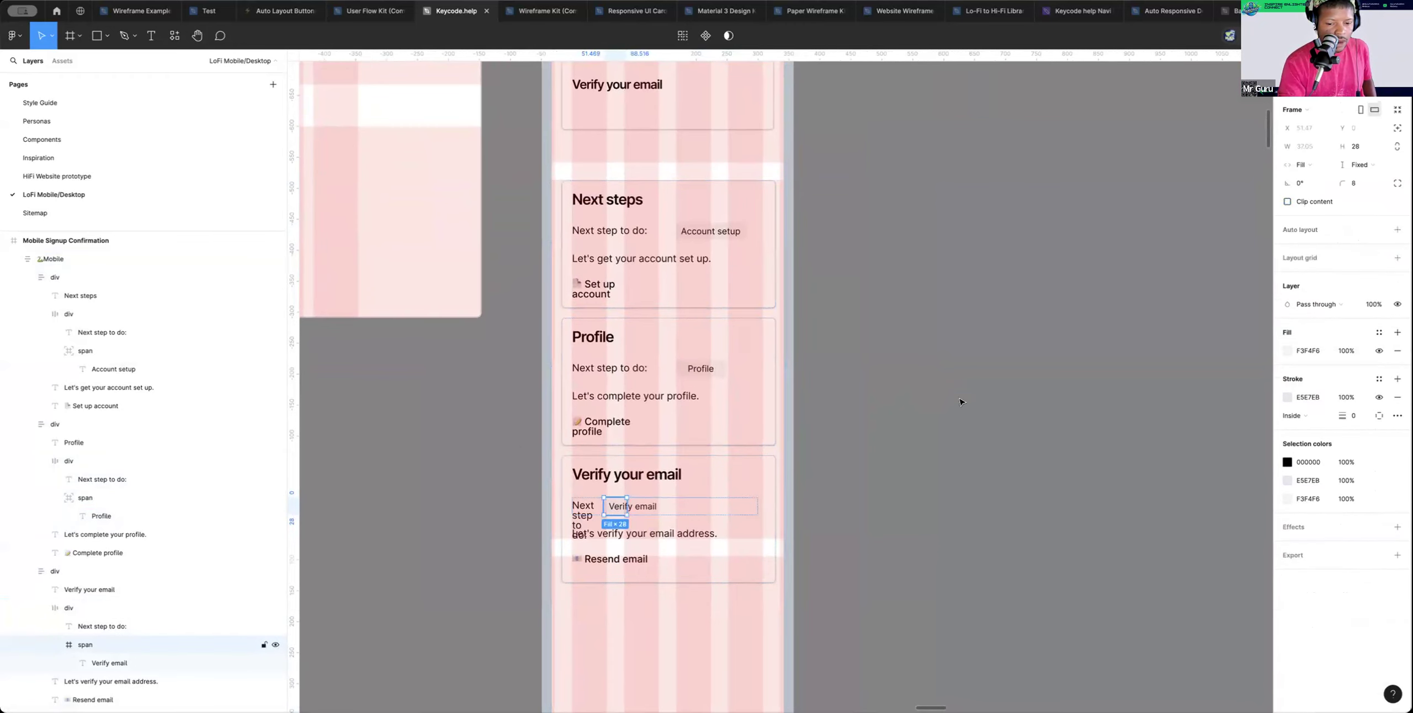
click(1397, 128)
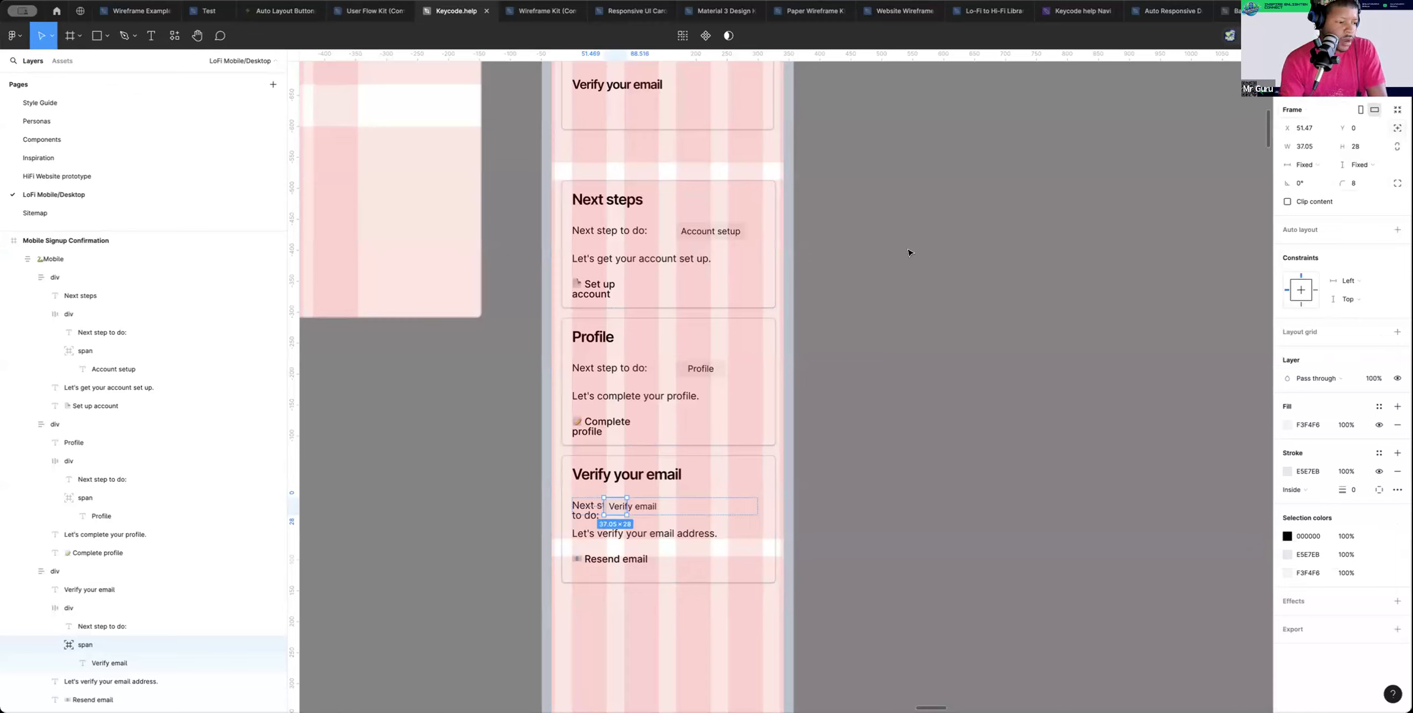
drag(644, 501, 661, 504)
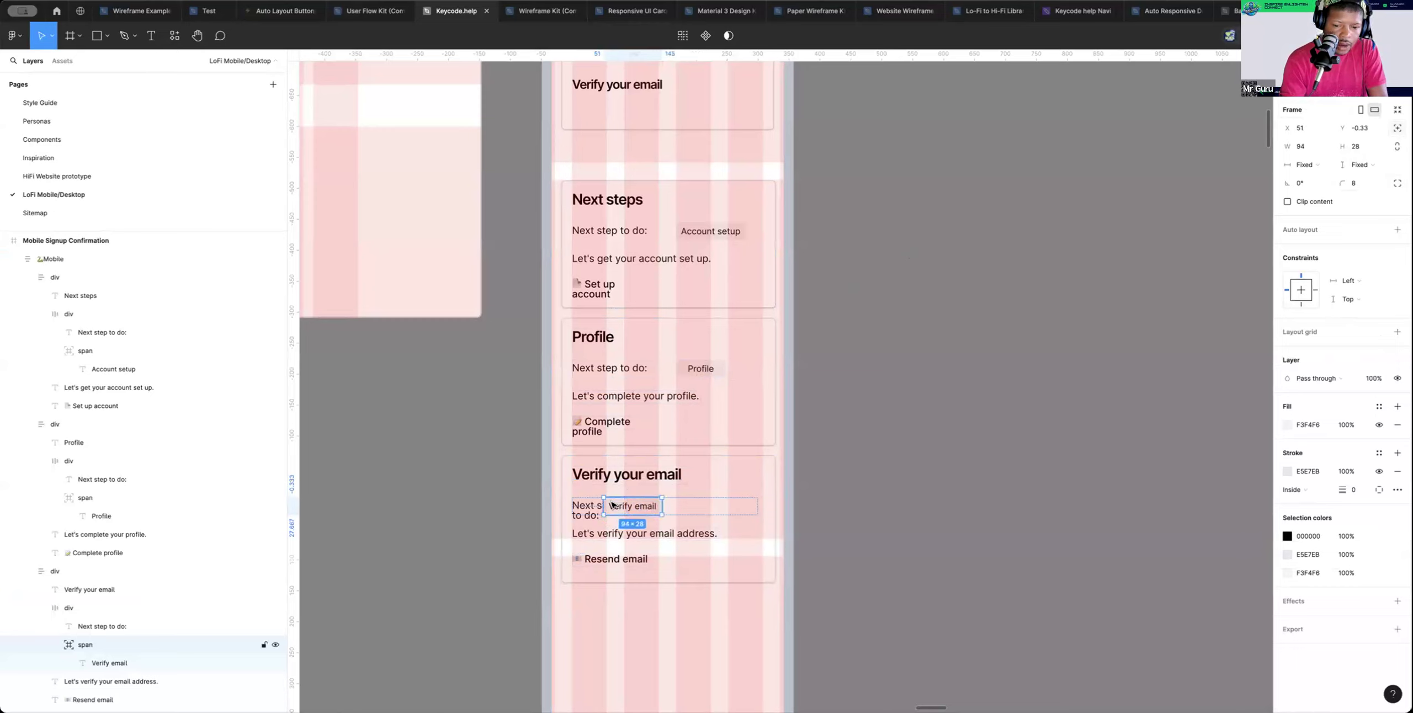
drag(614, 504, 706, 506)
scroll(681, 504, up, 10)
Widen the "Next step to do:" text in the "Verify your email" card to about 140 so it fits on one line
scroll(546, 483, down, 10)
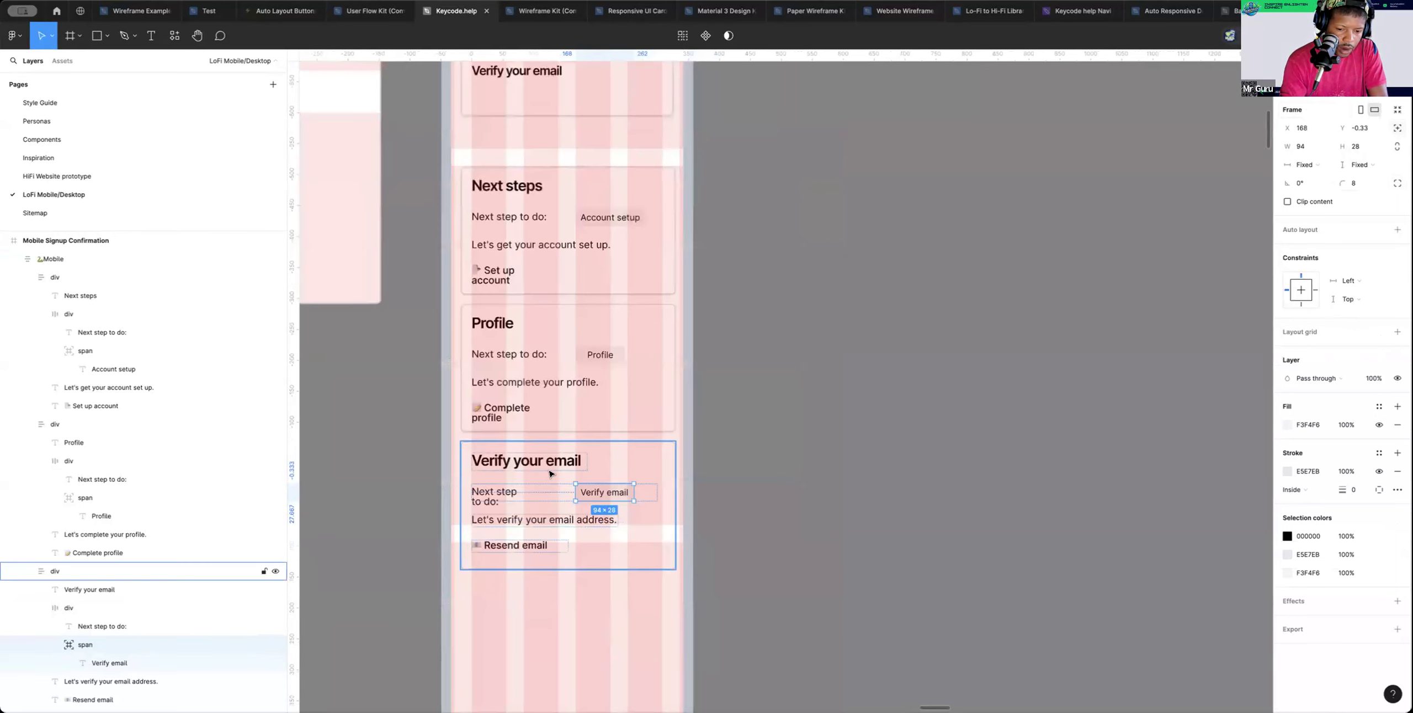
click(526, 491)
drag(527, 490, 556, 491)
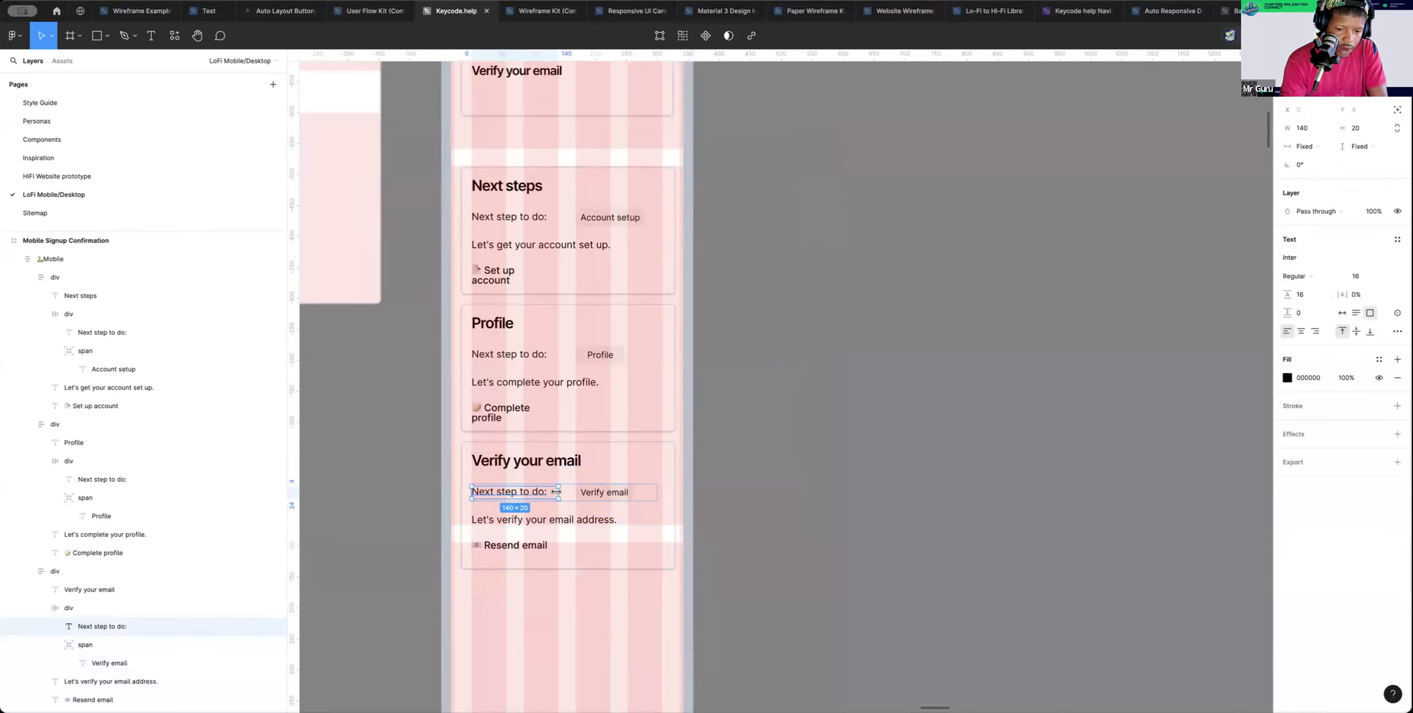
click(848, 453)
Select the "Next steps", "Profile" and "Verify your email" cards together and wrap them in an auto layout frame
click(683, 484)
click(660, 488)
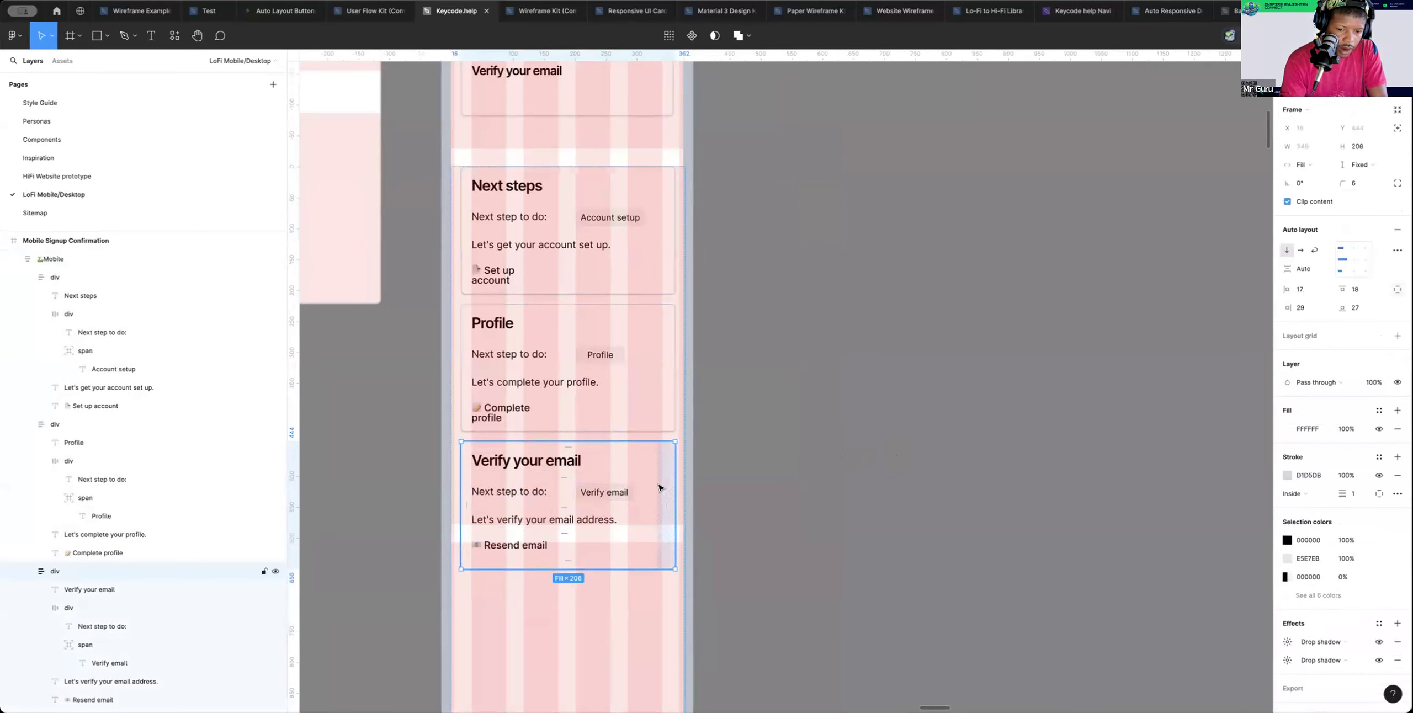
shift+click(649, 385)
shift+click(621, 278)
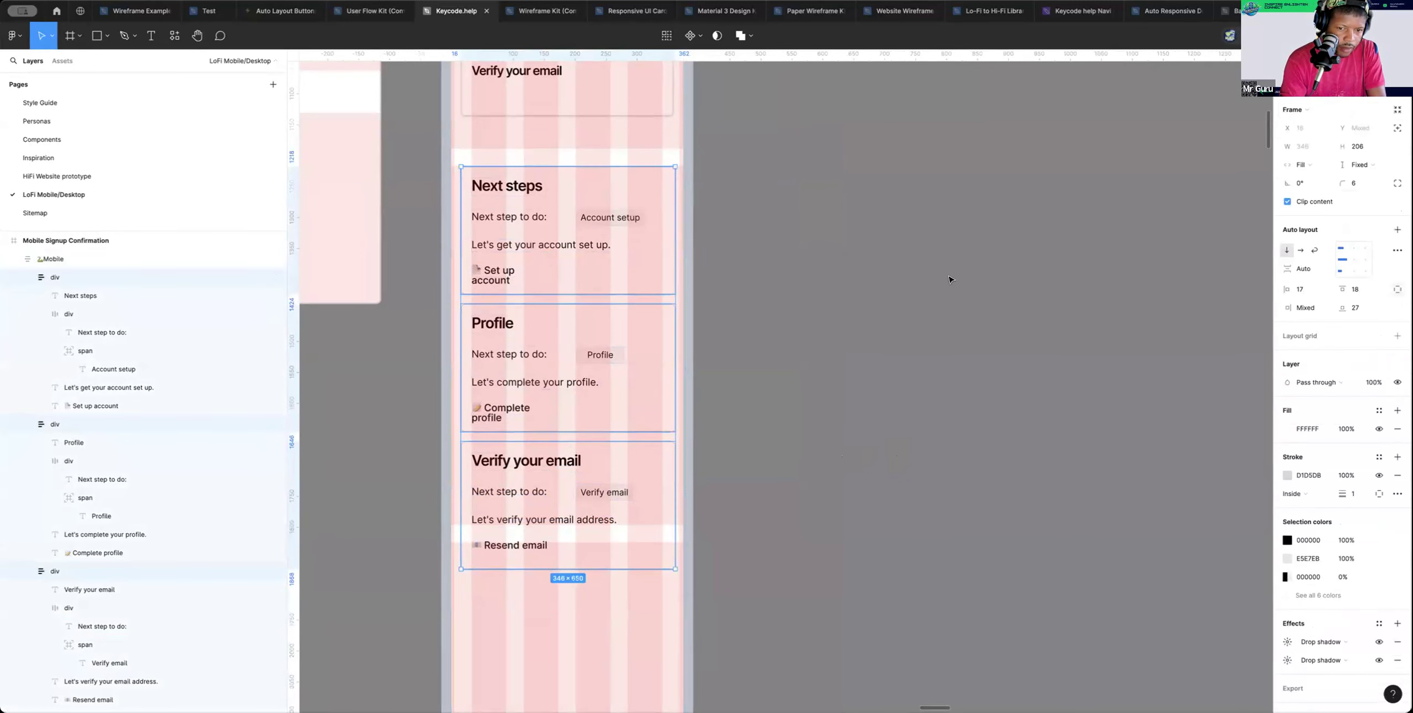
click(1396, 229)
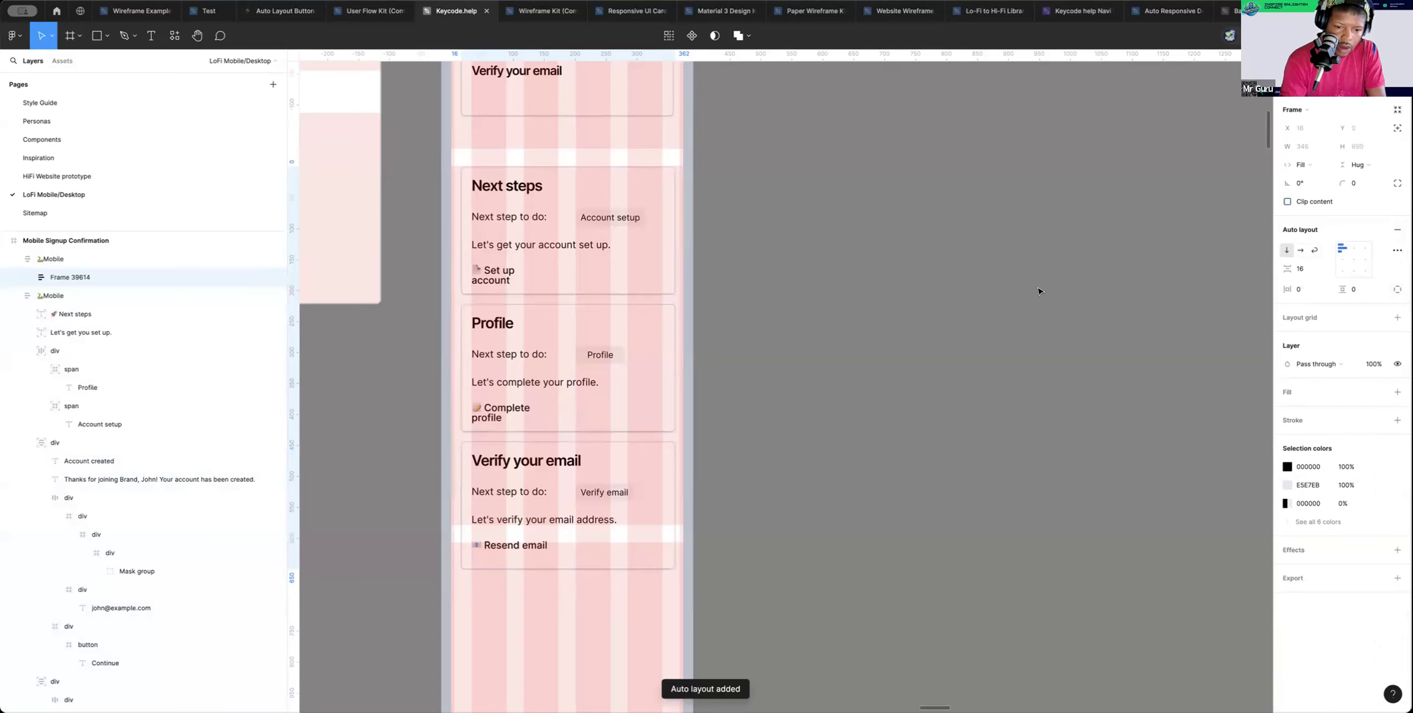
Move the "Verify your email" card above the "Profile" card in the auto layout column
click(634, 467)
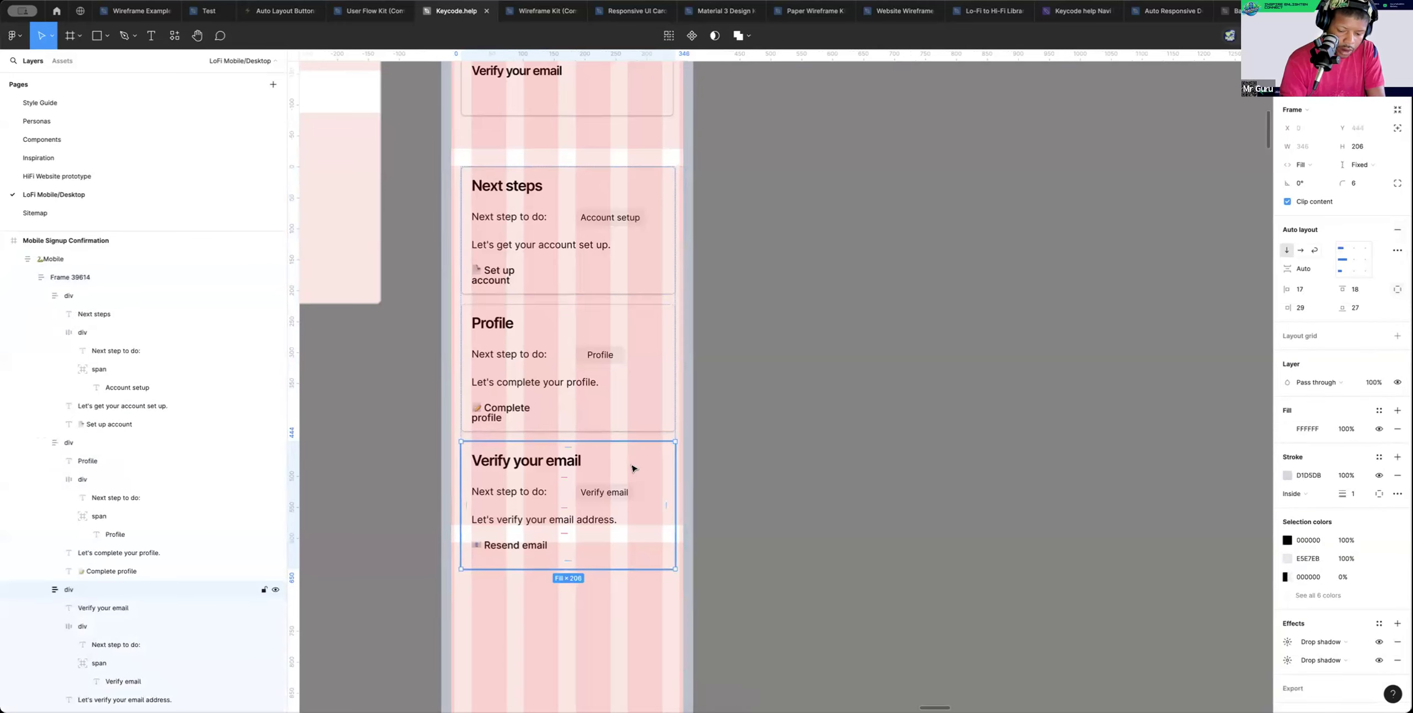
key(Up)
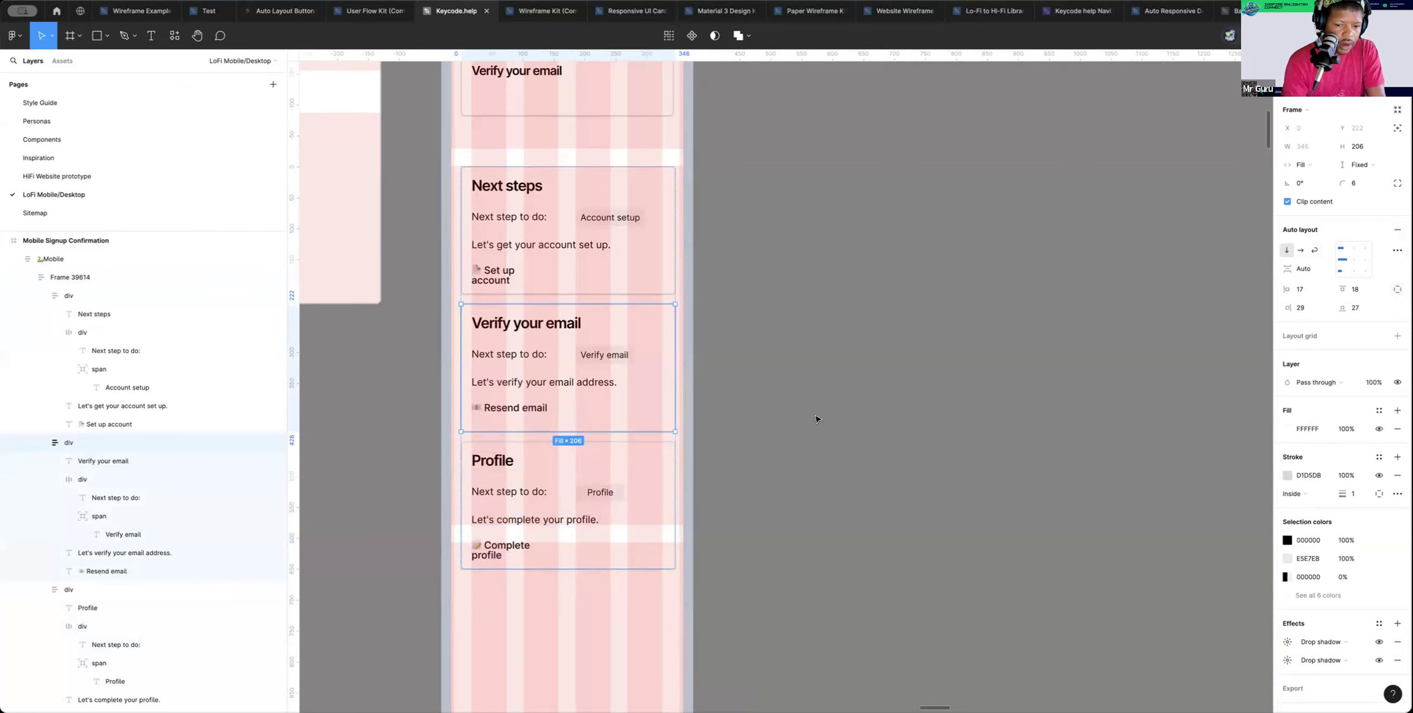
click(816, 419)
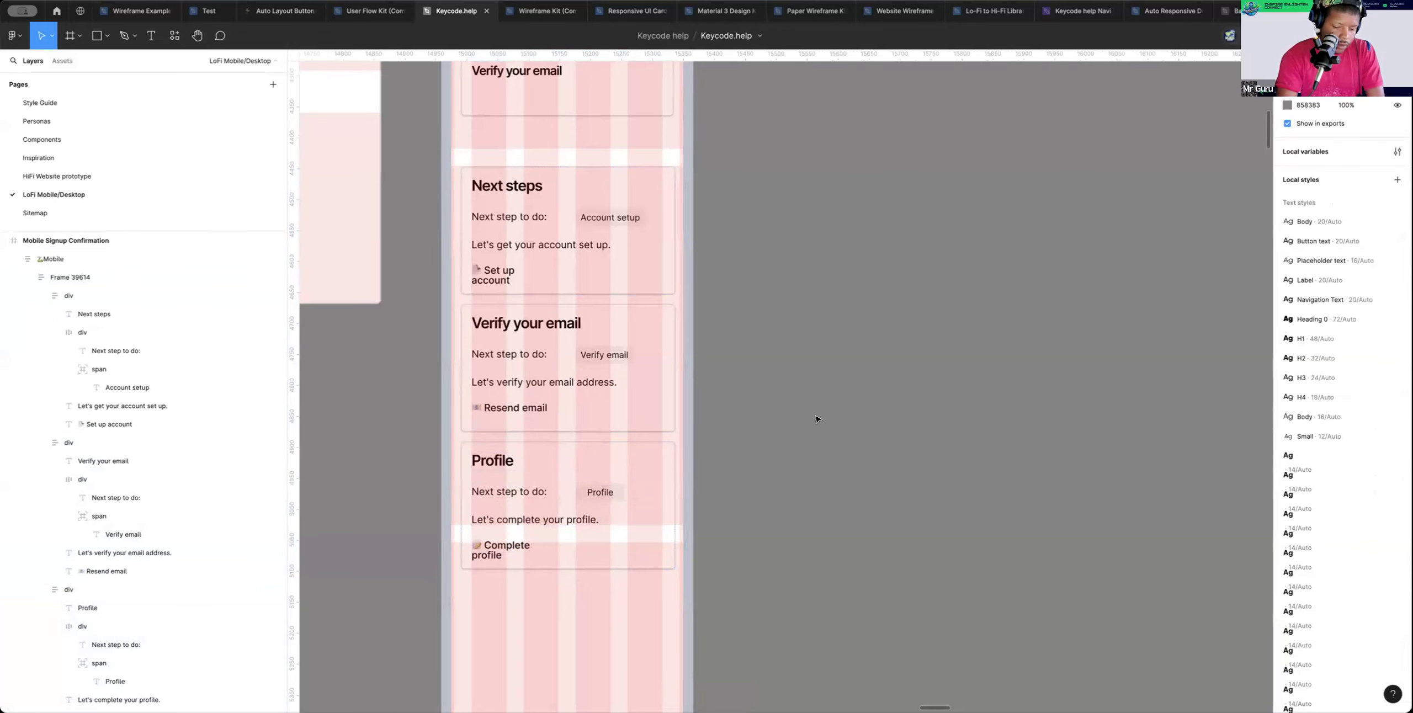
Hide the layout grids to examine the desktop and mobile signup confirmation wireframes, and show the grids again
scroll(809, 415, down, 5)
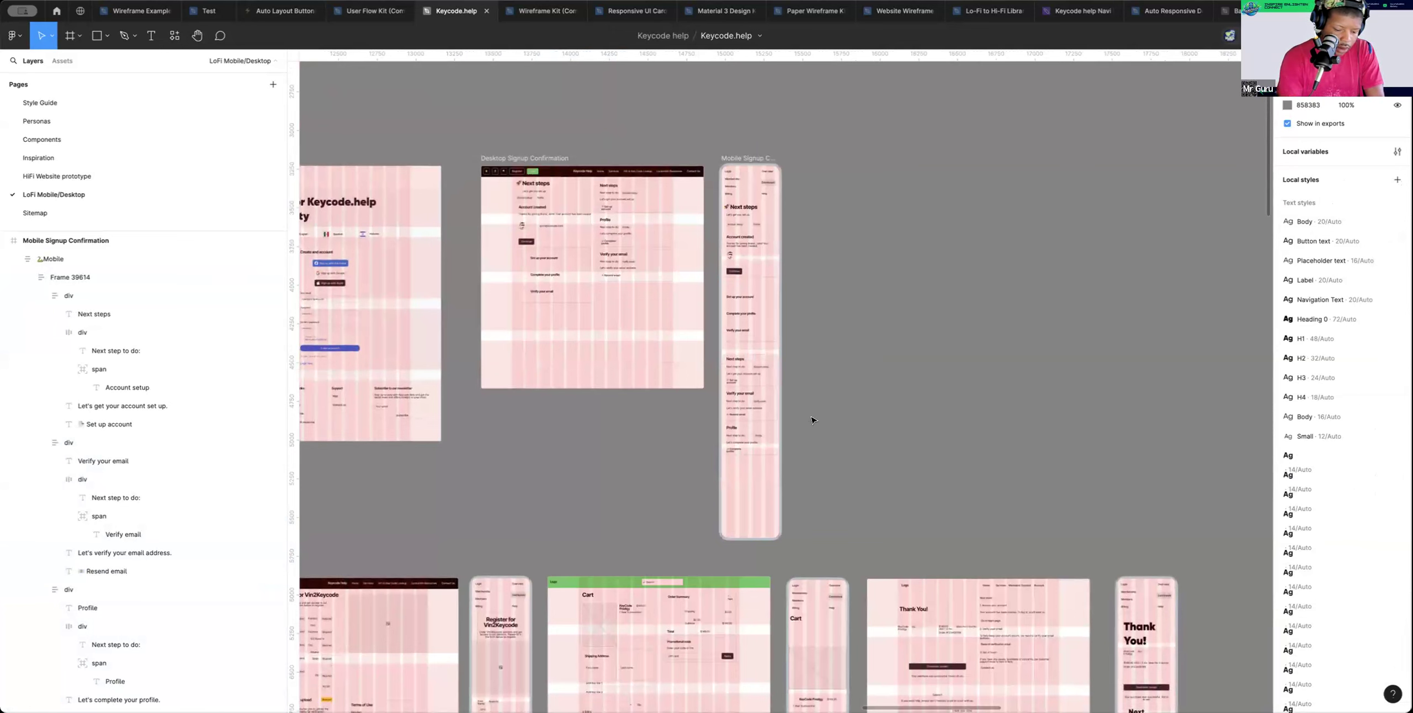
key(ctrl+g)
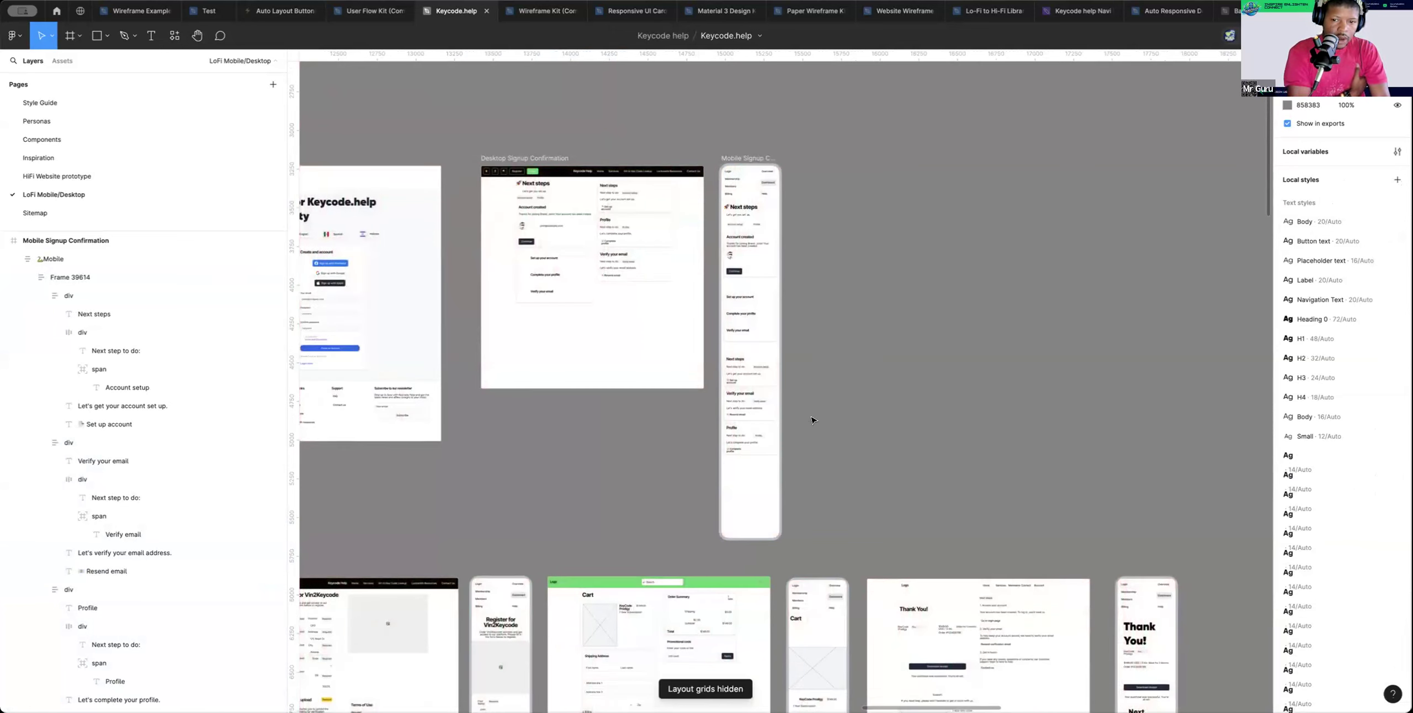
key(shift+c)
key(shift+c)
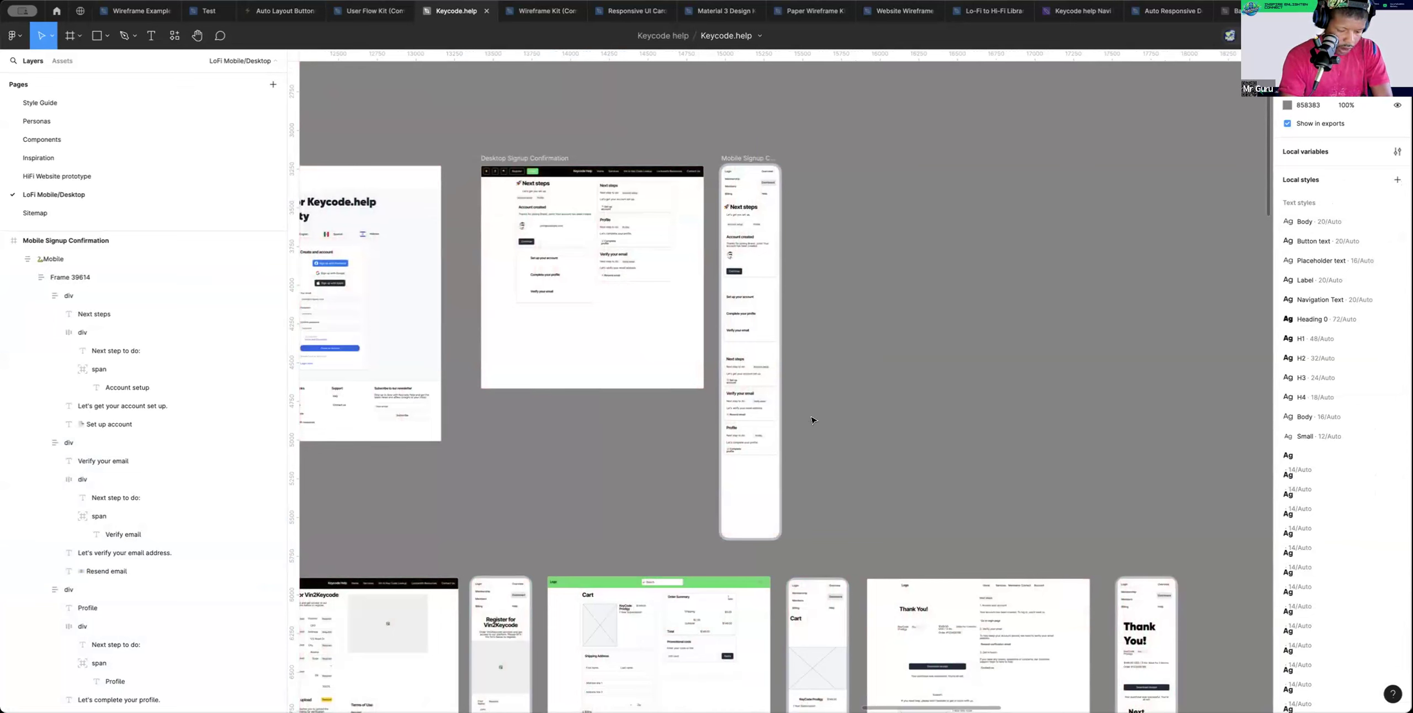
key(ctrl+g)
Place a copy of the mobile Cart wireframe's lower navigation bar at the bottom of the Mobile Signup Confirmation frame, at about X -6, Y 2313
scroll(809, 420, down, 5)
scroll(809, 421, left, 3)
scroll(808, 430, down, 5)
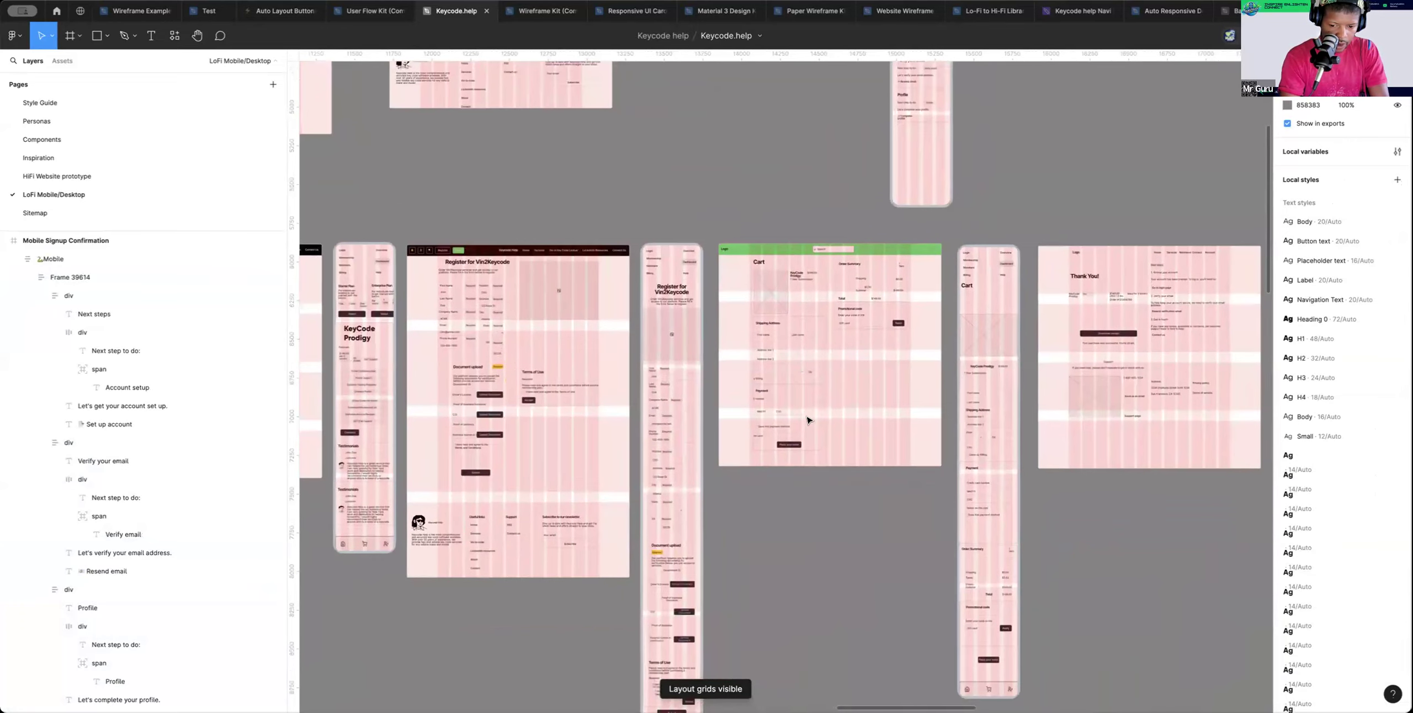
scroll(809, 442, right, 3)
scroll(812, 454, down, 1)
scroll(812, 455, right, 1)
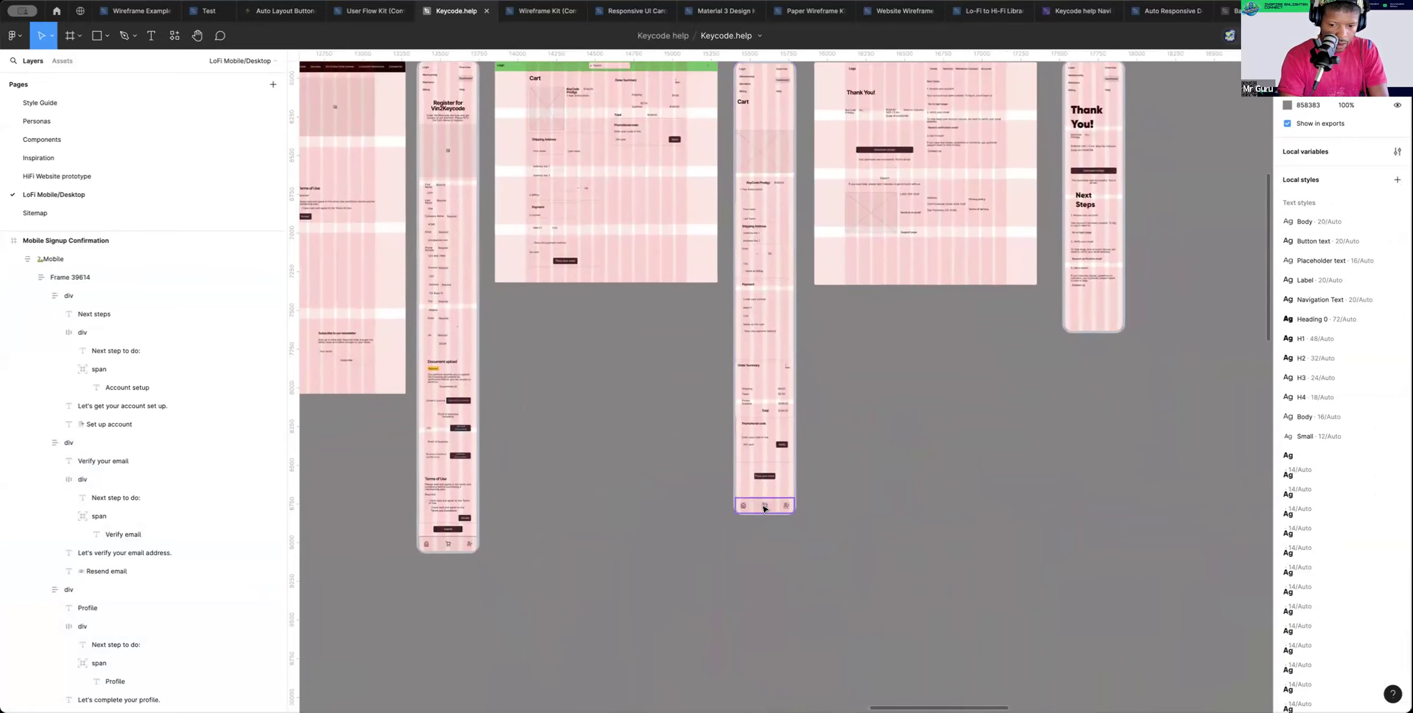
super+click(765, 506)
click(822, 509)
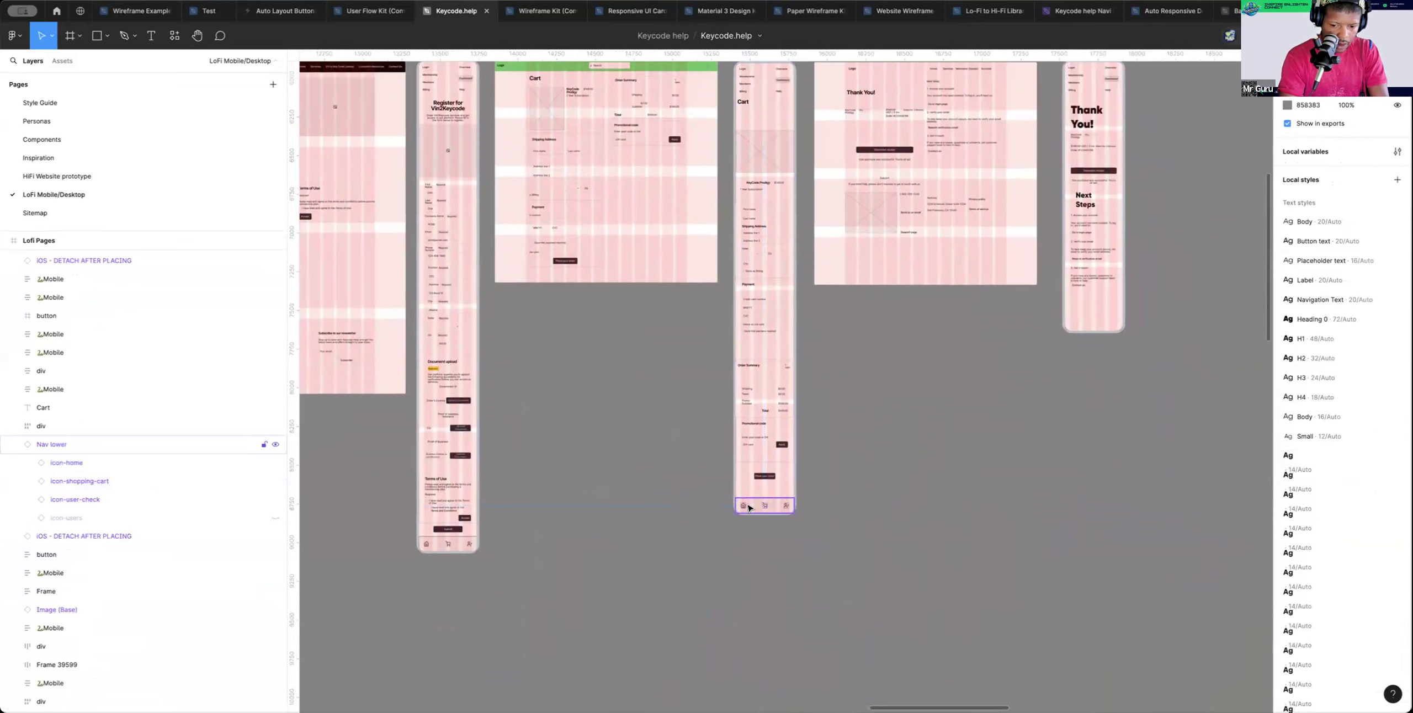
click(749, 508)
drag(749, 508, 615, 389)
scroll(697, 415, up, 5)
scroll(697, 415, up, 4)
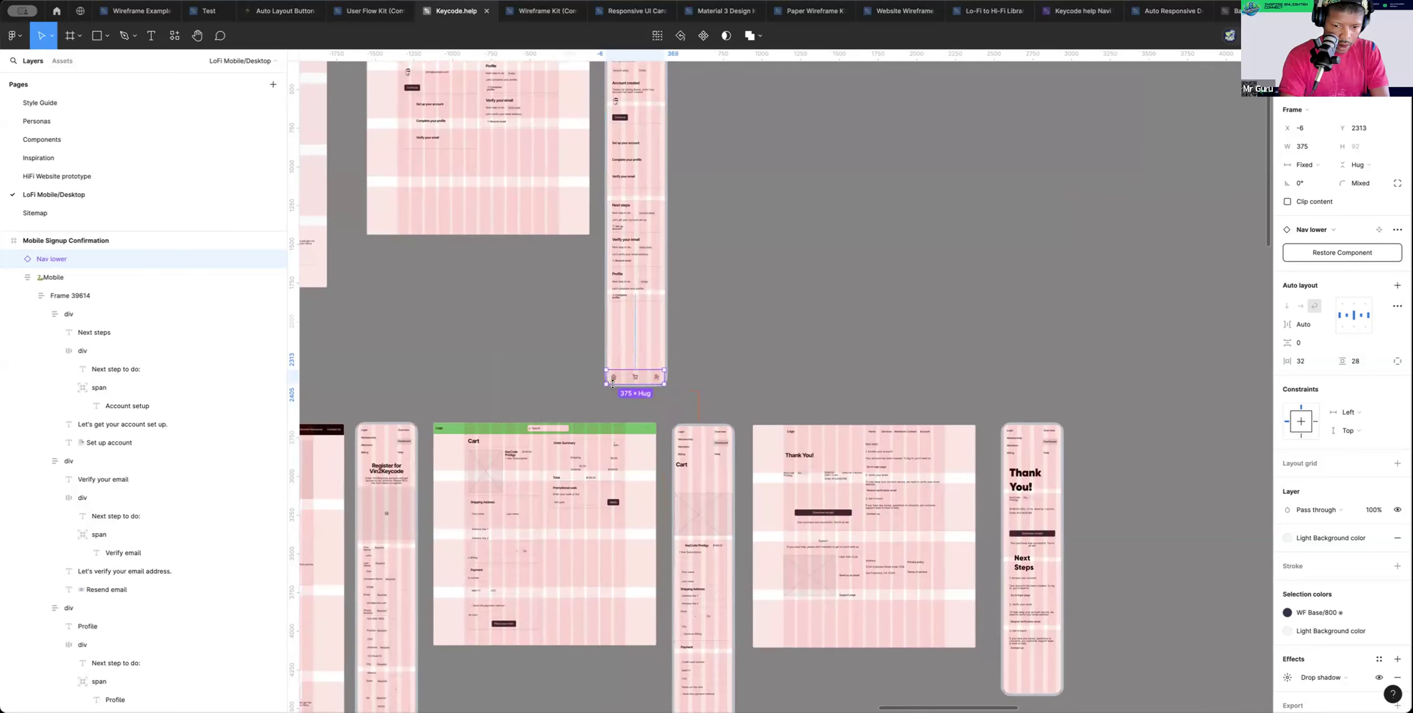
click(755, 368)
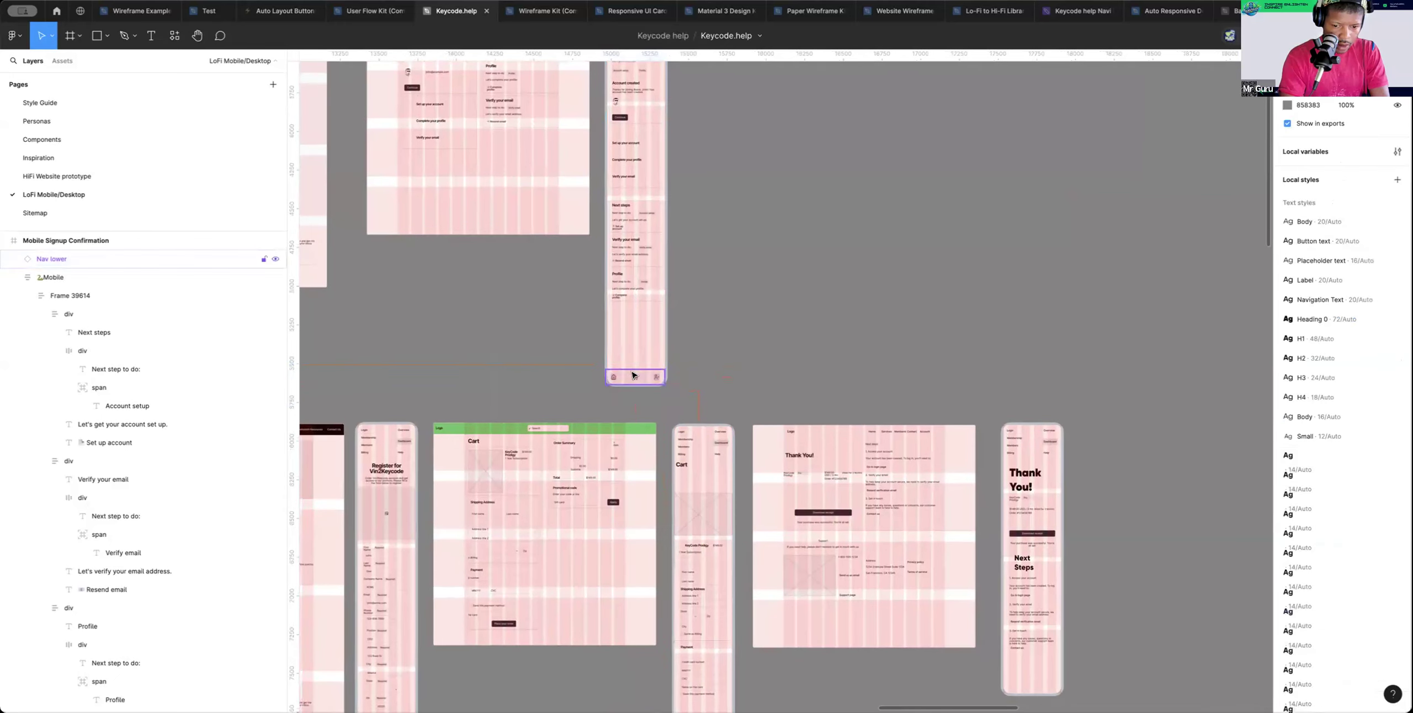
Shift the lower navigation bar slightly right so it lines up with the side edges of the Mobile Signup Confirmation frame
scroll(633, 375, up, 5)
click(614, 378)
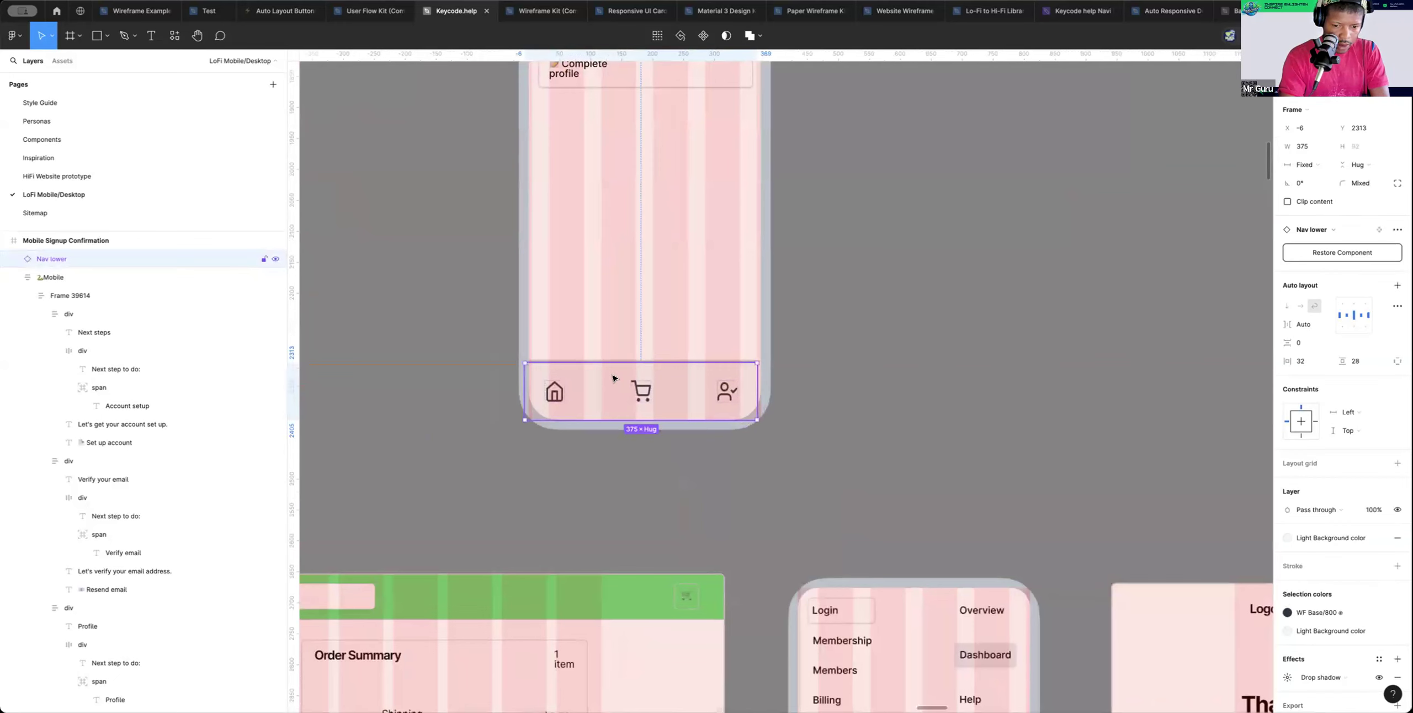
click(896, 367)
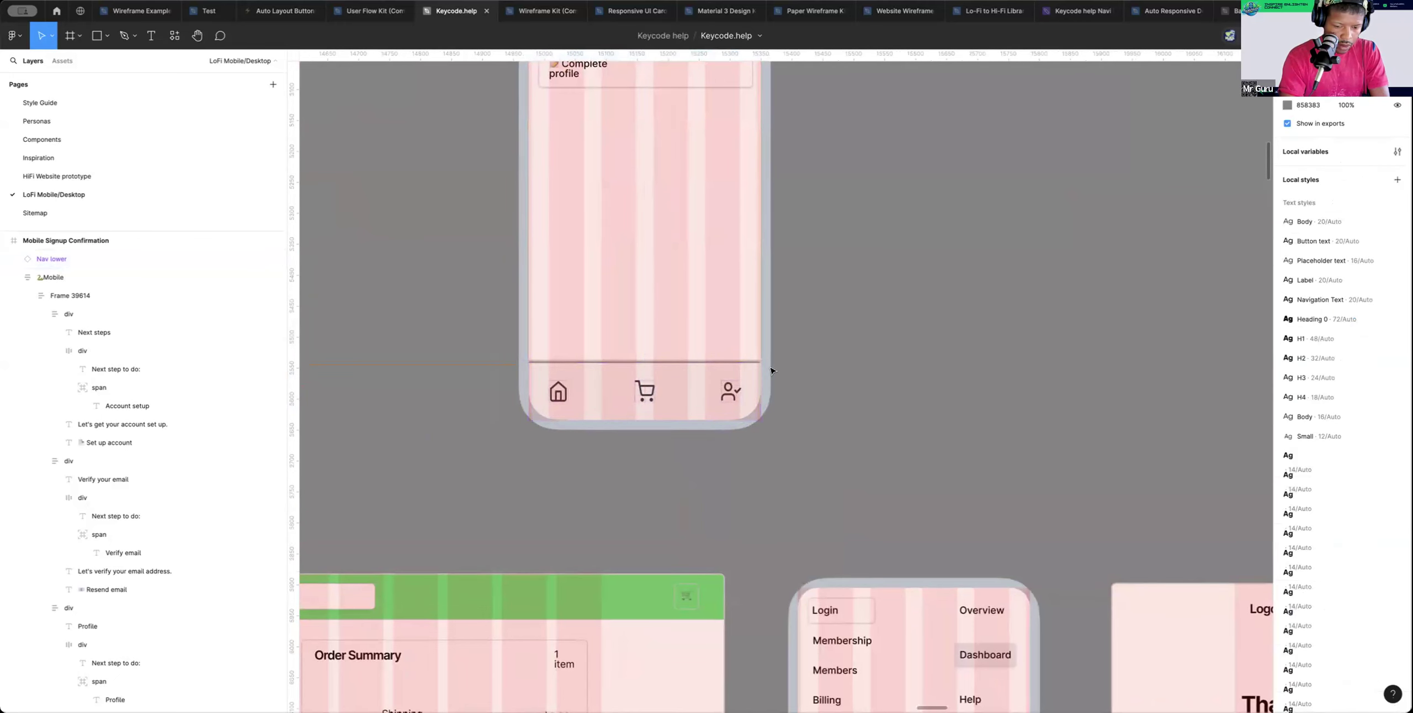
Switch to prototyping and examine the connection leading into Desktop Quick SignUp and the neighbouring Desktop Signup Confirmation frame
scroll(758, 367, down, 6)
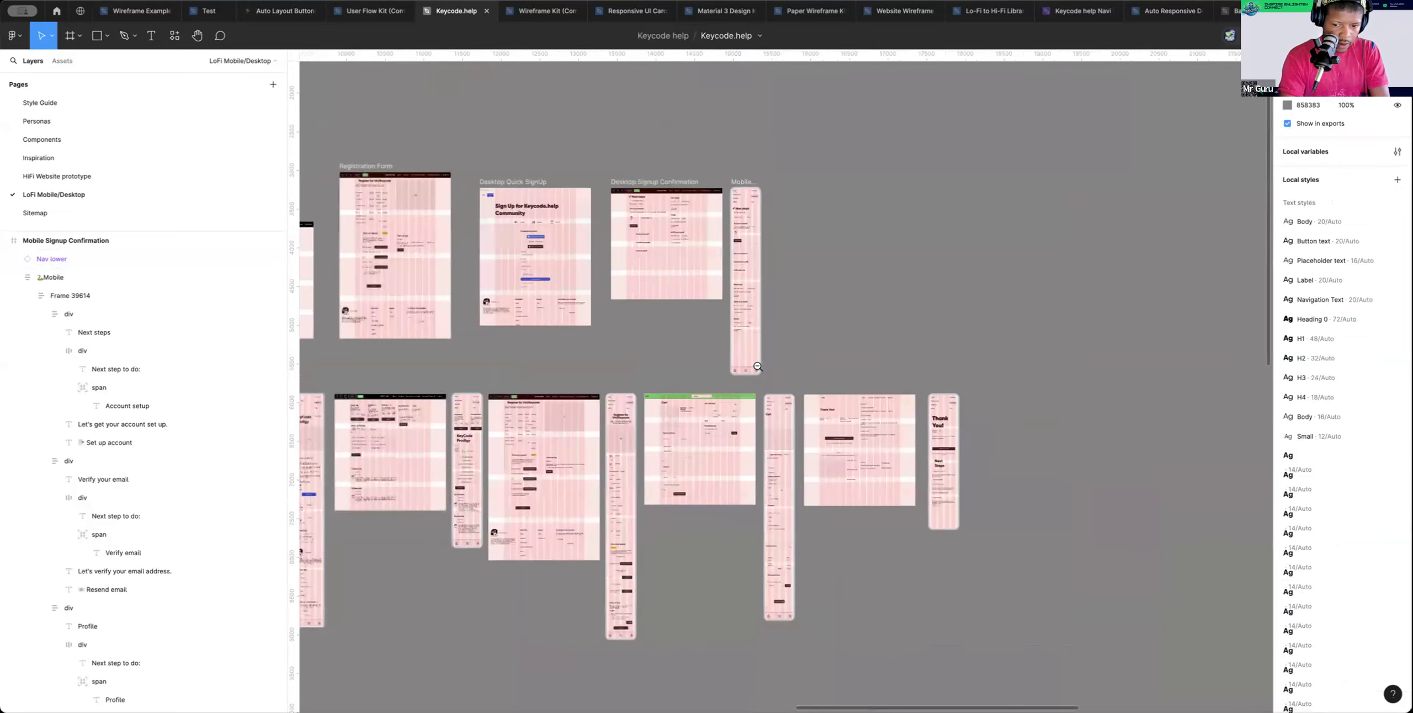
scroll(757, 367, down, 3)
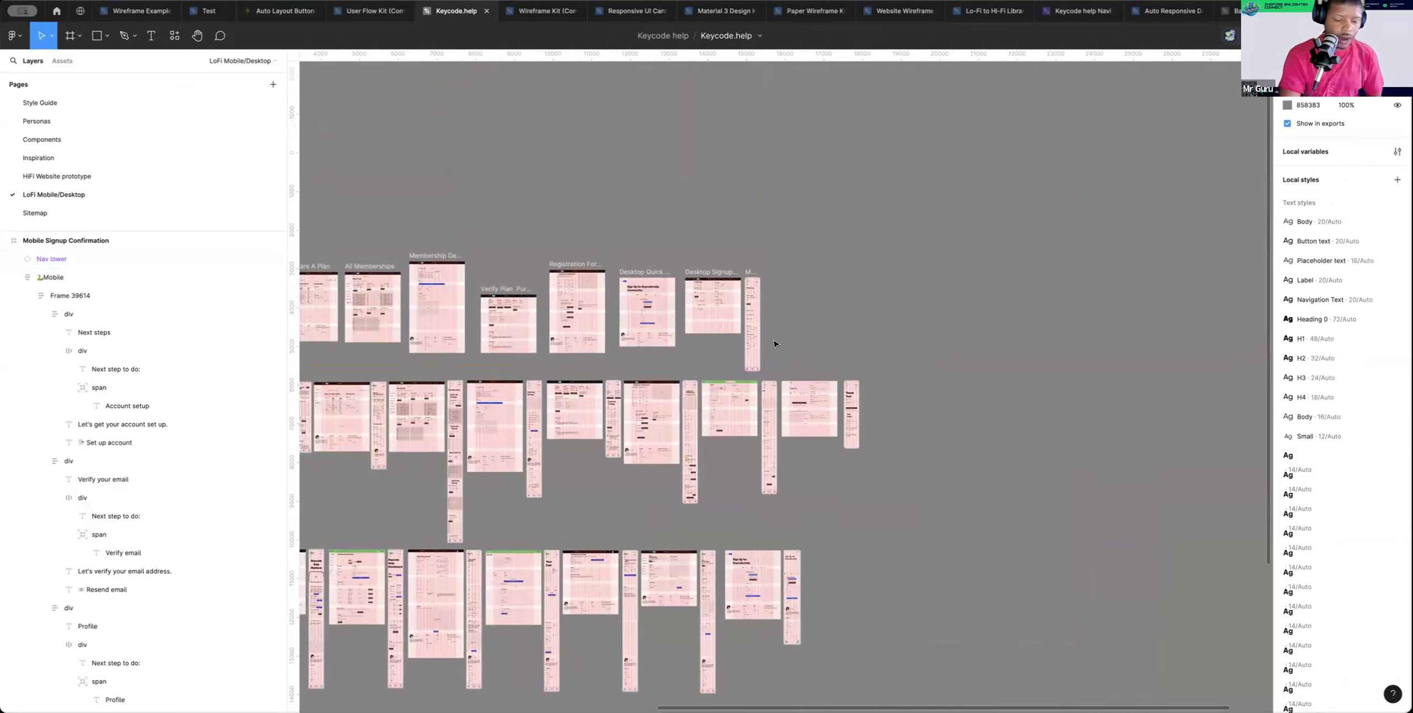
key(shift+e)
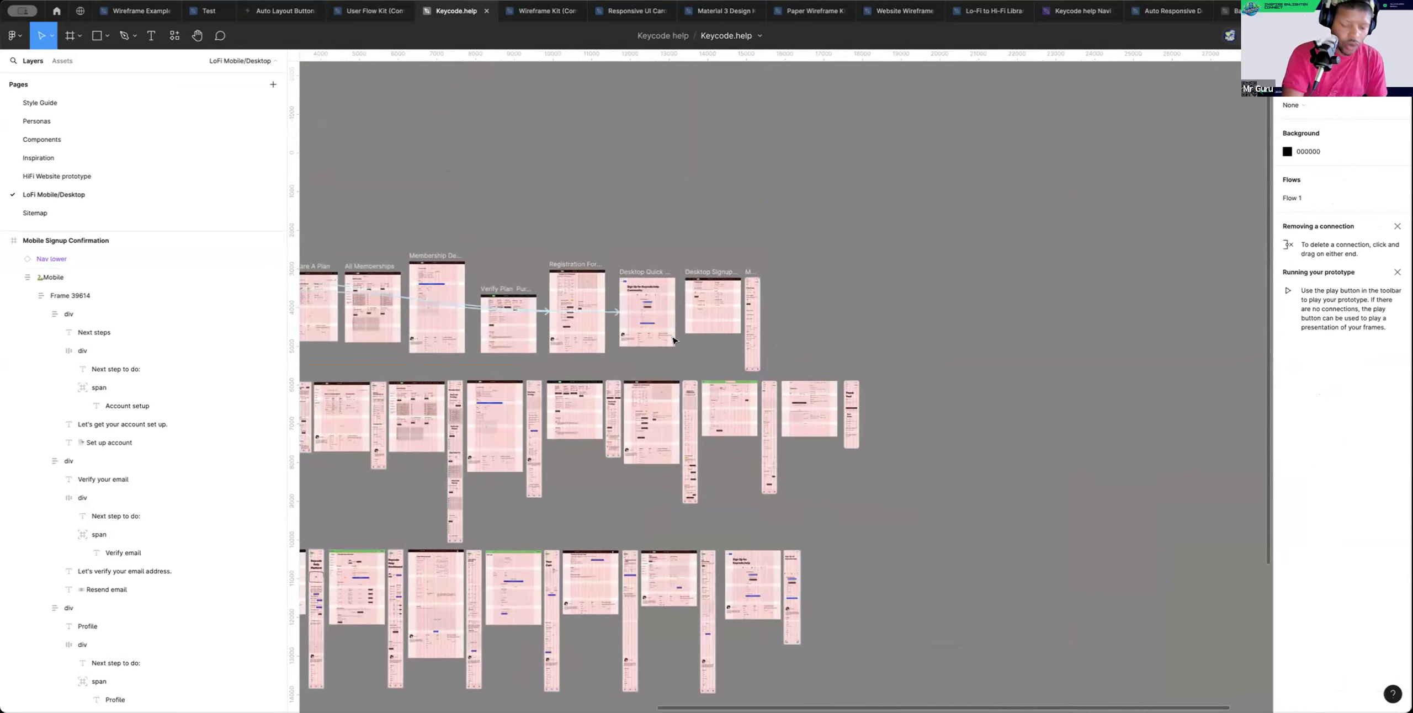
double_click(615, 313)
scroll(615, 314, right, 3)
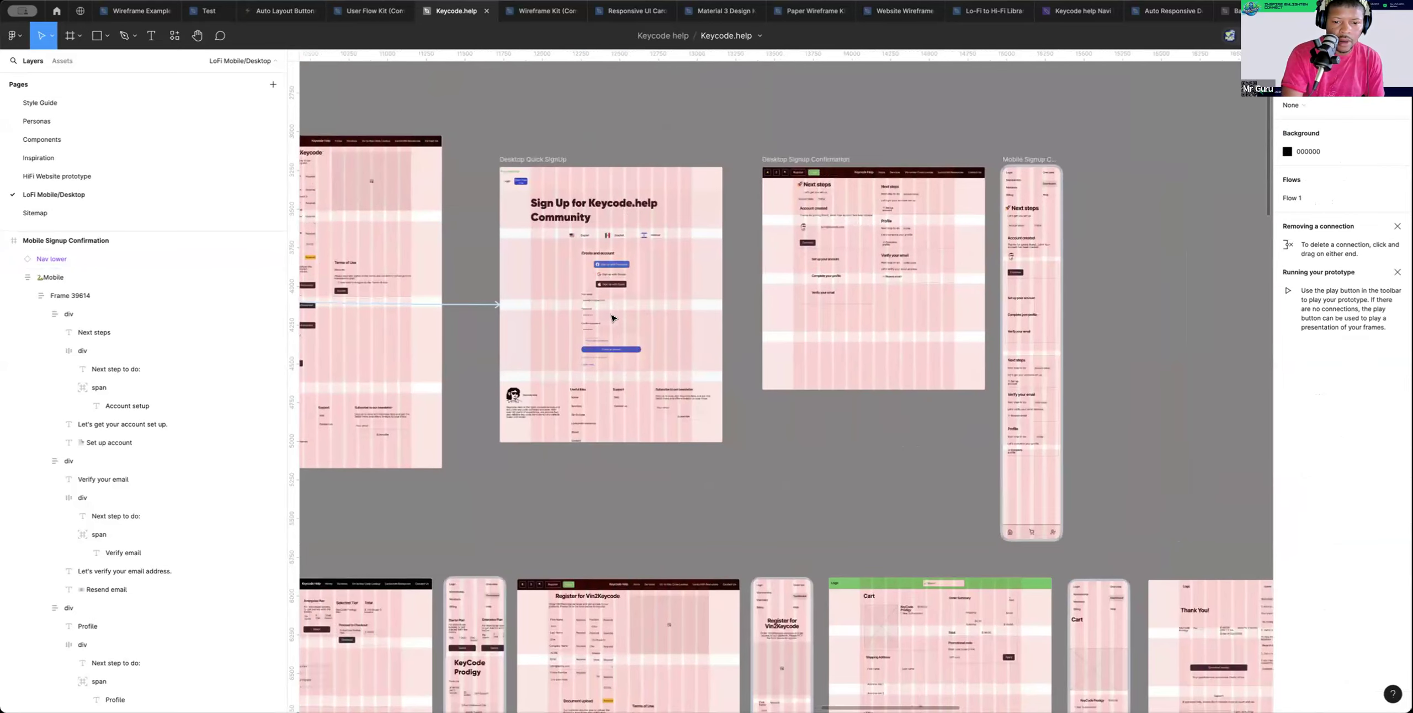
click(631, 307)
scroll(632, 309, right, 2)
scroll(632, 310, up, 2)
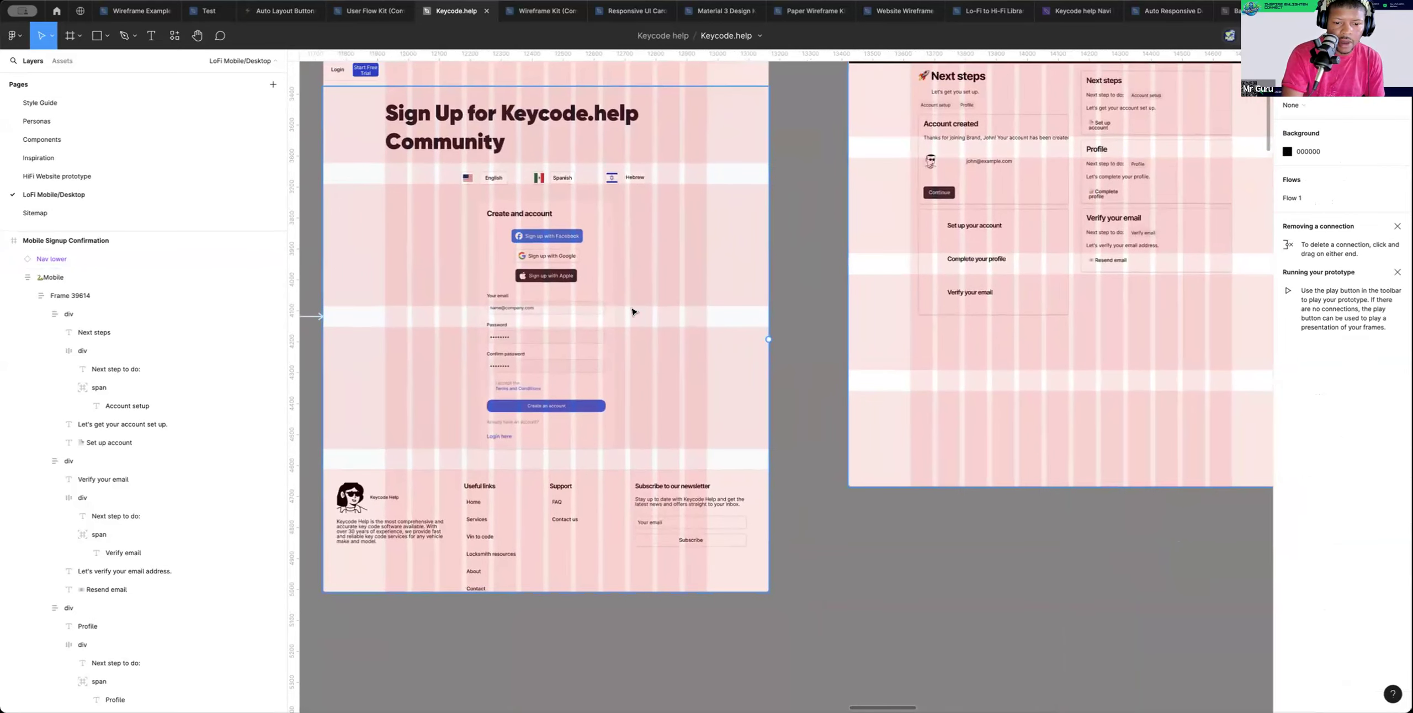
scroll(632, 312, up, 2)
scroll(632, 312, right, 2)
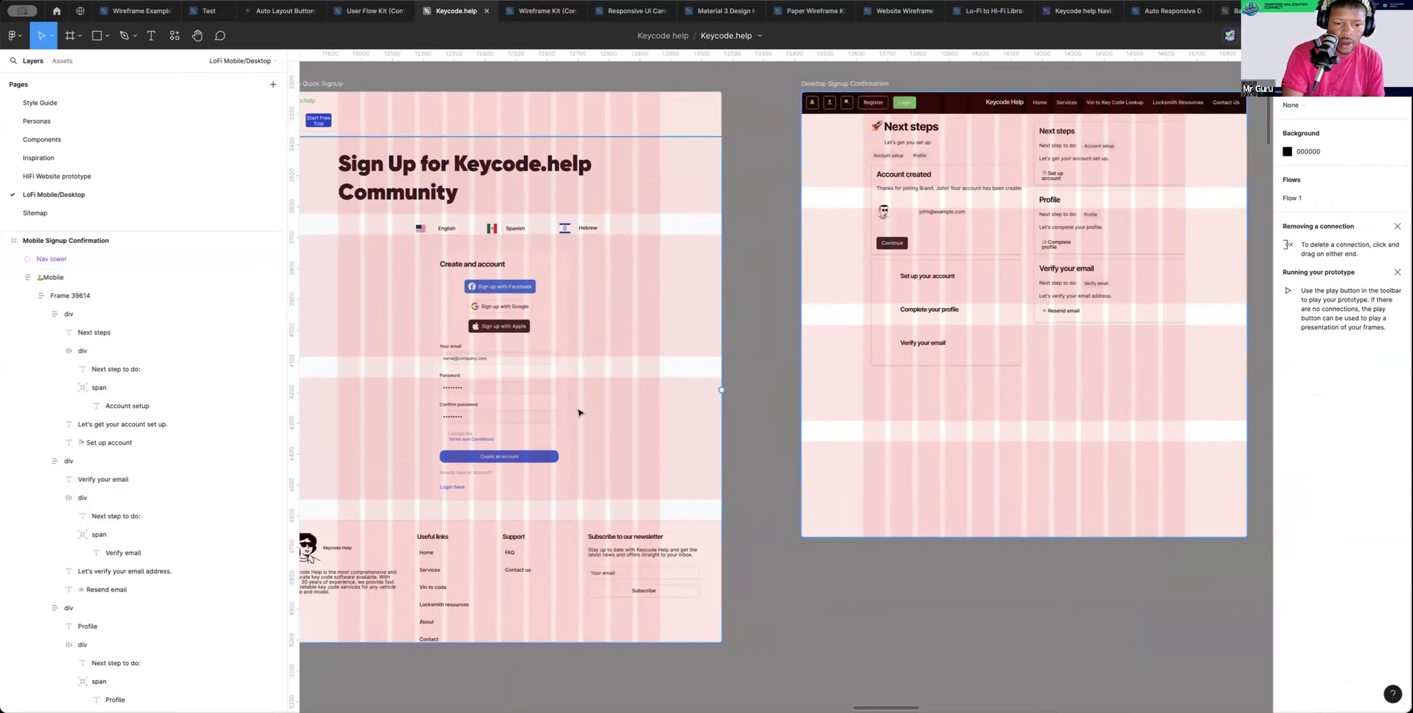
Give the "Create an account" button on Desktop Quick SignUp an on-click interaction that navigates to Desktop Signup Confirmation
click(535, 460)
double_click(534, 460)
double_click(535, 460)
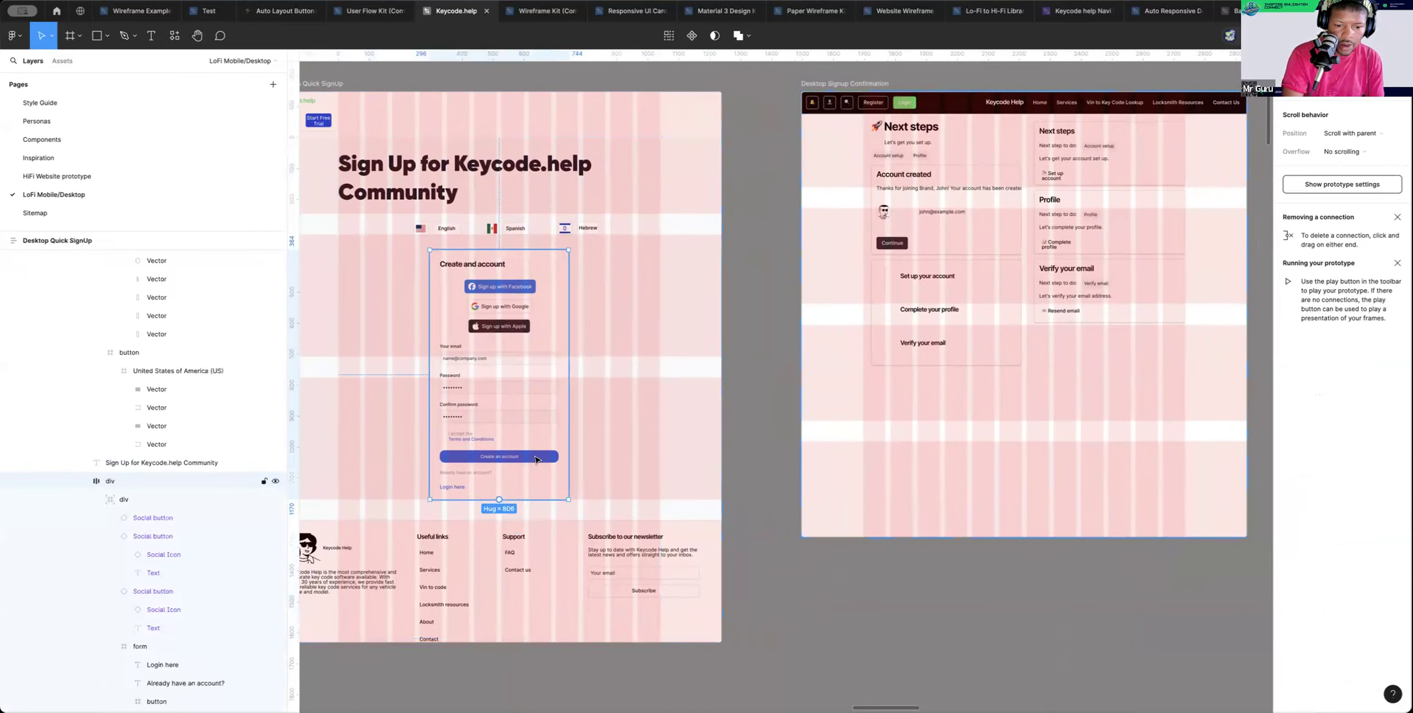
double_click(535, 460)
double_click(535, 460)
double_click(535, 459)
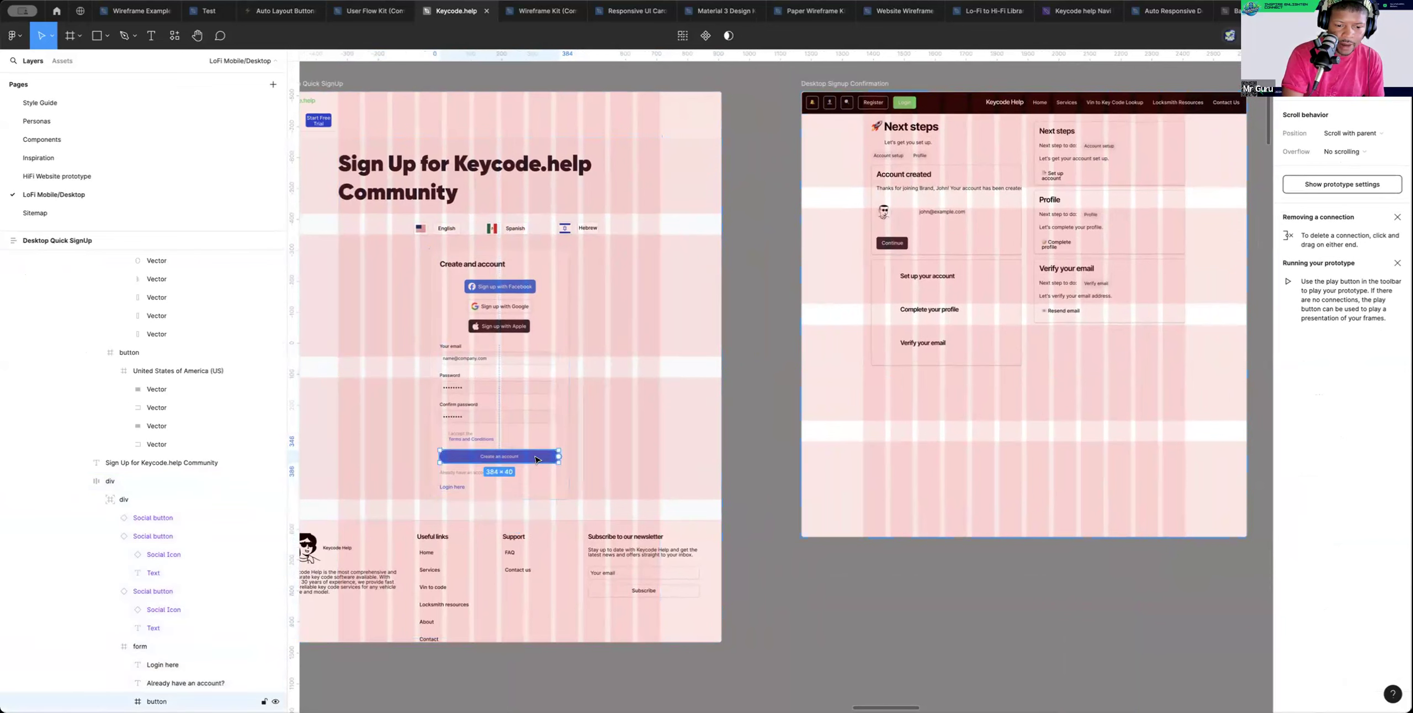
click(1398, 87)
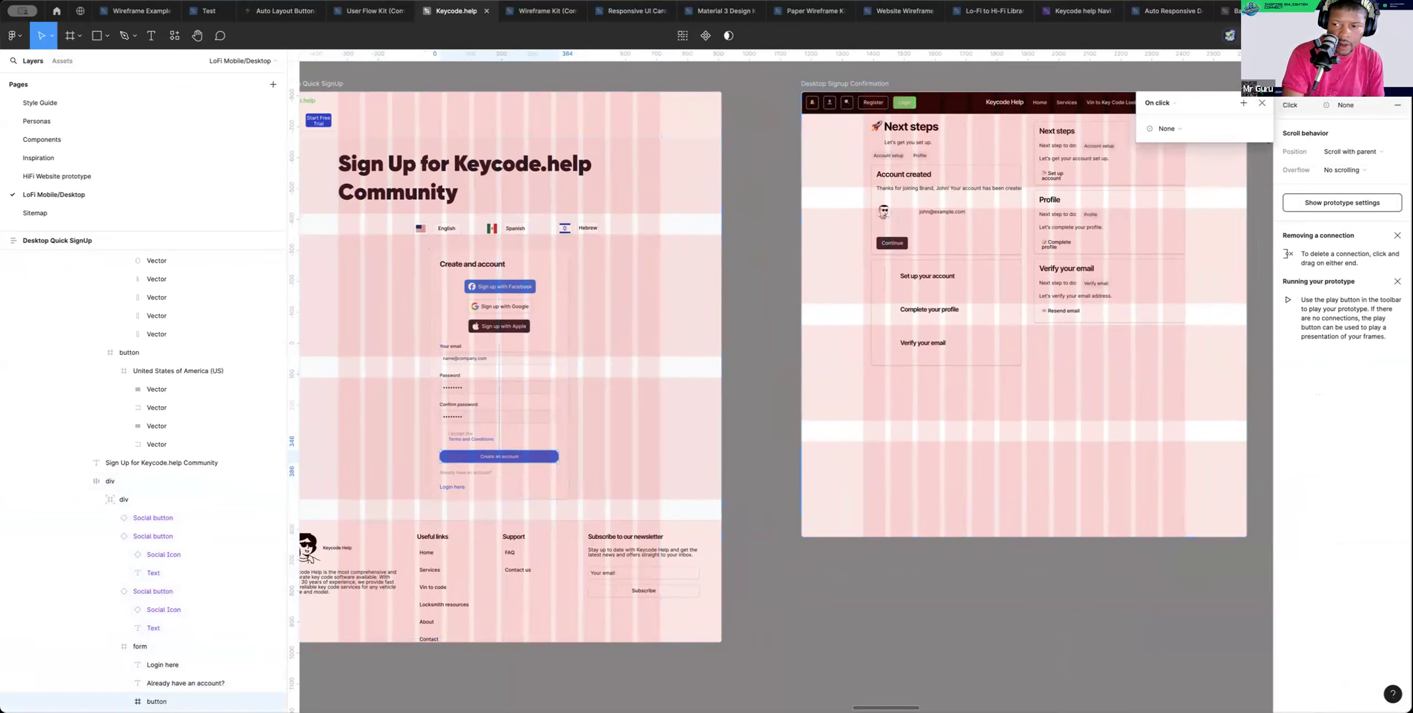
click(1188, 128)
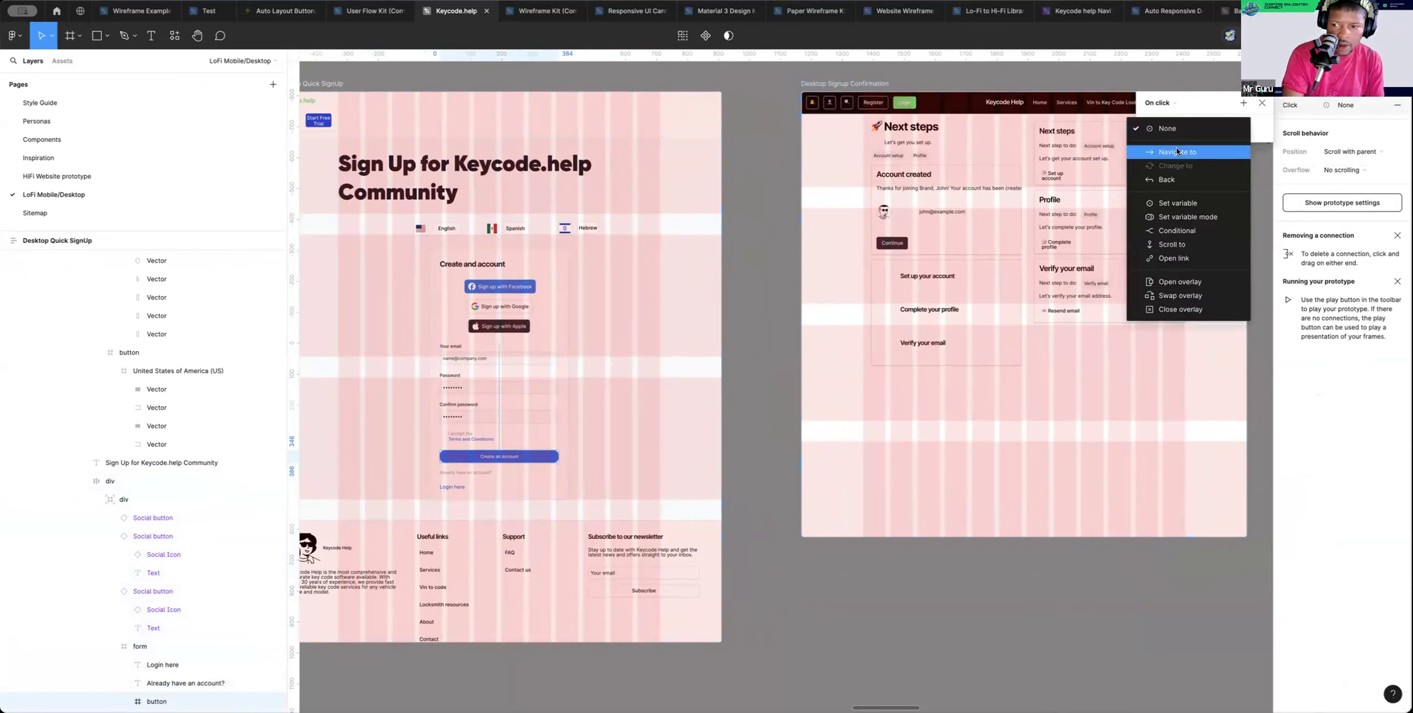
click(1176, 147)
click(1172, 146)
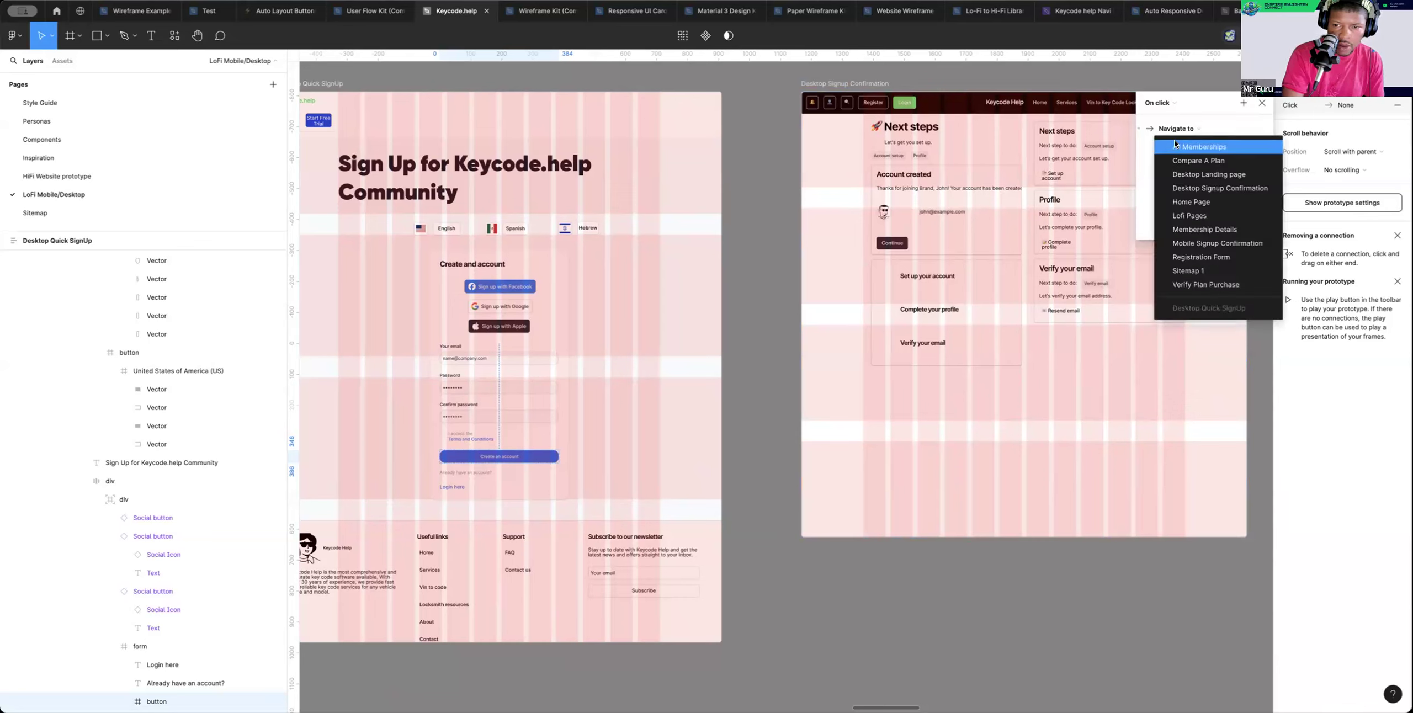
click(1214, 188)
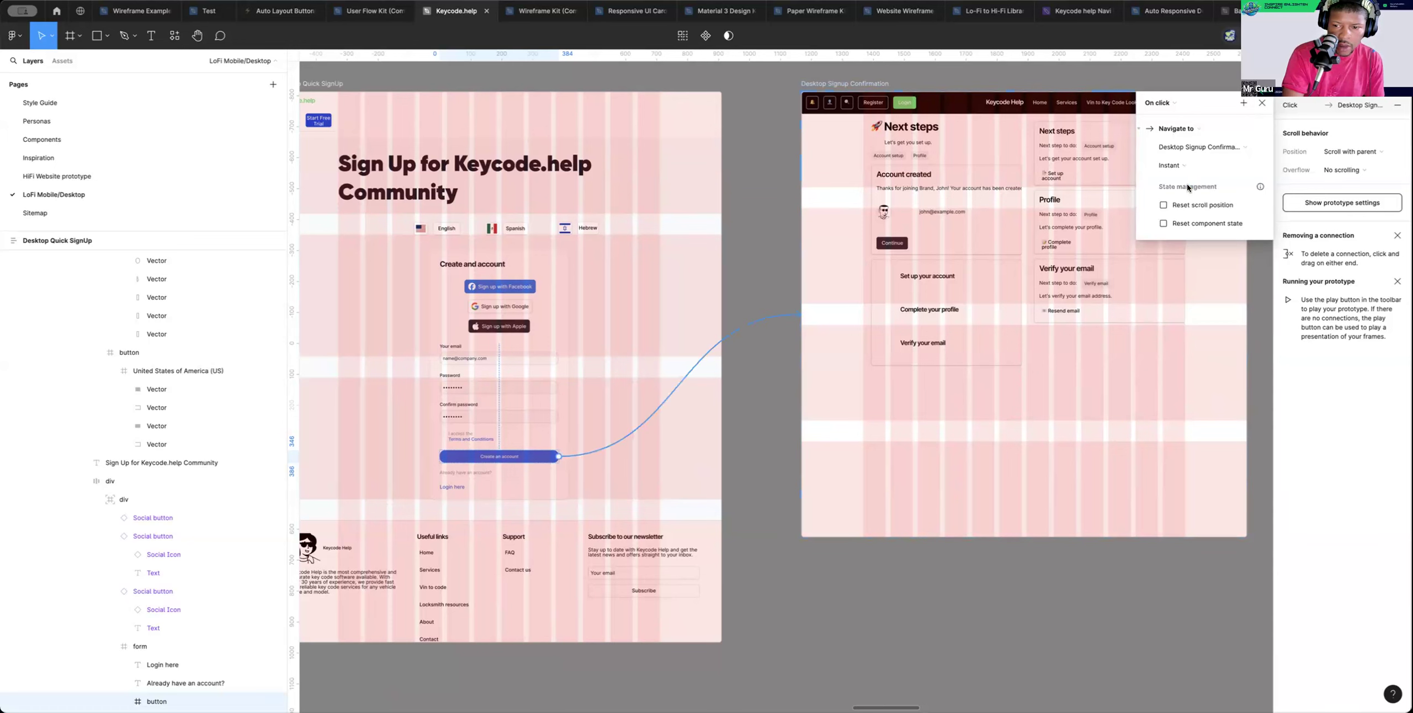
Examine the desktop prototype flow across the upper row of frames, from the landing and home pages to the signup confirmation
scroll(1032, 284, right, 3)
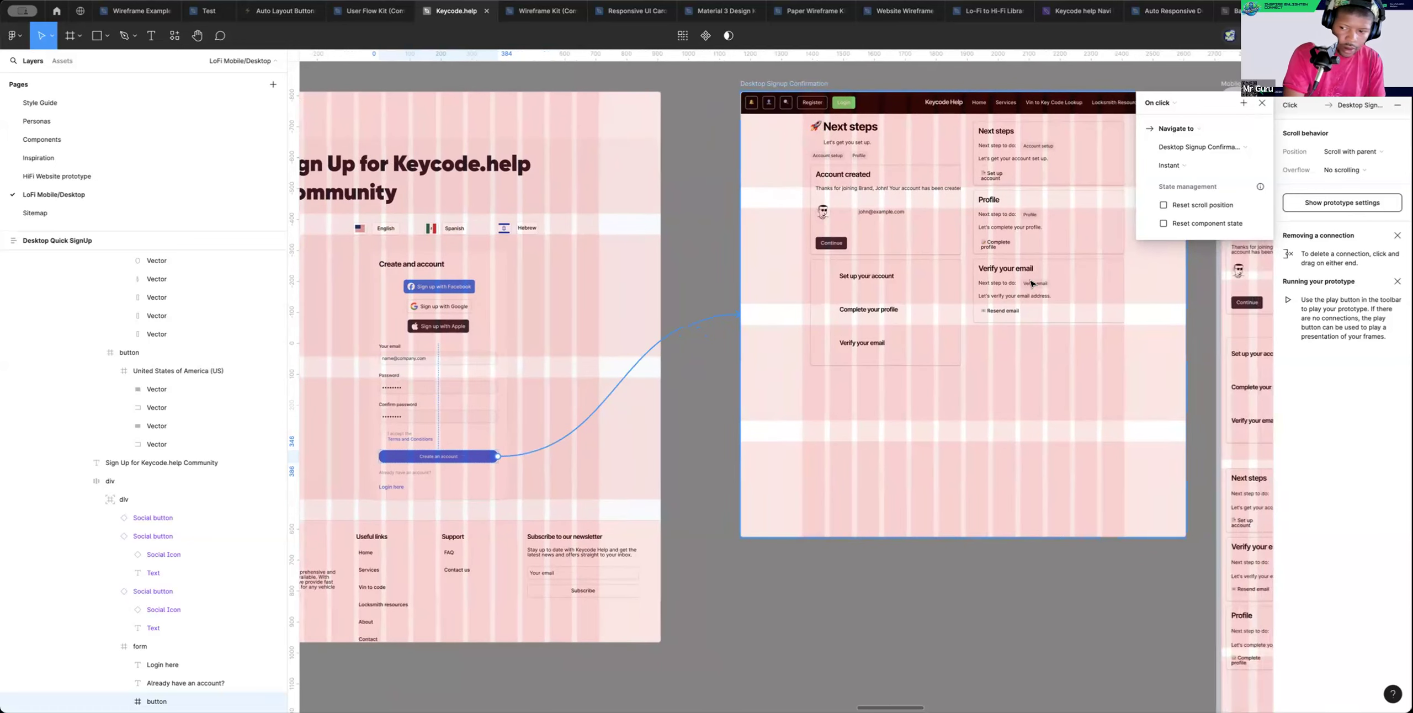
alt+click(996, 316)
scroll(996, 316, right, 1)
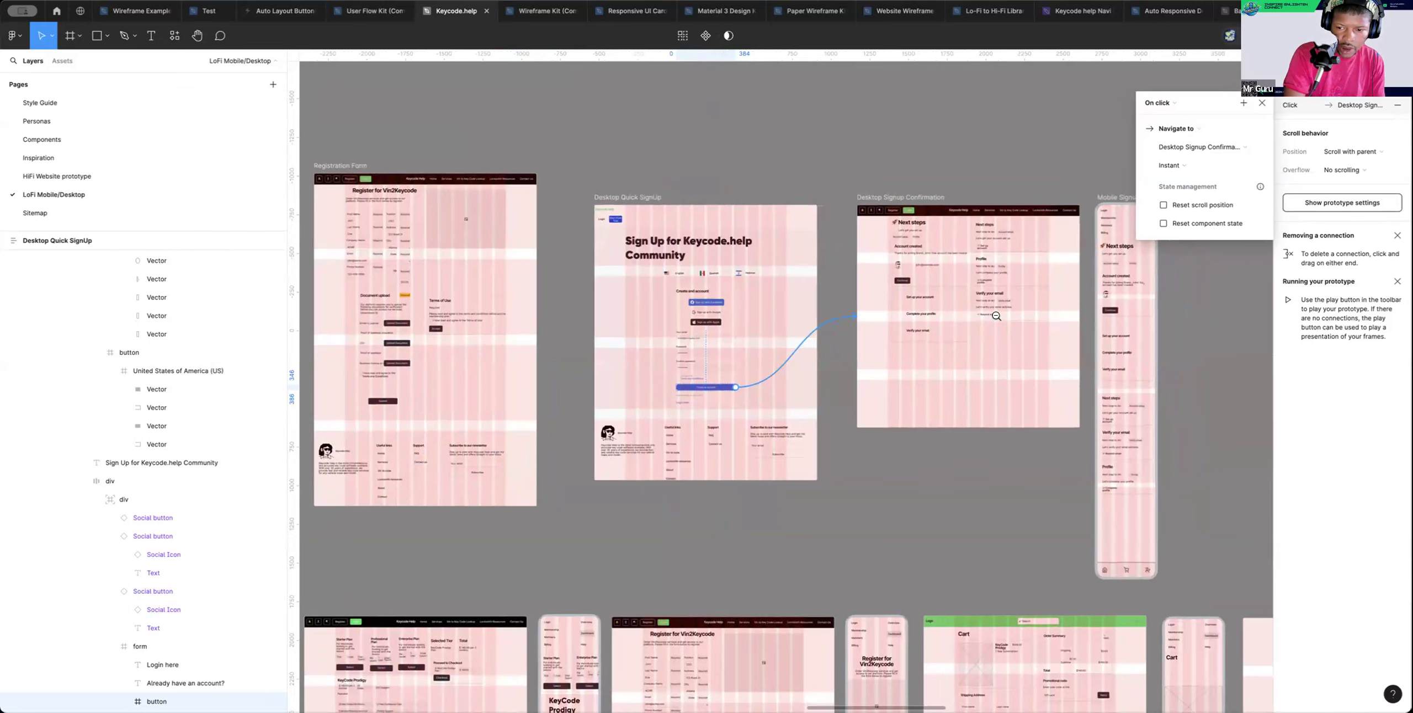
alt+click(996, 316)
scroll(998, 318, left, 2)
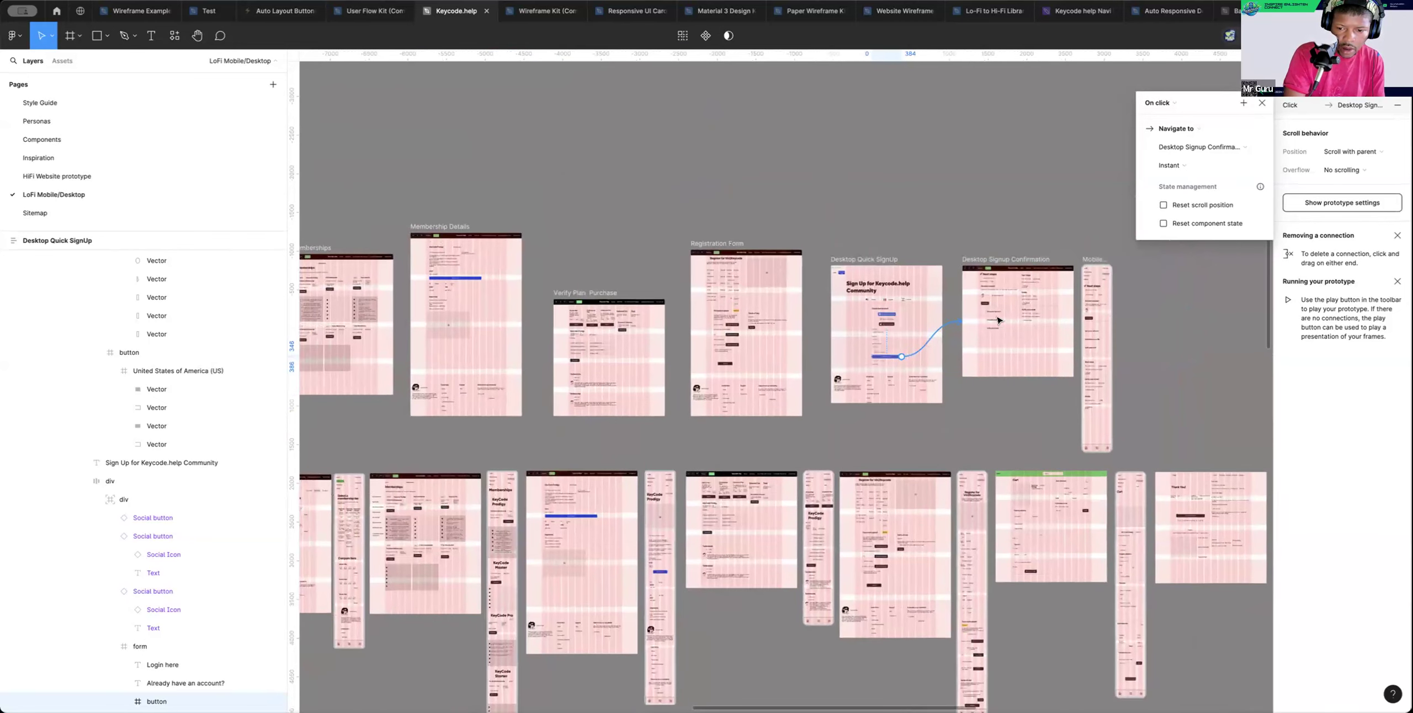
scroll(855, 320, left, 1)
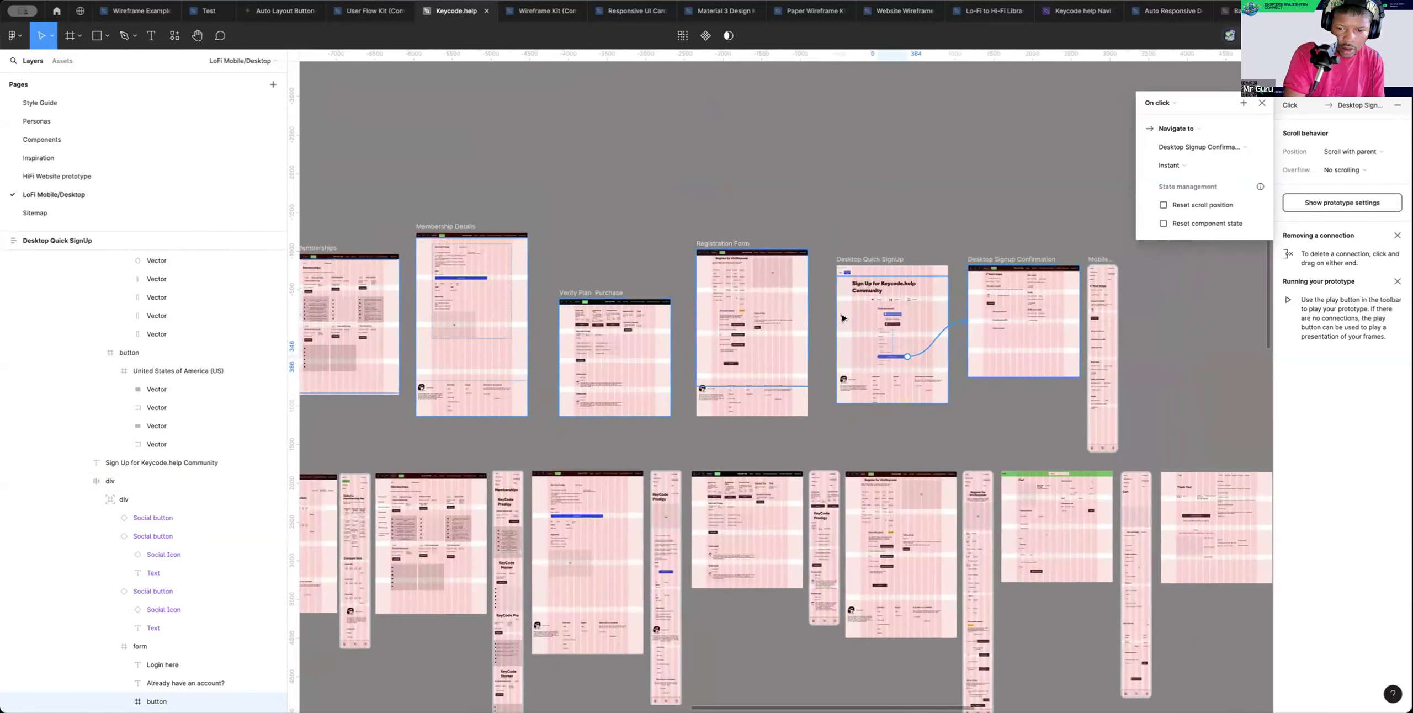
scroll(786, 318, left, 9)
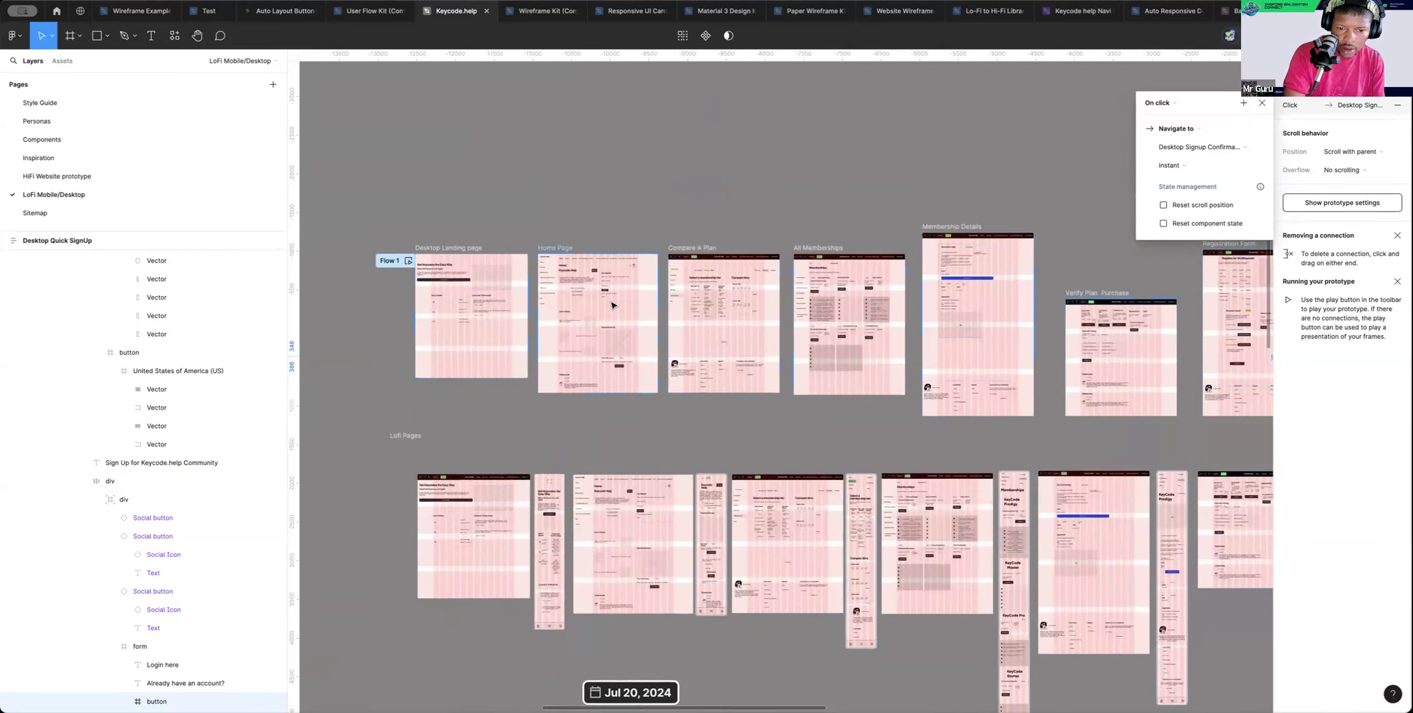
click(613, 305)
scroll(613, 305, right, 9)
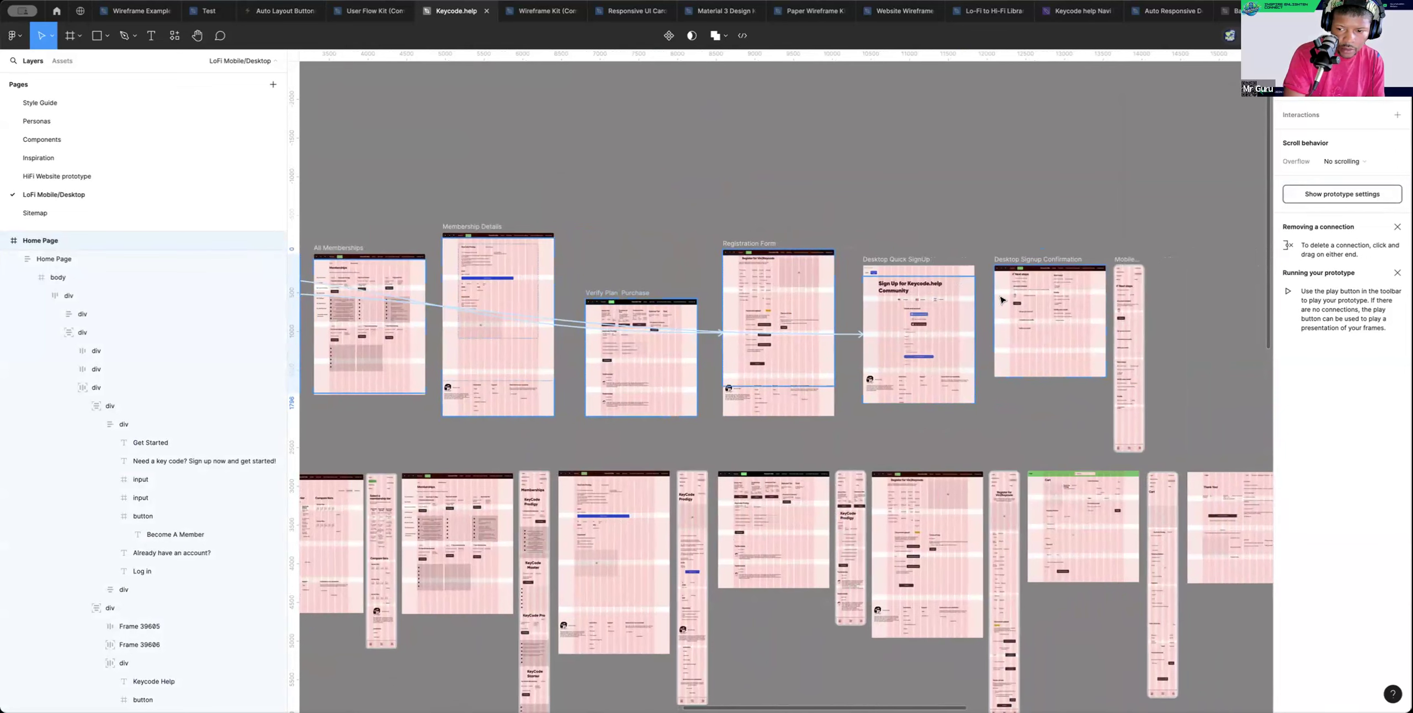
Select Desktop Signup Confirmation and inspect its incoming connection and its Continue button up close
click(1034, 340)
key(z)
click(1032, 335)
click(1032, 335)
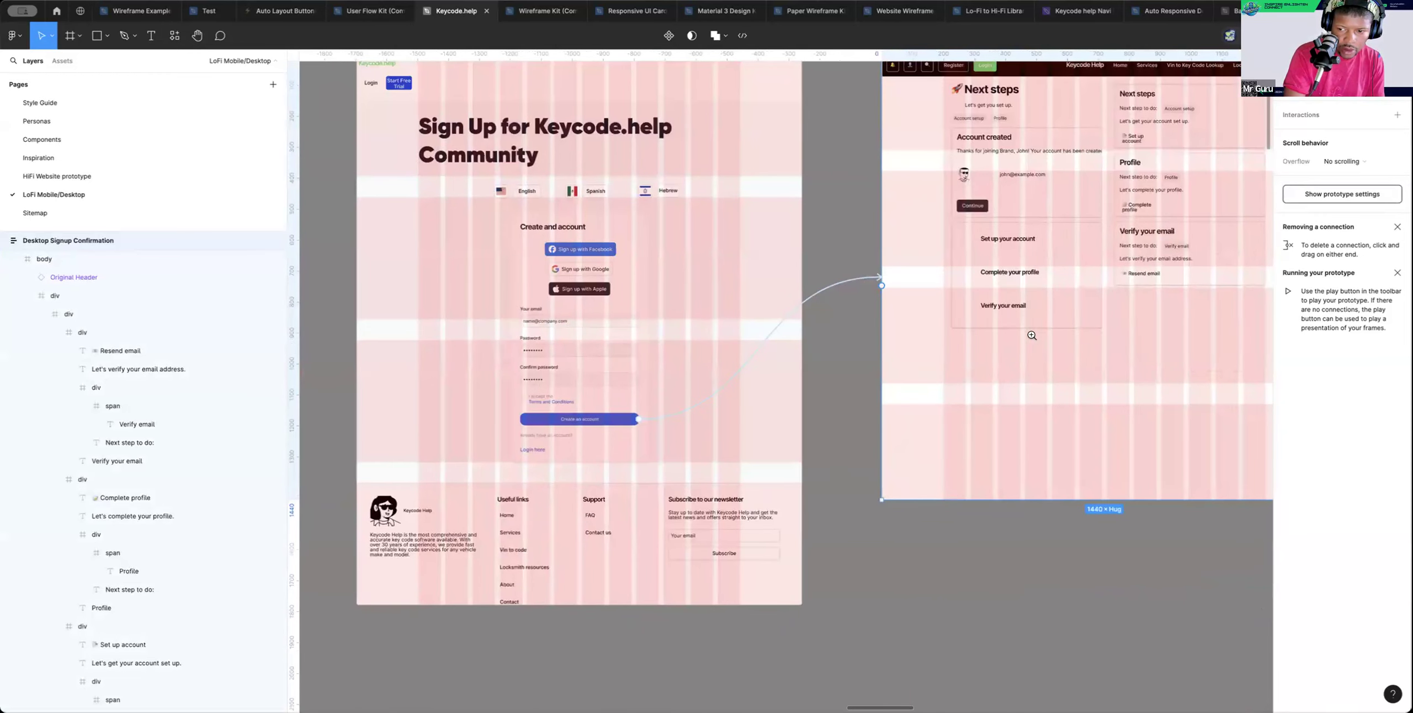
scroll(1032, 335, up, 3)
scroll(1032, 335, right, 2)
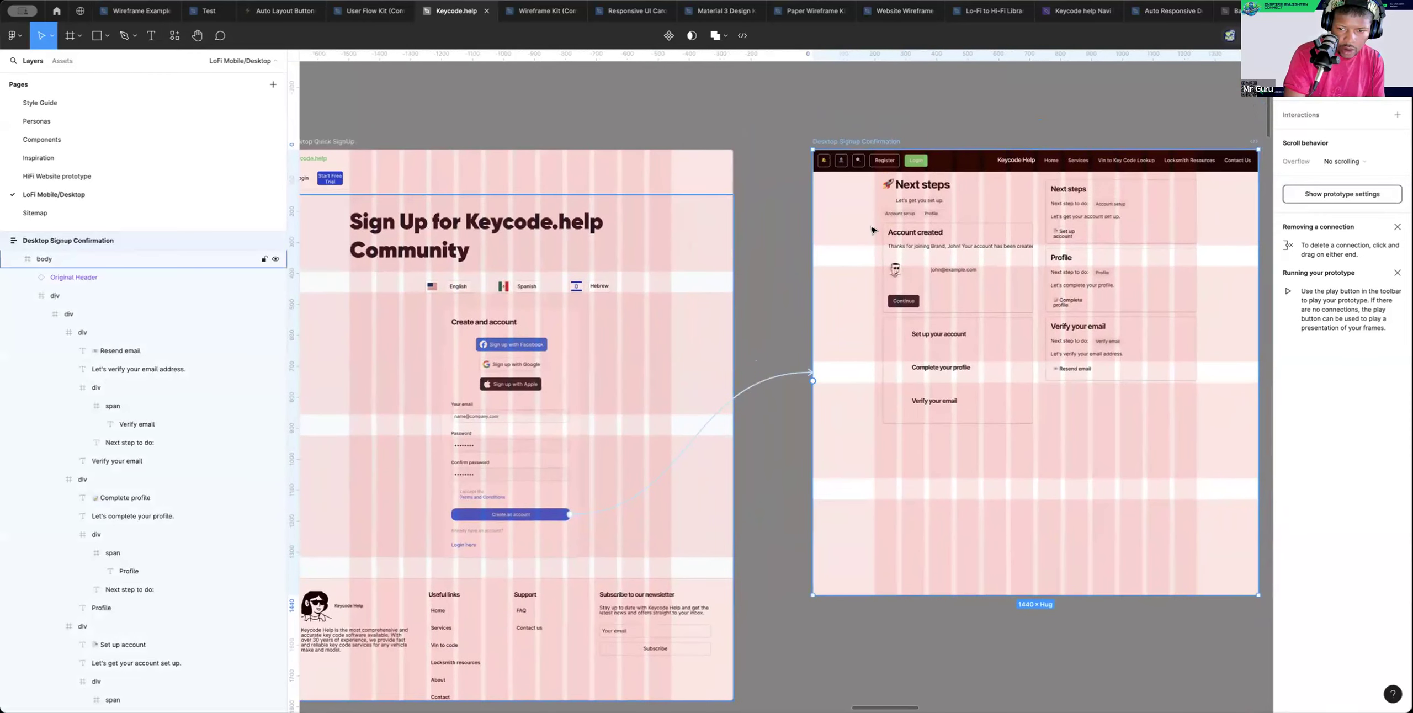
scroll(858, 225, left, 2)
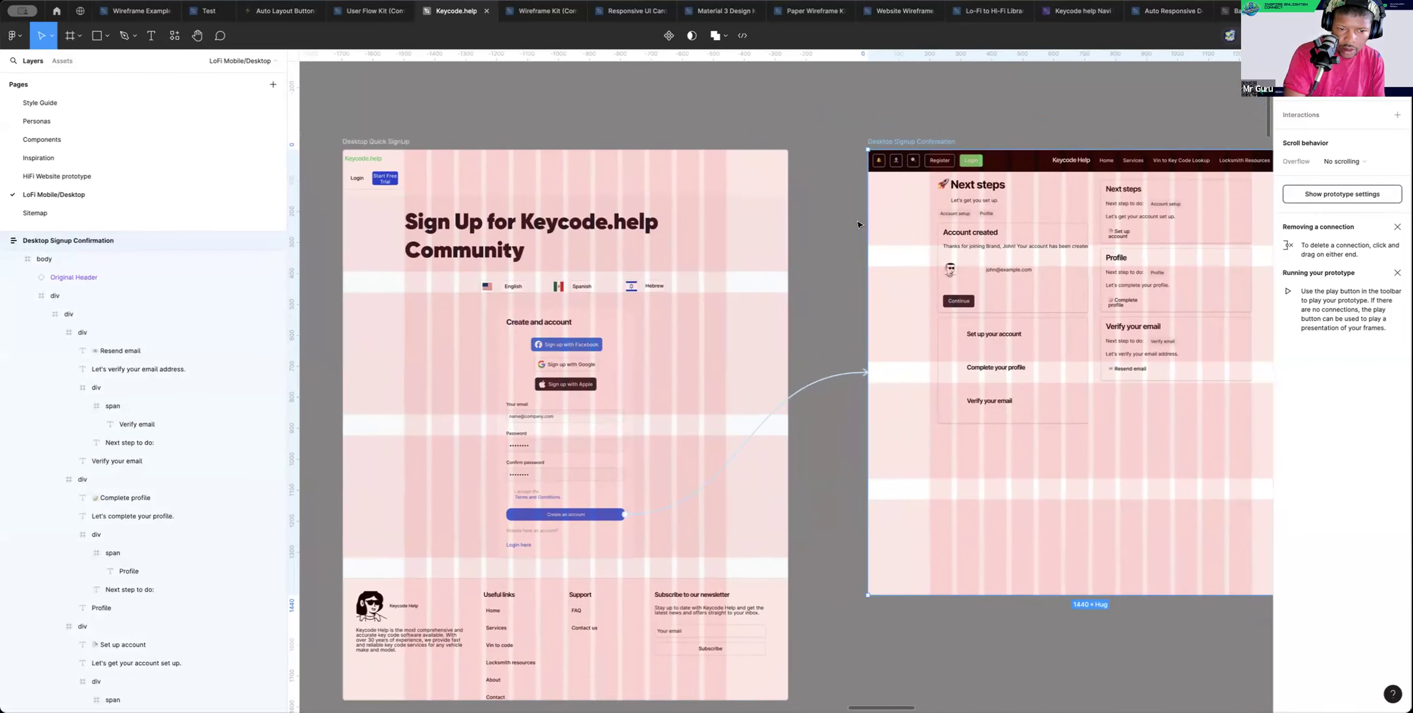
scroll(859, 224, right, 1)
scroll(860, 224, down, 1)
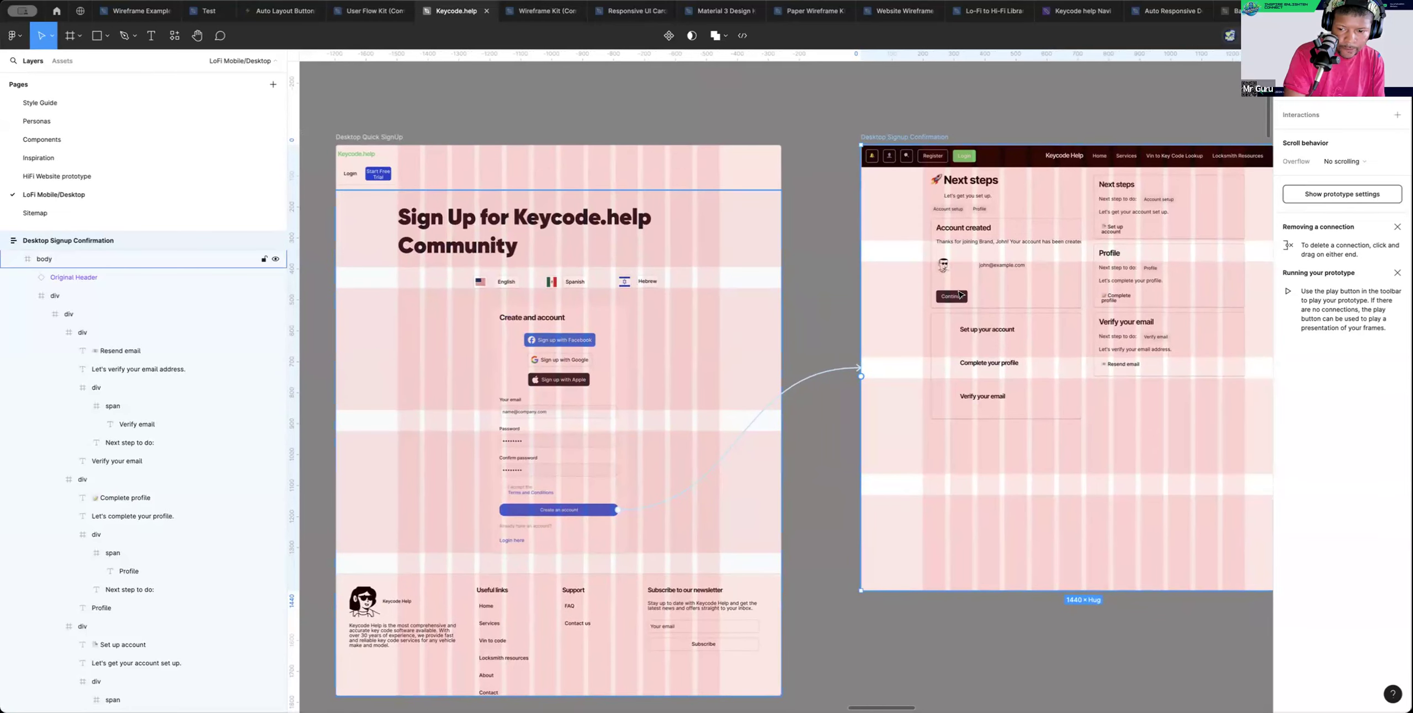
scroll(961, 295, right, 3)
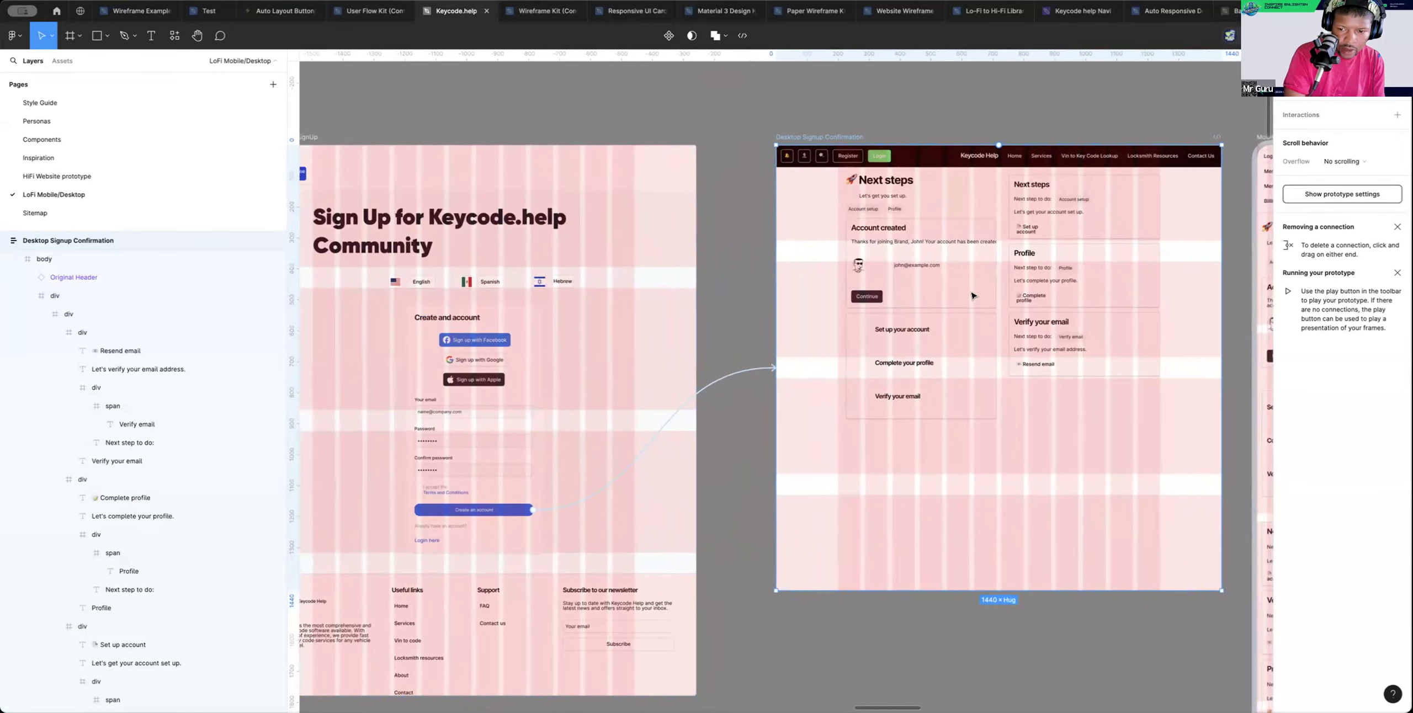
Return to design mode and narrow the frame around the Continue button on Desktop Signup Confirmation to 101 × 40
double_click(875, 300)
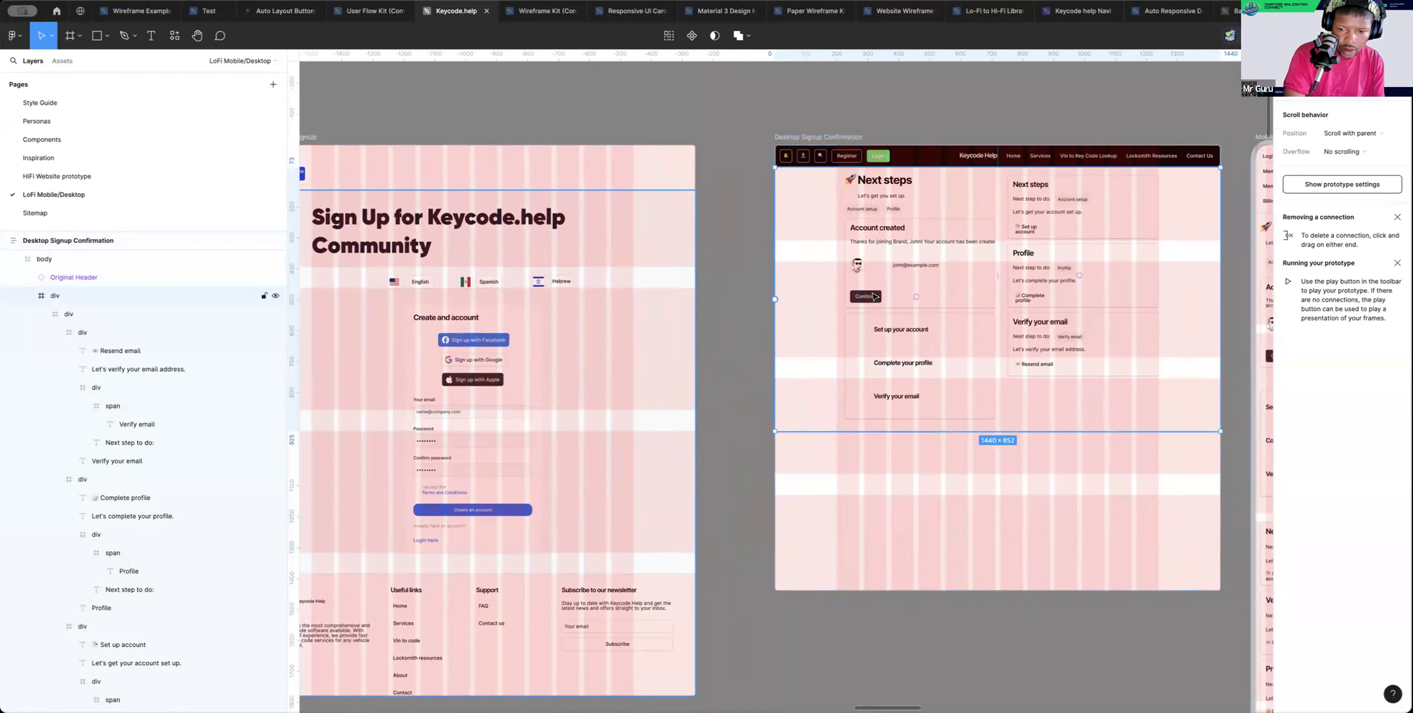
double_click(874, 297)
double_click(874, 297)
double_click(873, 297)
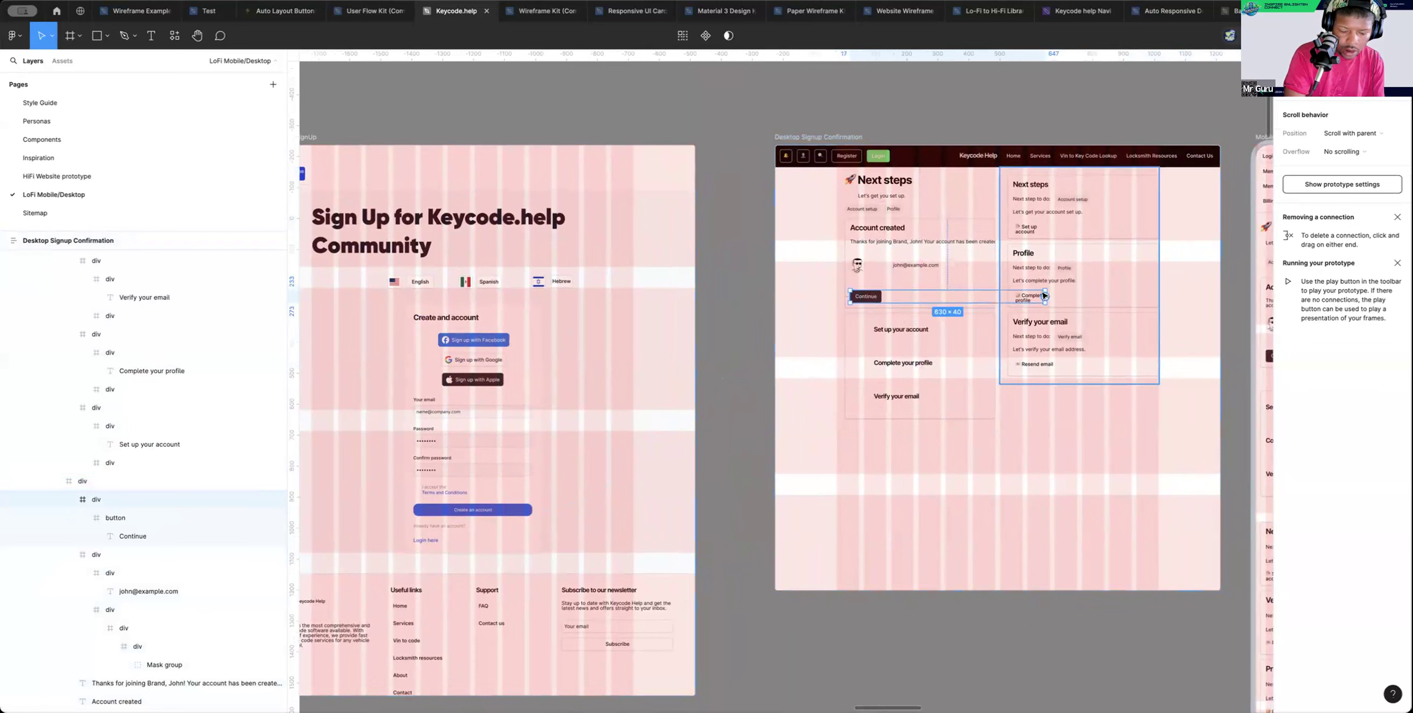
key(shift+e)
drag(1045, 295, 882, 297)
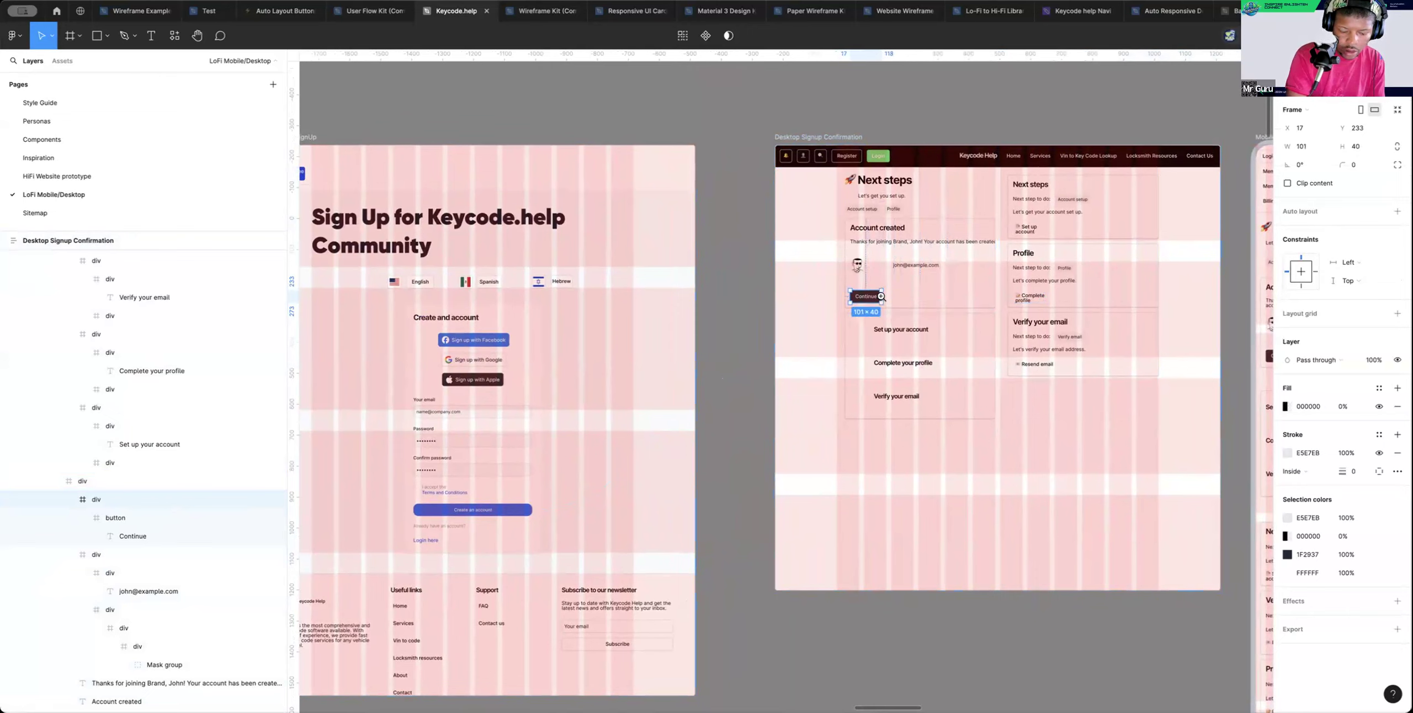
Duplicate the Continue button and place the copy below the "Verify your email" card on Desktop Signup Confirmation, at X 933, Y 759
scroll(881, 296, up, 5)
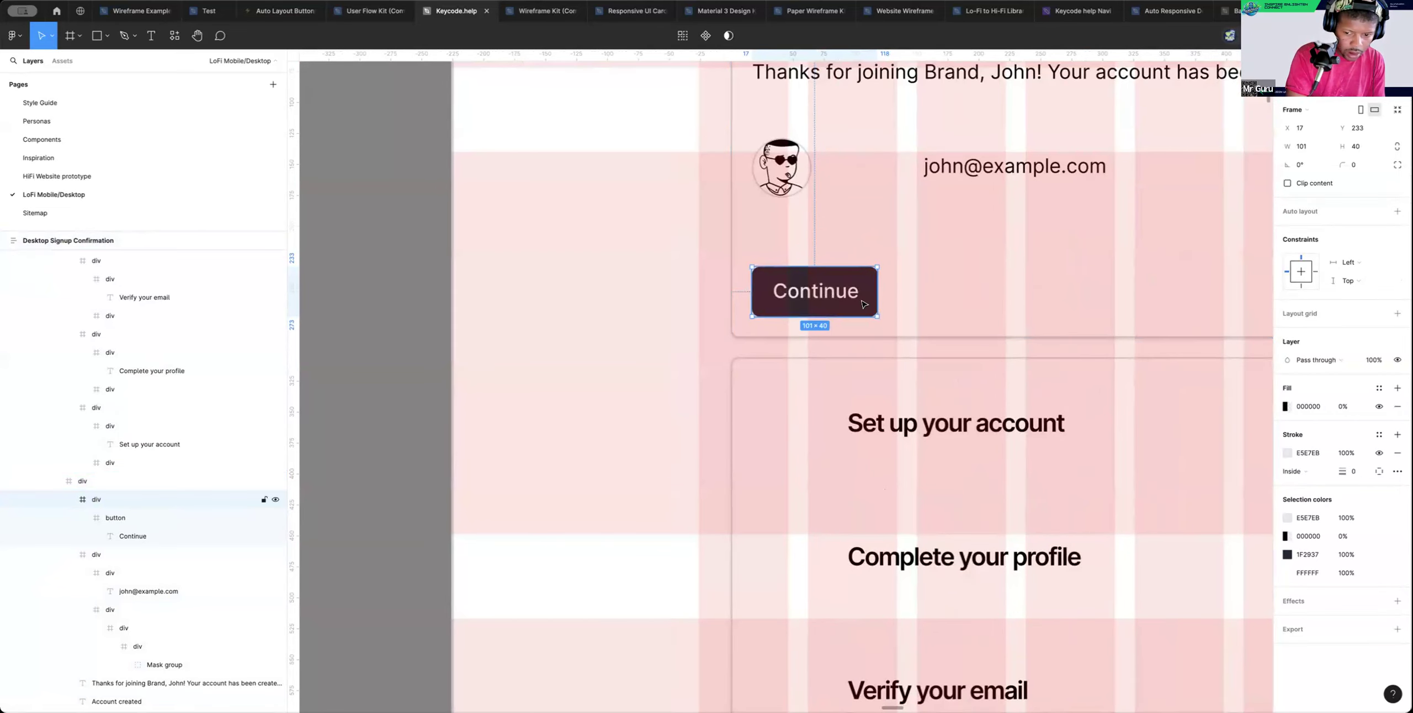
scroll(869, 306, up, 10)
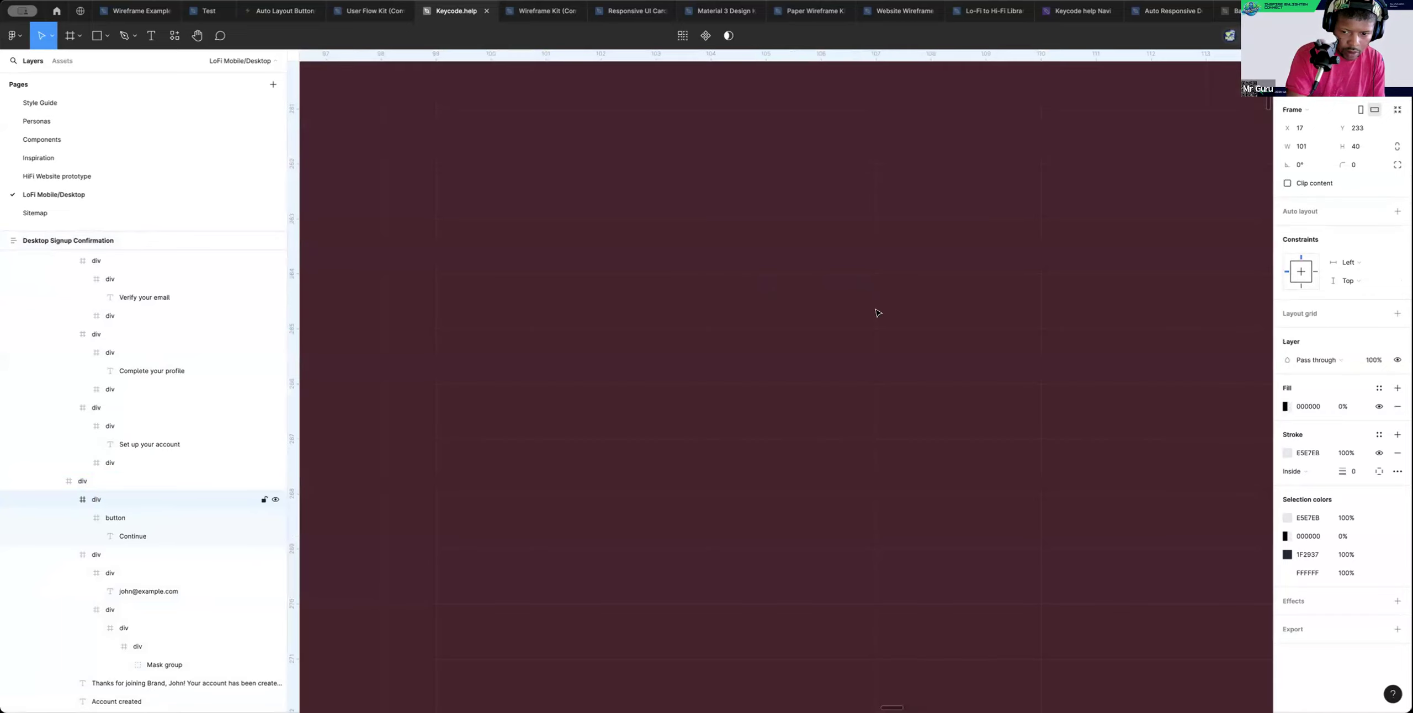
scroll(873, 307, down, 10)
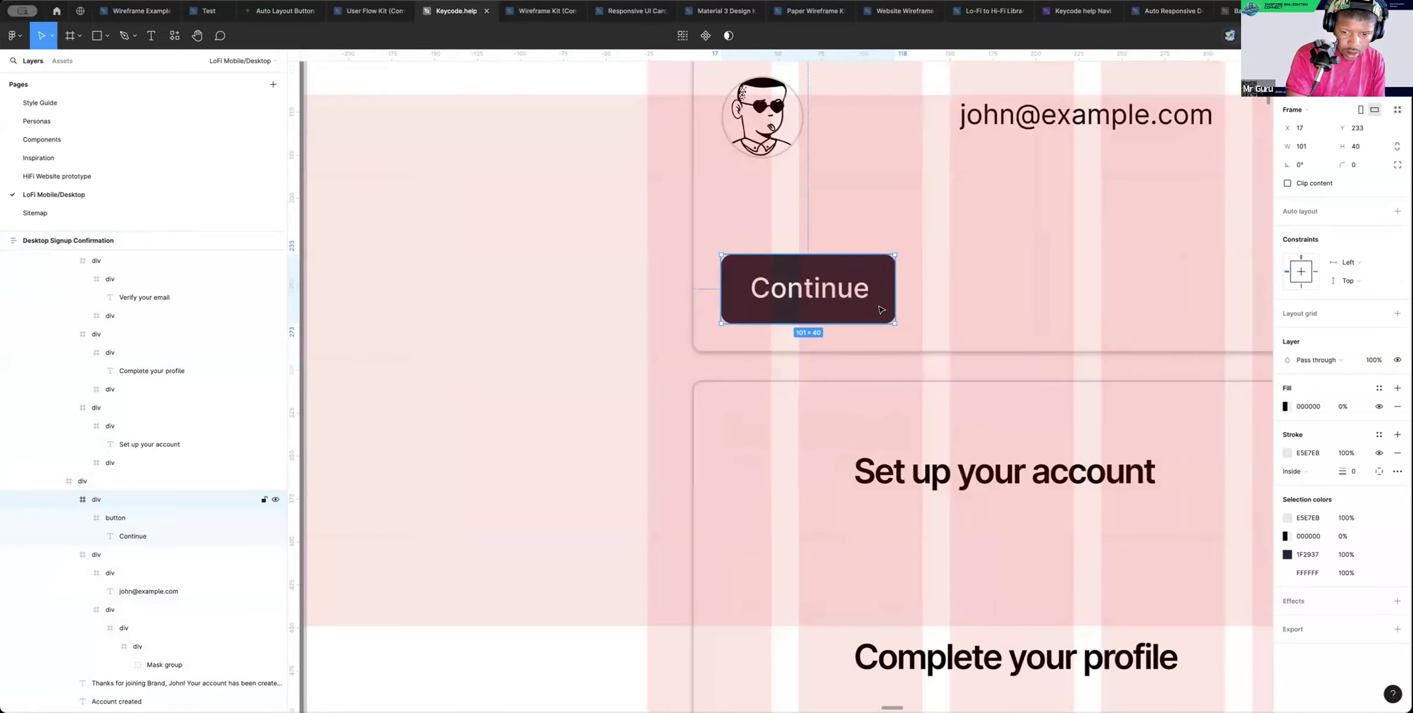
drag(883, 310, 488, 304)
scroll(485, 301, up, 2)
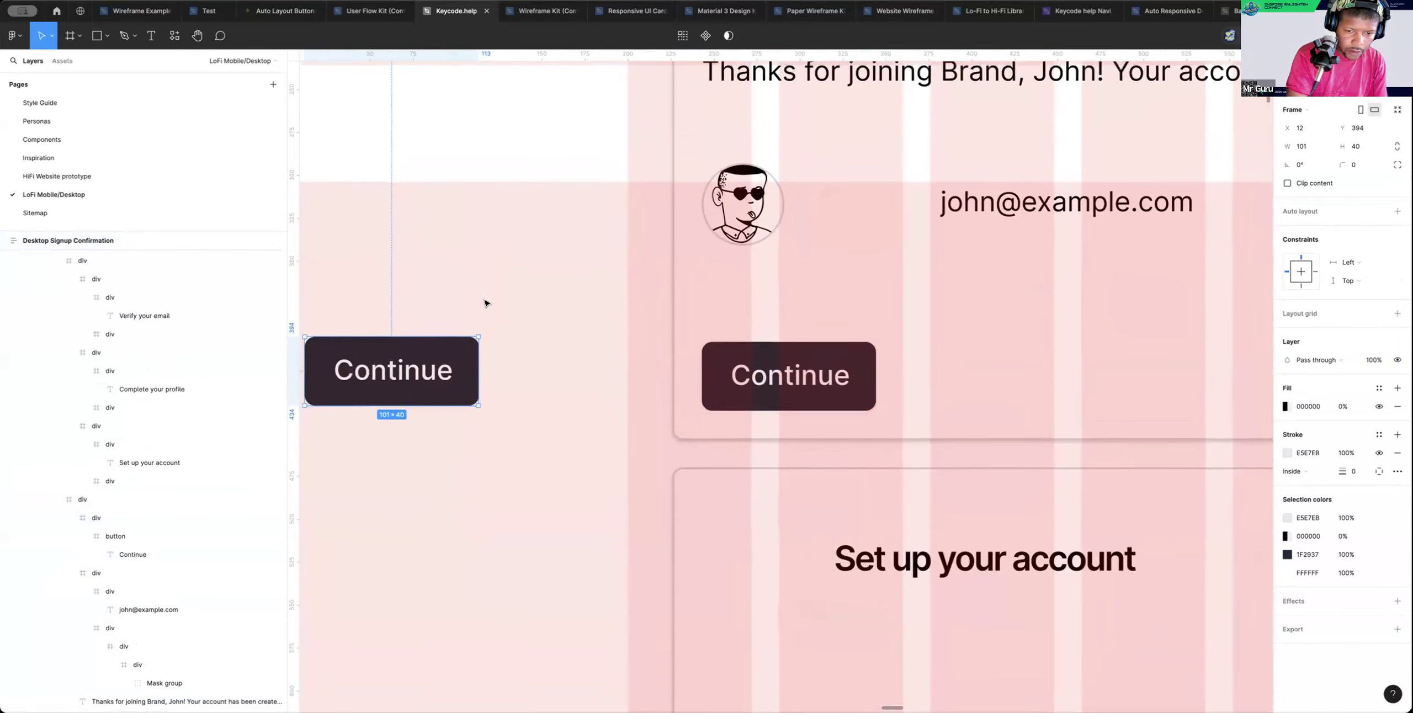
scroll(485, 298, down, 8)
scroll(484, 298, down, 5)
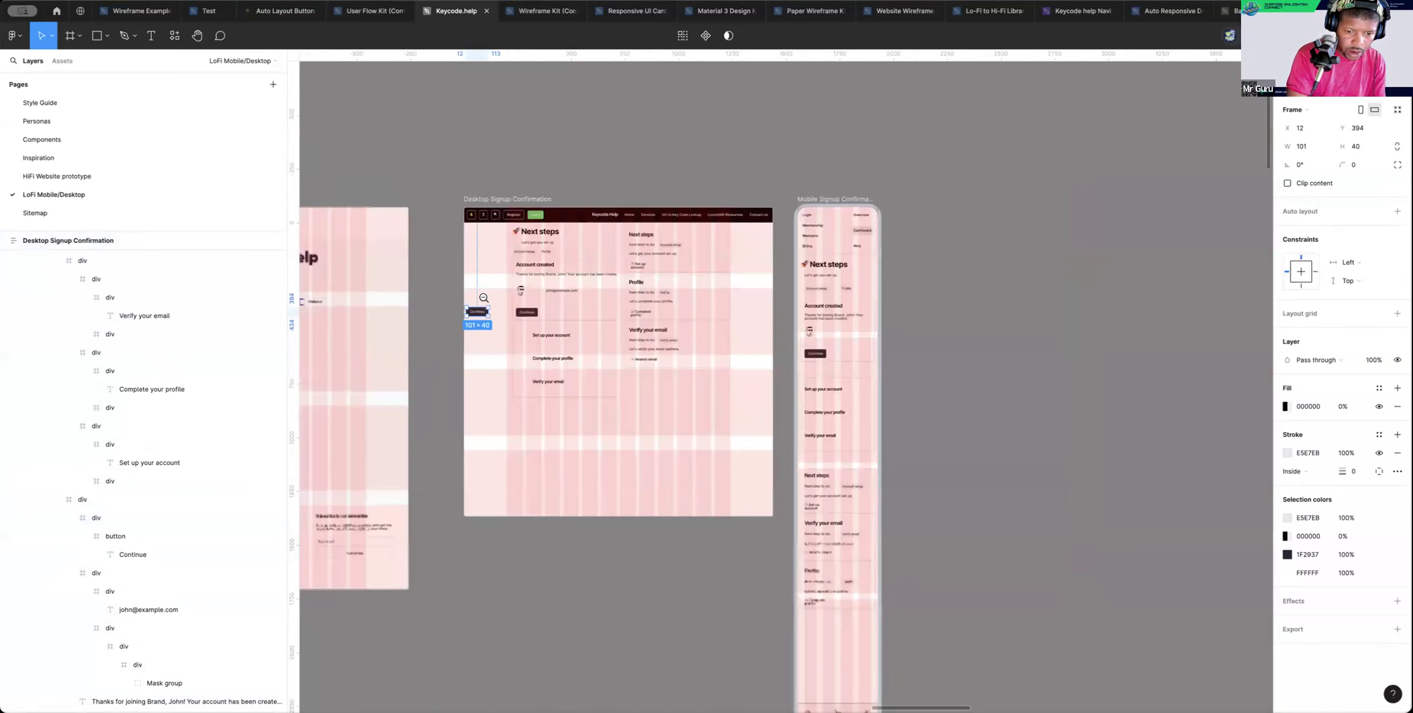
drag(469, 316, 643, 395)
scroll(652, 393, right, 1)
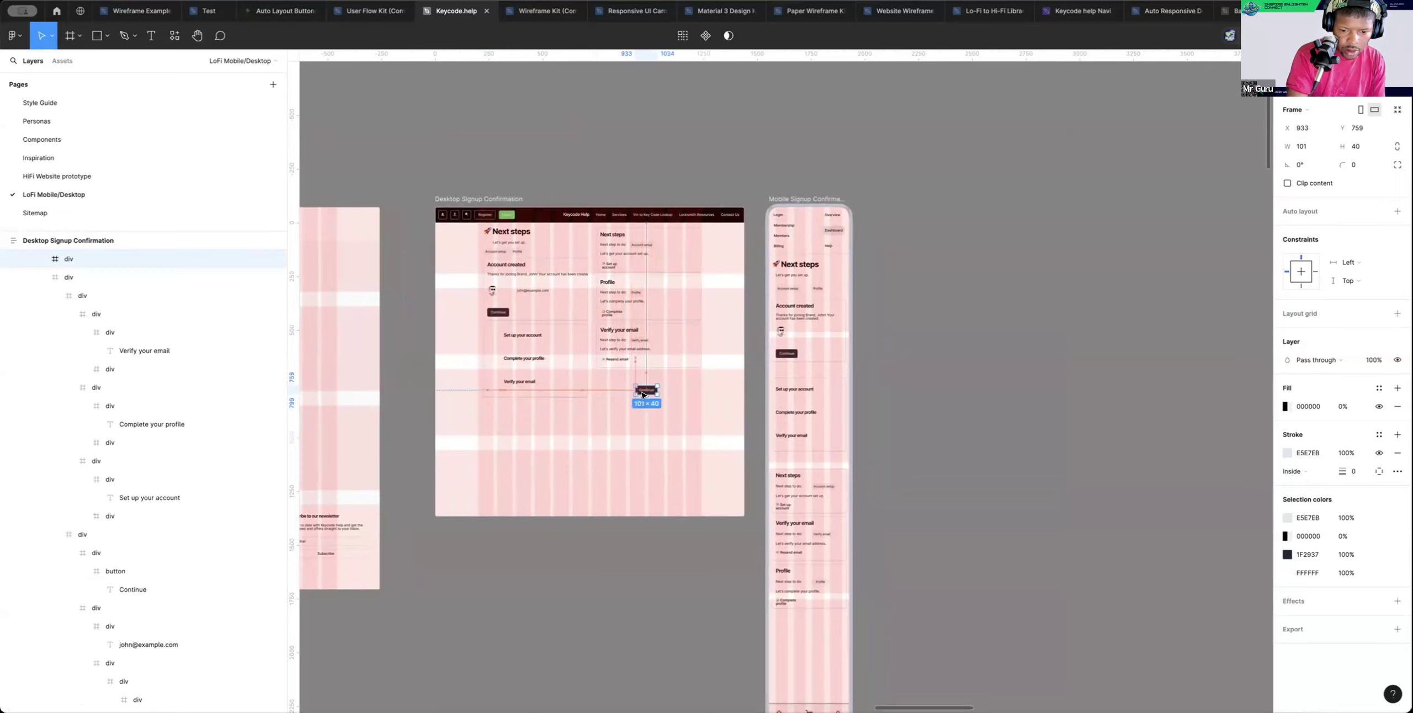
scroll(651, 393, left, 3)
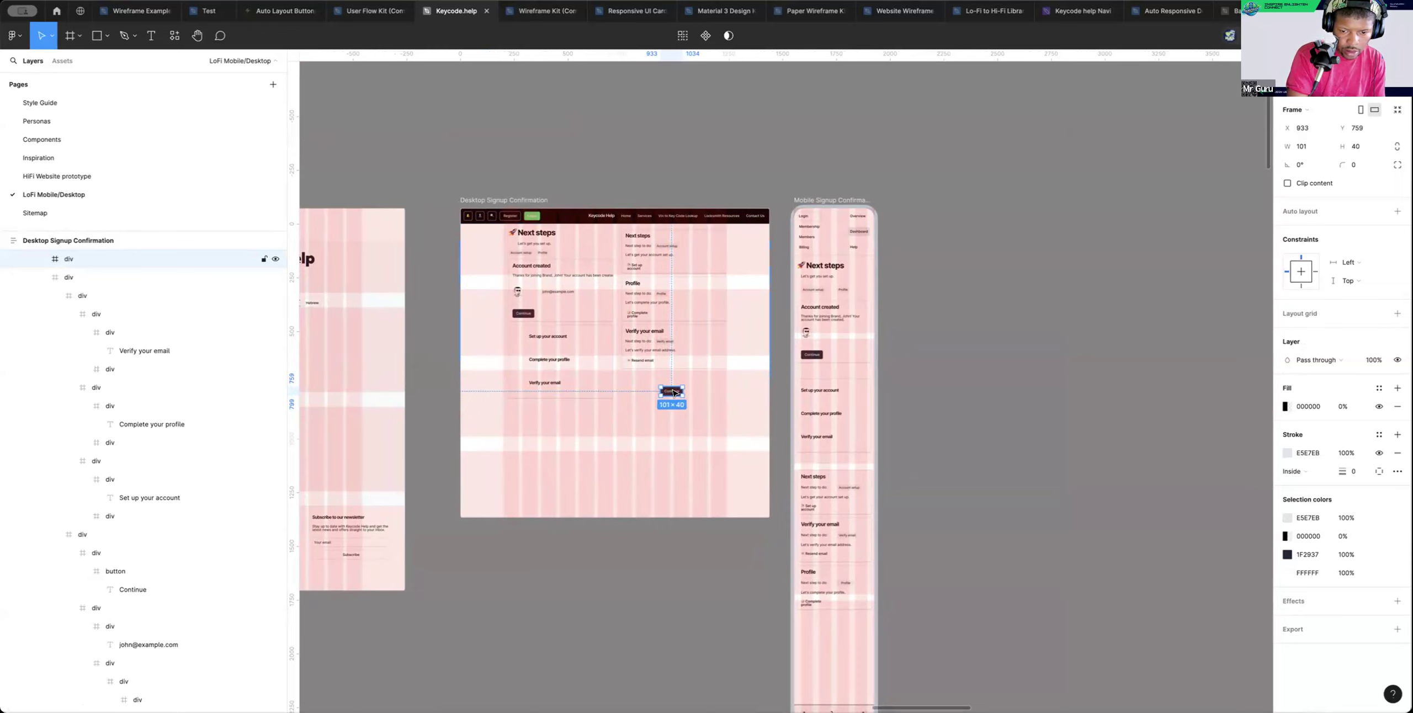
Delete the copied Continue button, then duplicate the Profile card and place the copy below the "Verify your email" card at X 752, Y 687
key(Delete)
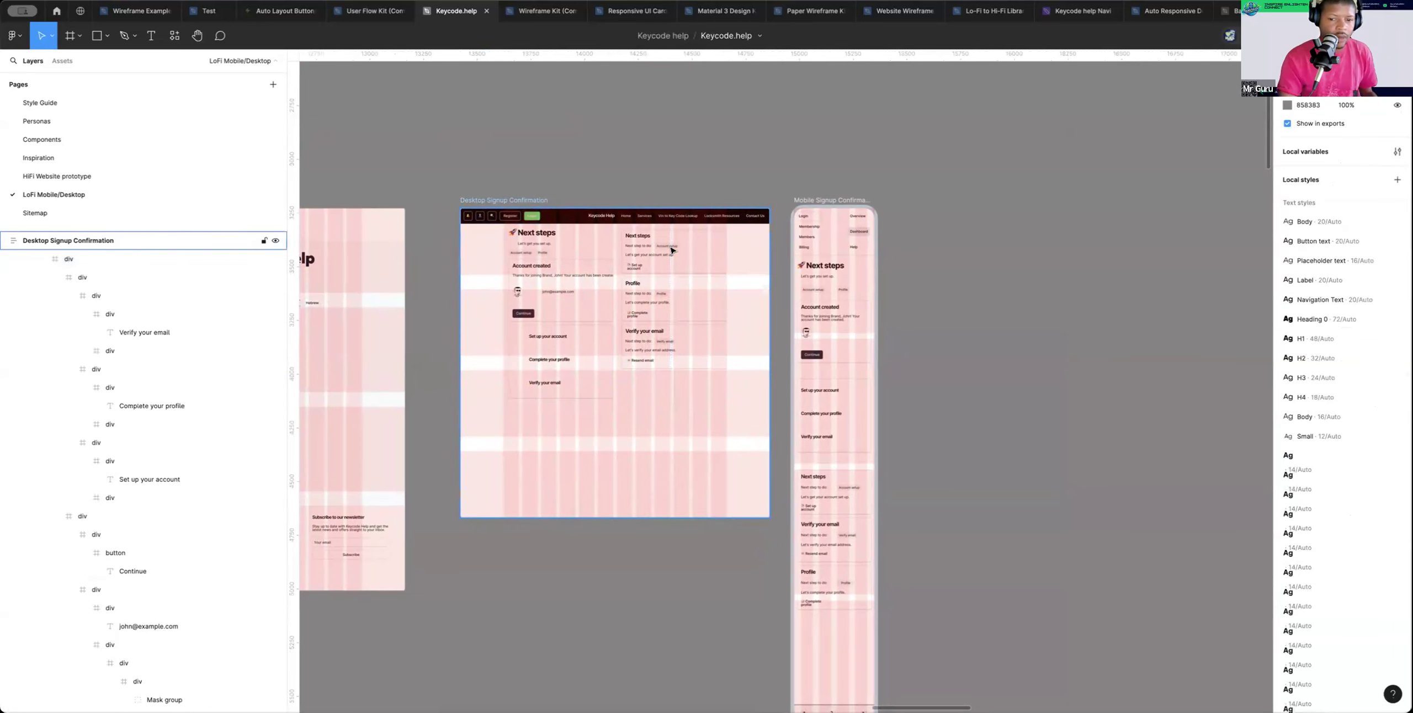
double_click(683, 299)
double_click(684, 298)
double_click(691, 301)
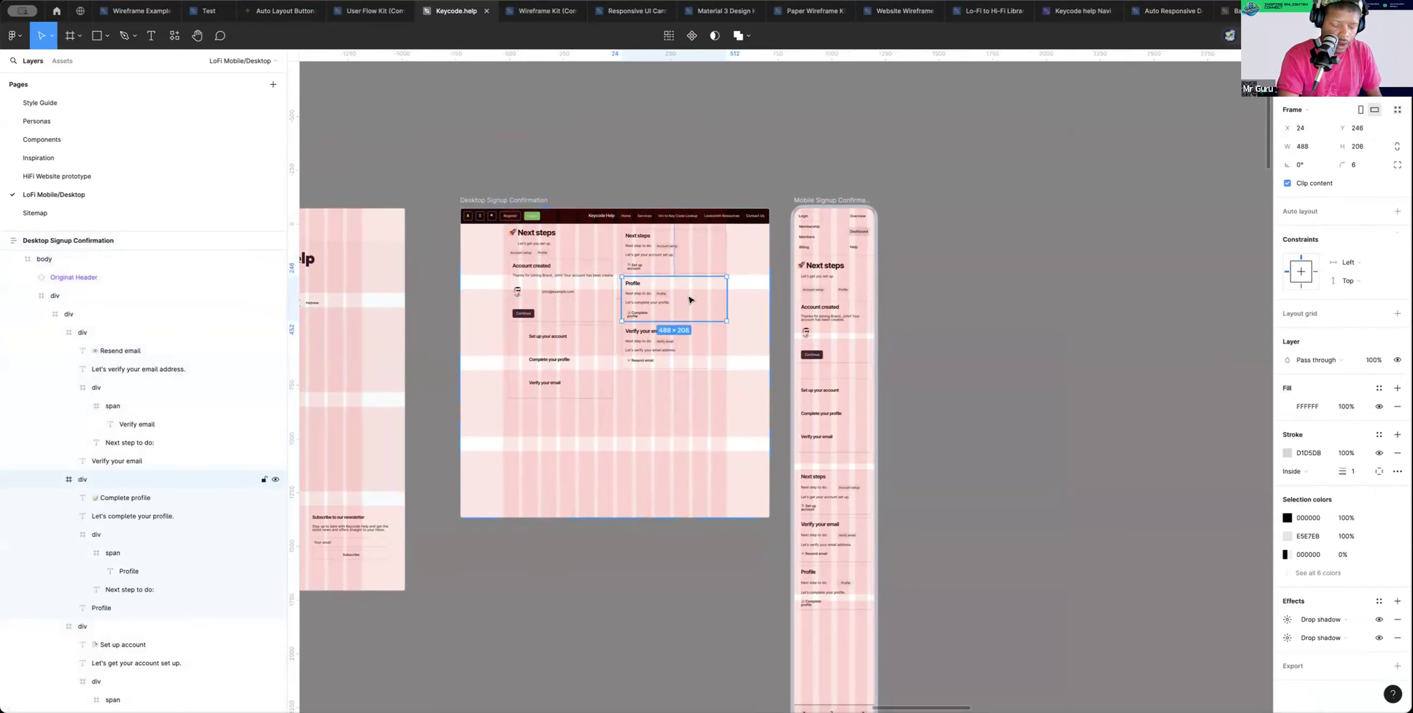
key(super+d)
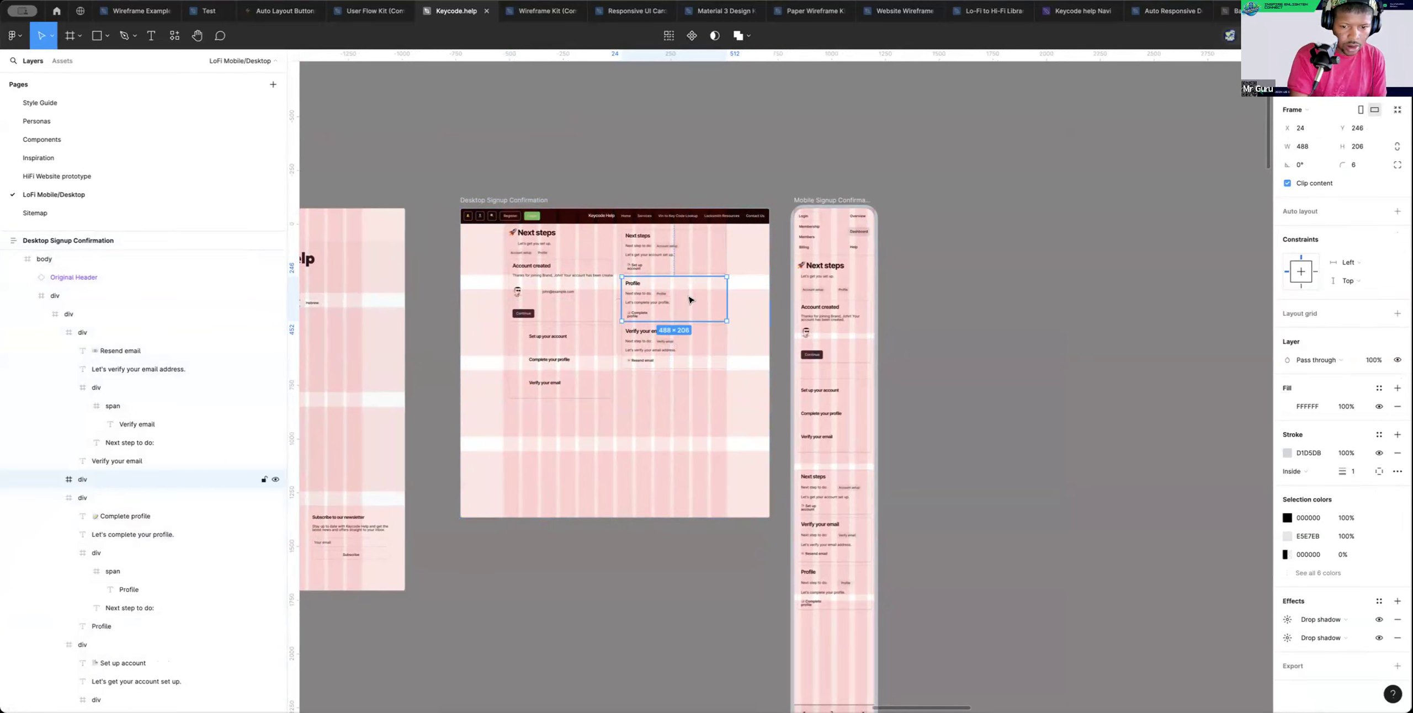
drag(690, 314, 690, 390)
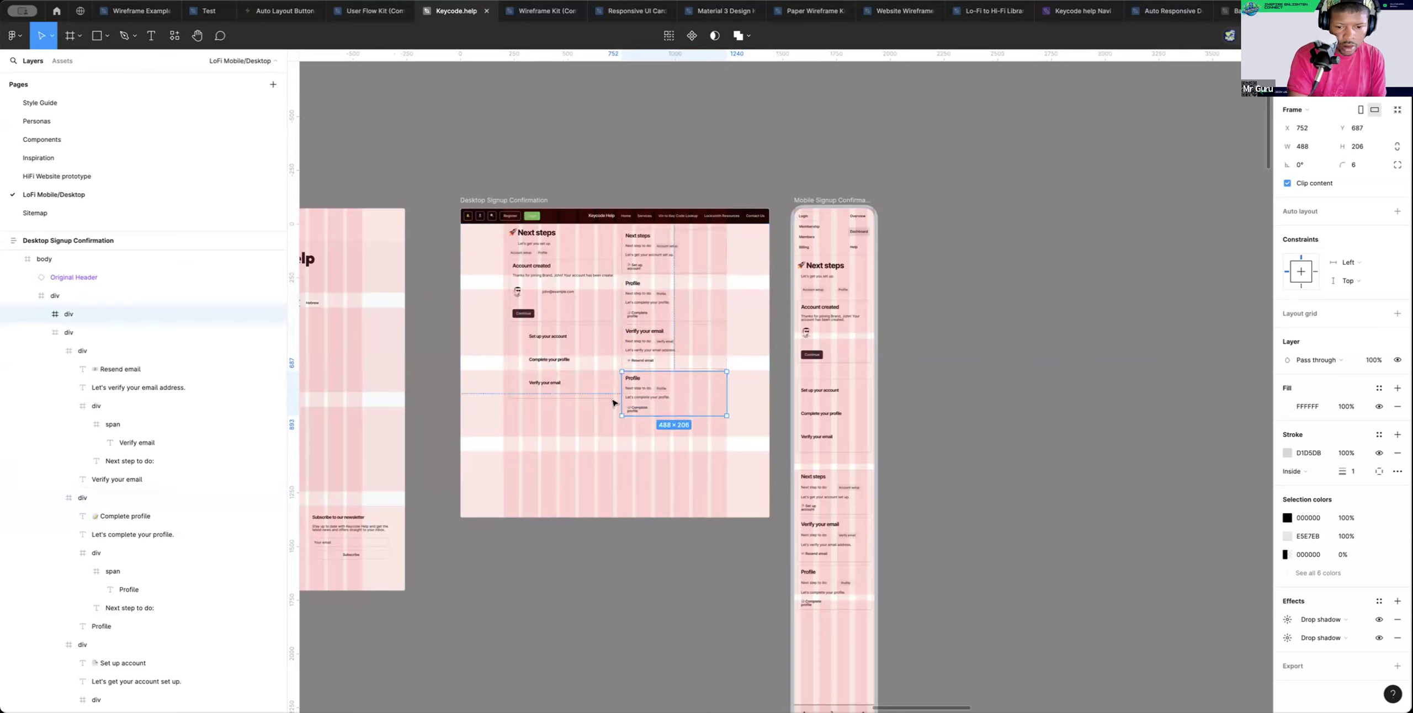
Extend the frame holding the three cards down past the copied Profile card, and nudge the copy down to Y 694
click(713, 358)
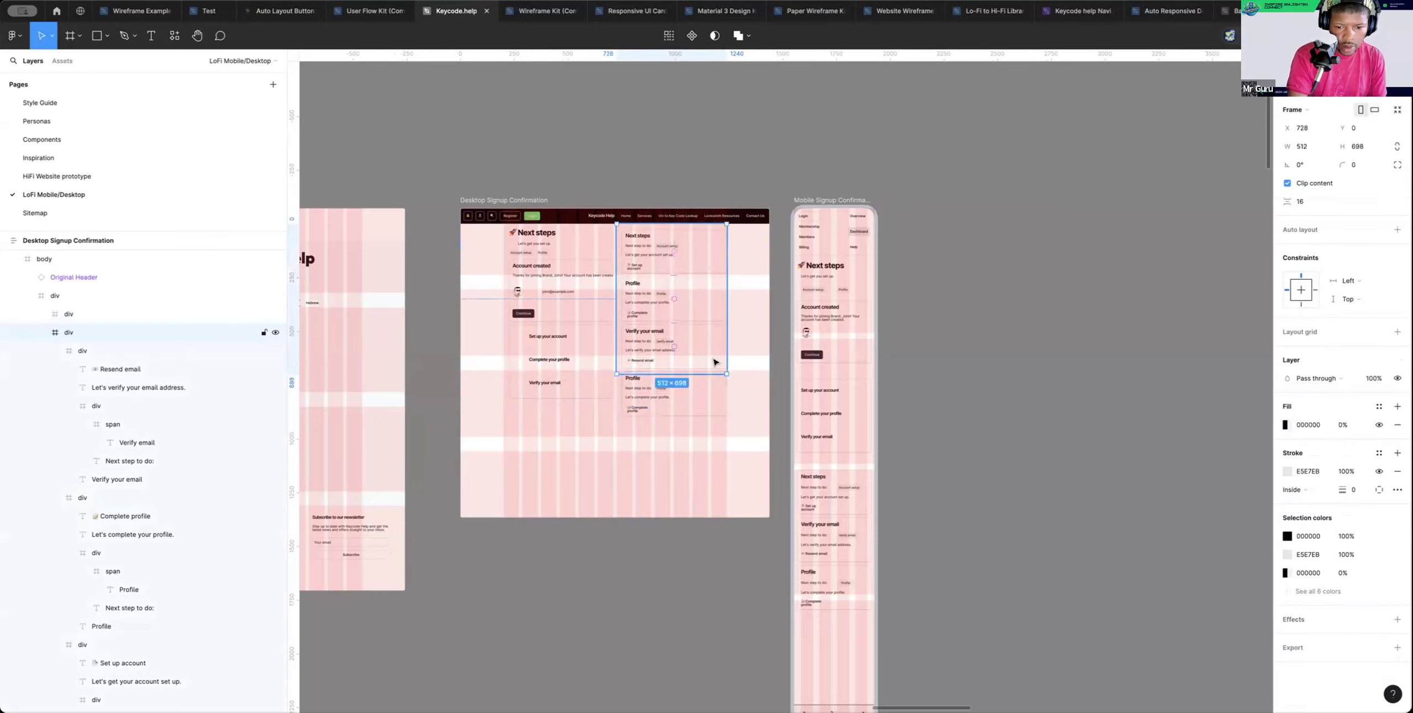
drag(700, 397, 701, 435)
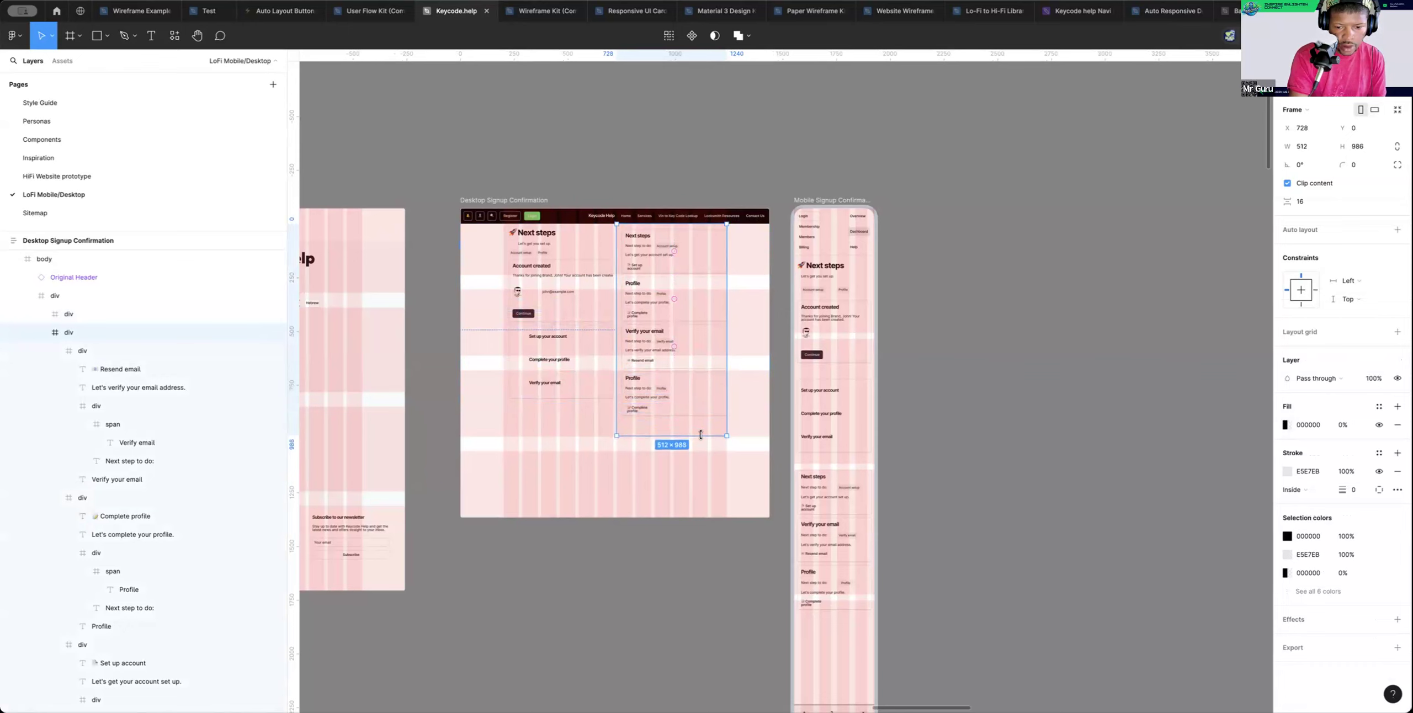
click(684, 398)
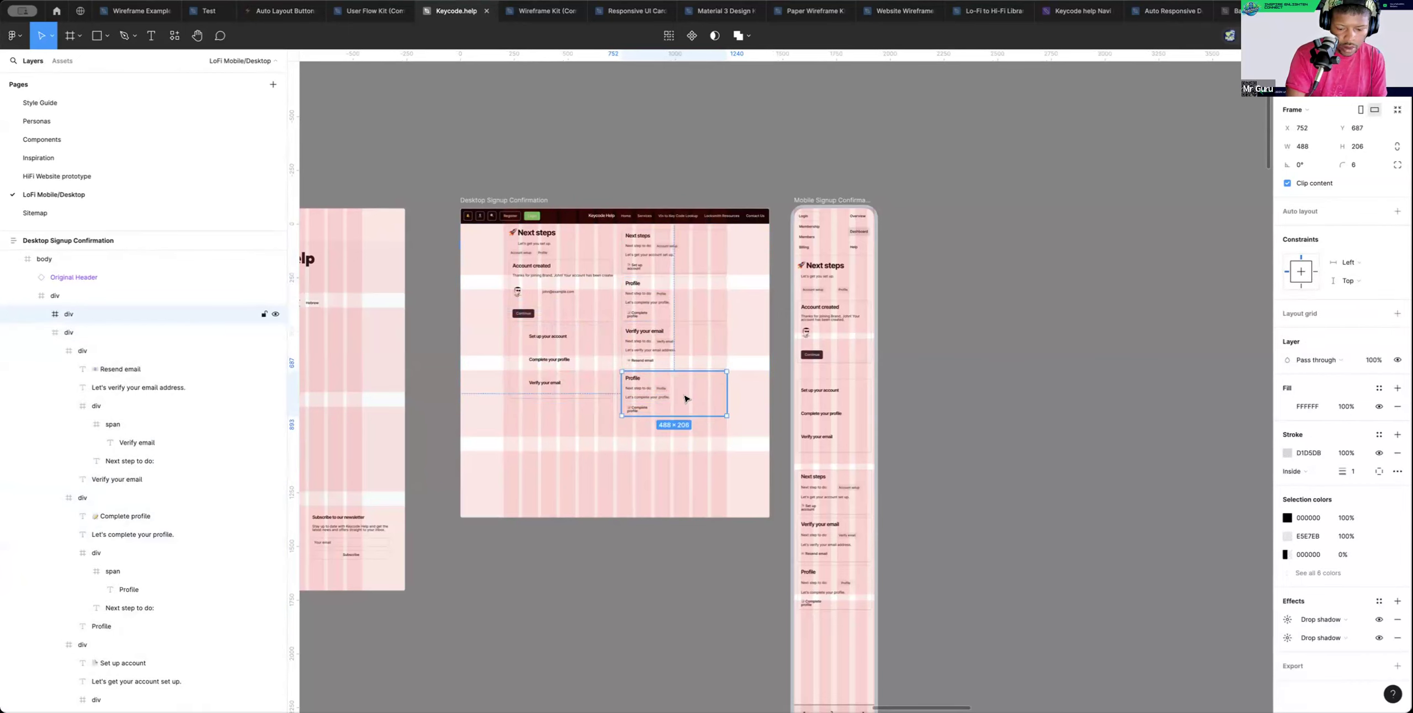
key(Down)
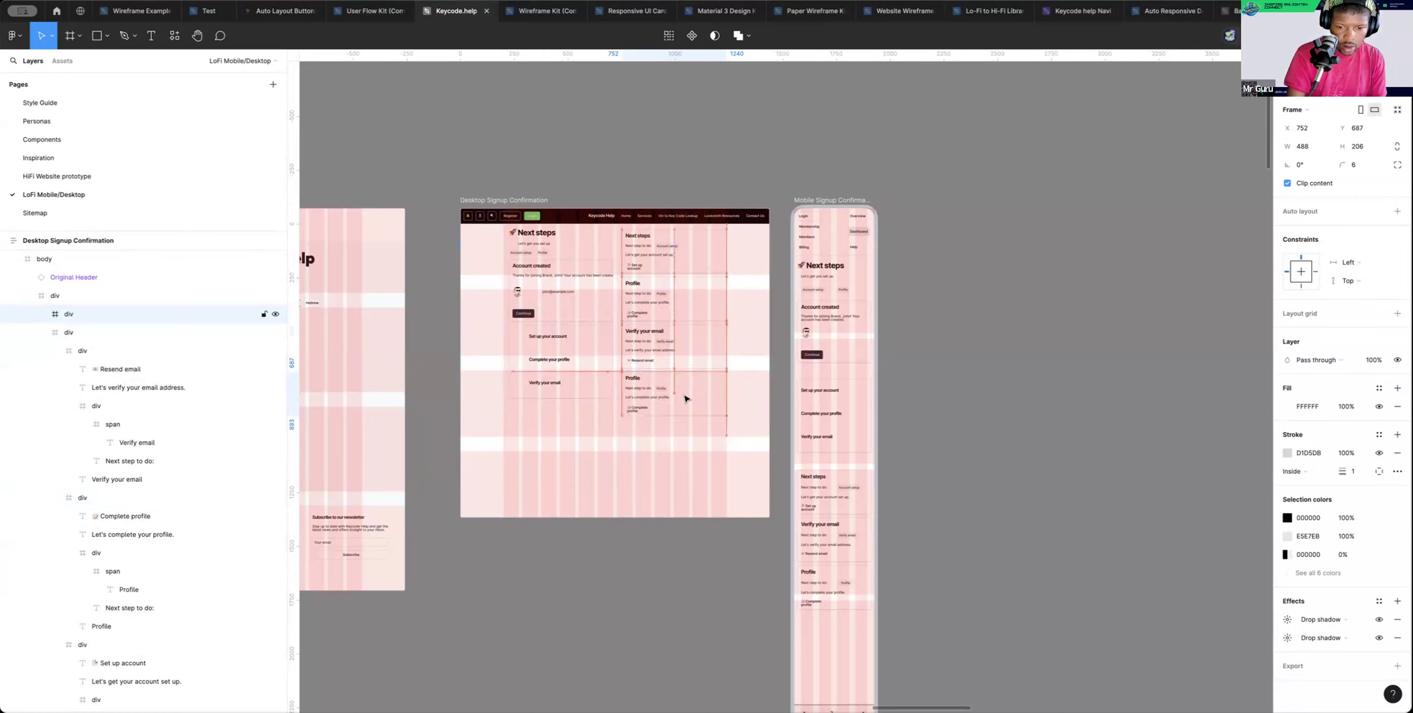
key(Down)
key(Down)
key(Down)
key(Down)
key(Down)
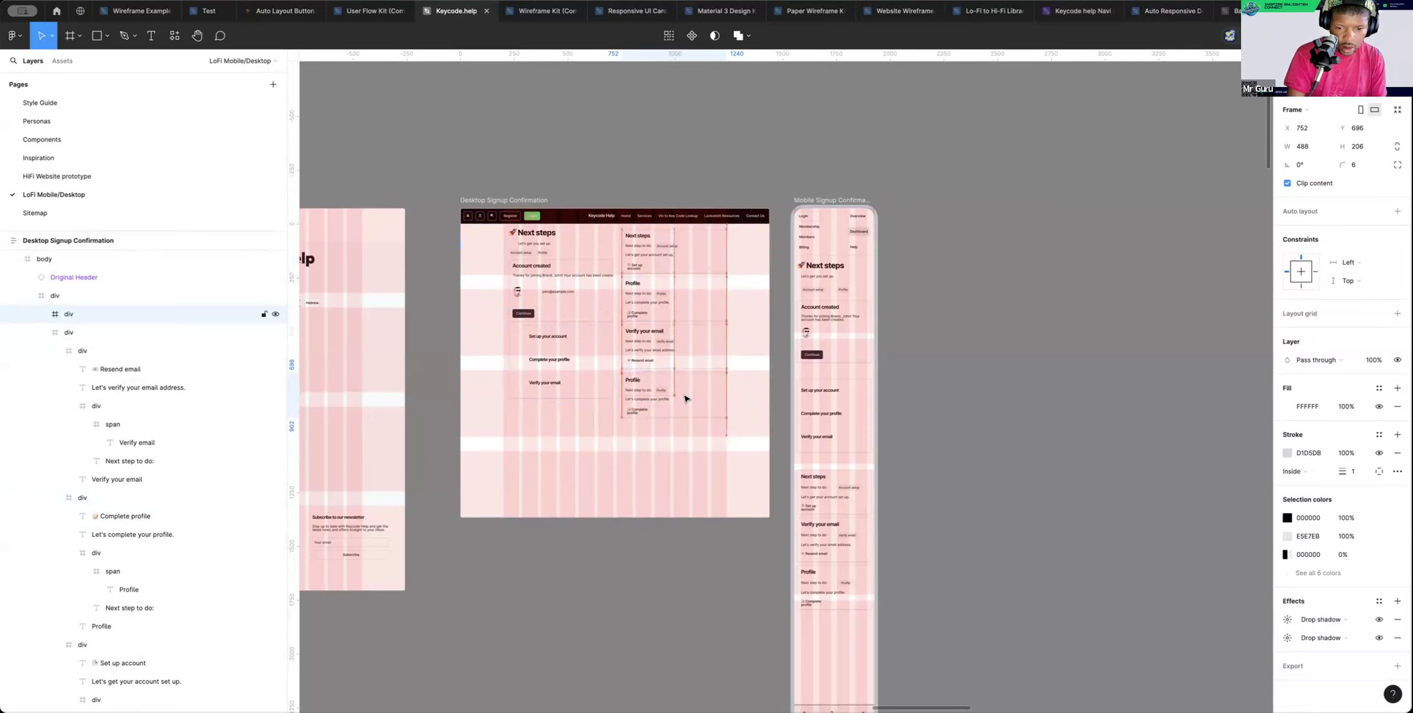
key(Up)
key(Up)
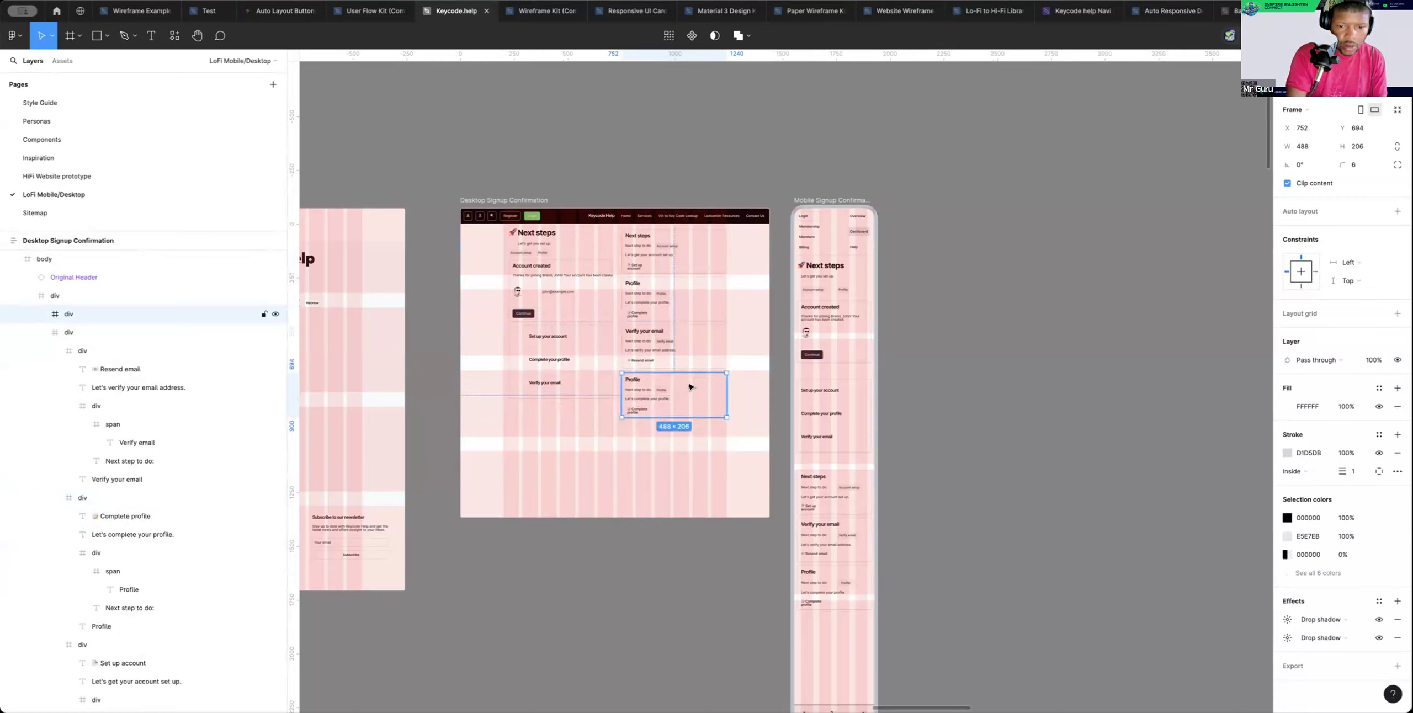
Select all four step cards in the second column of Desktop Signup Confirmation and wrap them in an auto layout frame
shift+click(685, 357)
shift+click(684, 357)
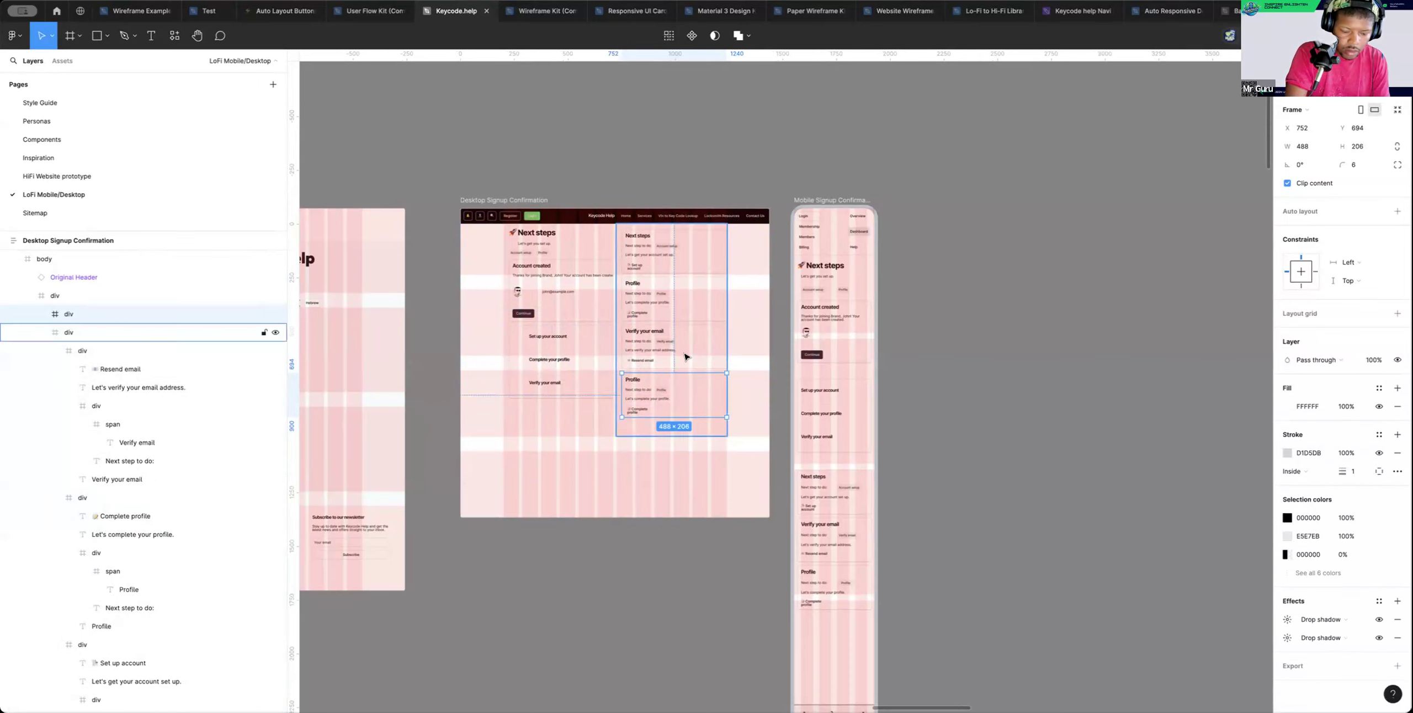
double_click(685, 357)
shift+click(690, 390)
shift+click(683, 308)
shift+click(686, 259)
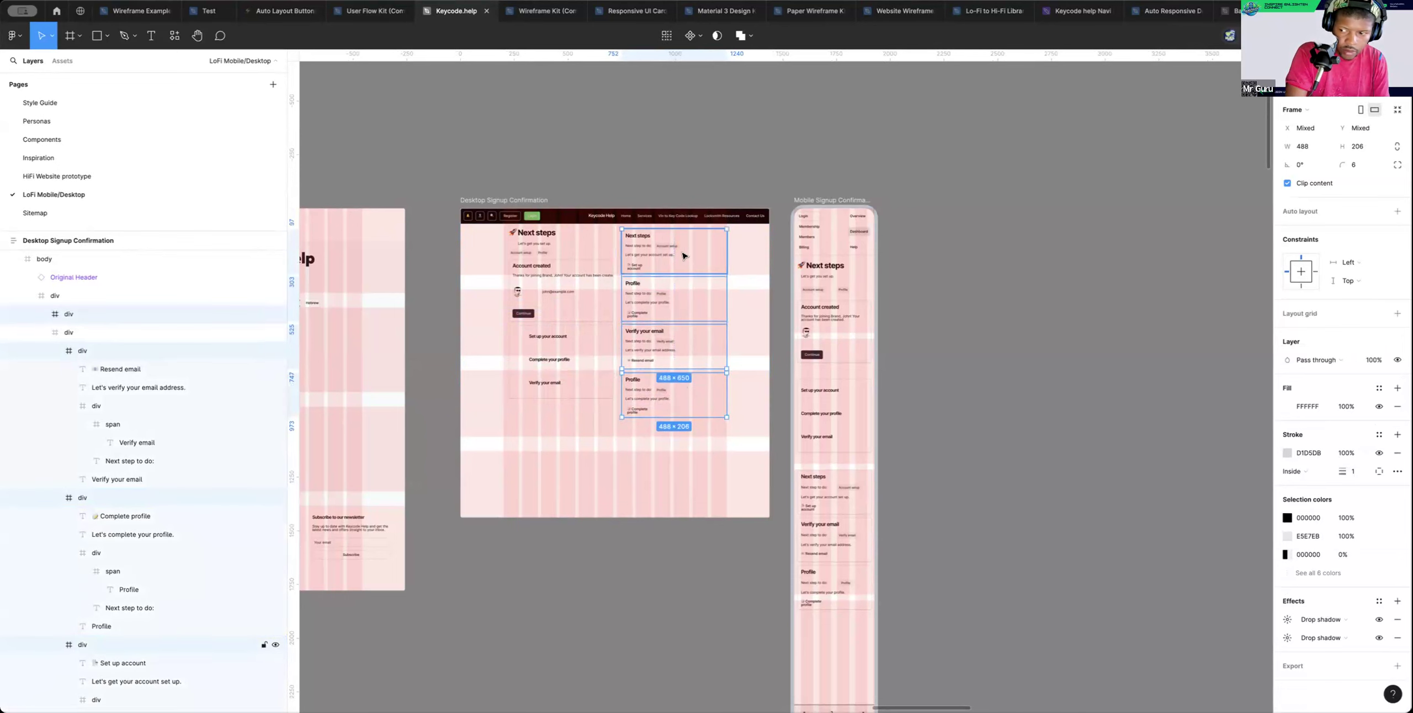
click(1394, 211)
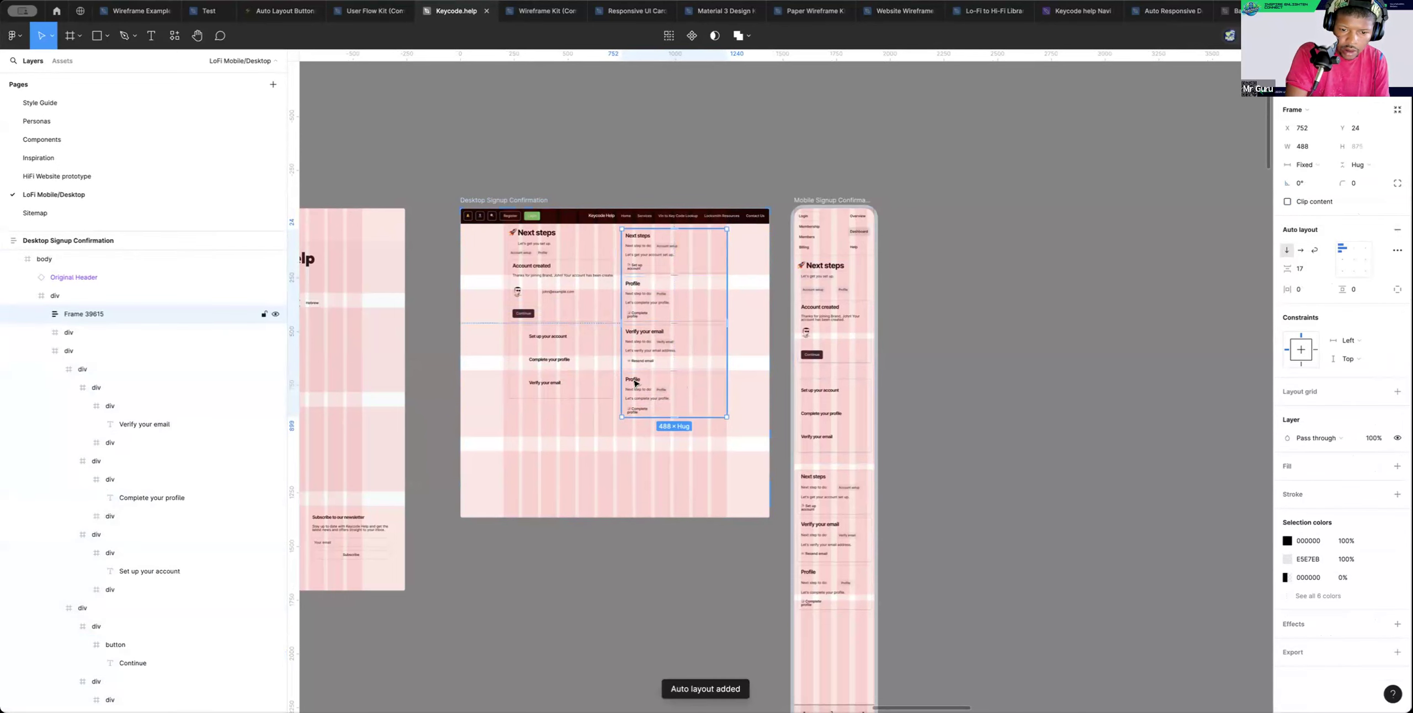
Replace the heading of the lowest card in the column with "Register for"
click(679, 391)
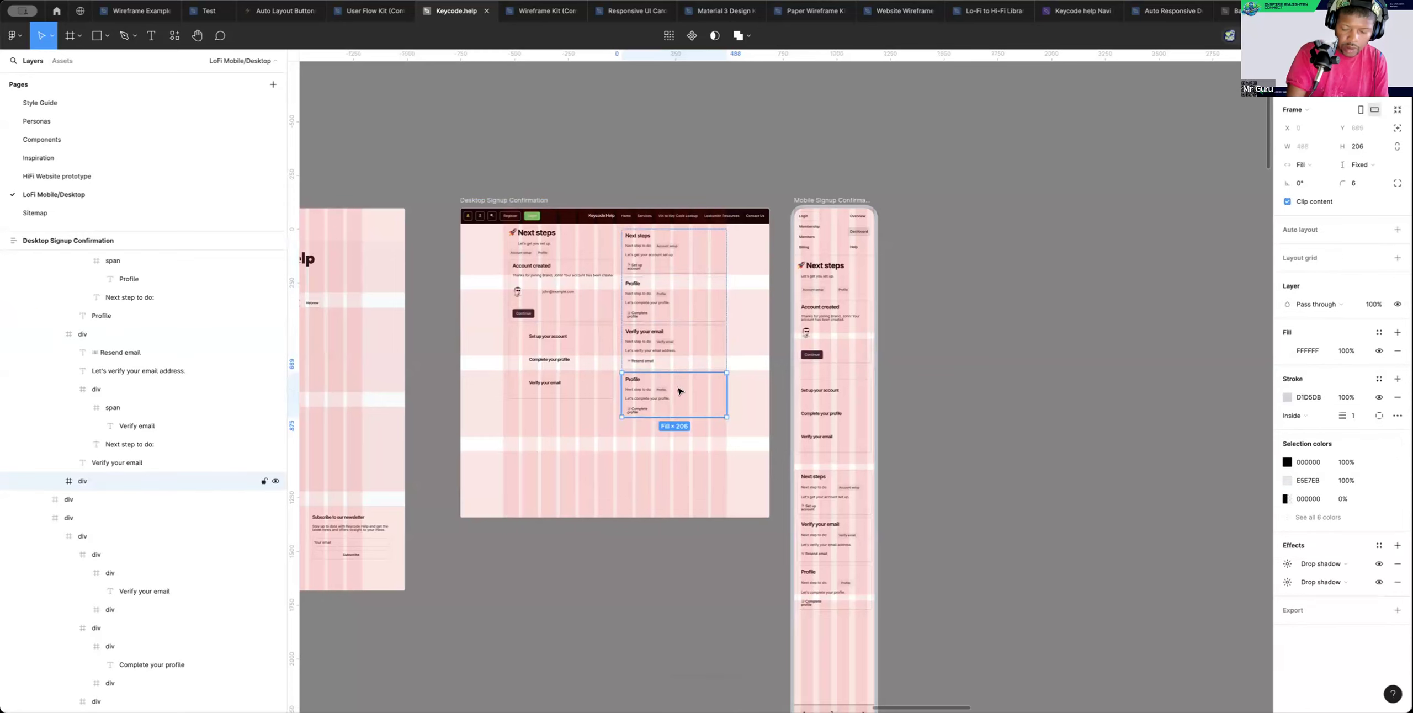
scroll(666, 393, right, 2)
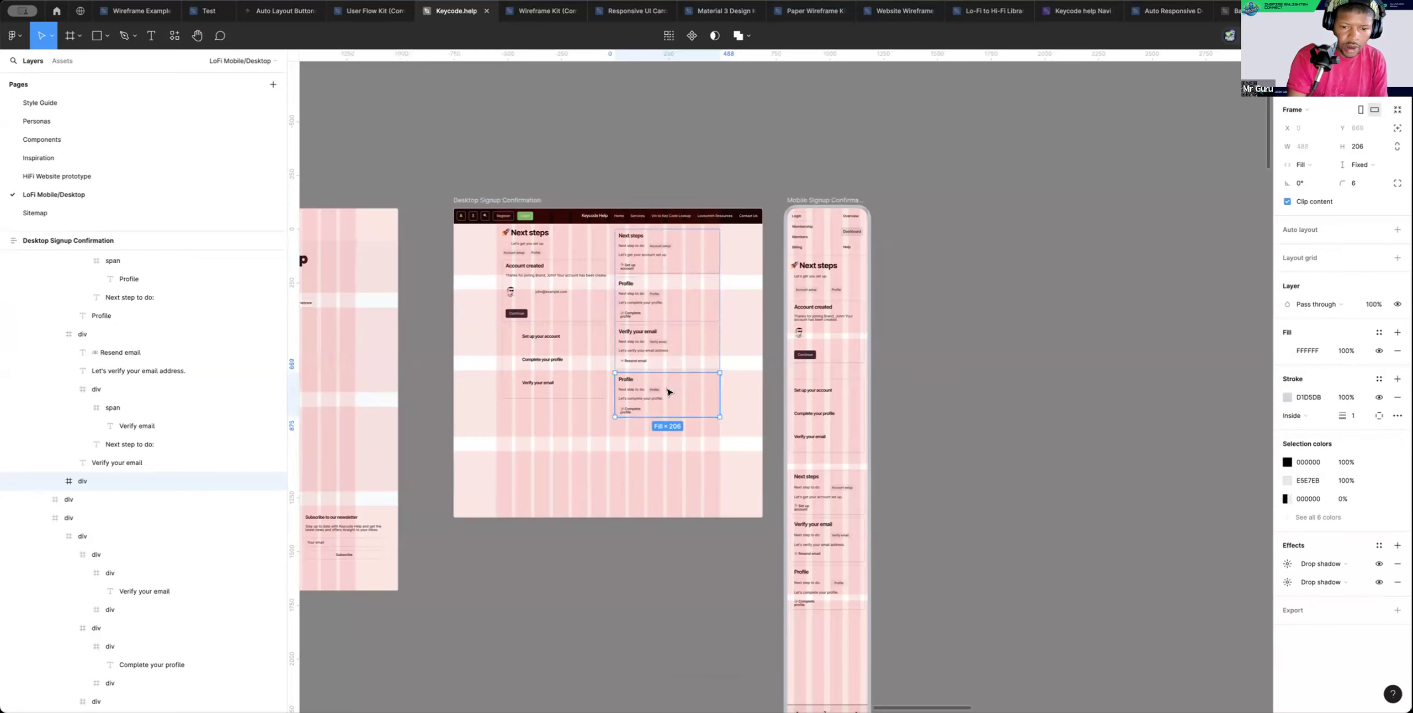
double_click(618, 381)
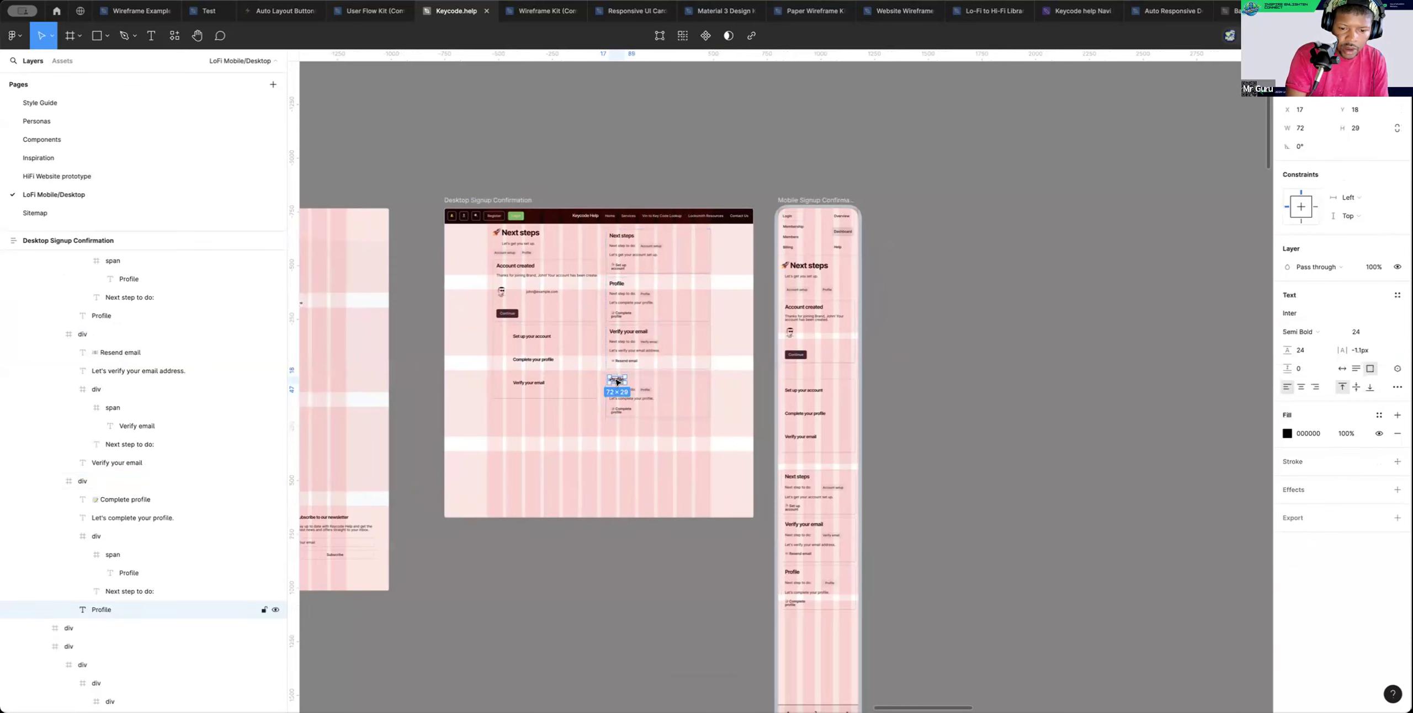
scroll(624, 383, left, 1)
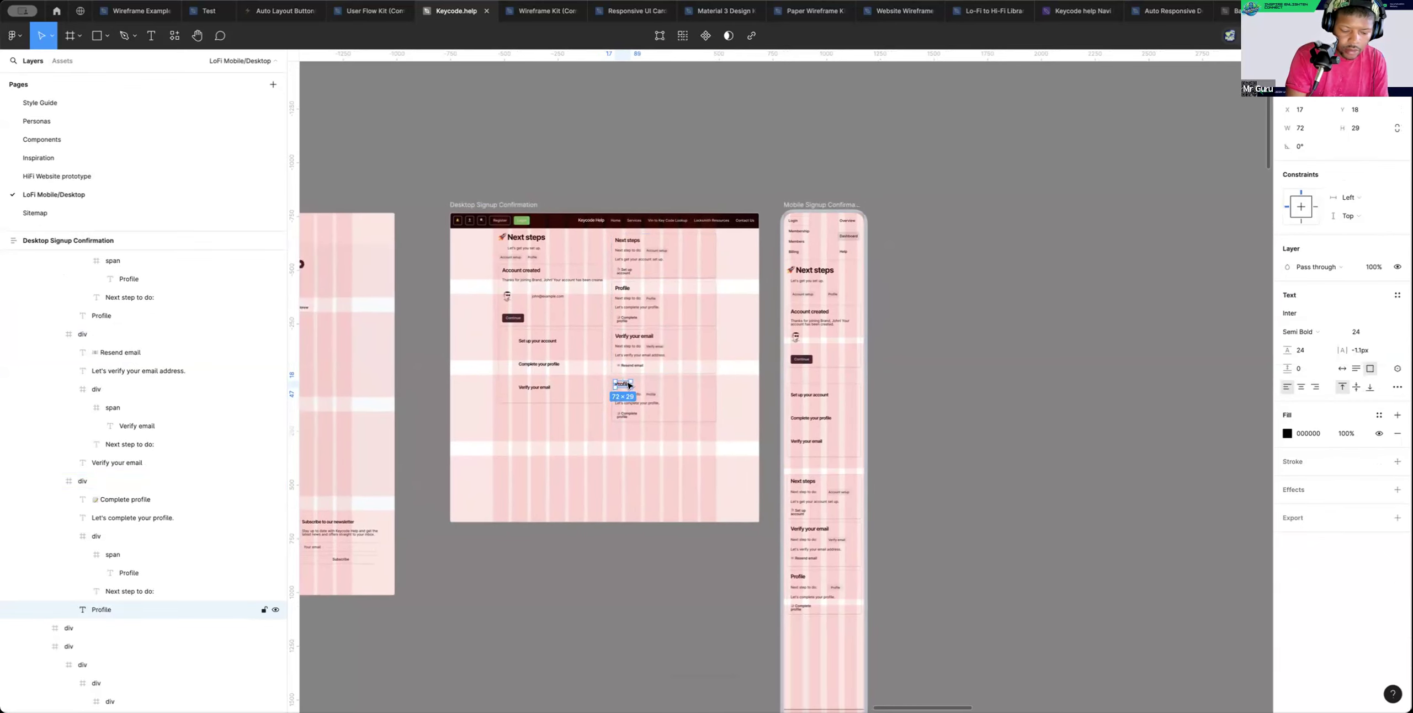
scroll(626, 385, up, 5)
double_click(614, 382)
text(Si)
key(BackSpace)
key(BackSpace)
text(Register)
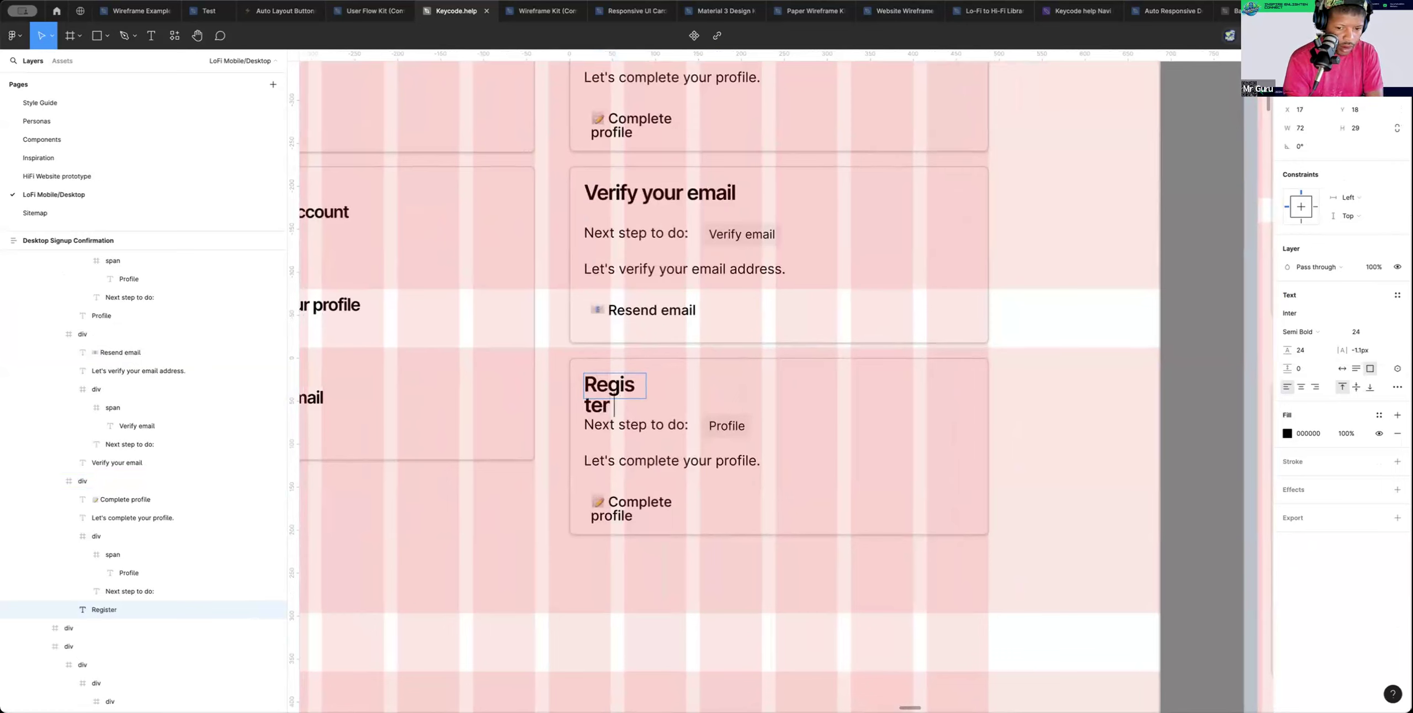
text( for)
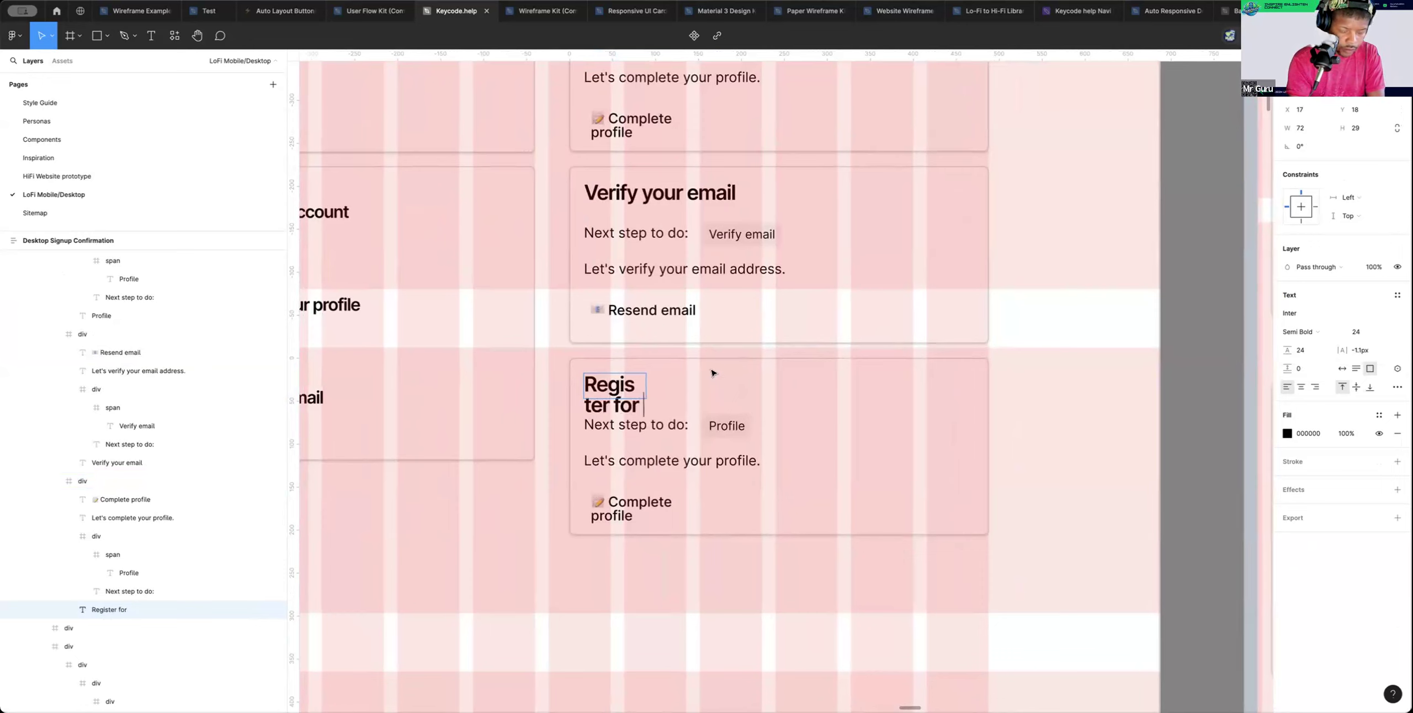
key(Escape)
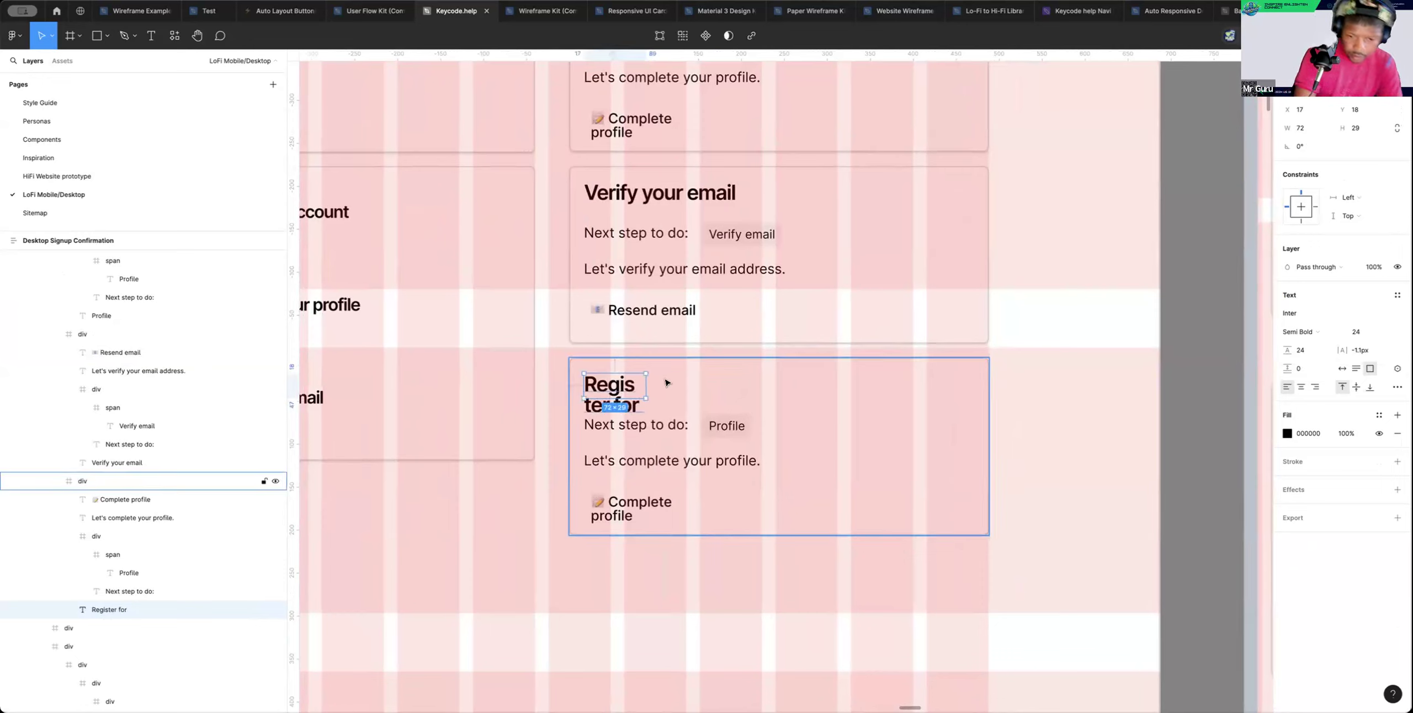
Widen the heading's text box to 399 and complete the heading as "Register for Keycode Help Platform"
drag(646, 385, 925, 378)
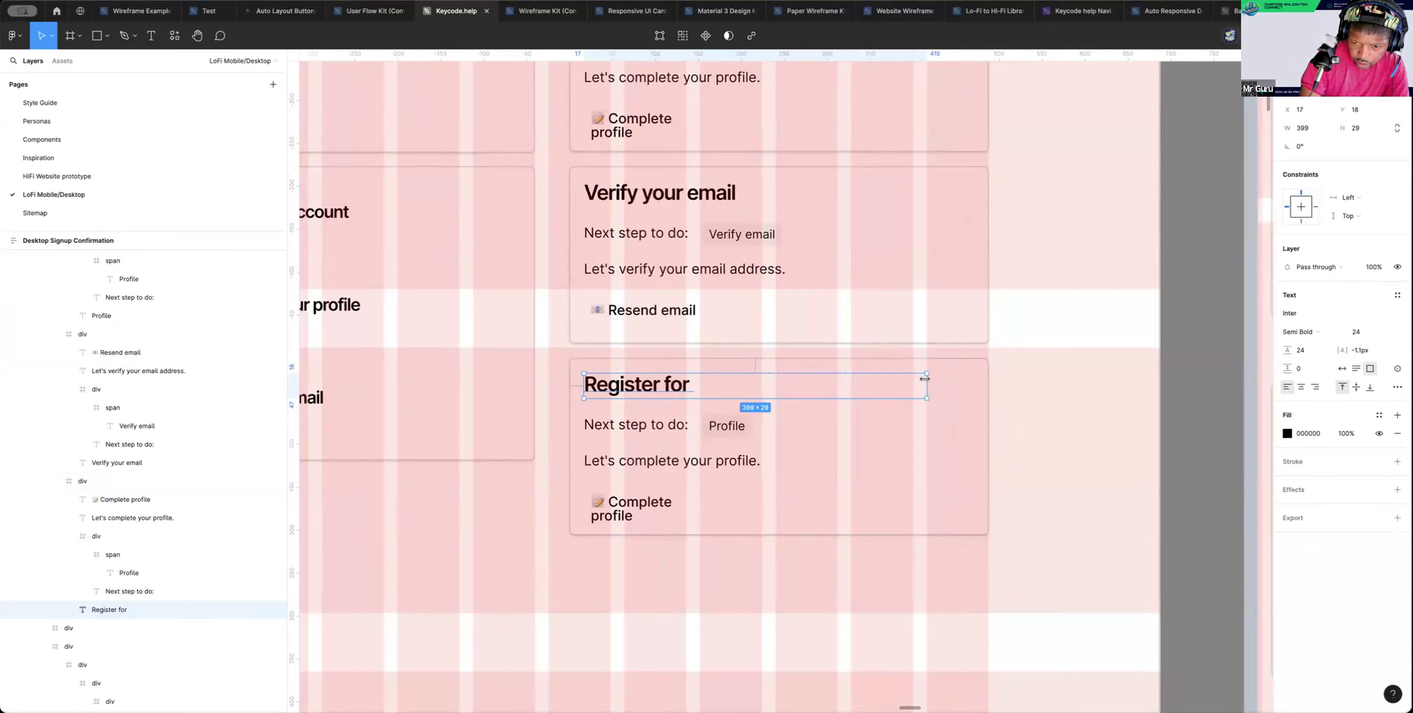
double_click(688, 384)
click(702, 383)
text(Keycode Help Platform)
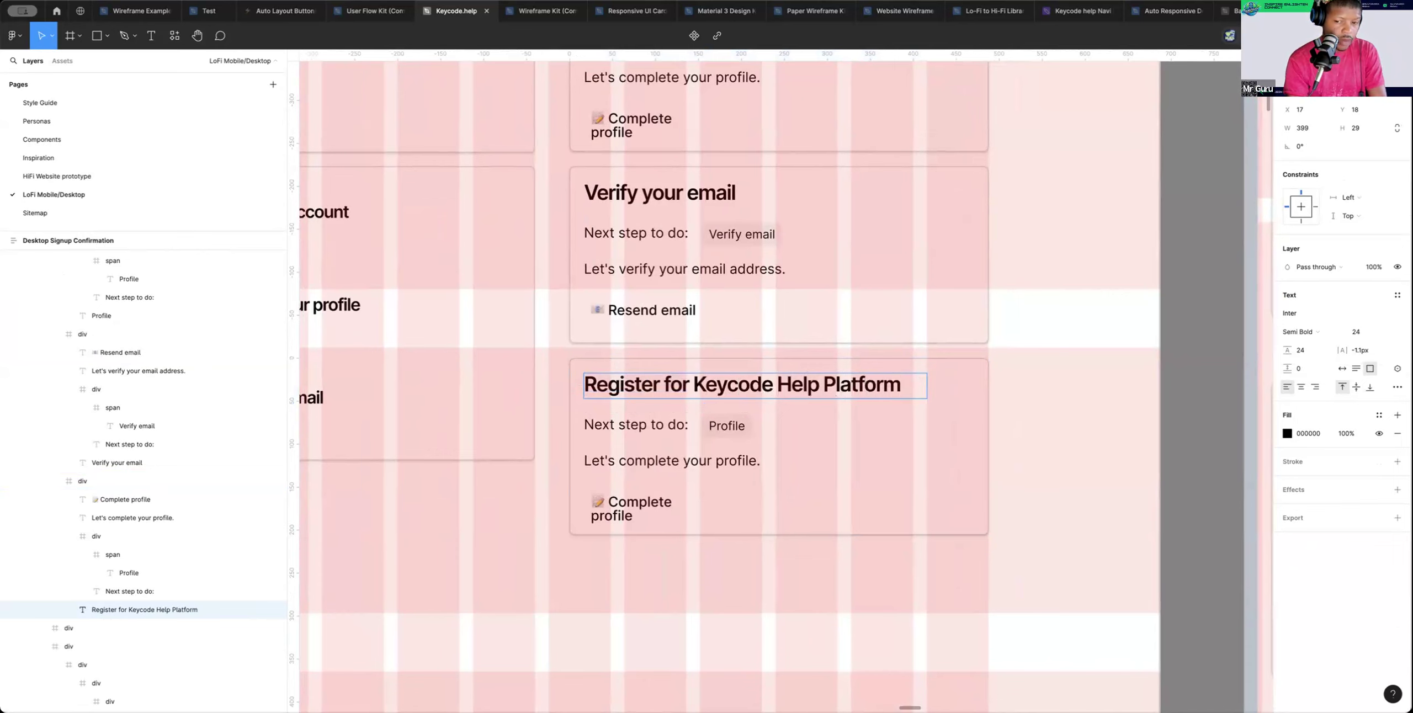
key(Escape)
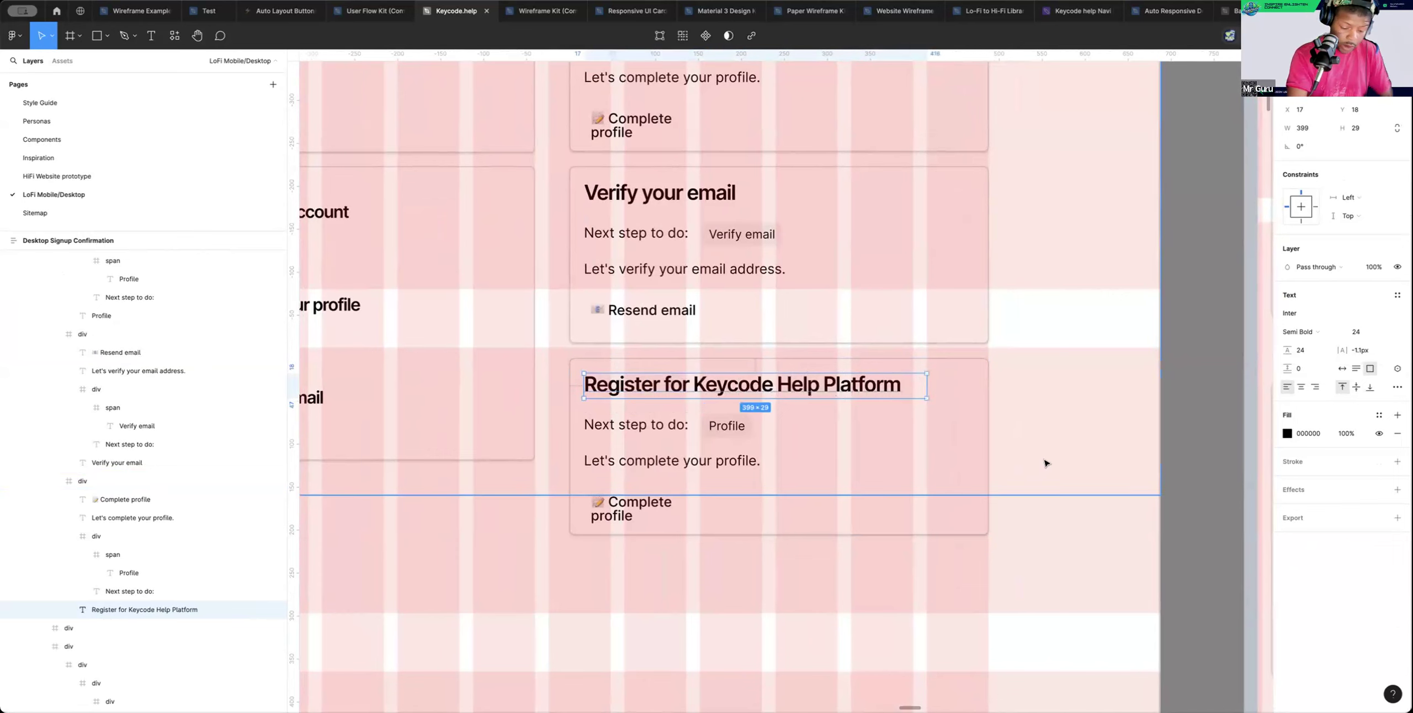
alt+click(913, 465)
click(996, 451)
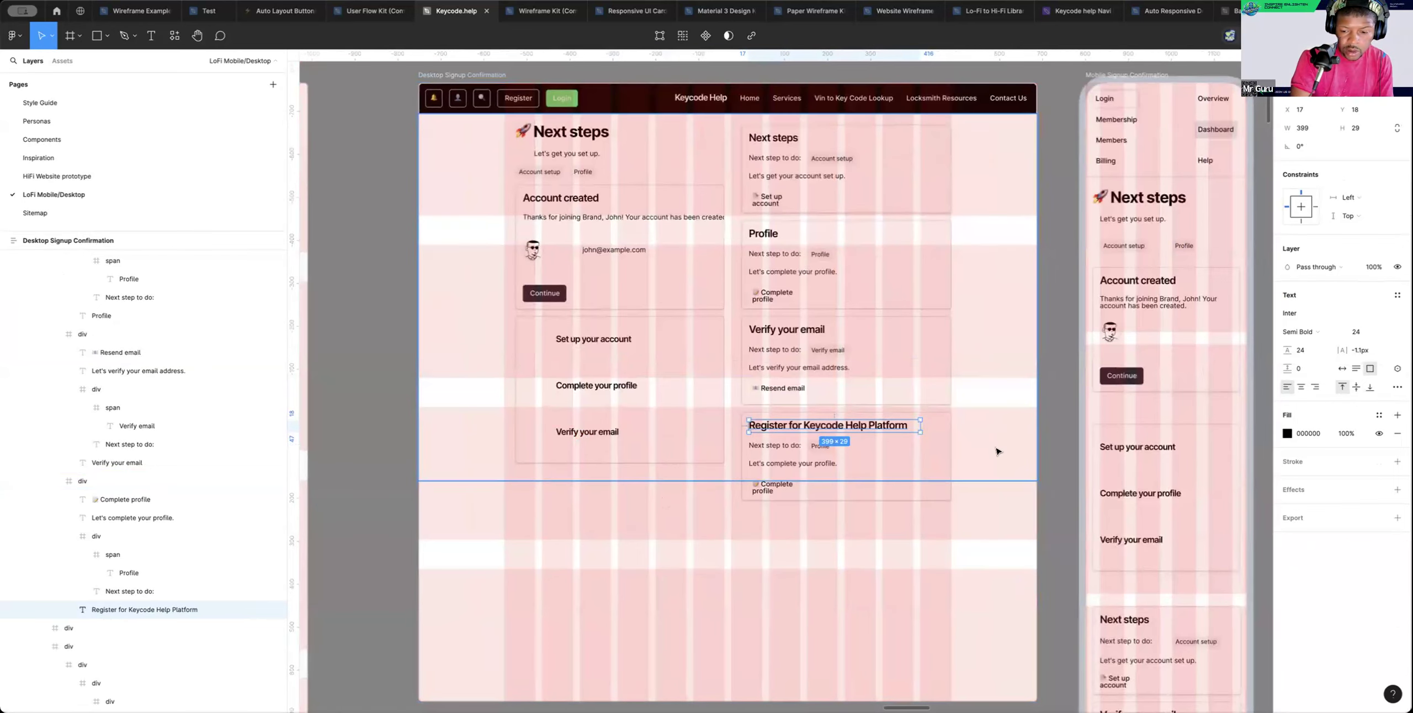
double_click(820, 446)
double_click(820, 446)
double_click(820, 446)
double_click(821, 448)
double_click(821, 448)
double_click(820, 444)
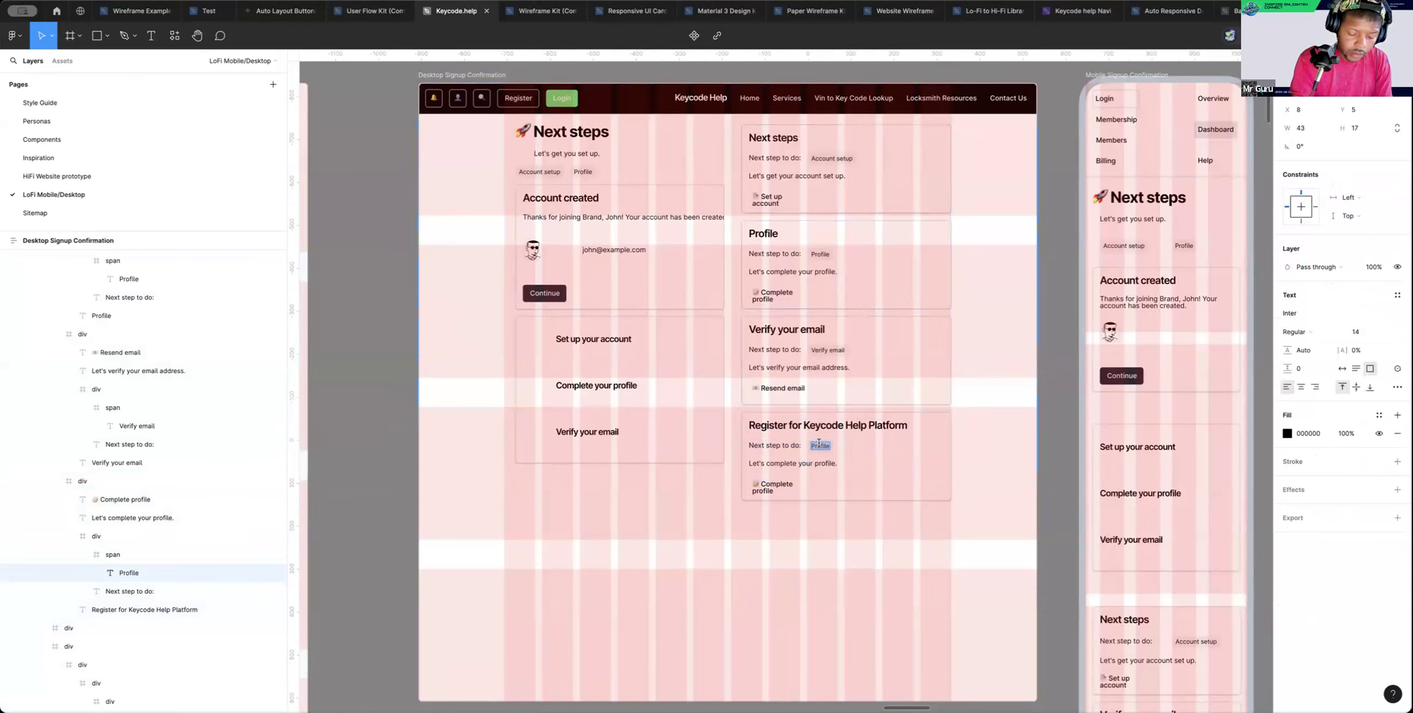
text(Submit)
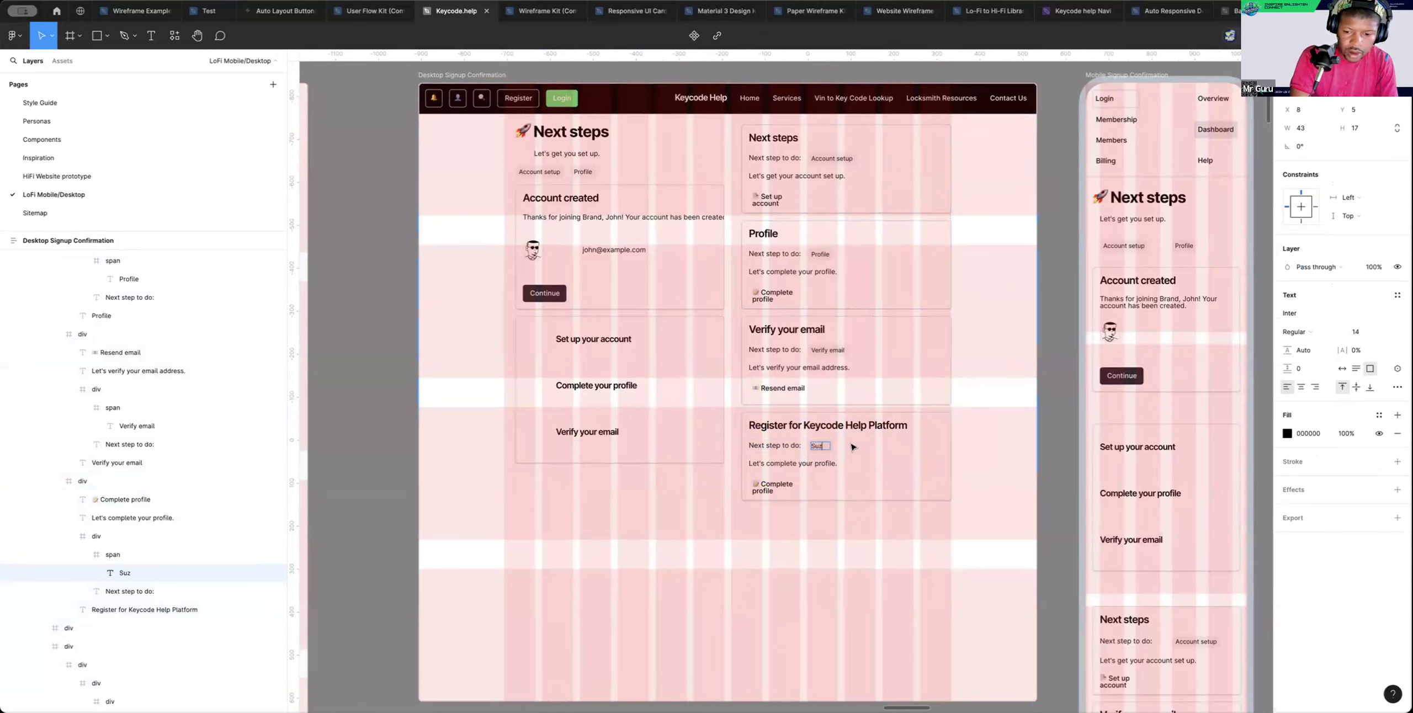
key(ctrl+z)
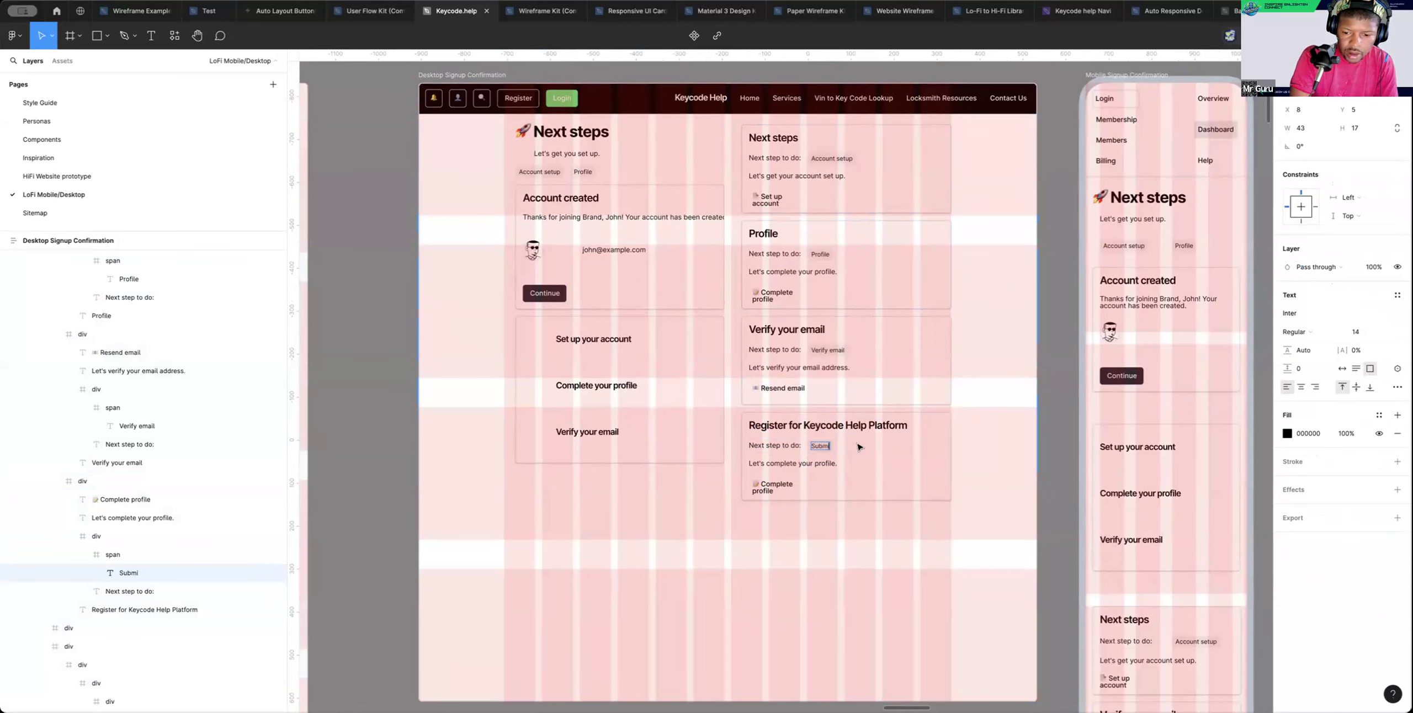
key(ctrl+z)
key(Escape)
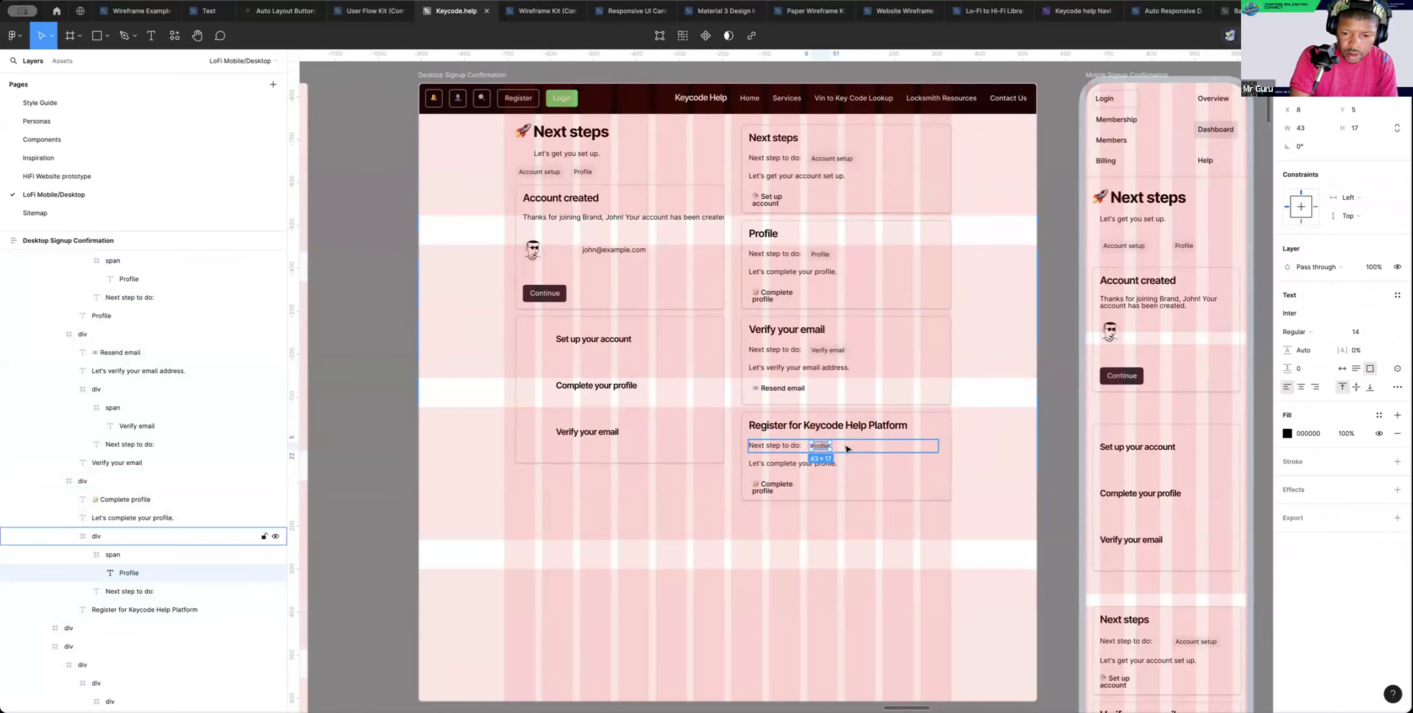
Add auto layout to the Profile tag in the Register for Keycode Help Platform card
scroll(792, 456, up, 10)
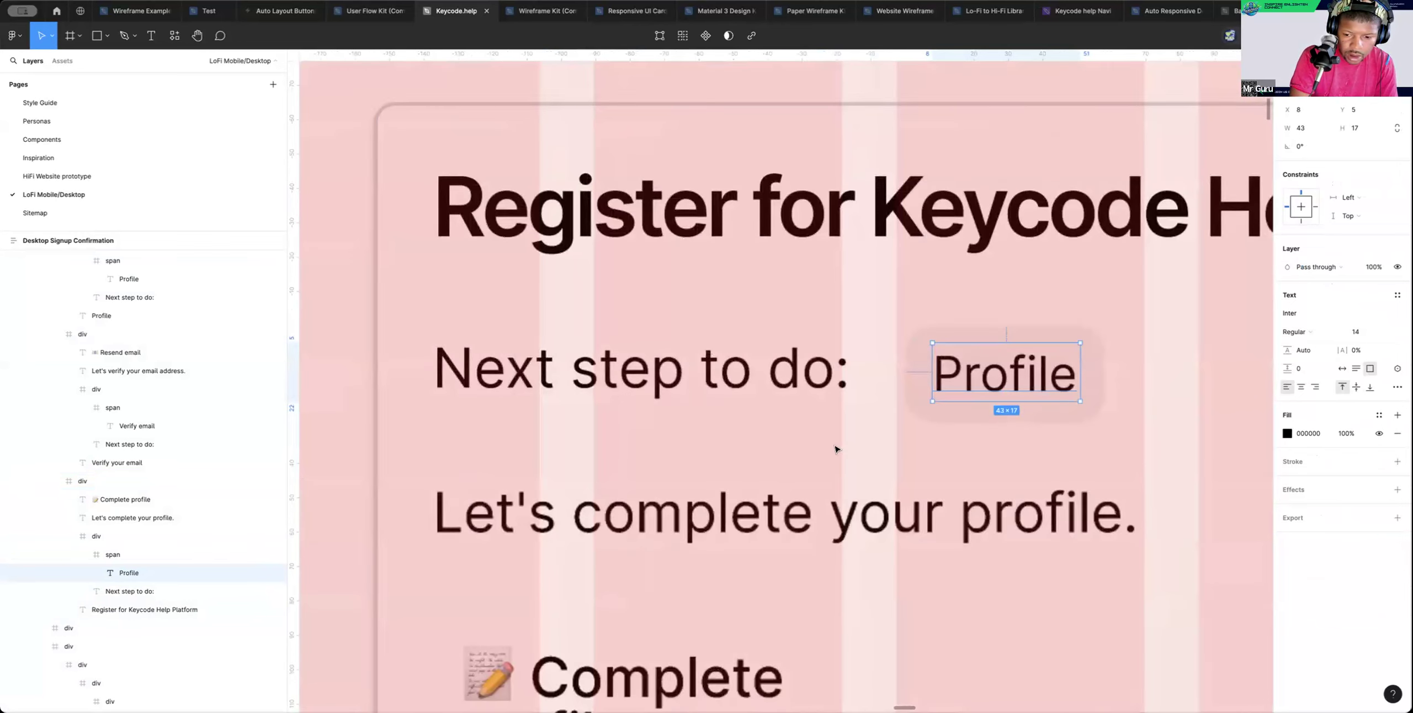
click(950, 414)
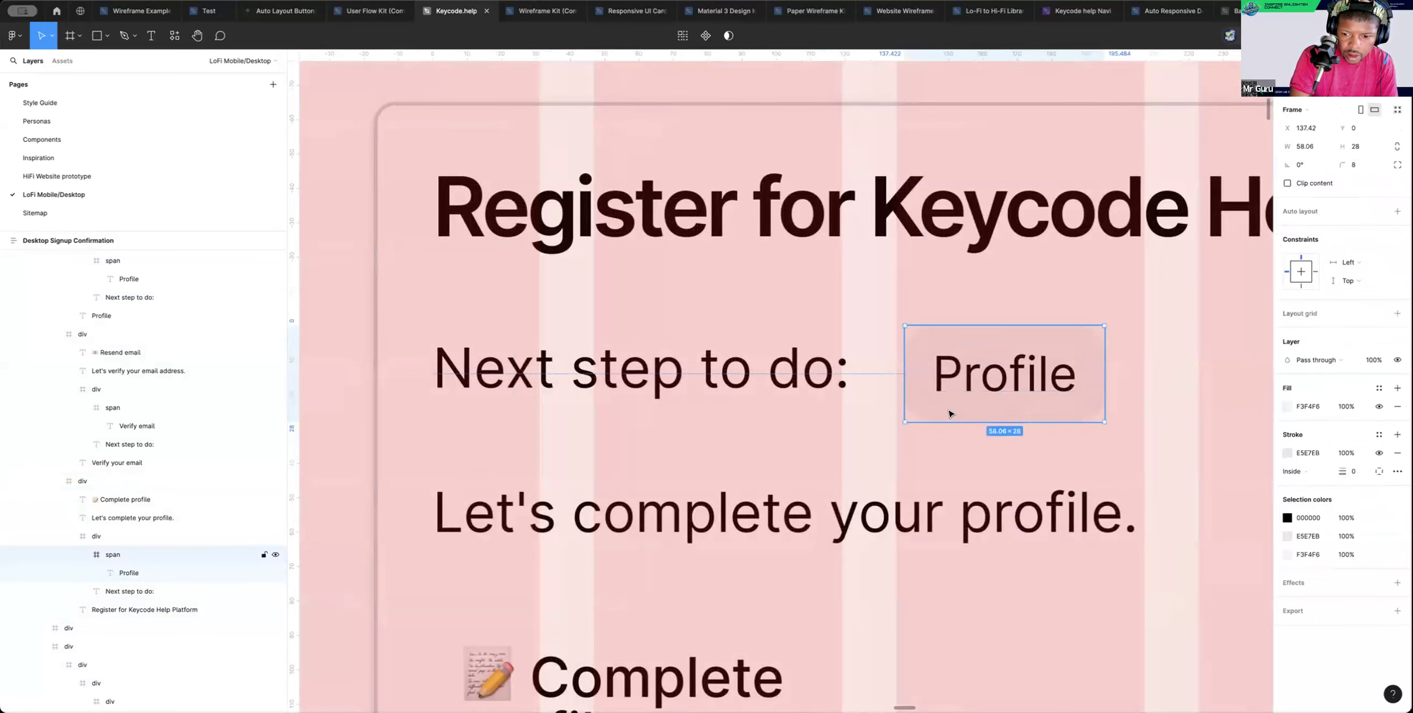
key(shift+a)
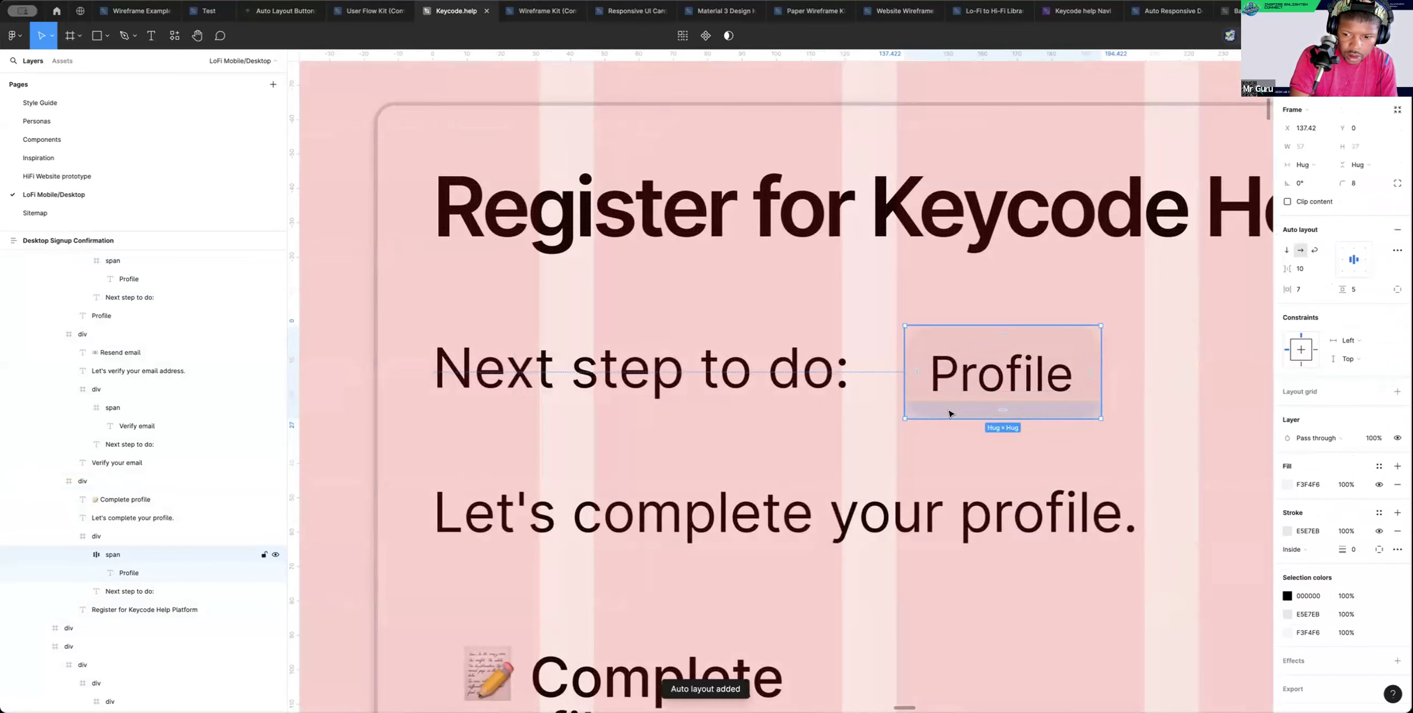
Replace the text of the tag beside "Next step to do:" with "Upload Docs" in the registration card
click(991, 371)
double_click(991, 371)
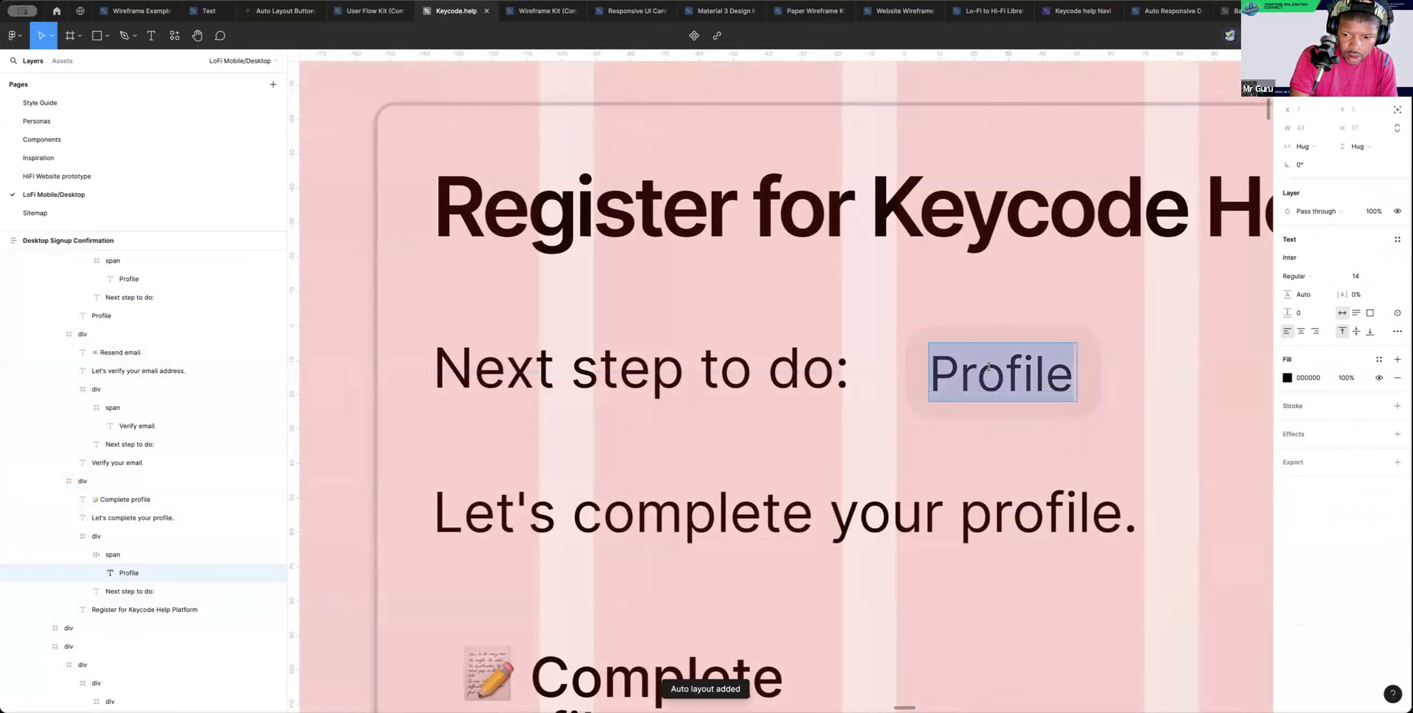
scroll(989, 367, left, 1)
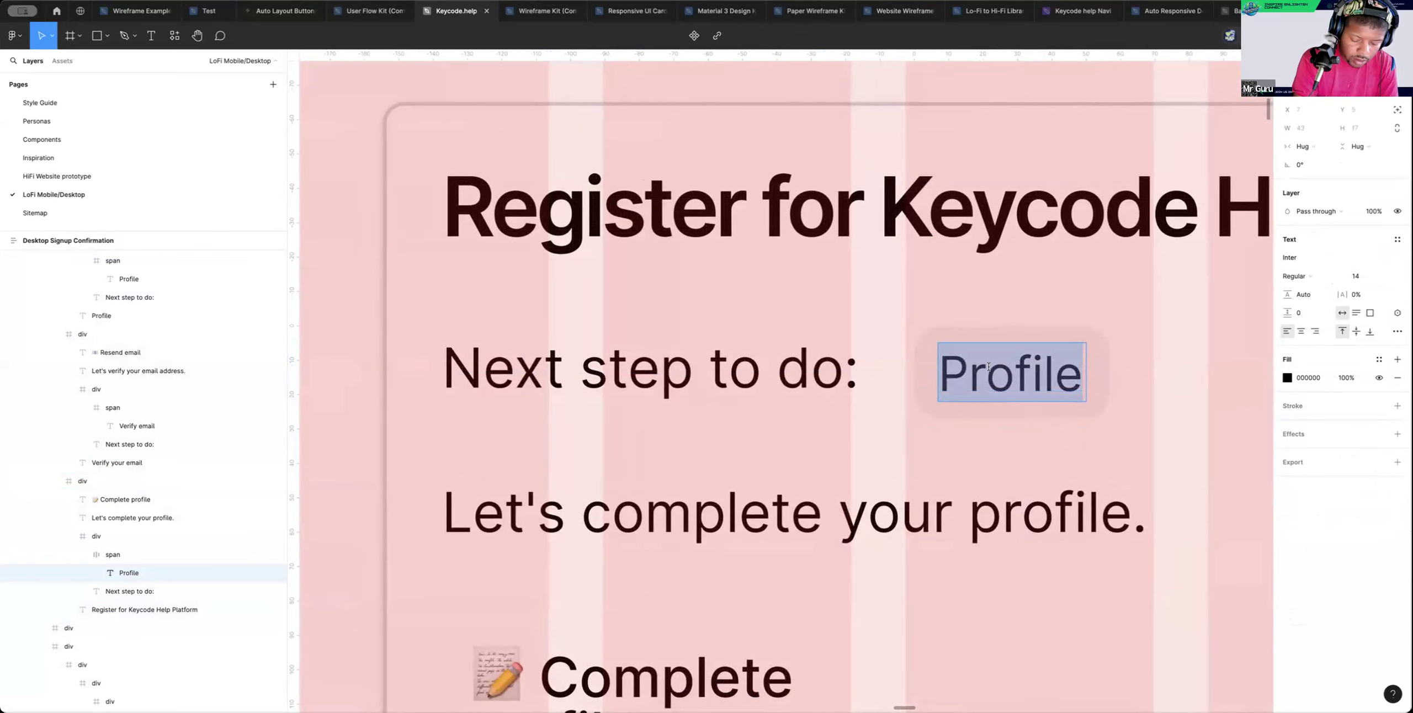
text(Uplo)
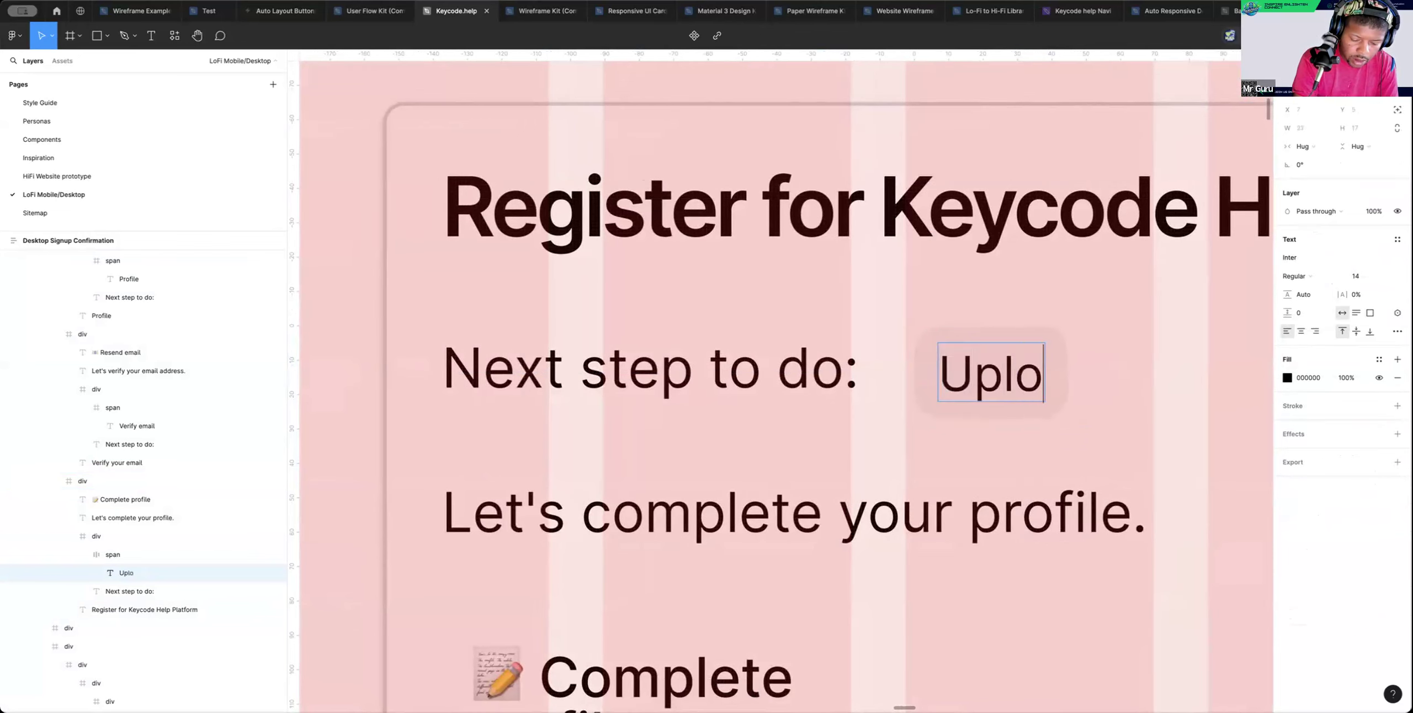
text(ad Doc)
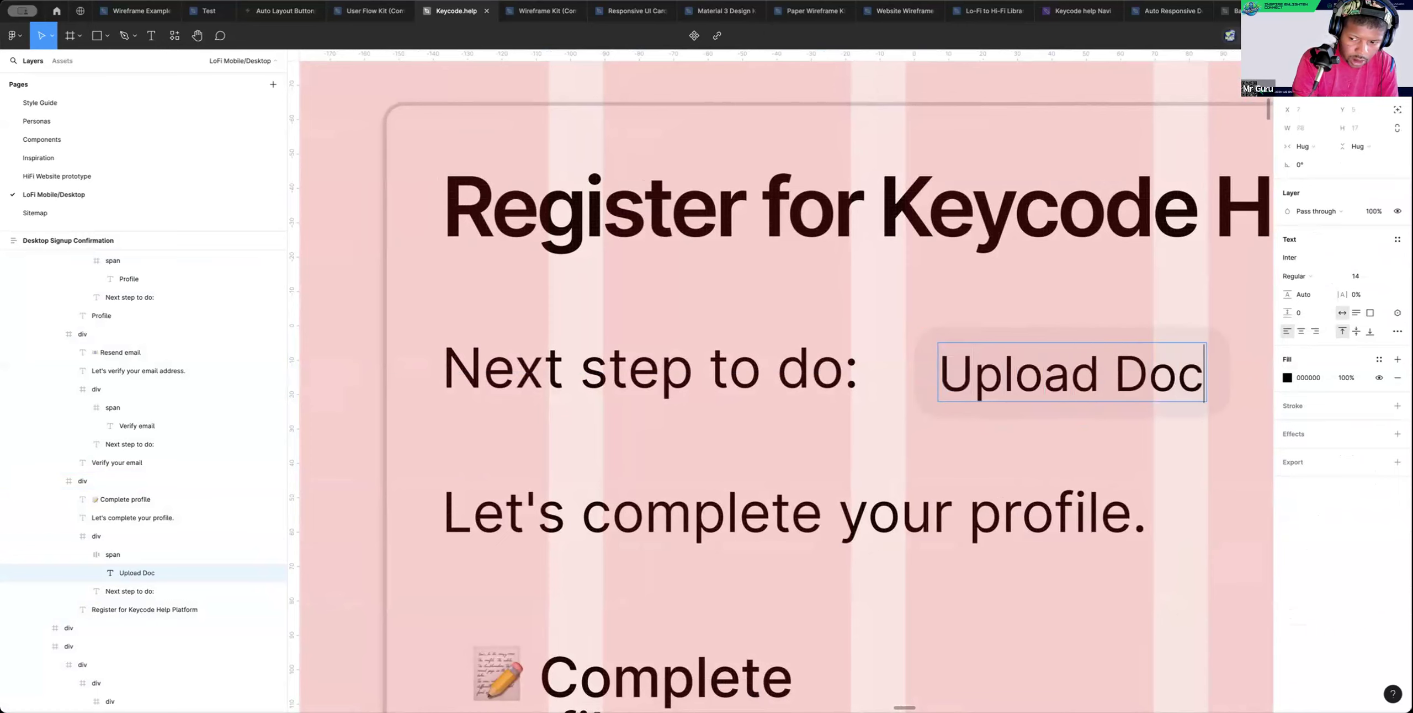
text(s)
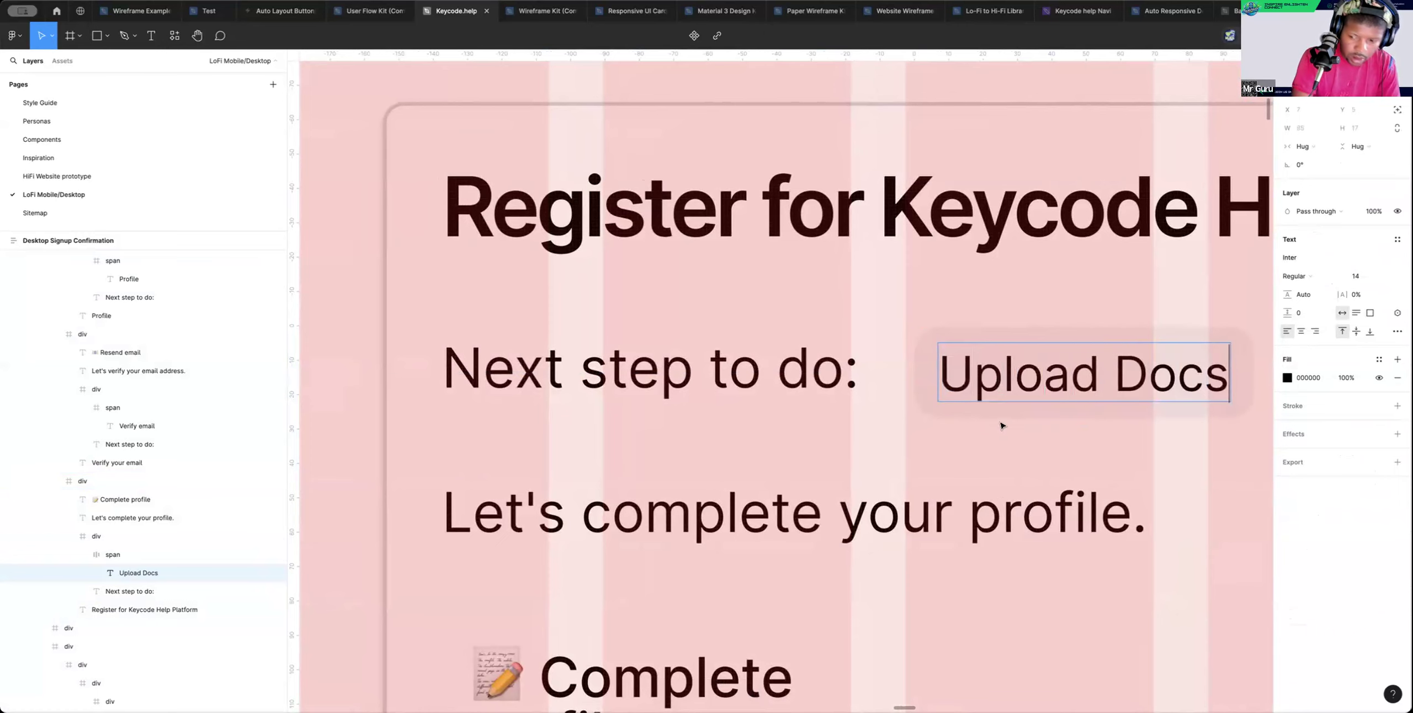
key(Escape)
click(1104, 445)
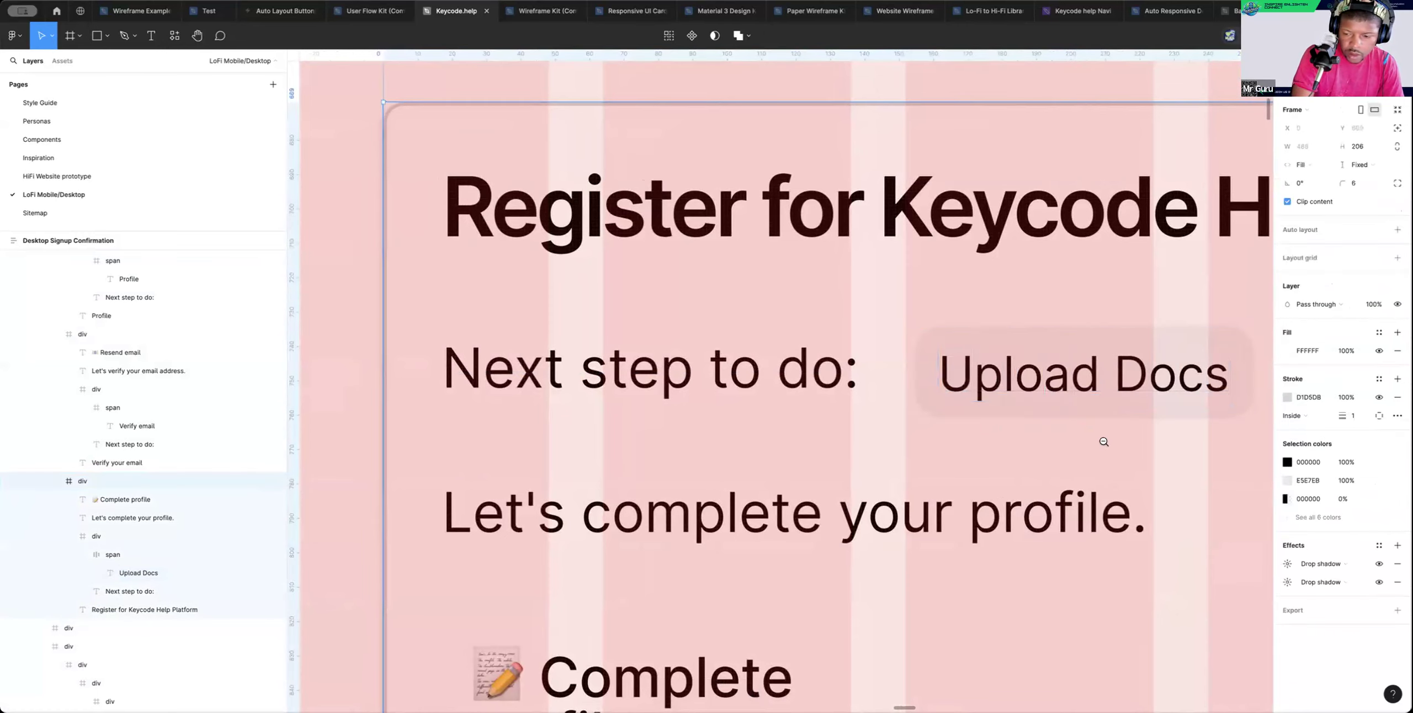
Change the registration card's description to read "Let's complete your registration."
scroll(1104, 441, down, 5)
scroll(1102, 443, right, 2)
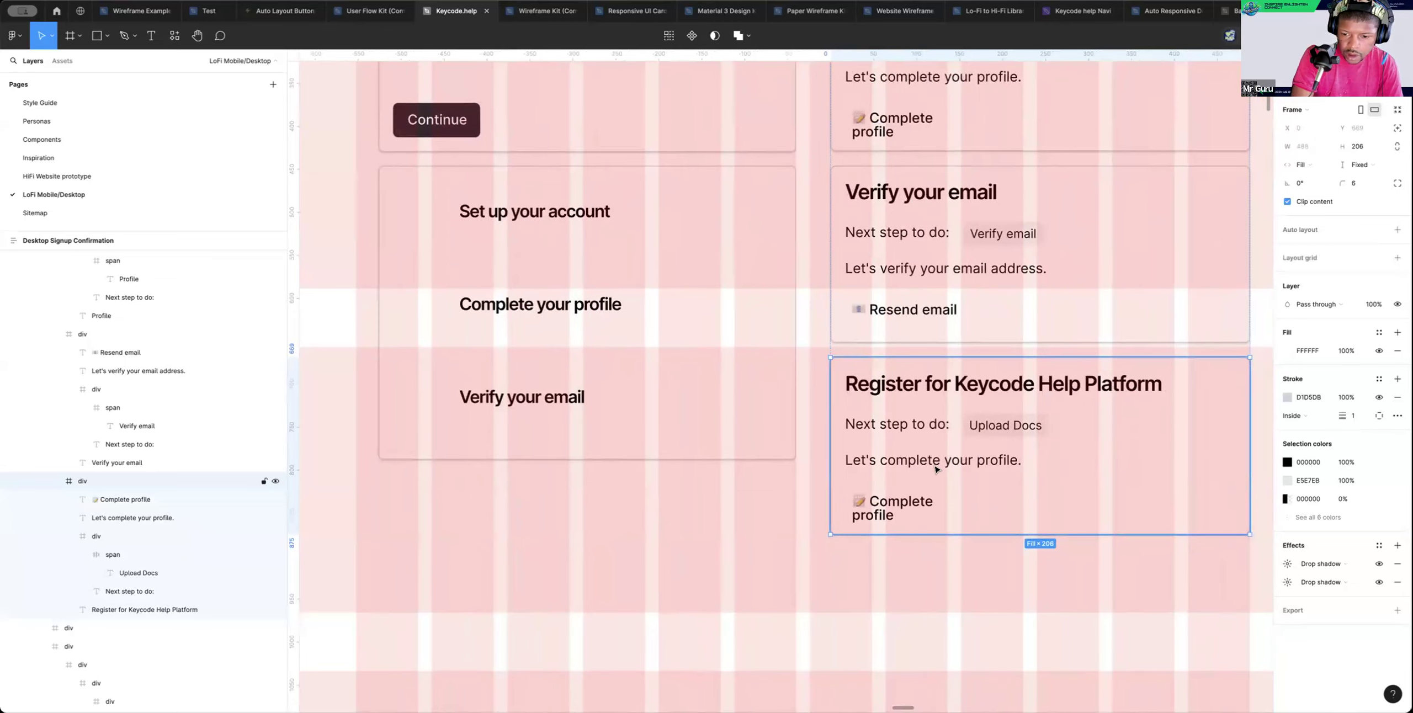
click(893, 502)
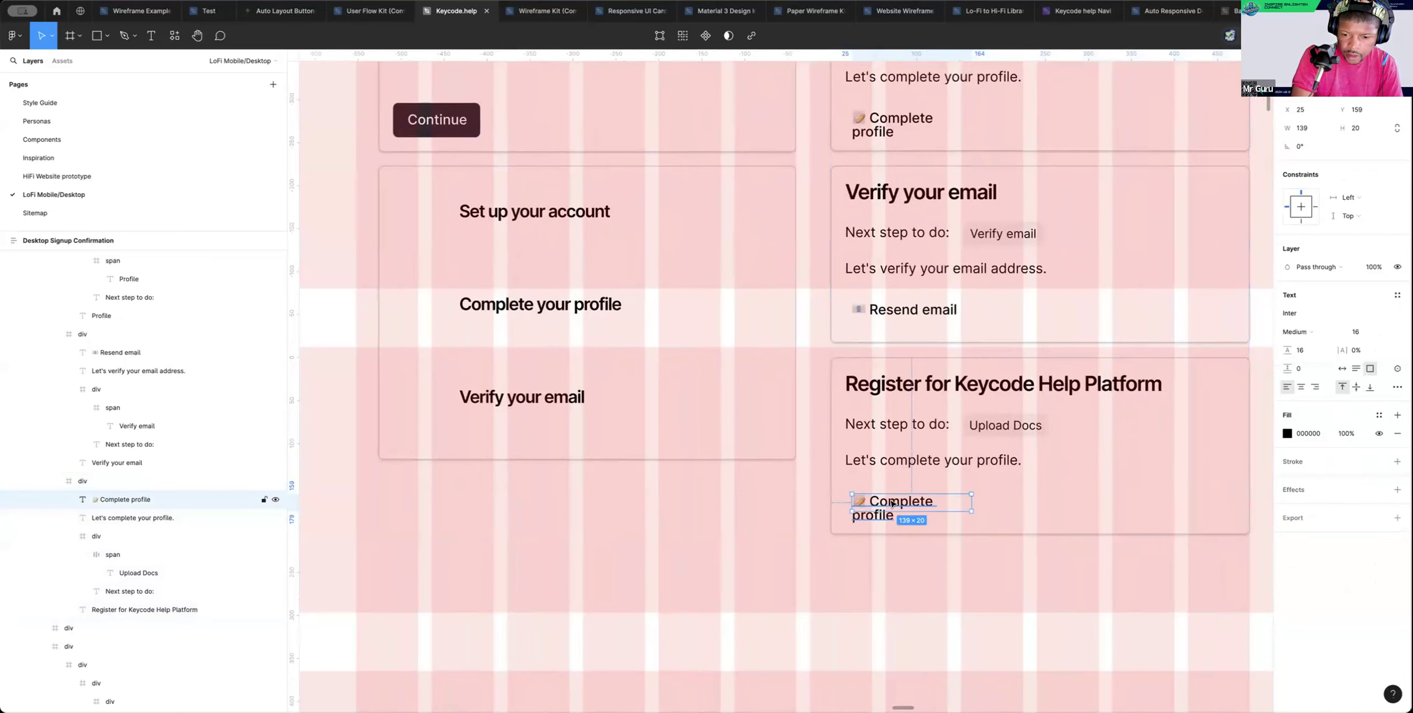
double_click(912, 465)
click(928, 461)
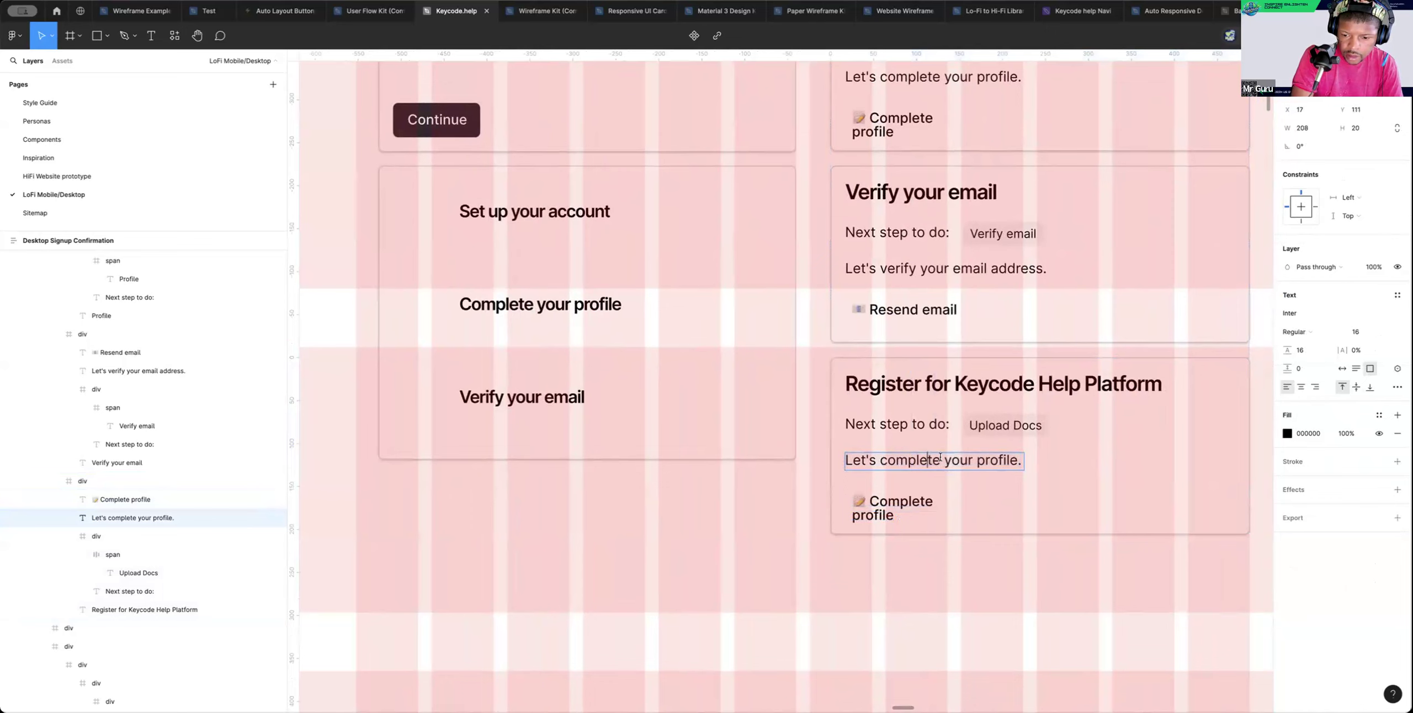
click(1001, 460)
drag(1017, 458, 979, 463)
text(registr)
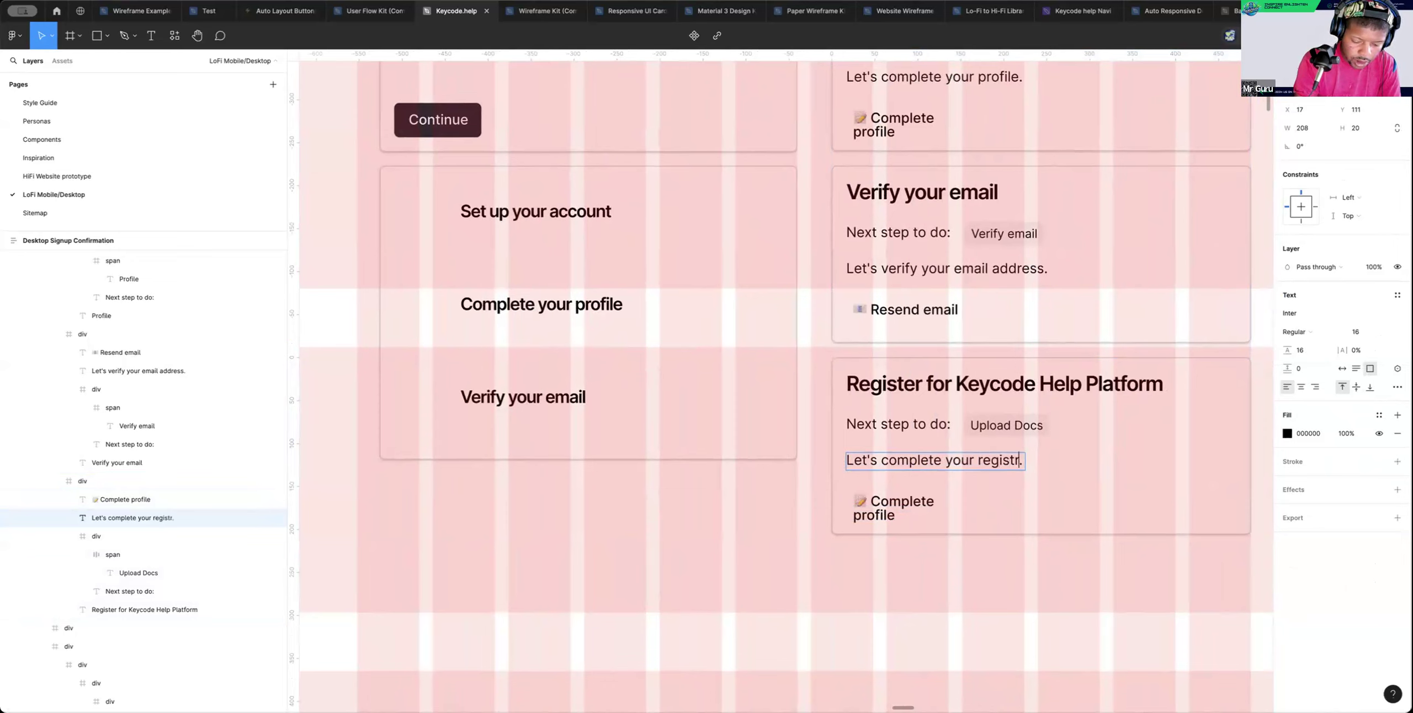
text(at)
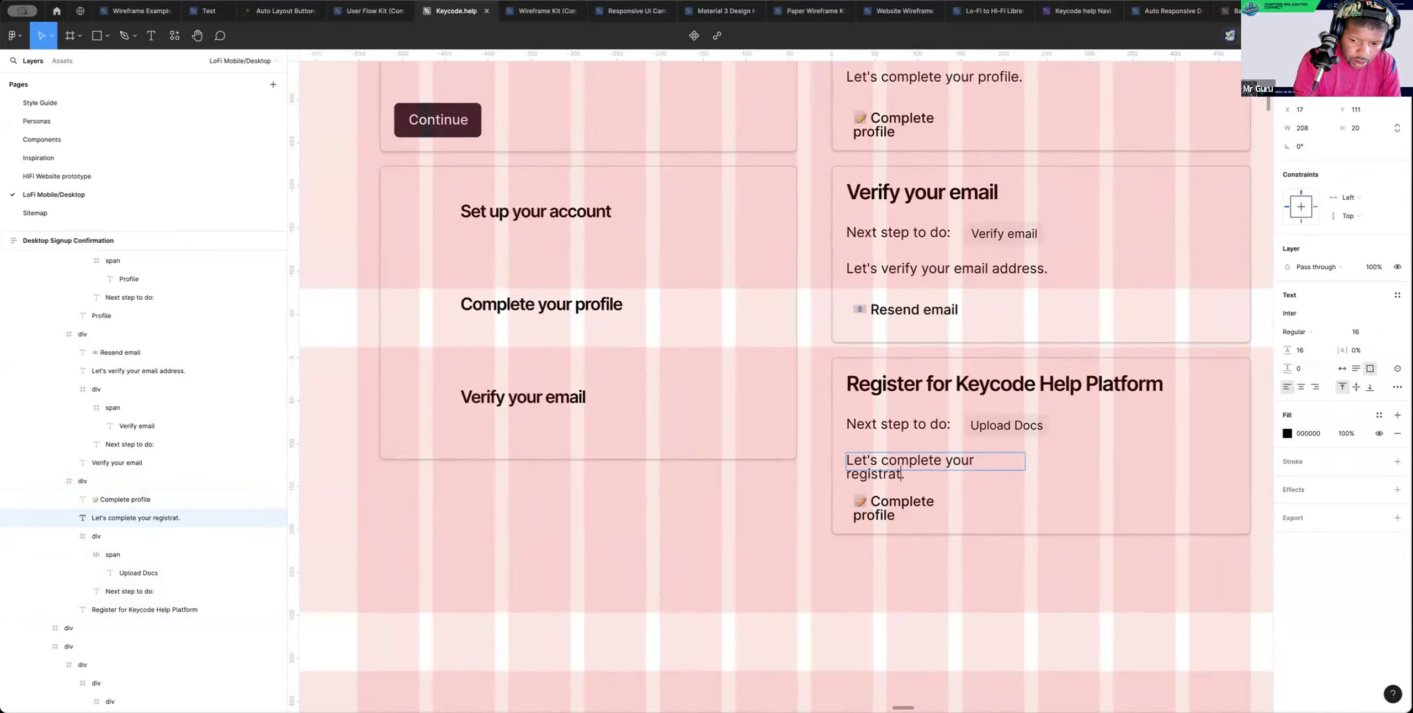
text(ion)
key(Escape)
Increase the height of the "Complete profile" text box in the registration card to 34
double_click(913, 504)
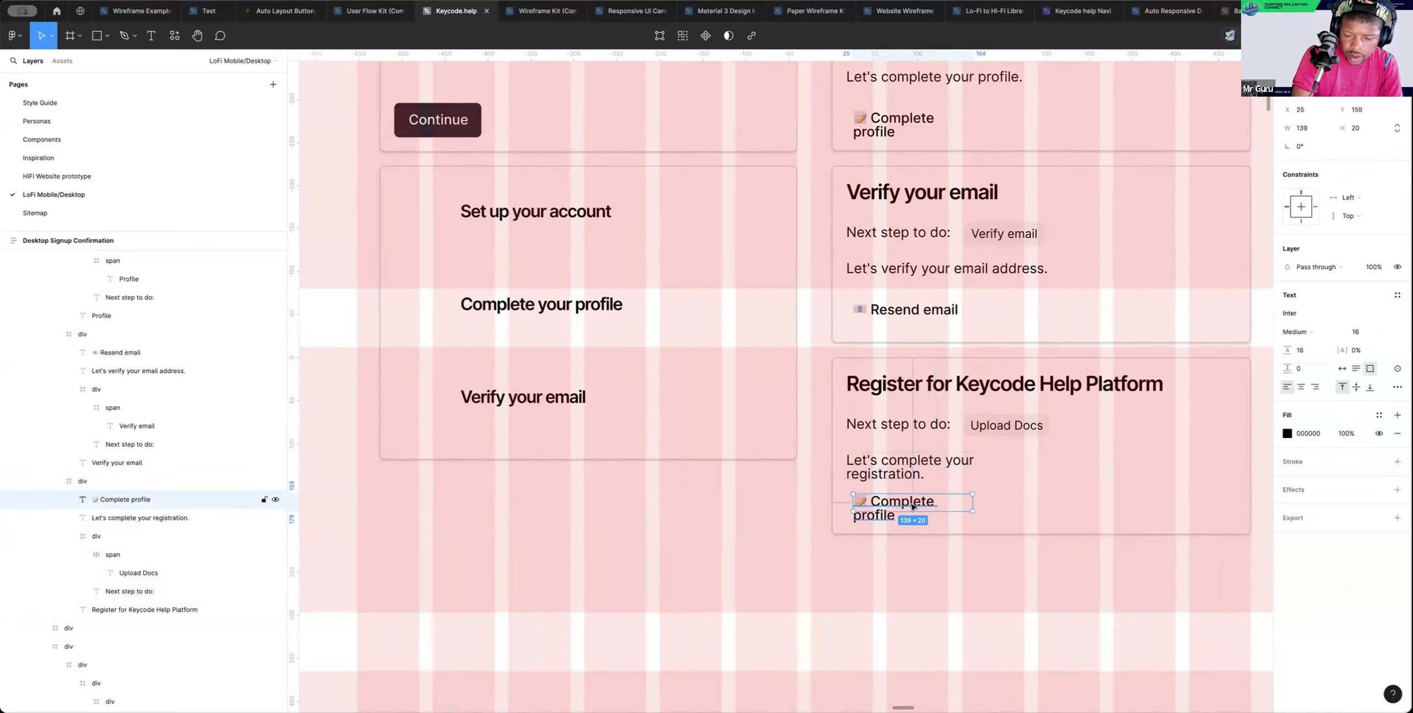
key(Escape)
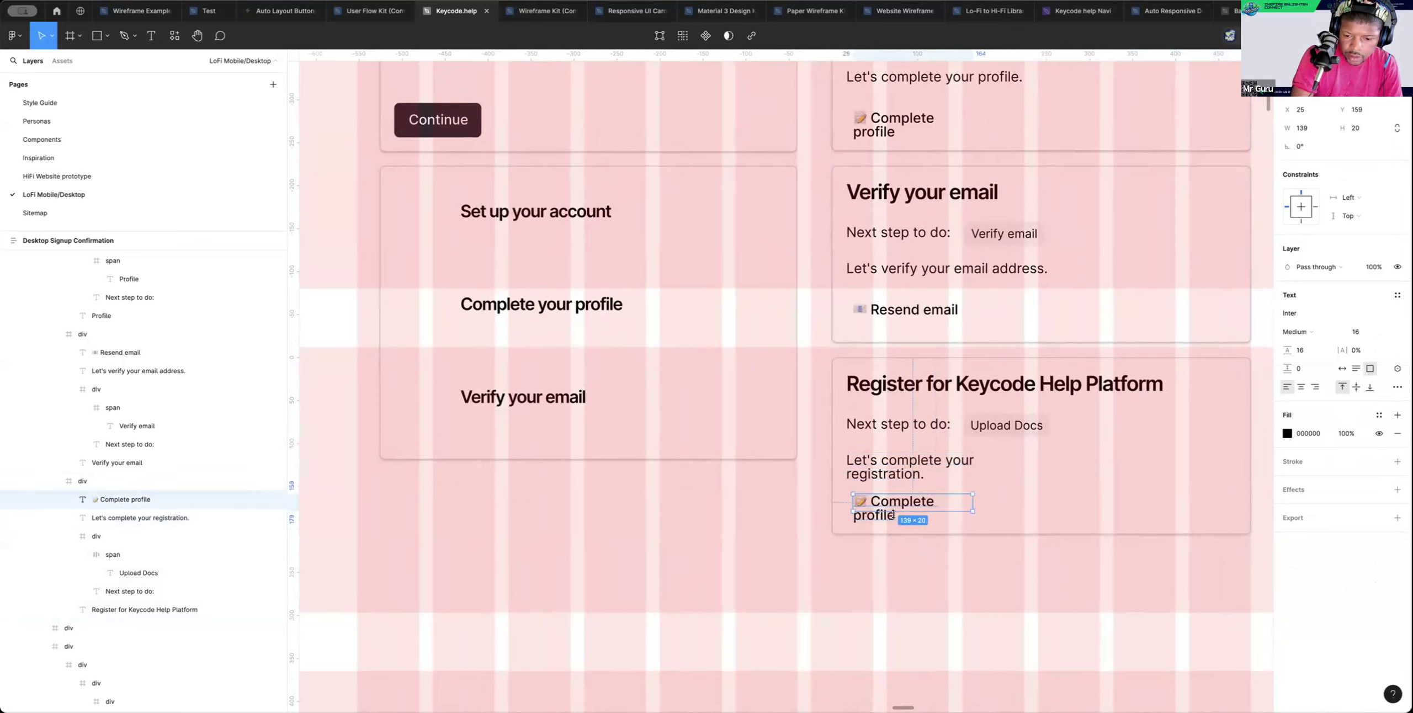
drag(901, 513, 899, 523)
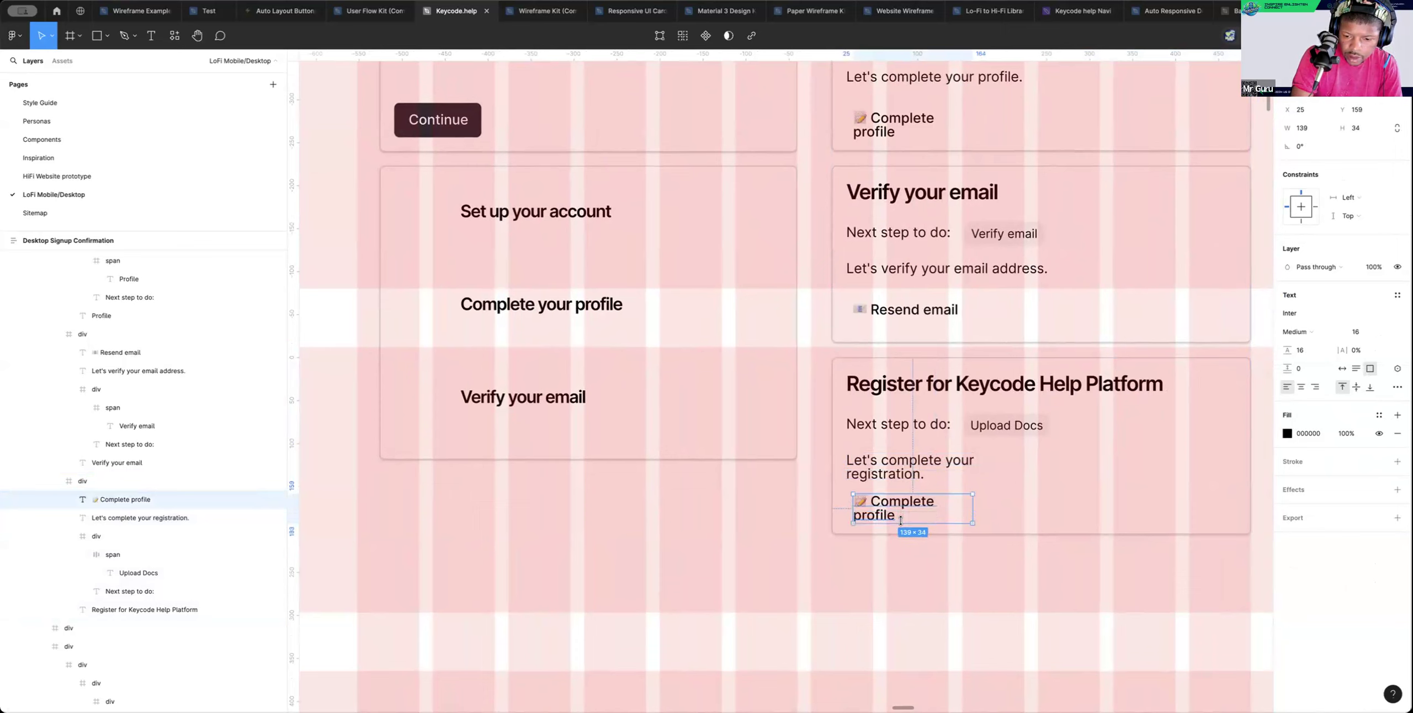
Change the registration card's action label to "Complete registration", keeping its emoji
double_click(896, 518)
click(864, 515)
drag(864, 516, 853, 516)
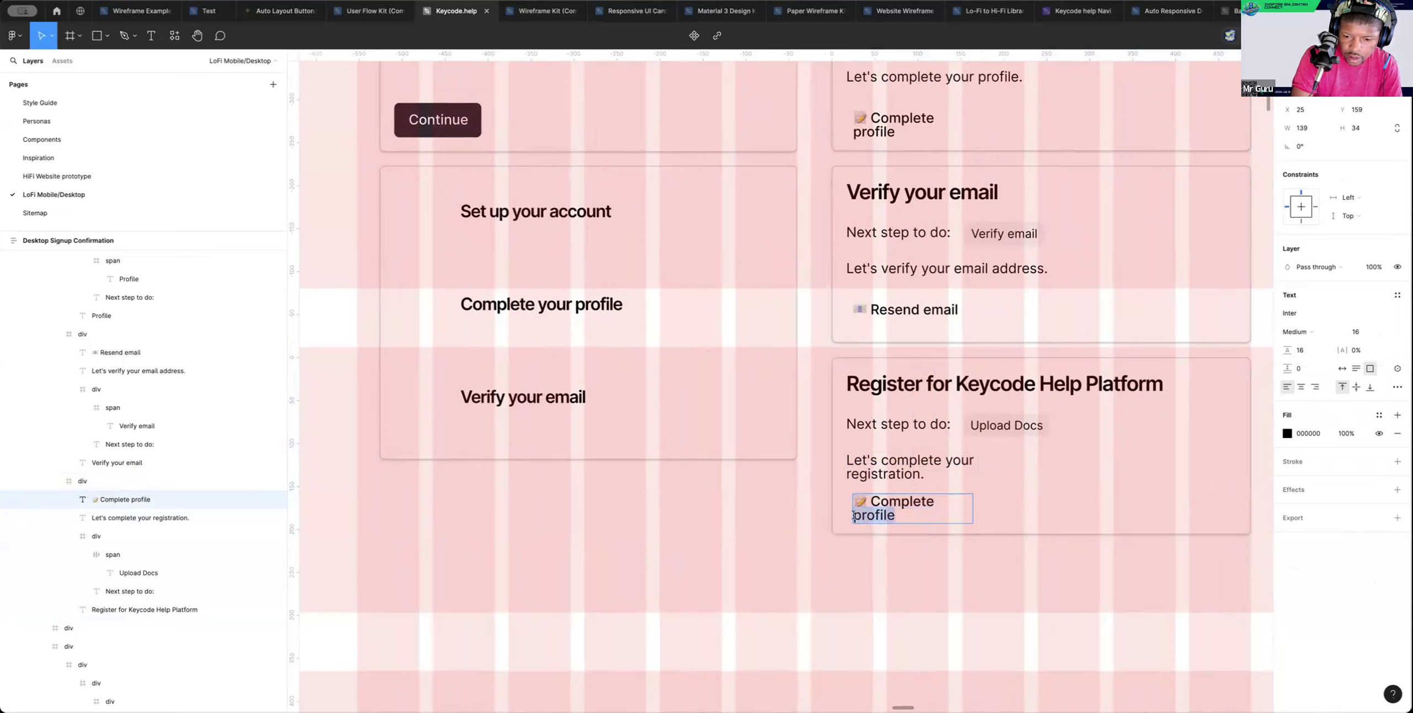
text(re)
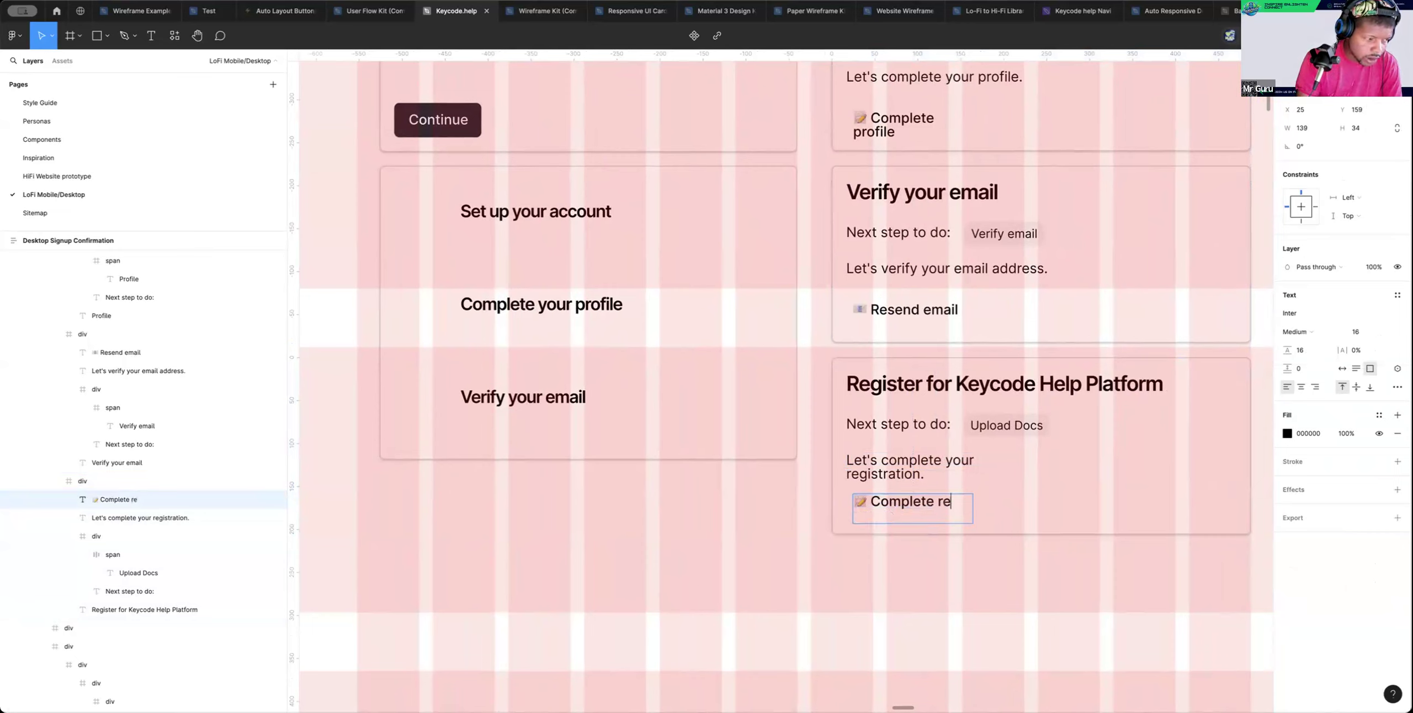
text(gistrat)
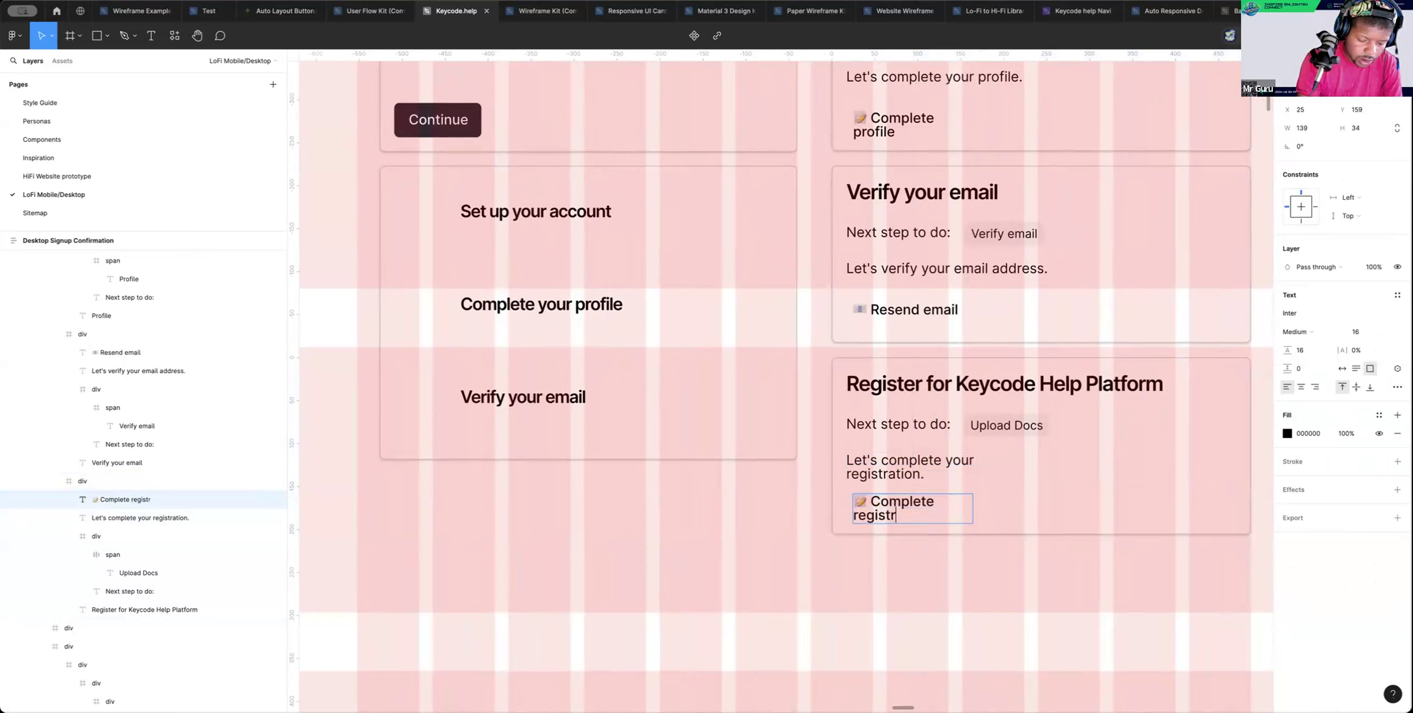
text(ion)
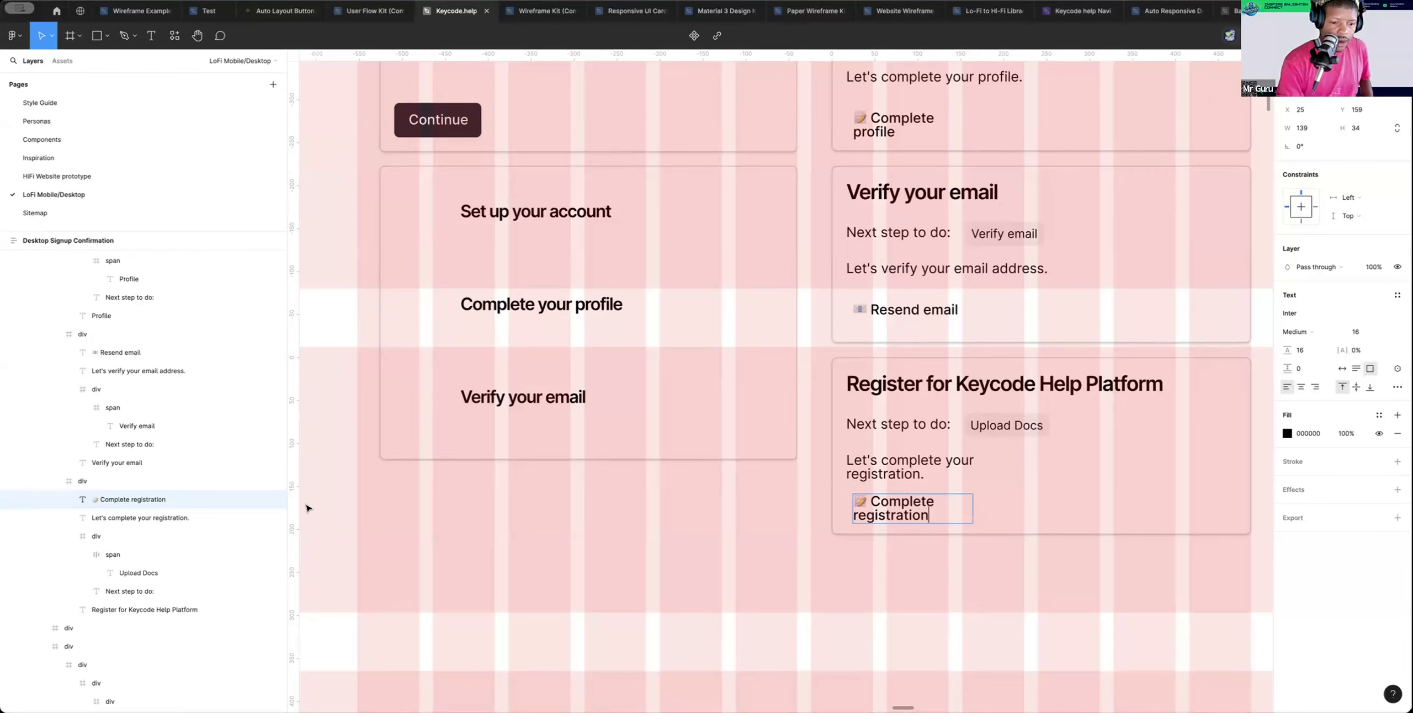
text(z)
key(Escape)
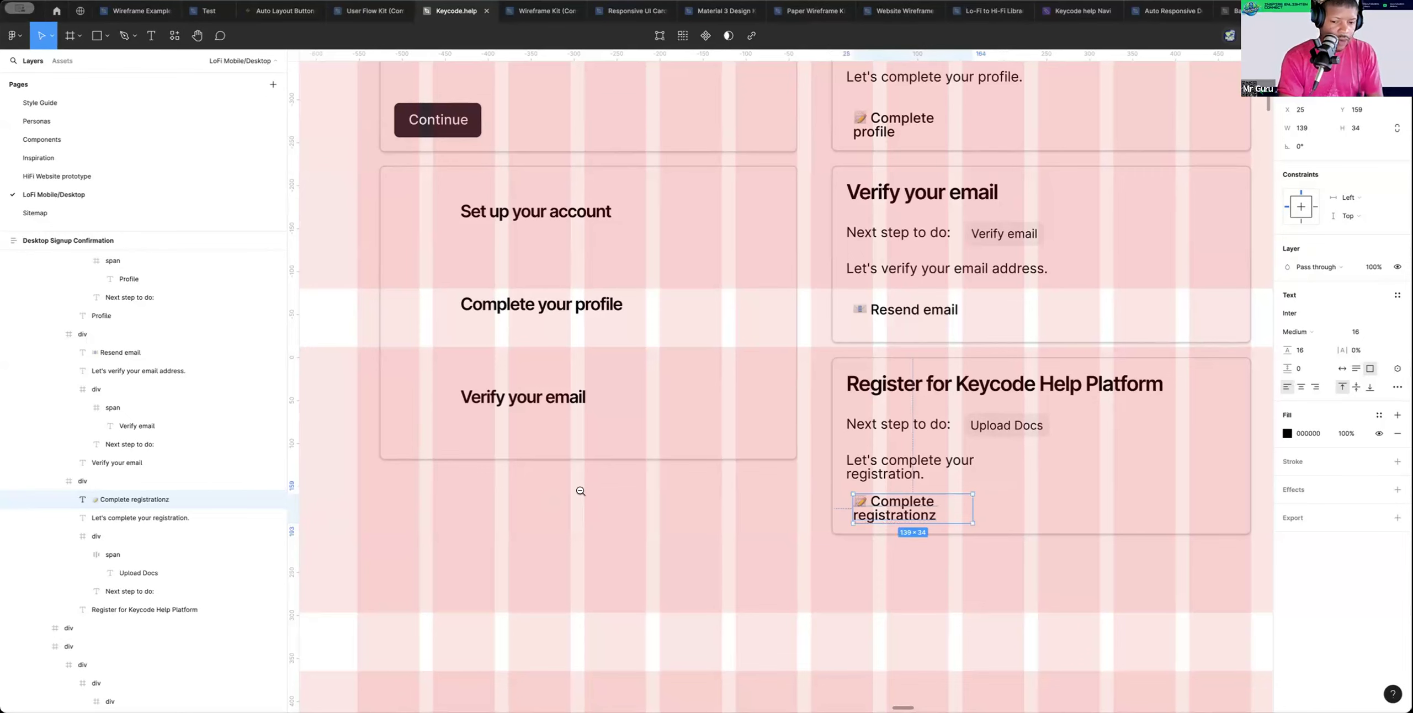
scroll(577, 493, down, 5)
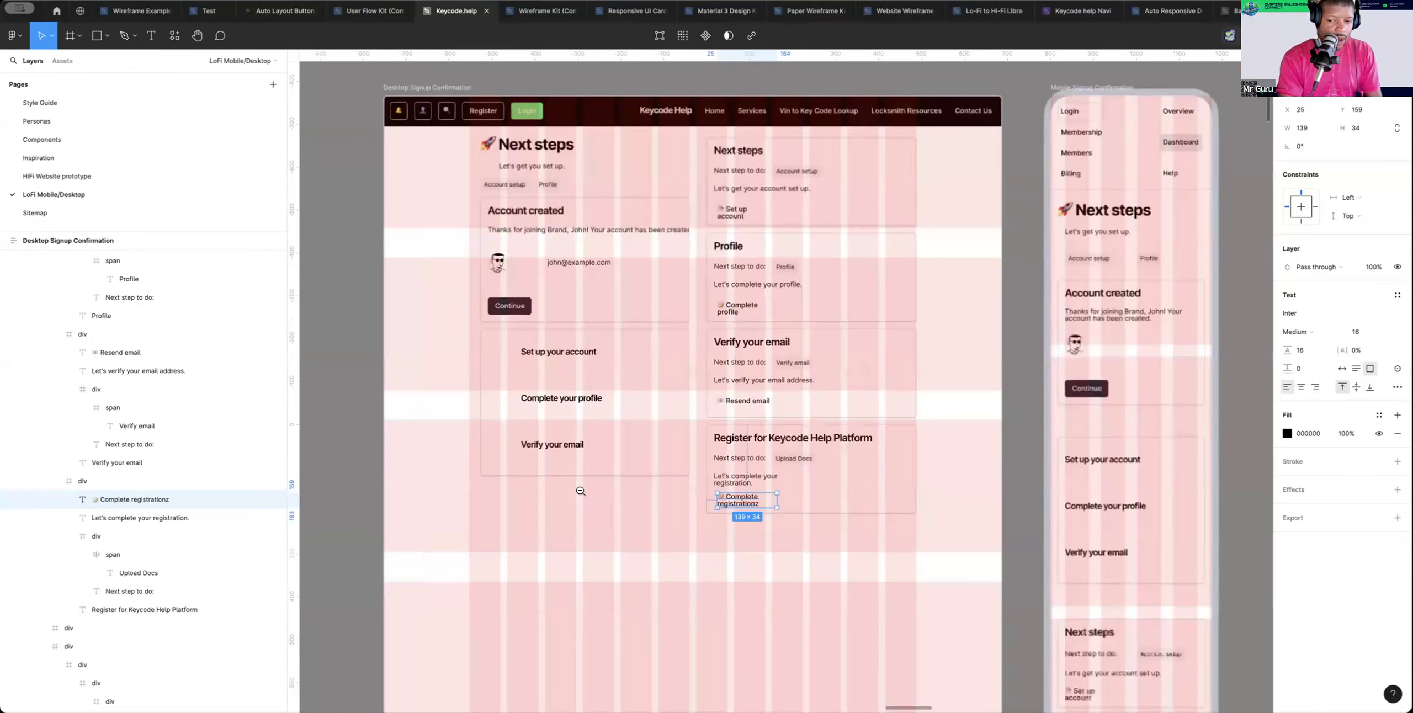
double_click(761, 503)
key(BackSpace)
key(Escape)
Select the Desktop Signup Confirmation frame and hide the layout grids on the canvas
click(636, 553)
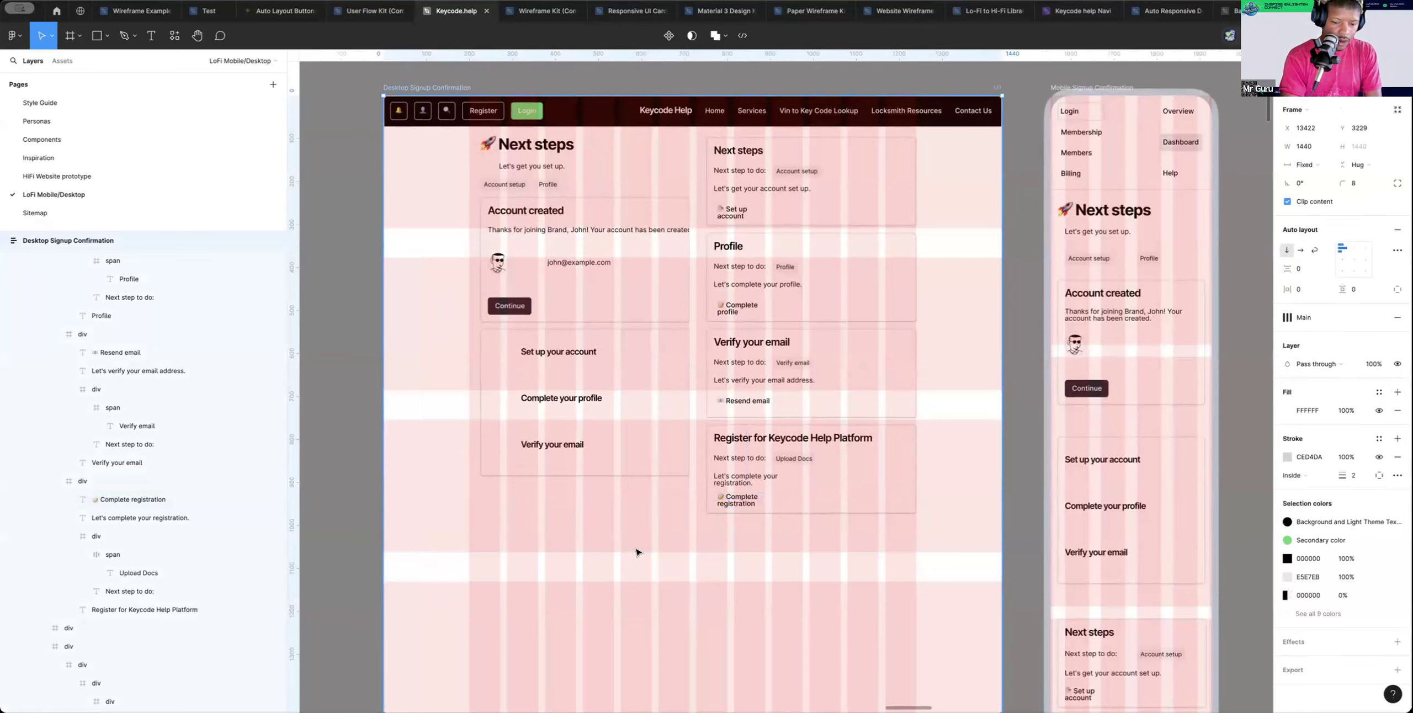
scroll(636, 549, down, 5)
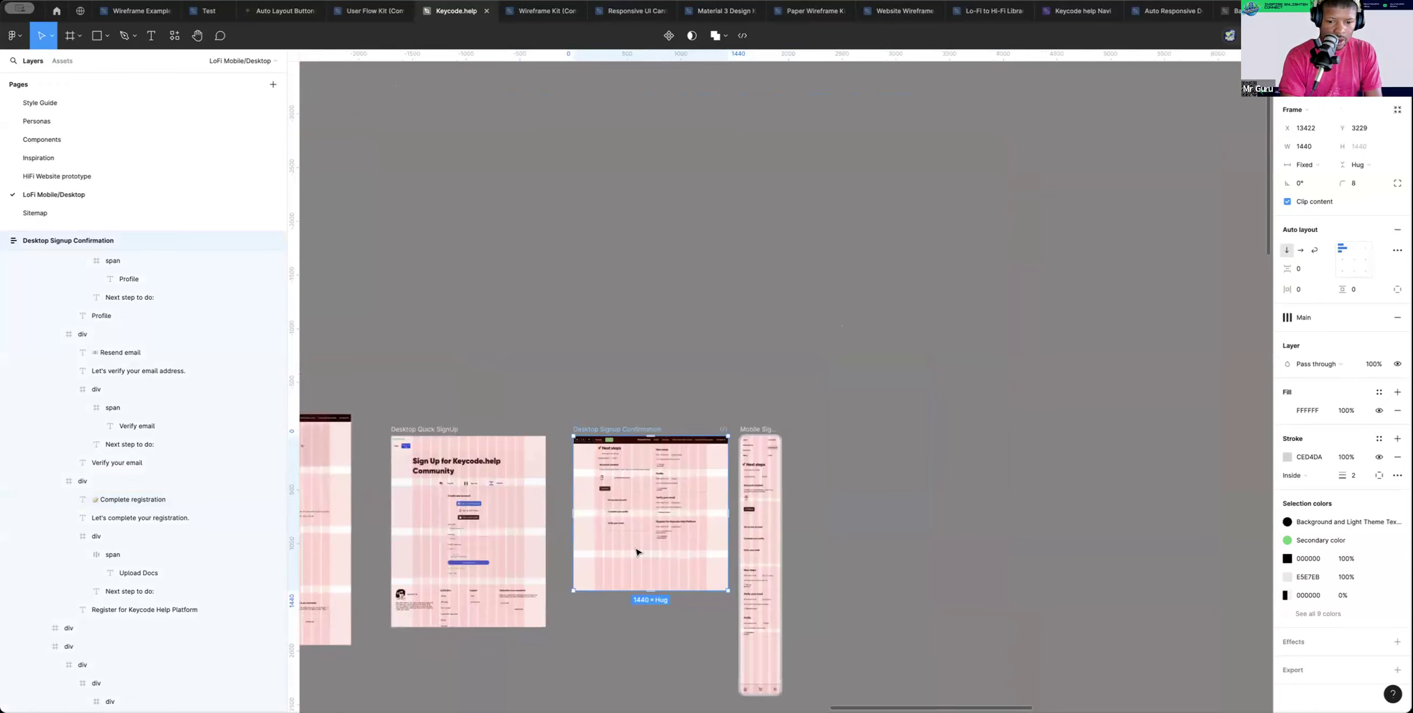
key(ctrl+g)
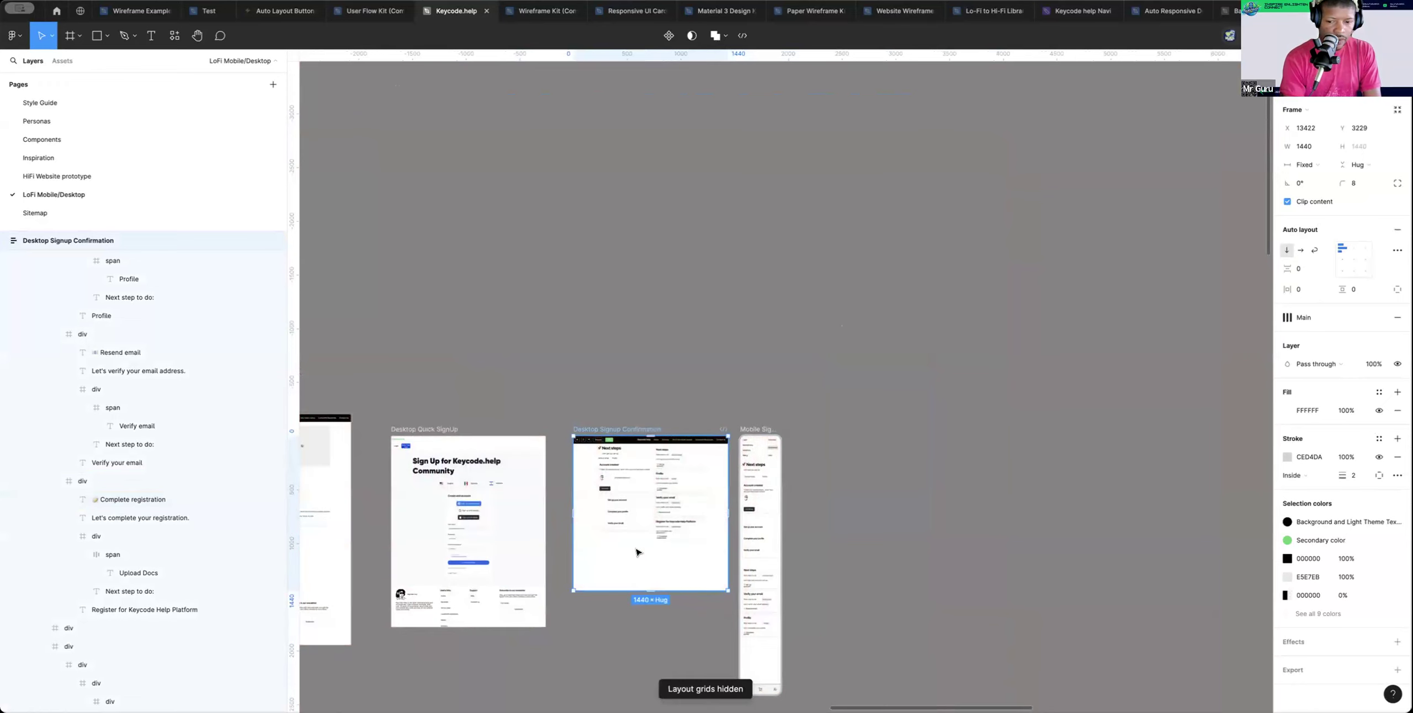
Deselect the frame and look over the rows of desktop and mobile wireframes on the LoFi Mobile/Desktop page
scroll(636, 553, left, 2)
scroll(636, 553, down, 1)
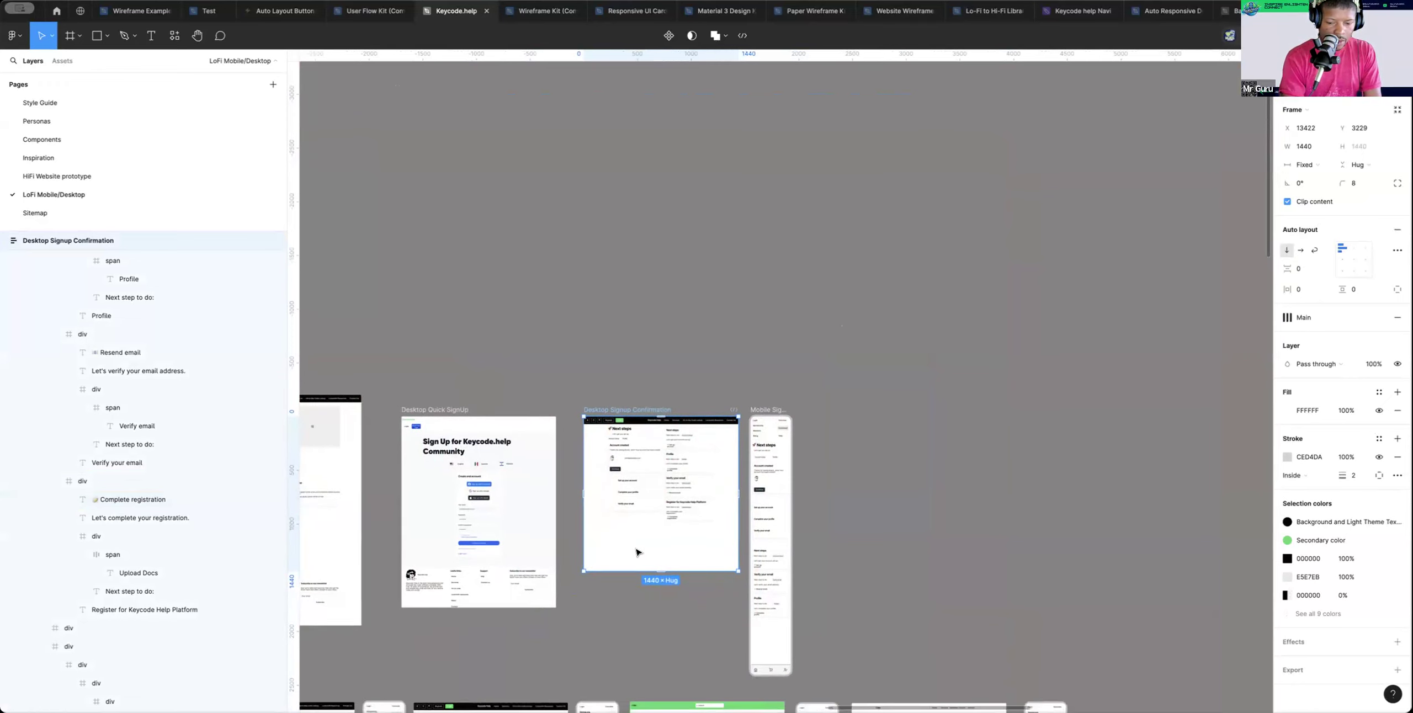
scroll(636, 548, down, 3)
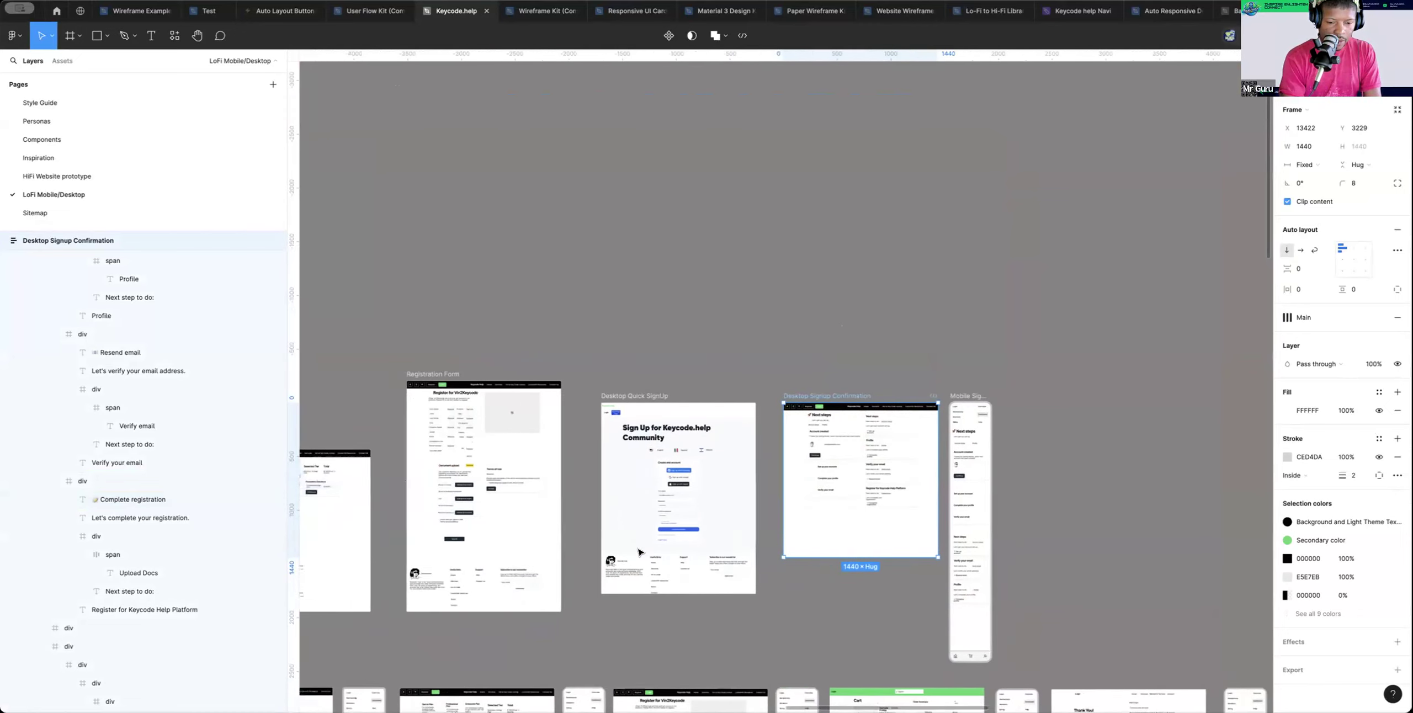
scroll(637, 548, down, 2)
scroll(636, 547, up, 3)
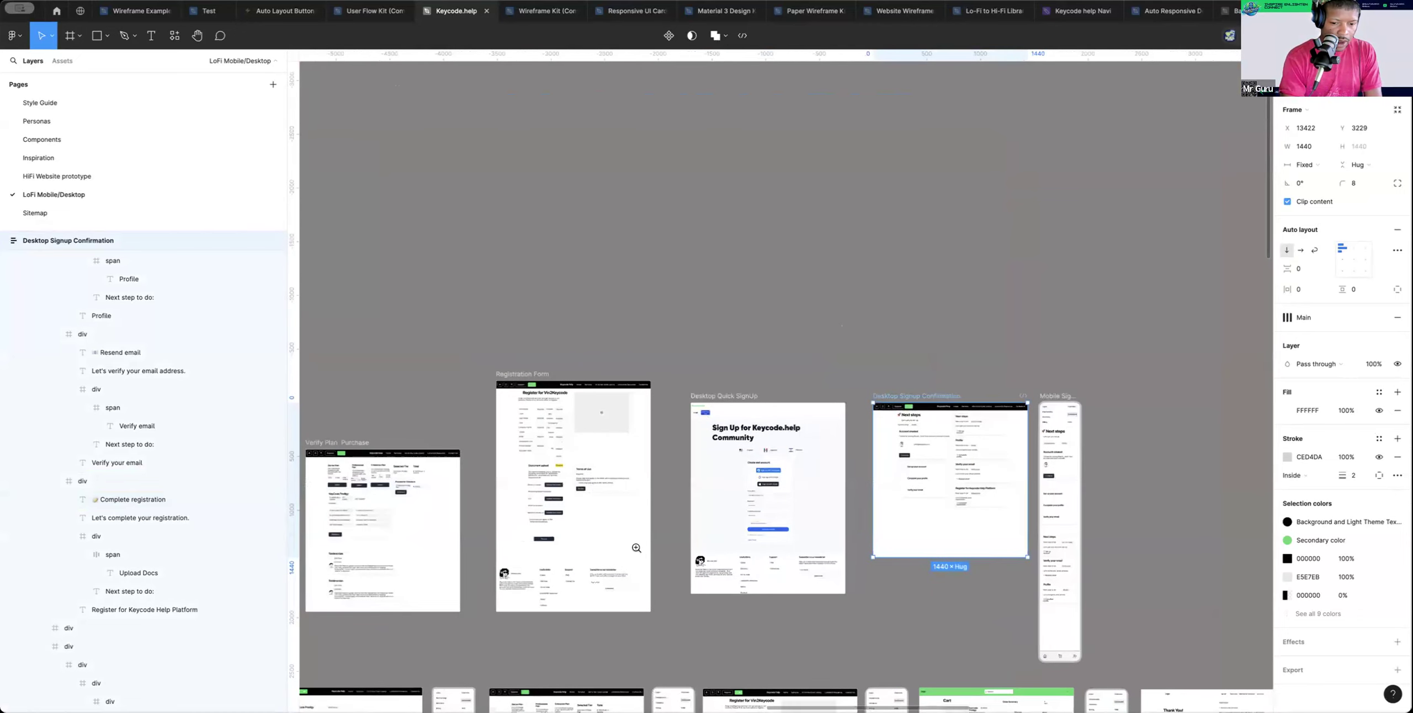
scroll(637, 548, down, 5)
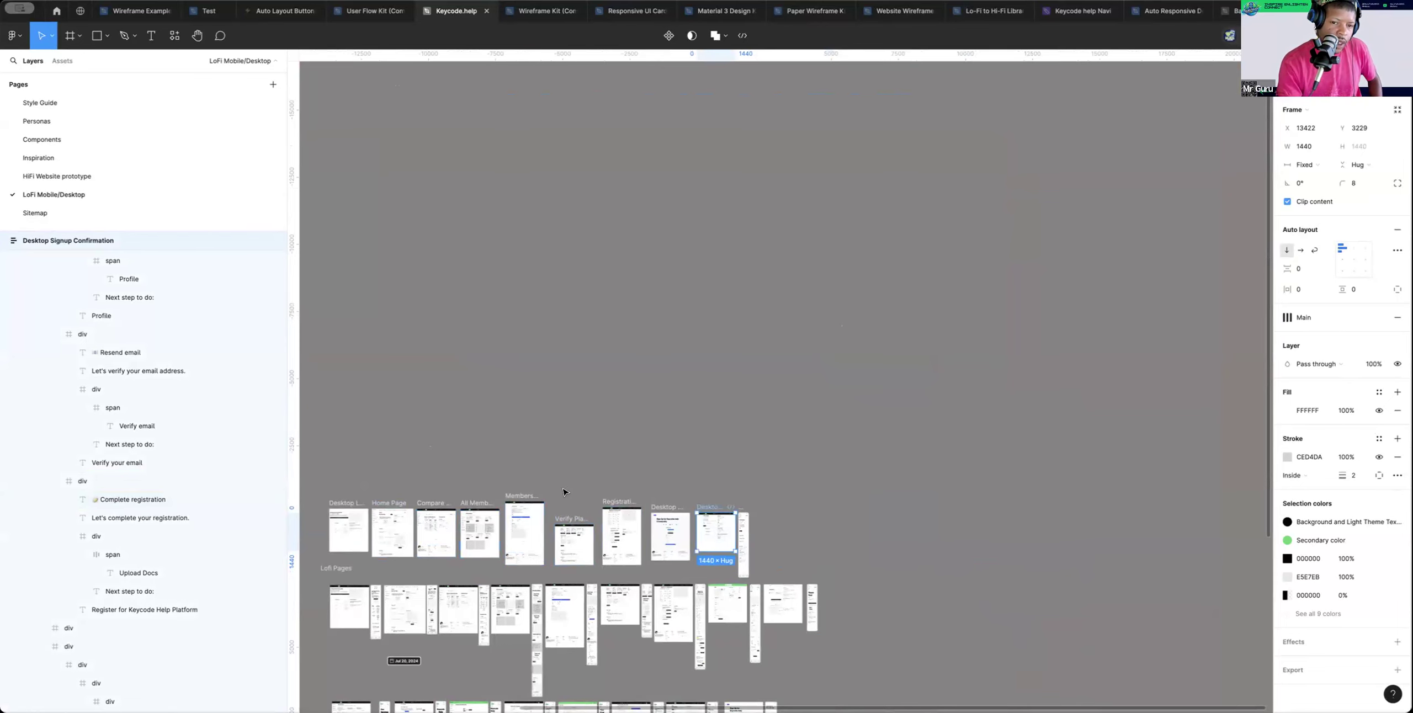
scroll(563, 491, down, 2)
scroll(563, 491, left, 2)
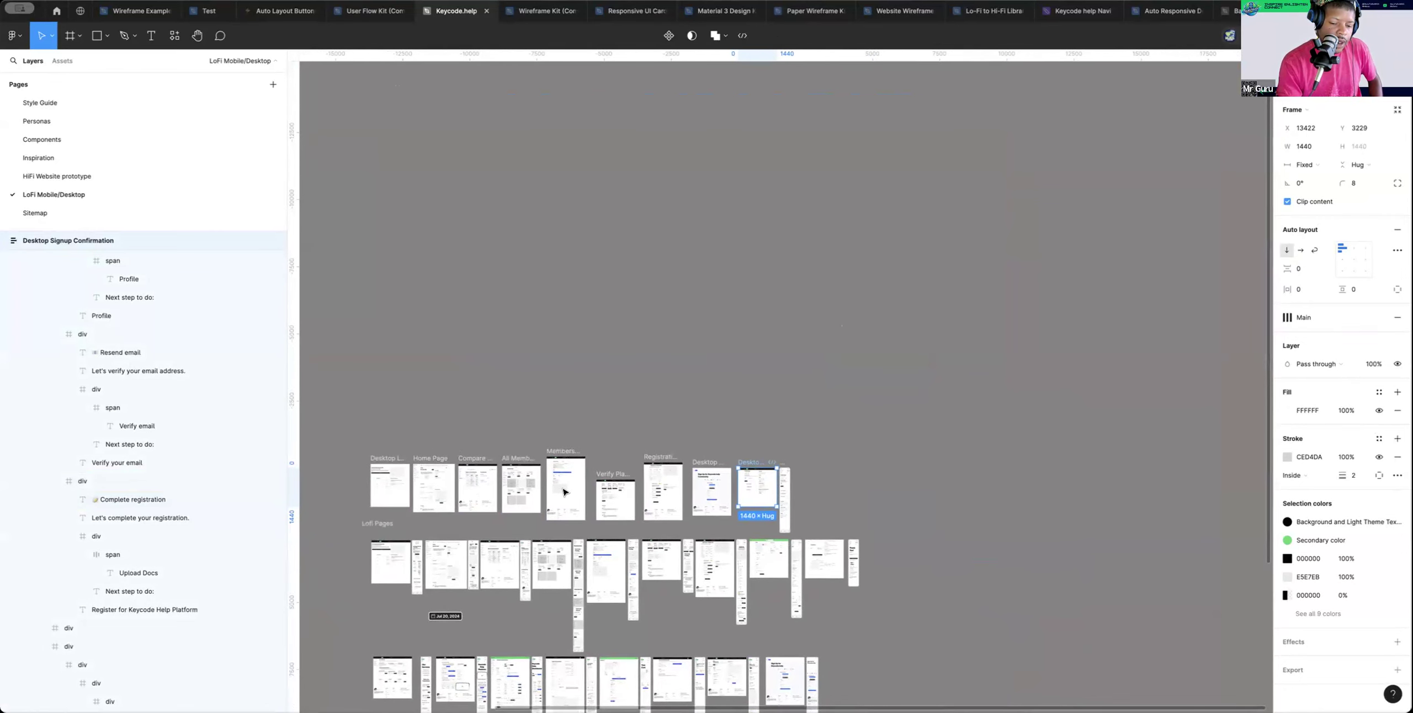
scroll(563, 491, down, 1)
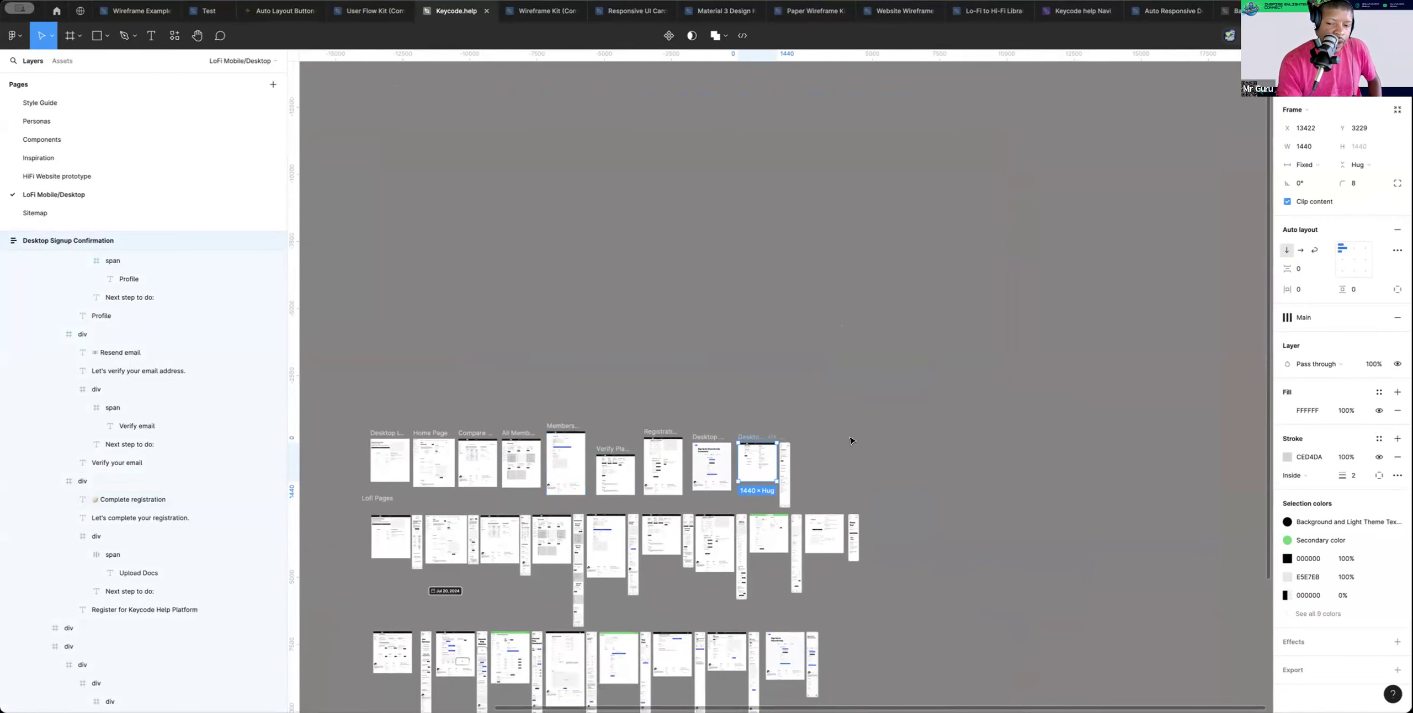
click(833, 426)
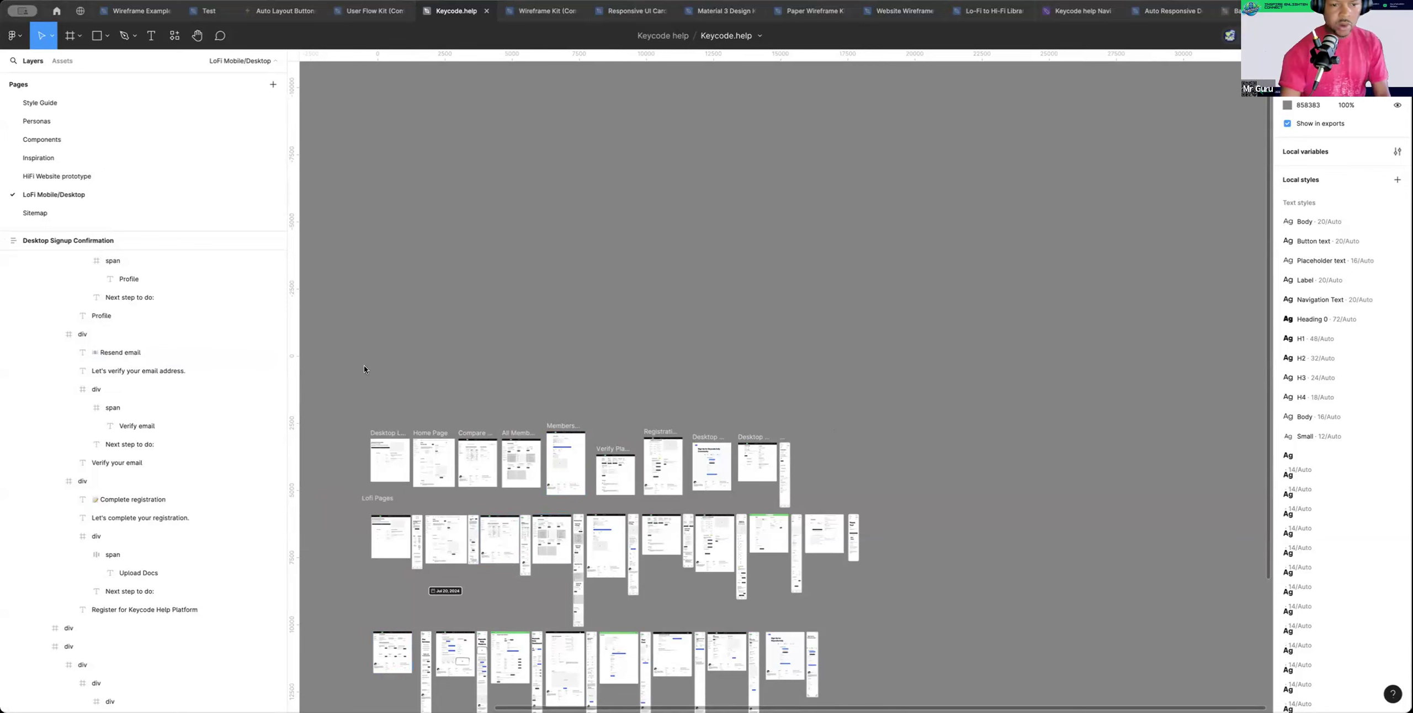
scroll(755, 314, down, 4)
scroll(756, 315, left, 3)
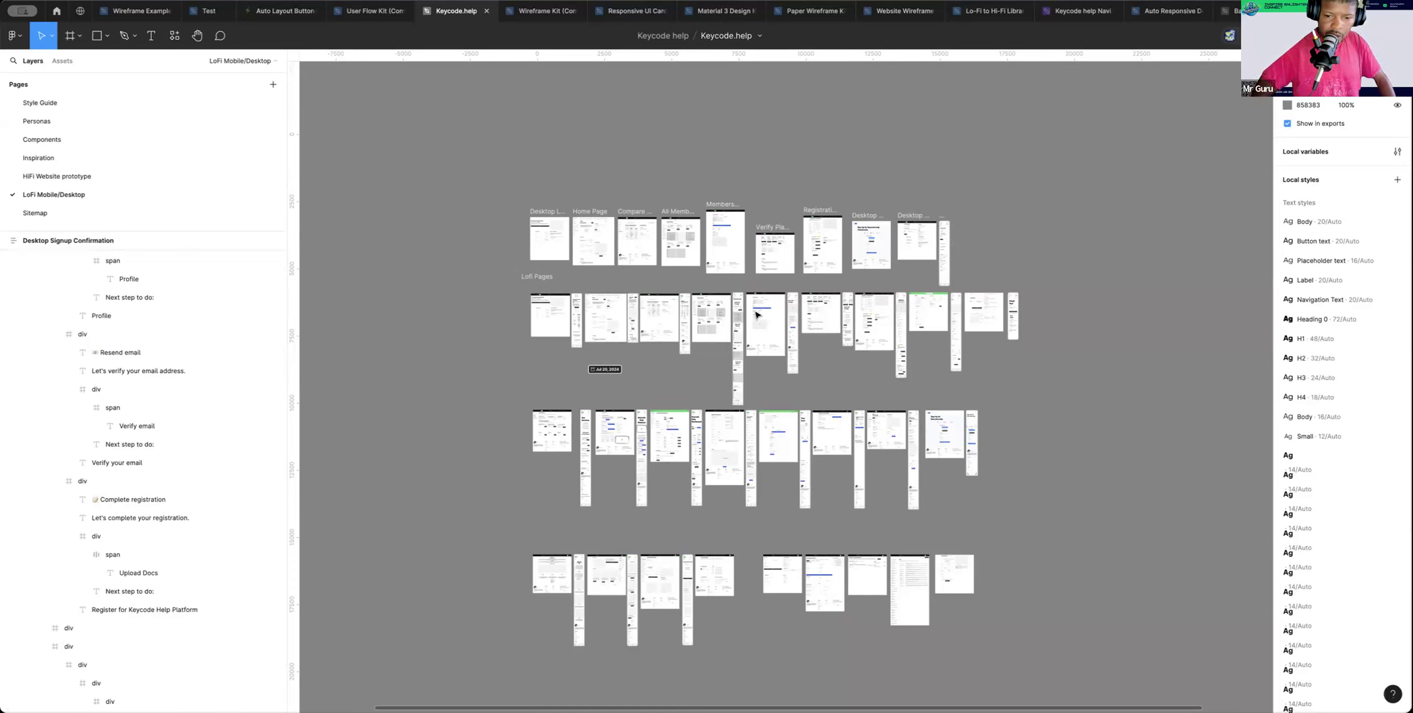
scroll(758, 314, right, 1)
key(z)
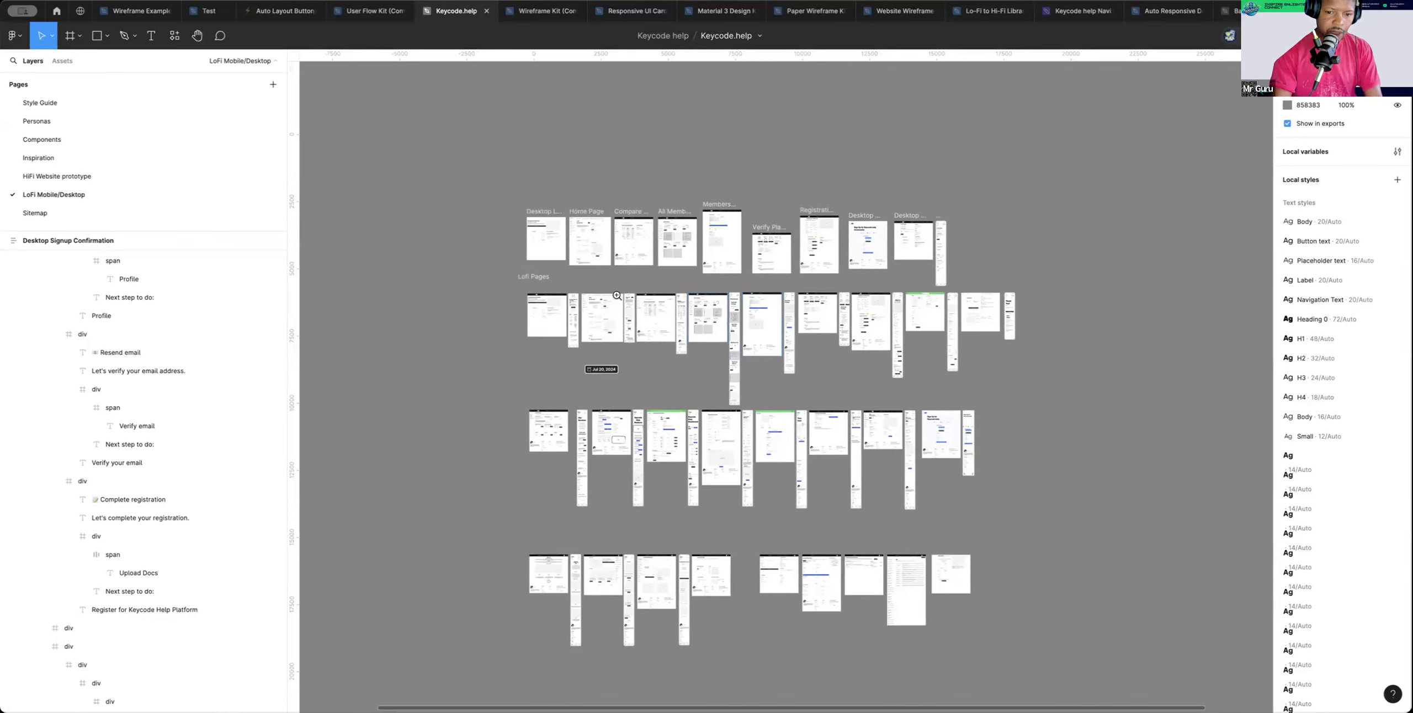
Extend the desktop Home Page frame downward to a height of about 1865
scroll(546, 312, down, 1)
scroll(542, 313, up, 10)
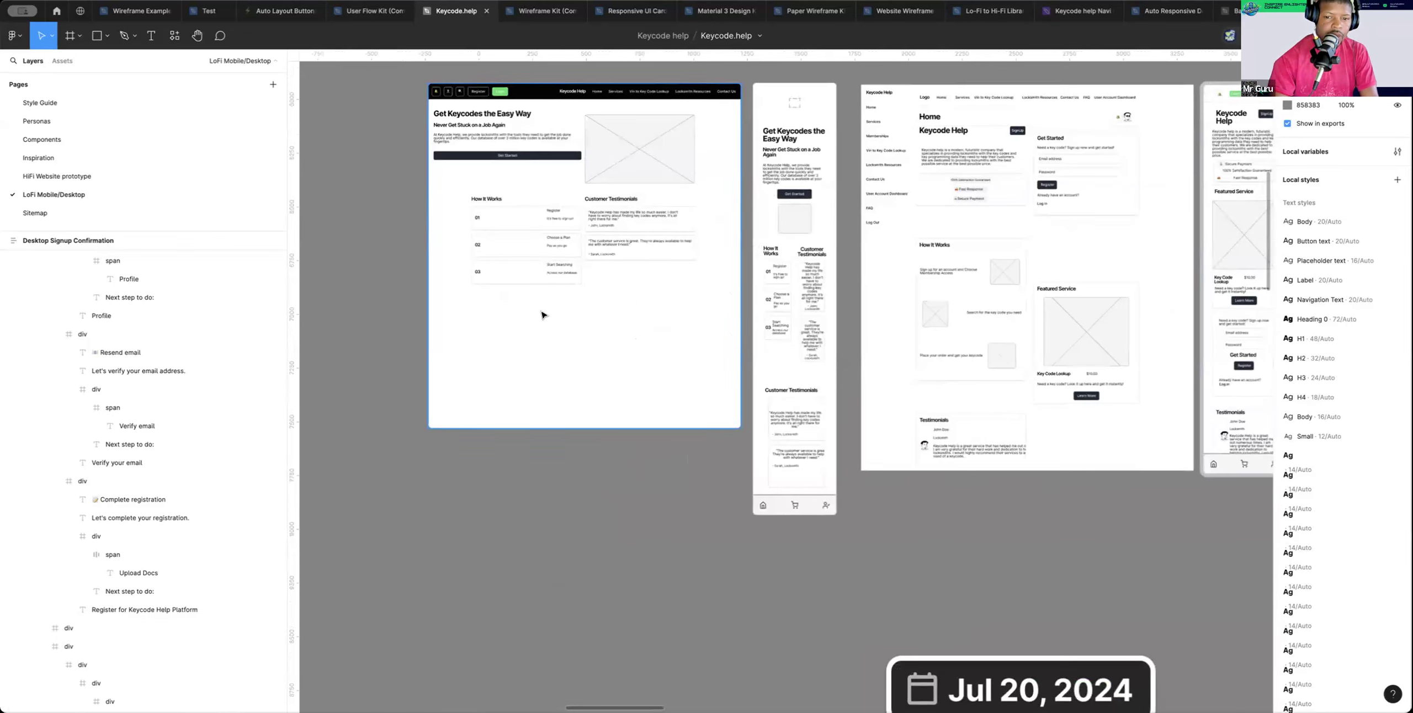
scroll(542, 315, up, 5)
scroll(542, 314, right, 3)
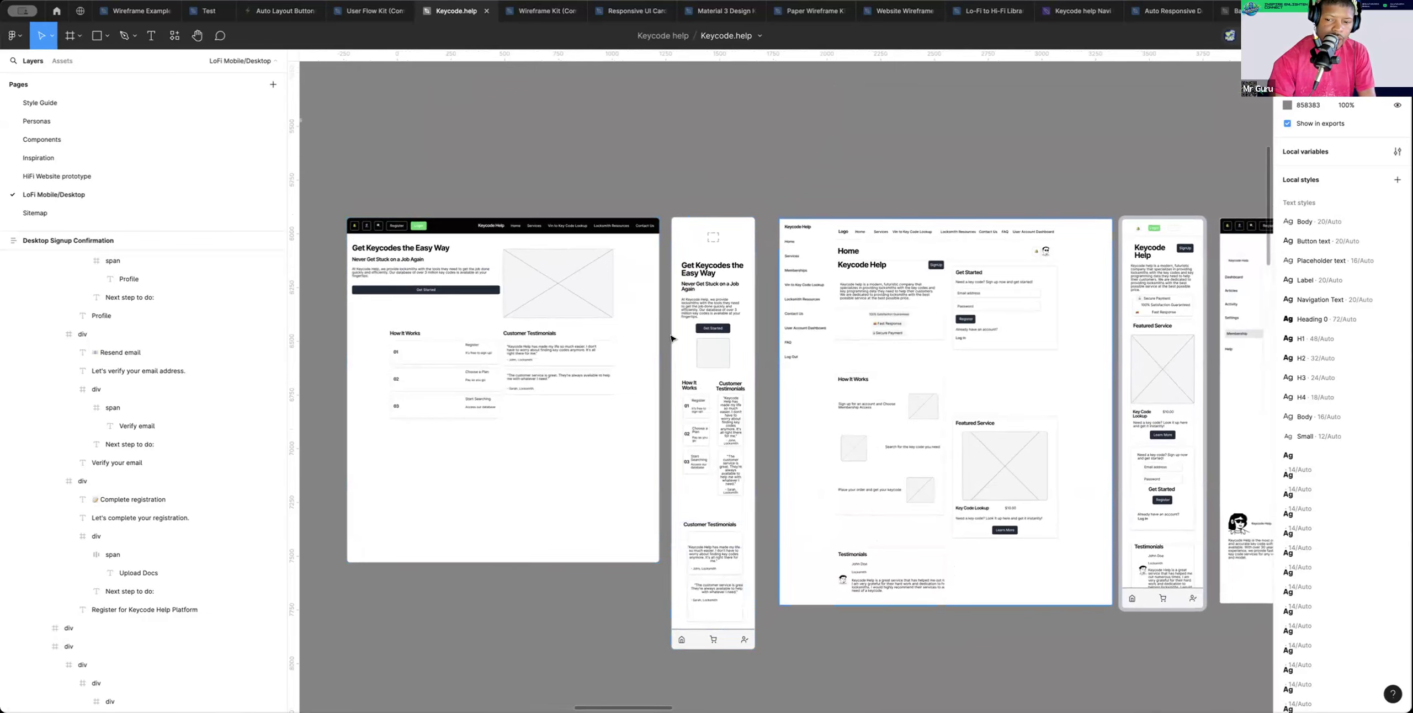
scroll(674, 338, right, 5)
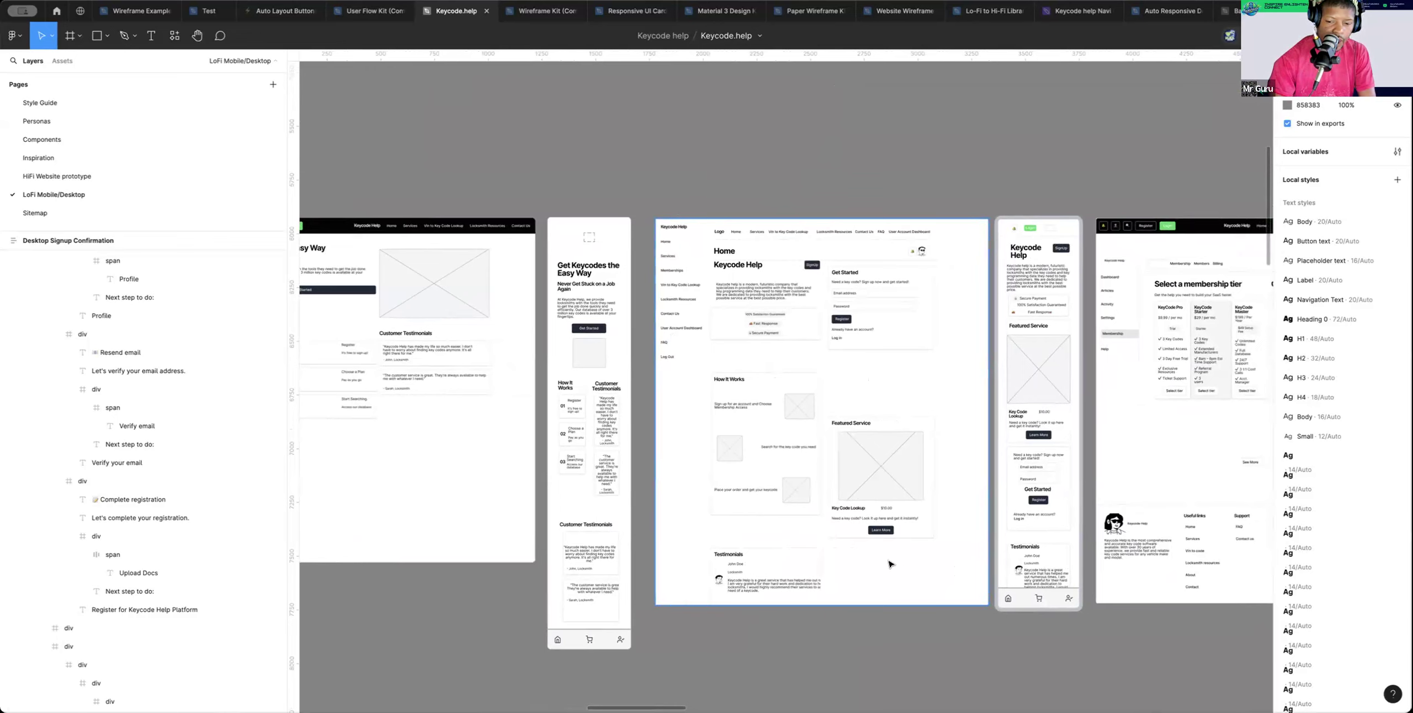
click(883, 585)
drag(866, 601, 866, 616)
double_click(867, 599)
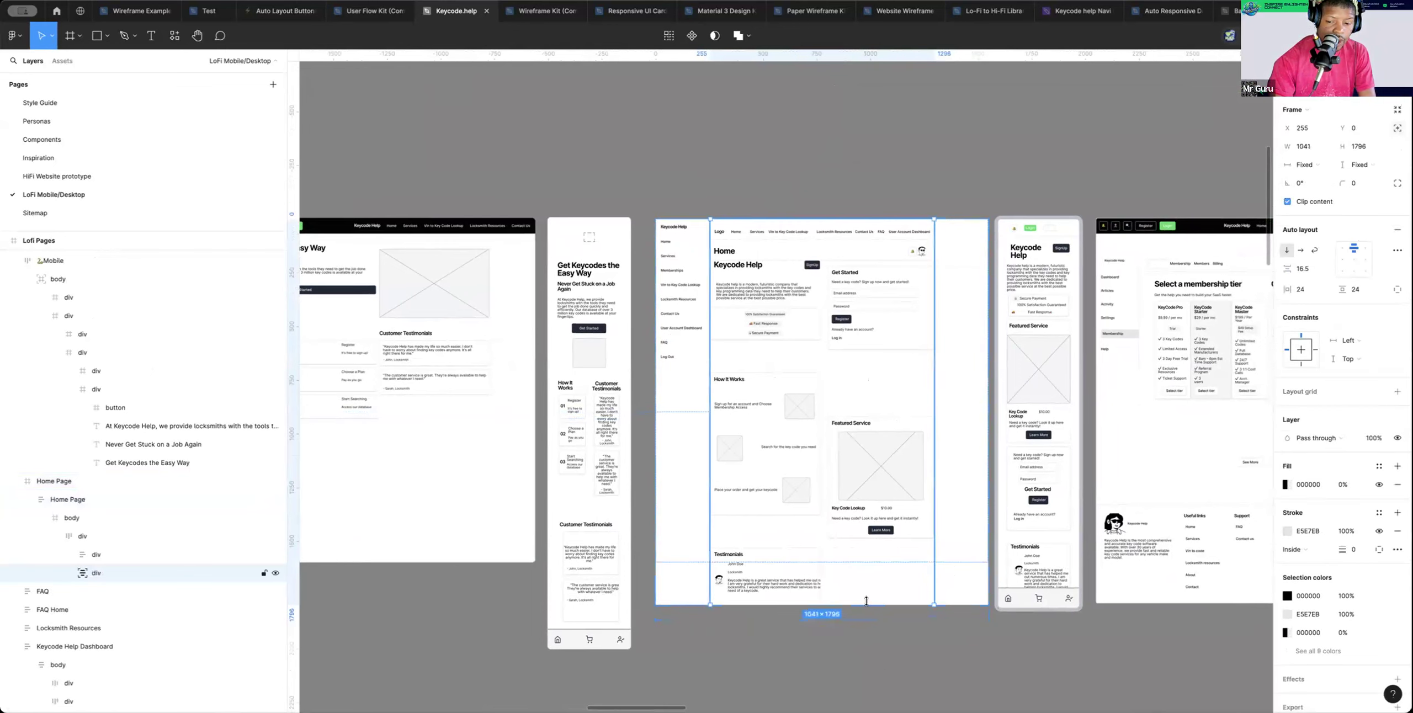
click(948, 601)
drag(942, 604, 936, 622)
click(877, 650)
click(797, 568)
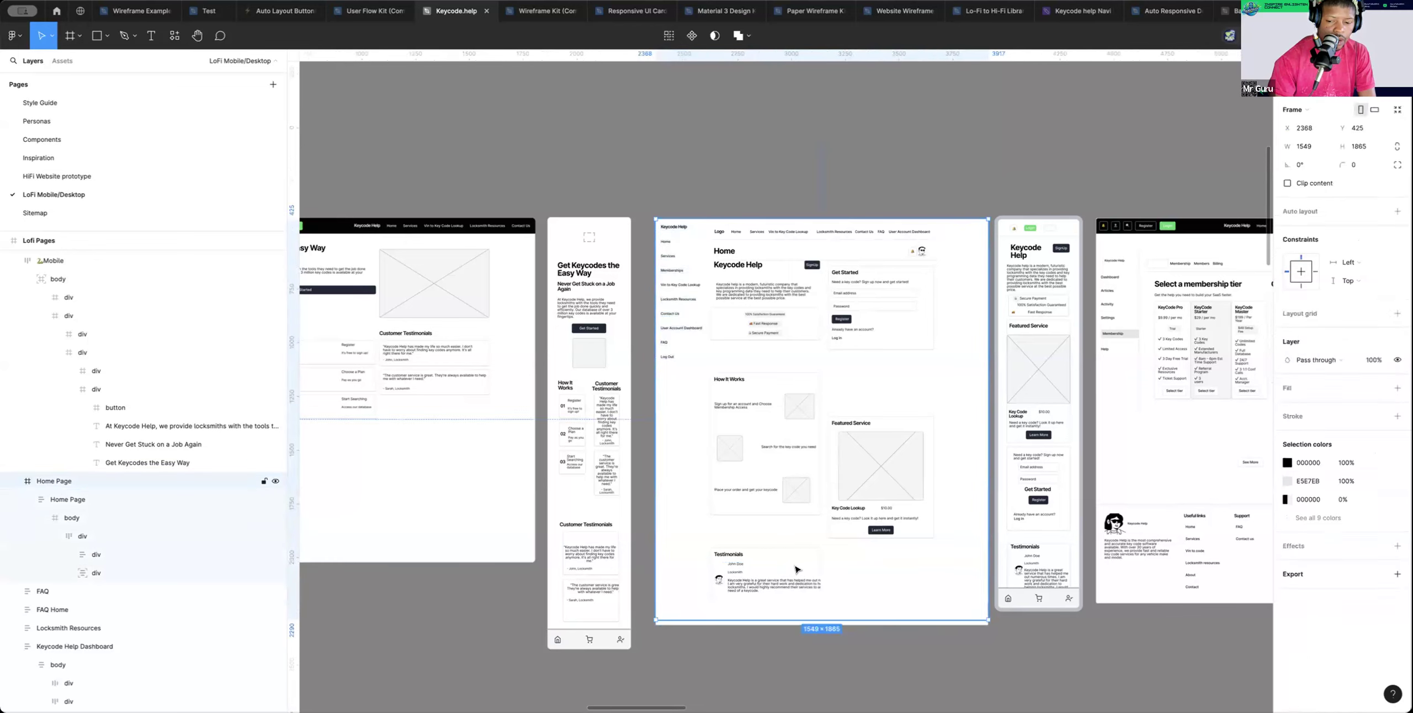
Lengthen the Home Page's inner page container and its main content div downward to a height of about 1890
double_click(797, 568)
drag(784, 605, 784, 624)
click(790, 576)
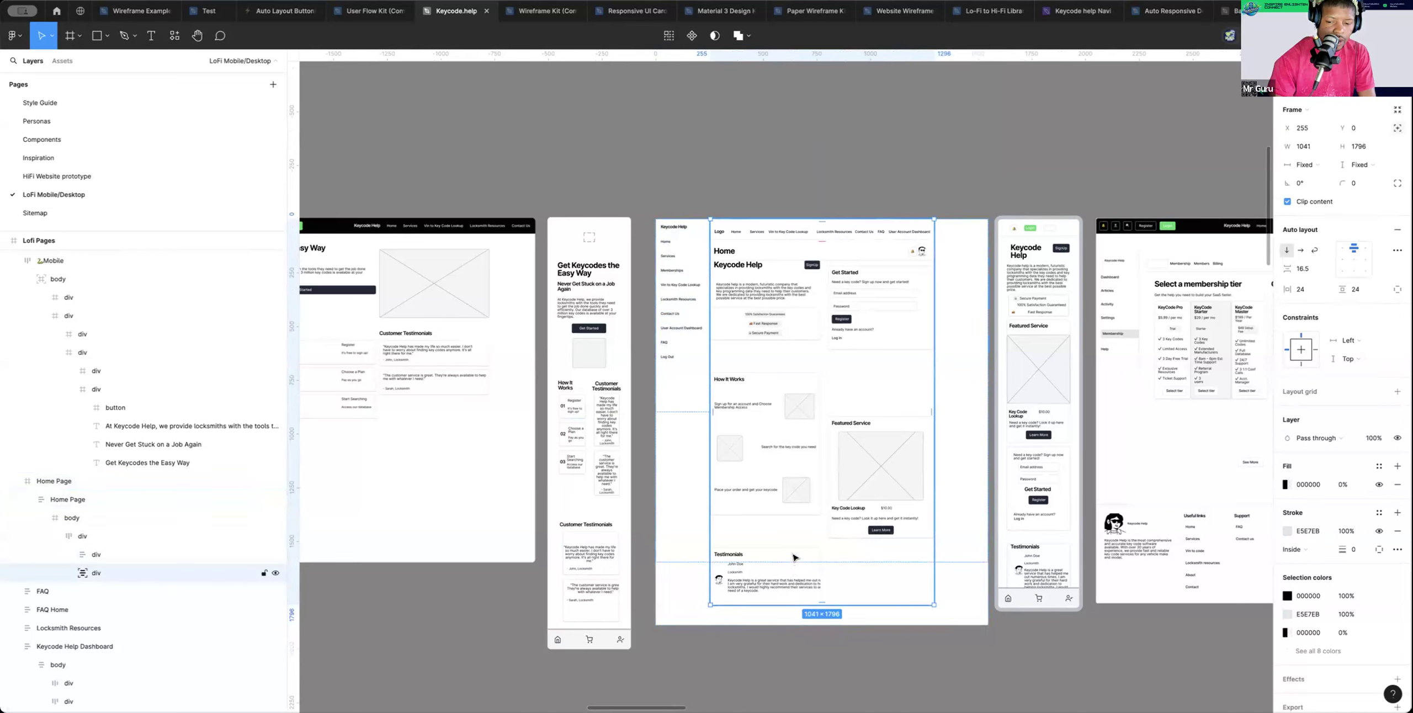
drag(855, 604, 854, 625)
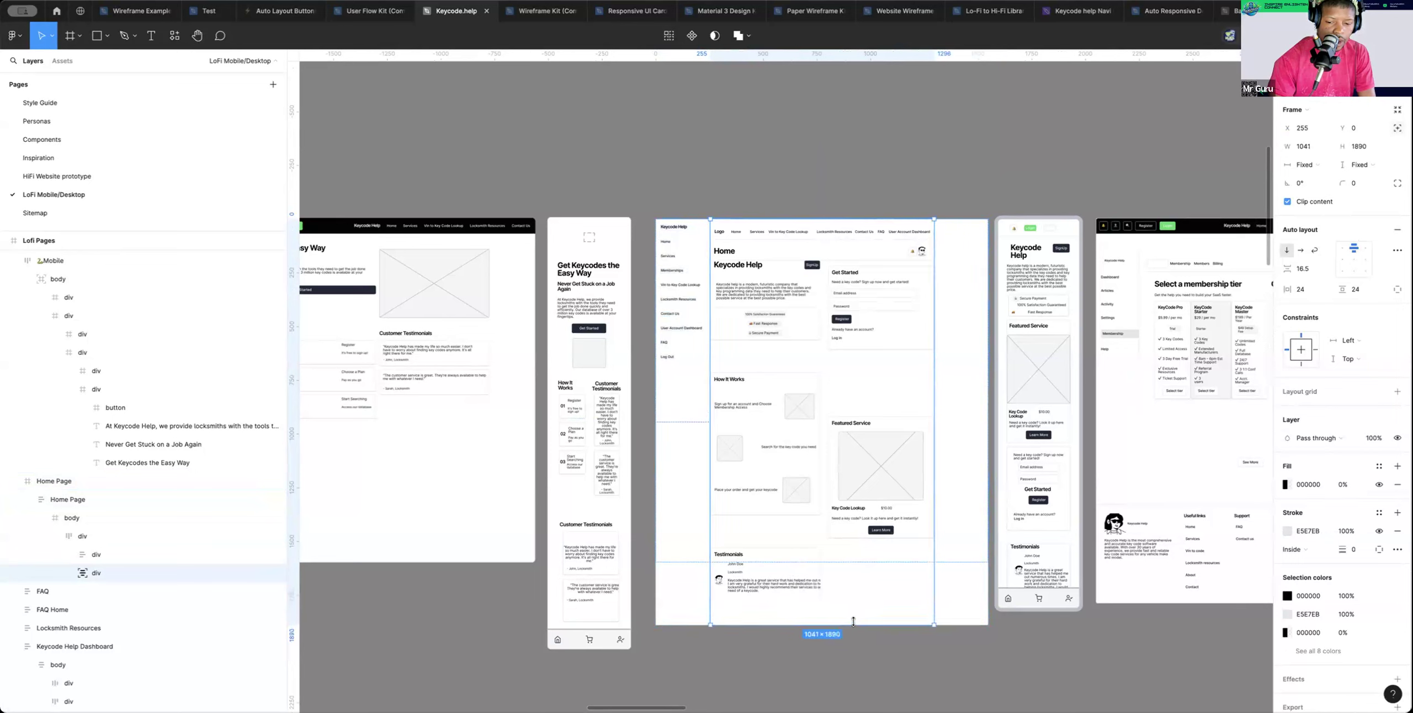
Stretch the two-column div under the Home heading to a height of about 1696, and lengthen its Testimonials column as well
double_click(788, 553)
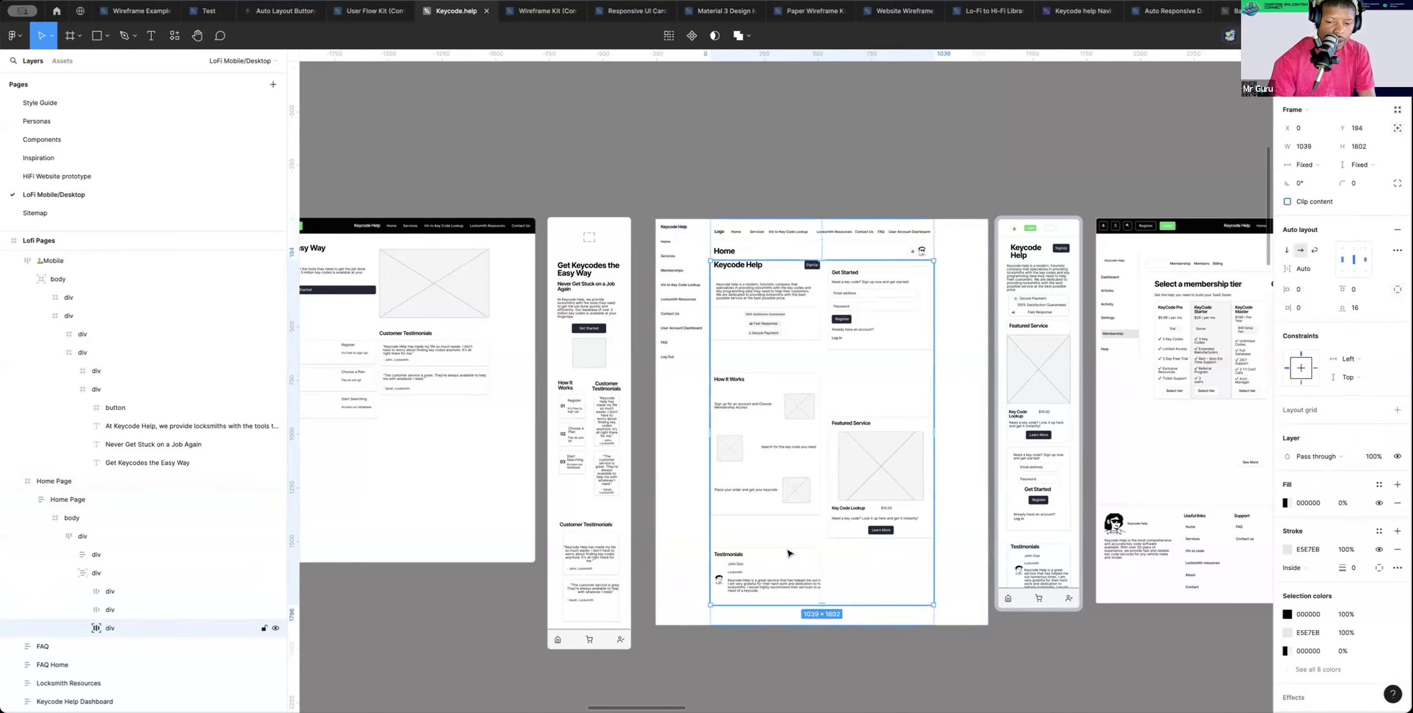
drag(837, 604, 836, 619)
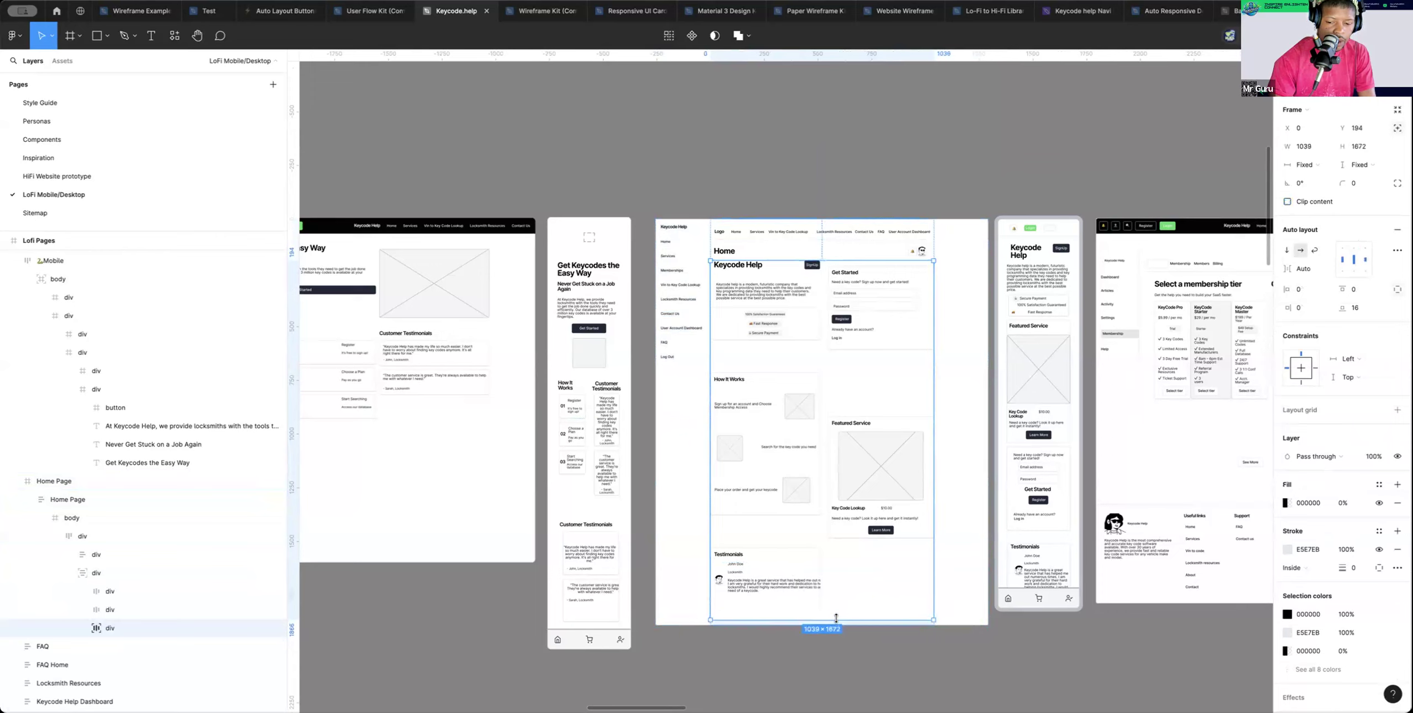
double_click(769, 564)
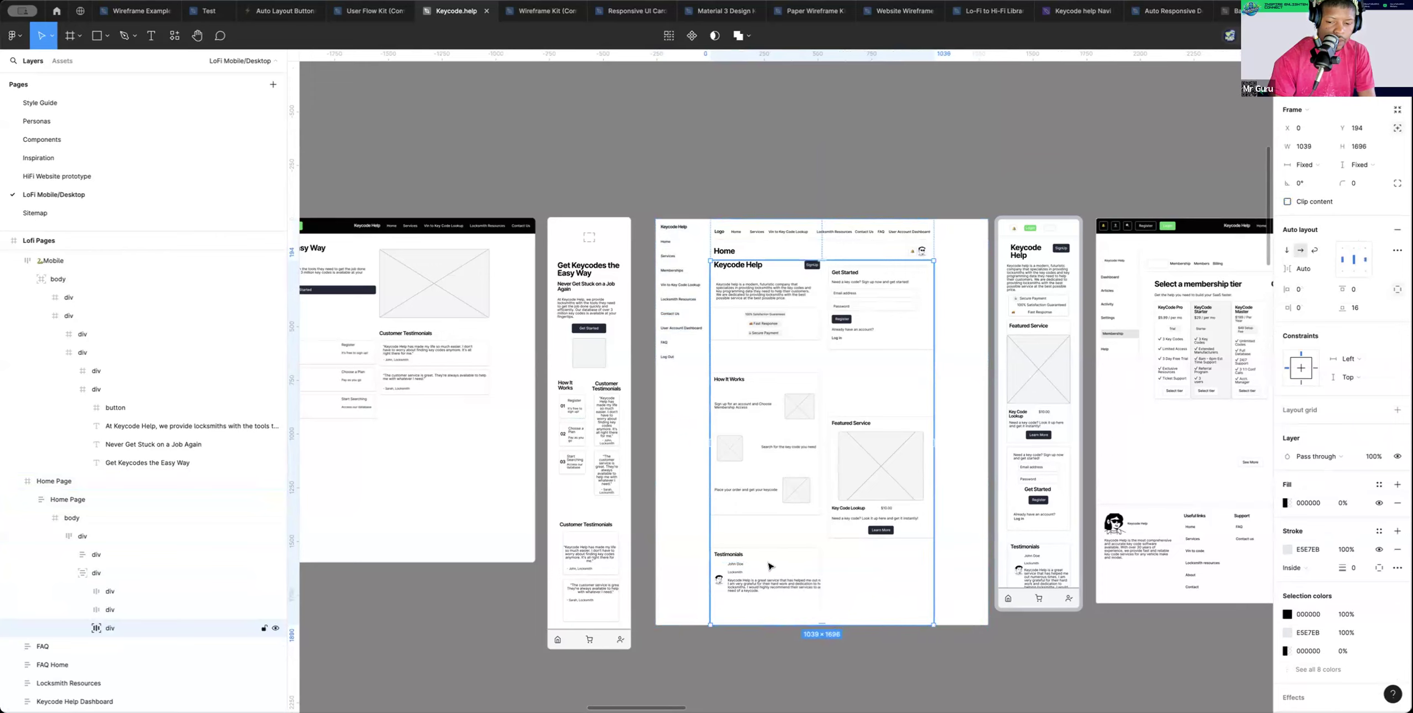
drag(794, 605, 794, 616)
Narrow the testimonial's text container to about 414 wide and its quote text to about 398 so both fit inside the card
click(684, 575)
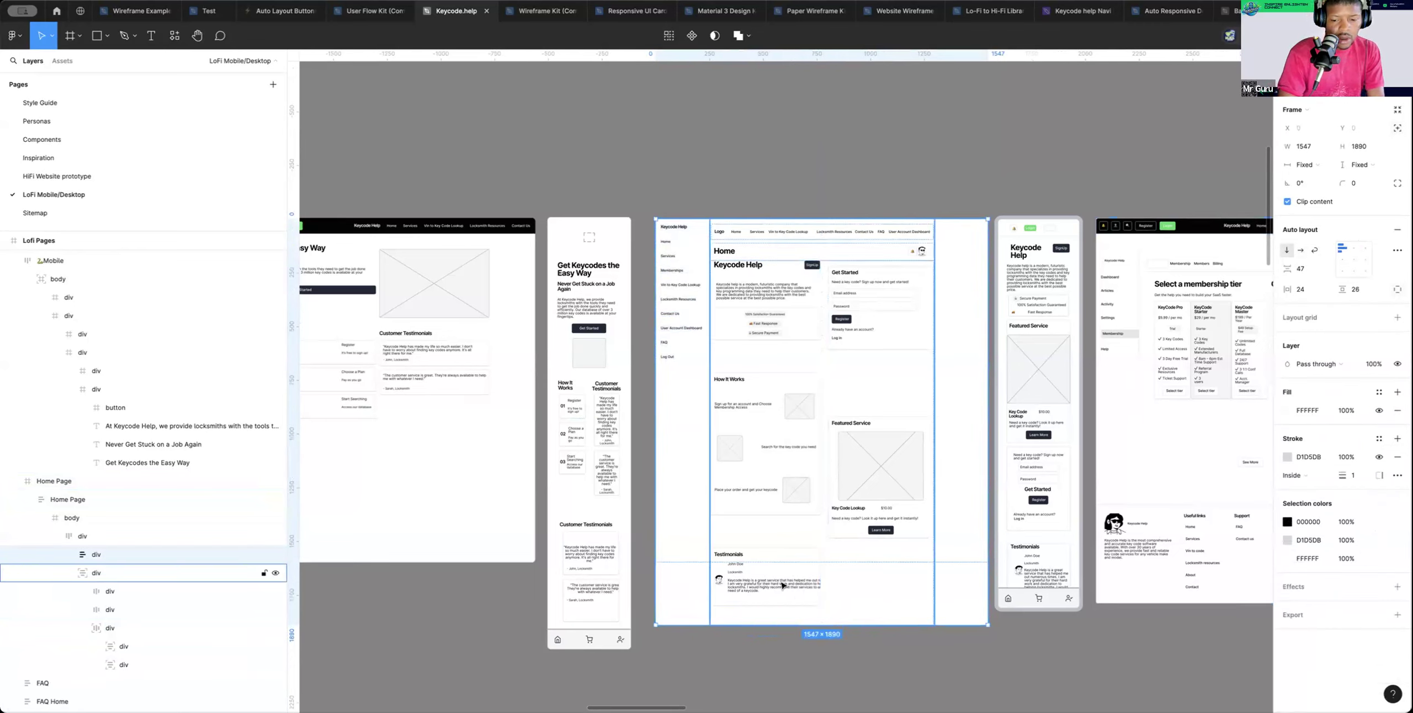
double_click(764, 587)
double_click(765, 587)
double_click(765, 588)
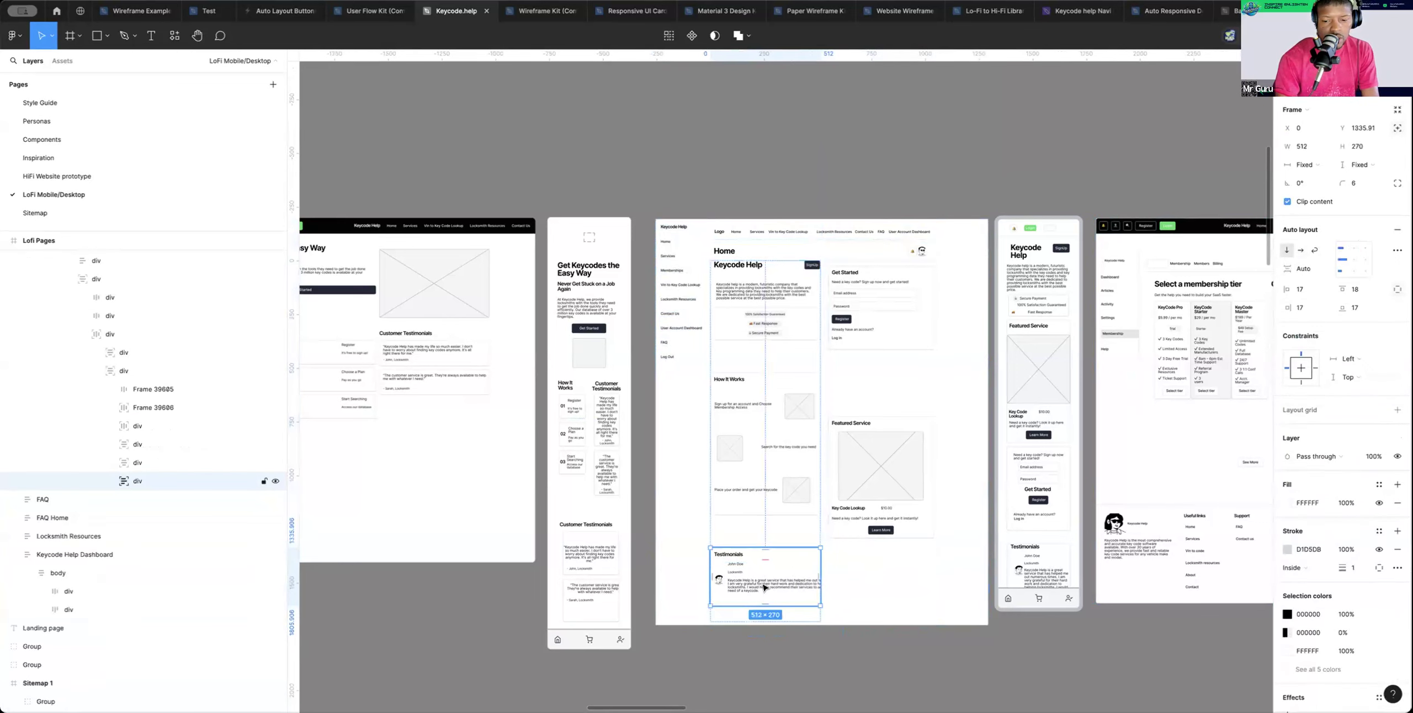
double_click(764, 588)
double_click(764, 587)
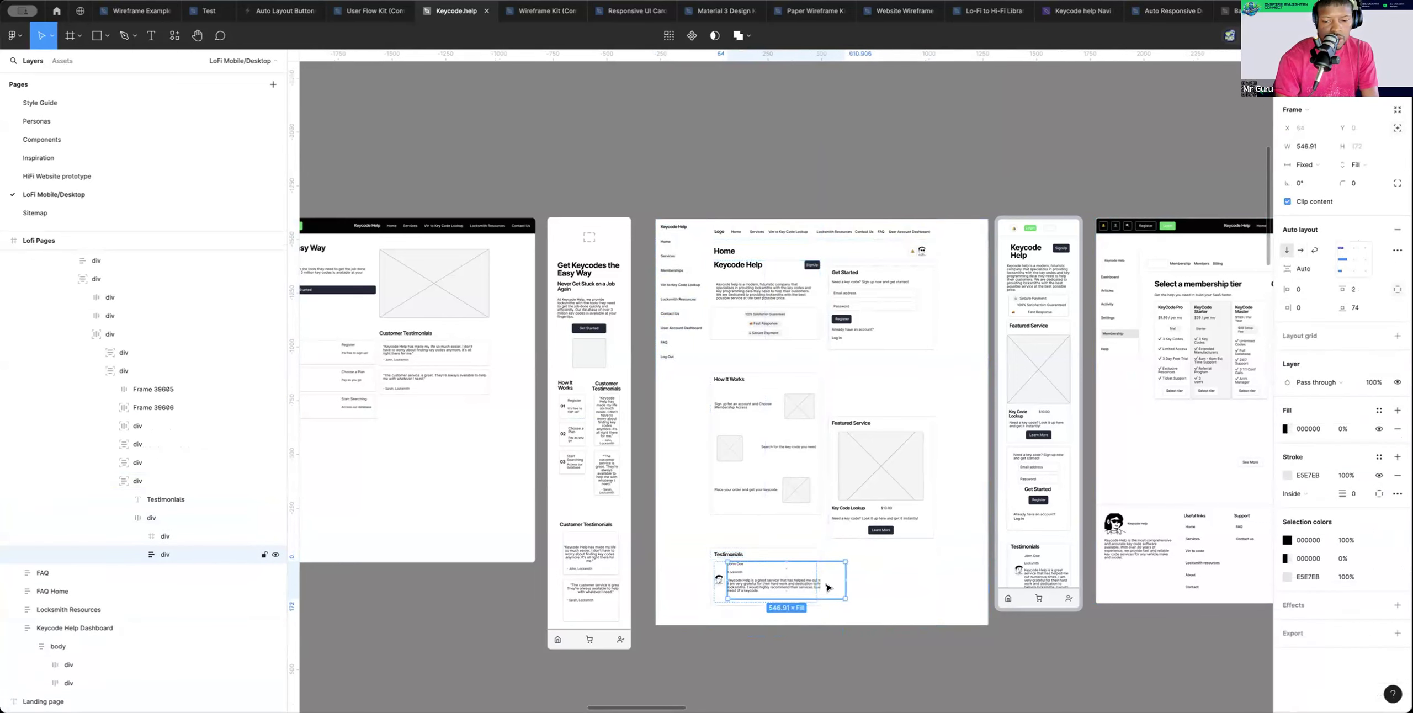
drag(818, 582, 810, 582)
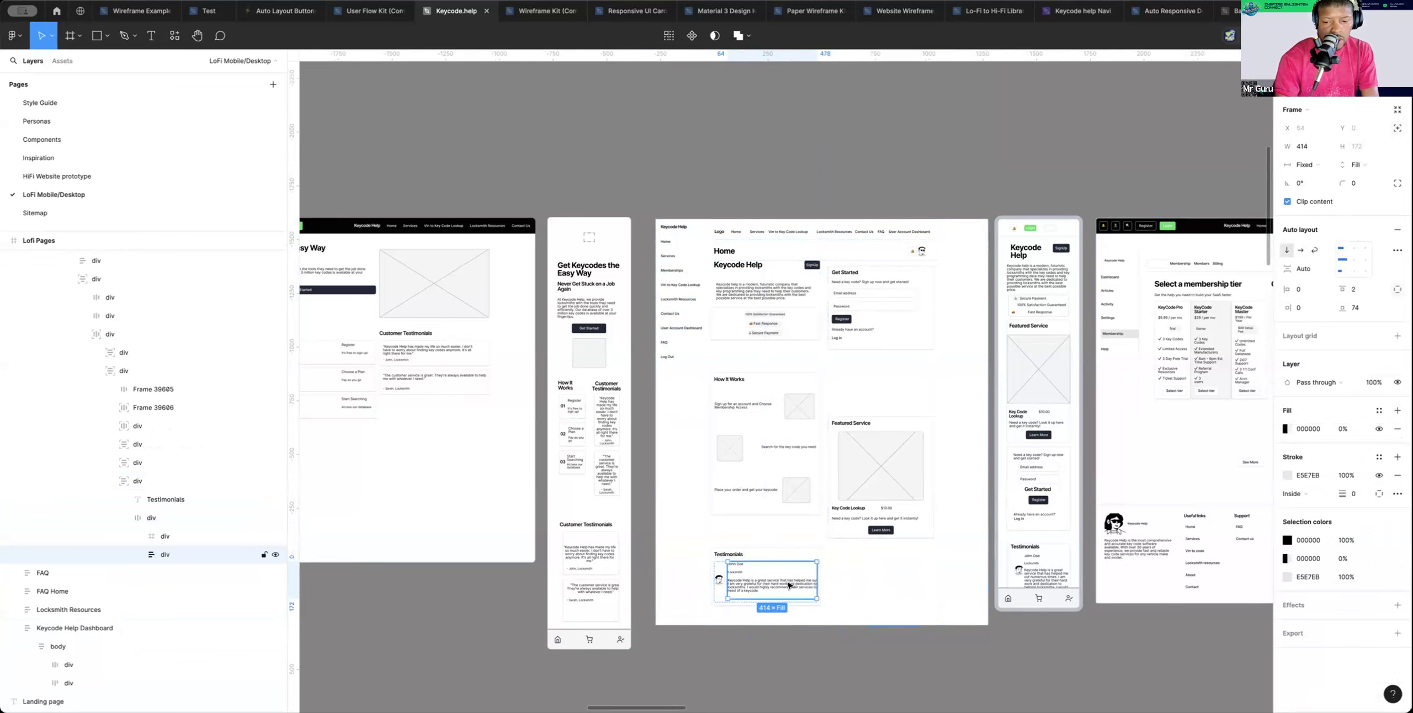
double_click(811, 581)
drag(846, 581, 810, 578)
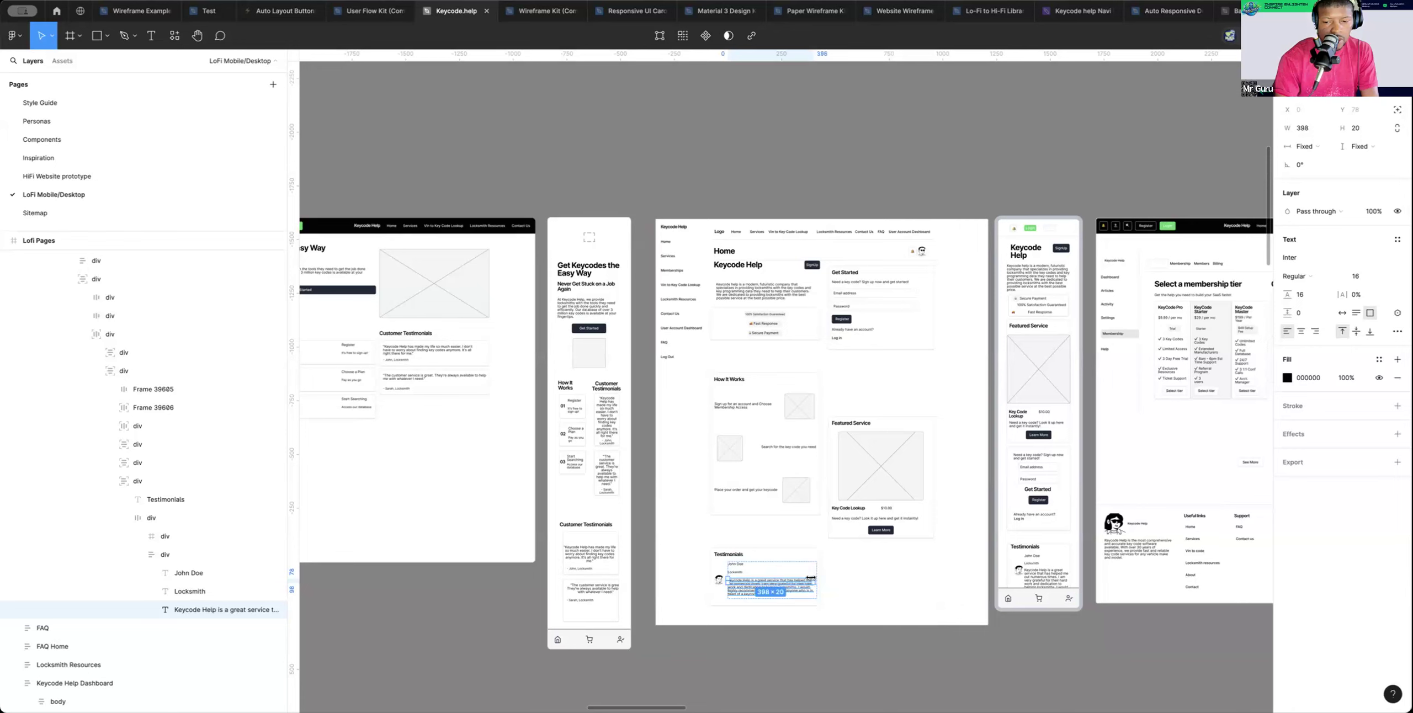
click(897, 588)
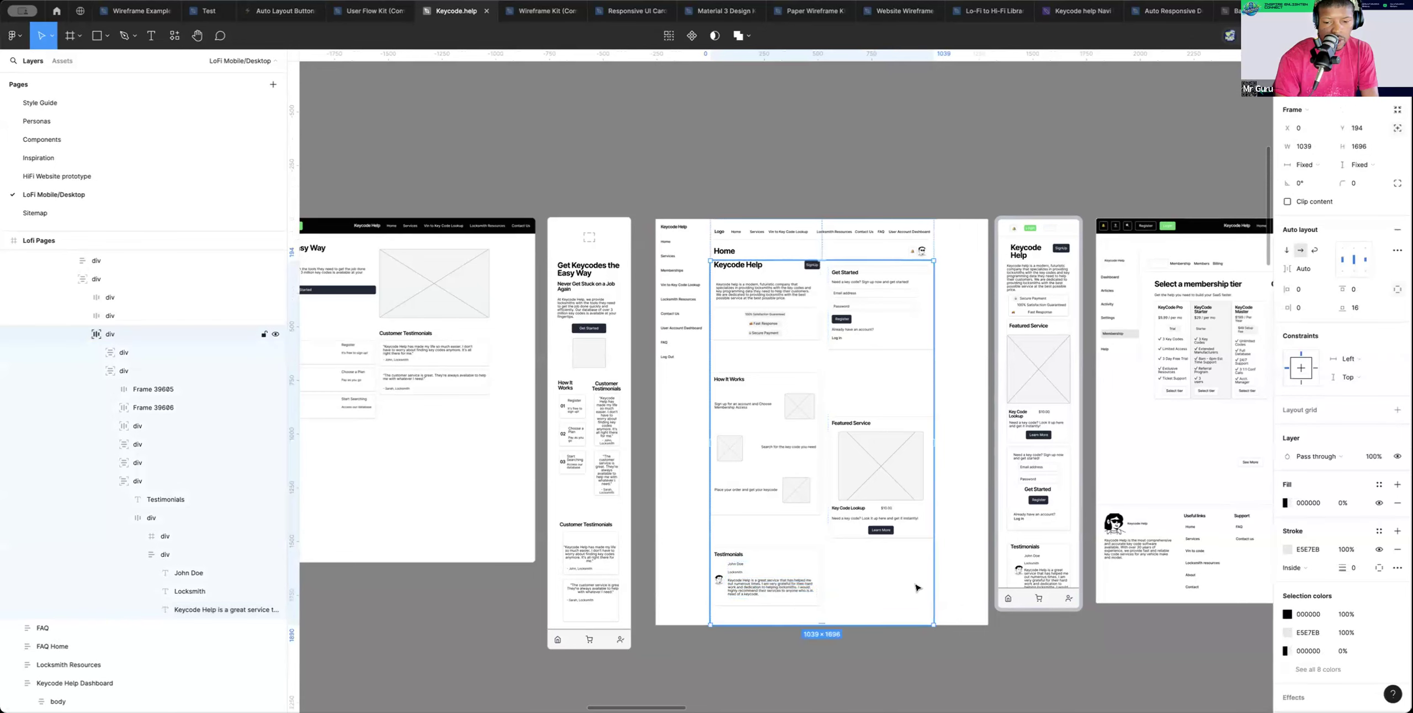
scroll(920, 524, right, 3)
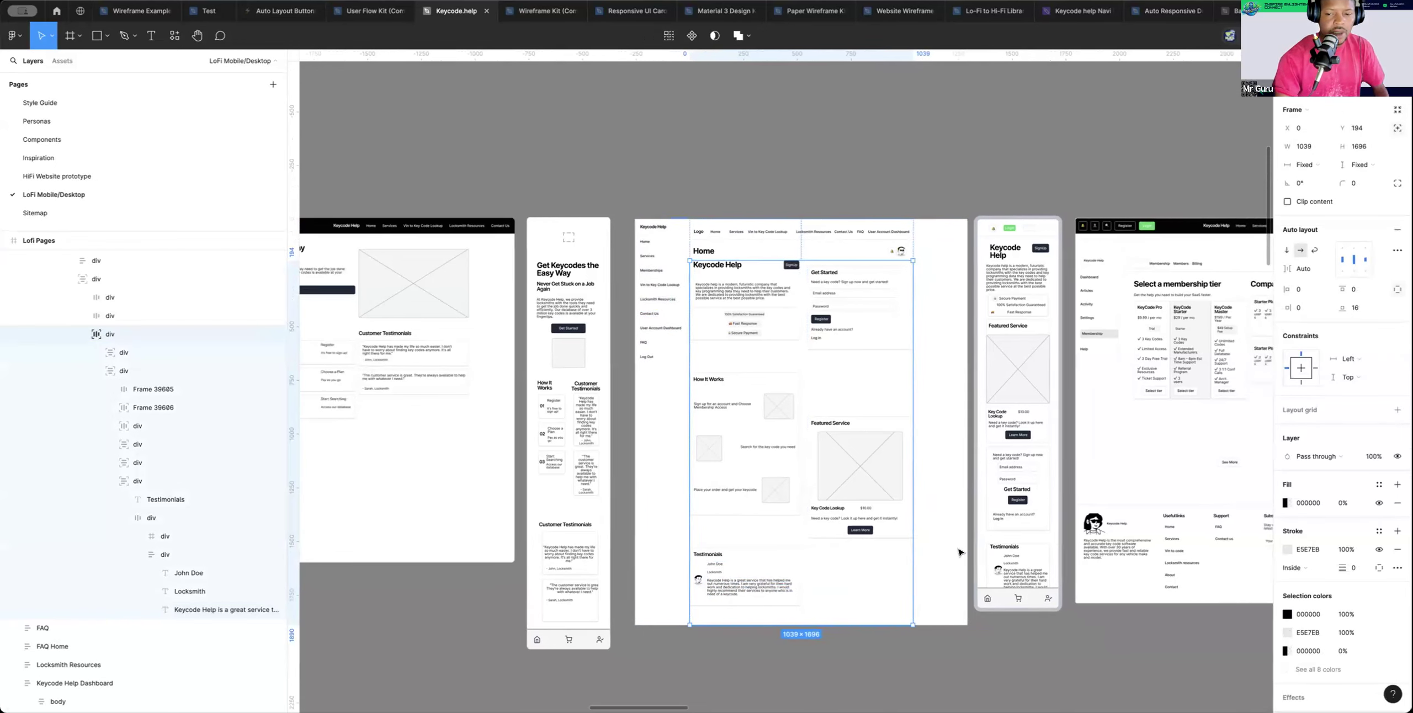
click(873, 141)
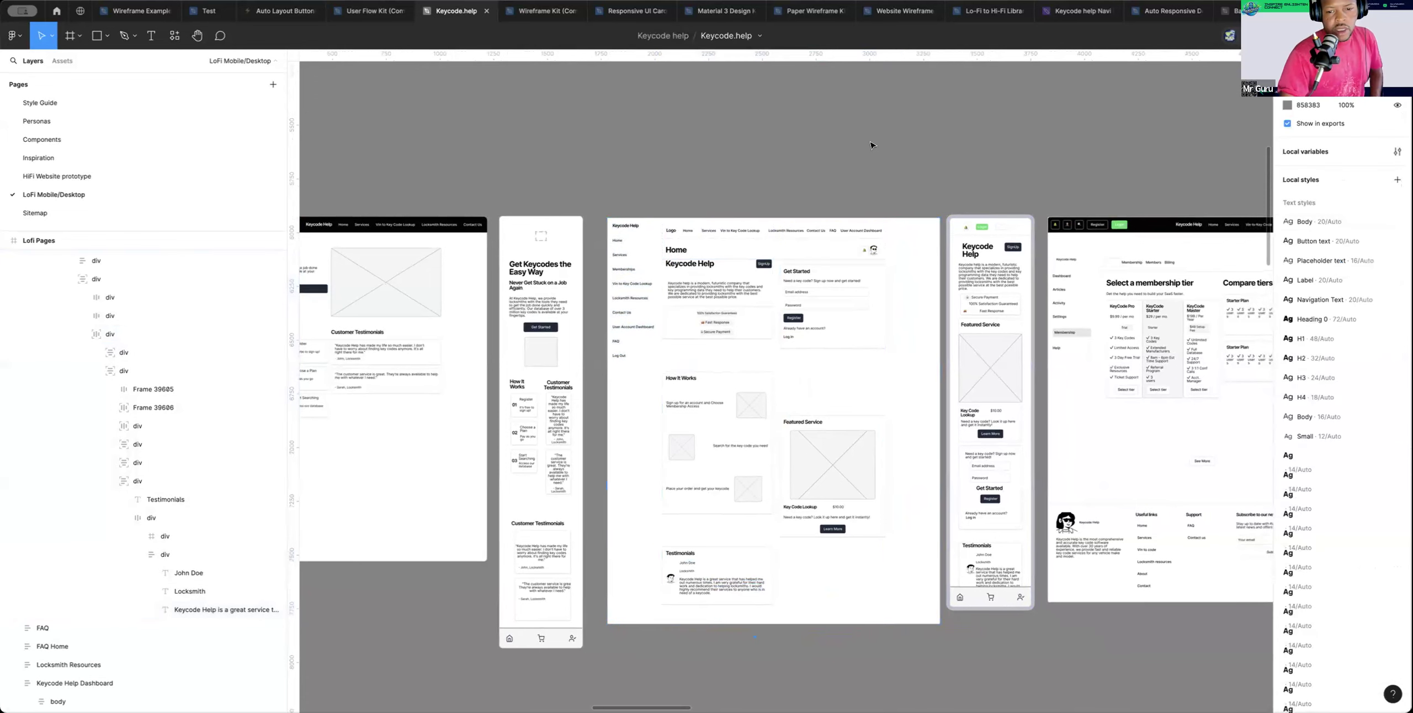
Change the fill of the Register label in the mobile Home Page header to dark grey 232222
scroll(877, 149, right, 3)
scroll(872, 182, right, 4)
scroll(869, 210, down, 1)
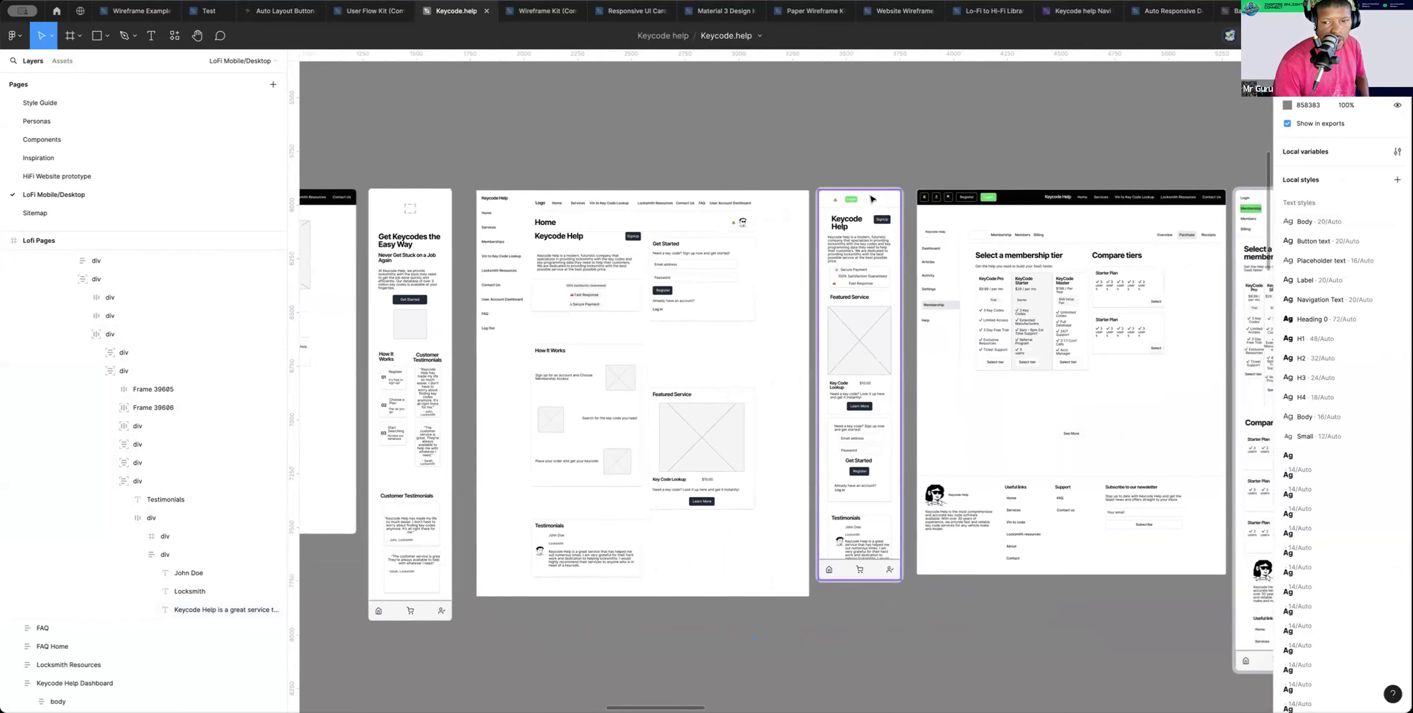
click(869, 201)
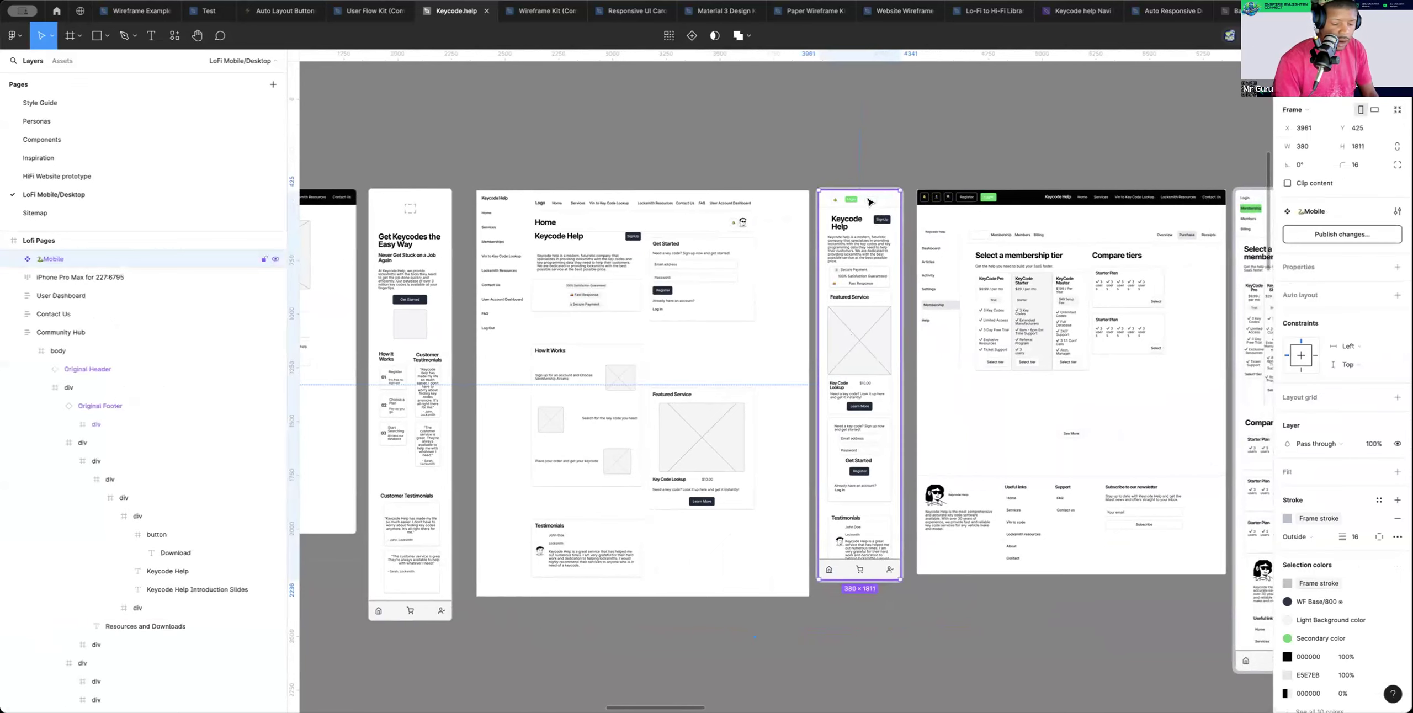
scroll(869, 202, up, 5)
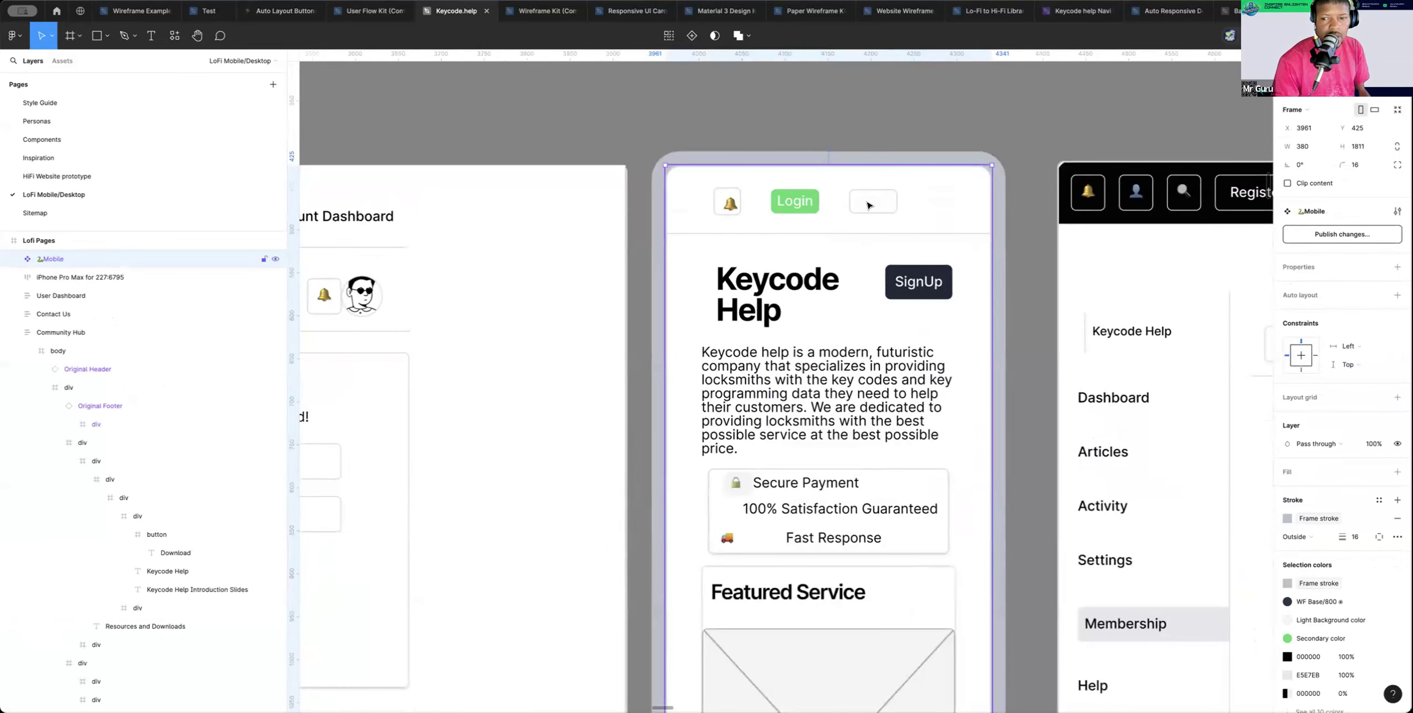
double_click(869, 205)
double_click(870, 205)
double_click(869, 206)
double_click(869, 205)
double_click(869, 205)
double_click(869, 205)
double_click(869, 205)
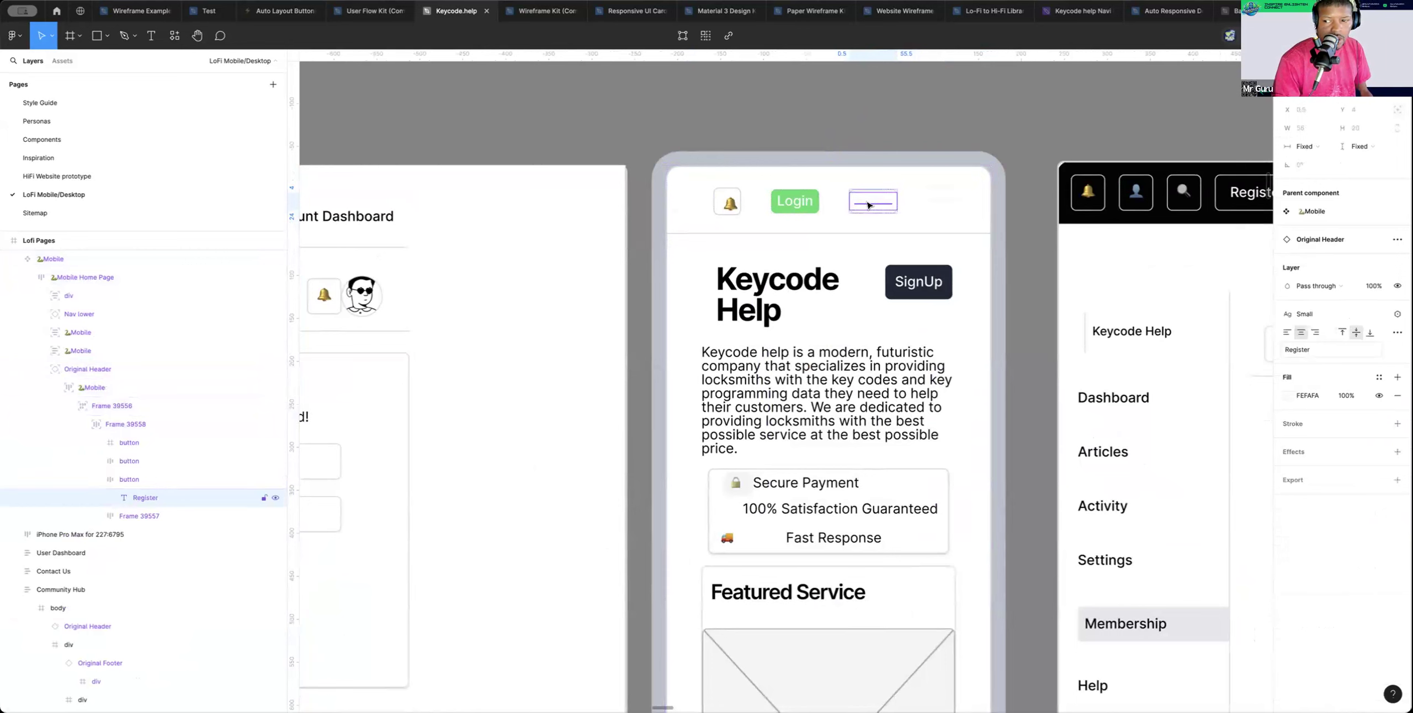
click(1288, 395)
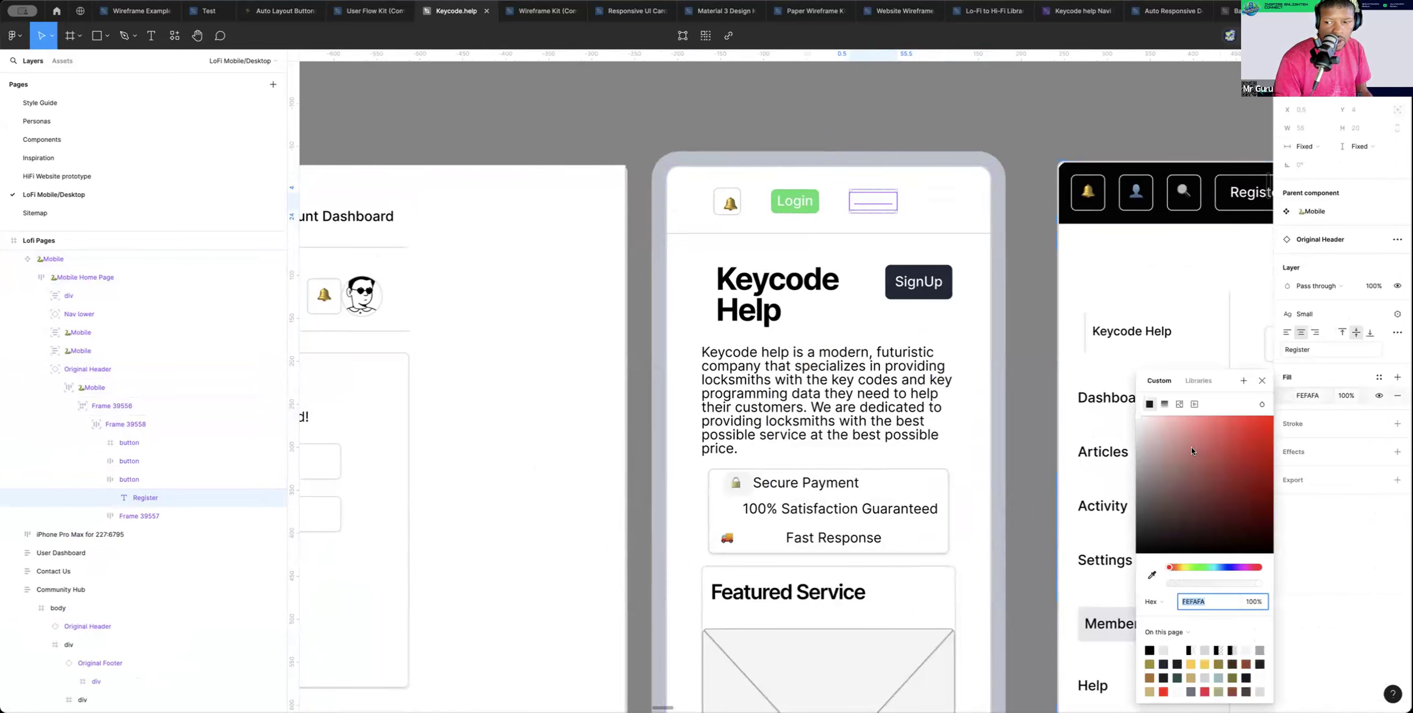
click(1139, 534)
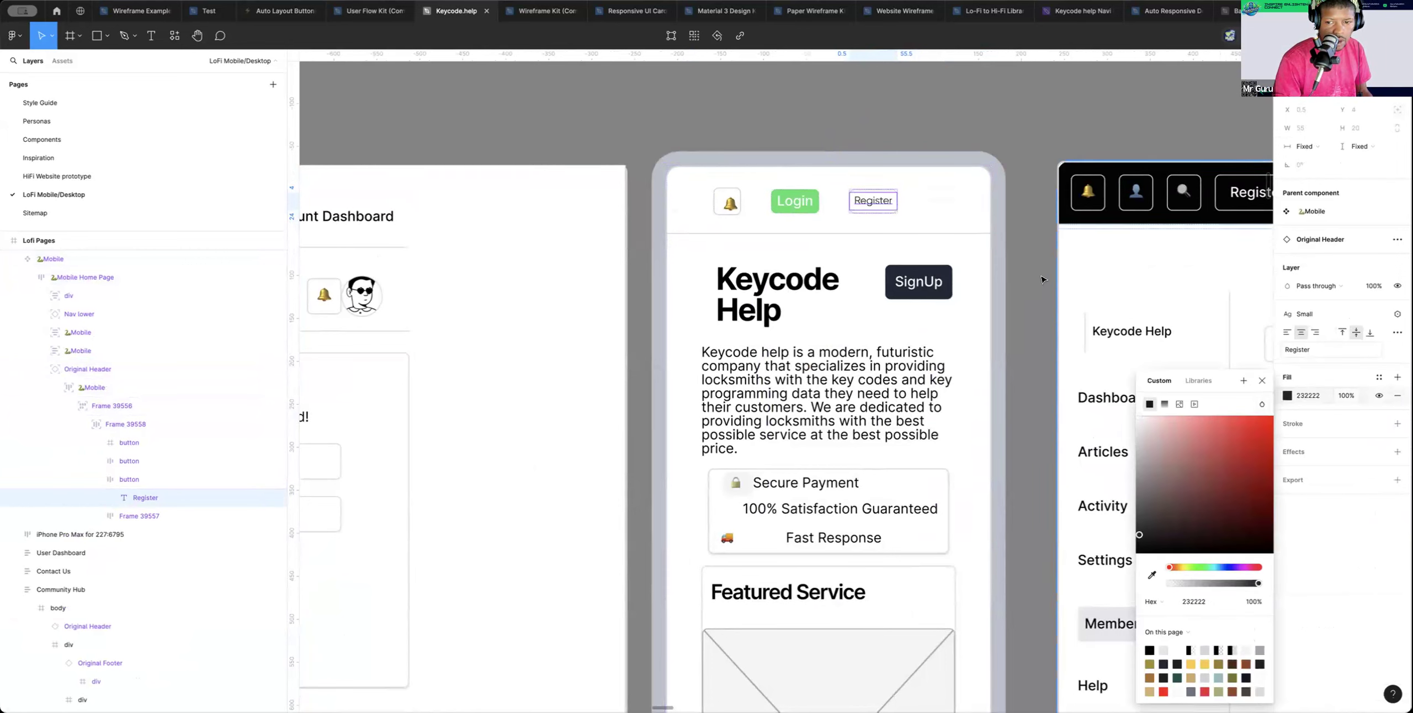
Try a dark 111010 fill on the Vector 1 menu icon in the mobile header, and undo it
click(941, 201)
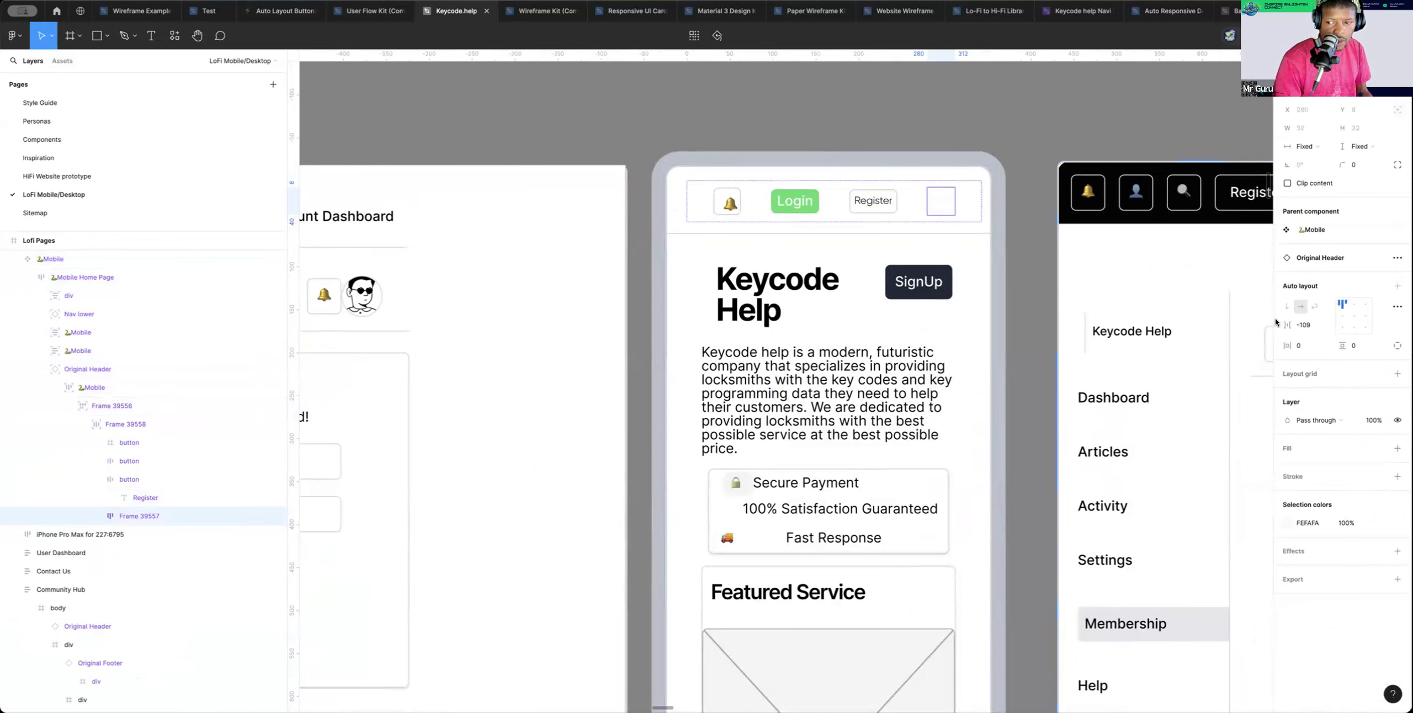
double_click(934, 209)
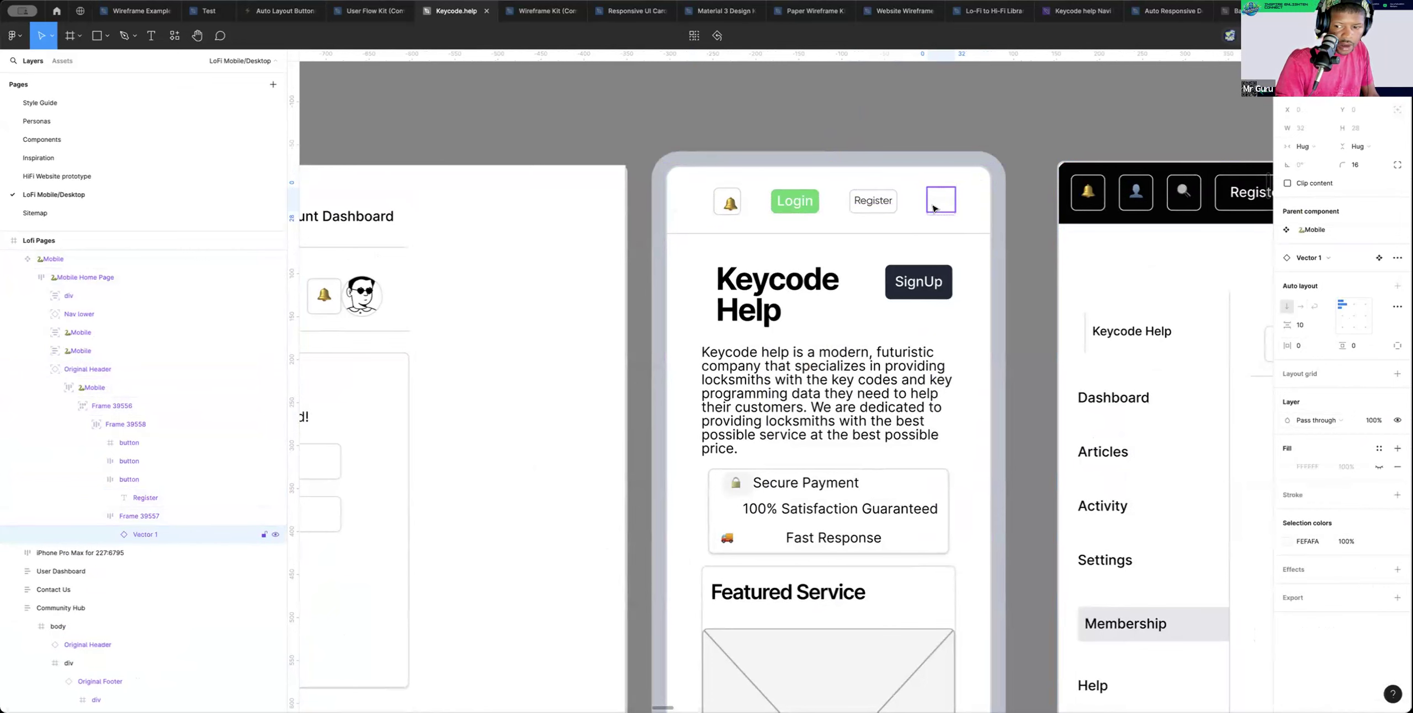
click(1287, 467)
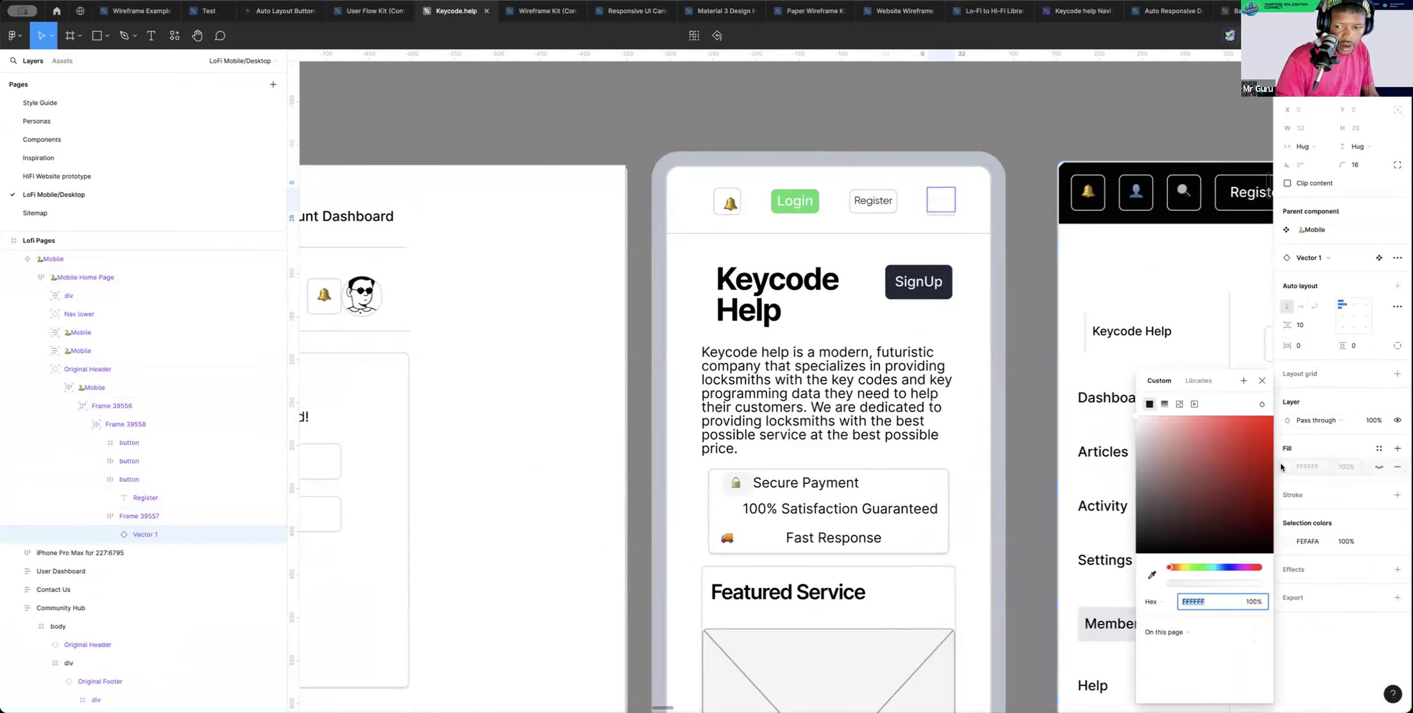
click(1139, 547)
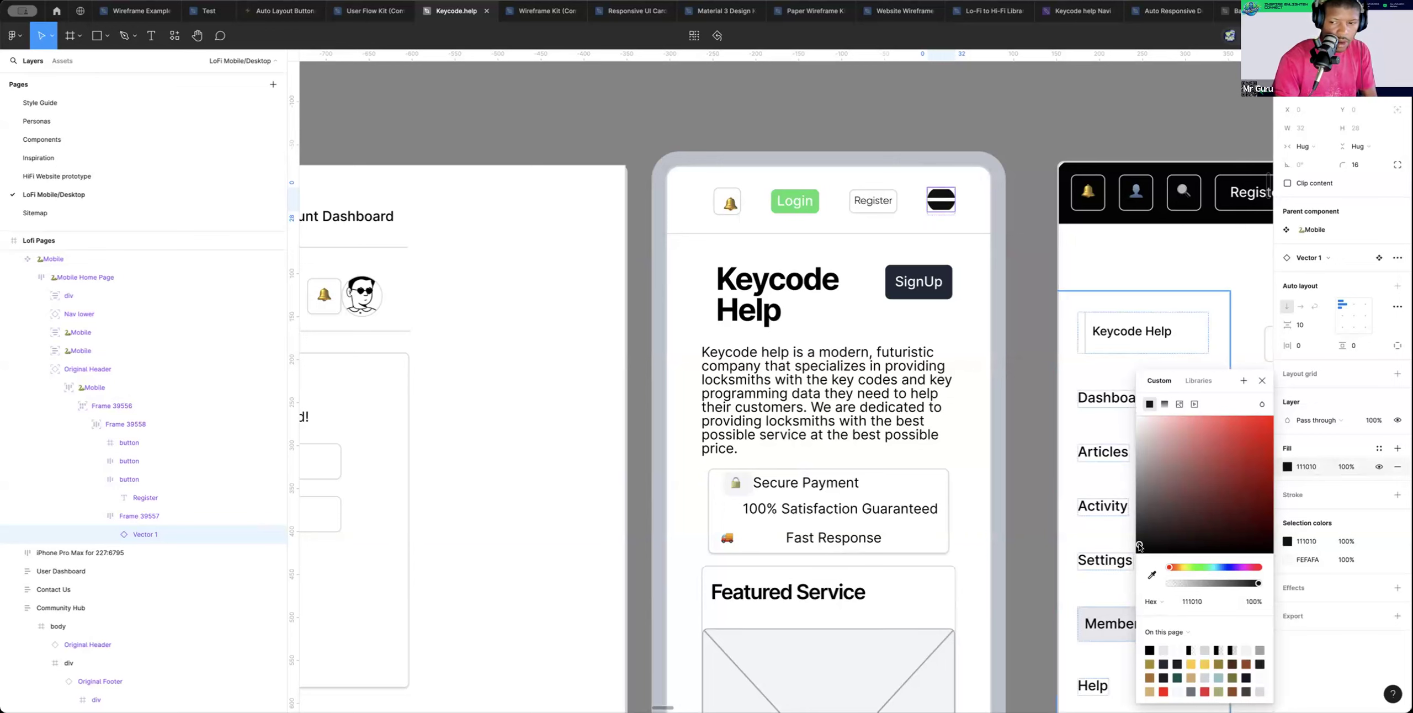
key(ctrl+z)
click(1029, 242)
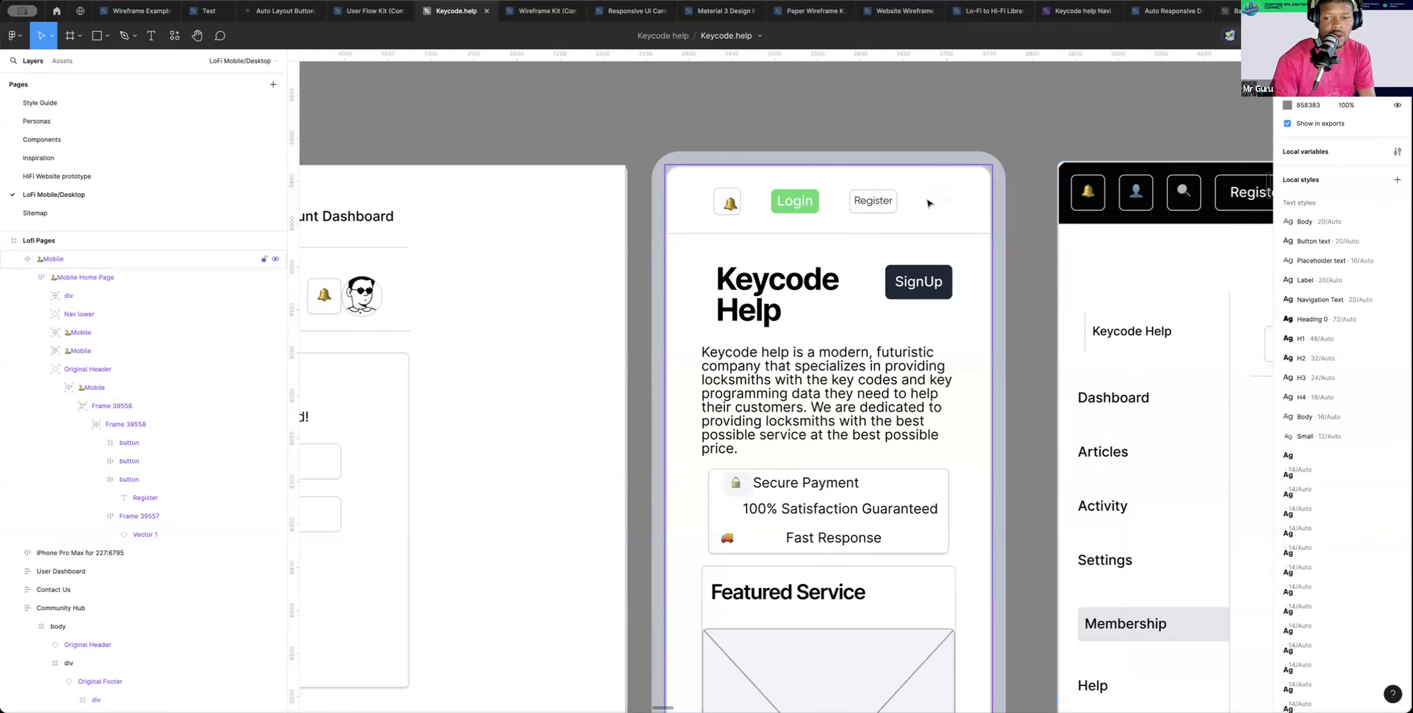
Add a fill to Frame 39557, which holds the menu icon in the mobile Home Page header
click(934, 203)
double_click(934, 204)
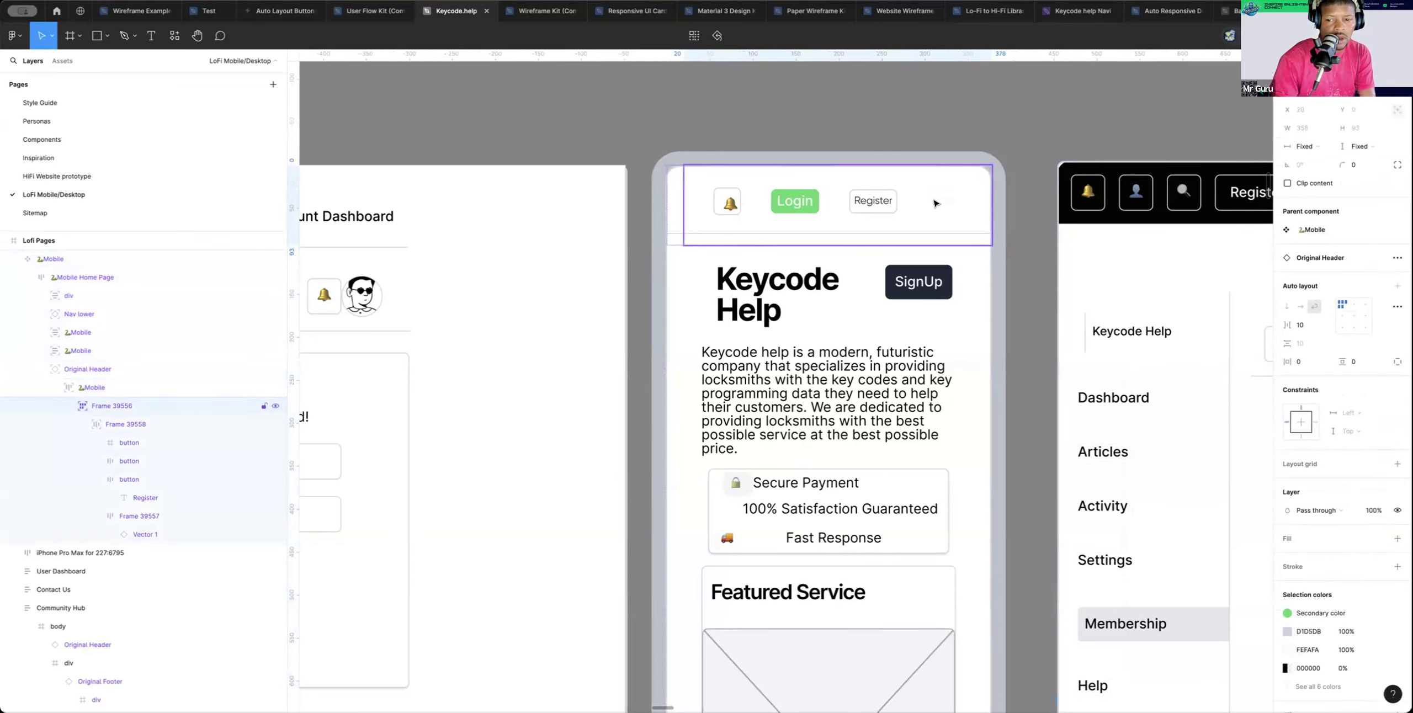
double_click(935, 204)
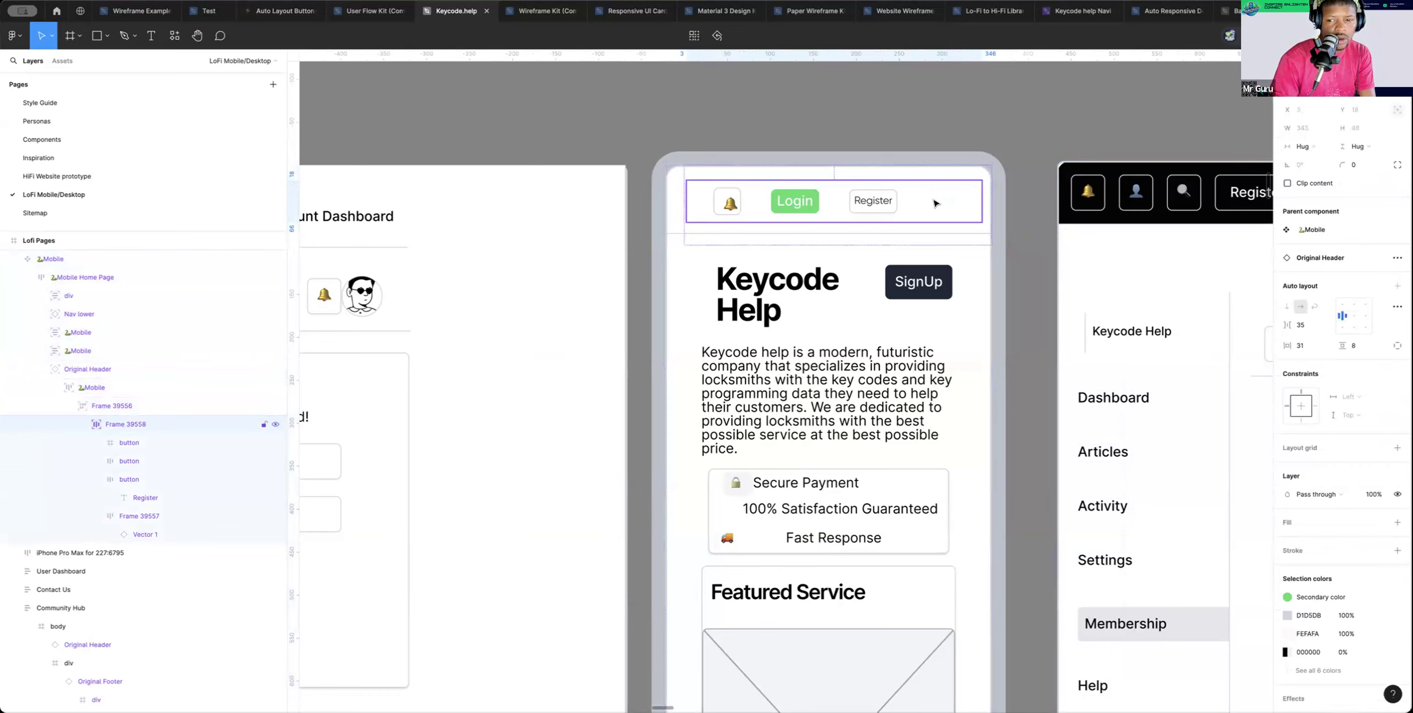
double_click(935, 204)
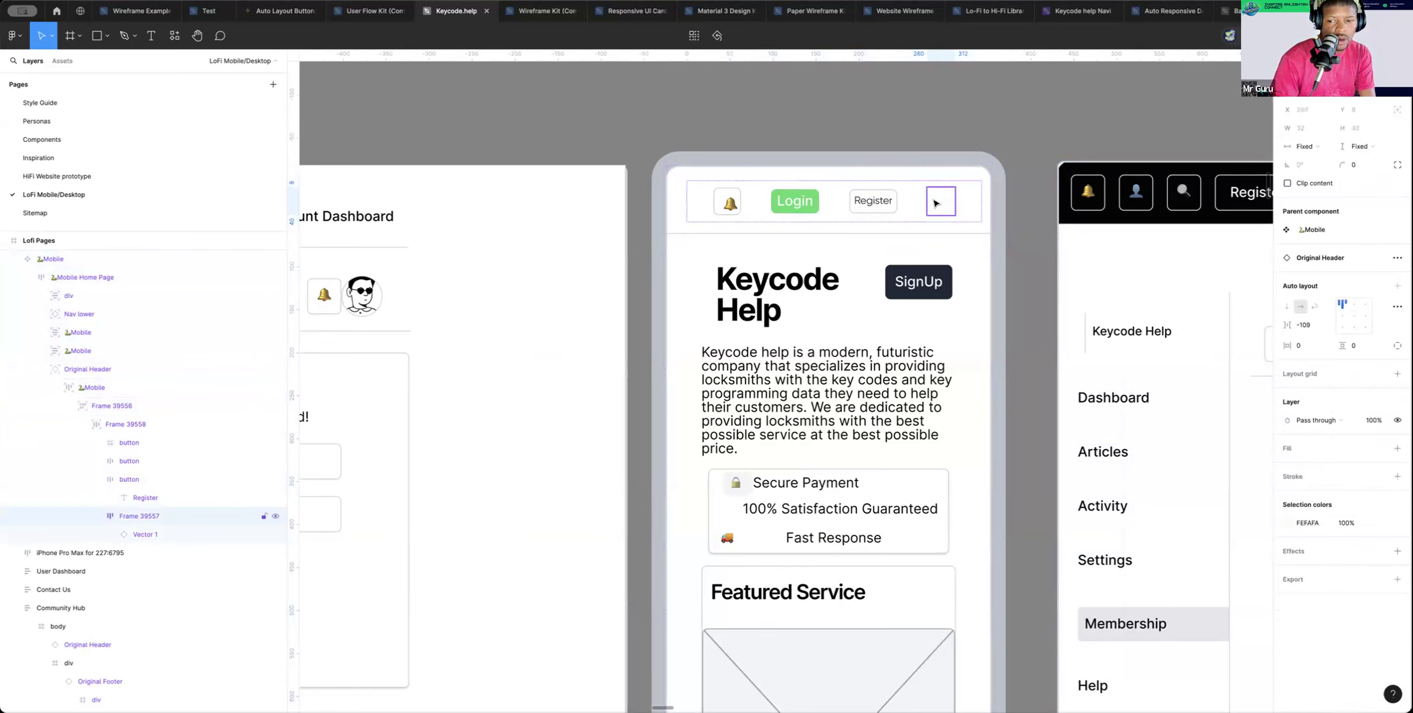
click(1396, 449)
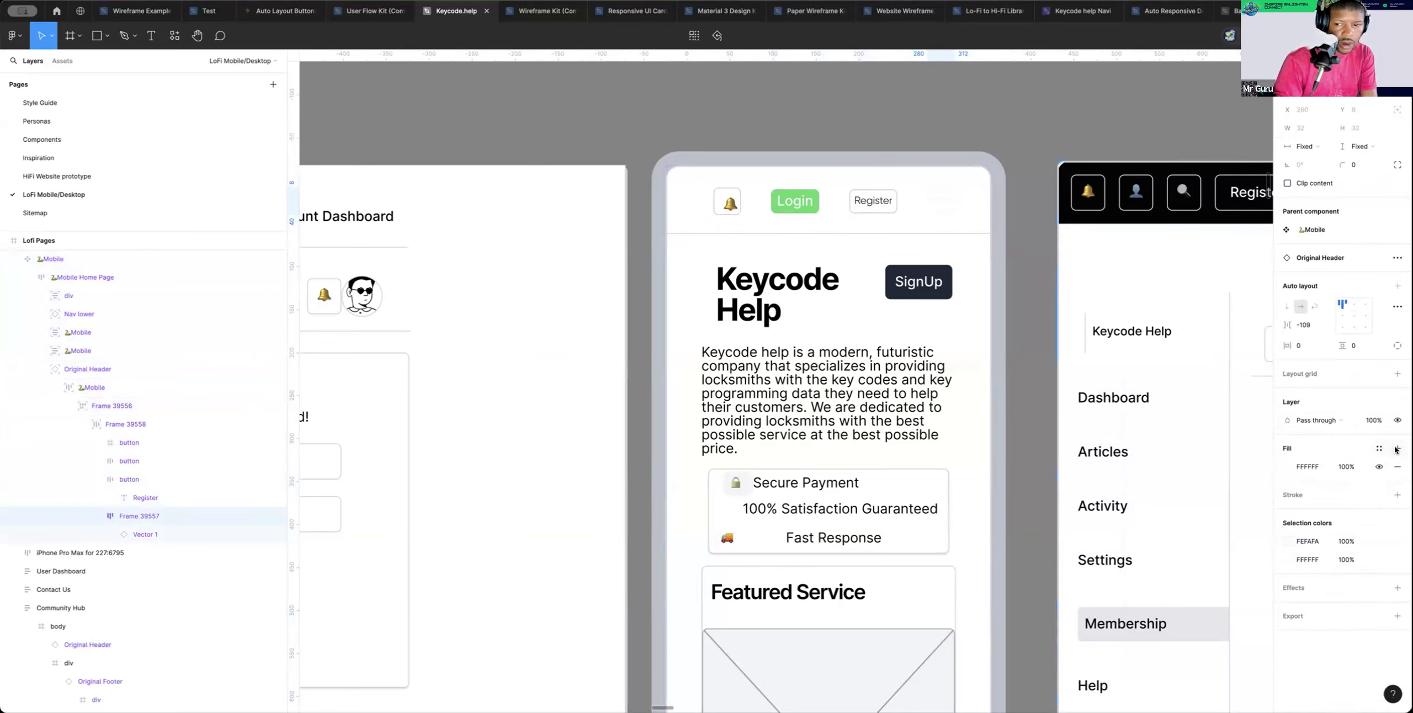
Try the dark colour 131212 for the menu icon frame's fill, and undo the colour change
click(1288, 467)
click(1140, 544)
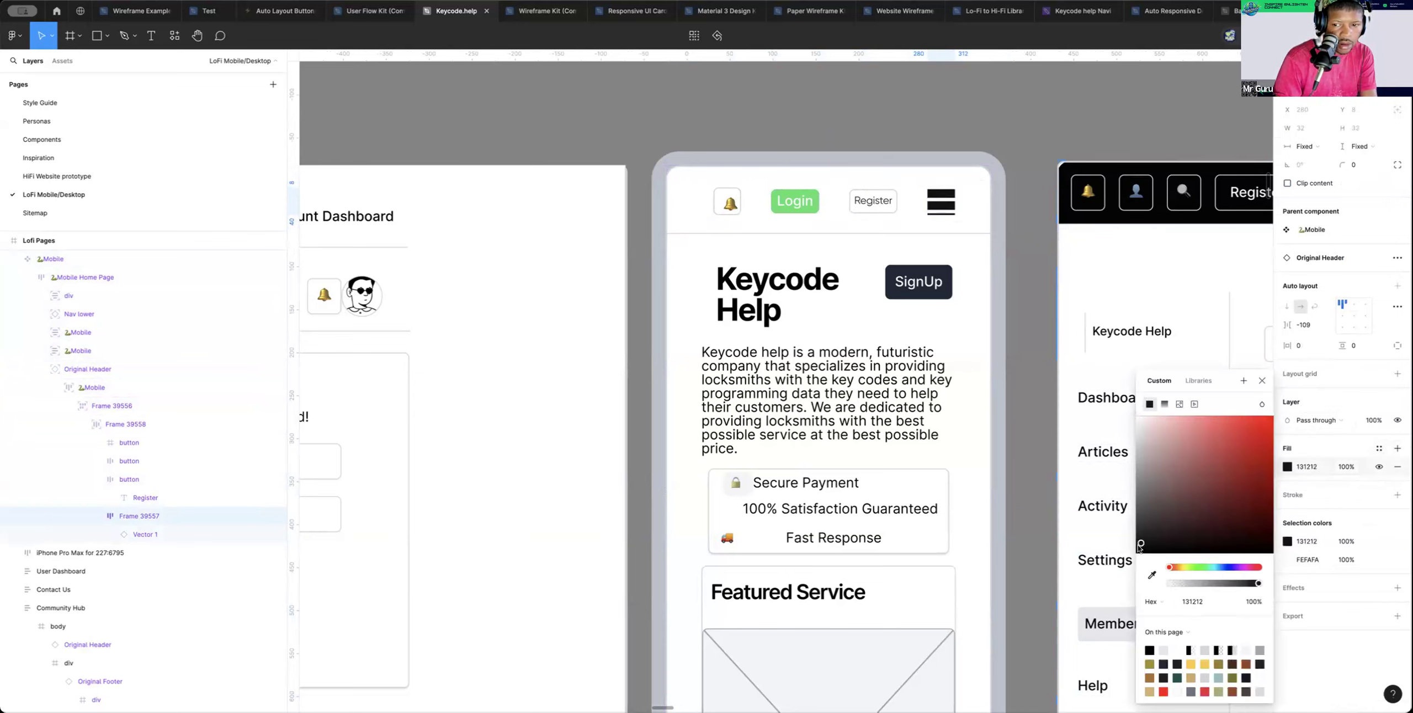
key(ctrl+z)
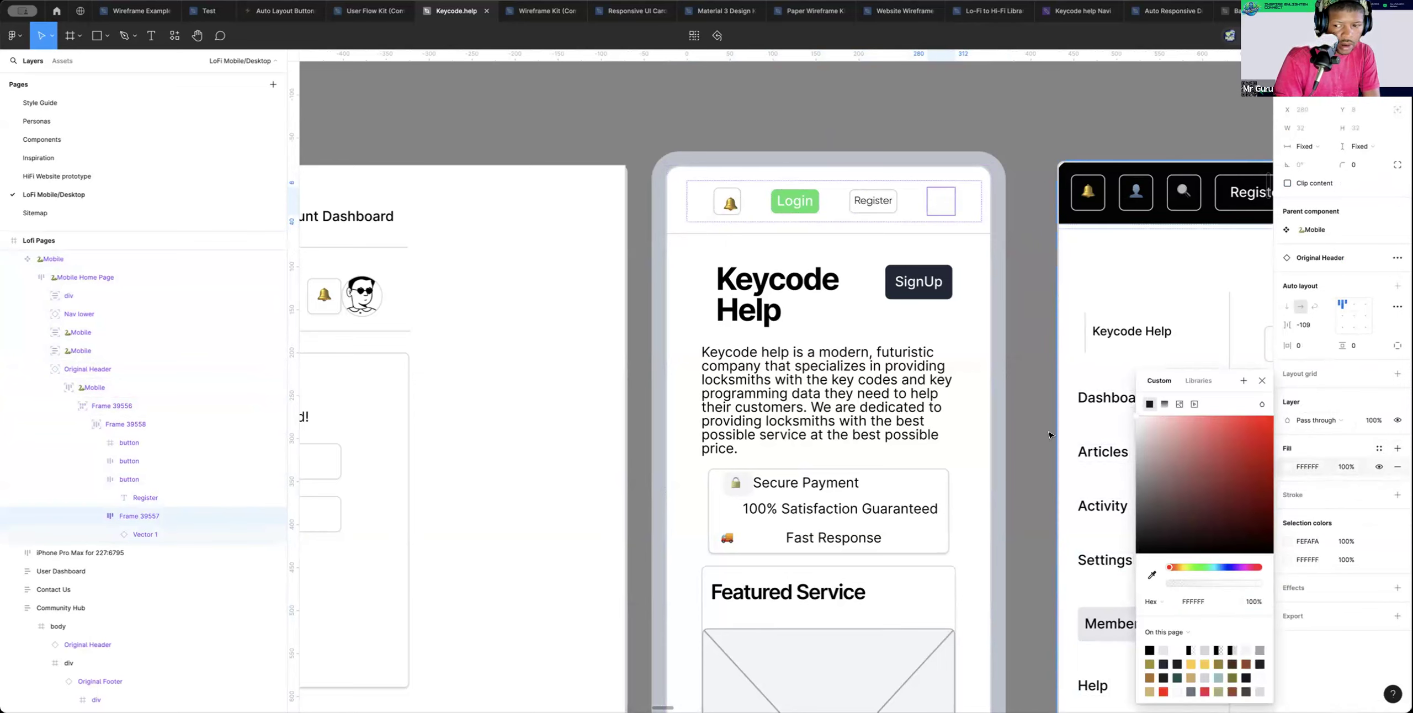
Inspect the nested frames of the mobile Home Page header down to Frame 39558, and clear the selection
click(1000, 365)
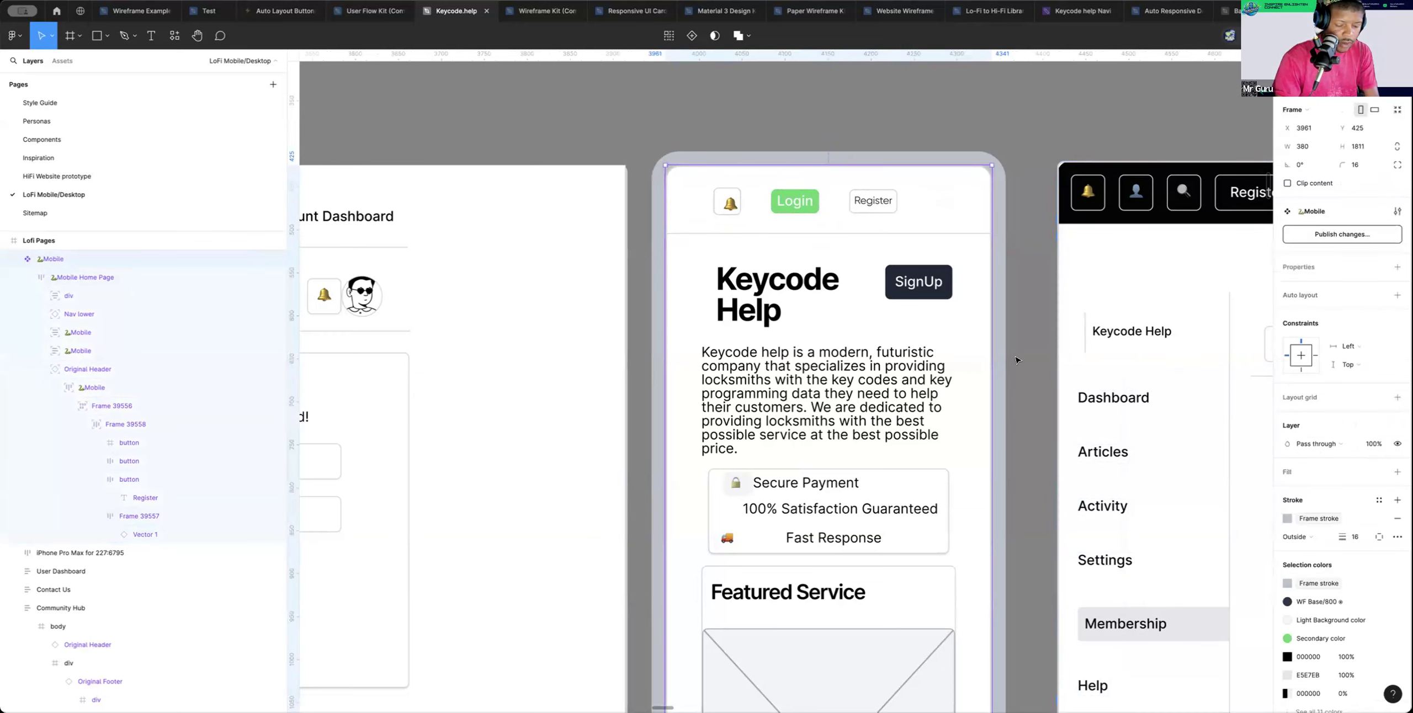
click(941, 194)
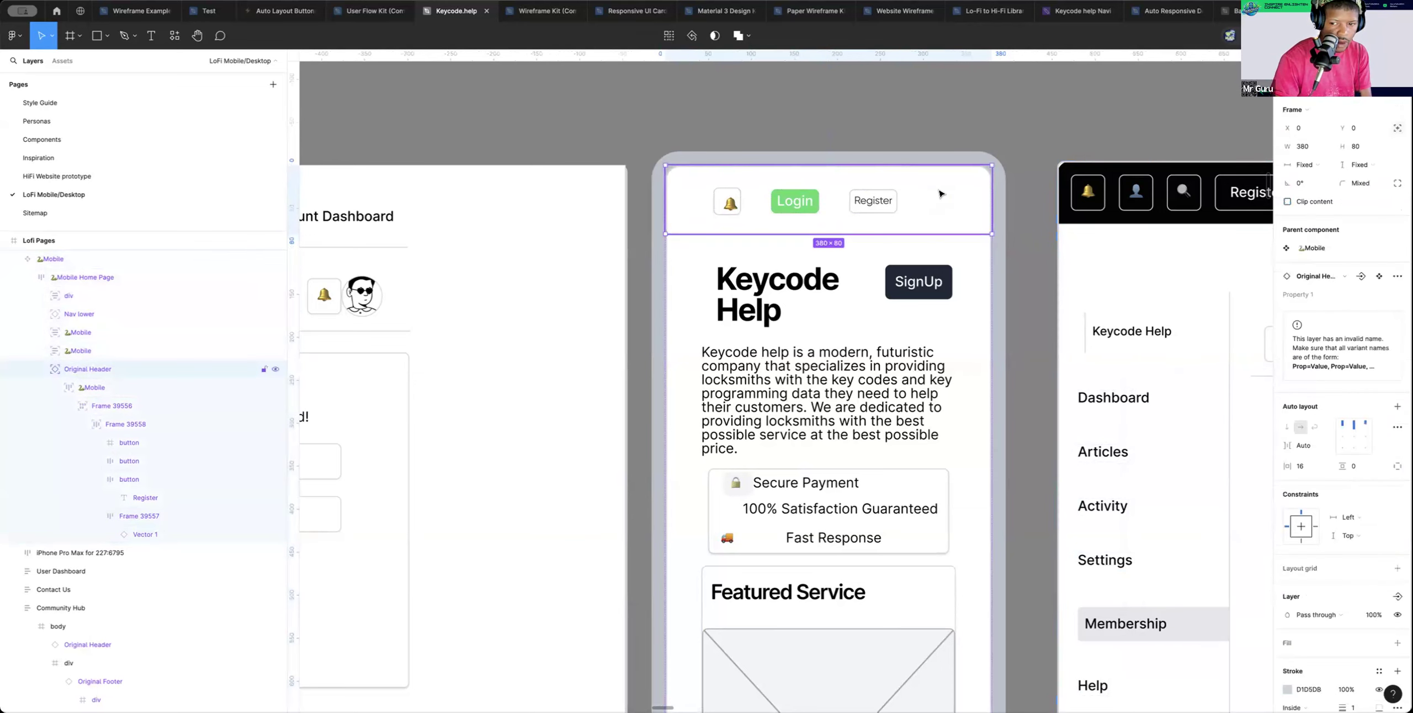
double_click(941, 194)
double_click(941, 195)
double_click(942, 195)
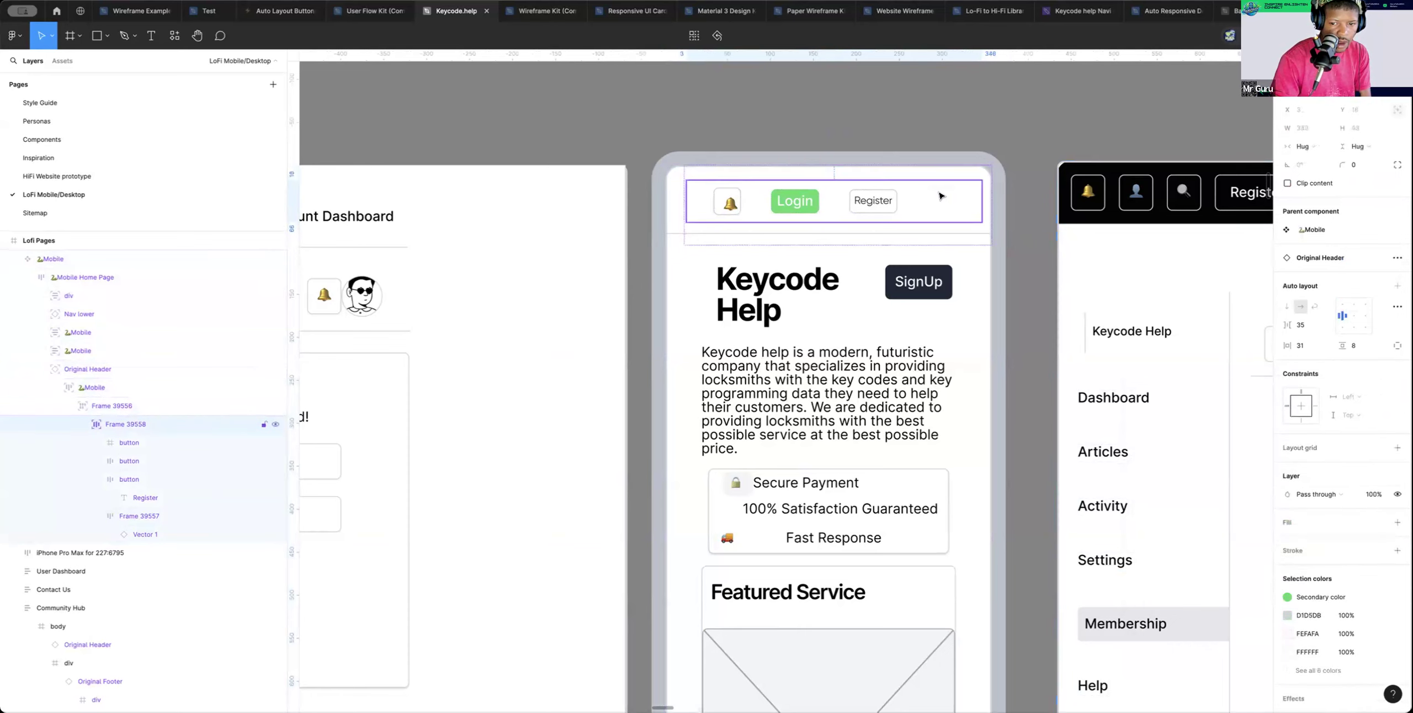
click(1010, 270)
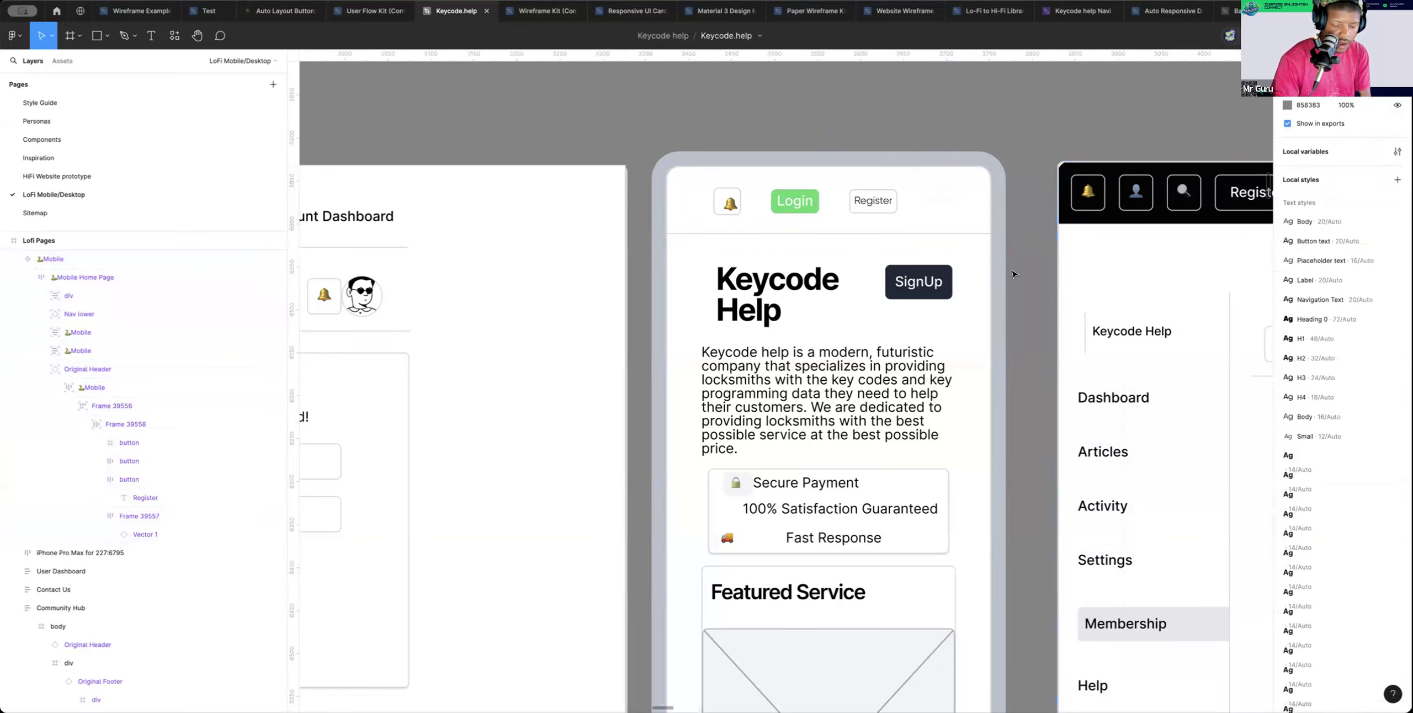
Review the mobile Home Page wireframe beside its desktop version, from the header down to the lower navigation bar
alt+click(979, 278)
scroll(941, 422, down, 2)
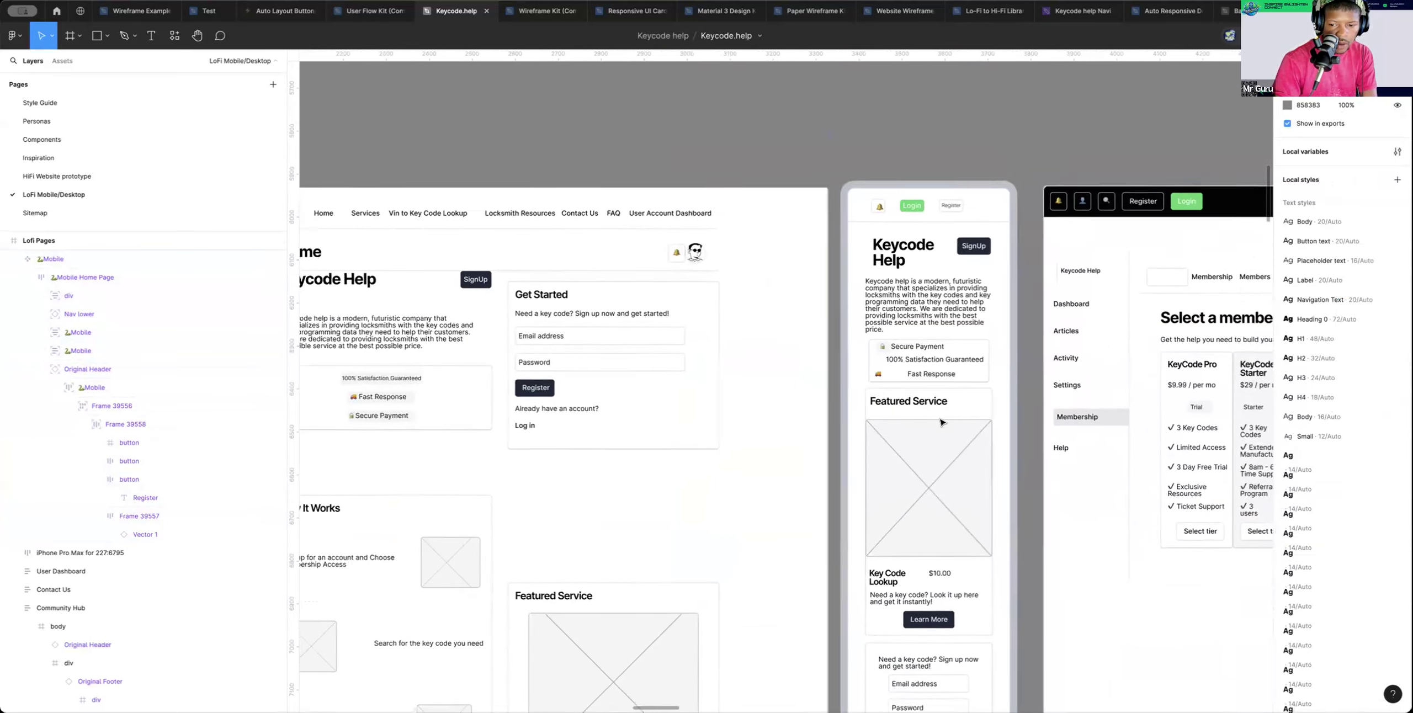
scroll(941, 422, down, 5)
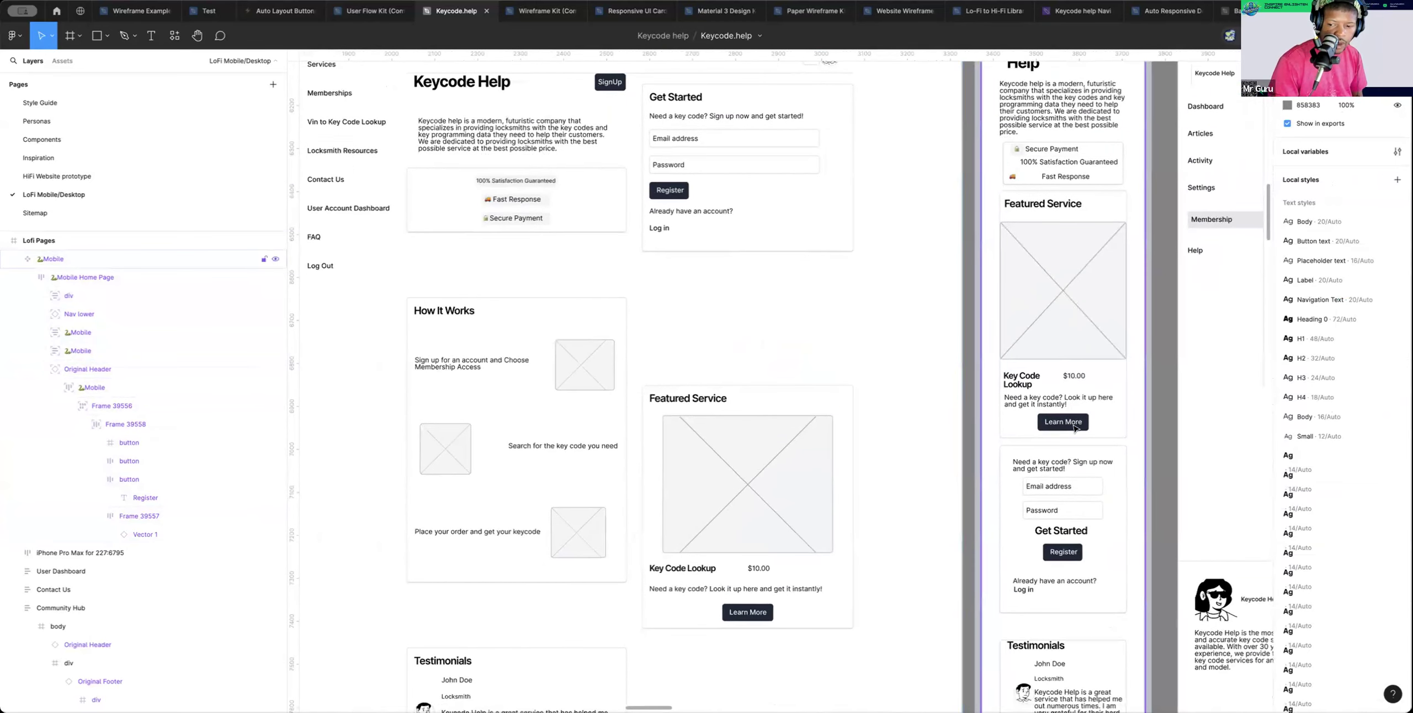
scroll(1074, 428, down, 3)
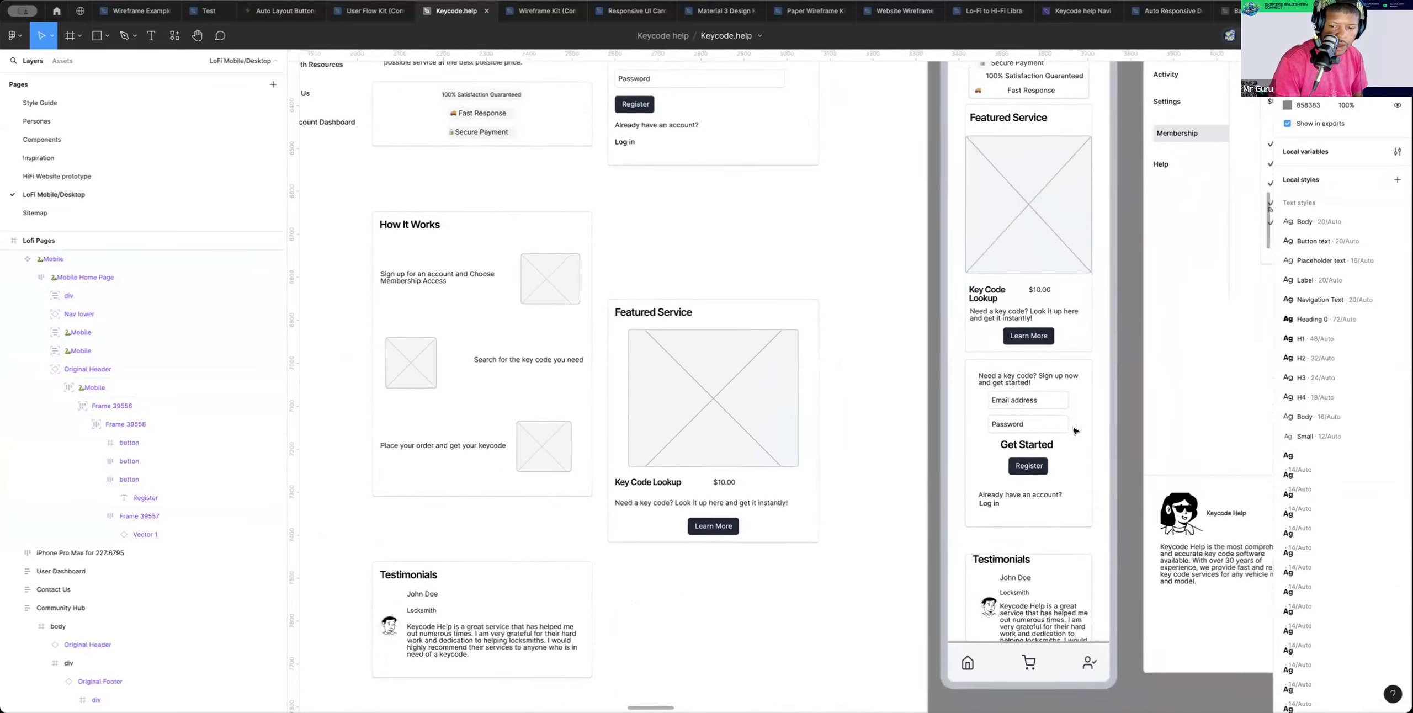
scroll(1074, 430, down, 2)
scroll(1074, 430, right, 8)
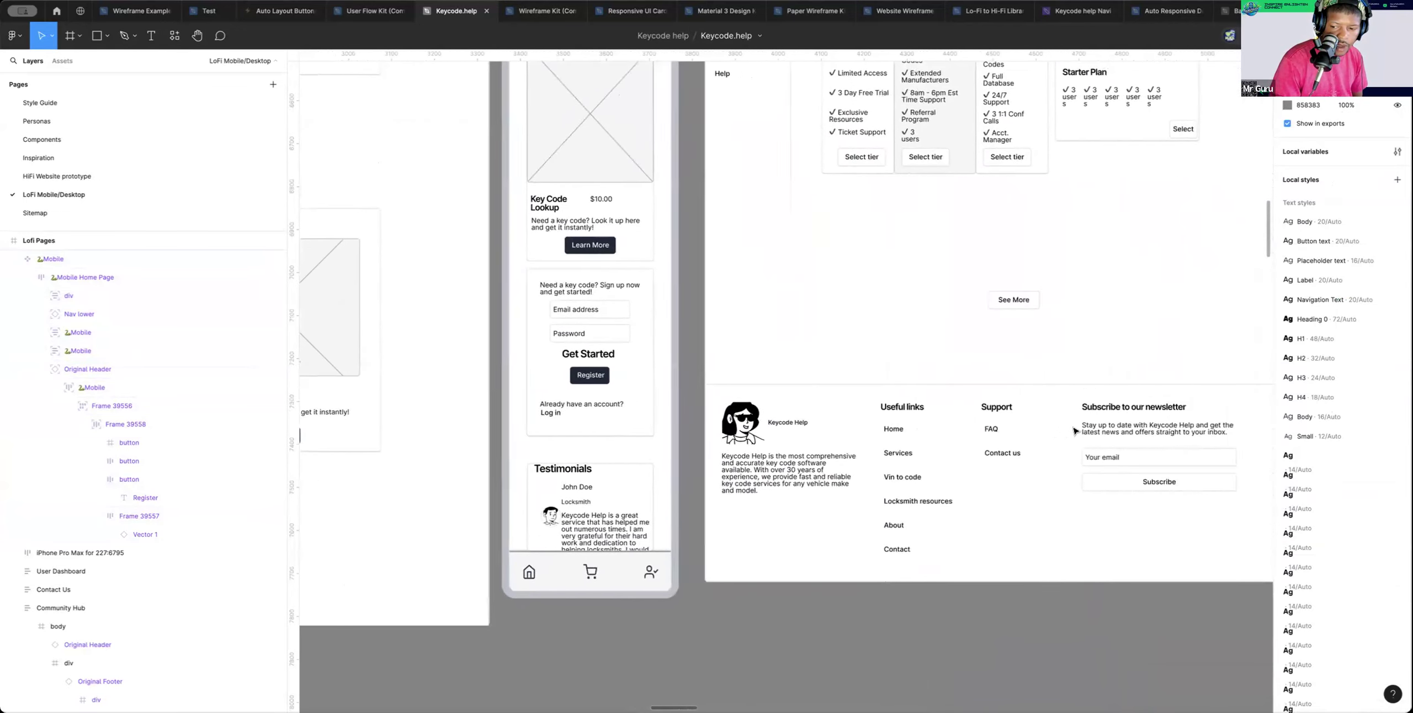
Examine the desktop and mobile membership tier selection pages, including the tier comparison and footer sections
scroll(1074, 430, up, 10)
scroll(1074, 430, right, 3)
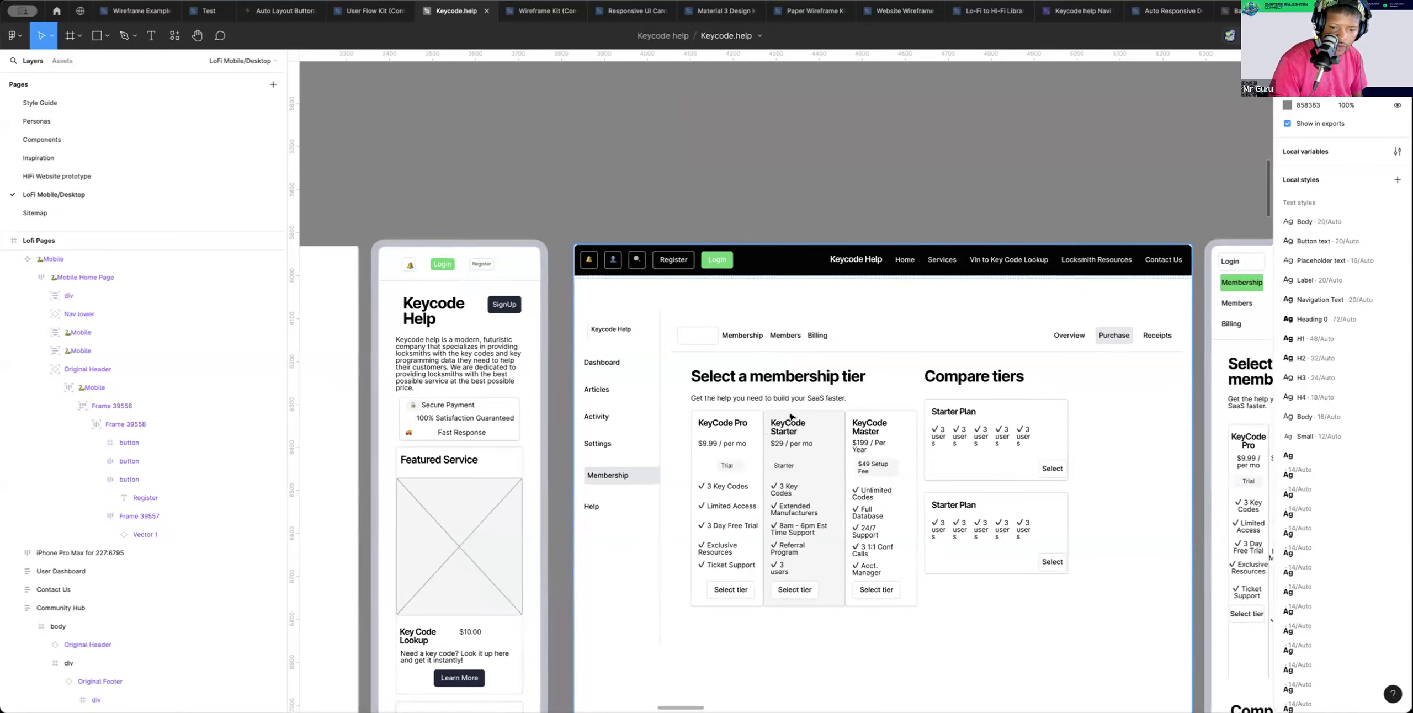
scroll(792, 418, right, 3)
scroll(792, 417, right, 10)
scroll(792, 418, down, 5)
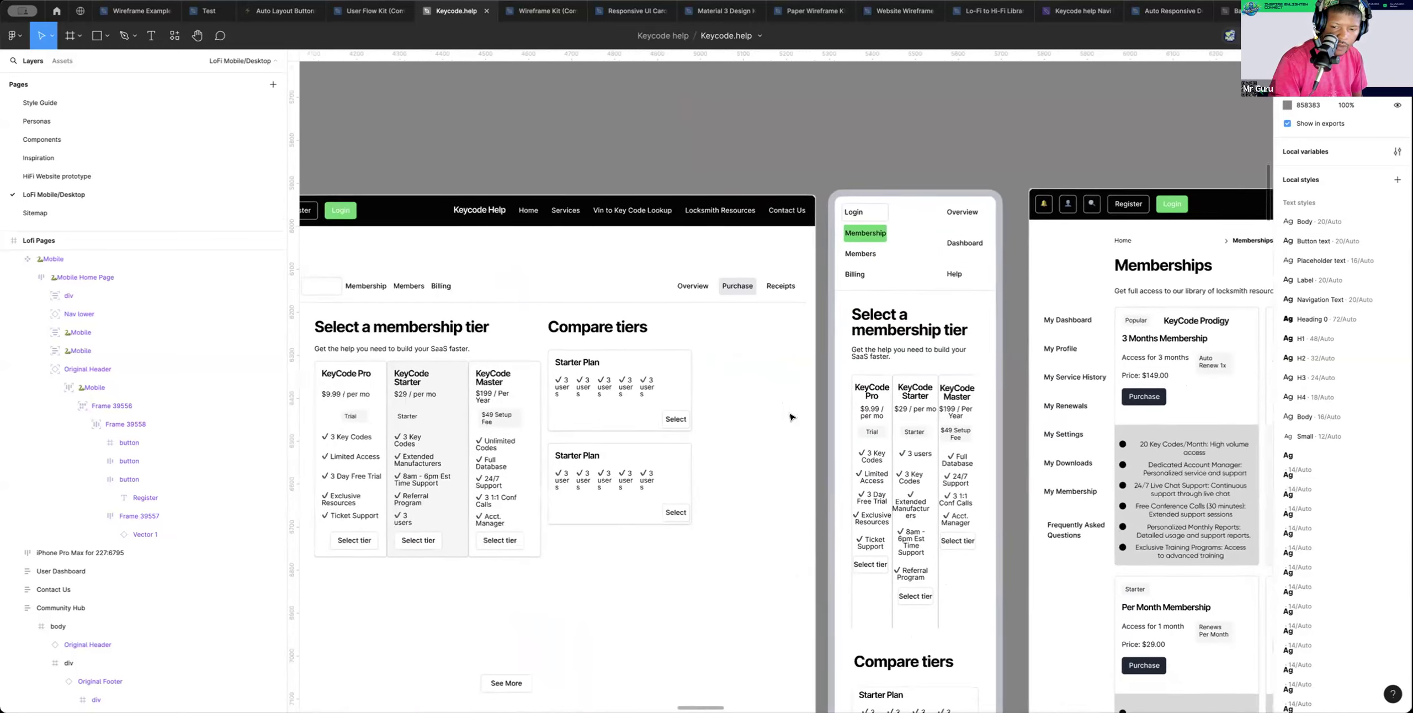
scroll(792, 418, right, 2)
scroll(792, 418, up, 2)
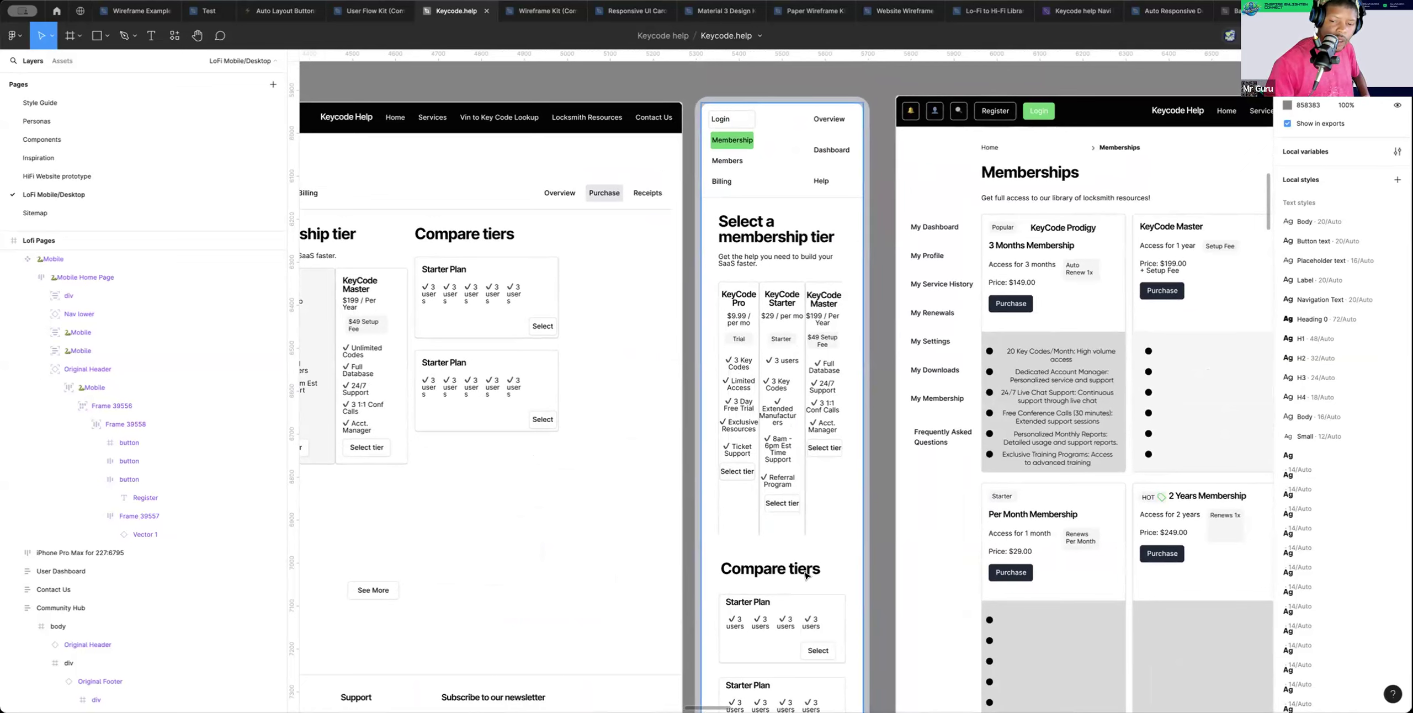
scroll(835, 561, down, 1)
scroll(835, 561, down, 5)
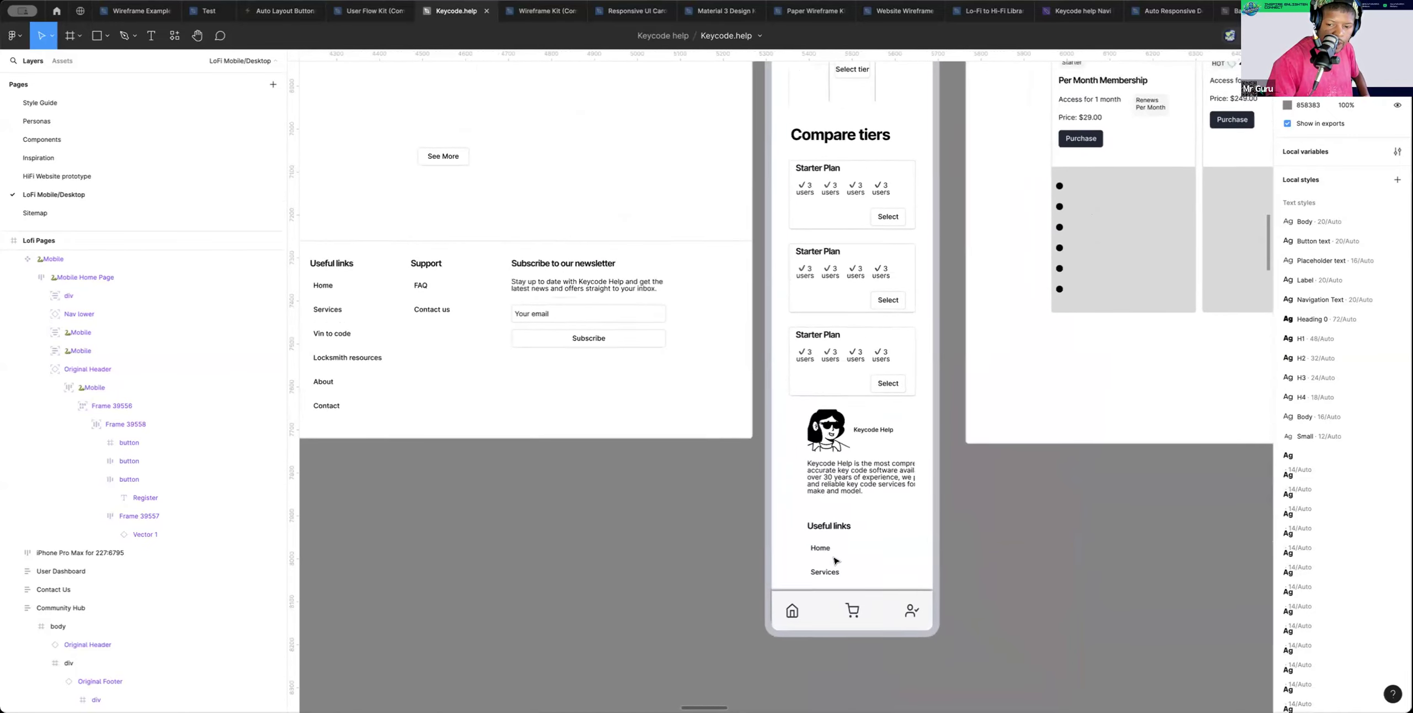
scroll(835, 561, up, 5)
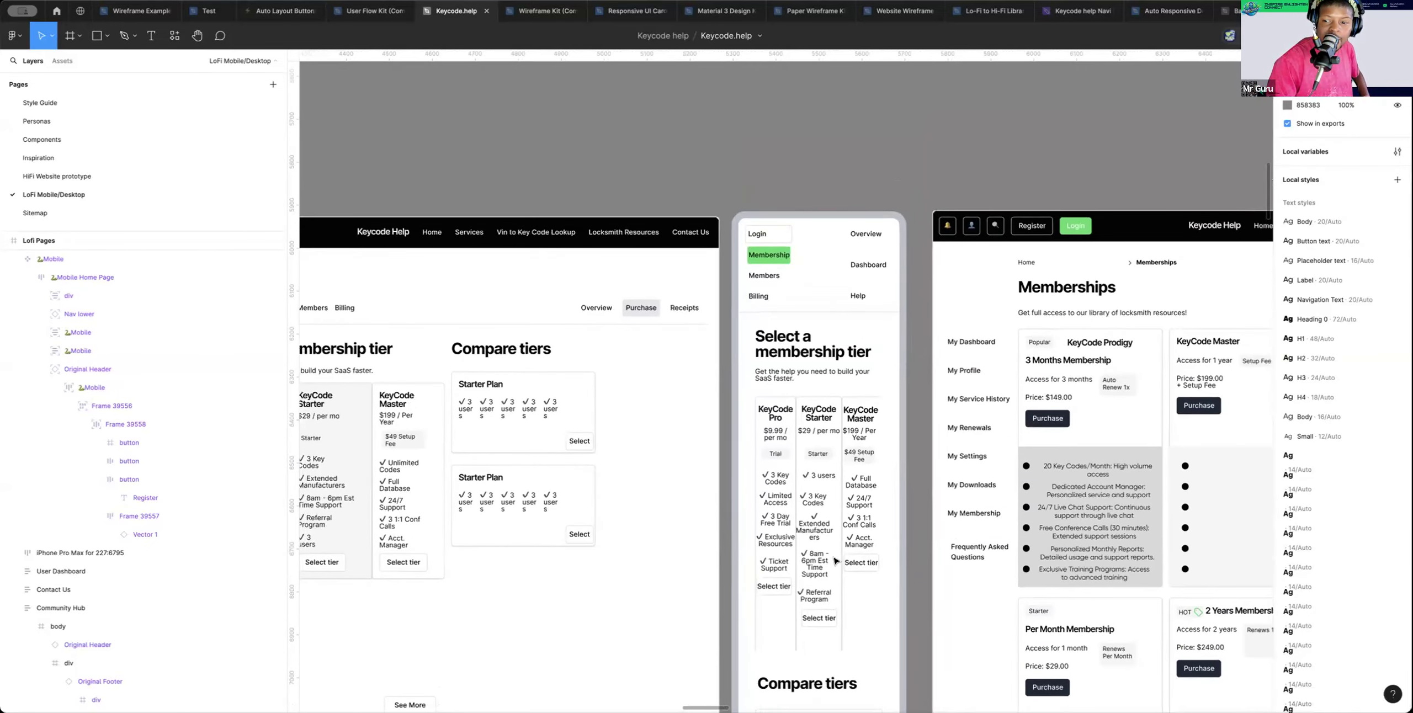
Review the desktop and mobile Memberships pages and the KeyCode Prodigy product pages
scroll(835, 561, down, 5)
scroll(836, 560, right, 8)
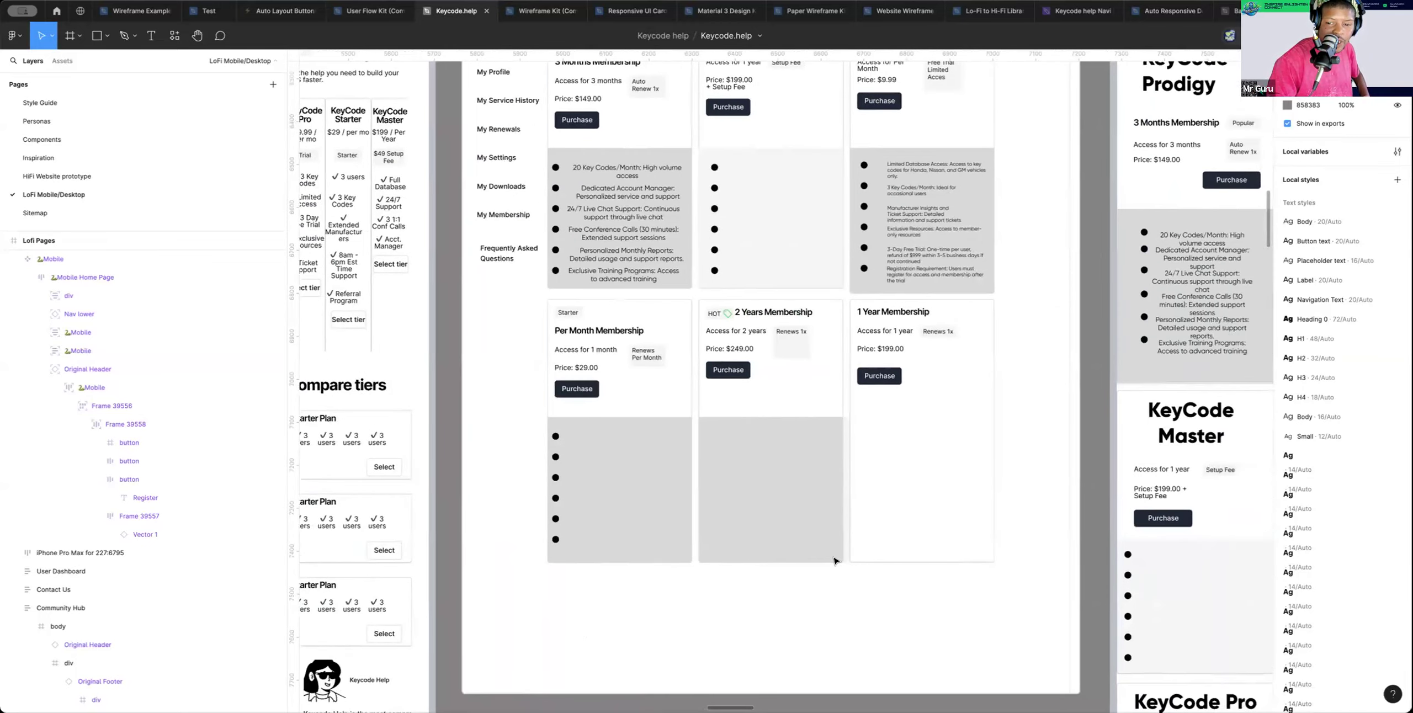
scroll(835, 561, right, 8)
scroll(835, 561, up, 3)
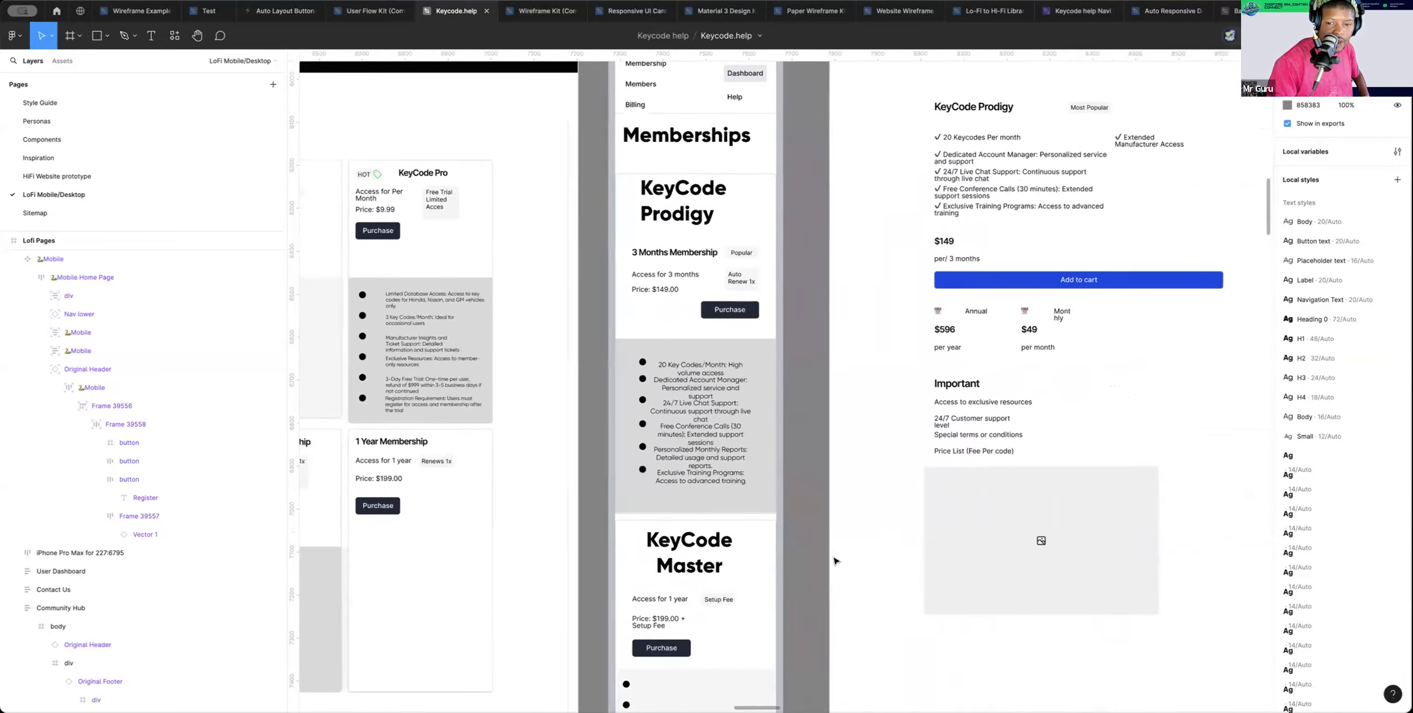
scroll(834, 560, right, 7)
scroll(835, 560, down, 2)
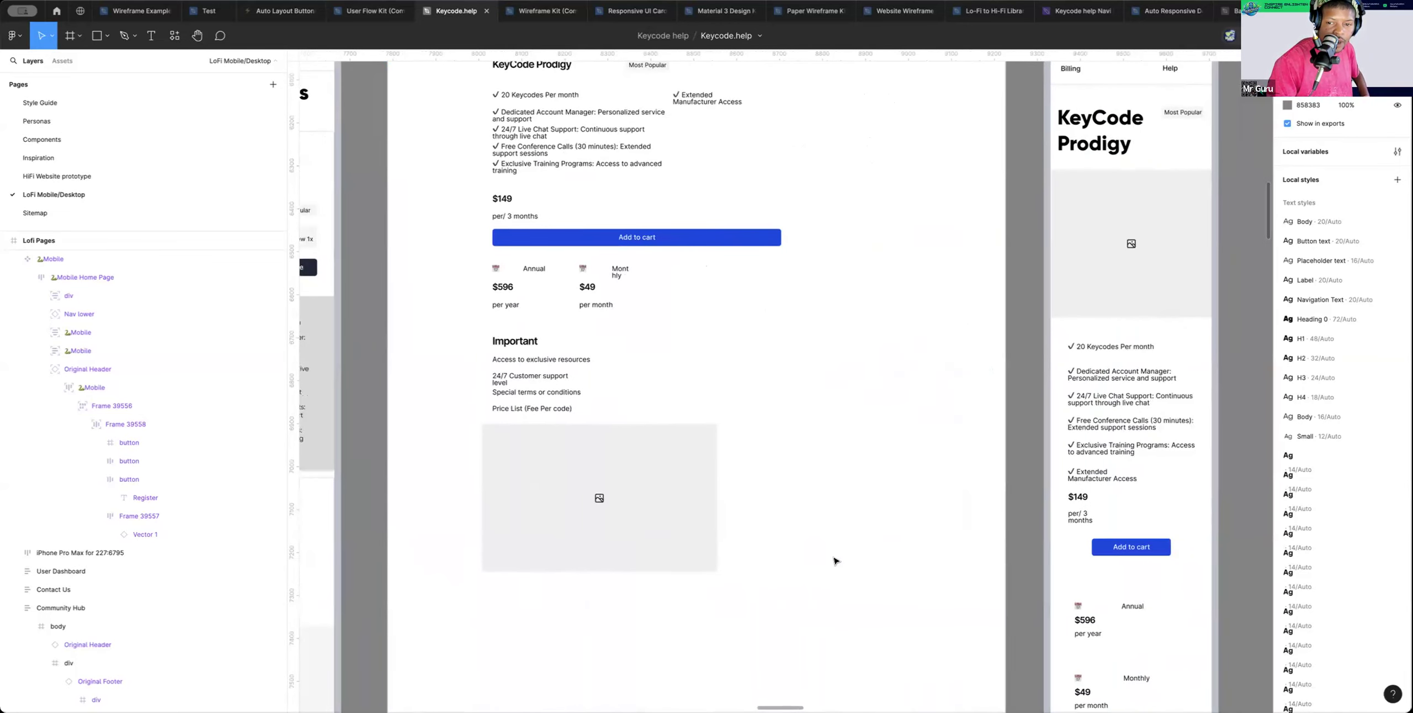
scroll(834, 561, right, 3)
scroll(835, 561, down, 2)
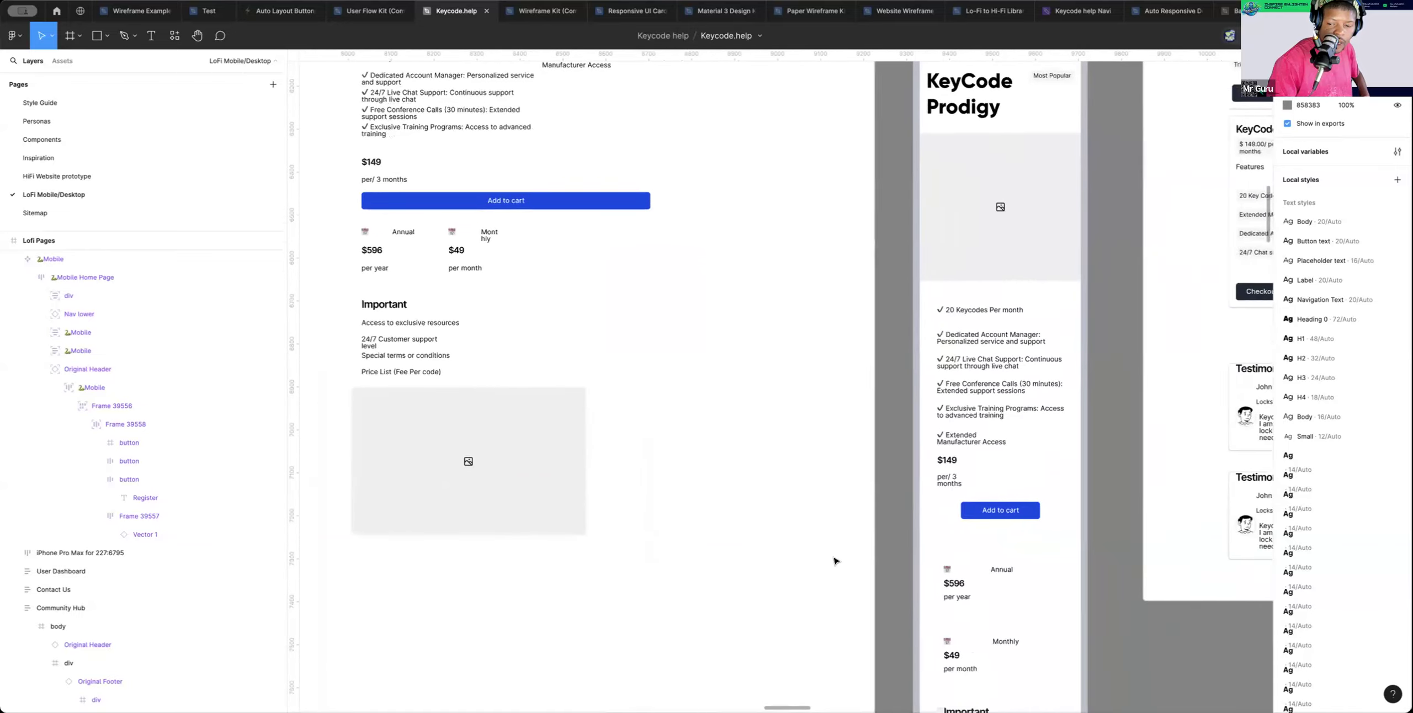
scroll(834, 561, right, 8)
scroll(834, 560, down, 5)
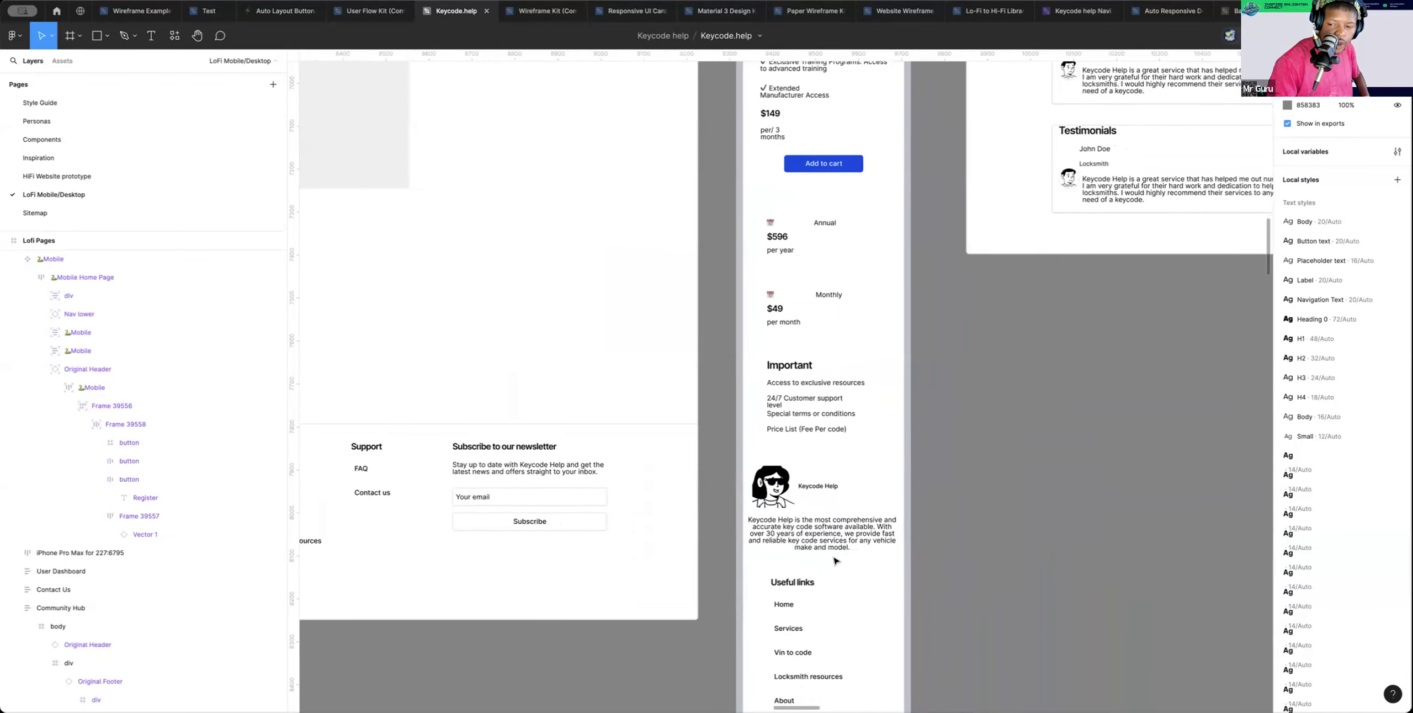
Examine the plan verification and checkout wireframes for KeyCode Prodigy in their desktop and mobile versions
scroll(835, 560, up, 14)
scroll(834, 561, right, 5)
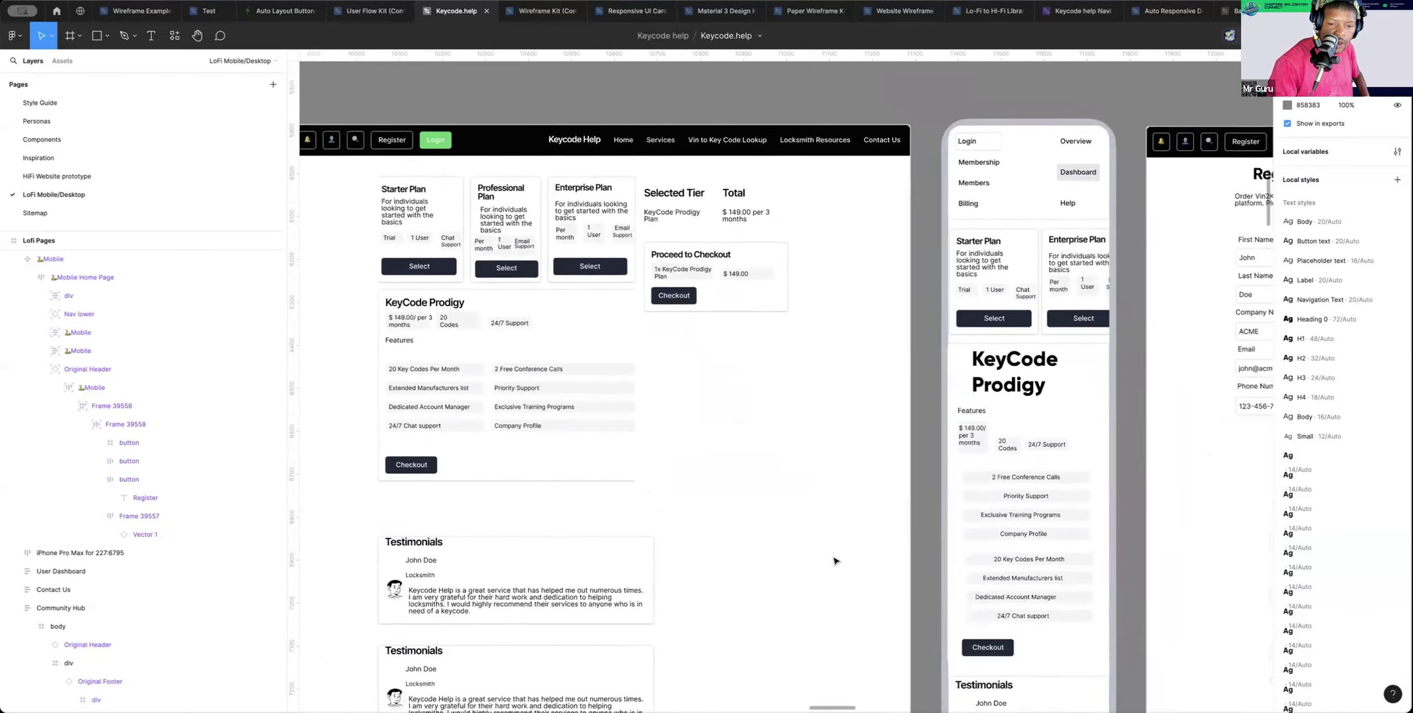
scroll(834, 561, left, 2)
scroll(834, 560, up, 1)
scroll(835, 560, down, 4)
scroll(835, 560, right, 2)
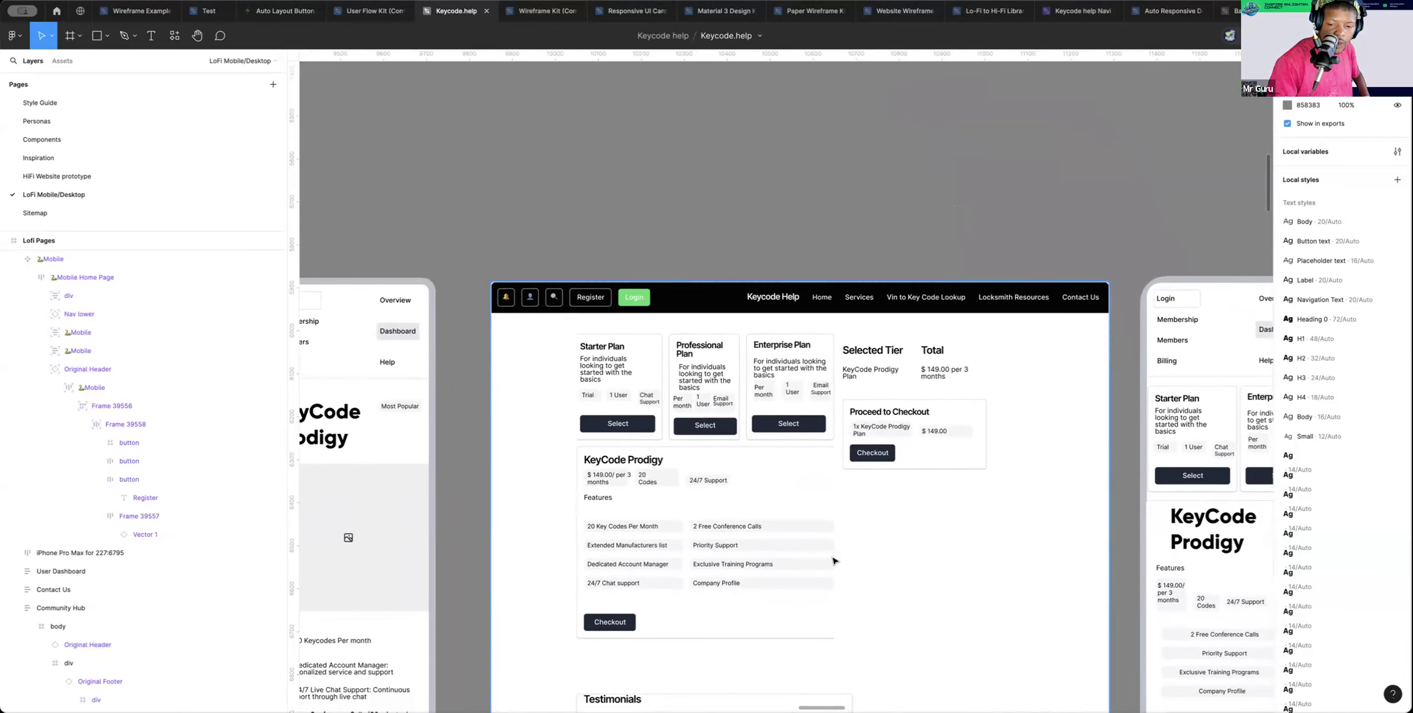
scroll(833, 560, down, 4)
scroll(833, 561, right, 2)
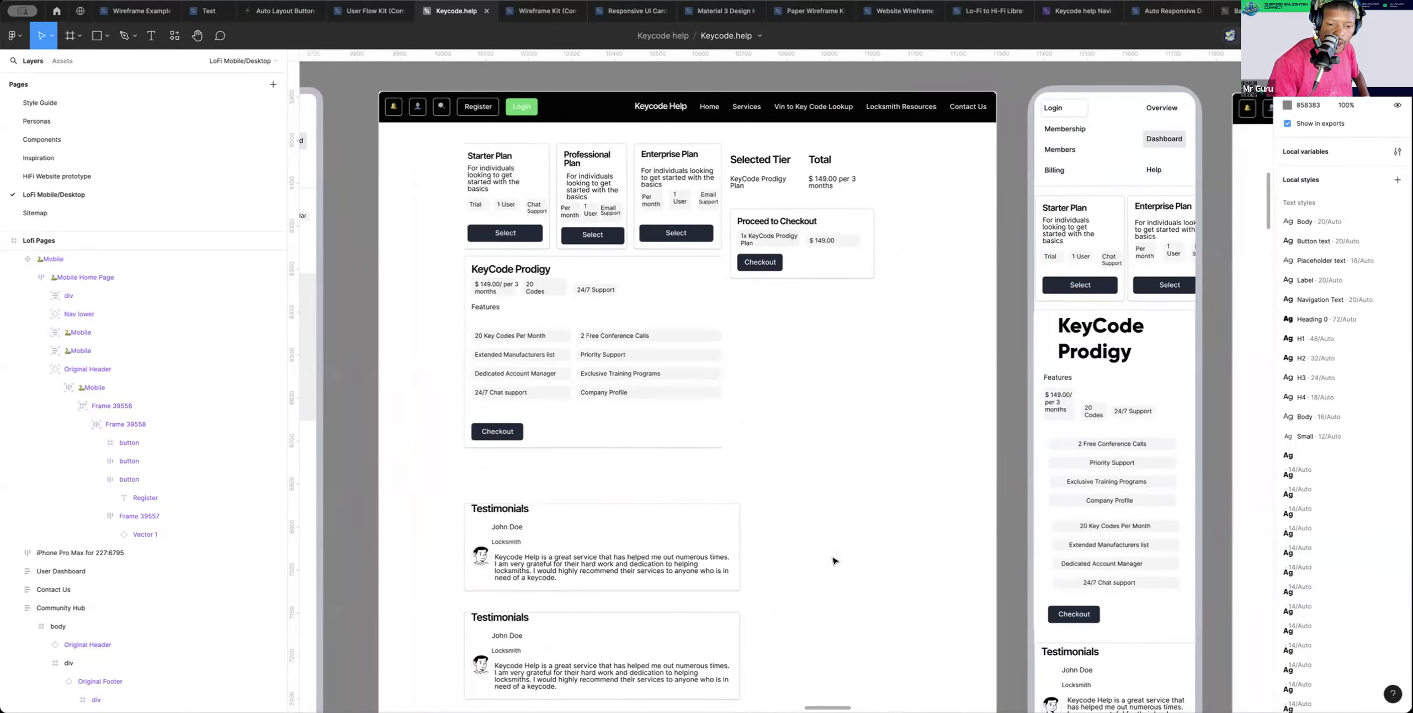
scroll(833, 560, down, 1)
scroll(834, 561, right, 2)
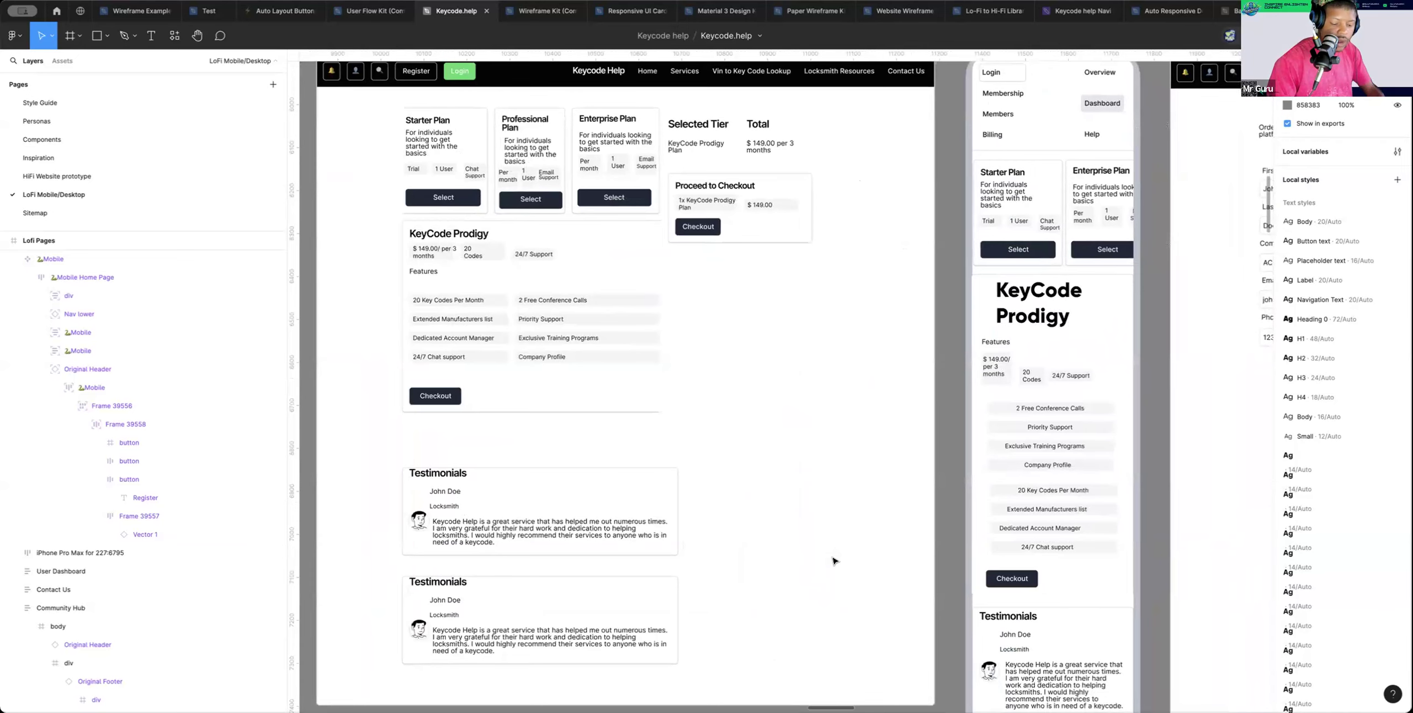
Survey the rows of registration, cart, thank-you and signup wireframes in an overview of the page
scroll(833, 561, down, 4)
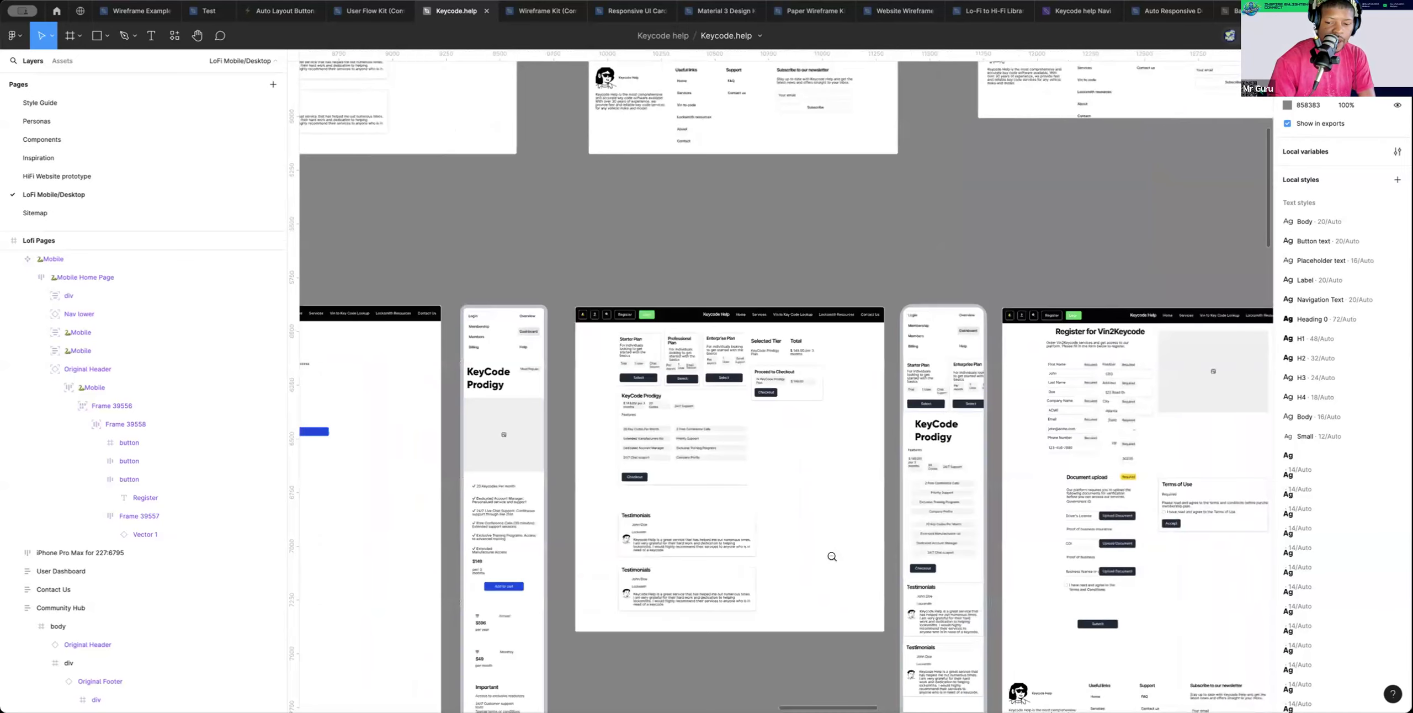
scroll(834, 561, down, 3)
scroll(834, 561, right, 4)
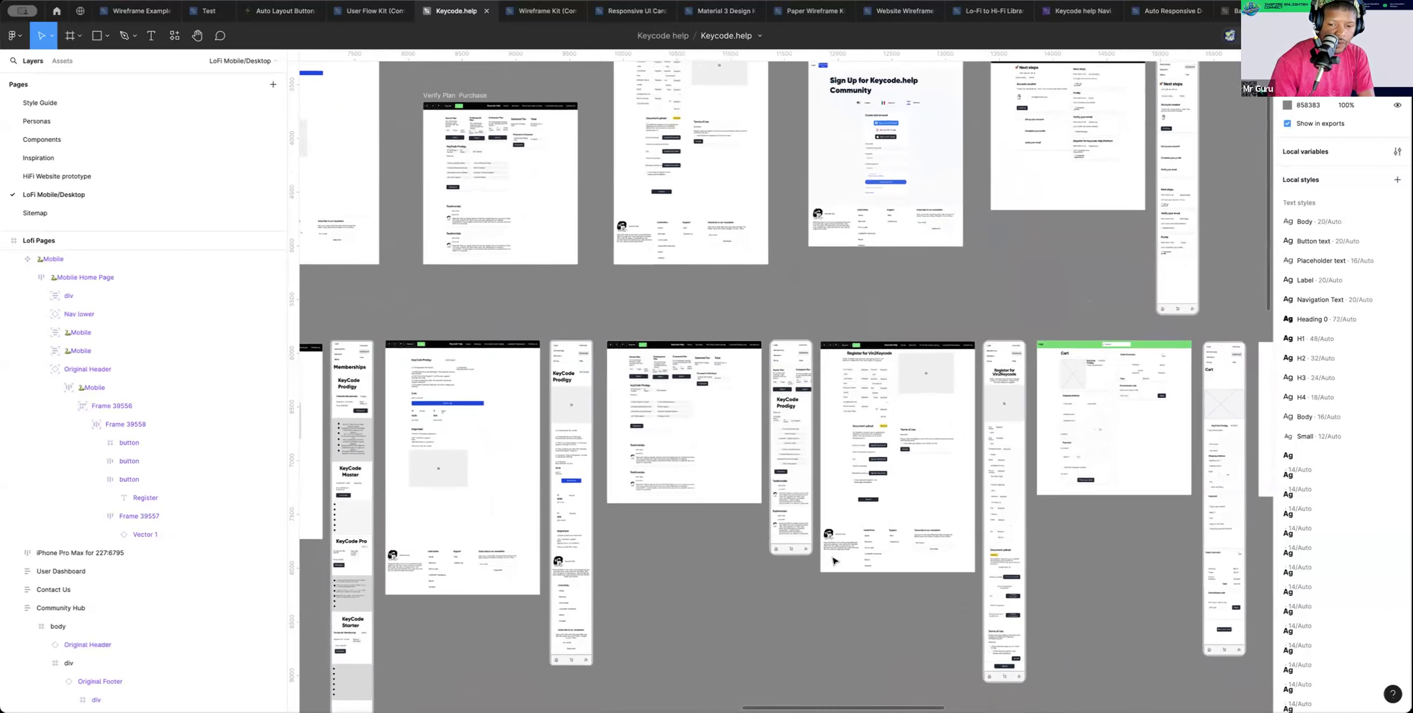
scroll(833, 561, down, 3)
scroll(834, 561, right, 3)
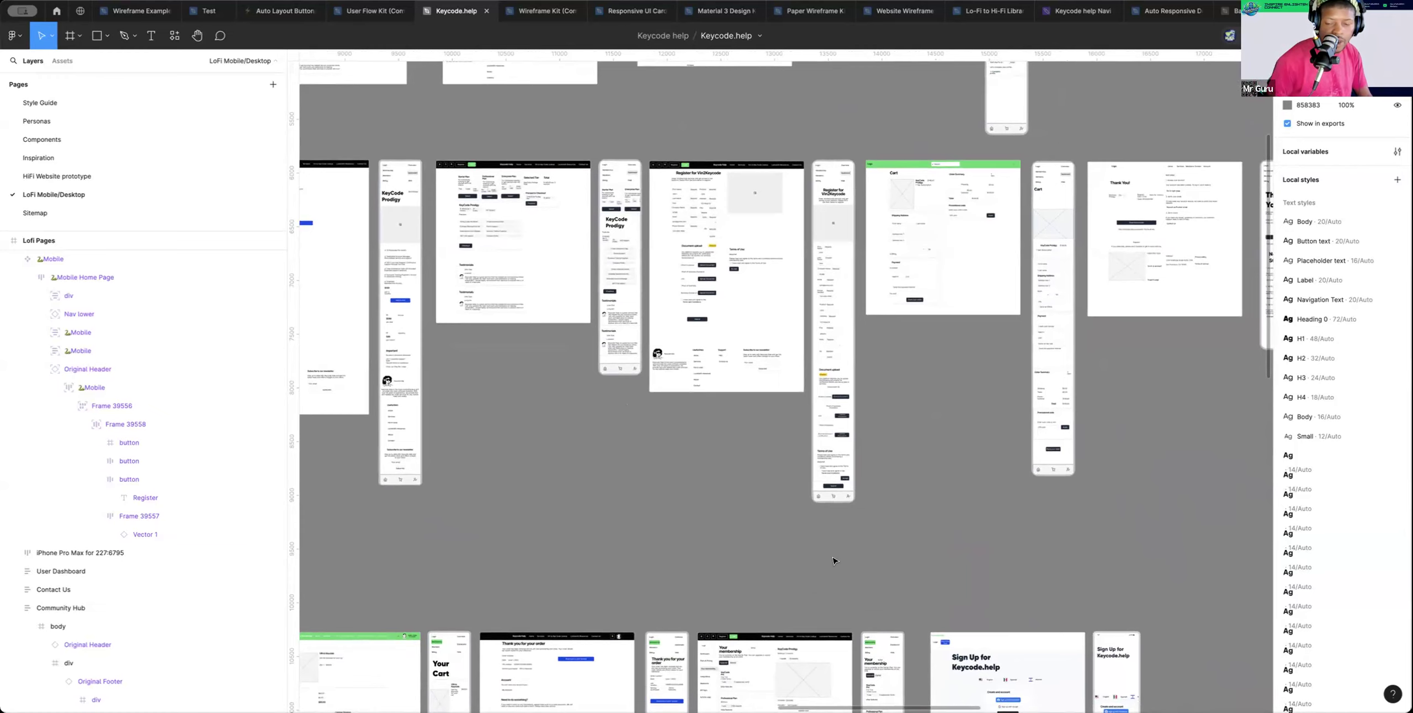
scroll(865, 536, right, 5)
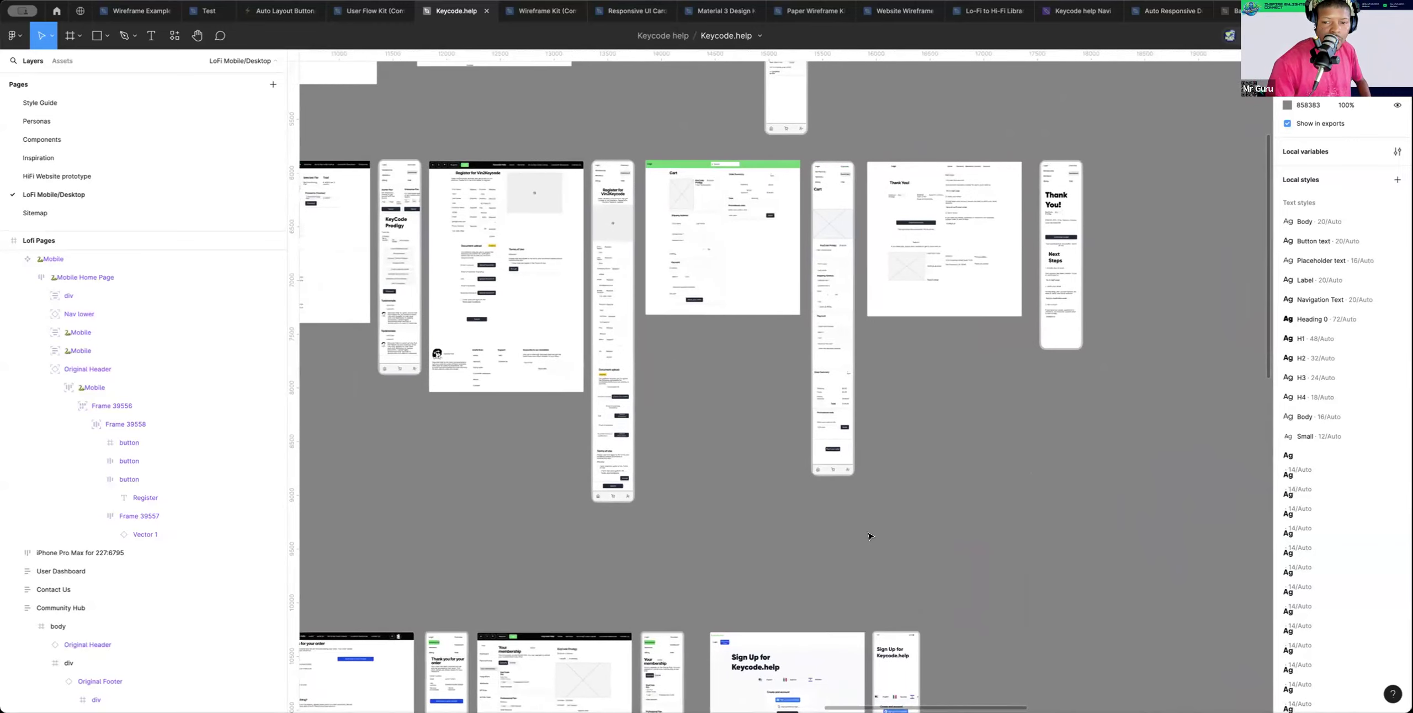
scroll(868, 536, right, 2)
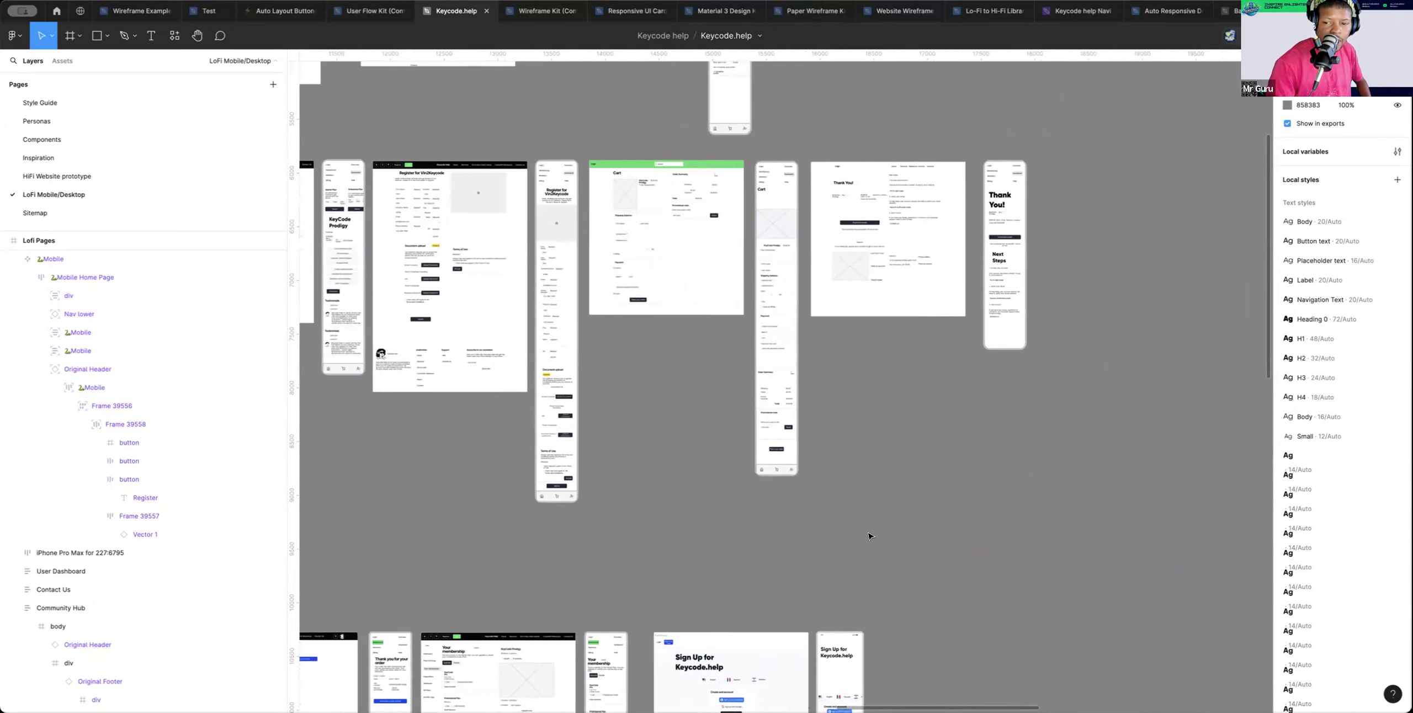
scroll(868, 535, up, 5)
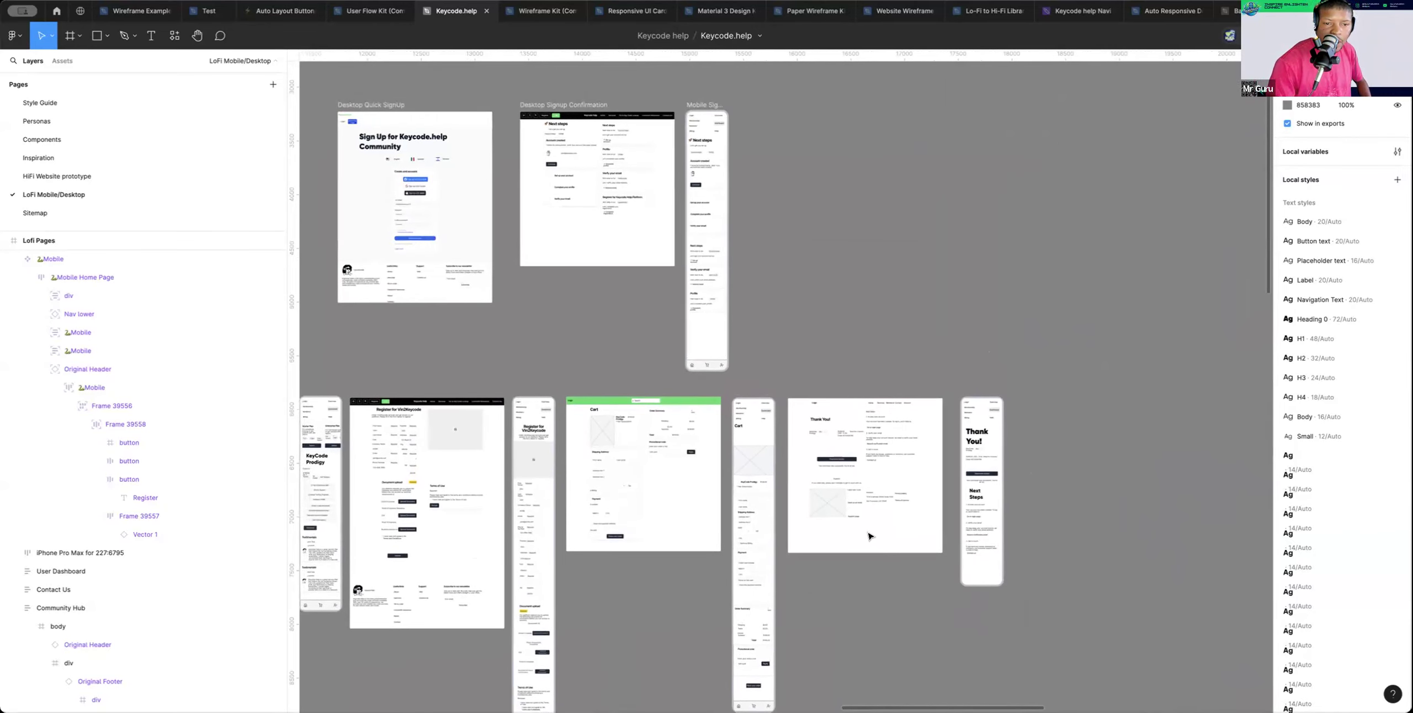